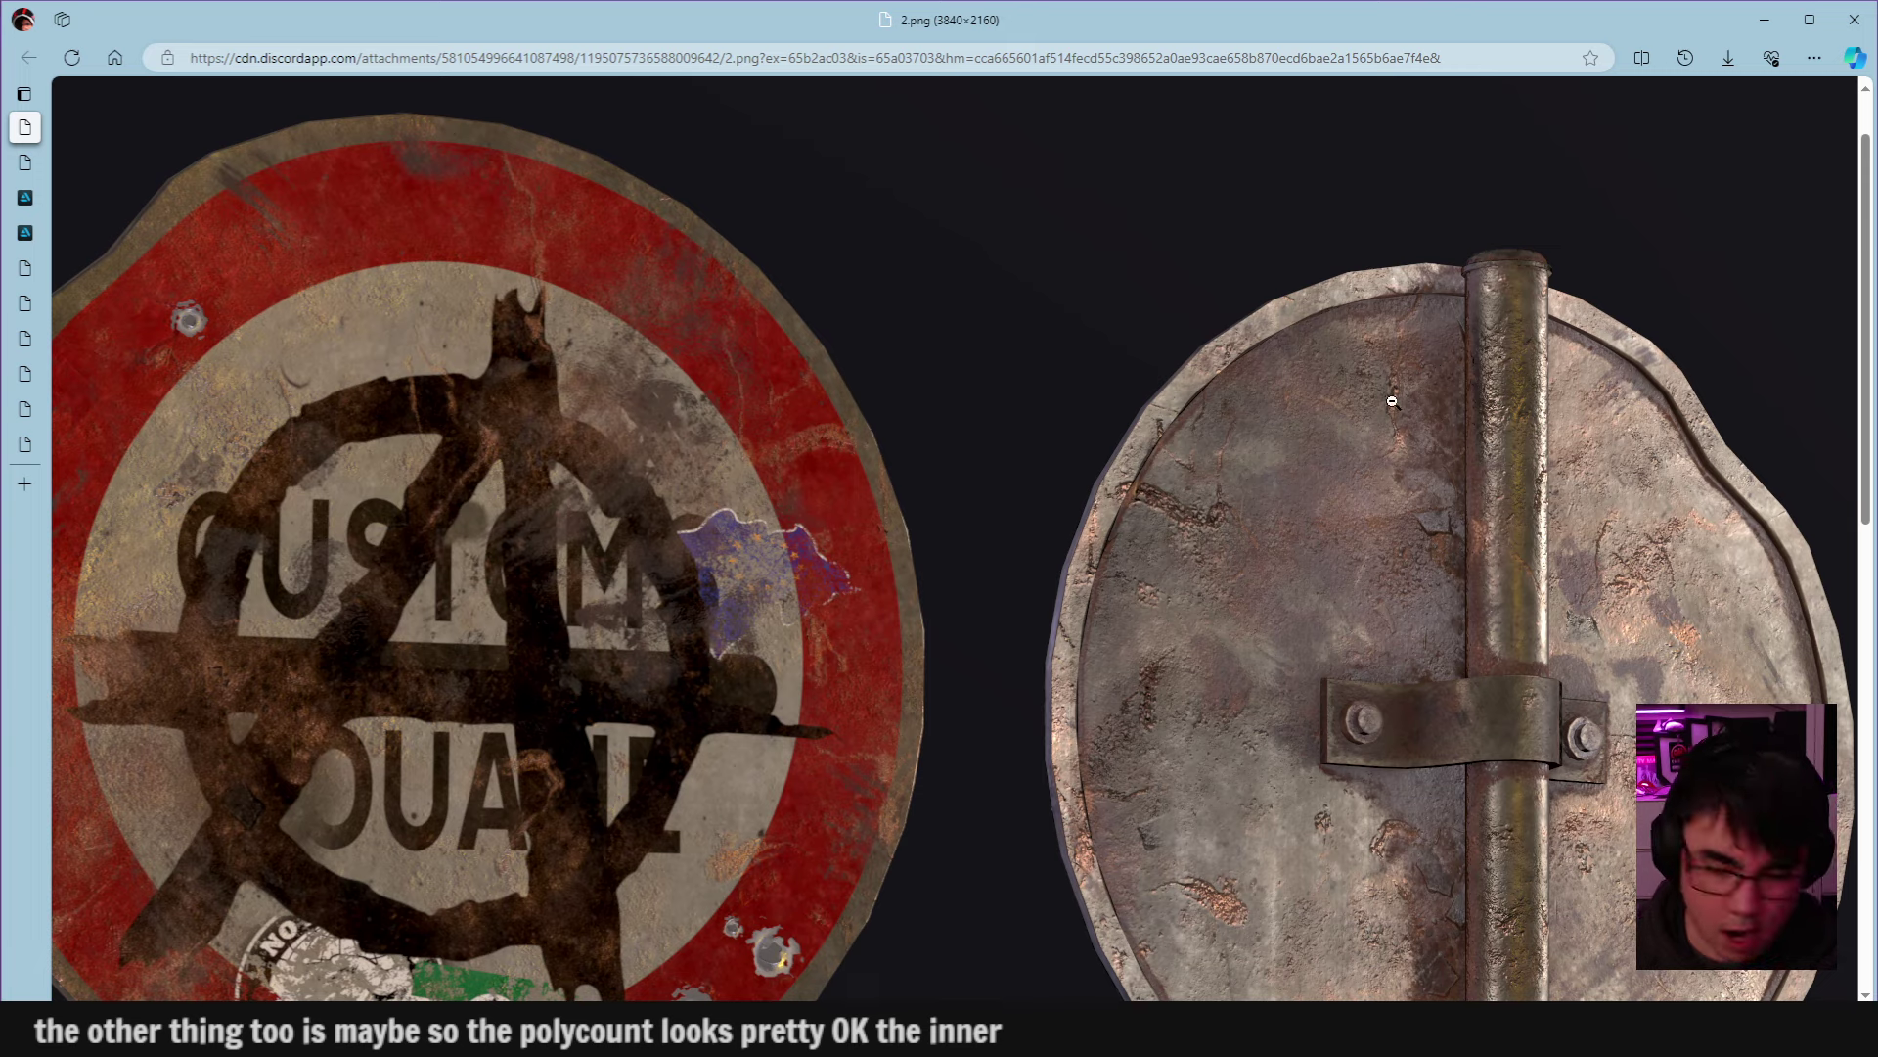
Capture the area between the two signs and draw green surface lines and an up-arrow on it.
{"action": "key", "text": "Print"}
{"action": "left_click_drag", "start_coordinate": [480, 111], "coordinate": [1594, 578]}
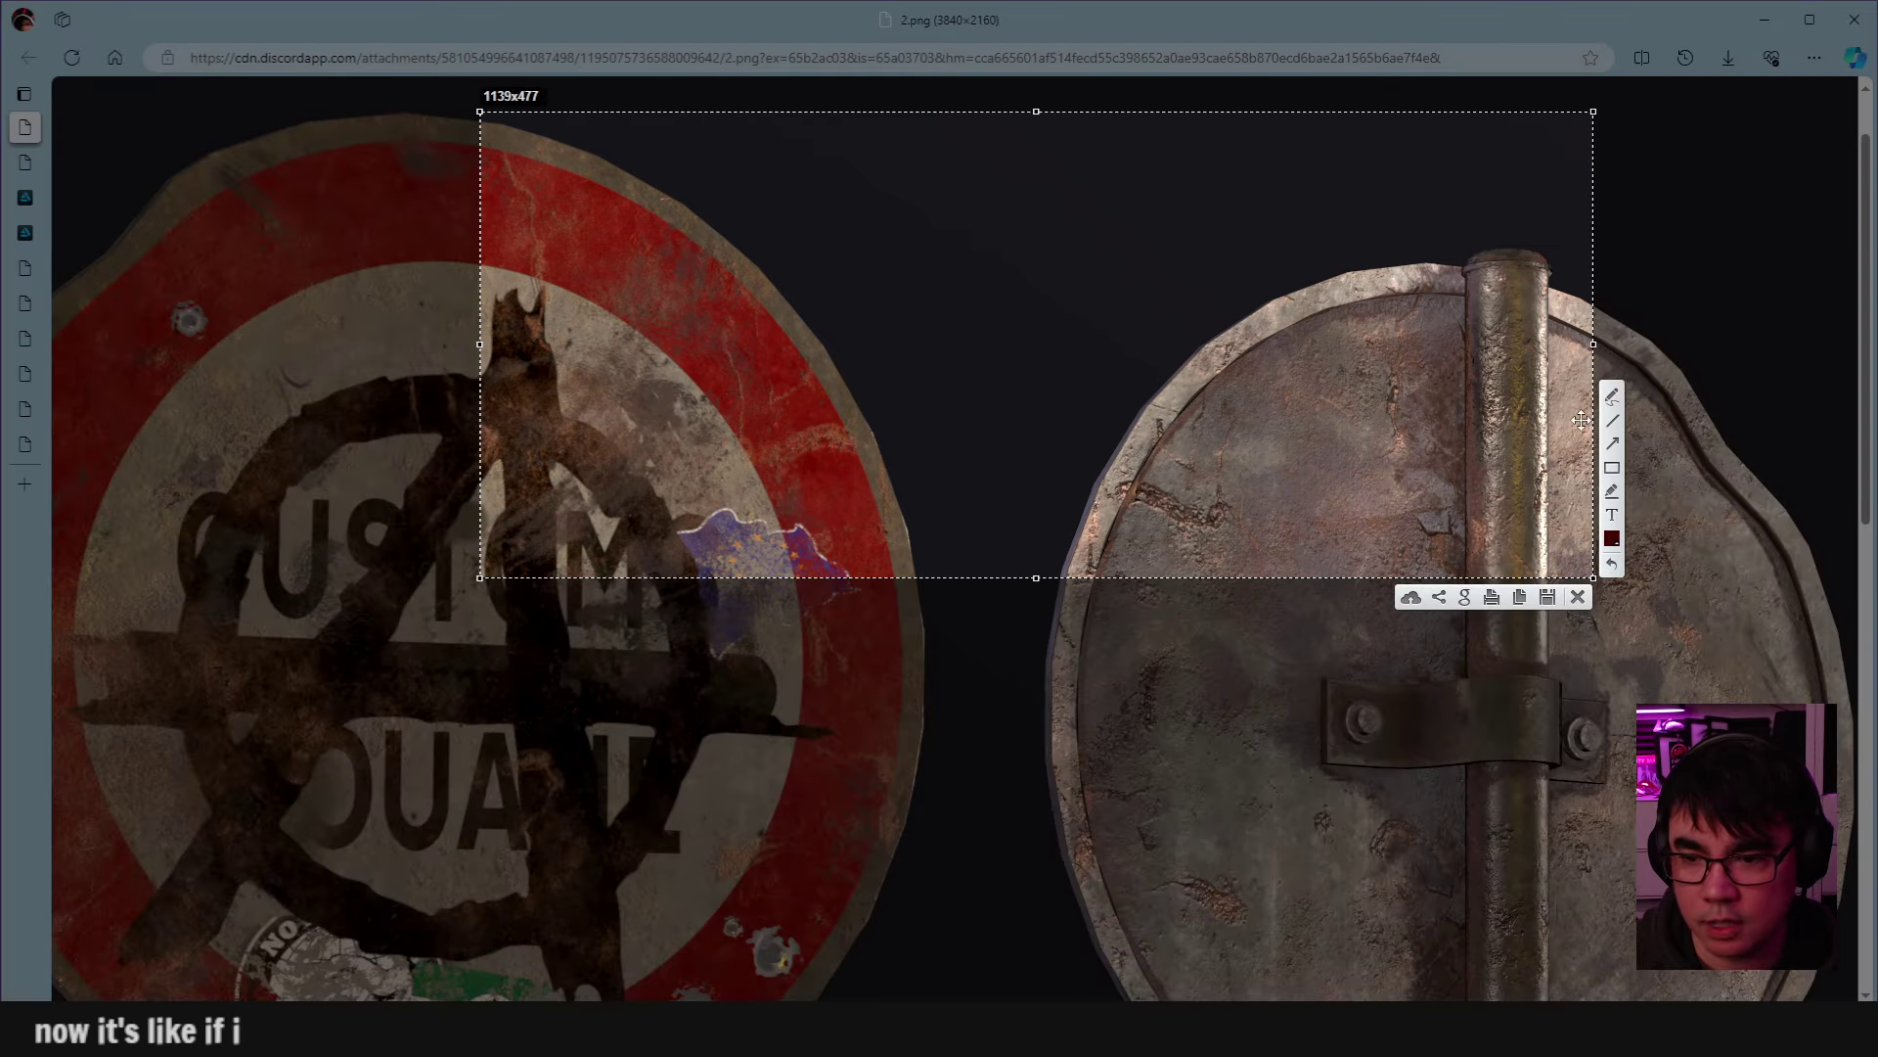
{"action": "left_click_drag", "start_coordinate": [895, 261], "coordinate": [1265, 259]}
{"action": "left_click", "coordinate": [1610, 540]}
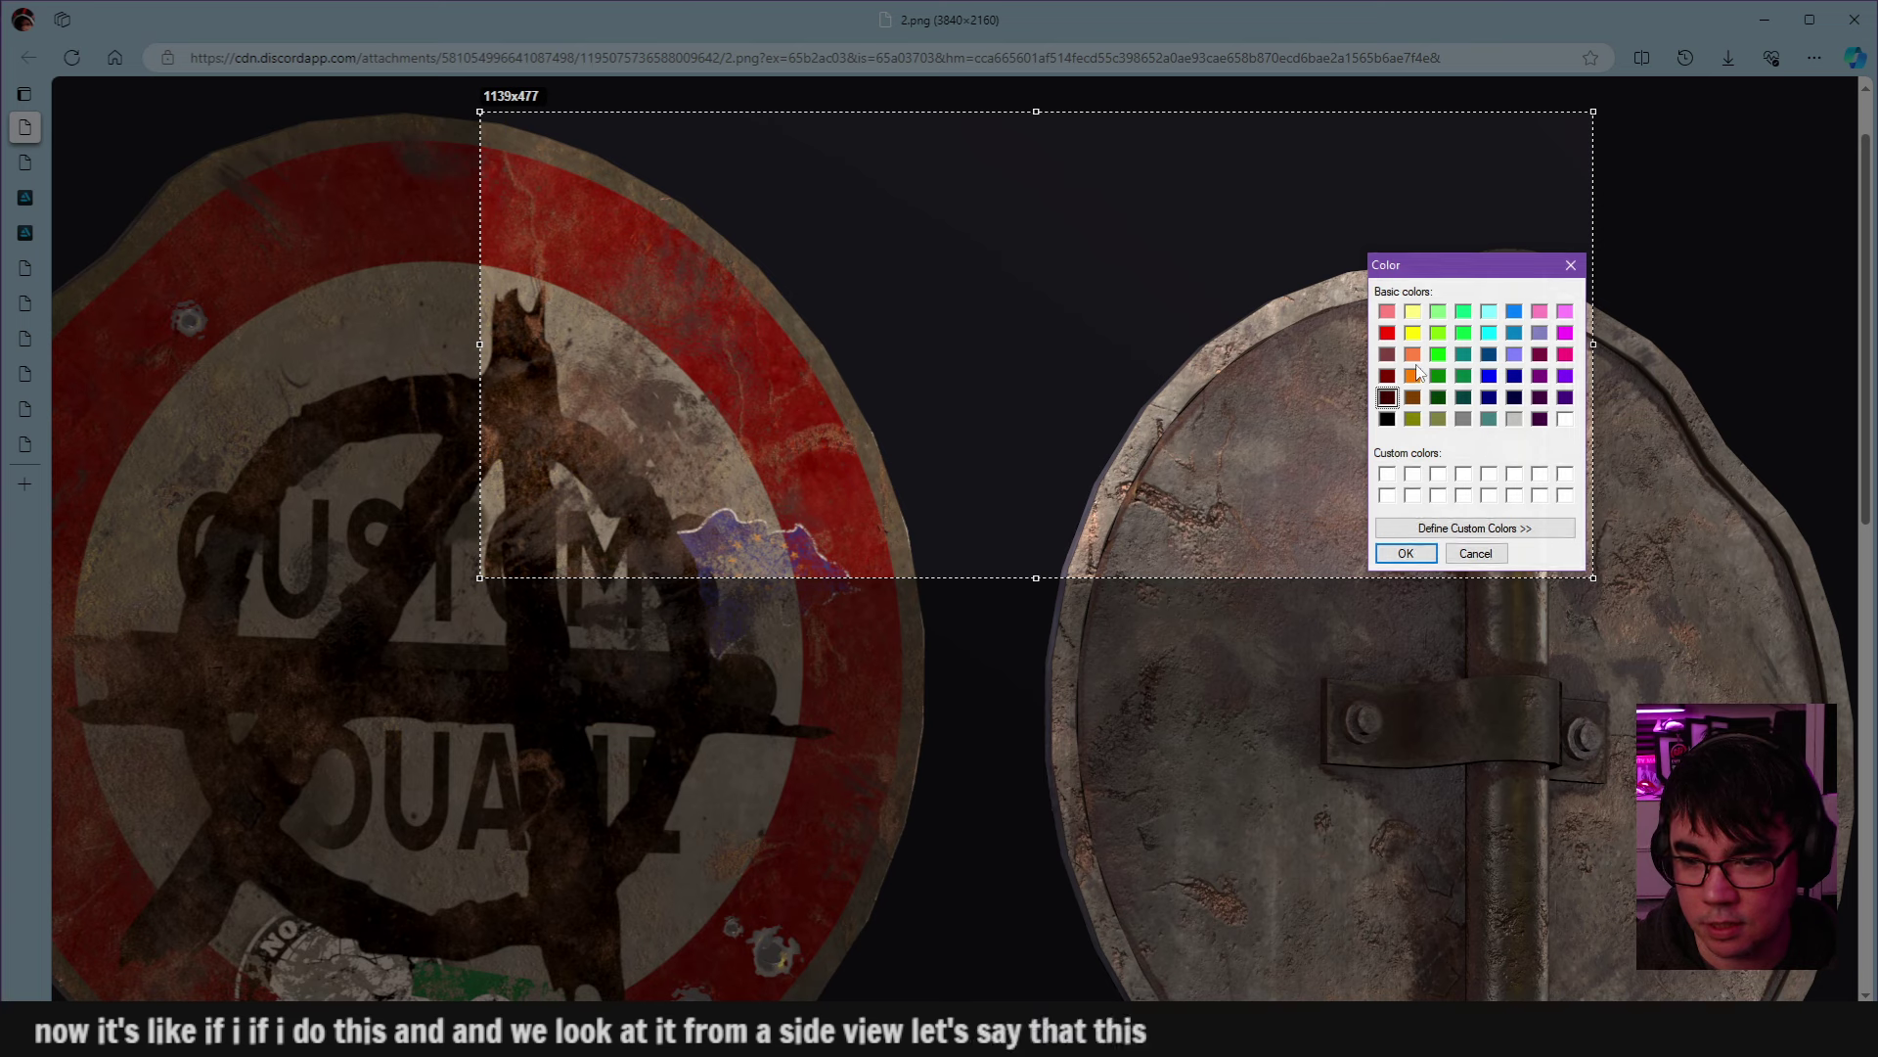
{"action": "left_click", "coordinate": [1438, 354]}
{"action": "left_click", "coordinate": [1406, 553]}
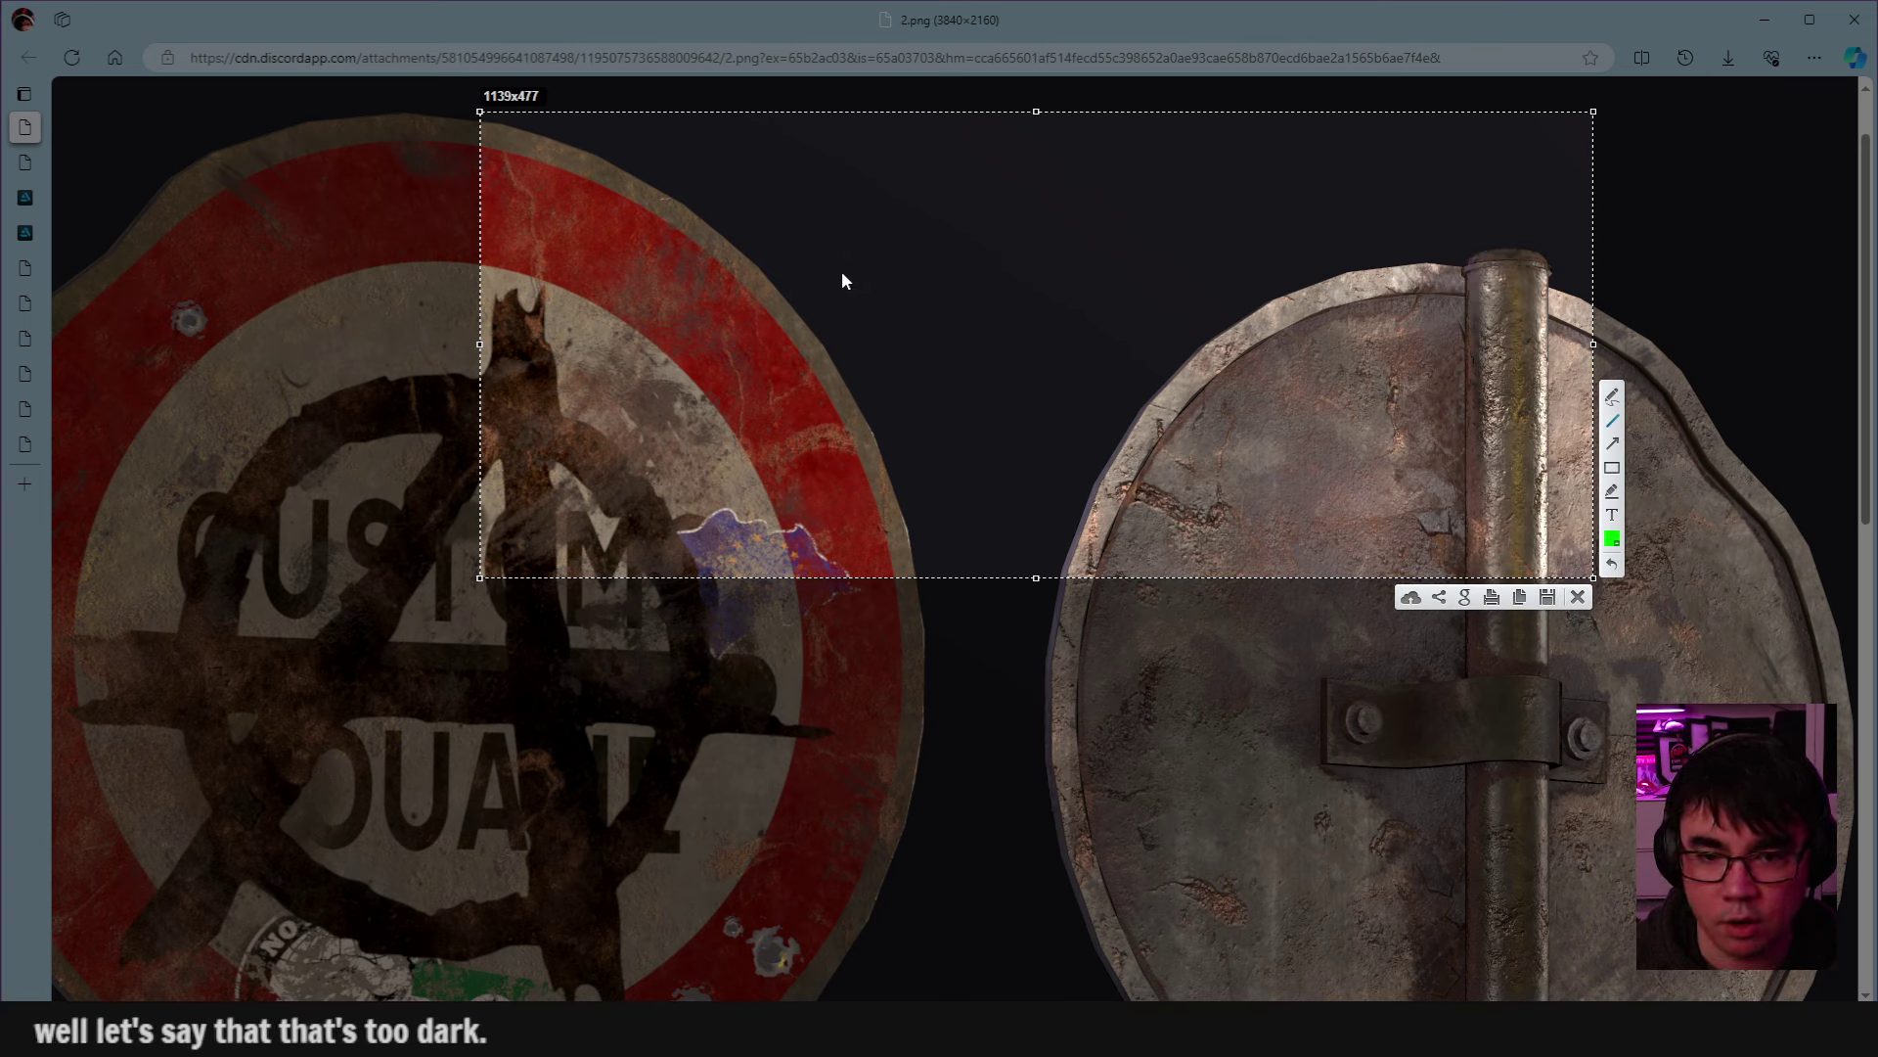
{"action": "left_click_drag", "start_coordinate": [841, 273], "coordinate": [1338, 275]}
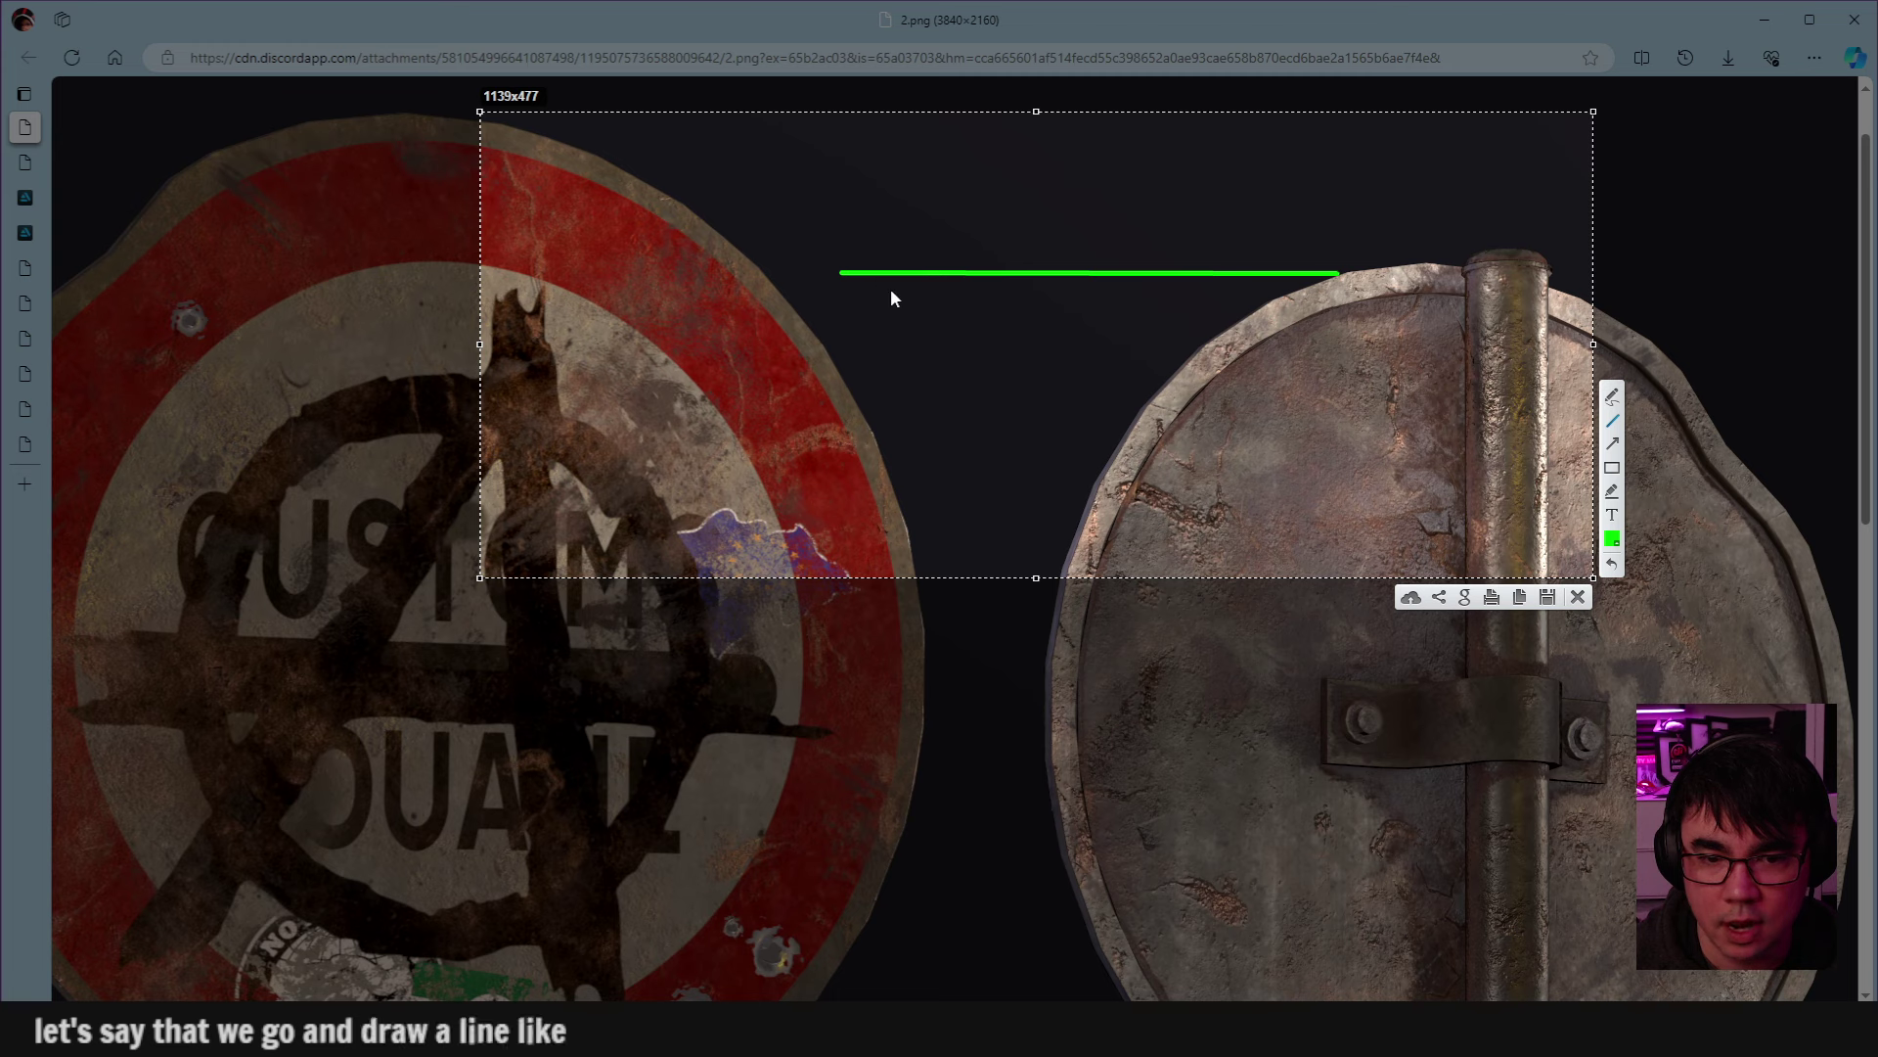
{"action": "left_click_drag", "start_coordinate": [1024, 366], "coordinate": [1030, 303]}
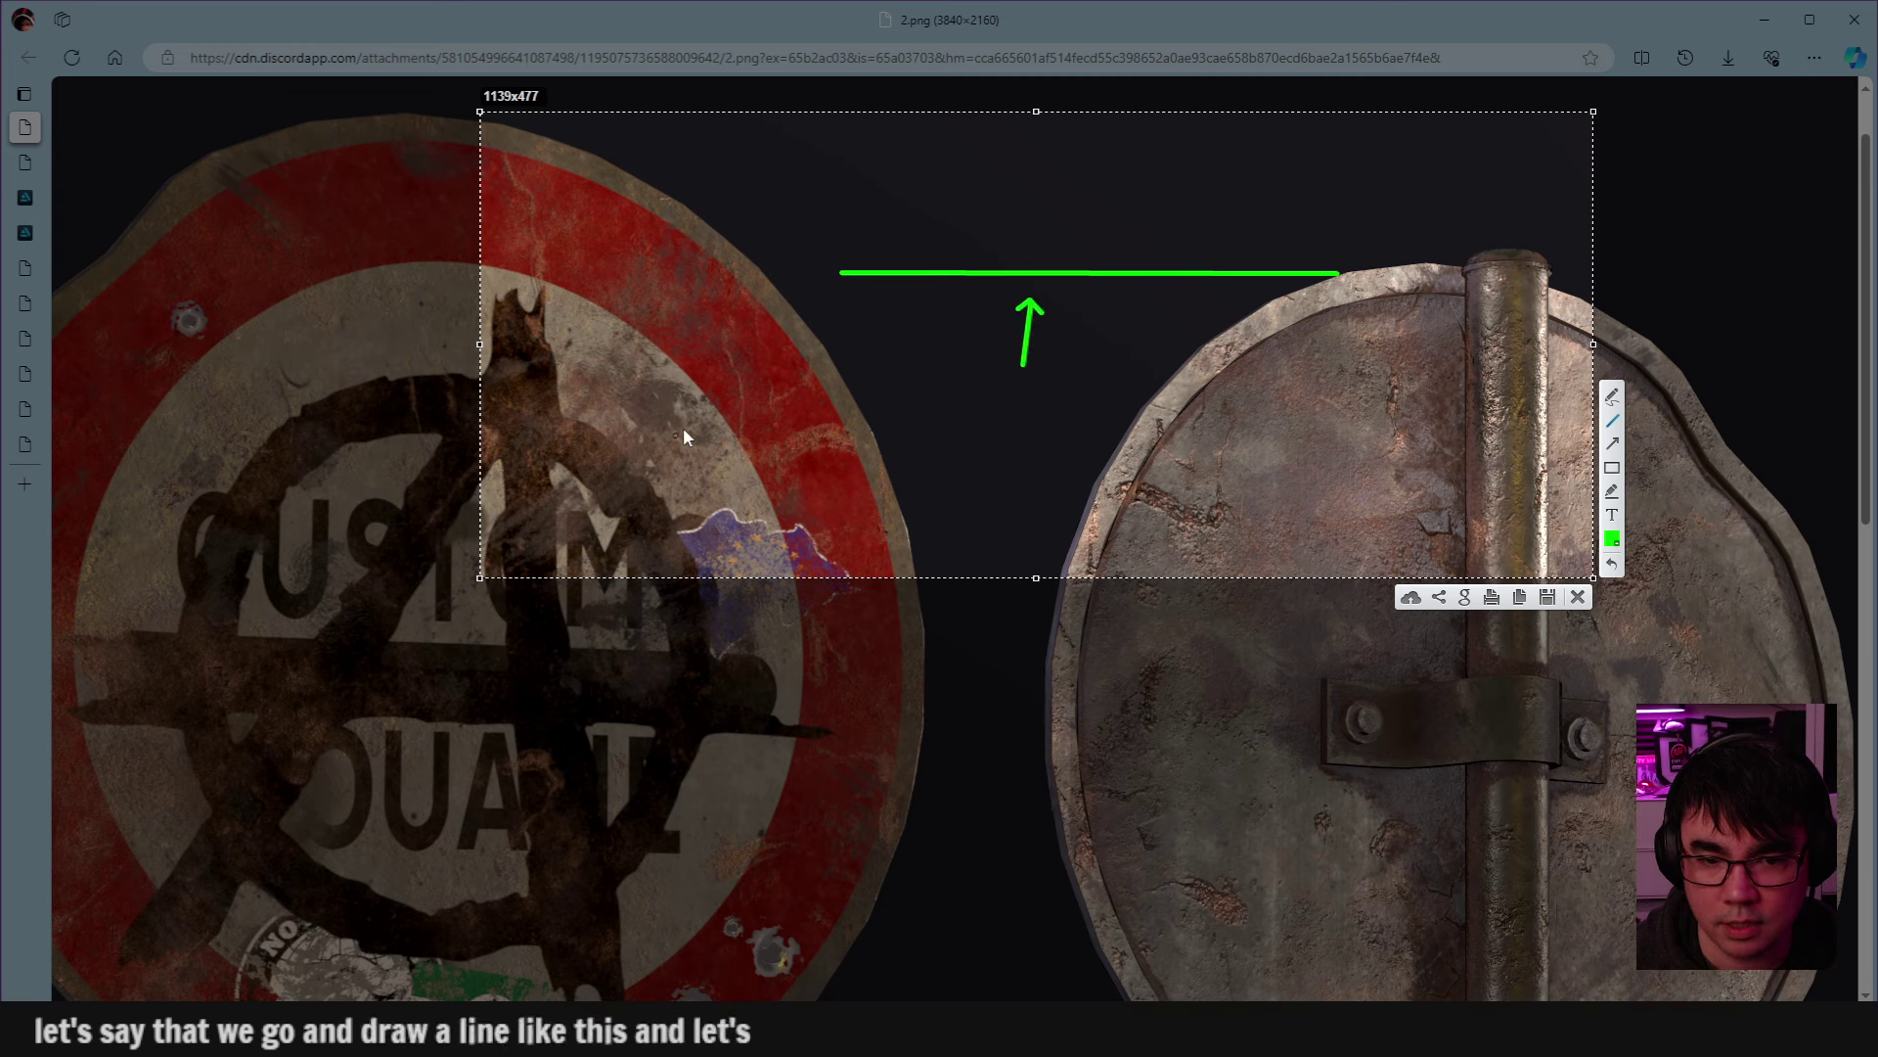
{"action": "mouse_move", "coordinate": [841, 273]}
{"action": "left_mouse_down"}
{"action": "mouse_move", "coordinate": [841, 231]}
{"action": "mouse_move", "coordinate": [1336, 245]}
{"action": "left_mouse_up"}
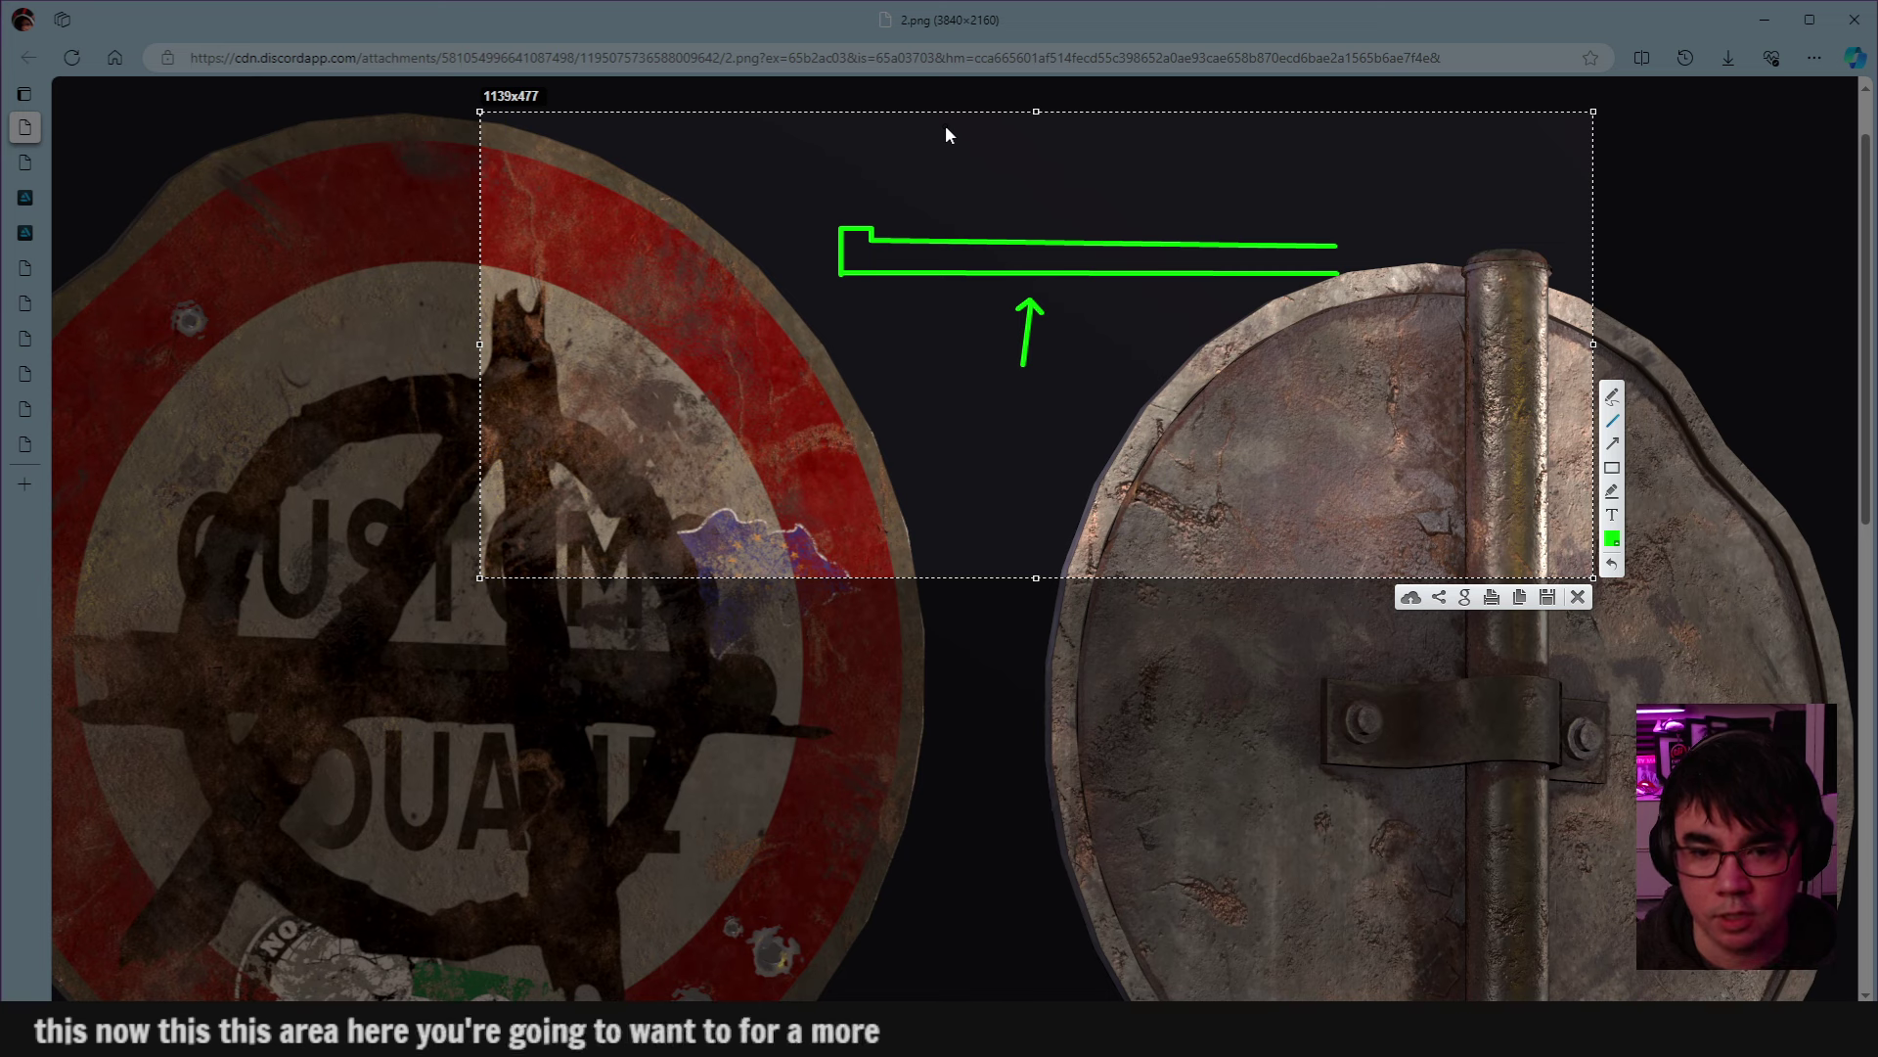
Sketch the stepped profile and an arrow at the bevelled corner, then discard the annotated capture.
{"action": "left_click_drag", "start_coordinate": [934, 154], "coordinate": [960, 180]}
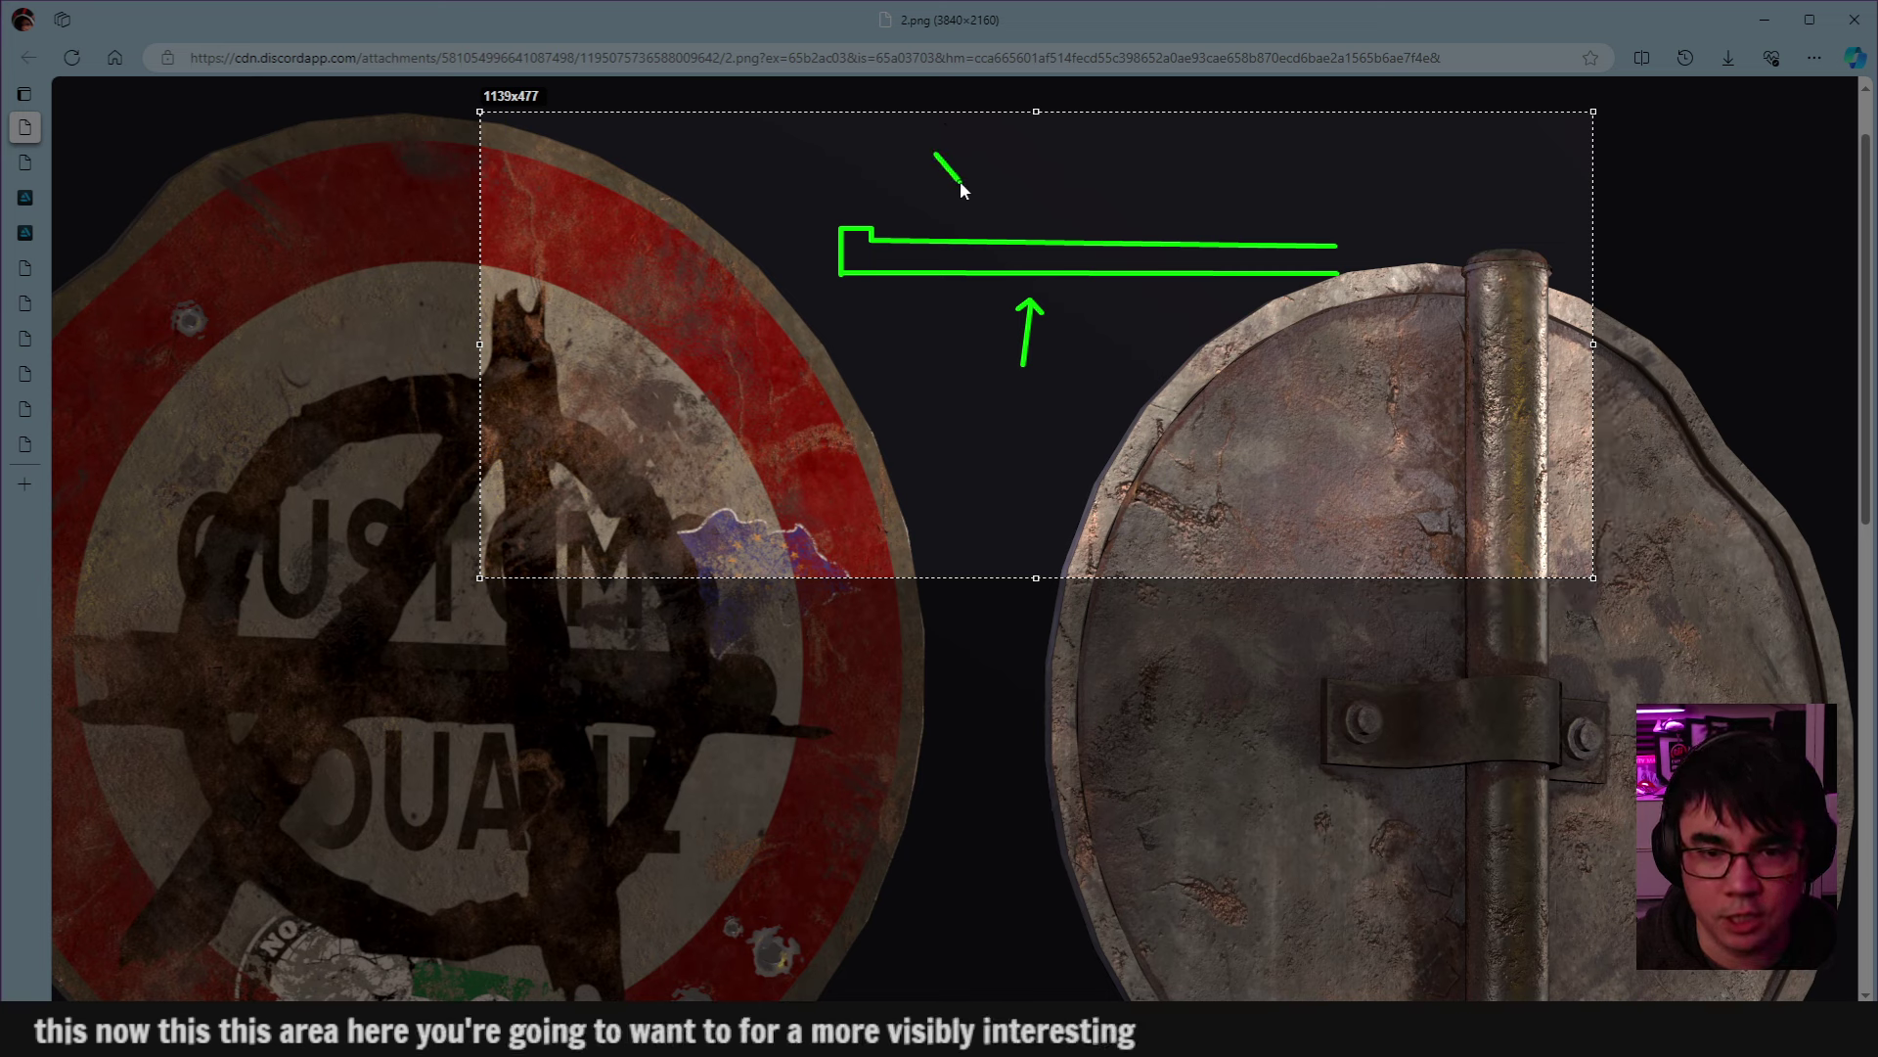
{"action": "key", "text": "ctrl+z"}
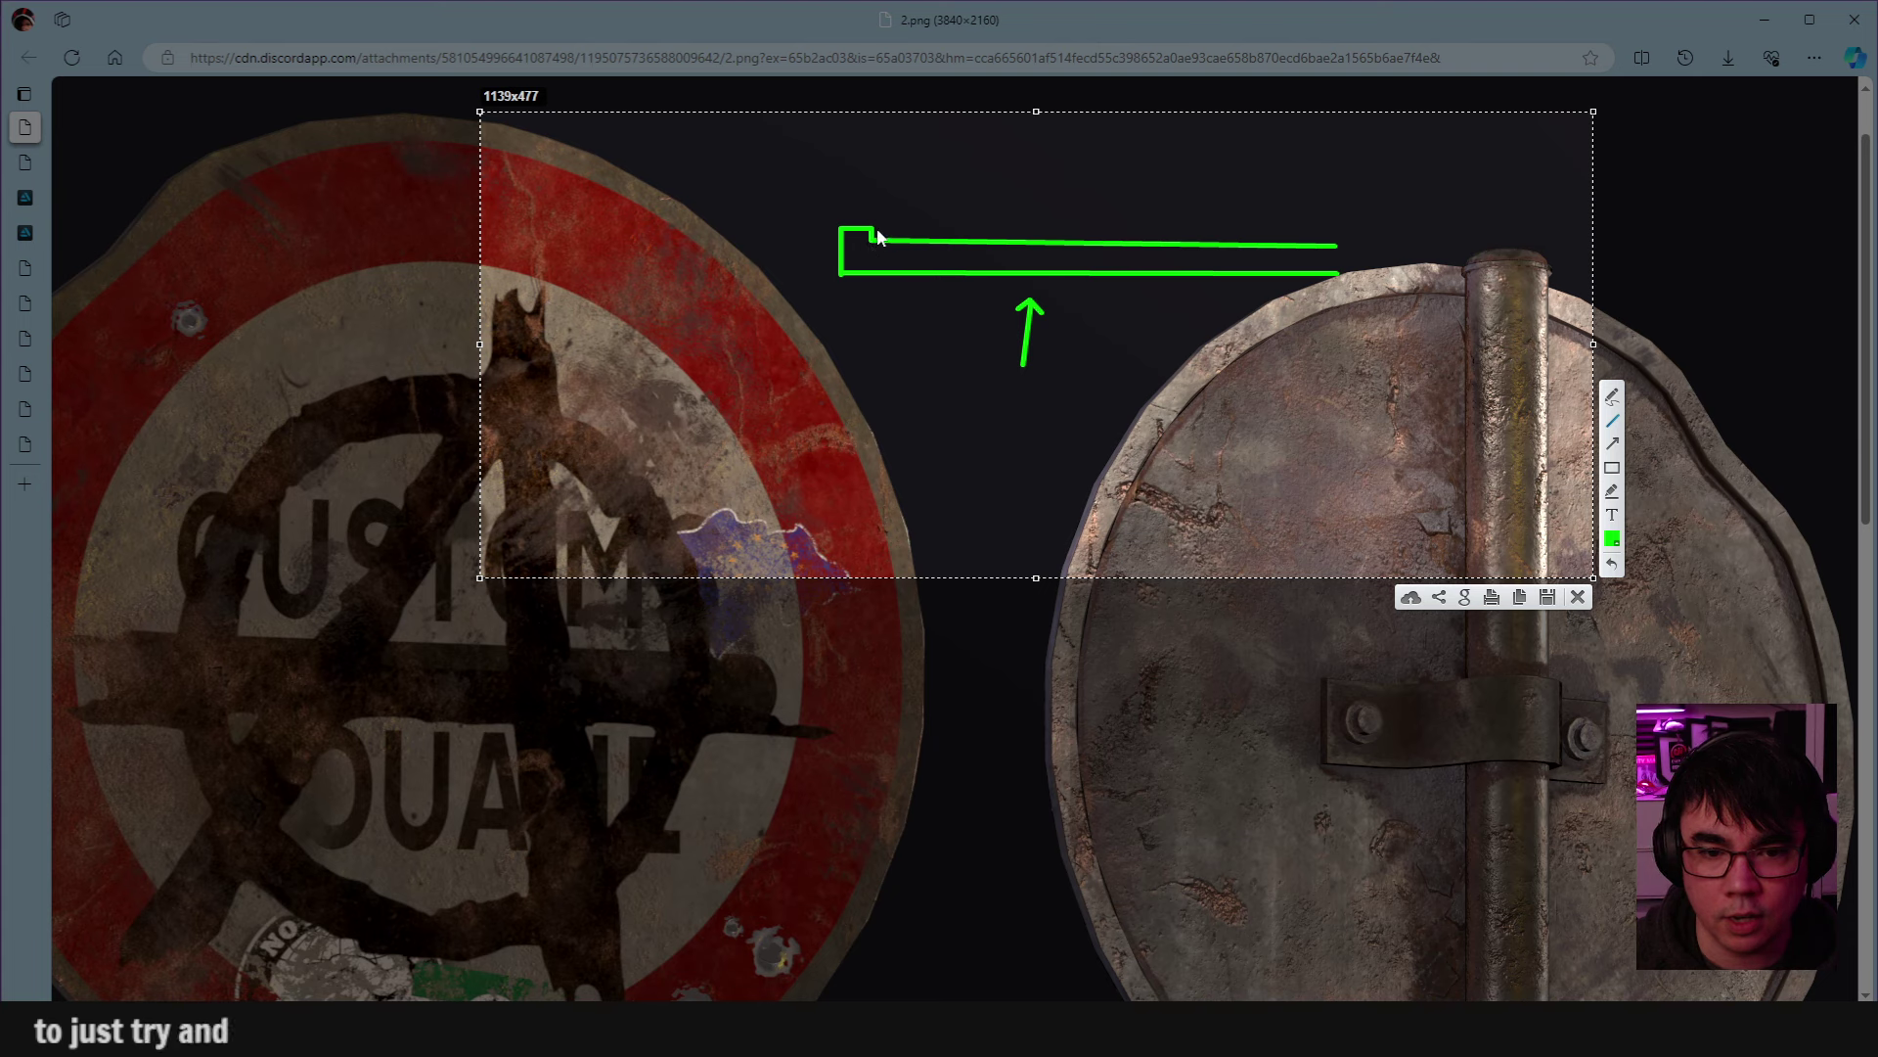
{"action": "mouse_move", "coordinate": [917, 143]}
{"action": "left_mouse_down"}
{"action": "mouse_move", "coordinate": [918, 174]}
{"action": "mouse_move", "coordinate": [1024, 158]}
{"action": "mouse_move", "coordinate": [1052, 176]}
{"action": "mouse_move", "coordinate": [998, 141]}
{"action": "mouse_move", "coordinate": [994, 208]}
{"action": "mouse_move", "coordinate": [1332, 211]}
{"action": "left_mouse_up"}
{"action": "left_click_drag", "start_coordinate": [1053, 176], "coordinate": [1389, 181]}
{"action": "mouse_move", "coordinate": [1083, 127]}
{"action": "left_mouse_down"}
{"action": "mouse_move", "coordinate": [1046, 157]}
{"action": "mouse_move", "coordinate": [1063, 166]}
{"action": "left_mouse_up"}
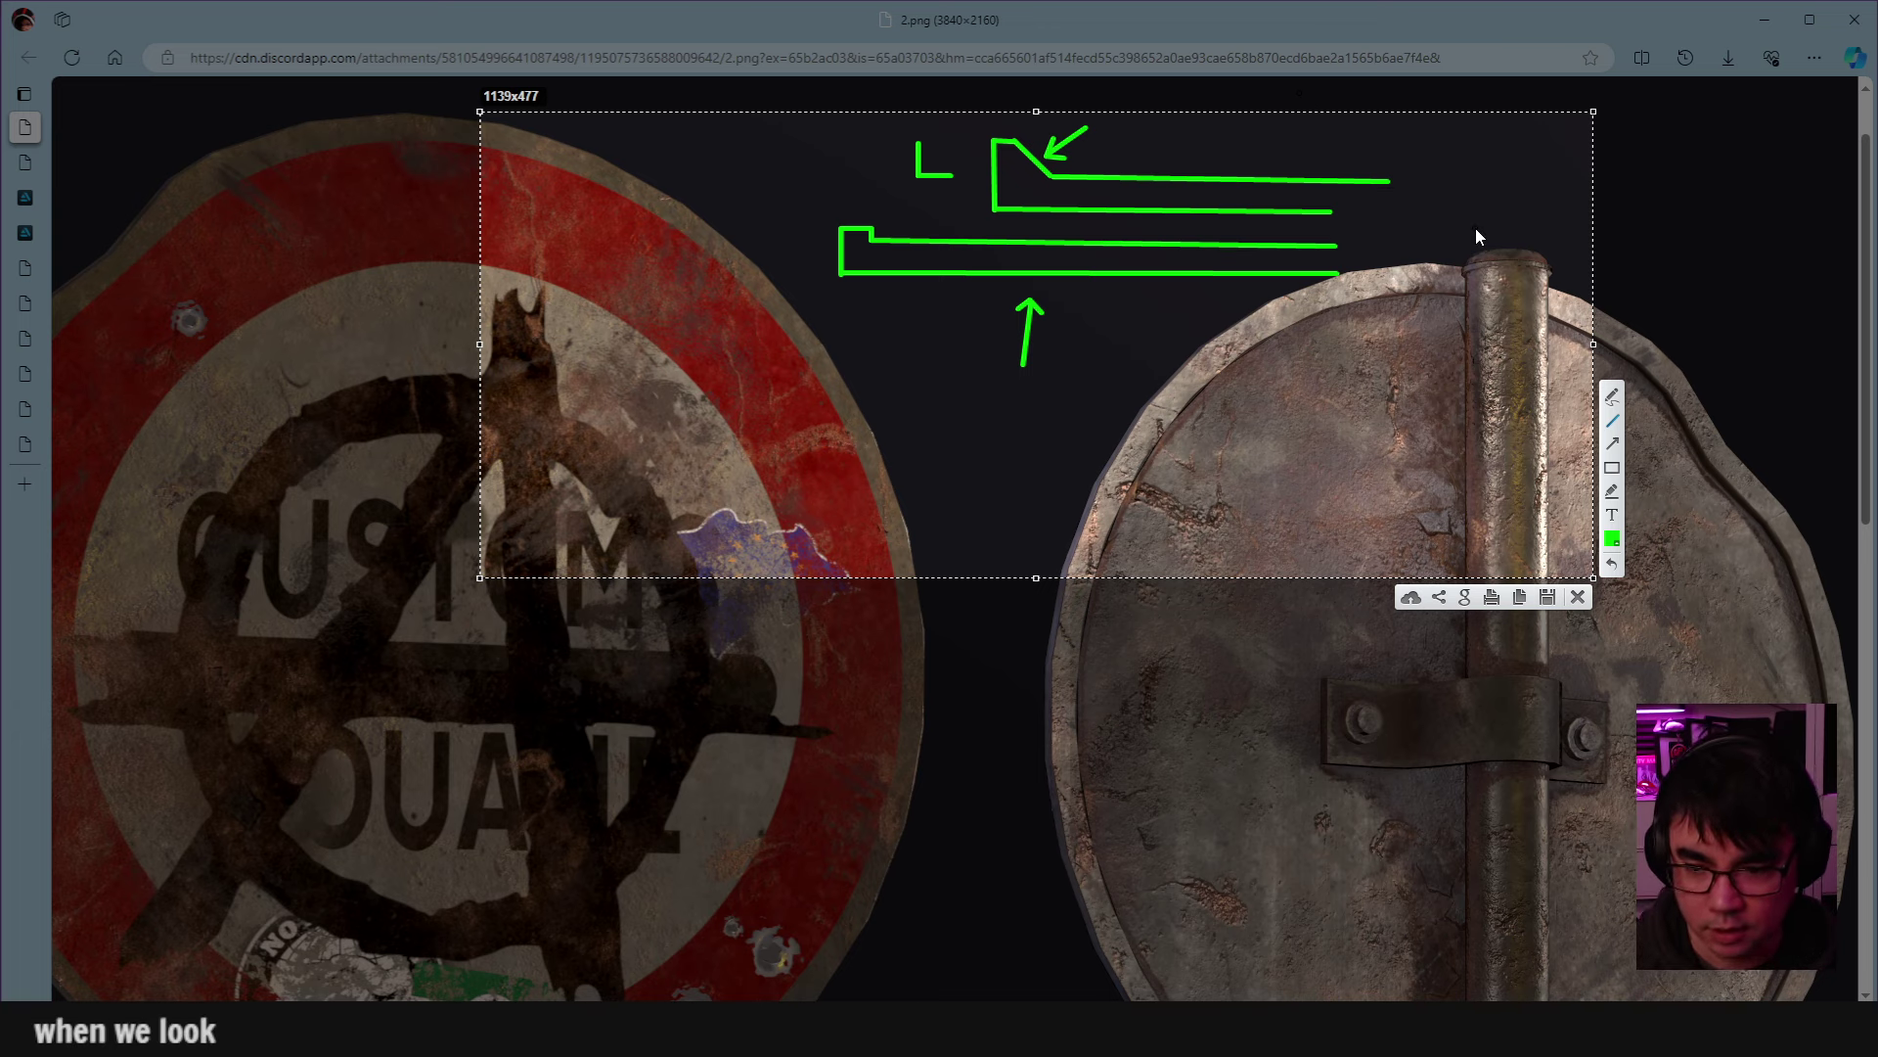
{"action": "left_click", "coordinate": [1577, 598]}
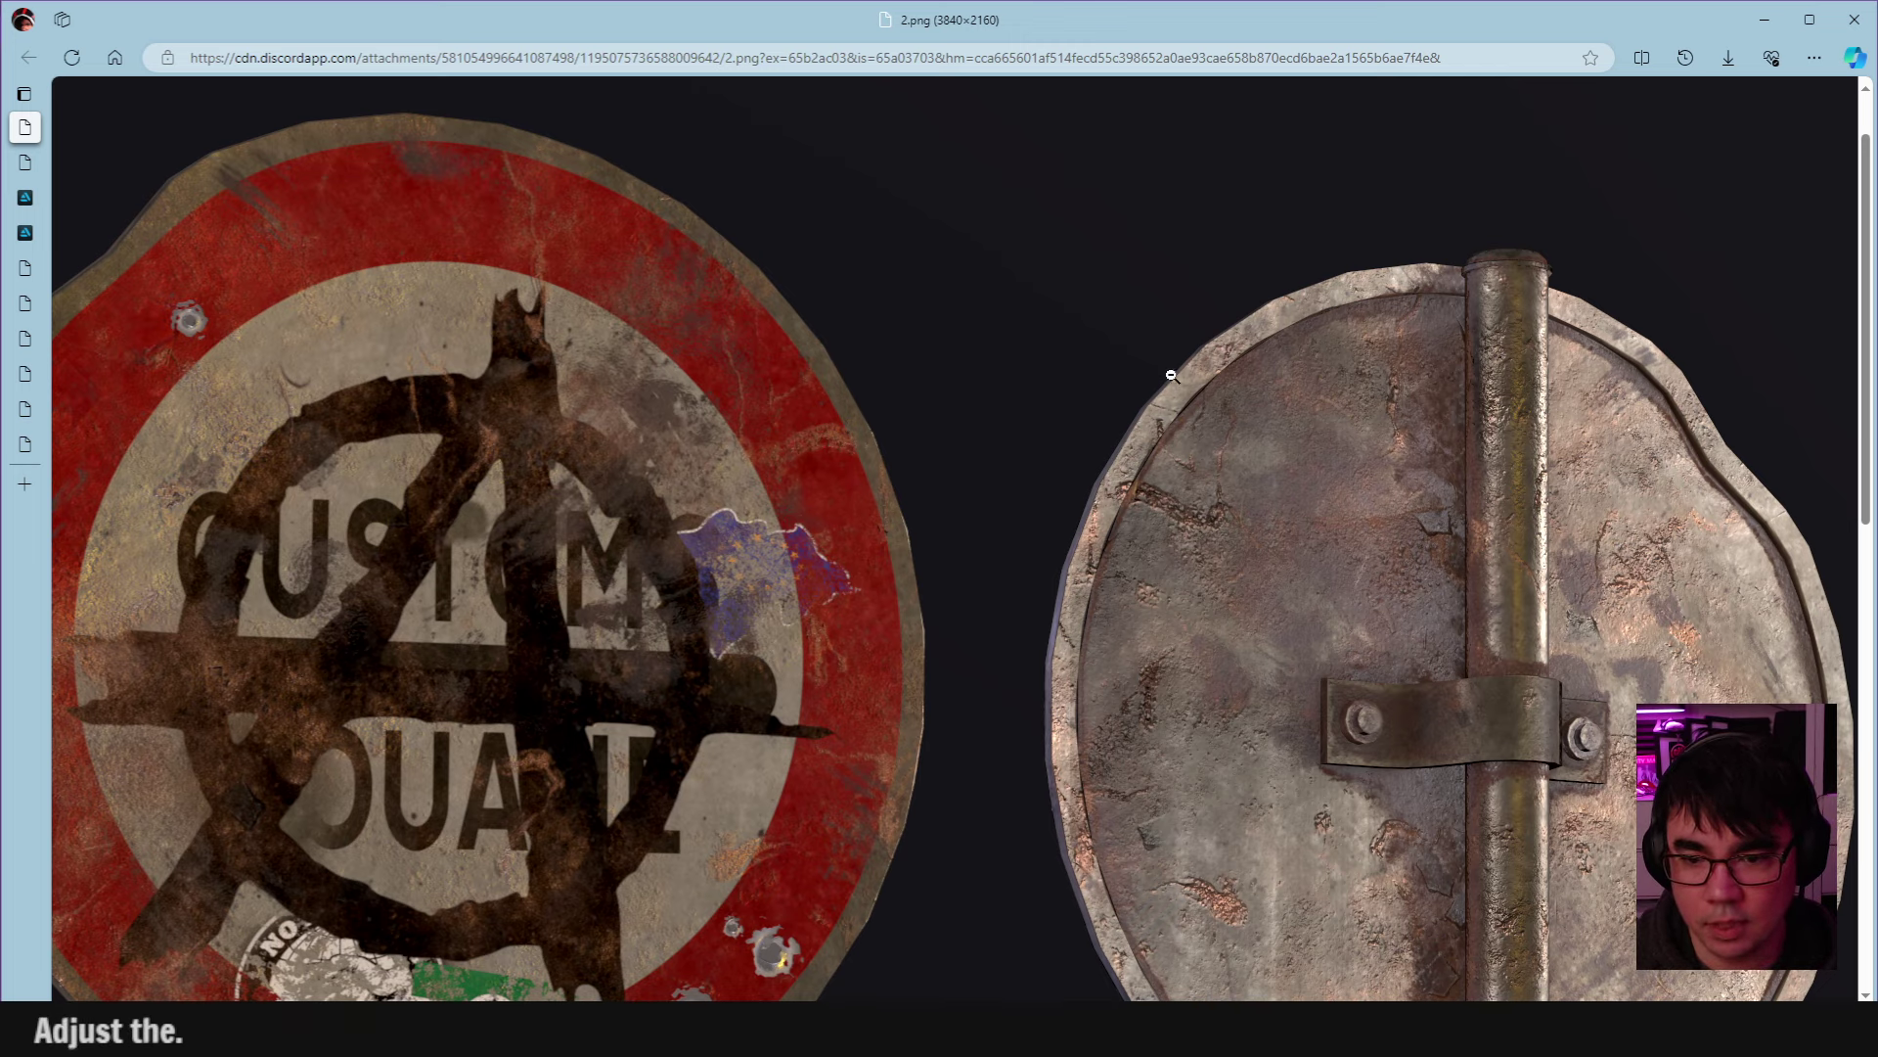
Scroll and pan around the enlarged 2.png sign render to inspect it.
{"action": "scroll", "coordinate": [1274, 372], "scroll_direction": "down", "scroll_amount": 2}
{"action": "scroll", "coordinate": [1273, 373], "scroll_direction": "down", "scroll_amount": 2}
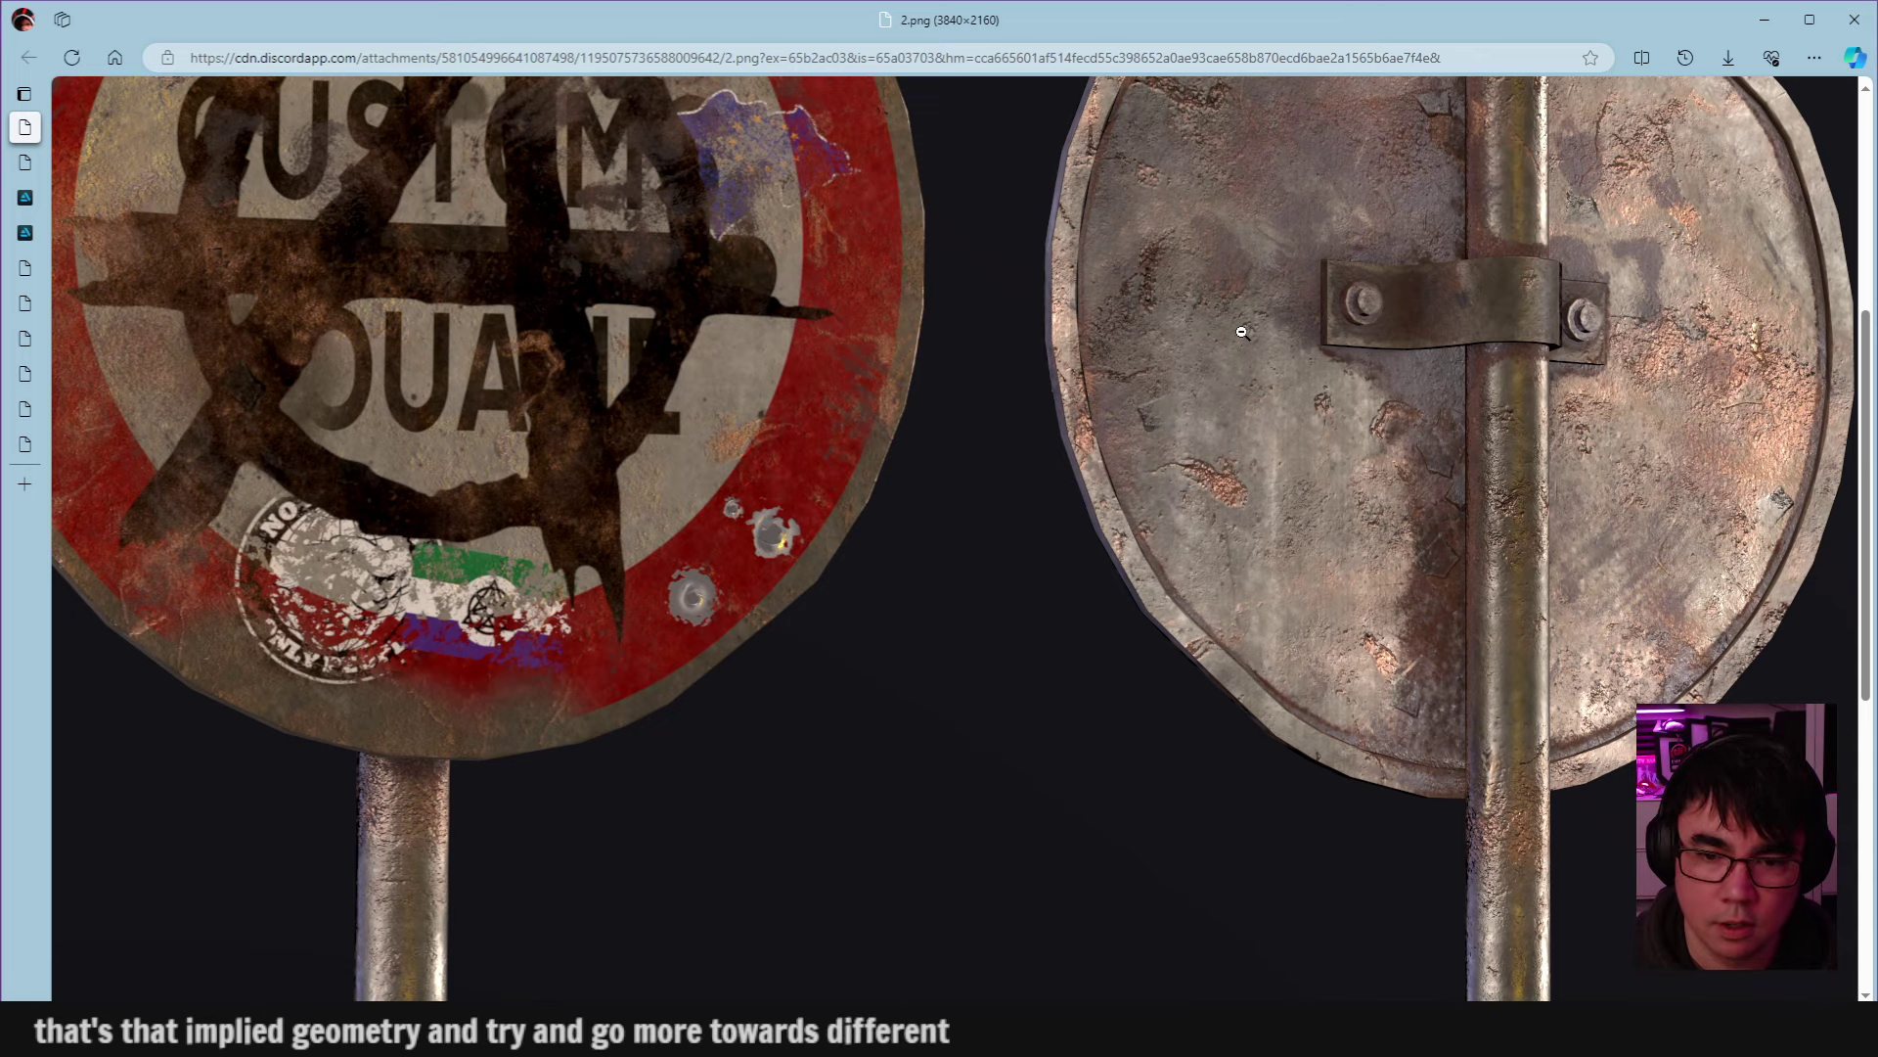
{"action": "scroll", "coordinate": [1239, 326], "scroll_direction": "up", "scroll_amount": 1}
{"action": "scroll", "coordinate": [1233, 311], "scroll_direction": "down", "scroll_amount": 2}
{"action": "scroll", "coordinate": [1232, 304], "scroll_direction": "up", "scroll_amount": 1}
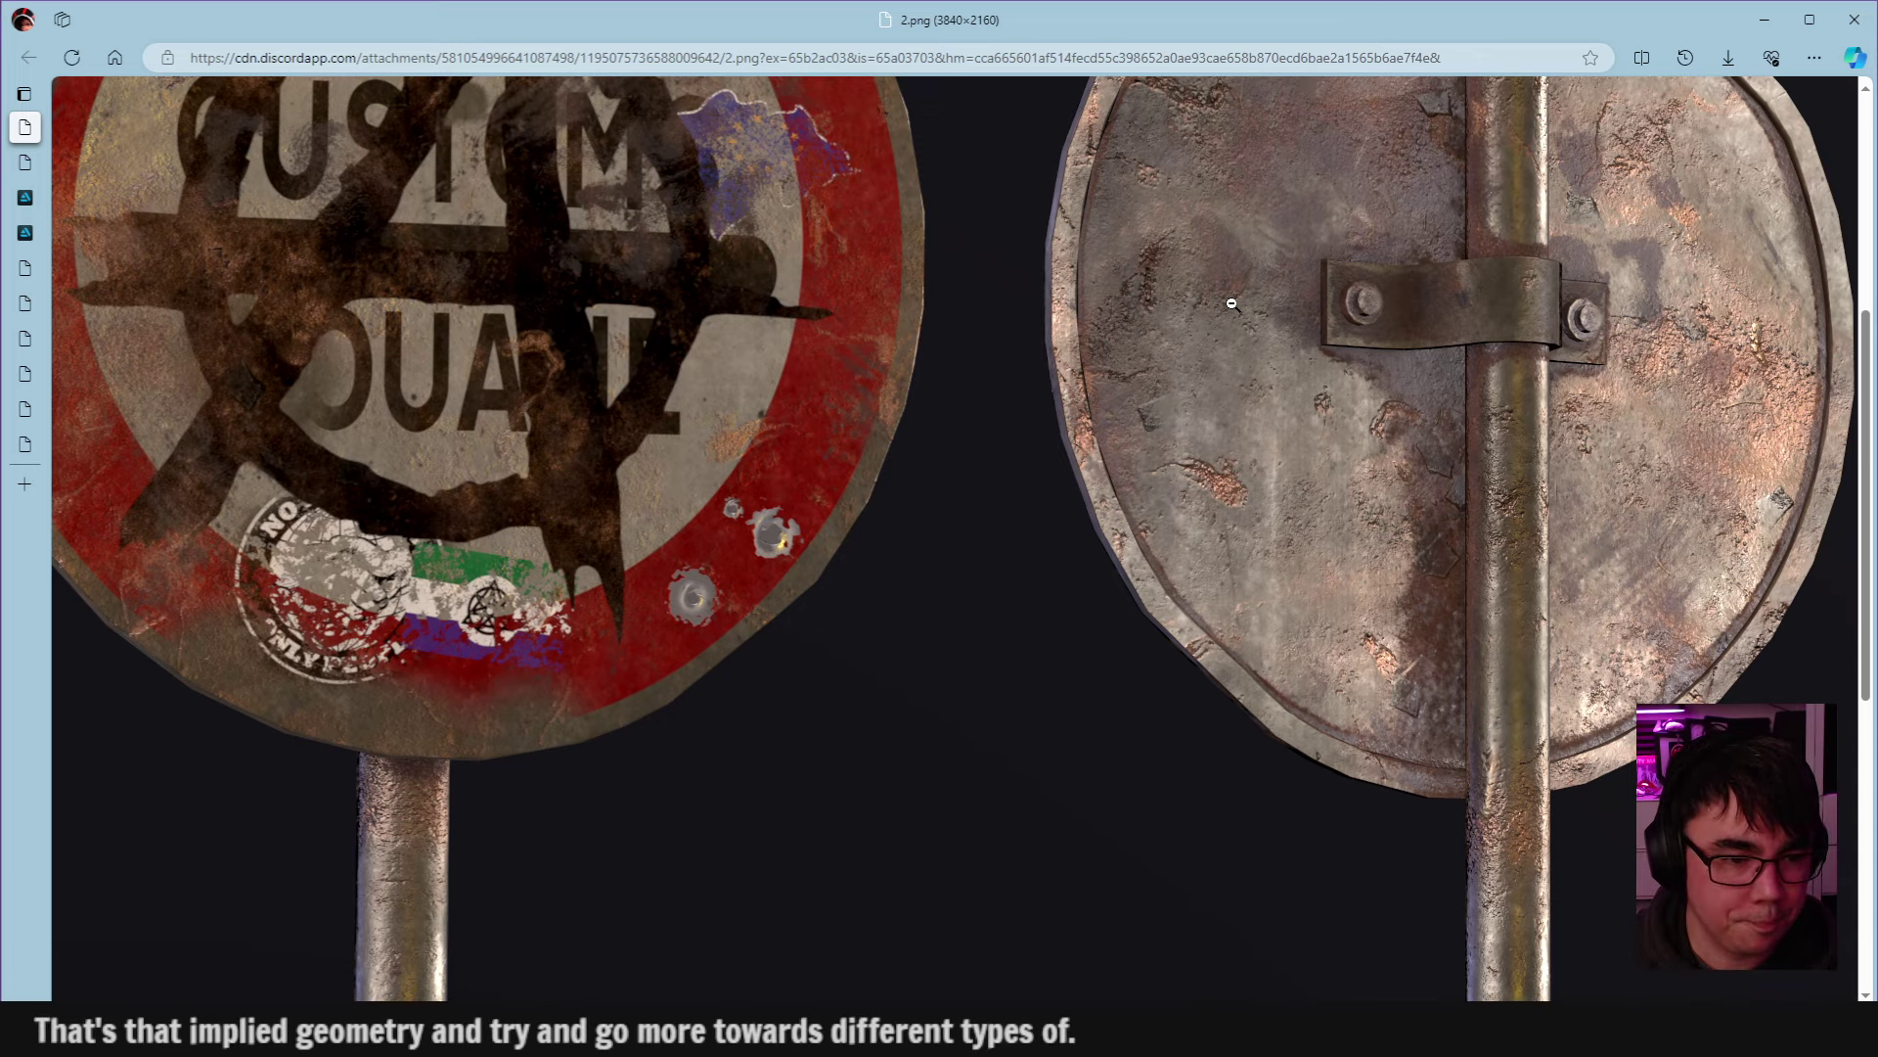
{"action": "scroll", "coordinate": [1230, 294], "scroll_direction": "up", "scroll_amount": 3}
{"action": "scroll", "coordinate": [1229, 293], "scroll_direction": "down", "scroll_amount": 1}
{"action": "scroll", "coordinate": [1112, 290], "scroll_direction": "left", "scroll_amount": 1}
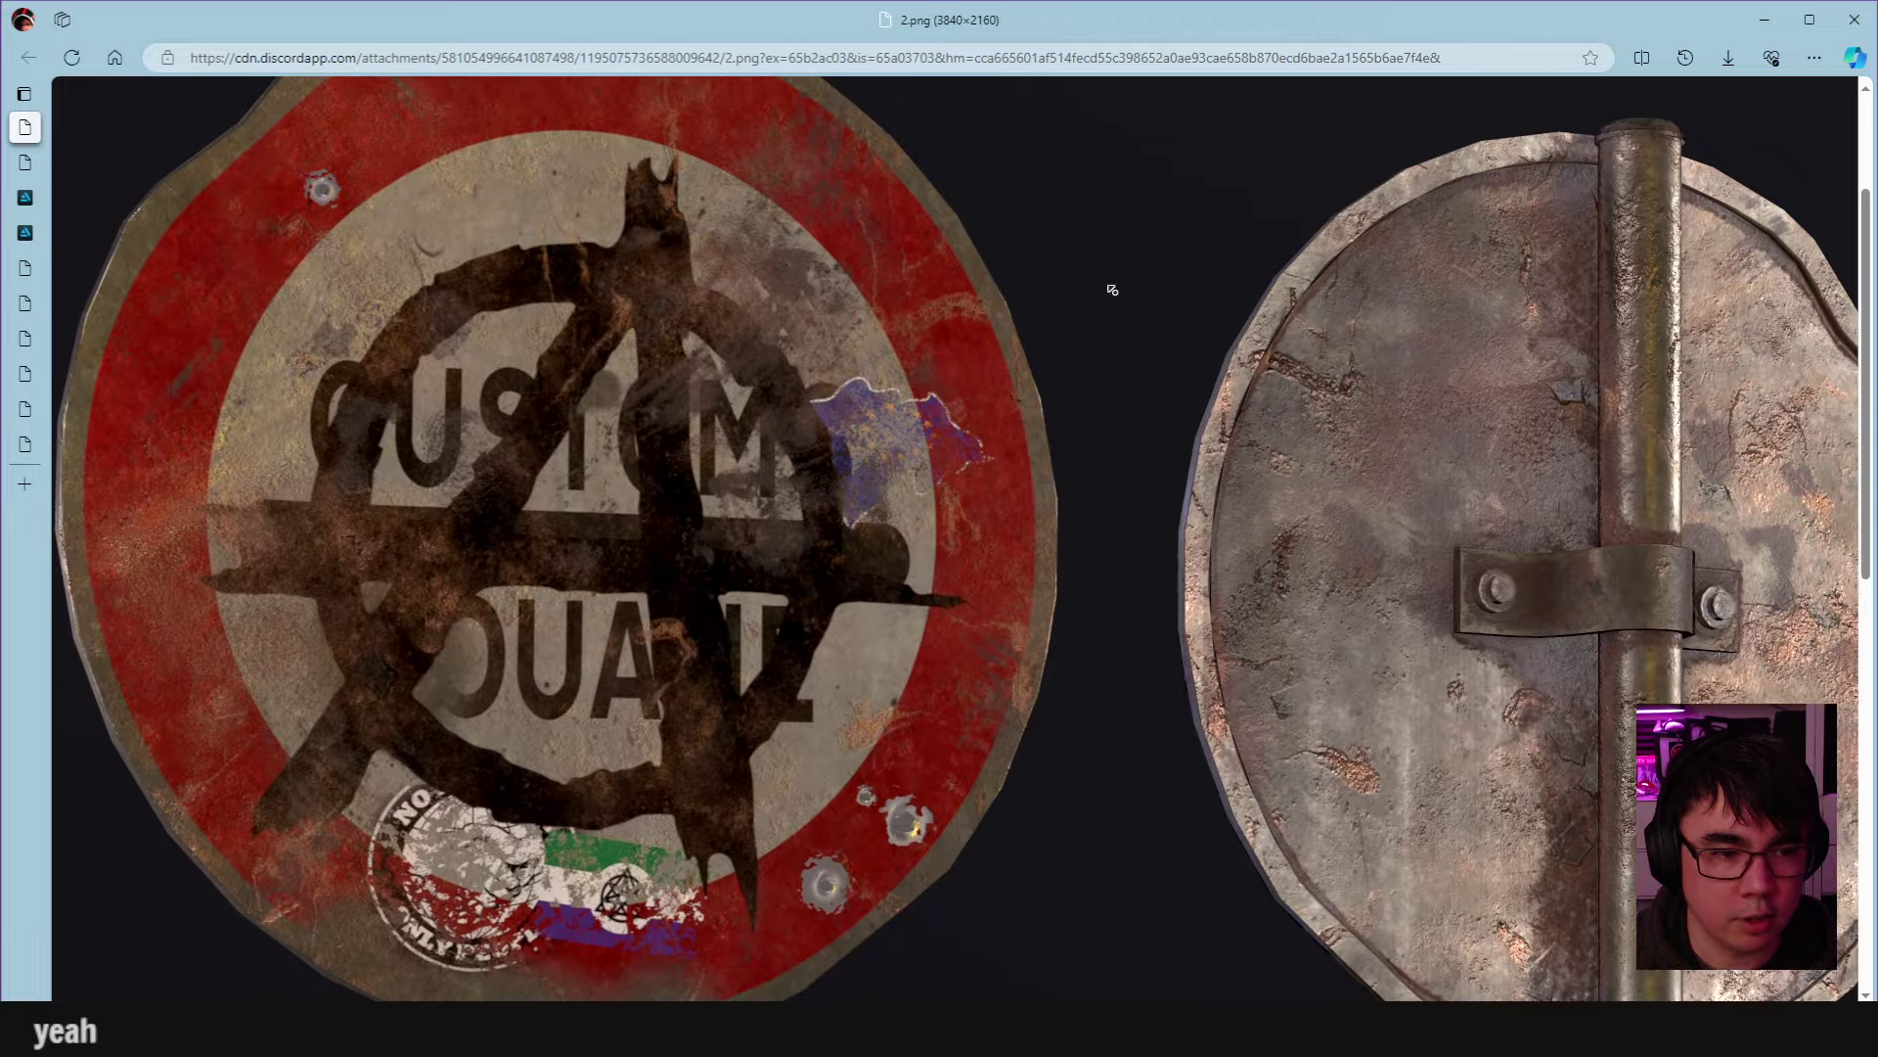
{"action": "middle_click", "coordinate": [975, 370]}
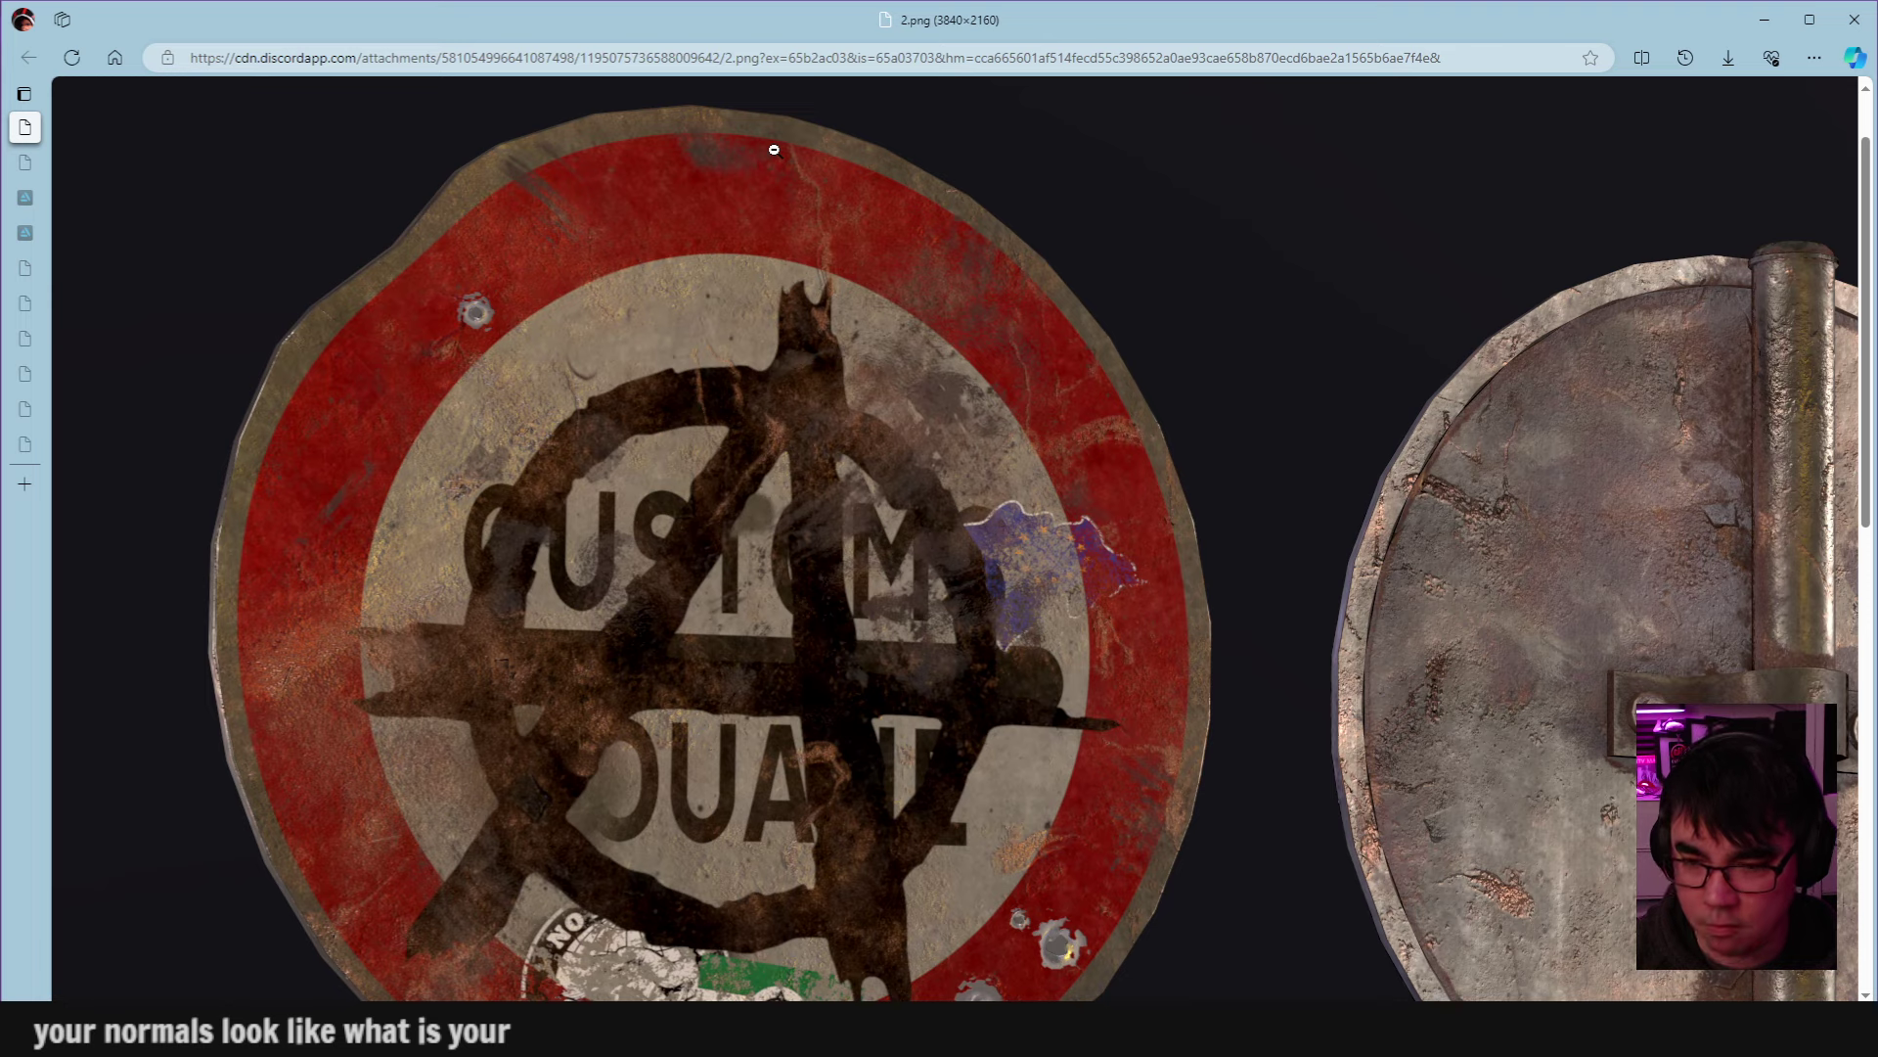
{"action": "scroll", "coordinate": [1238, 449], "scroll_direction": "right", "scroll_amount": 6}
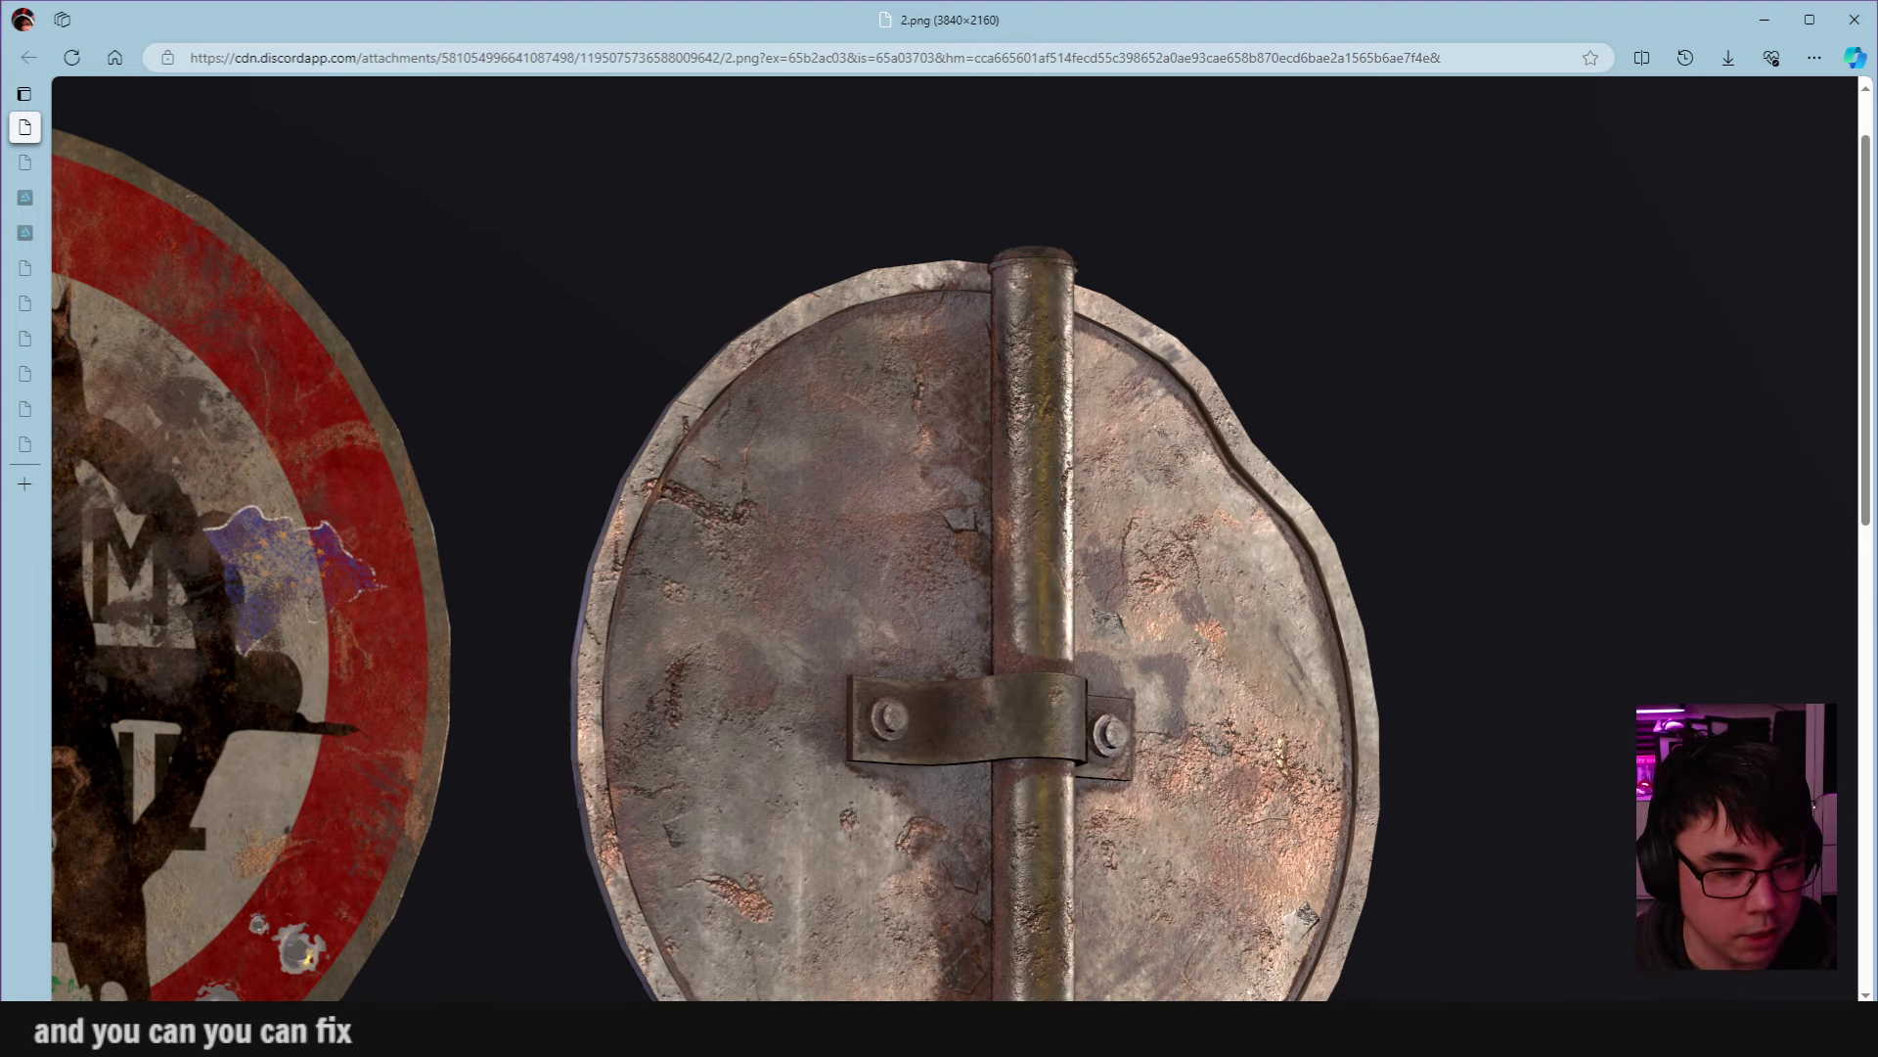
{"action": "scroll", "coordinate": [861, 421], "scroll_direction": "down", "scroll_amount": 8}
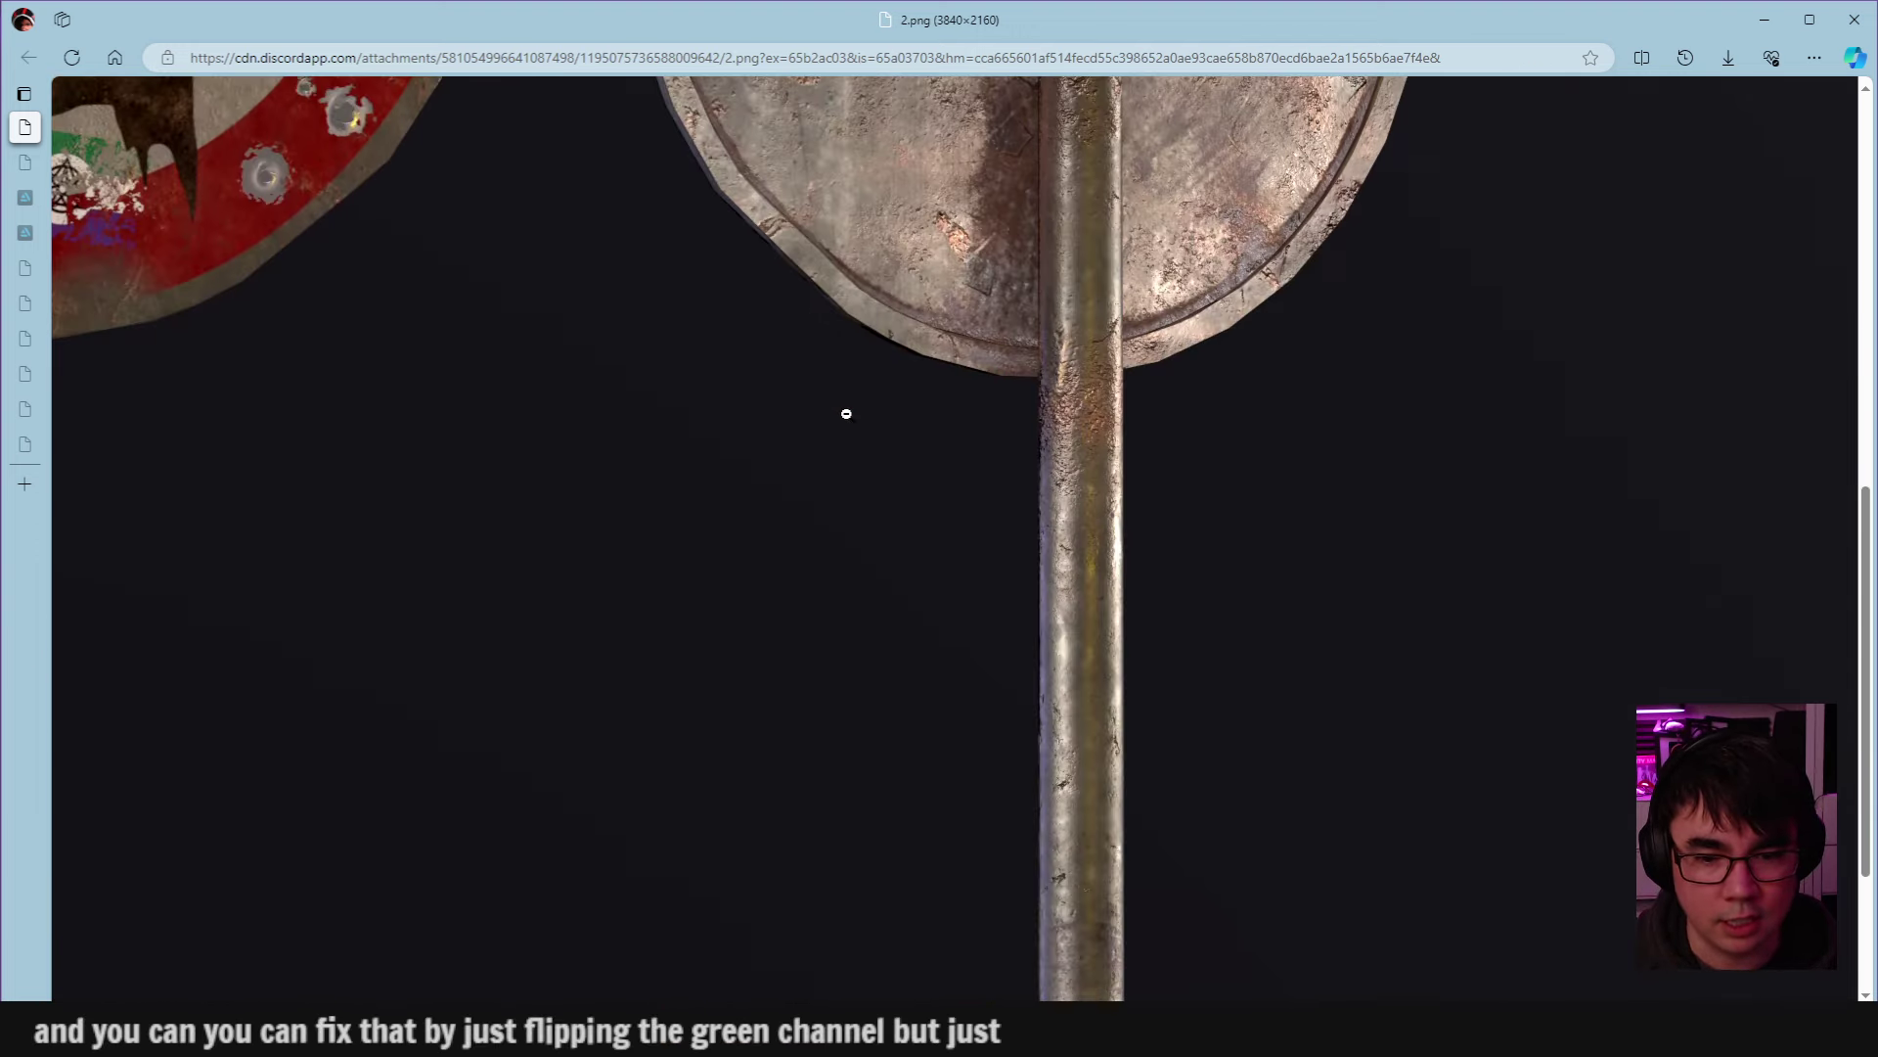
{"action": "scroll", "coordinate": [846, 414], "scroll_direction": "down", "scroll_amount": 6}
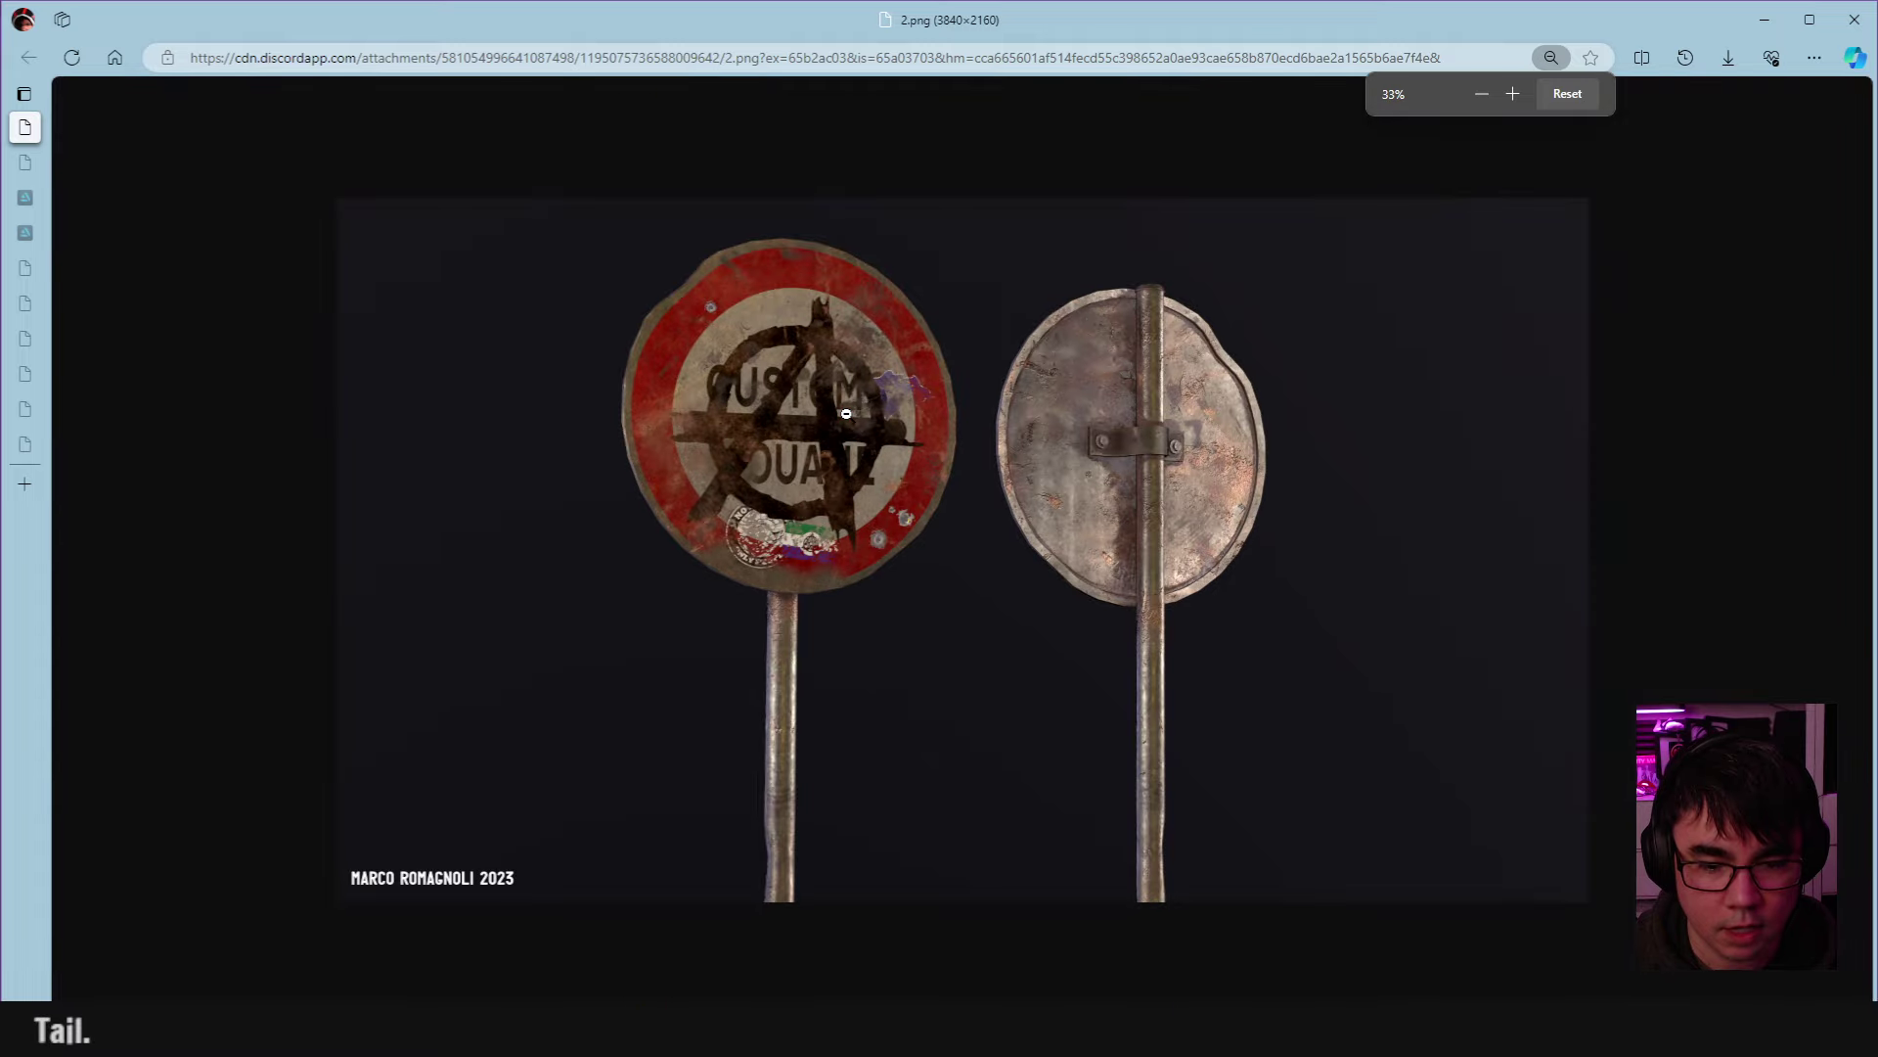
{"action": "scroll", "coordinate": [846, 414], "scroll_direction": "up", "scroll_amount": 1}
{"action": "scroll", "coordinate": [846, 414], "scroll_direction": "down", "scroll_amount": 2}
{"action": "scroll", "coordinate": [846, 414], "scroll_direction": "up", "scroll_amount": 2}
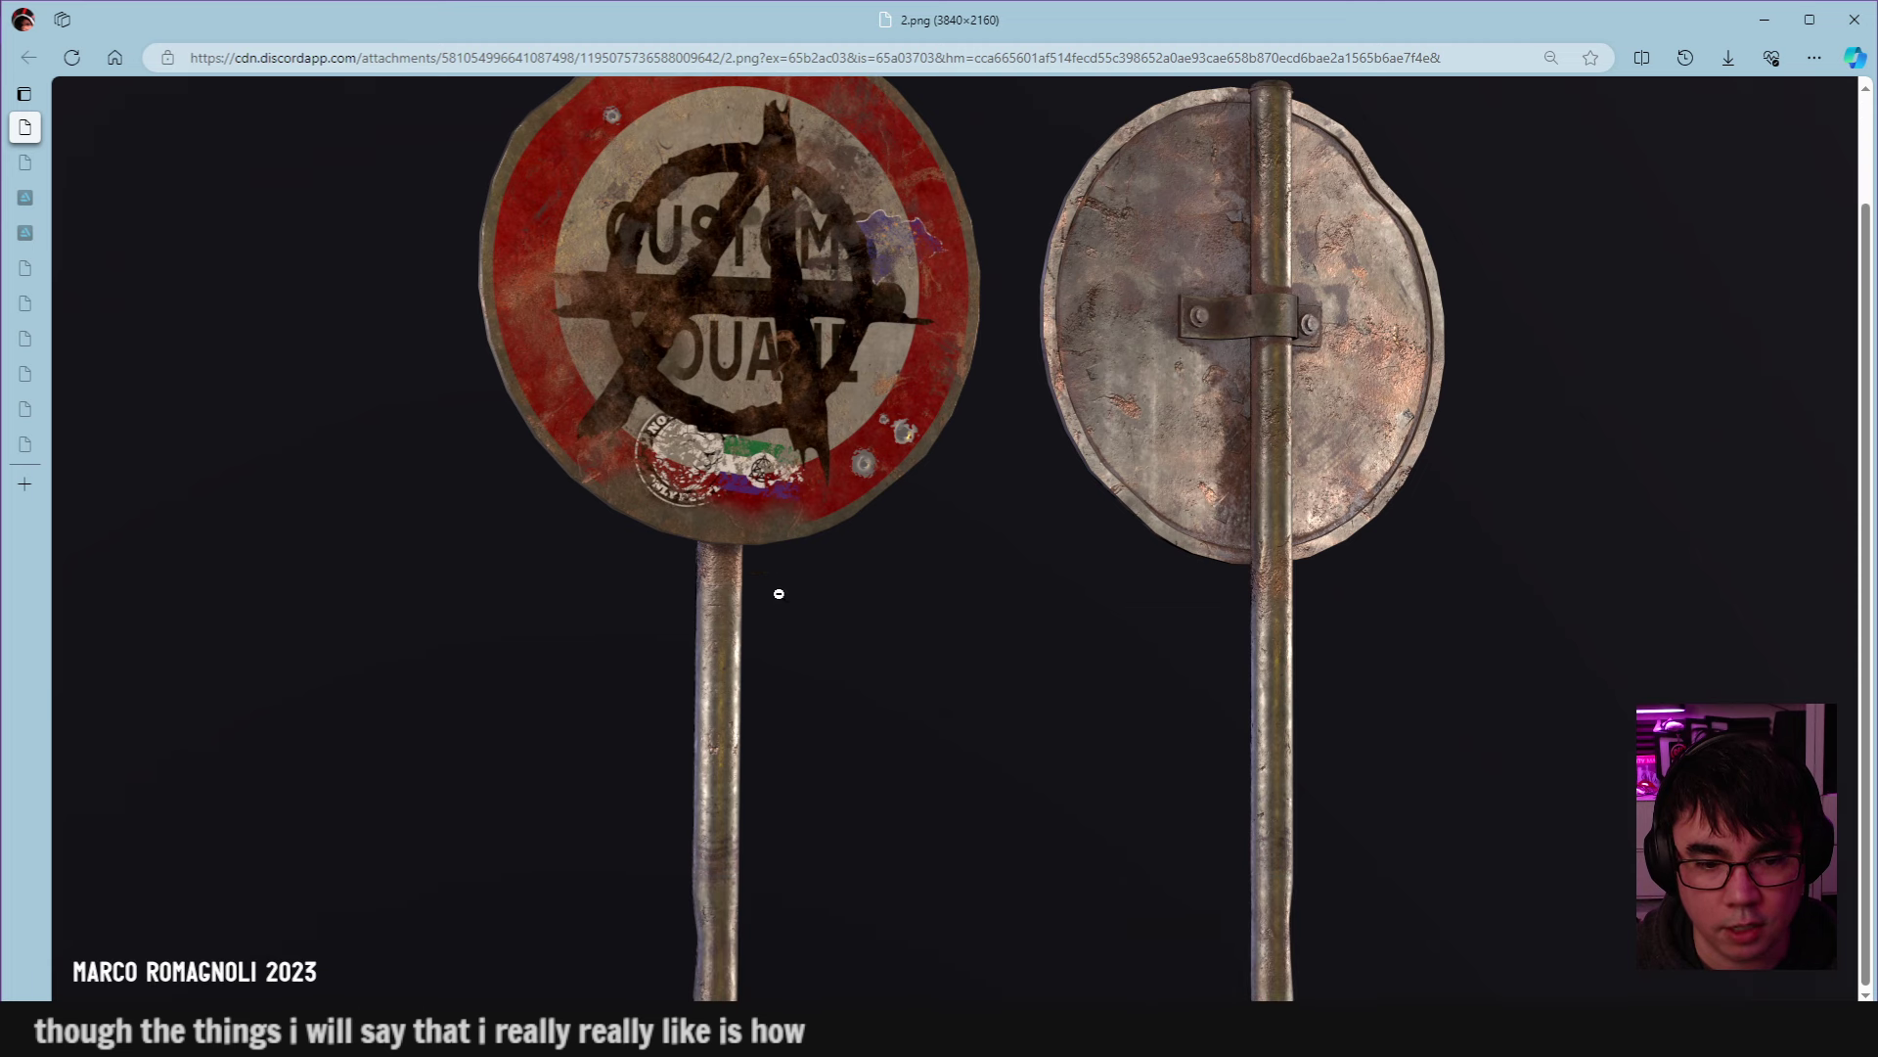
{"action": "scroll", "coordinate": [676, 467], "scroll_direction": "down", "scroll_amount": 1}
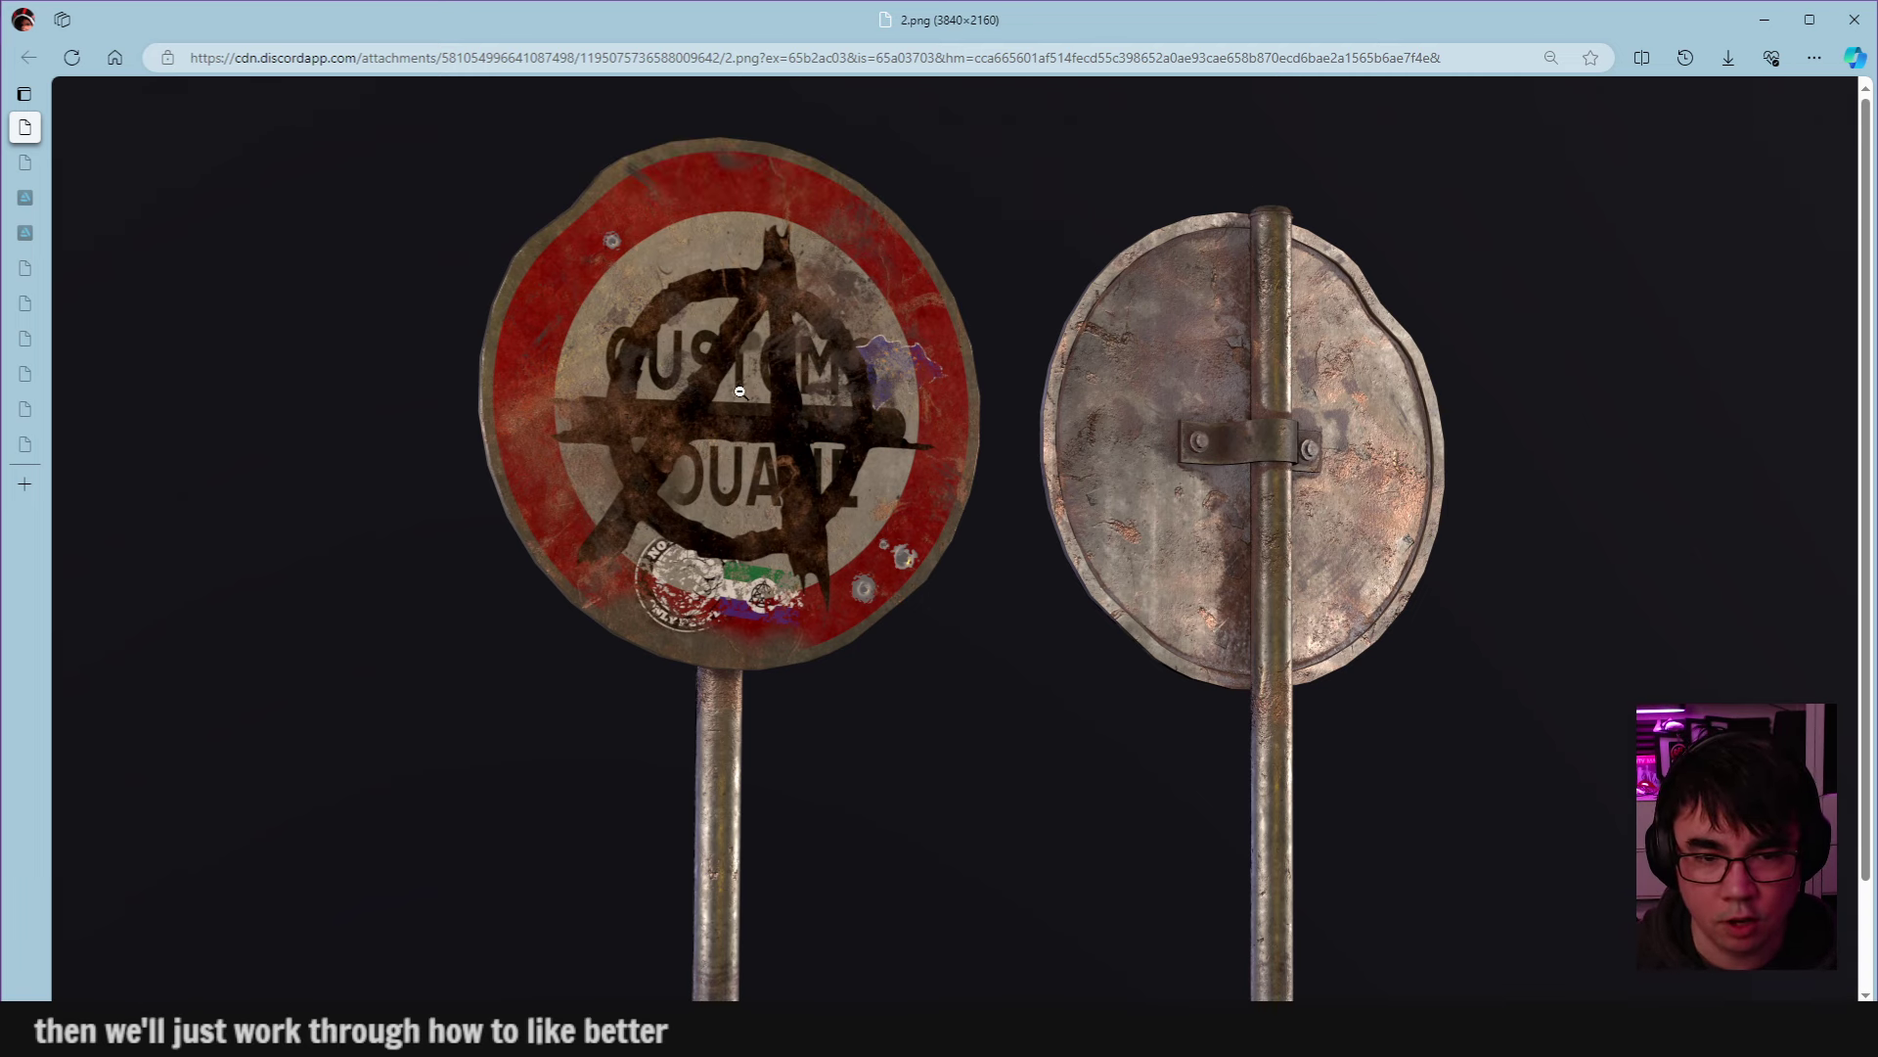
{"action": "scroll", "coordinate": [547, 266], "scroll_direction": "up", "scroll_amount": 2}
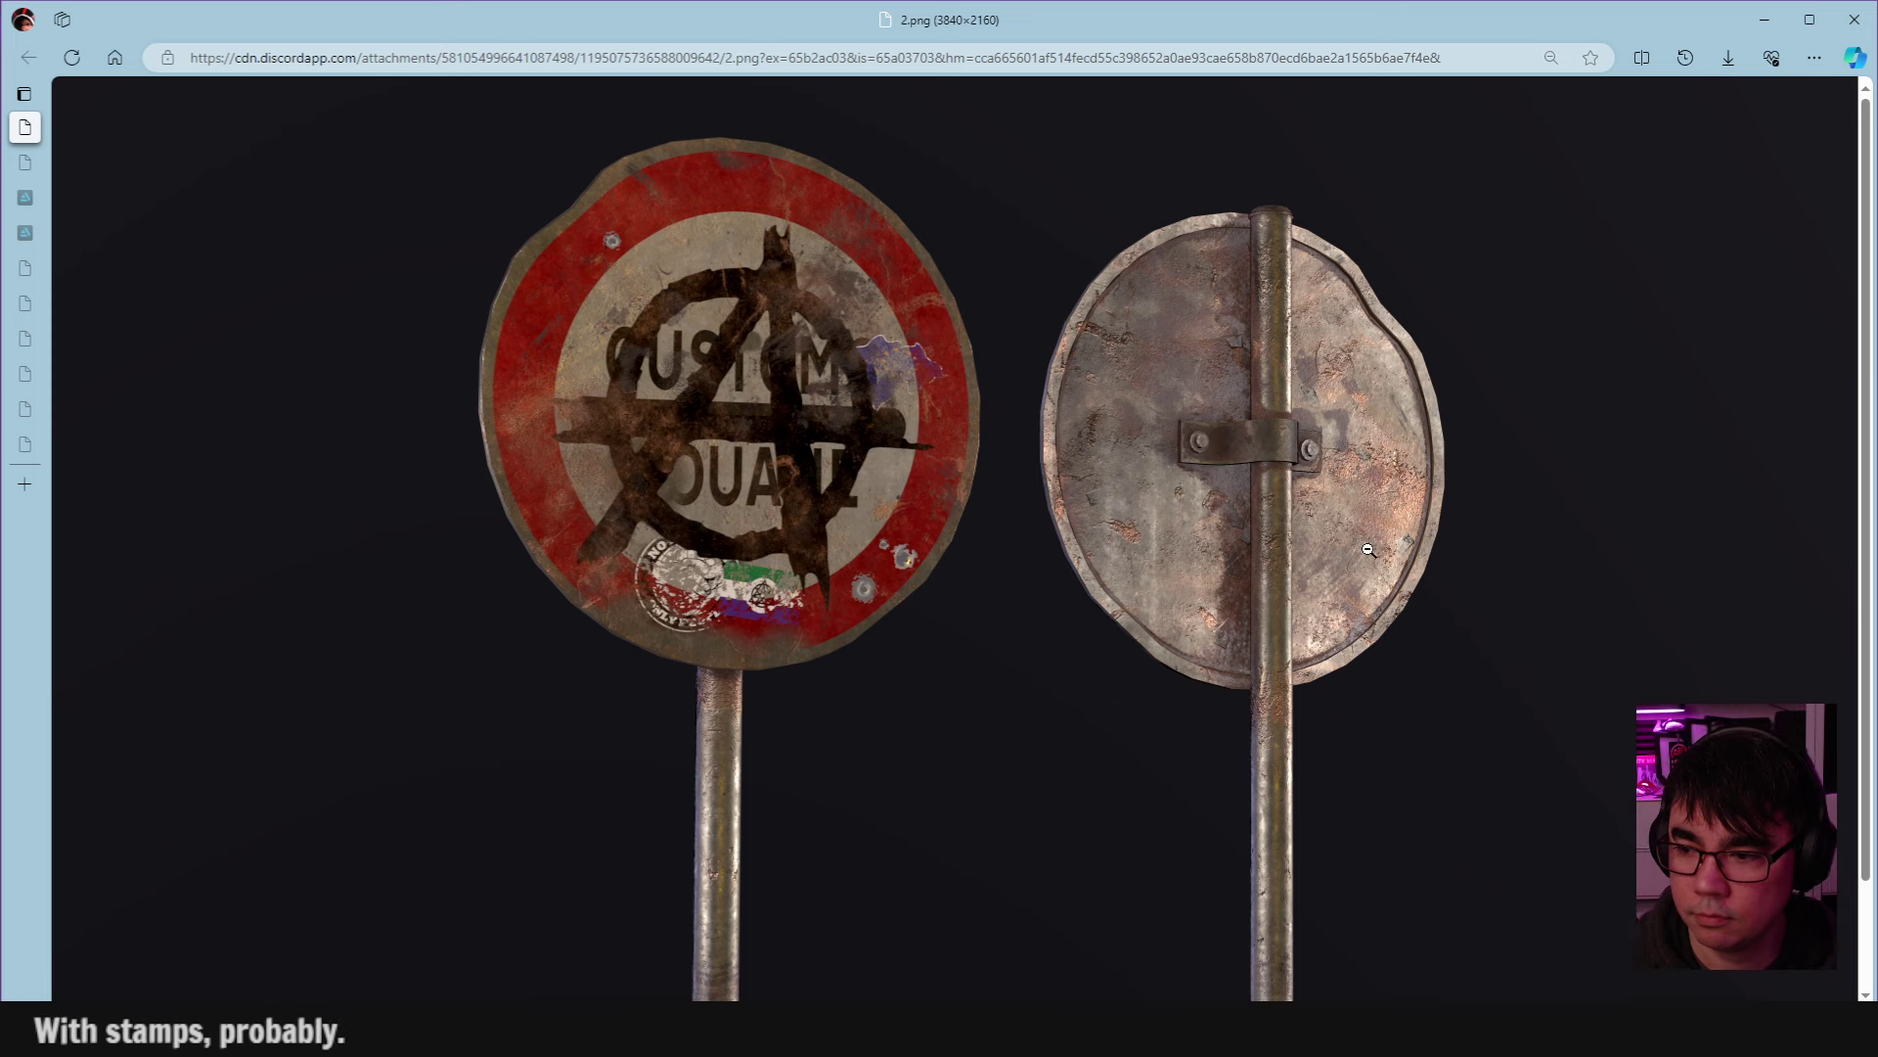
{"action": "scroll", "coordinate": [1271, 646], "scroll_direction": "down", "scroll_amount": 2}
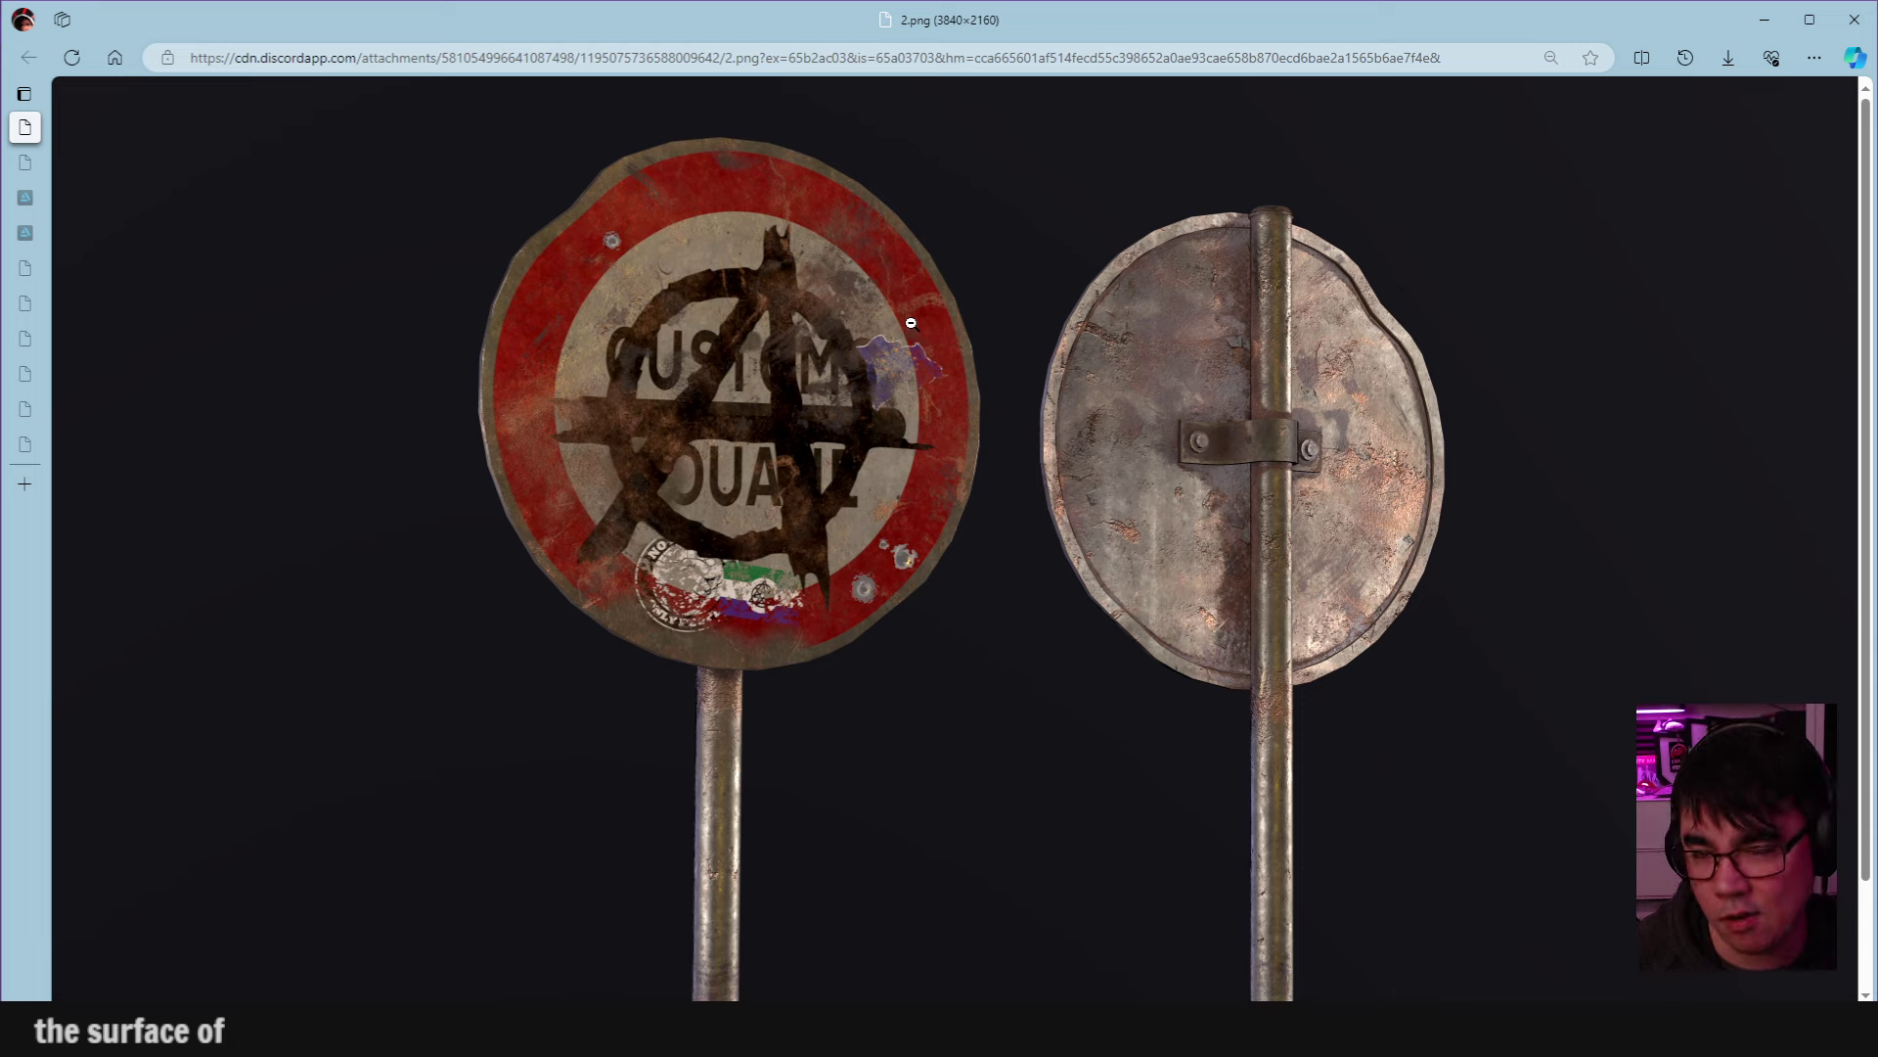
Switch Edge to the WIP.png night scene tab.
{"action": "left_click", "coordinate": [32, 174]}
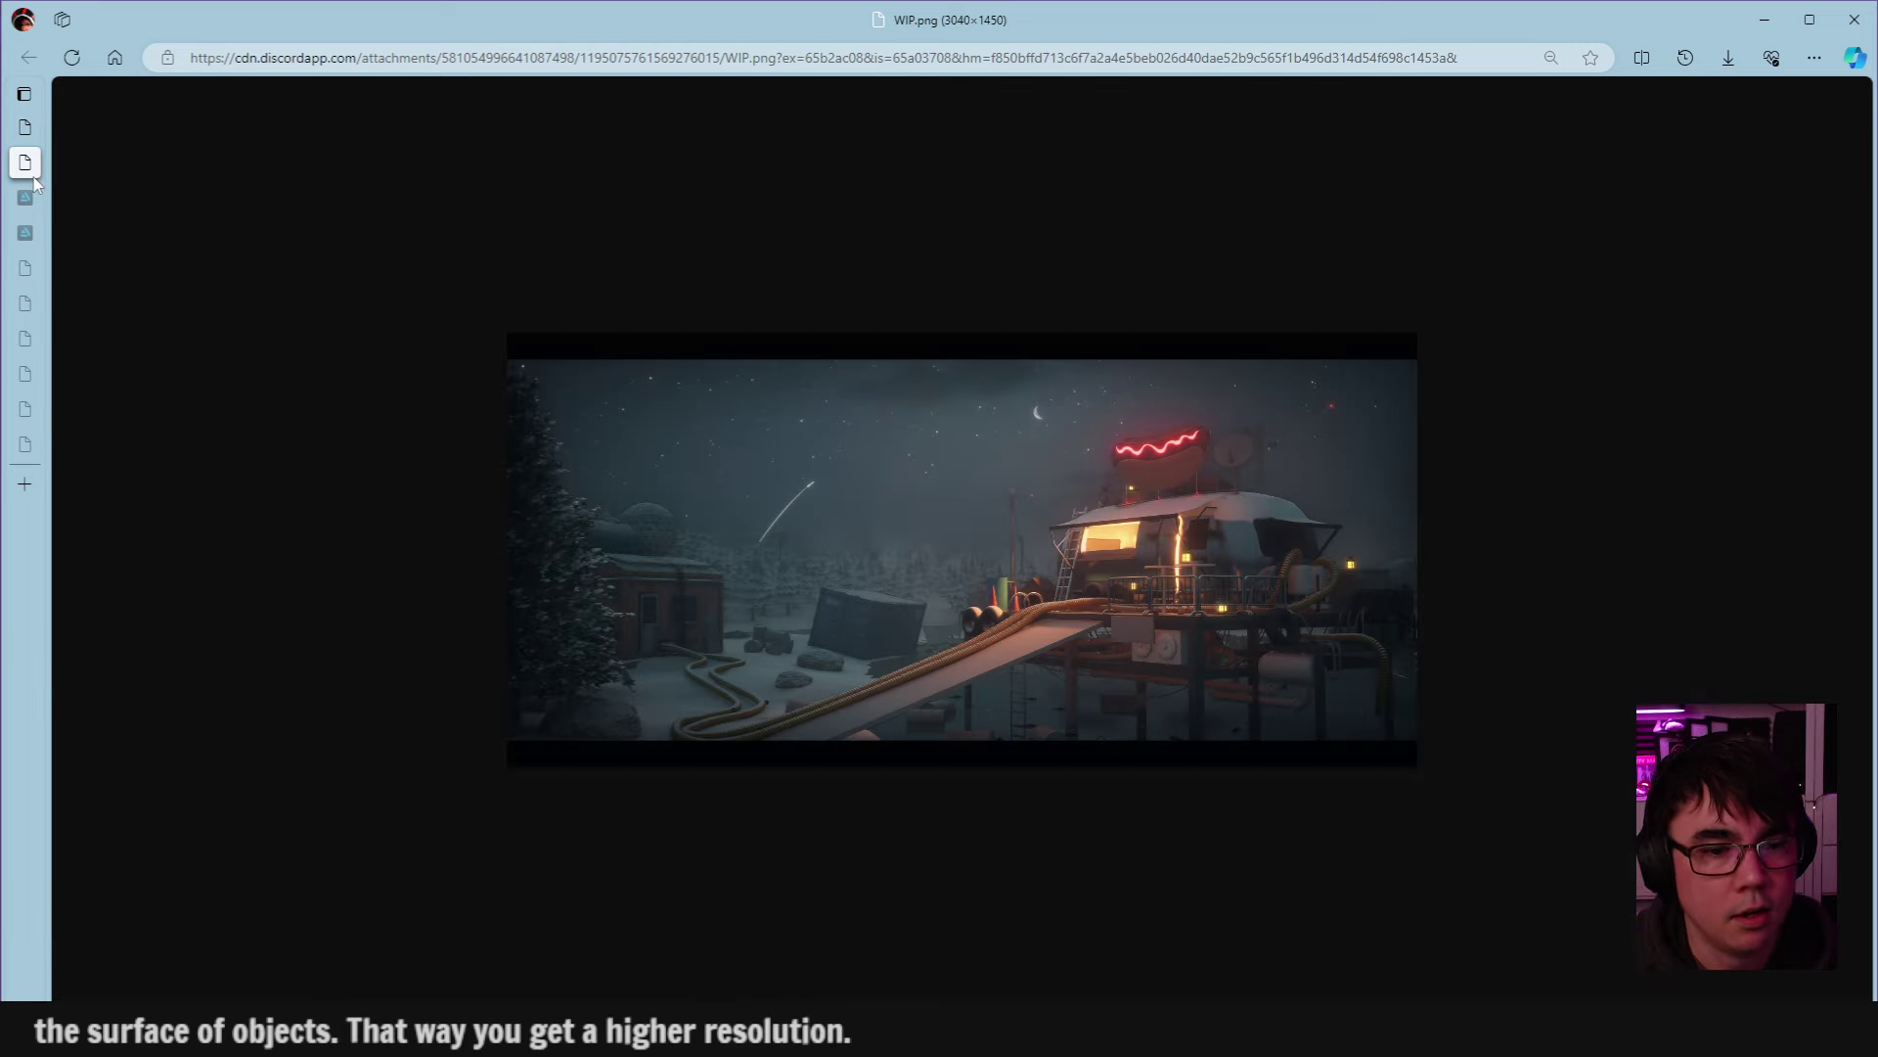
{"action": "scroll", "coordinate": [986, 577], "scroll_direction": "up", "scroll_amount": 4}
{"action": "scroll", "coordinate": [989, 587], "scroll_direction": "down", "scroll_amount": 1}
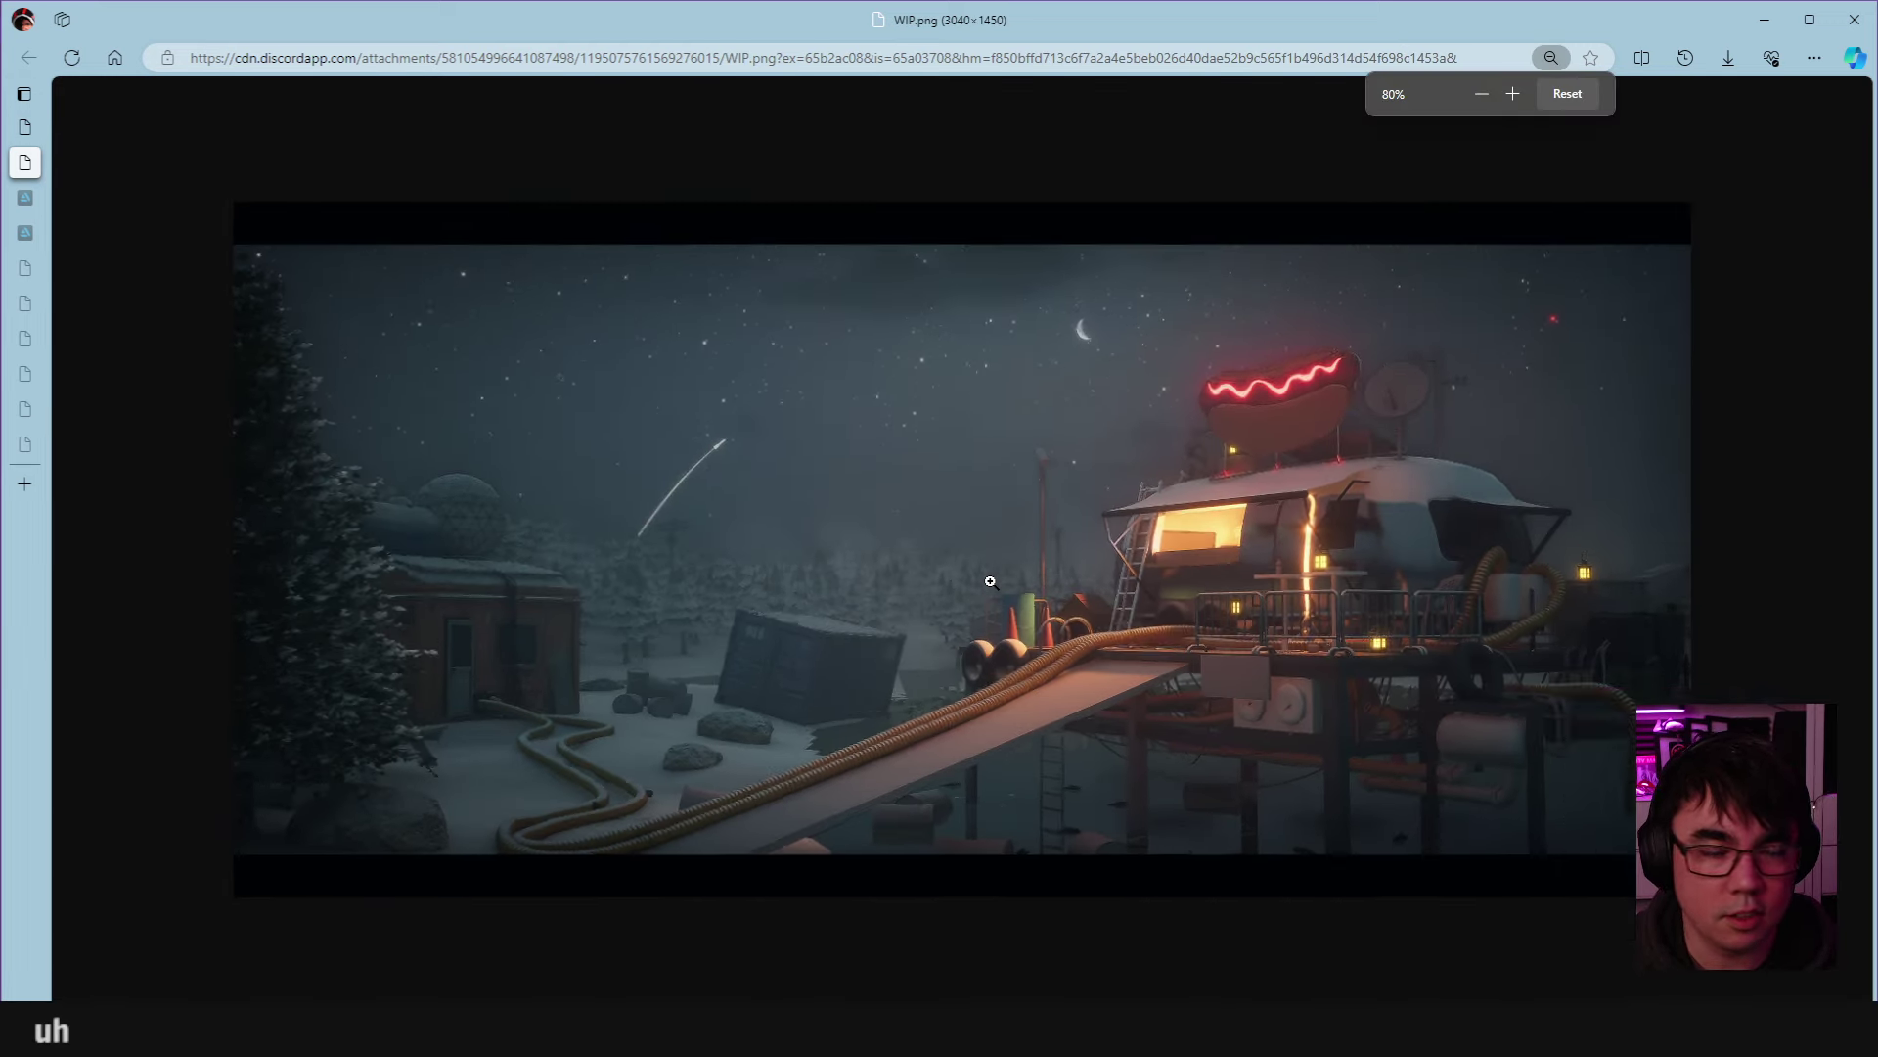
{"action": "scroll", "coordinate": [969, 584], "scroll_direction": "up", "scroll_amount": 1}
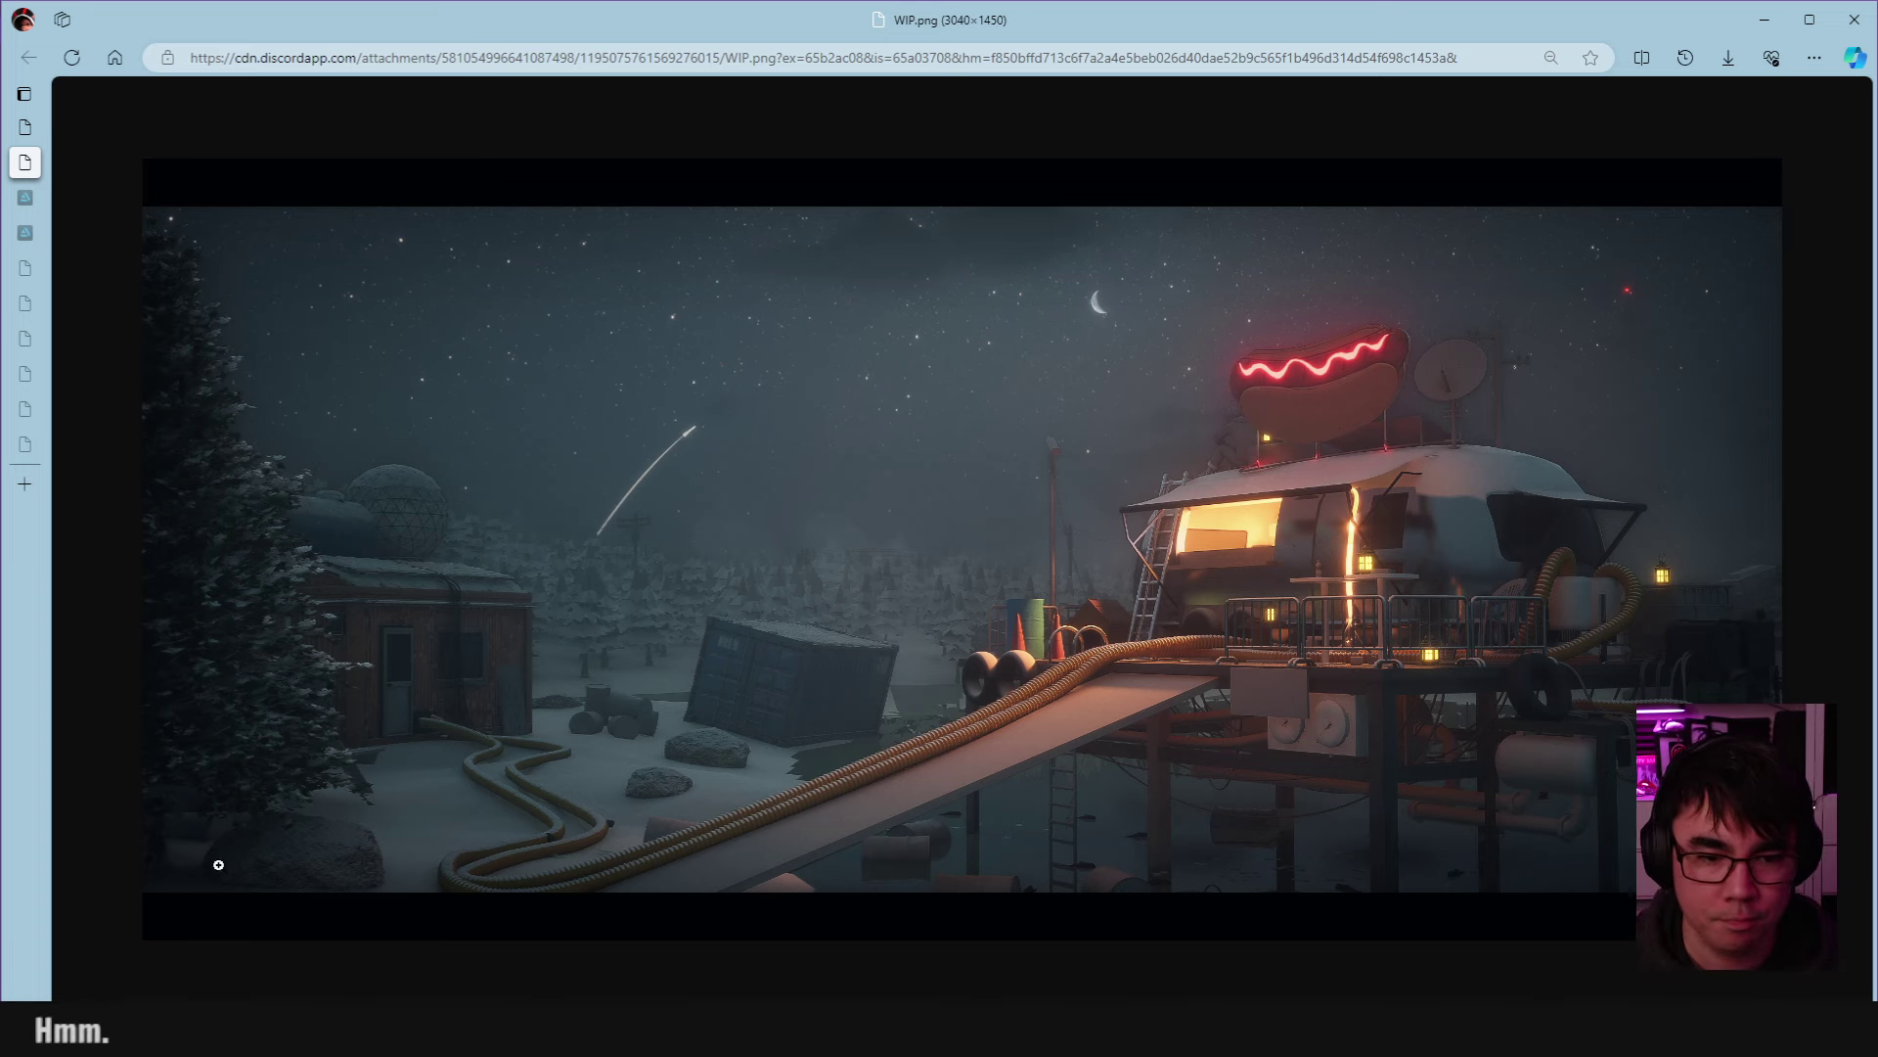
Zoom in and back out on the night scene around the hot-dog sign.
{"action": "left_click", "coordinate": [993, 475]}
{"action": "left_click", "coordinate": [993, 475]}
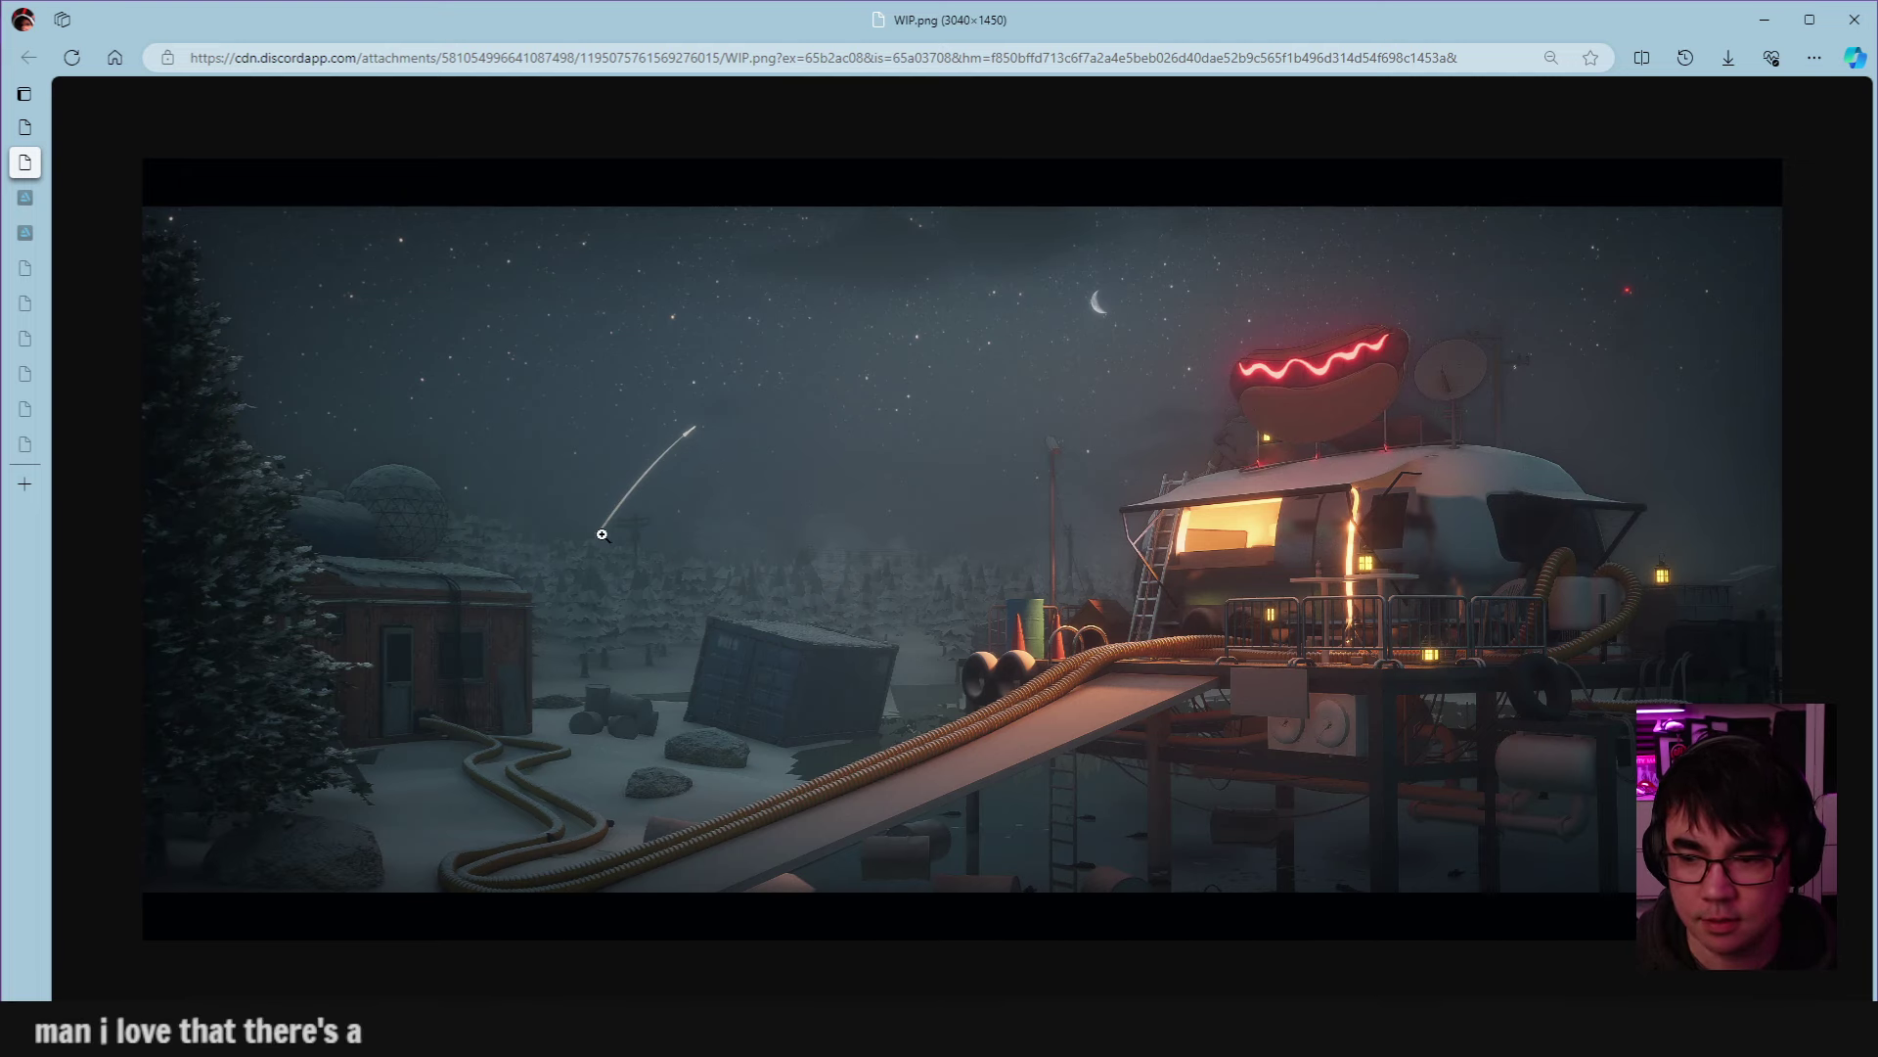
{"action": "left_click", "coordinate": [1234, 397]}
{"action": "left_click", "coordinate": [1001, 429]}
Copy the WIP.png night image to the clipboard with Copy image.
{"action": "right_click", "coordinate": [1000, 428]}
{"action": "left_click", "coordinate": [1000, 371]}
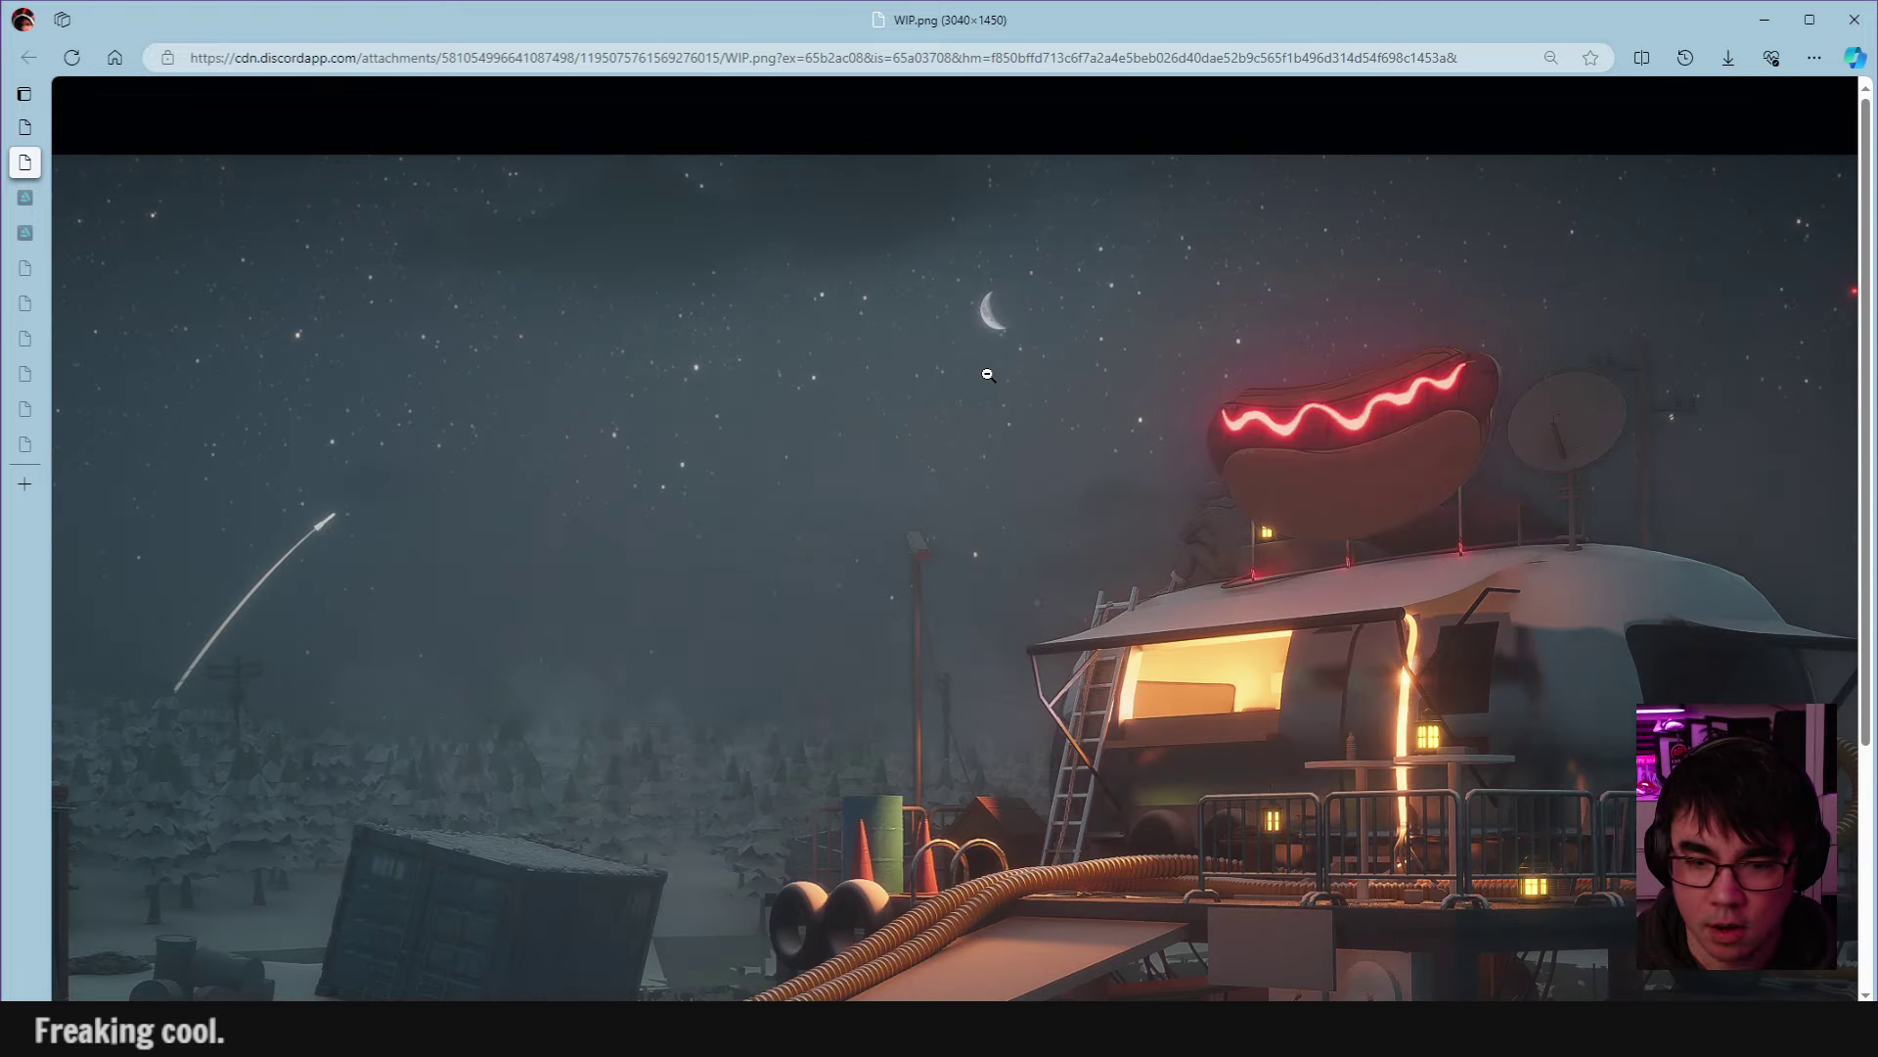
{"action": "left_click", "coordinate": [979, 401]}
{"action": "right_click", "coordinate": [978, 402]}
{"action": "left_click", "coordinate": [1065, 482]}
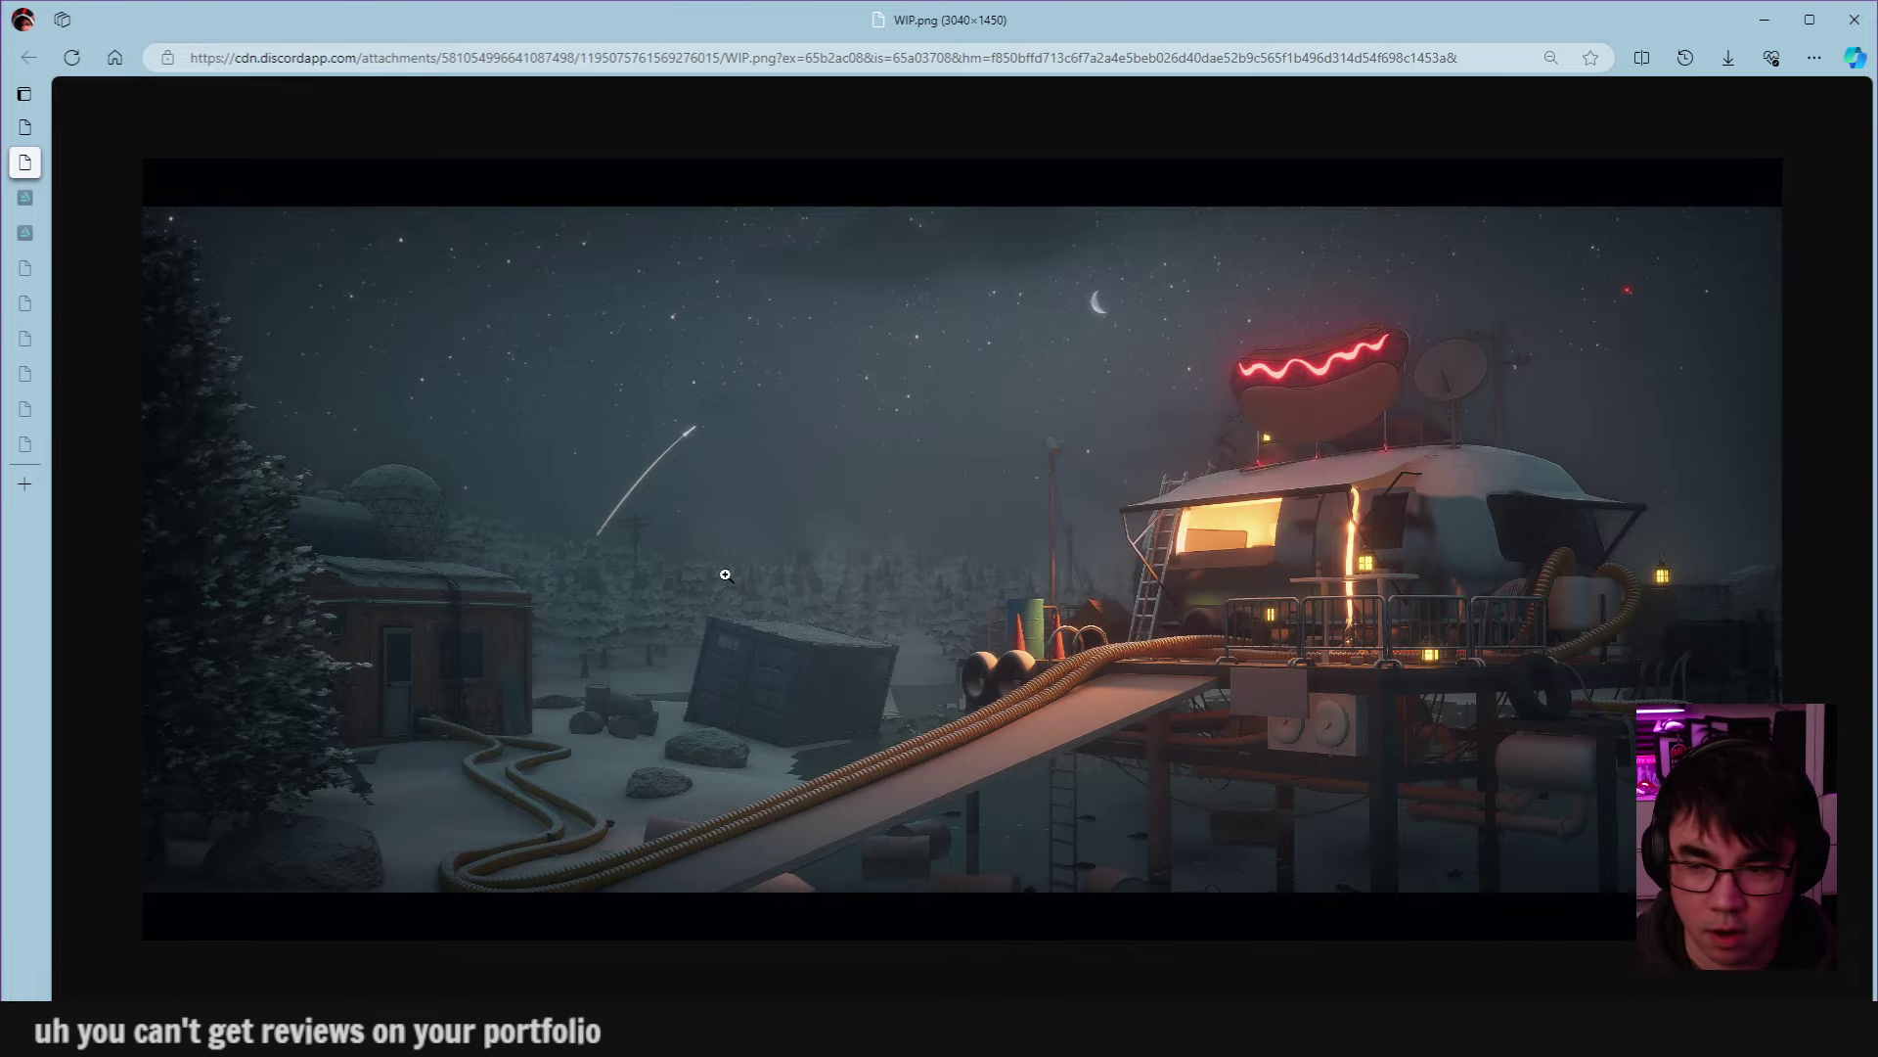
{"action": "right_click", "coordinate": [675, 468]}
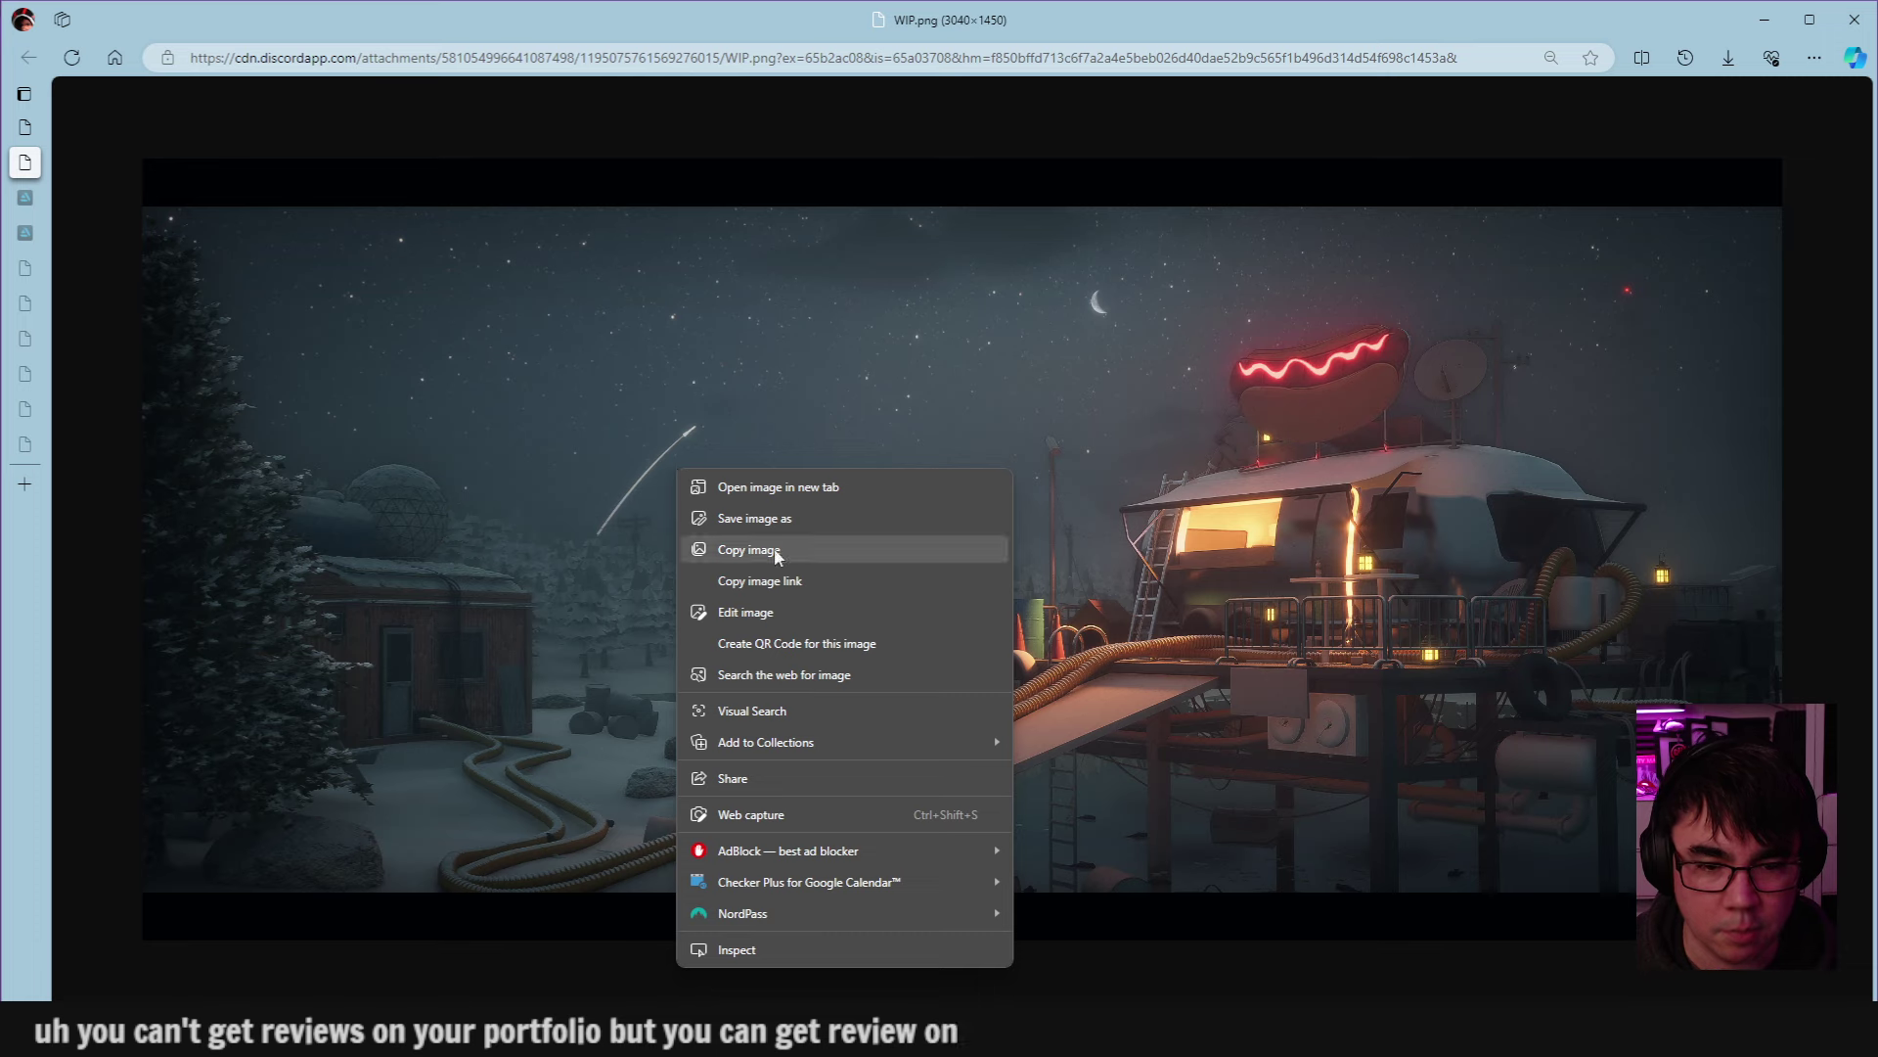
{"action": "left_click", "coordinate": [744, 541]}
Paste the night render onto Photoshop's Untitled-1 canvas, then cancel the transform.
{"action": "key", "text": "alt+Tab"}
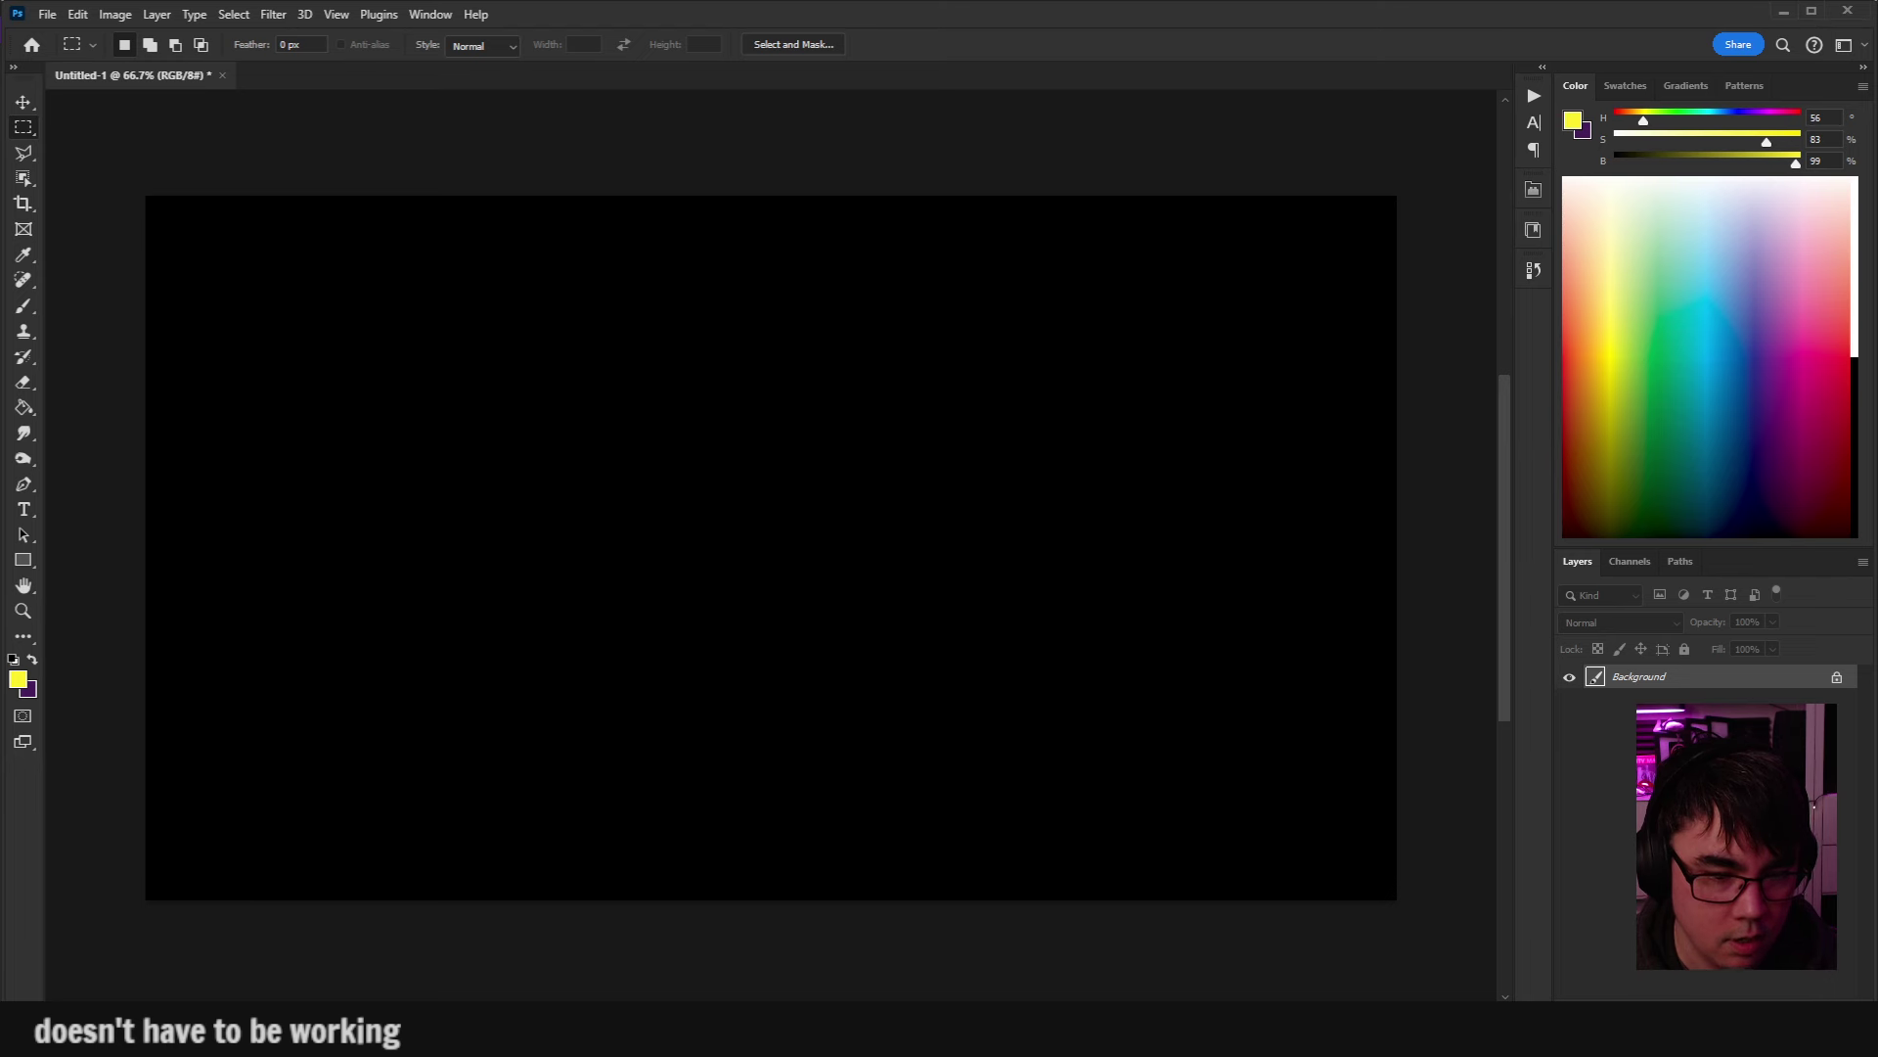
{"action": "key", "text": "ctrl+v"}
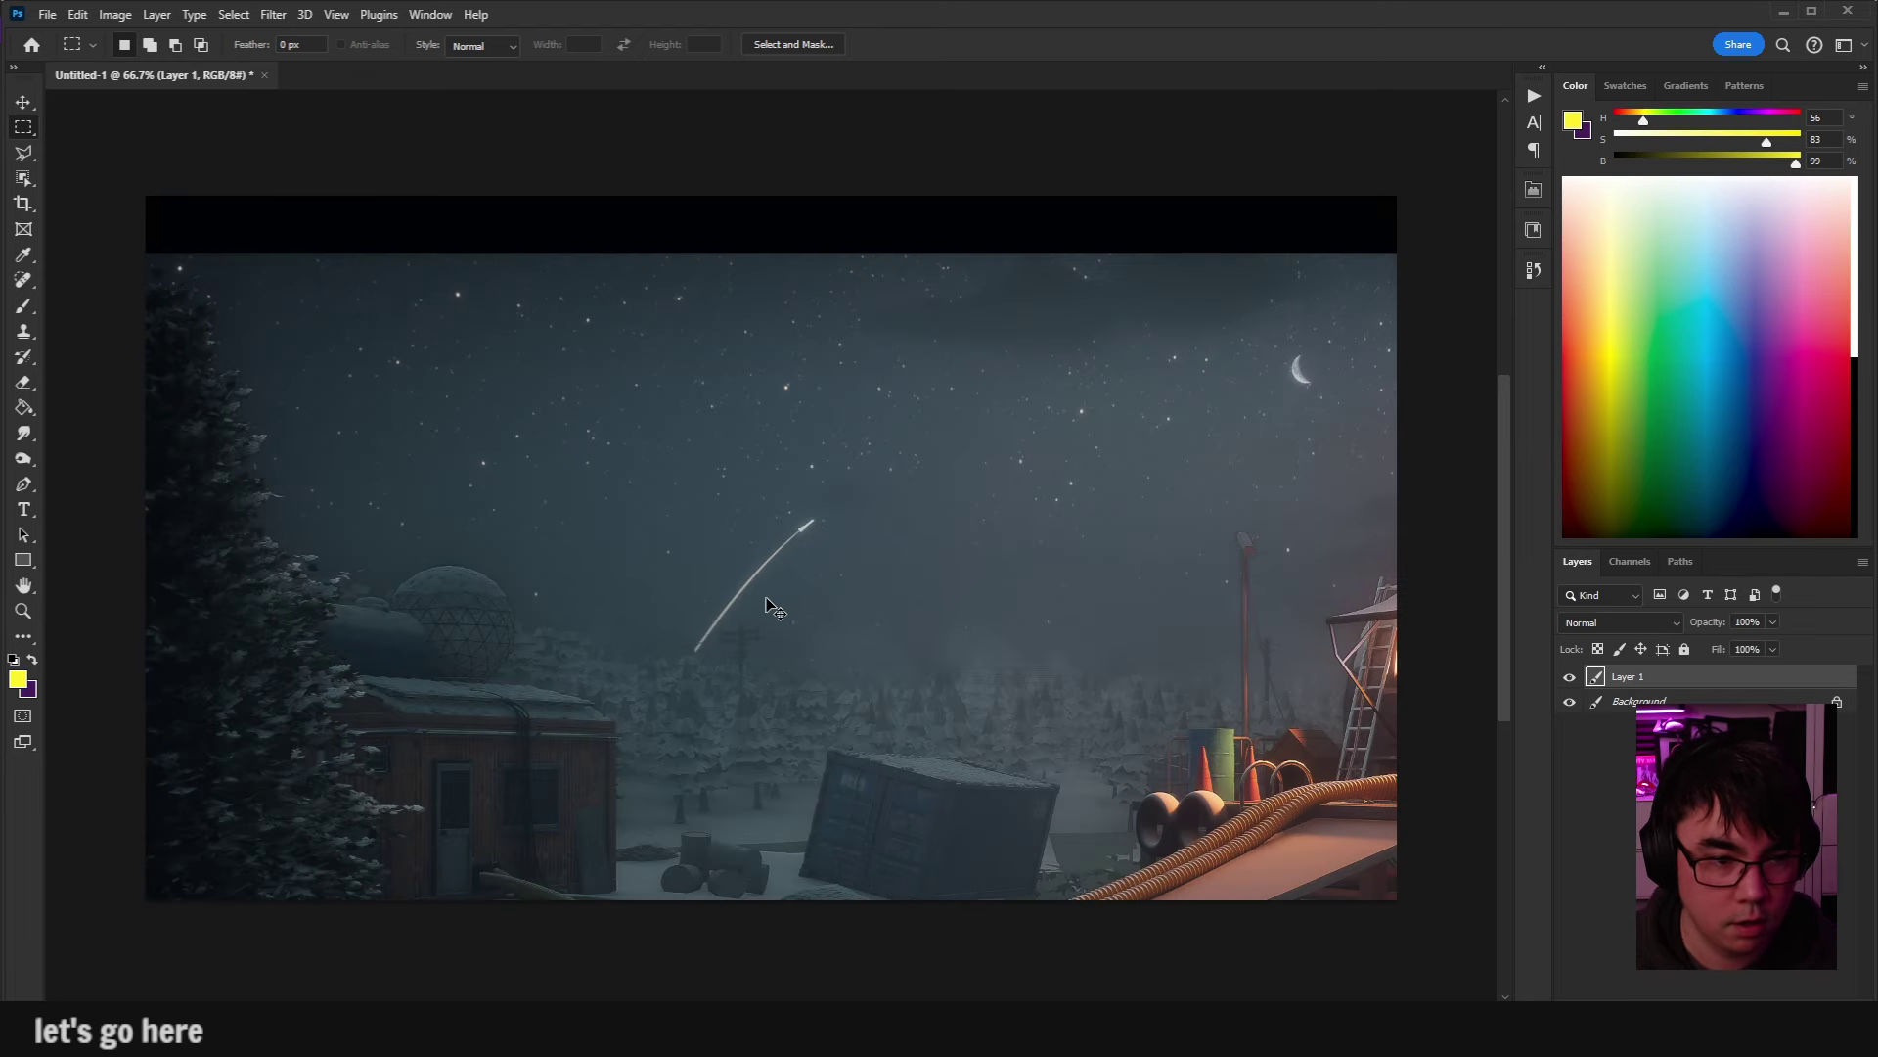
{"action": "key", "text": "ctrl+t"}
{"action": "key", "text": "Escape"}
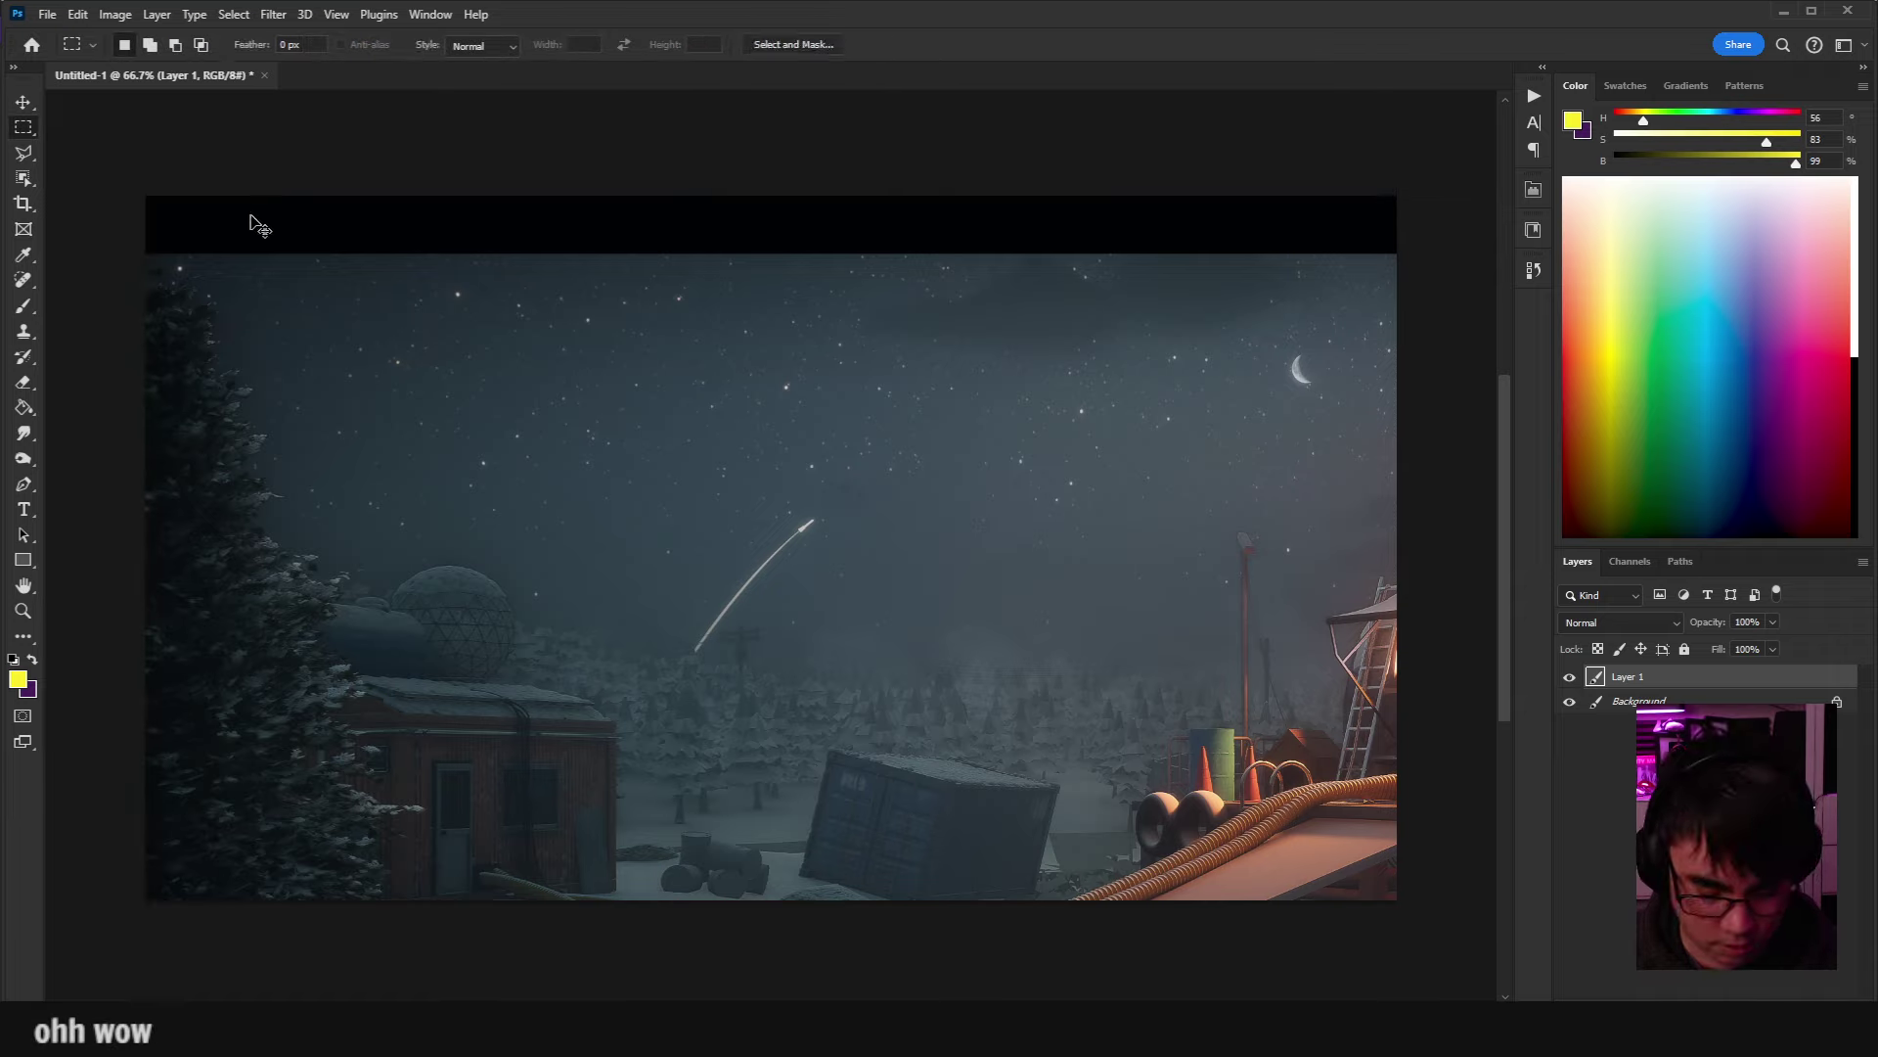
Create a new Untitled-2 document, paste the night render into it, and frame the view.
{"action": "key", "text": "ctrl+n"}
{"action": "key", "text": "Return"}
{"action": "key", "text": "ctrl+v"}
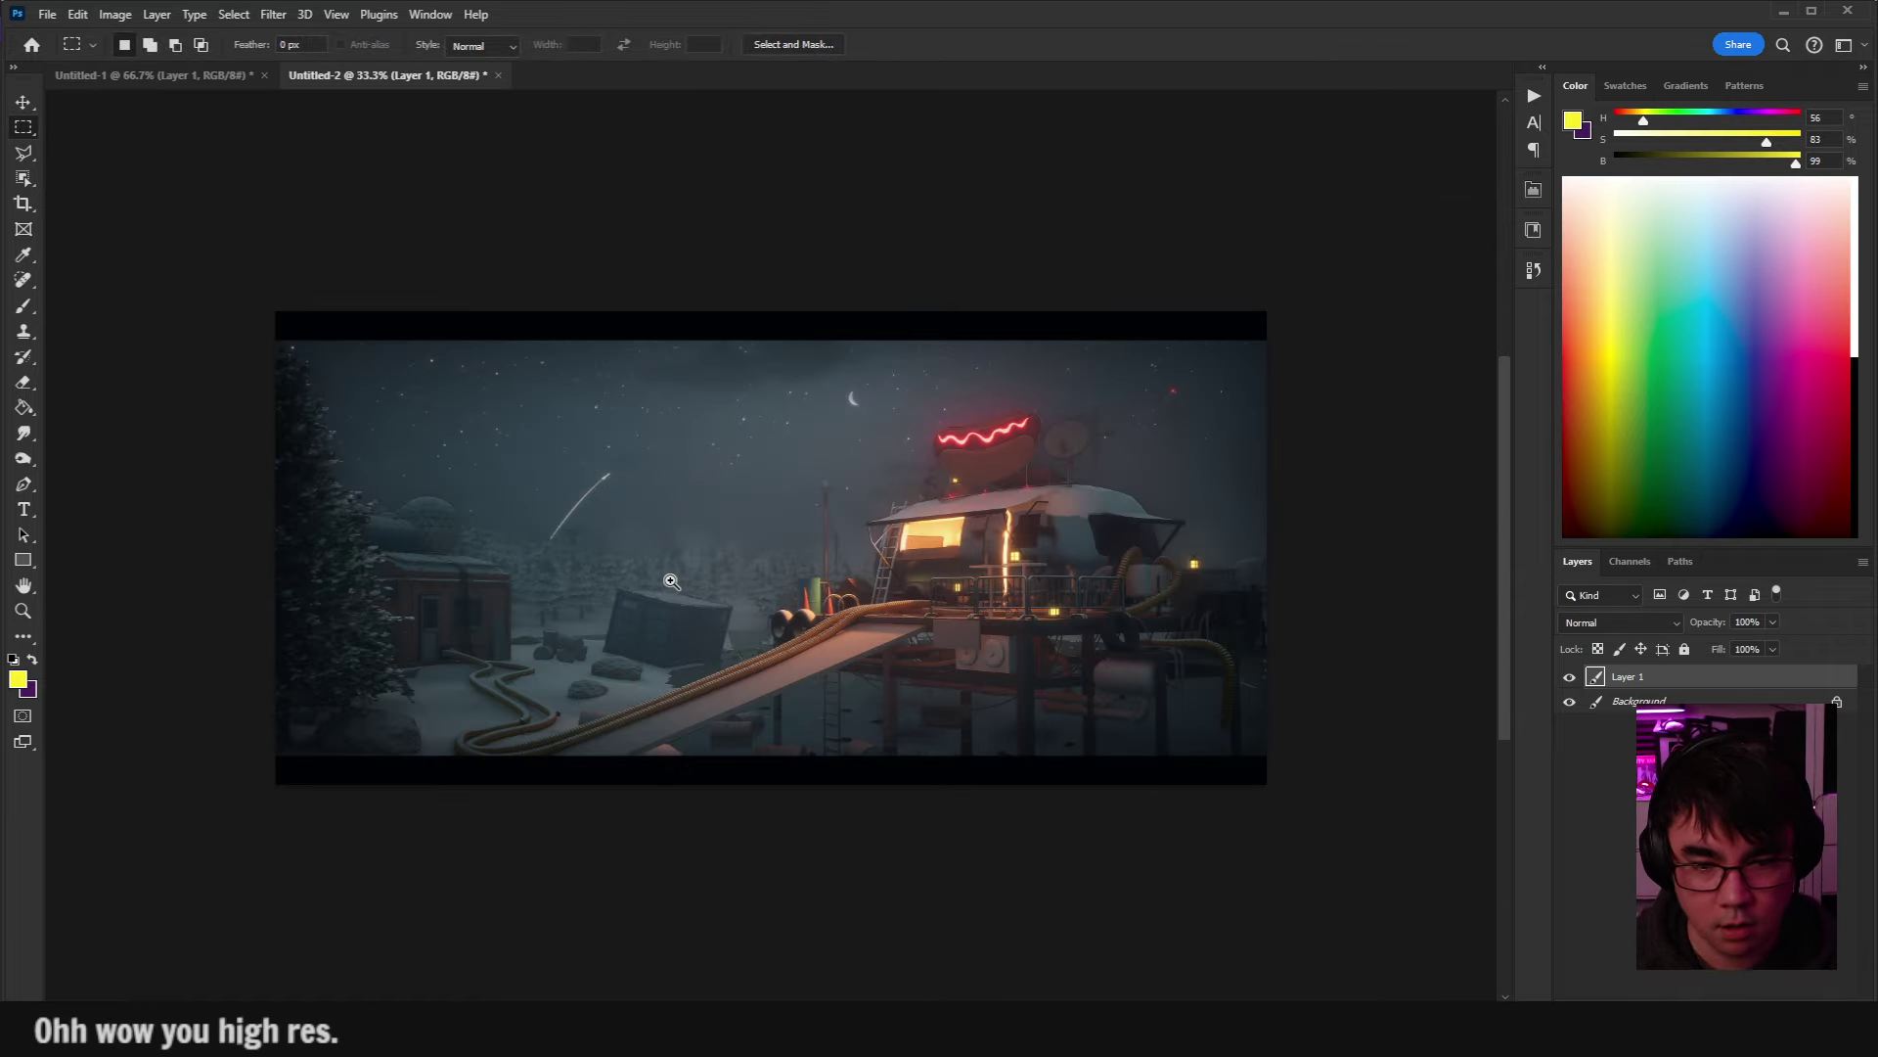
{"action": "left_click_drag", "start_coordinate": [673, 583], "coordinate": [792, 593]}
{"action": "left_click_drag", "start_coordinate": [985, 589], "coordinate": [871, 401]}
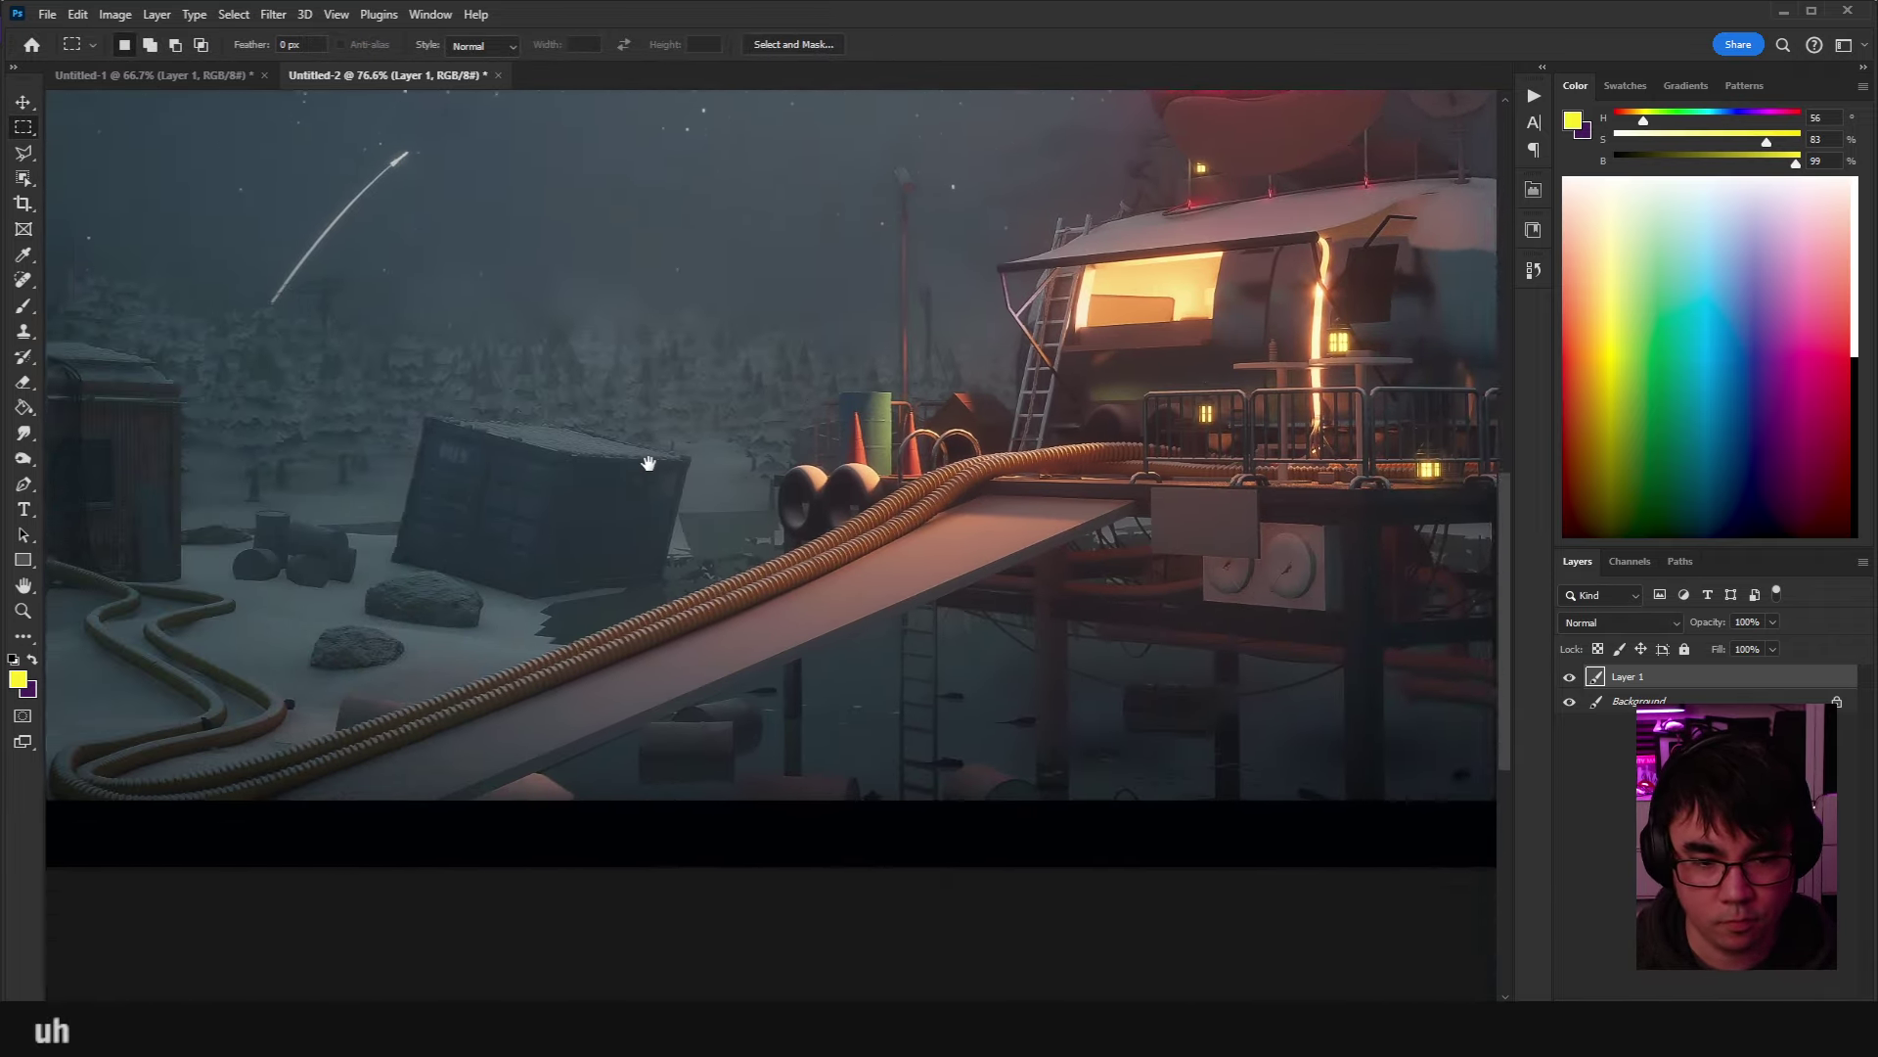
{"action": "left_click_drag", "start_coordinate": [675, 480], "coordinate": [827, 665]}
{"action": "left_click_drag", "start_coordinate": [903, 649], "coordinate": [823, 651]}
{"action": "left_click_drag", "start_coordinate": [974, 655], "coordinate": [903, 608]}
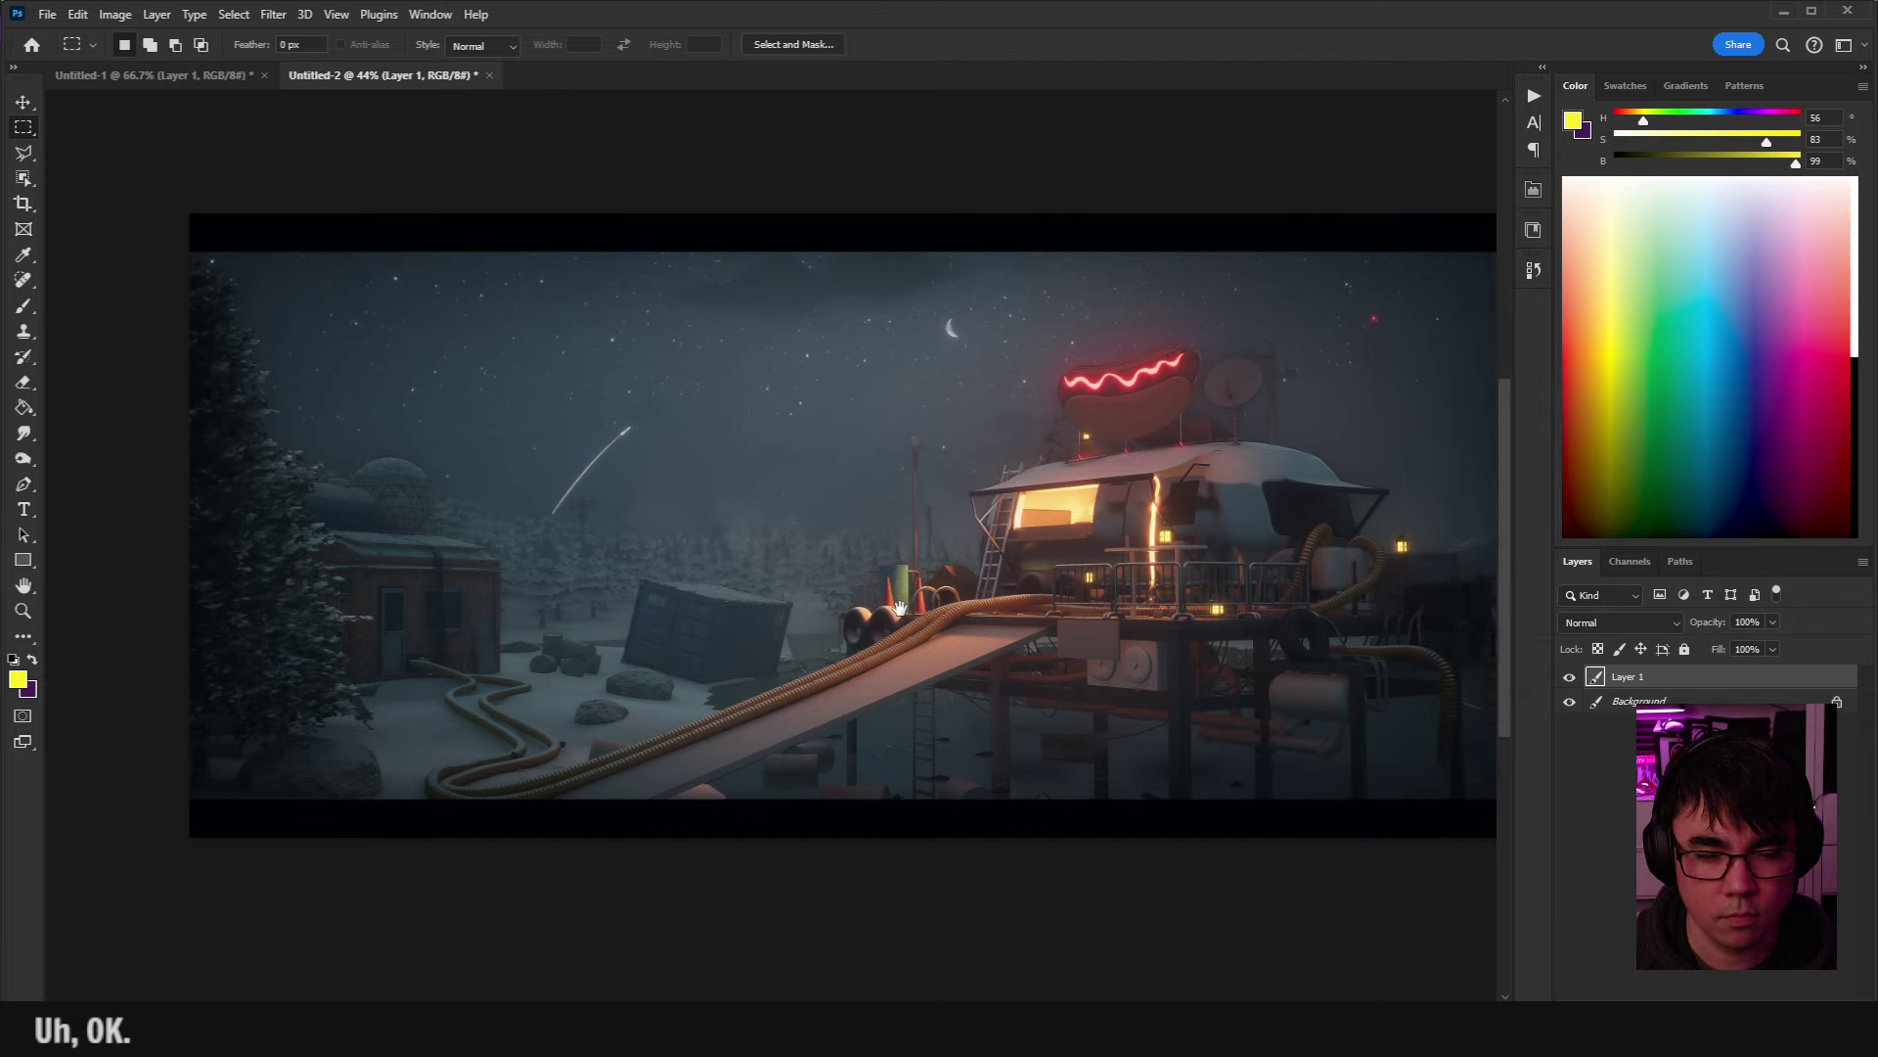
{"action": "scroll", "coordinate": [925, 581], "scroll_direction": "down", "scroll_amount": 1}
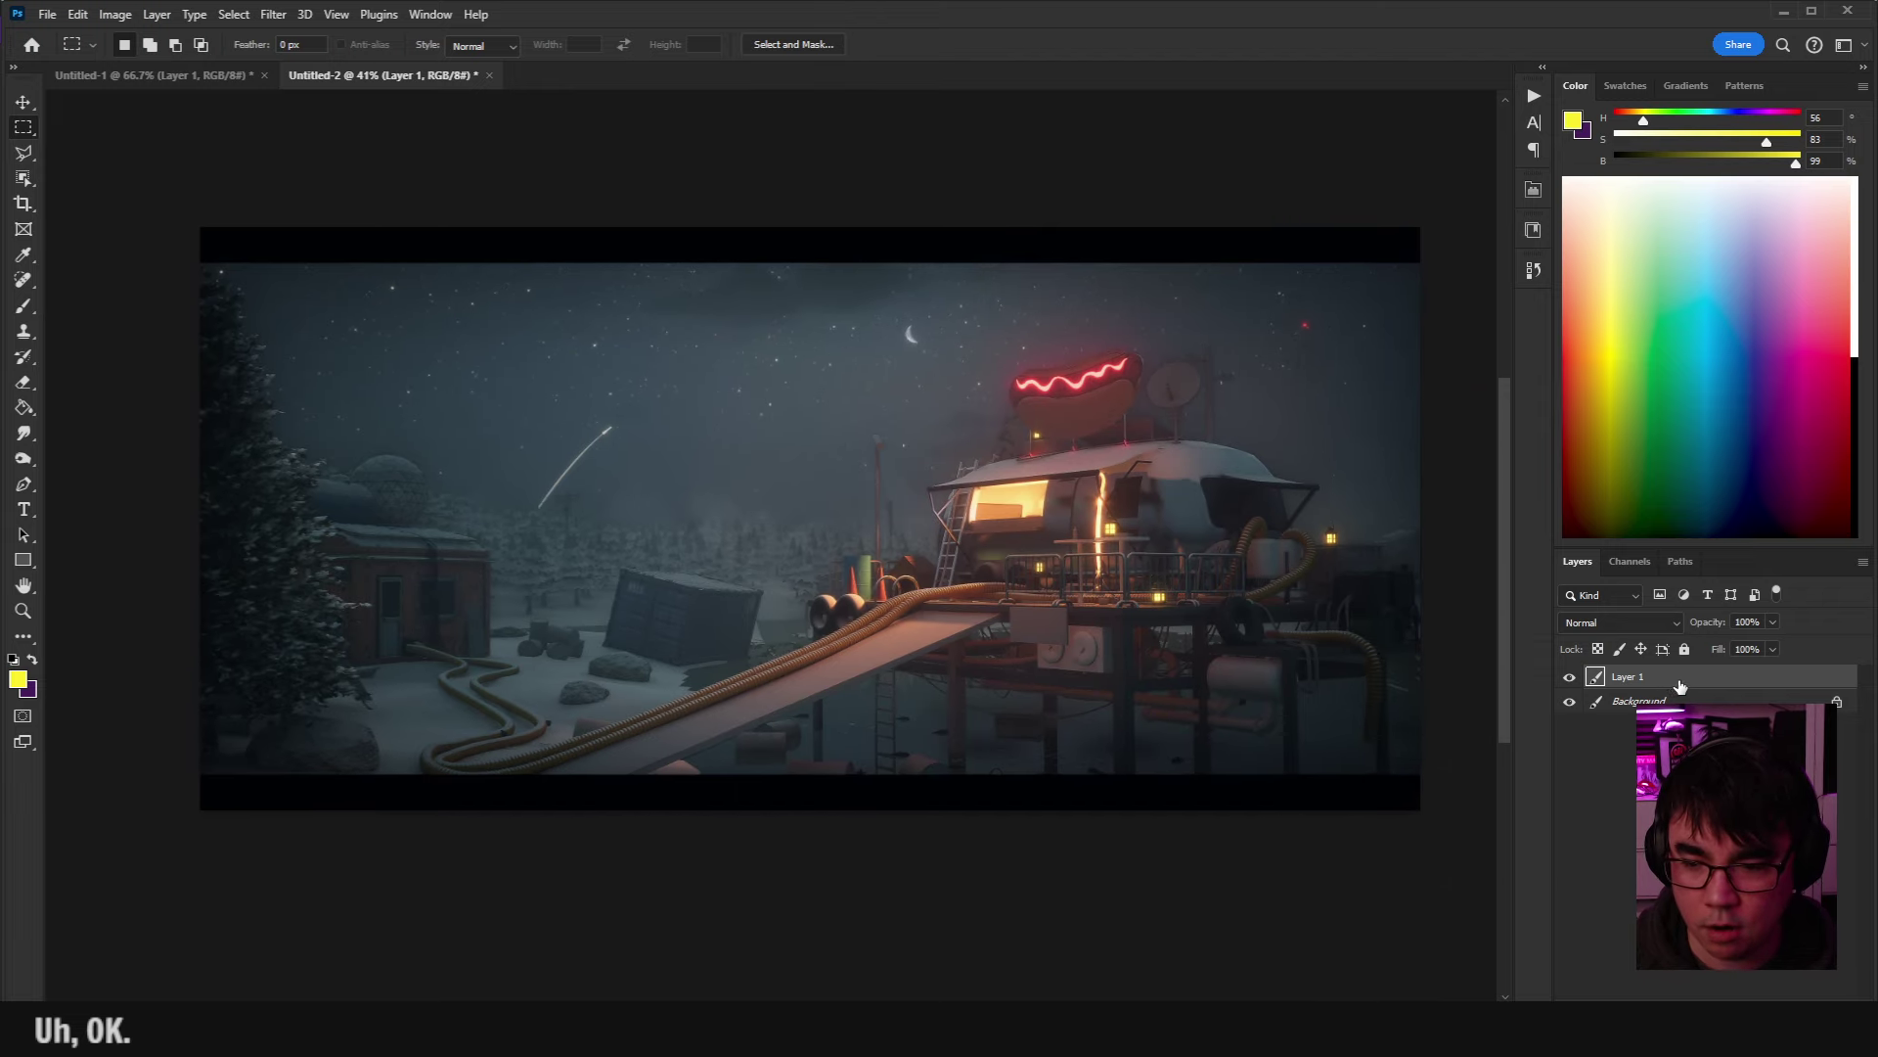
Duplicate the render layer as Layer 1 copy and go to the Filter menu.
{"action": "key", "text": "ctrl+j"}
{"action": "scroll", "coordinate": [910, 367], "scroll_direction": "up", "scroll_amount": 1}
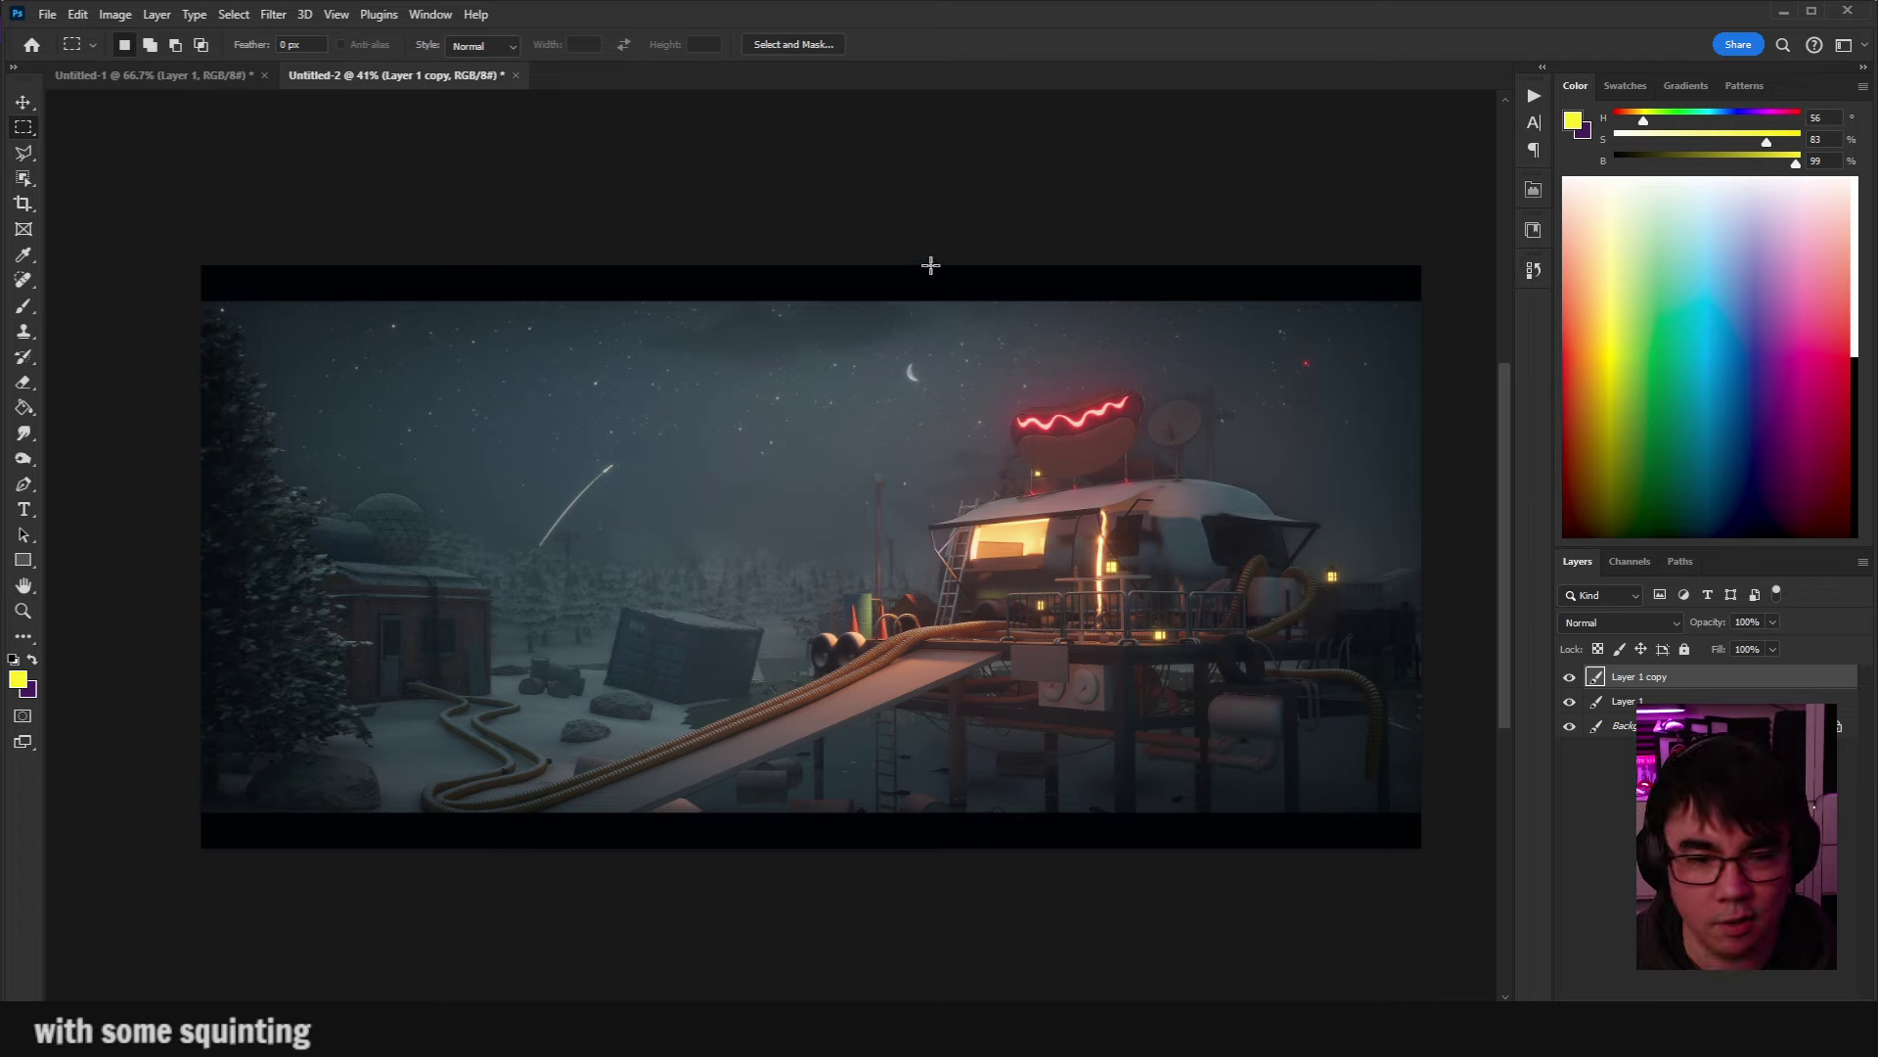
{"action": "left_click", "coordinate": [380, 15]}
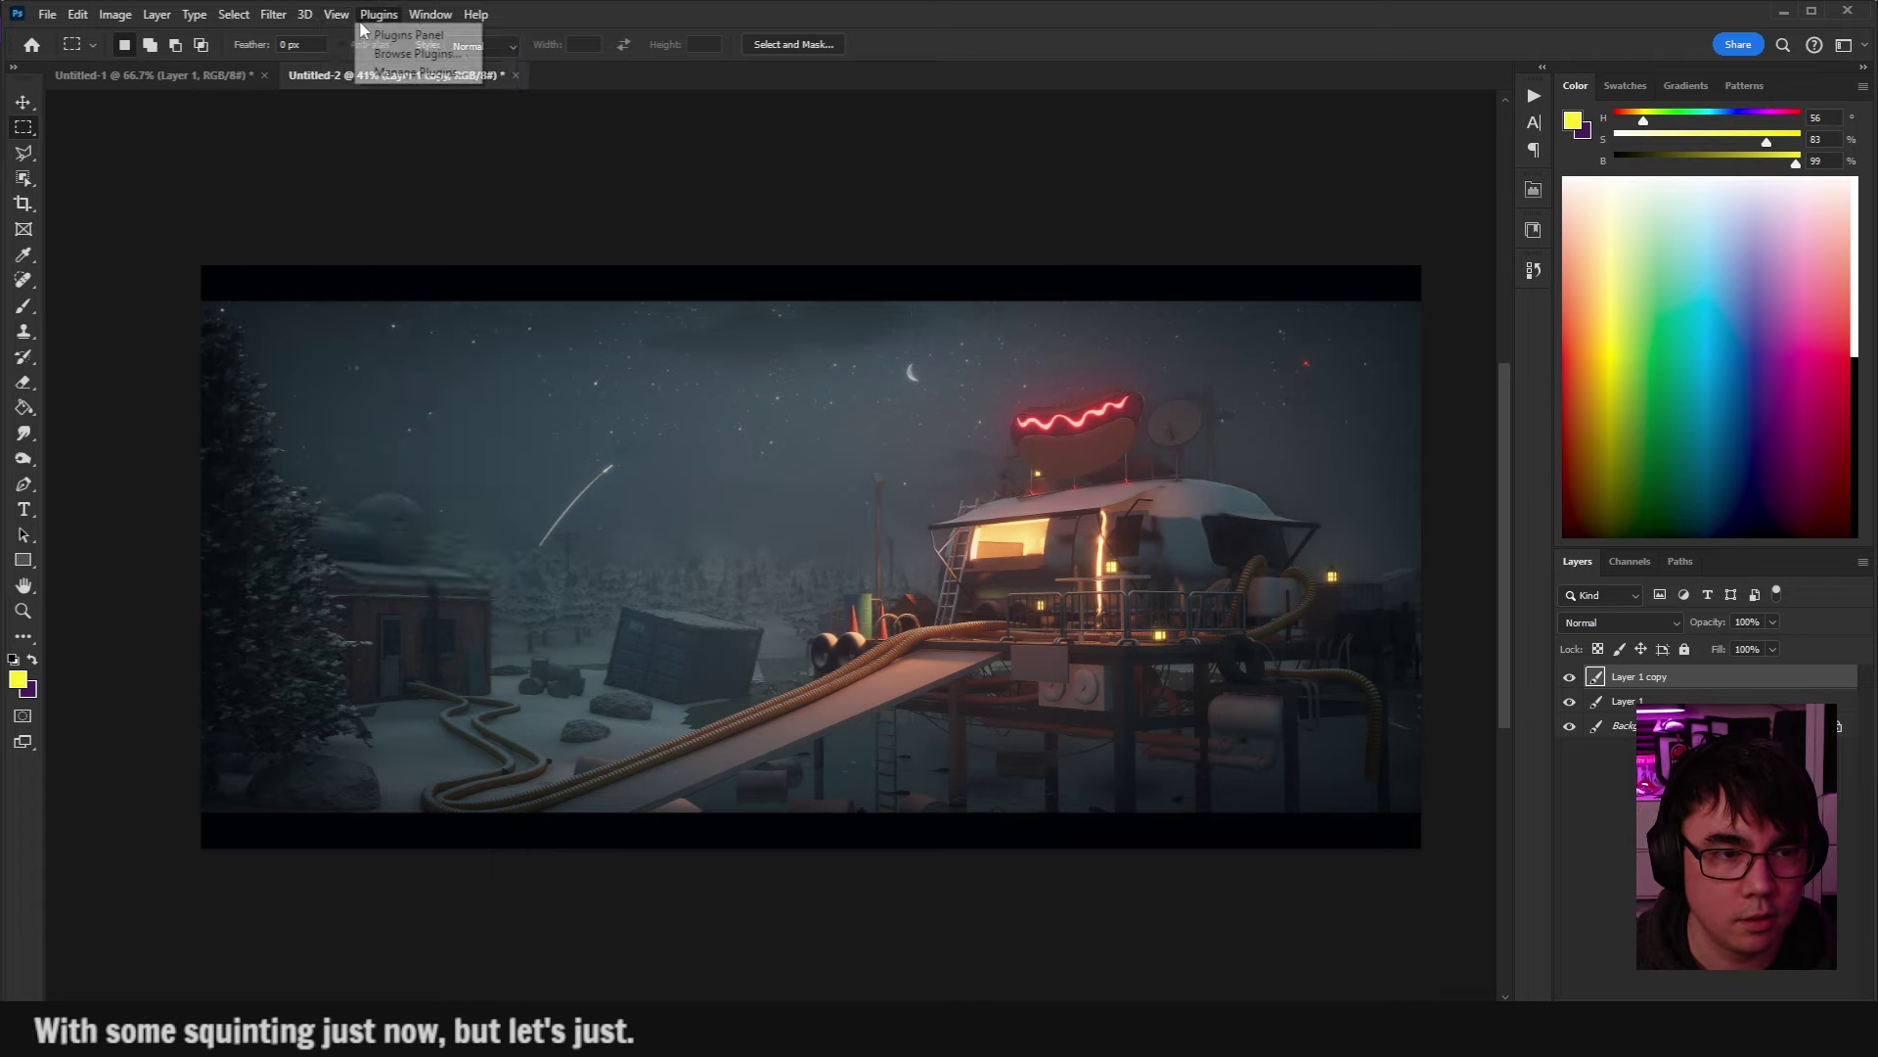
Preview a Gaussian Blur at radius 29.1 on Layer 1 copy, then cancel it.
{"action": "mouse_move", "coordinate": [282, 17]}
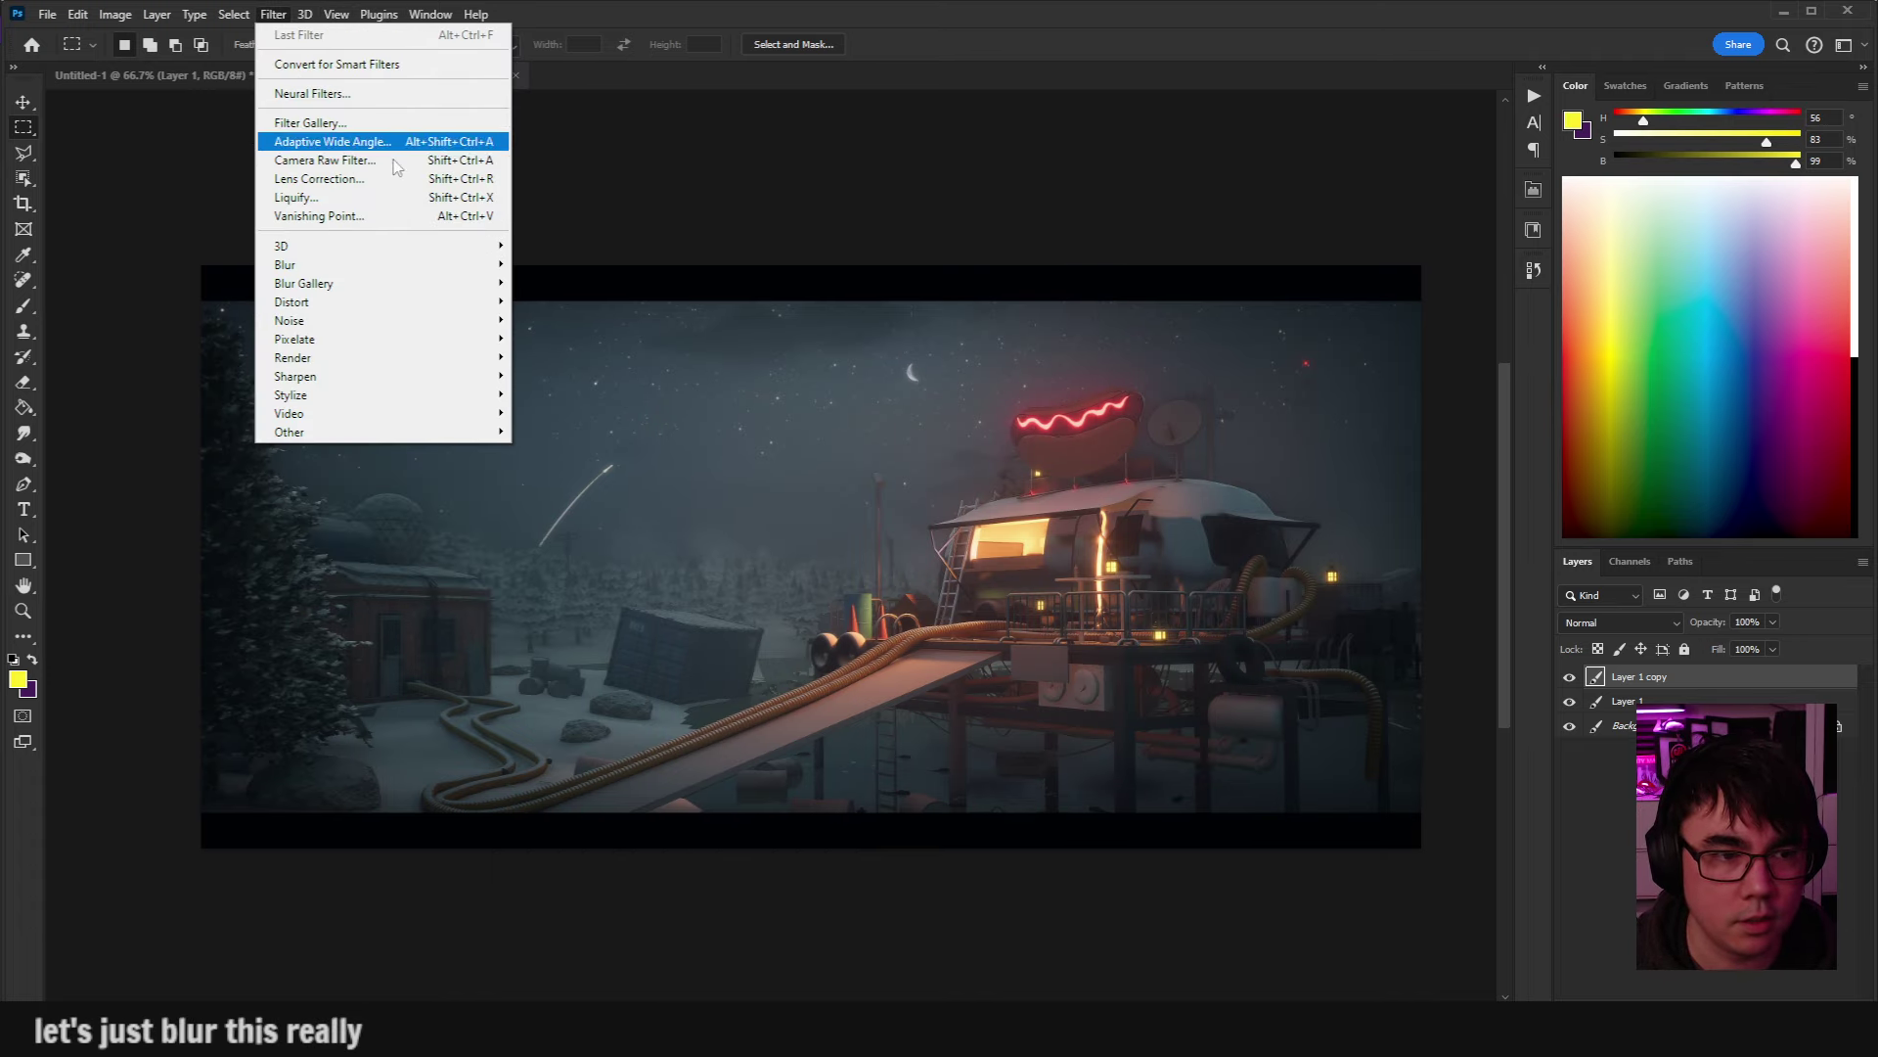
{"action": "mouse_move", "coordinate": [387, 264]}
{"action": "left_click", "coordinate": [565, 338]}
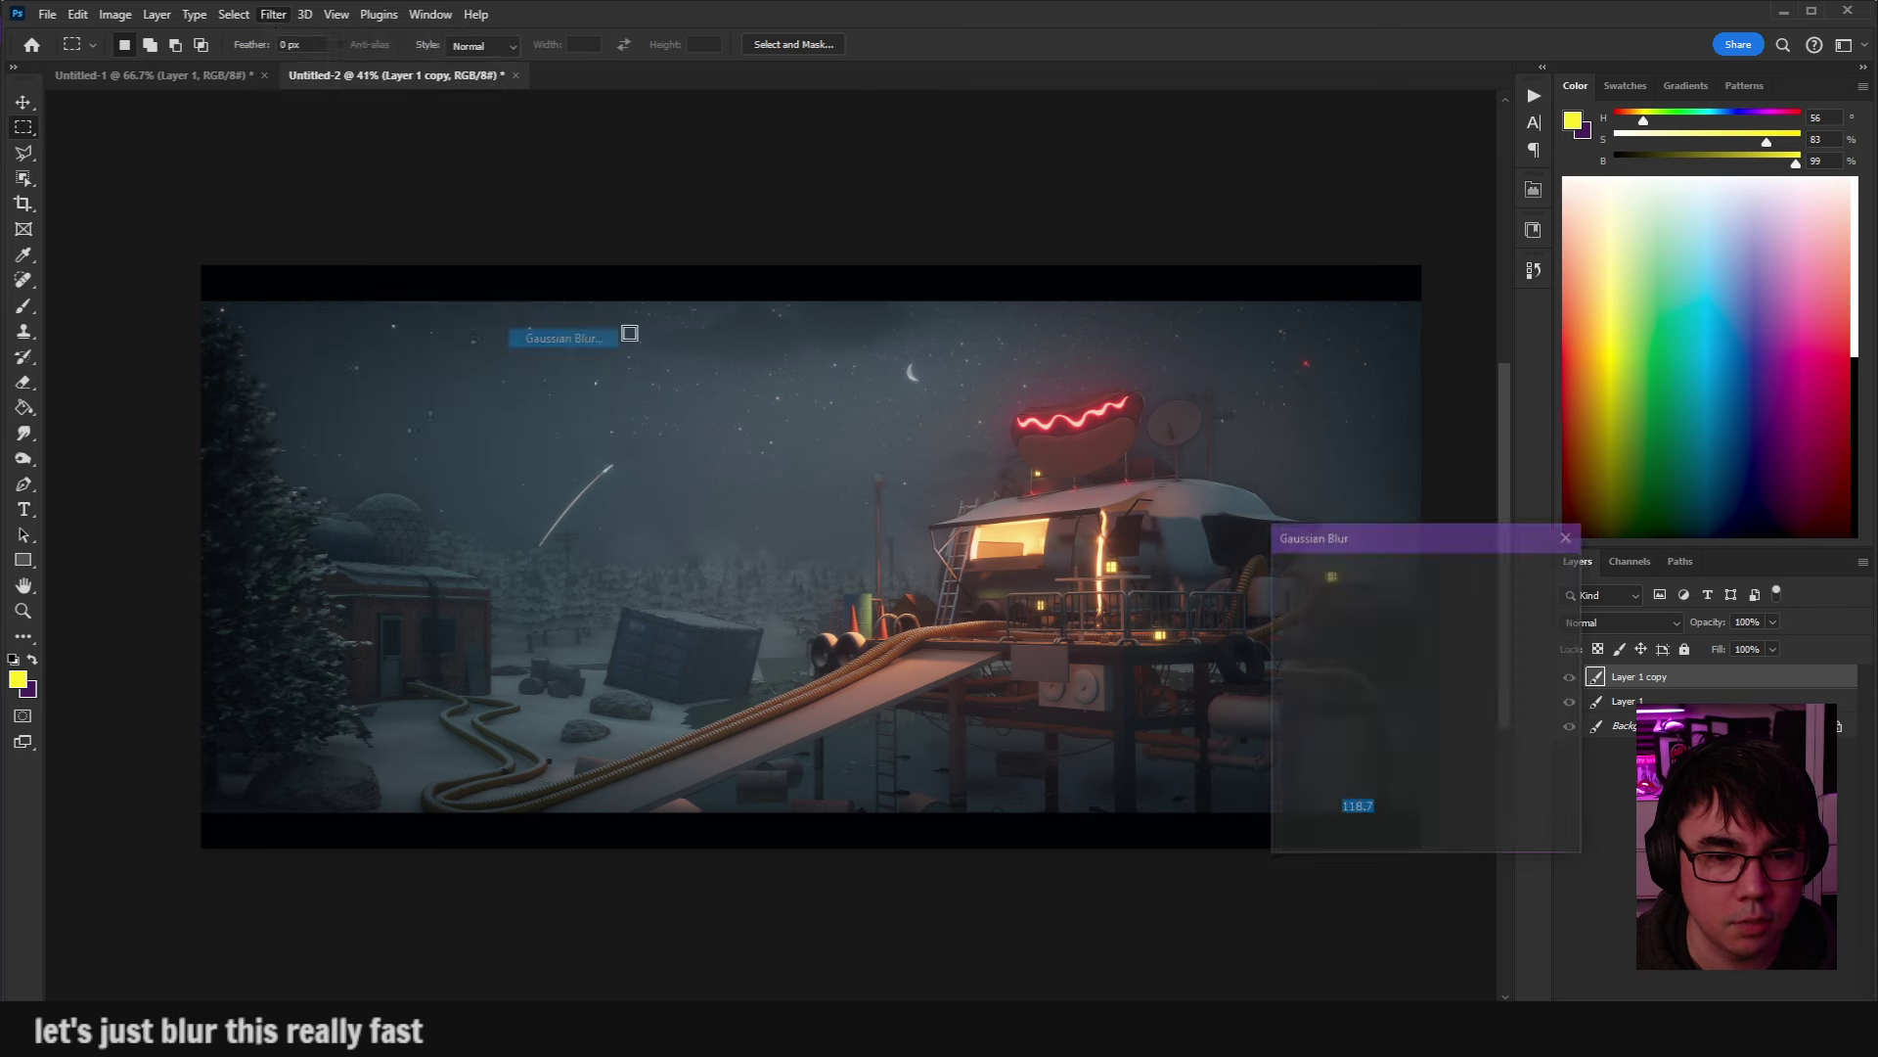
{"action": "left_click_drag", "start_coordinate": [1396, 836], "coordinate": [1375, 838]}
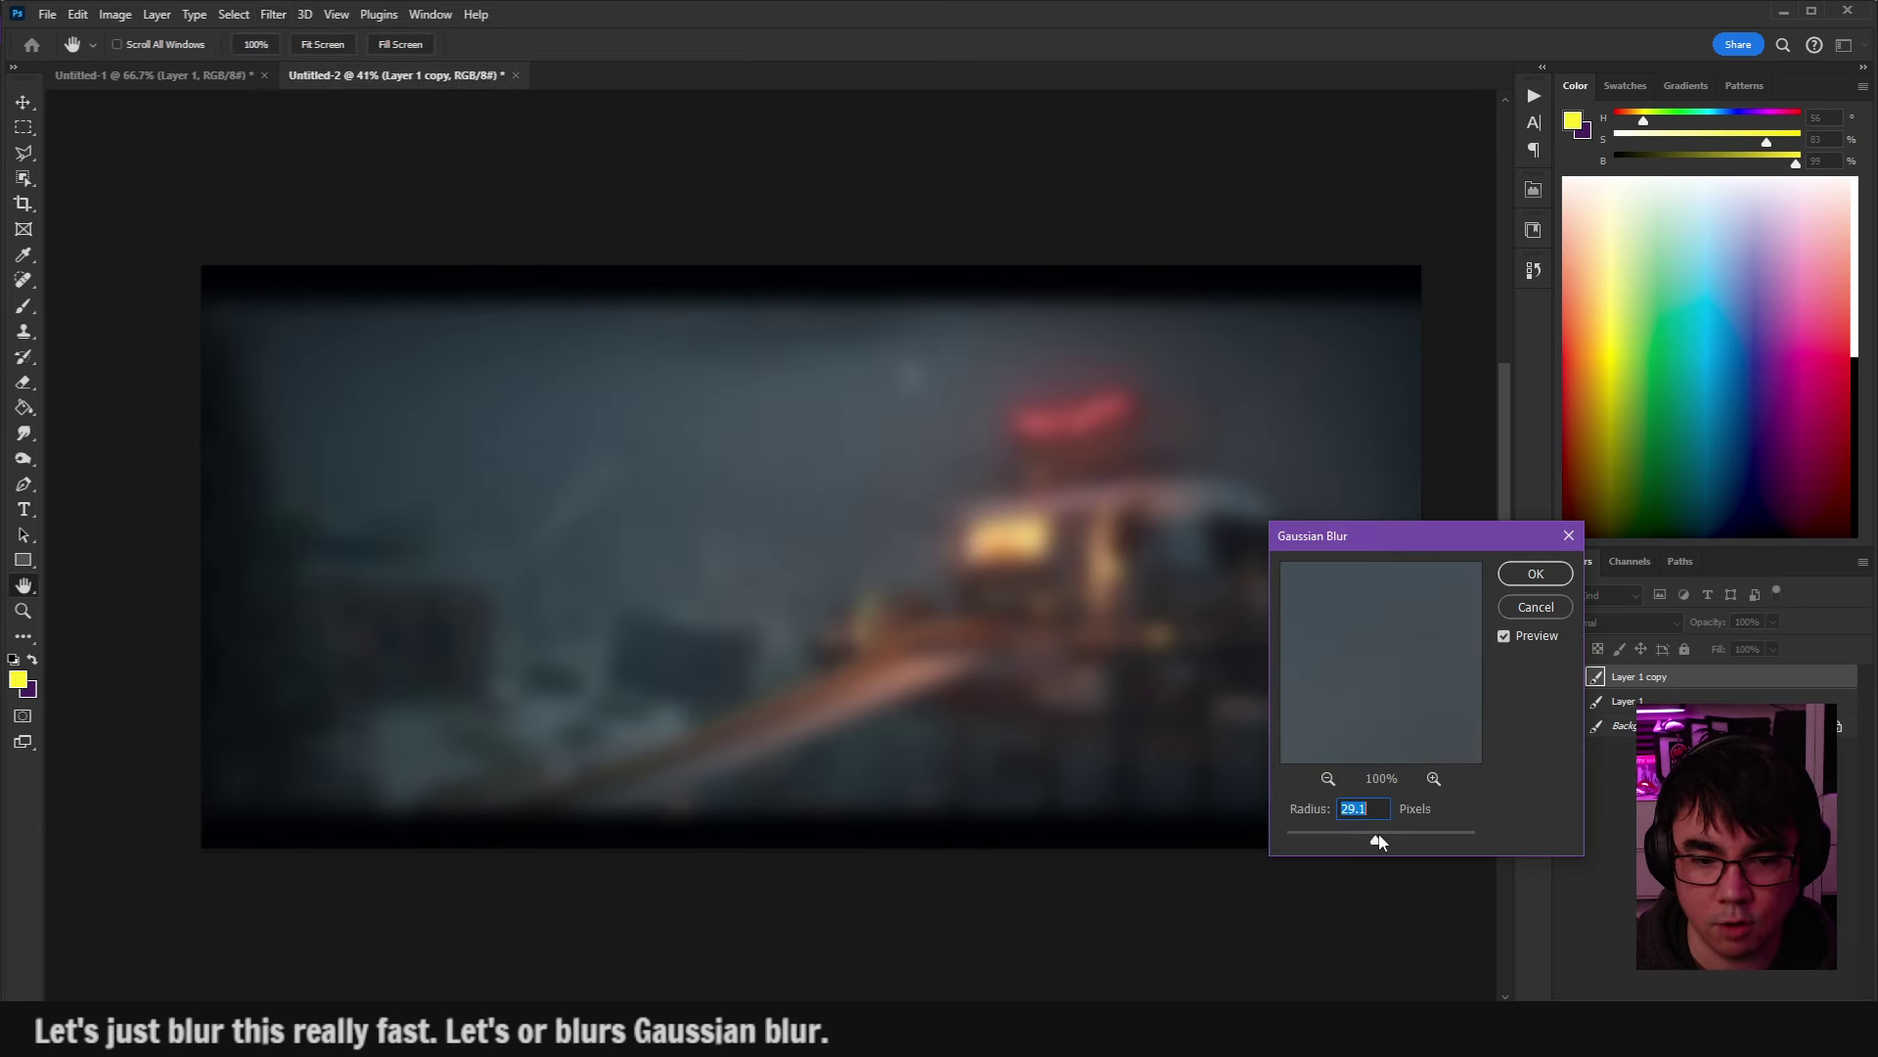
{"action": "left_click_drag", "start_coordinate": [1479, 545], "coordinate": [1653, 617]}
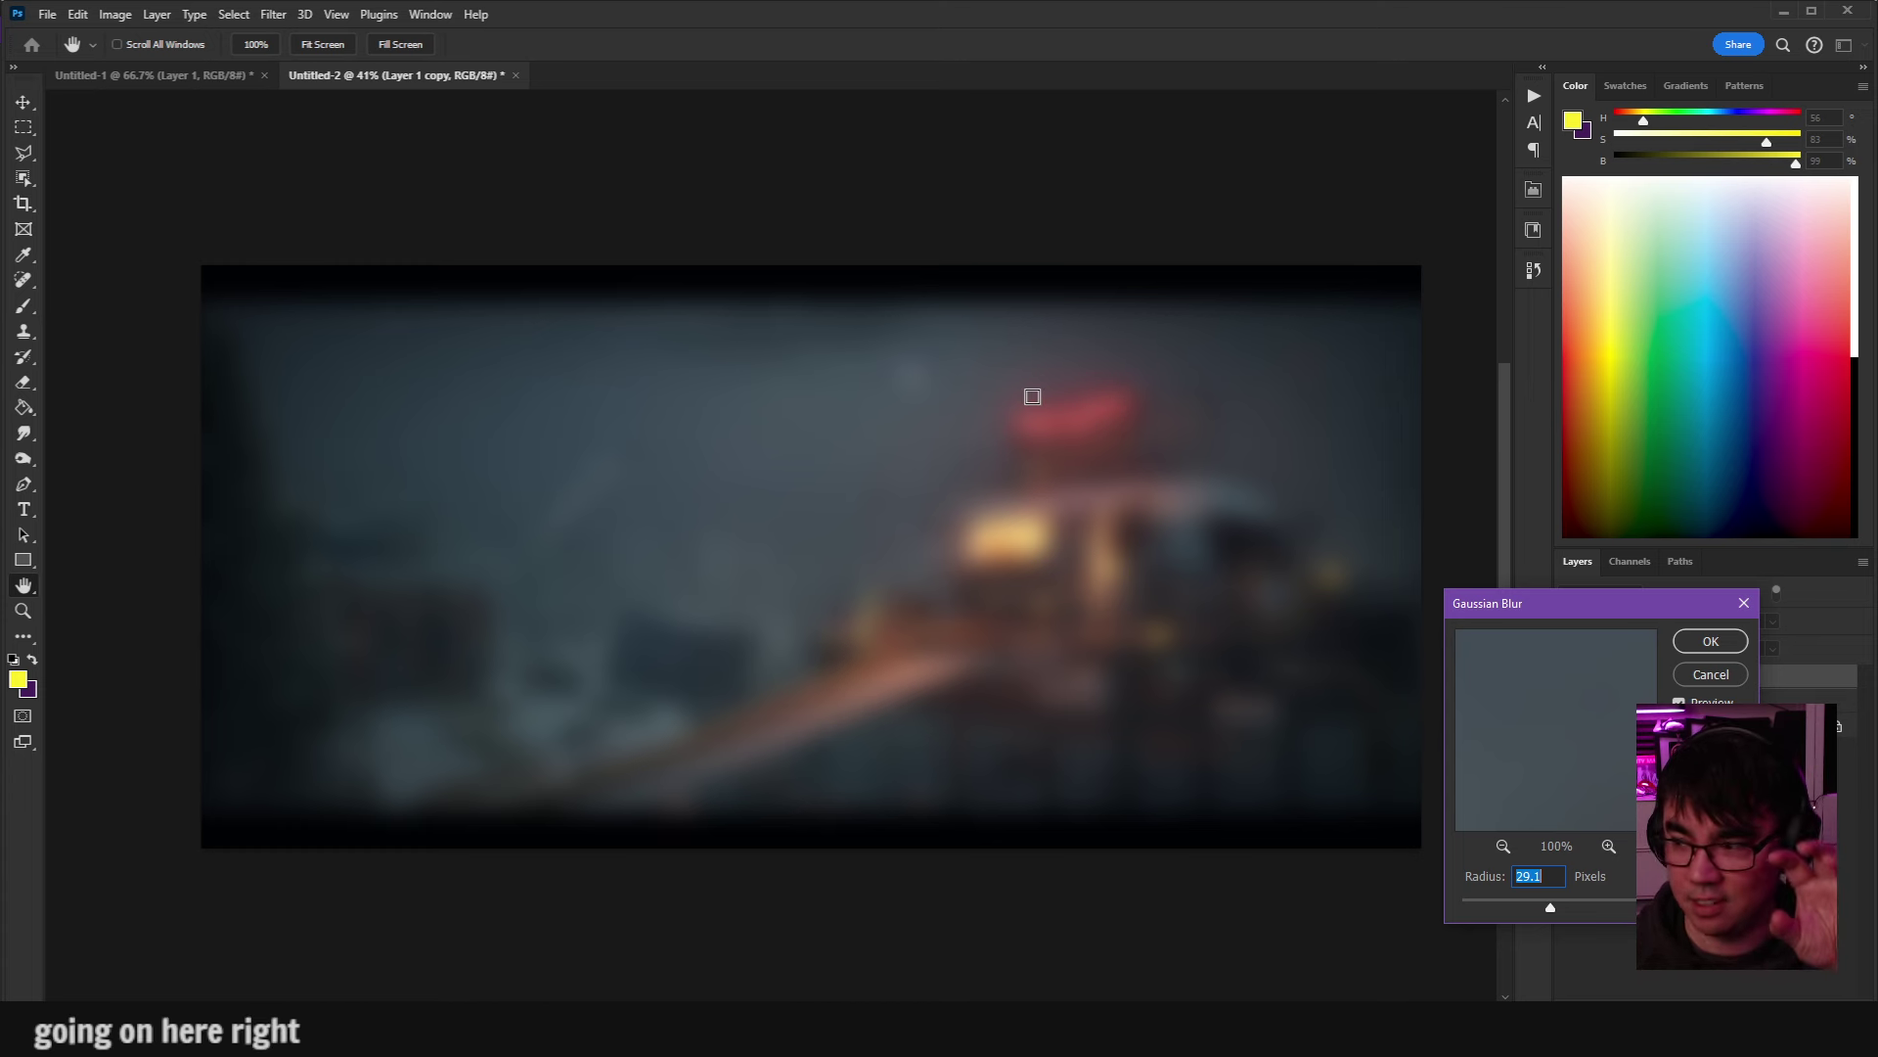
{"action": "left_click_drag", "start_coordinate": [1505, 607], "coordinate": [1298, 600]}
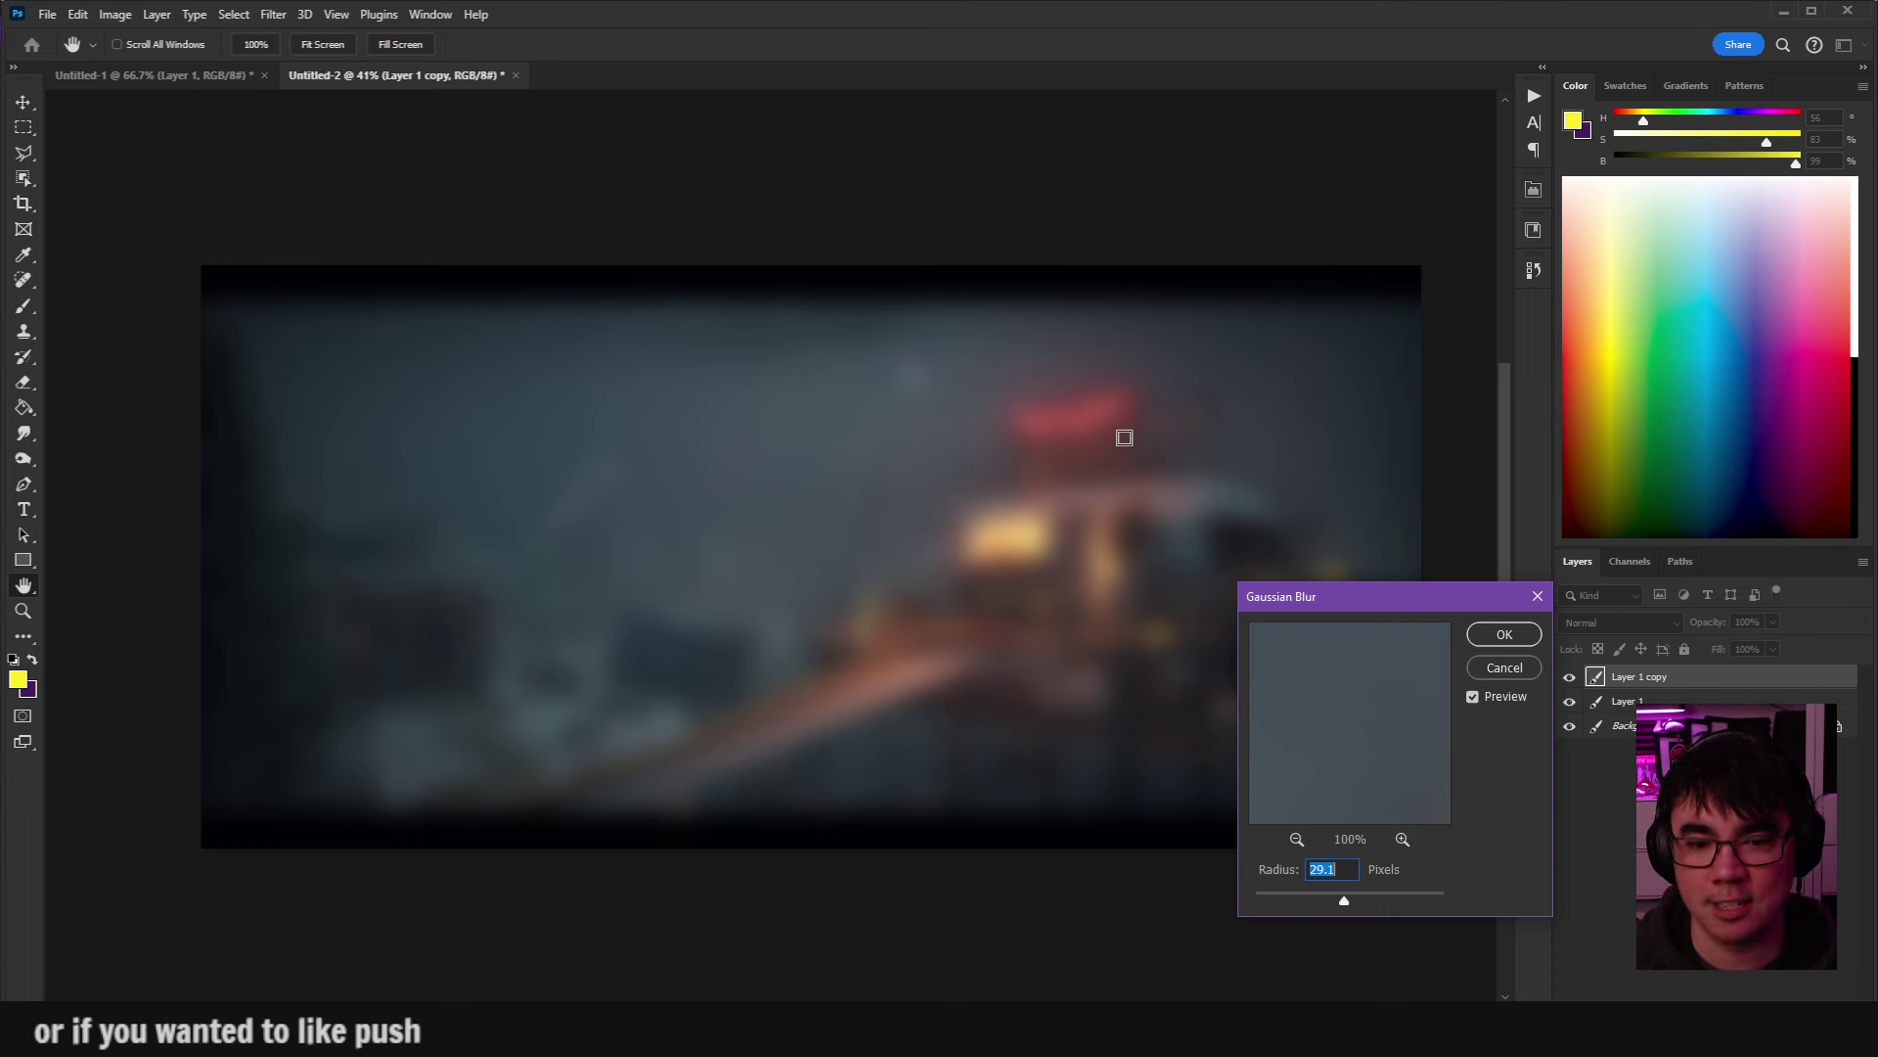
{"action": "left_click", "coordinate": [1518, 665]}
Frame the sky with the Rectangular Marquee active and draw a selection around the small moon.
{"action": "key", "text": "m"}
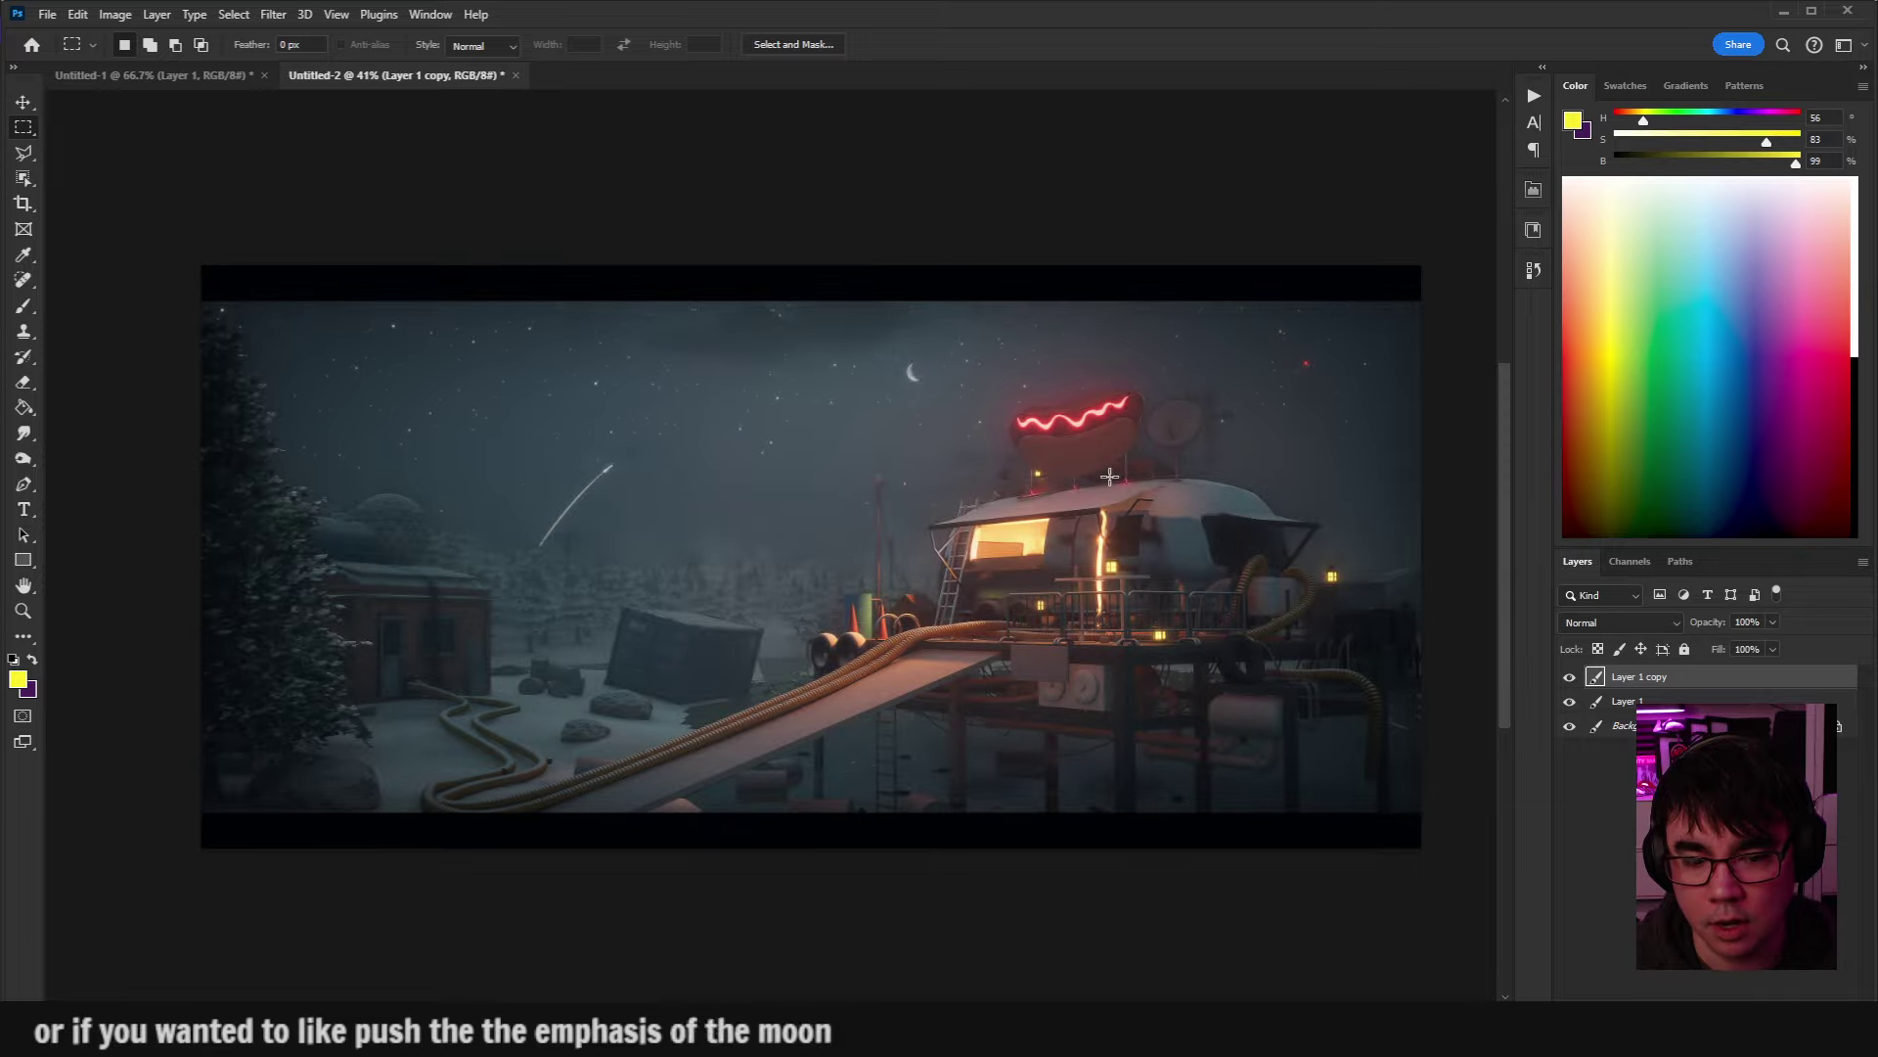
{"action": "left_click_drag", "start_coordinate": [941, 423], "coordinate": [1050, 430]}
{"action": "left_click_drag", "start_coordinate": [824, 315], "coordinate": [964, 457]}
{"action": "left_click_drag", "start_coordinate": [841, 428], "coordinate": [788, 424]}
{"action": "left_click_drag", "start_coordinate": [776, 522], "coordinate": [842, 506]}
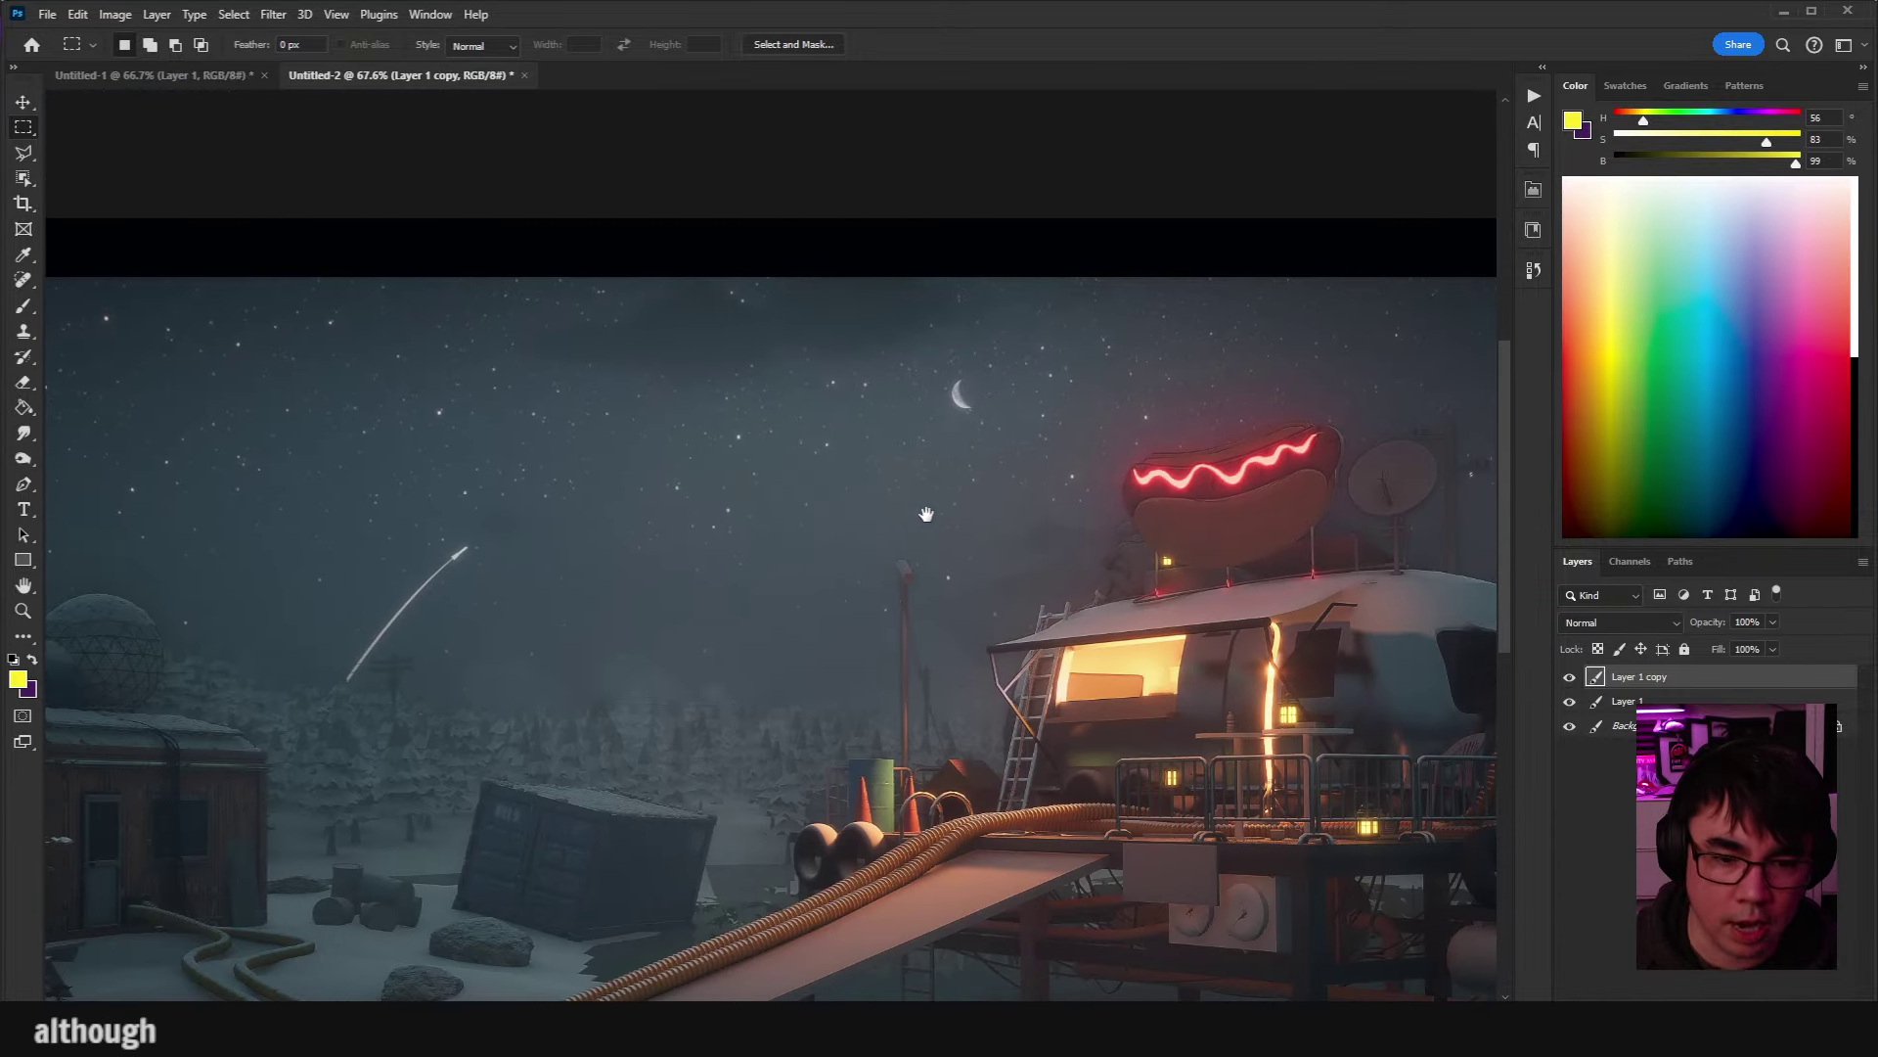
{"action": "left_click_drag", "start_coordinate": [1031, 529], "coordinate": [993, 519]}
{"action": "left_click_drag", "start_coordinate": [971, 550], "coordinate": [884, 496]}
{"action": "left_click_drag", "start_coordinate": [878, 497], "coordinate": [839, 486]}
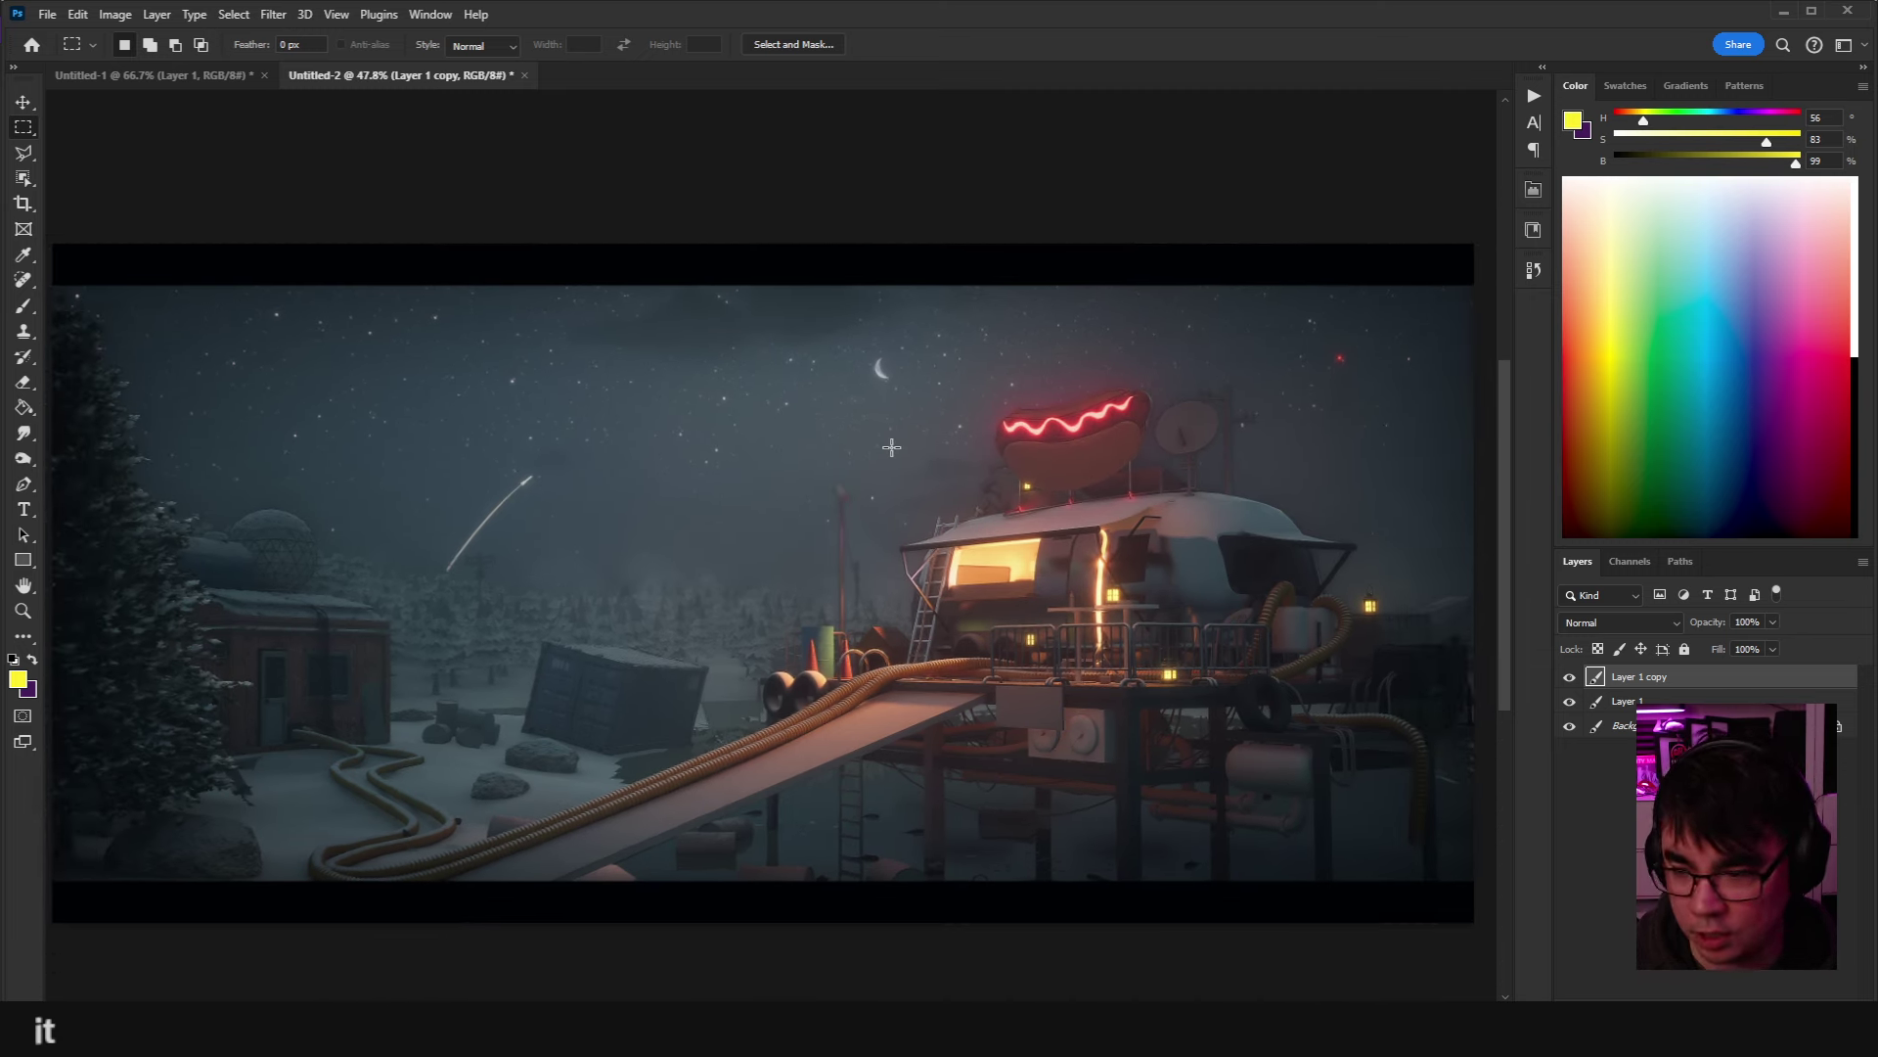
{"action": "left_click_drag", "start_coordinate": [812, 410], "coordinate": [920, 398]}
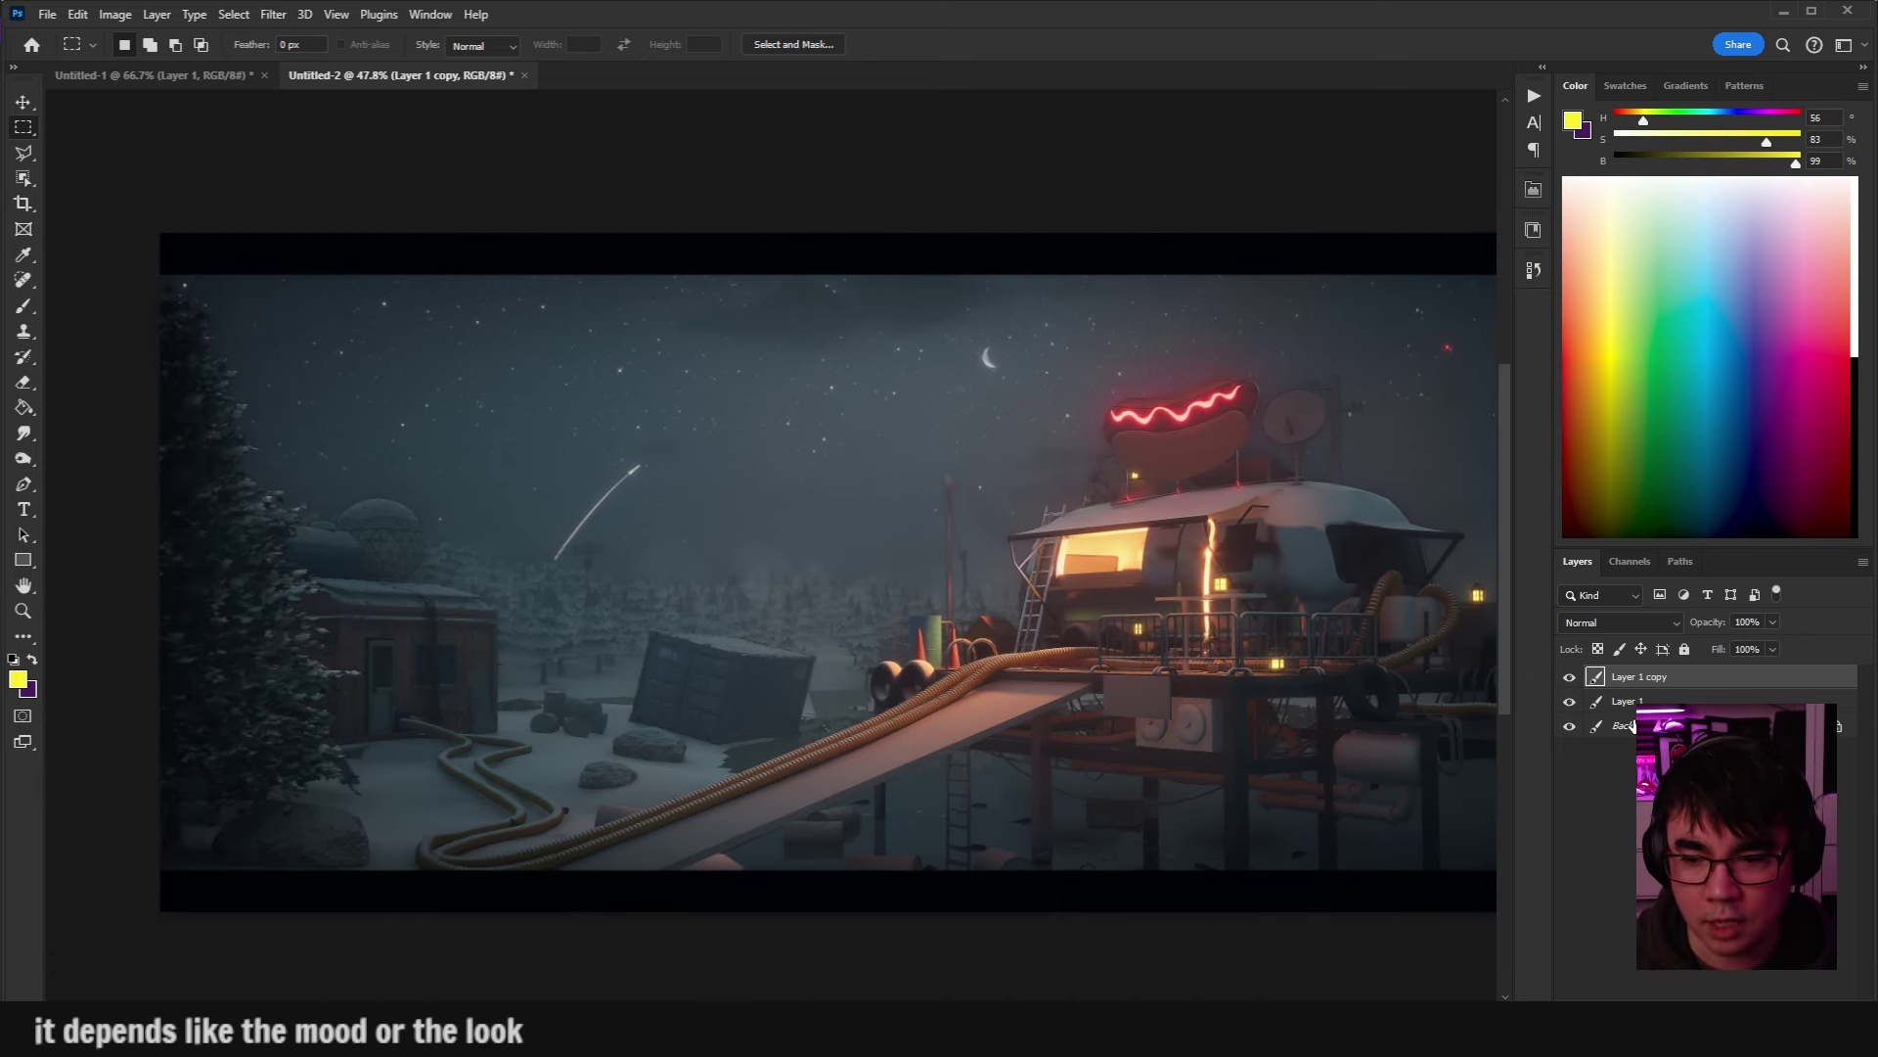
{"action": "left_click_drag", "start_coordinate": [1055, 578], "coordinate": [1061, 578]}
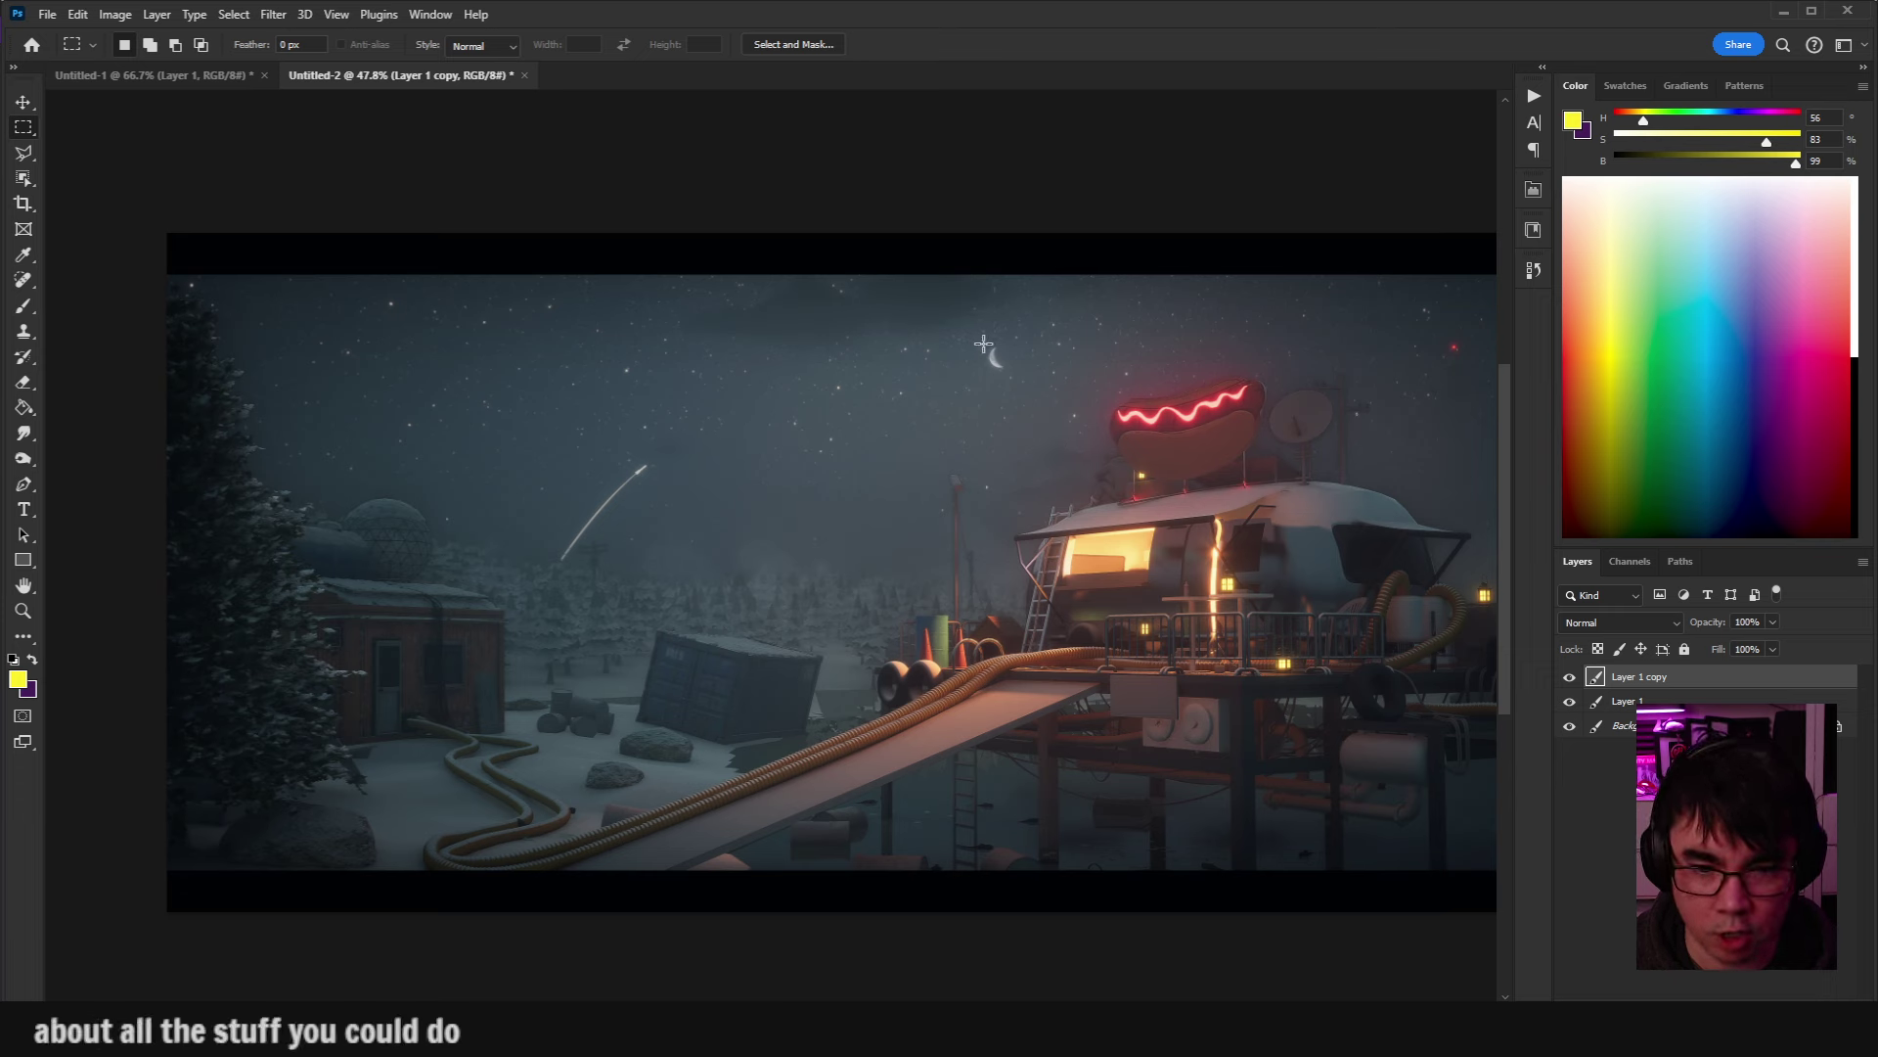
{"action": "left_click_drag", "start_coordinate": [984, 343], "coordinate": [1021, 381]}
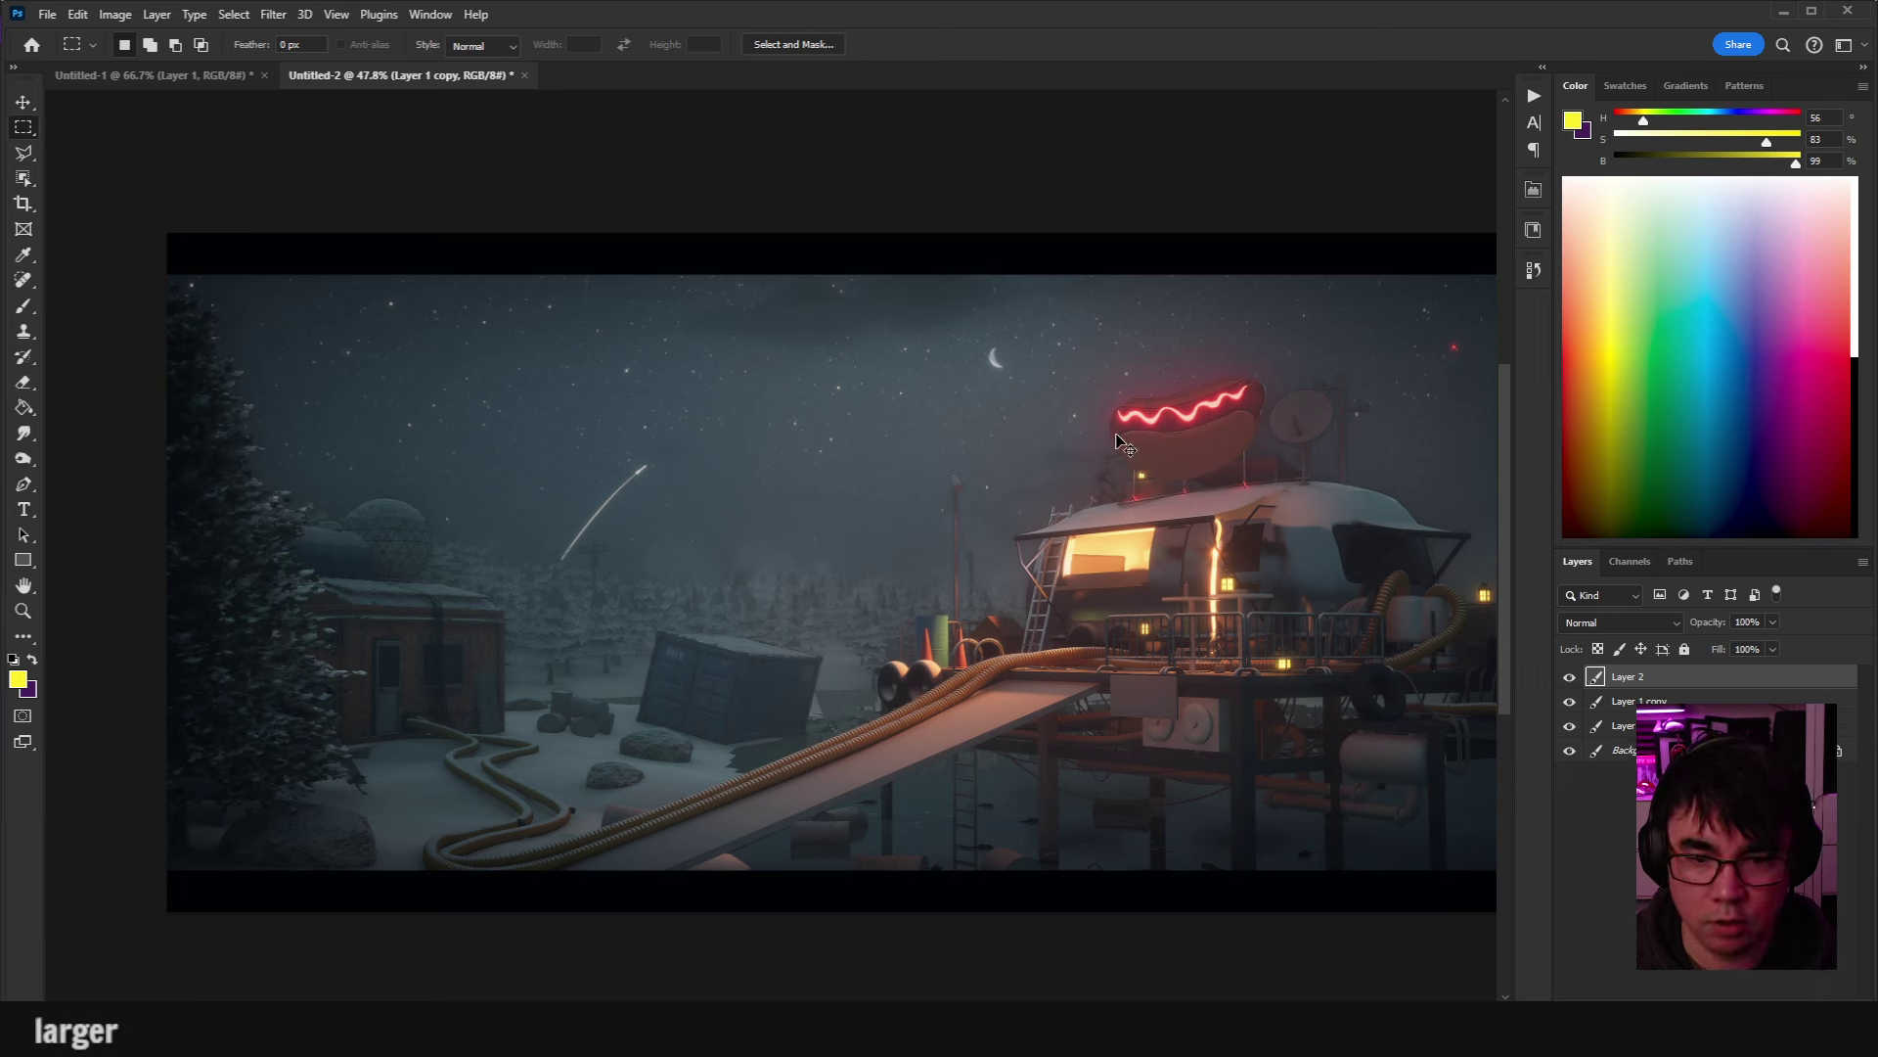
Copy the moon to Layer 2 and scale it up about 668% into a large second moon.
{"action": "key", "text": "ctrl+y"}
{"action": "key", "text": "ctrl+y"}
{"action": "key", "text": "ctrl+t"}
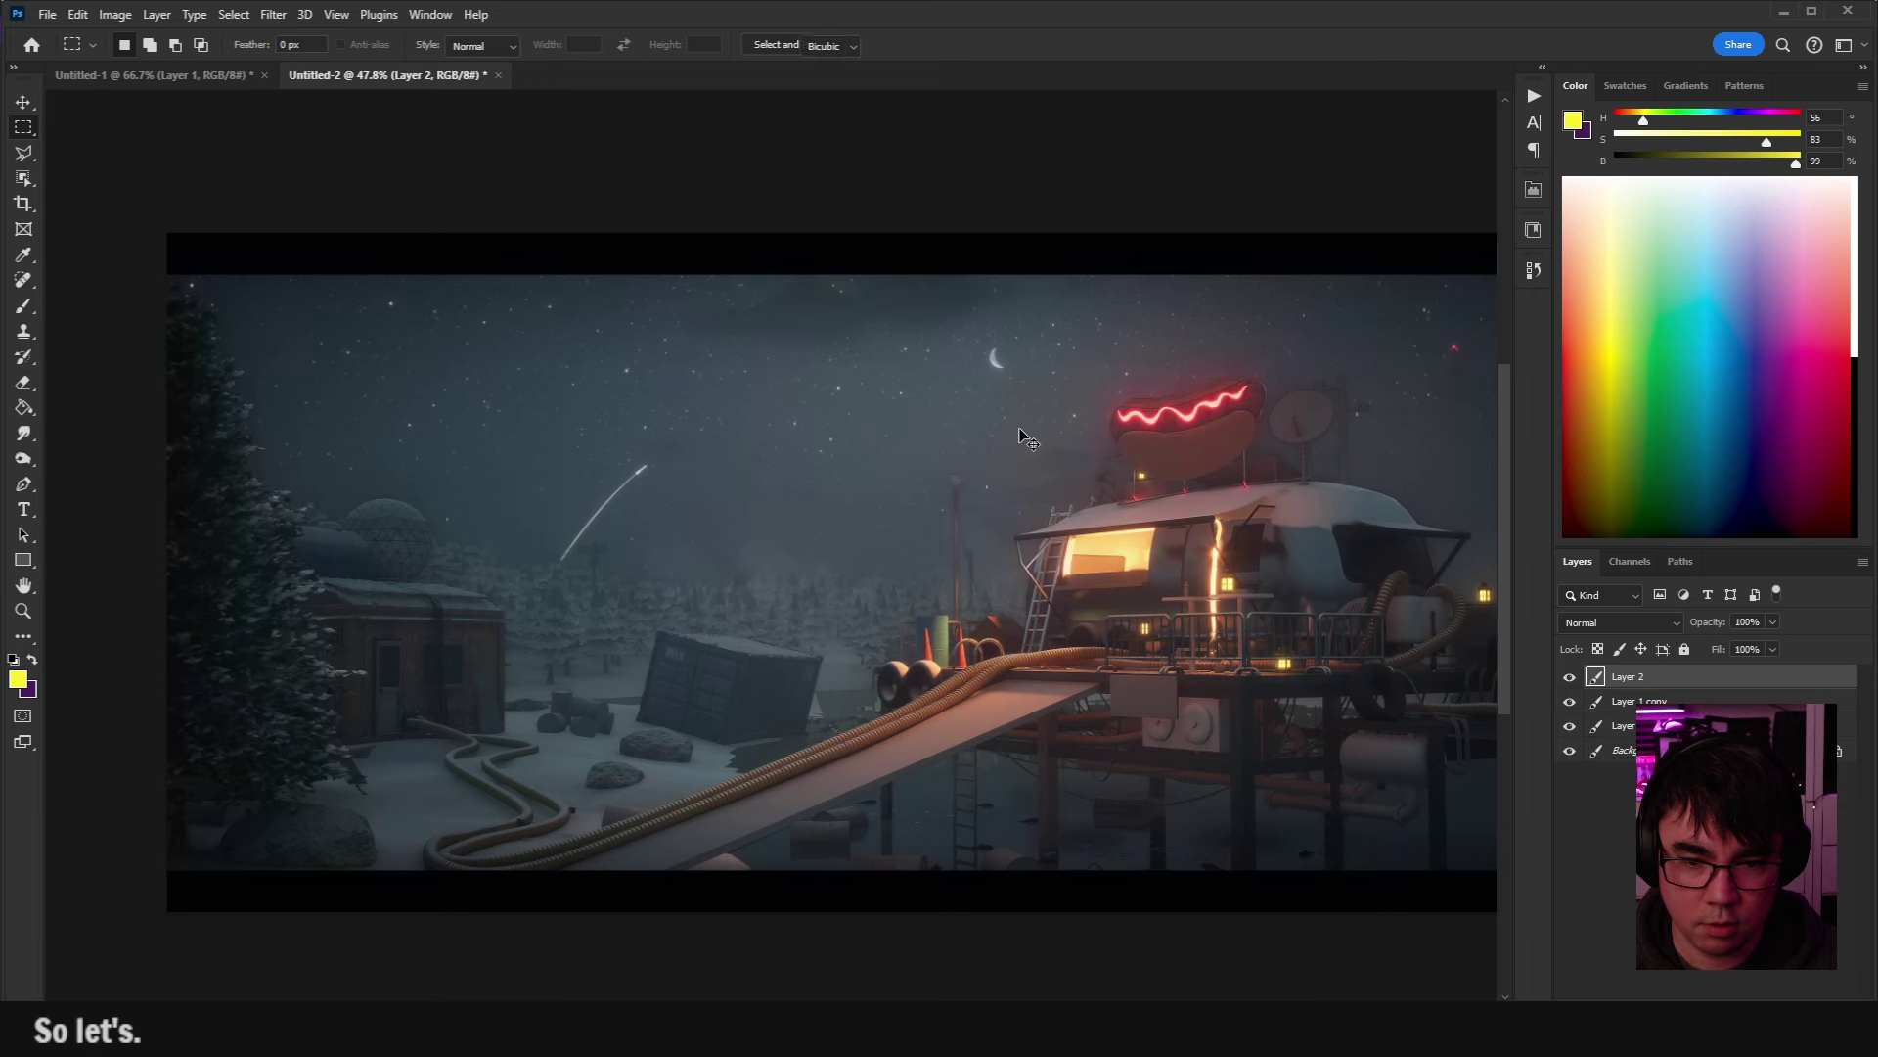
{"action": "left_click_drag", "start_coordinate": [1015, 382], "coordinate": [1127, 472]}
{"action": "left_click_drag", "start_coordinate": [1057, 398], "coordinate": [1039, 464]}
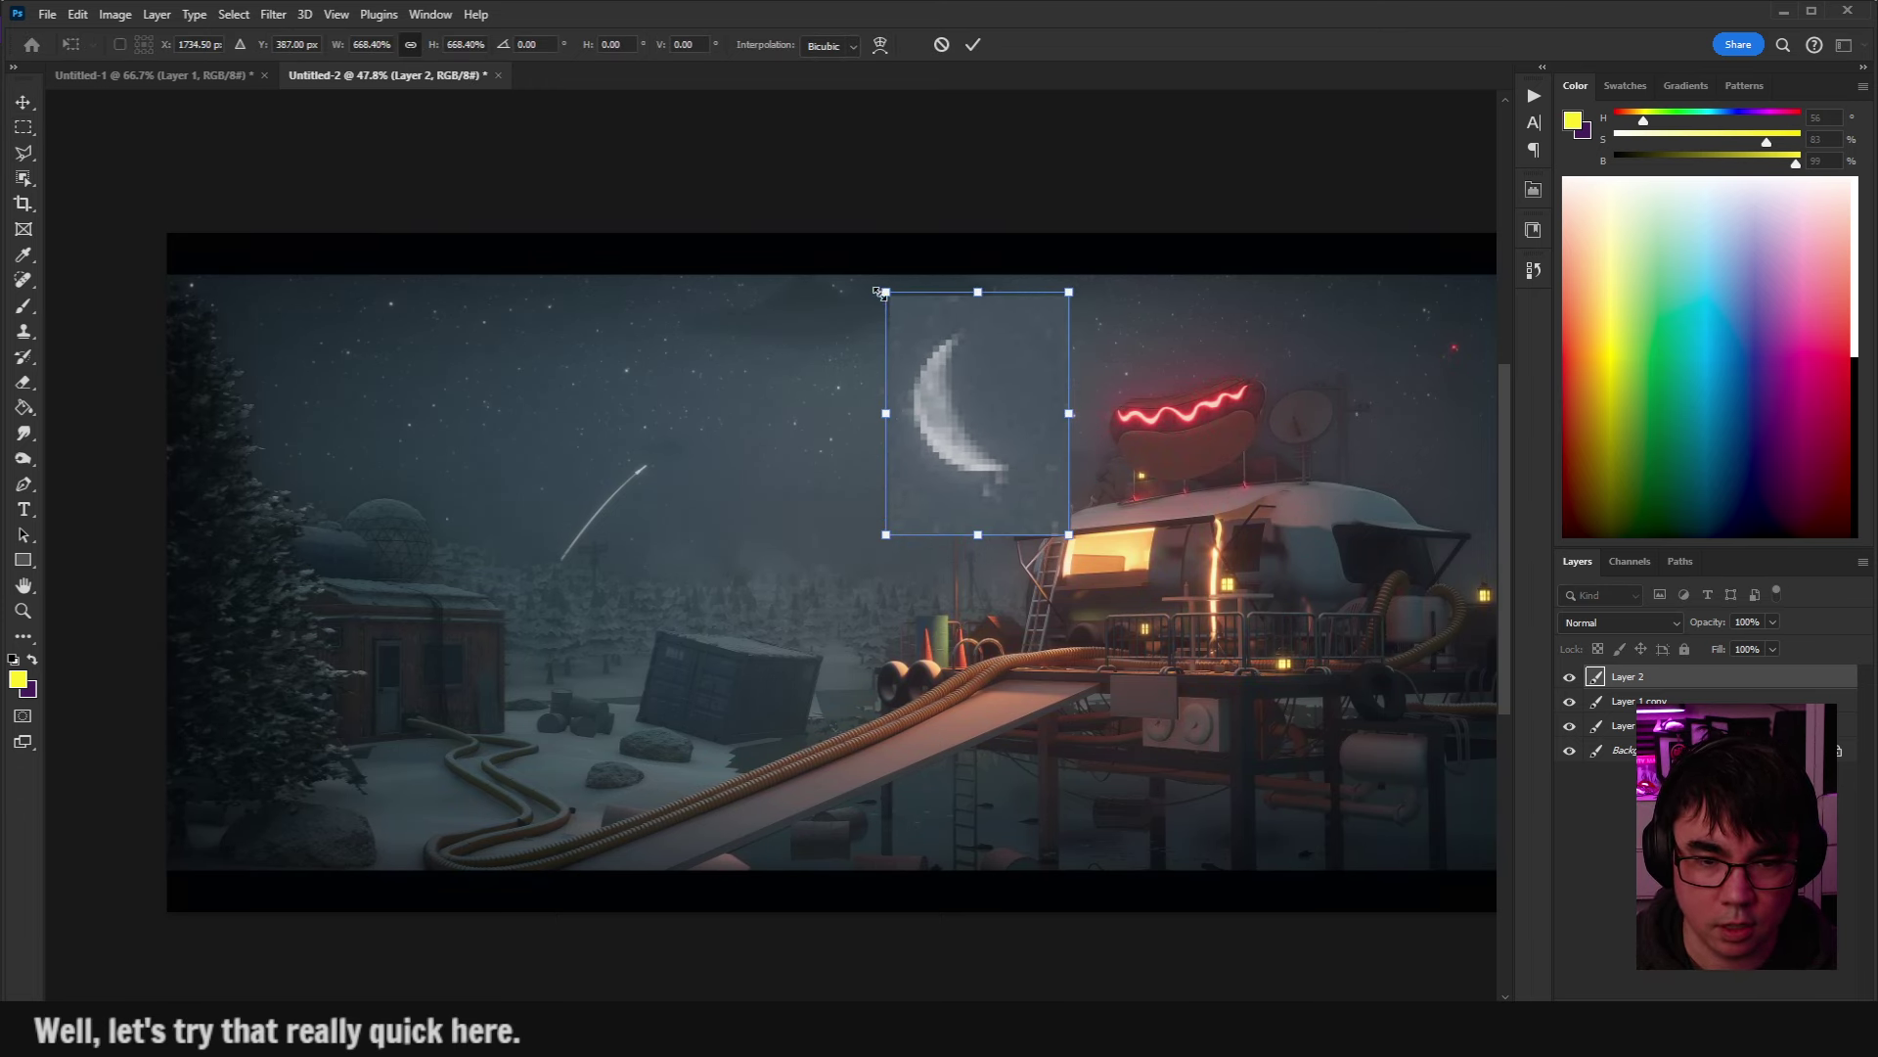
{"action": "left_click_drag", "start_coordinate": [880, 292], "coordinate": [912, 333]}
{"action": "left_click_drag", "start_coordinate": [980, 403], "coordinate": [966, 375]}
{"action": "key", "text": "Return"}
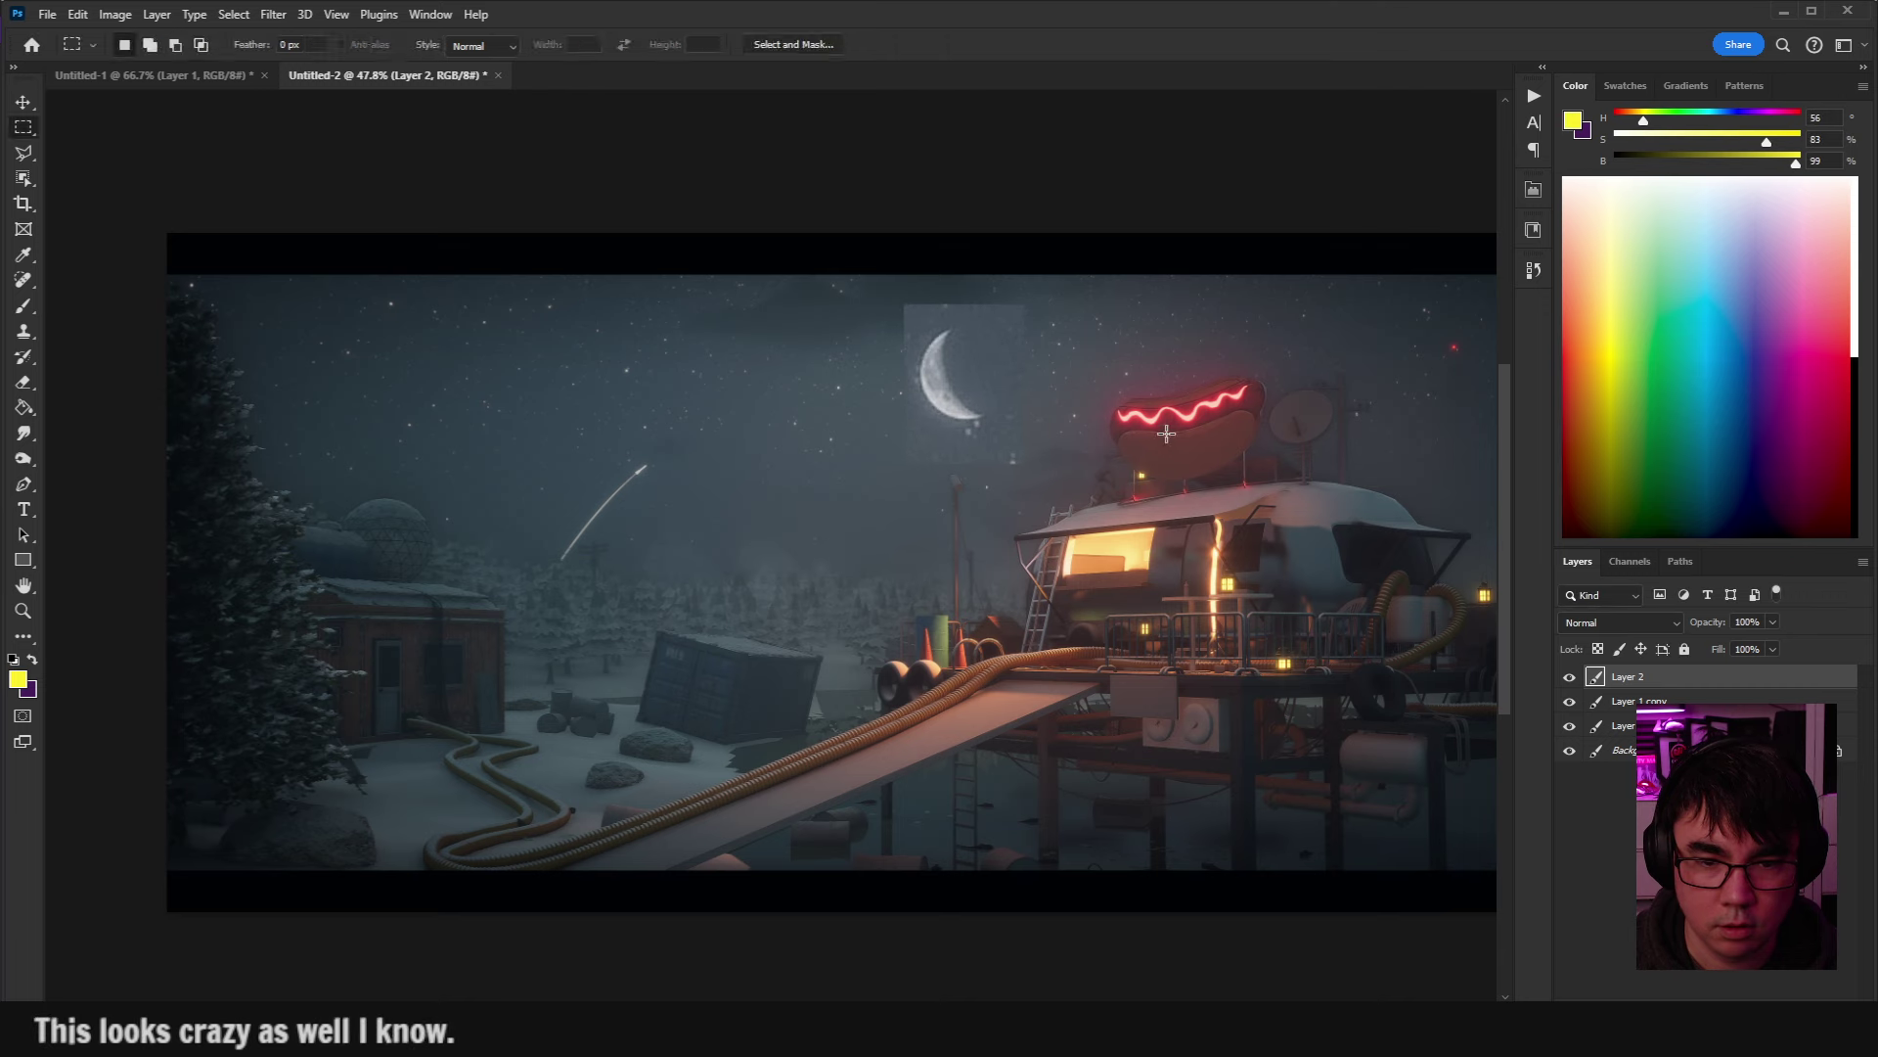
Erase the moon patch's square edges with a 204 px eraser, then select Layer 1 copy.
{"action": "key", "text": "e"}
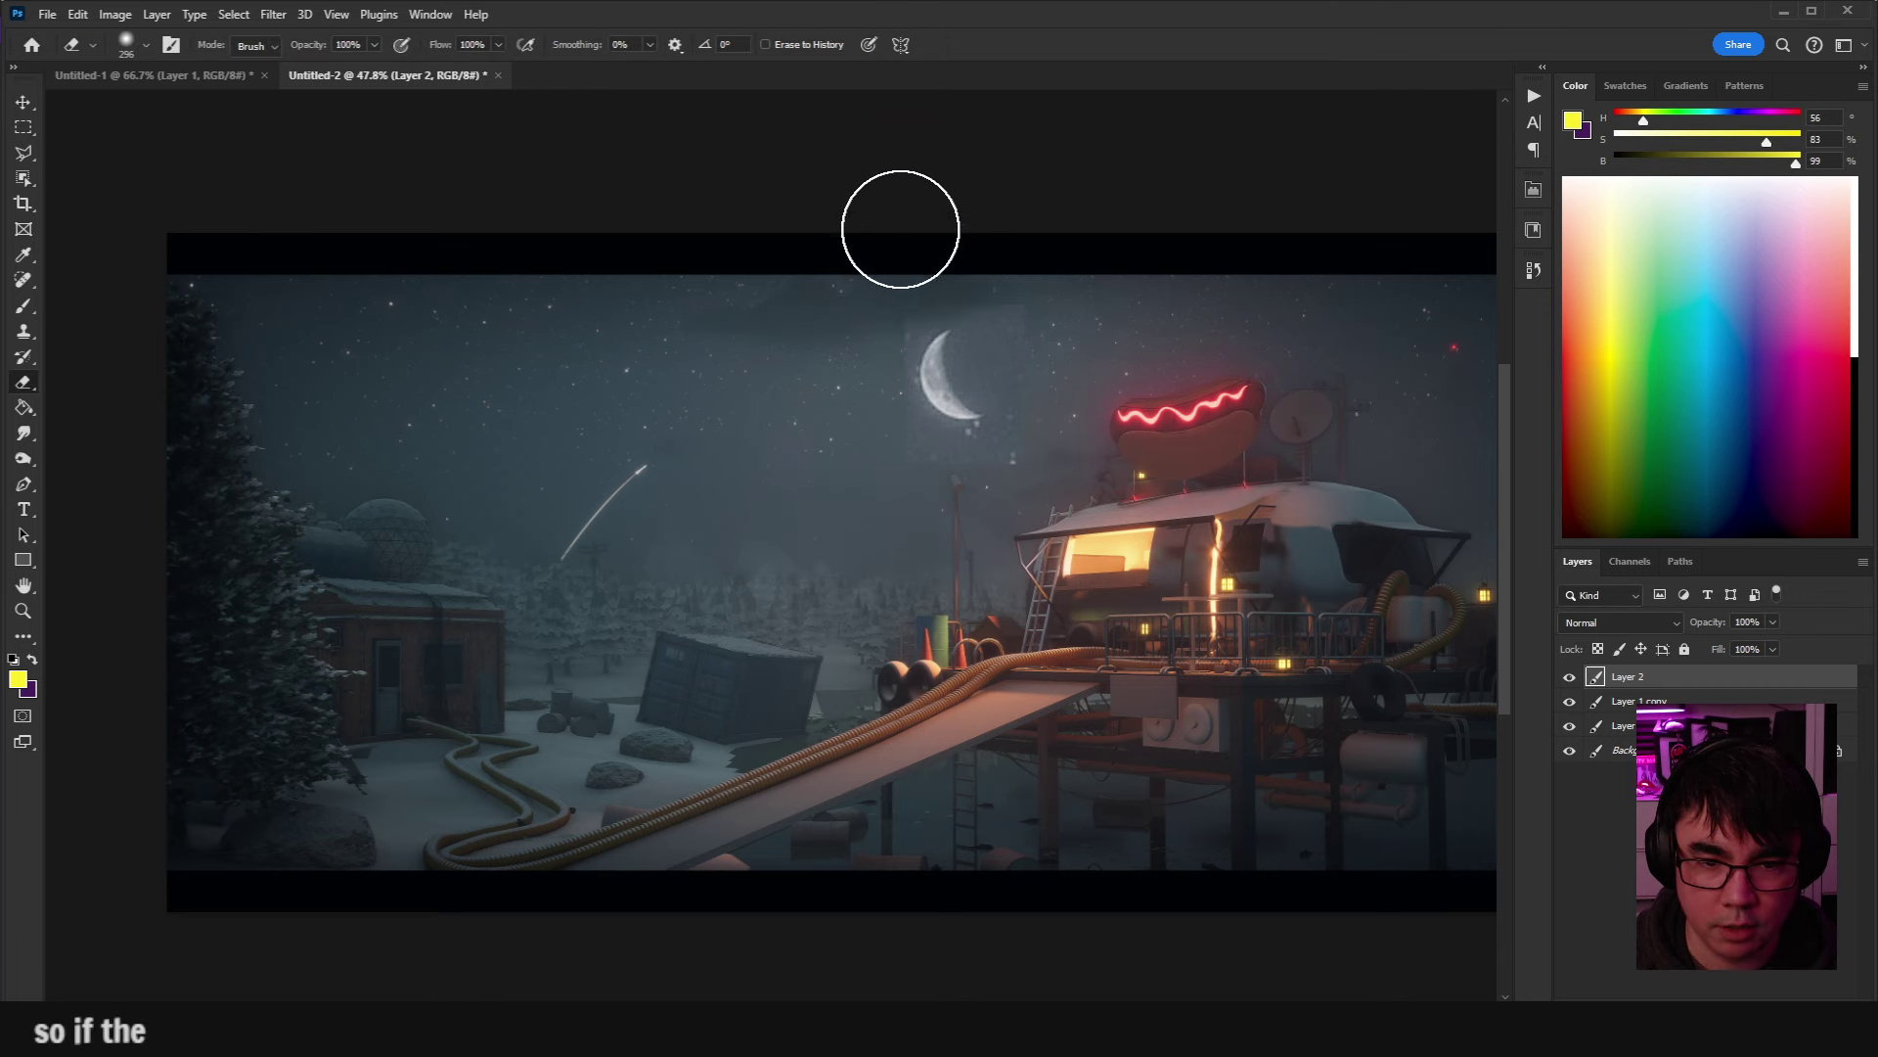
{"action": "left_click_drag", "start_coordinate": [910, 238], "coordinate": [872, 262]}
{"action": "mouse_move", "coordinate": [860, 355]}
{"action": "left_mouse_down"}
{"action": "mouse_move", "coordinate": [872, 466]}
{"action": "mouse_move", "coordinate": [1051, 538]}
{"action": "mouse_move", "coordinate": [1027, 239]}
{"action": "left_mouse_up"}
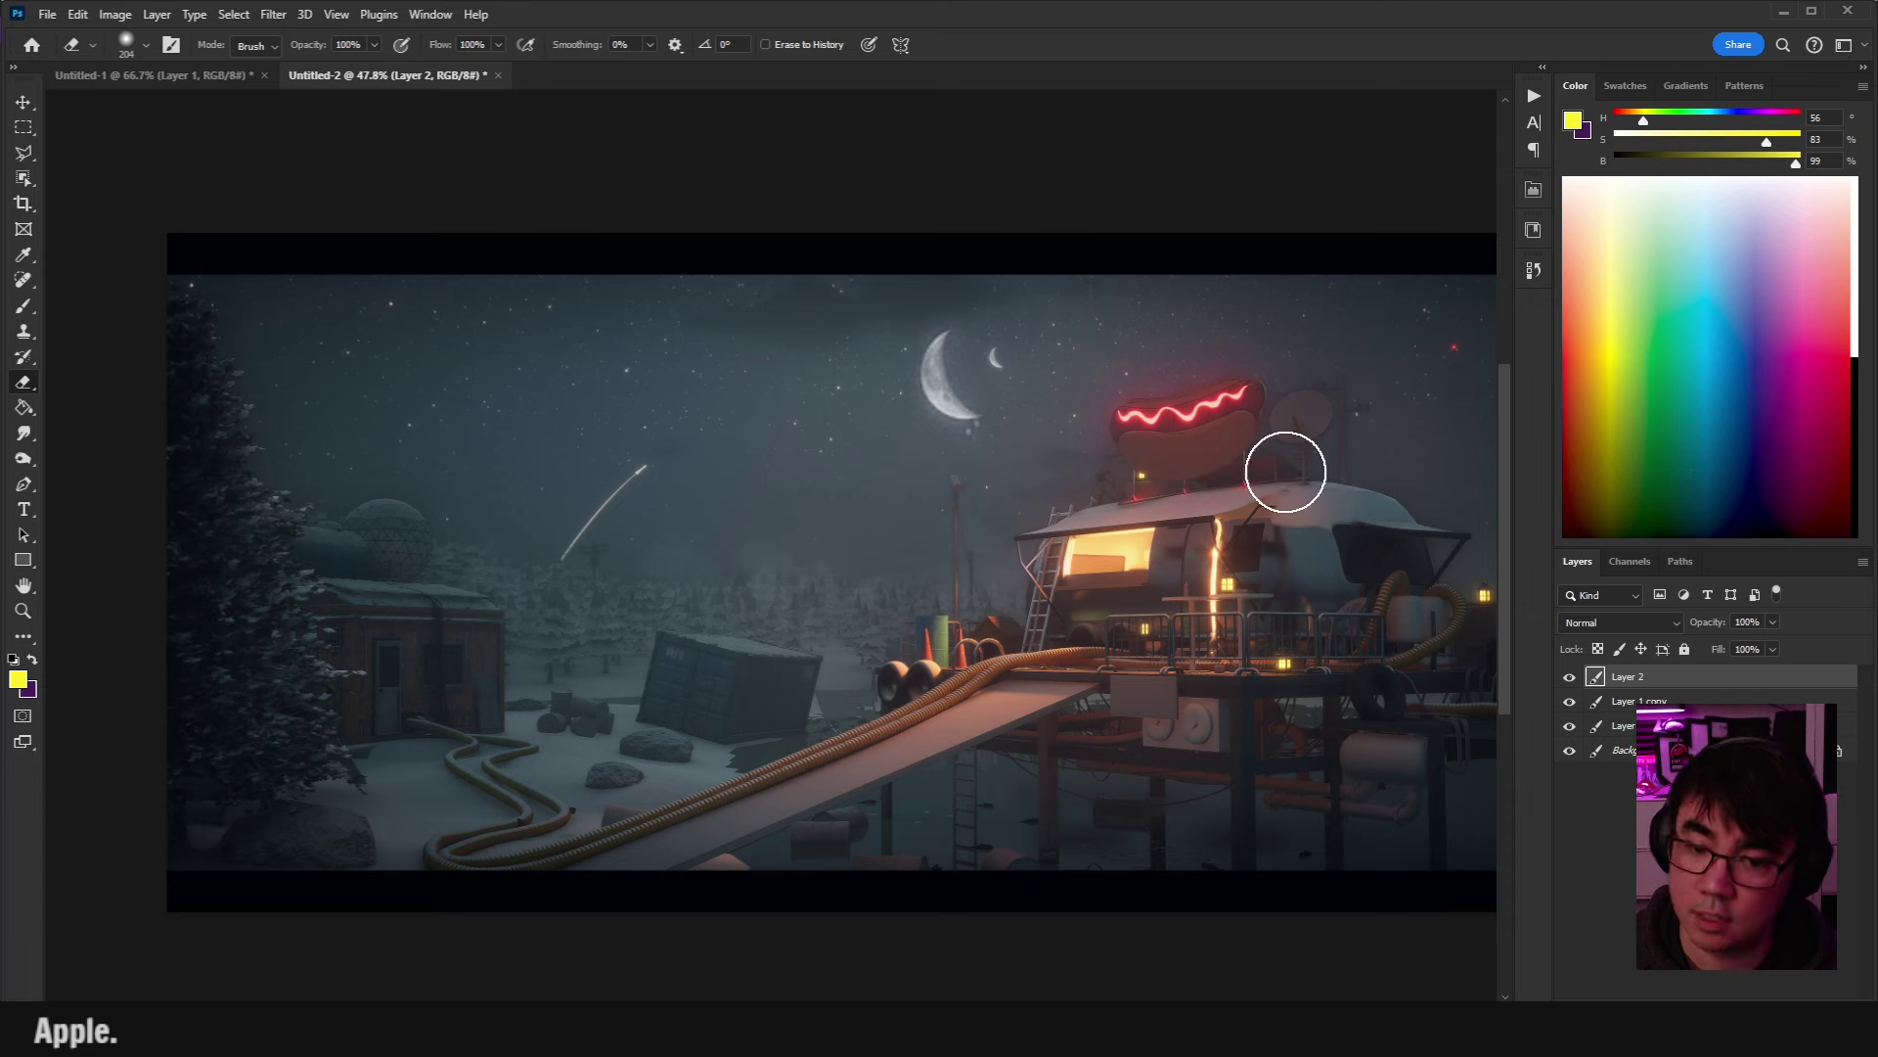
{"action": "left_click_drag", "start_coordinate": [966, 384], "coordinate": [948, 385]}
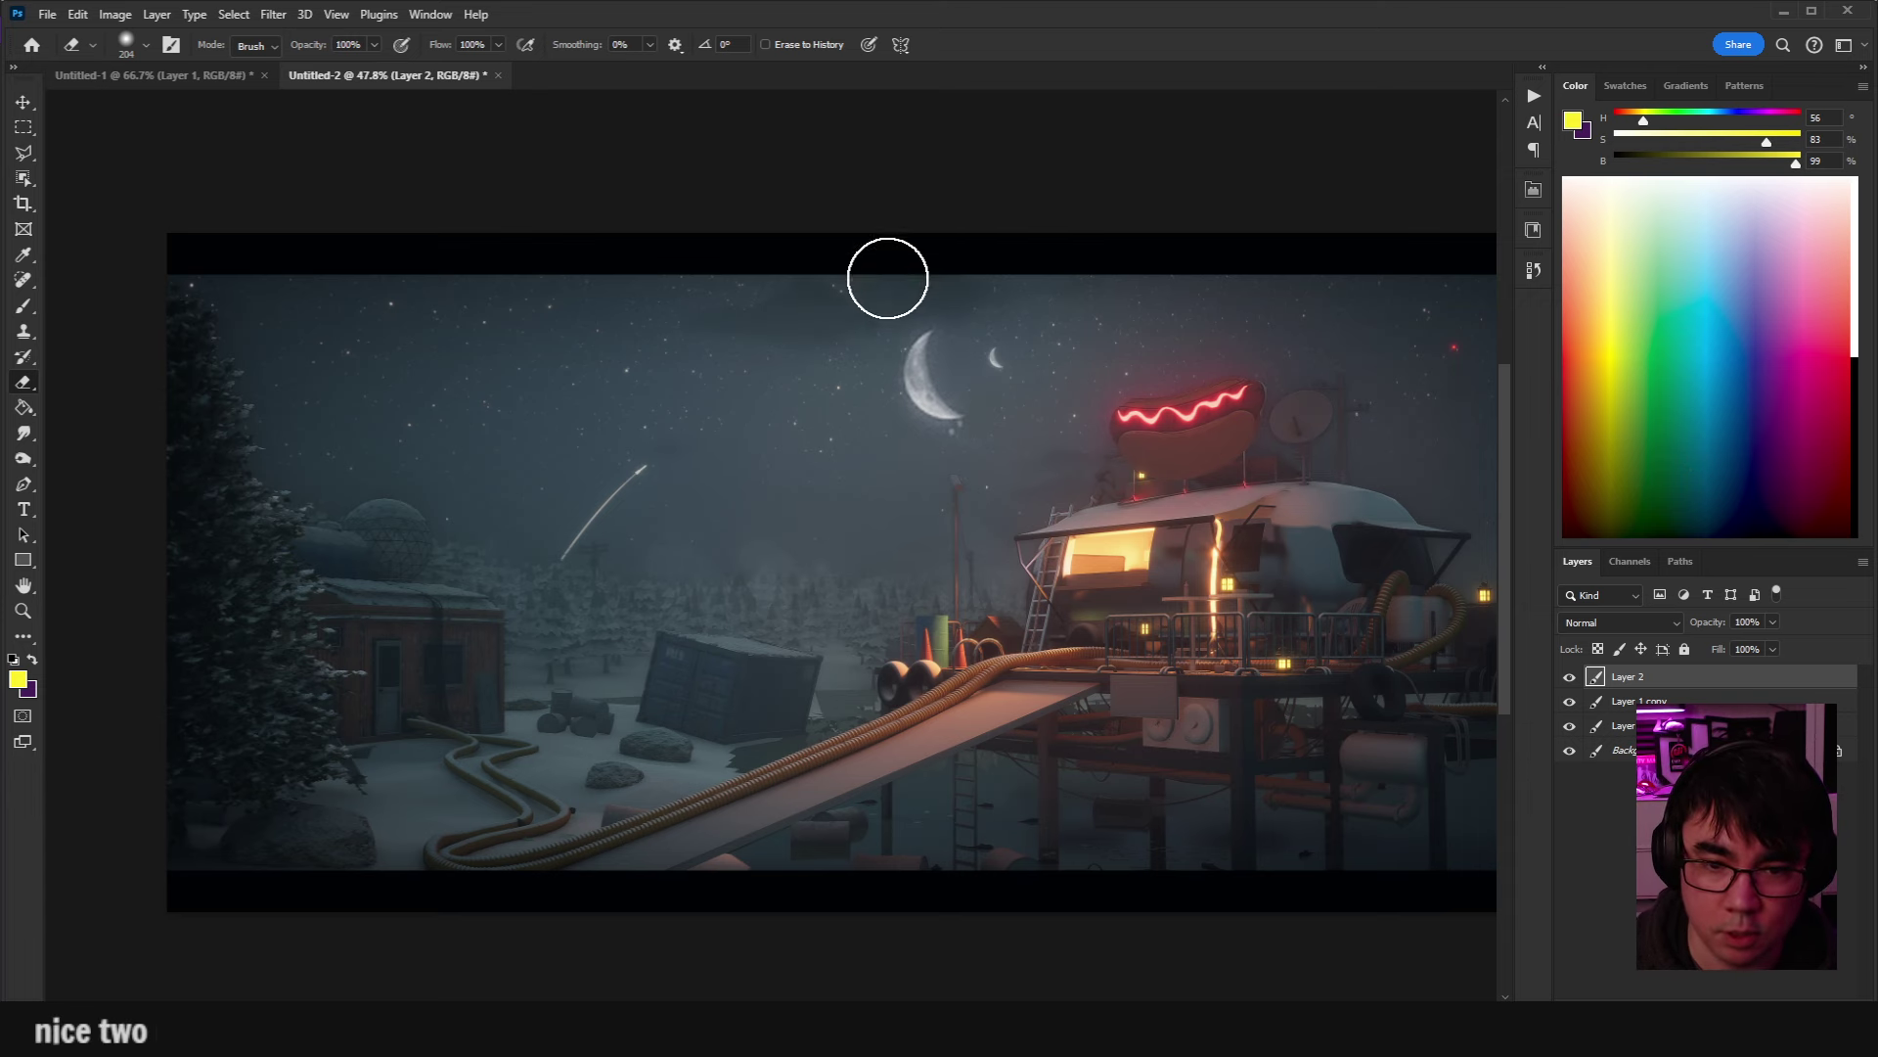
{"action": "left_click_drag", "start_coordinate": [1132, 552], "coordinate": [1145, 526]}
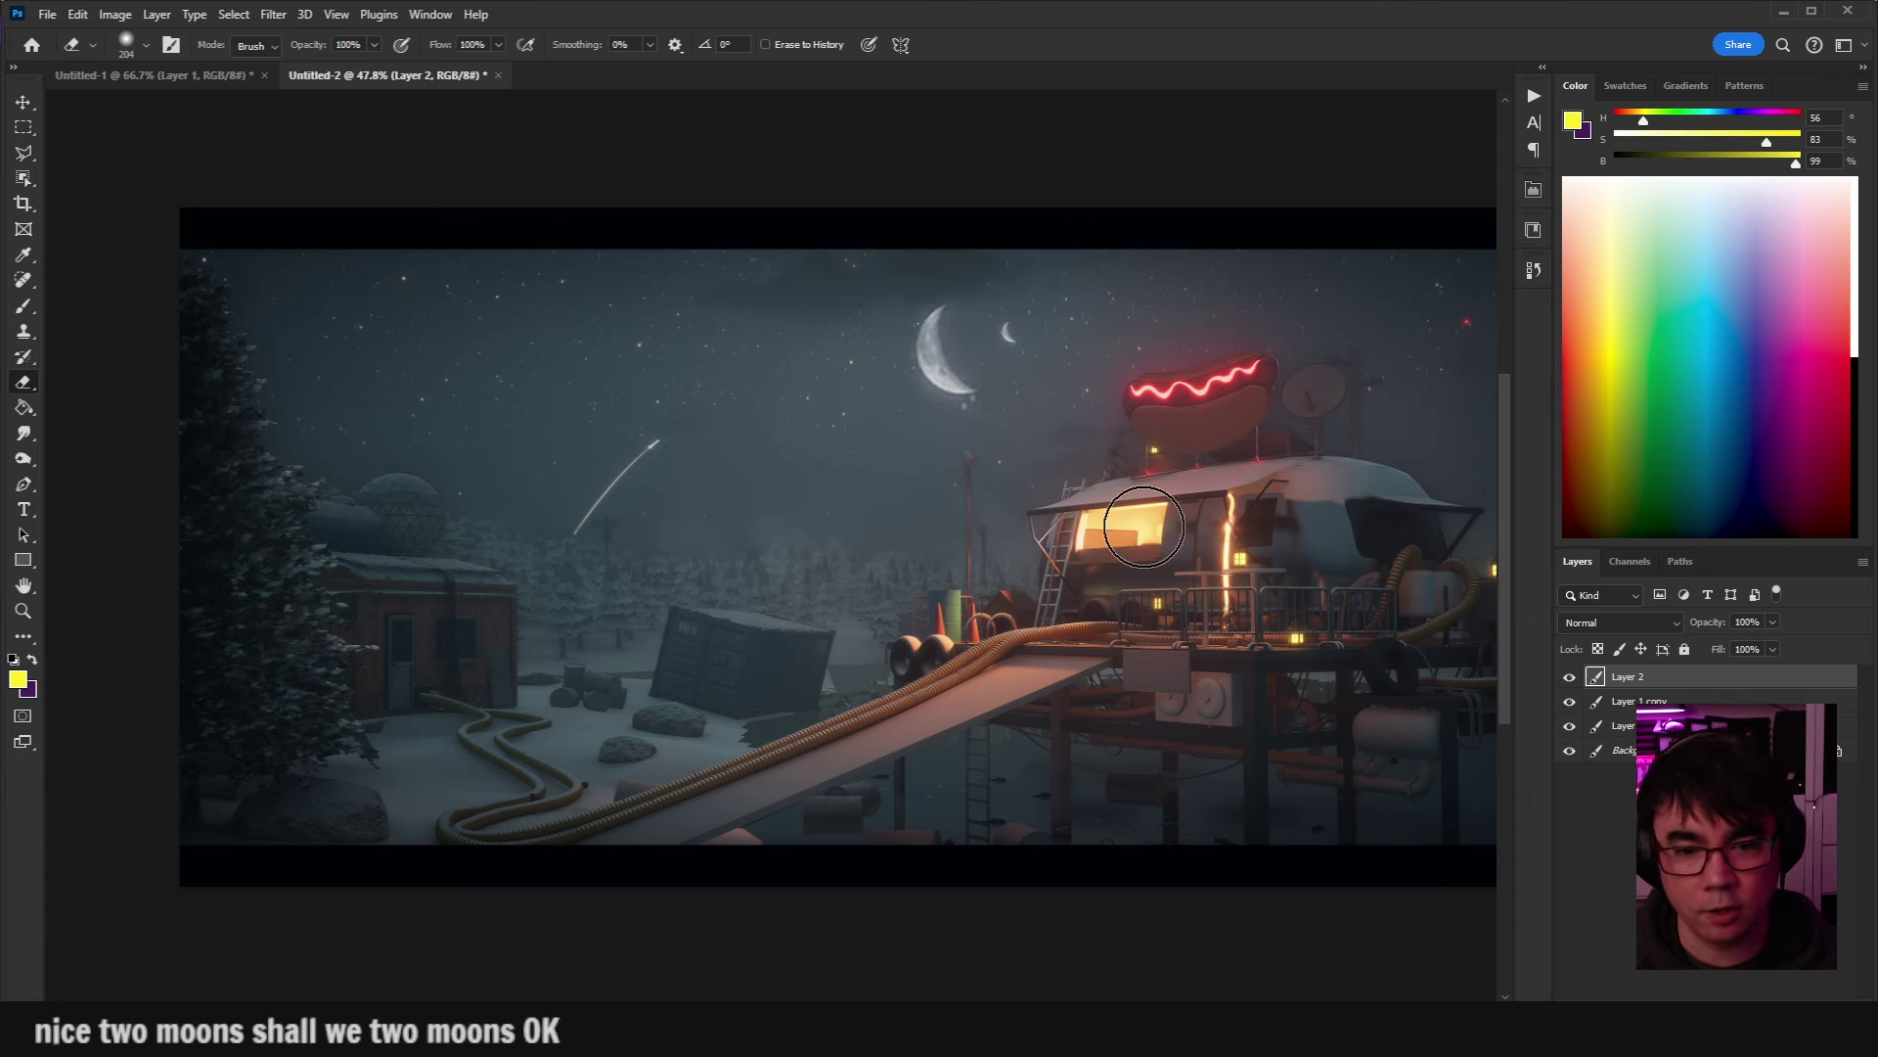
{"action": "left_click", "coordinate": [1610, 700]}
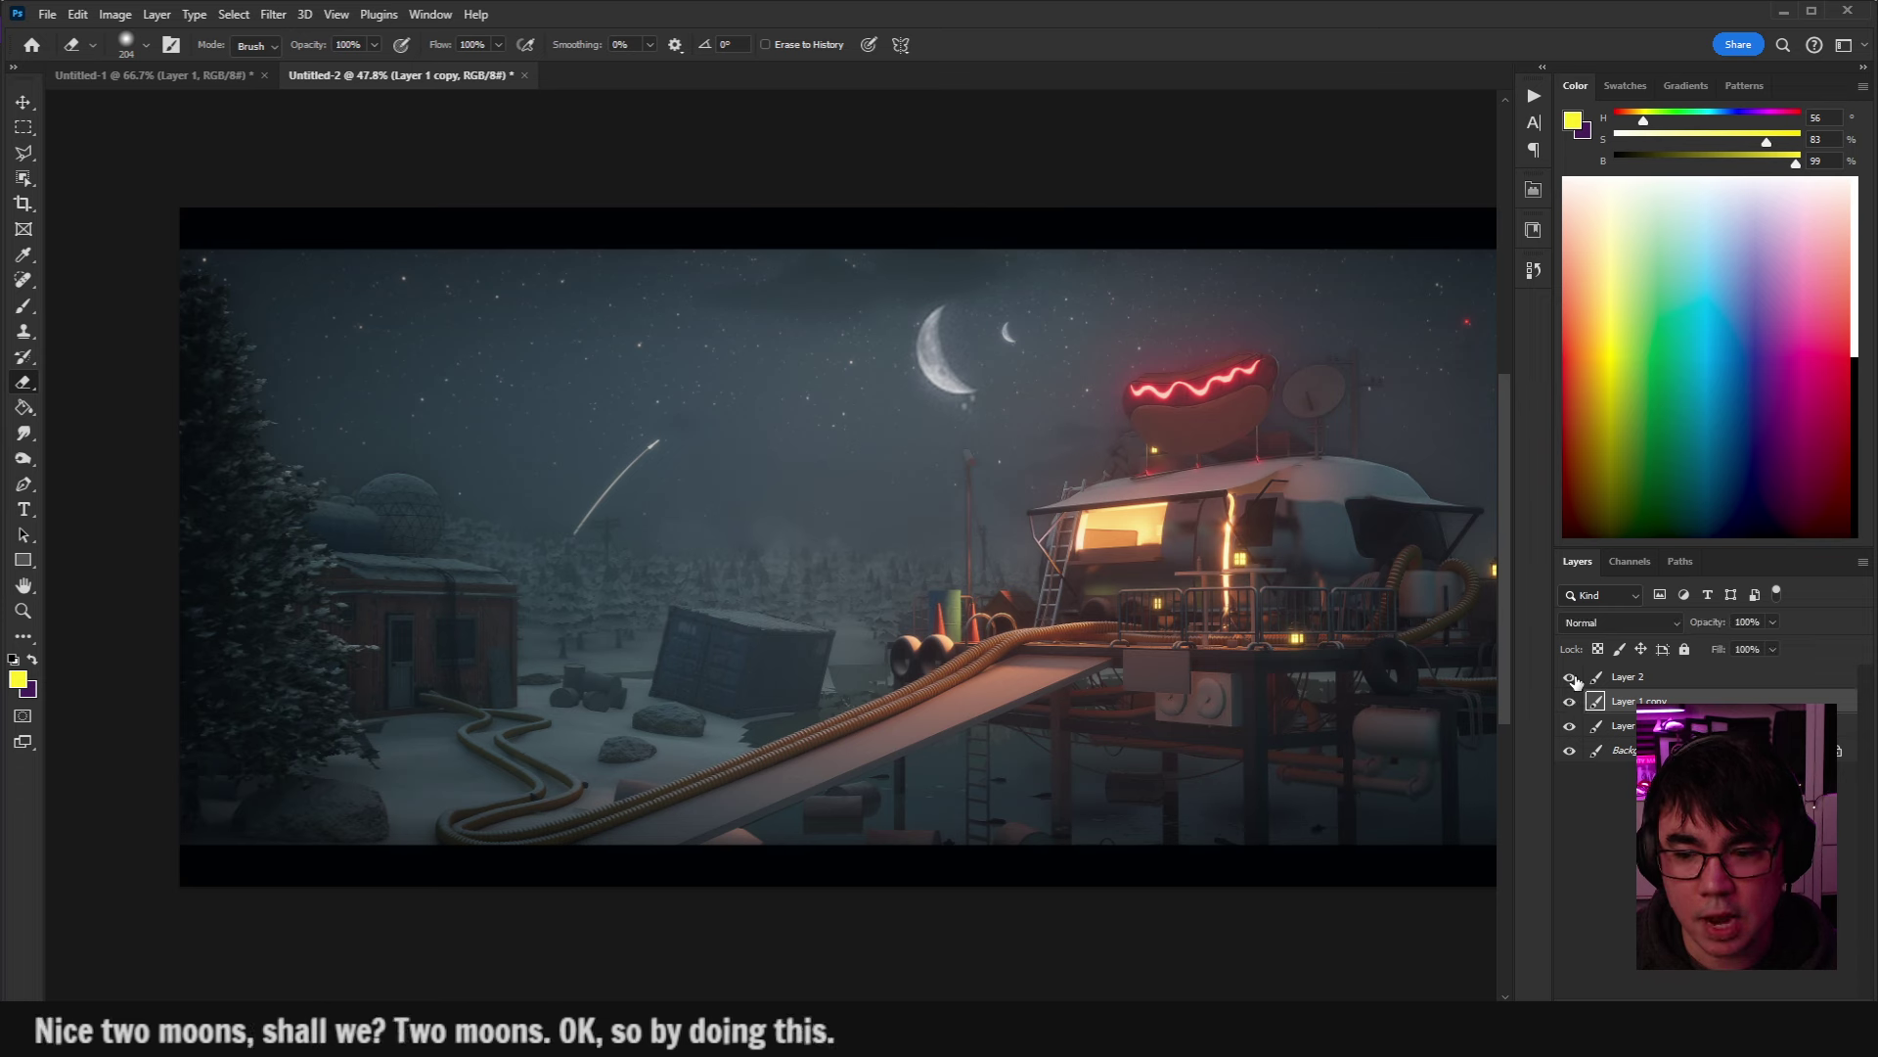
Duplicate Layer 1 copy and brighten it with Levels, white input lowered from 255 to about 131.
{"action": "key", "text": "ctrl+j"}
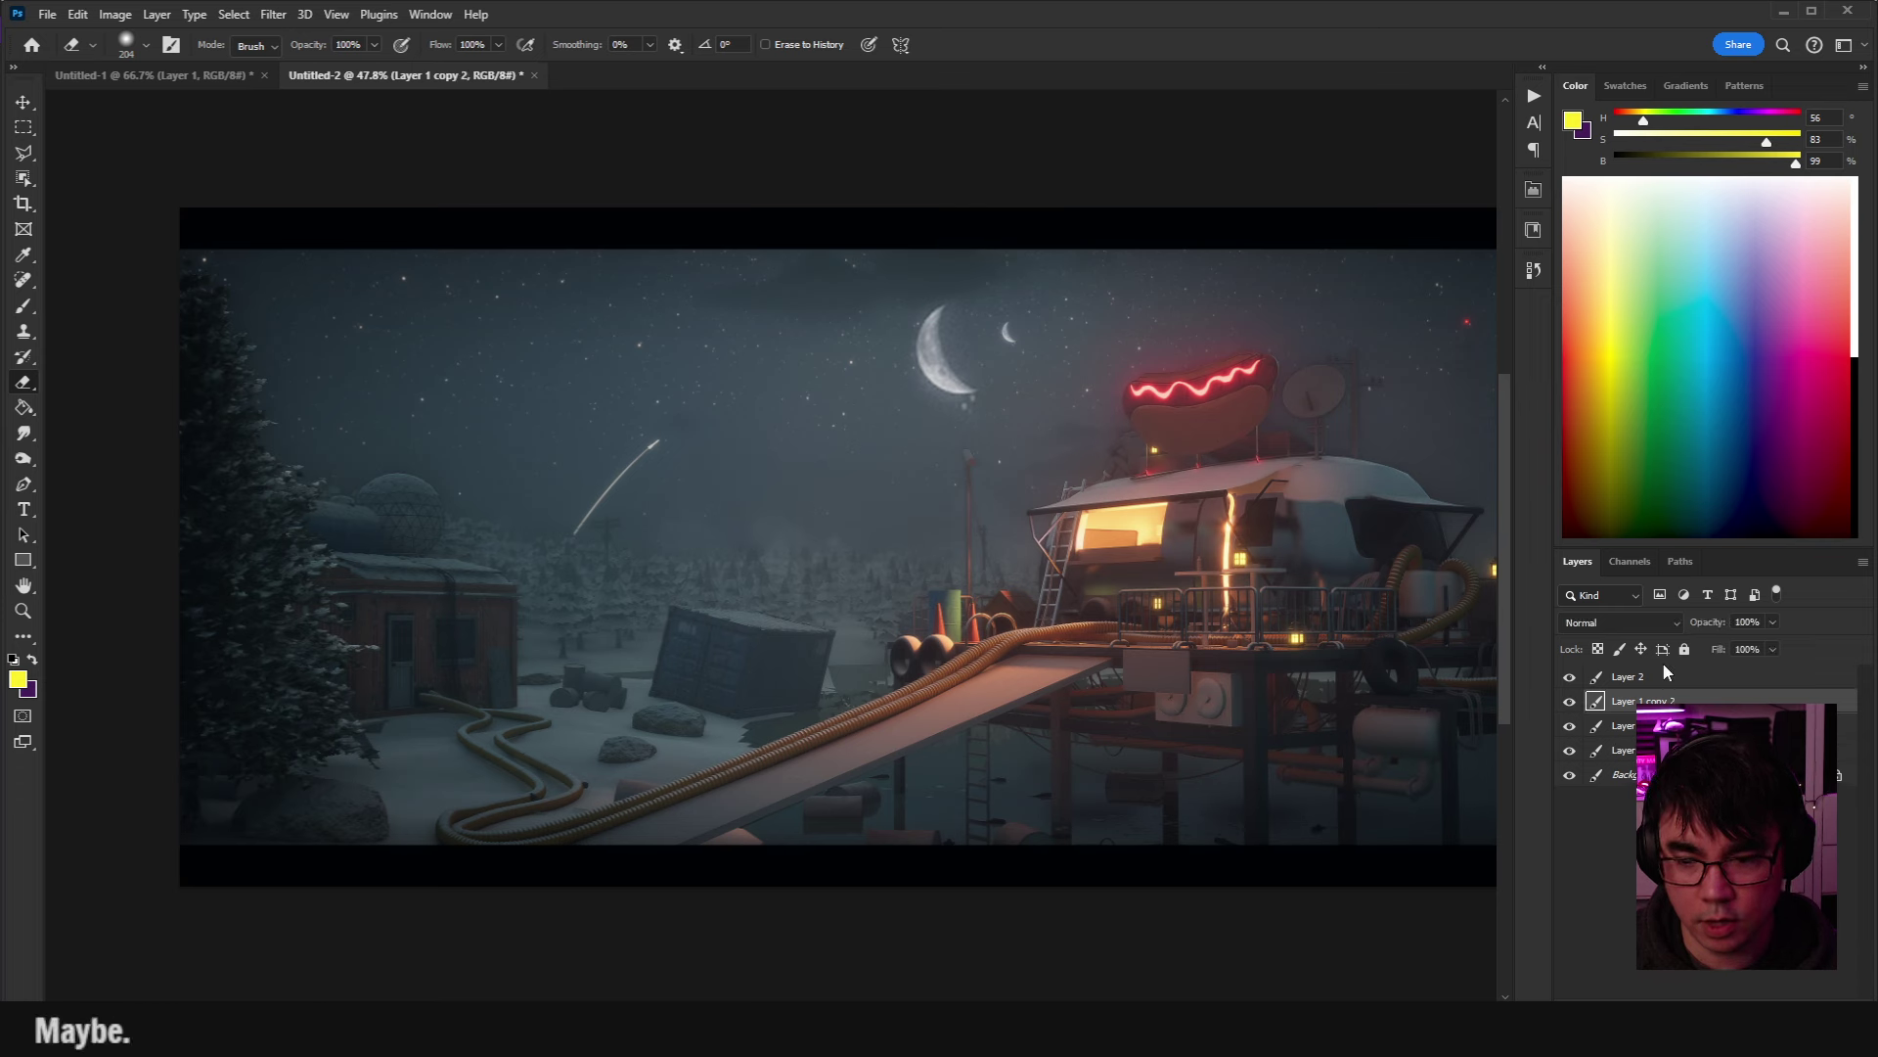
{"action": "left_click", "coordinate": [1569, 701]}
{"action": "left_click", "coordinate": [1570, 701]}
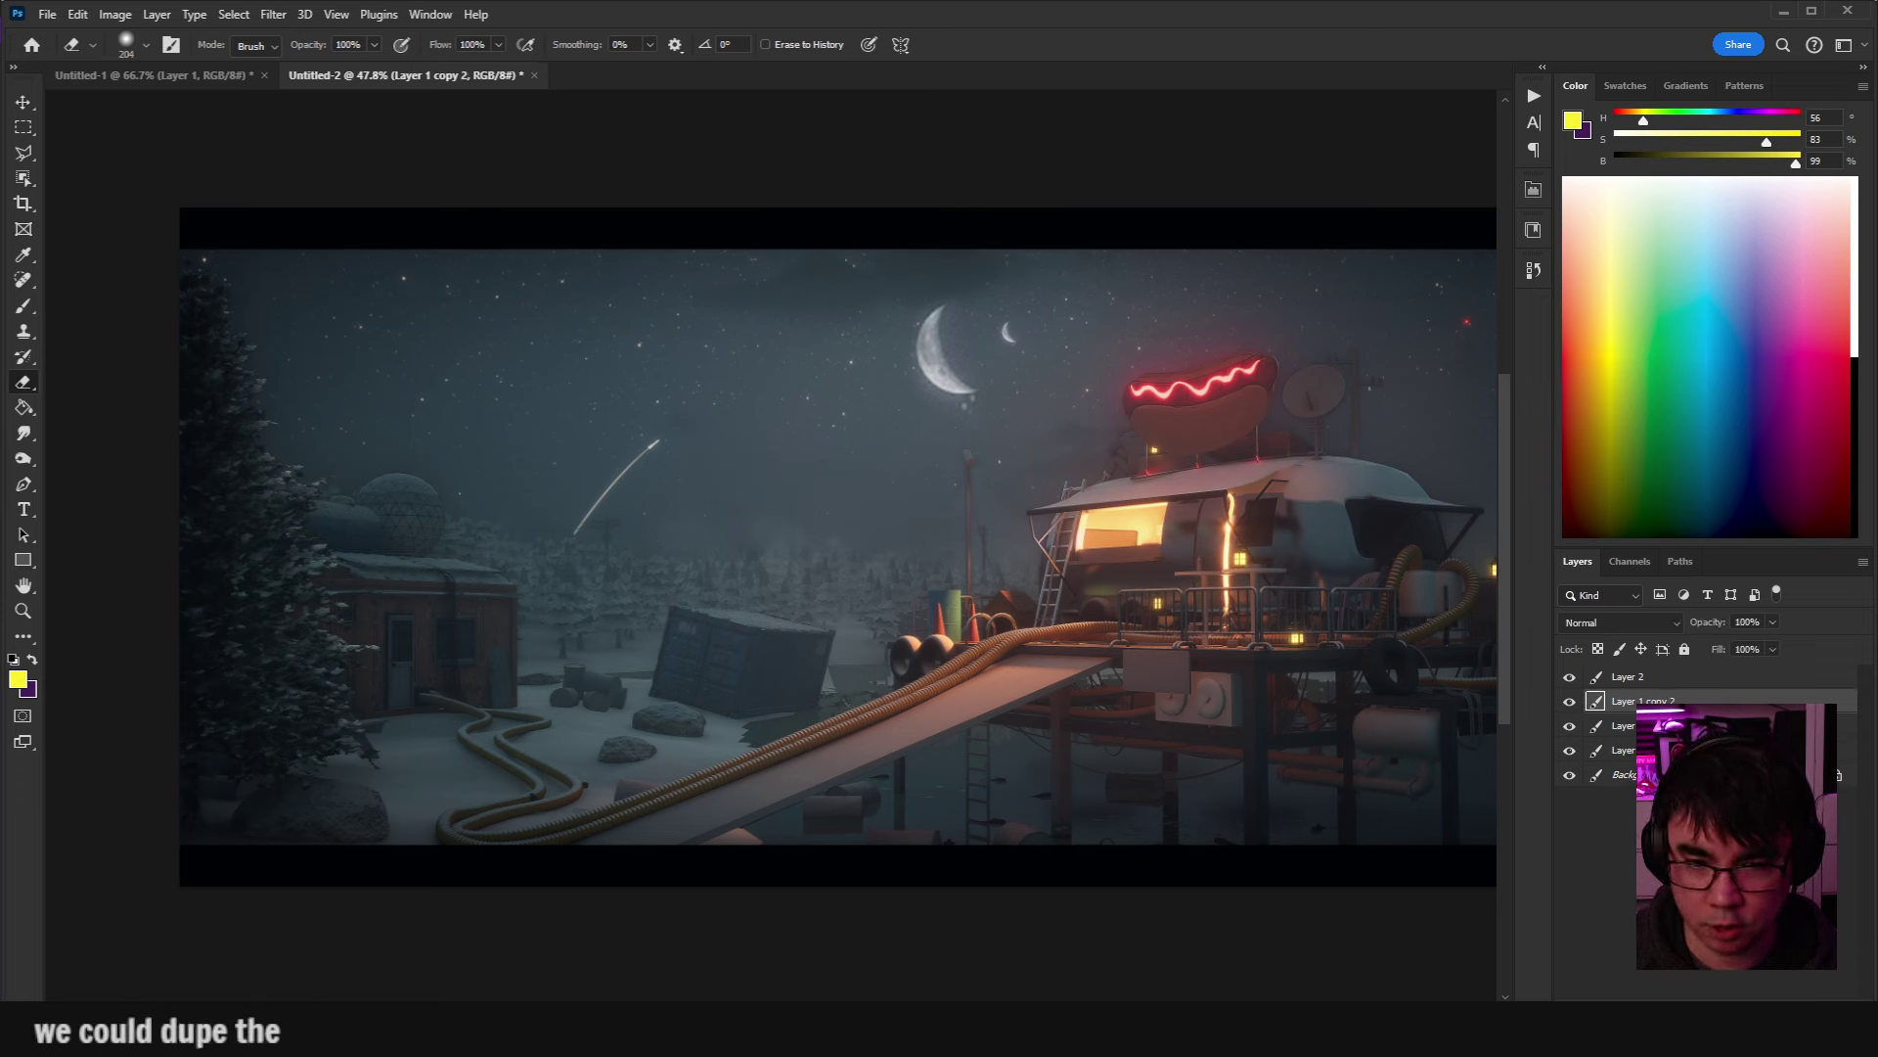
{"action": "key", "text": "ctrl+l"}
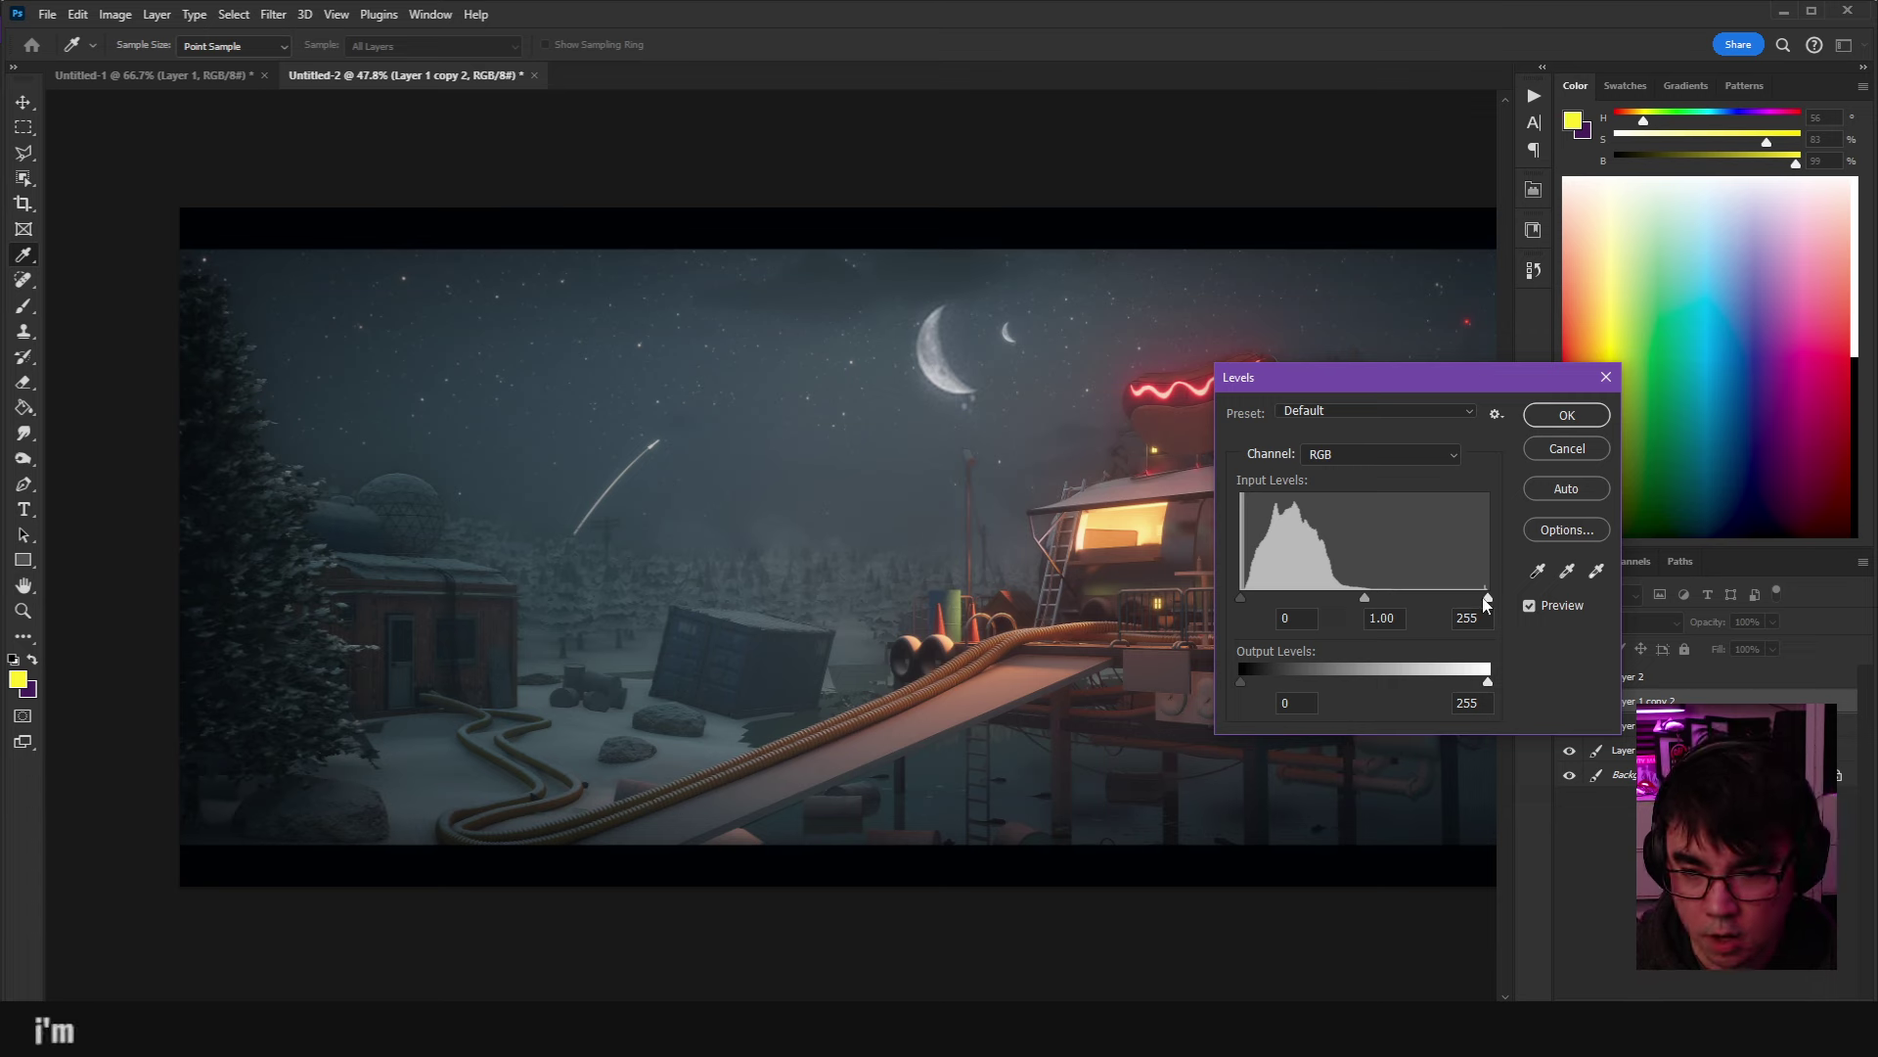
{"action": "left_click_drag", "start_coordinate": [1486, 597], "coordinate": [1429, 598]}
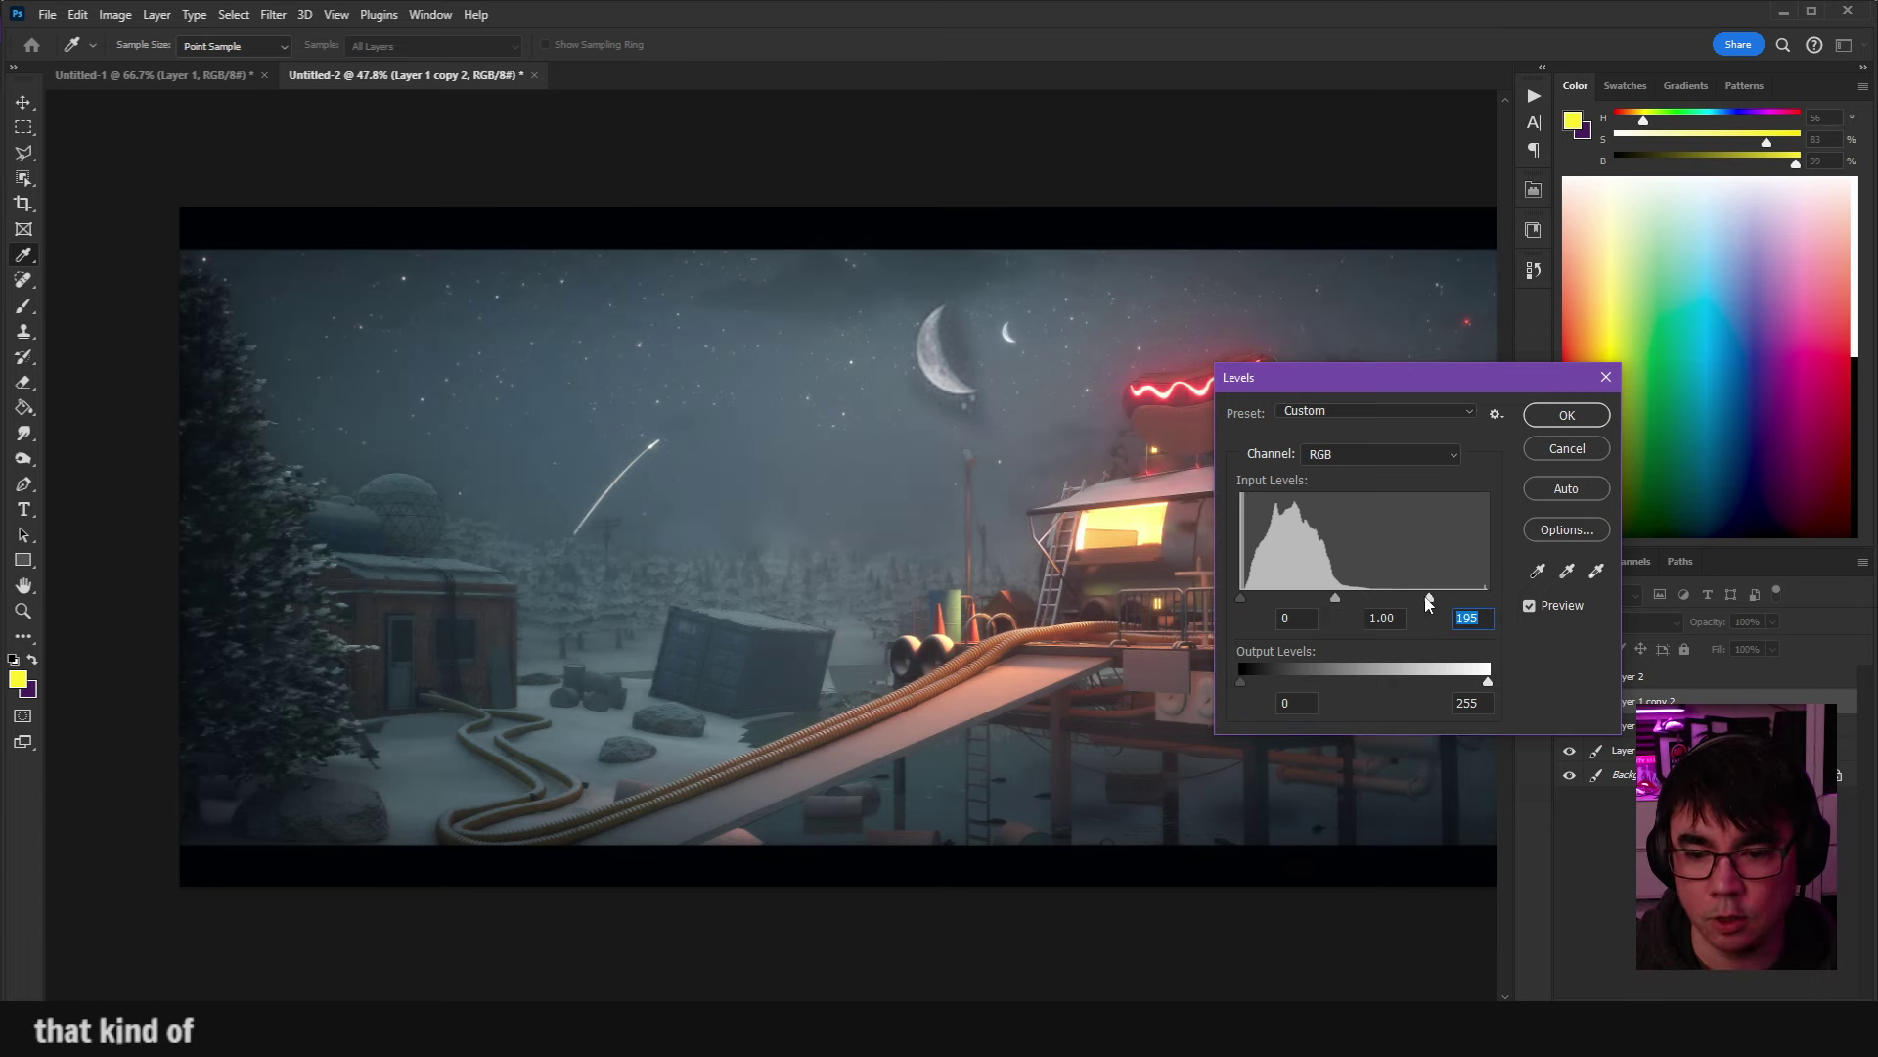
{"action": "left_click_drag", "start_coordinate": [1429, 598], "coordinate": [1318, 599]}
{"action": "left_click", "coordinate": [1545, 417]}
{"action": "key", "text": "e"}
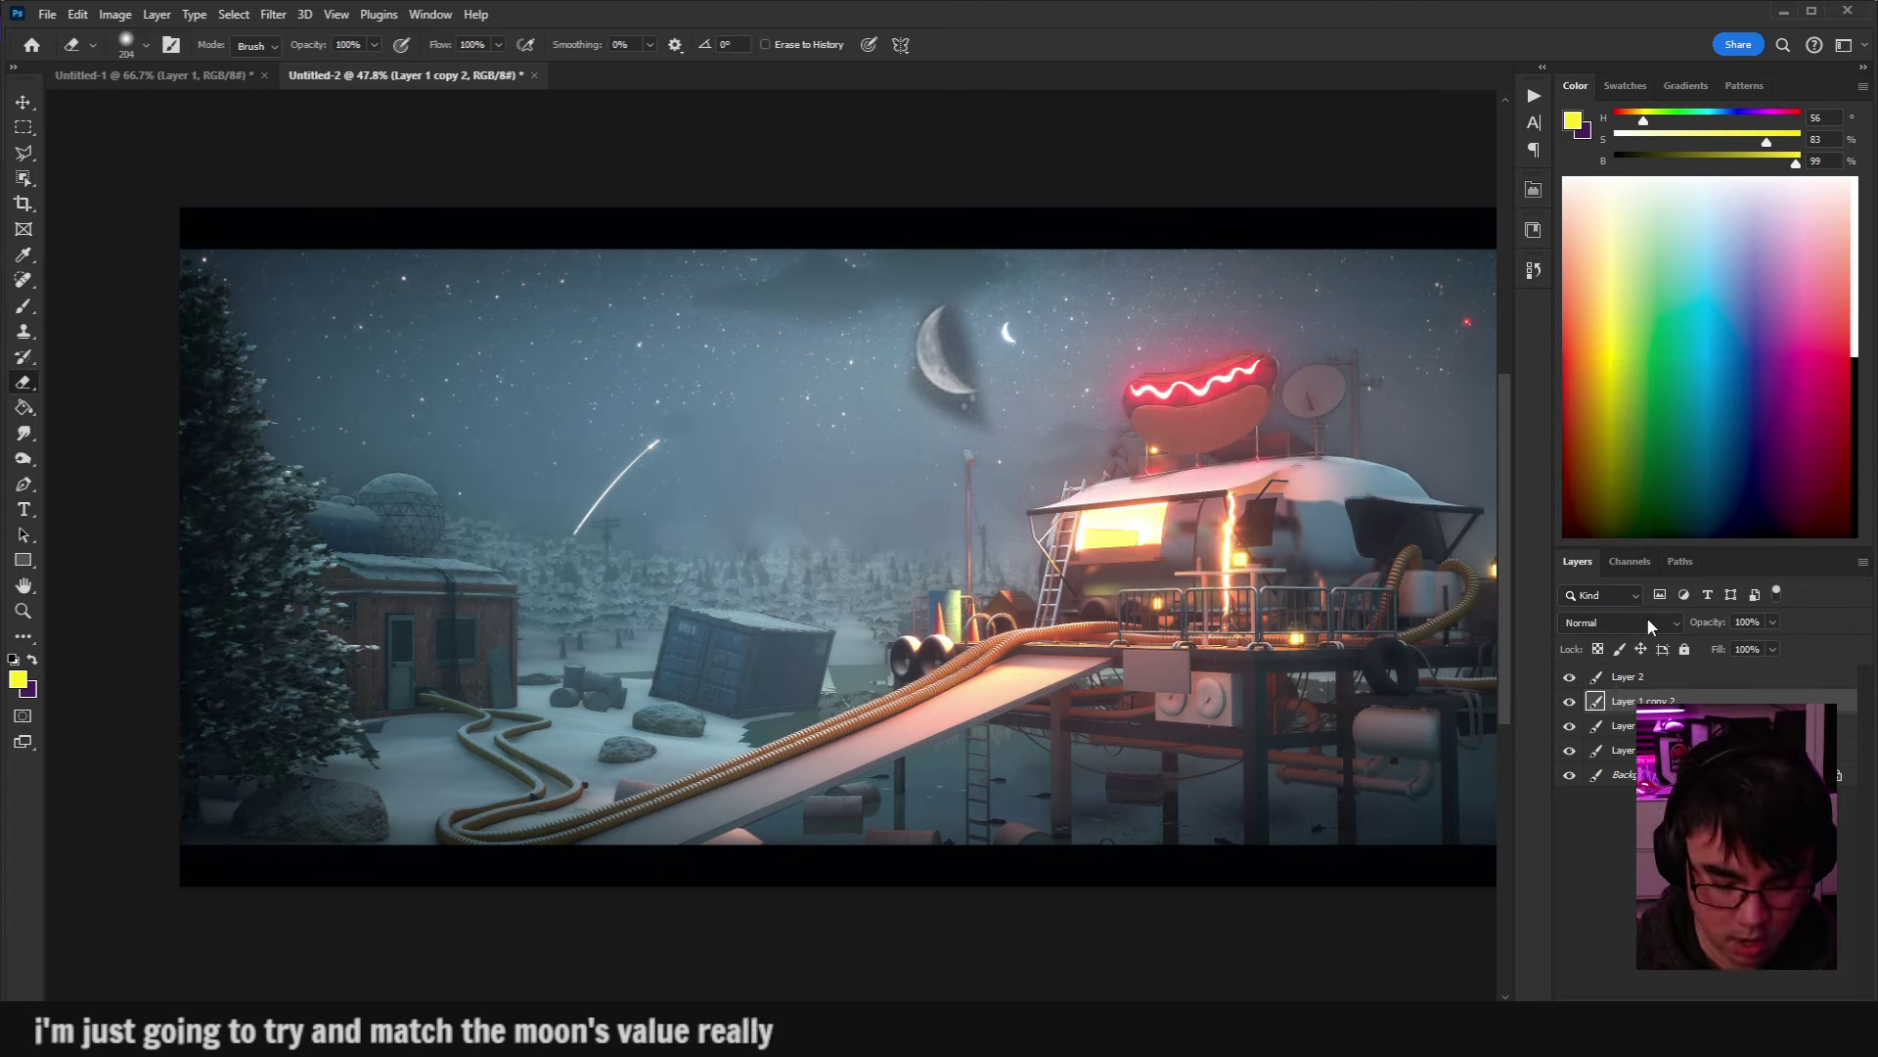
Give Layer 1 copy 2 an inverted black layer mask and shrink the brush to about 19 px.
{"action": "left_click", "coordinate": [1600, 650]}
{"action": "left_click", "coordinate": [1688, 1009]}
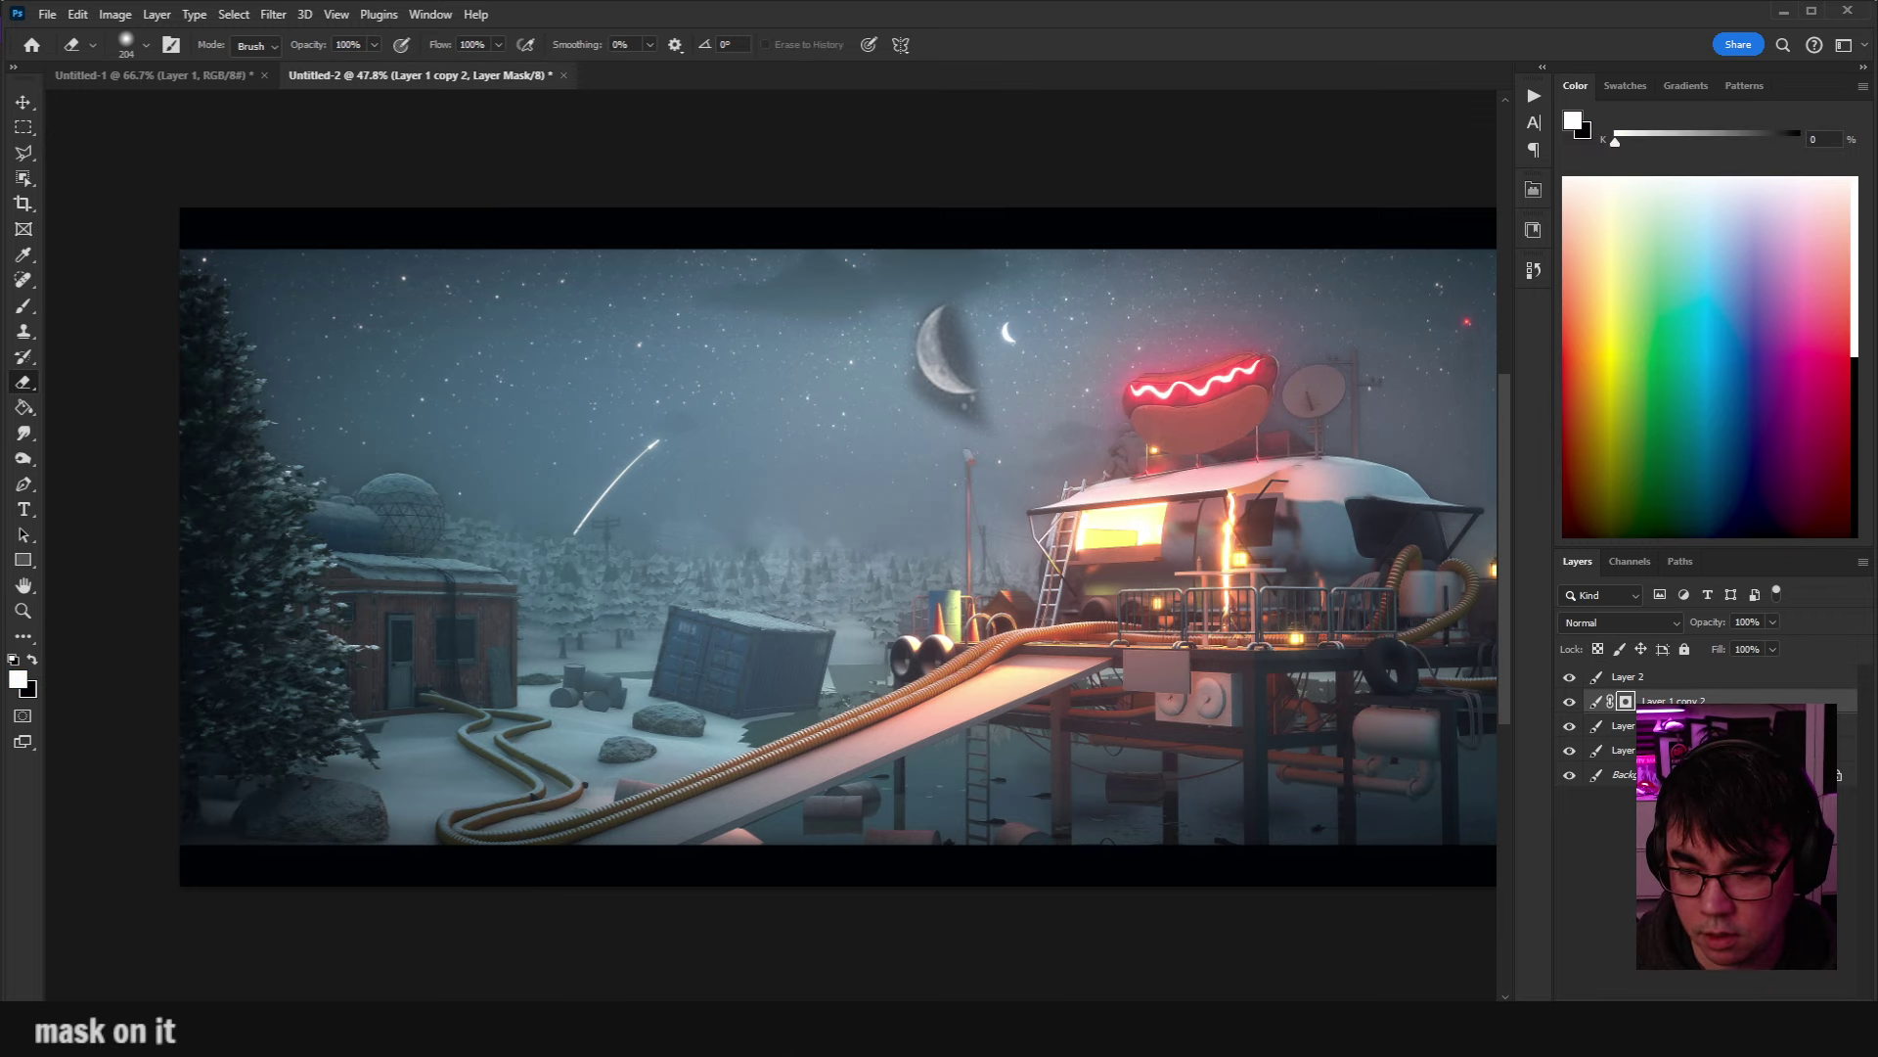
{"action": "key", "text": "ctrl+i"}
{"action": "left_click_drag", "start_coordinate": [1031, 584], "coordinate": [1080, 596]}
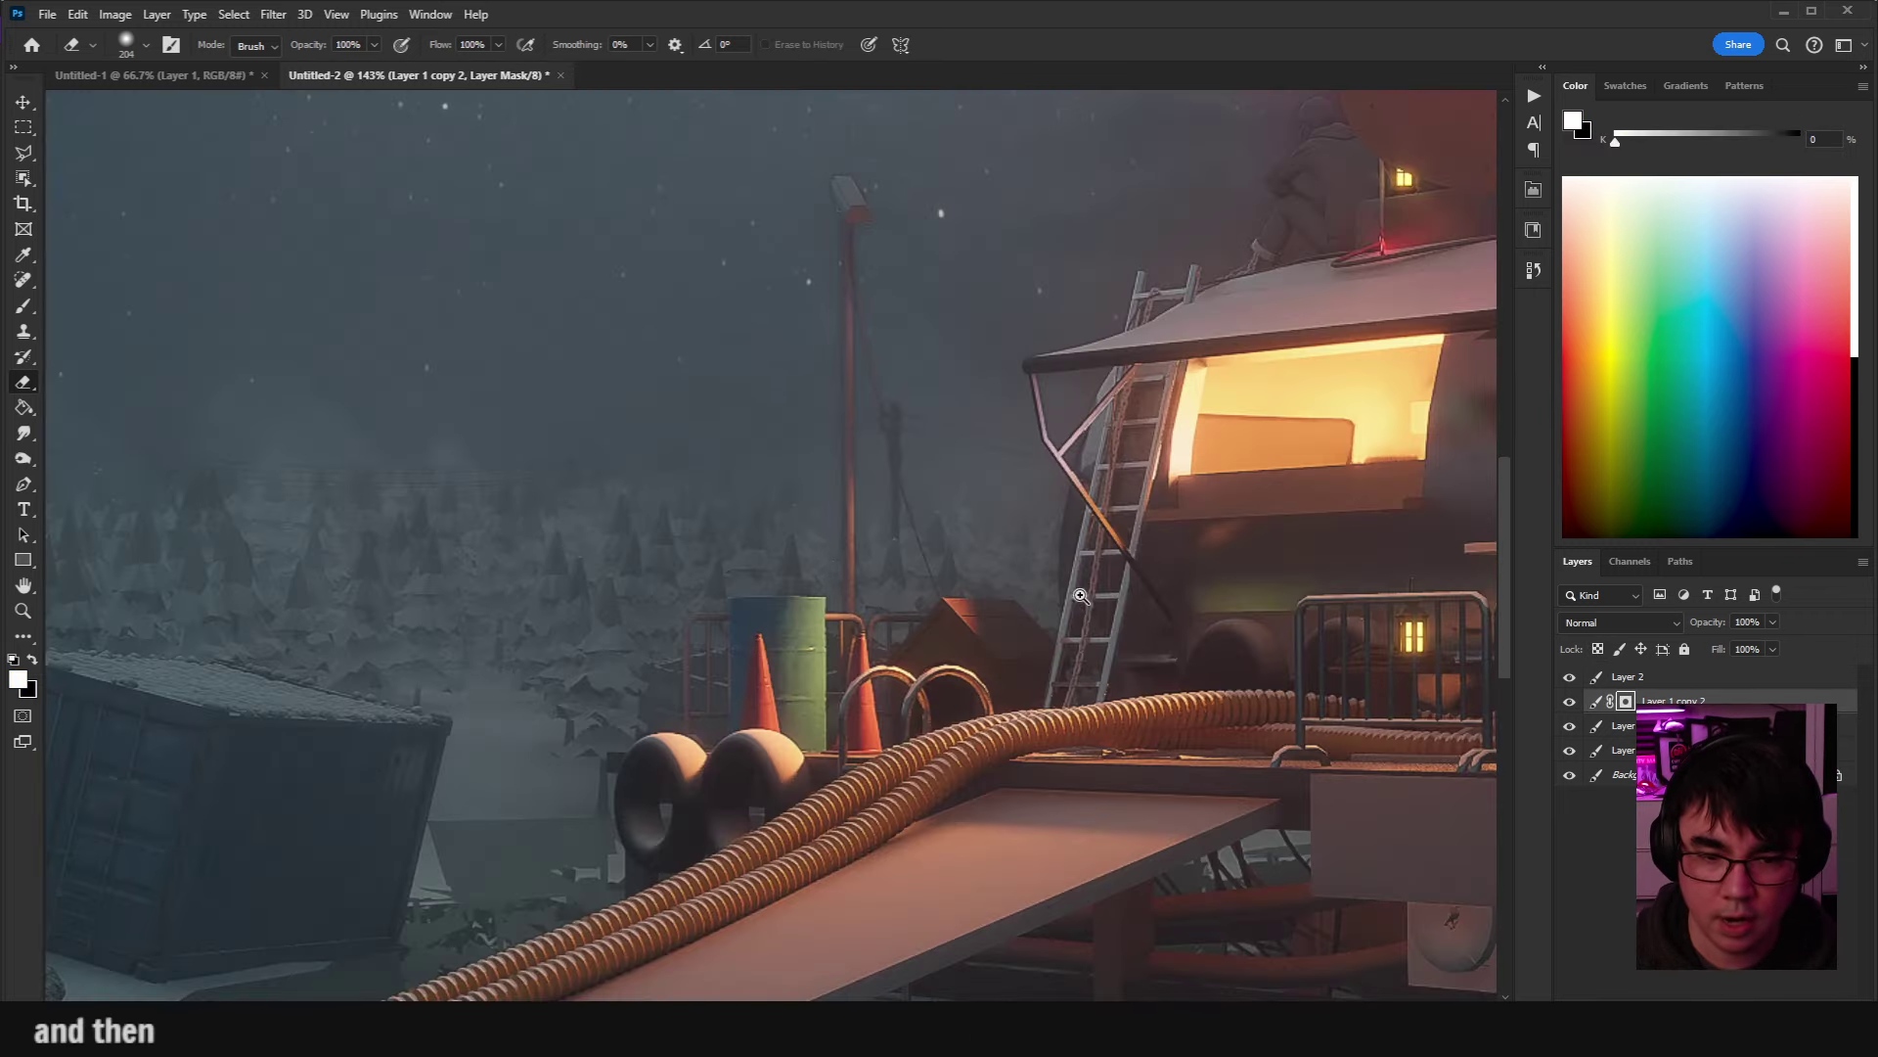
{"action": "mouse_move", "coordinate": [703, 526]}
{"action": "left_mouse_down"}
{"action": "mouse_move", "coordinate": [879, 662]}
{"action": "mouse_move", "coordinate": [751, 672]}
{"action": "left_mouse_up"}
{"action": "left_click_drag", "start_coordinate": [1020, 313], "coordinate": [1106, 452]}
{"action": "left_click_drag", "start_coordinate": [1106, 452], "coordinate": [1104, 453]}
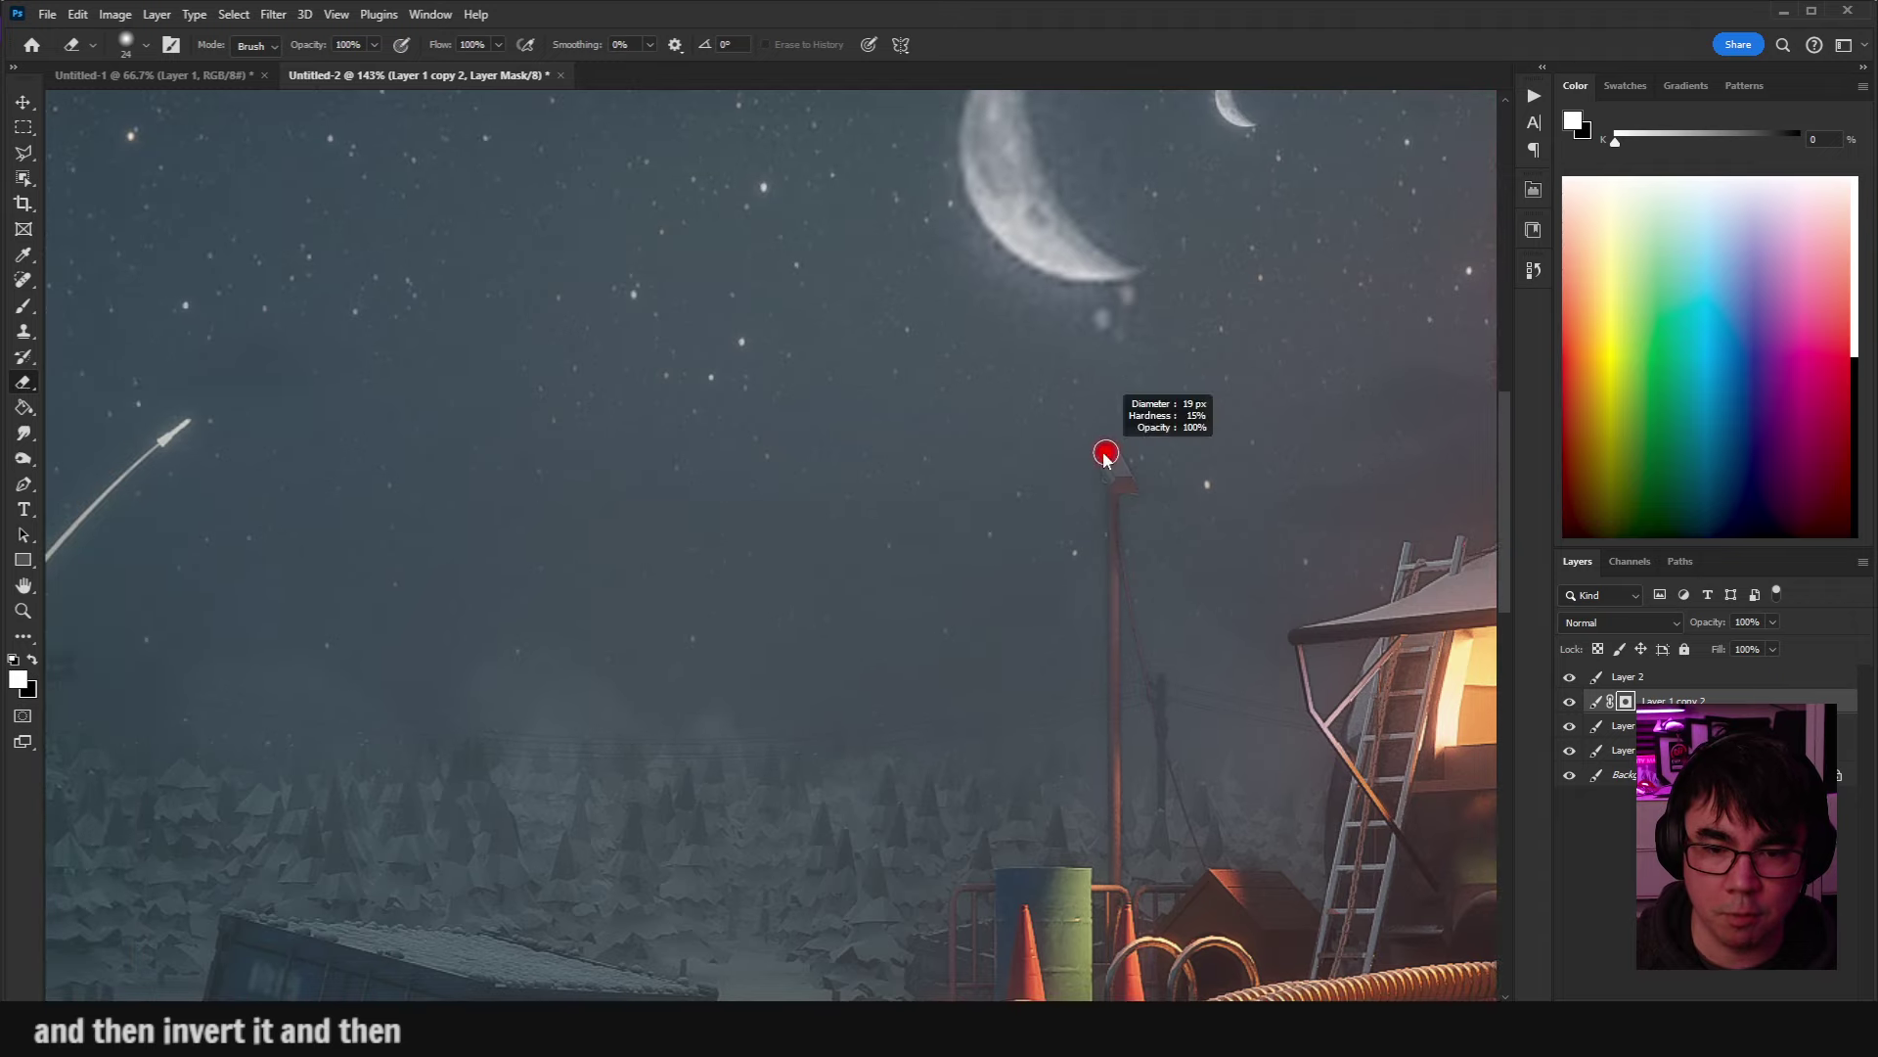
{"action": "key", "text": "x"}
Paint short pale streaks over the treeline beside the barrel and lamp pole, then enlarge the brush to 7 px.
{"action": "left_click", "coordinate": [1107, 458]}
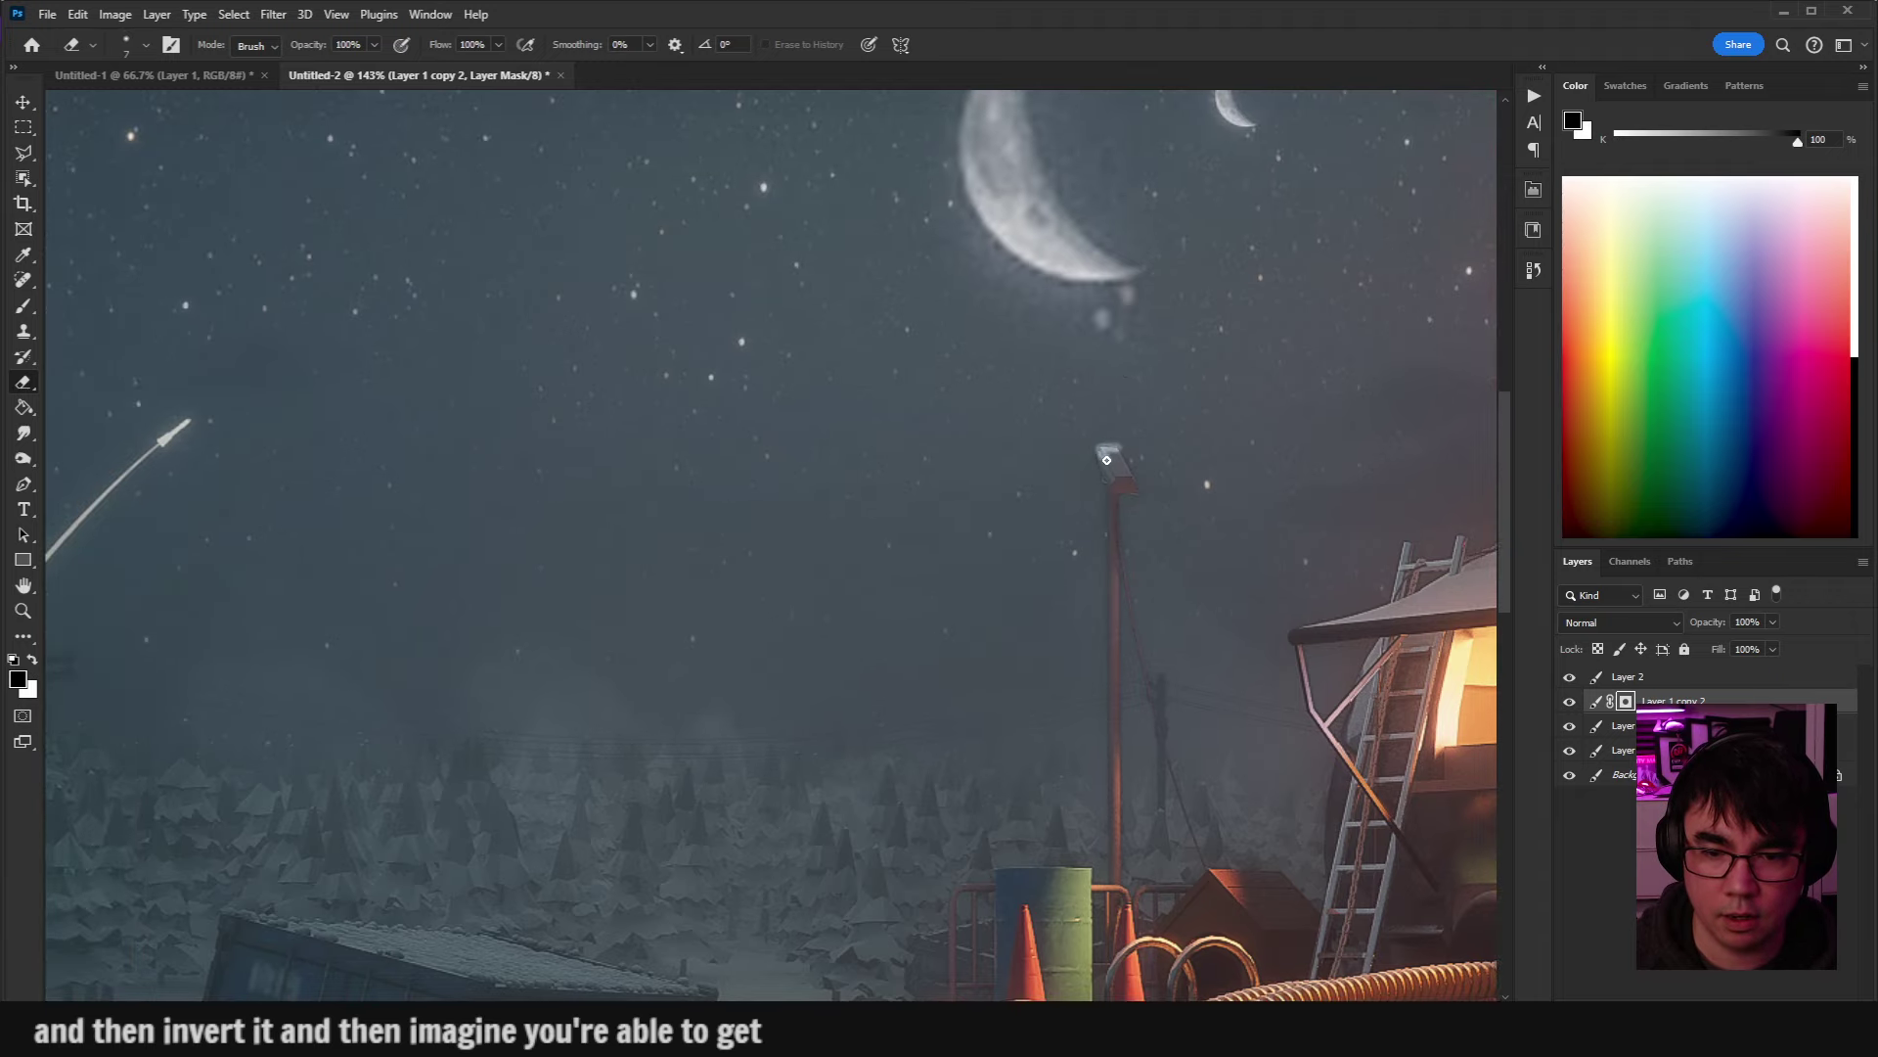
{"action": "left_click_drag", "start_coordinate": [1102, 500], "coordinate": [1224, 407]}
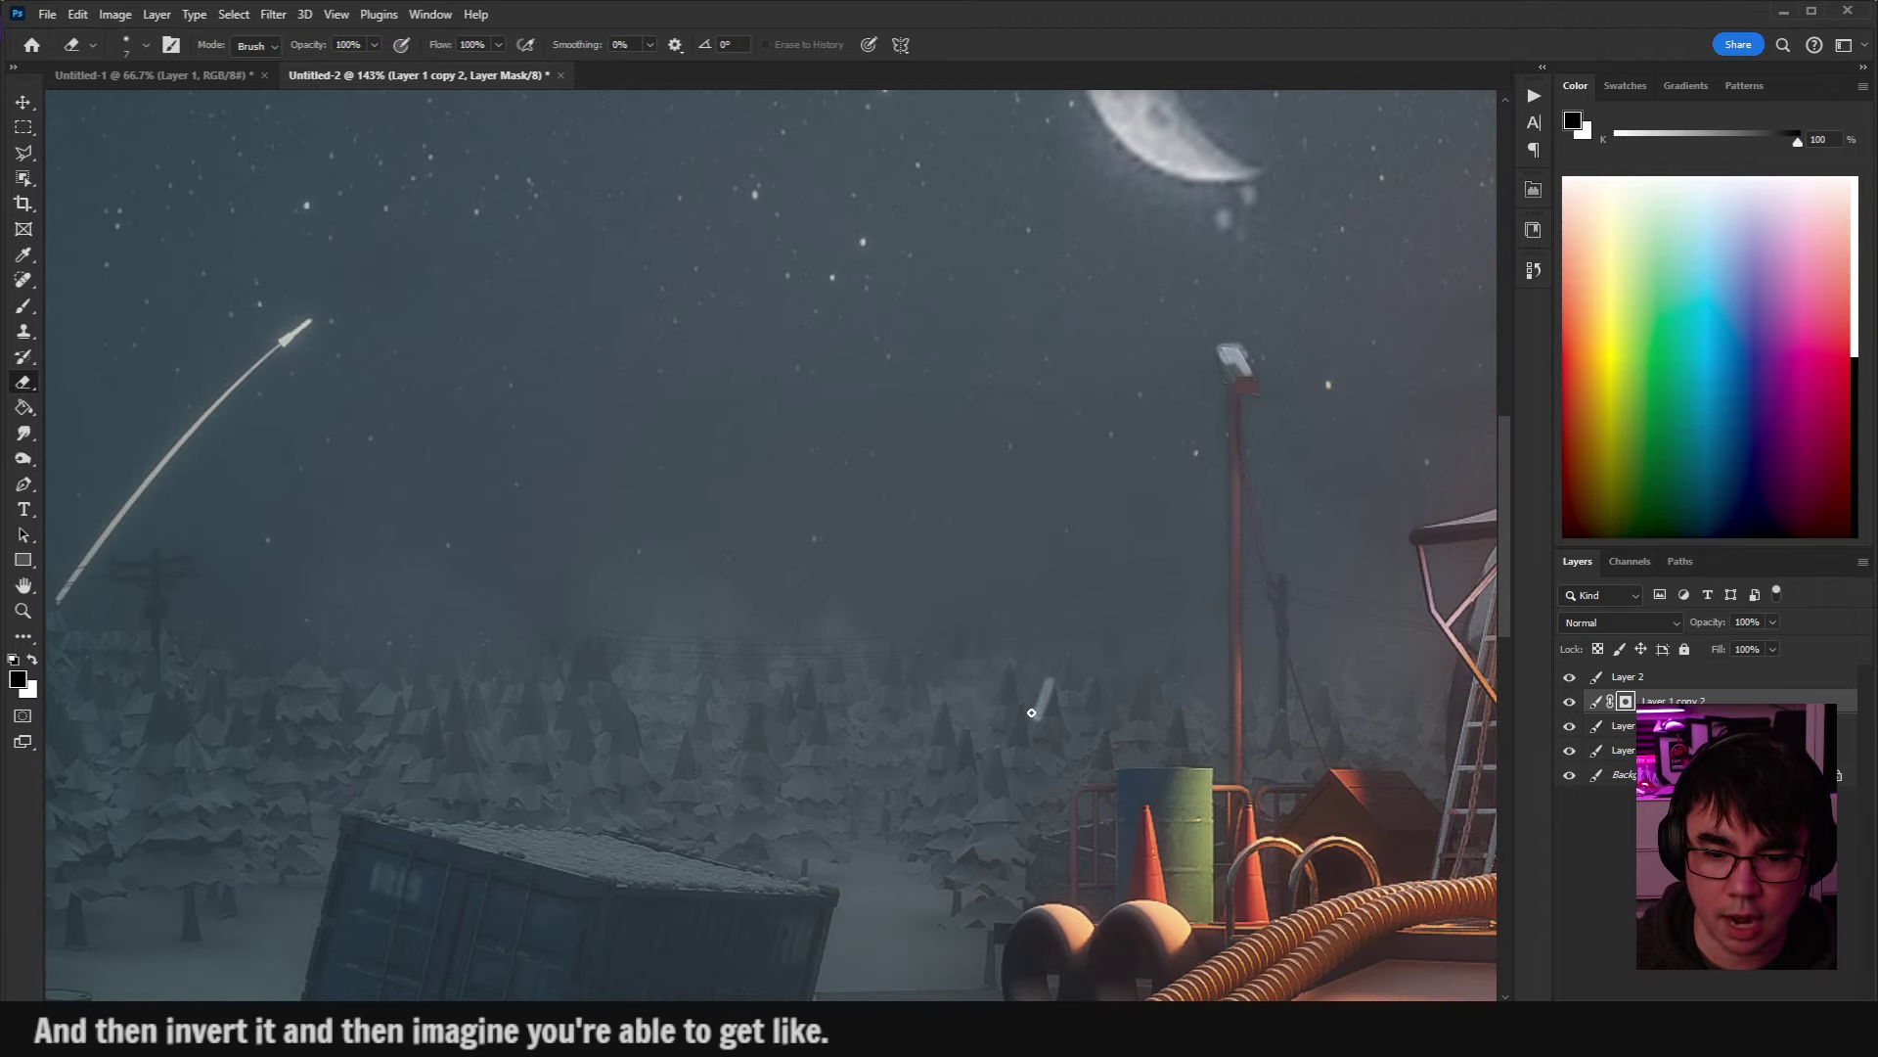
{"action": "mouse_move", "coordinate": [1015, 721]}
{"action": "left_mouse_down"}
{"action": "mouse_move", "coordinate": [1007, 682]}
{"action": "mouse_move", "coordinate": [1058, 740]}
{"action": "mouse_move", "coordinate": [1093, 729]}
{"action": "mouse_move", "coordinate": [1088, 779]}
{"action": "left_mouse_up"}
{"action": "mouse_move", "coordinate": [1095, 716]}
{"action": "left_mouse_down"}
{"action": "mouse_move", "coordinate": [1099, 629]}
{"action": "mouse_move", "coordinate": [1164, 622]}
{"action": "left_mouse_up"}
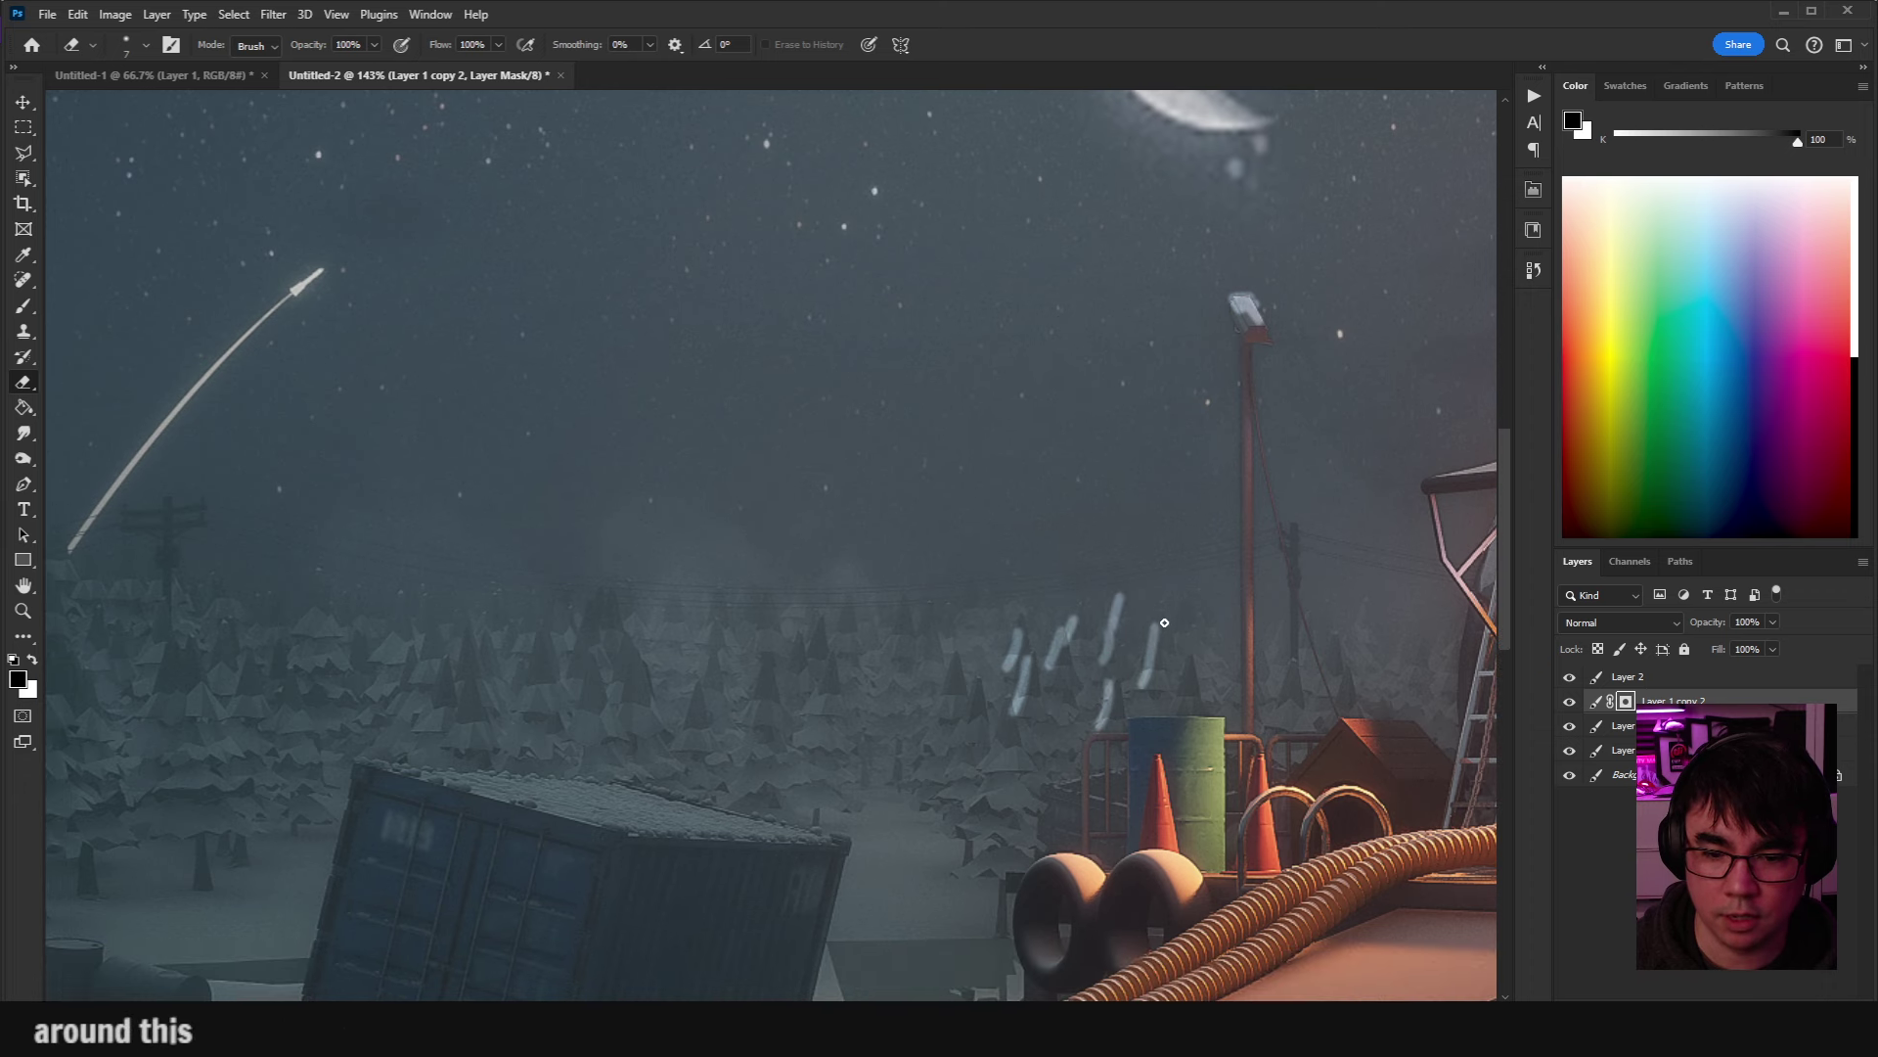
{"action": "left_click_drag", "start_coordinate": [1008, 704], "coordinate": [999, 747]}
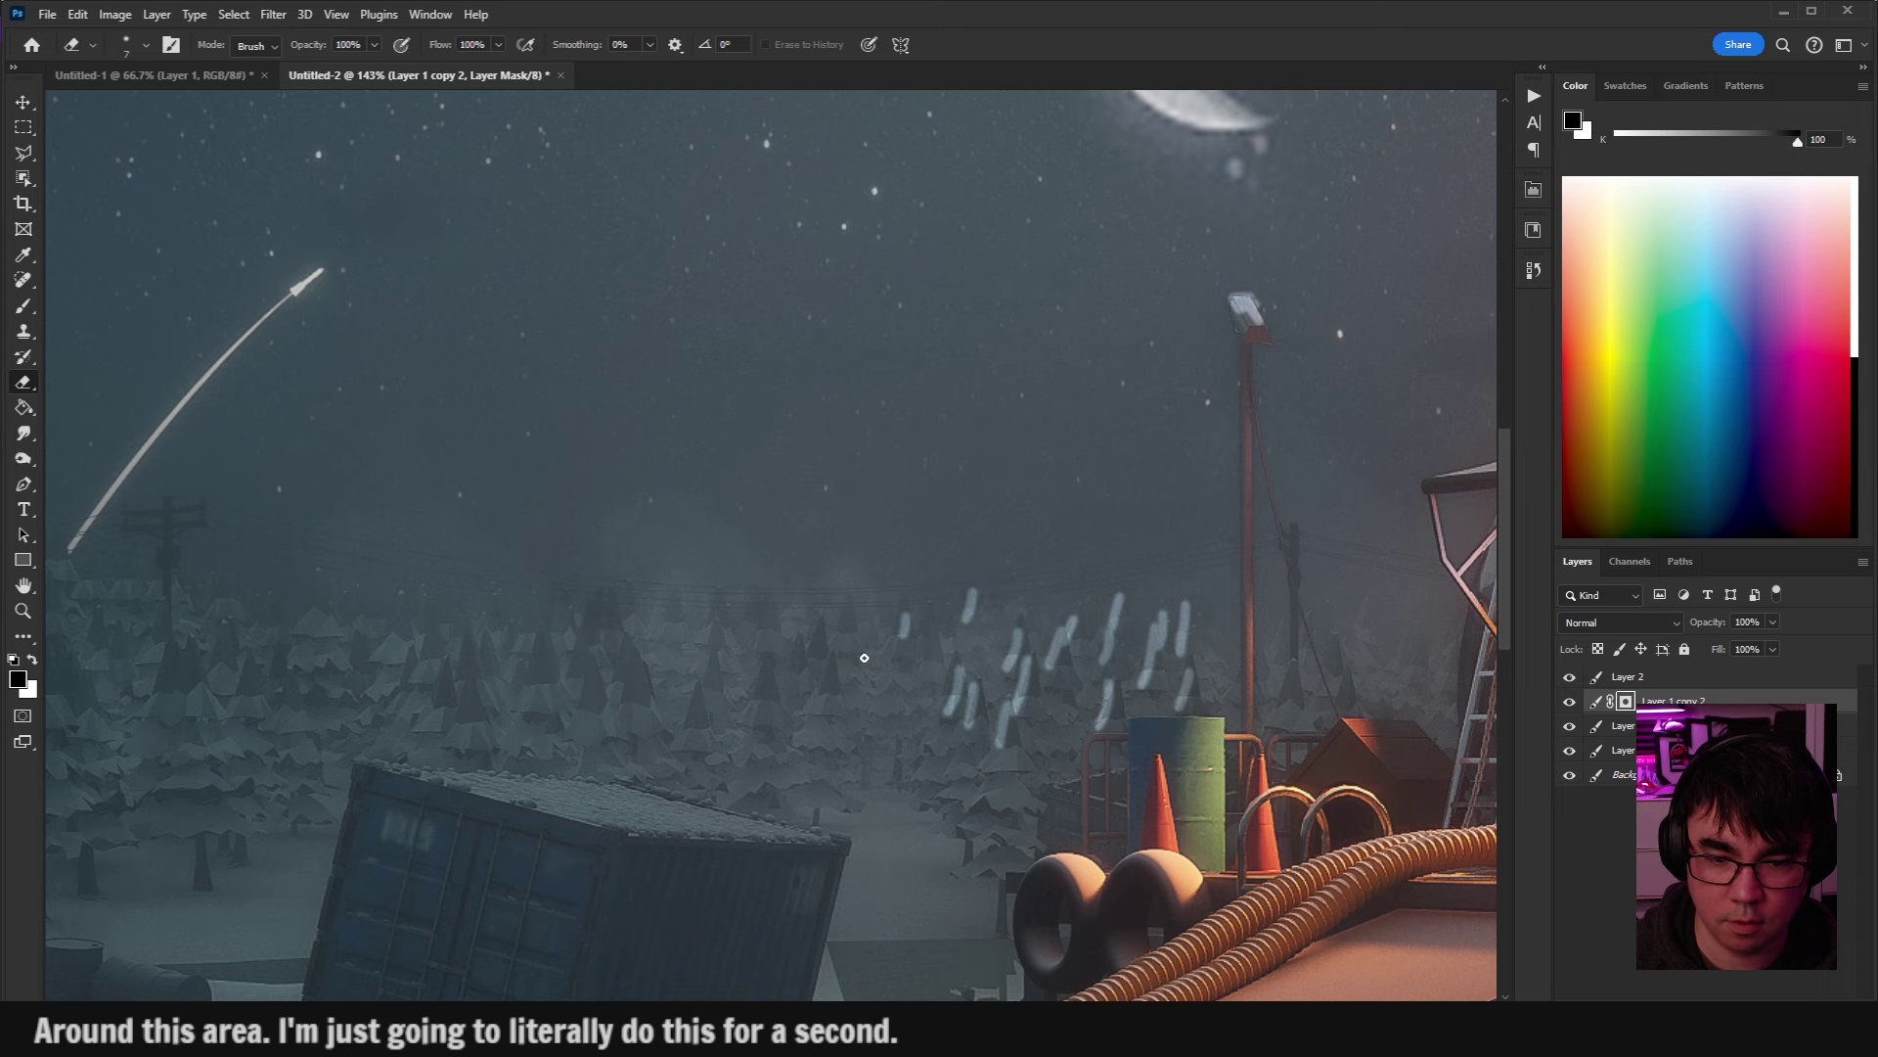
{"action": "right_click", "coordinate": [1299, 533], "text": "alt"}
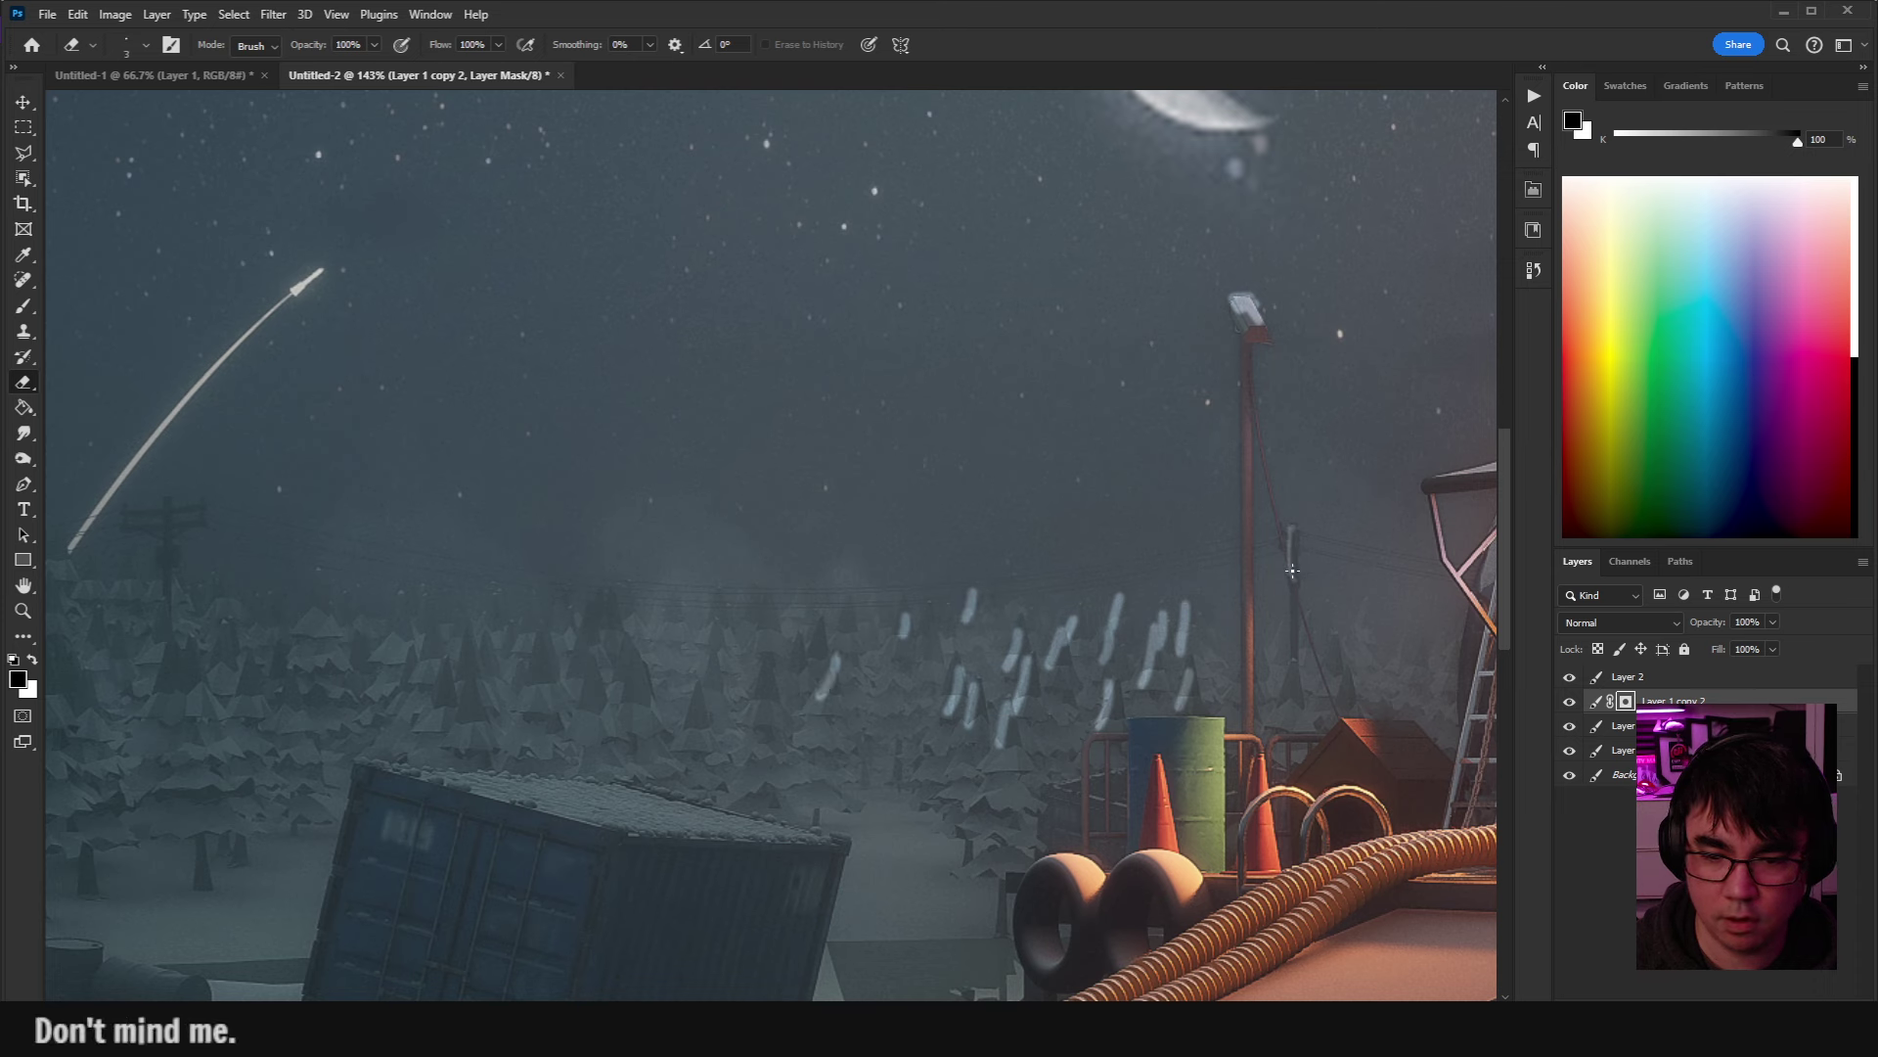
{"action": "right_click", "coordinate": [839, 614], "text": "alt"}
{"action": "mouse_move", "coordinate": [851, 594]}
{"action": "left_mouse_down"}
{"action": "mouse_move", "coordinate": [844, 640]}
{"action": "mouse_move", "coordinate": [807, 654]}
{"action": "mouse_move", "coordinate": [797, 689]}
{"action": "mouse_move", "coordinate": [773, 674]}
{"action": "mouse_move", "coordinate": [737, 725]}
{"action": "mouse_move", "coordinate": [739, 653]}
{"action": "mouse_move", "coordinate": [710, 690]}
{"action": "mouse_move", "coordinate": [768, 626]}
{"action": "left_mouse_up"}
{"action": "mouse_move", "coordinate": [786, 665]}
{"action": "left_mouse_down"}
{"action": "mouse_move", "coordinate": [943, 599]}
{"action": "mouse_move", "coordinate": [776, 646]}
{"action": "left_mouse_up"}
Add two more streaks over the trees, undo a trial 904 px soft stroke, and set white.
{"action": "scroll", "coordinate": [1057, 705], "scroll_direction": "up", "scroll_amount": 2}
{"action": "mouse_move", "coordinate": [1339, 631]}
{"action": "left_mouse_down"}
{"action": "mouse_move", "coordinate": [1122, 621]}
{"action": "mouse_move", "coordinate": [1107, 644]}
{"action": "mouse_move", "coordinate": [1194, 651]}
{"action": "left_mouse_up"}
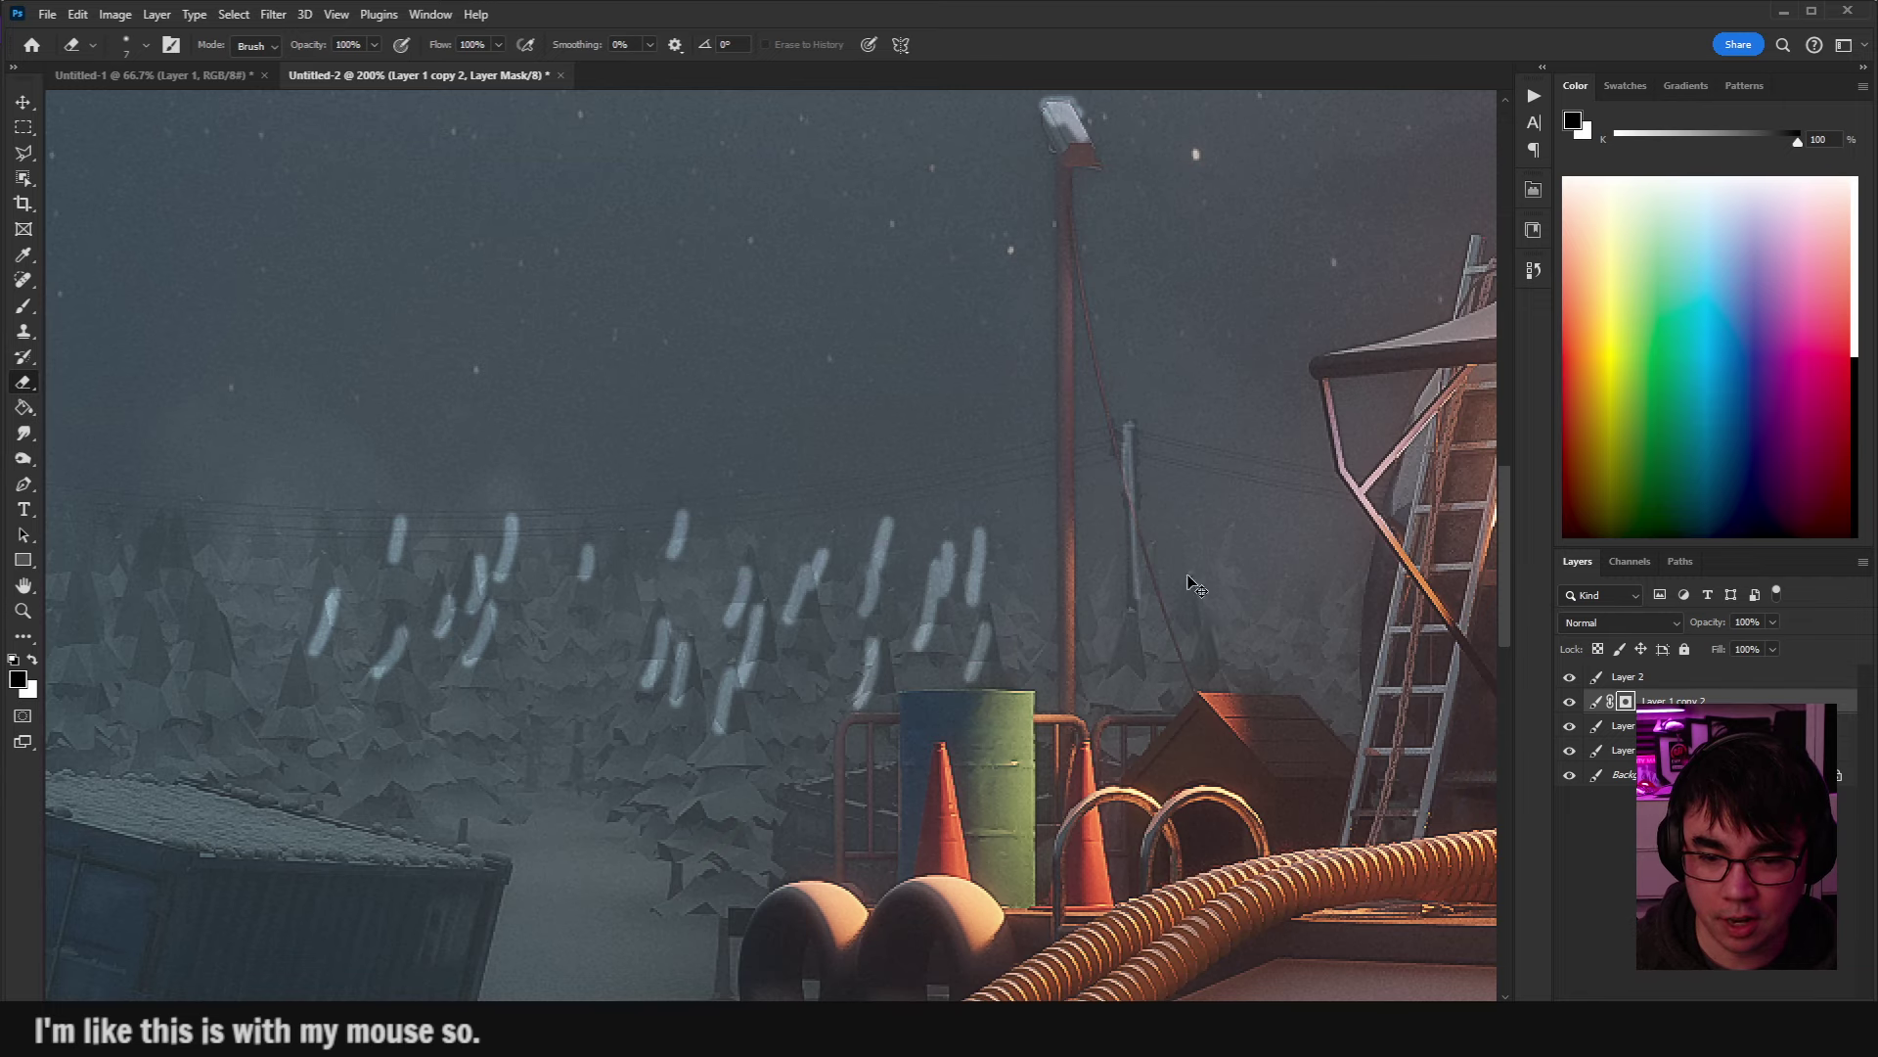
{"action": "left_click_drag", "start_coordinate": [1187, 577], "coordinate": [1194, 601]}
{"action": "mouse_move", "coordinate": [1302, 583]}
{"action": "left_mouse_down"}
{"action": "mouse_move", "coordinate": [1260, 644]}
{"action": "mouse_move", "coordinate": [1072, 586]}
{"action": "mouse_move", "coordinate": [908, 601]}
{"action": "left_mouse_up"}
{"action": "scroll", "coordinate": [1311, 656], "scroll_direction": "down", "scroll_amount": 8}
{"action": "left_click_drag", "start_coordinate": [829, 648], "coordinate": [910, 654]}
{"action": "mouse_move", "coordinate": [842, 659]}
{"action": "left_mouse_down"}
{"action": "mouse_move", "coordinate": [943, 657]}
{"action": "mouse_move", "coordinate": [857, 470]}
{"action": "left_mouse_up"}
{"action": "left_click_drag", "start_coordinate": [717, 616], "coordinate": [769, 599]}
{"action": "mouse_move", "coordinate": [469, 547]}
{"action": "left_mouse_down"}
{"action": "mouse_move", "coordinate": [637, 717]}
{"action": "mouse_move", "coordinate": [597, 689]}
{"action": "mouse_move", "coordinate": [604, 669]}
{"action": "left_mouse_up"}
{"action": "key", "text": "ctrl+z"}
{"action": "key", "text": "x"}
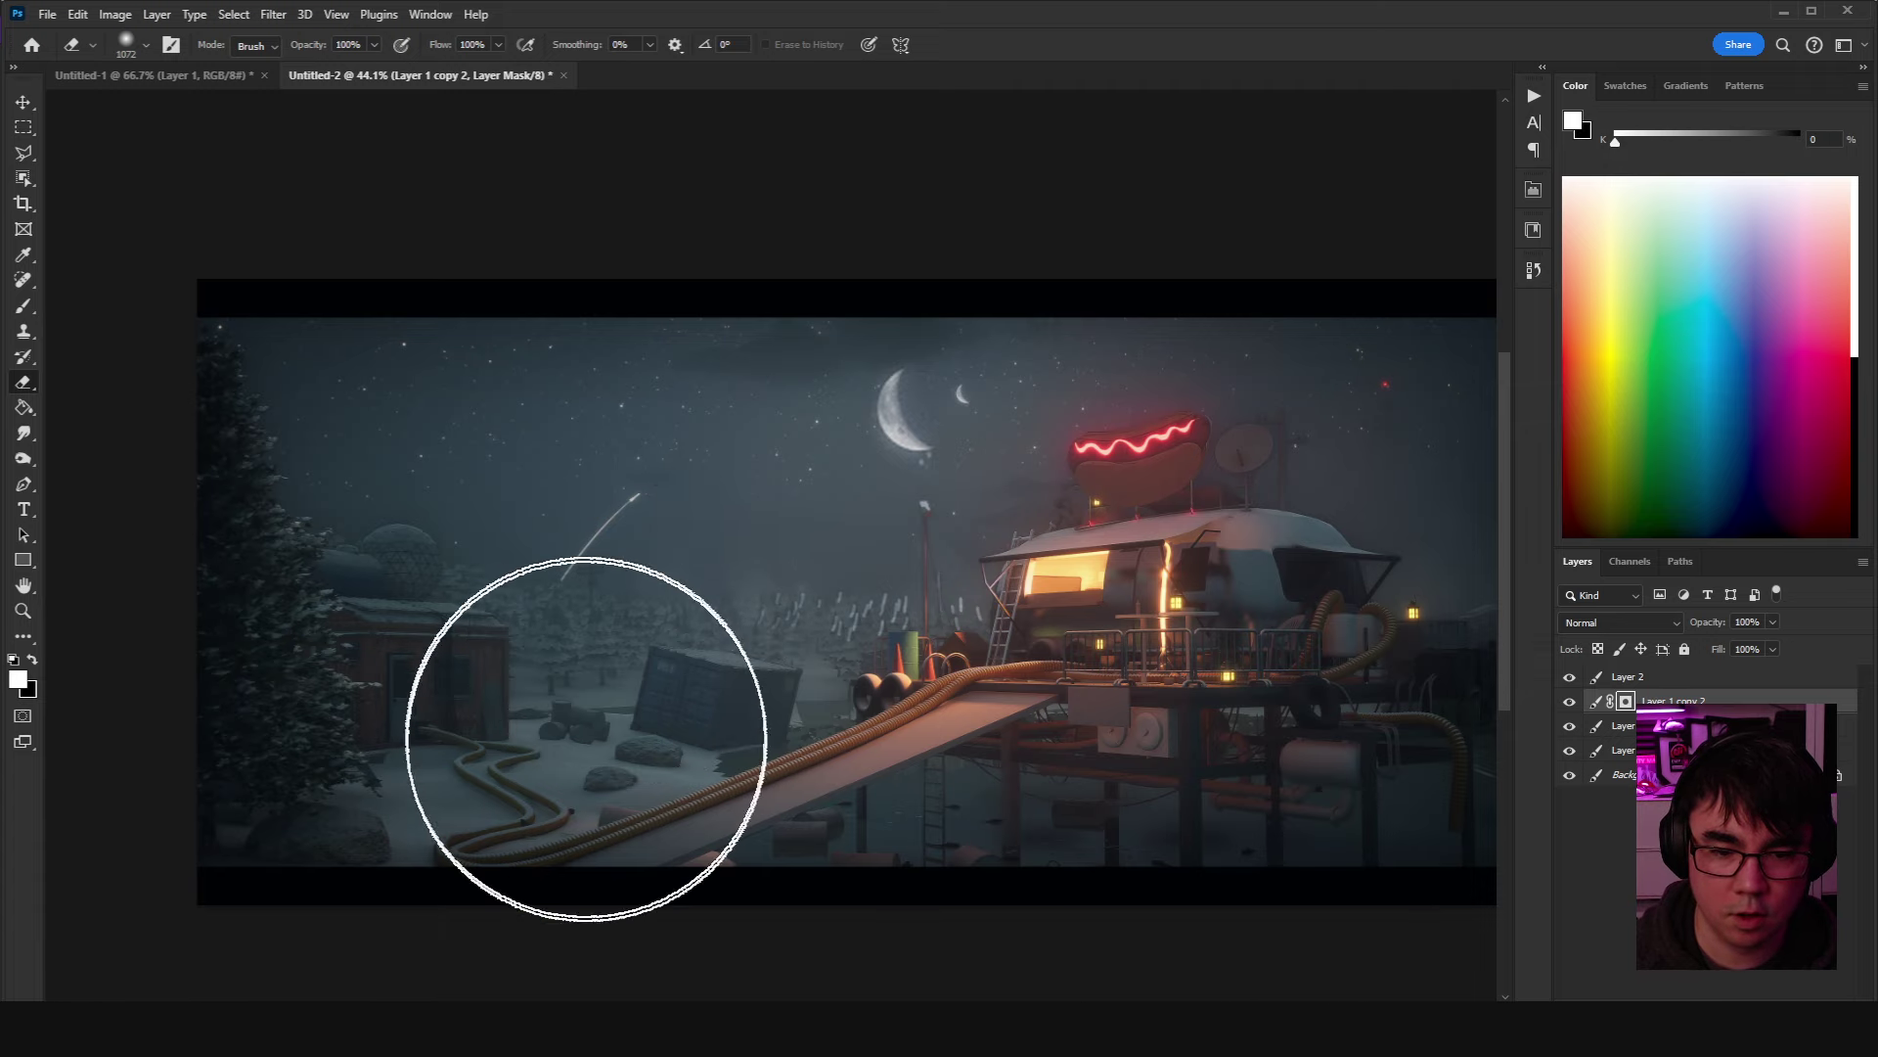
{"action": "left_click_drag", "start_coordinate": [1236, 873], "coordinate": [1273, 848]}
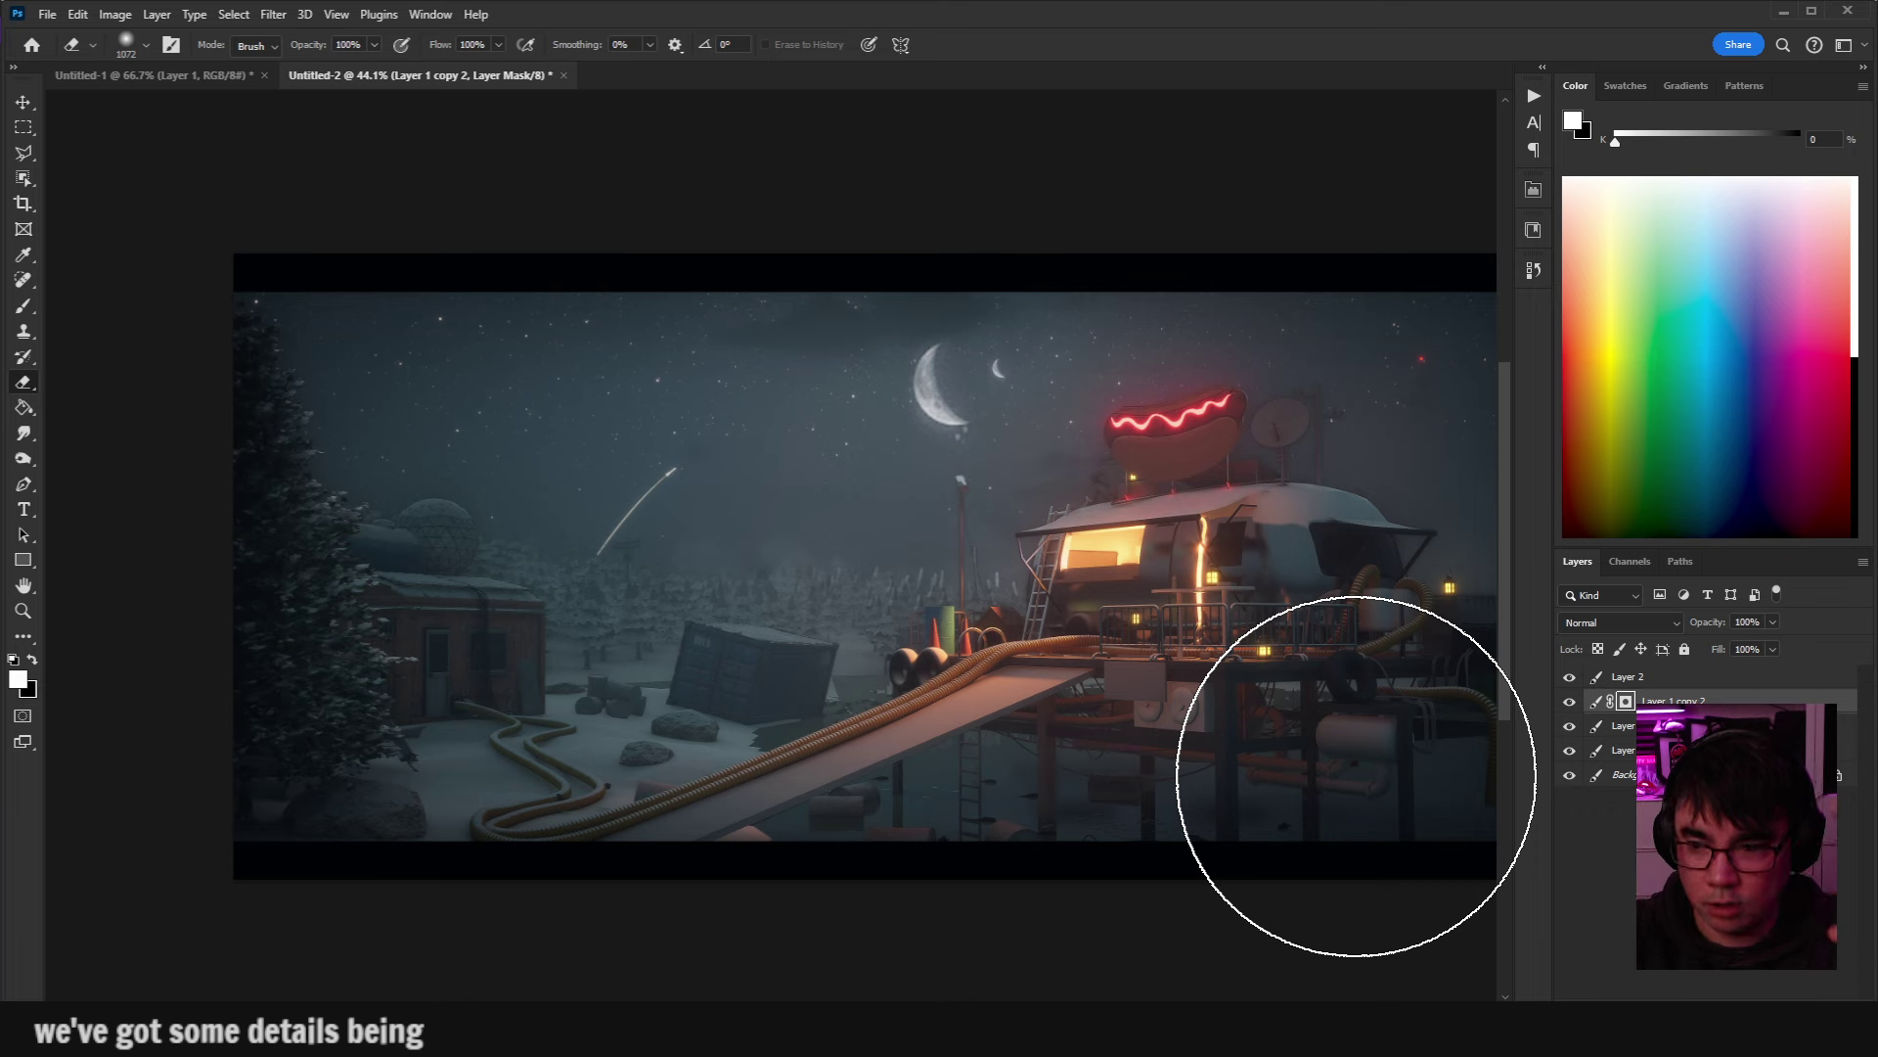
{"action": "left_click_drag", "start_coordinate": [1027, 538], "coordinate": [859, 530]}
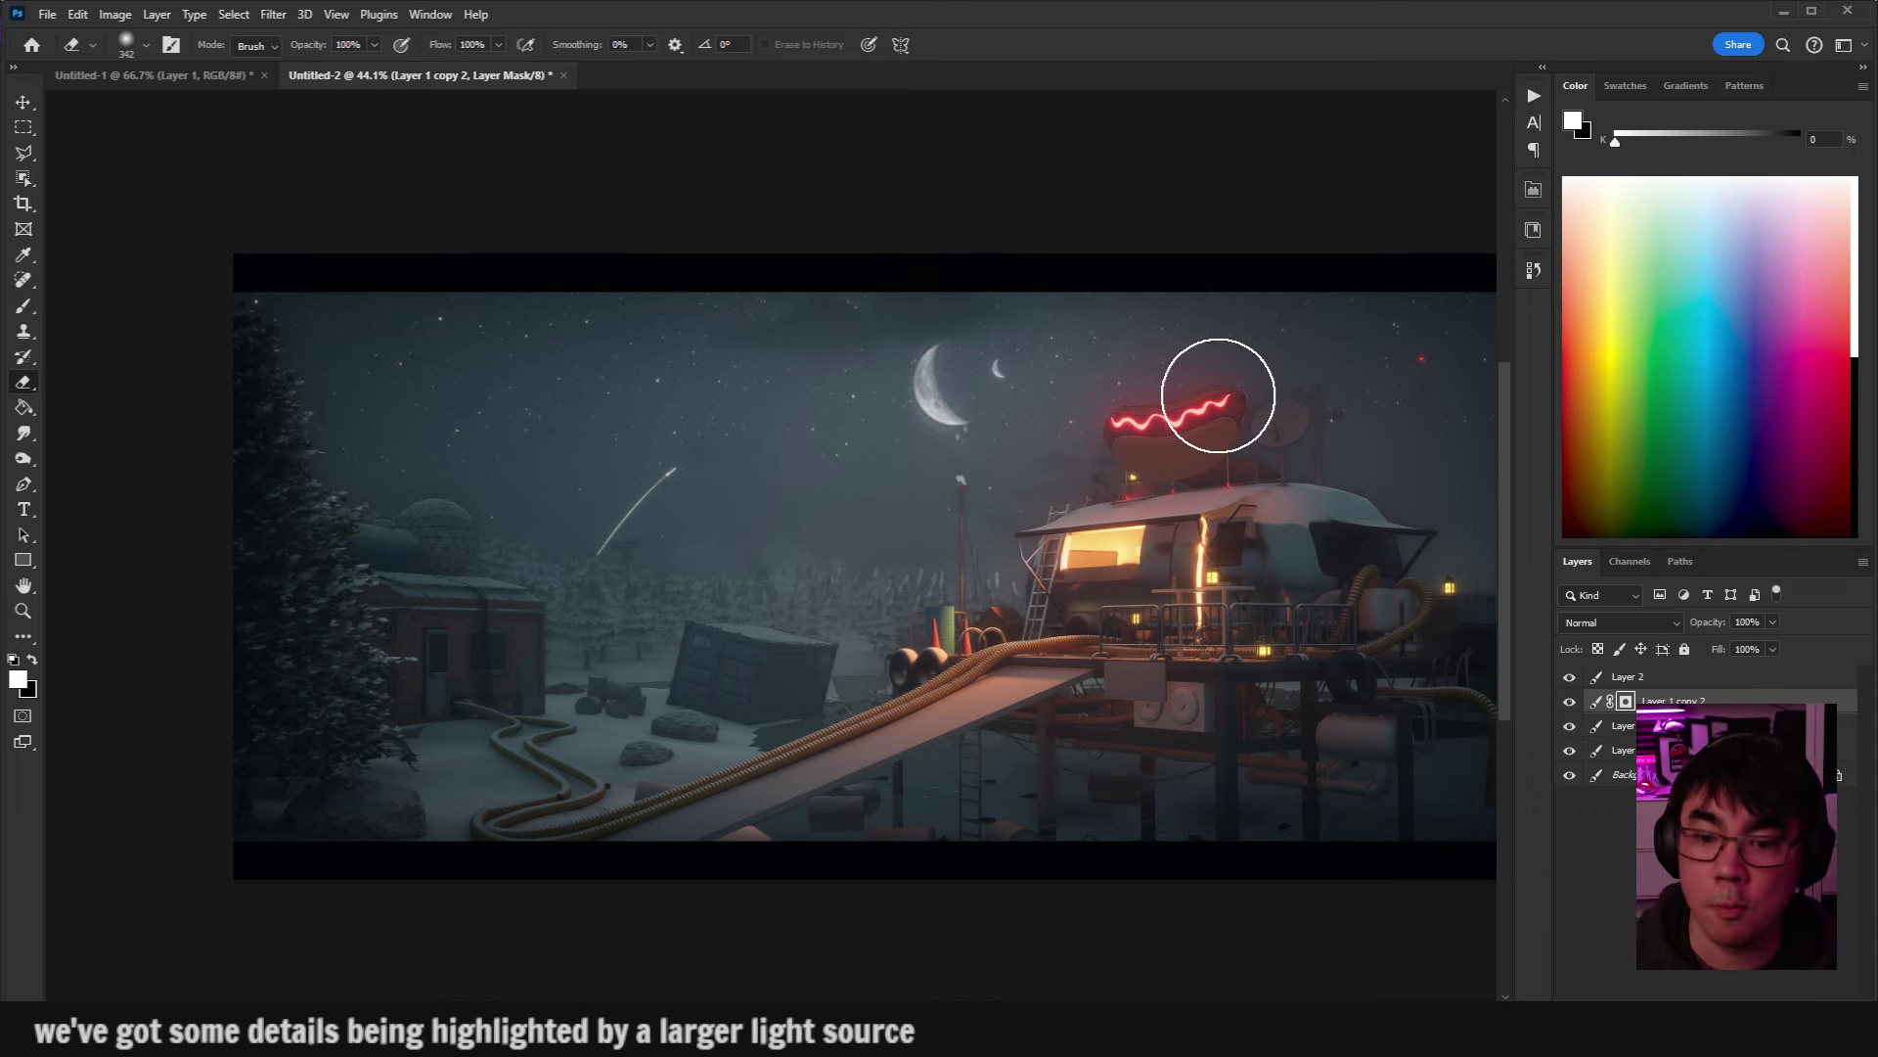
{"action": "left_click_drag", "start_coordinate": [1235, 616], "coordinate": [1187, 615]}
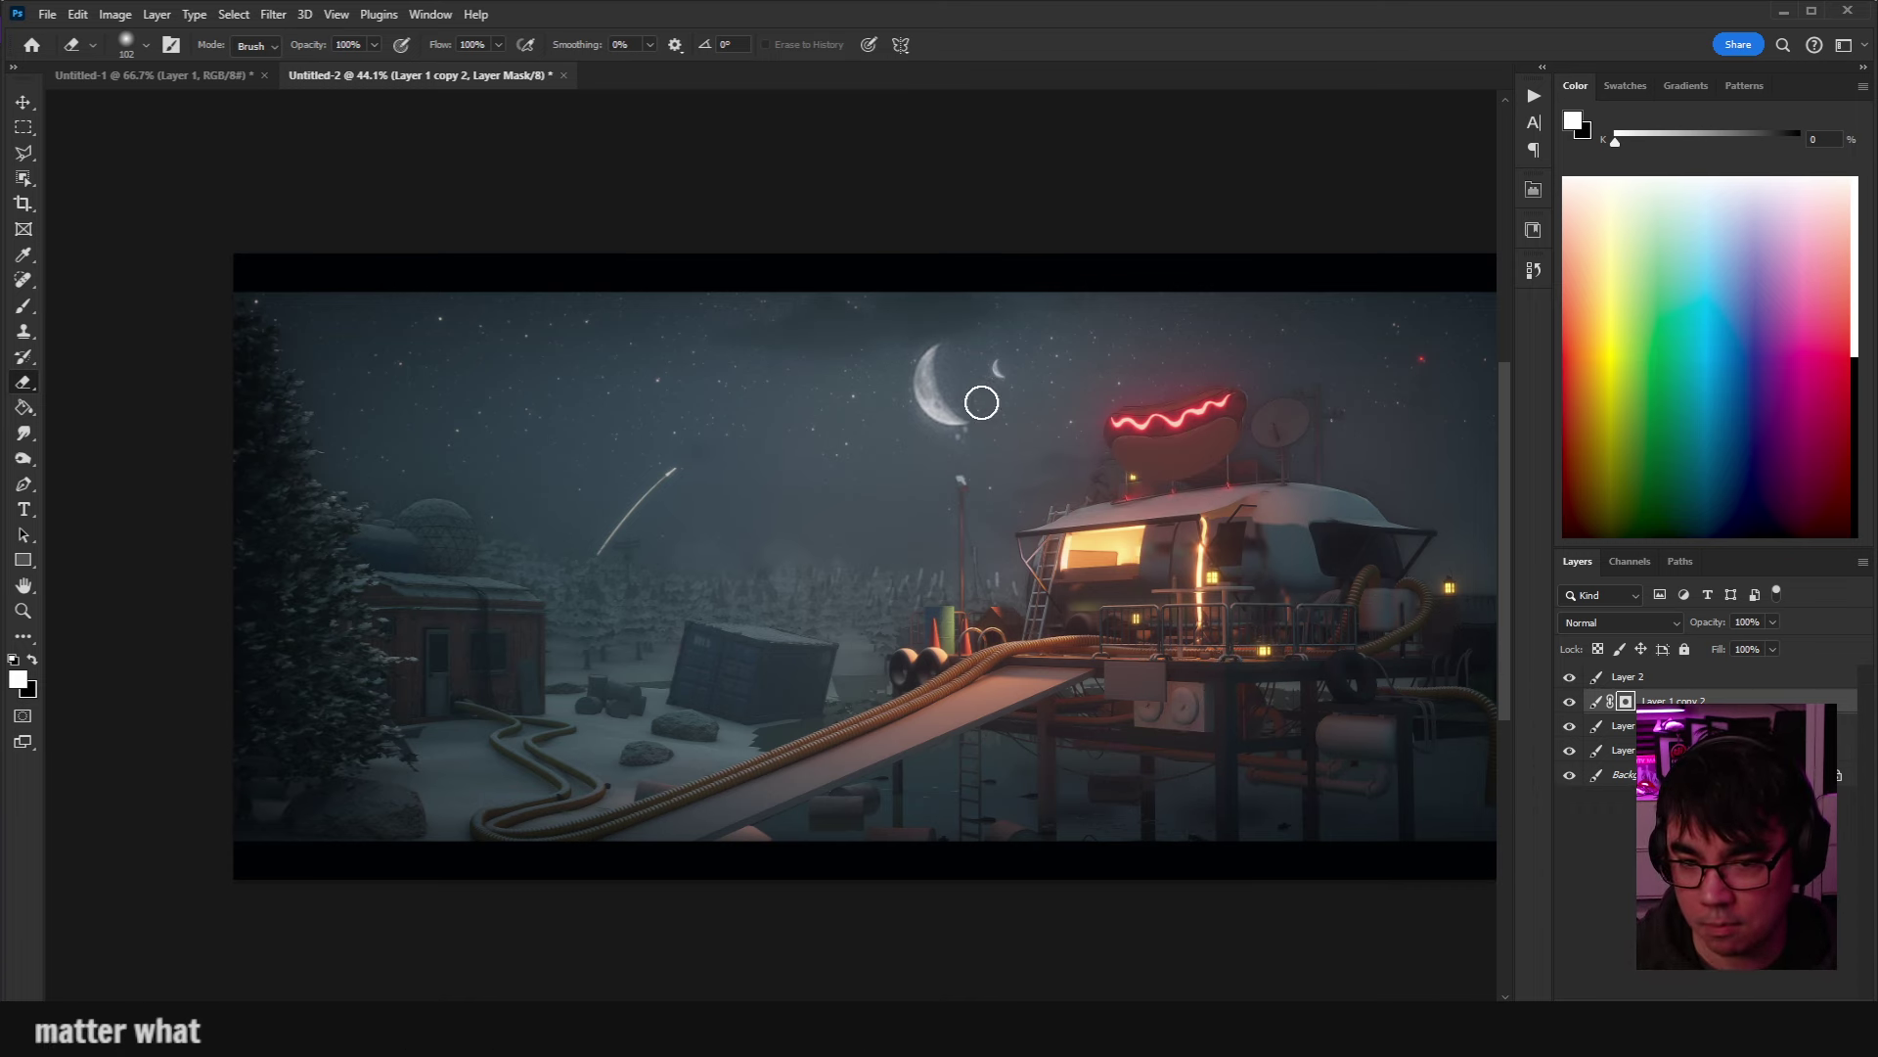
{"action": "left_click_drag", "start_coordinate": [799, 610], "coordinate": [877, 617]}
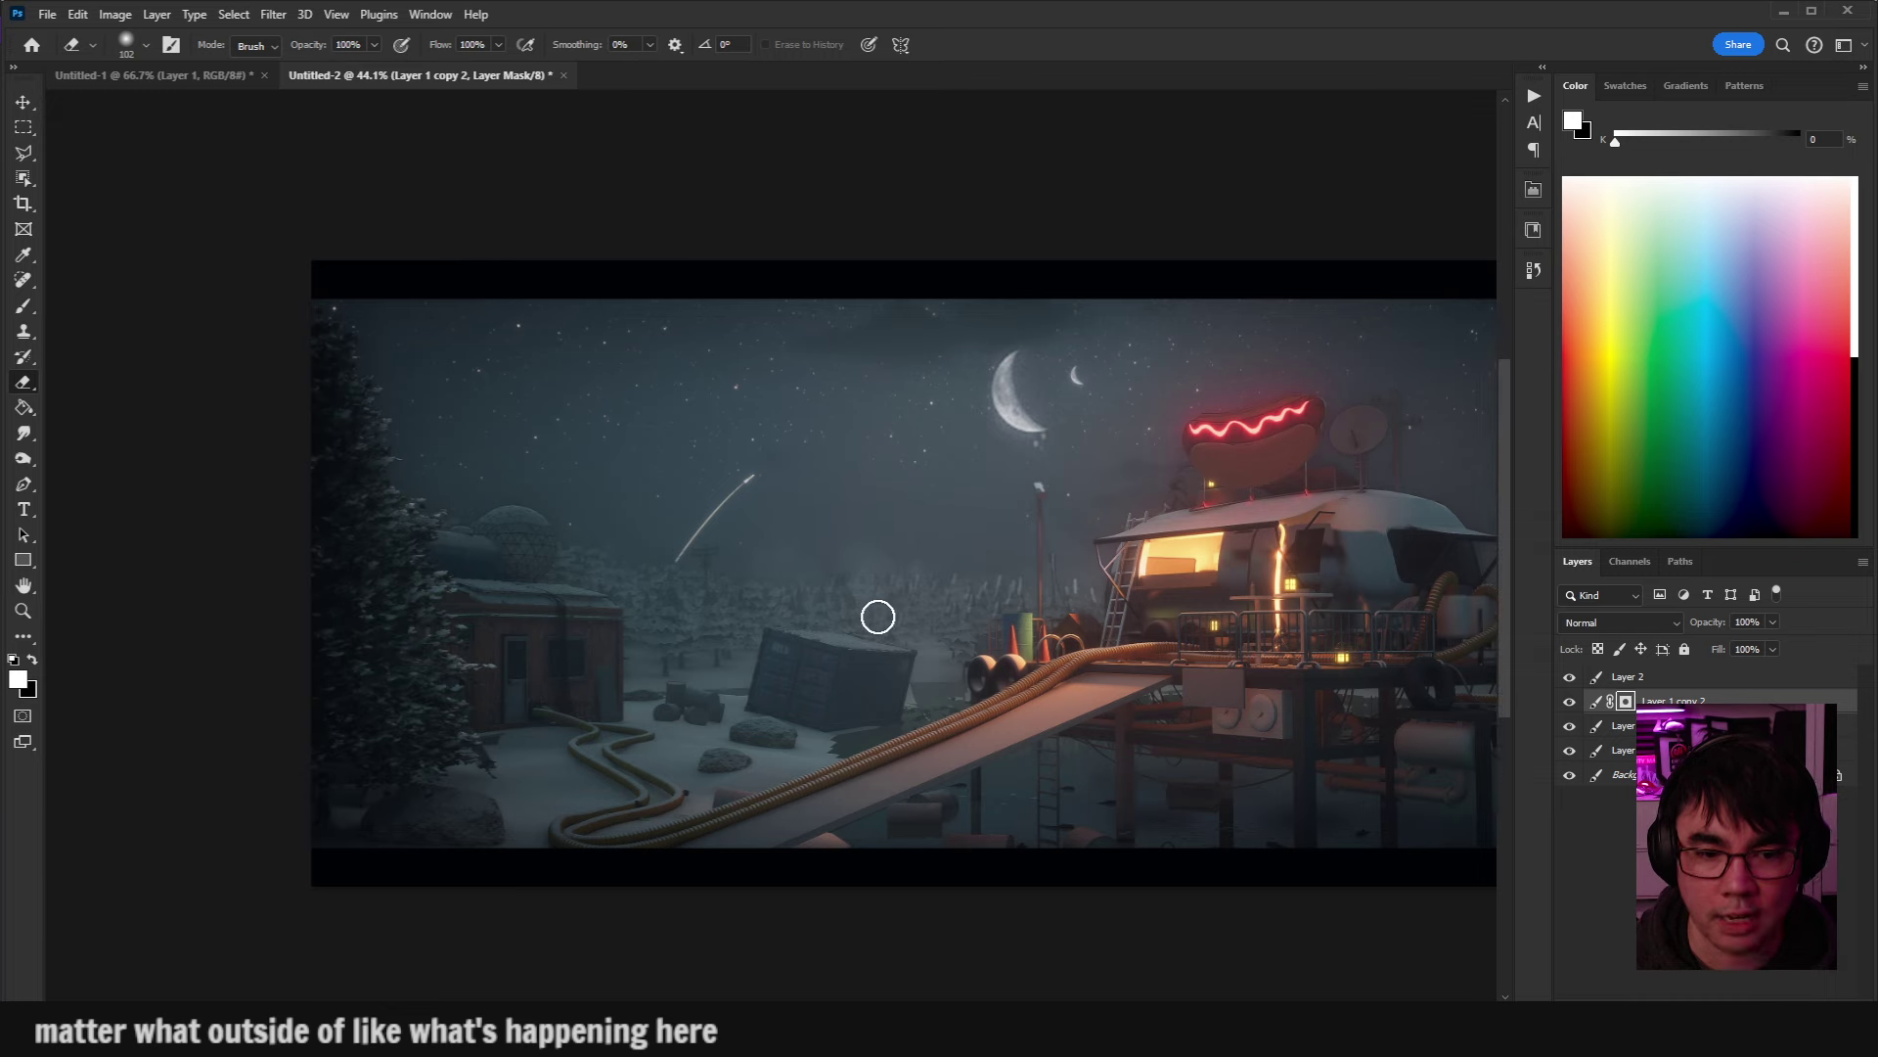
{"action": "left_click", "coordinate": [776, 557], "text": "ctrl"}
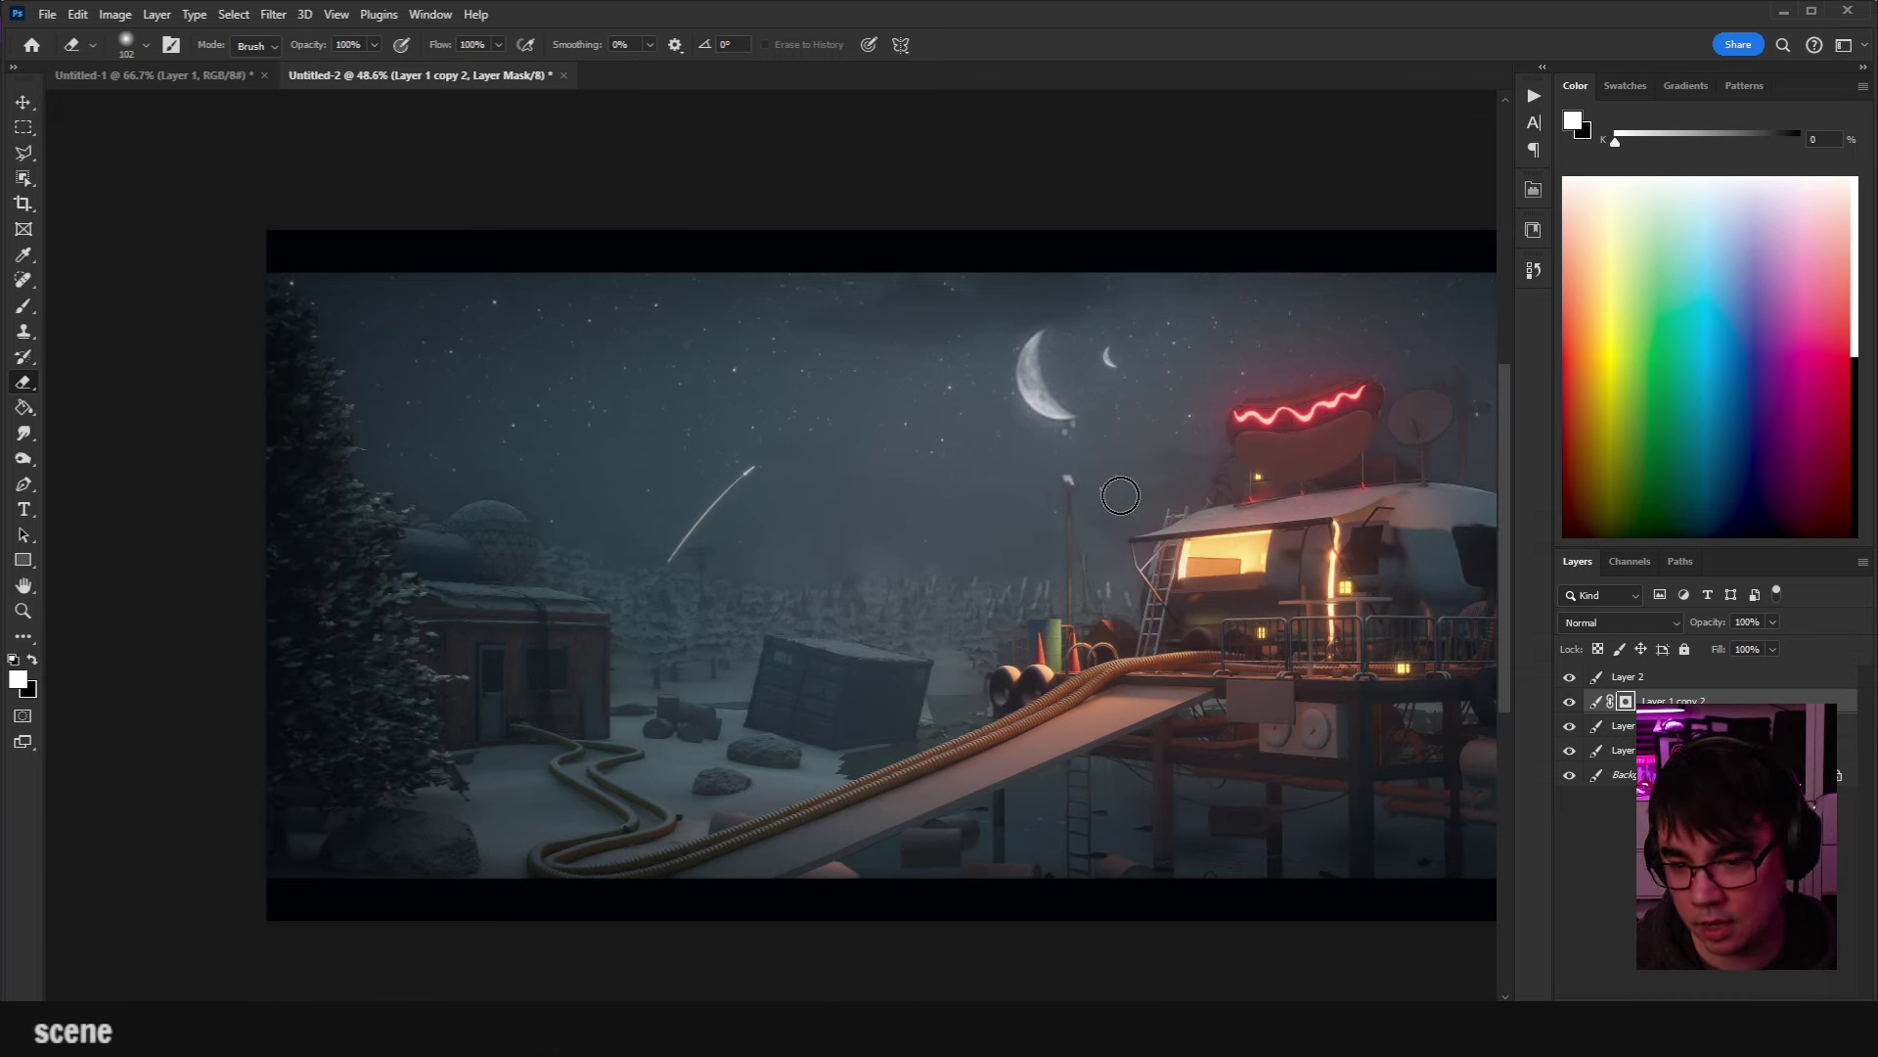
{"action": "left_click_drag", "start_coordinate": [712, 492], "coordinate": [848, 499]}
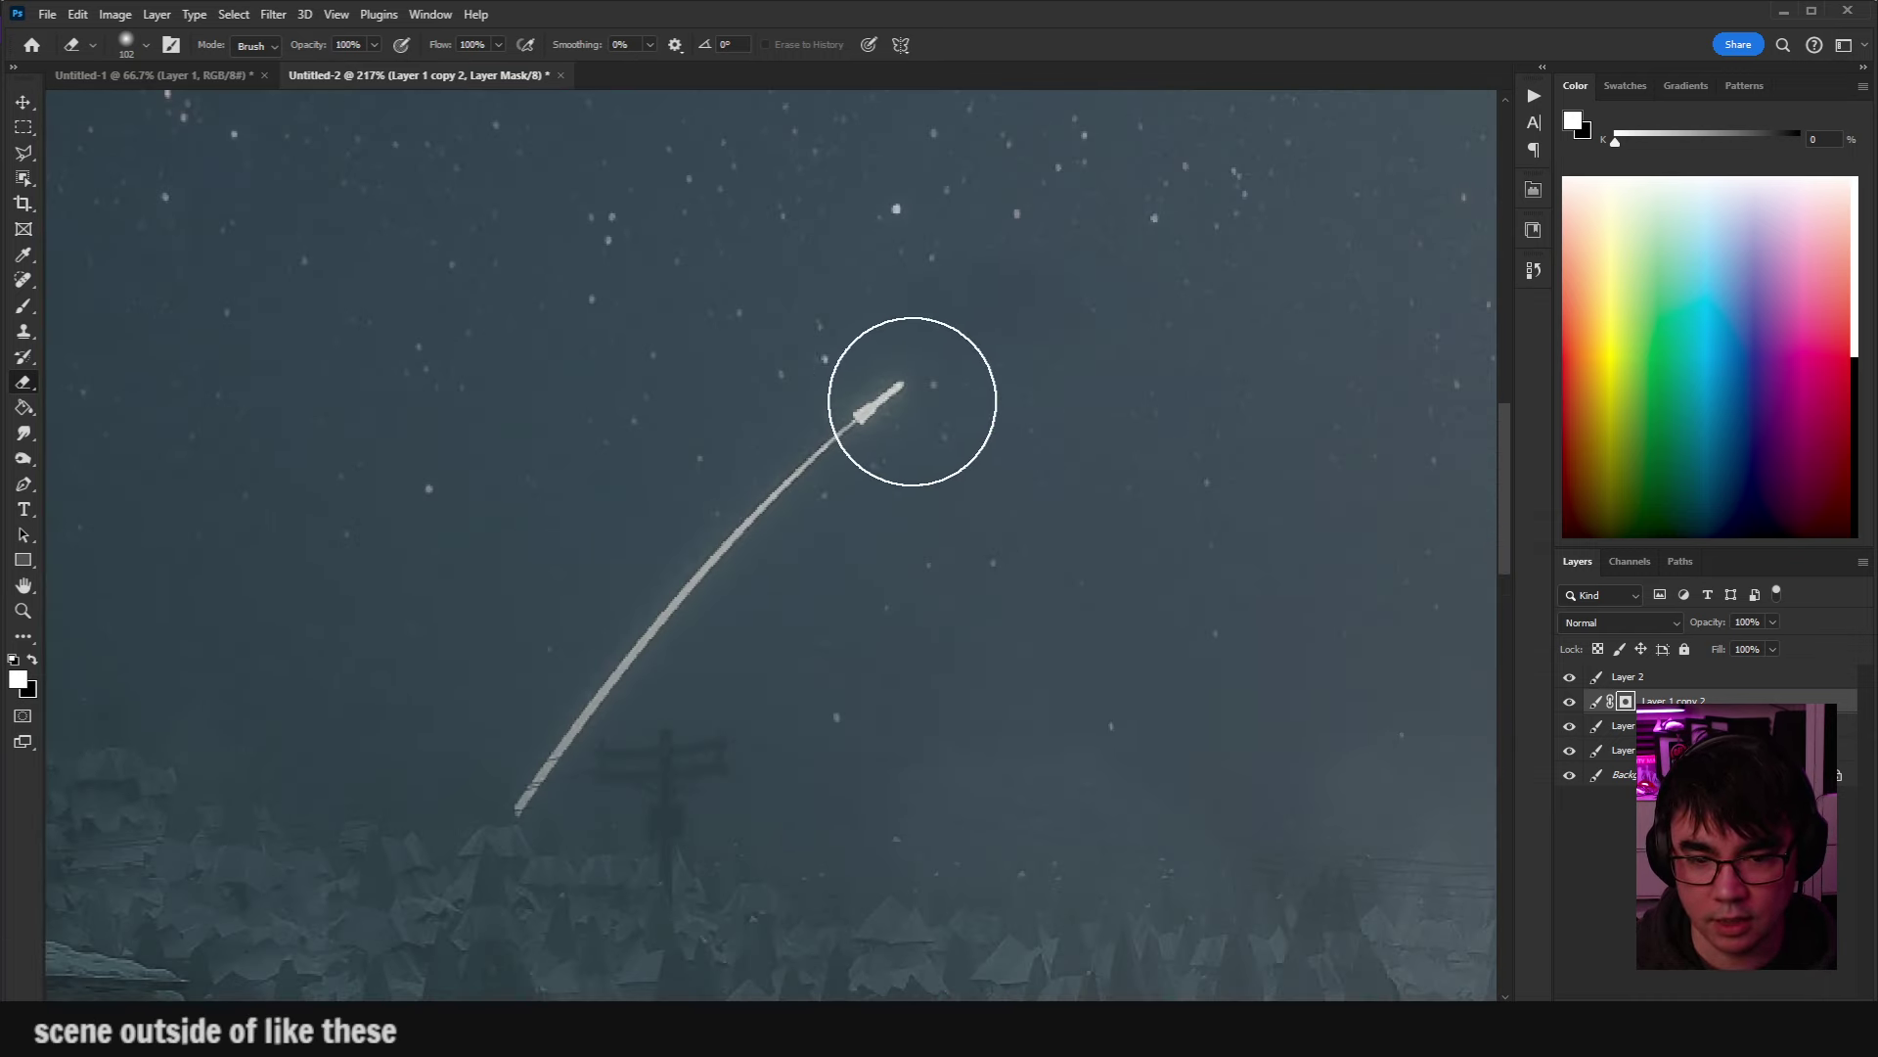
{"action": "mouse_move", "coordinate": [794, 624]}
{"action": "left_mouse_down"}
{"action": "mouse_move", "coordinate": [734, 649]}
{"action": "mouse_move", "coordinate": [732, 618]}
{"action": "left_mouse_up"}
{"action": "left_click_drag", "start_coordinate": [850, 405], "coordinate": [675, 470]}
{"action": "left_click_drag", "start_coordinate": [824, 457], "coordinate": [1015, 425]}
{"action": "left_click_drag", "start_coordinate": [889, 473], "coordinate": [753, 481]}
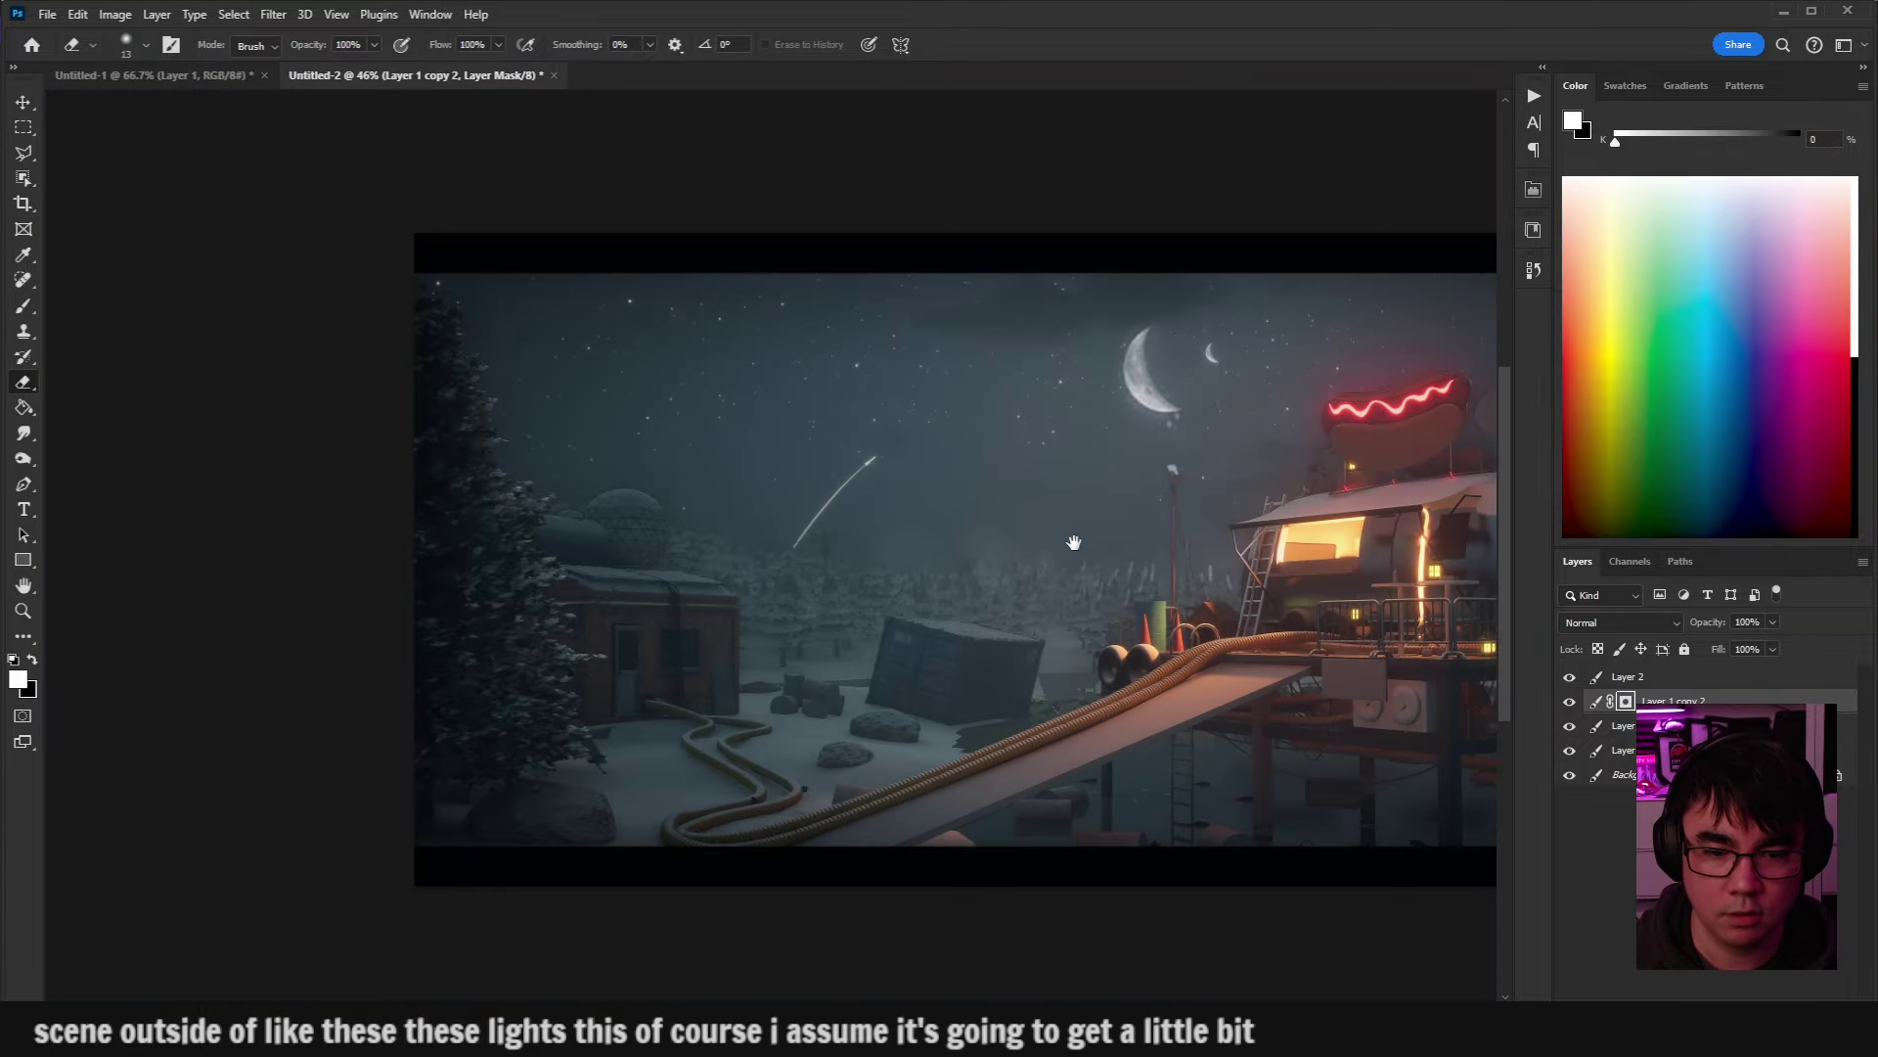
{"action": "left_click_drag", "start_coordinate": [1073, 541], "coordinate": [998, 480]}
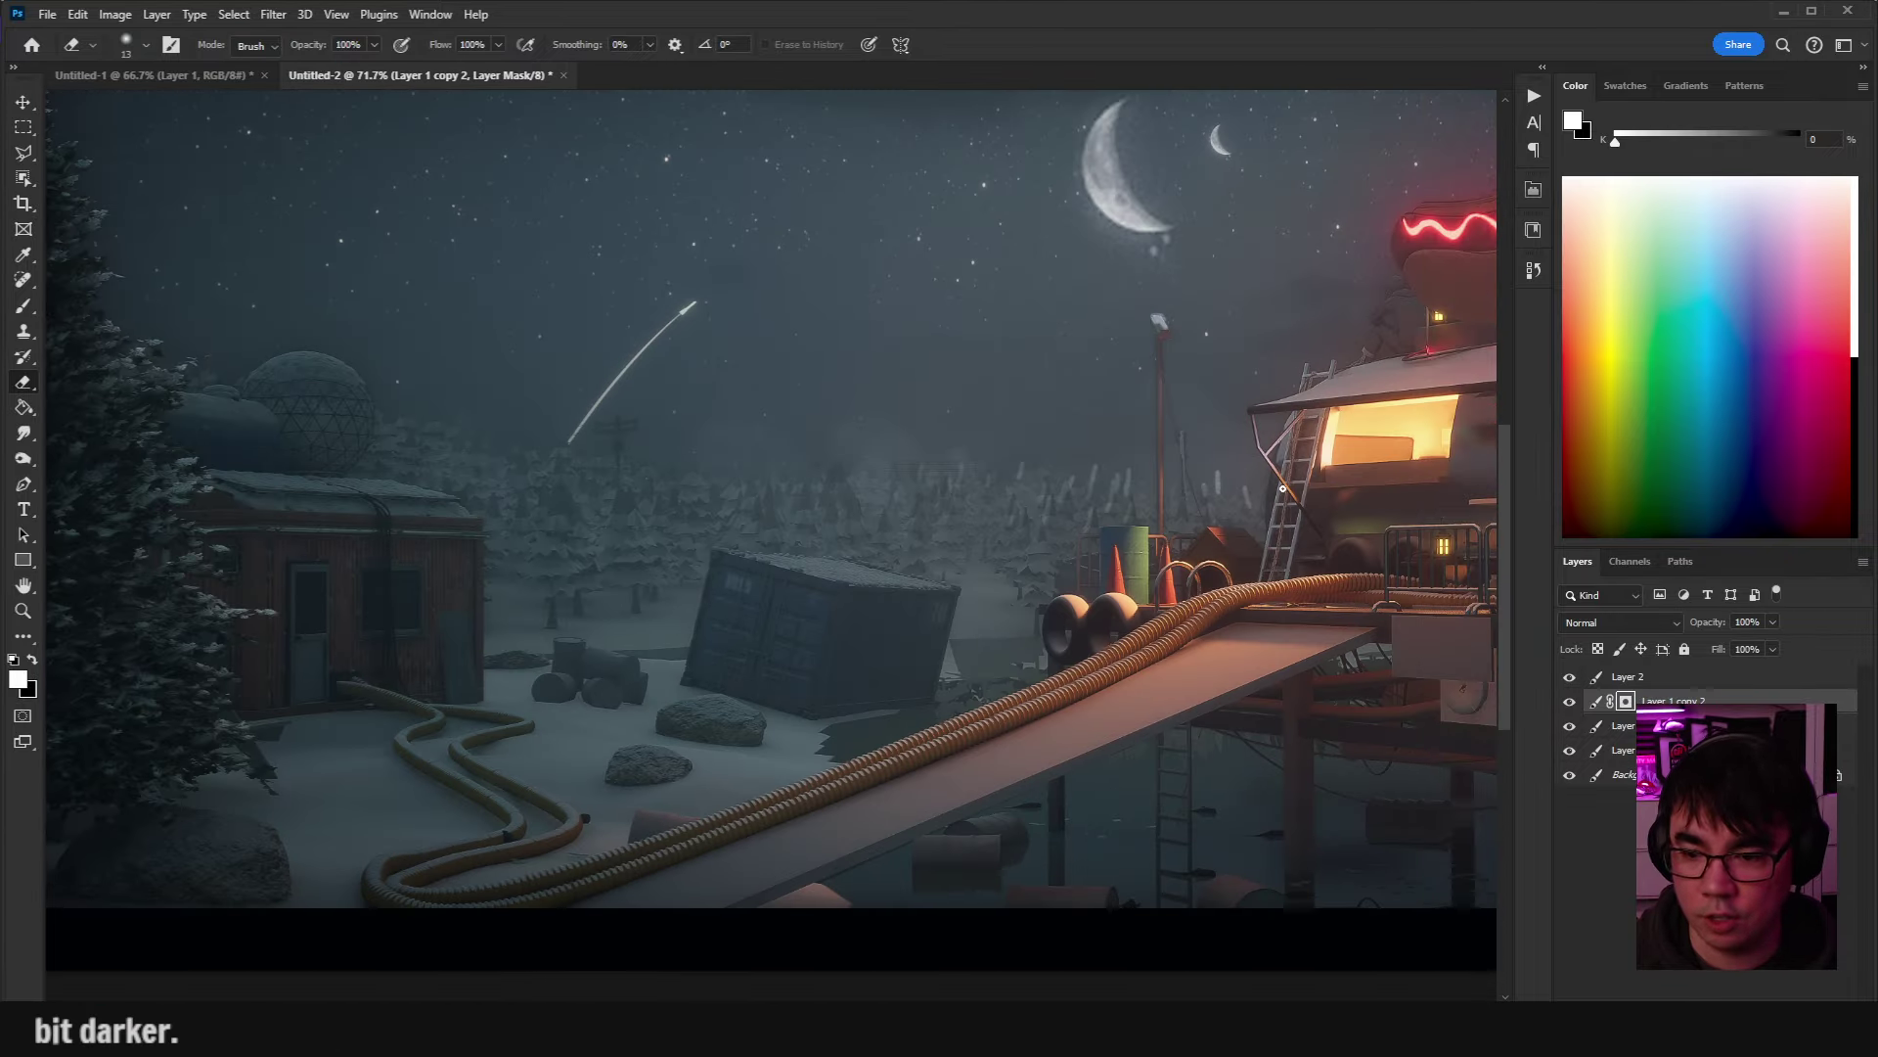
Hide Layer 2 and target Layer 1 copy 2's mask with a white brush of about 51 px.
{"action": "left_click", "coordinate": [1570, 677]}
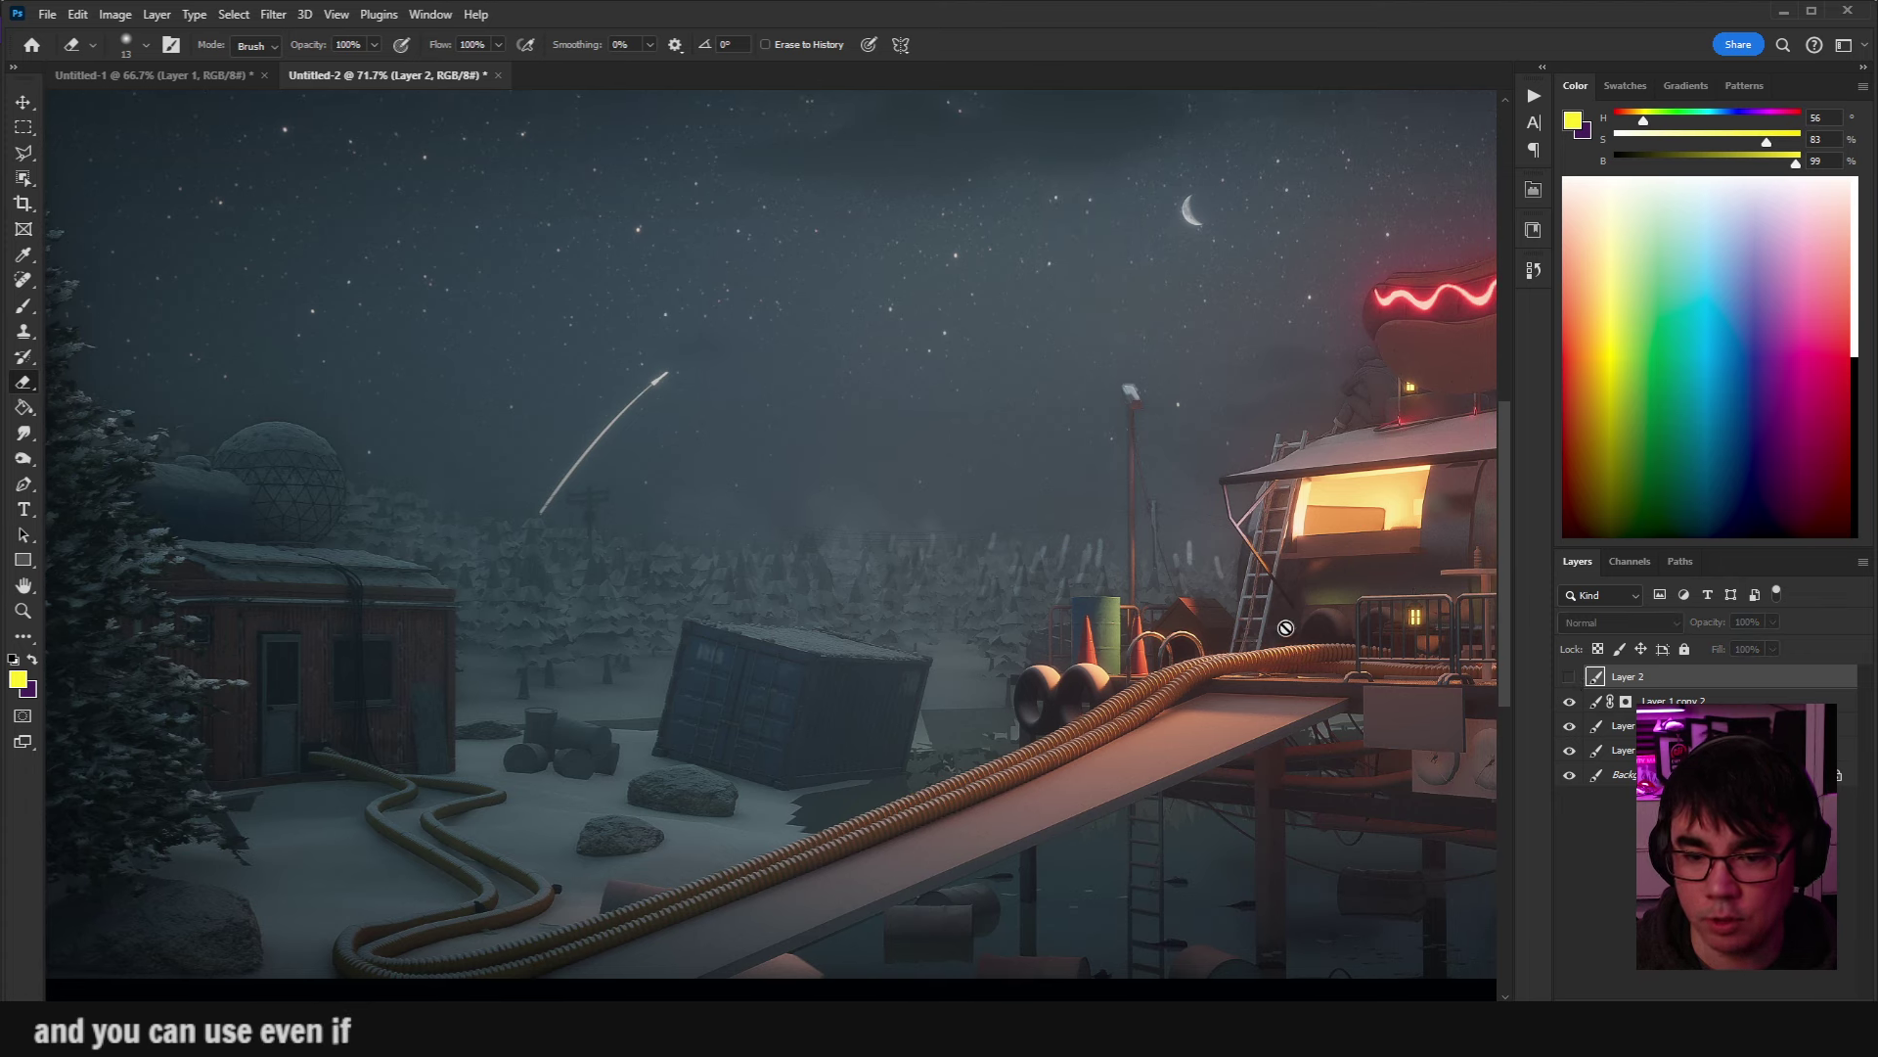
{"action": "key", "text": "b"}
{"action": "left_click", "coordinate": [1626, 701]}
{"action": "key", "text": "d"}
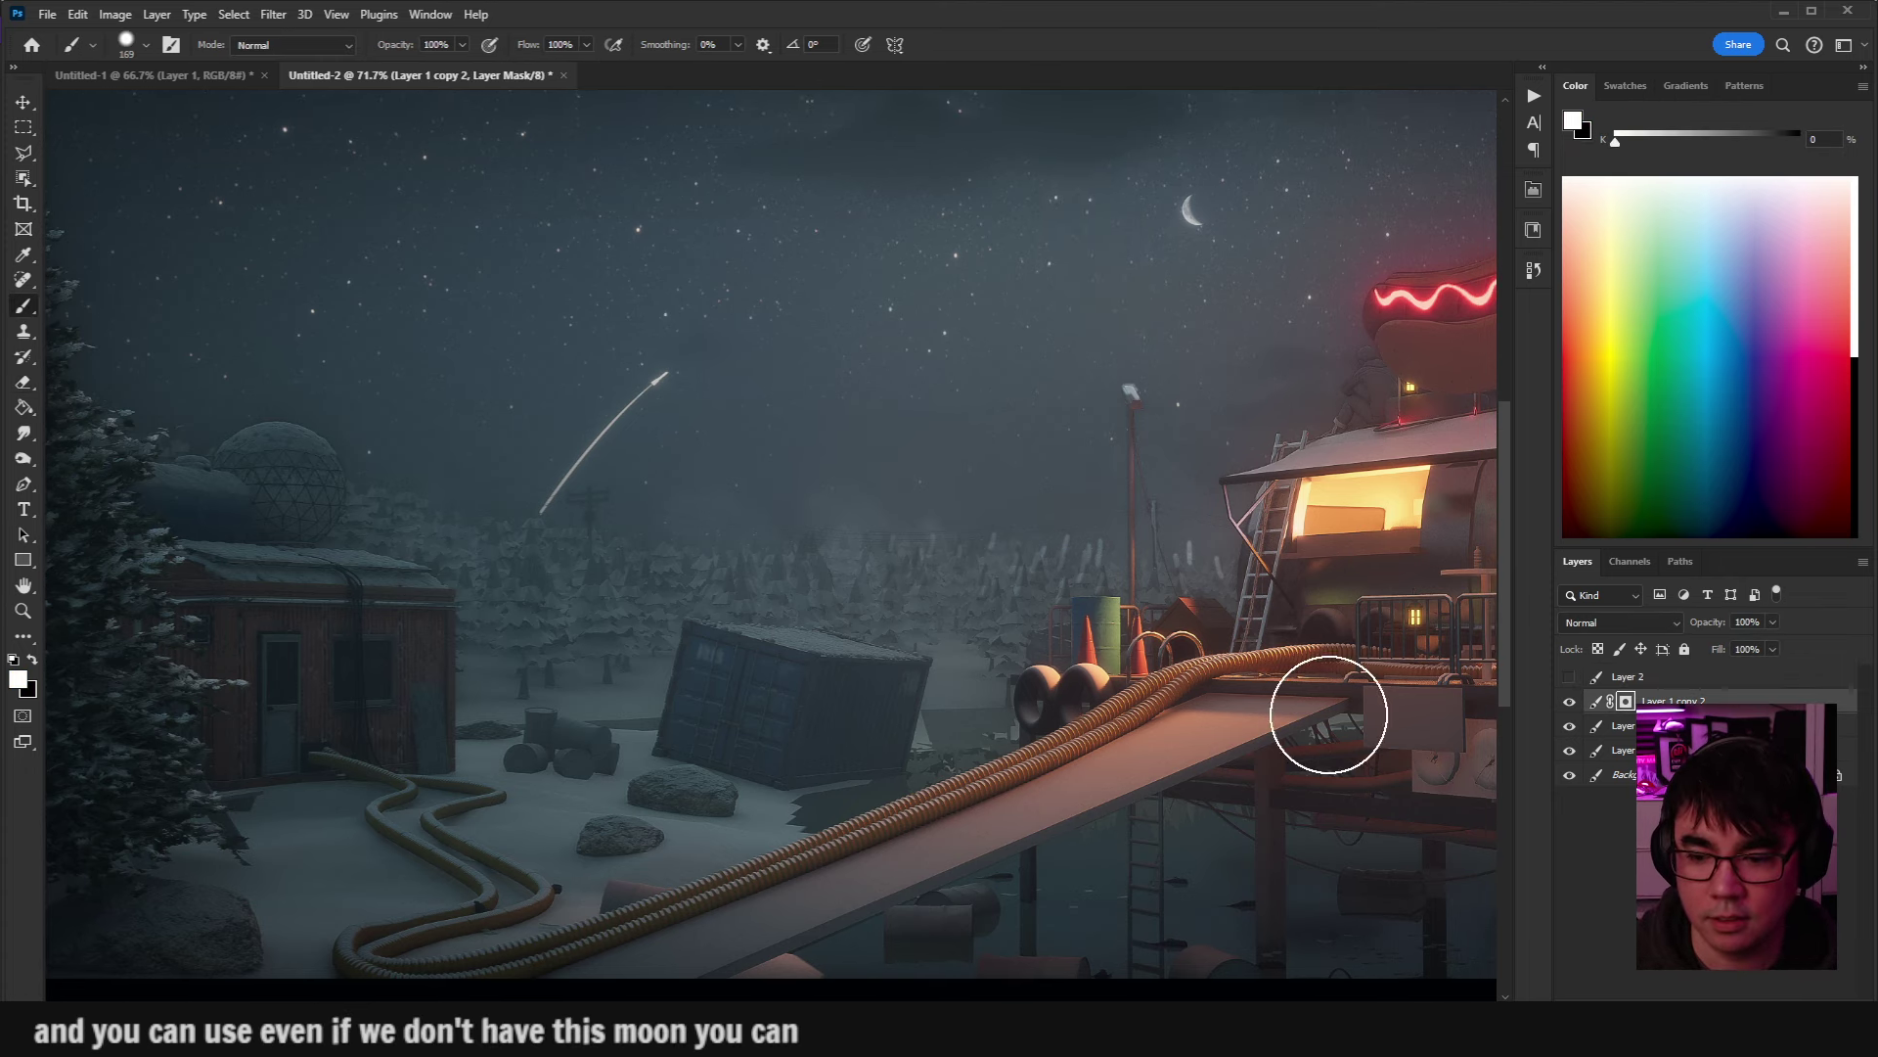
{"action": "mouse_move", "coordinate": [910, 637]}
{"action": "left_mouse_down"}
{"action": "mouse_move", "coordinate": [925, 626]}
{"action": "mouse_move", "coordinate": [861, 642]}
{"action": "mouse_move", "coordinate": [719, 626]}
{"action": "left_mouse_up"}
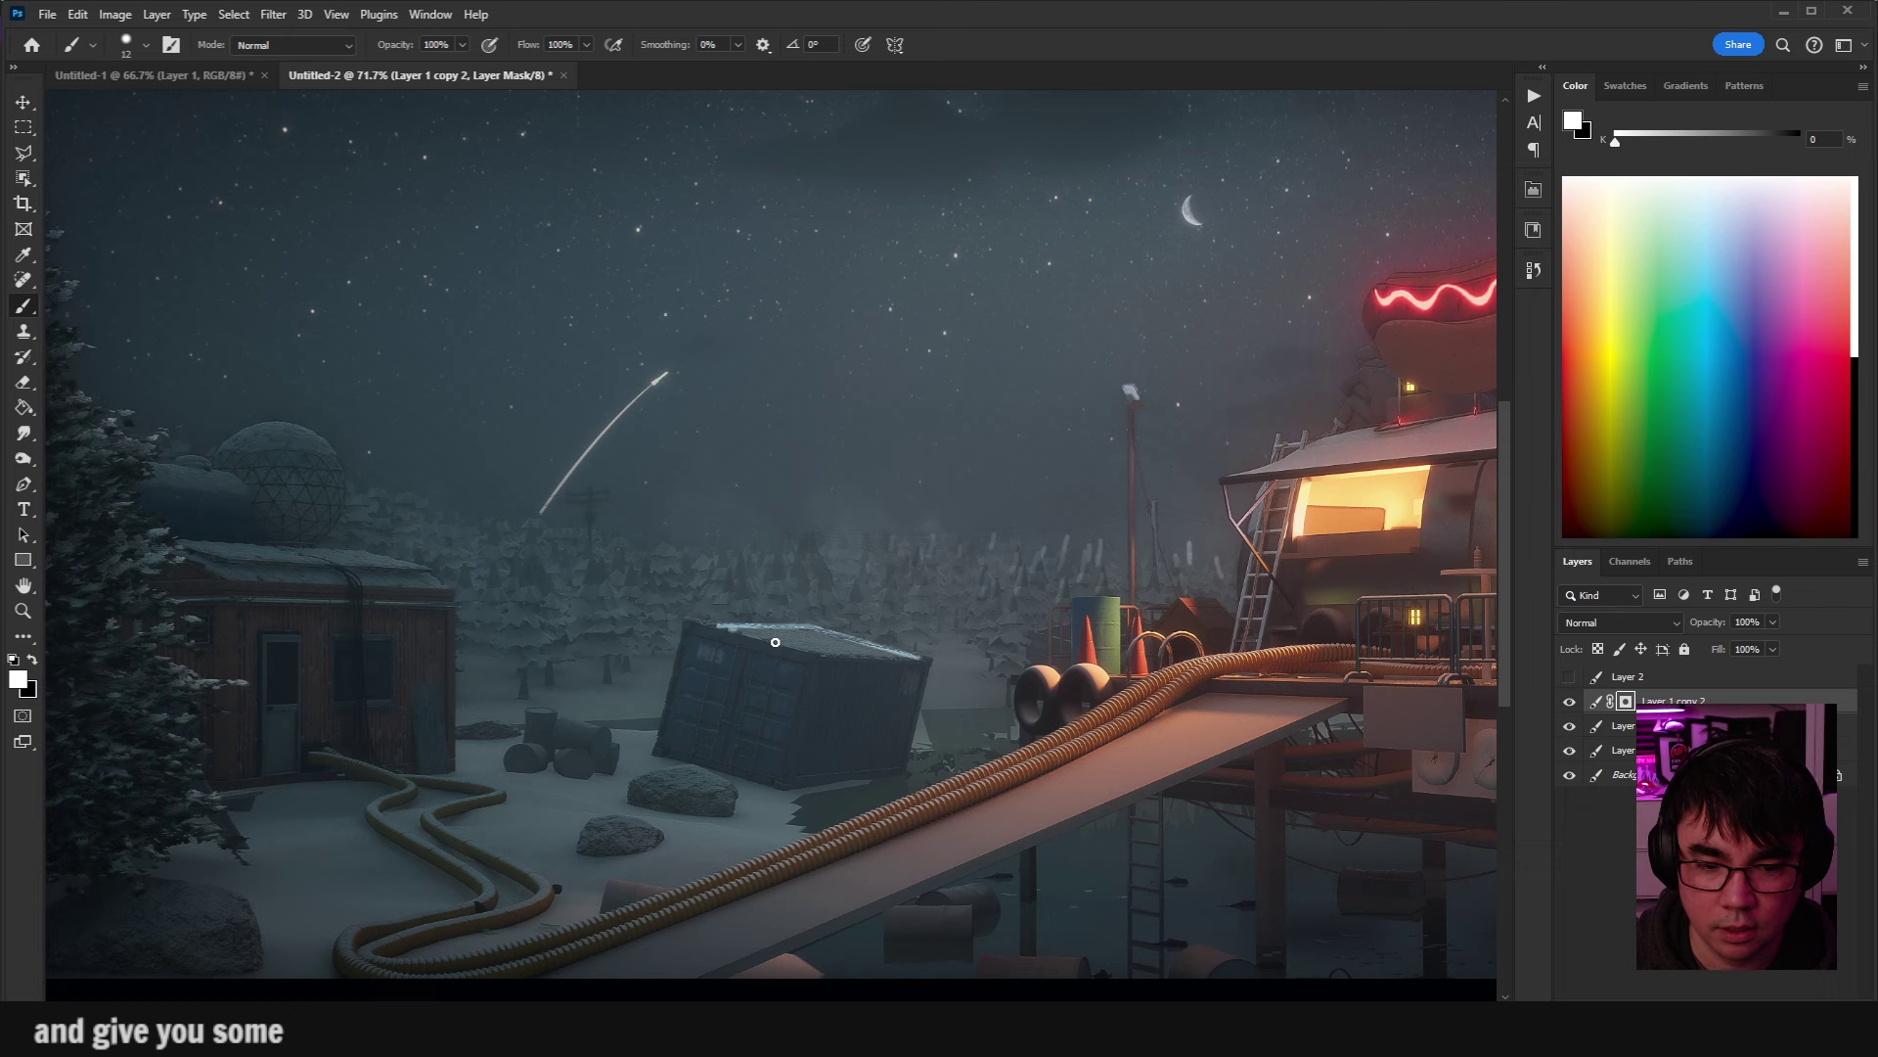
{"action": "mouse_move", "coordinate": [865, 653]}
{"action": "left_mouse_down"}
{"action": "mouse_move", "coordinate": [788, 636]}
{"action": "mouse_move", "coordinate": [865, 649]}
{"action": "mouse_move", "coordinate": [879, 621]}
{"action": "mouse_move", "coordinate": [844, 617]}
{"action": "mouse_move", "coordinate": [918, 641]}
{"action": "mouse_move", "coordinate": [789, 609]}
{"action": "mouse_move", "coordinate": [907, 668]}
{"action": "mouse_move", "coordinate": [939, 644]}
{"action": "mouse_move", "coordinate": [805, 609]}
{"action": "mouse_move", "coordinate": [942, 645]}
{"action": "left_mouse_up"}
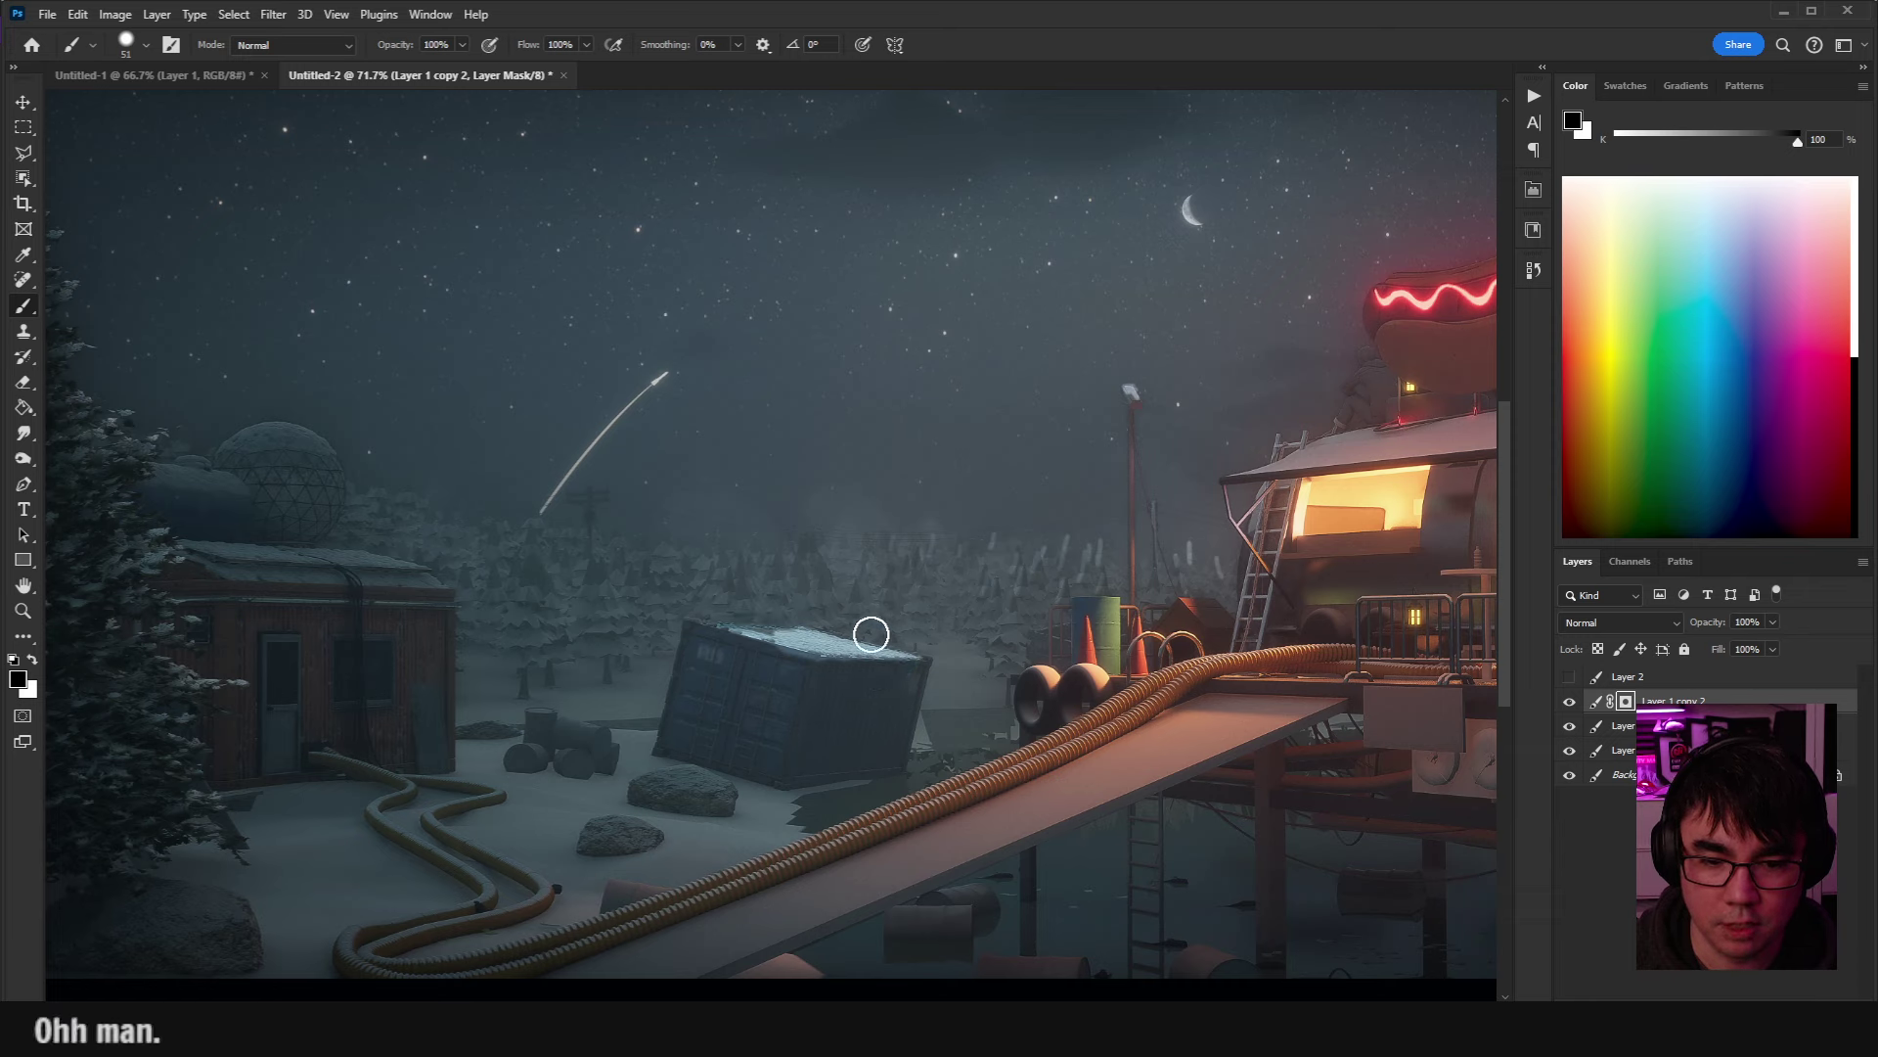
Try erasing the mask over the snow and container with an enlarged eraser, then undo it.
{"action": "key", "text": "e"}
{"action": "left_click_drag", "start_coordinate": [709, 667], "coordinate": [838, 673]}
{"action": "left_click_drag", "start_coordinate": [659, 746], "coordinate": [719, 745]}
{"action": "left_click_drag", "start_coordinate": [512, 736], "coordinate": [725, 831]}
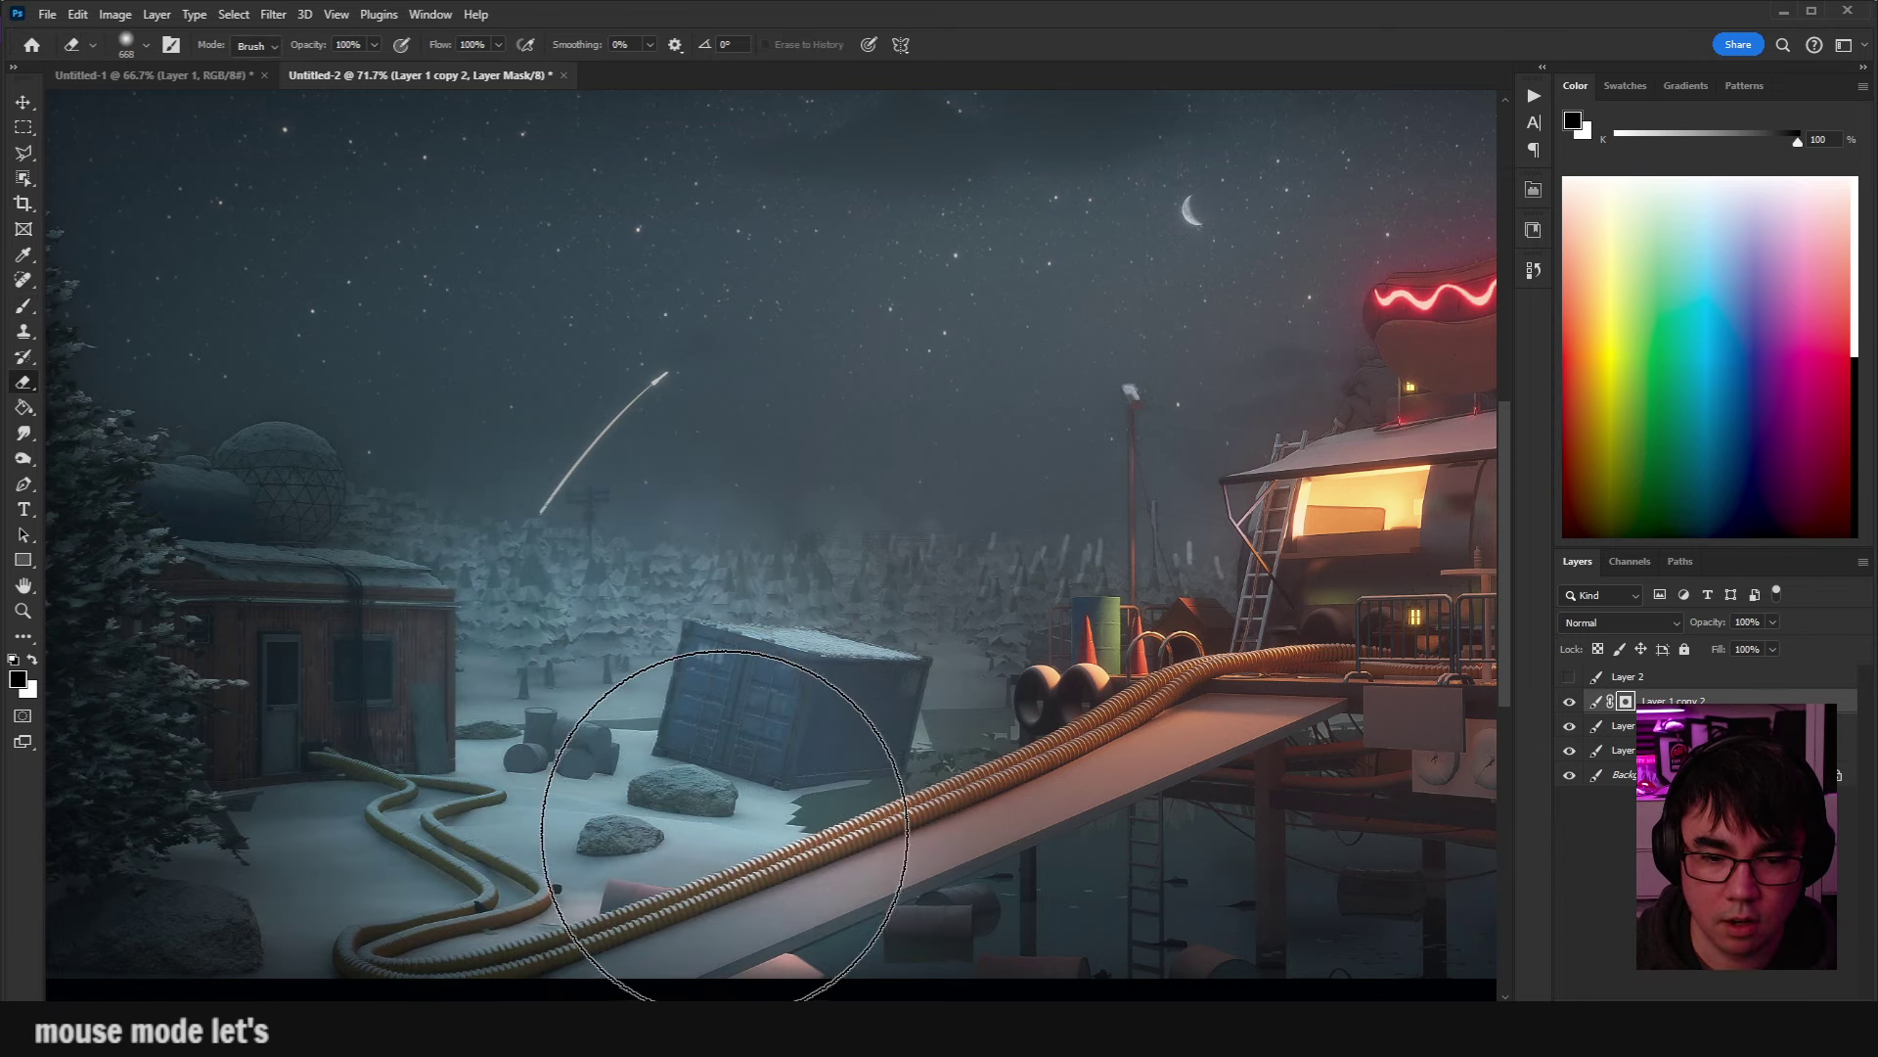
{"action": "key", "text": "ctrl+z"}
{"action": "key", "text": "ctrl+z"}
{"action": "key", "text": "z"}
Set the brush to about 324 px at 27% hardness and test a stroke around the container, undoing it.
{"action": "key", "text": "b"}
{"action": "key", "text": "x"}
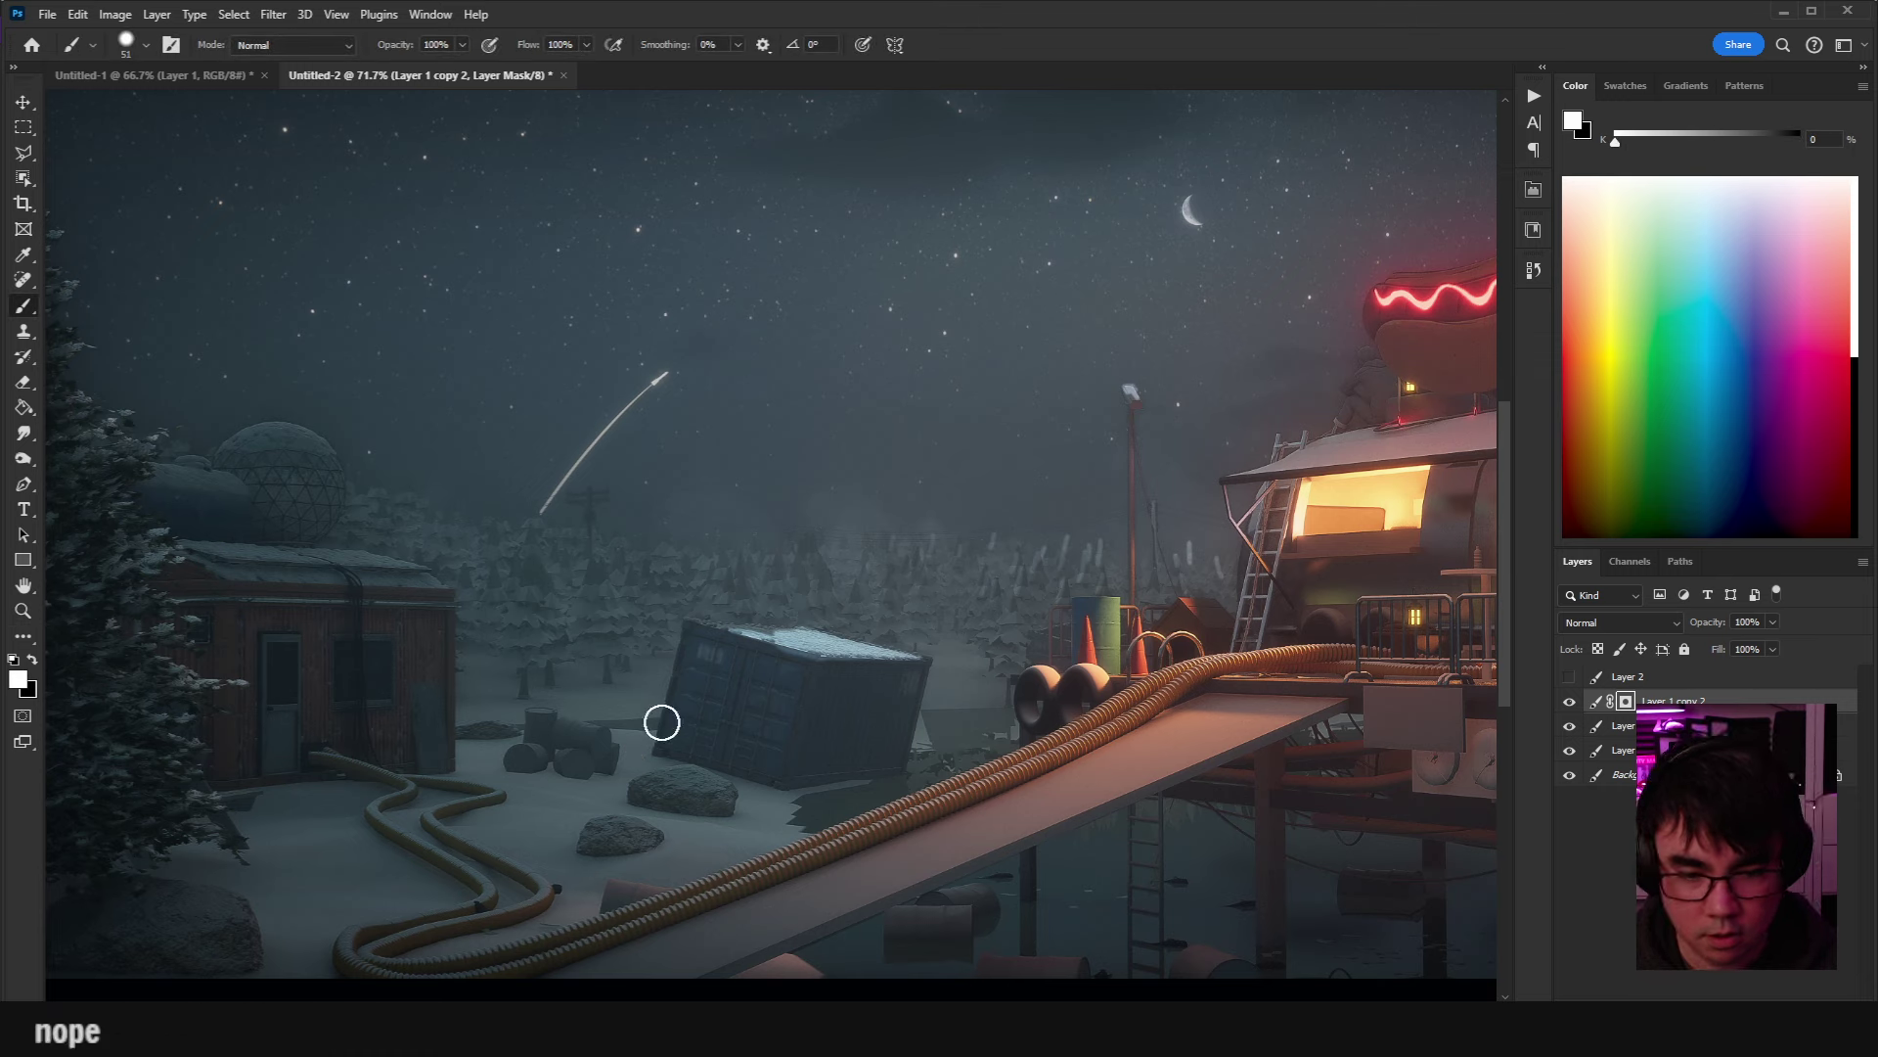
{"action": "right_click", "coordinate": [660, 722]}
{"action": "key", "text": "Escape"}
{"action": "left_click_drag", "start_coordinate": [565, 721], "coordinate": [647, 734]}
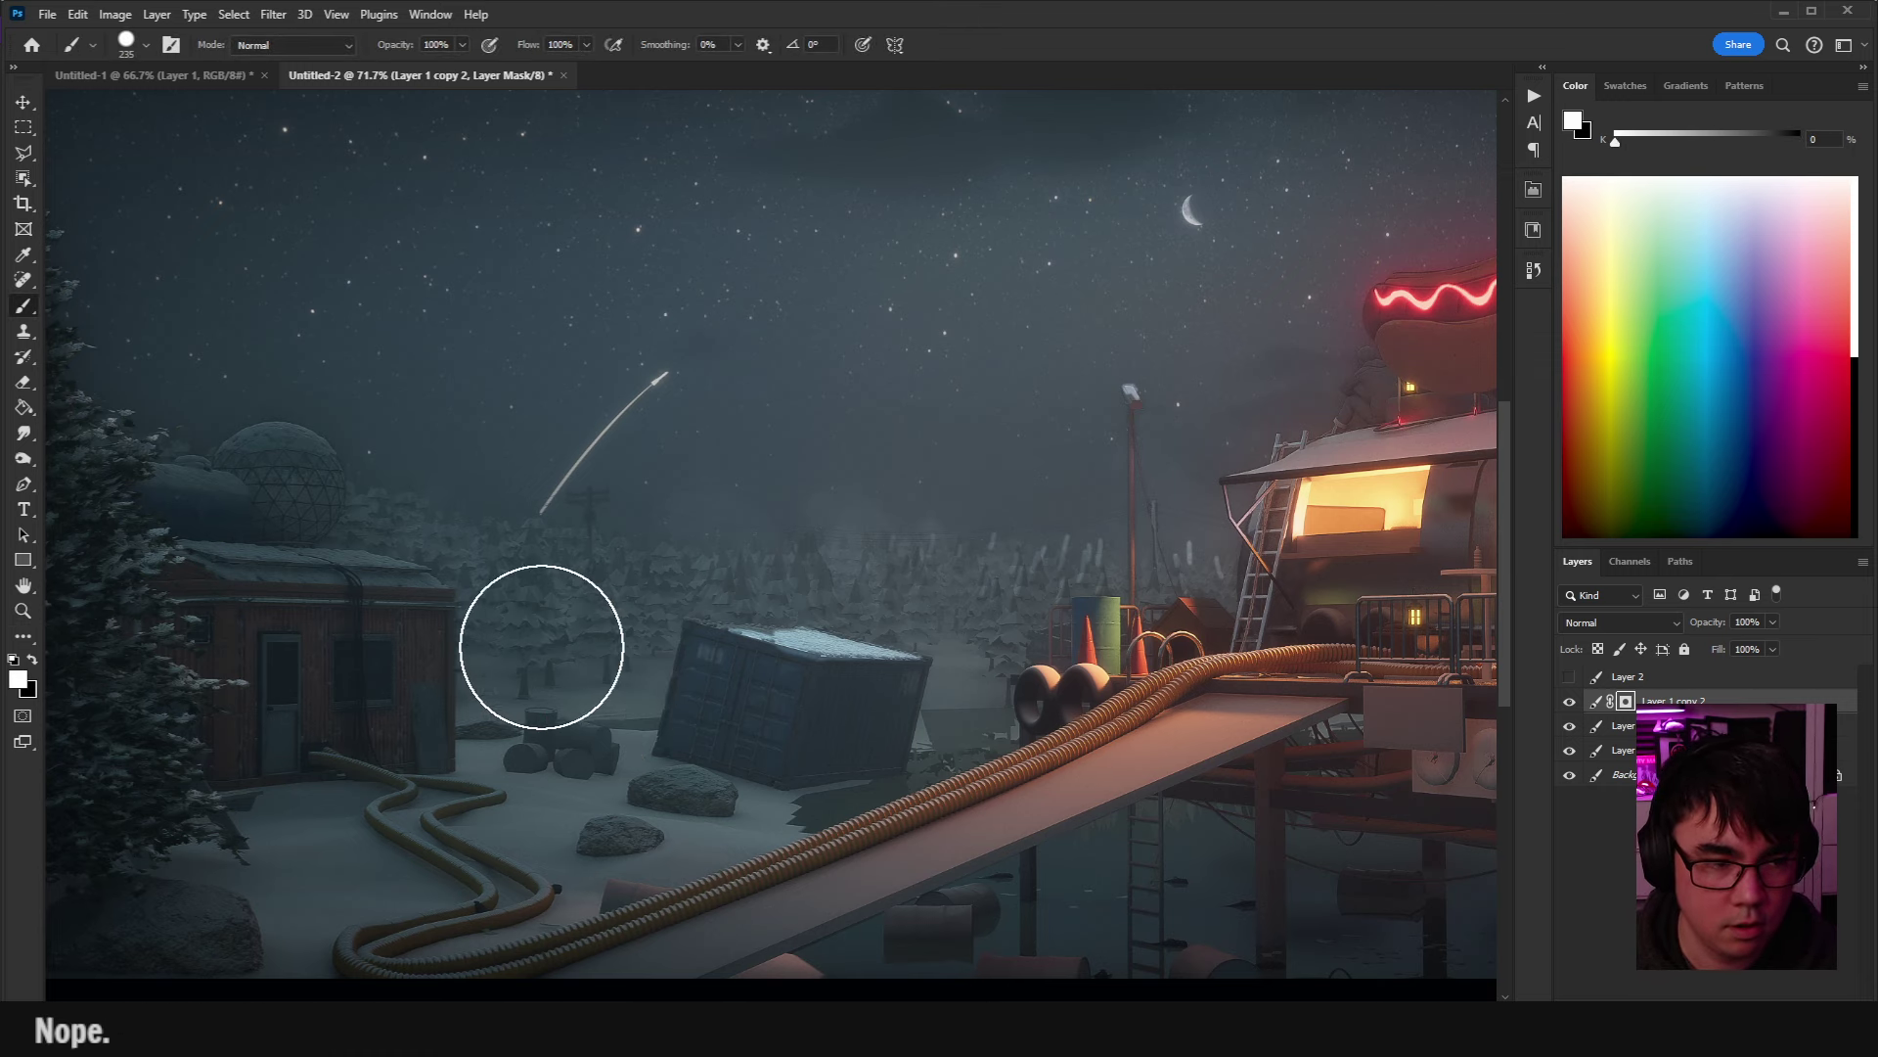
{"action": "left_click_drag", "start_coordinate": [594, 656], "coordinate": [597, 658]}
{"action": "left_click_drag", "start_coordinate": [622, 311], "coordinate": [627, 248]}
{"action": "left_click_drag", "start_coordinate": [696, 698], "coordinate": [726, 722]}
{"action": "mouse_move", "coordinate": [753, 734]}
{"action": "left_mouse_down"}
{"action": "mouse_move", "coordinate": [781, 799]}
{"action": "mouse_move", "coordinate": [644, 743]}
{"action": "mouse_move", "coordinate": [675, 740]}
{"action": "mouse_move", "coordinate": [704, 789]}
{"action": "left_mouse_up"}
{"action": "key", "text": "ctrl+z"}
Switch to black, bring the left buildings into view, and size the brush to 199 px.
{"action": "key", "text": "x"}
{"action": "key", "text": "space"}
{"action": "left_click_drag", "start_coordinate": [491, 713], "coordinate": [741, 770]}
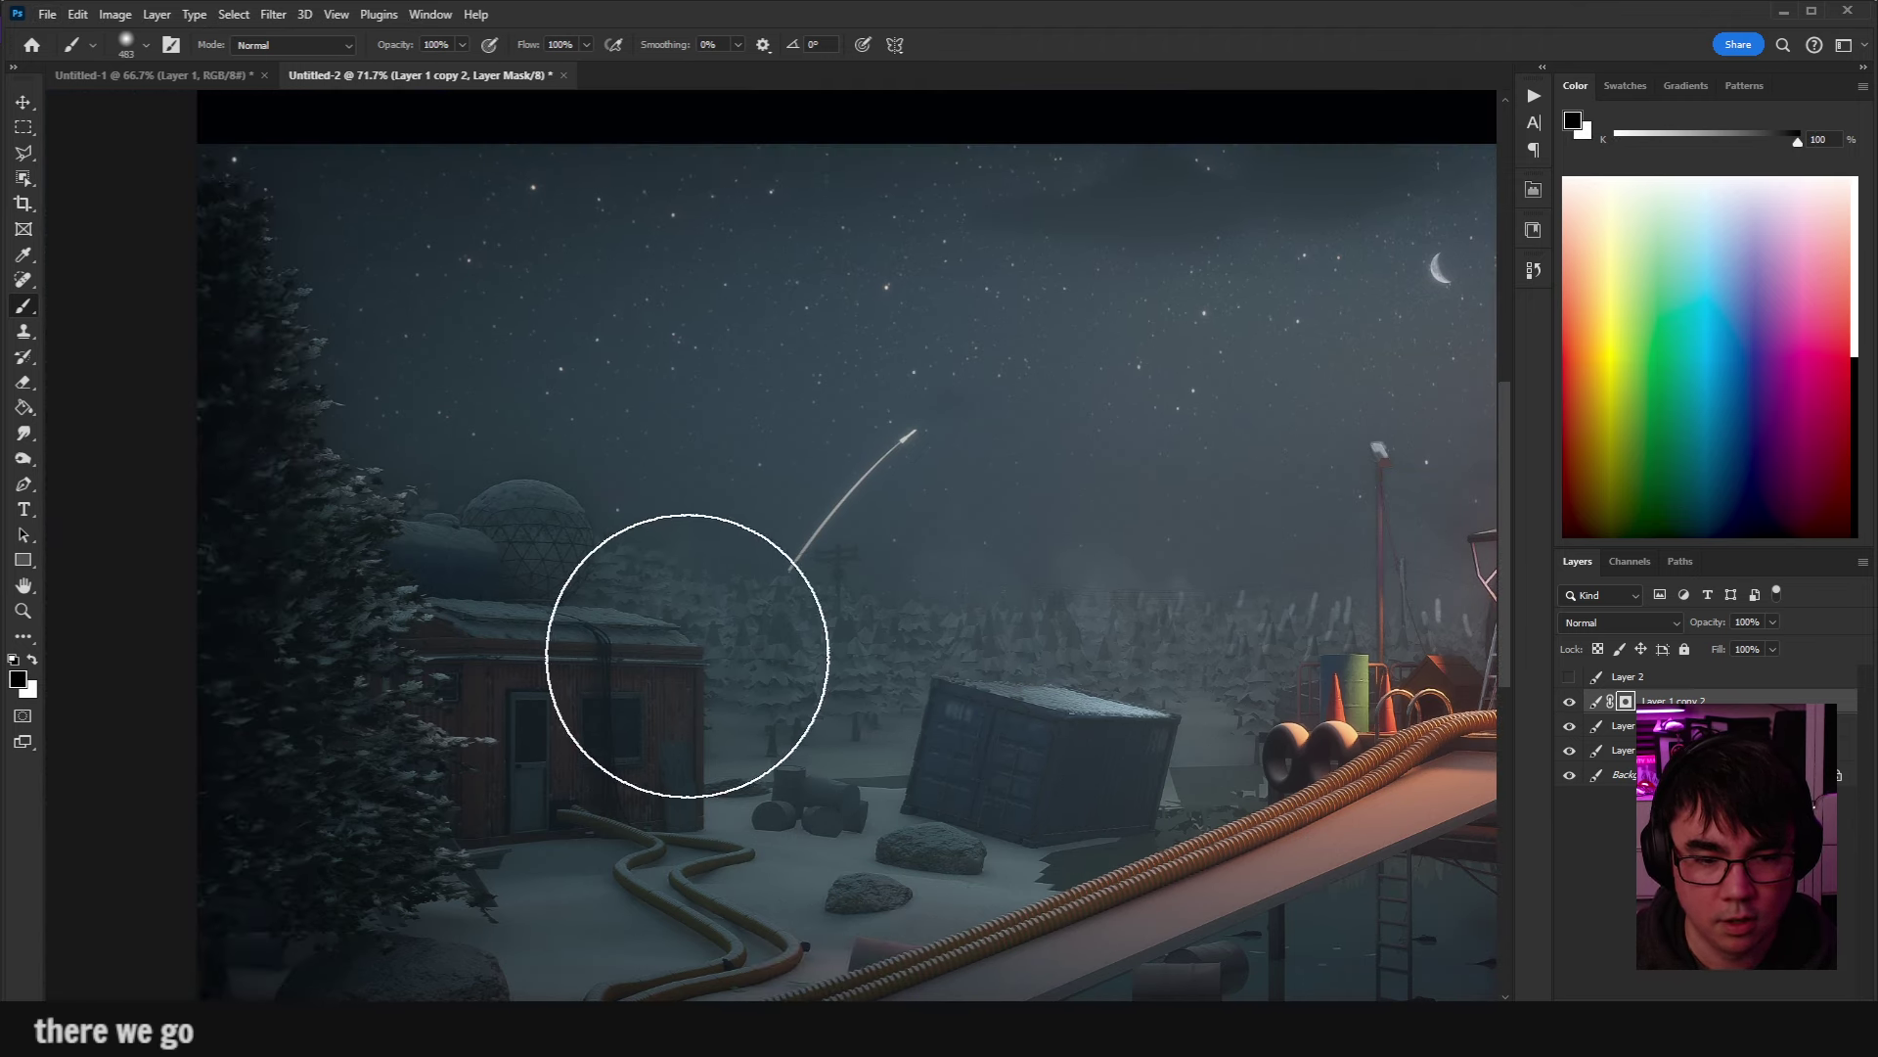
{"action": "left_click_drag", "start_coordinate": [684, 649], "coordinate": [526, 614]}
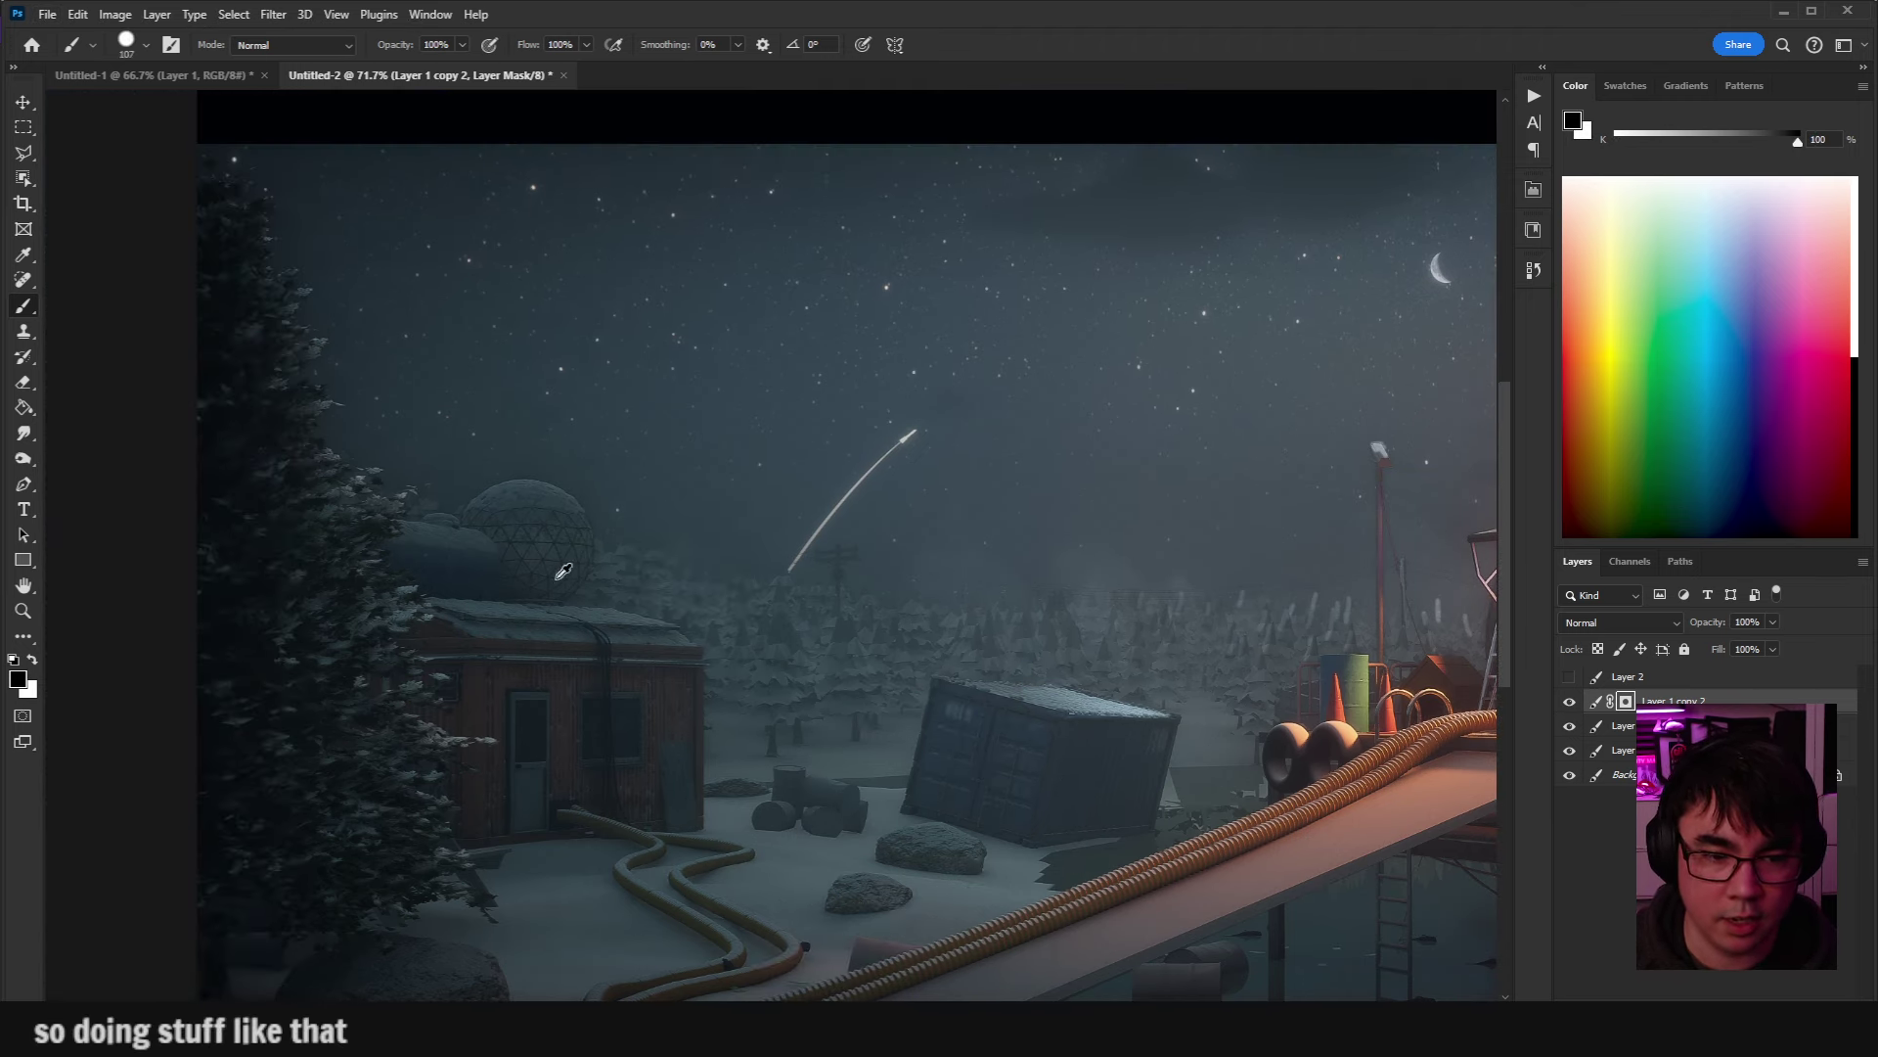
{"action": "key", "text": "bracketright"}
{"action": "key", "text": "bracketright"}
{"action": "key", "text": "bracketright"}
{"action": "left_click_drag", "start_coordinate": [530, 540], "coordinate": [534, 541]}
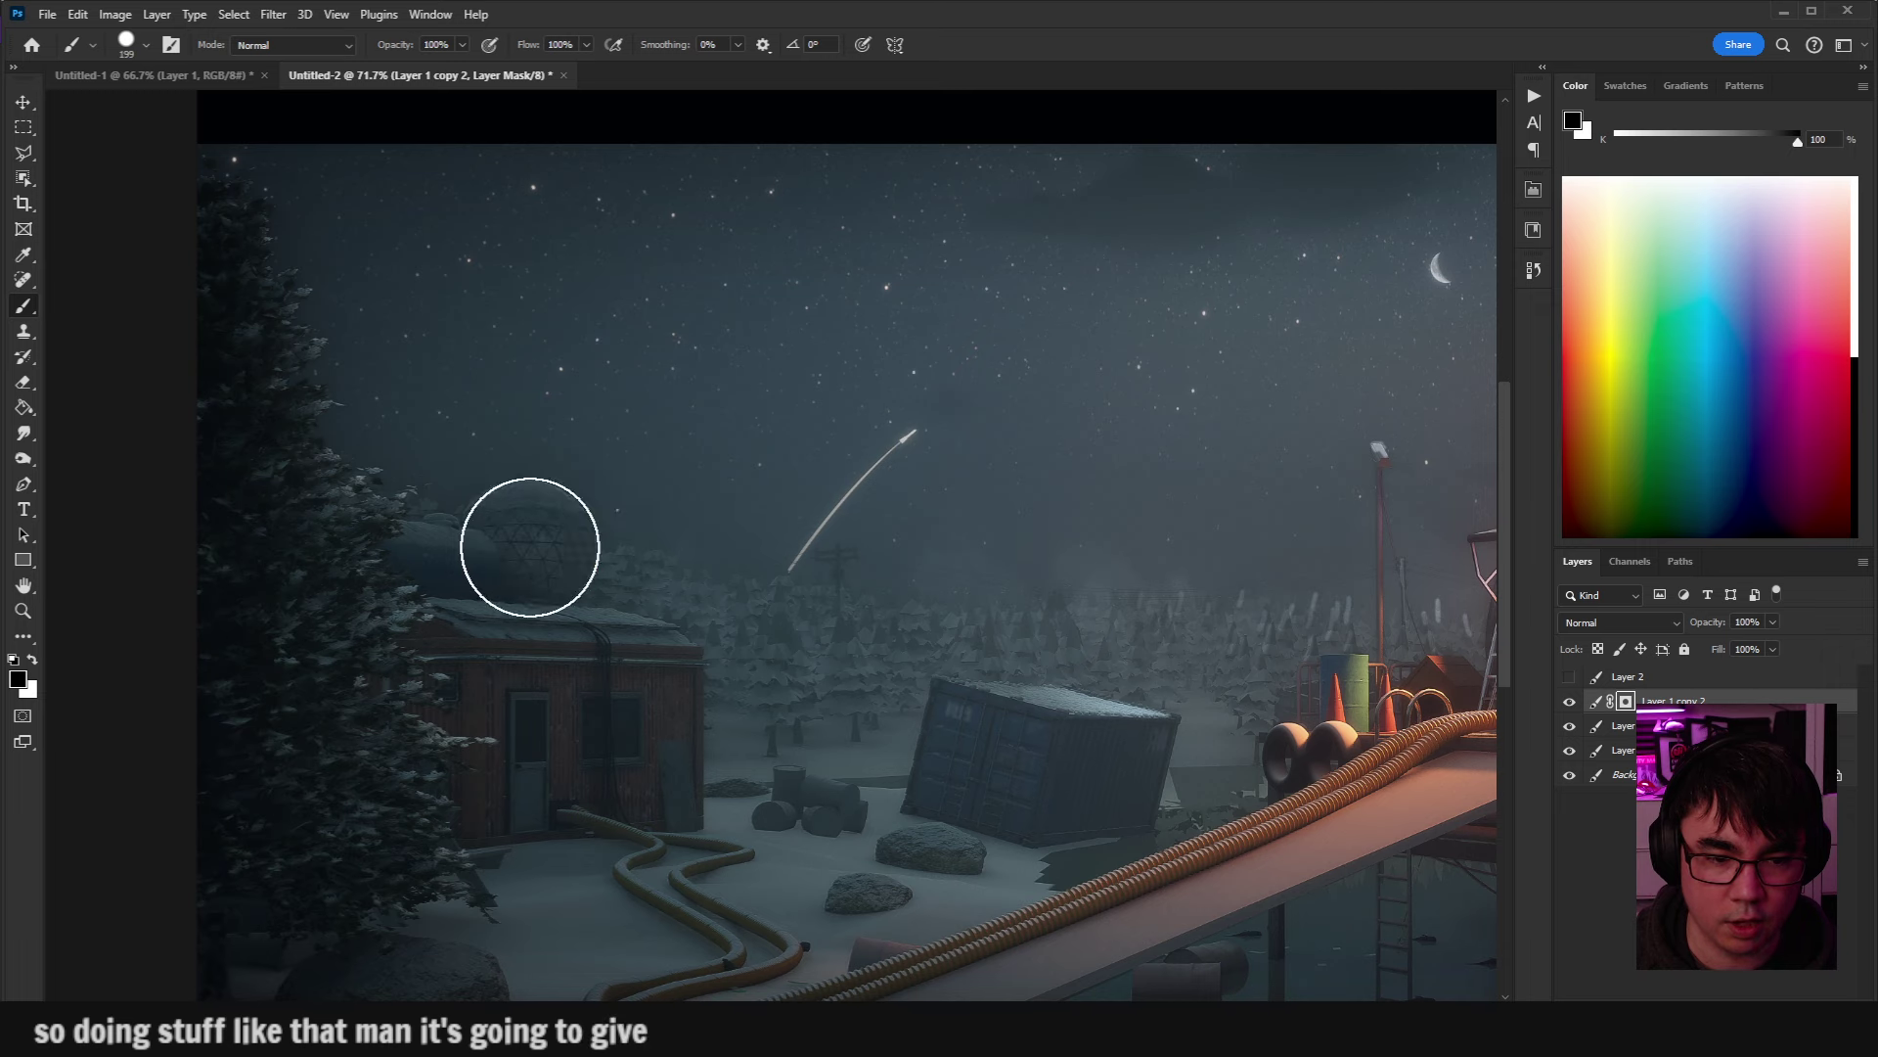
Paint white, then black, over the dome on the mask, then reframe the left buildings.
{"action": "key", "text": "x"}
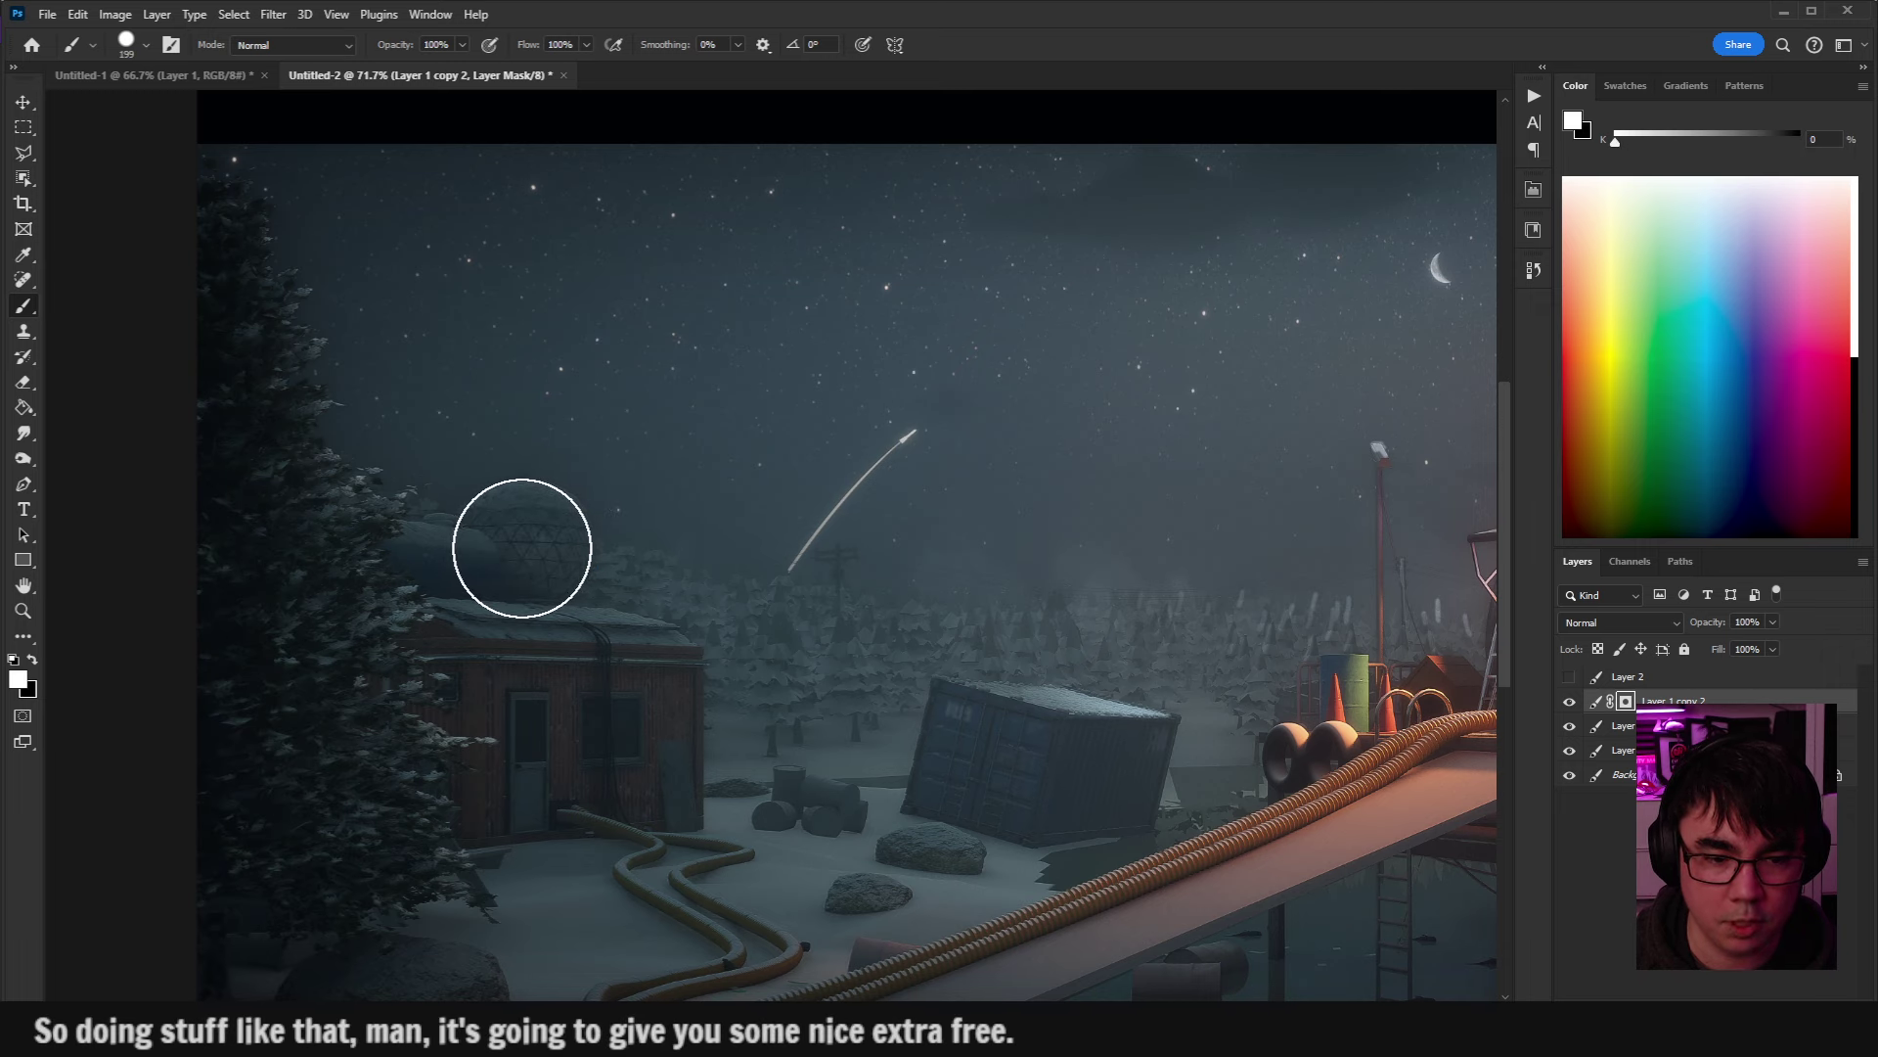
{"action": "left_click", "coordinate": [515, 545]}
{"action": "mouse_move", "coordinate": [516, 545]}
{"action": "left_mouse_down"}
{"action": "mouse_move", "coordinate": [737, 612]}
{"action": "mouse_move", "coordinate": [733, 587]}
{"action": "left_mouse_up"}
{"action": "key", "text": "x"}
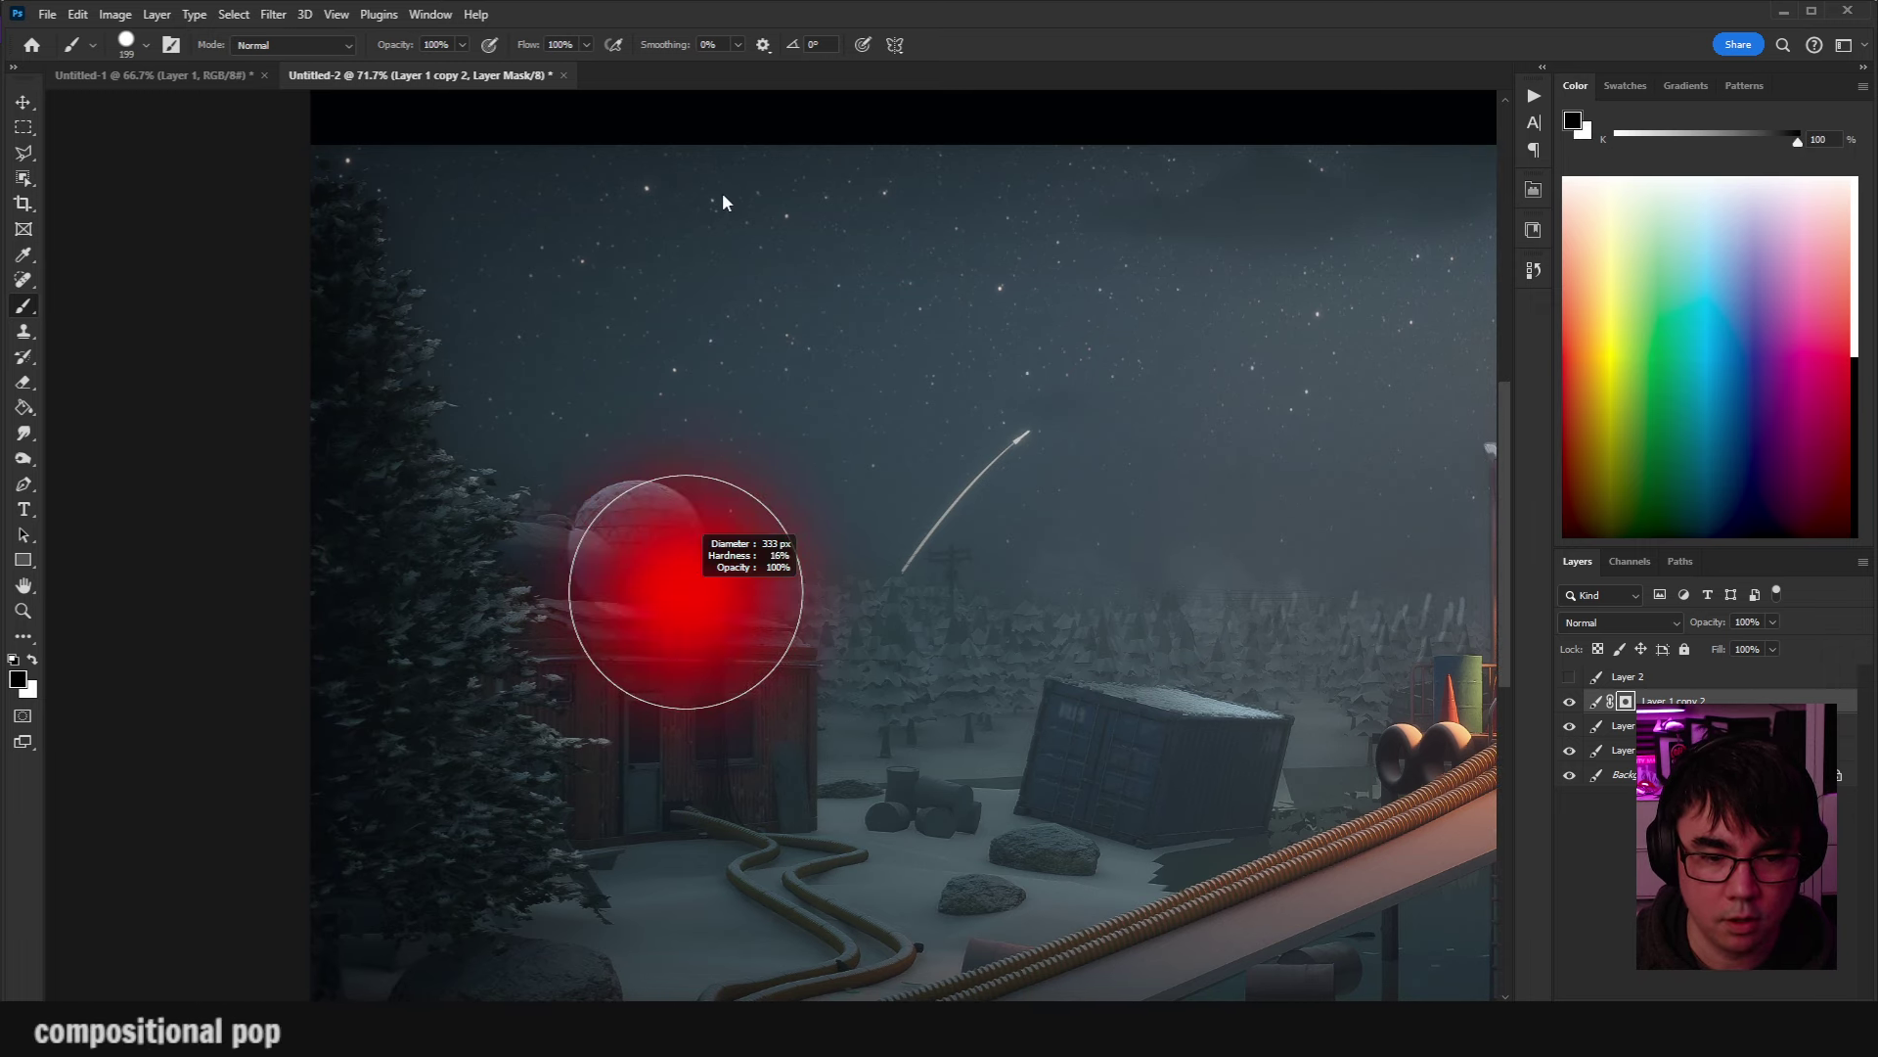
{"action": "mouse_move", "coordinate": [528, 624]}
{"action": "left_mouse_down"}
{"action": "mouse_move", "coordinate": [560, 646]}
{"action": "mouse_move", "coordinate": [572, 616]}
{"action": "left_mouse_up"}
{"action": "left_click_drag", "start_coordinate": [945, 760], "coordinate": [734, 752]}
{"action": "left_click_drag", "start_coordinate": [993, 736], "coordinate": [885, 638]}
{"action": "left_click_drag", "start_coordinate": [1174, 673], "coordinate": [1124, 675]}
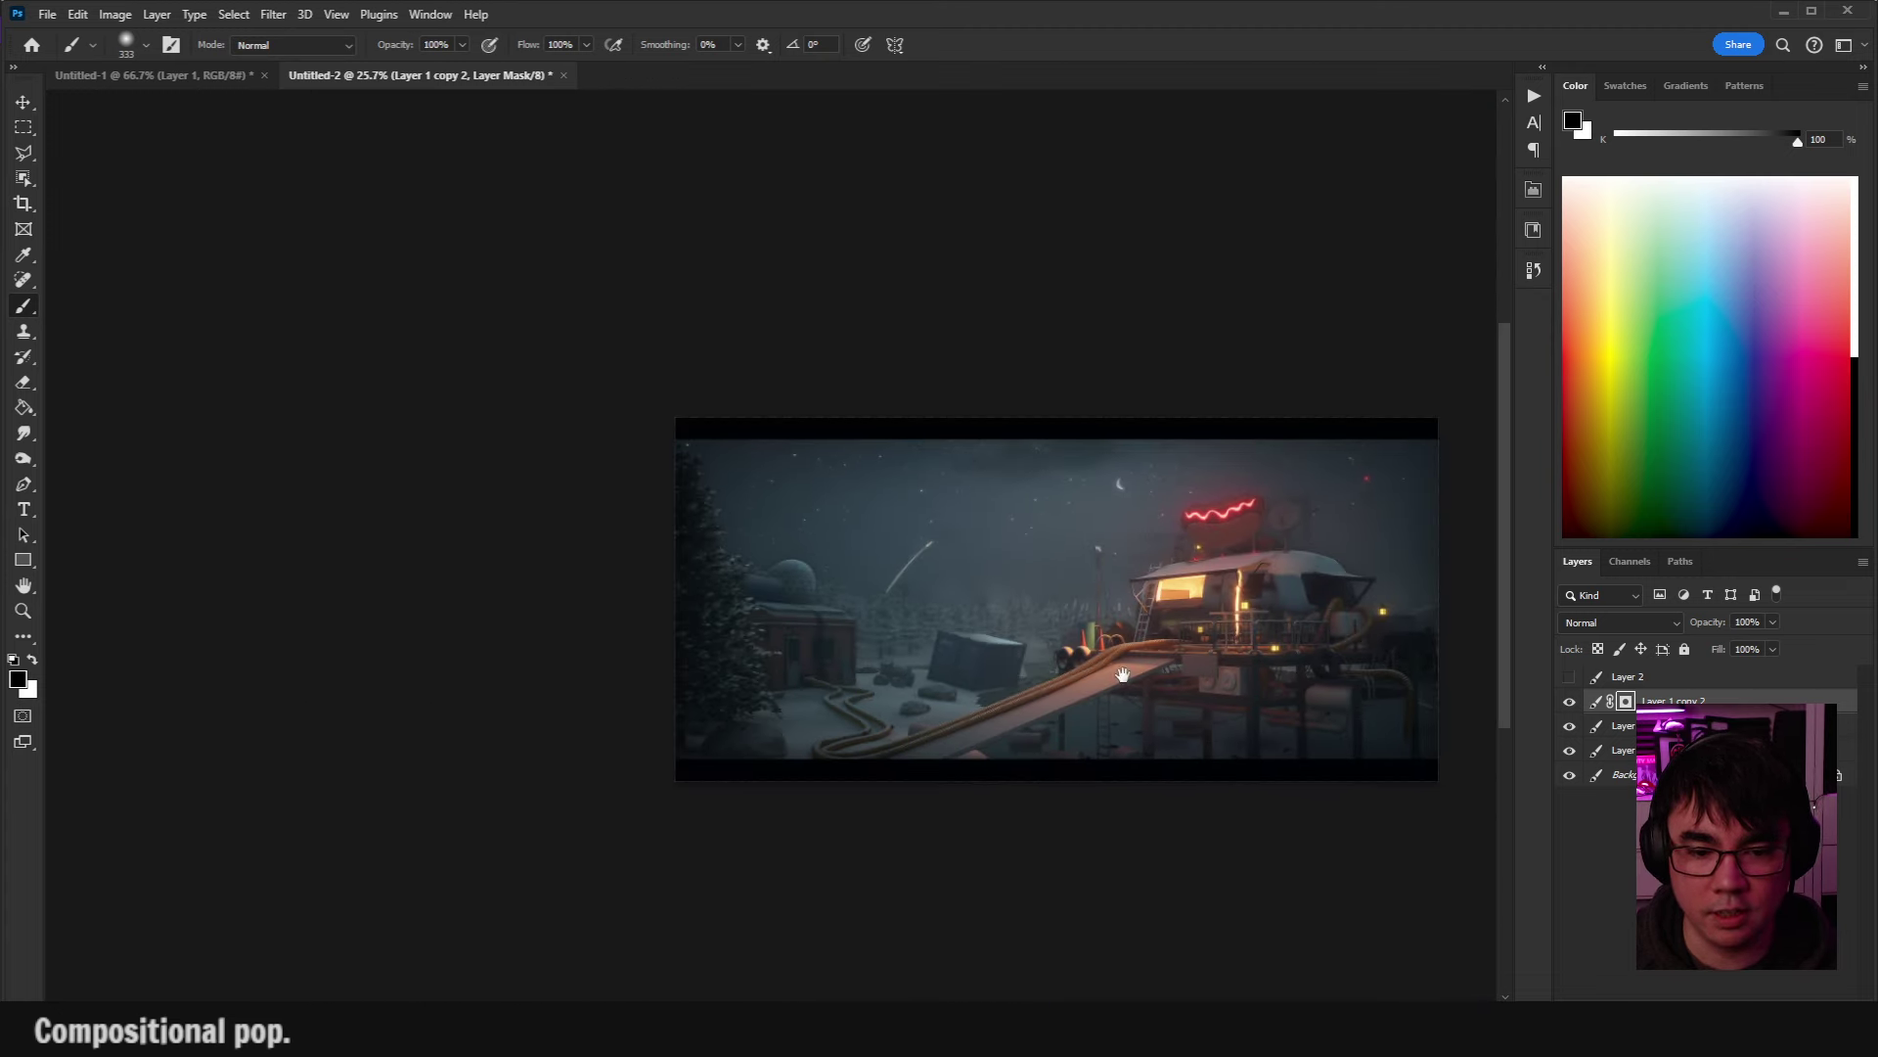
{"action": "left_click_drag", "start_coordinate": [908, 669], "coordinate": [978, 675]}
{"action": "left_click_drag", "start_coordinate": [787, 592], "coordinate": [862, 611]}
Draw a polygonal lasso selection along the cabin's roof edge and wall.
{"action": "key", "text": "l"}
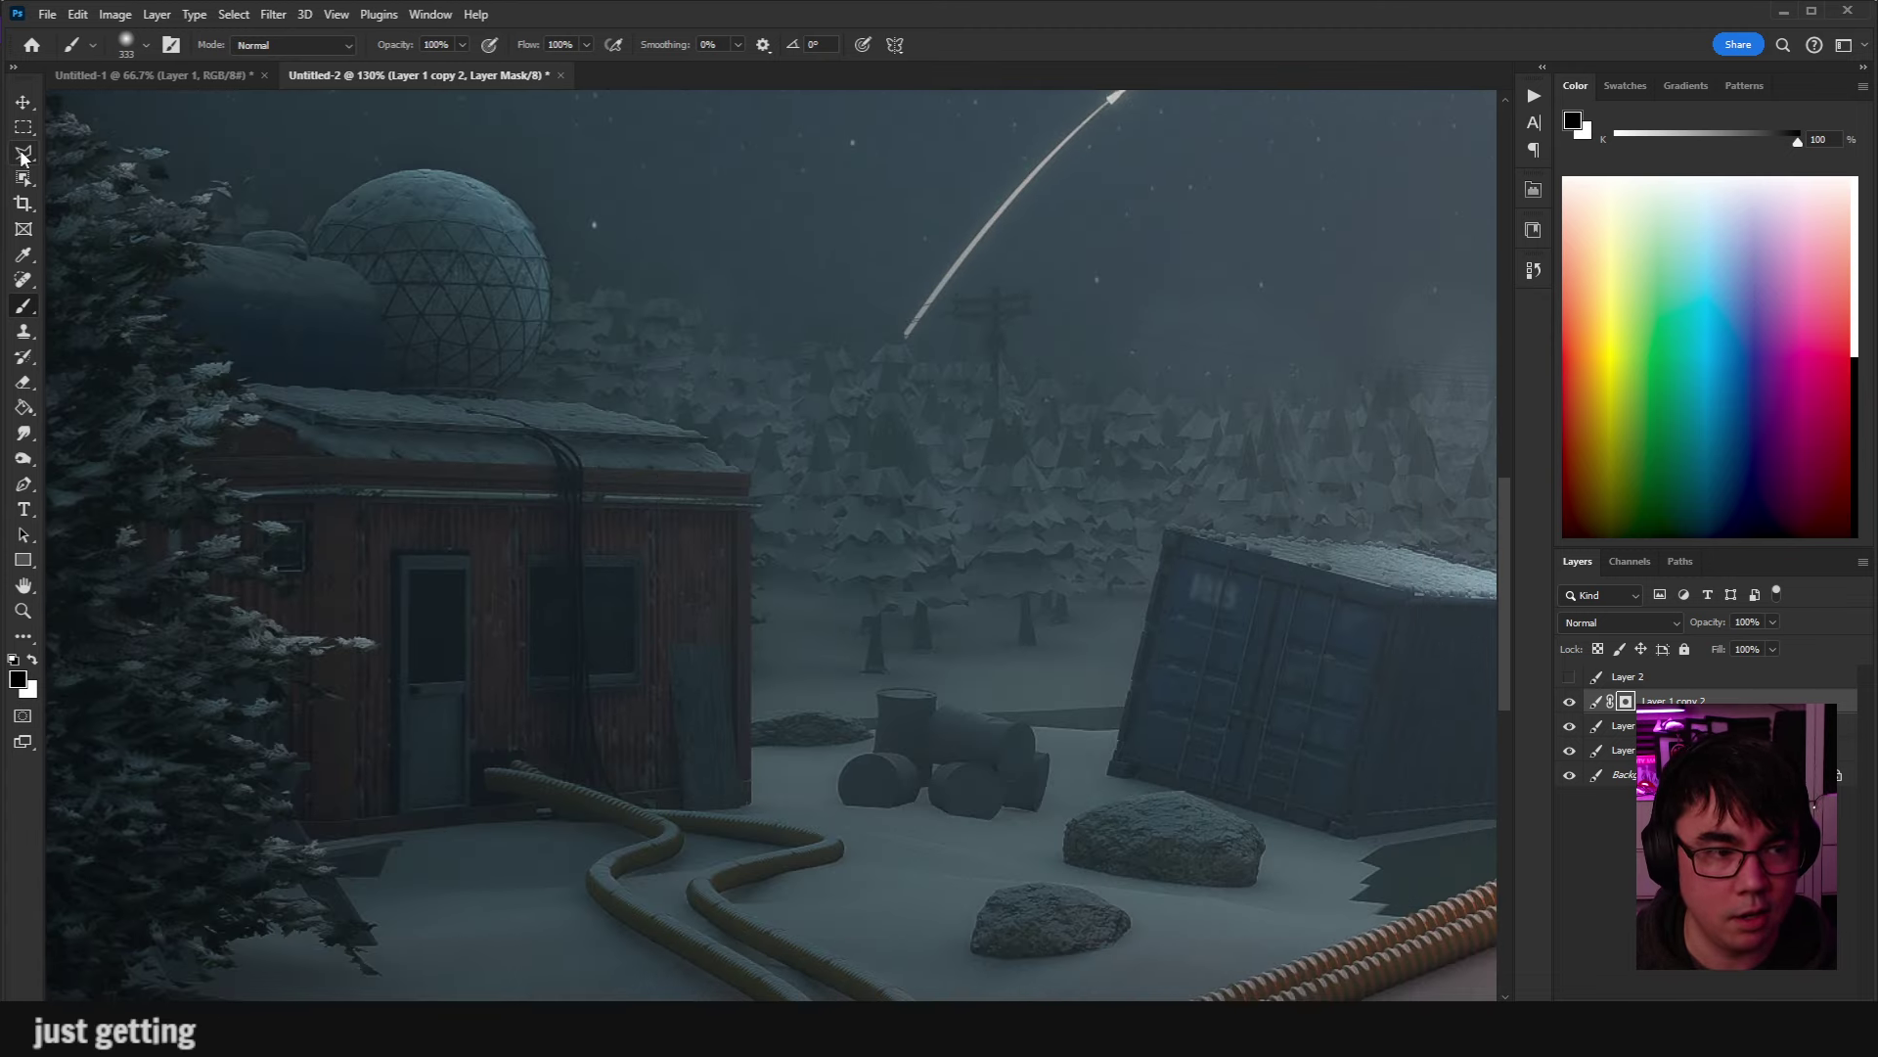
{"action": "left_click", "coordinate": [495, 401]}
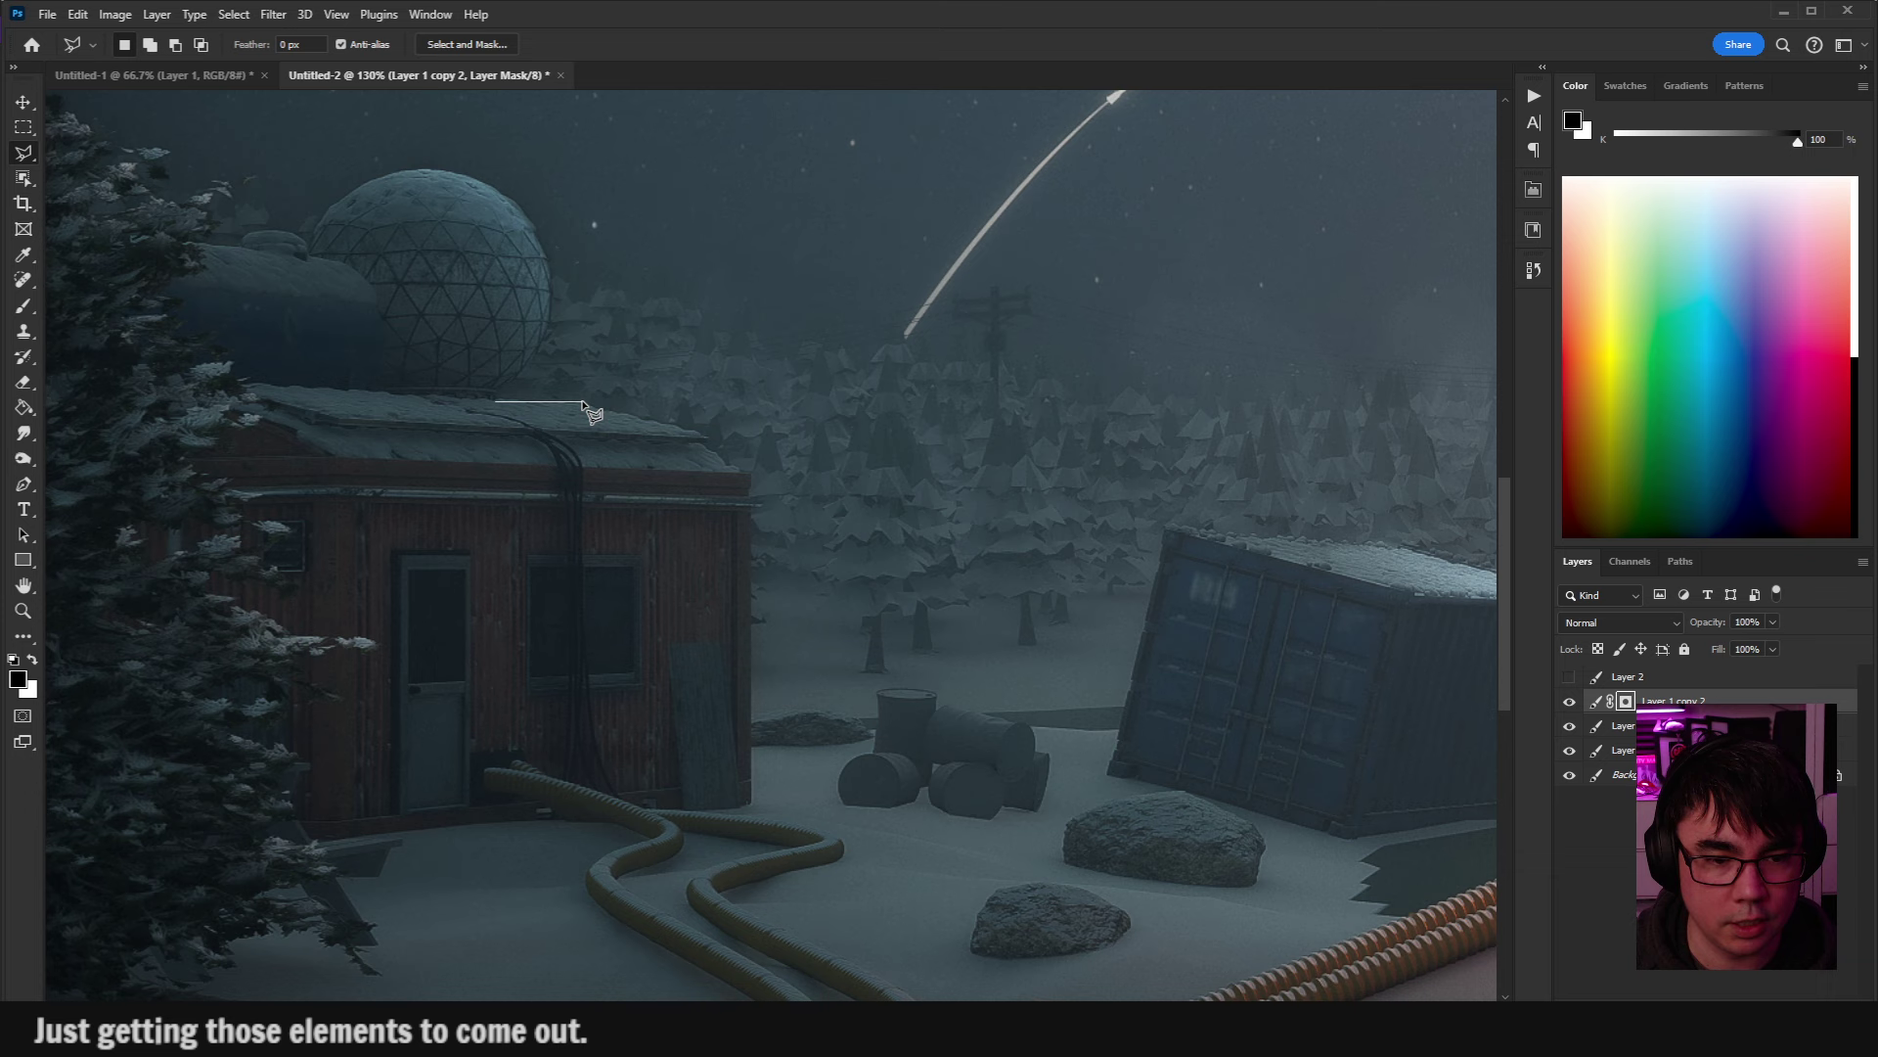
{"action": "double_click", "coordinate": [702, 440]}
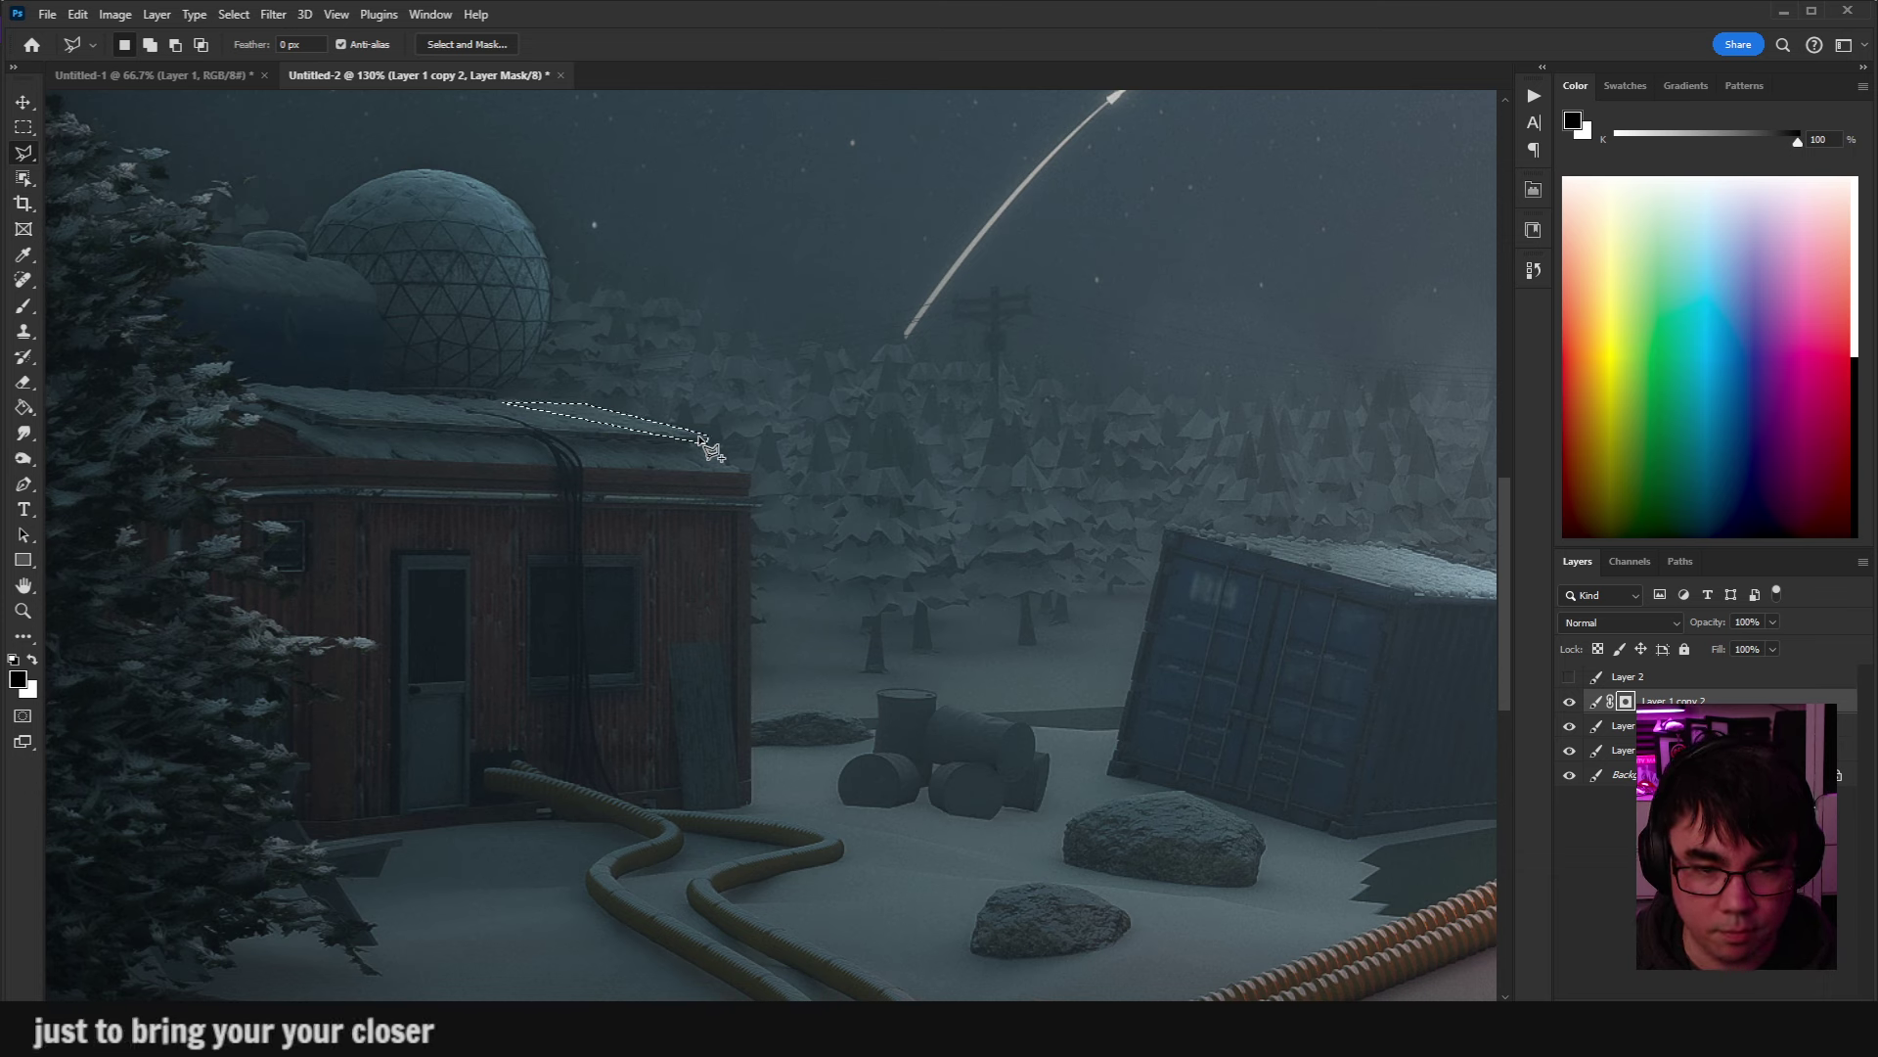
{"action": "left_click", "coordinate": [749, 474]}
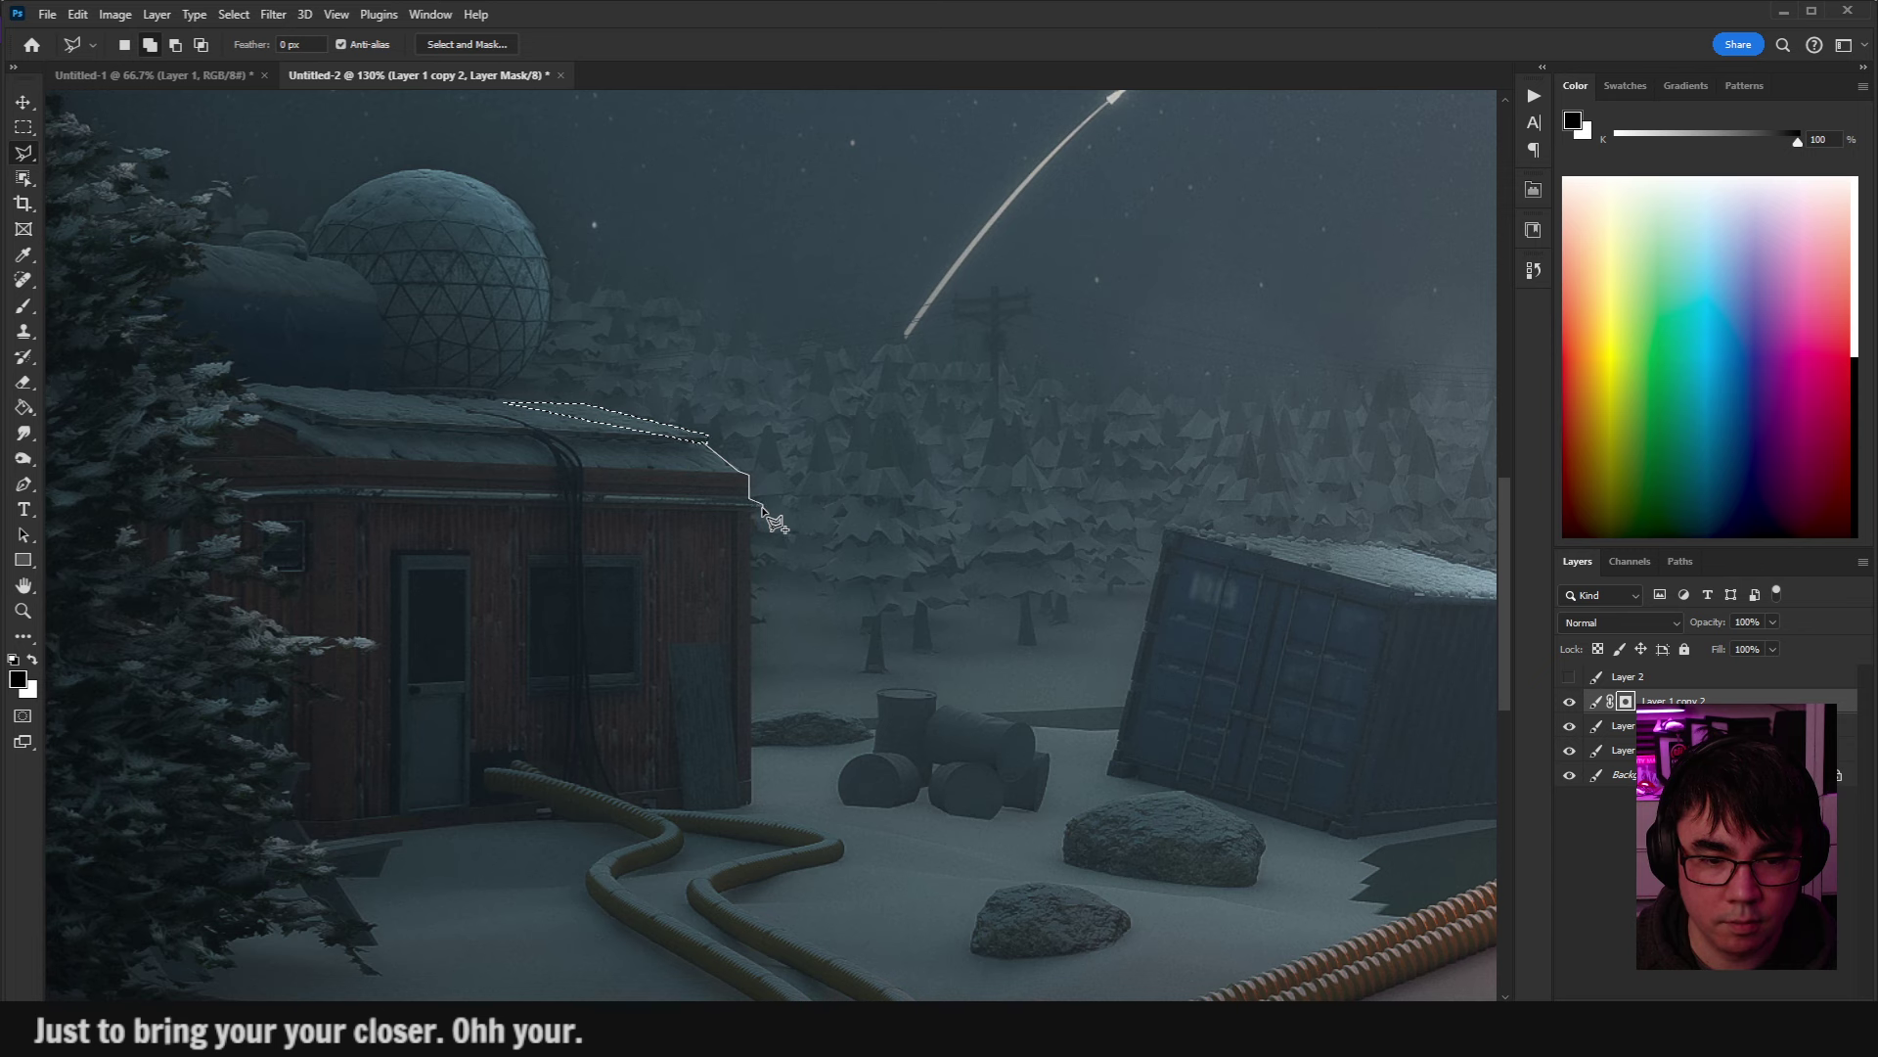
{"action": "left_click", "coordinate": [749, 509]}
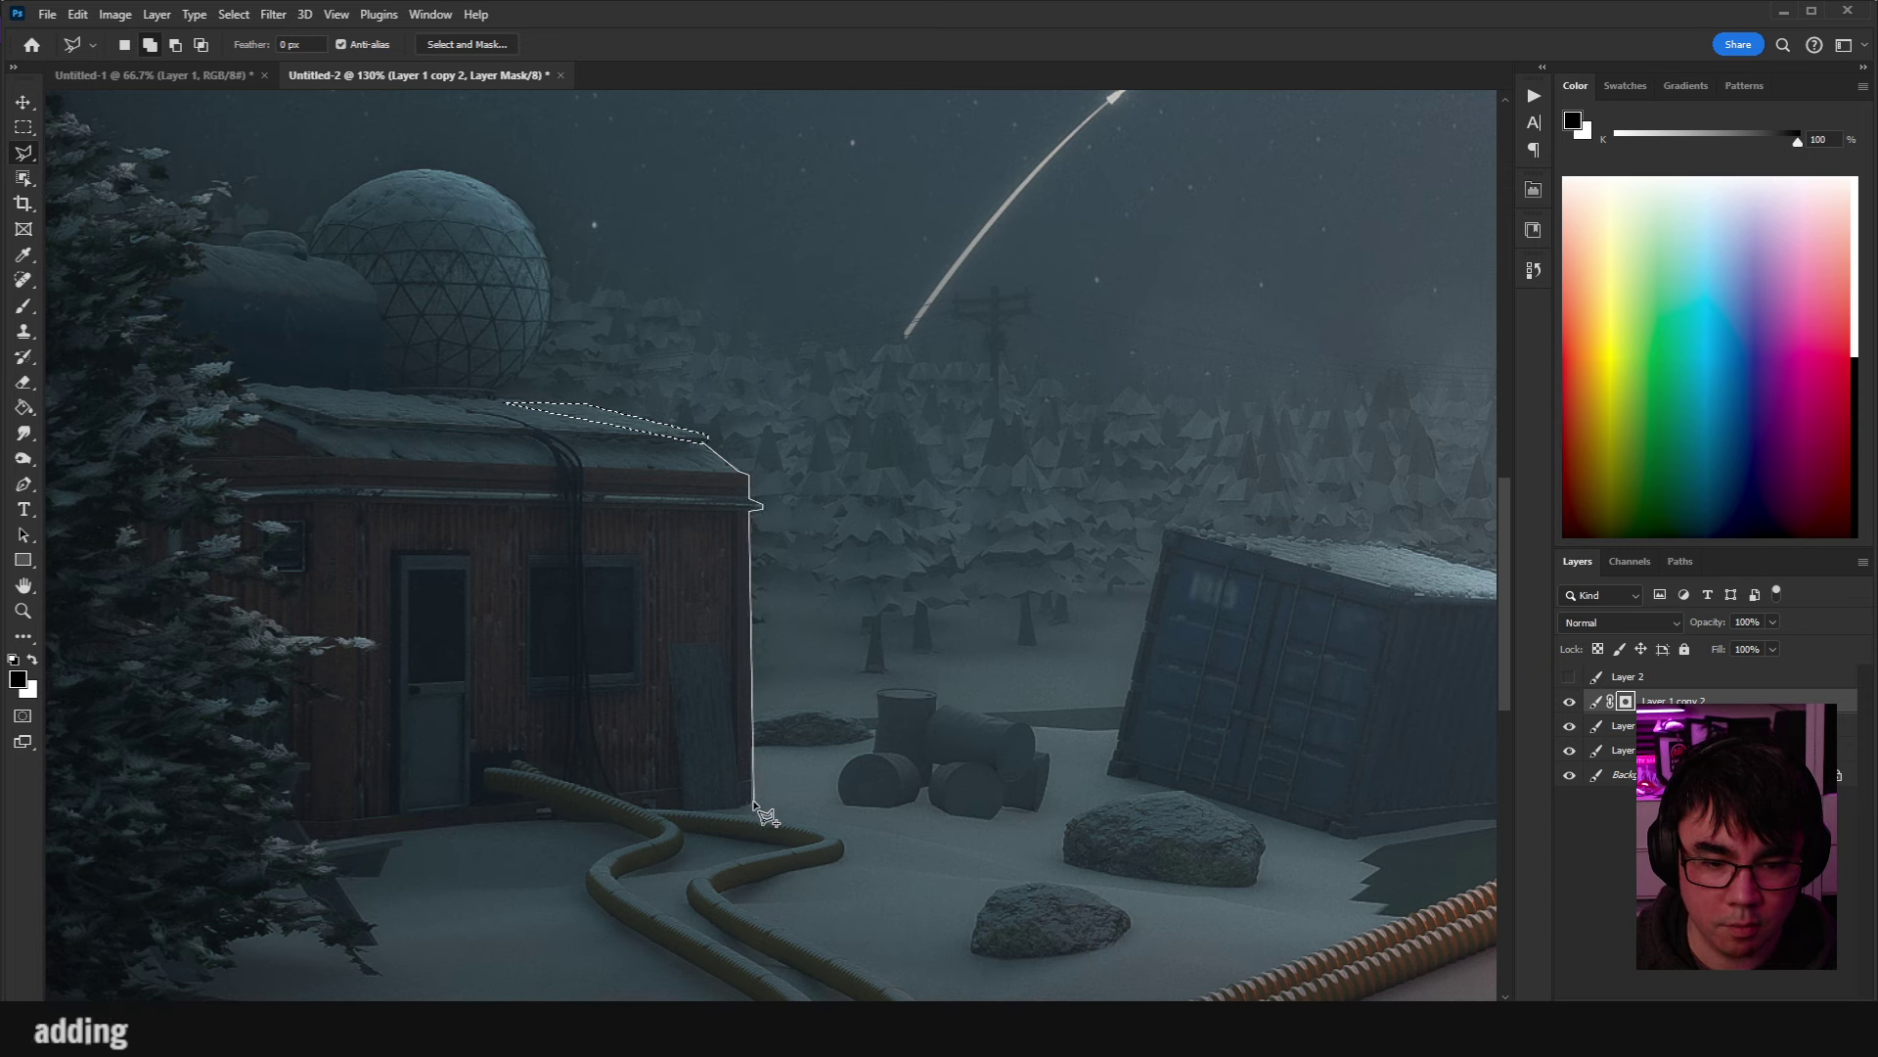
{"action": "left_click", "coordinate": [356, 448]}
{"action": "double_click", "coordinate": [427, 407]}
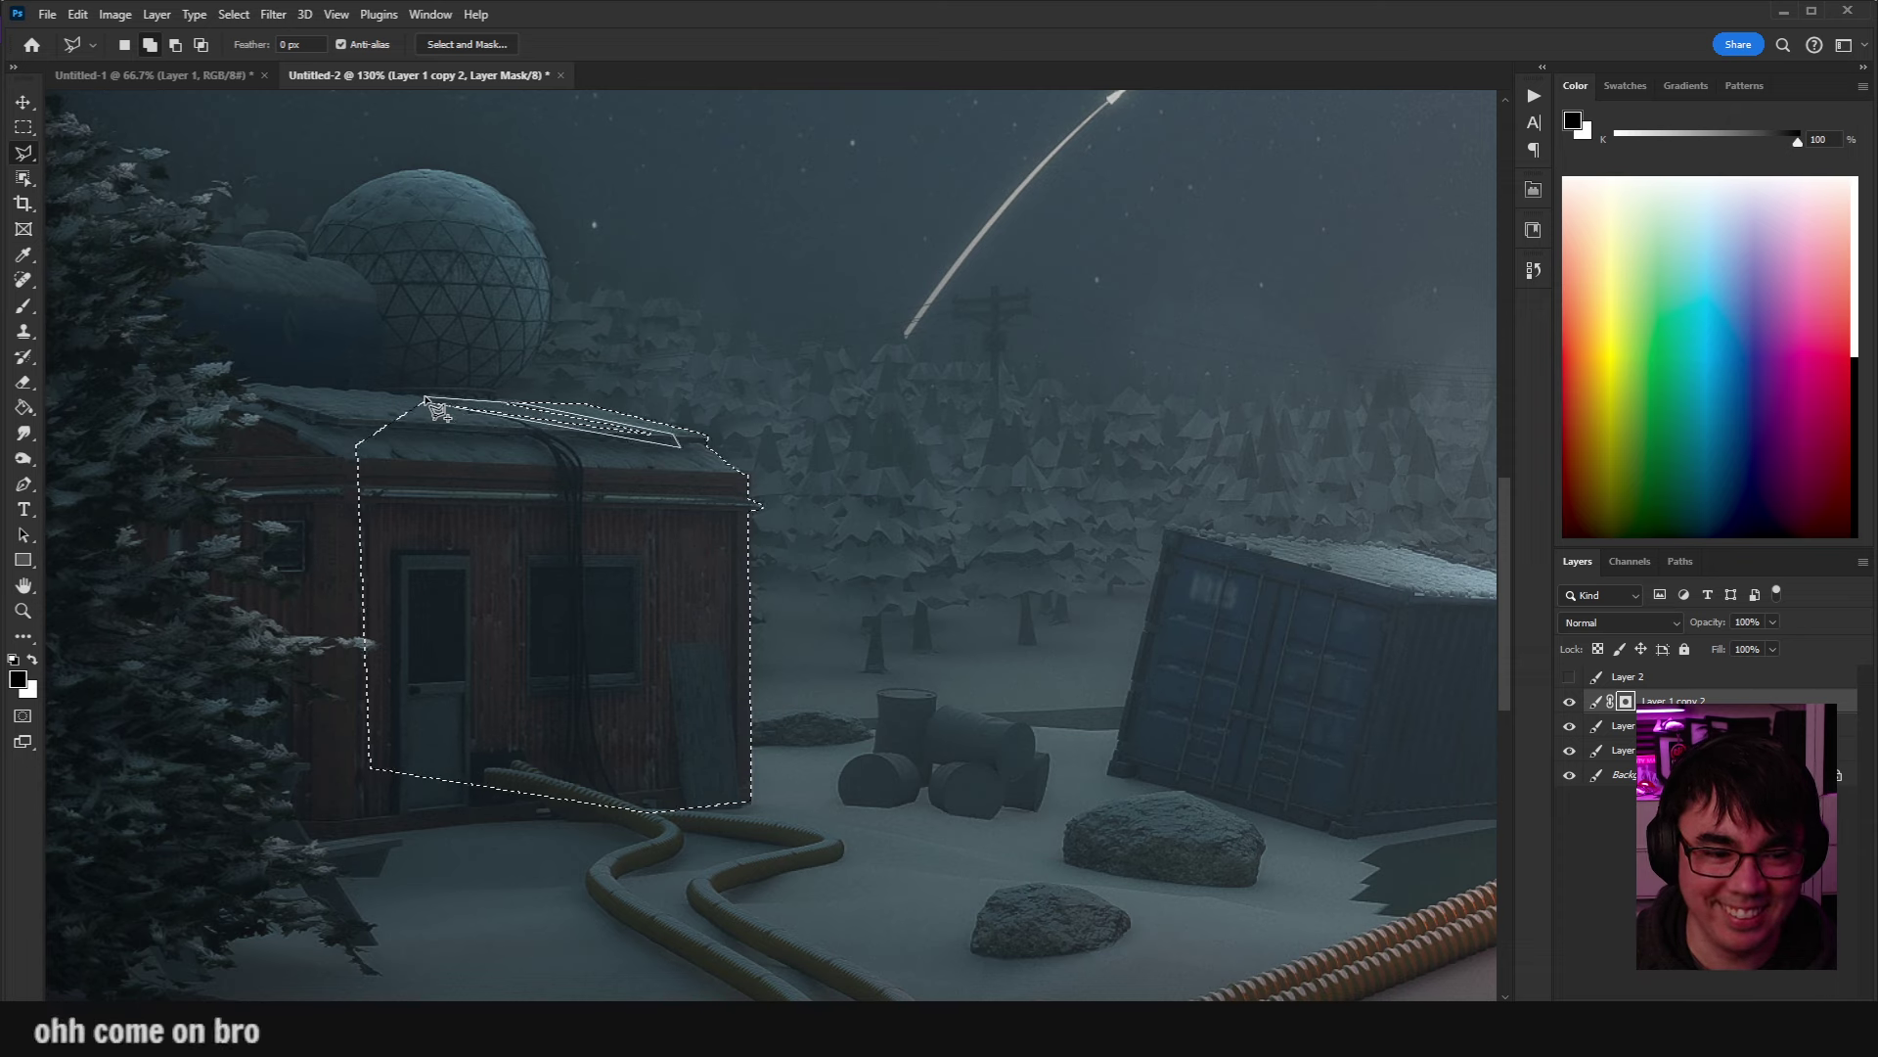
{"action": "key", "text": "b"}
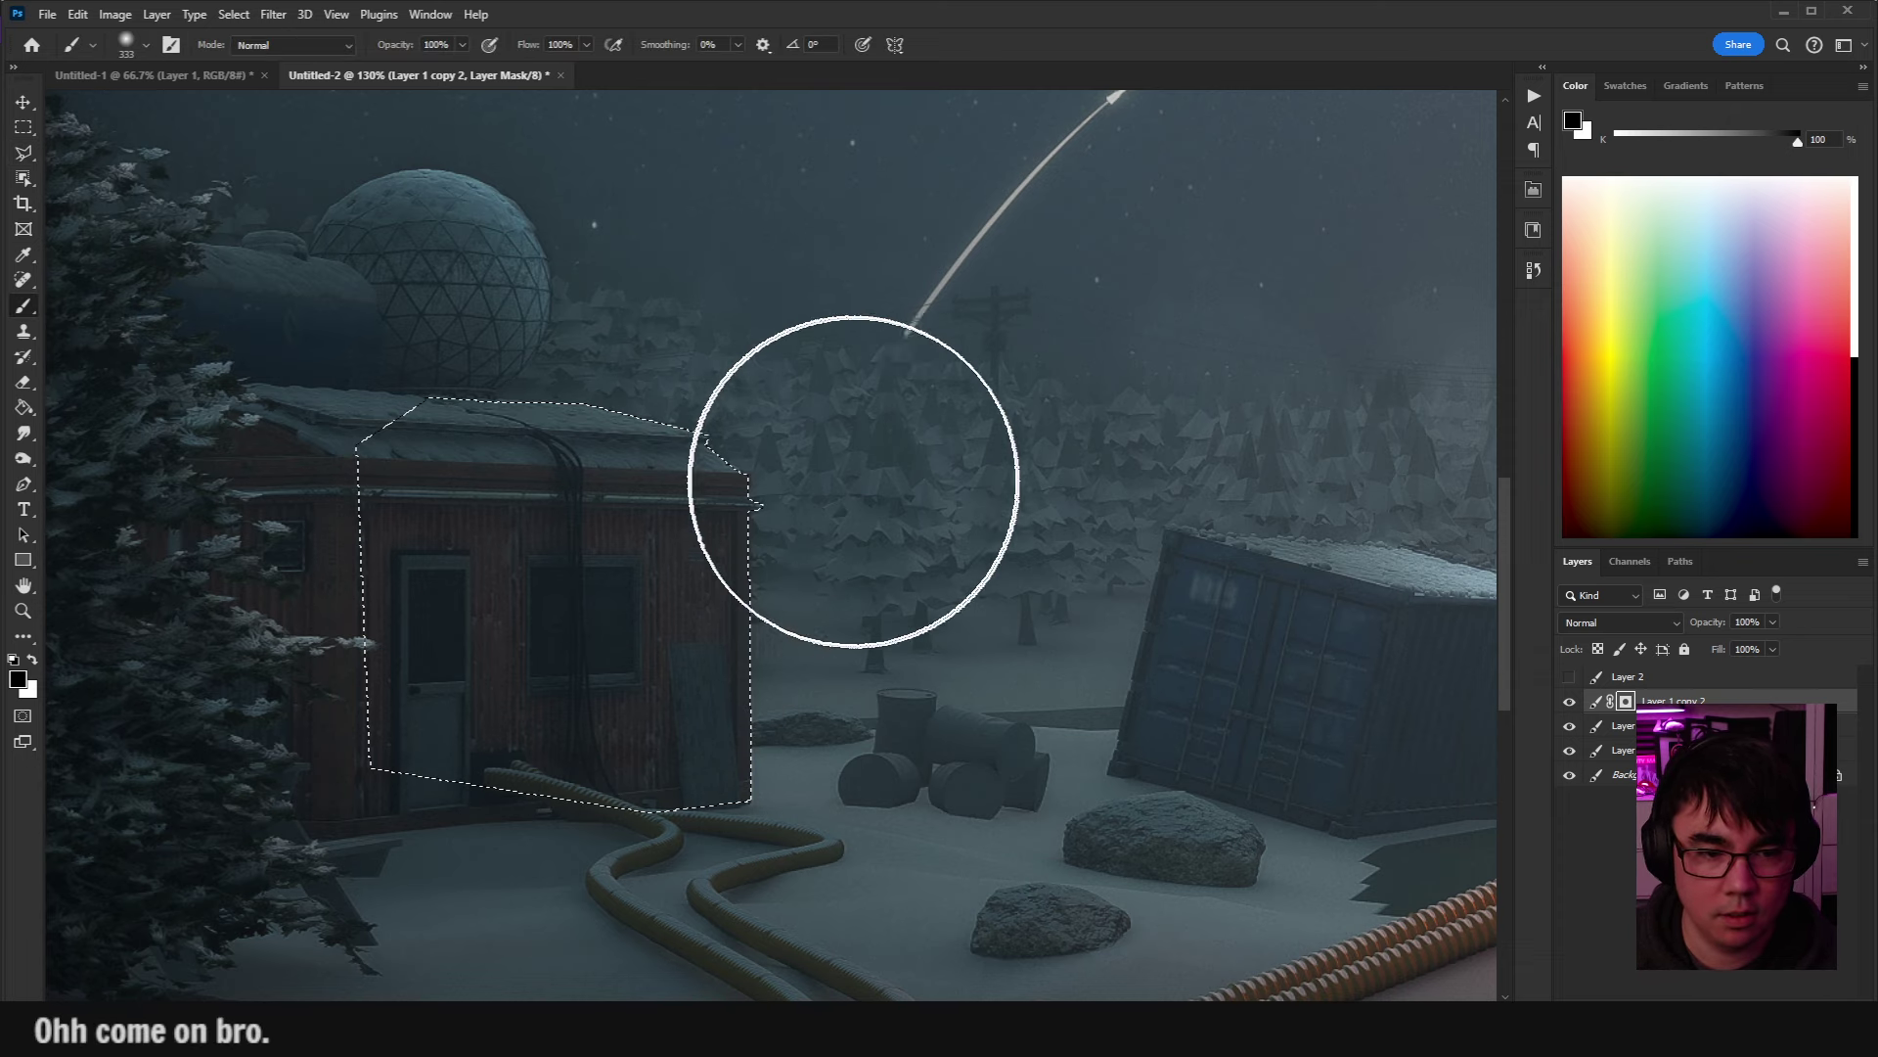
{"action": "key", "text": "x"}
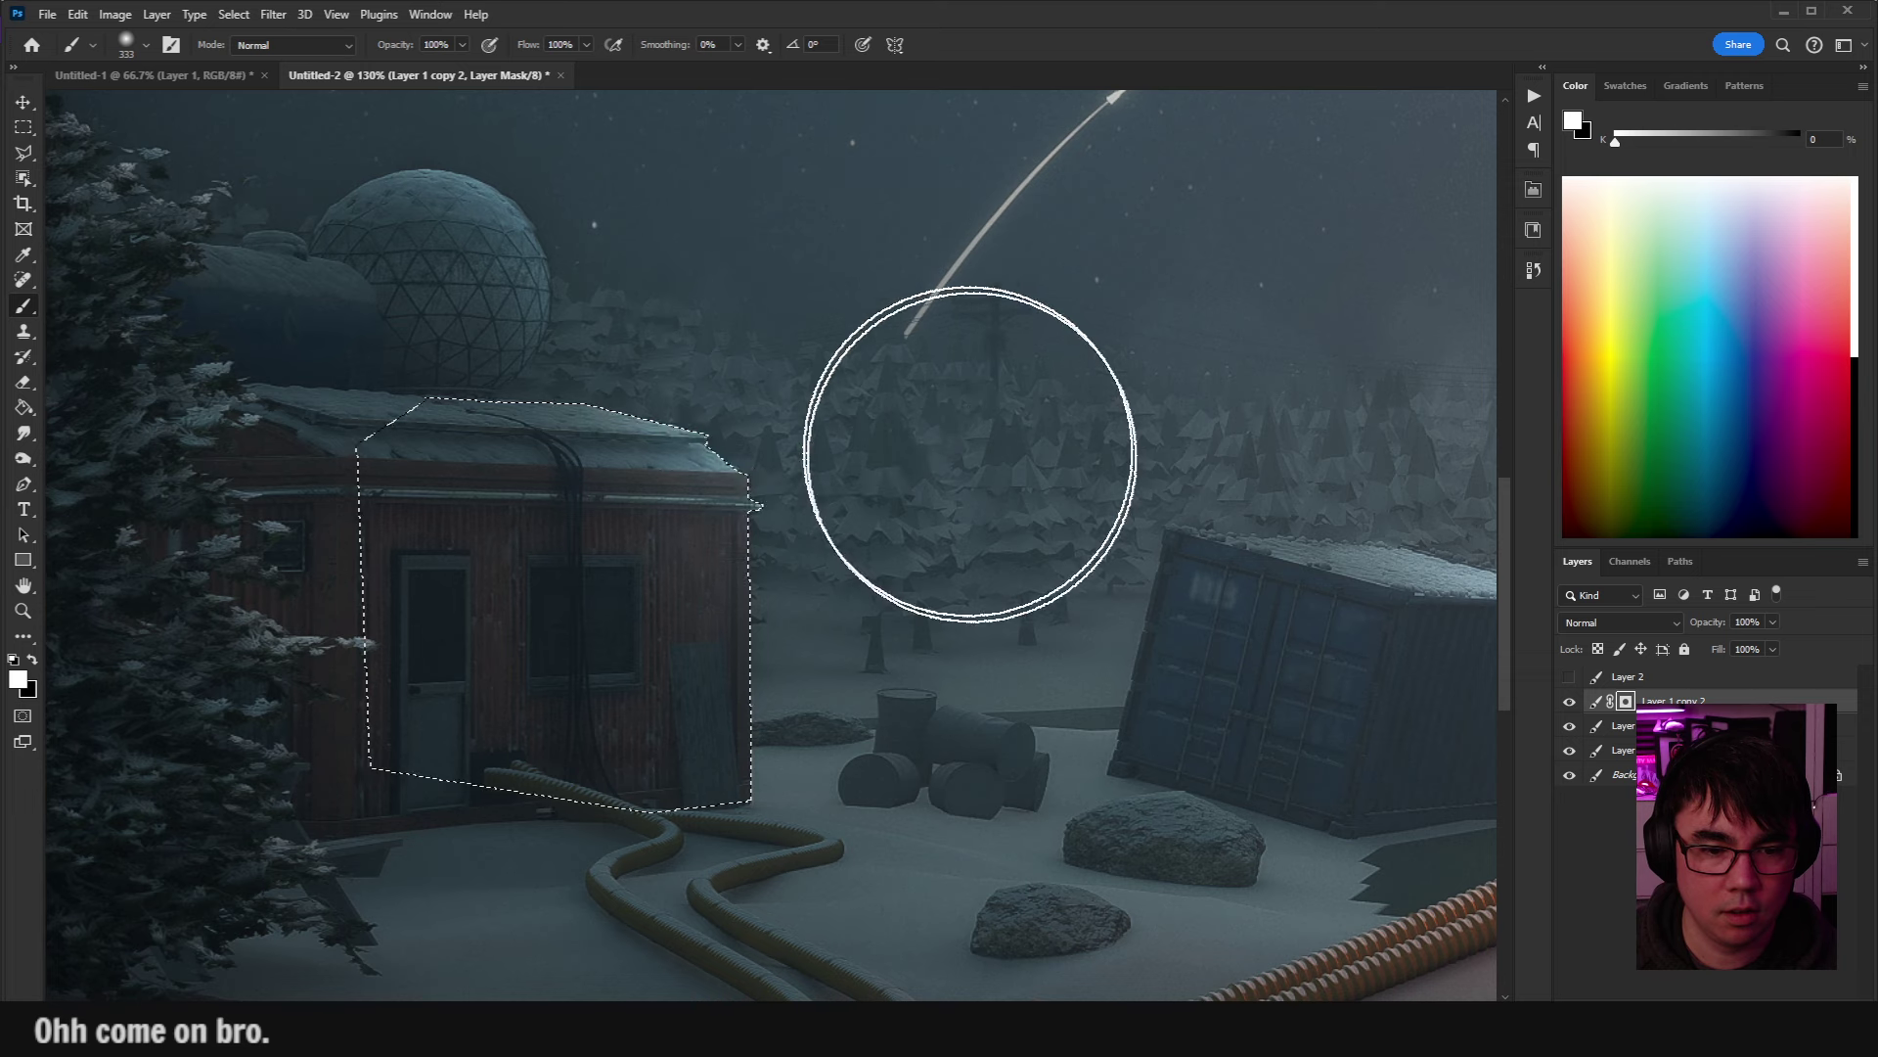
{"action": "scroll", "coordinate": [986, 632], "scroll_direction": "down", "scroll_amount": 2}
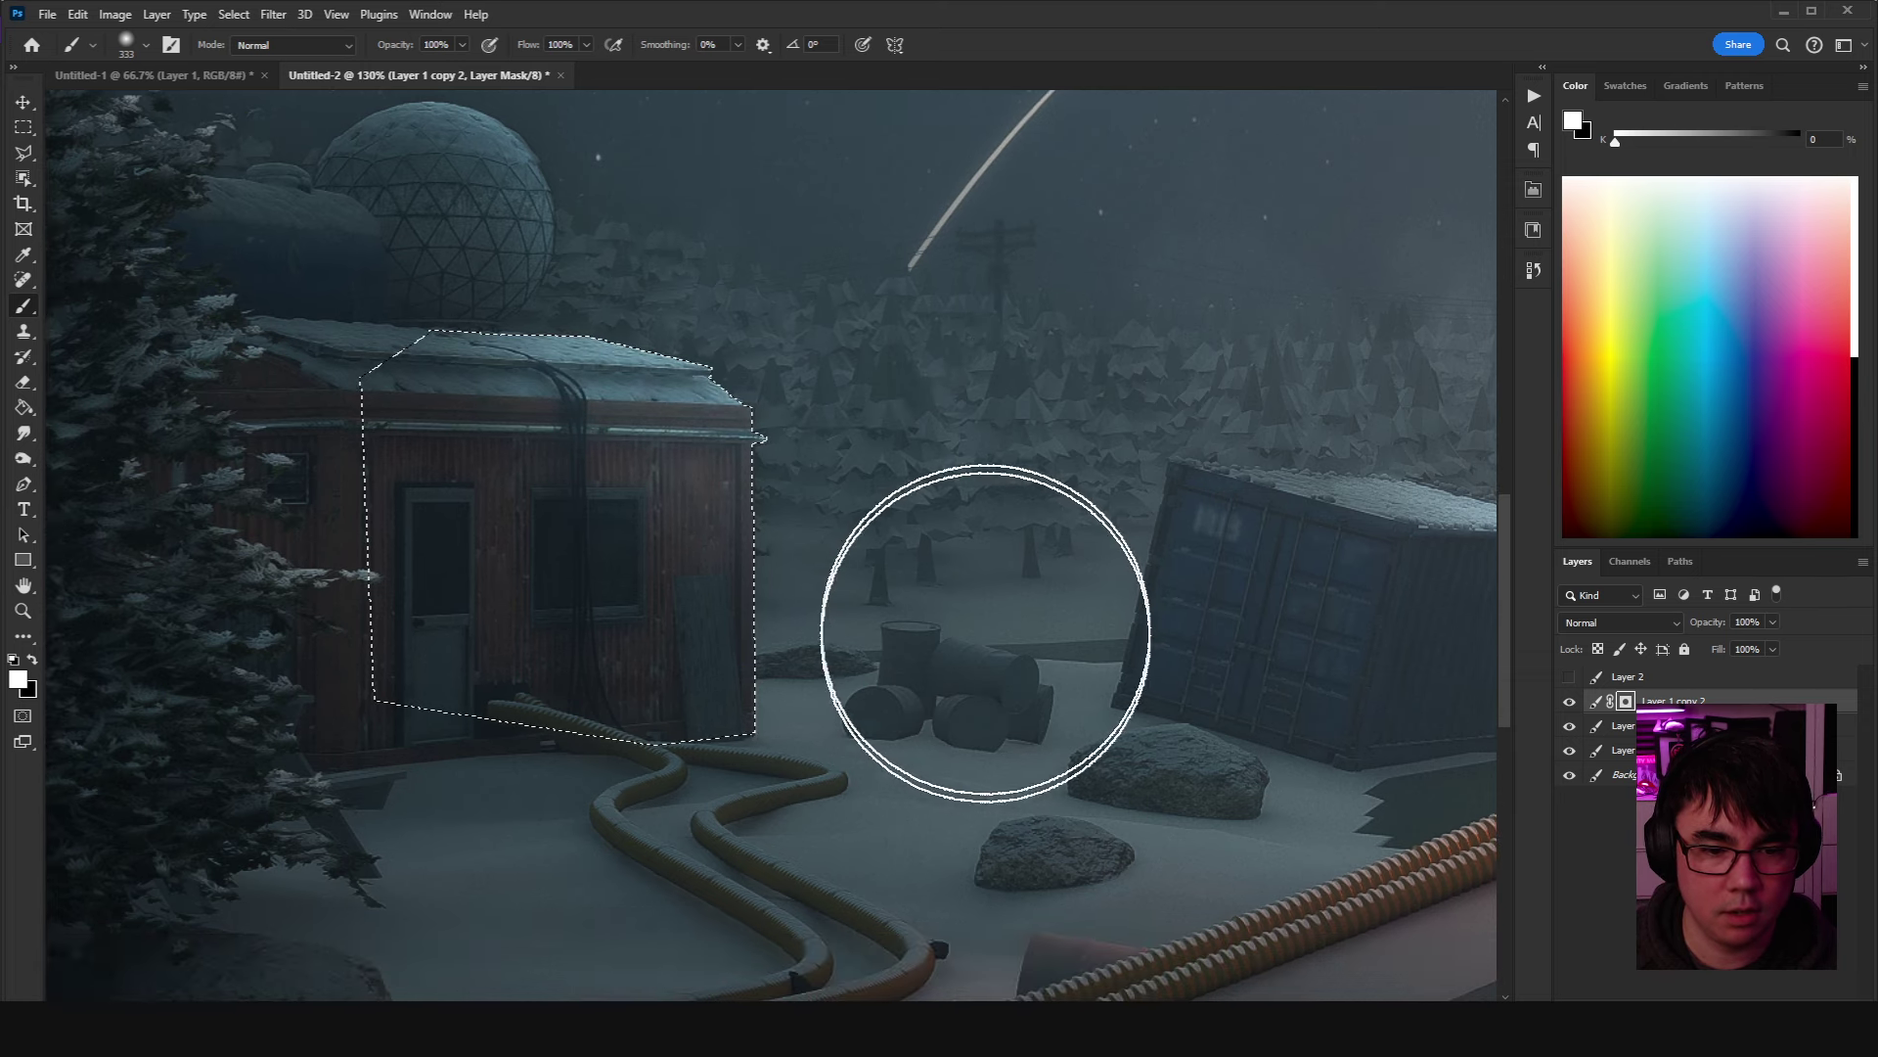
Redraw the selection as a five-corner outline around the cabin's front wall.
{"action": "left_click", "coordinate": [25, 154]}
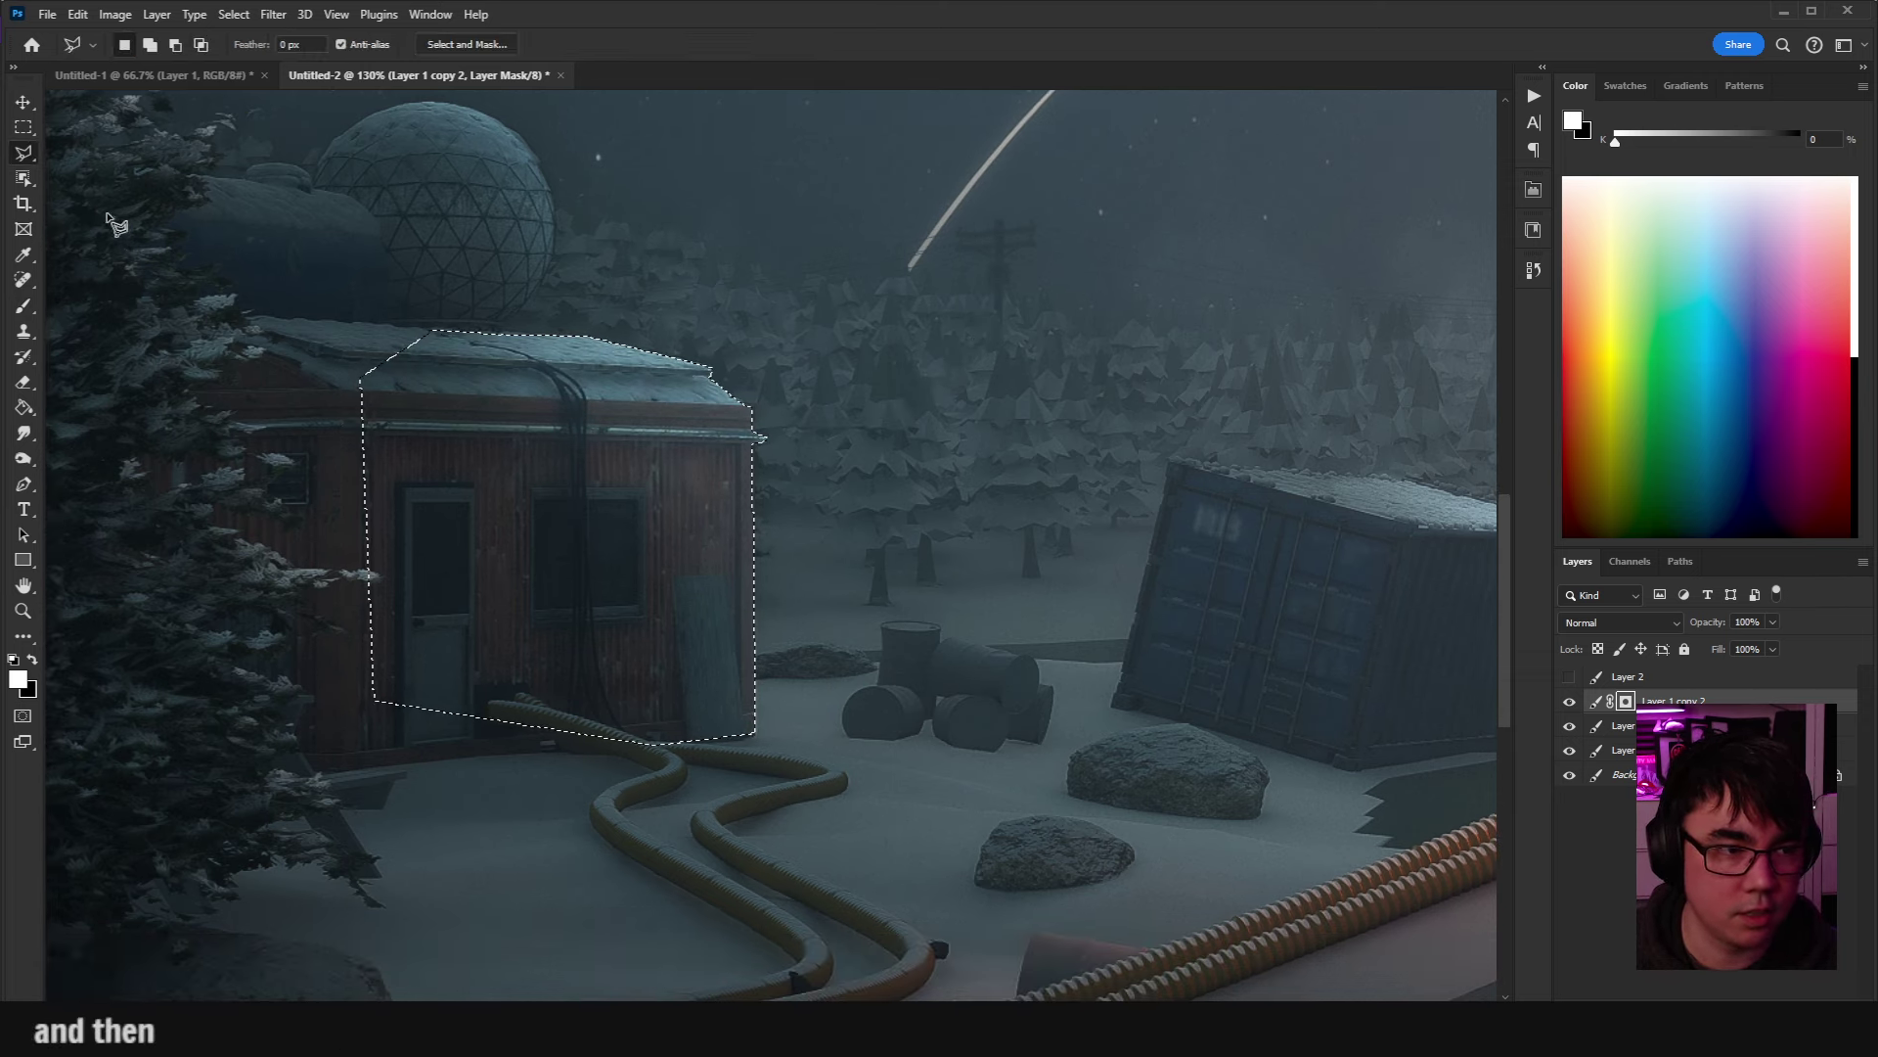
{"action": "left_click", "coordinate": [339, 394]}
{"action": "left_click", "coordinate": [757, 409]}
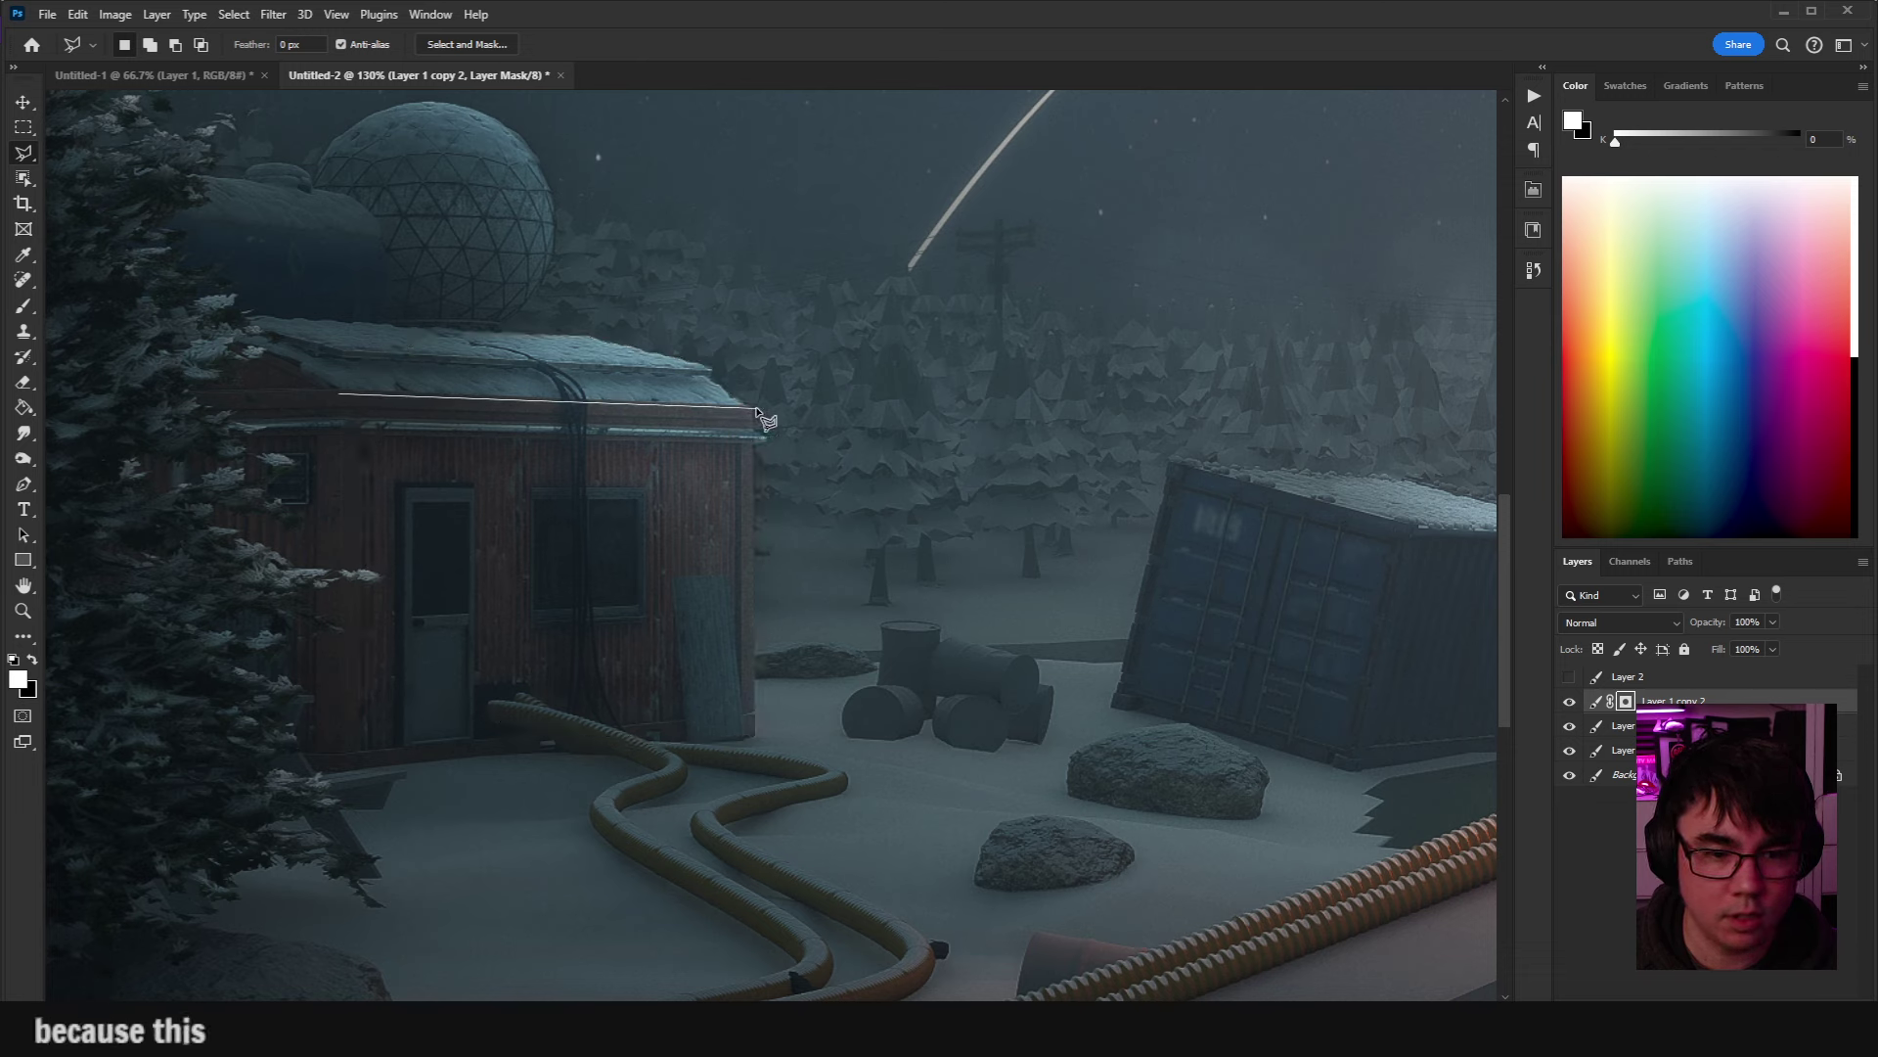
{"action": "left_click", "coordinate": [759, 741]}
{"action": "left_click", "coordinate": [553, 797]}
{"action": "left_click", "coordinate": [381, 782]}
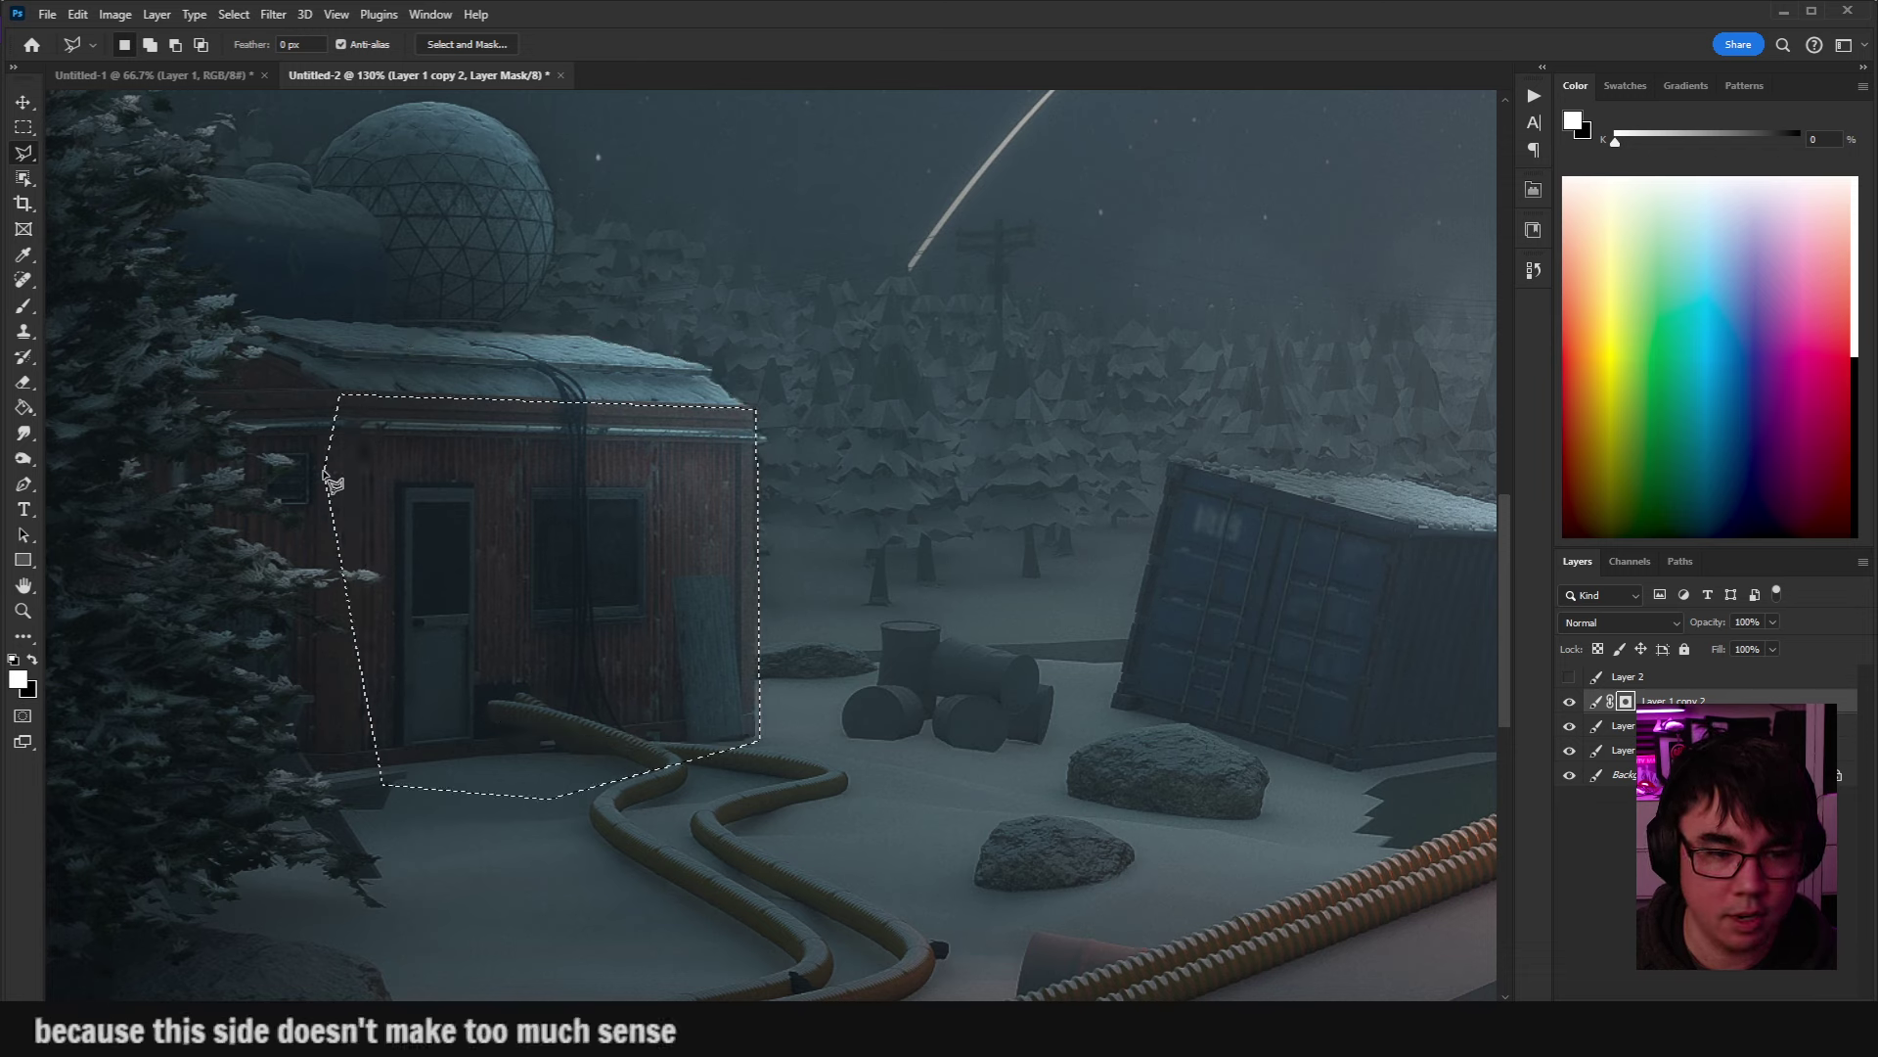
{"action": "double_click", "coordinate": [326, 473]}
Paint the selected cabin front black on the mask with a large brush, then deselect and zoom out.
{"action": "key", "text": "b"}
{"action": "left_click_drag", "start_coordinate": [540, 568], "coordinate": [553, 570]}
{"action": "key", "text": "x"}
{"action": "mouse_move", "coordinate": [533, 553]}
{"action": "left_mouse_down"}
{"action": "mouse_move", "coordinate": [468, 537]}
{"action": "mouse_move", "coordinate": [505, 568]}
{"action": "left_mouse_up"}
{"action": "key", "text": "m"}
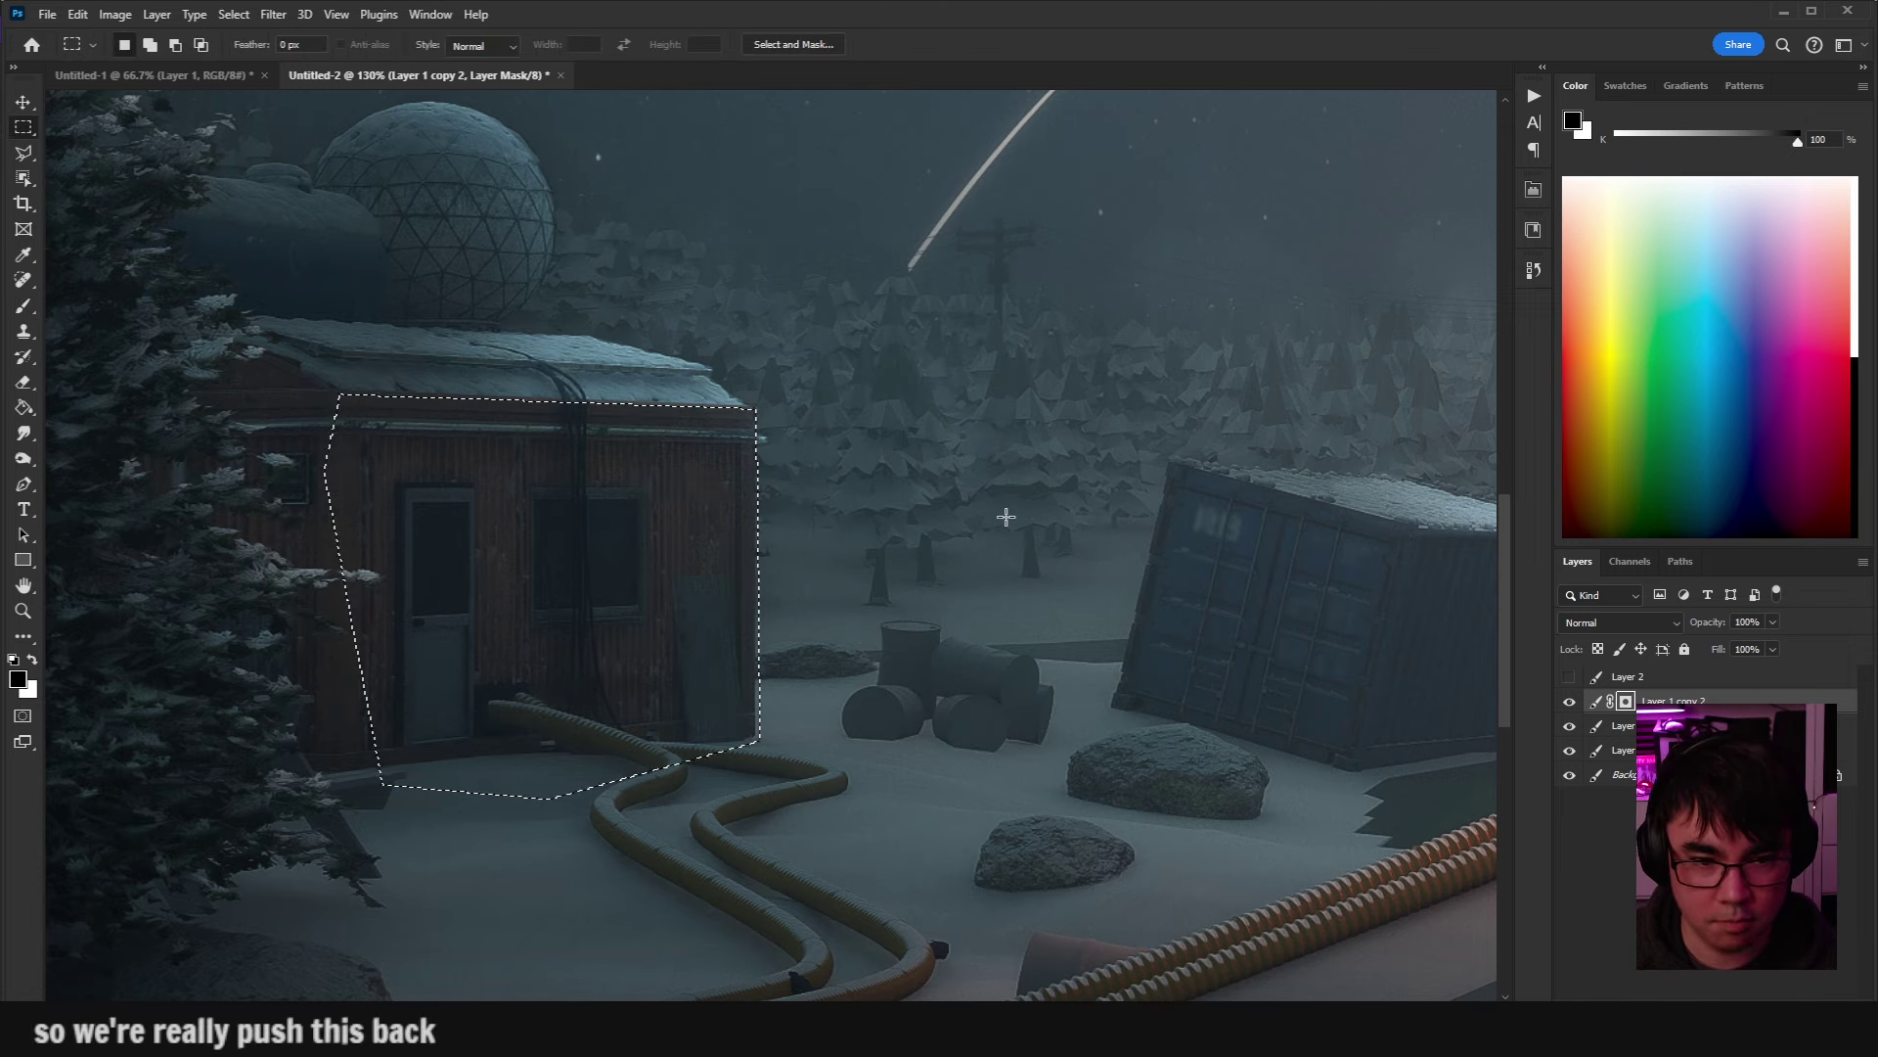
{"action": "left_click", "coordinate": [1006, 516]}
{"action": "left_click_drag", "start_coordinate": [1122, 628], "coordinate": [1020, 589]}
{"action": "left_click_drag", "start_coordinate": [1189, 626], "coordinate": [886, 576]}
{"action": "scroll", "coordinate": [886, 576], "scroll_direction": "down", "scroll_amount": 3}
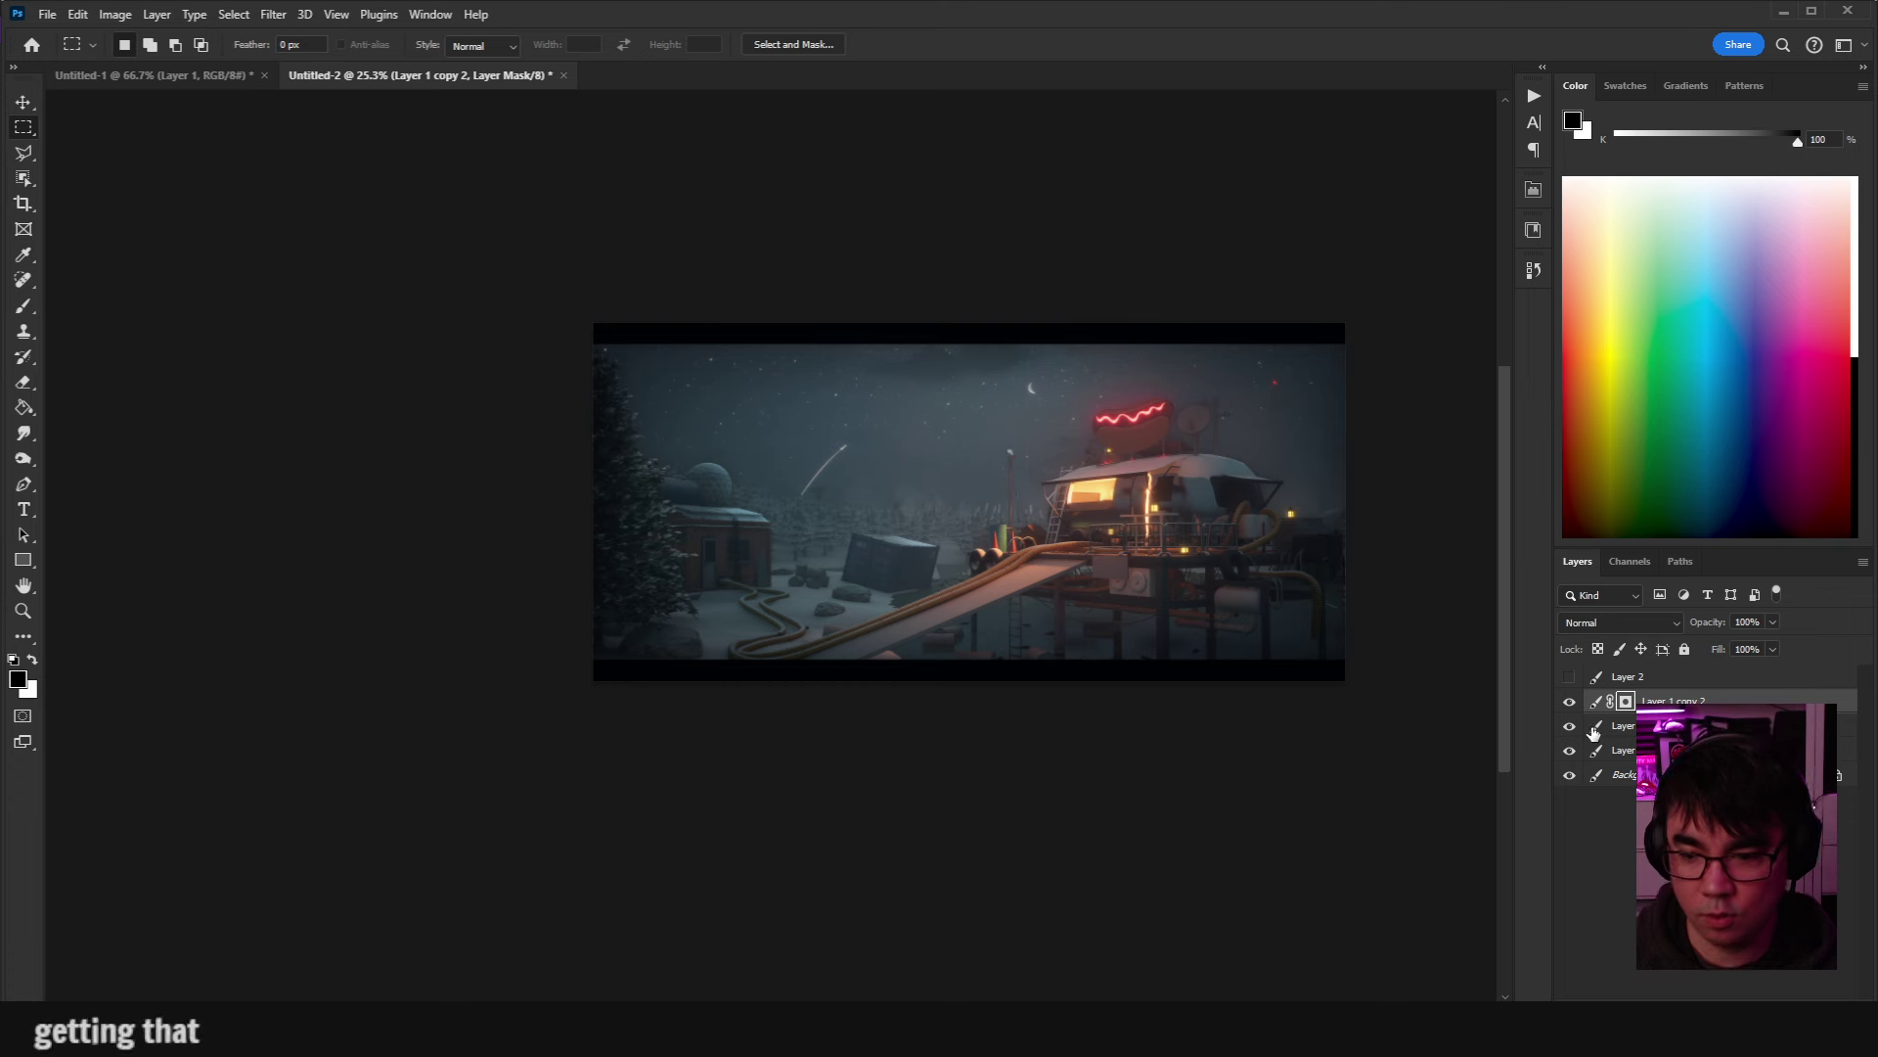
{"action": "left_click", "coordinate": [1683, 726], "text": "shift"}
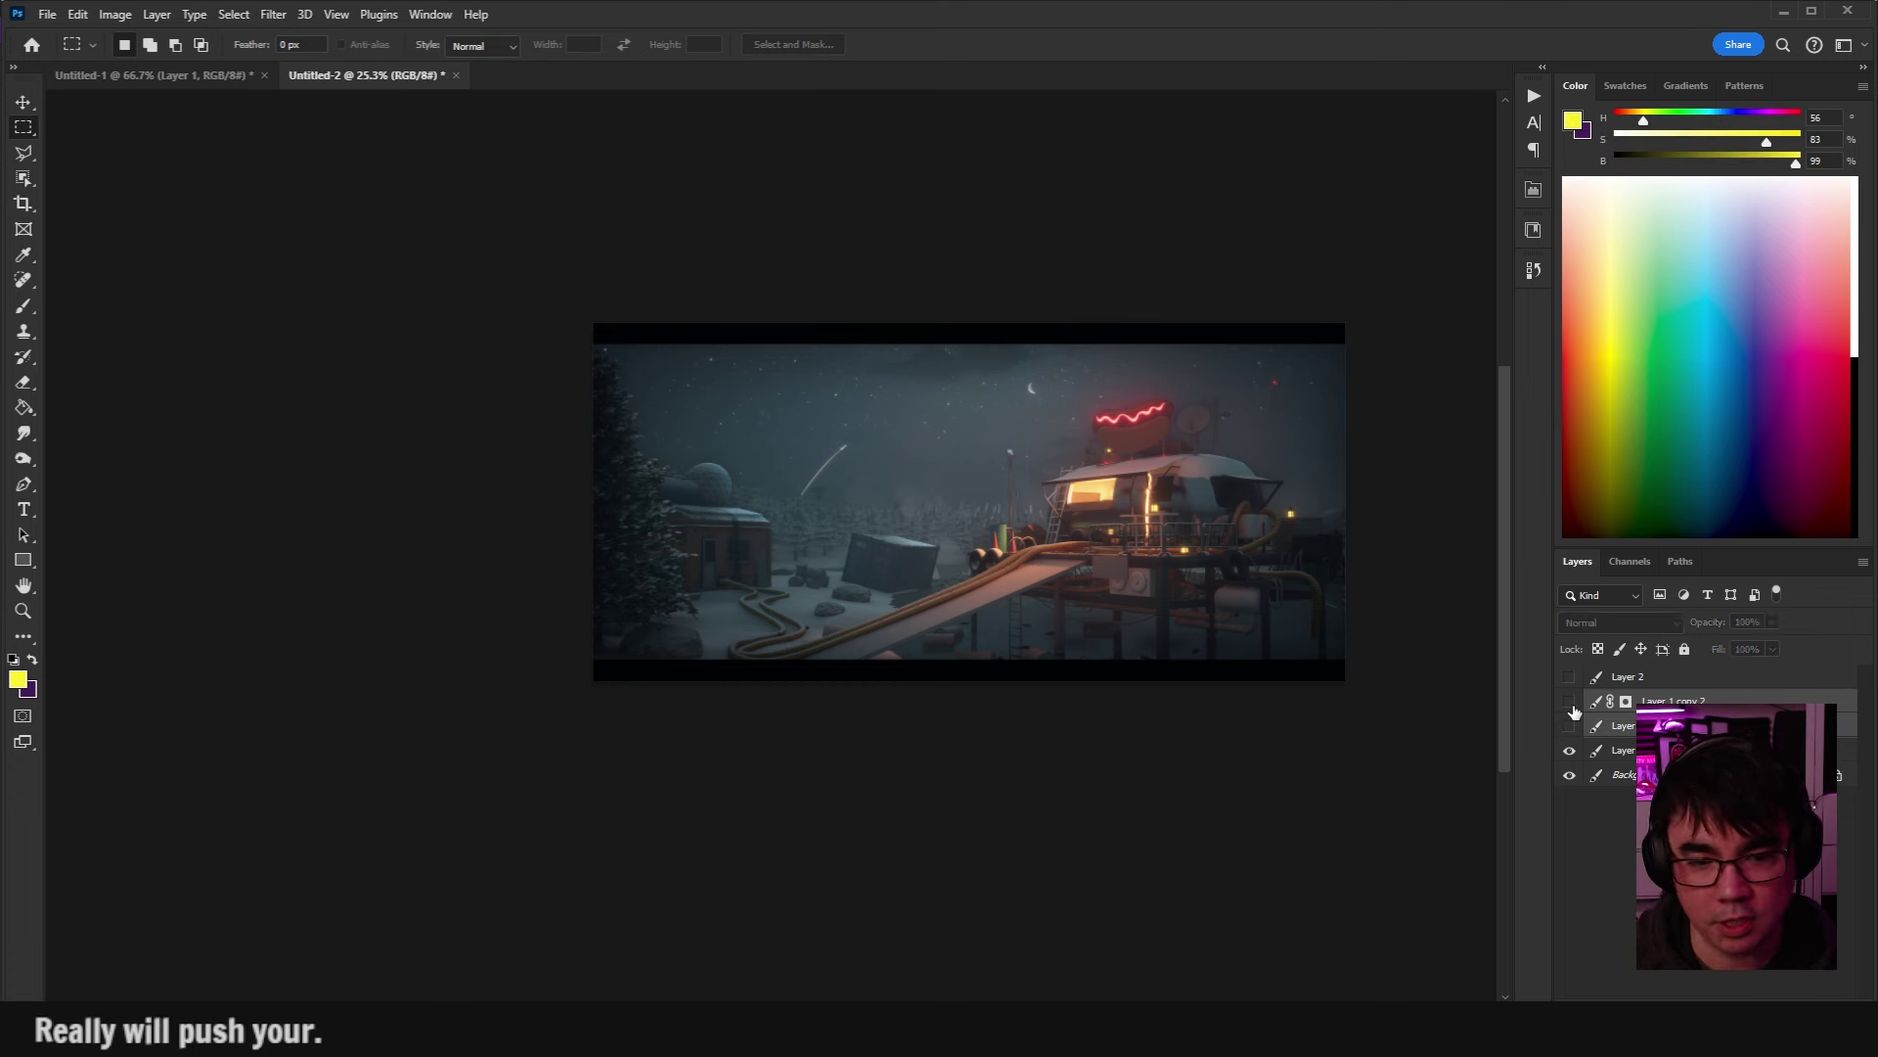
{"action": "left_click_drag", "start_coordinate": [1574, 712], "coordinate": [1575, 726]}
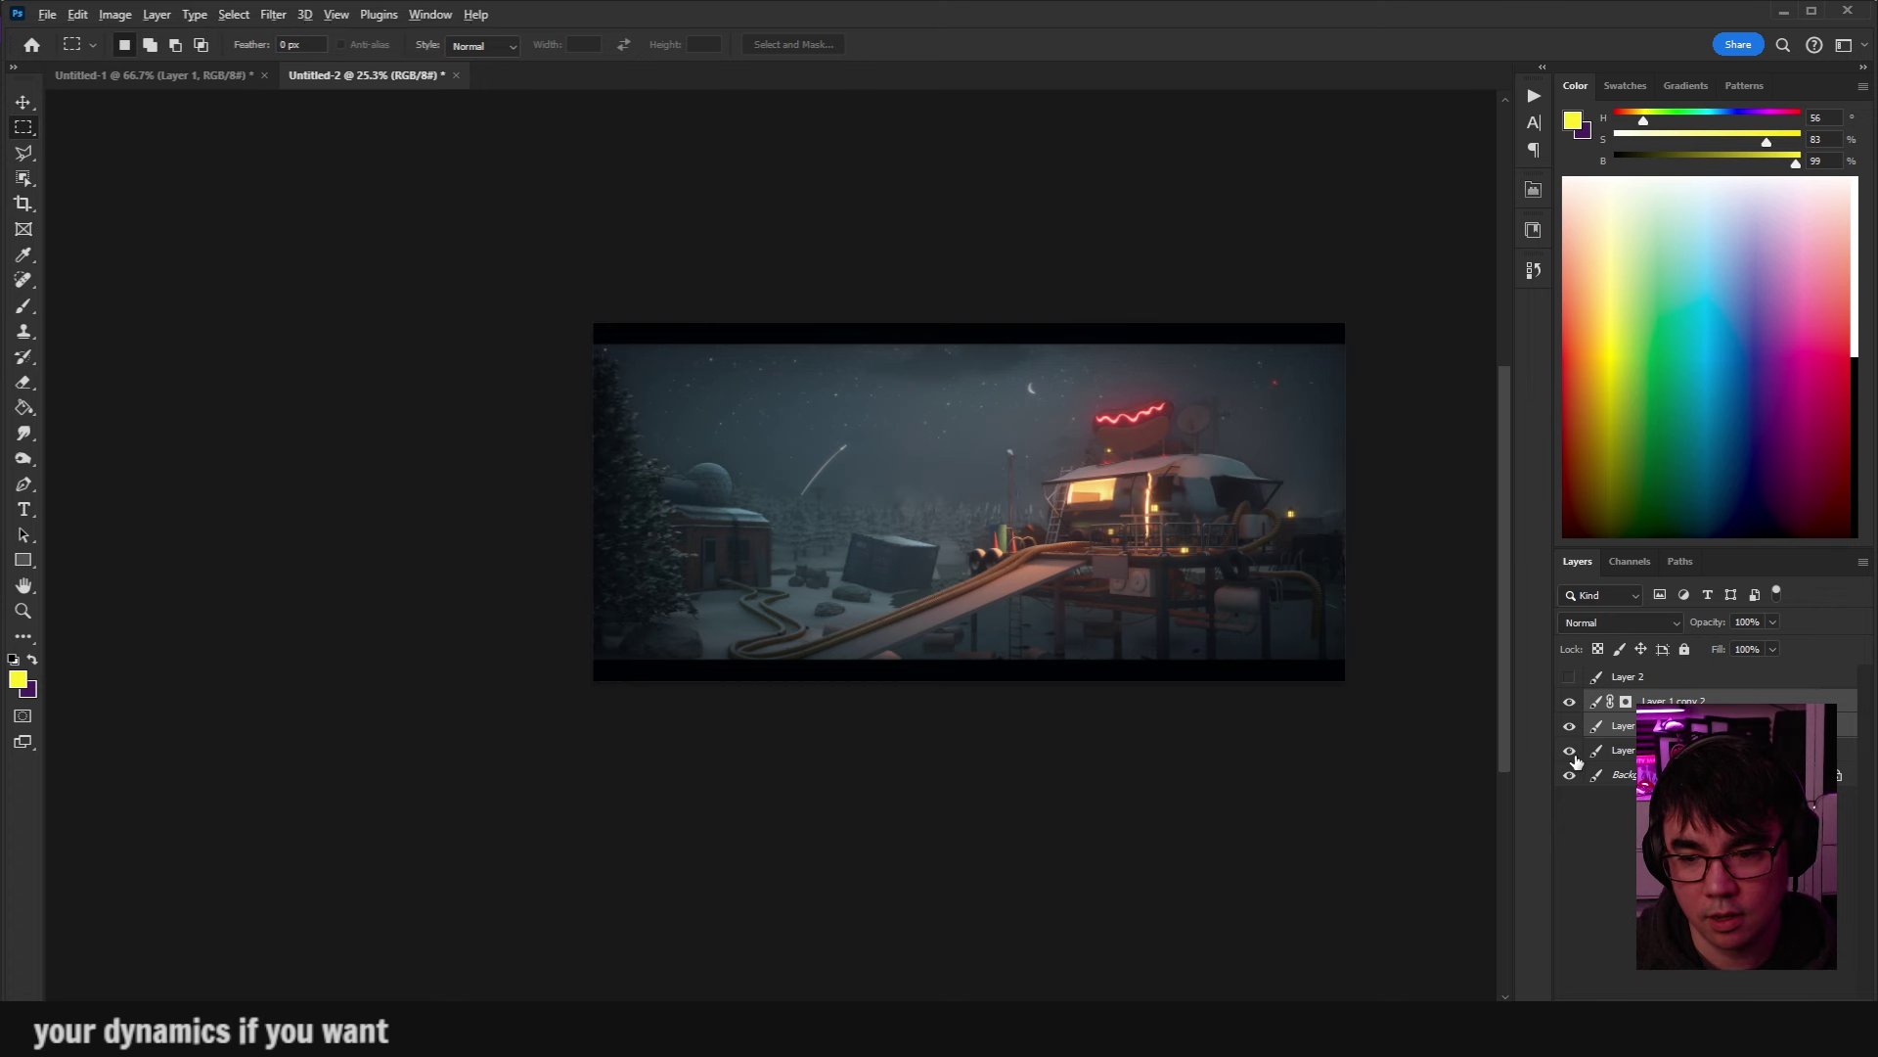
{"action": "left_click", "coordinate": [1570, 750], "text": "alt"}
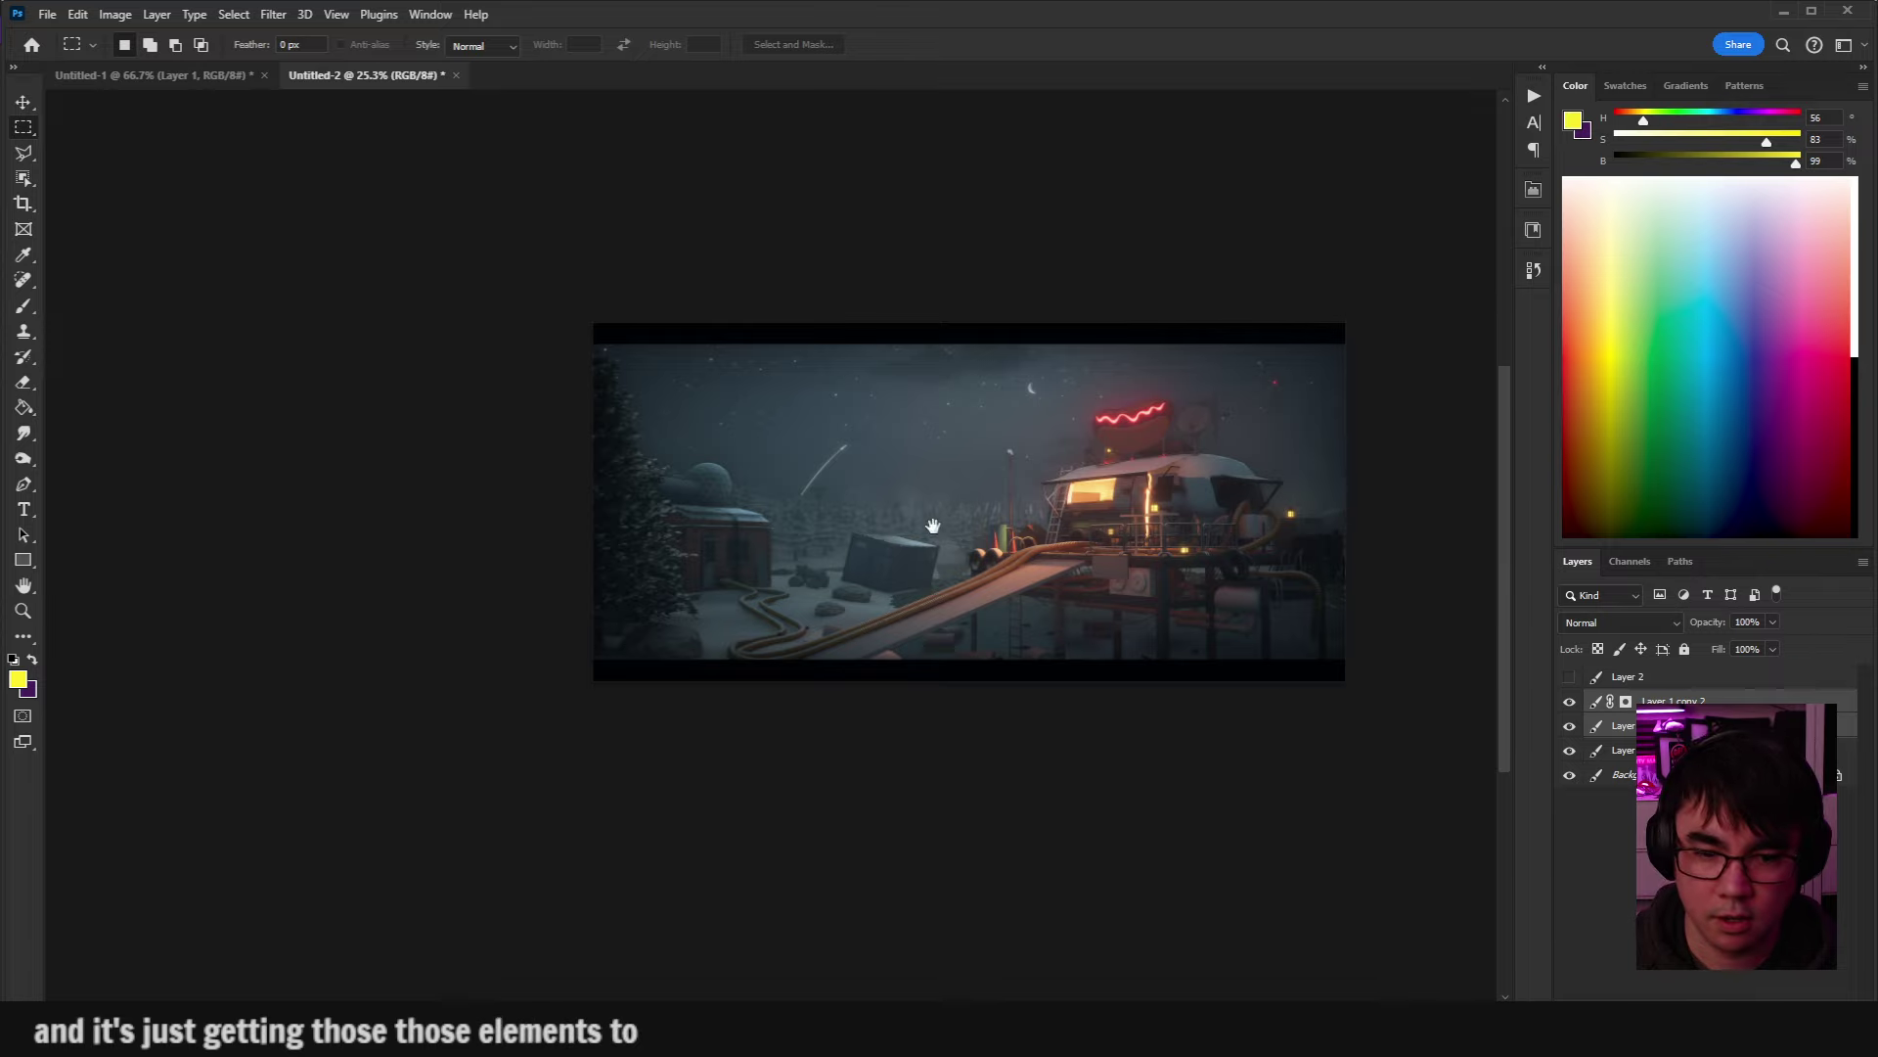
{"action": "left_click_drag", "start_coordinate": [740, 584], "coordinate": [848, 599]}
{"action": "left_click_drag", "start_coordinate": [1034, 572], "coordinate": [910, 615]}
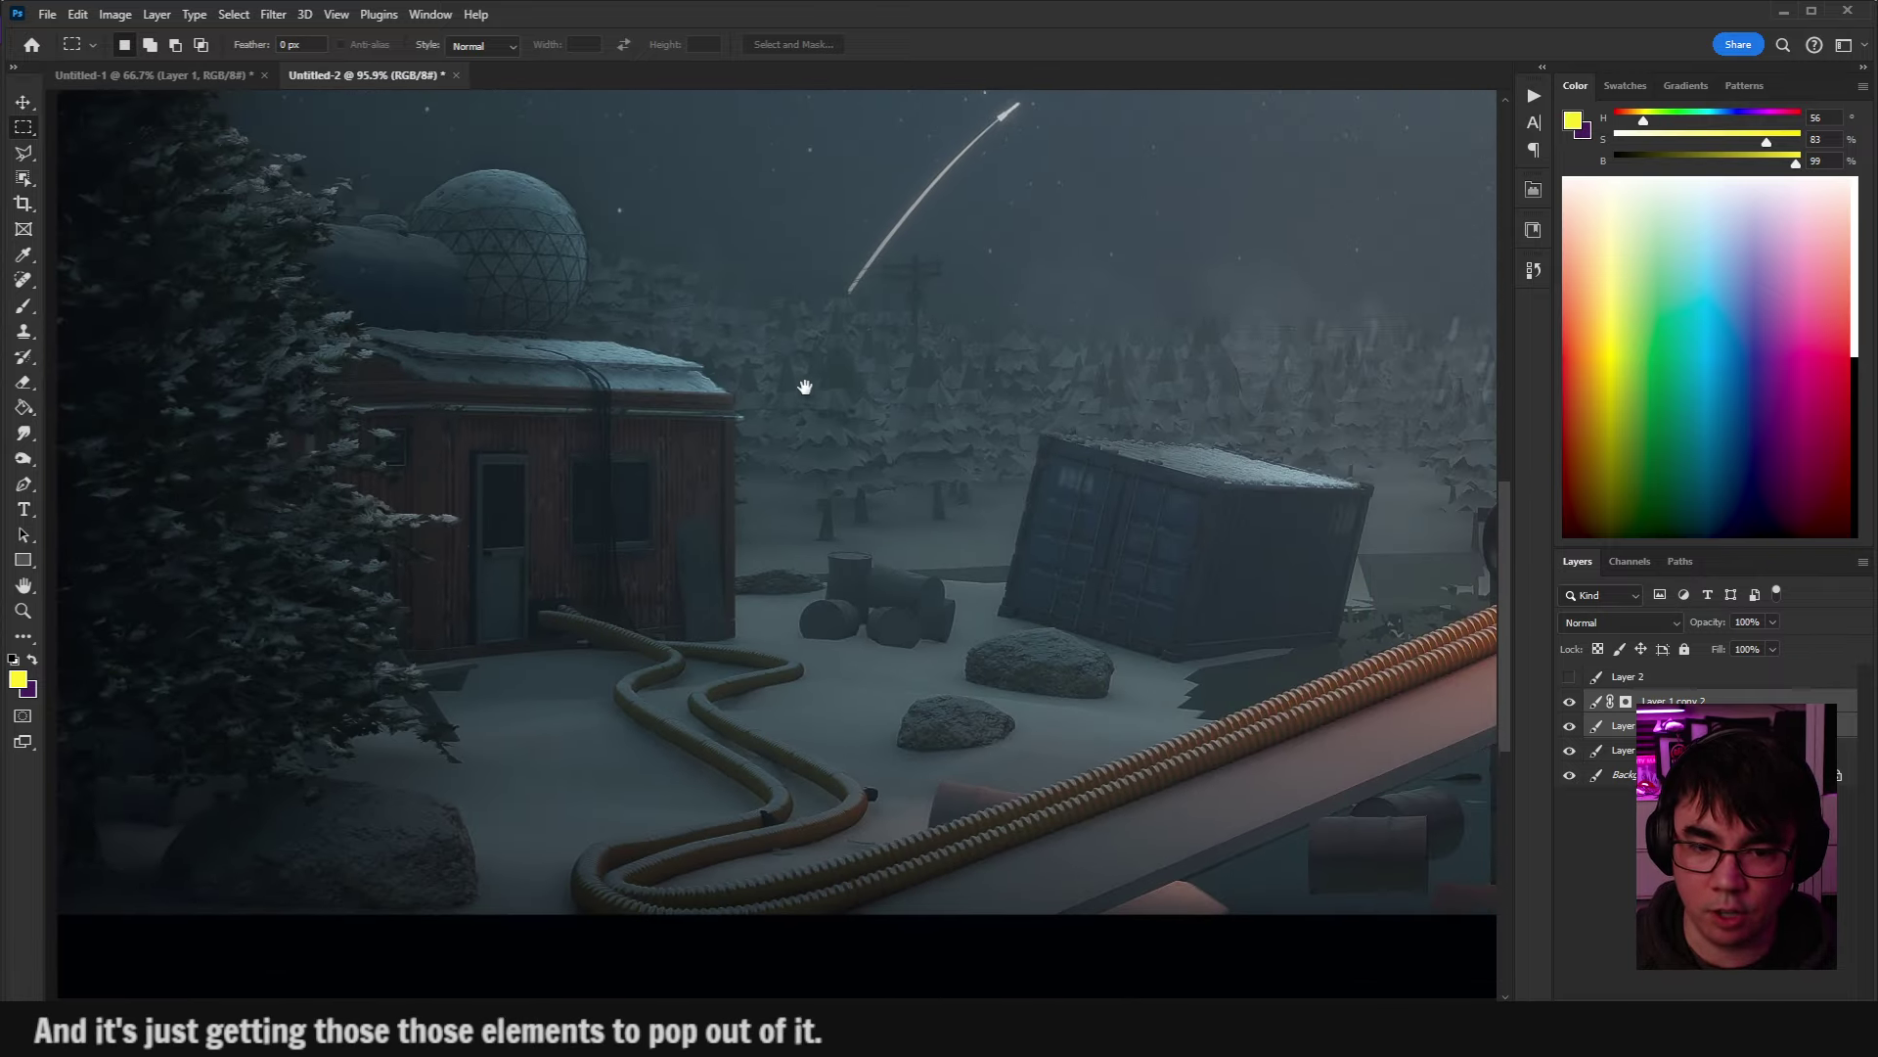
{"action": "left_click_drag", "start_coordinate": [845, 409], "coordinate": [710, 563]}
{"action": "left_click_drag", "start_coordinate": [808, 436], "coordinate": [896, 415]}
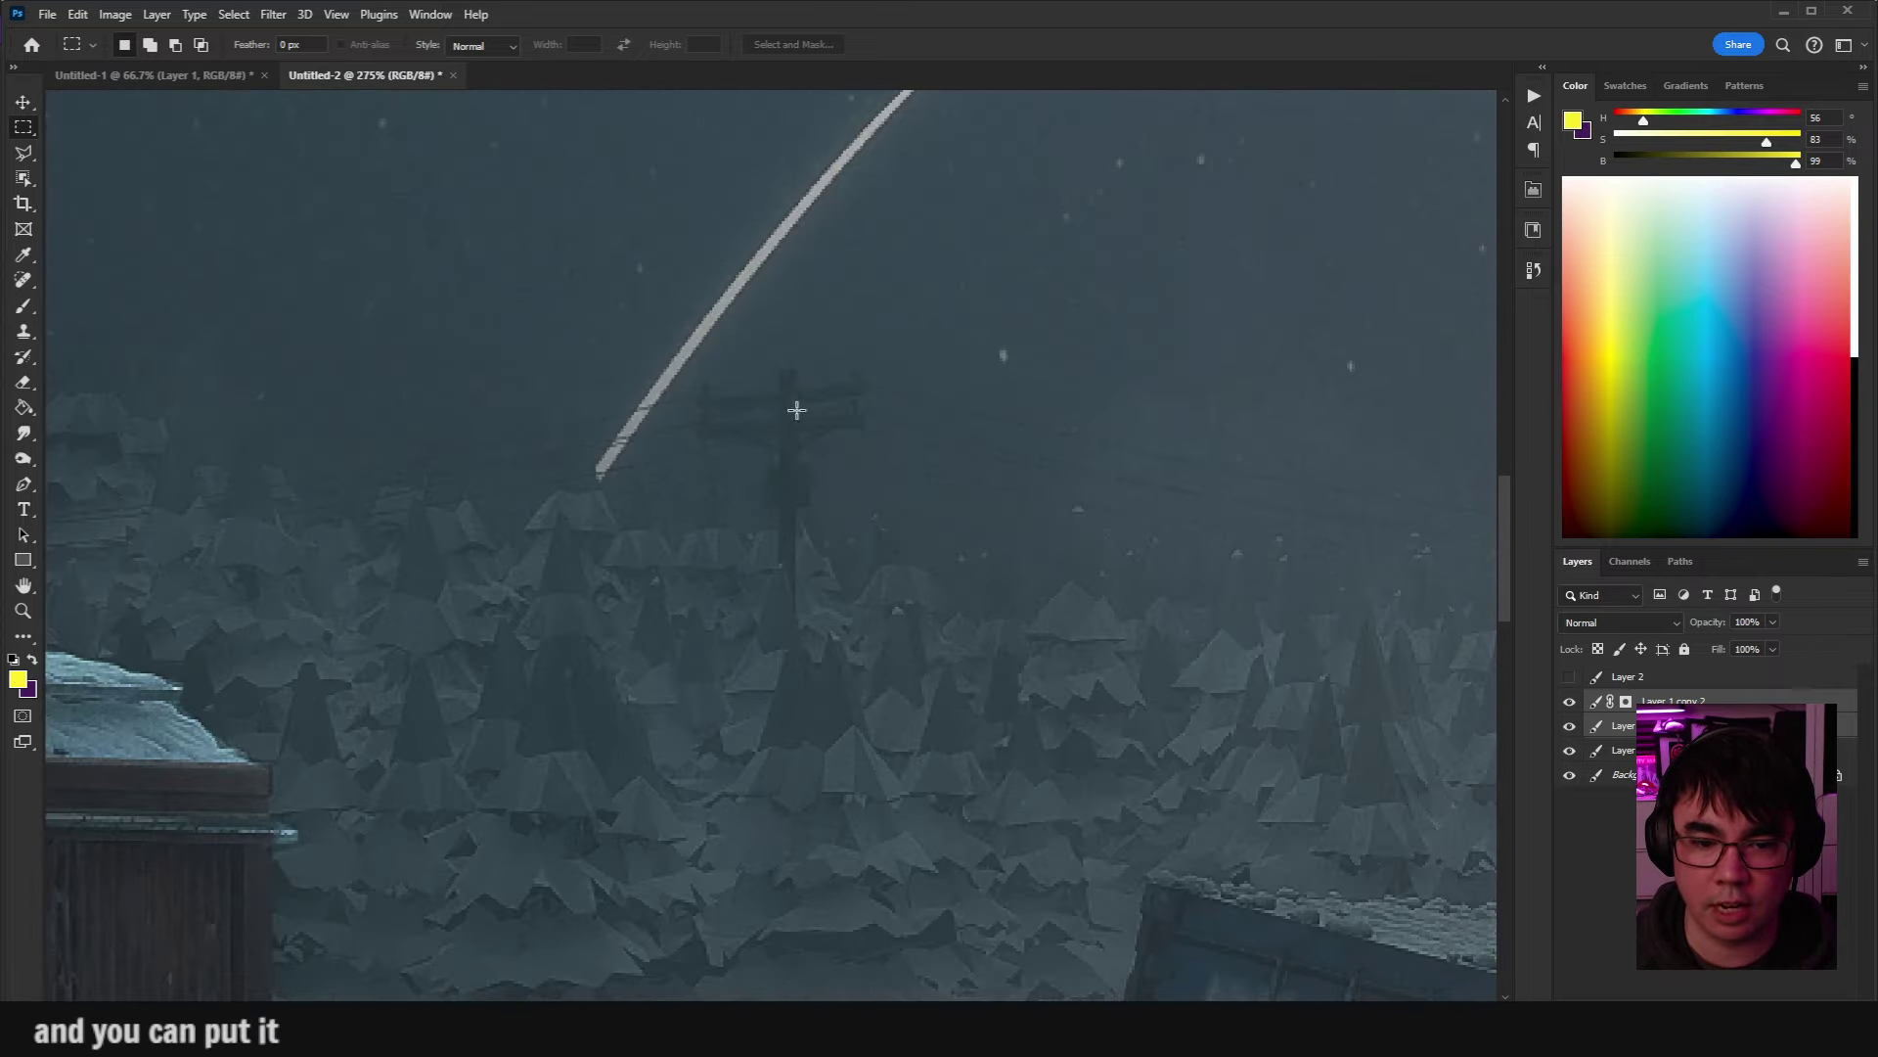
{"action": "left_click", "coordinate": [1574, 704]}
{"action": "left_click", "coordinate": [1570, 703]}
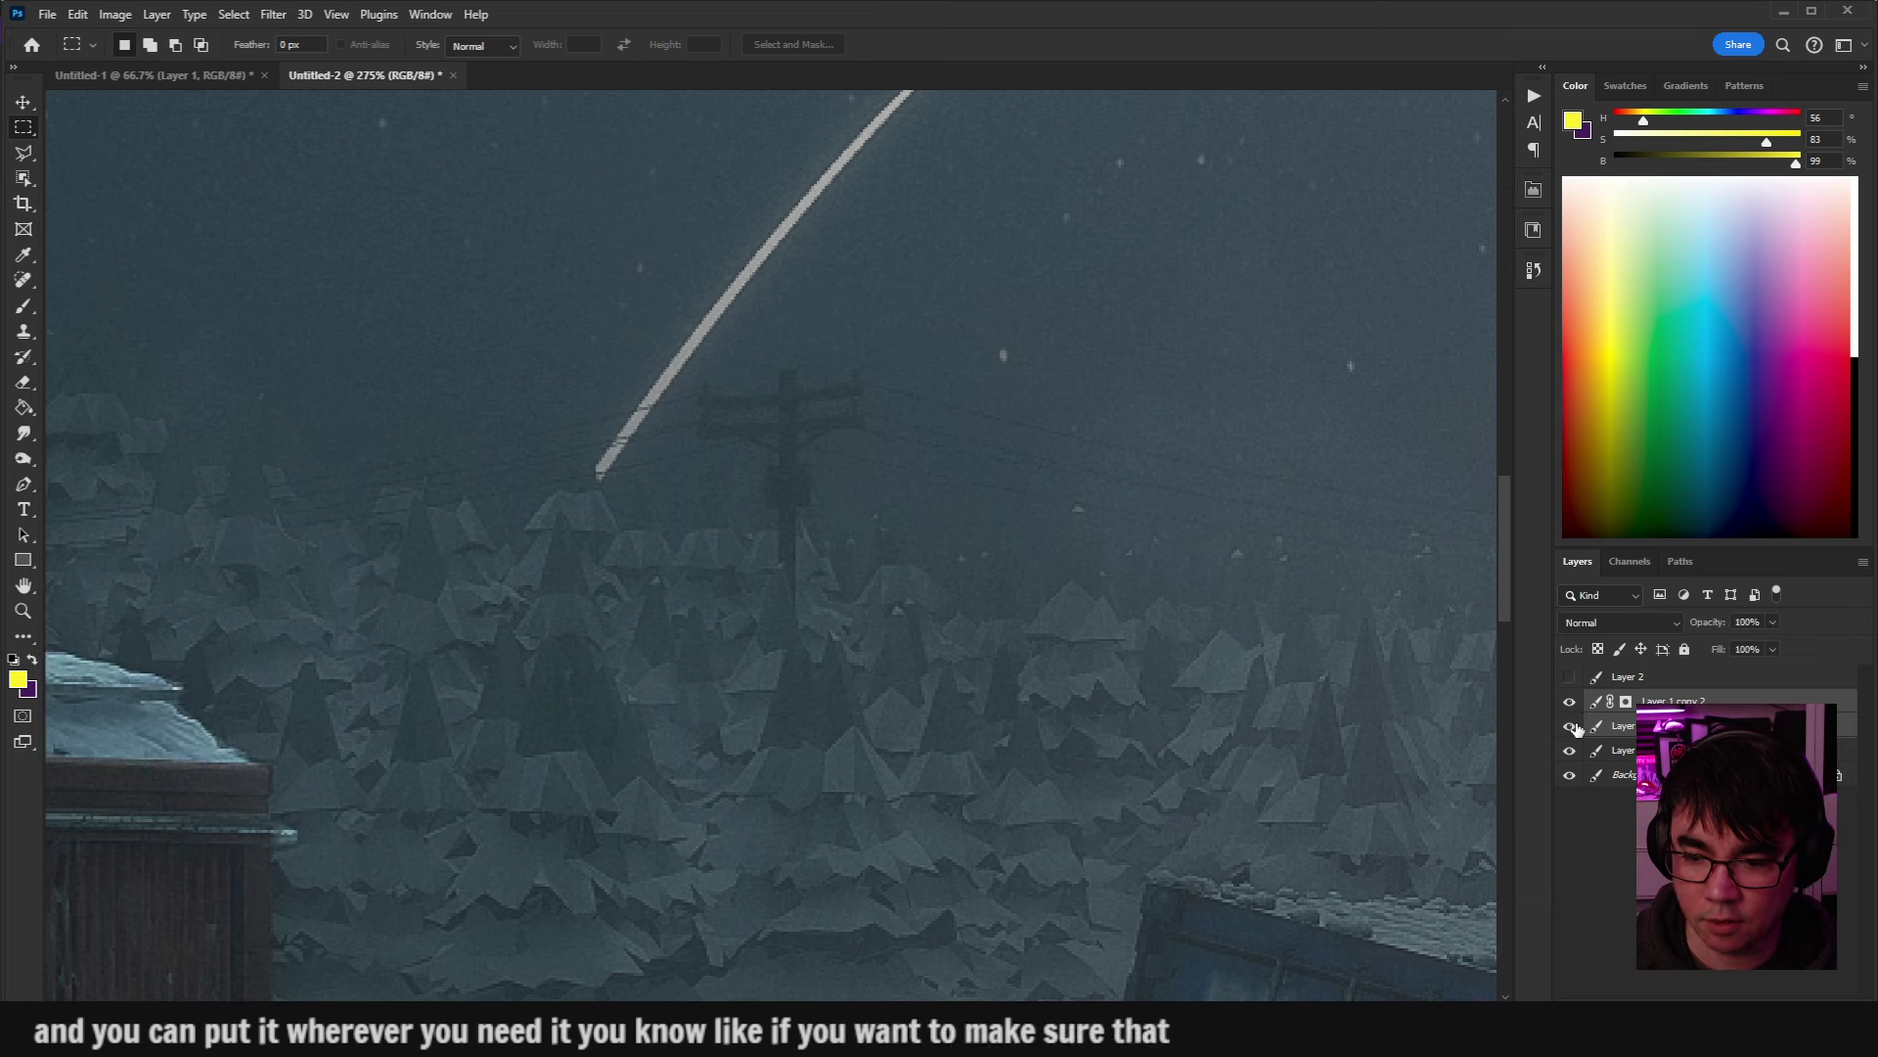
{"action": "left_click", "coordinate": [1570, 703]}
{"action": "left_click", "coordinate": [1570, 702]}
{"action": "left_click", "coordinate": [1571, 702]}
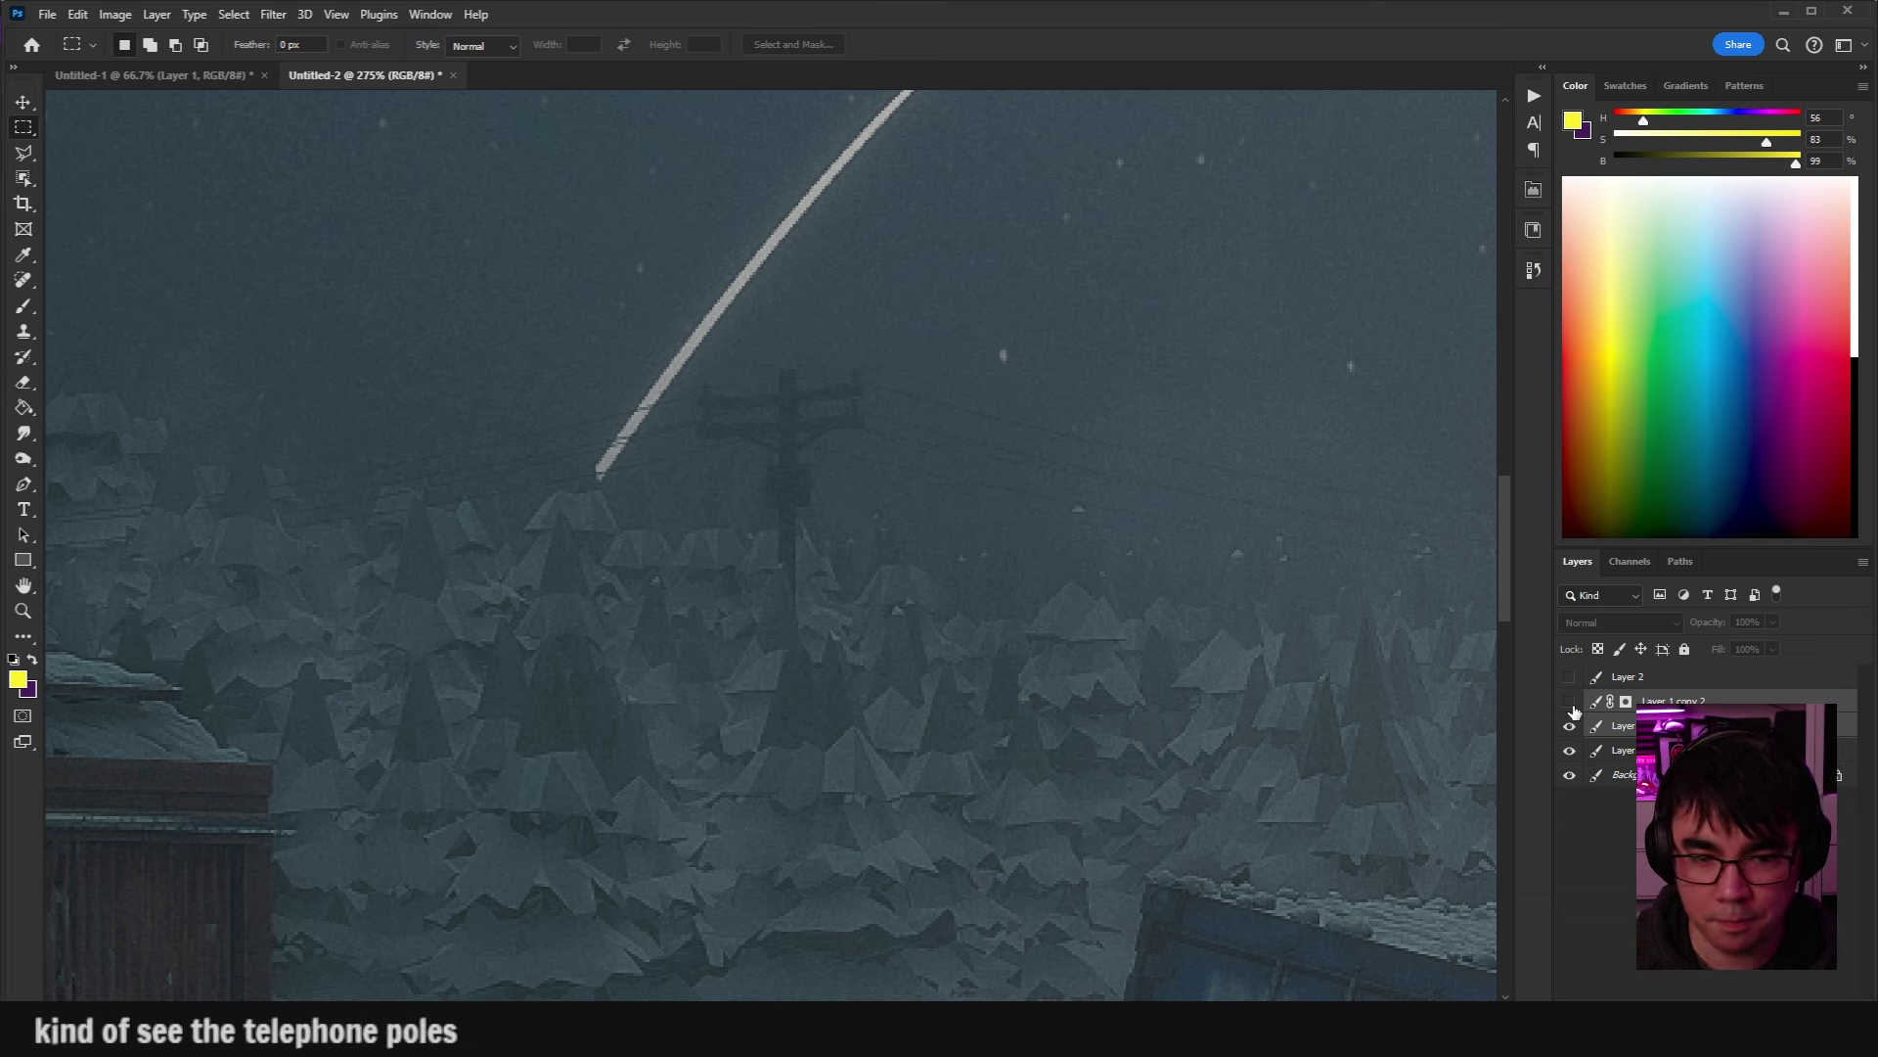
{"action": "left_click", "coordinate": [1571, 703]}
{"action": "left_click", "coordinate": [1570, 702]}
{"action": "left_click", "coordinate": [1570, 702]}
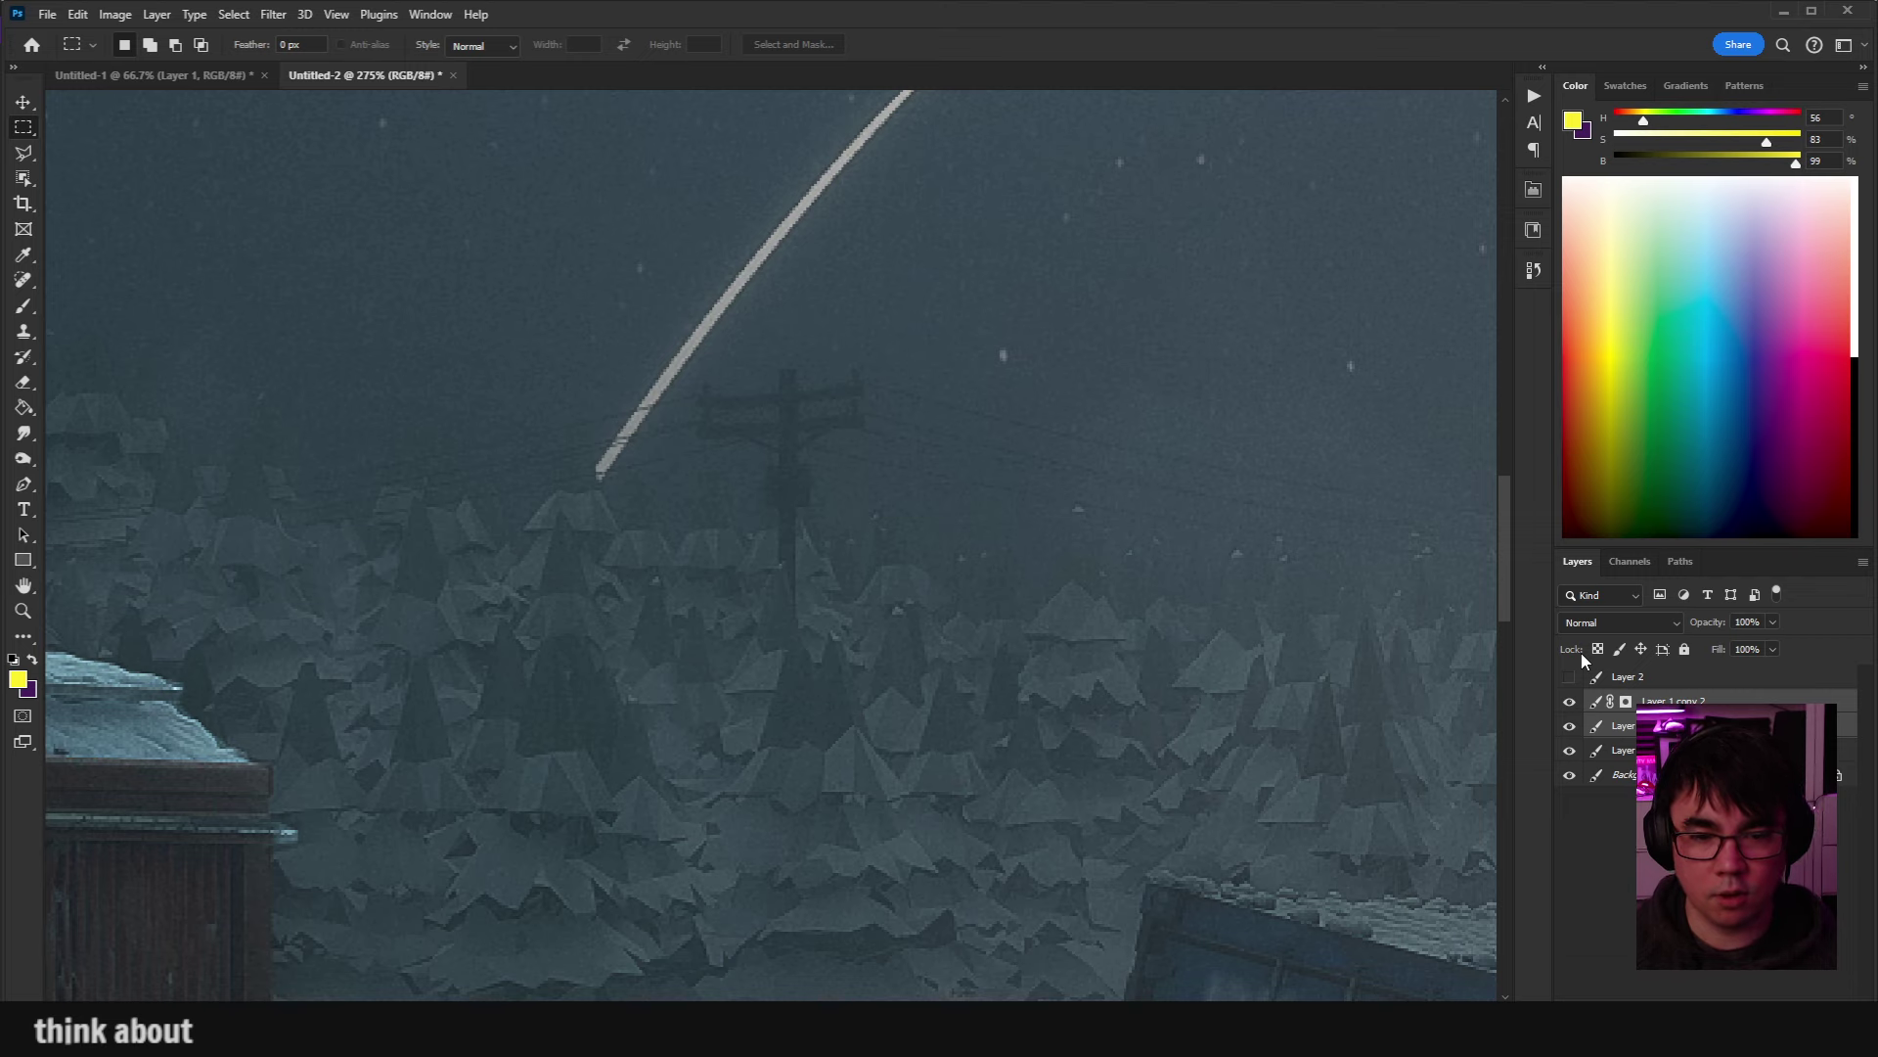
{"action": "scroll", "coordinate": [1039, 677], "scroll_direction": "down", "scroll_amount": 3}
Navigate past the moon and rocket trail to zoom in on the telephone pole.
{"action": "scroll", "coordinate": [1039, 677], "scroll_direction": "down", "scroll_amount": 2}
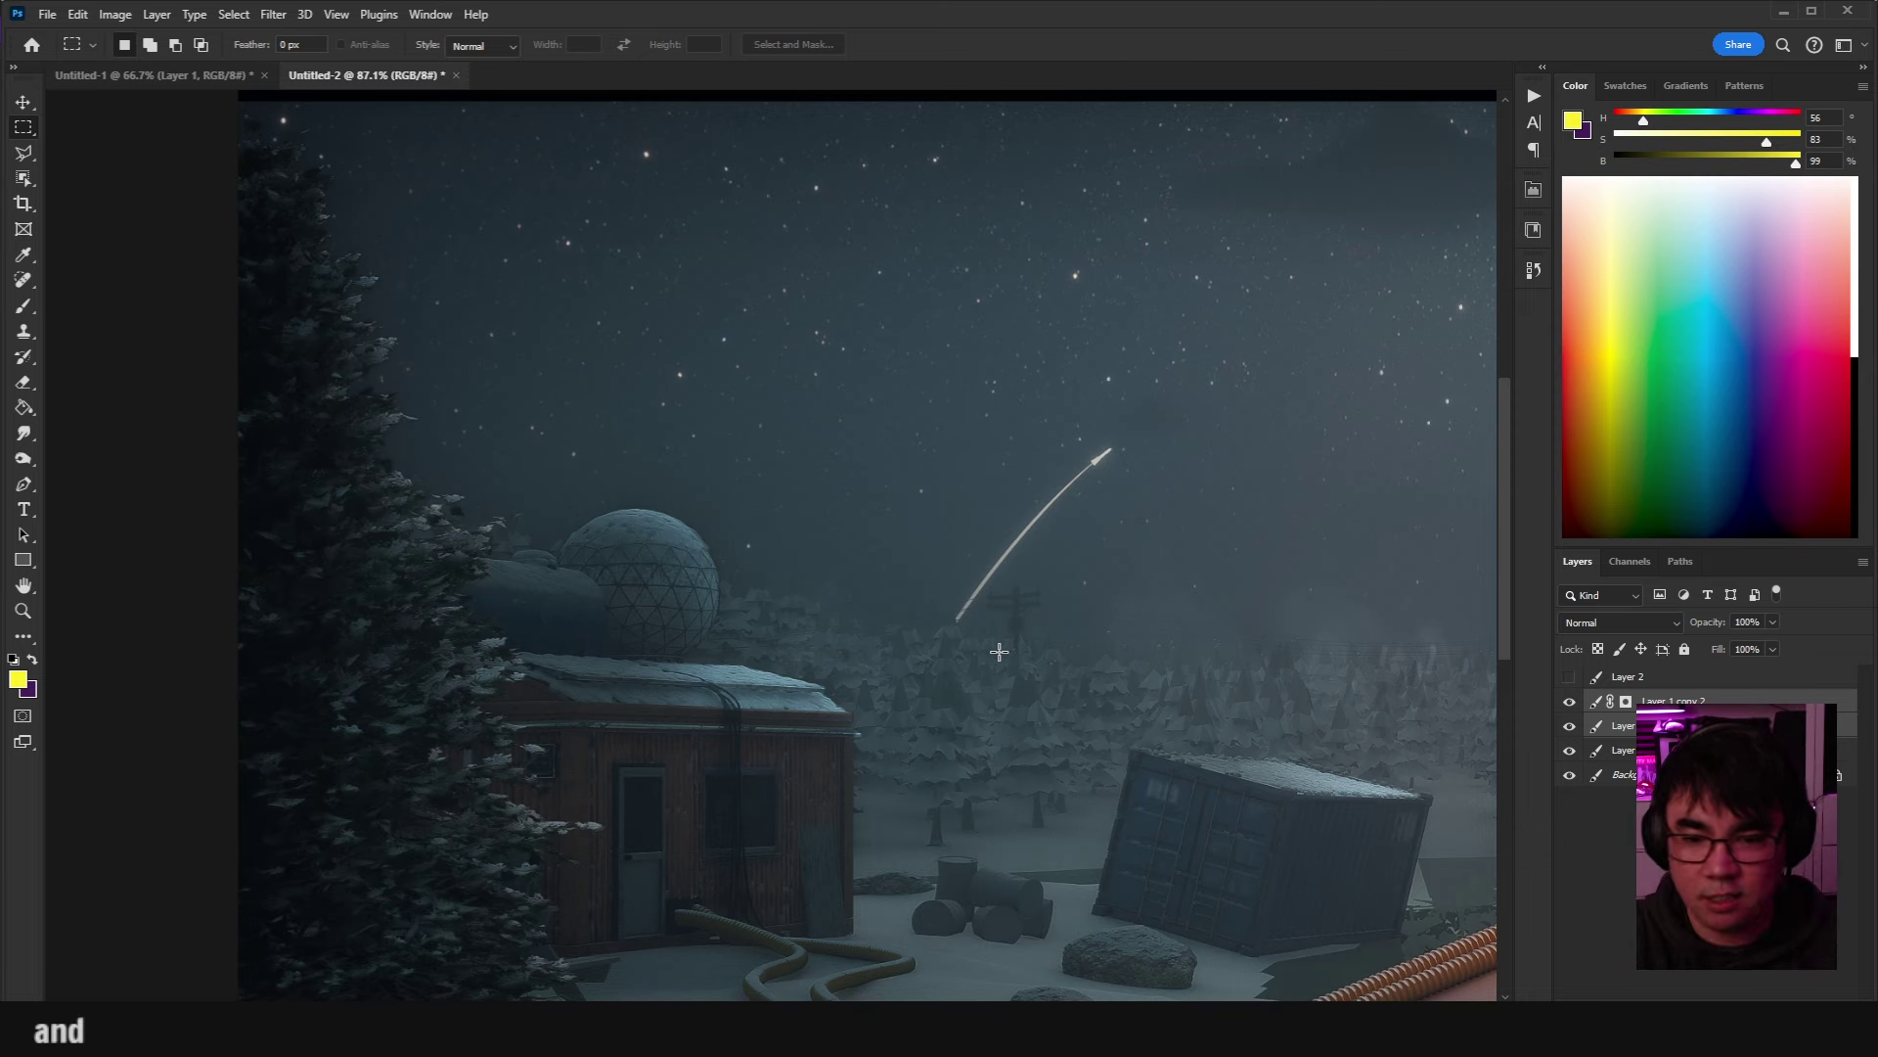
{"action": "left_click_drag", "start_coordinate": [1154, 457], "coordinate": [763, 453]}
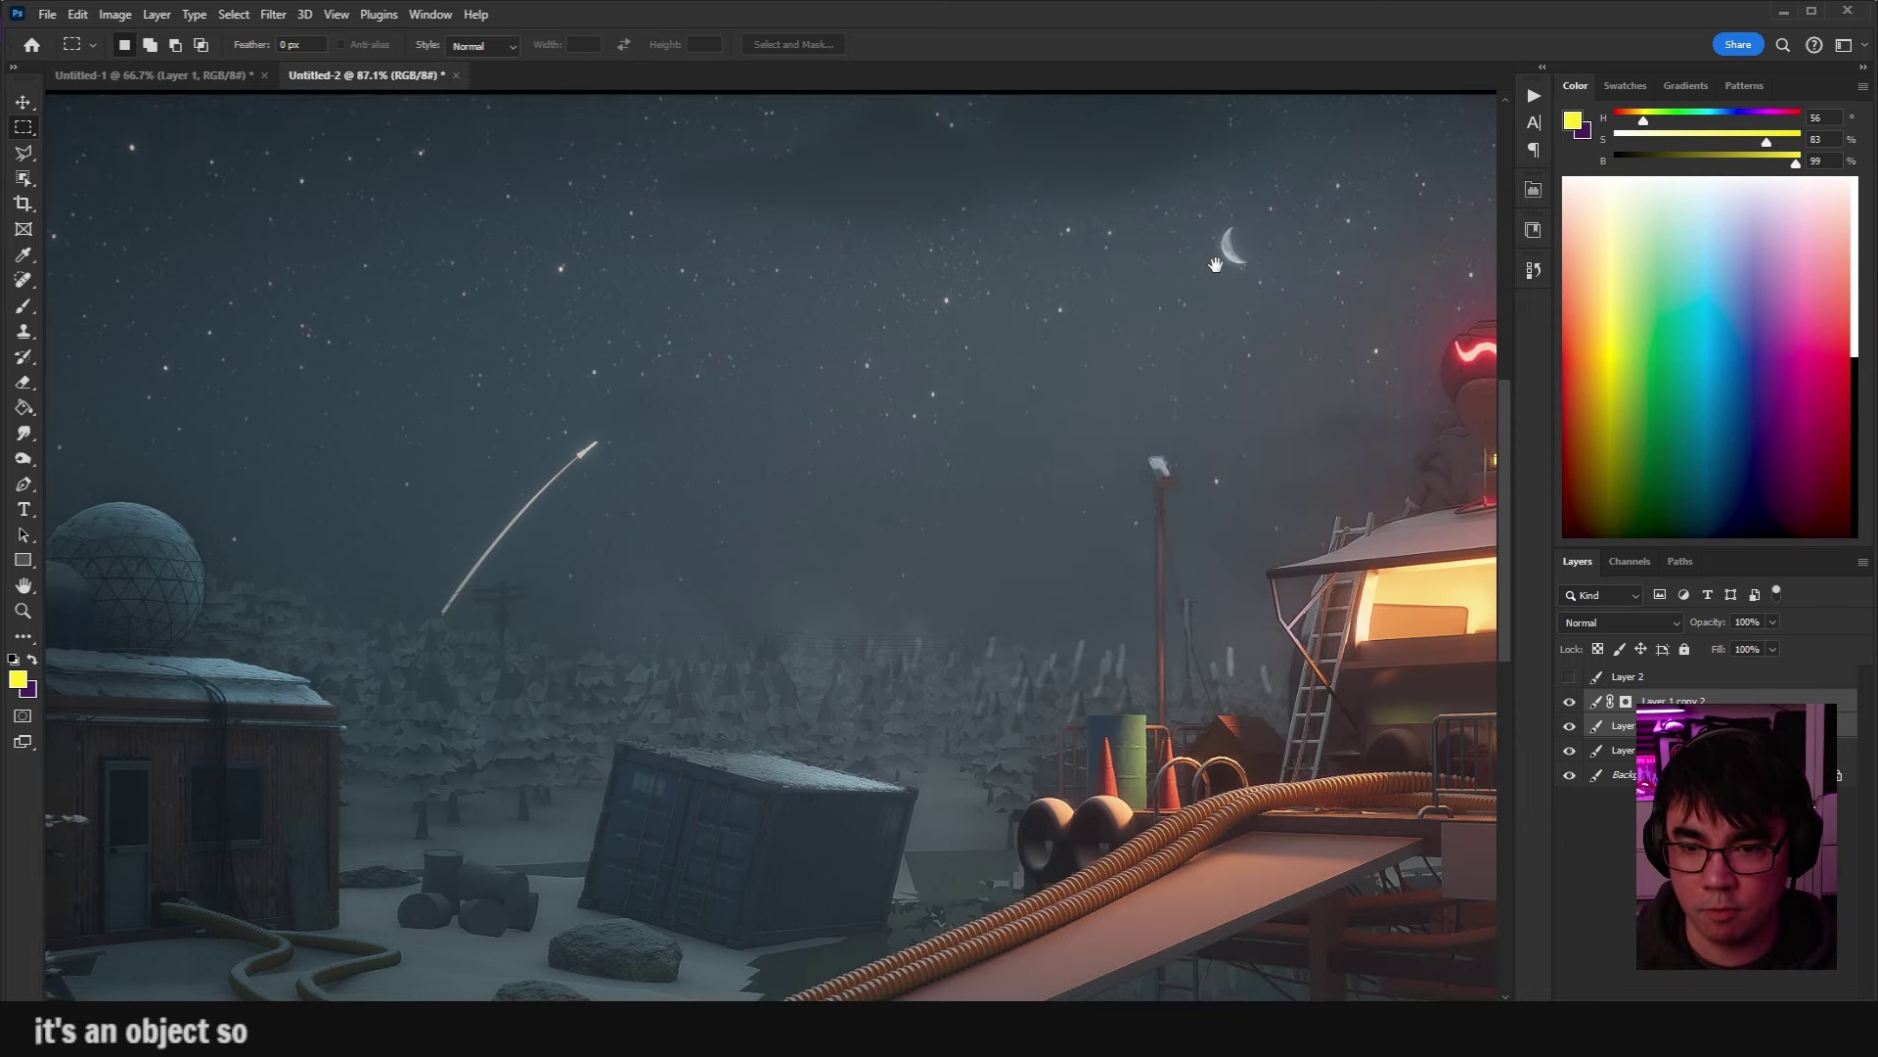
{"action": "left_click_drag", "start_coordinate": [1216, 264], "coordinate": [1422, 204]}
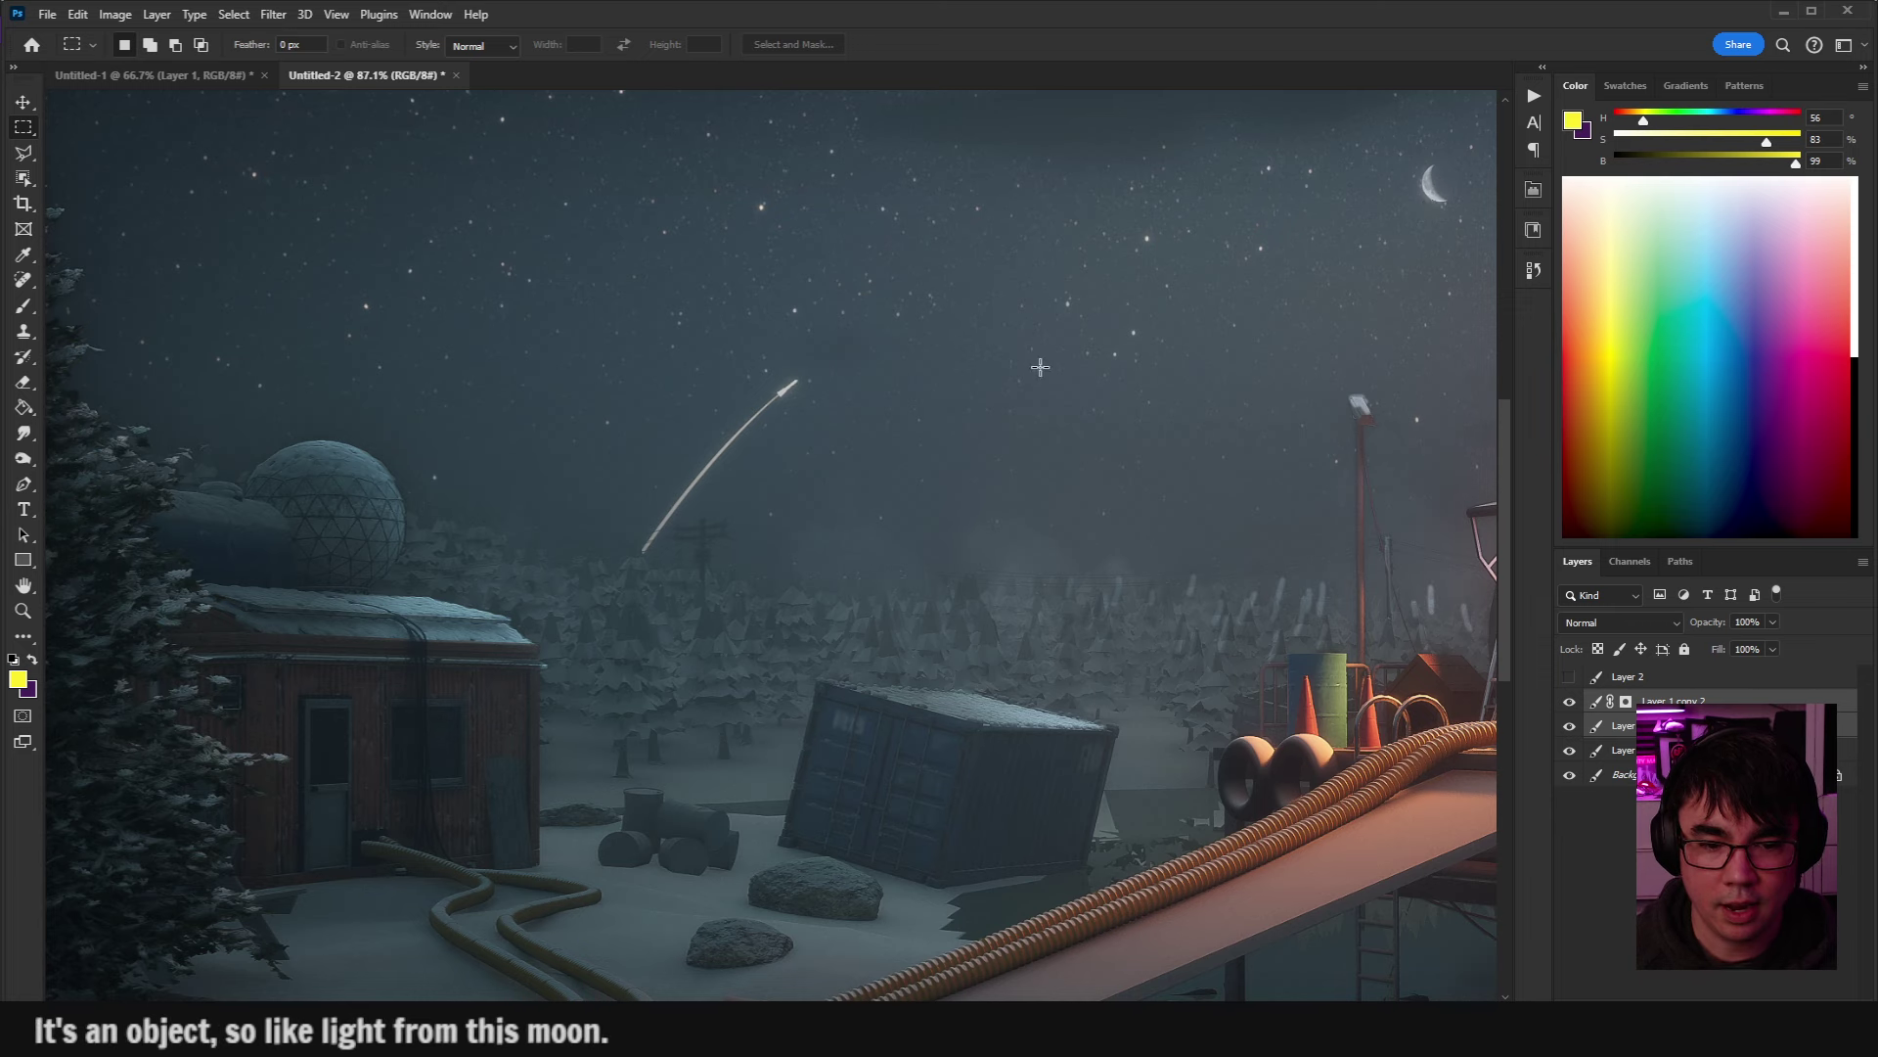
{"action": "left_click_drag", "start_coordinate": [720, 525], "coordinate": [791, 532]}
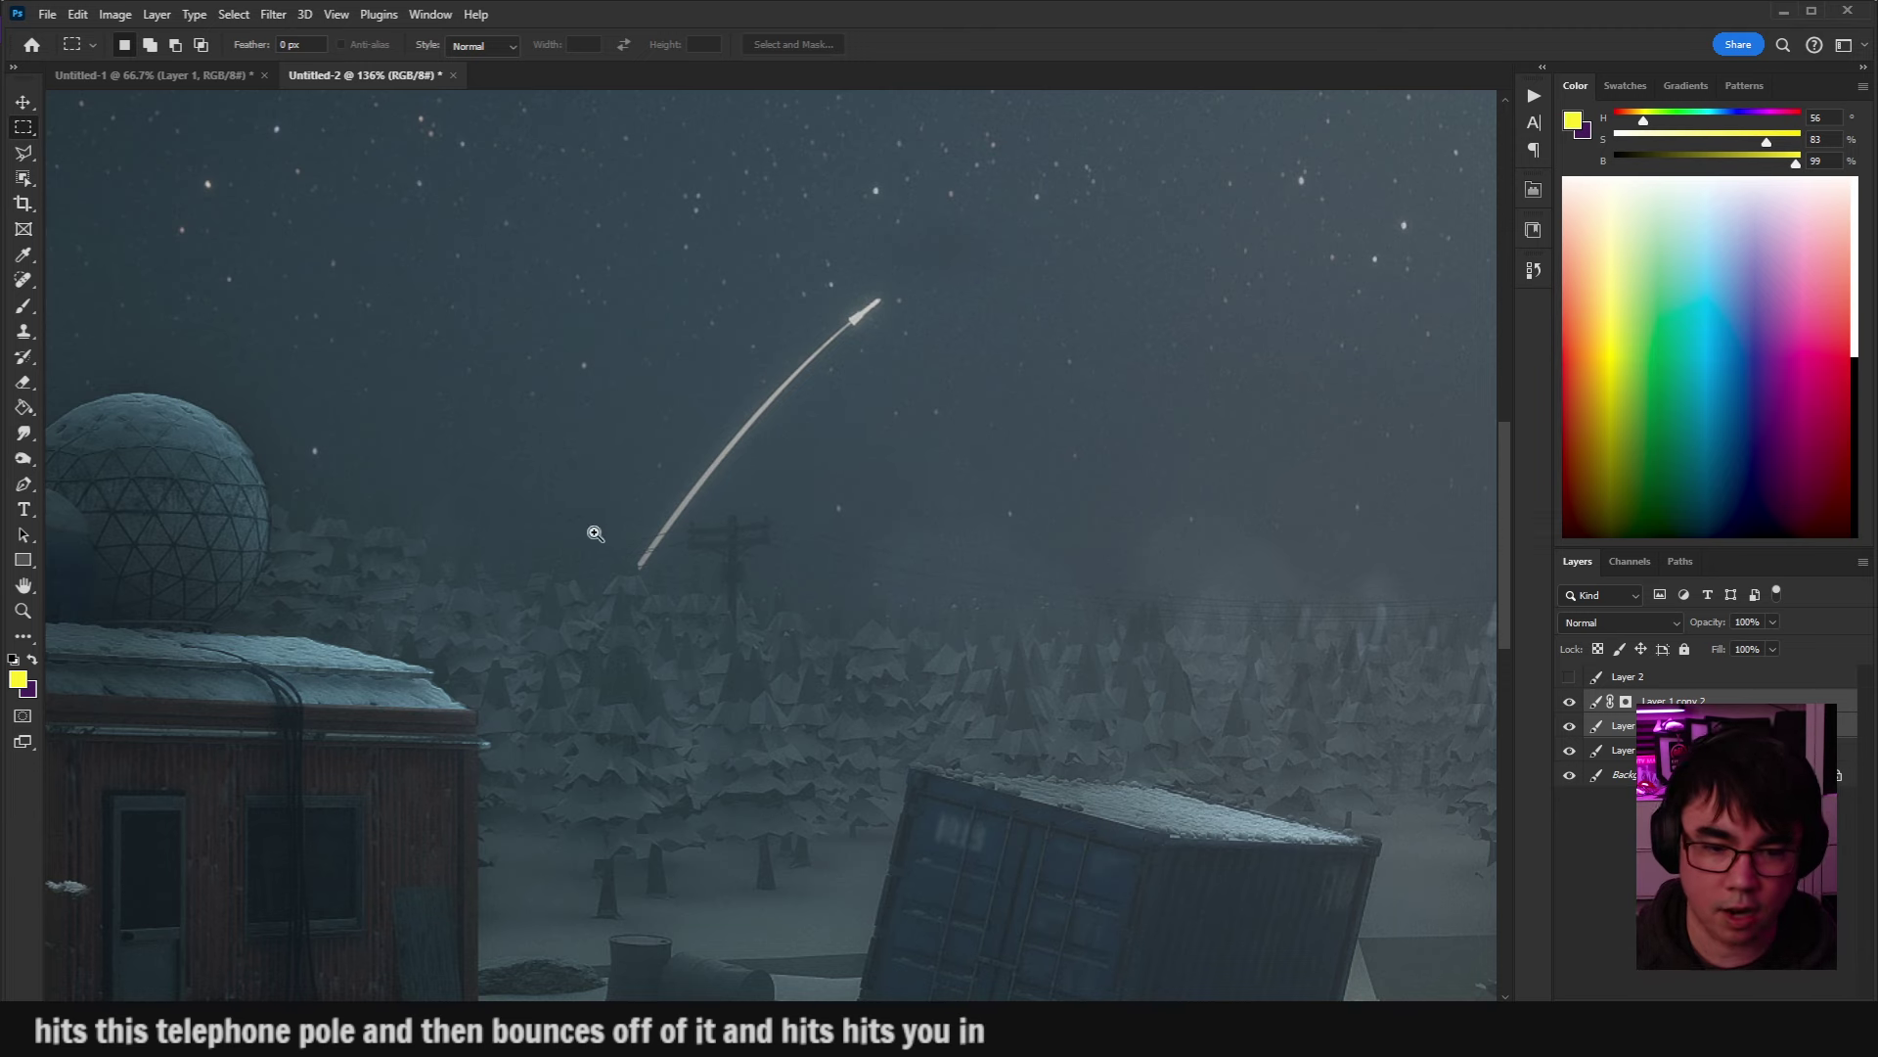
{"action": "left_click_drag", "start_coordinate": [597, 532], "coordinate": [817, 493]}
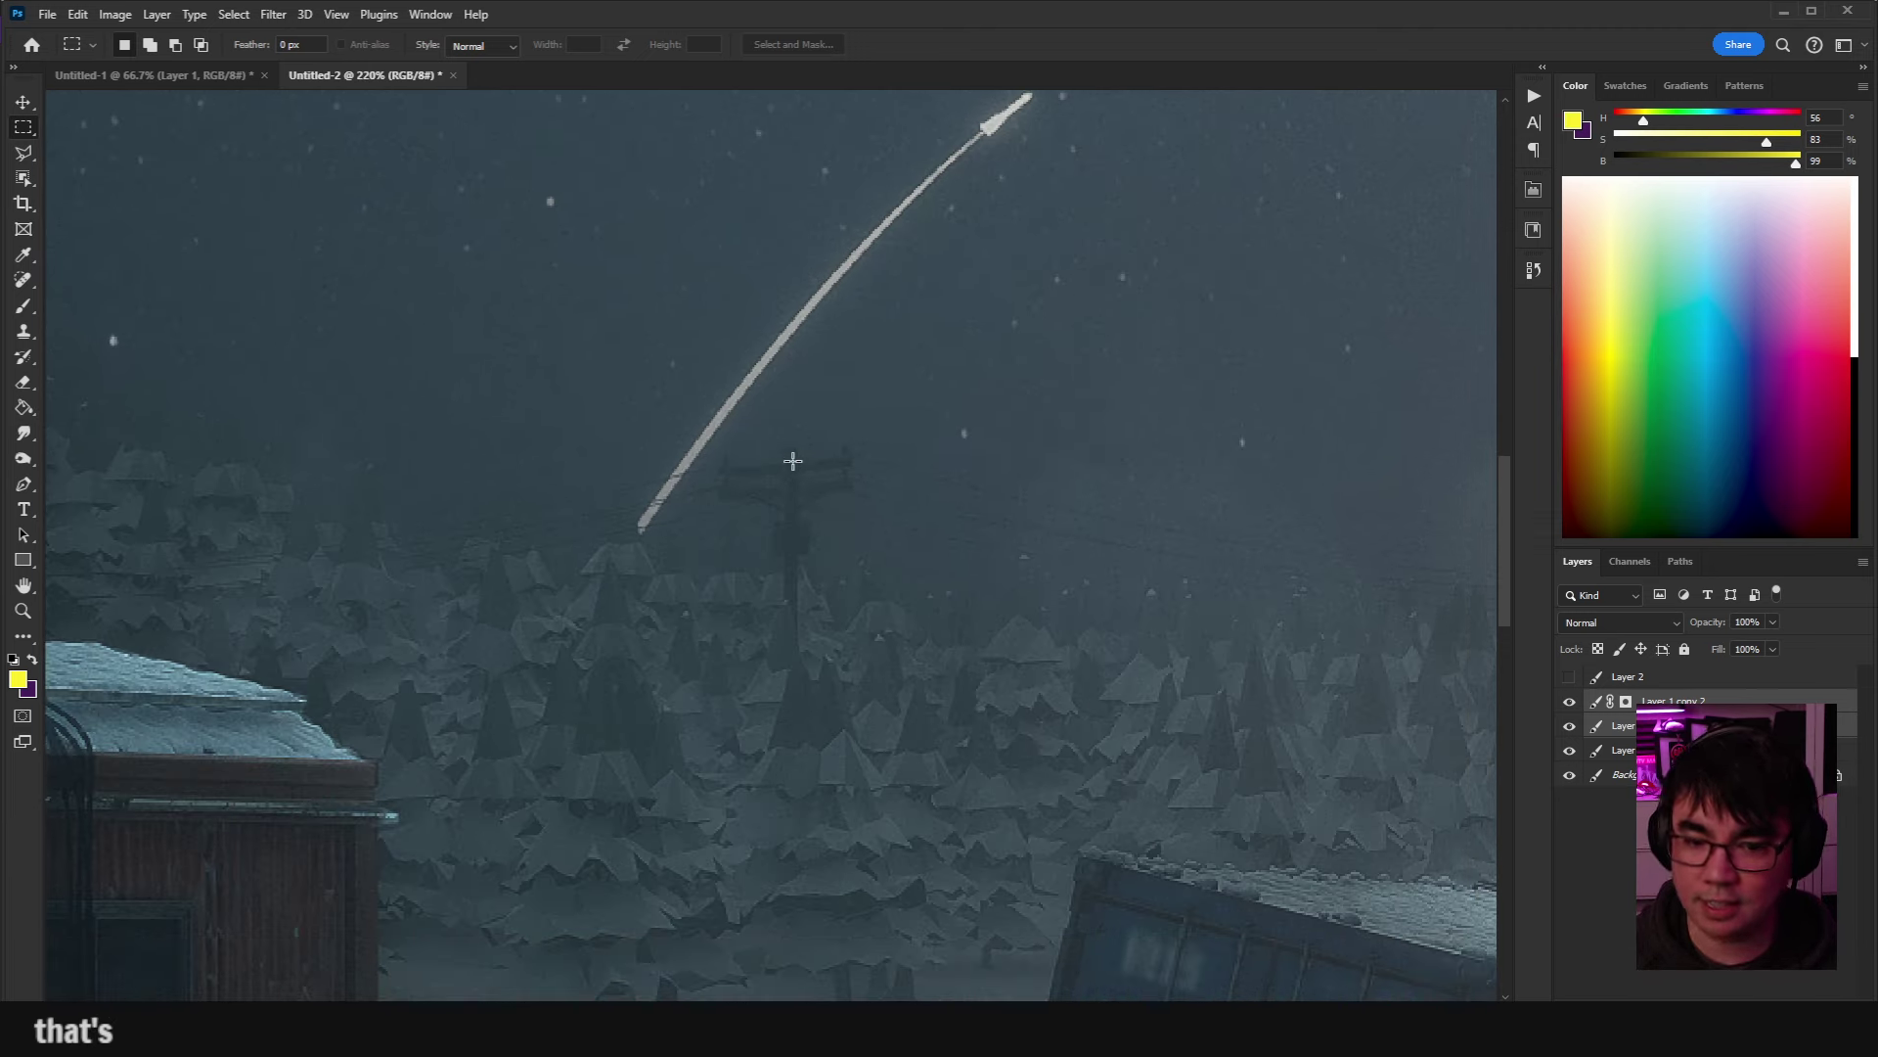
{"action": "left_click_drag", "start_coordinate": [757, 437], "coordinate": [865, 578]}
{"action": "left_click", "coordinate": [962, 428]}
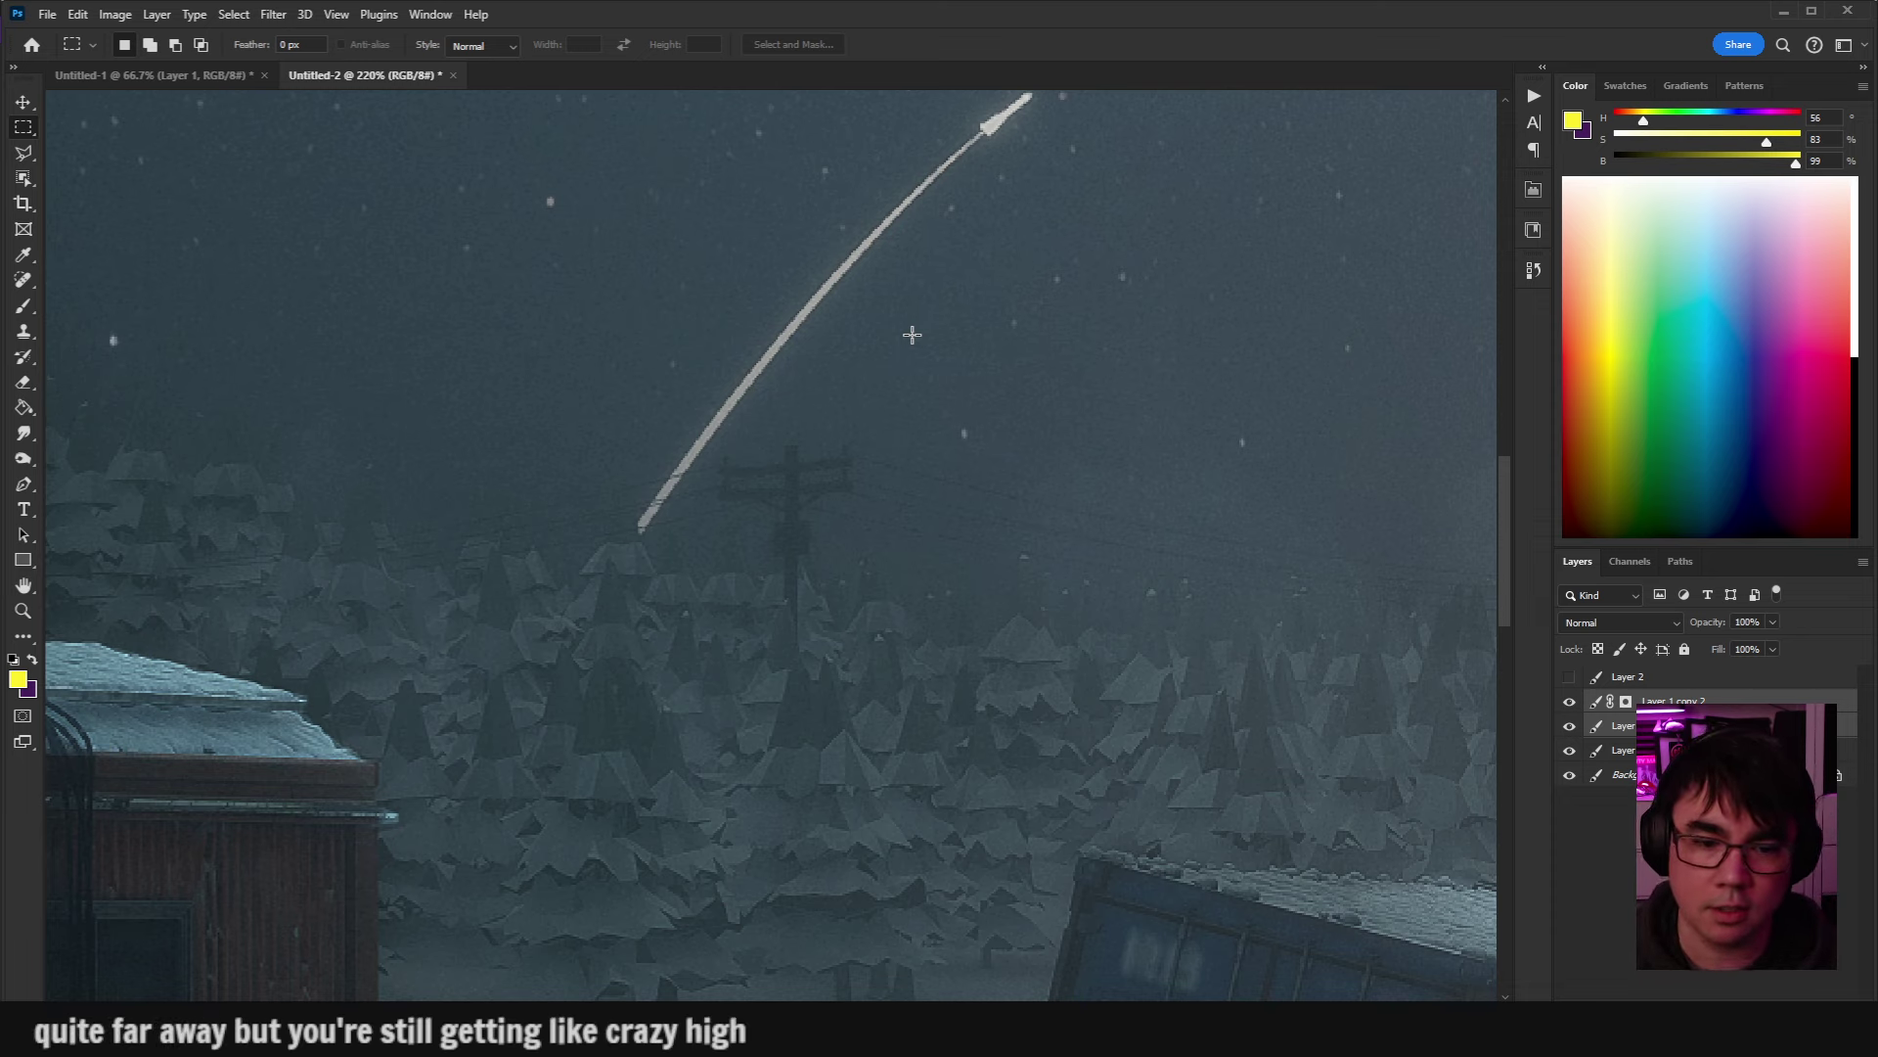
{"action": "left_click", "coordinate": [897, 506]}
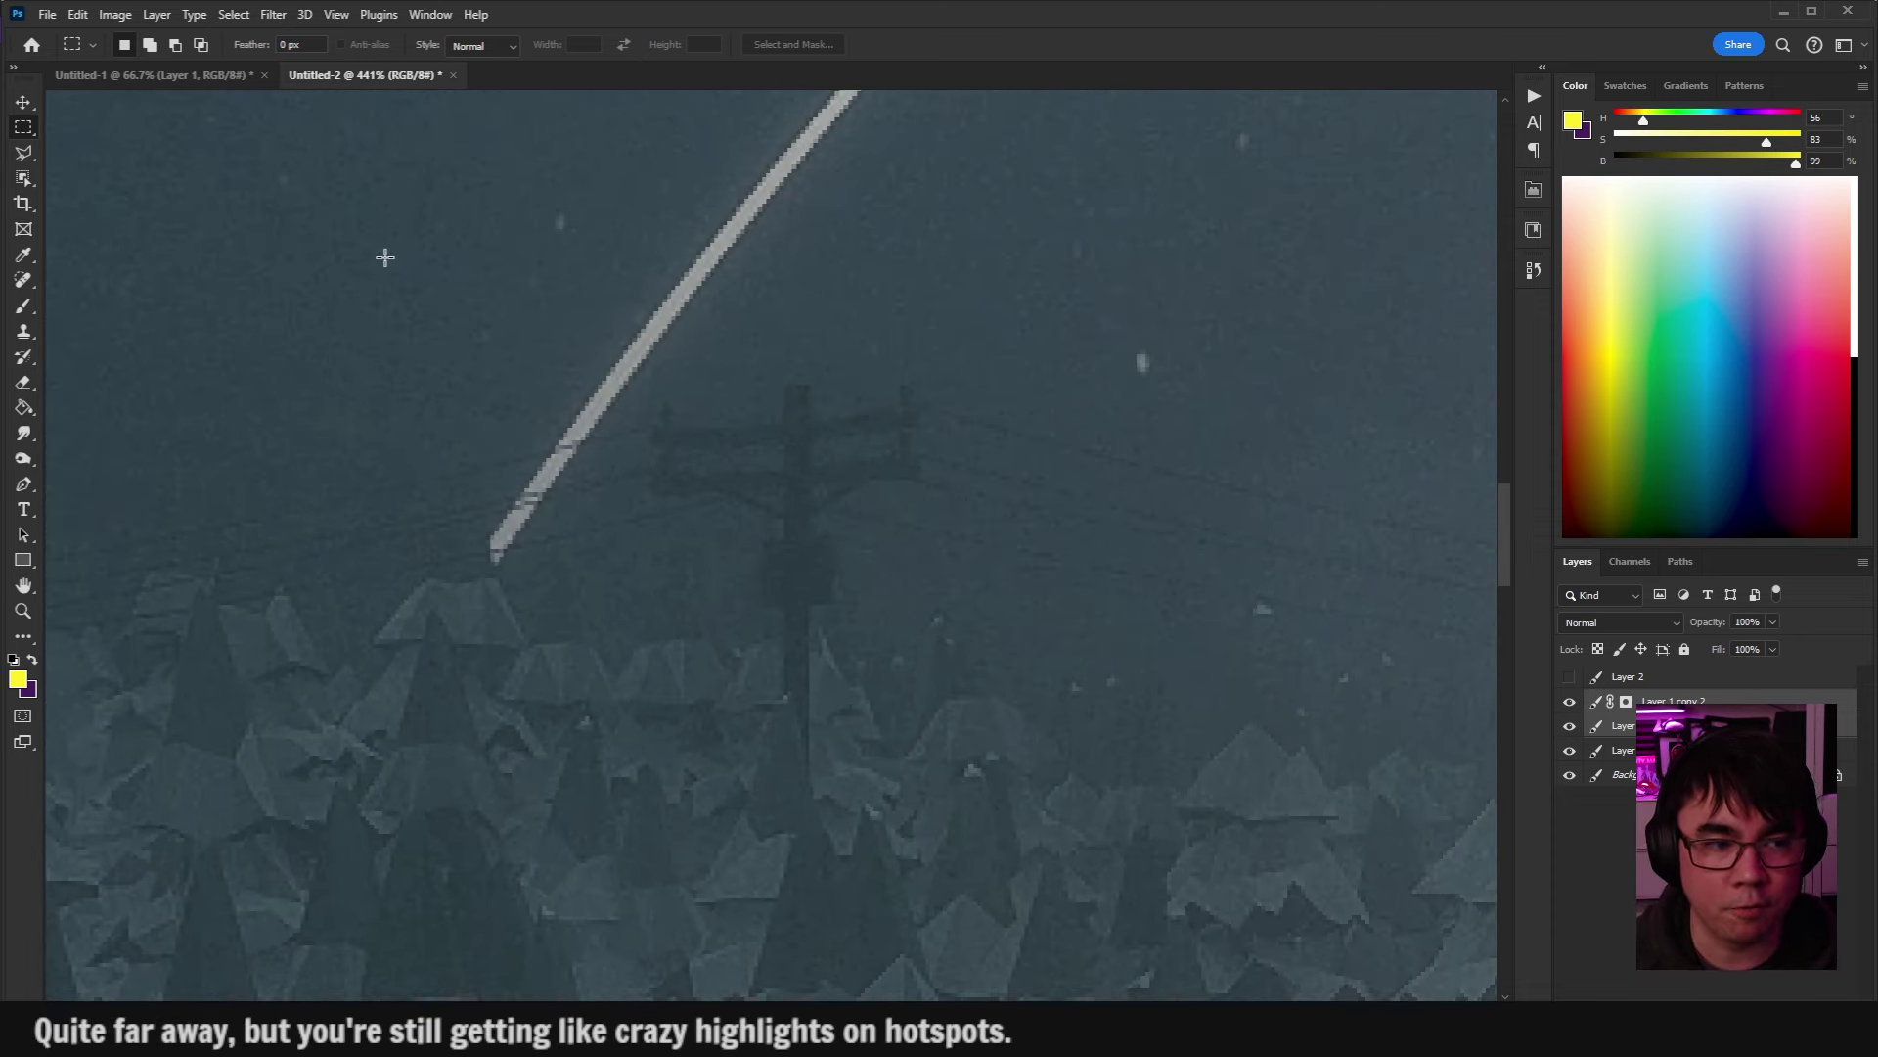
Select a small square on the pole's shaft and target Layer 1 copy 2's mask with a small white brush.
{"action": "key", "text": "v"}
{"action": "key", "text": "alt+v"}
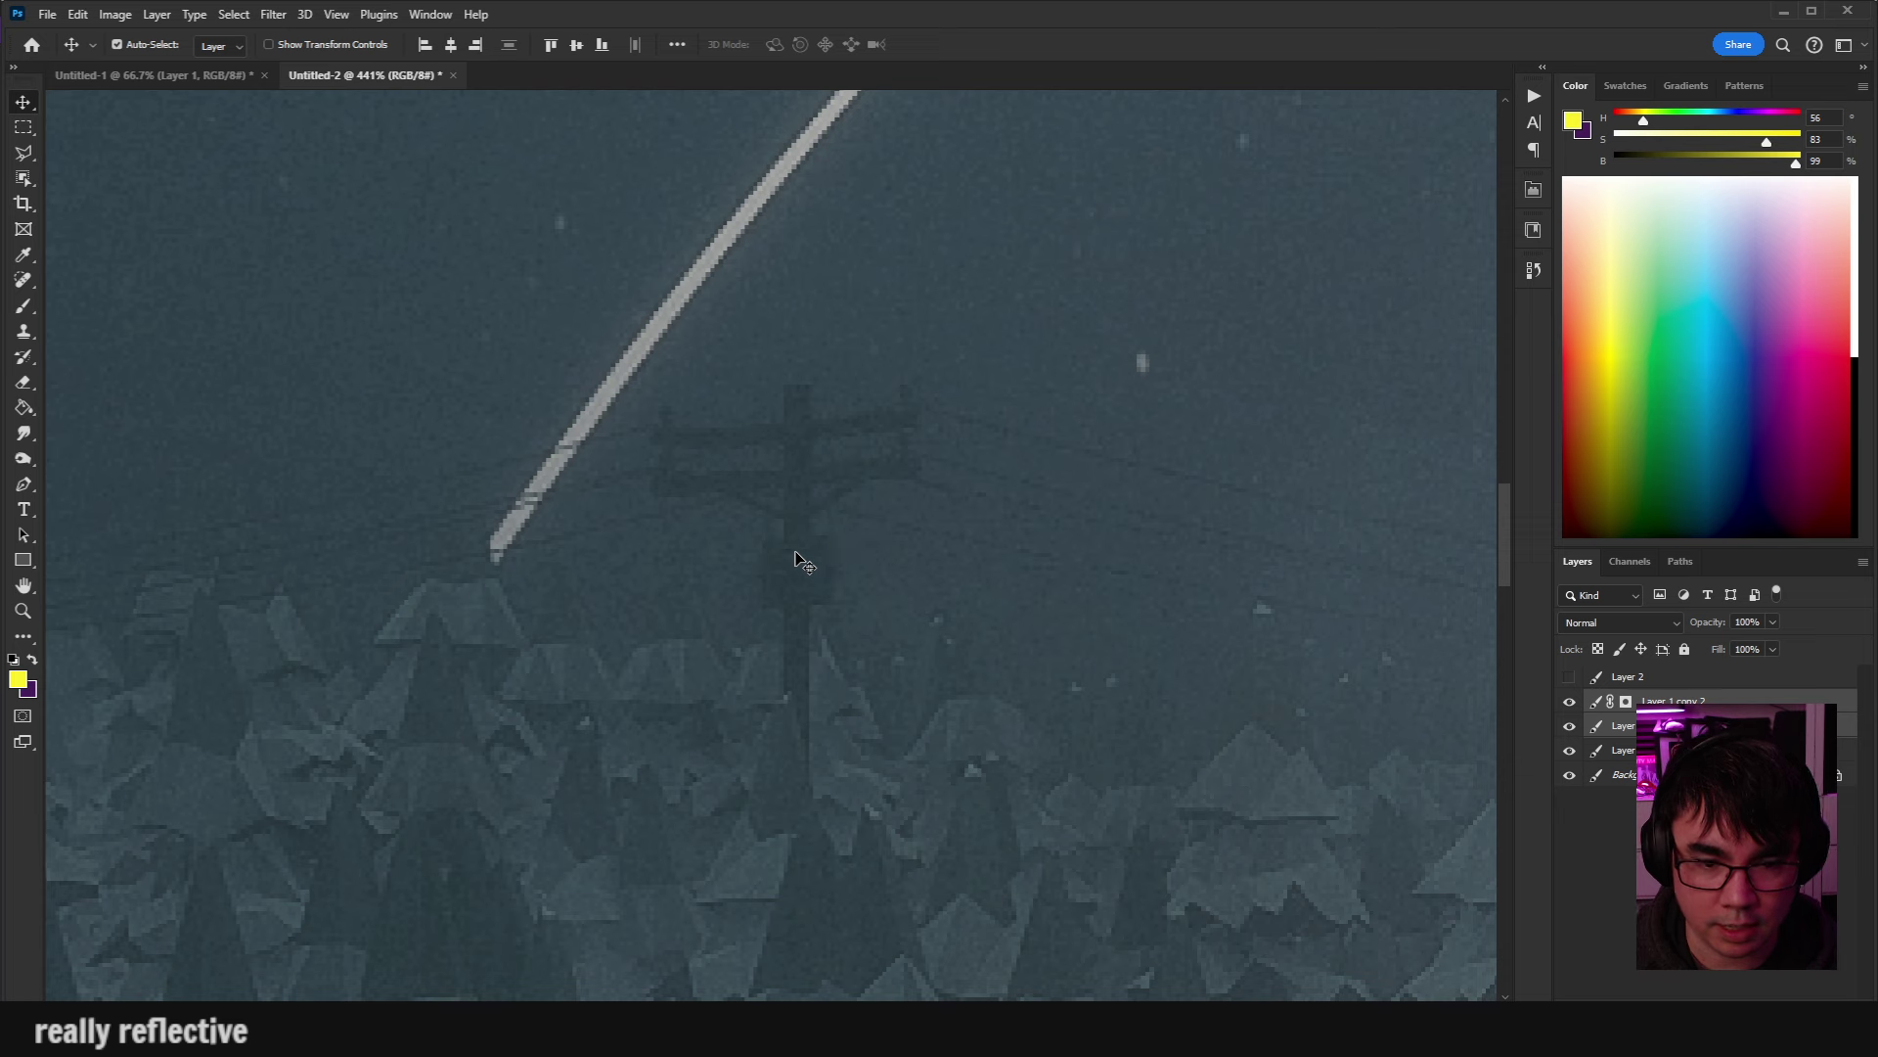
{"action": "left_click", "coordinate": [23, 128]}
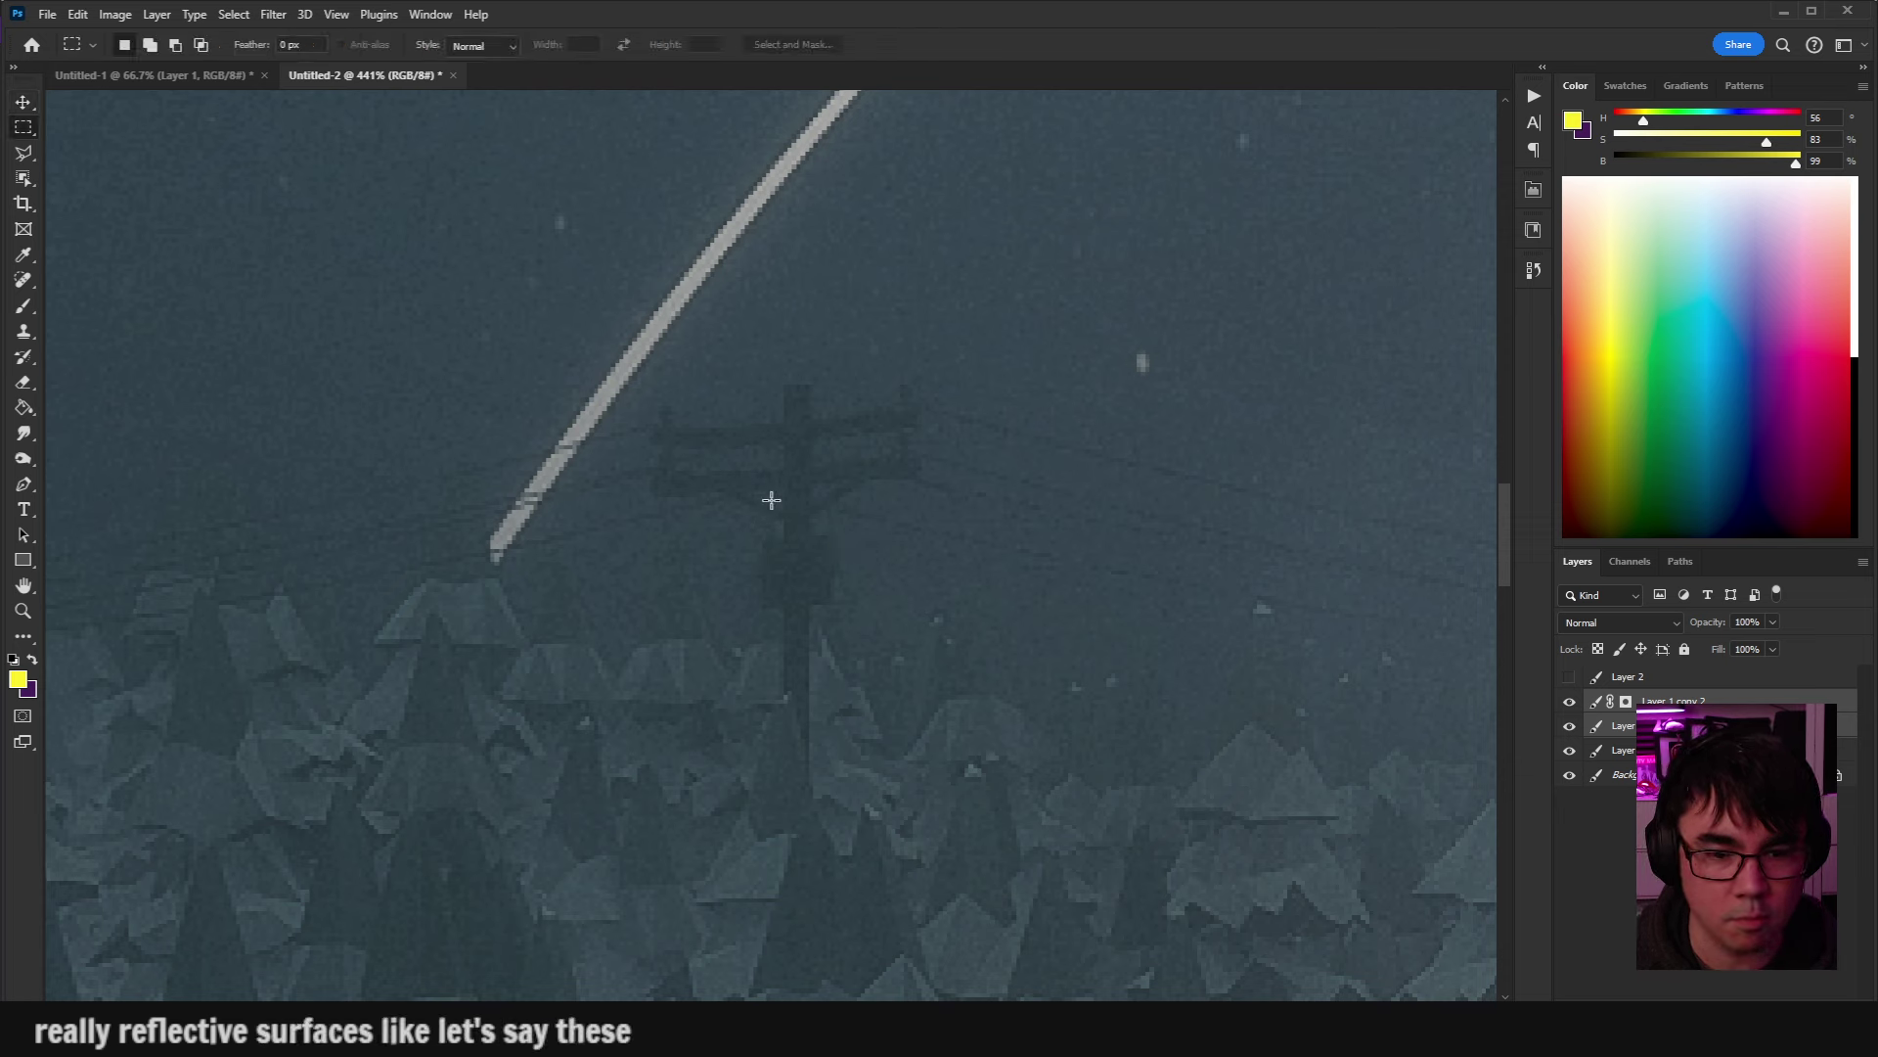
{"action": "left_click_drag", "start_coordinate": [767, 536], "coordinate": [840, 608]}
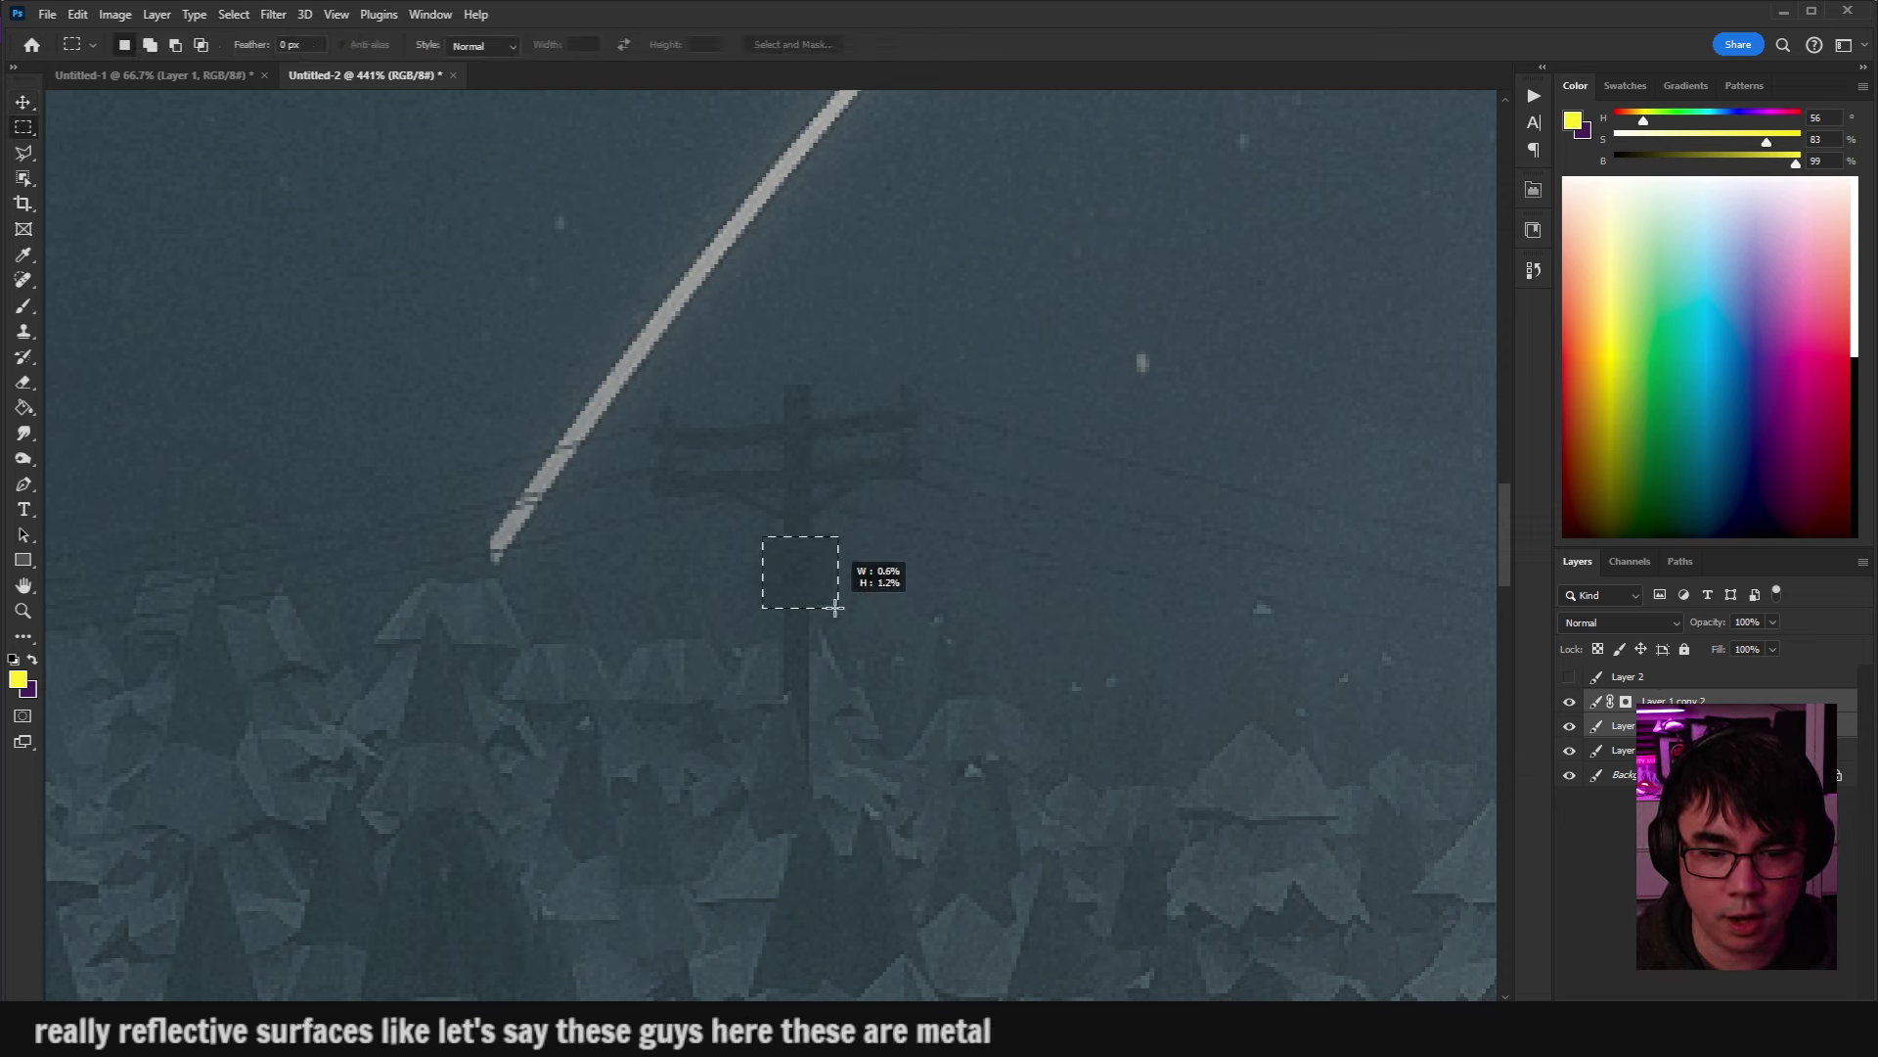
{"action": "key", "text": "b"}
{"action": "left_click", "coordinate": [1627, 702]}
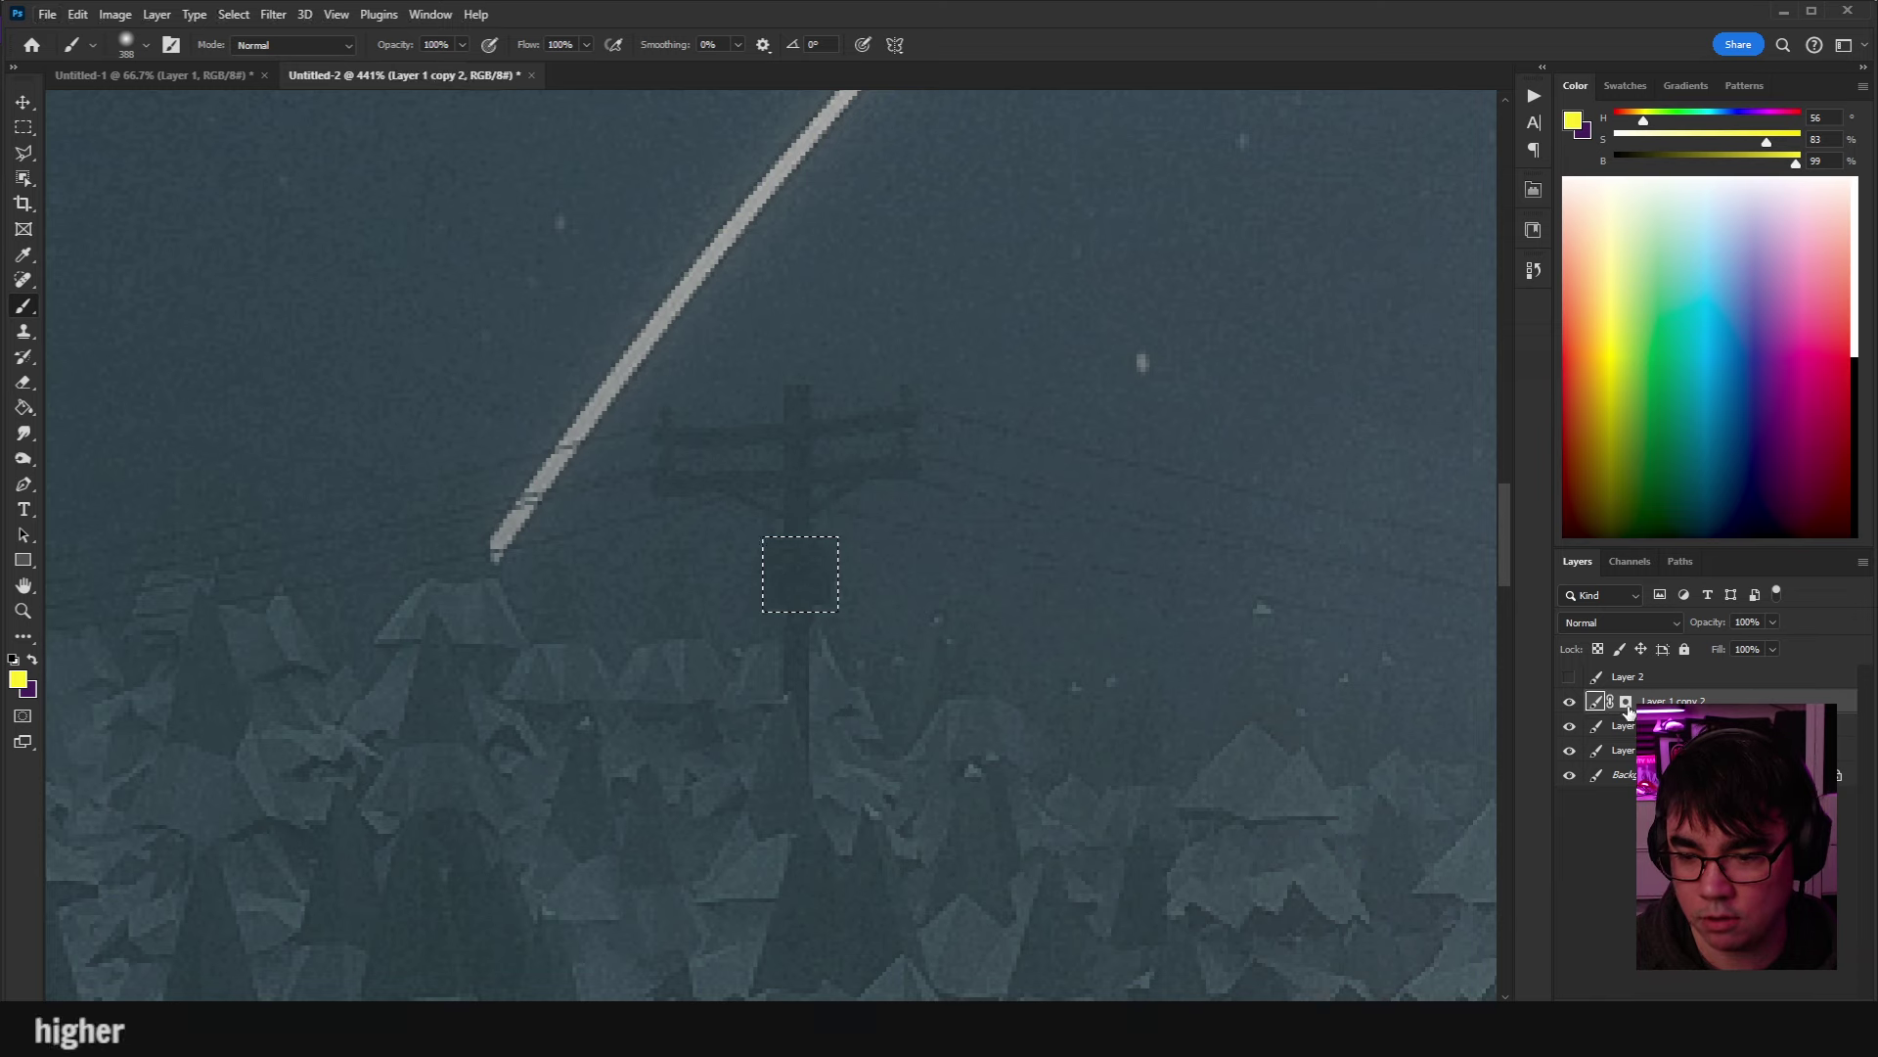
{"action": "left_click", "coordinate": [1626, 702]}
{"action": "left_click_drag", "start_coordinate": [884, 578], "coordinate": [819, 601]}
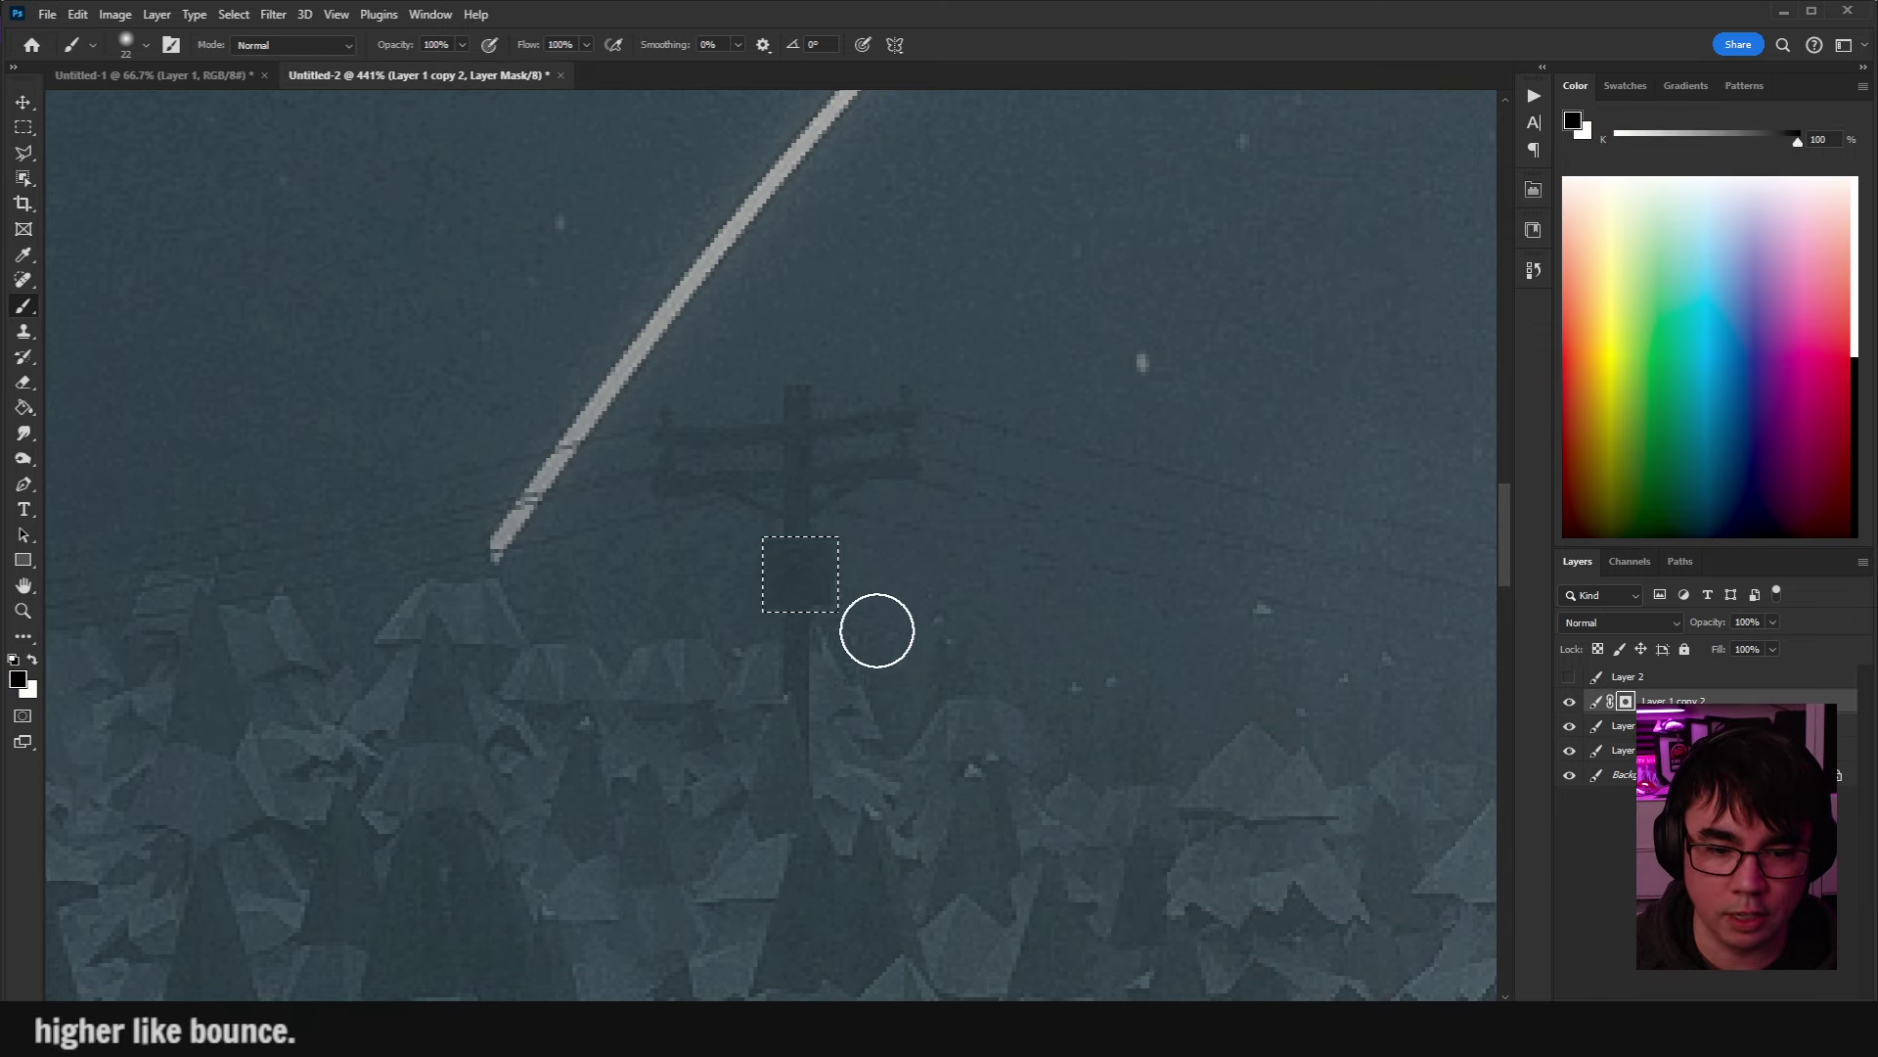
{"action": "key", "text": "x"}
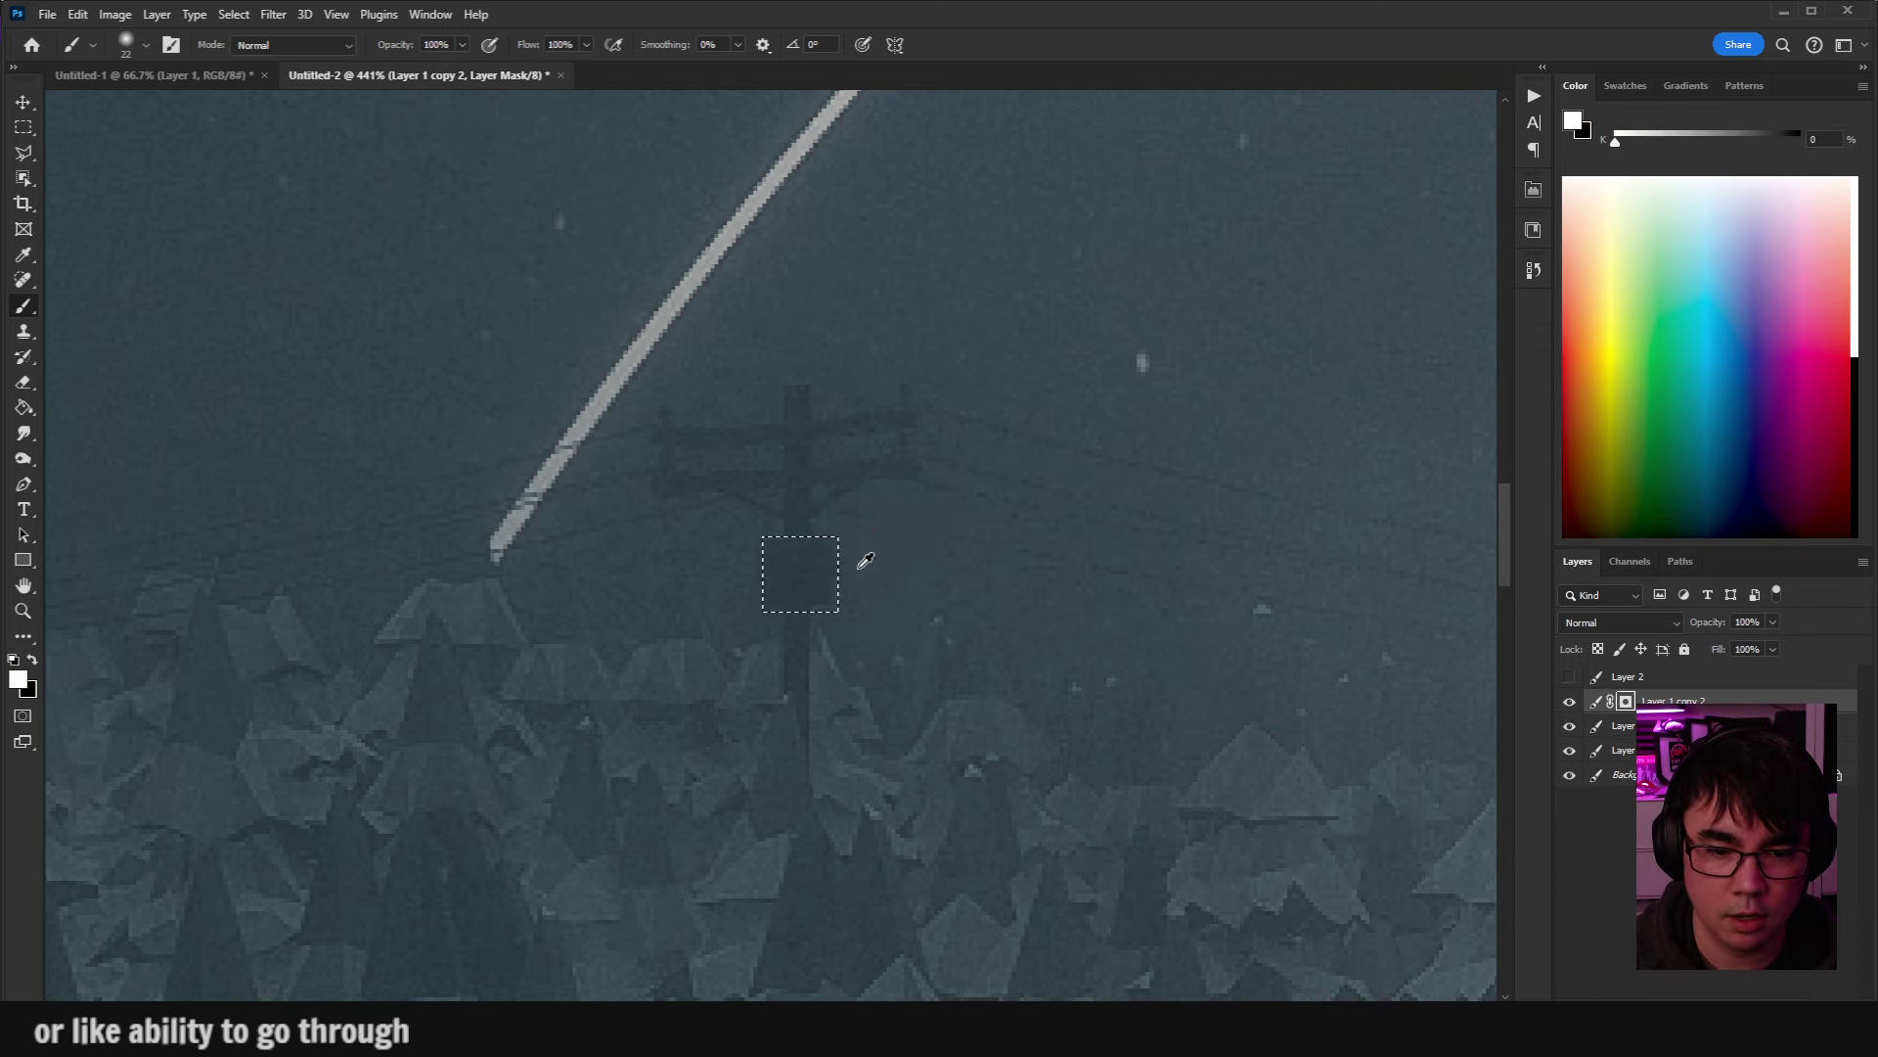
{"action": "left_click_drag", "start_coordinate": [840, 551], "coordinate": [779, 550]}
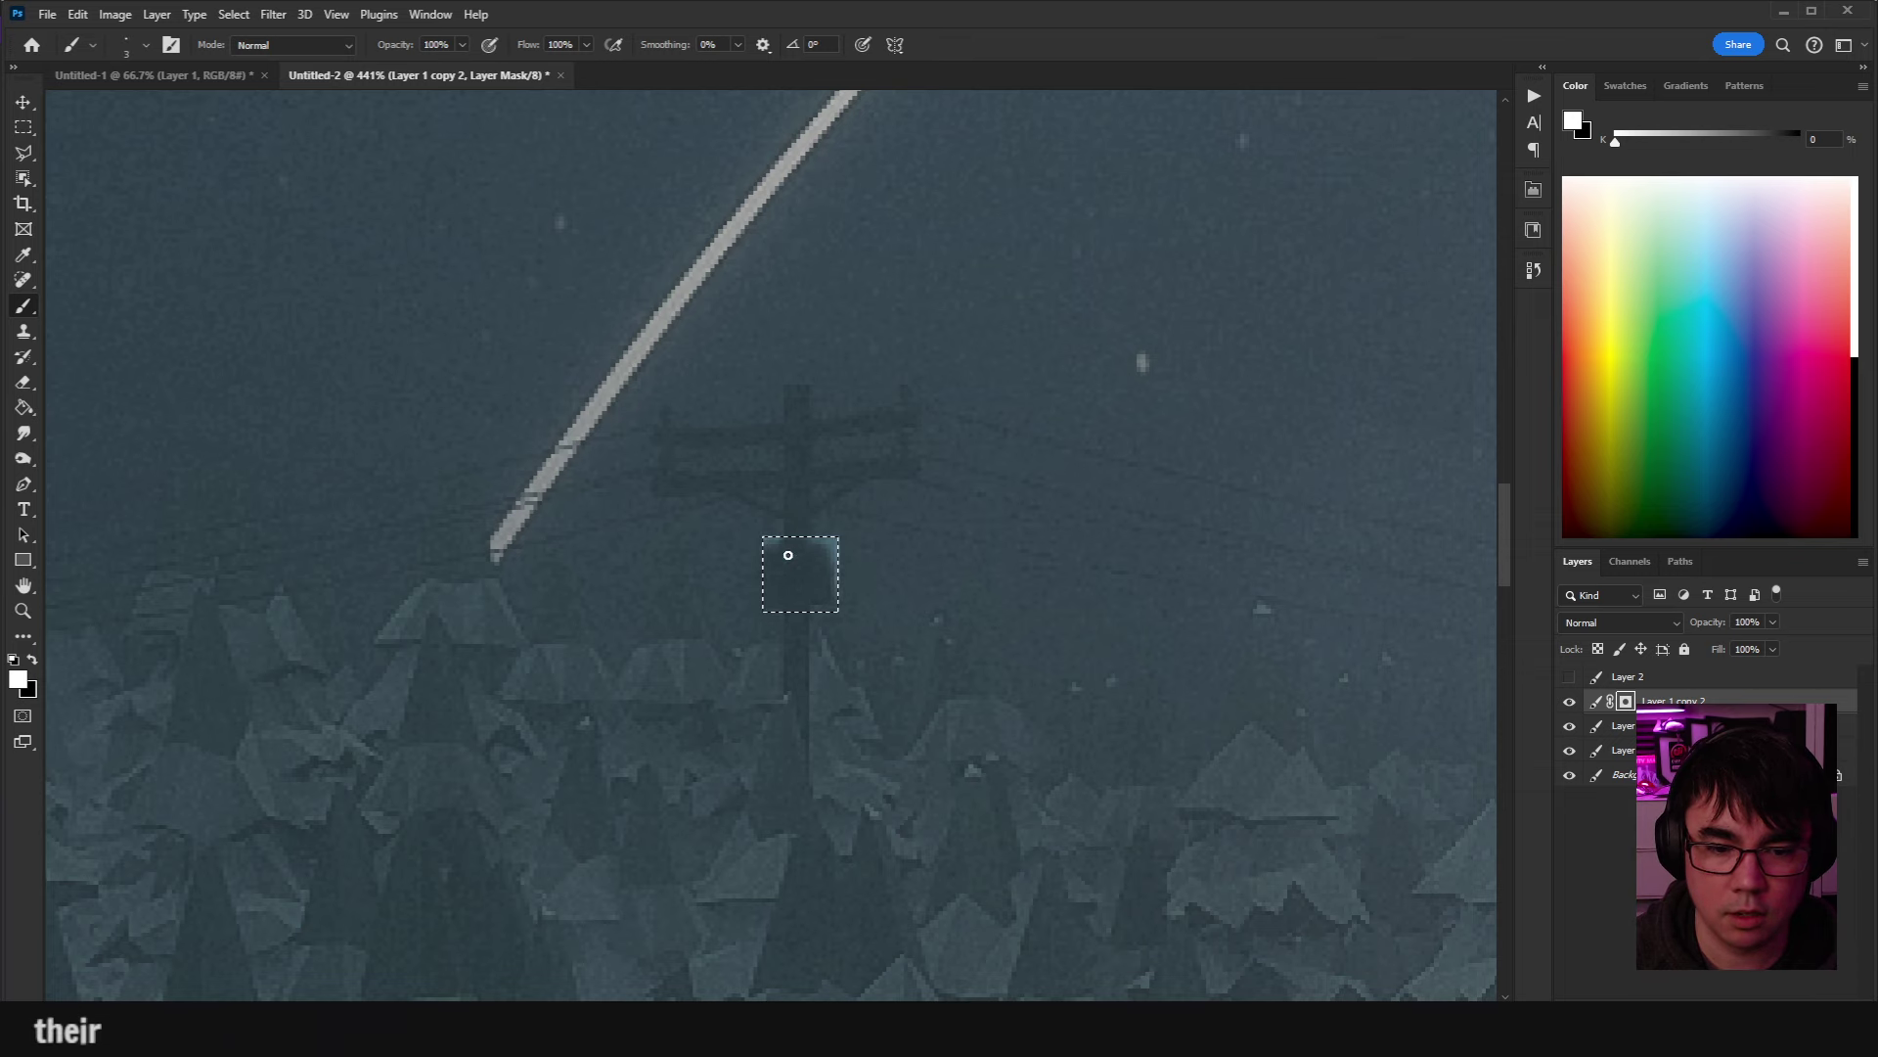
Set the Eraser to 189 px at 8% opacity.
{"action": "key", "text": "e"}
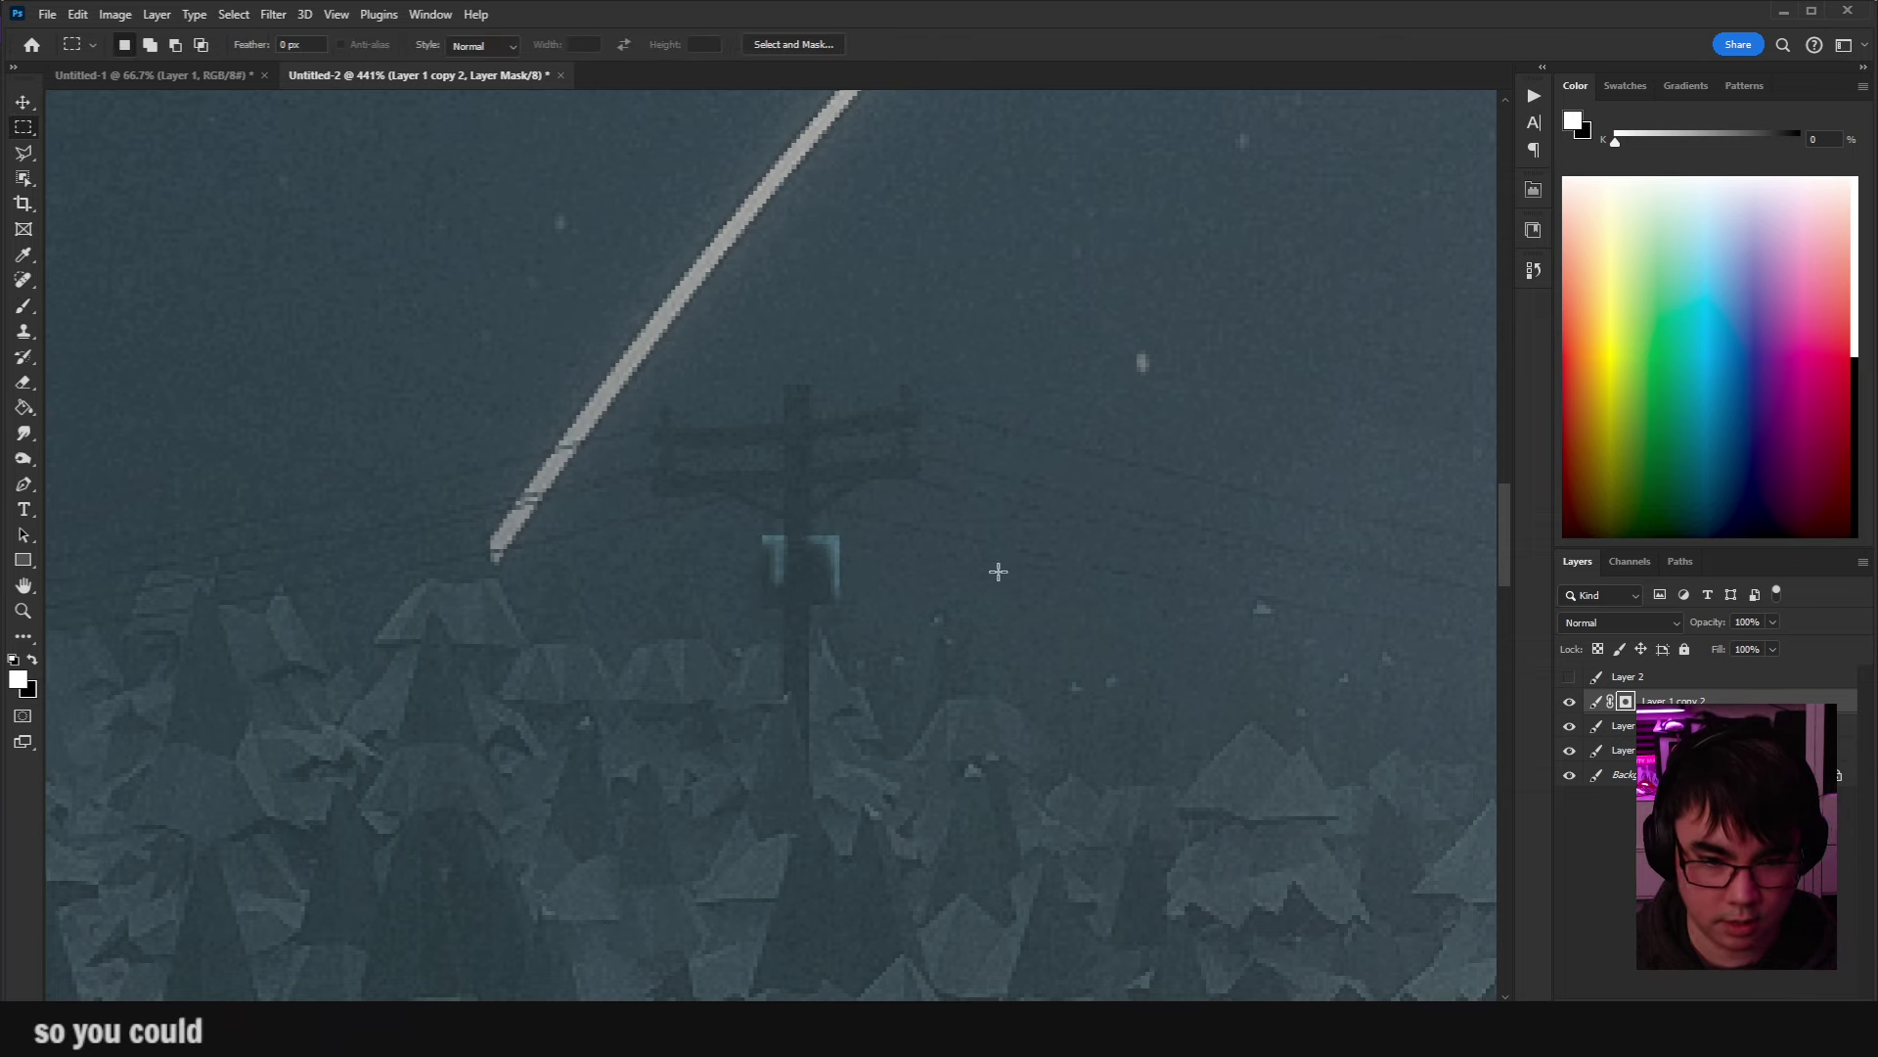
{"action": "left_click_drag", "start_coordinate": [818, 571], "coordinate": [518, 560]}
{"action": "left_click_drag", "start_coordinate": [772, 545], "coordinate": [650, 545]}
{"action": "left_click_drag", "start_coordinate": [308, 49], "coordinate": [246, 95]}
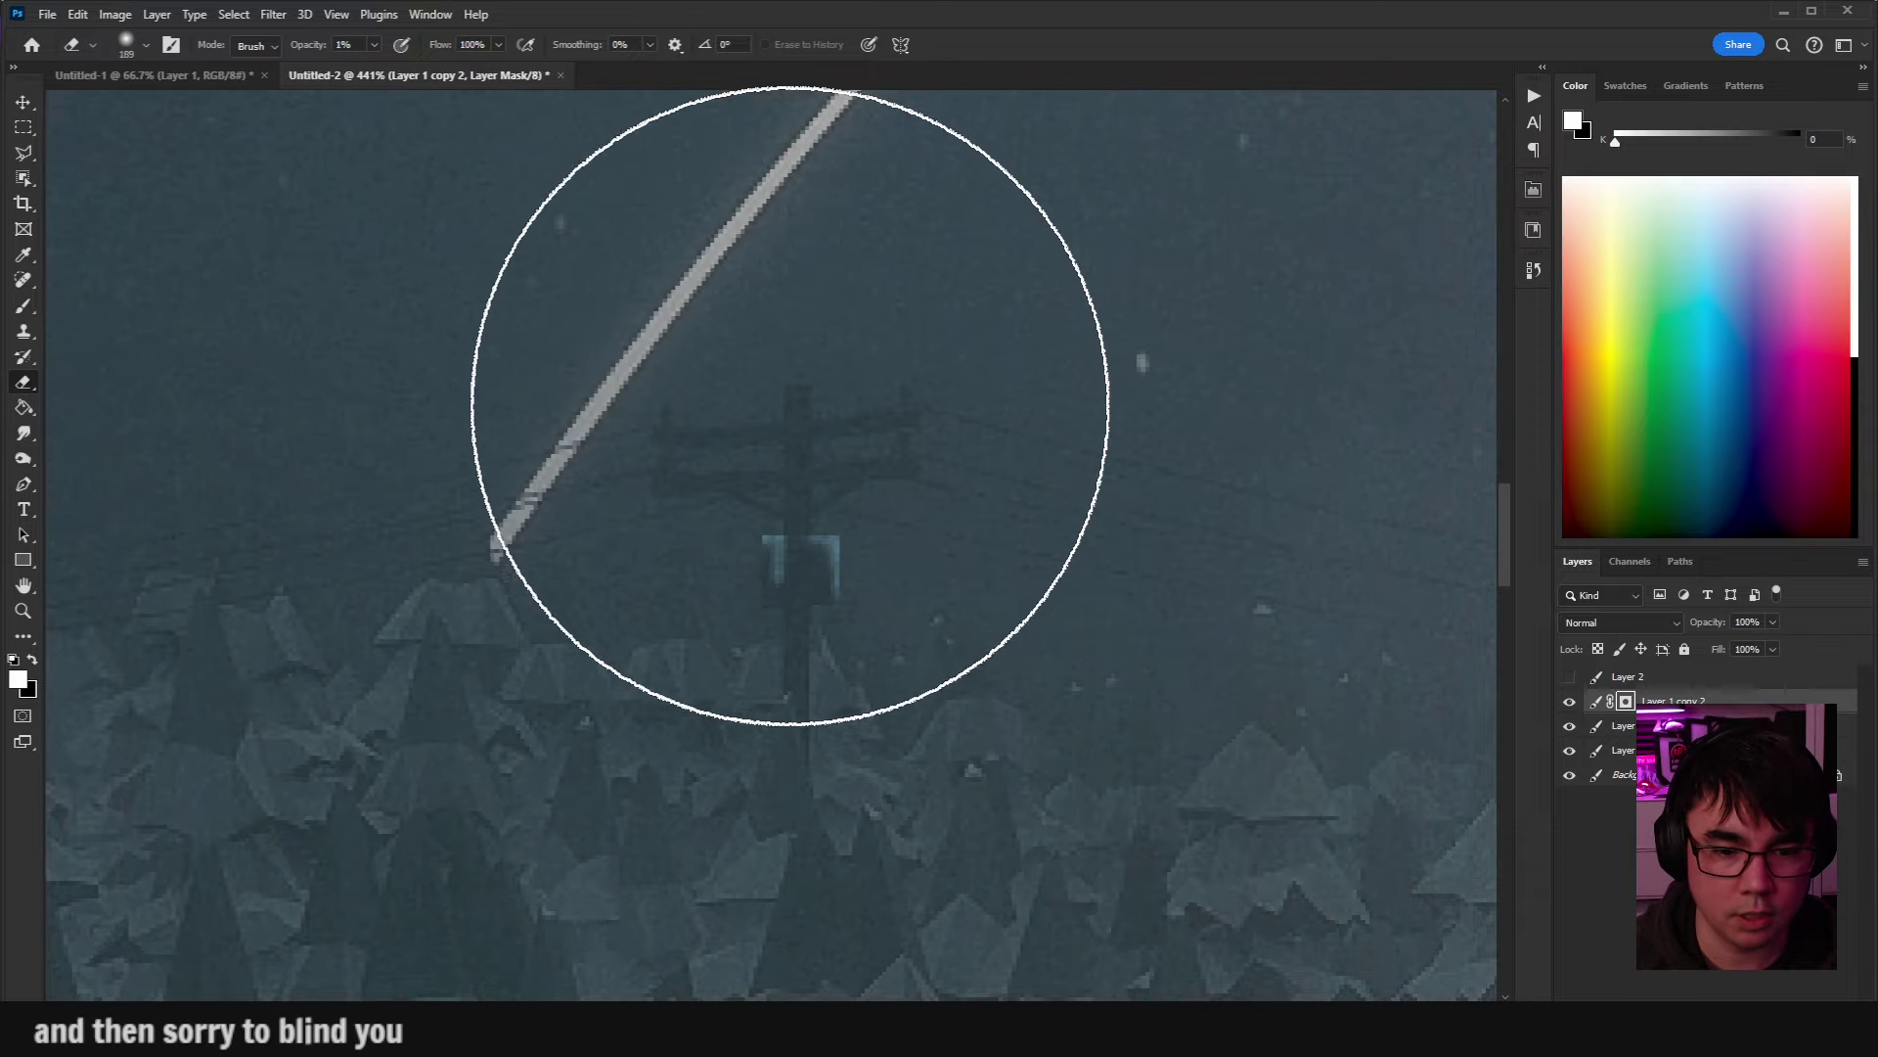
{"action": "left_click_drag", "start_coordinate": [328, 47], "coordinate": [335, 49]}
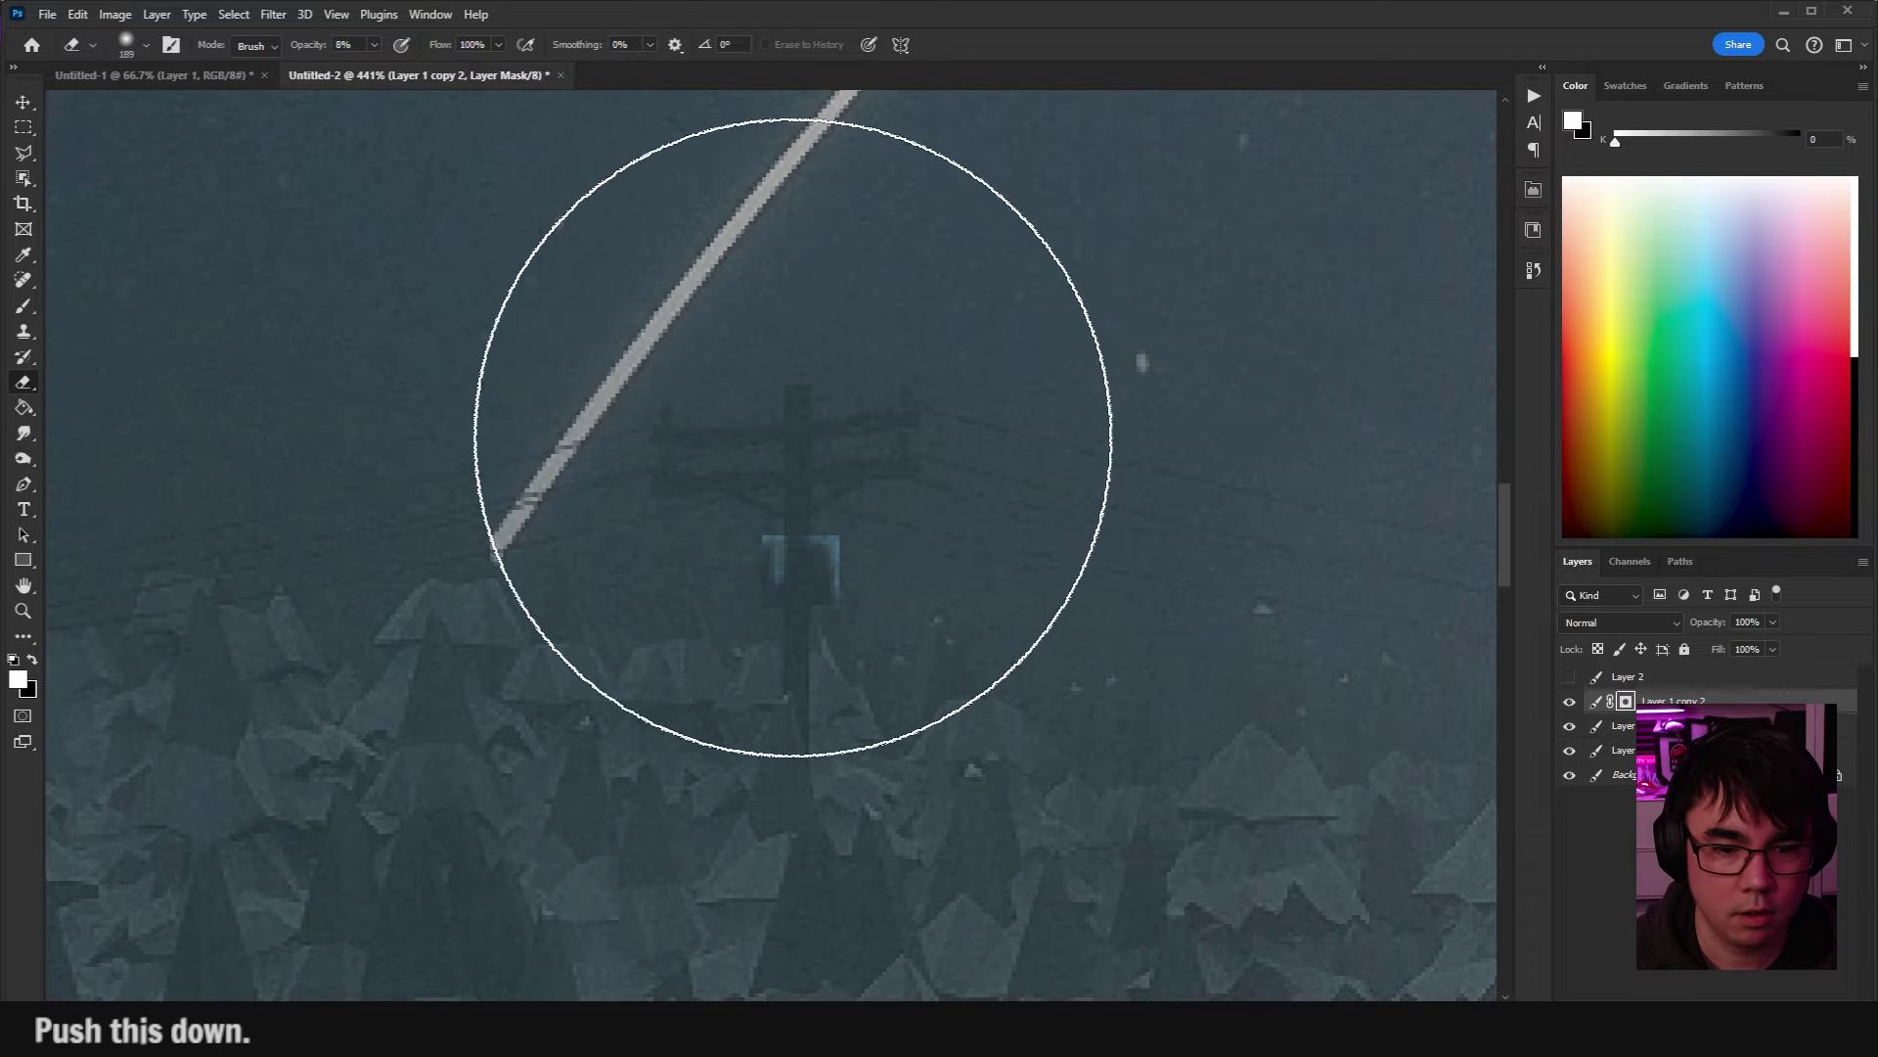
{"action": "left_click_drag", "start_coordinate": [1066, 534], "coordinate": [1029, 529]}
{"action": "left_click_drag", "start_coordinate": [1304, 713], "coordinate": [1128, 612]}
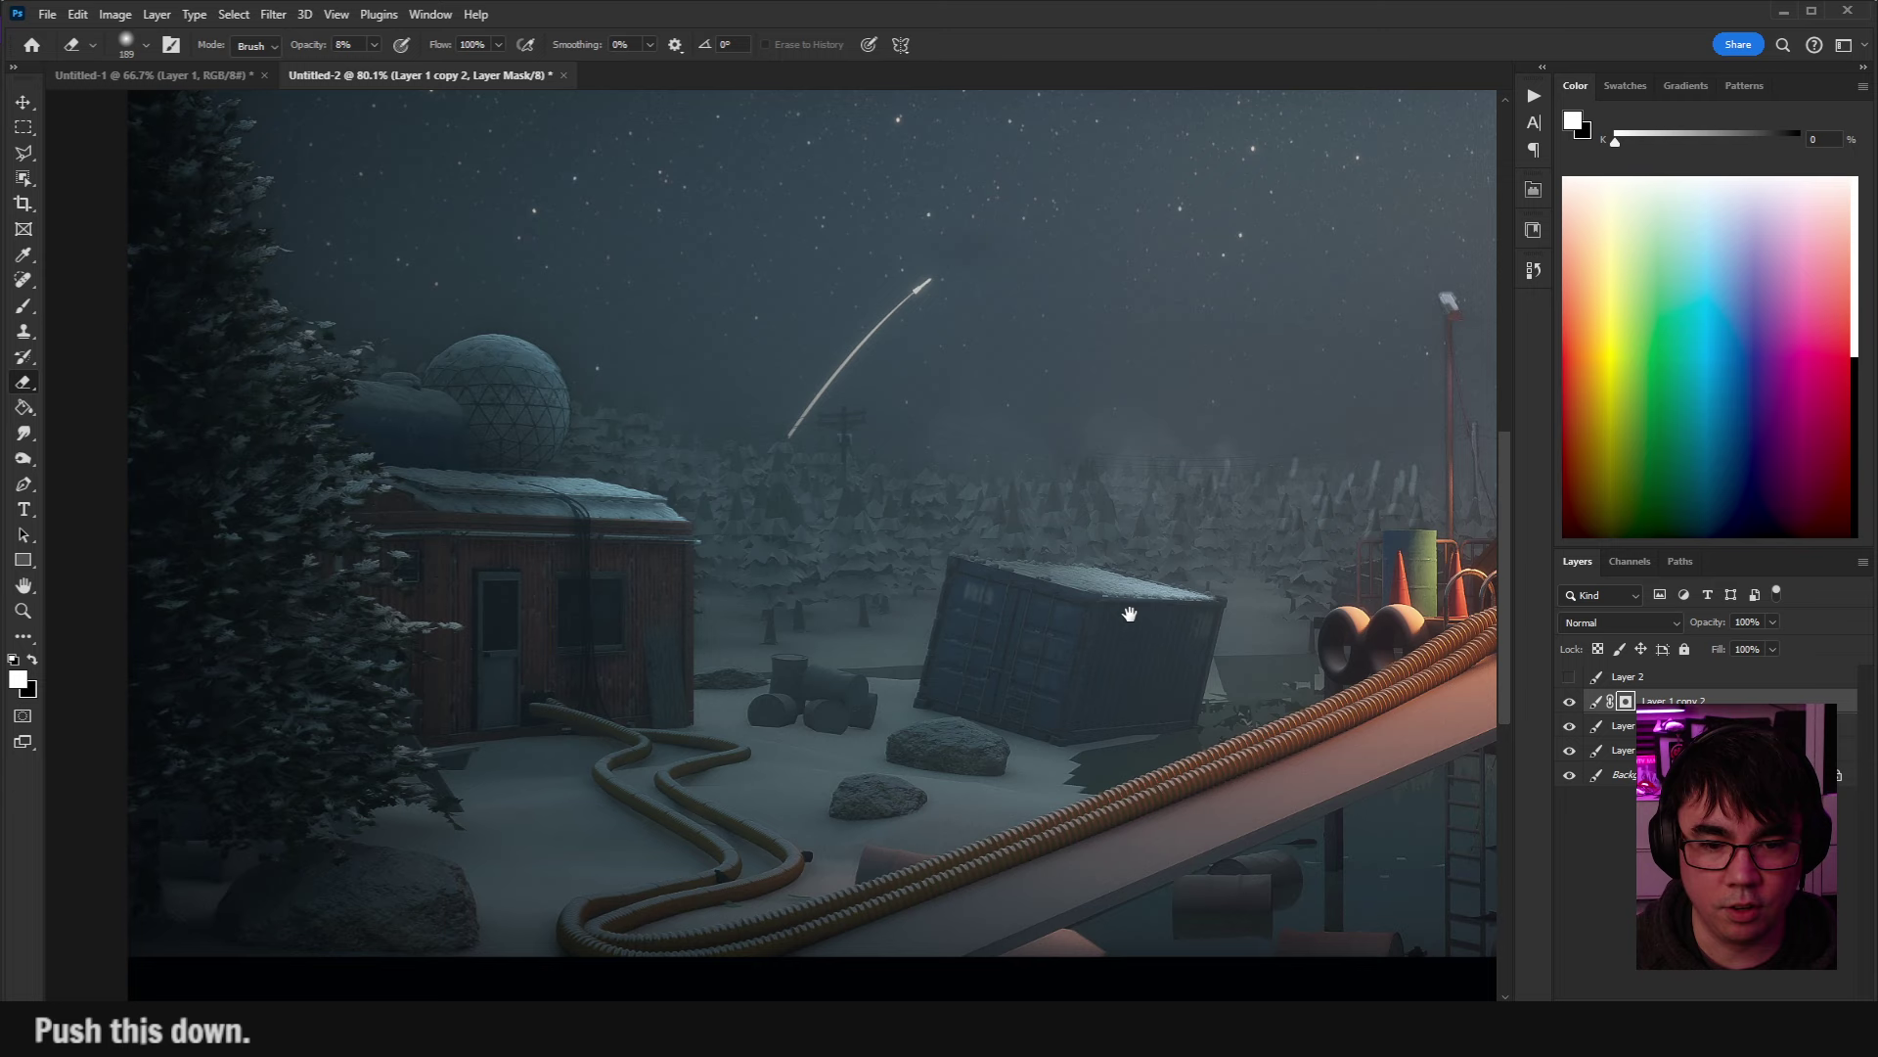
Toggle the snow layer Layer 1 copy 2 off and on twice to compare, leaving it visible.
{"action": "left_click", "coordinate": [1040, 701], "text": "ctrl"}
{"action": "scroll", "coordinate": [837, 507], "scroll_direction": "down", "scroll_amount": 4}
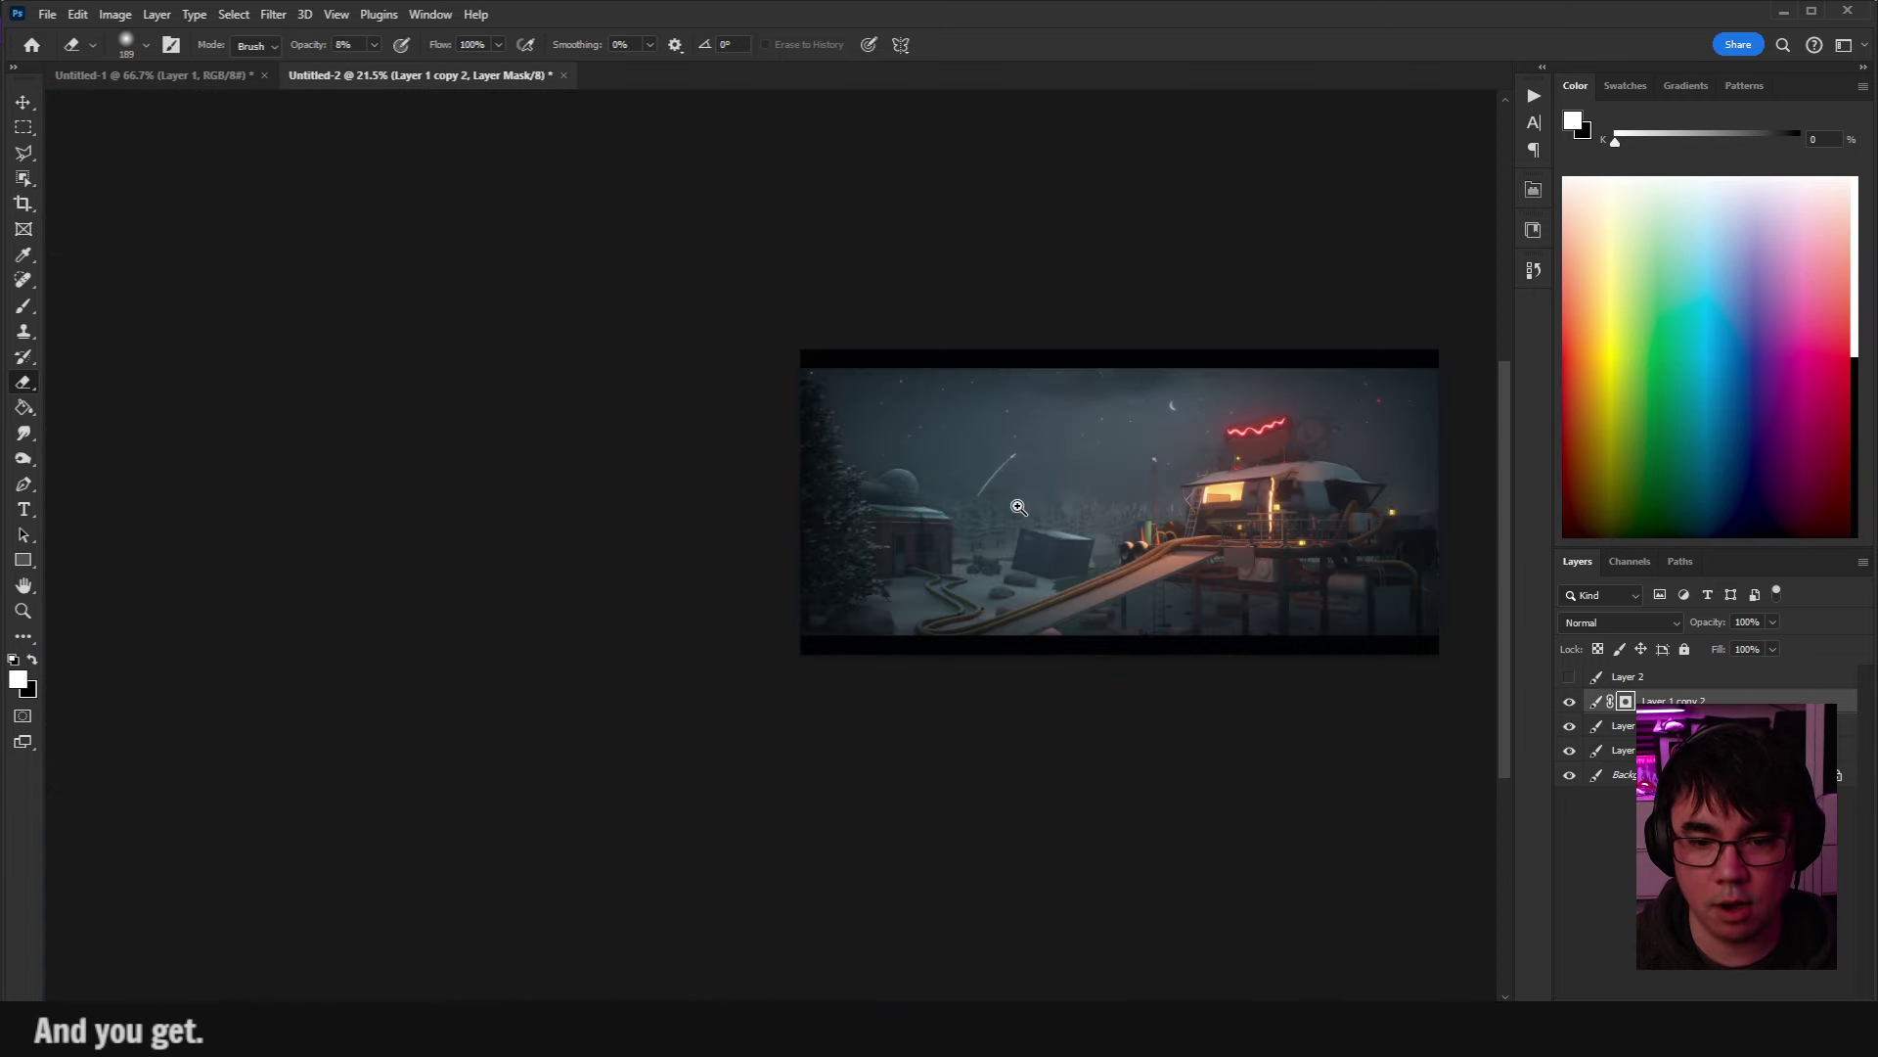
{"action": "scroll", "coordinate": [1019, 507], "scroll_direction": "up", "scroll_amount": 4}
{"action": "left_click_drag", "start_coordinate": [1244, 634], "coordinate": [1056, 612]}
{"action": "left_click", "coordinate": [1569, 702]}
{"action": "left_click", "coordinate": [1569, 703]}
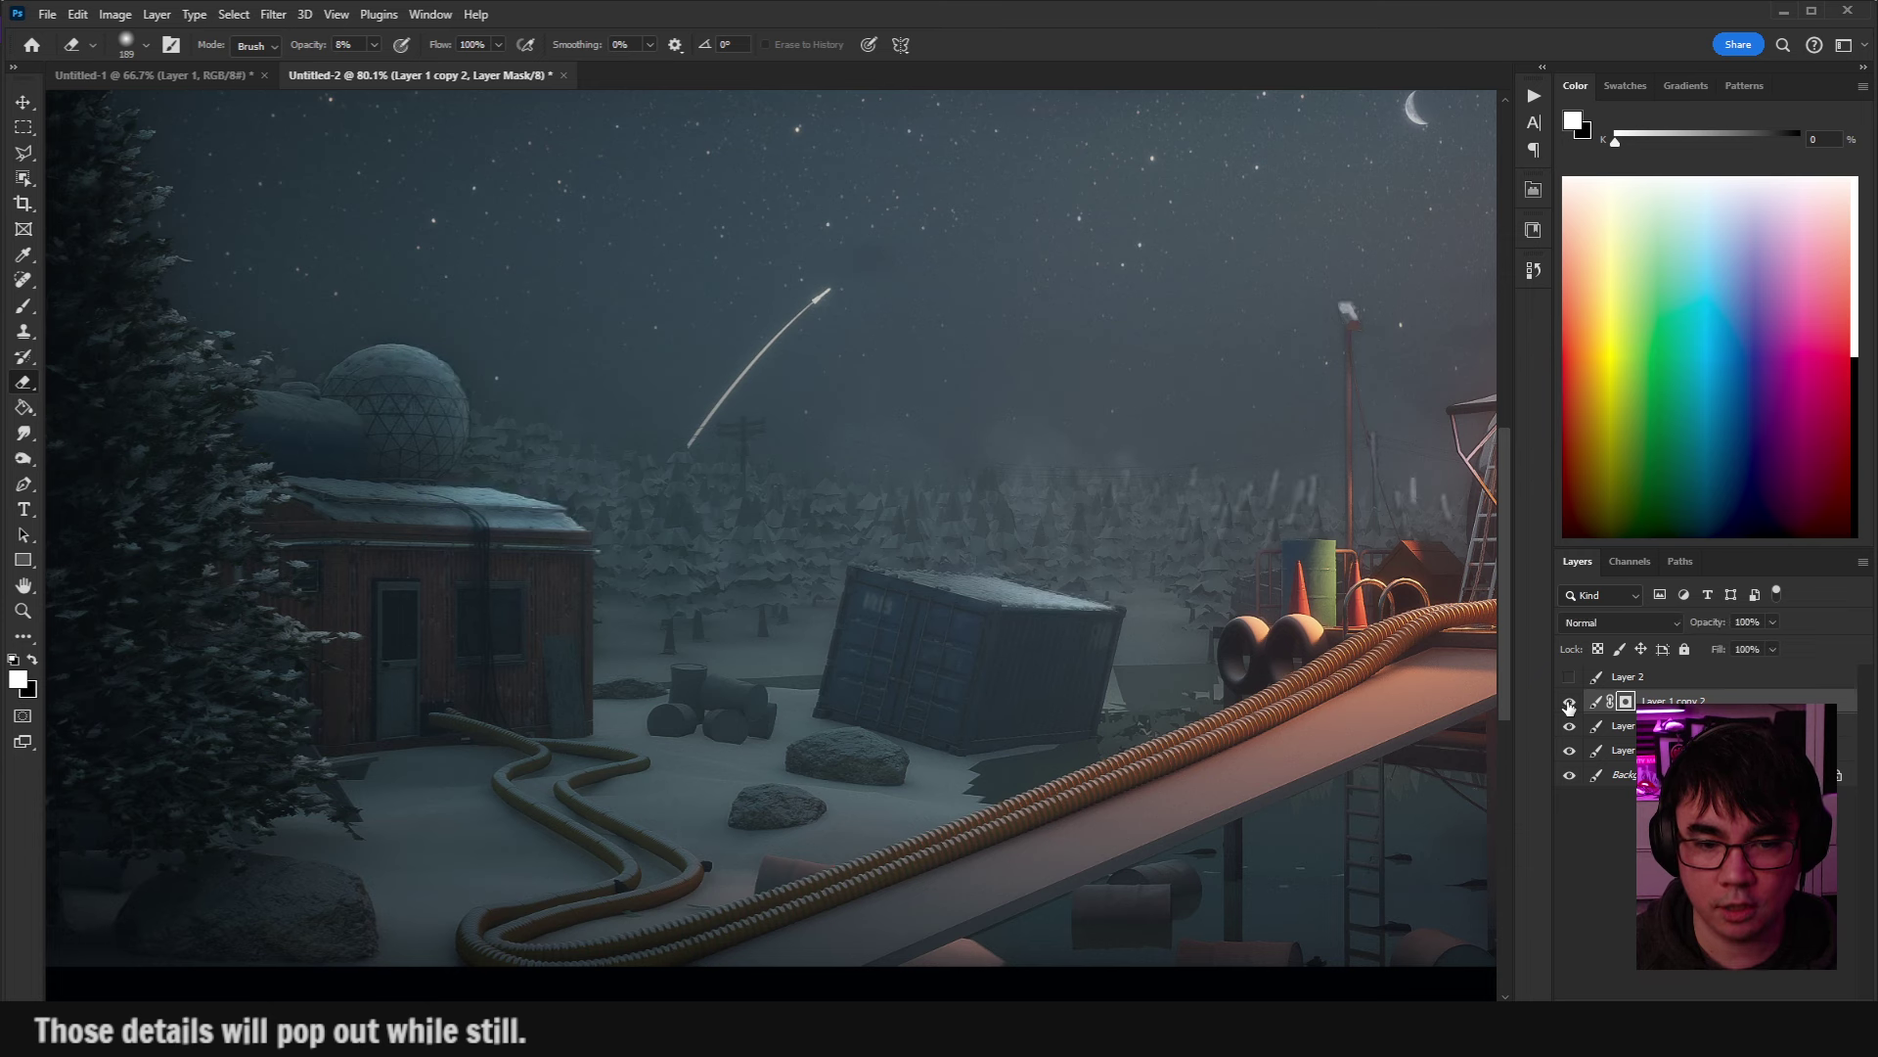
{"action": "left_click", "coordinate": [1569, 703]}
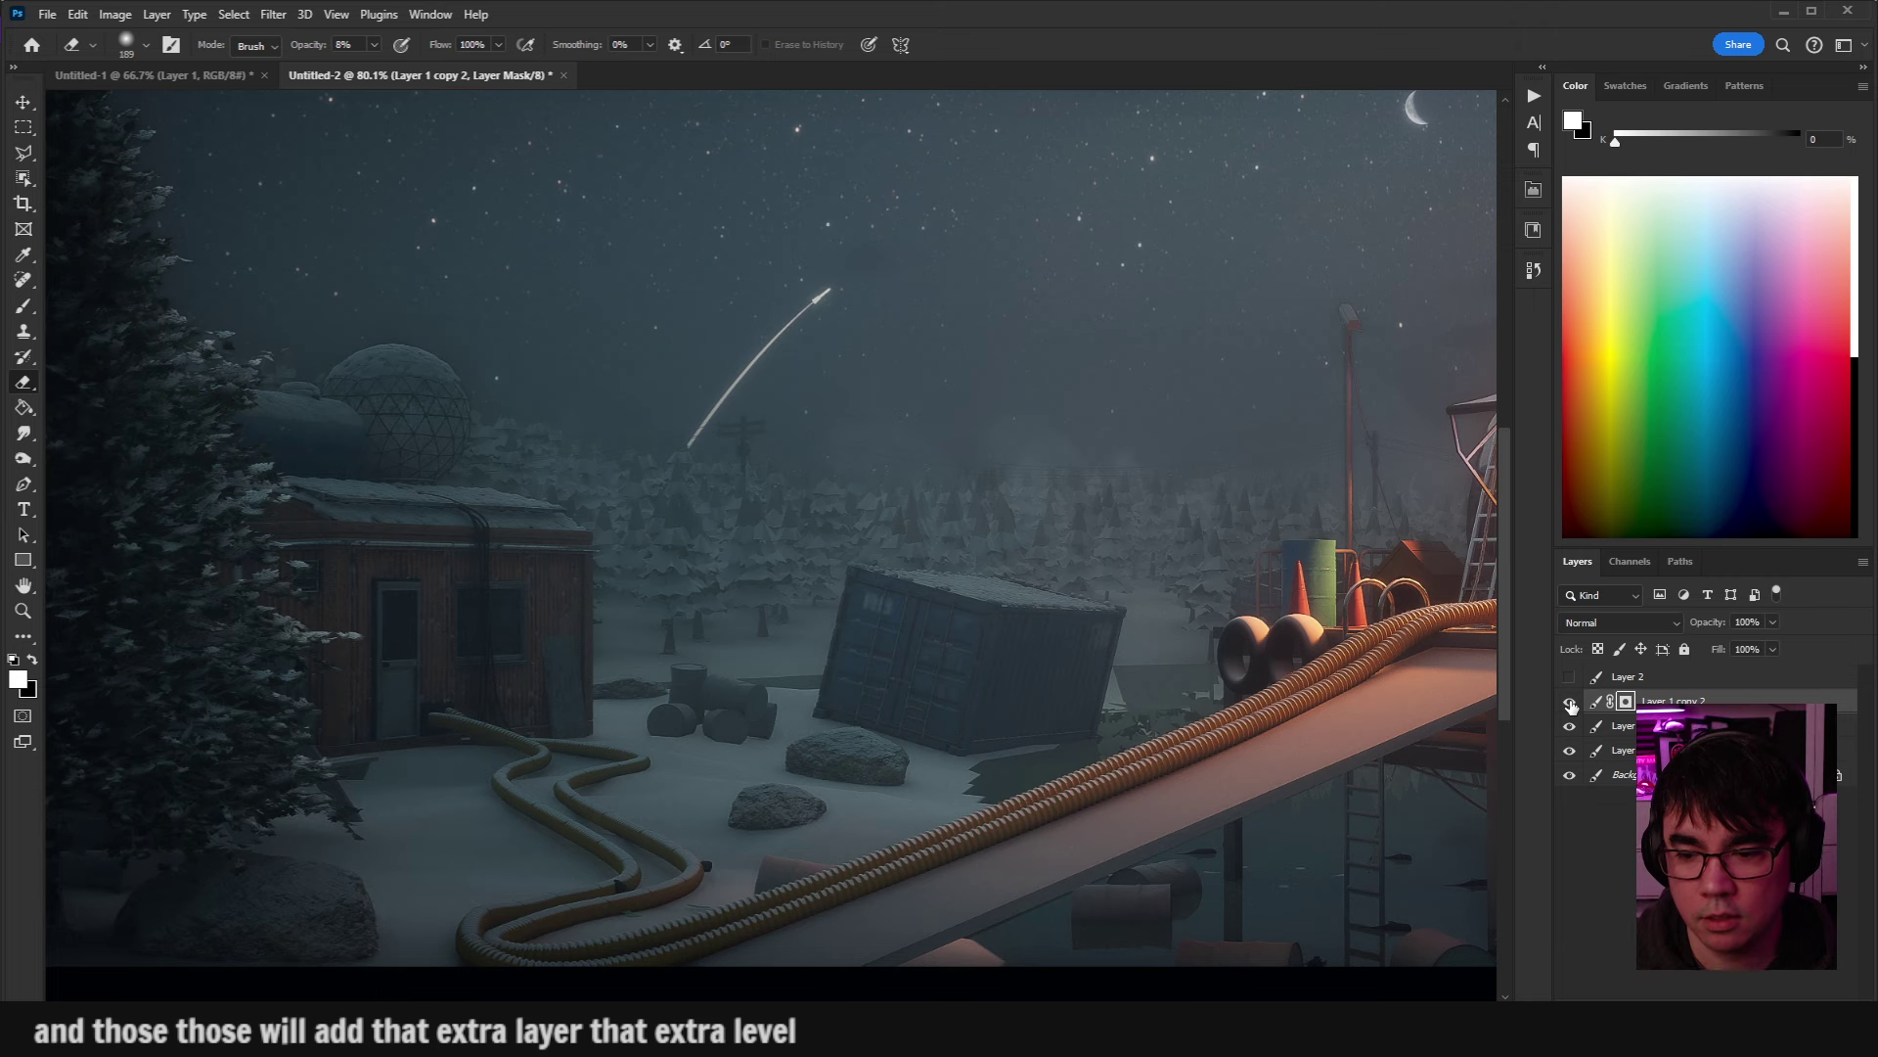
{"action": "left_click", "coordinate": [1570, 702]}
Frame the shipping container and switch to a soft 23 px brush at 100% opacity.
{"action": "left_click_drag", "start_coordinate": [1239, 628], "coordinate": [1149, 634]}
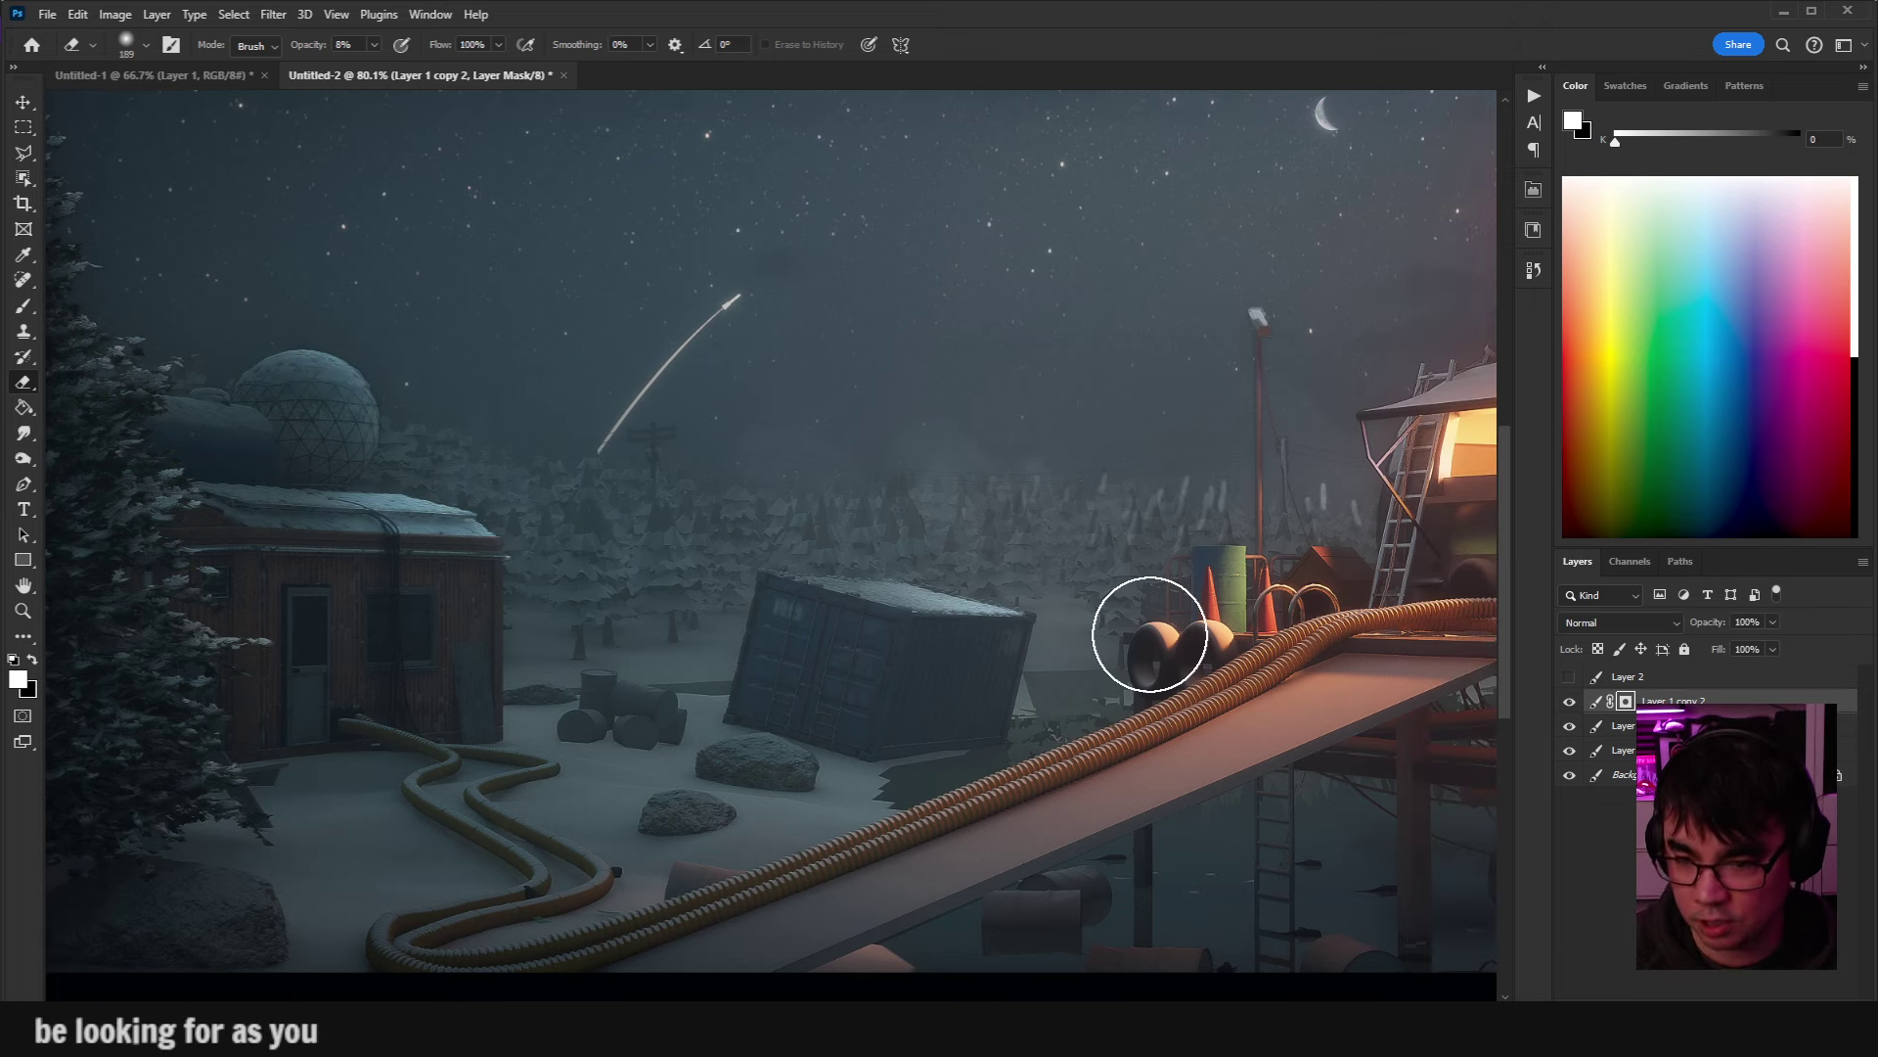
{"action": "left_click_drag", "start_coordinate": [1044, 618], "coordinate": [967, 469]}
{"action": "mouse_move", "coordinate": [817, 579]}
{"action": "left_mouse_down"}
{"action": "mouse_move", "coordinate": [832, 579]}
{"action": "mouse_move", "coordinate": [709, 622]}
{"action": "mouse_move", "coordinate": [754, 649]}
{"action": "mouse_move", "coordinate": [726, 641]}
{"action": "left_mouse_up"}
{"action": "key", "text": "b"}
{"action": "scroll", "coordinate": [826, 616], "scroll_direction": "up", "scroll_amount": 3}
{"action": "left_click_drag", "start_coordinate": [579, 616], "coordinate": [807, 609]}
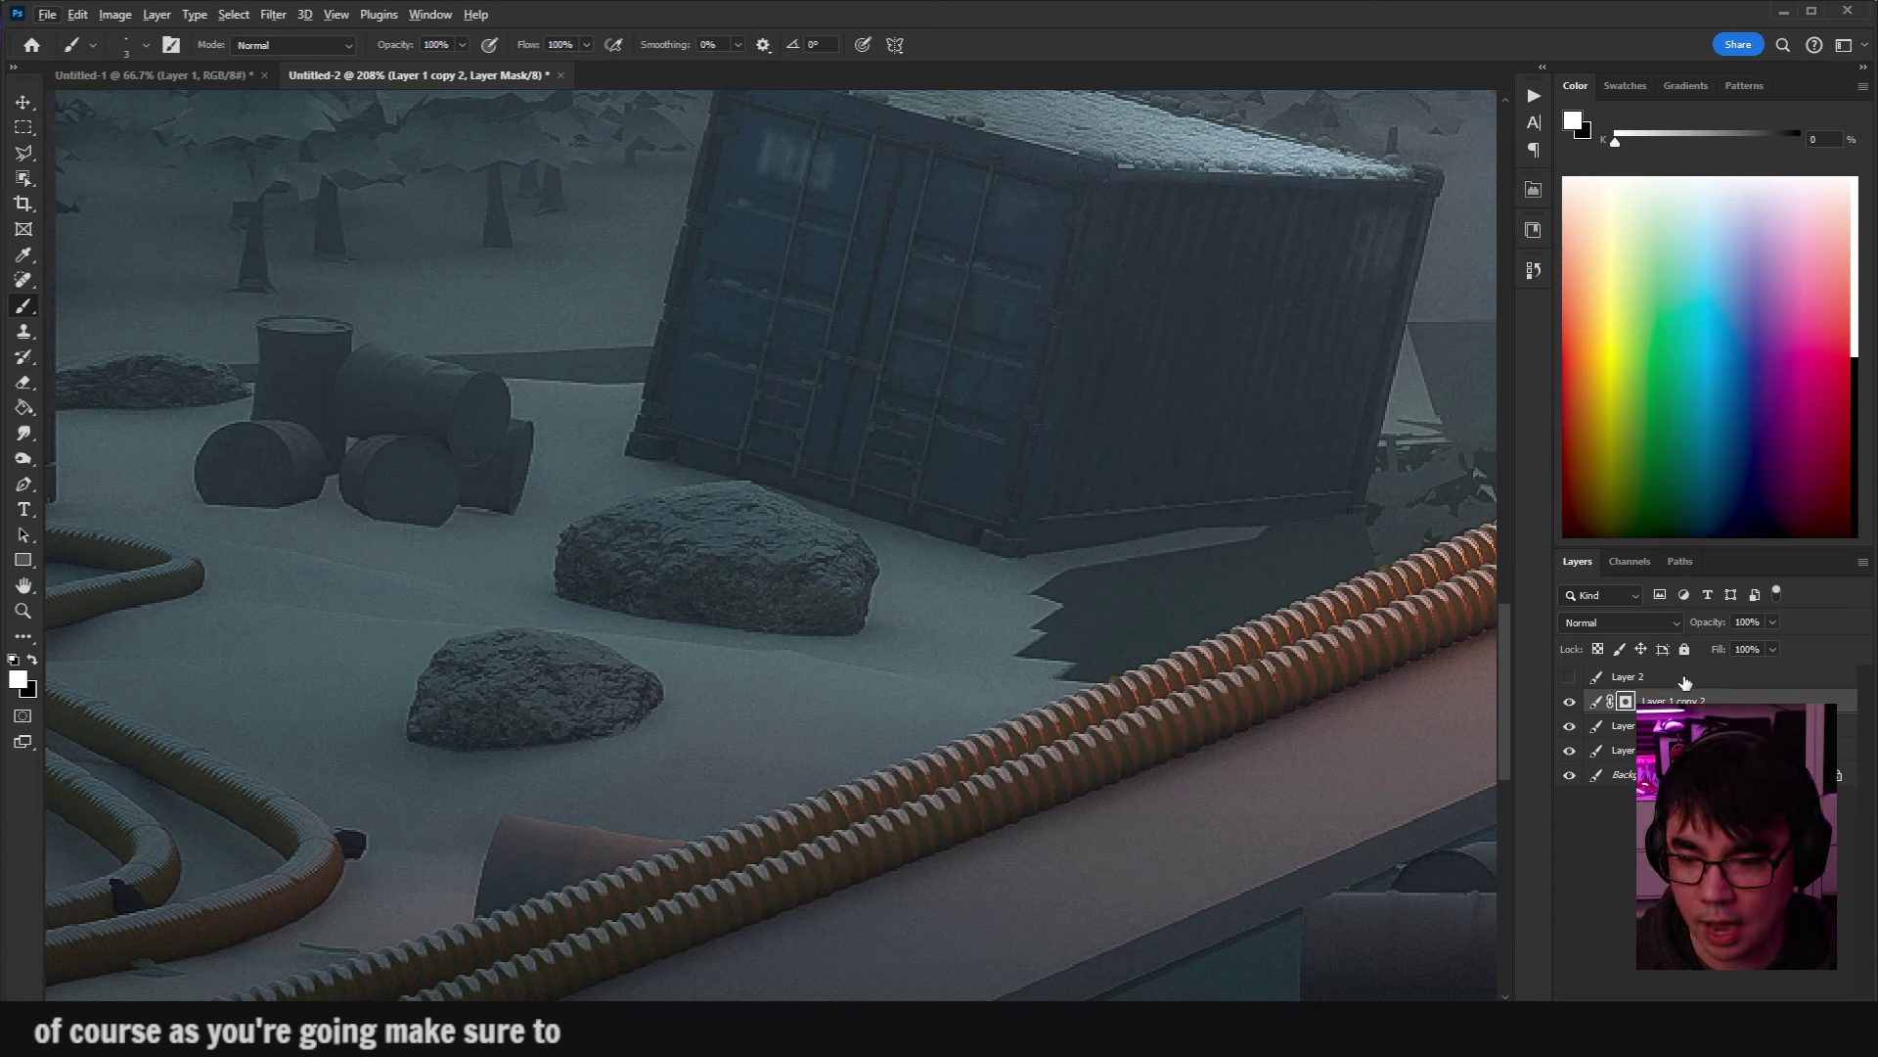
Pick a pale yellow on the top layer and draw a line along the rock's base.
{"action": "left_click", "coordinate": [1685, 682]}
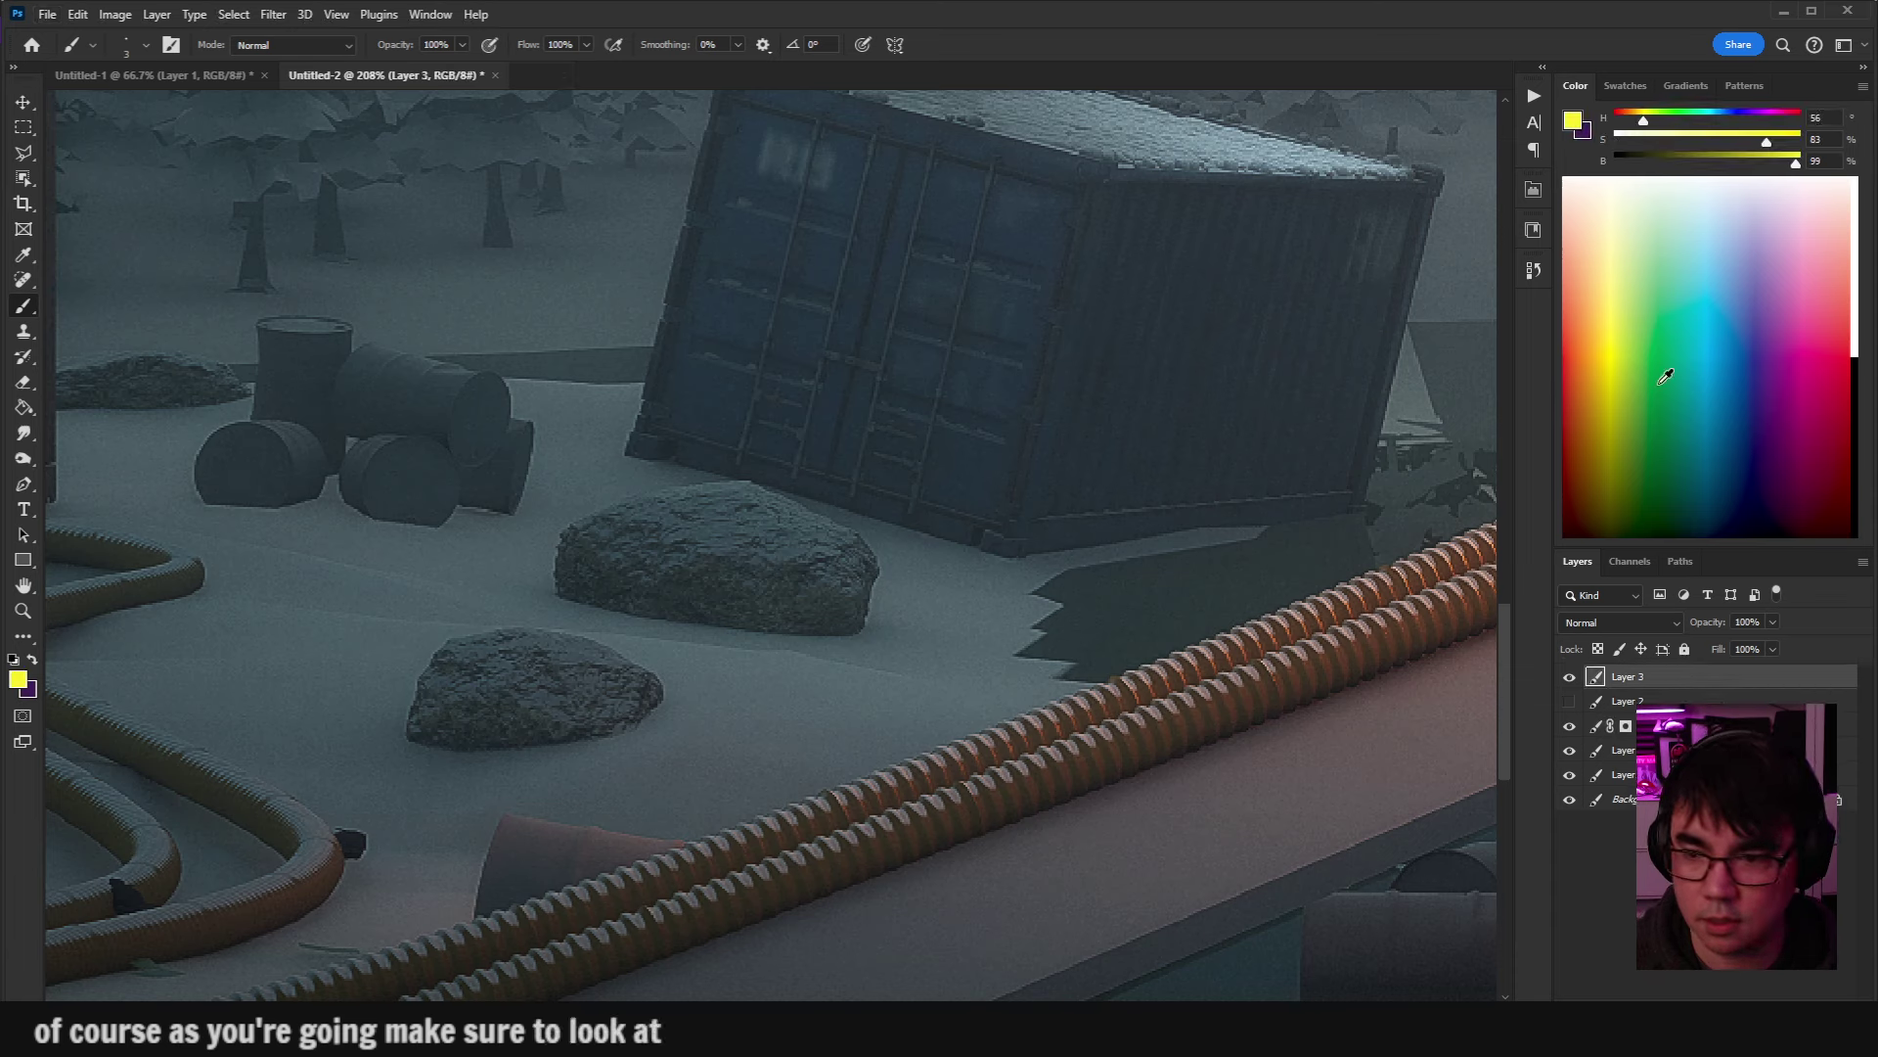
{"action": "left_click_drag", "start_coordinate": [1665, 377], "coordinate": [1618, 315]}
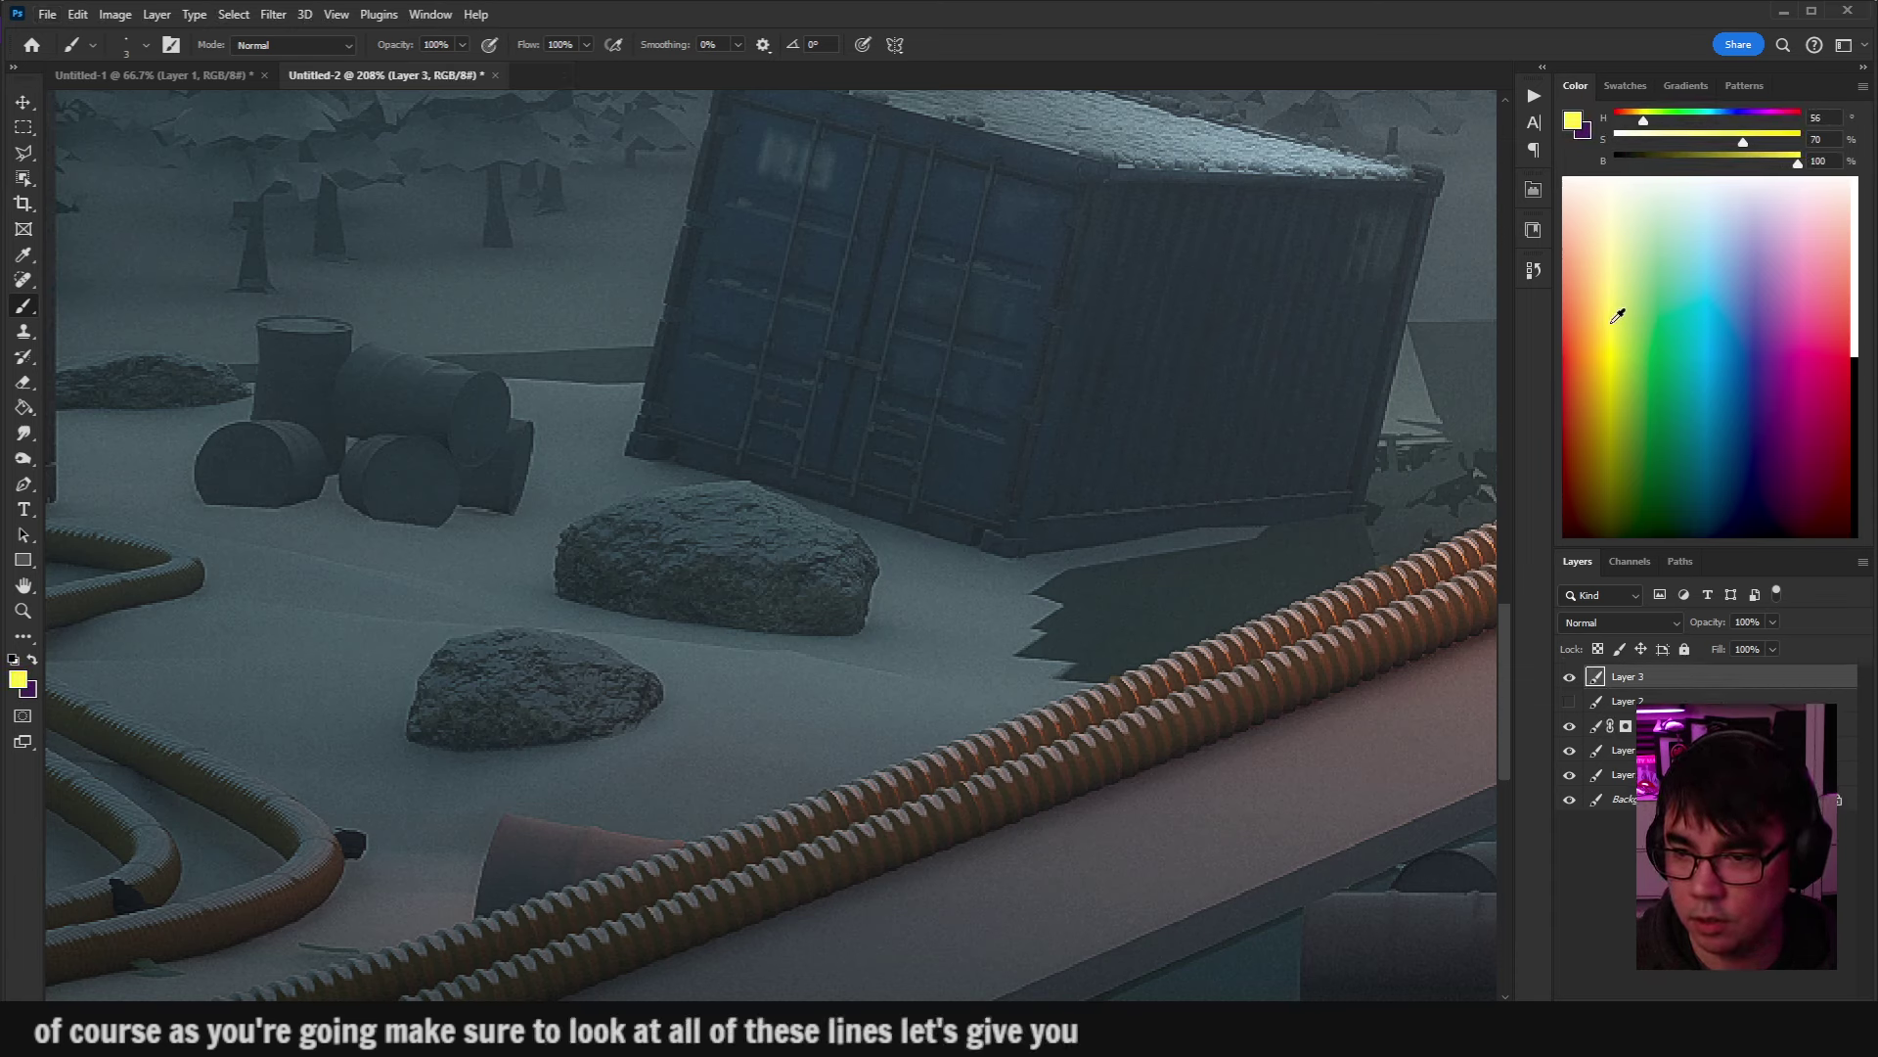
{"action": "key", "text": "ctrl+z"}
{"action": "key", "text": "bracketright"}
{"action": "key", "text": "bracketright"}
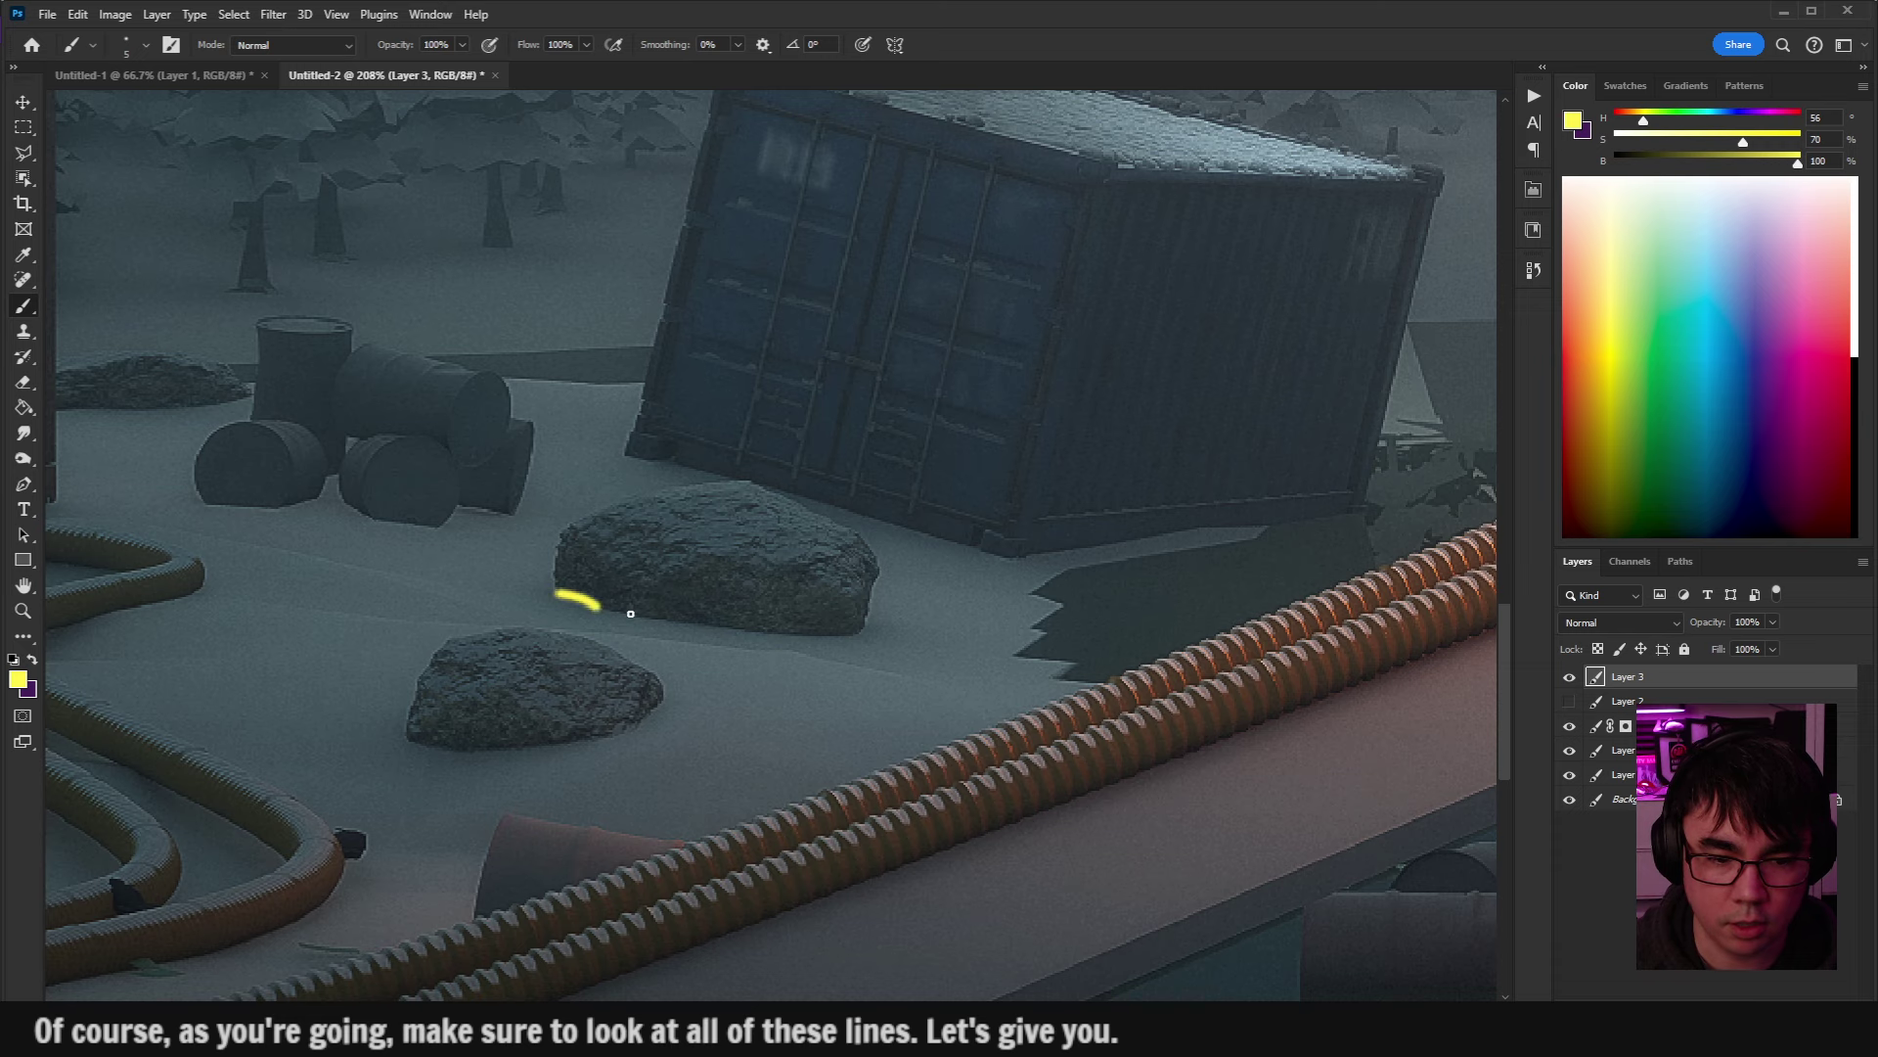
{"action": "left_click_drag", "start_coordinate": [630, 613], "coordinate": [853, 618]}
{"action": "key", "text": "ctrl+z"}
{"action": "mouse_move", "coordinate": [559, 592]}
{"action": "left_mouse_down"}
{"action": "mouse_move", "coordinate": [897, 629]}
{"action": "mouse_move", "coordinate": [867, 638]}
{"action": "left_mouse_up"}
Trace yellow lines along the container's shadow edge, under the lower rock, around the hose and between the rocks.
{"action": "mouse_move", "coordinate": [1193, 518]}
{"action": "left_mouse_down"}
{"action": "mouse_move", "coordinate": [972, 596]}
{"action": "mouse_move", "coordinate": [1000, 675]}
{"action": "left_mouse_up"}
{"action": "scroll", "coordinate": [613, 708], "scroll_direction": "left", "scroll_amount": 5}
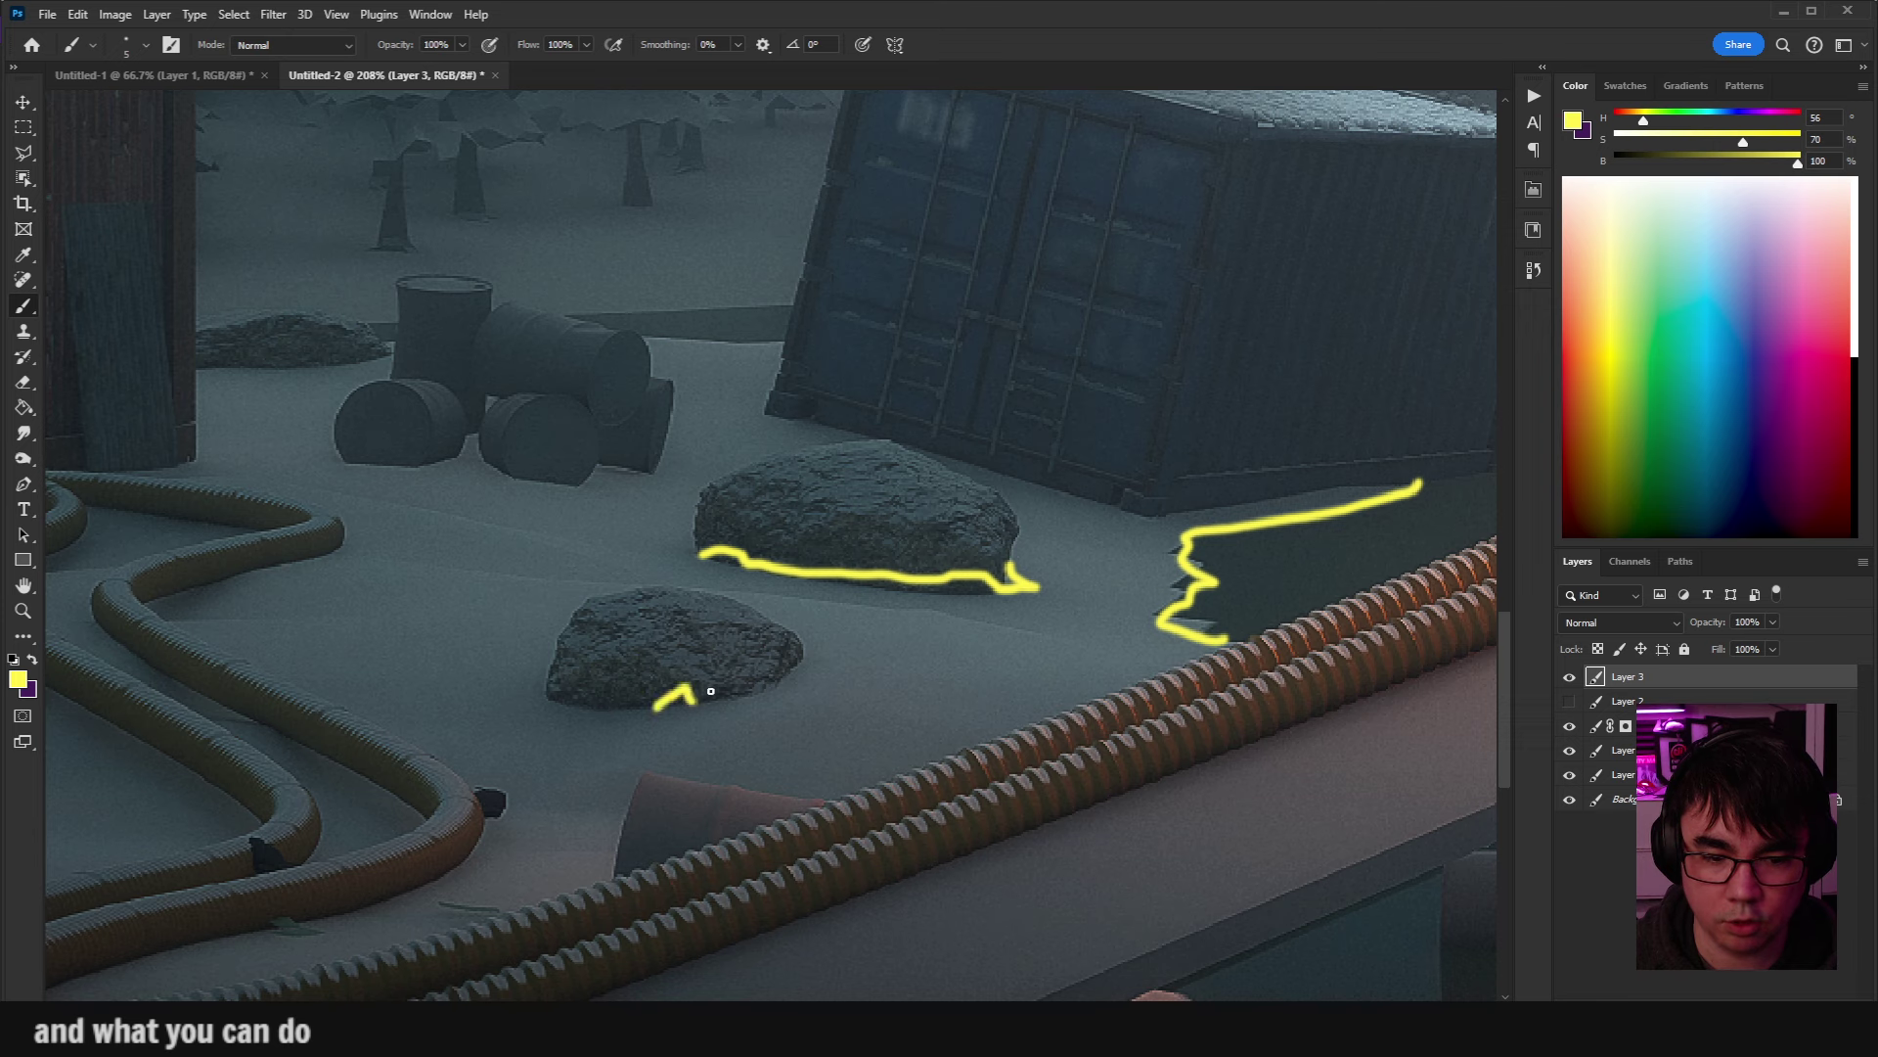
{"action": "left_click_drag", "start_coordinate": [711, 691], "coordinate": [758, 704]}
{"action": "left_click_drag", "start_coordinate": [634, 639], "coordinate": [850, 641]}
{"action": "left_click_drag", "start_coordinate": [587, 565], "coordinate": [813, 571]}
{"action": "key", "text": "ctrl+z"}
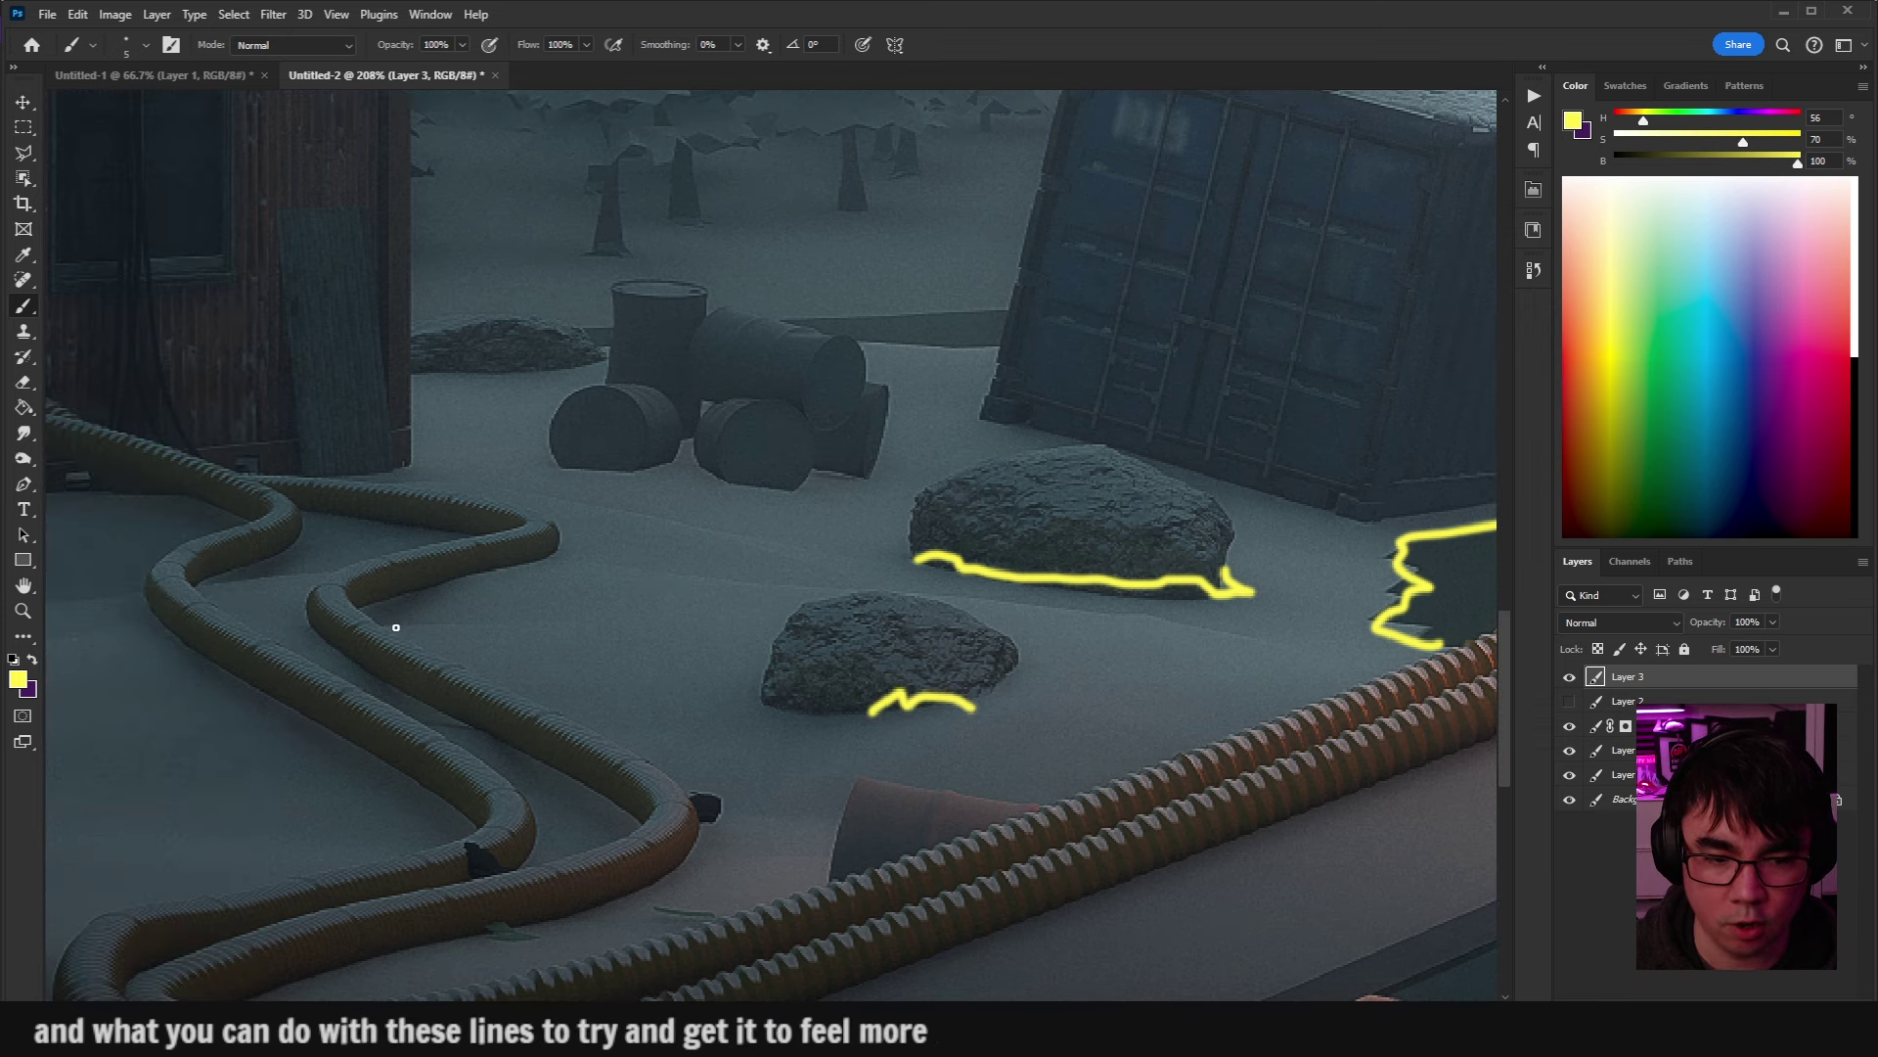
{"action": "left_click_drag", "start_coordinate": [393, 628], "coordinate": [575, 622]}
{"action": "left_click_drag", "start_coordinate": [465, 485], "coordinate": [702, 524]}
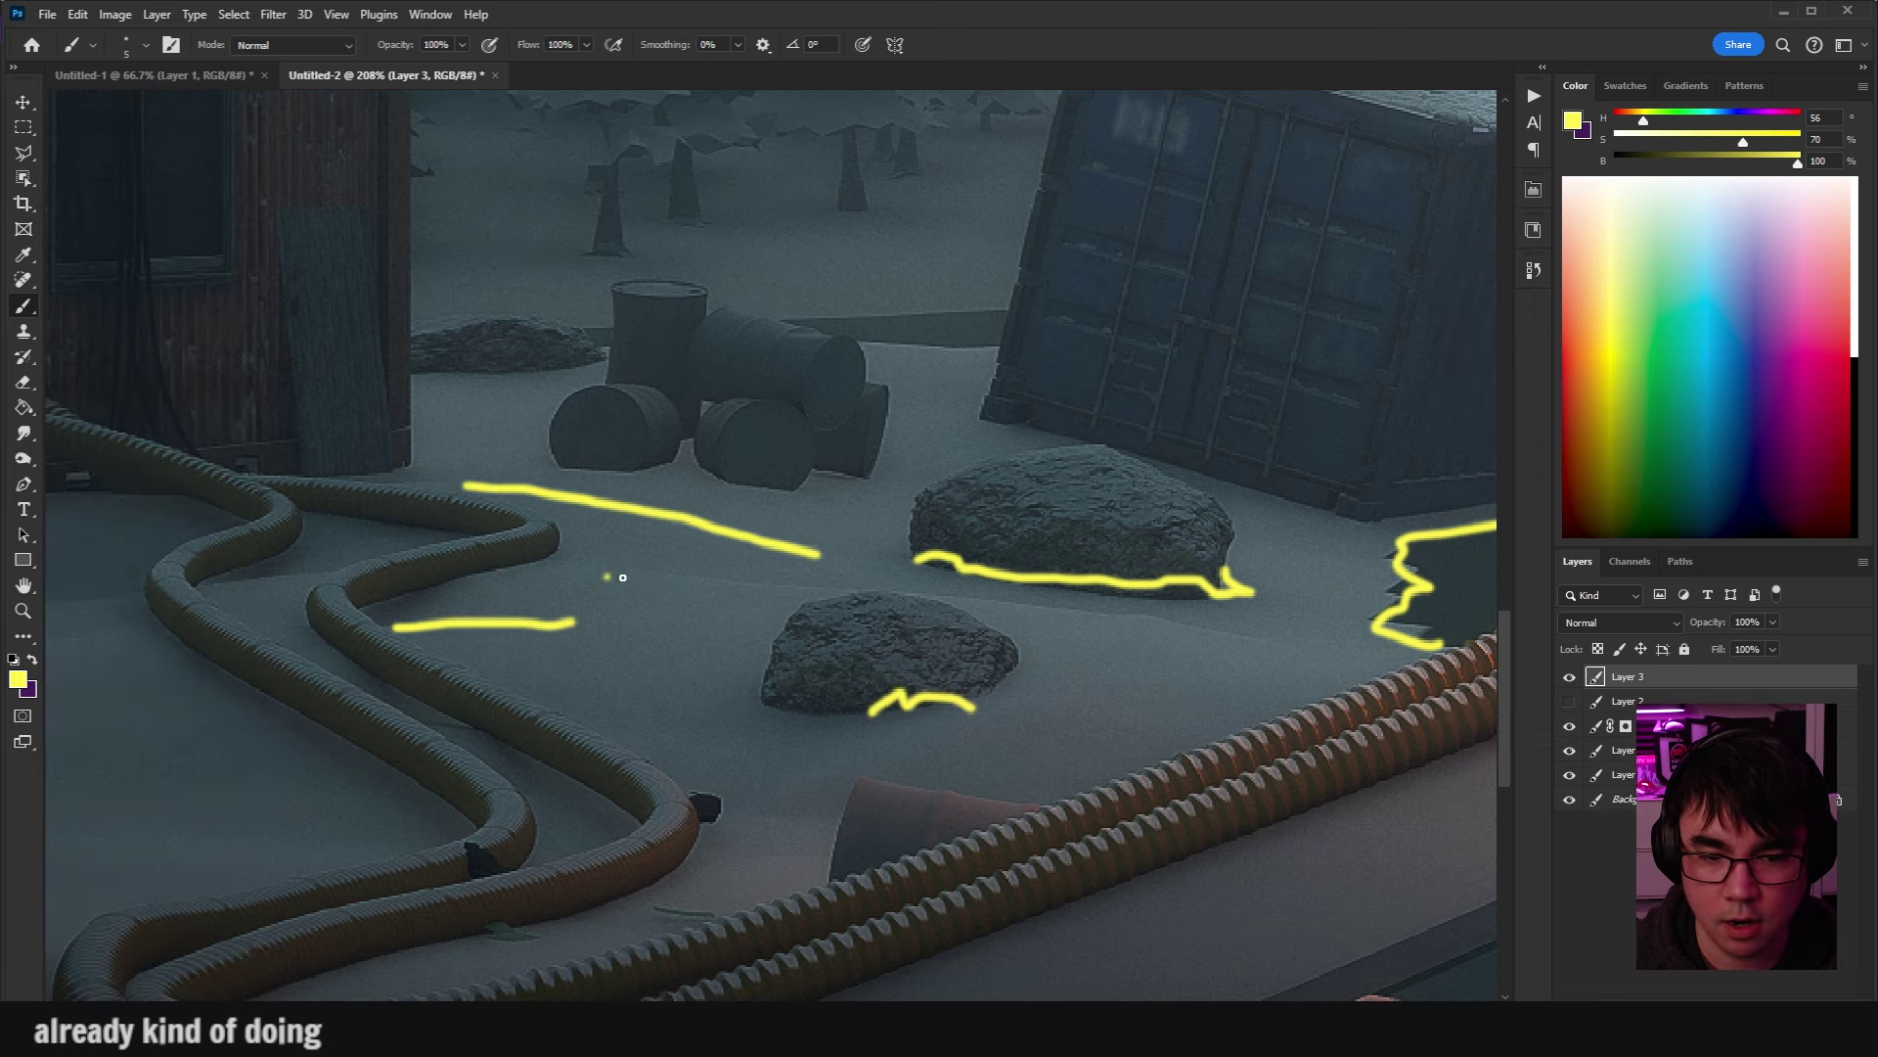
{"action": "left_click_drag", "start_coordinate": [607, 577], "coordinate": [902, 591]}
Add yellow lines right of the barrels and a short one near the trees.
{"action": "scroll", "coordinate": [977, 408], "scroll_direction": "up", "scroll_amount": 1}
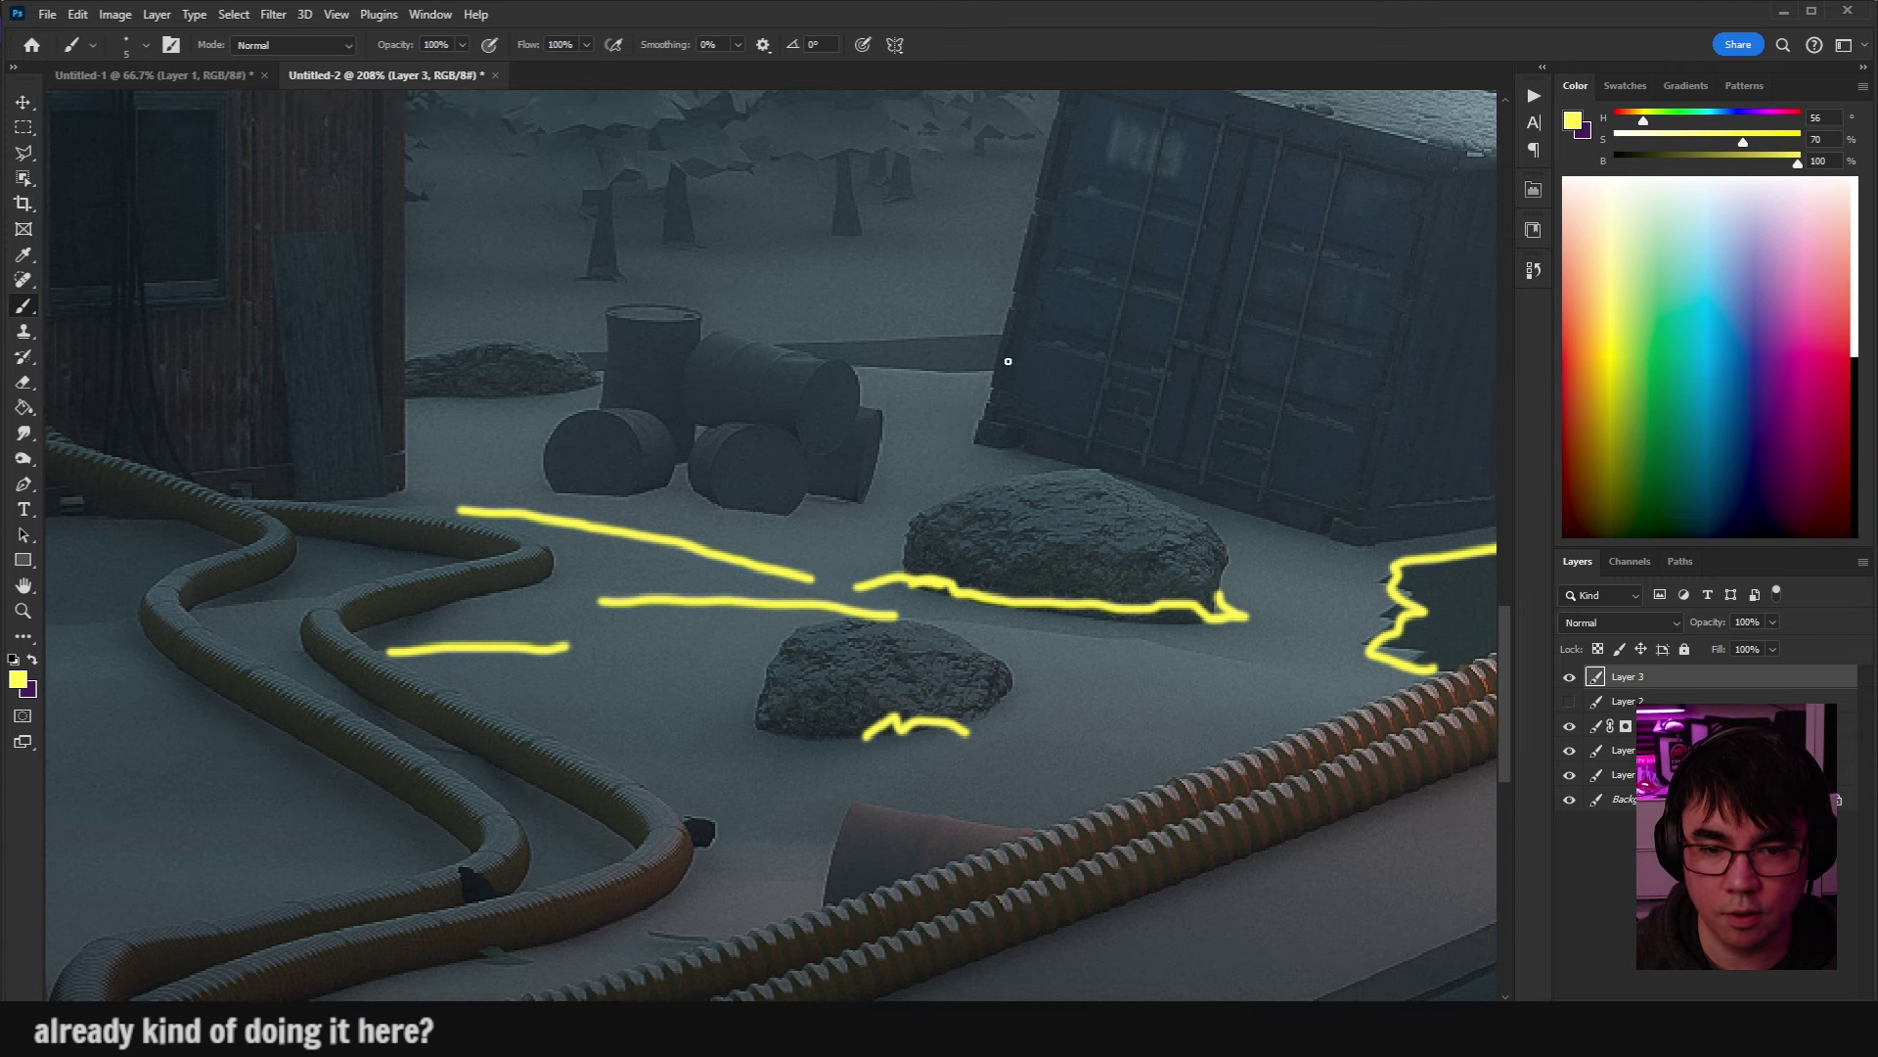
{"action": "left_click_drag", "start_coordinate": [988, 370], "coordinate": [861, 370]}
{"action": "scroll", "coordinate": [833, 286], "scroll_direction": "up", "scroll_amount": 1}
{"action": "mouse_move", "coordinate": [871, 251]}
{"action": "left_mouse_down"}
{"action": "mouse_move", "coordinate": [926, 257]}
{"action": "mouse_move", "coordinate": [921, 280]}
{"action": "left_mouse_up"}
{"action": "key", "text": "ctrl+z"}
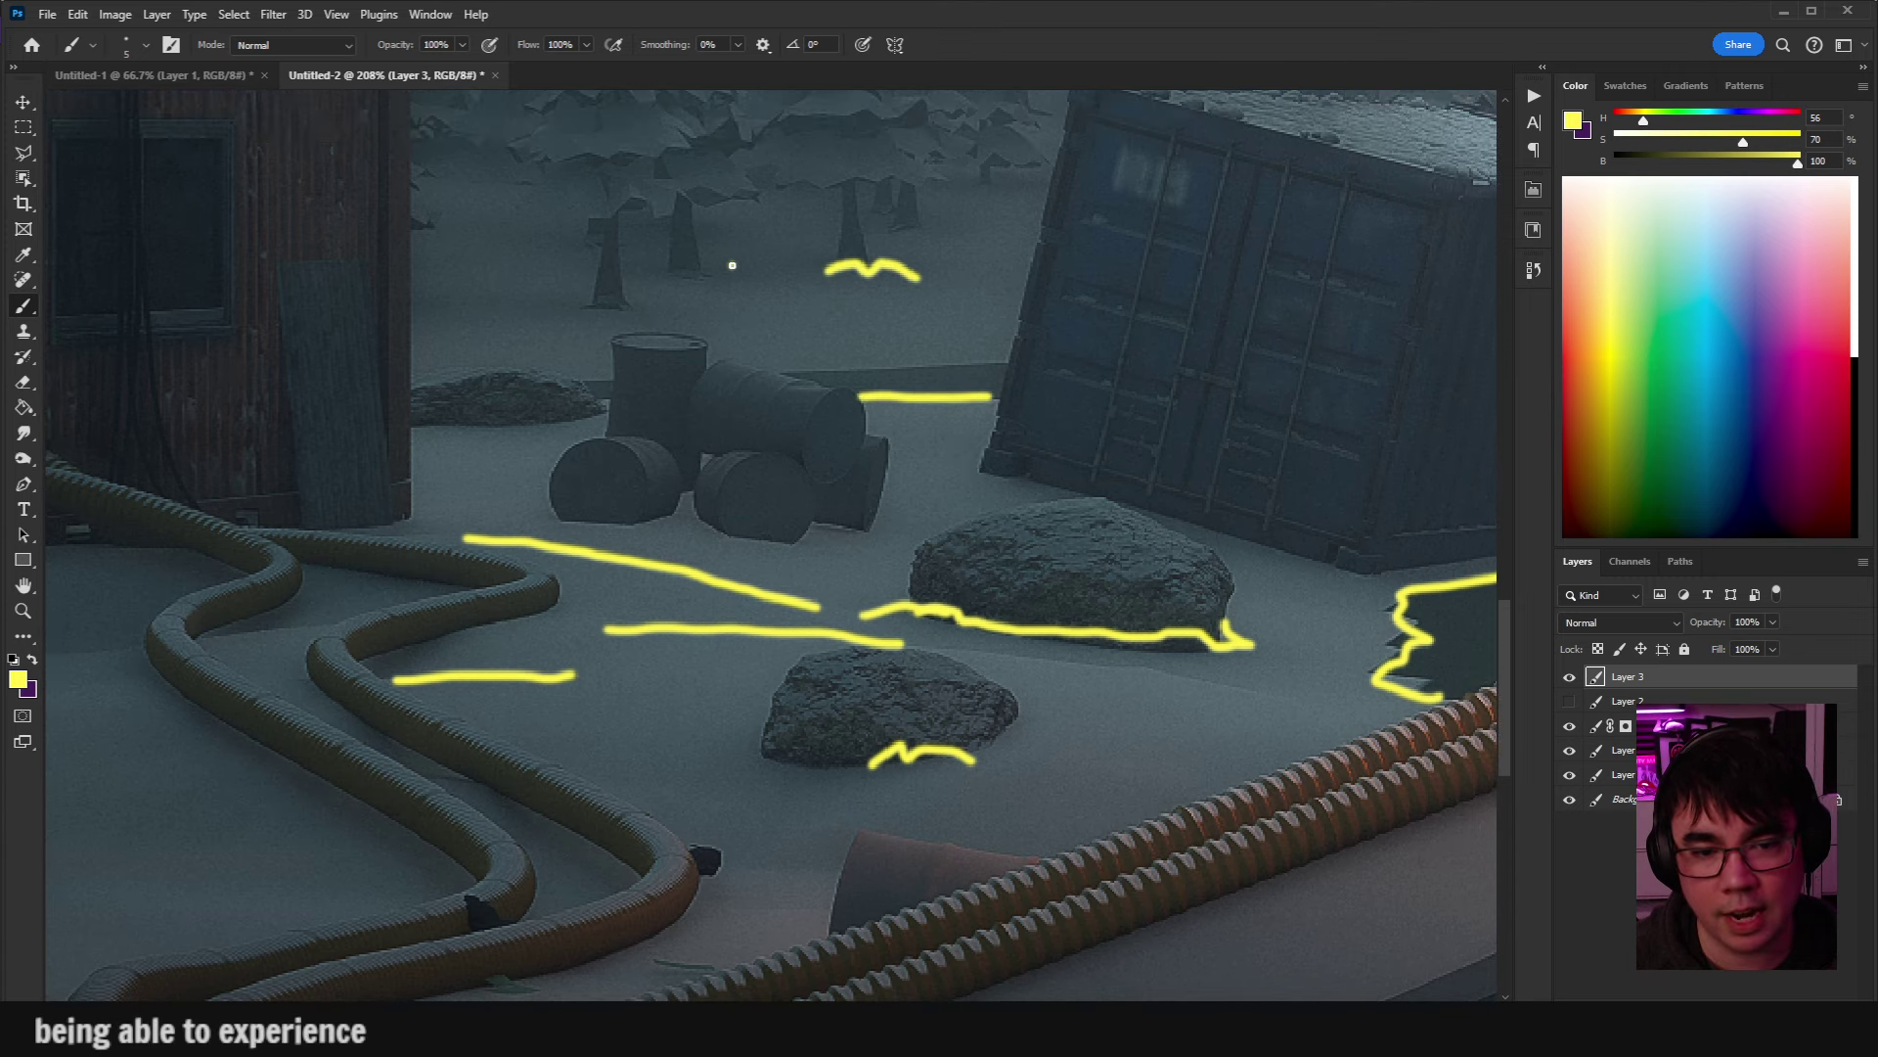
{"action": "left_click_drag", "start_coordinate": [731, 265], "coordinate": [668, 282]}
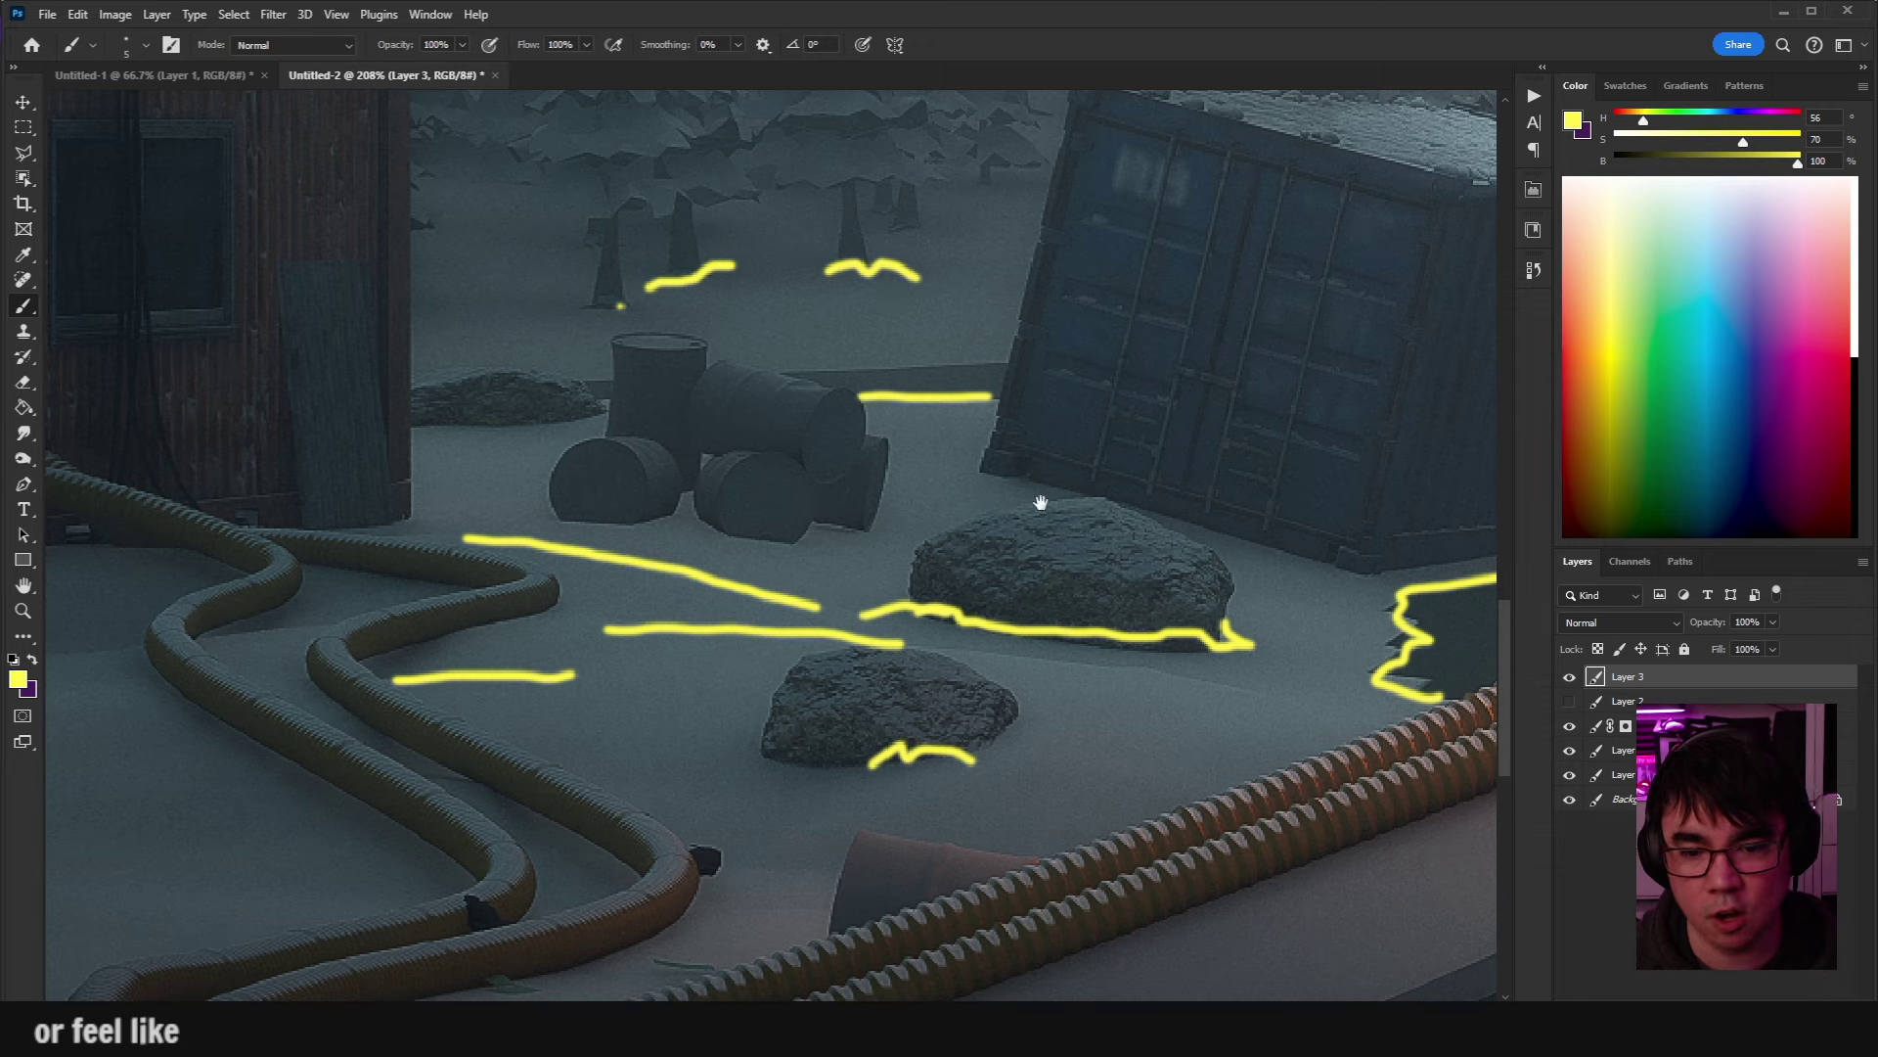
Mark the lit edge by the lower-left rock and add short yellow lines near the hoses.
{"action": "scroll", "coordinate": [1041, 503], "scroll_direction": "down", "scroll_amount": 1}
{"action": "left_click_drag", "start_coordinate": [867, 571], "coordinate": [1195, 415]}
{"action": "left_click_drag", "start_coordinate": [366, 681], "coordinate": [485, 652]}
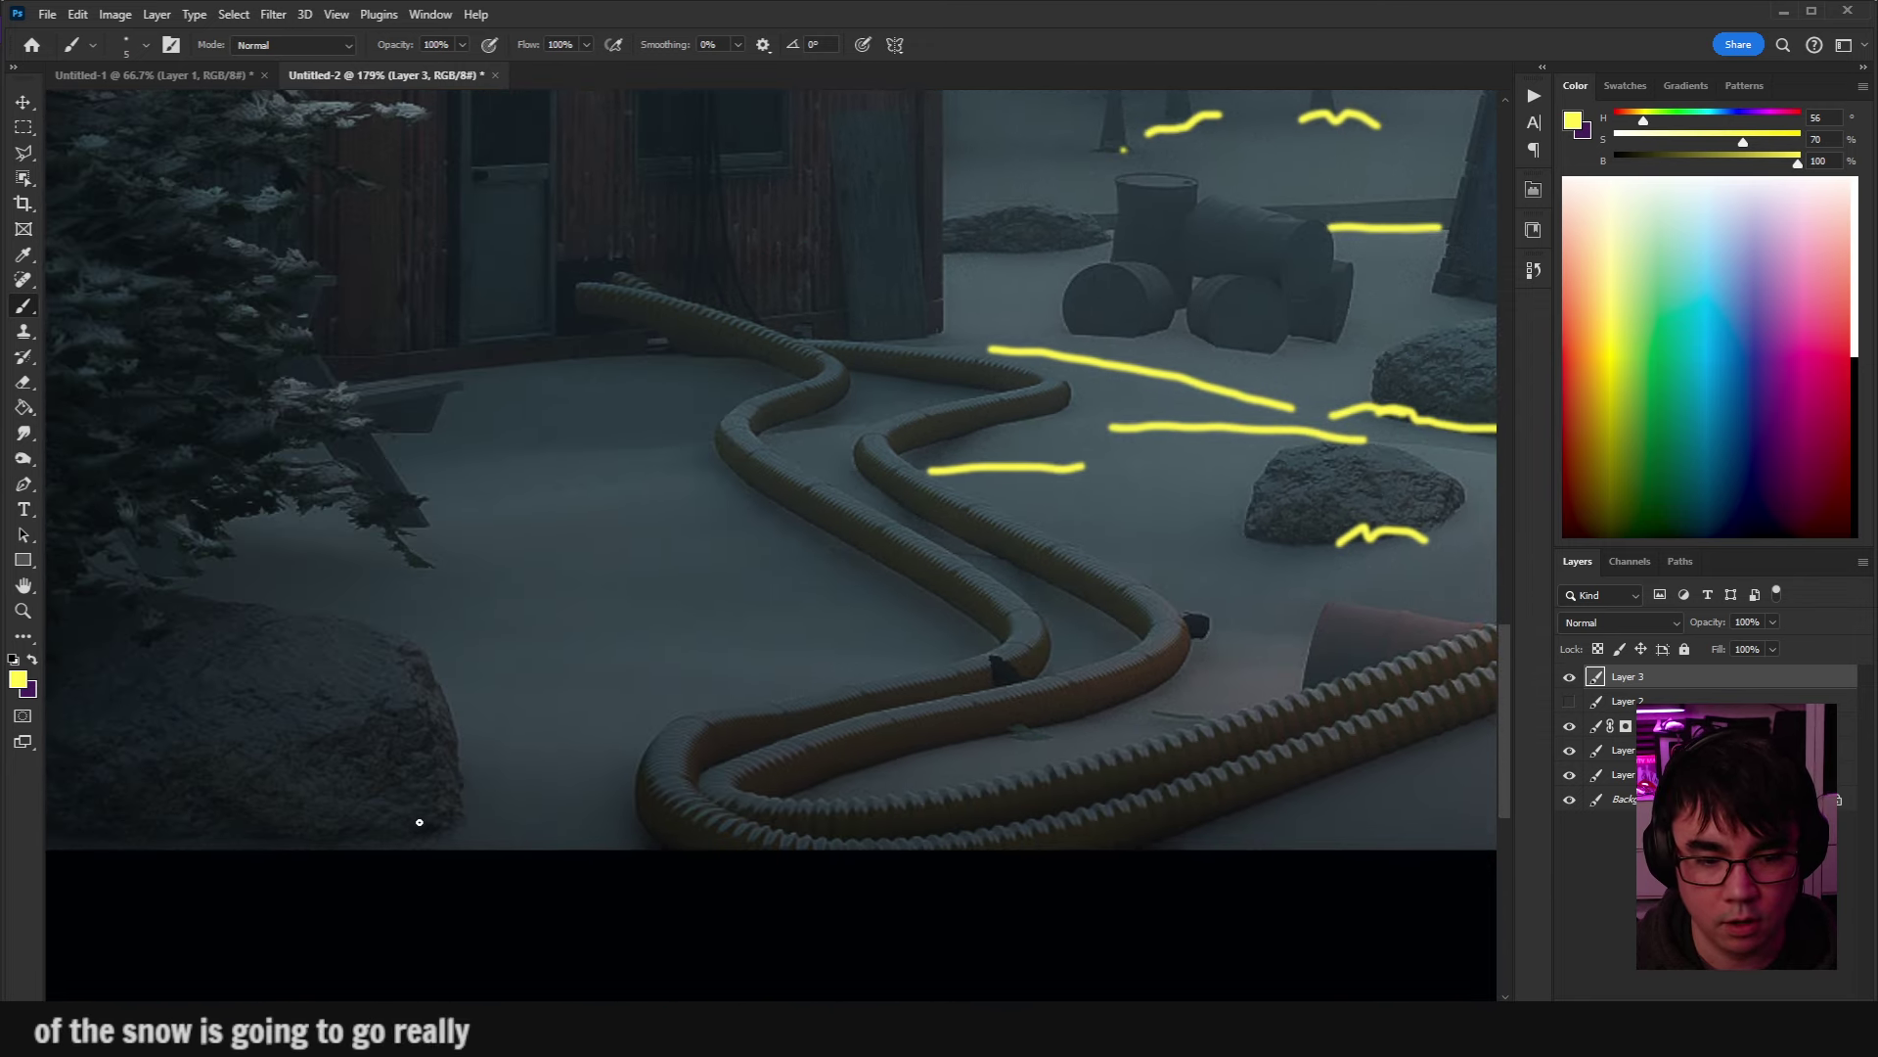
{"action": "left_click_drag", "start_coordinate": [419, 821], "coordinate": [470, 811]}
{"action": "key", "text": "ctrl+z"}
{"action": "left_click_drag", "start_coordinate": [340, 812], "coordinate": [490, 805]}
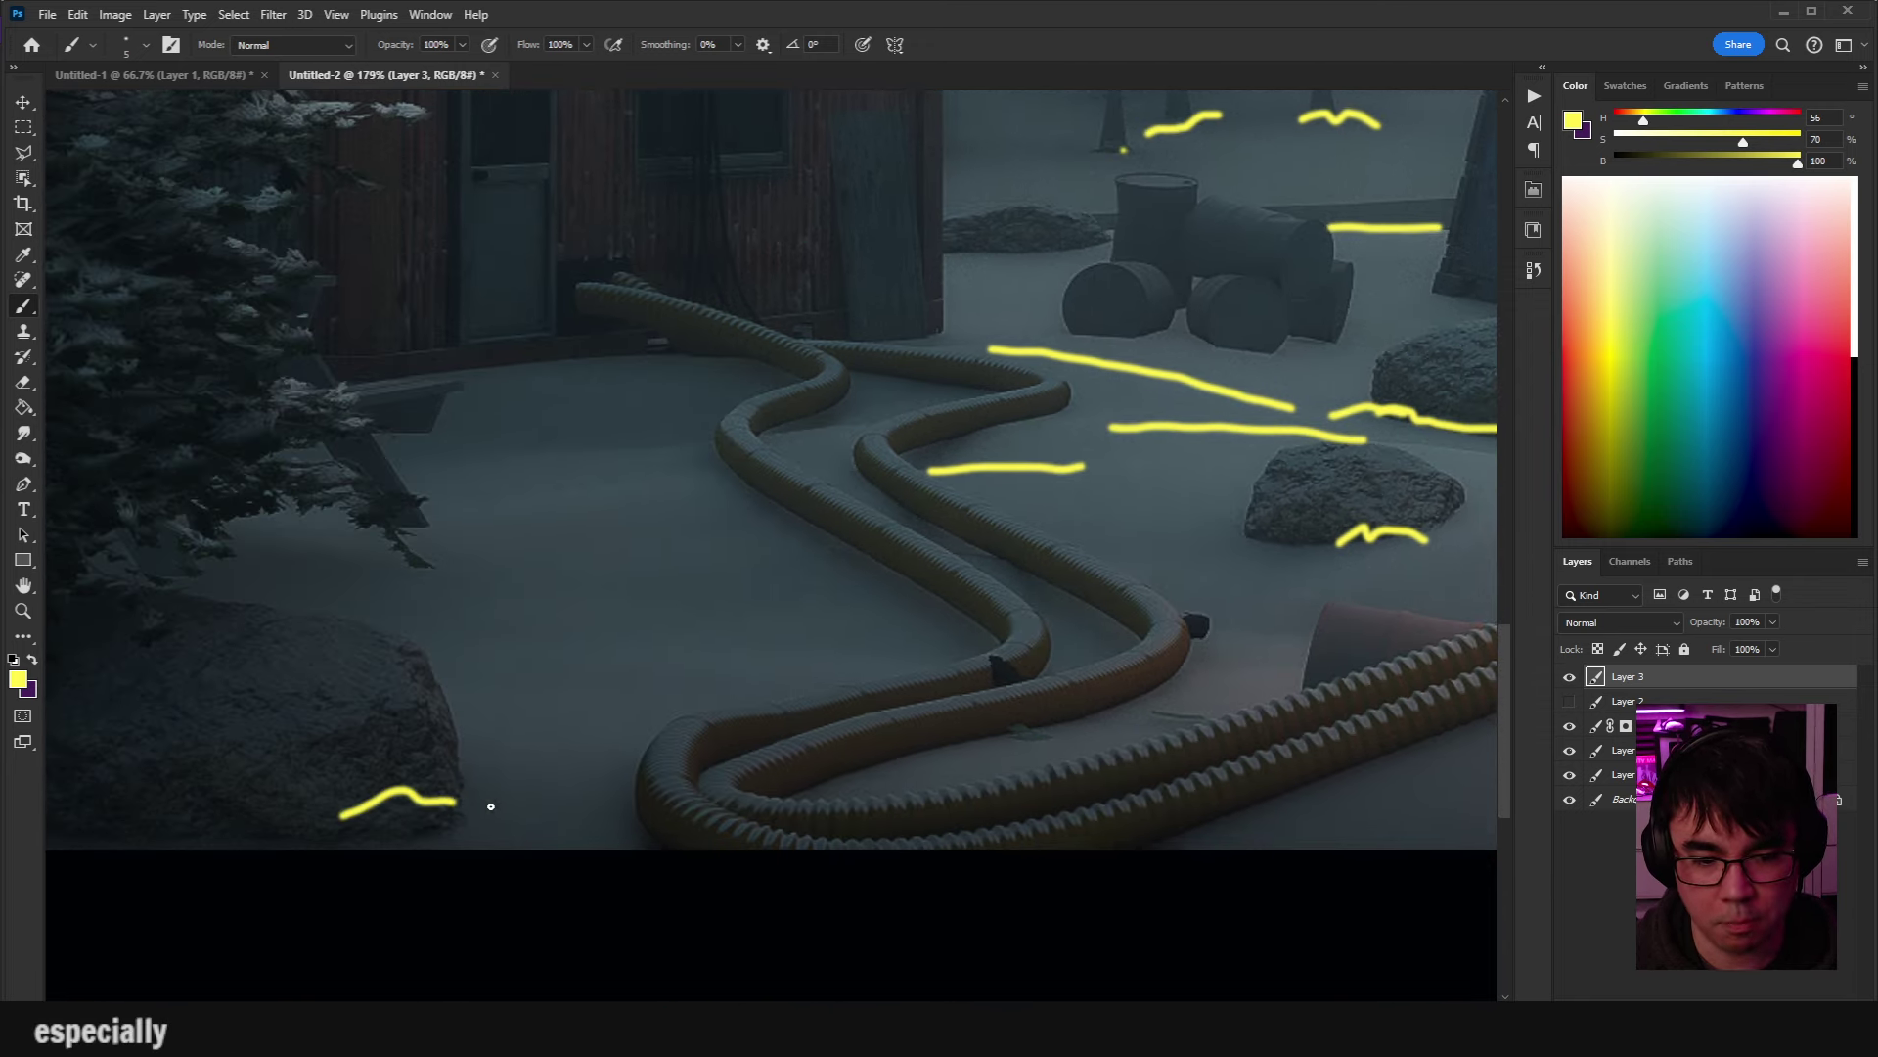
{"action": "mouse_move", "coordinate": [932, 778]}
{"action": "left_mouse_down"}
{"action": "mouse_move", "coordinate": [878, 746]}
{"action": "mouse_move", "coordinate": [1066, 653]}
{"action": "mouse_move", "coordinate": [1091, 665]}
{"action": "left_mouse_up"}
{"action": "key", "text": "ctrl+z"}
{"action": "key", "text": "ctrl+z"}
{"action": "left_click_drag", "start_coordinate": [1152, 608], "coordinate": [1050, 683]}
{"action": "mouse_move", "coordinate": [847, 726]}
{"action": "left_mouse_down"}
{"action": "mouse_move", "coordinate": [976, 695]}
{"action": "mouse_move", "coordinate": [757, 753]}
{"action": "mouse_move", "coordinate": [1039, 613]}
{"action": "mouse_move", "coordinate": [972, 631]}
{"action": "left_mouse_up"}
{"action": "key", "text": "ctrl+z"}
{"action": "key", "text": "ctrl+z"}
{"action": "key", "text": "ctrl+z"}
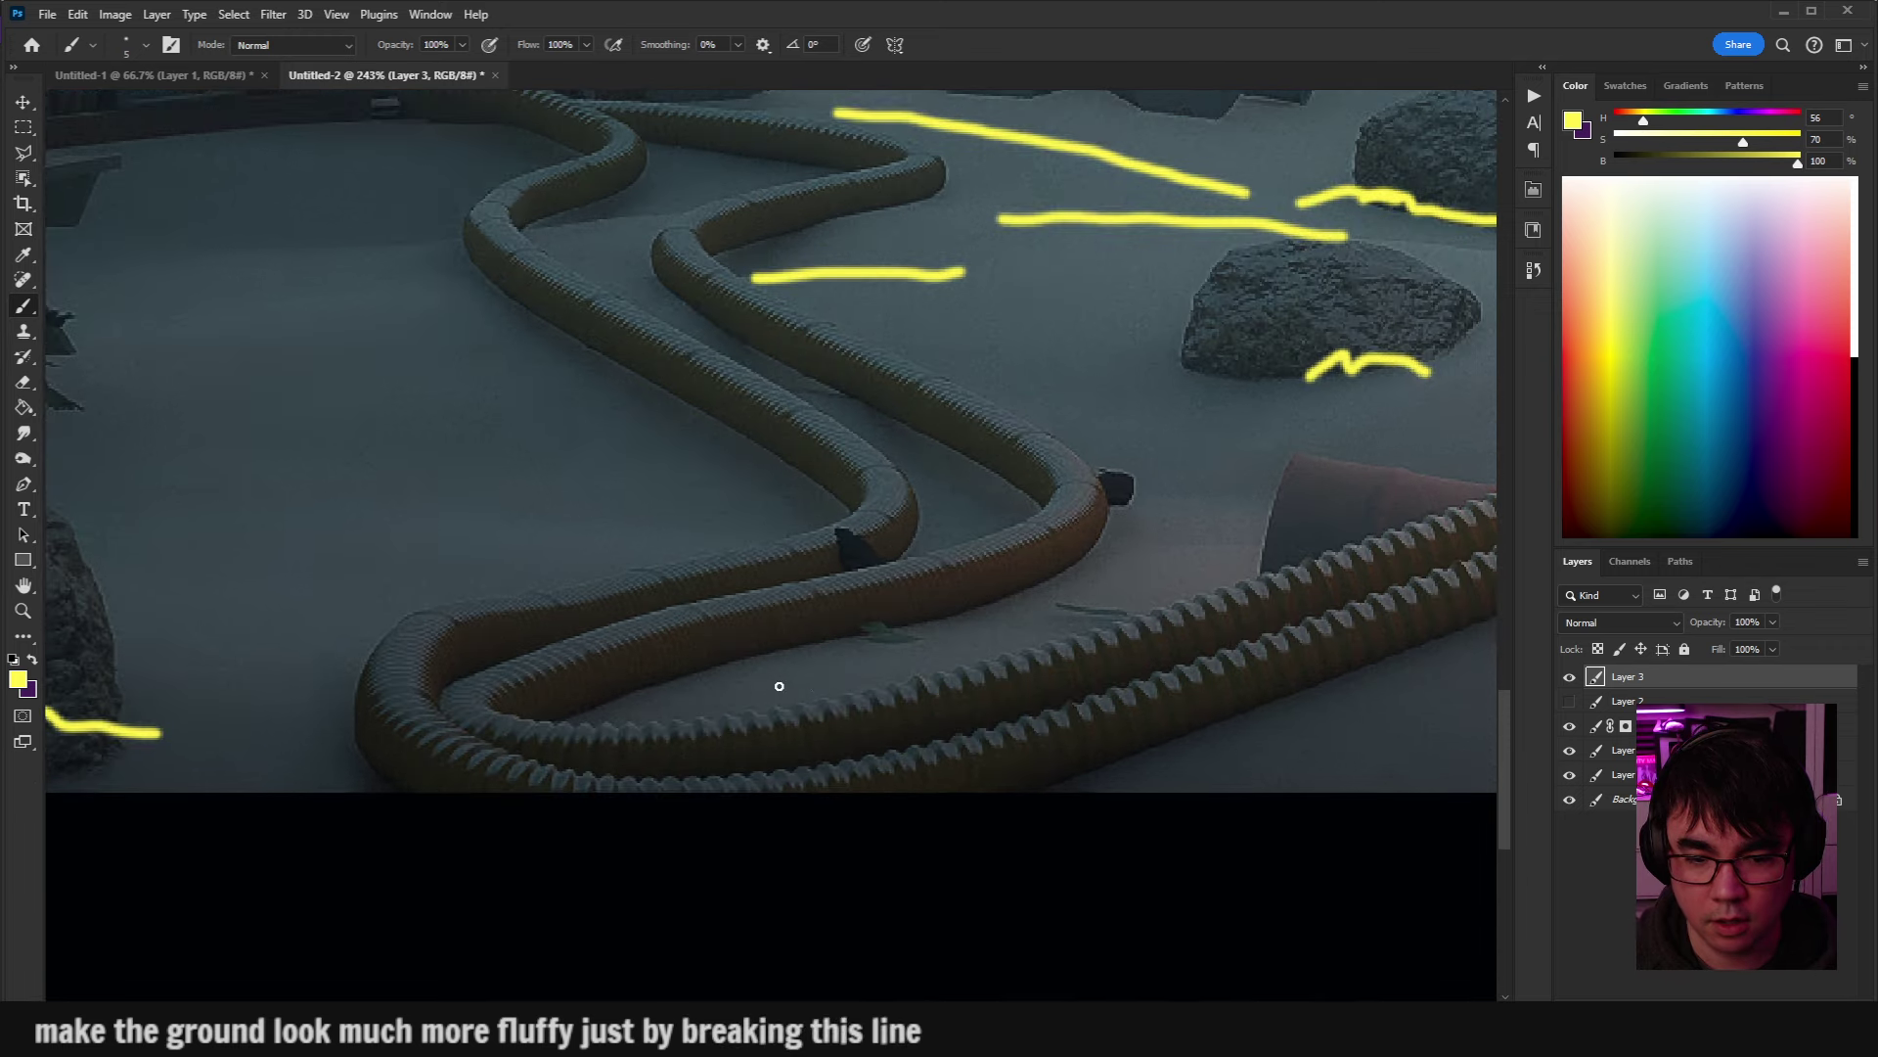
Sample the grey-blue snow colour from the render, then return to the Layer 3 annotation layer.
{"action": "left_click", "coordinate": [790, 666], "text": "ctrl"}
{"action": "left_click", "coordinate": [1111, 675], "text": "alt"}
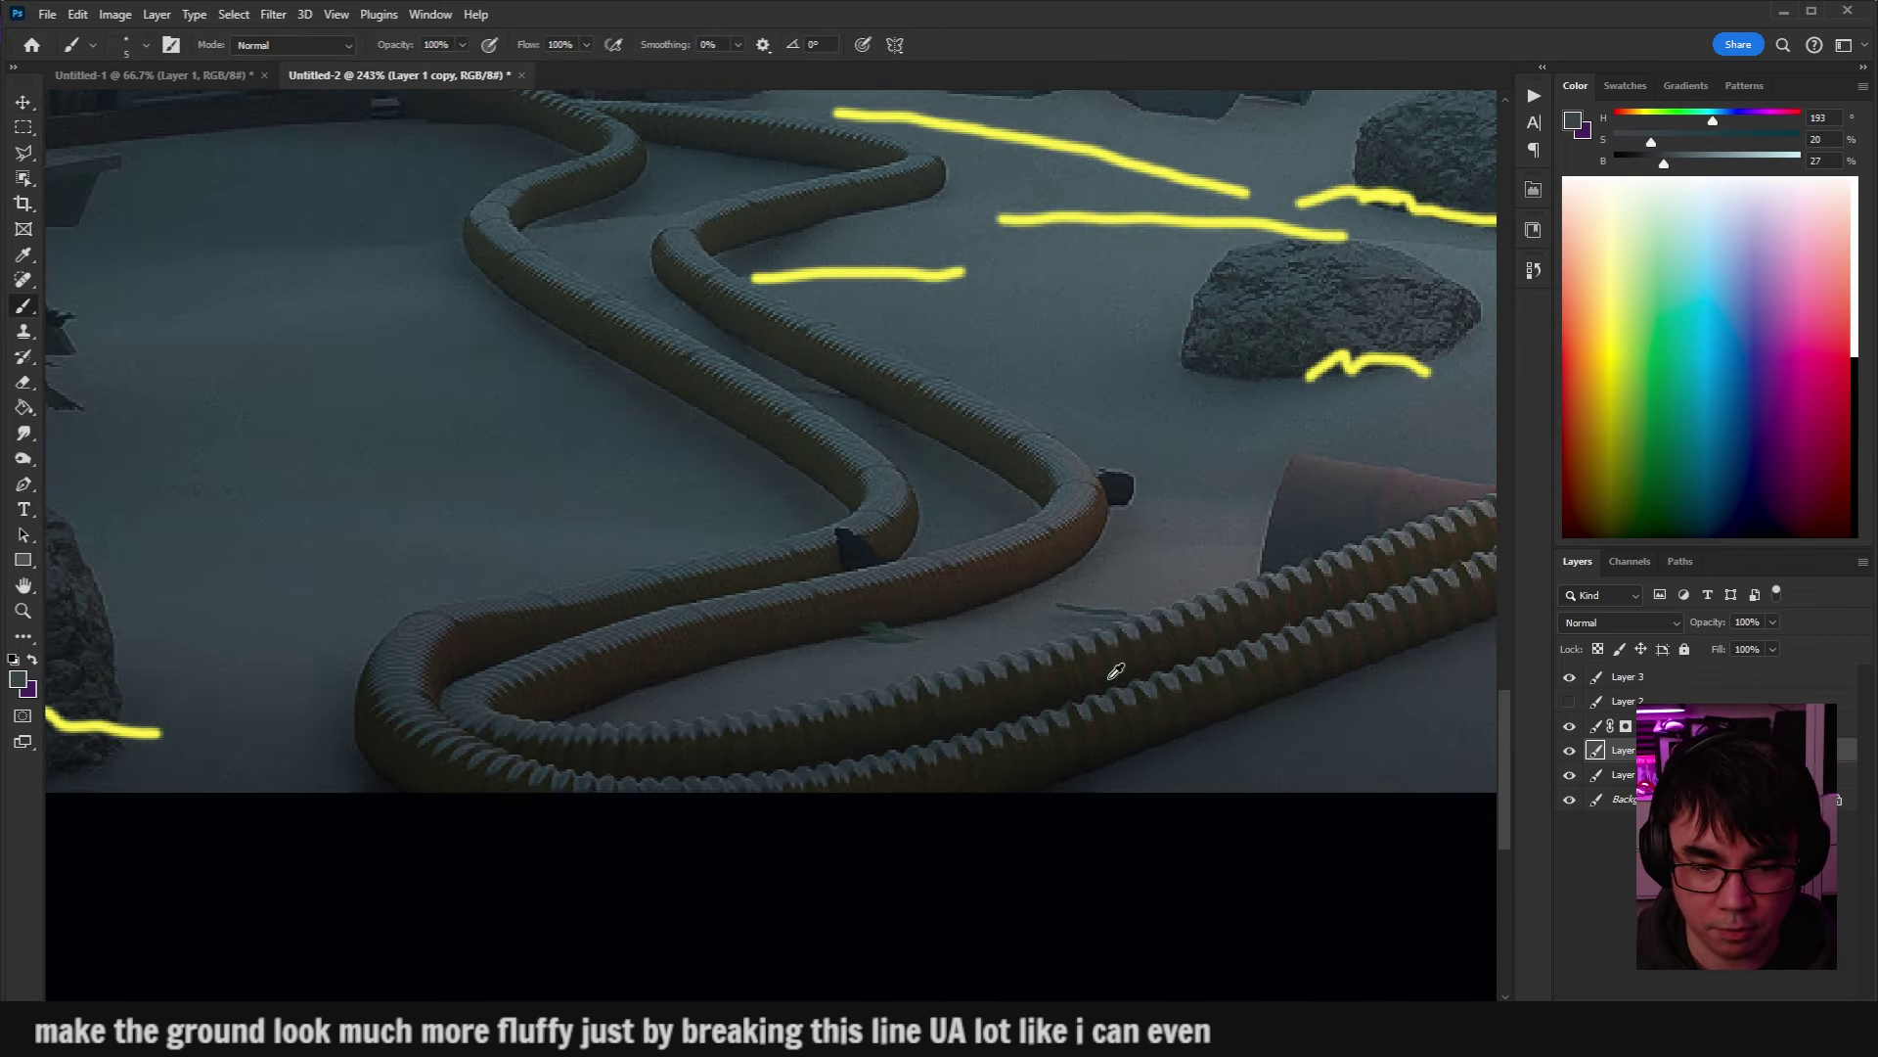
{"action": "left_click", "coordinate": [1638, 679]}
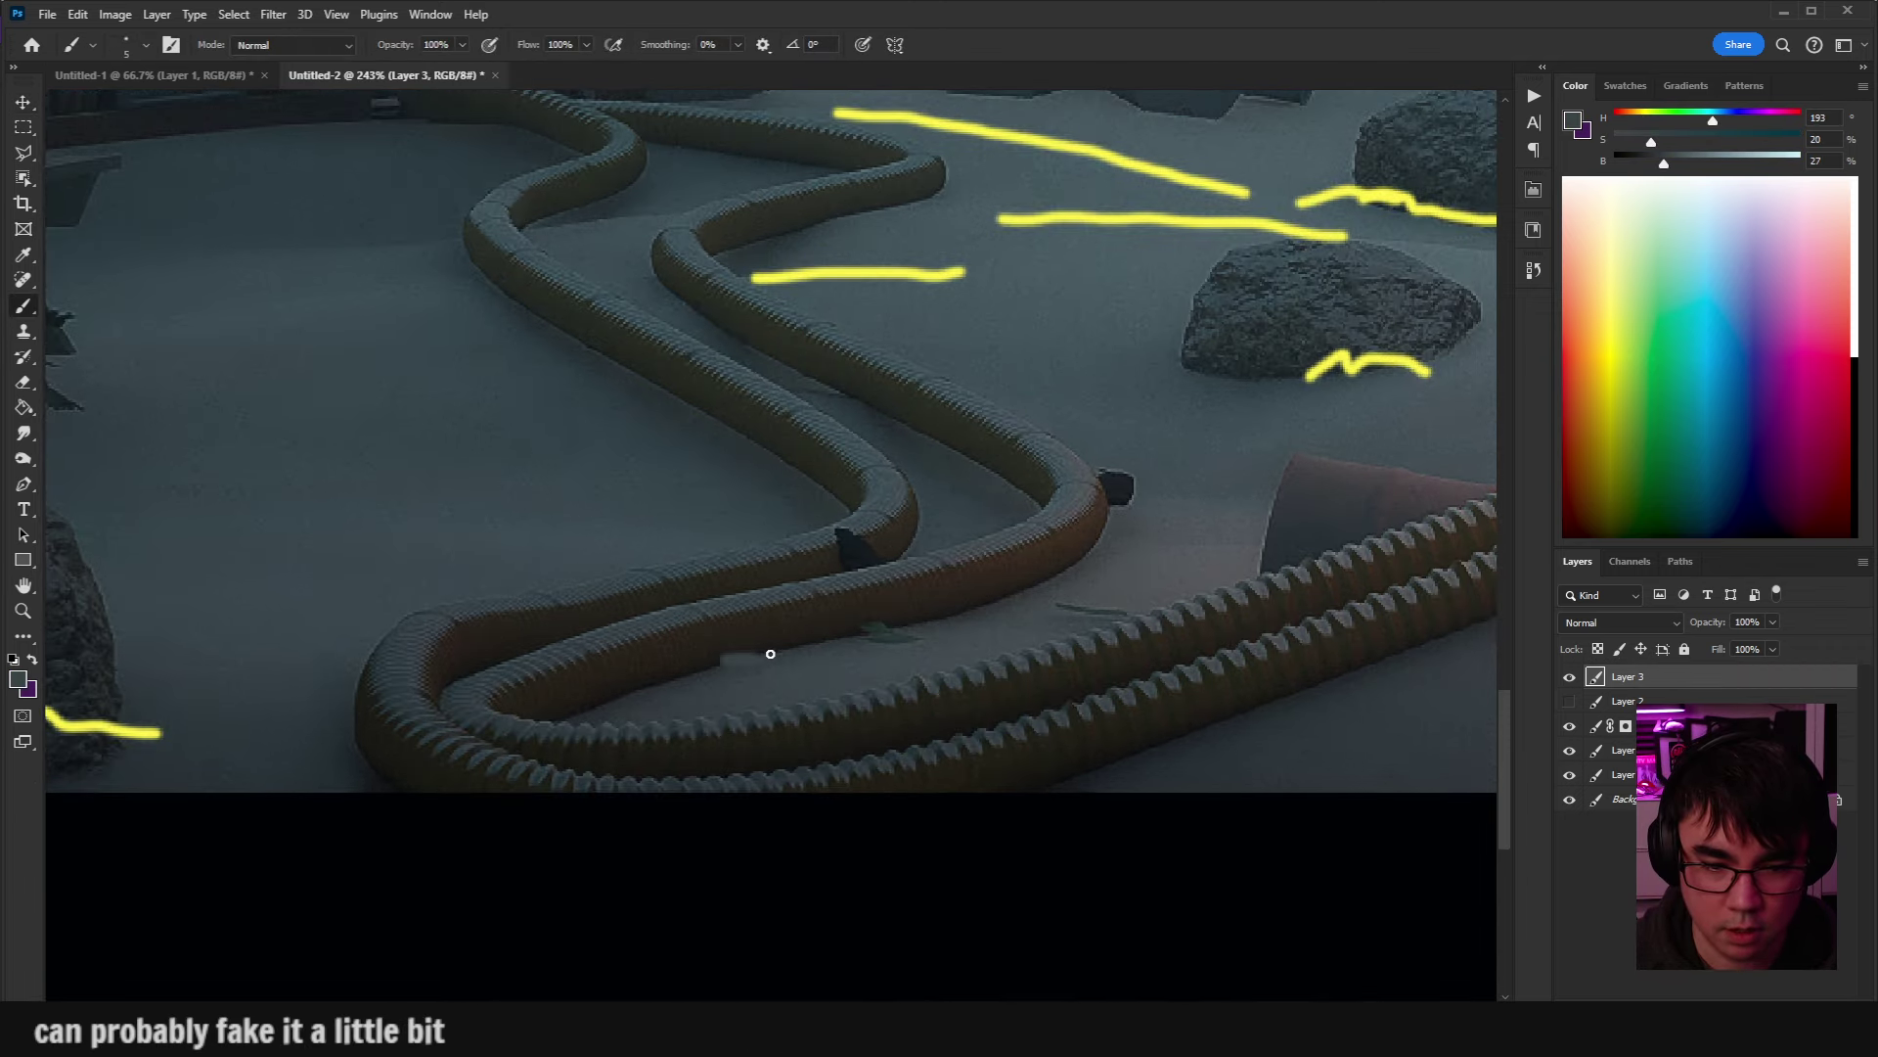
{"action": "left_click", "coordinate": [658, 697], "text": "alt"}
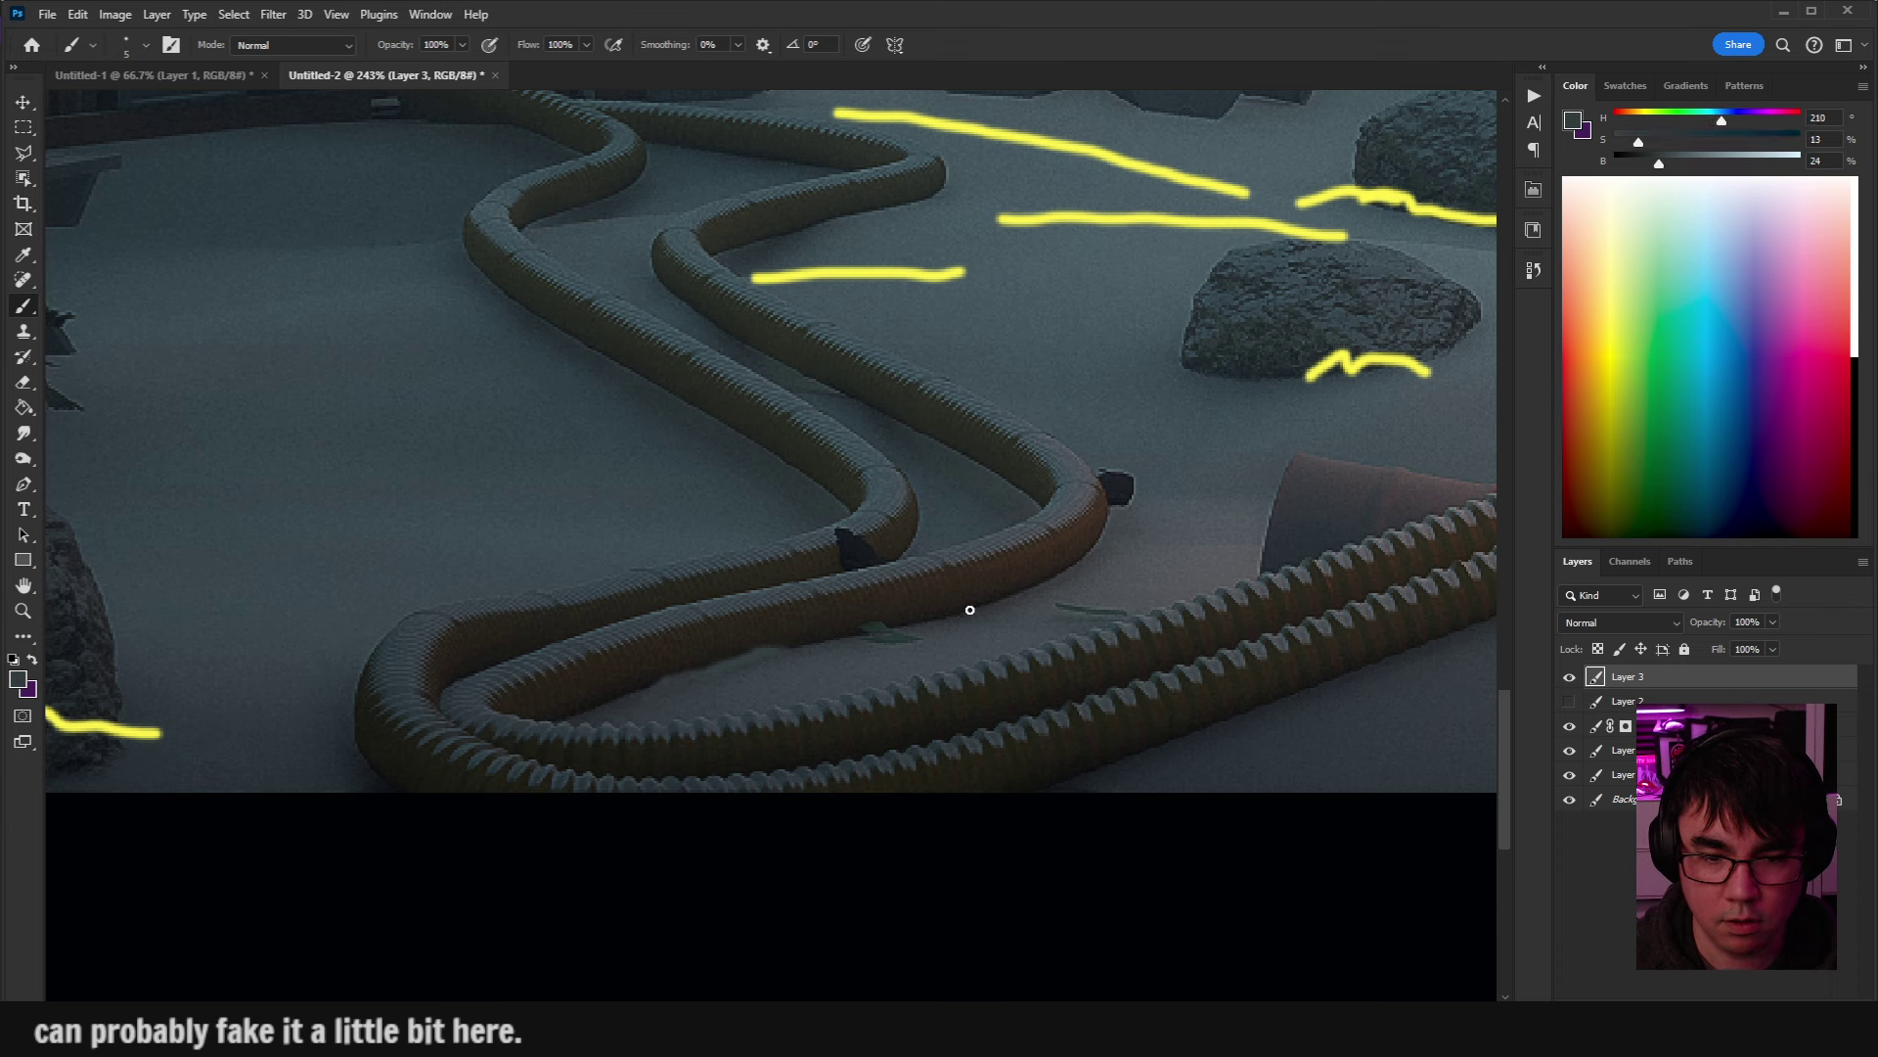
{"action": "left_click", "coordinate": [1072, 583], "text": "alt"}
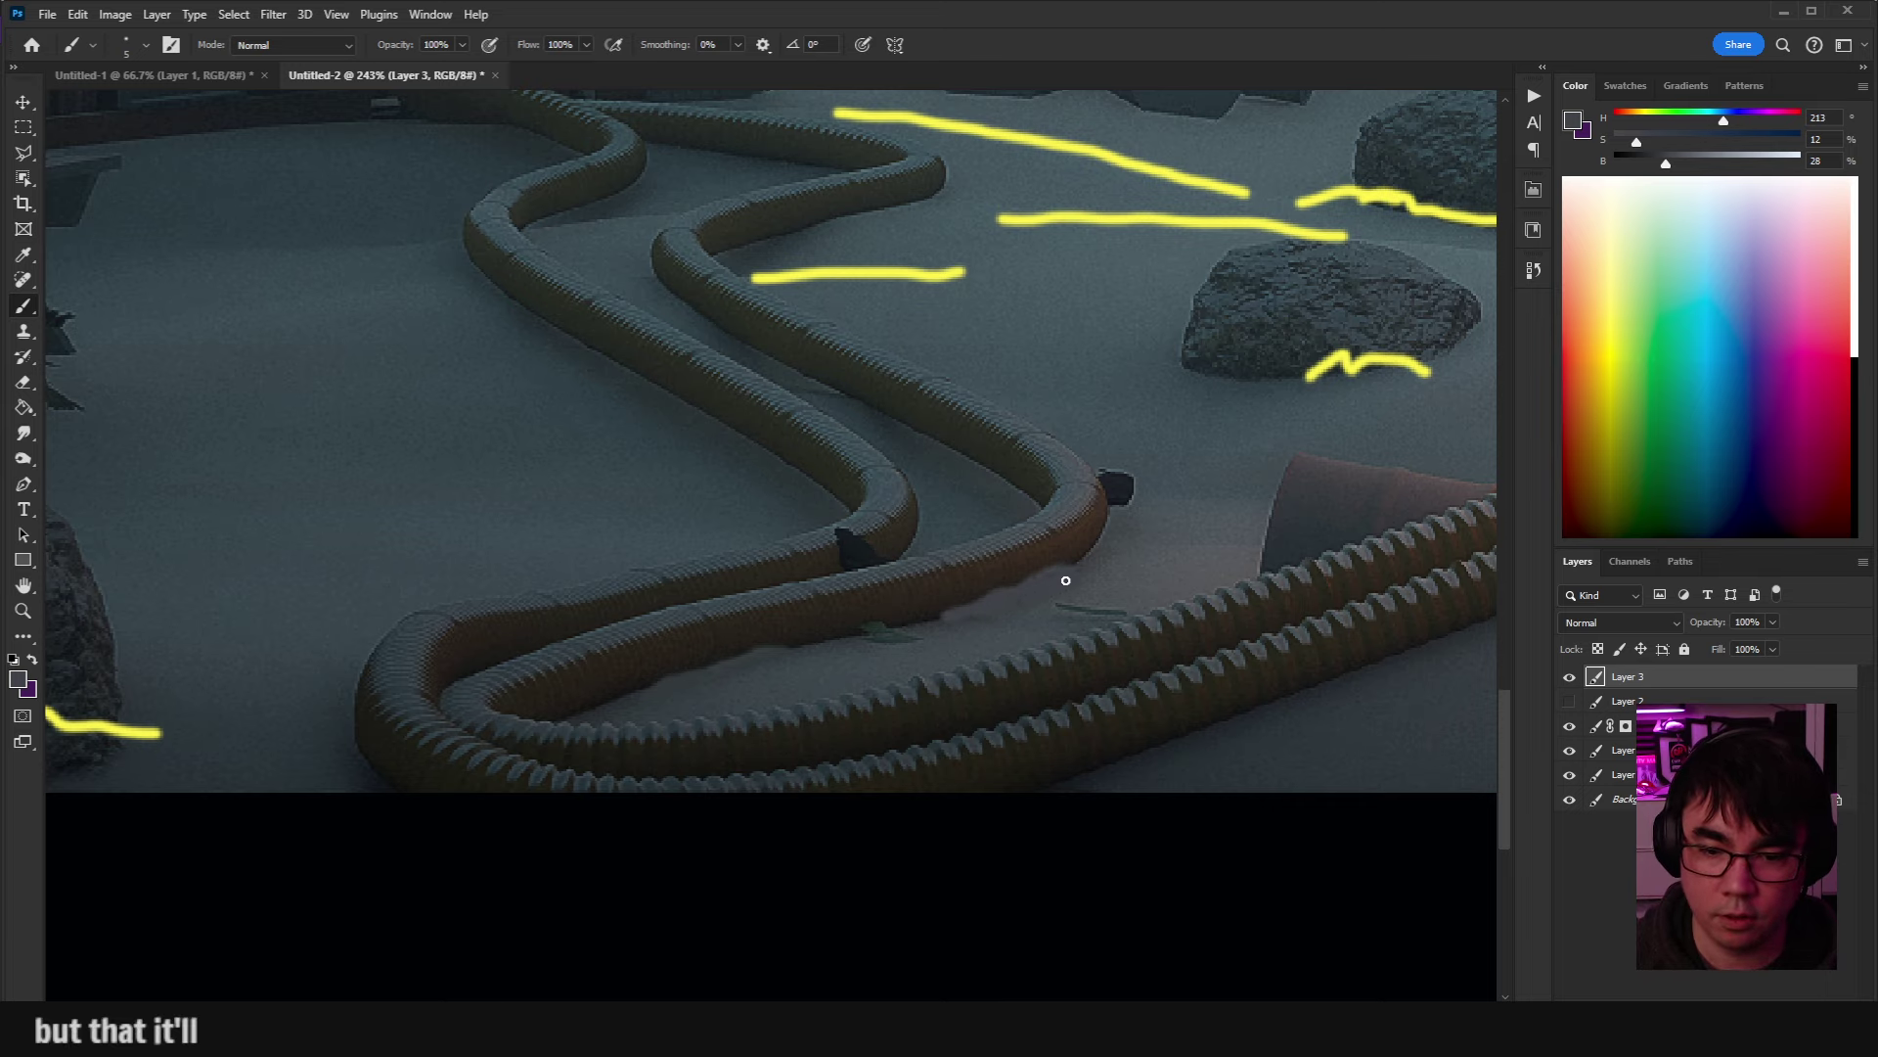
Zoom out and reframe the canvas to review the whole snowy scene.
{"action": "scroll", "coordinate": [1065, 580], "scroll_direction": "down", "scroll_amount": 6}
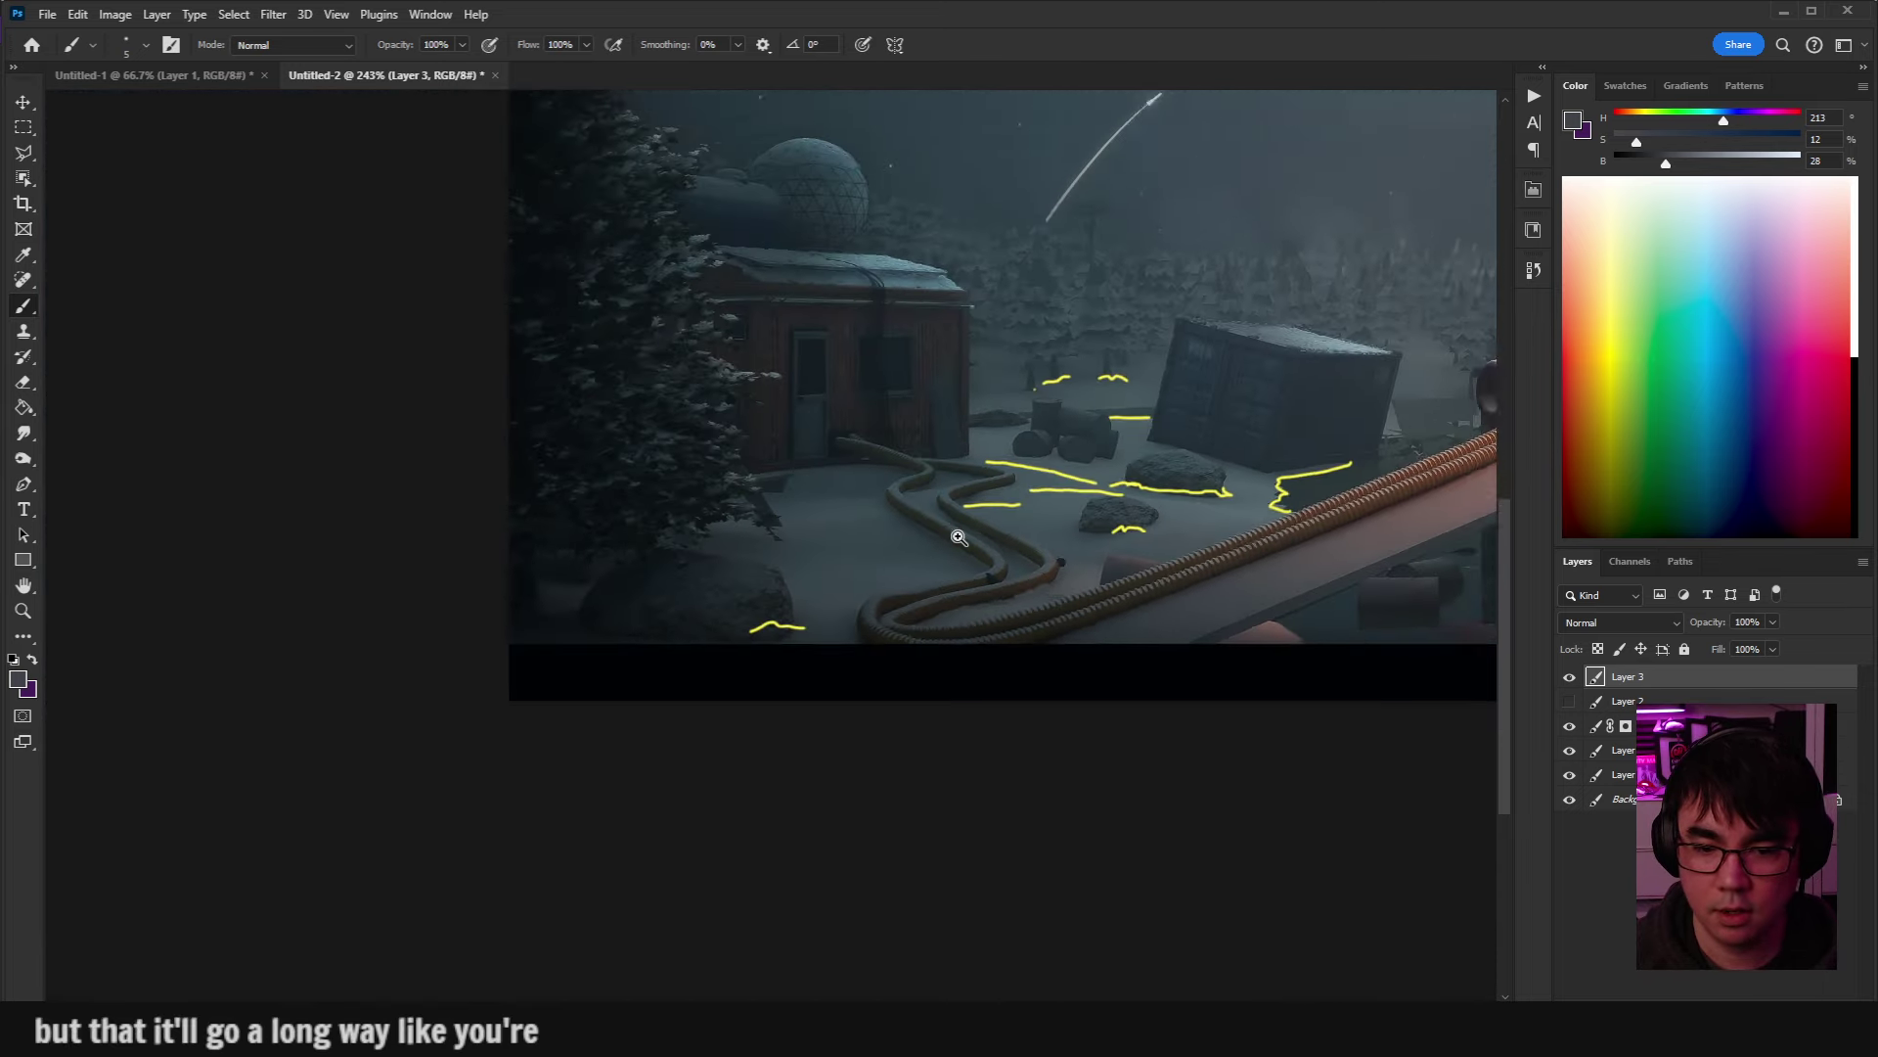
{"action": "scroll", "coordinate": [959, 537], "scroll_direction": "up", "scroll_amount": 3}
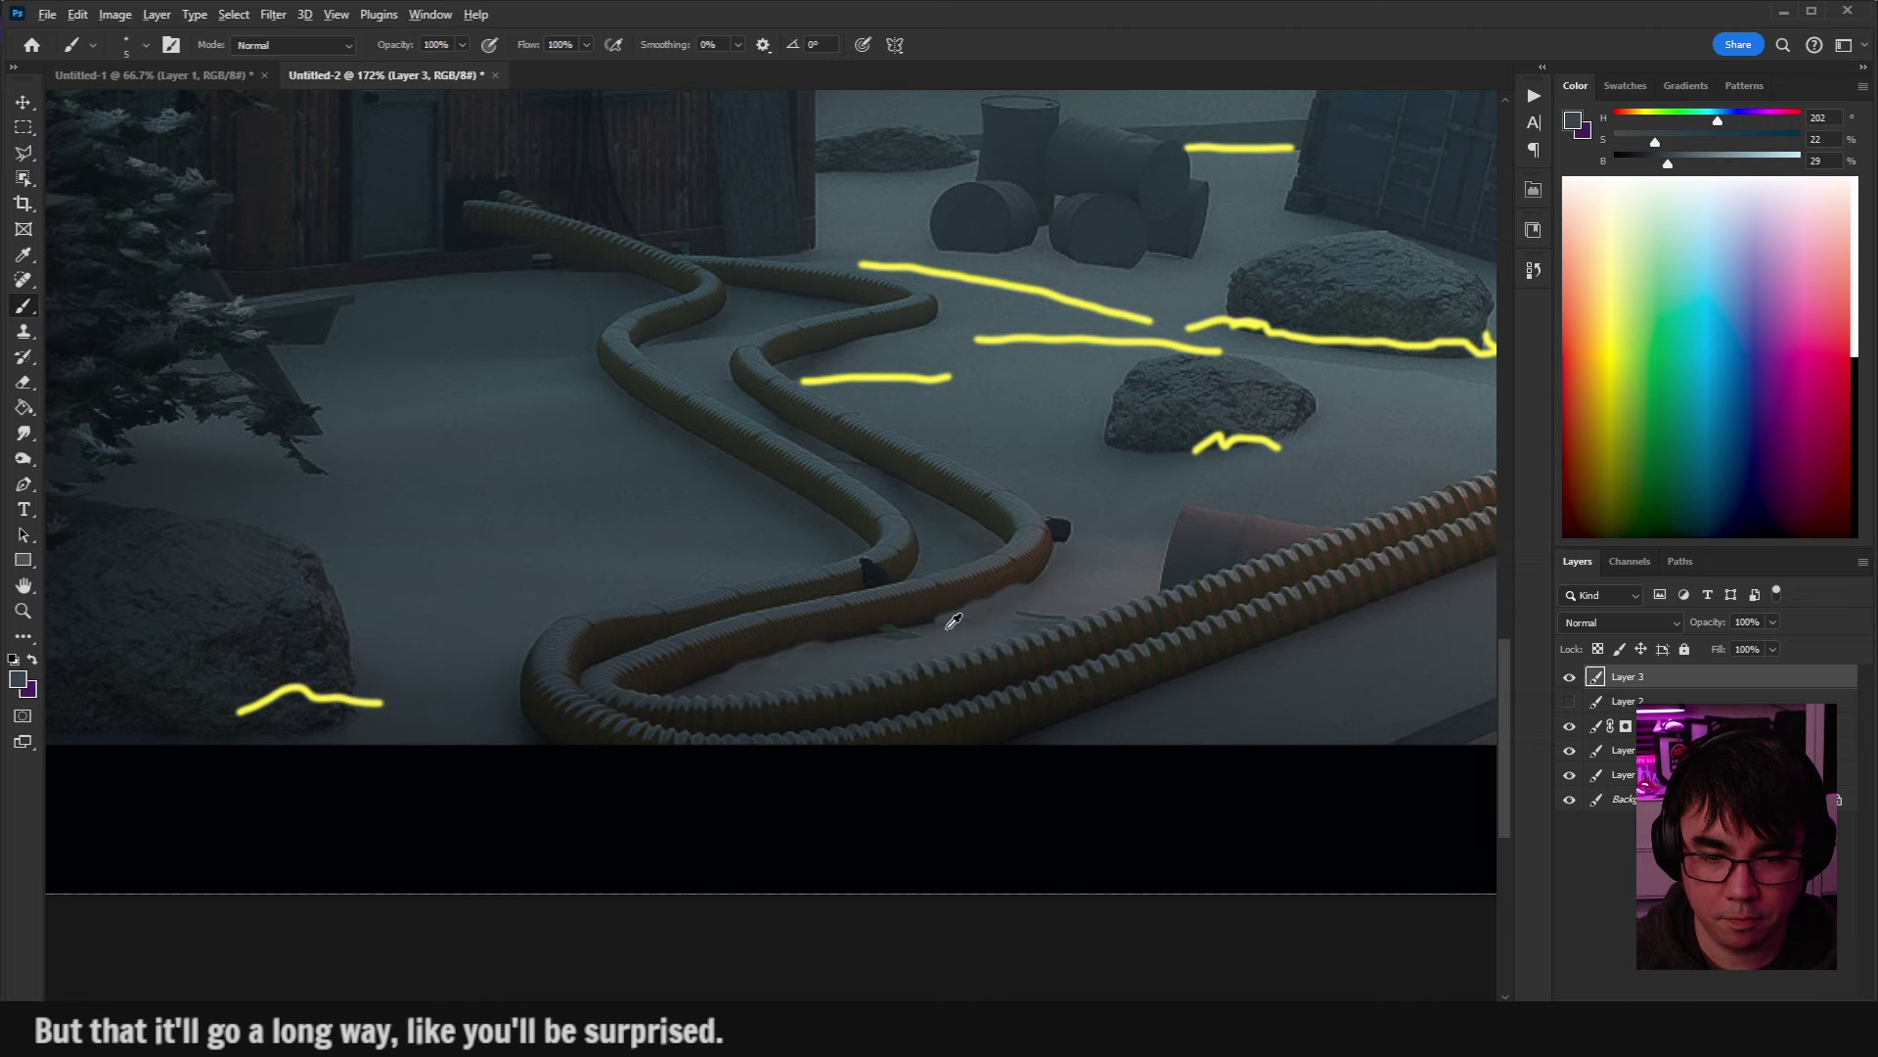
{"action": "scroll", "coordinate": [1110, 593], "scroll_direction": "down", "scroll_amount": 4}
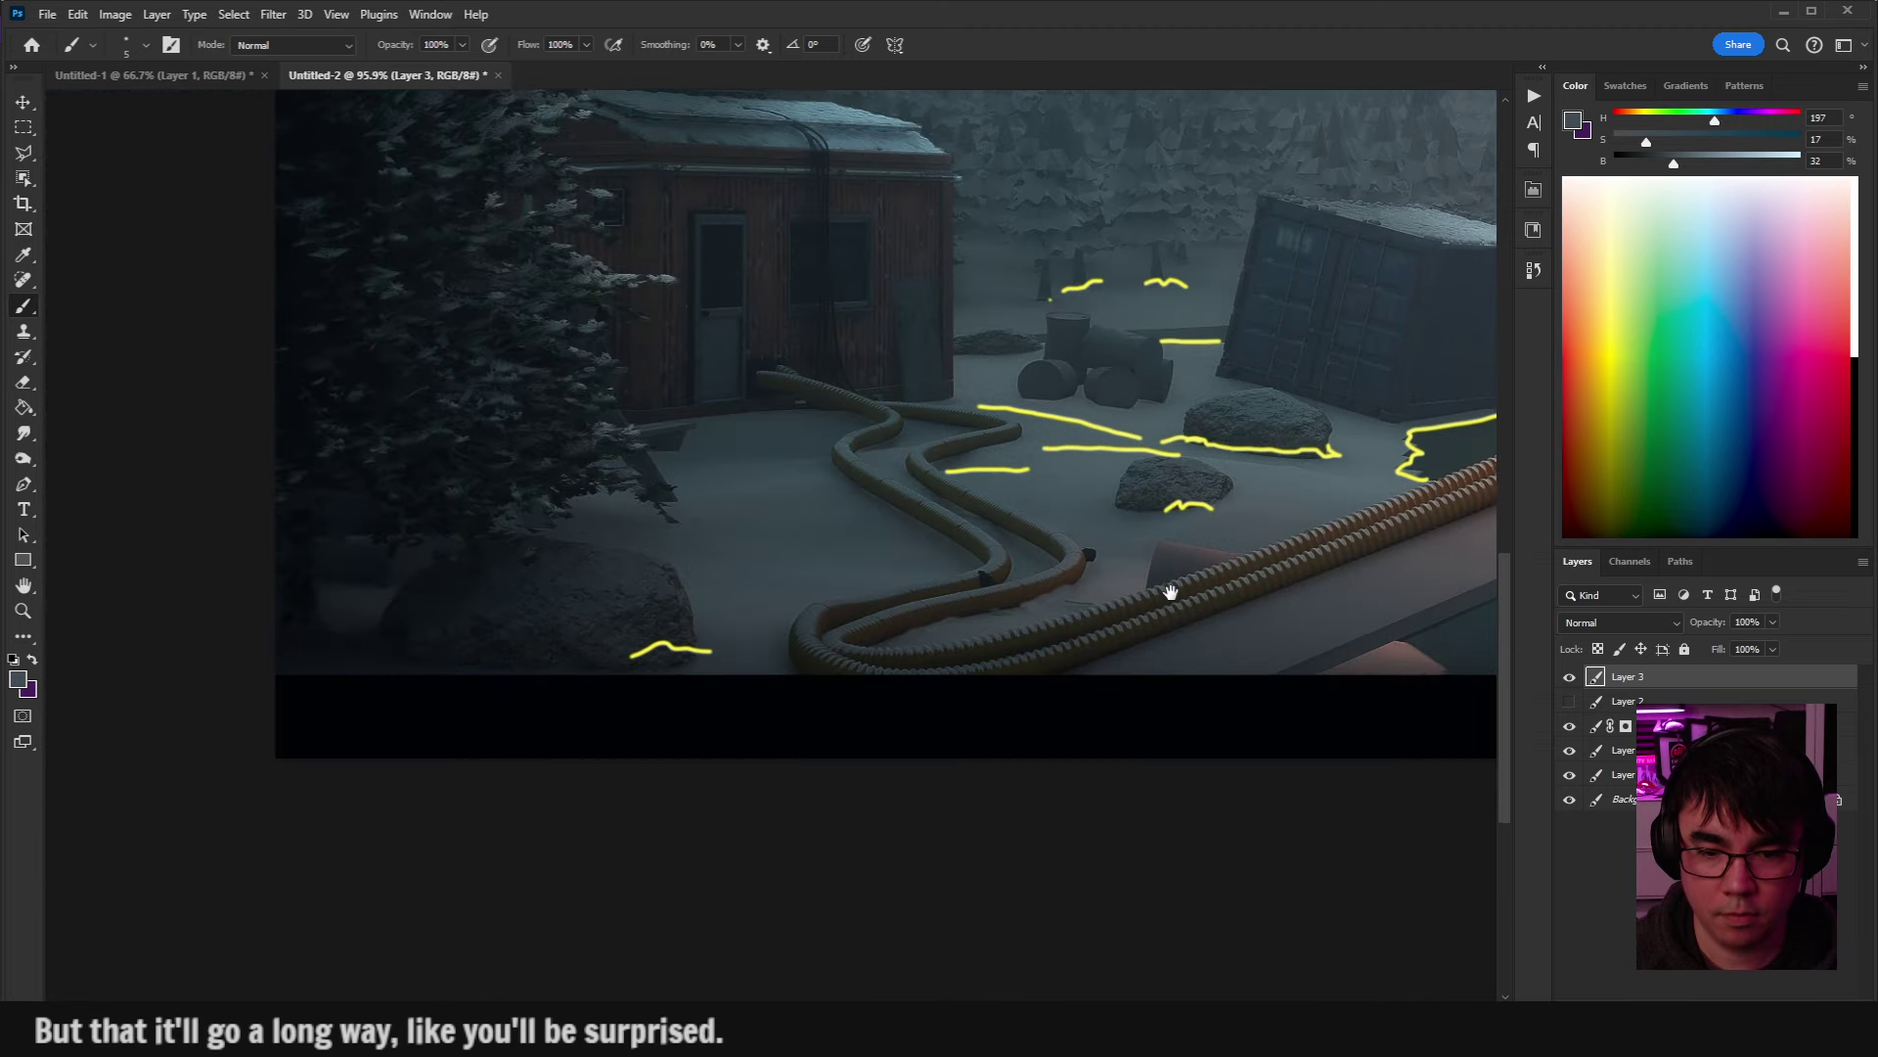
{"action": "left_click_drag", "start_coordinate": [1094, 591], "coordinate": [896, 584]}
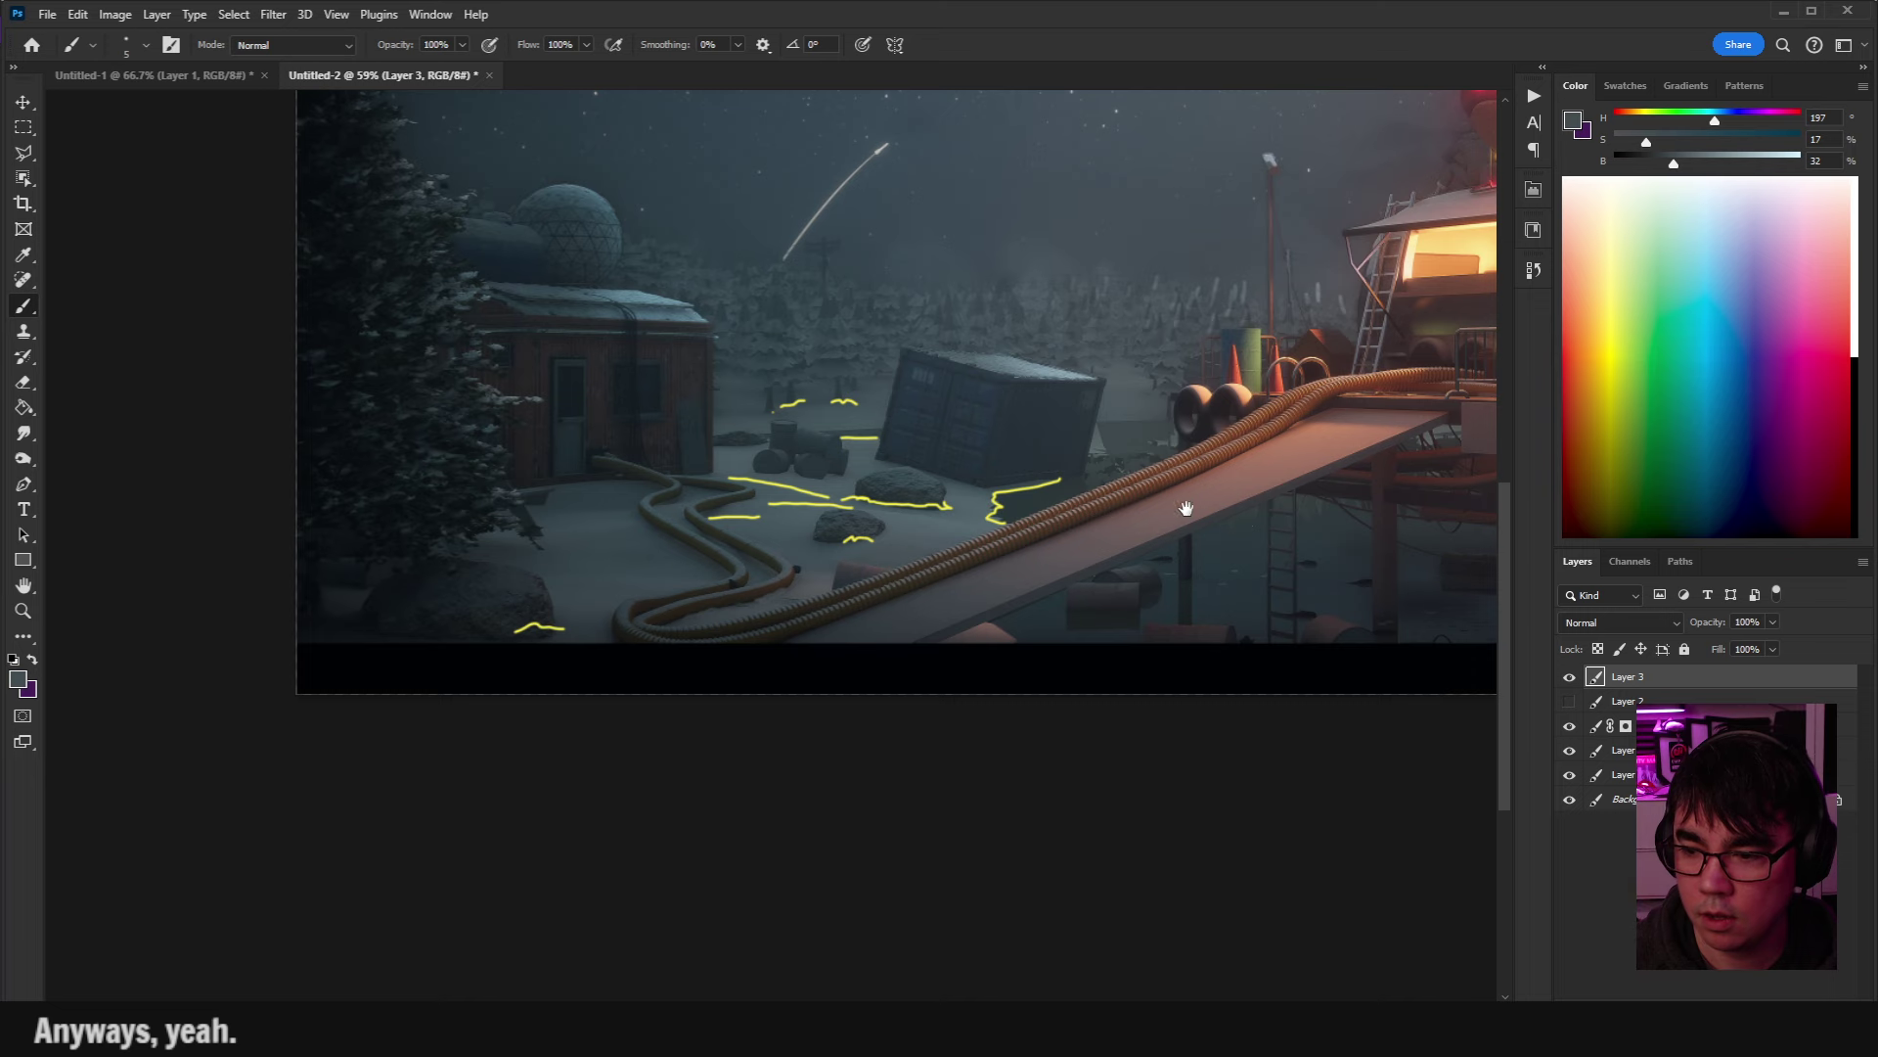
{"action": "left_click_drag", "start_coordinate": [1140, 485], "coordinate": [1099, 585]}
{"action": "scroll", "coordinate": [1085, 618], "scroll_direction": "down", "scroll_amount": 4}
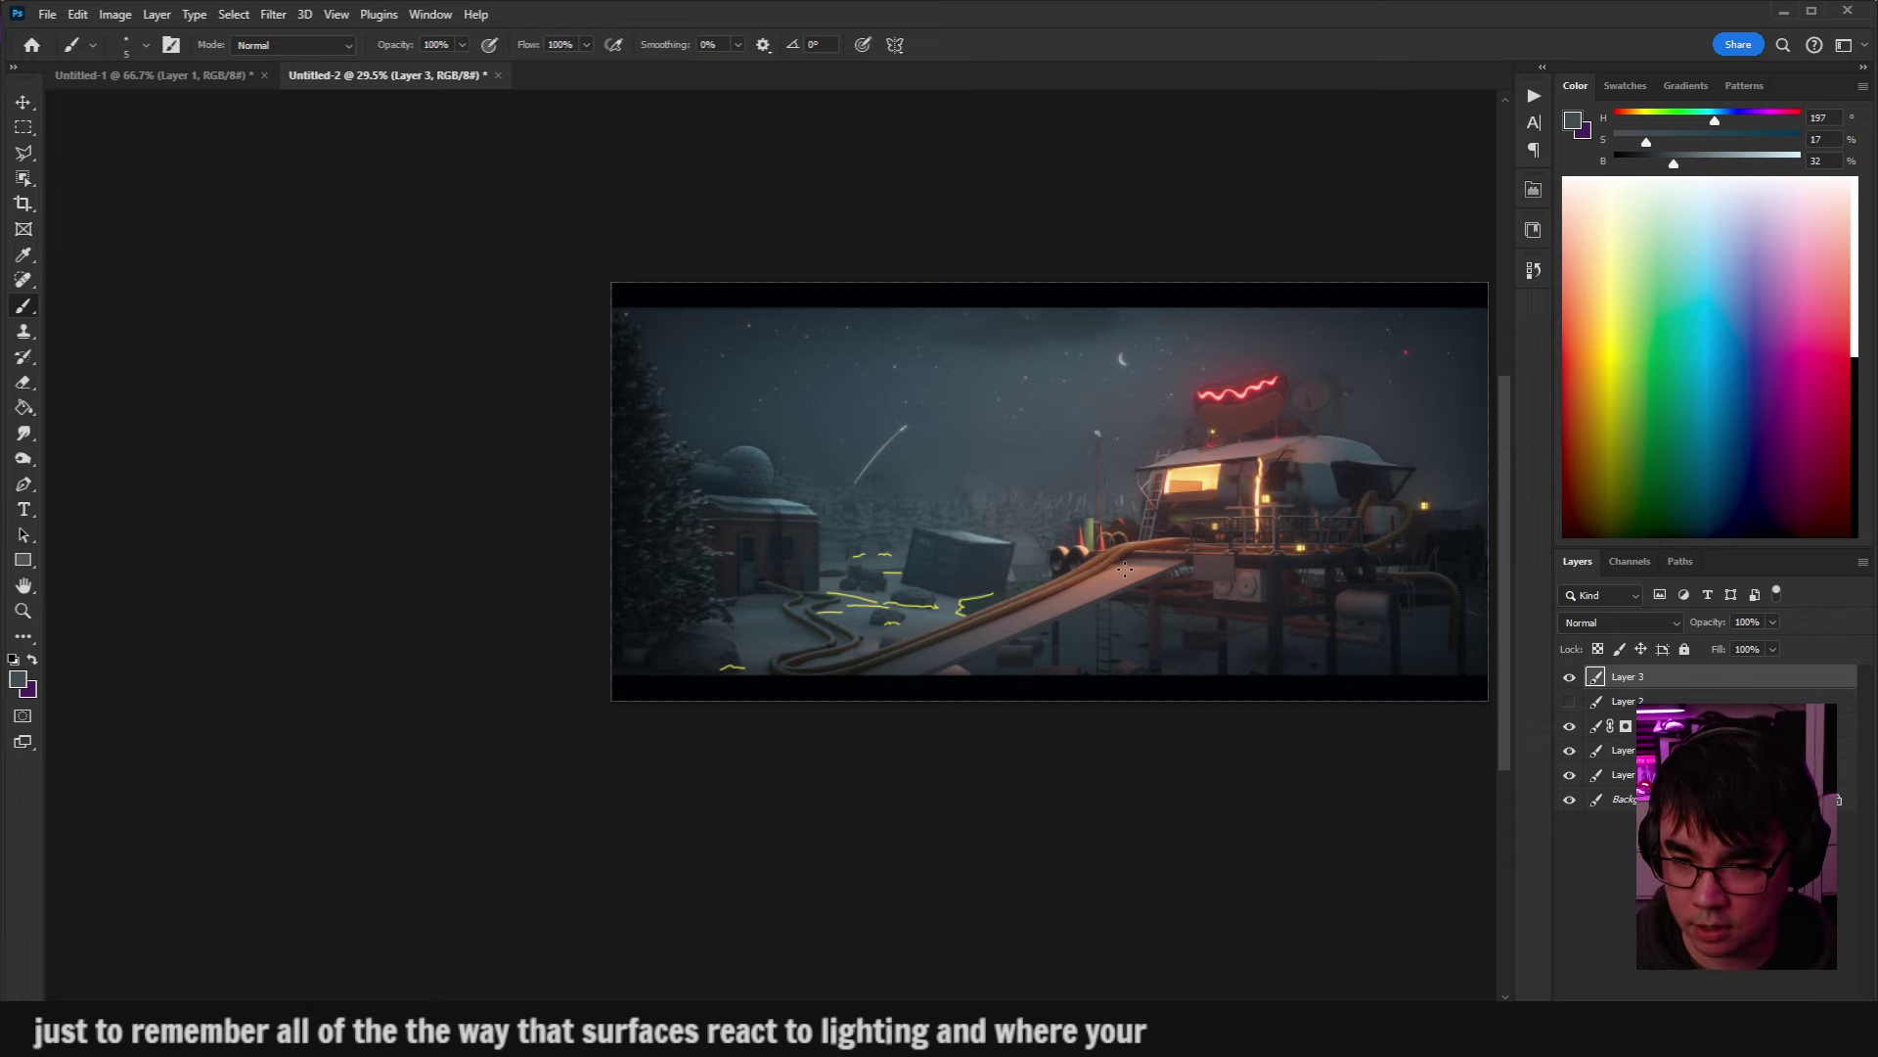
{"action": "scroll", "coordinate": [1235, 394], "scroll_direction": "up", "scroll_amount": 5}
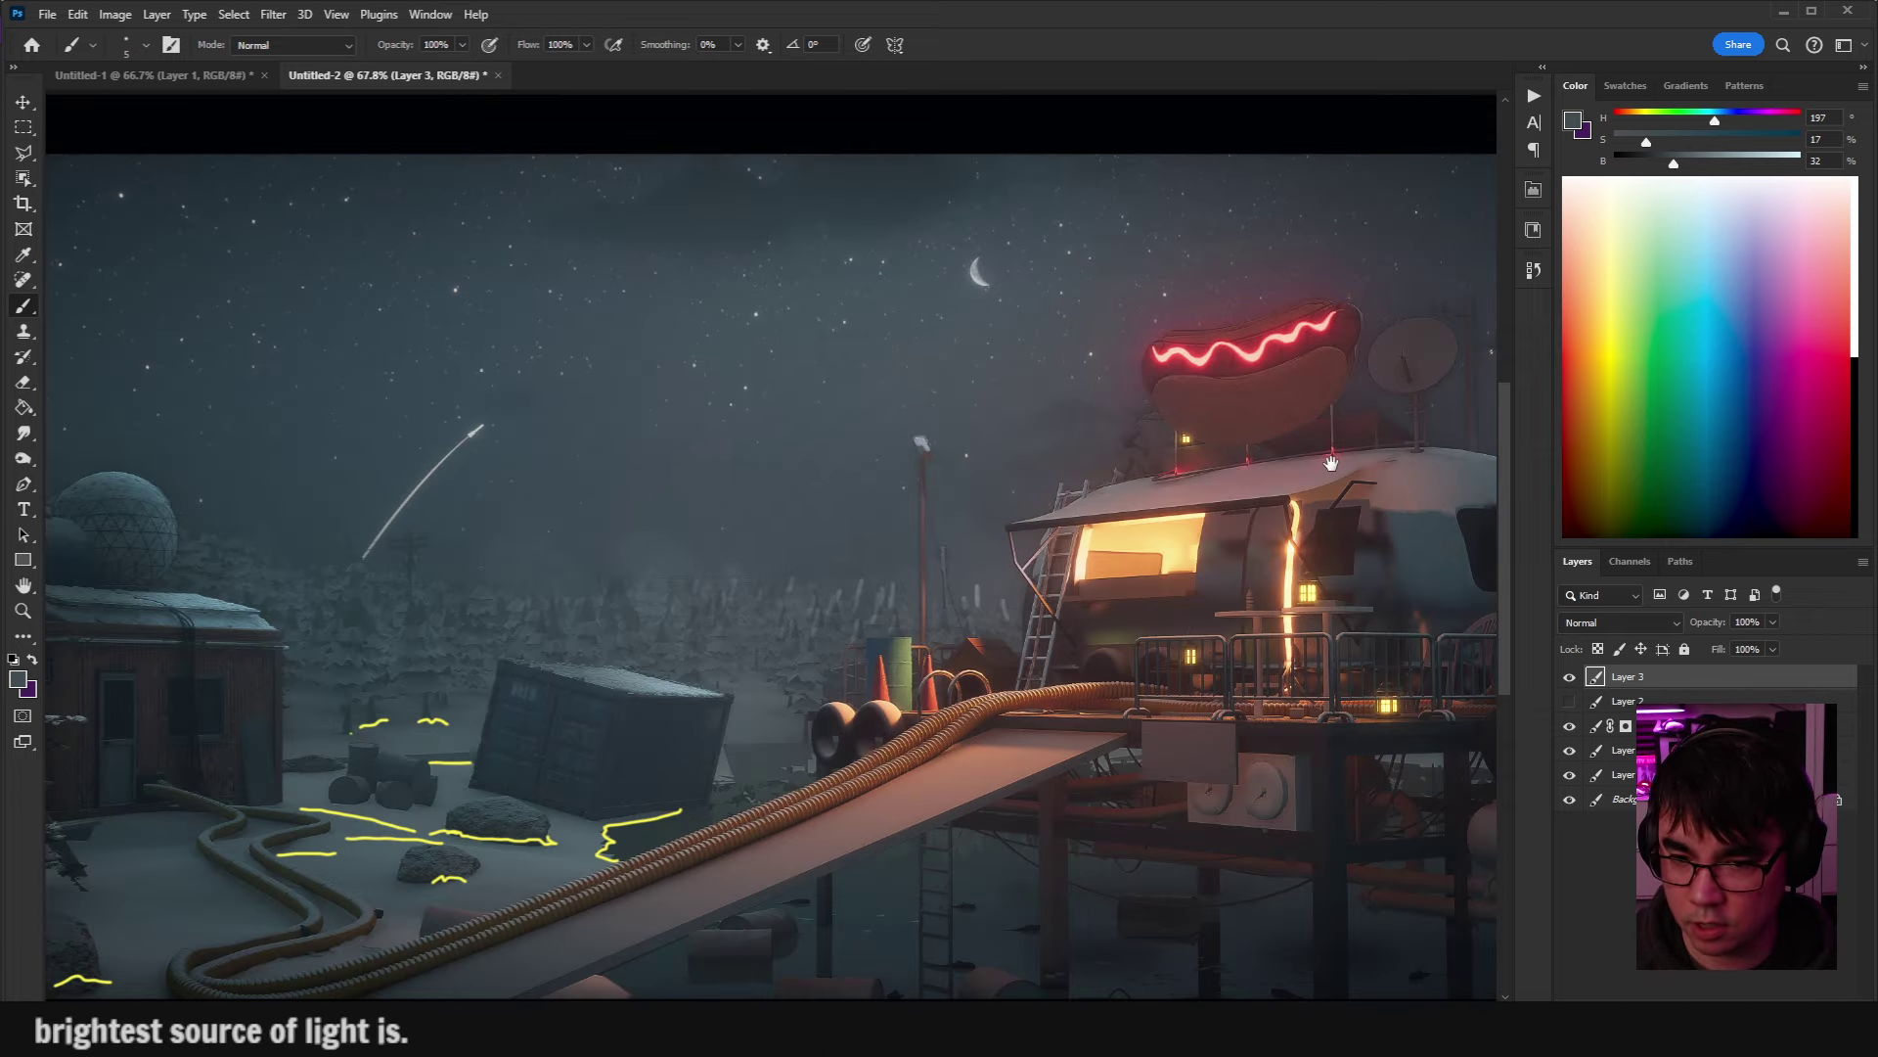
Zoom in on the seated figure and lantern, remove the cyan stroke, and sample the lamp's pale yellow.
{"action": "left_click_drag", "start_coordinate": [1331, 462], "coordinate": [1027, 548]}
{"action": "scroll", "coordinate": [1015, 545], "scroll_direction": "up", "scroll_amount": 7}
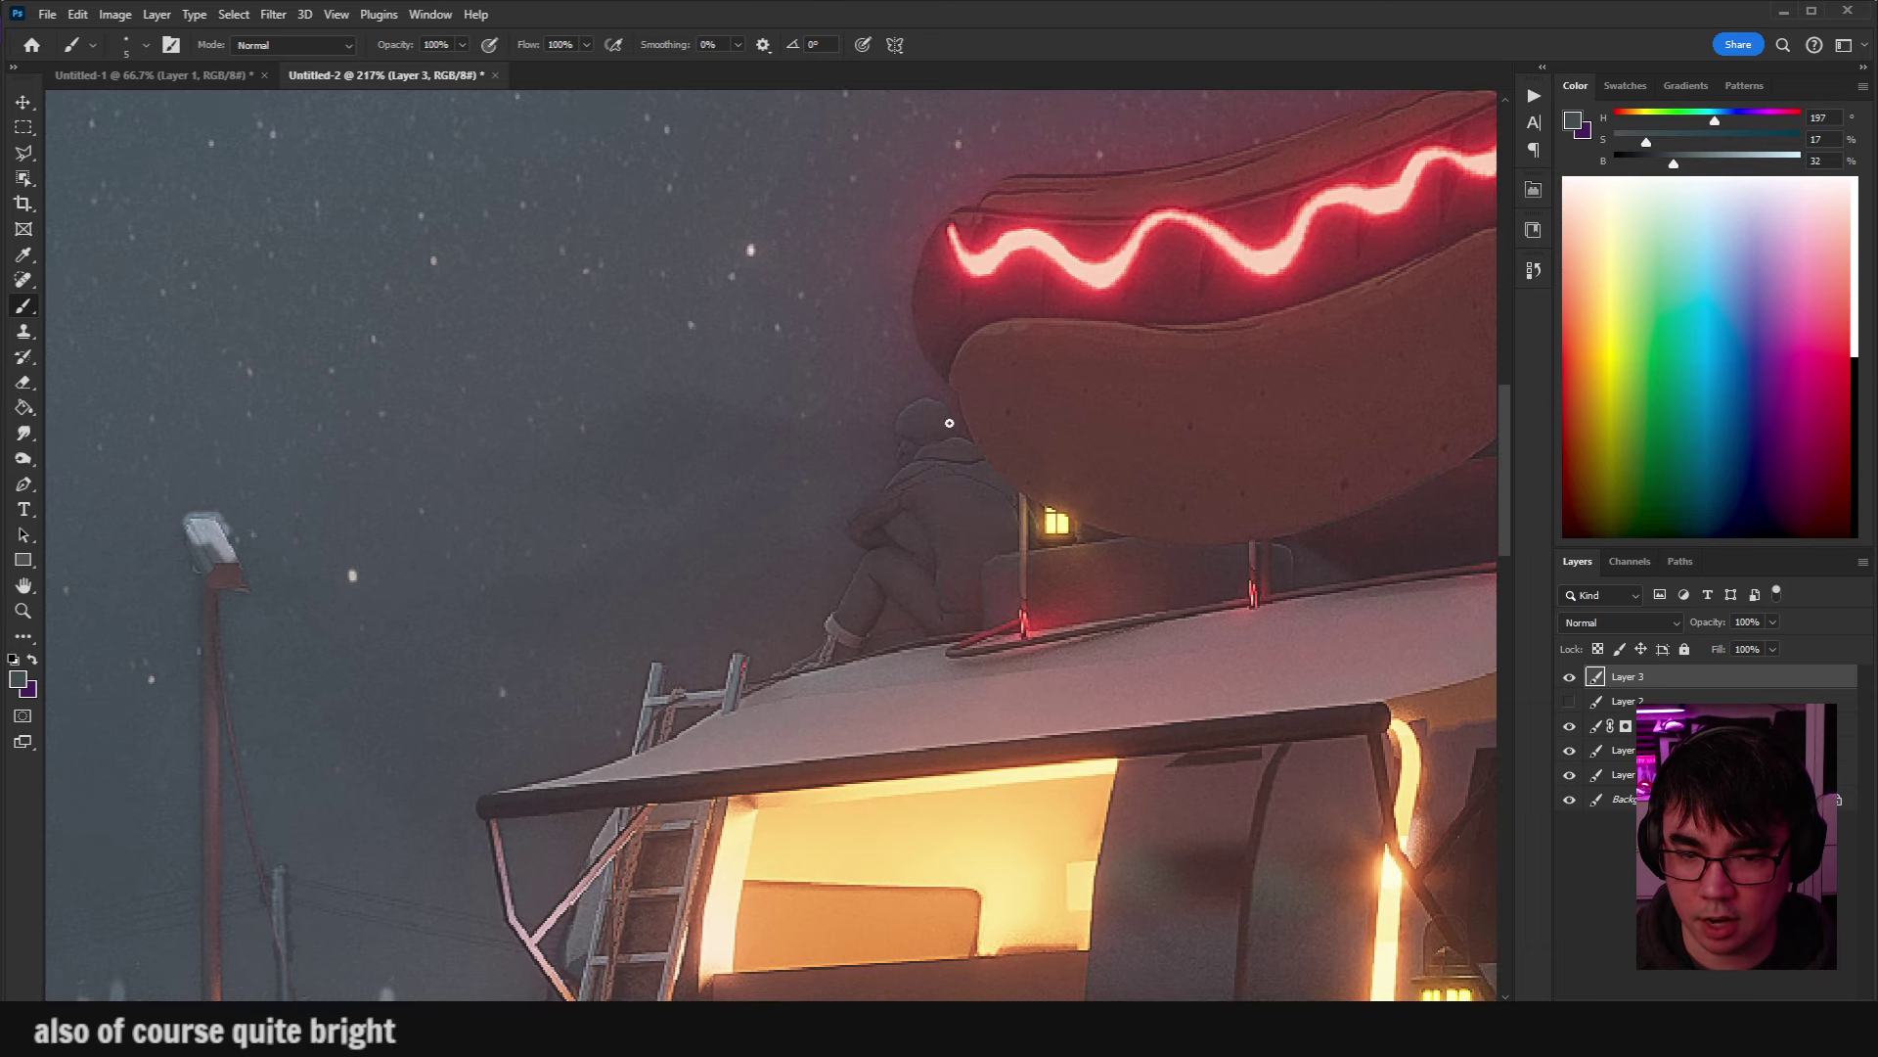
{"action": "scroll", "coordinate": [927, 409], "scroll_direction": "up", "scroll_amount": 2}
{"action": "left_click_drag", "start_coordinate": [956, 418], "coordinate": [1089, 533]}
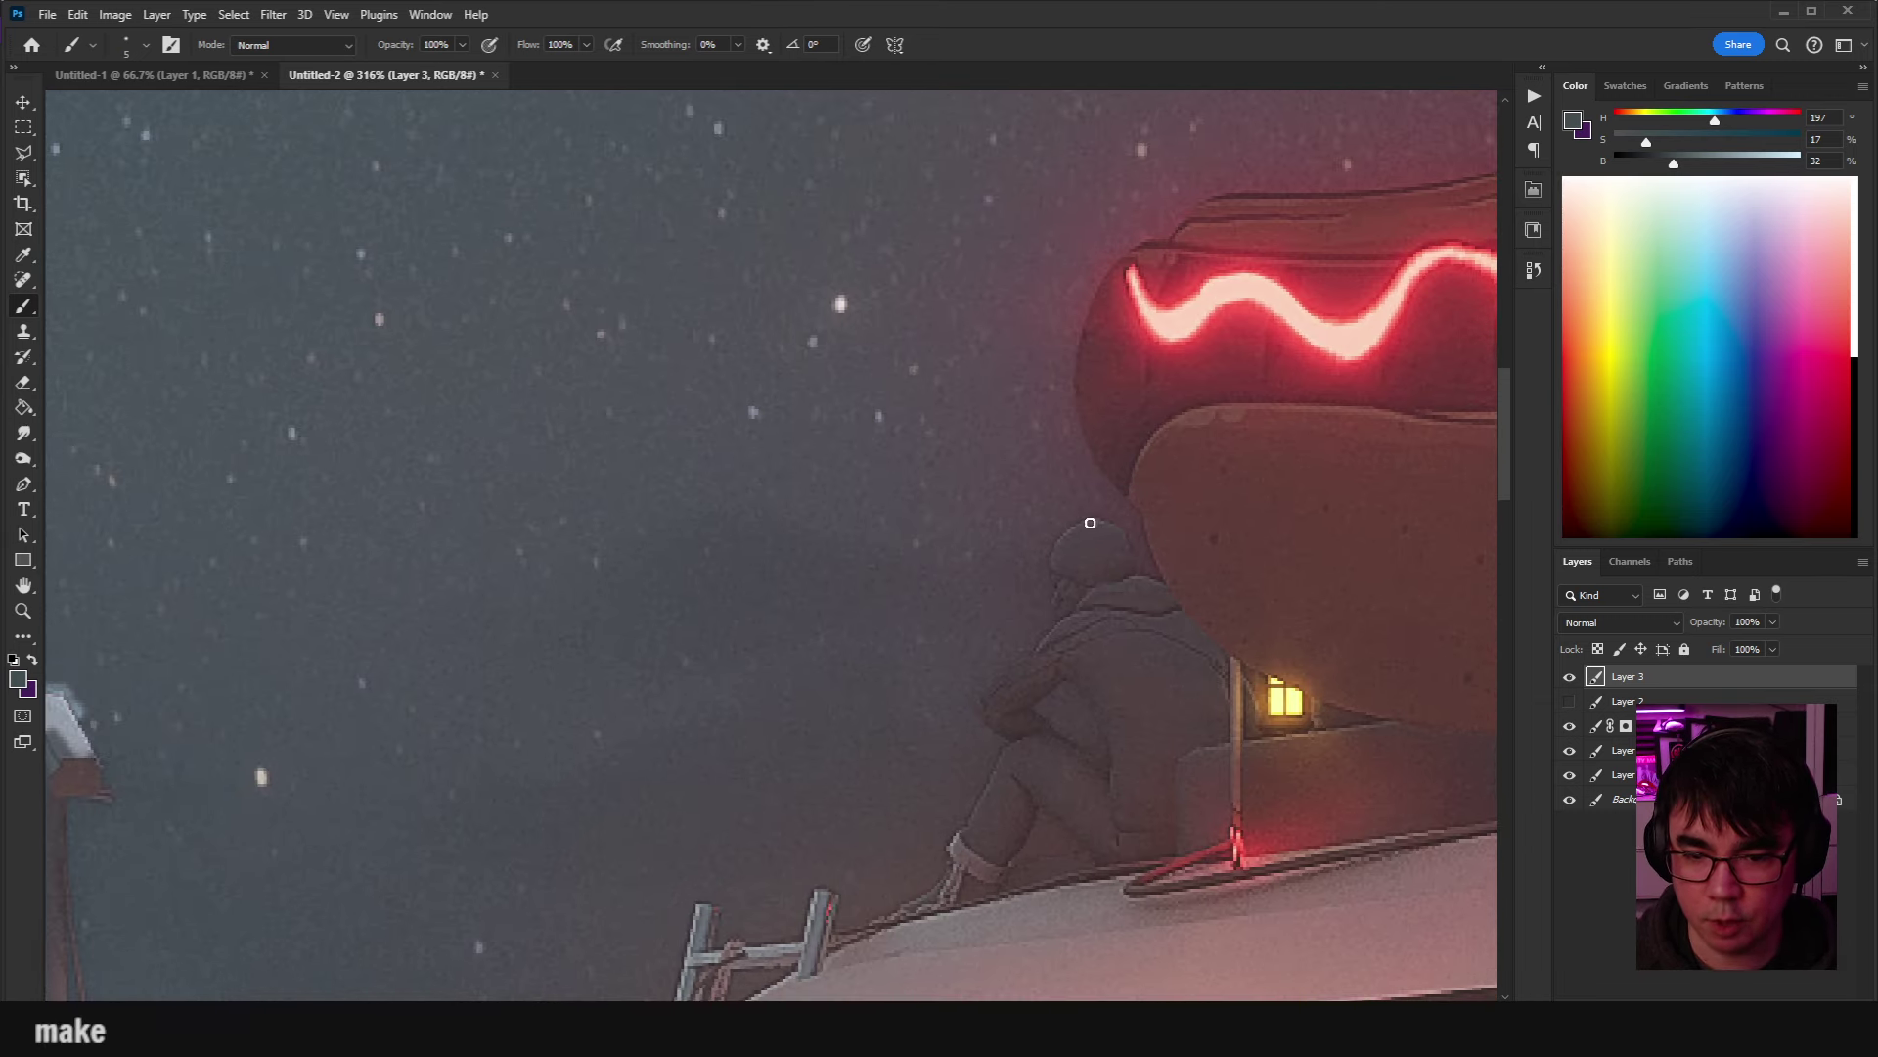
{"action": "left_click_drag", "start_coordinate": [1170, 634], "coordinate": [921, 624]}
{"action": "left_click_drag", "start_coordinate": [928, 622], "coordinate": [1068, 608]}
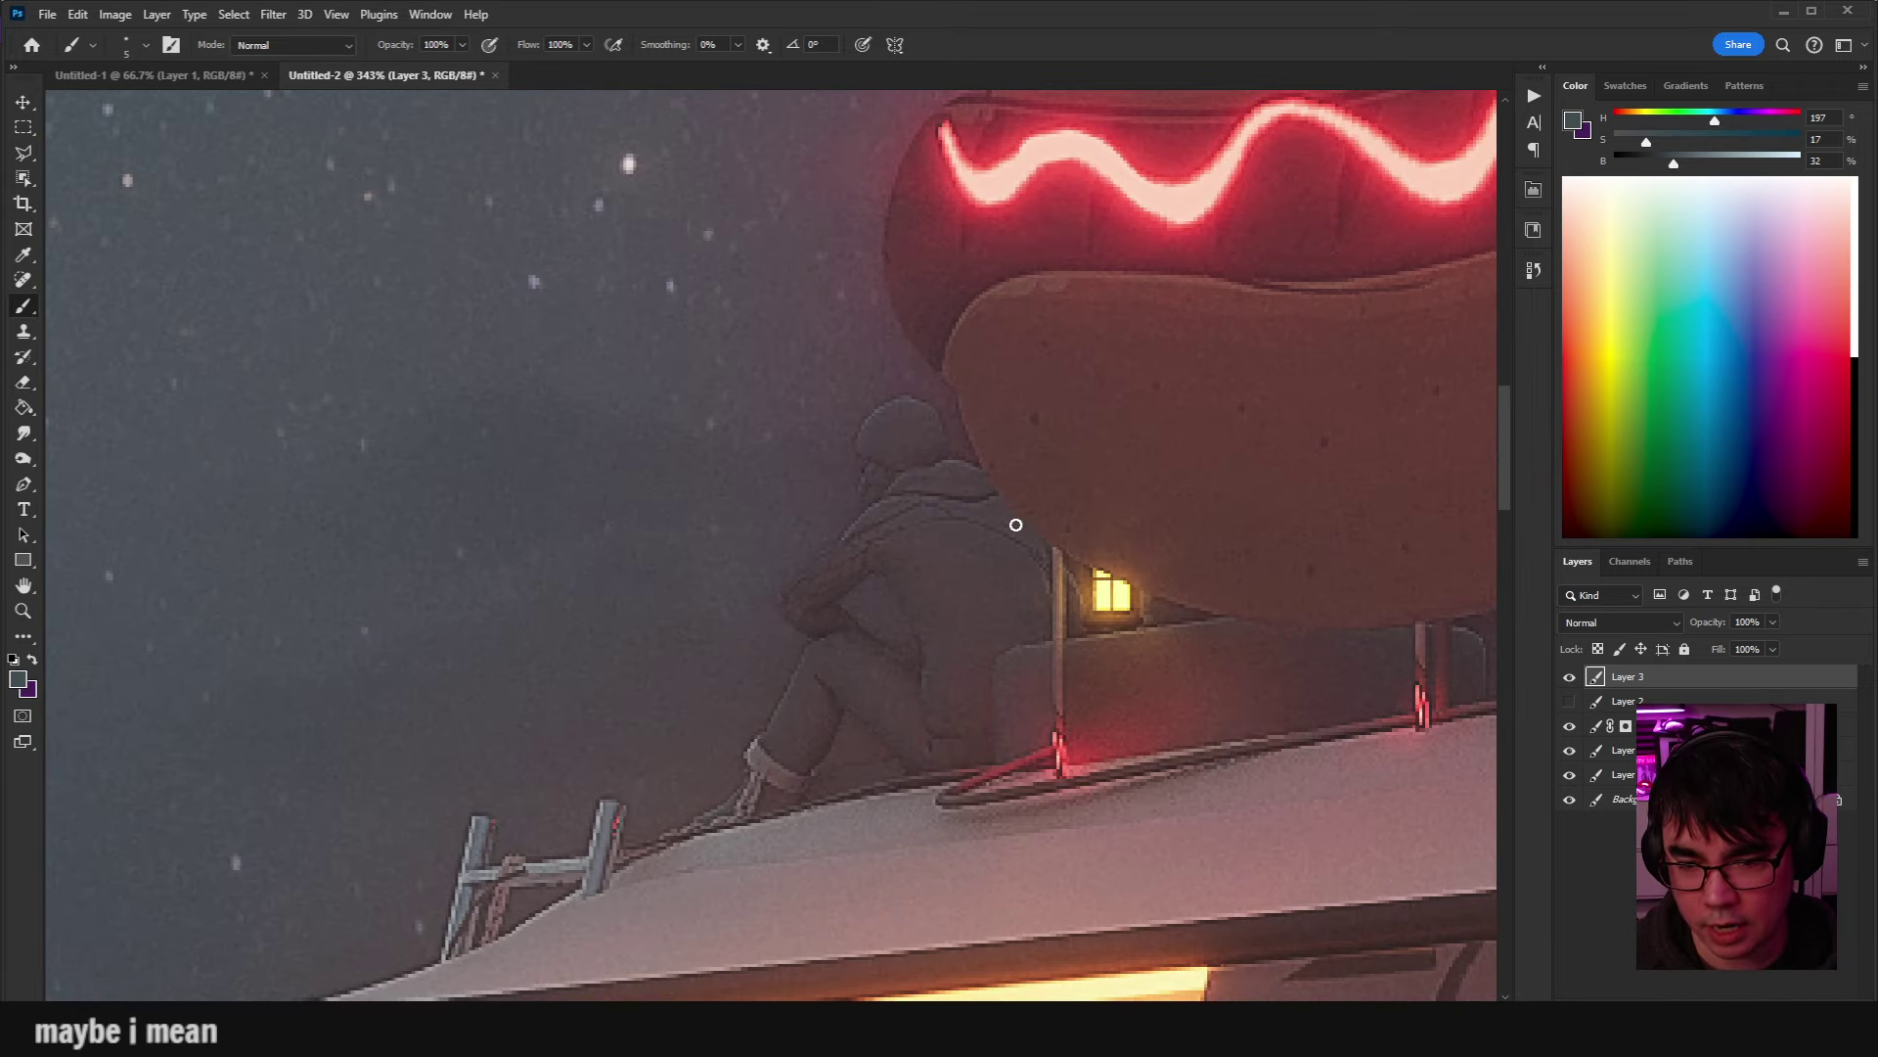
{"action": "key", "text": "ctrl+z"}
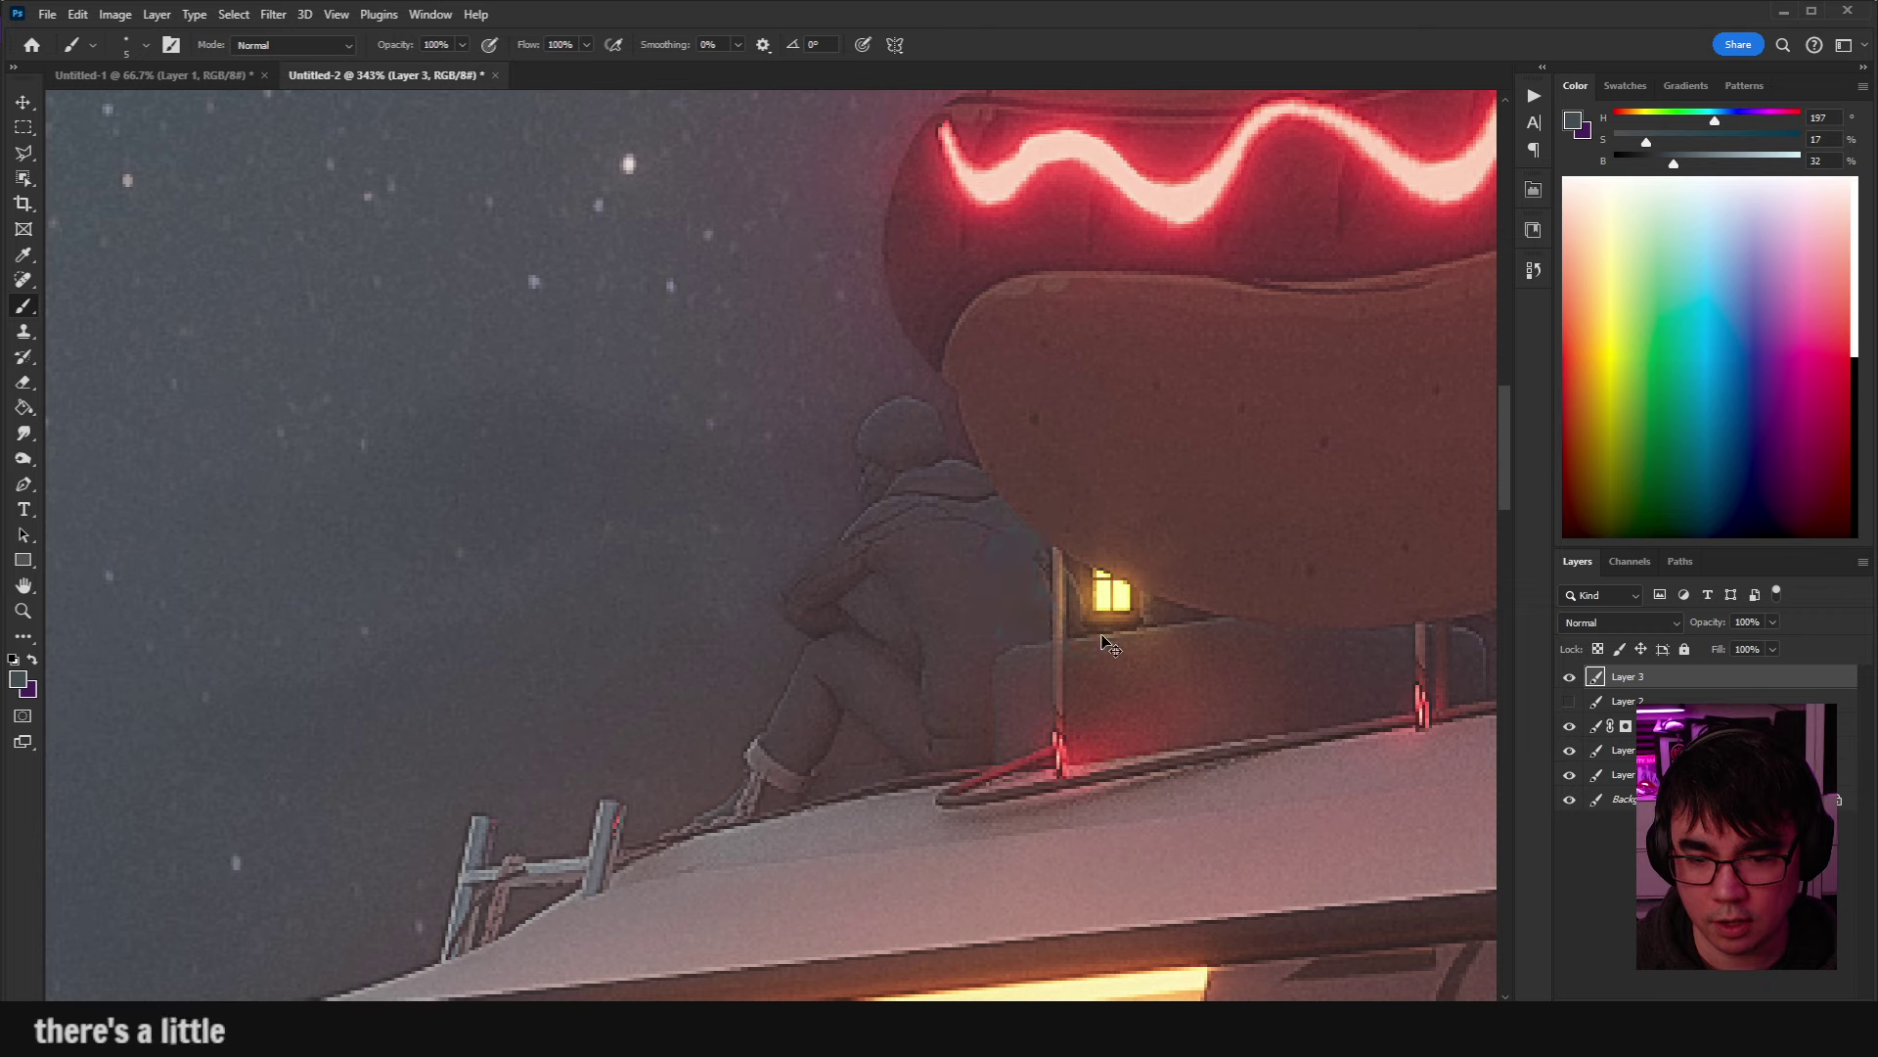
{"action": "left_click", "coordinate": [1102, 589], "text": "alt"}
Try yellow rim strokes along the figure's head and arm, undoing the unwanted ones.
{"action": "left_click_drag", "start_coordinate": [1014, 546], "coordinate": [1034, 531]}
{"action": "left_click_drag", "start_coordinate": [1012, 599], "coordinate": [1036, 549]}
{"action": "key", "text": "ctrl+z"}
{"action": "left_click_drag", "start_coordinate": [917, 398], "coordinate": [874, 435]}
{"action": "mouse_move", "coordinate": [868, 515]}
{"action": "left_mouse_down"}
{"action": "mouse_move", "coordinate": [787, 572]}
{"action": "mouse_move", "coordinate": [839, 556]}
{"action": "left_mouse_up"}
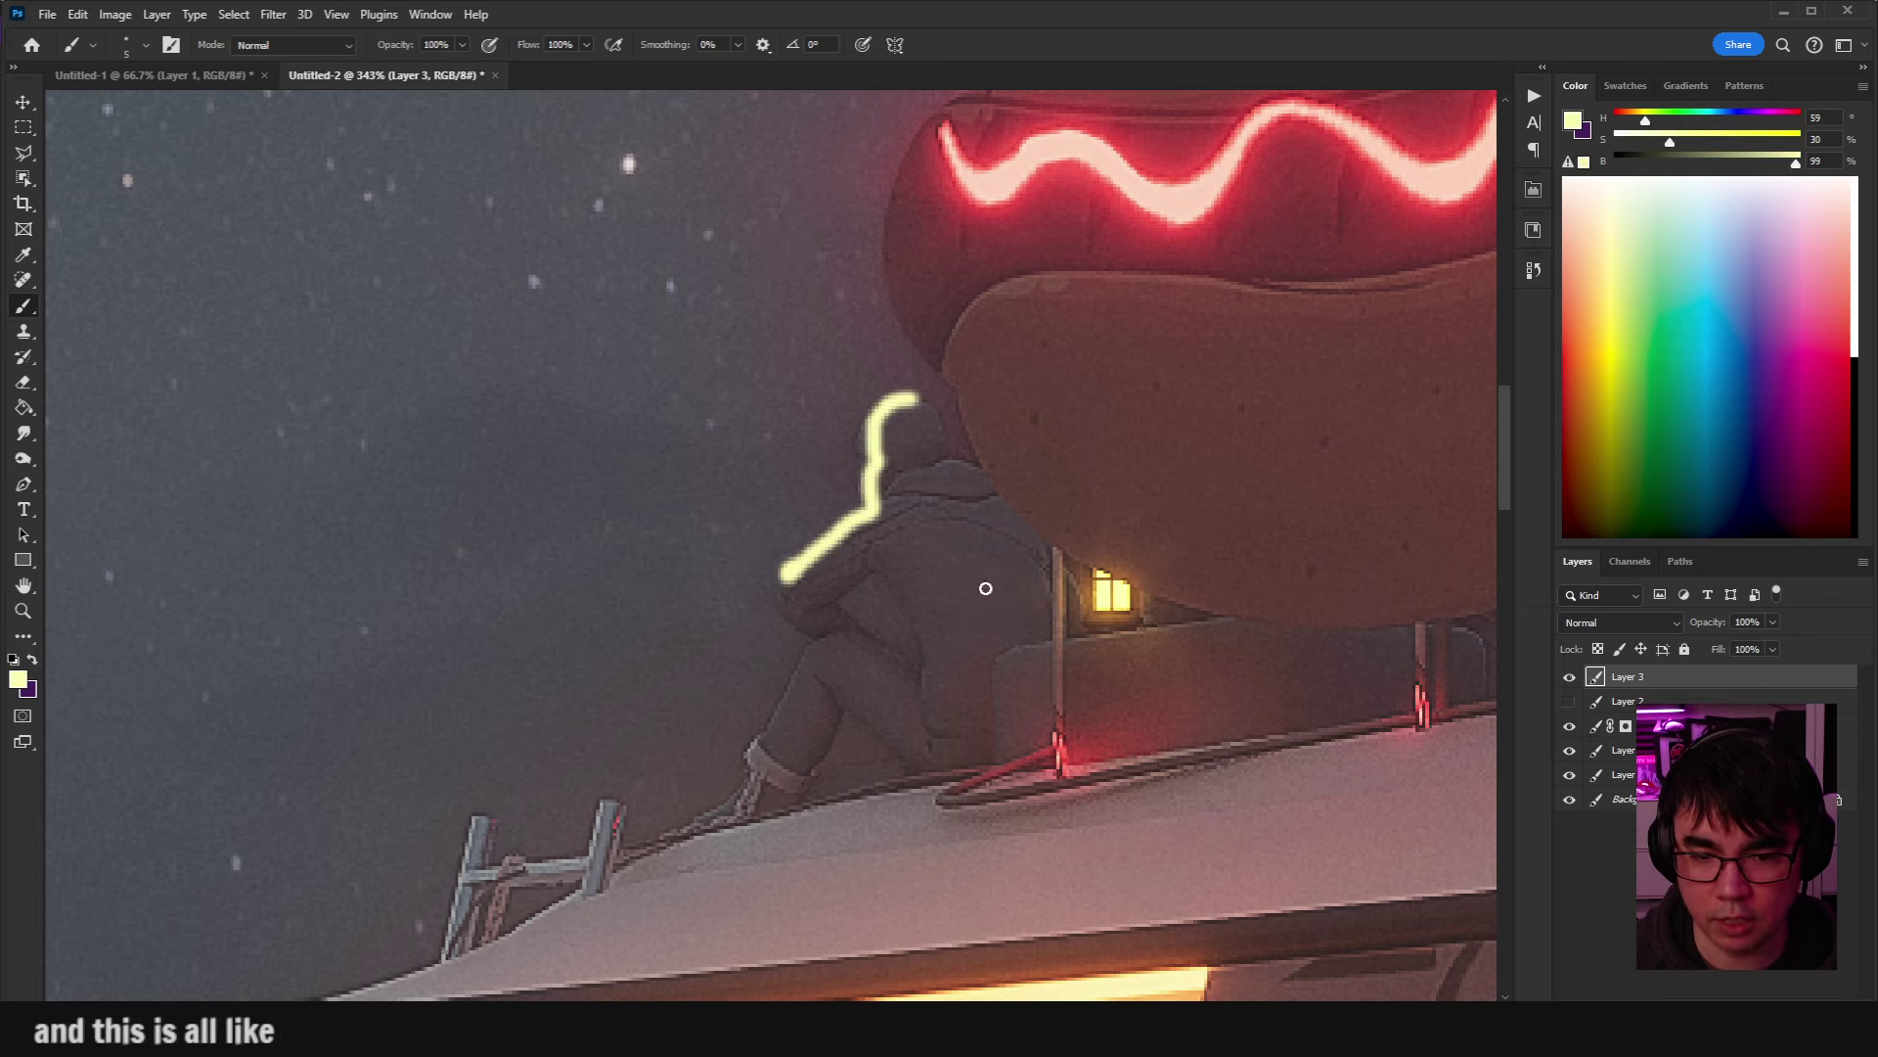
{"action": "scroll", "coordinate": [1072, 636], "scroll_direction": "down", "scroll_amount": 8}
{"action": "key", "text": "ctrl+z"}
{"action": "scroll", "coordinate": [1073, 641], "scroll_direction": "down", "scroll_amount": 3}
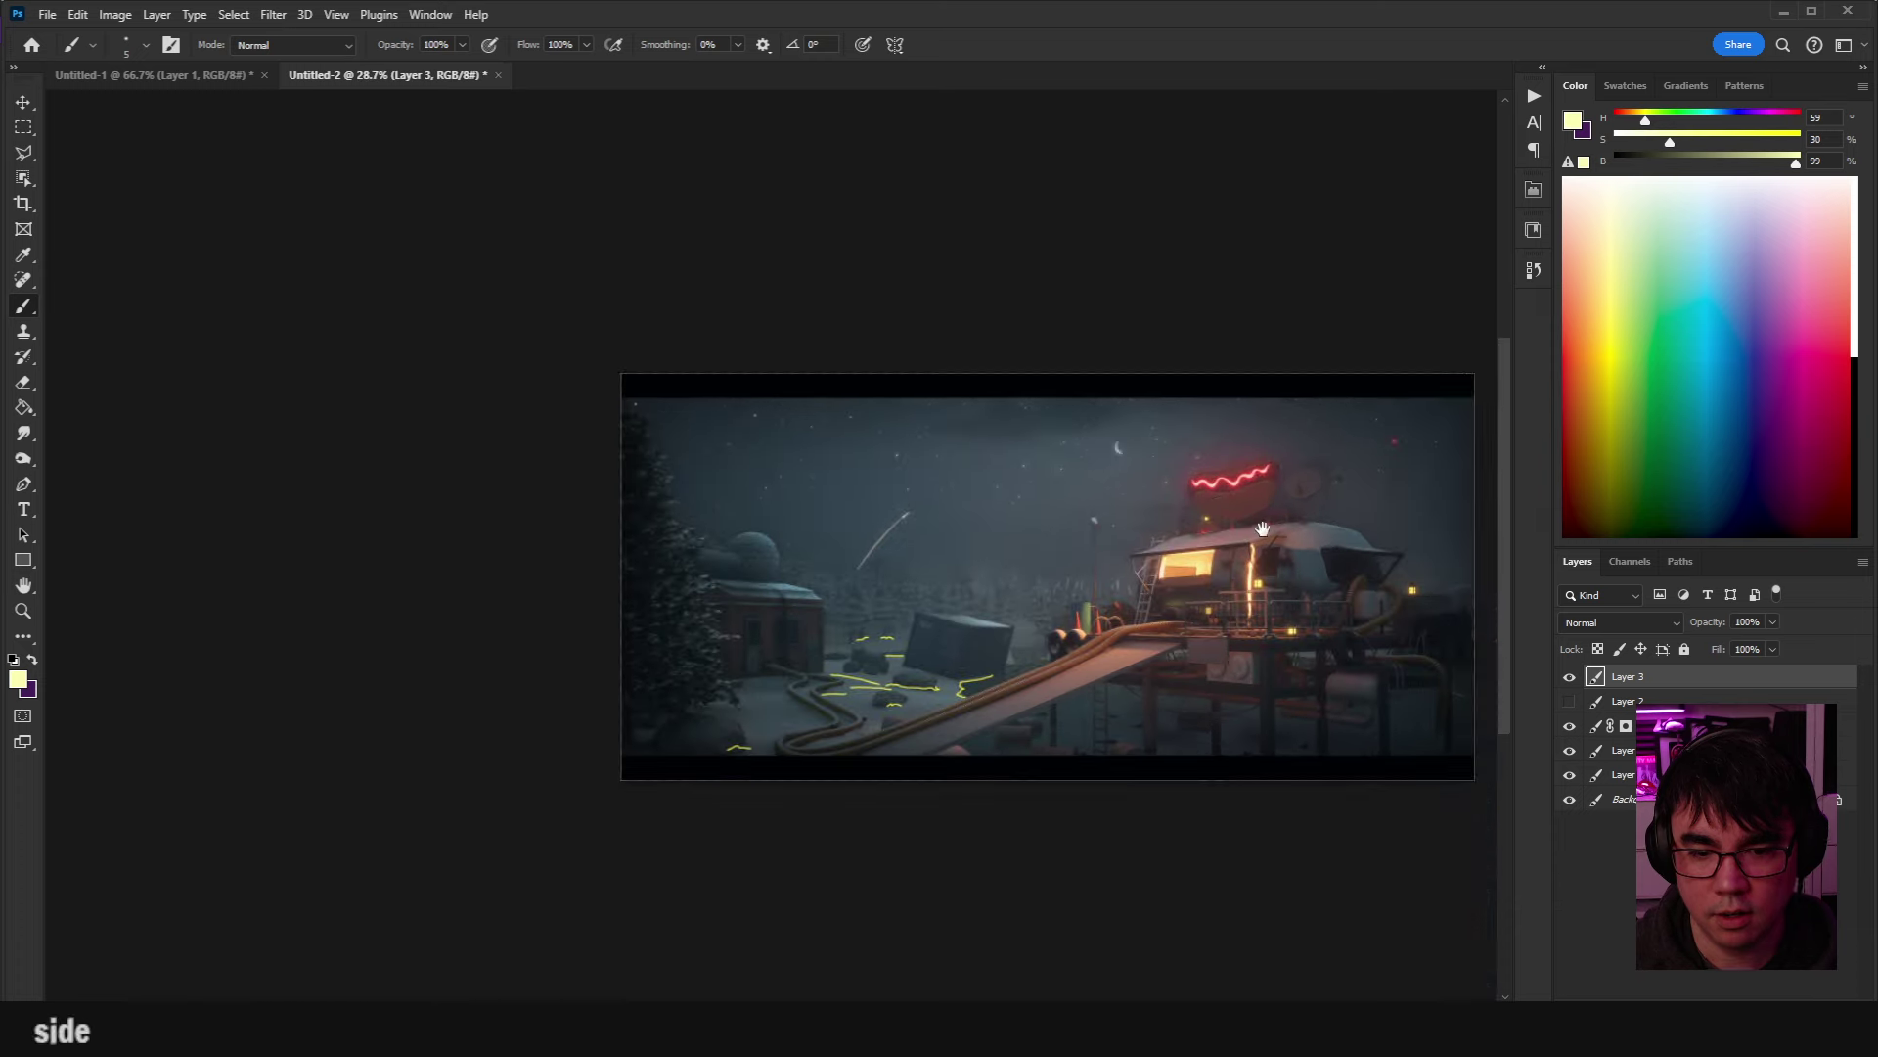
{"action": "scroll", "coordinate": [839, 683], "scroll_direction": "up", "scroll_amount": 5}
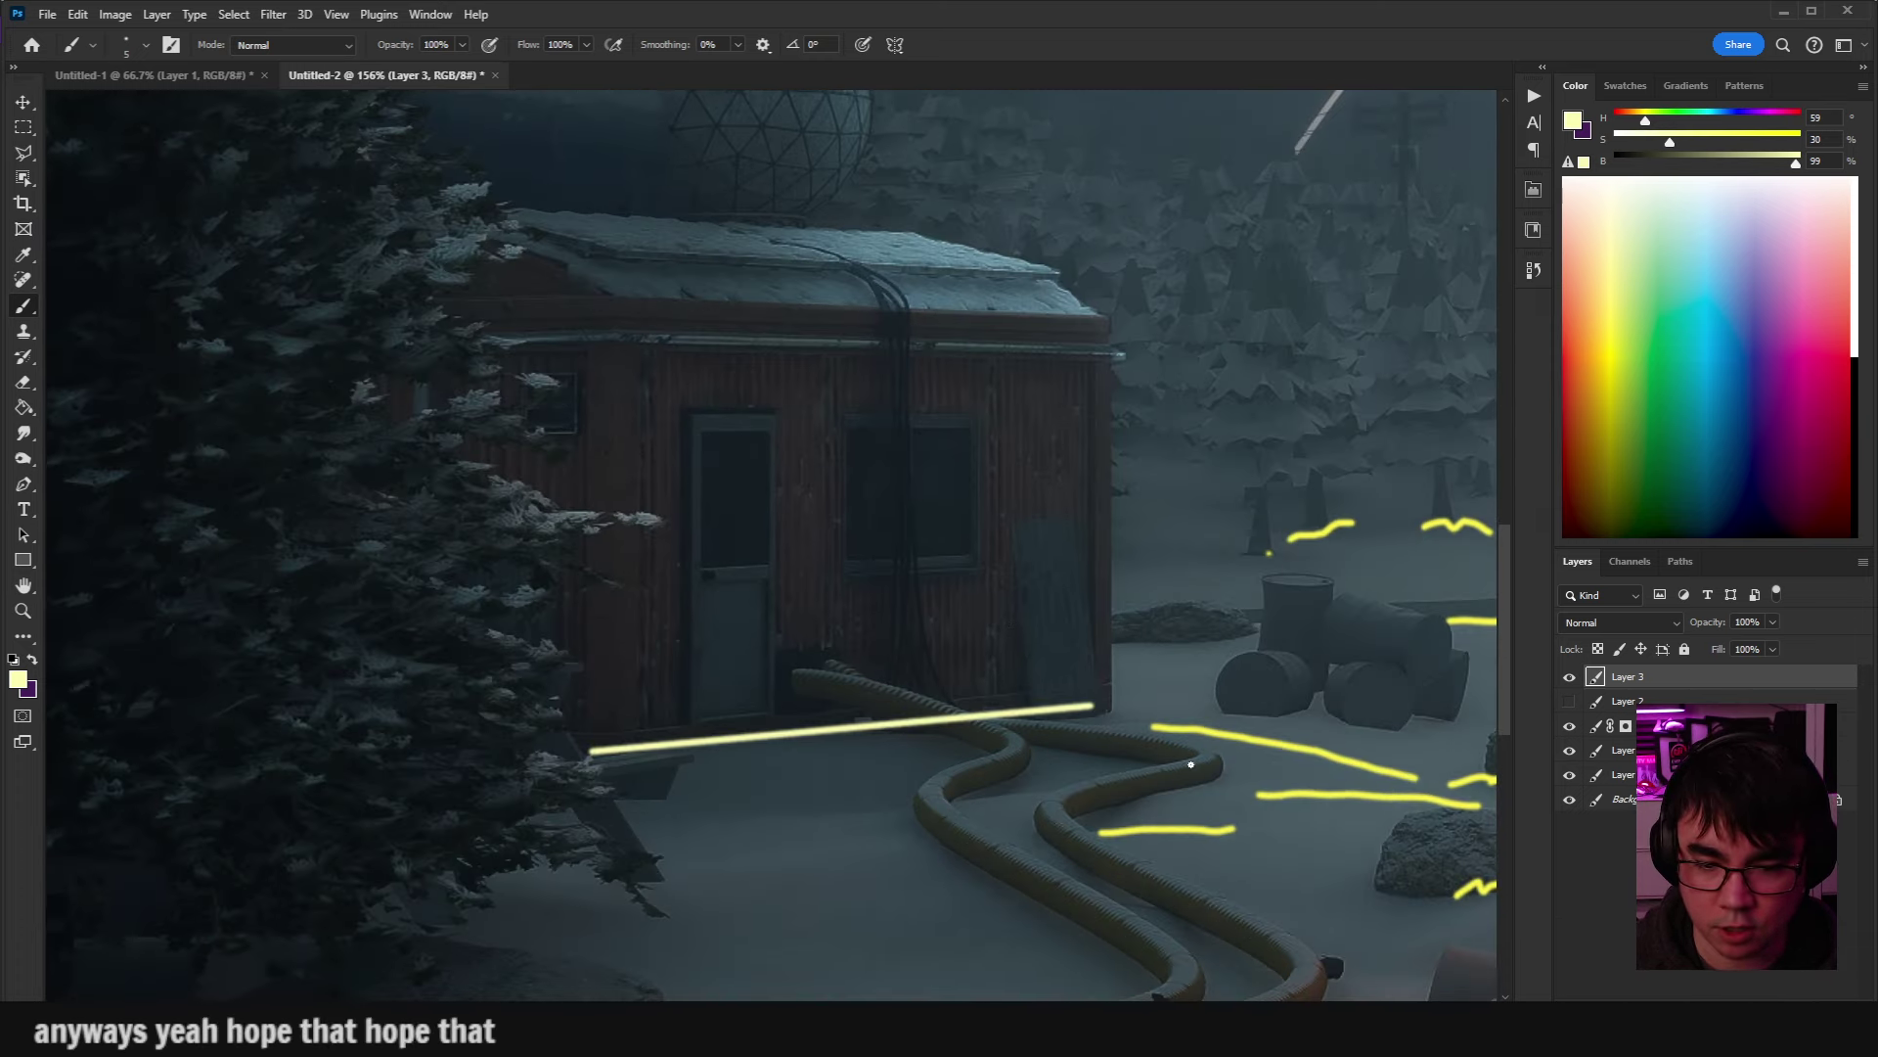
Paint a yellow rim stroke from the shed's right side down to the barrels.
{"action": "mouse_move", "coordinate": [998, 520]}
{"action": "left_mouse_down"}
{"action": "mouse_move", "coordinate": [1094, 709]}
{"action": "mouse_move", "coordinate": [1072, 515]}
{"action": "mouse_move", "coordinate": [1003, 516]}
{"action": "left_mouse_up"}
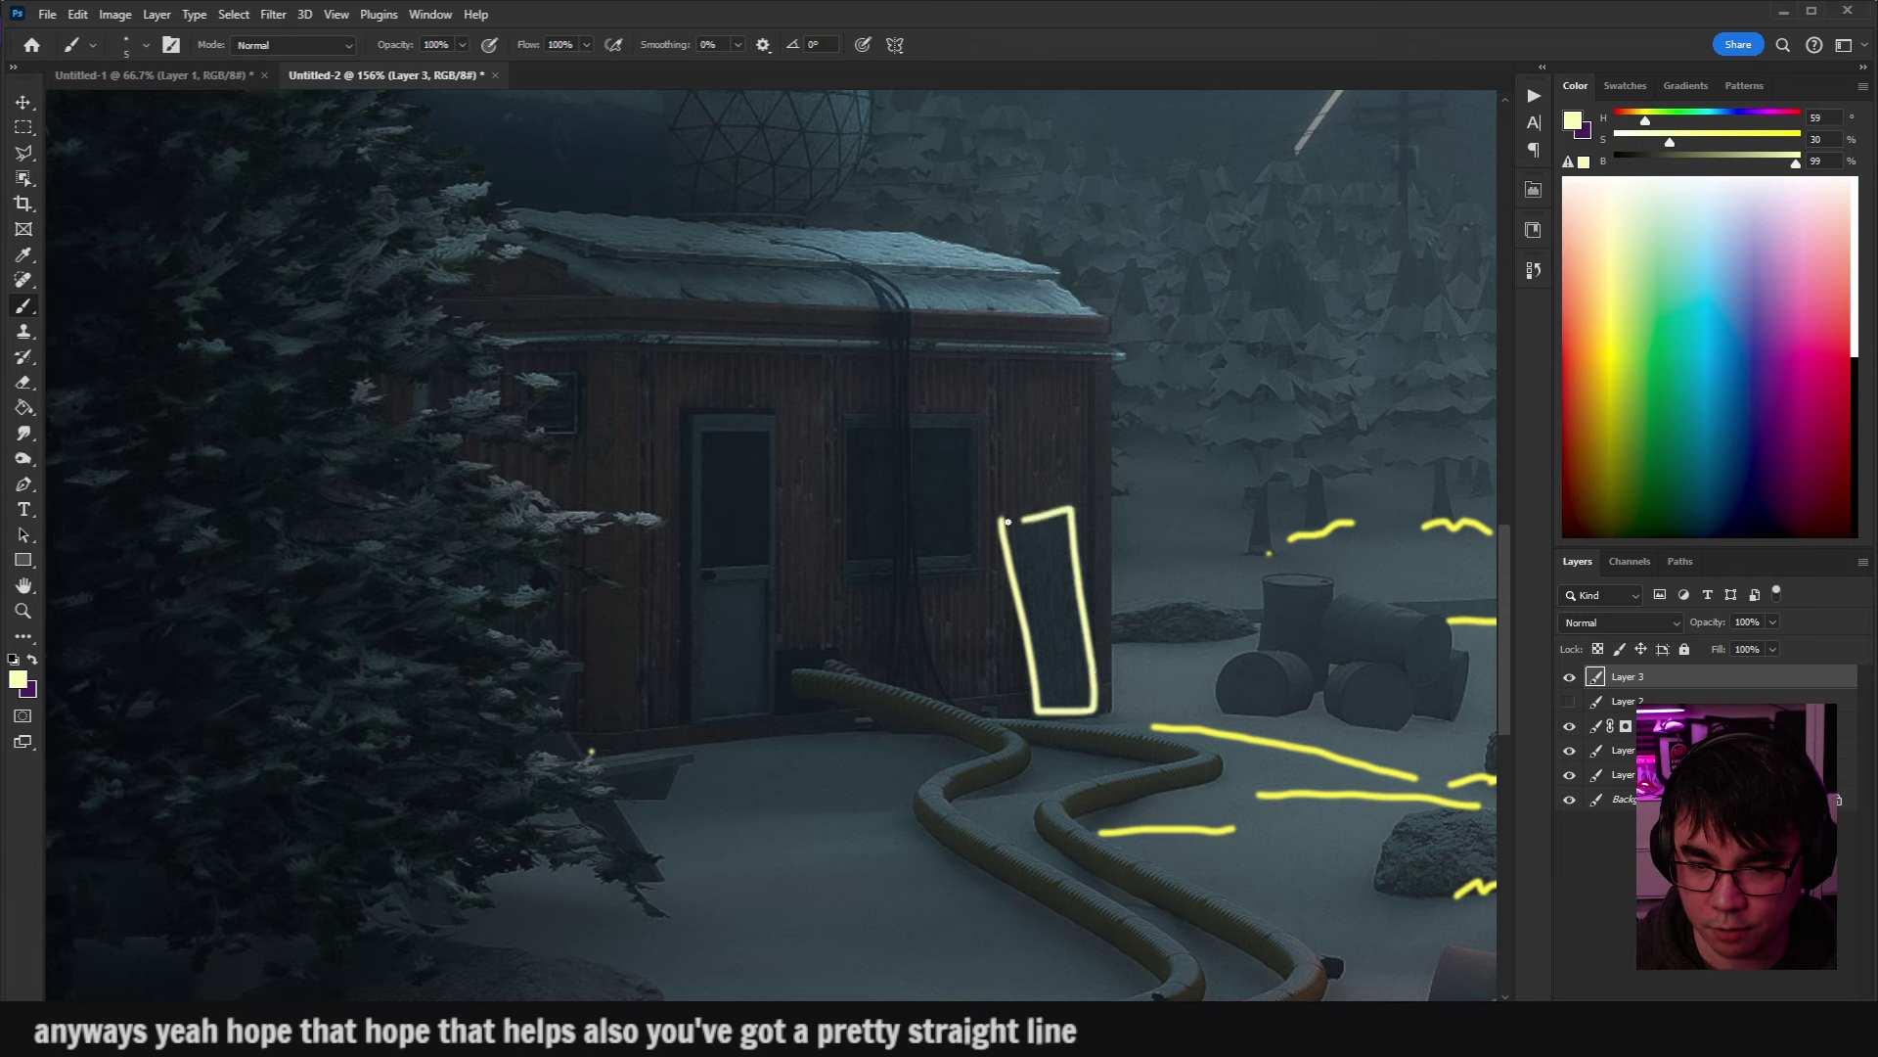
{"action": "key", "text": "ctrl+z"}
{"action": "scroll", "coordinate": [1186, 671], "scroll_direction": "down", "scroll_amount": 1}
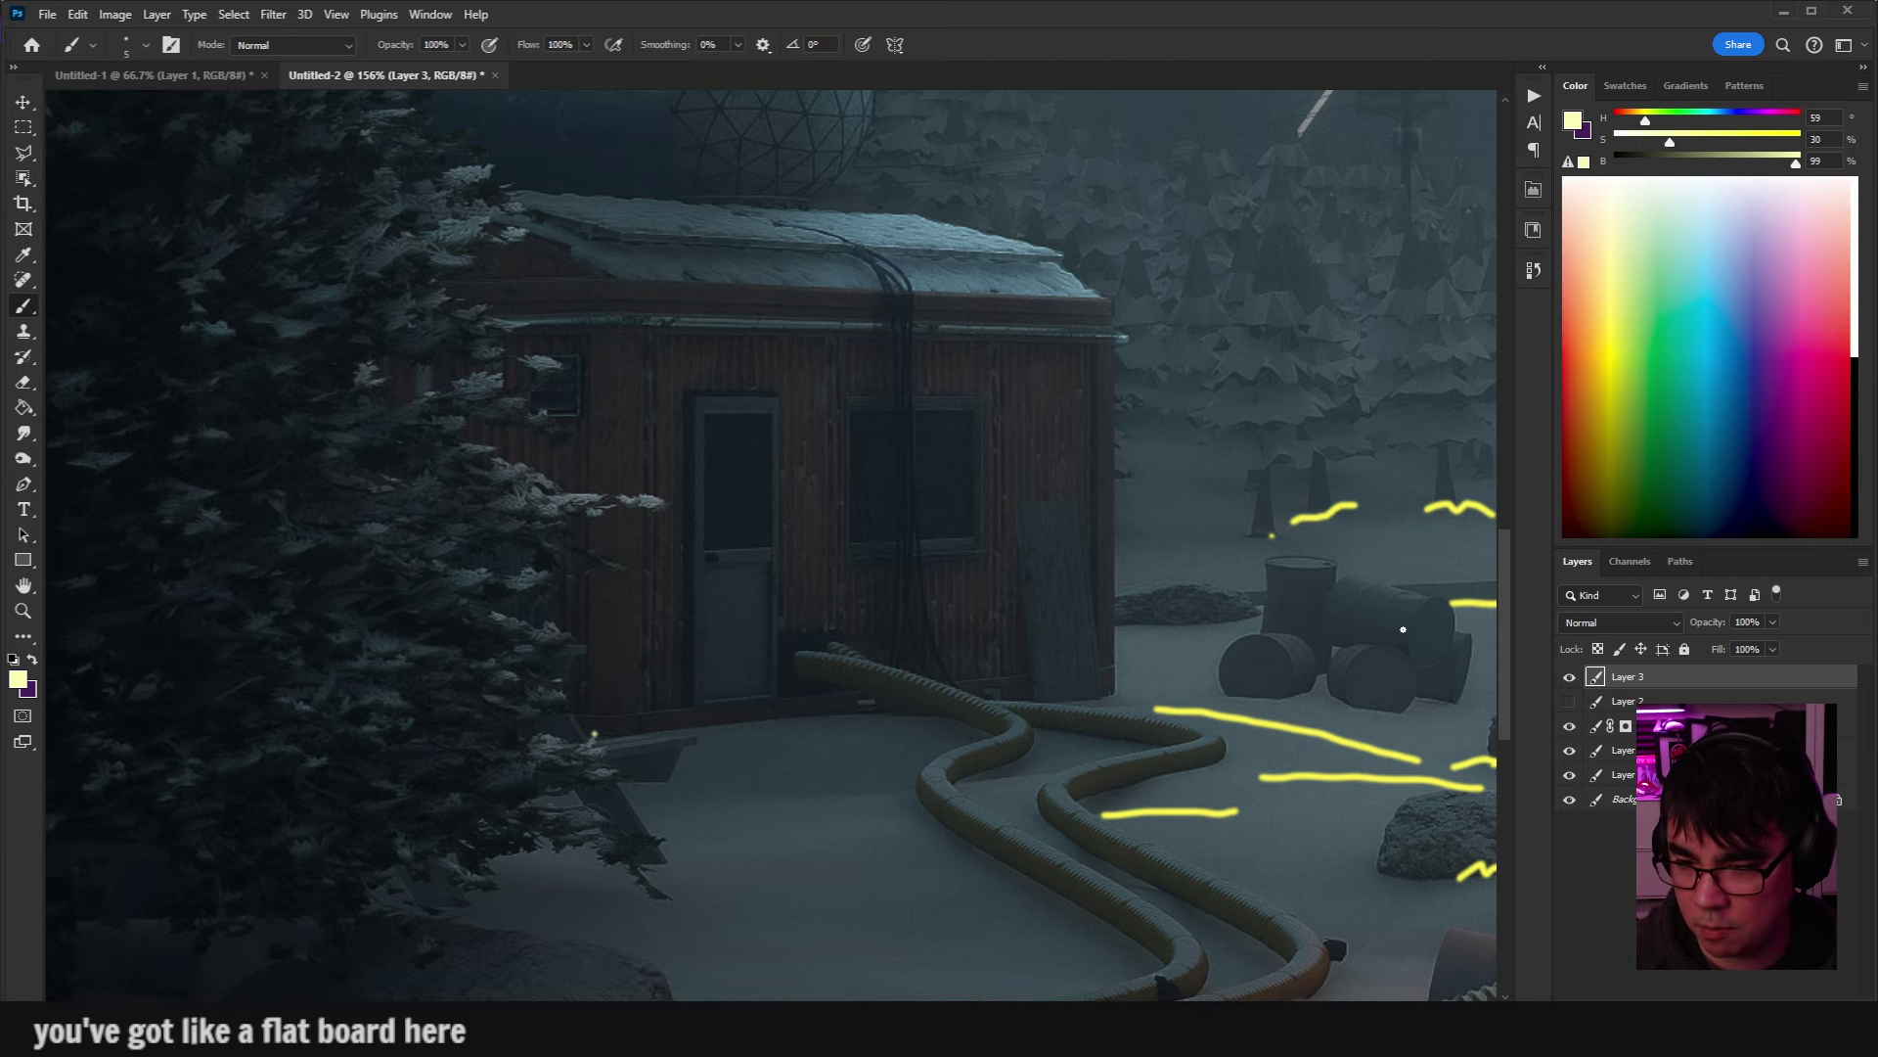
{"action": "mouse_move", "coordinate": [1306, 584]}
{"action": "left_mouse_down"}
{"action": "mouse_move", "coordinate": [1009, 569]}
{"action": "mouse_move", "coordinate": [988, 519]}
{"action": "left_mouse_up"}
{"action": "key", "text": "ctrl+z"}
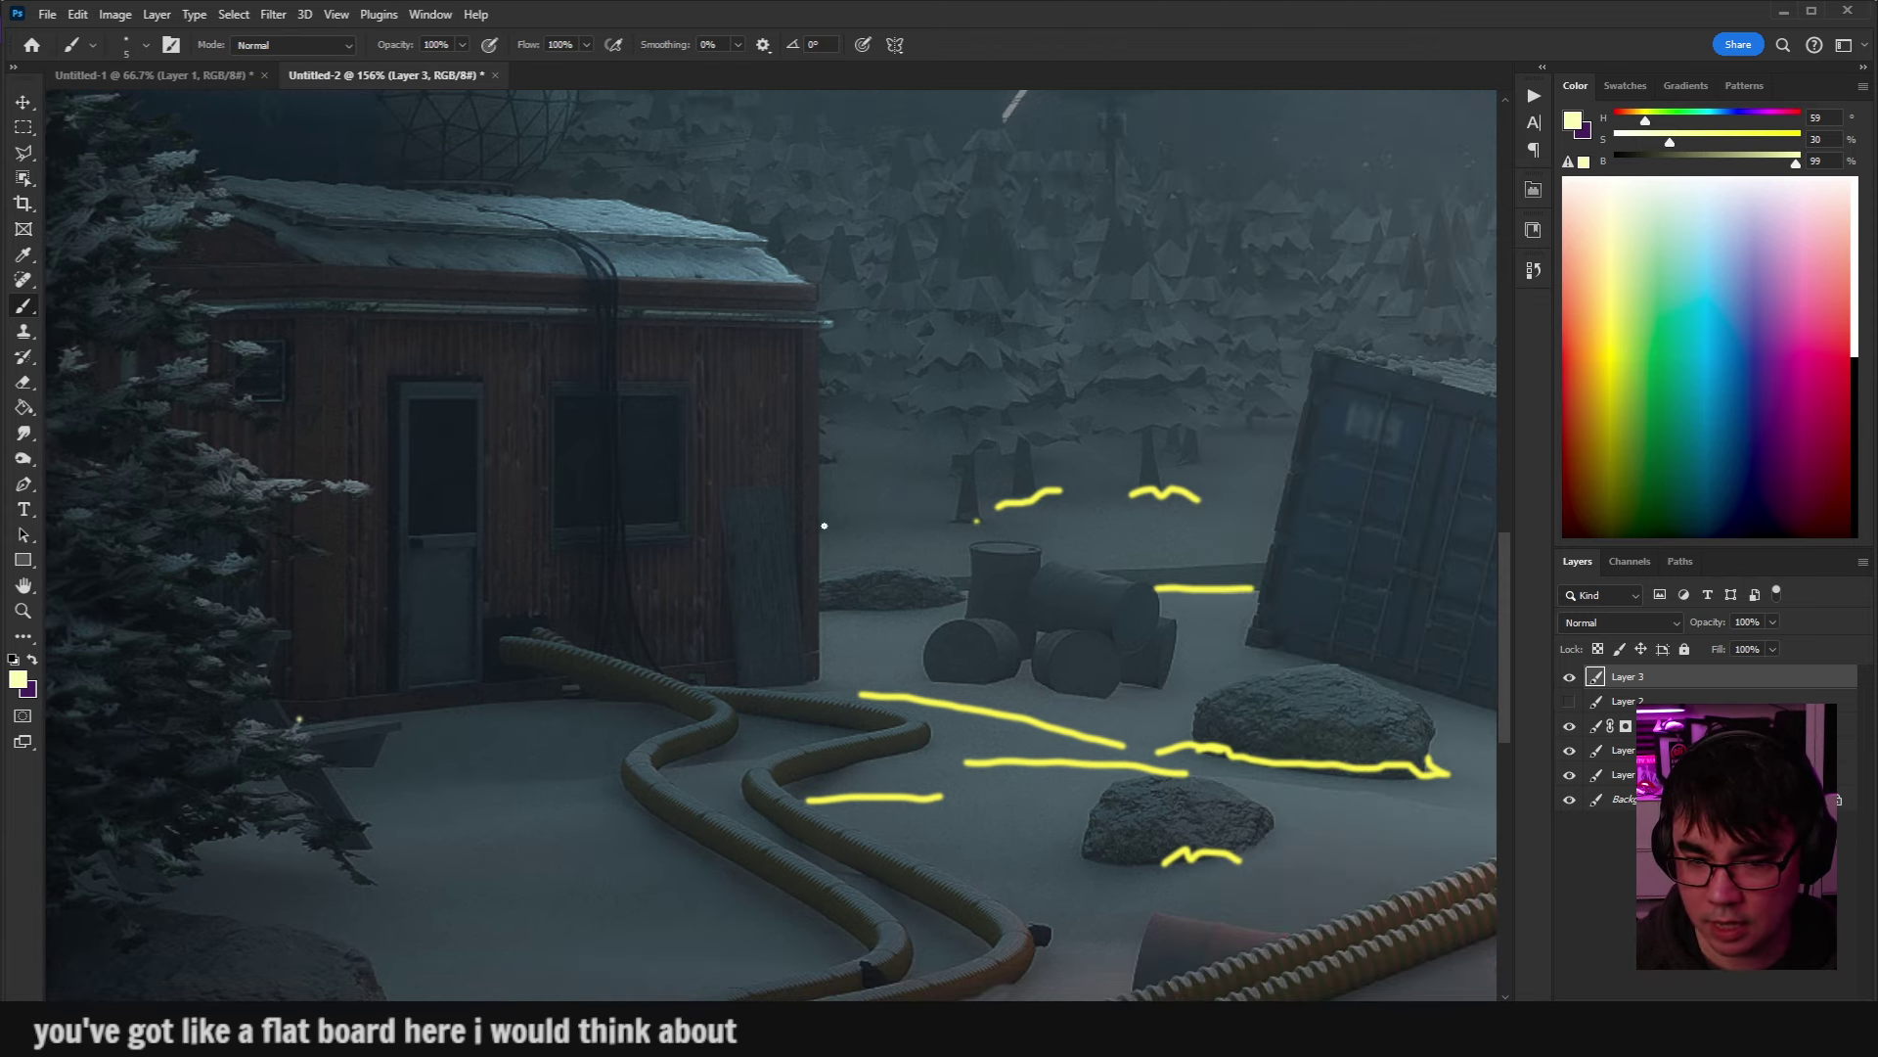
{"action": "left_click_drag", "start_coordinate": [828, 511], "coordinate": [1008, 673]}
{"action": "left_click_drag", "start_coordinate": [730, 675], "coordinate": [882, 641]}
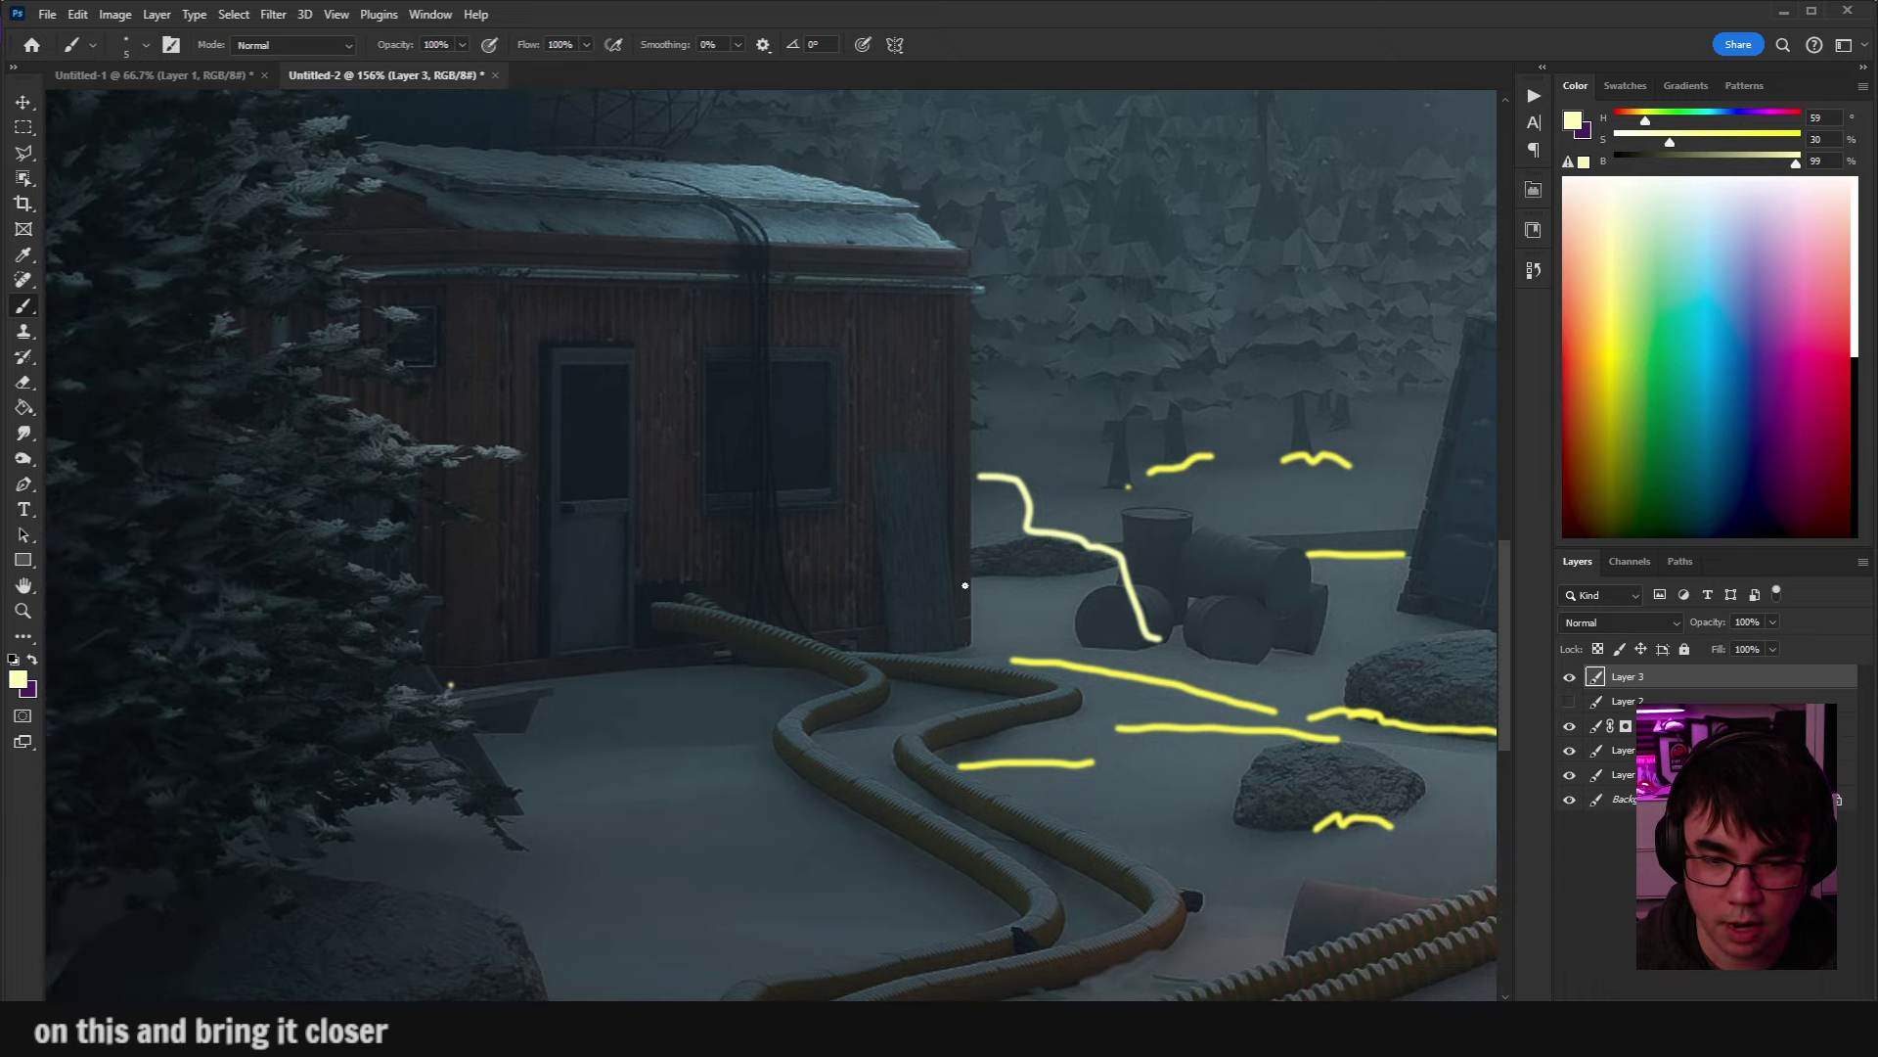
Outline the leaning board and sketch tall tapering yellow strokes left of the door.
{"action": "mouse_move", "coordinate": [949, 548]}
{"action": "left_mouse_down"}
{"action": "mouse_move", "coordinate": [877, 565]}
{"action": "mouse_move", "coordinate": [954, 618]}
{"action": "left_mouse_up"}
{"action": "mouse_move", "coordinate": [470, 665]}
{"action": "left_mouse_down"}
{"action": "mouse_move", "coordinate": [479, 592]}
{"action": "mouse_move", "coordinate": [533, 665]}
{"action": "mouse_move", "coordinate": [466, 683]}
{"action": "mouse_move", "coordinate": [573, 700]}
{"action": "mouse_move", "coordinate": [536, 675]}
{"action": "mouse_move", "coordinate": [553, 665]}
{"action": "left_mouse_up"}
{"action": "left_click", "coordinate": [499, 657]}
{"action": "mouse_move", "coordinate": [502, 443]}
{"action": "left_mouse_down"}
{"action": "mouse_move", "coordinate": [548, 690]}
{"action": "mouse_move", "coordinate": [546, 675]}
{"action": "left_mouse_up"}
{"action": "left_click_drag", "start_coordinate": [492, 375], "coordinate": [511, 655]}
{"action": "mouse_move", "coordinate": [485, 521]}
{"action": "left_mouse_down"}
{"action": "mouse_move", "coordinate": [508, 689]}
{"action": "mouse_move", "coordinate": [547, 696]}
{"action": "left_mouse_up"}
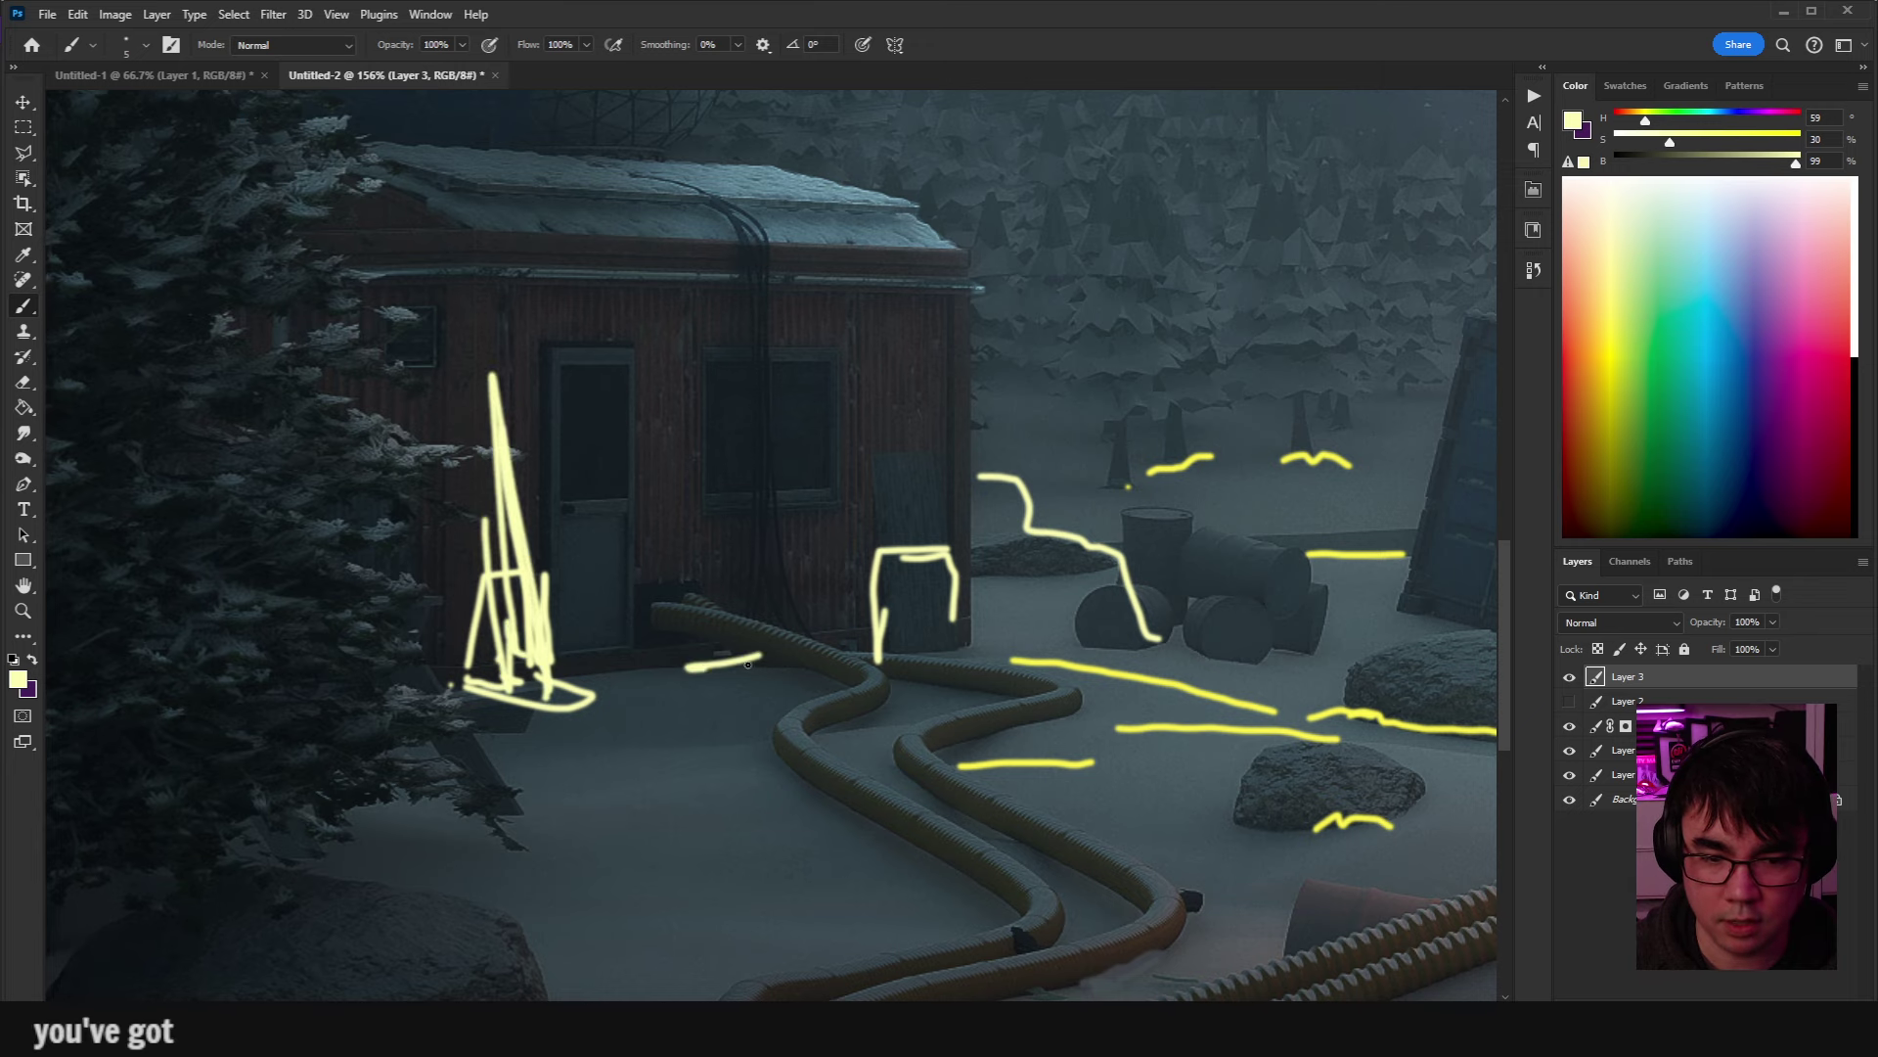
Lengthen the yellow stroke near the hoses, then pan over to the container area.
{"action": "left_click_drag", "start_coordinate": [748, 664], "coordinate": [820, 647]}
{"action": "scroll", "coordinate": [1084, 717], "scroll_direction": "down", "scroll_amount": 5}
{"action": "scroll", "coordinate": [1084, 717], "scroll_direction": "right", "scroll_amount": 3}
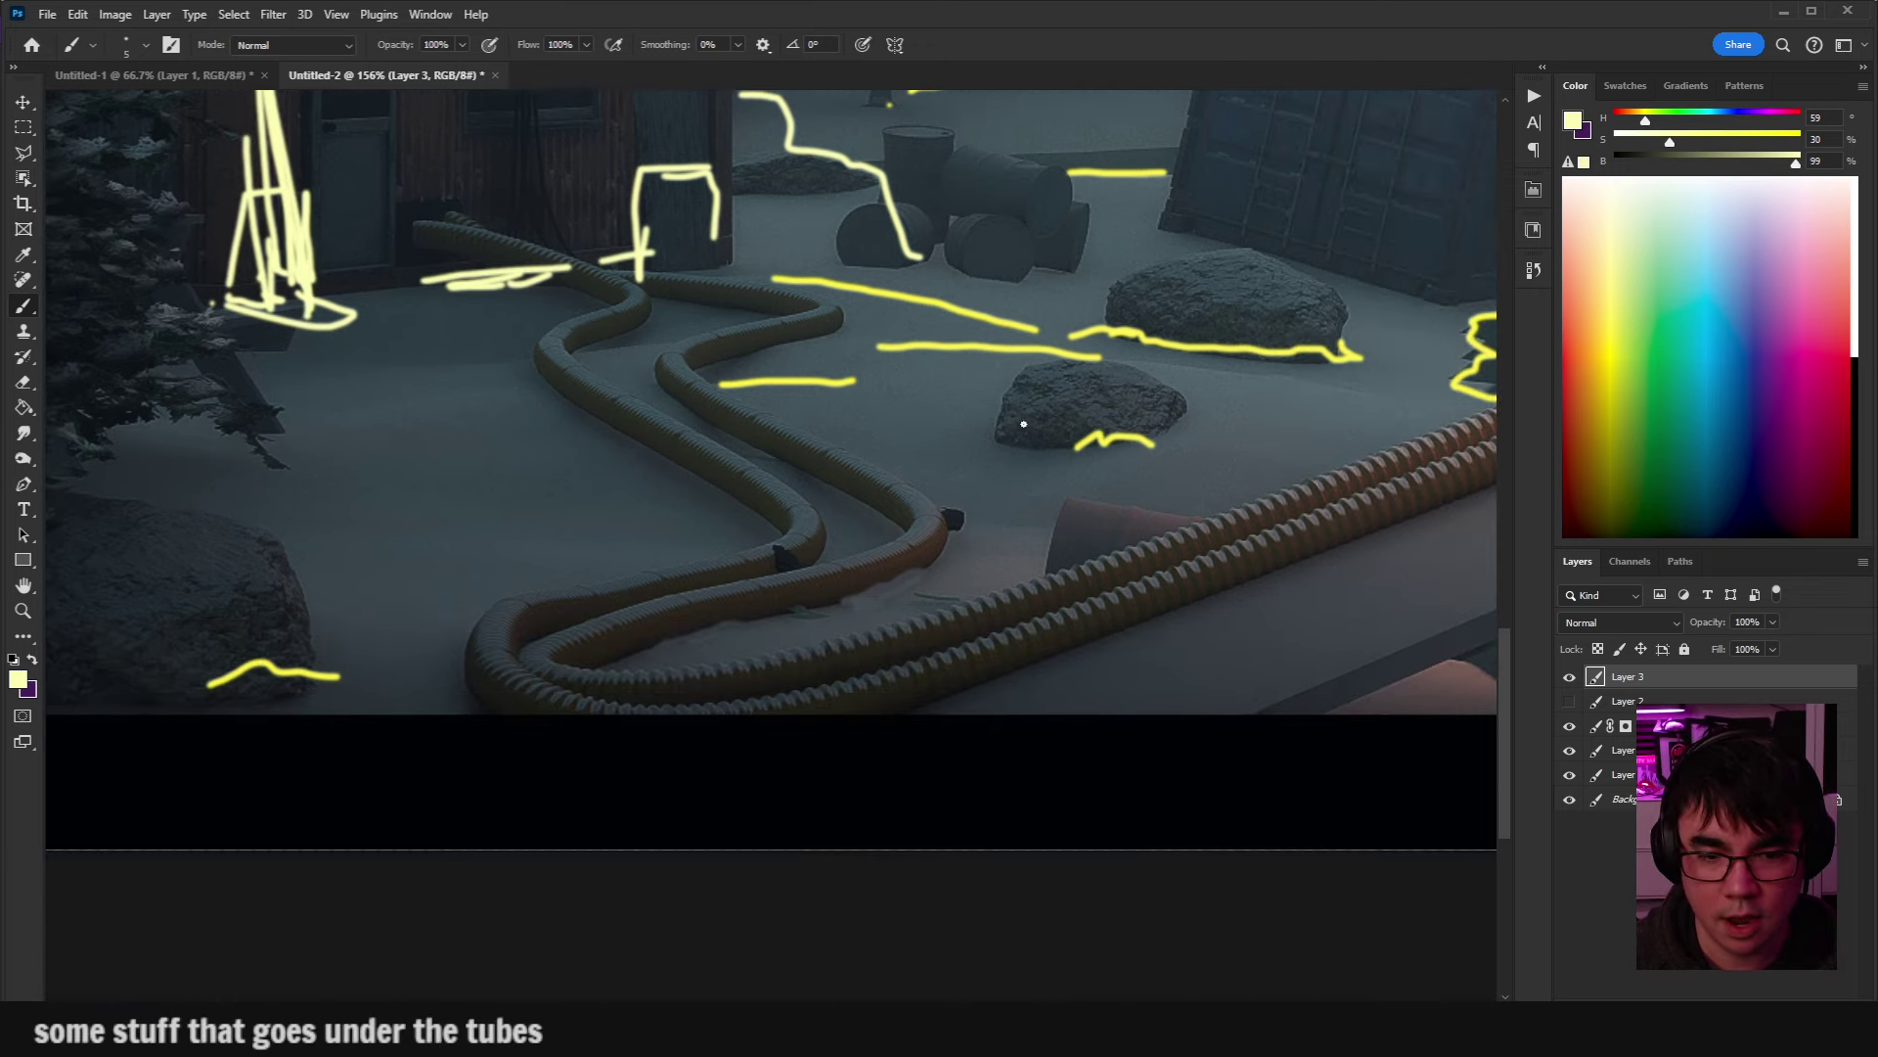
{"action": "scroll", "coordinate": [1024, 424], "scroll_direction": "up", "scroll_amount": 1}
{"action": "scroll", "coordinate": [1023, 424], "scroll_direction": "left", "scroll_amount": 1}
{"action": "left_click_drag", "start_coordinate": [690, 499], "coordinate": [841, 451]}
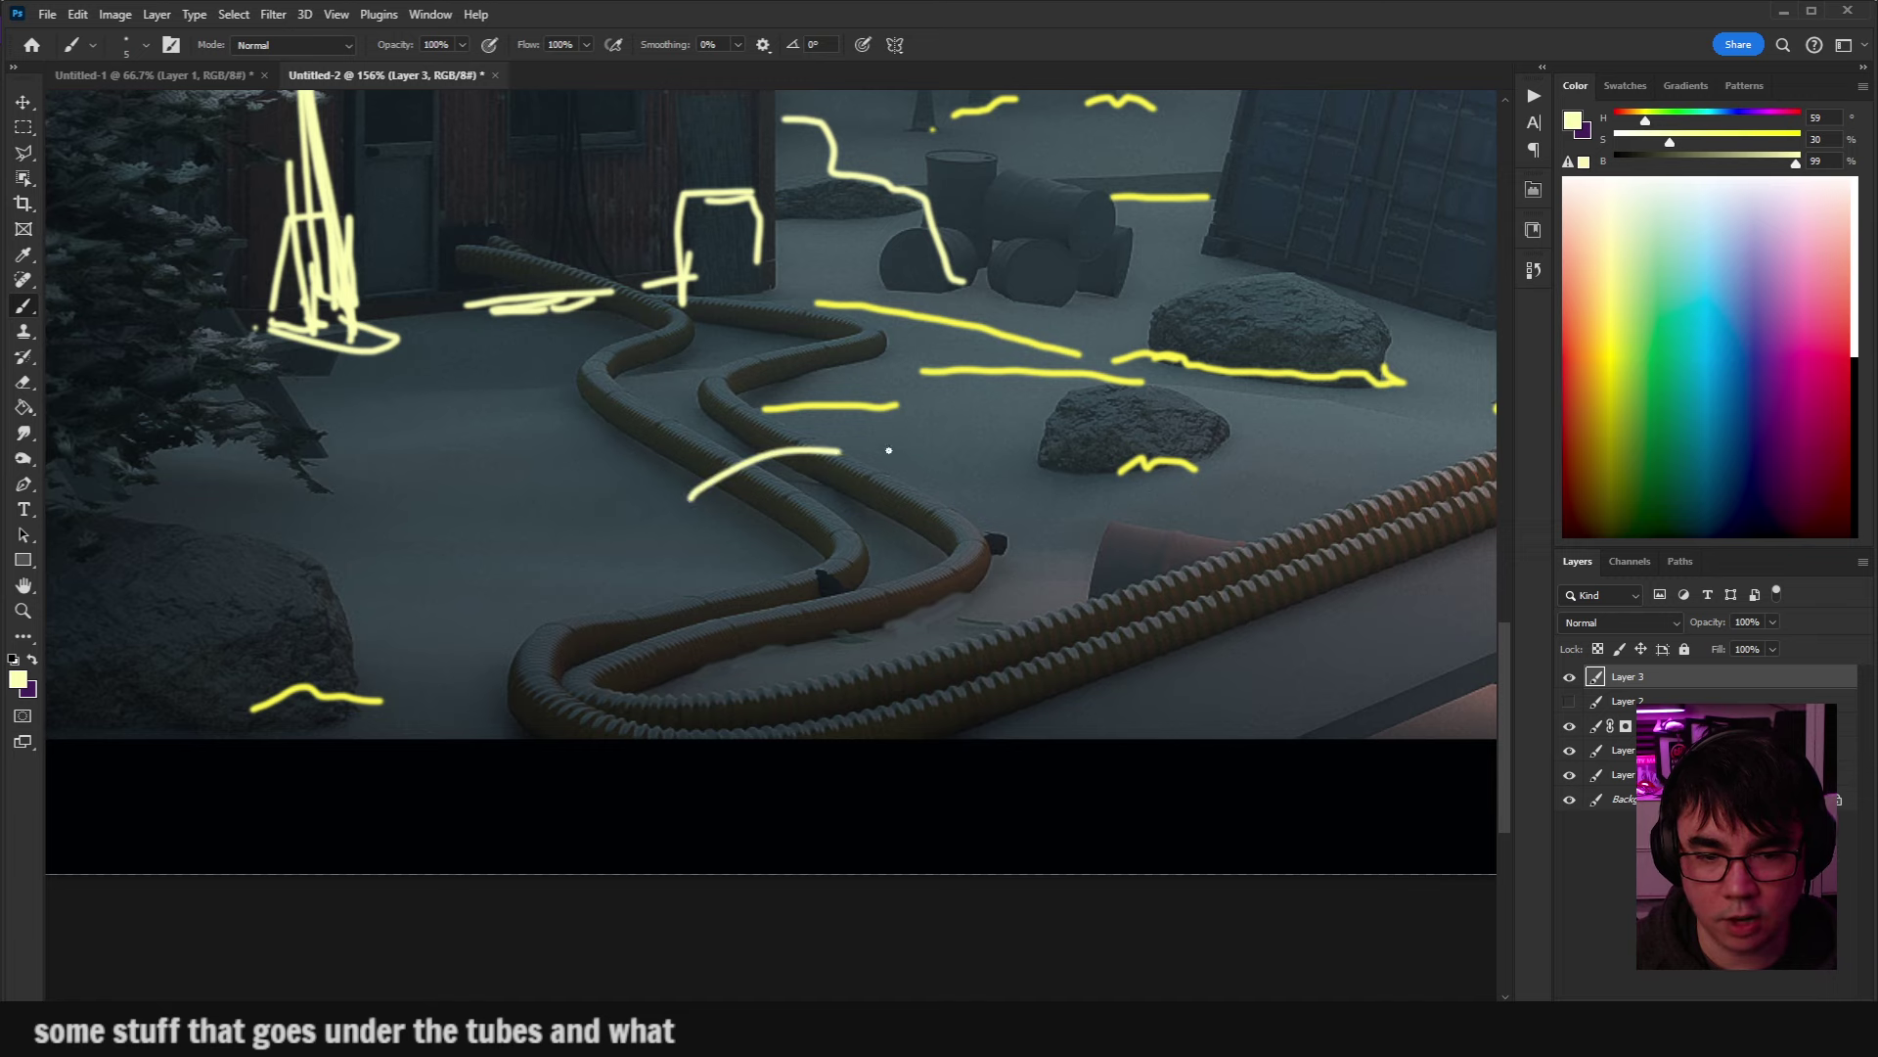
{"action": "key", "text": "ctrl+z"}
{"action": "scroll", "coordinate": [1145, 532], "scroll_direction": "down", "scroll_amount": 5}
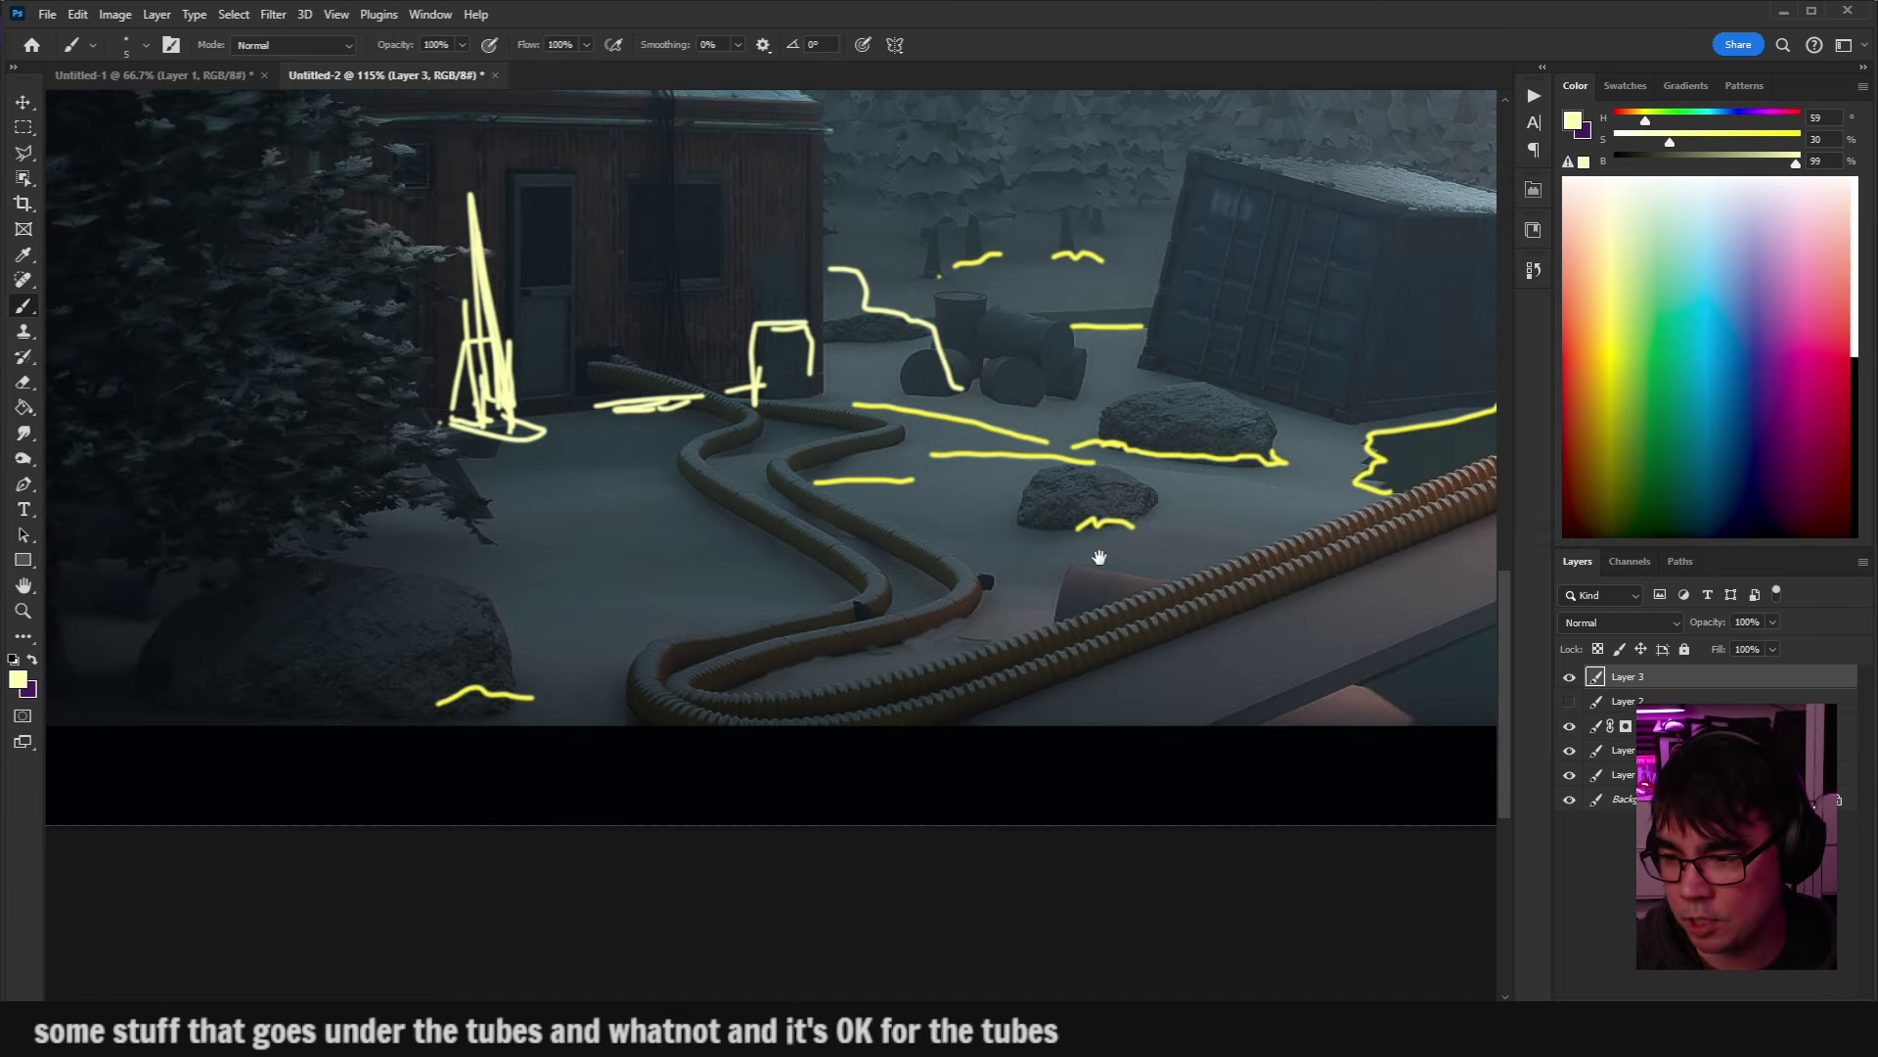
{"action": "mouse_move", "coordinate": [1158, 520]}
{"action": "left_mouse_down"}
{"action": "mouse_move", "coordinate": [1136, 559]}
{"action": "mouse_move", "coordinate": [1054, 551]}
{"action": "mouse_move", "coordinate": [1316, 466]}
{"action": "left_mouse_up"}
{"action": "scroll", "coordinate": [1014, 582], "scroll_direction": "down", "scroll_amount": 2}
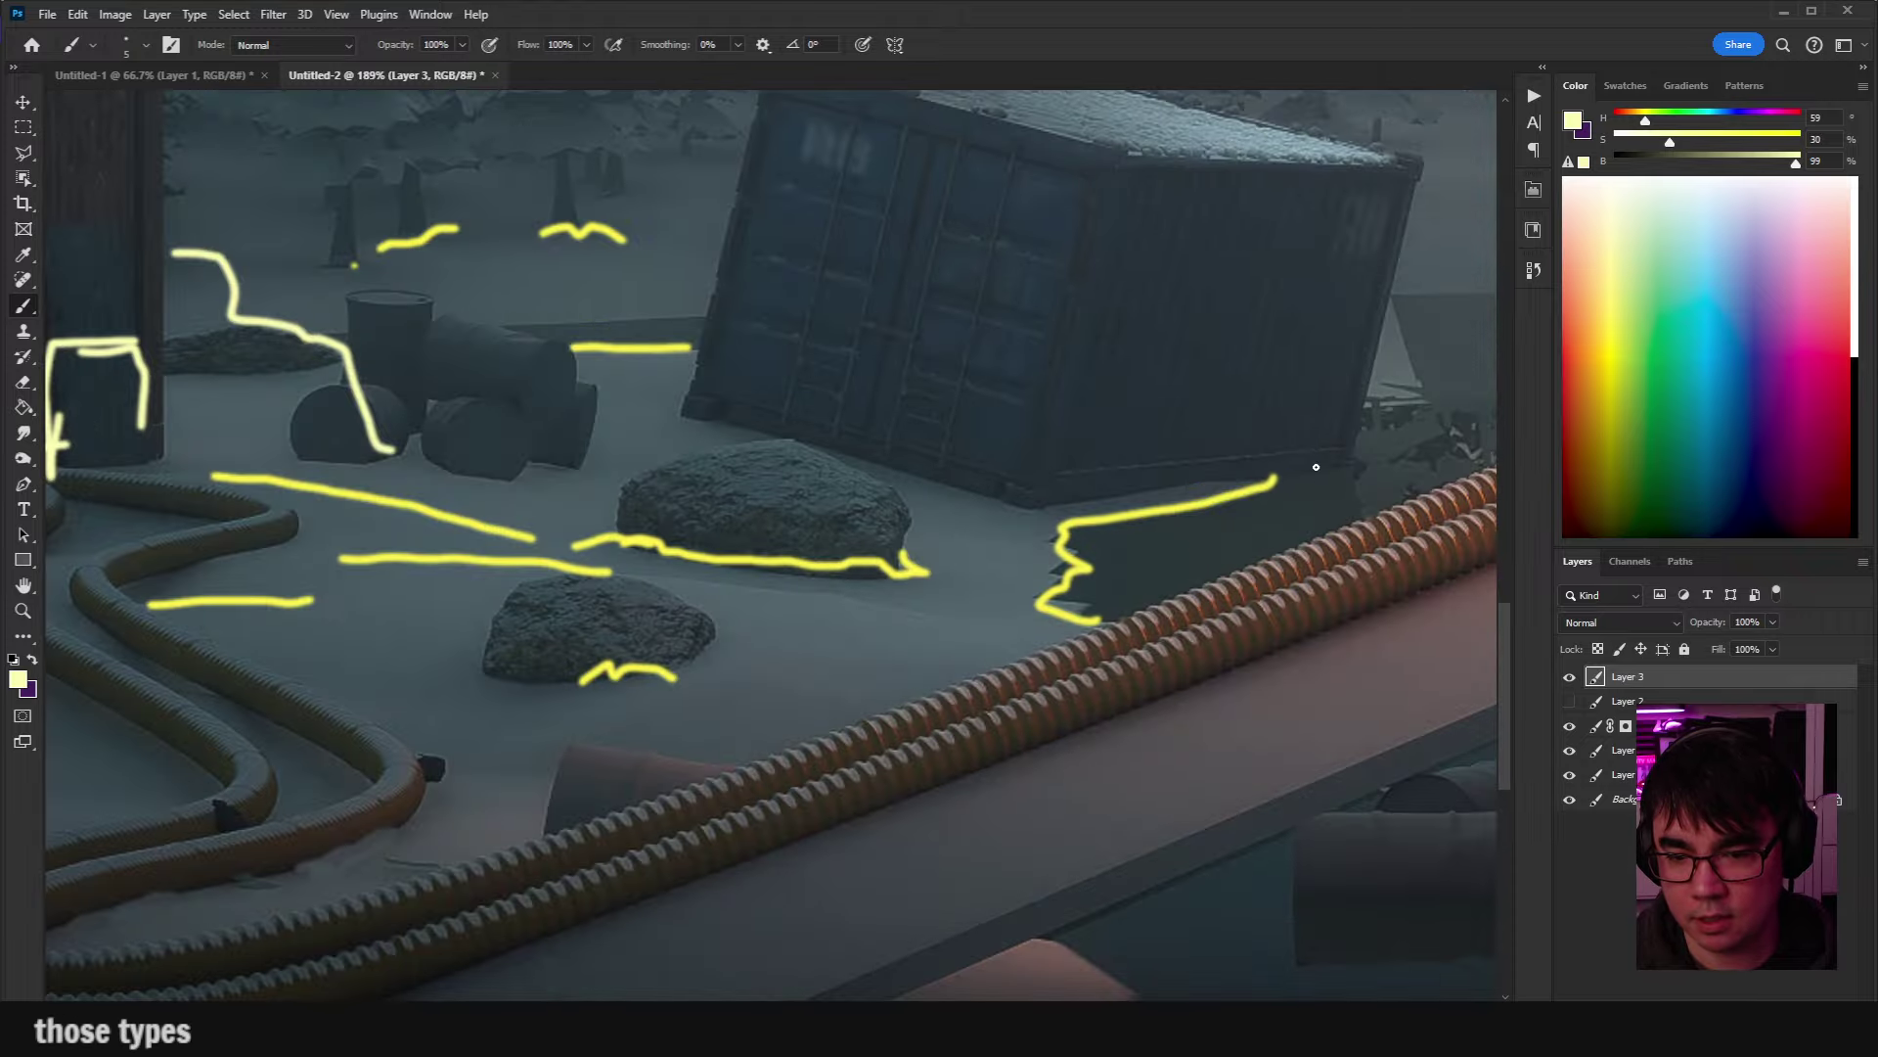
Draw a straight yellow line along the container's base and frame its top edge.
{"action": "left_click", "coordinate": [1066, 501], "text": "shift"}
{"action": "left_click", "coordinate": [717, 420], "text": "shift"}
{"action": "left_click_drag", "start_coordinate": [846, 63], "coordinate": [902, 186]}
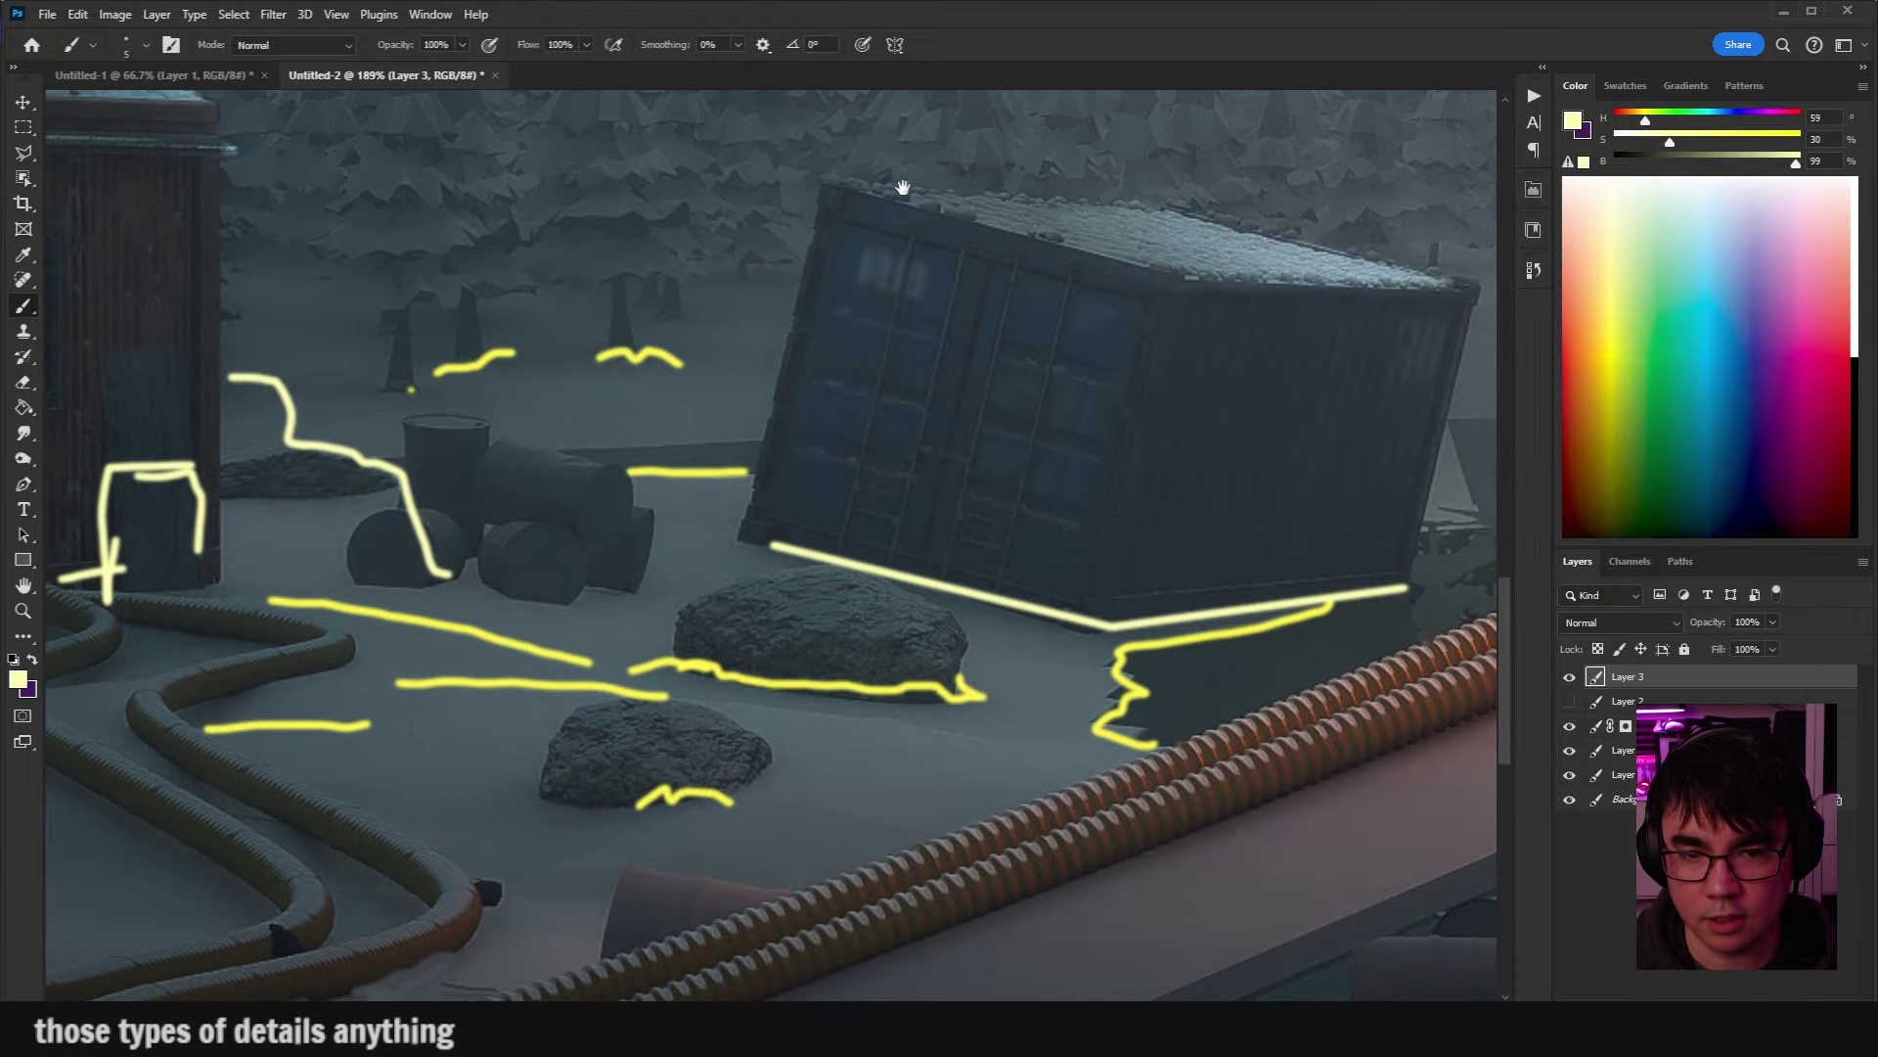
{"action": "left_click_drag", "start_coordinate": [1152, 360], "coordinate": [1149, 407]}
{"action": "mouse_move", "coordinate": [1080, 339]}
{"action": "left_mouse_down"}
{"action": "mouse_move", "coordinate": [877, 503]}
{"action": "mouse_move", "coordinate": [909, 443]}
{"action": "mouse_move", "coordinate": [694, 415]}
{"action": "left_mouse_up"}
Try several strokes along the container's top edge, undoing each attempt.
{"action": "left_click_drag", "start_coordinate": [411, 352], "coordinate": [538, 384]}
{"action": "key", "text": "ctrl+z"}
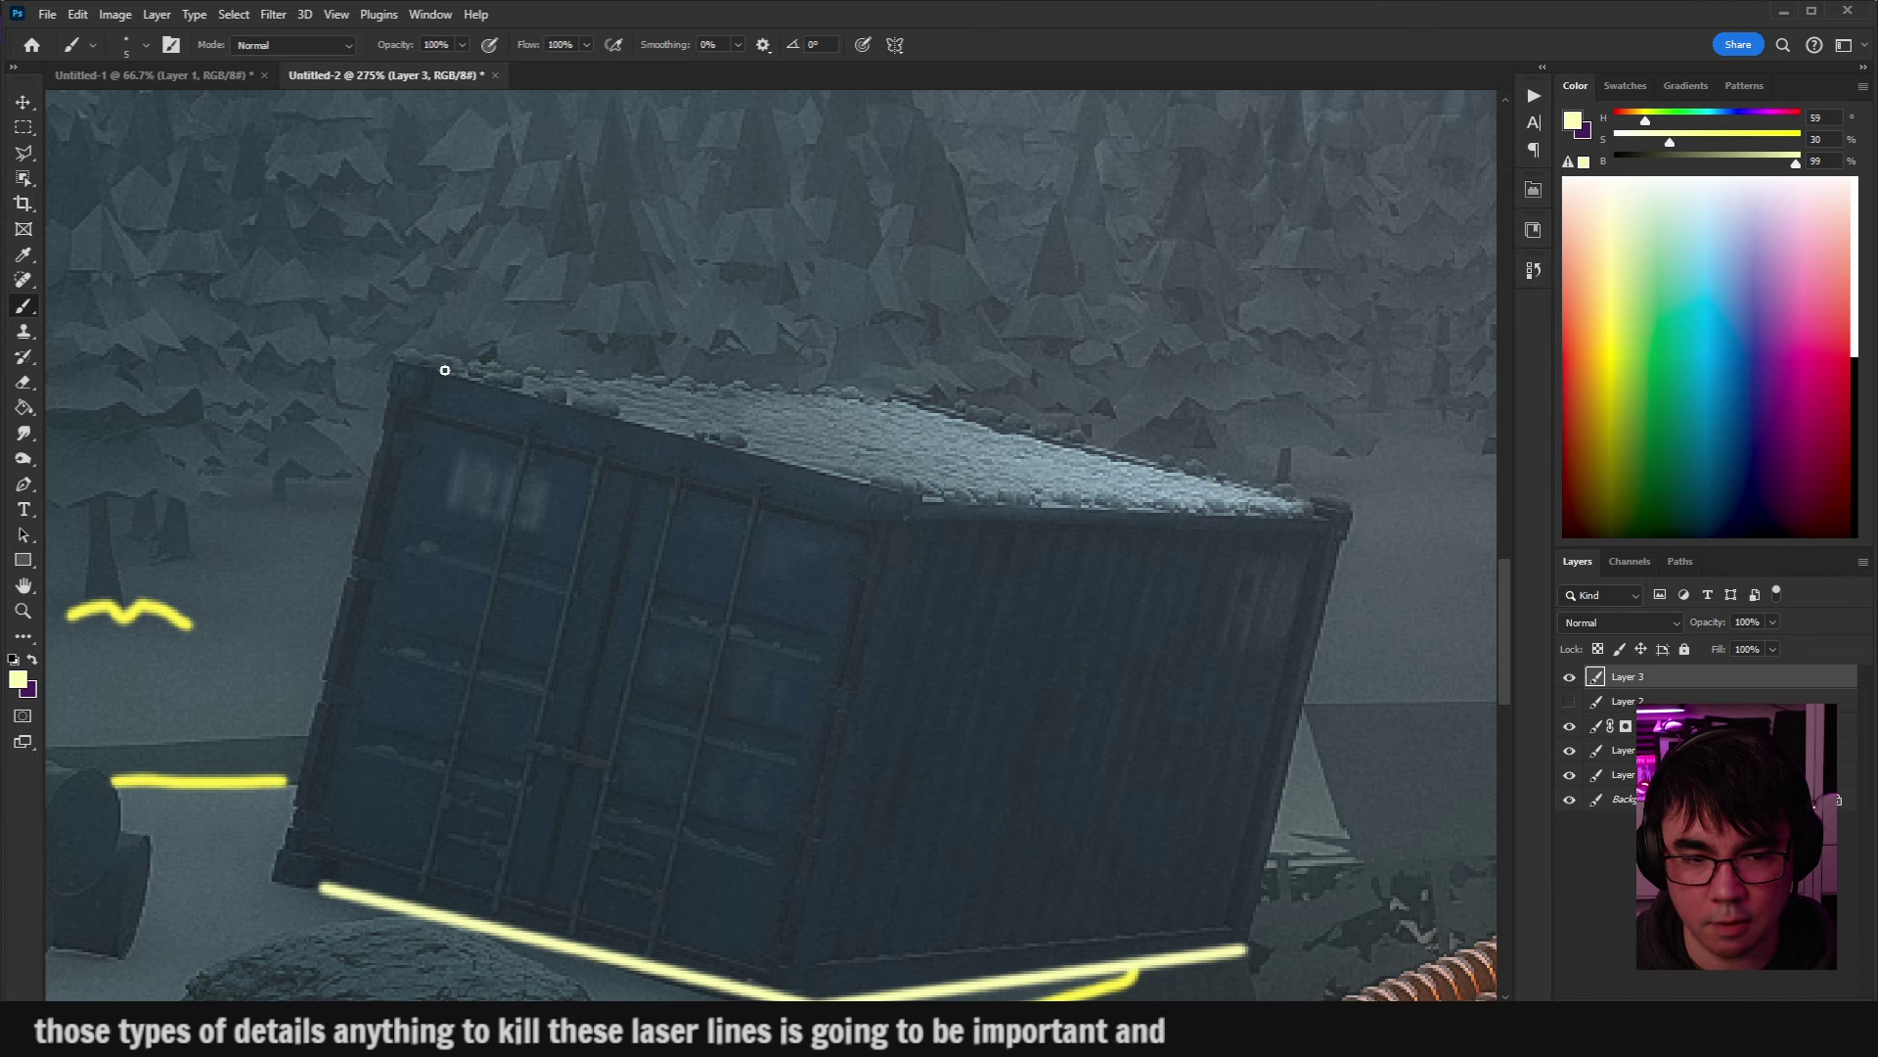
{"action": "left_click_drag", "start_coordinate": [408, 351], "coordinate": [761, 435]}
{"action": "key", "text": "ctrl+z"}
{"action": "mouse_move", "coordinate": [872, 391]}
{"action": "left_mouse_down"}
{"action": "mouse_move", "coordinate": [424, 371]}
{"action": "mouse_move", "coordinate": [923, 397]}
{"action": "mouse_move", "coordinate": [1260, 516]}
{"action": "mouse_move", "coordinate": [862, 510]}
{"action": "left_mouse_up"}
{"action": "key", "text": "ctrl+z"}
{"action": "left_click_drag", "start_coordinate": [868, 525], "coordinate": [1050, 575]}
{"action": "key", "text": "ctrl+z"}
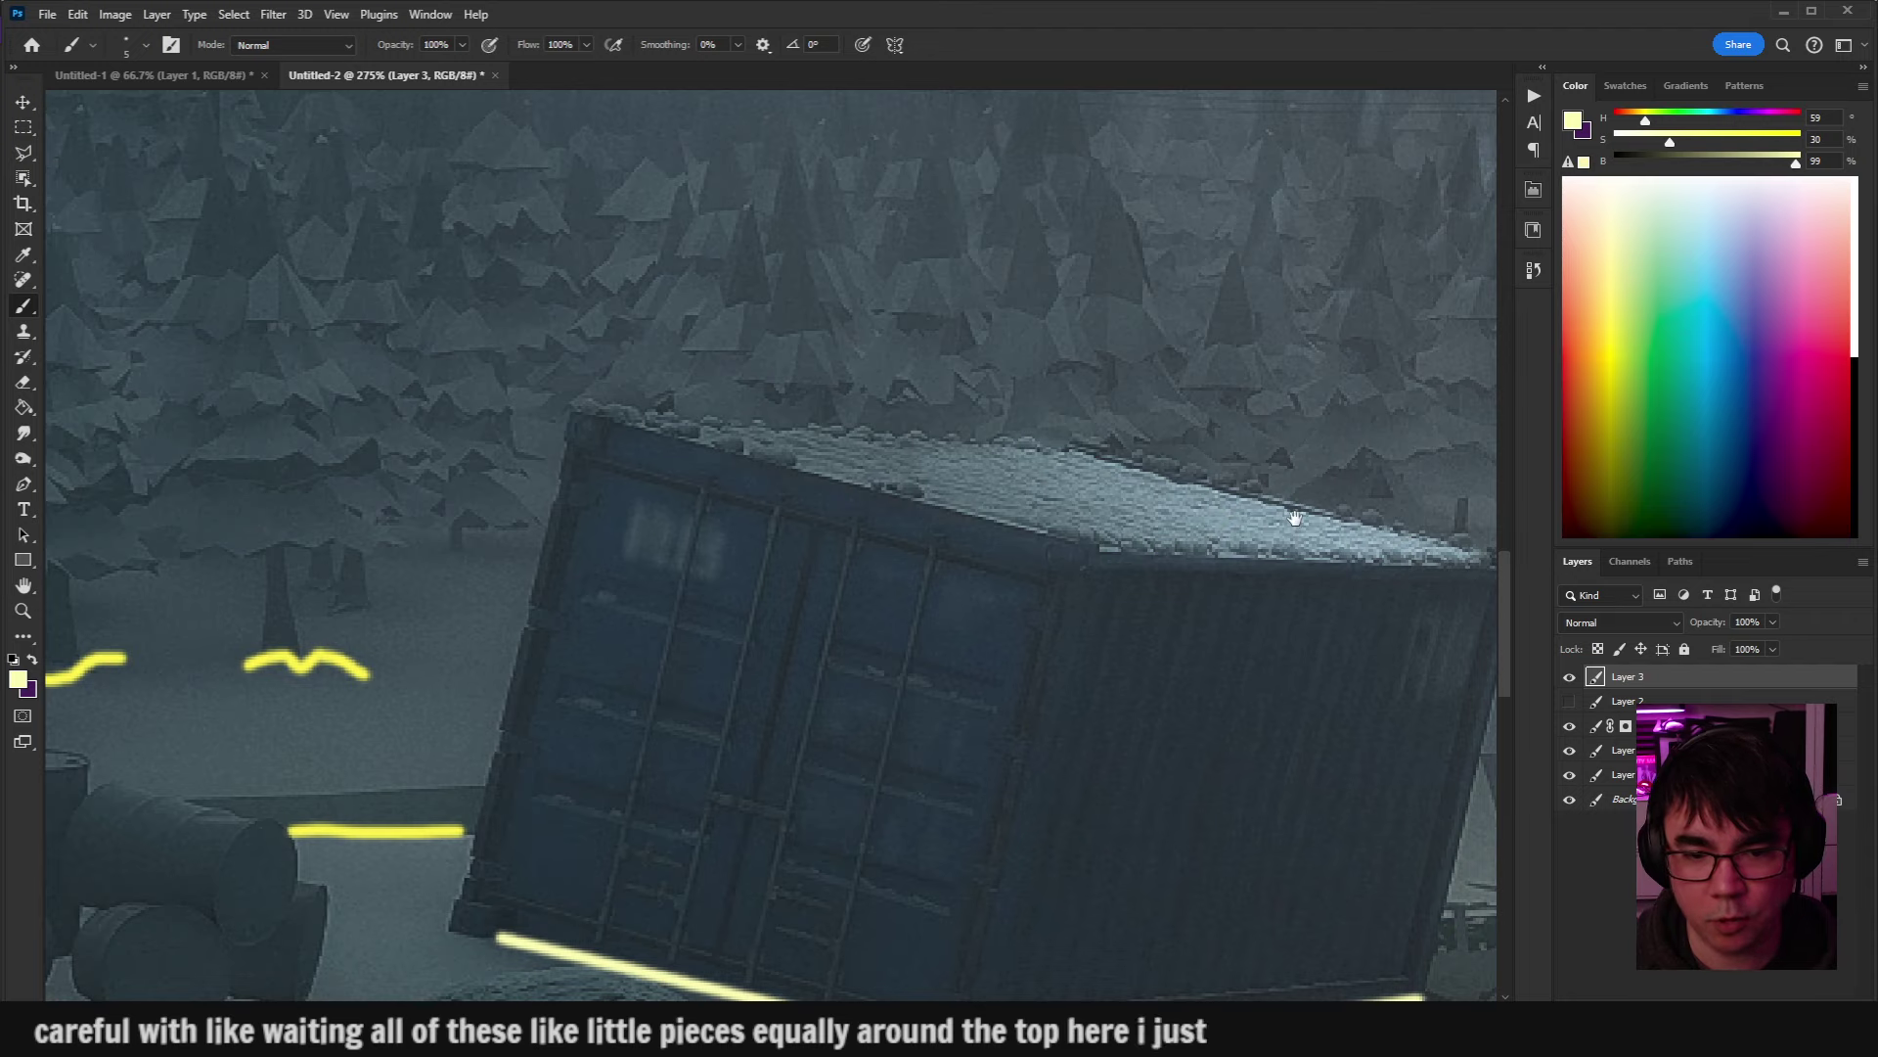
{"action": "left_click_drag", "start_coordinate": [1035, 483], "coordinate": [827, 457]}
{"action": "mouse_move", "coordinate": [694, 407]}
{"action": "left_mouse_down"}
{"action": "mouse_move", "coordinate": [435, 393]}
{"action": "mouse_move", "coordinate": [695, 407]}
{"action": "mouse_move", "coordinate": [367, 370]}
{"action": "mouse_move", "coordinate": [738, 480]}
{"action": "left_mouse_up"}
{"action": "key", "text": "ctrl+z"}
Dab yellow dashes and highlight dots along the container's top edge.
{"action": "left_click_drag", "start_coordinate": [765, 408], "coordinate": [802, 408]}
{"action": "left_click_drag", "start_coordinate": [849, 412], "coordinate": [890, 413]}
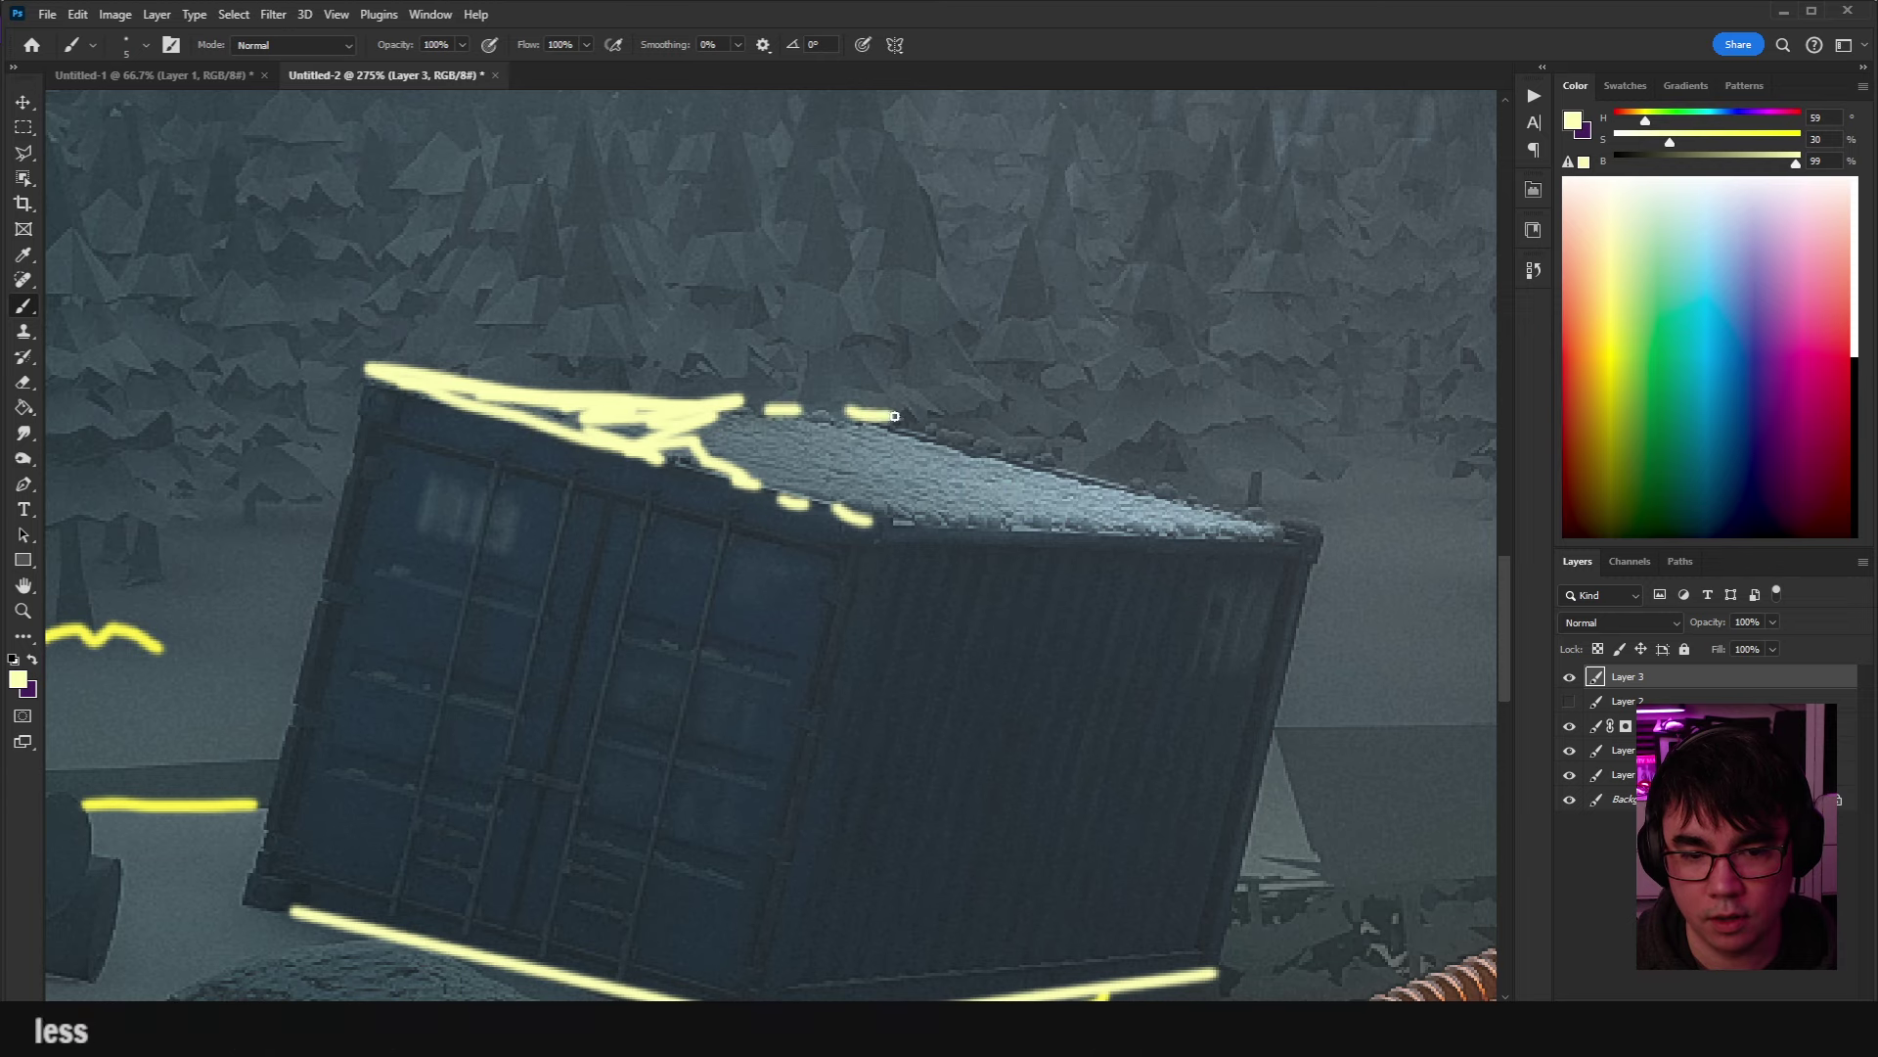
{"action": "left_click", "coordinate": [741, 422]}
{"action": "left_click", "coordinate": [785, 449]}
{"action": "left_click", "coordinate": [892, 436]}
{"action": "left_click", "coordinate": [955, 445]}
{"action": "left_click_drag", "start_coordinate": [1039, 476], "coordinate": [1076, 481]}
Paint yellow drips down the container's top-right corner.
{"action": "left_click_drag", "start_coordinate": [1160, 531], "coordinate": [1178, 534]}
{"action": "scroll", "coordinate": [1178, 533], "scroll_direction": "down", "scroll_amount": 8}
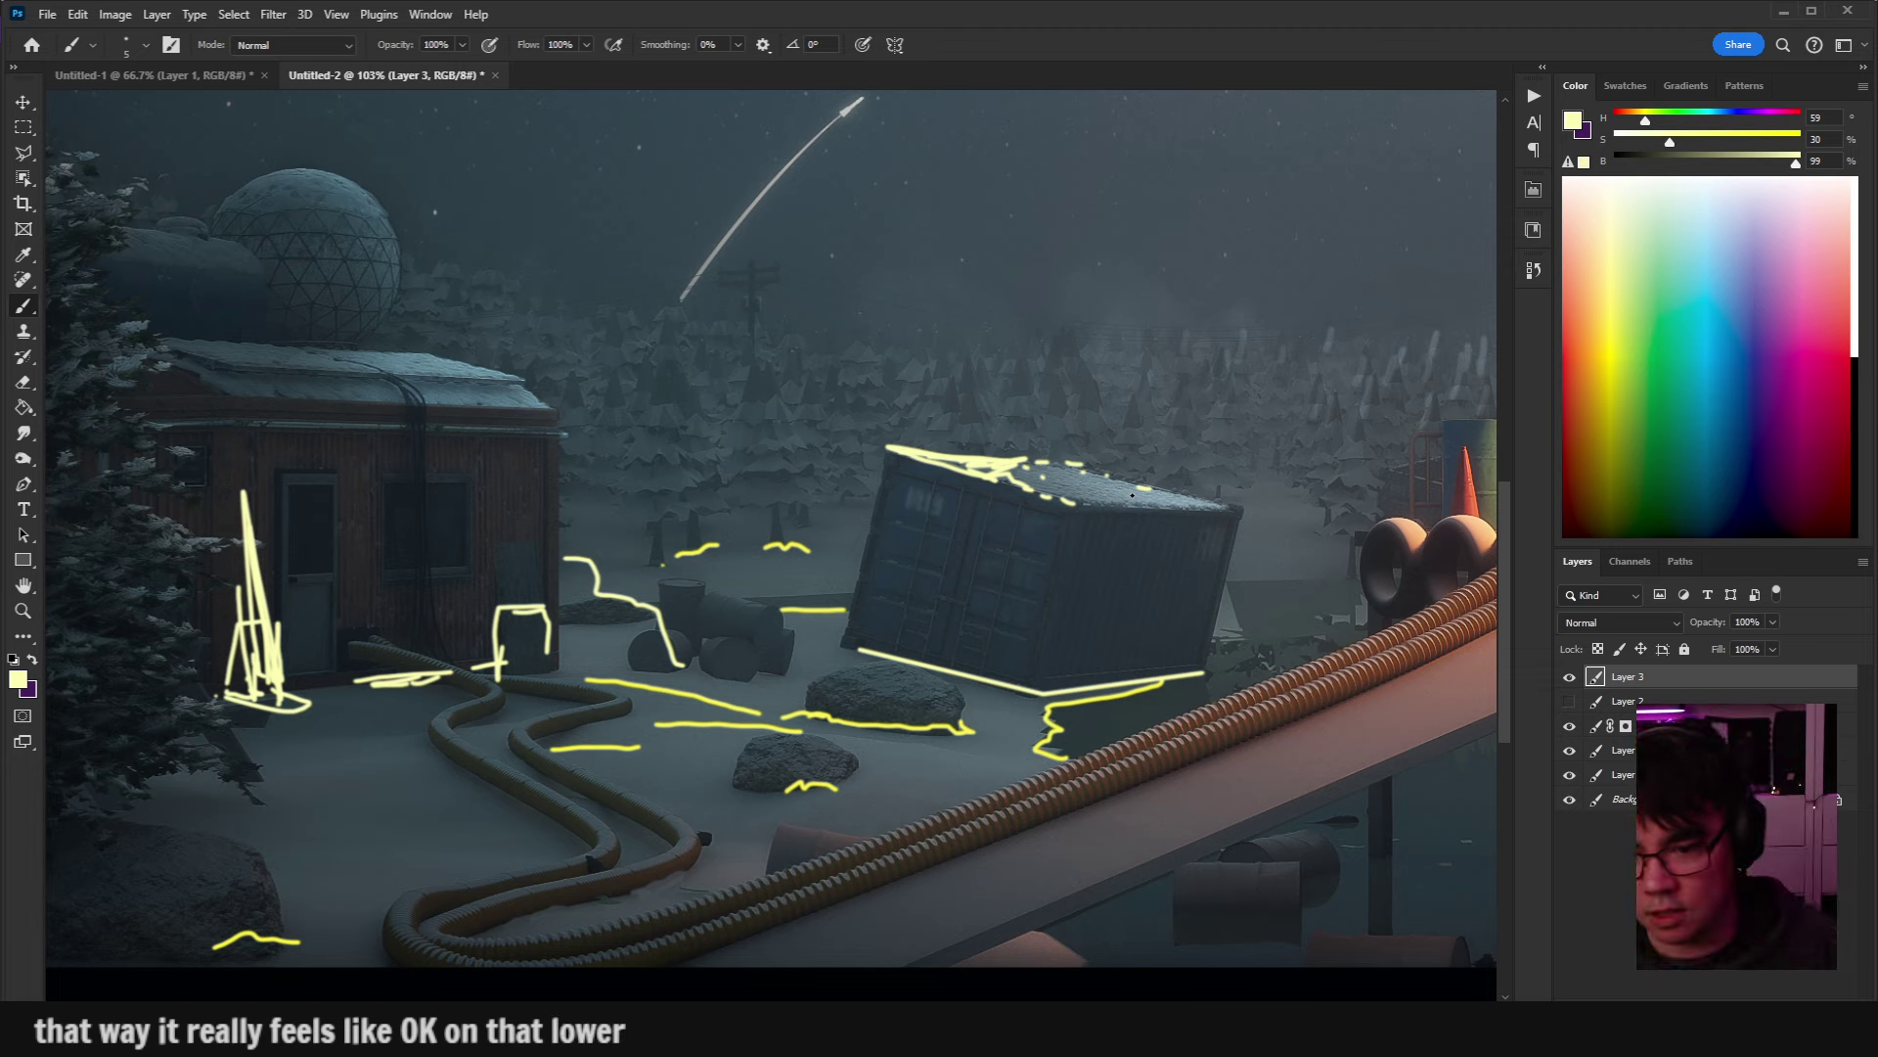
{"action": "scroll", "coordinate": [1132, 496], "scroll_direction": "up", "scroll_amount": 5}
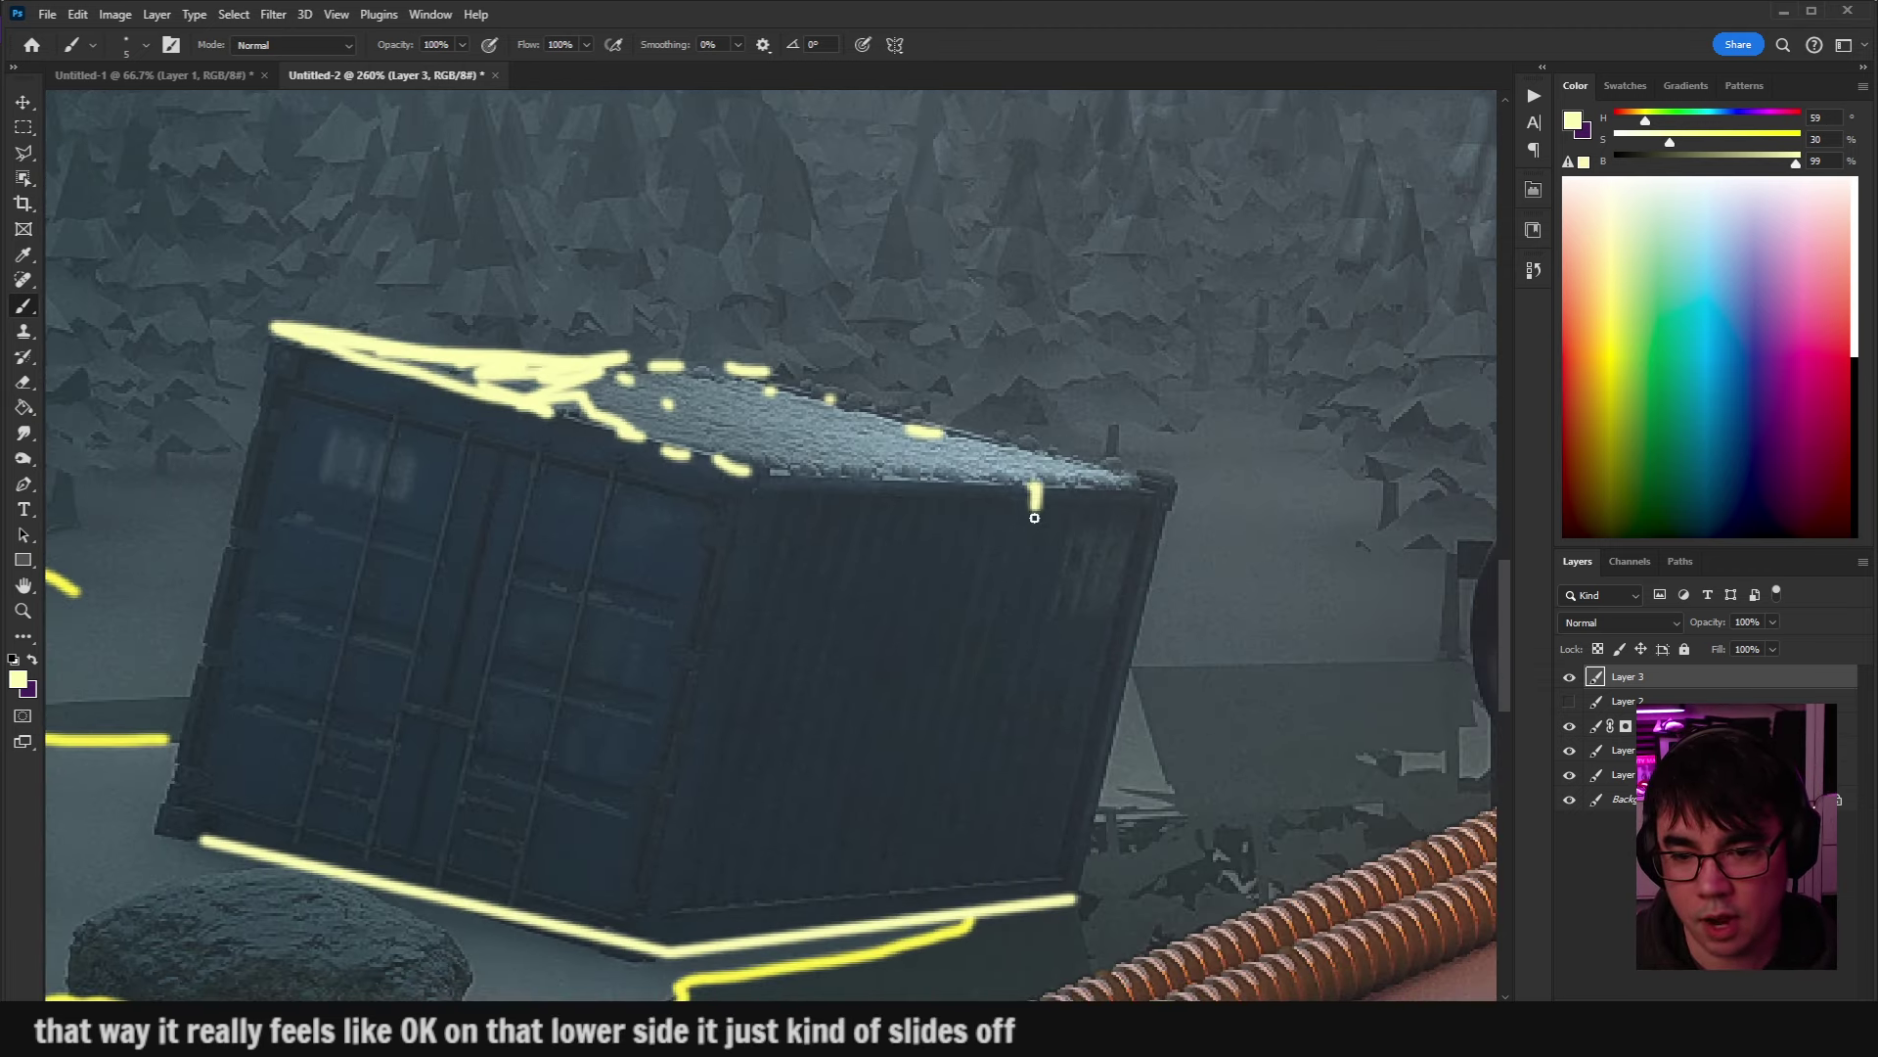
{"action": "mouse_move", "coordinate": [1034, 517]}
{"action": "left_mouse_down"}
{"action": "mouse_move", "coordinate": [1034, 551]}
{"action": "mouse_move", "coordinate": [1098, 493]}
{"action": "mouse_move", "coordinate": [1159, 484]}
{"action": "left_mouse_up"}
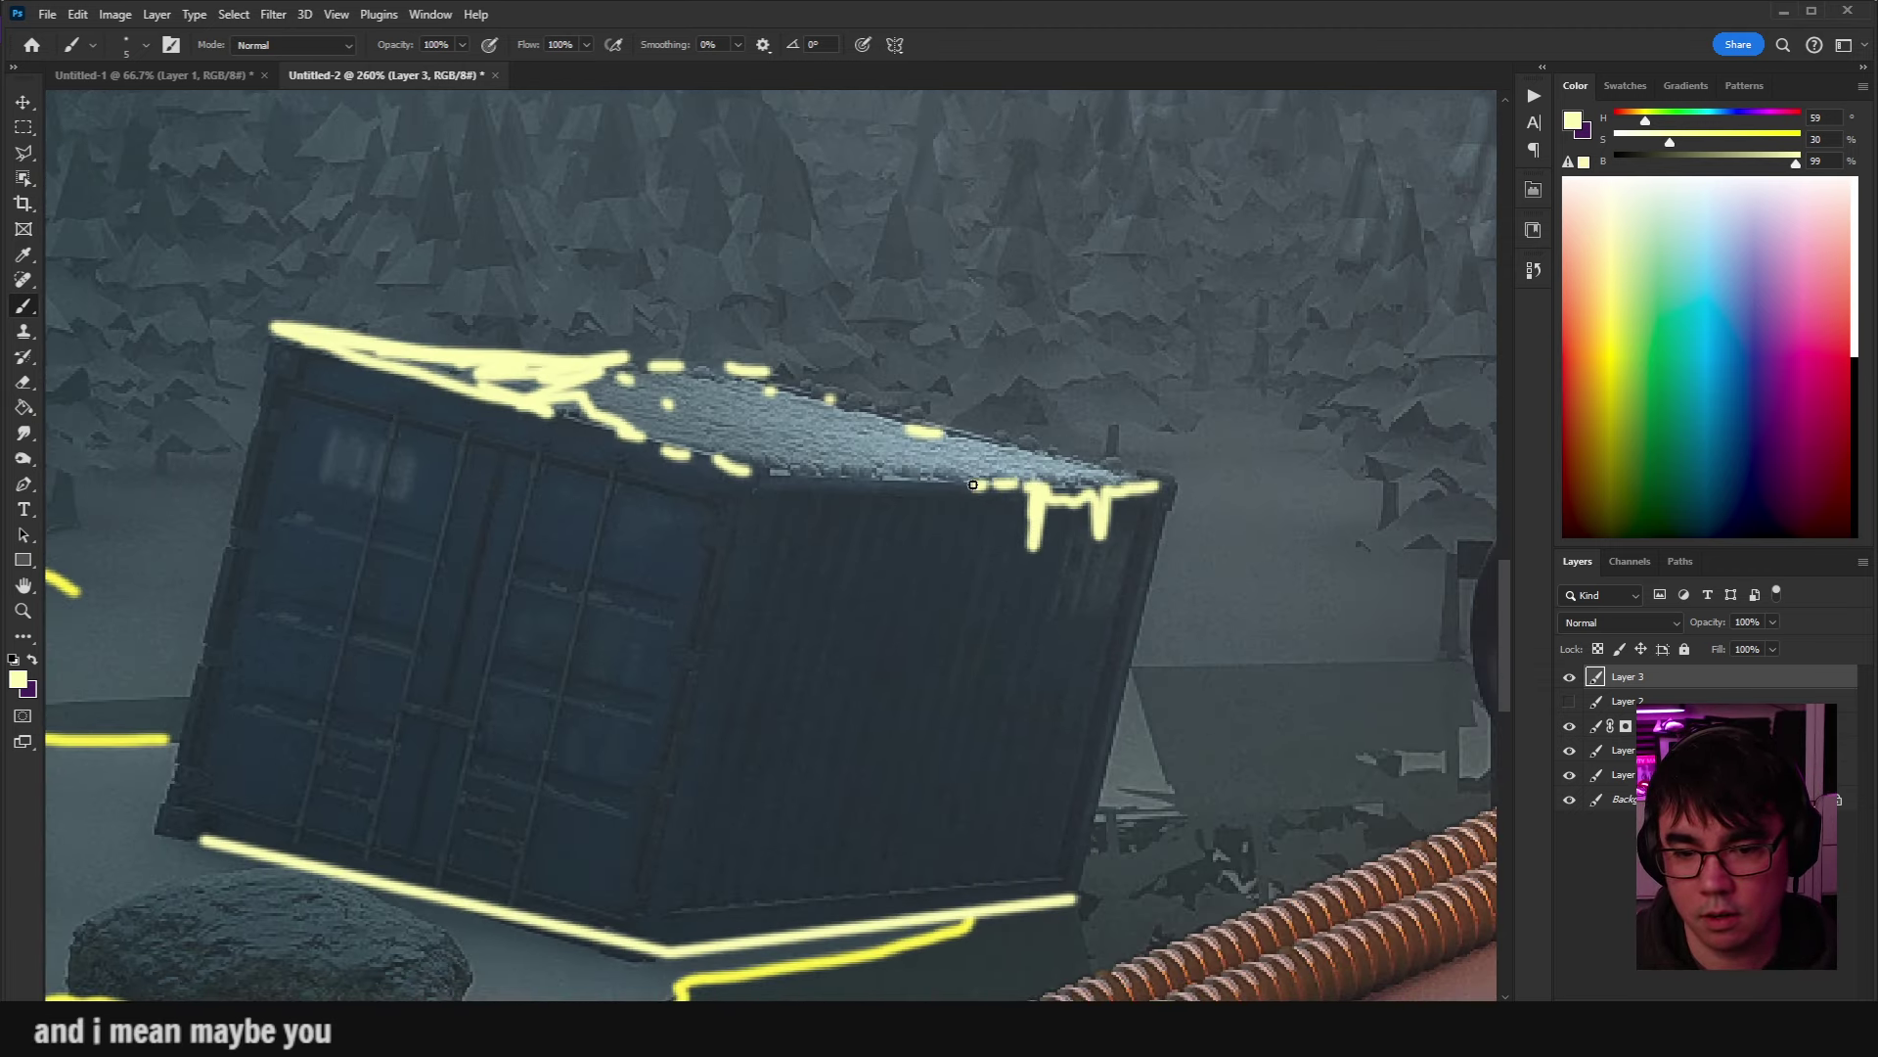
{"action": "scroll", "coordinate": [1236, 538], "scroll_direction": "down", "scroll_amount": 6}
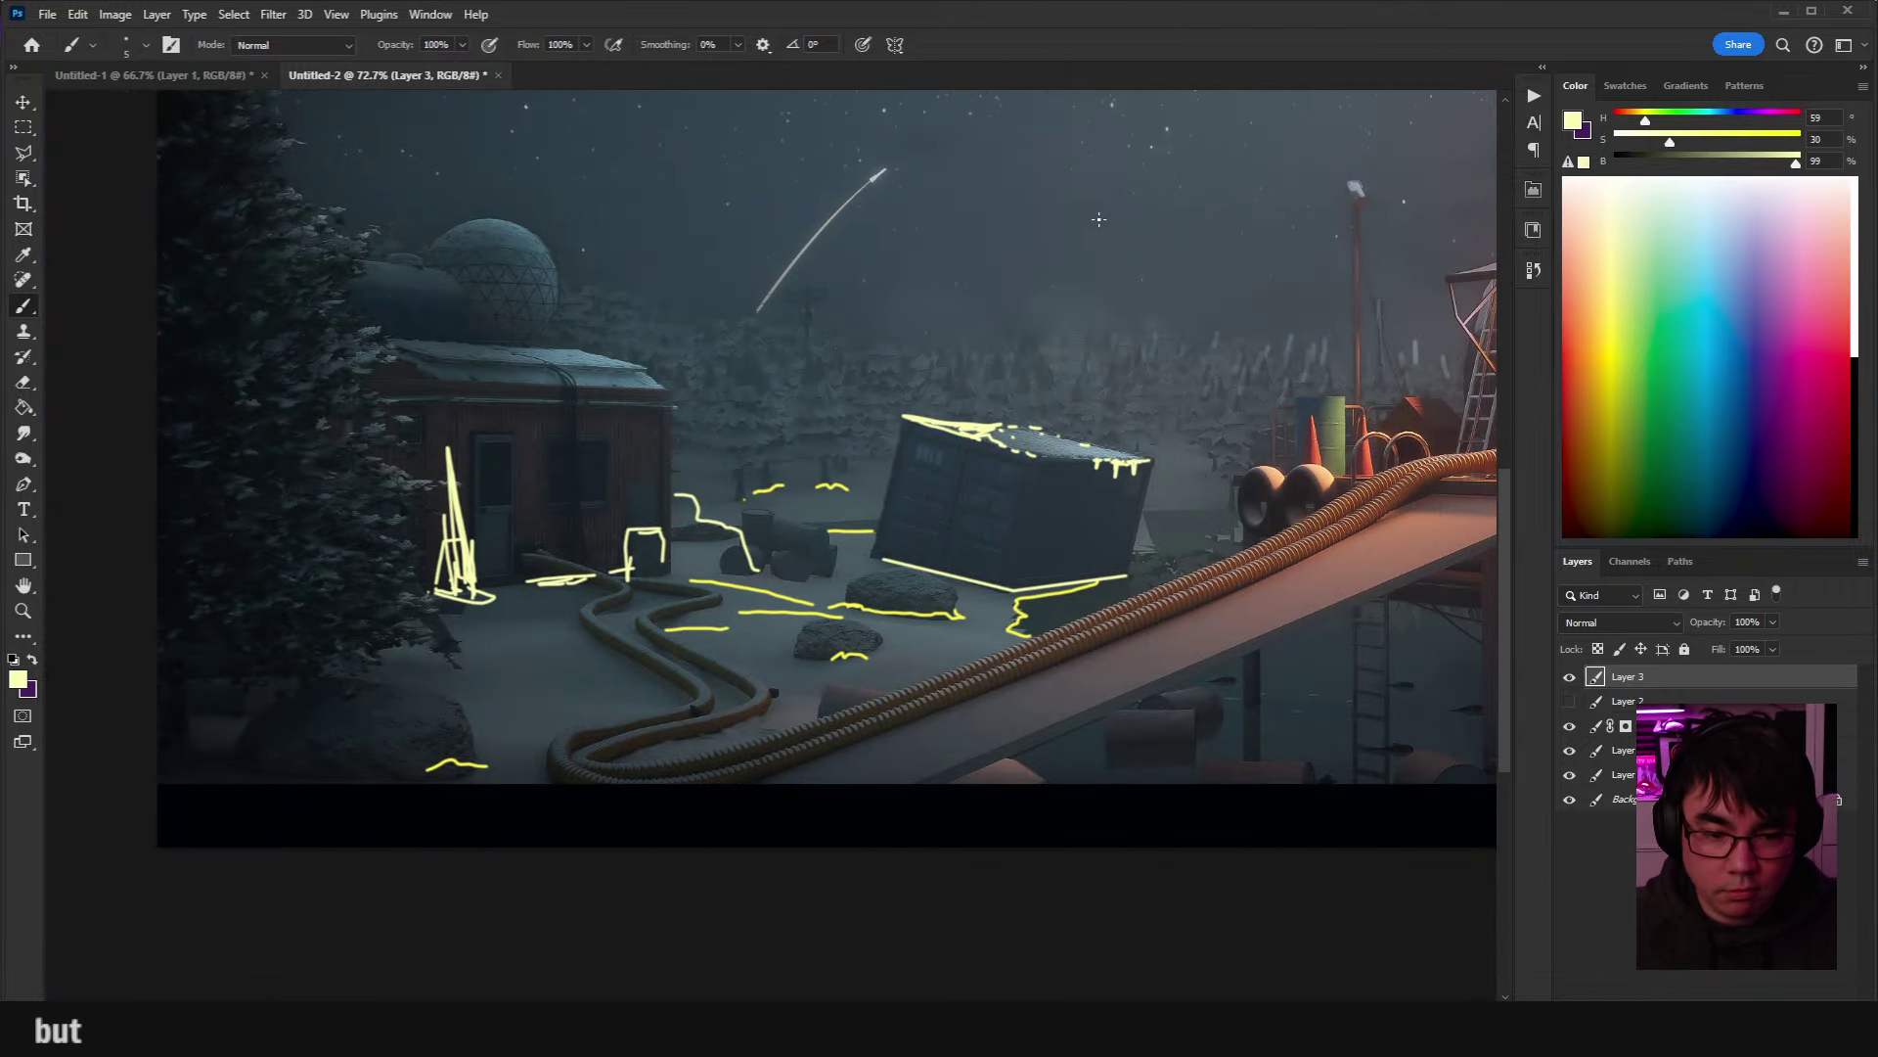
Pan and zoom around the annotated scene, then switch to the Edge browser window.
{"action": "left_click_drag", "start_coordinate": [926, 424], "coordinate": [897, 572]}
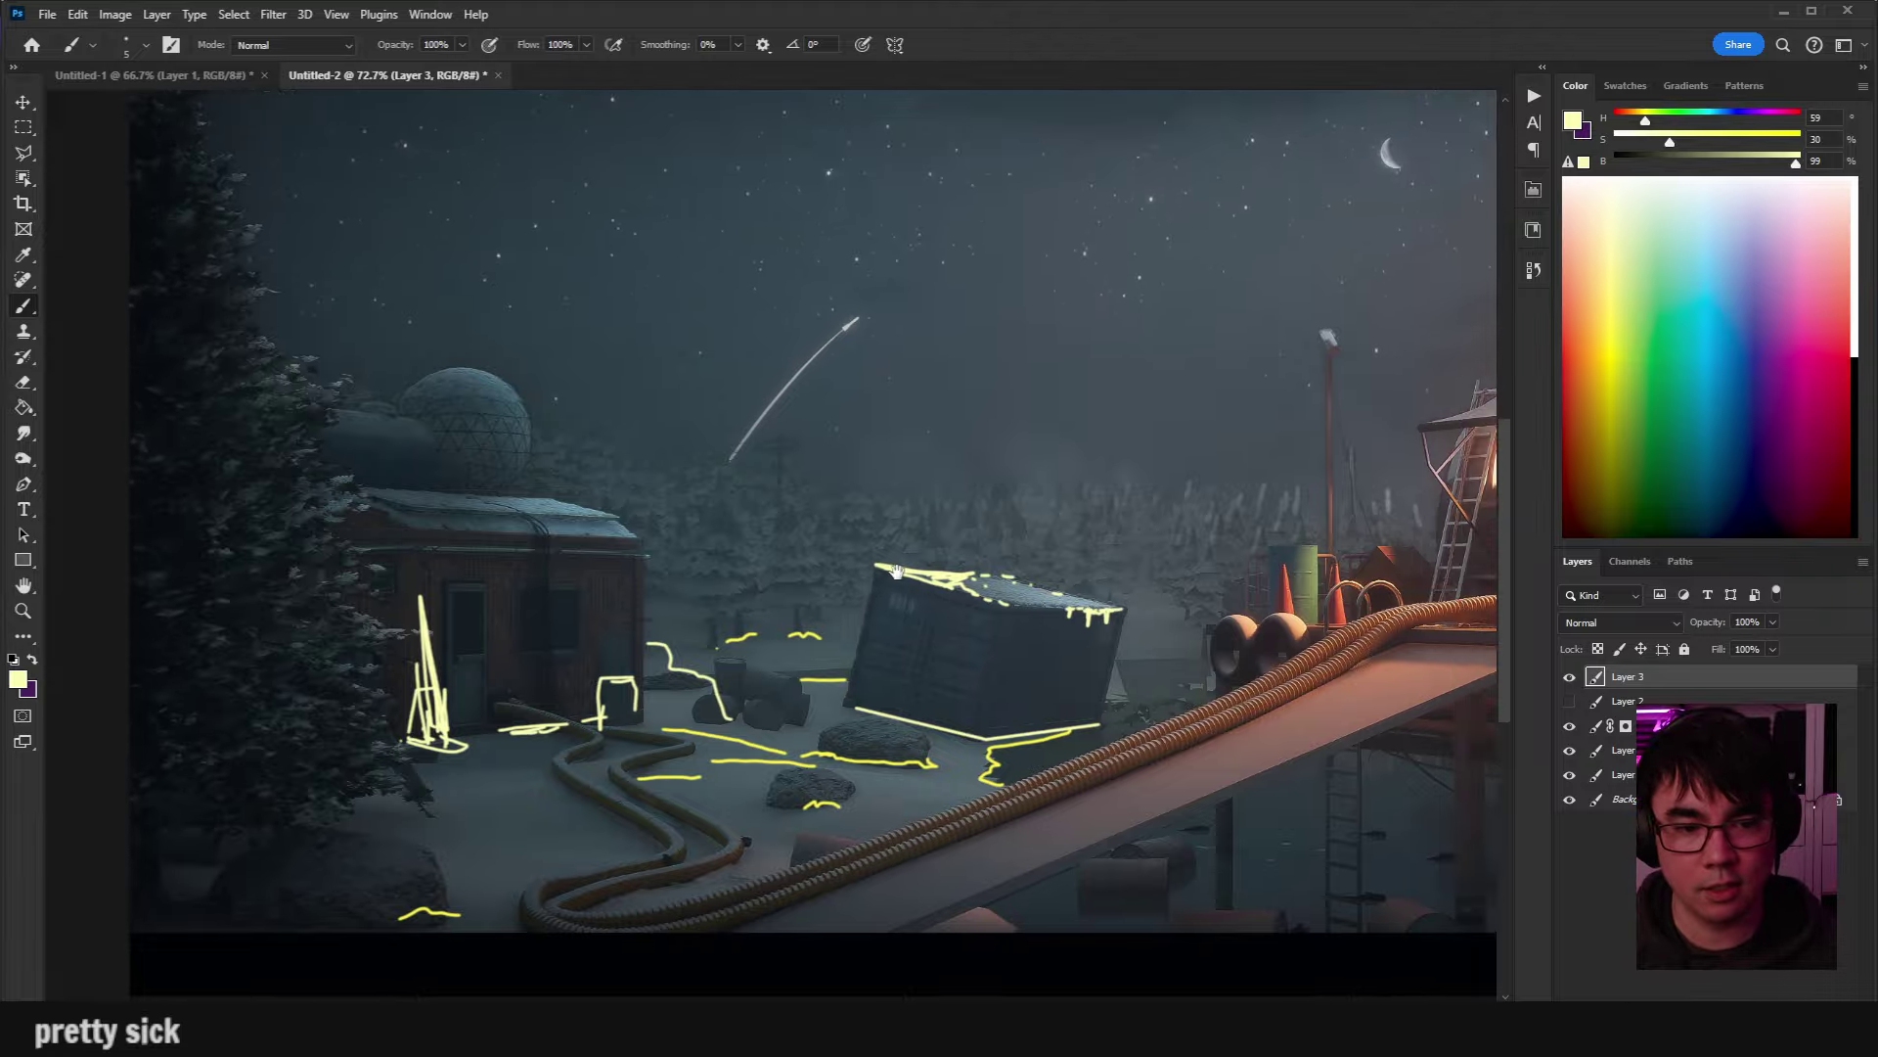
{"action": "scroll", "coordinate": [897, 572], "scroll_direction": "down", "scroll_amount": 5}
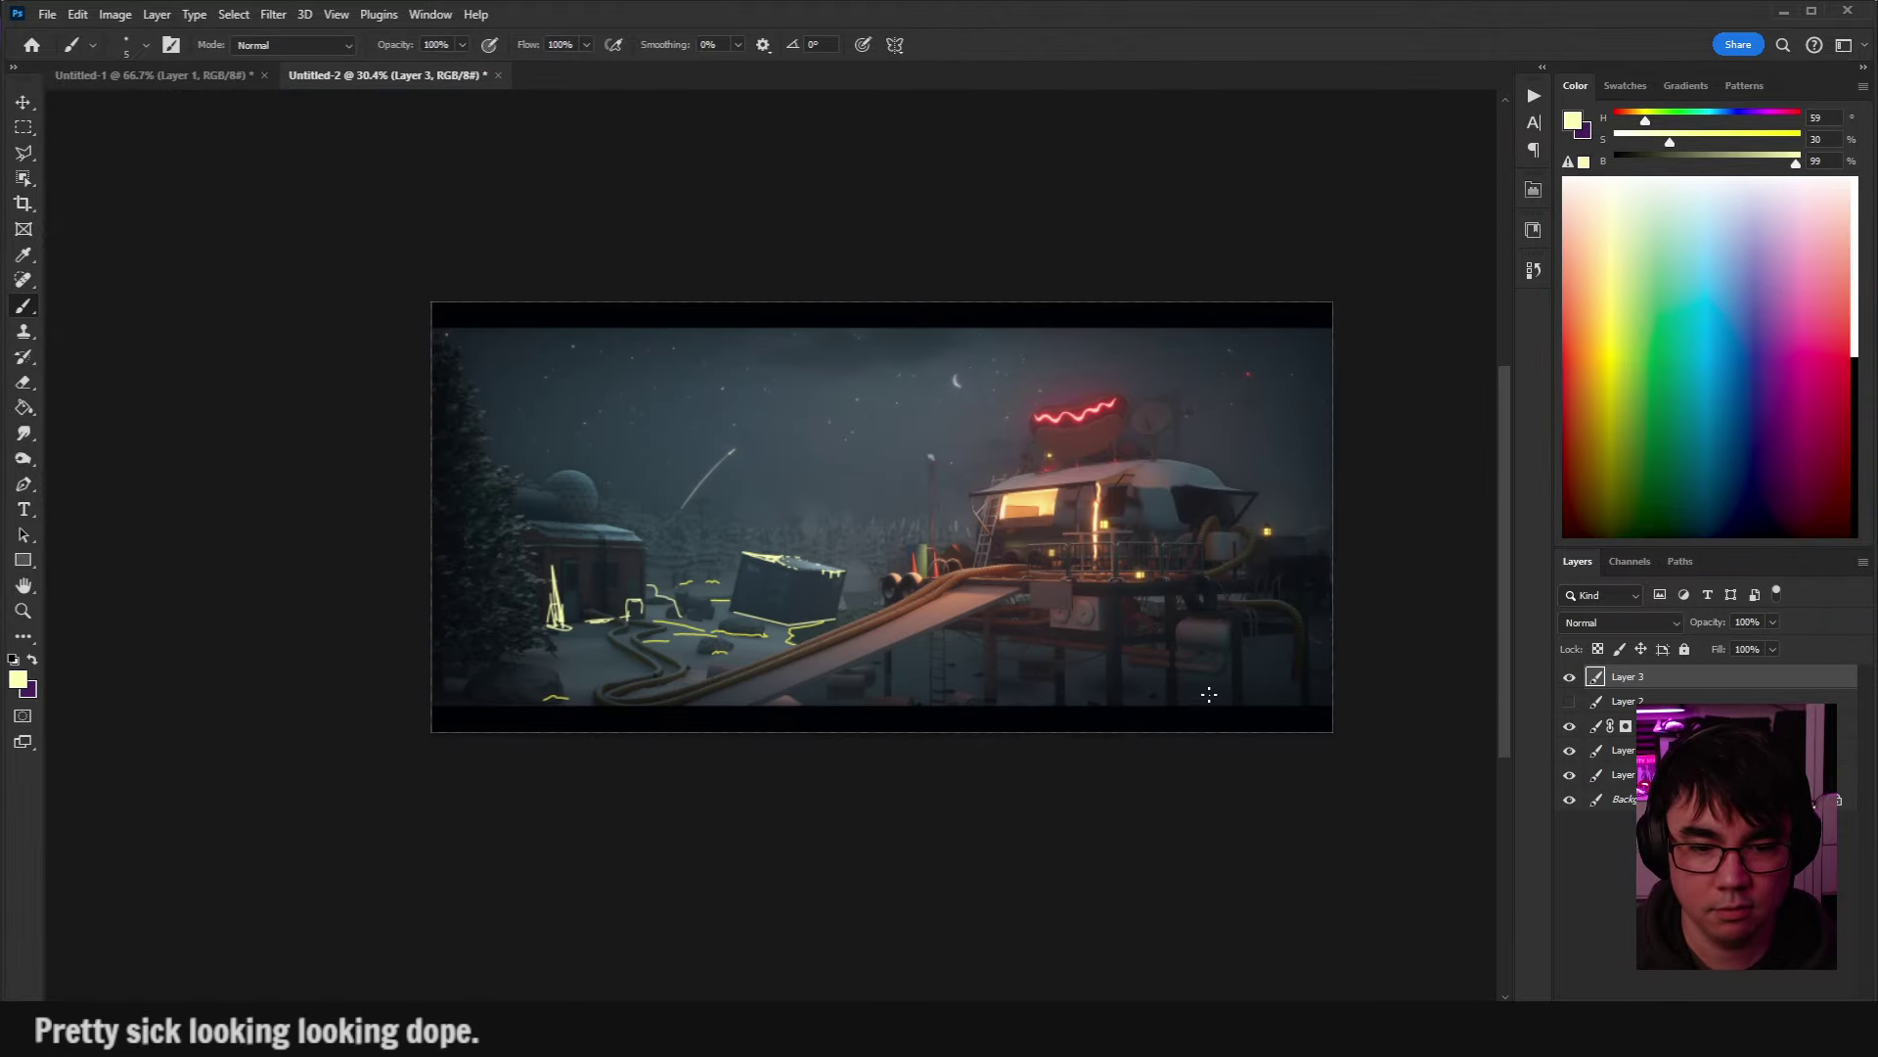
{"action": "scroll", "coordinate": [1021, 687], "scroll_direction": "up", "scroll_amount": 6}
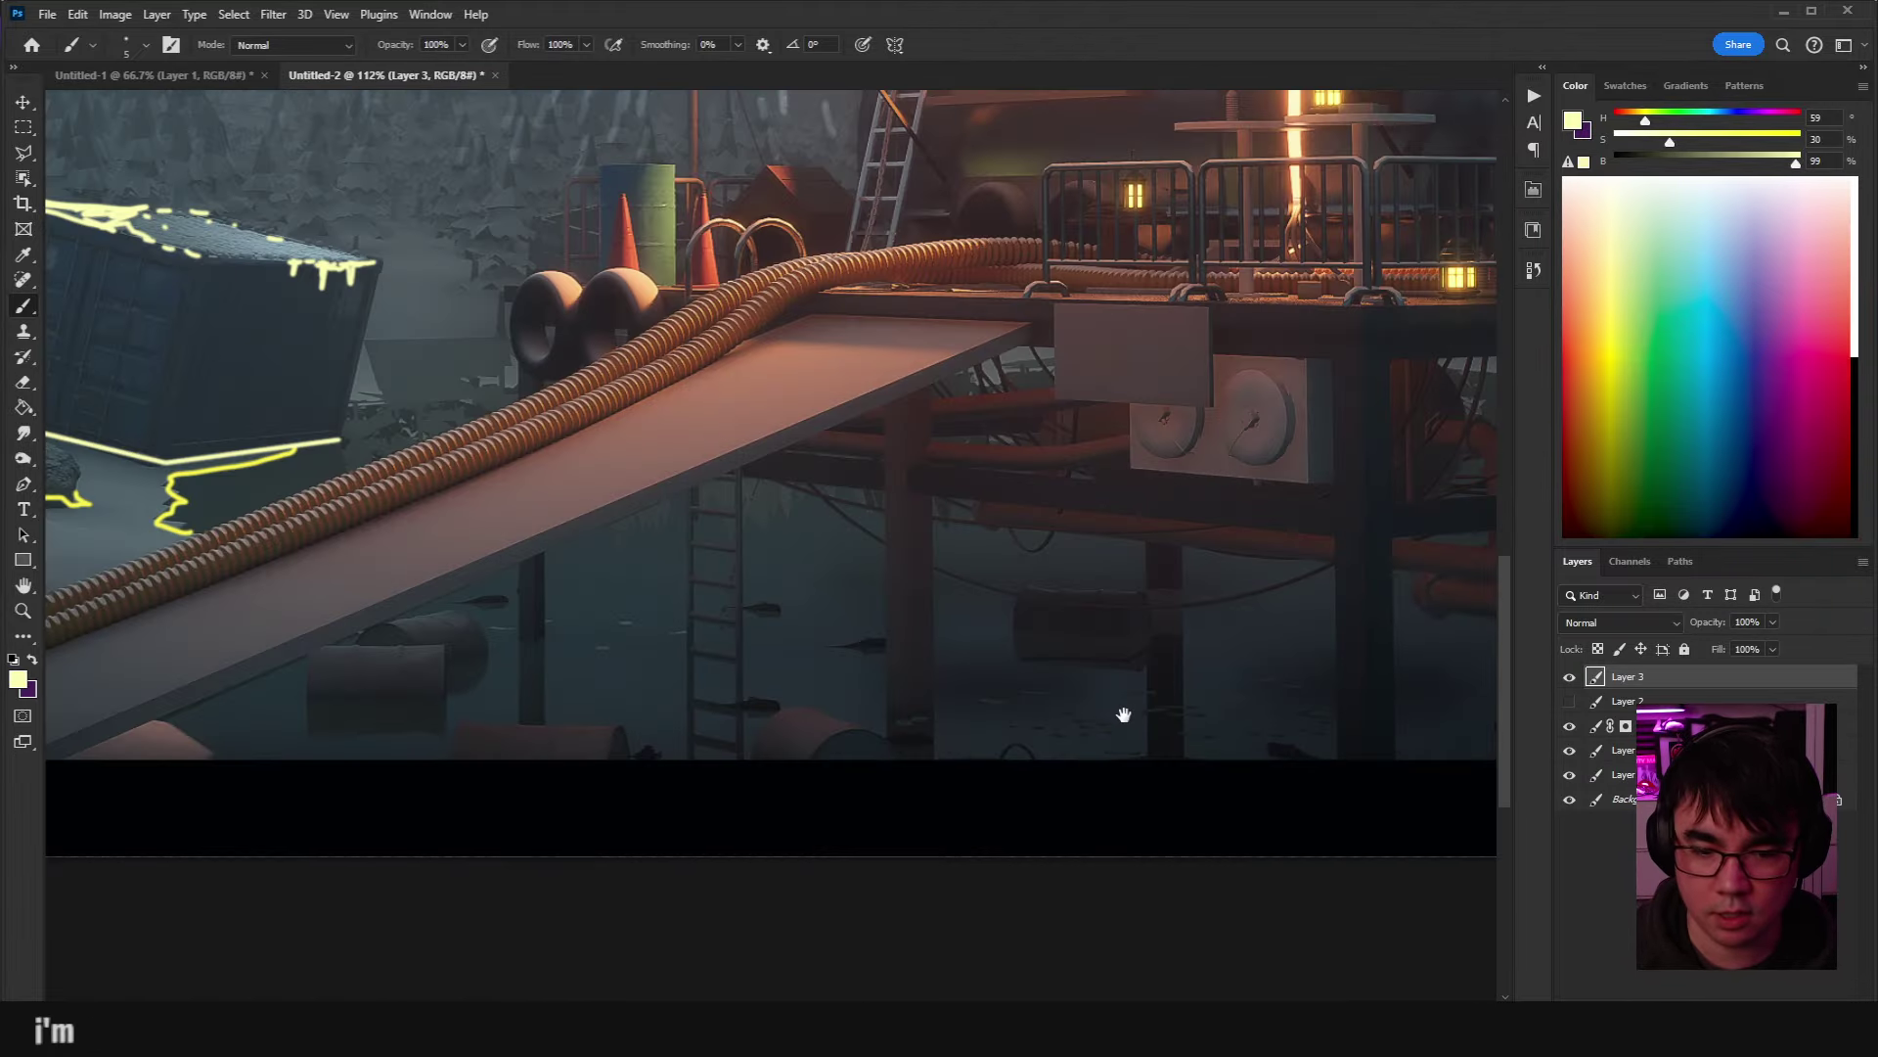
{"action": "scroll", "coordinate": [871, 504], "scroll_direction": "up", "scroll_amount": 3}
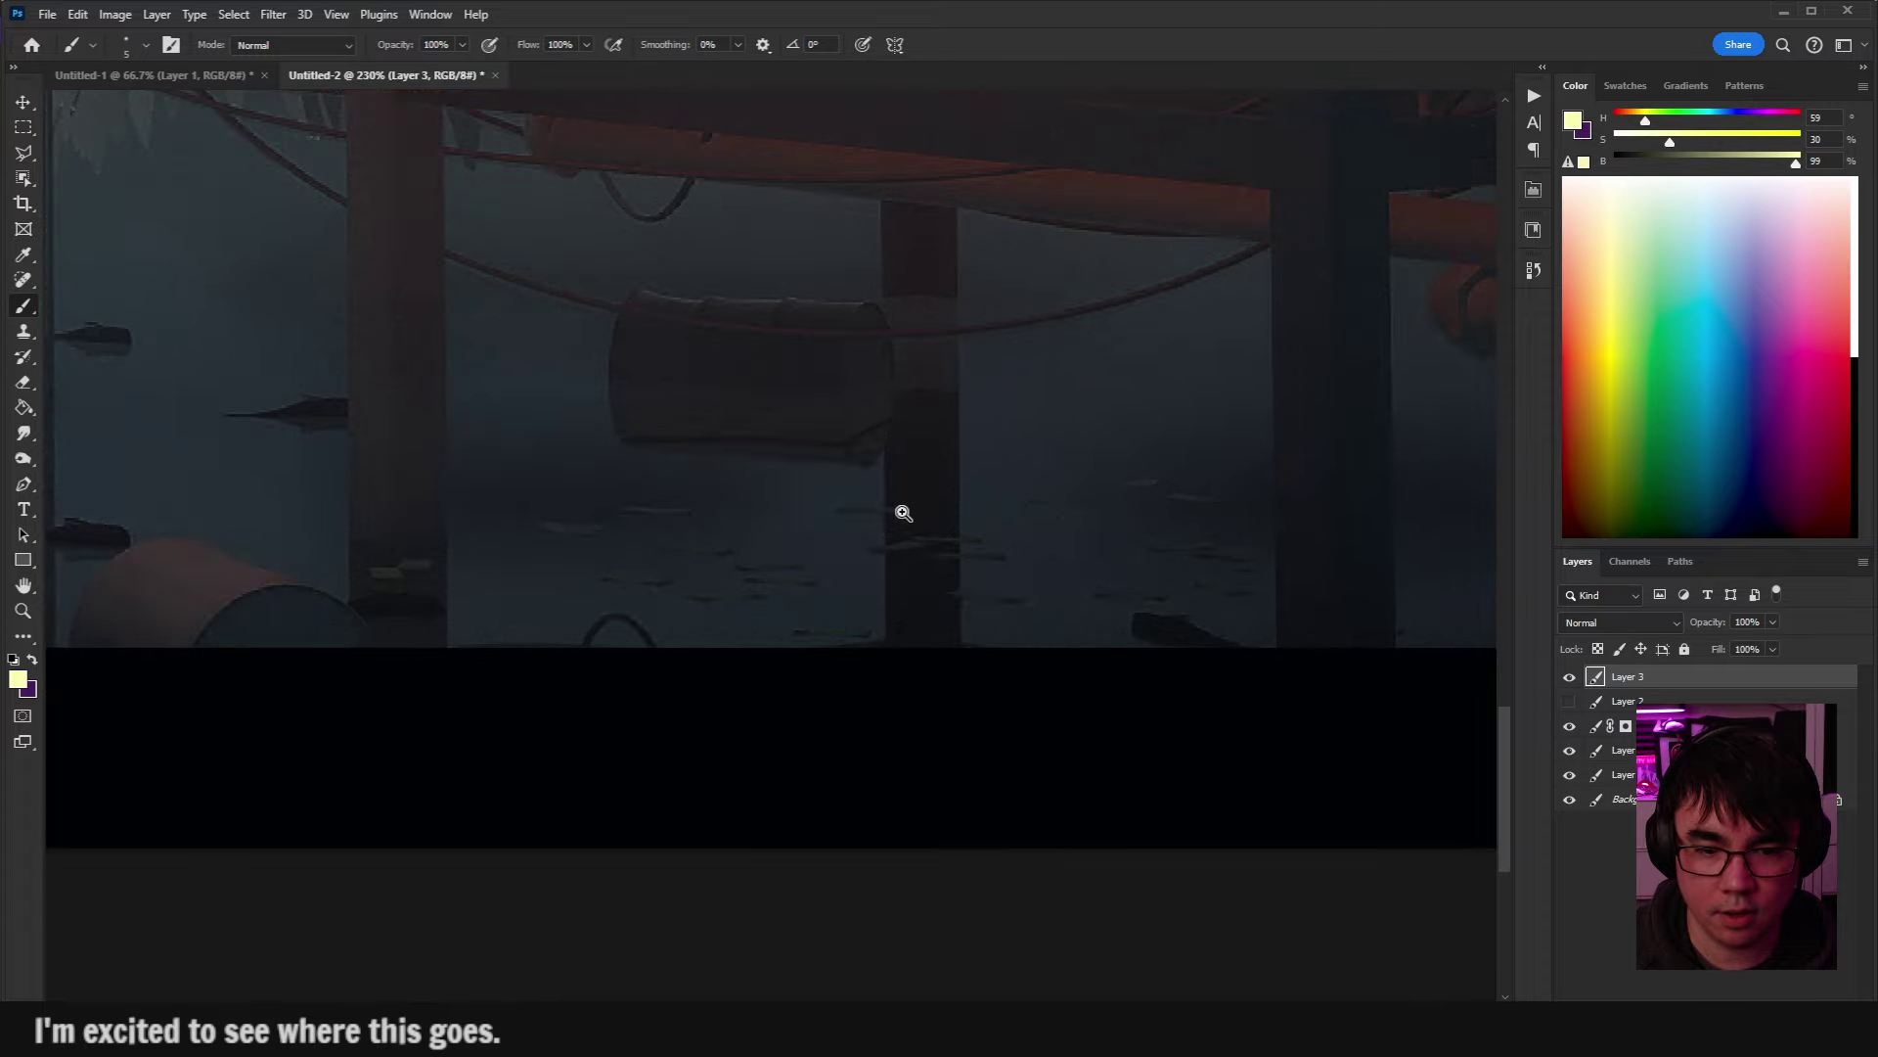
{"action": "scroll", "coordinate": [913, 555], "scroll_direction": "down", "scroll_amount": 4}
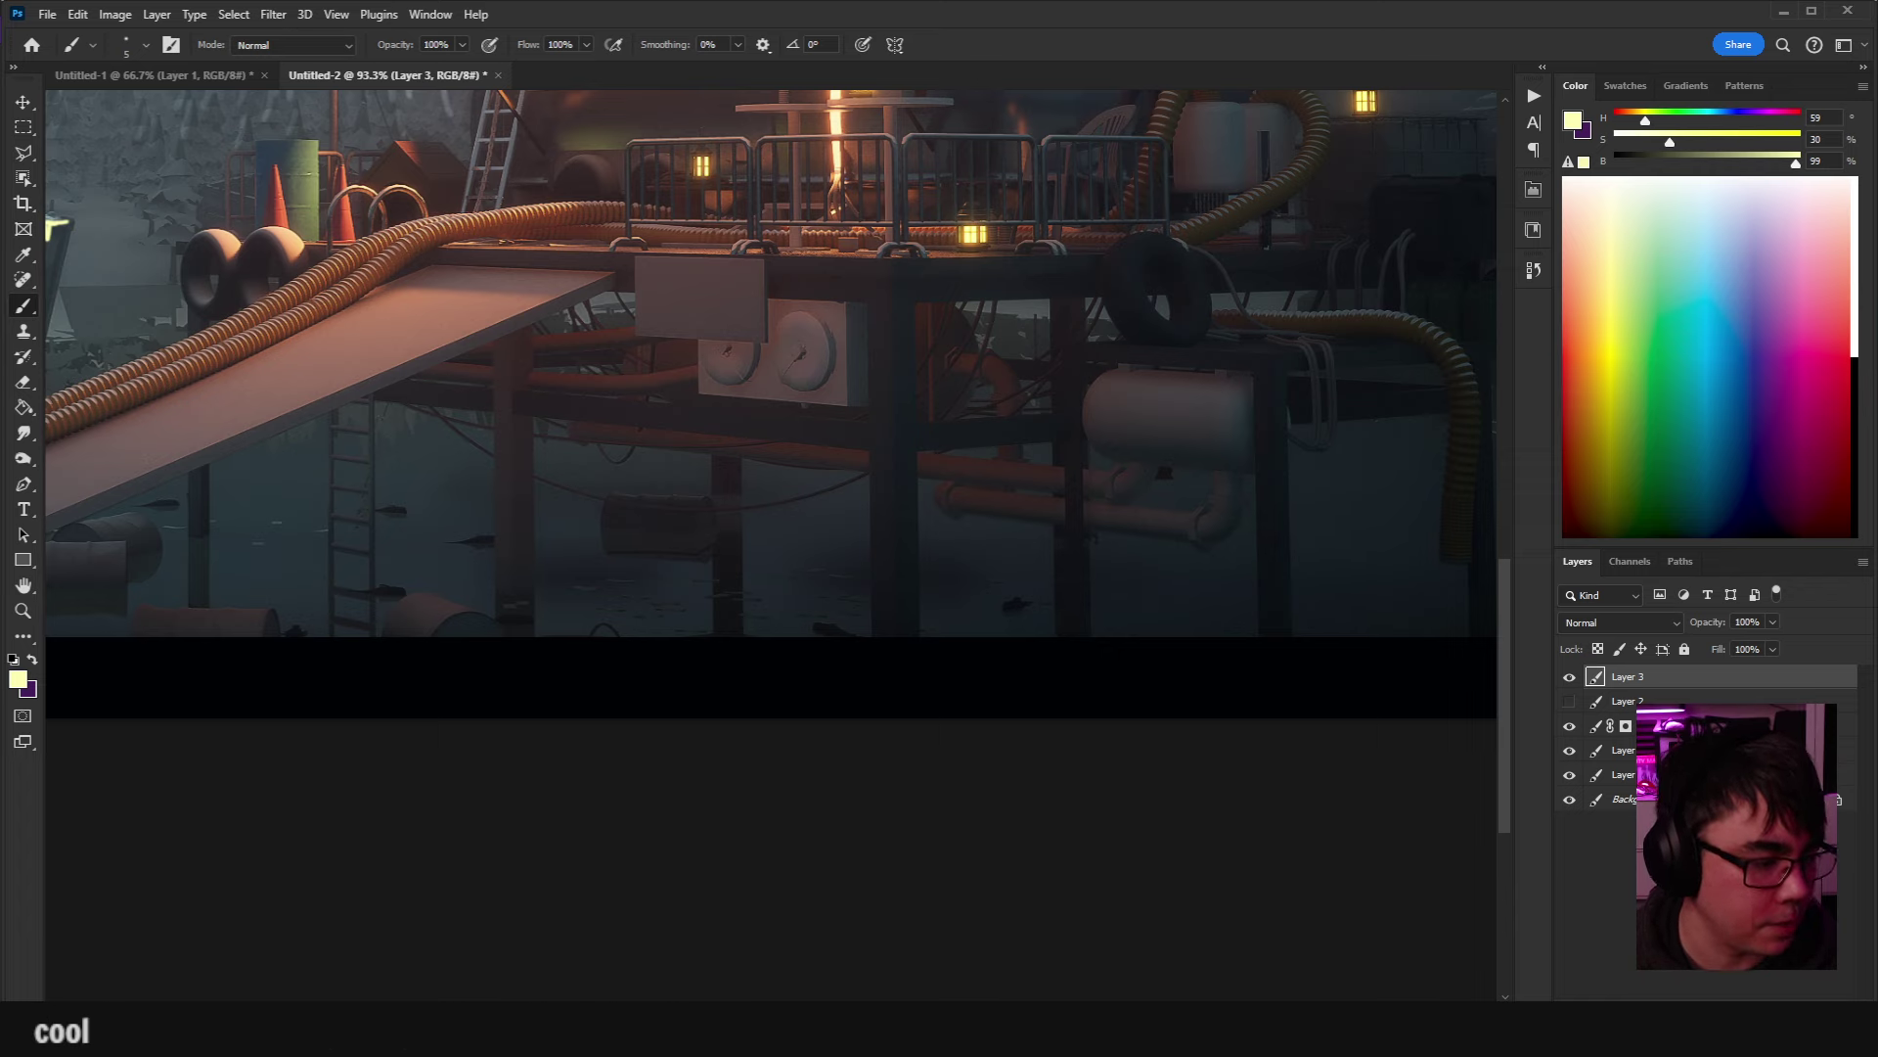
{"action": "key", "text": "alt+Tab"}
Show the Gothic Cathedral UE5 page and drag the Google sign-in popup mostly off-screen.
{"action": "left_click", "coordinate": [26, 198]}
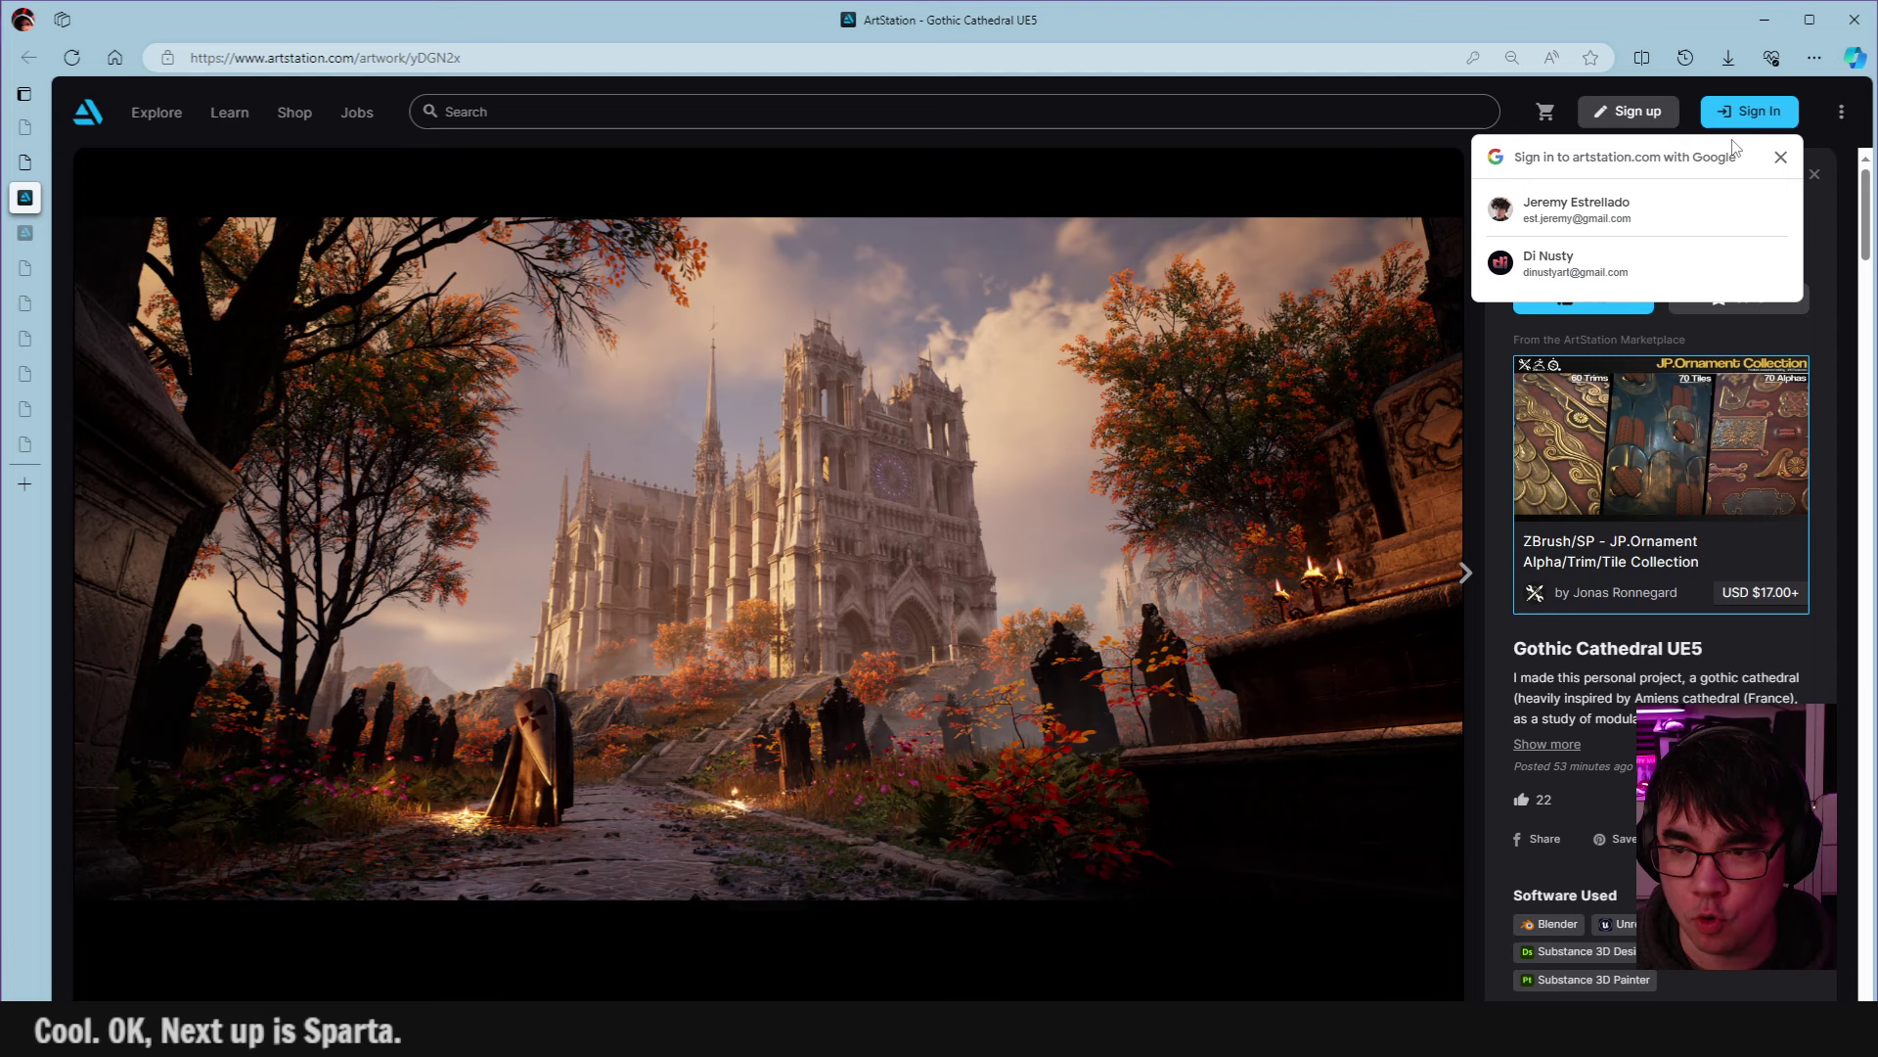
{"action": "left_click", "coordinate": [1781, 156]}
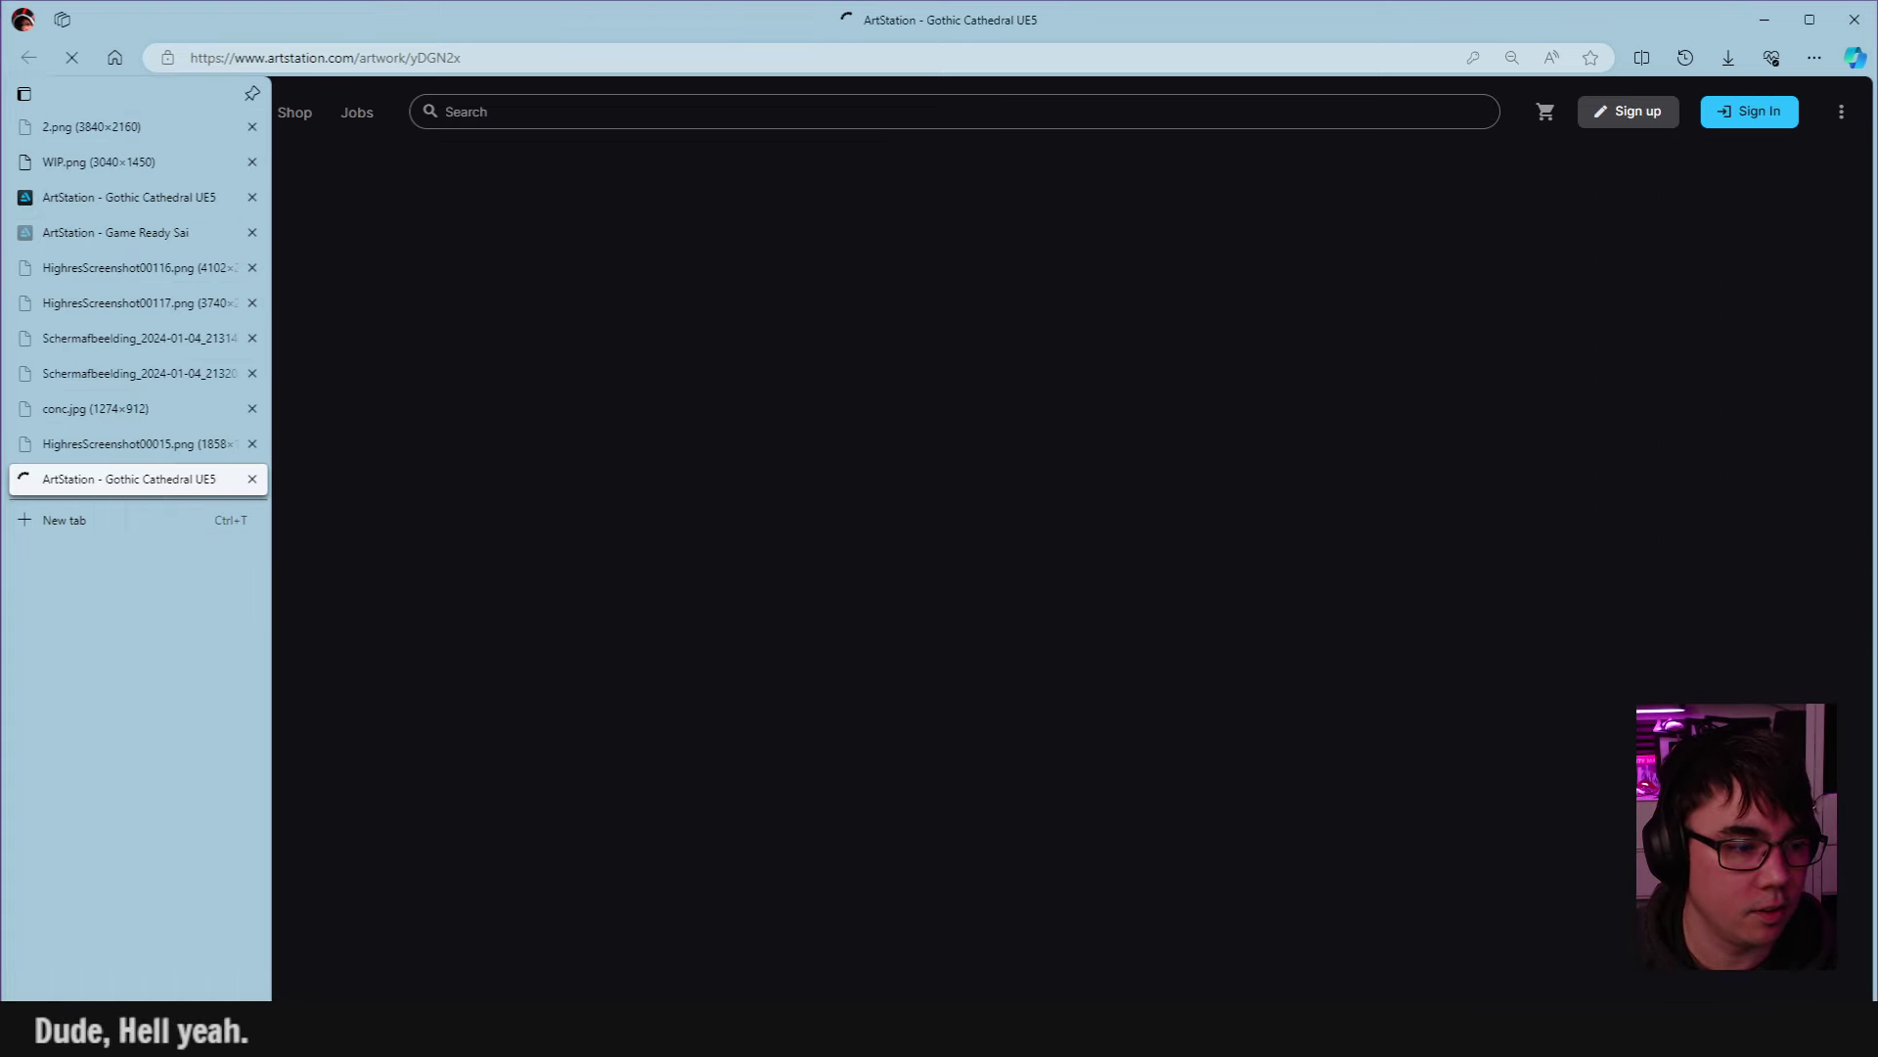
{"action": "left_click_drag", "start_coordinate": [58, 480], "coordinate": [0, 528]}
{"action": "left_click_drag", "start_coordinate": [99, 100], "coordinate": [0, 181]}
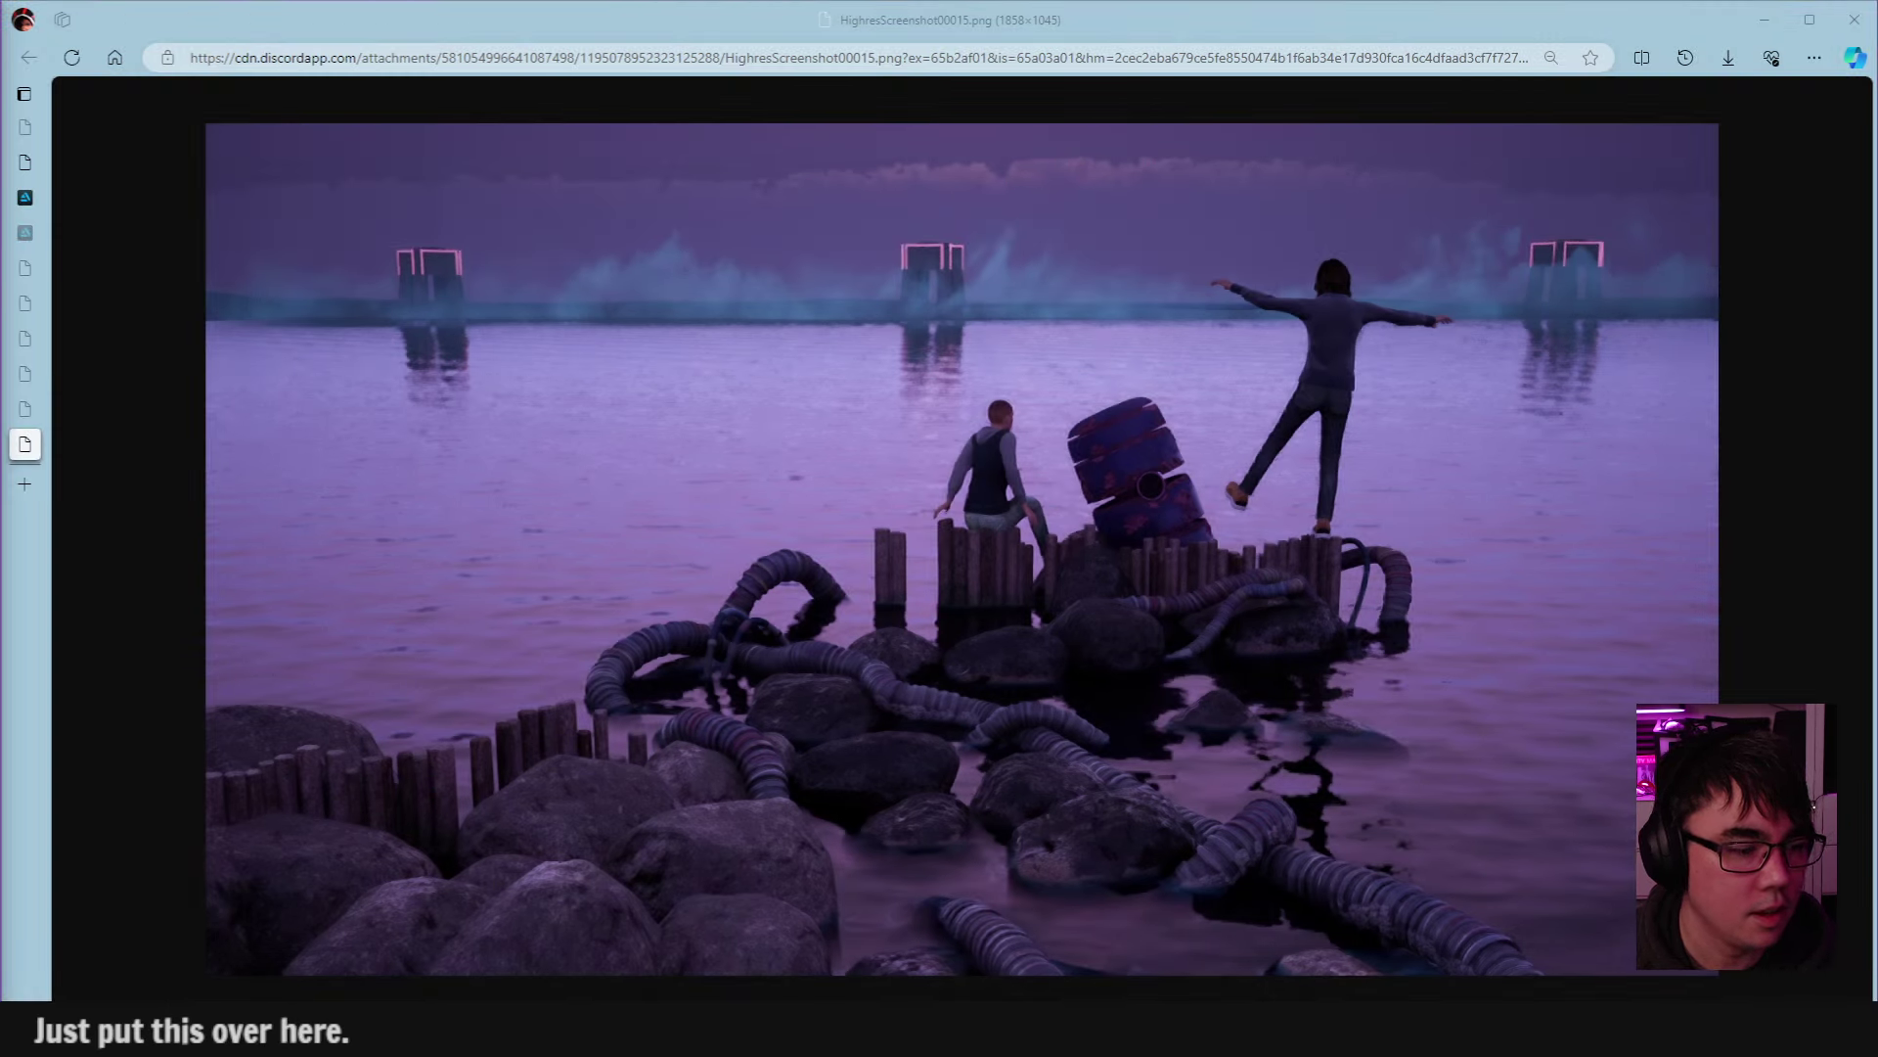
{"action": "left_click", "coordinate": [24, 198]}
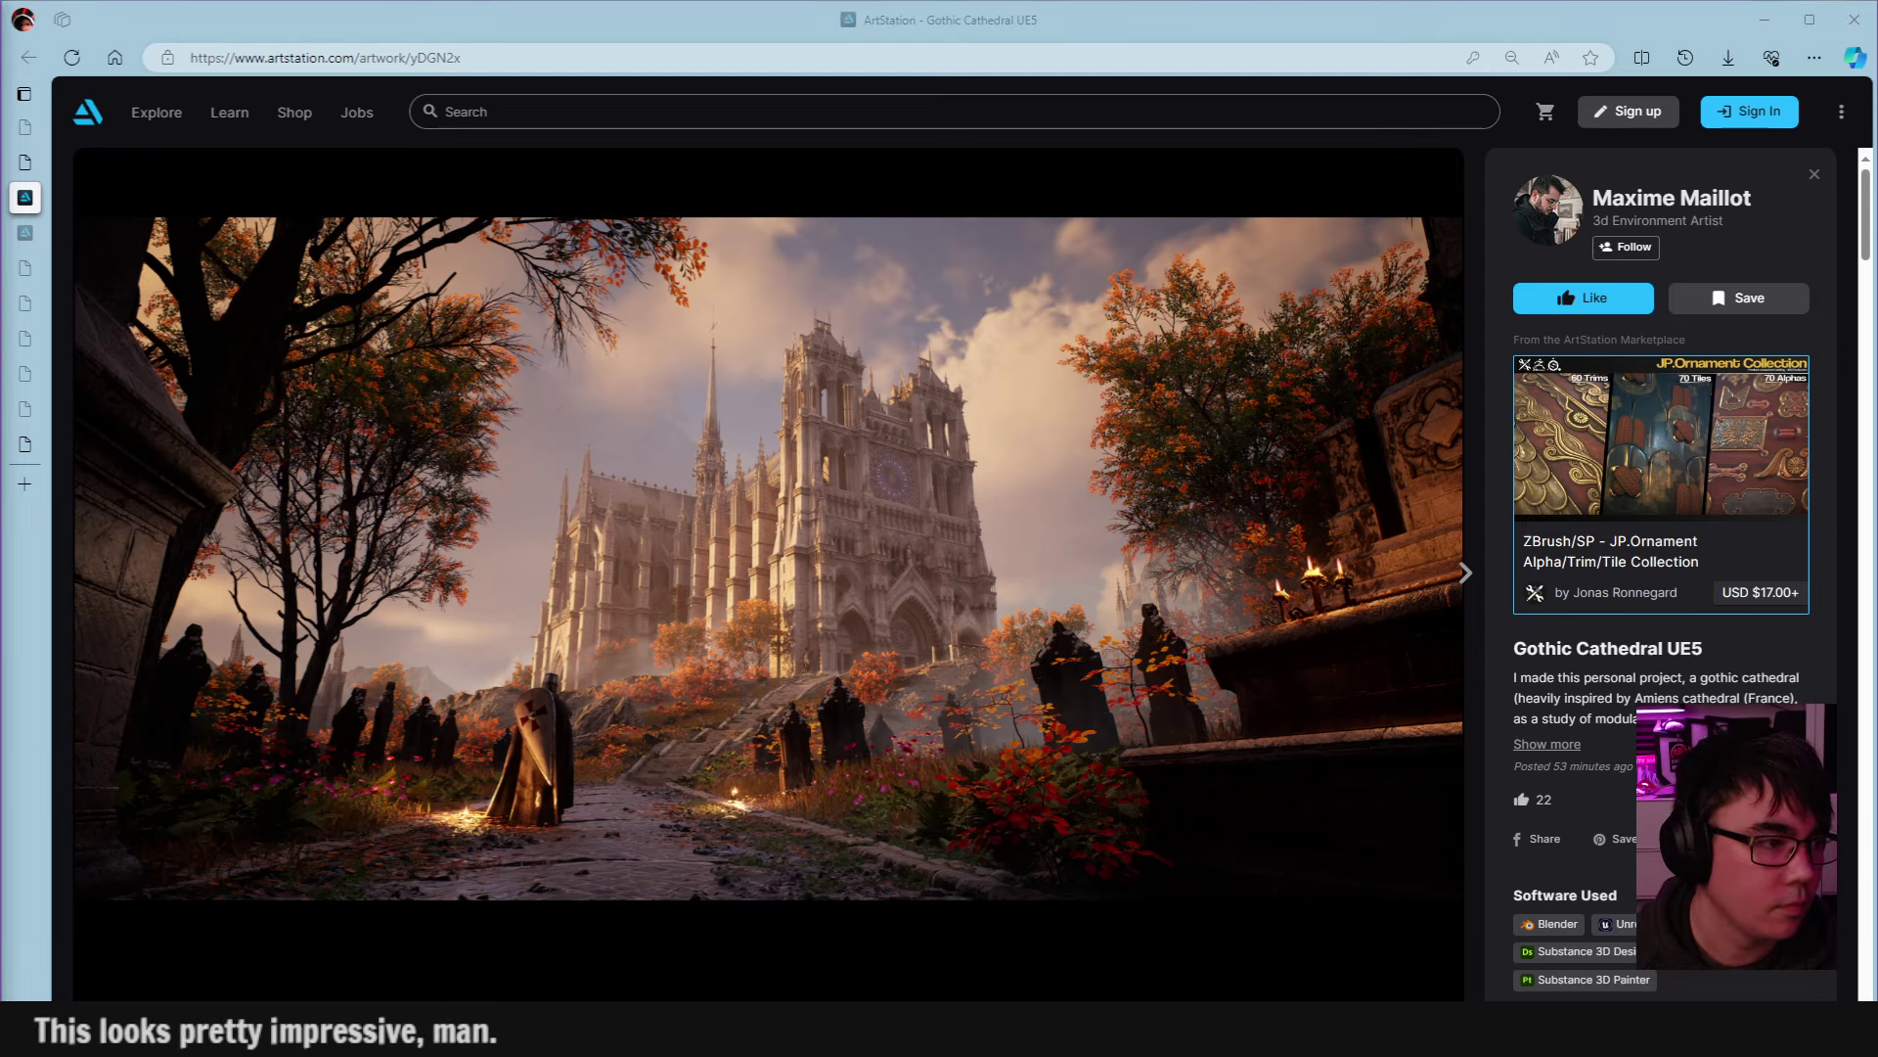
{"action": "left_click_drag", "start_coordinate": [842, 273], "coordinate": [0, 208]}
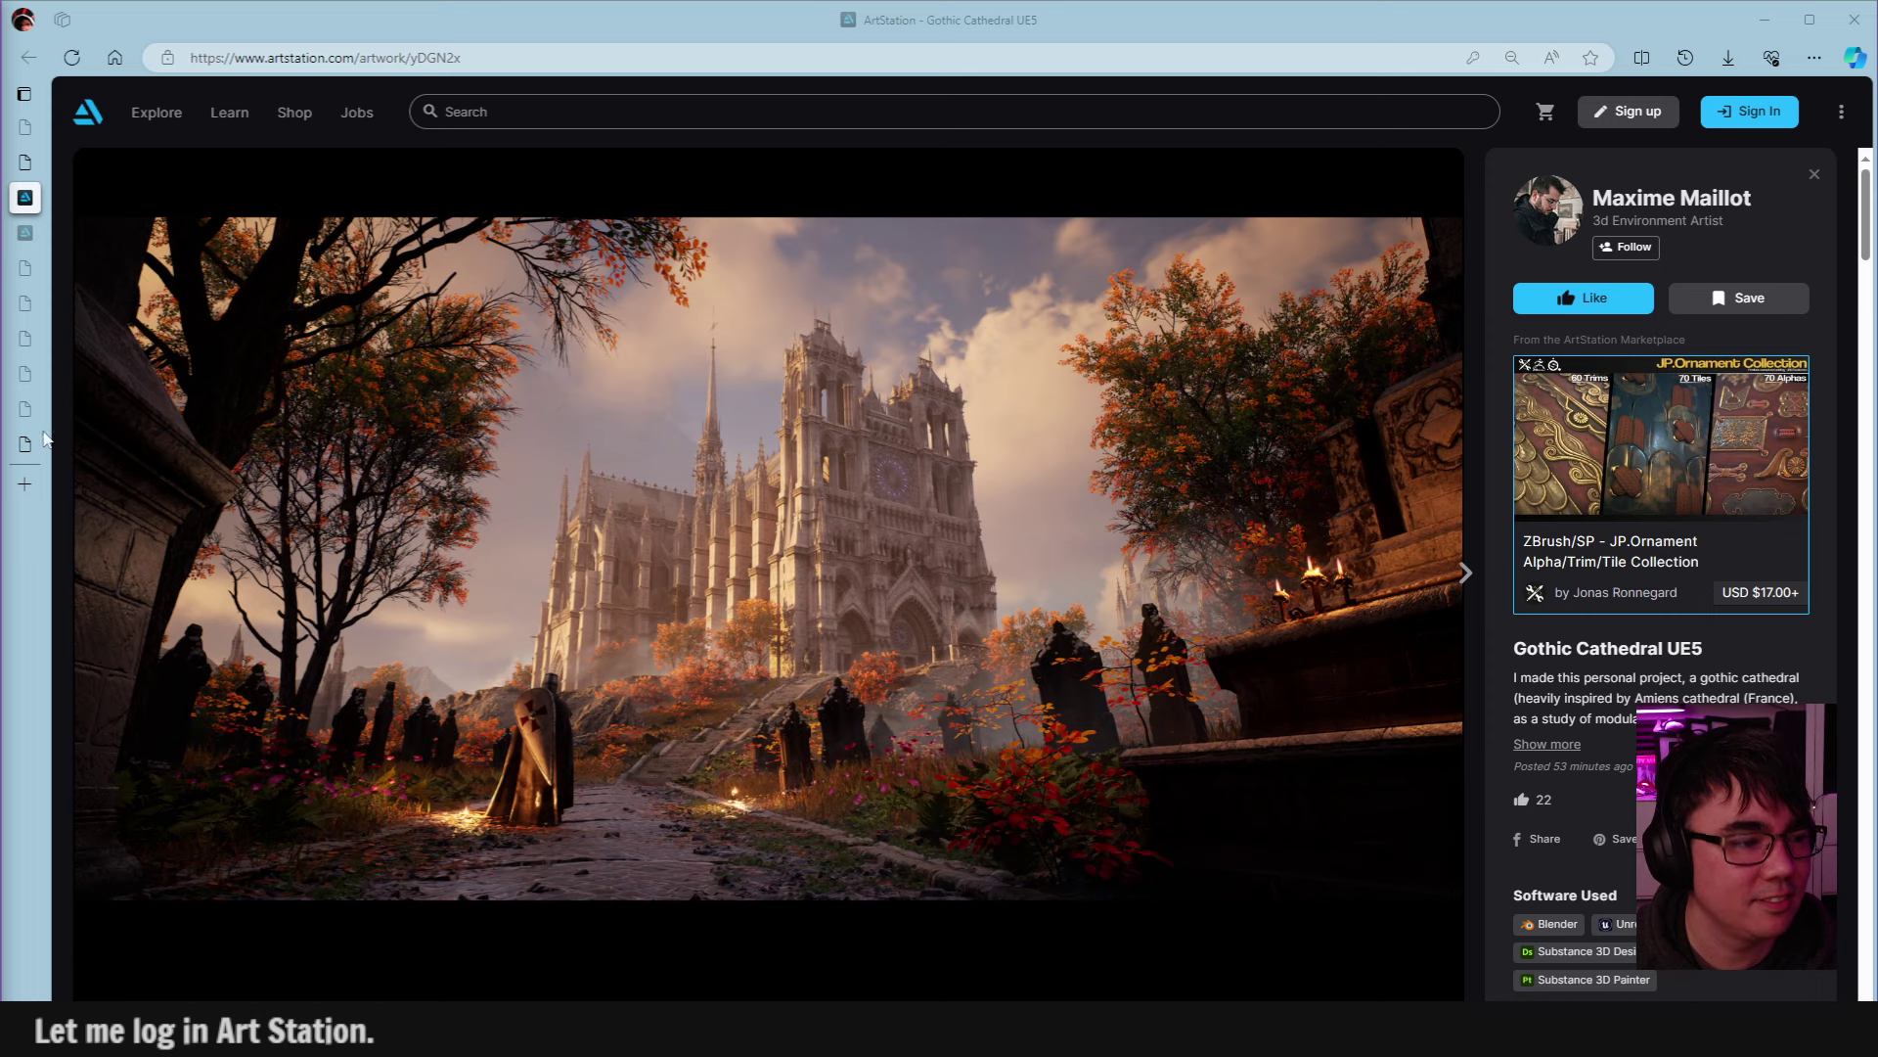
{"action": "left_click", "coordinate": [514, 263]}
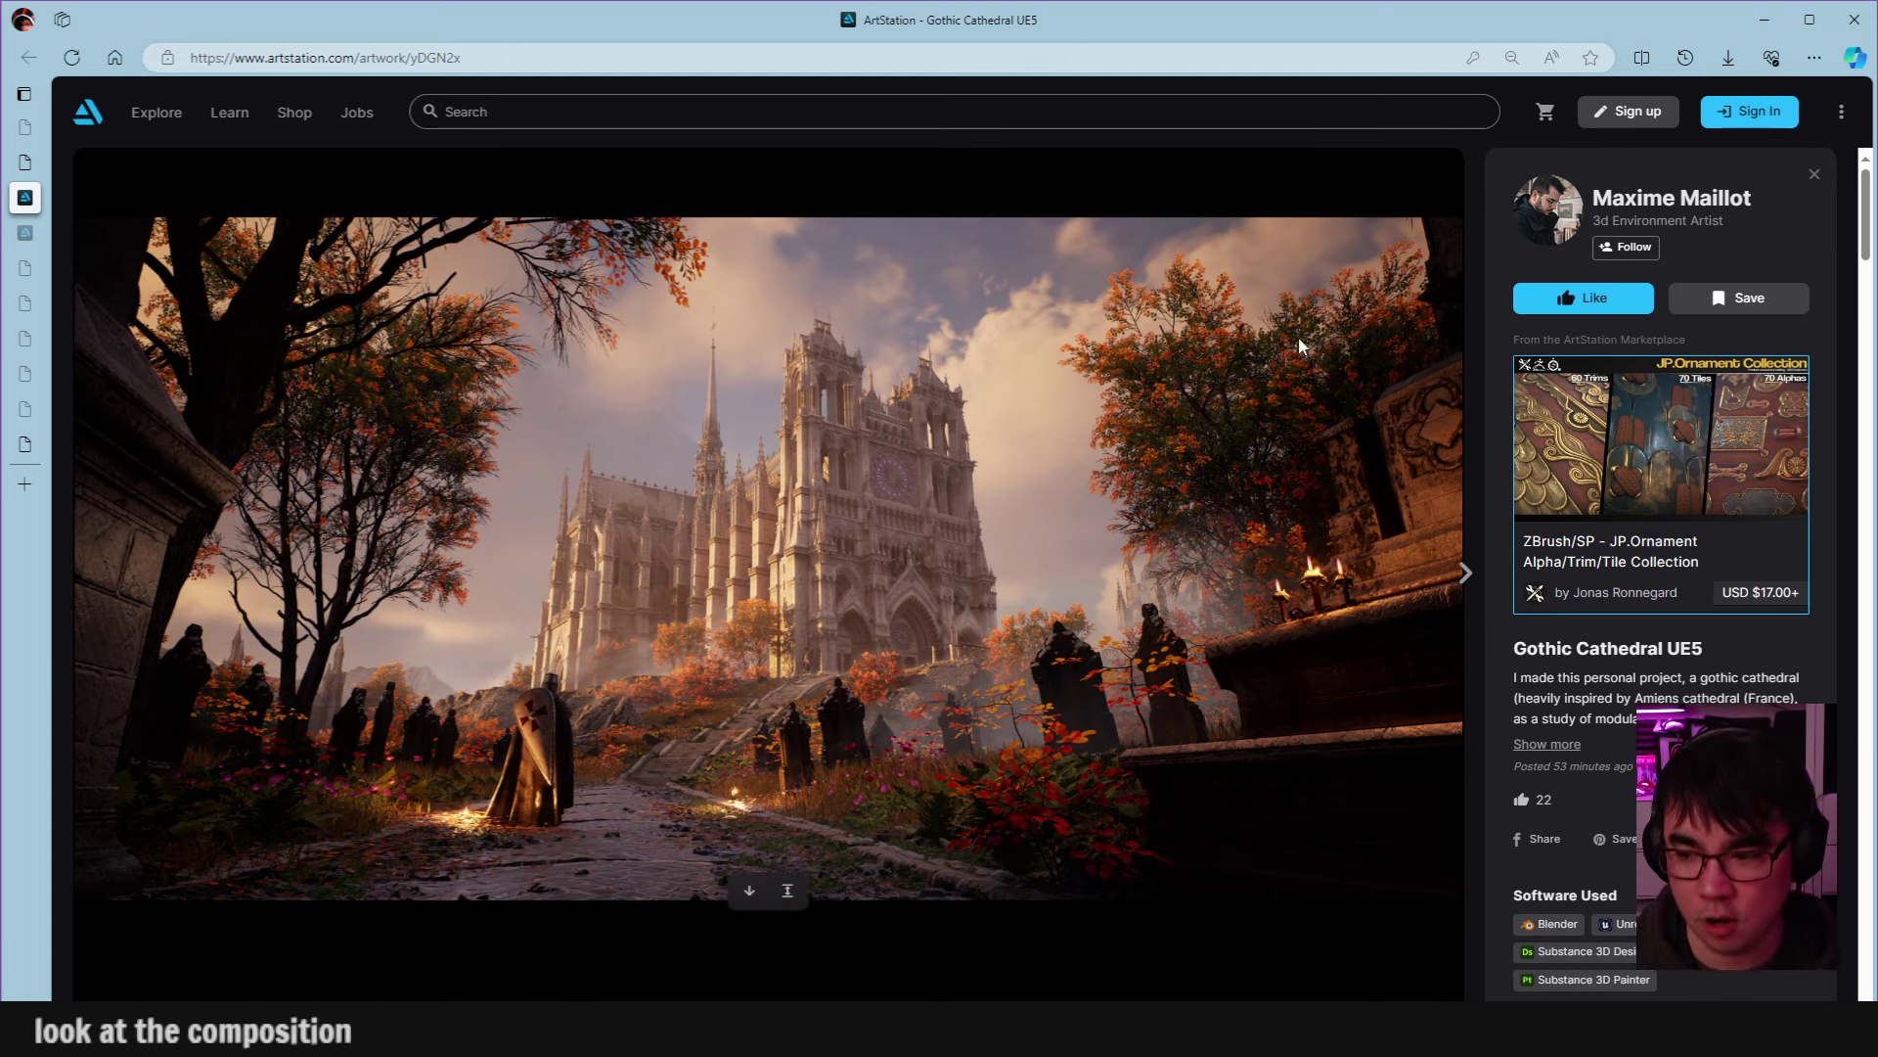
Scroll down the cathedral post past the renders and PureRef board to the modules image.
{"action": "scroll", "coordinate": [1331, 396], "scroll_direction": "down", "scroll_amount": 1}
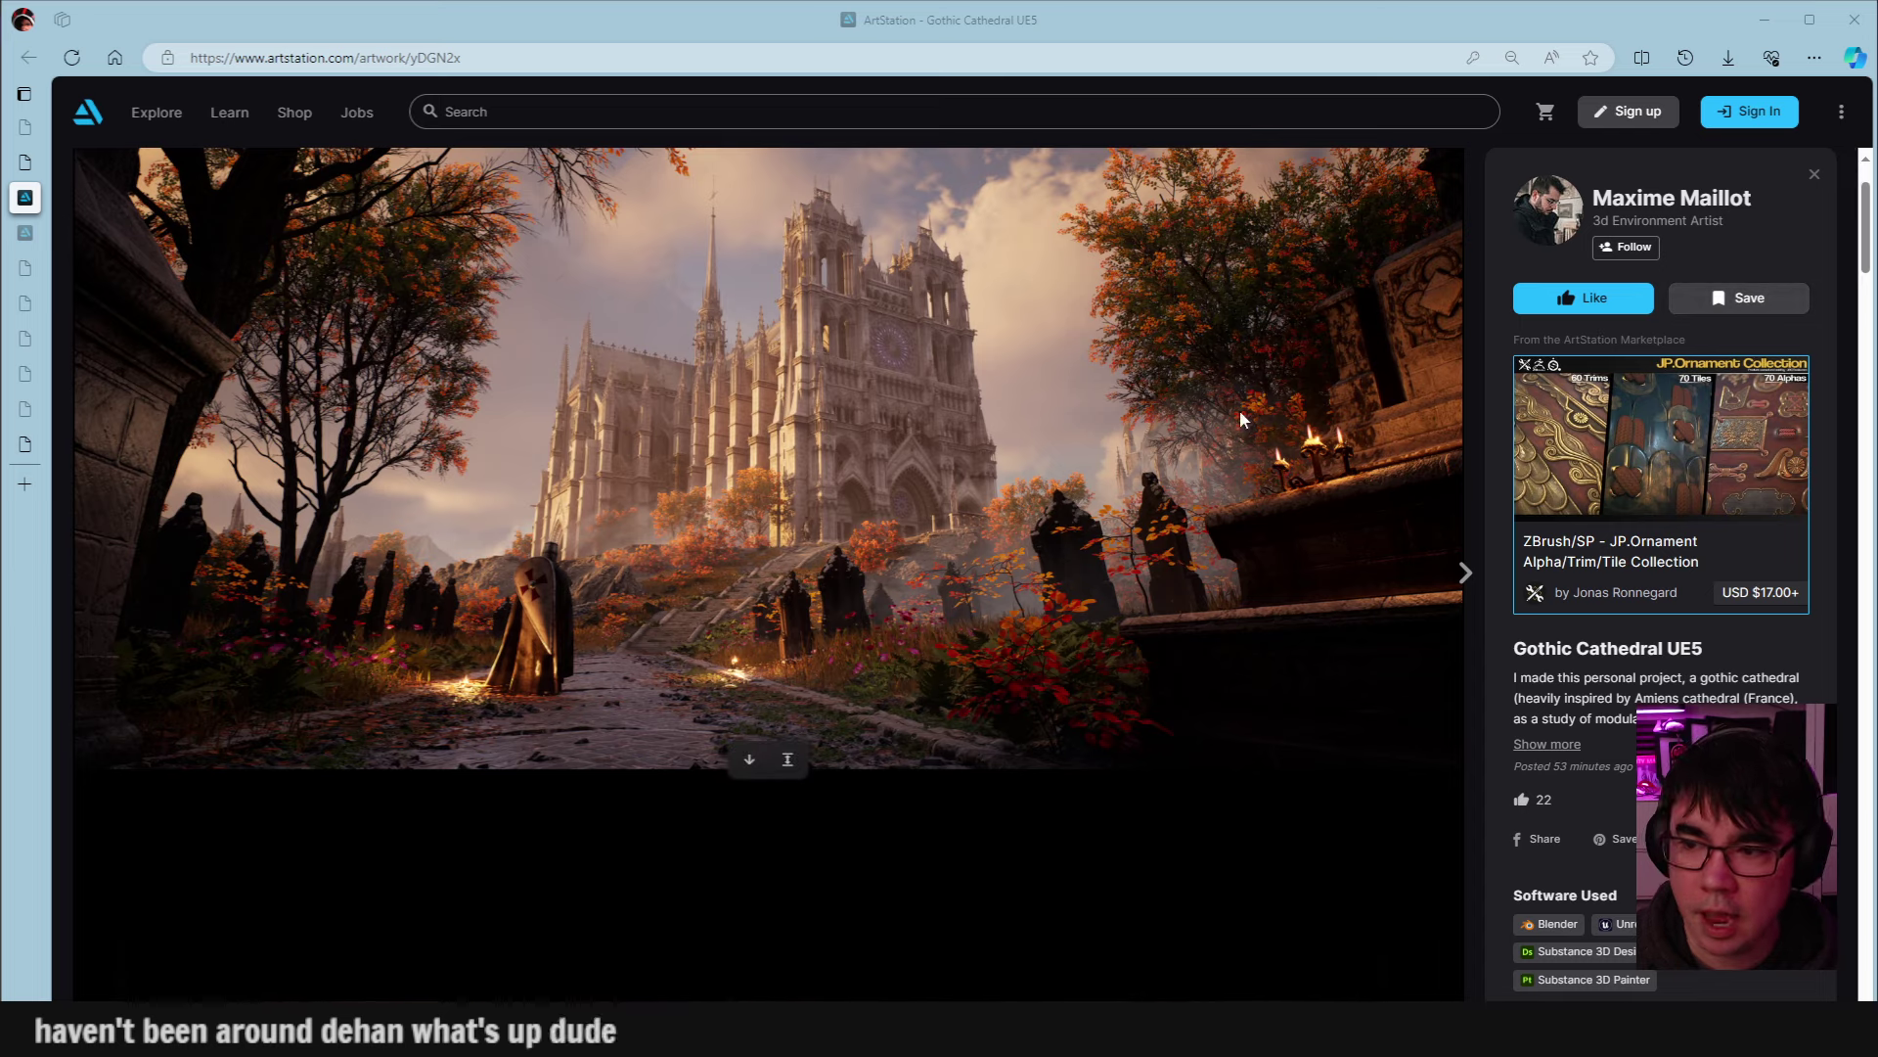
{"action": "scroll", "coordinate": [1072, 495], "scroll_direction": "down", "scroll_amount": 5}
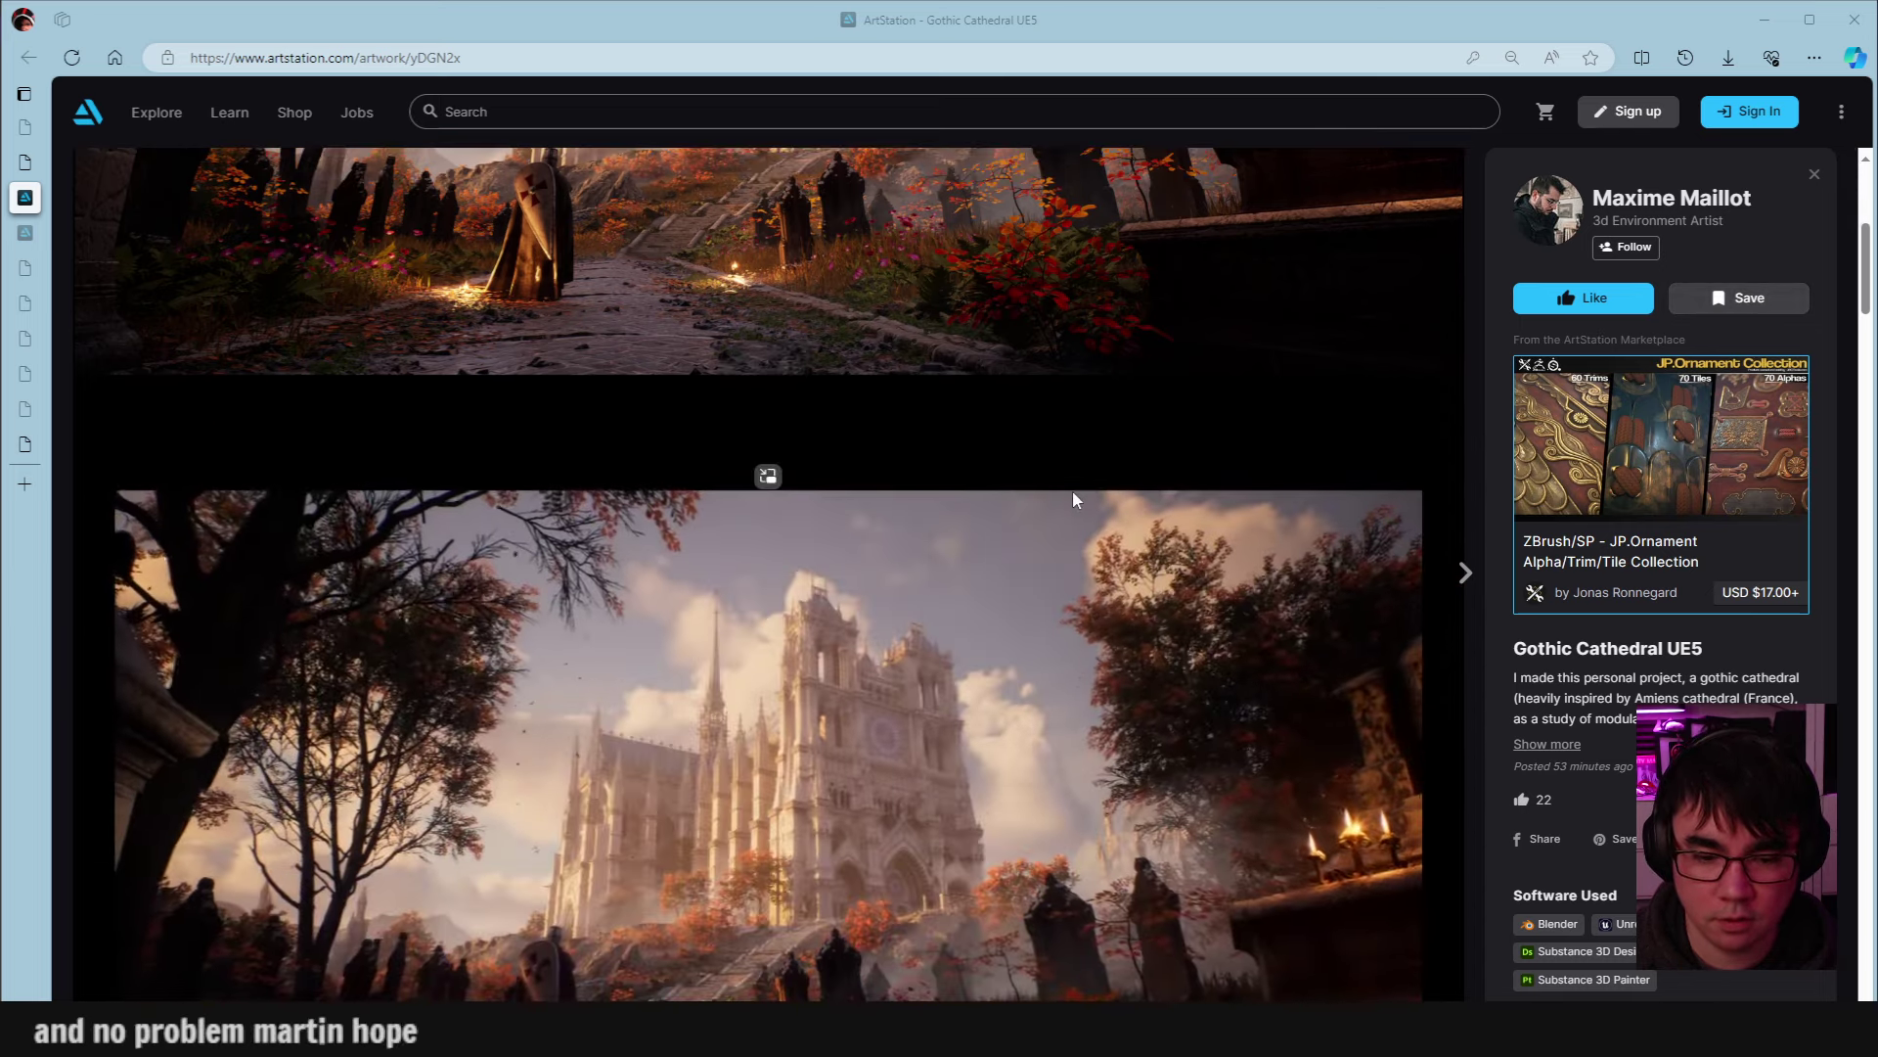
{"action": "scroll", "coordinate": [1072, 491], "scroll_direction": "down", "scroll_amount": 1}
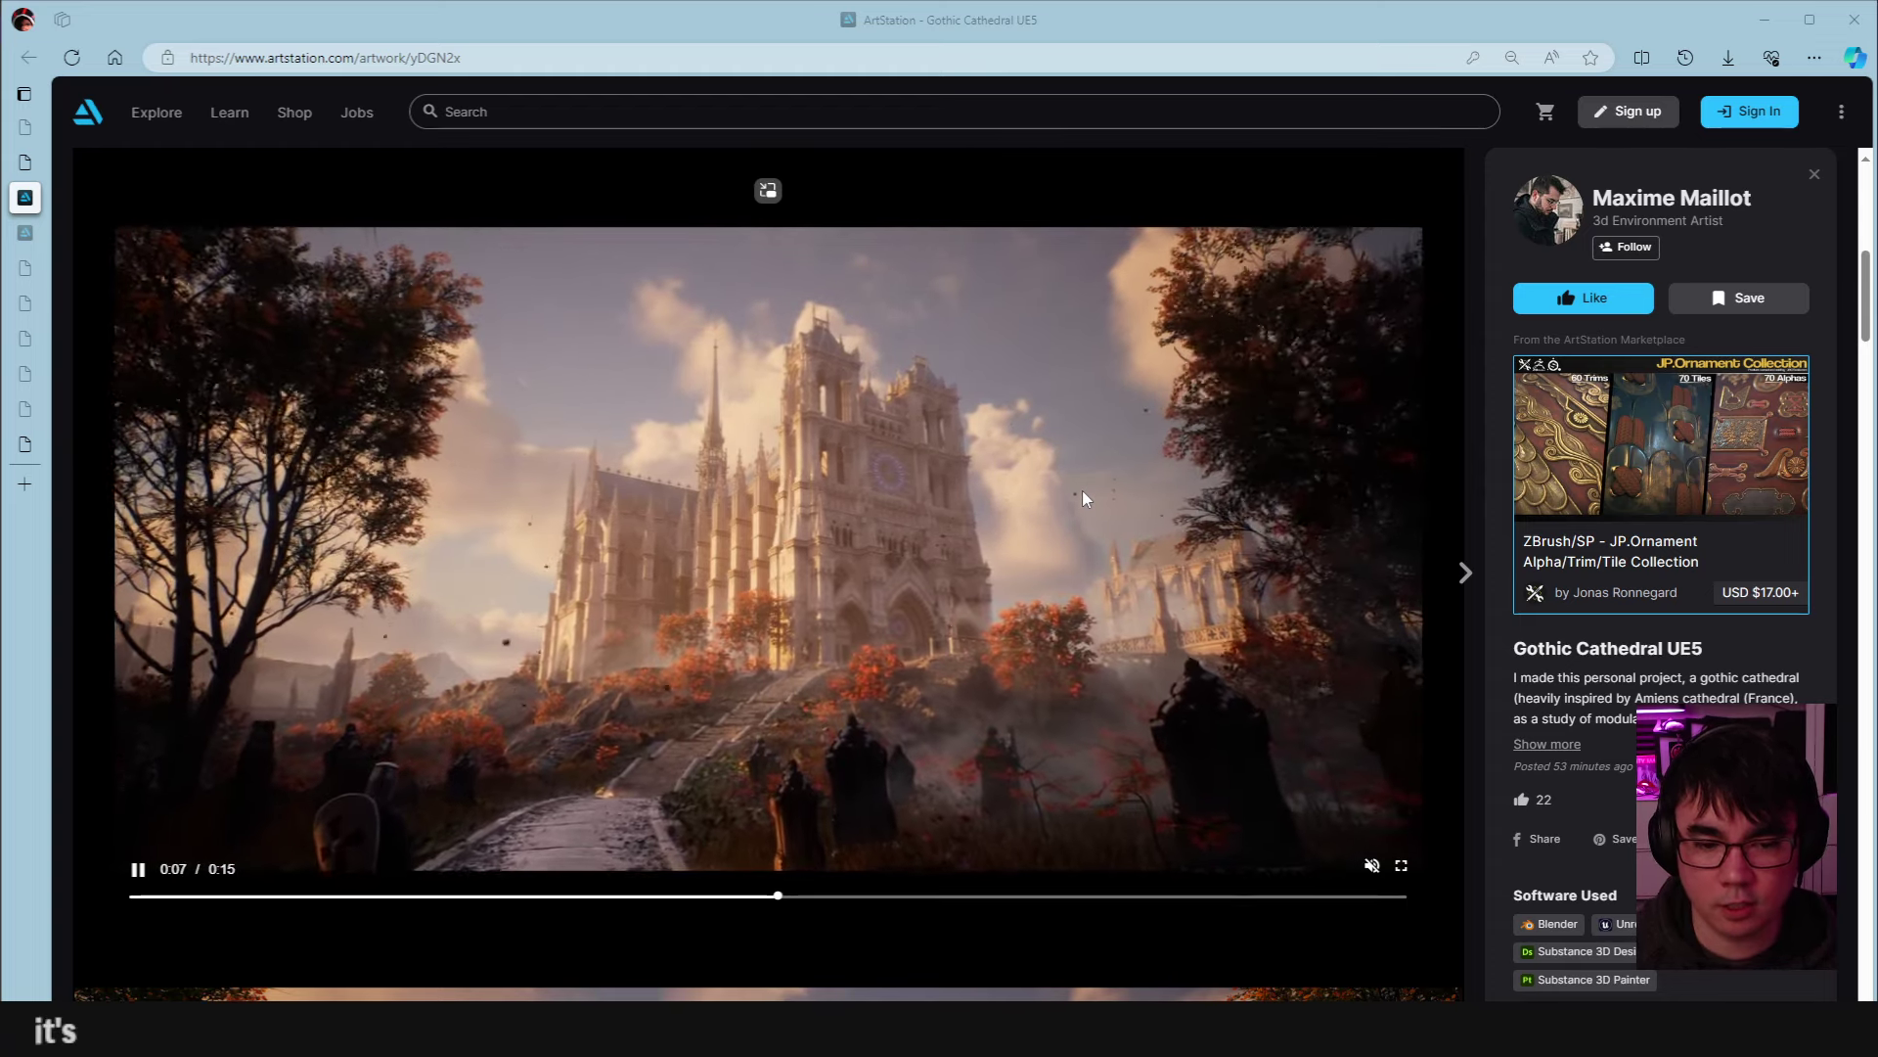
{"action": "scroll", "coordinate": [1082, 490], "scroll_direction": "down", "scroll_amount": 7}
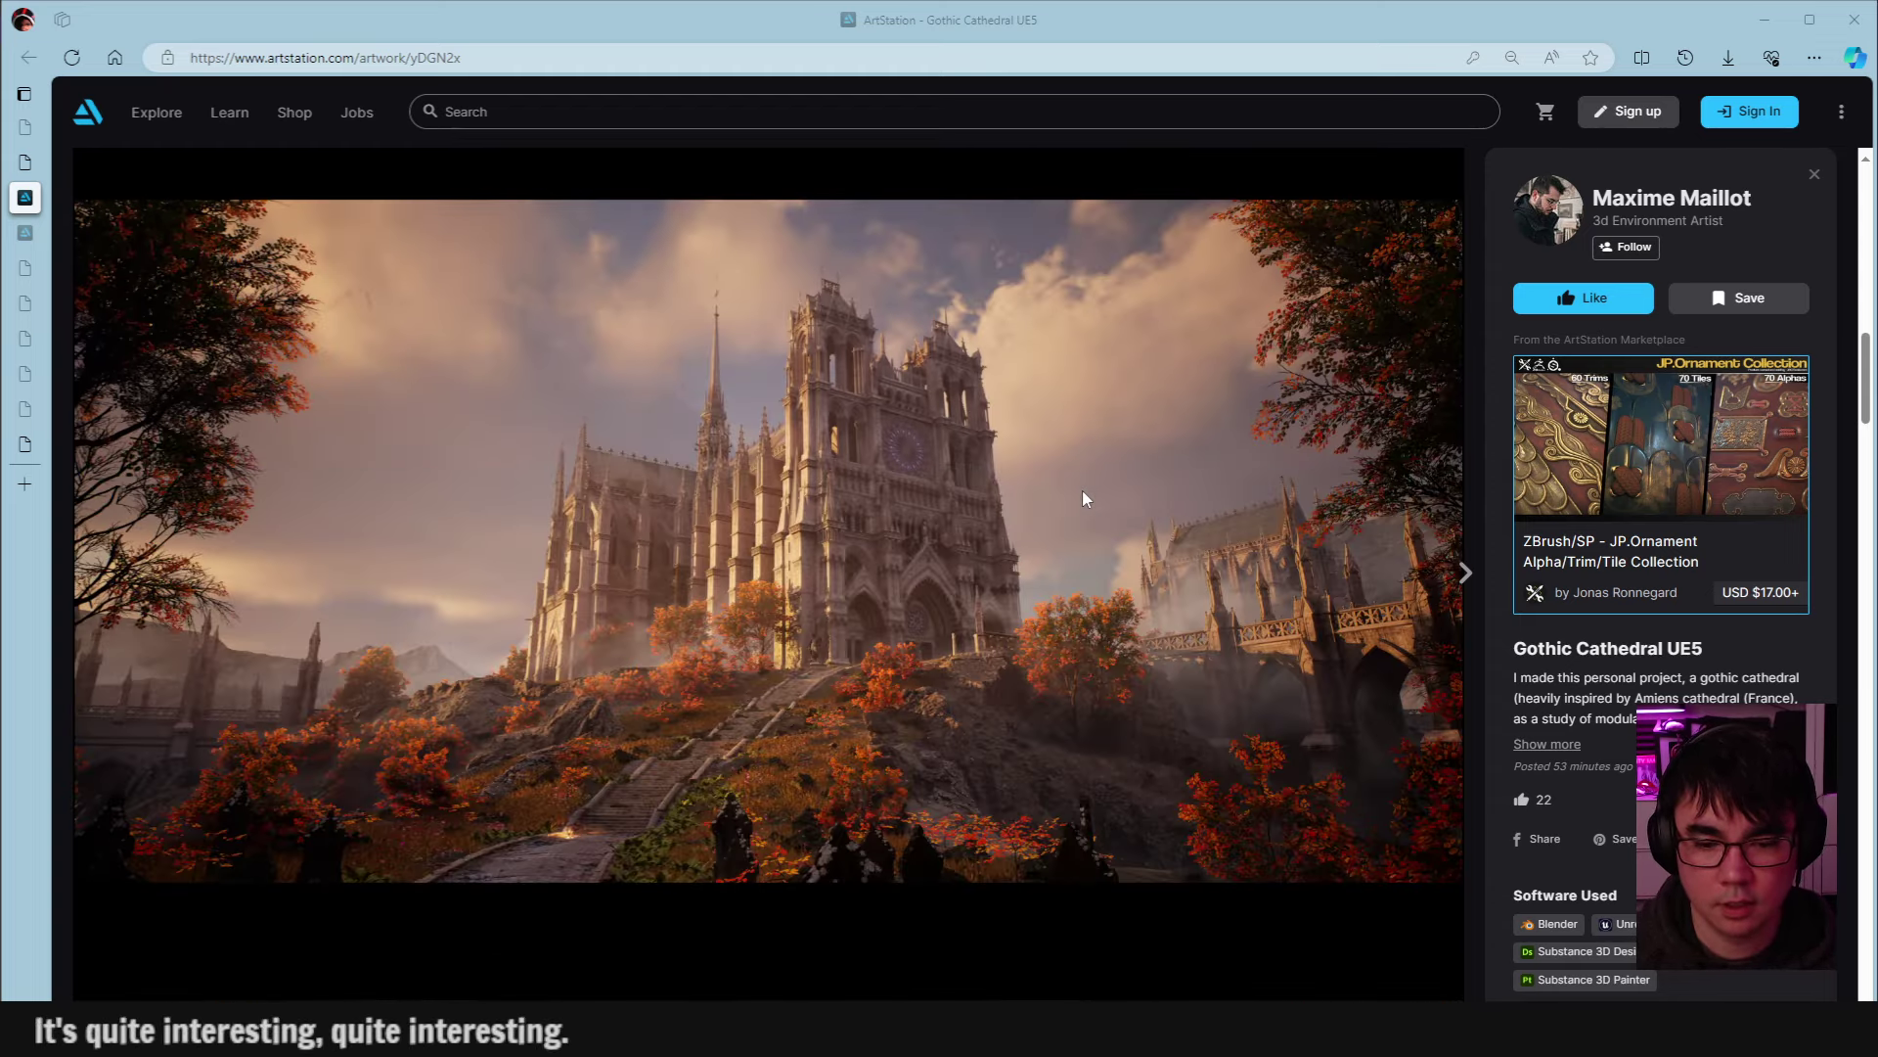
{"action": "mouse_move", "coordinate": [982, 709]}
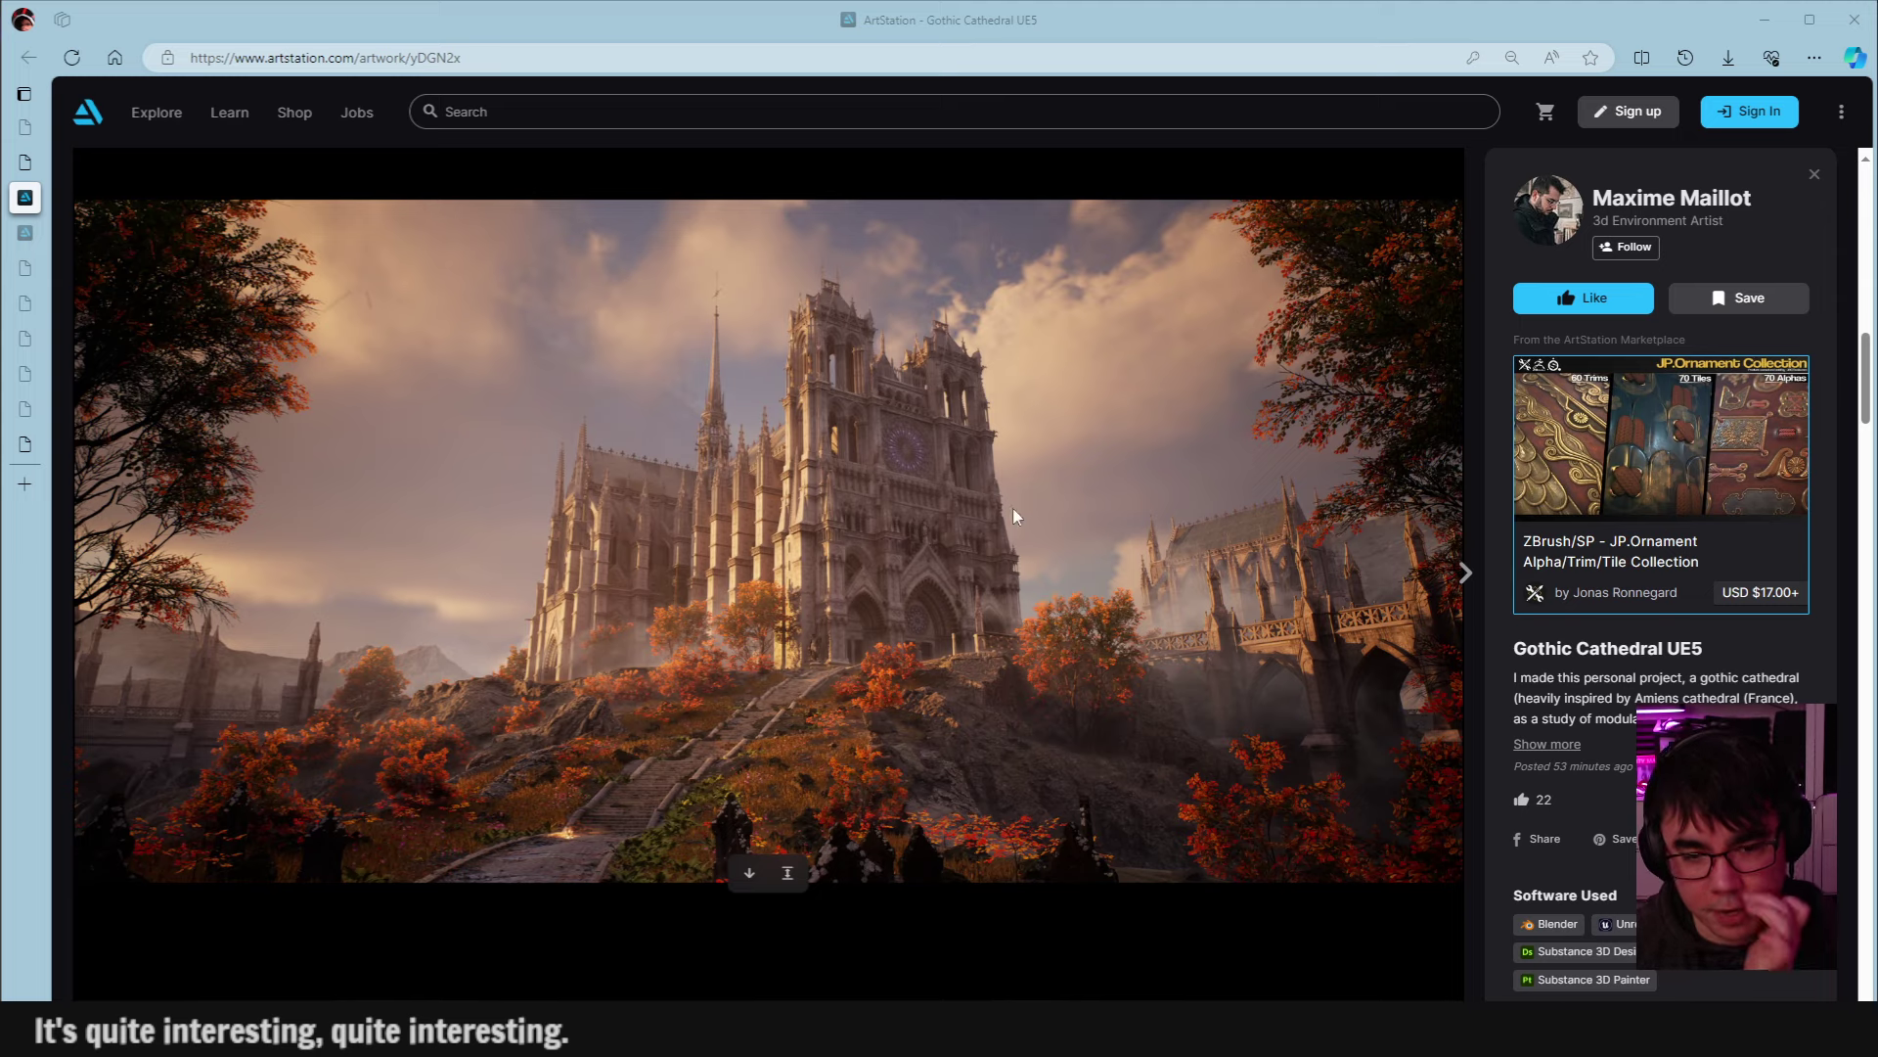
{"action": "scroll", "coordinate": [1307, 503], "scroll_direction": "up", "scroll_amount": 5}
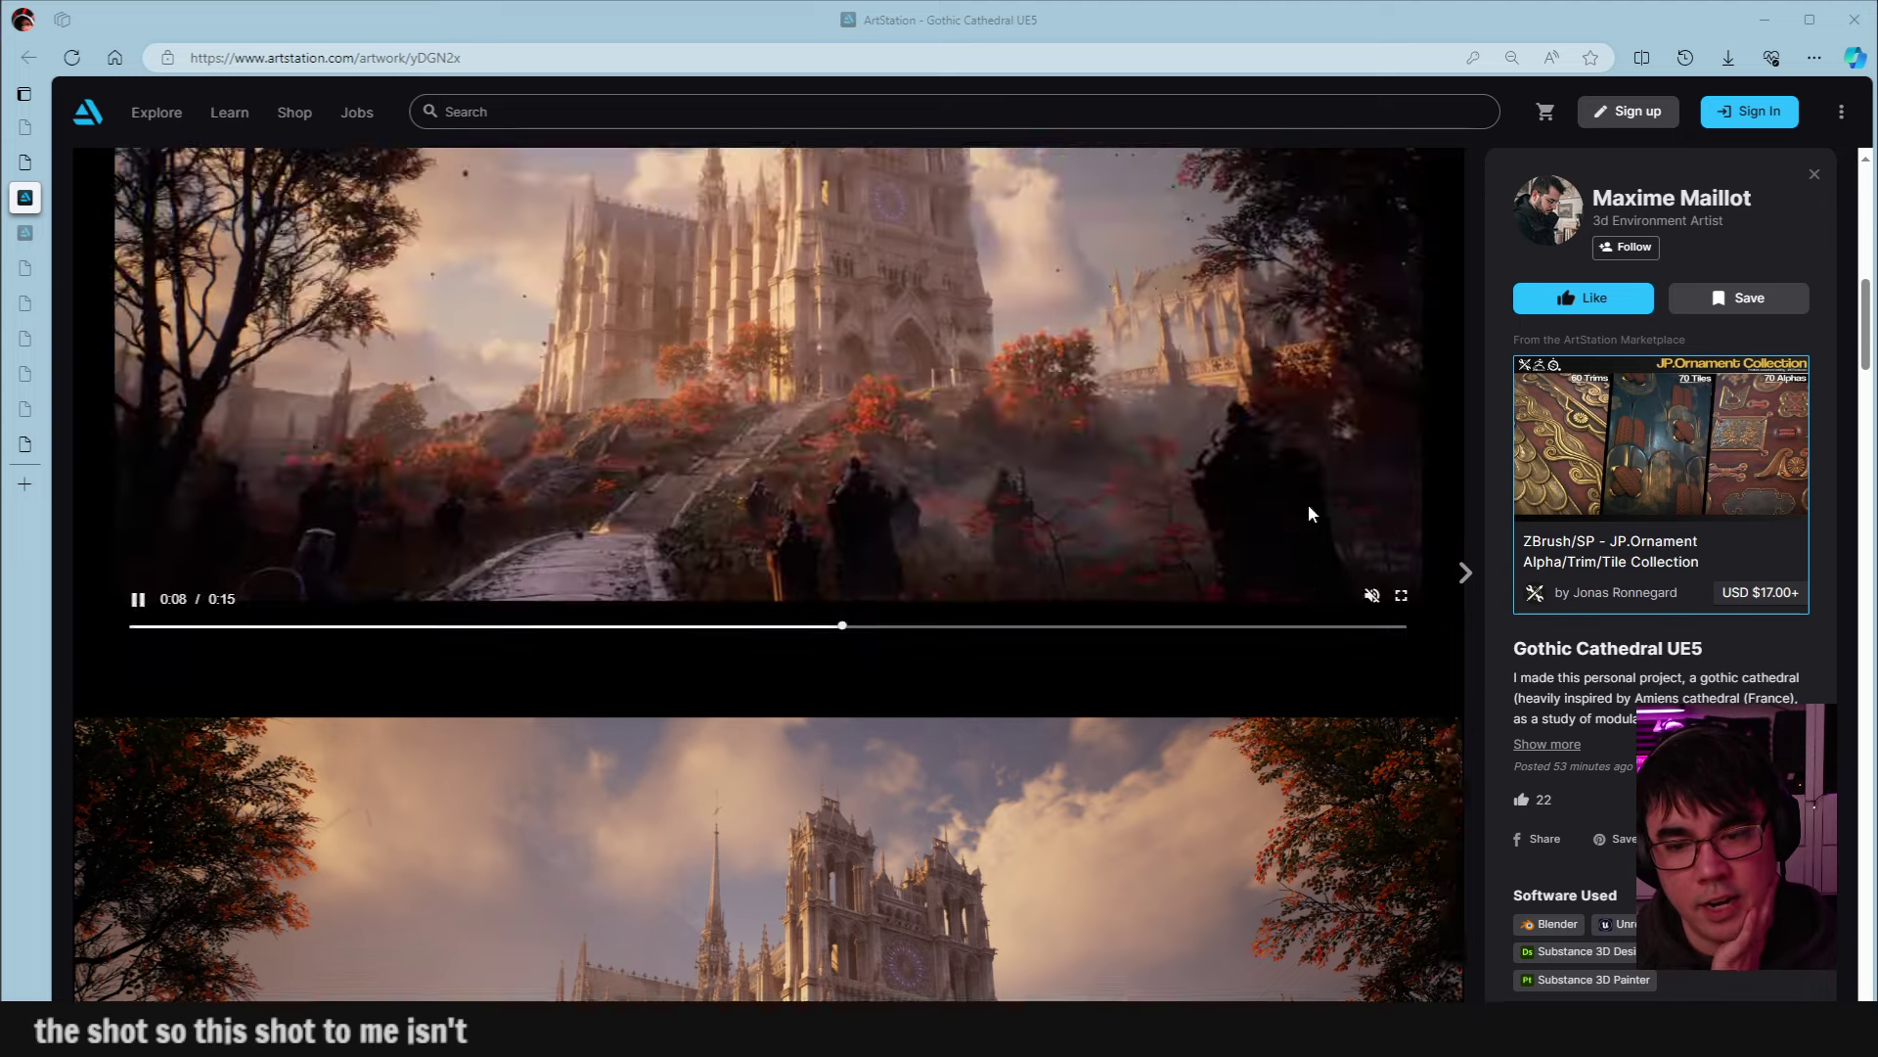
{"action": "scroll", "coordinate": [1289, 481], "scroll_direction": "down", "scroll_amount": 5}
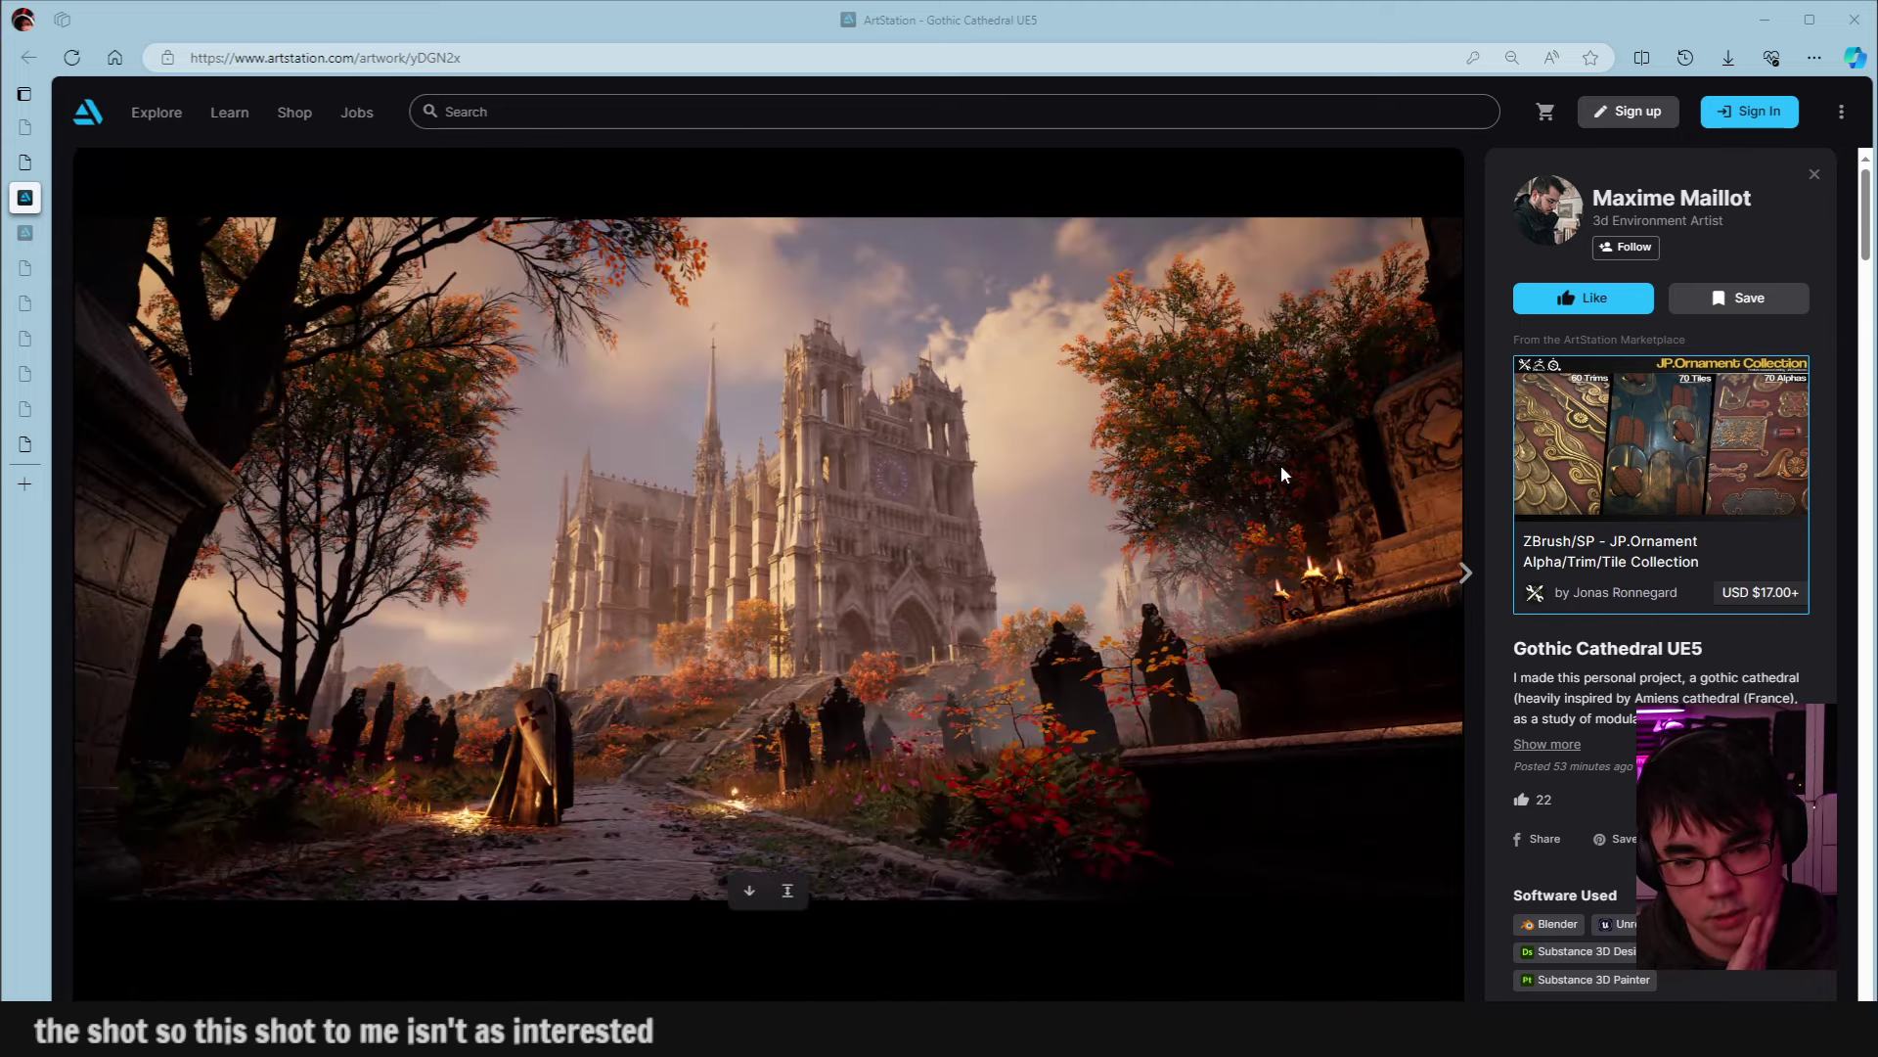
{"action": "scroll", "coordinate": [1066, 464], "scroll_direction": "down", "scroll_amount": 5}
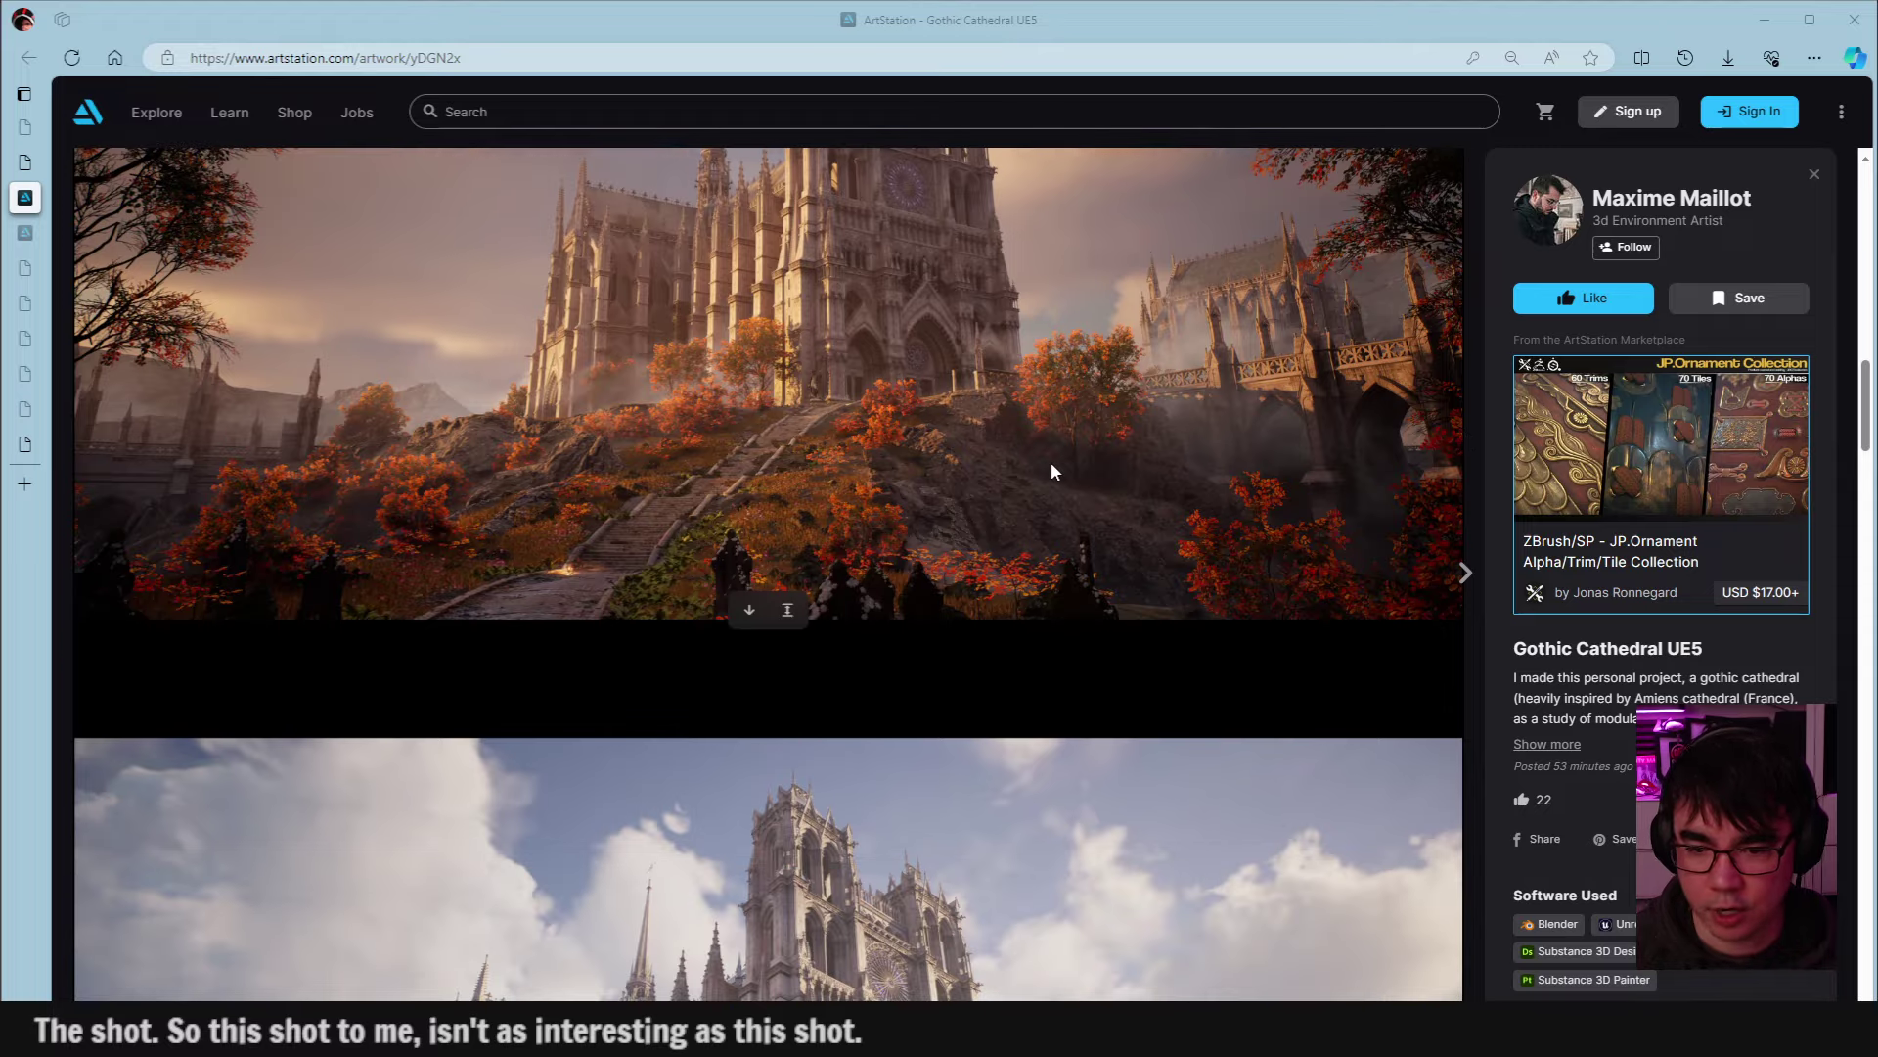
{"action": "scroll", "coordinate": [1050, 472], "scroll_direction": "down", "scroll_amount": 5}
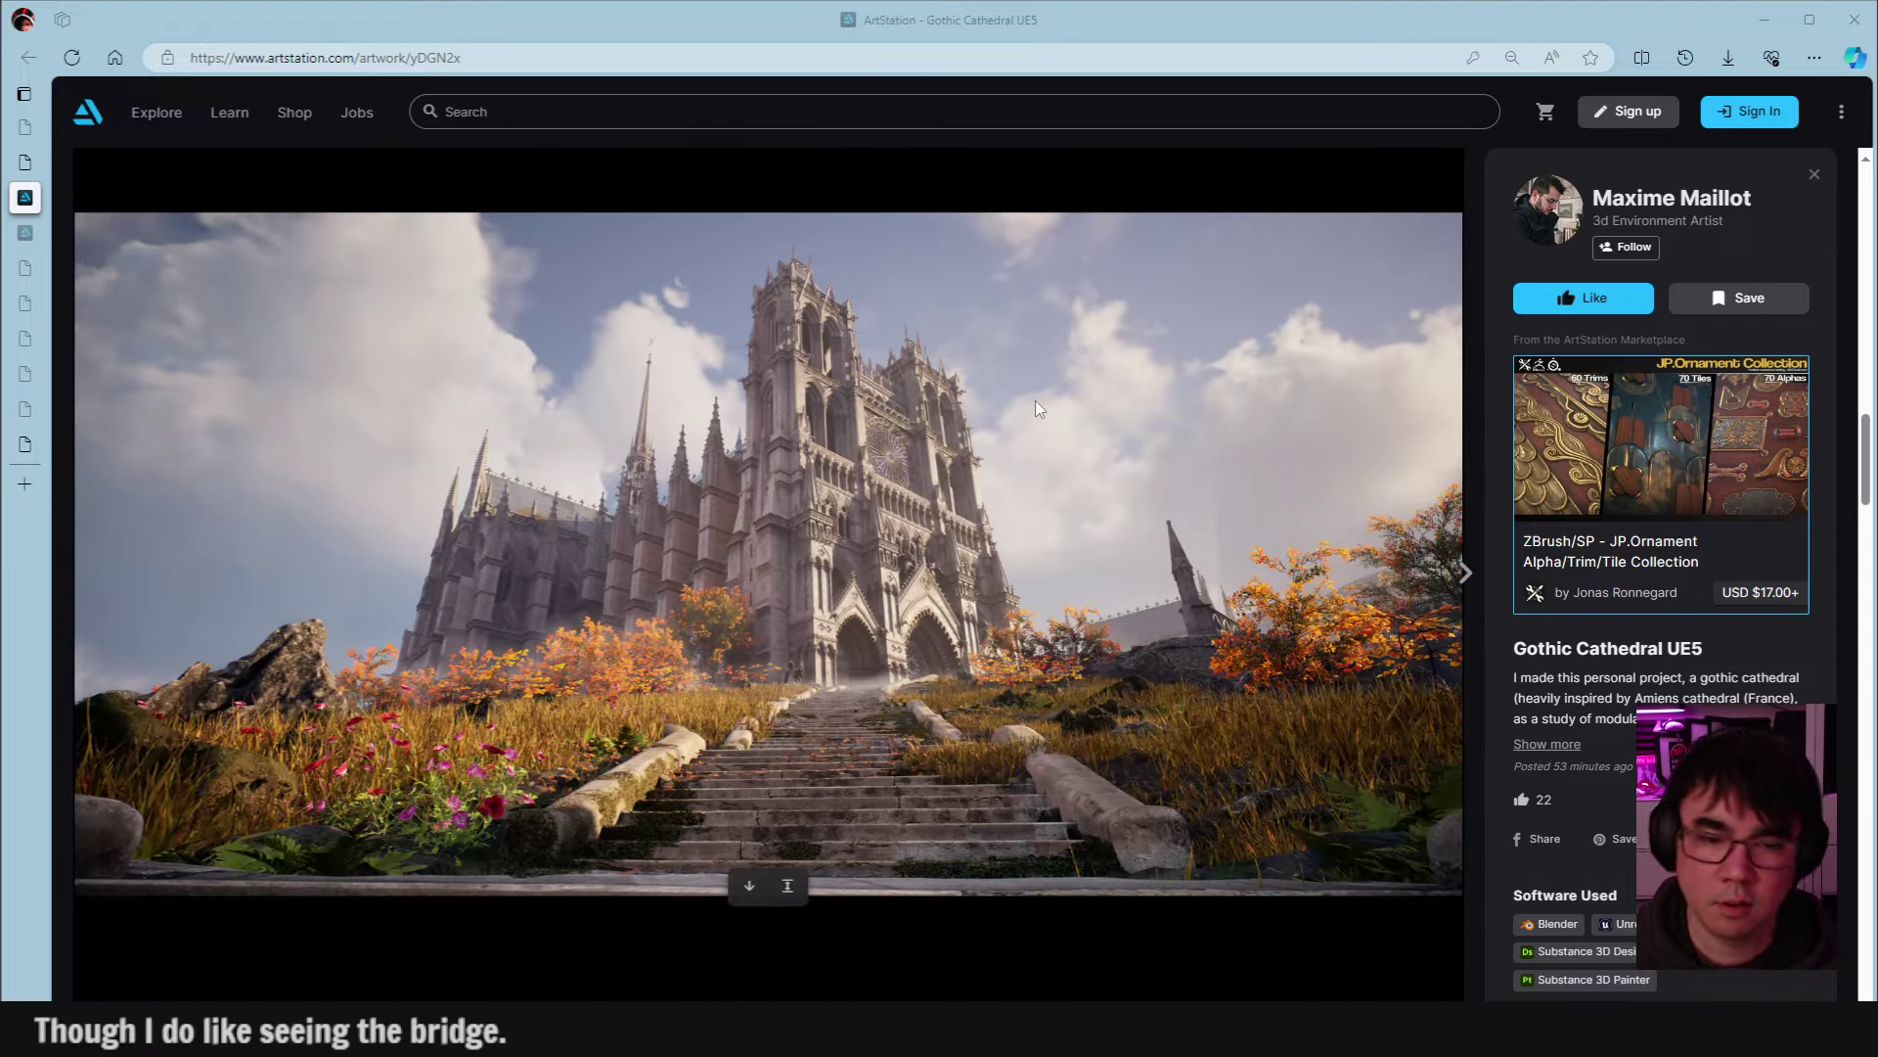
{"action": "scroll", "coordinate": [1037, 404], "scroll_direction": "down", "scroll_amount": 5}
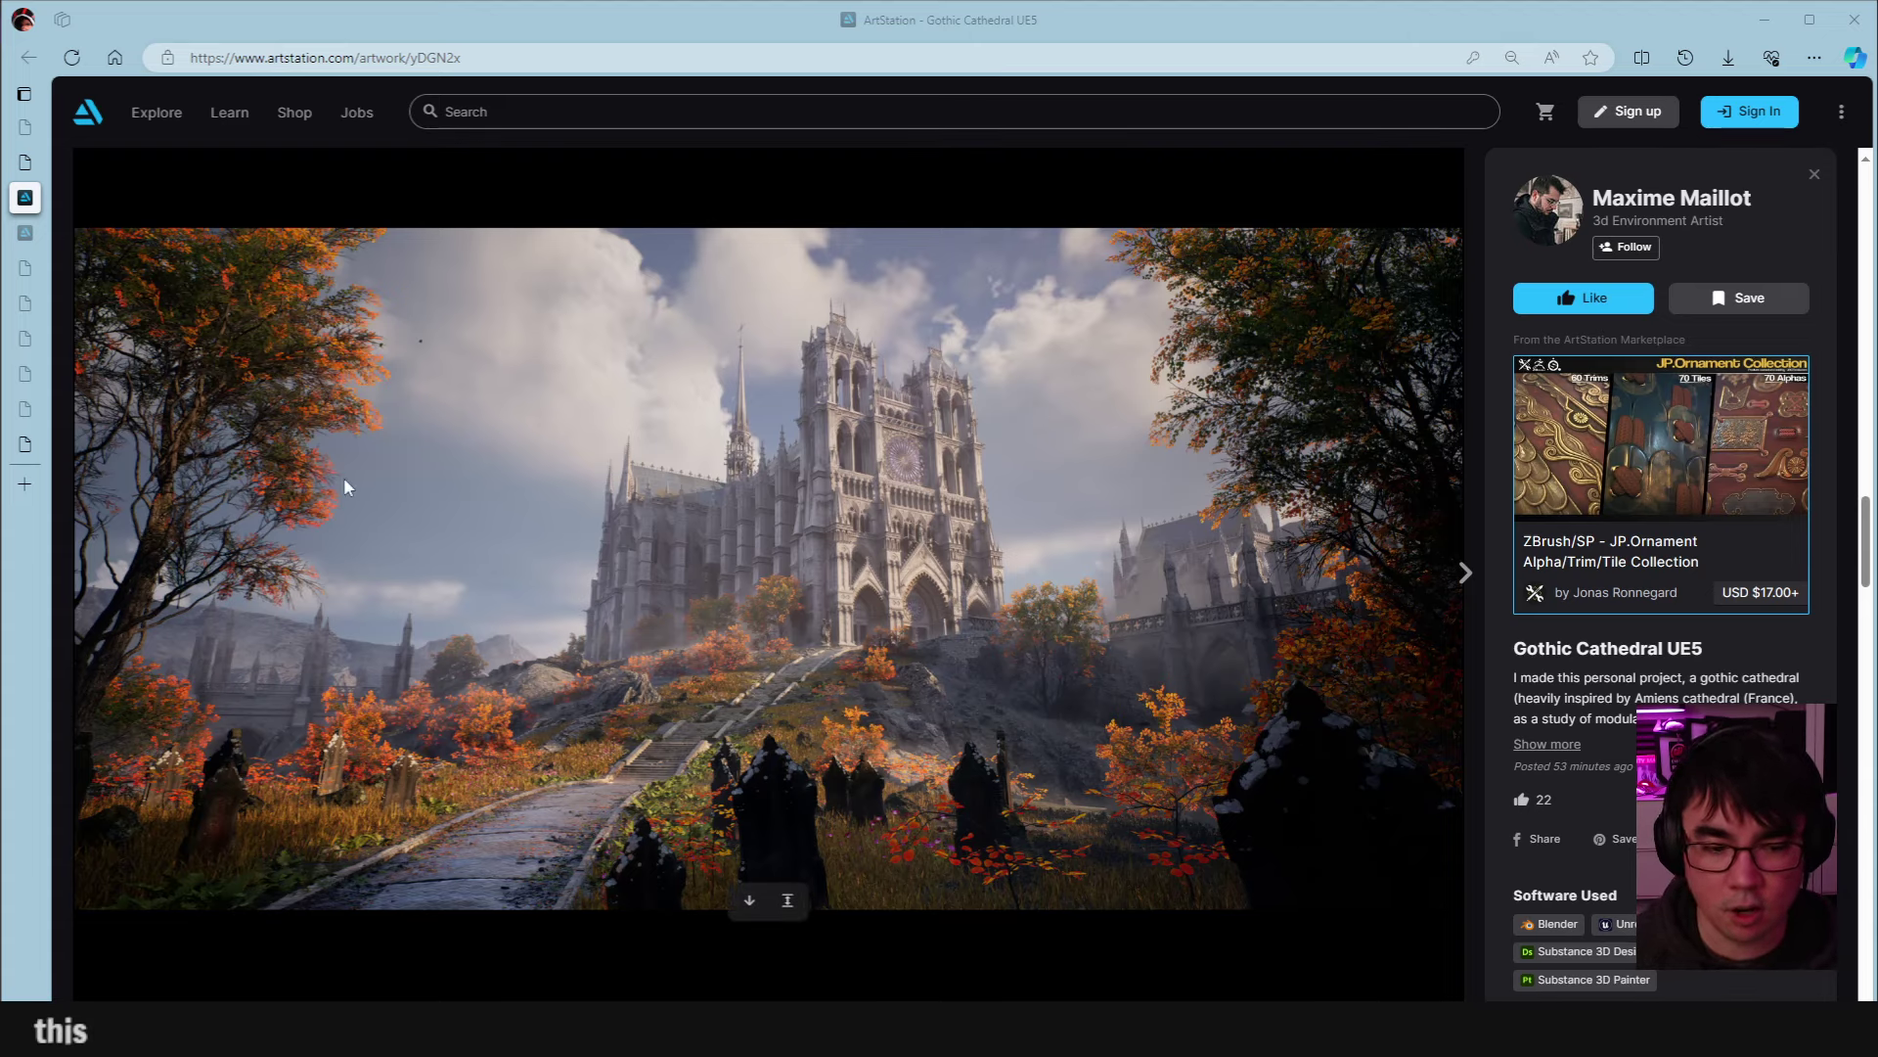
{"action": "scroll", "coordinate": [902, 627], "scroll_direction": "up", "scroll_amount": 10}
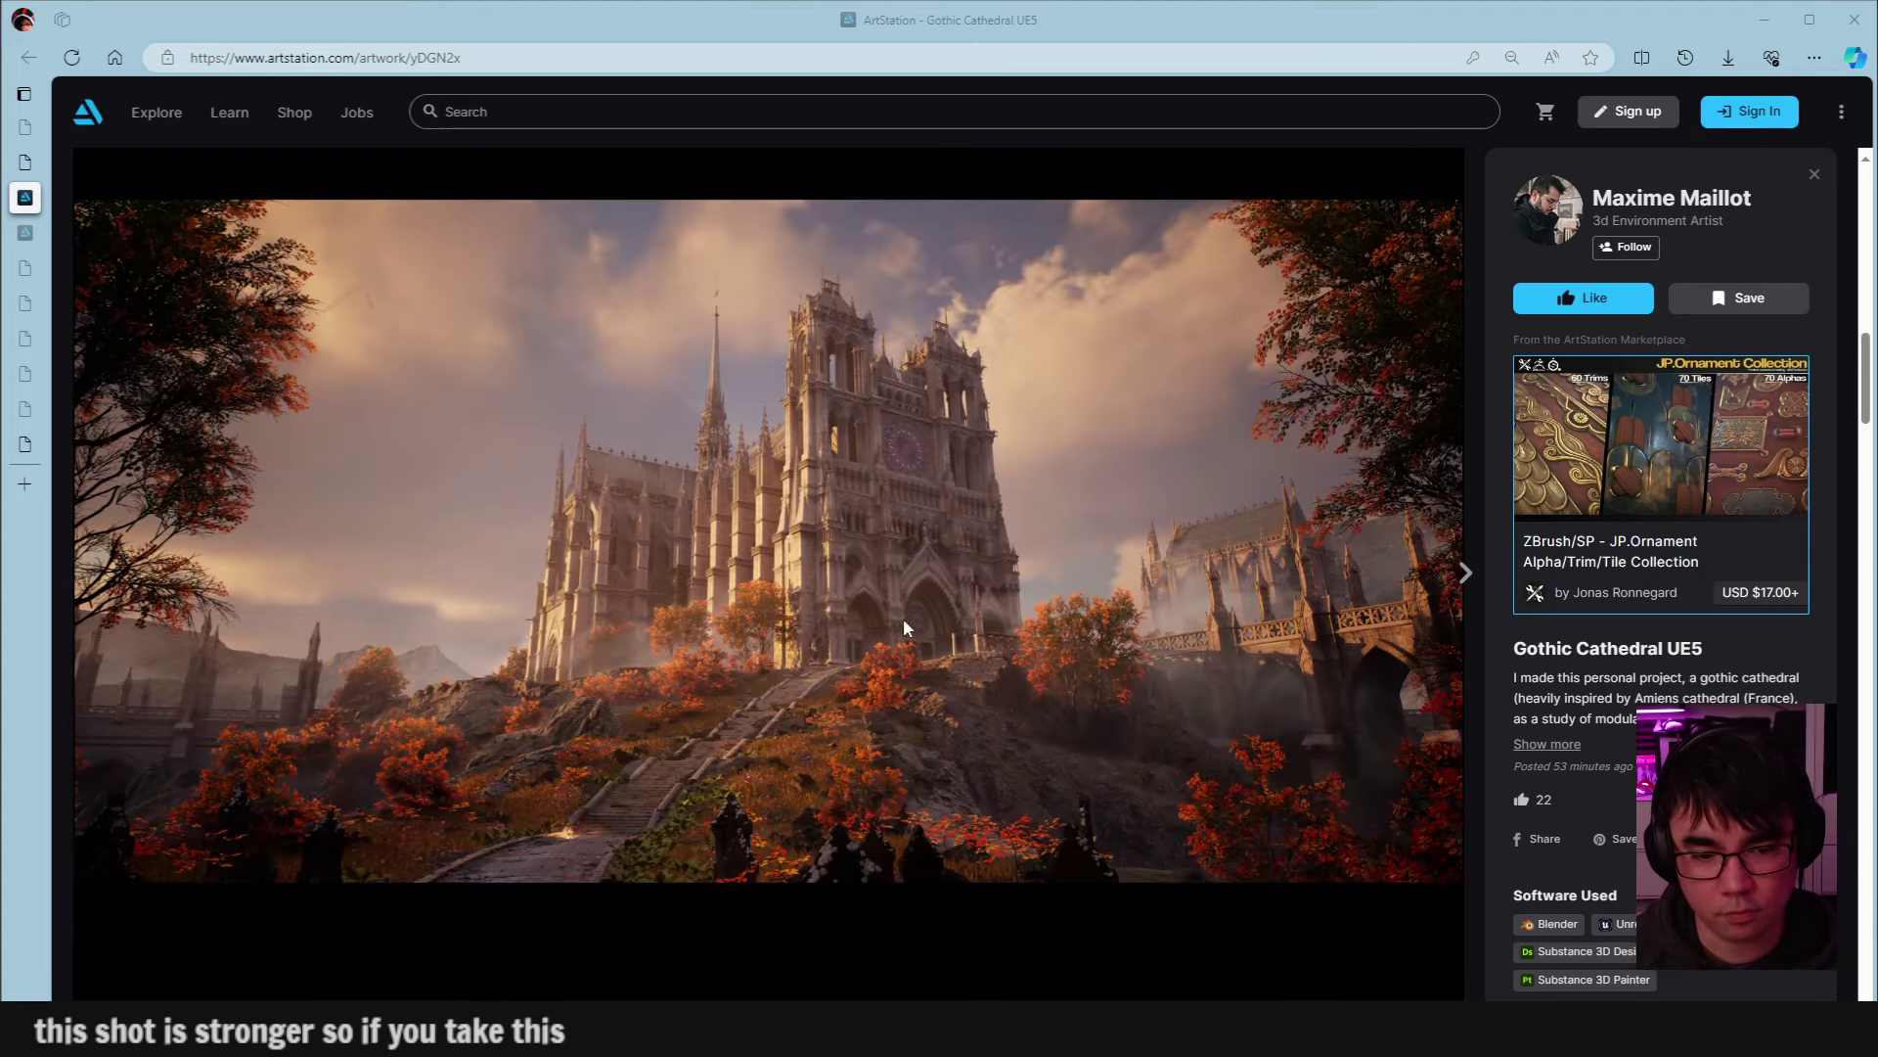
{"action": "scroll", "coordinate": [902, 627], "scroll_direction": "down", "scroll_amount": 6}
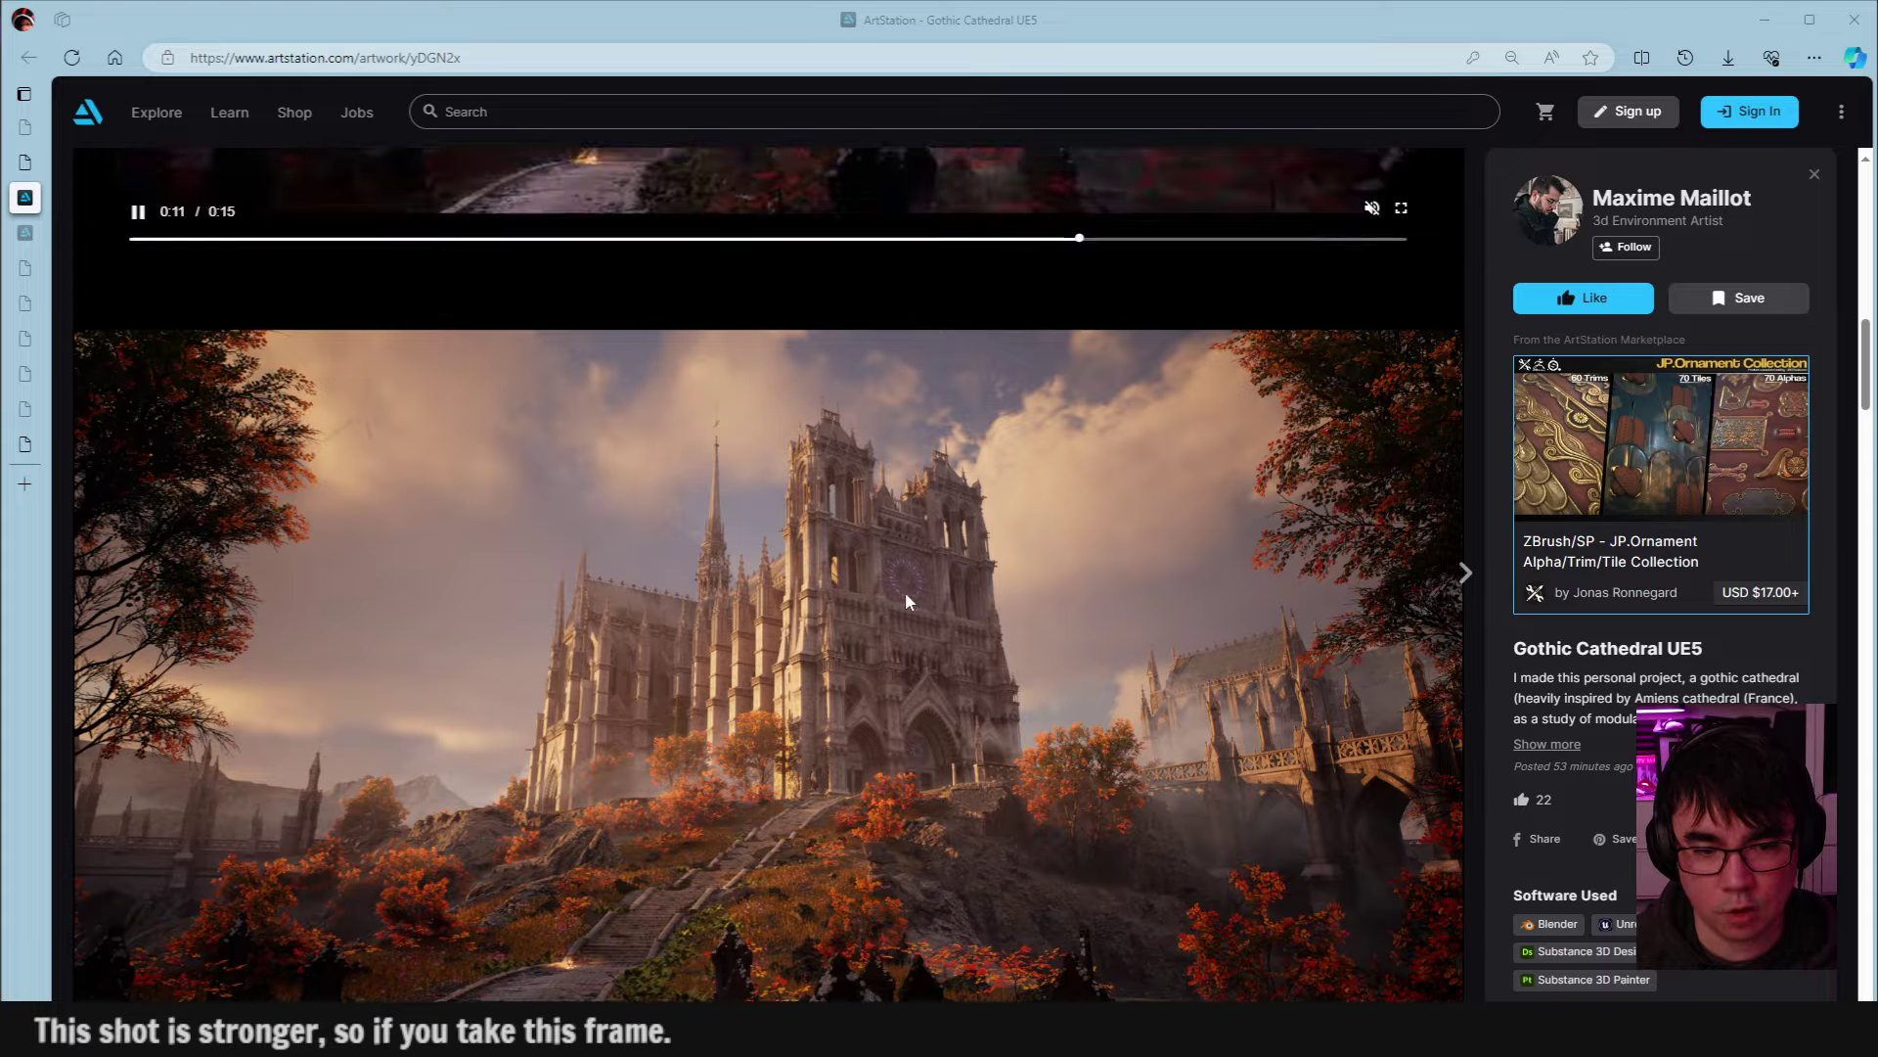
{"action": "scroll", "coordinate": [906, 597], "scroll_direction": "up", "scroll_amount": 6}
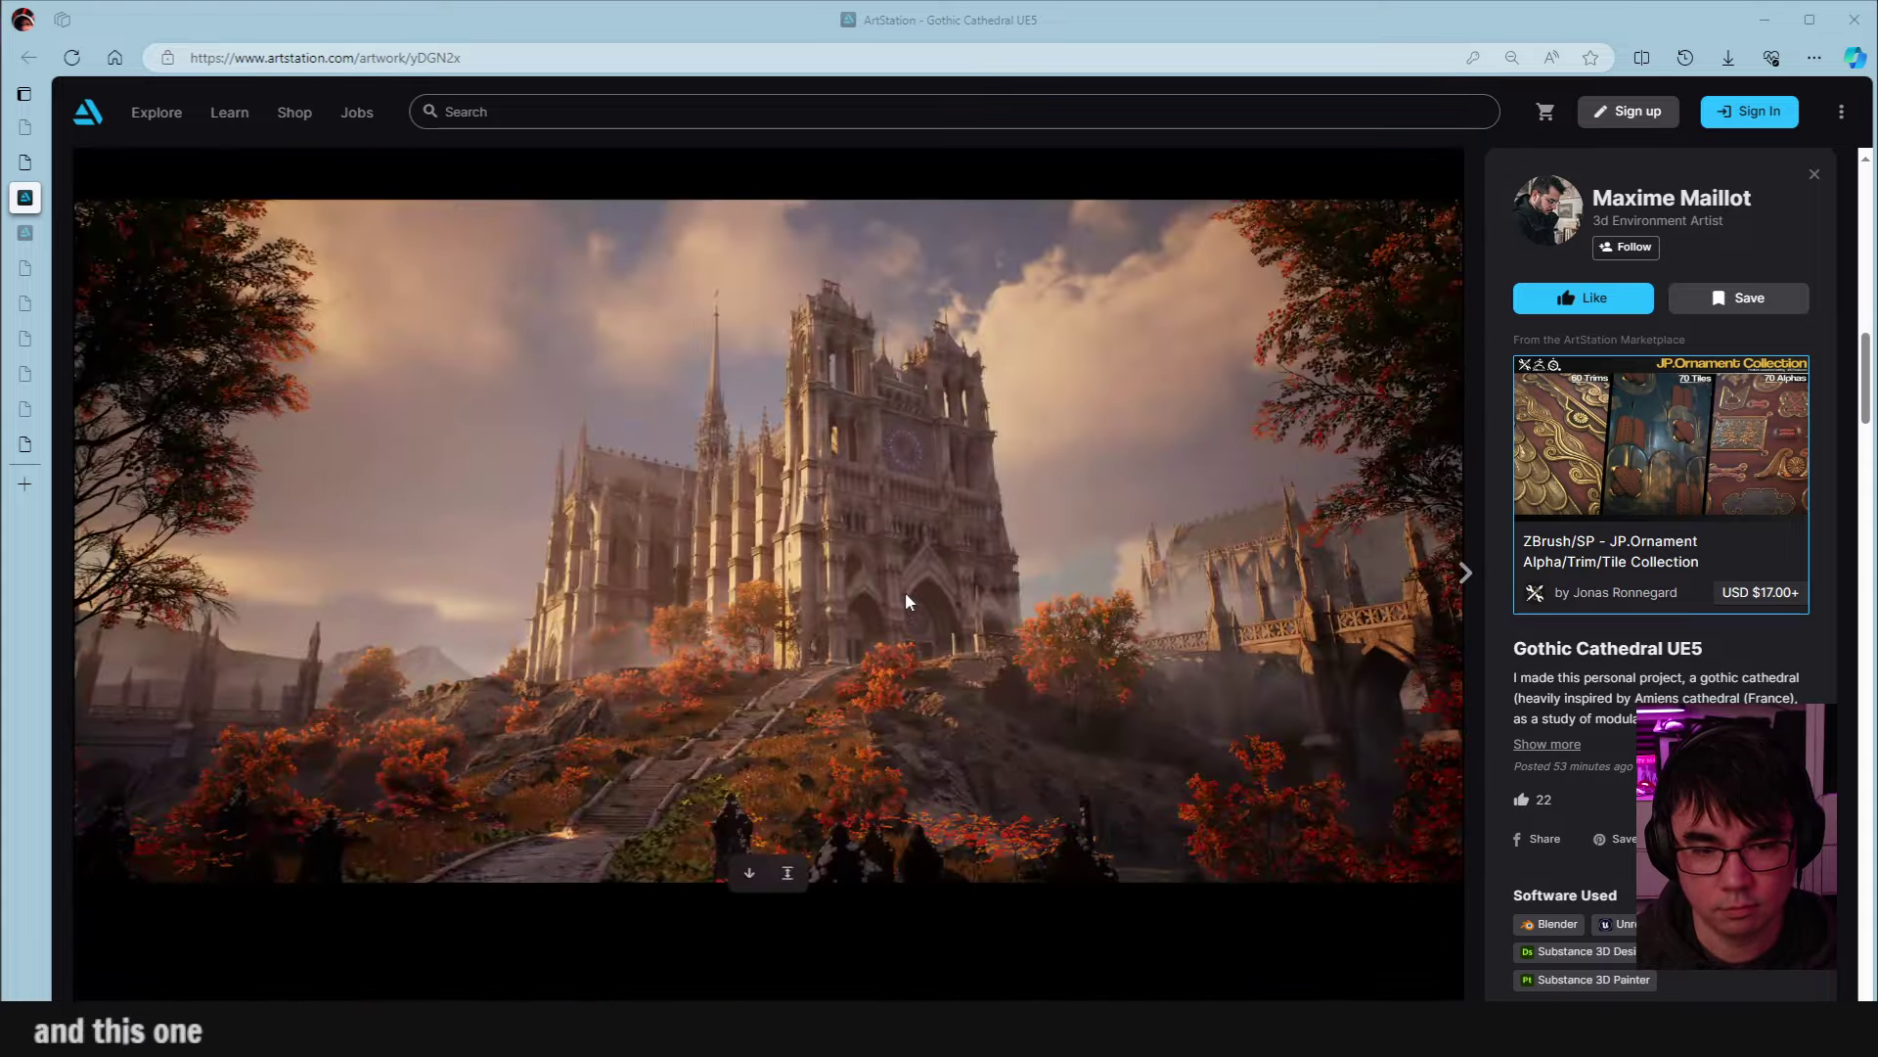
{"action": "scroll", "coordinate": [906, 596], "scroll_direction": "down", "scroll_amount": 13}
{"action": "scroll", "coordinate": [906, 595], "scroll_direction": "up", "scroll_amount": 8}
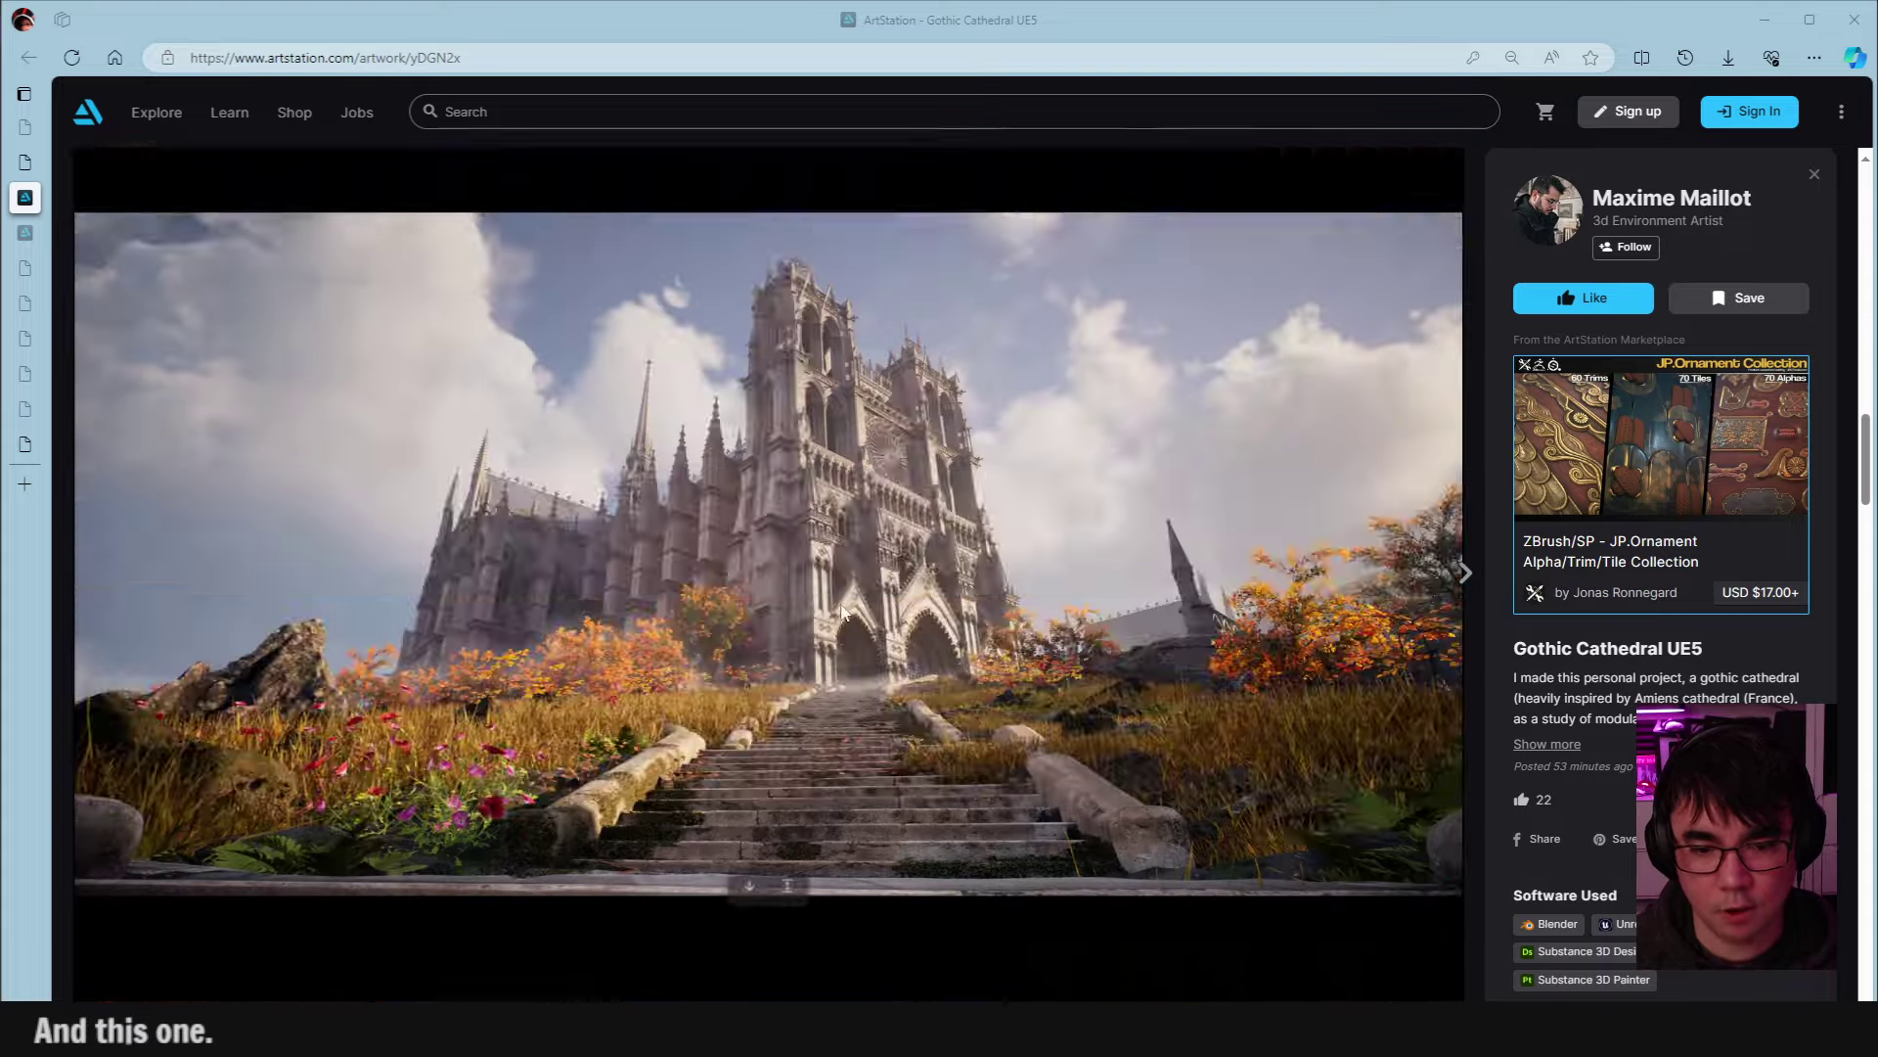
{"action": "scroll", "coordinate": [869, 558], "scroll_direction": "down", "scroll_amount": 8}
{"action": "scroll", "coordinate": [871, 562], "scroll_direction": "down", "scroll_amount": 1}
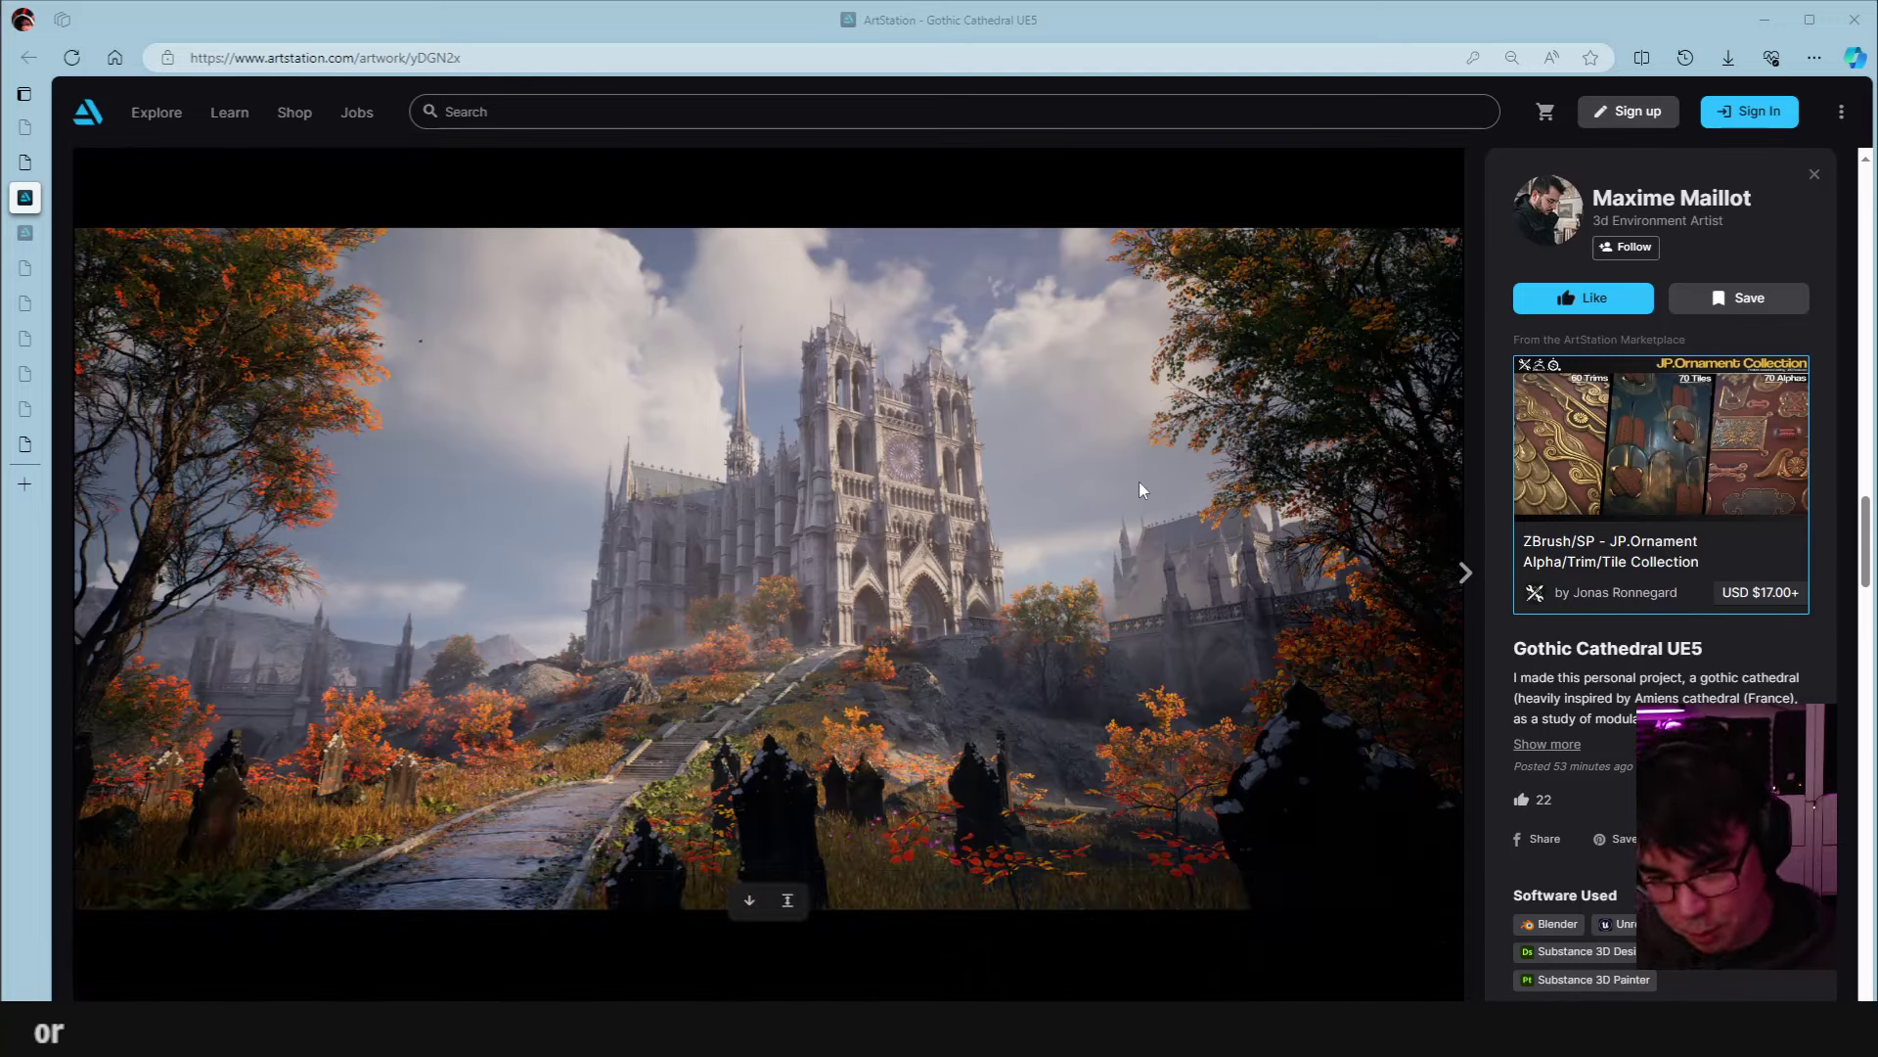
{"action": "scroll", "coordinate": [1161, 484], "scroll_direction": "down", "scroll_amount": 12}
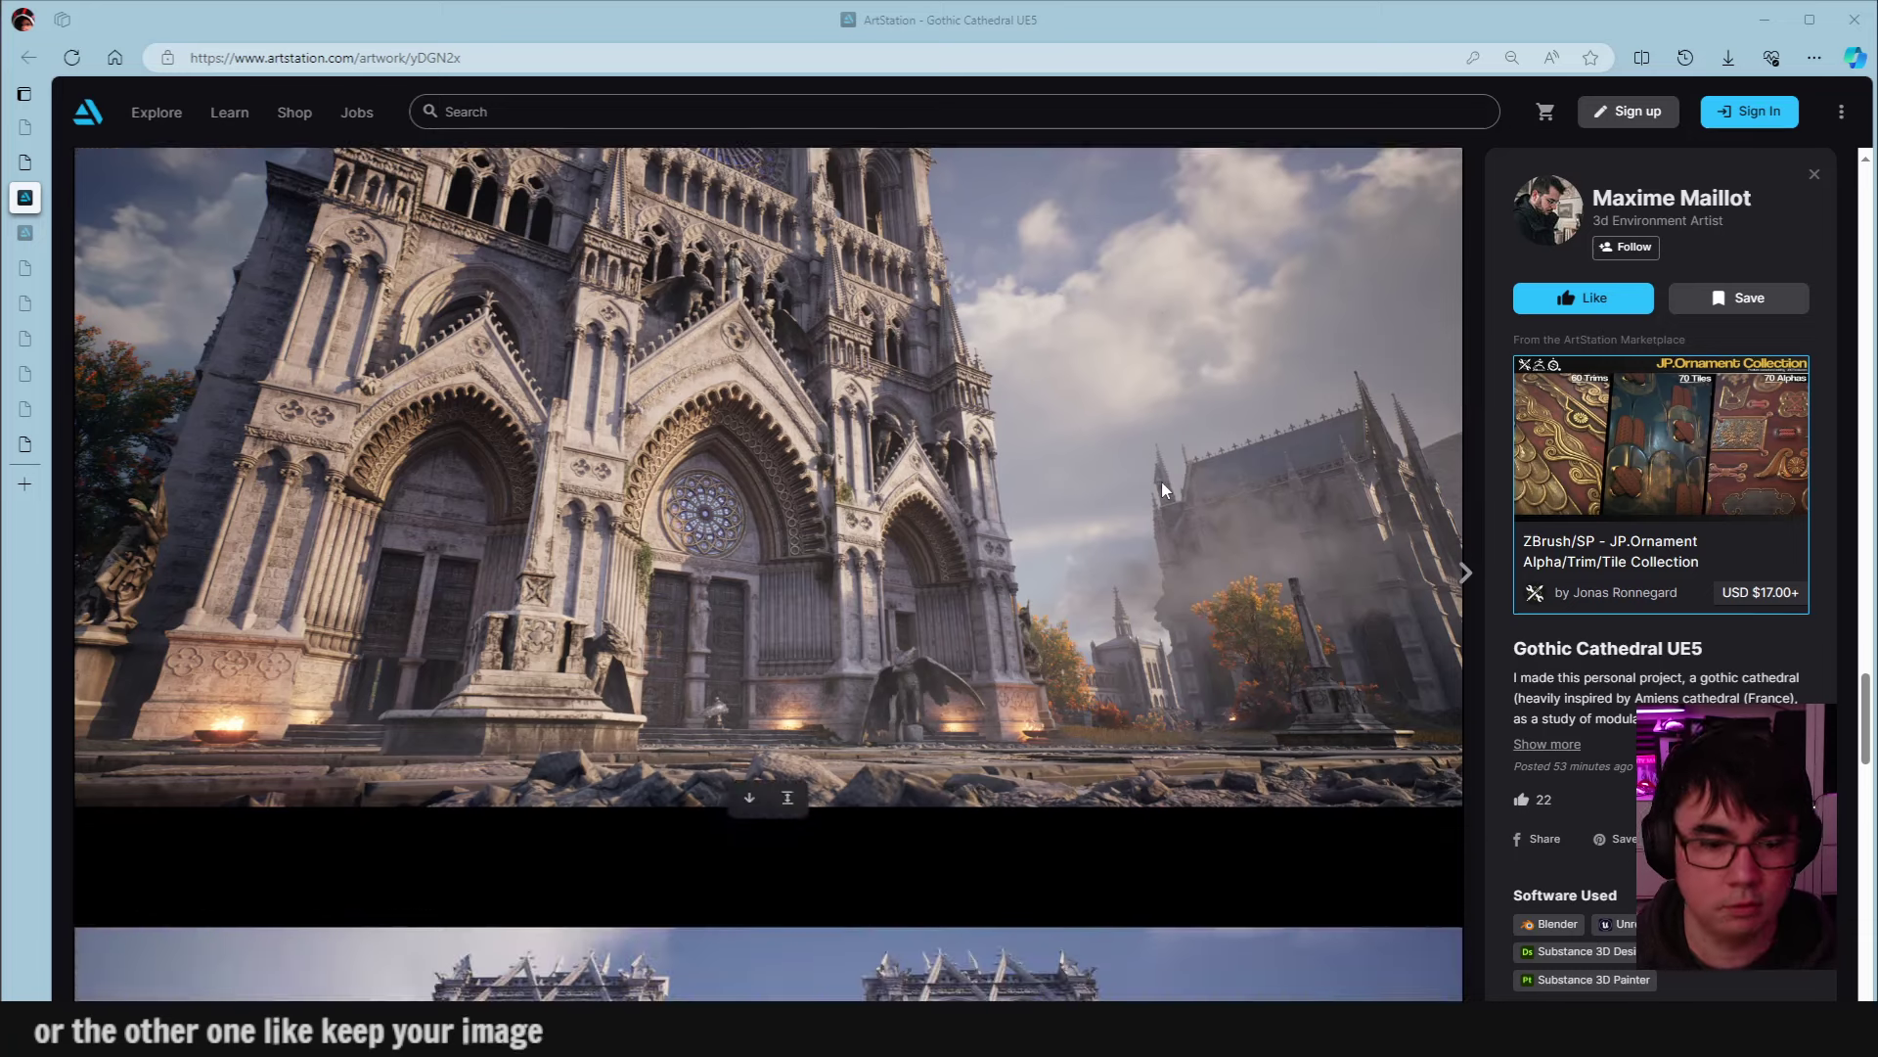
{"action": "scroll", "coordinate": [1155, 474], "scroll_direction": "down", "scroll_amount": 13}
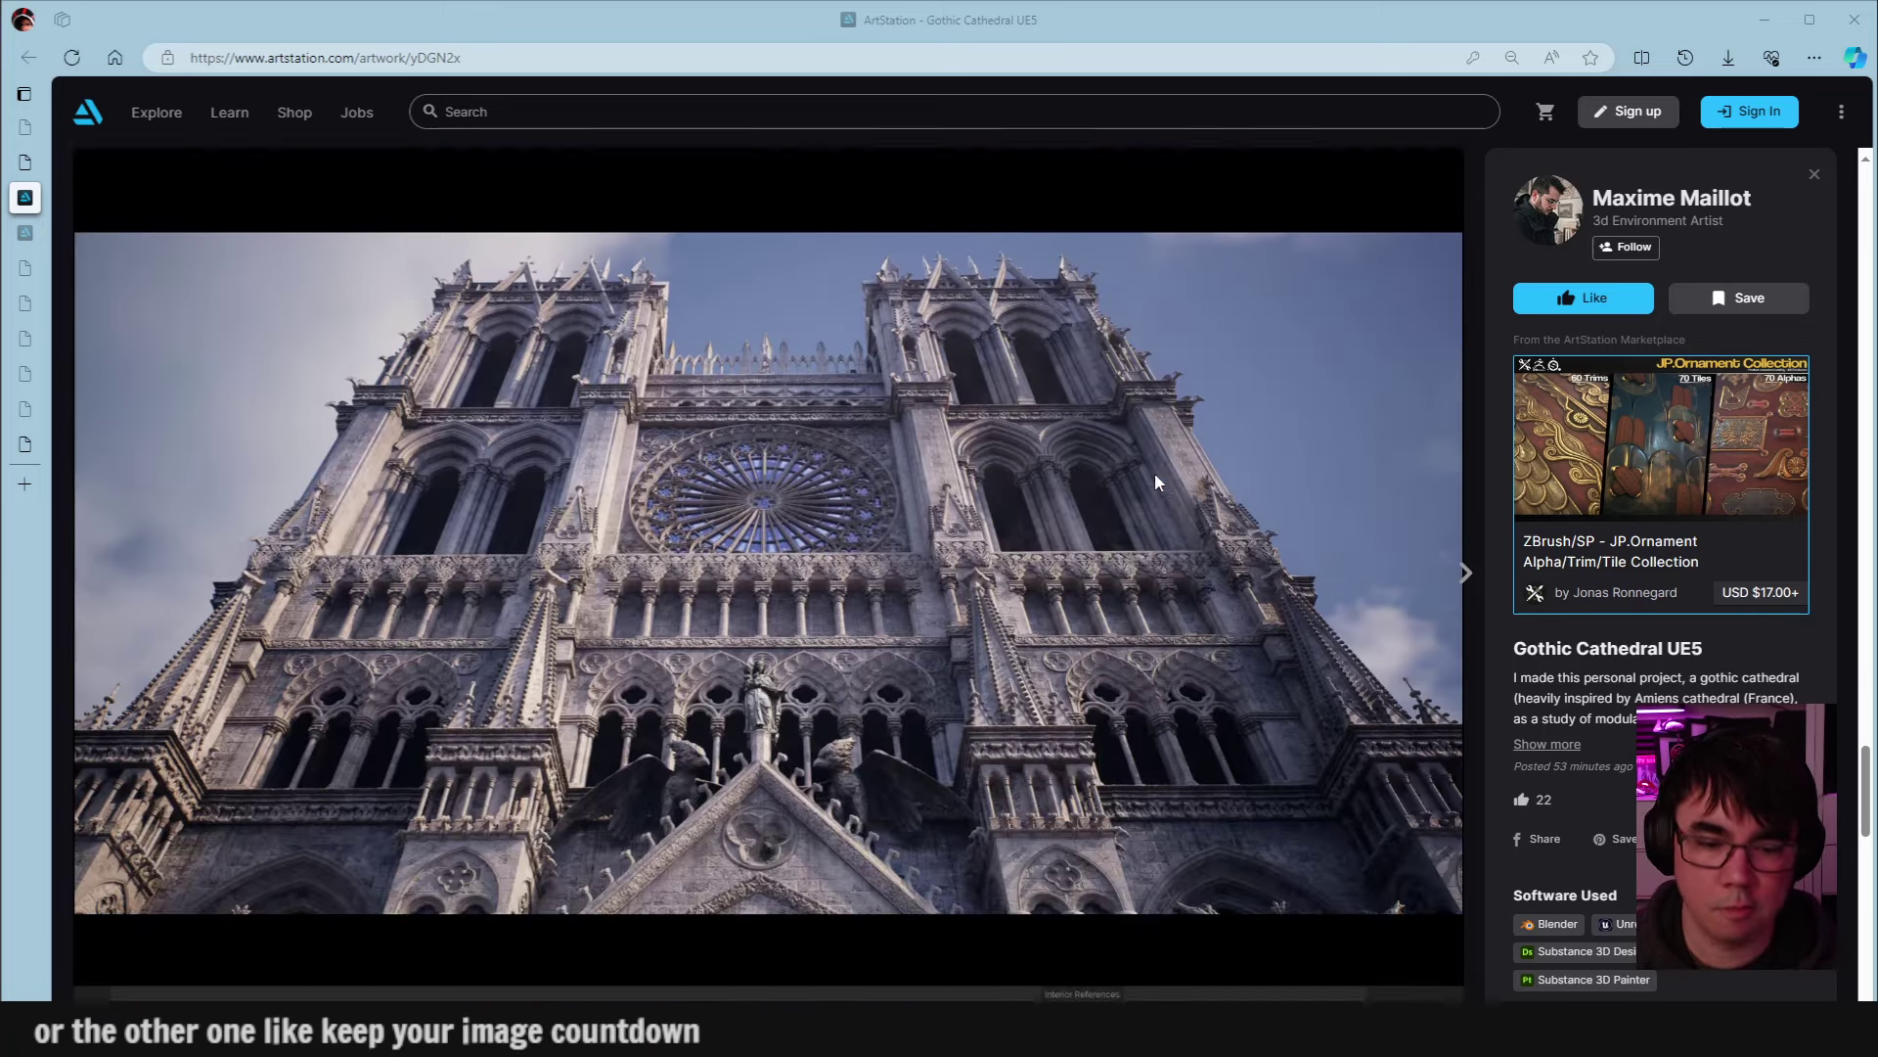
{"action": "scroll", "coordinate": [983, 513], "scroll_direction": "down", "scroll_amount": 10}
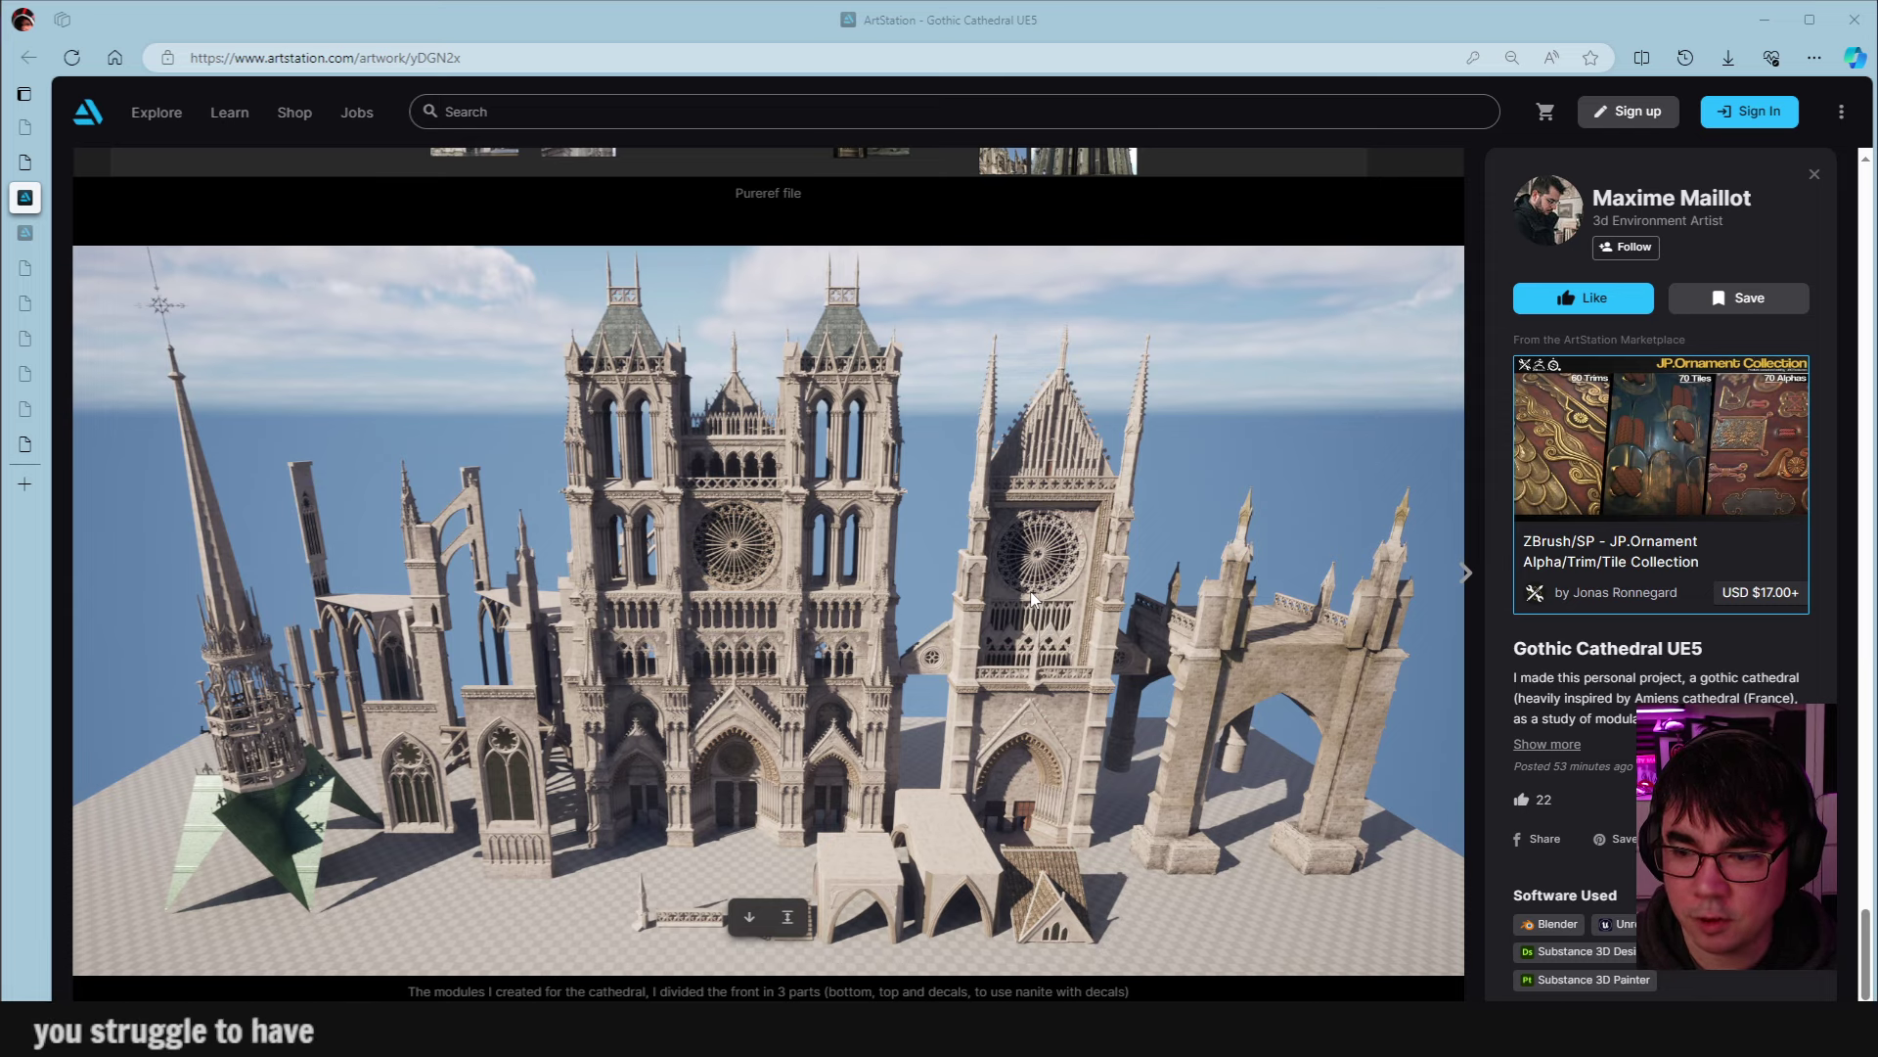
{"action": "scroll", "coordinate": [1032, 598], "scroll_direction": "up", "scroll_amount": 10}
{"action": "scroll", "coordinate": [1029, 585], "scroll_direction": "up", "scroll_amount": 10}
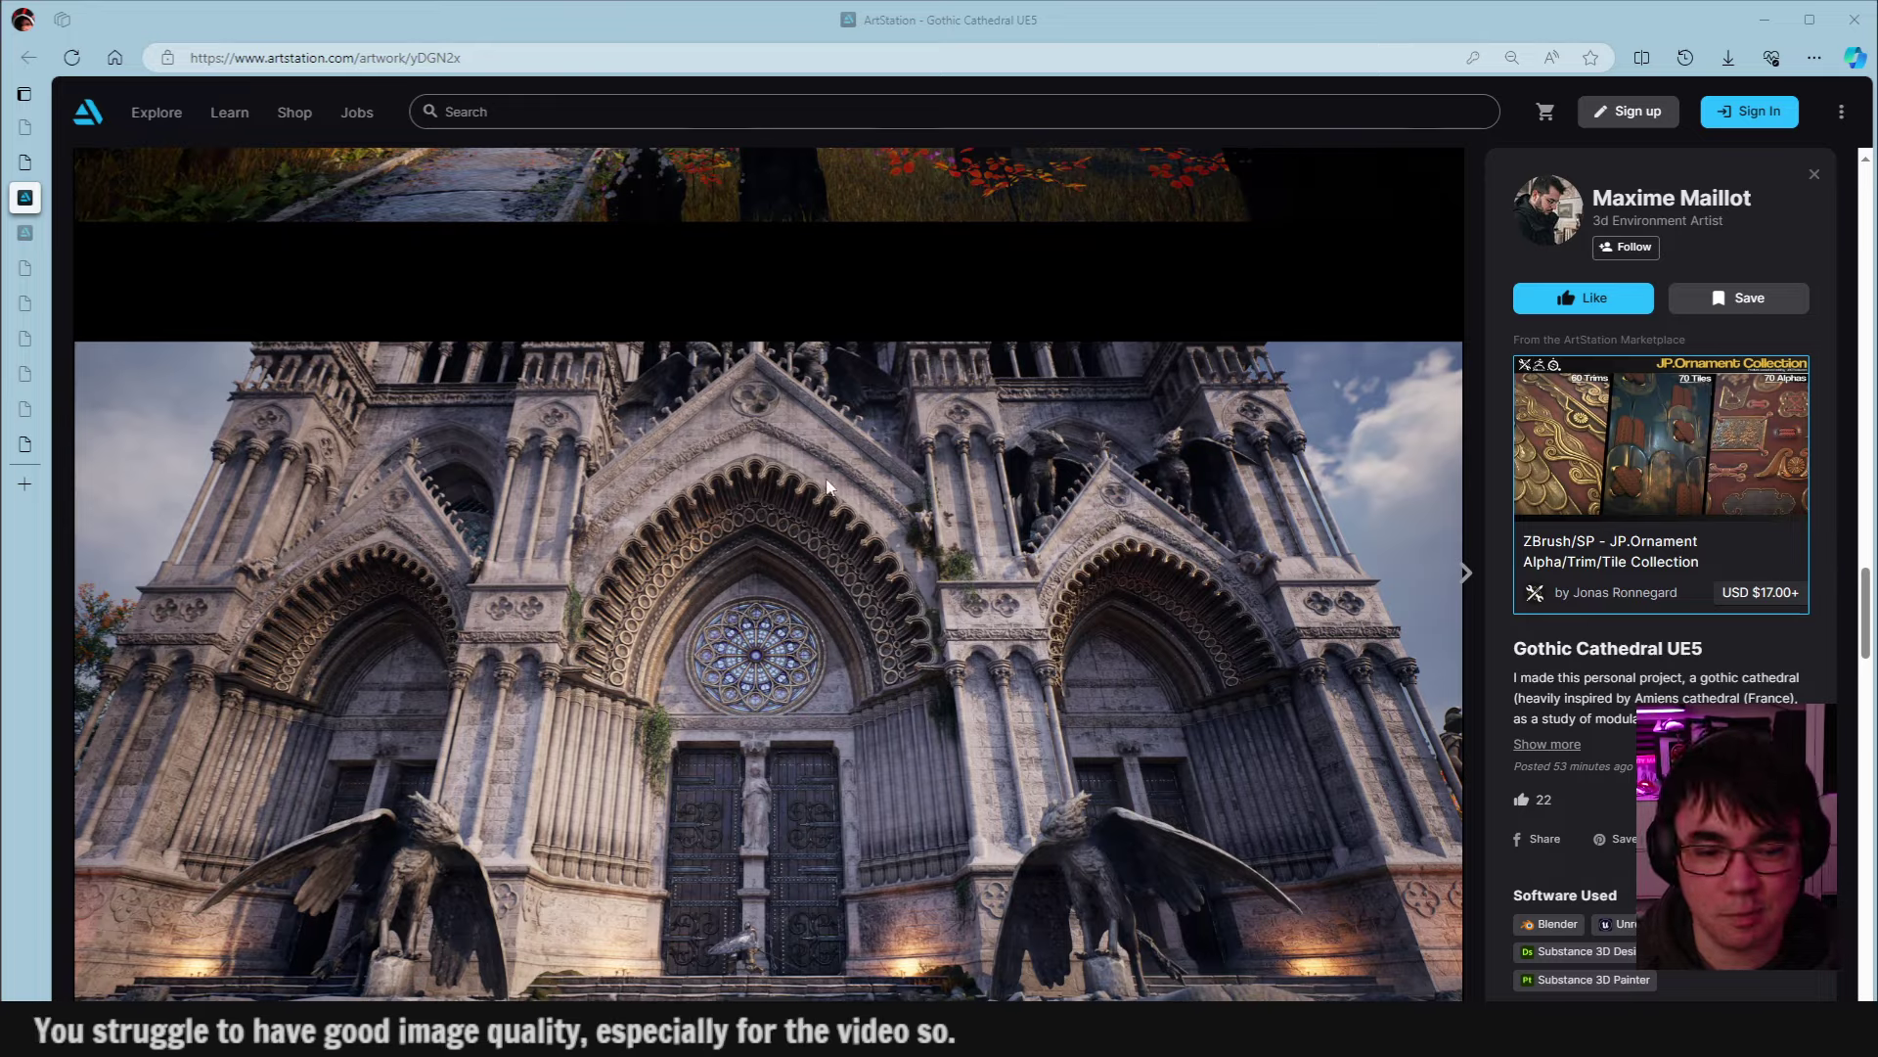
{"action": "scroll", "coordinate": [841, 509], "scroll_direction": "up", "scroll_amount": 10}
{"action": "scroll", "coordinate": [838, 489], "scroll_direction": "up", "scroll_amount": 5}
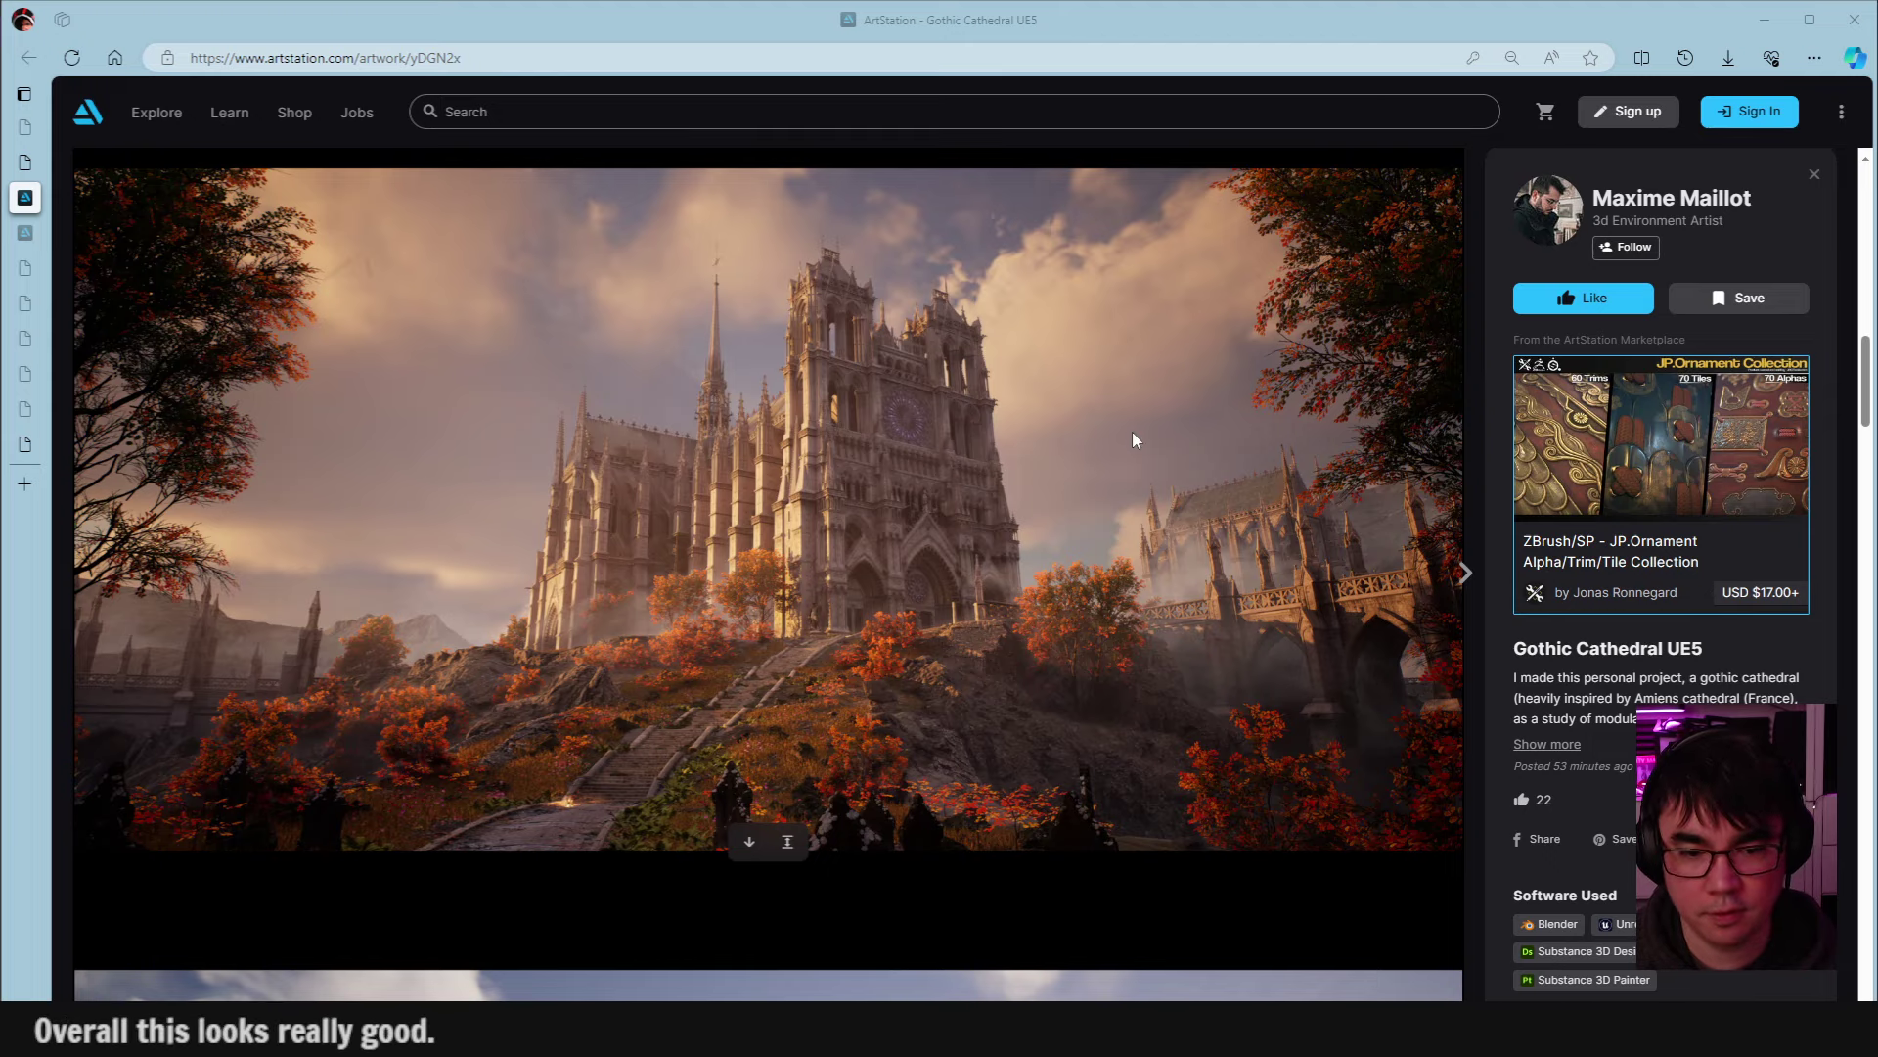
{"action": "scroll", "coordinate": [1131, 431], "scroll_direction": "down", "scroll_amount": 15}
{"action": "scroll", "coordinate": [1131, 665], "scroll_direction": "down", "scroll_amount": 15}
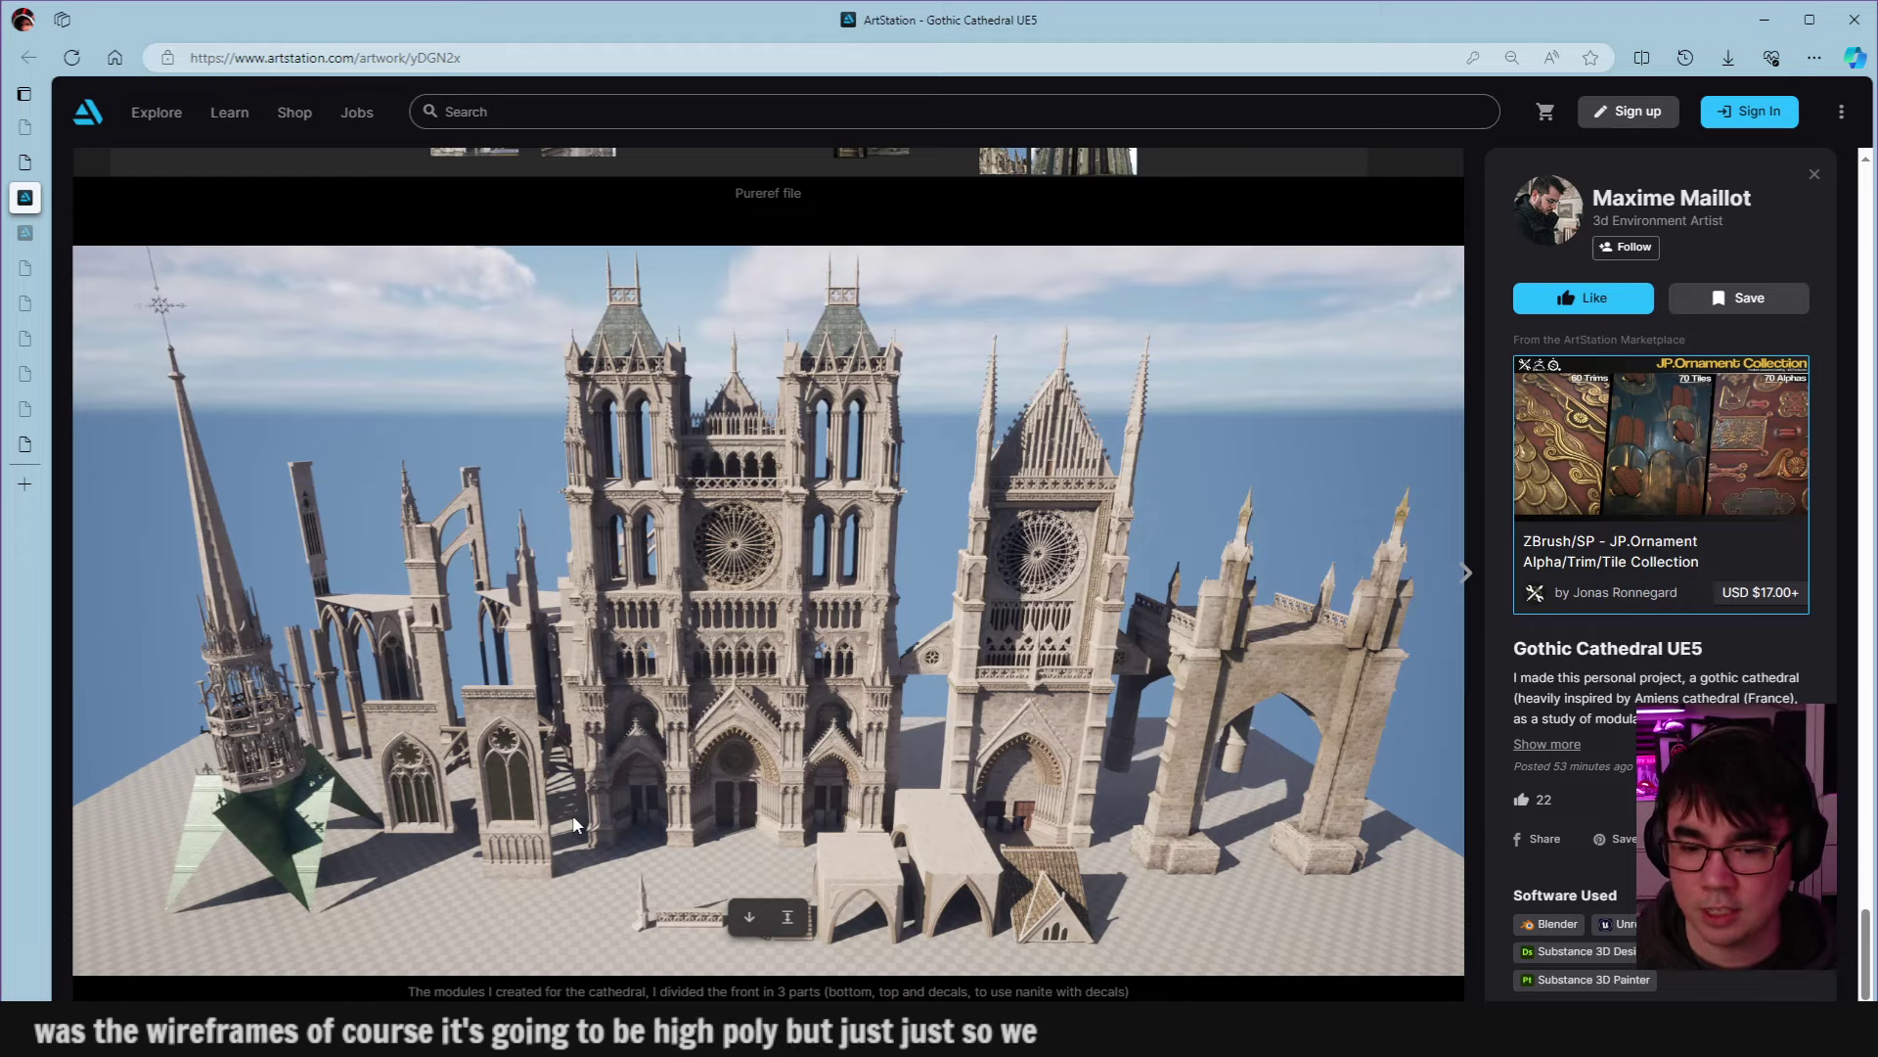
{"action": "scroll", "coordinate": [486, 758], "scroll_direction": "up", "scroll_amount": 4}
{"action": "scroll", "coordinate": [479, 751], "scroll_direction": "up", "scroll_amount": 2}
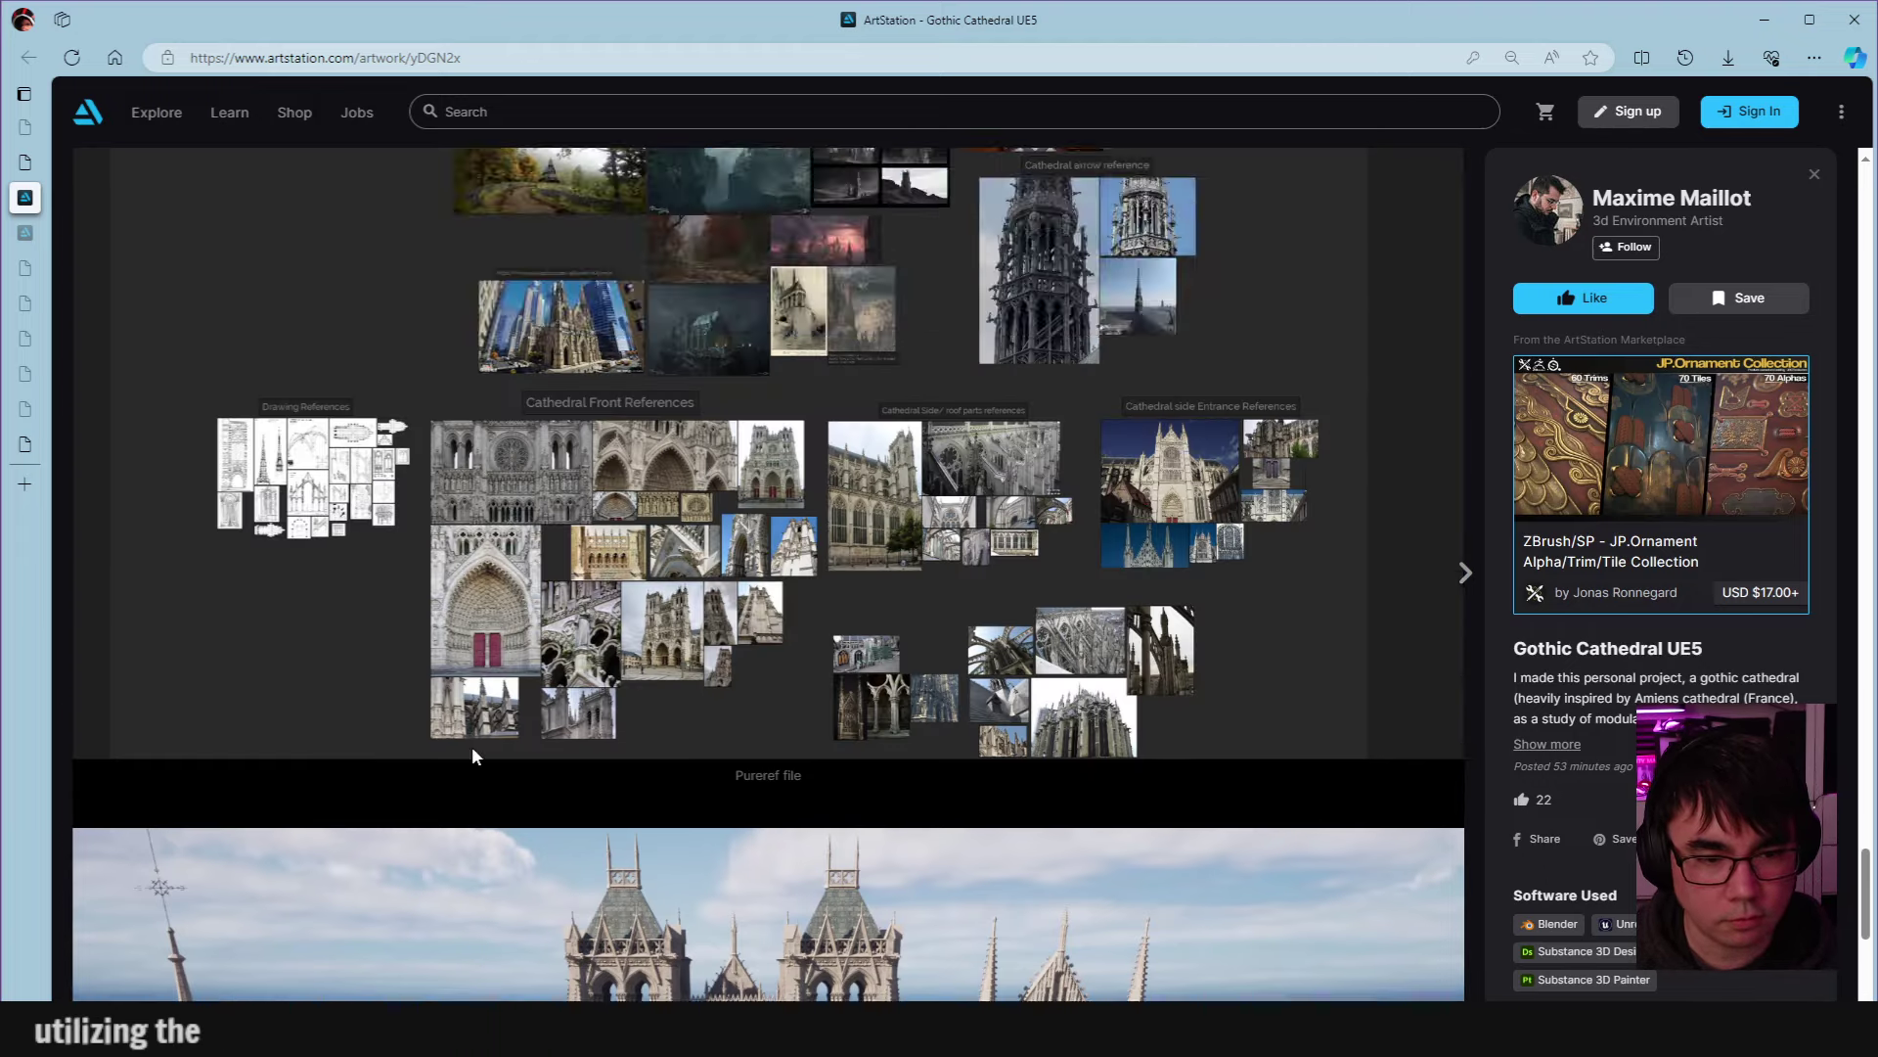
{"action": "scroll", "coordinate": [472, 746], "scroll_direction": "down", "scroll_amount": 6}
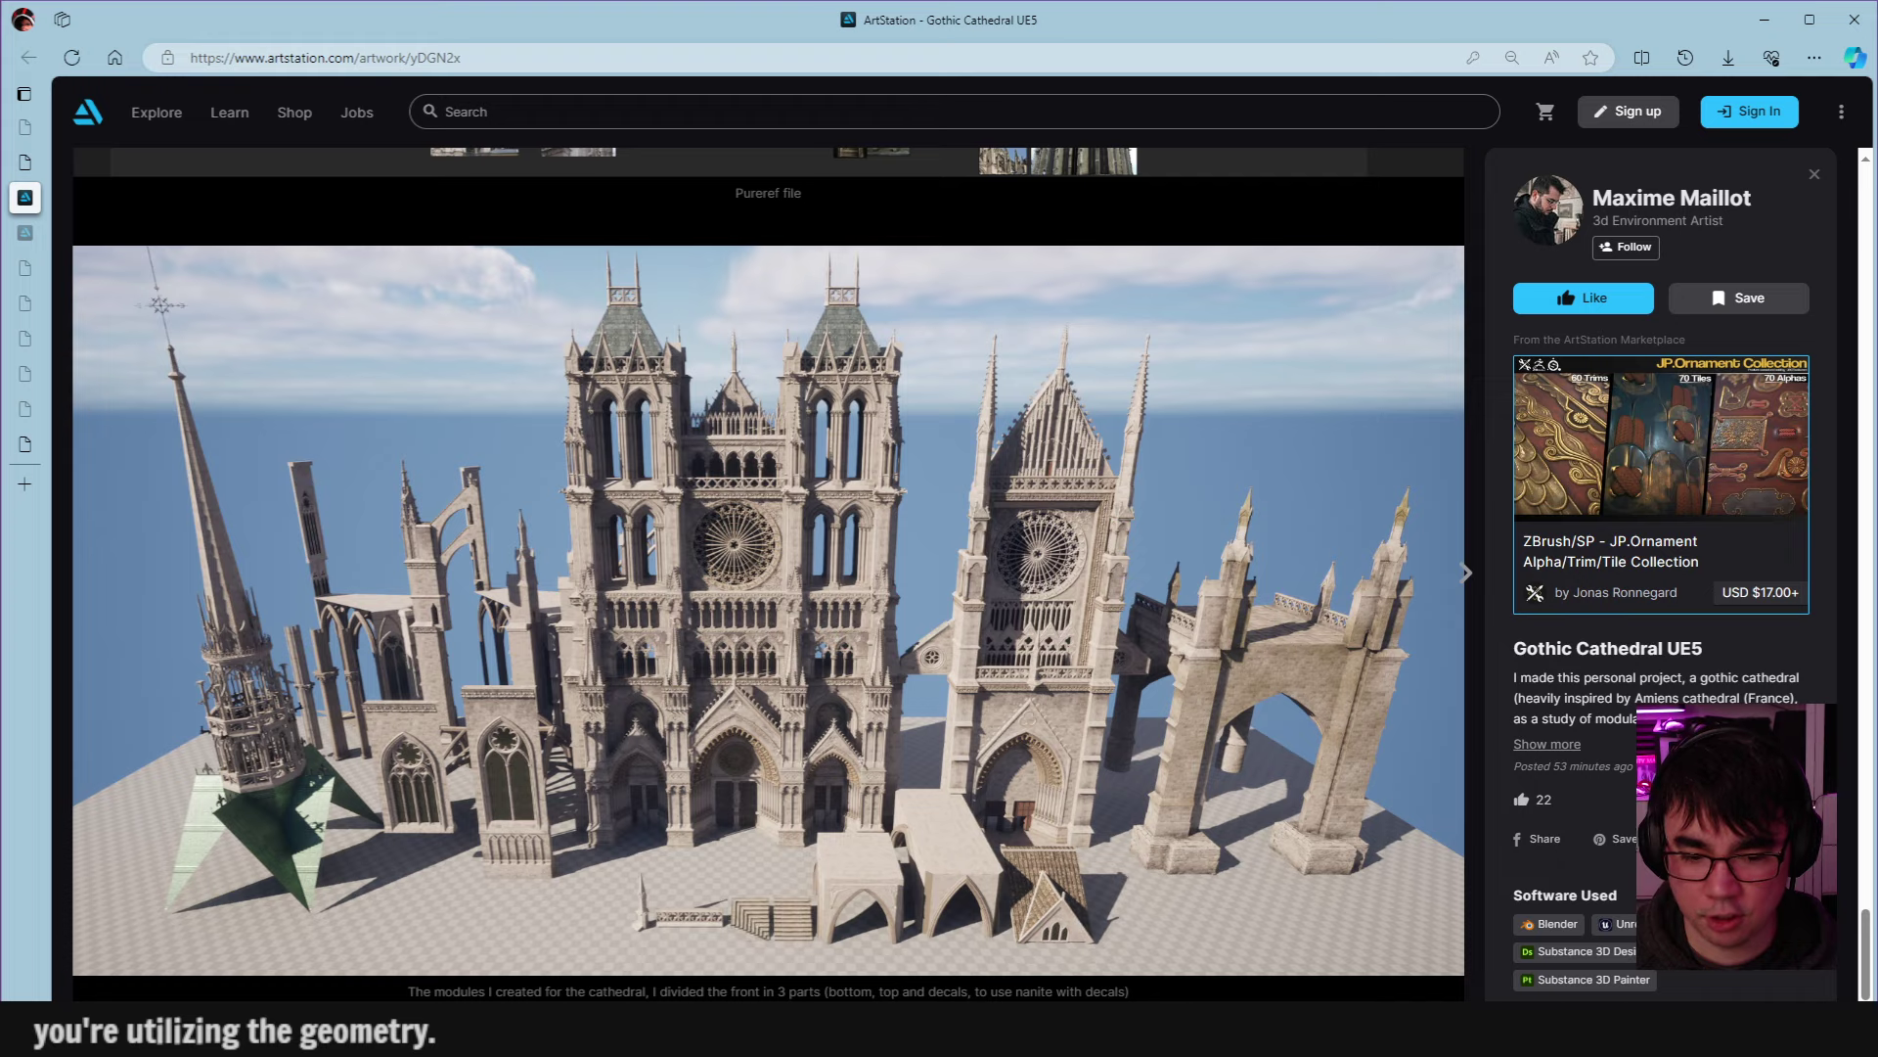
{"action": "scroll", "coordinate": [1376, 966], "scroll_direction": "up", "scroll_amount": 10}
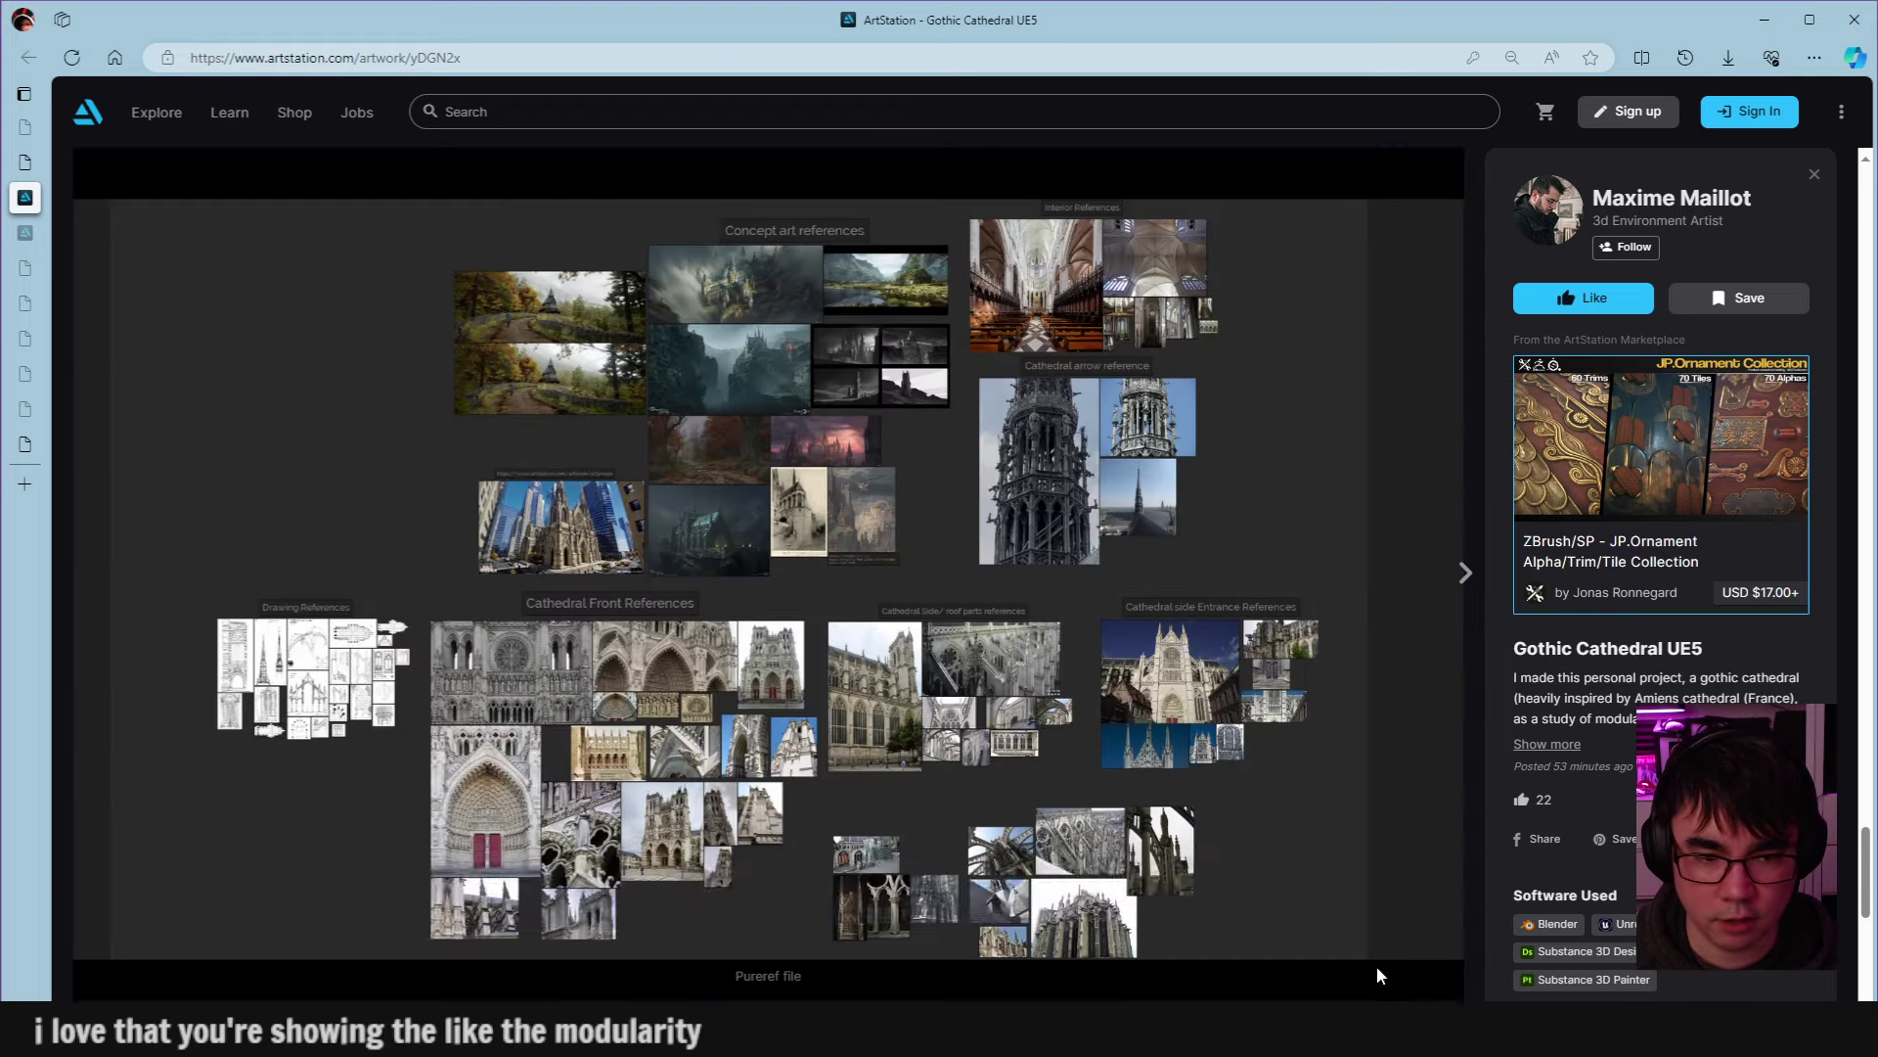
{"action": "scroll", "coordinate": [1375, 960], "scroll_direction": "down", "scroll_amount": 3}
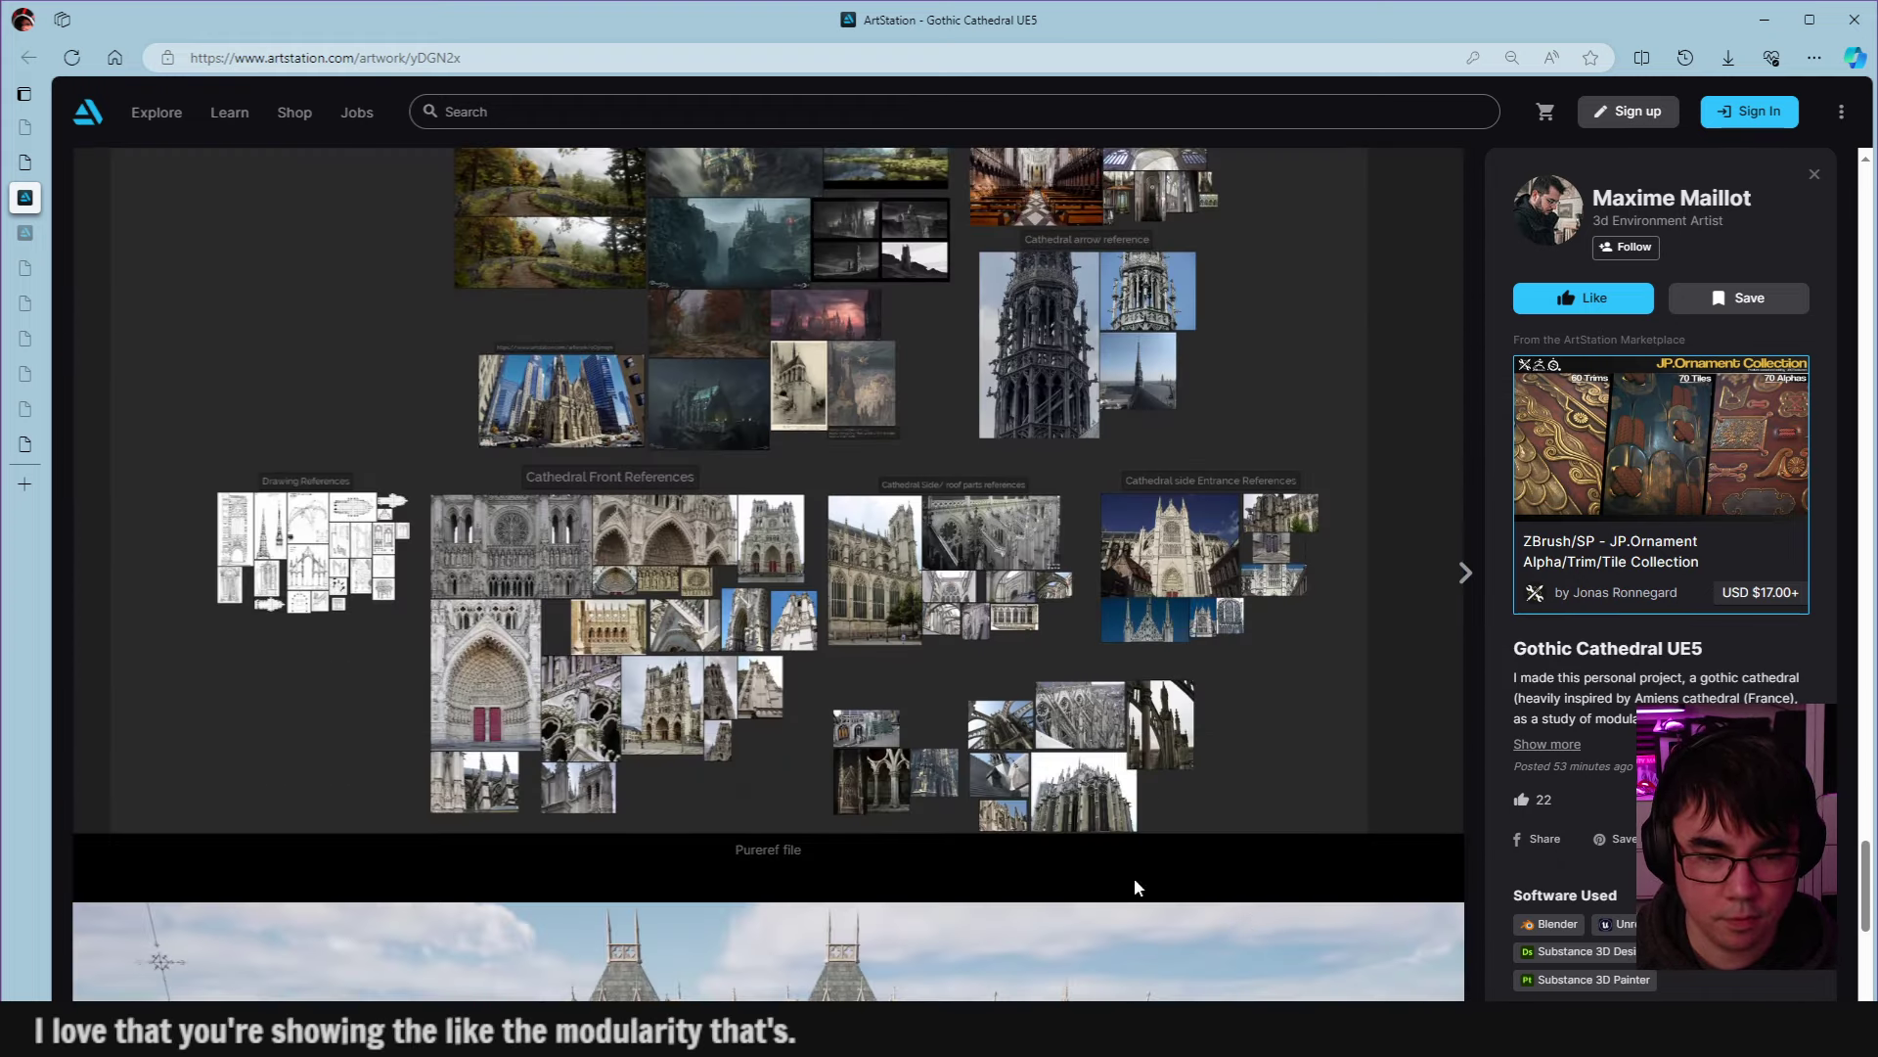
{"action": "scroll", "coordinate": [1134, 887], "scroll_direction": "up", "scroll_amount": 2}
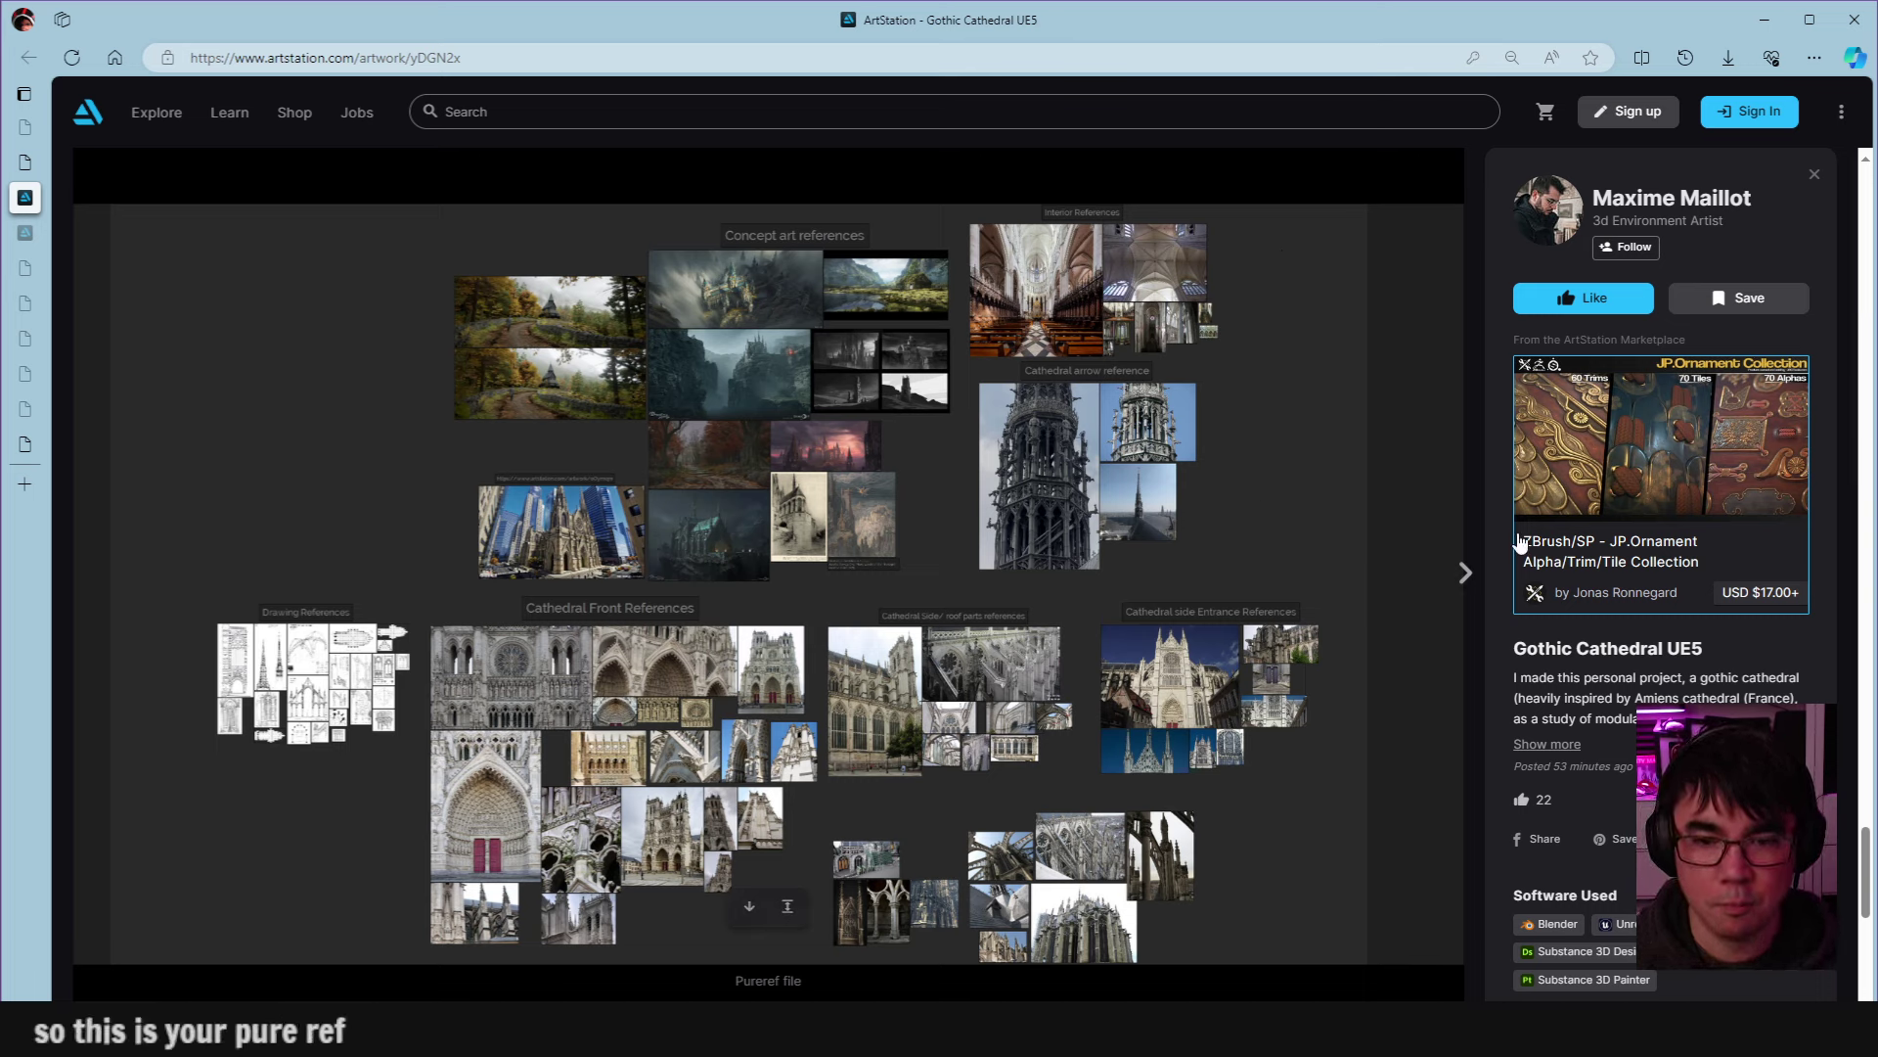
{"action": "mouse_move", "coordinate": [1519, 541]}
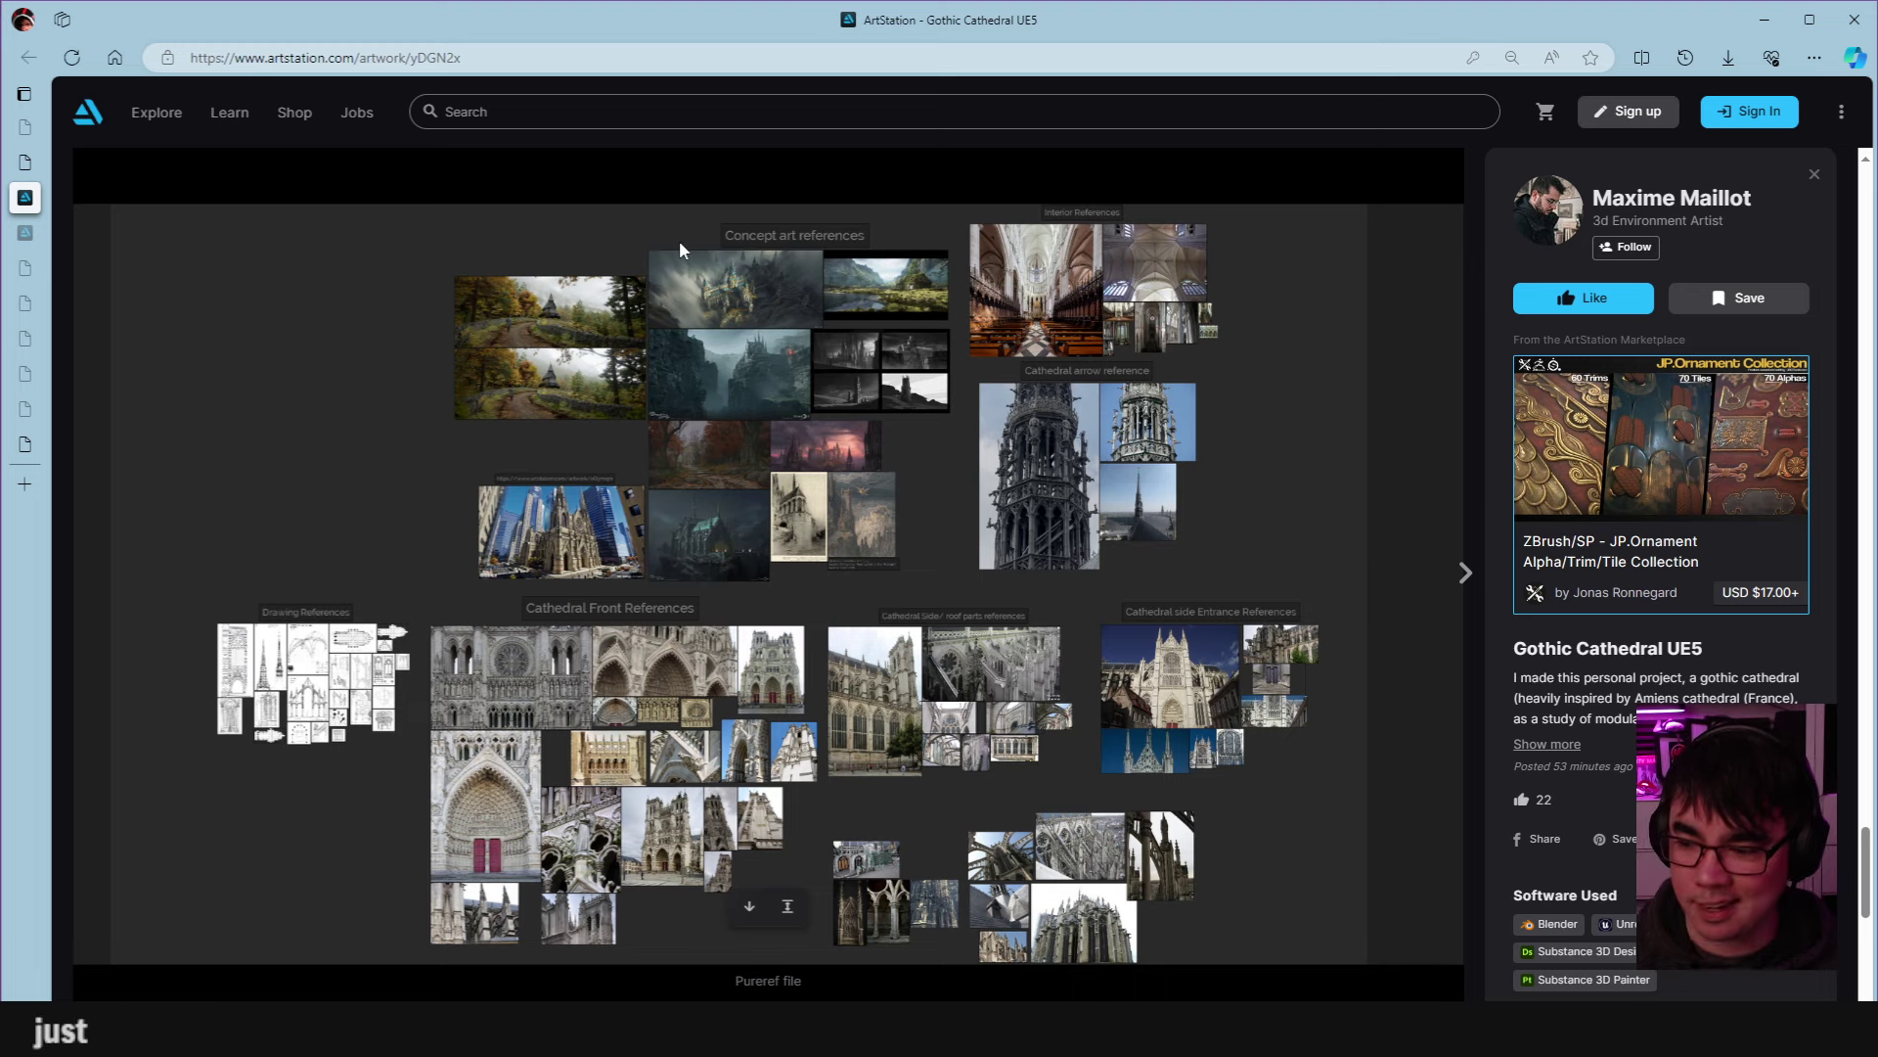
{"action": "scroll", "coordinate": [796, 336], "scroll_direction": "down", "scroll_amount": 7}
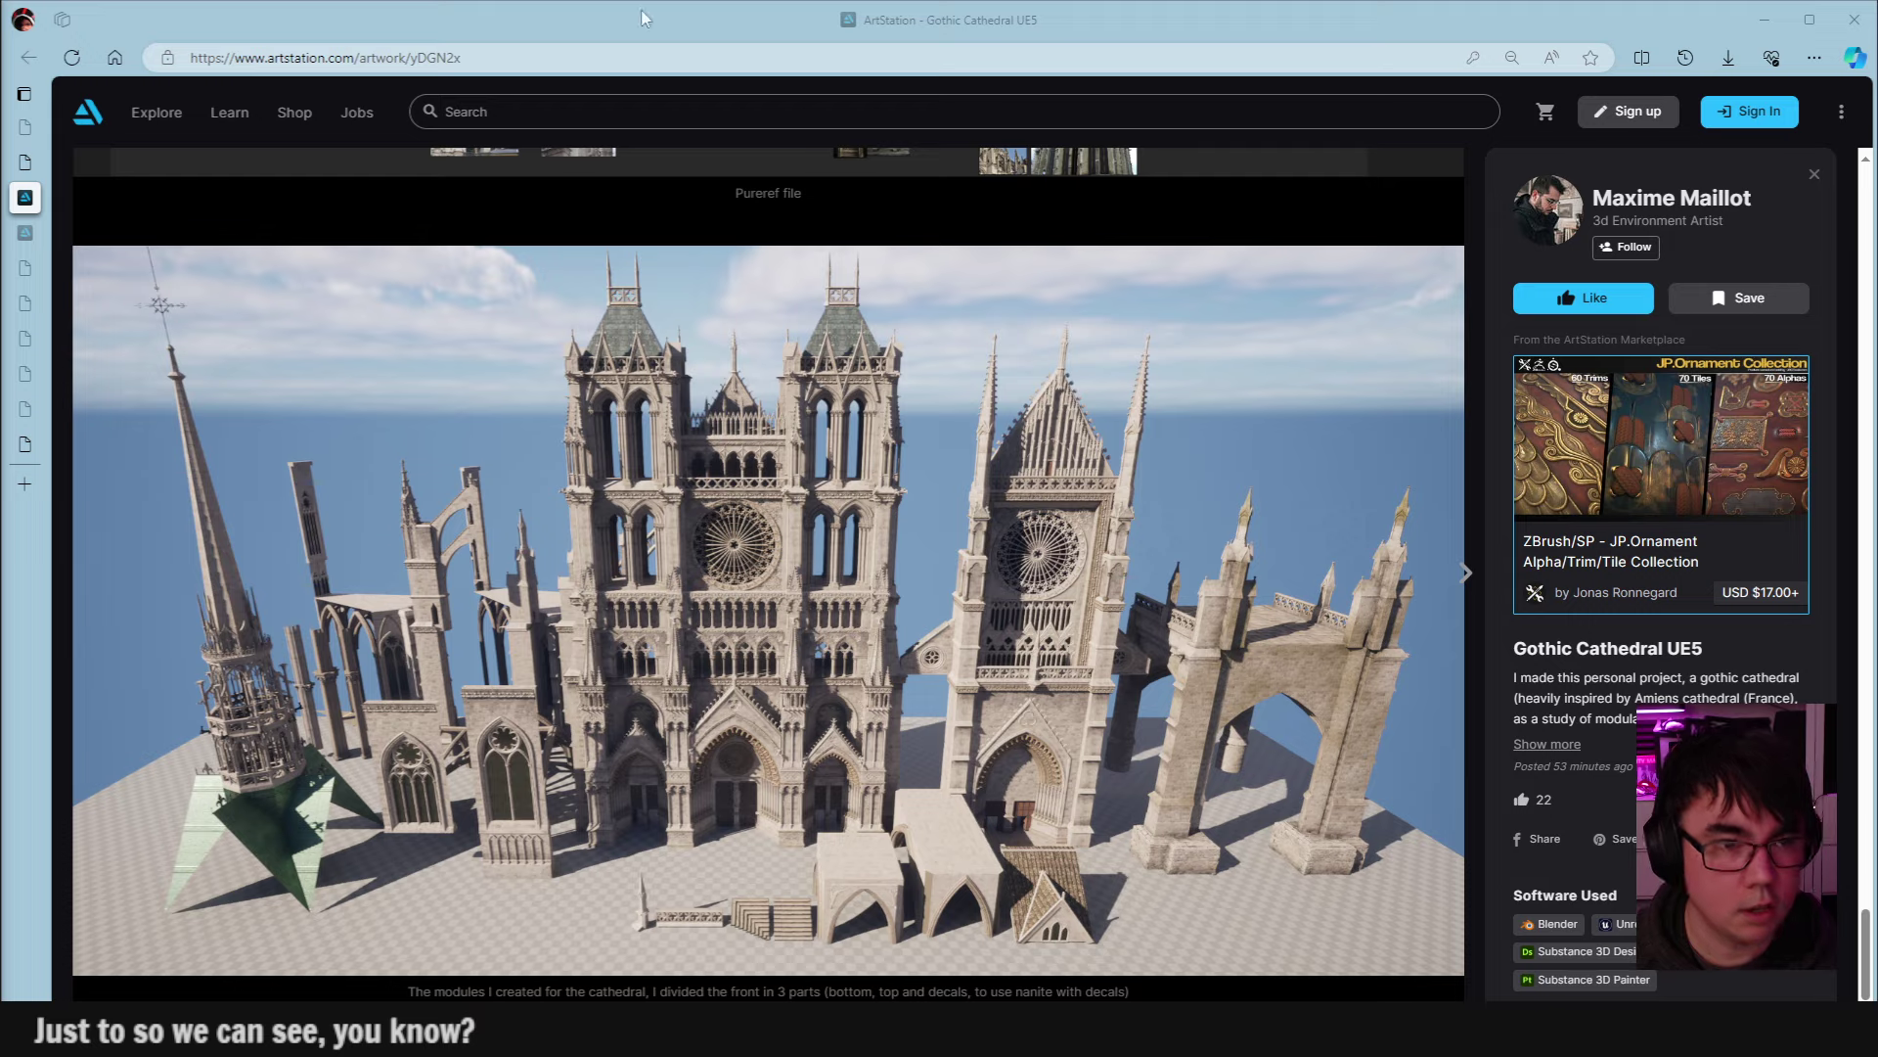
{"action": "left_click", "coordinate": [861, 544]}
{"action": "scroll", "coordinate": [912, 587], "scroll_direction": "up", "scroll_amount": 2}
{"action": "scroll", "coordinate": [911, 595], "scroll_direction": "up", "scroll_amount": 15}
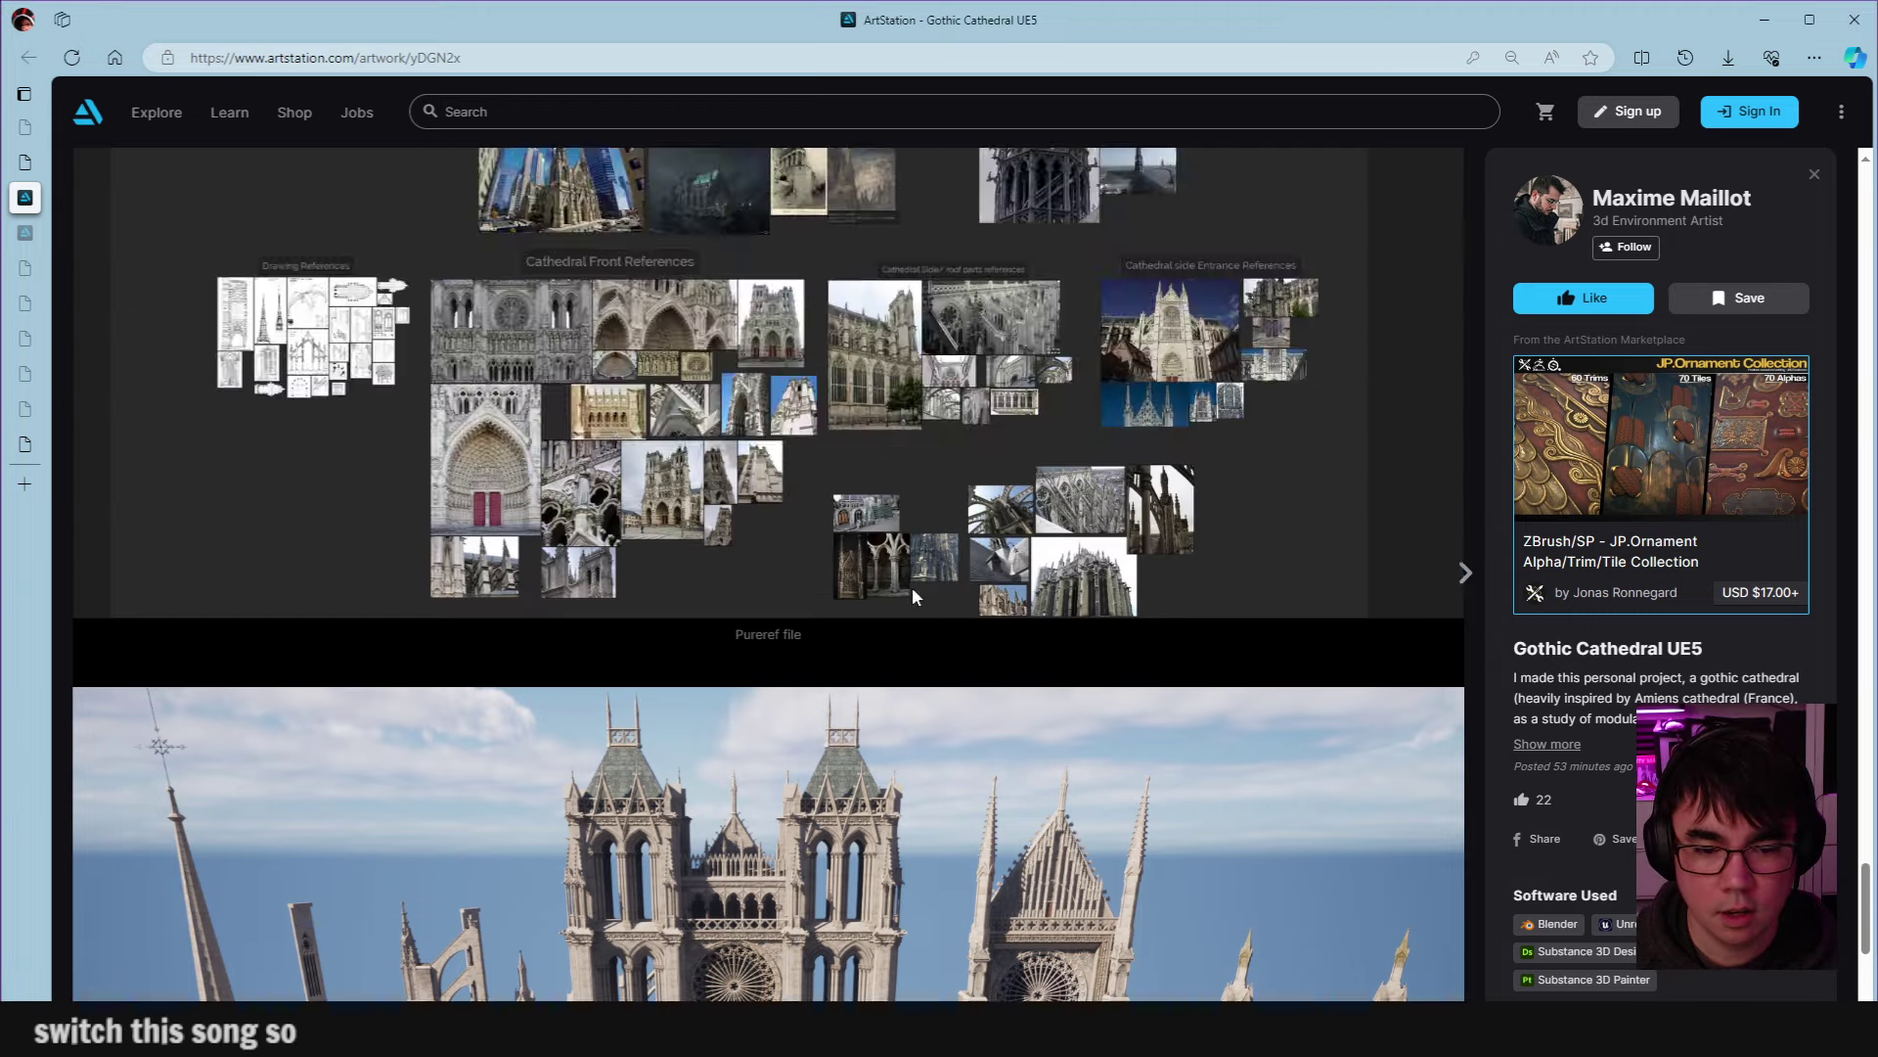
{"action": "scroll", "coordinate": [918, 573], "scroll_direction": "up", "scroll_amount": 5}
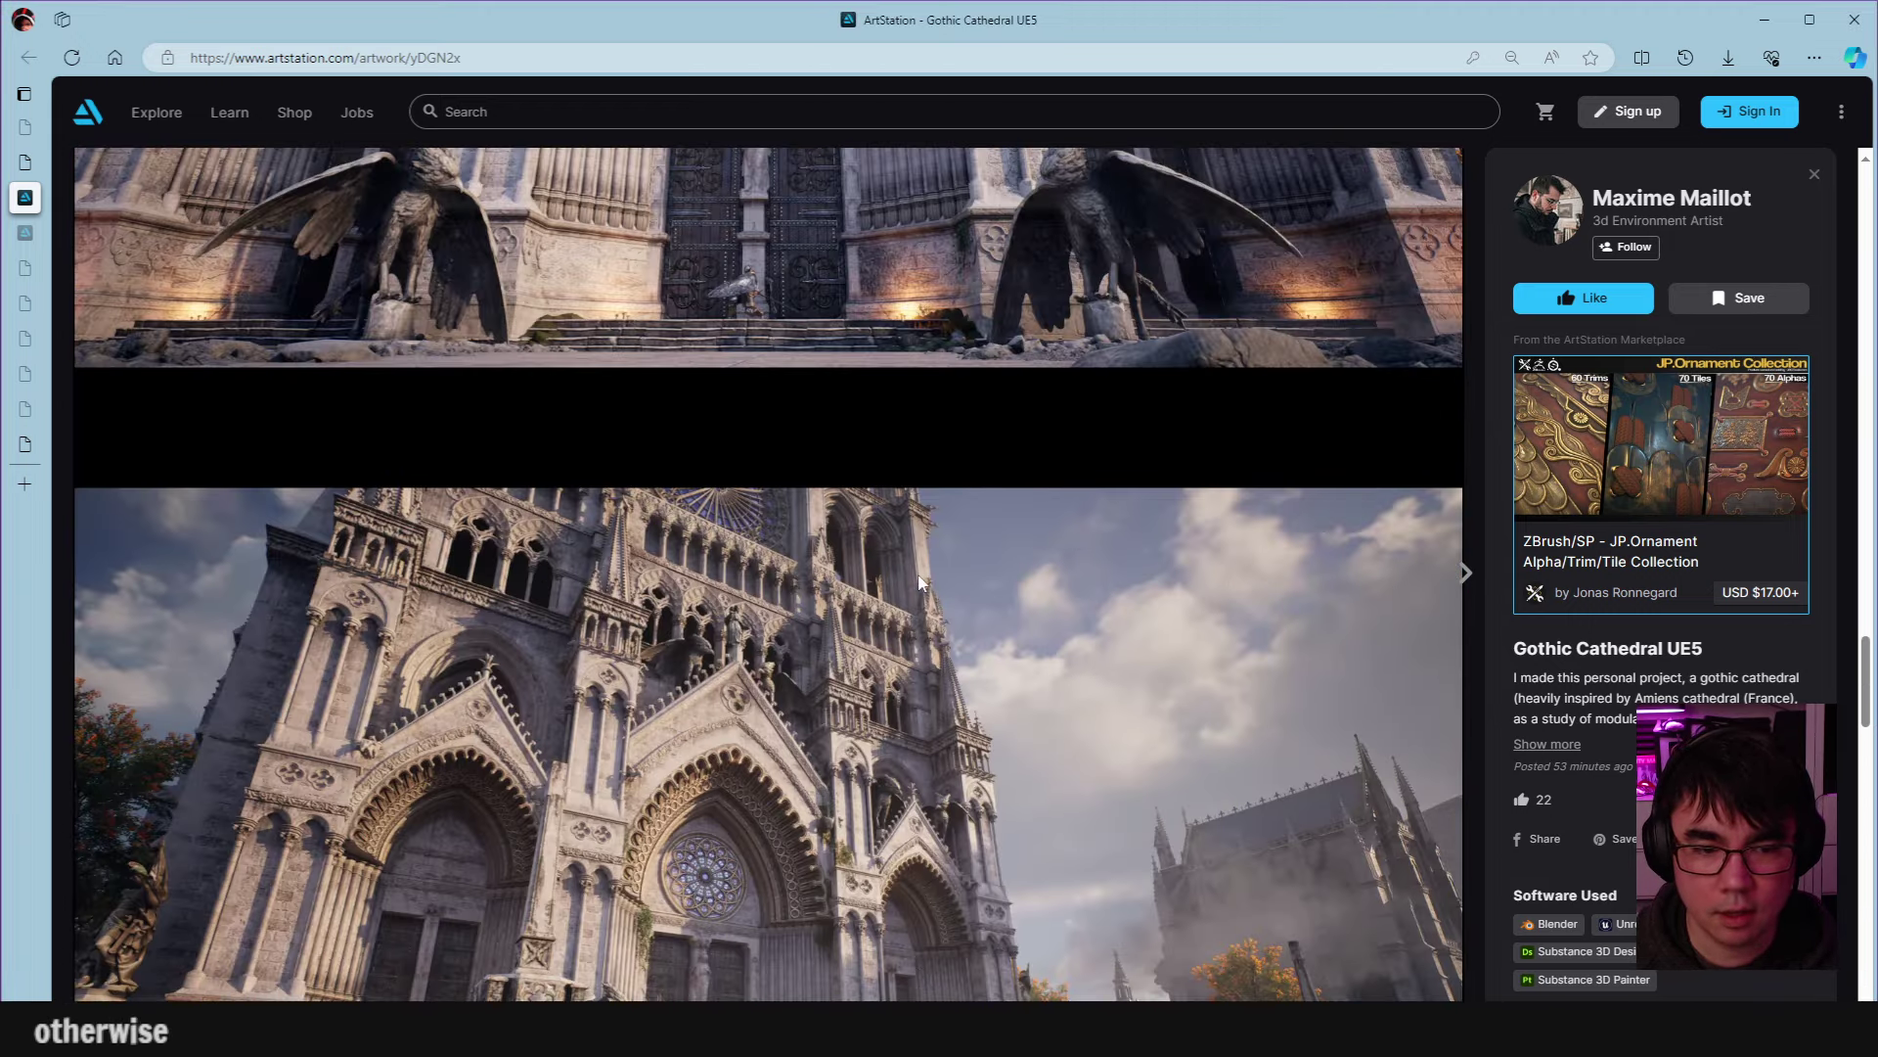
{"action": "scroll", "coordinate": [696, 639], "scroll_direction": "up", "scroll_amount": 8}
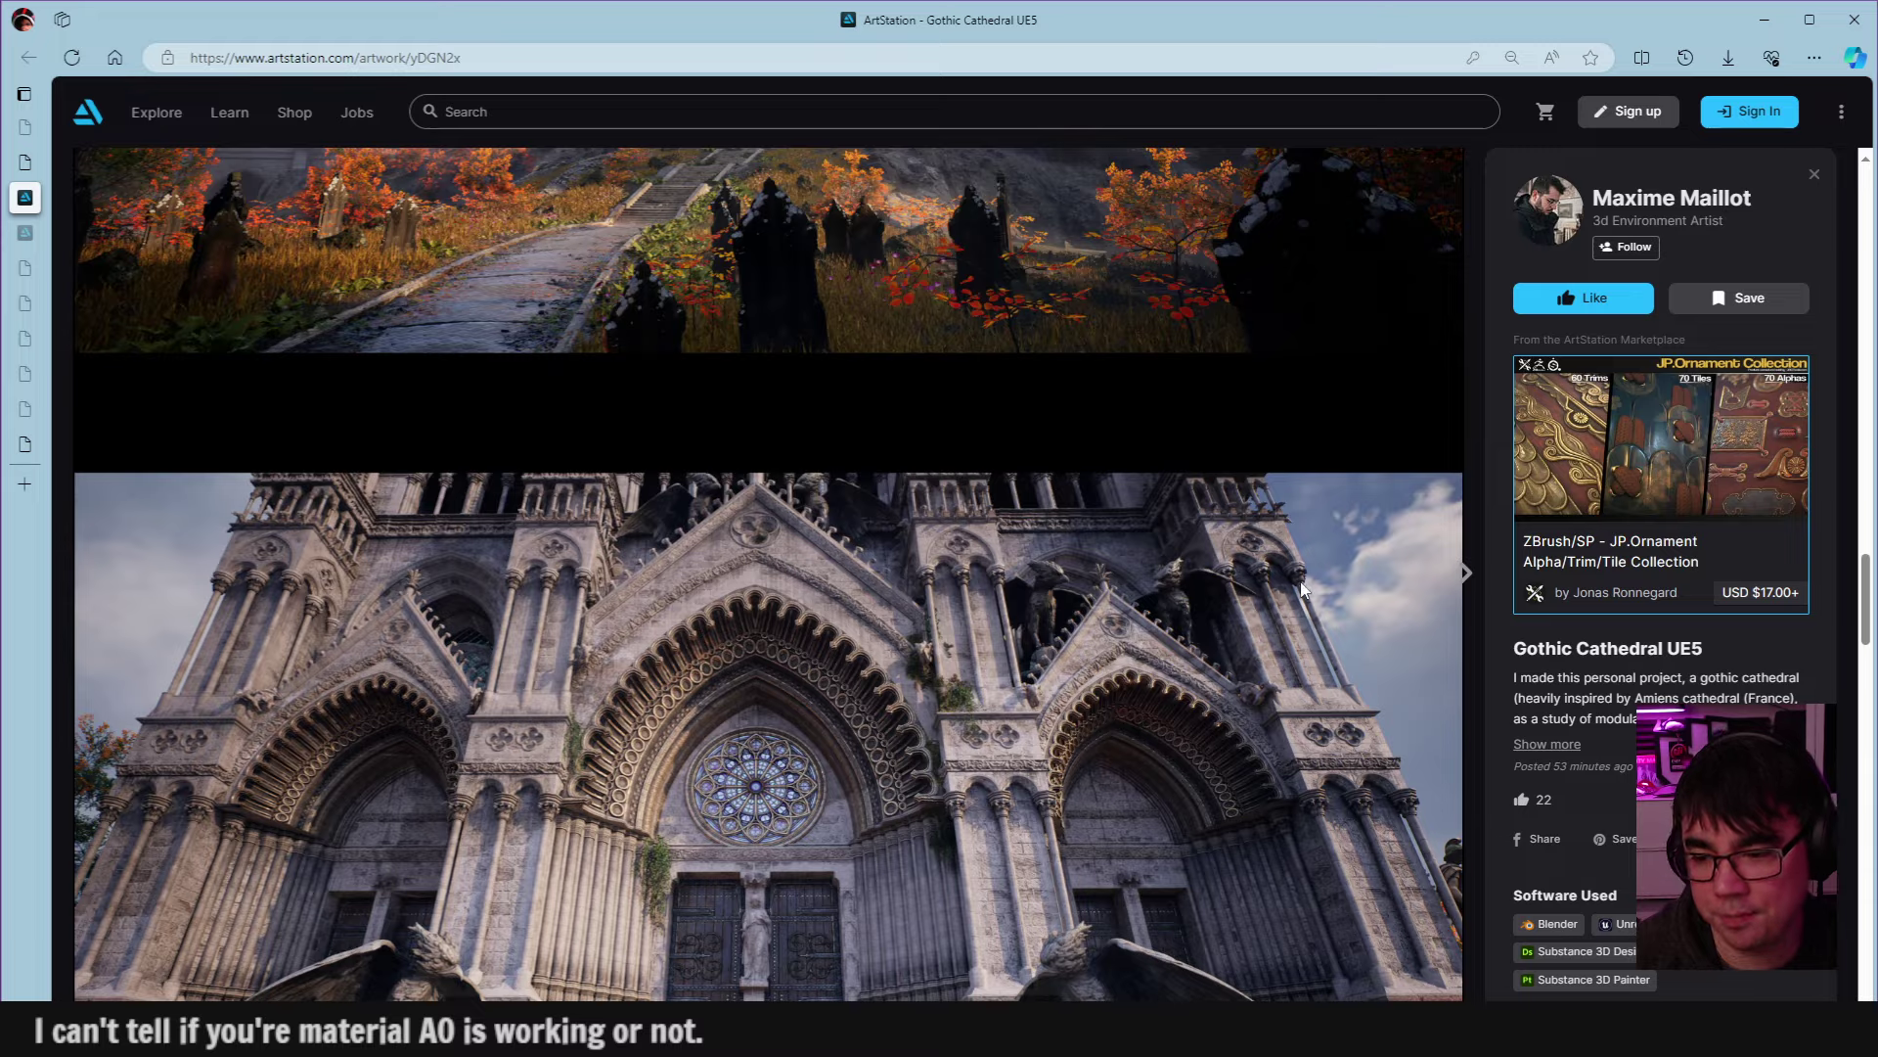
{"action": "scroll", "coordinate": [1301, 587], "scroll_direction": "down", "scroll_amount": 10}
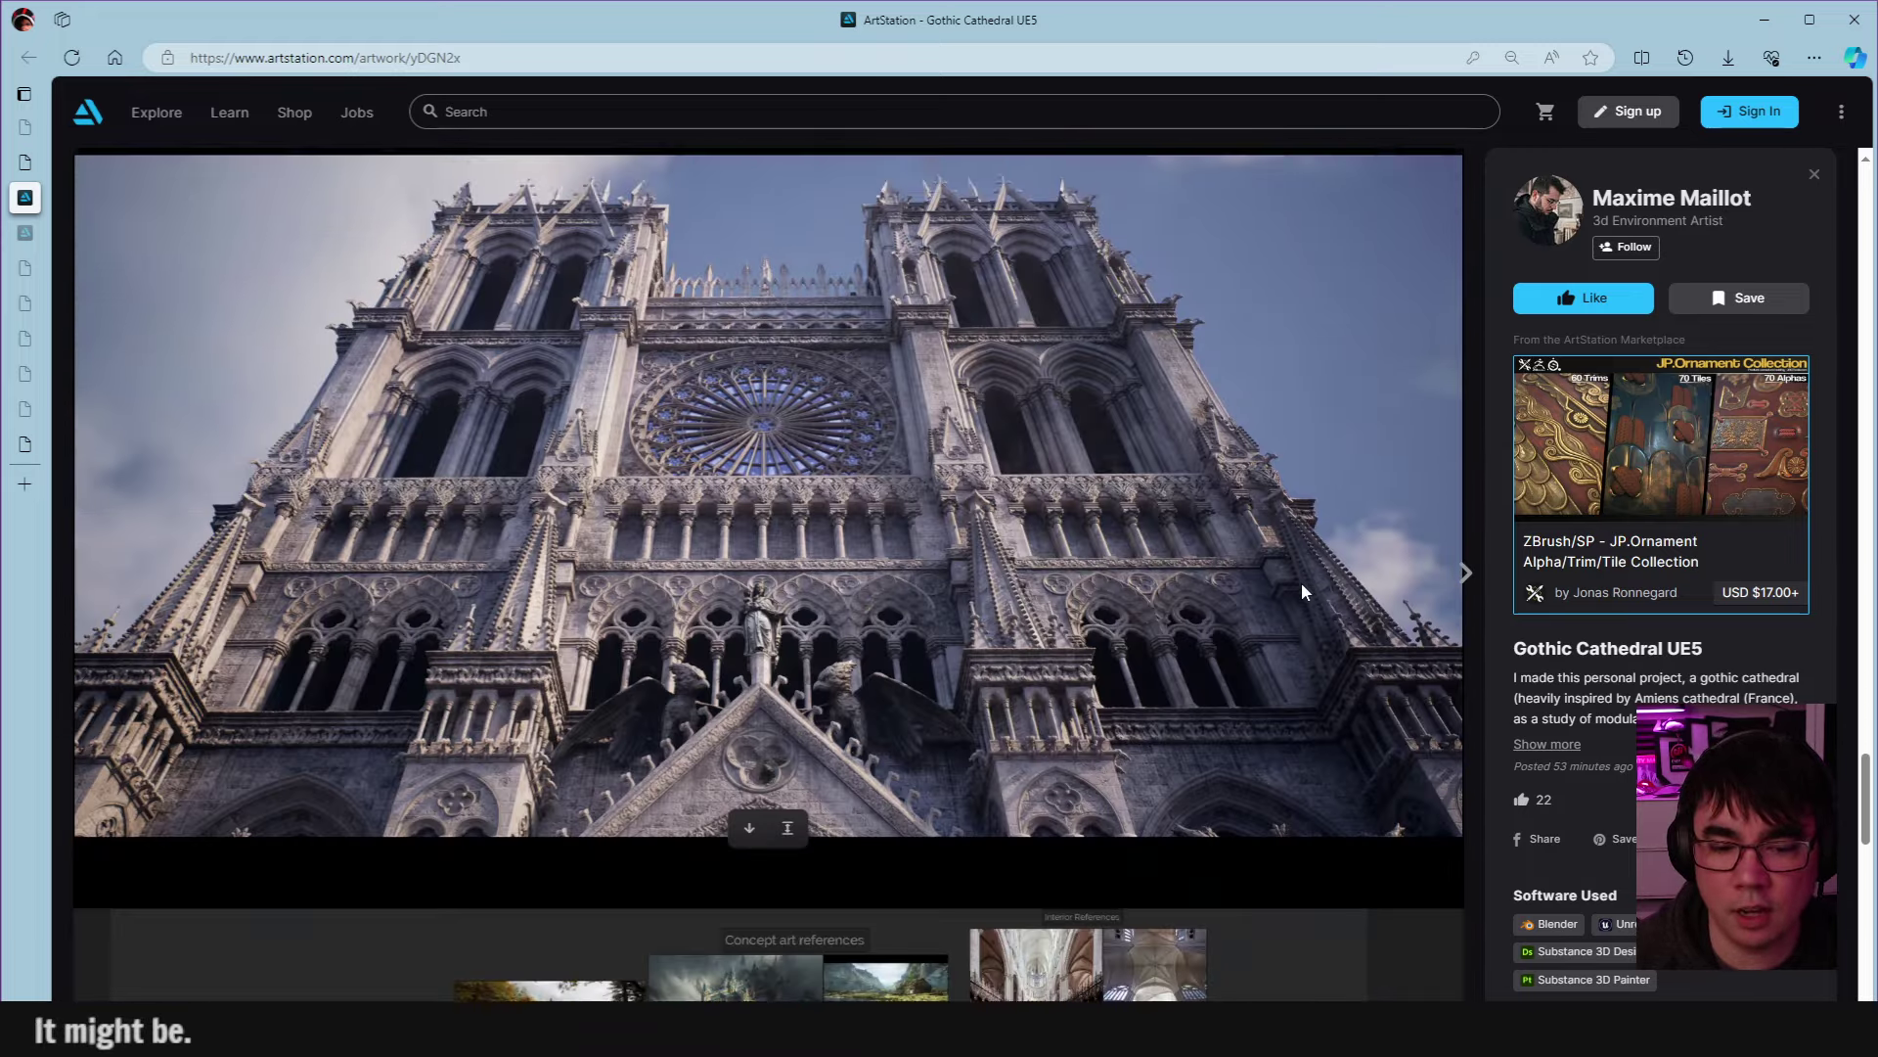
{"action": "scroll", "coordinate": [1301, 583], "scroll_direction": "down", "scroll_amount": 7}
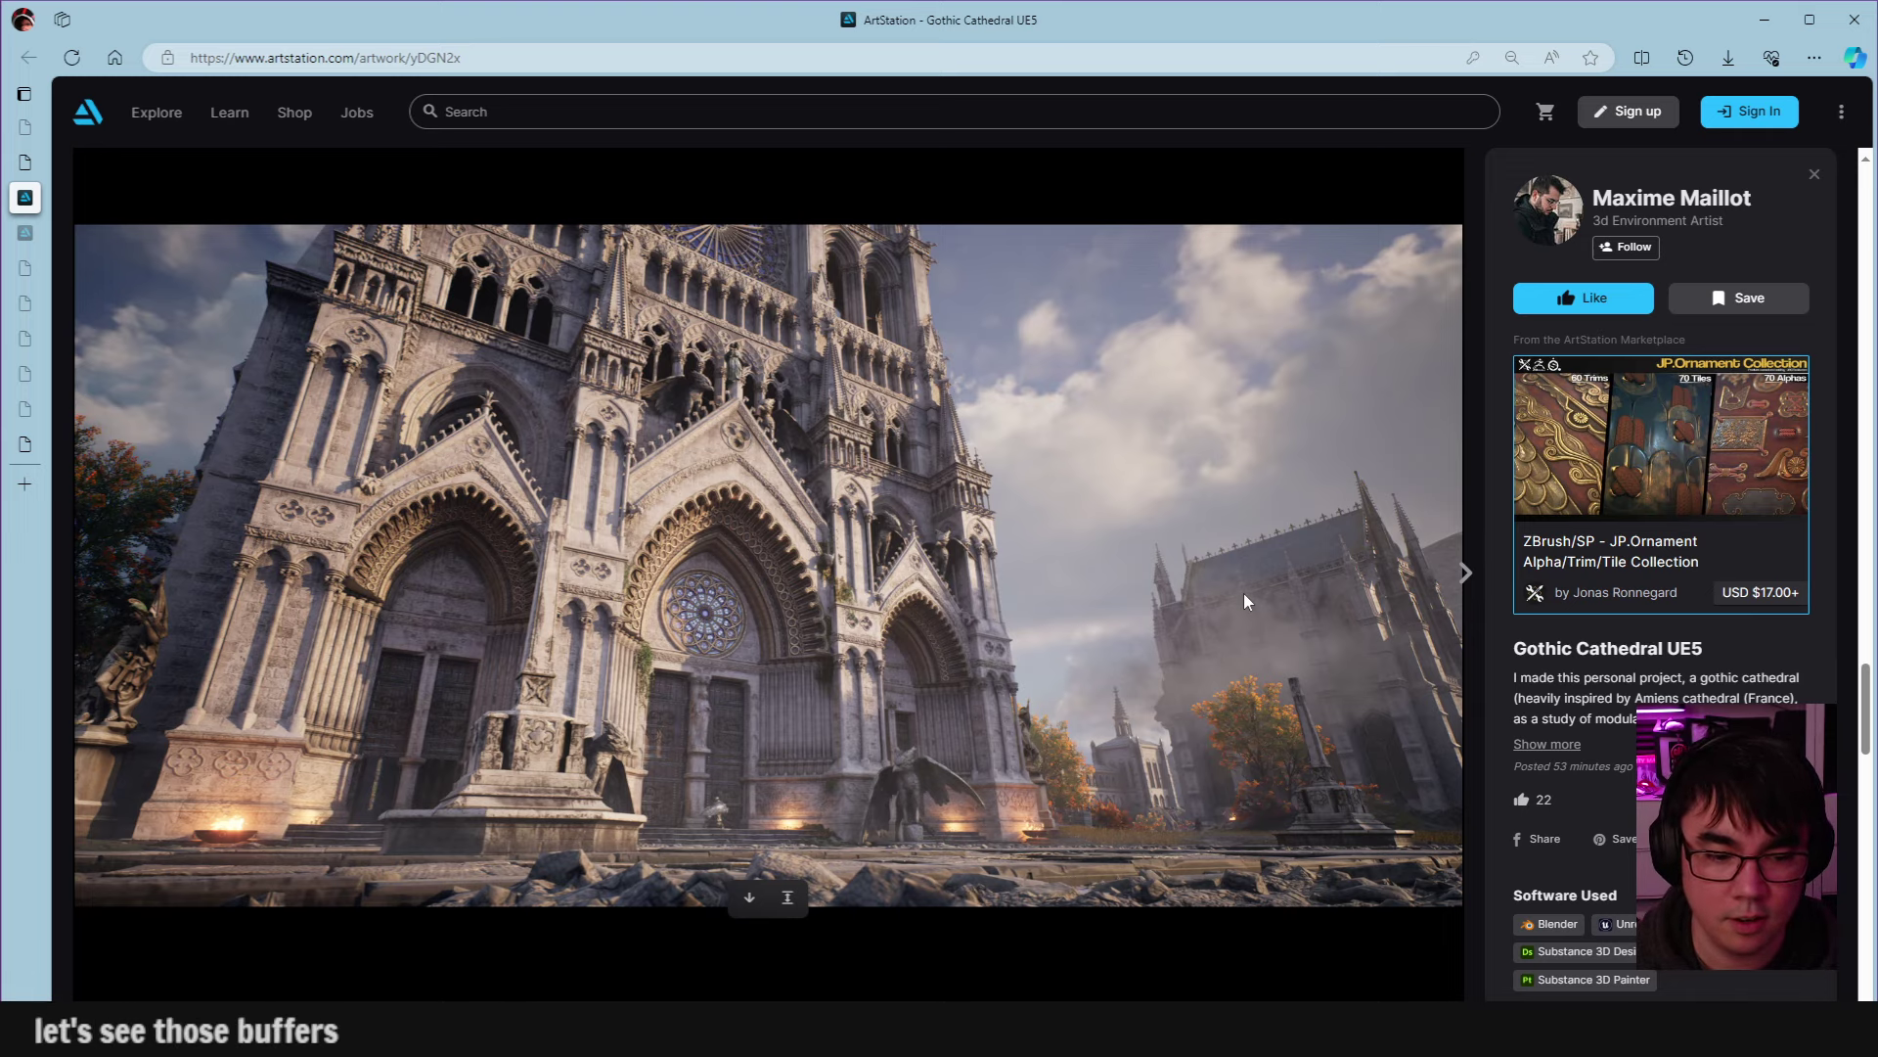
{"action": "scroll", "coordinate": [738, 537], "scroll_direction": "up", "scroll_amount": 15}
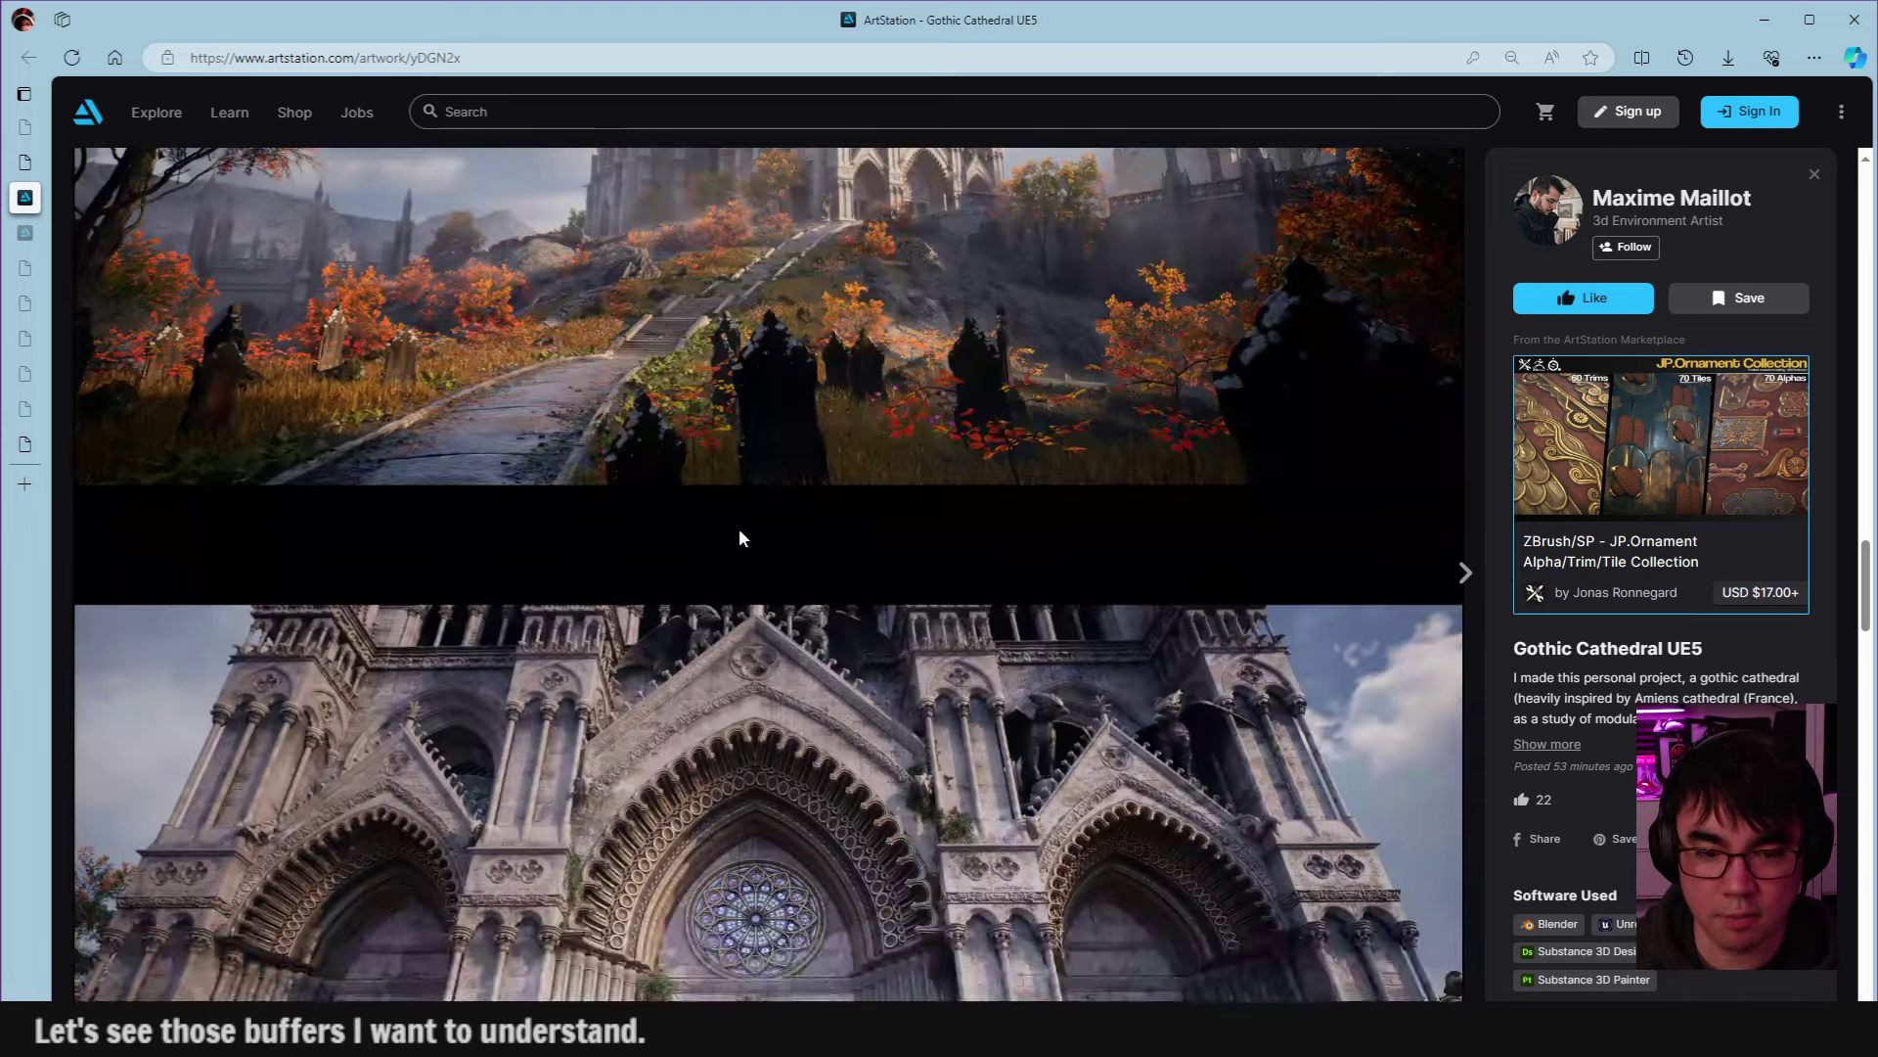
{"action": "scroll", "coordinate": [739, 537], "scroll_direction": "up", "scroll_amount": 10}
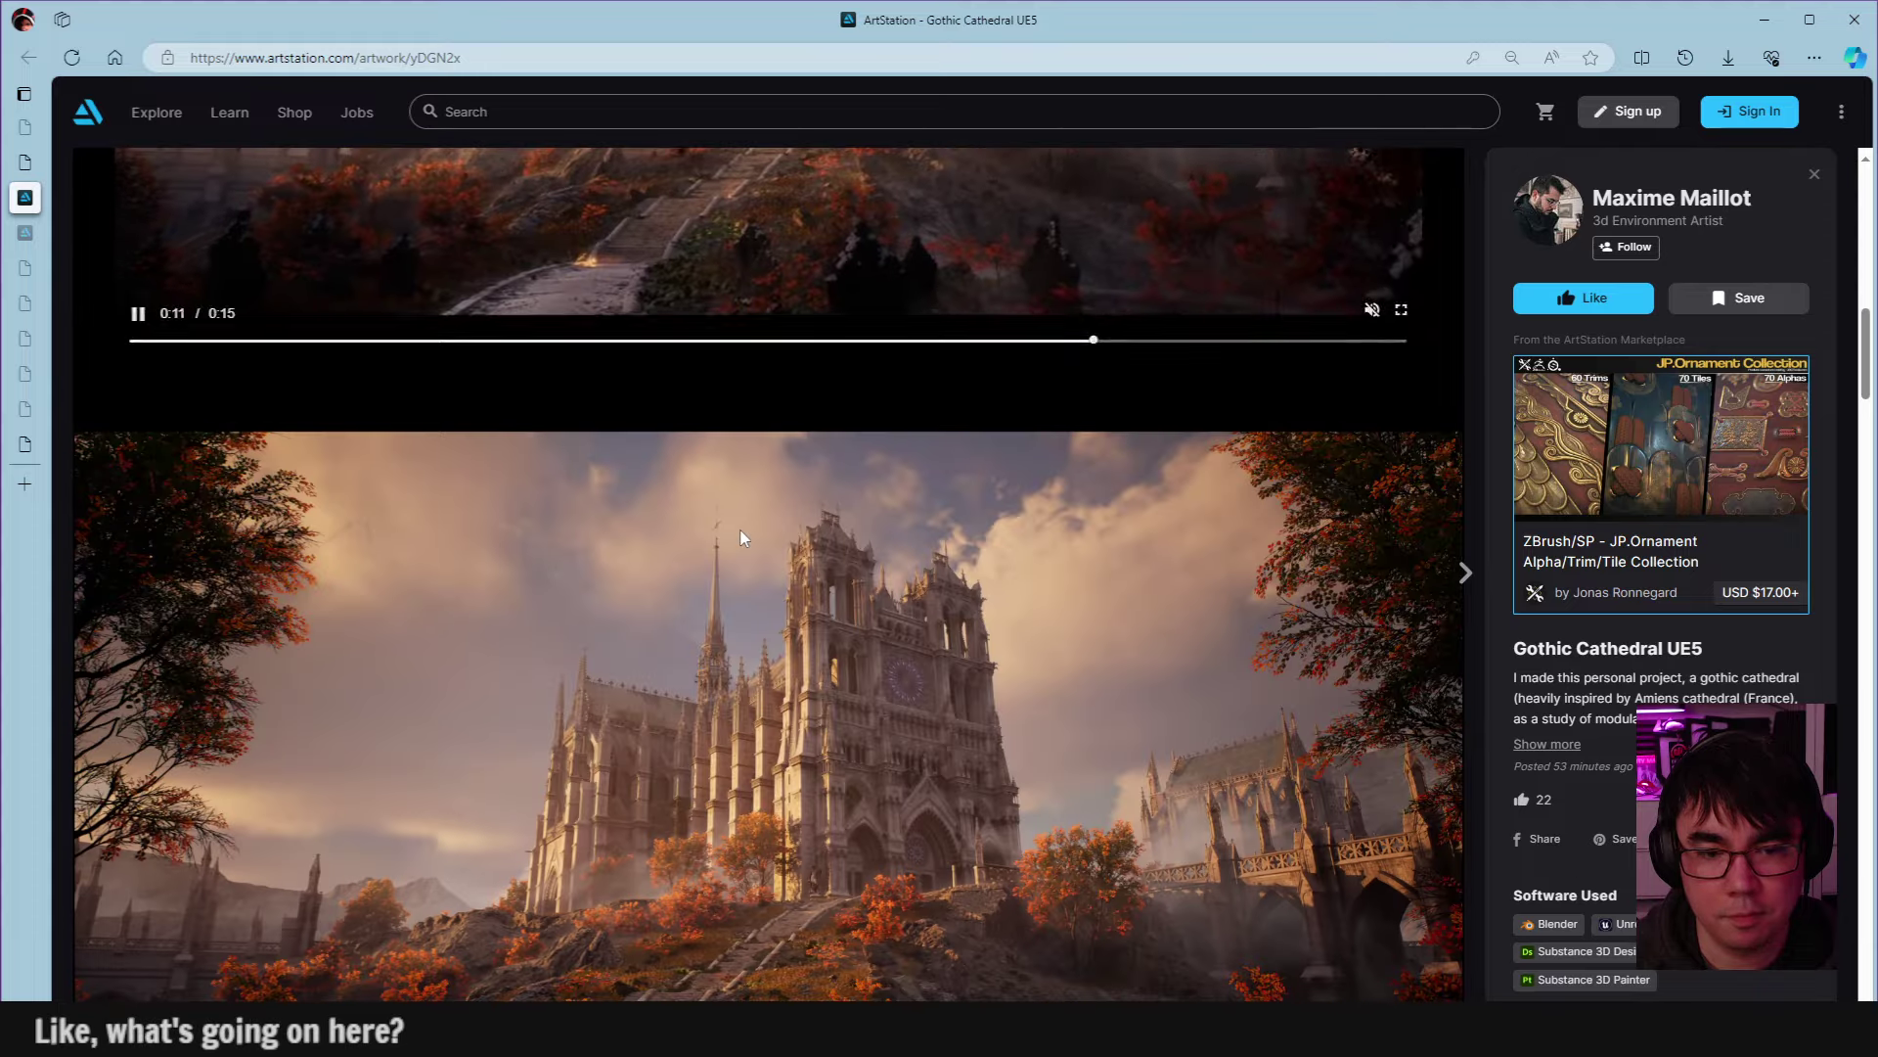
{"action": "scroll", "coordinate": [742, 536], "scroll_direction": "up", "scroll_amount": 3}
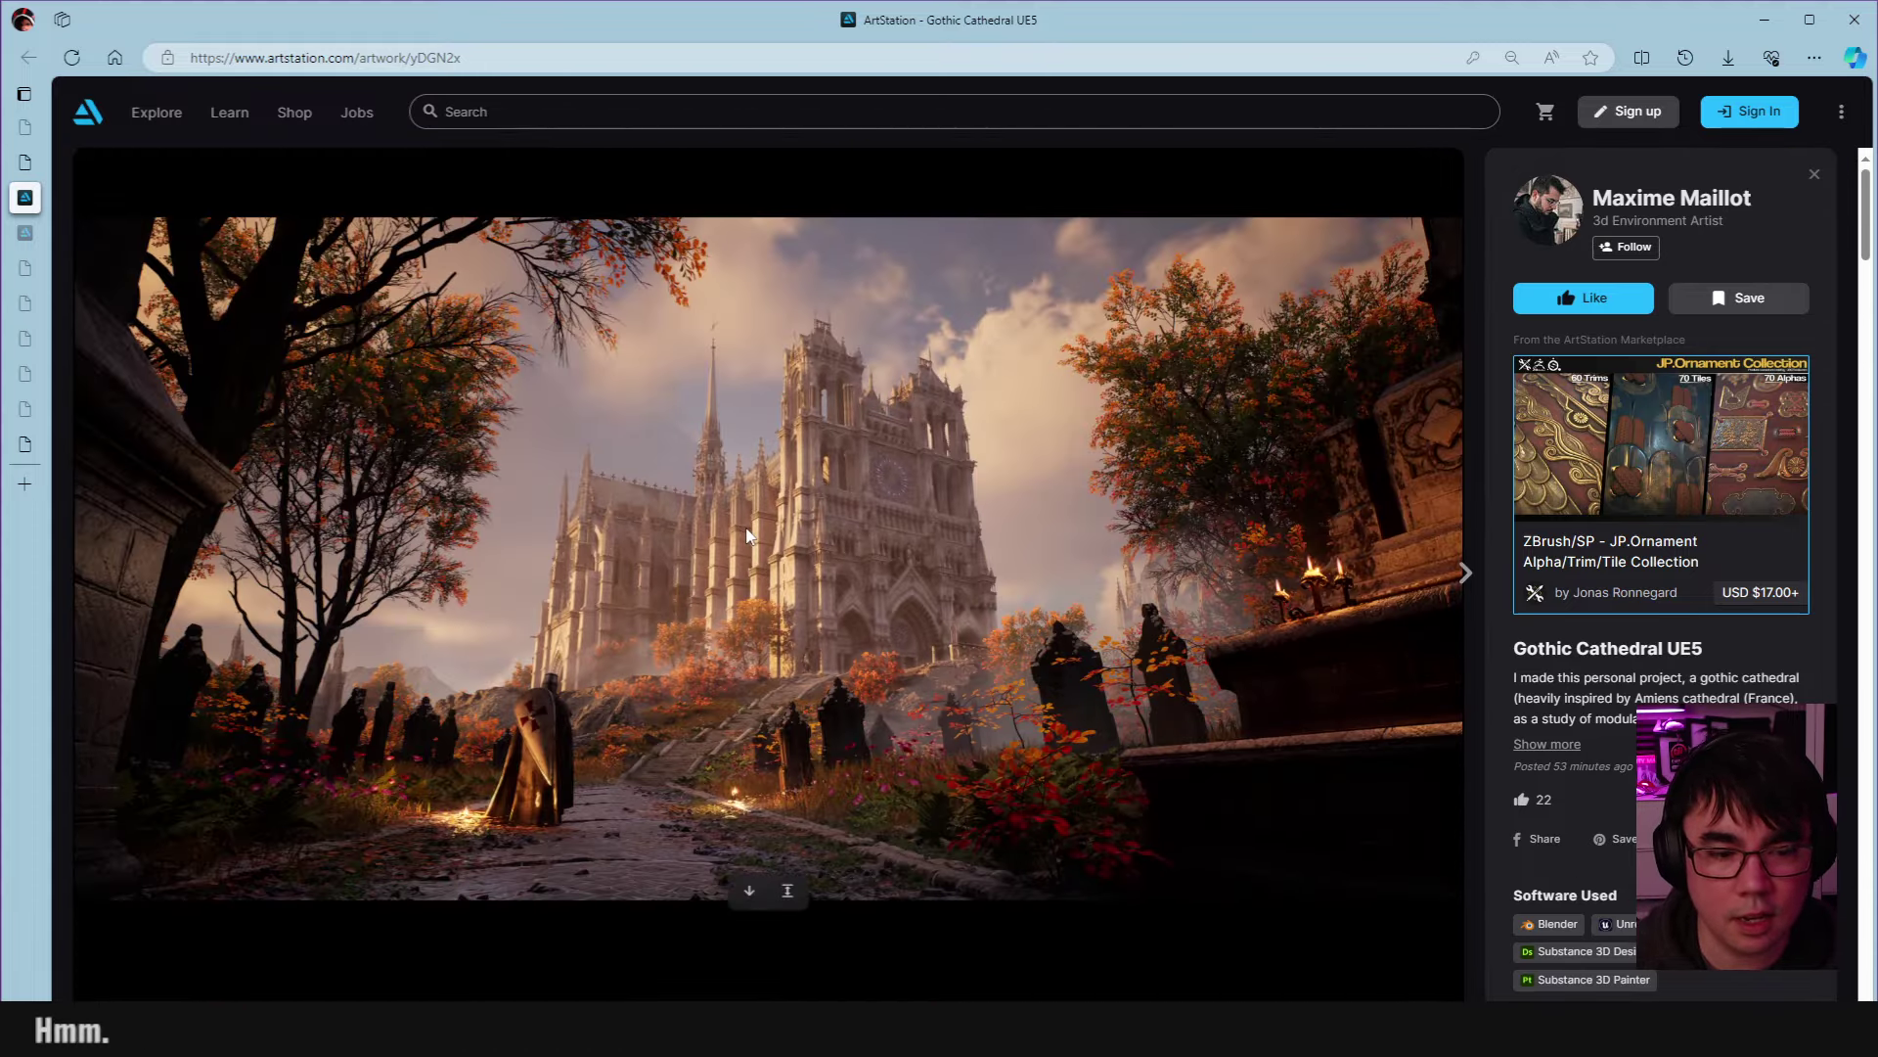
Copy the autumn cathedral image and paste it into Untitled-2 as Layer 4.
{"action": "right_click", "coordinate": [746, 528]}
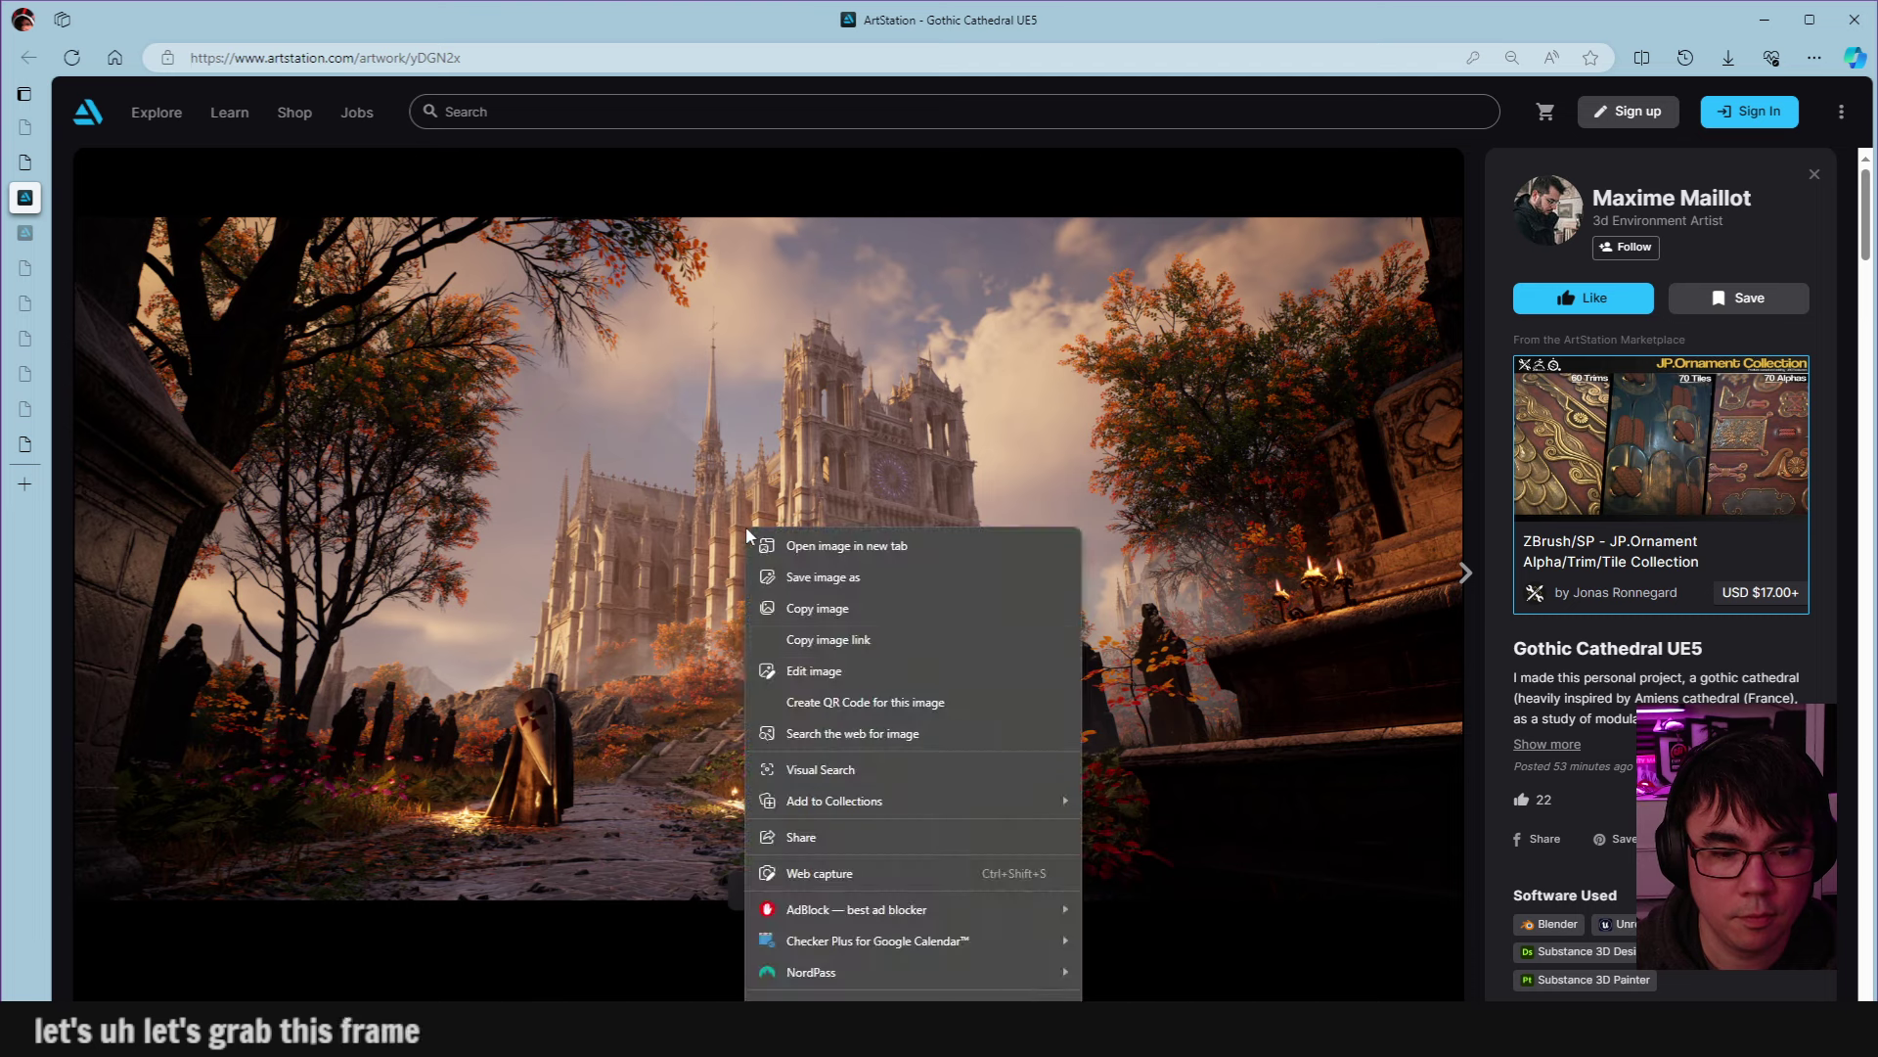
{"action": "left_click", "coordinate": [799, 610]}
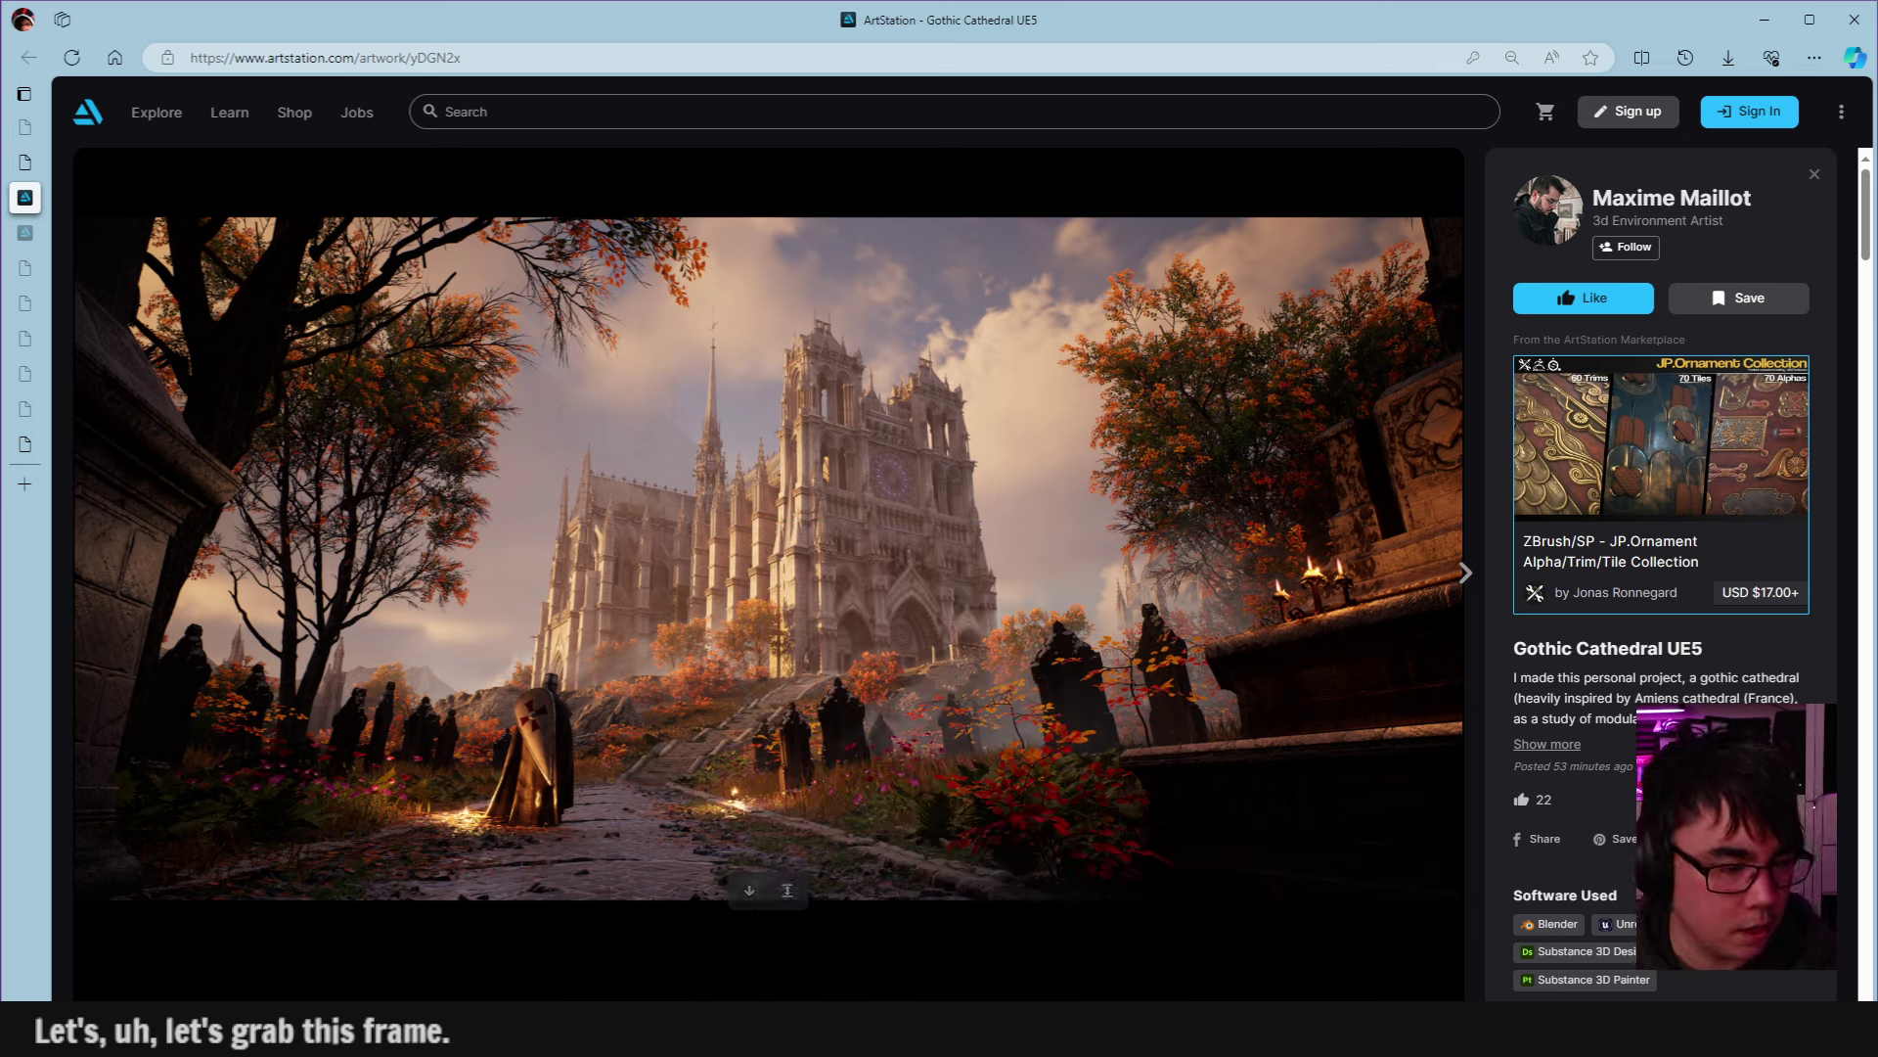
{"action": "key", "text": "alt+Tab"}
{"action": "left_click_drag", "start_coordinate": [487, 441], "coordinate": [585, 529]}
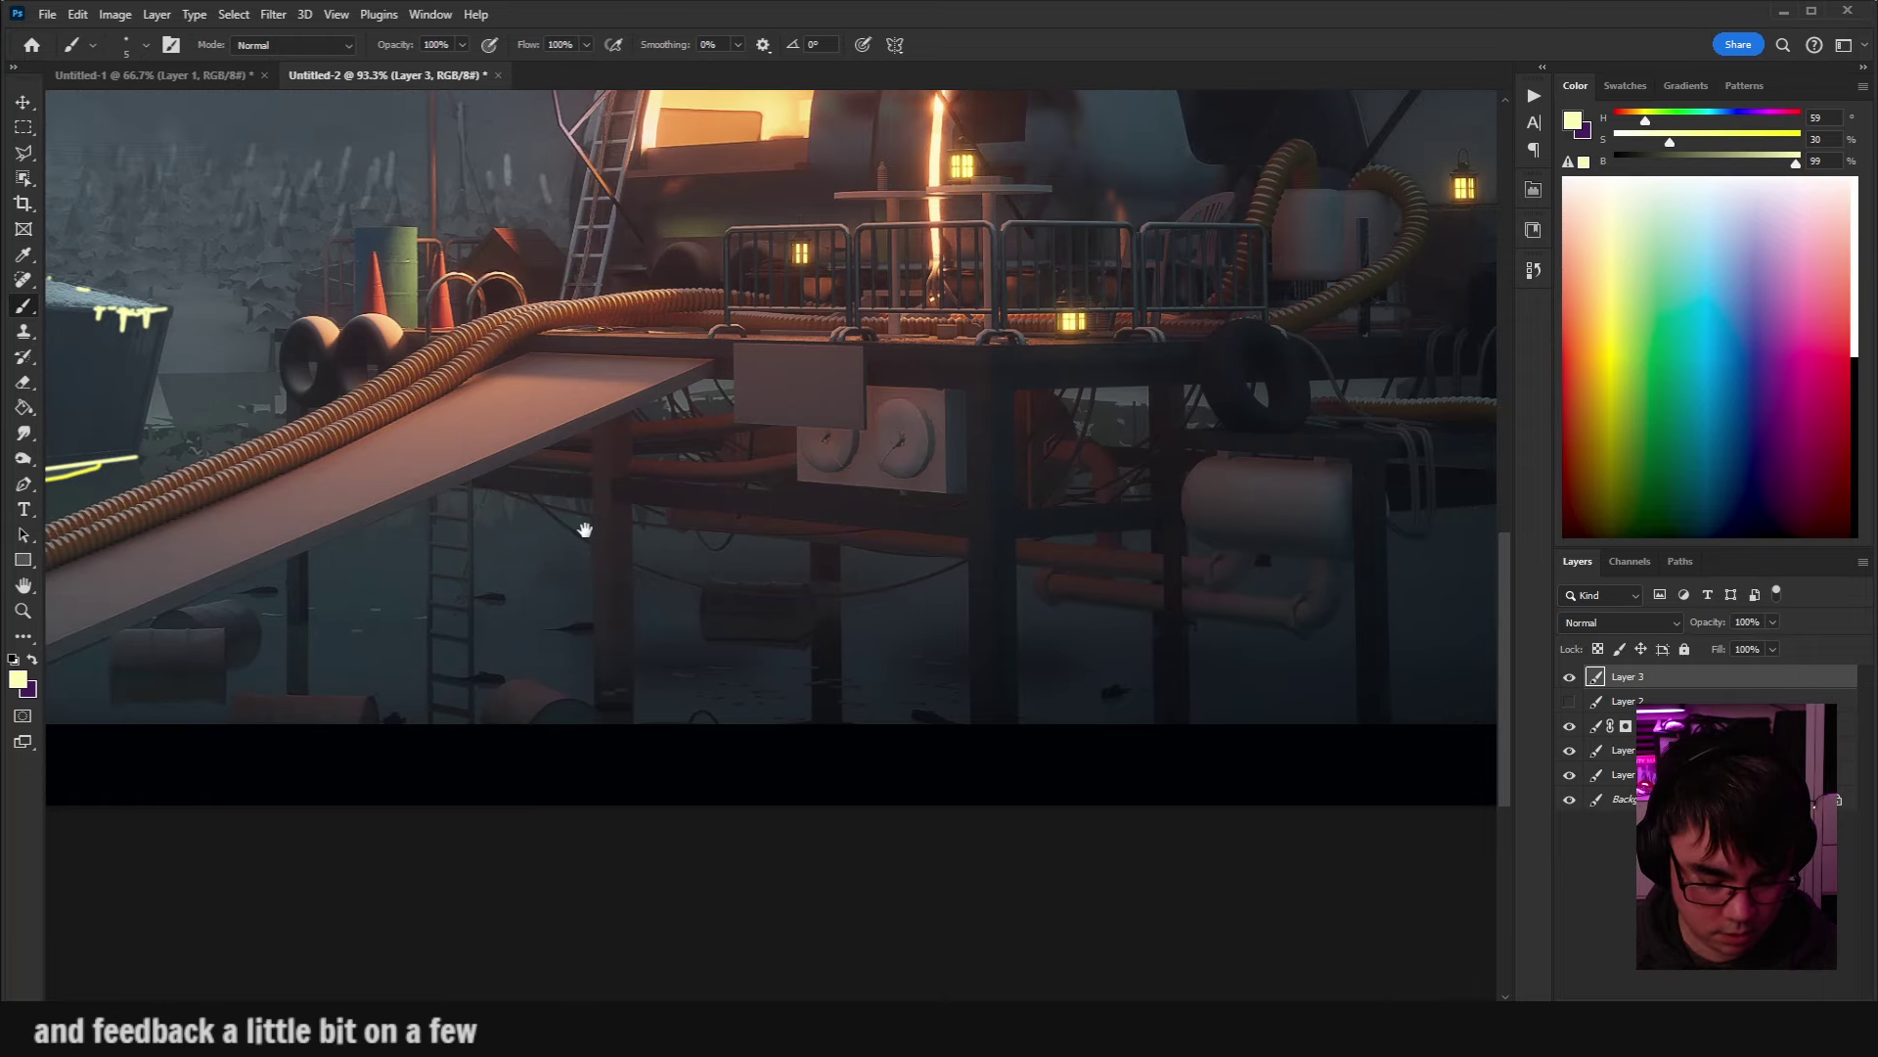
{"action": "key", "text": "ctrl+v"}
{"action": "scroll", "coordinate": [775, 436], "scroll_direction": "down", "scroll_amount": 5}
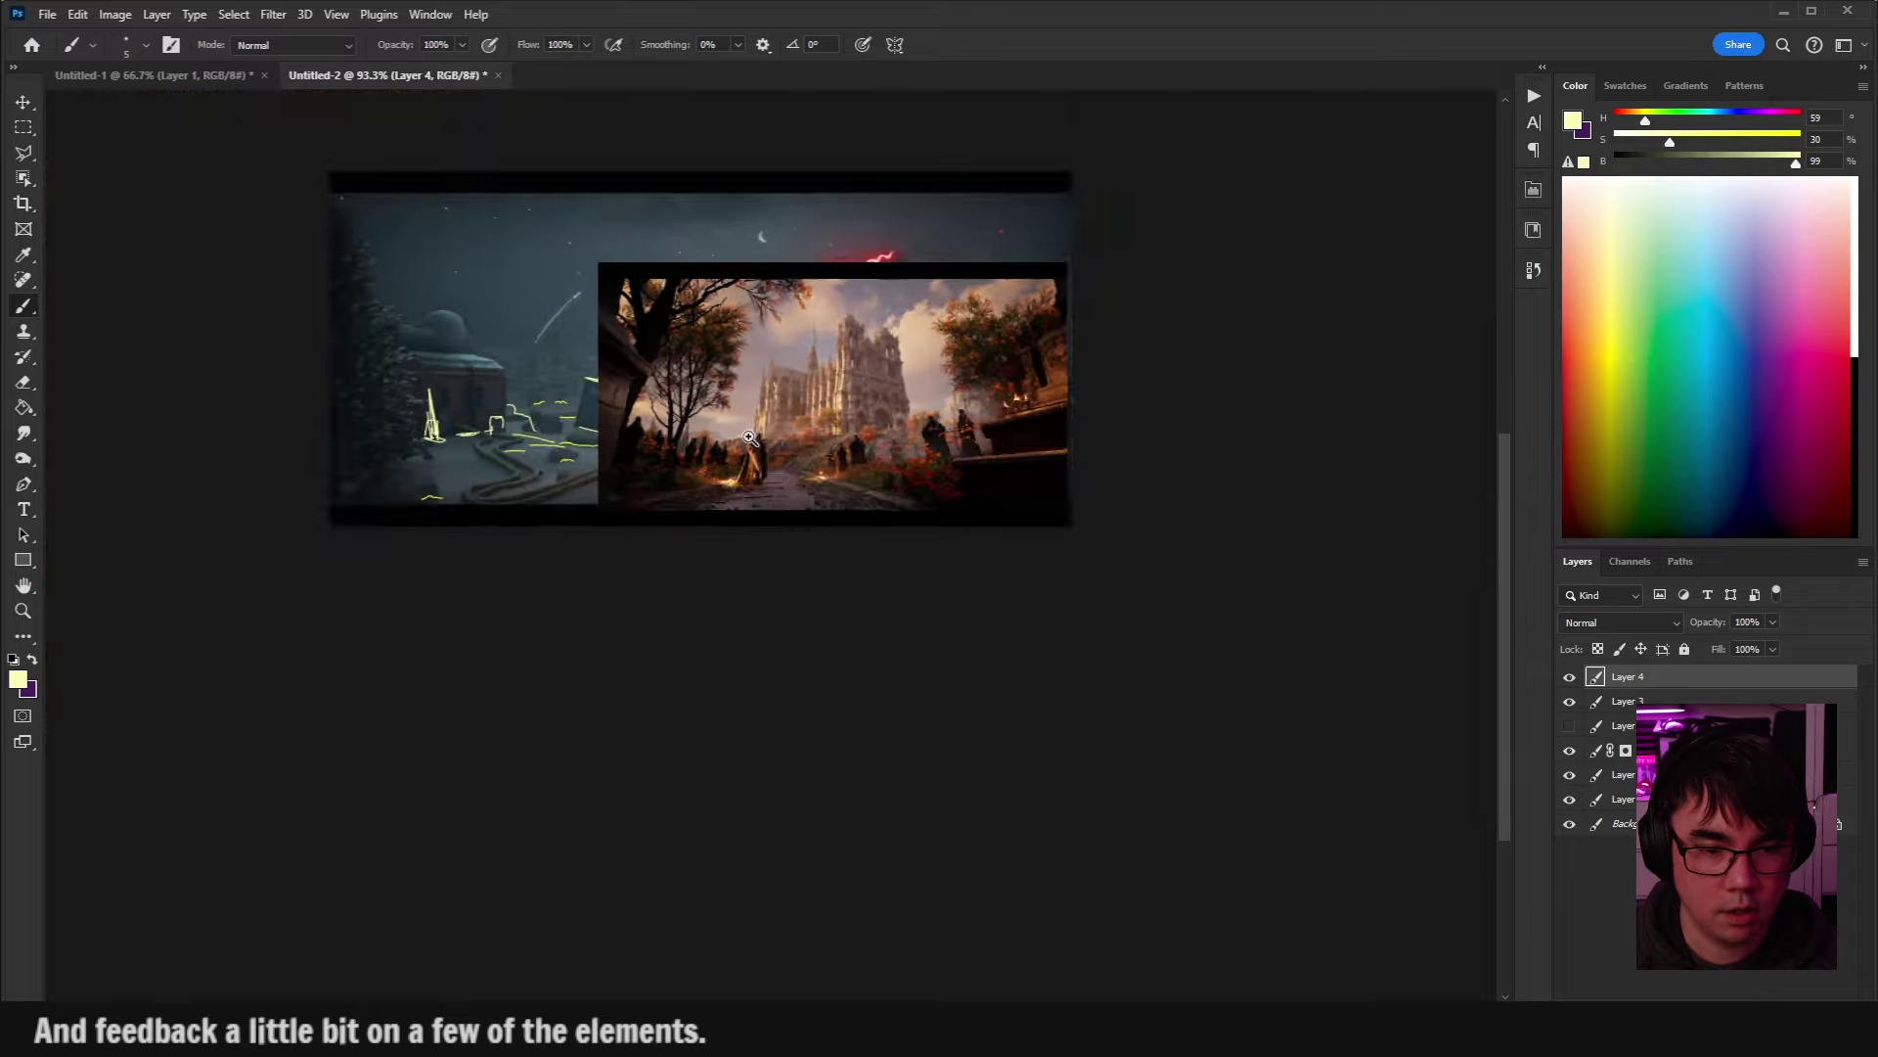
{"action": "left_click_drag", "start_coordinate": [775, 437], "coordinate": [814, 538]}
{"action": "left_click_drag", "start_coordinate": [858, 552], "coordinate": [883, 596]}
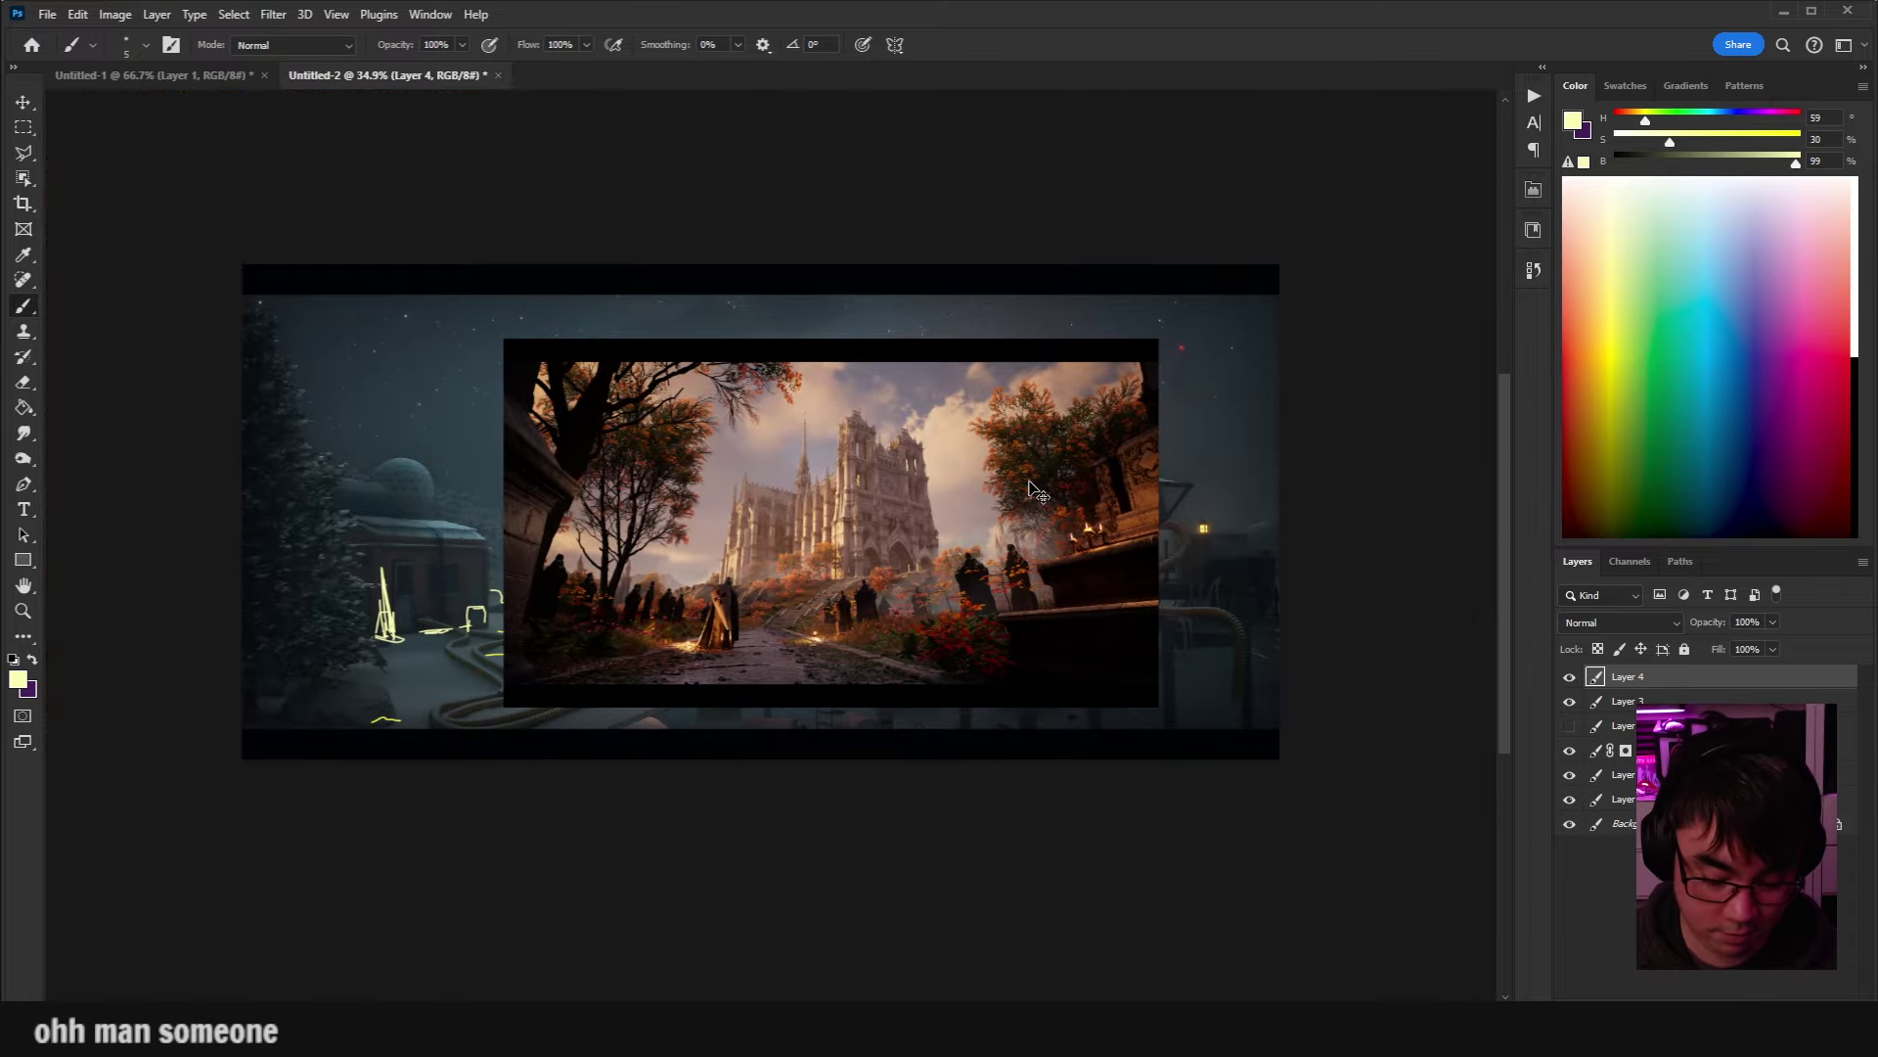
Create a new Untitled-3 document sized to the image, paste the render, and inspect the left wall.
{"action": "key", "text": "ctrl+n"}
{"action": "key", "text": "Return"}
{"action": "key", "text": "ctrl+v"}
{"action": "scroll", "coordinate": [691, 466], "scroll_direction": "up", "scroll_amount": 2}
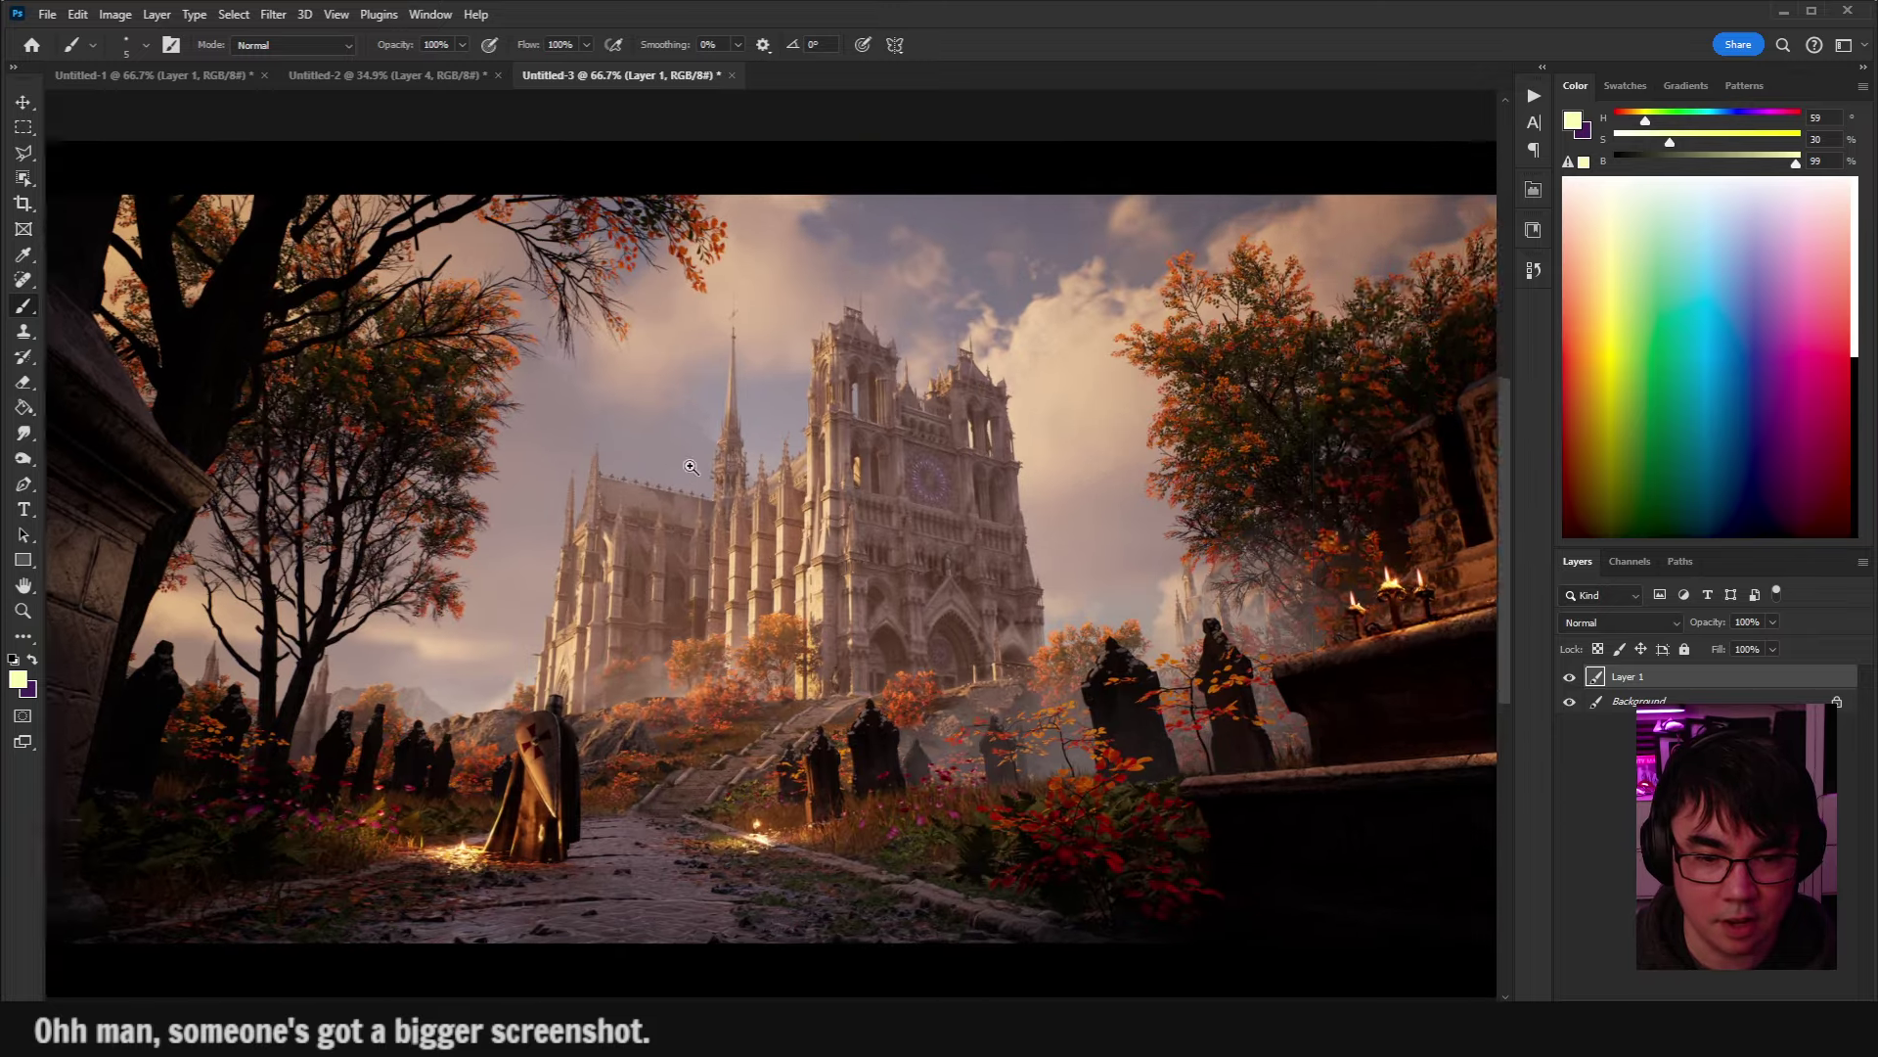
{"action": "left_click_drag", "start_coordinate": [690, 466], "coordinate": [930, 401]}
{"action": "left_click_drag", "start_coordinate": [719, 635], "coordinate": [749, 632]}
{"action": "left_click_drag", "start_coordinate": [749, 632], "coordinate": [1037, 611]}
{"action": "mouse_move", "coordinate": [504, 545]}
{"action": "left_mouse_down"}
{"action": "mouse_move", "coordinate": [567, 539]}
{"action": "mouse_move", "coordinate": [810, 591]}
{"action": "mouse_move", "coordinate": [775, 540]}
{"action": "left_mouse_up"}
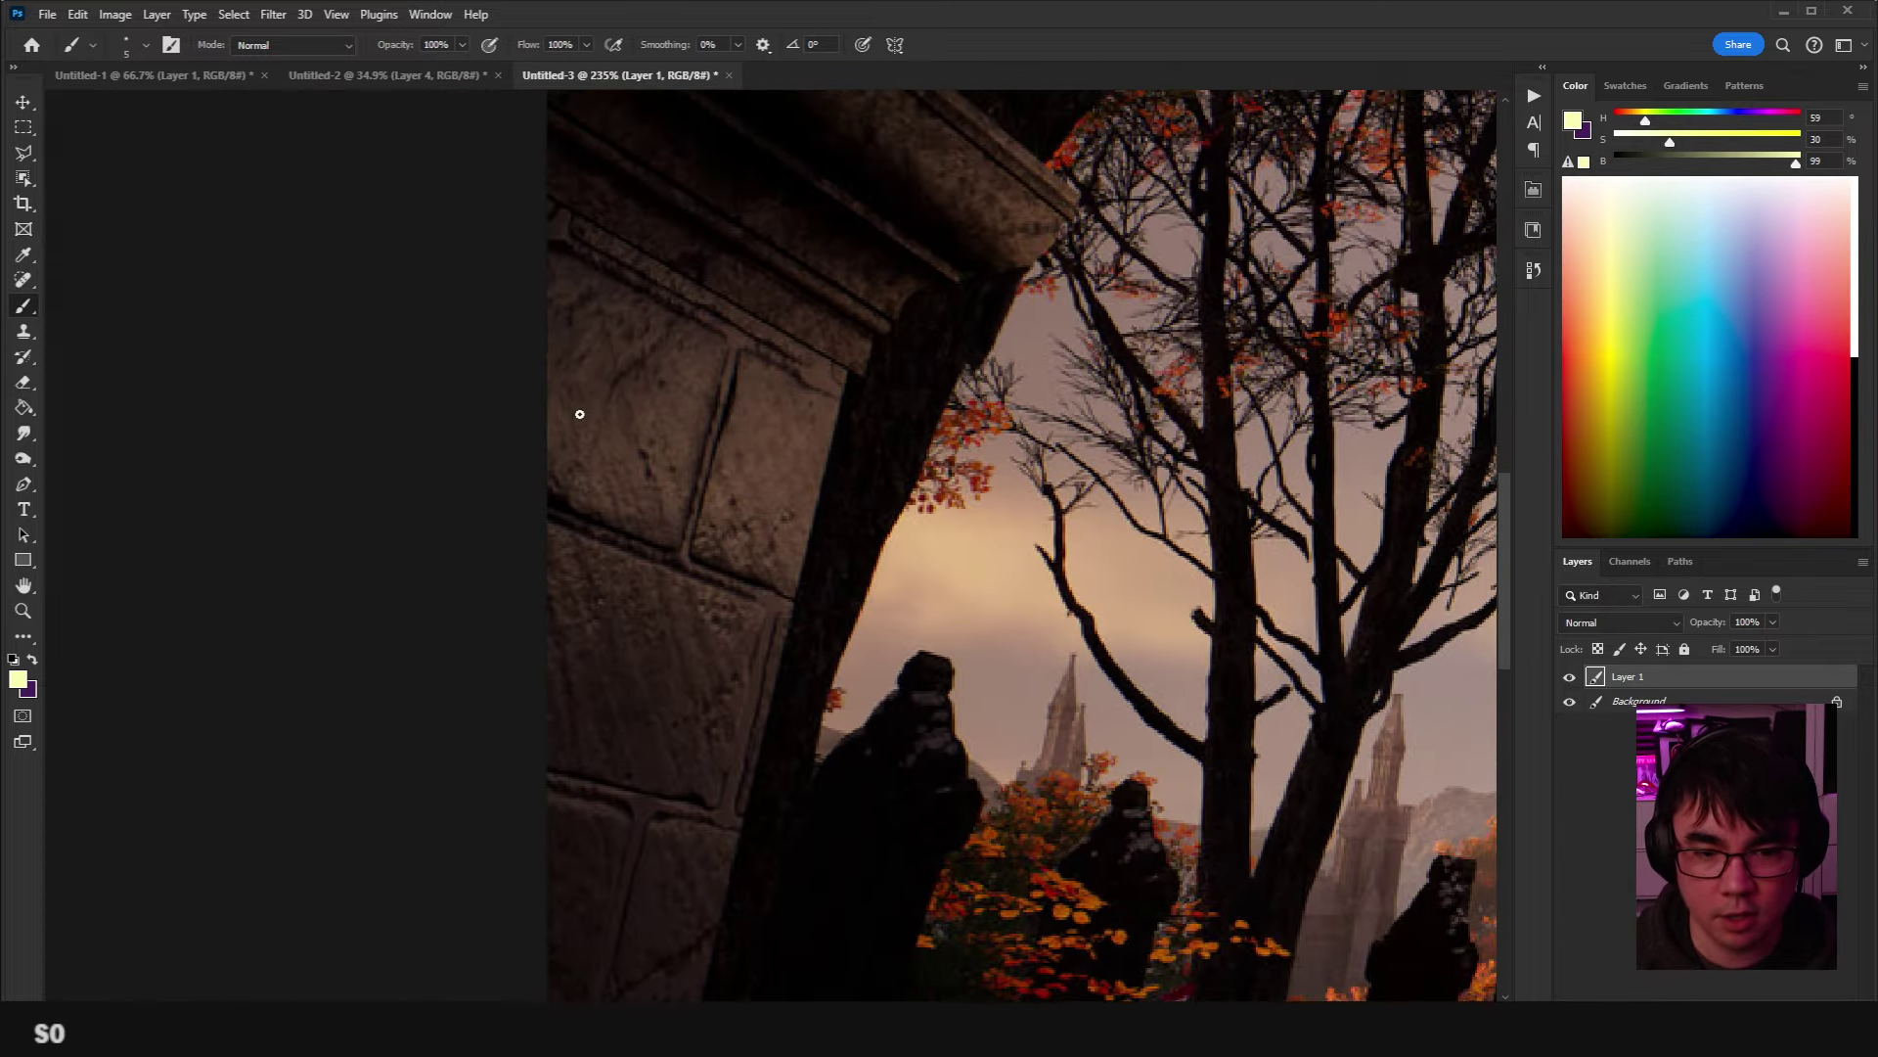
Paint yellow rim-light strokes along the wall edge, then undo them all.
{"action": "left_click_drag", "start_coordinate": [546, 293], "coordinate": [839, 713]}
{"action": "key", "text": "ctrl+z"}
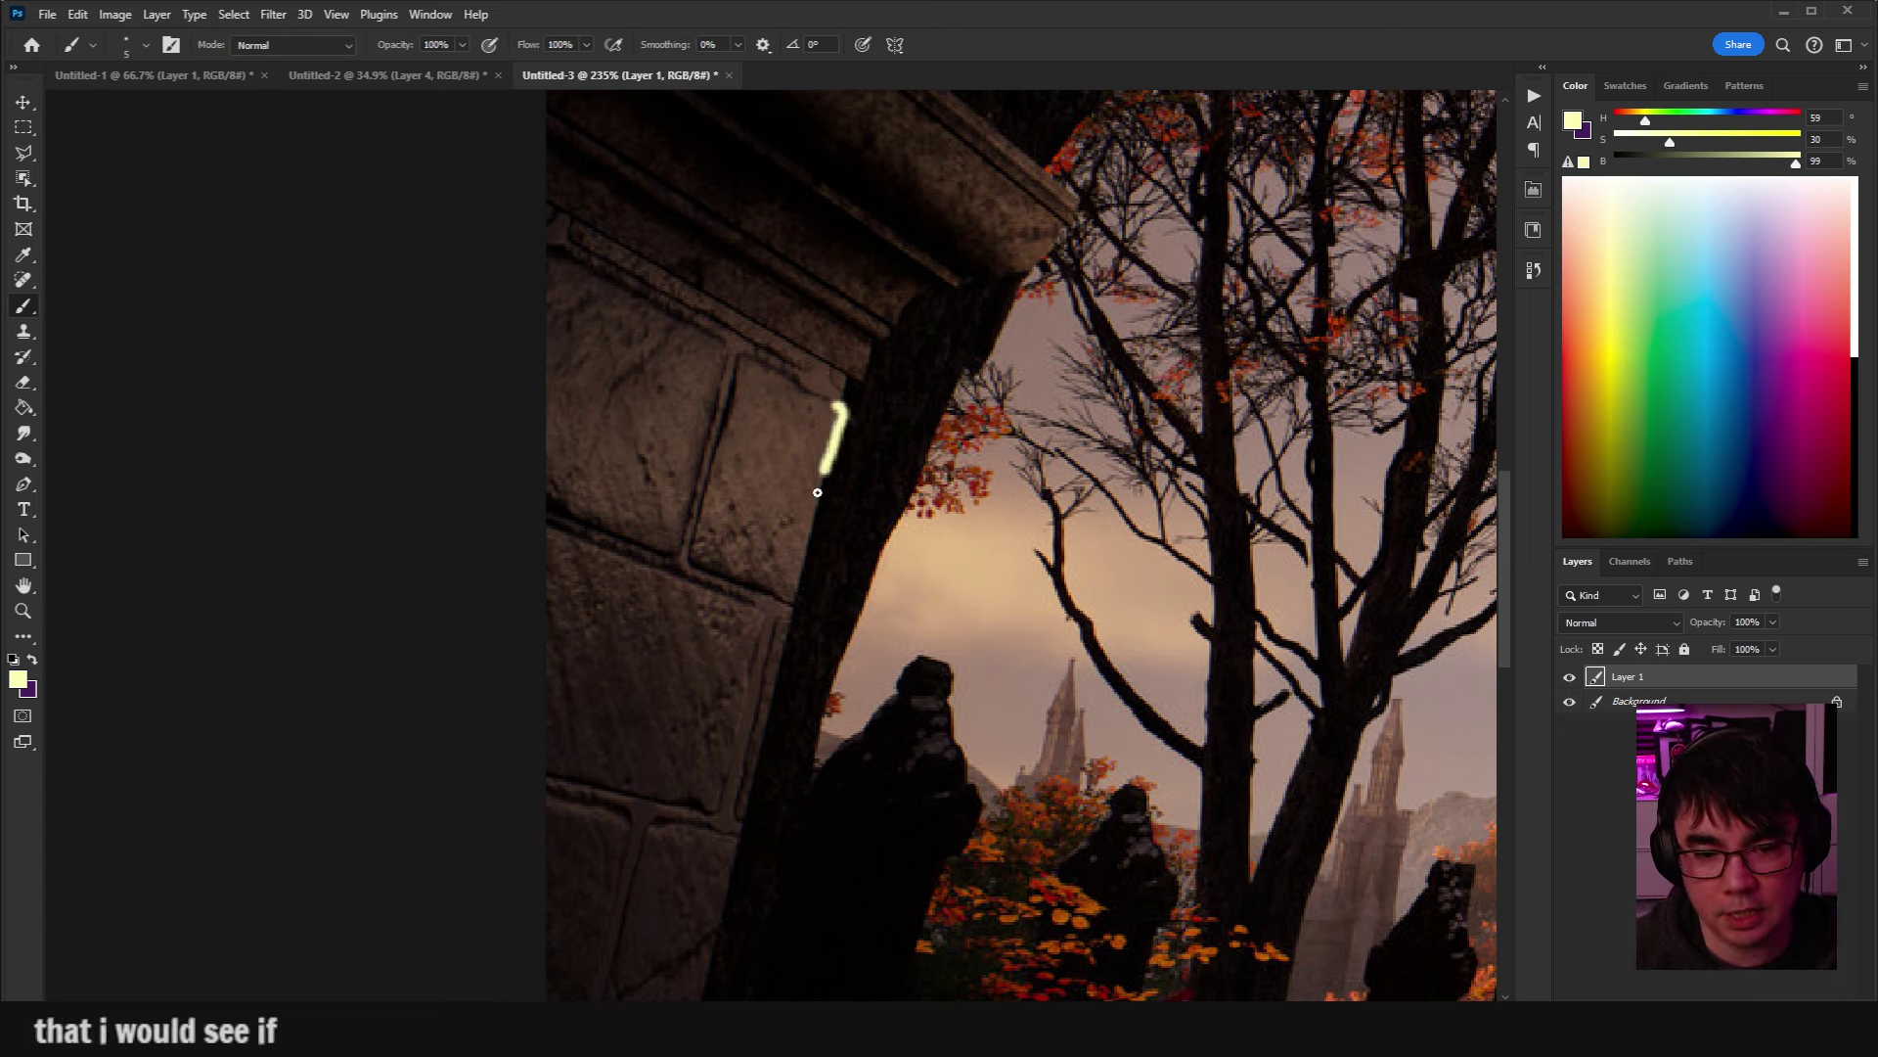
{"action": "left_click_drag", "start_coordinate": [817, 492], "coordinate": [741, 817]}
{"action": "left_click_drag", "start_coordinate": [755, 810], "coordinate": [777, 671]}
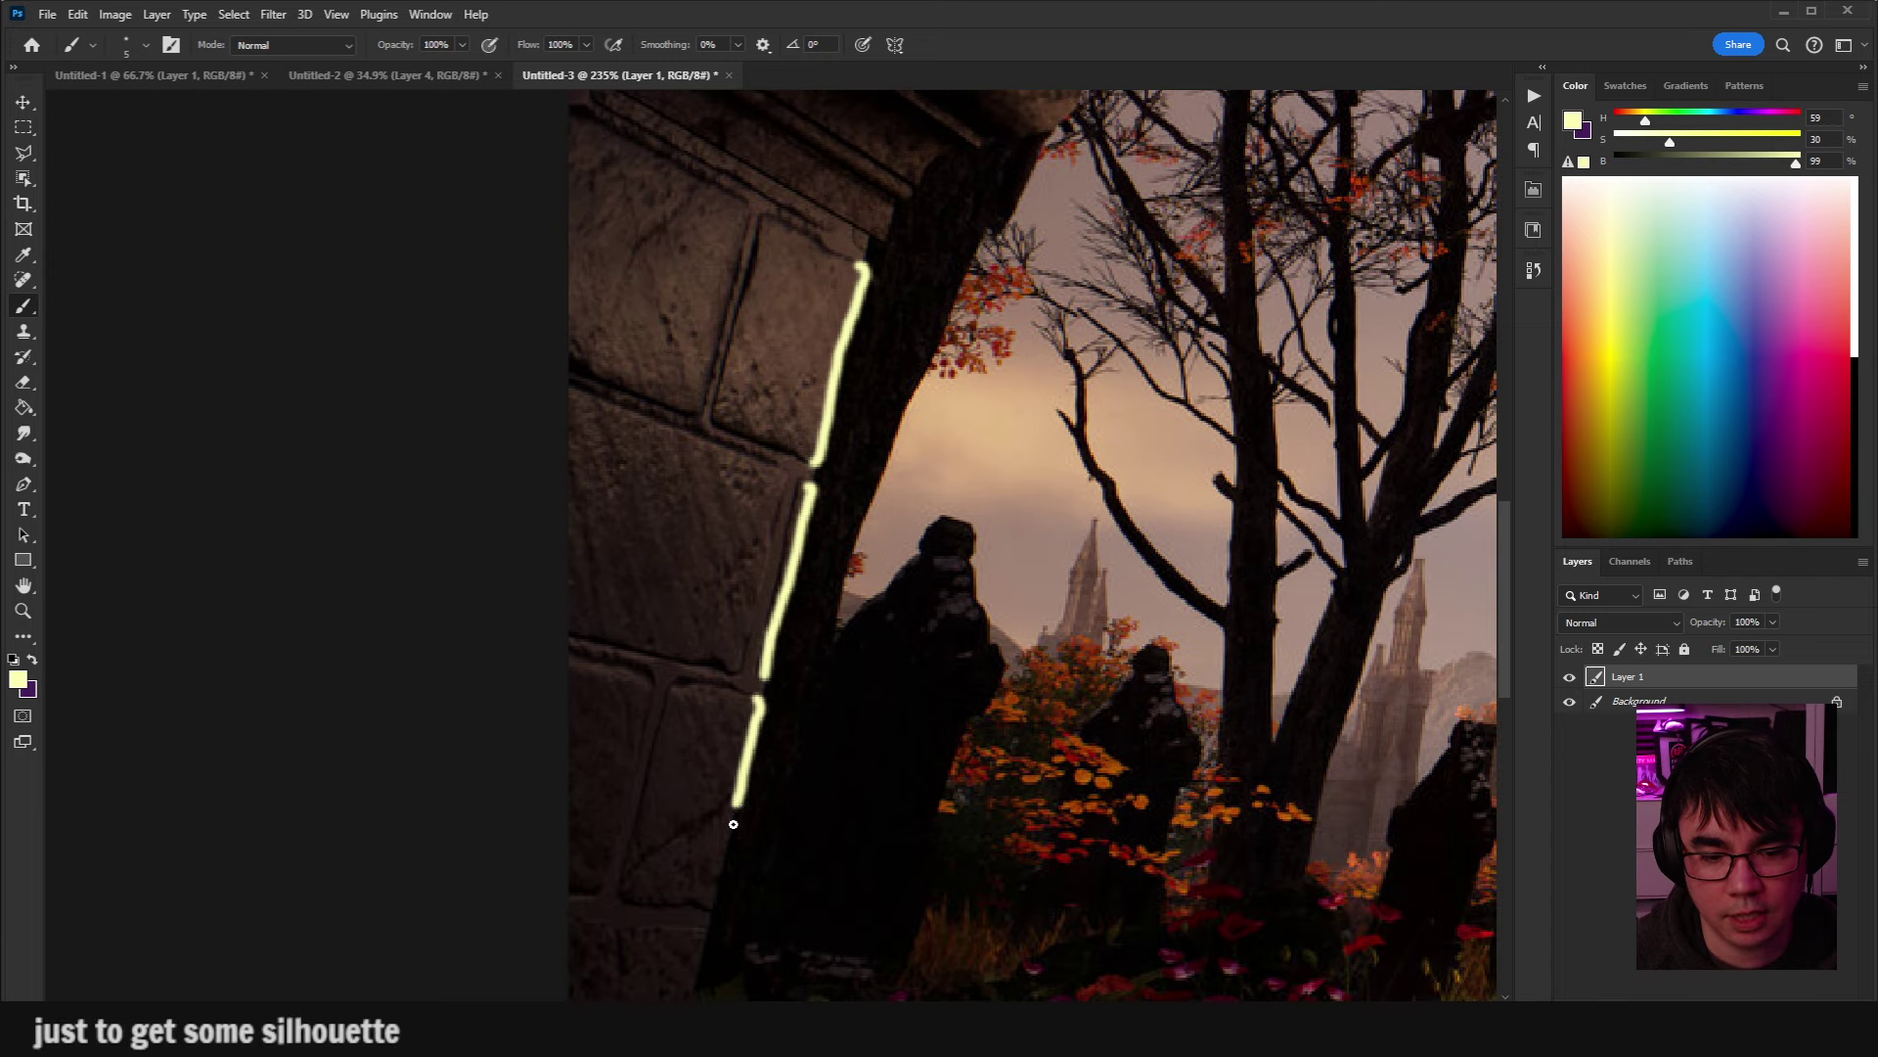
{"action": "mouse_move", "coordinate": [733, 823]}
{"action": "left_mouse_down"}
{"action": "mouse_move", "coordinate": [705, 914]}
{"action": "mouse_move", "coordinate": [755, 838]}
{"action": "left_mouse_up"}
{"action": "left_click_drag", "start_coordinate": [792, 519], "coordinate": [800, 666]}
{"action": "key", "text": "ctrl+z"}
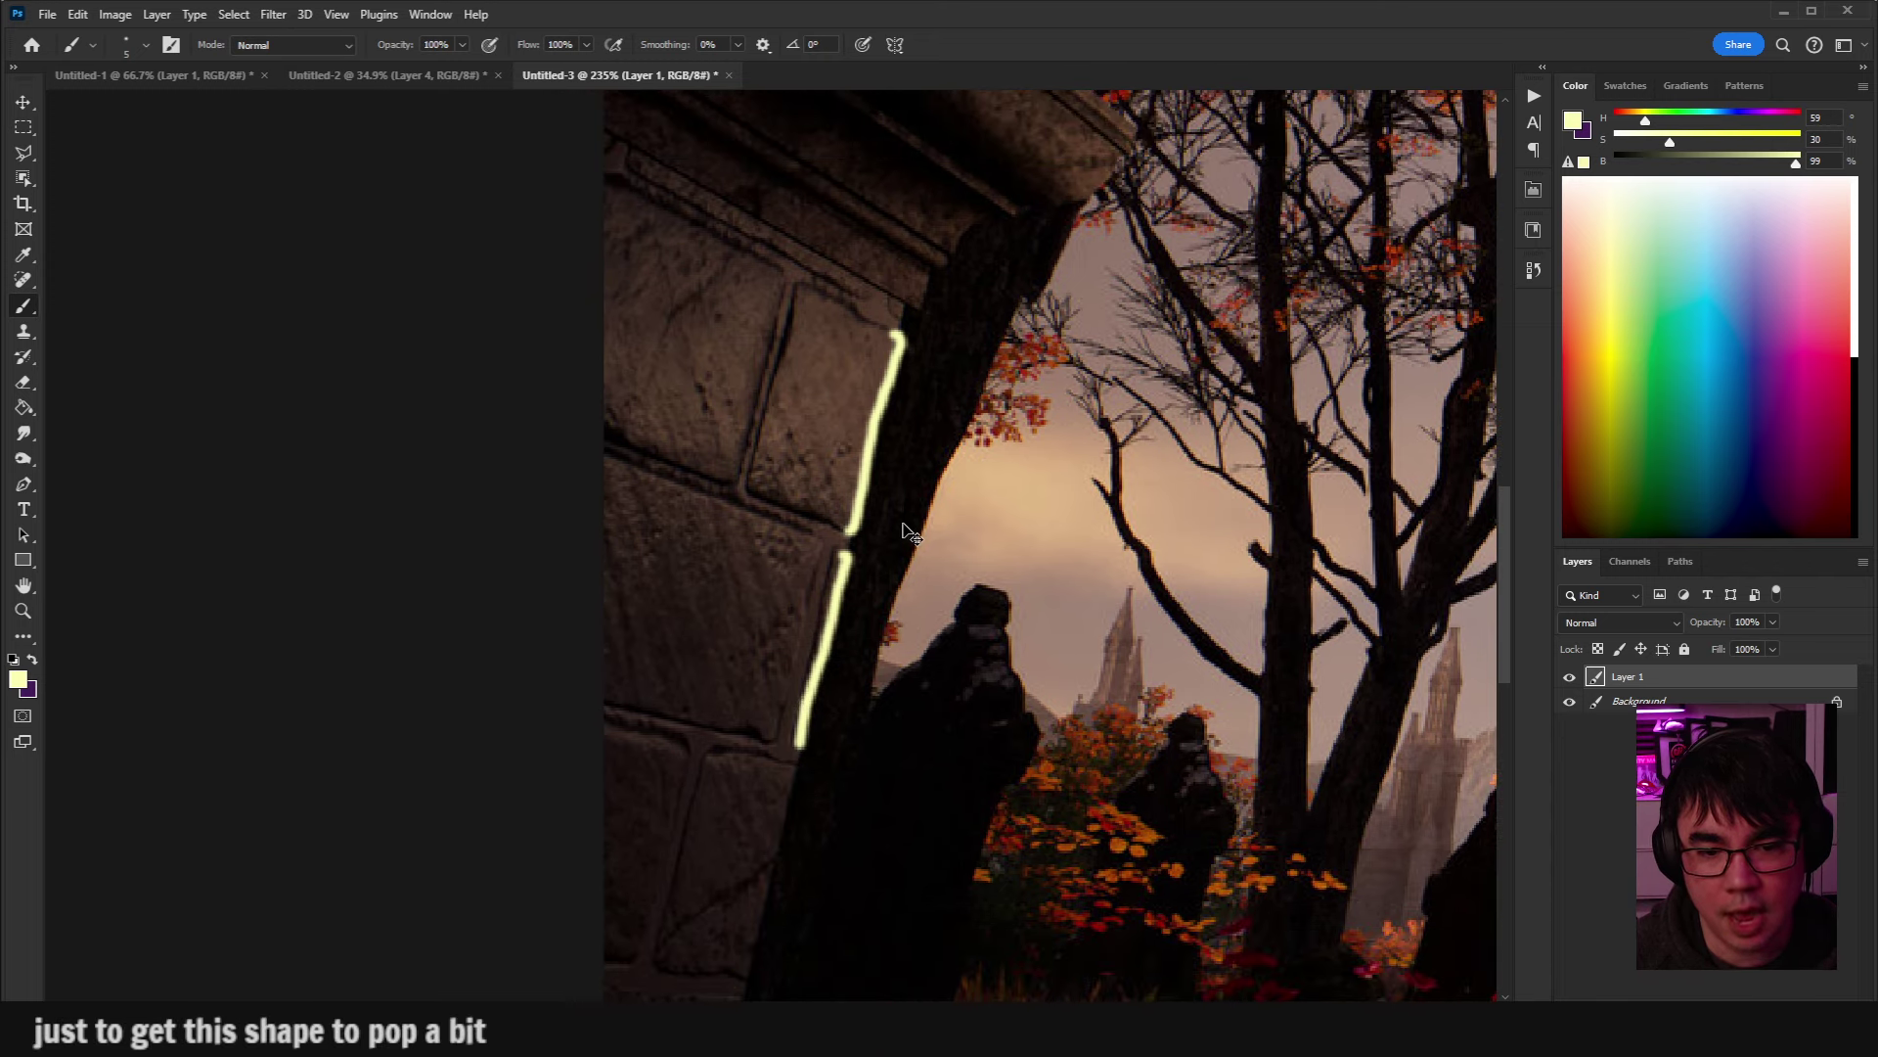
{"action": "key", "text": "ctrl+z"}
{"action": "key", "text": "ctrl+z"}
Try short and long yellow highlights on the wall blocks, undo them, and recentre the cathedral.
{"action": "scroll", "coordinate": [759, 444], "scroll_direction": "up", "scroll_amount": 1}
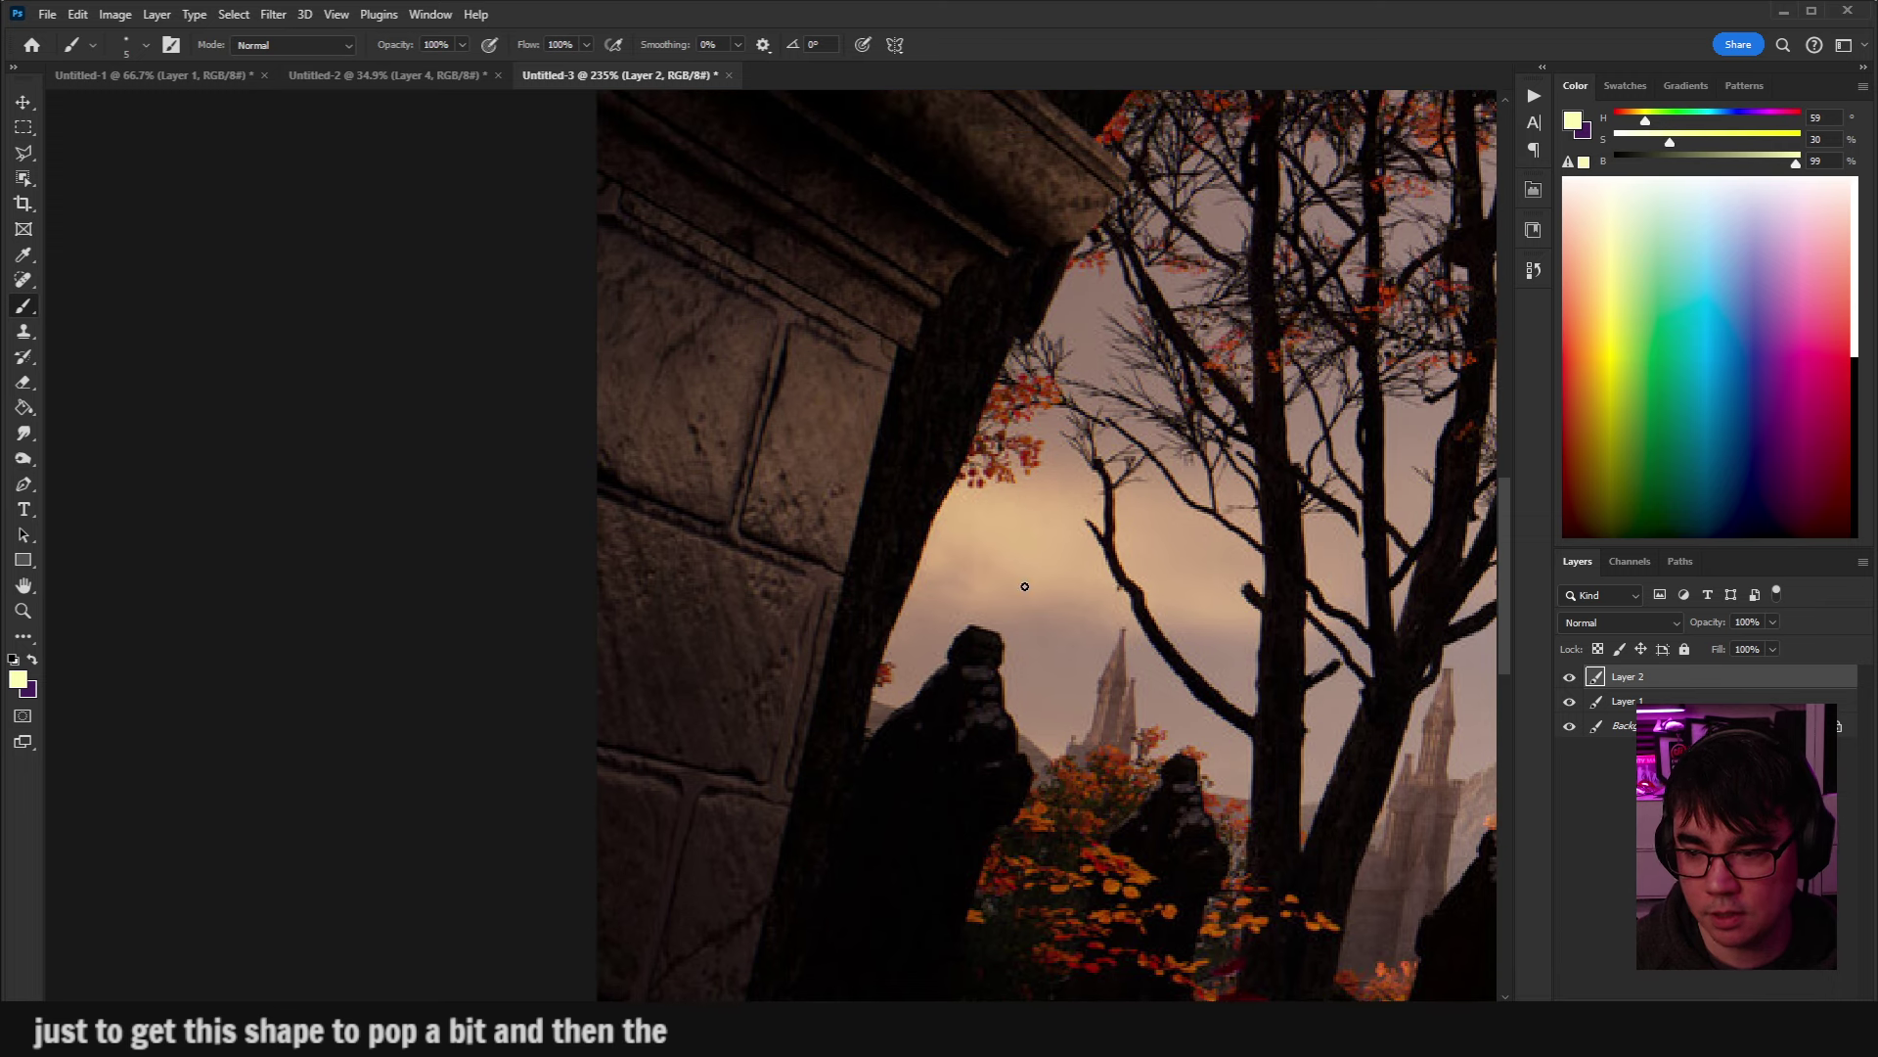
{"action": "mouse_move", "coordinate": [768, 414]}
{"action": "left_mouse_down"}
{"action": "mouse_move", "coordinate": [756, 480]}
{"action": "mouse_move", "coordinate": [802, 487]}
{"action": "left_mouse_up"}
{"action": "scroll", "coordinate": [820, 598], "scroll_direction": "down", "scroll_amount": 1}
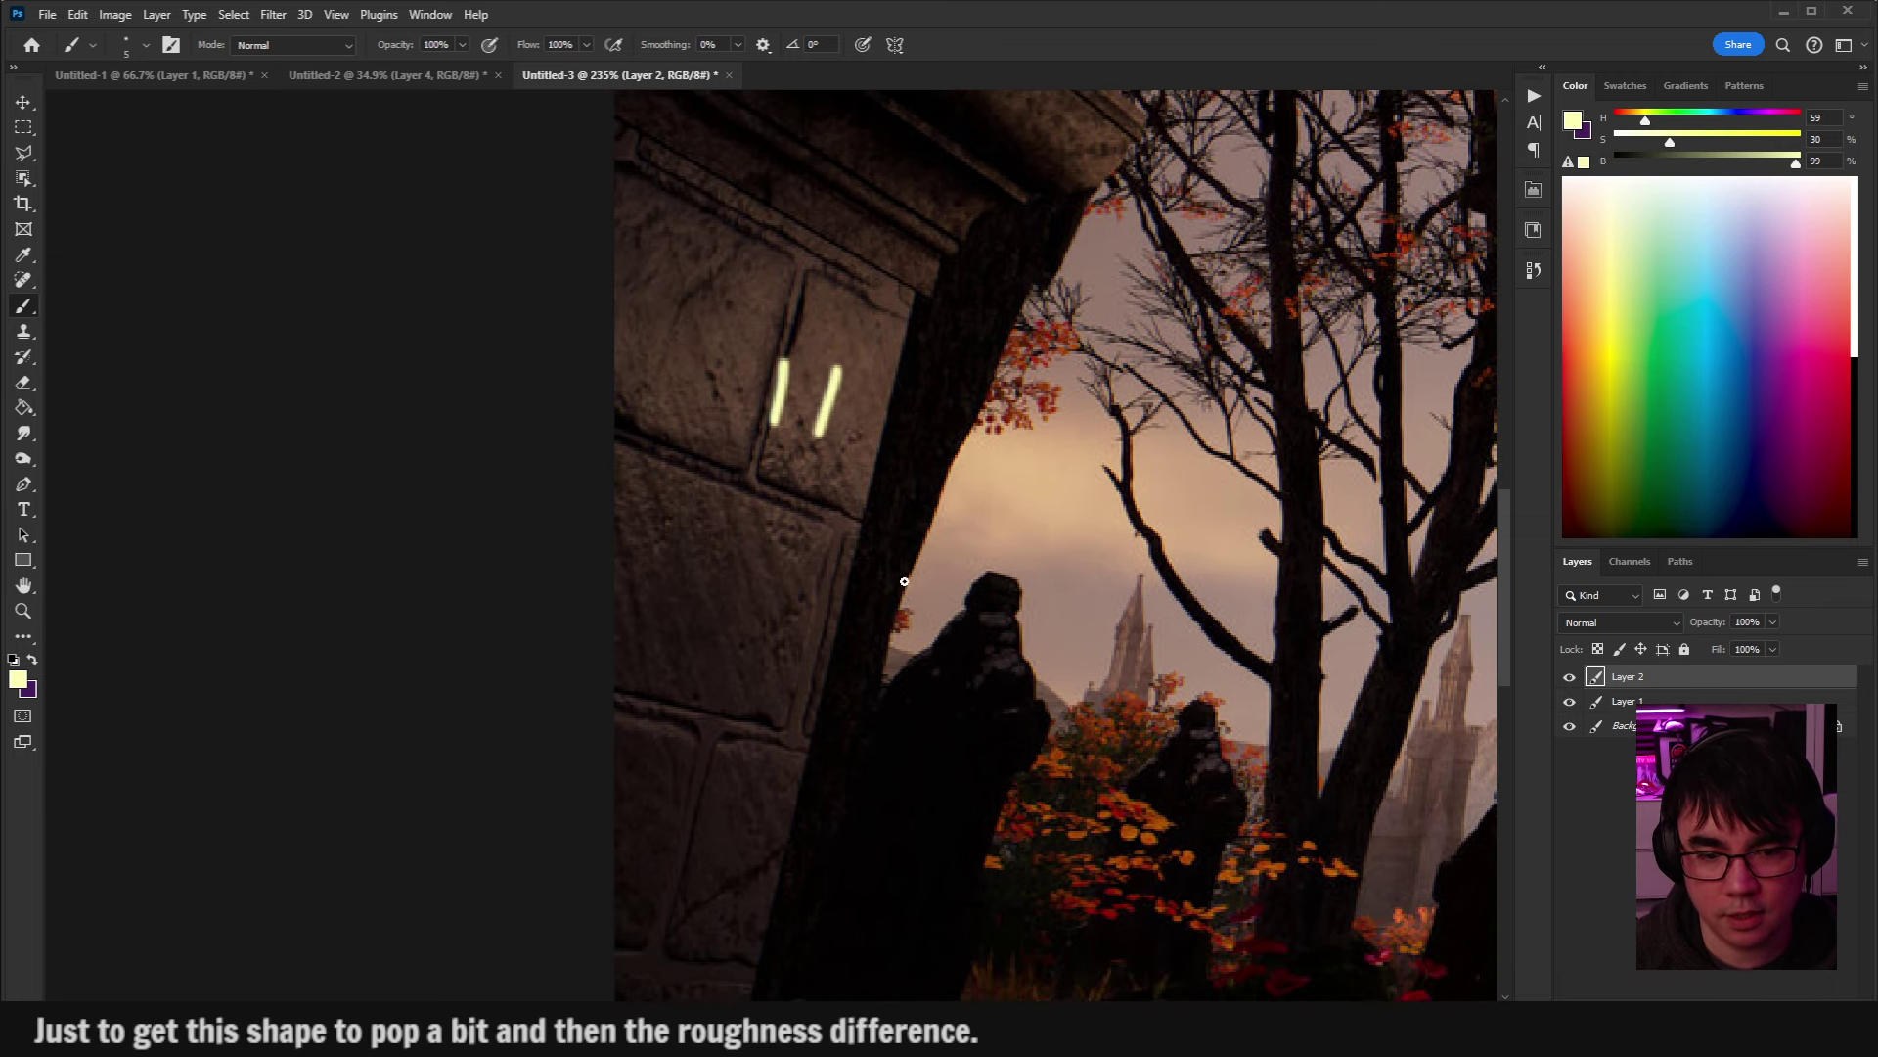
{"action": "key", "text": "ctrl+z"}
{"action": "left_click_drag", "start_coordinate": [943, 475], "coordinate": [900, 326]}
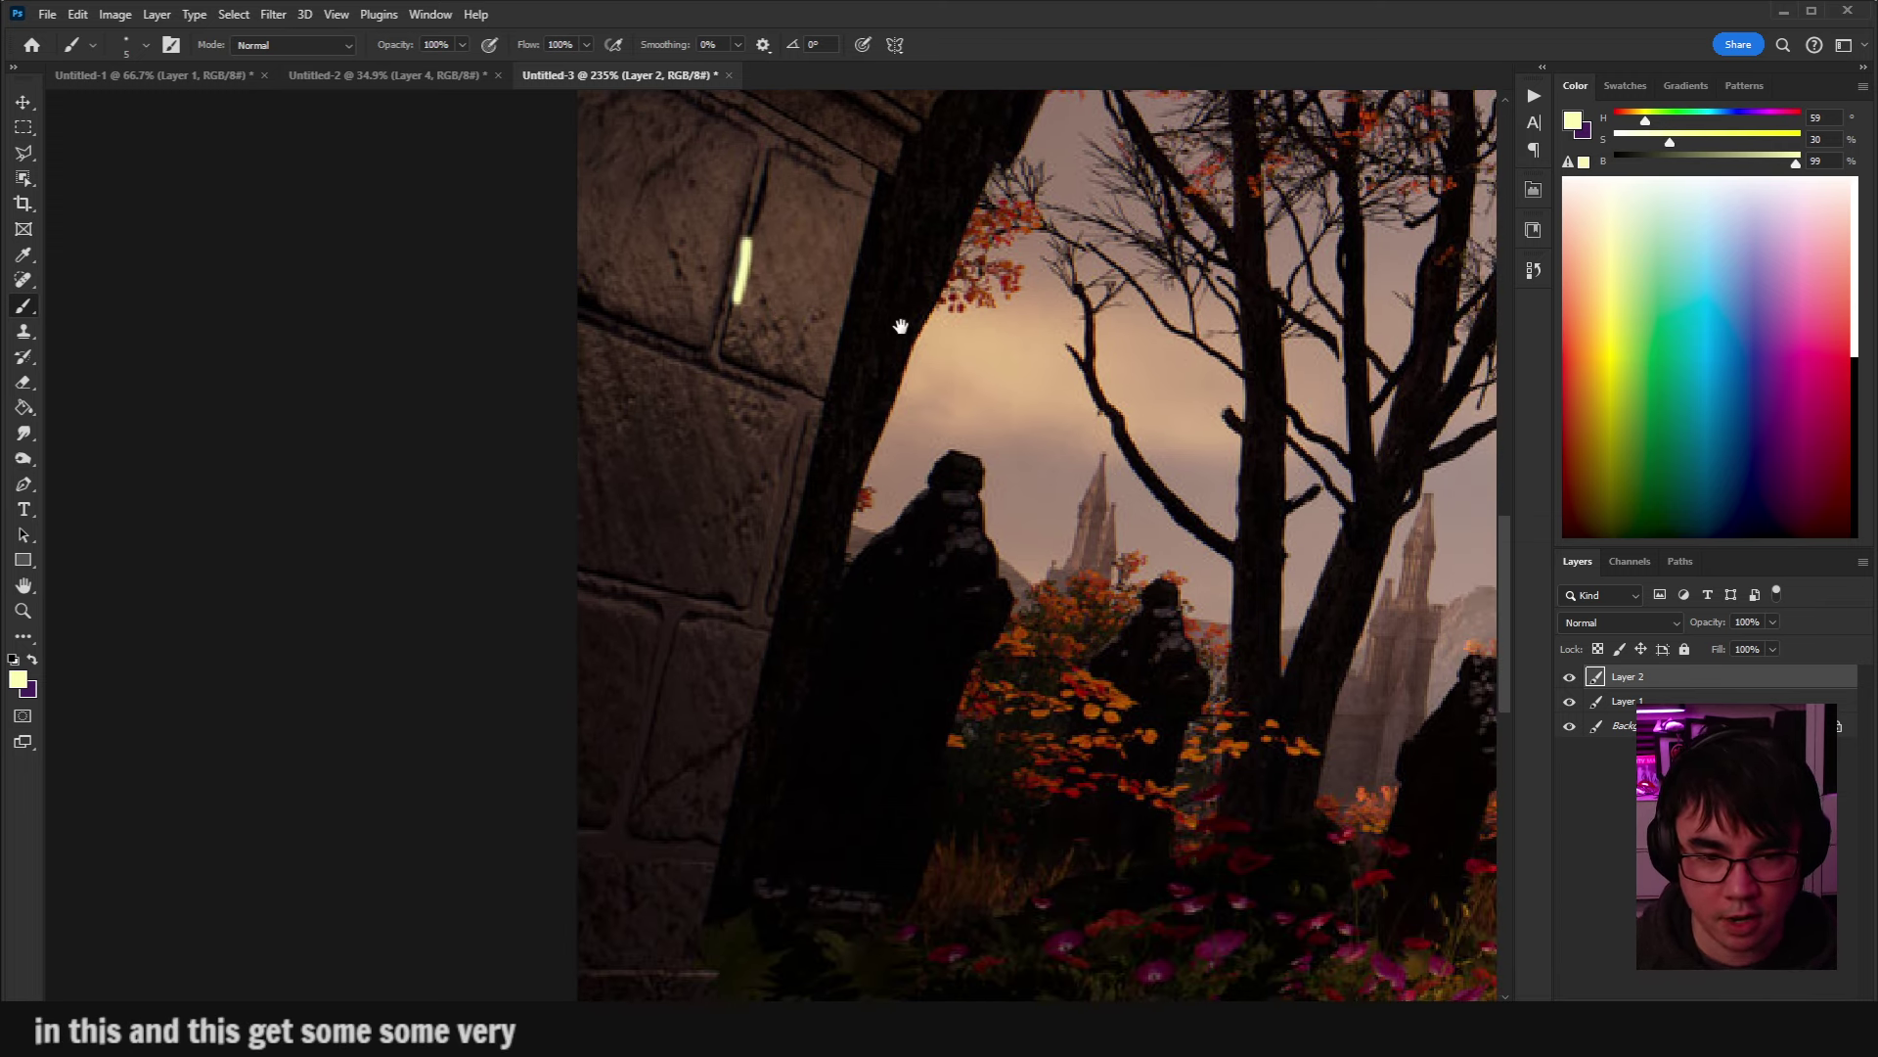
{"action": "left_click_drag", "start_coordinate": [622, 954], "coordinate": [714, 361]}
{"action": "key", "text": "ctrl+z"}
{"action": "left_click_drag", "start_coordinate": [1000, 434], "coordinate": [975, 566]}
{"action": "key", "text": "ctrl+z"}
{"action": "scroll", "coordinate": [977, 566], "scroll_direction": "down", "scroll_amount": 5}
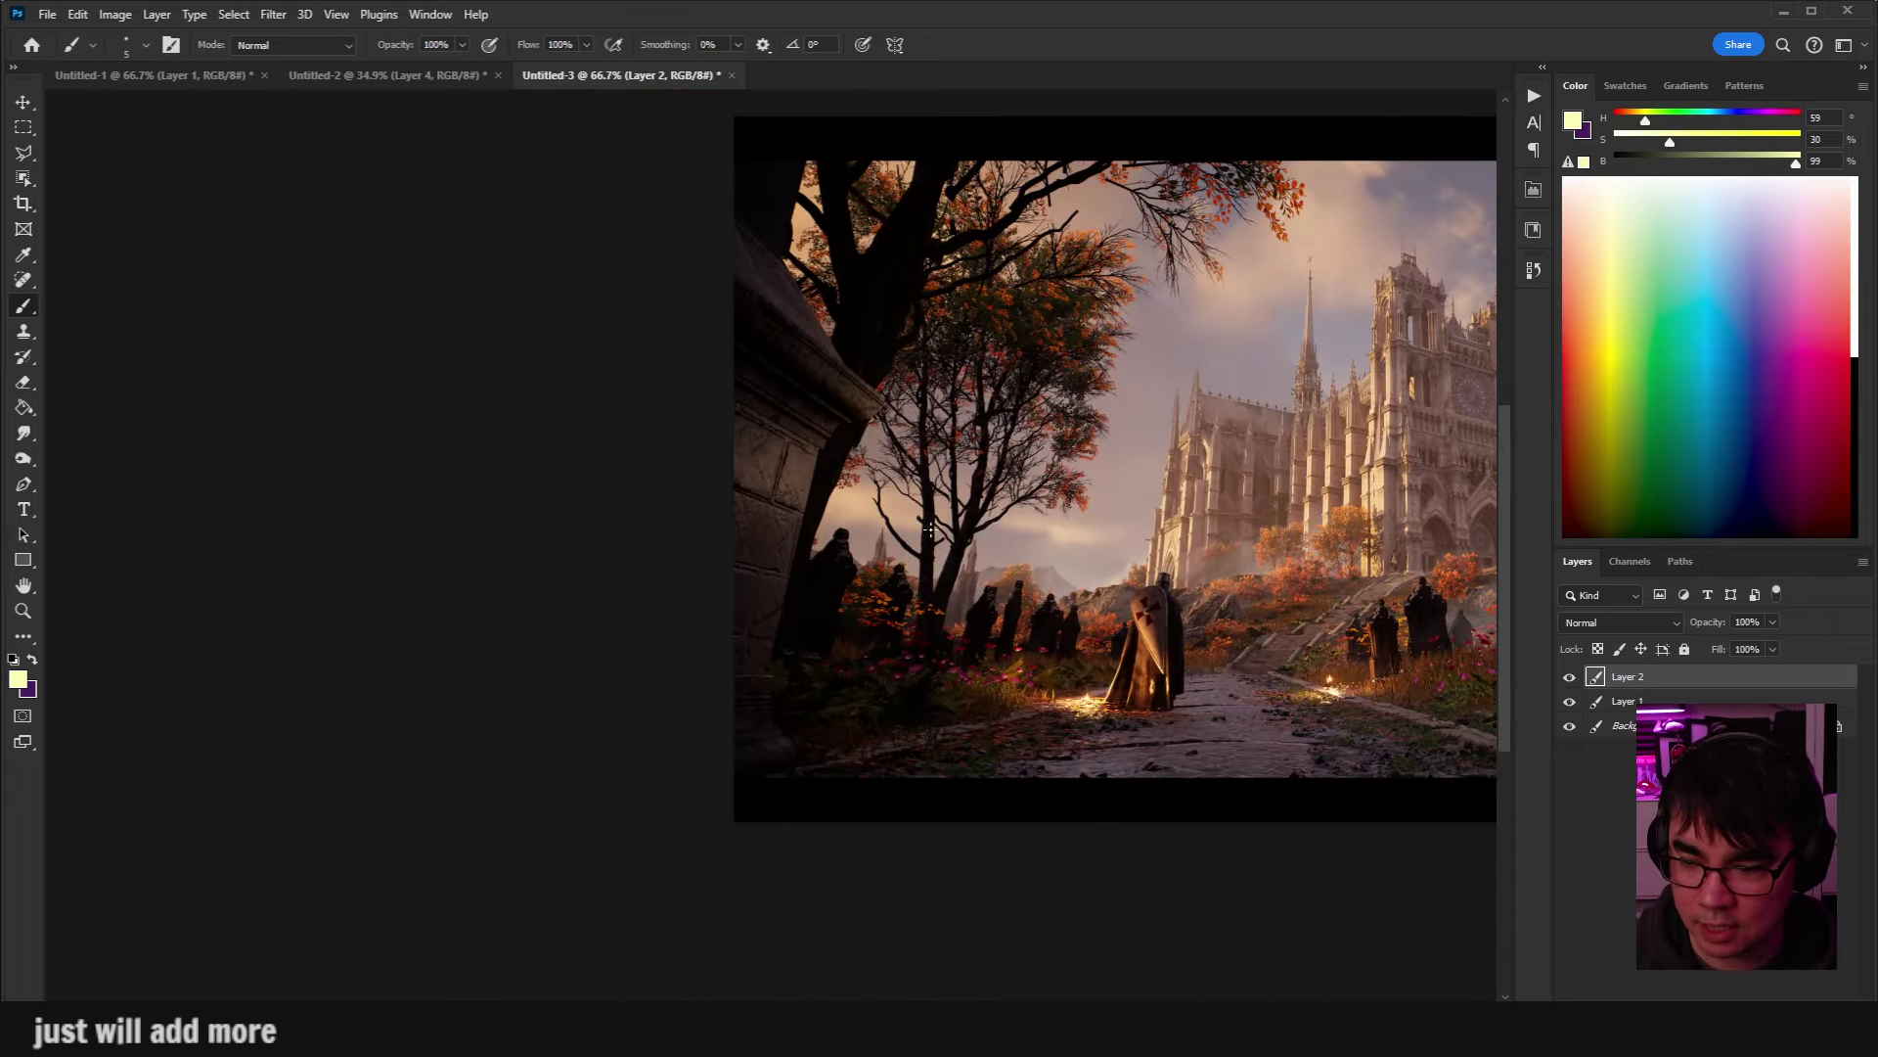
{"action": "left_click_drag", "start_coordinate": [894, 496], "coordinate": [729, 447]}
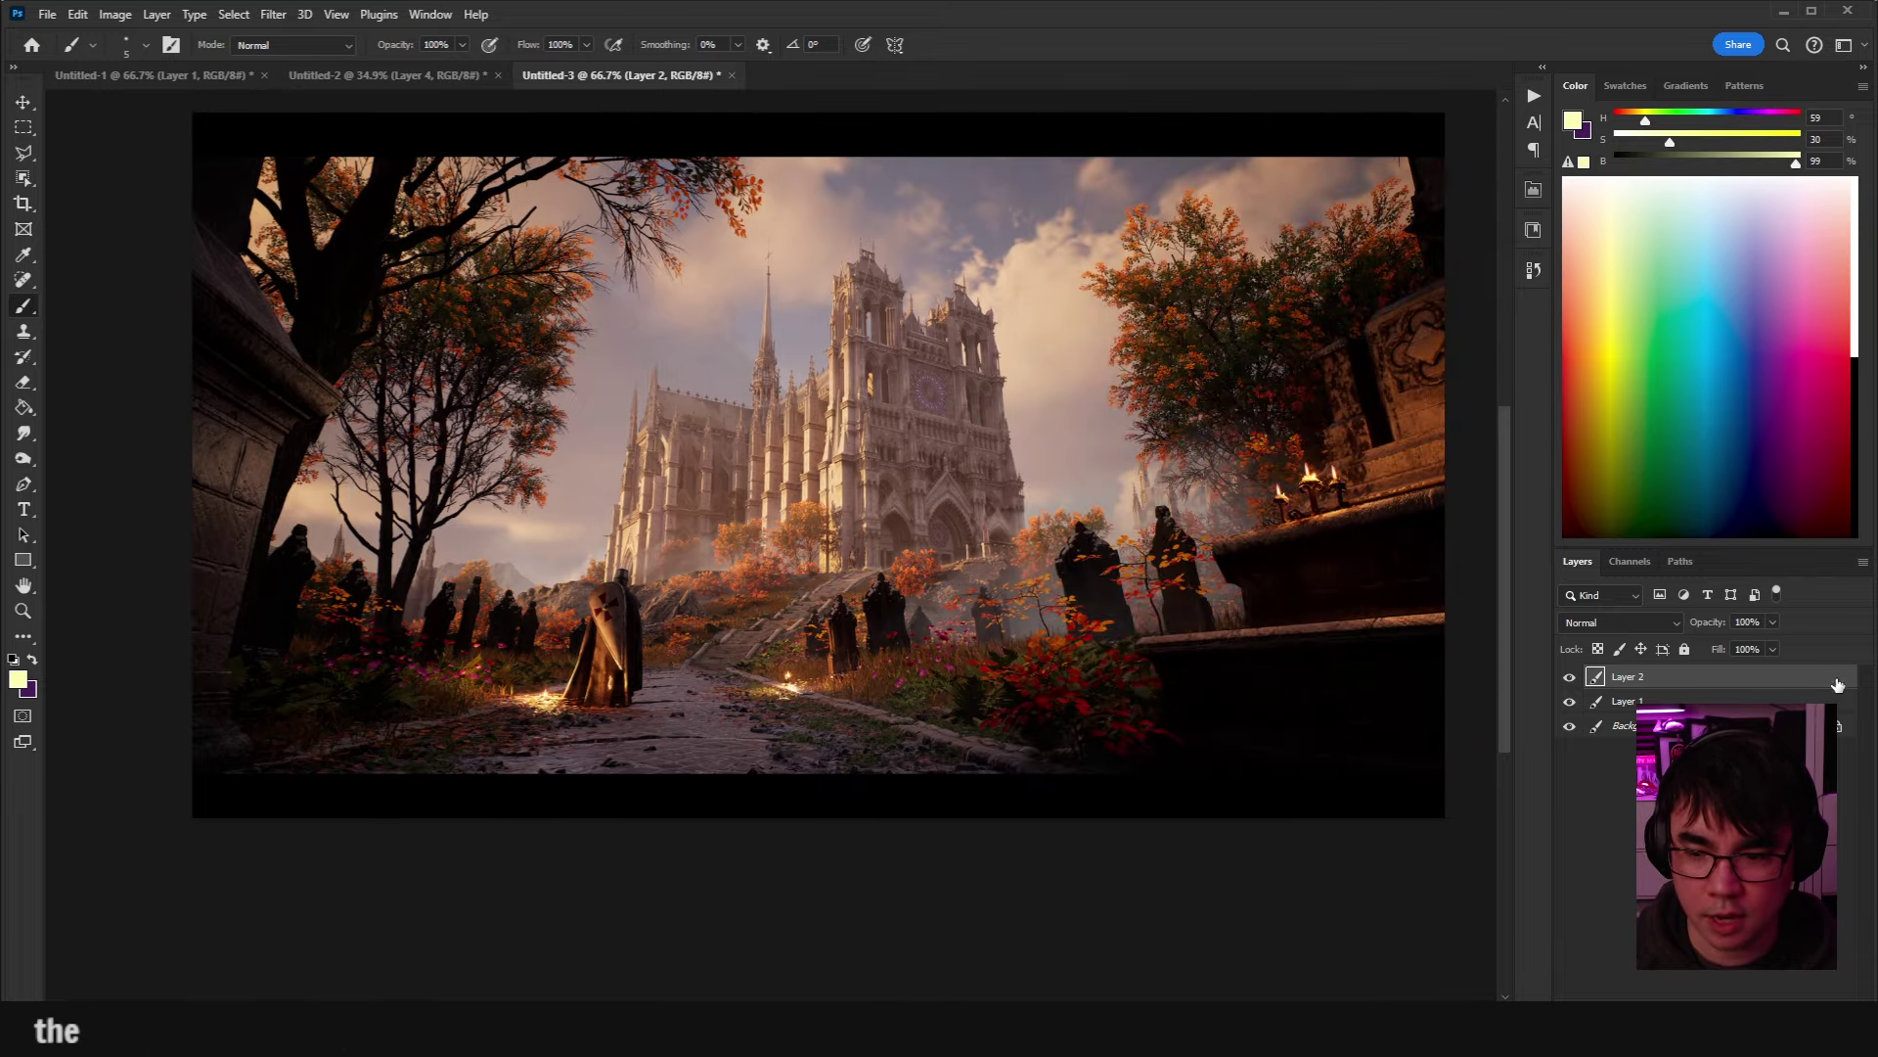
Play the Empire set's Levels Check action and zoom into the false-colour gravestones and altar.
{"action": "left_click", "coordinate": [1532, 97]}
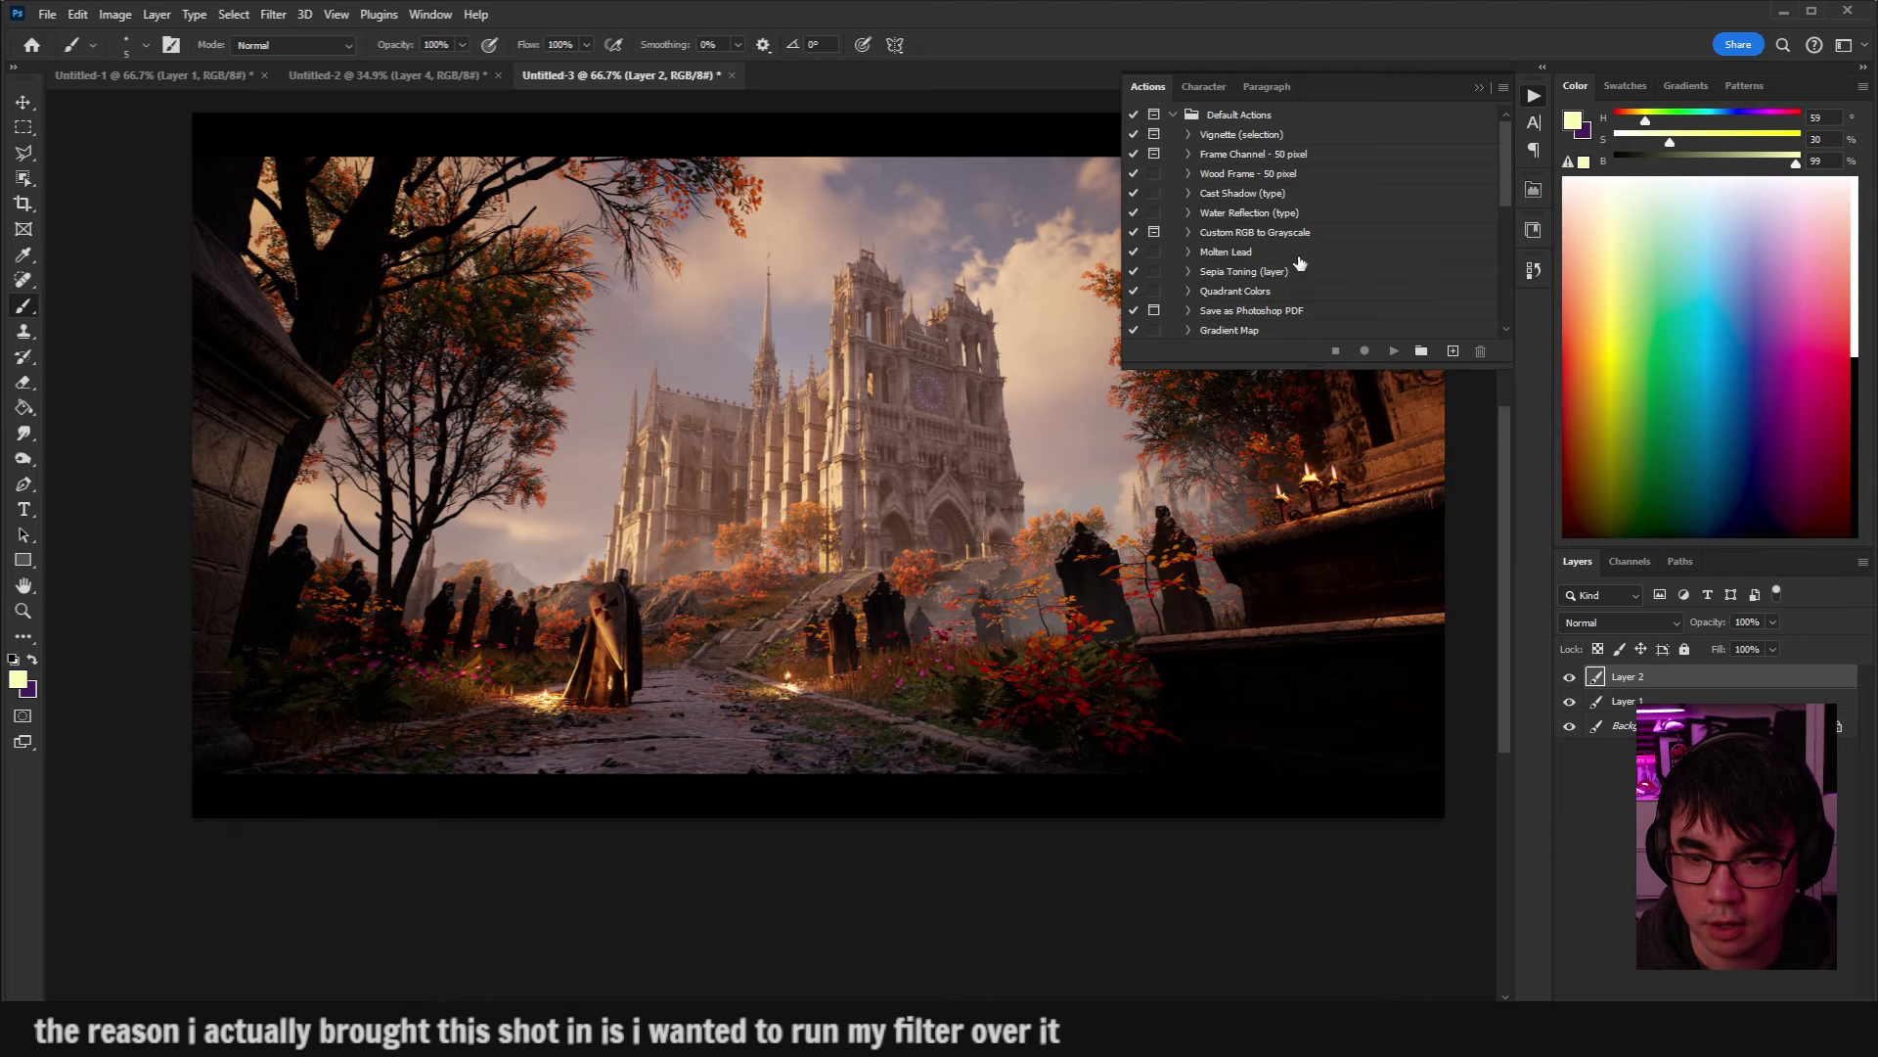
{"action": "scroll", "coordinate": [1244, 287], "scroll_direction": "down", "scroll_amount": 10}
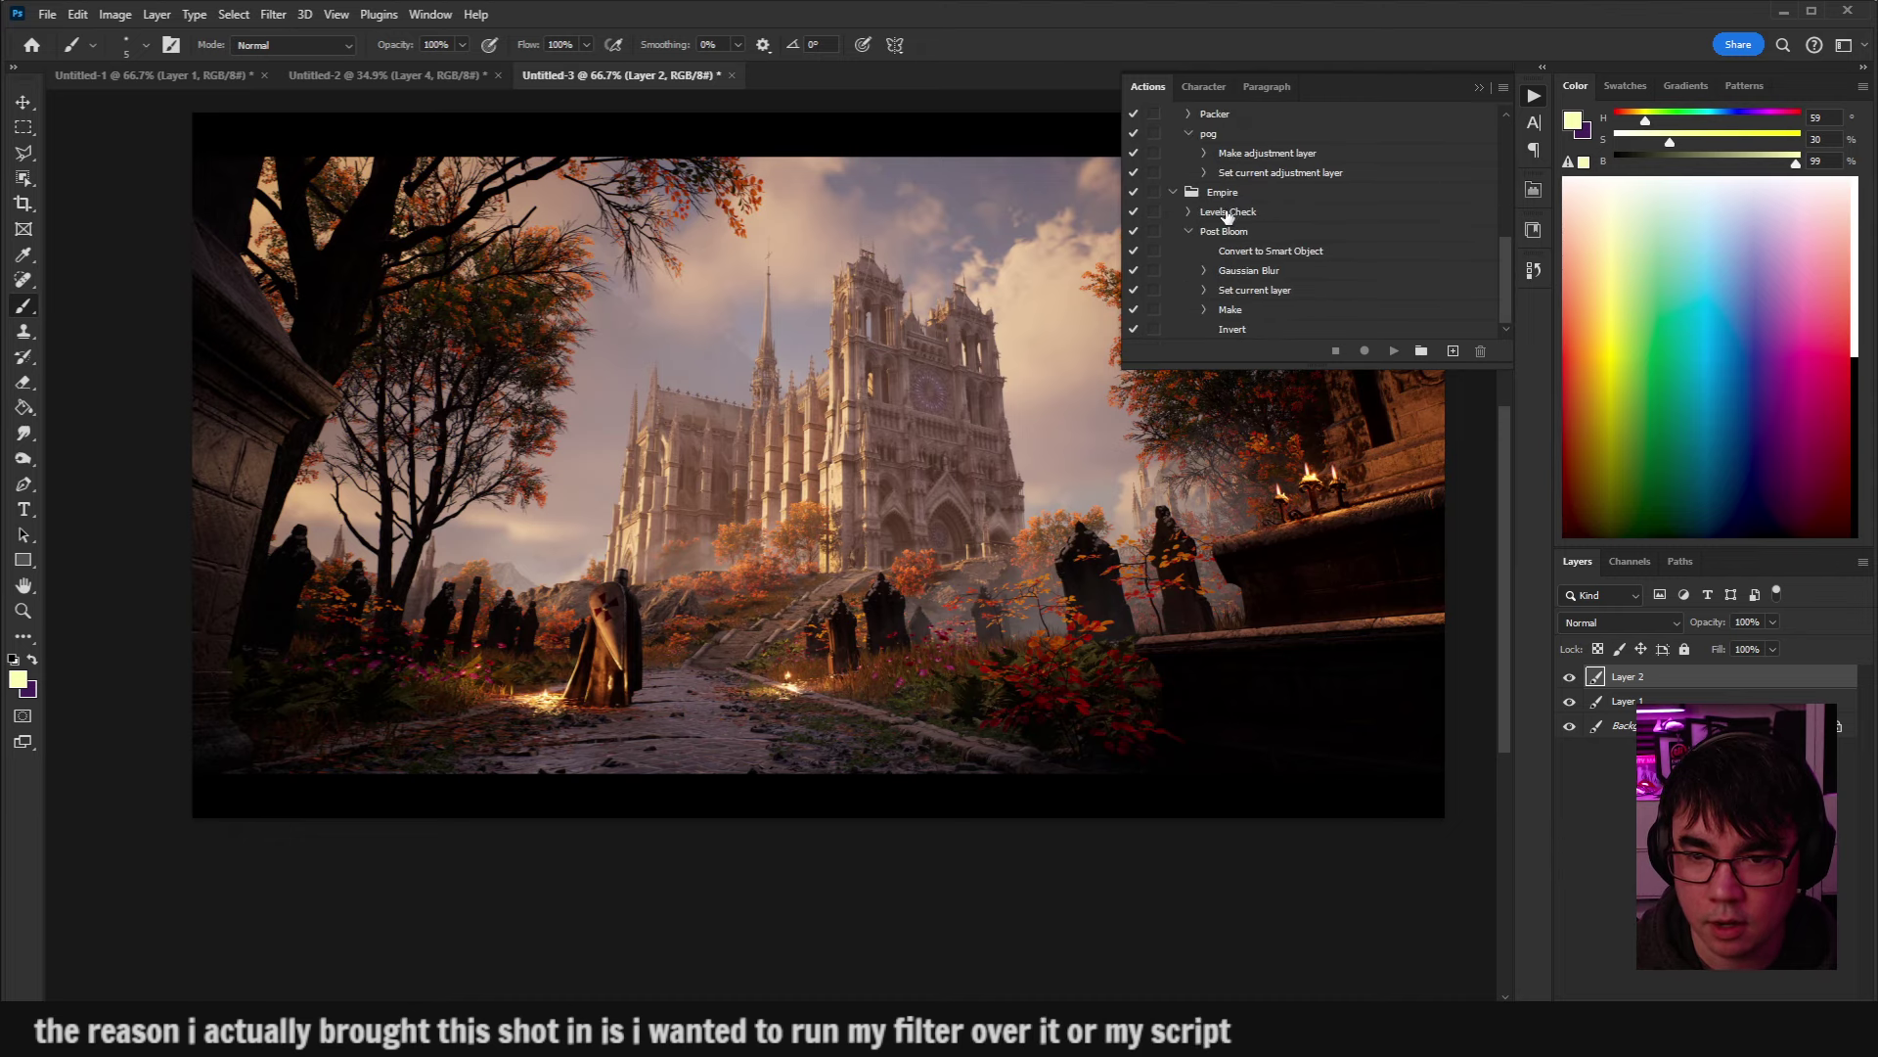
{"action": "left_click", "coordinate": [1227, 212]}
{"action": "left_click", "coordinate": [1394, 350]}
{"action": "left_click_drag", "start_coordinate": [910, 513], "coordinate": [1093, 624]}
{"action": "left_click_drag", "start_coordinate": [777, 475], "coordinate": [474, 419]}
{"action": "left_click_drag", "start_coordinate": [838, 551], "coordinate": [916, 566]}
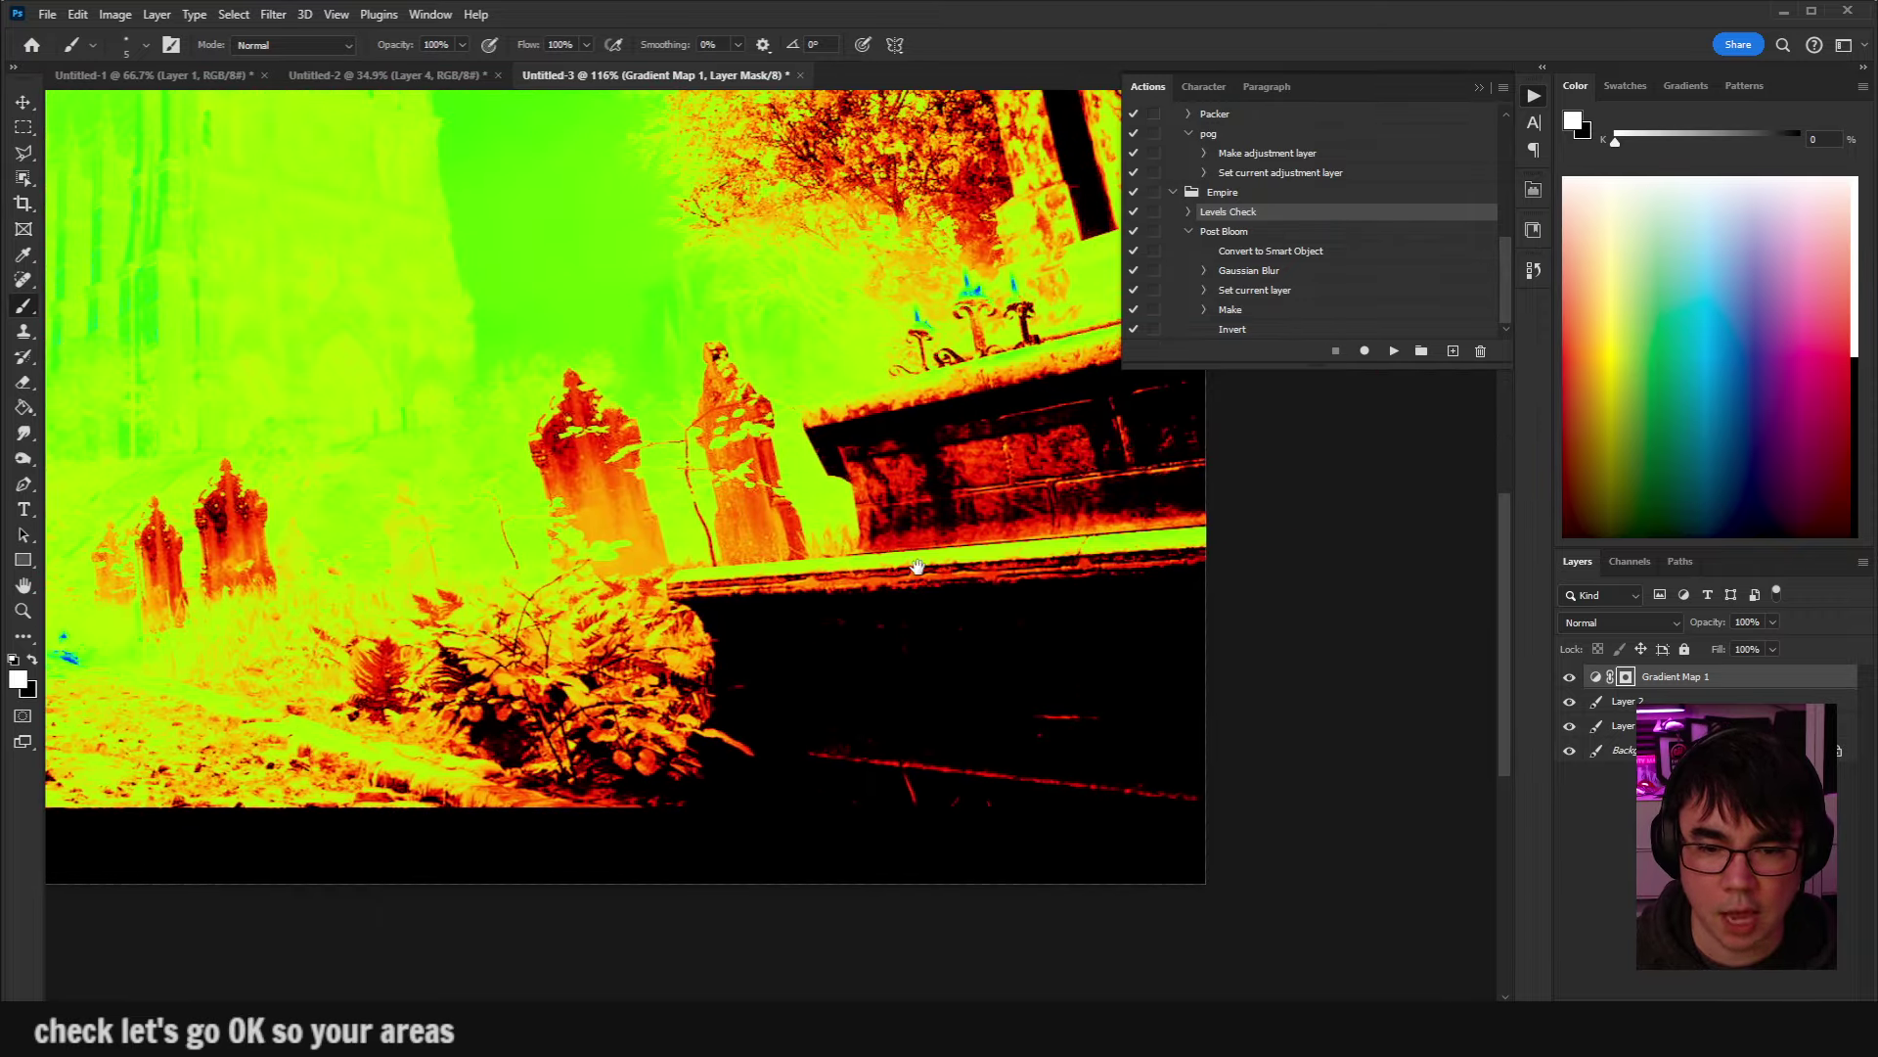
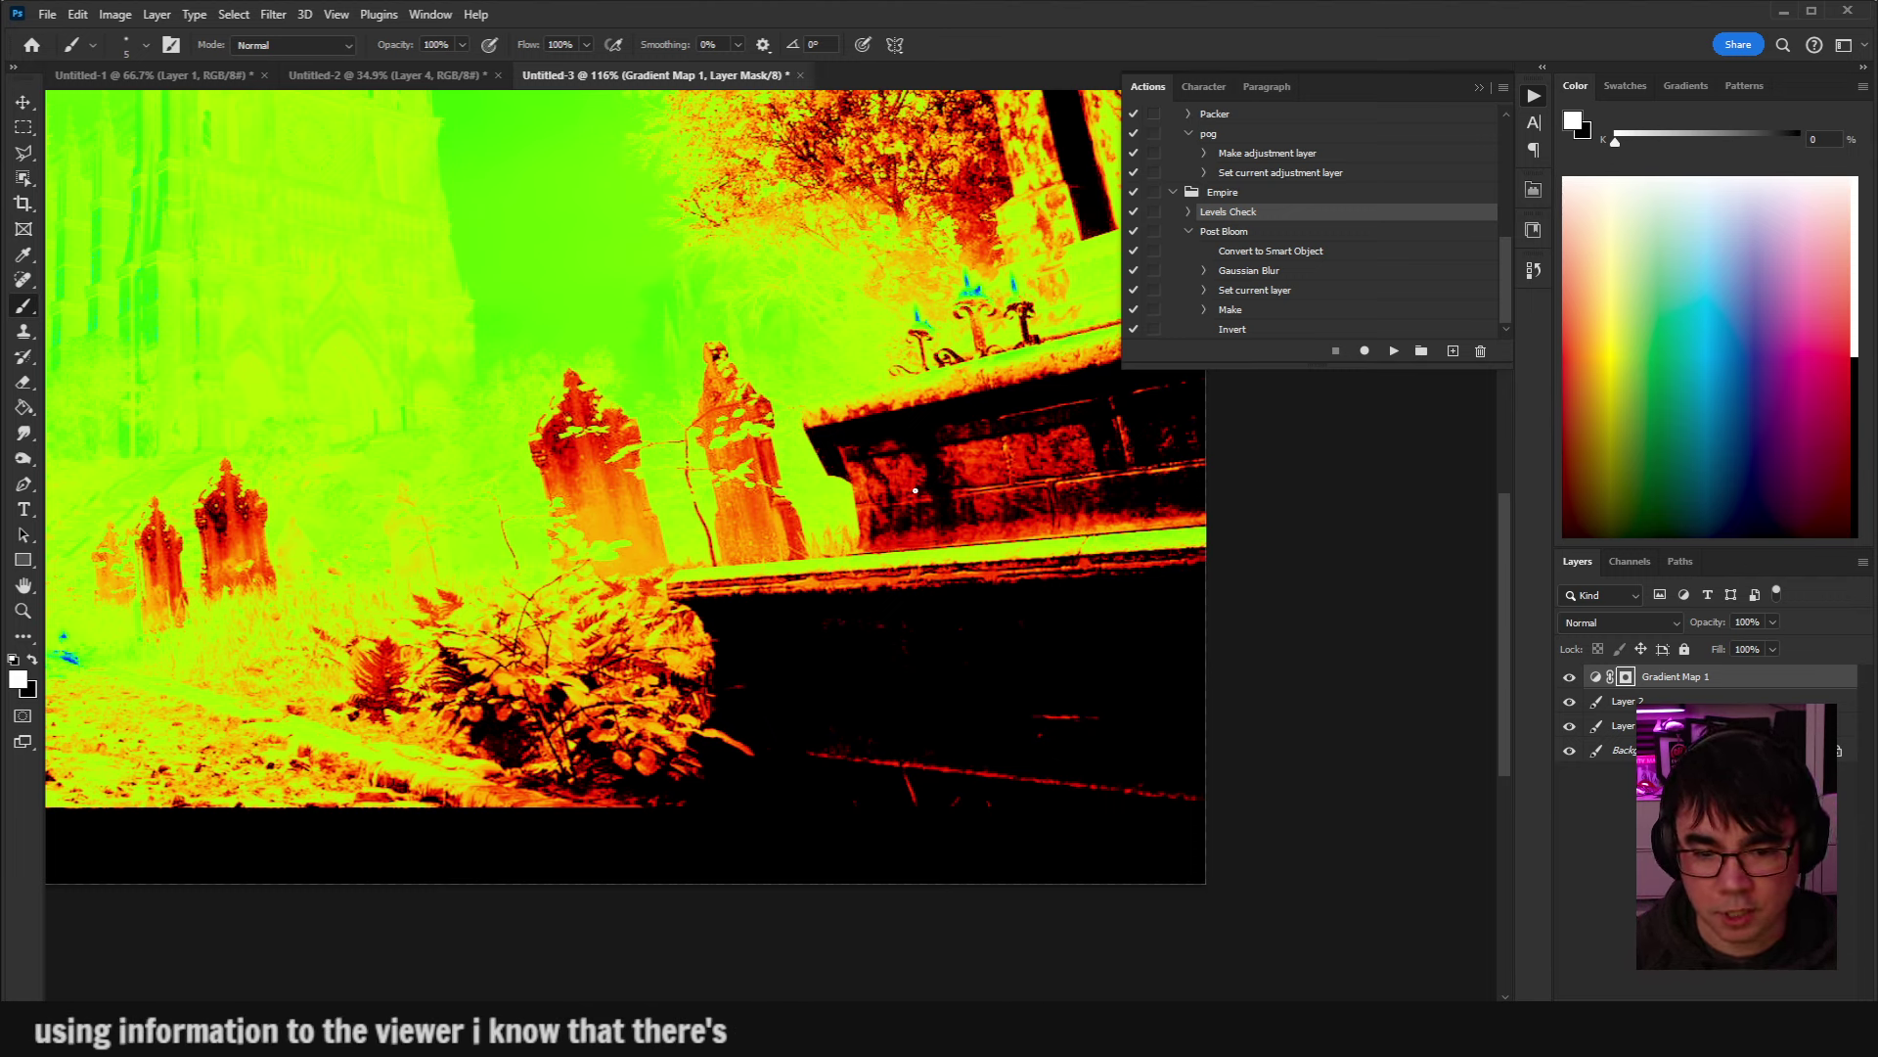
Hide the false-colour value map, collapse the Actions list, and pan to the dark graveyard figures.
{"action": "key", "text": "space"}
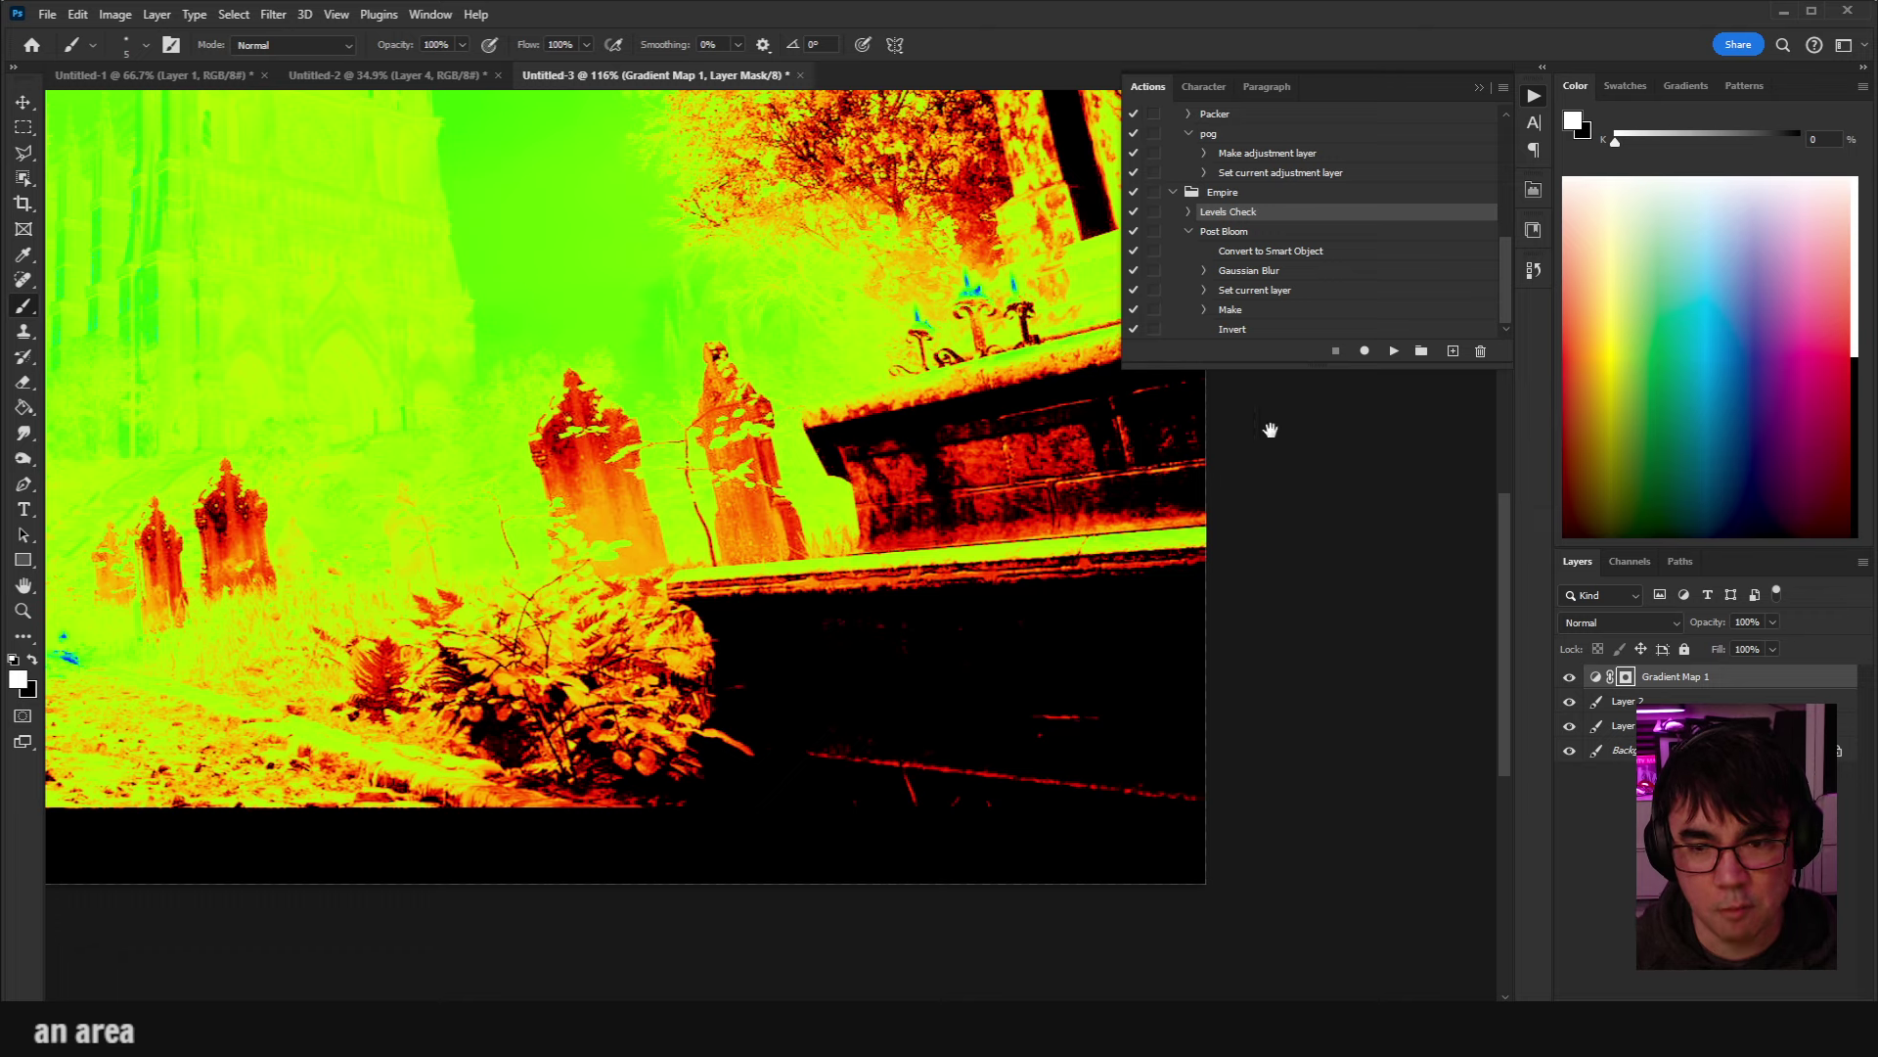
{"action": "left_click", "coordinate": [1570, 676]}
{"action": "scroll", "coordinate": [846, 650], "scroll_direction": "down", "scroll_amount": 5}
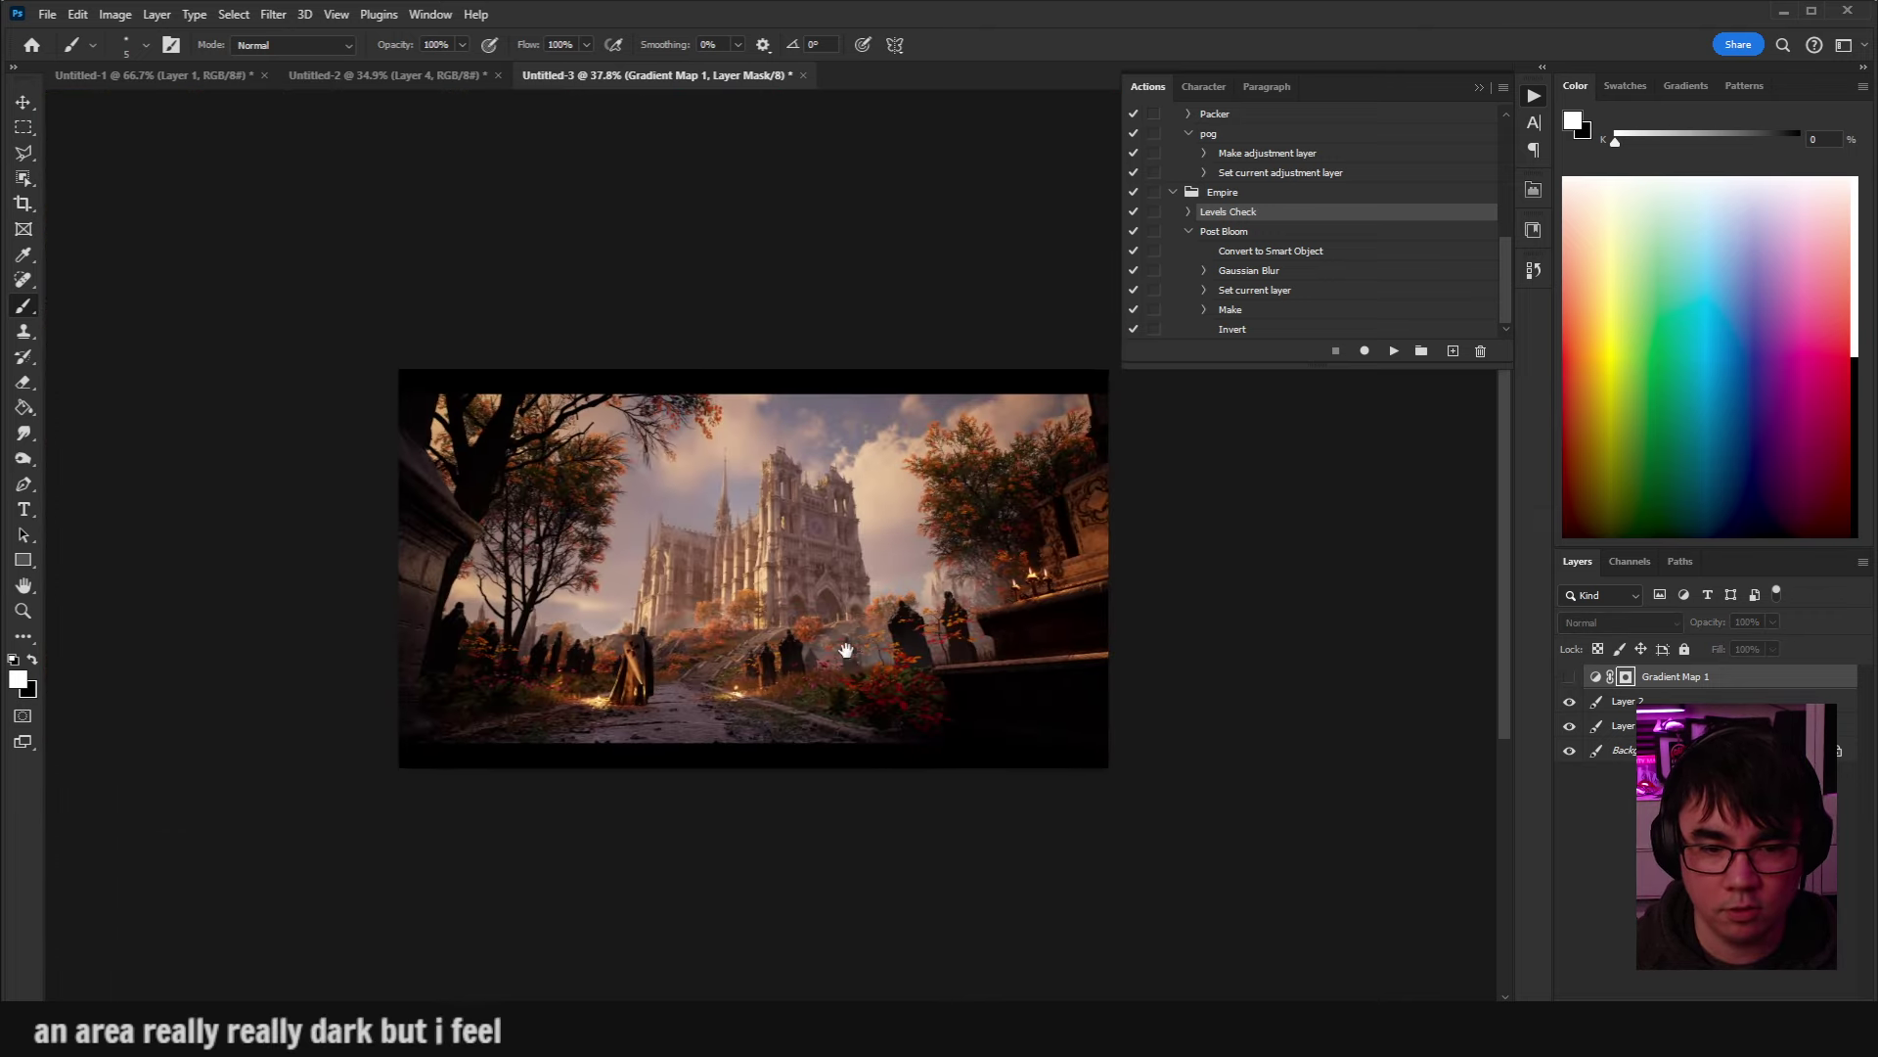
{"action": "scroll", "coordinate": [846, 650], "scroll_direction": "up", "scroll_amount": 2}
{"action": "left_click", "coordinate": [1524, 115]}
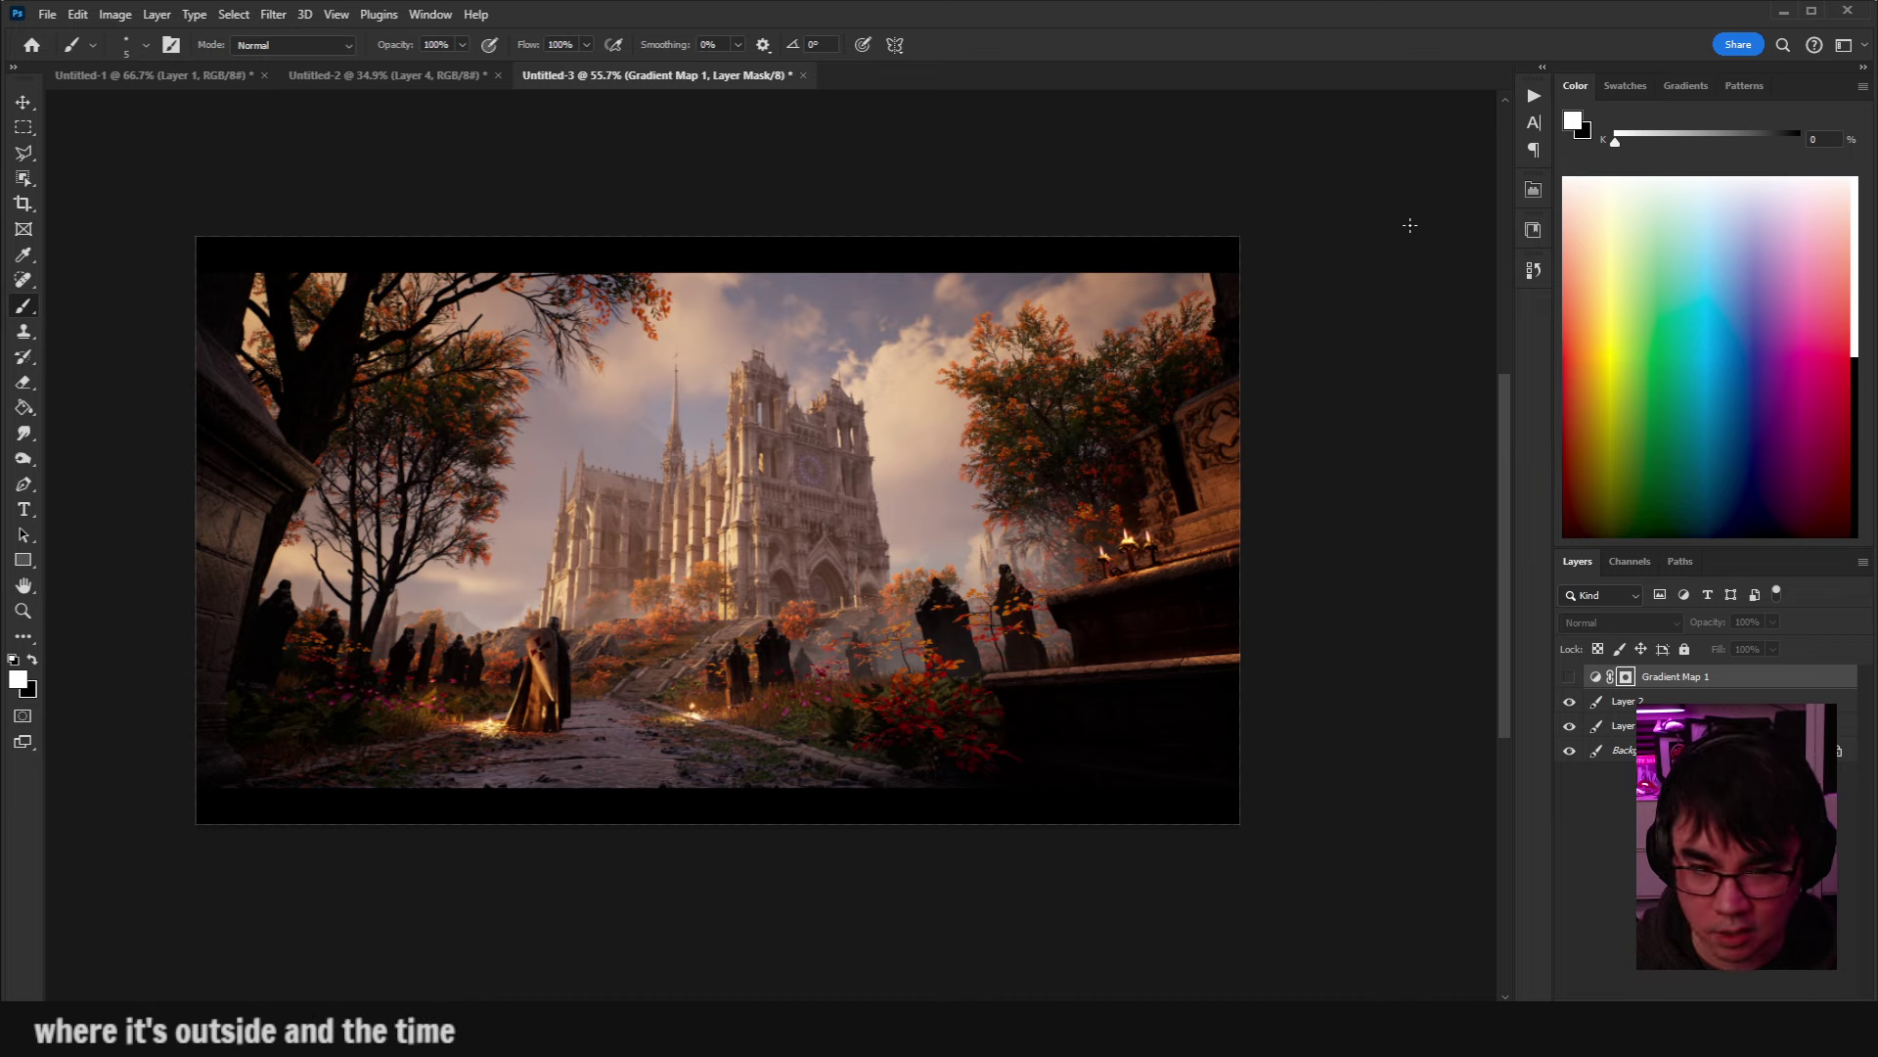
{"action": "left_click_drag", "start_coordinate": [500, 472], "coordinate": [592, 482]}
{"action": "scroll", "coordinate": [463, 429], "scroll_direction": "up", "scroll_amount": 1}
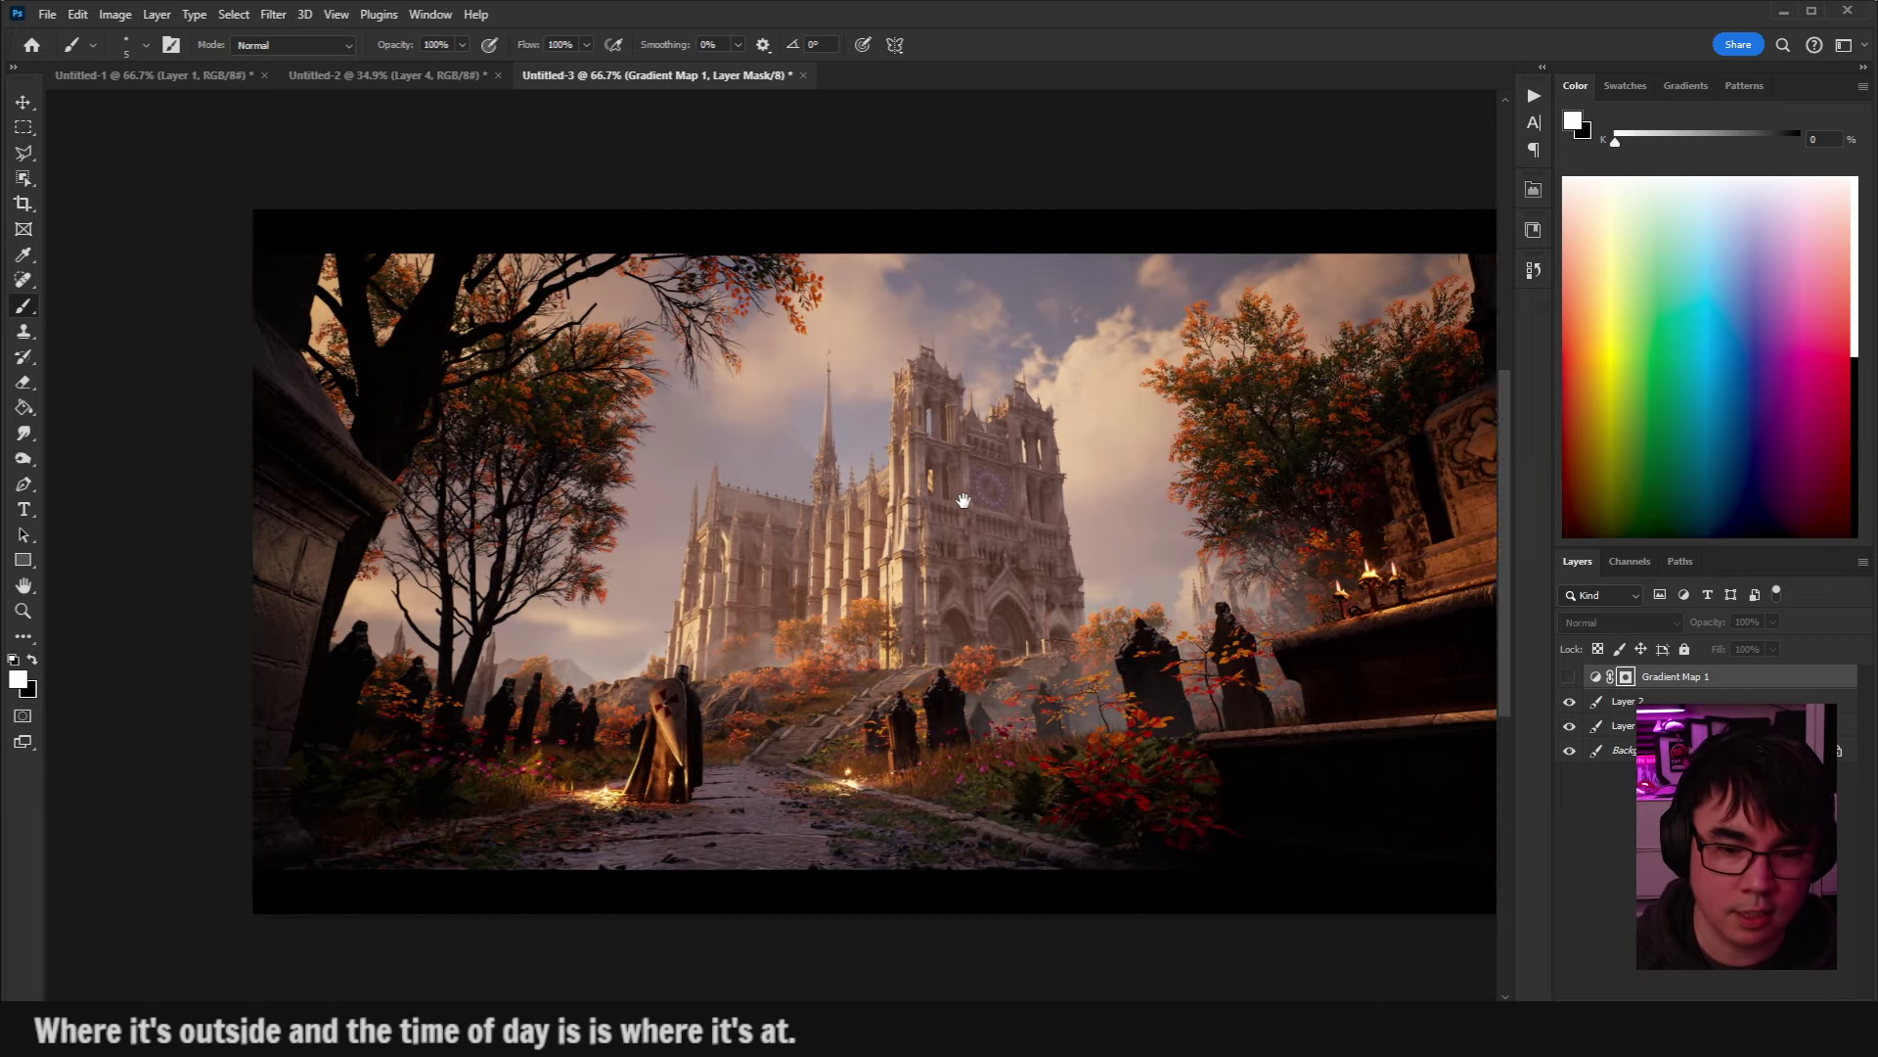
{"action": "left_click_drag", "start_coordinate": [948, 485], "coordinate": [621, 299]}
{"action": "scroll", "coordinate": [1116, 638], "scroll_direction": "up", "scroll_amount": 1}
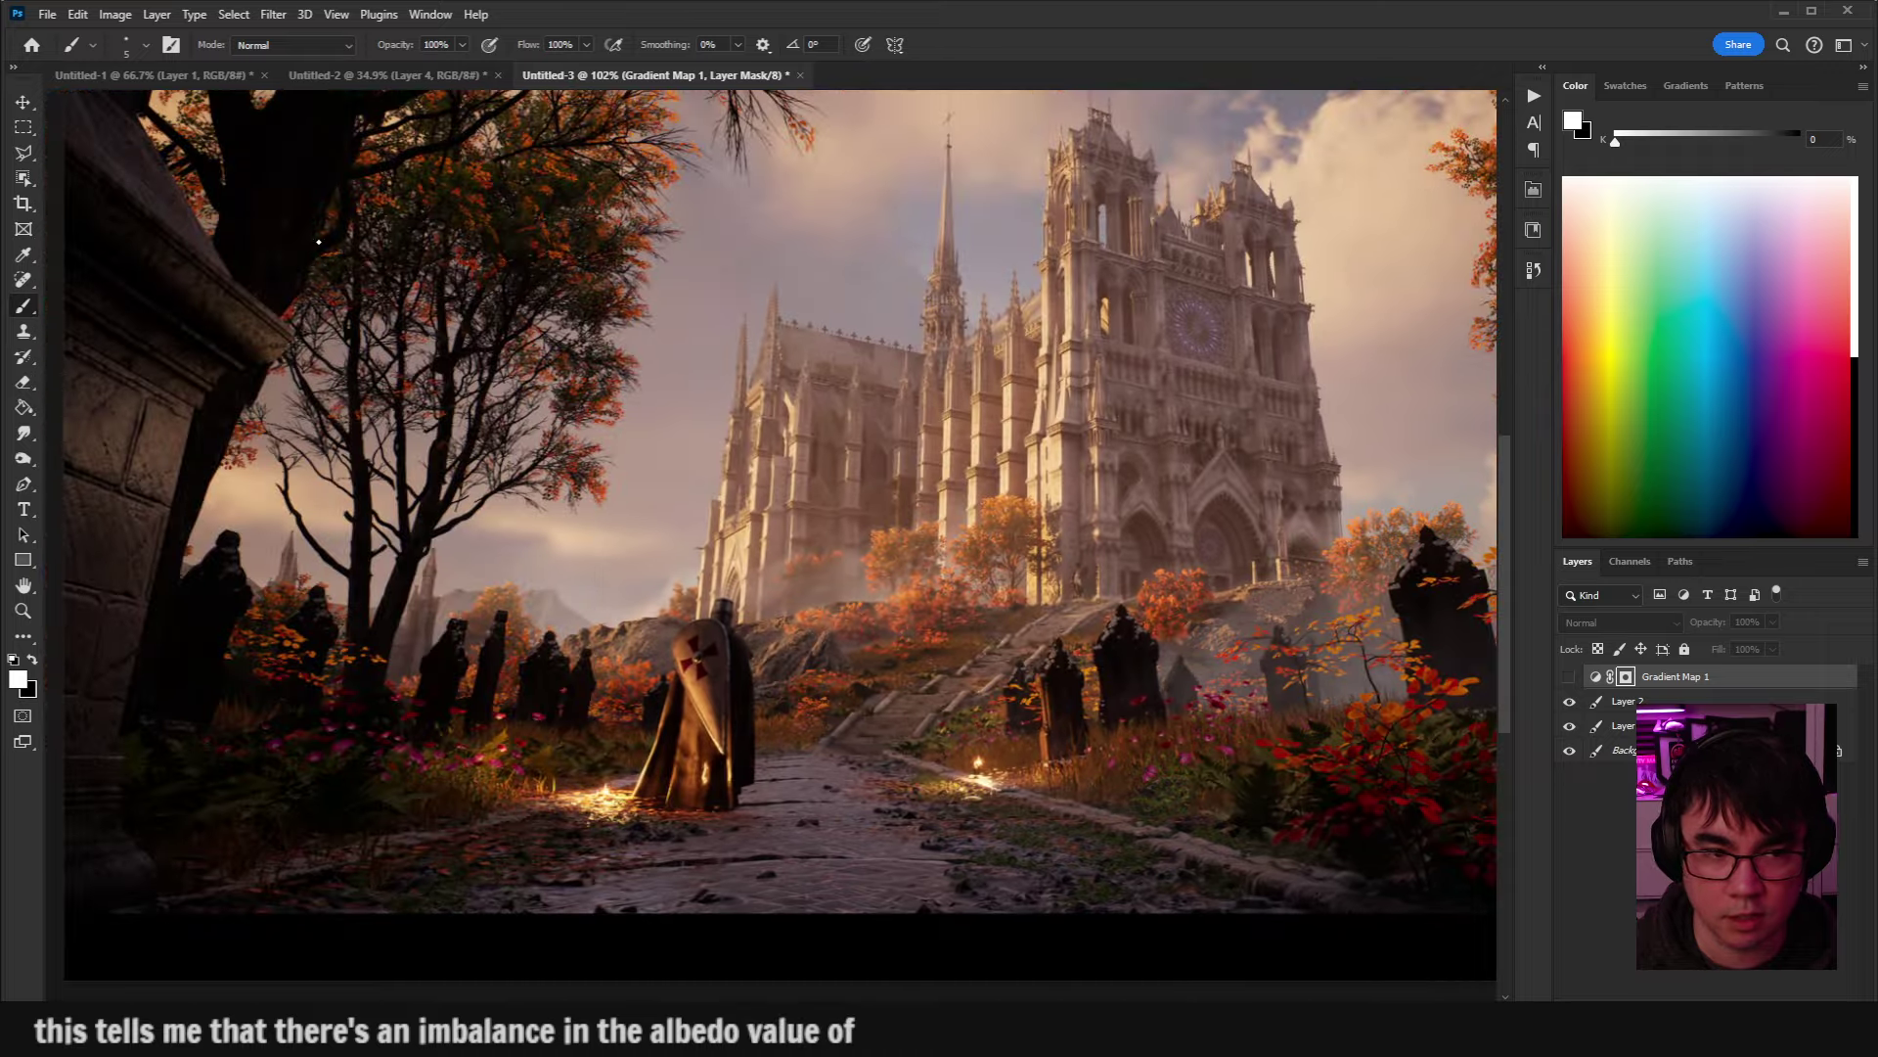
{"action": "left_click_drag", "start_coordinate": [378, 237], "coordinate": [624, 436]}
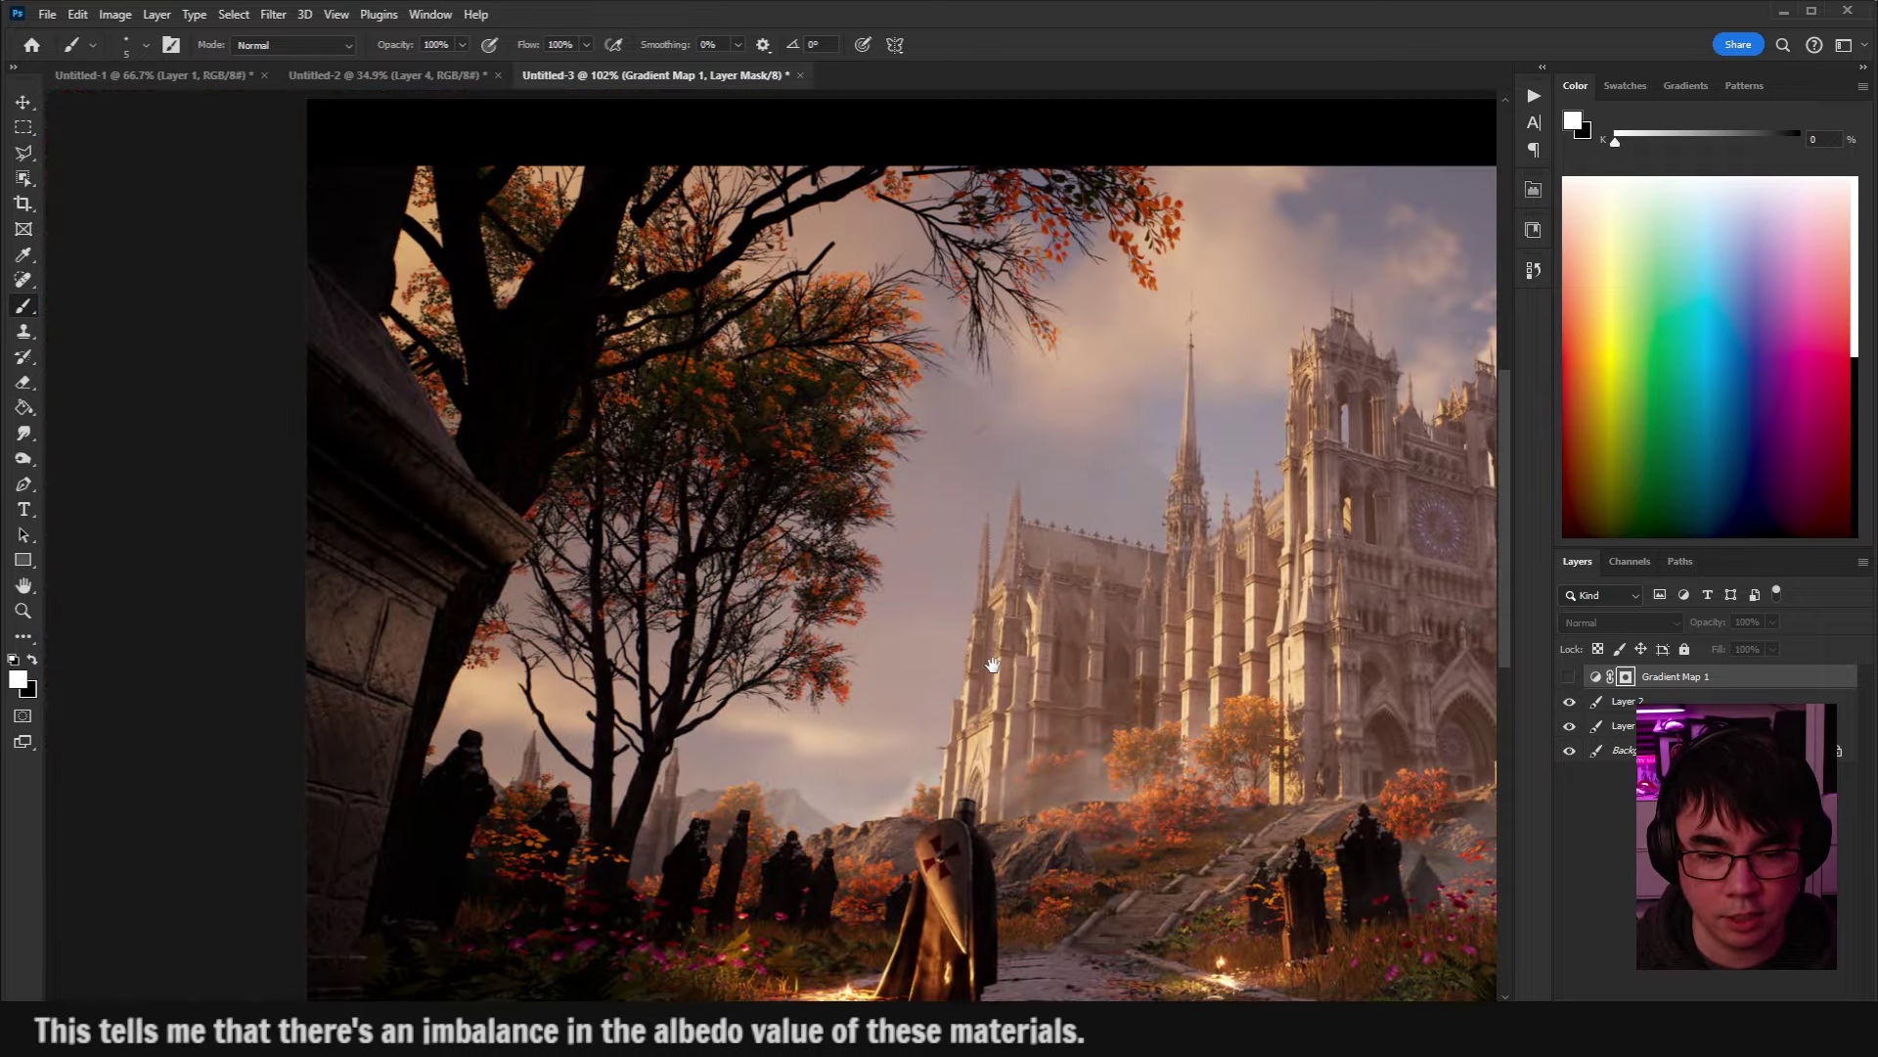
{"action": "left_click_drag", "start_coordinate": [468, 885], "coordinate": [539, 615]}
{"action": "scroll", "coordinate": [540, 615], "scroll_direction": "up", "scroll_amount": 3}
{"action": "left_click_drag", "start_coordinate": [618, 455], "coordinate": [688, 509]}
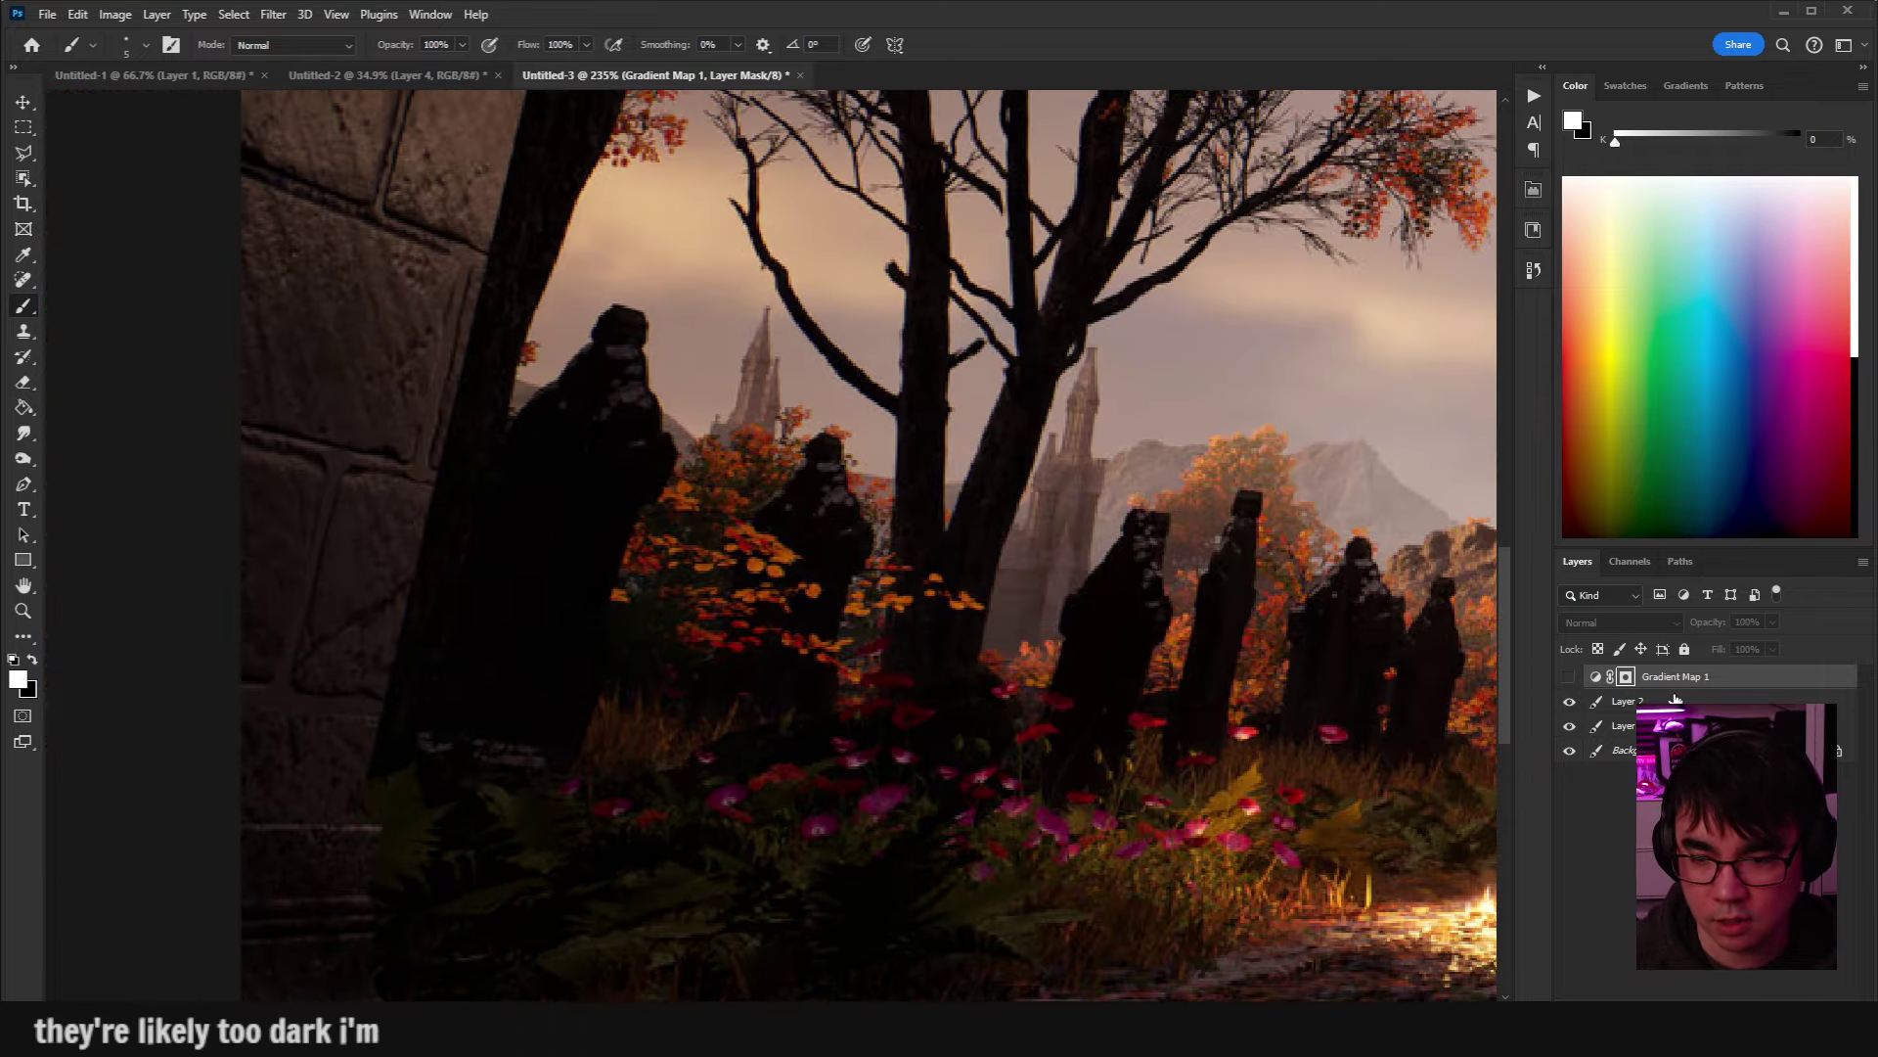
Flip Gradient Map 1 on and off over the dark figures, then recentre the whole render.
{"action": "left_click", "coordinate": [1570, 676]}
{"action": "left_click", "coordinate": [1569, 676]}
{"action": "left_click", "coordinate": [1569, 676]}
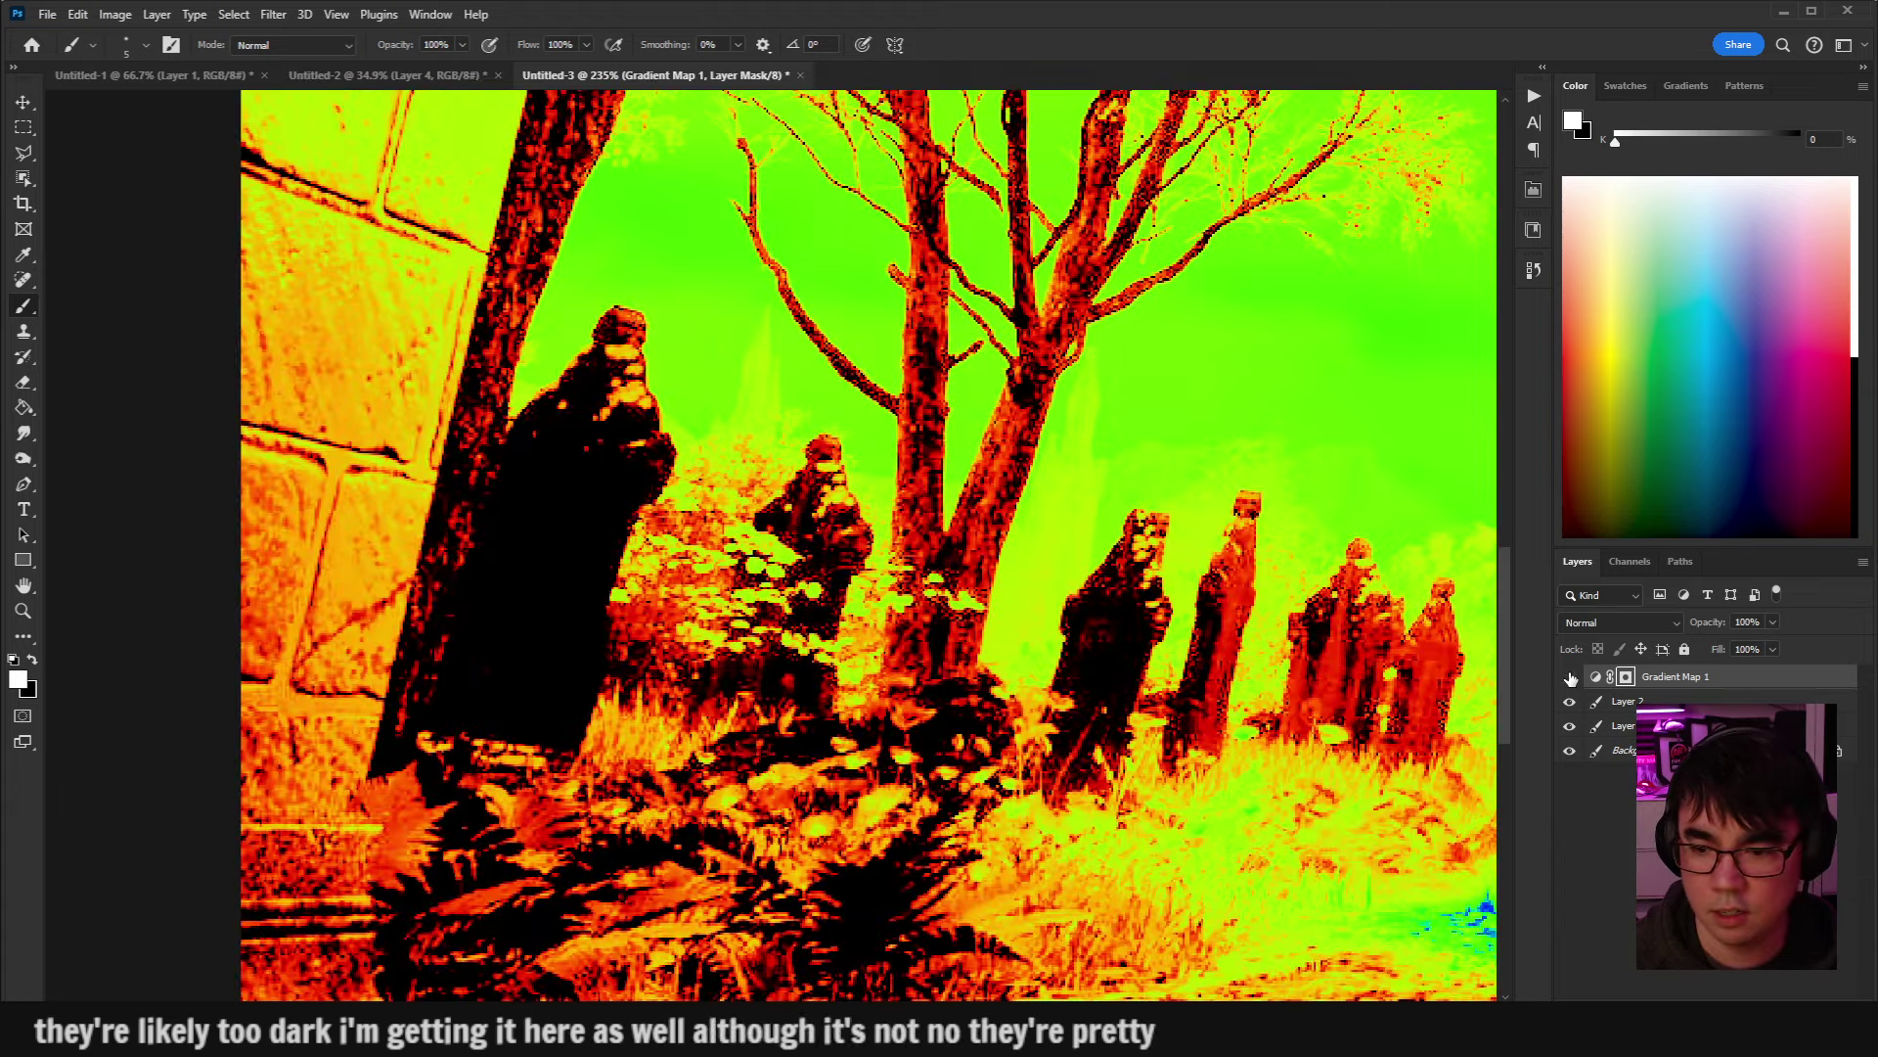
{"action": "left_click", "coordinate": [1569, 676]}
{"action": "left_click_drag", "start_coordinate": [1457, 620], "coordinate": [789, 739]}
{"action": "scroll", "coordinate": [1238, 672], "scroll_direction": "down", "scroll_amount": 7}
{"action": "left_click_drag", "start_coordinate": [1060, 743], "coordinate": [876, 734]}
{"action": "scroll", "coordinate": [1066, 719], "scroll_direction": "down", "scroll_amount": 1}
{"action": "left_click_drag", "start_coordinate": [1111, 721], "coordinate": [1091, 677]}
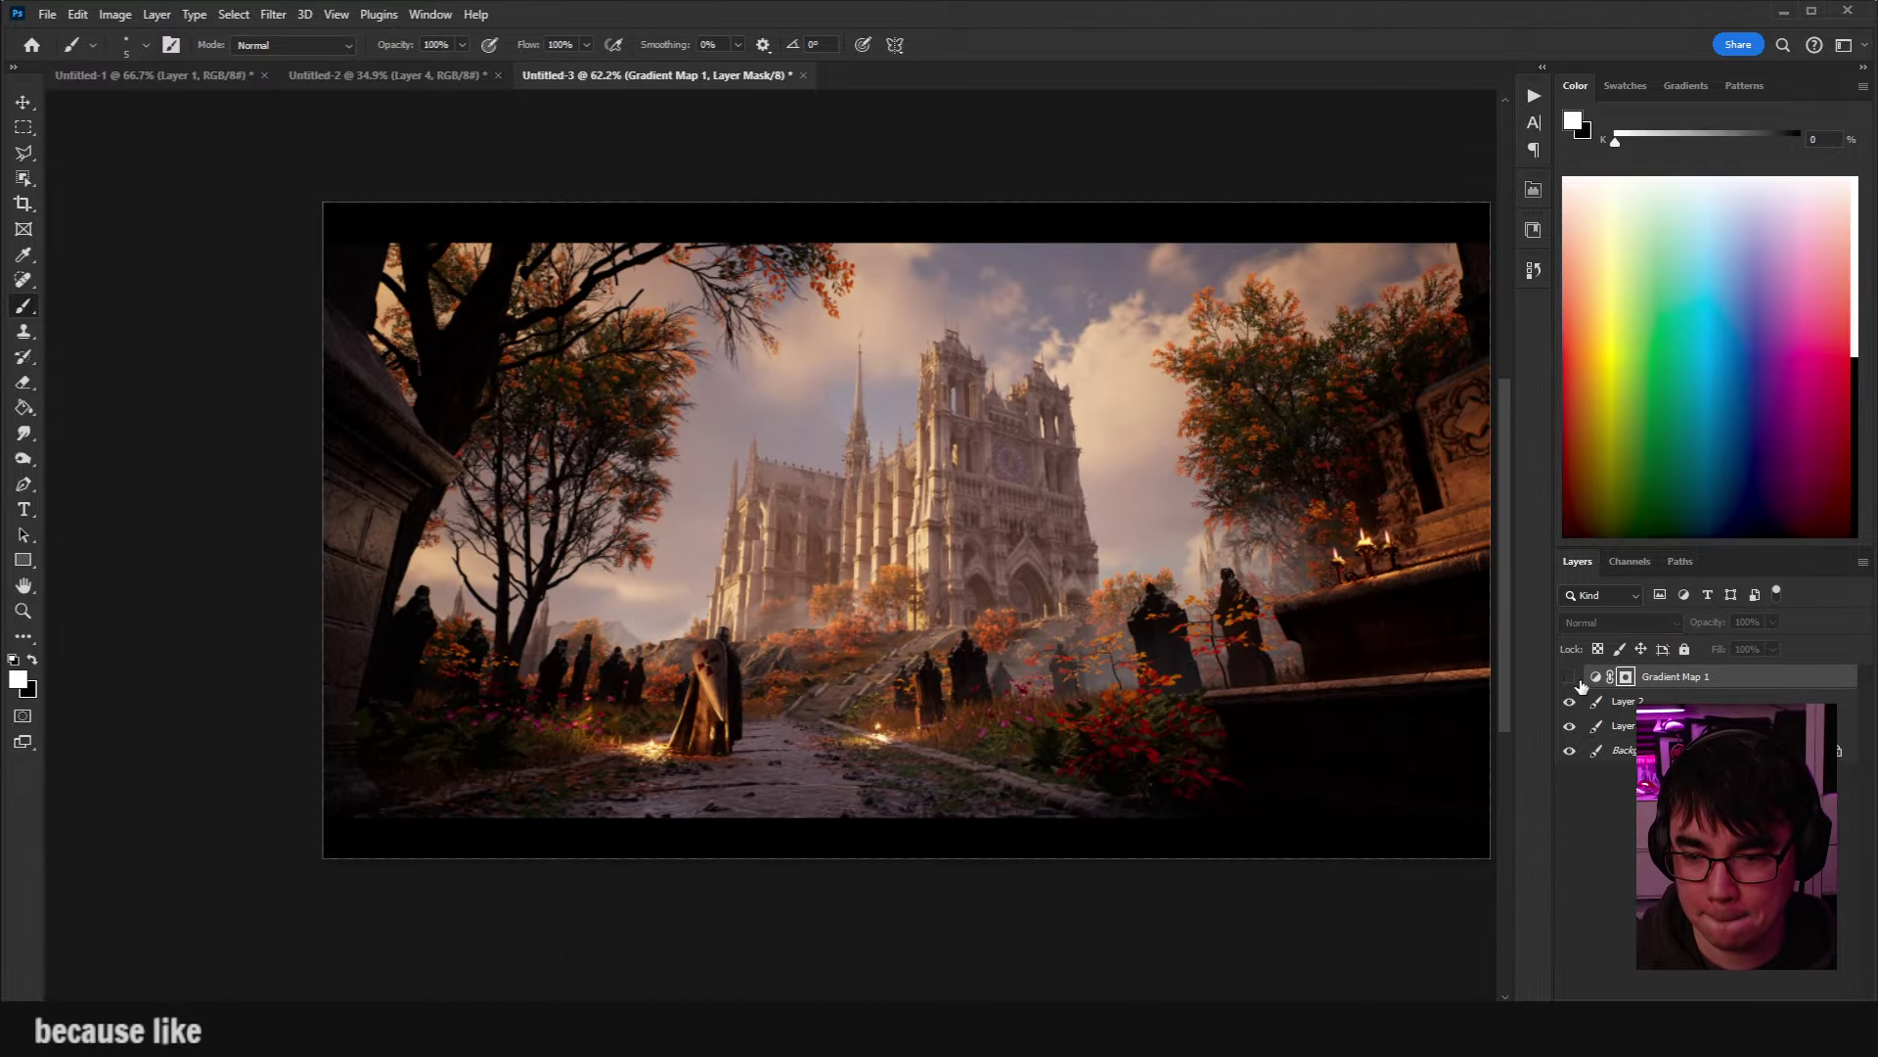
Turn the value map back on and sample black from the shadowed ledge as foreground colour.
{"action": "left_click", "coordinate": [1569, 676]}
{"action": "left_click", "coordinate": [1598, 677]}
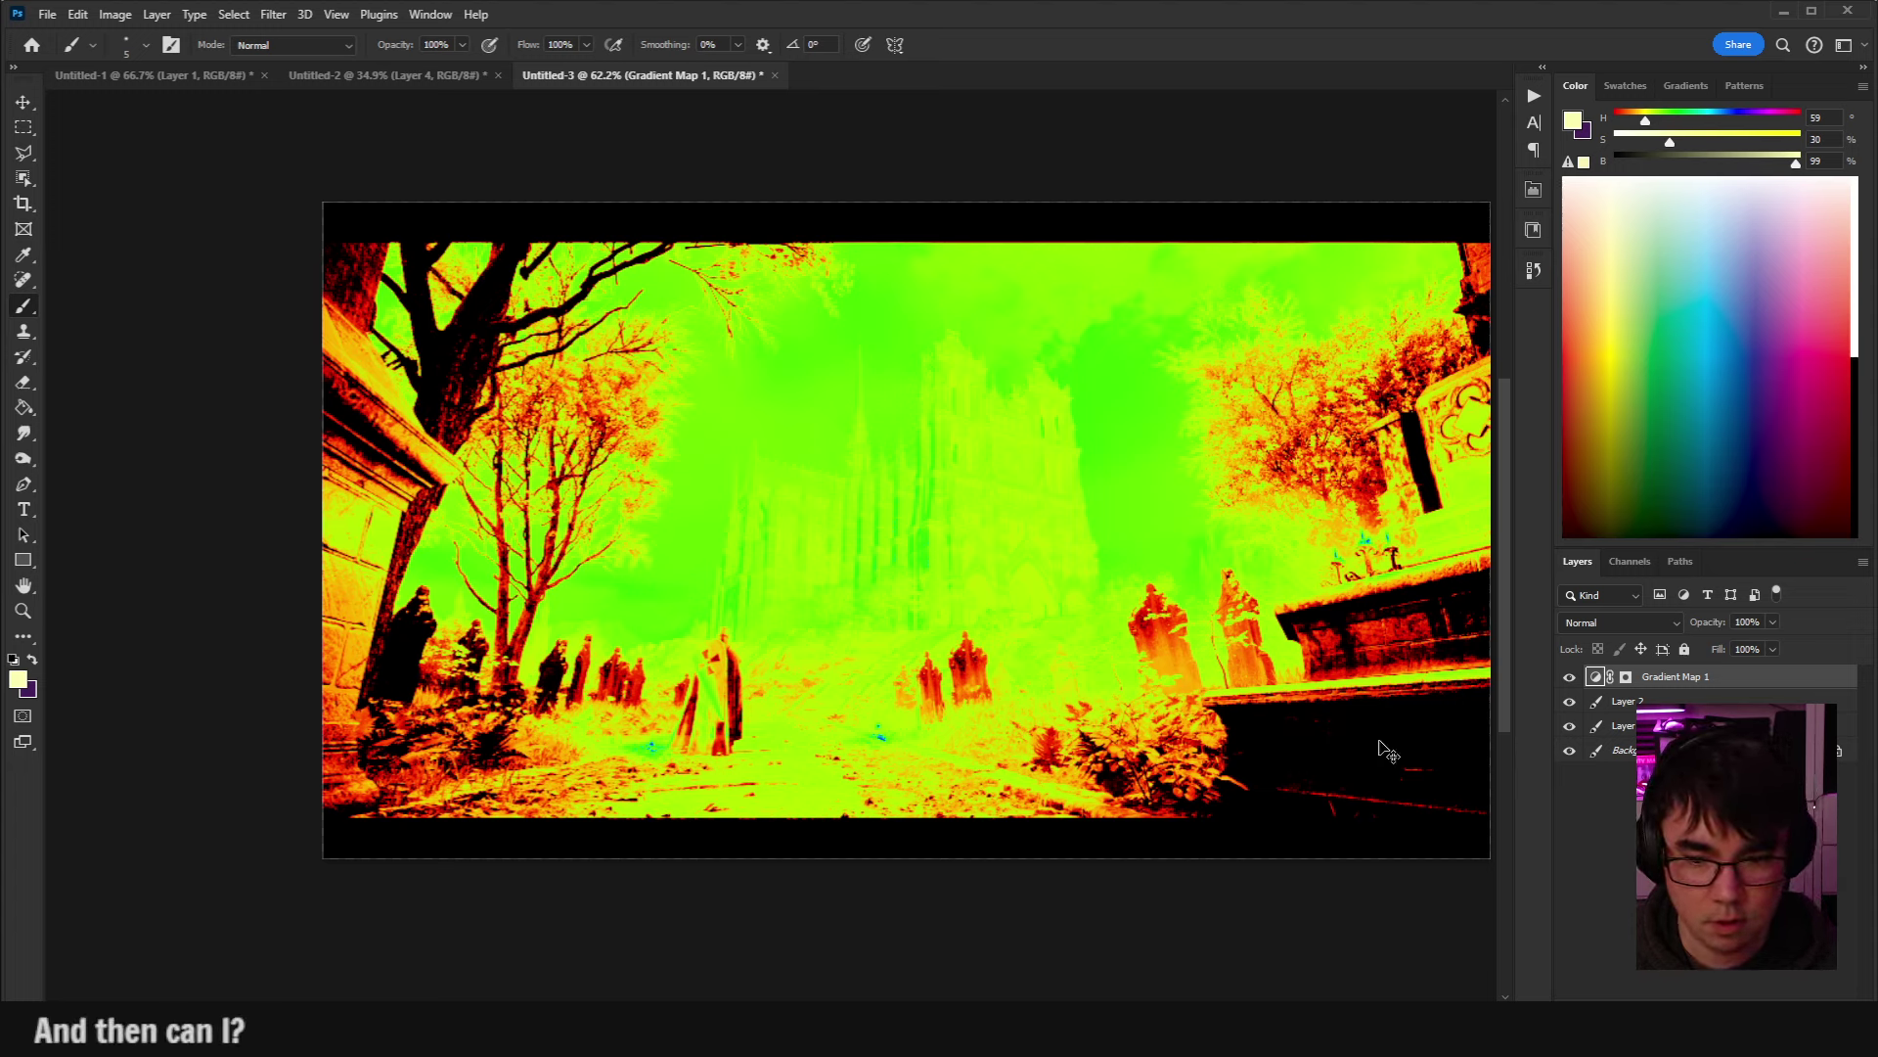
{"action": "left_click", "coordinate": [1333, 744], "text": "alt"}
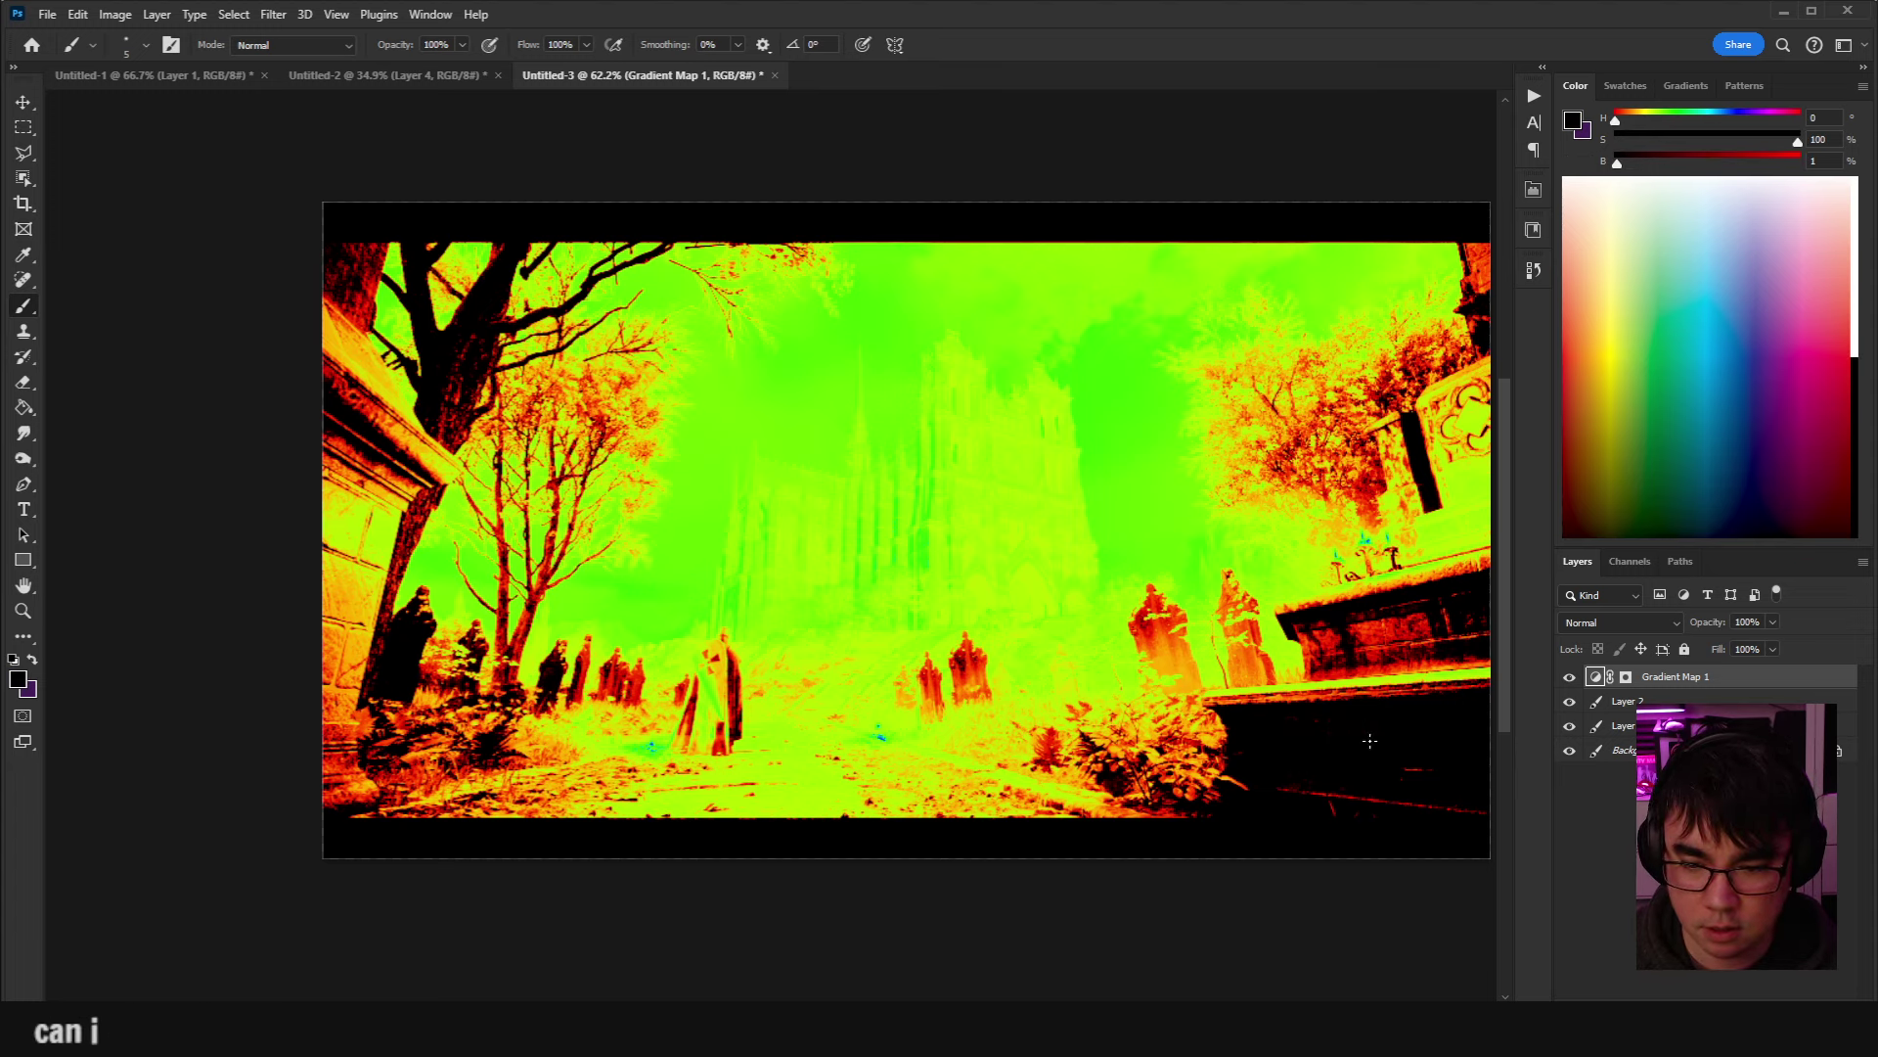
Make Layer 1 active and use the Magic Wand to select the black ledge.
{"action": "left_click", "coordinate": [1379, 748], "text": "ctrl"}
{"action": "left_click", "coordinate": [23, 154]}
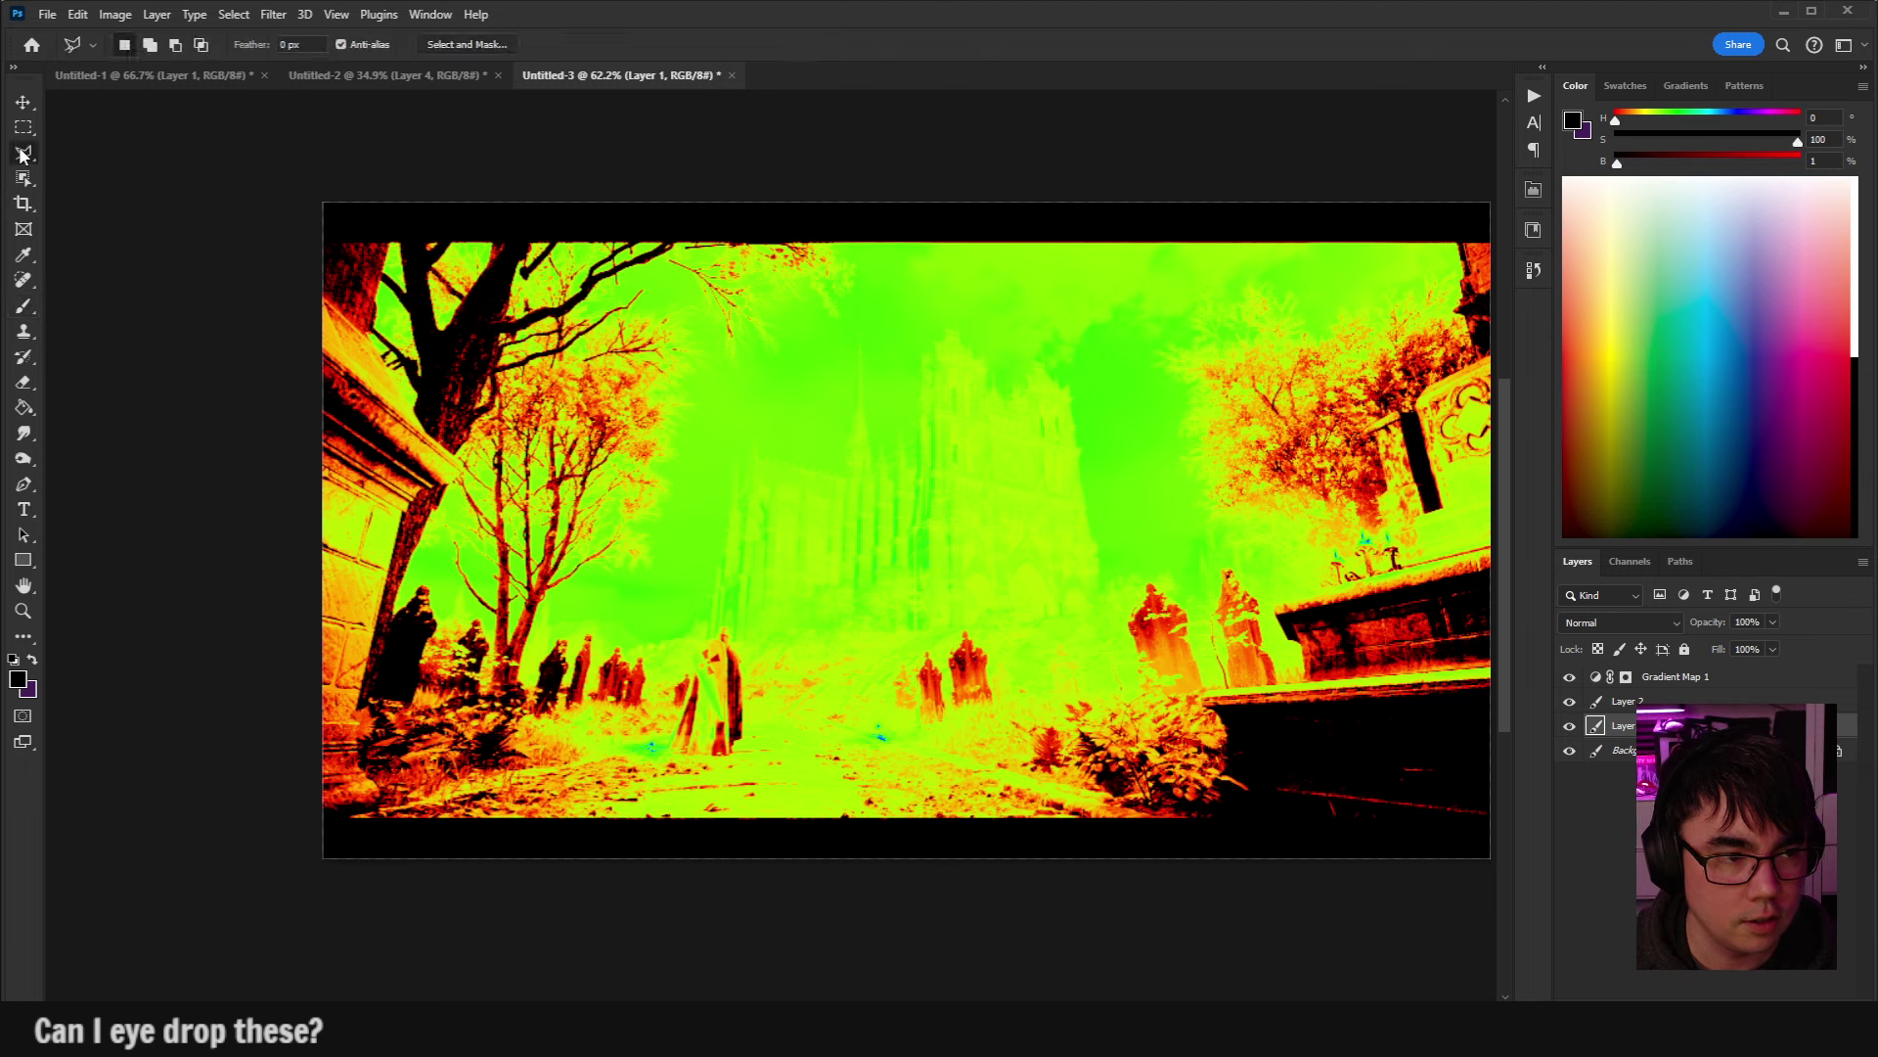
{"action": "left_click", "coordinate": [21, 178]}
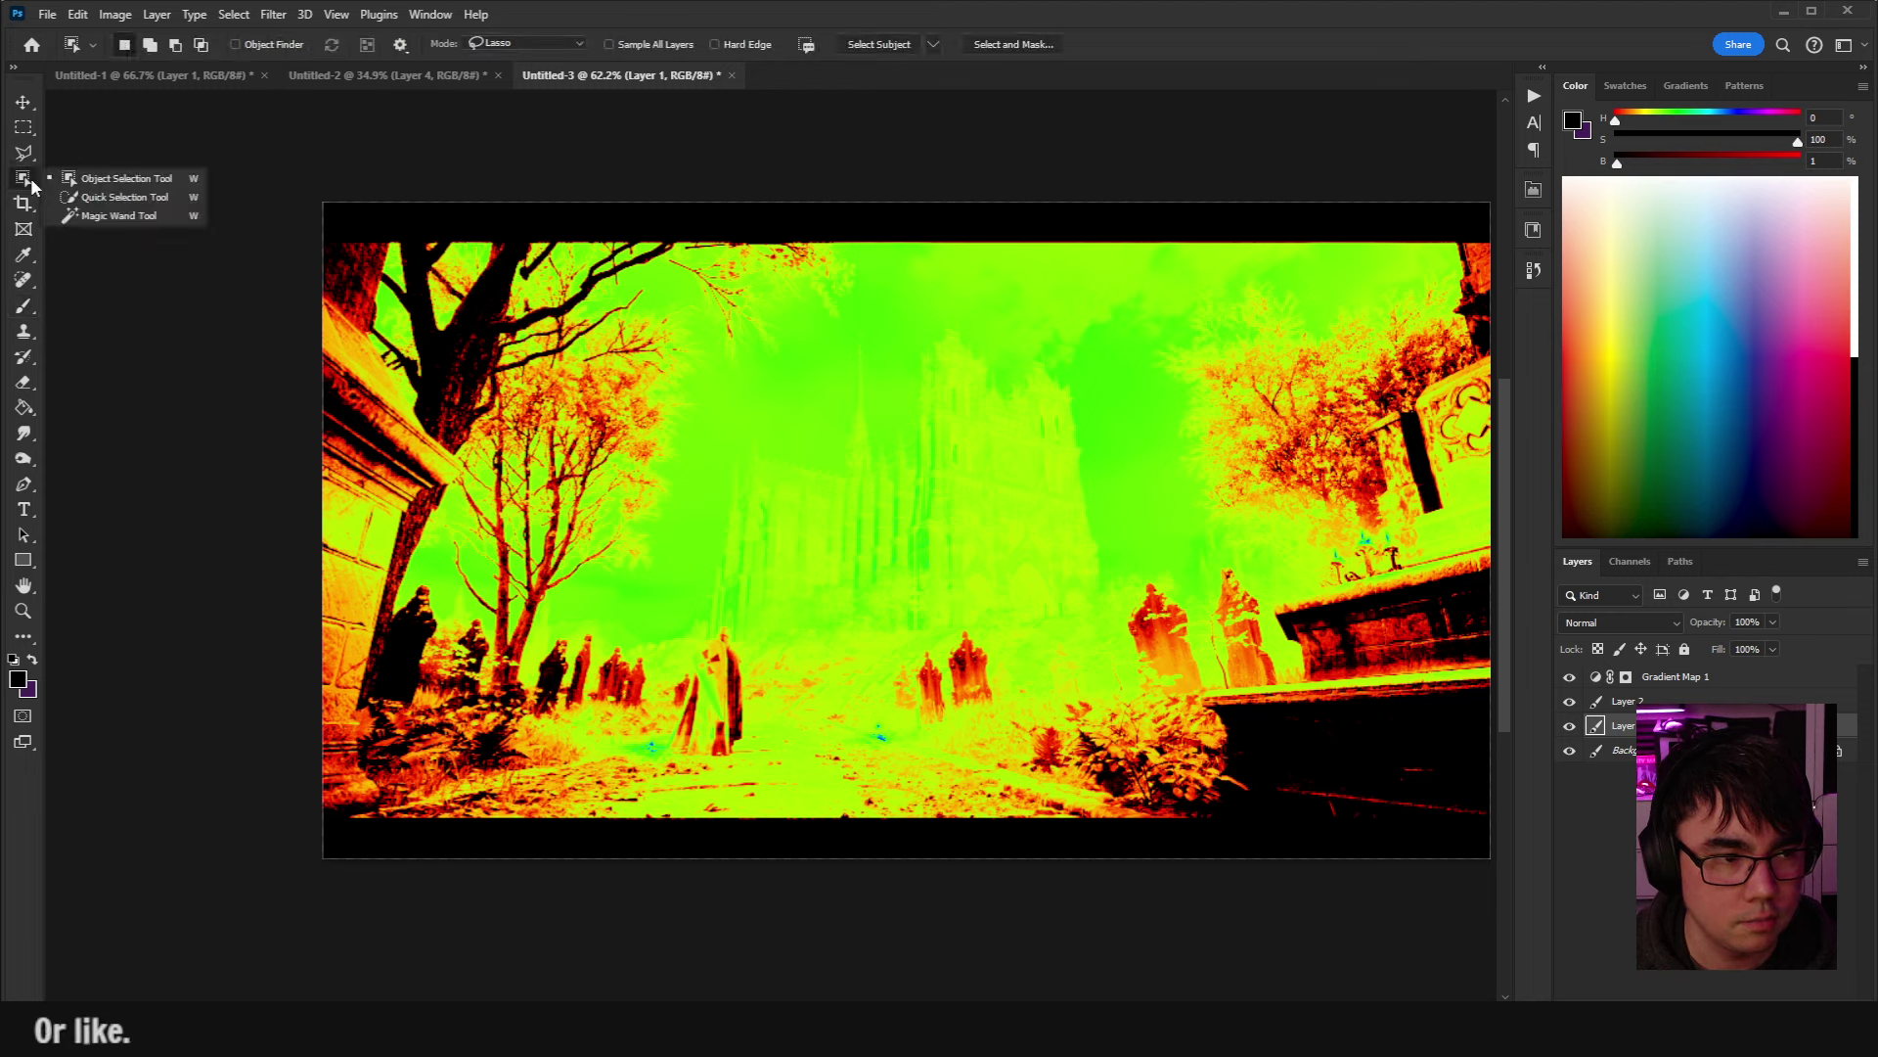
{"action": "left_click", "coordinate": [96, 198]}
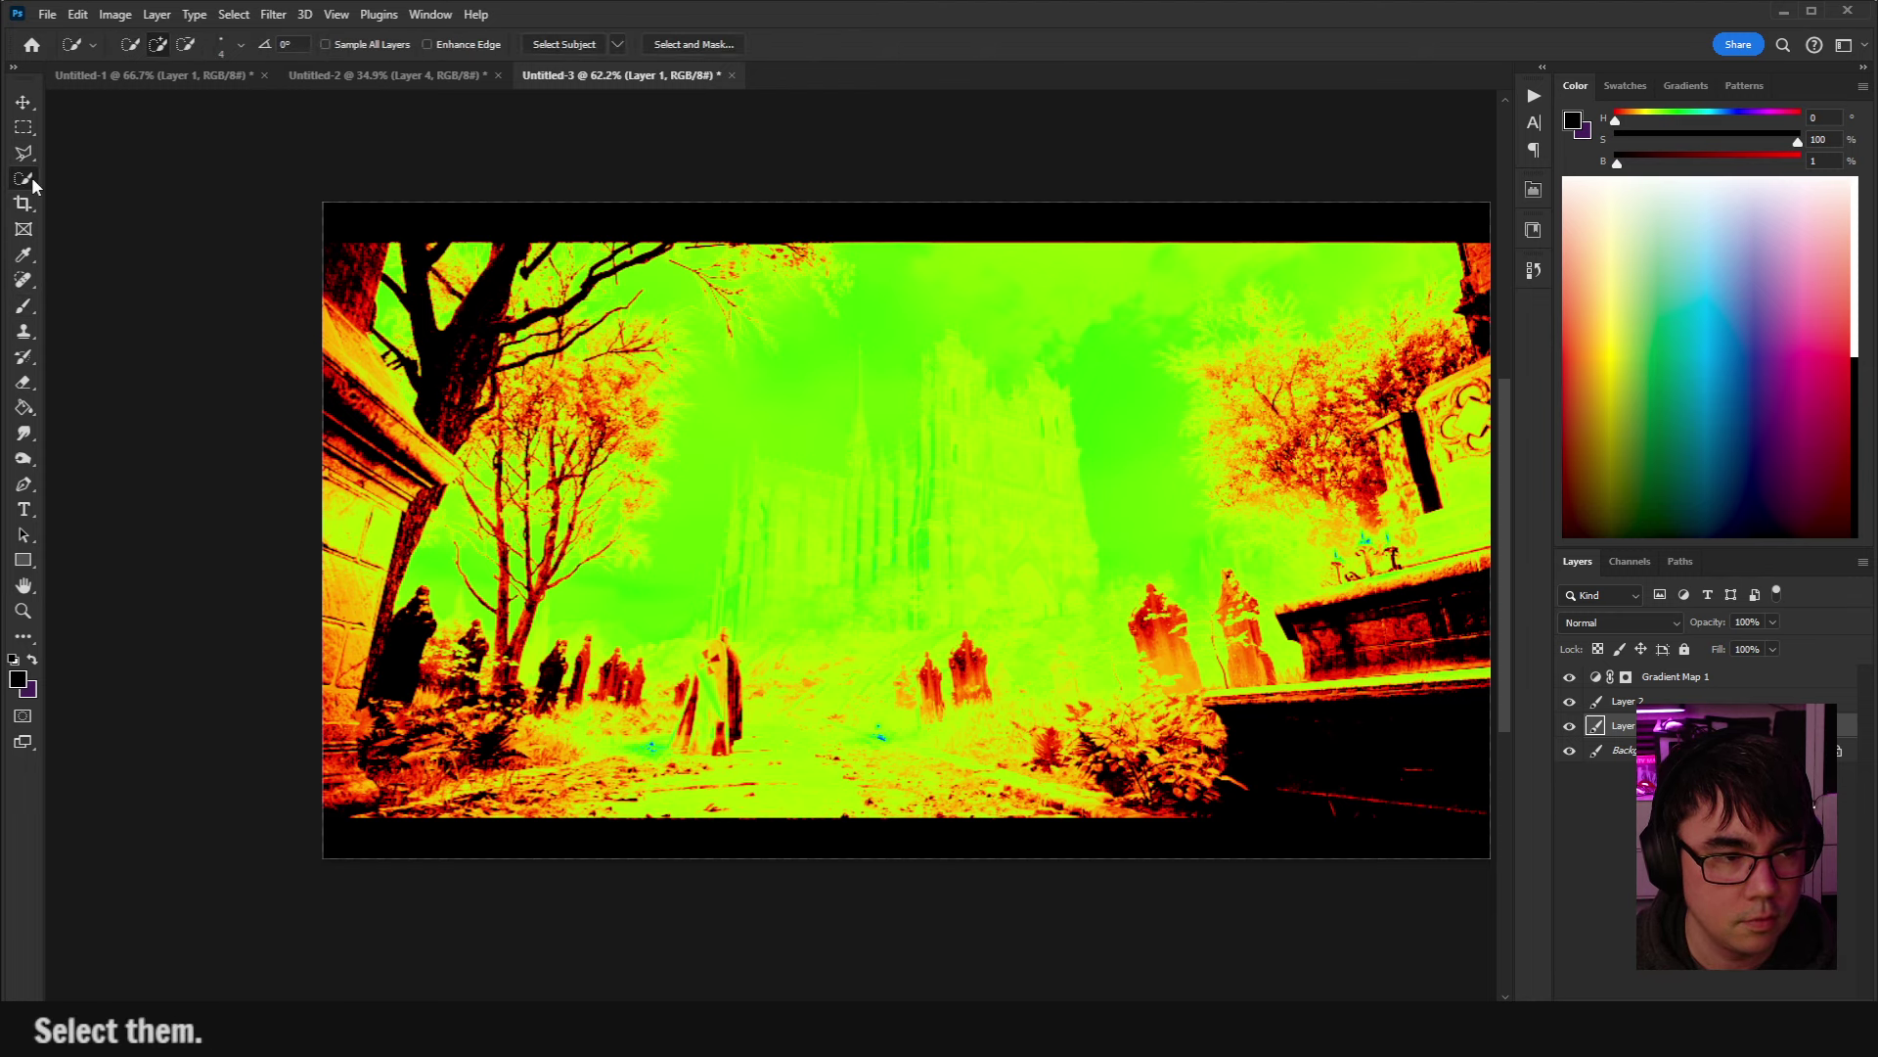
{"action": "right_click", "coordinate": [32, 185]}
{"action": "left_click", "coordinate": [96, 217]}
{"action": "left_click", "coordinate": [1331, 765]}
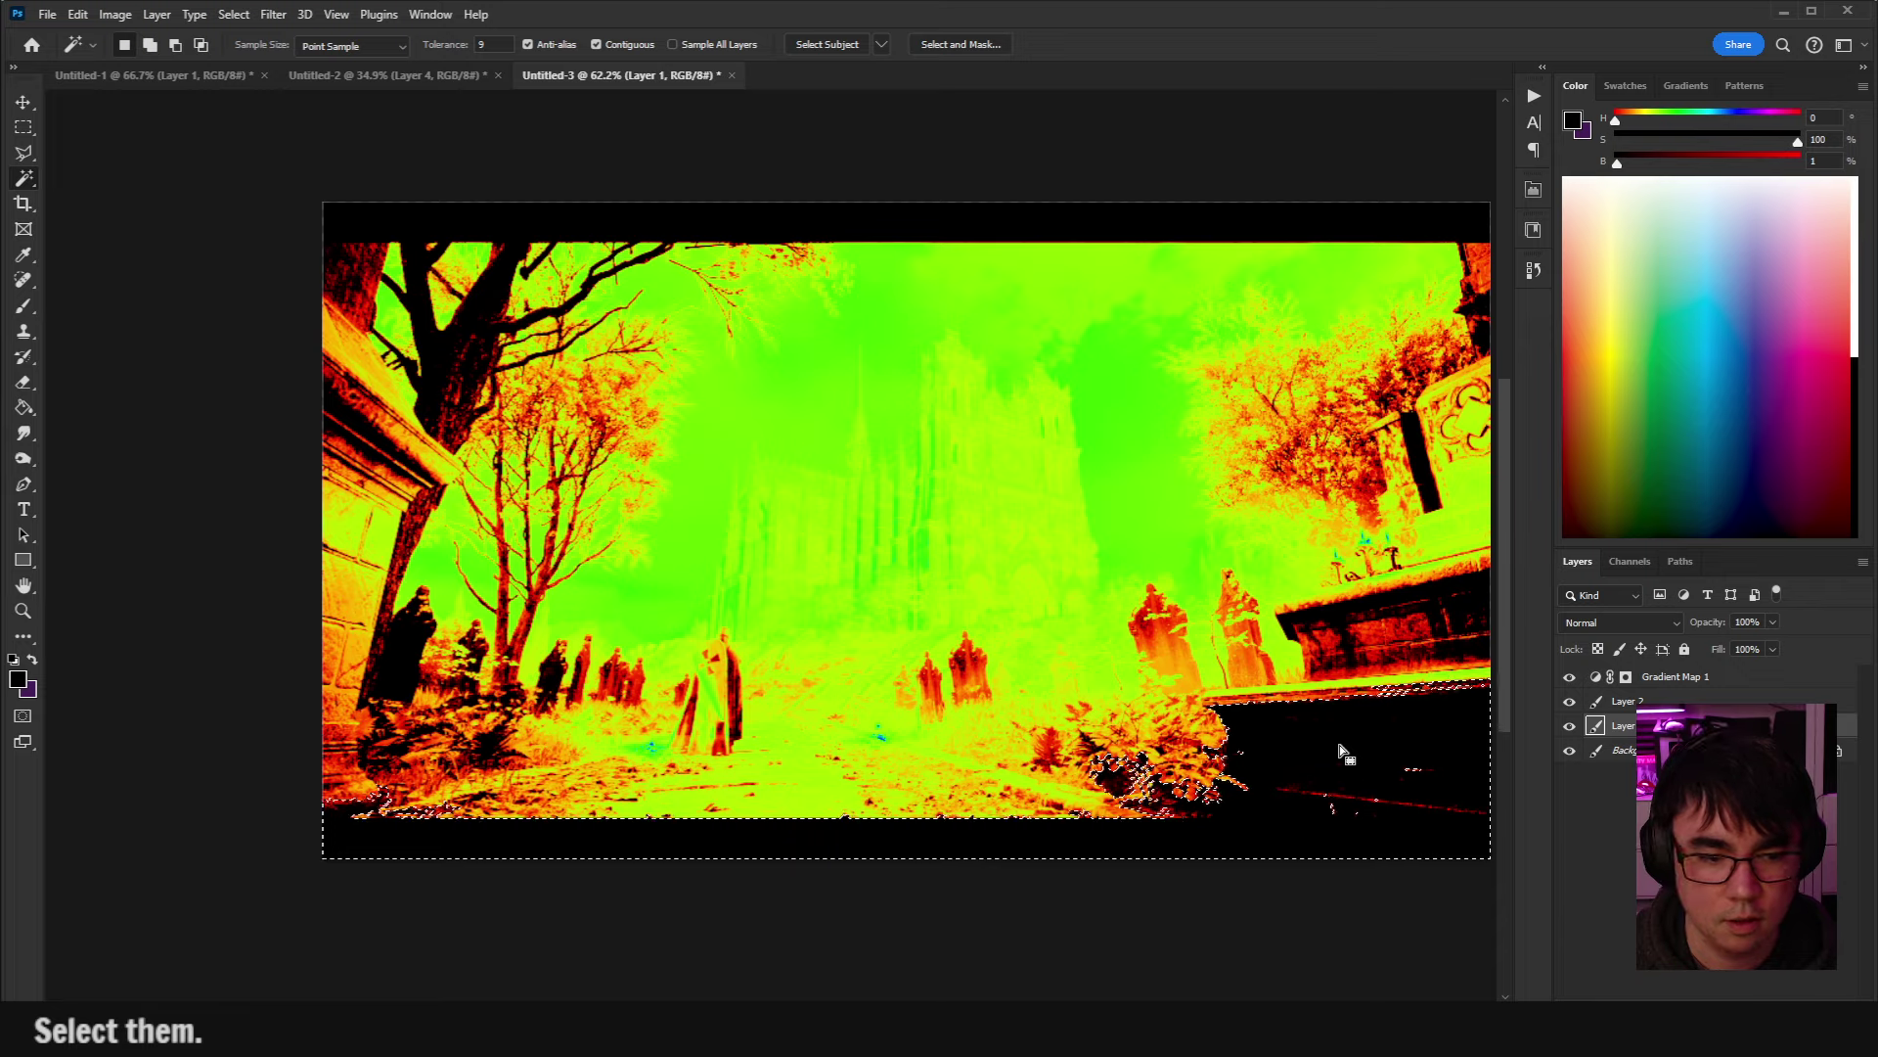
Reselect all non-contiguous black areas at tolerance 5, then activate Layer 2 and hide Gradient Map 1.
{"action": "left_click", "coordinate": [596, 44]}
{"action": "left_click", "coordinate": [1360, 751]}
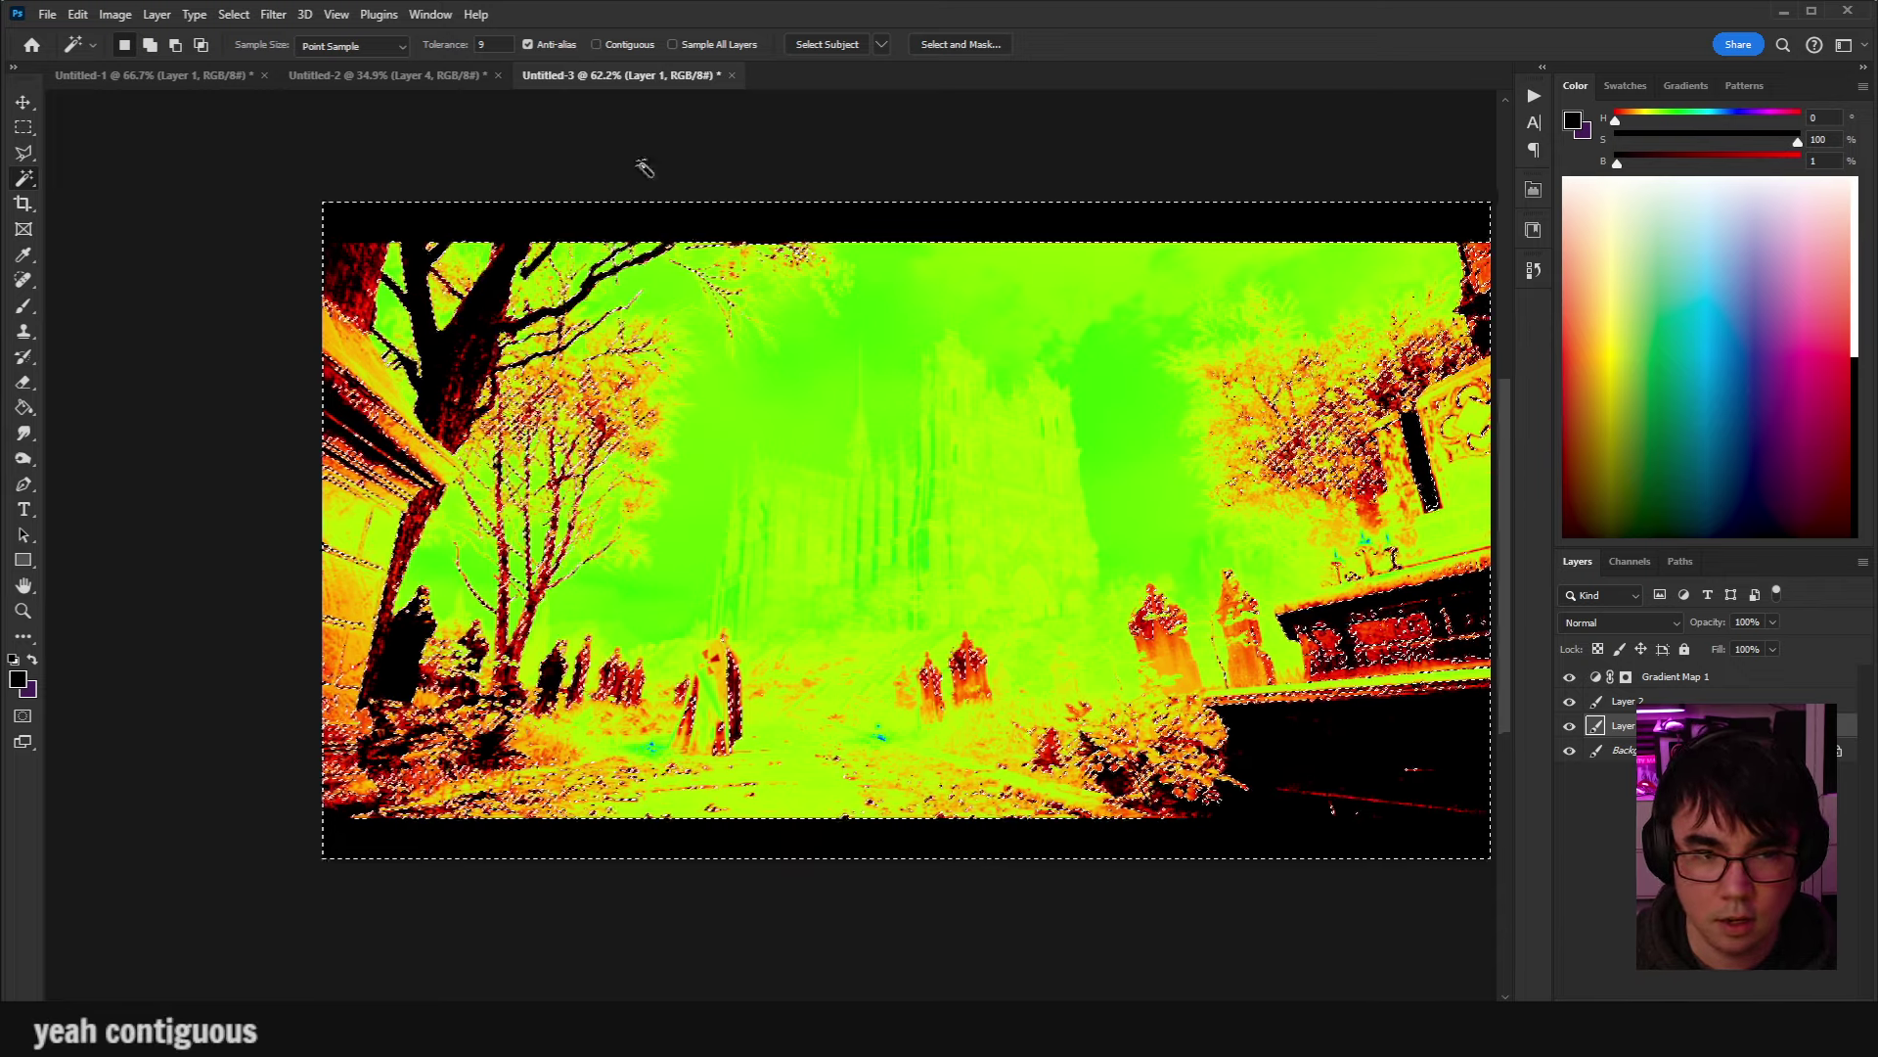
{"action": "left_click_drag", "start_coordinate": [466, 47], "coordinate": [459, 49]}
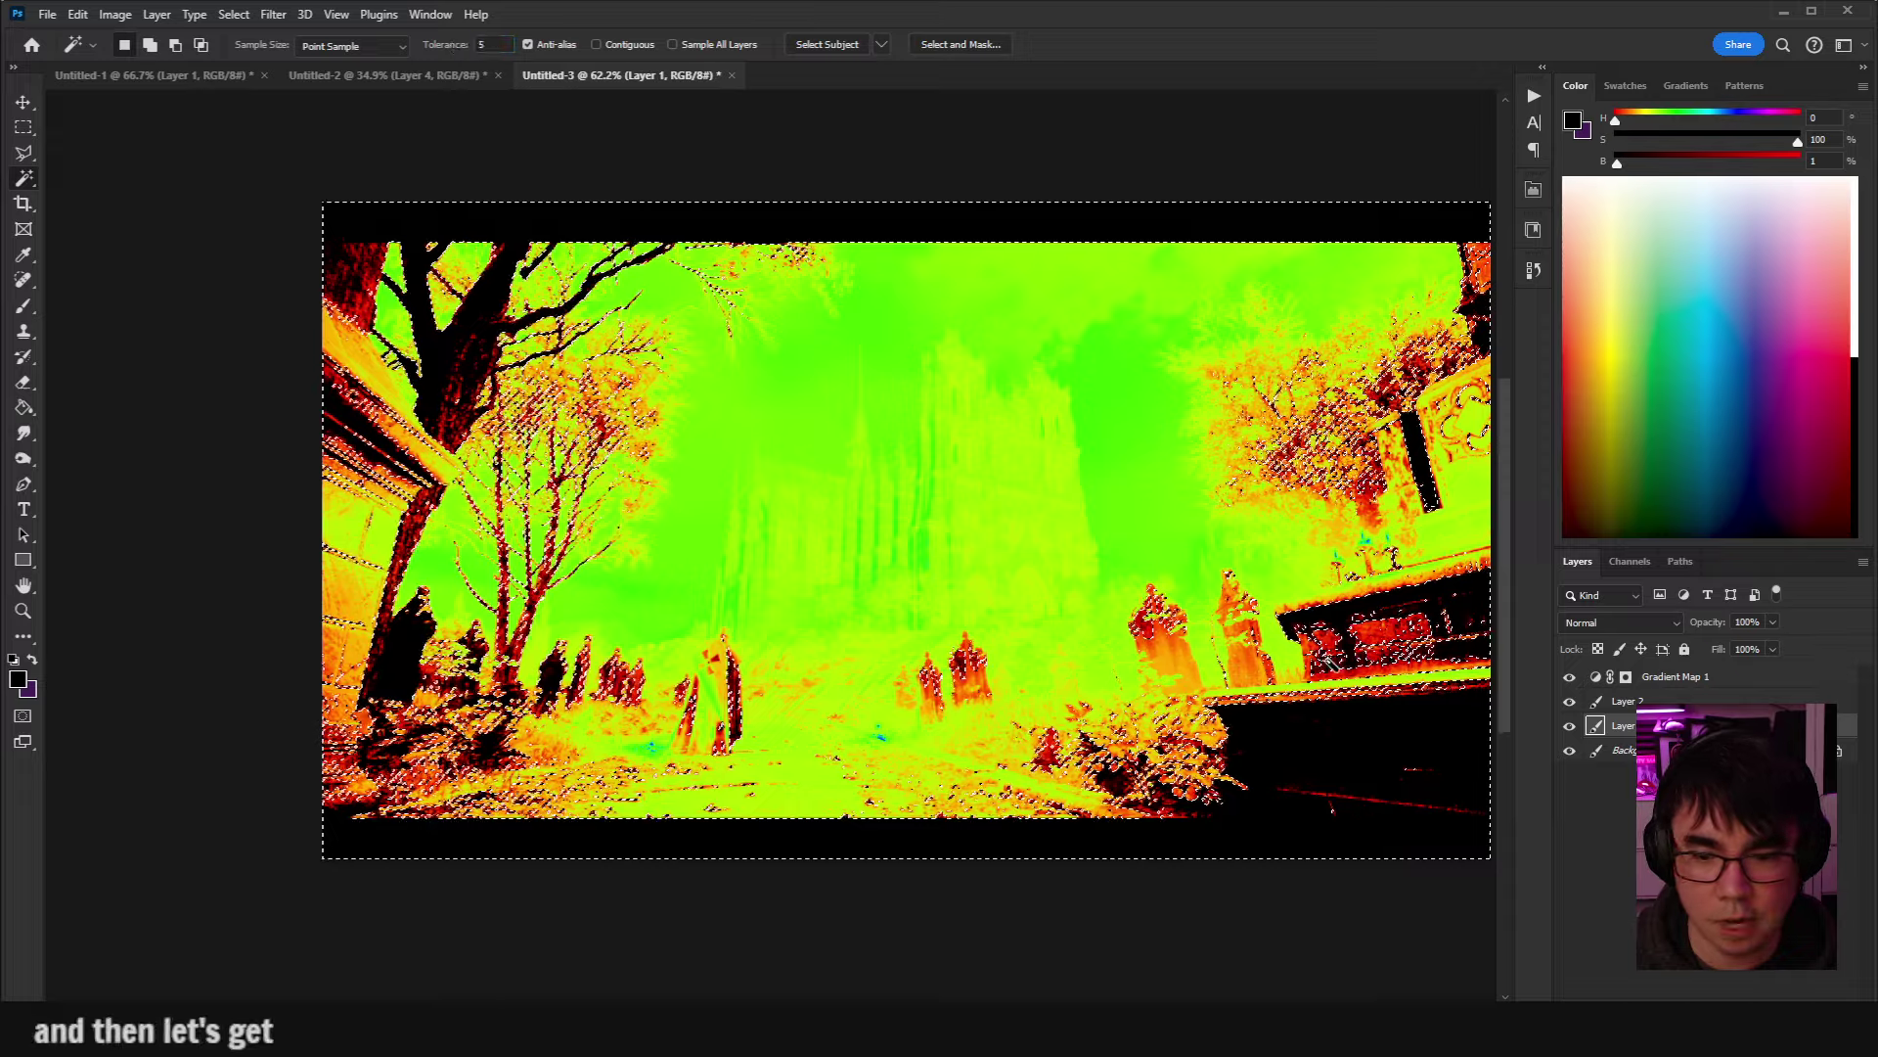
{"action": "left_click", "coordinate": [1362, 744]}
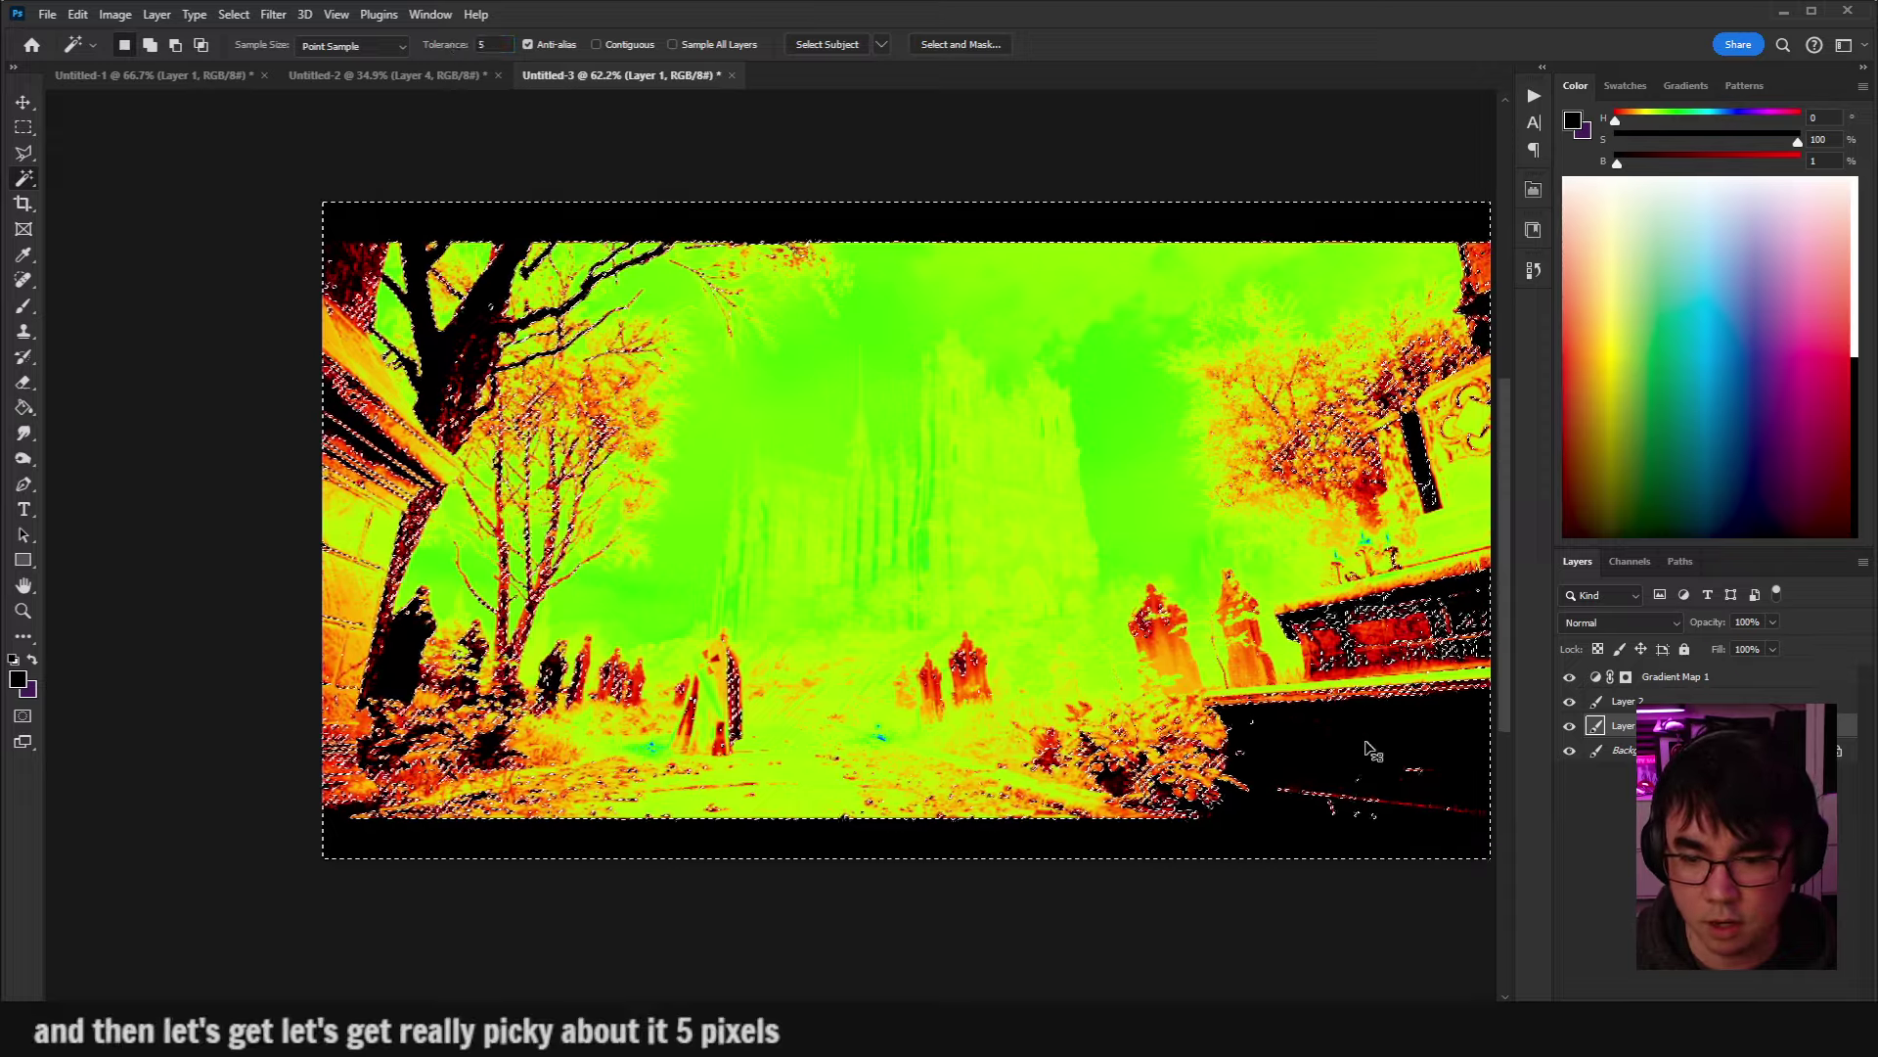
{"action": "left_click", "coordinate": [1605, 702]}
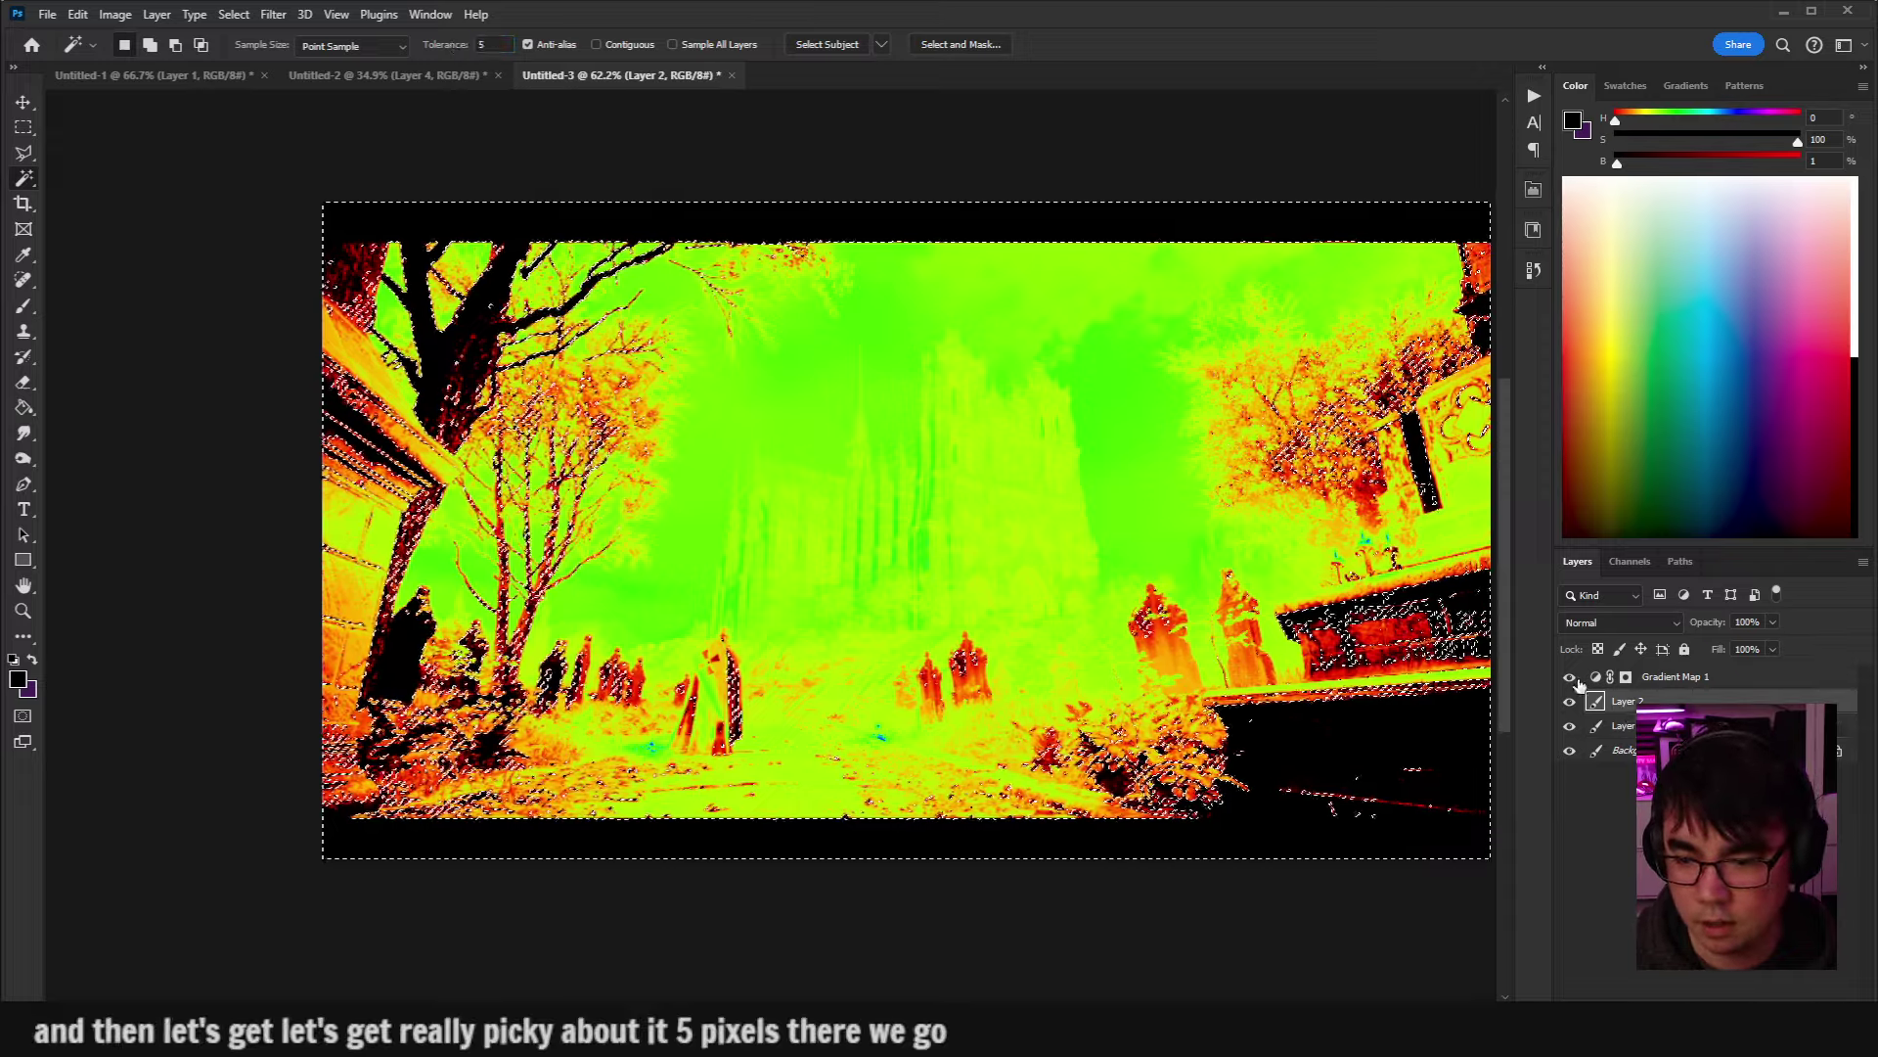
{"action": "left_click", "coordinate": [1570, 677]}
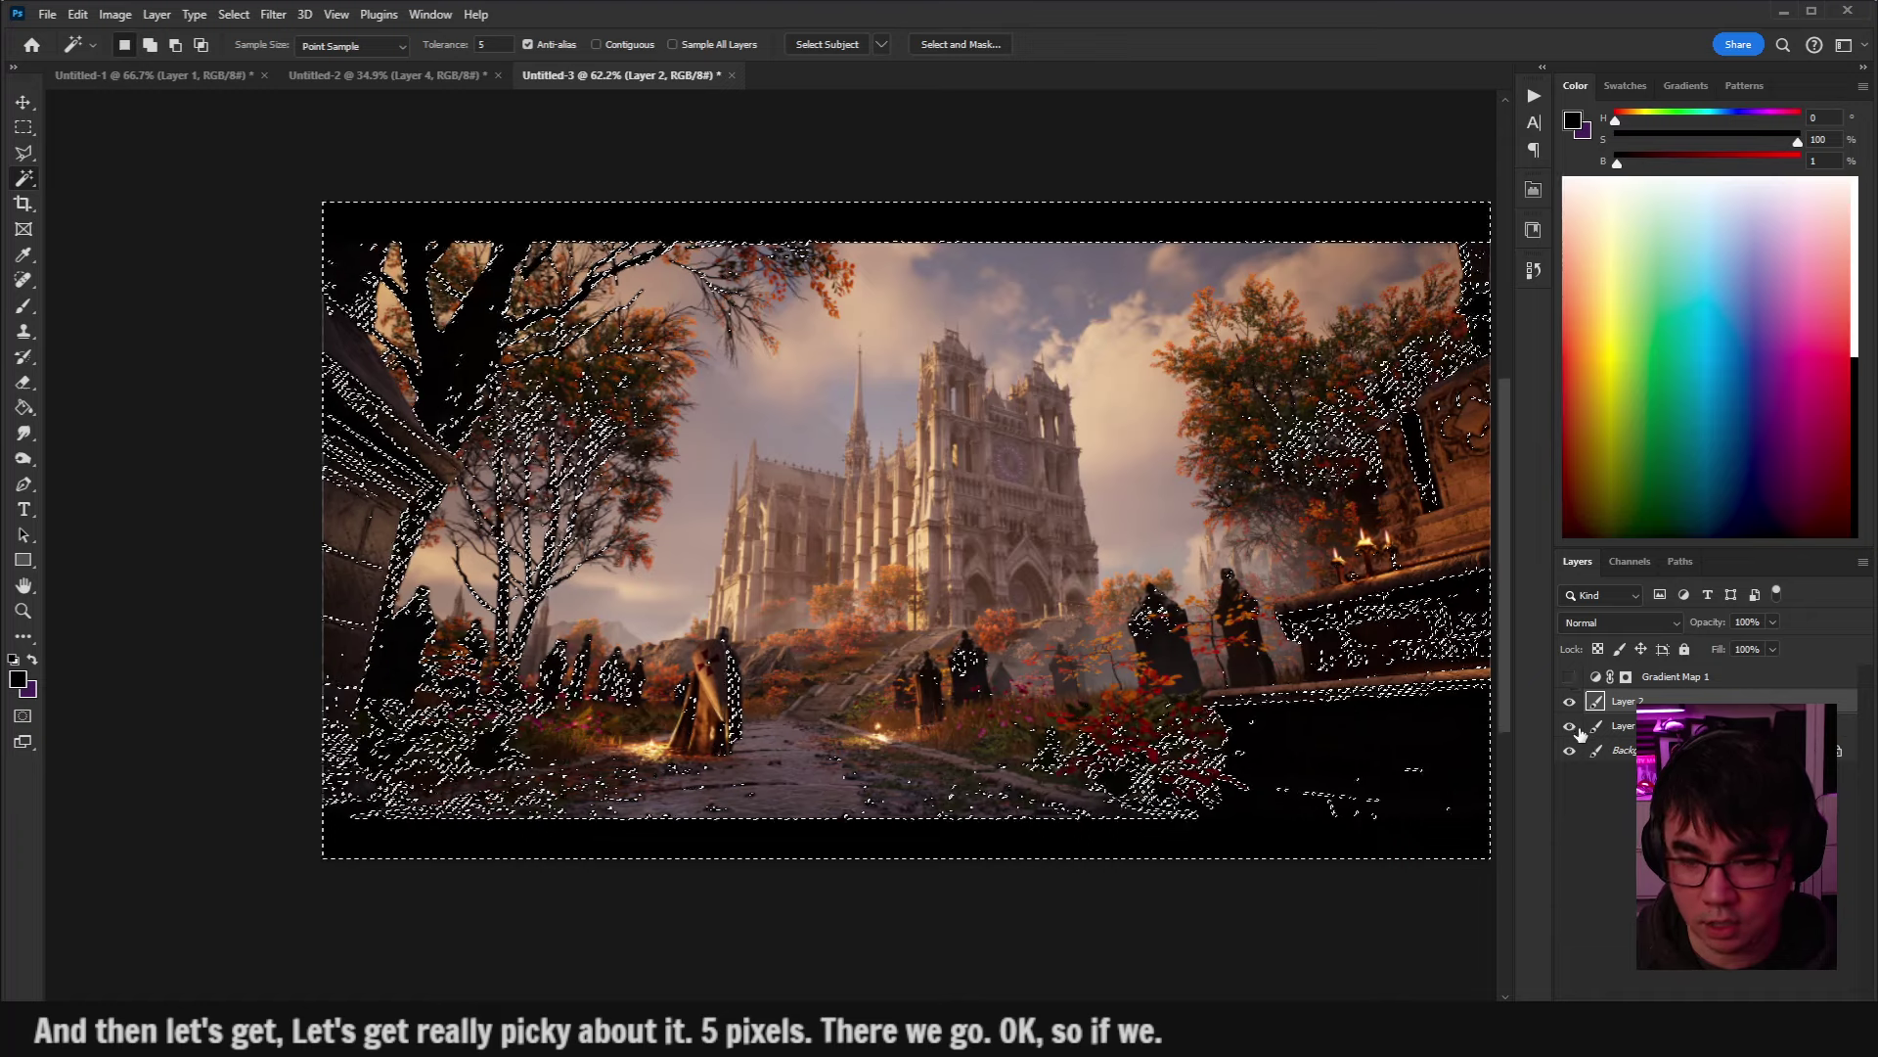
Give Layer 2 a mask from the dark-area selection and inspect the mask.
{"action": "key", "text": "ctrl+d"}
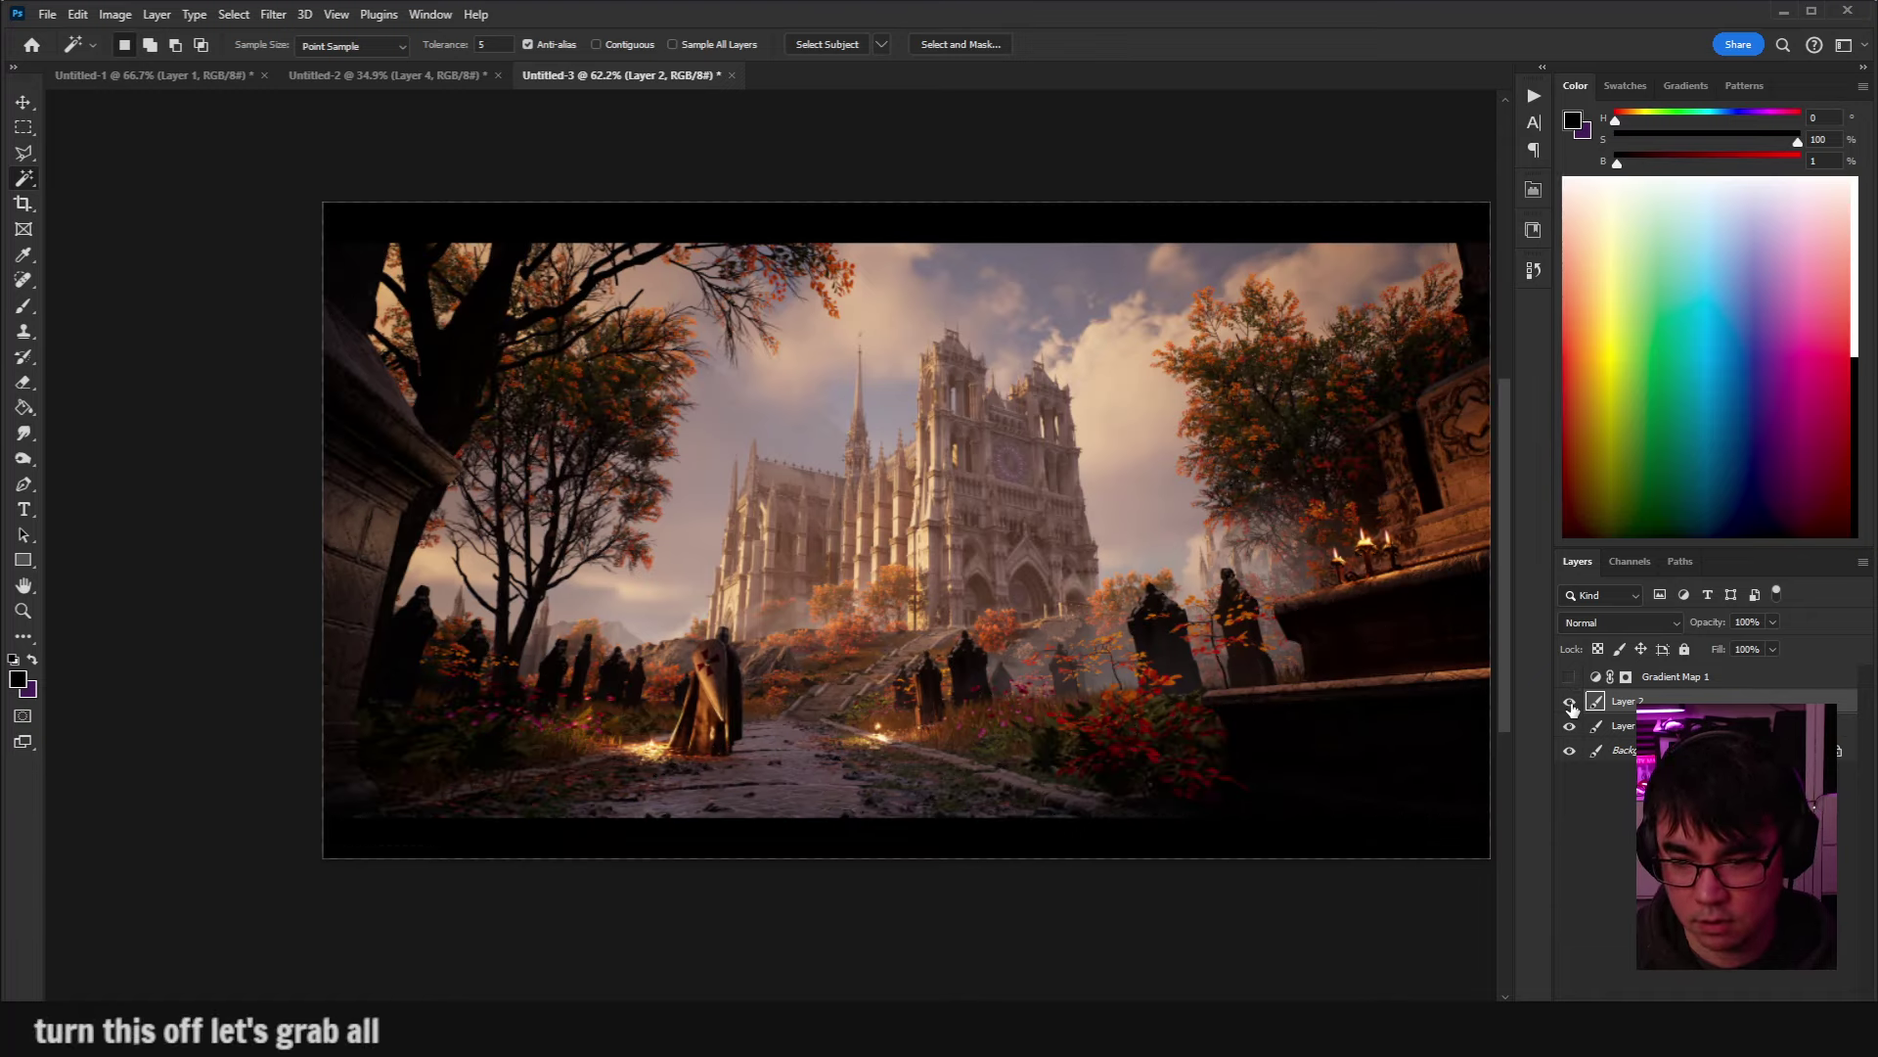
{"action": "left_click_drag", "start_coordinate": [1327, 683], "coordinate": [1322, 659]}
{"action": "key", "text": "ctrl+l"}
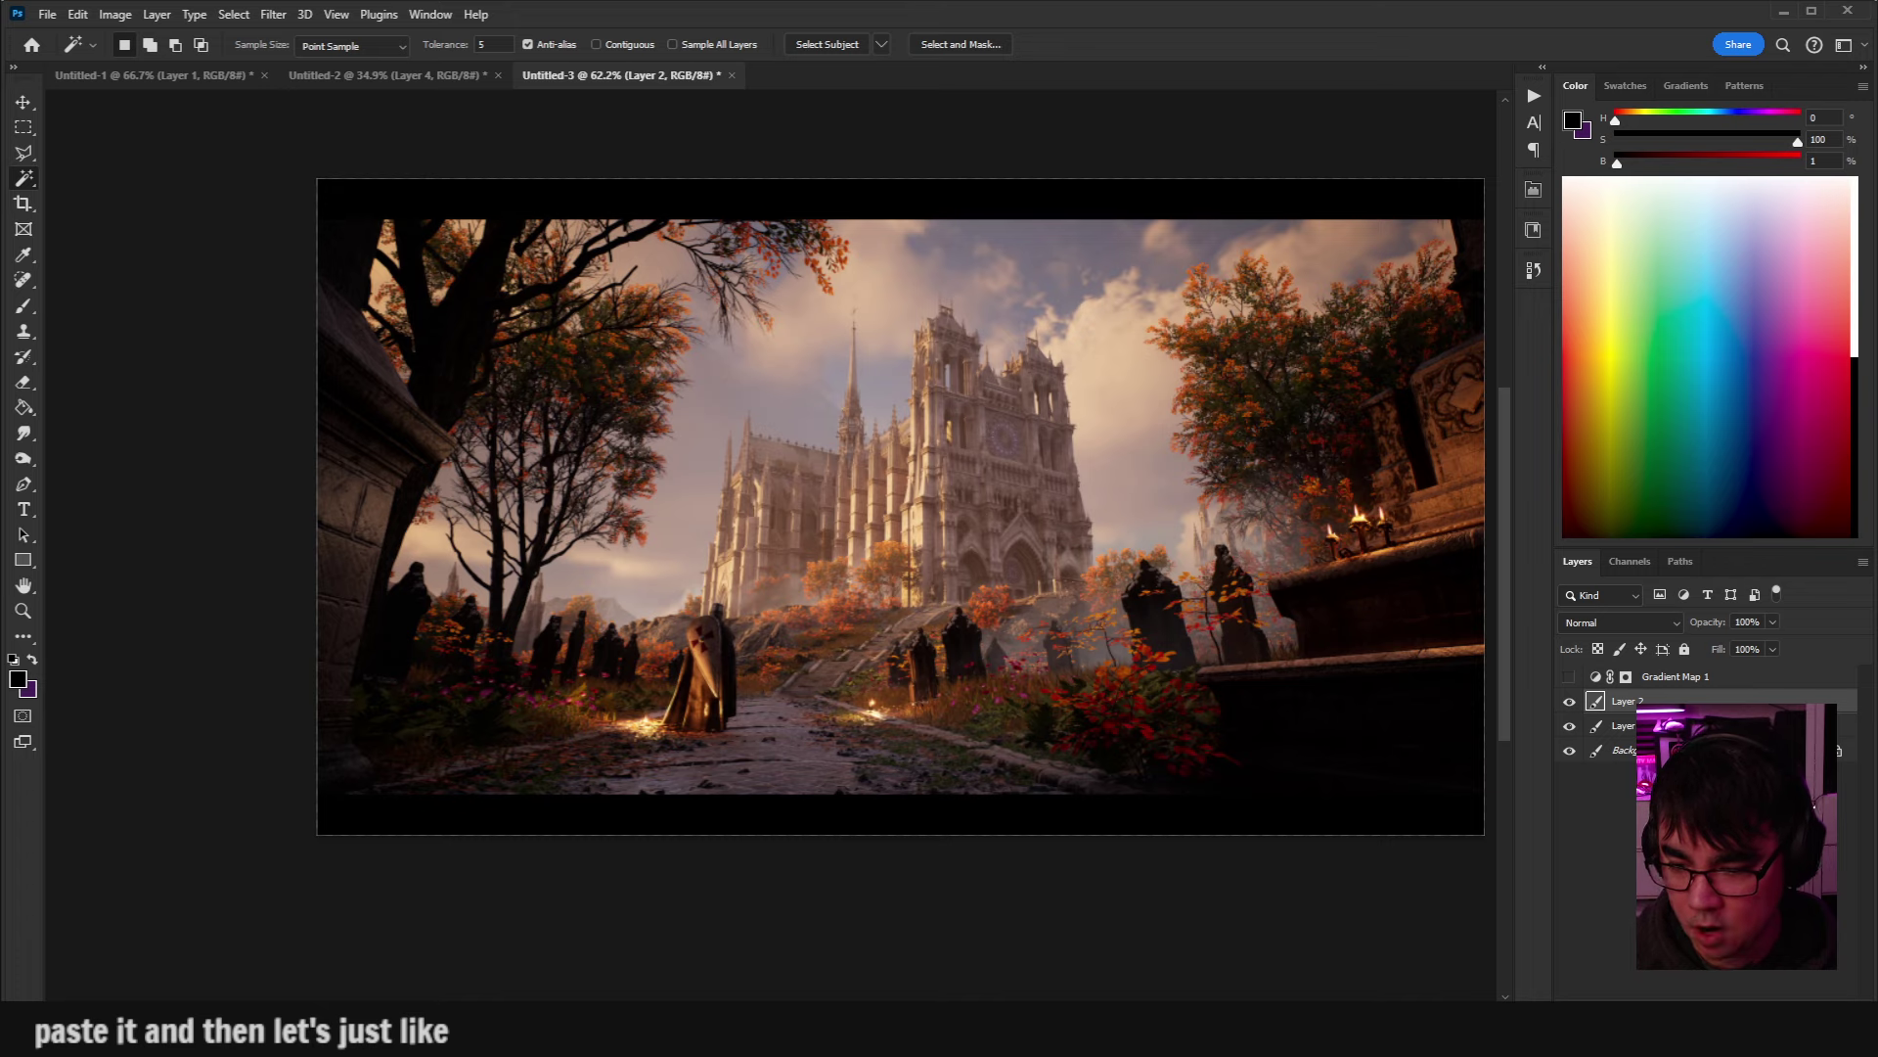
{"action": "left_click", "coordinate": [1735, 1009]}
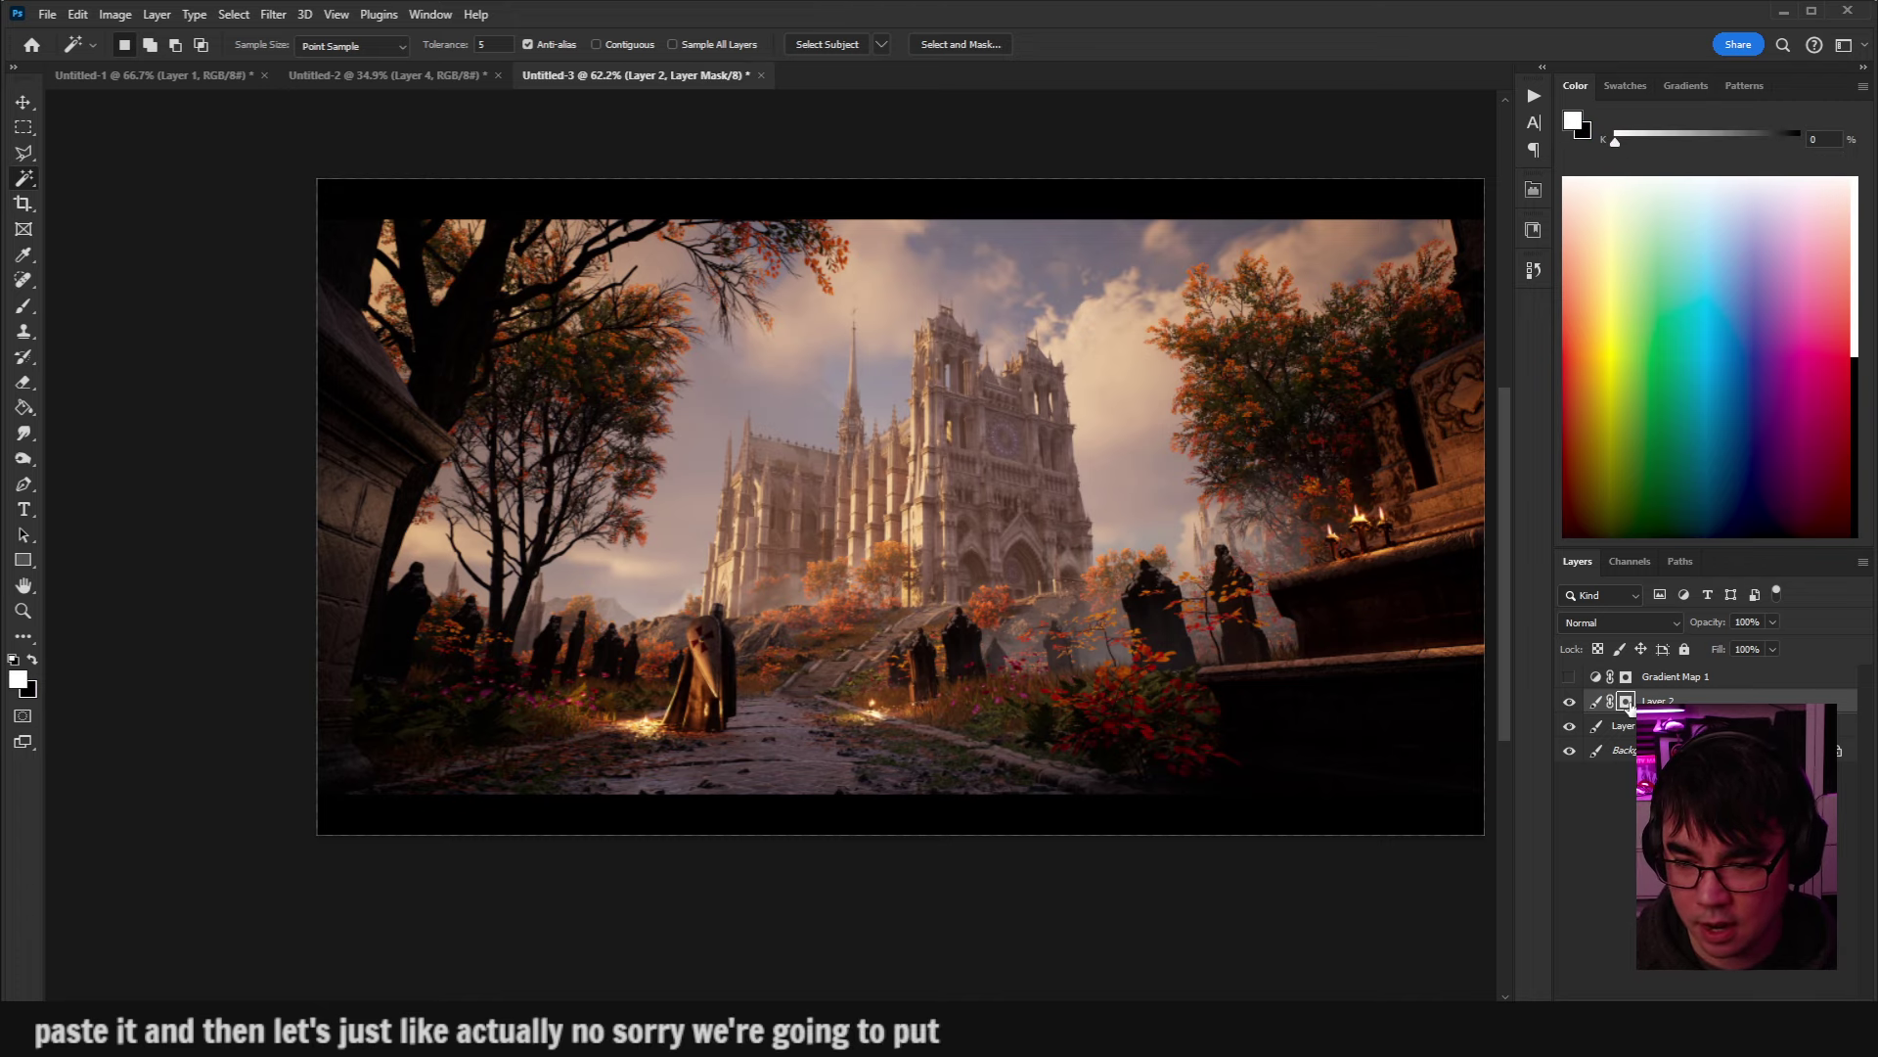
{"action": "key", "text": "ctrl+z"}
{"action": "key", "text": "ctrl+z"}
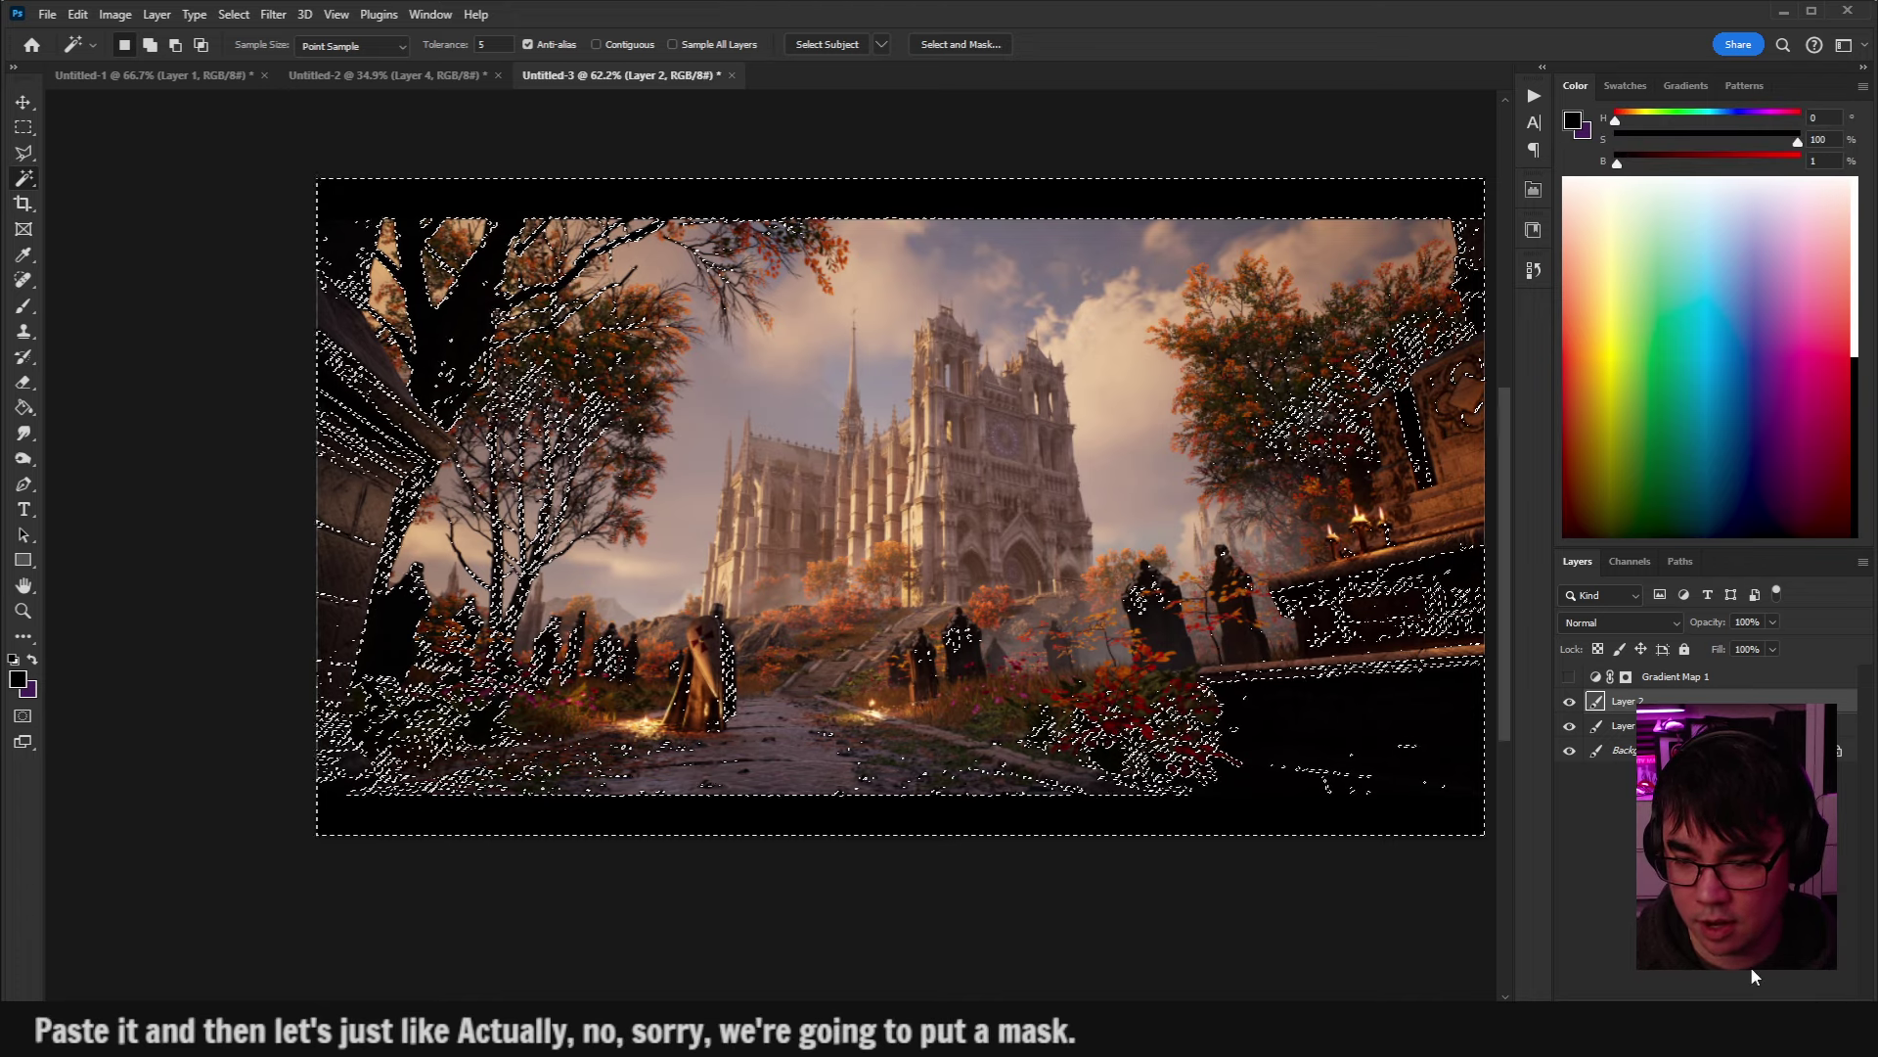
{"action": "left_click", "coordinate": [1734, 1009]}
{"action": "left_click", "coordinate": [1624, 702], "text": "alt"}
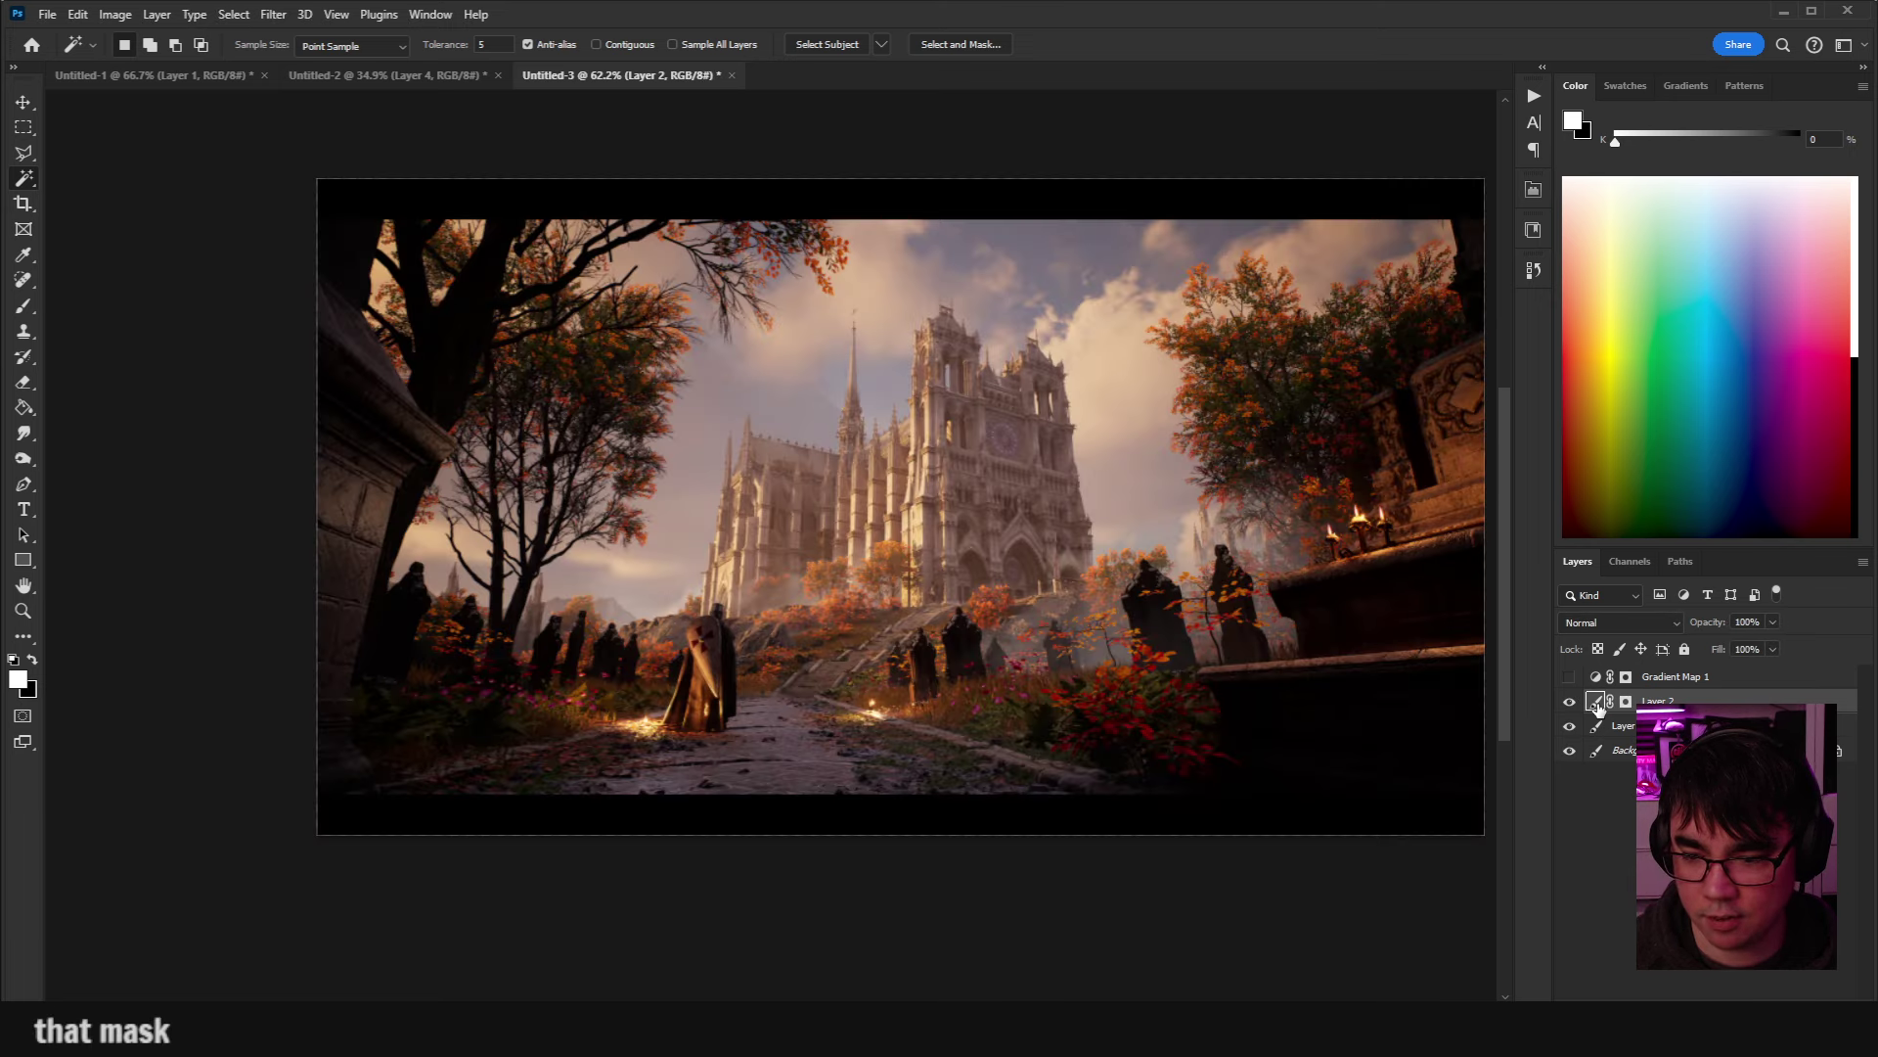
{"action": "left_click", "coordinate": [1596, 702]}
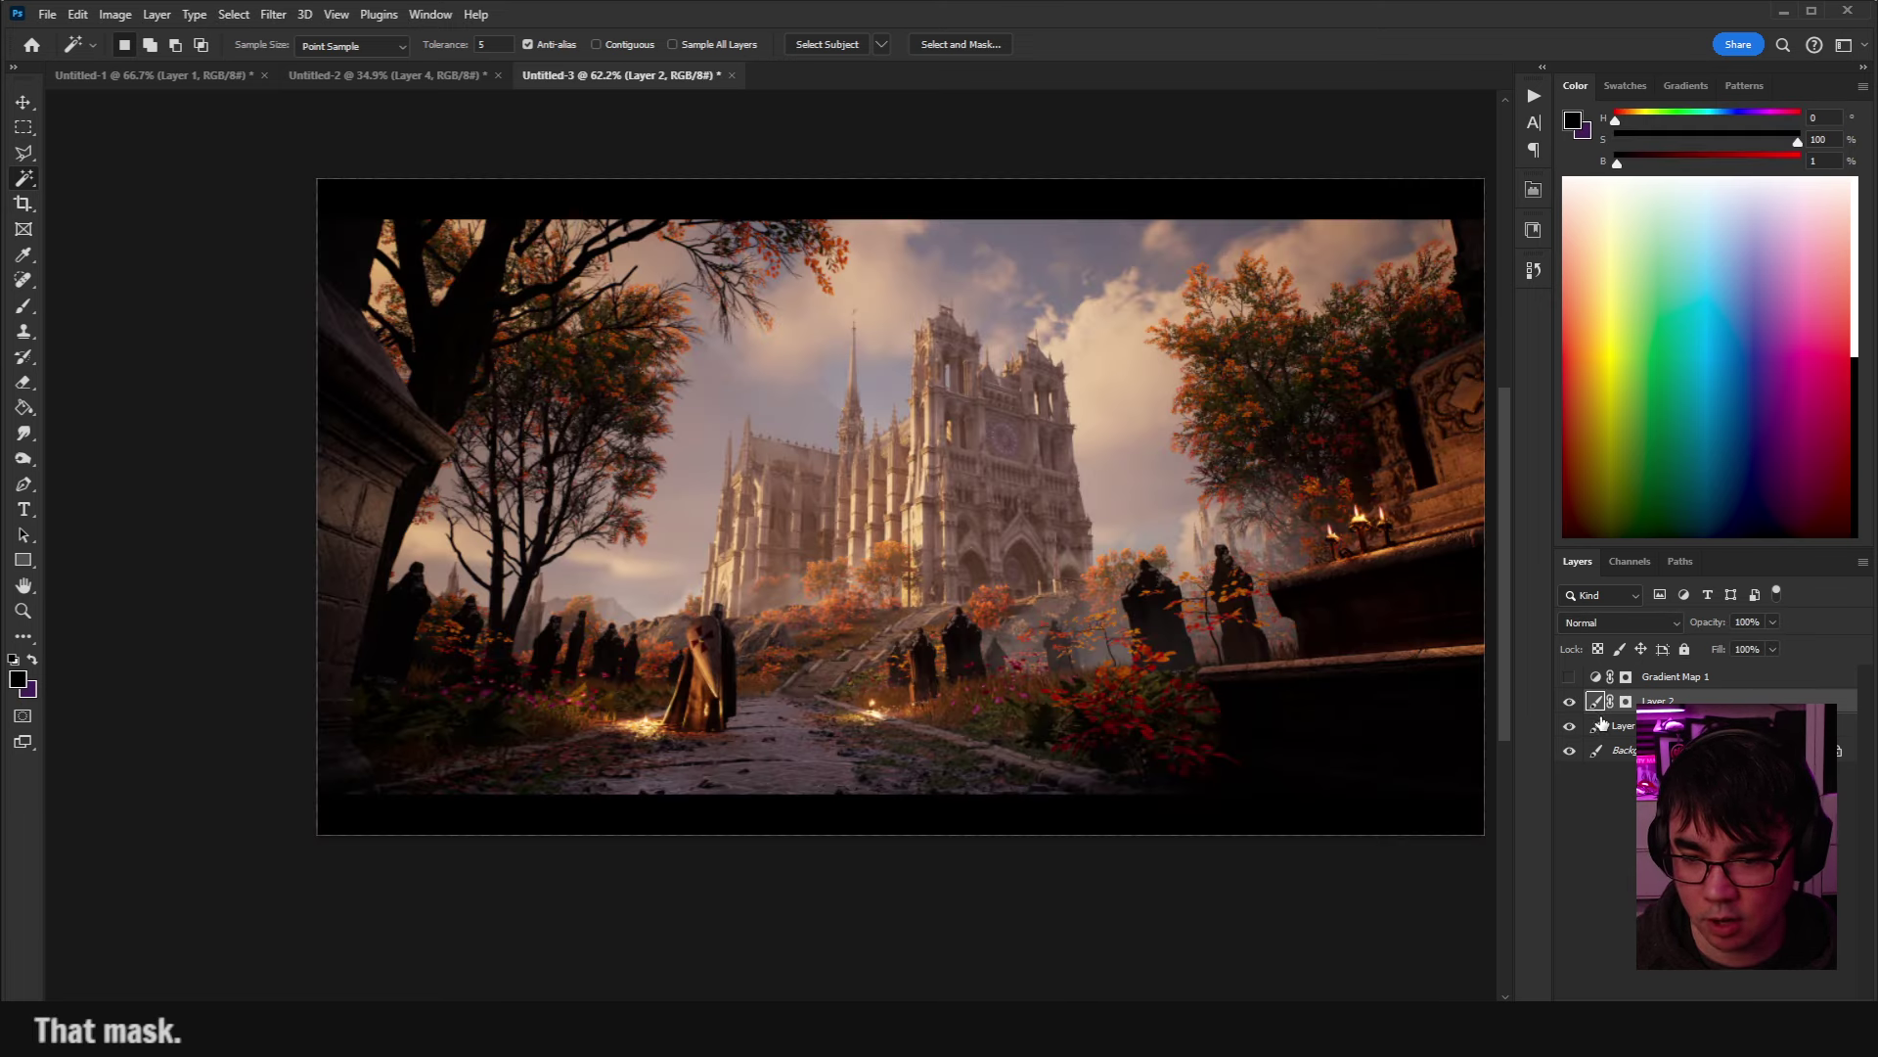
Attempt Levels and a full-canvas copy on the empty Layer 2, dismissing the error messages.
{"action": "key", "text": "ctrl+l"}
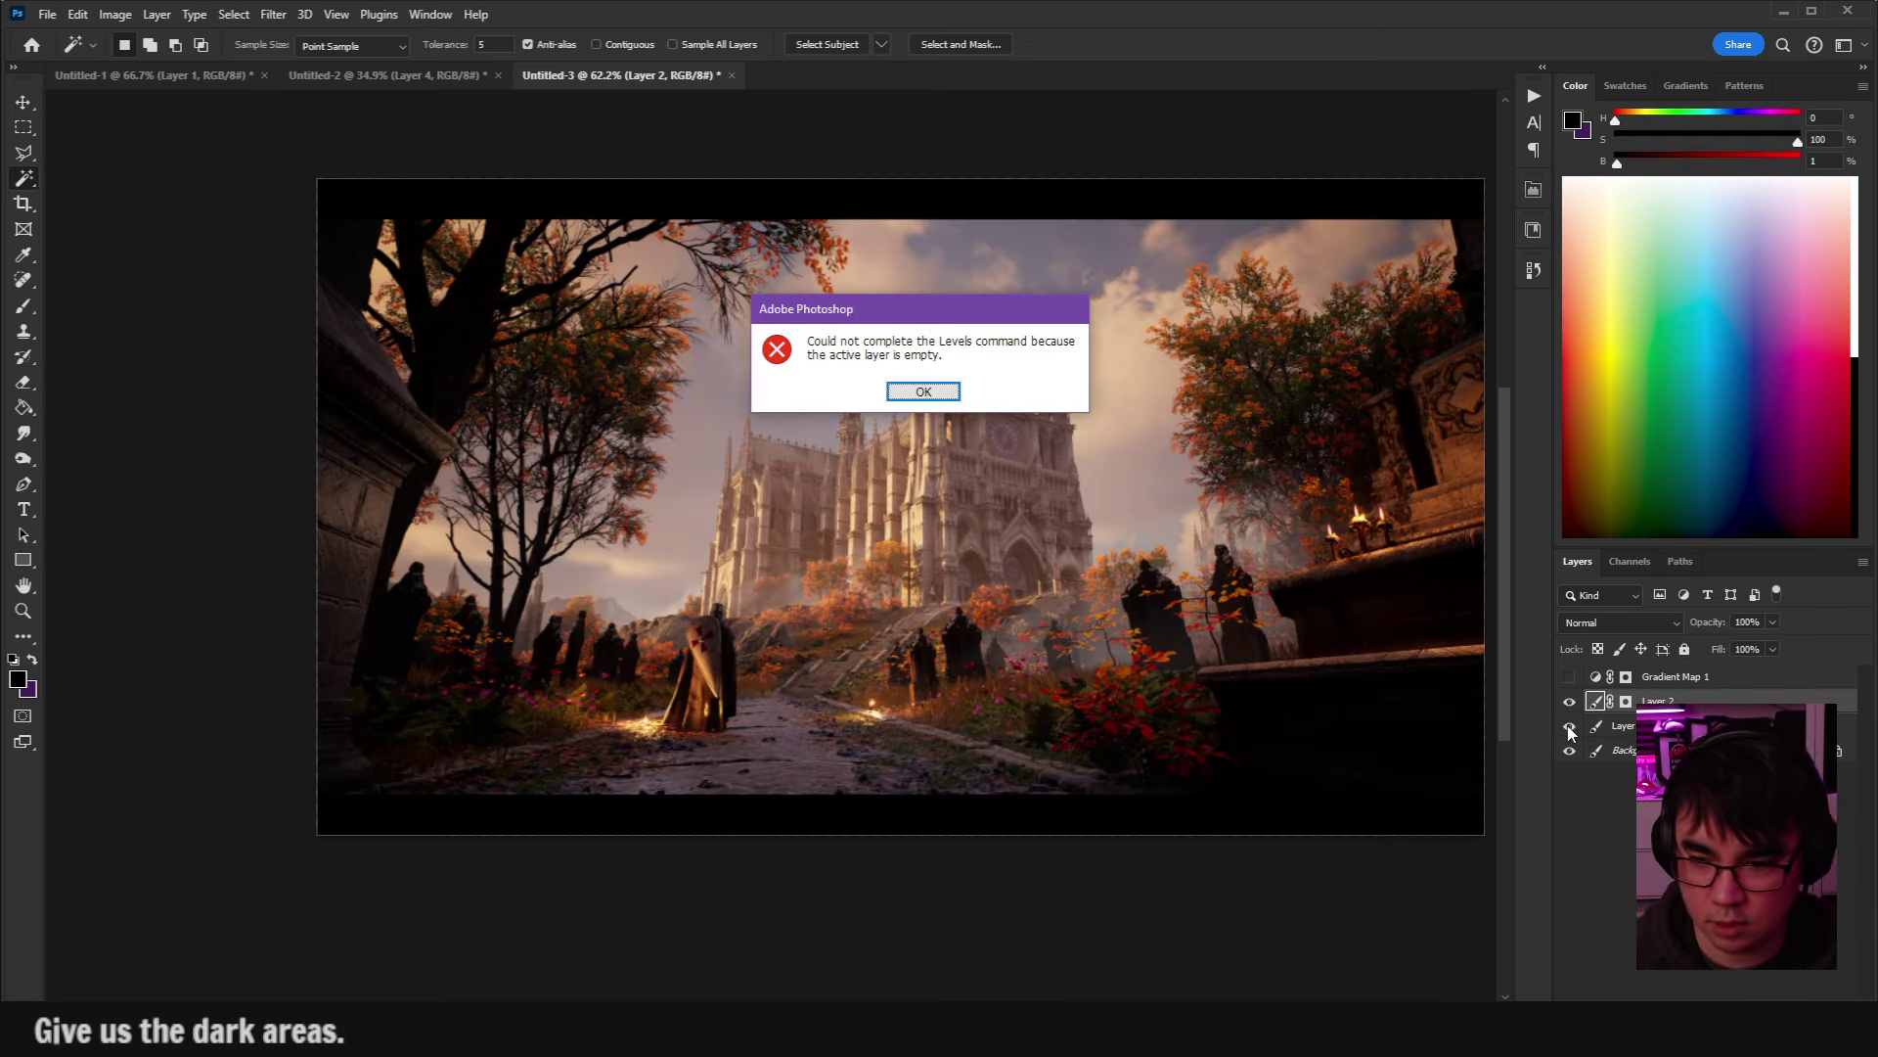
{"action": "key", "text": "Return"}
{"action": "left_click", "coordinate": [1571, 702]}
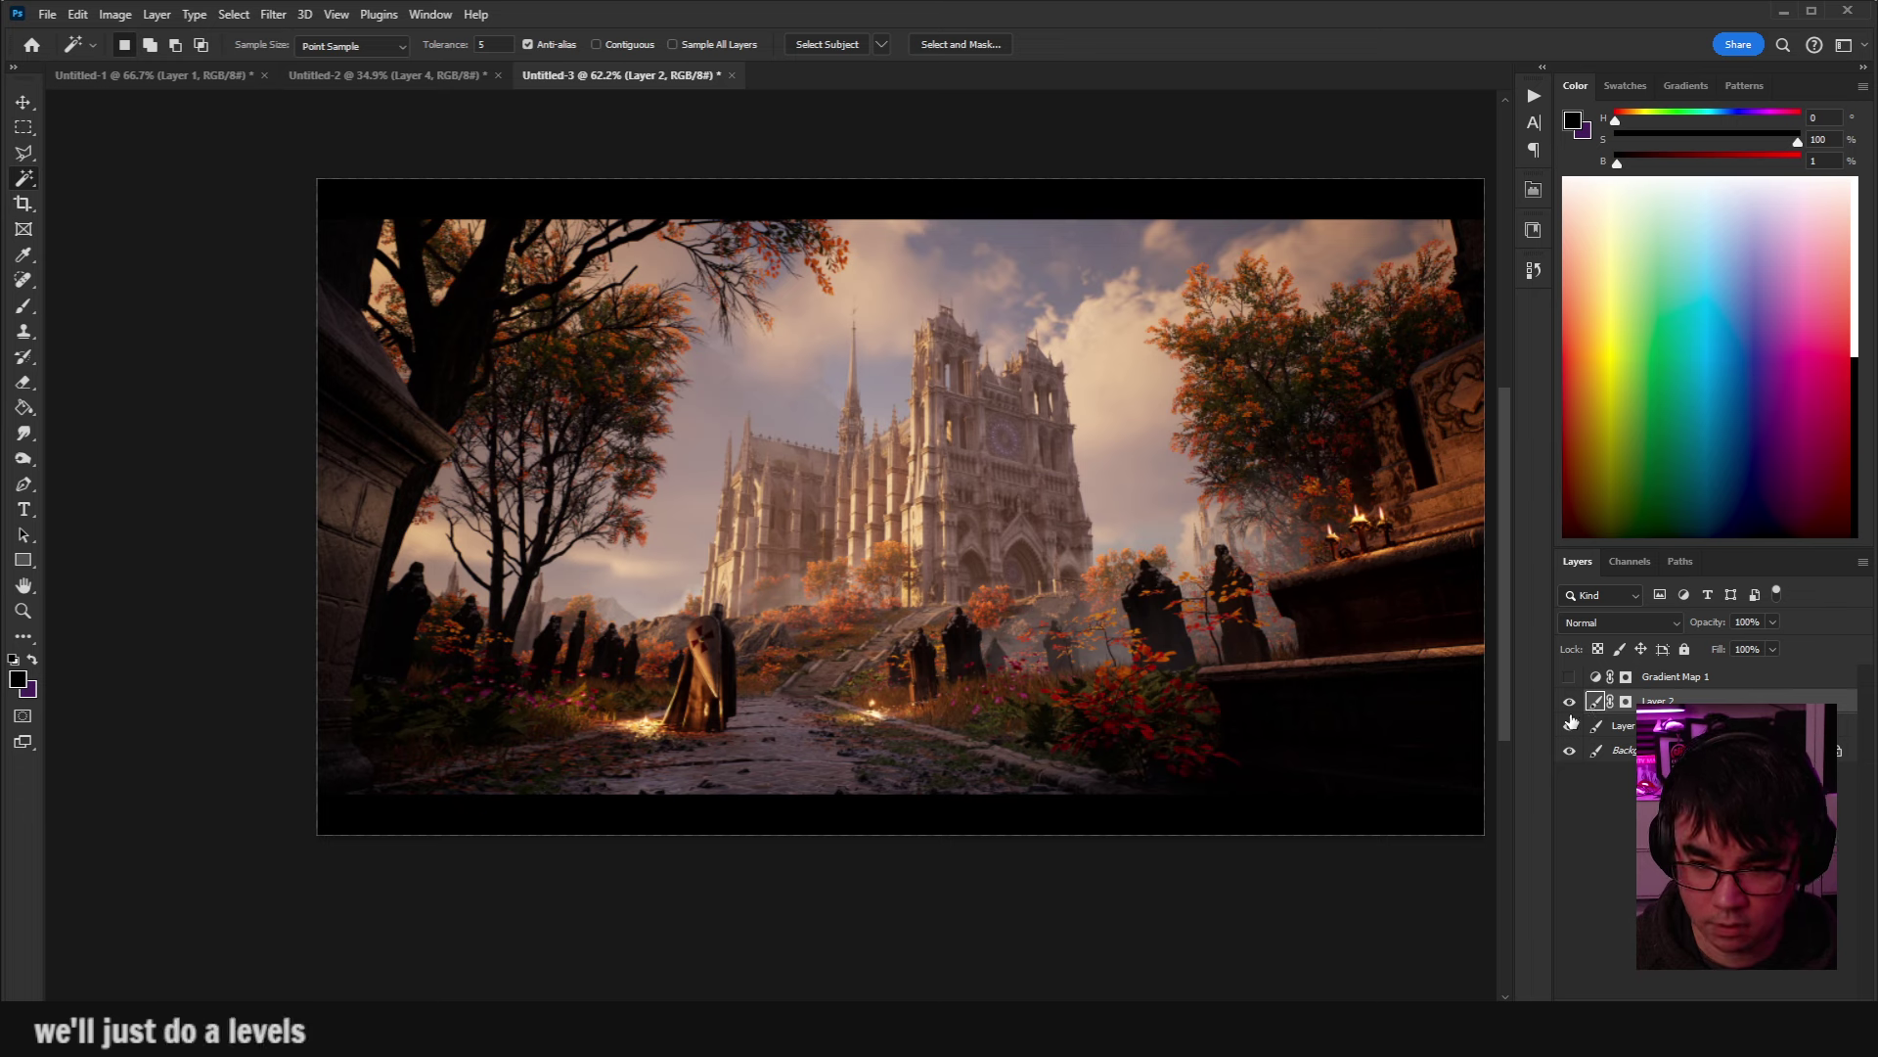
{"action": "key", "text": "m"}
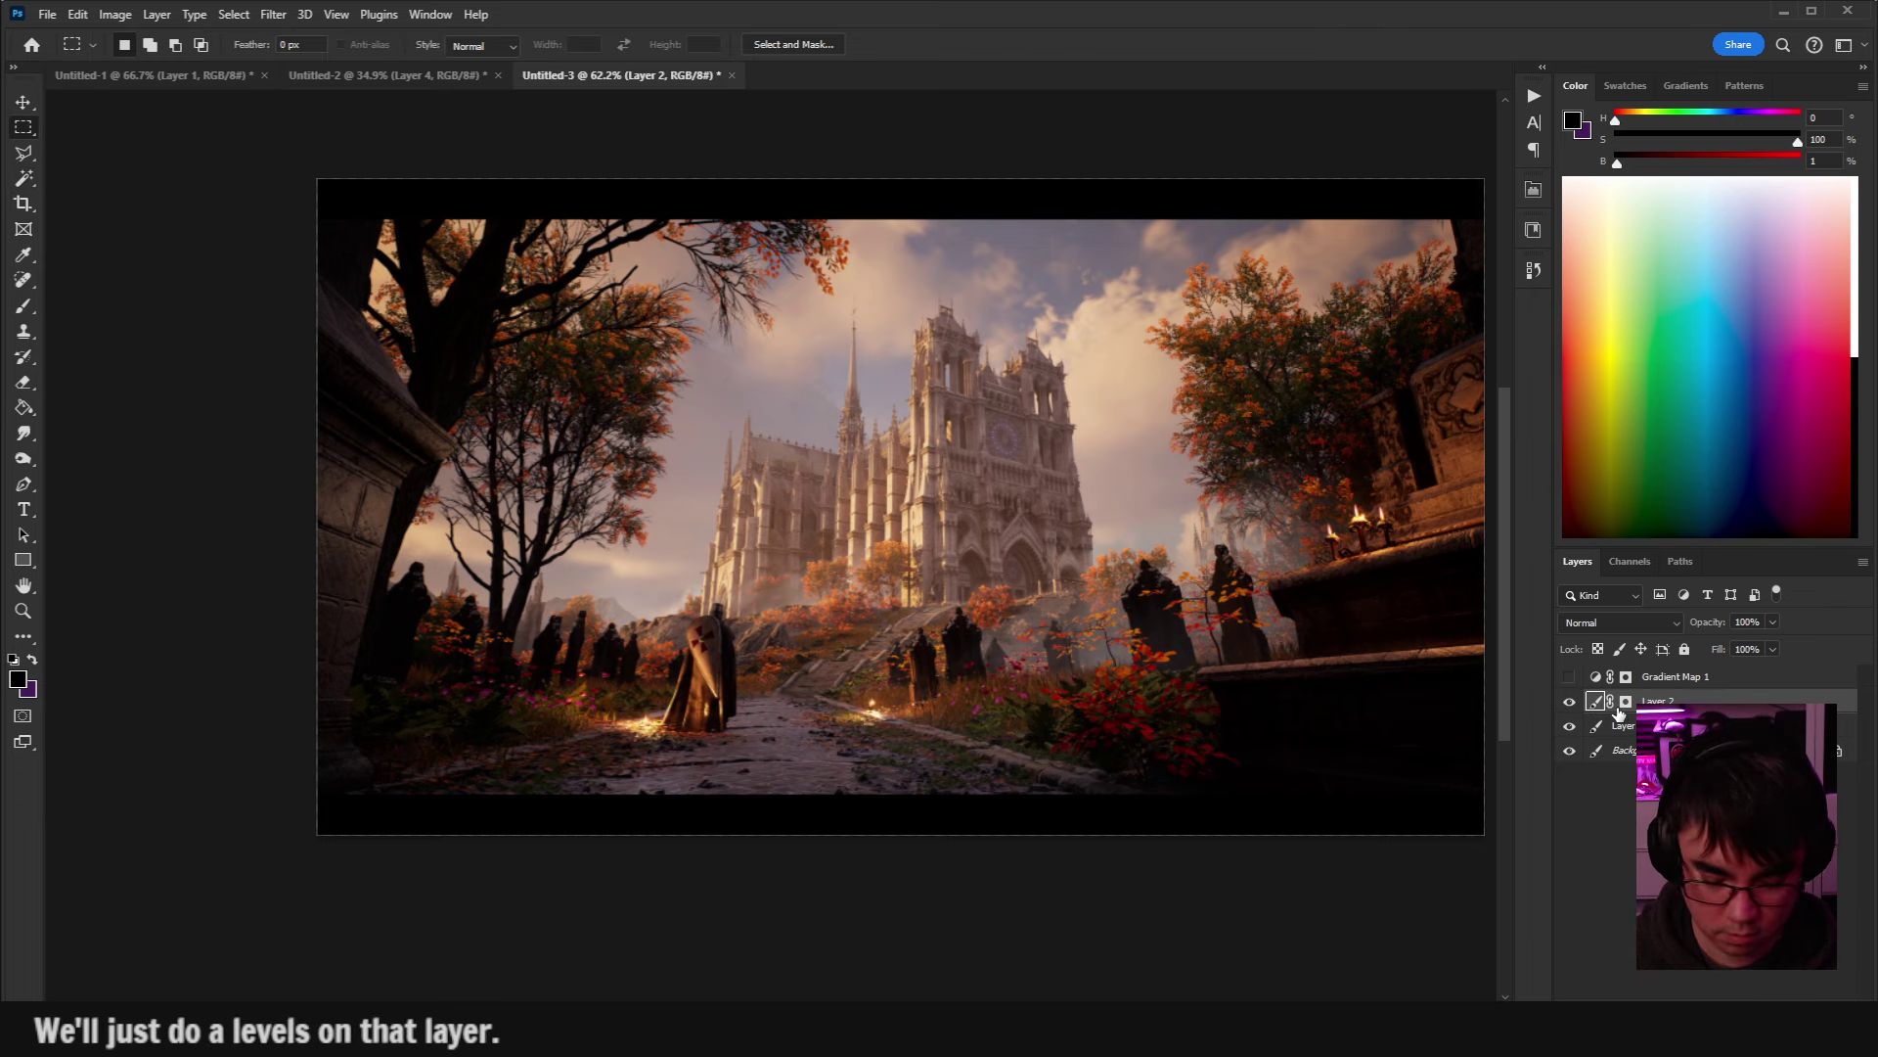
{"action": "key", "text": "ctrl+l"}
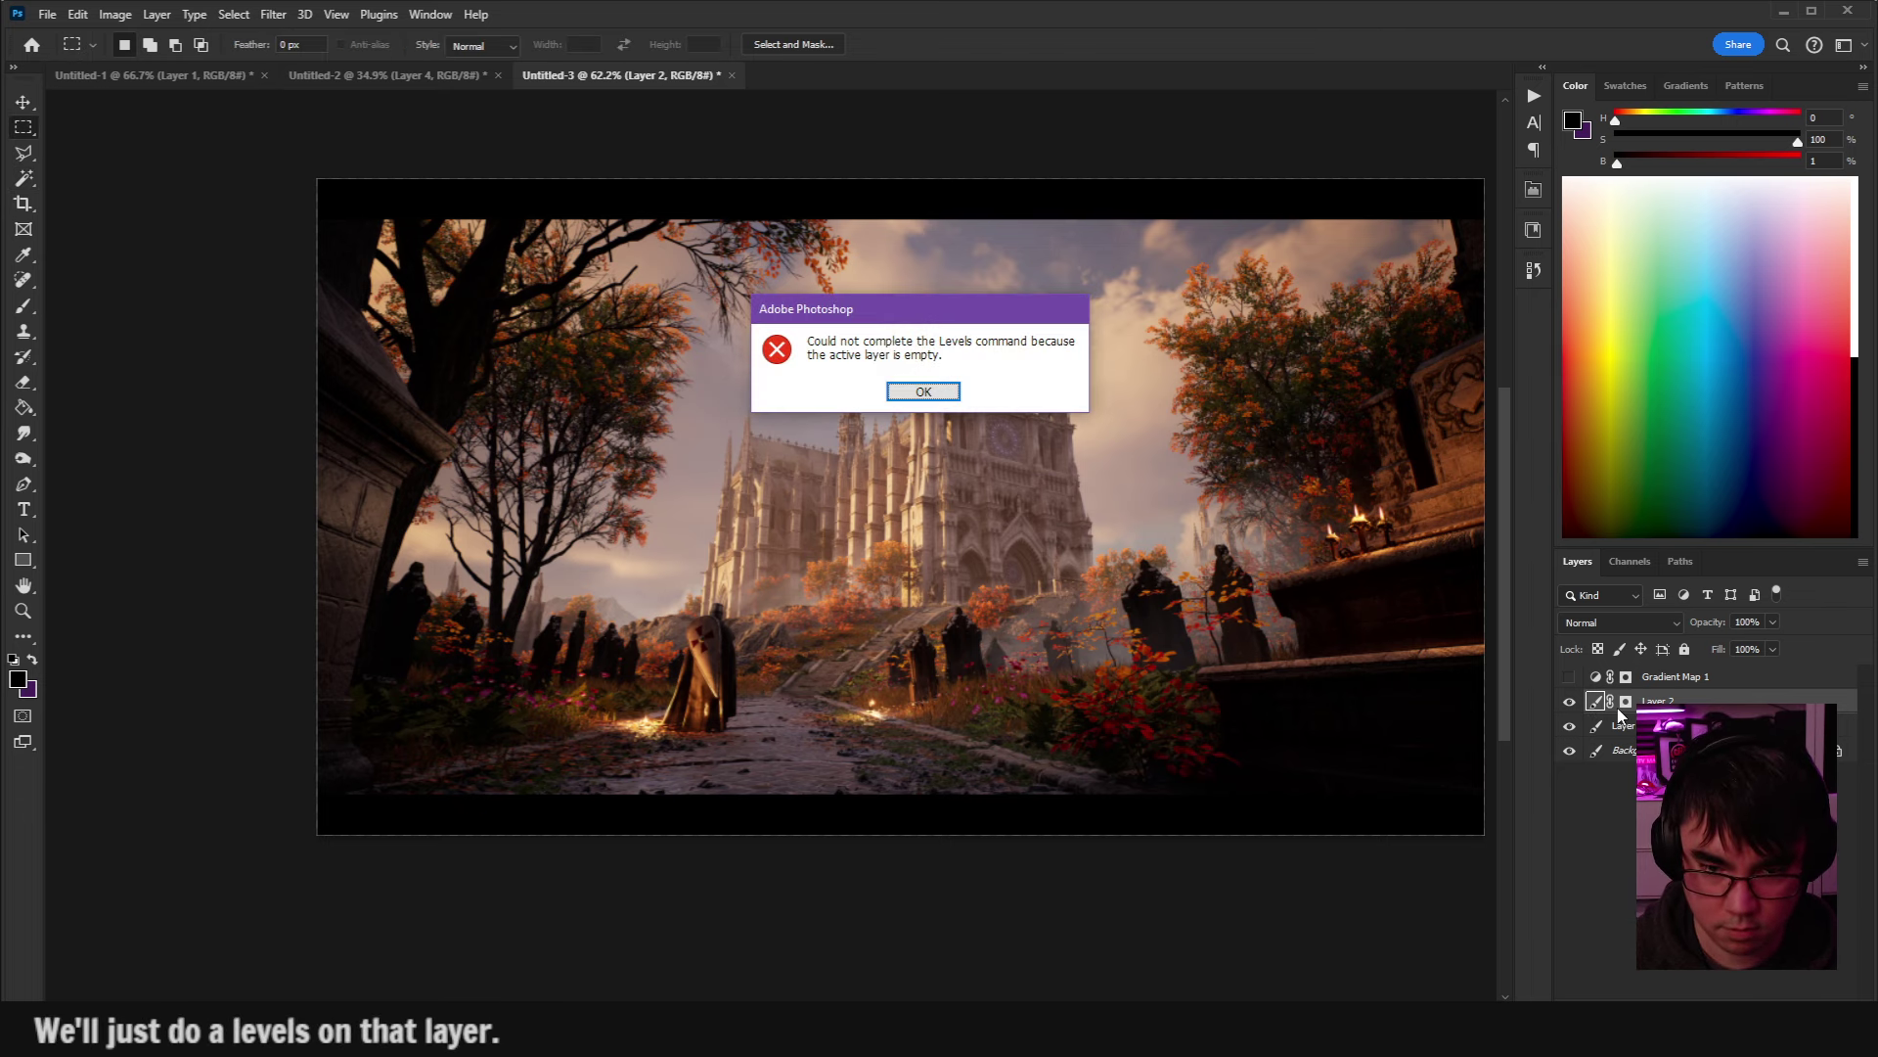
{"action": "left_click", "coordinate": [905, 391]}
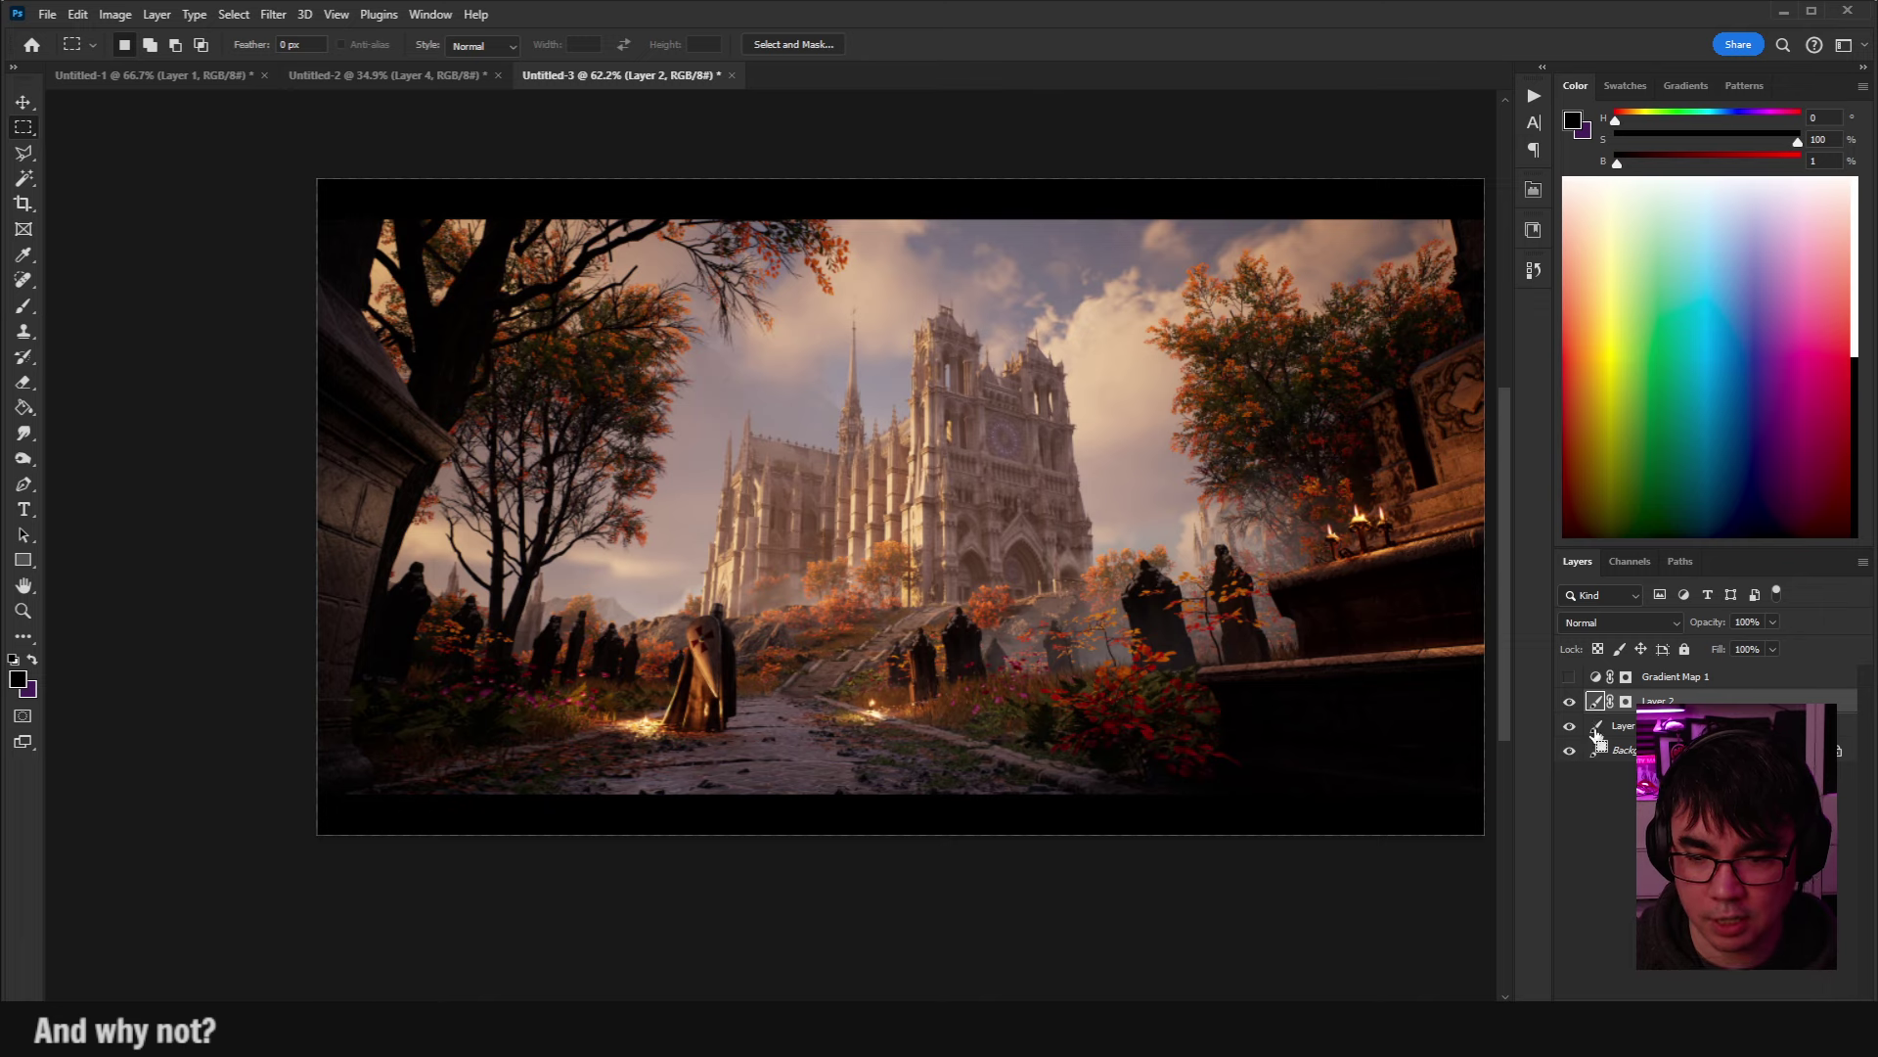
{"action": "key", "text": "ctrl+a"}
{"action": "key", "text": "ctrl+c"}
{"action": "left_click", "coordinate": [935, 391]}
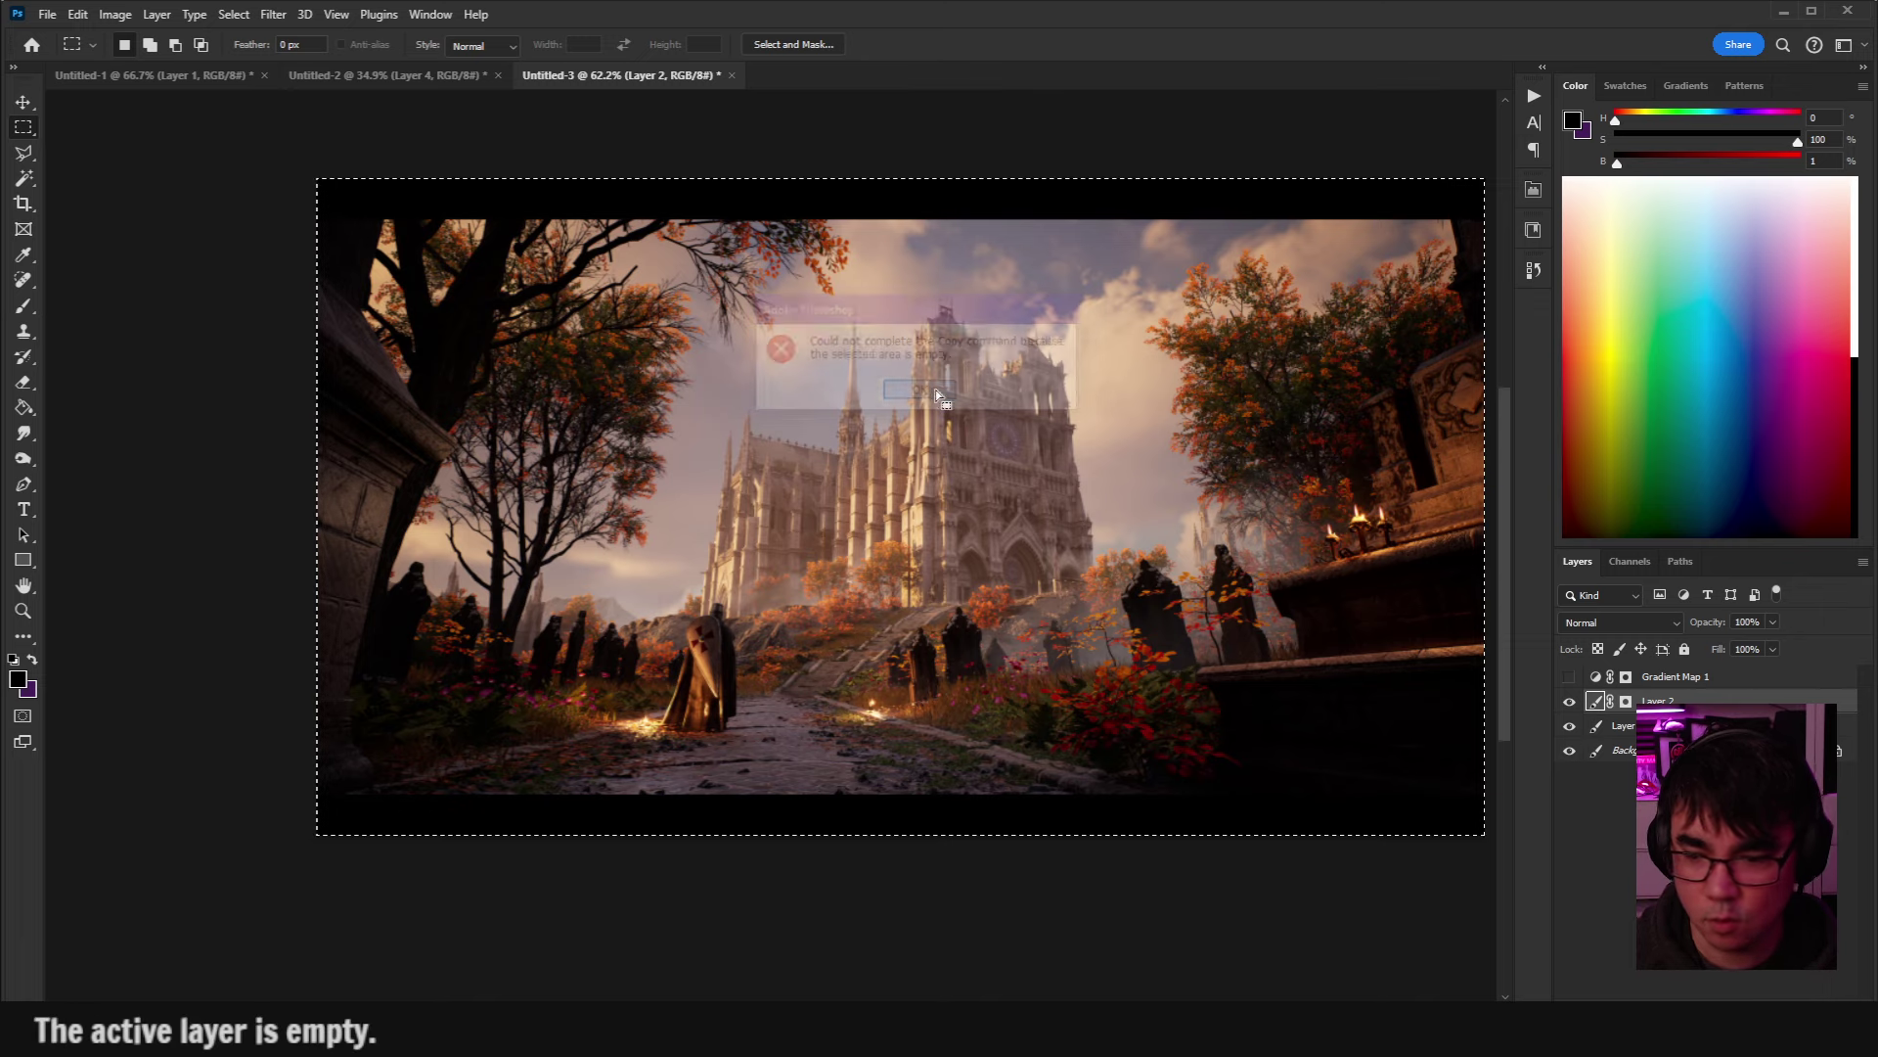
{"action": "left_click", "coordinate": [1570, 704], "text": "alt"}
{"action": "left_click", "coordinate": [1570, 703], "text": "alt"}
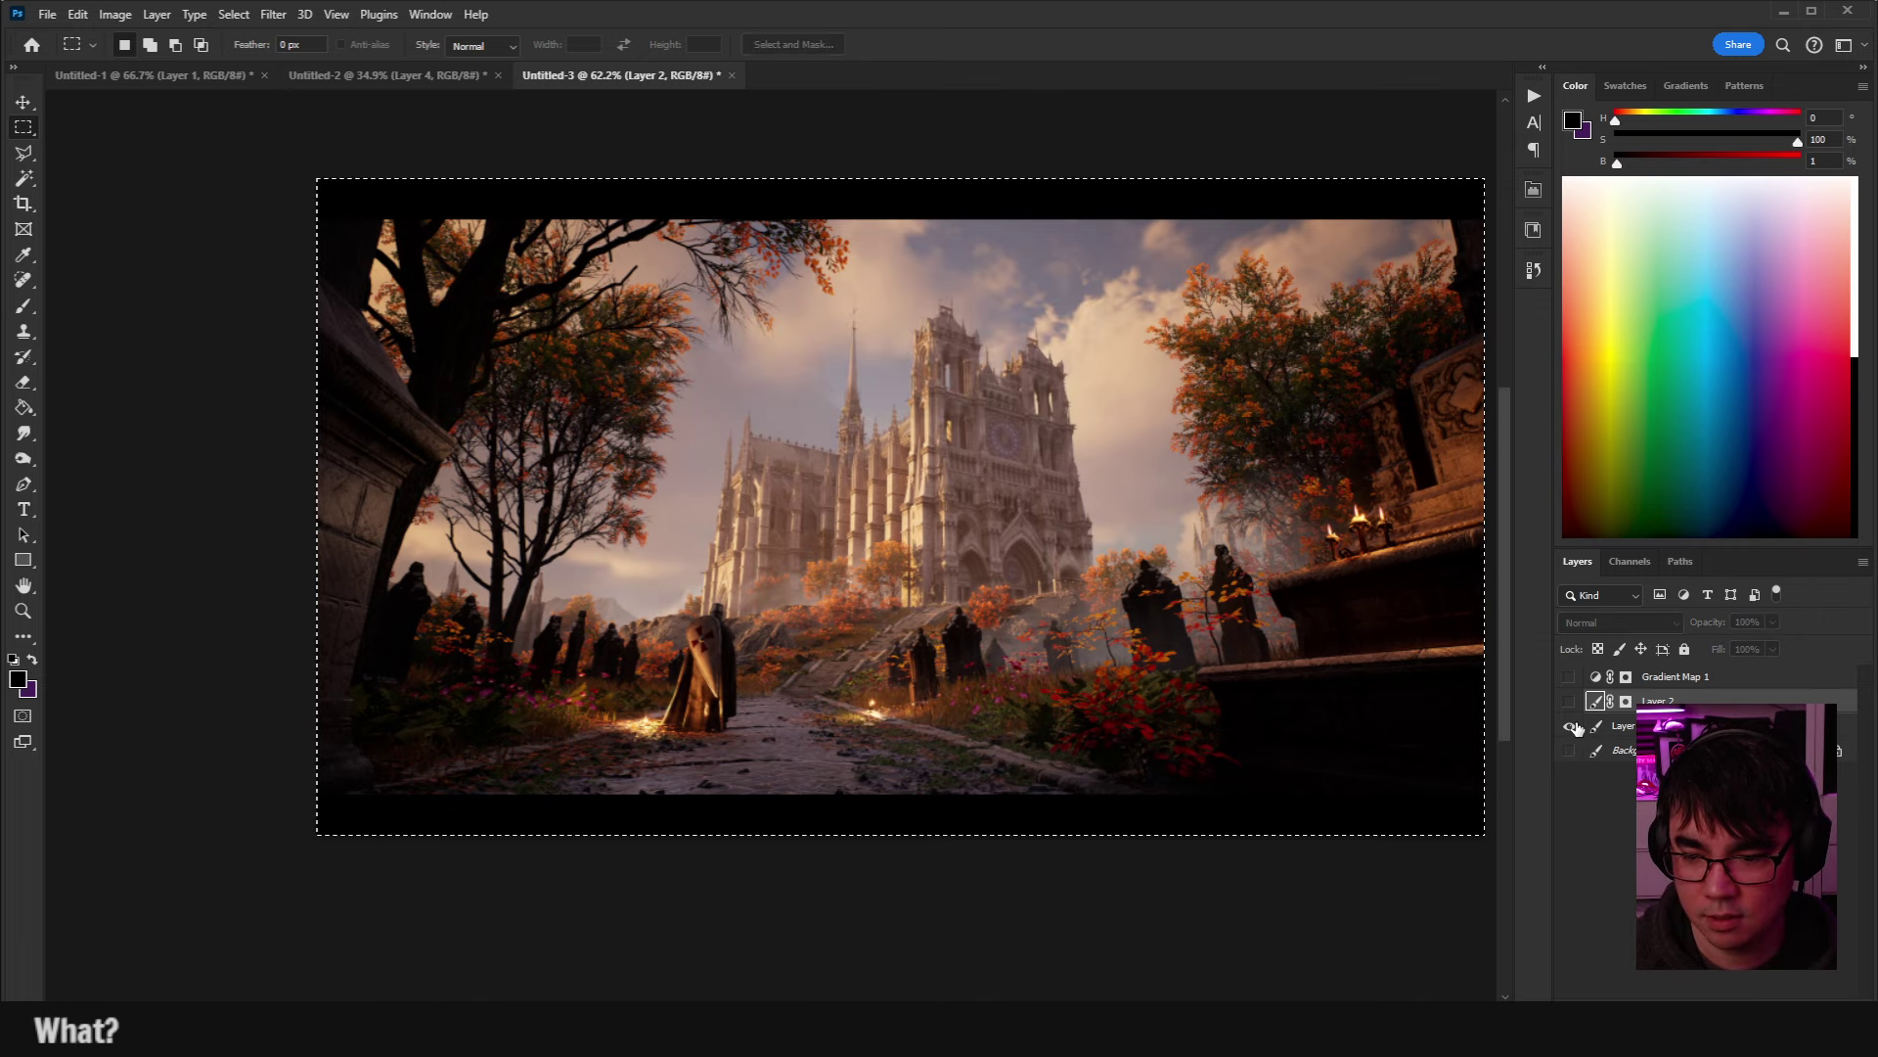
Copy Layer 1, paste it as Layer 3, and mask it using Layer 1's mask selection.
{"action": "left_click", "coordinate": [1621, 728]}
{"action": "key", "text": "ctrl+c"}
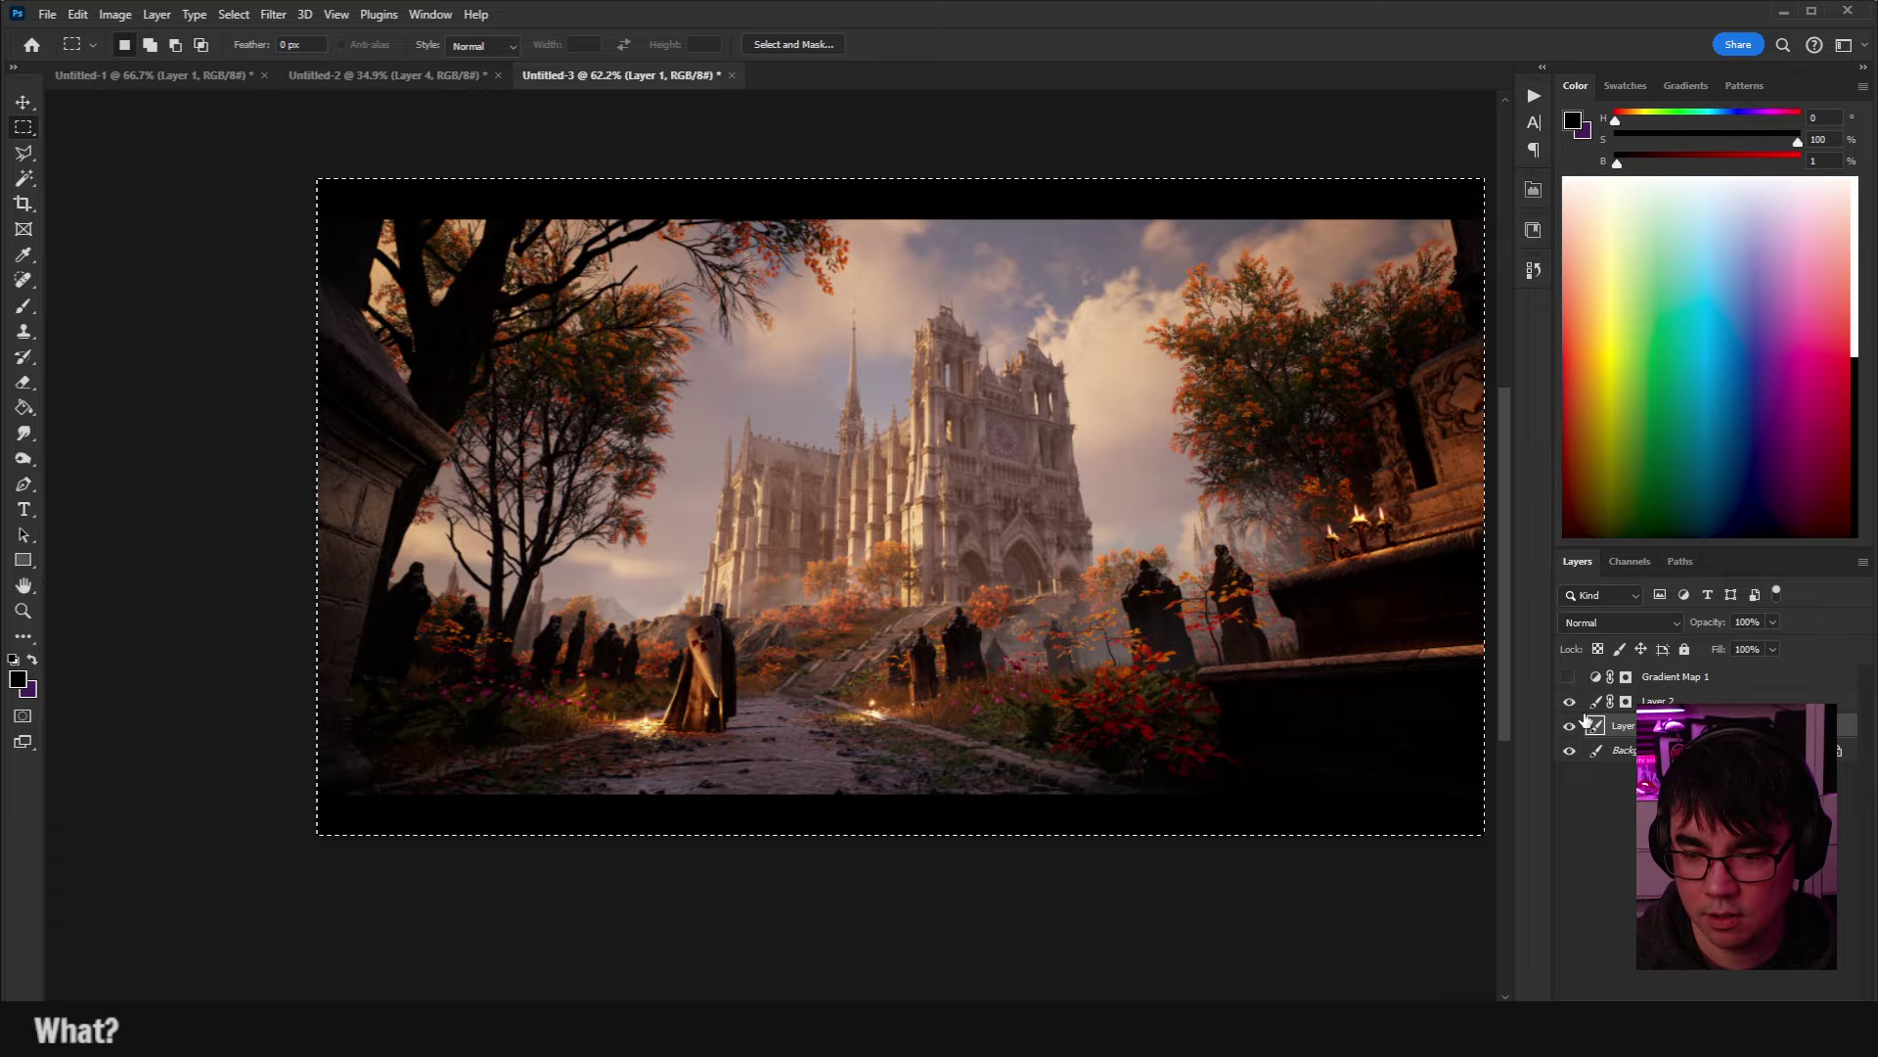
{"action": "left_click", "coordinate": [1594, 707]}
{"action": "key", "text": "ctrl+v"}
{"action": "left_click", "coordinate": [1626, 729], "text": "ctrl"}
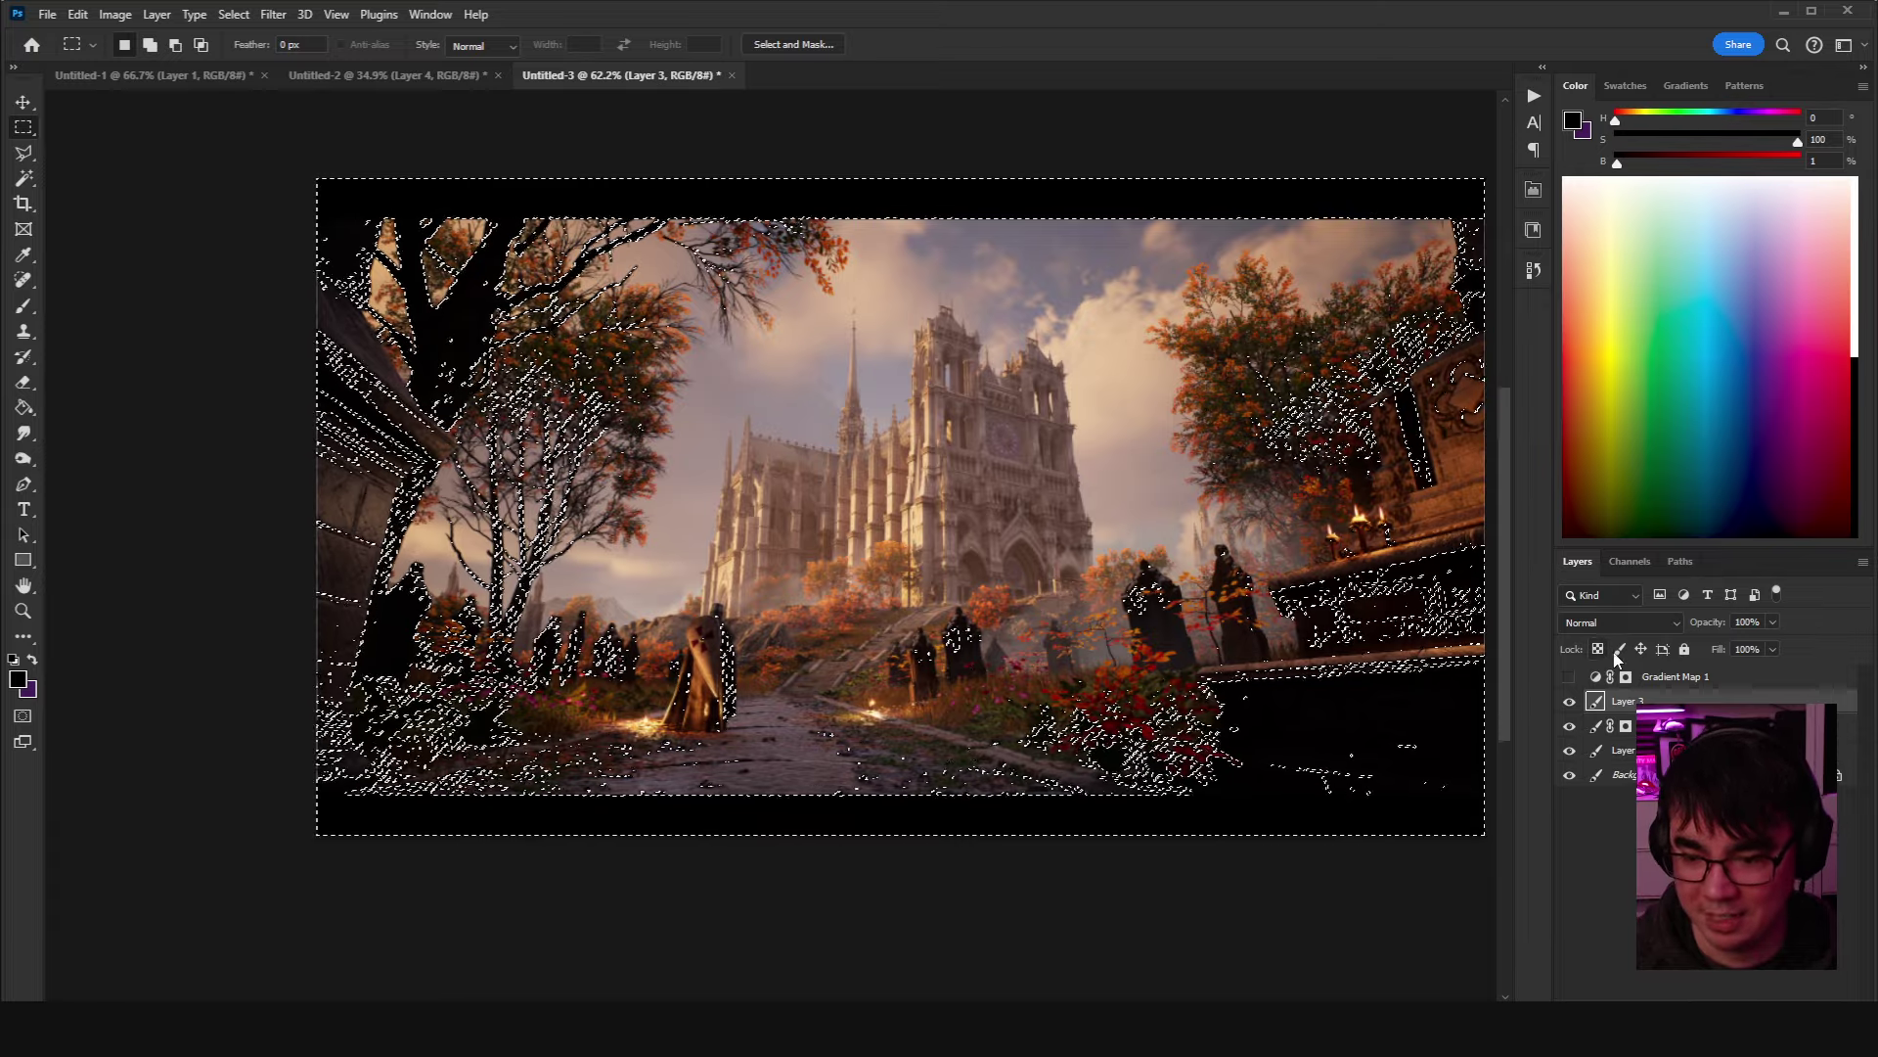
{"action": "left_click", "coordinate": [1723, 988]}
Delete the empty Layer 2, make Layer 3 active, and fit the image on screen.
{"action": "left_click", "coordinate": [1598, 727]}
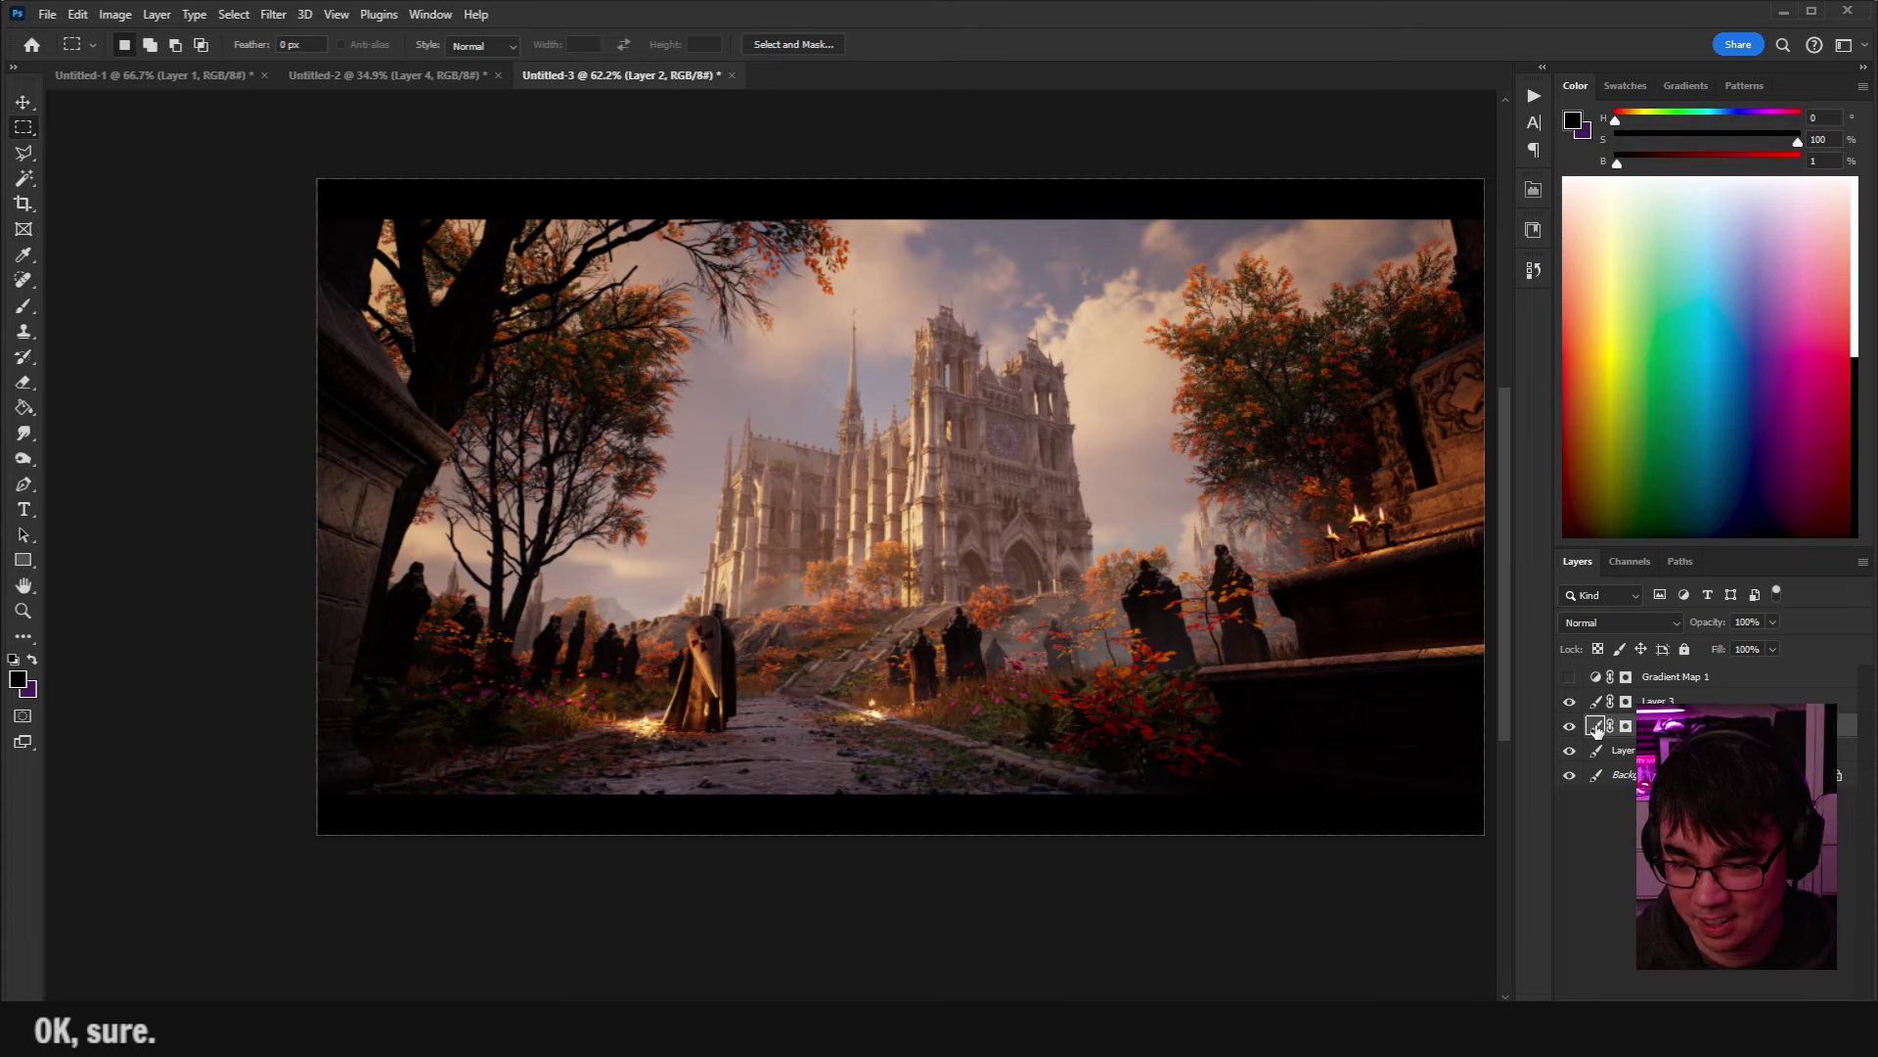
{"action": "key", "text": "Delete"}
{"action": "left_click", "coordinate": [1596, 705]}
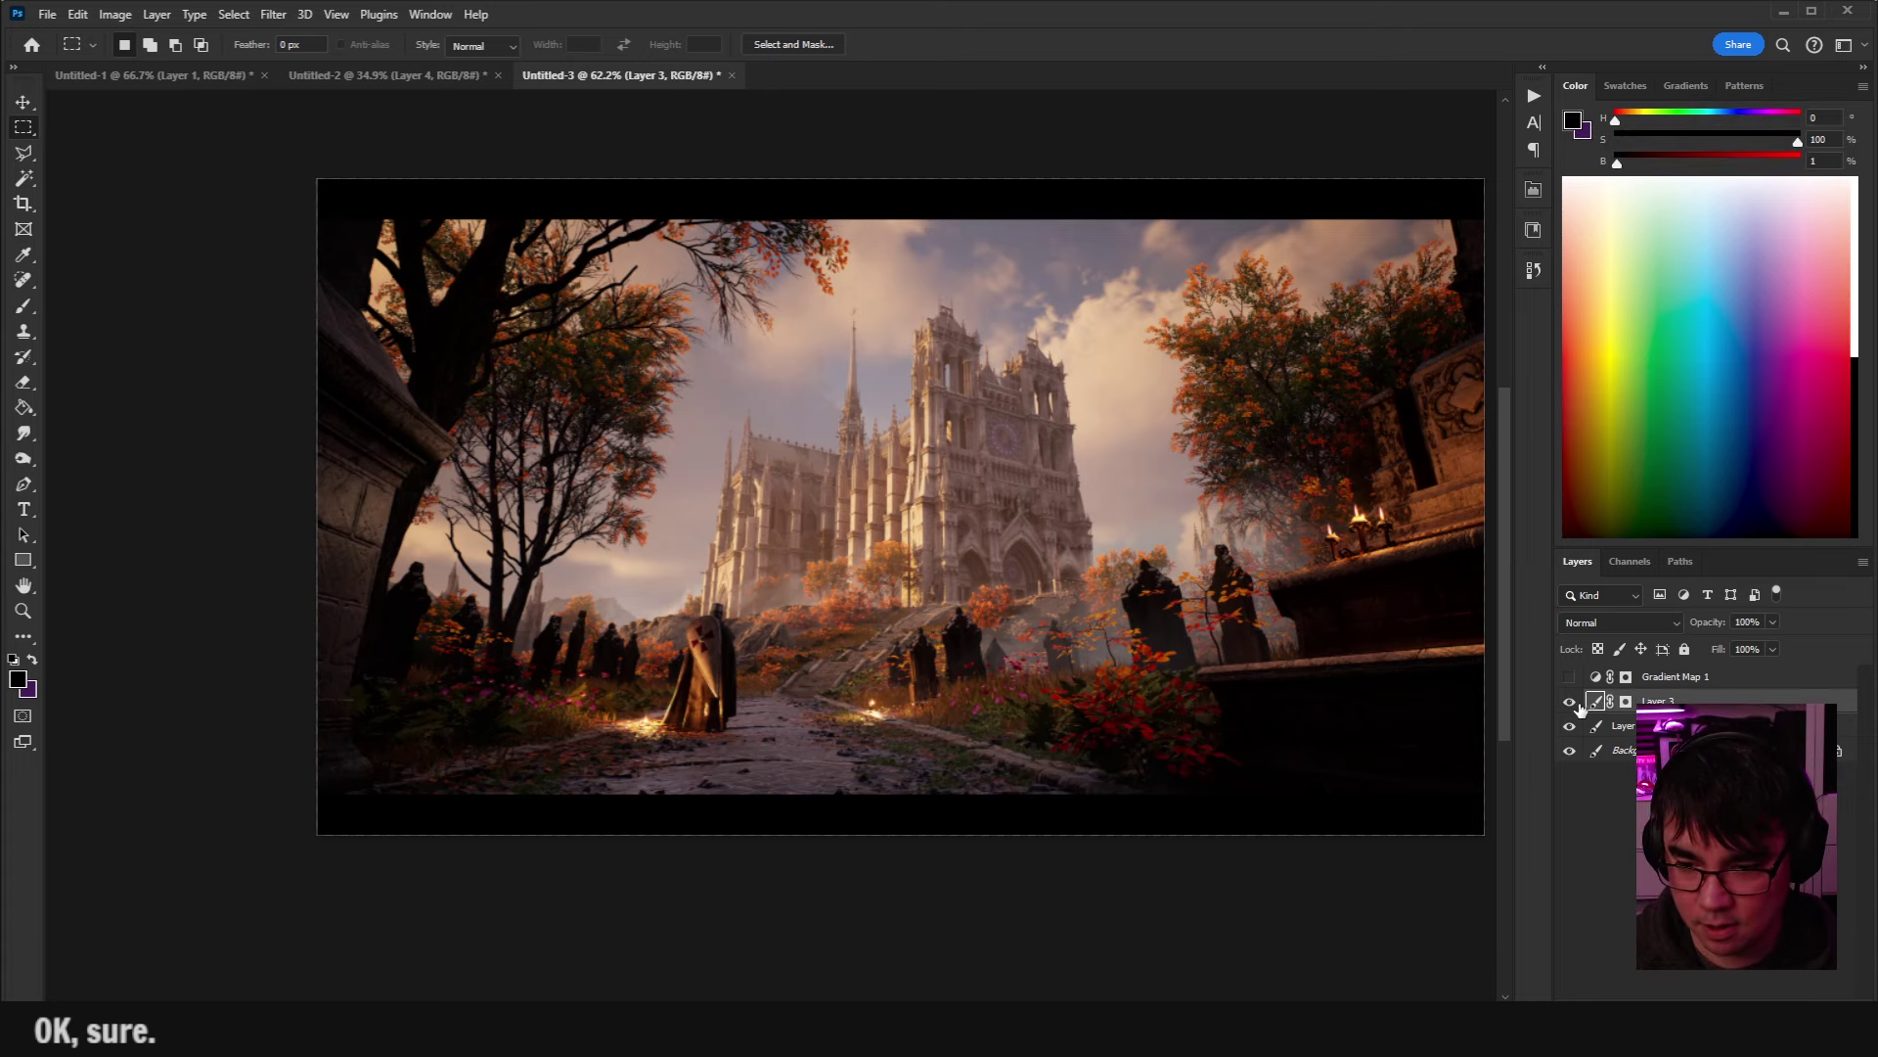
{"action": "key", "text": "ctrl+0"}
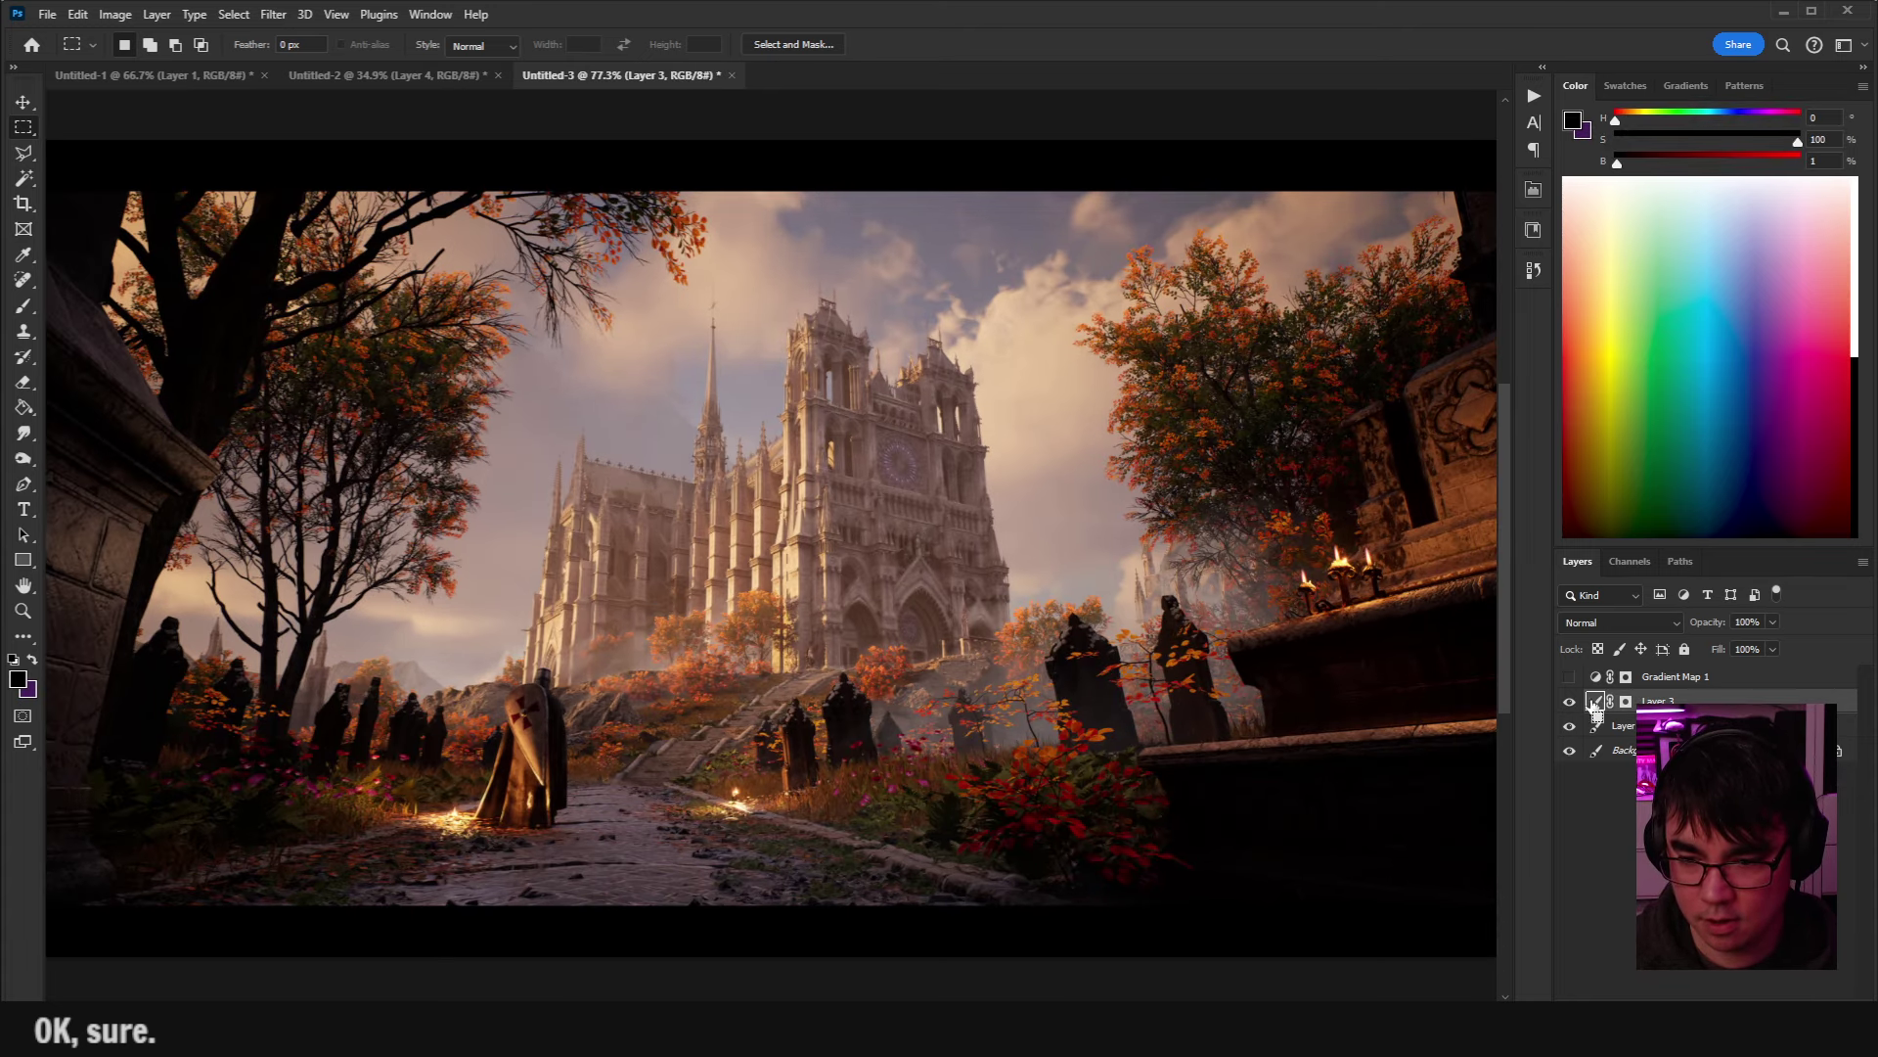
Apply Levels to Layer 3 with white input 178 and midtones 1.39.
{"action": "key", "text": "ctrl+l"}
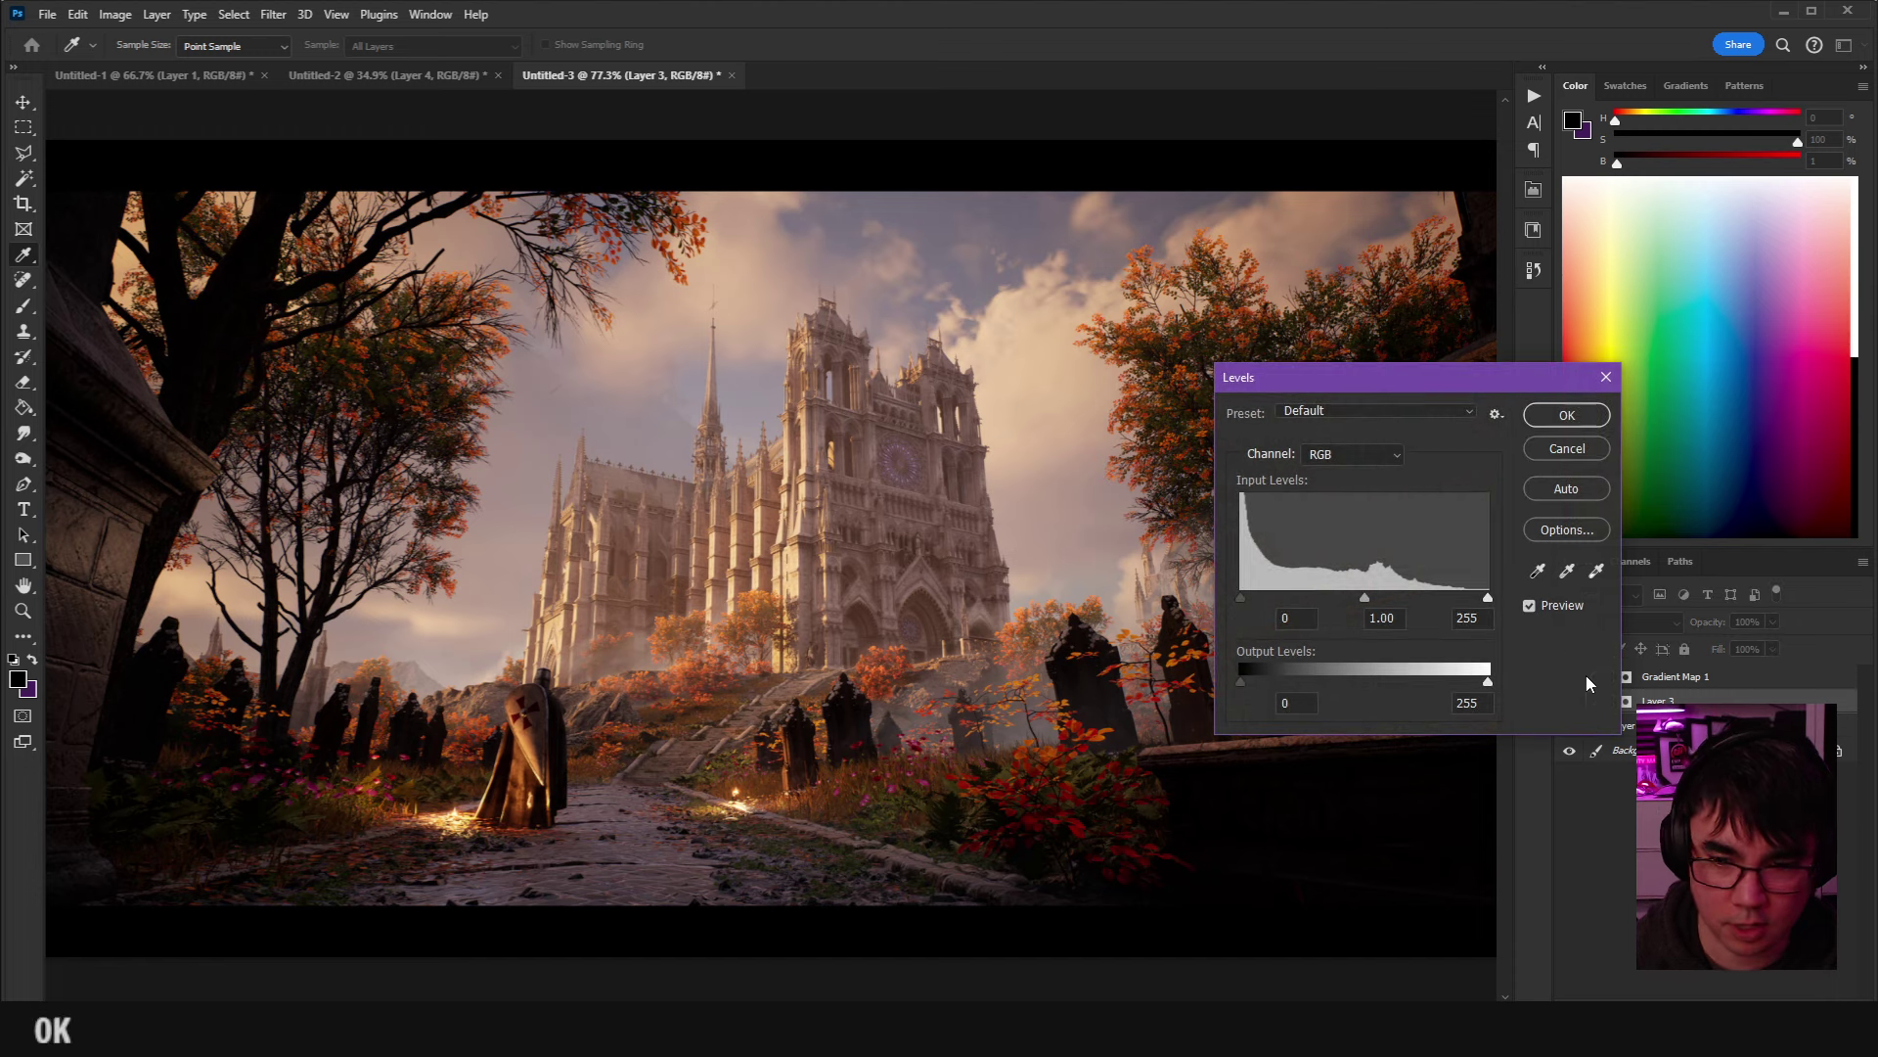
{"action": "left_click_drag", "start_coordinate": [1416, 371], "coordinate": [964, 227]}
{"action": "mouse_move", "coordinate": [911, 447]}
{"action": "left_mouse_down"}
{"action": "mouse_move", "coordinate": [866, 447]}
{"action": "mouse_move", "coordinate": [894, 447]}
{"action": "left_mouse_up"}
{"action": "left_click_drag", "start_coordinate": [1014, 455], "coordinate": [853, 447]}
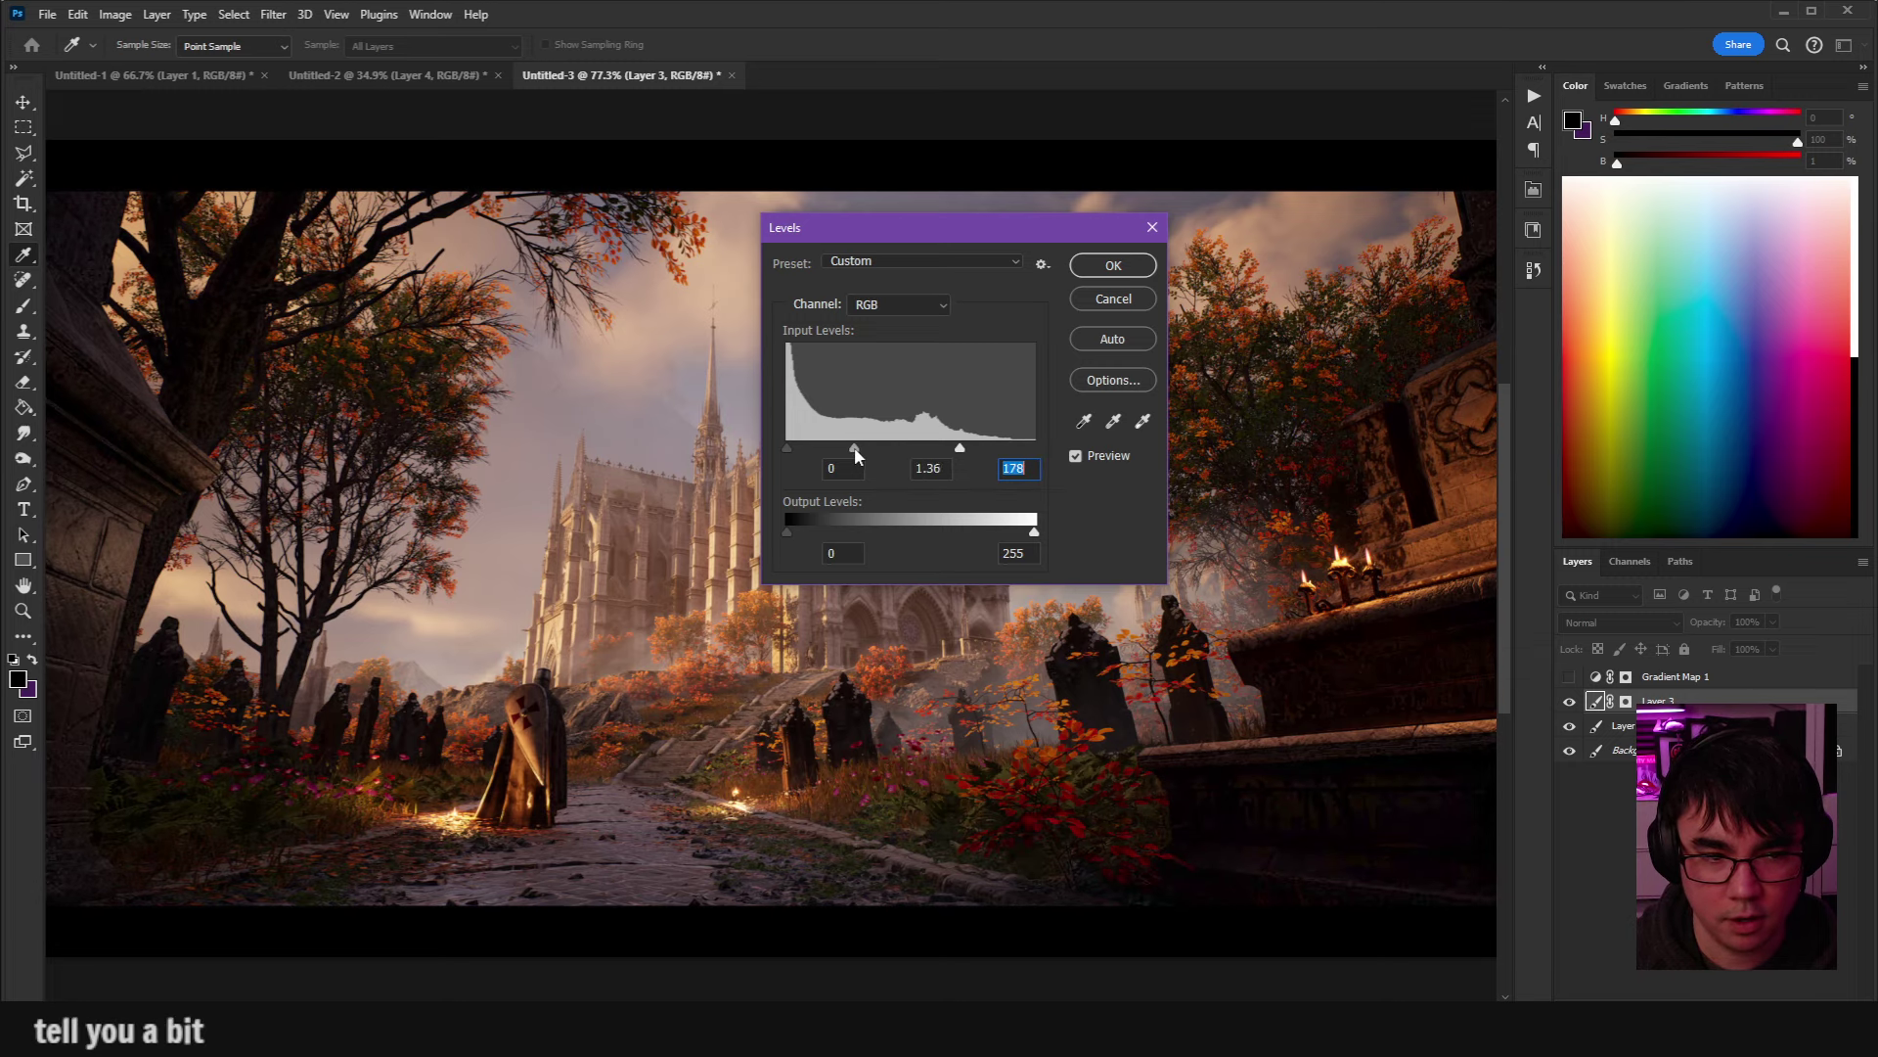
{"action": "left_click", "coordinate": [1115, 267]}
Zoom in on the gravestones and red bushes and toggle Layer 3 to compare shadows.
{"action": "left_click_drag", "start_coordinate": [1361, 657], "coordinate": [1143, 488]}
{"action": "left_click_drag", "start_coordinate": [1142, 487], "coordinate": [1163, 472]}
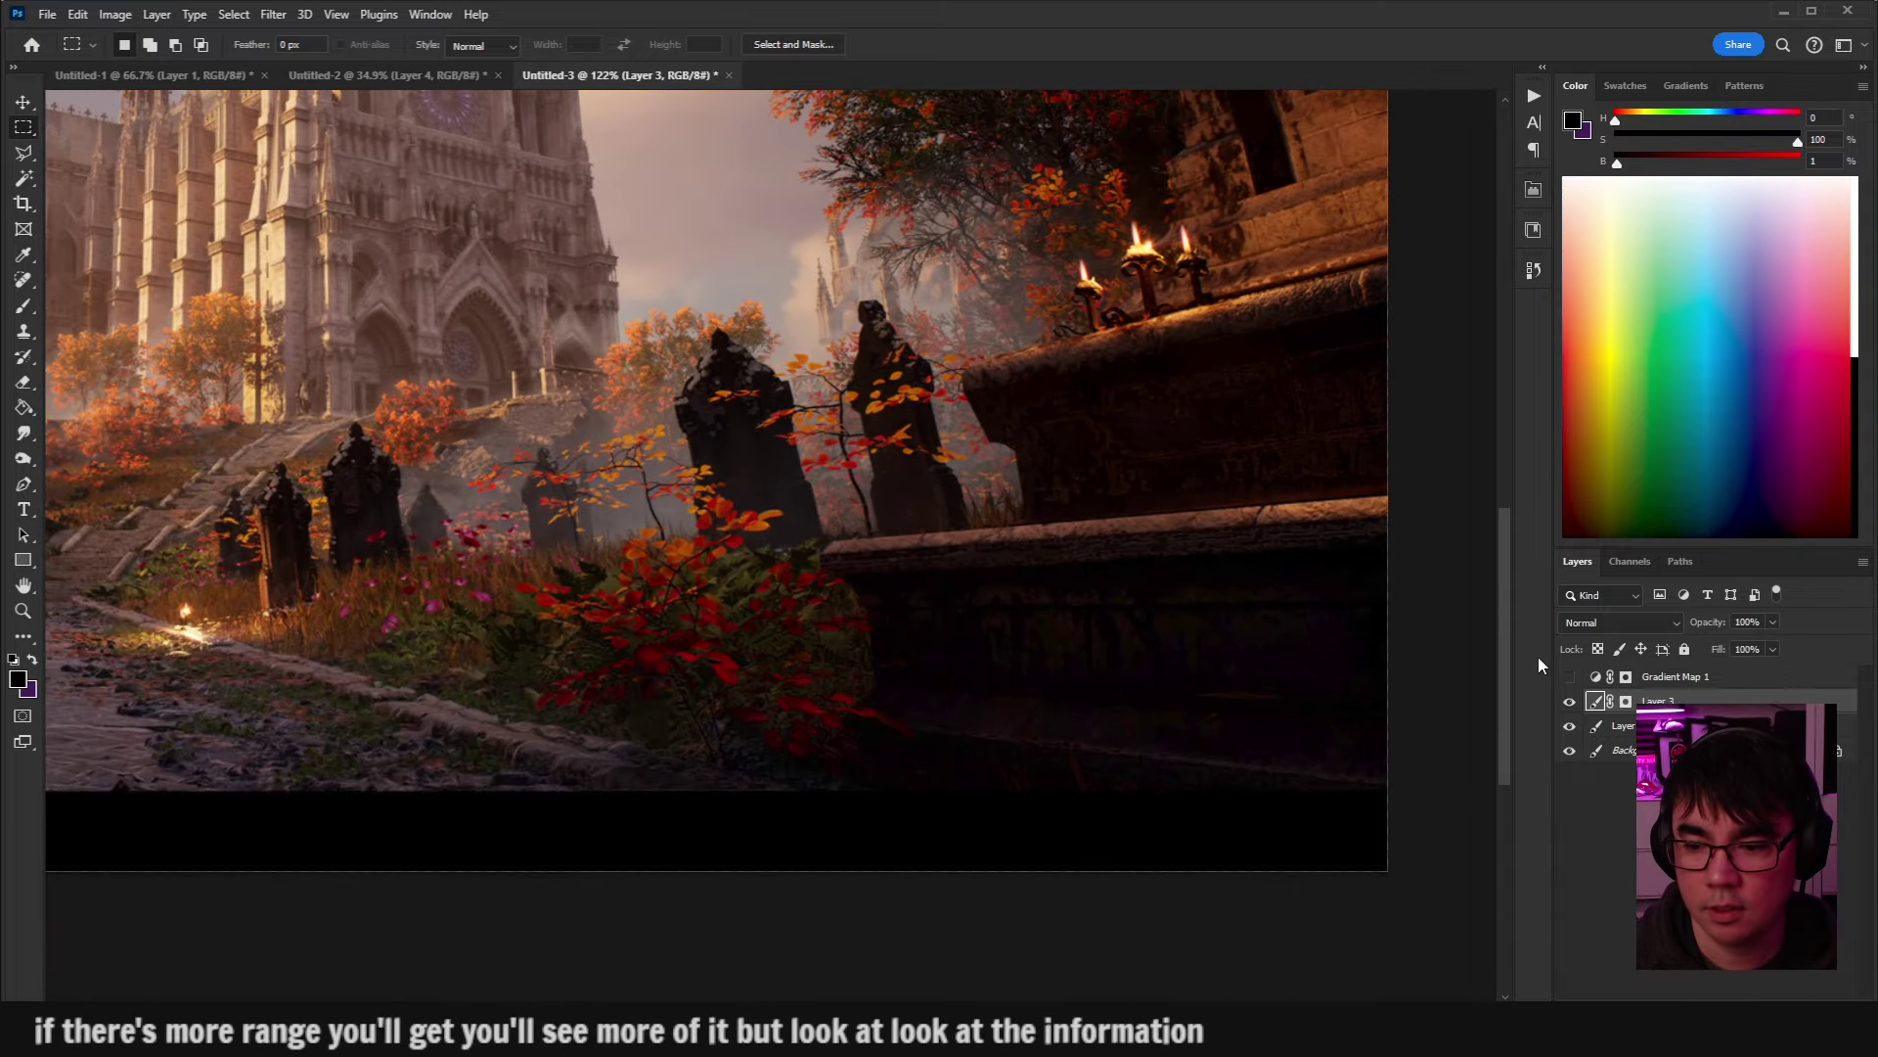
{"action": "left_click", "coordinate": [1569, 702]}
{"action": "left_click", "coordinate": [1569, 702]}
{"action": "left_click", "coordinate": [1569, 703]}
{"action": "left_click", "coordinate": [1569, 702]}
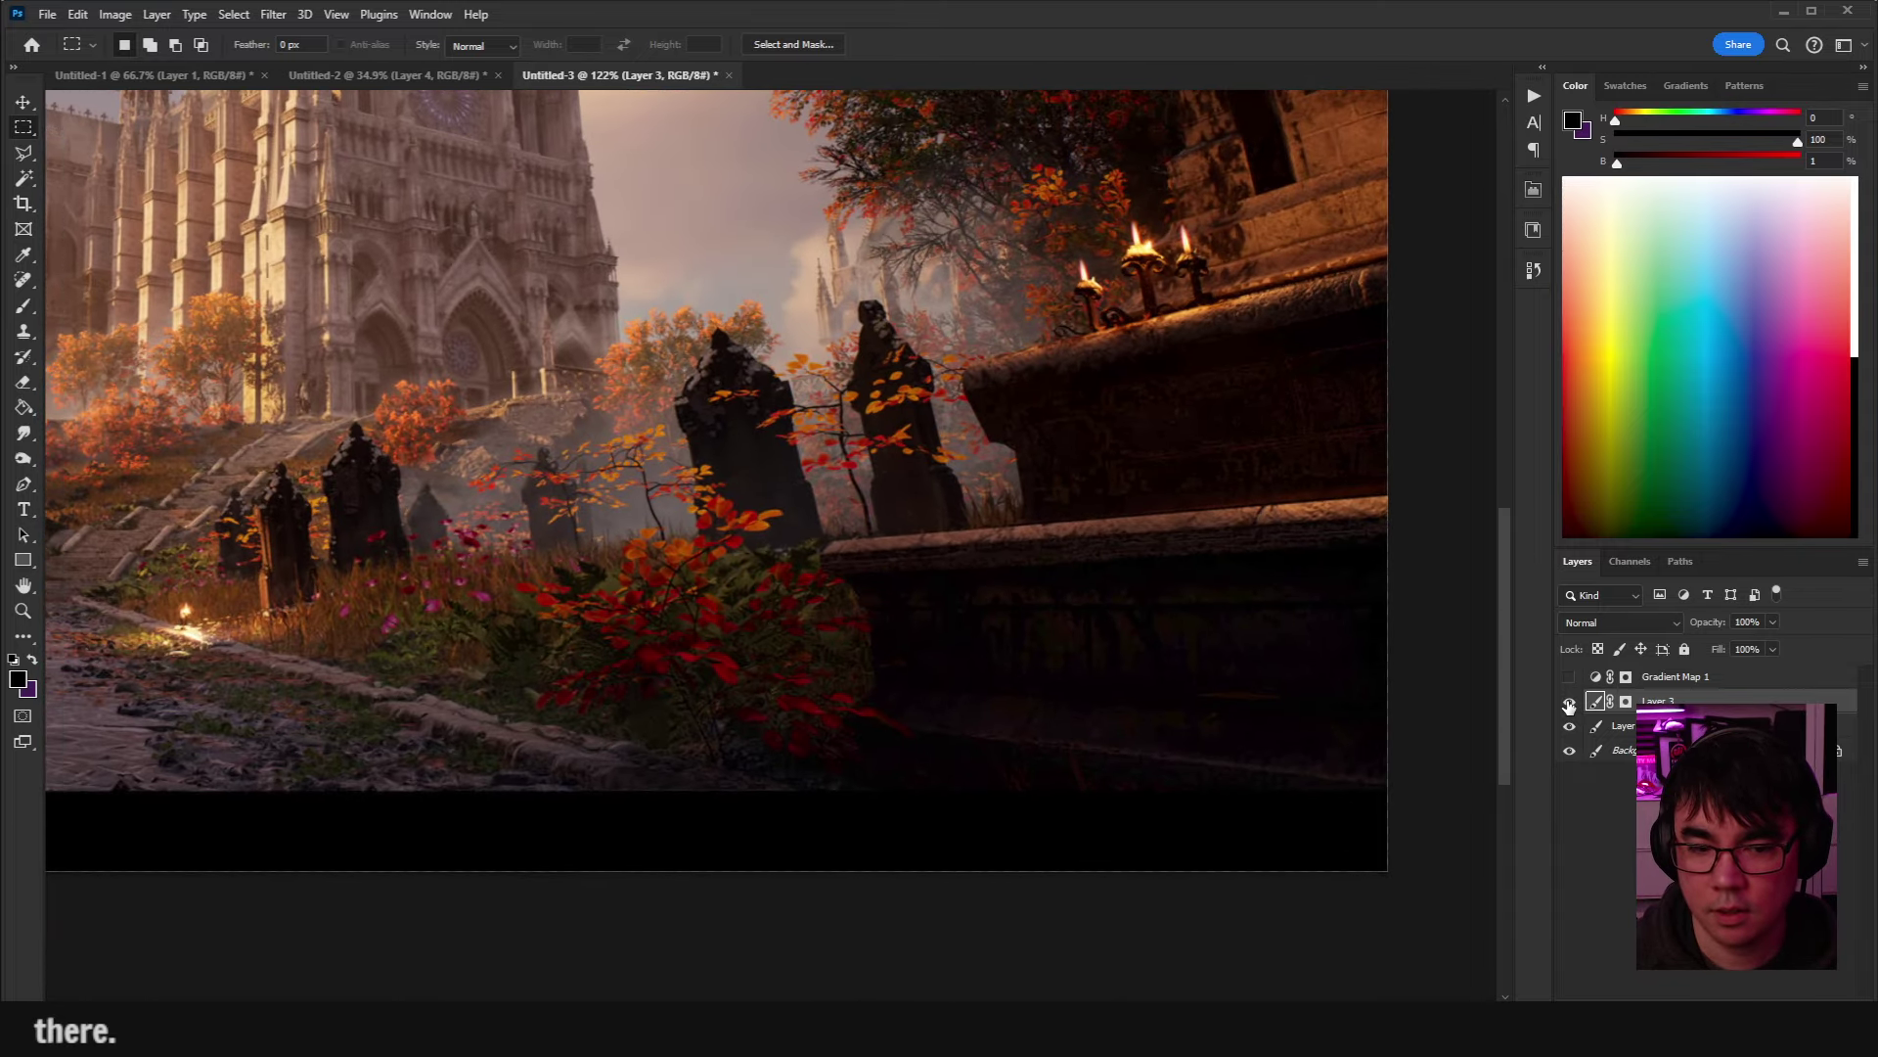
{"action": "left_click", "coordinate": [1569, 701]}
{"action": "left_click", "coordinate": [1569, 701]}
{"action": "left_click", "coordinate": [1569, 702]}
{"action": "left_click", "coordinate": [1569, 702]}
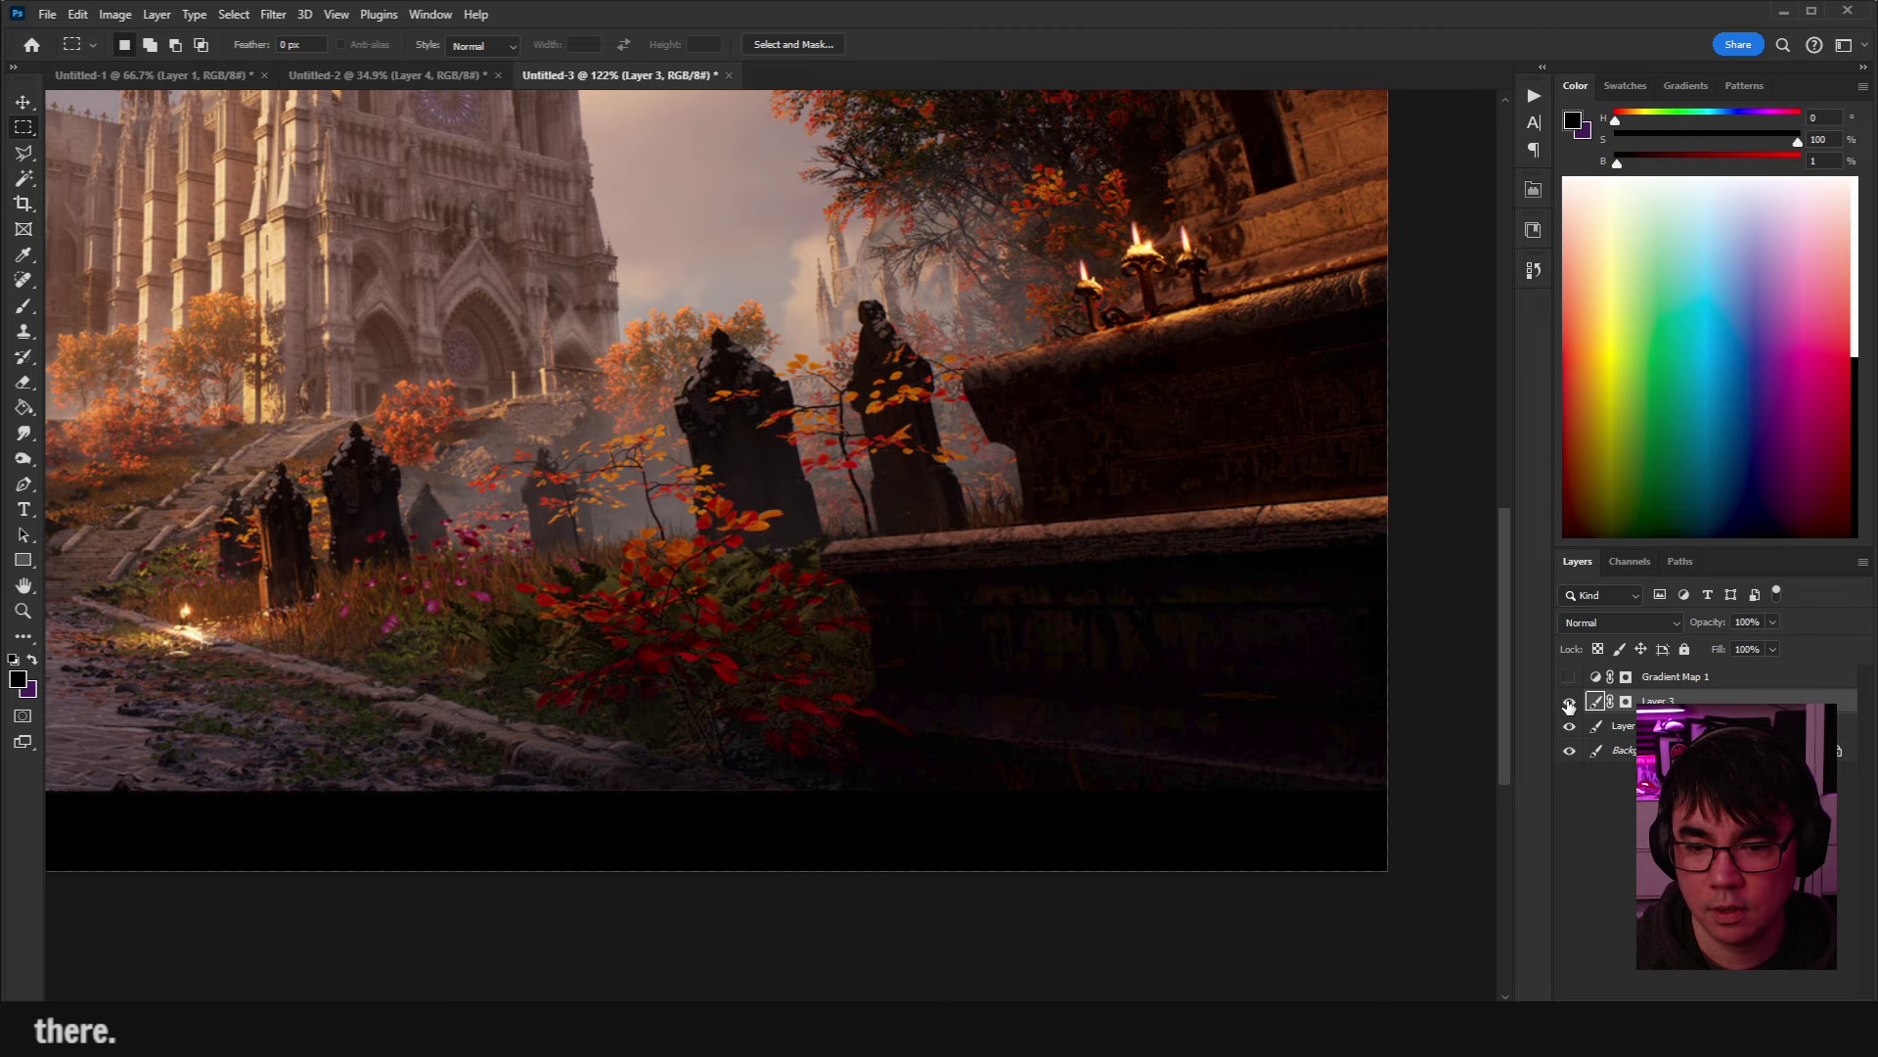
Centre on the left tree, toggle Layer 3 to compare it, and clear the temporary selection.
{"action": "scroll", "coordinate": [1214, 574], "scroll_direction": "down", "scroll_amount": 5}
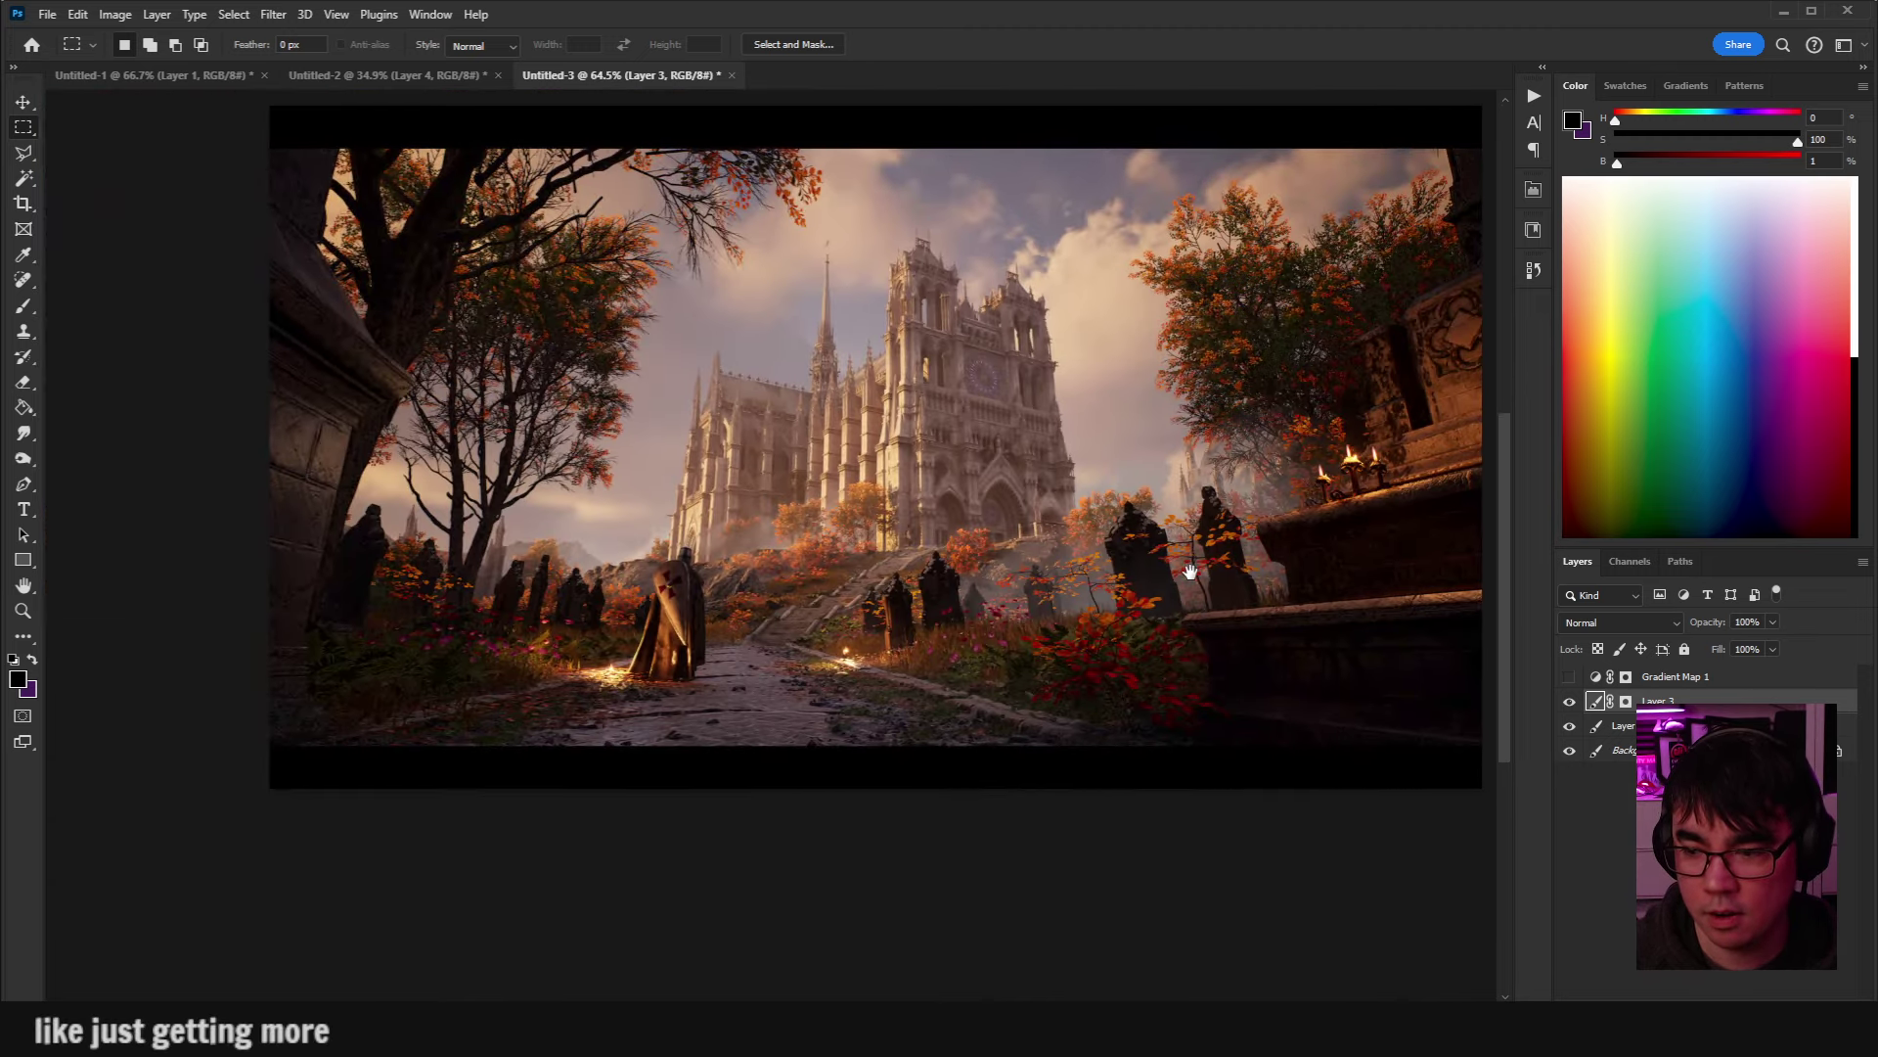
{"action": "left_click_drag", "start_coordinate": [1189, 571], "coordinate": [1148, 609]}
{"action": "left_click_drag", "start_coordinate": [969, 554], "coordinate": [1145, 538]}
{"action": "scroll", "coordinate": [815, 410], "scroll_direction": "up", "scroll_amount": 7}
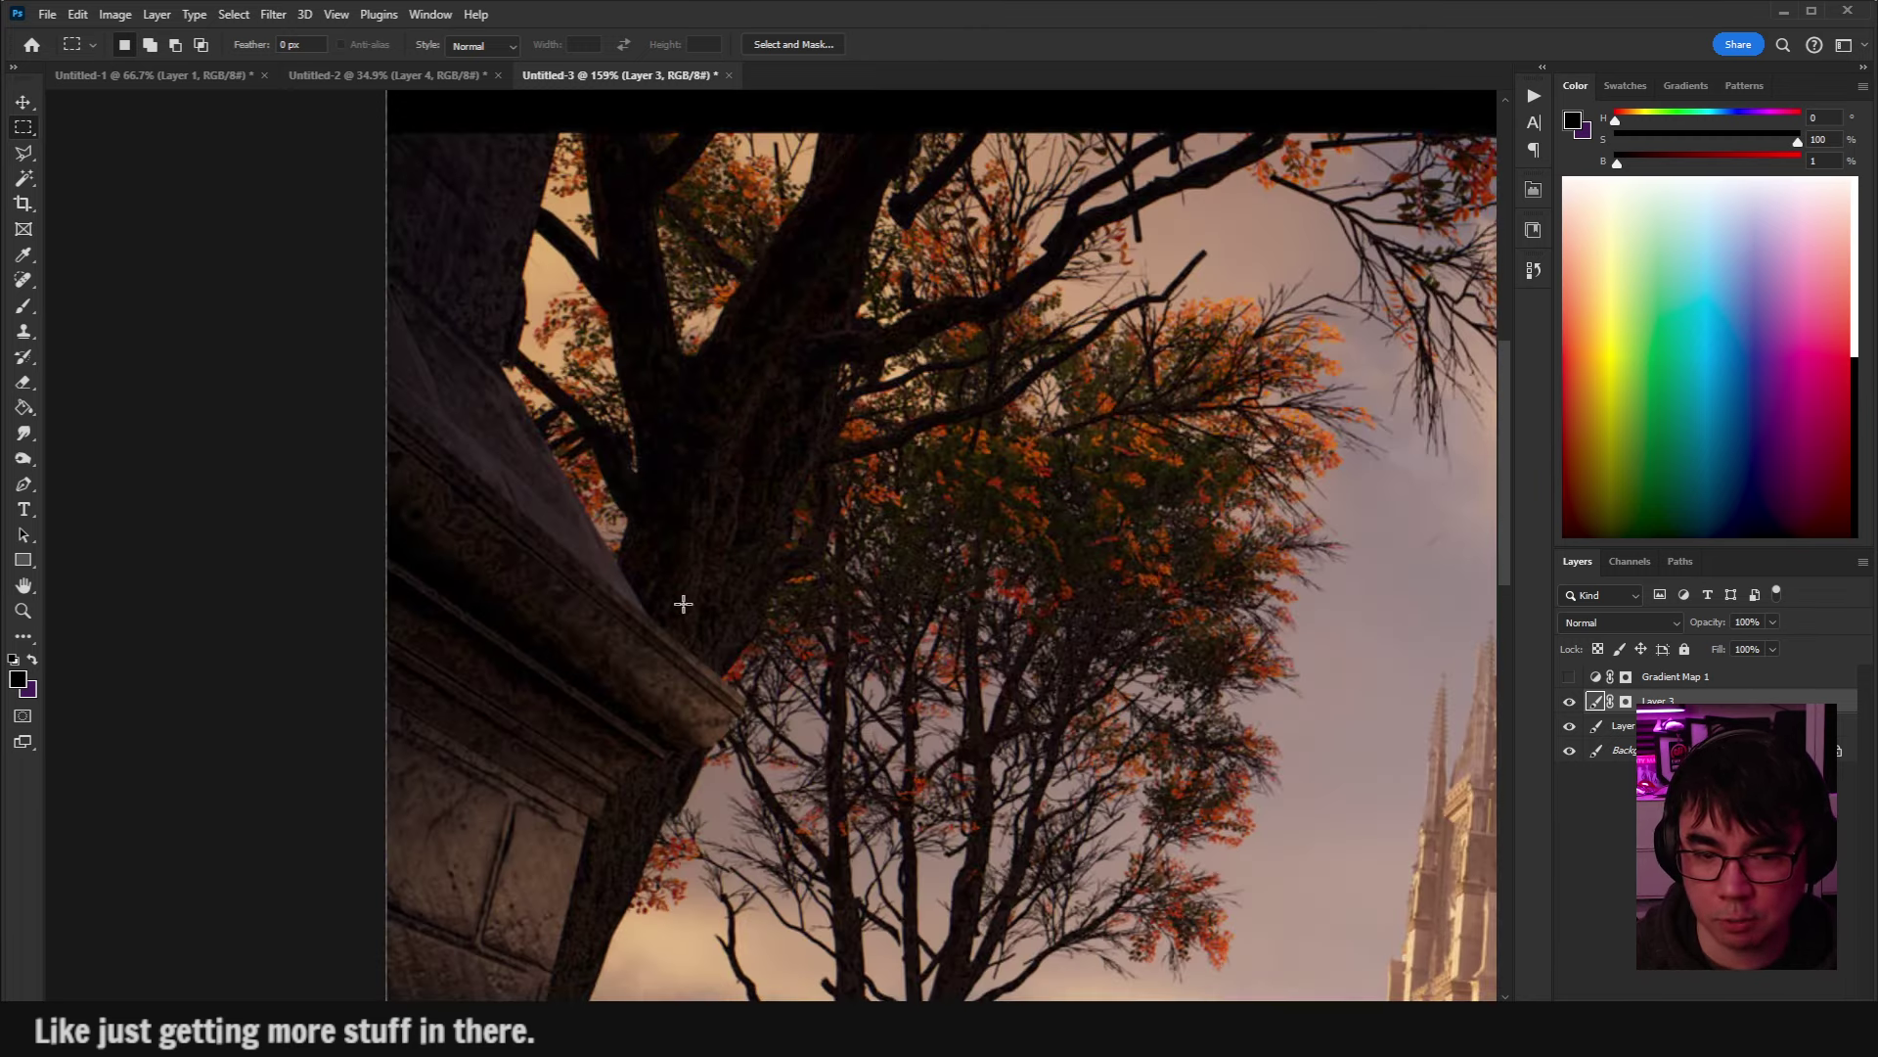
{"action": "left_click_drag", "start_coordinate": [934, 540], "coordinate": [958, 472]}
{"action": "left_click", "coordinate": [1568, 700]}
{"action": "left_click", "coordinate": [1568, 701]}
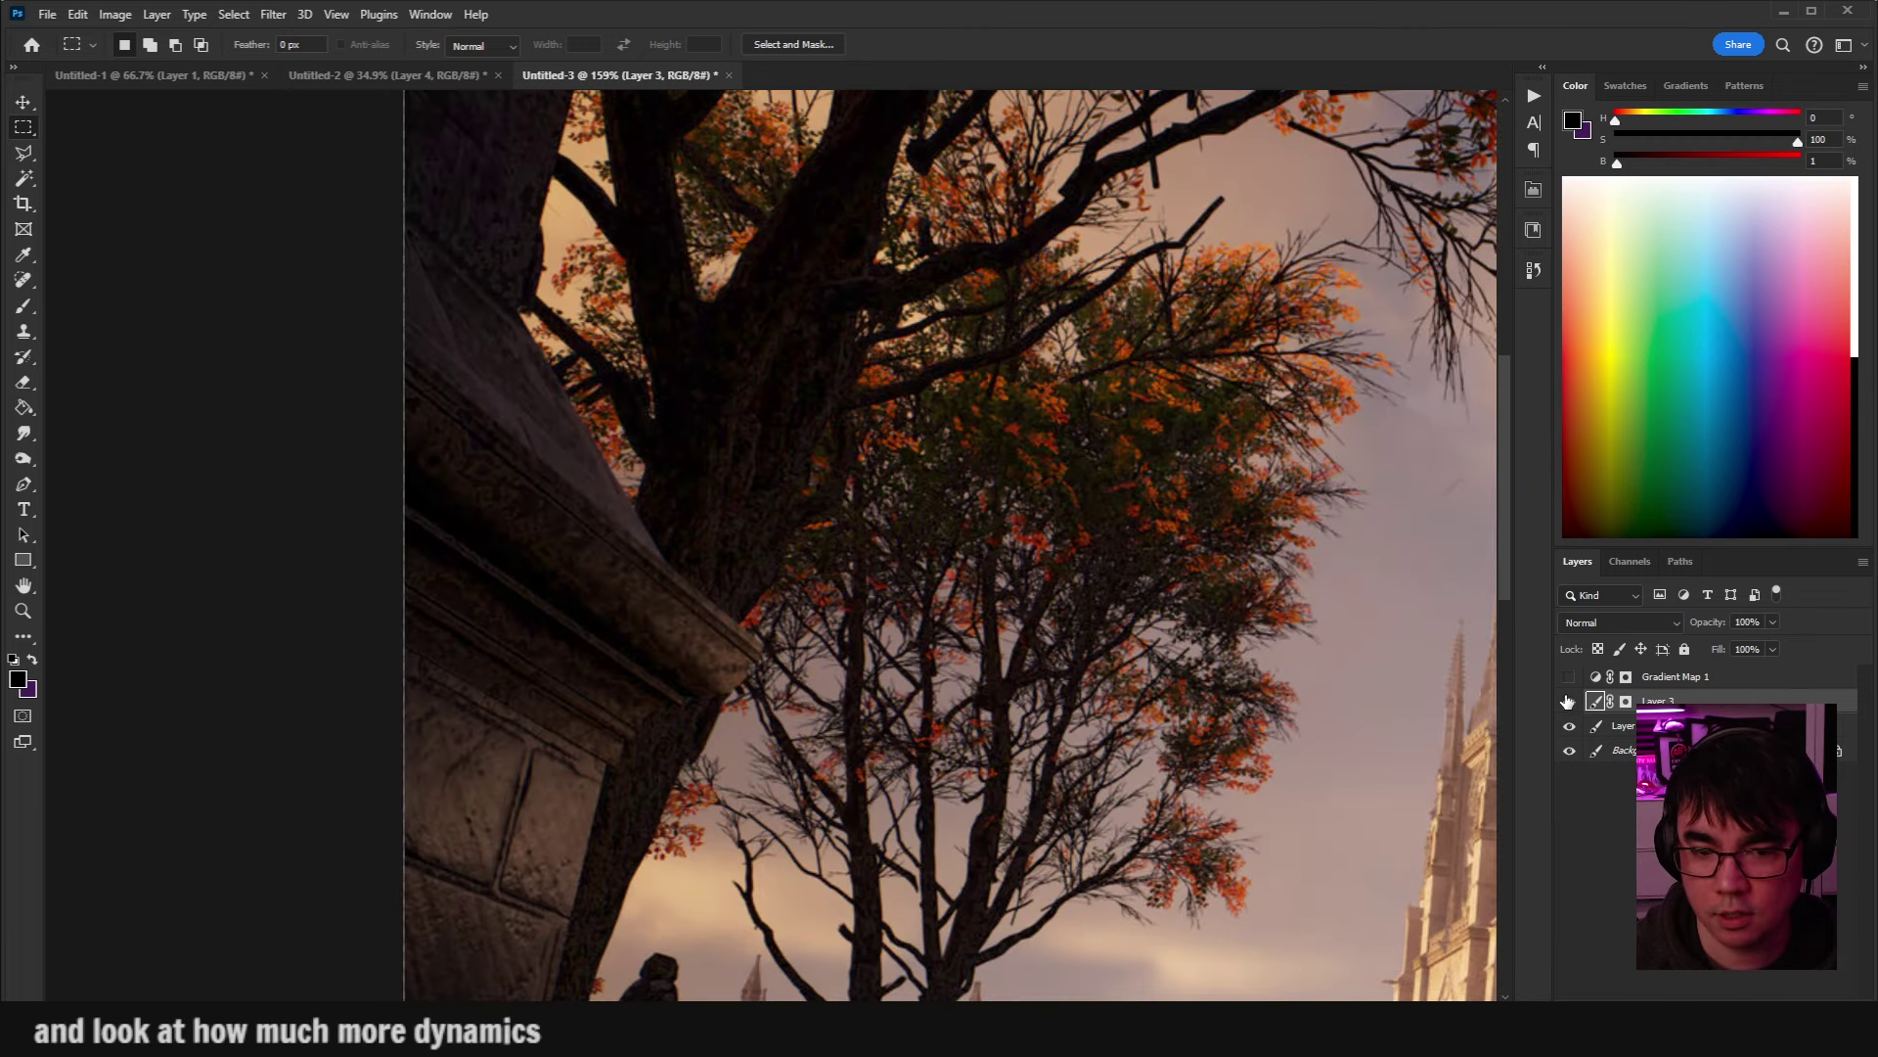
{"action": "left_click", "coordinate": [1568, 700]}
{"action": "left_click", "coordinate": [1568, 701]}
{"action": "left_click", "coordinate": [1568, 701]}
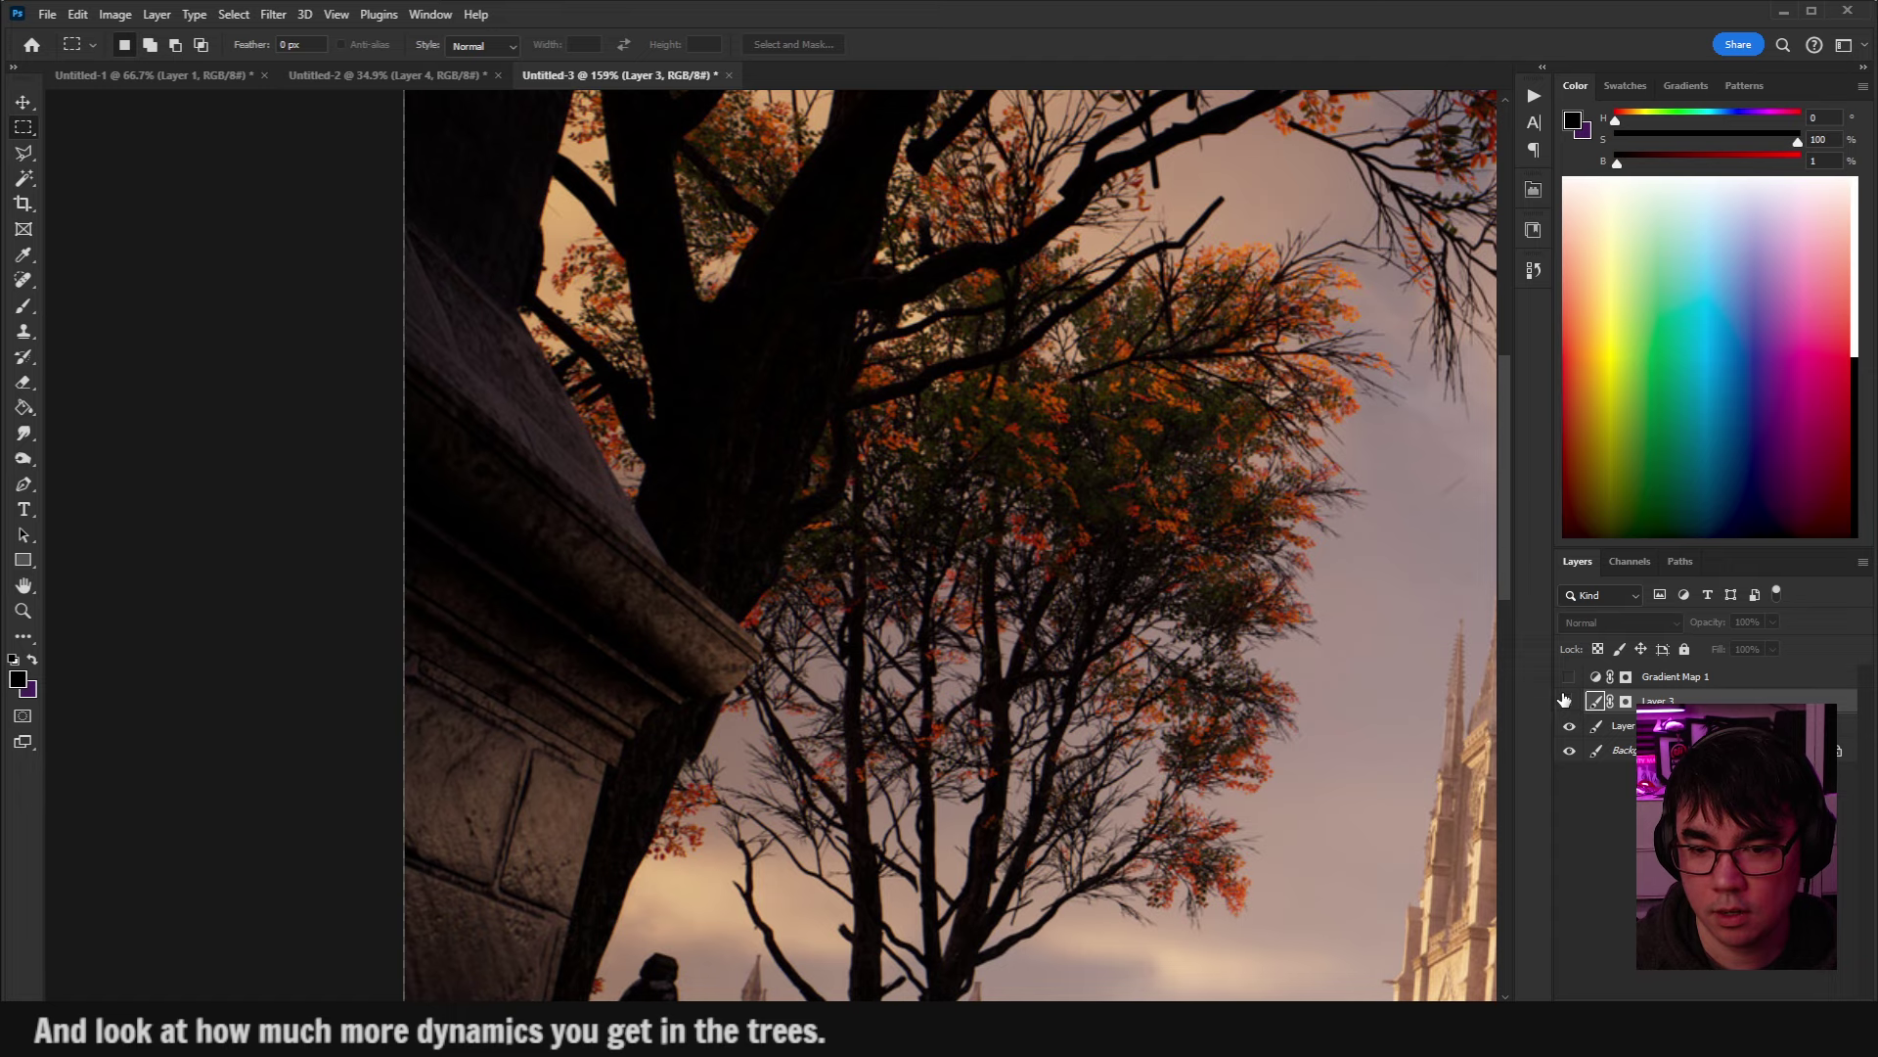
{"action": "left_click_drag", "start_coordinate": [1013, 553], "coordinate": [1259, 691]}
{"action": "left_click", "coordinate": [1295, 623]}
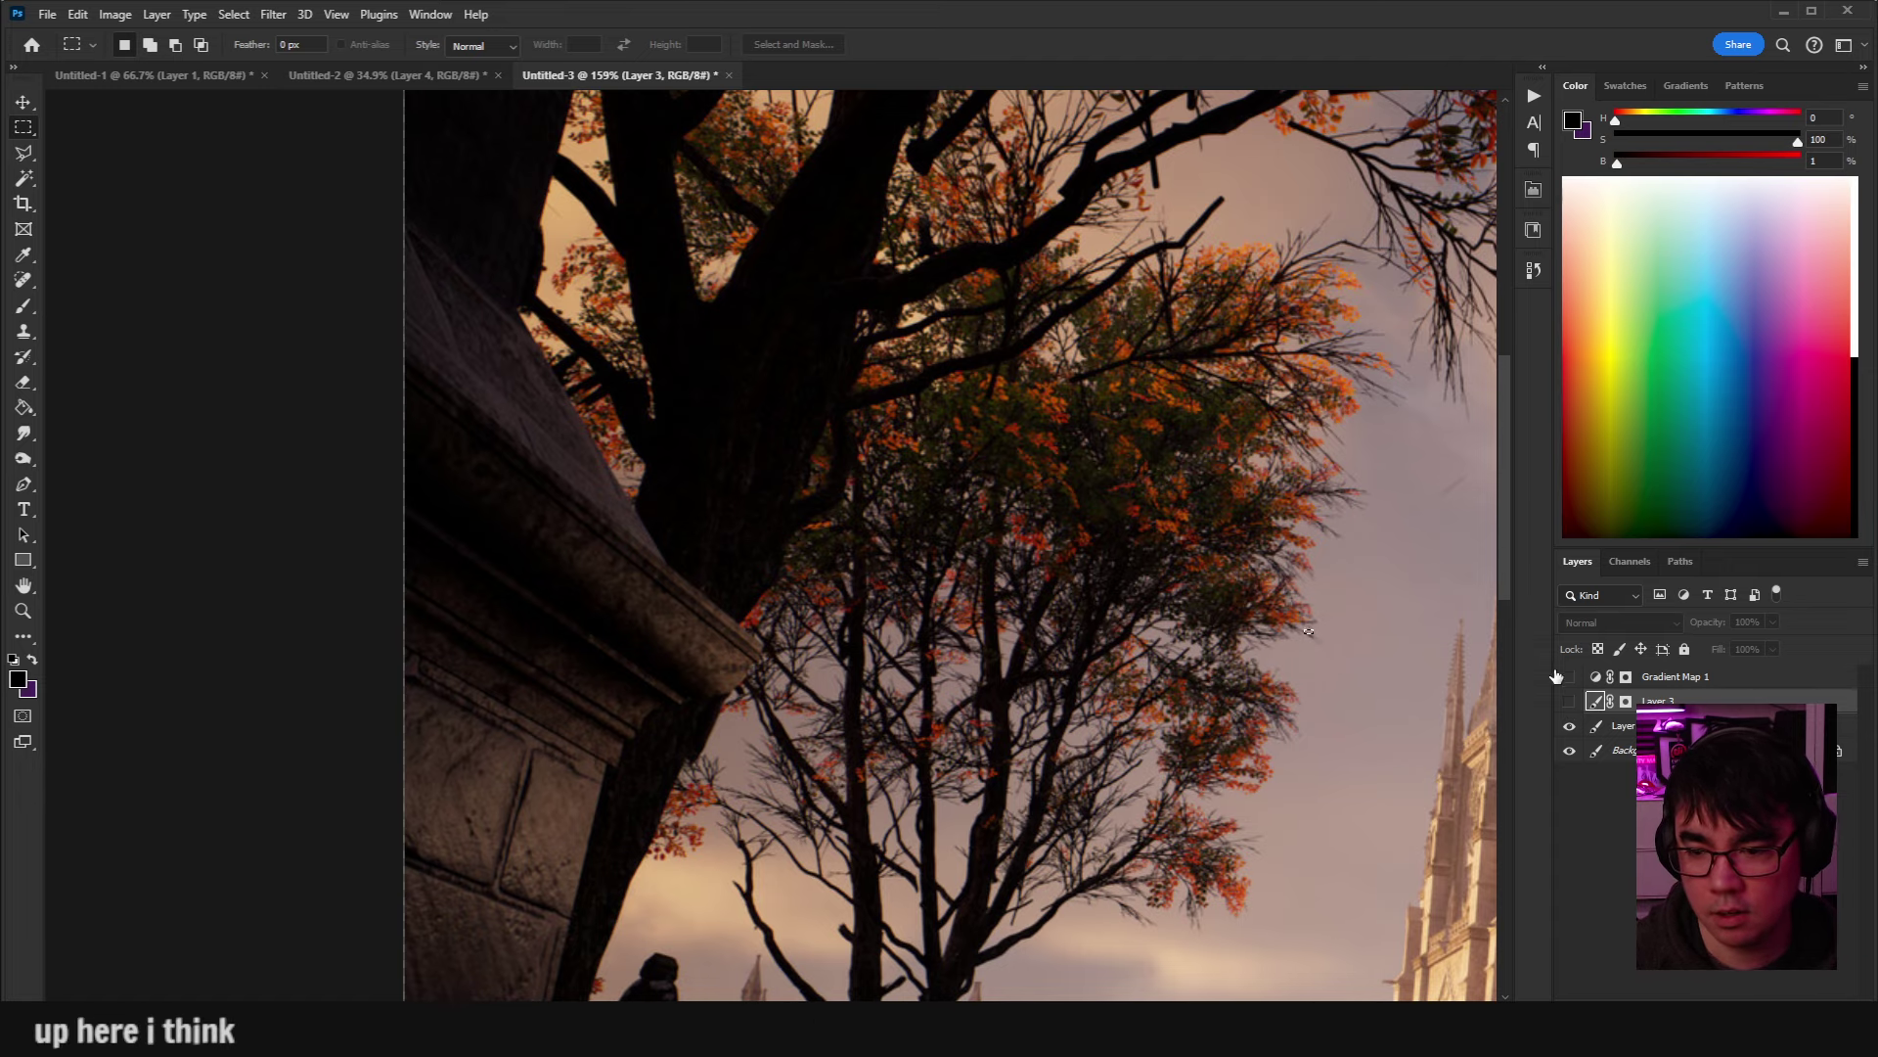
Show Layer 3, target its mask, and set the Eraser to 100% opacity with white foreground.
{"action": "left_click", "coordinate": [1570, 702]}
{"action": "left_click", "coordinate": [1625, 701]}
{"action": "left_click_drag", "start_coordinate": [1121, 534], "coordinate": [1015, 549]}
{"action": "scroll", "coordinate": [1017, 546], "scroll_direction": "down", "scroll_amount": 3}
{"action": "key", "text": "e"}
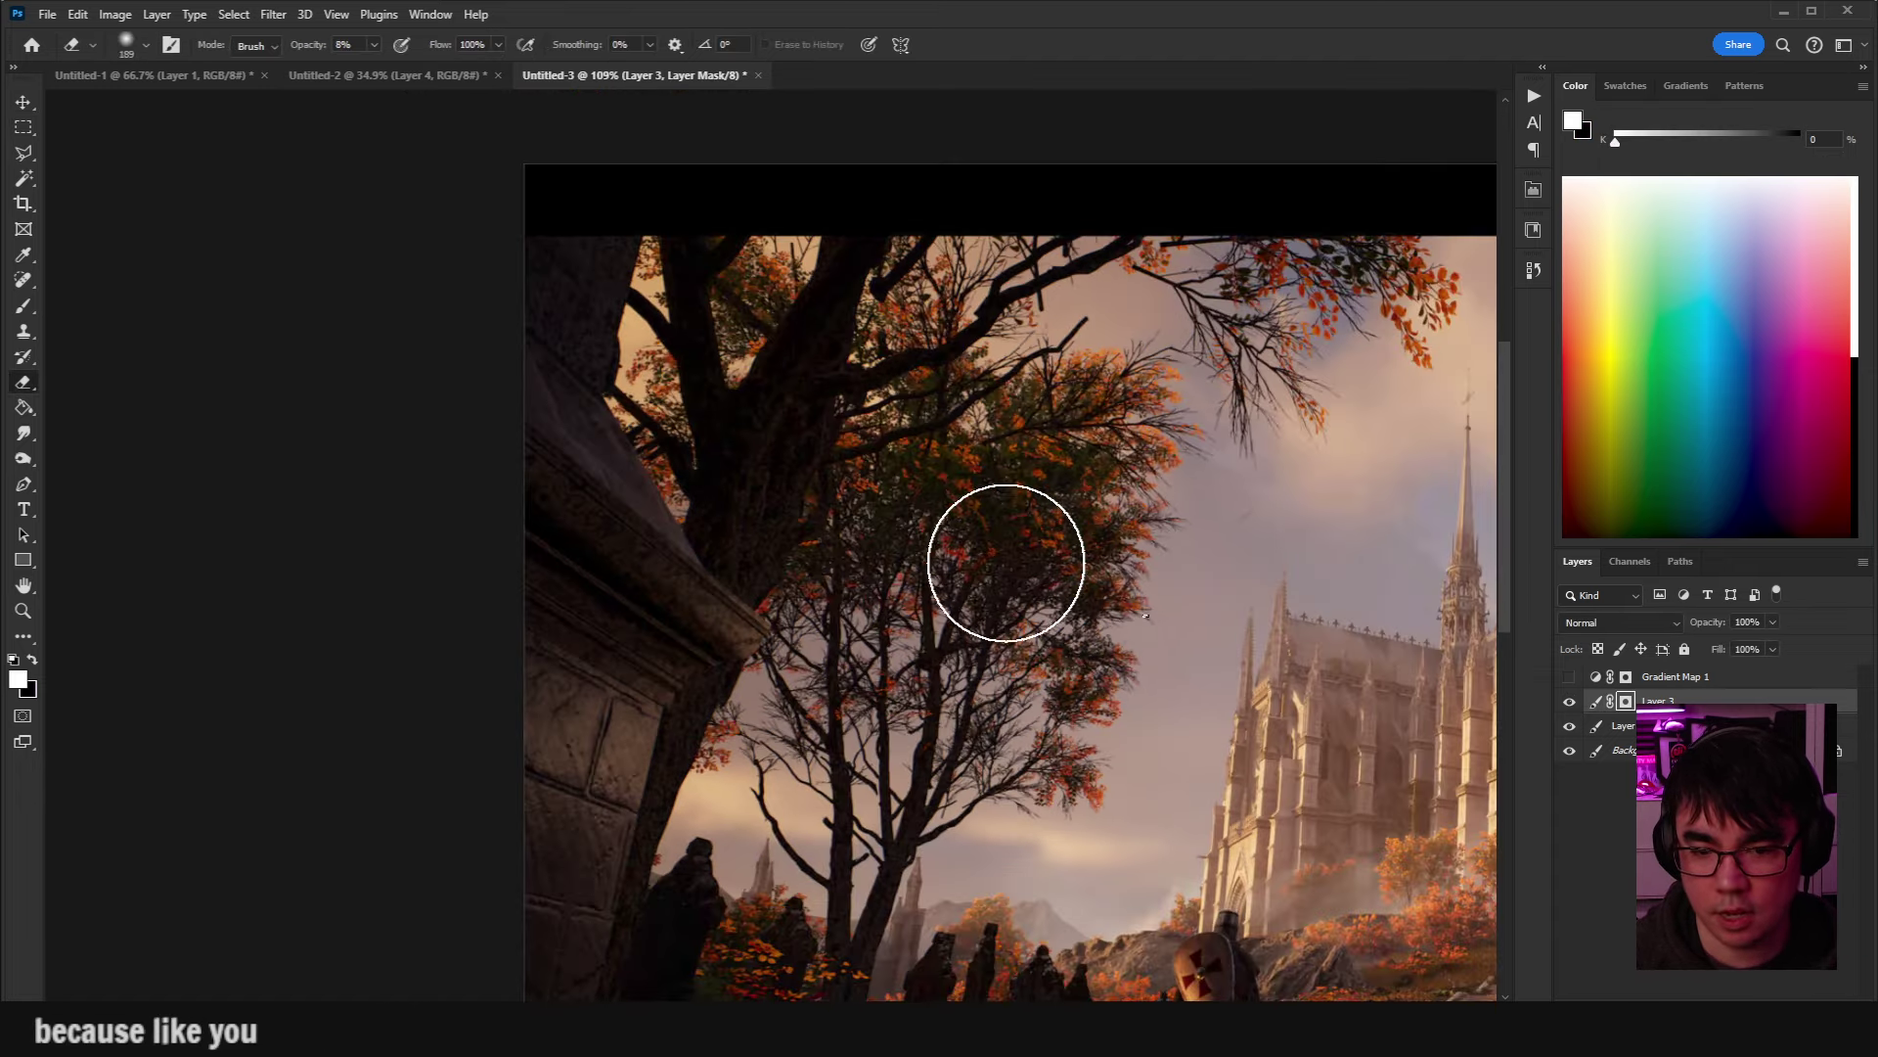
{"action": "left_click_drag", "start_coordinate": [307, 47], "coordinate": [421, 49]}
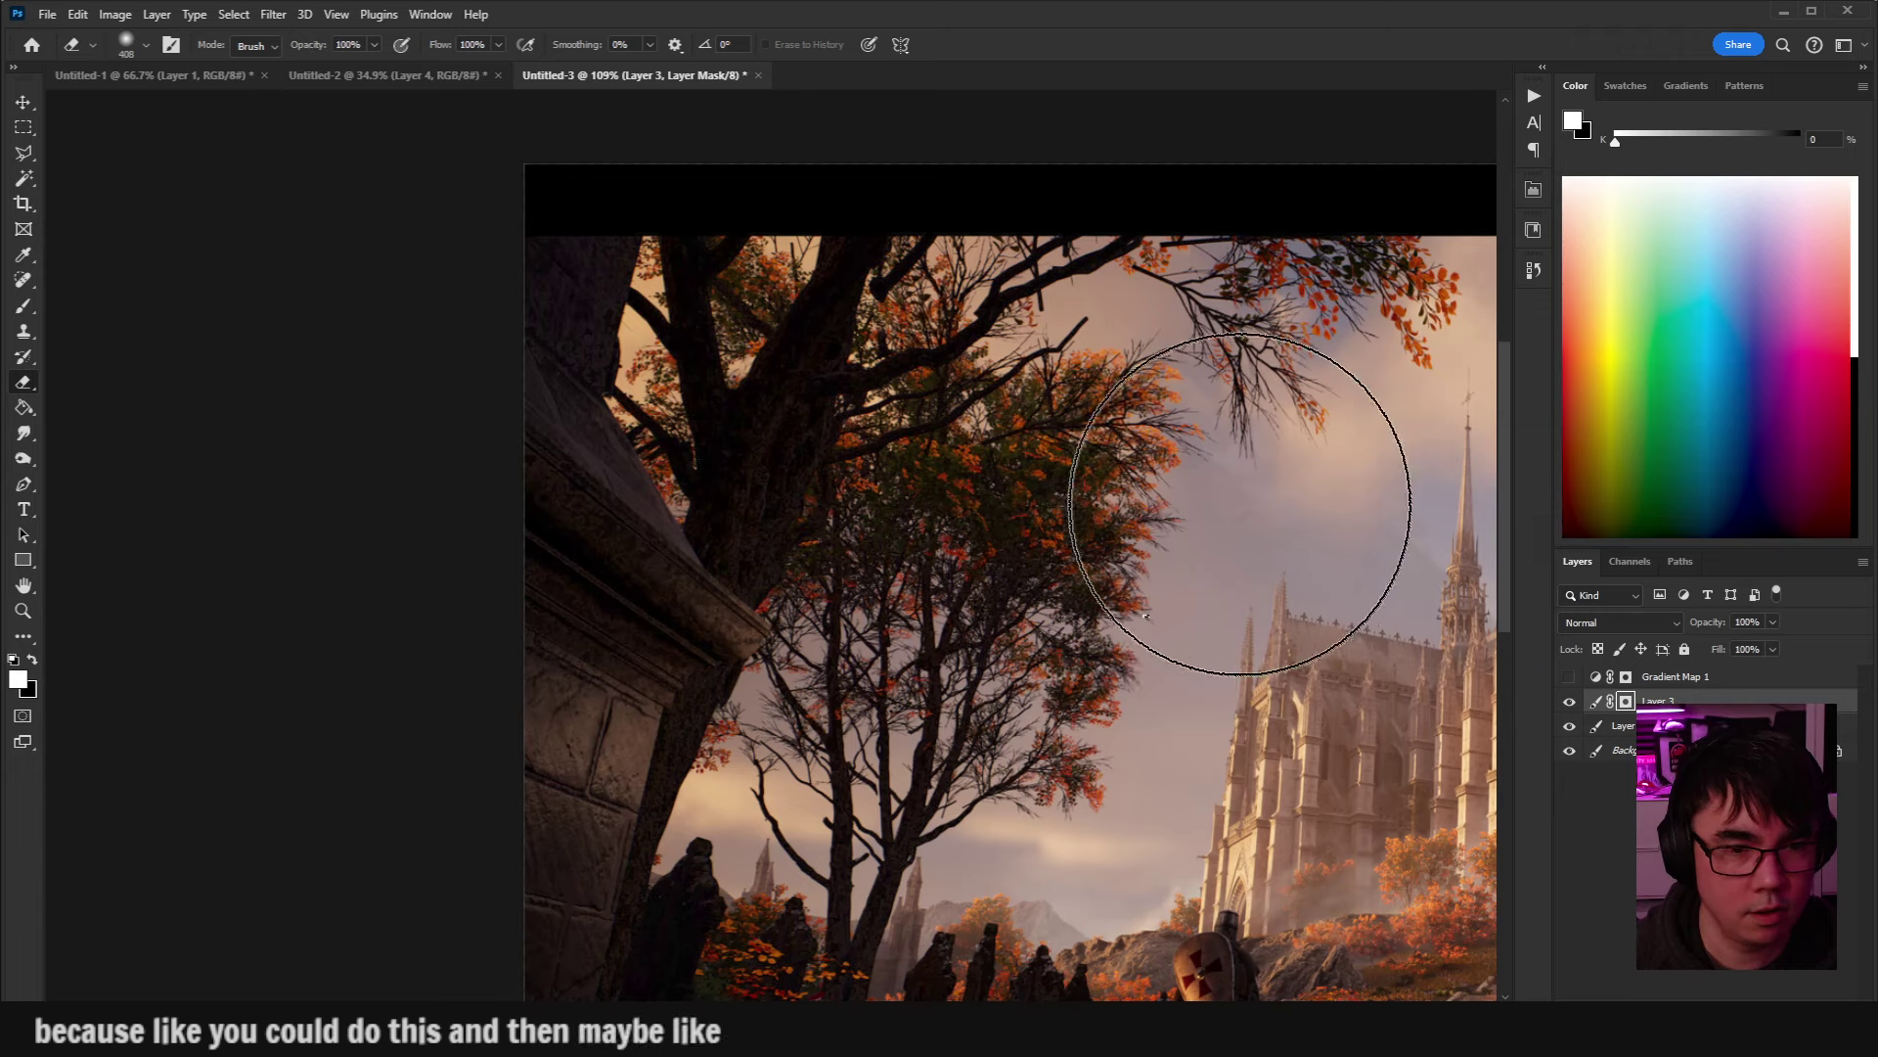
{"action": "key", "text": "x"}
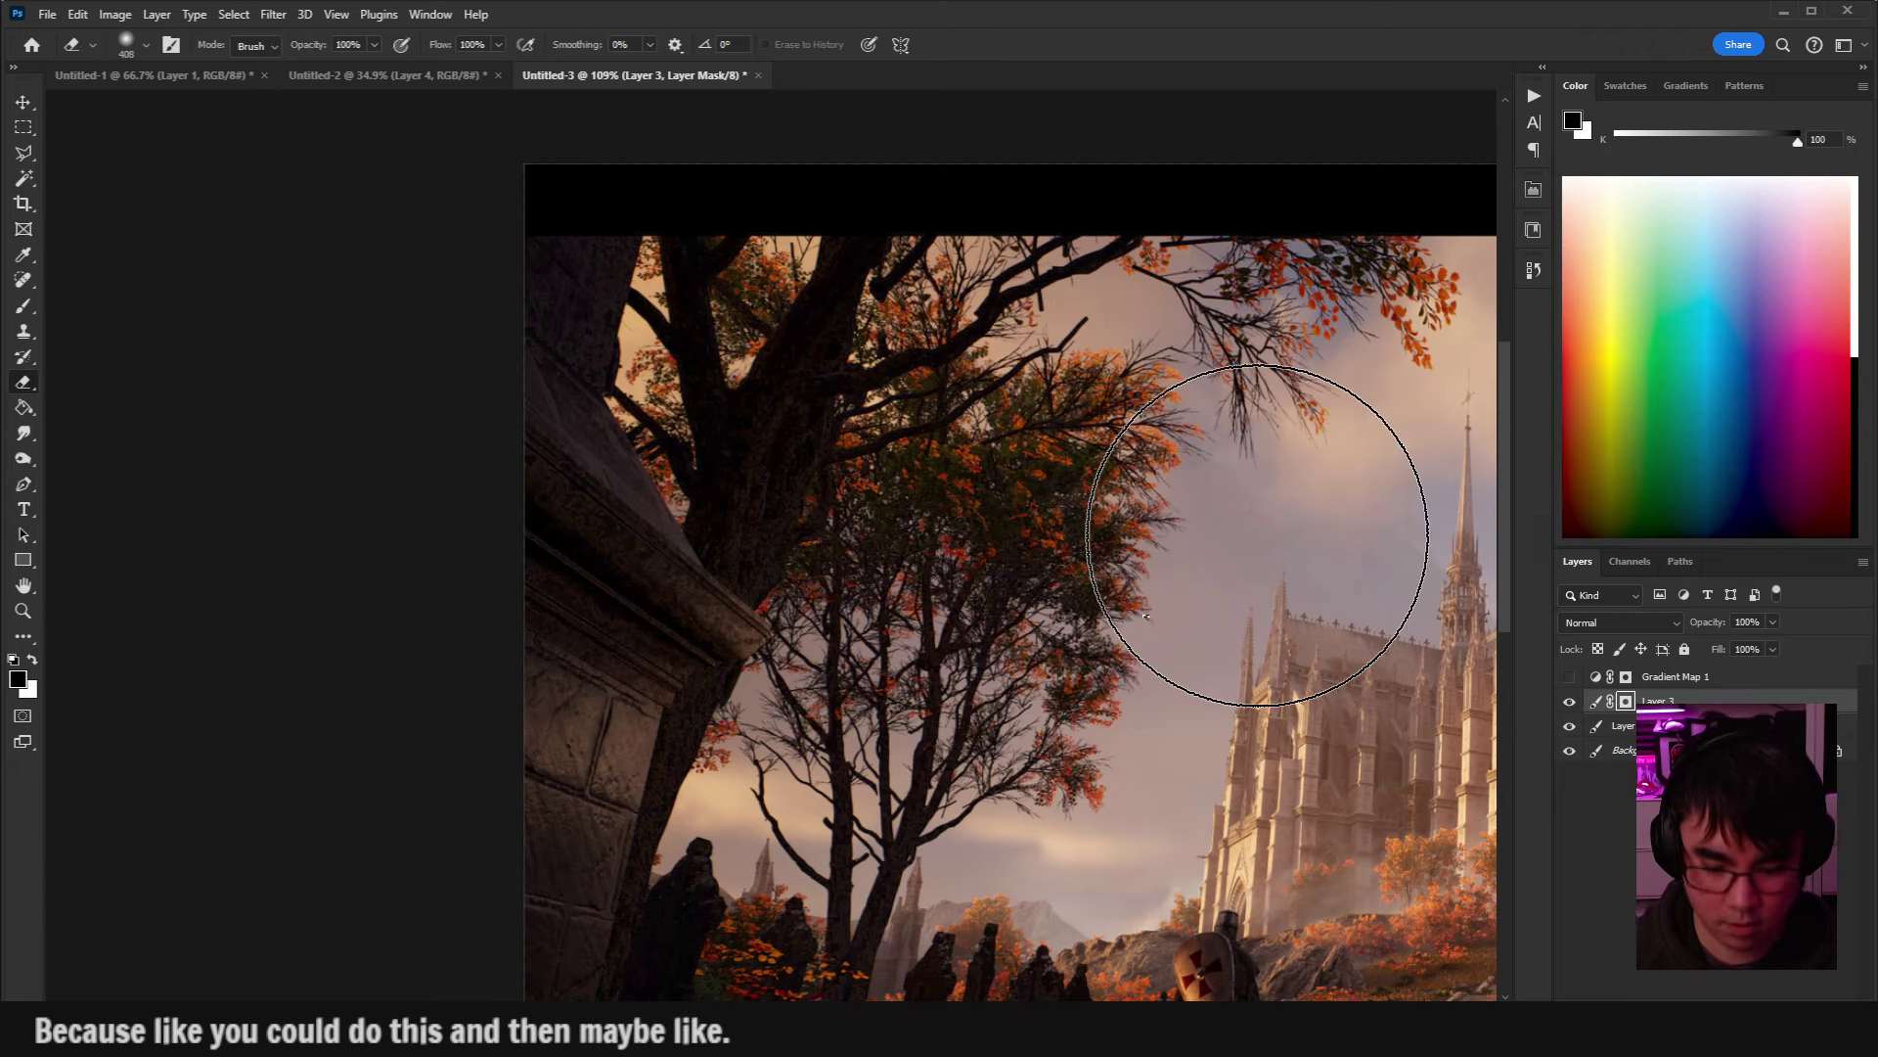
{"action": "key", "text": "m"}
{"action": "key", "text": "x"}
{"action": "key", "text": "e"}
Erase a test stroke over the tree, undo it, and resize the eraser brush.
{"action": "mouse_move", "coordinate": [1037, 565]}
{"action": "left_mouse_down"}
{"action": "mouse_move", "coordinate": [1193, 587]}
{"action": "mouse_move", "coordinate": [1186, 605]}
{"action": "mouse_move", "coordinate": [1180, 510]}
{"action": "mouse_move", "coordinate": [1268, 414]}
{"action": "left_mouse_up"}
{"action": "key", "text": "ctrl+z"}
{"action": "left_click_drag", "start_coordinate": [787, 391], "coordinate": [726, 393]}
{"action": "scroll", "coordinate": [385, 407], "scroll_direction": "down", "scroll_amount": 5}
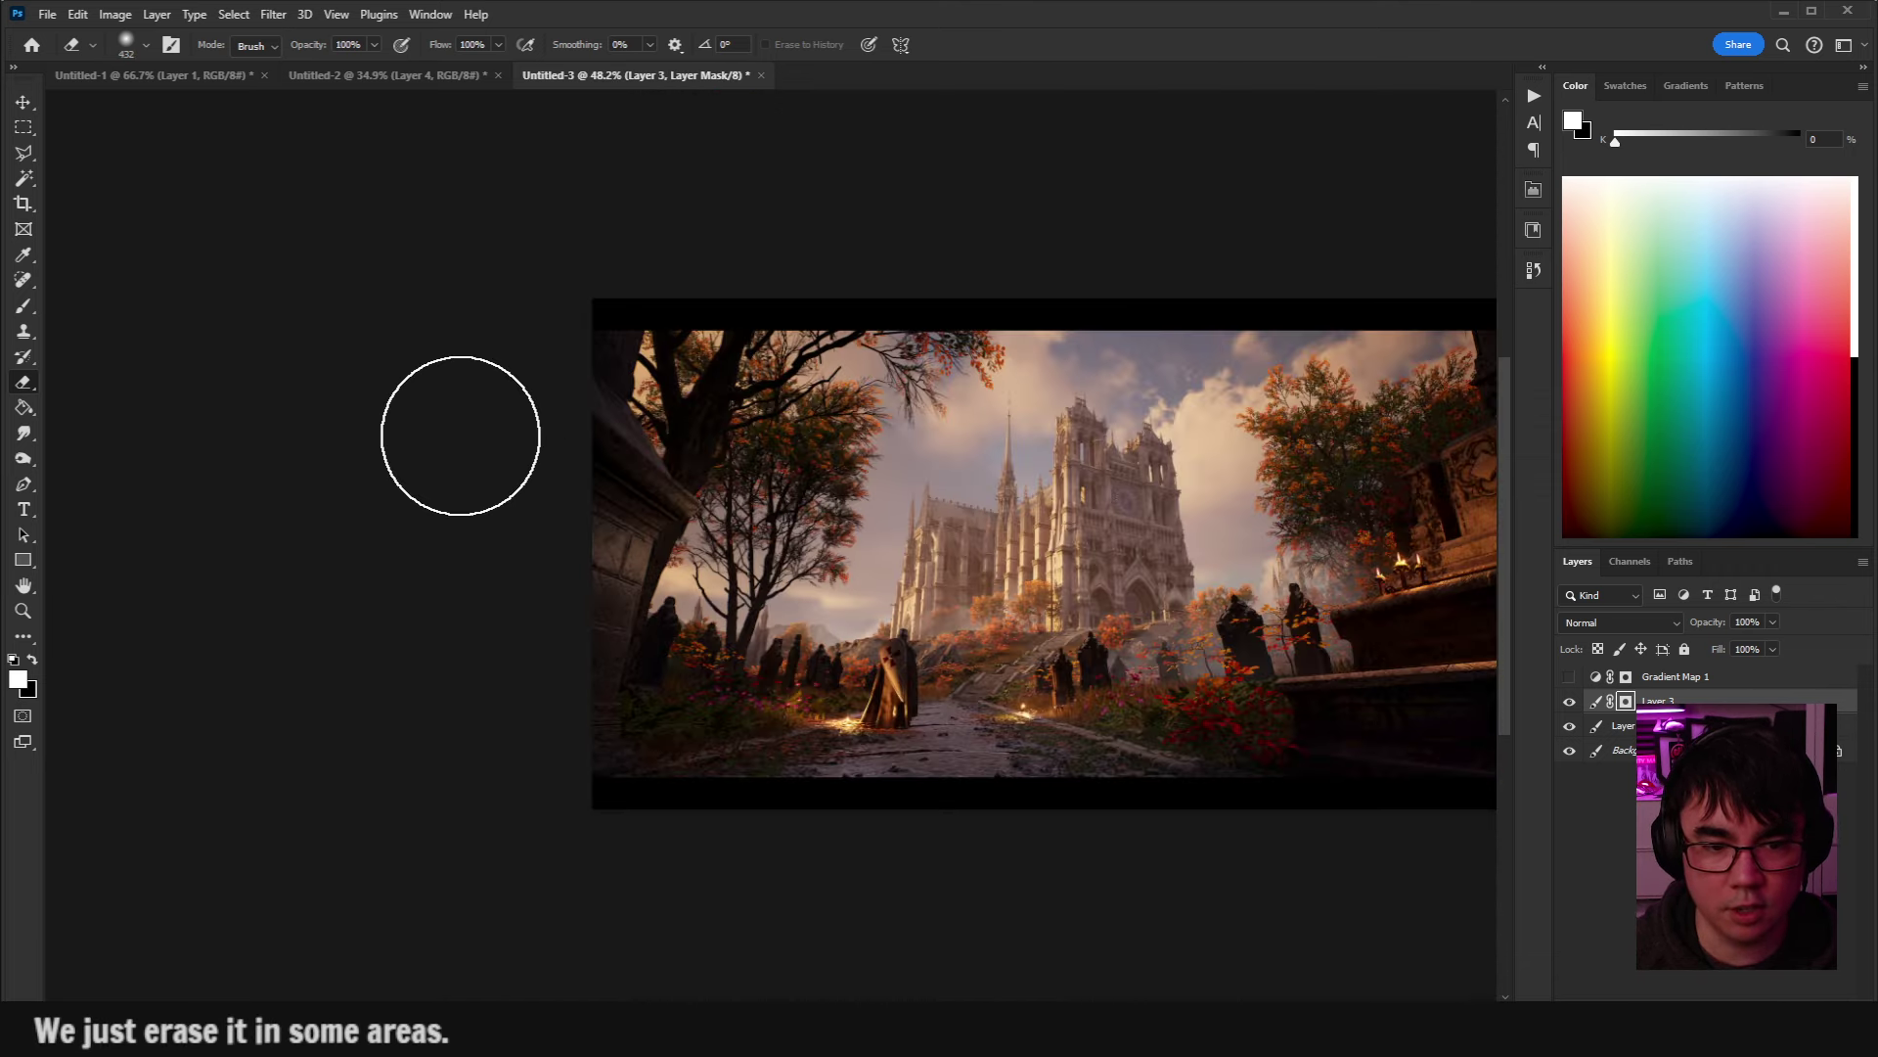
{"action": "mouse_move", "coordinate": [599, 445]}
{"action": "left_mouse_down"}
{"action": "mouse_move", "coordinate": [647, 461]}
{"action": "mouse_move", "coordinate": [629, 465]}
{"action": "left_mouse_up"}
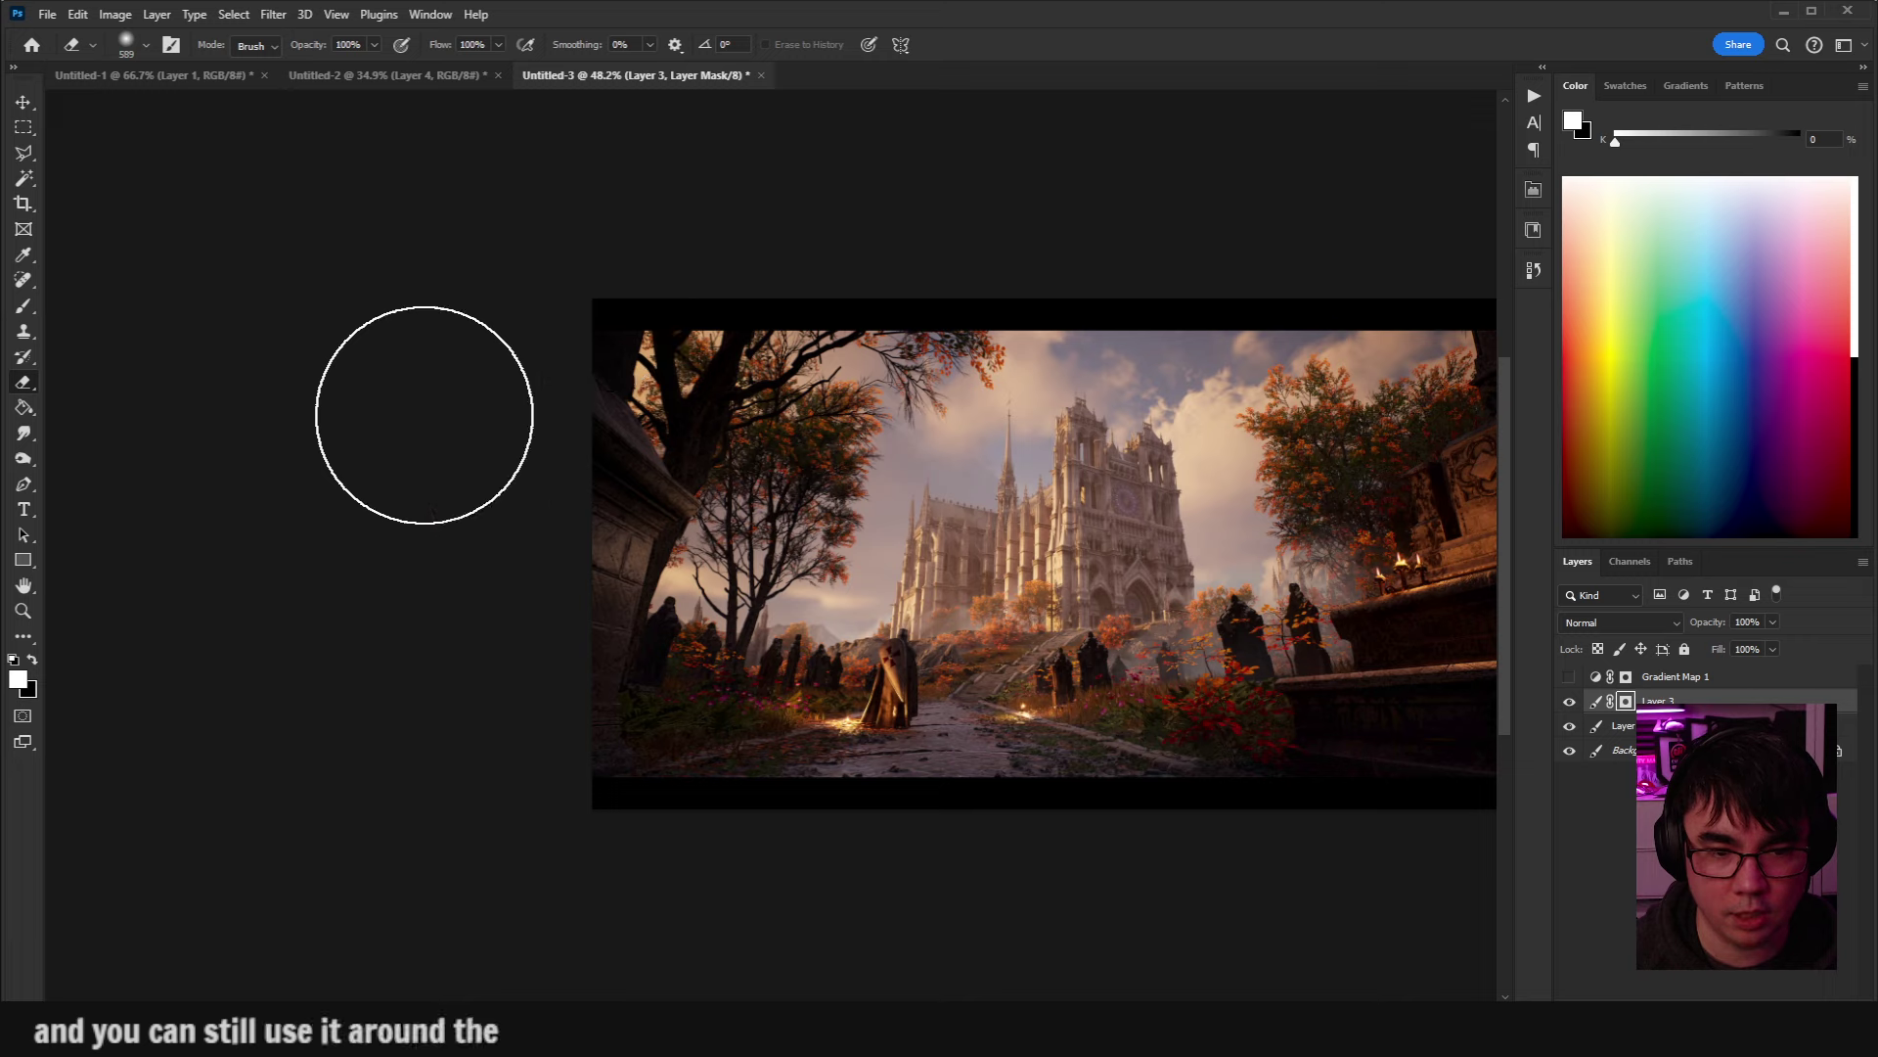
{"action": "left_click_drag", "start_coordinate": [700, 528], "coordinate": [661, 403]}
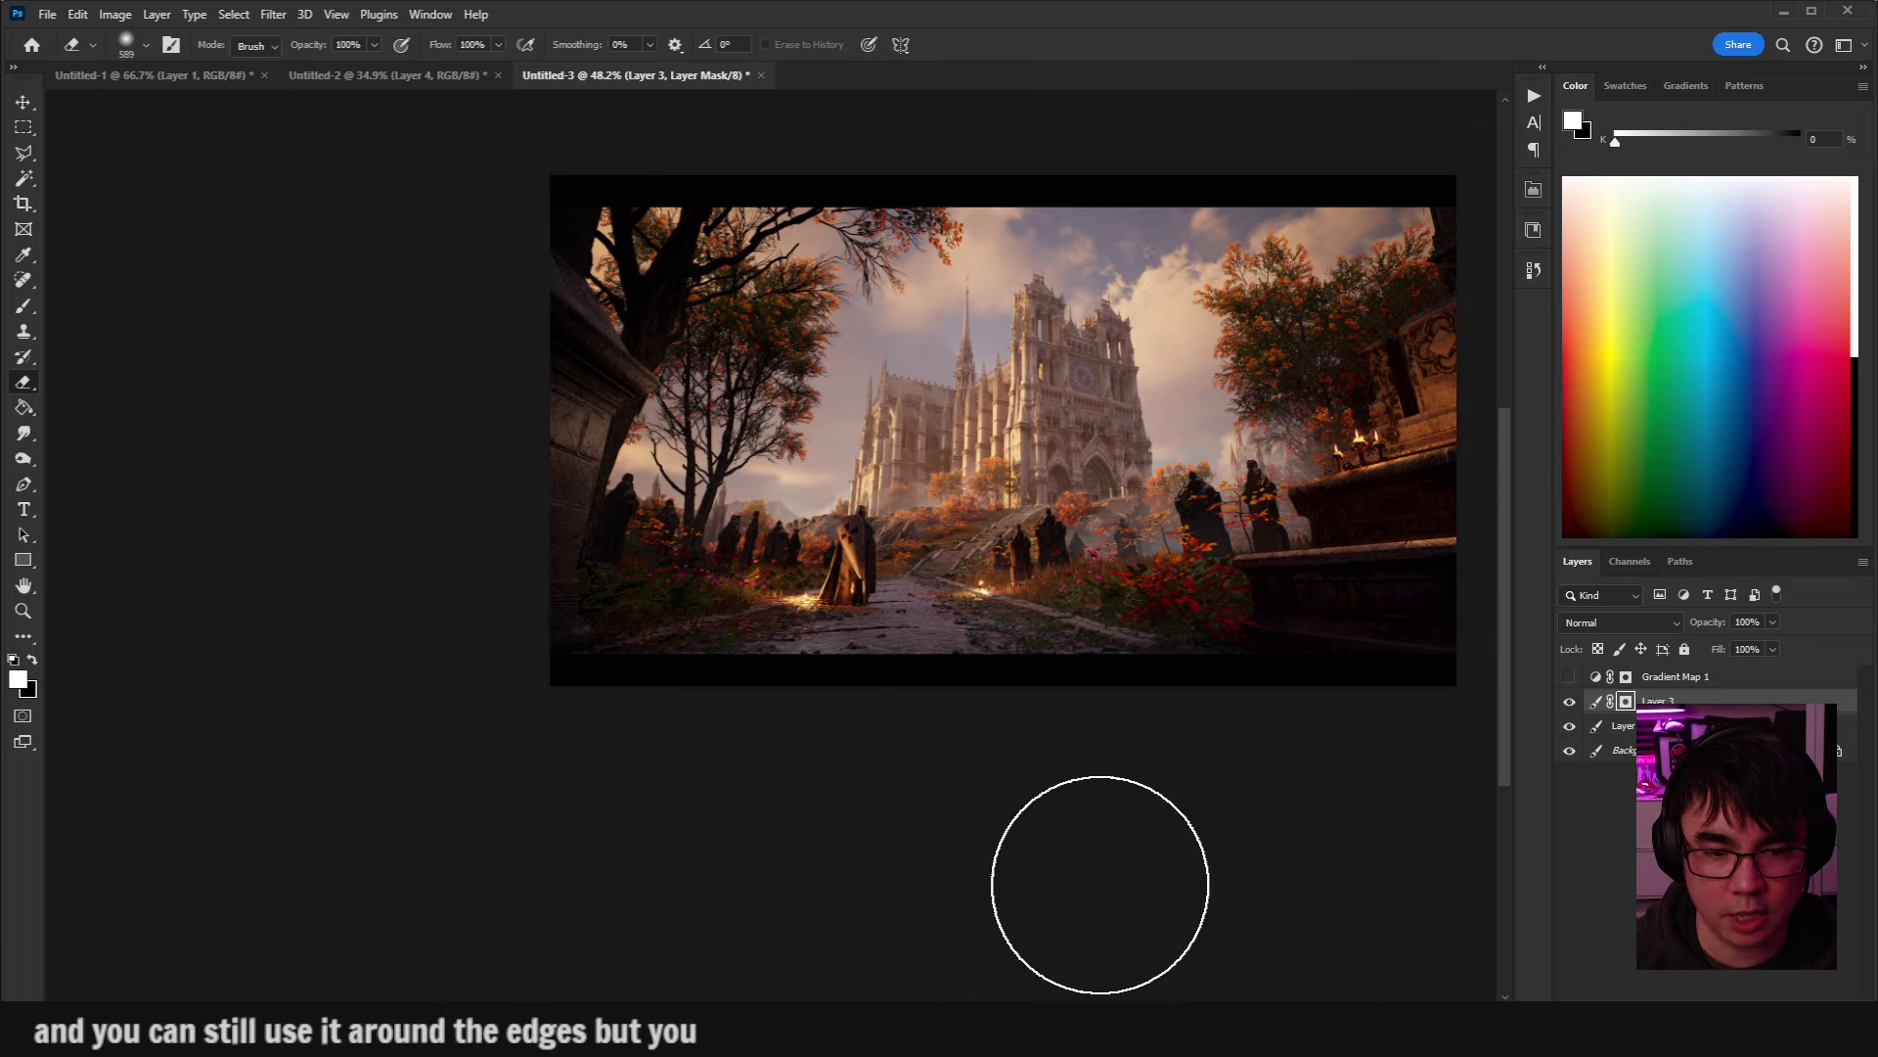
{"action": "left_click_drag", "start_coordinate": [919, 788], "coordinate": [638, 758]}
Enlarge the eraser and erase the mask along the bottom-right edge, then inspect the image.
{"action": "left_click_drag", "start_coordinate": [911, 512], "coordinate": [970, 521]}
{"action": "left_click_drag", "start_coordinate": [1063, 587], "coordinate": [1338, 724]}
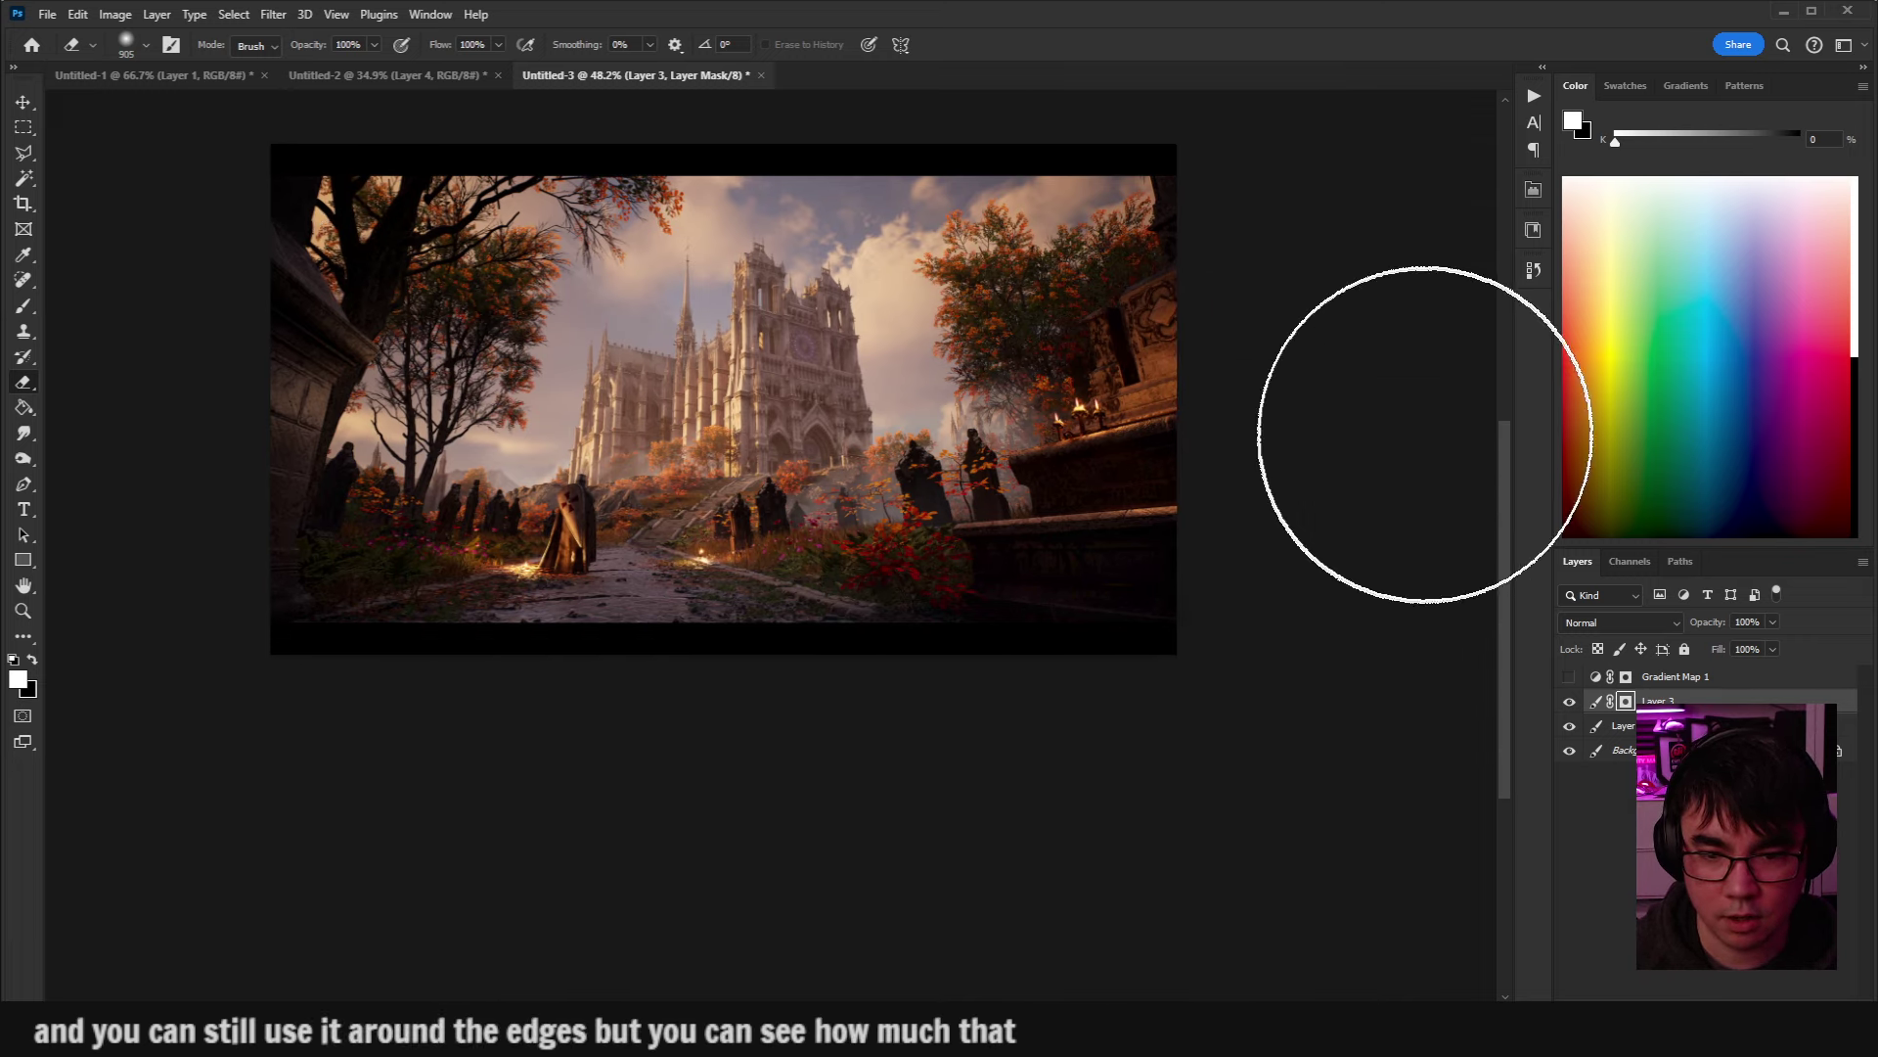
{"action": "scroll", "coordinate": [1149, 453], "scroll_direction": "up", "scroll_amount": 5}
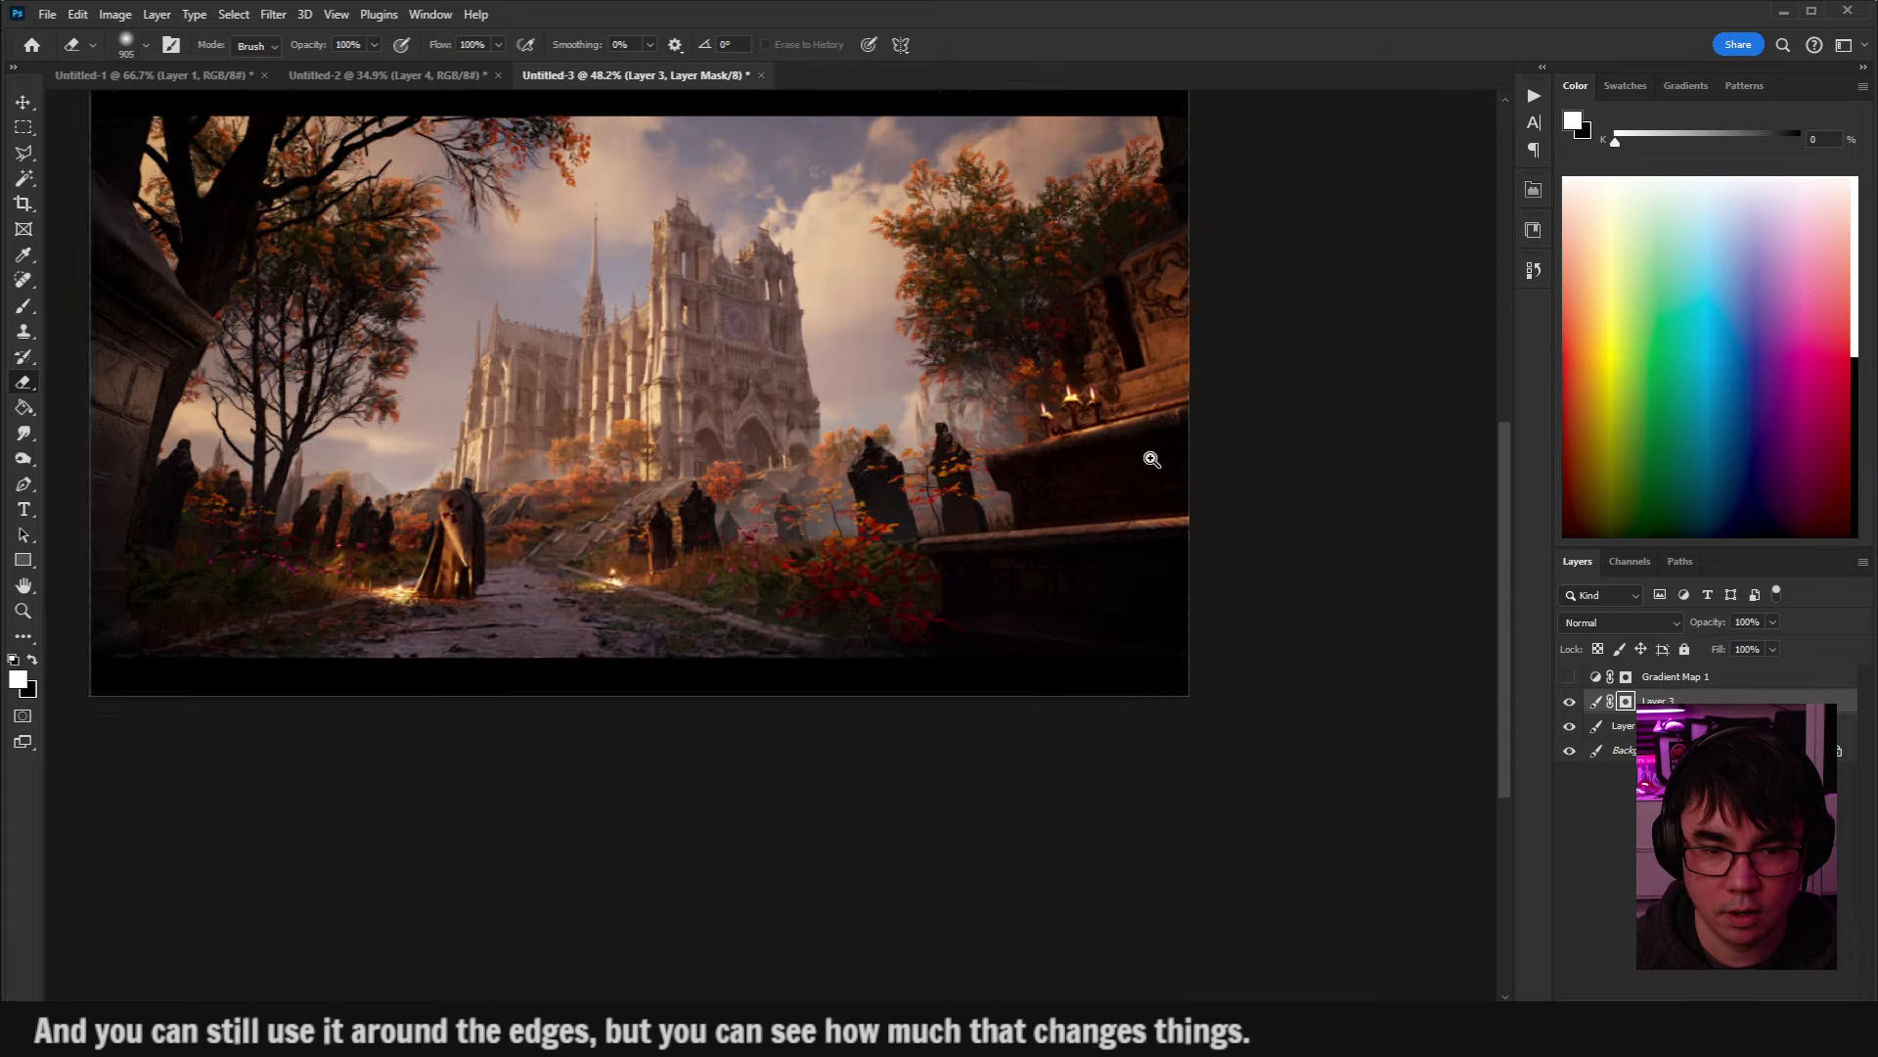
{"action": "left_click_drag", "start_coordinate": [990, 514], "coordinate": [1194, 461]}
{"action": "left_click_drag", "start_coordinate": [989, 399], "coordinate": [1000, 668]}
{"action": "scroll", "coordinate": [1005, 628], "scroll_direction": "down", "scroll_amount": 2}
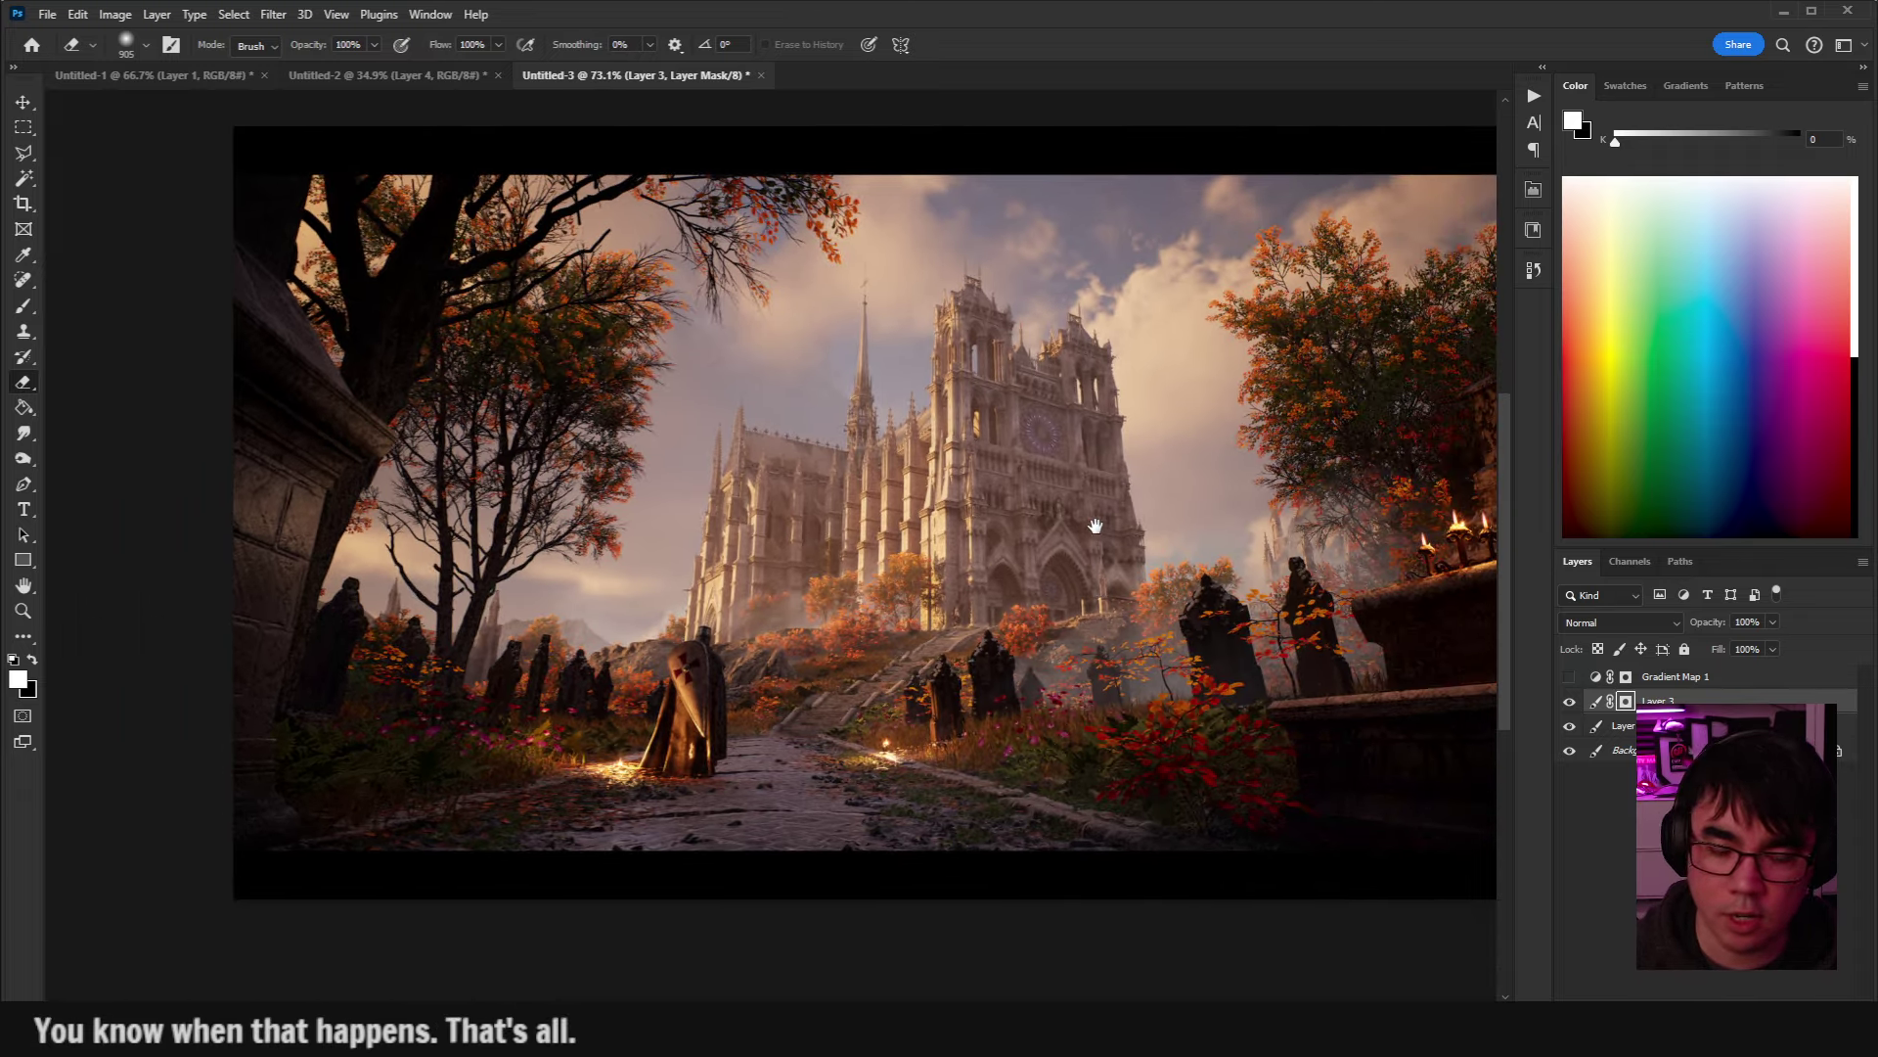
Recentre the image, show Gradient Map 1's false-colour check, and zoom out to the whole render.
{"action": "left_click_drag", "start_coordinate": [1119, 532], "coordinate": [966, 515]}
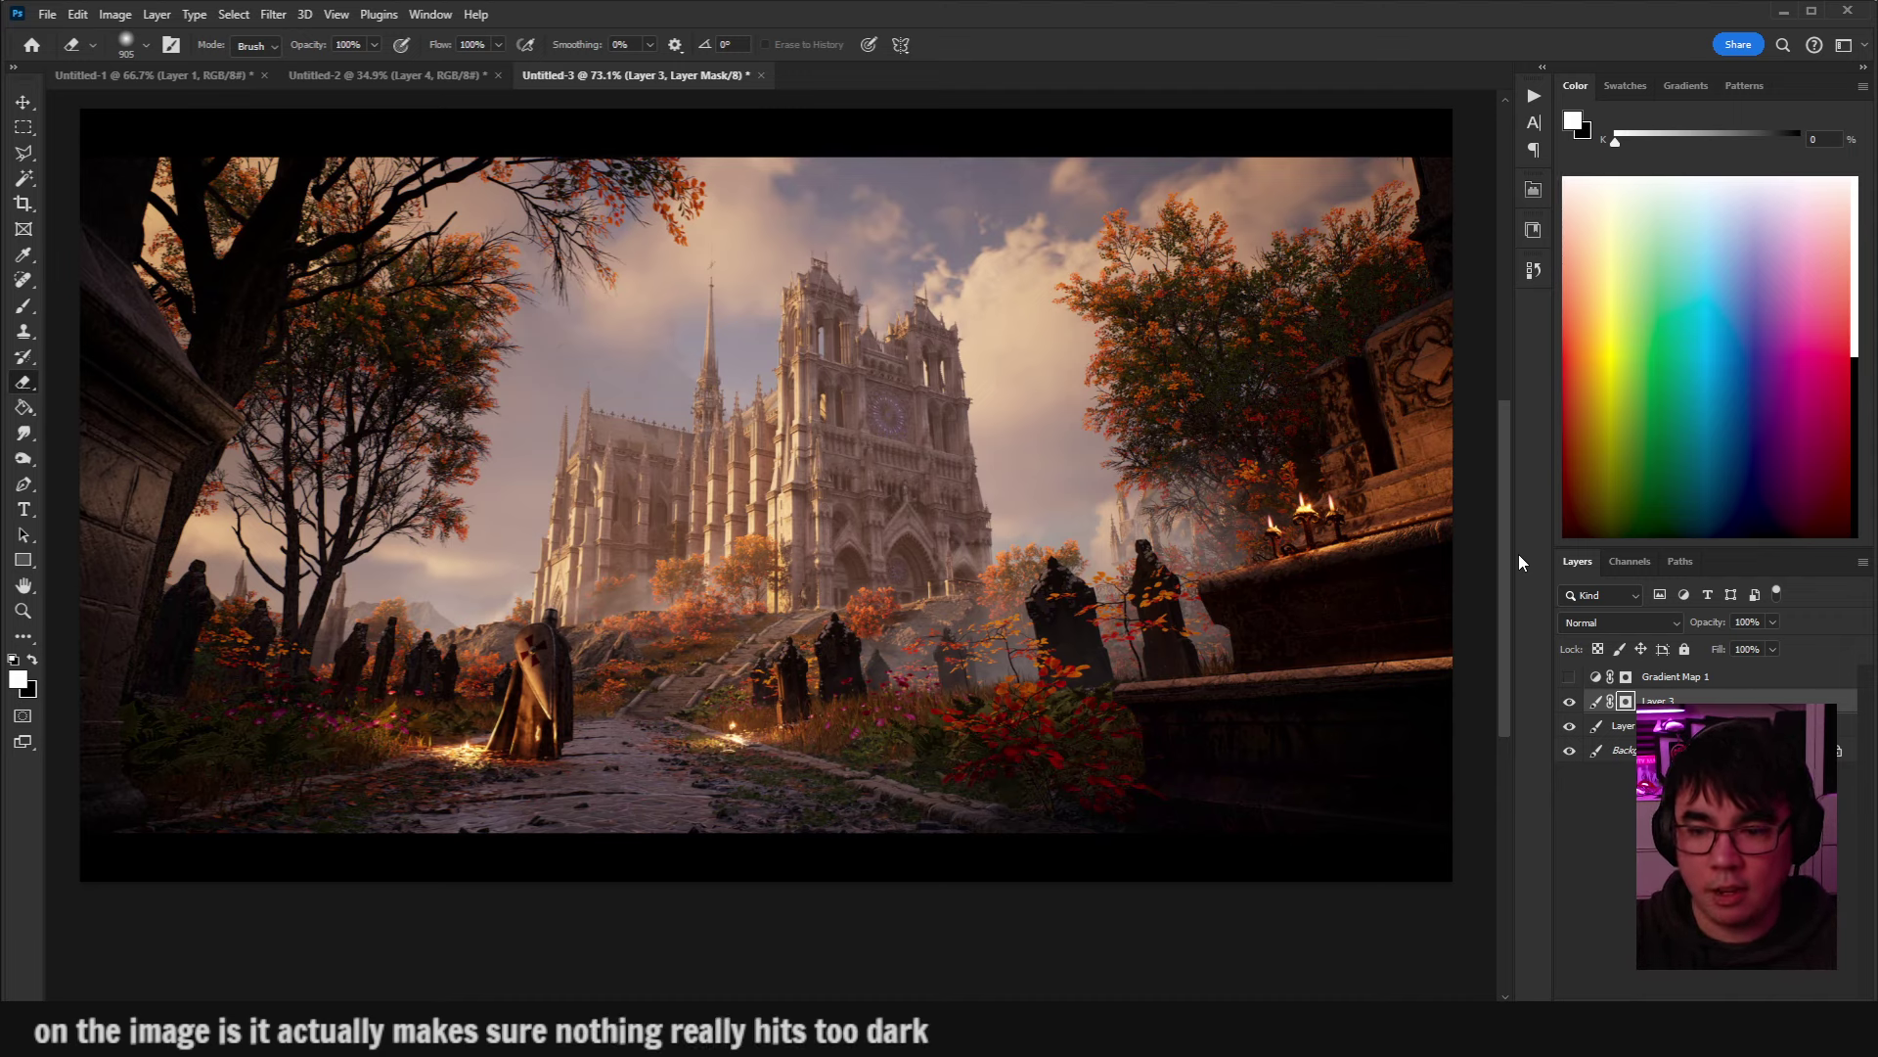
{"action": "left_click", "coordinate": [1569, 677]}
{"action": "mouse_move", "coordinate": [1265, 646]}
{"action": "left_mouse_down"}
{"action": "mouse_move", "coordinate": [1423, 706]}
{"action": "mouse_move", "coordinate": [1367, 701]}
{"action": "left_mouse_up"}
Toggle Layer 3 once and shrink the Eraser brush to 171 px.
{"action": "left_click", "coordinate": [1573, 704]}
{"action": "left_click", "coordinate": [1573, 705]}
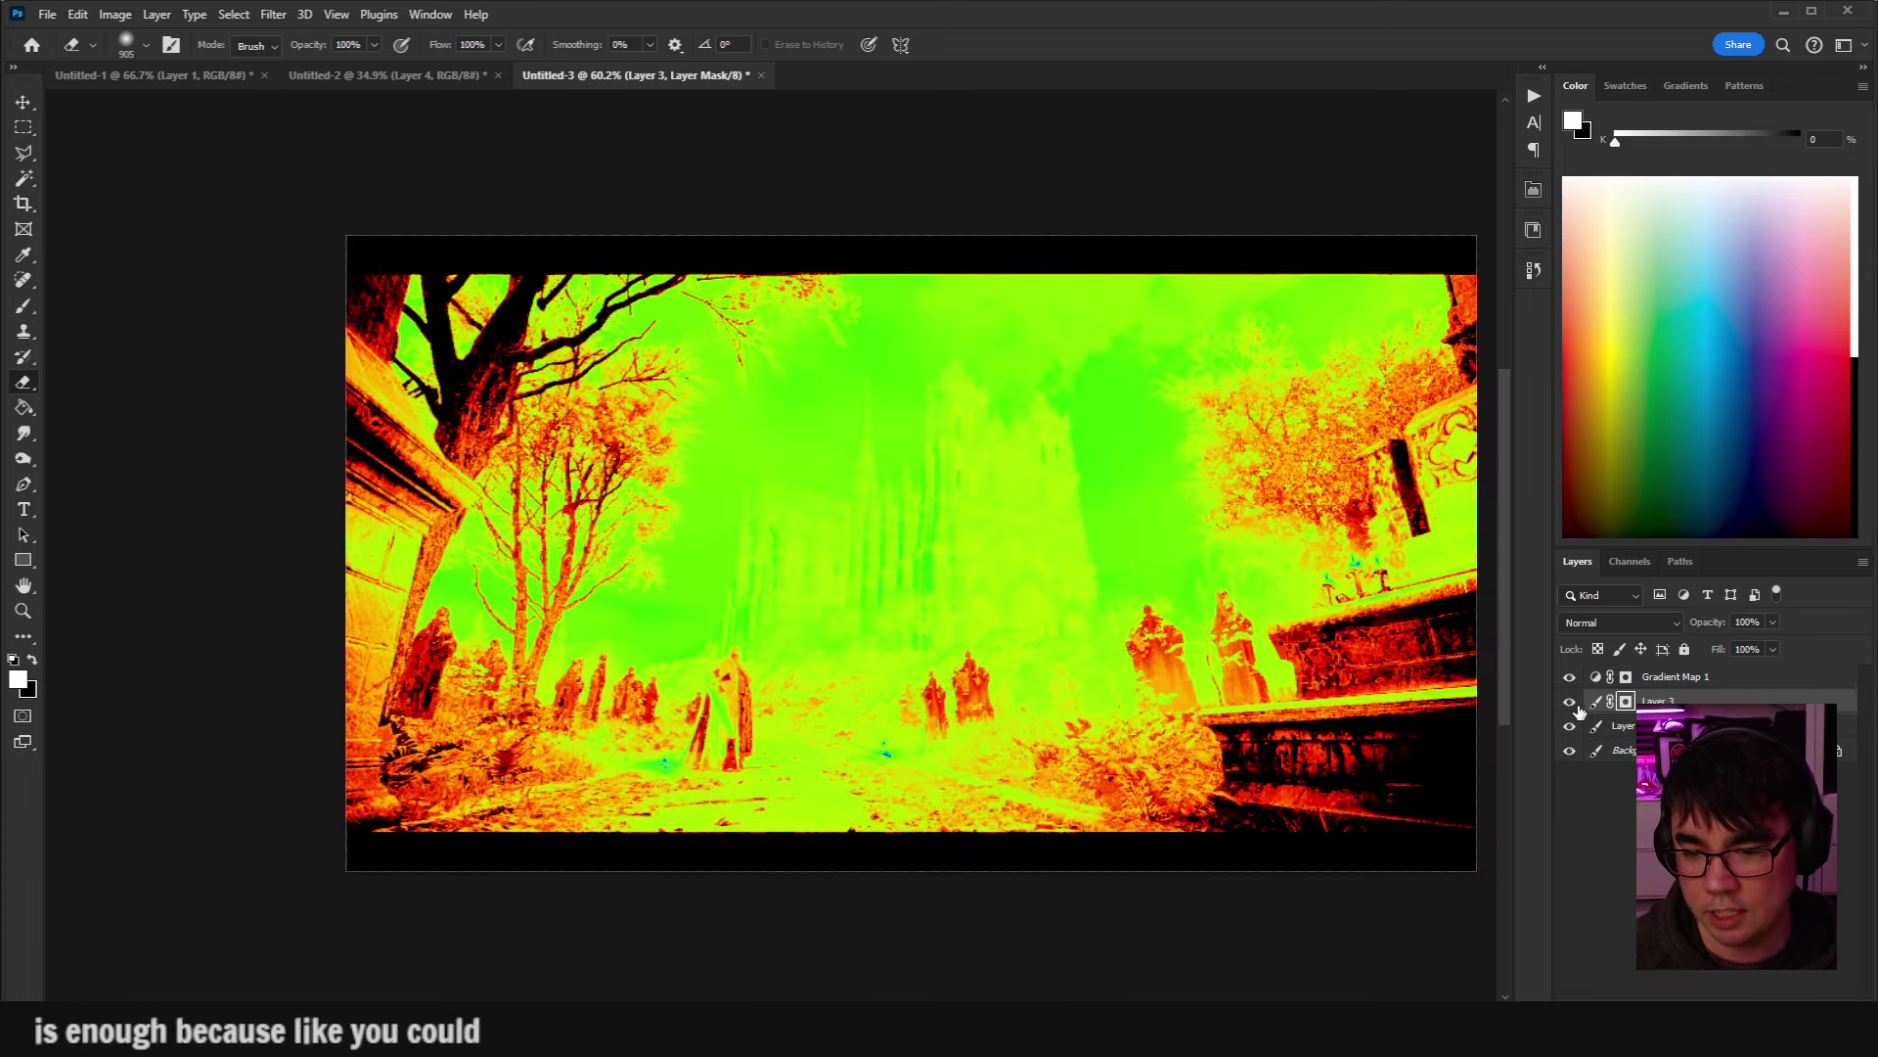
{"action": "right_click", "coordinate": [1328, 778], "text": "alt"}
{"action": "left_click_drag", "start_coordinate": [1321, 782], "coordinate": [1116, 786]}
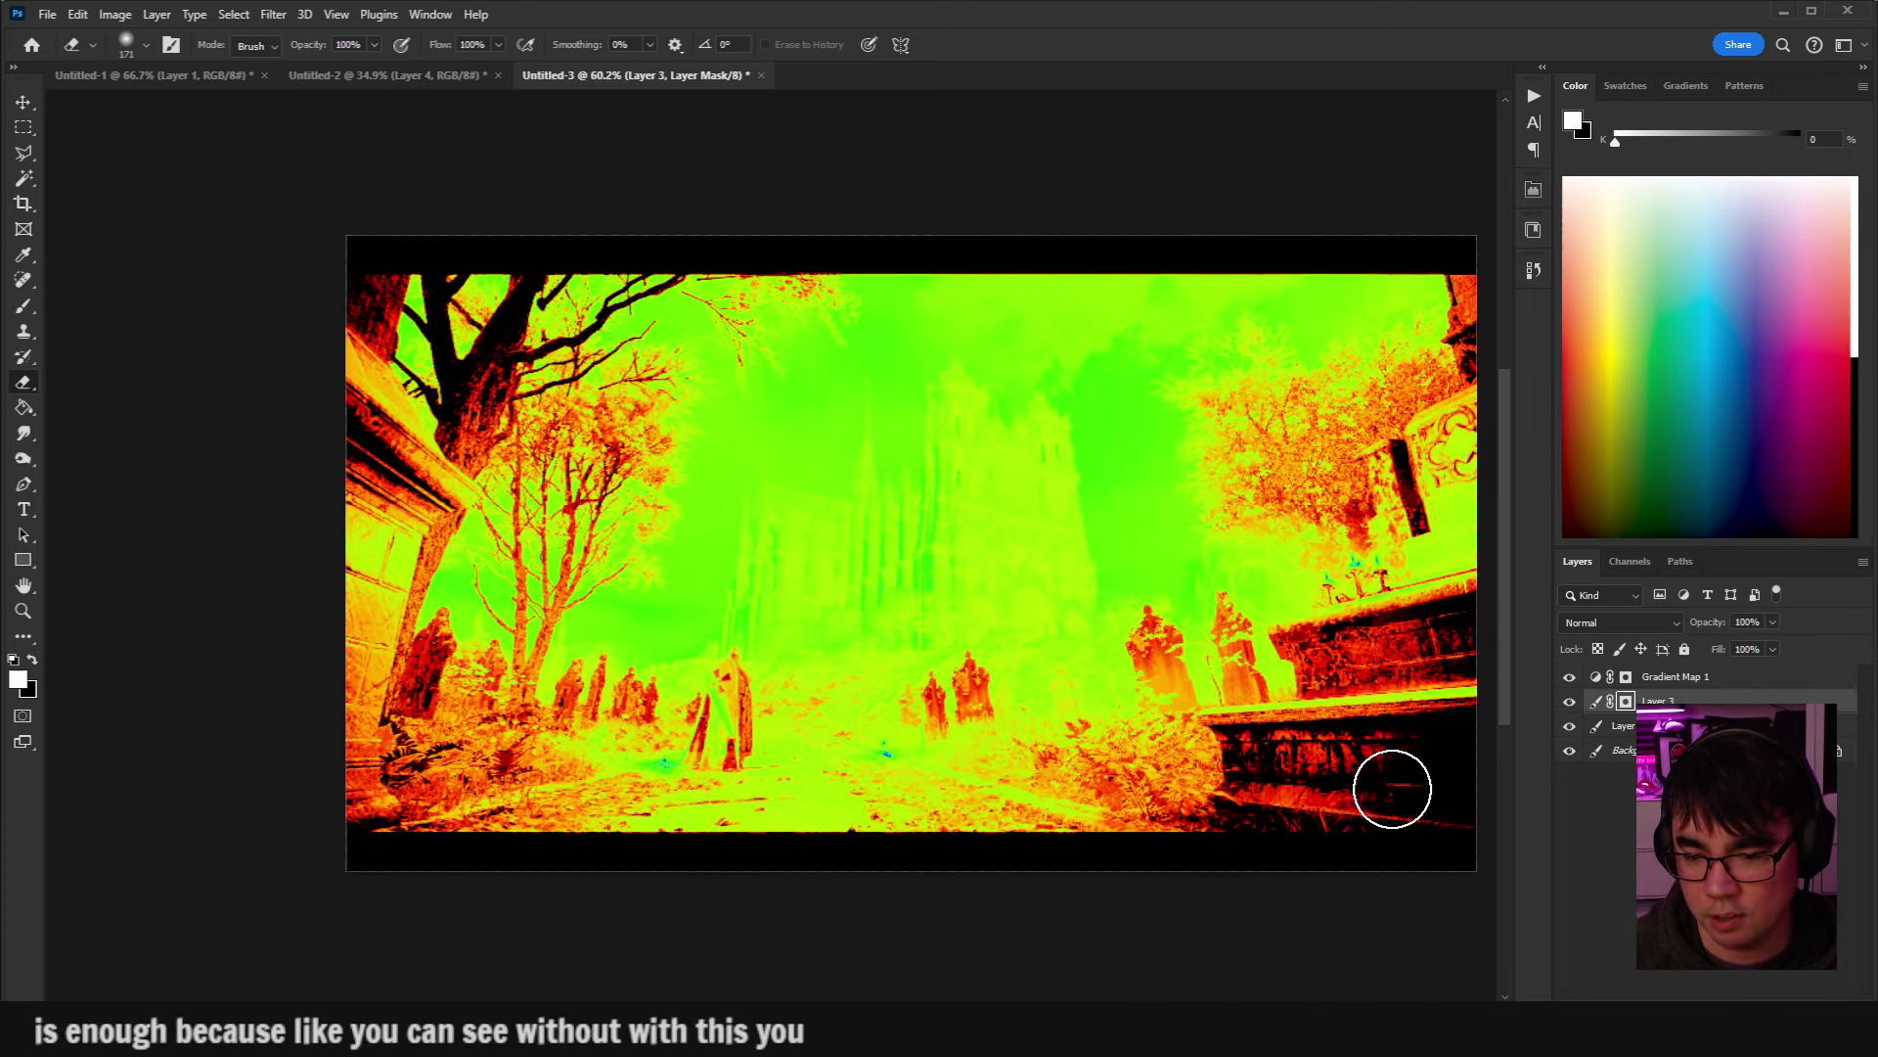
Flash Layer 3 on and off over the value map, leave it hidden, and select Gradient Map 1.
{"action": "left_click", "coordinate": [1570, 704]}
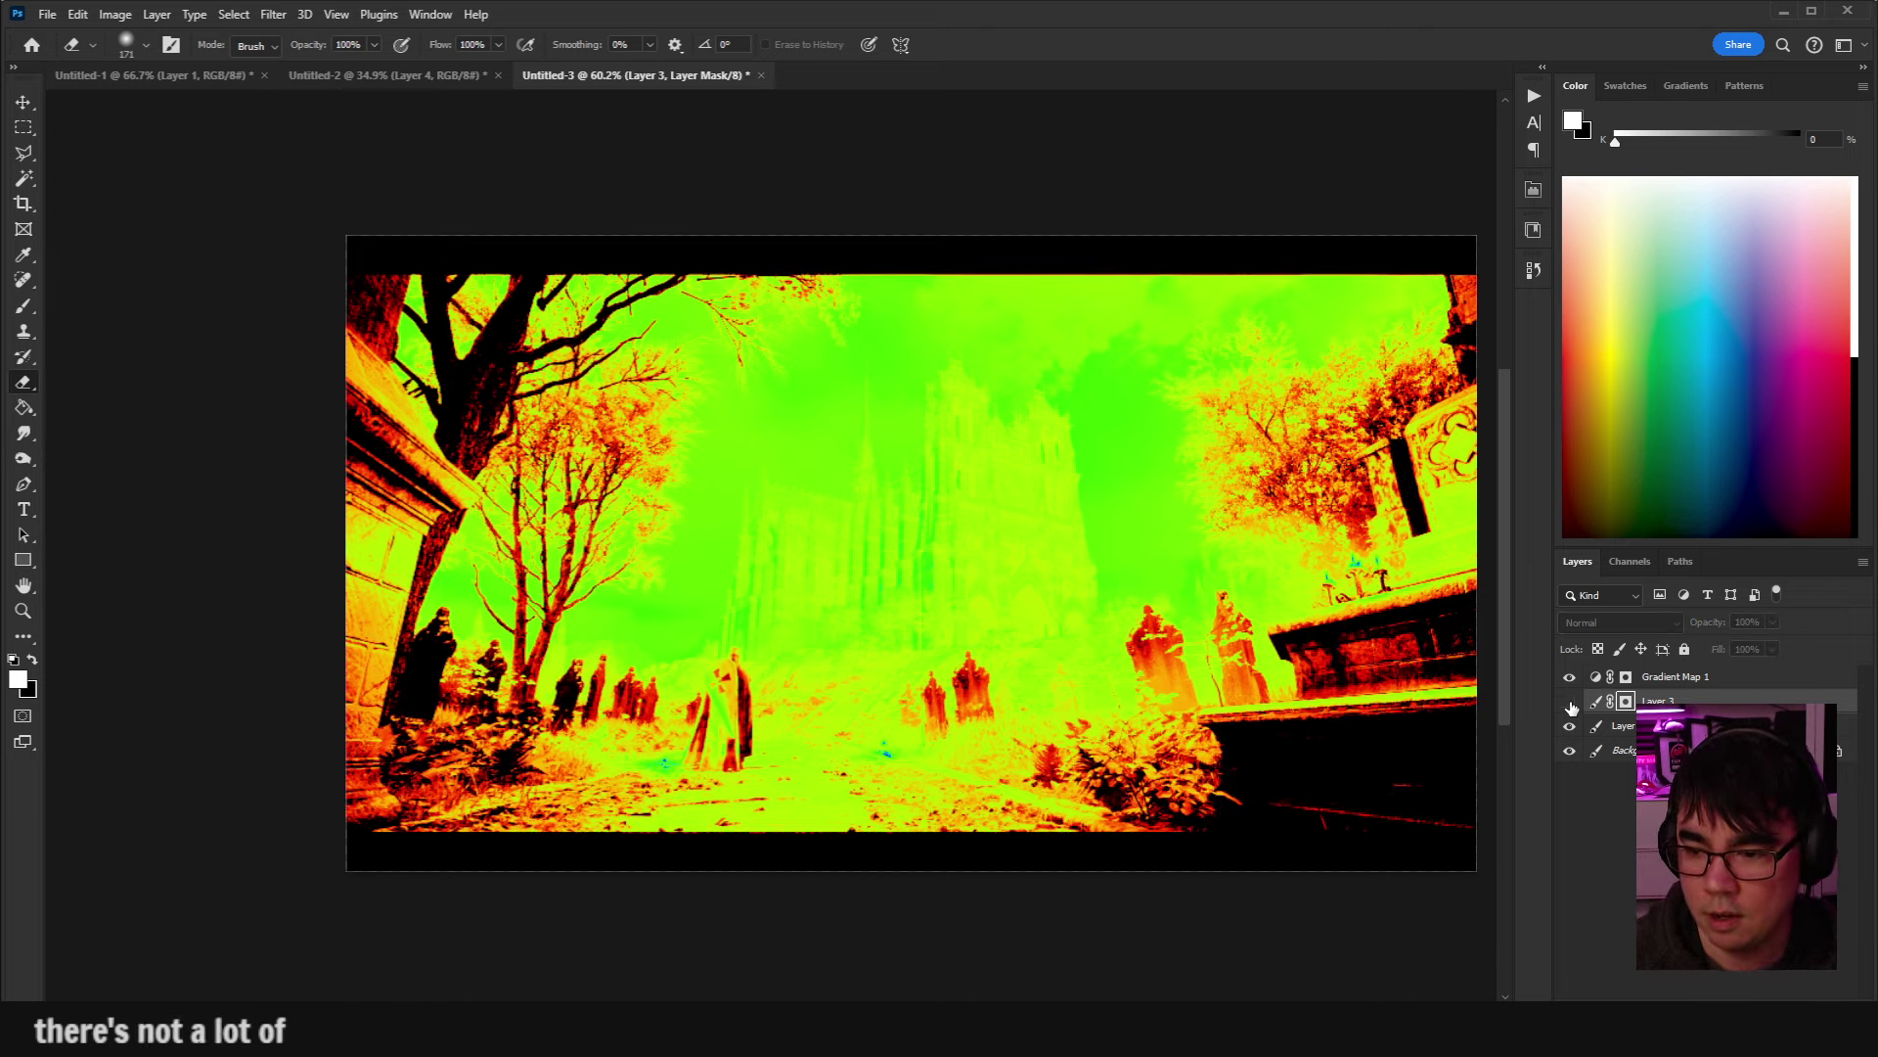
{"action": "left_click", "coordinate": [1570, 704]}
{"action": "left_click", "coordinate": [1570, 703]}
{"action": "left_click", "coordinate": [1570, 703]}
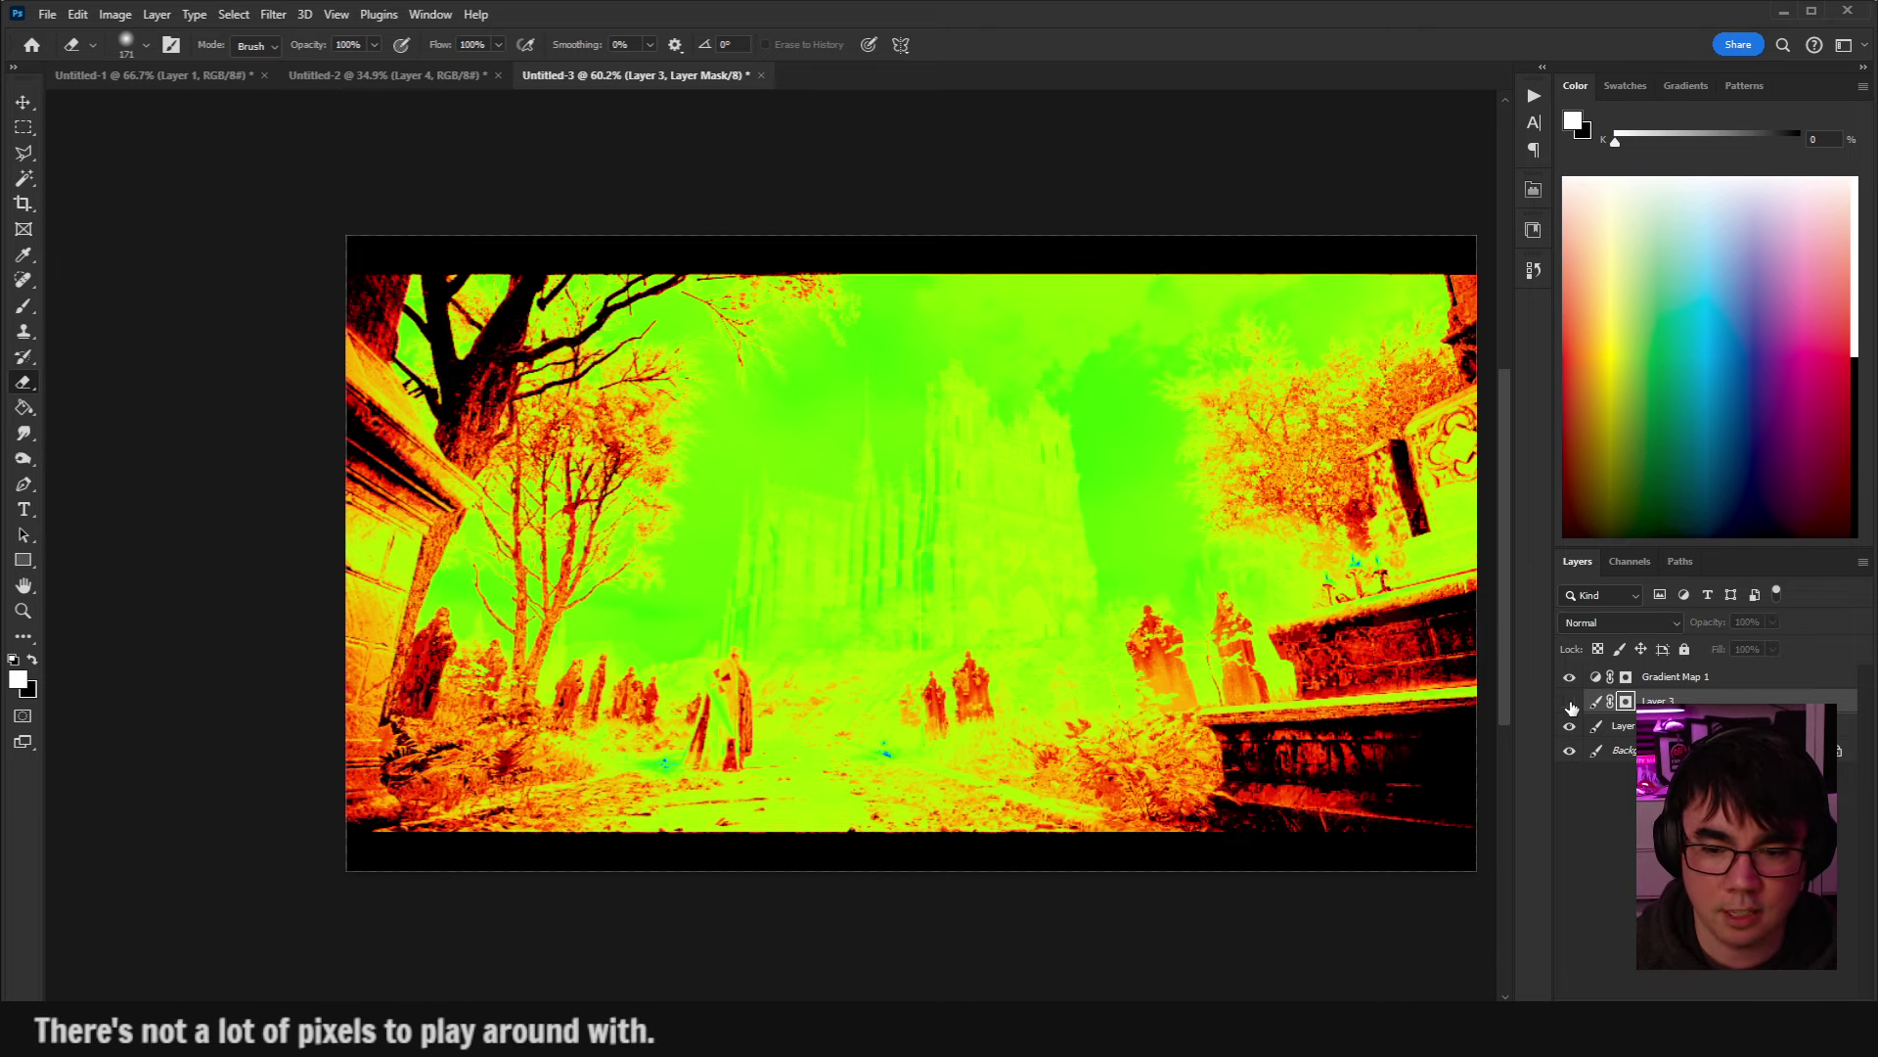
{"action": "left_click", "coordinate": [1570, 704]}
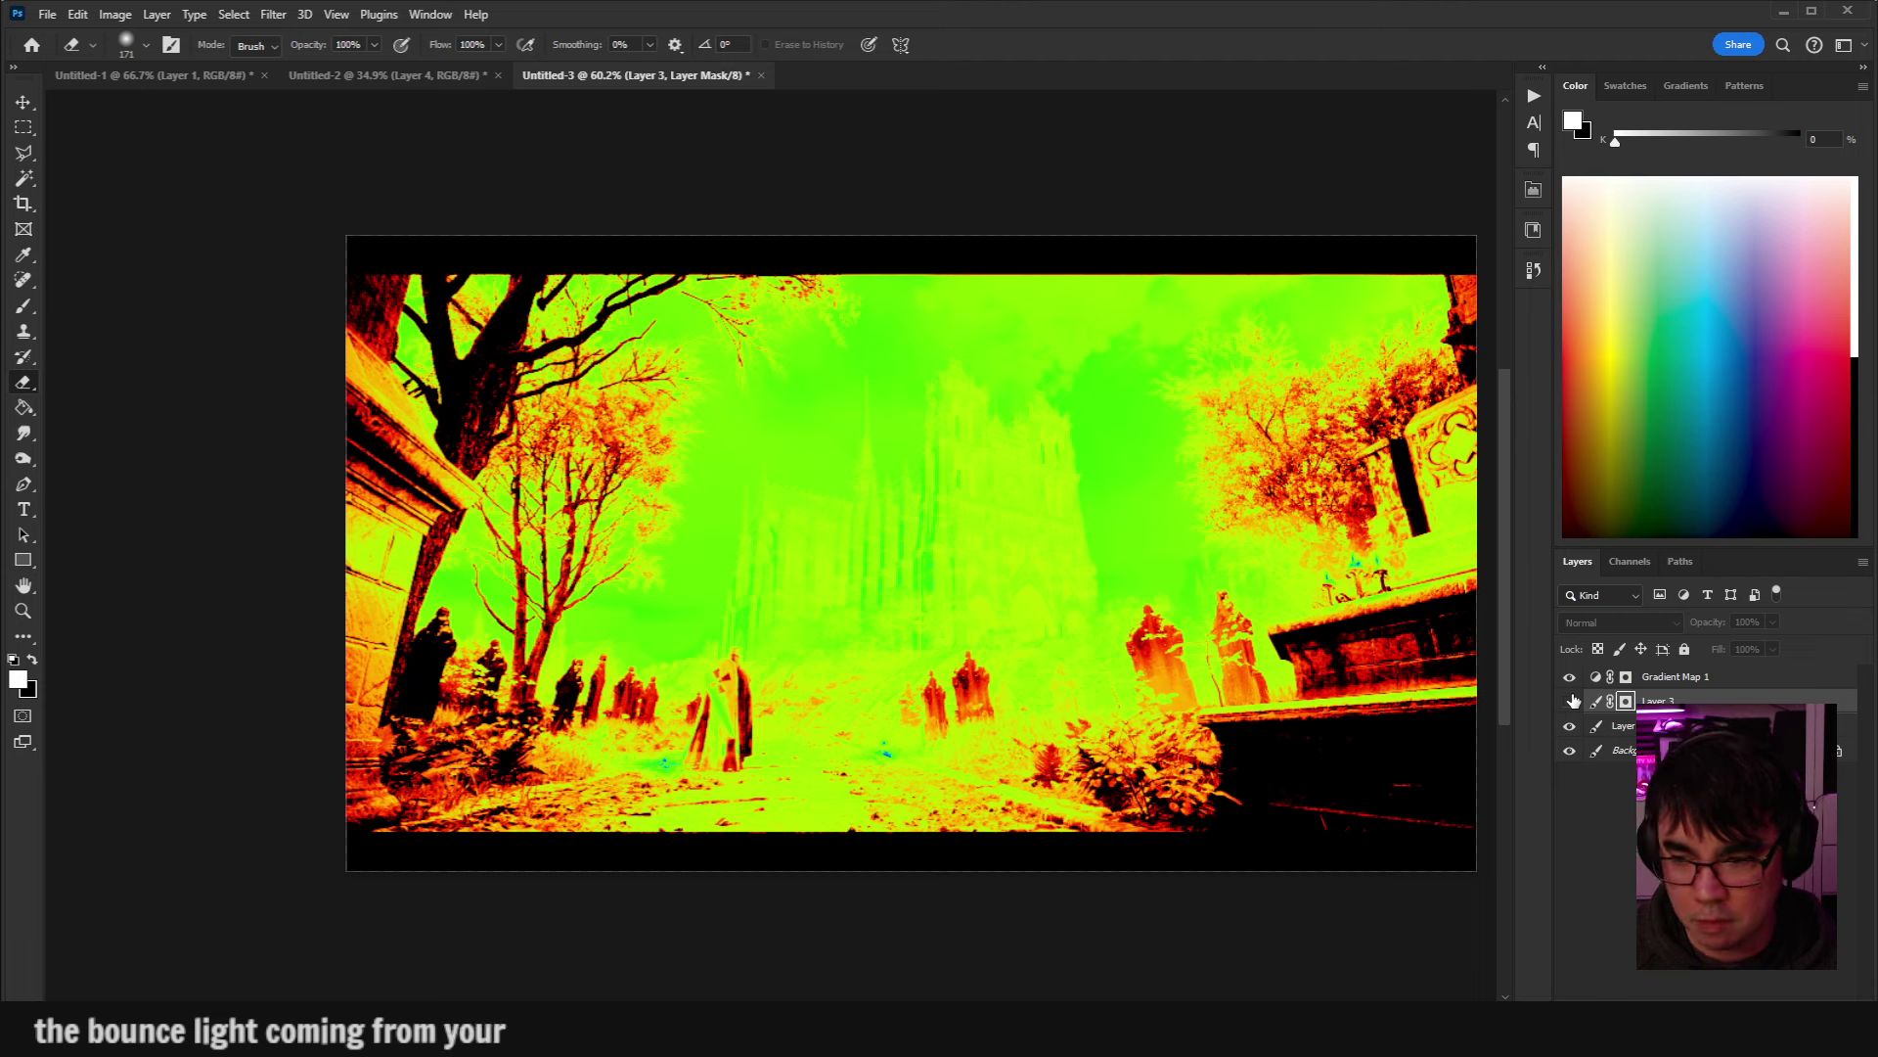
{"action": "left_click", "coordinate": [1570, 702]}
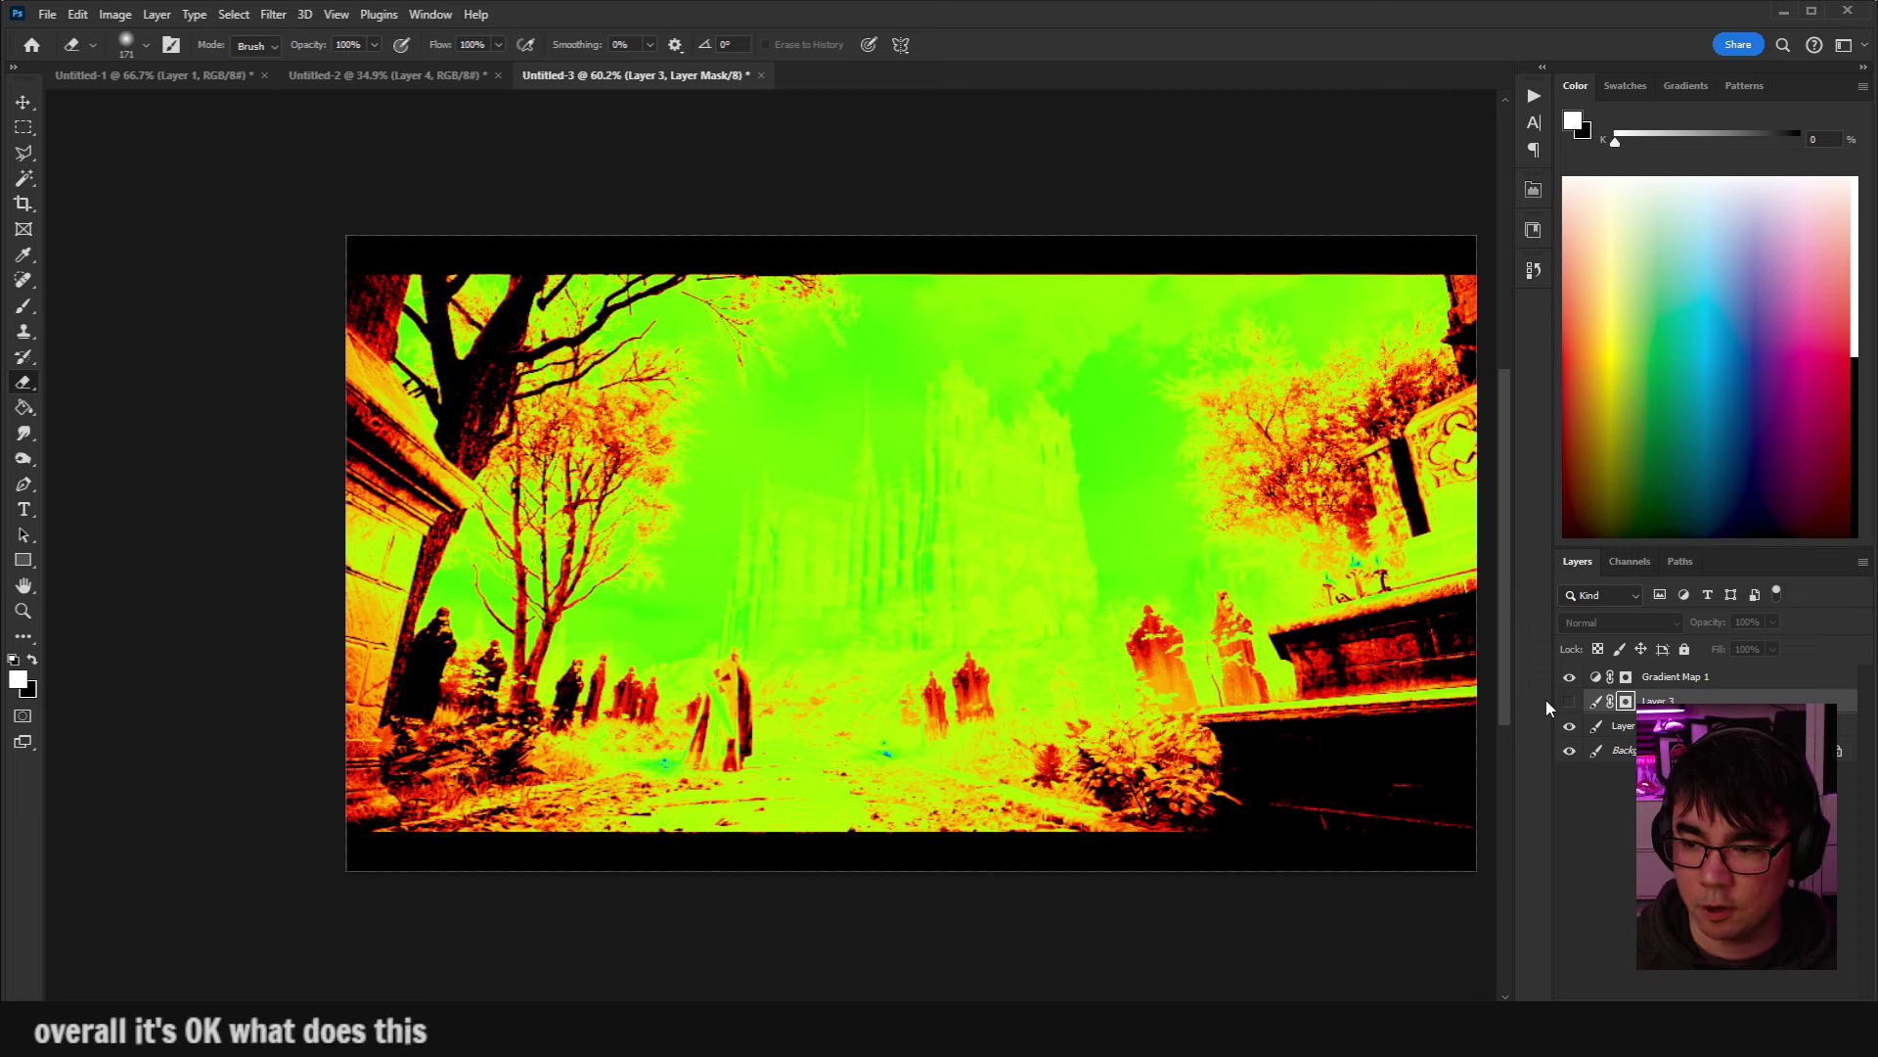
{"action": "left_click", "coordinate": [1663, 676]}
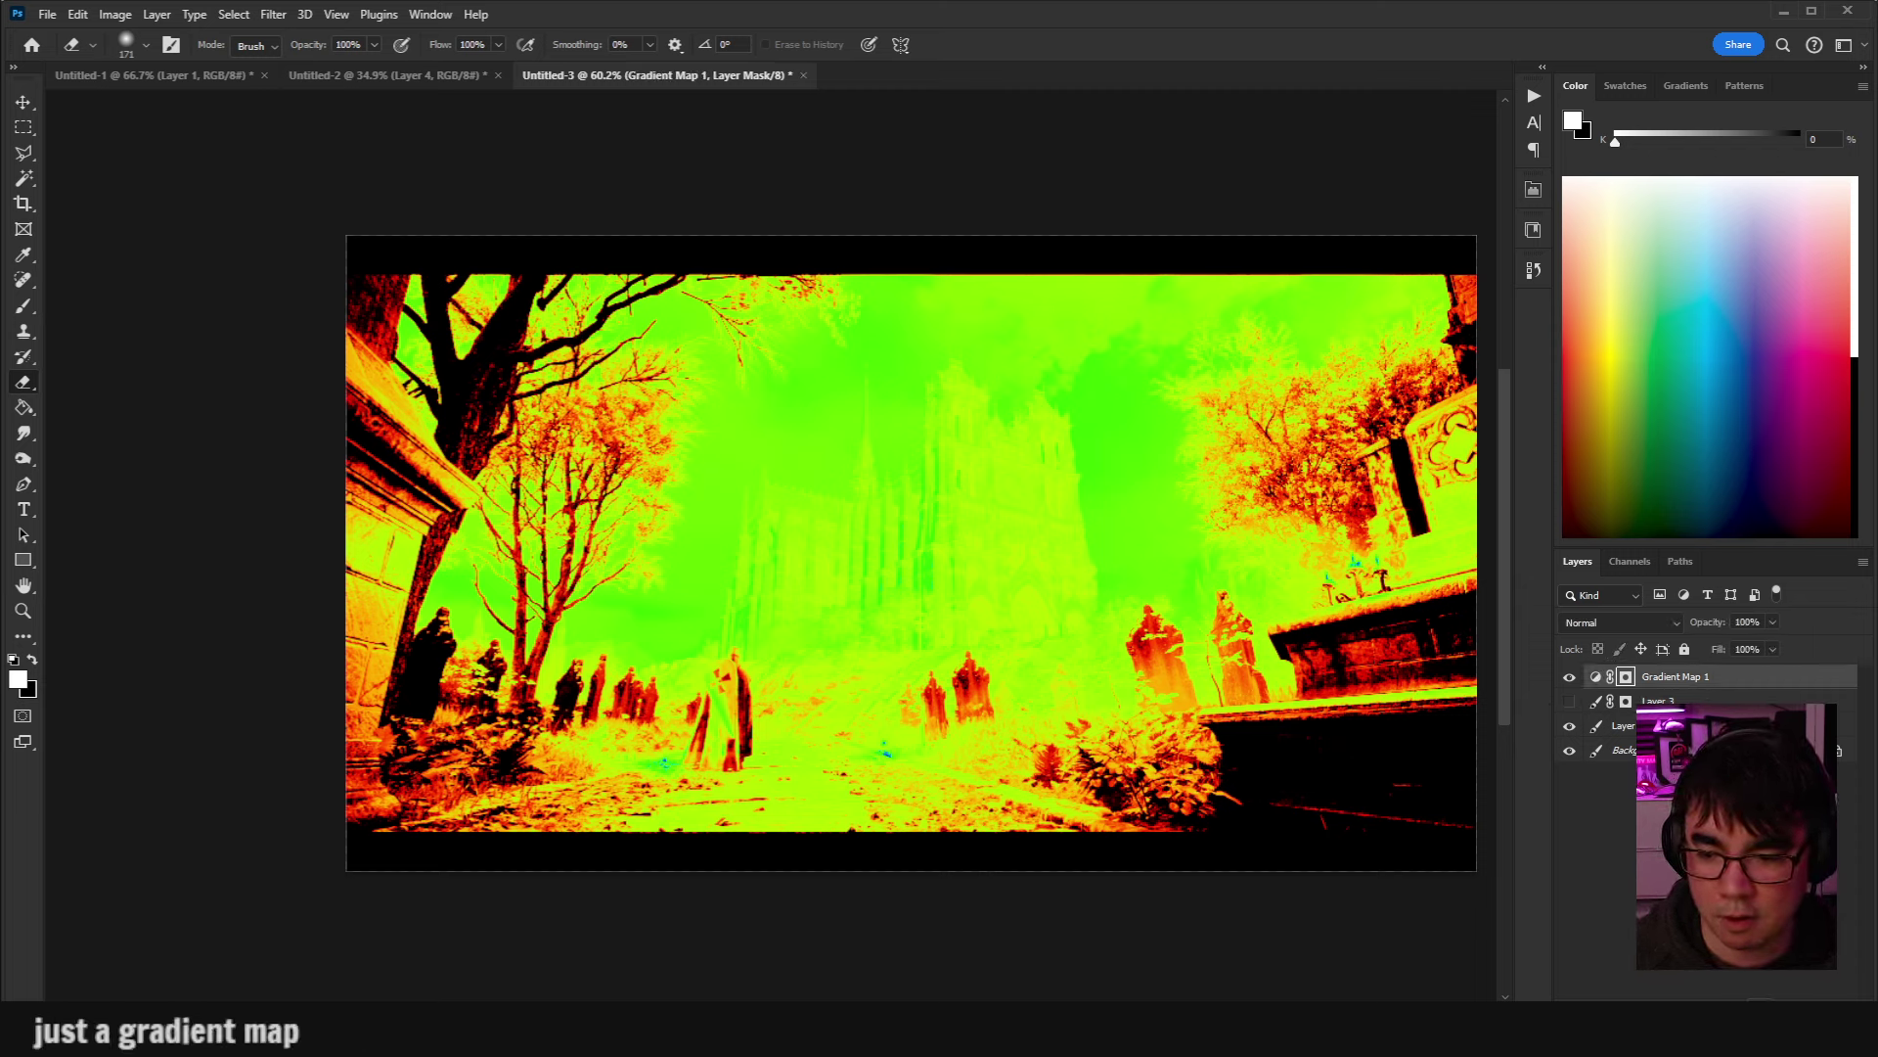
{"action": "left_click", "coordinate": [1748, 1009]}
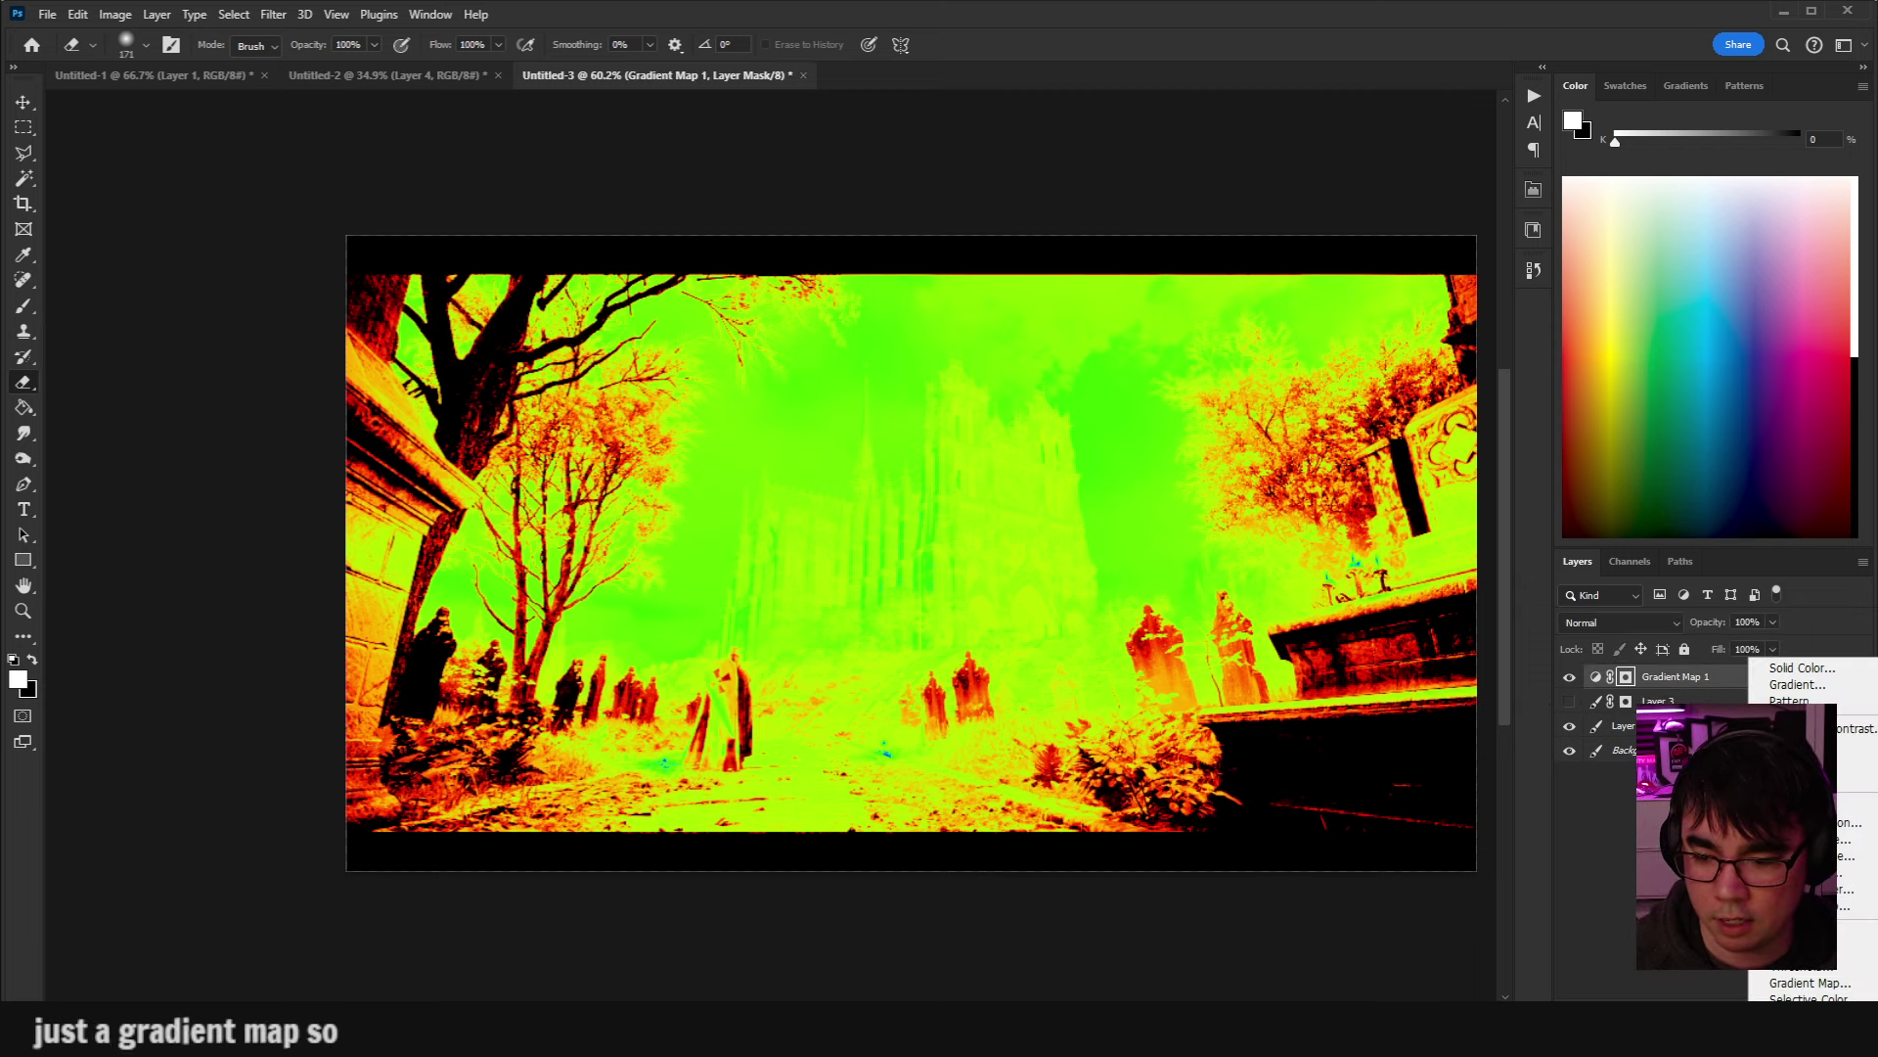
{"action": "left_click", "coordinate": [1798, 684]}
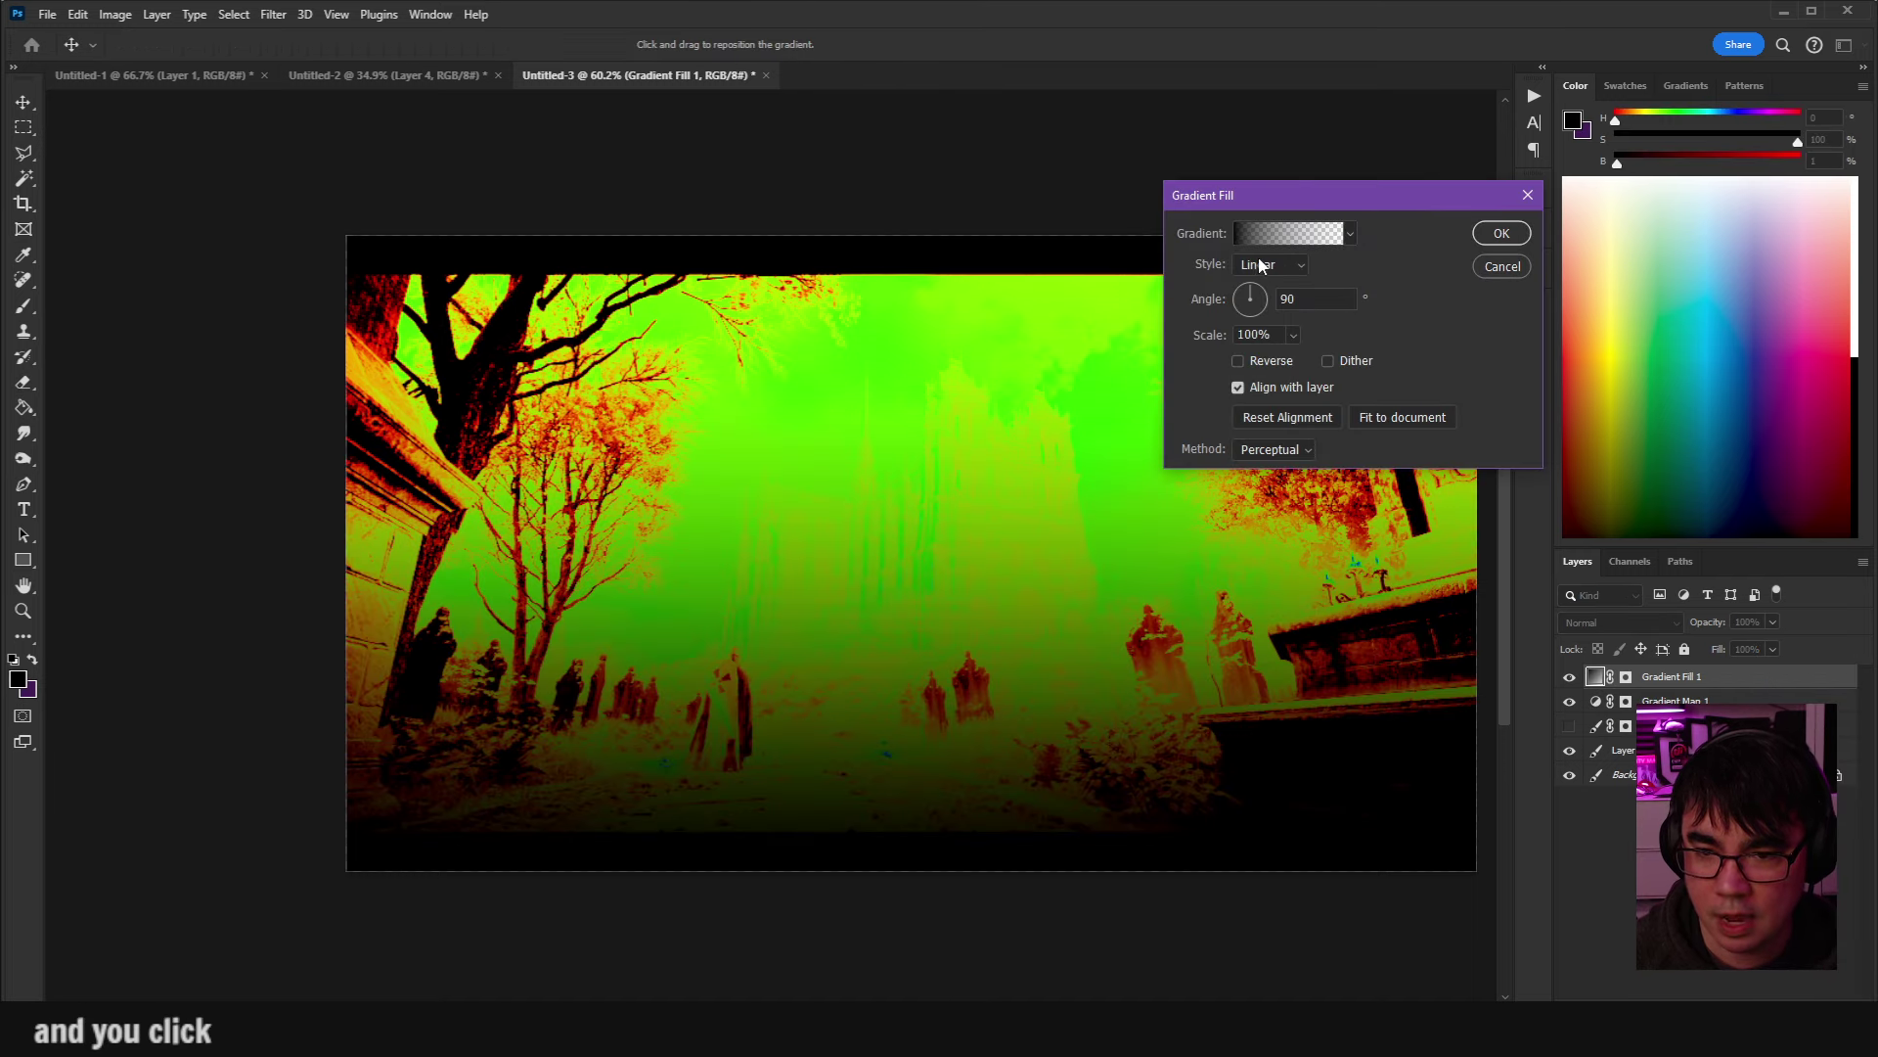
{"action": "left_click", "coordinate": [1348, 237]}
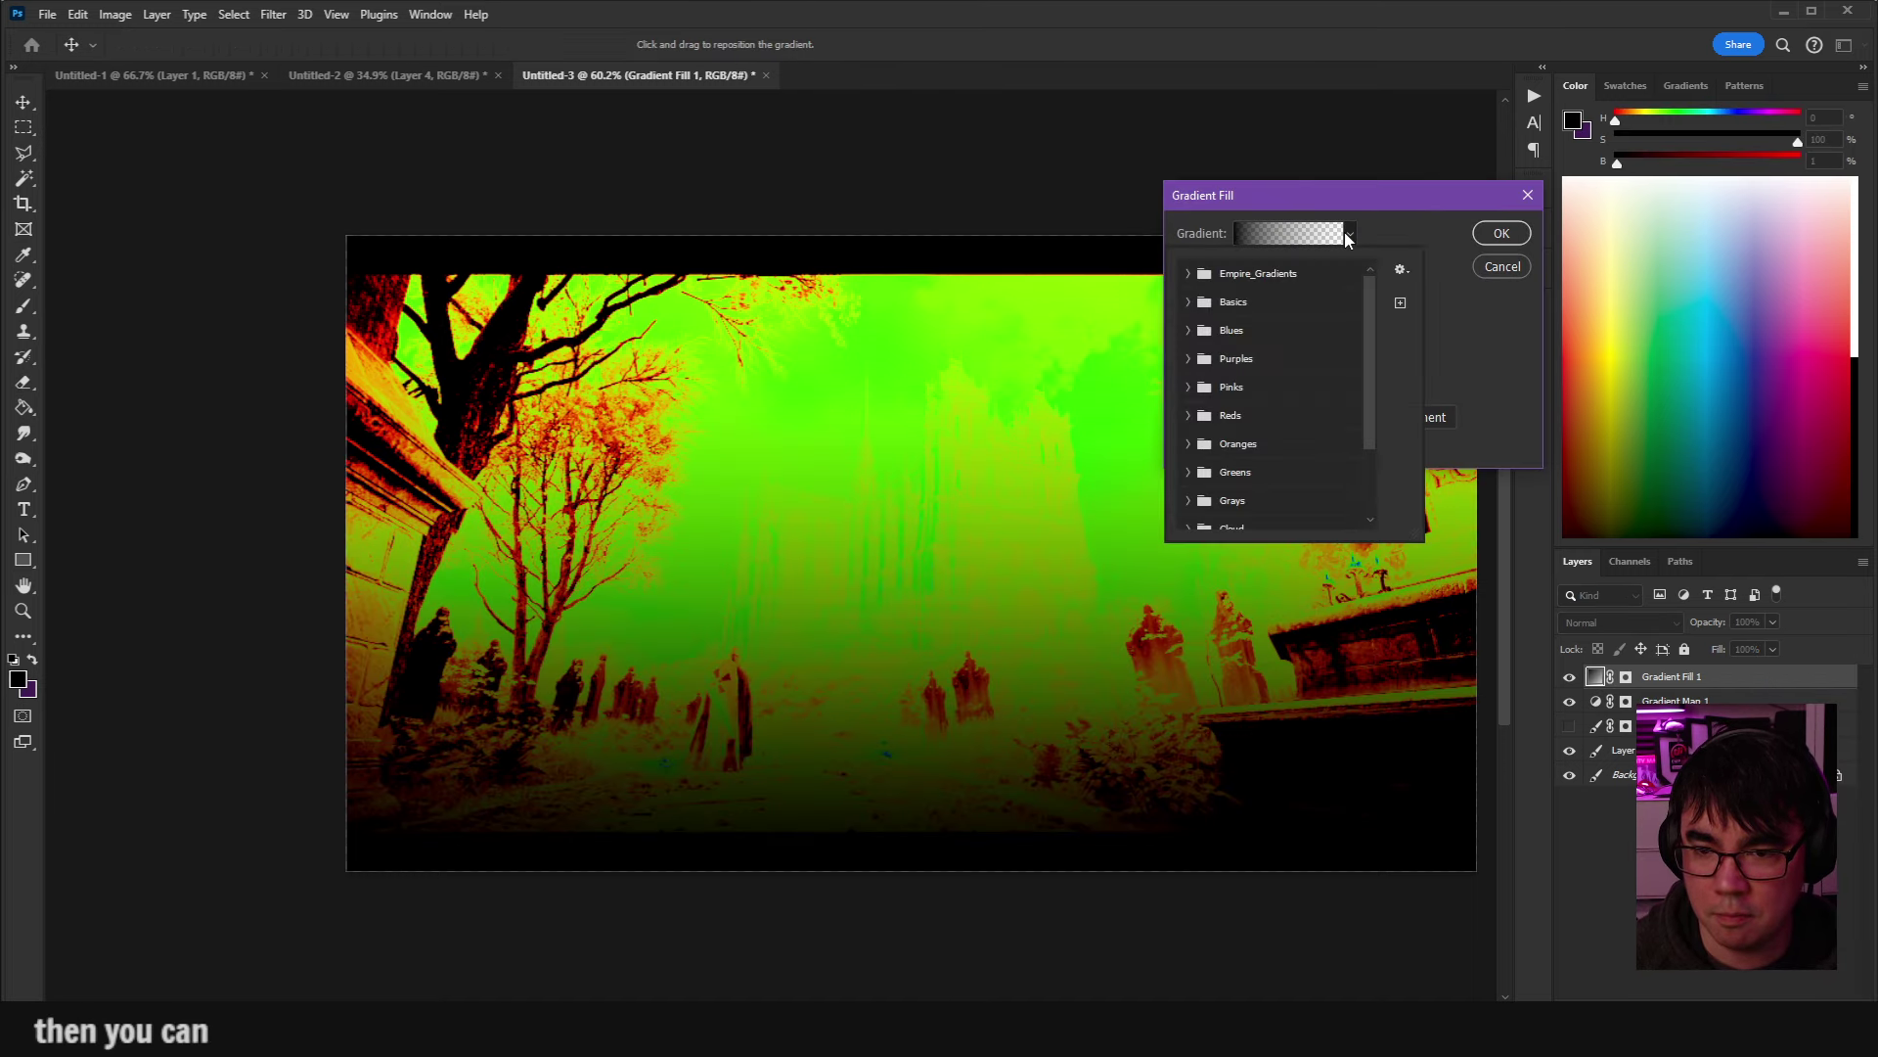
{"action": "left_click", "coordinate": [1186, 274]}
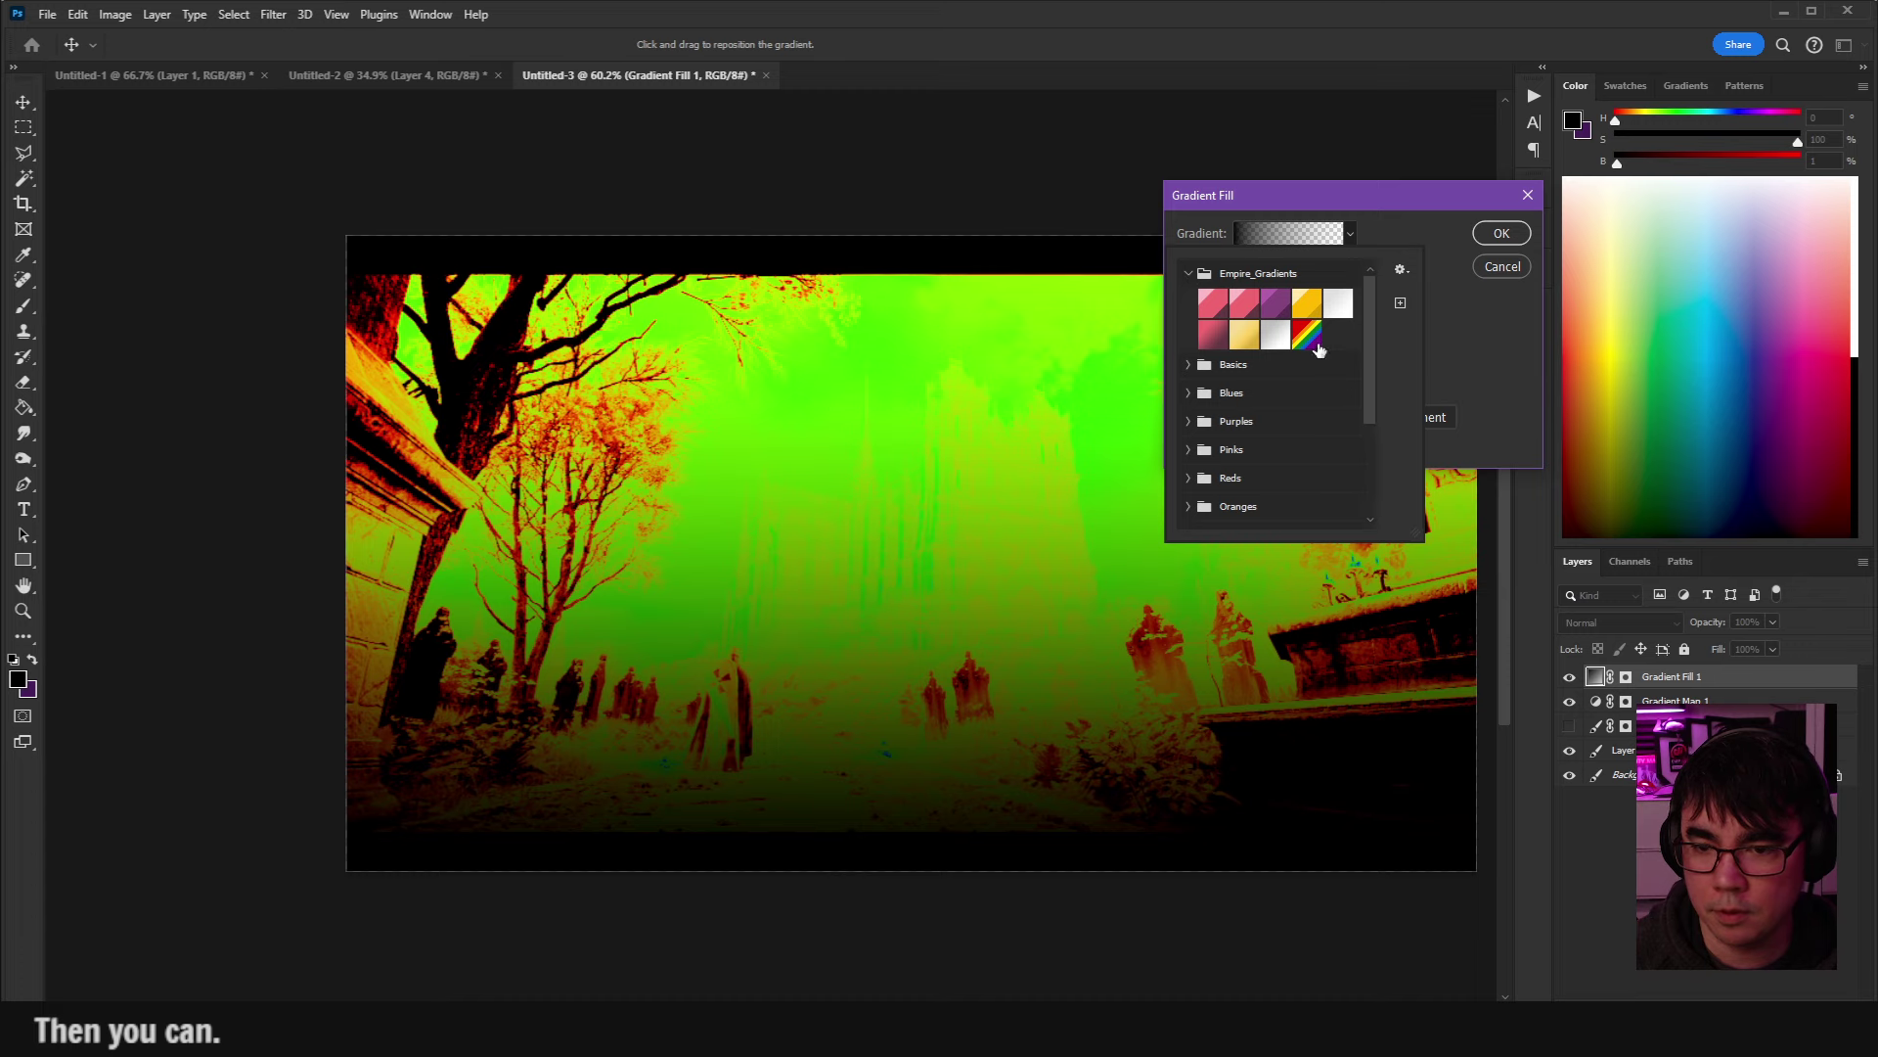
{"action": "left_click", "coordinate": [1311, 336]}
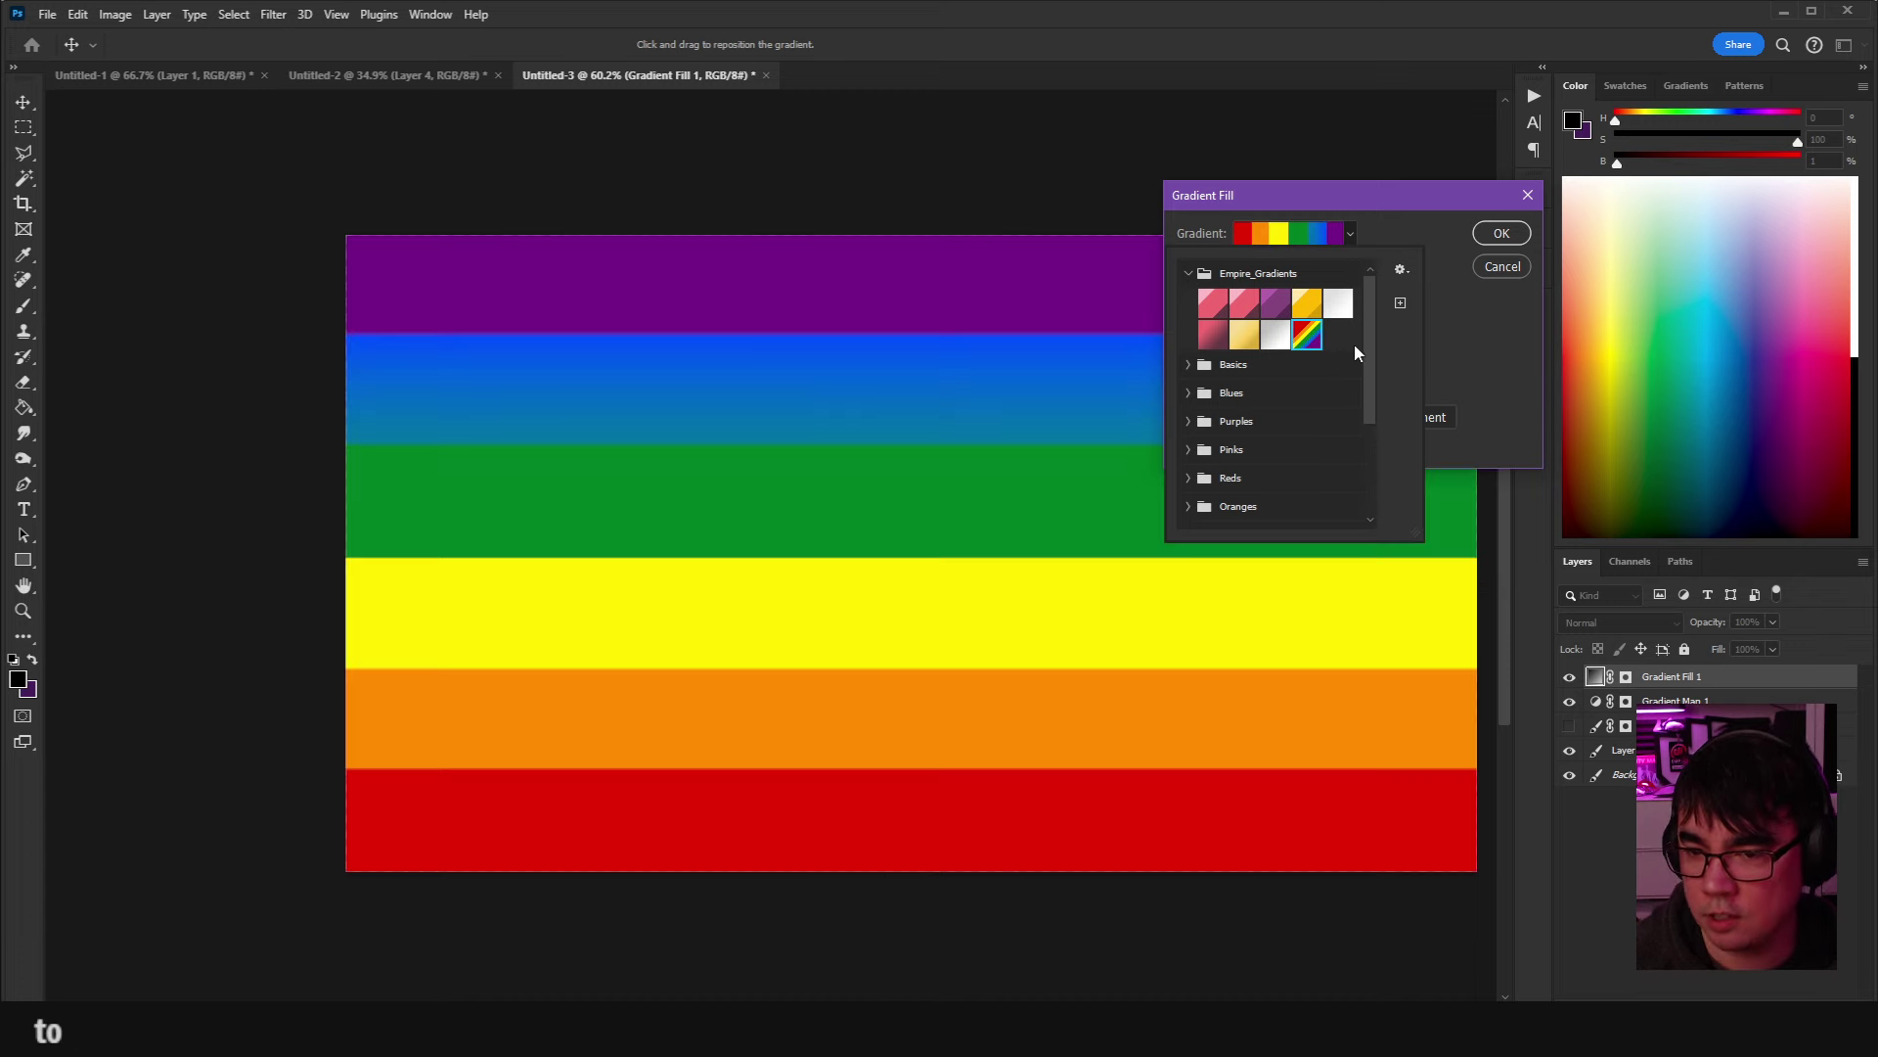
{"action": "left_click", "coordinate": [1013, 542]}
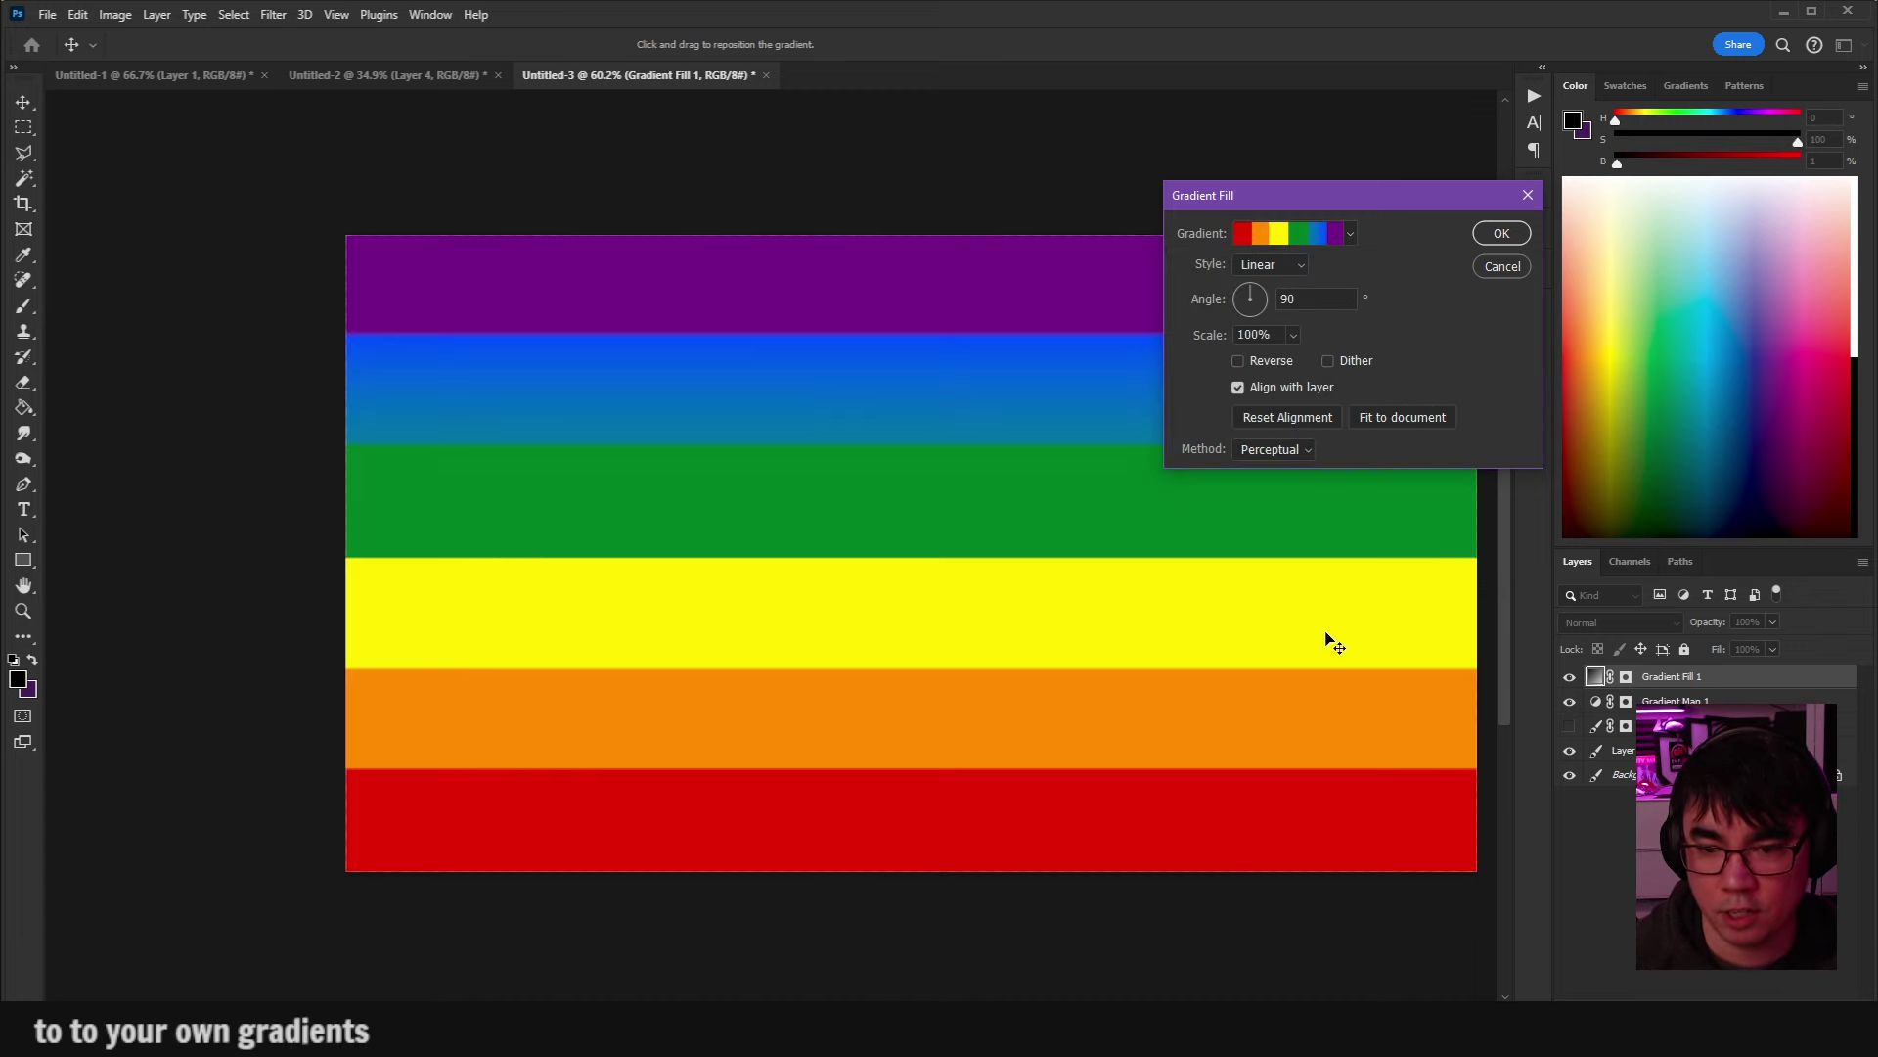
{"action": "left_click", "coordinate": [1500, 242]}
{"action": "key", "text": "Delete"}
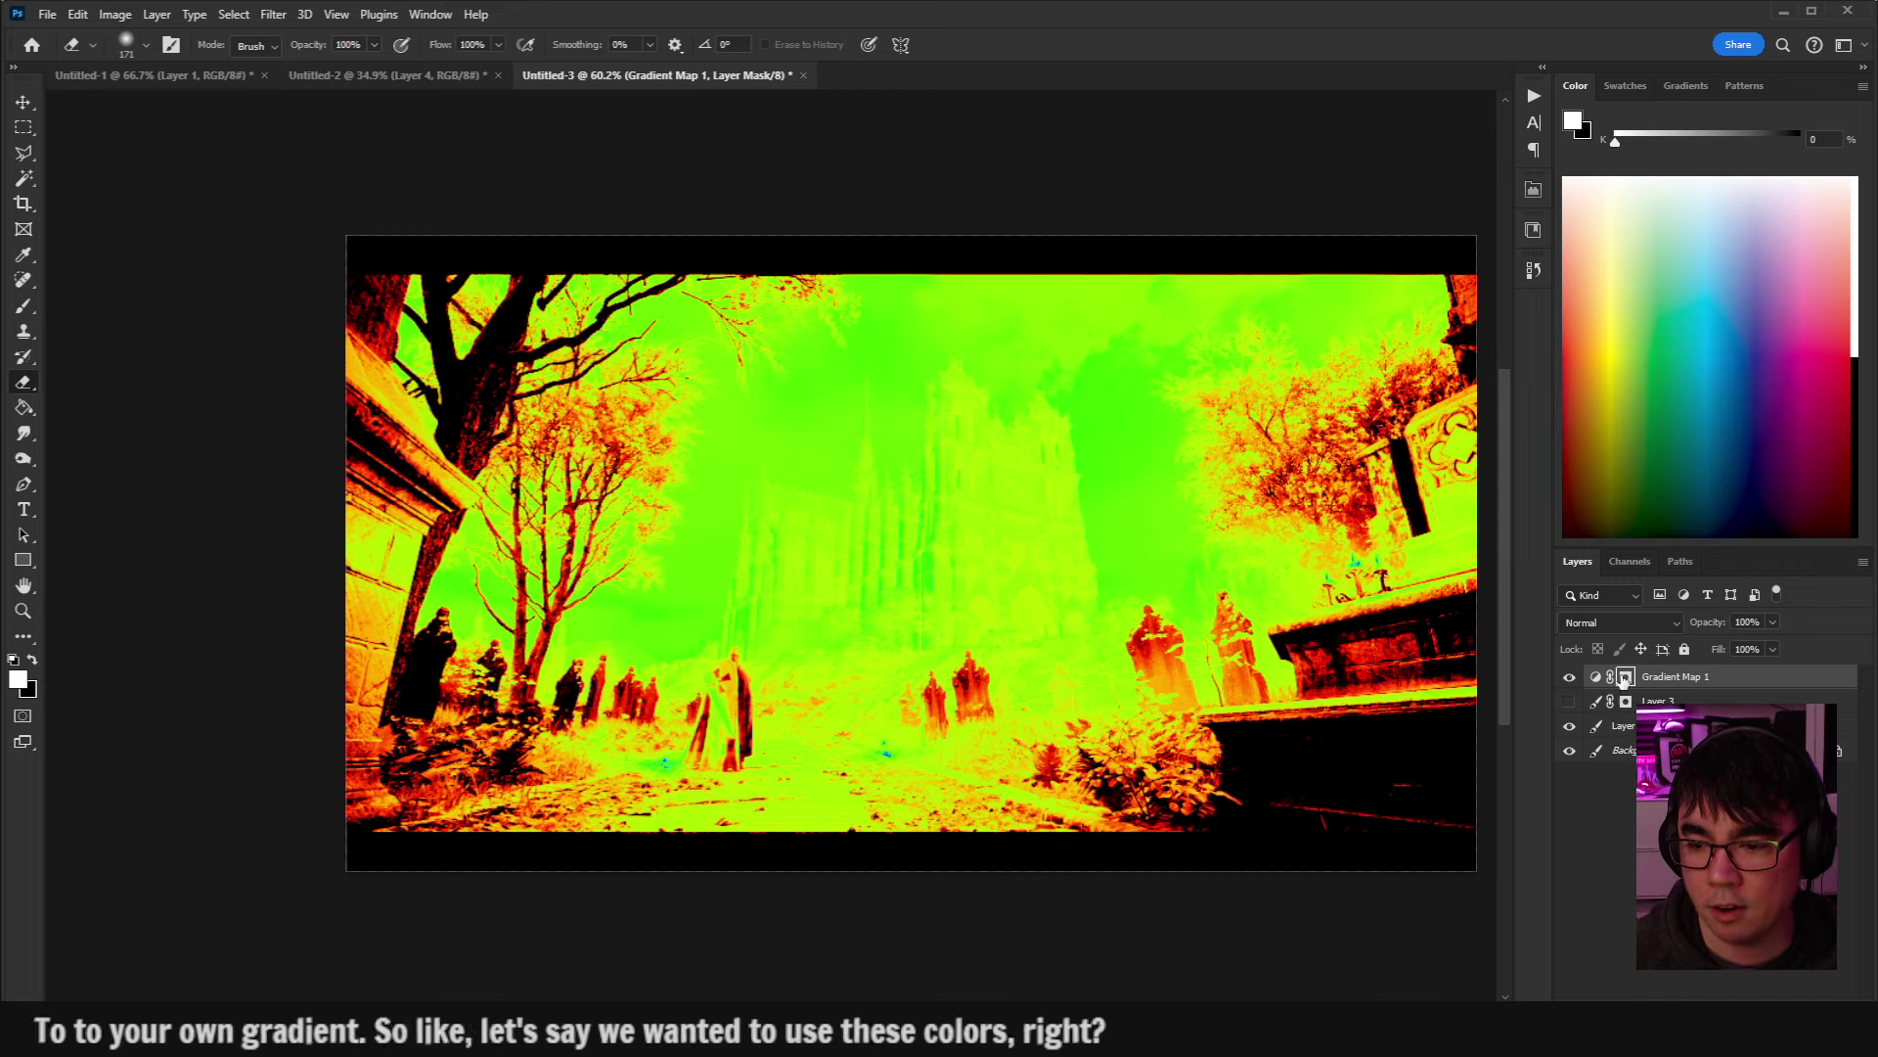
Toggle Gradient Map 1 on and off to compare the value map against the original render.
{"action": "left_click", "coordinate": [1597, 678]}
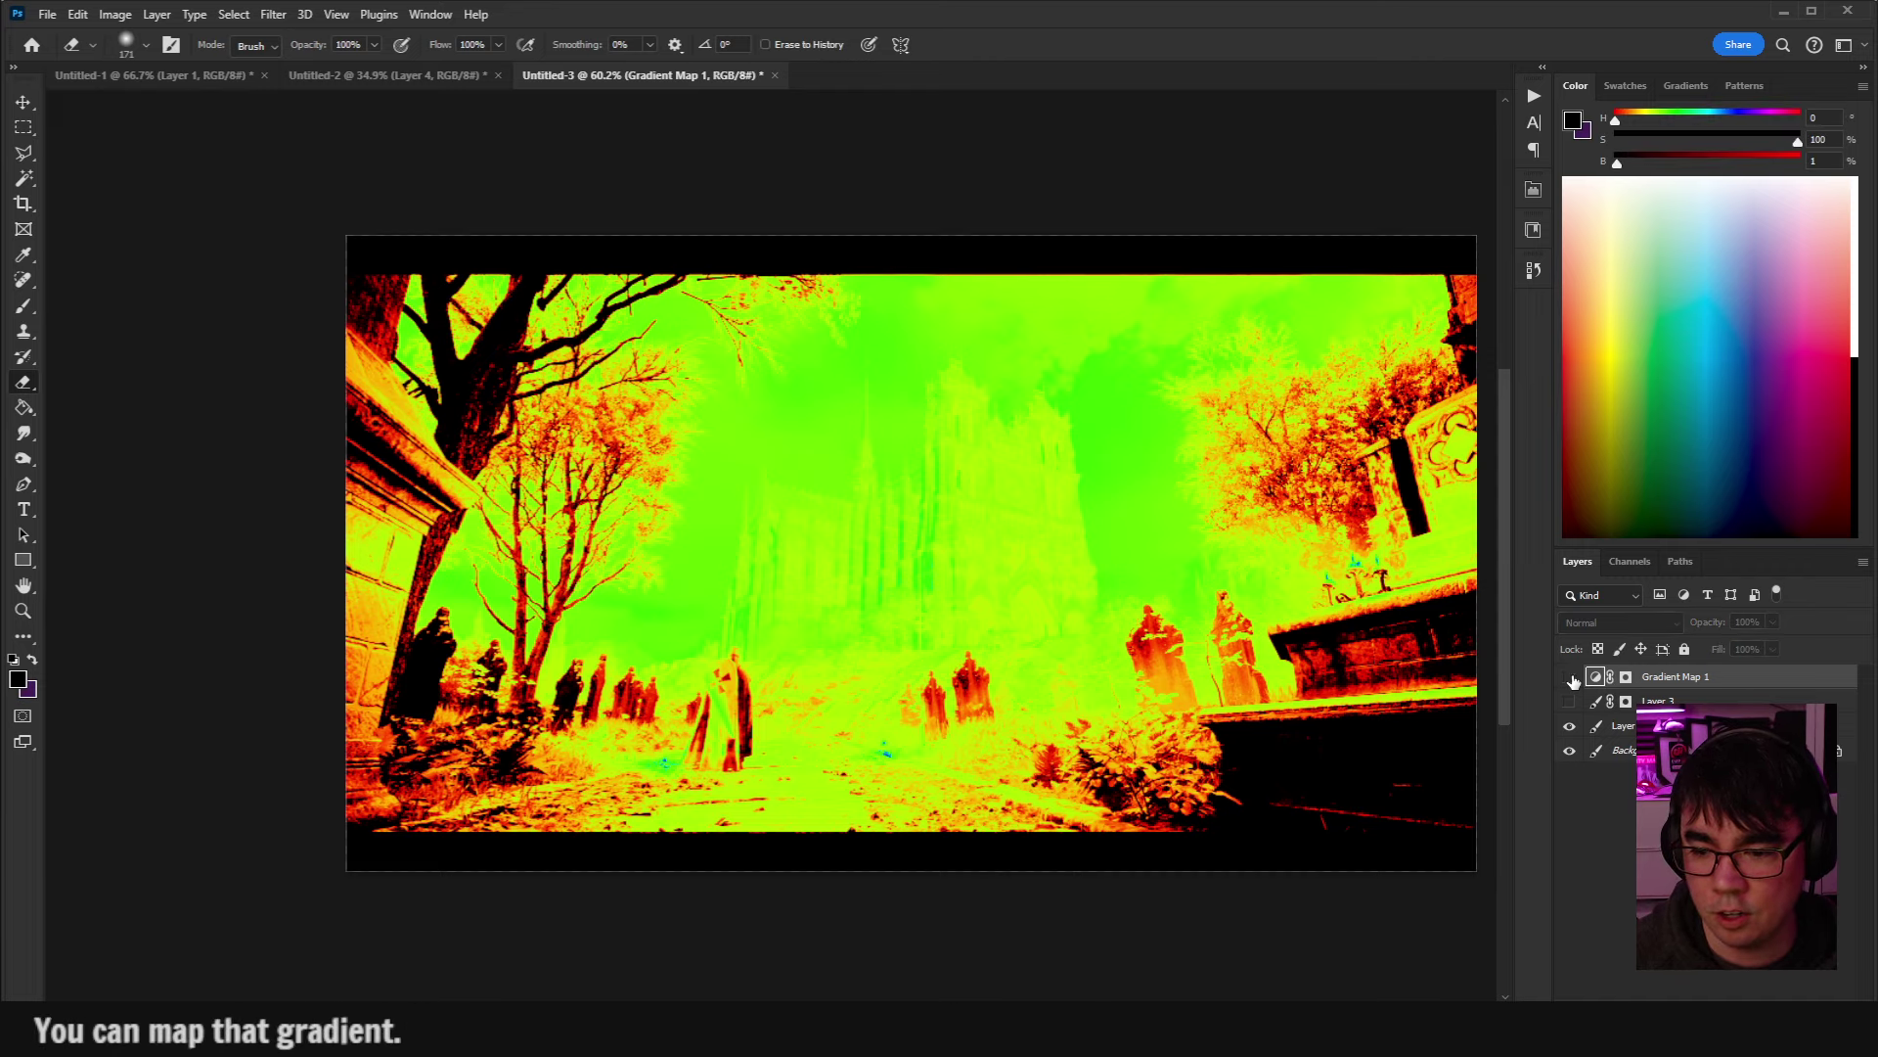
{"action": "left_click", "coordinate": [1569, 677]}
{"action": "left_click", "coordinate": [1570, 677]}
{"action": "left_click", "coordinate": [1569, 677]}
{"action": "left_click", "coordinate": [1569, 677]}
{"action": "left_click", "coordinate": [1569, 677]}
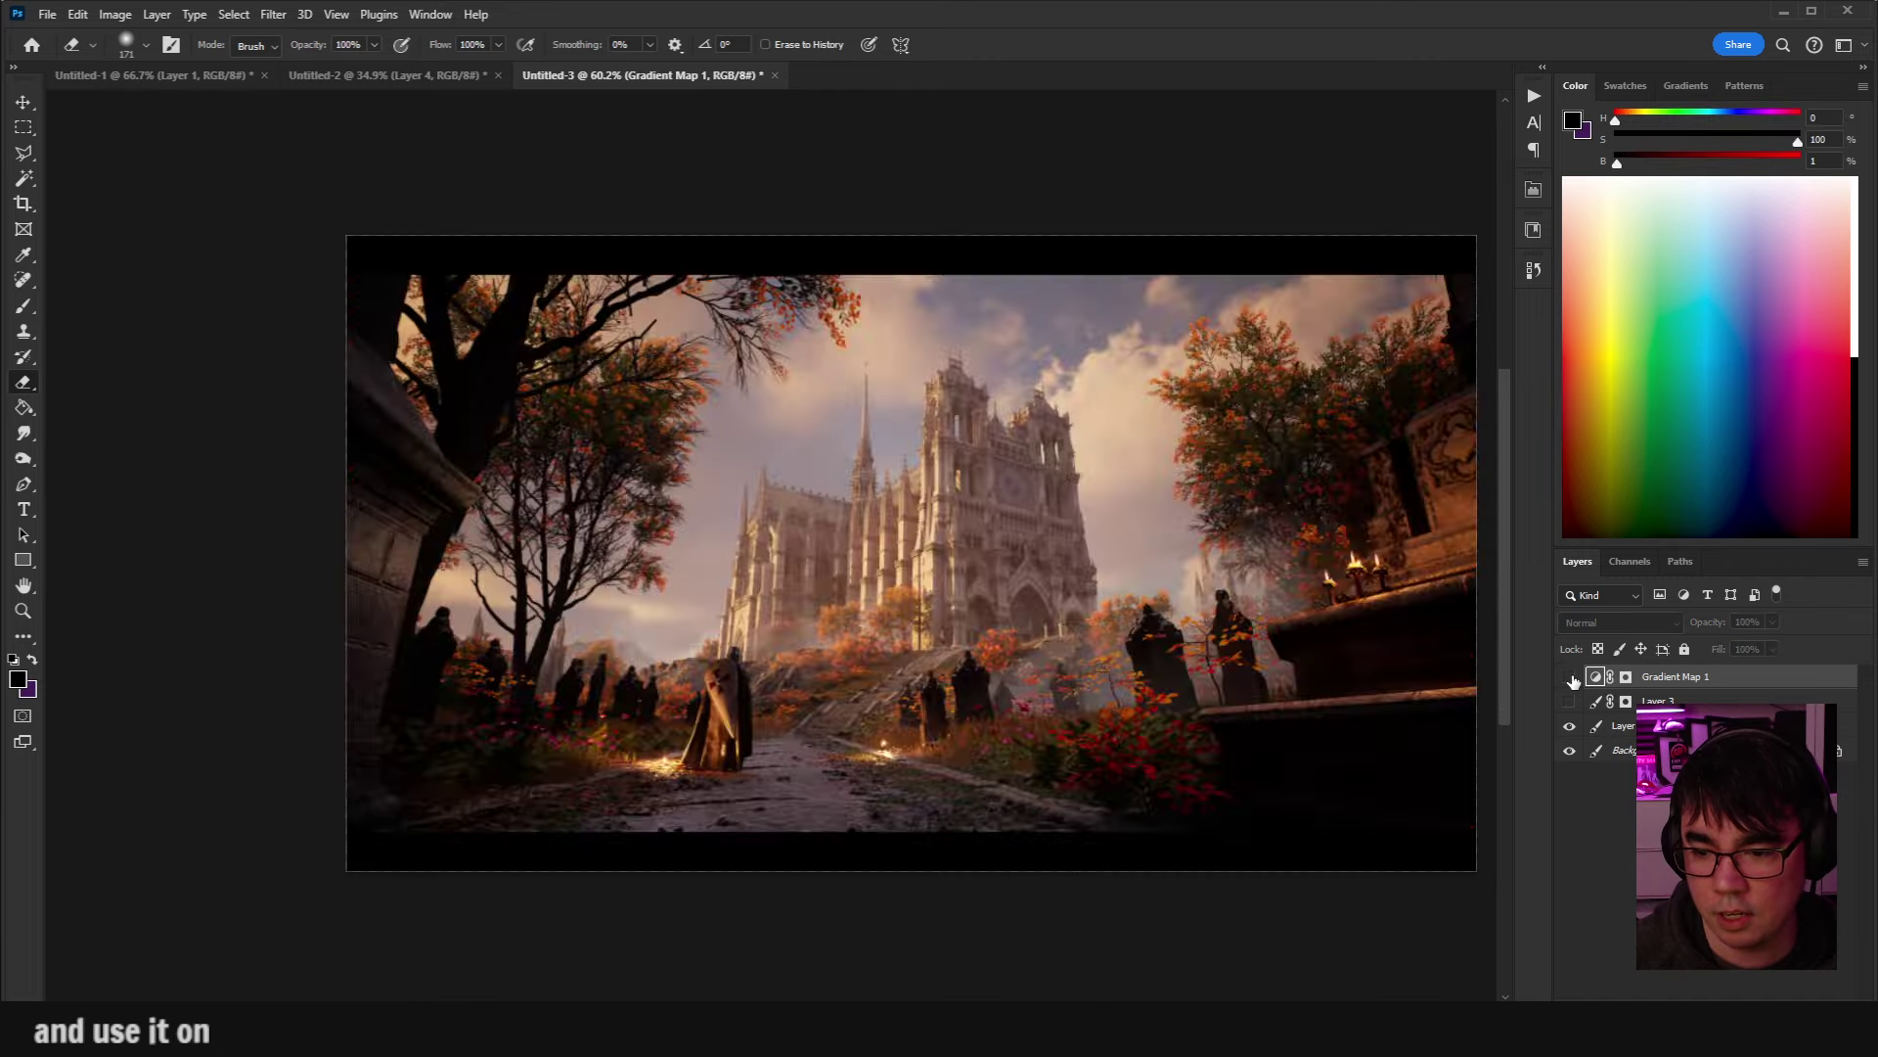
{"action": "left_click", "coordinate": [1569, 677]}
{"action": "left_click", "coordinate": [1626, 677]}
{"action": "double_click", "coordinate": [1626, 677]}
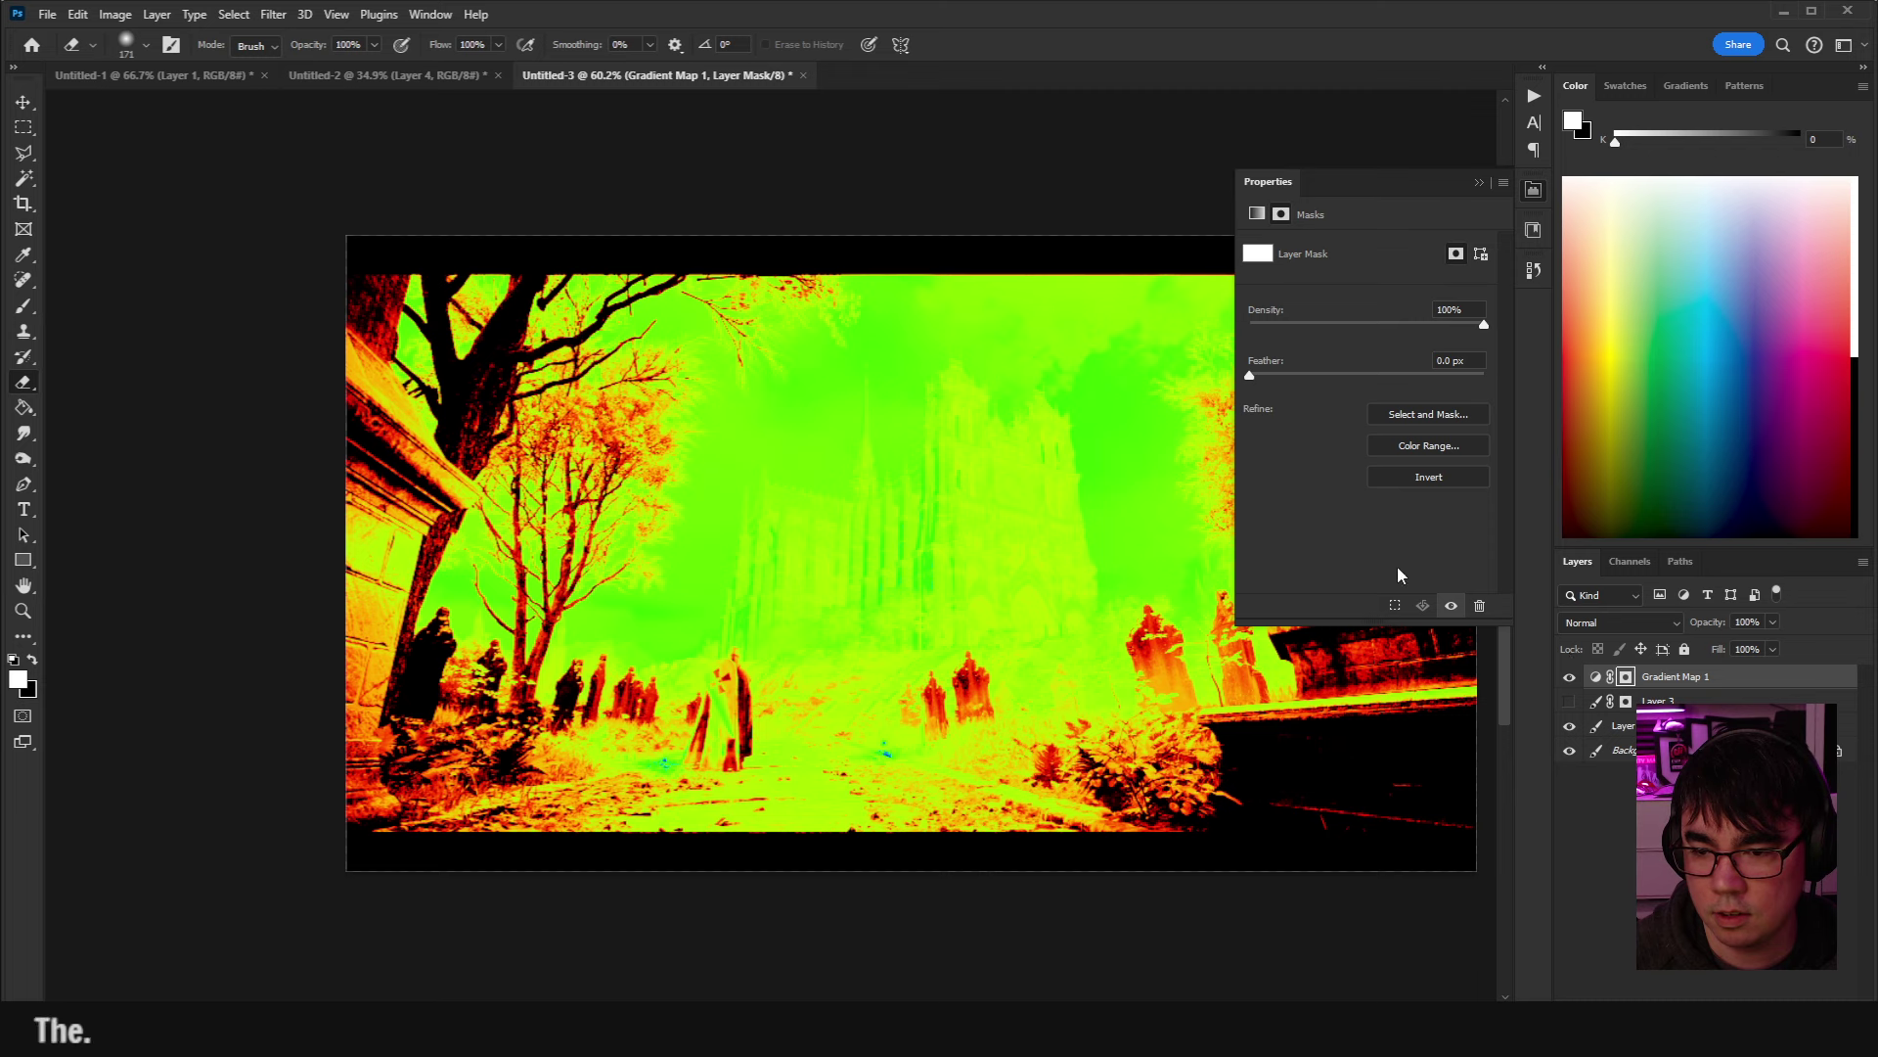
{"action": "left_click", "coordinate": [1597, 677]}
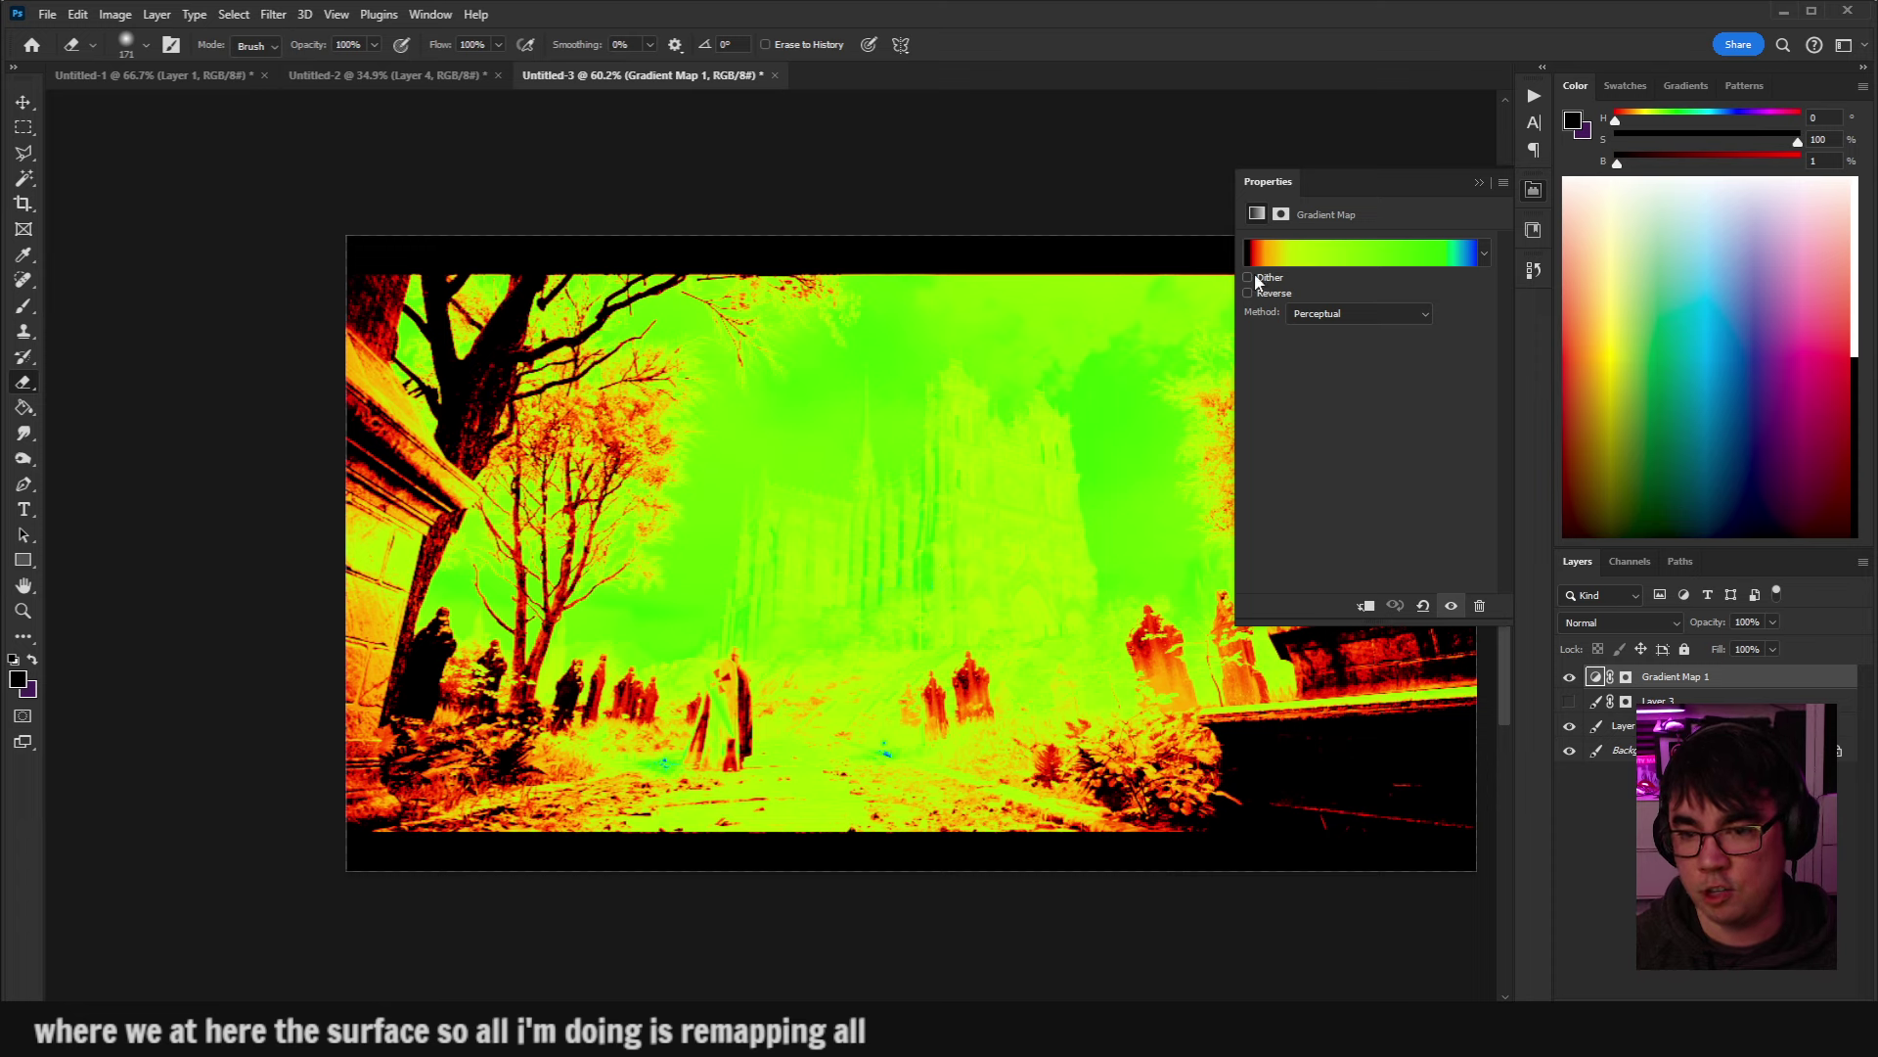
Inspect the ValueCheck gradient in the Gradient Editor, then accept it with OK.
{"action": "left_click", "coordinate": [1370, 256]}
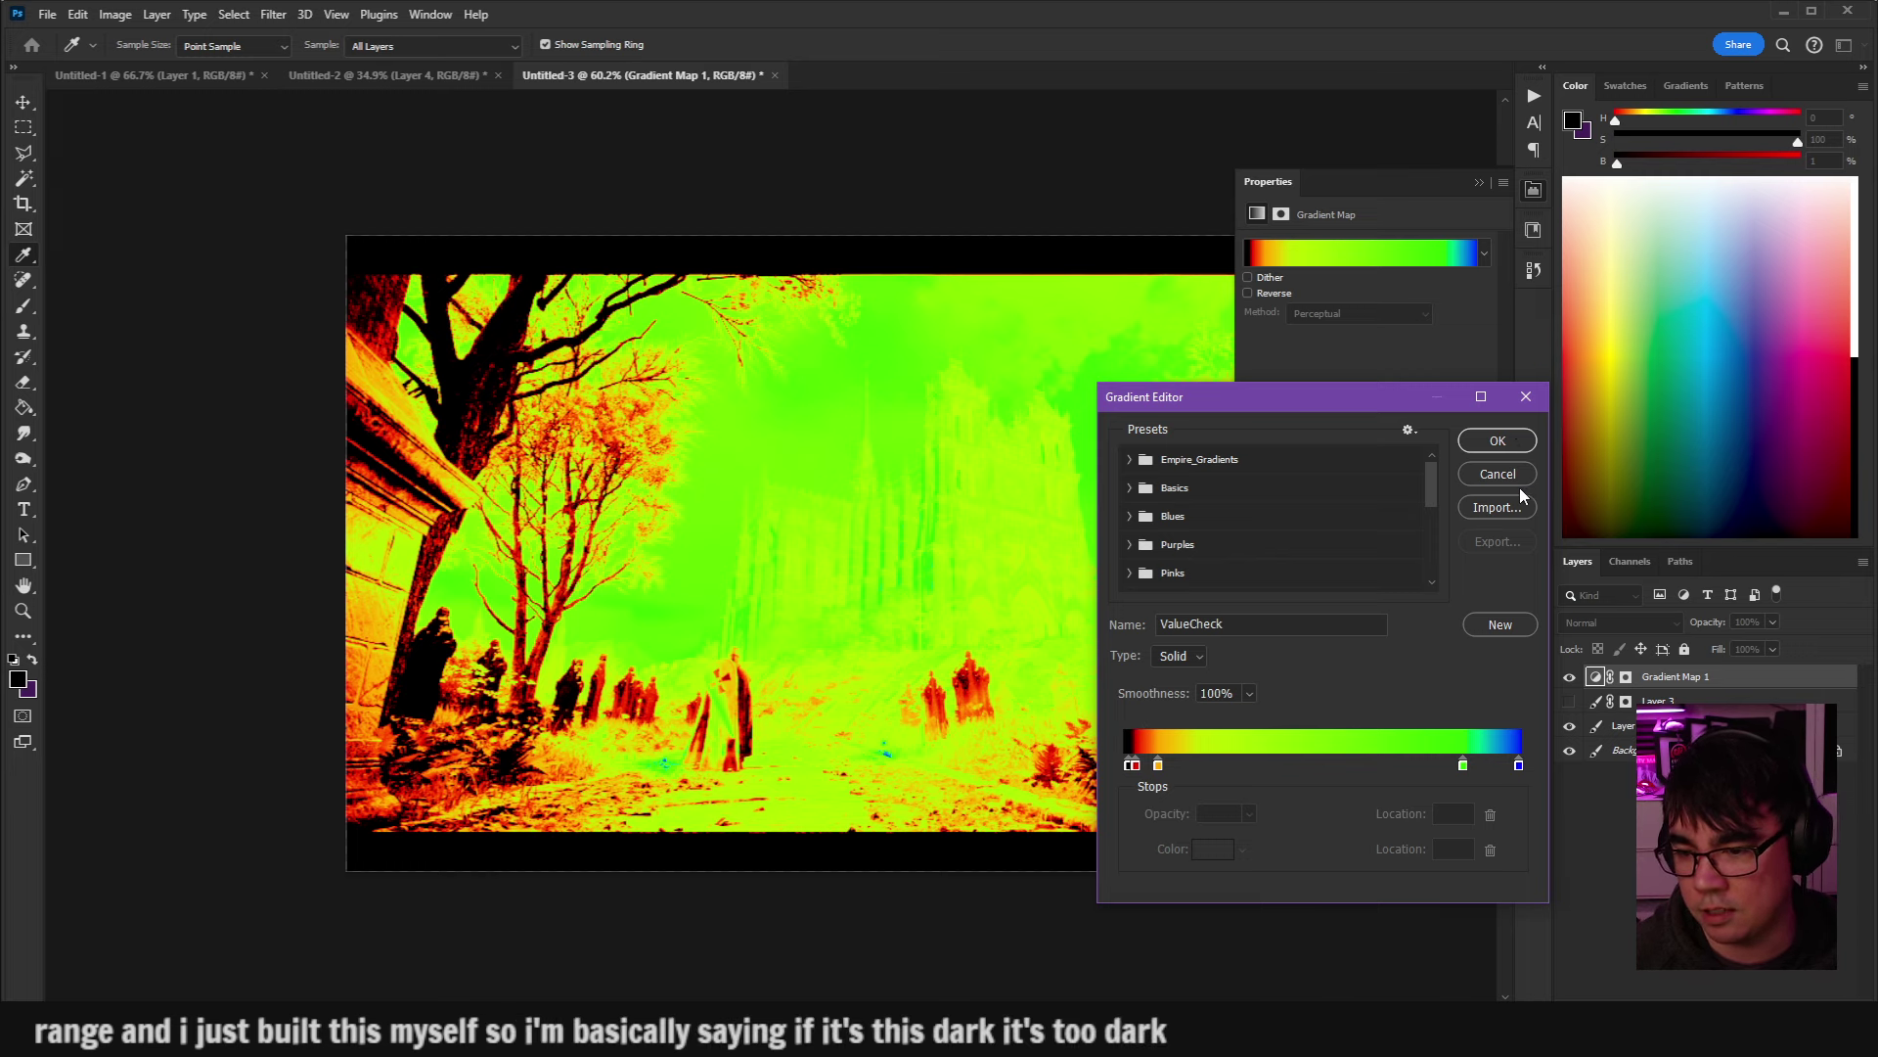
{"action": "left_click", "coordinate": [1497, 441]}
{"action": "key", "text": "e"}
{"action": "mouse_move", "coordinate": [993, 503]}
{"action": "left_mouse_down"}
{"action": "mouse_move", "coordinate": [867, 503]}
{"action": "mouse_move", "coordinate": [912, 451]}
{"action": "left_mouse_up"}
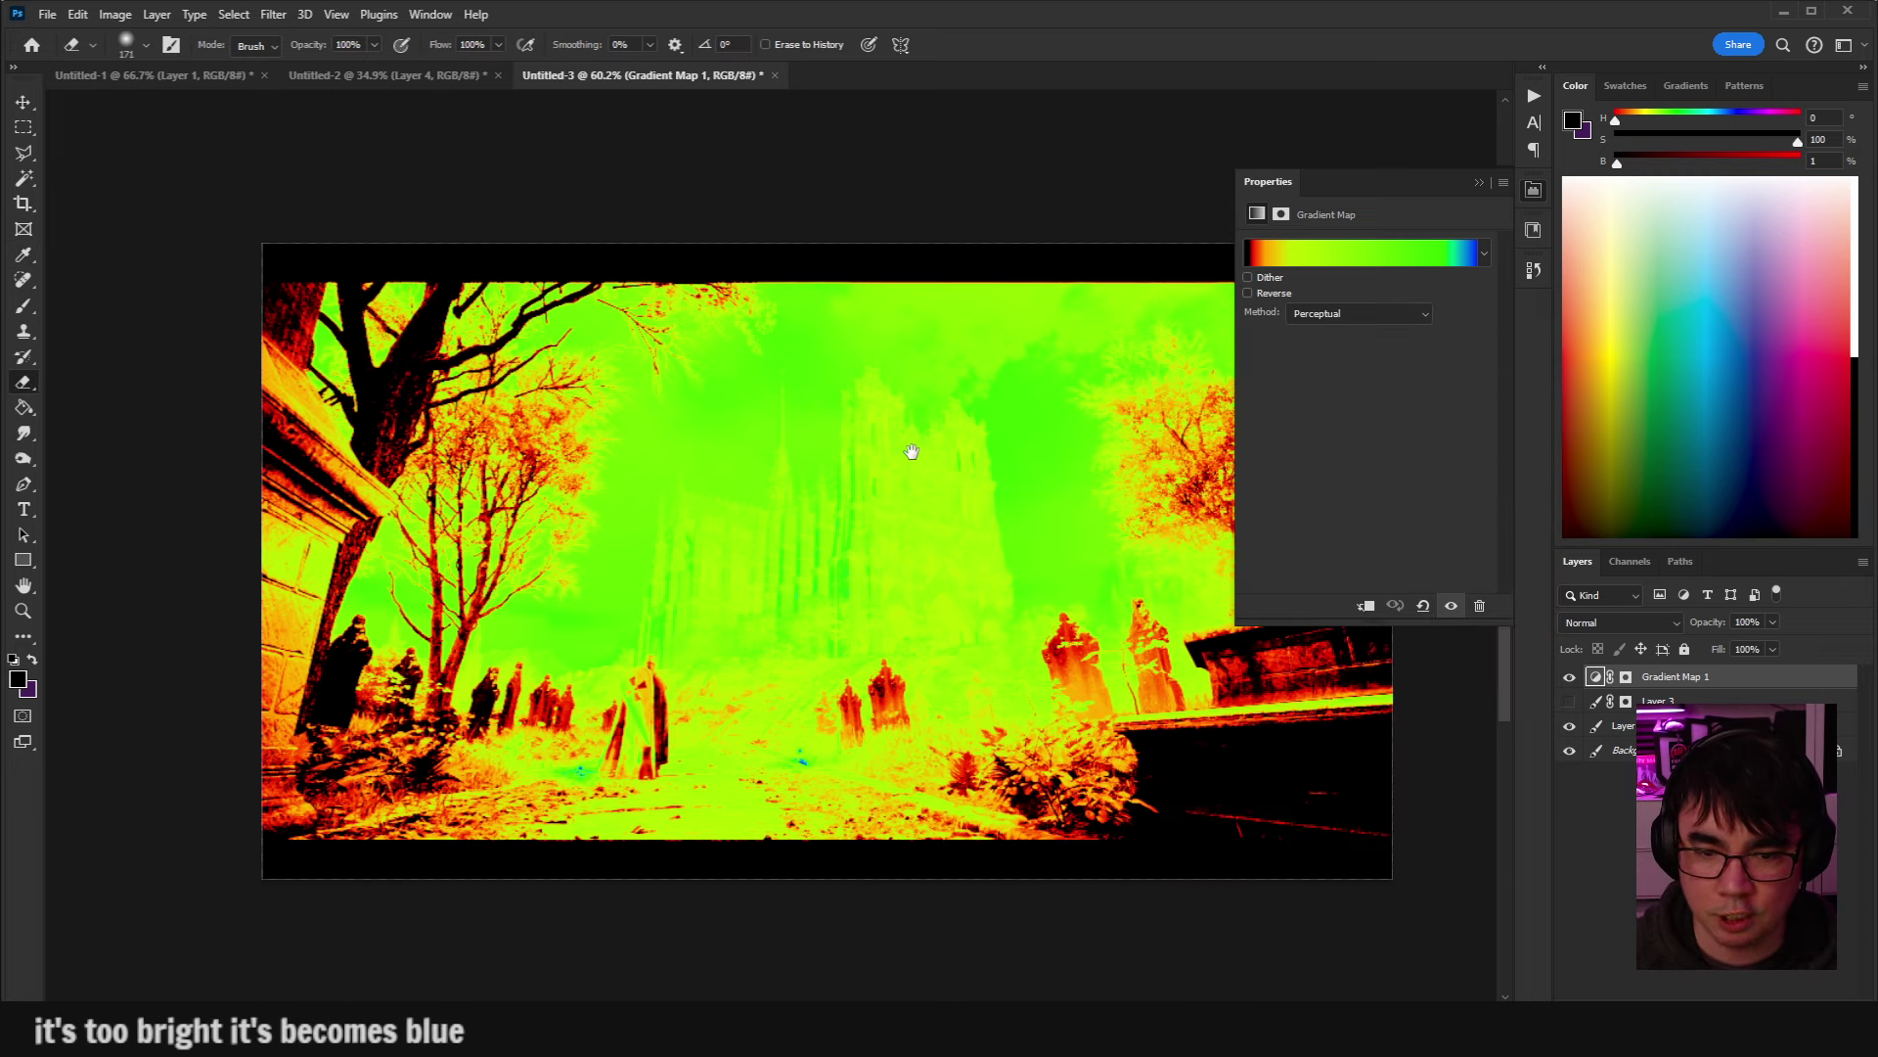
Make Layer 1 the active layer and turn Layer 3 back on.
{"action": "left_click", "coordinate": [1574, 725]}
{"action": "left_click", "coordinate": [1574, 726]}
{"action": "left_click", "coordinate": [1604, 726]}
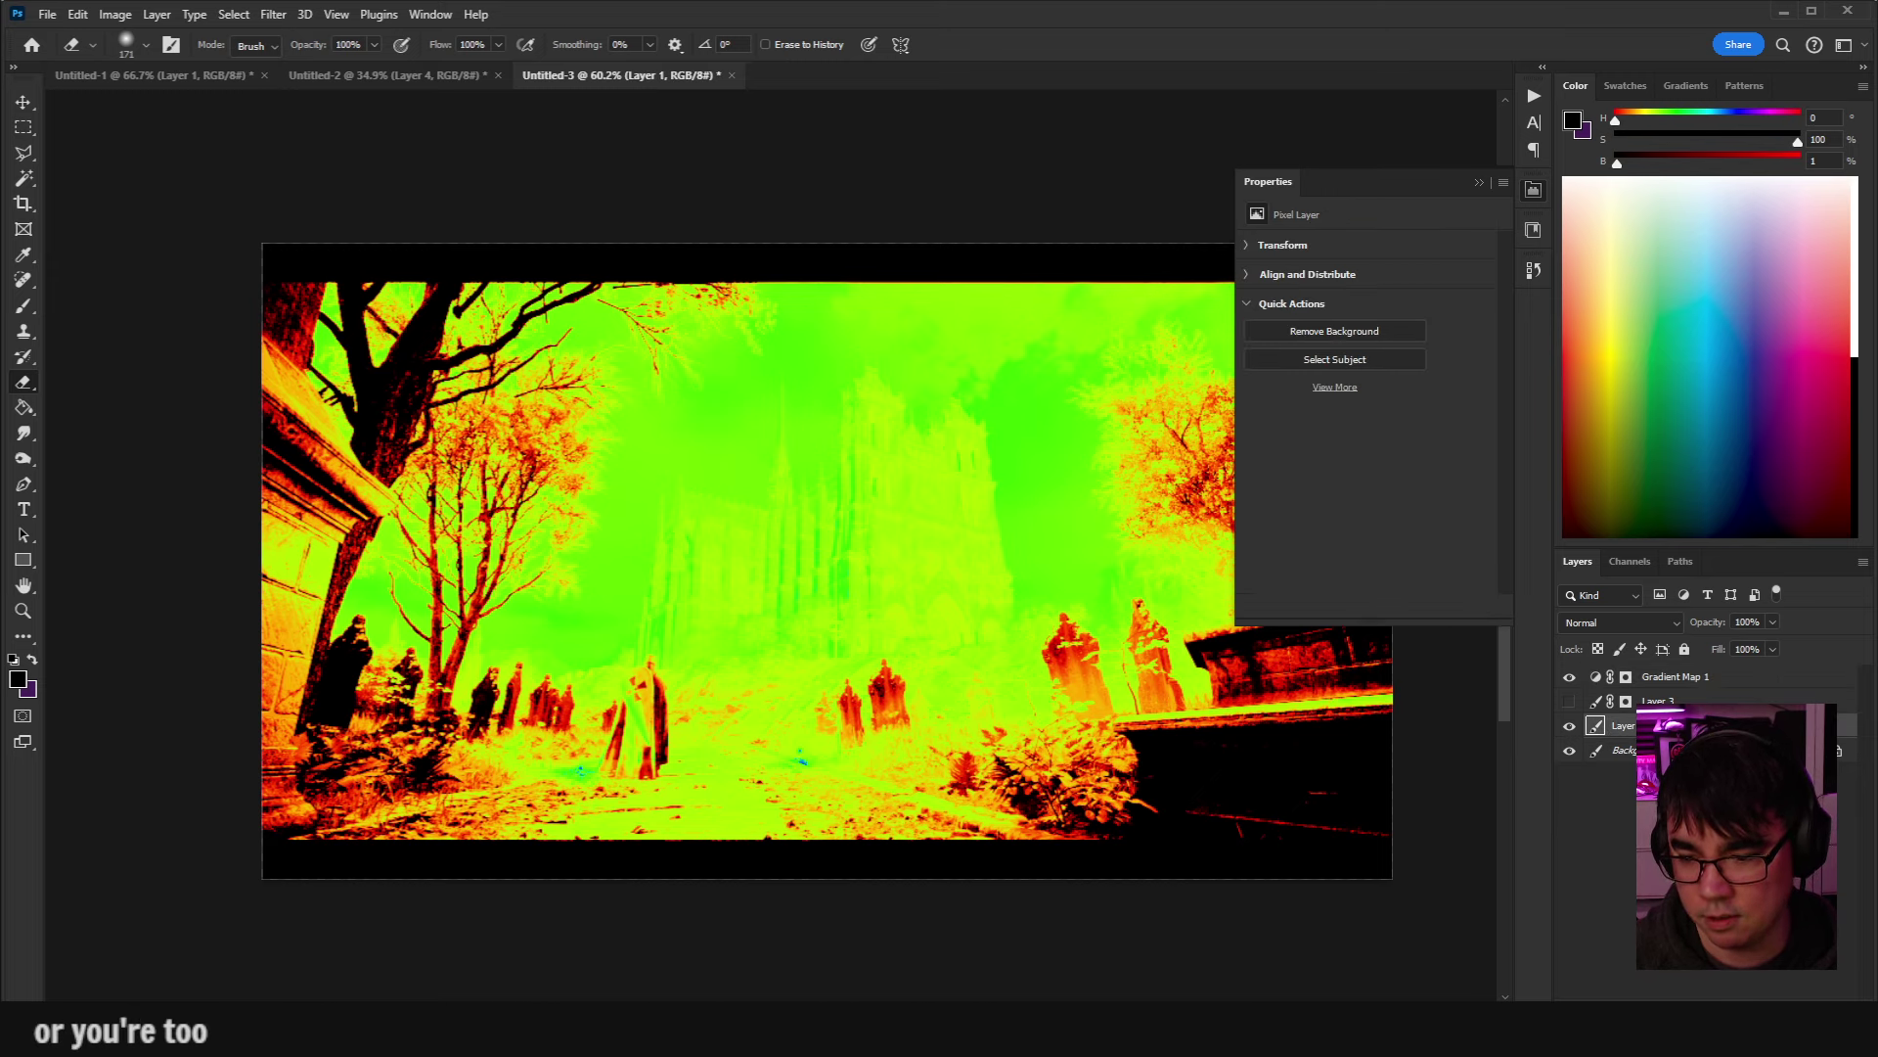
{"action": "left_click", "coordinate": [1570, 702]}
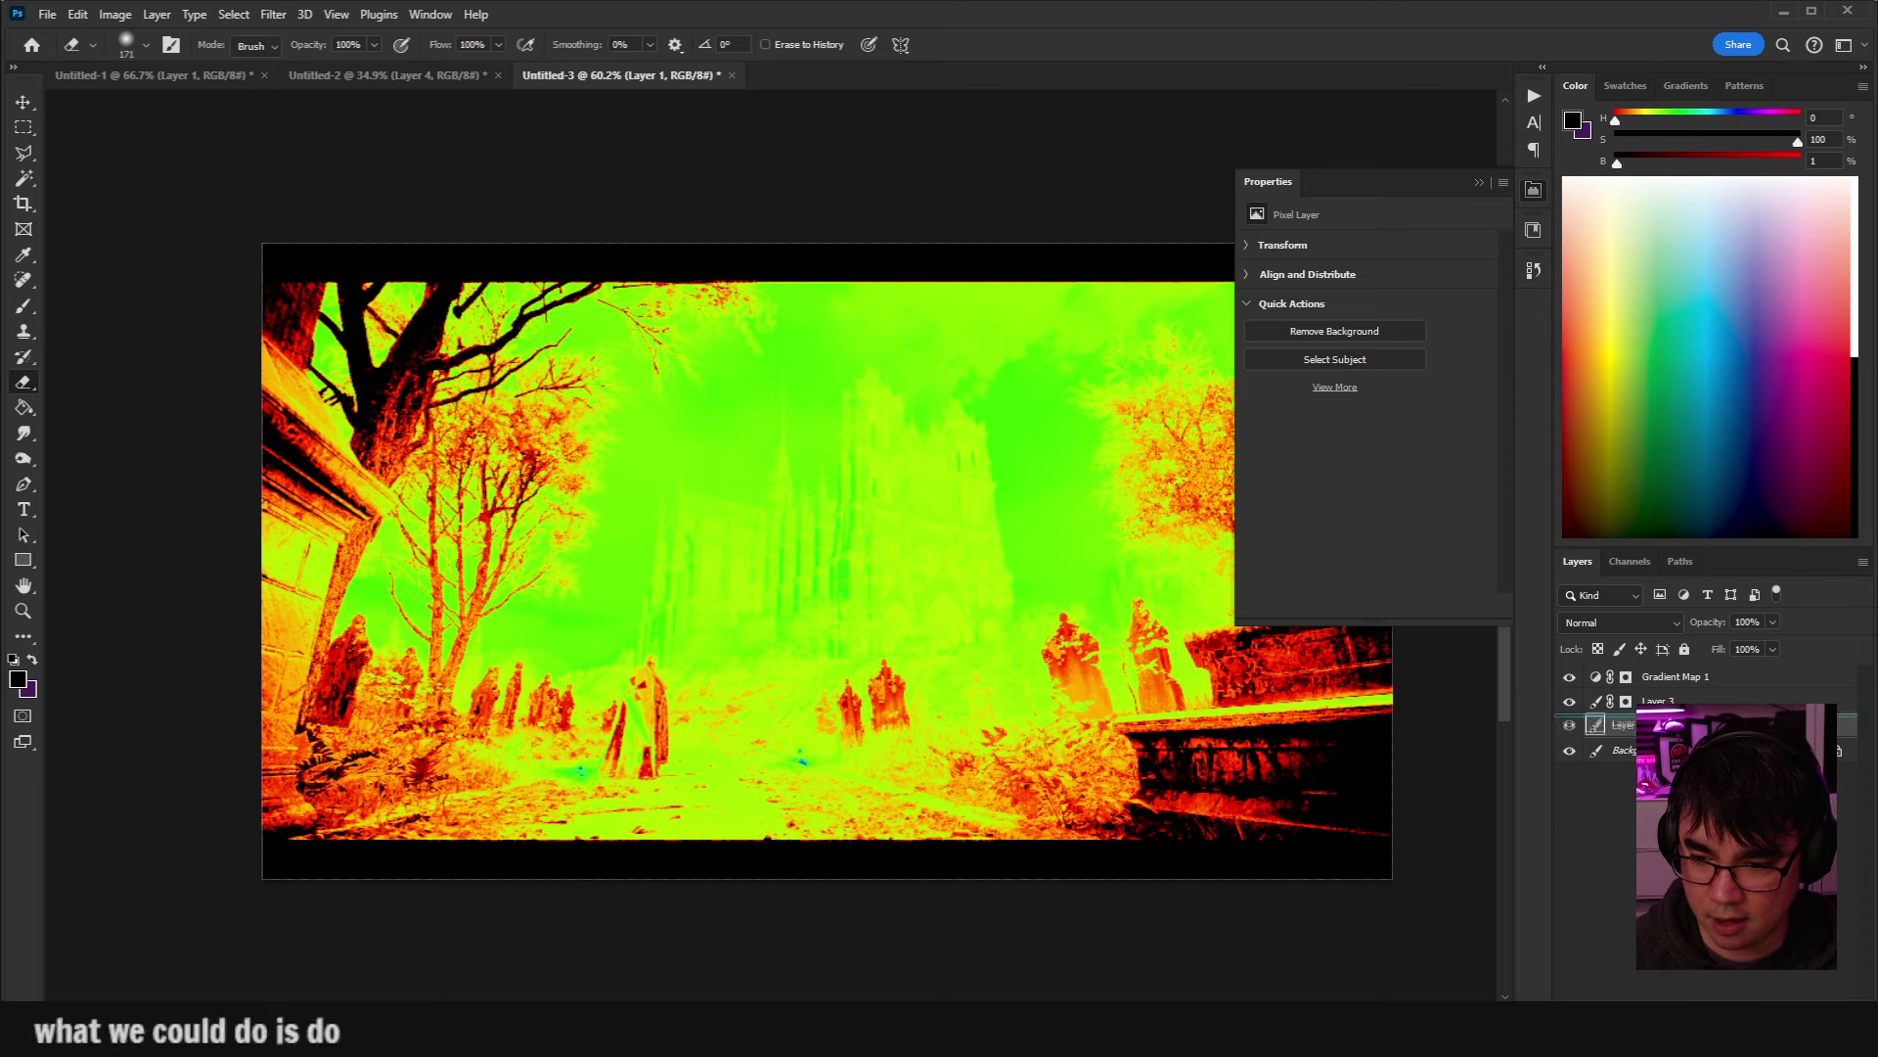
Duplicate Layer 1 and brighten the copy's highlights with a Levels adjustment.
{"action": "key", "text": "ctrl+j"}
{"action": "key", "text": "ctrl+l"}
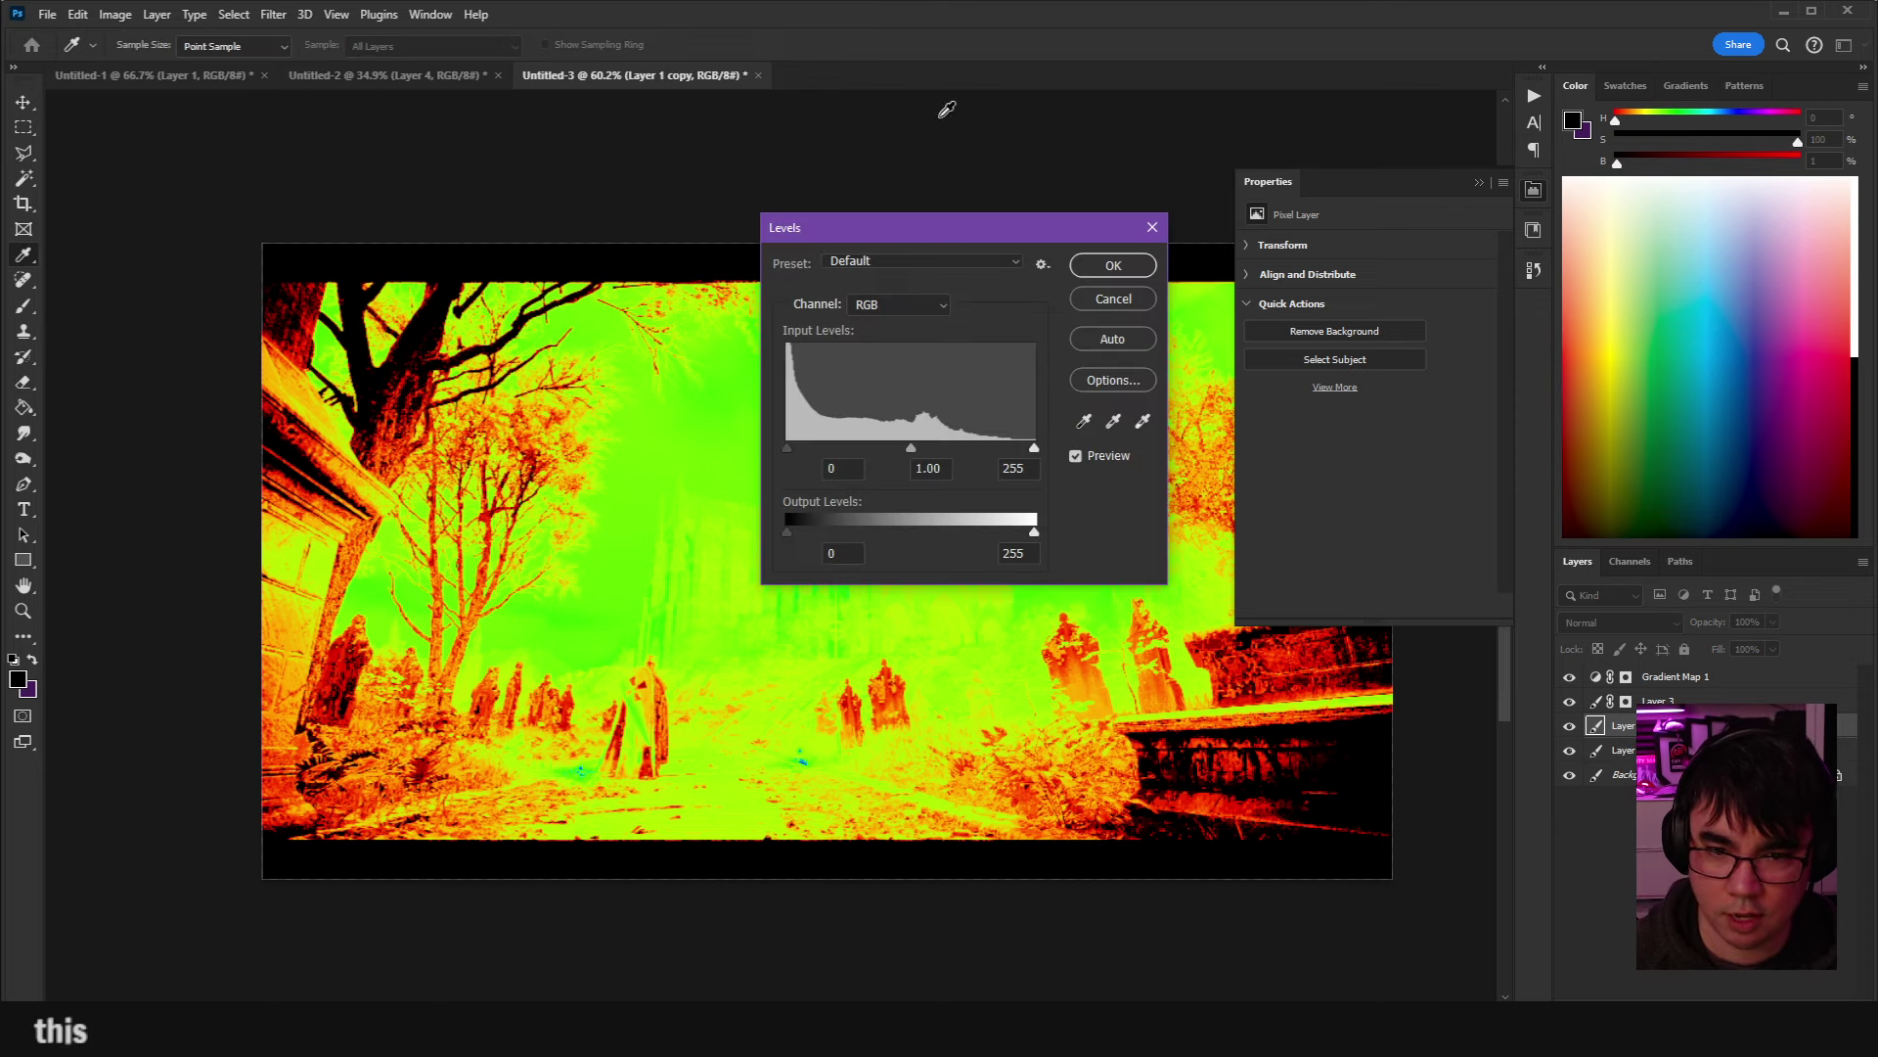
{"action": "left_click_drag", "start_coordinate": [1002, 221], "coordinate": [490, 192]}
{"action": "mouse_move", "coordinate": [520, 413]}
{"action": "left_mouse_down"}
{"action": "mouse_move", "coordinate": [483, 416]}
{"action": "mouse_move", "coordinate": [519, 419]}
{"action": "mouse_move", "coordinate": [498, 427]}
{"action": "left_mouse_up"}
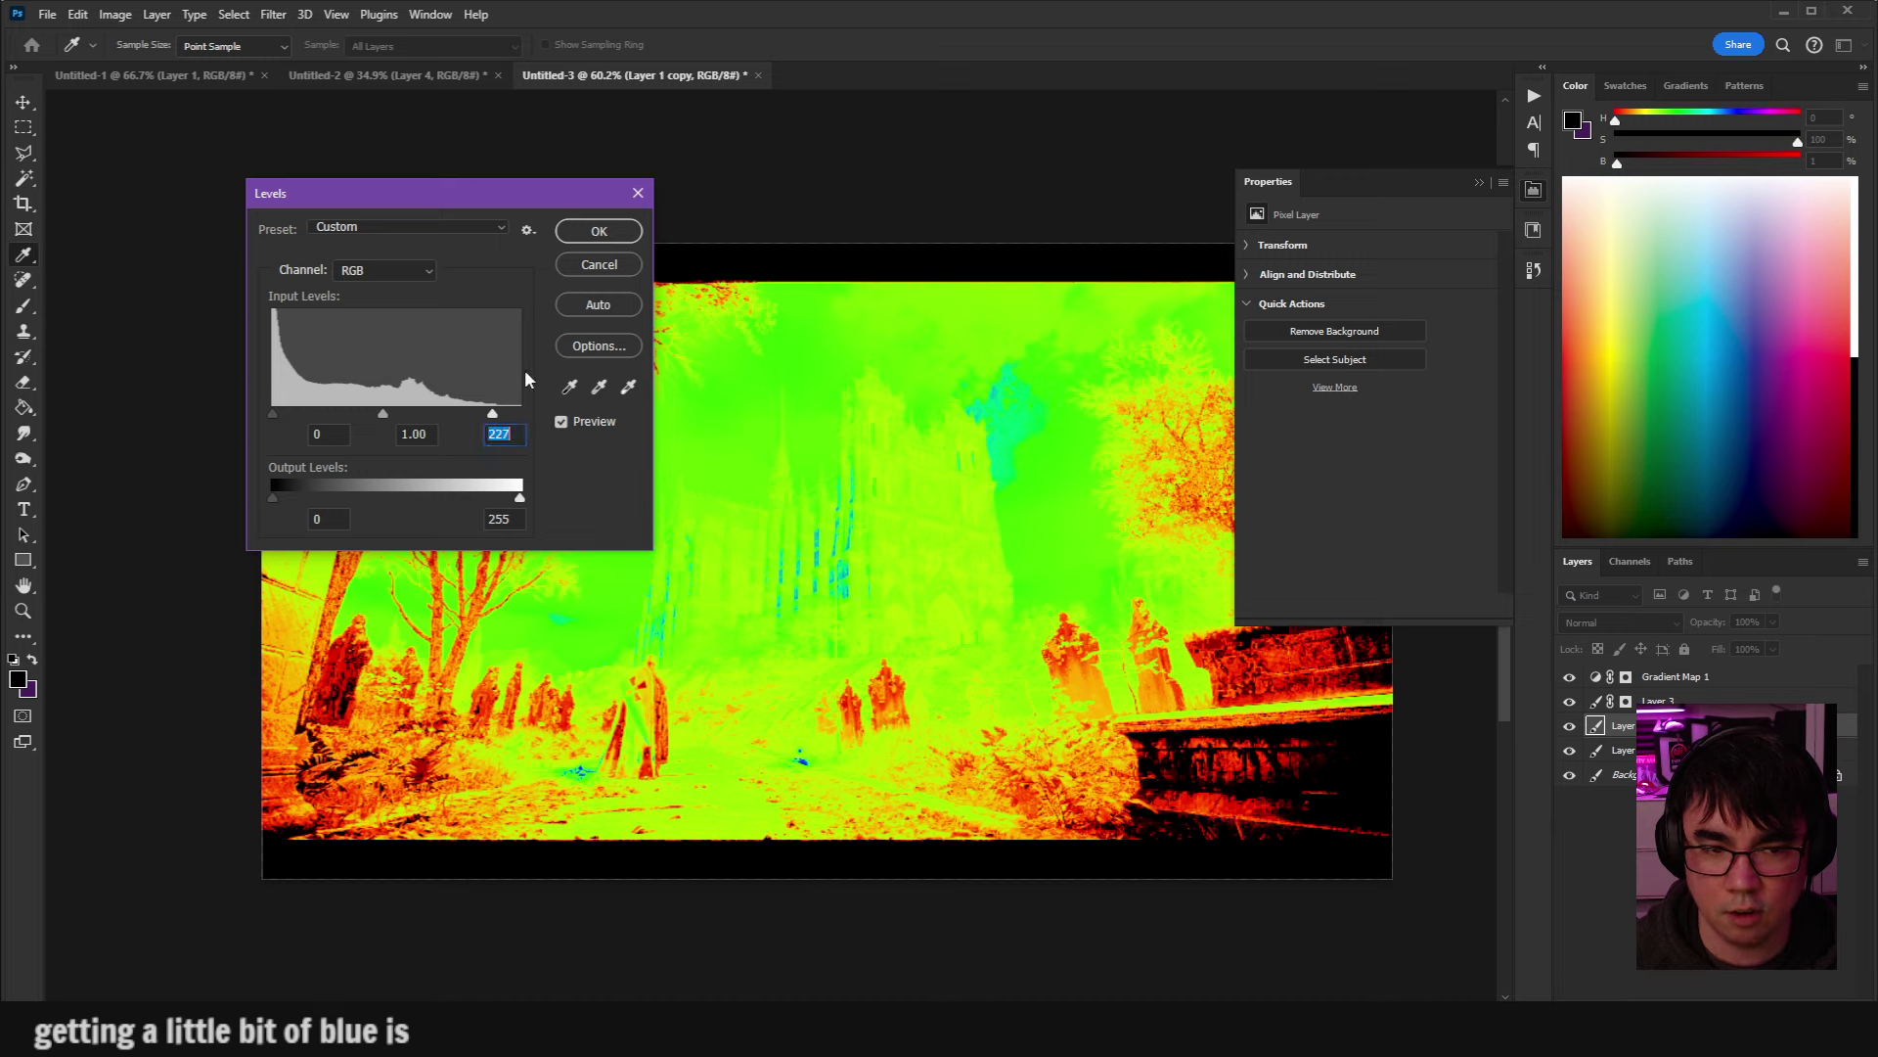
{"action": "left_click", "coordinate": [597, 235]}
{"action": "left_click", "coordinate": [1533, 190]}
Hide Gradient Map 1 and flash the brightened Layer 1 copy on and off to compare.
{"action": "key", "text": "e"}
{"action": "left_click_drag", "start_coordinate": [945, 401], "coordinate": [1004, 418]}
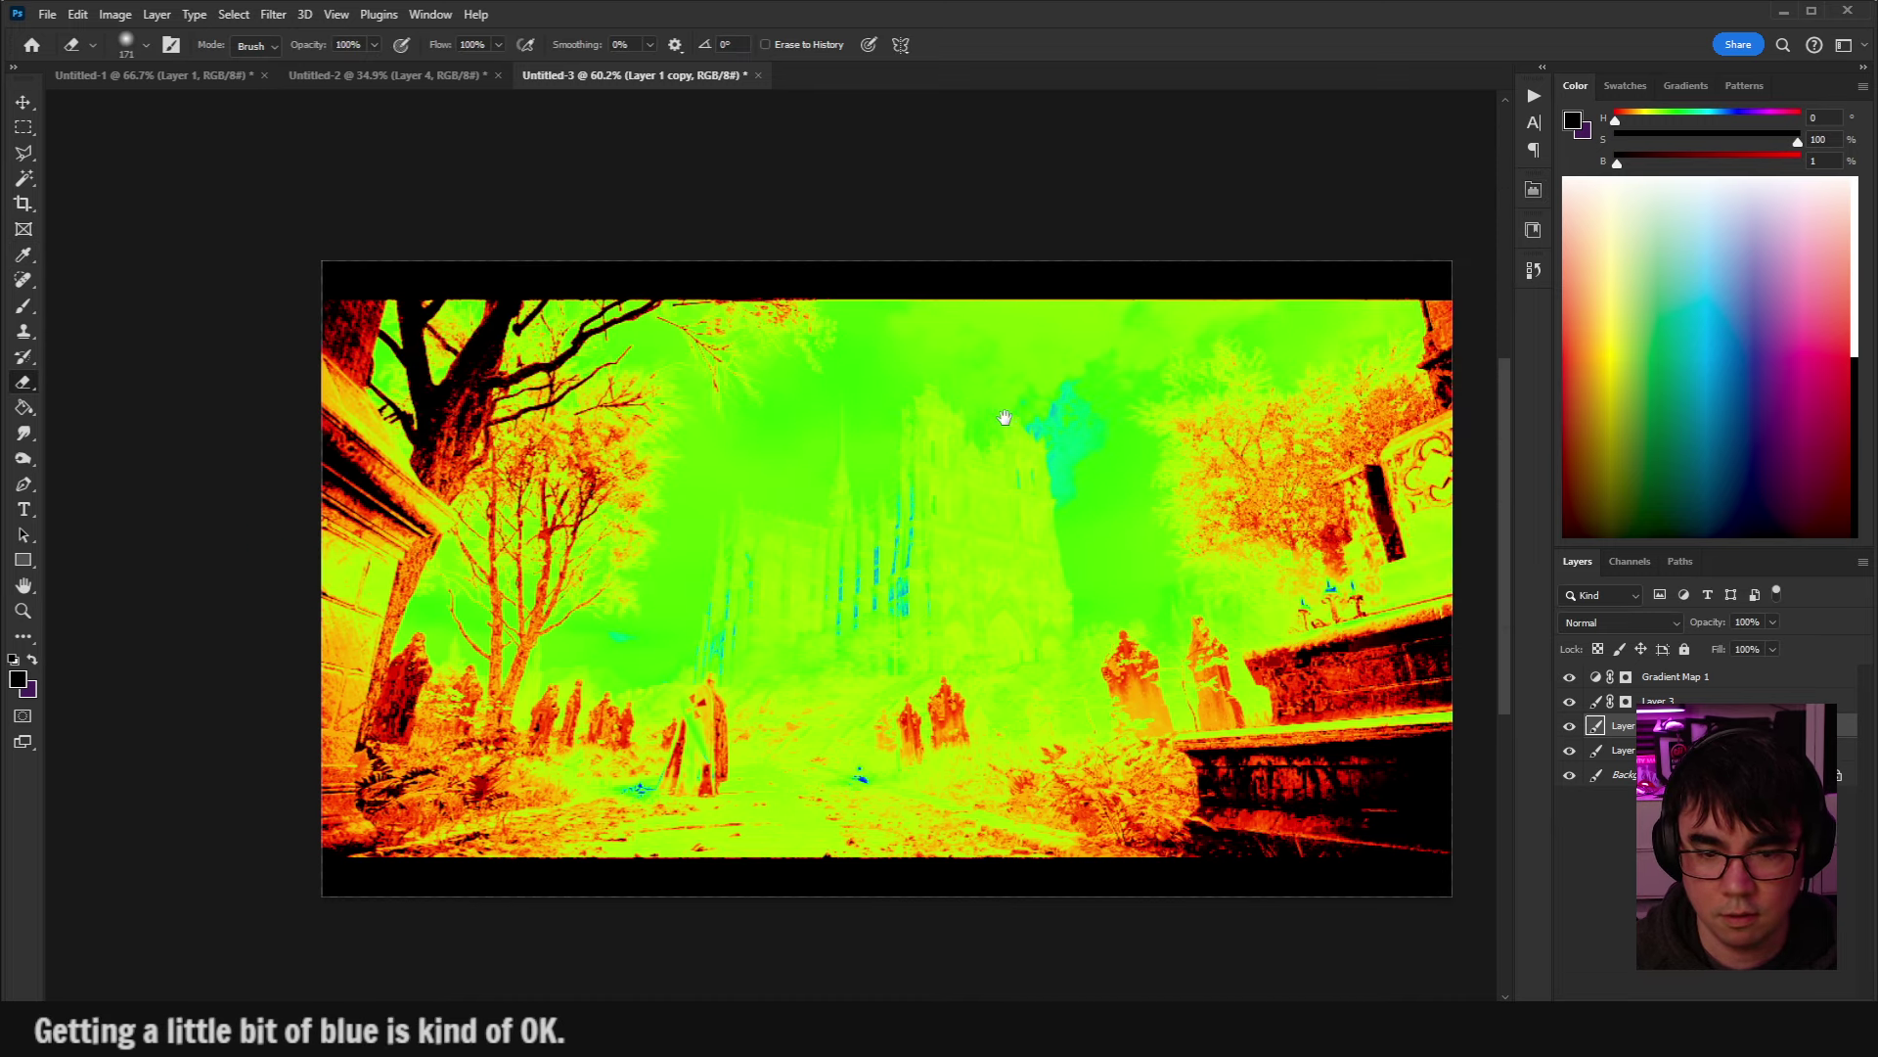
{"action": "left_click", "coordinate": [1570, 727]}
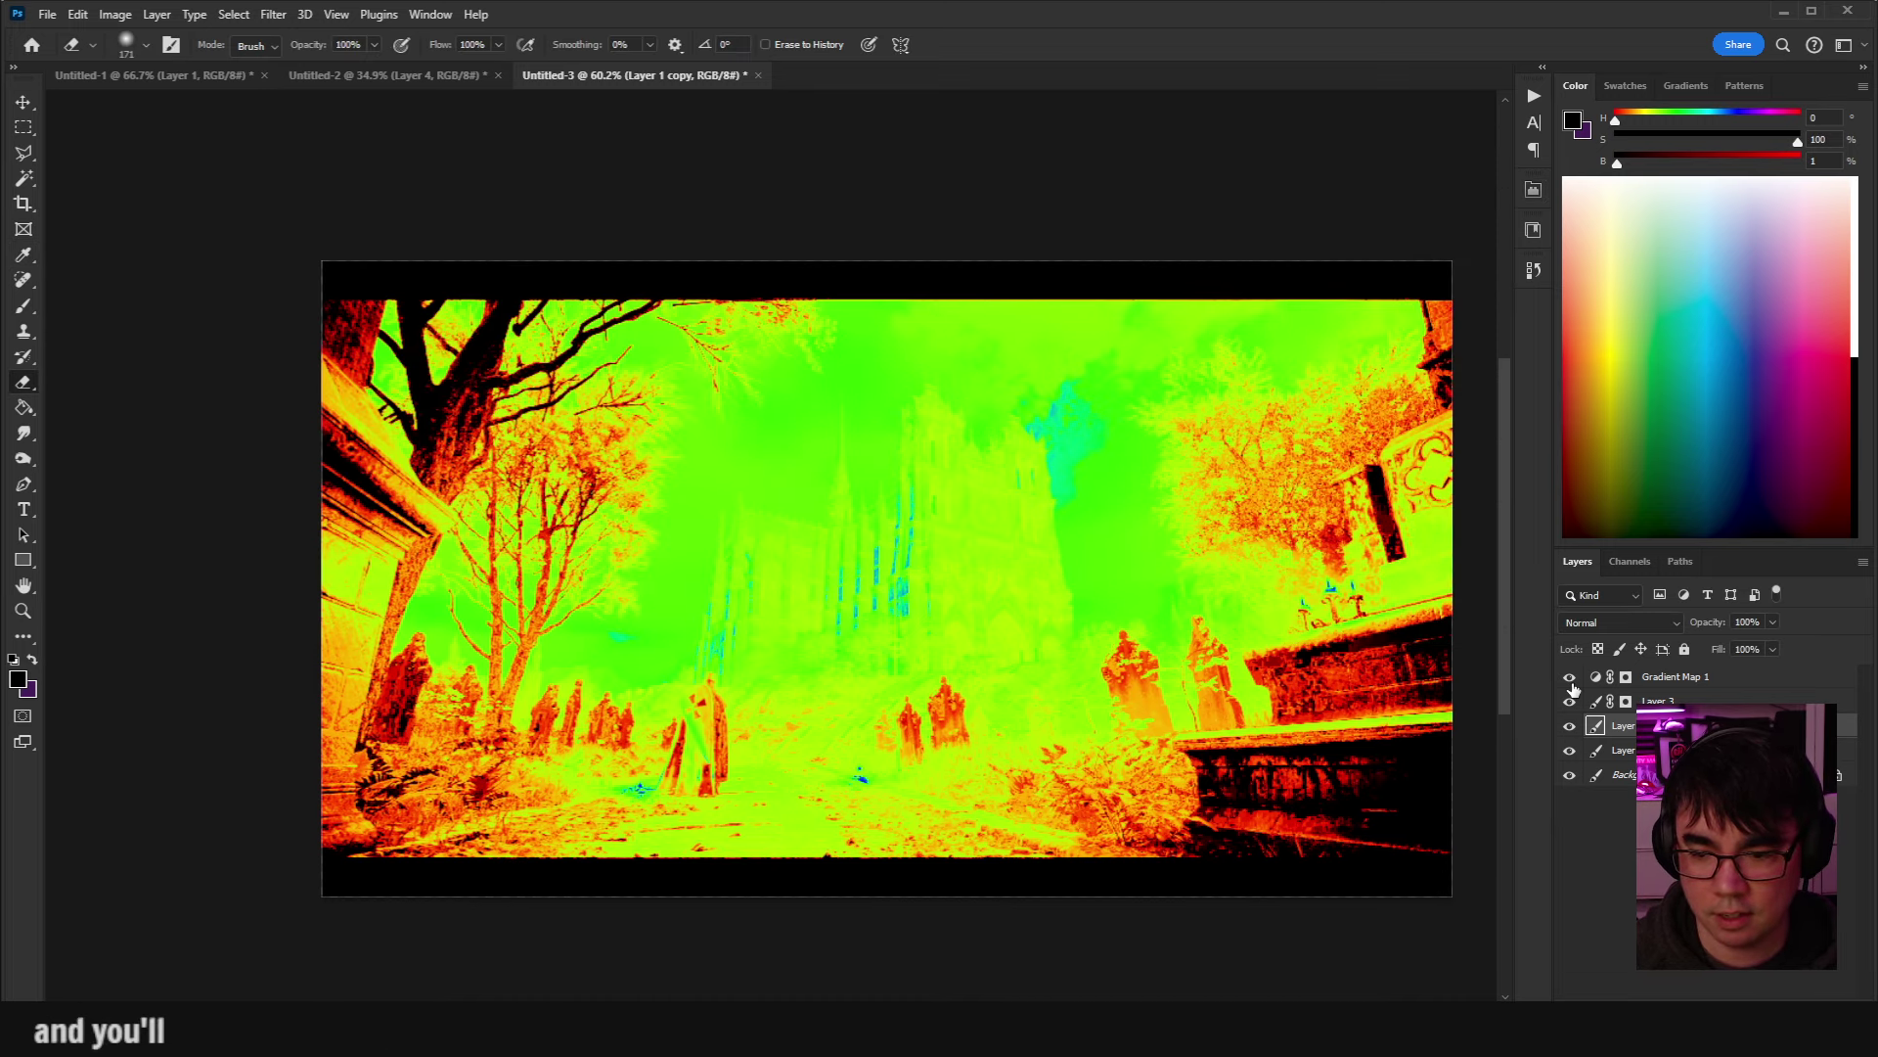
{"action": "left_click", "coordinate": [1571, 678]}
{"action": "left_click", "coordinate": [1569, 728]}
{"action": "left_click", "coordinate": [1569, 728]}
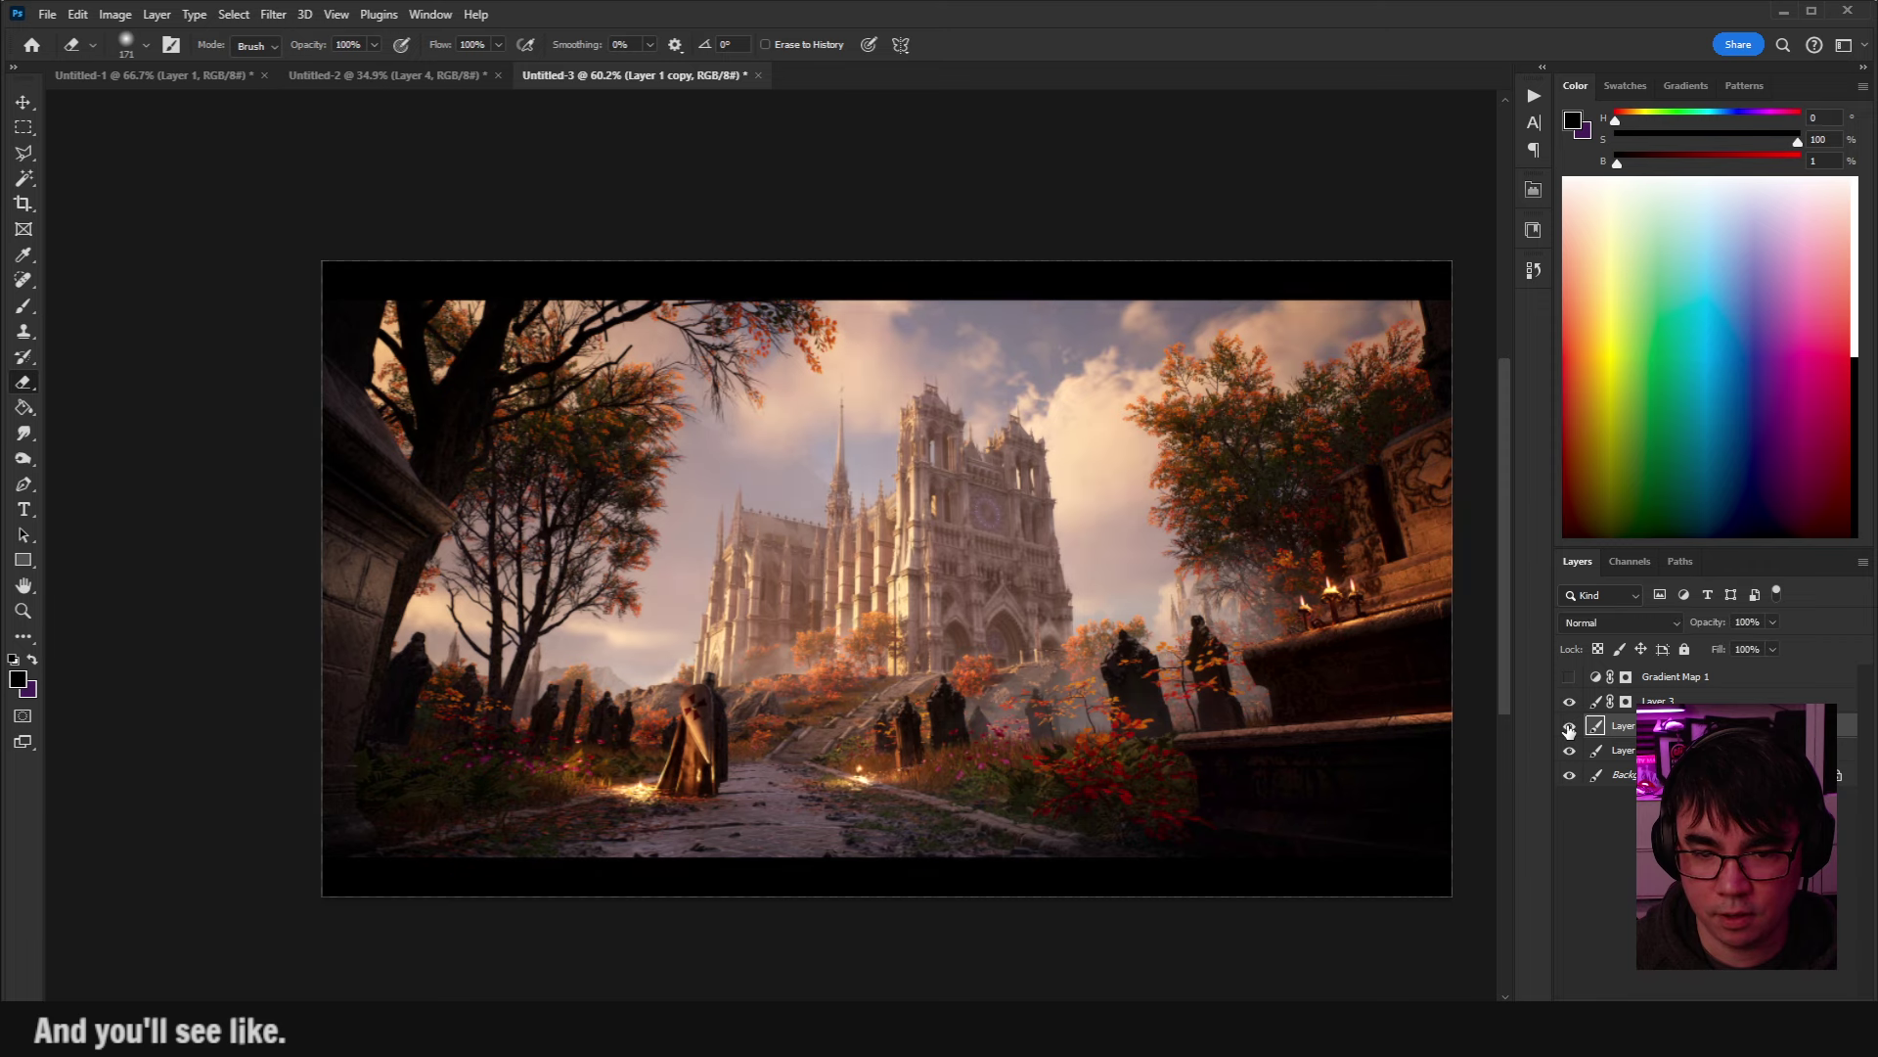
{"action": "left_click", "coordinate": [1569, 728]}
{"action": "left_click", "coordinate": [1570, 728]}
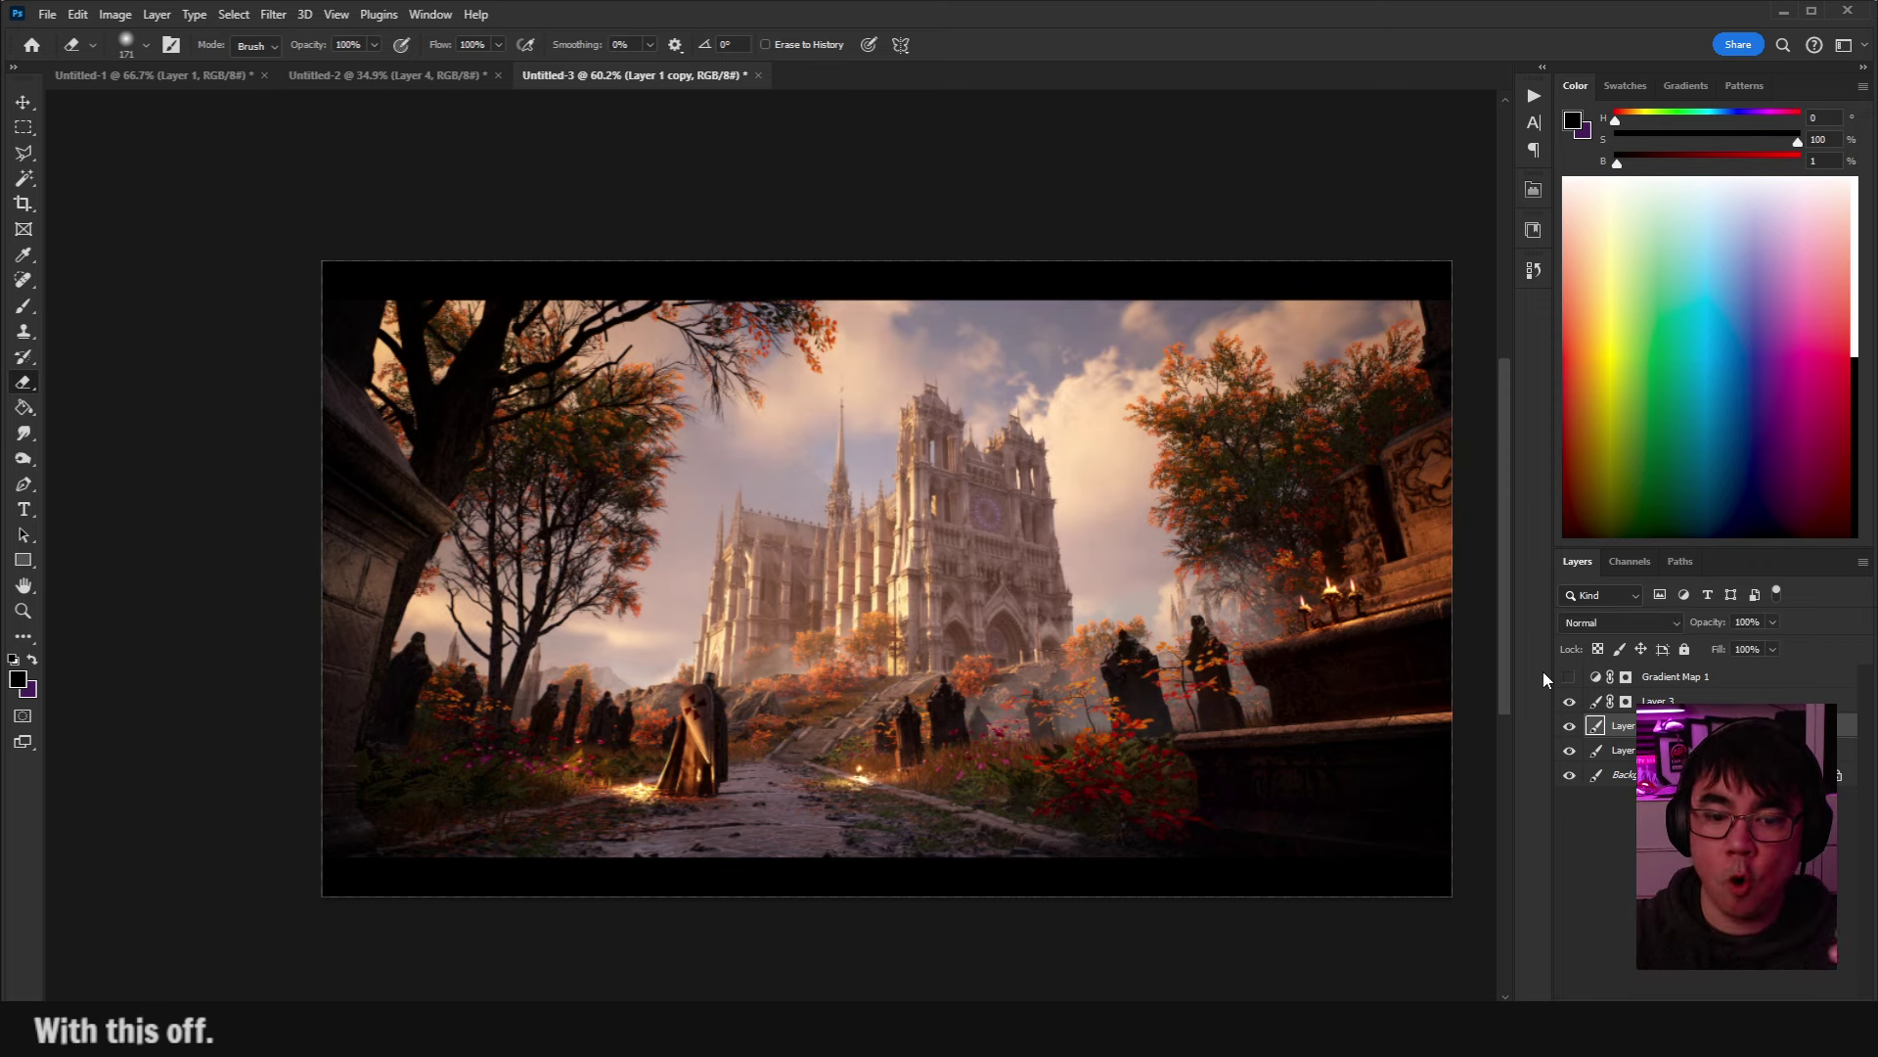
Zoom in on the small fire by the path, zoom back out, and show Gradient Map 1.
{"action": "scroll", "coordinate": [988, 476], "scroll_direction": "up", "scroll_amount": 2}
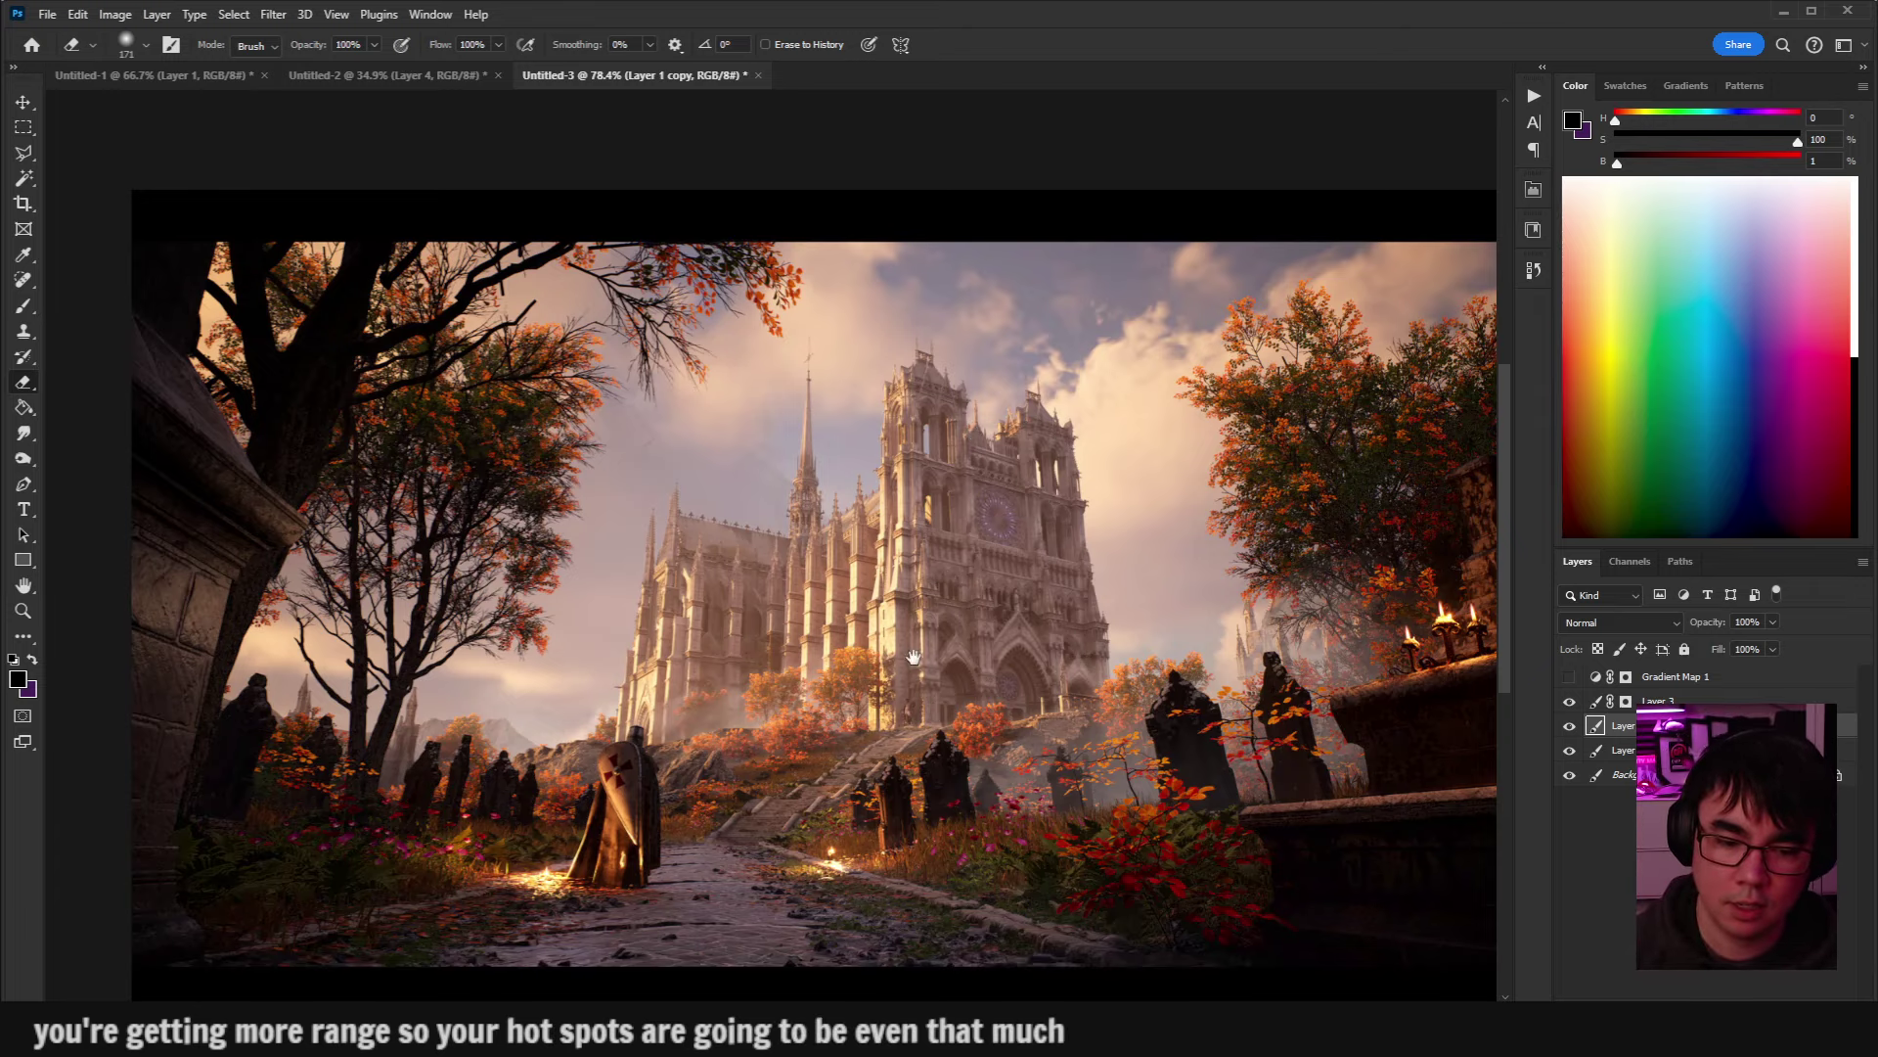
{"action": "left_click_drag", "start_coordinate": [914, 657], "coordinate": [978, 504]}
{"action": "left_click_drag", "start_coordinate": [873, 771], "coordinate": [998, 671]}
{"action": "left_click_drag", "start_coordinate": [1019, 534], "coordinate": [942, 551]}
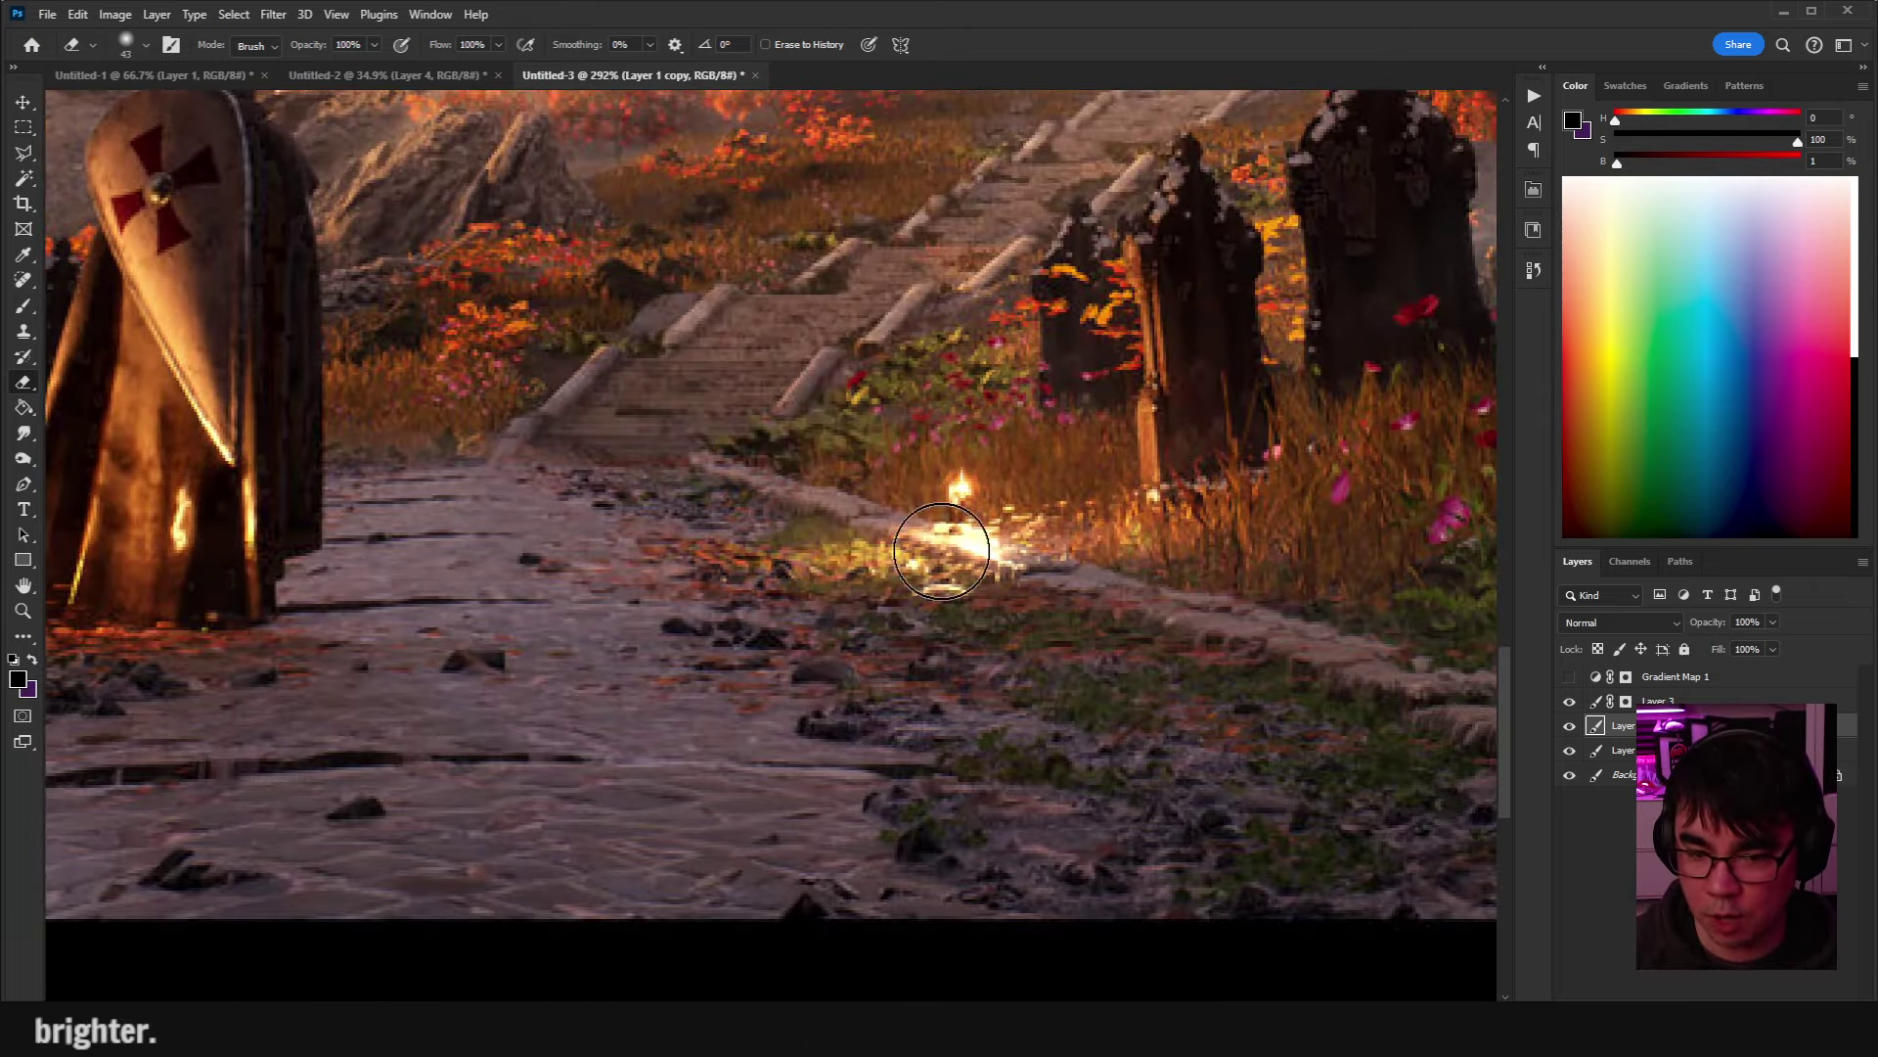
{"action": "scroll", "coordinate": [942, 550], "scroll_direction": "down", "scroll_amount": 6}
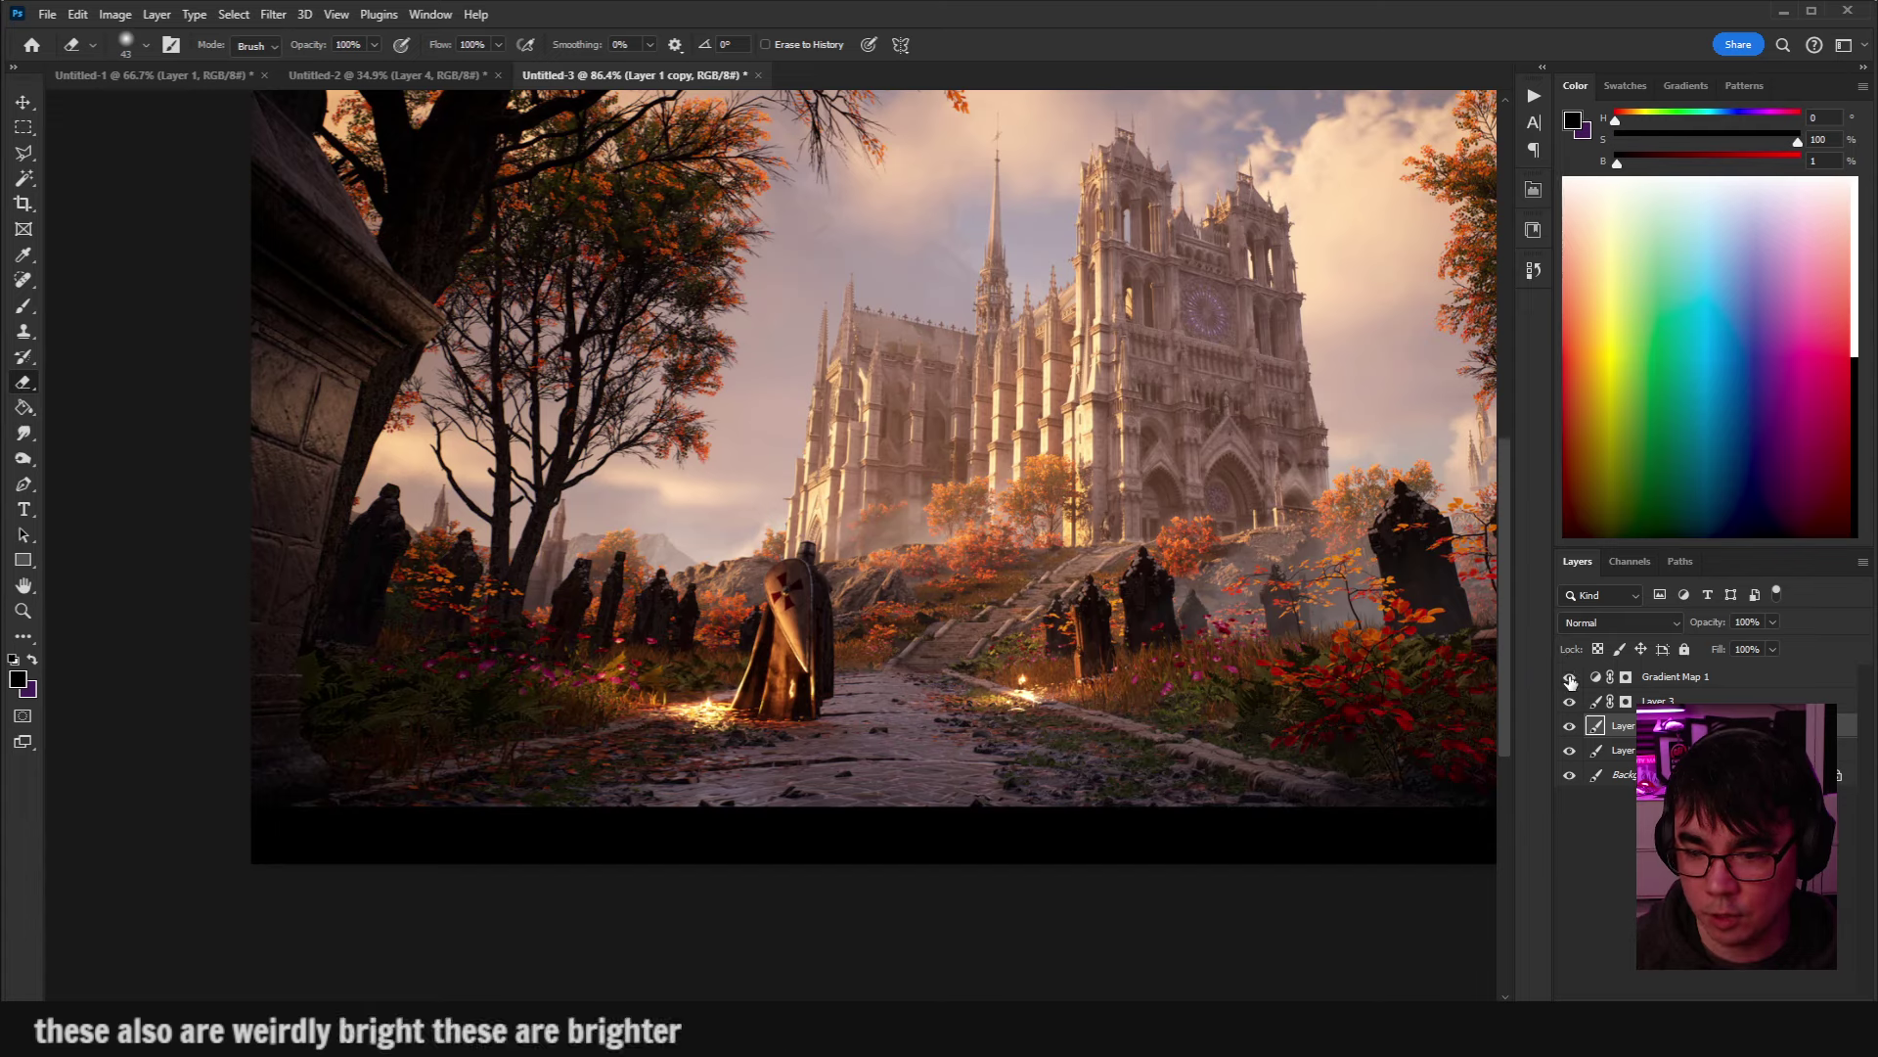
{"action": "left_click", "coordinate": [1570, 677]}
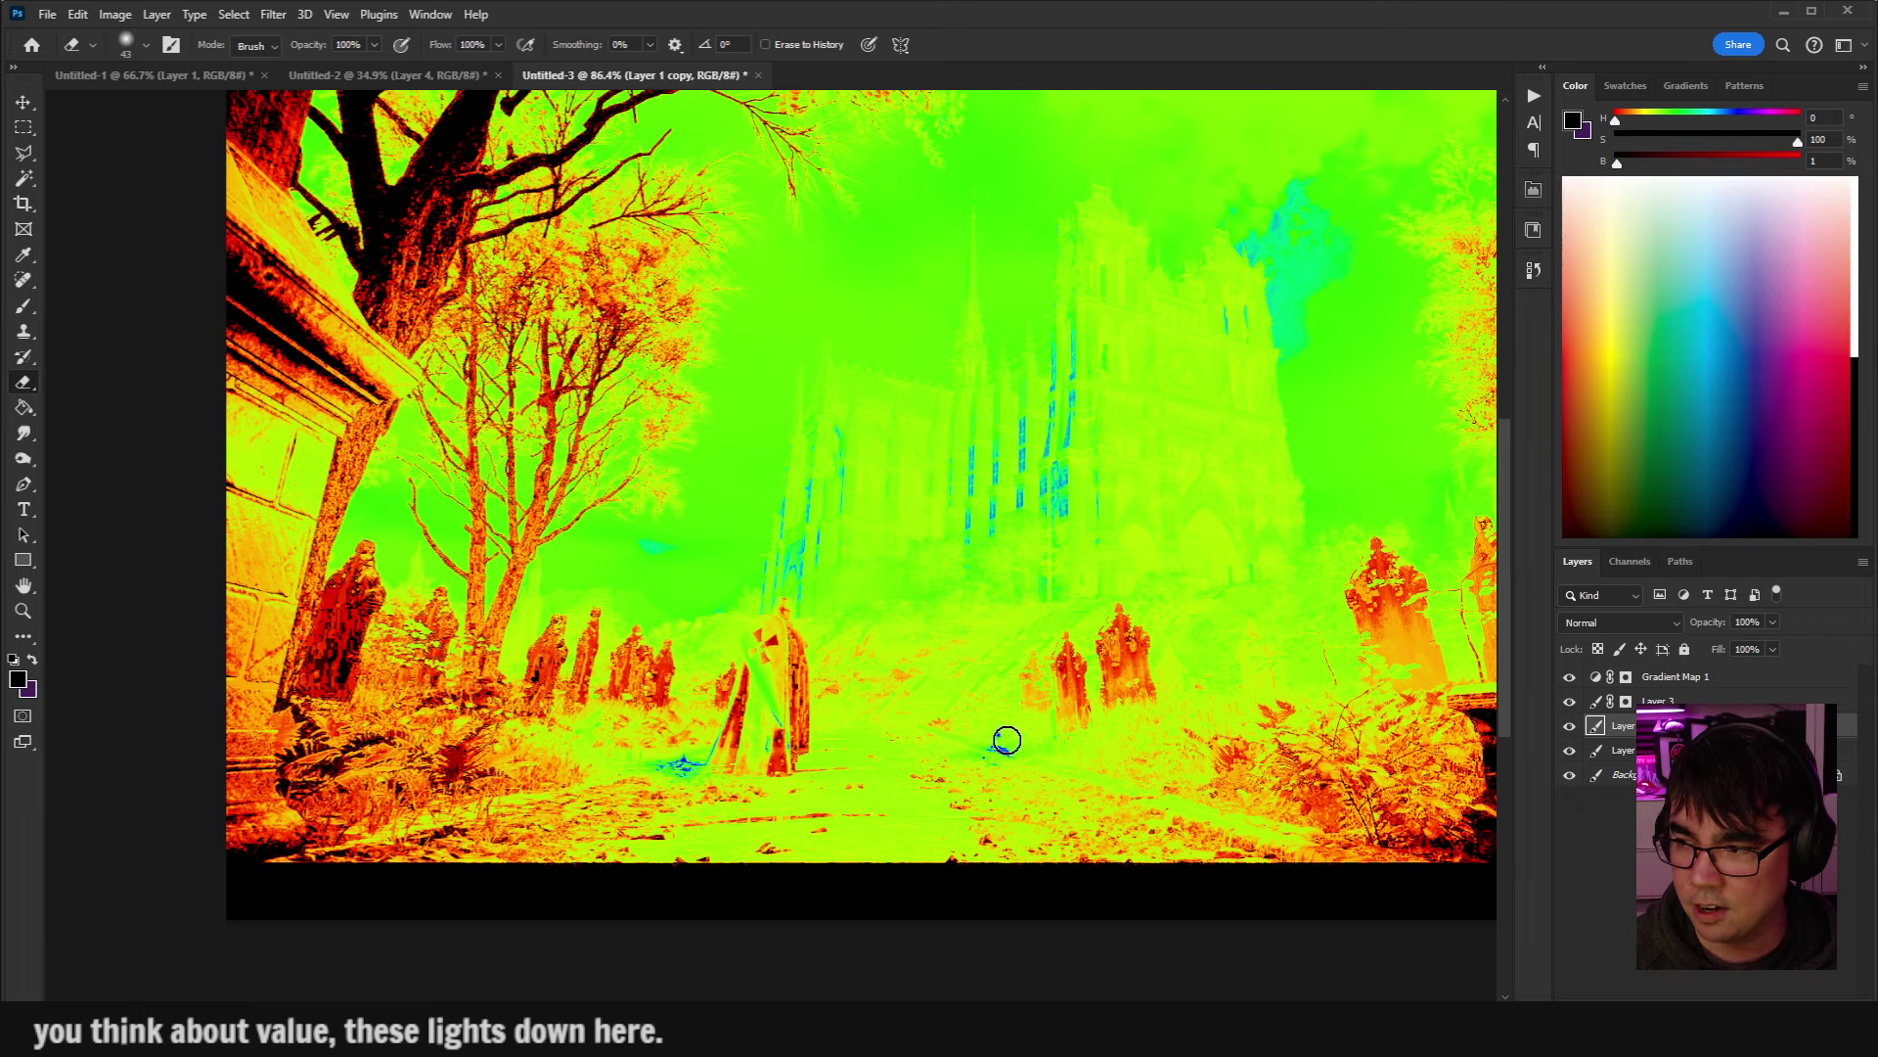
{"action": "left_click_drag", "start_coordinate": [1007, 741], "coordinate": [1048, 754]}
{"action": "left_click_drag", "start_coordinate": [1335, 293], "coordinate": [1297, 256]}
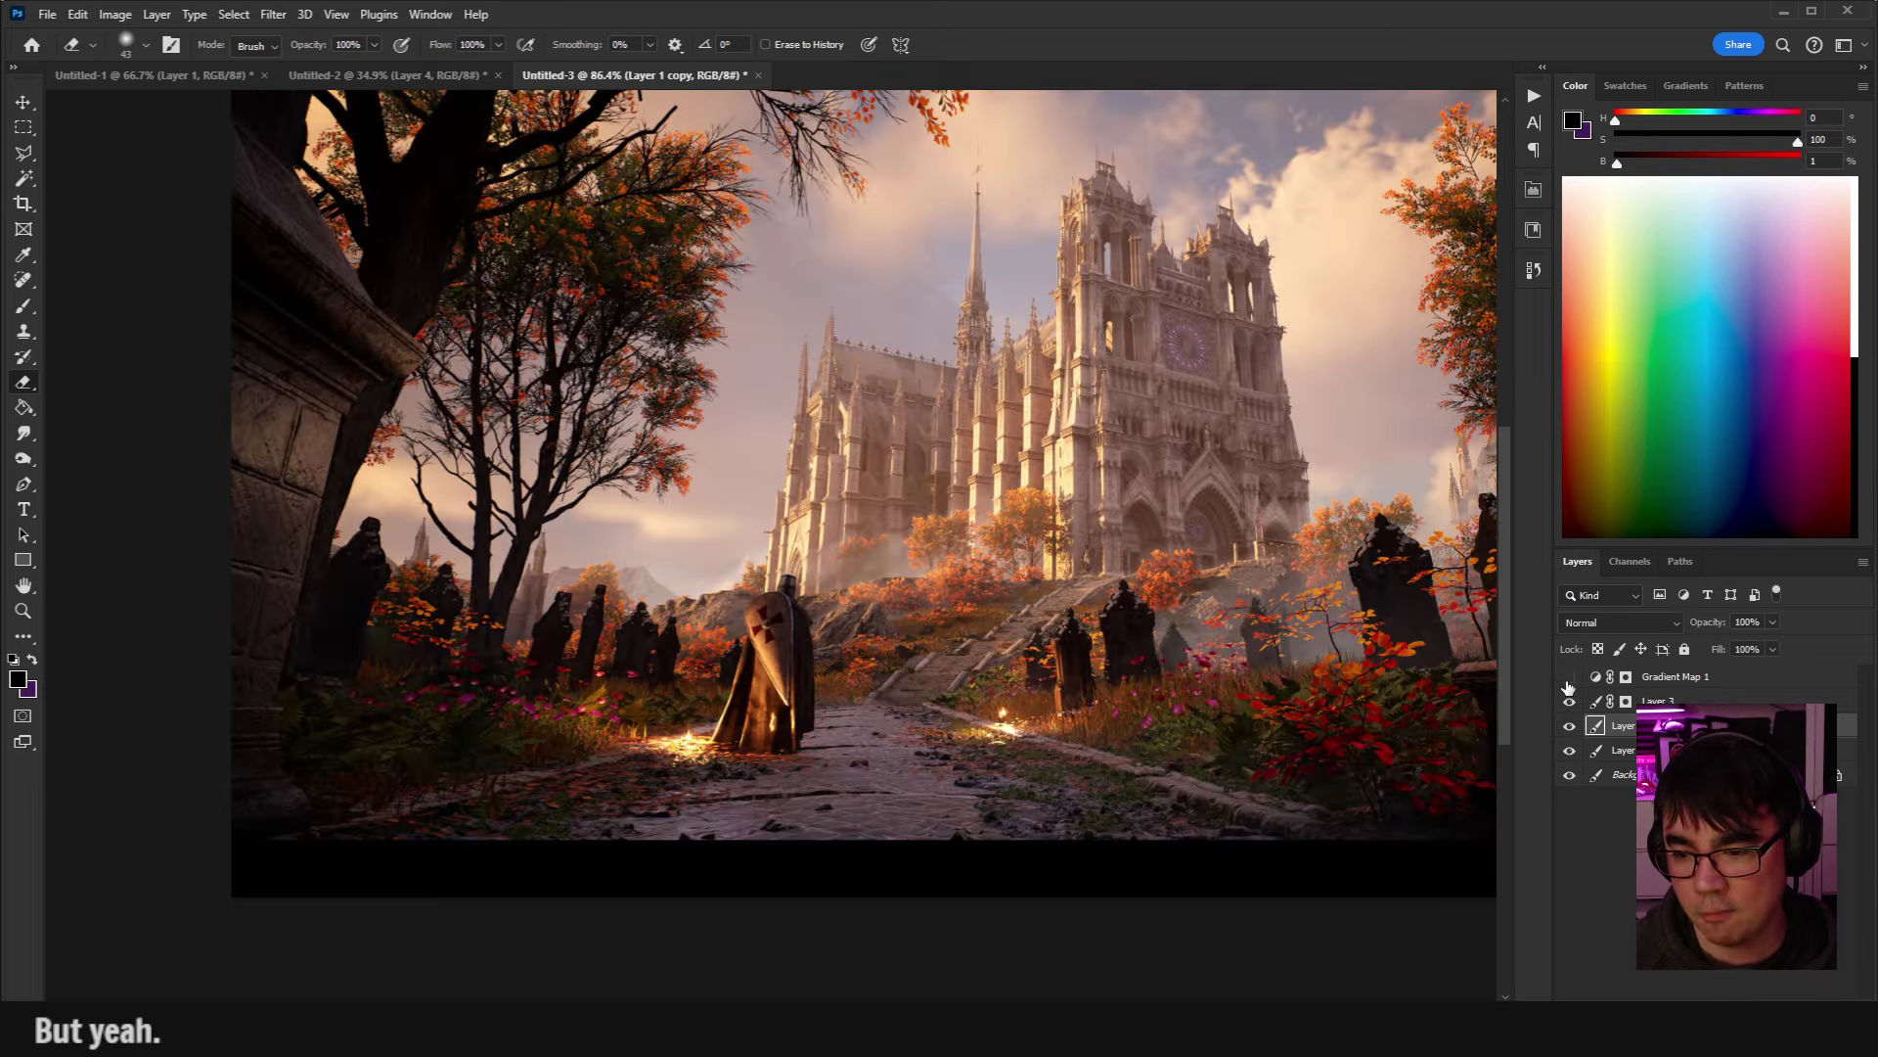
Hide Gradient Map 1 and toggle the layers to compare the tree area with Layer 3 shown.
{"action": "left_click", "coordinate": [1570, 676]}
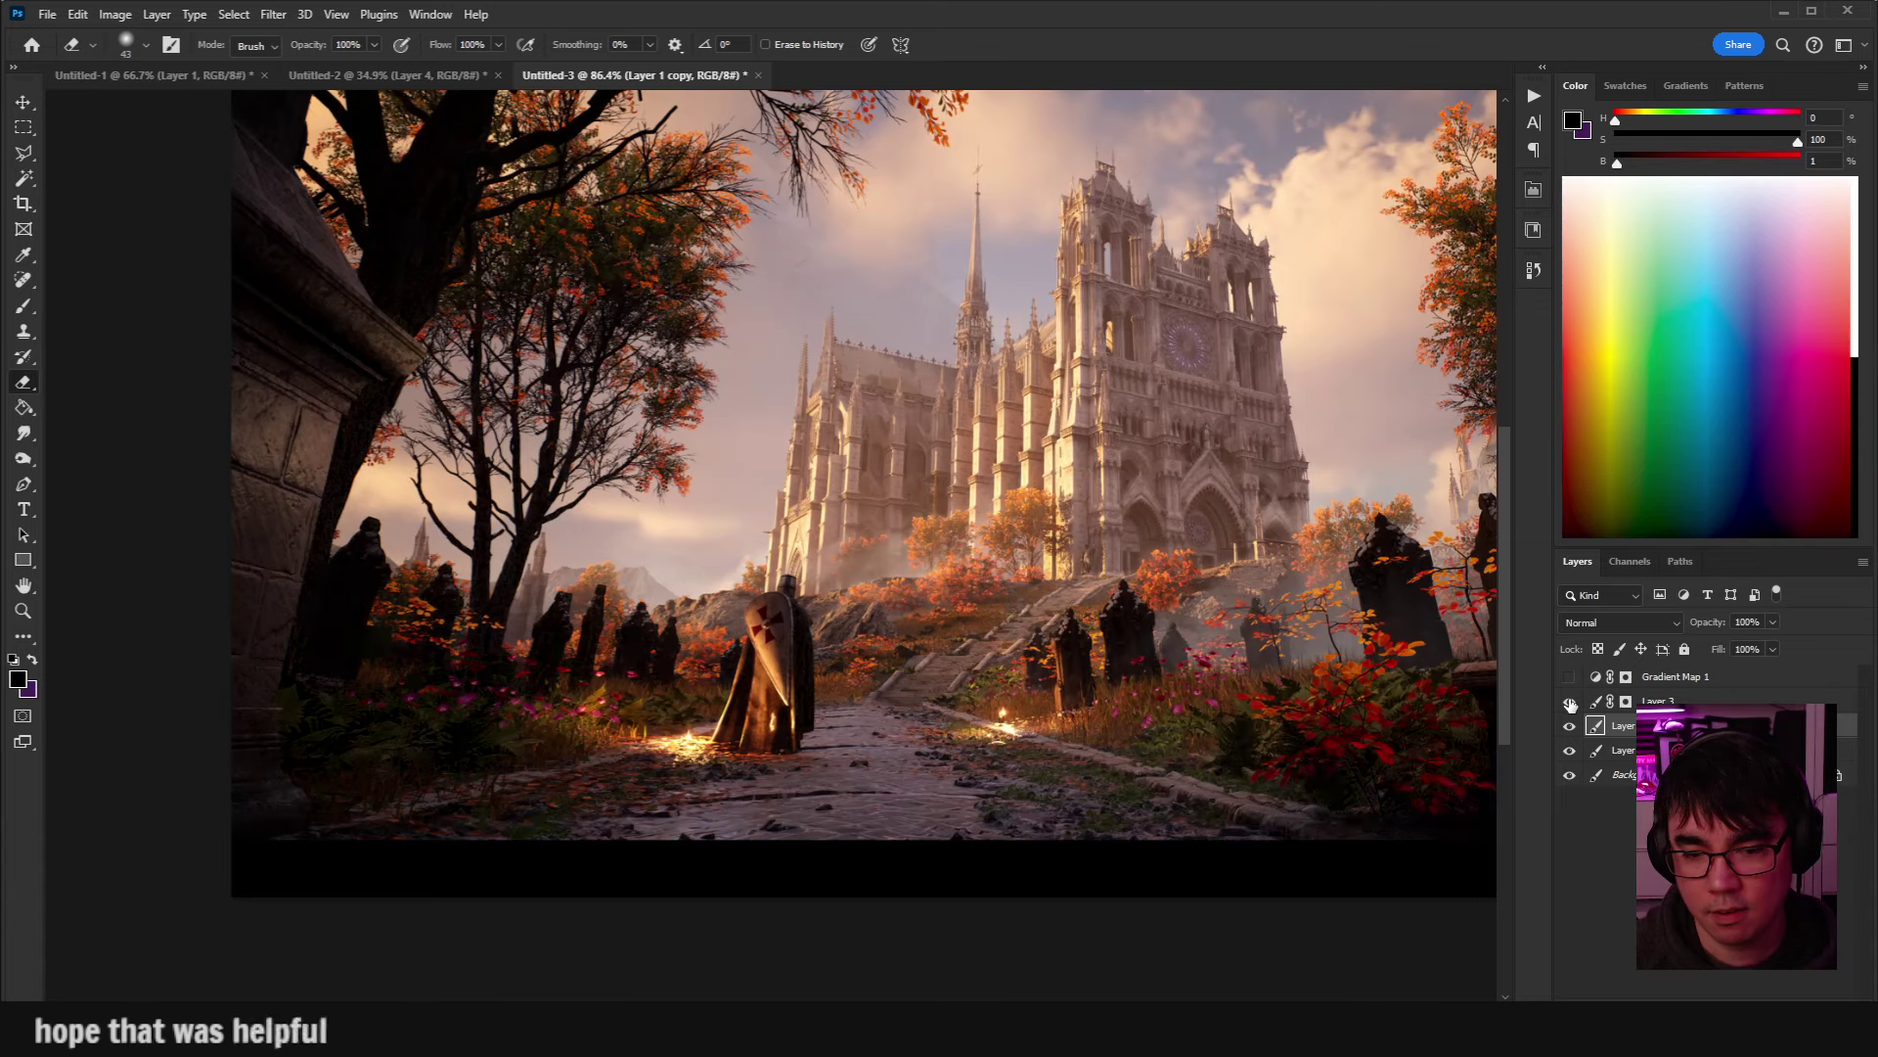
{"action": "left_click", "coordinate": [1569, 702]}
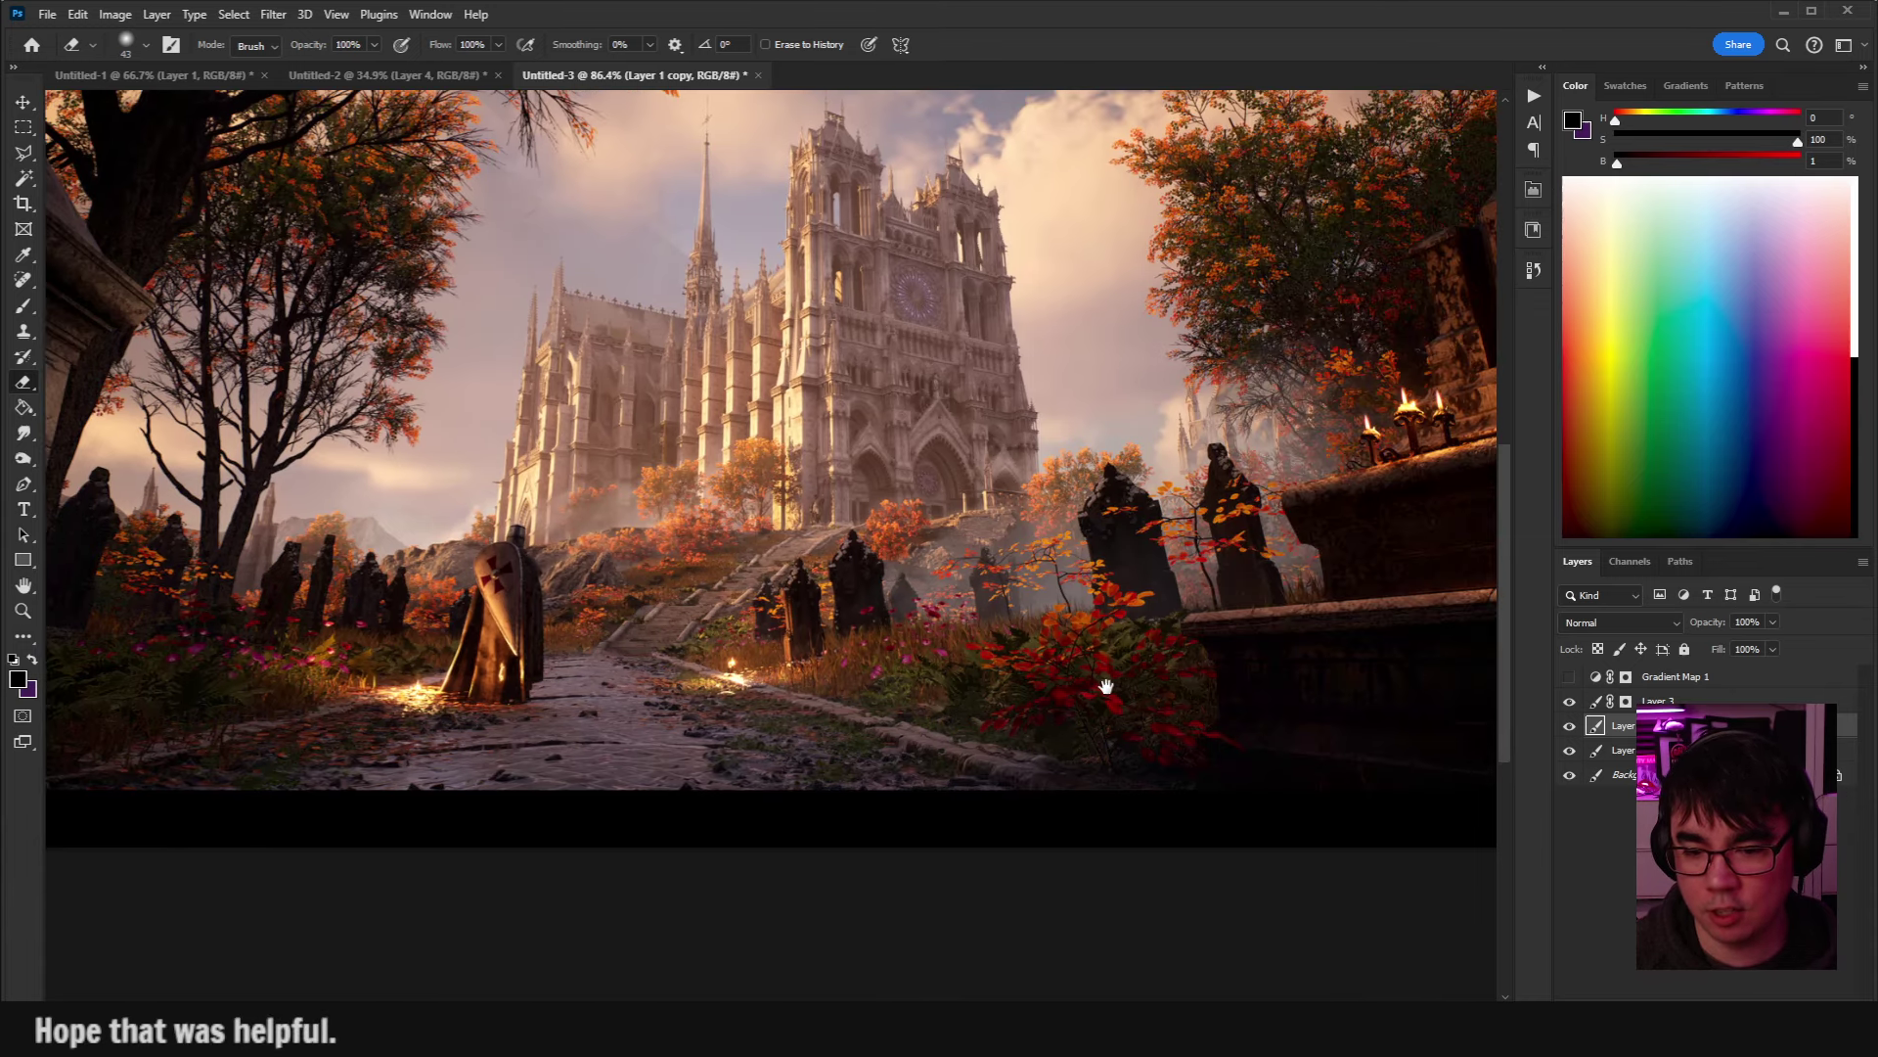
{"action": "left_click", "coordinate": [1569, 725]}
{"action": "left_click", "coordinate": [1569, 725]}
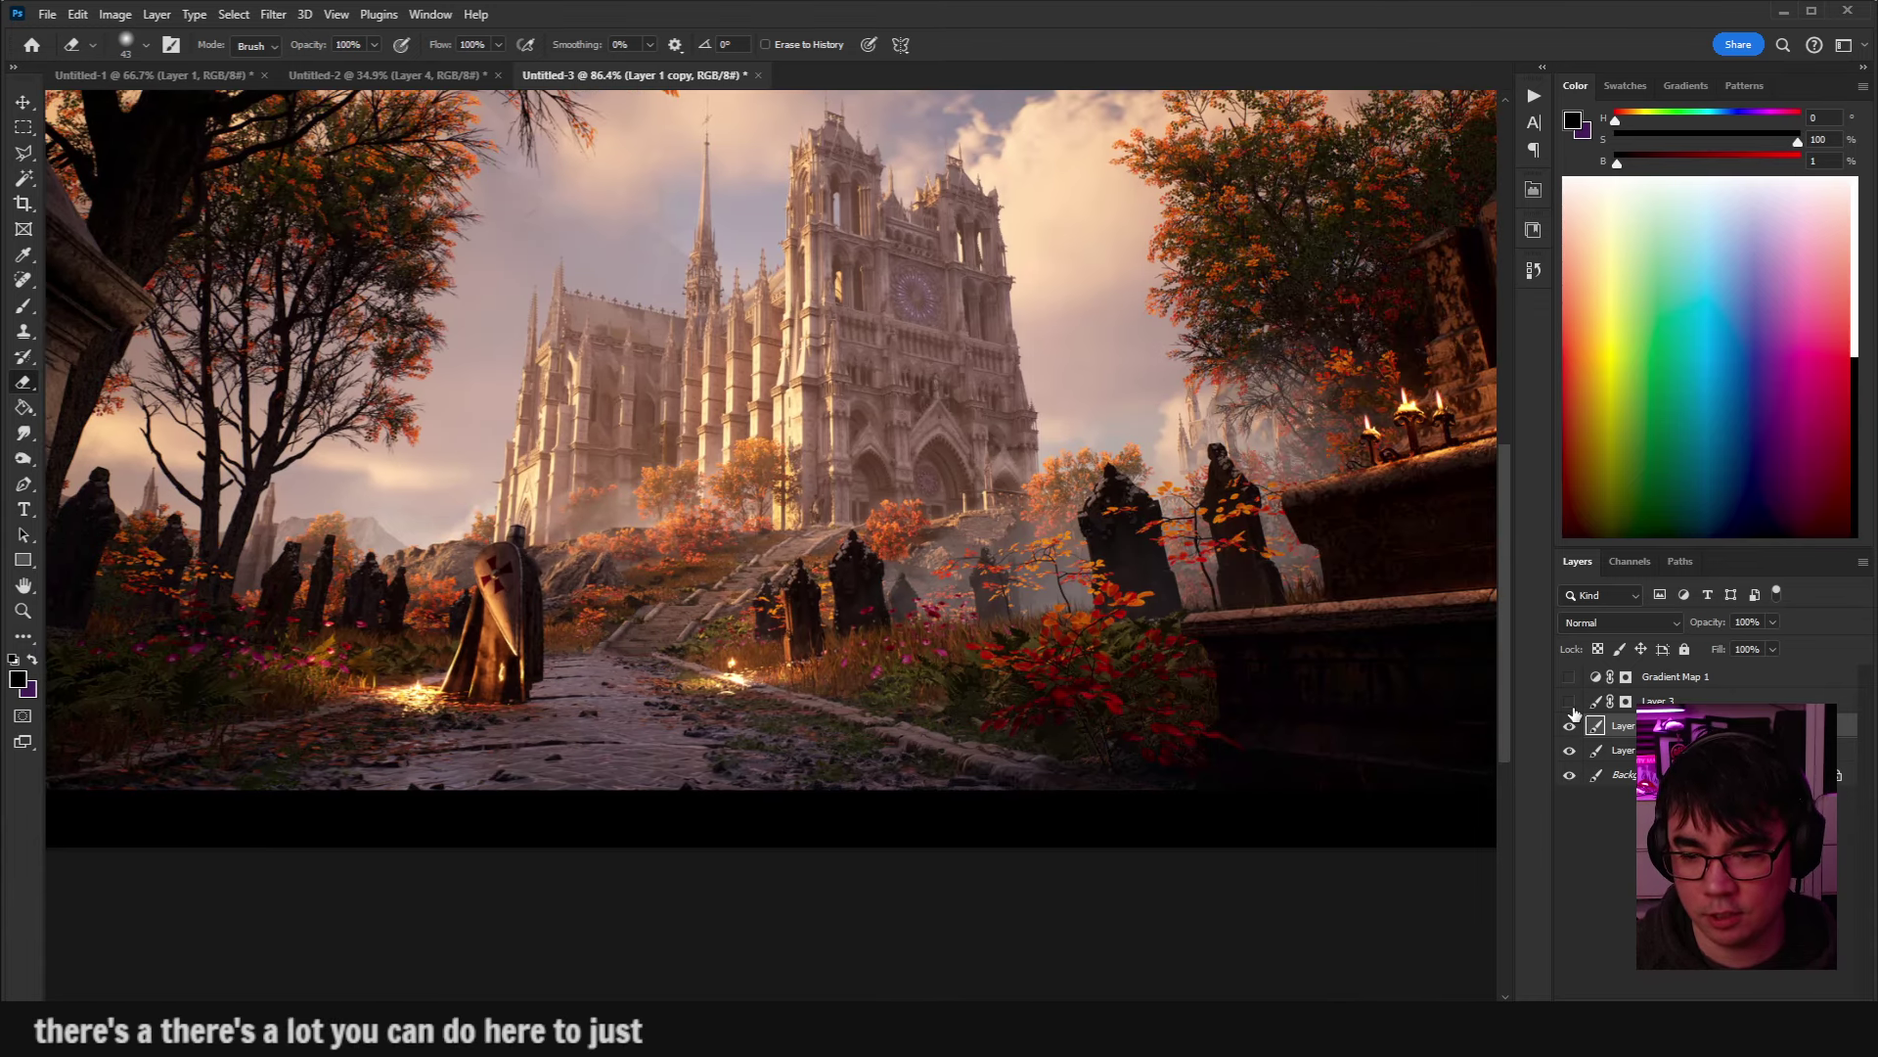
{"action": "left_click", "coordinate": [1569, 725]}
{"action": "left_click", "coordinate": [1569, 725]}
{"action": "mouse_move", "coordinate": [1734, 703]}
{"action": "left_mouse_down"}
{"action": "mouse_move", "coordinate": [1734, 738]}
{"action": "mouse_move", "coordinate": [1749, 699]}
{"action": "left_mouse_up"}
Delete all layers above Background, fill the canvas with black, and switch to the cathedral page.
{"action": "left_click", "coordinate": [1746, 677]}
{"action": "mouse_move", "coordinate": [1169, 653]}
{"action": "left_mouse_down"}
{"action": "mouse_move", "coordinate": [1233, 709]}
{"action": "mouse_move", "coordinate": [1157, 675]}
{"action": "left_mouse_up"}
{"action": "left_click_drag", "start_coordinate": [1158, 675], "coordinate": [975, 659]}
{"action": "left_click", "coordinate": [1749, 673], "text": "ctrl"}
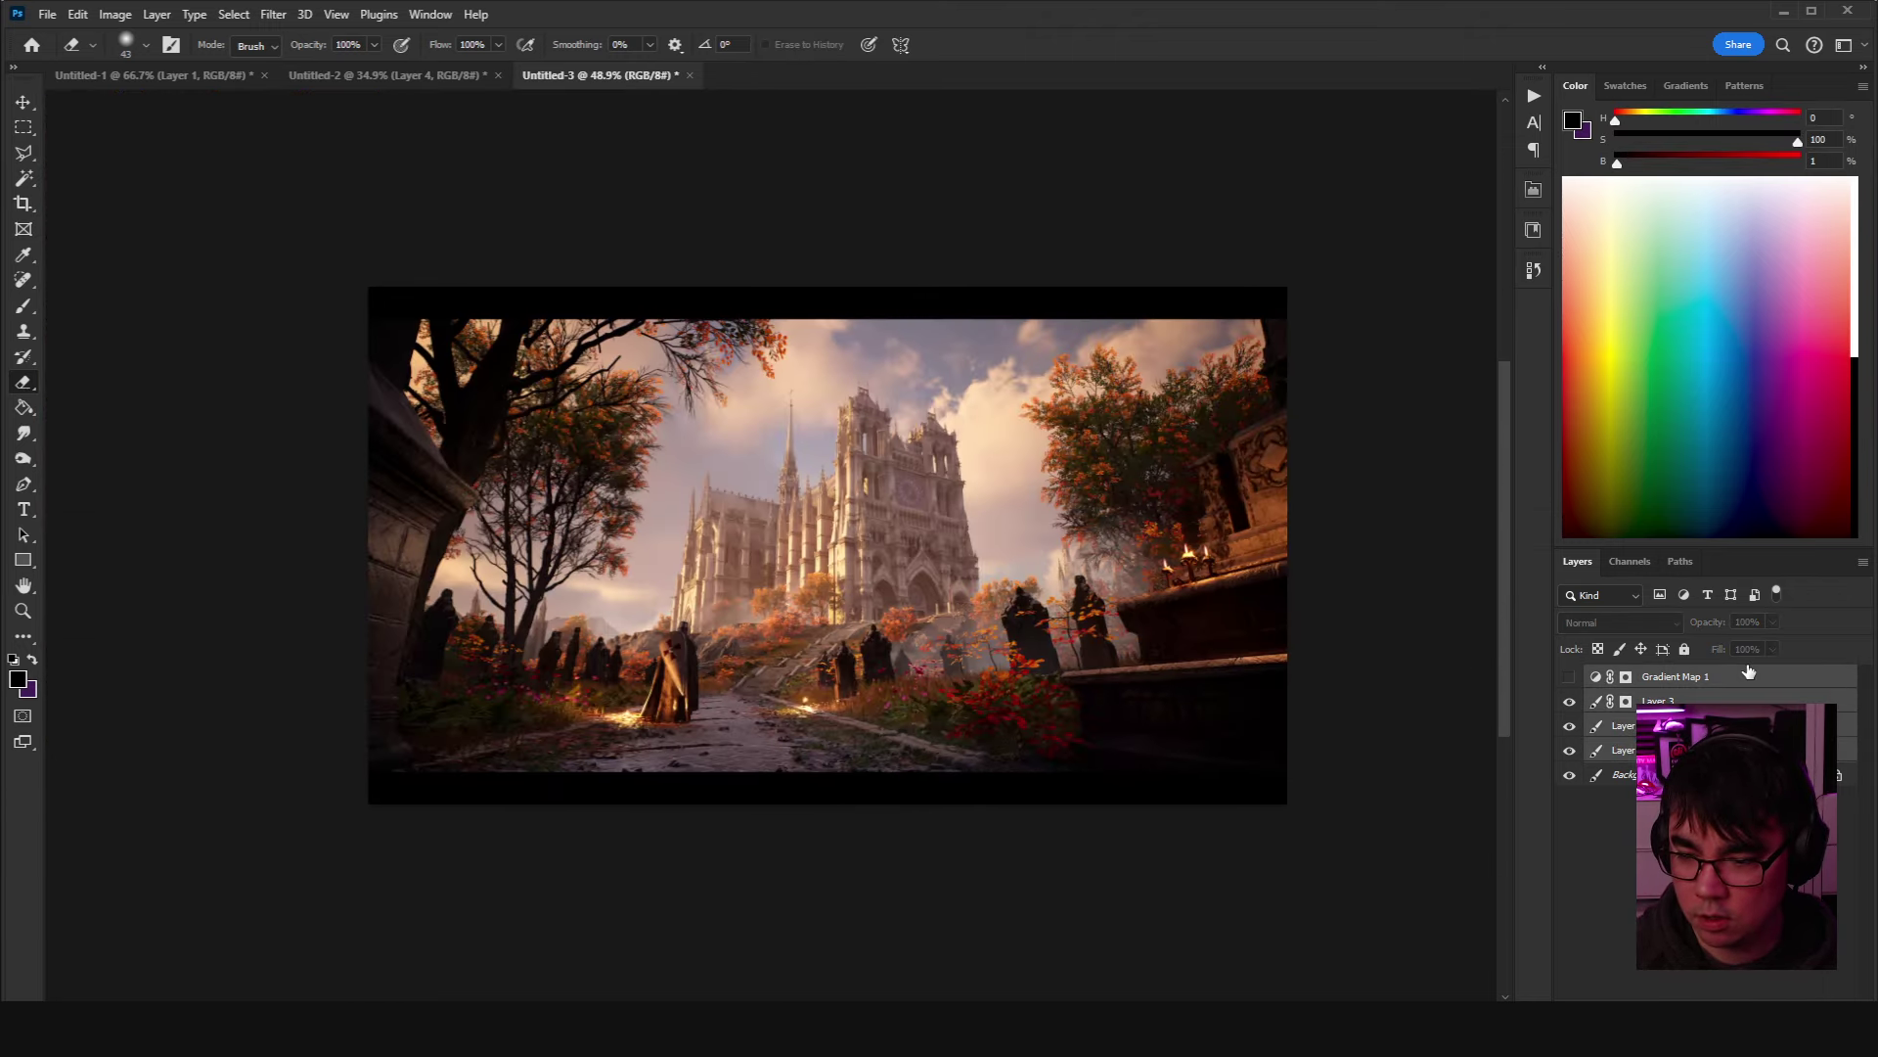
{"action": "key", "text": "Delete"}
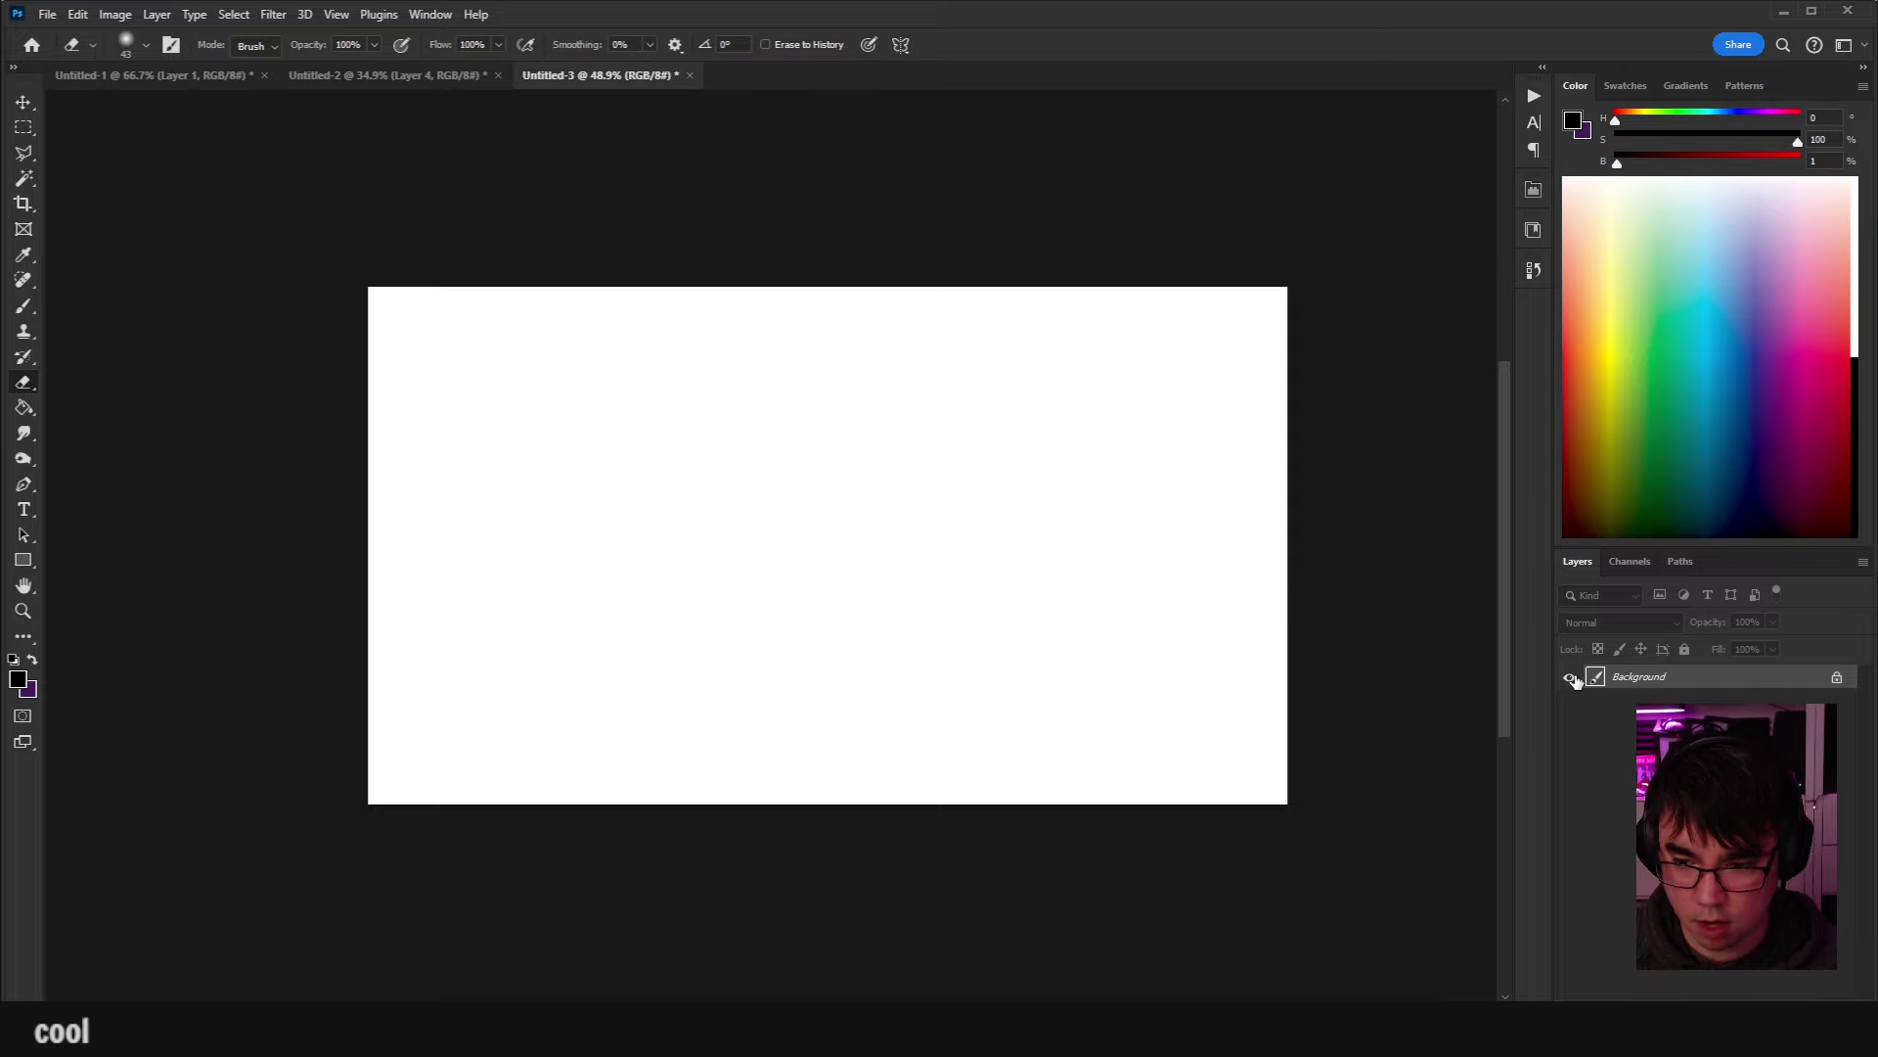
{"action": "key", "text": "alt+BackSpace"}
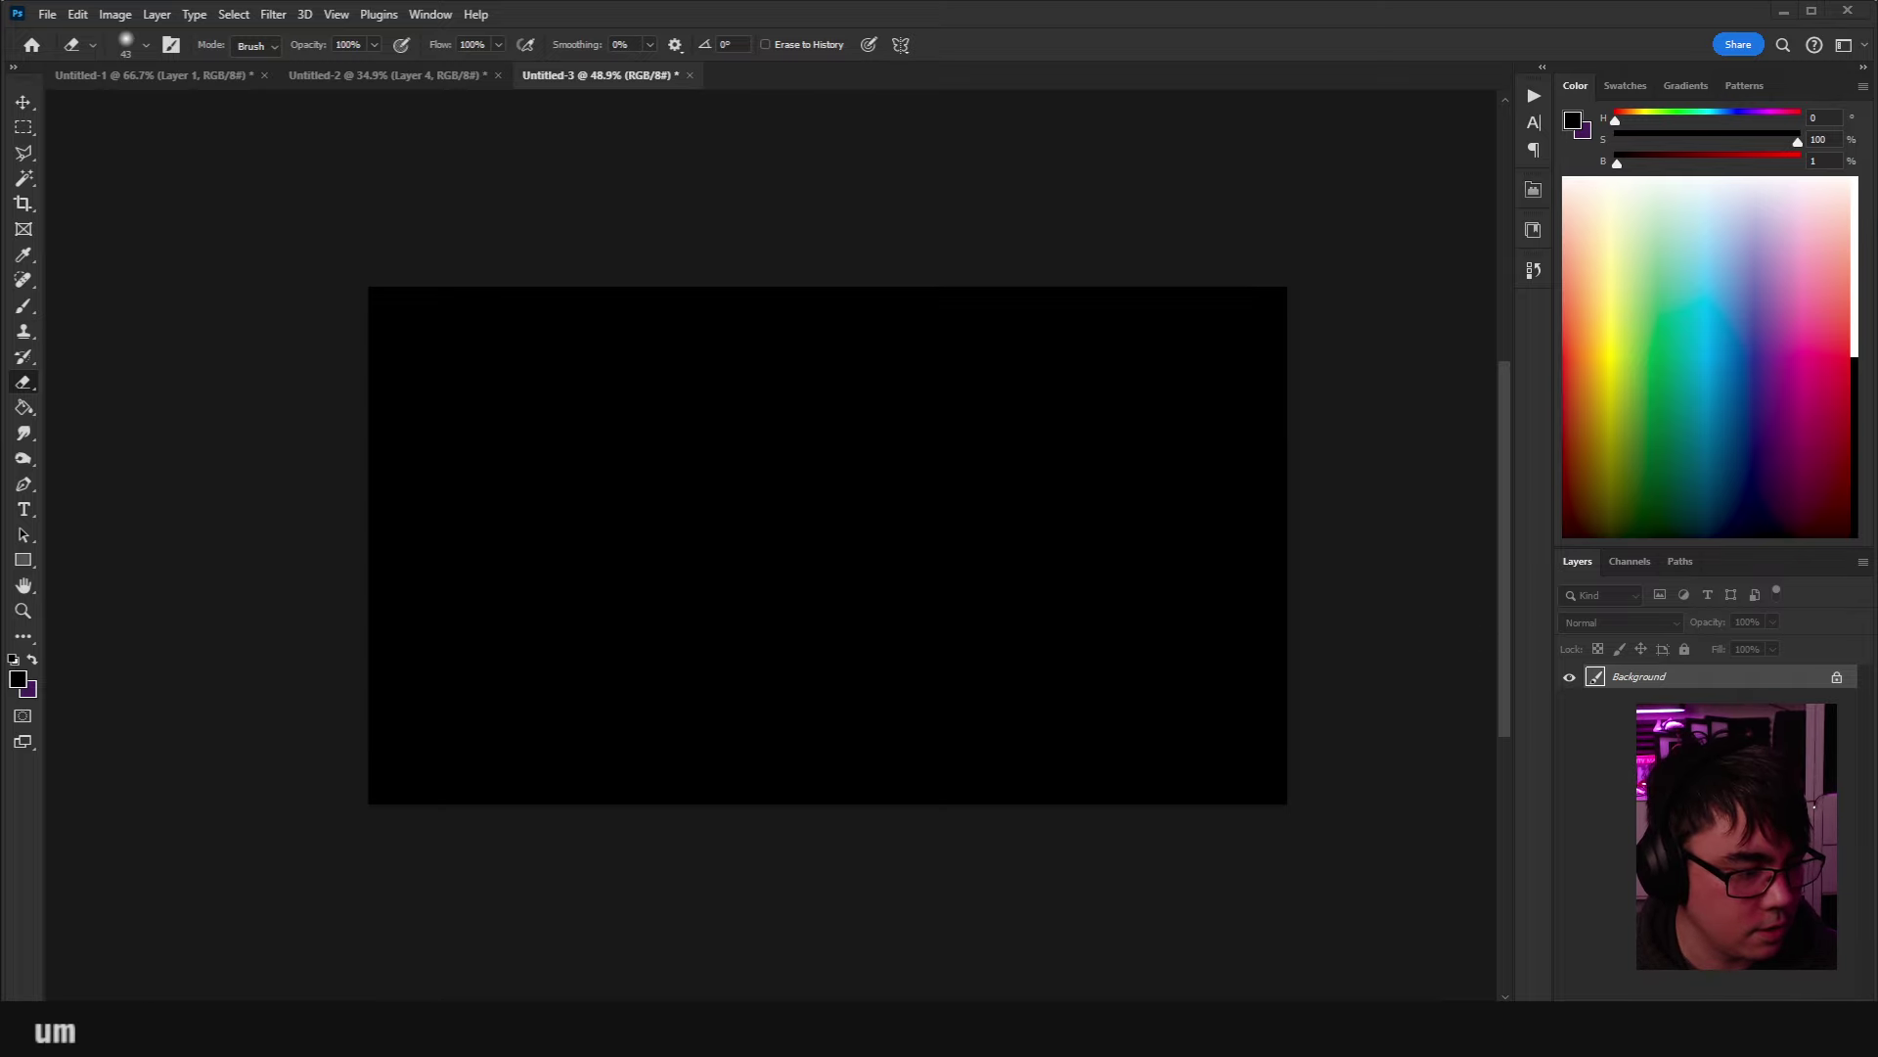
{"action": "key", "text": "alt+Tab"}
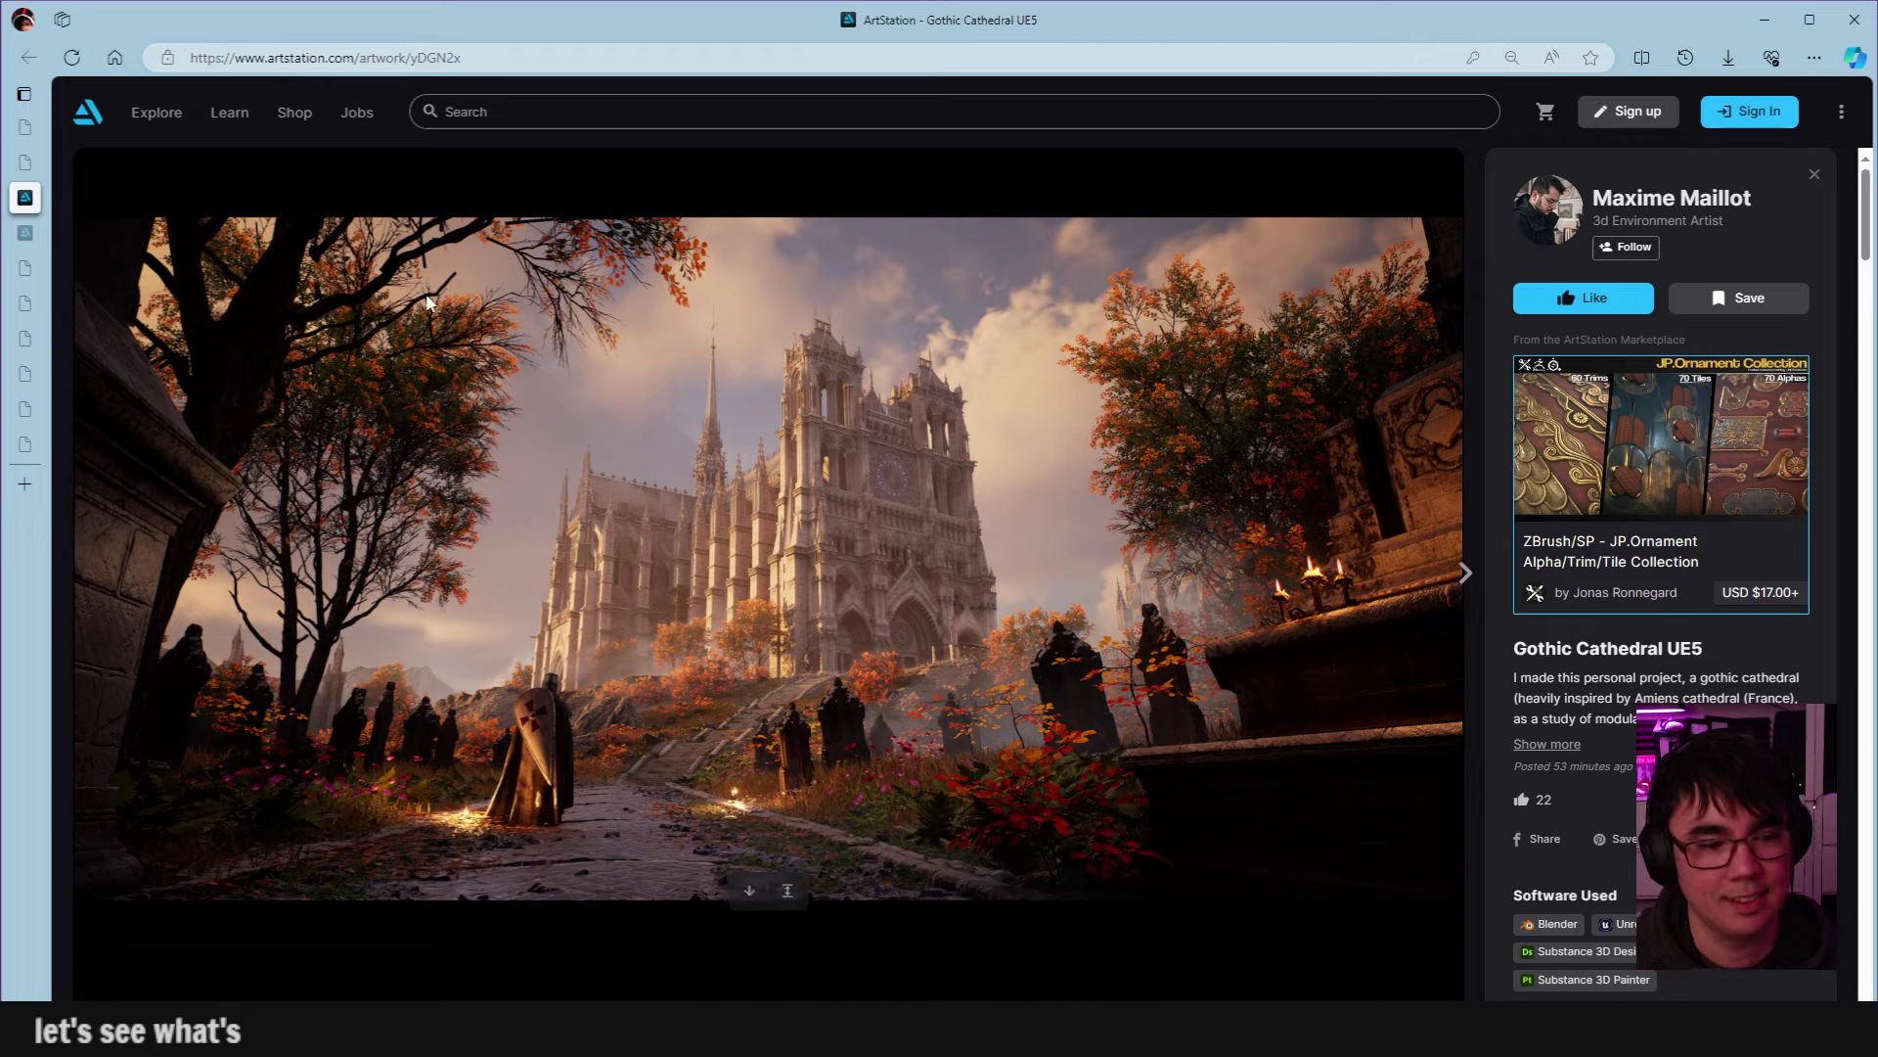
Scroll up and down through the Gothic Cathedral UE5 page, then open the Game Ready Sai tab.
{"action": "scroll", "coordinate": [454, 307], "scroll_direction": "down", "scroll_amount": 10}
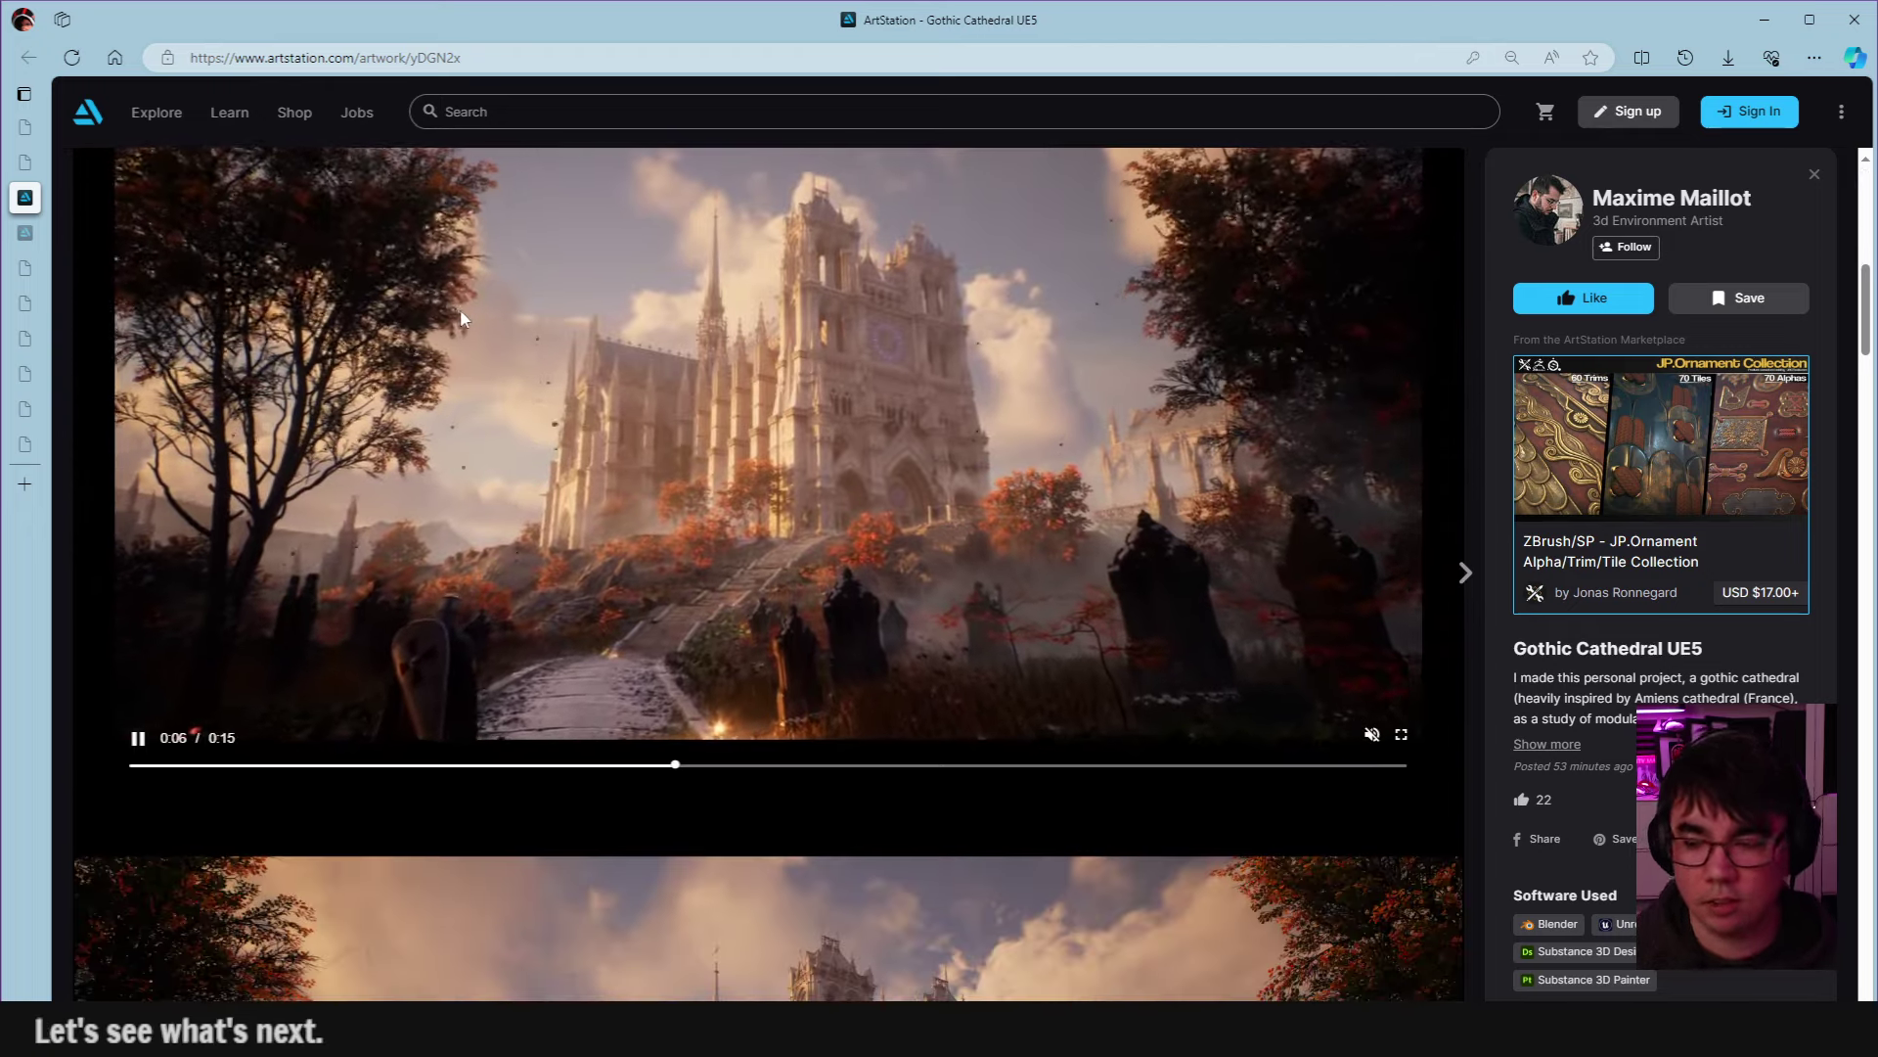
{"action": "scroll", "coordinate": [791, 461], "scroll_direction": "down", "scroll_amount": 2}
{"action": "scroll", "coordinate": [790, 462], "scroll_direction": "up", "scroll_amount": 3}
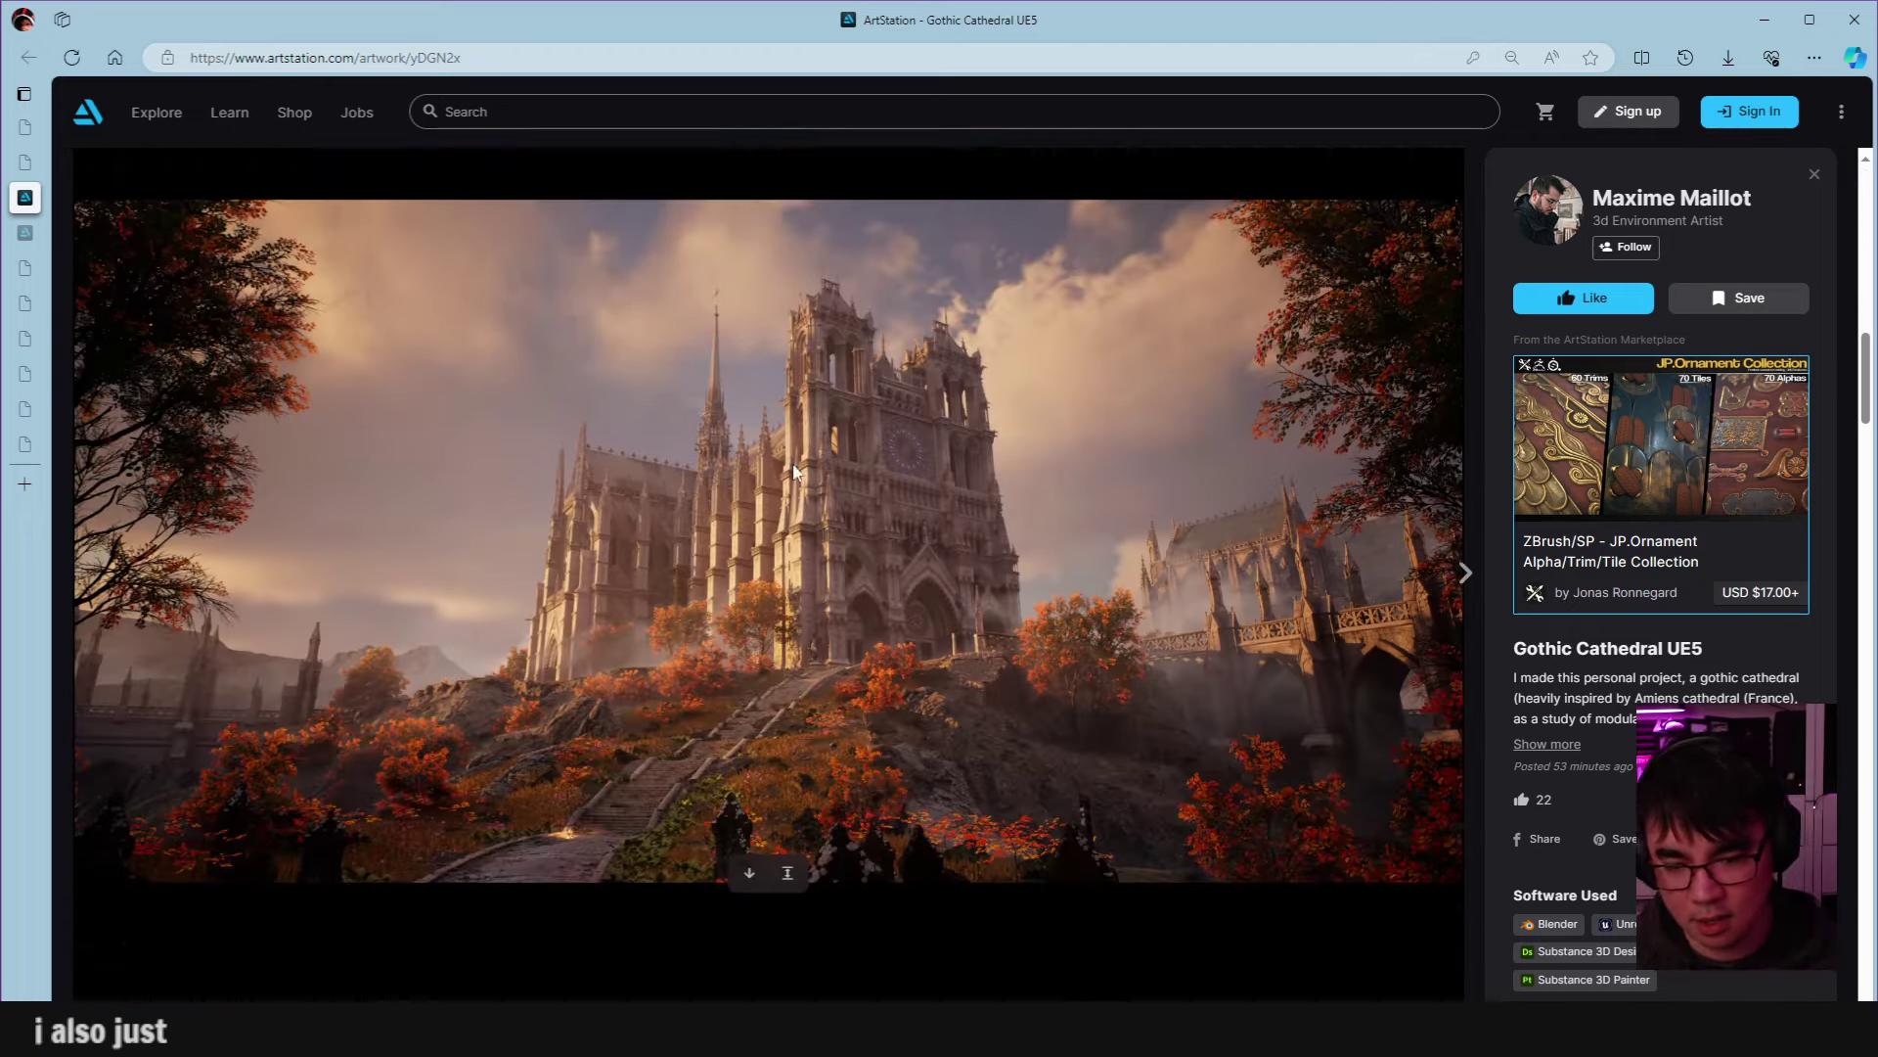
{"action": "scroll", "coordinate": [808, 462], "scroll_direction": "down", "scroll_amount": 7}
{"action": "scroll", "coordinate": [335, 301], "scroll_direction": "up", "scroll_amount": 4}
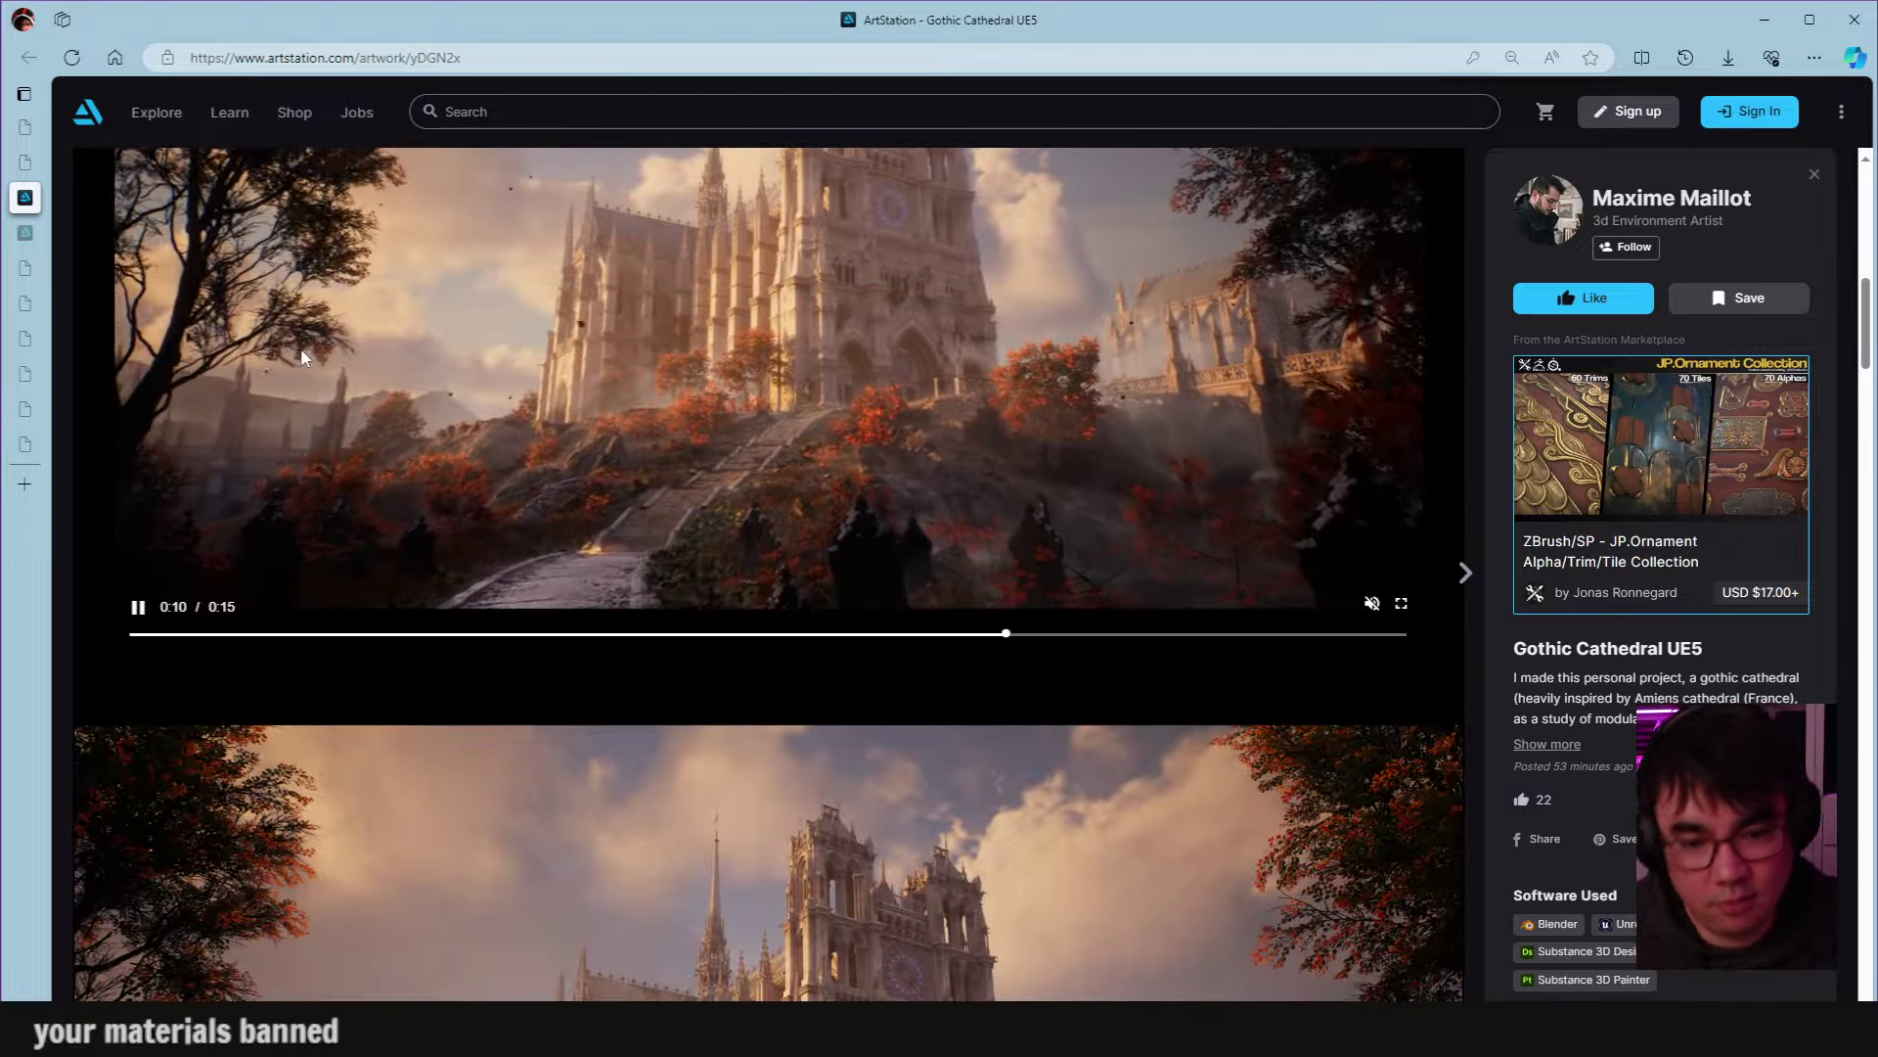
{"action": "scroll", "coordinate": [987, 489], "scroll_direction": "down", "scroll_amount": 5}
{"action": "scroll", "coordinate": [986, 489], "scroll_direction": "up", "scroll_amount": 2}
{"action": "scroll", "coordinate": [986, 481], "scroll_direction": "down", "scroll_amount": 15}
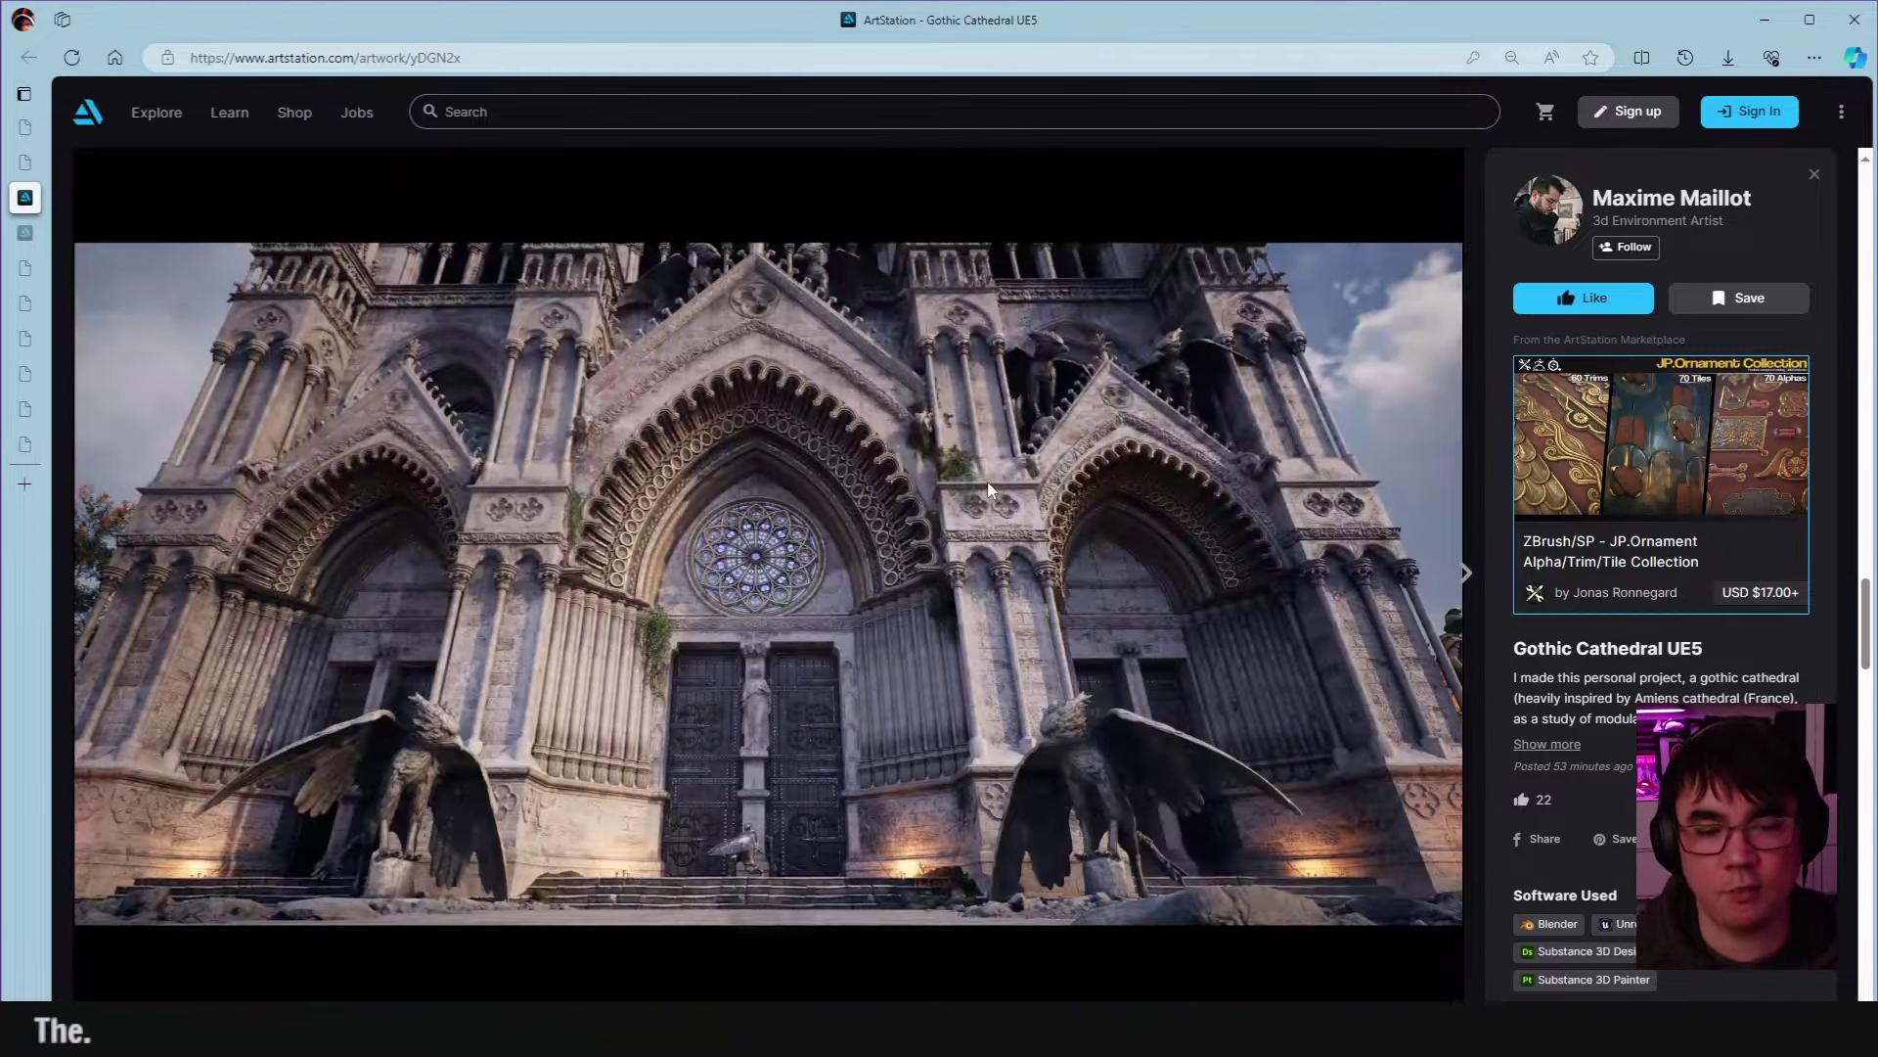
{"action": "scroll", "coordinate": [989, 480], "scroll_direction": "up", "scroll_amount": 3}
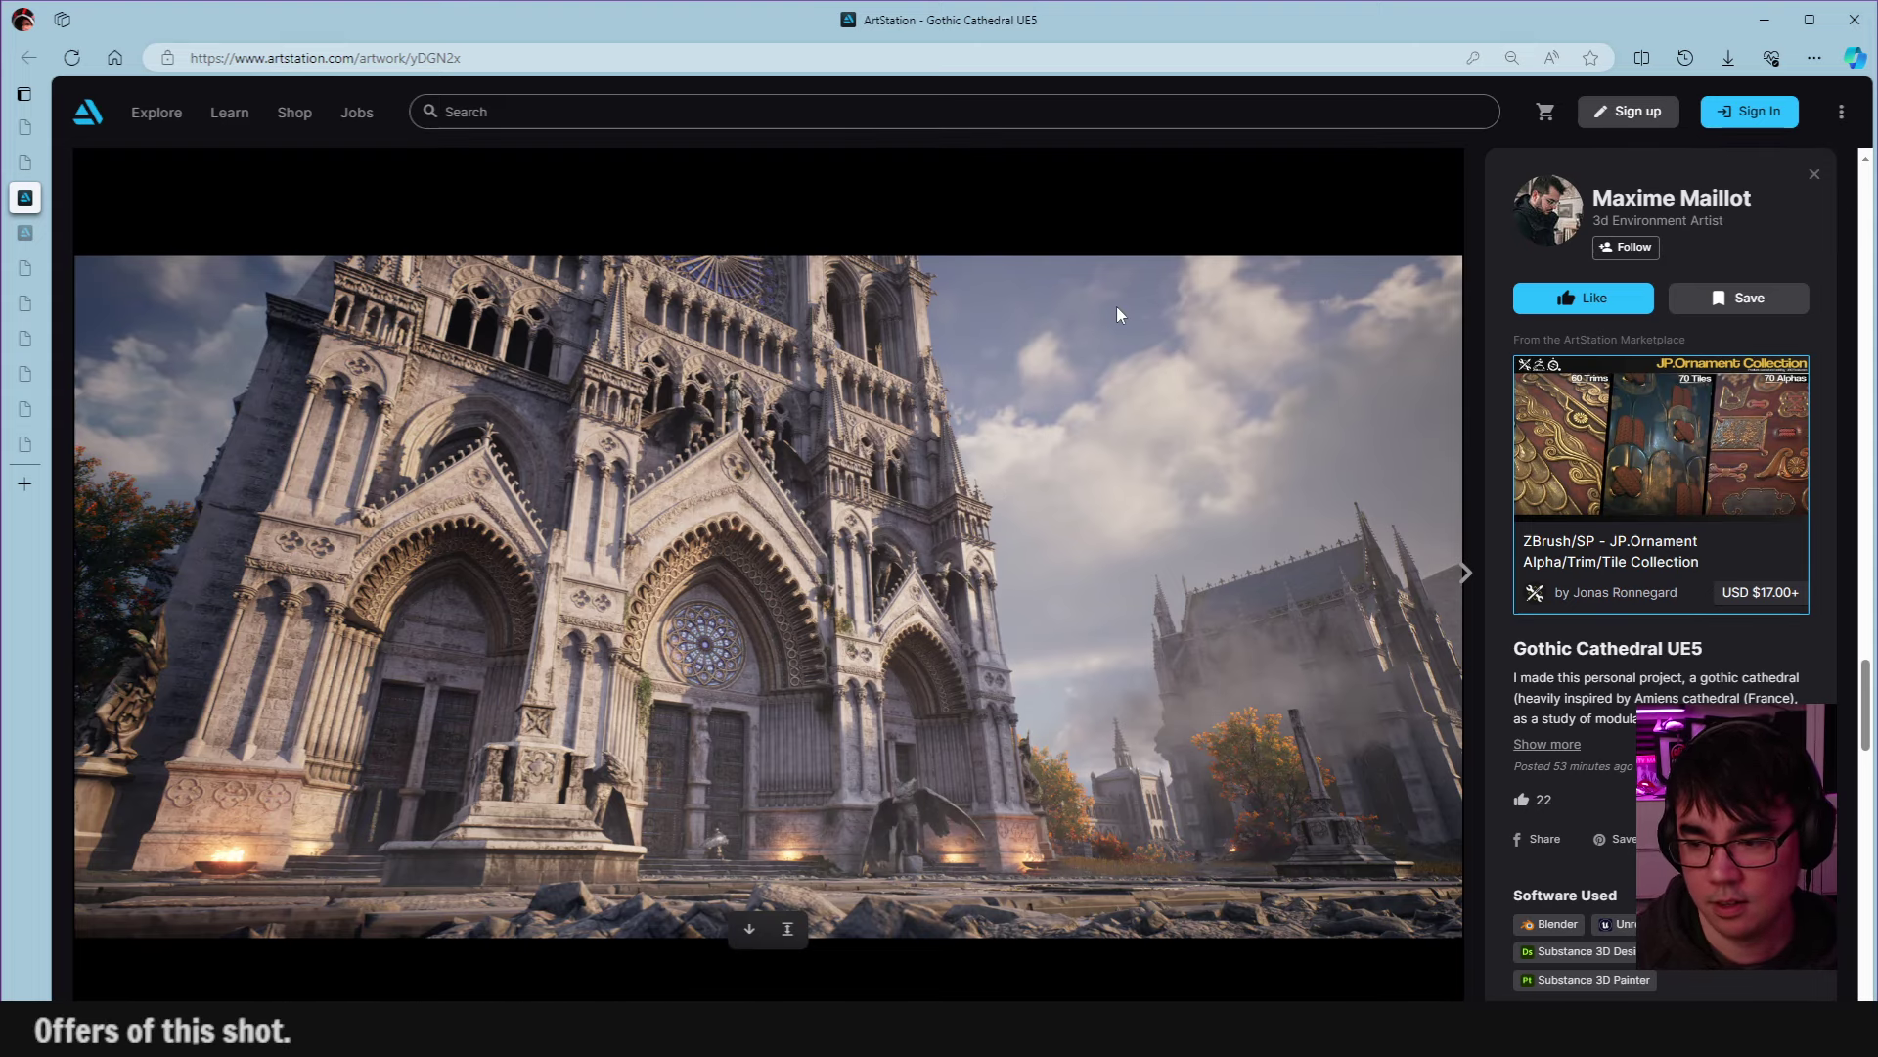
{"action": "scroll", "coordinate": [1117, 307], "scroll_direction": "up", "scroll_amount": 20}
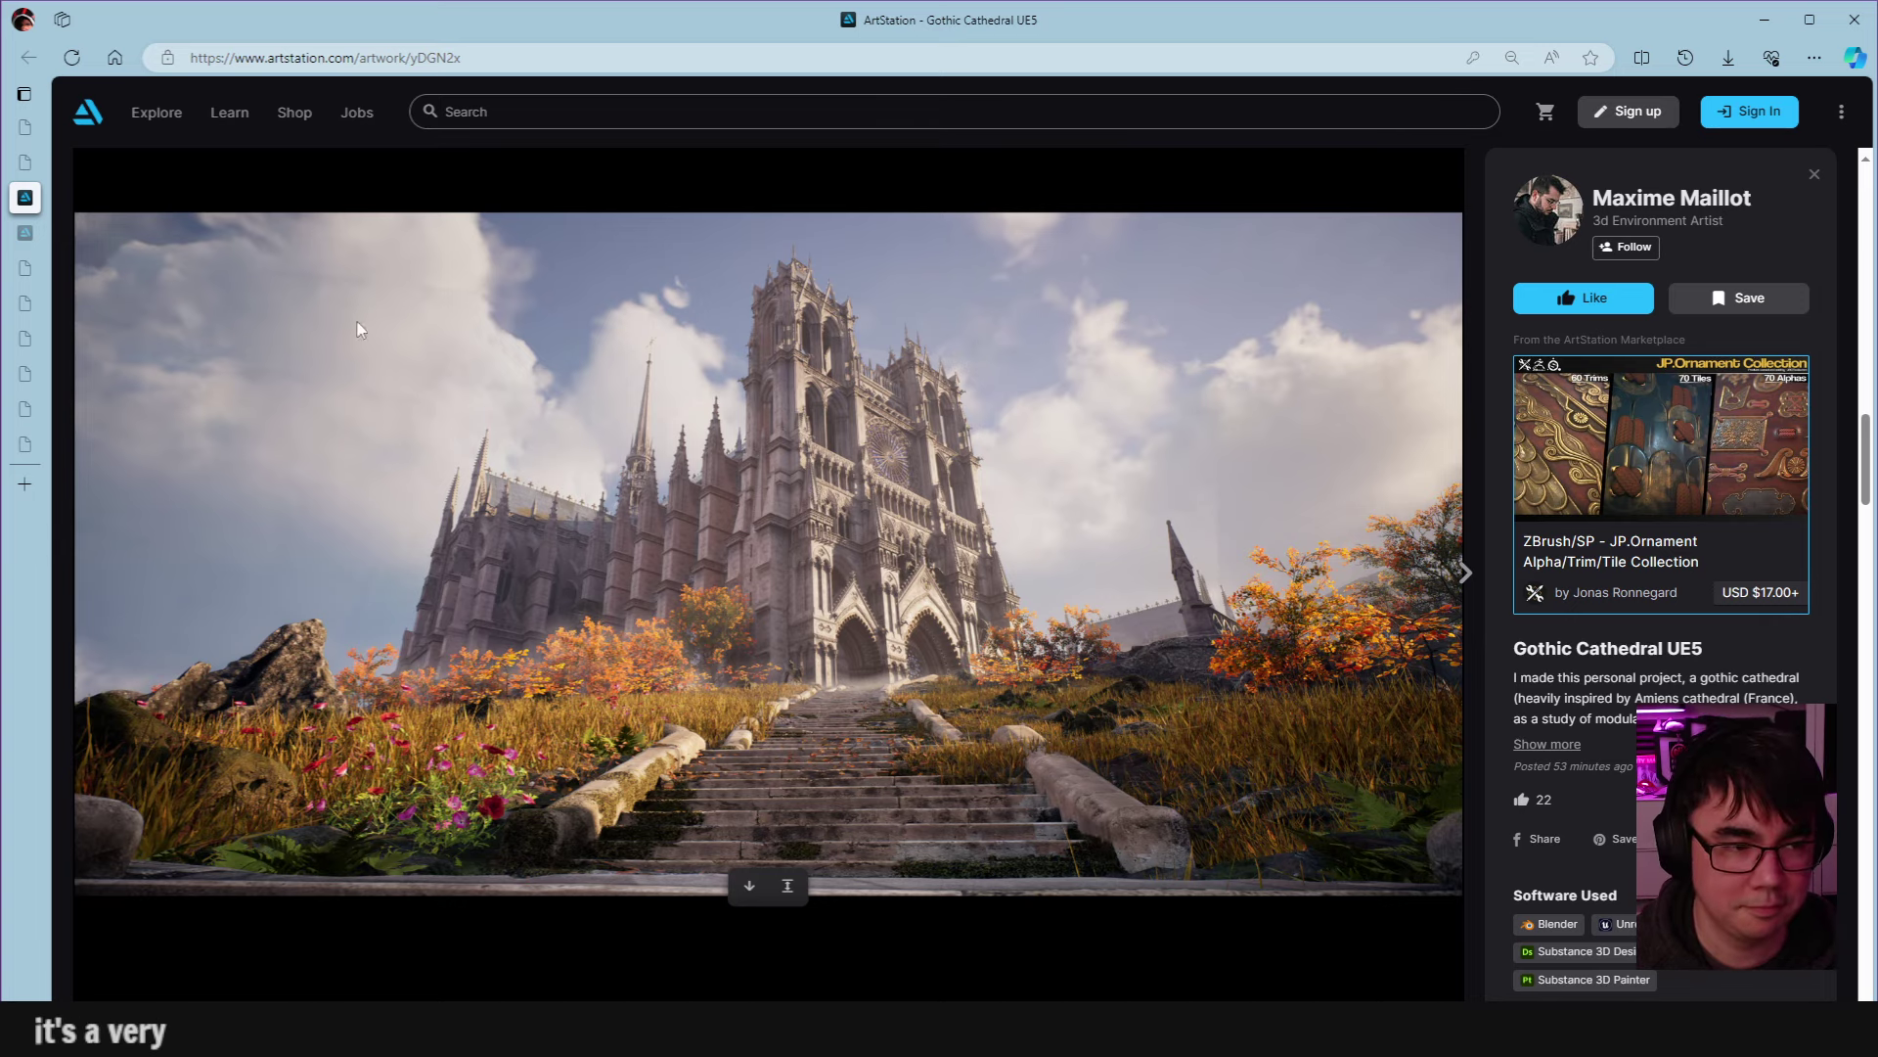
{"action": "left_click", "coordinate": [26, 242]}
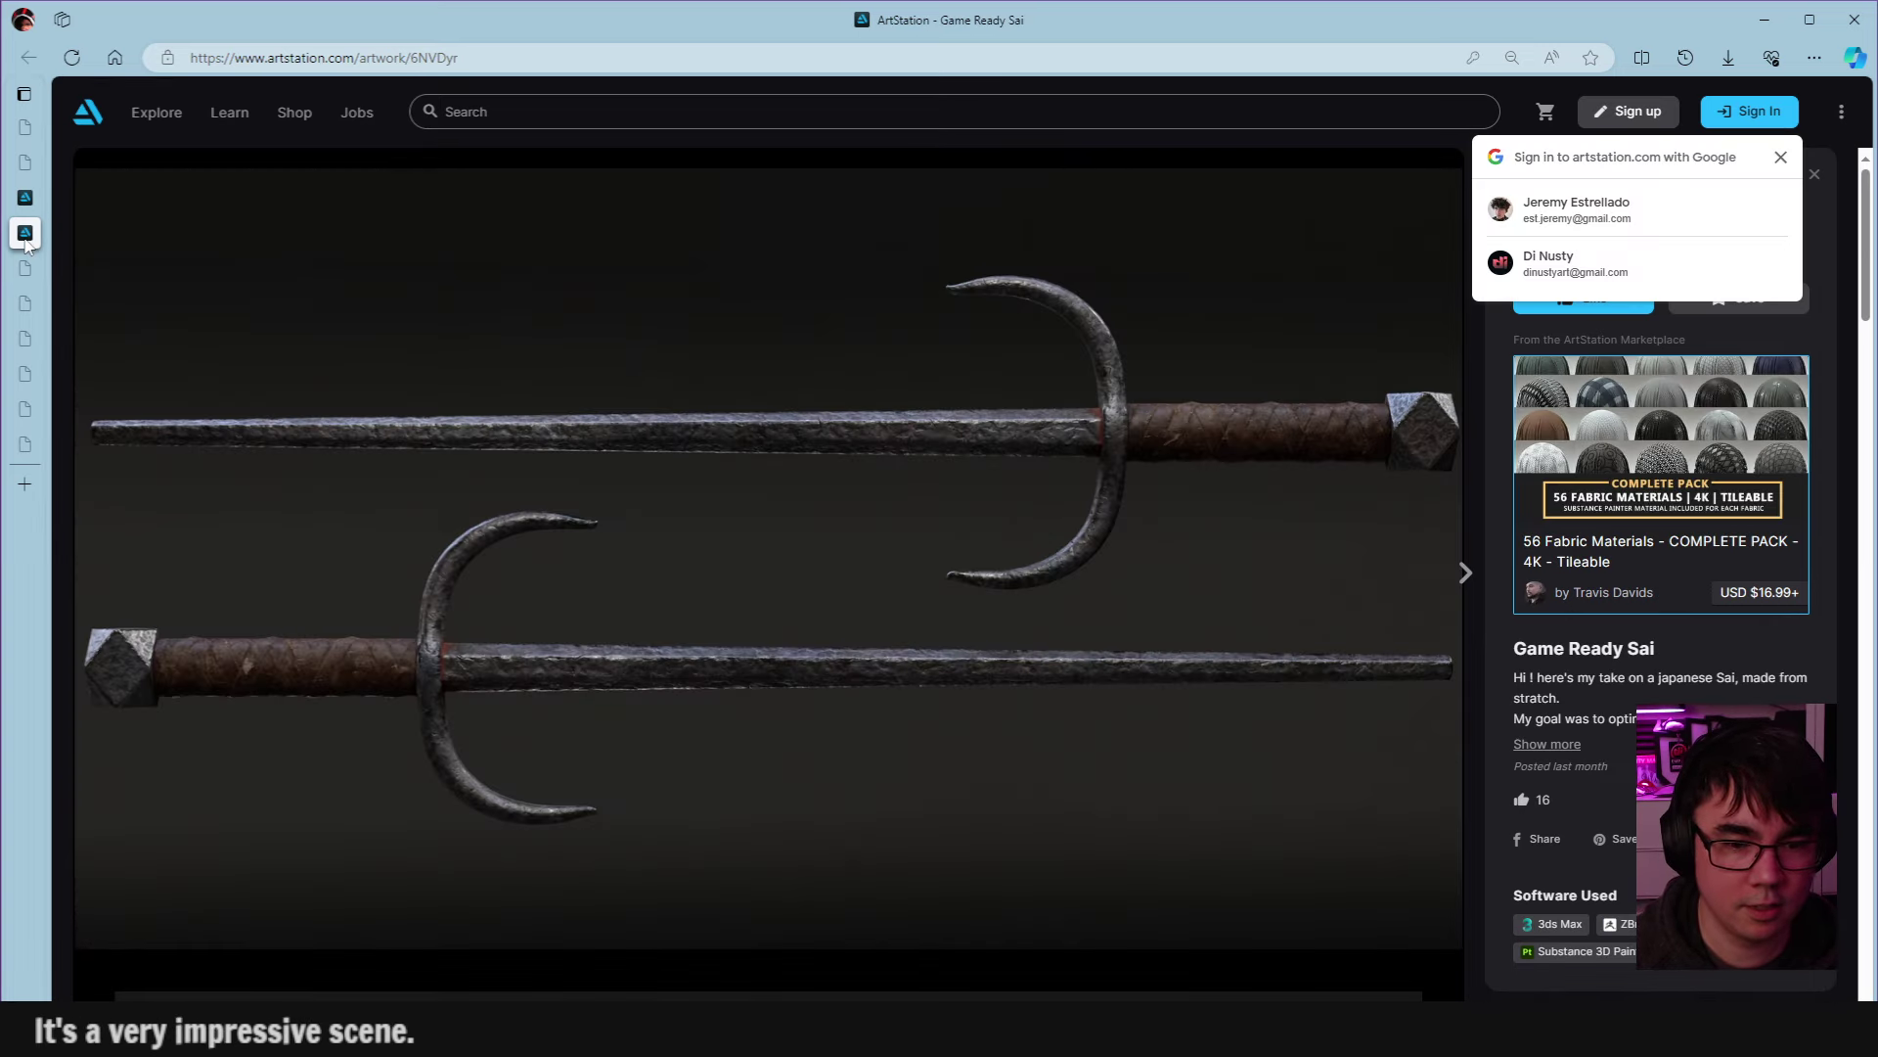
Close the Google sign-in popup, return to Game Ready Sai, and scroll to the wireframe render.
{"action": "left_click", "coordinate": [1783, 155]}
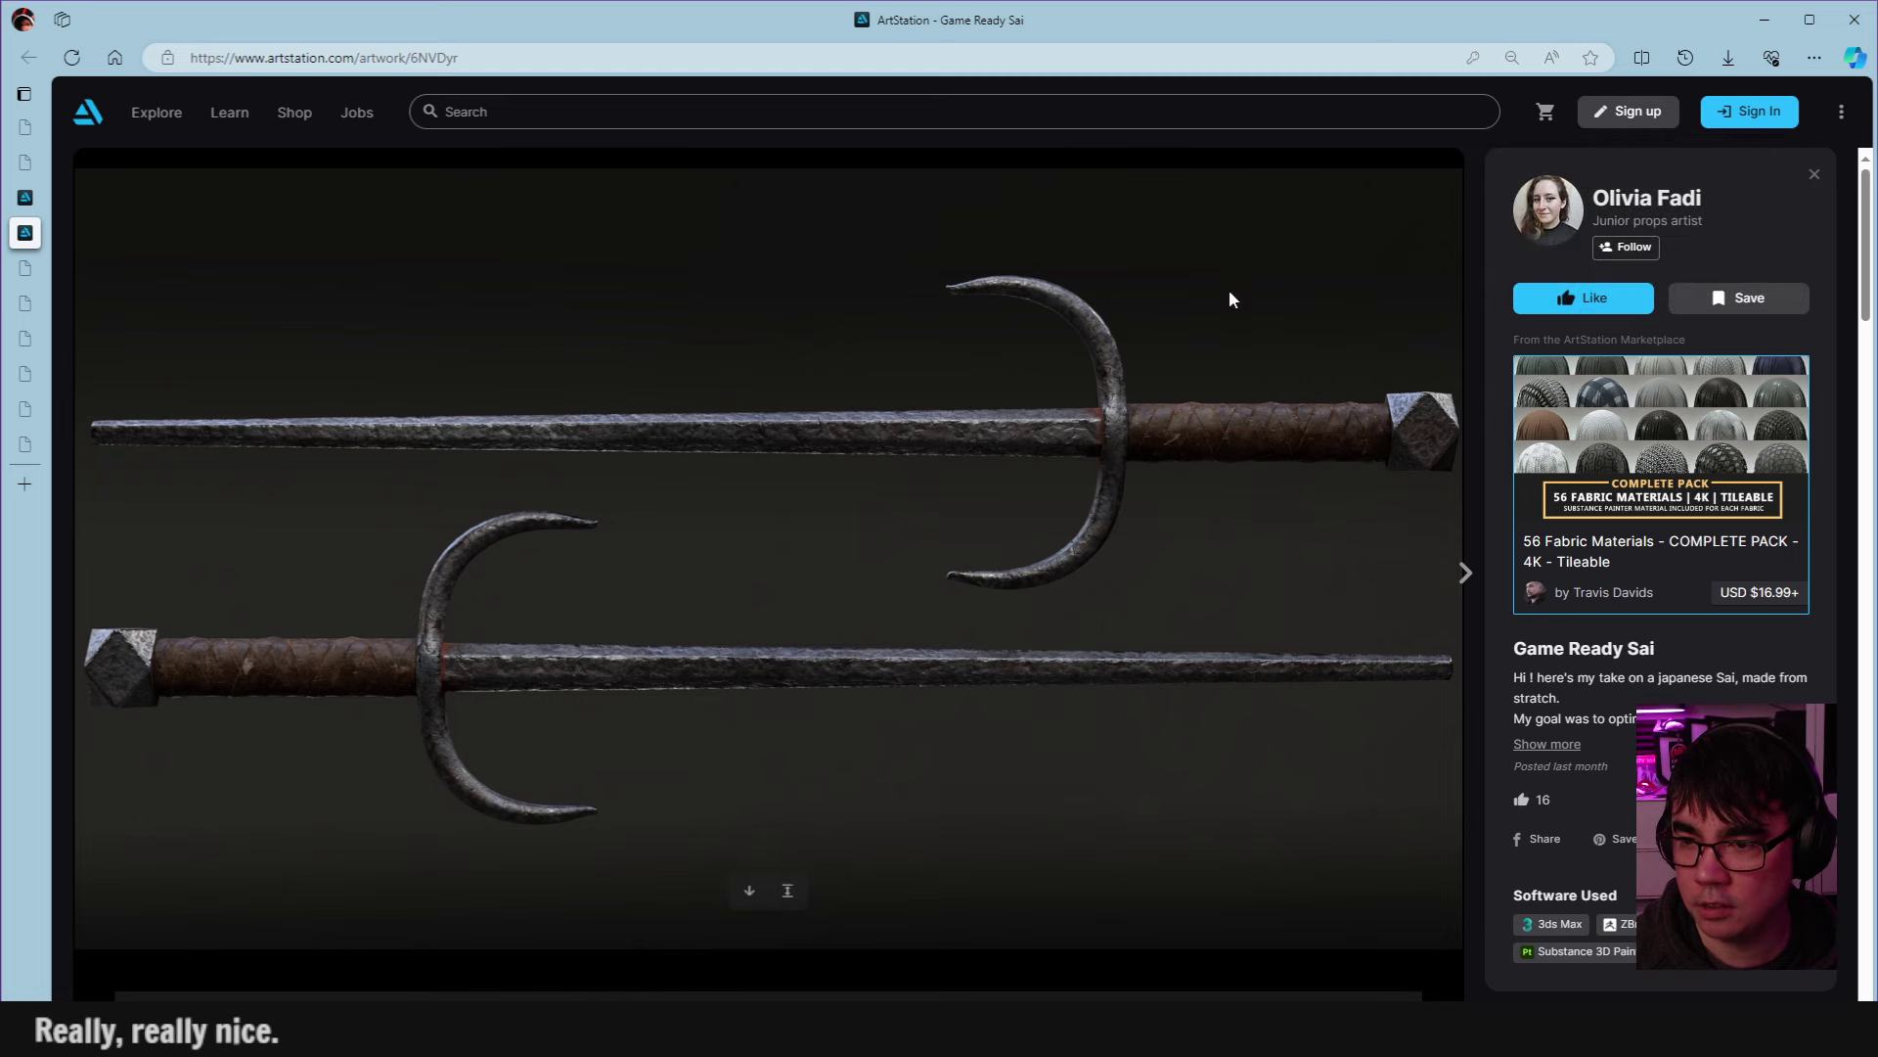
{"action": "left_click", "coordinate": [26, 272]}
{"action": "left_click", "coordinate": [22, 244]}
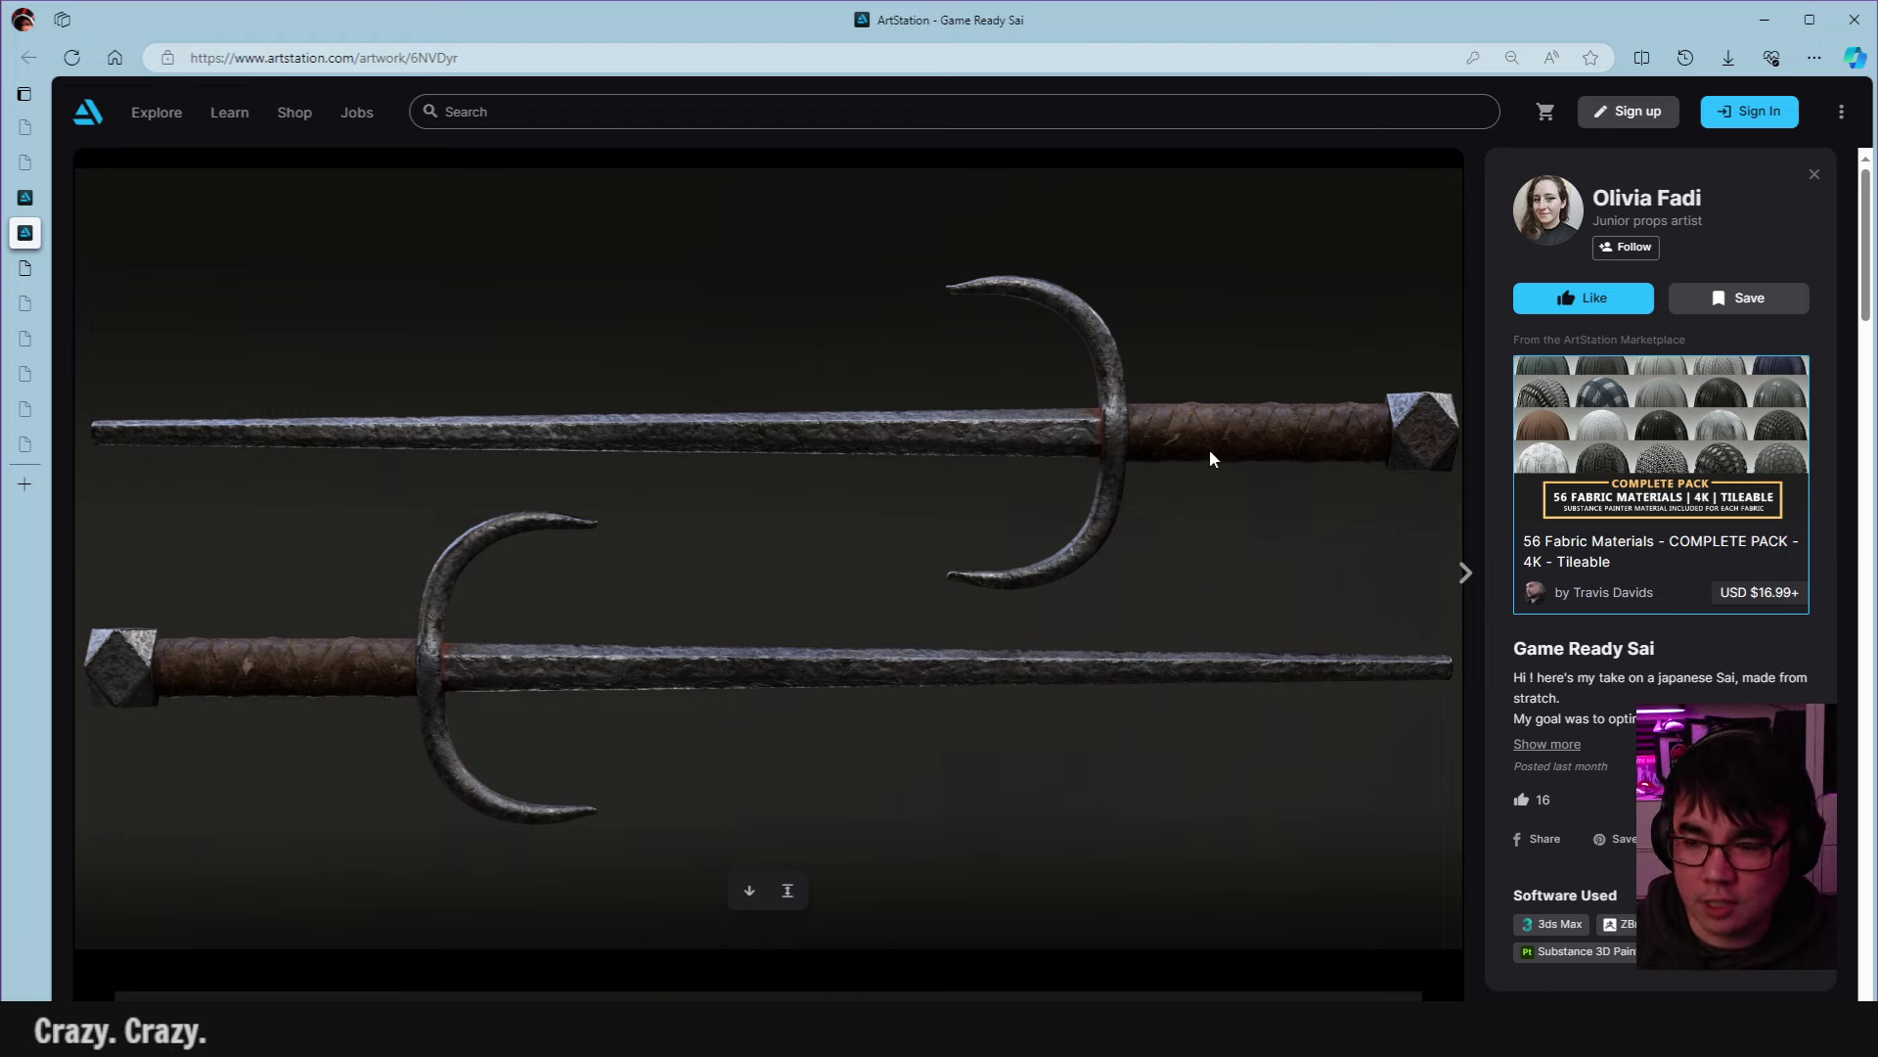
{"action": "scroll", "coordinate": [642, 556], "scroll_direction": "down", "scroll_amount": 5}
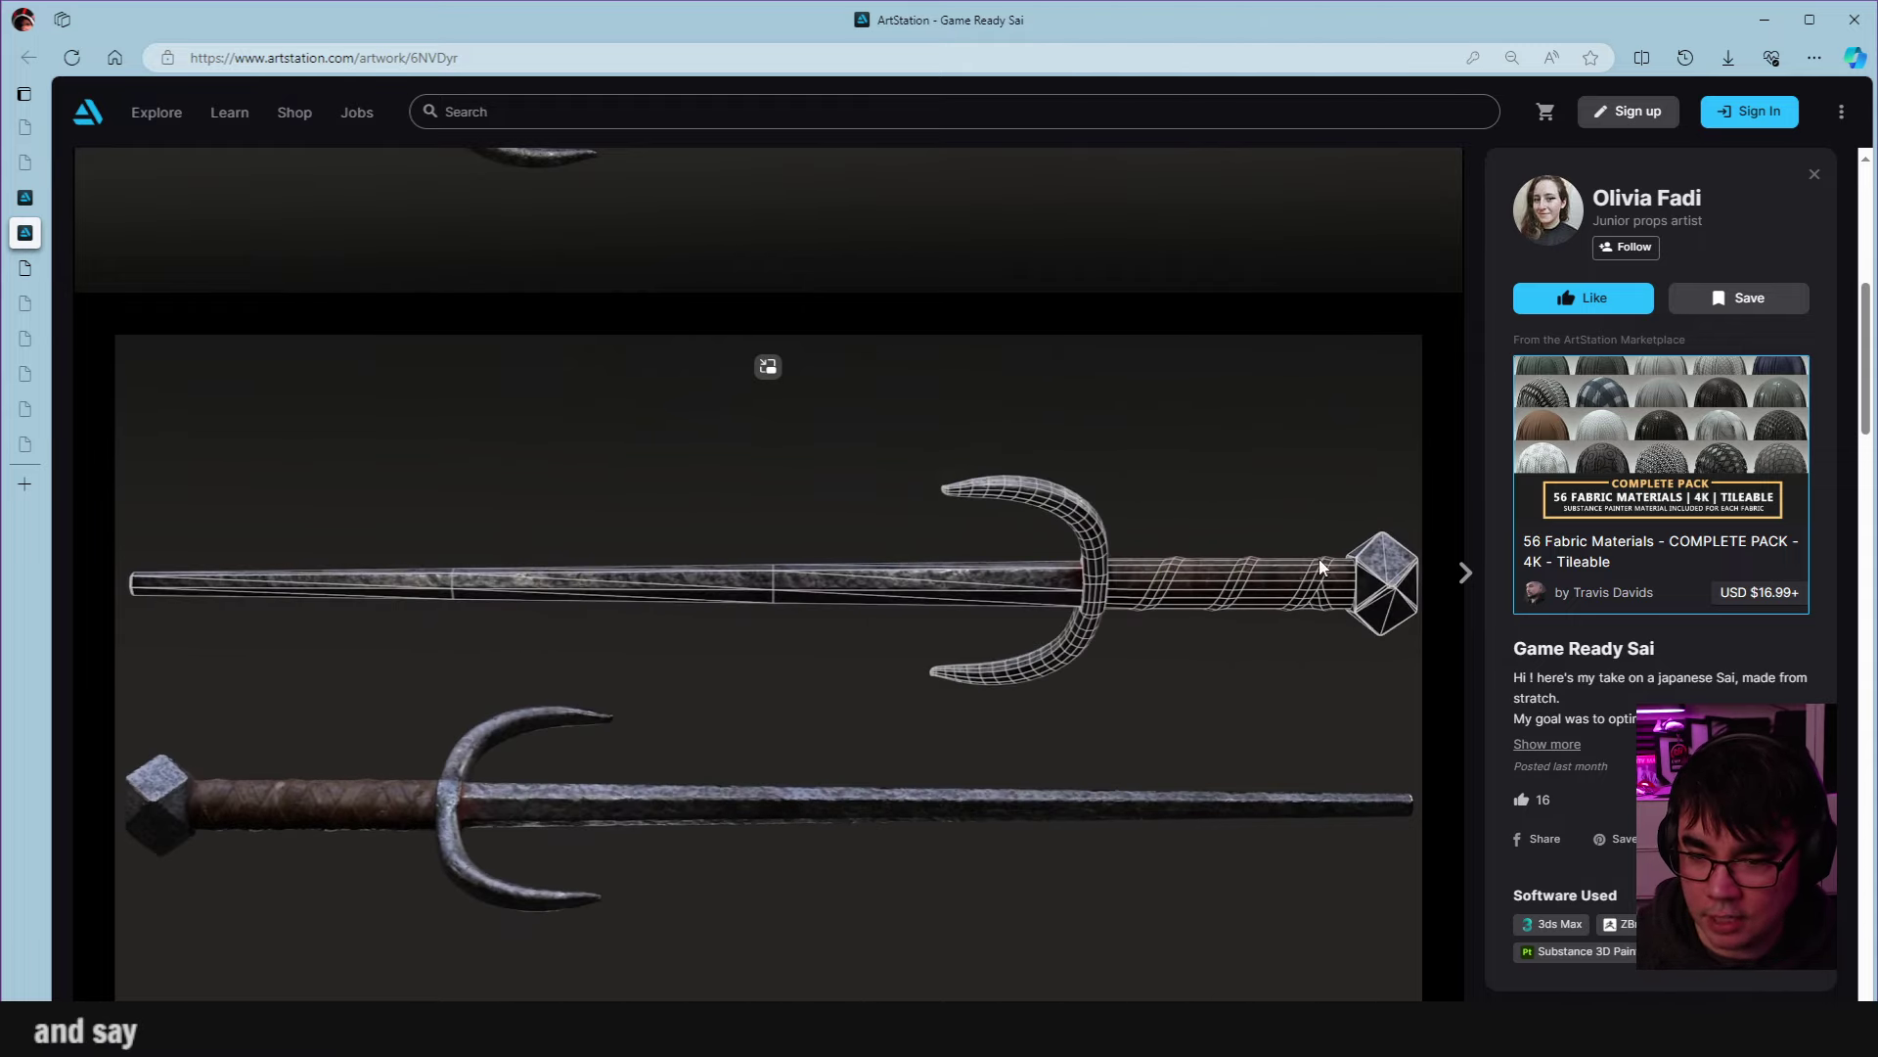
{"action": "scroll", "coordinate": [1233, 557], "scroll_direction": "up", "scroll_amount": 5}
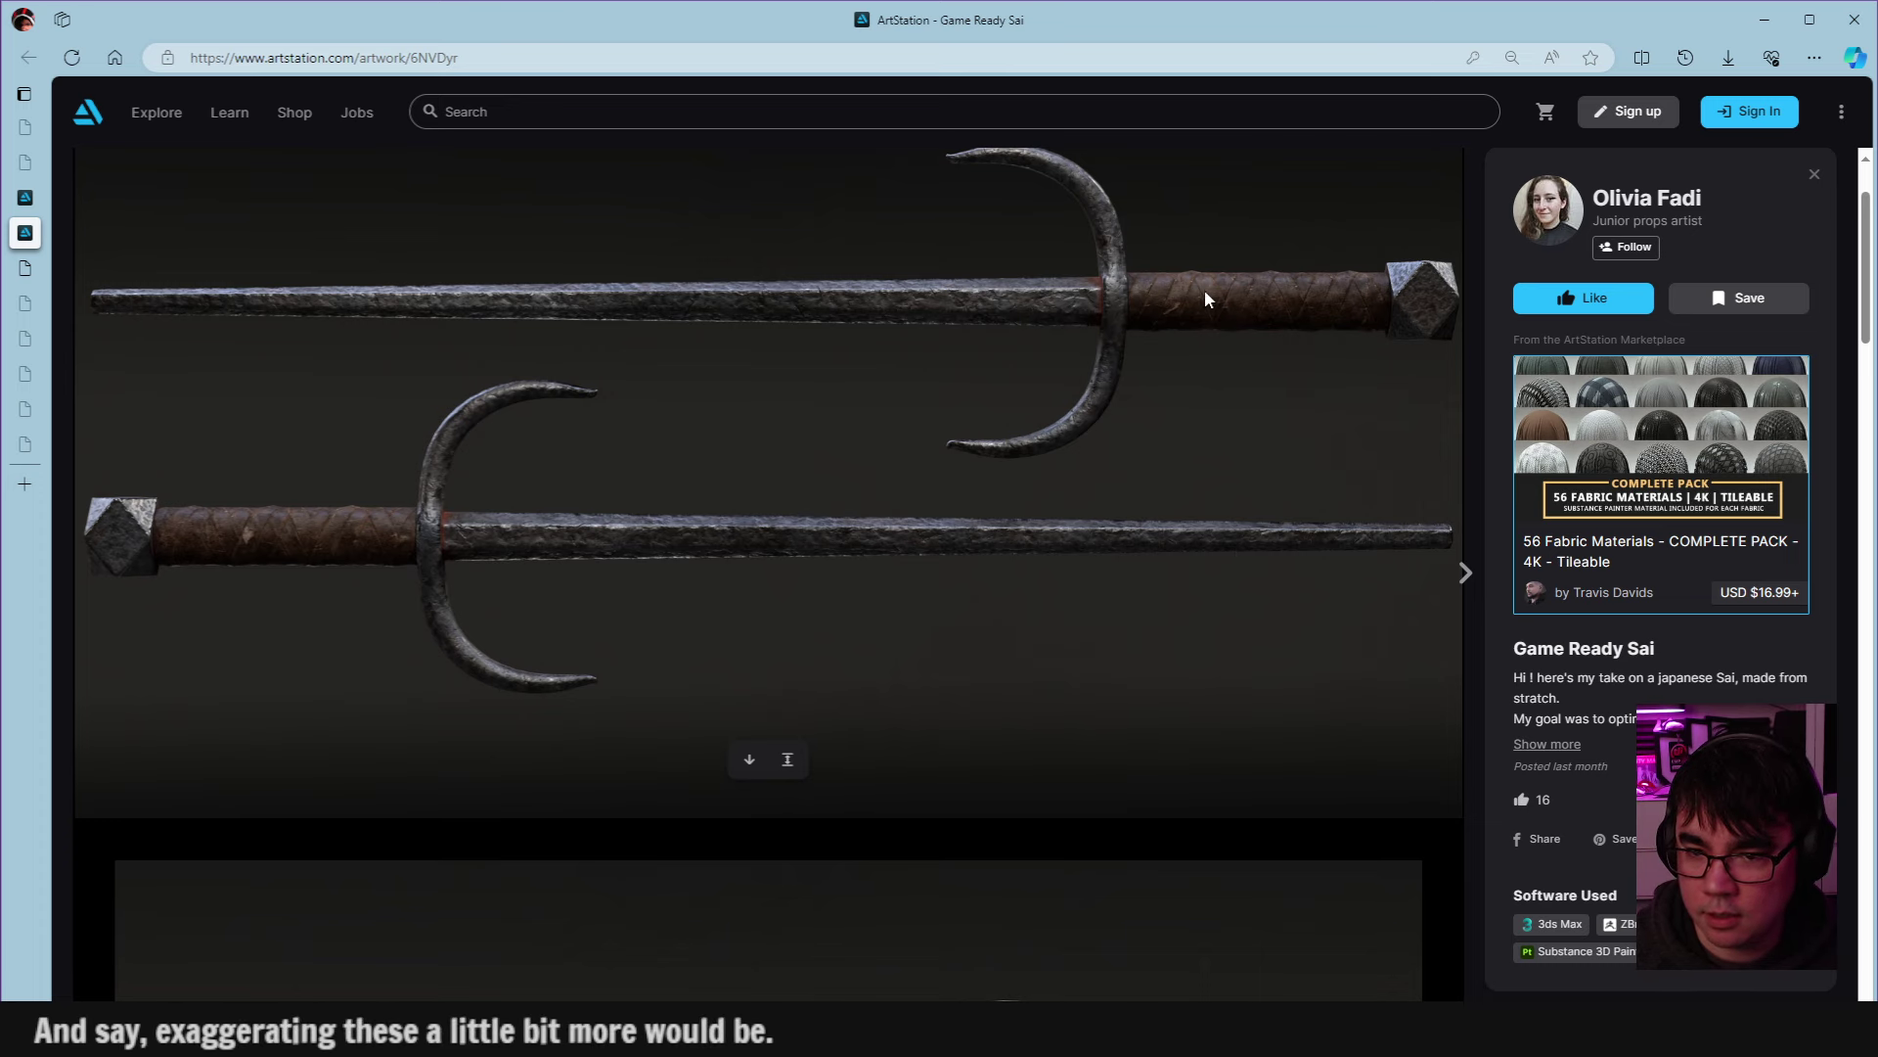
{"action": "scroll", "coordinate": [1342, 397], "scroll_direction": "down", "scroll_amount": 7}
{"action": "scroll", "coordinate": [1339, 485], "scroll_direction": "up", "scroll_amount": 1}
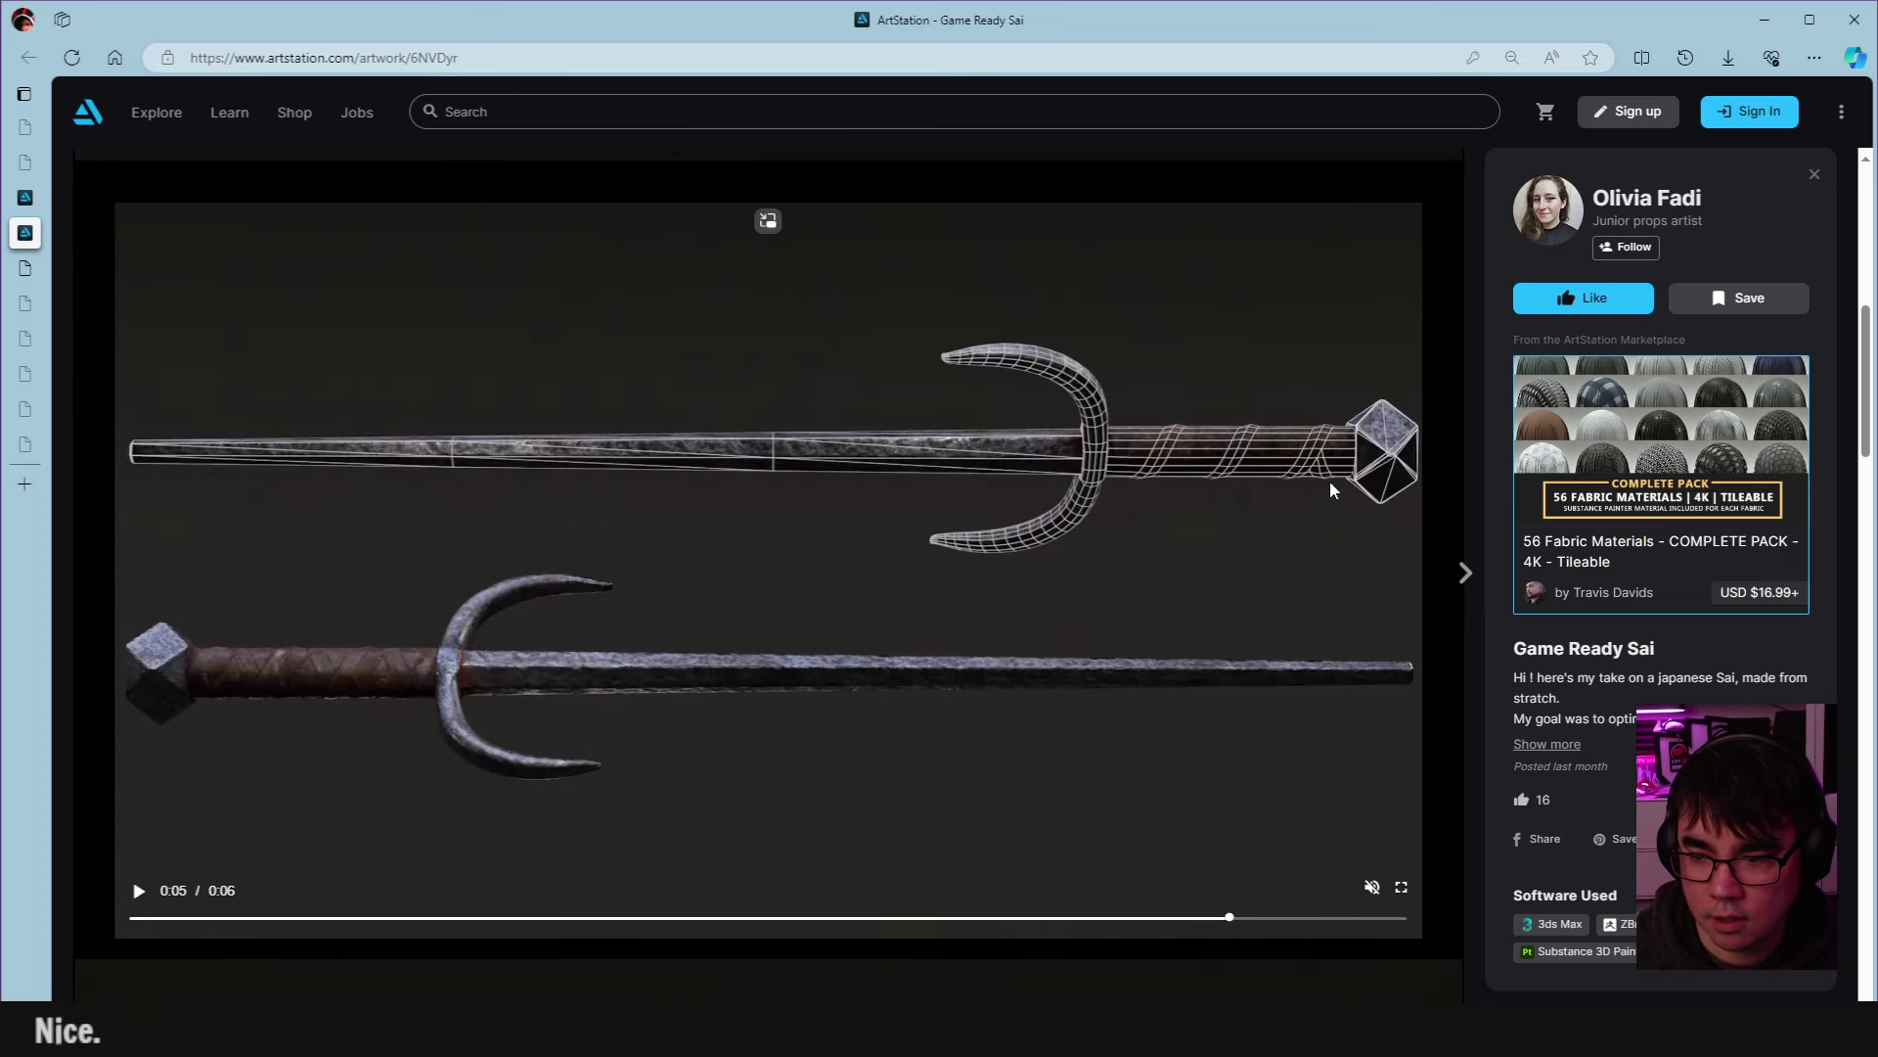
{"action": "scroll", "coordinate": [1117, 472], "scroll_direction": "down", "scroll_amount": 2}
{"action": "scroll", "coordinate": [1076, 476], "scroll_direction": "up", "scroll_amount": 2}
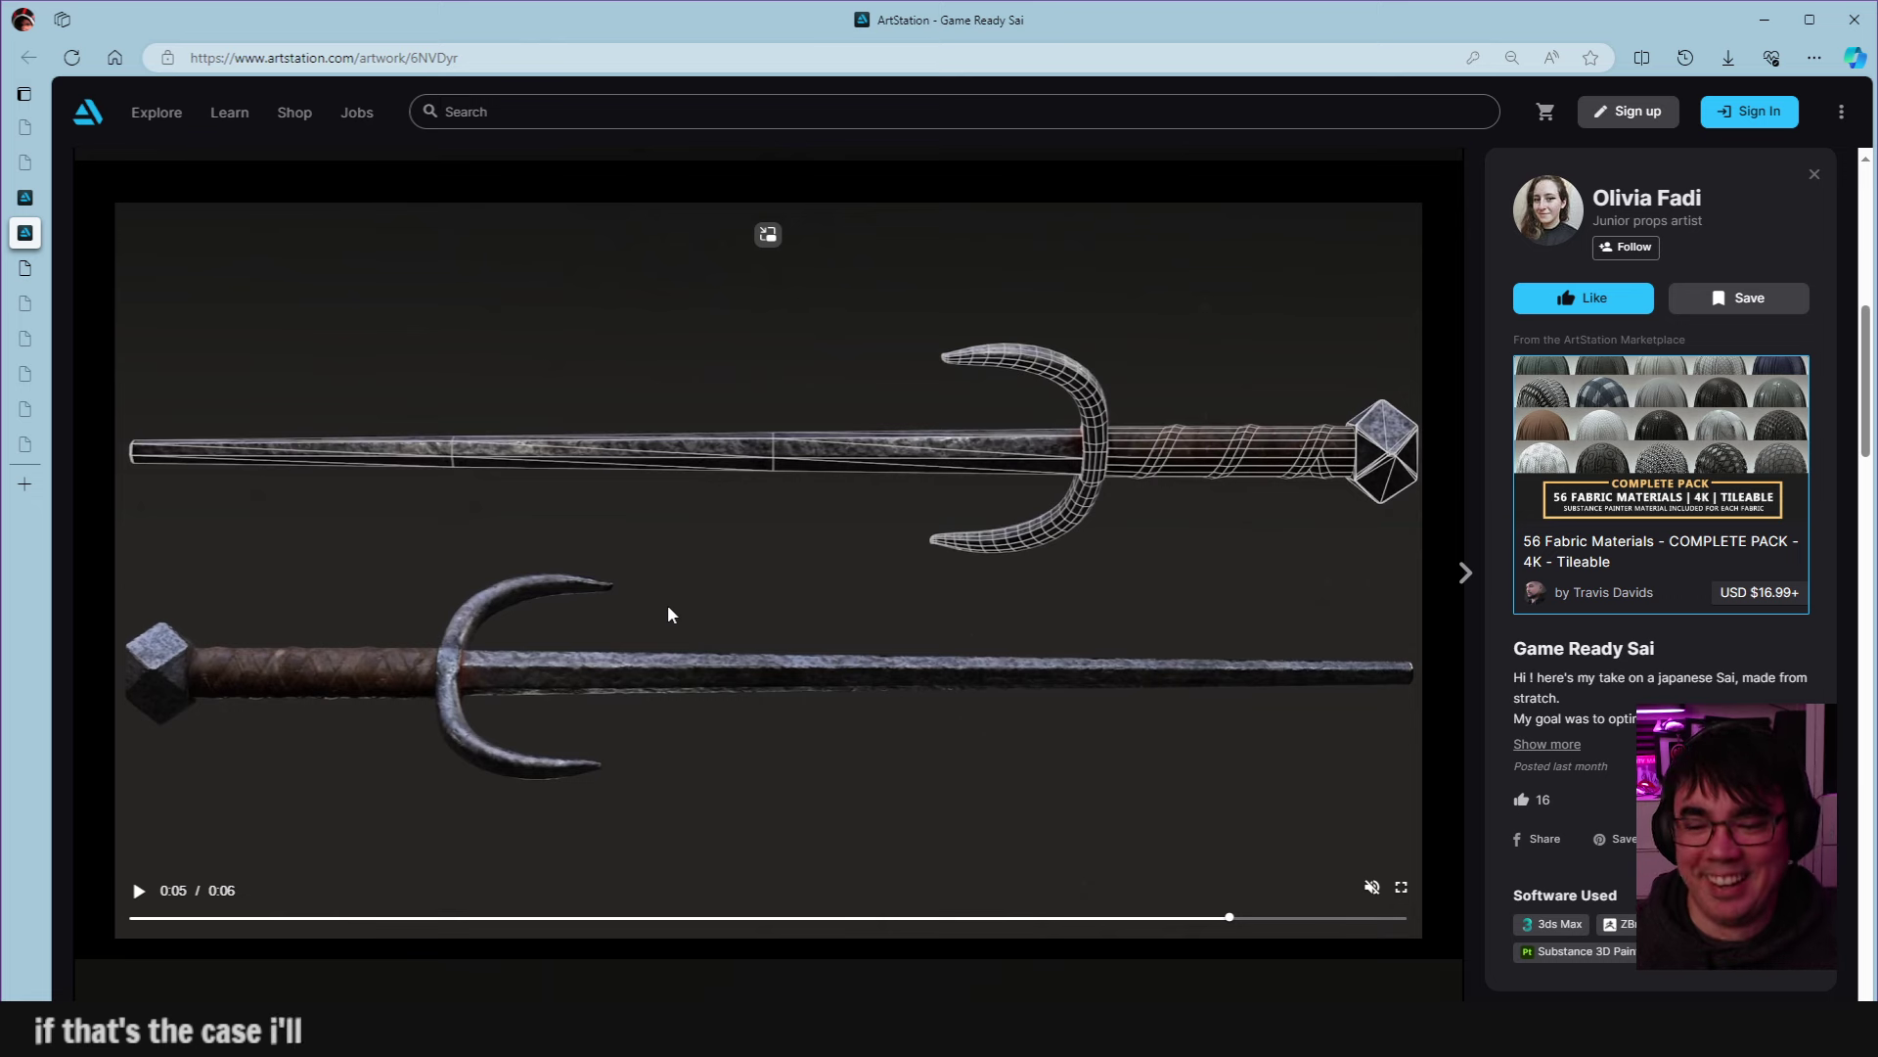
{"action": "scroll", "coordinate": [531, 465], "scroll_direction": "down", "scroll_amount": 7}
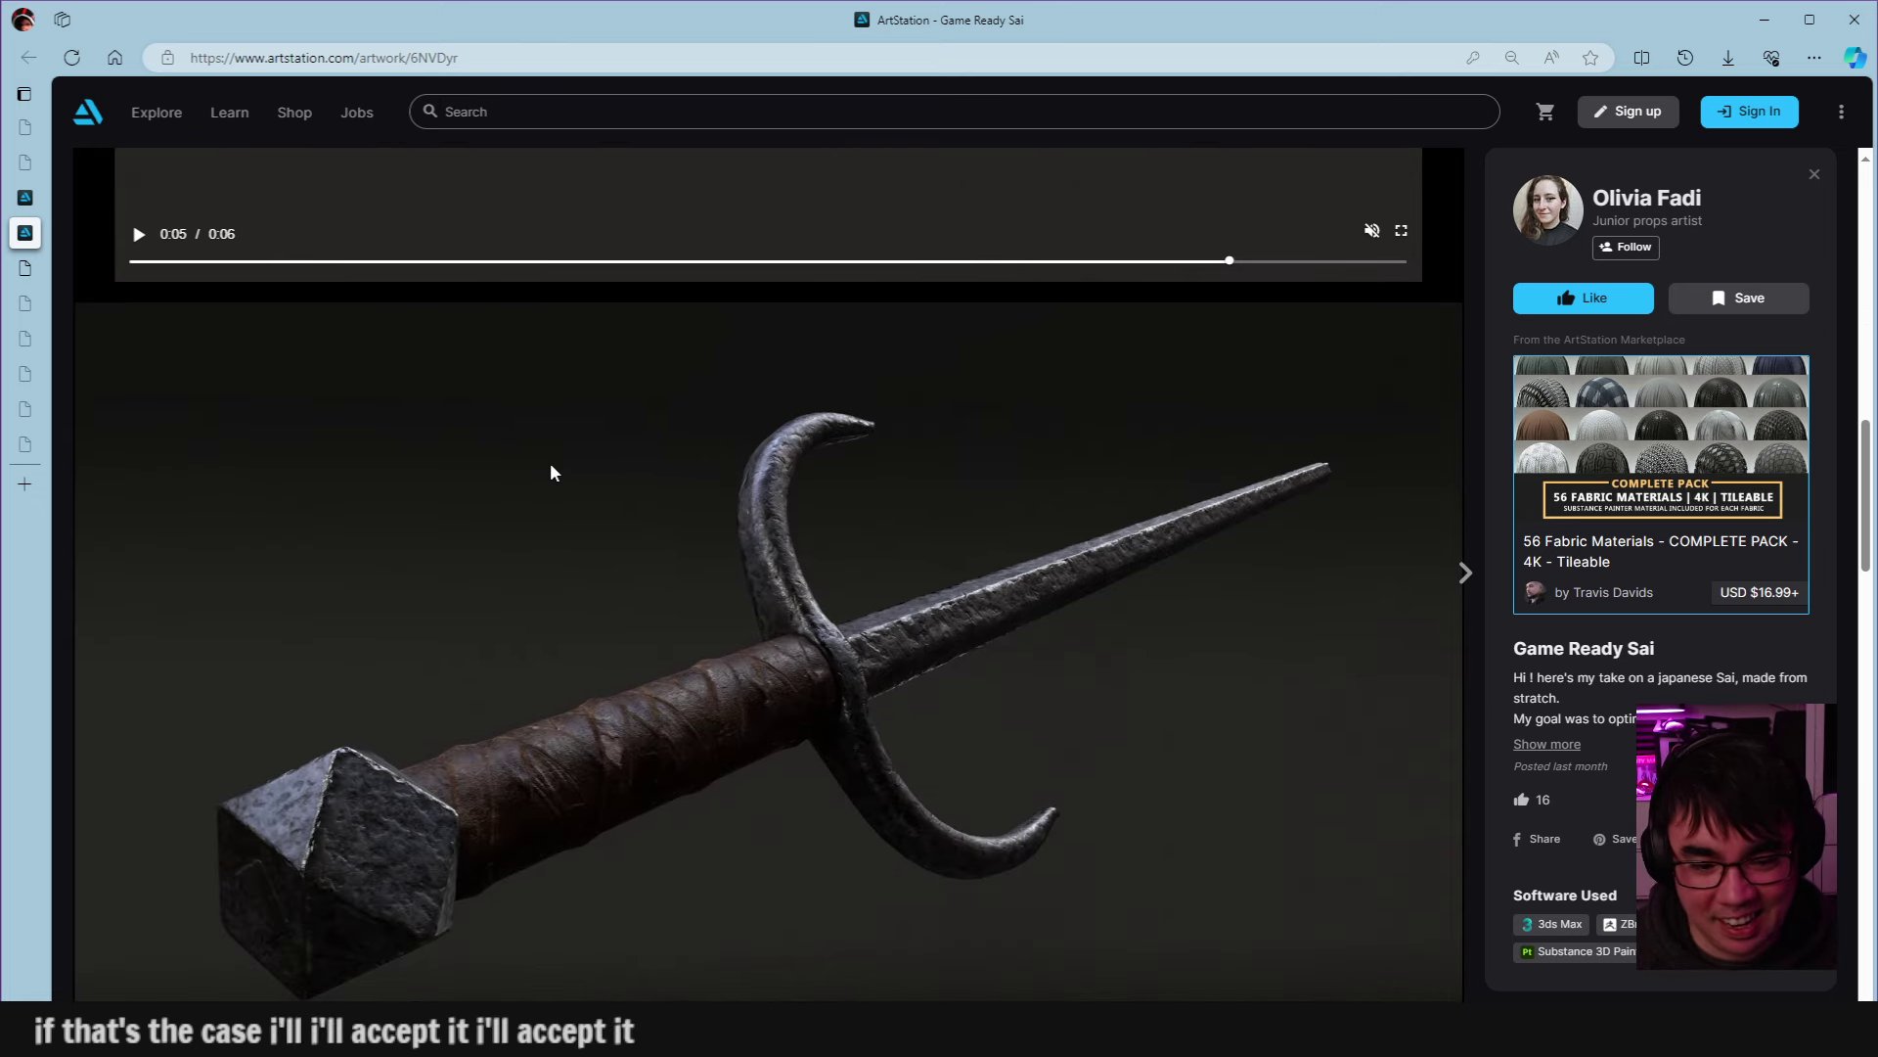
{"action": "scroll", "coordinate": [908, 614], "scroll_direction": "down", "scroll_amount": 1}
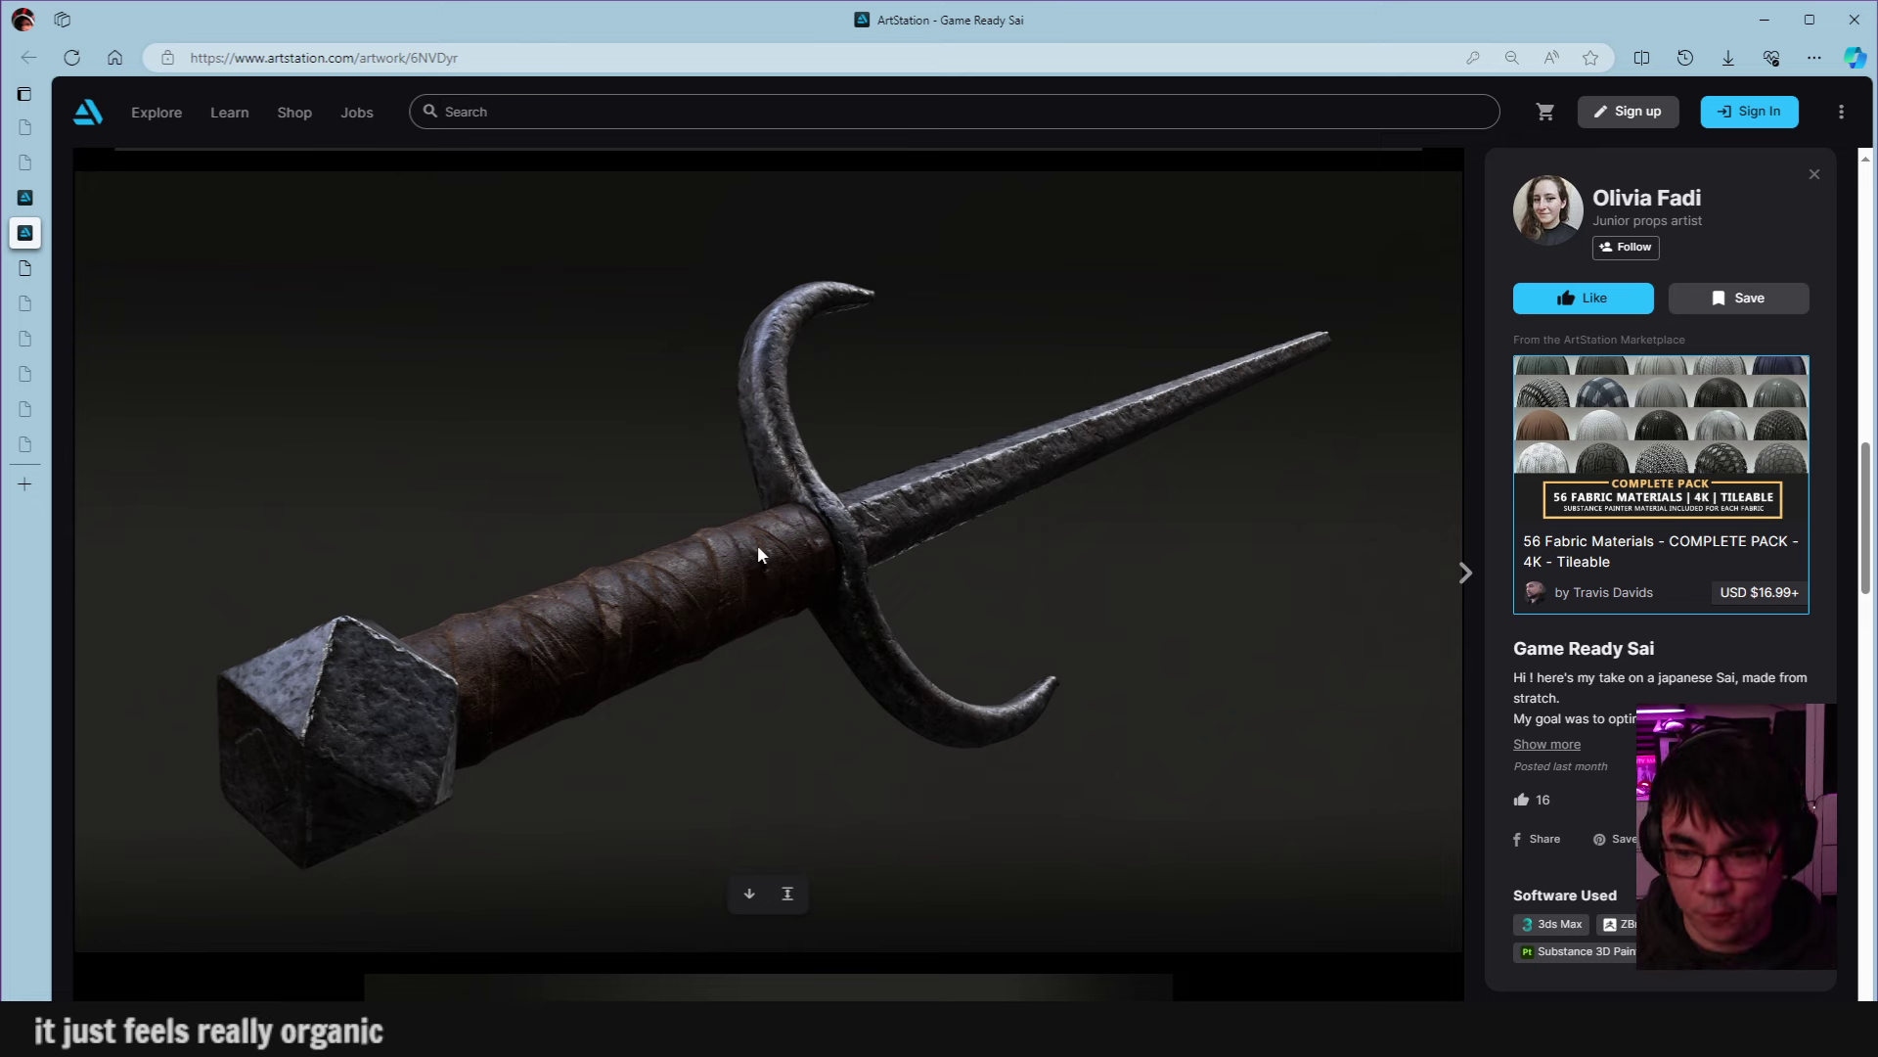
Expand 'Show more' on the Sai description to reveal 1744 tris and 908 vertices.
{"action": "scroll", "coordinate": [1086, 519], "scroll_direction": "down", "scroll_amount": 5}
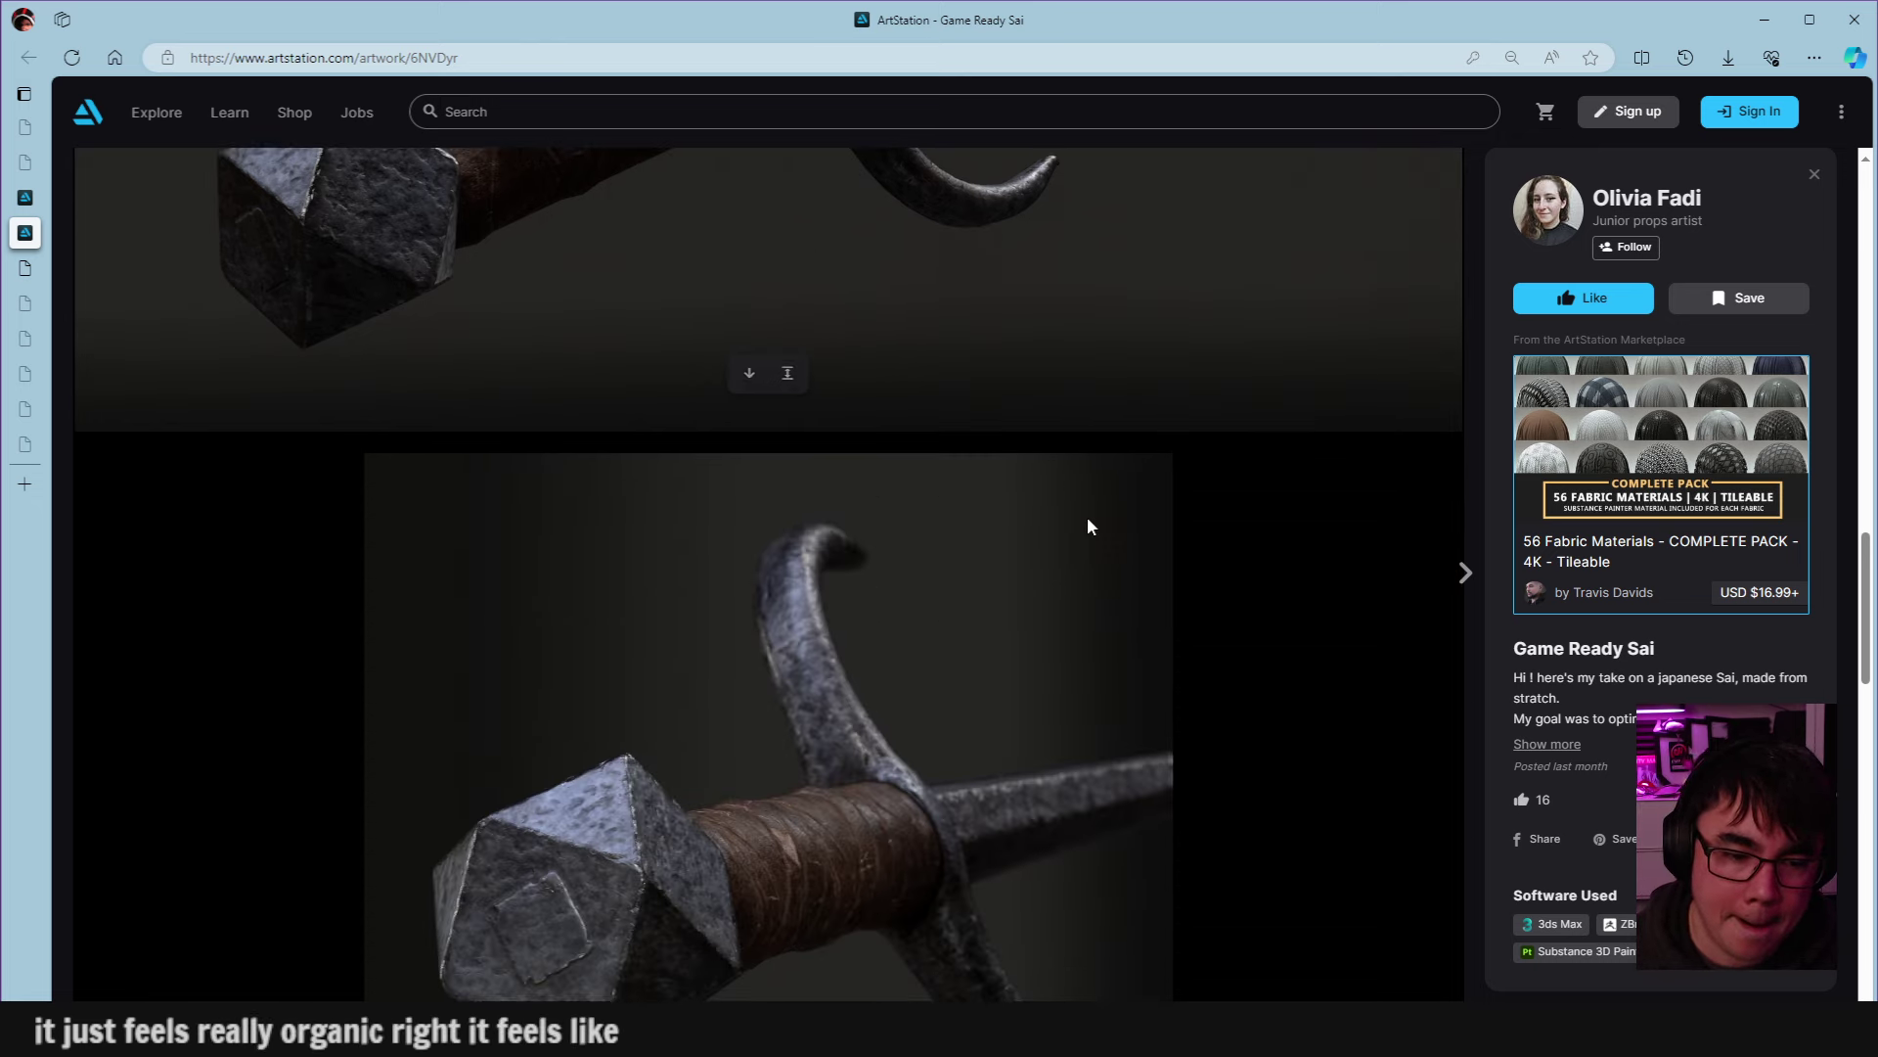
{"action": "scroll", "coordinate": [1086, 519], "scroll_direction": "down", "scroll_amount": 5}
{"action": "scroll", "coordinate": [1076, 511], "scroll_direction": "down", "scroll_amount": 10}
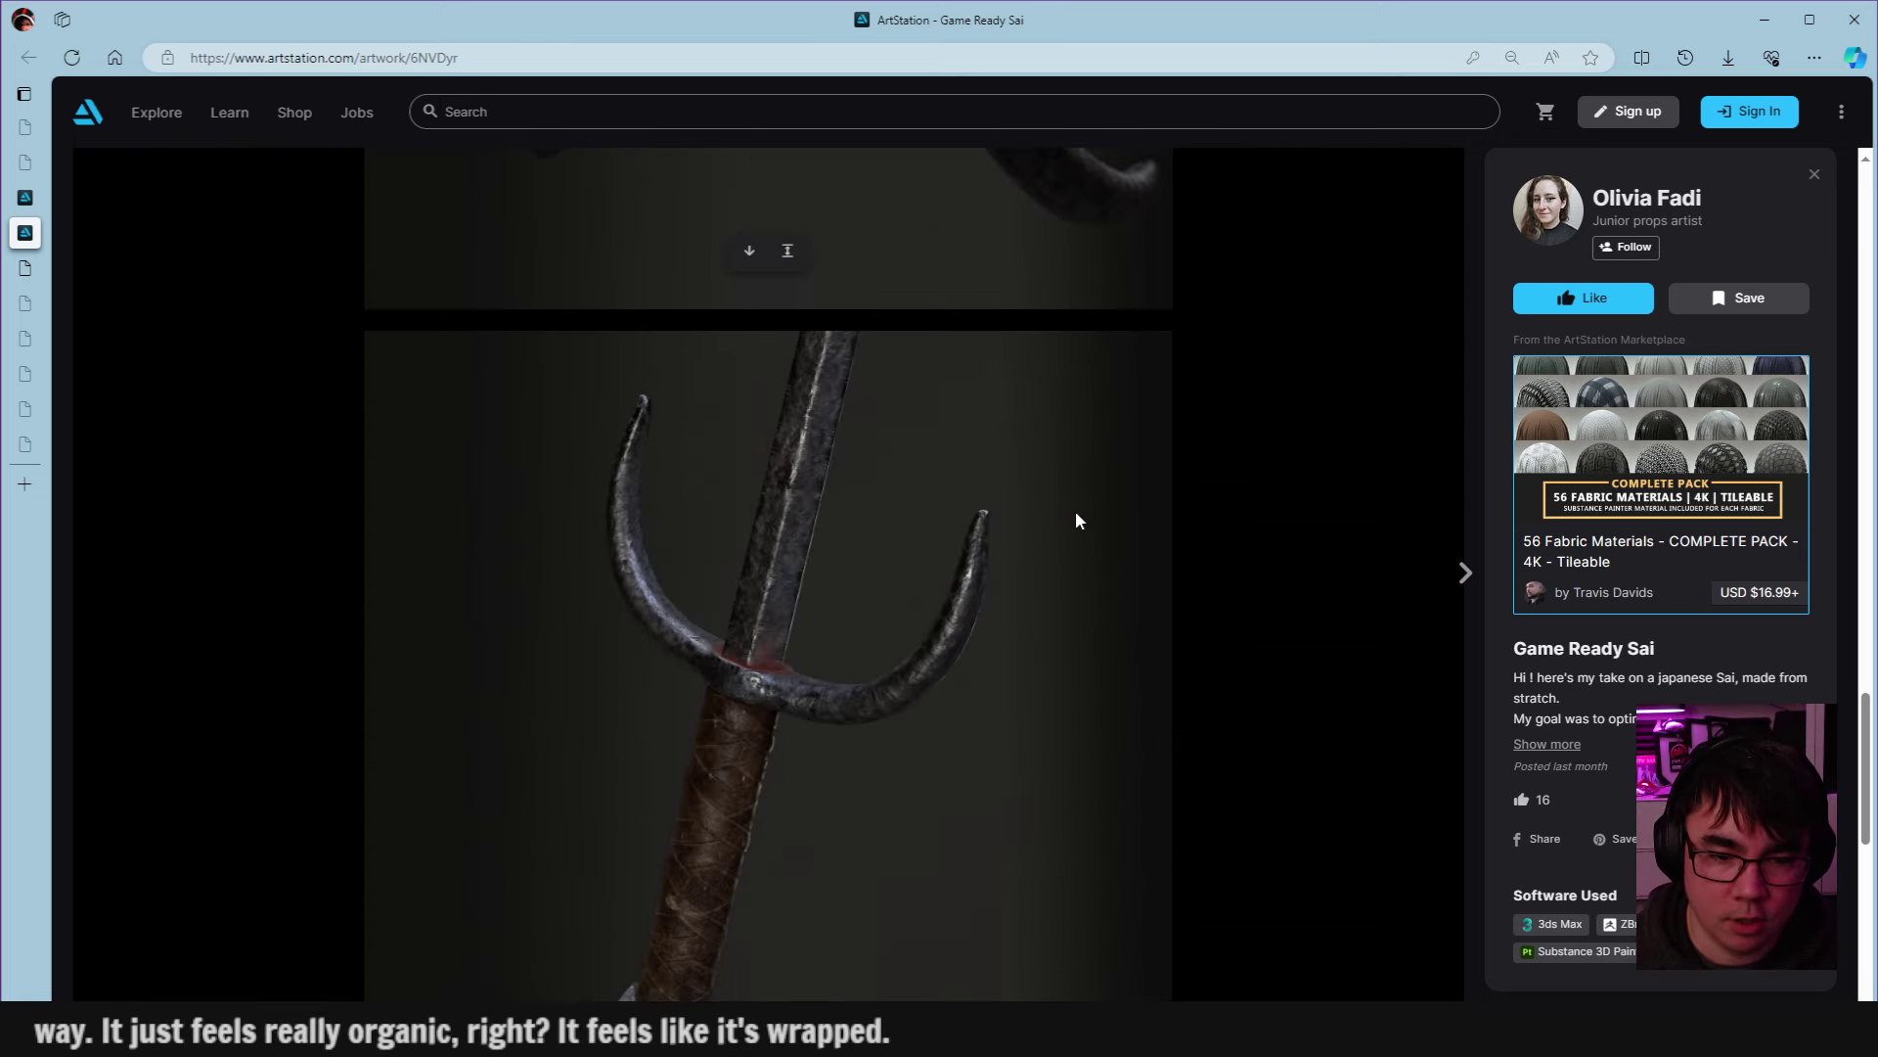
{"action": "scroll", "coordinate": [1076, 513], "scroll_direction": "down", "scroll_amount": 1}
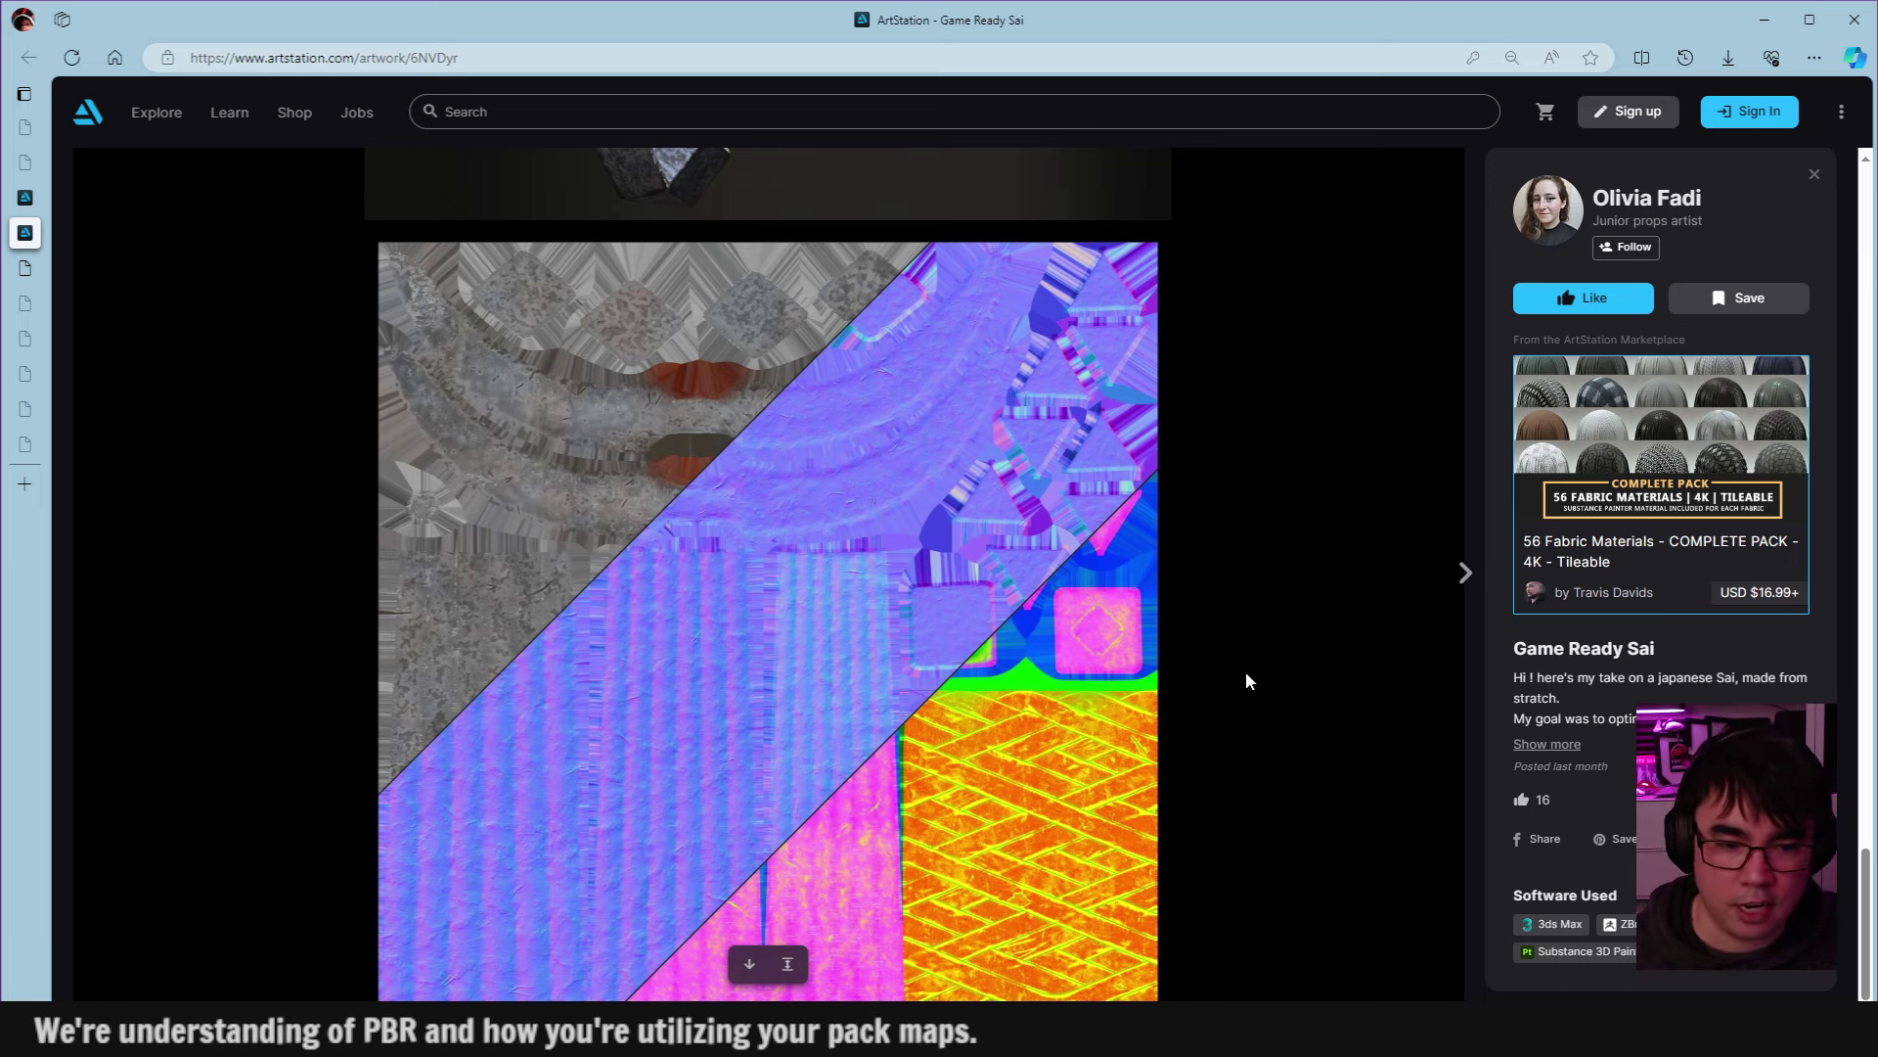
{"action": "scroll", "coordinate": [1164, 578], "scroll_direction": "up", "scroll_amount": 10}
{"action": "scroll", "coordinate": [1164, 571], "scroll_direction": "up", "scroll_amount": 10}
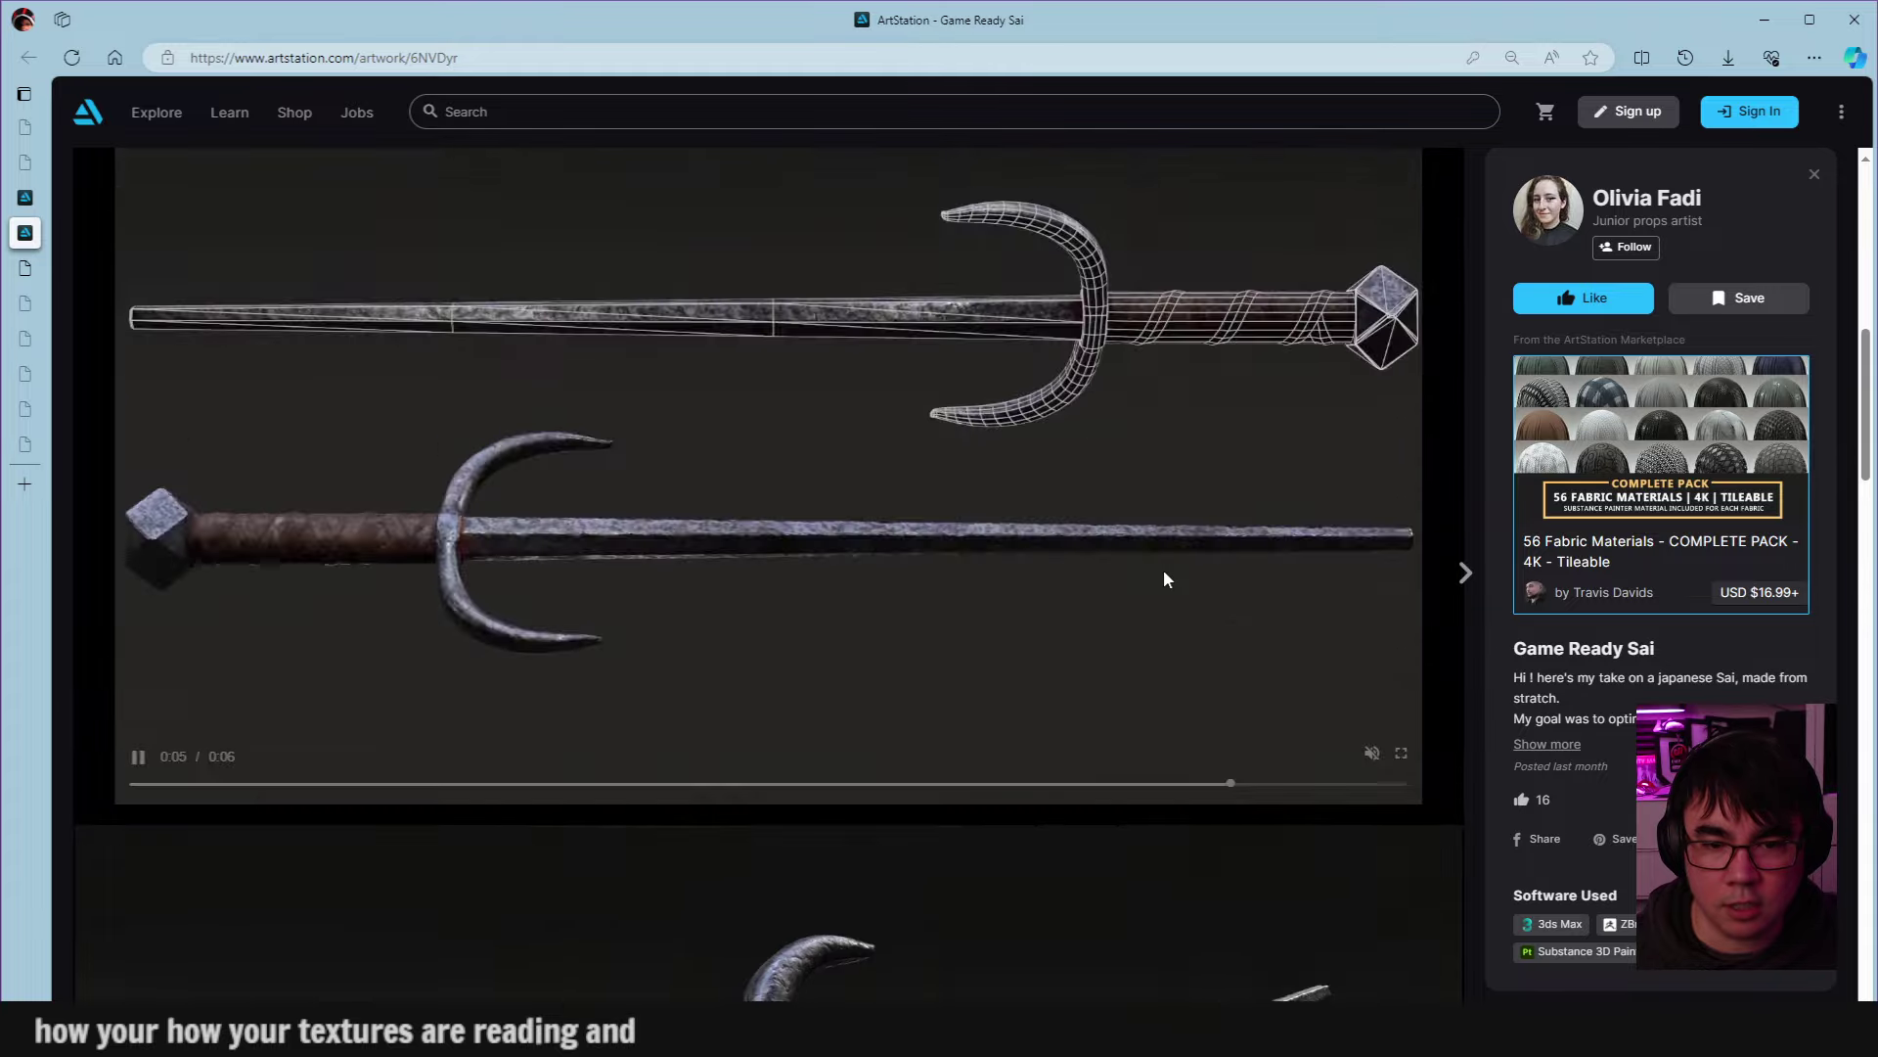
{"action": "scroll", "coordinate": [1164, 569], "scroll_direction": "down", "scroll_amount": 2}
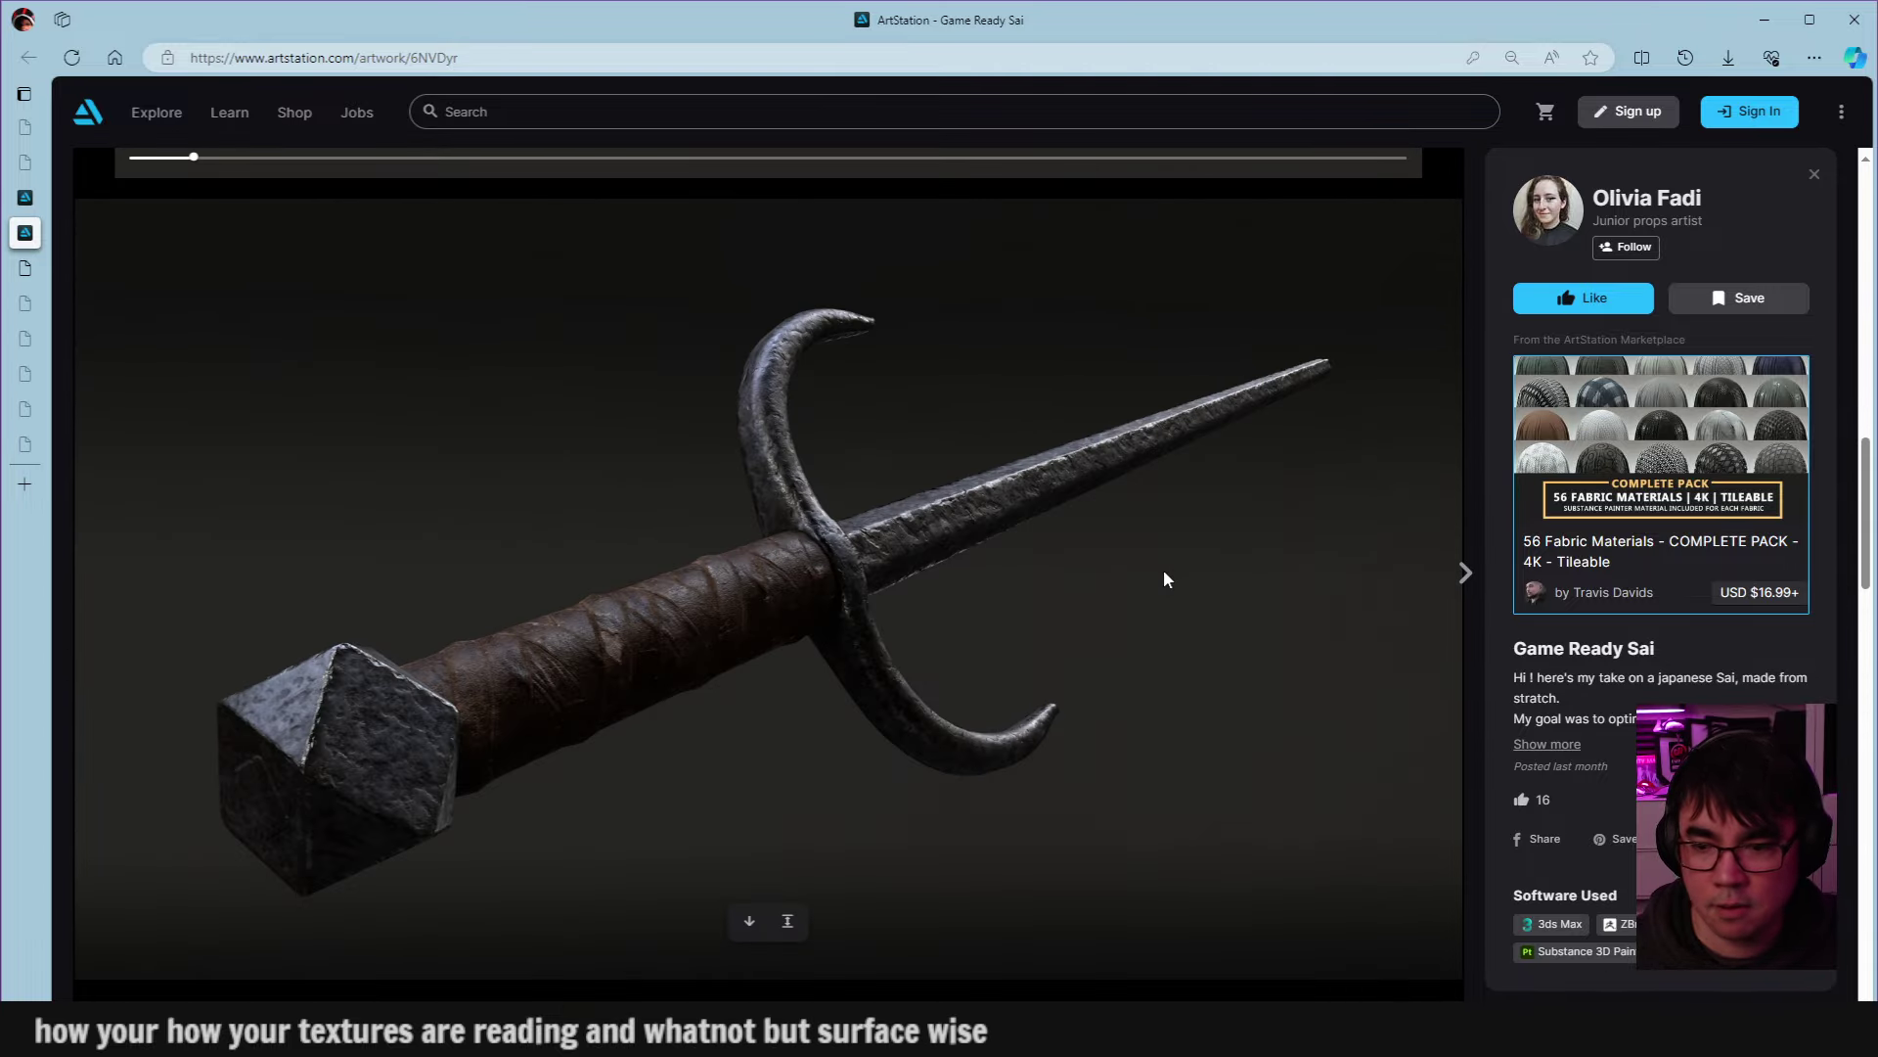
{"action": "left_click", "coordinate": [1547, 744]}
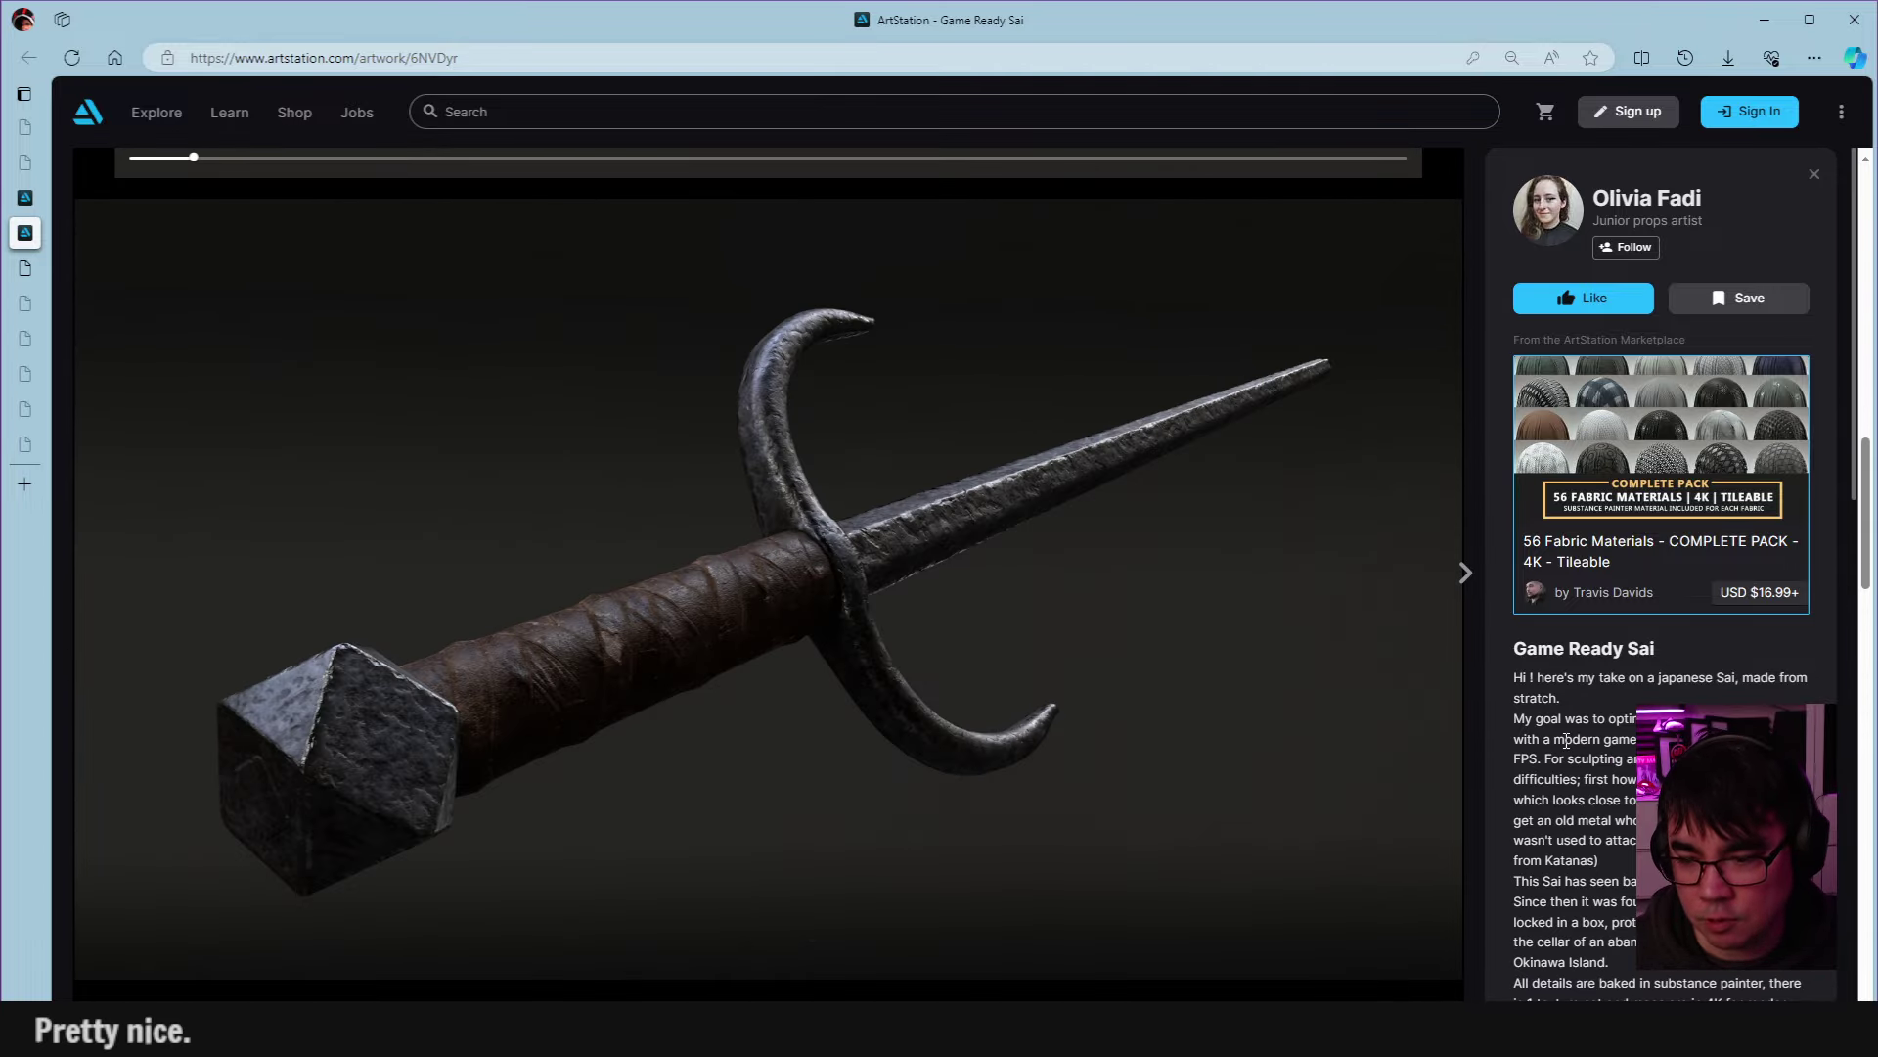
{"action": "left_click_drag", "start_coordinate": [1616, 718], "coordinate": [1683, 740]}
{"action": "scroll", "coordinate": [1593, 760], "scroll_direction": "down", "scroll_amount": 3}
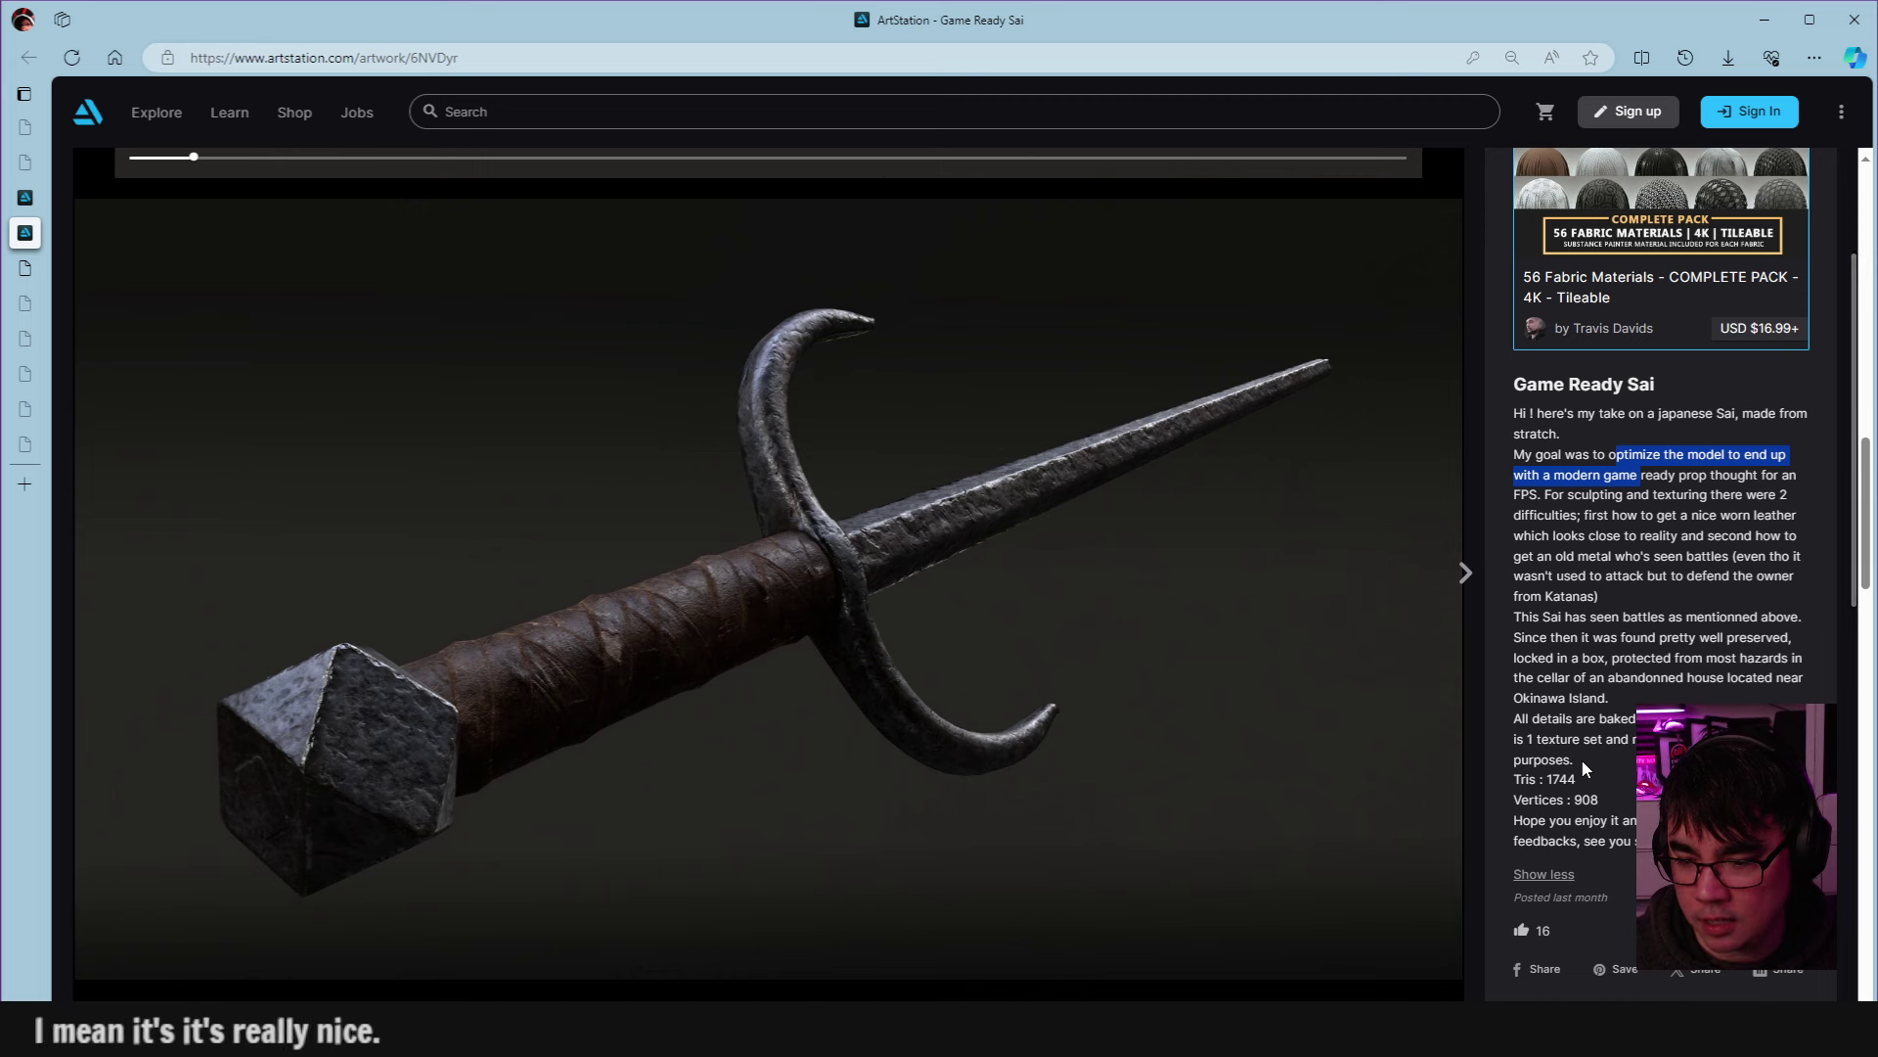
{"action": "left_click", "coordinate": [1581, 760]}
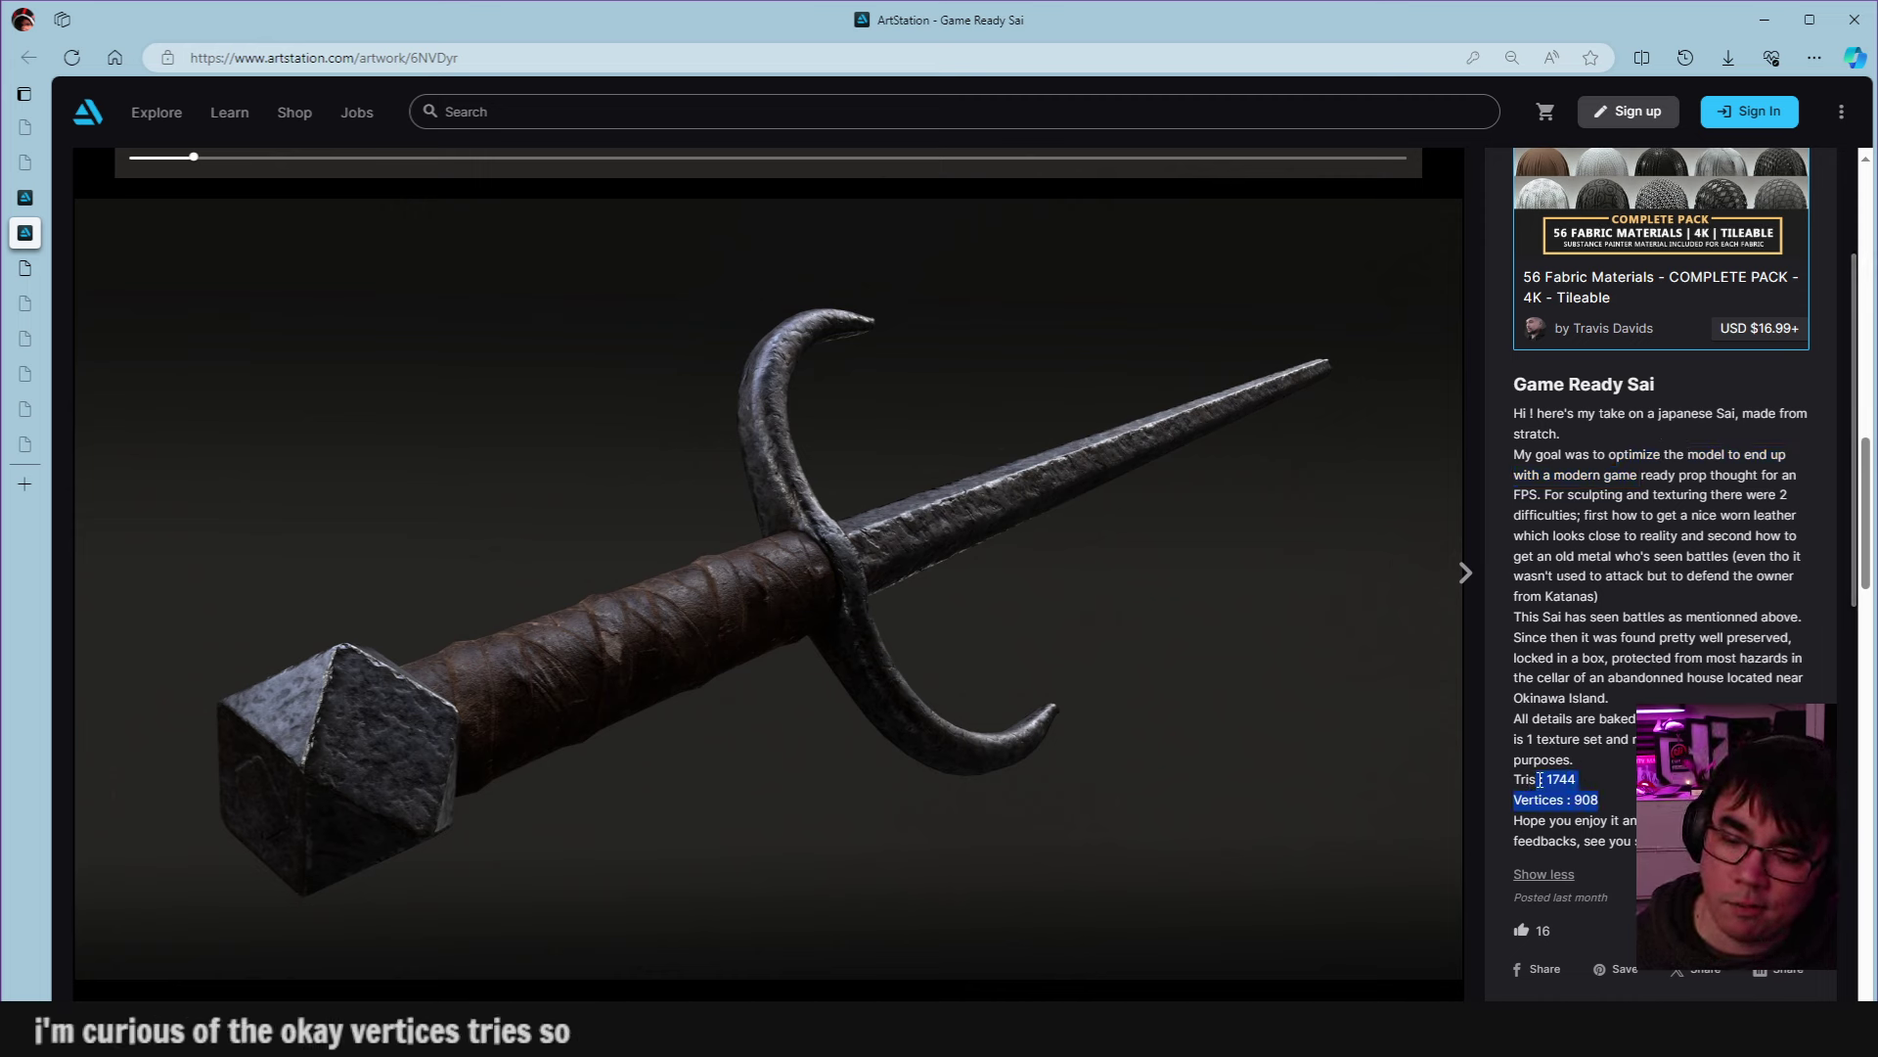
{"action": "left_click_drag", "start_coordinate": [1601, 800], "coordinate": [1587, 802]}
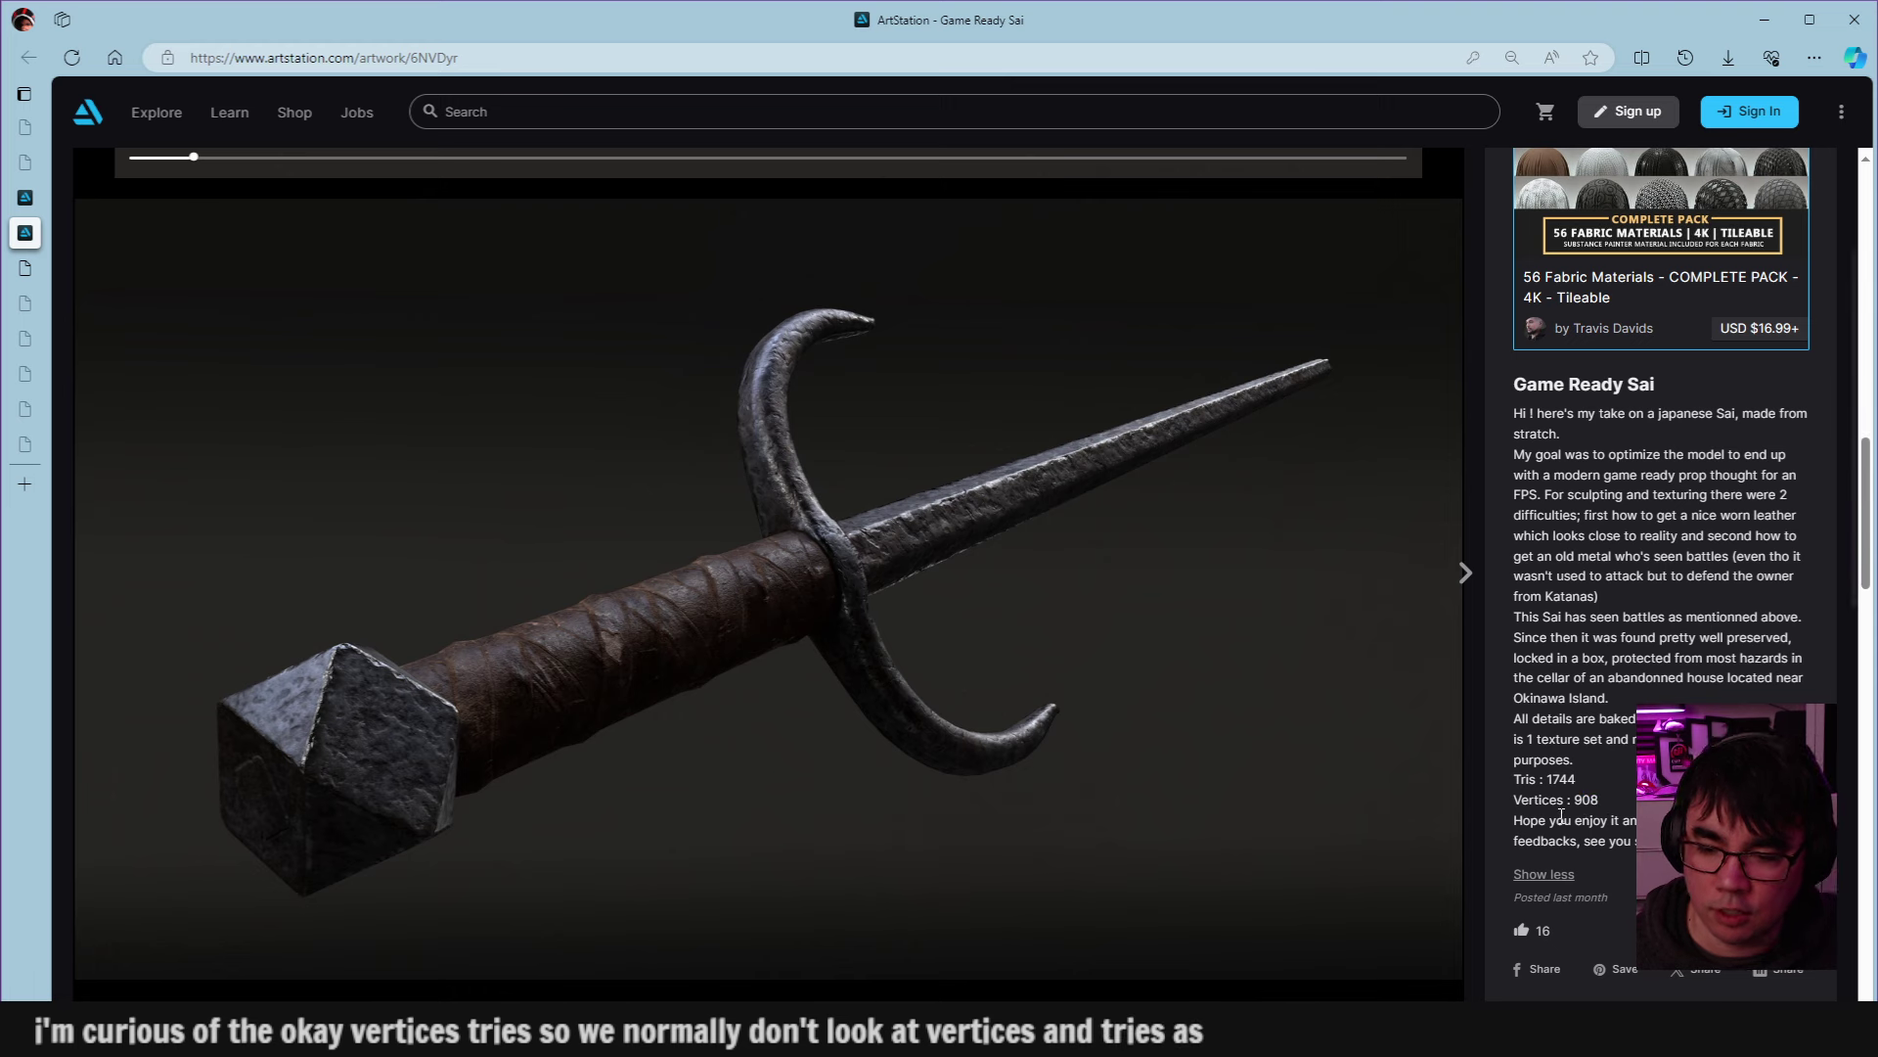
{"action": "left_click", "coordinate": [982, 683]}
{"action": "scroll", "coordinate": [982, 683], "scroll_direction": "down", "scroll_amount": 8}
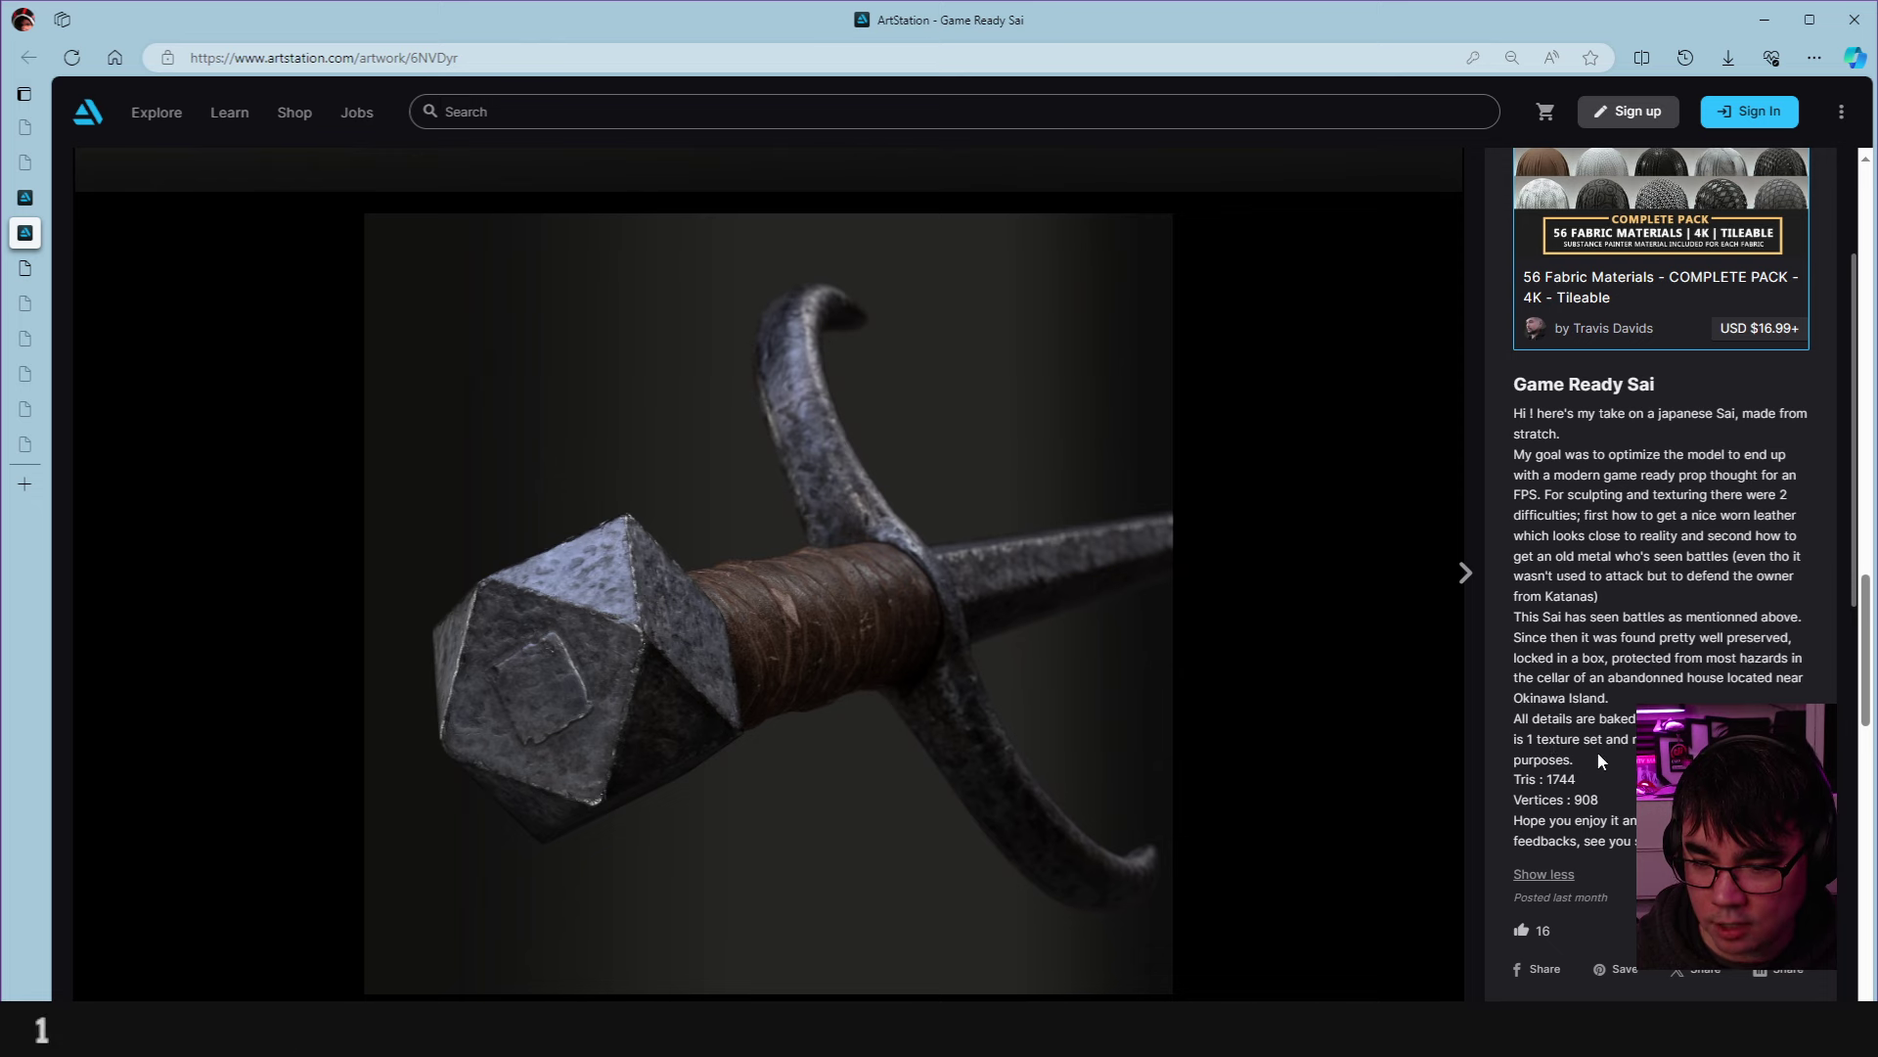
{"action": "scroll", "coordinate": [887, 602], "scroll_direction": "up", "scroll_amount": 6}
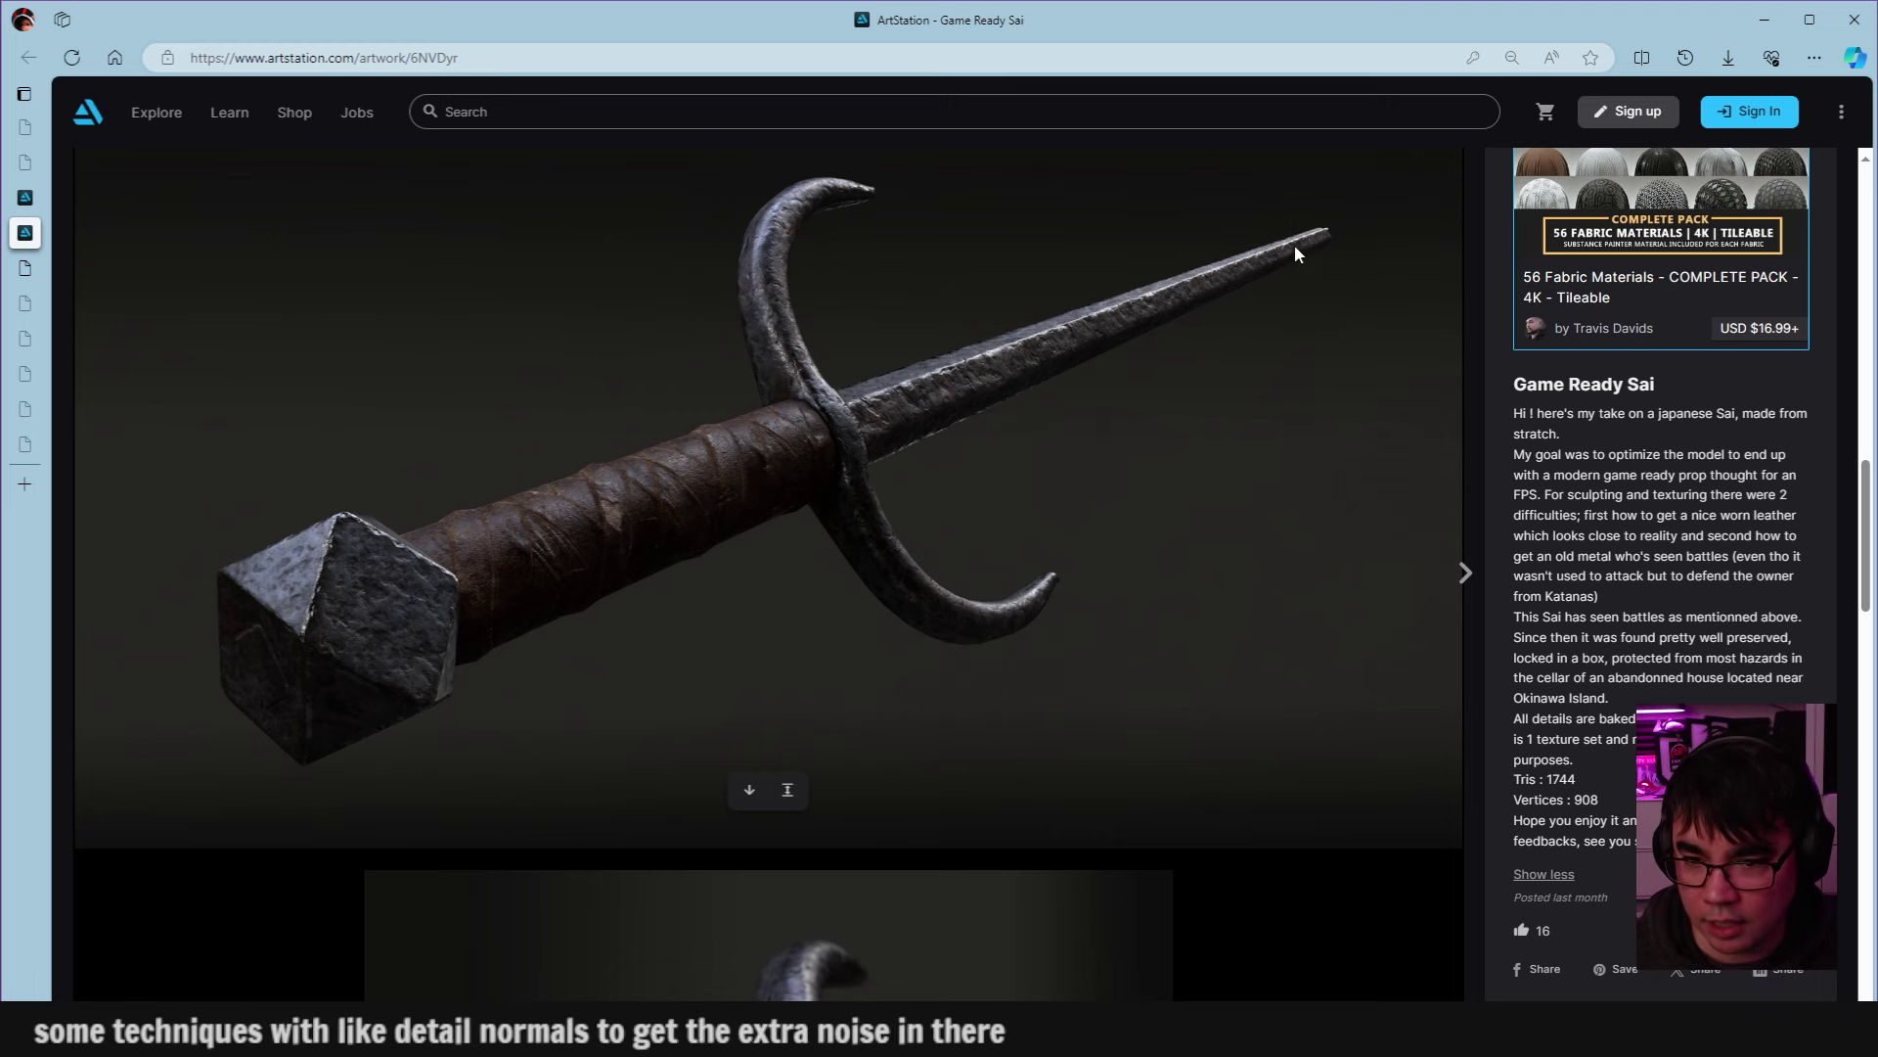
Scroll through the remaining Sai renders and texture maps, then open the HighresScreenshot00116 tab.
{"action": "scroll", "coordinate": [954, 411], "scroll_direction": "up", "scroll_amount": 15}
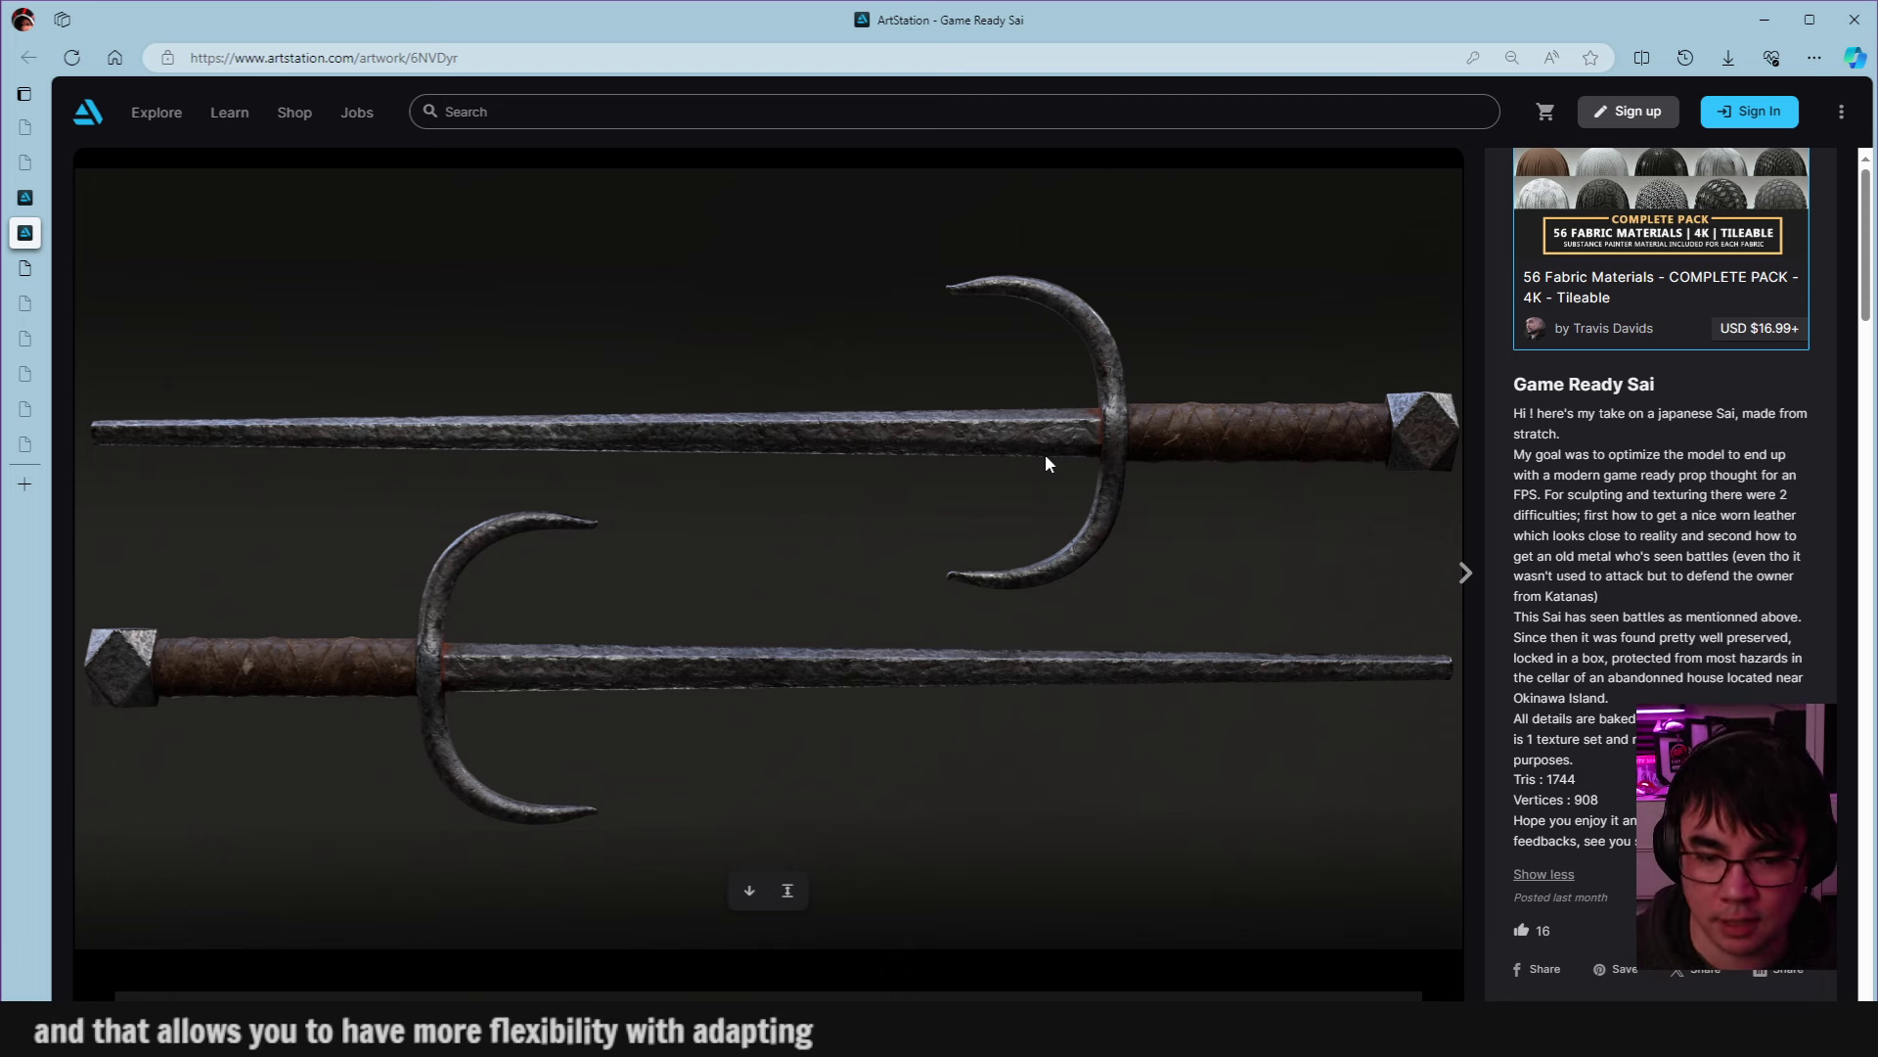
{"action": "scroll", "coordinate": [1066, 313], "scroll_direction": "down", "scroll_amount": 10}
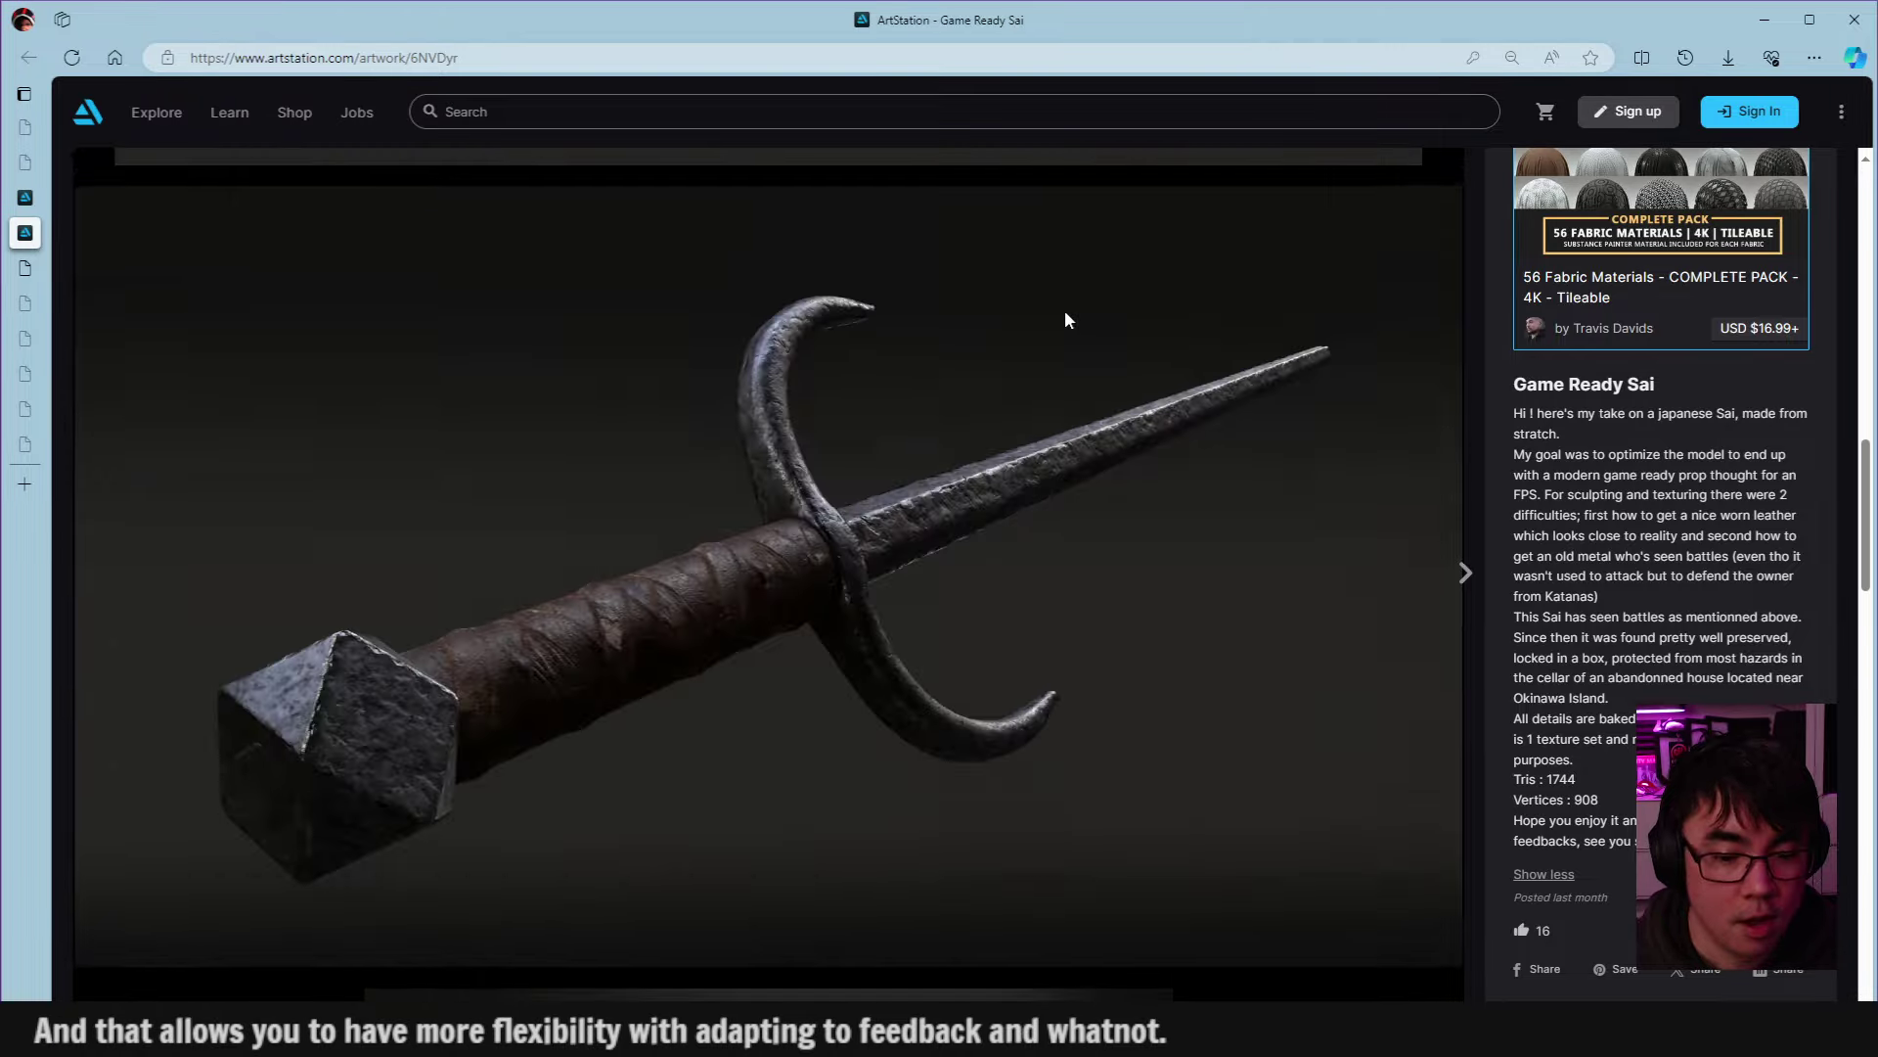
{"action": "scroll", "coordinate": [1064, 309], "scroll_direction": "down", "scroll_amount": 11}
{"action": "scroll", "coordinate": [1064, 309], "scroll_direction": "up", "scroll_amount": 7}
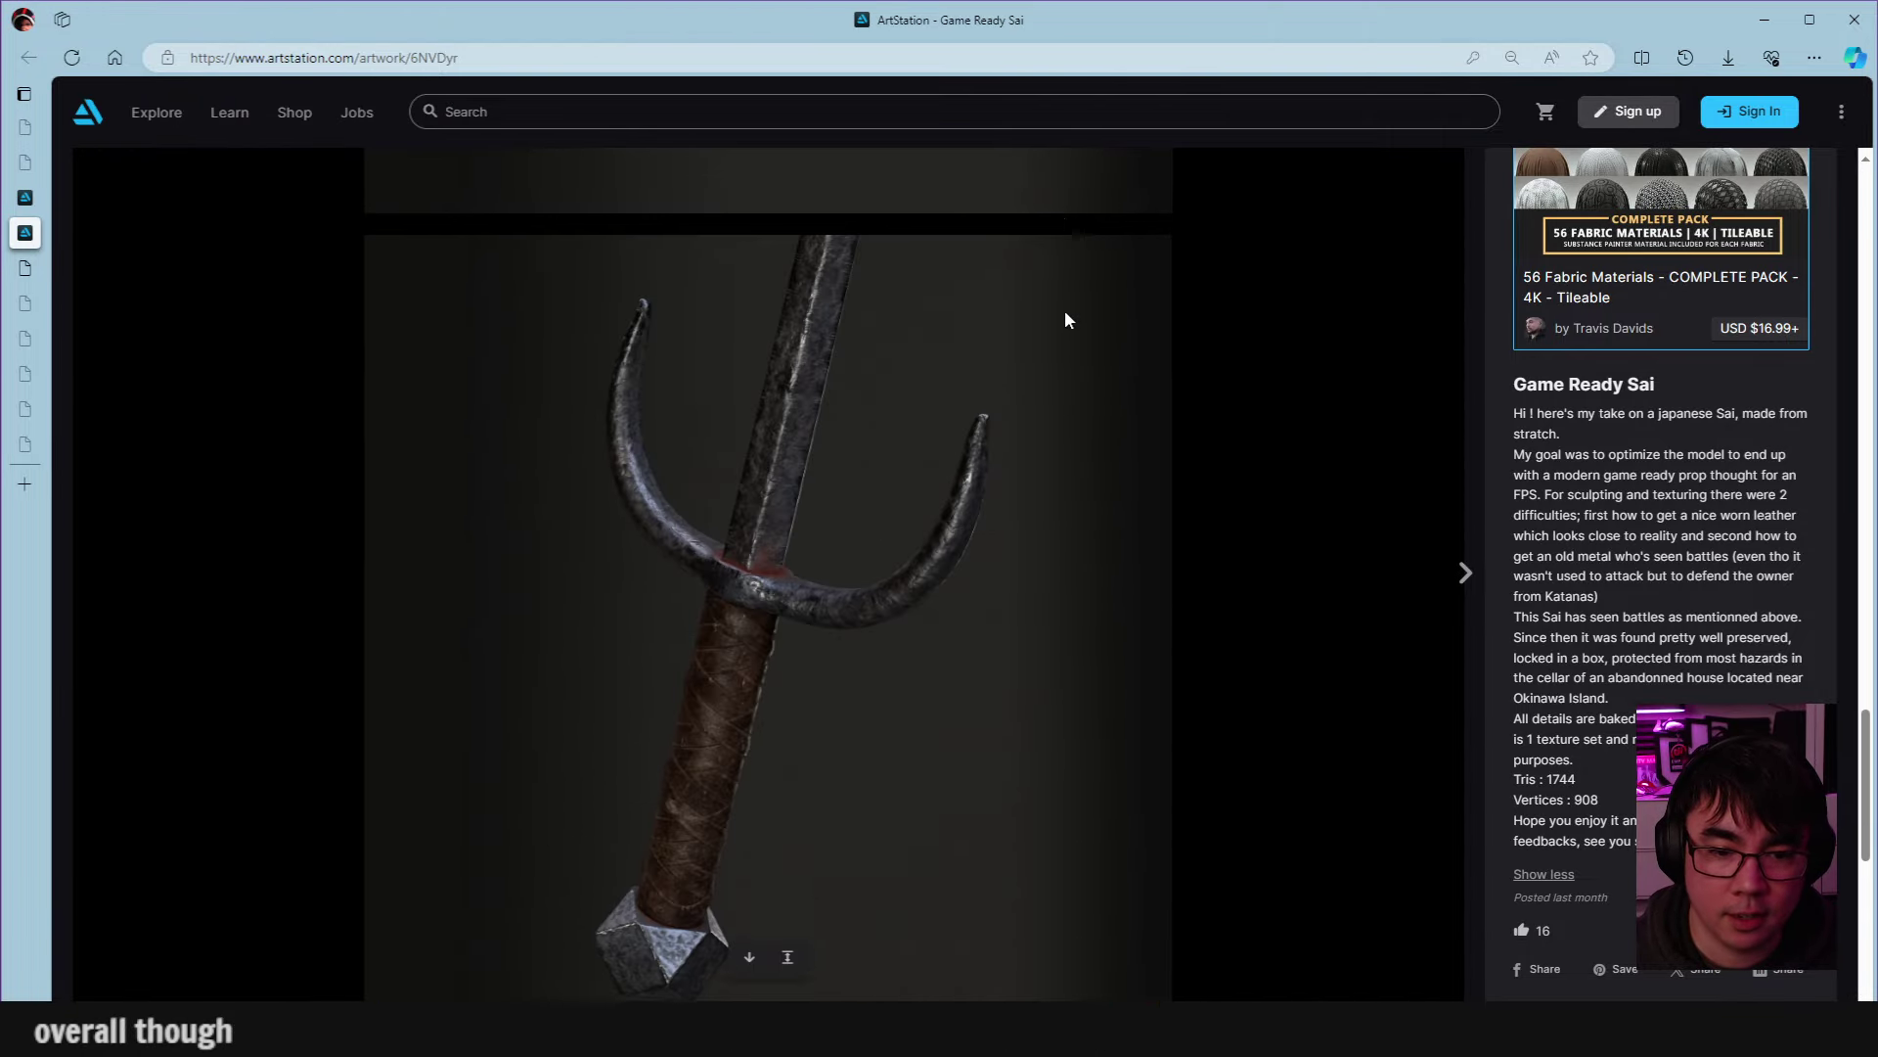
{"action": "scroll", "coordinate": [1064, 309], "scroll_direction": "down", "scroll_amount": 1}
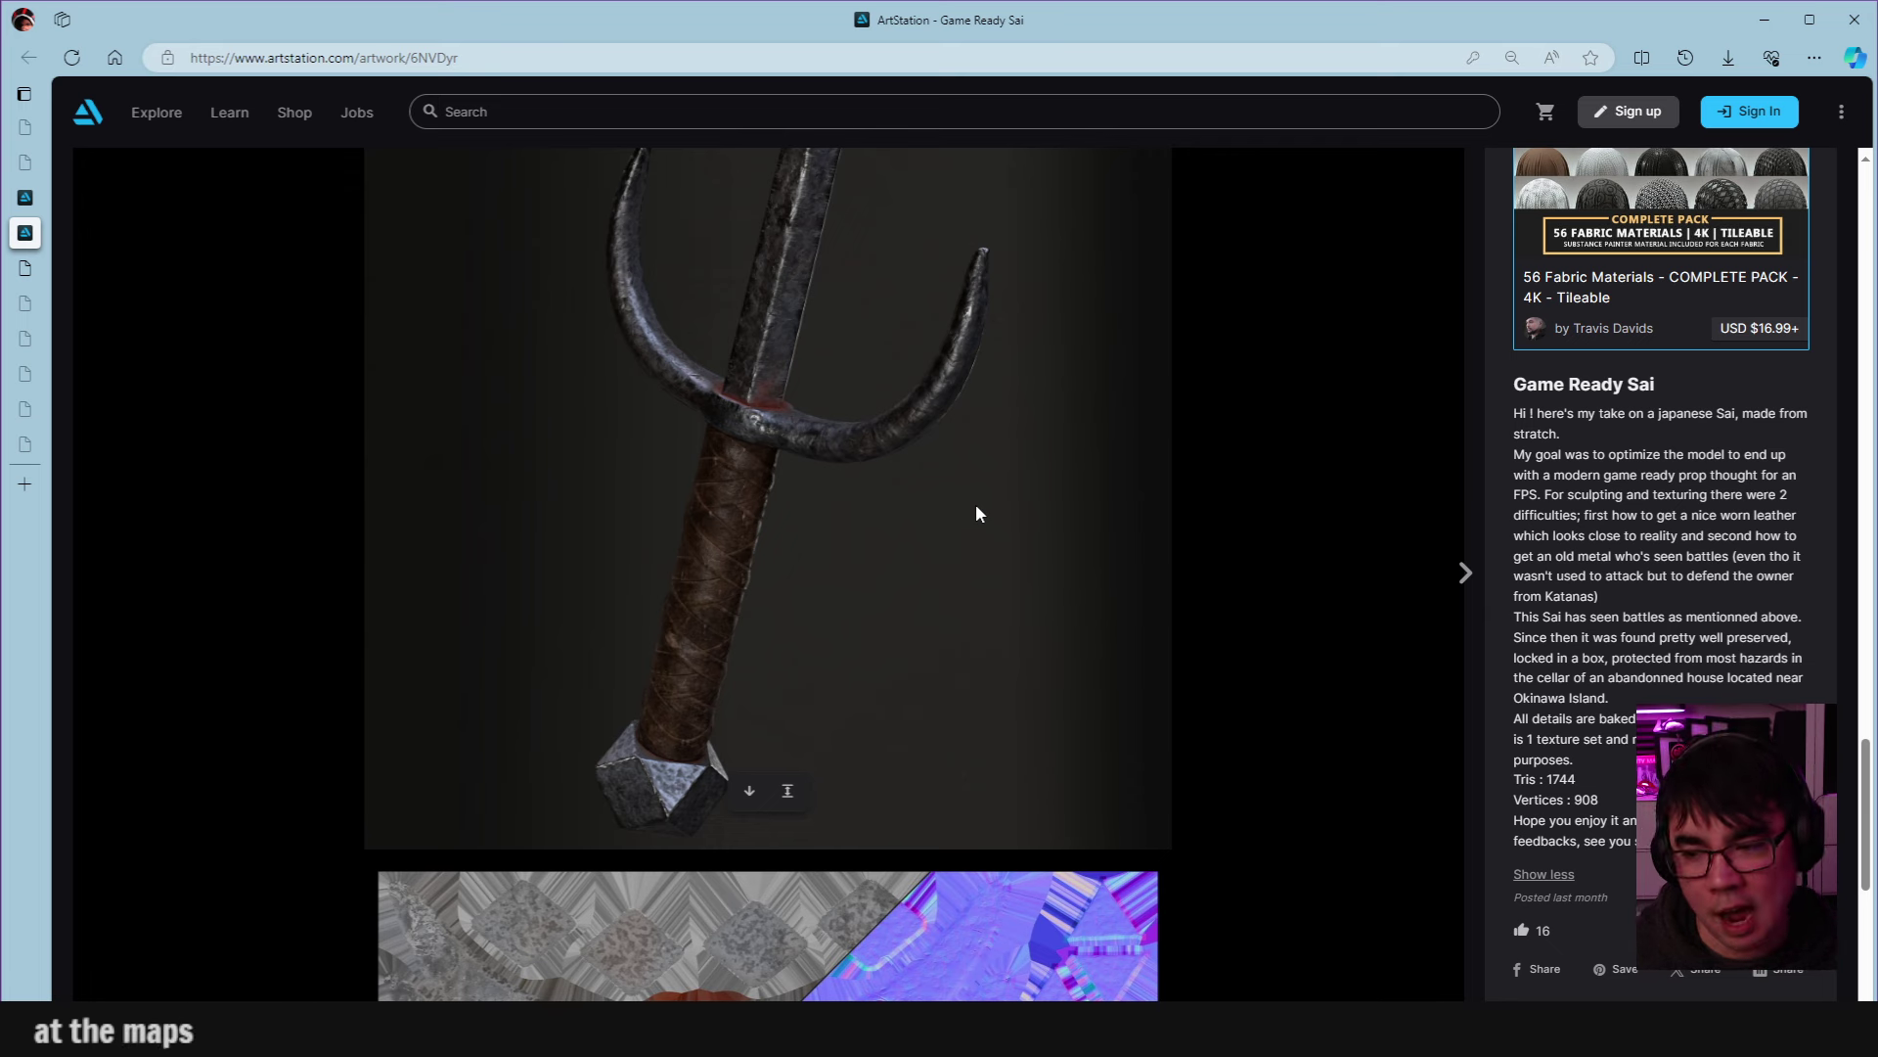
{"action": "scroll", "coordinate": [977, 513], "scroll_direction": "down", "scroll_amount": 3}
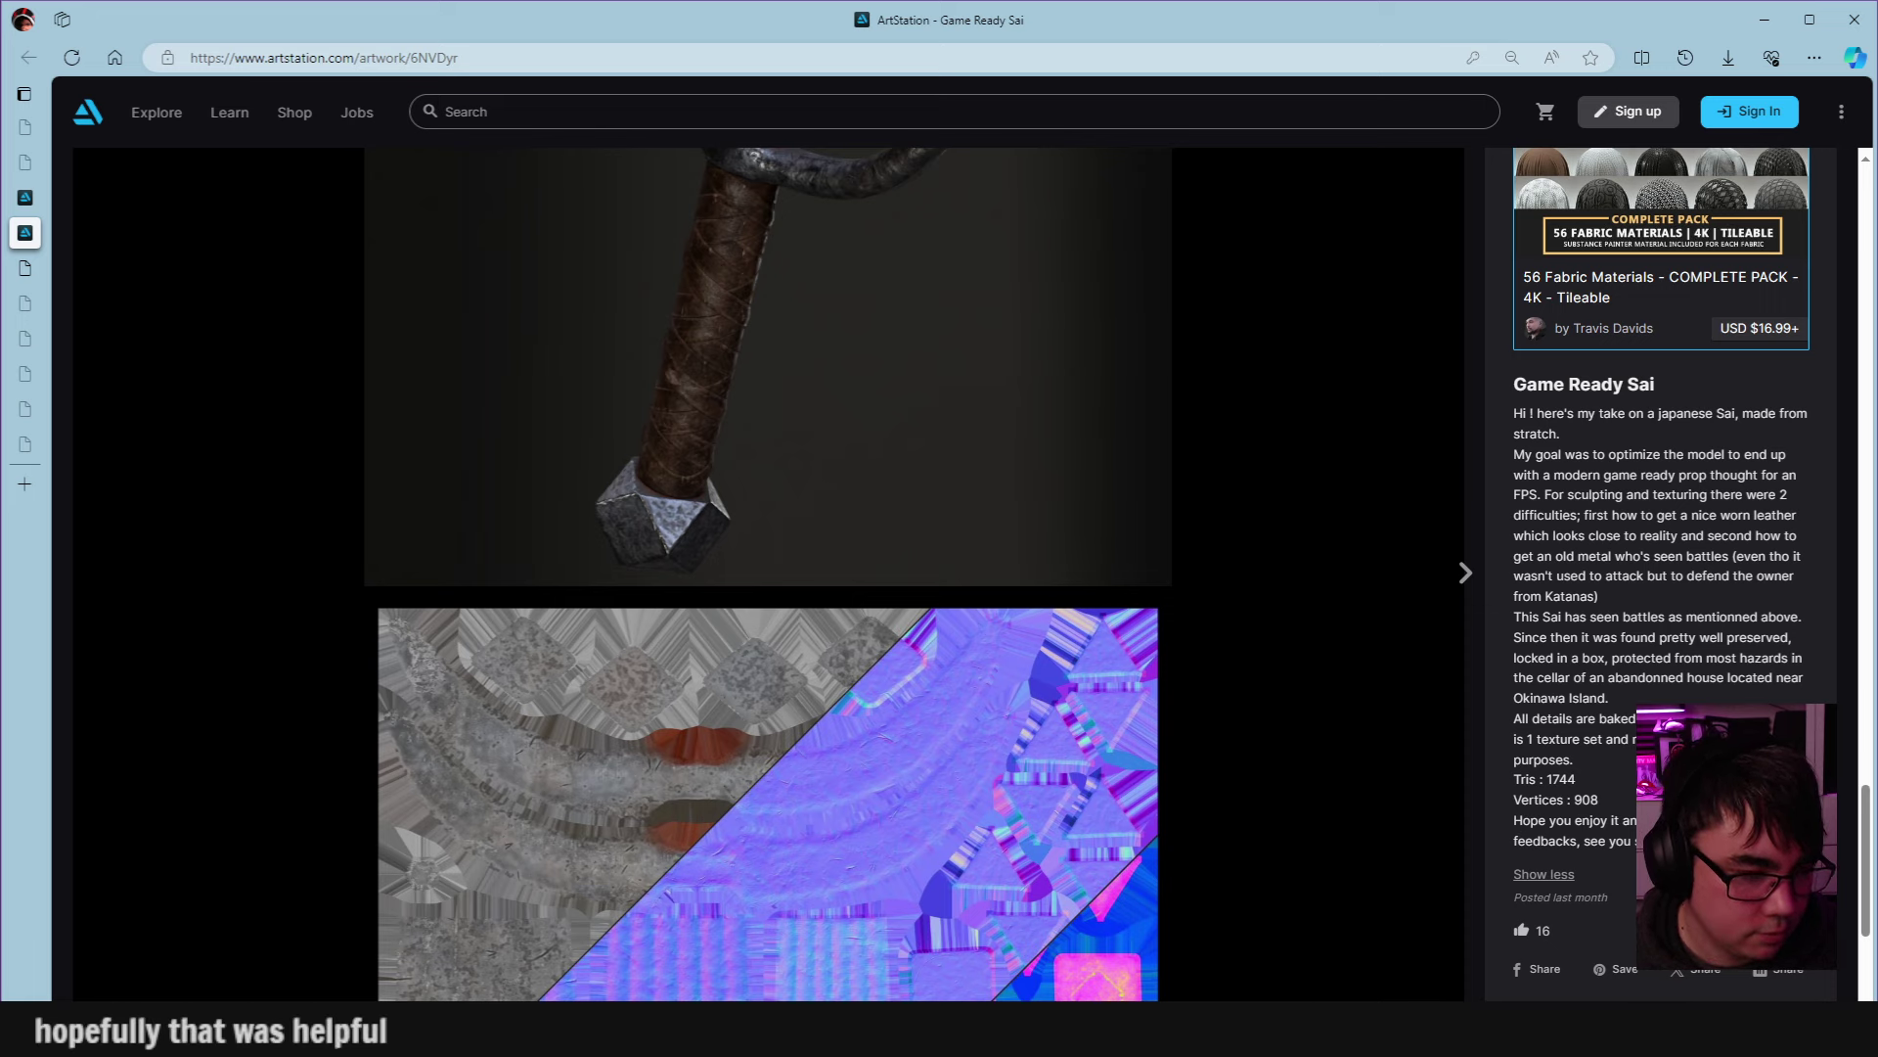
{"action": "left_click", "coordinate": [26, 274]}
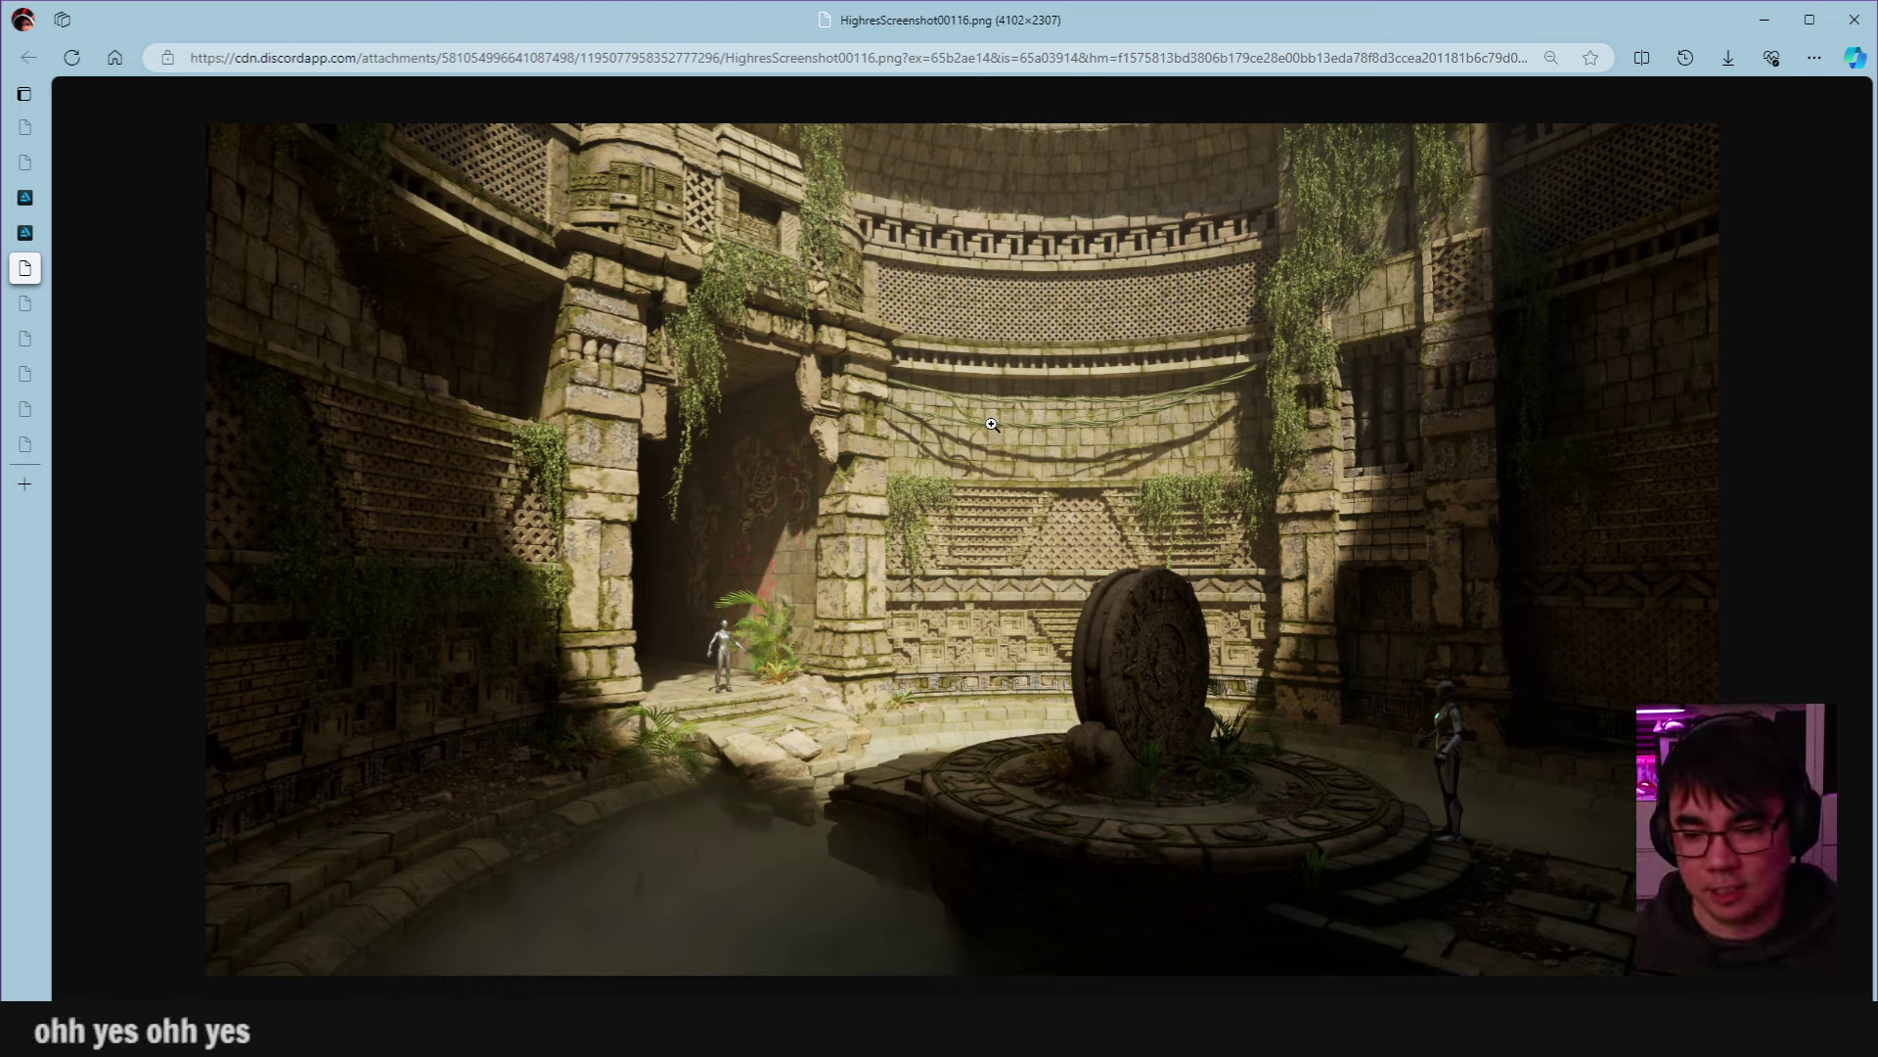
View HighresScreenshot00116 at full size and copy the image.
{"action": "left_click", "coordinate": [596, 244]}
{"action": "left_click", "coordinate": [596, 243]}
{"action": "right_click", "coordinate": [742, 361]}
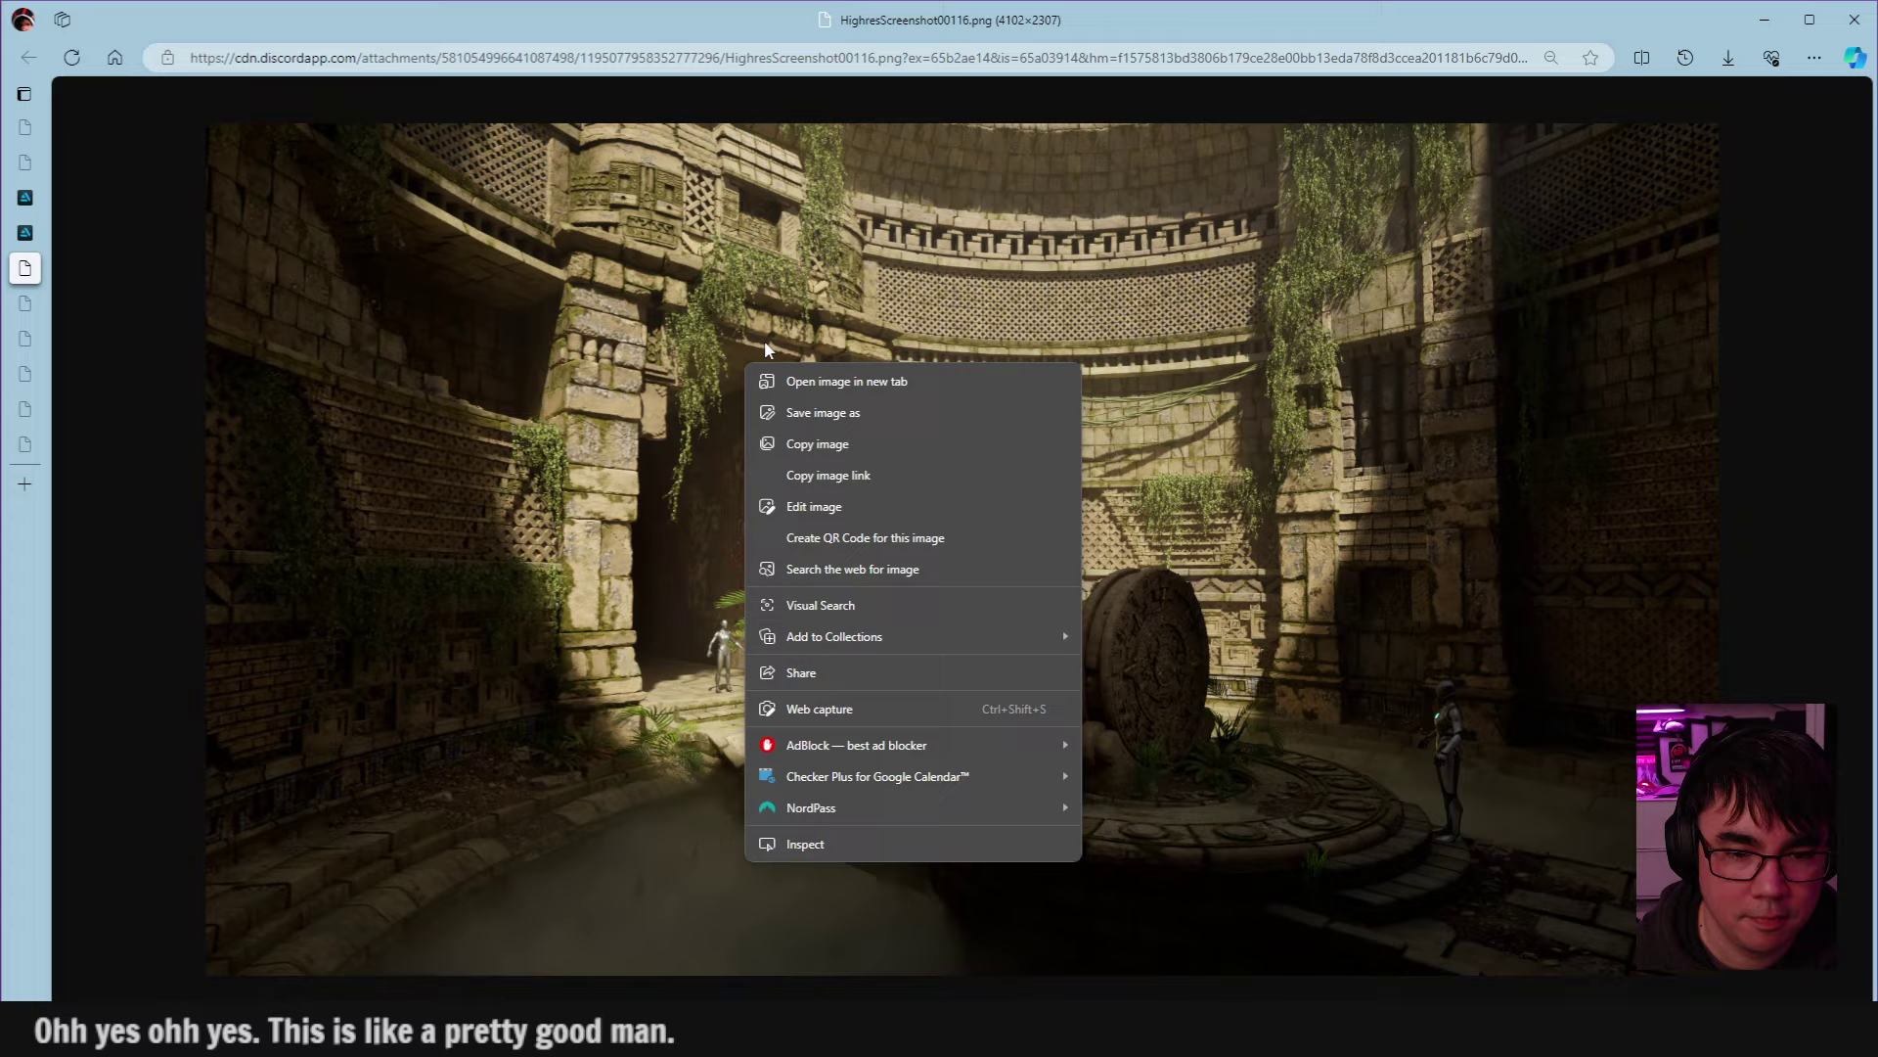
{"action": "left_click", "coordinate": [812, 440]}
{"action": "left_click", "coordinate": [808, 443]}
{"action": "left_click", "coordinate": [808, 442]}
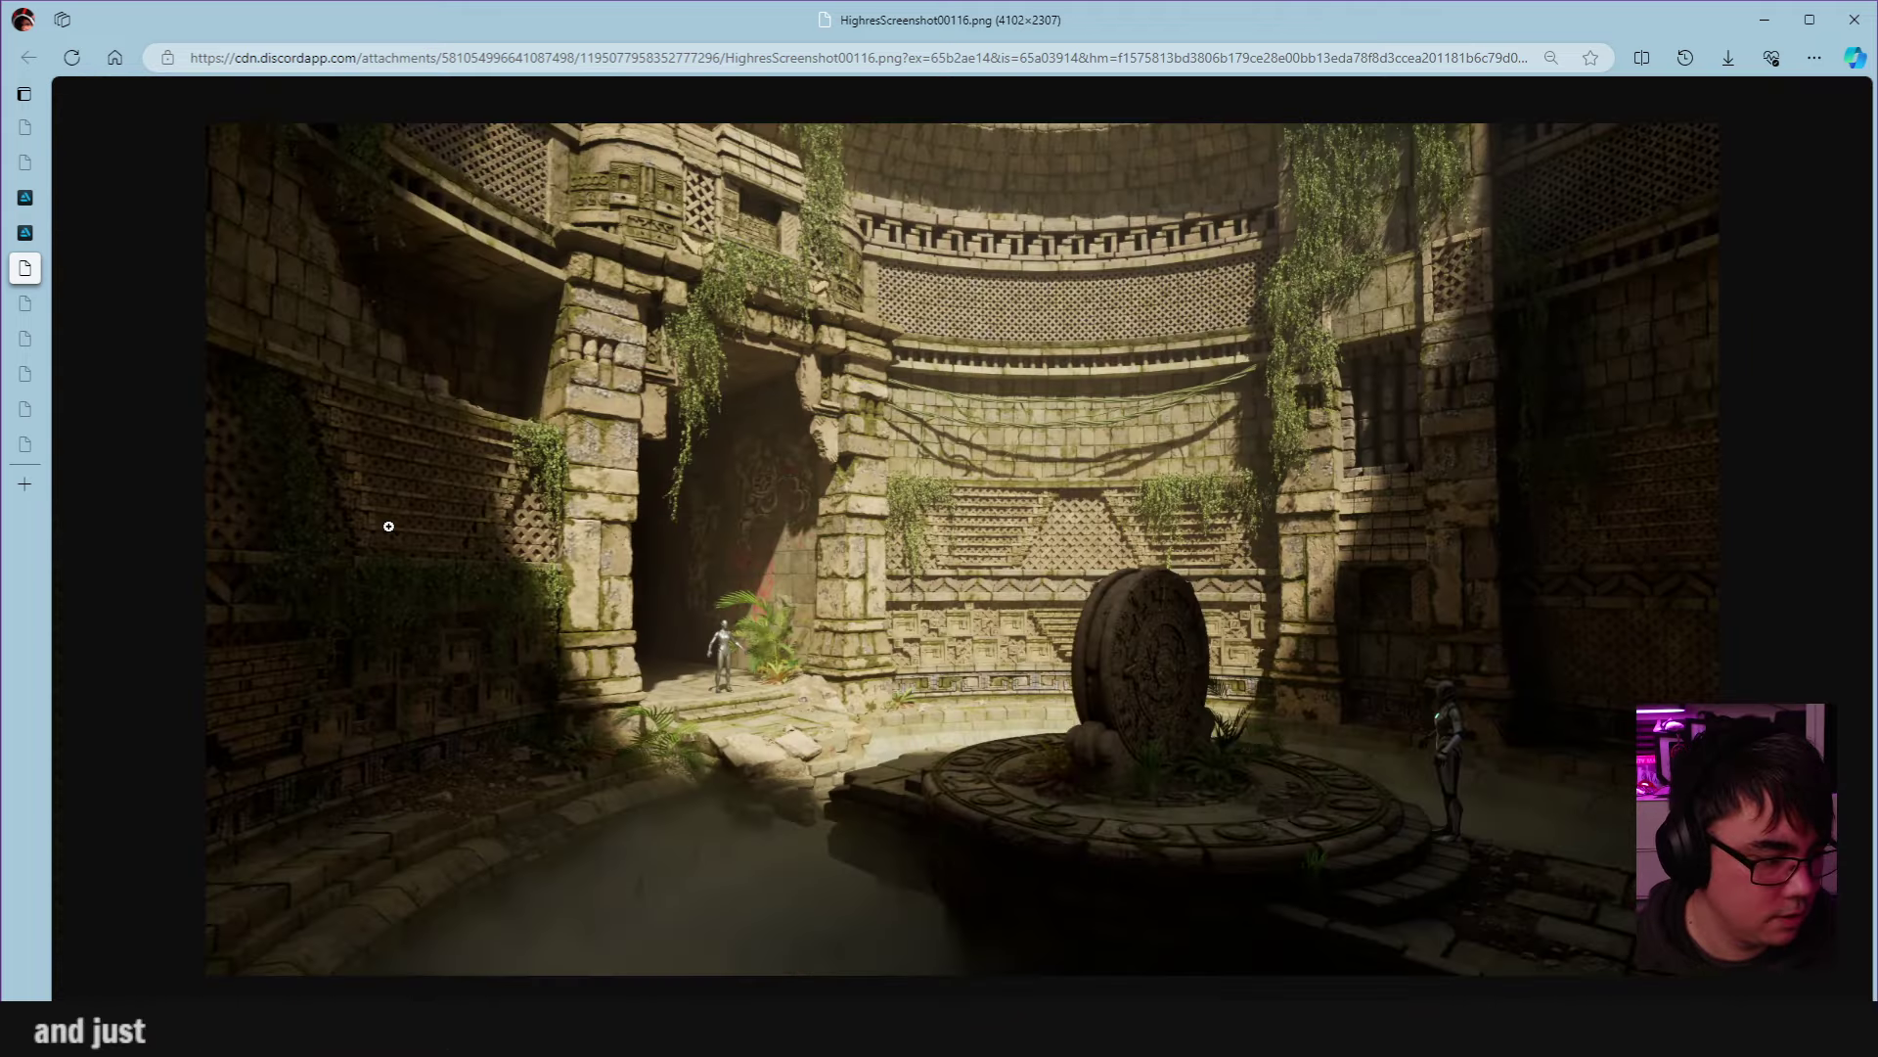
Compare the HighresScreenshot00116 and HighresScreenshot00117 renders side by side via their tabs.
{"action": "left_click", "coordinate": [28, 302]}
{"action": "left_click", "coordinate": [26, 273]}
{"action": "left_click", "coordinate": [27, 303]}
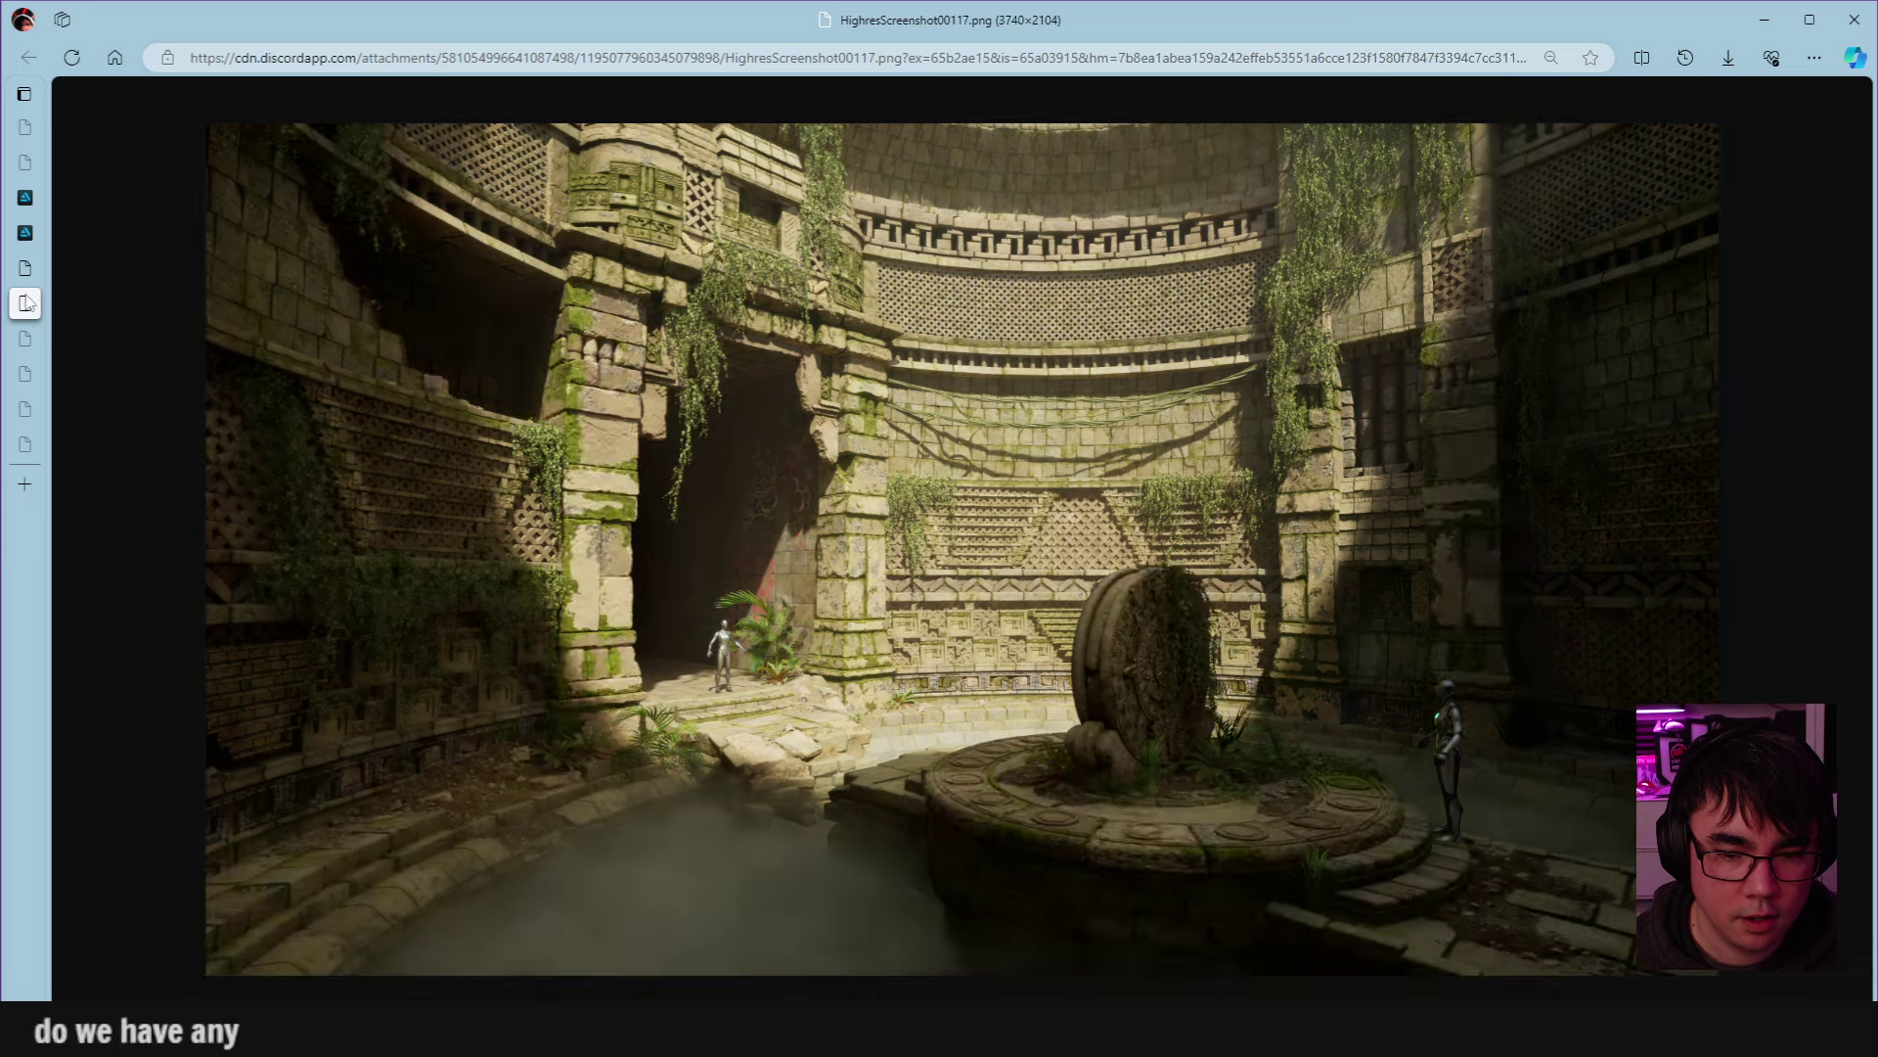
{"action": "left_click", "coordinate": [28, 275]}
{"action": "left_click", "coordinate": [27, 305]}
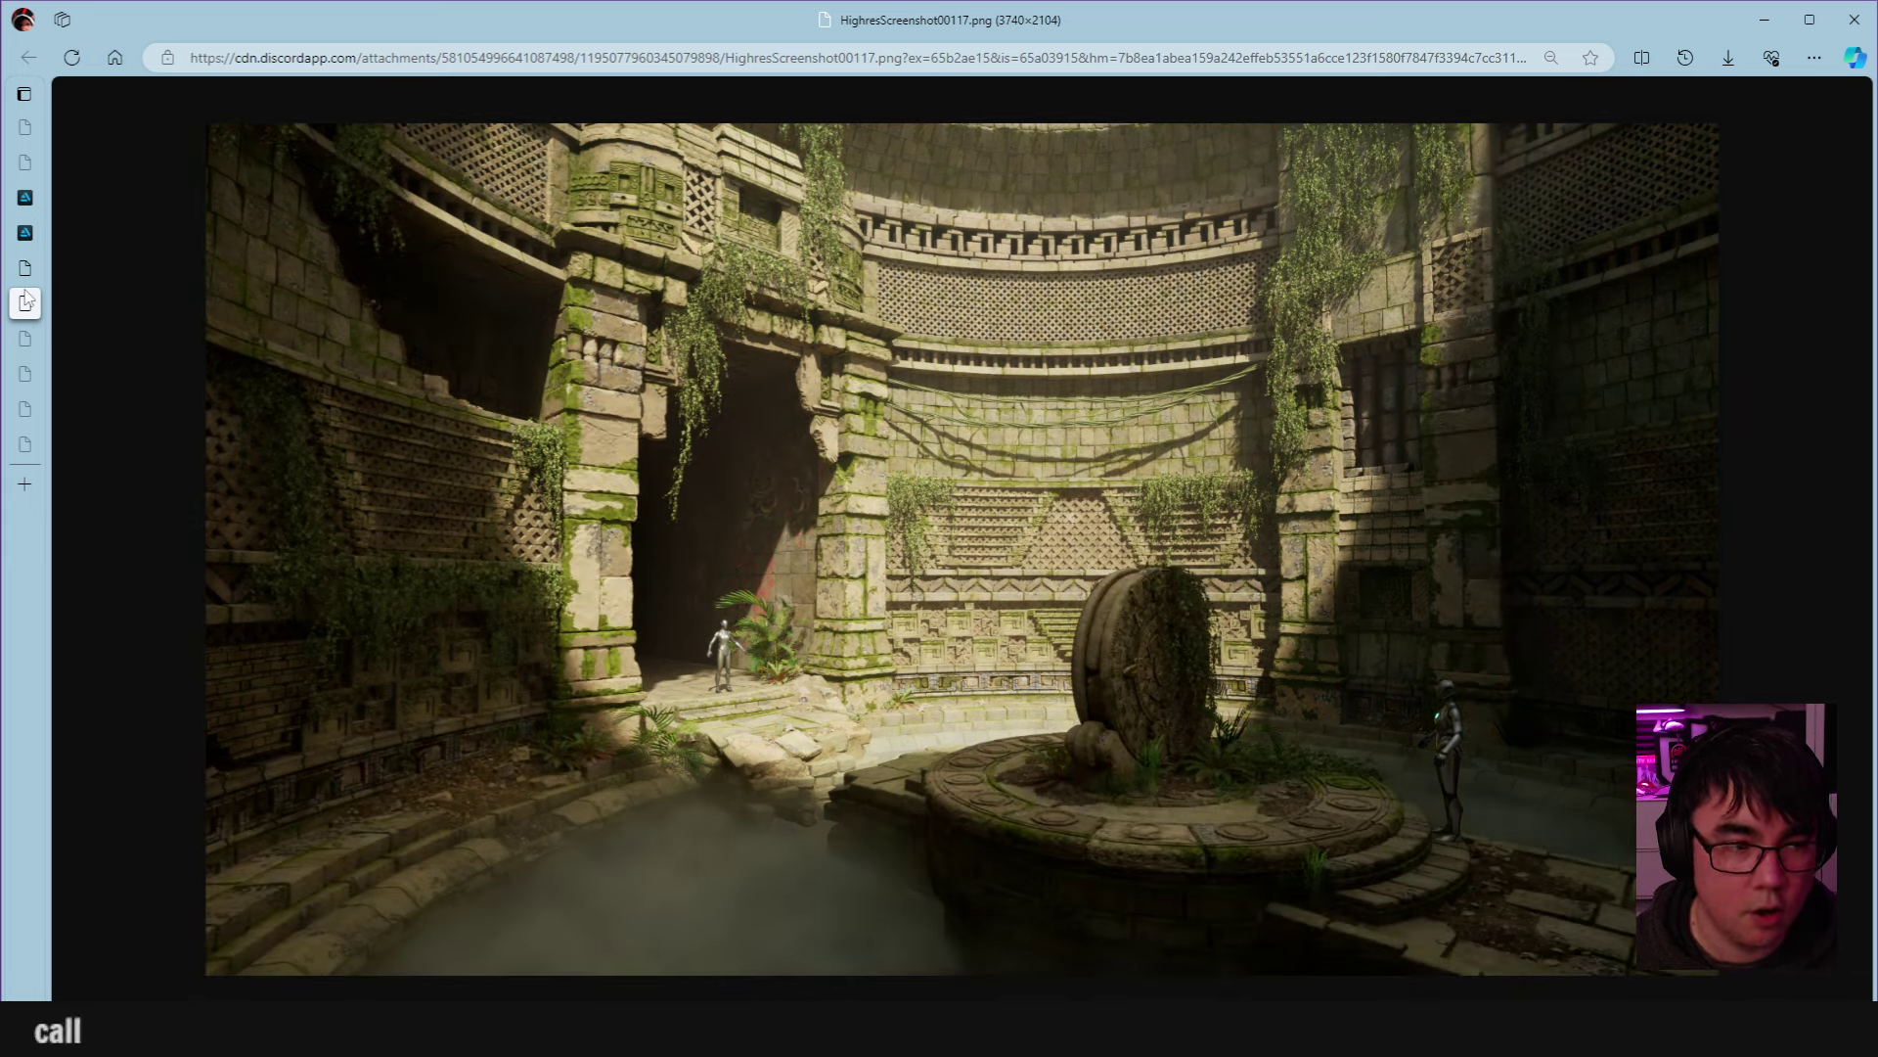
{"action": "left_click", "coordinate": [26, 268]}
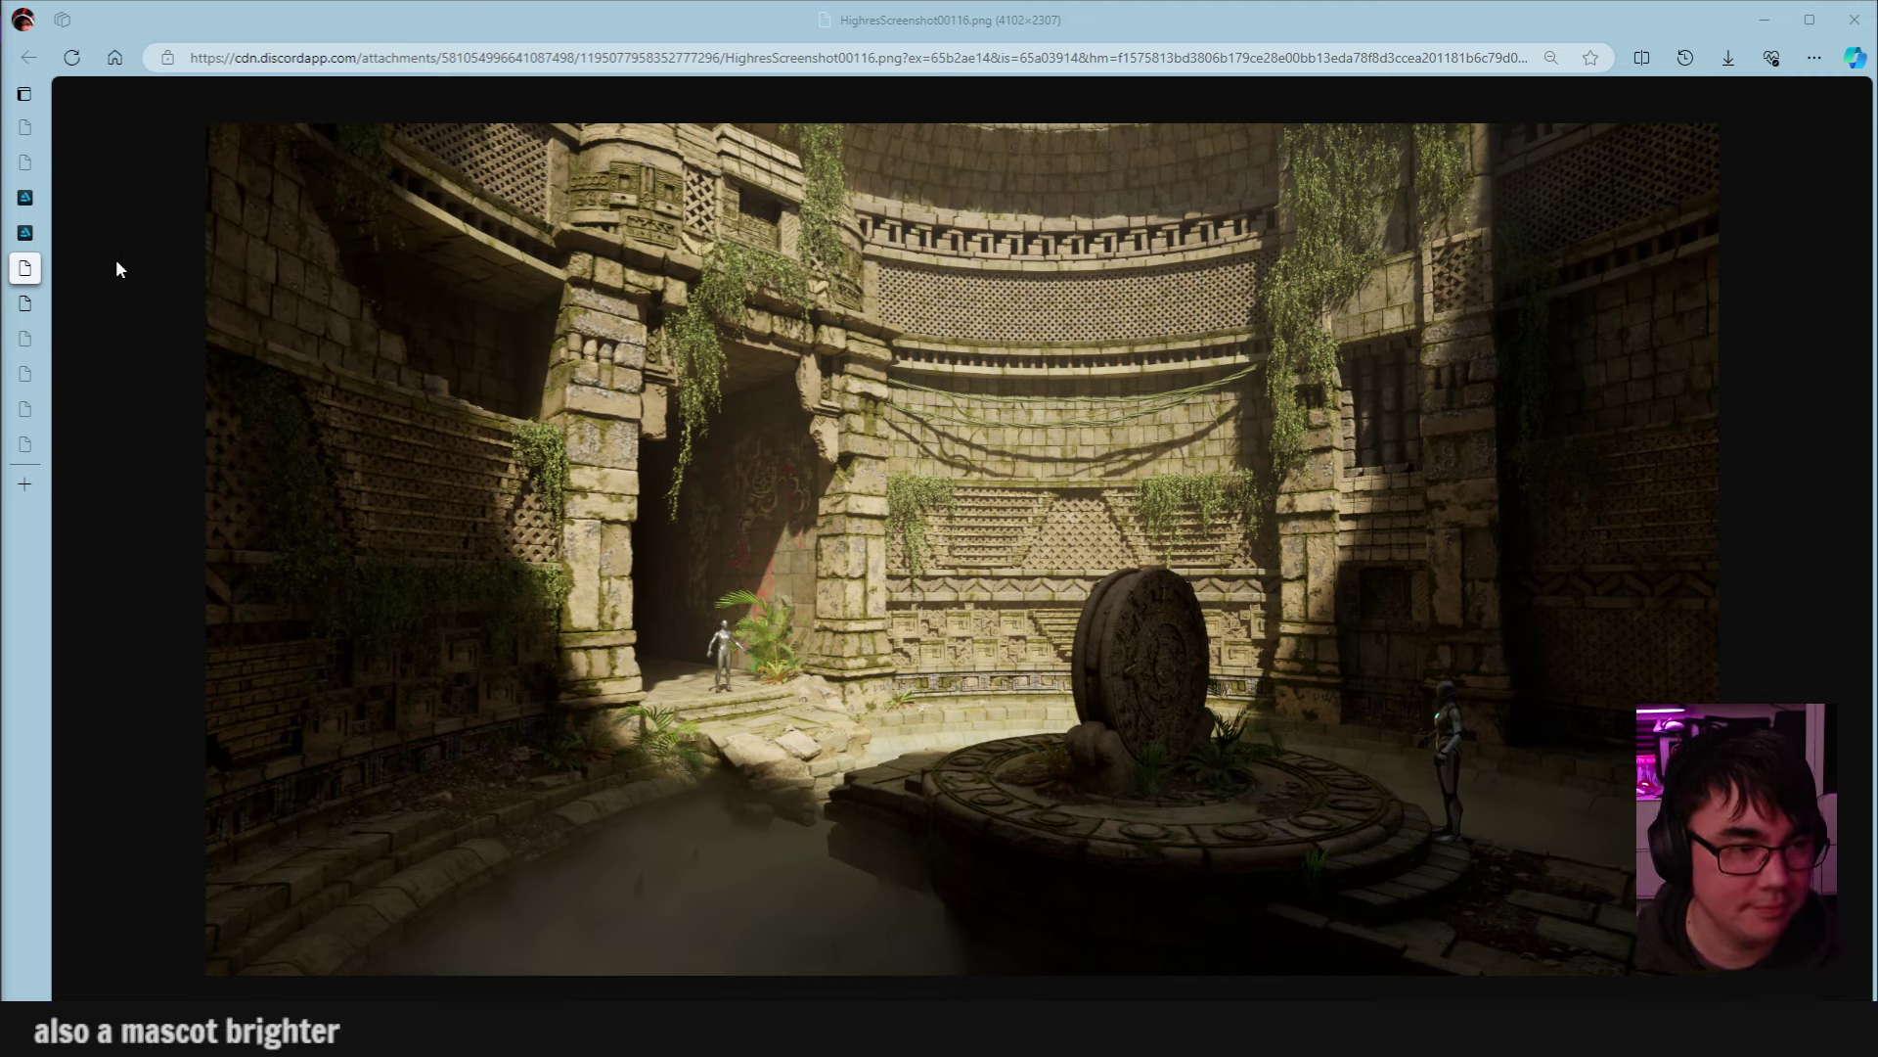
Copy the brighter HighresScreenshot00117 image and return to Photoshop.
{"action": "left_click", "coordinate": [24, 304]}
{"action": "right_click", "coordinate": [528, 351]}
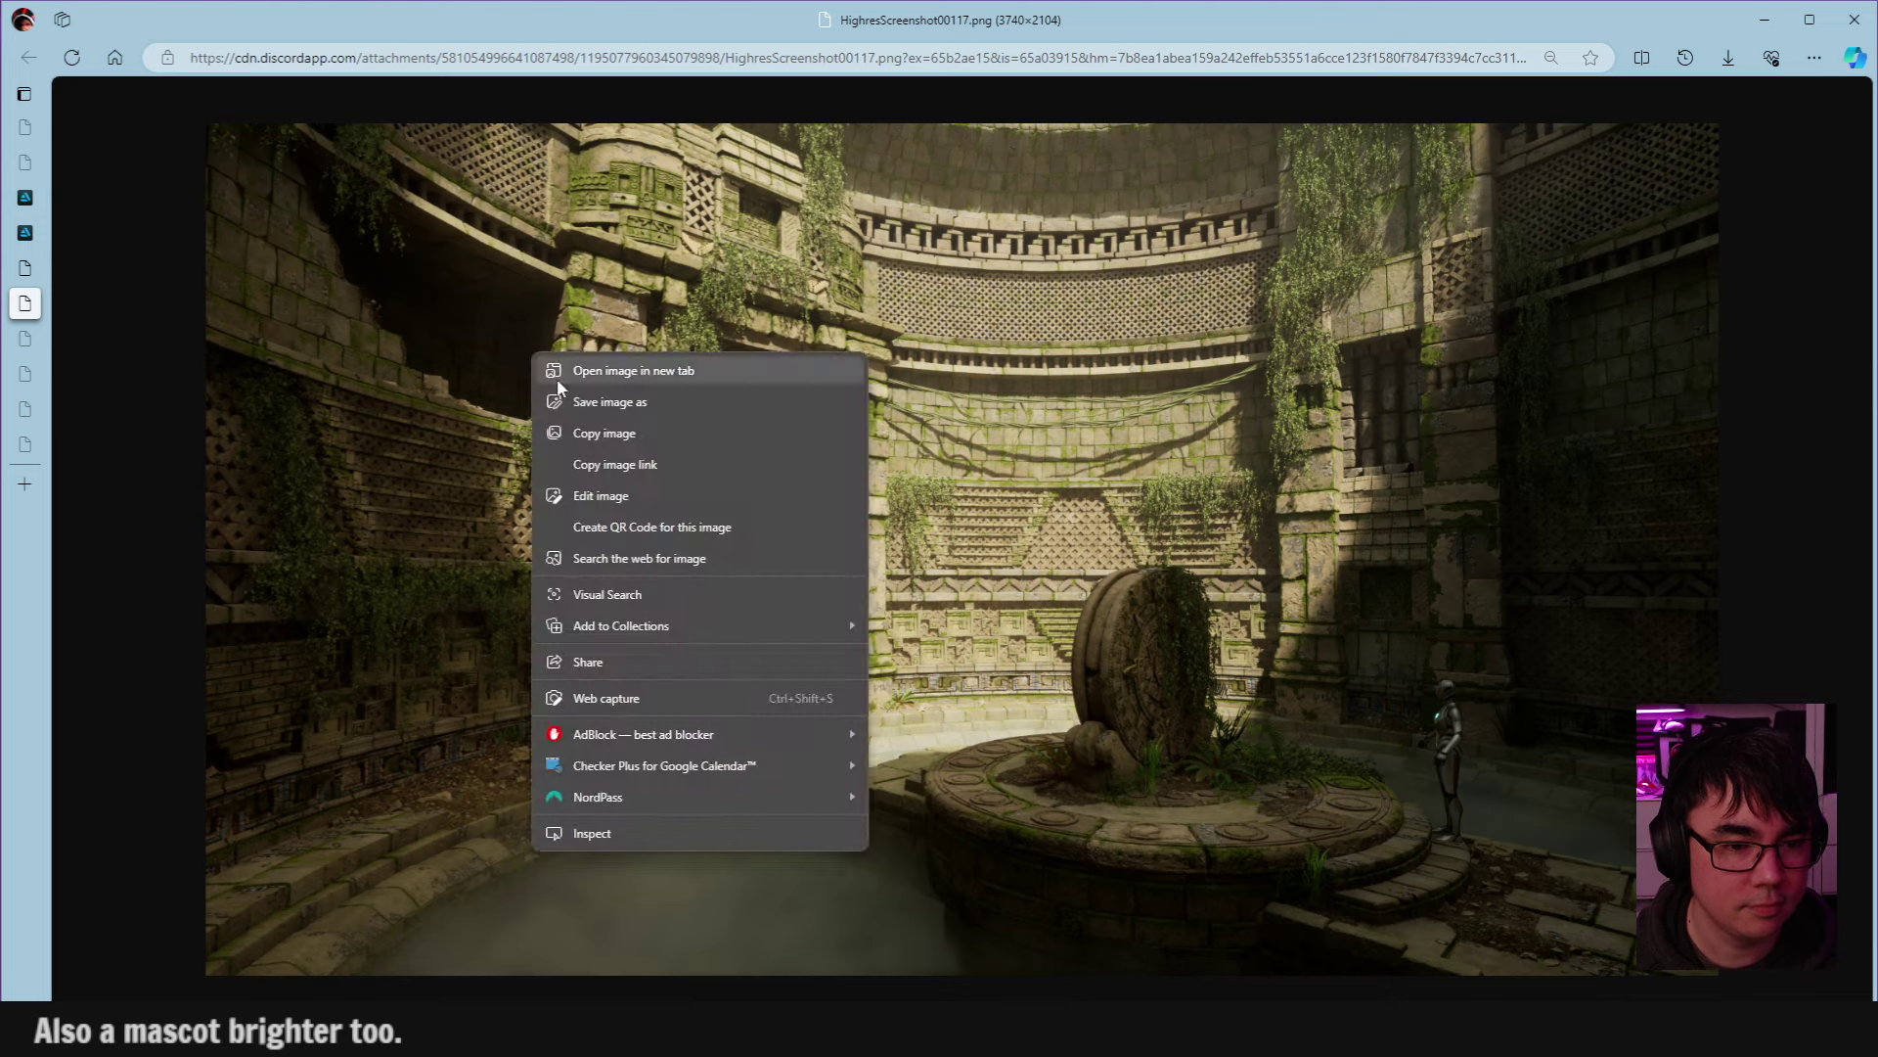
{"action": "left_click", "coordinate": [685, 433]}
{"action": "right_click", "coordinate": [877, 441]}
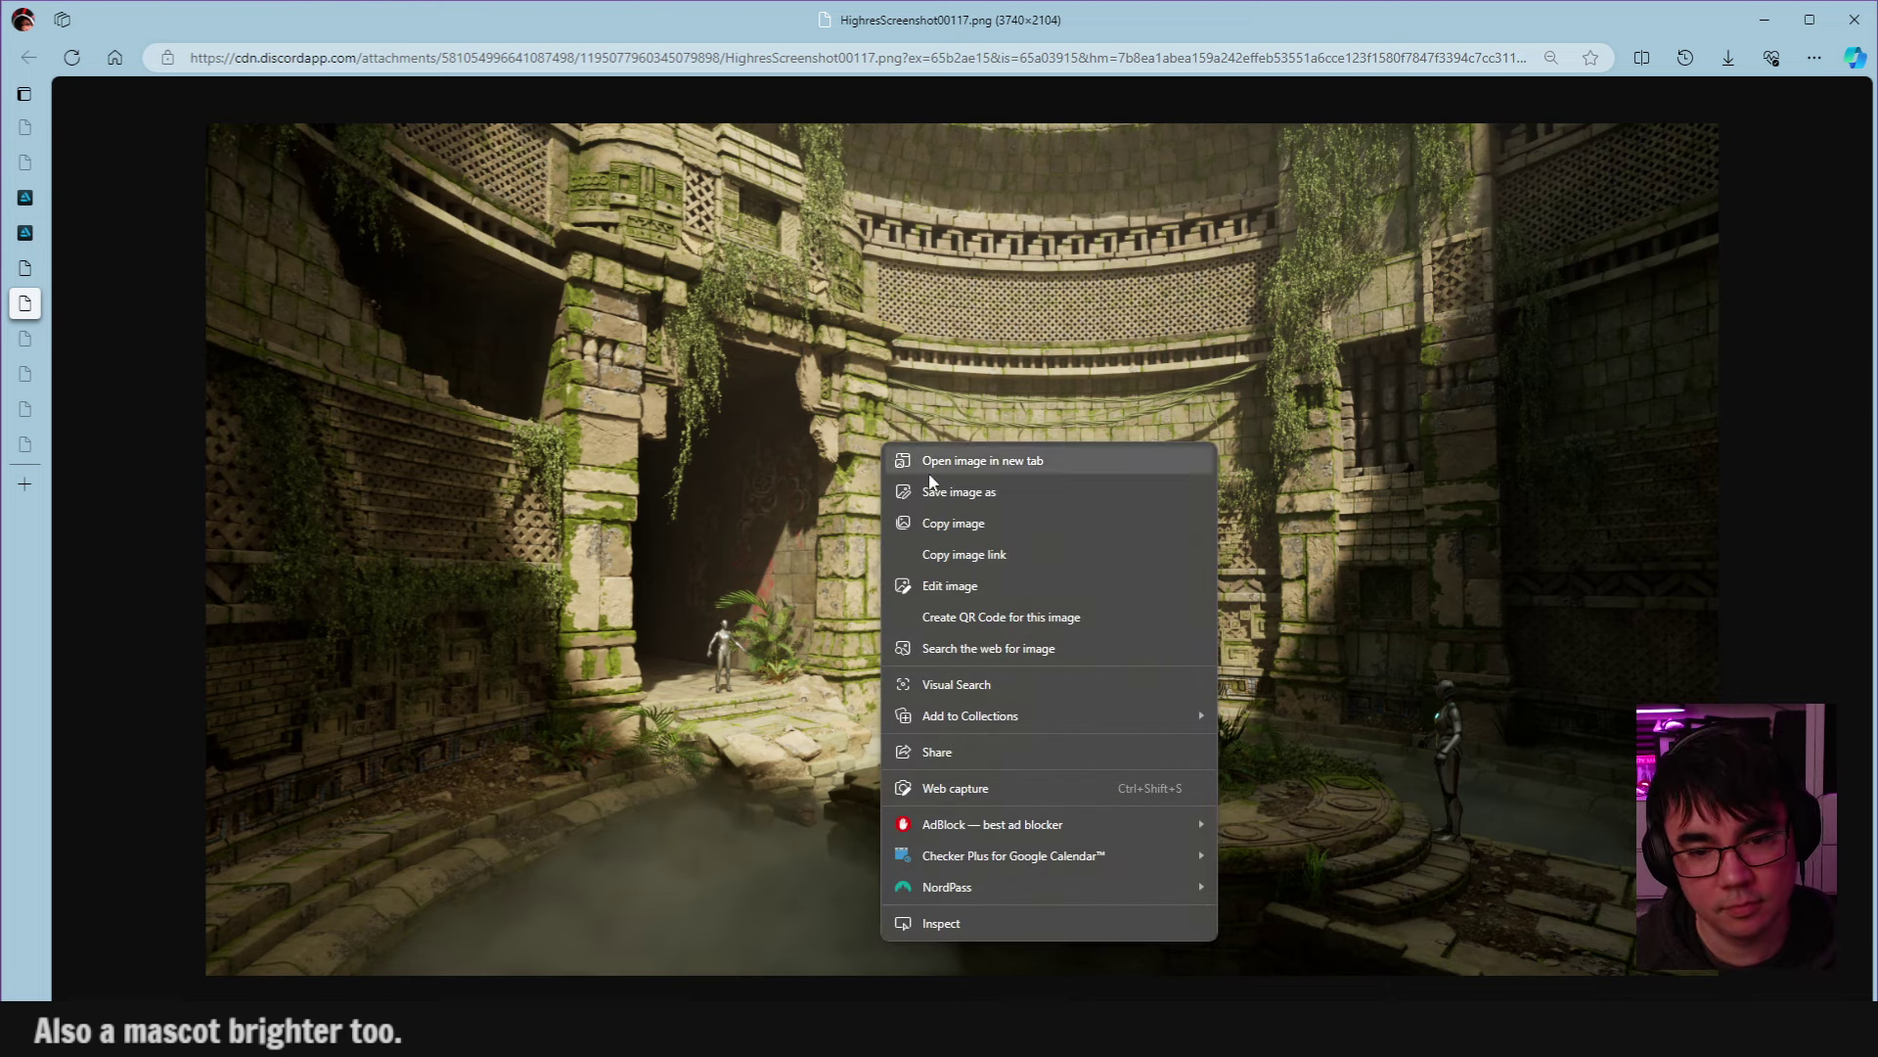
{"action": "left_click", "coordinate": [937, 524]}
{"action": "key", "text": "alt+Tab"}
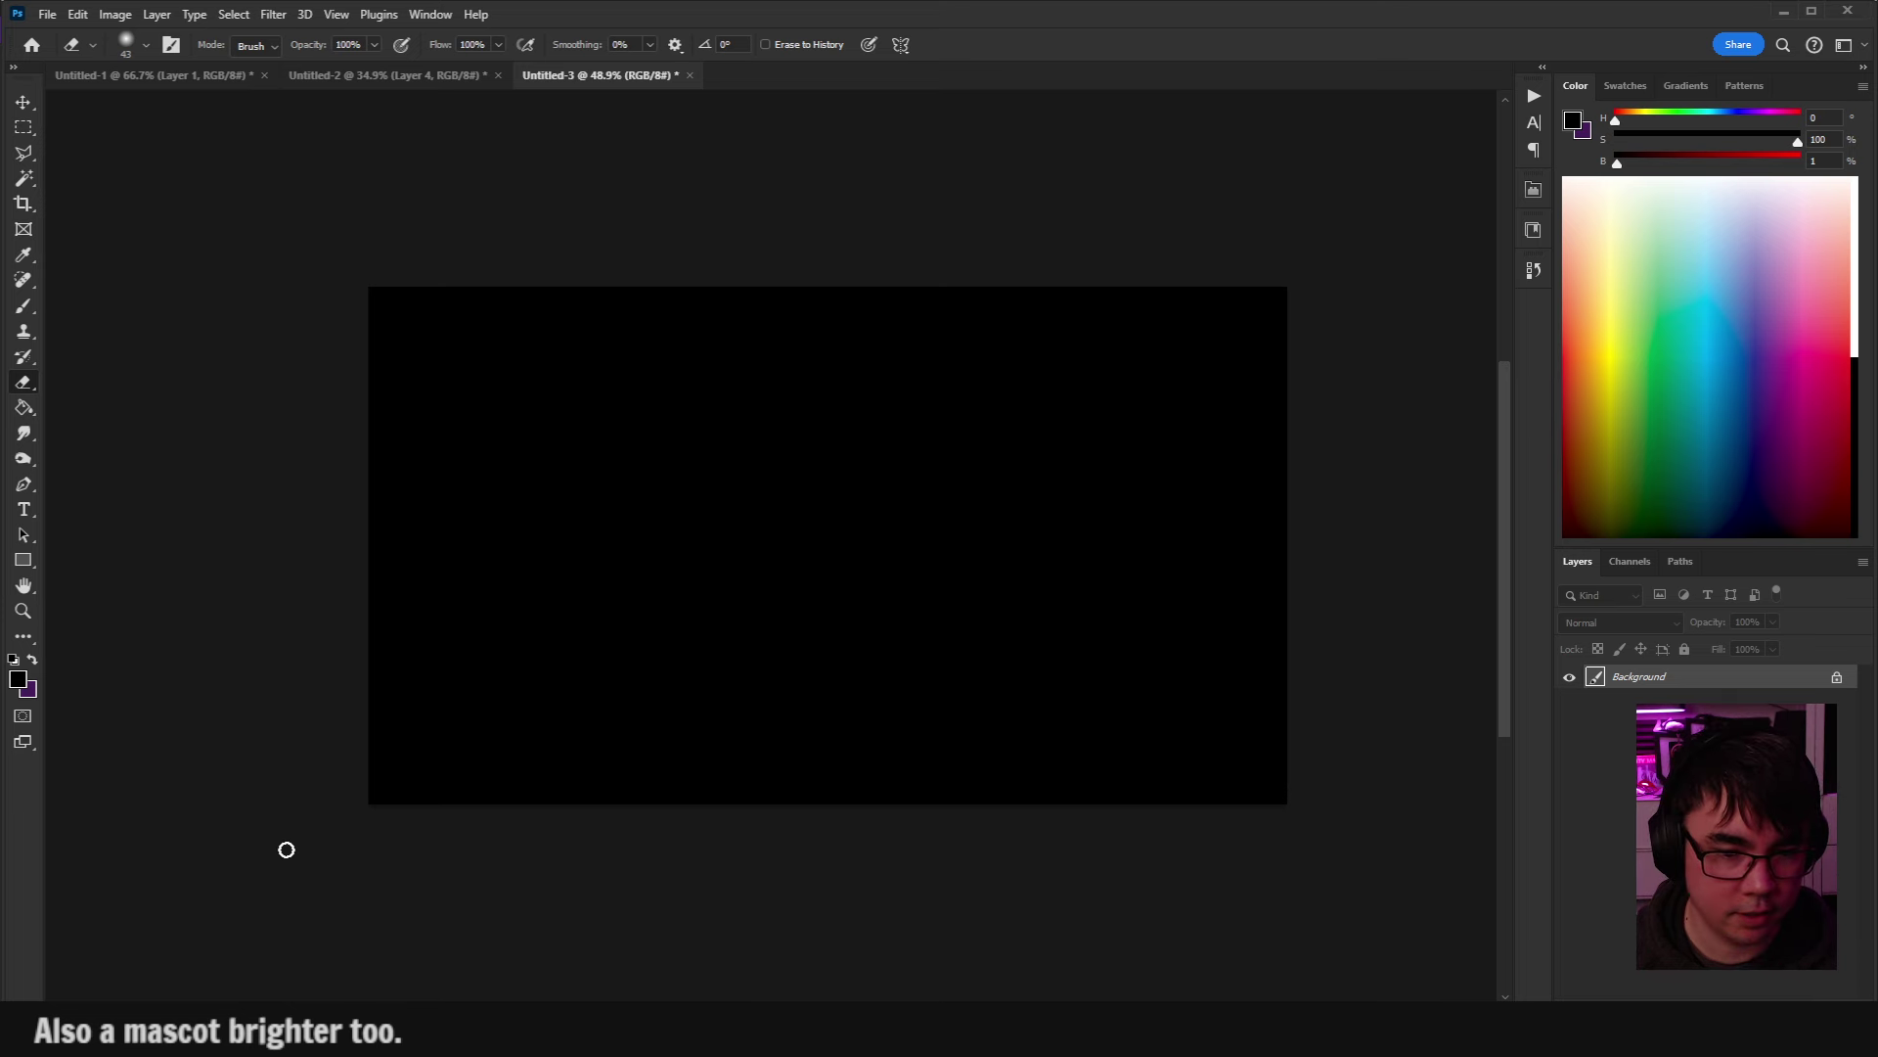
Paste the HighresScreenshot00117 render into a new clipboard-sized document instead of the black canvas.
{"action": "key", "text": "ctrl+v"}
{"action": "key", "text": "ctrl+z"}
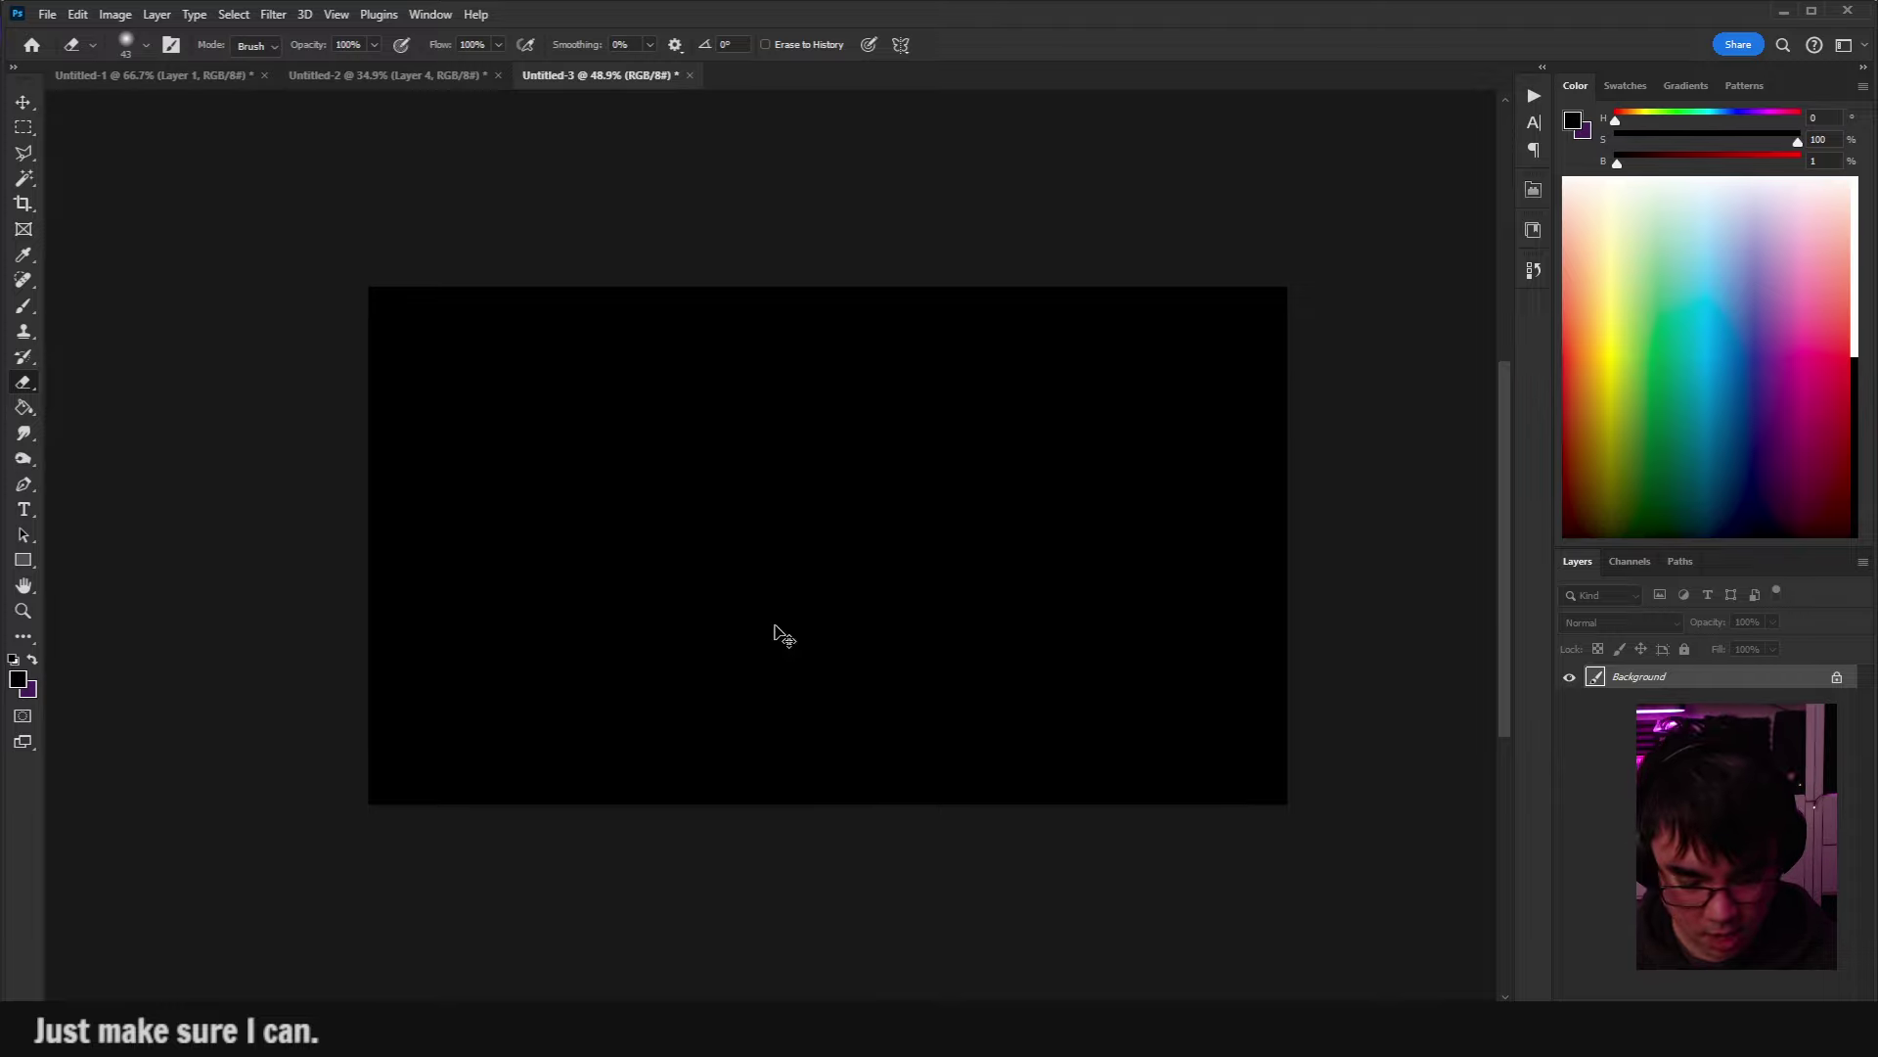
{"action": "key", "text": "ctrl+n"}
{"action": "key", "text": "Escape"}
{"action": "key", "text": "ctrl+v"}
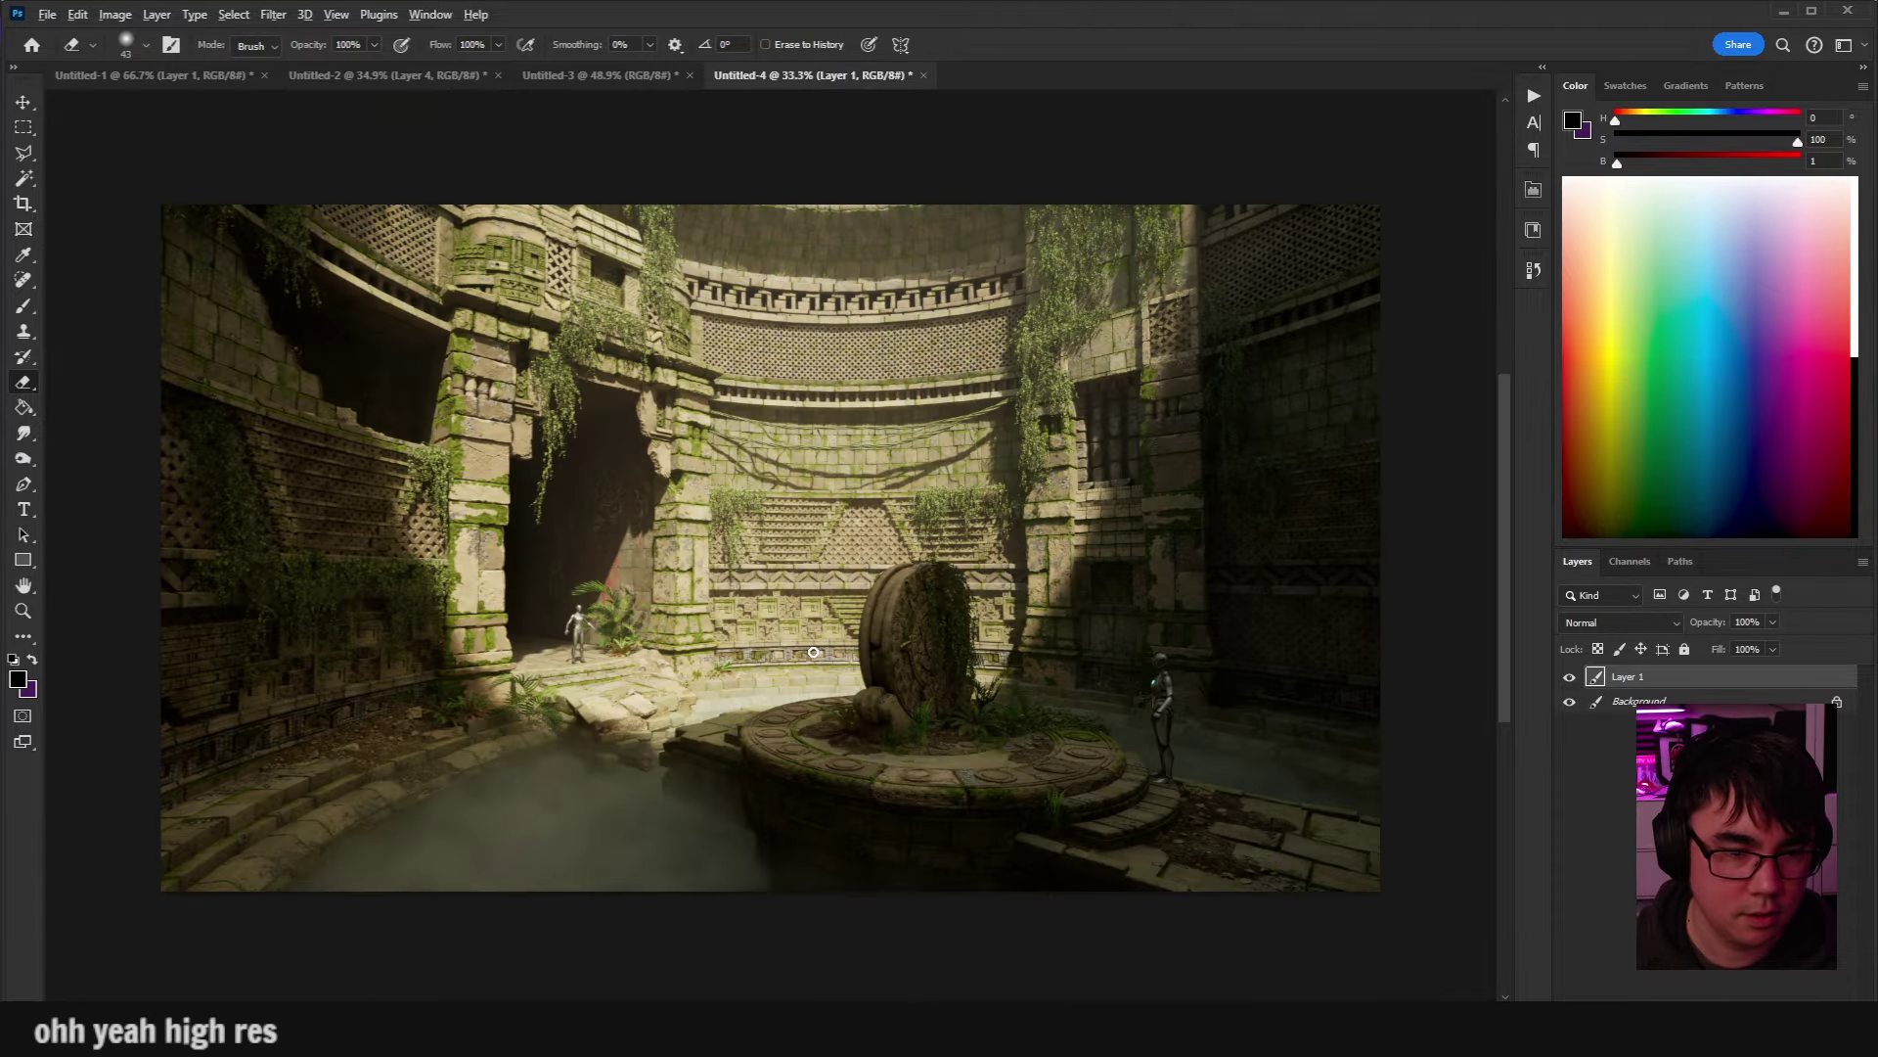
Copy the darker HighresScreenshot00116 render from the browser and paste it as Layer 2.
{"action": "key", "text": "alt+Tab"}
{"action": "key", "text": "ctrl+shift+Tab"}
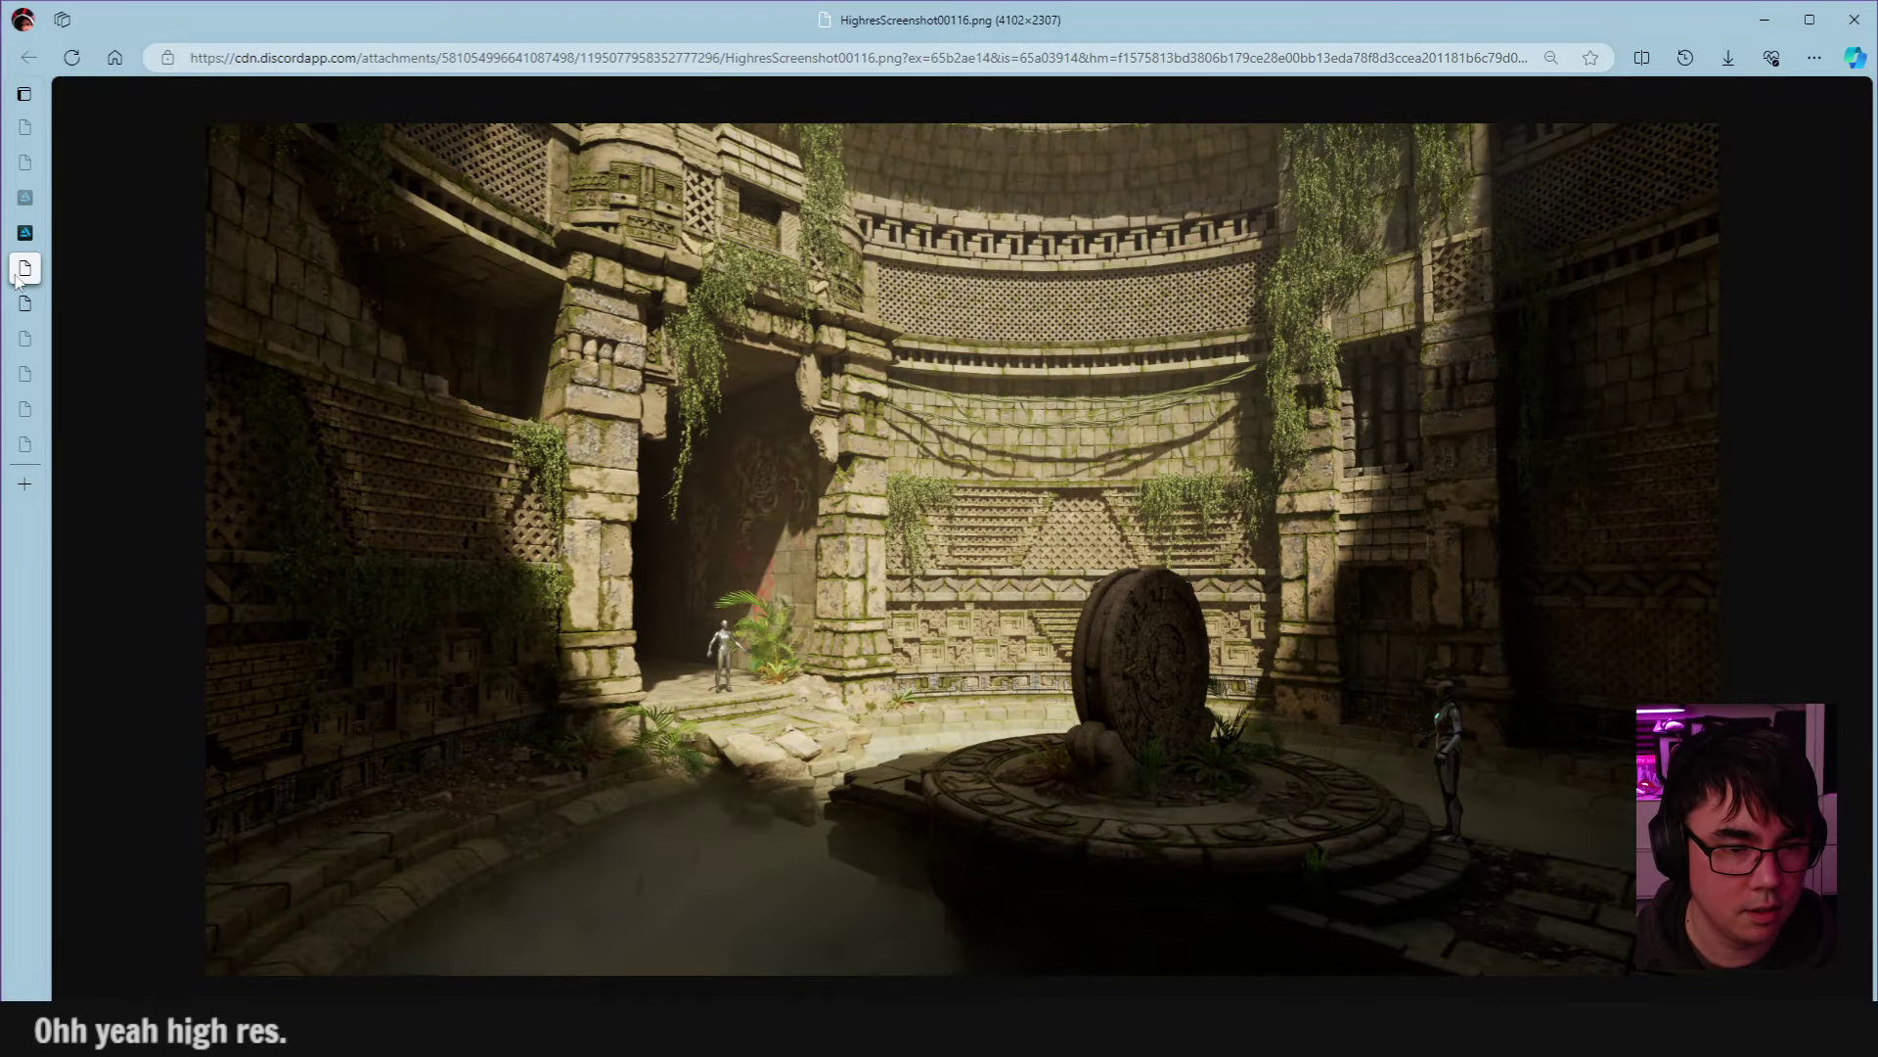
{"action": "right_click", "coordinate": [623, 437]}
{"action": "left_click", "coordinate": [699, 518]}
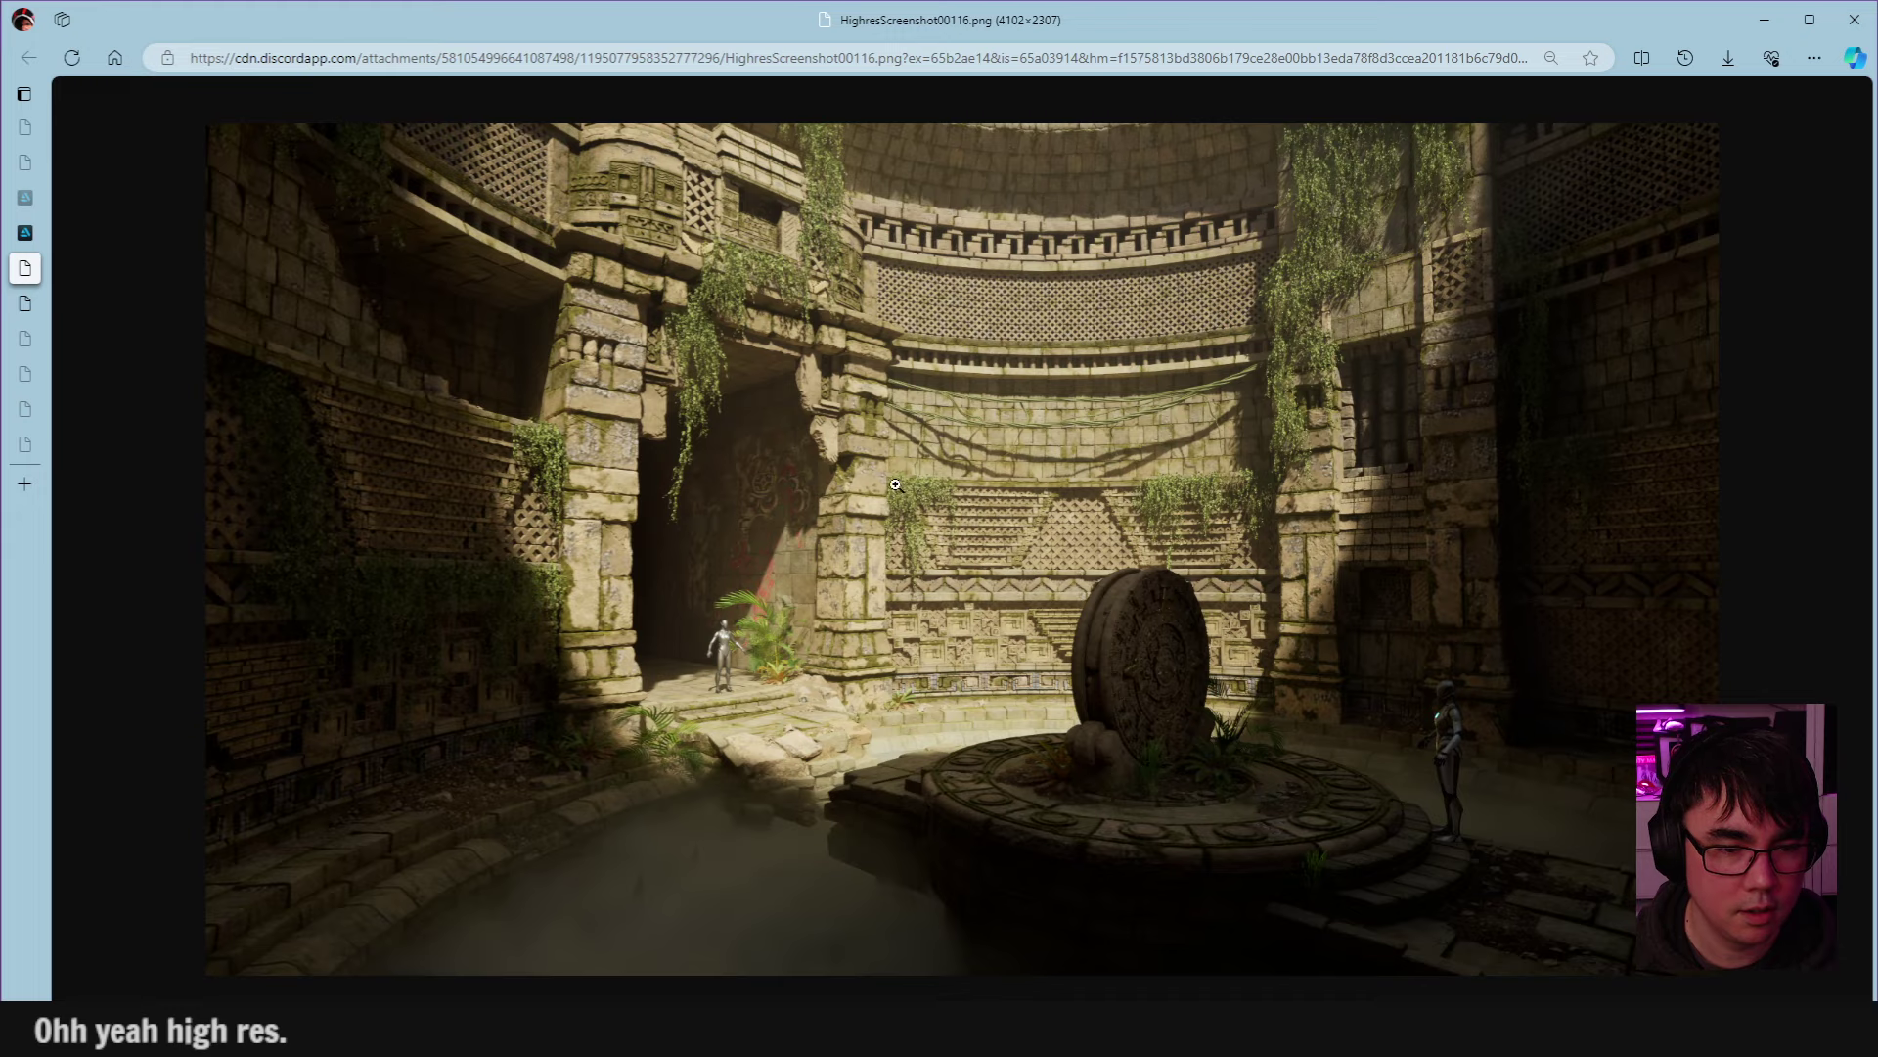
{"action": "key", "text": "alt+Tab"}
{"action": "key", "text": "ctrl+Tab"}
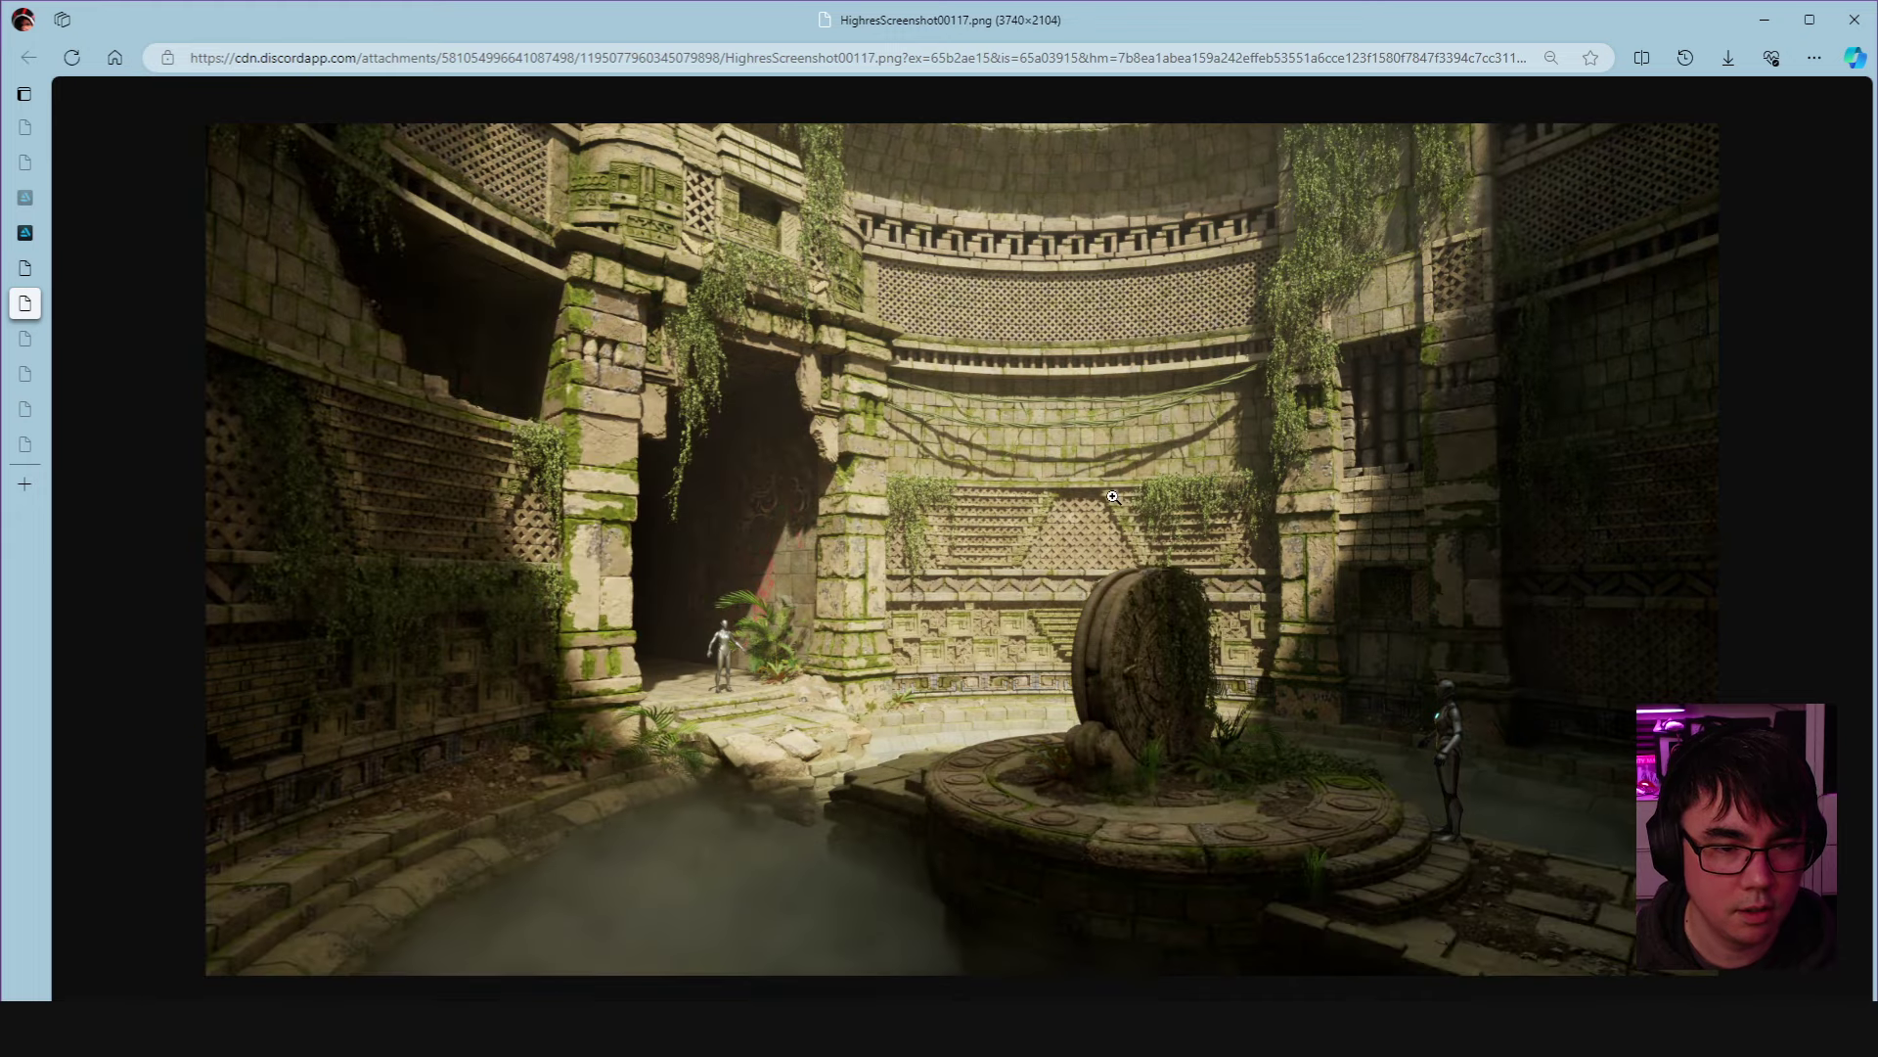
{"action": "key", "text": "alt+Tab"}
{"action": "key", "text": "ctrl+v"}
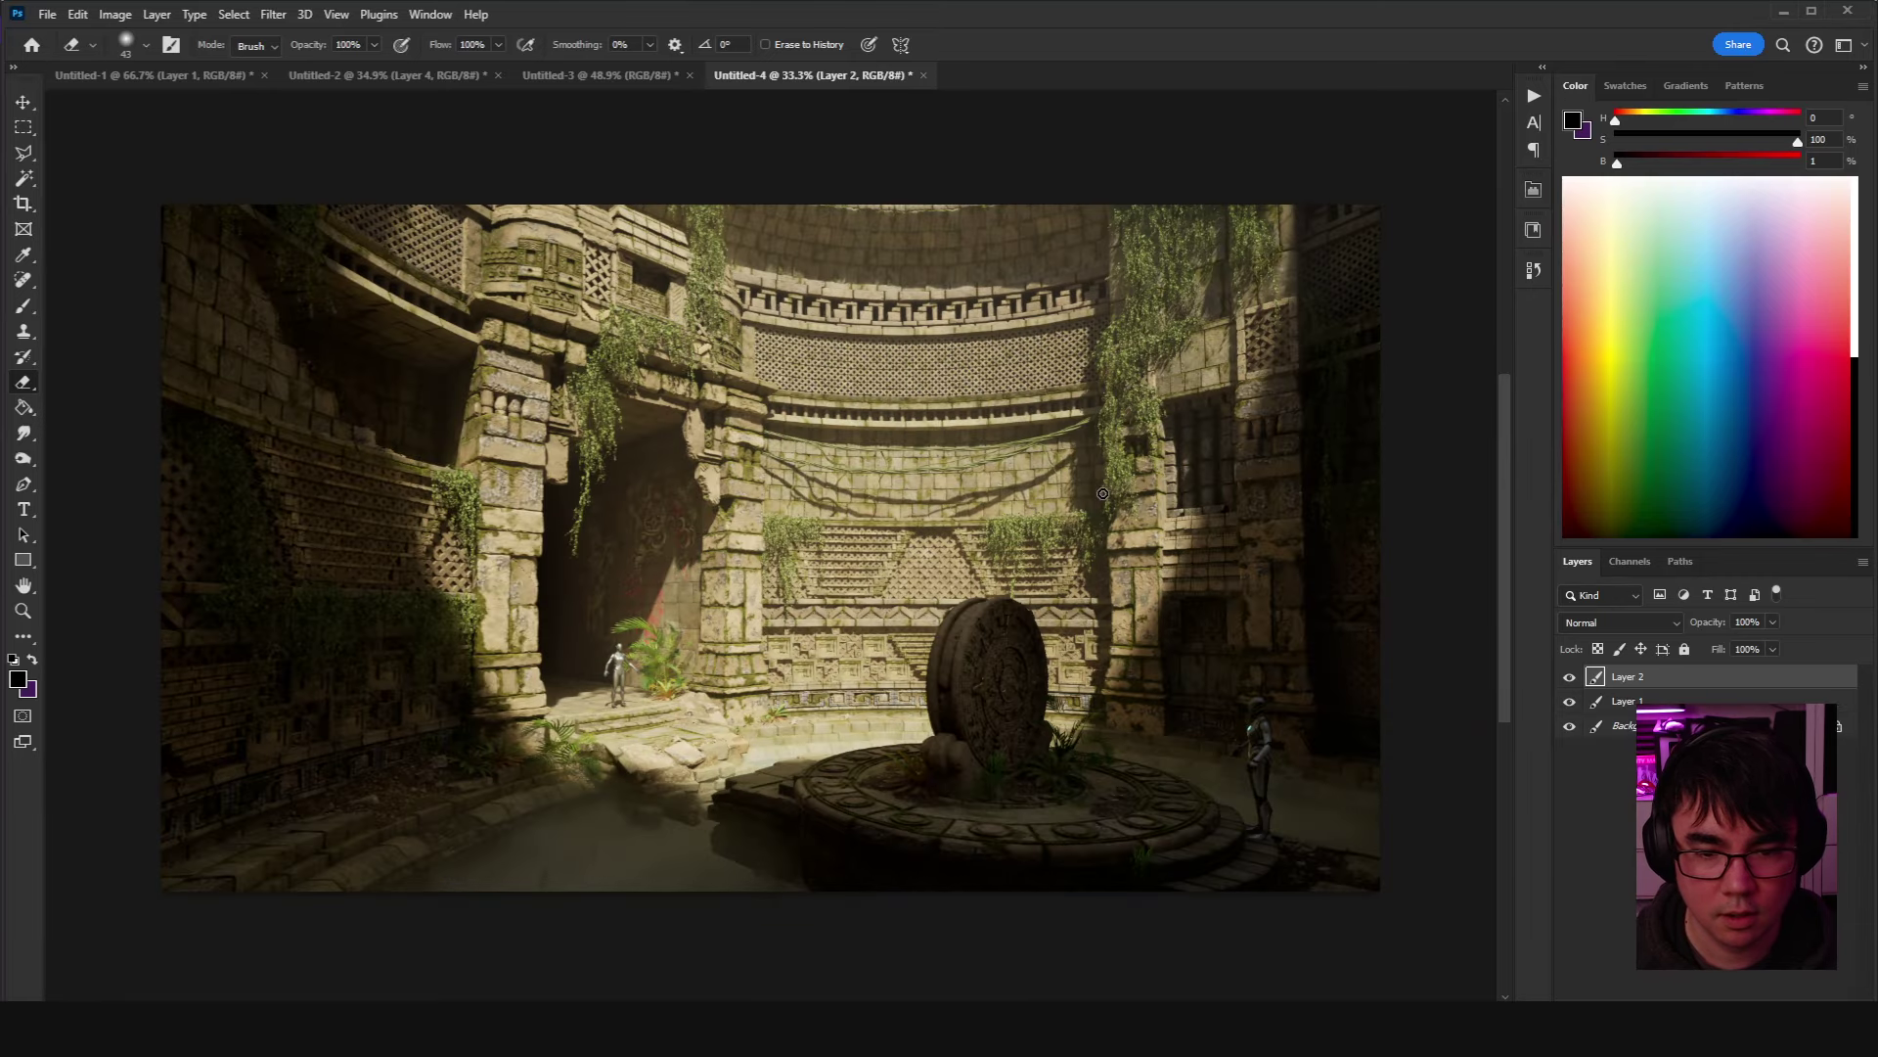
Scale Layer 2 down to 90.6% so it matches the render beneath it.
{"action": "key", "text": "ctrl+t"}
{"action": "left_click_drag", "start_coordinate": [1173, 722], "coordinate": [1062, 649]}
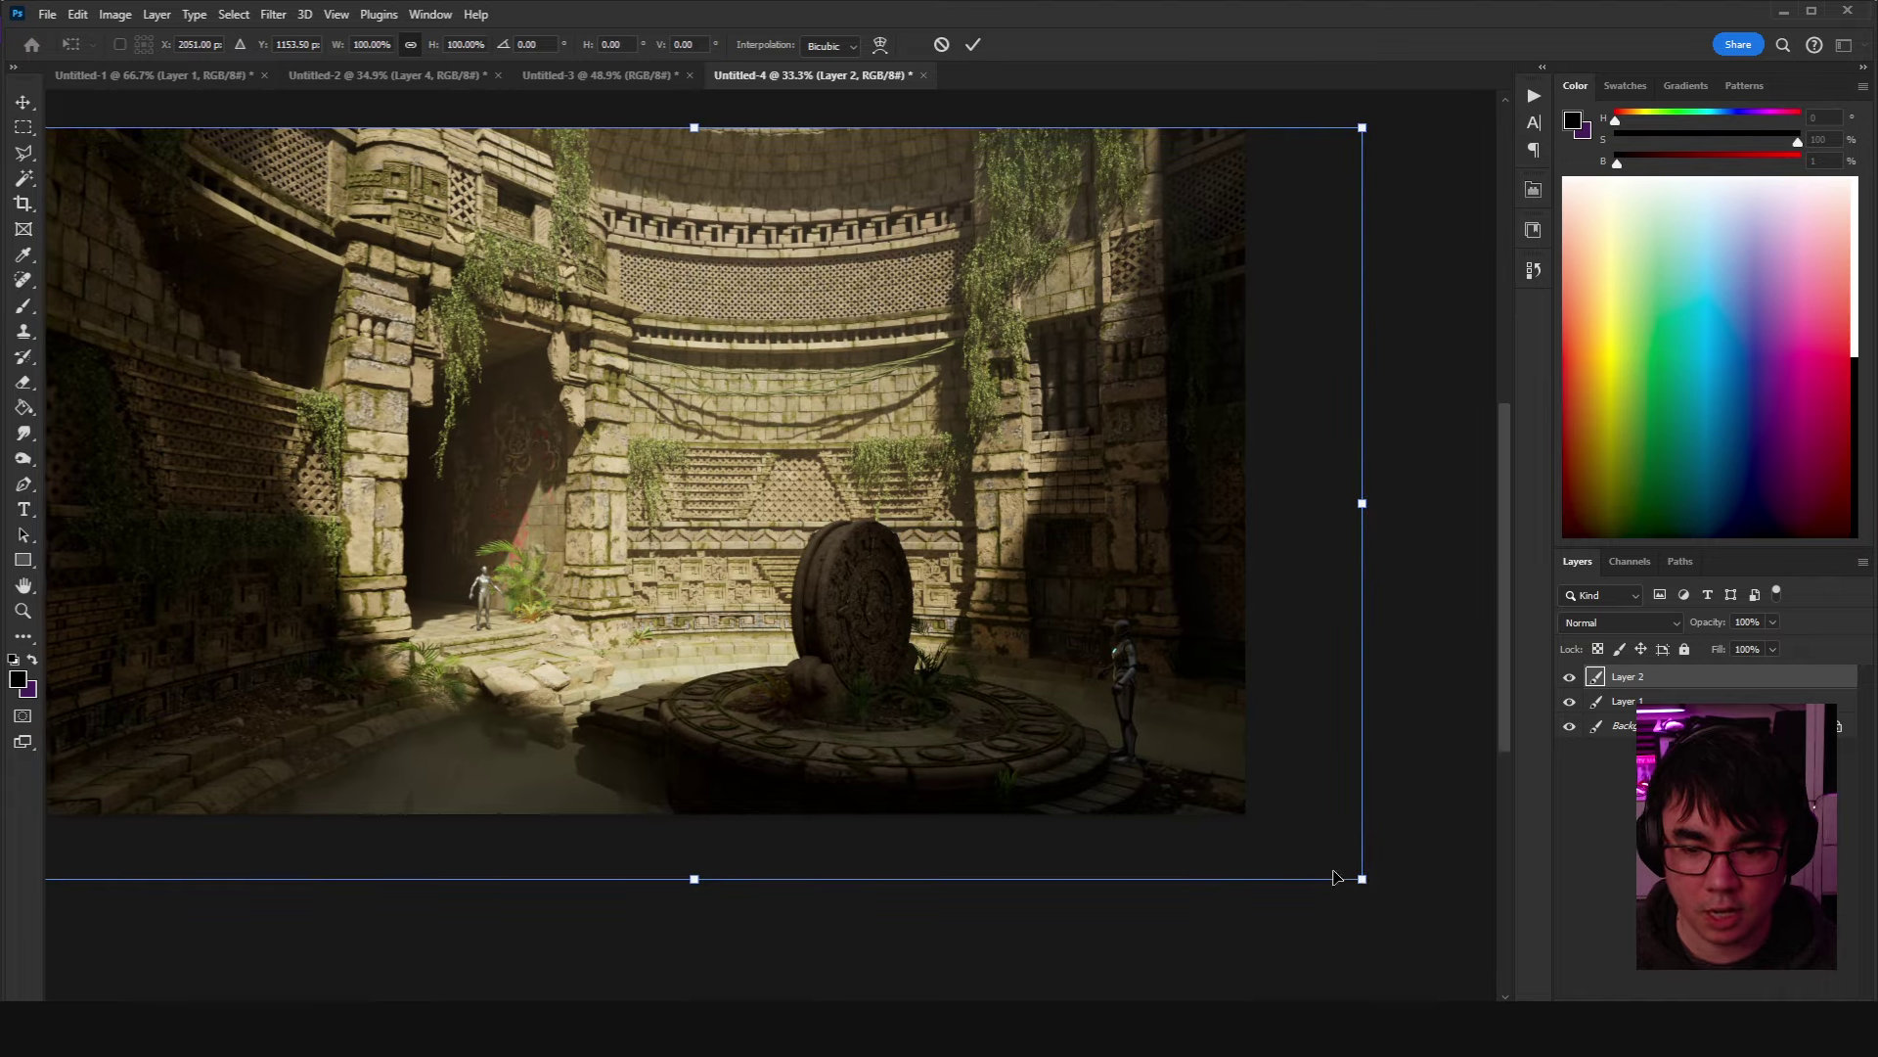
{"action": "left_click_drag", "start_coordinate": [1360, 879], "coordinate": [1244, 813]}
{"action": "key", "text": "Return"}
{"action": "left_click_drag", "start_coordinate": [885, 622], "coordinate": [994, 706]}
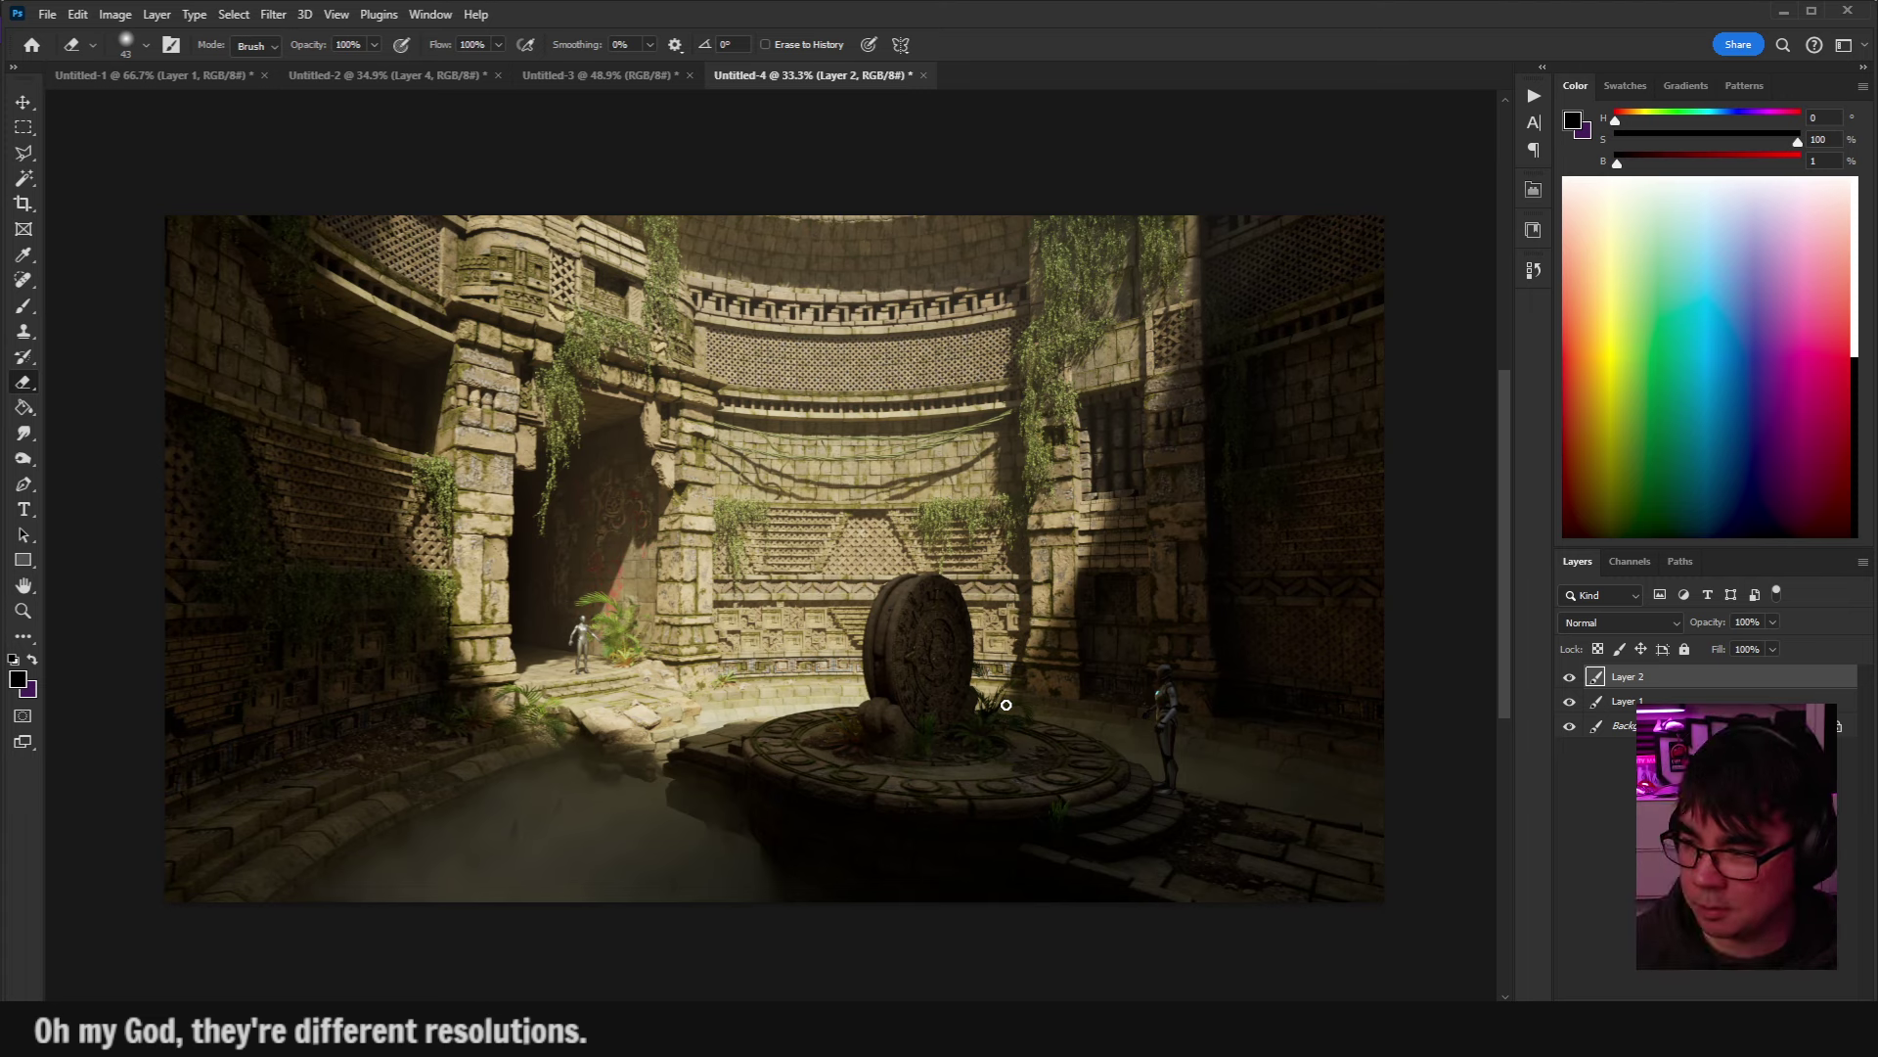
{"action": "left_click_drag", "start_coordinate": [915, 580], "coordinate": [955, 598]}
{"action": "left_click", "coordinate": [1569, 677]}
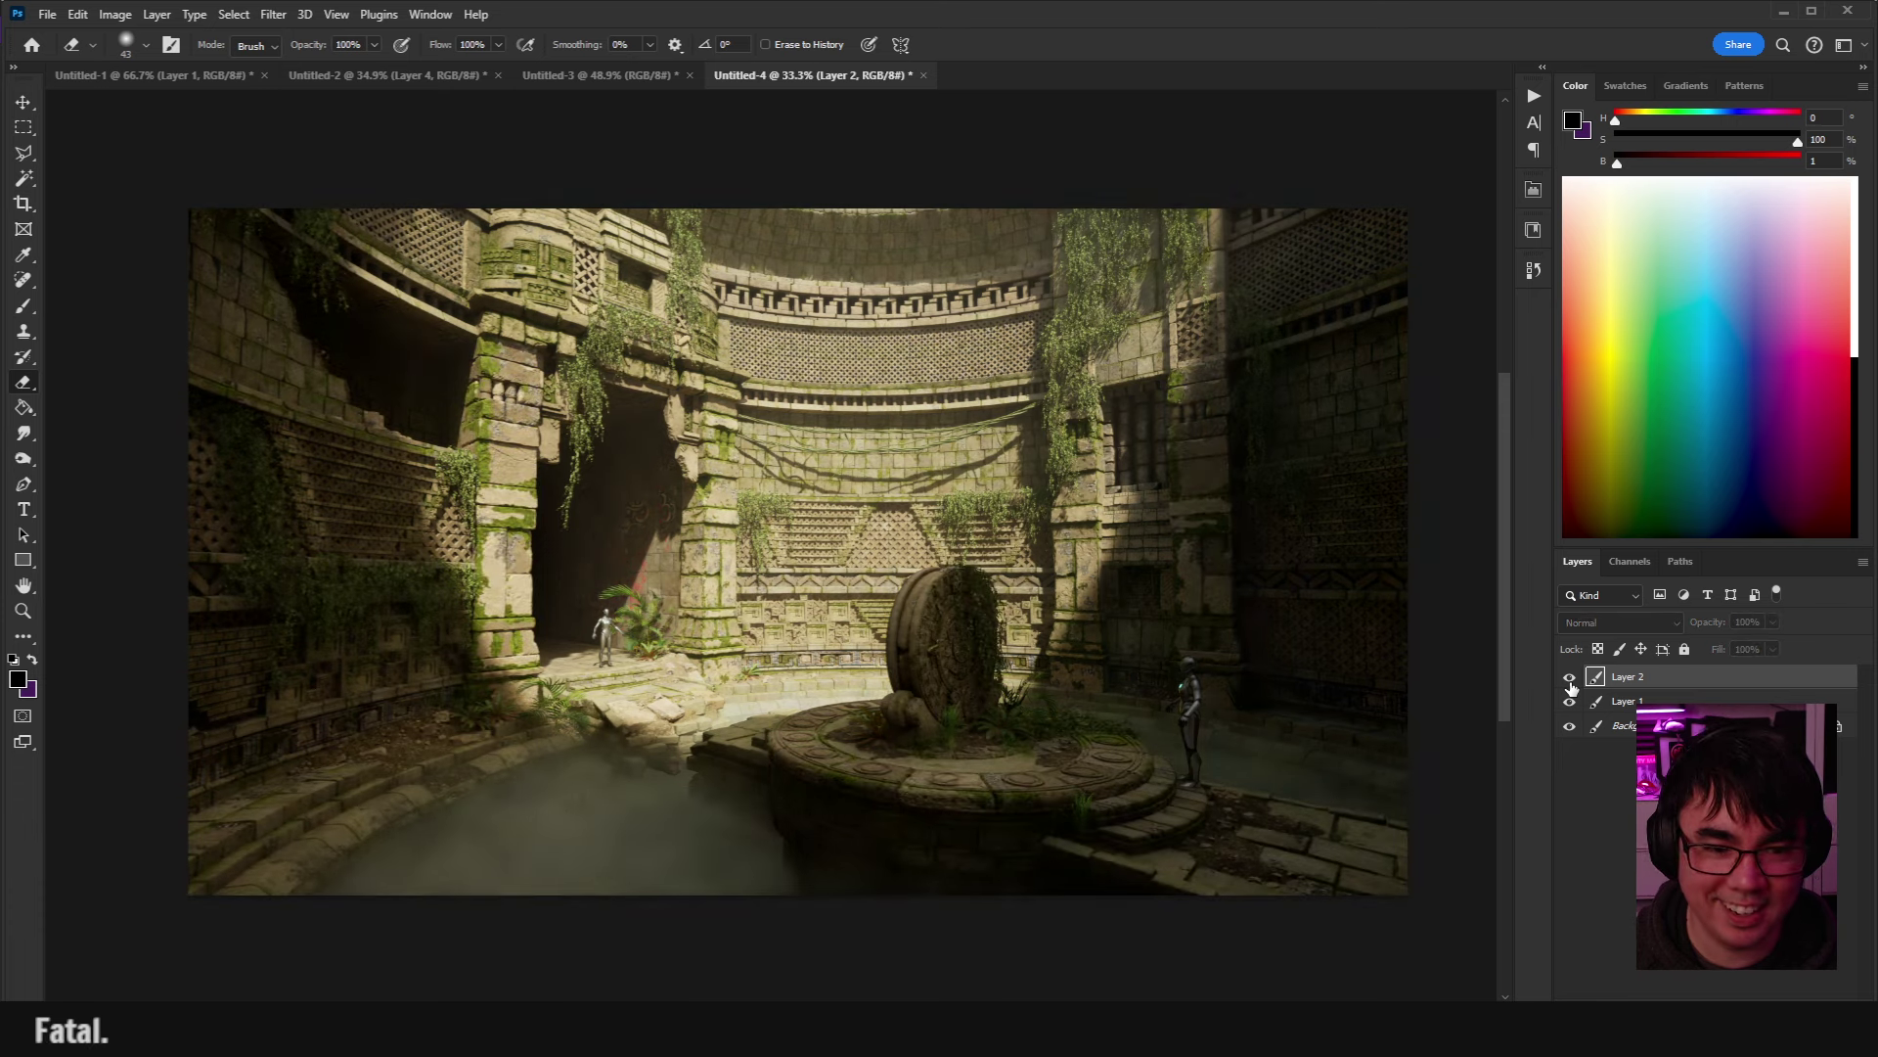
{"action": "left_click", "coordinate": [1569, 677]}
{"action": "left_click", "coordinate": [1569, 677]}
{"action": "left_click", "coordinate": [1570, 684]}
{"action": "left_click", "coordinate": [1571, 685]}
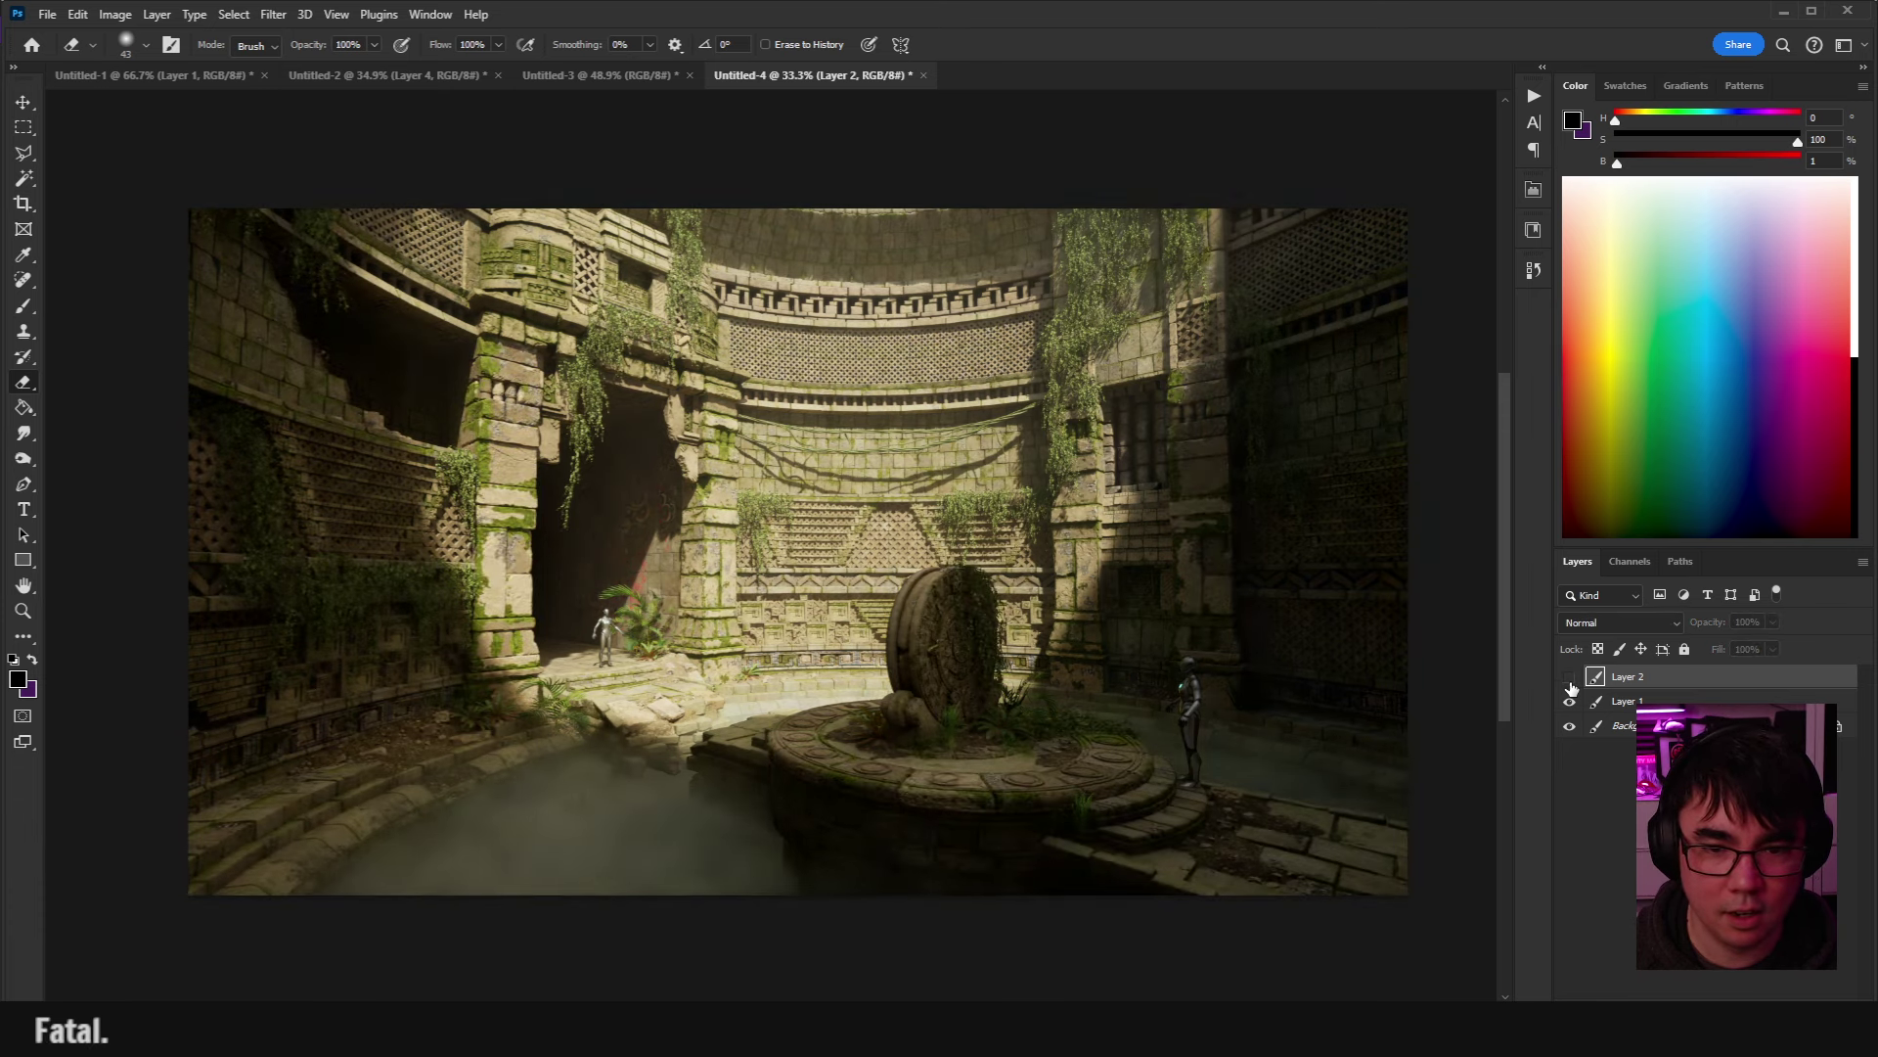
{"action": "left_click", "coordinate": [1570, 685]}
{"action": "left_click", "coordinate": [1570, 685]}
{"action": "left_click", "coordinate": [1571, 685]}
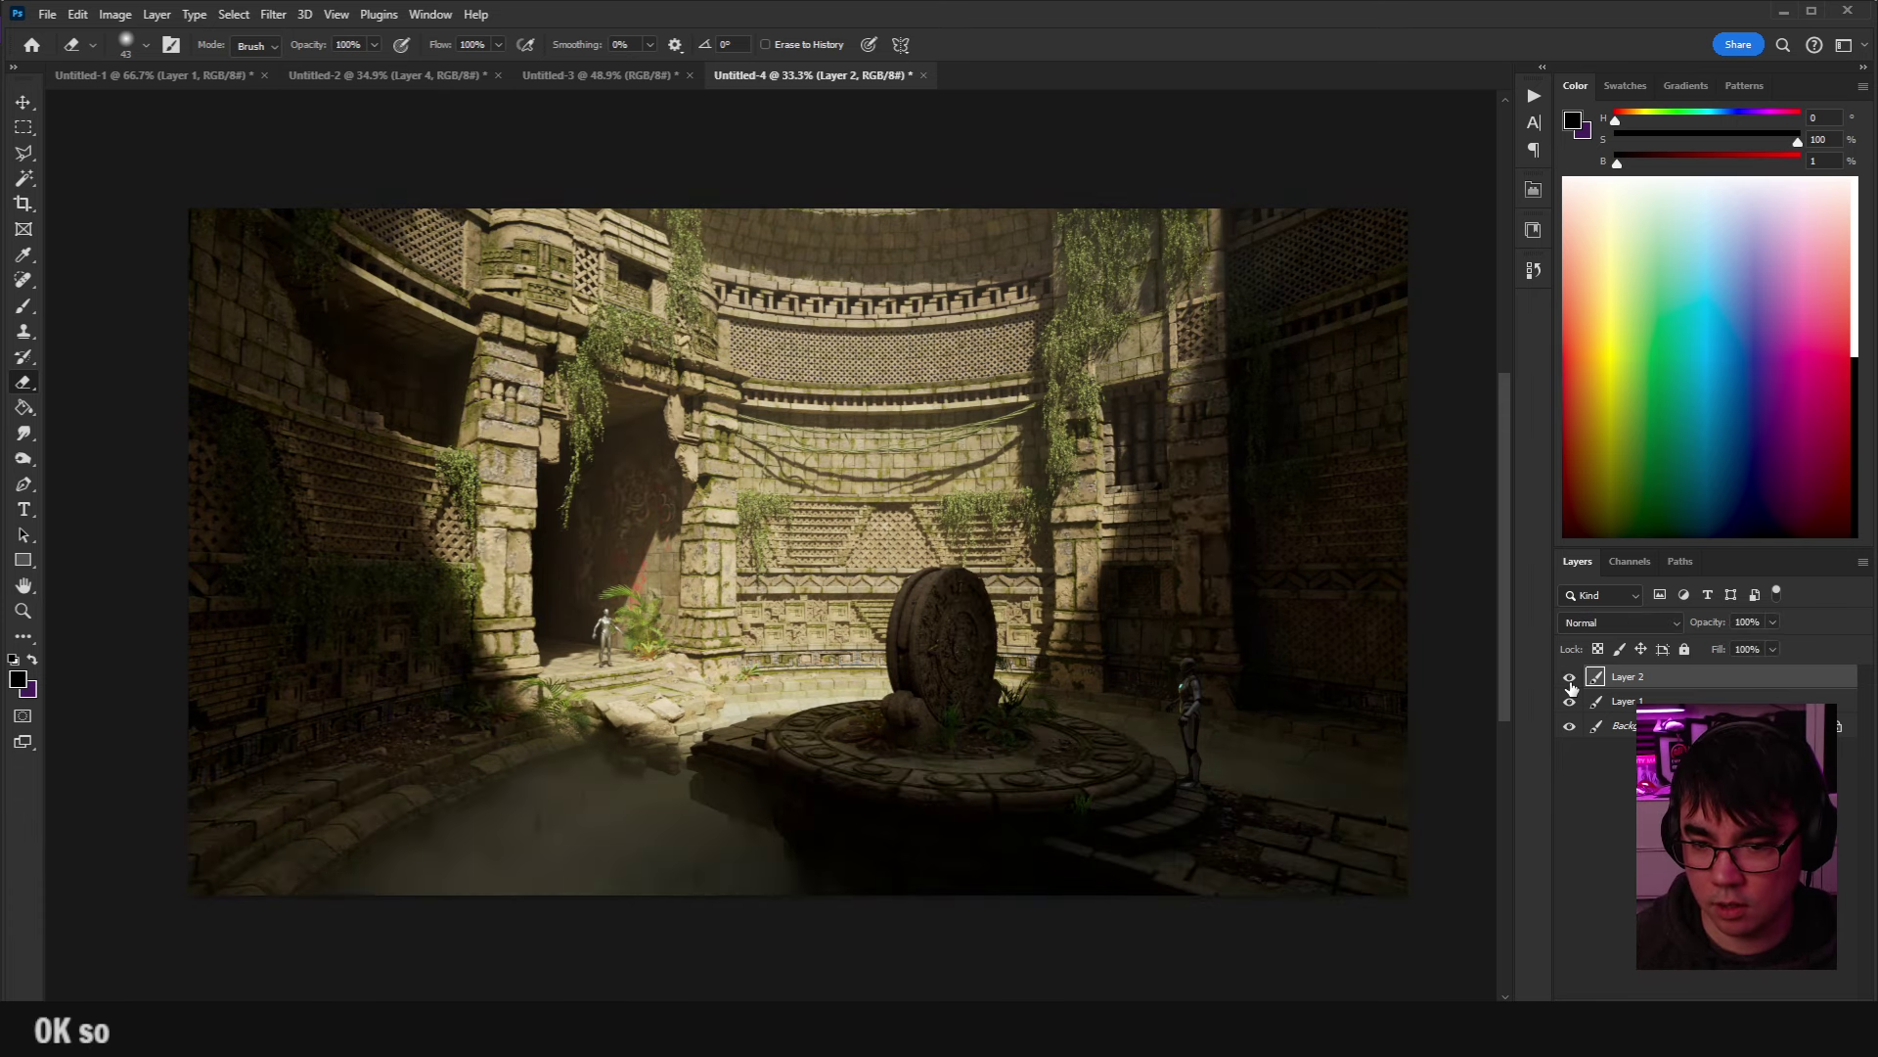
{"action": "left_click", "coordinate": [1570, 685]}
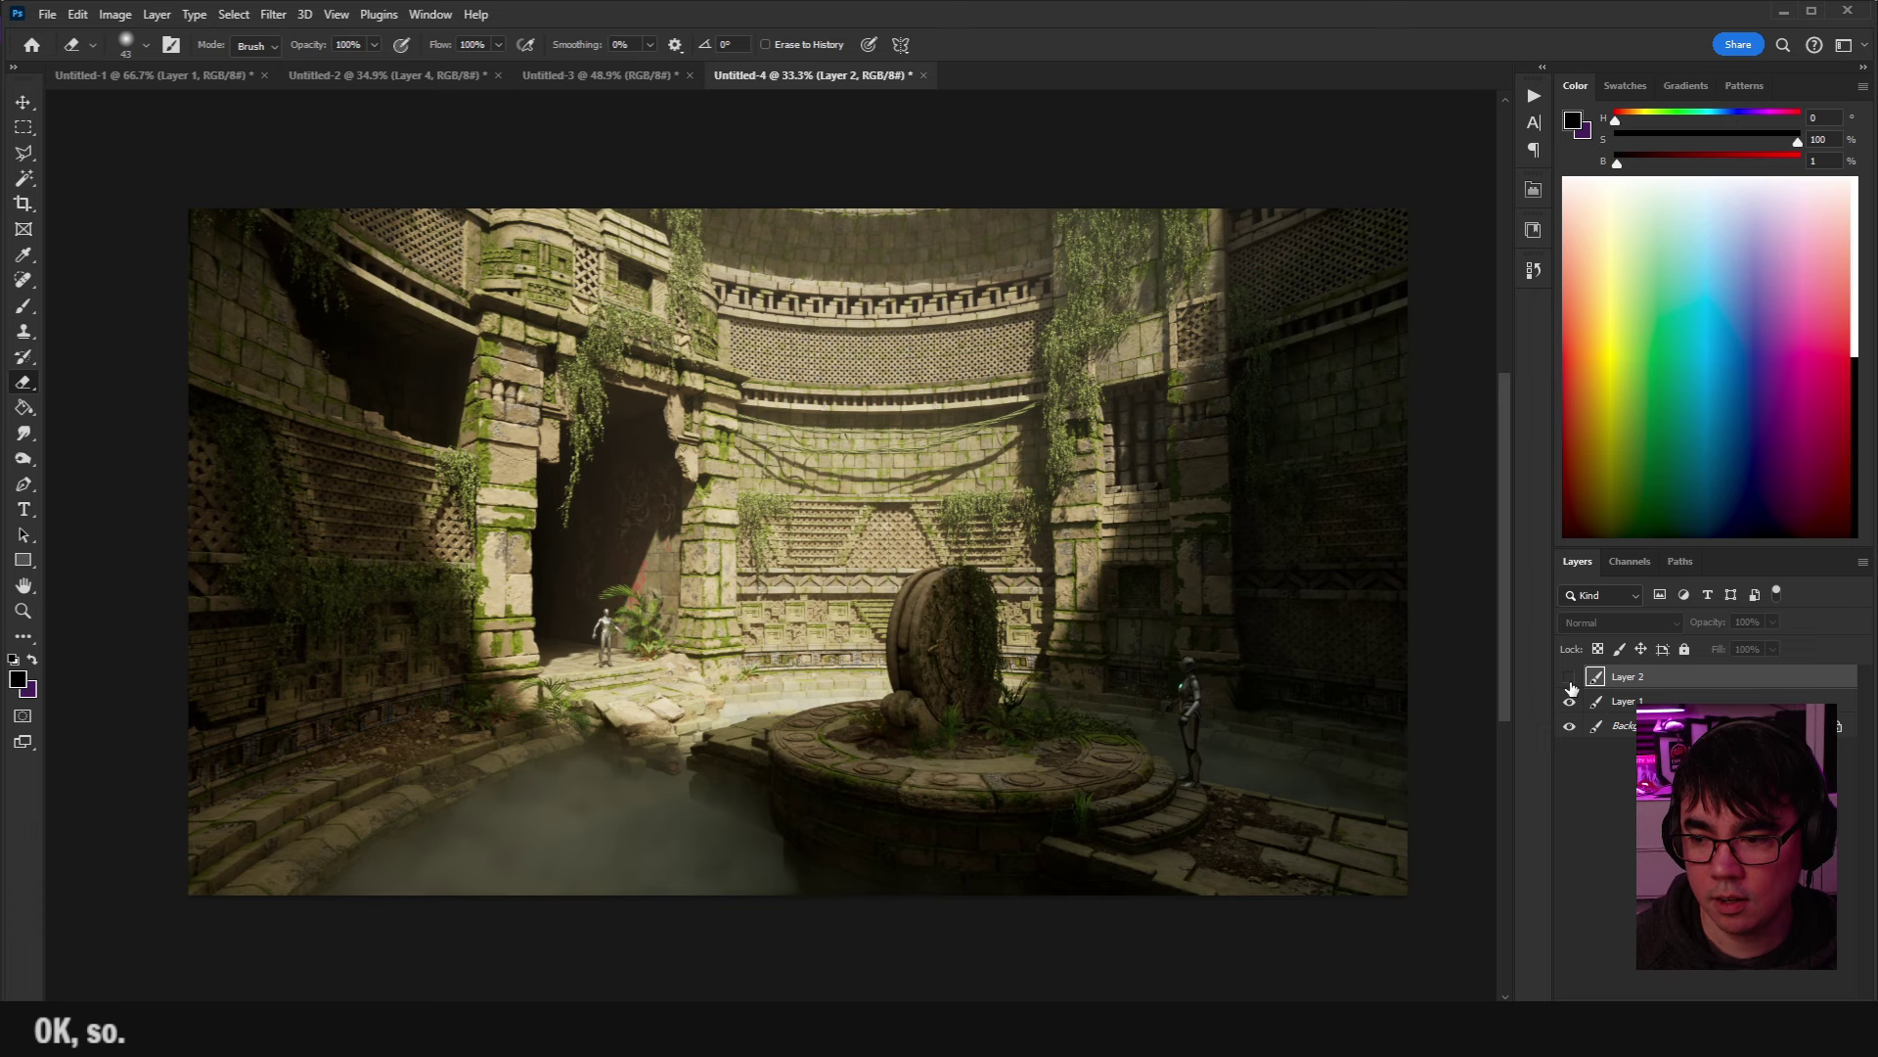
{"action": "left_click", "coordinate": [1570, 678]}
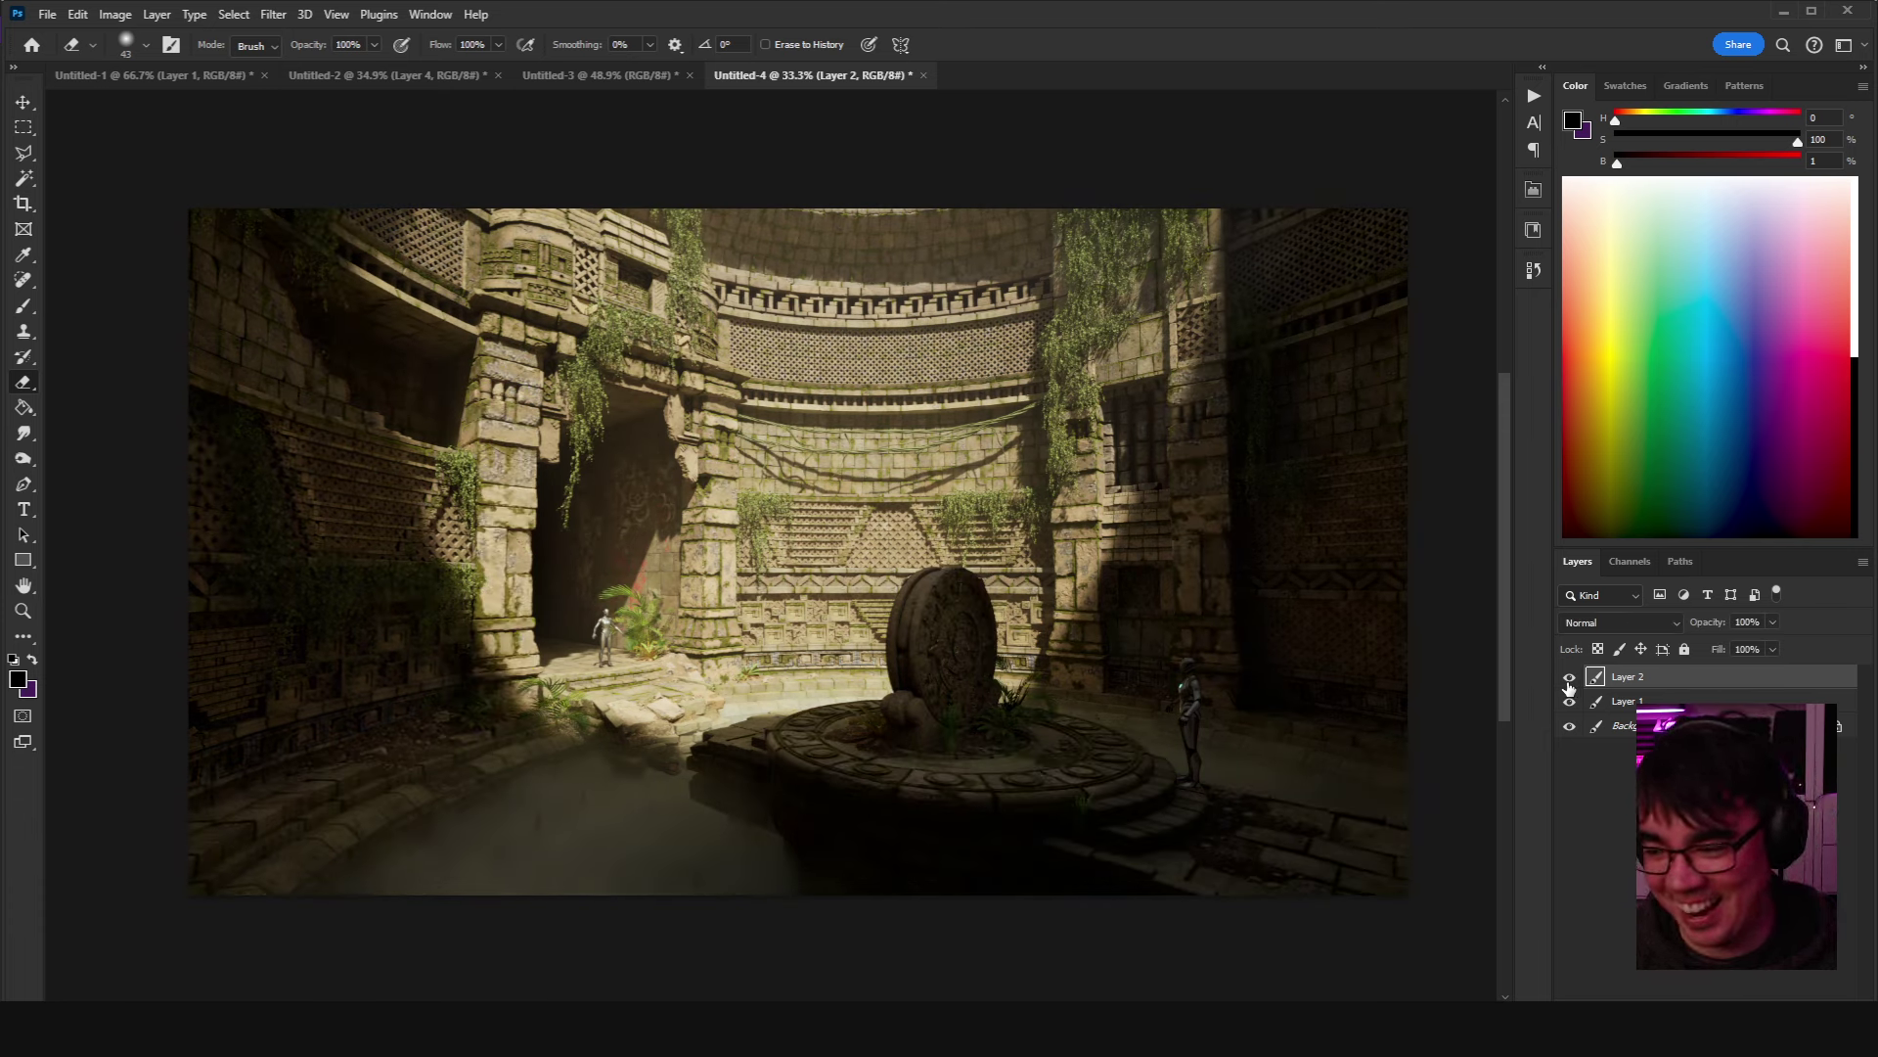
{"action": "left_click", "coordinate": [1569, 680]}
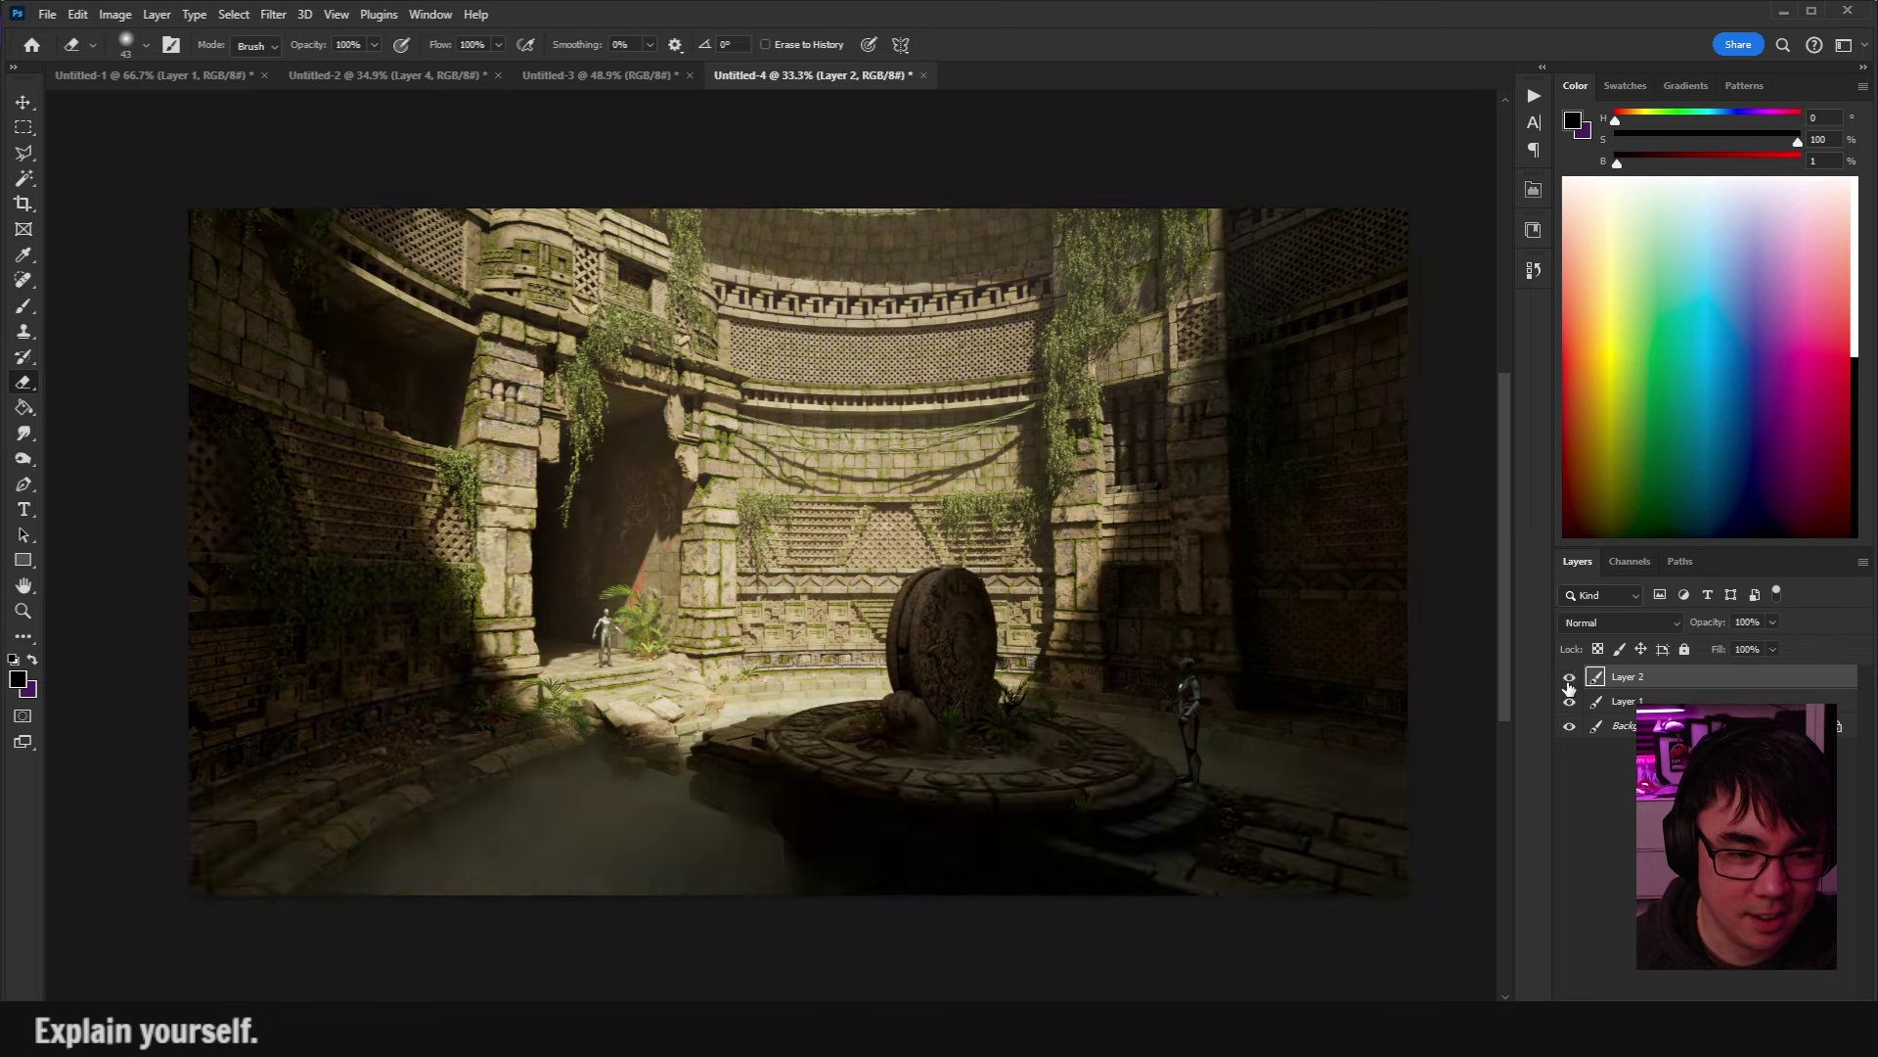
{"action": "left_click", "coordinate": [1569, 680]}
{"action": "left_click", "coordinate": [1569, 680]}
{"action": "left_click", "coordinate": [1569, 682]}
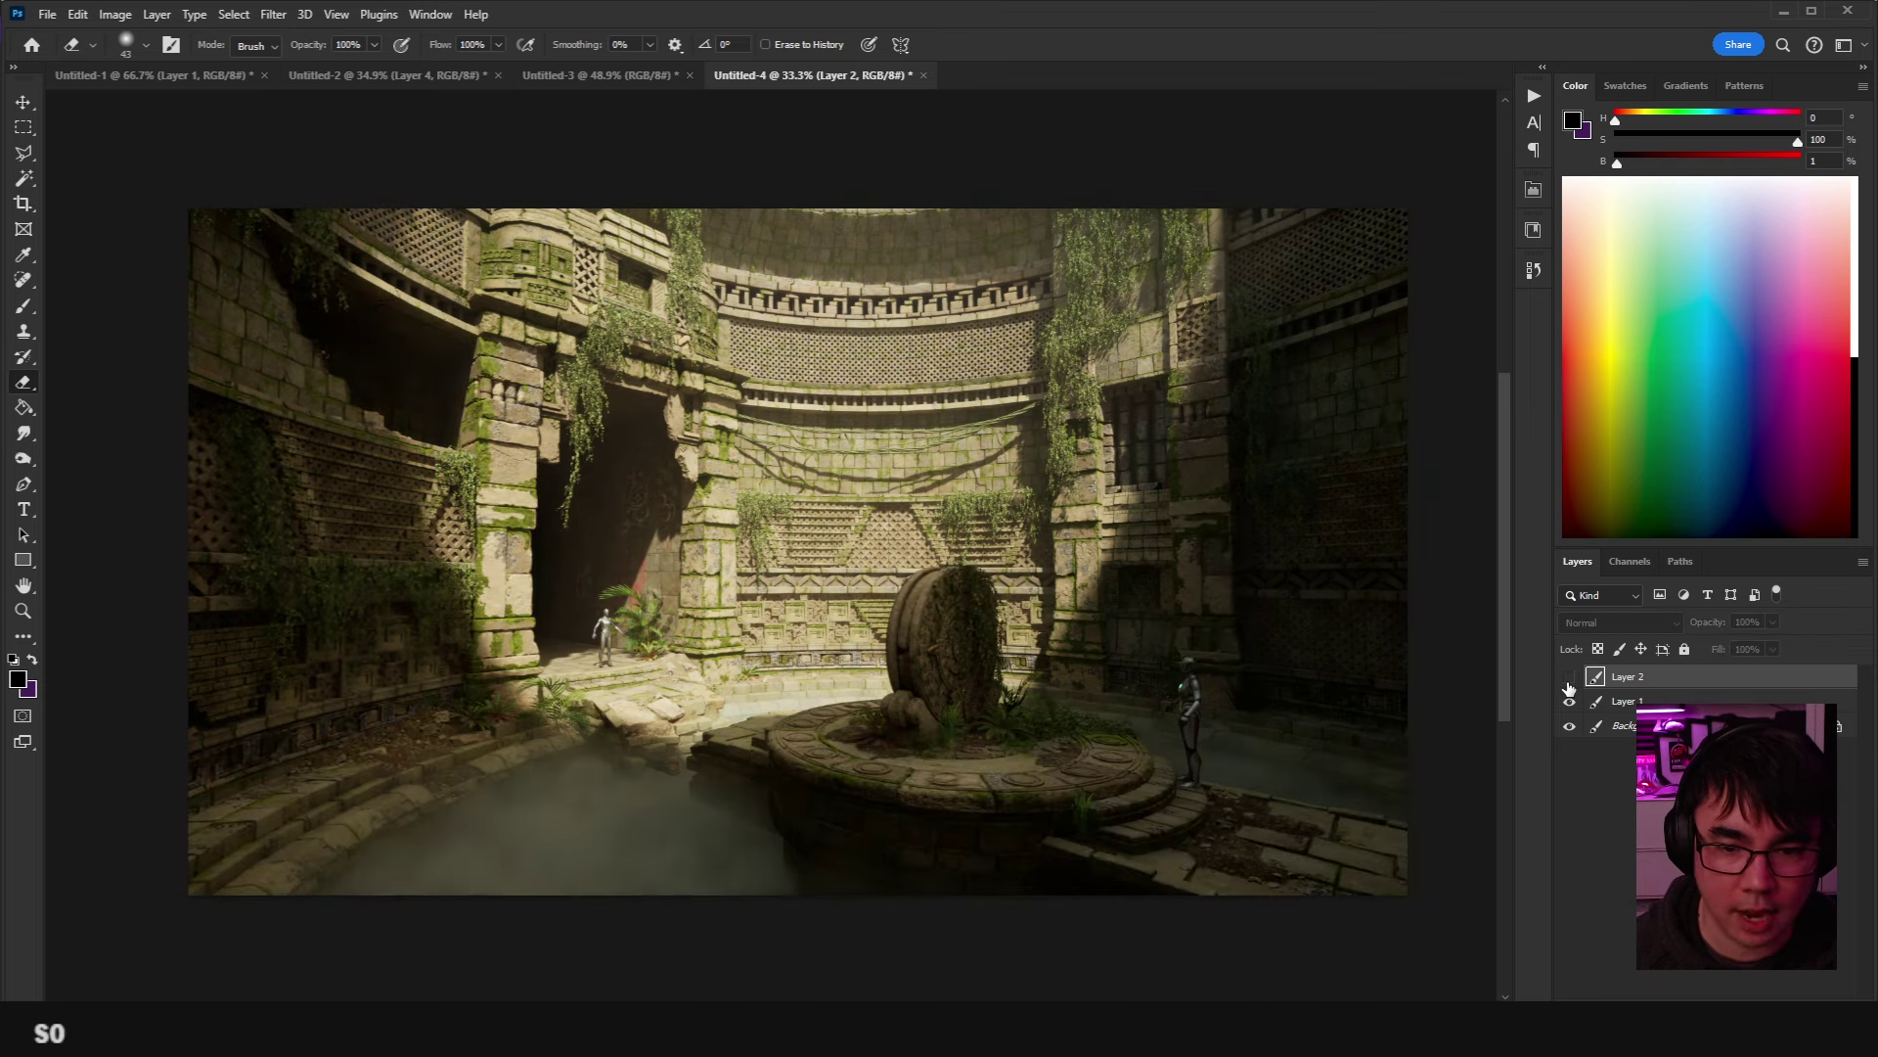
{"action": "left_click", "coordinate": [1569, 682]}
{"action": "left_click", "coordinate": [1569, 682]}
{"action": "left_click_drag", "start_coordinate": [1289, 468], "coordinate": [1213, 543]}
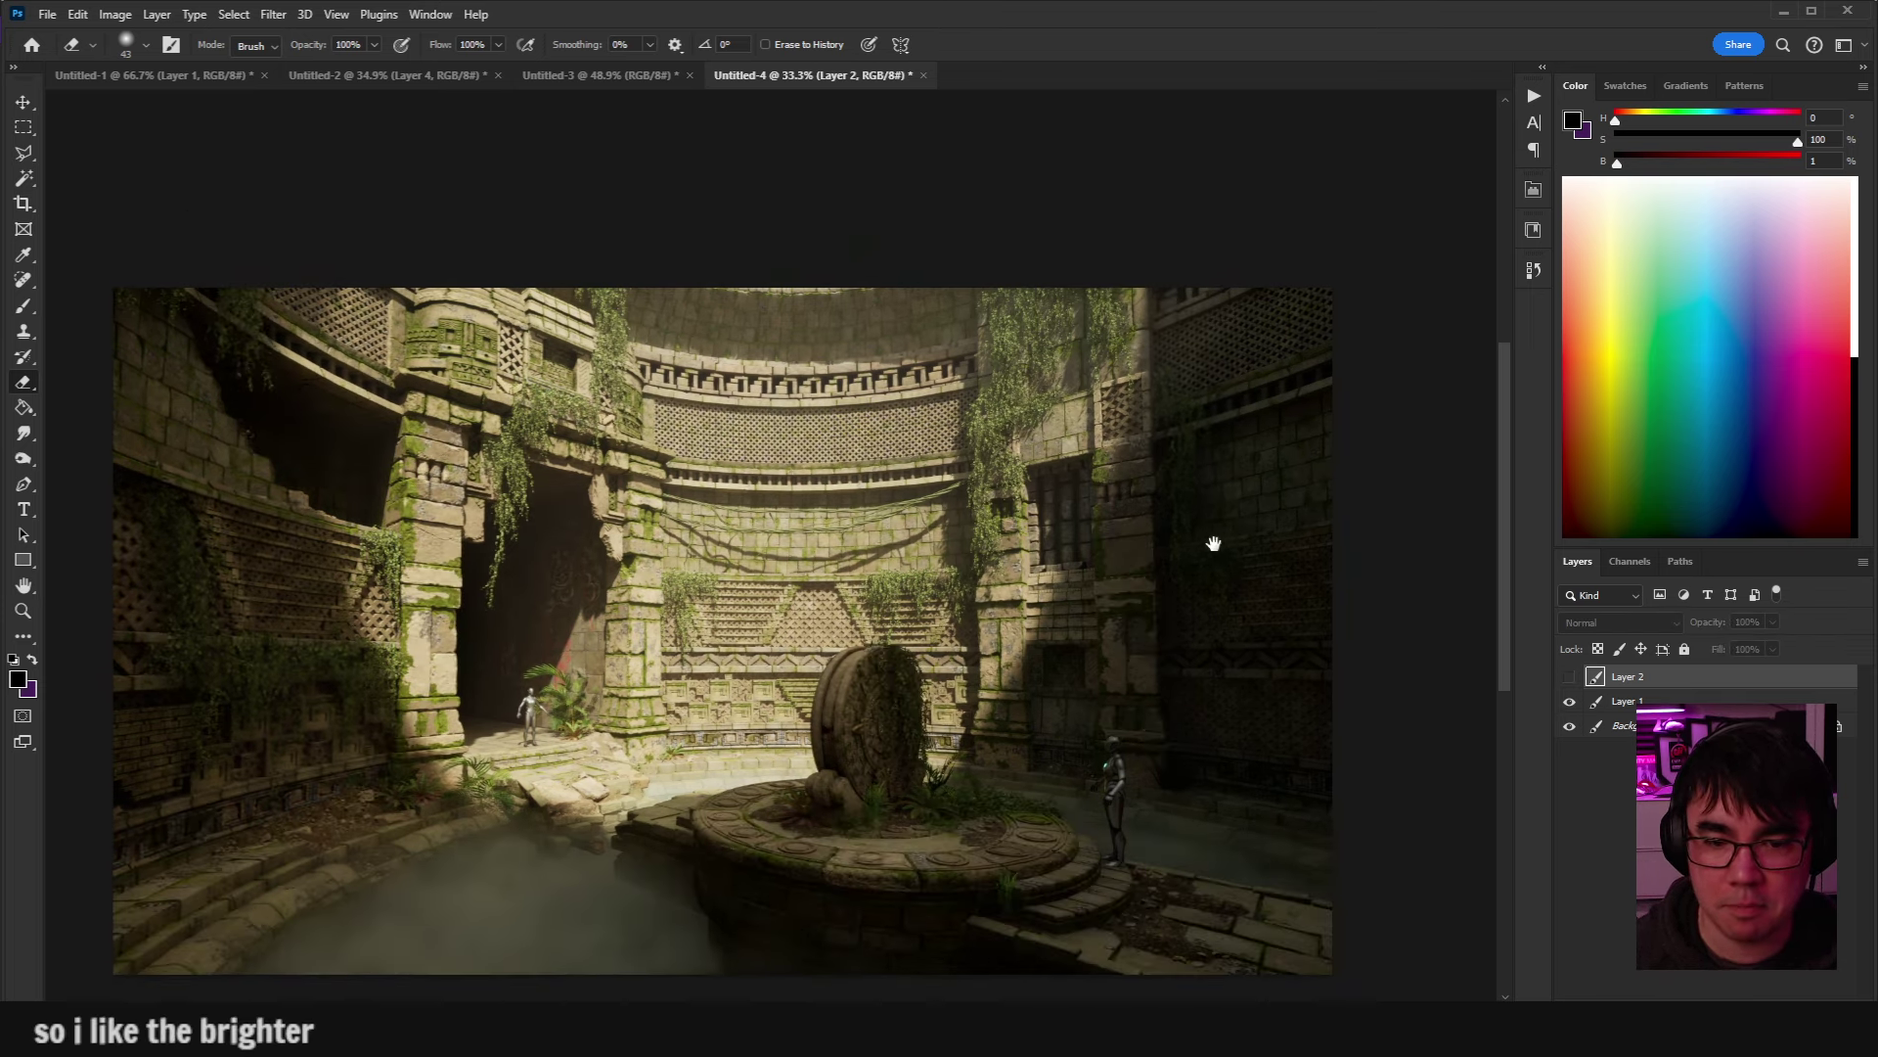
{"action": "left_click_drag", "start_coordinate": [1130, 593], "coordinate": [1222, 578]}
{"action": "left_click", "coordinate": [1570, 682]}
{"action": "left_click", "coordinate": [1569, 682]}
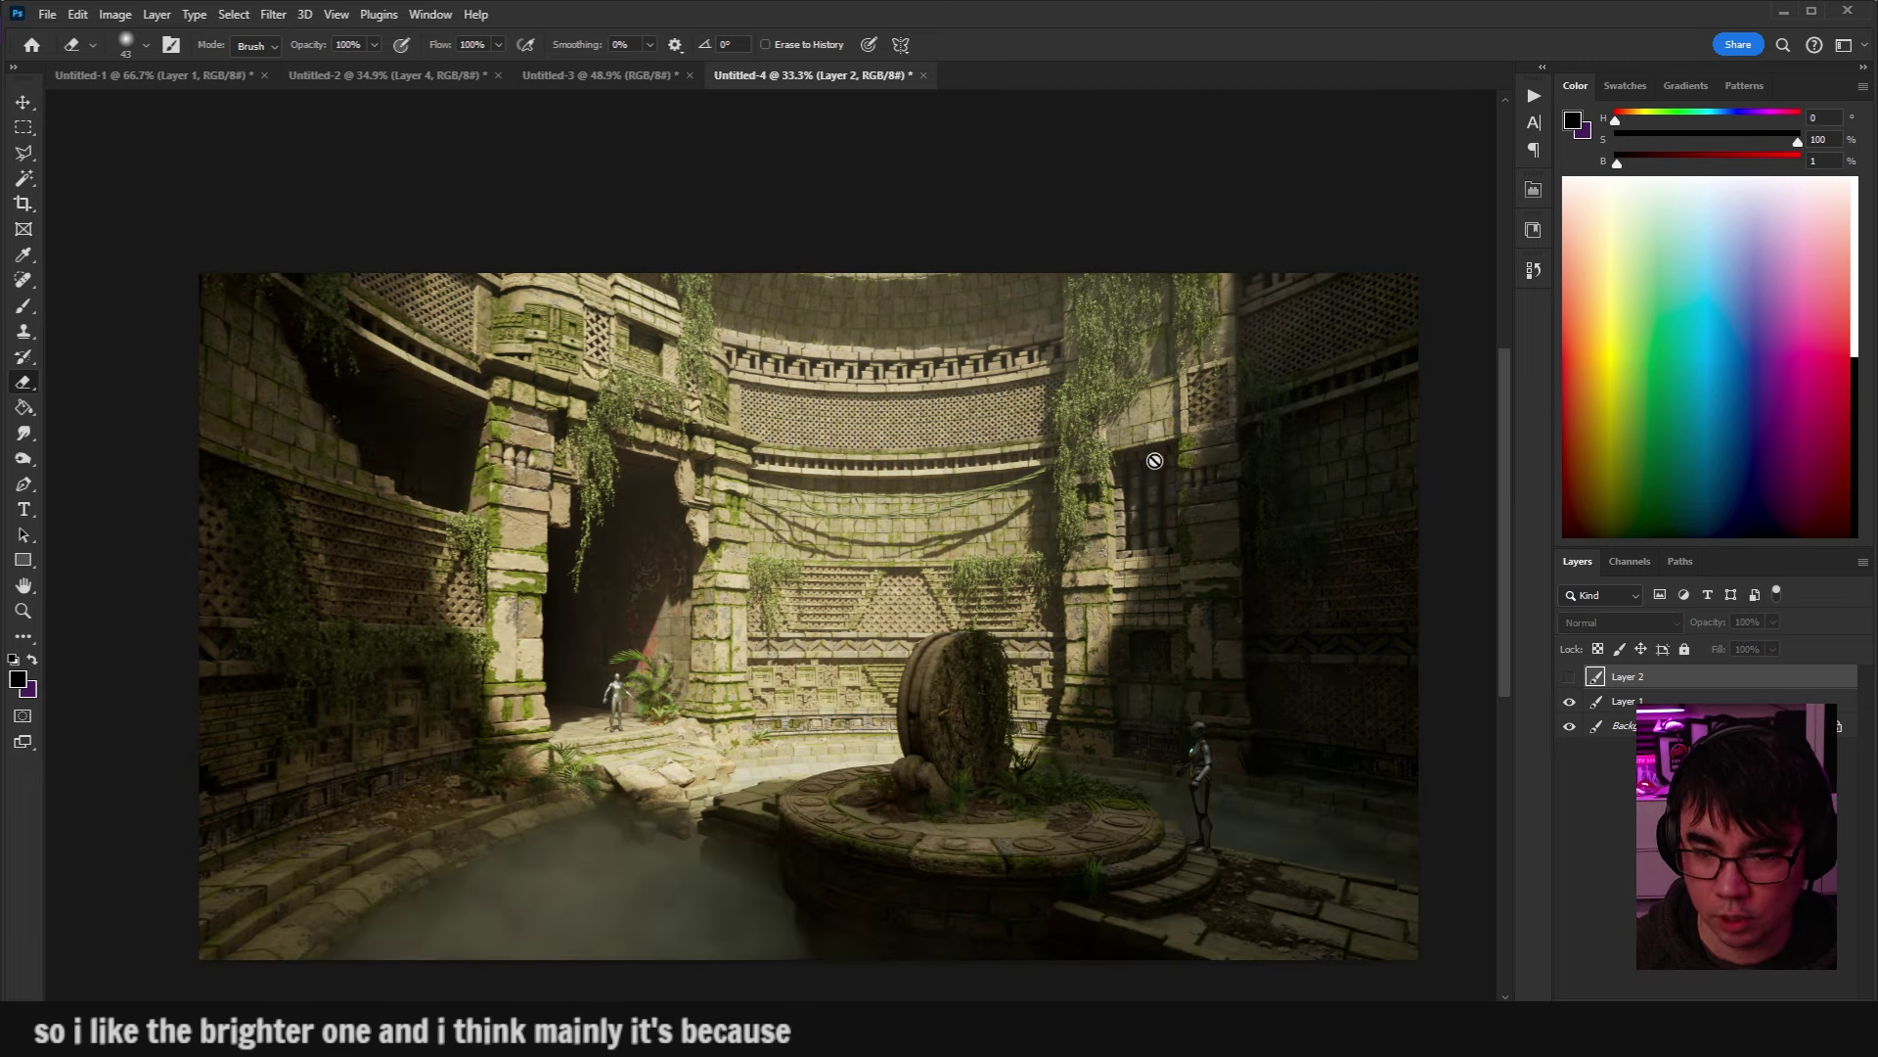
{"action": "left_click", "coordinate": [1571, 679]}
{"action": "left_click", "coordinate": [1570, 678]}
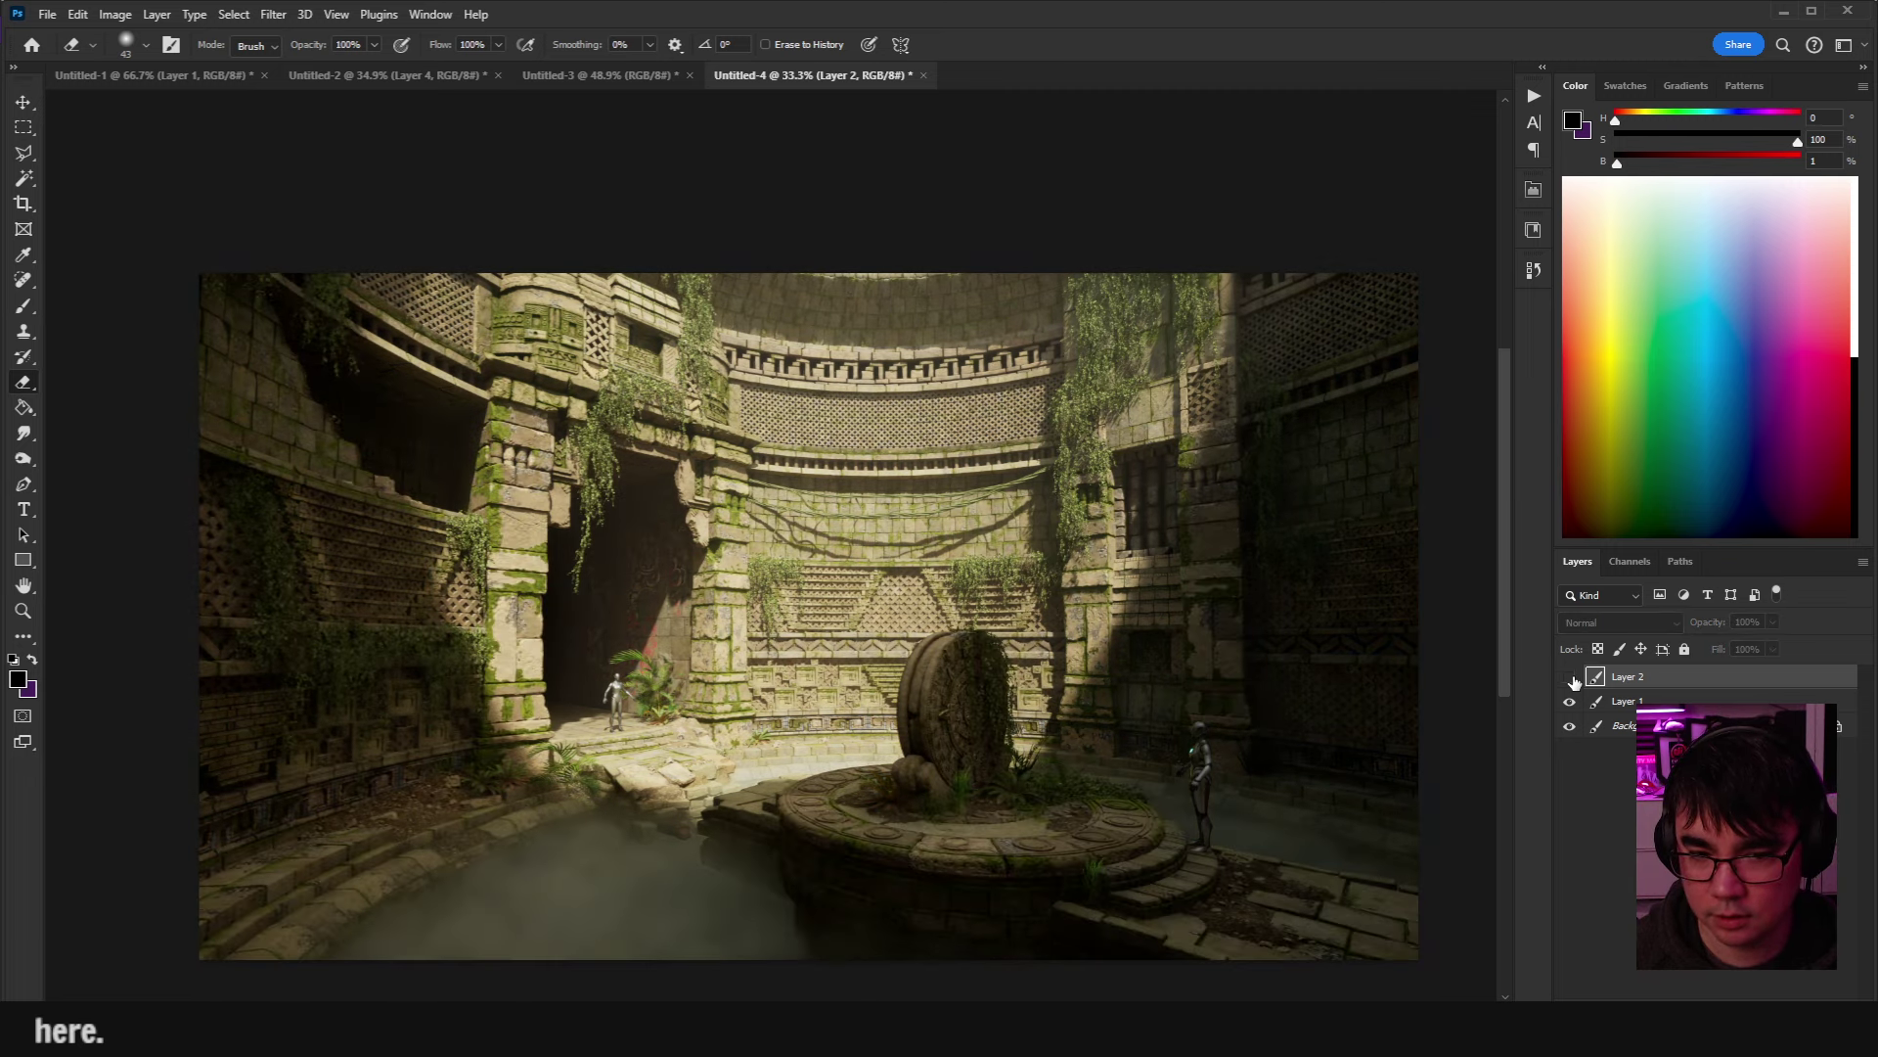
{"action": "left_click", "coordinate": [1570, 679]}
{"action": "left_click", "coordinate": [1571, 679]}
{"action": "left_click", "coordinate": [1571, 679]}
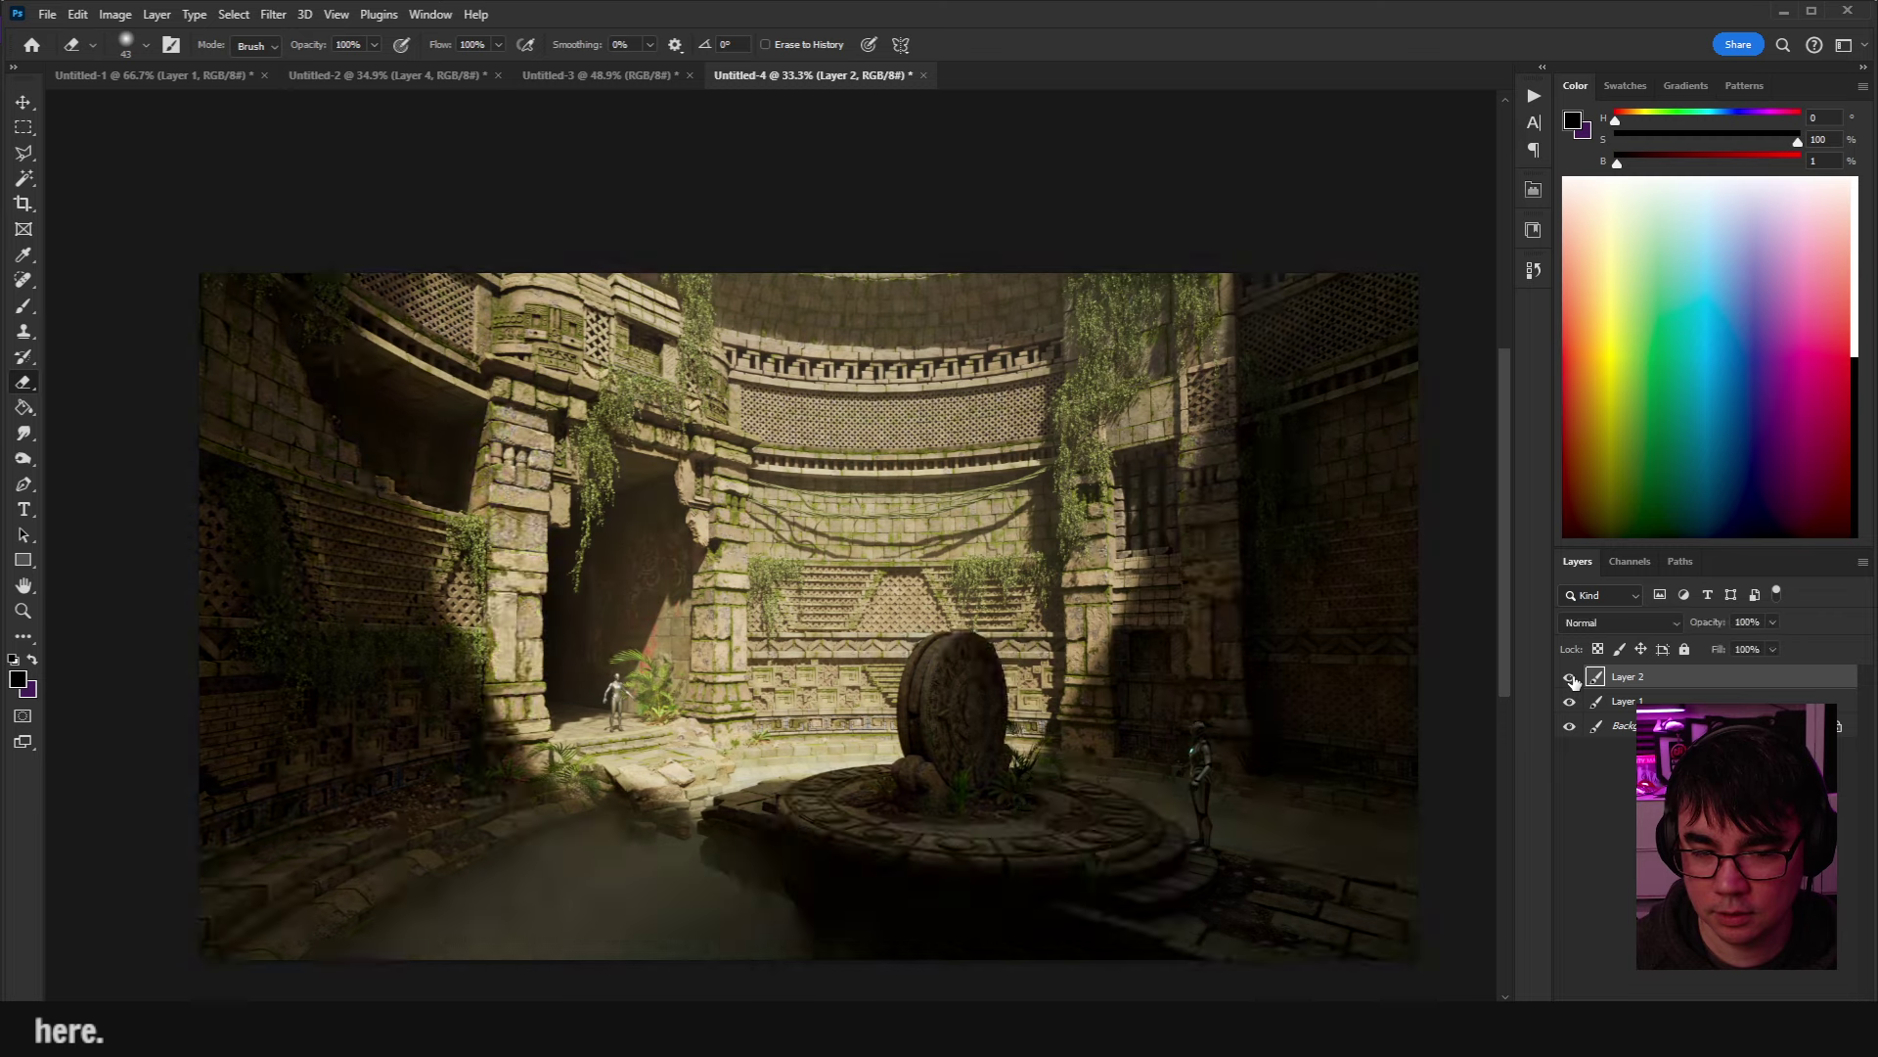
{"action": "left_click", "coordinate": [1571, 679]}
{"action": "left_click", "coordinate": [1572, 678]}
{"action": "left_click", "coordinate": [1571, 679]}
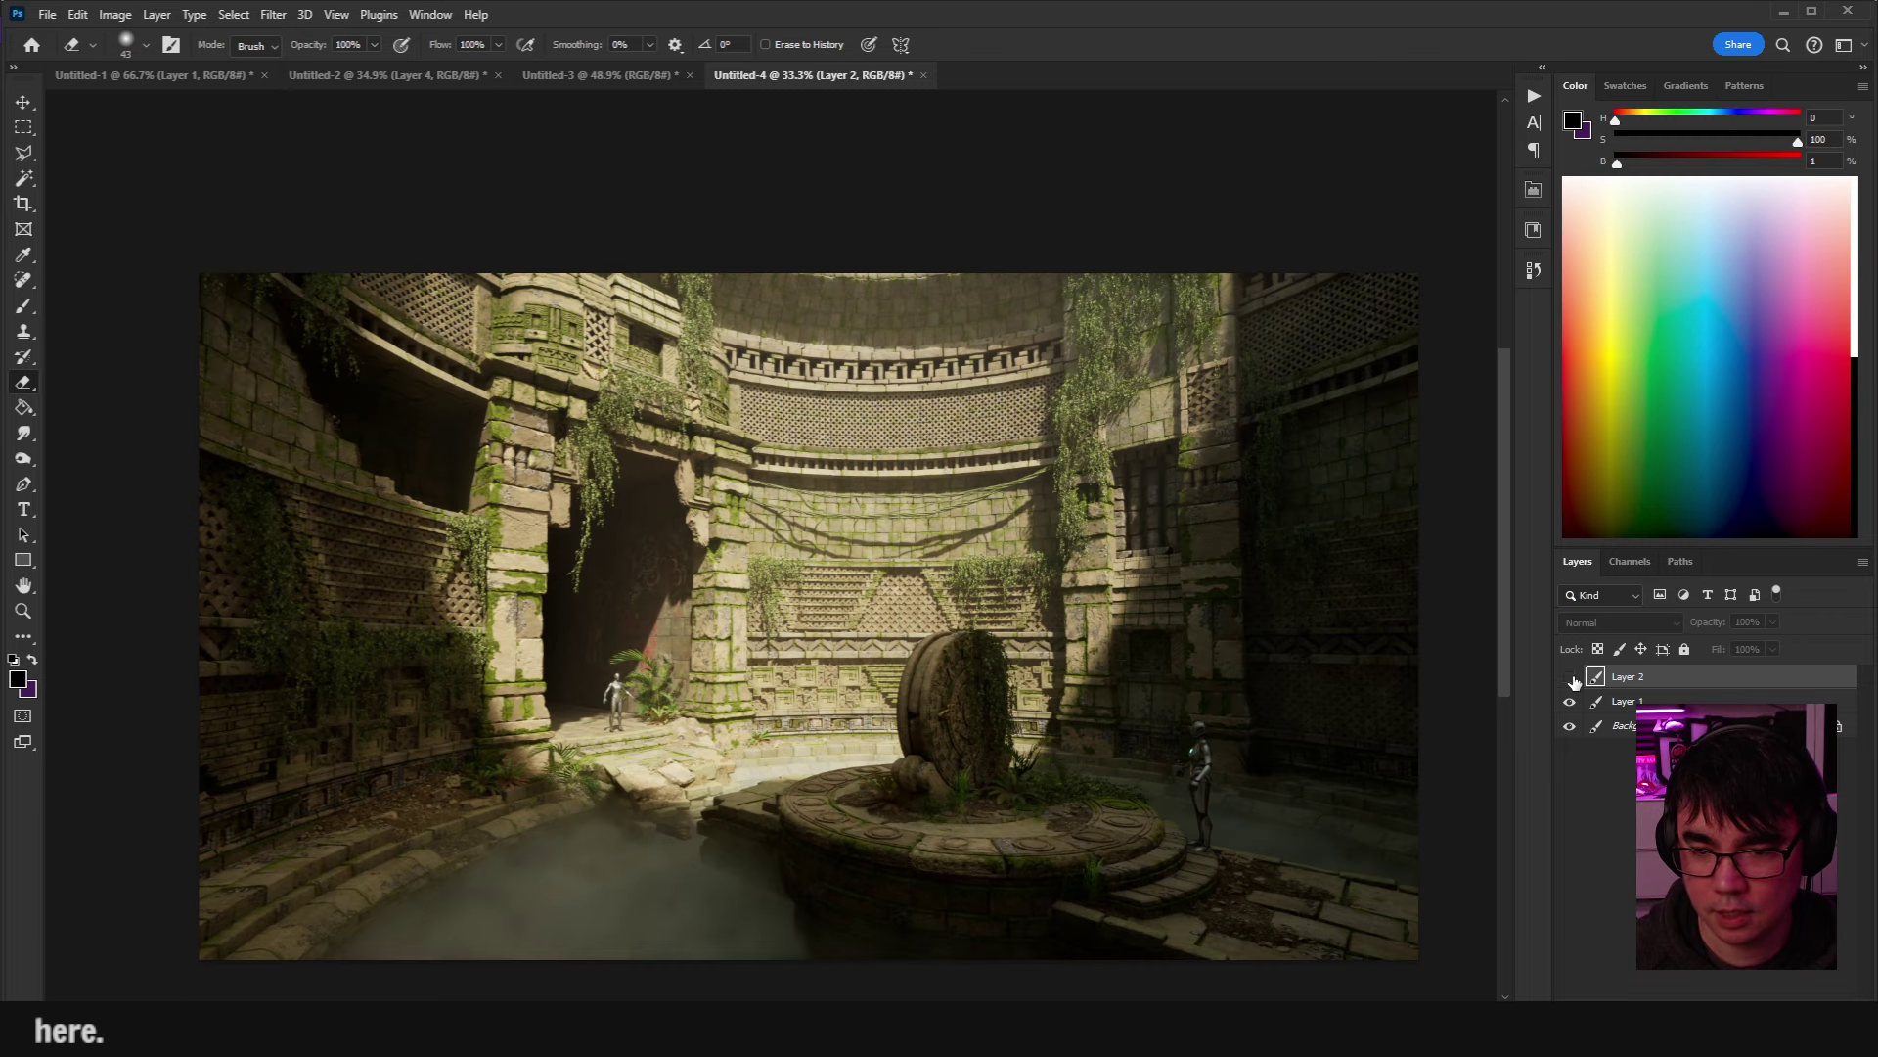
{"action": "left_click", "coordinate": [1571, 679]}
{"action": "left_click", "coordinate": [1571, 679]}
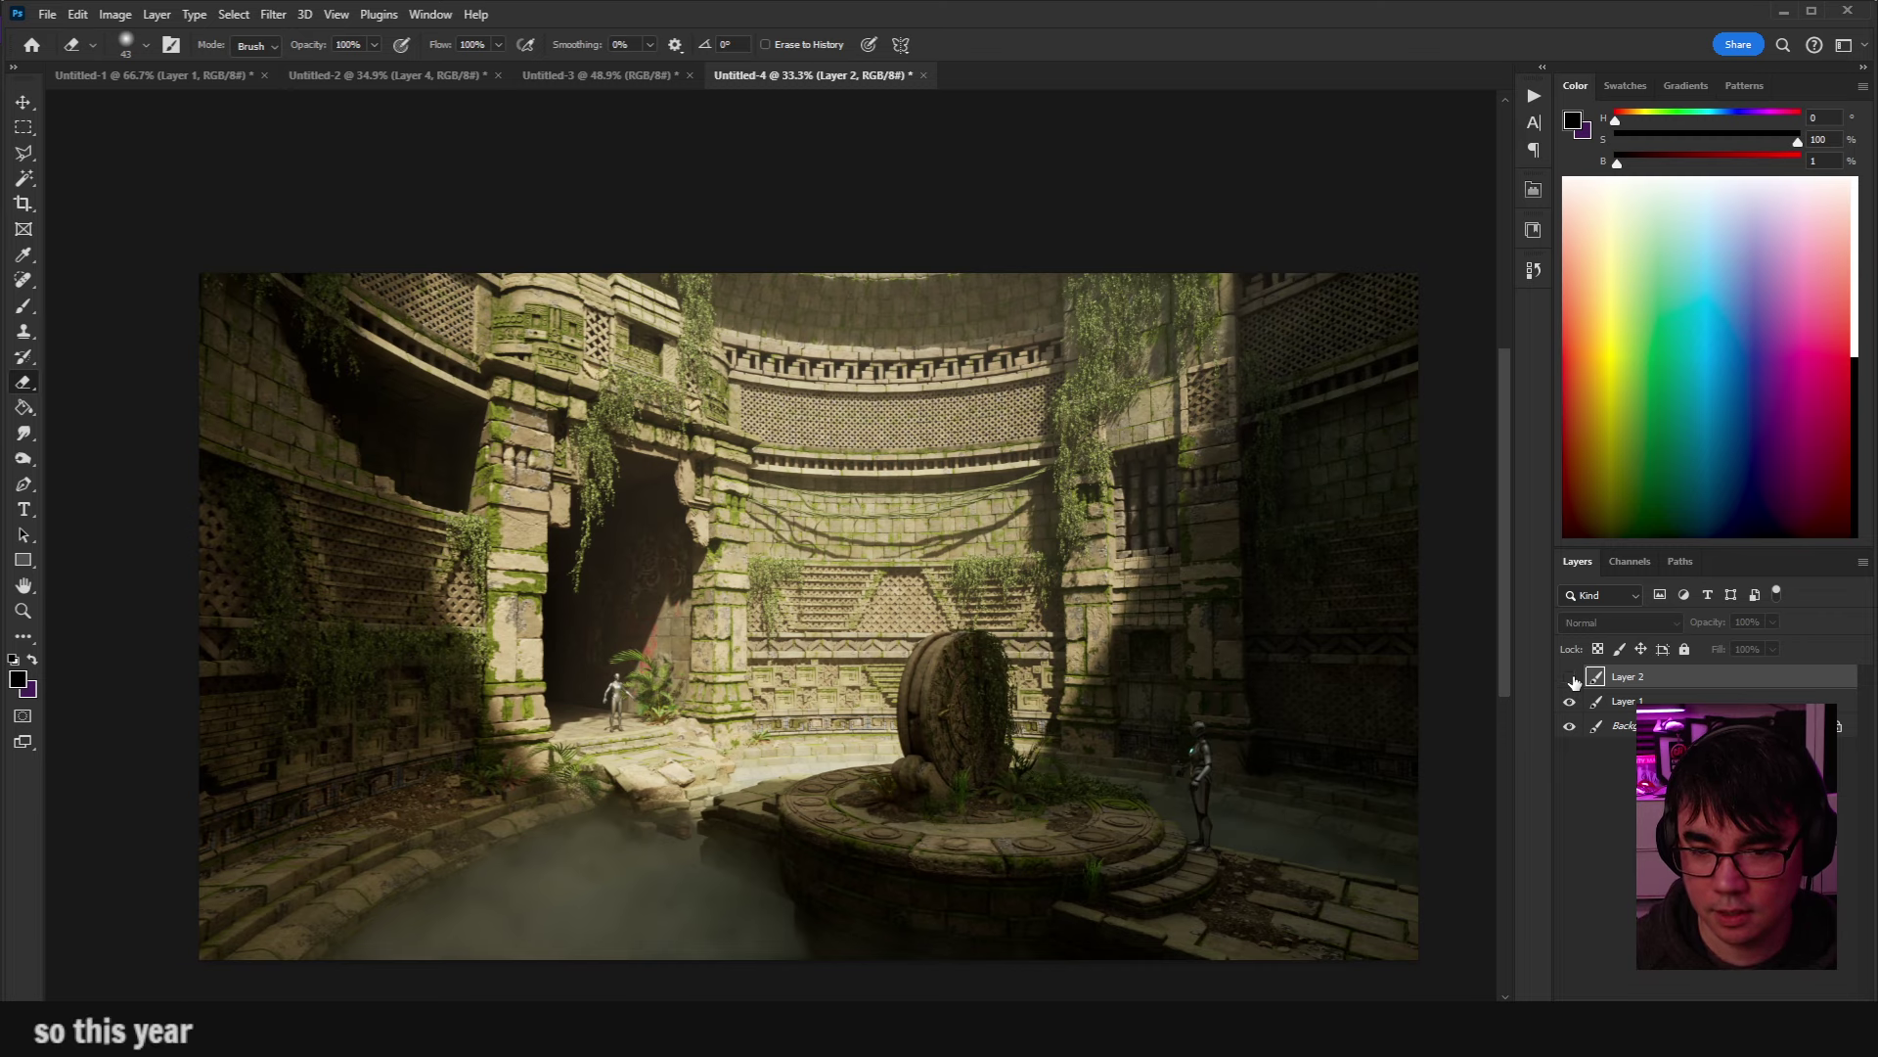
Toggle Layer 2 on and off to compare the two renders on the upper wall.
{"action": "scroll", "coordinate": [1047, 567], "scroll_direction": "up", "scroll_amount": 6}
{"action": "scroll", "coordinate": [1160, 604], "scroll_direction": "up", "scroll_amount": 1}
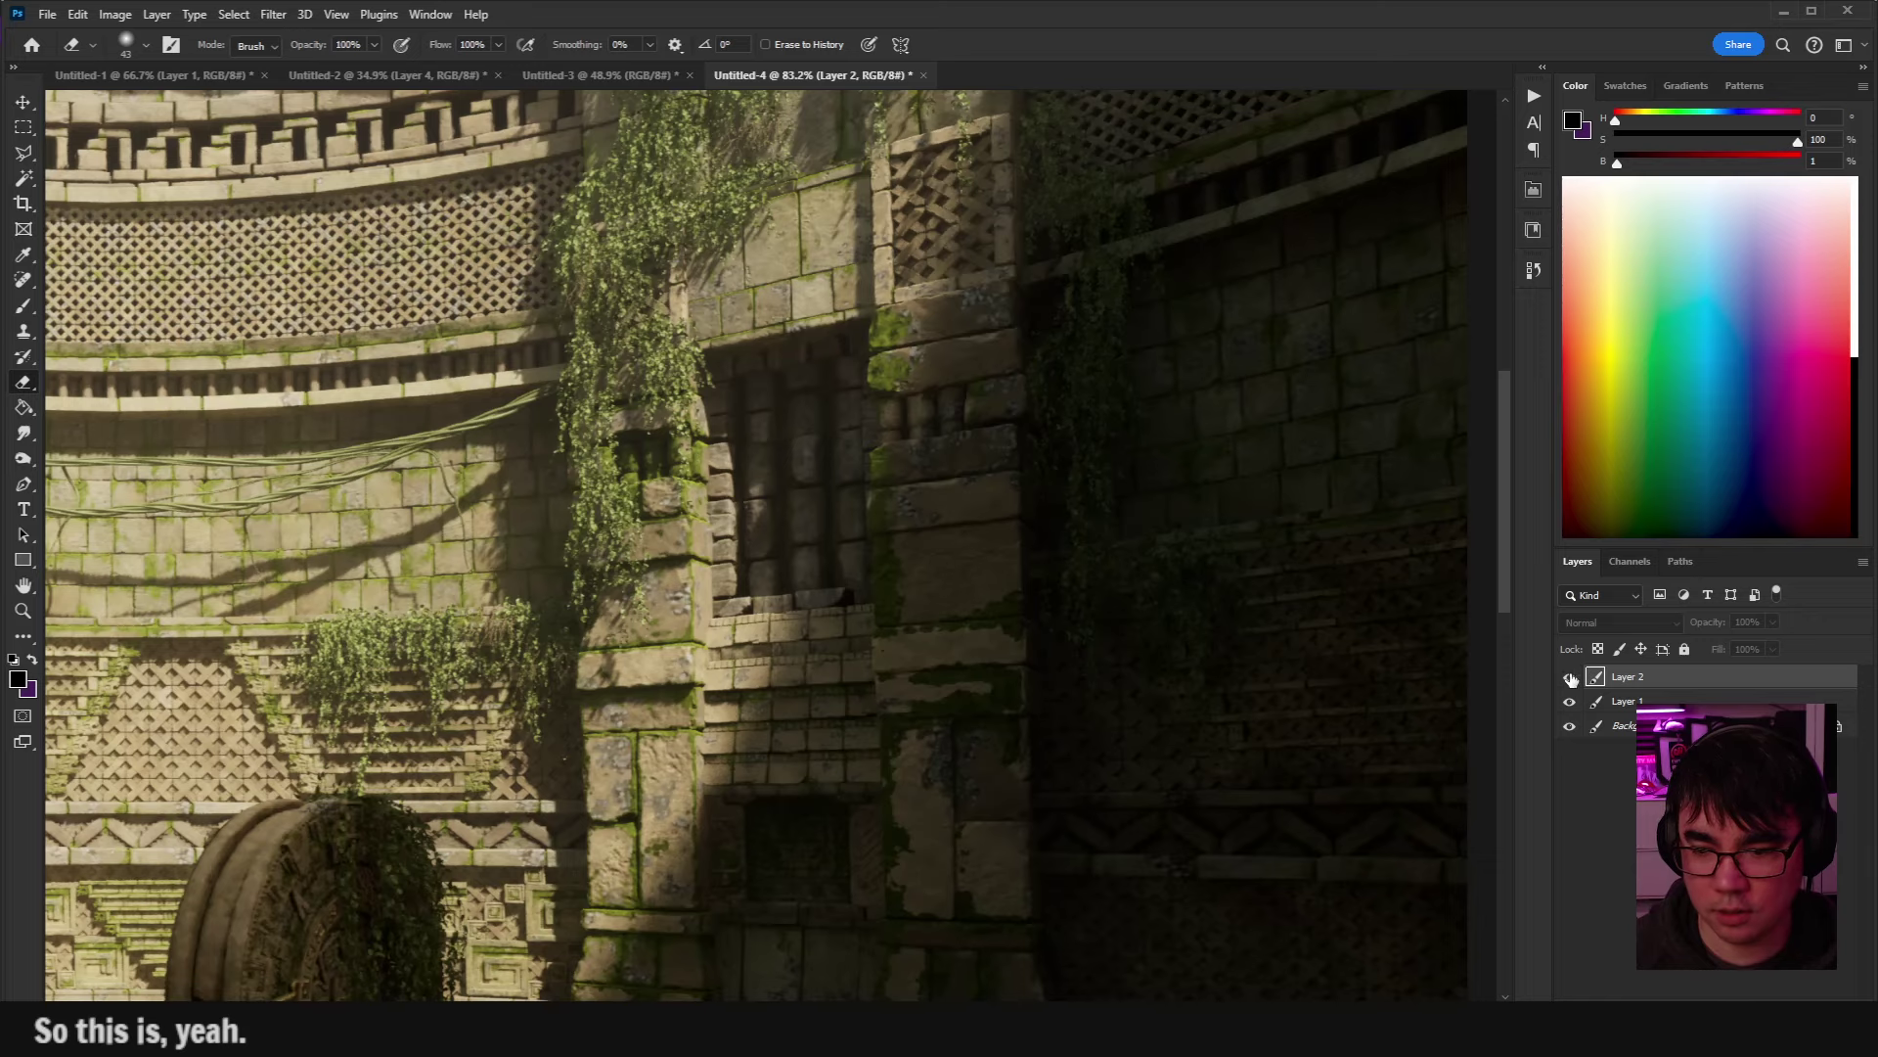
{"action": "left_click", "coordinate": [1571, 679]}
{"action": "left_click", "coordinate": [1571, 679]}
{"action": "left_click", "coordinate": [1571, 679]}
{"action": "left_click", "coordinate": [1571, 679]}
{"action": "left_click", "coordinate": [1572, 679]}
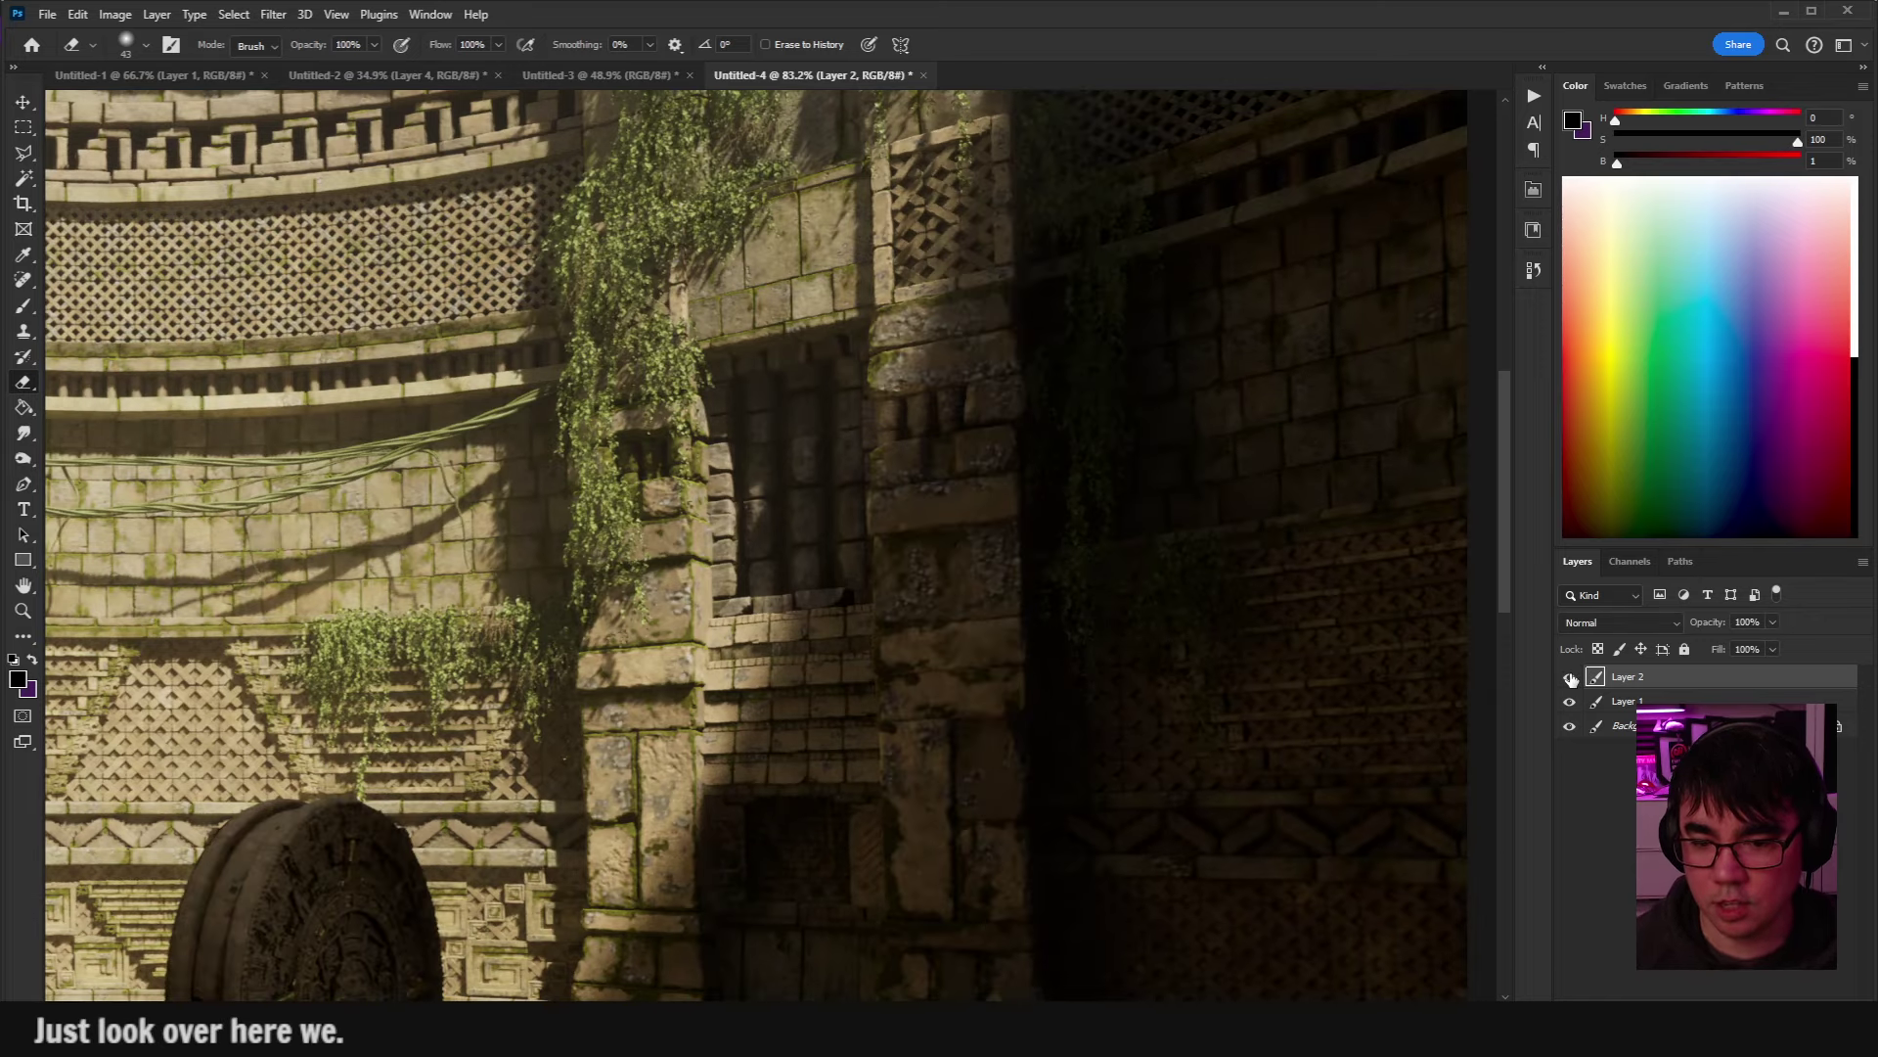
{"action": "left_click", "coordinate": [1571, 679]}
{"action": "left_click", "coordinate": [1571, 679]}
{"action": "left_click", "coordinate": [1571, 679]}
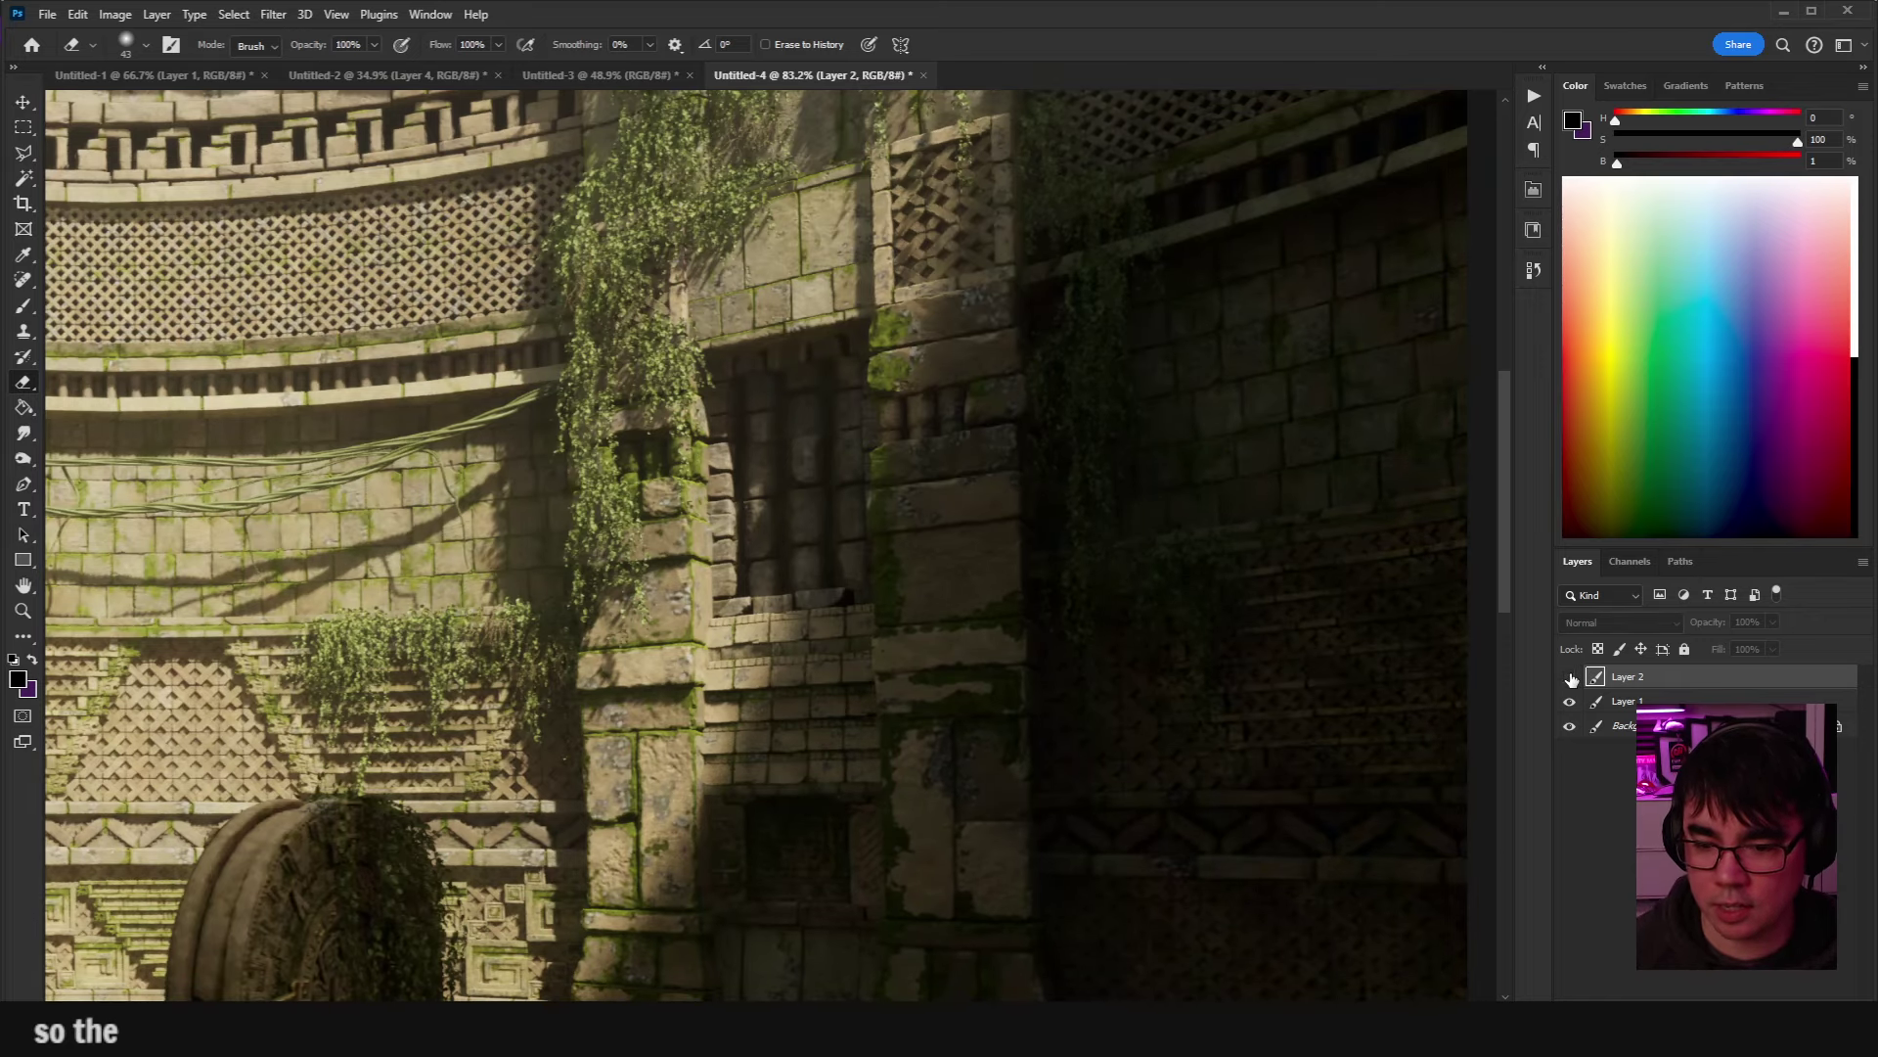
{"action": "left_click", "coordinate": [1571, 679]}
{"action": "scroll", "coordinate": [1183, 642], "scroll_direction": "down", "scroll_amount": 5}
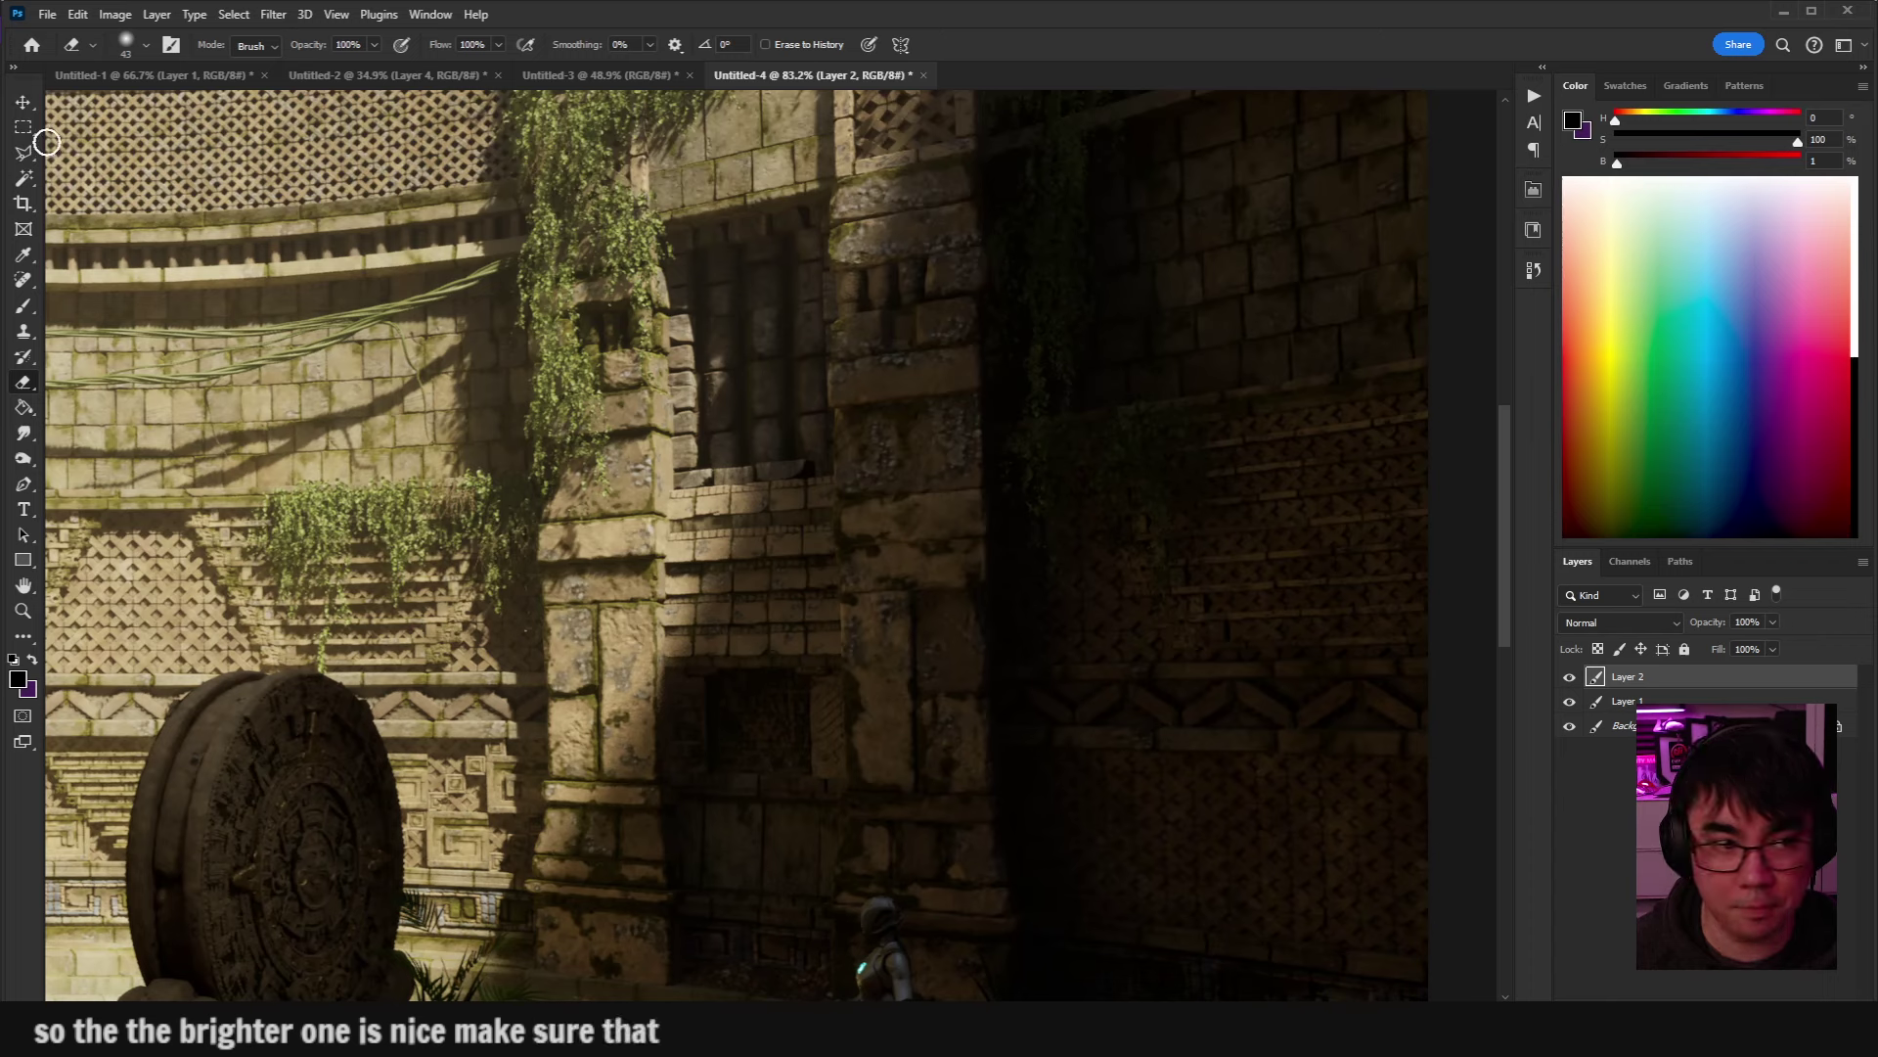
Marquee the dark shadowed wall and flip Layer 2 to compare its shading, then deselect.
{"action": "left_click", "coordinate": [23, 127]}
{"action": "mouse_move", "coordinate": [991, 404]}
{"action": "left_mouse_down"}
{"action": "mouse_move", "coordinate": [1031, 519]}
{"action": "mouse_move", "coordinate": [1257, 861]}
{"action": "mouse_move", "coordinate": [1189, 826]}
{"action": "mouse_move", "coordinate": [1205, 825]}
{"action": "left_mouse_up"}
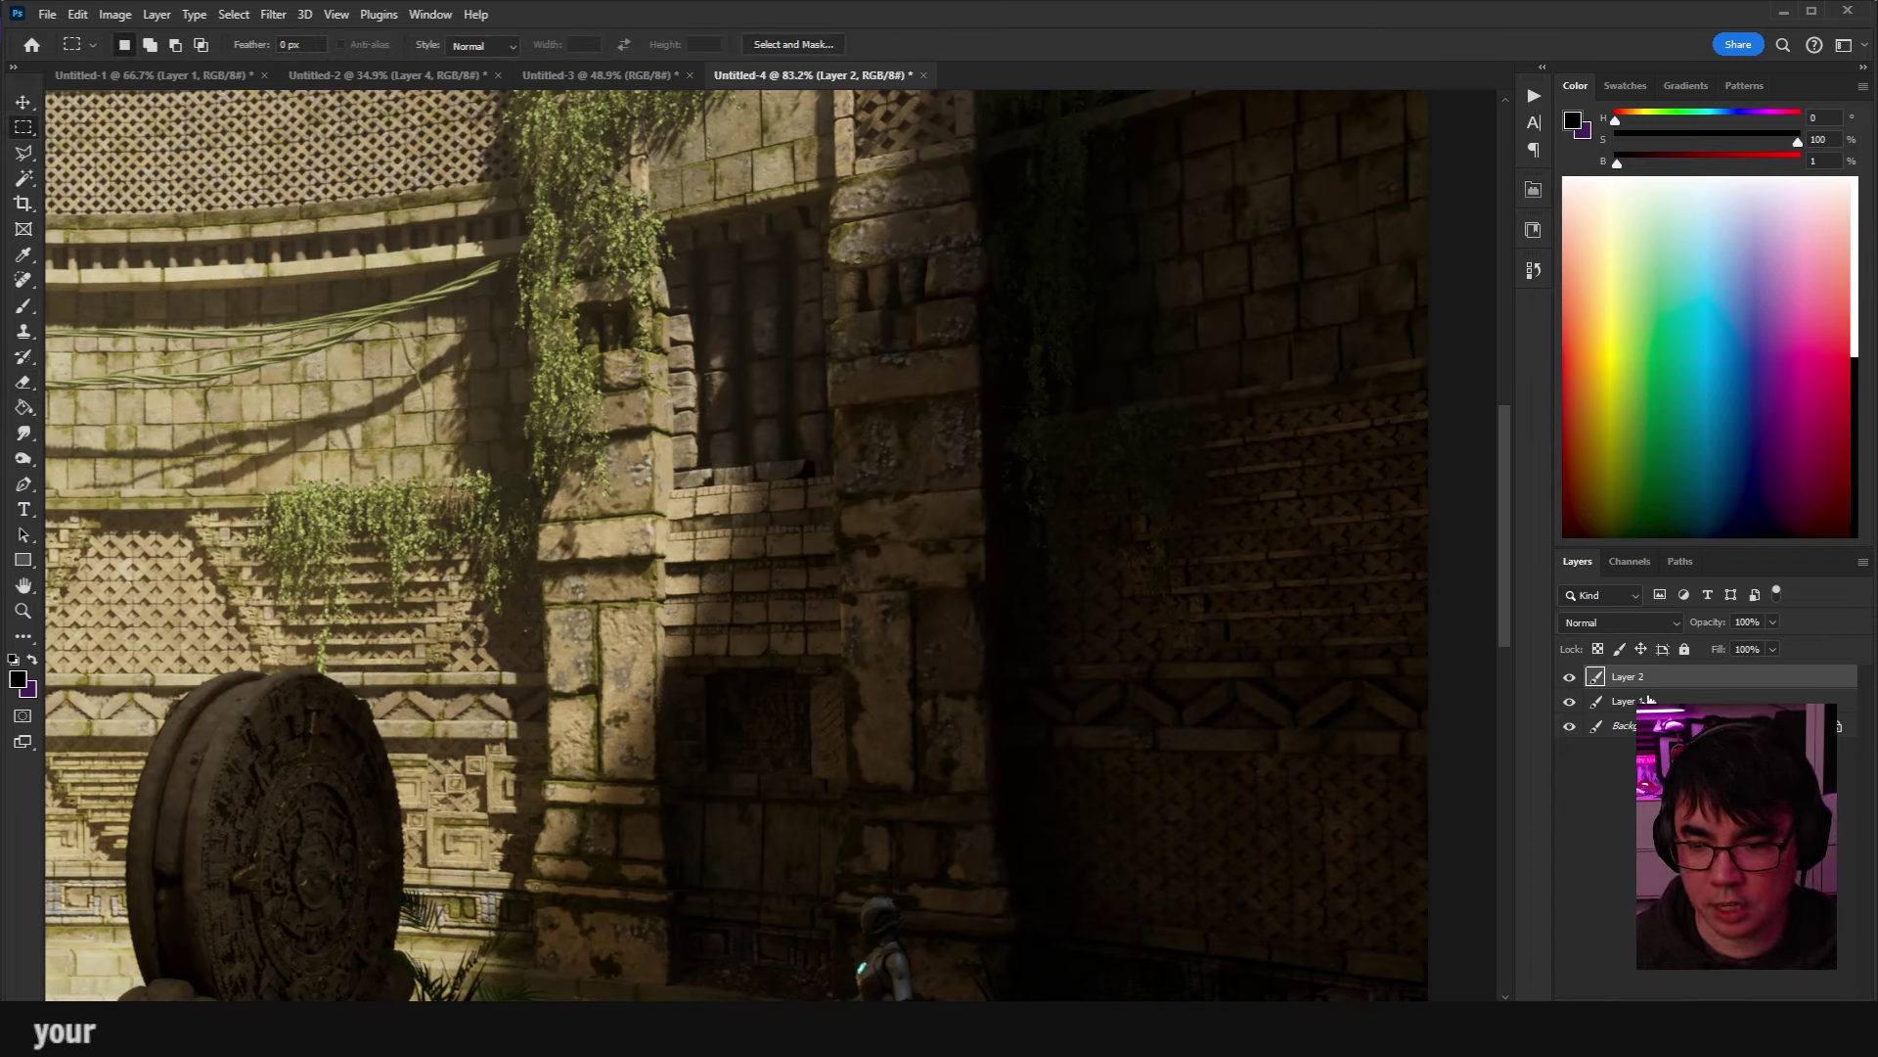
{"action": "left_click", "coordinate": [1572, 679]}
{"action": "left_click", "coordinate": [1571, 679]}
{"action": "left_click", "coordinate": [1572, 679]}
{"action": "left_click", "coordinate": [1571, 679]}
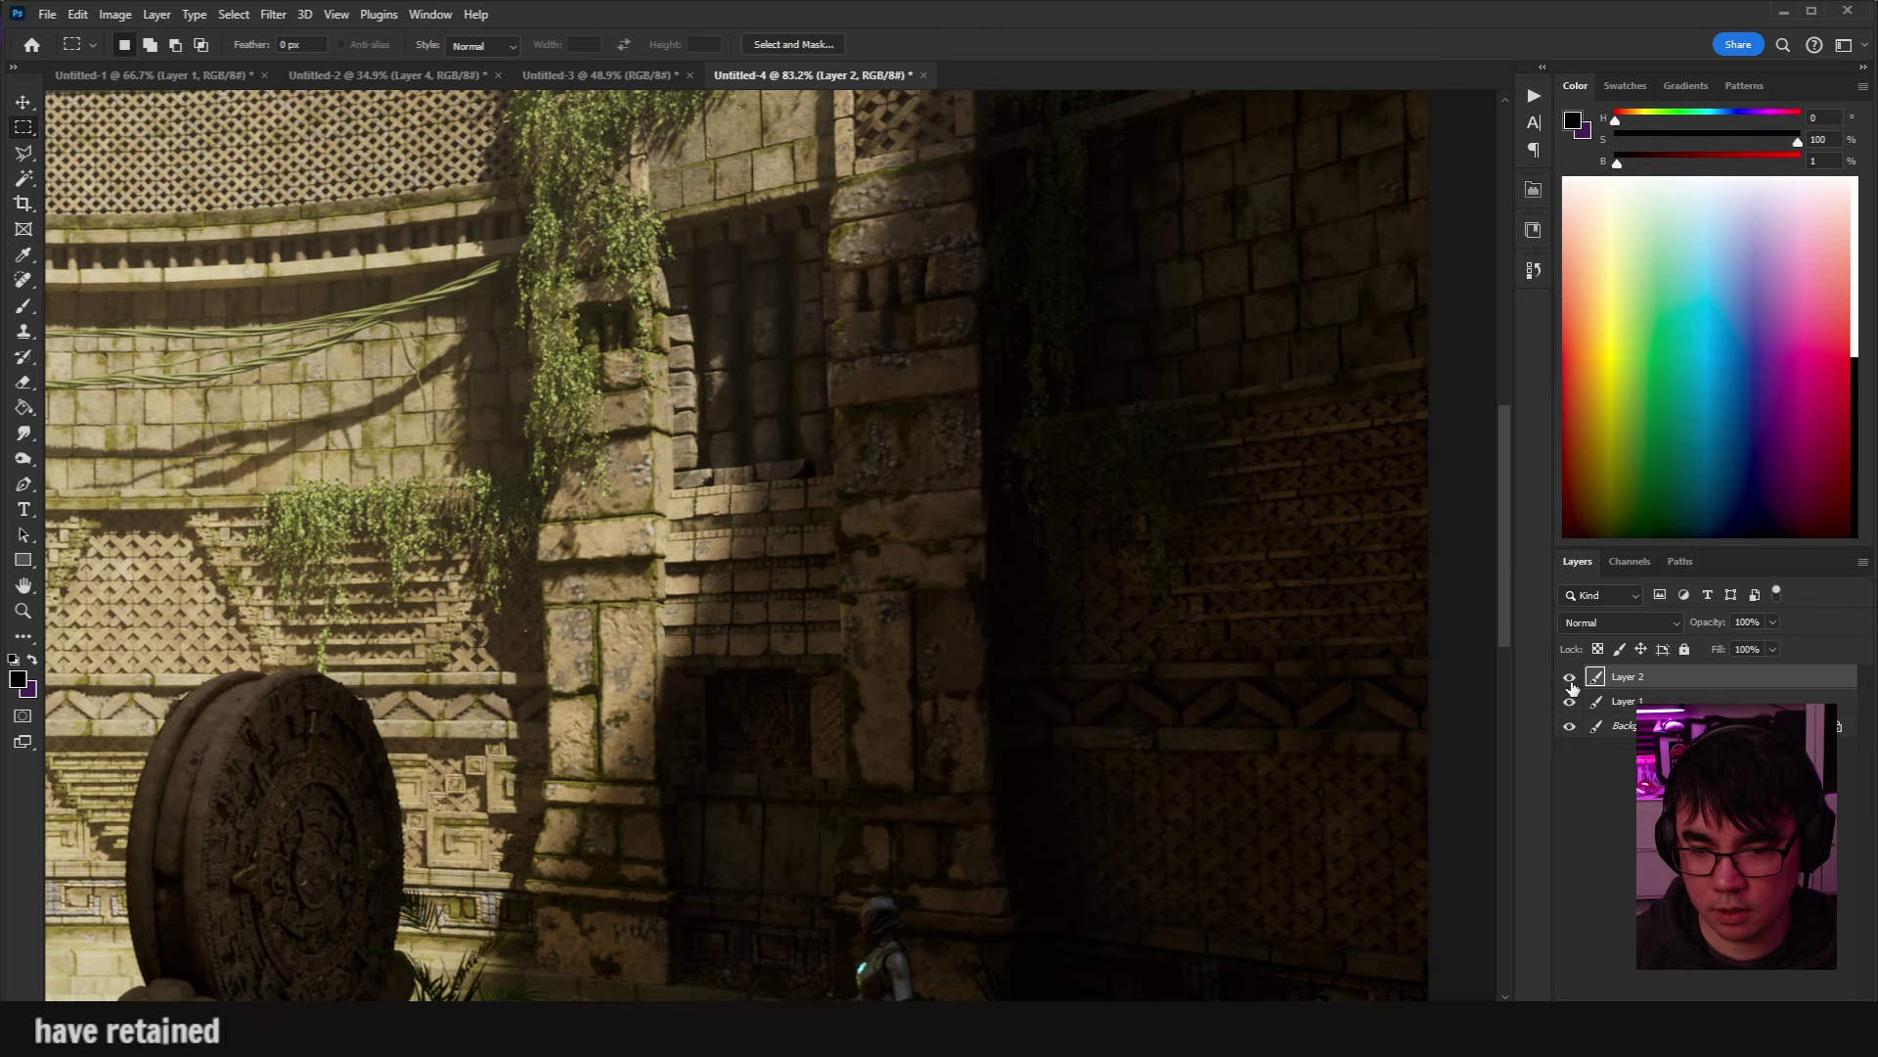
{"action": "left_click_drag", "start_coordinate": [1002, 478], "coordinate": [1103, 812]}
{"action": "key", "text": "ctrl+d"}
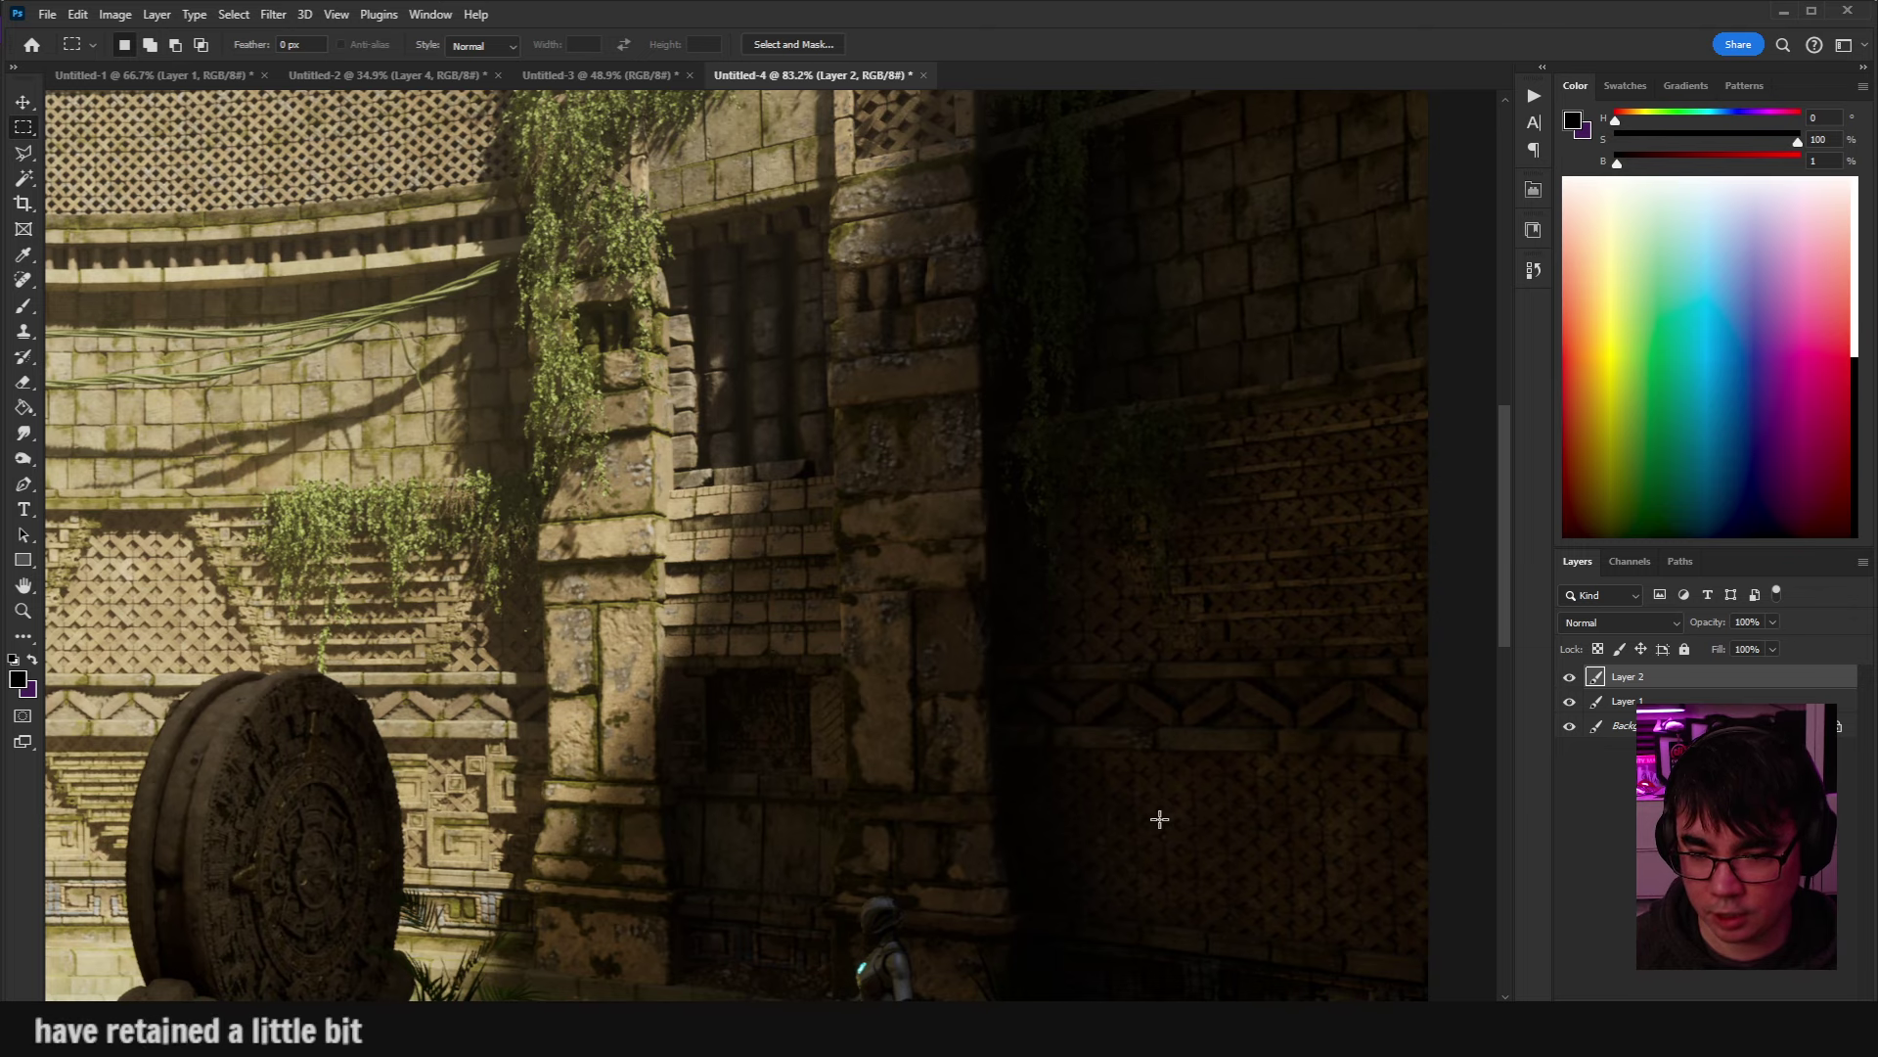
{"action": "left_click", "coordinate": [1569, 677]}
{"action": "left_click", "coordinate": [1571, 677]}
{"action": "left_click", "coordinate": [1571, 677]}
Zoom out to the whole temple and toggle Layer 2 to compare depth in shadow.
{"action": "left_click_drag", "start_coordinate": [876, 517], "coordinate": [1052, 553]}
{"action": "left_click_drag", "start_coordinate": [1051, 554], "coordinate": [1003, 553]}
{"action": "mouse_move", "coordinate": [1004, 552]}
{"action": "left_mouse_down"}
{"action": "mouse_move", "coordinate": [1056, 508]}
{"action": "mouse_move", "coordinate": [1183, 559]}
{"action": "mouse_move", "coordinate": [1000, 550]}
{"action": "left_mouse_up"}
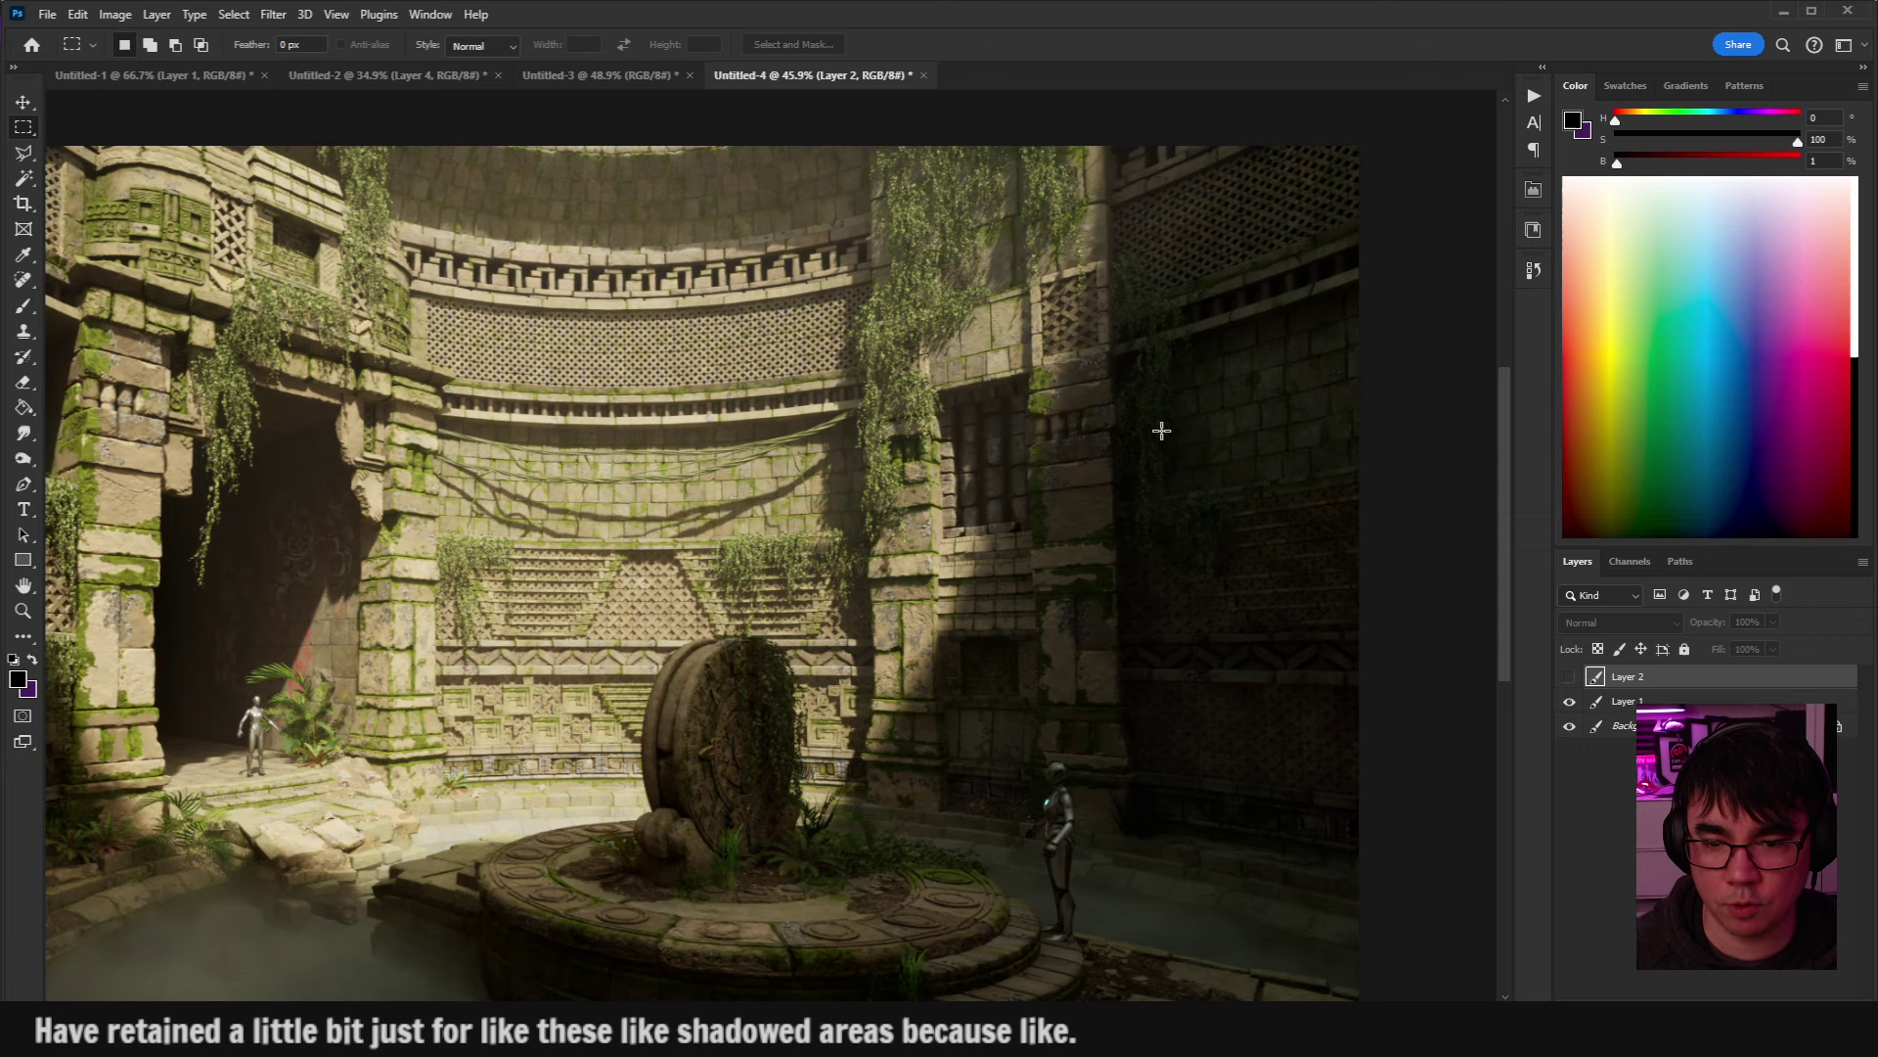
{"action": "left_click", "coordinate": [1570, 677]}
{"action": "left_click", "coordinate": [1570, 677]}
{"action": "left_click", "coordinate": [1569, 677]}
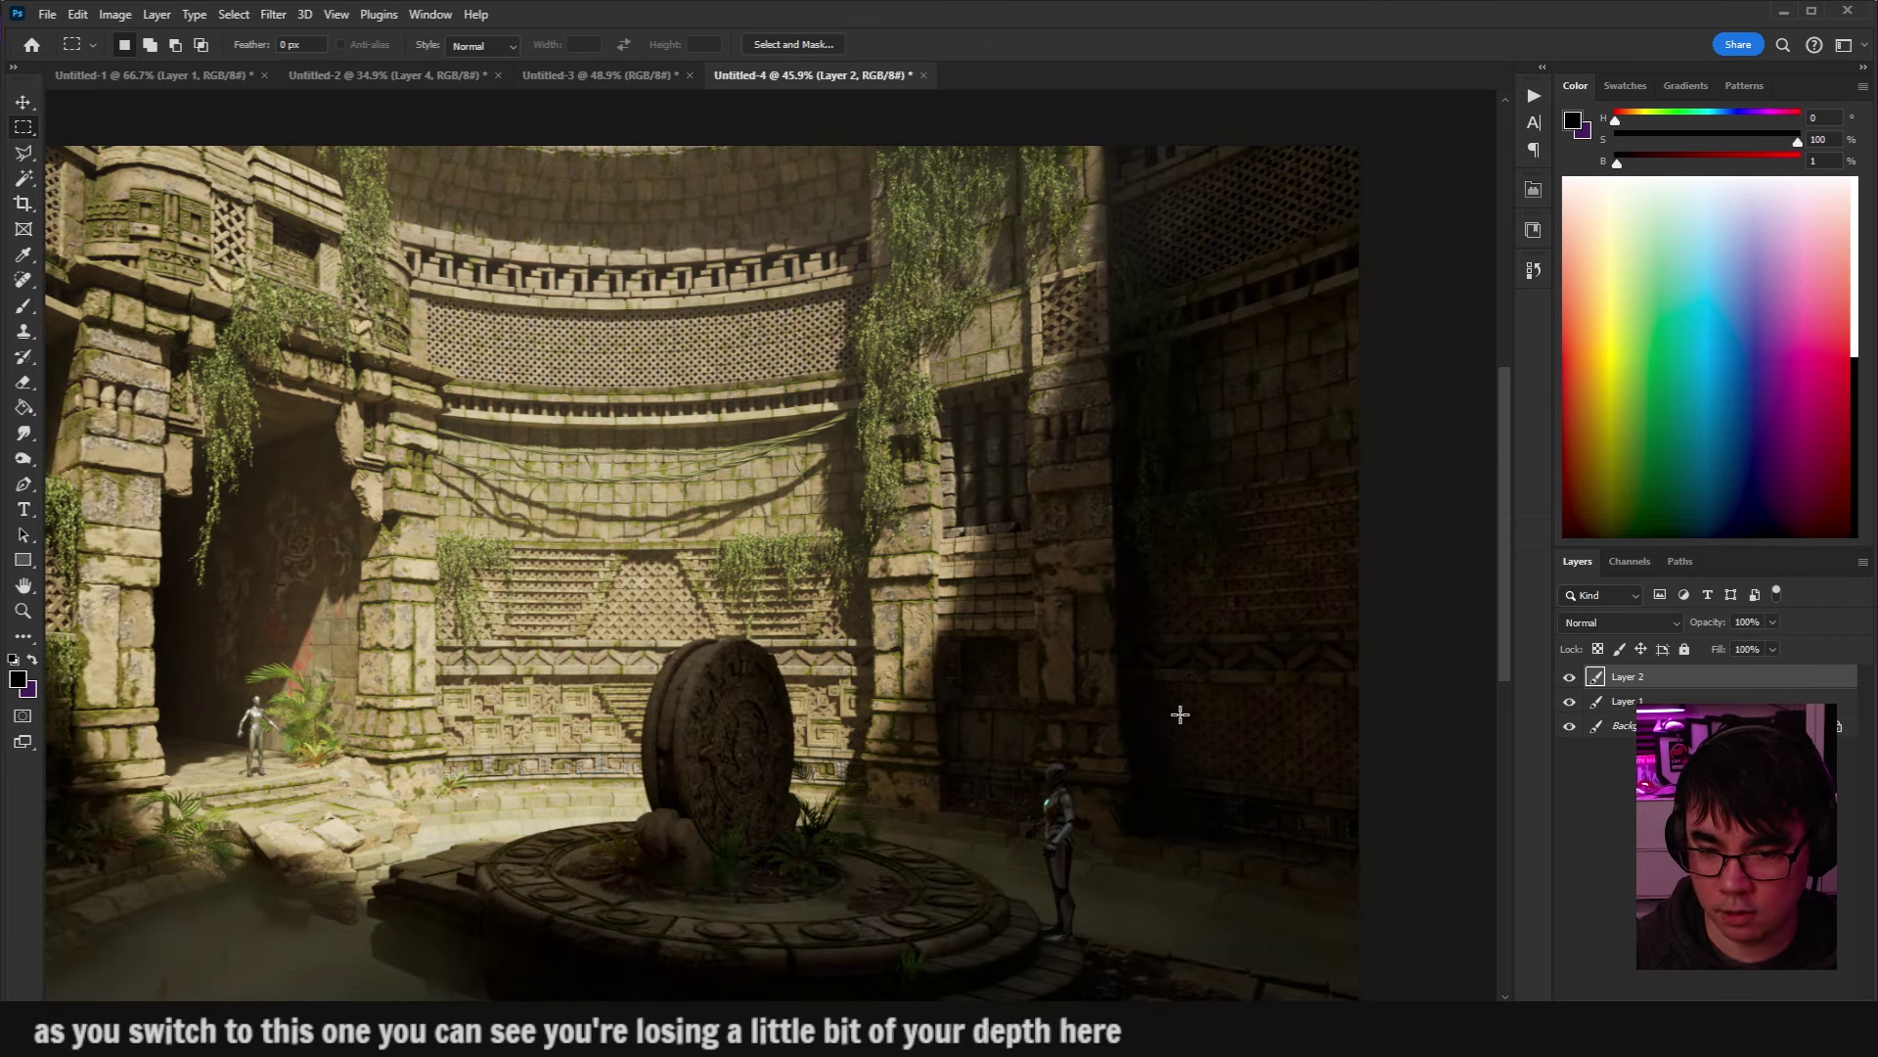
{"action": "left_click", "coordinate": [1573, 676]}
{"action": "left_click", "coordinate": [1573, 676]}
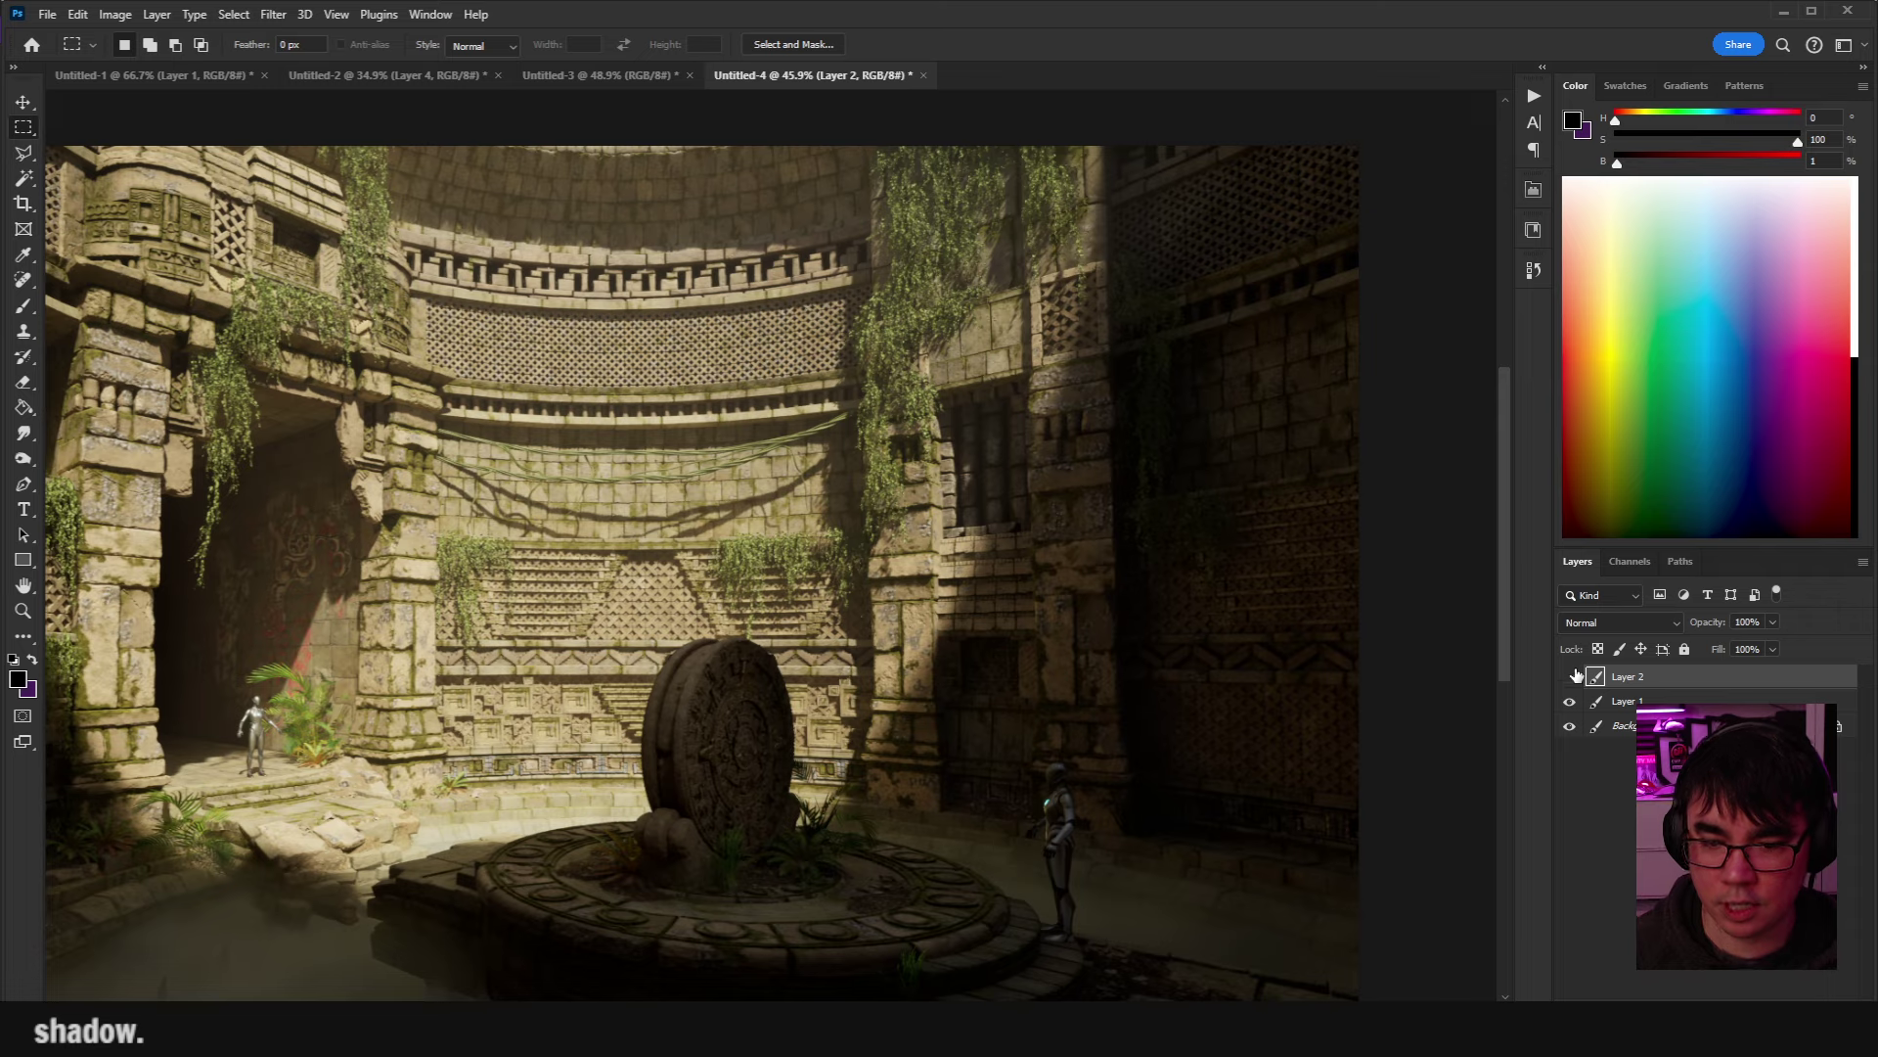
{"action": "left_click", "coordinate": [1572, 676]}
{"action": "left_click", "coordinate": [1572, 676]}
{"action": "left_click", "coordinate": [1572, 676]}
{"action": "left_click", "coordinate": [1572, 676]}
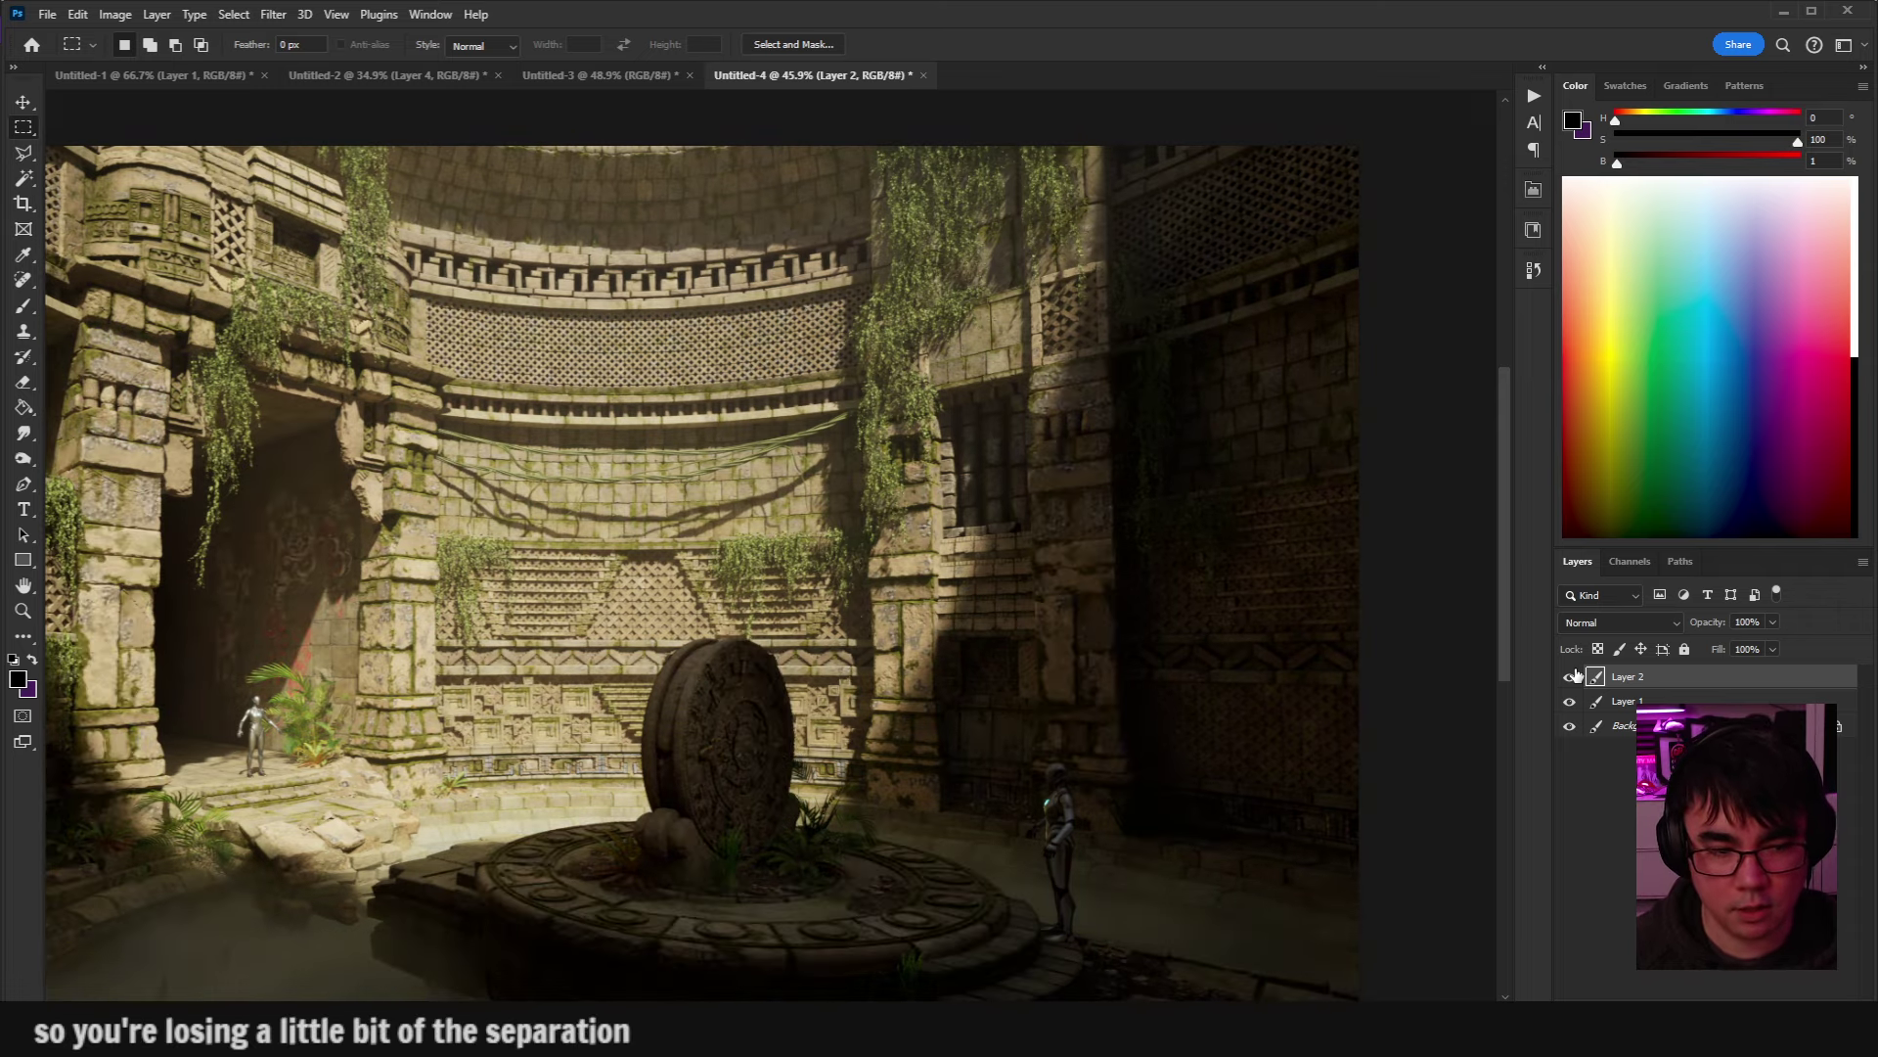
Move to the left doorway and compare the moss on its pillar with Layer 2 on and off.
{"action": "left_click_drag", "start_coordinate": [219, 413], "coordinate": [798, 450]}
{"action": "scroll", "coordinate": [782, 489], "scroll_direction": "up", "scroll_amount": 5}
{"action": "left_click_drag", "start_coordinate": [1049, 561], "coordinate": [1151, 482]}
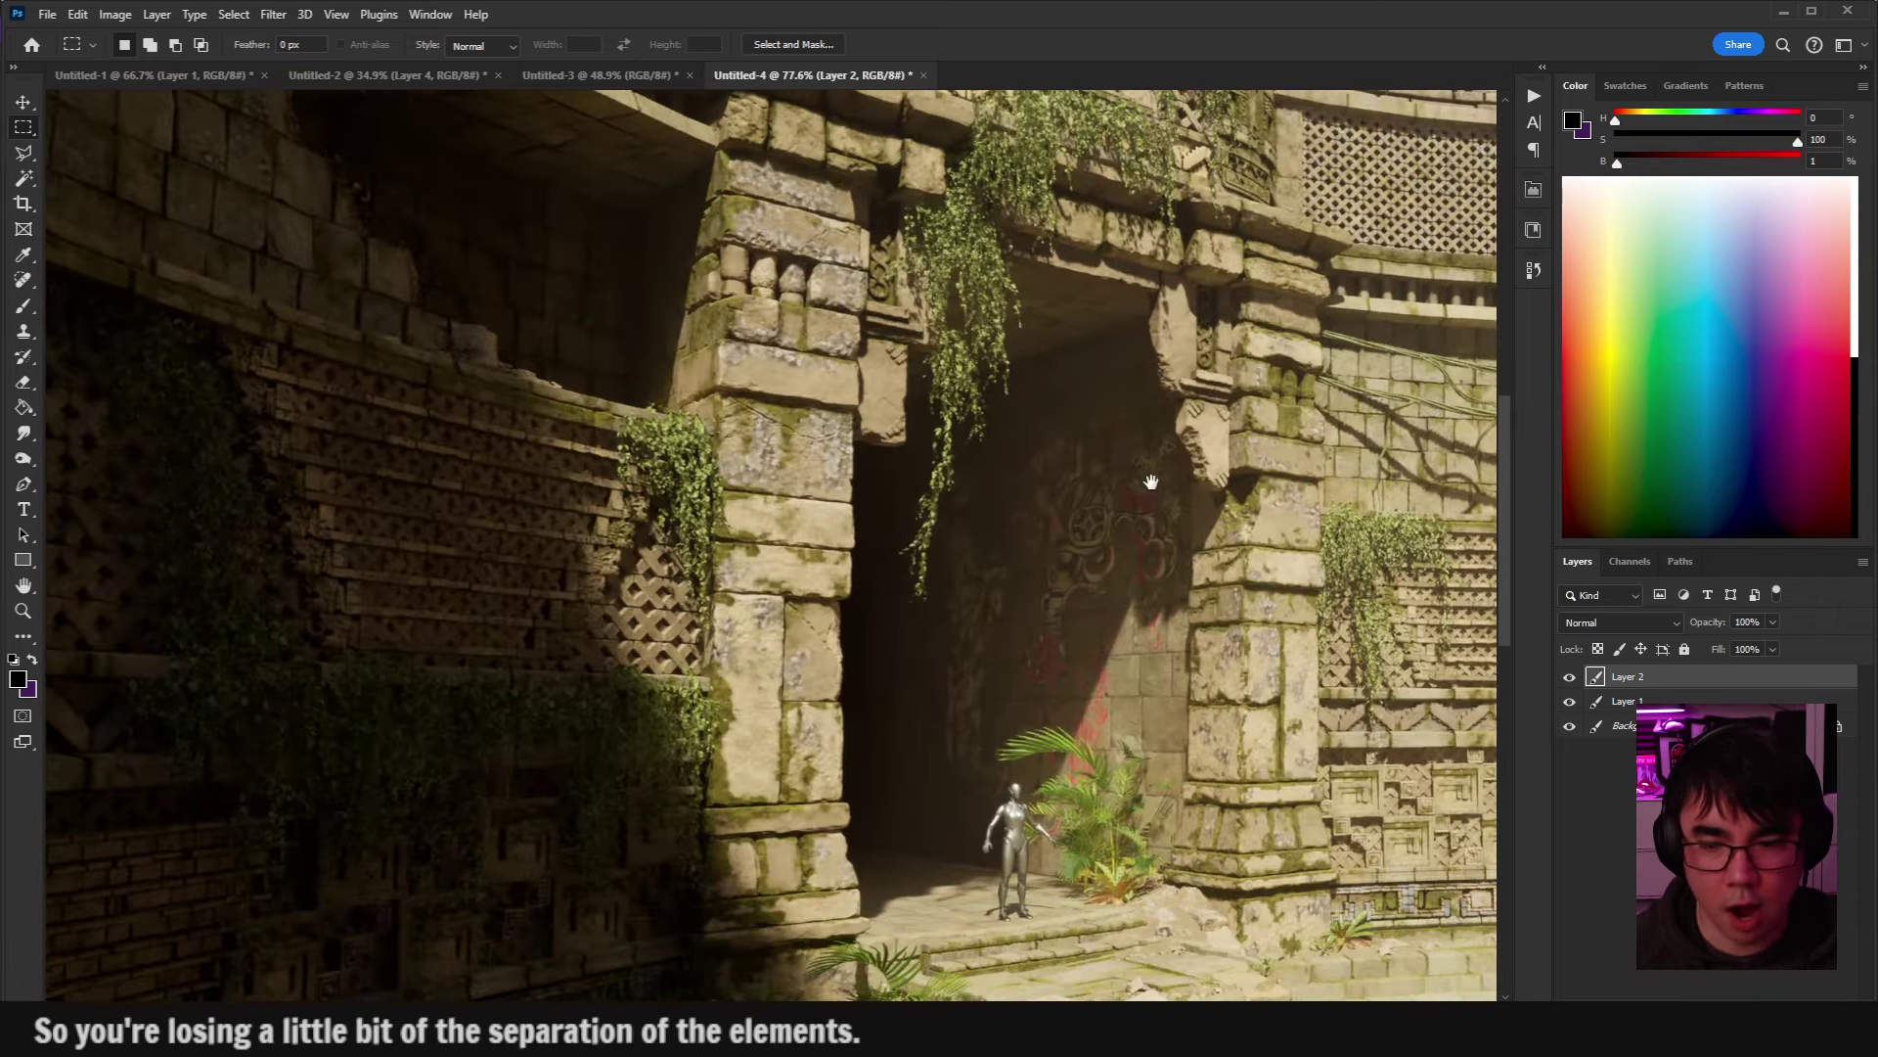
{"action": "left_click", "coordinate": [1575, 679]}
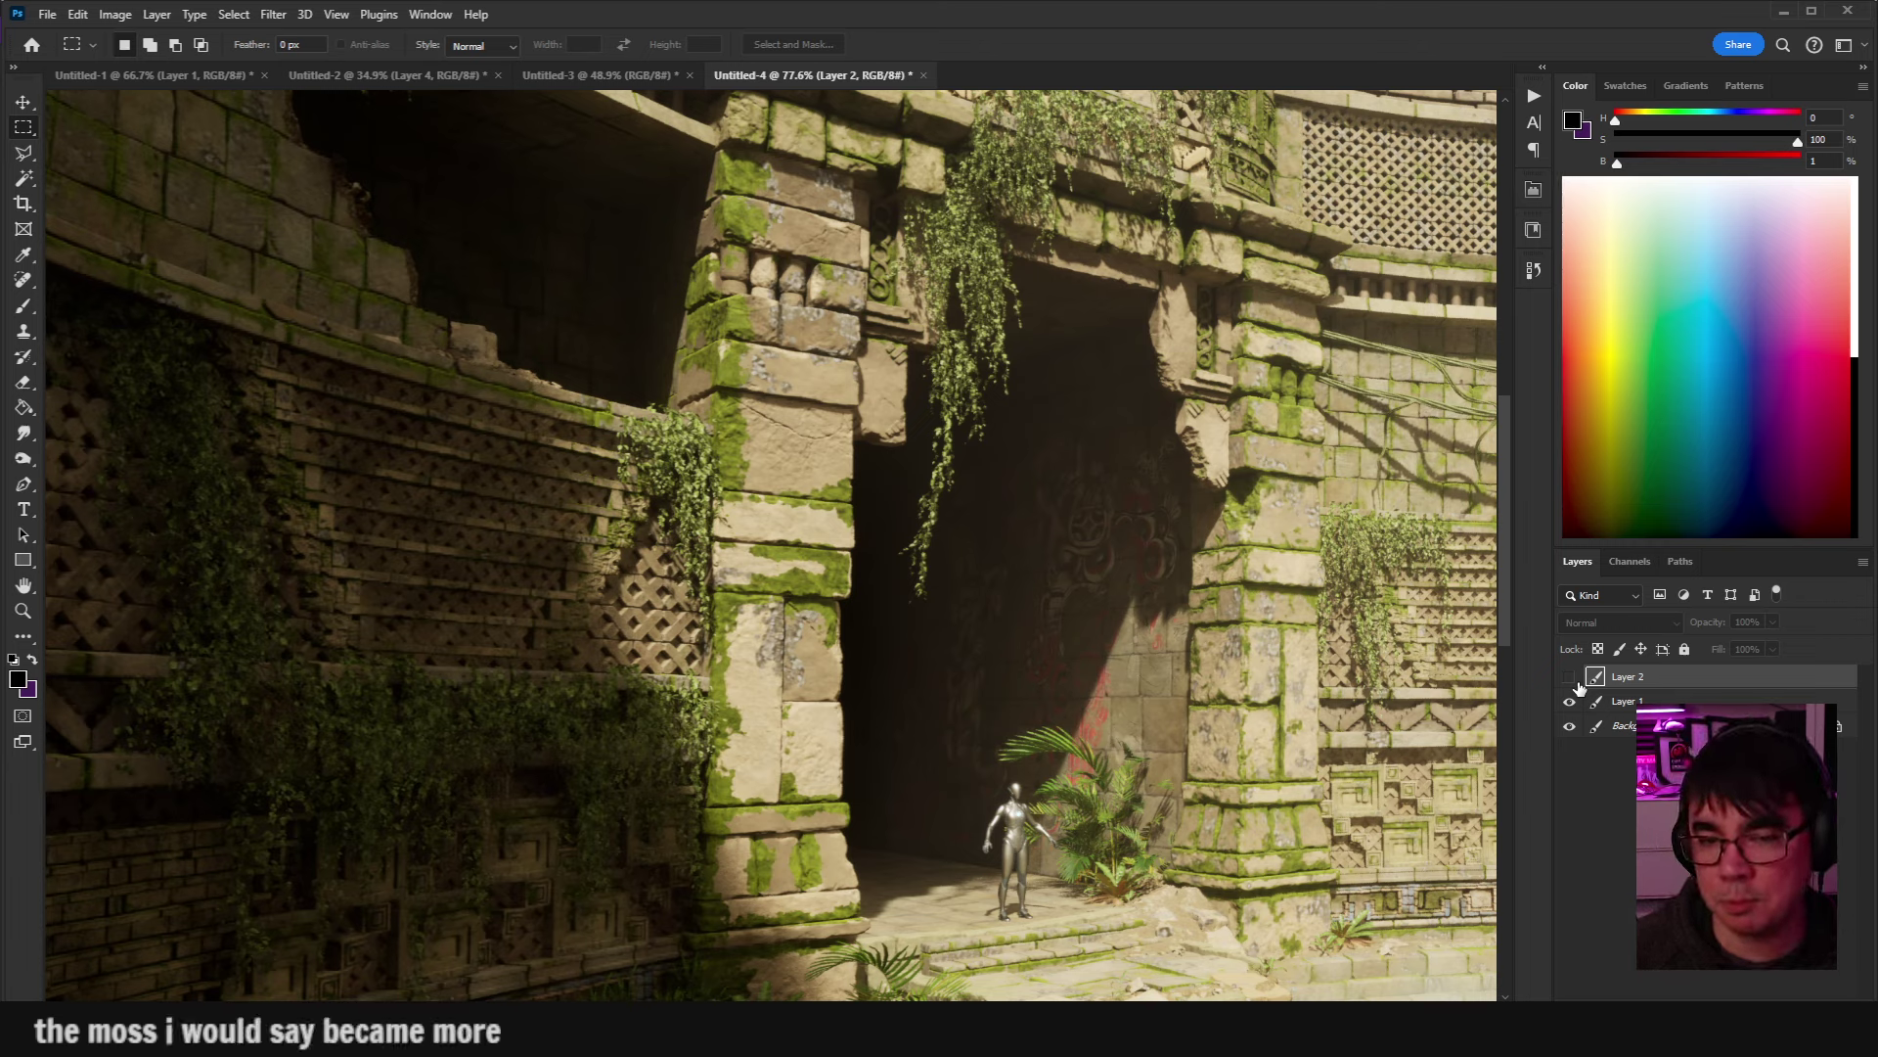
{"action": "left_click", "coordinate": [1575, 679]}
{"action": "left_click", "coordinate": [1575, 679]}
{"action": "left_click", "coordinate": [1575, 679]}
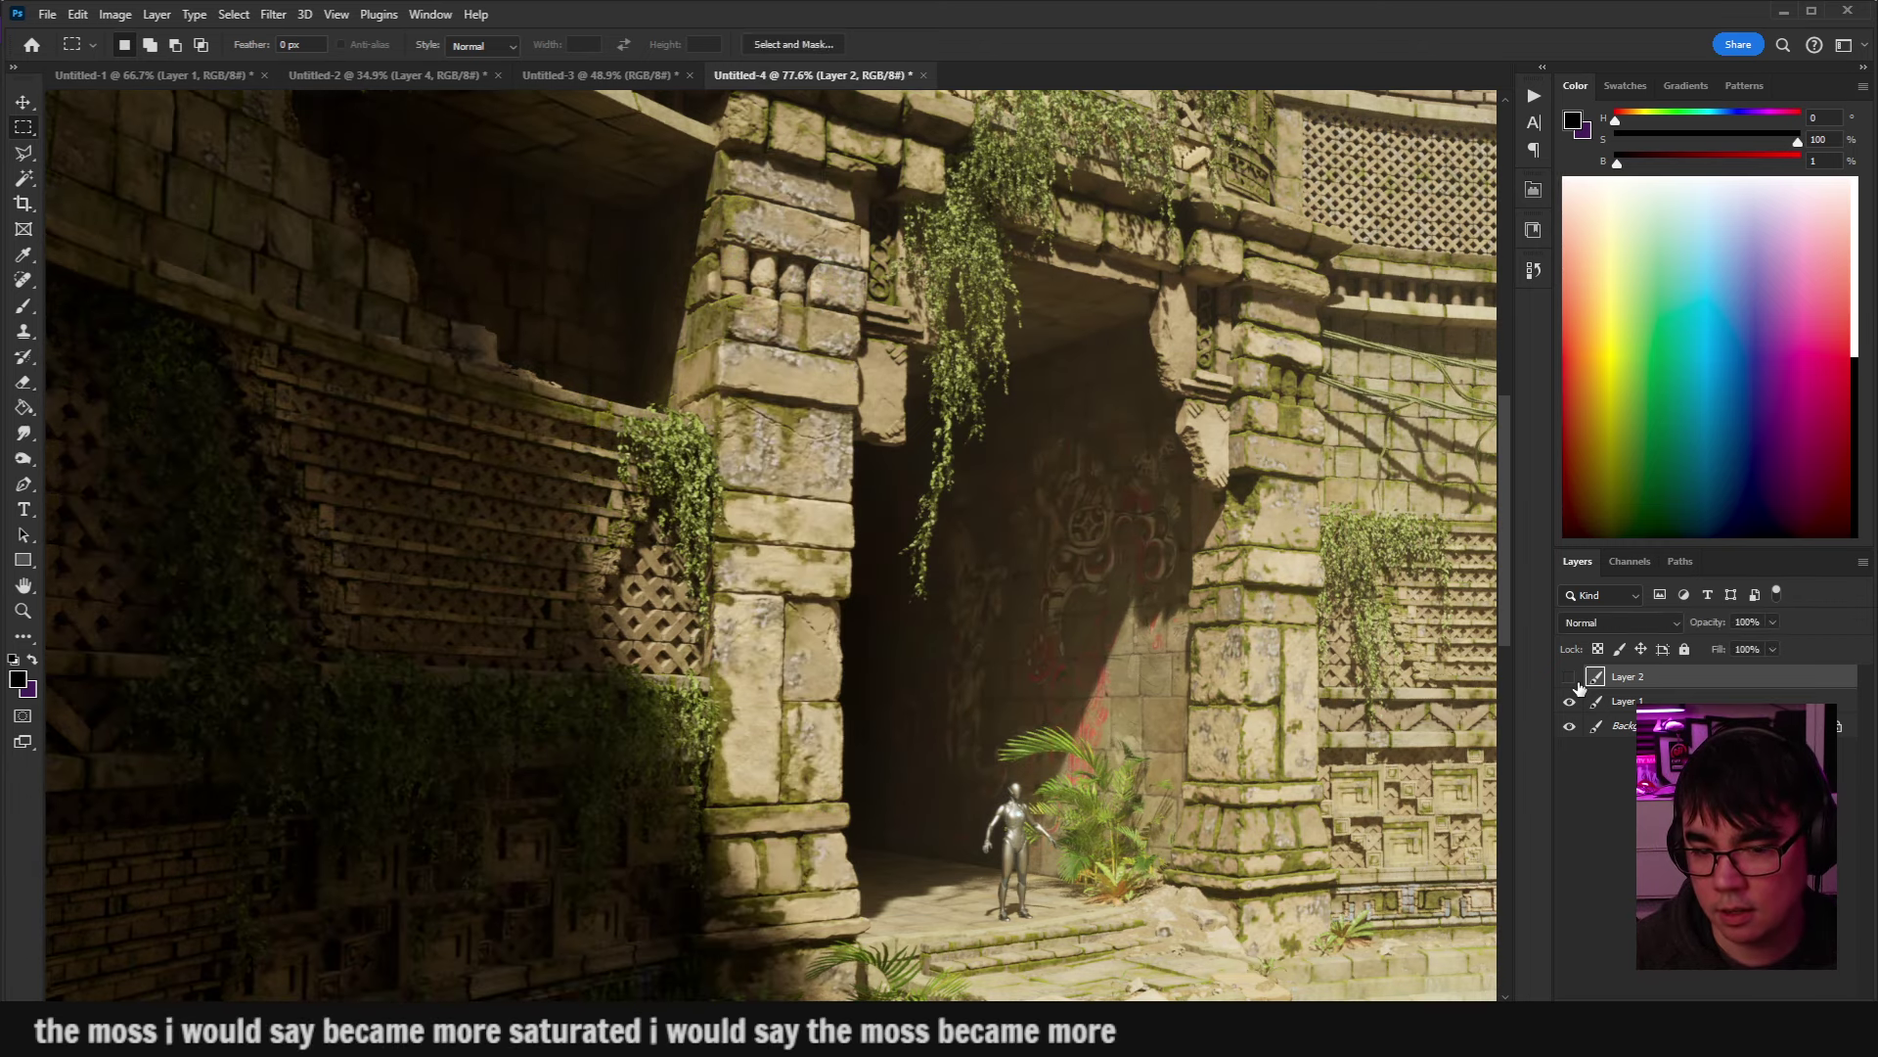
{"action": "left_click", "coordinate": [1576, 681]}
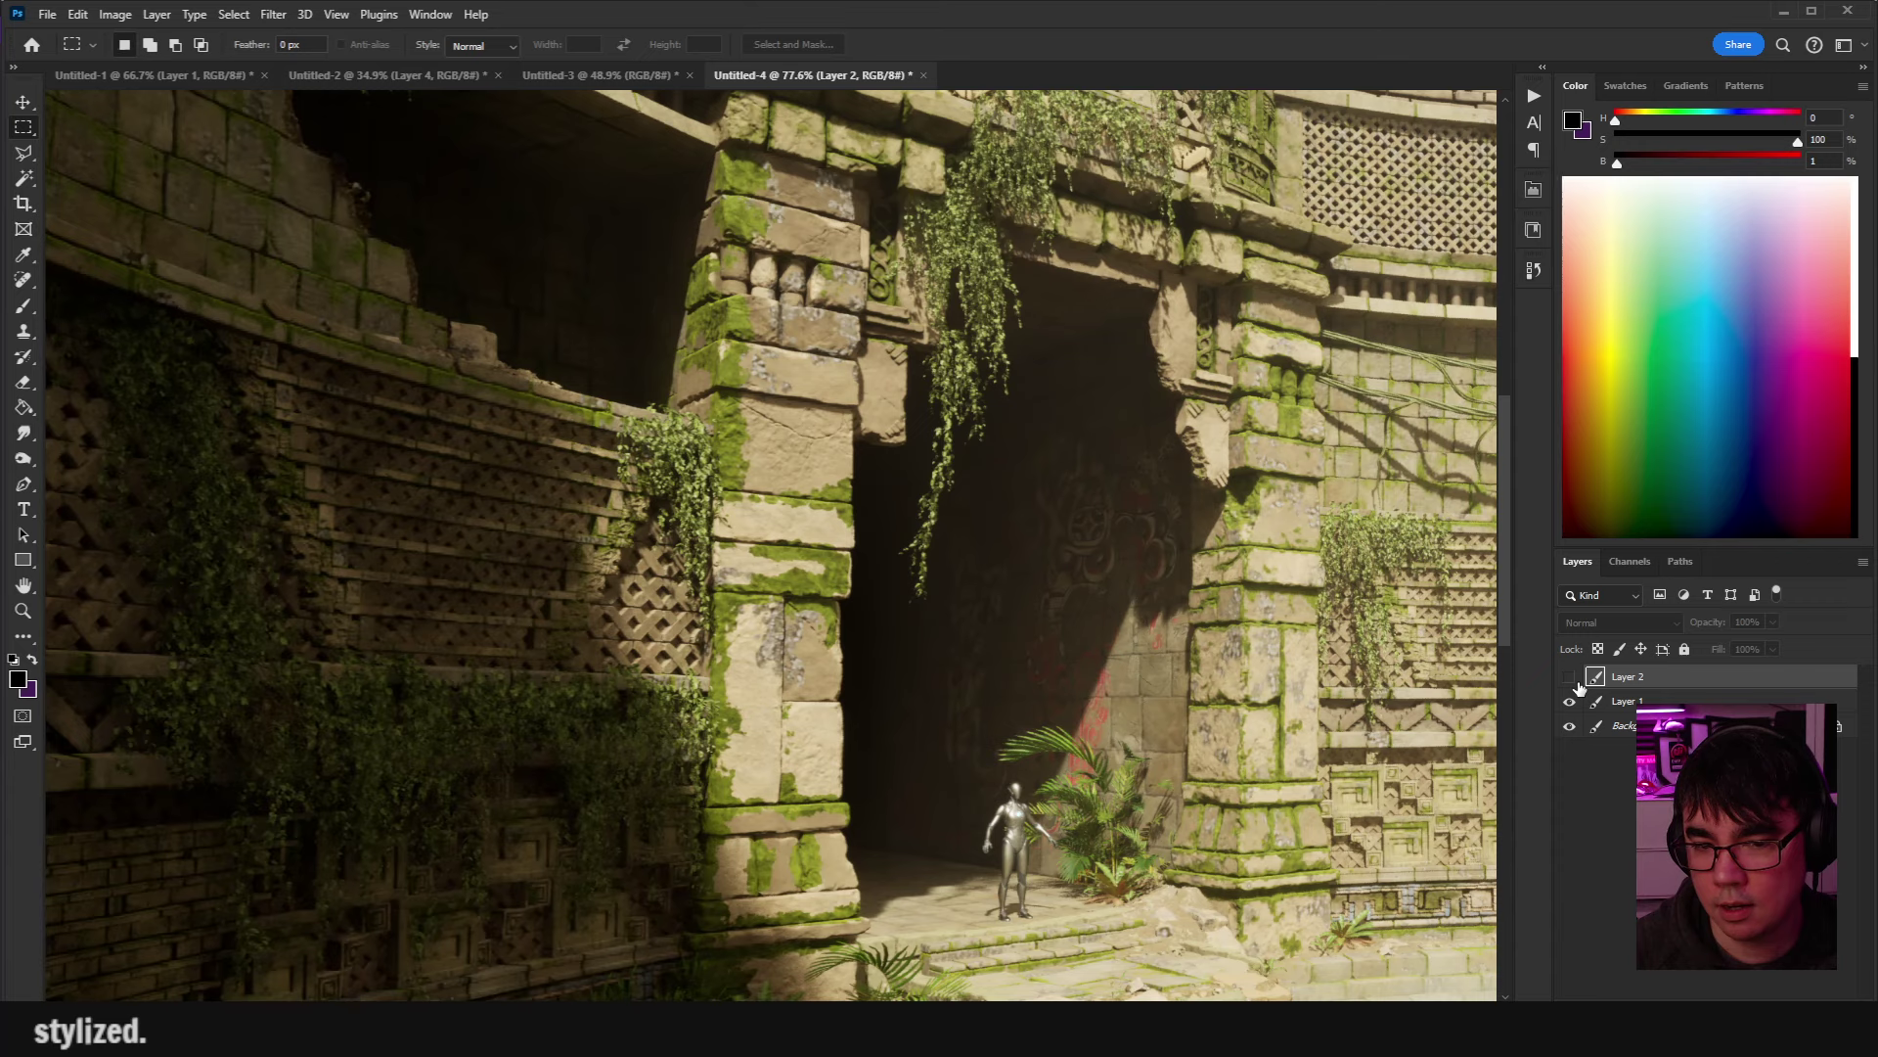
{"action": "left_click", "coordinate": [1575, 681]}
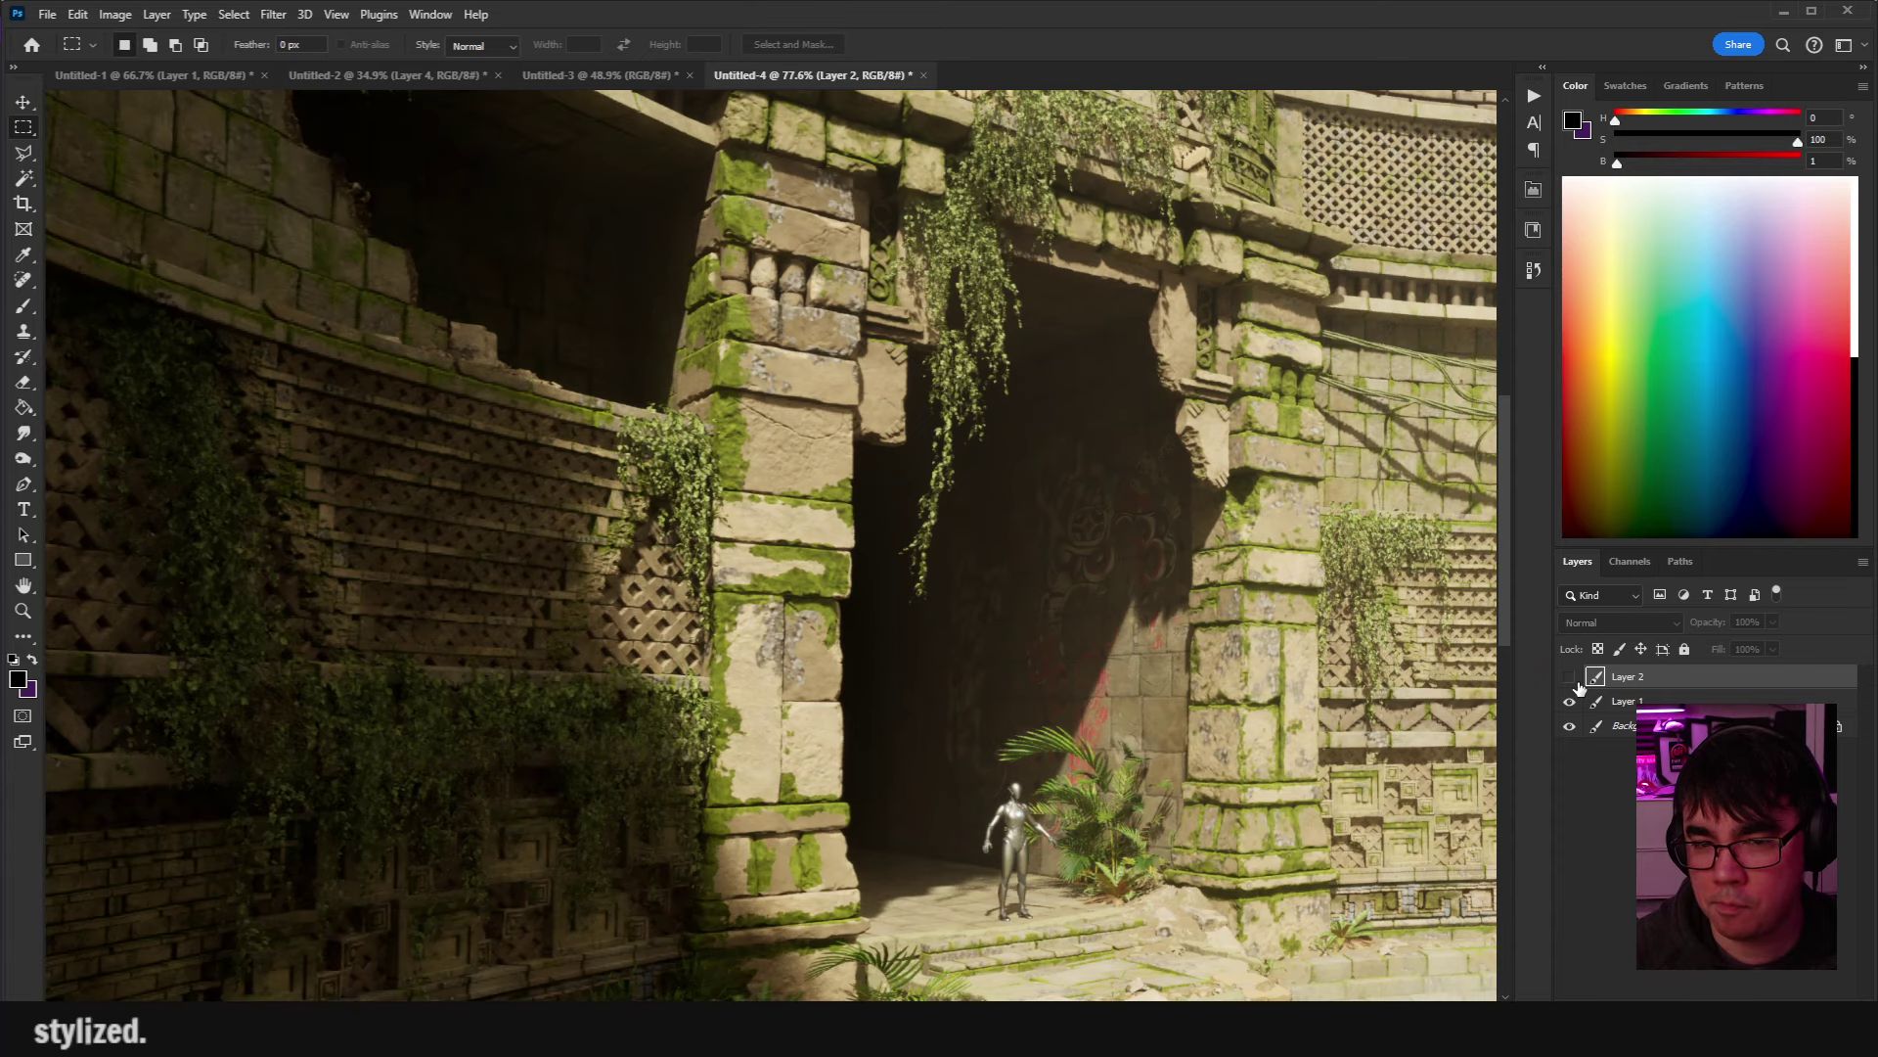
{"action": "left_click", "coordinate": [1575, 681]}
{"action": "left_click", "coordinate": [1575, 681]}
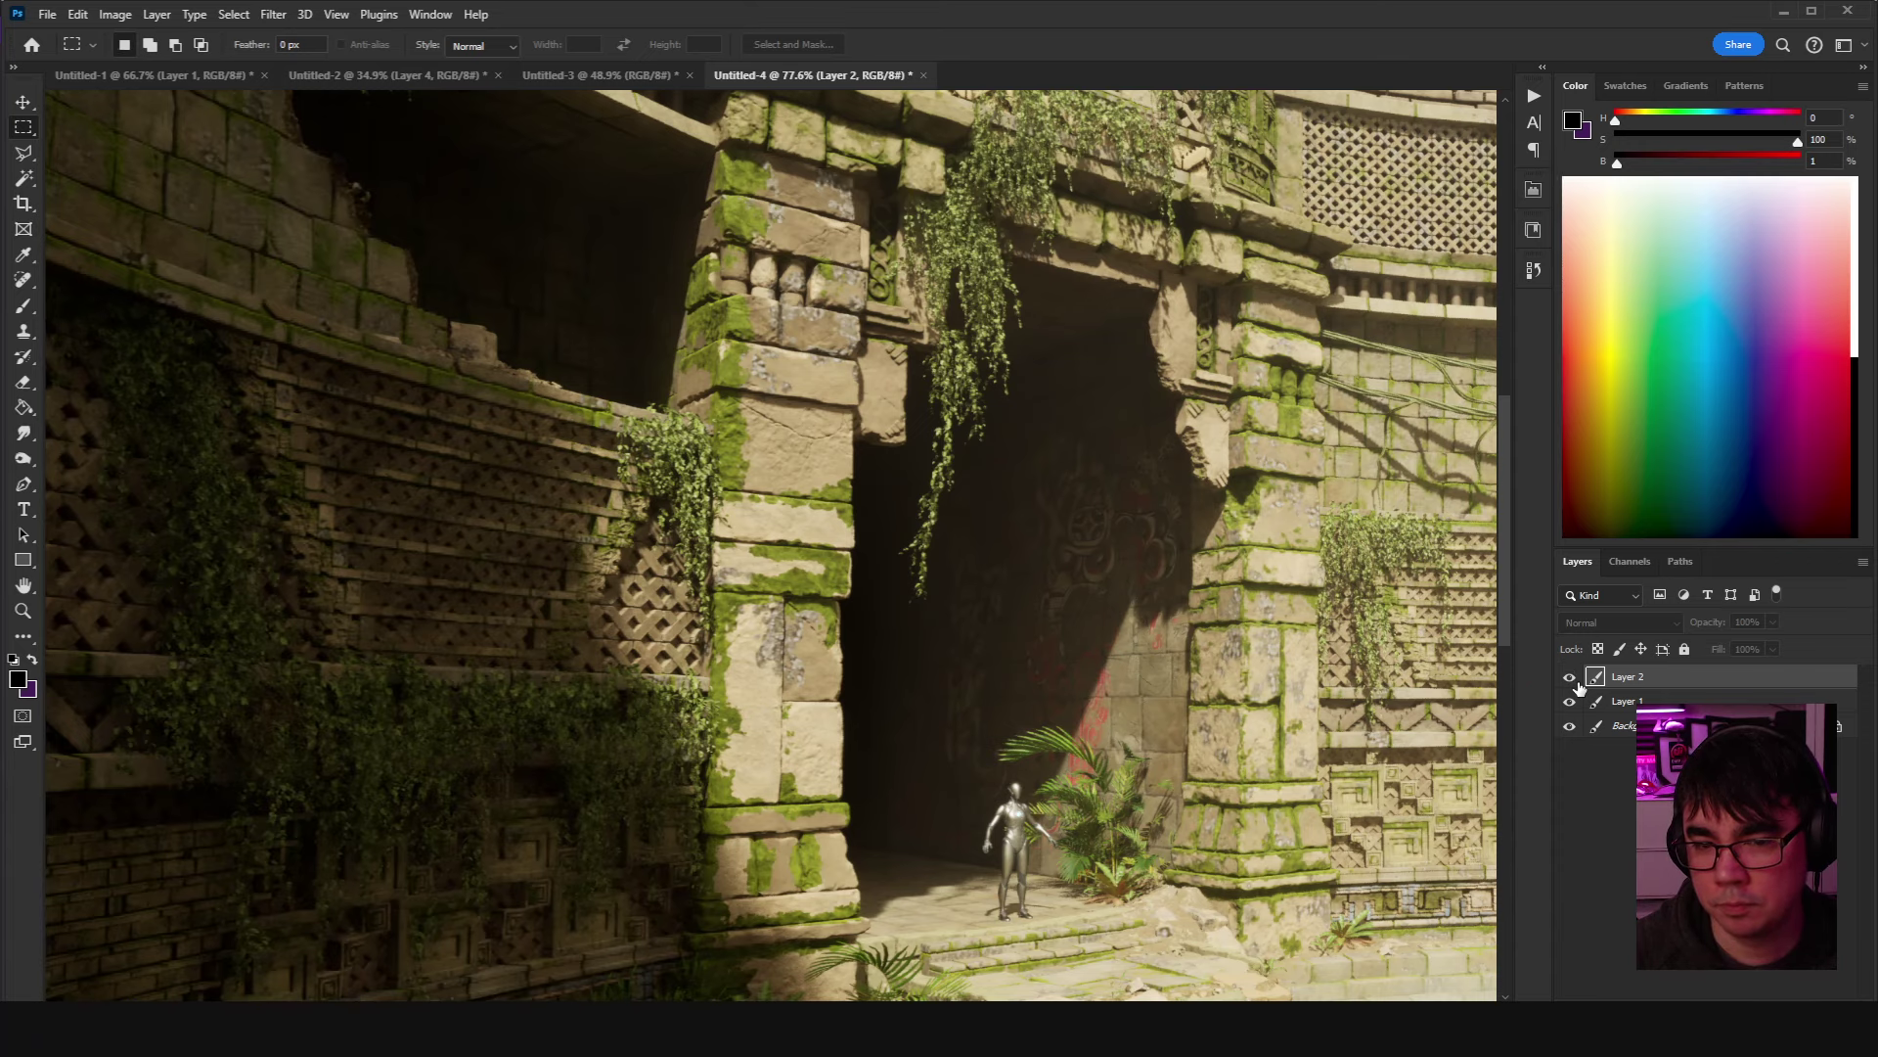
{"action": "left_click", "coordinate": [1575, 681]}
{"action": "left_click", "coordinate": [1575, 681]}
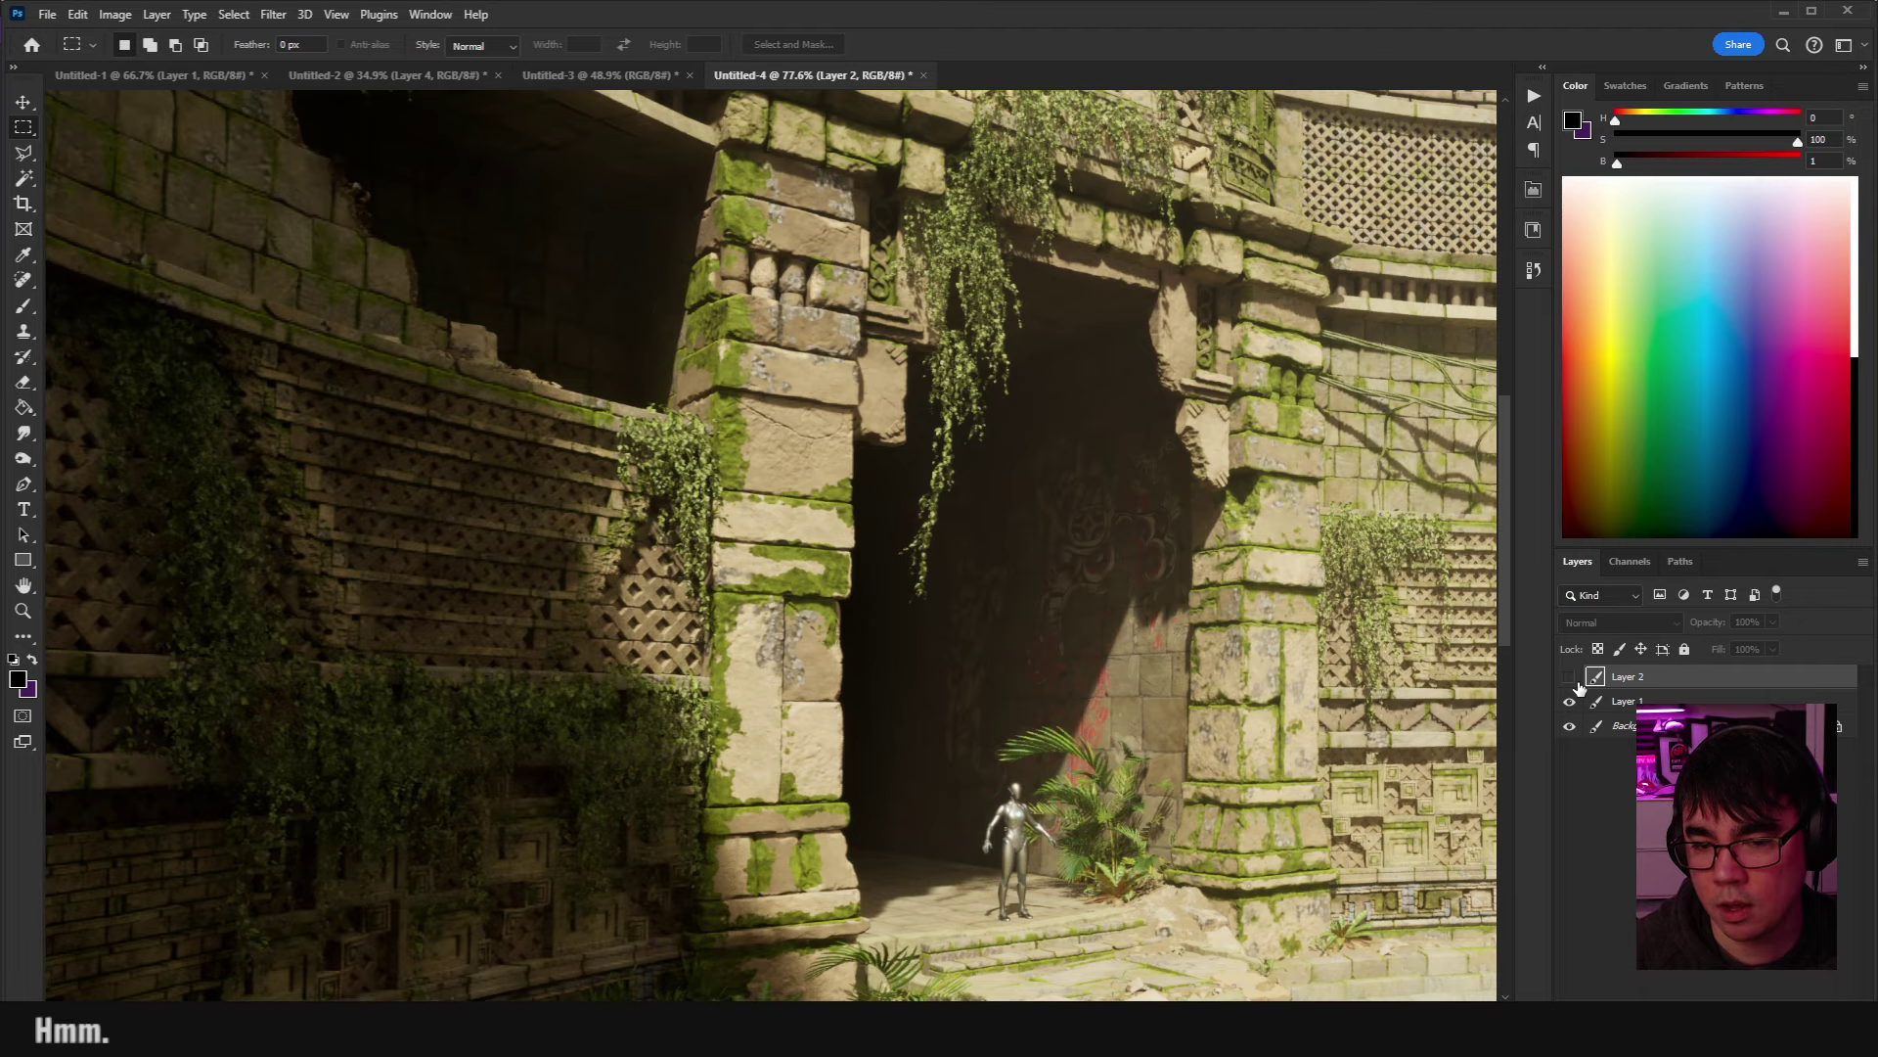
{"action": "left_click", "coordinate": [1575, 681]}
Bring the stone disc into view and toggle Layer 2 to compare its moss versions.
{"action": "scroll", "coordinate": [979, 700], "scroll_direction": "down", "scroll_amount": 3}
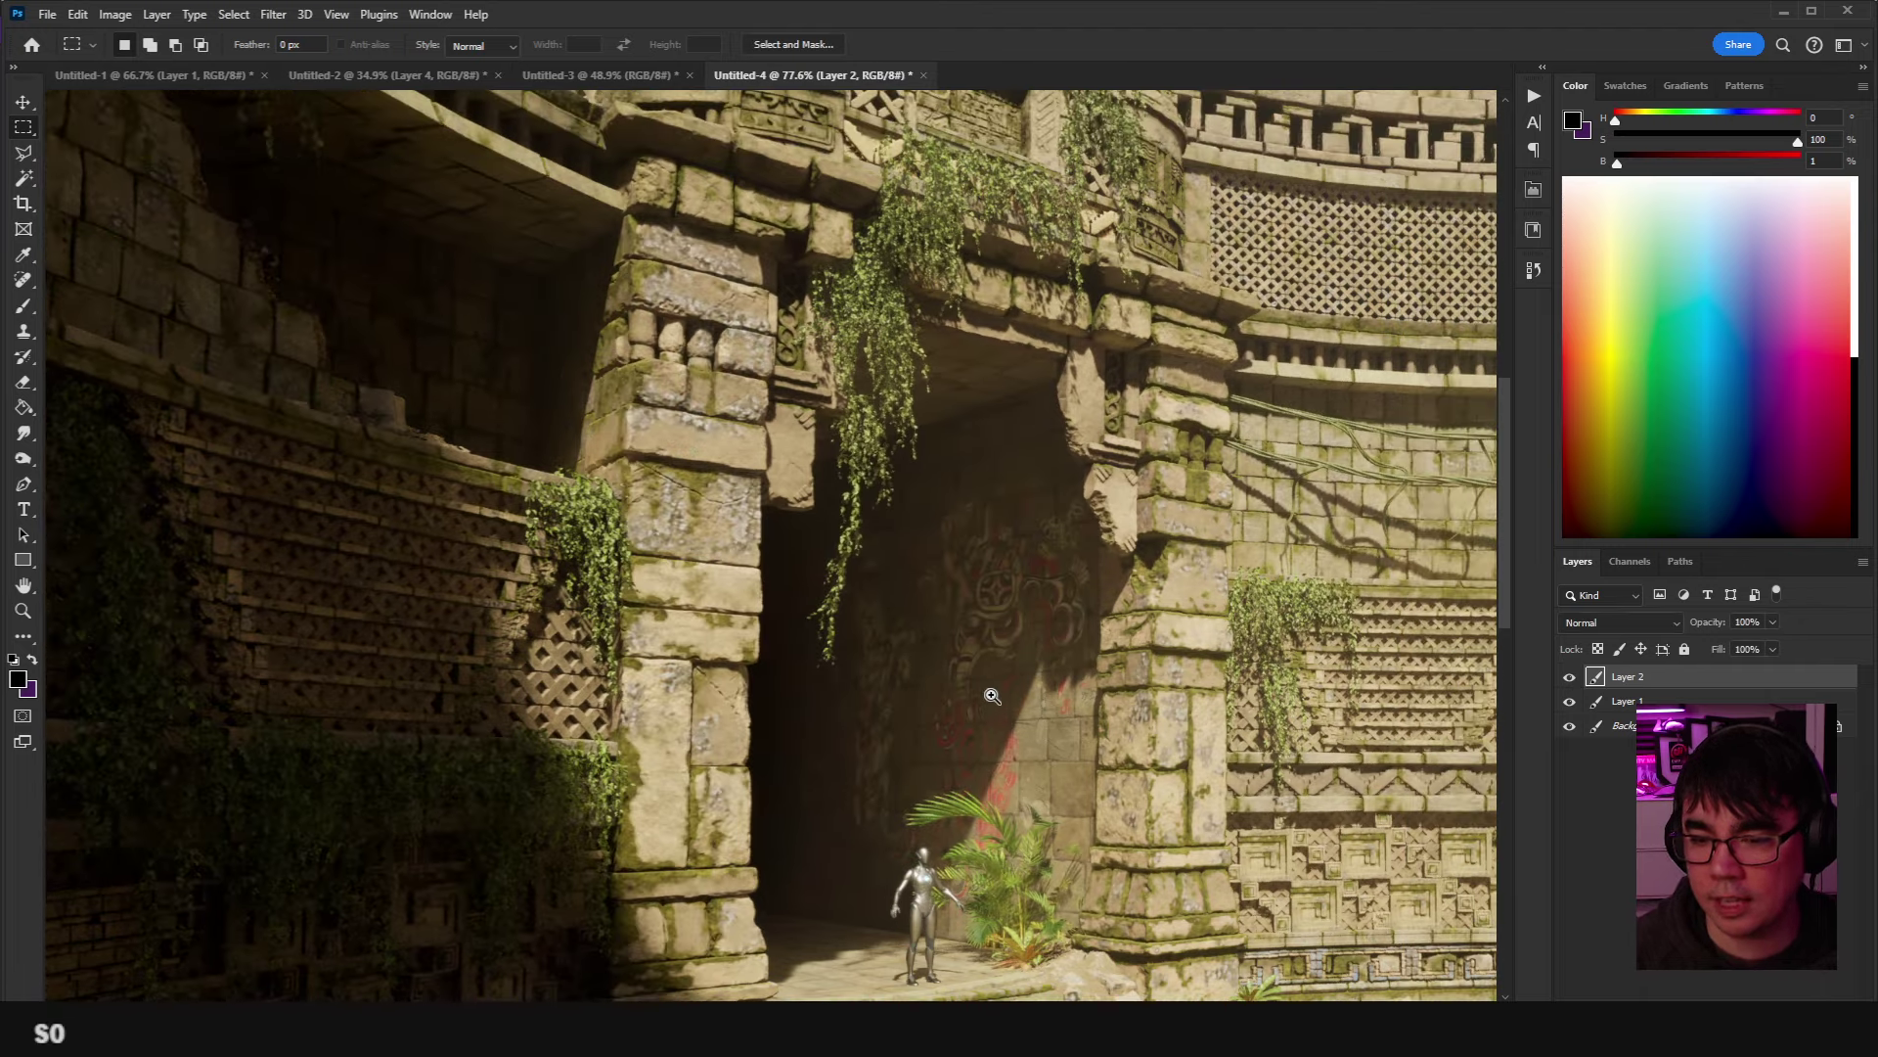
{"action": "left_click_drag", "start_coordinate": [1082, 698], "coordinate": [924, 583]}
{"action": "left_click", "coordinate": [1052, 617], "text": "ctrl"}
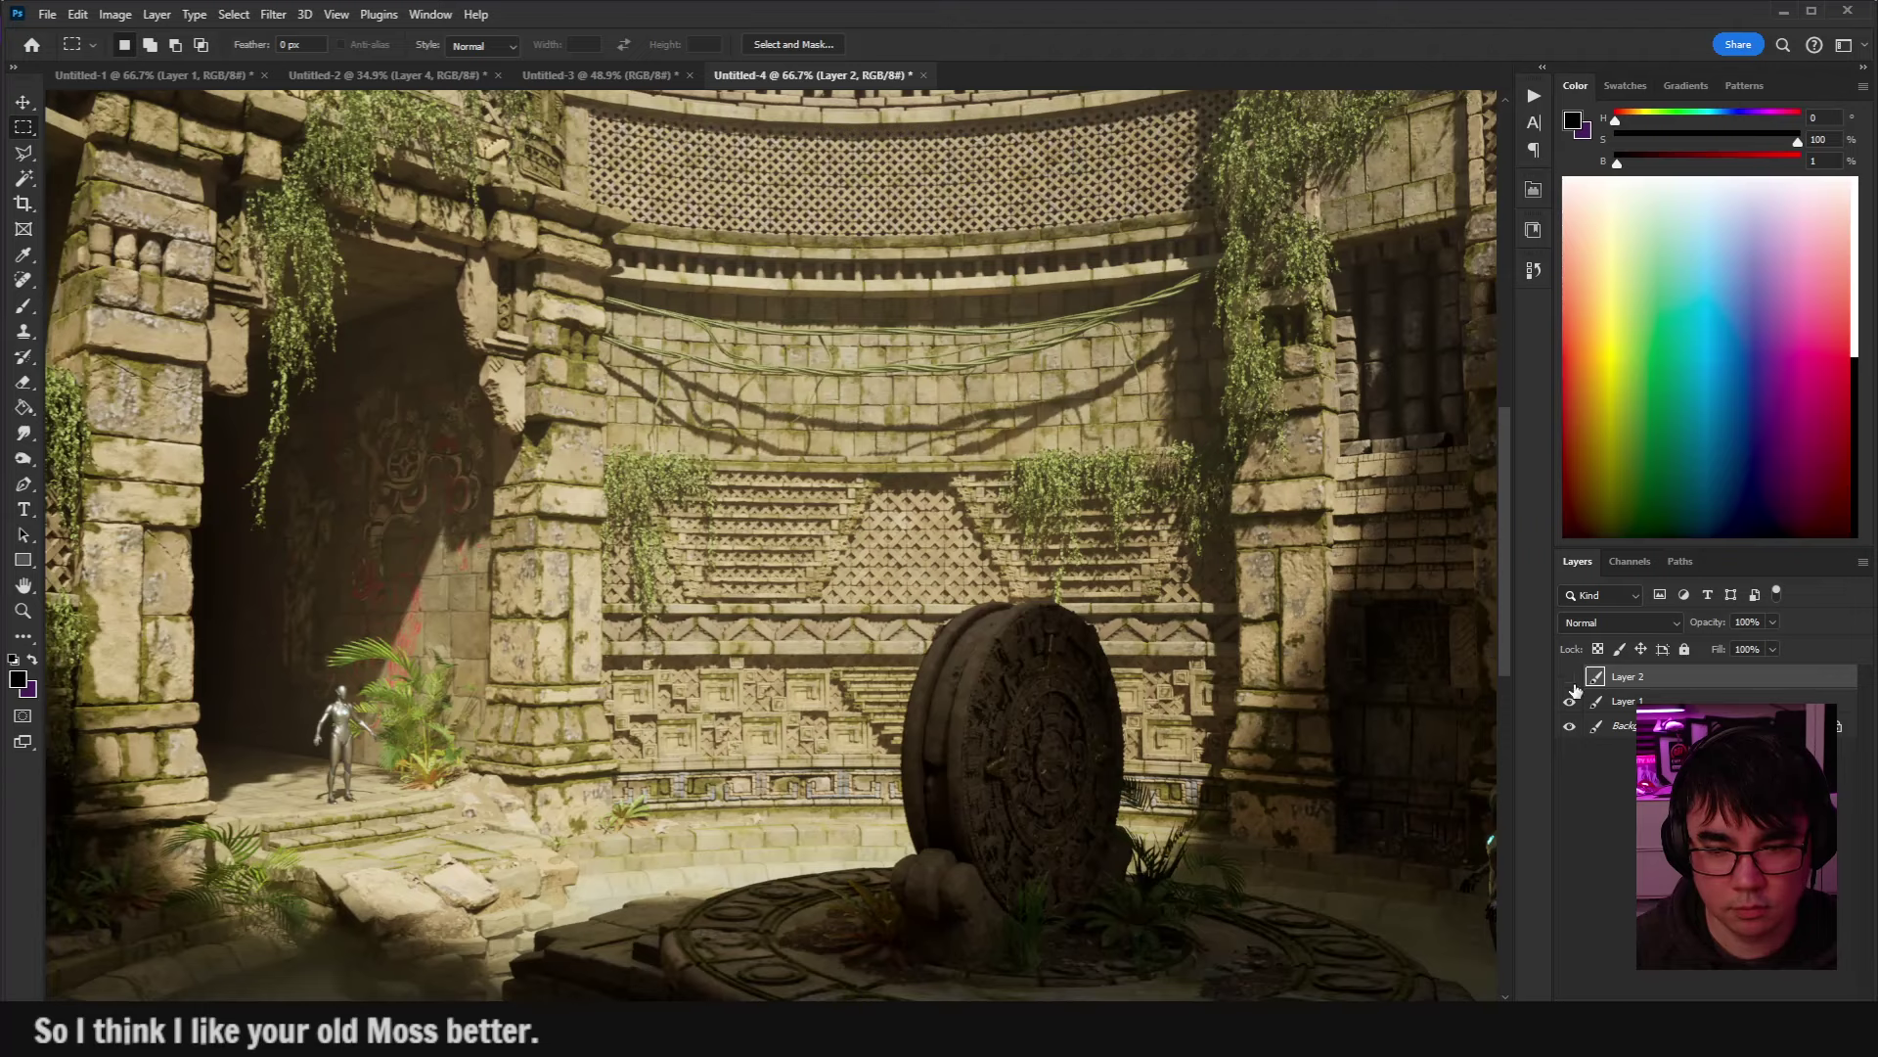
{"action": "left_click_drag", "start_coordinate": [1190, 612], "coordinate": [1145, 537]}
{"action": "scroll", "coordinate": [1125, 543], "scroll_direction": "down", "scroll_amount": 3}
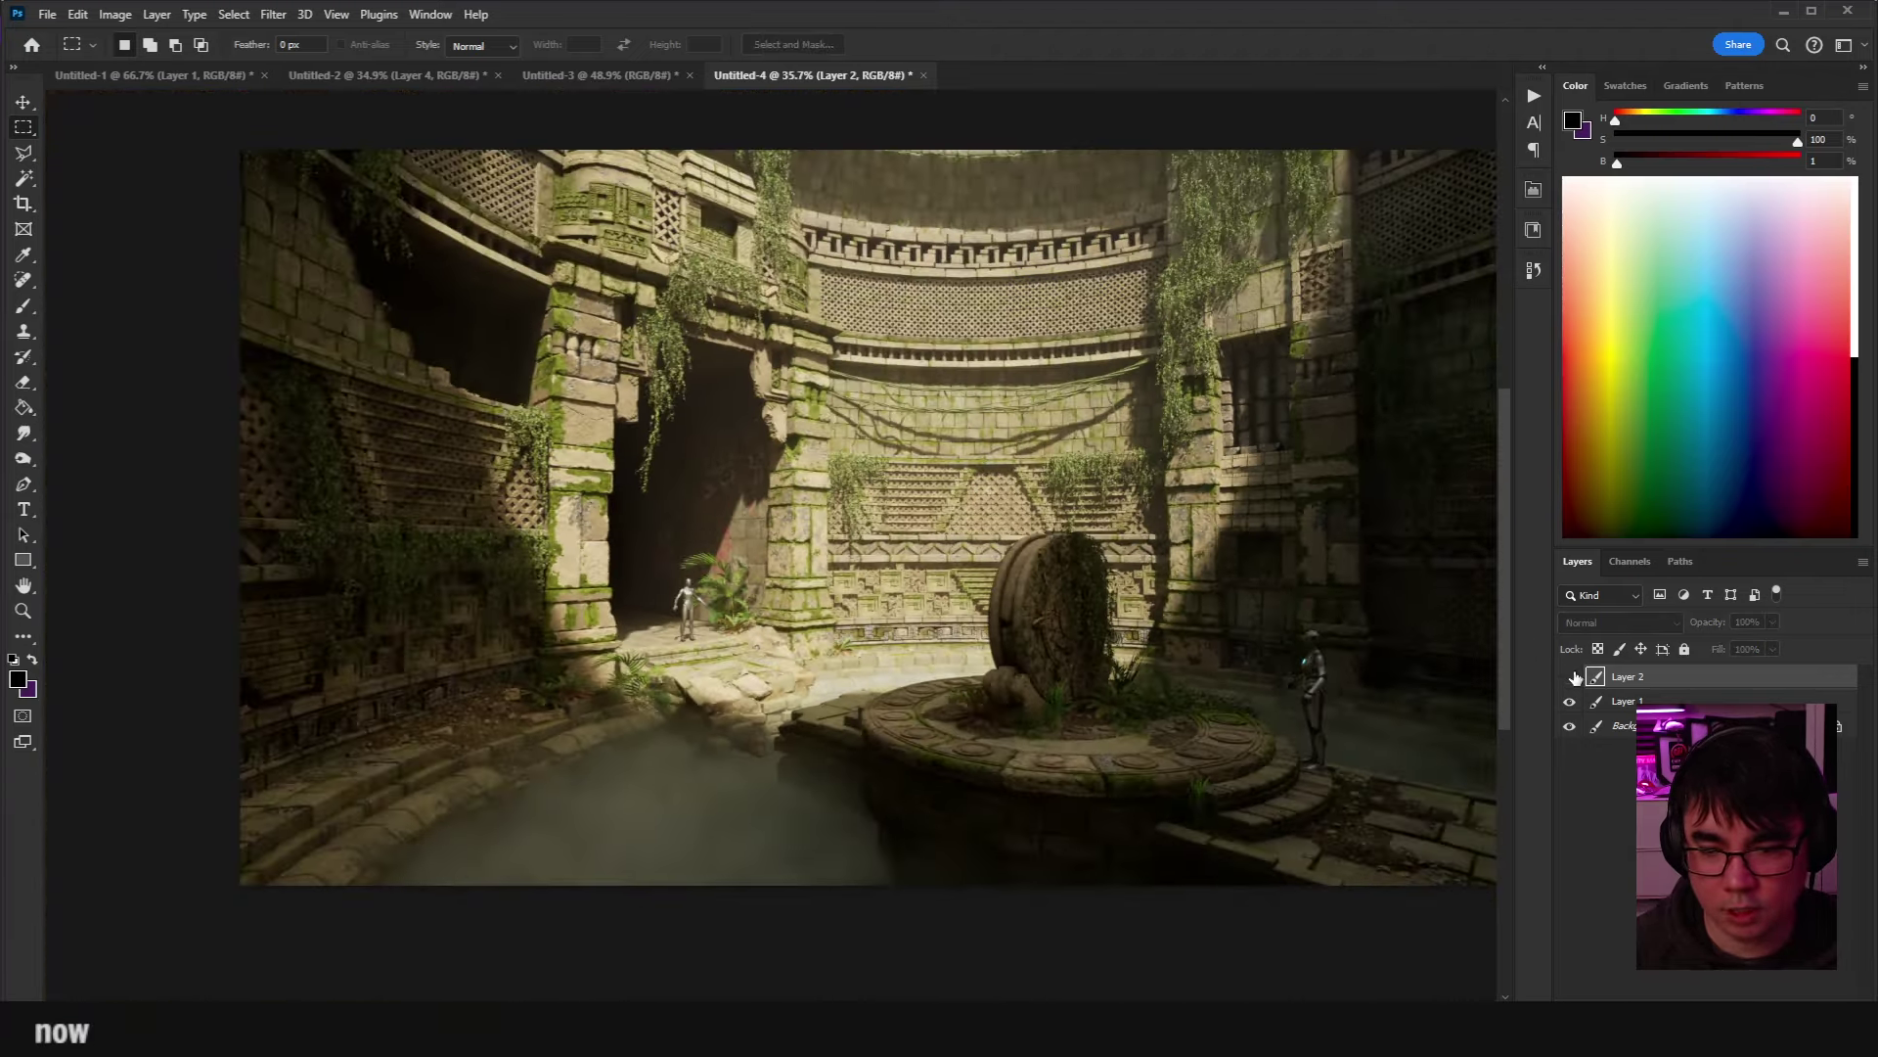
{"action": "left_click", "coordinate": [1574, 677]}
{"action": "left_click", "coordinate": [1574, 676]}
{"action": "left_click", "coordinate": [1574, 677]}
{"action": "left_click", "coordinate": [1574, 677]}
Frame the stone disc and left side, flipping Layer 2 to compare the hero prop.
{"action": "left_click_drag", "start_coordinate": [1106, 599], "coordinate": [1027, 569]}
{"action": "left_click_drag", "start_coordinate": [1204, 596], "coordinate": [1194, 594]}
{"action": "left_click_drag", "start_coordinate": [1194, 594], "coordinate": [1268, 559]}
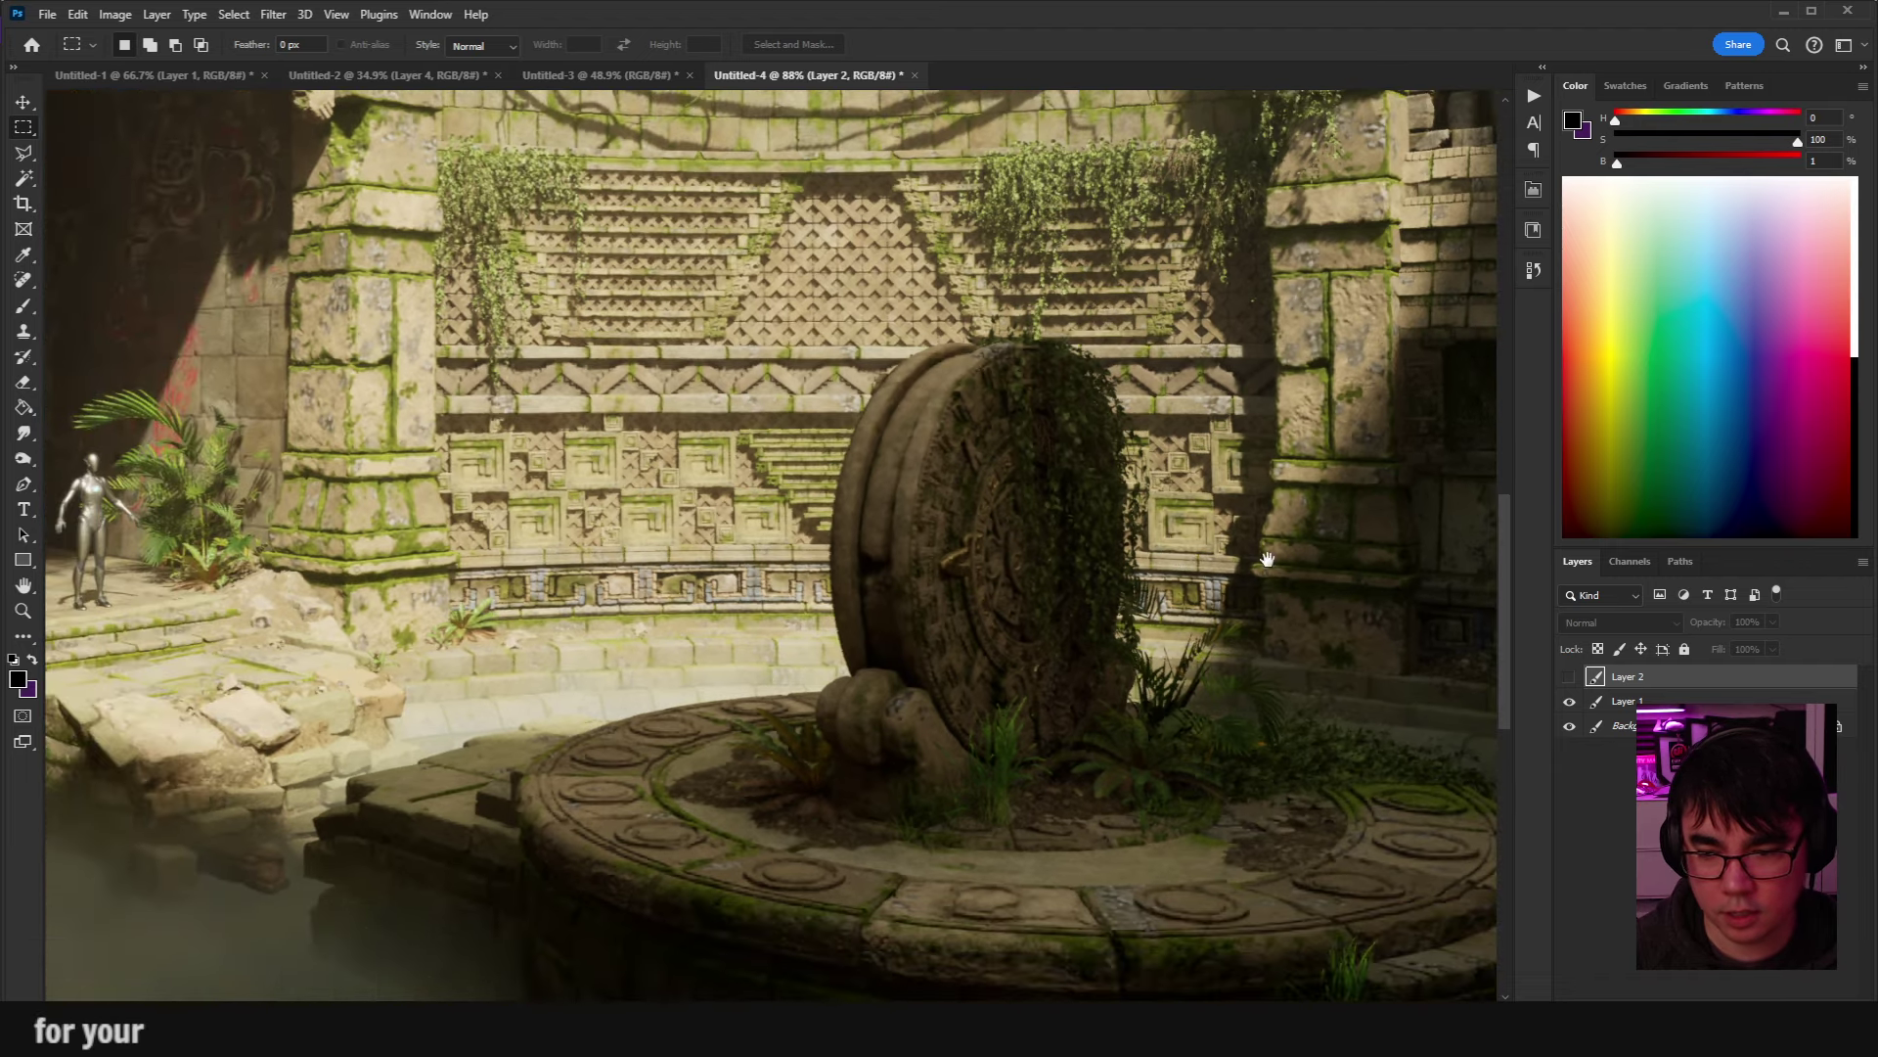
{"action": "left_click", "coordinate": [1570, 677]}
{"action": "left_click", "coordinate": [1570, 677]}
{"action": "left_click", "coordinate": [1569, 677]}
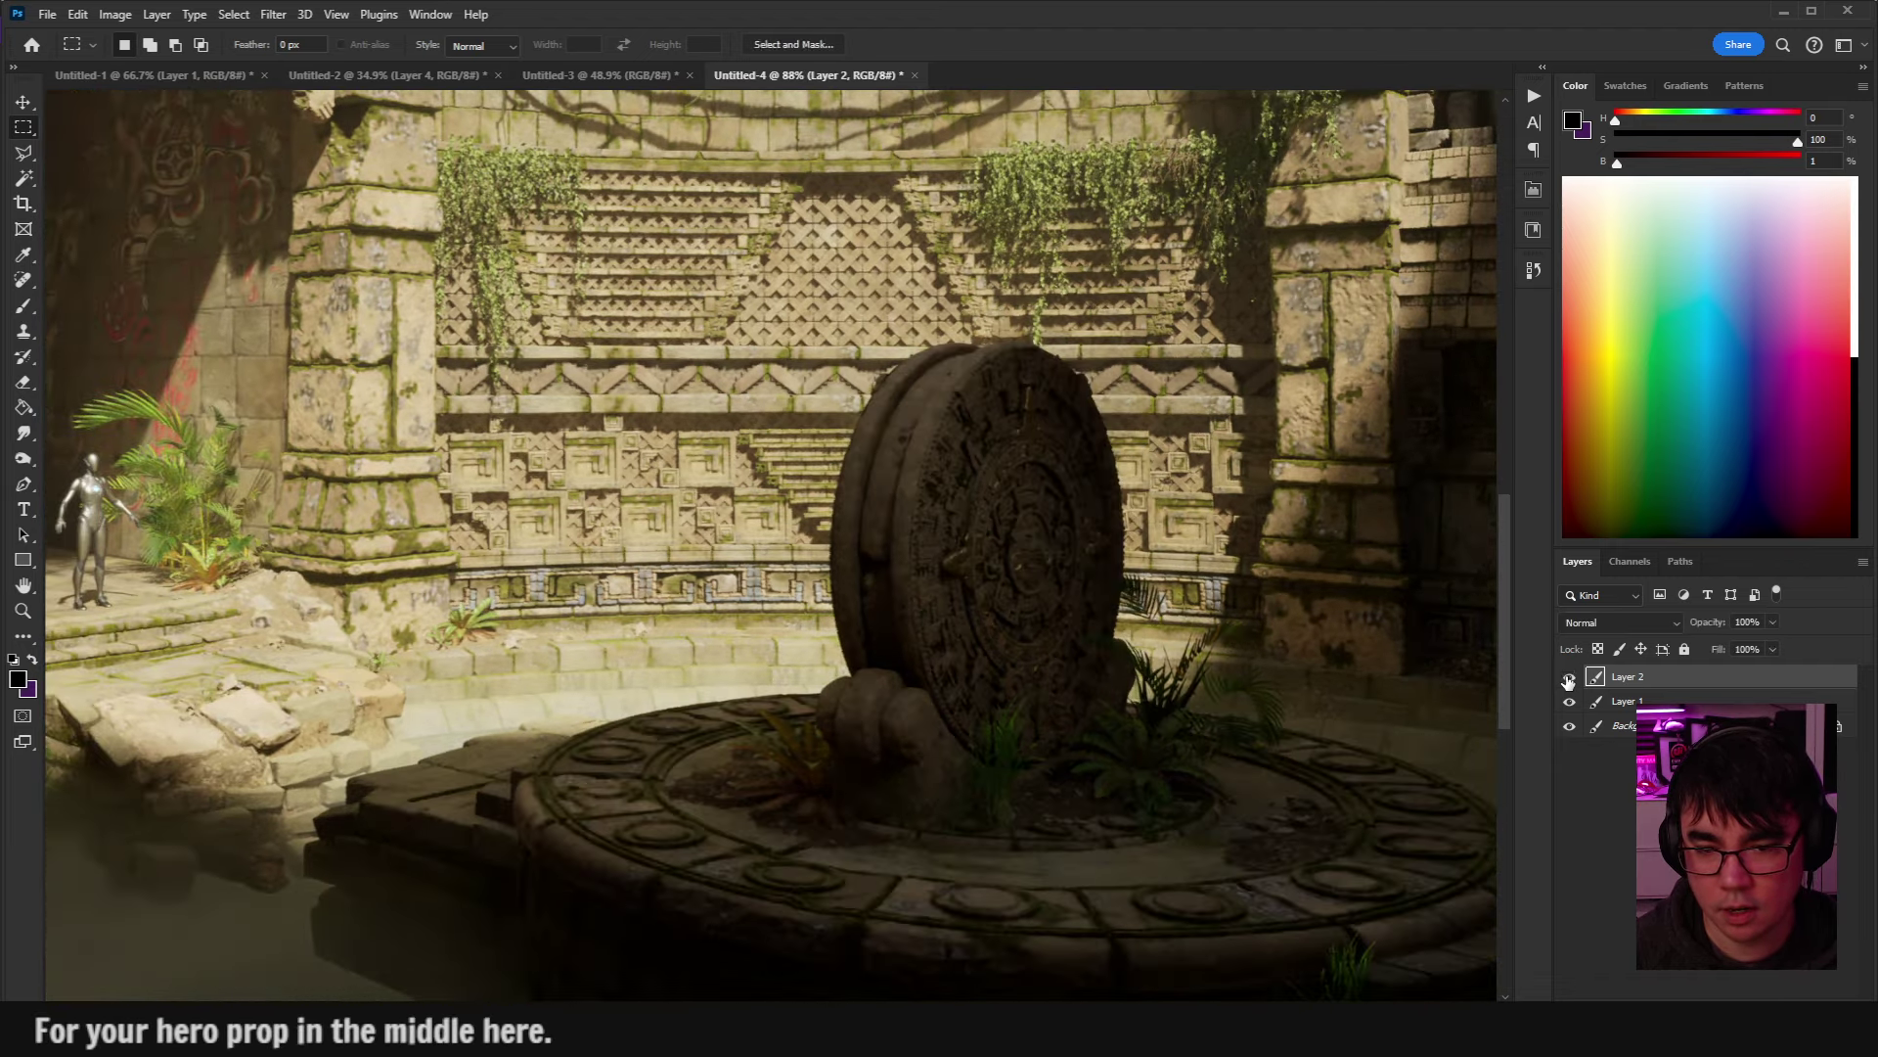
{"action": "left_click", "coordinate": [1569, 677]}
{"action": "left_click", "coordinate": [1570, 677]}
{"action": "left_click", "coordinate": [1569, 677]}
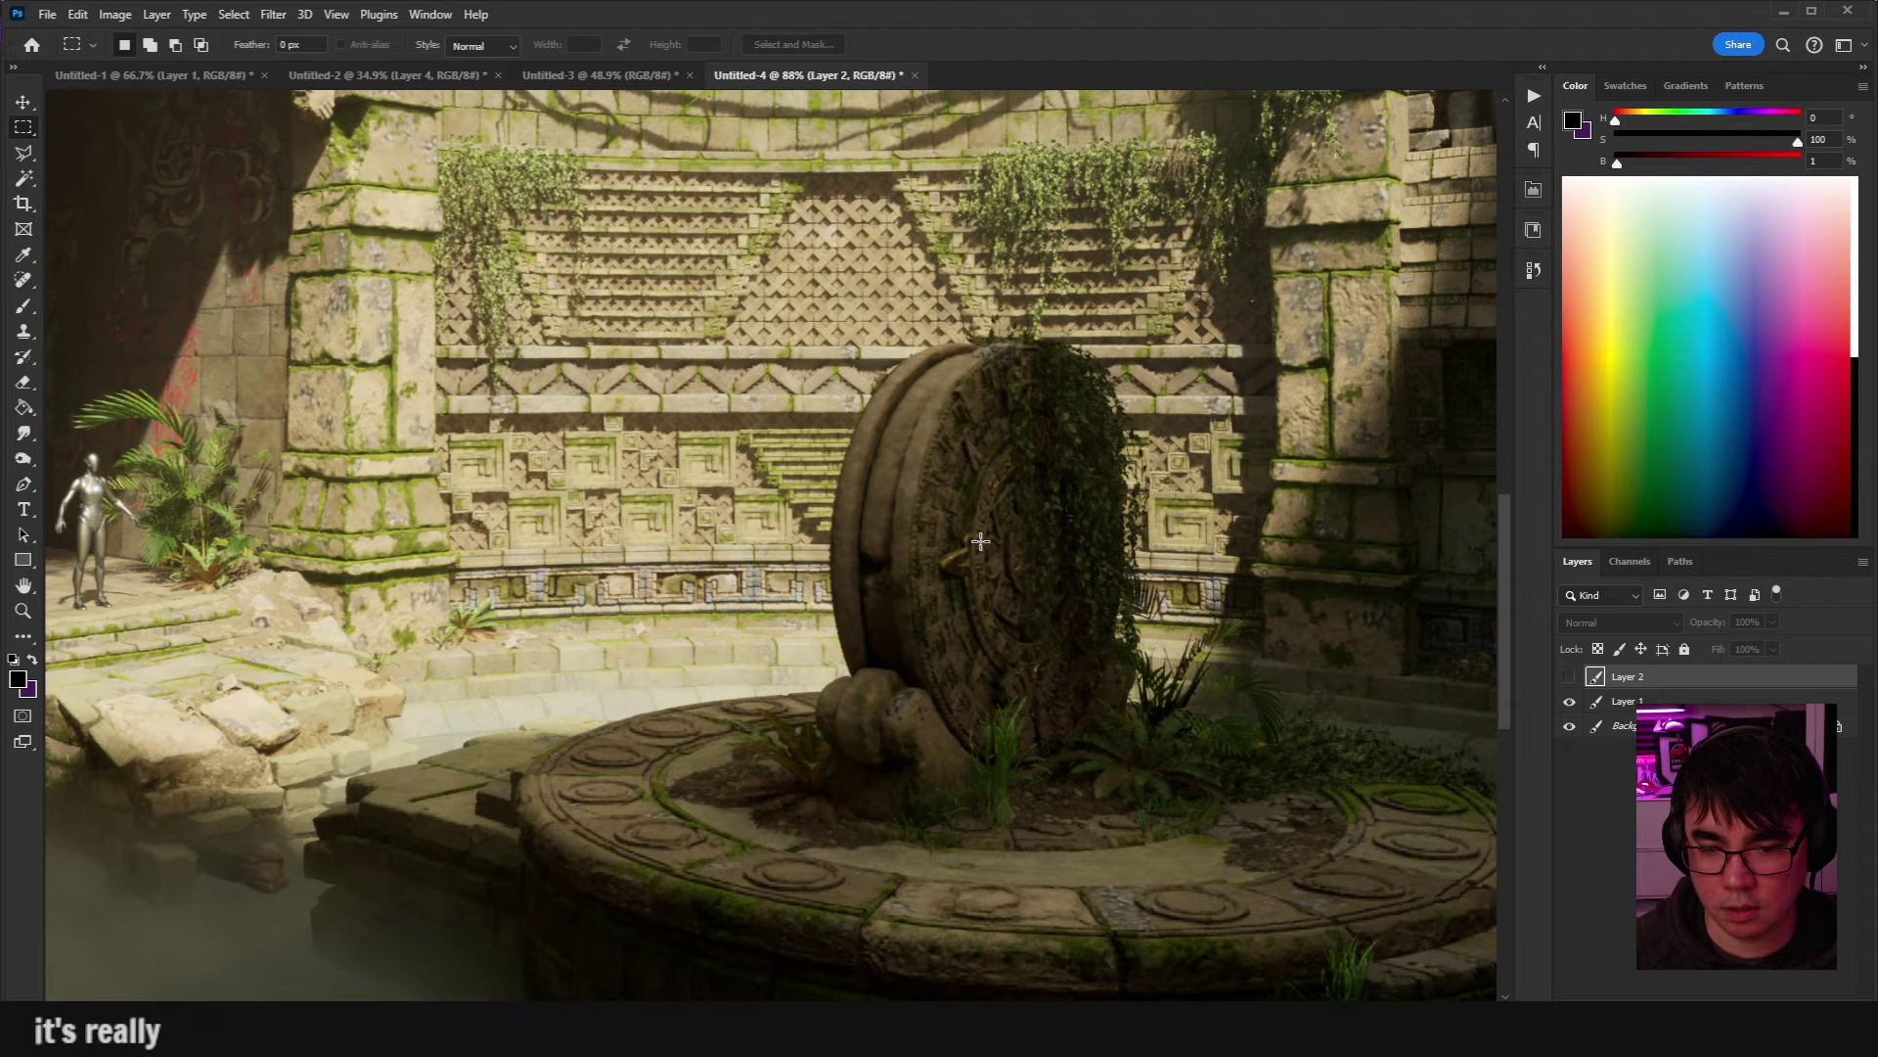
Widen the view around the disc's courtyard and leave Layer 2 visible.
{"action": "left_click_drag", "start_coordinate": [994, 600], "coordinate": [1098, 637]}
{"action": "left_click_drag", "start_coordinate": [1190, 684], "coordinate": [1199, 619]}
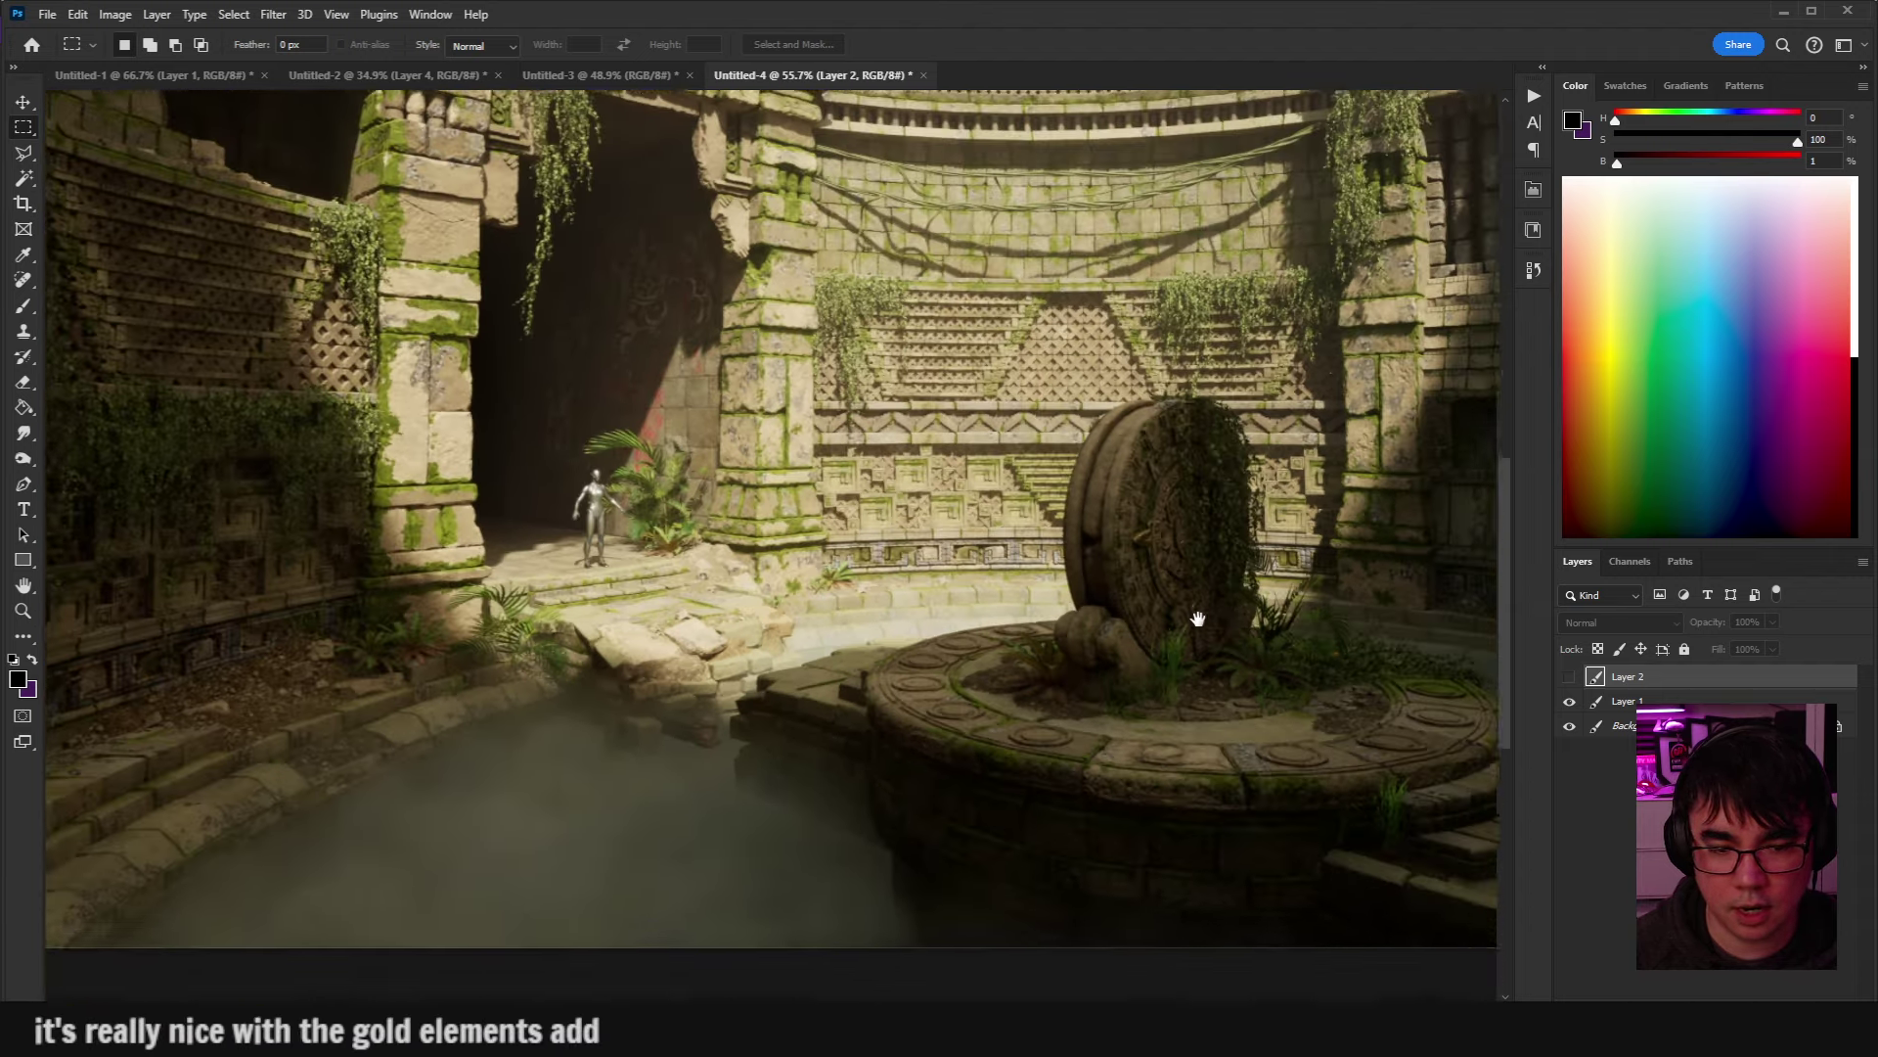
{"action": "scroll", "coordinate": [1199, 618], "scroll_direction": "down", "scroll_amount": 3}
{"action": "left_click", "coordinate": [1569, 677]}
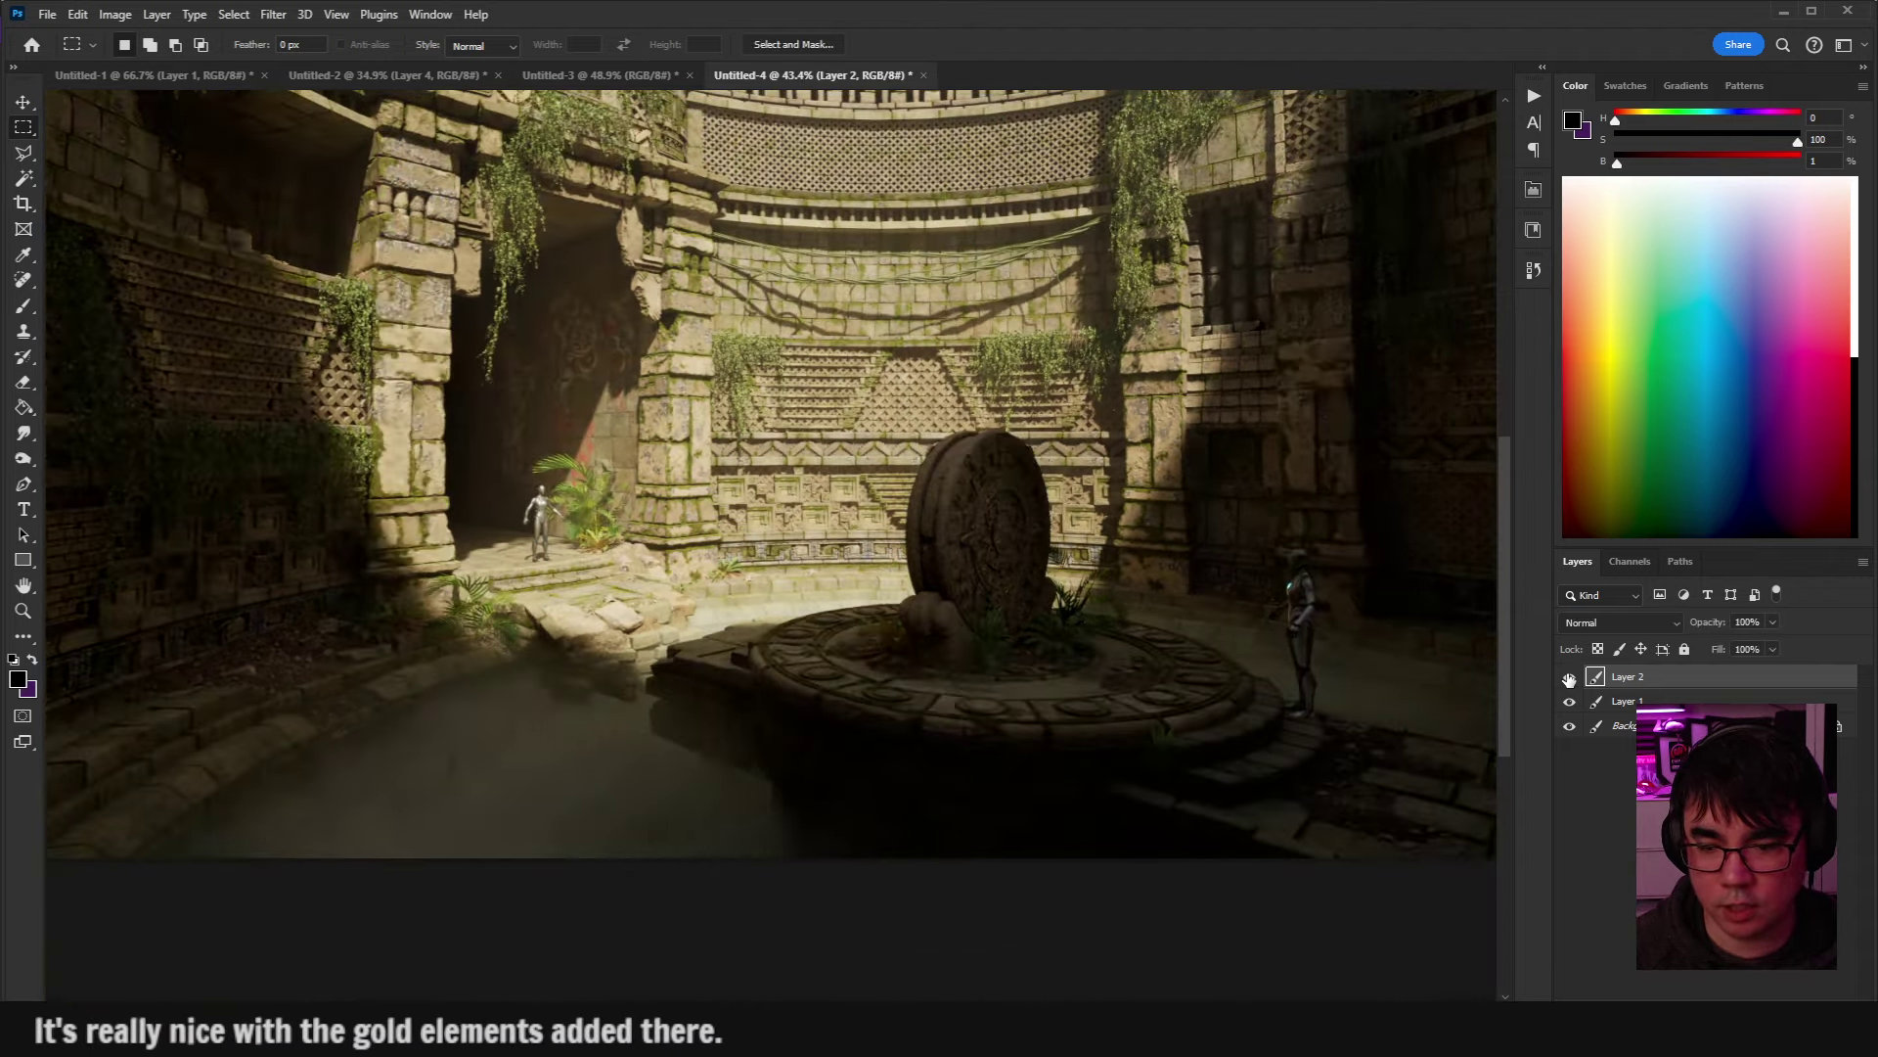
{"action": "left_click", "coordinate": [1570, 677]}
{"action": "left_click", "coordinate": [1569, 677]}
{"action": "scroll", "coordinate": [964, 604], "scroll_direction": "down", "scroll_amount": 5}
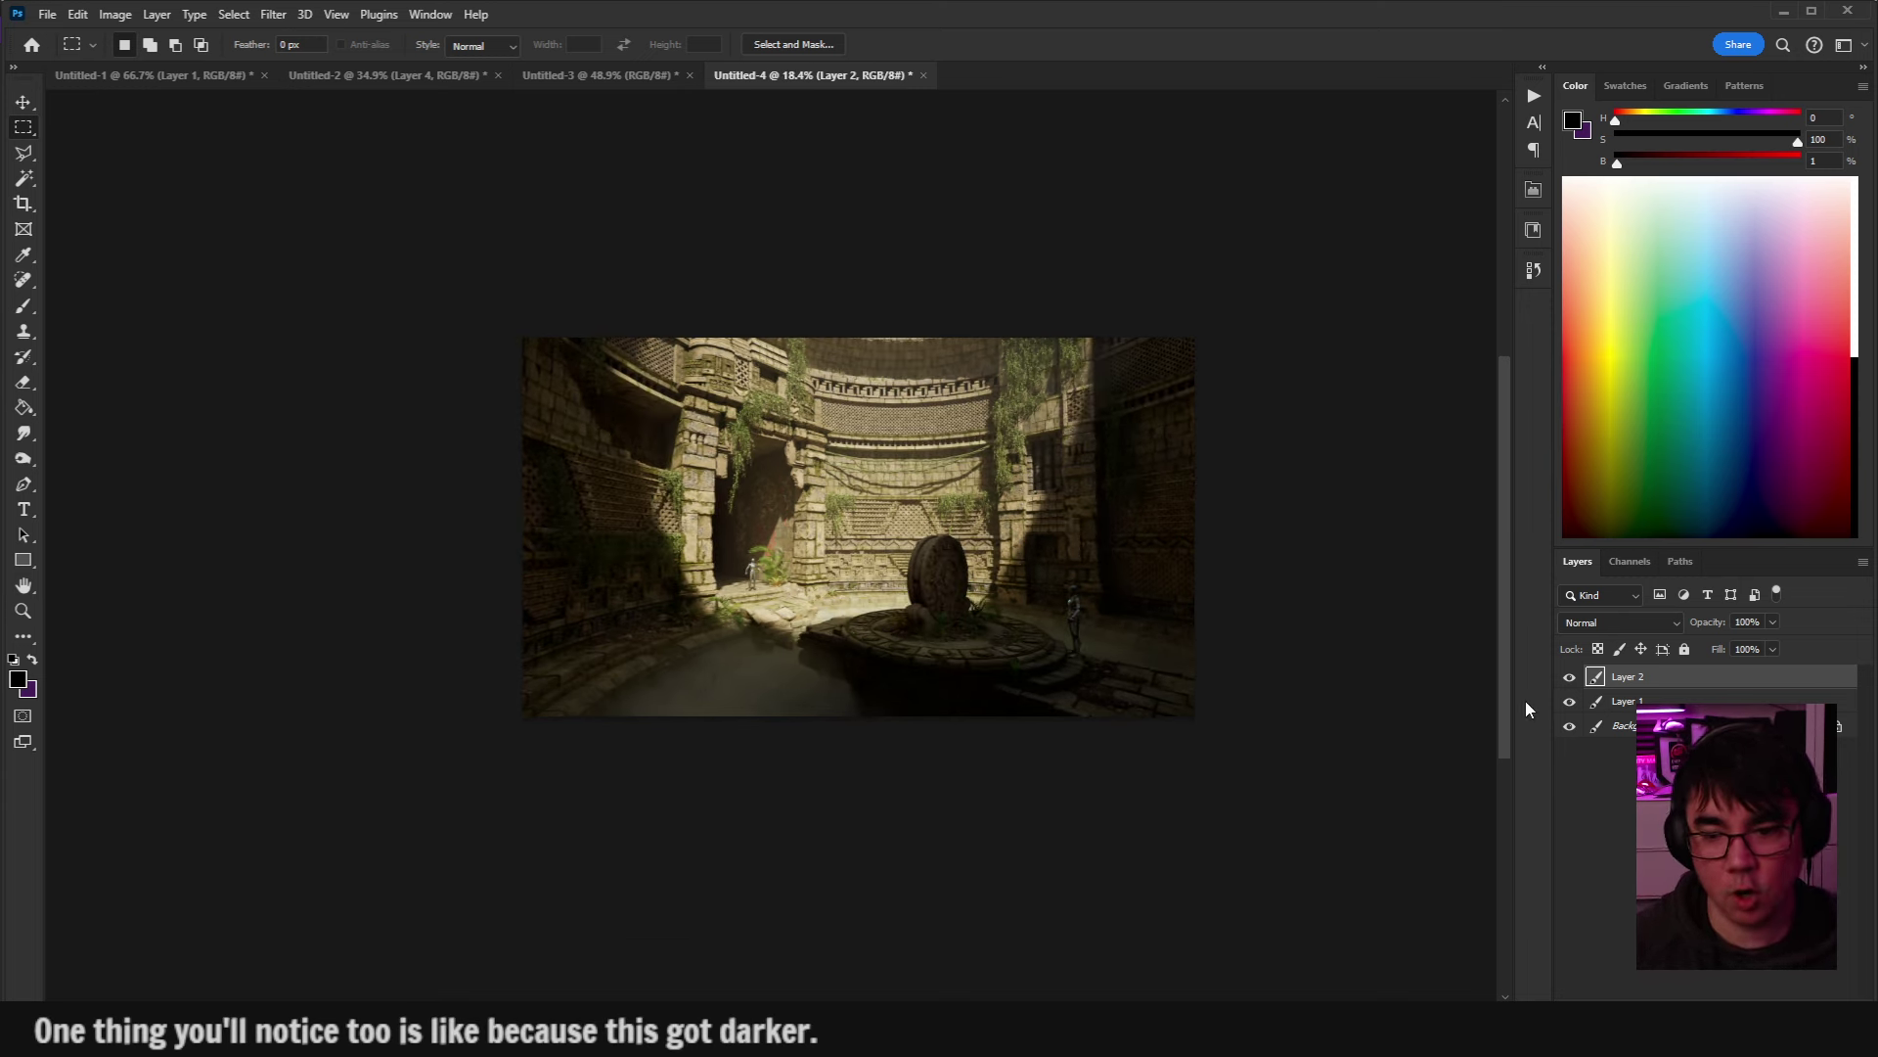
Pan and zoom to about 162% on the dark dirt beside the robot figure's feet.
{"action": "left_click_drag", "start_coordinate": [1140, 613], "coordinate": [1004, 558]}
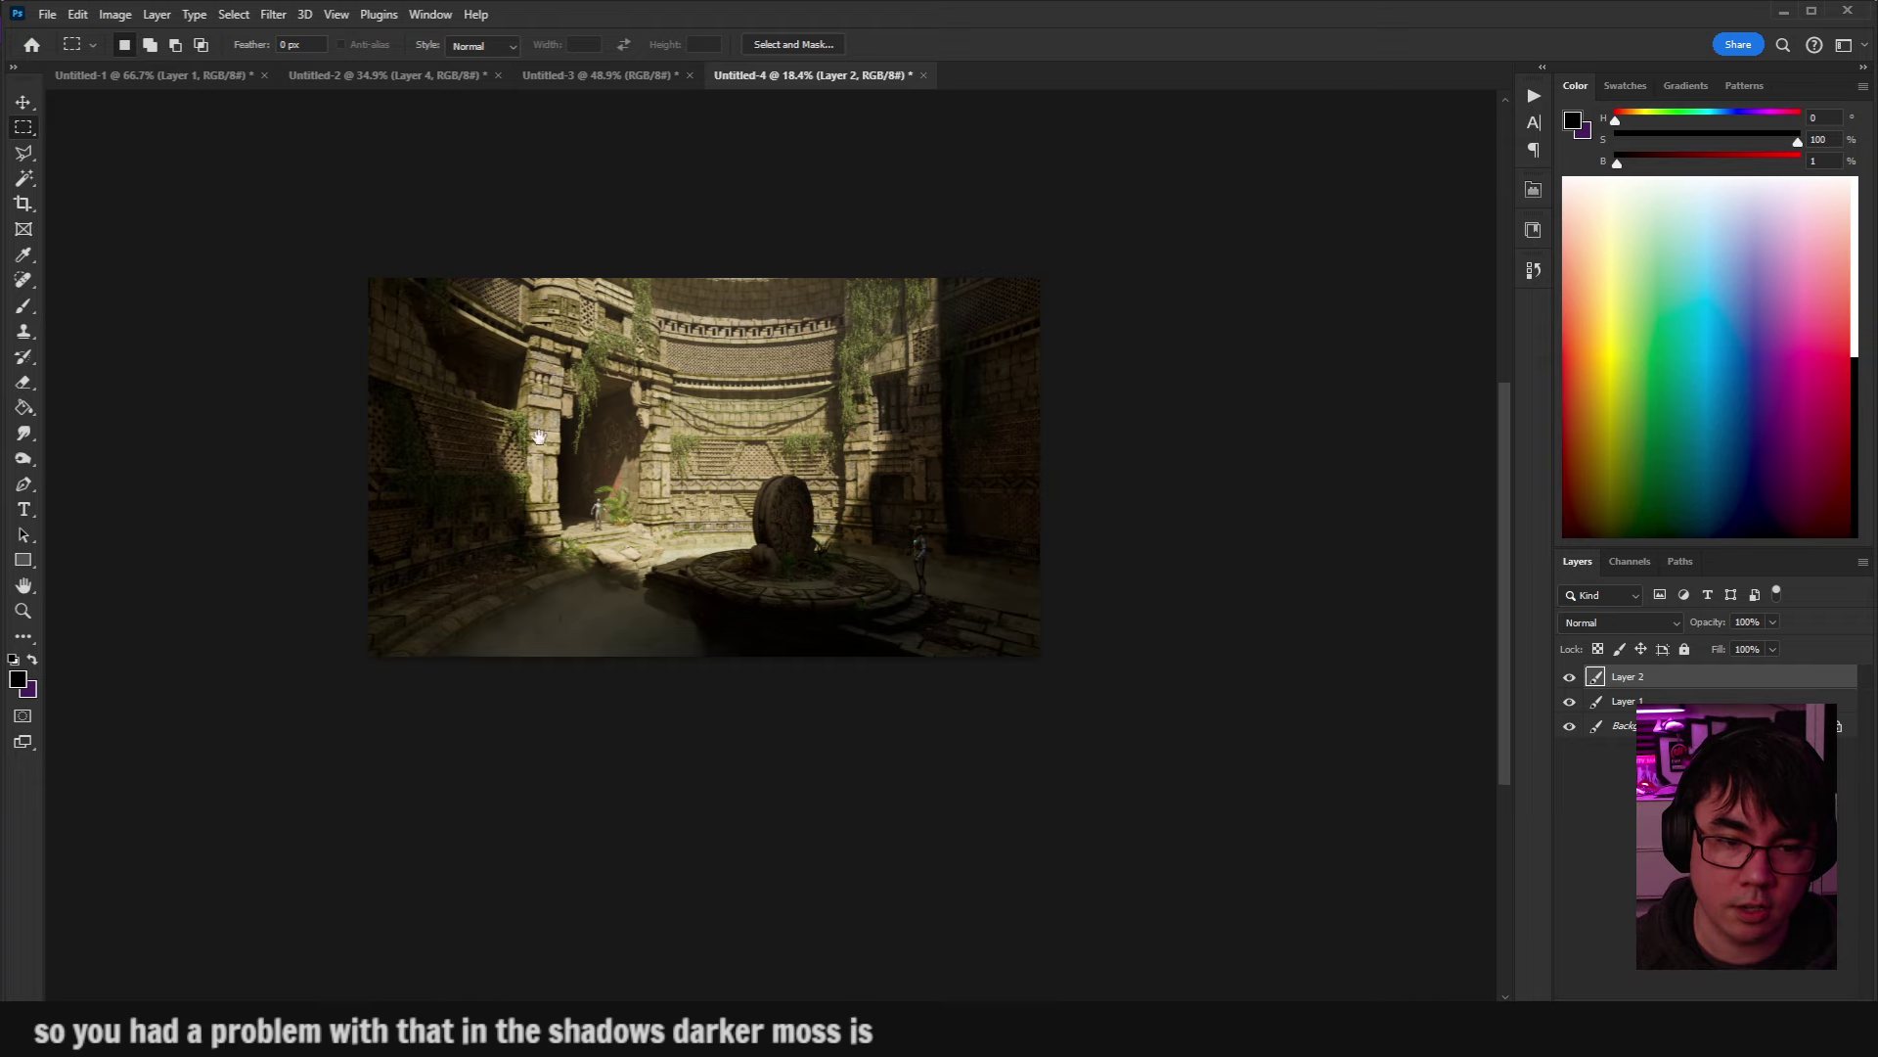
{"action": "left_click_drag", "start_coordinate": [534, 390], "coordinate": [576, 390]}
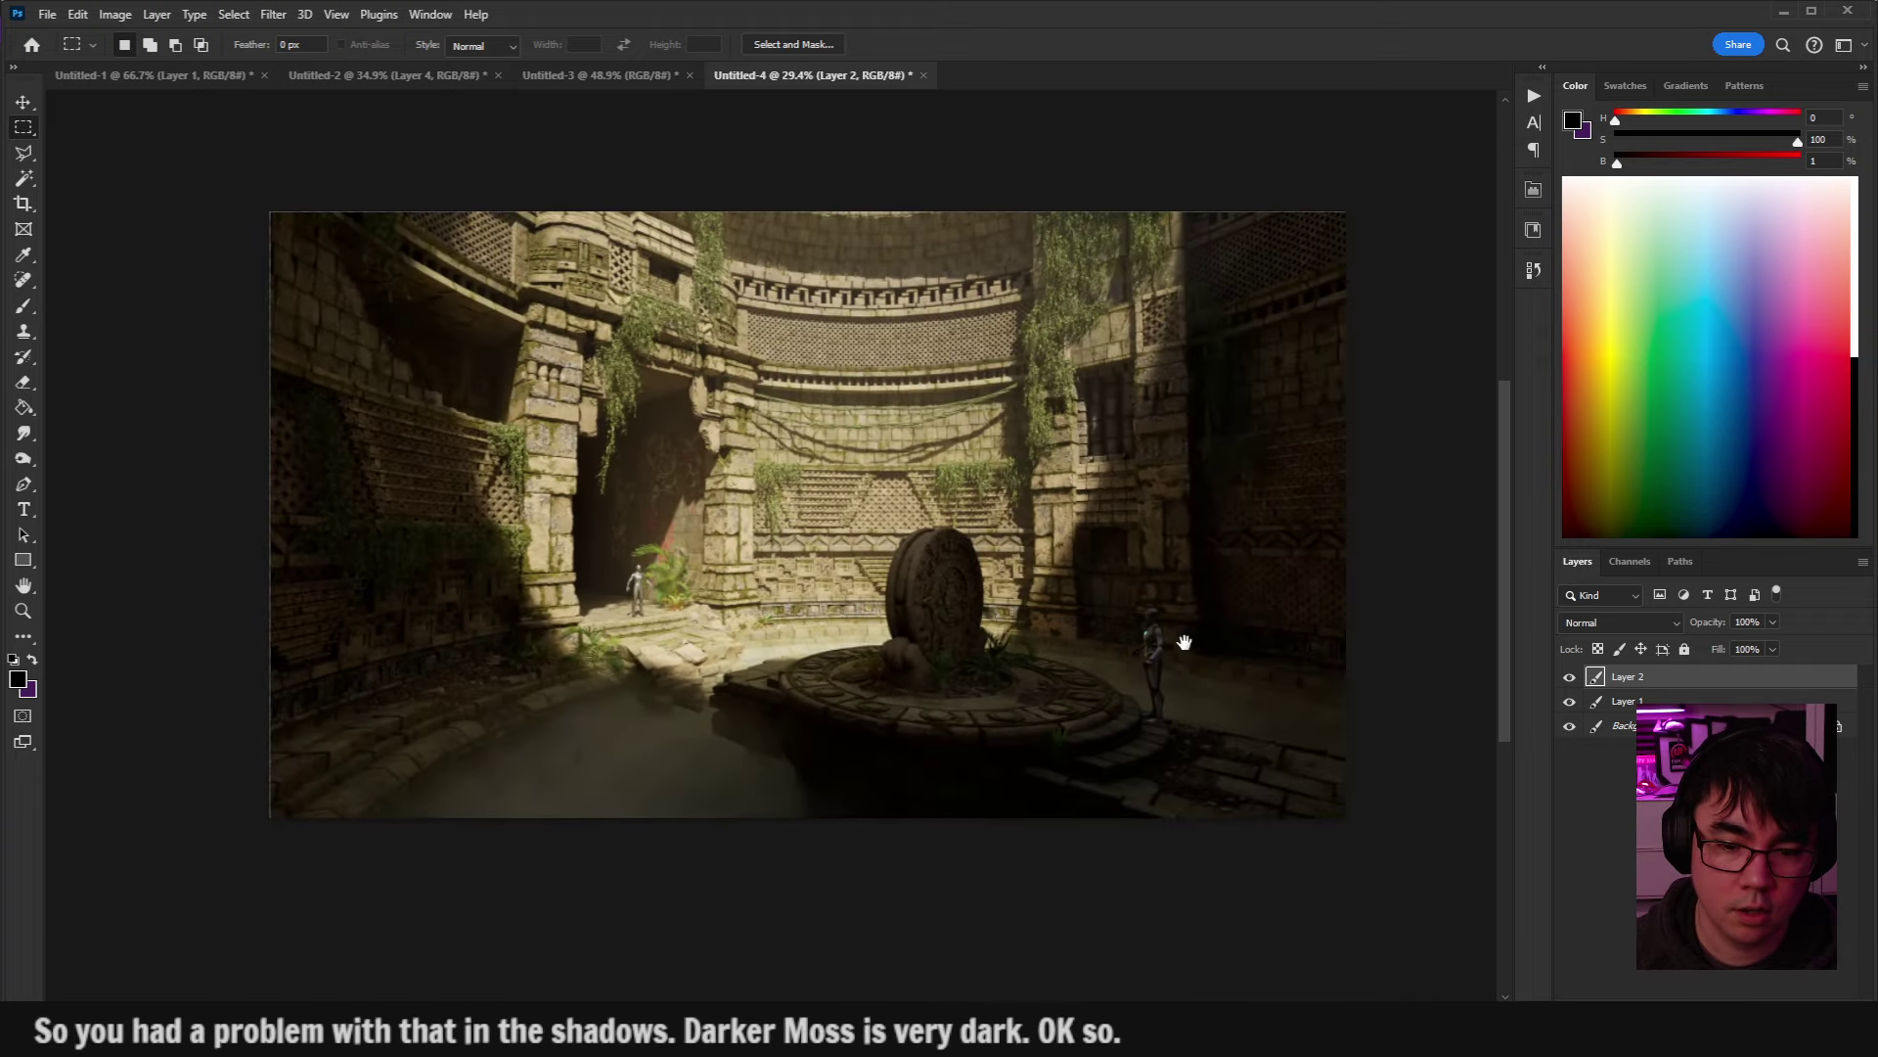
{"action": "left_click_drag", "start_coordinate": [1185, 643], "coordinate": [1178, 629]}
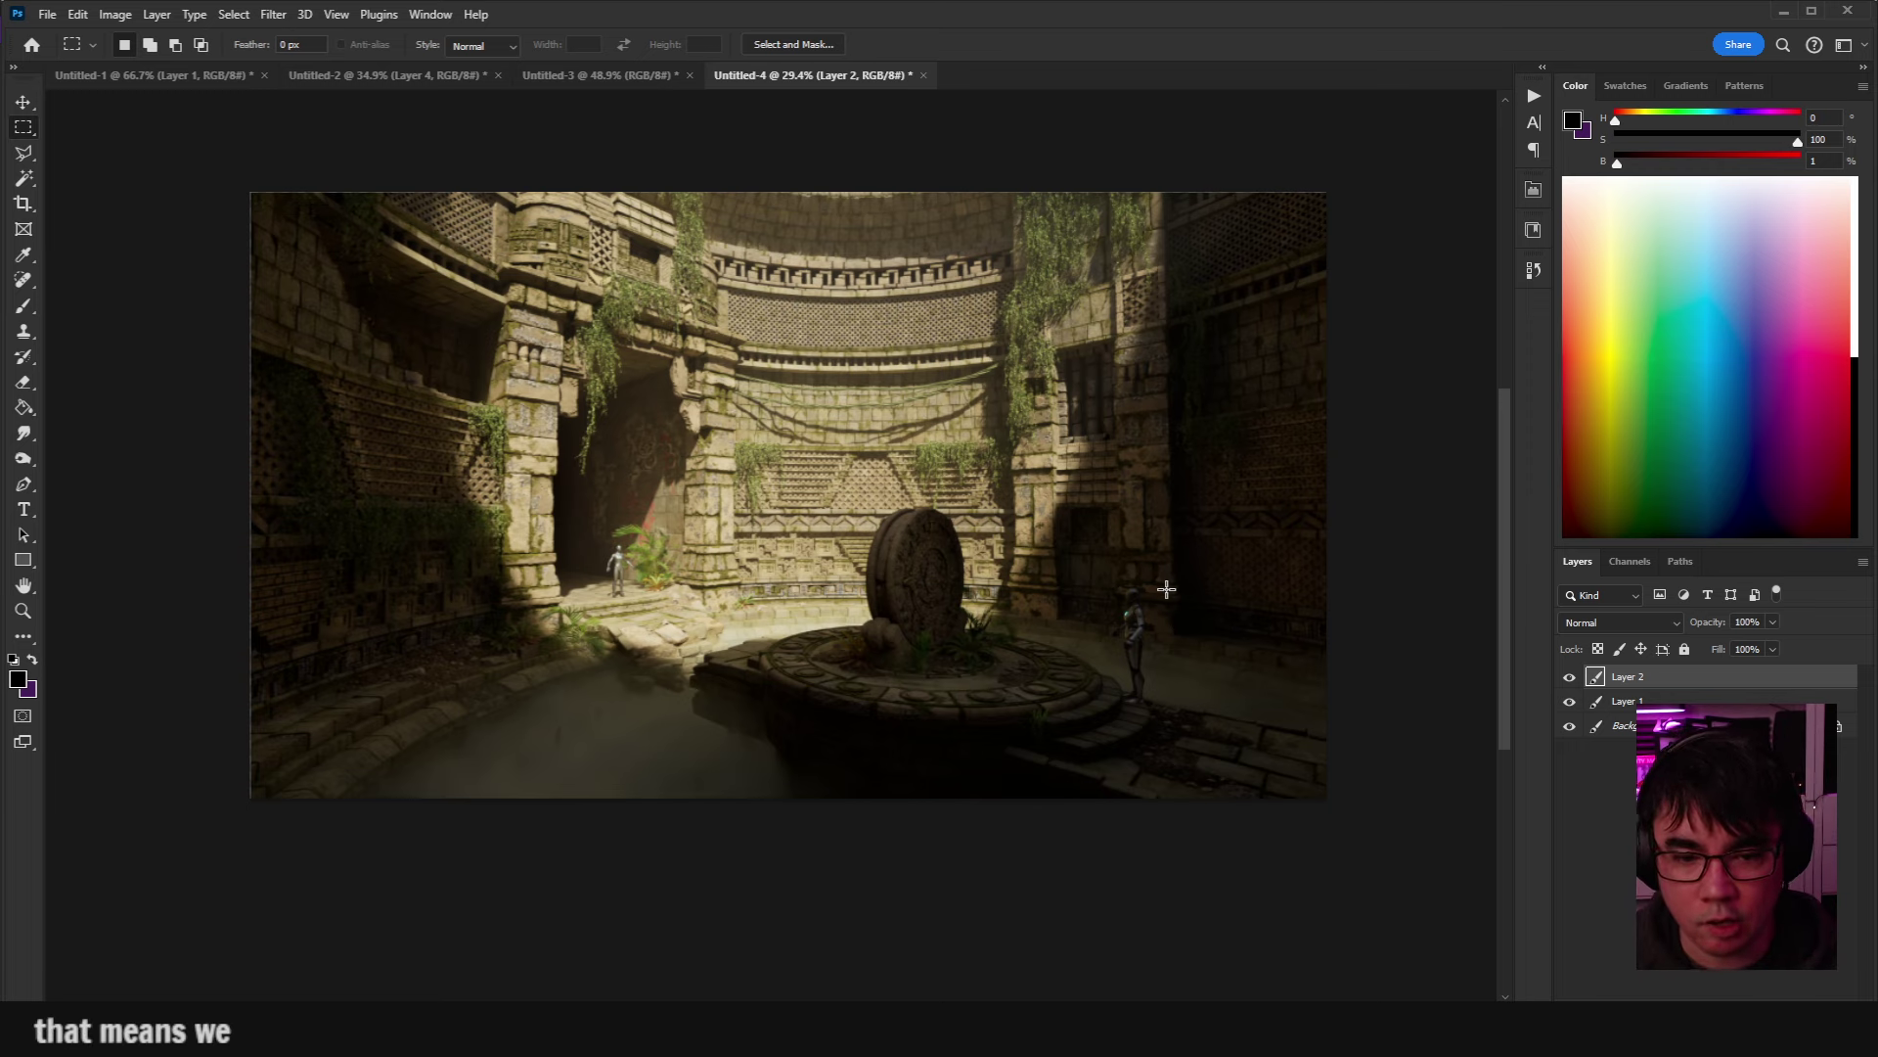
{"action": "left_click_drag", "start_coordinate": [1066, 490], "coordinate": [1074, 536]}
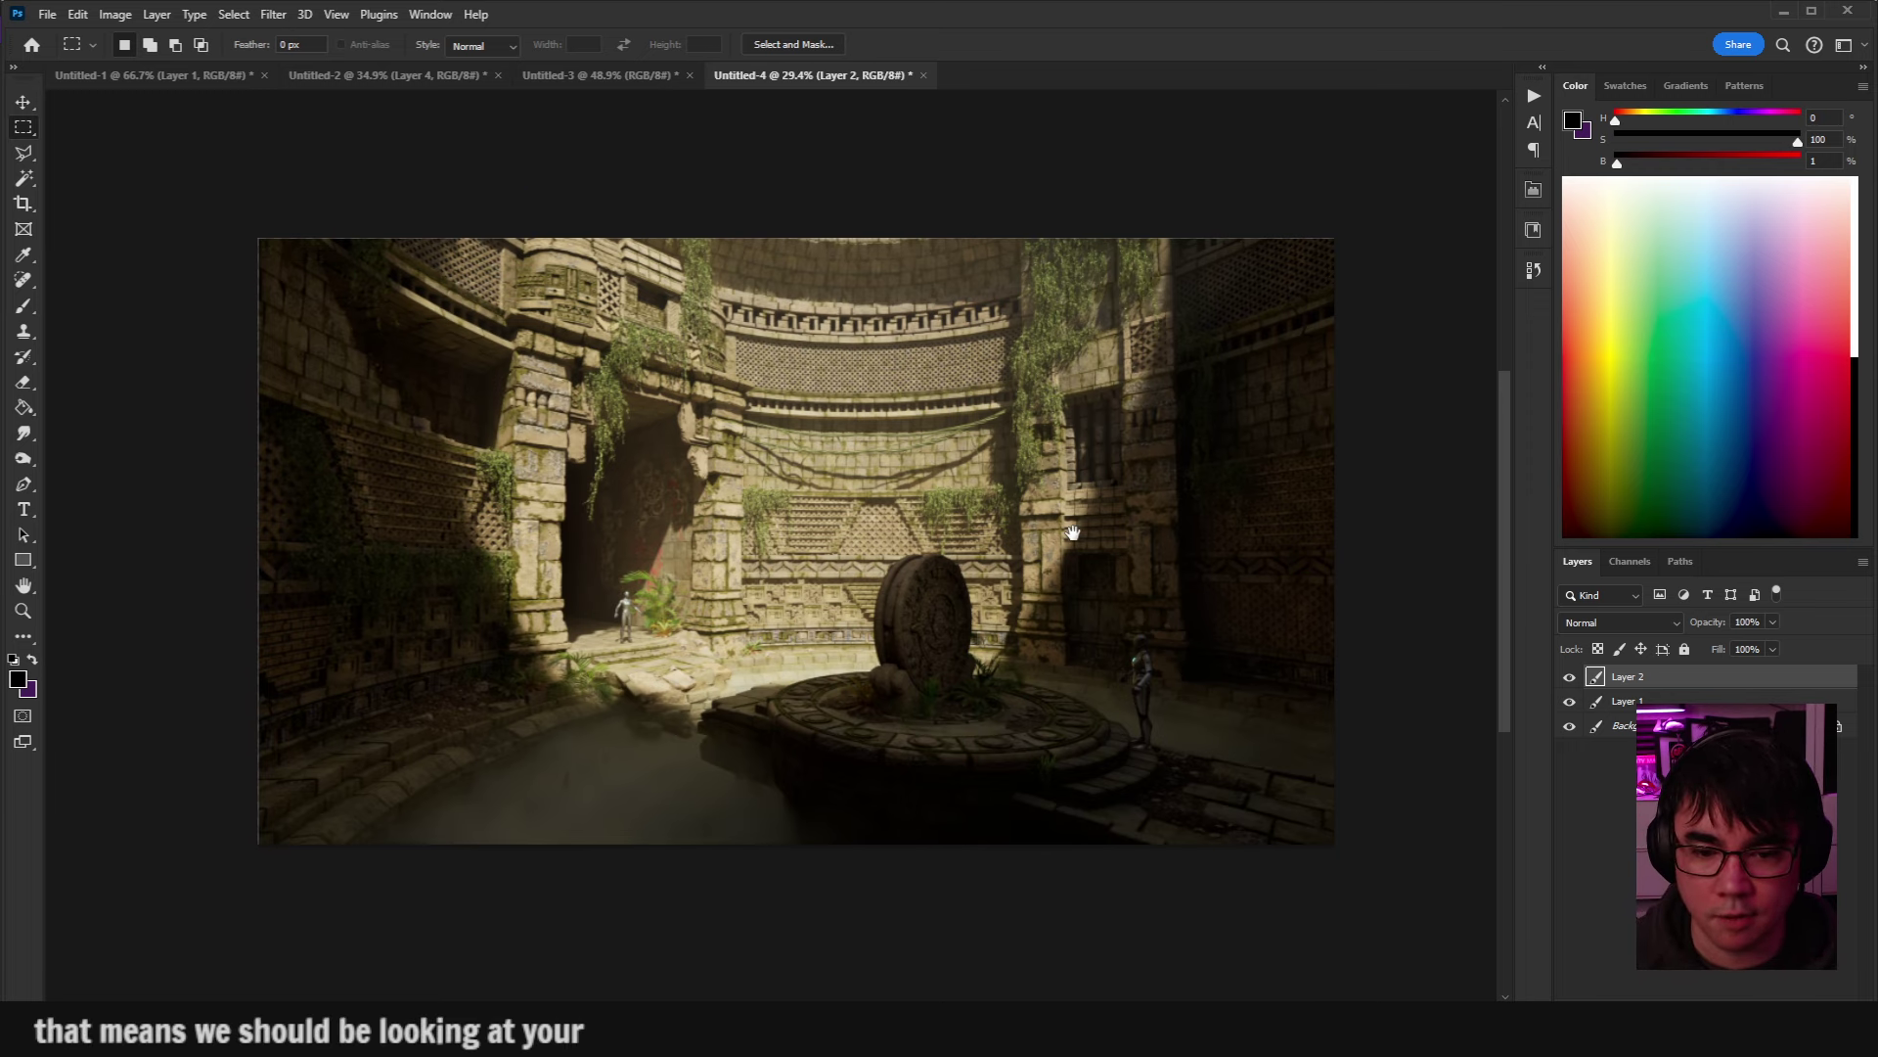
{"action": "scroll", "coordinate": [1027, 549], "scroll_direction": "up", "scroll_amount": 8}
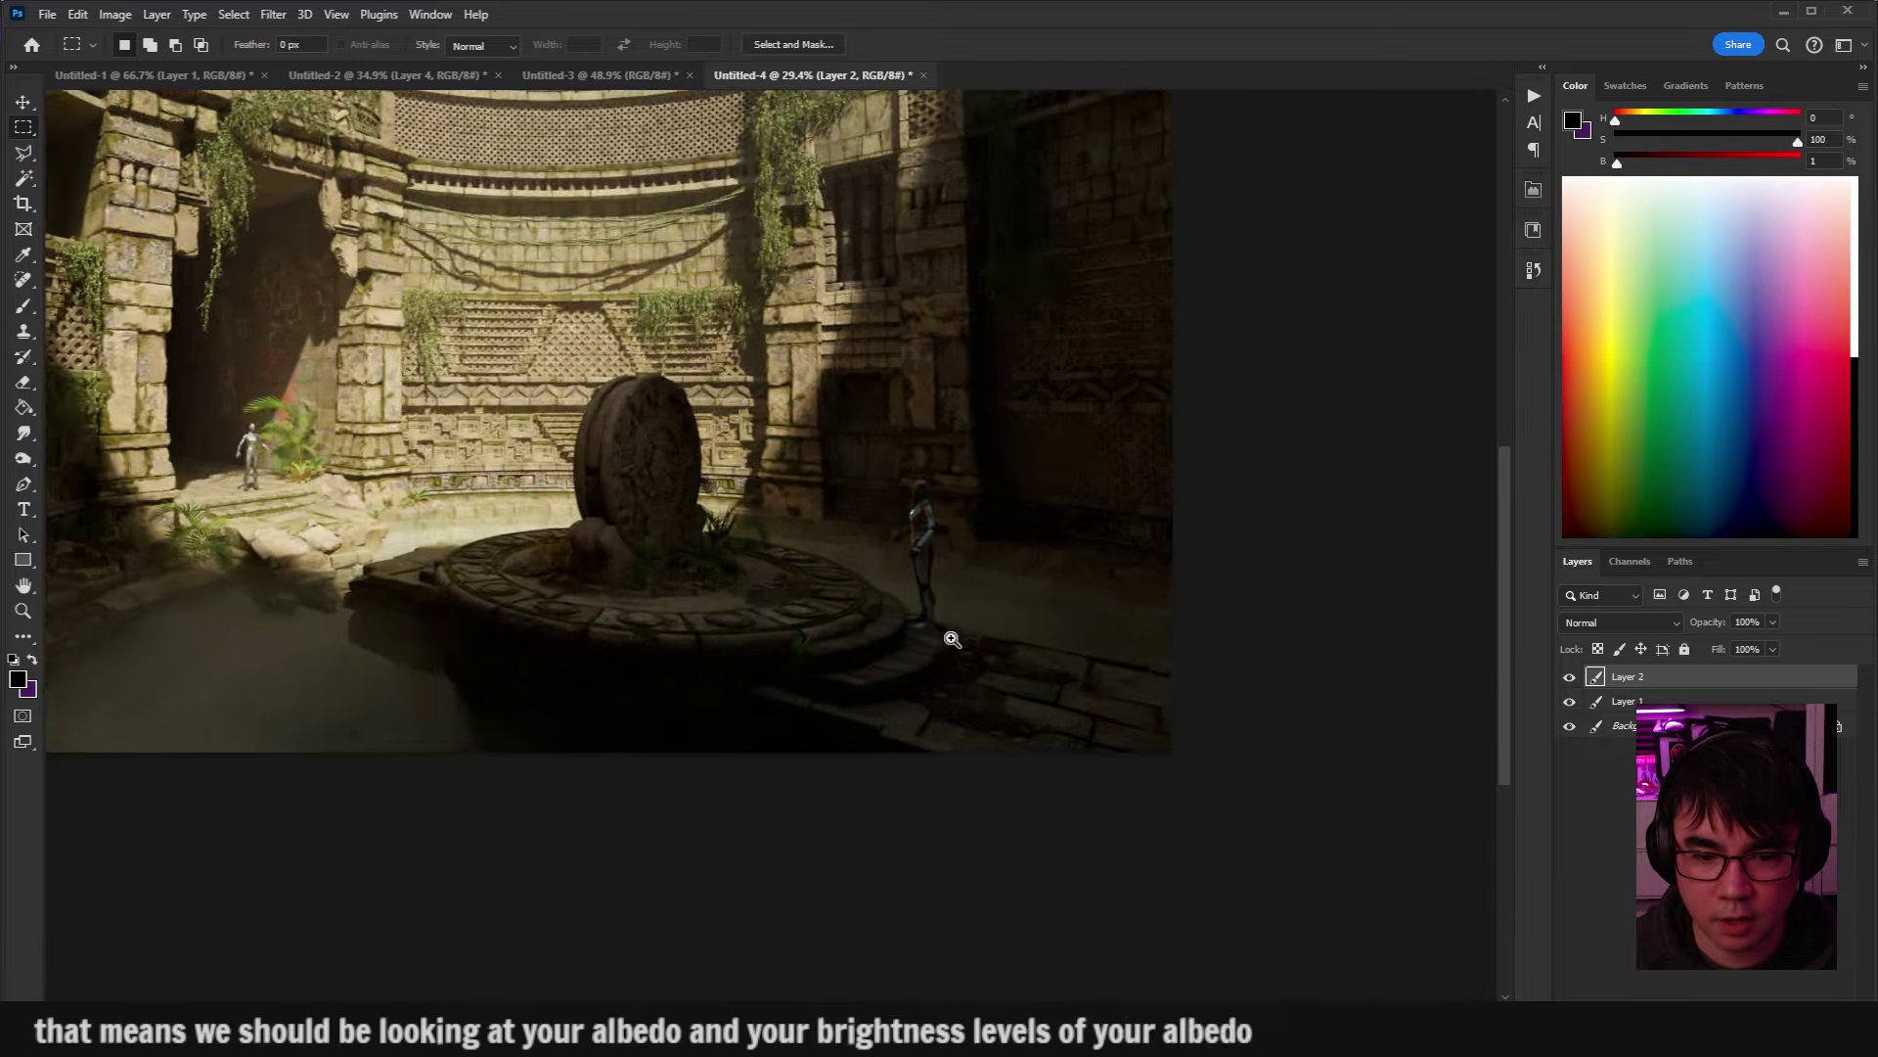
{"action": "scroll", "coordinate": [1013, 659], "scroll_direction": "up", "scroll_amount": 3}
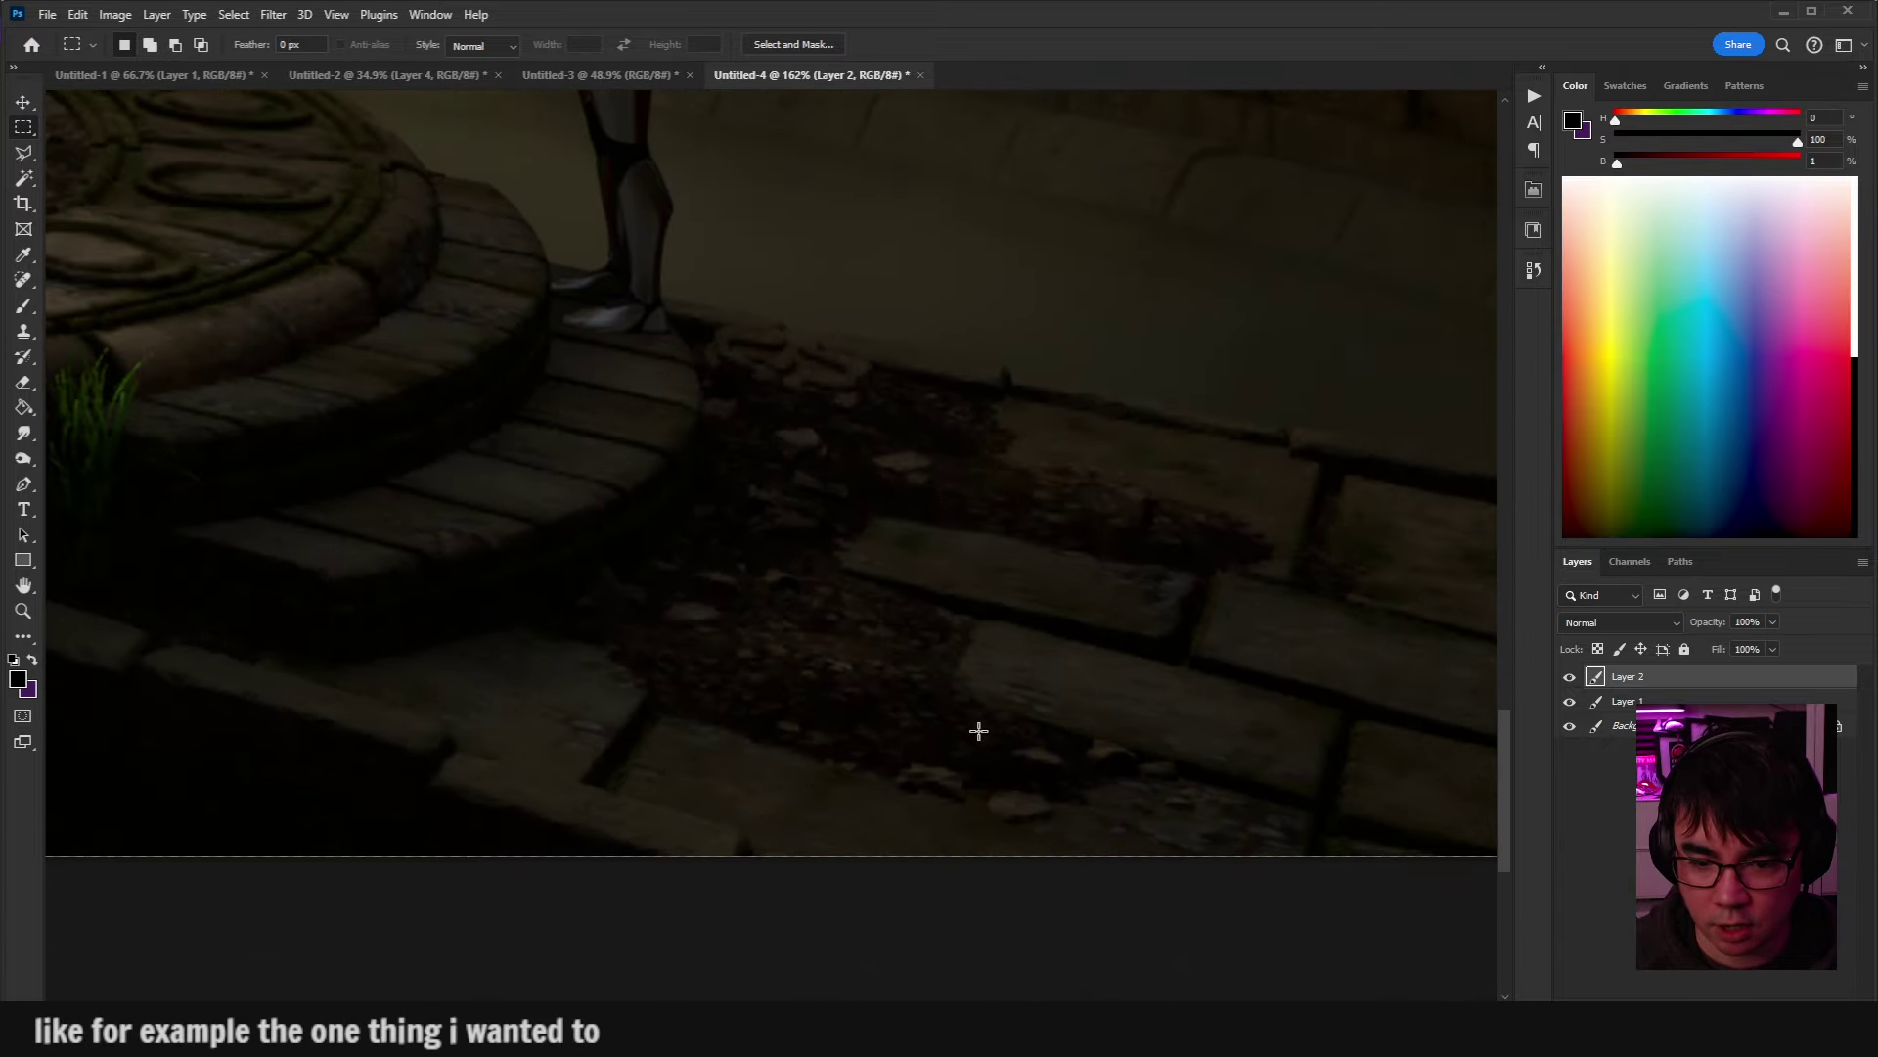
Toggle Layer 2 and leave it hidden to reveal the original brighter dirt.
{"action": "left_click_drag", "start_coordinate": [996, 641], "coordinate": [1074, 642]}
{"action": "left_click", "coordinate": [1569, 676]}
{"action": "left_click", "coordinate": [1569, 676]}
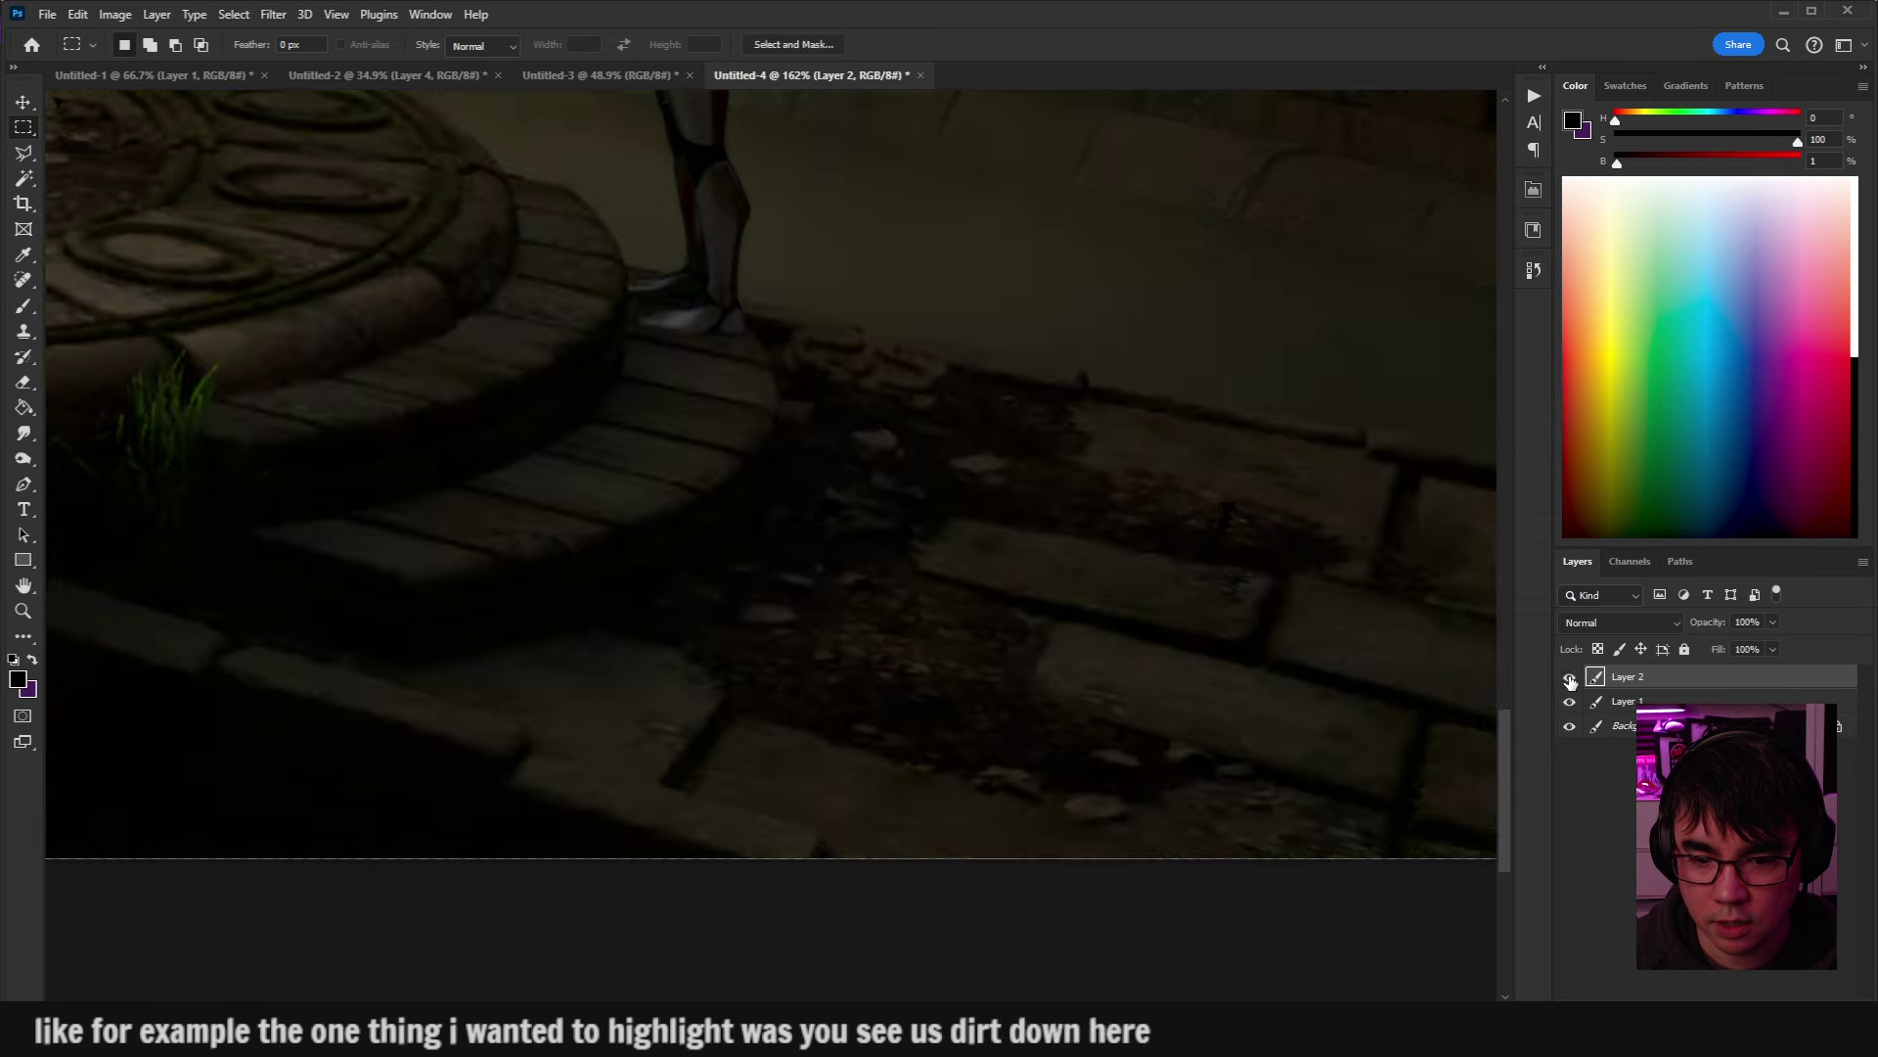
{"action": "left_click", "coordinate": [1569, 676]}
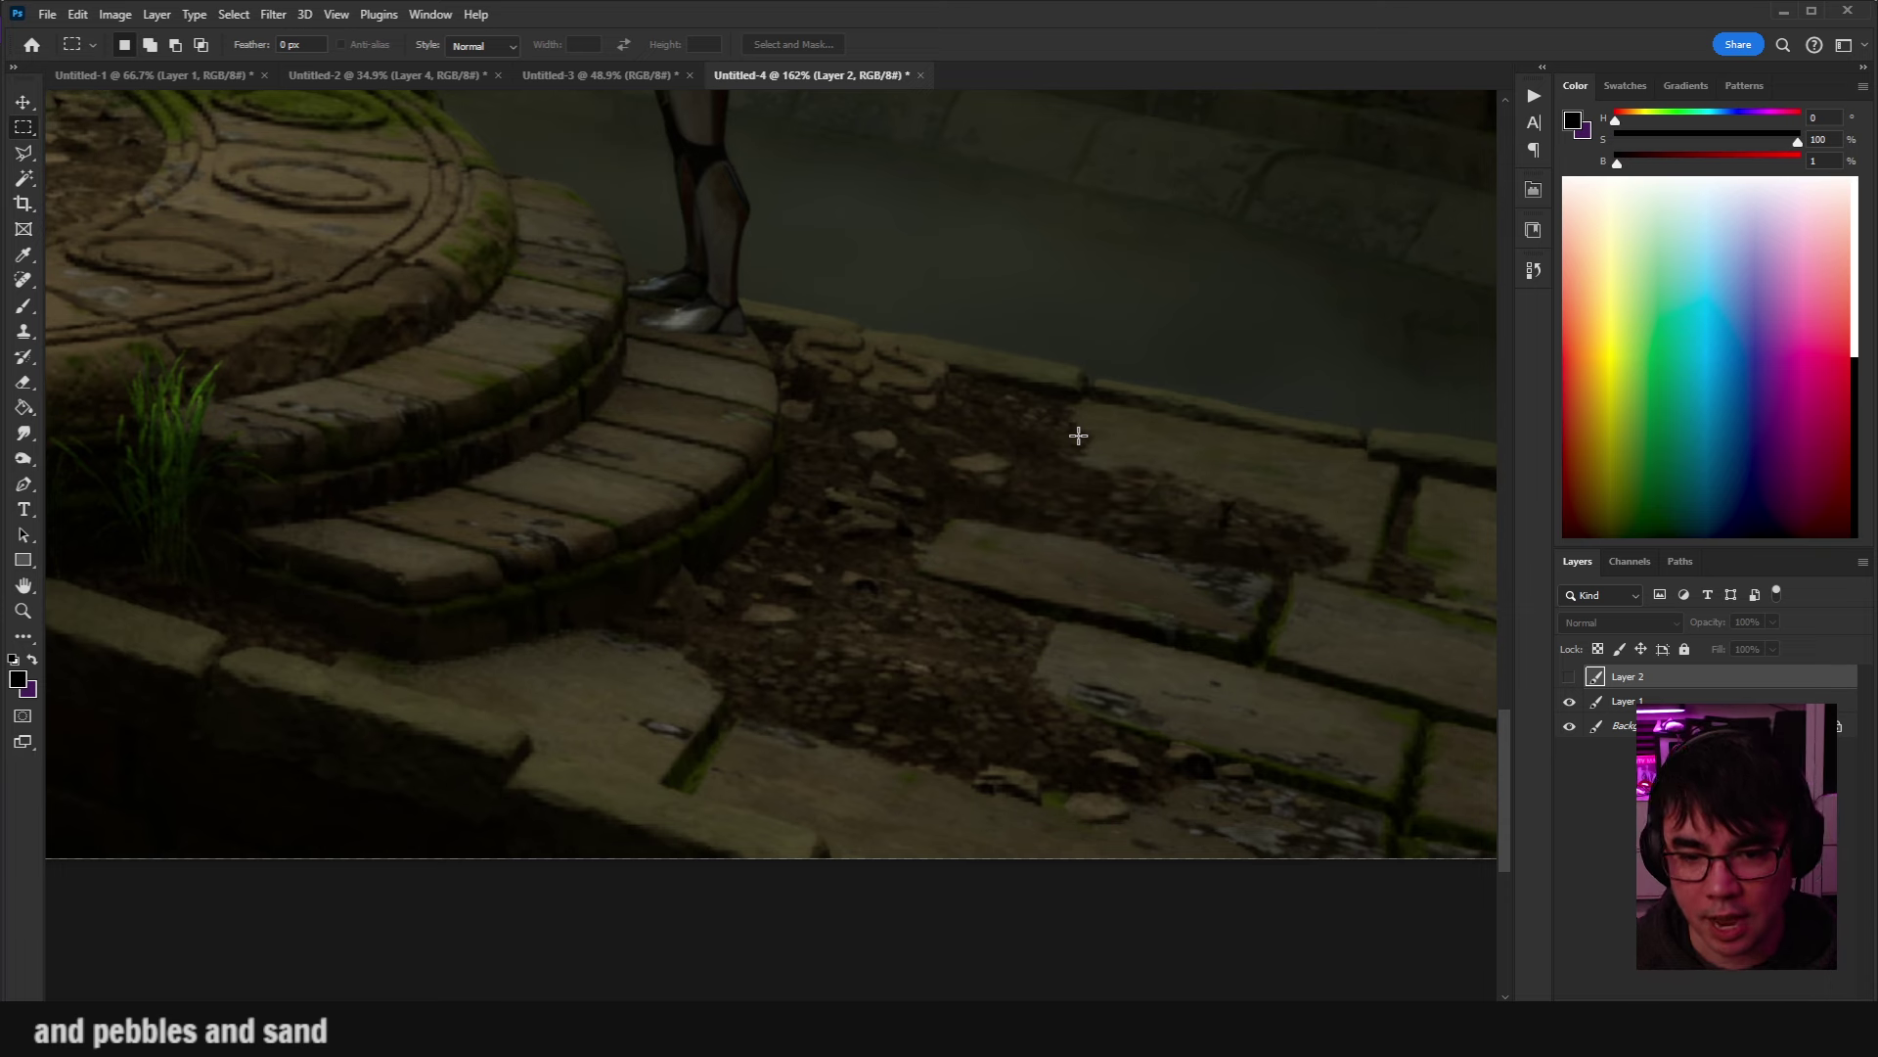
Draw test rectangular marquees over the dark dirt patch.
{"action": "left_click_drag", "start_coordinate": [1038, 506], "coordinate": [1033, 520]}
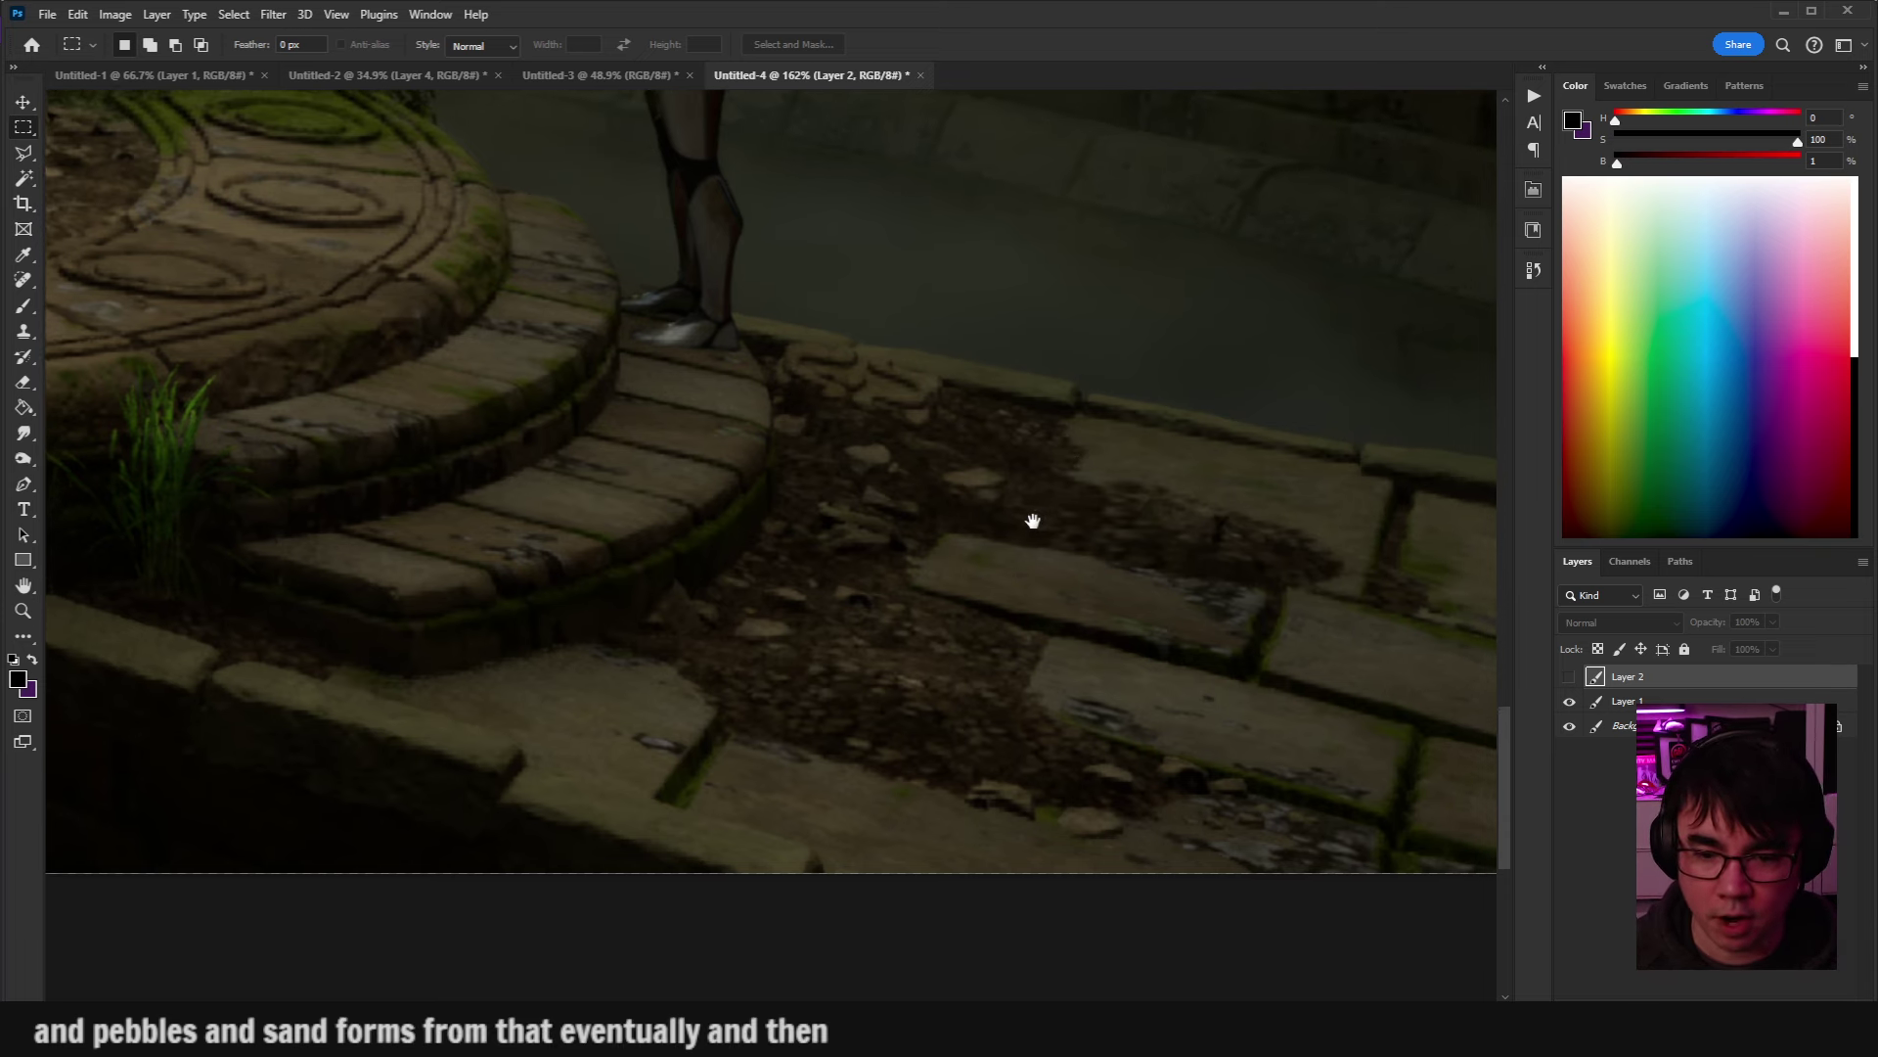
{"action": "left_click_drag", "start_coordinate": [820, 584], "coordinate": [994, 758]}
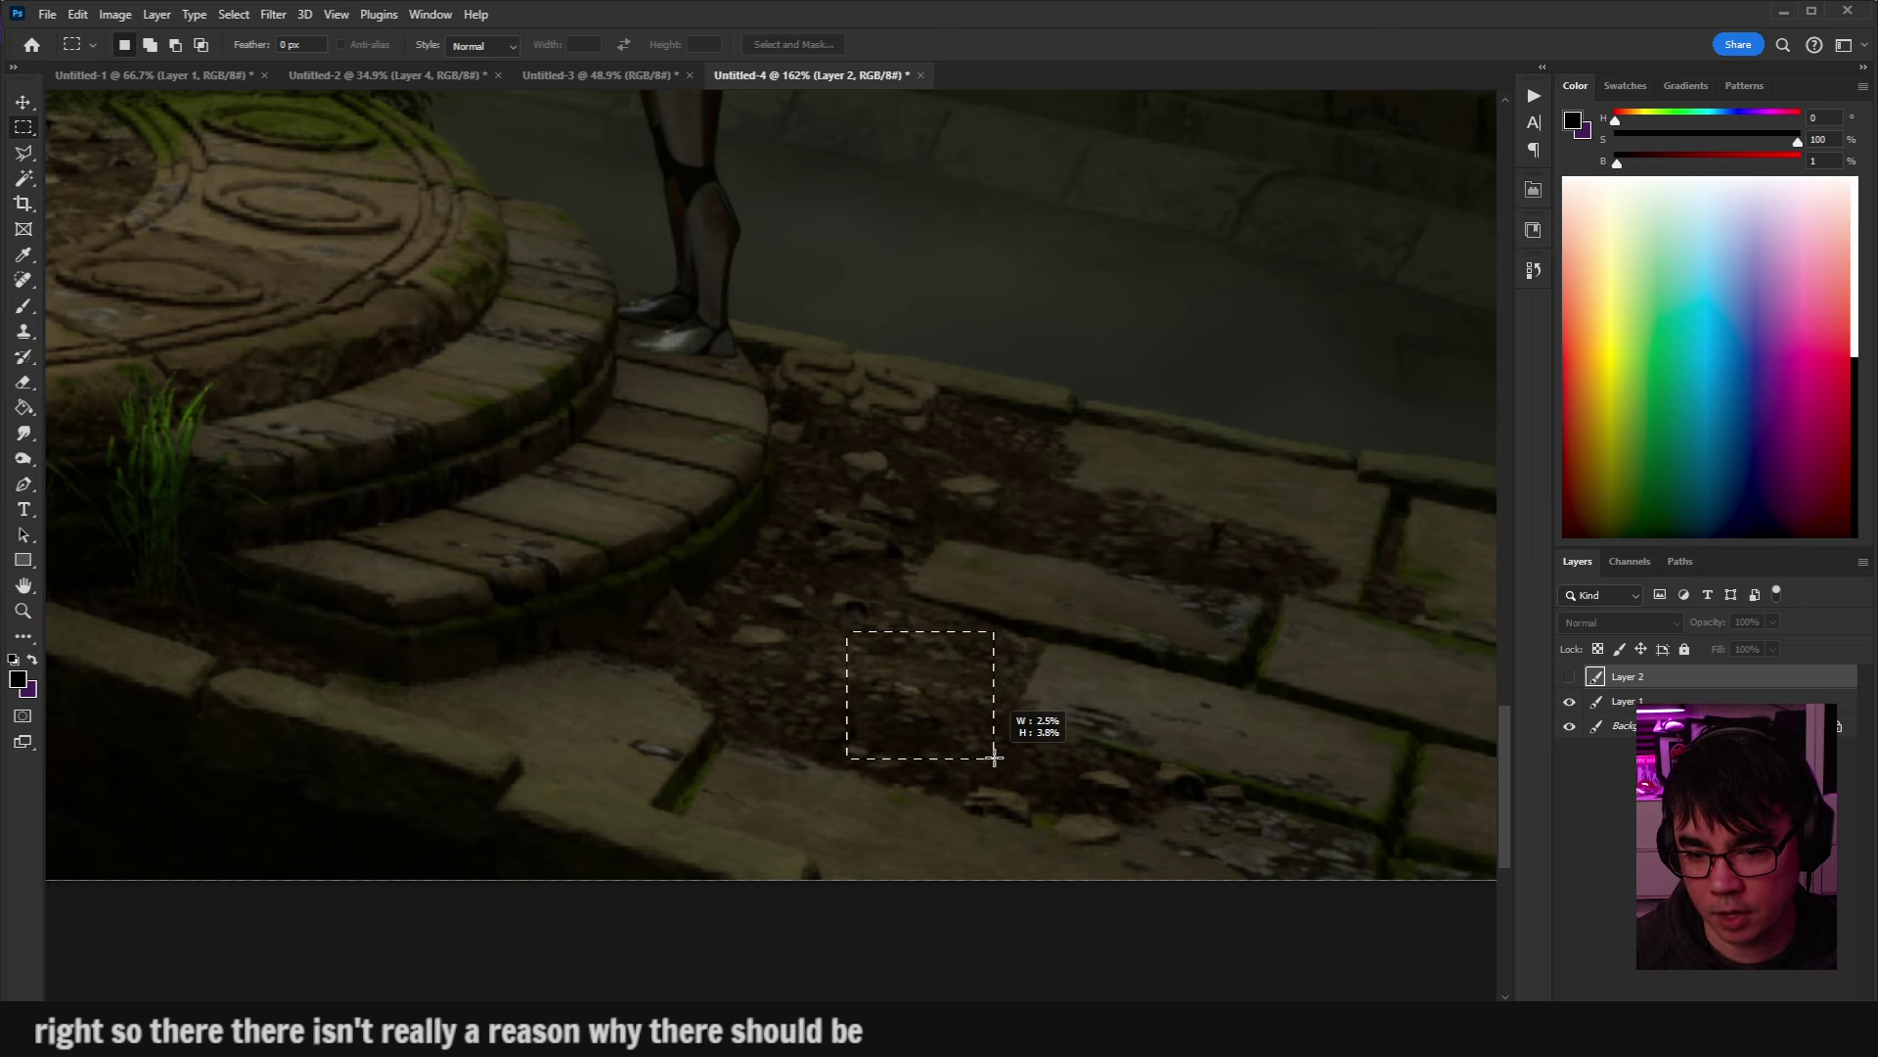
{"action": "left_click_drag", "start_coordinate": [994, 757], "coordinate": [994, 757]}
Clear the old box selection and pick the Object Selection Tool in Lasso mode.
{"action": "left_click", "coordinate": [920, 754]}
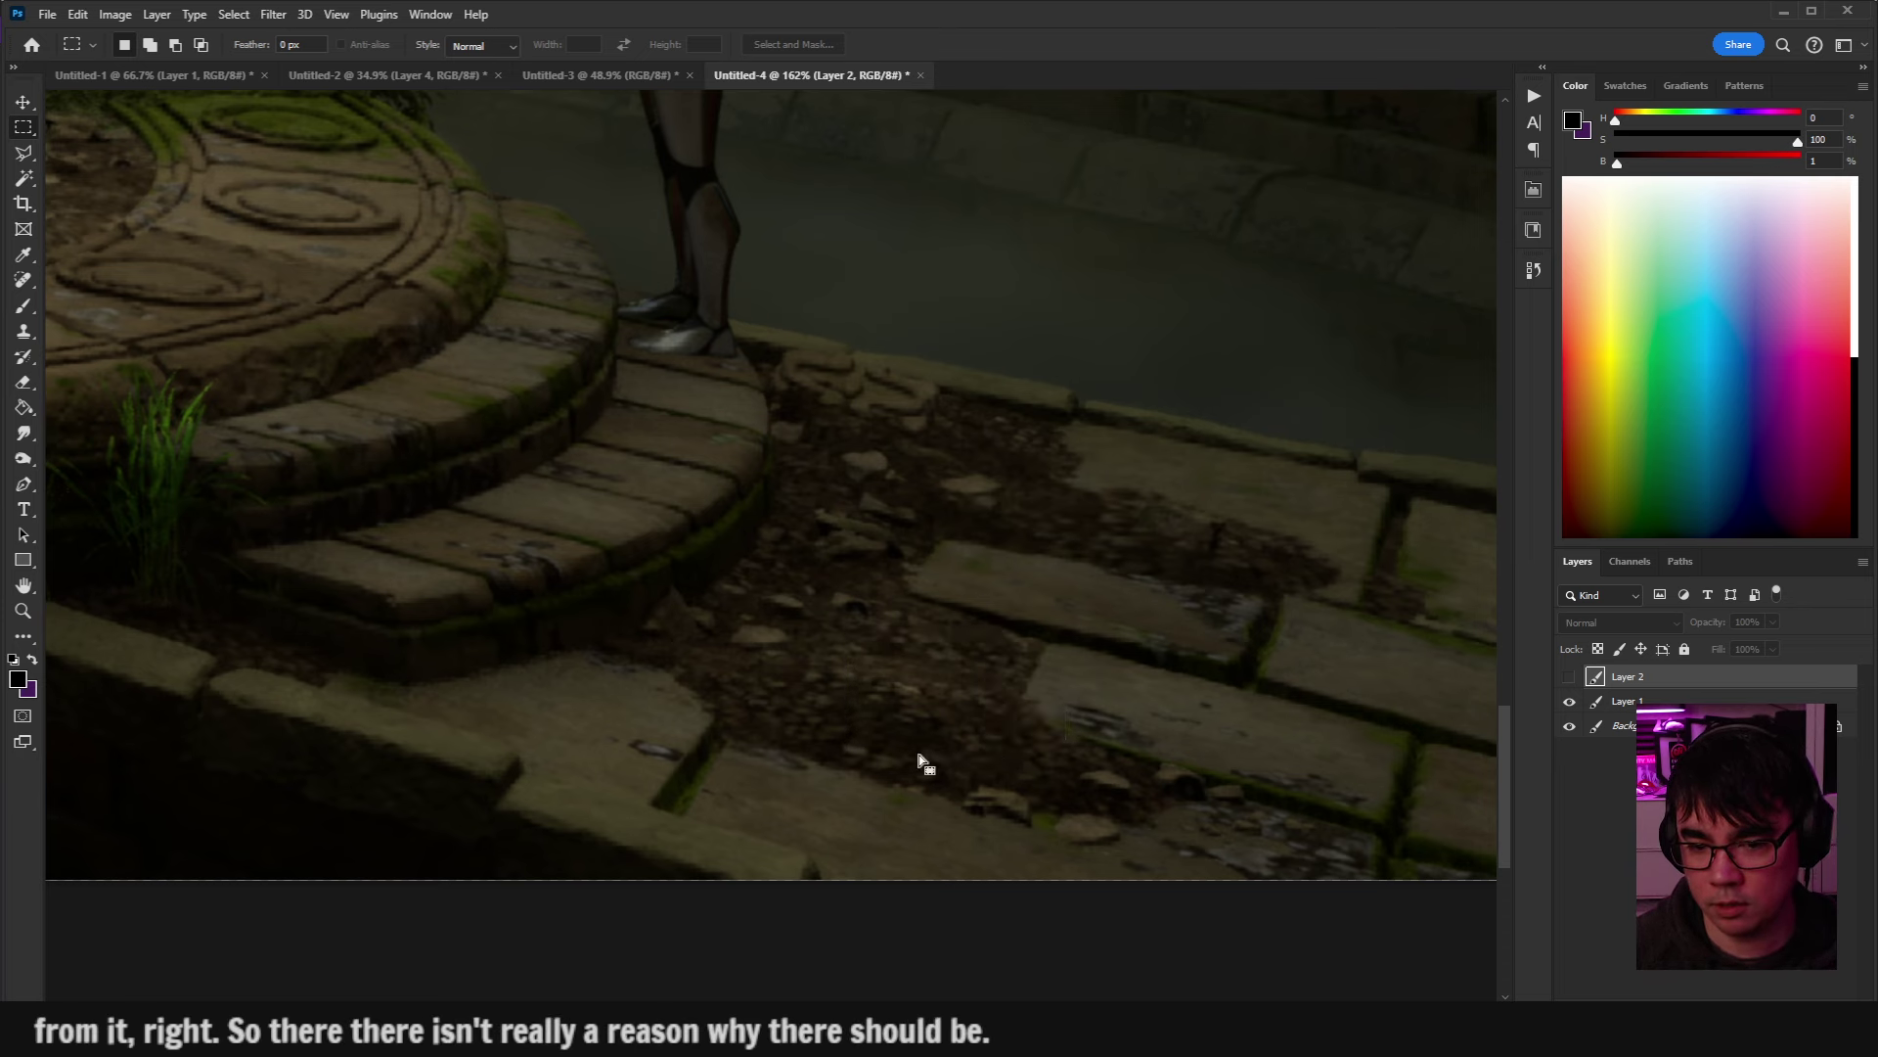
{"action": "left_click_drag", "start_coordinate": [588, 721], "coordinate": [637, 770]}
{"action": "left_click", "coordinate": [25, 179]}
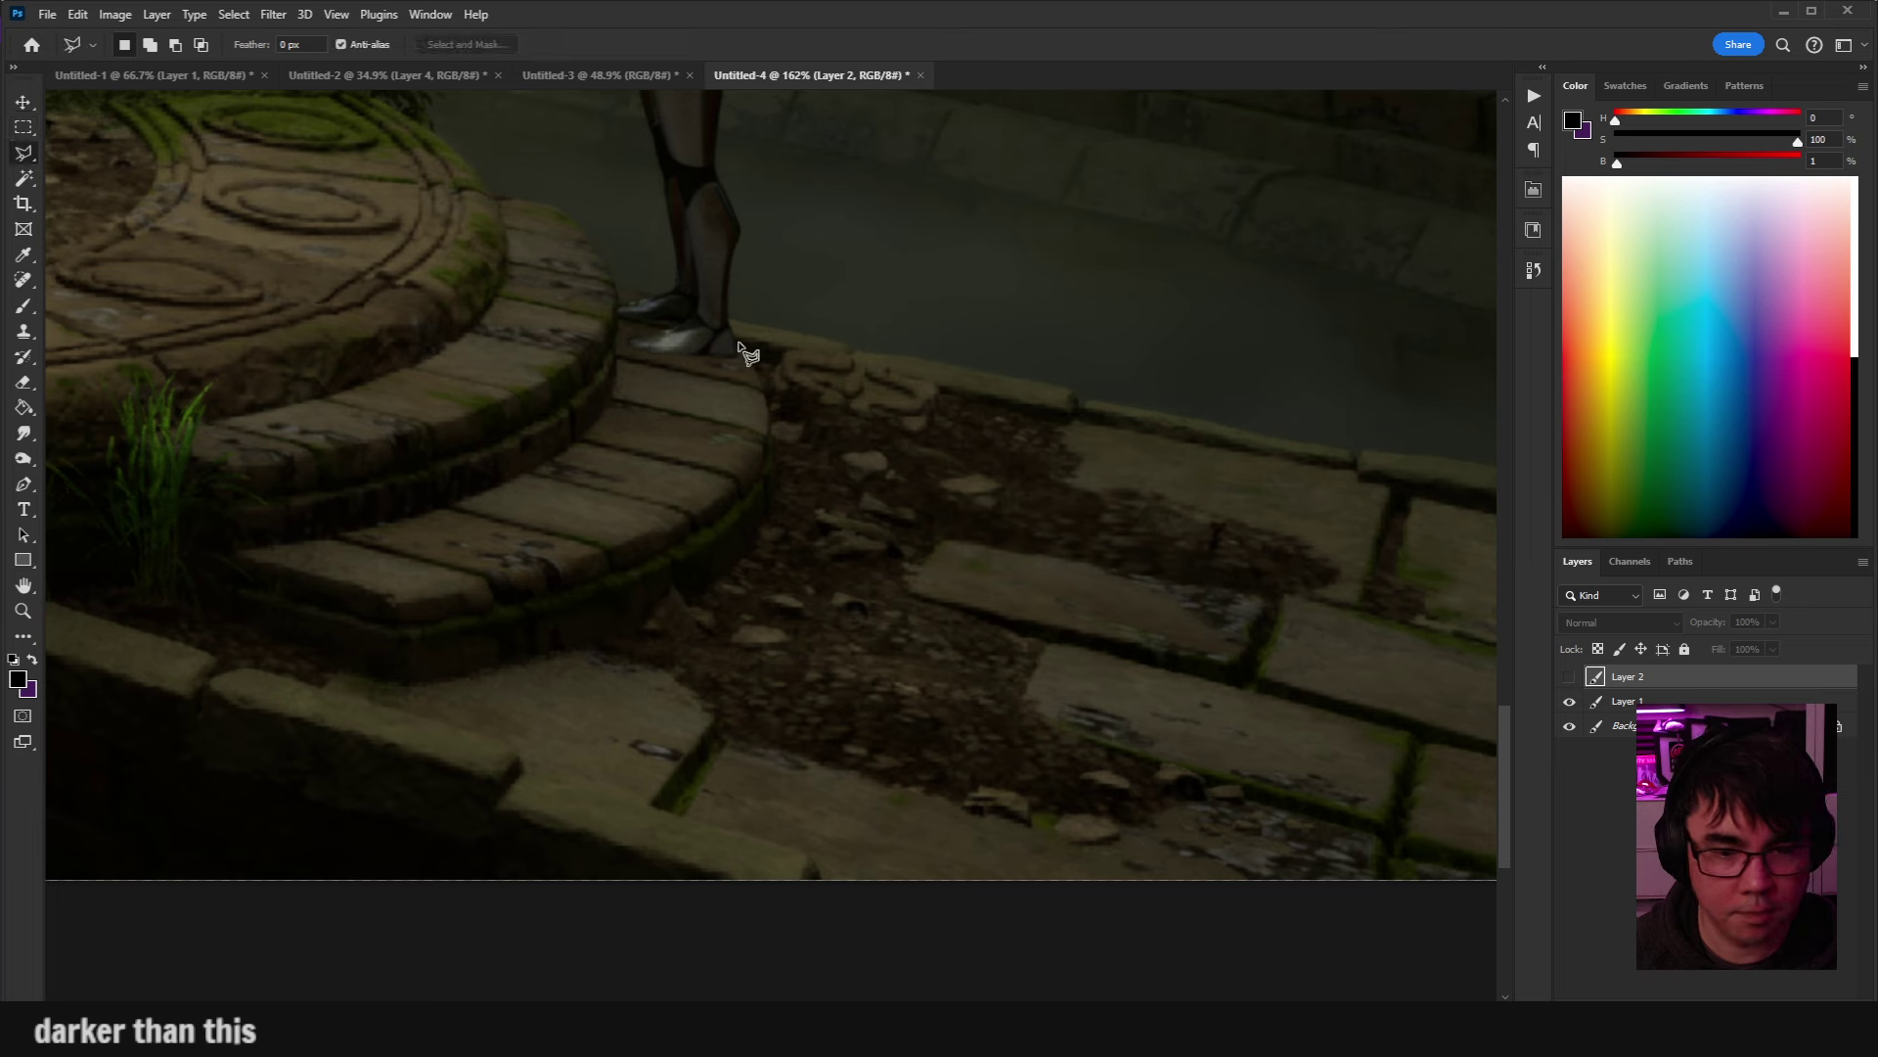
{"action": "left_click", "coordinate": [23, 154]}
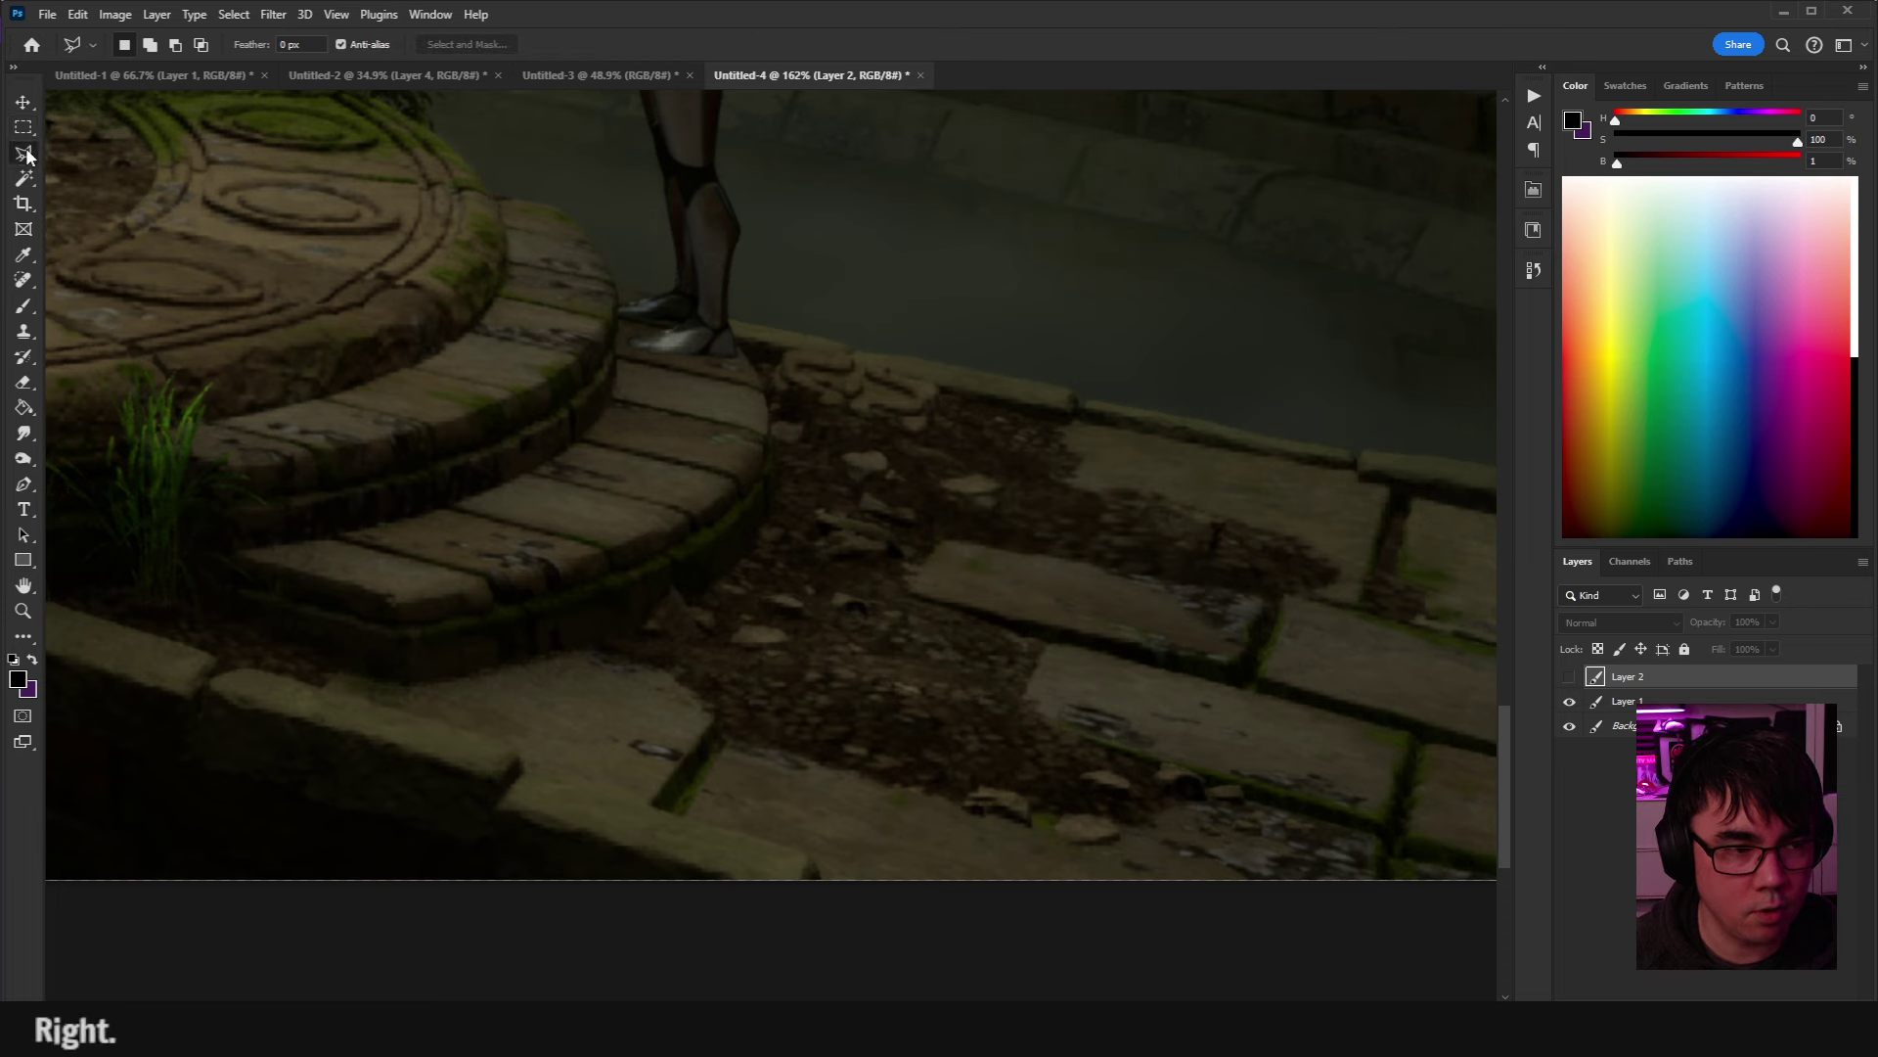
{"action": "left_click", "coordinate": [25, 179]}
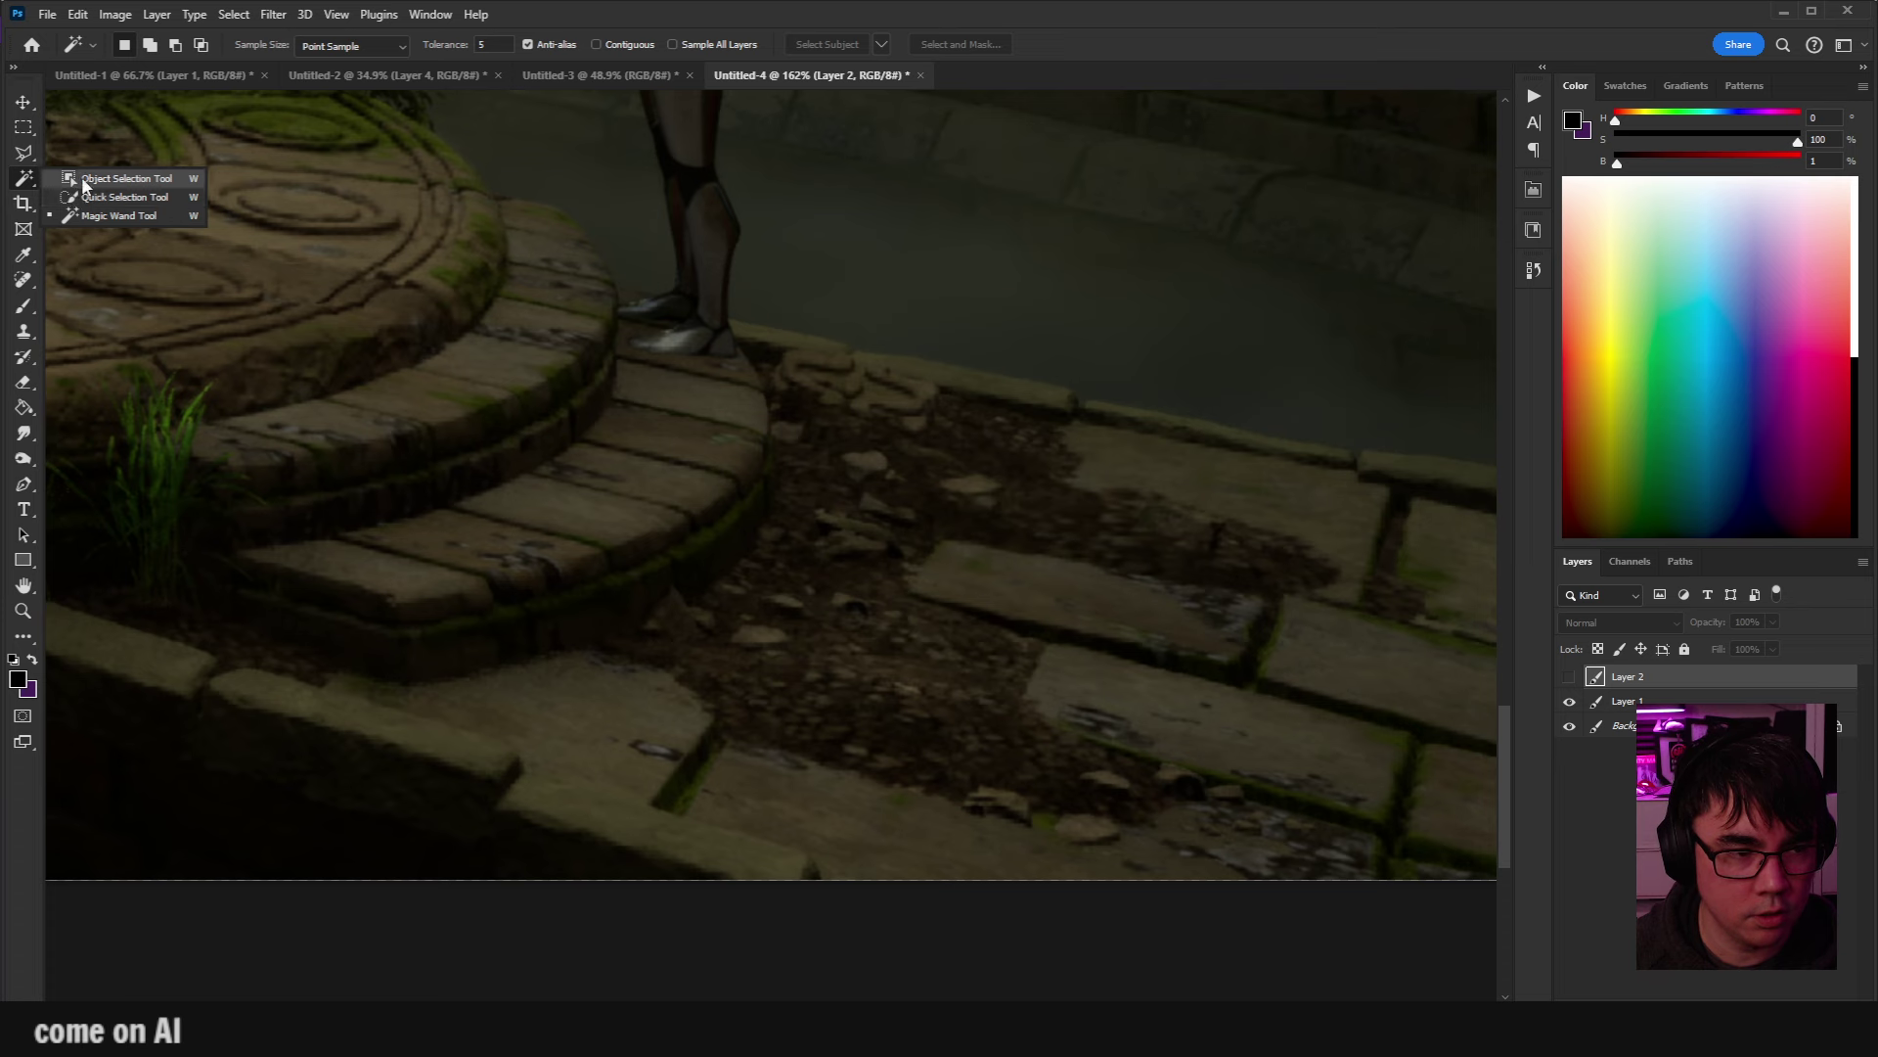
{"action": "left_click", "coordinate": [98, 179]}
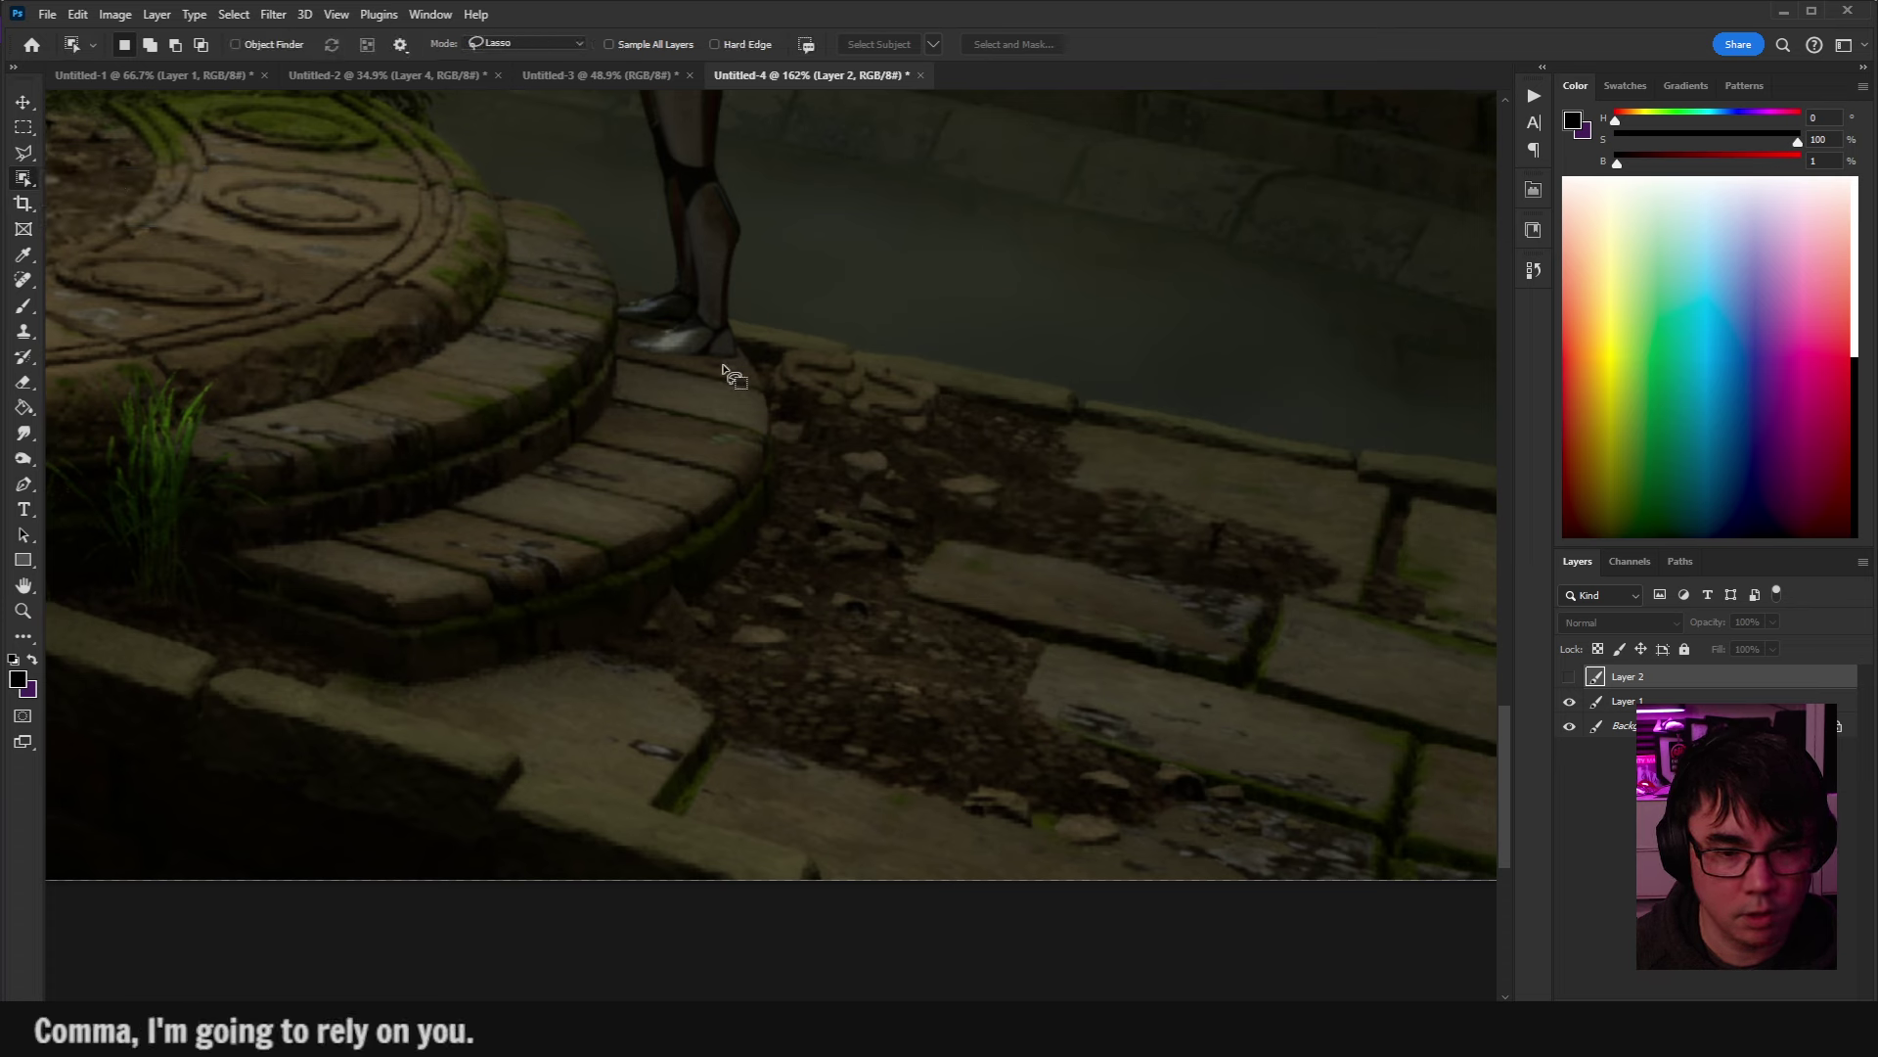
Circle the dirt patch between the slabs and copy it to a new Layer 3.
{"action": "mouse_move", "coordinate": [724, 367]}
{"action": "left_mouse_down"}
{"action": "mouse_move", "coordinate": [587, 680]}
{"action": "mouse_move", "coordinate": [1221, 865]}
{"action": "mouse_move", "coordinate": [1097, 634]}
{"action": "mouse_move", "coordinate": [1352, 618]}
{"action": "mouse_move", "coordinate": [1114, 445]}
{"action": "mouse_move", "coordinate": [886, 368]}
{"action": "mouse_move", "coordinate": [730, 369]}
{"action": "mouse_move", "coordinate": [758, 375]}
{"action": "mouse_move", "coordinate": [717, 306]}
{"action": "left_mouse_up"}
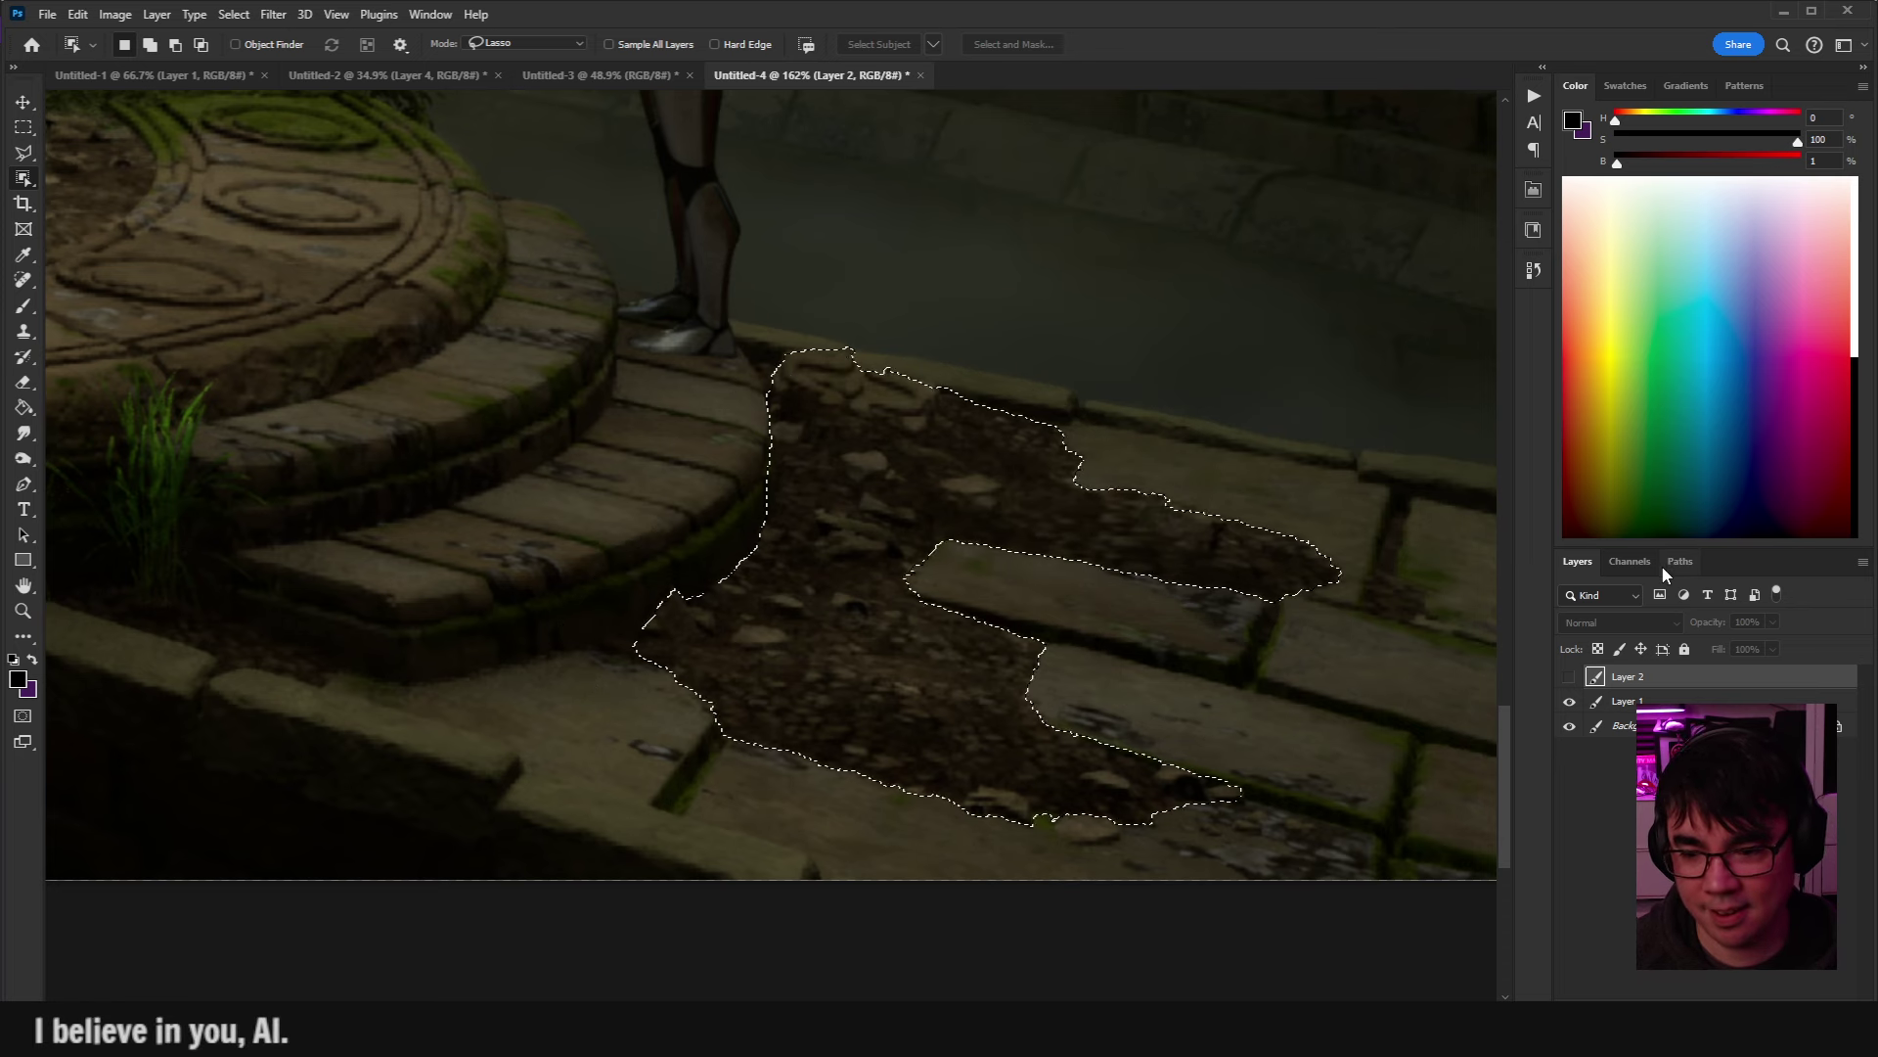
{"action": "key", "text": "ctrl+j"}
{"action": "key", "text": "ctrl+l"}
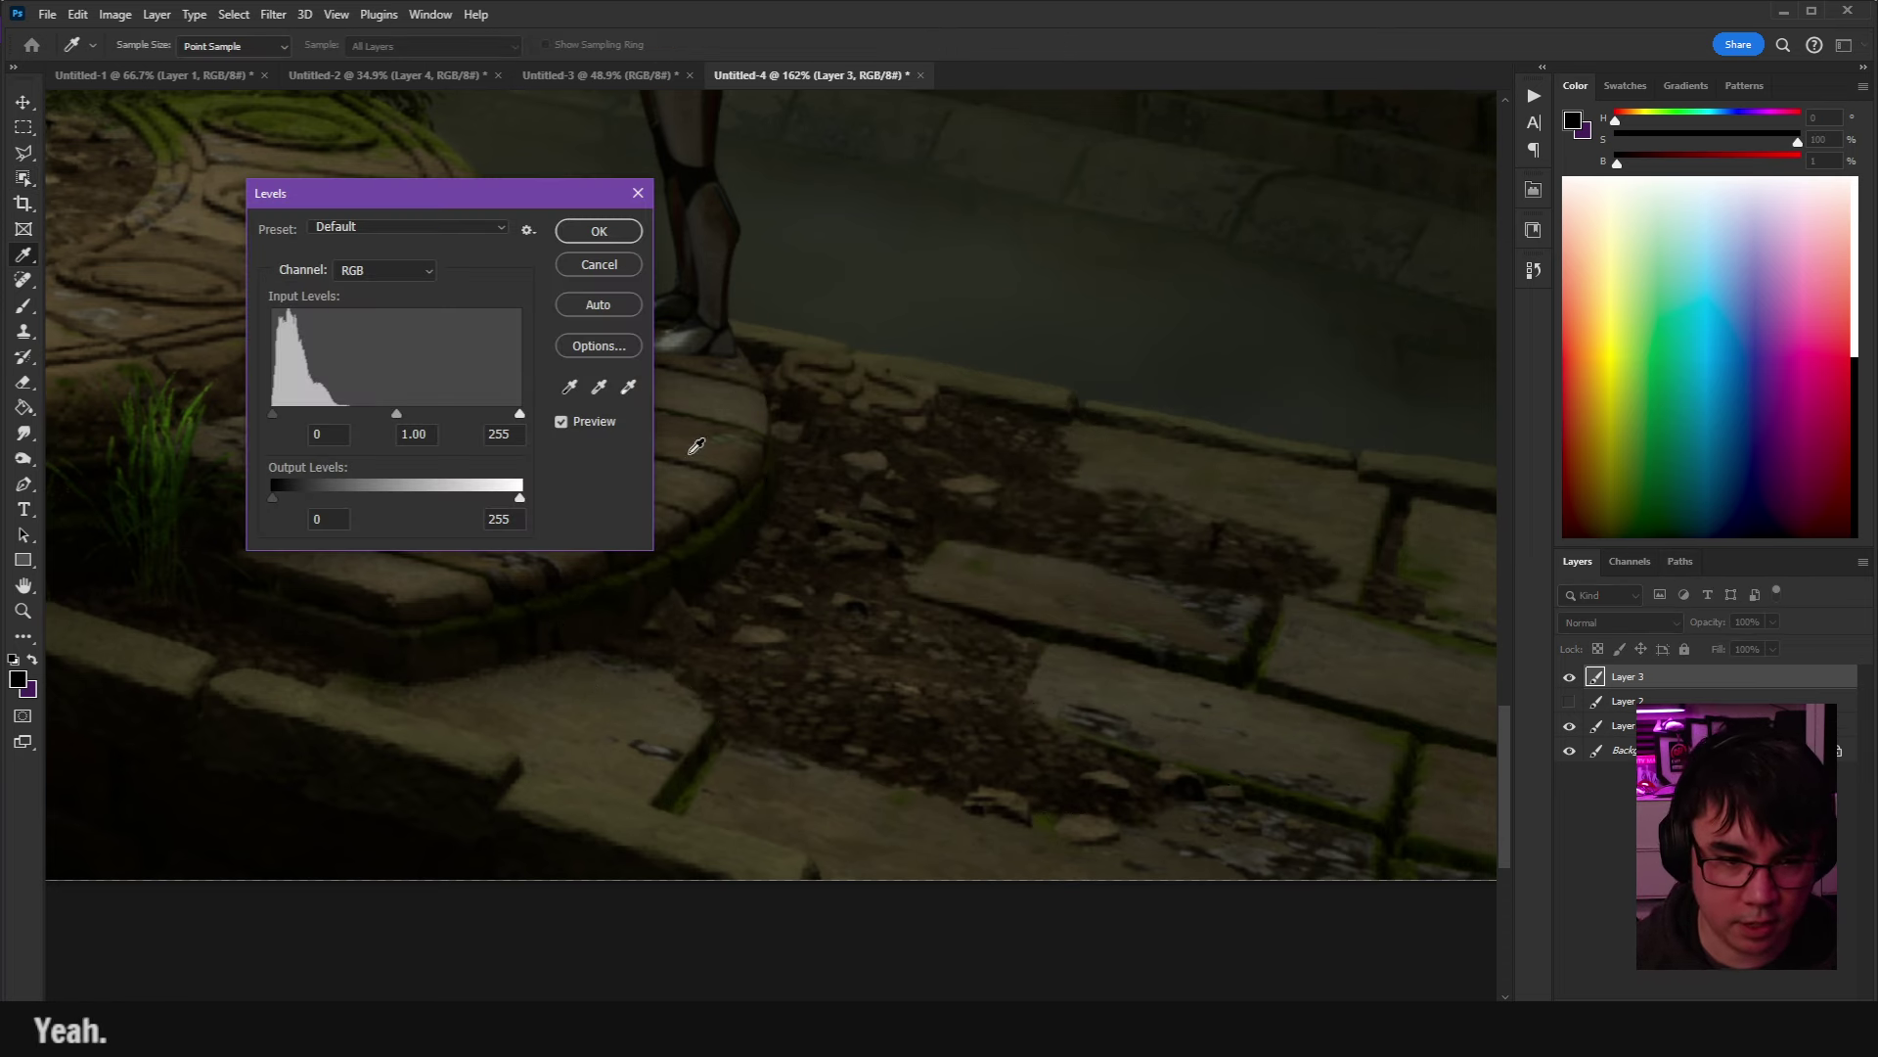
Apply Levels to Layer 3 with white input 212 and midtones 1.36.
{"action": "left_click_drag", "start_coordinate": [520, 415], "coordinate": [481, 420]}
{"action": "left_click", "coordinate": [407, 428]}
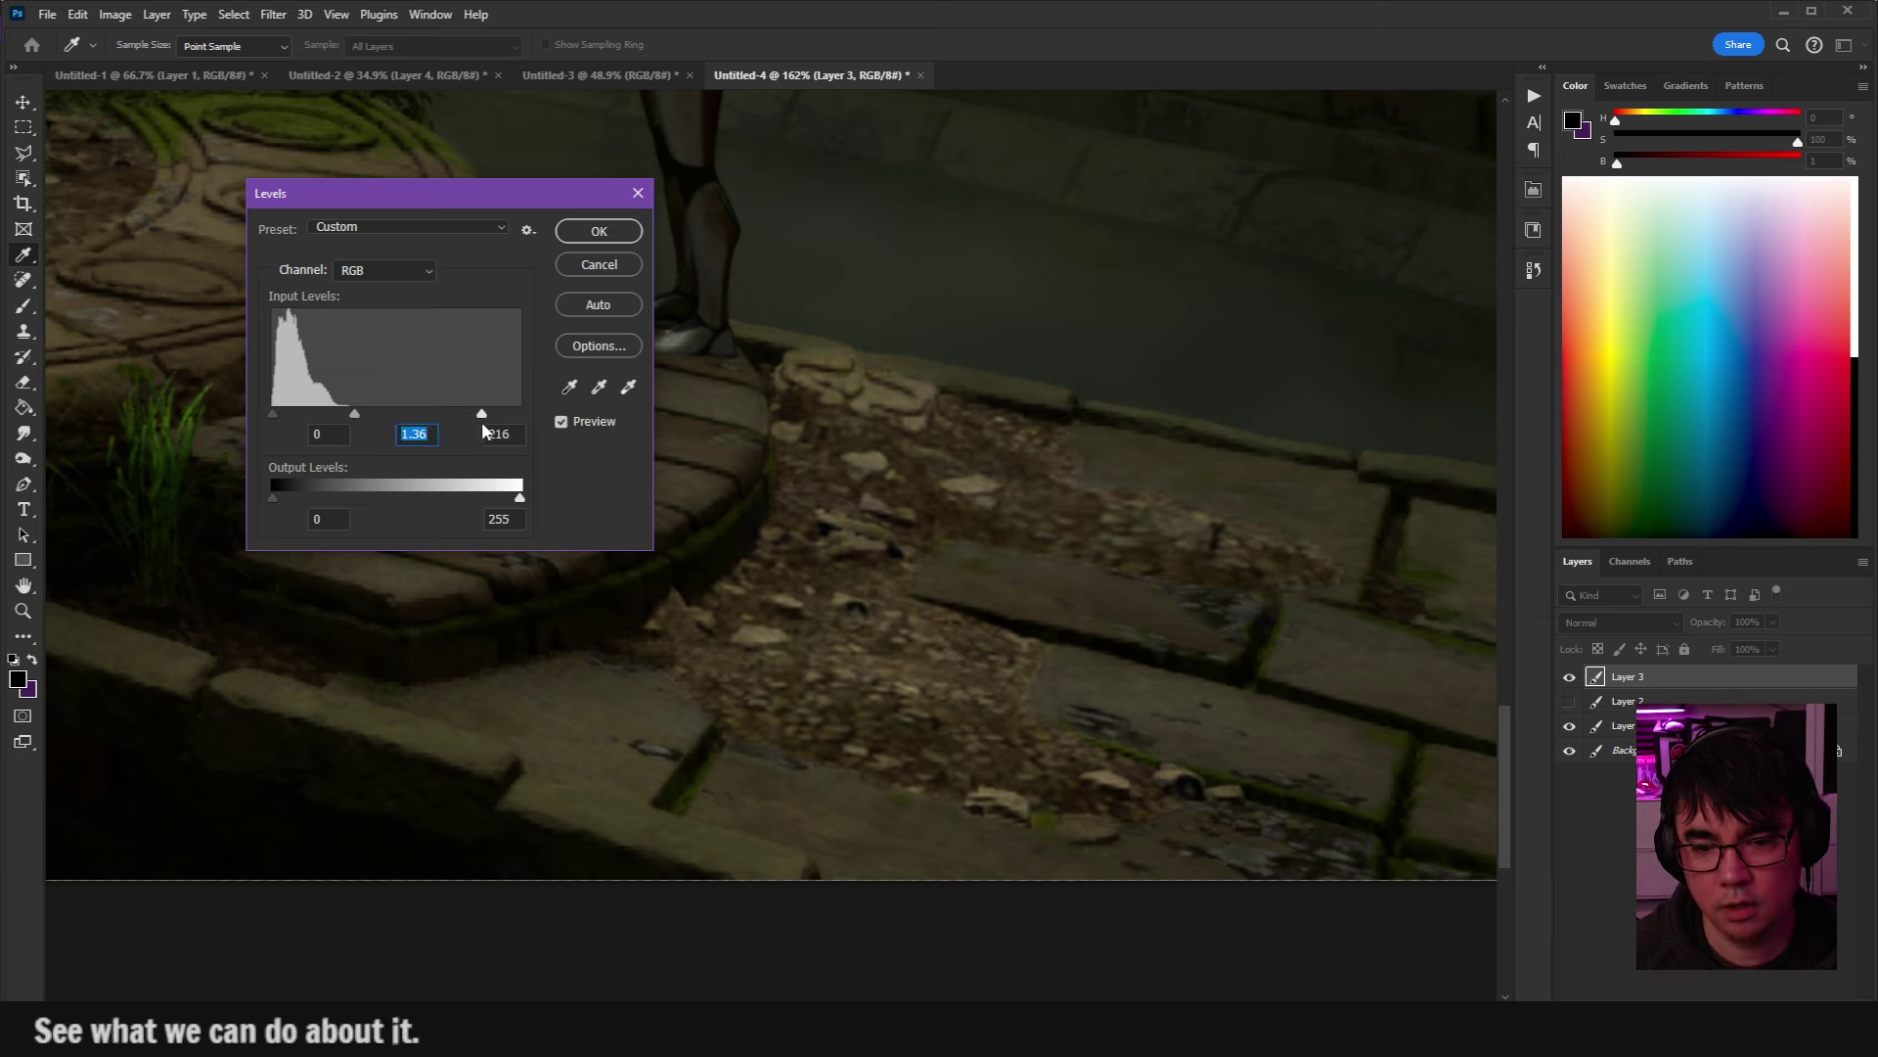
{"action": "left_click", "coordinate": [616, 233]}
{"action": "key", "text": "w"}
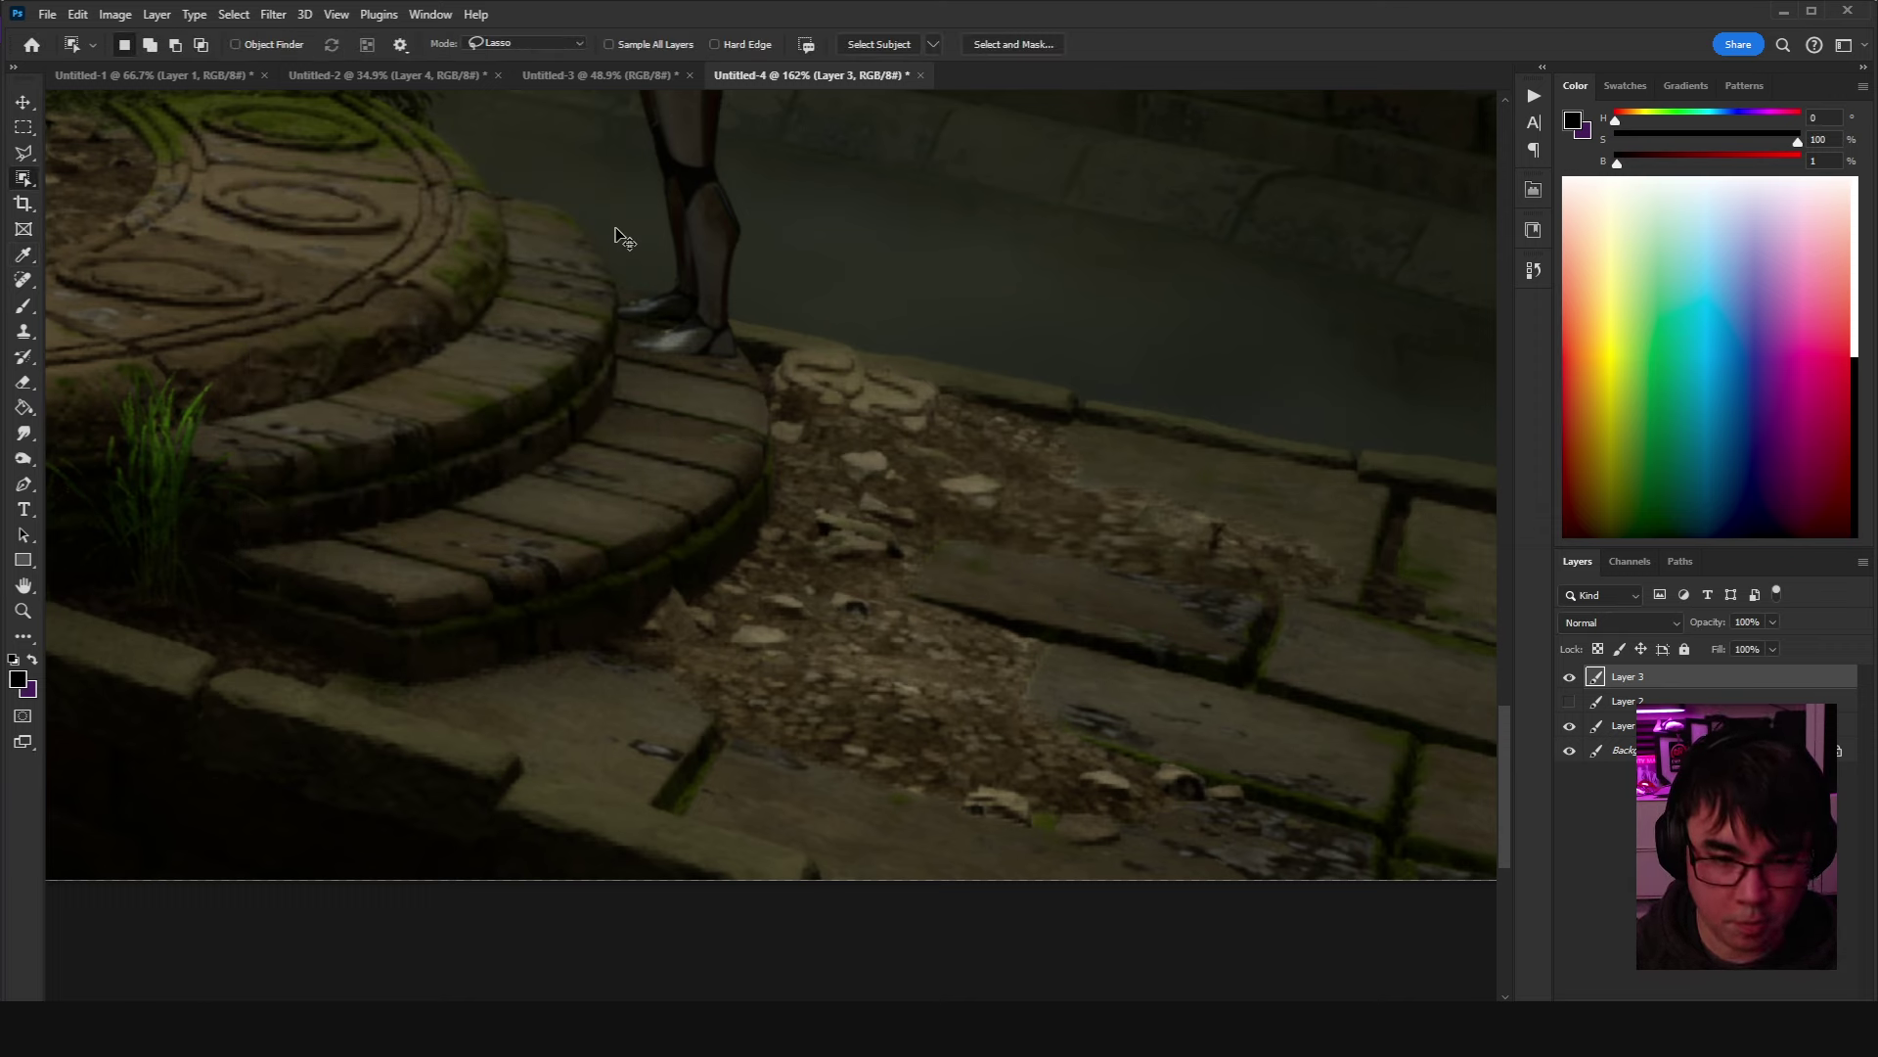
Lower the dirt patch's saturation with Hue/Saturation.
{"action": "key", "text": "ctrl+u"}
{"action": "left_click_drag", "start_coordinate": [1569, 206], "coordinate": [1360, 200]}
{"action": "left_click_drag", "start_coordinate": [1347, 389], "coordinate": [1318, 388]}
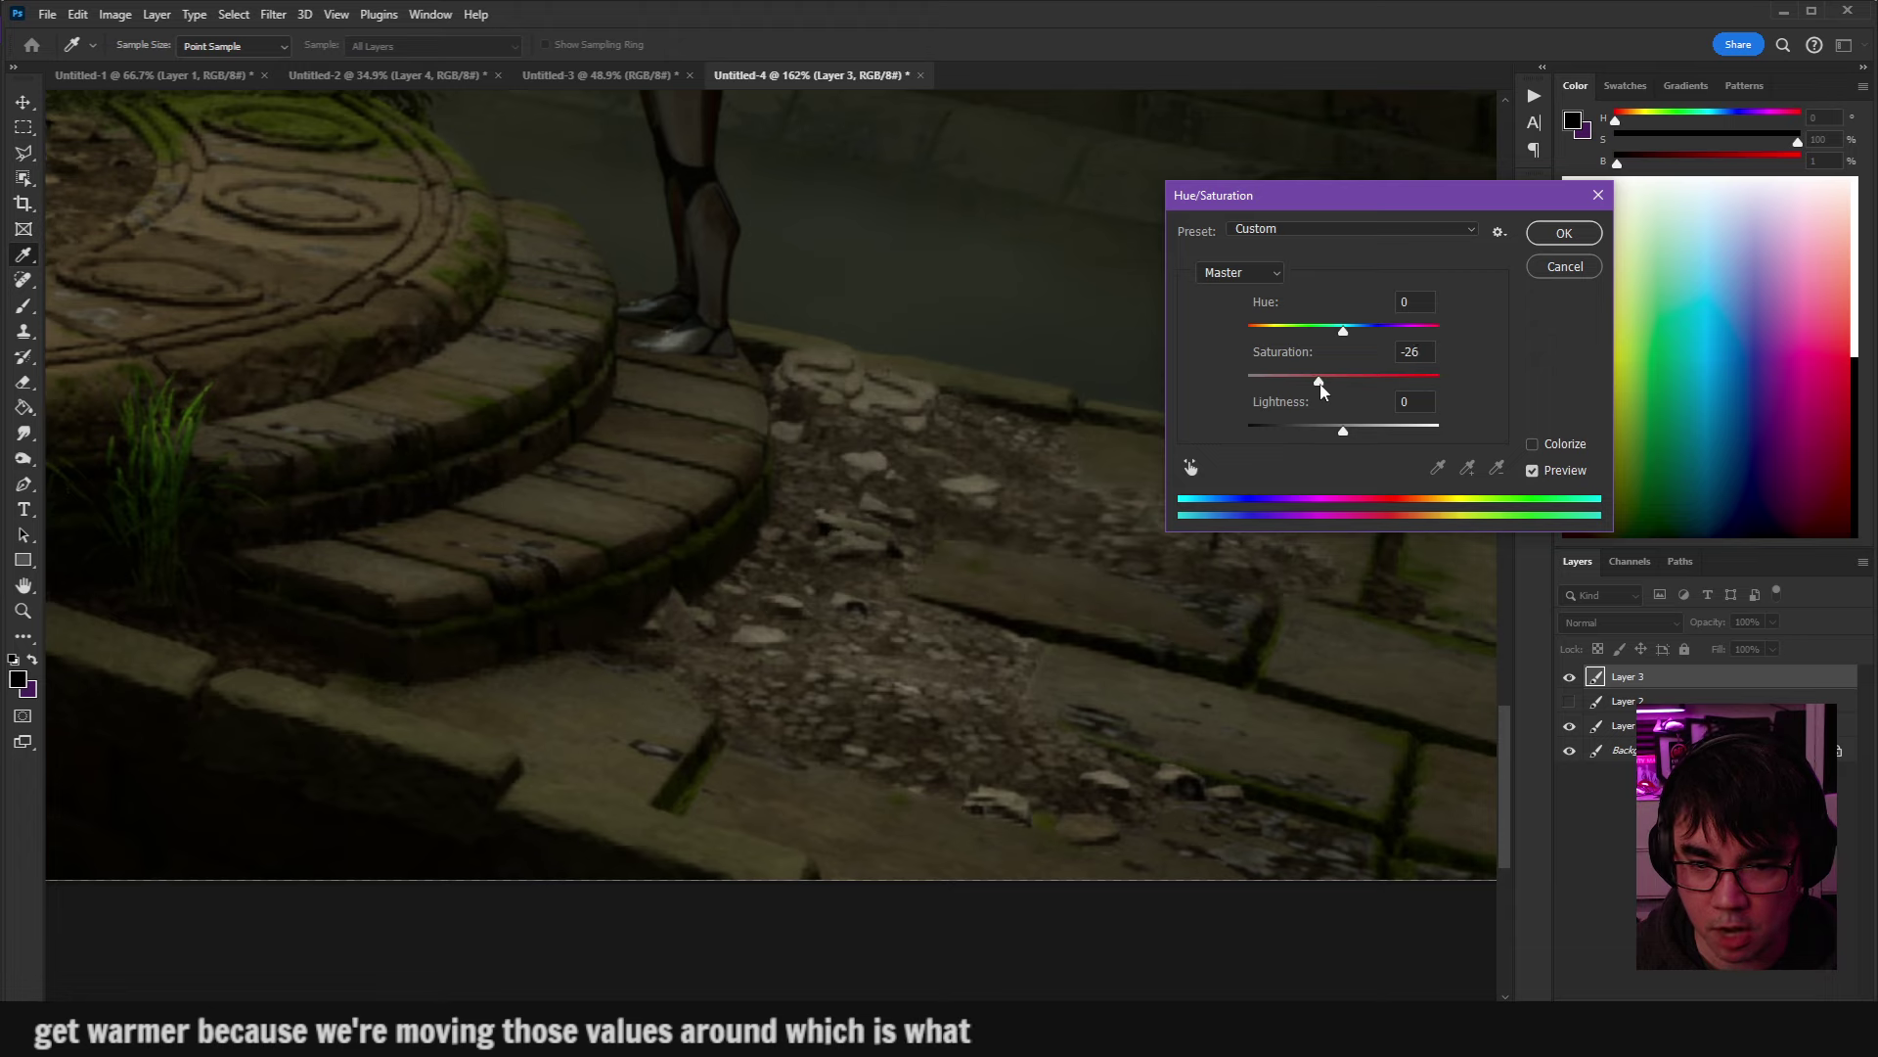
{"action": "left_click", "coordinate": [1545, 241]}
{"action": "left_click_drag", "start_coordinate": [1195, 449], "coordinate": [1039, 459]}
Apply Hue/Saturation at saturation +9, lightness −11, then hide Layer 3 to compare.
{"action": "key", "text": "ctrl+u"}
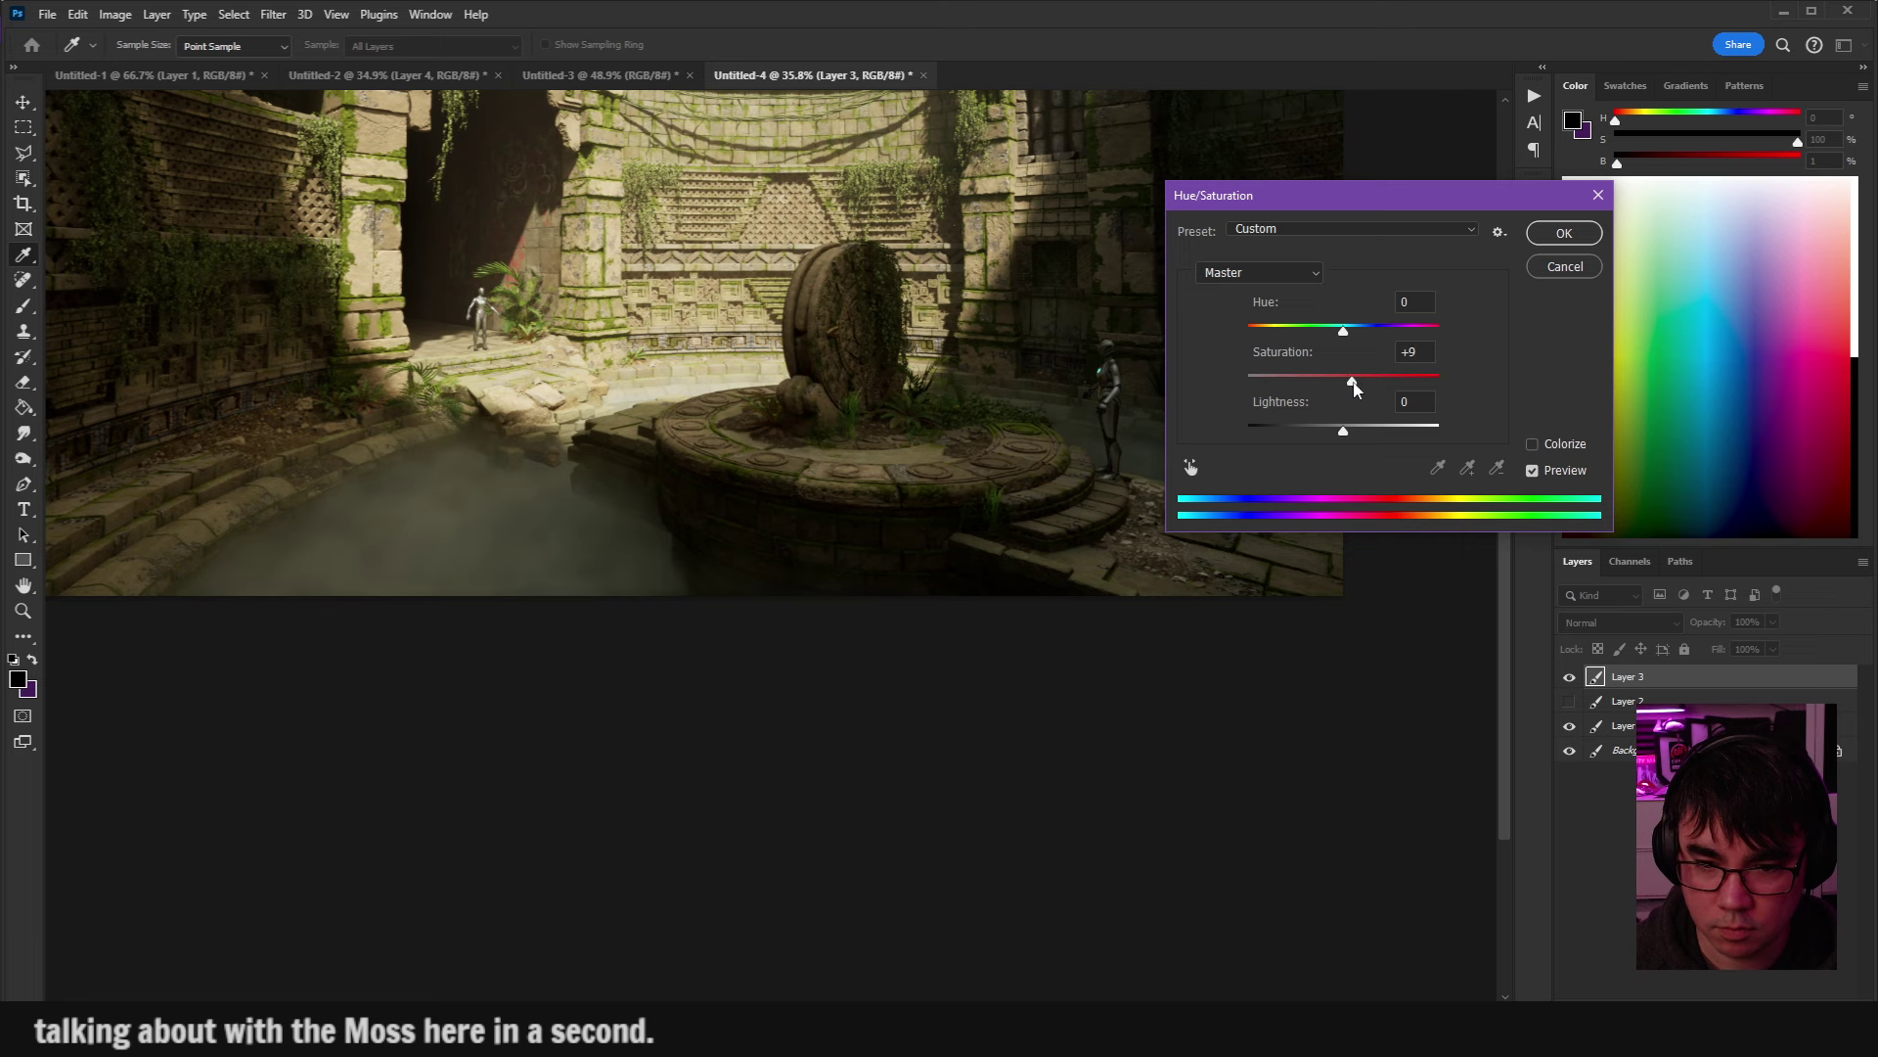
{"action": "left_click_drag", "start_coordinate": [1345, 436], "coordinate": [1340, 437]}
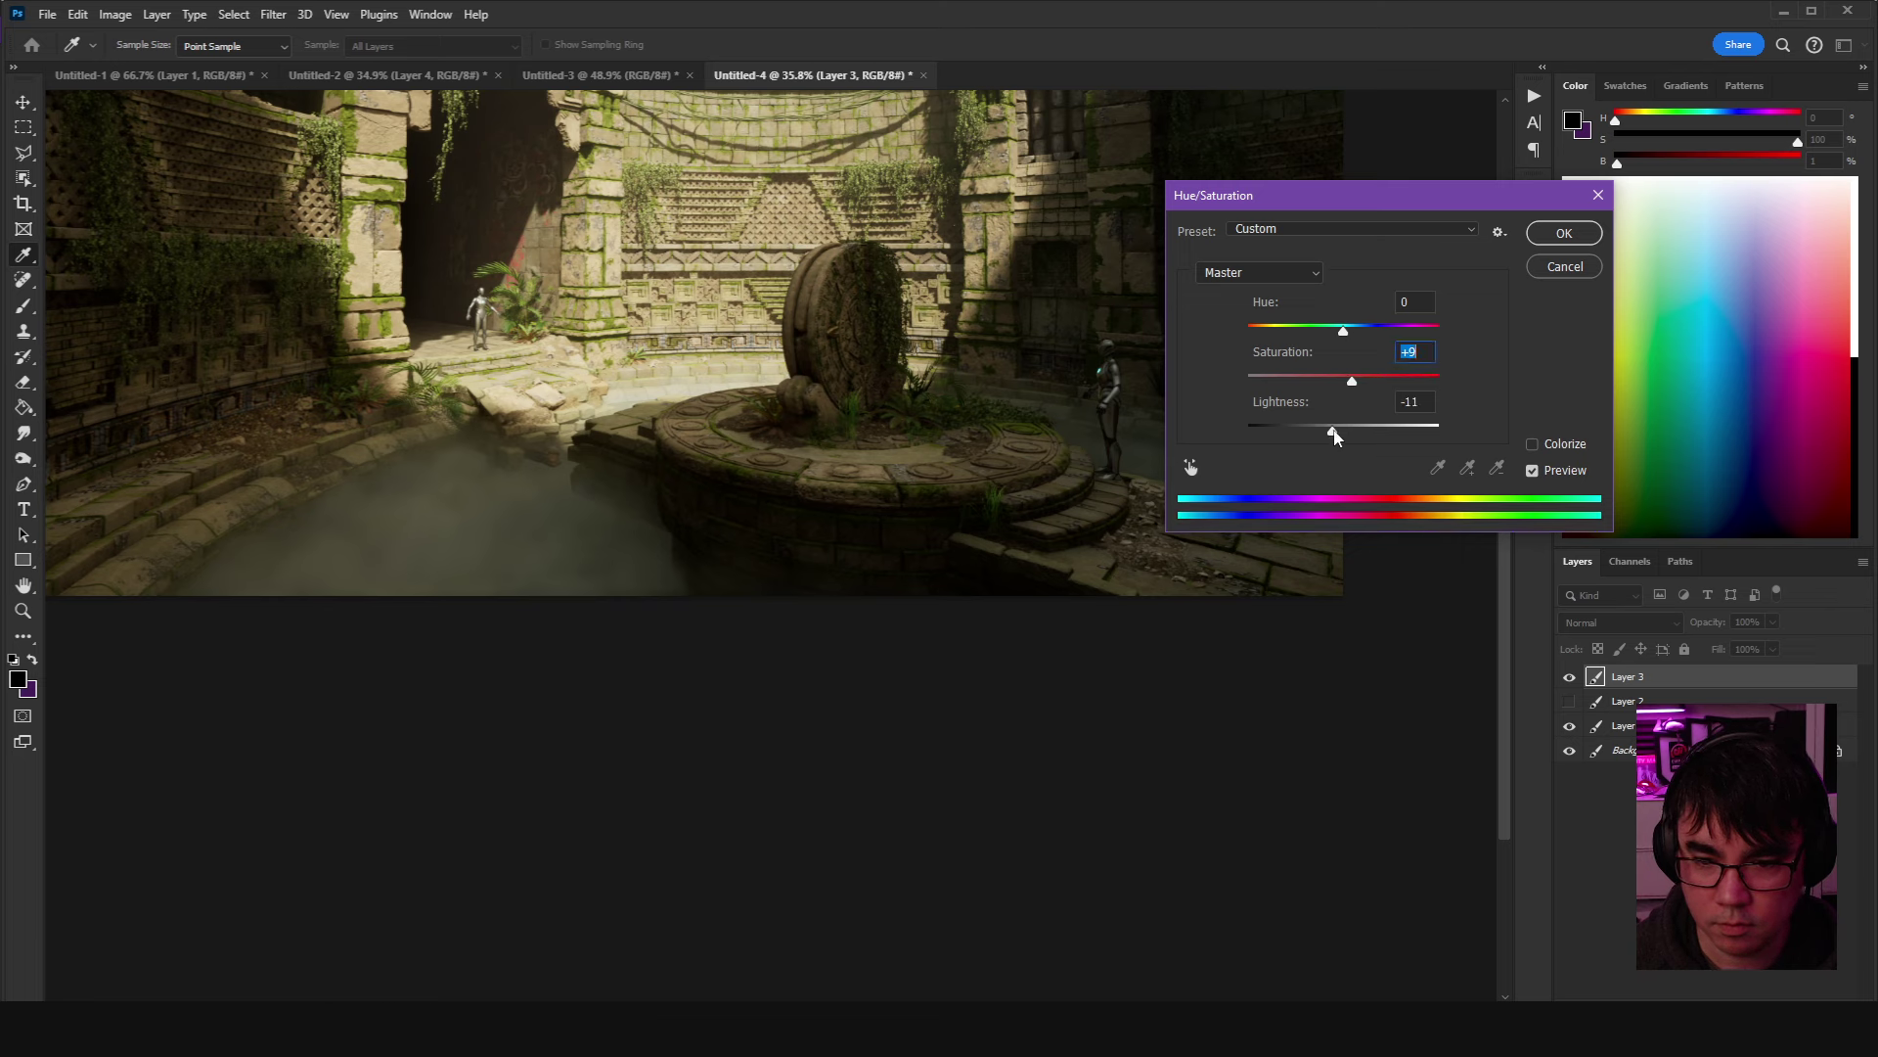
{"action": "left_click_drag", "start_coordinate": [1370, 201], "coordinate": [1227, 116]}
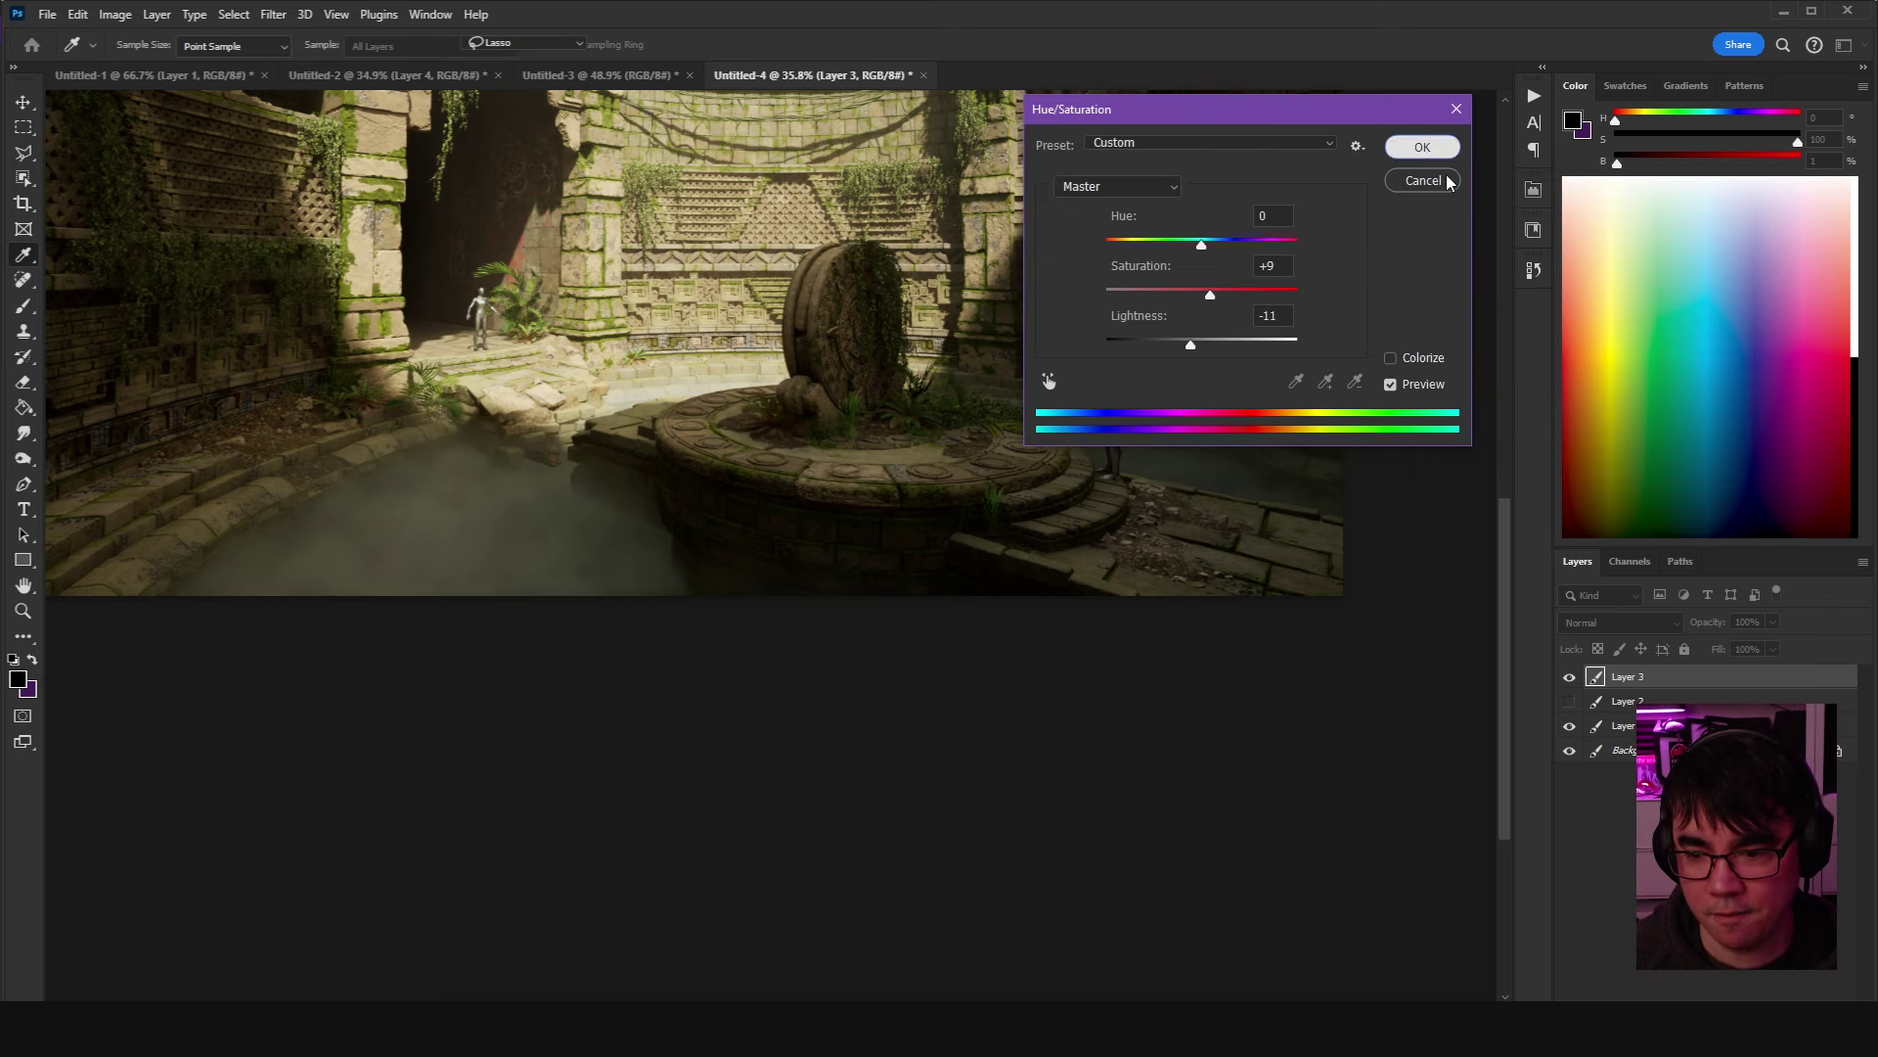
{"action": "left_click", "coordinate": [1422, 149]}
{"action": "left_click", "coordinate": [1568, 682]}
{"action": "left_click", "coordinate": [1568, 682]}
Erase the bright paint along the stones' upper edge on Layer 3.
{"action": "left_click", "coordinate": [1569, 682]}
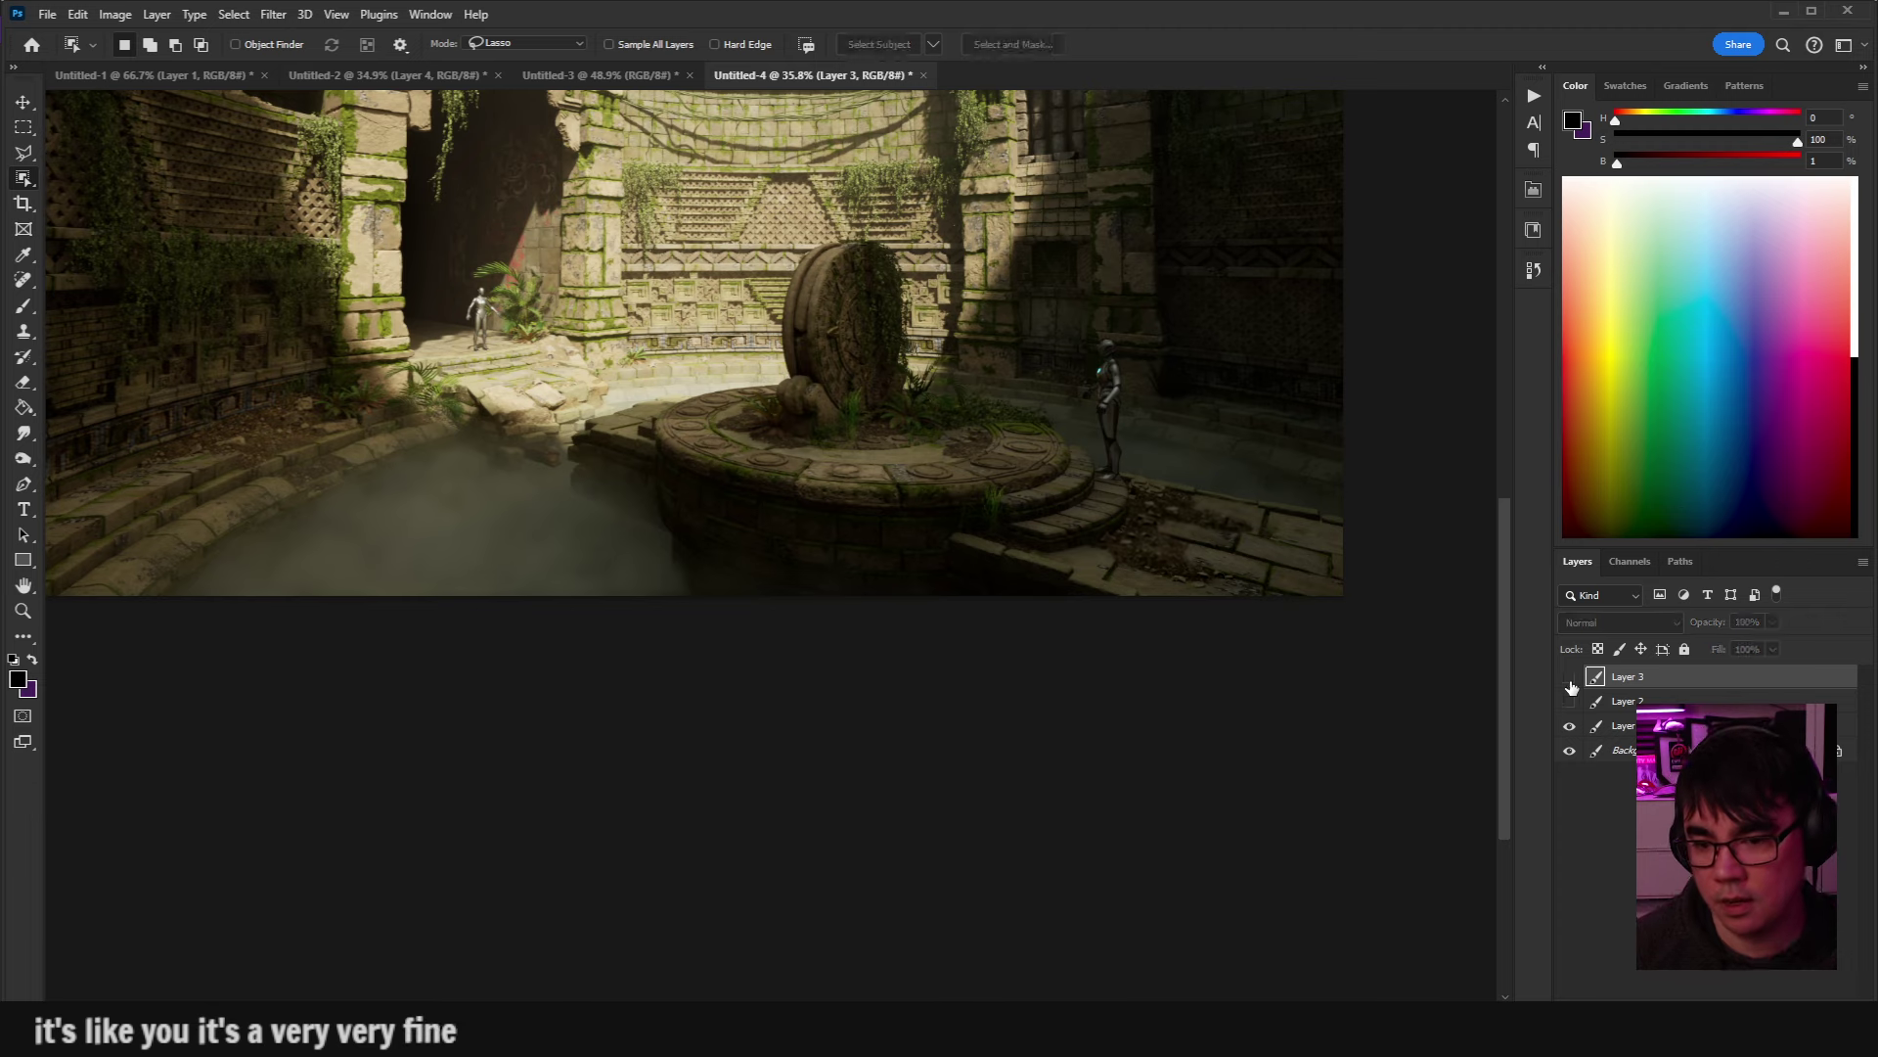
{"action": "left_click", "coordinate": [1570, 682]}
{"action": "left_click", "coordinate": [1570, 682]}
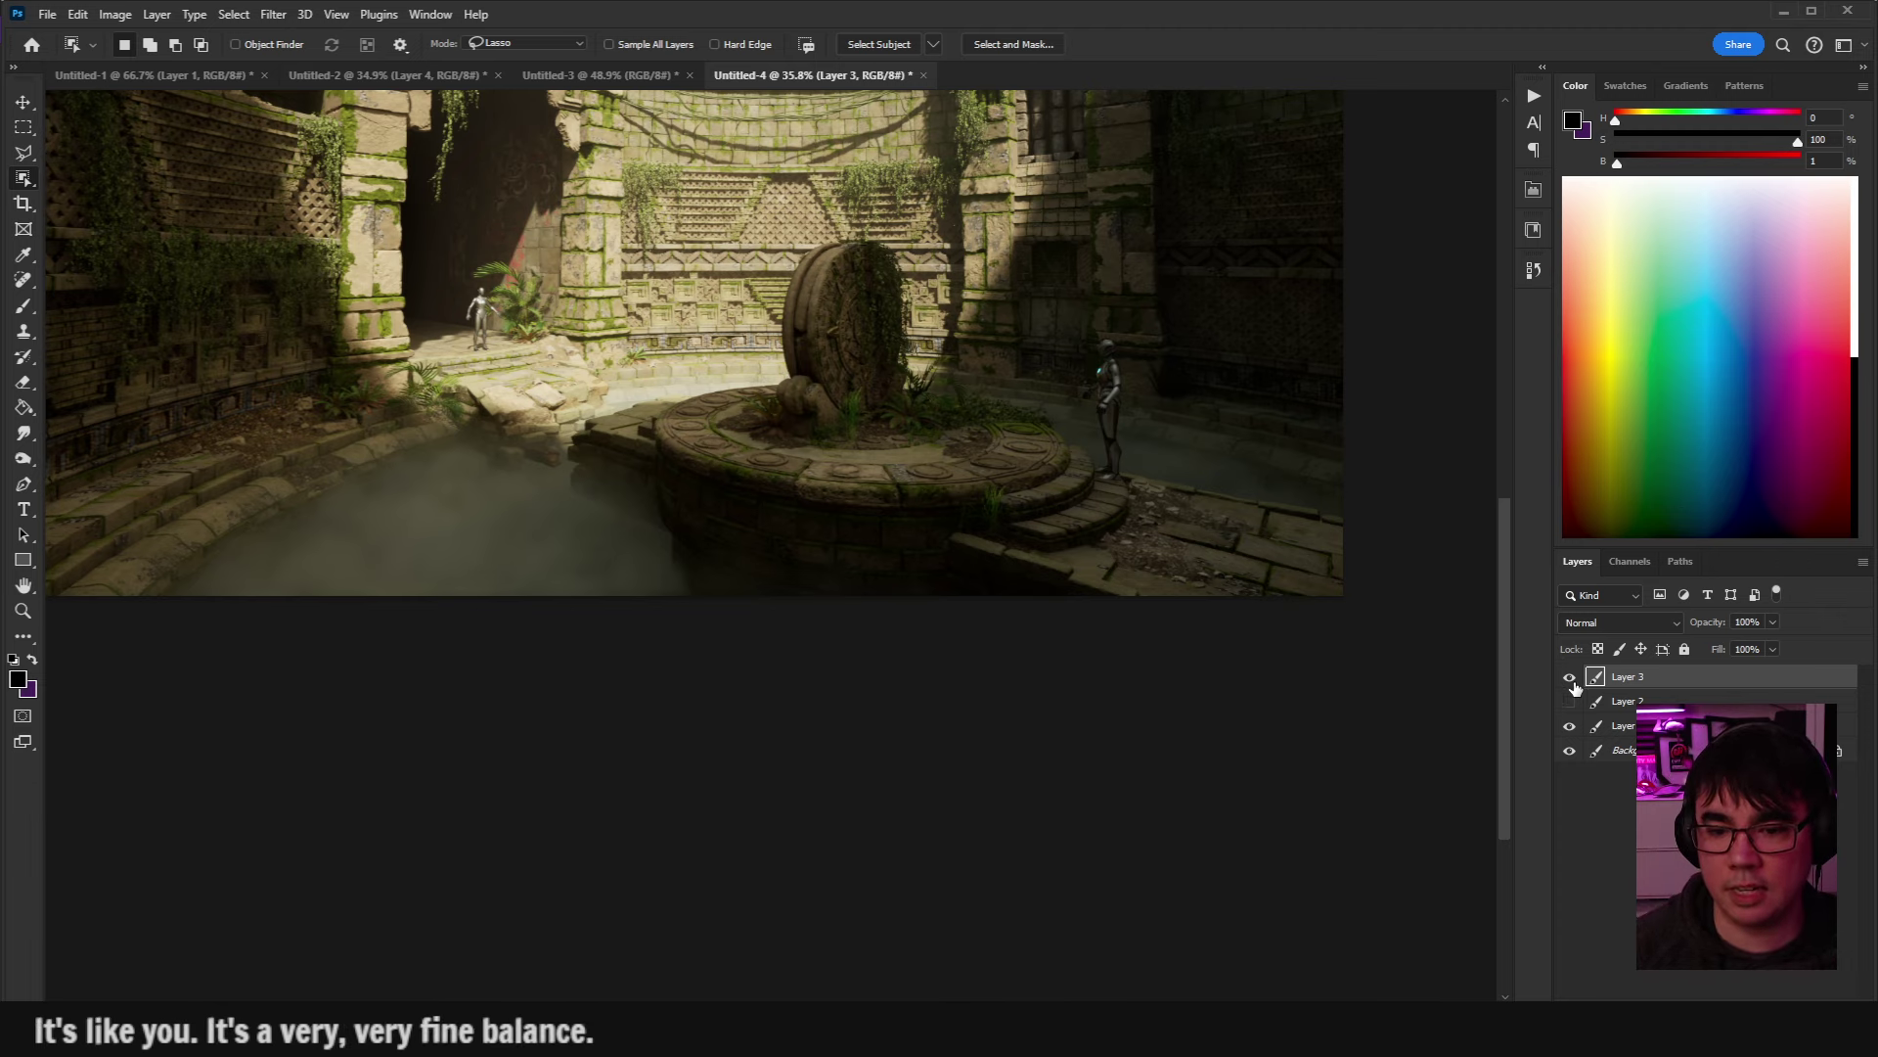
{"action": "scroll", "coordinate": [1178, 356], "scroll_direction": "up", "scroll_amount": 5}
{"action": "key", "text": "e"}
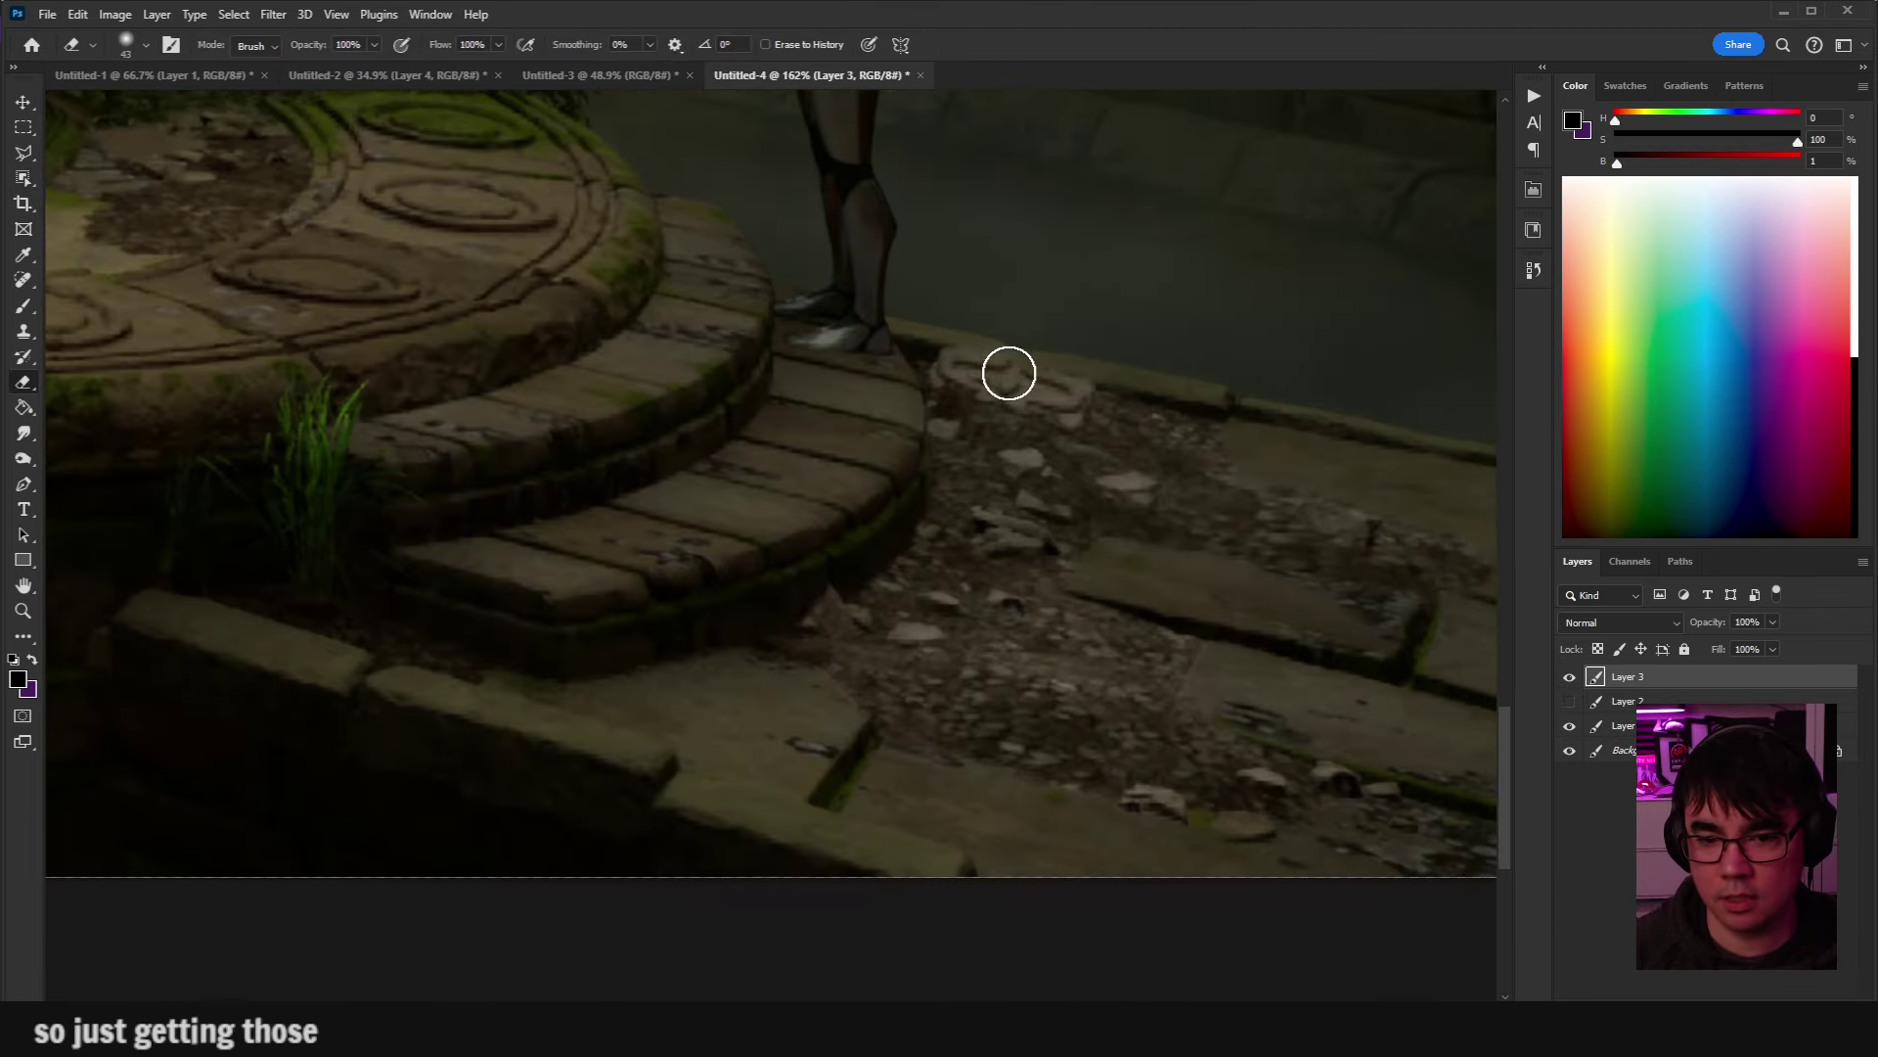
{"action": "left_click_drag", "start_coordinate": [990, 356], "coordinate": [1068, 378]}
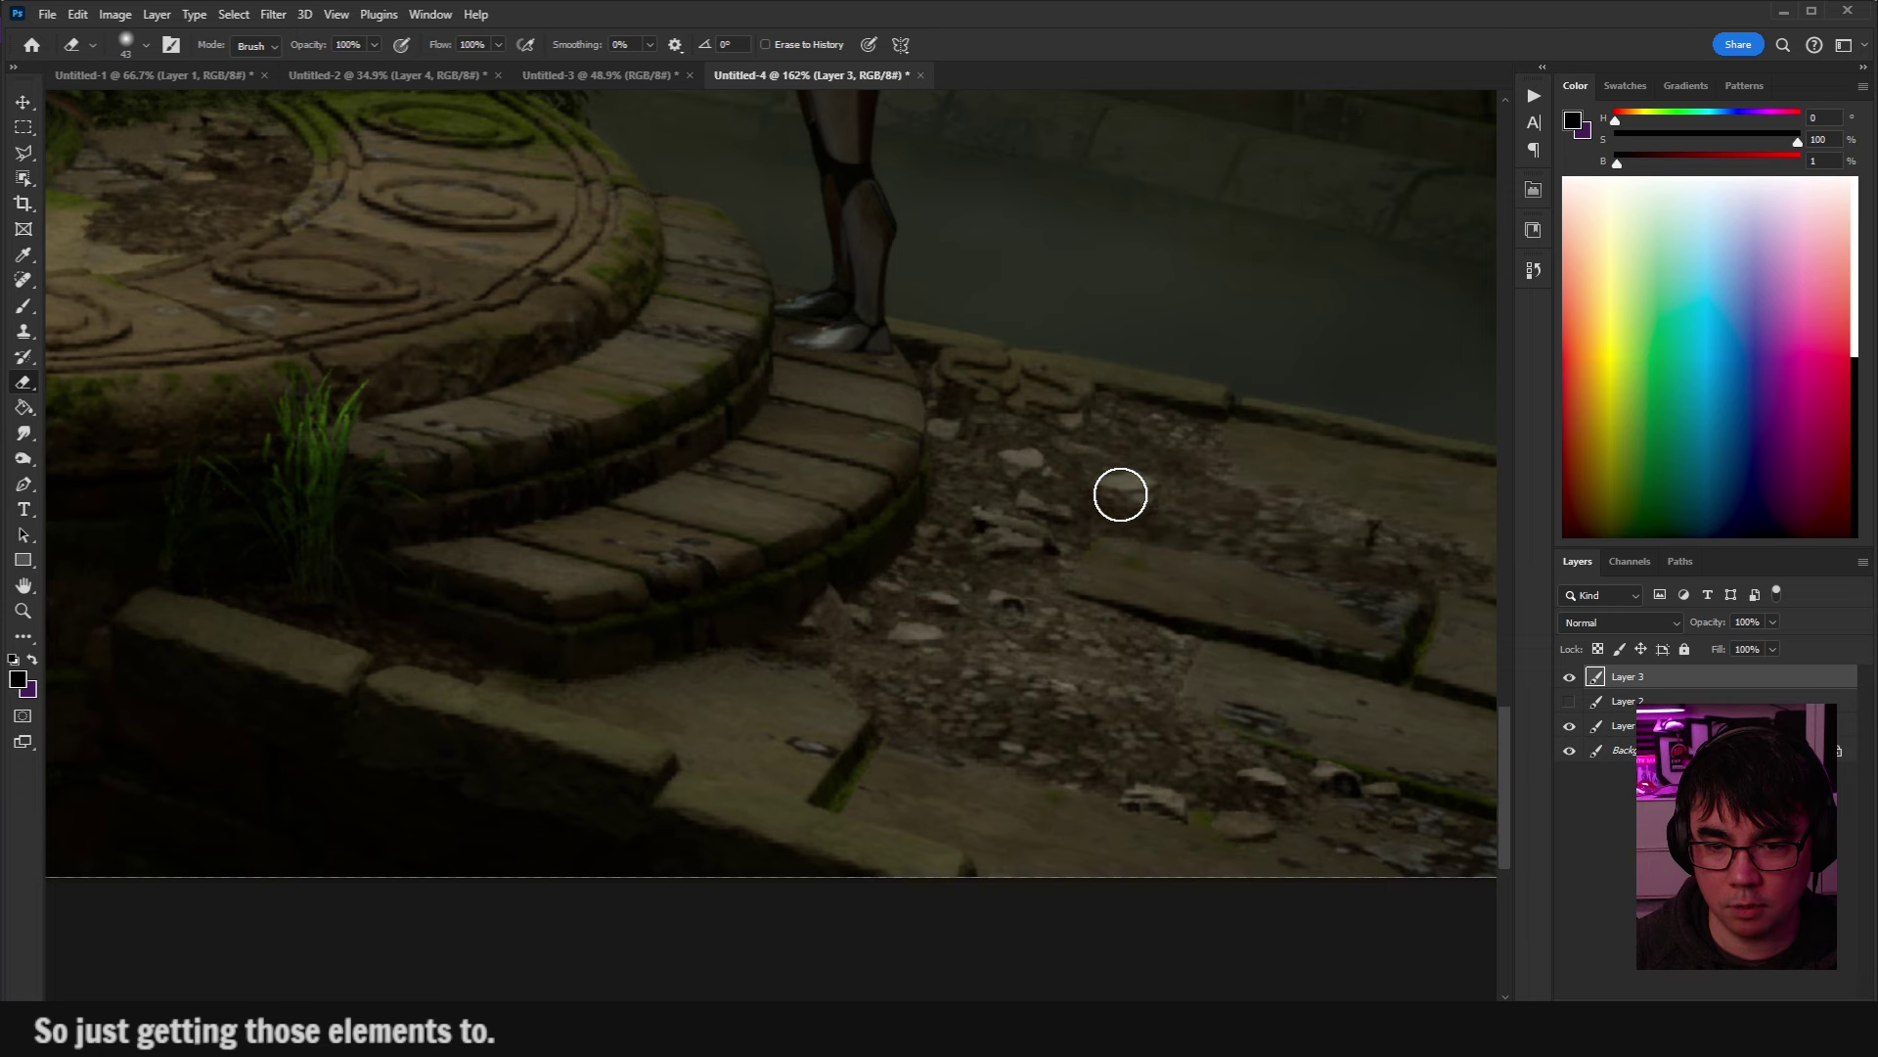
{"action": "key", "text": "bracketleft"}
{"action": "key", "text": "bracketleft"}
{"action": "key", "text": "bracketleft"}
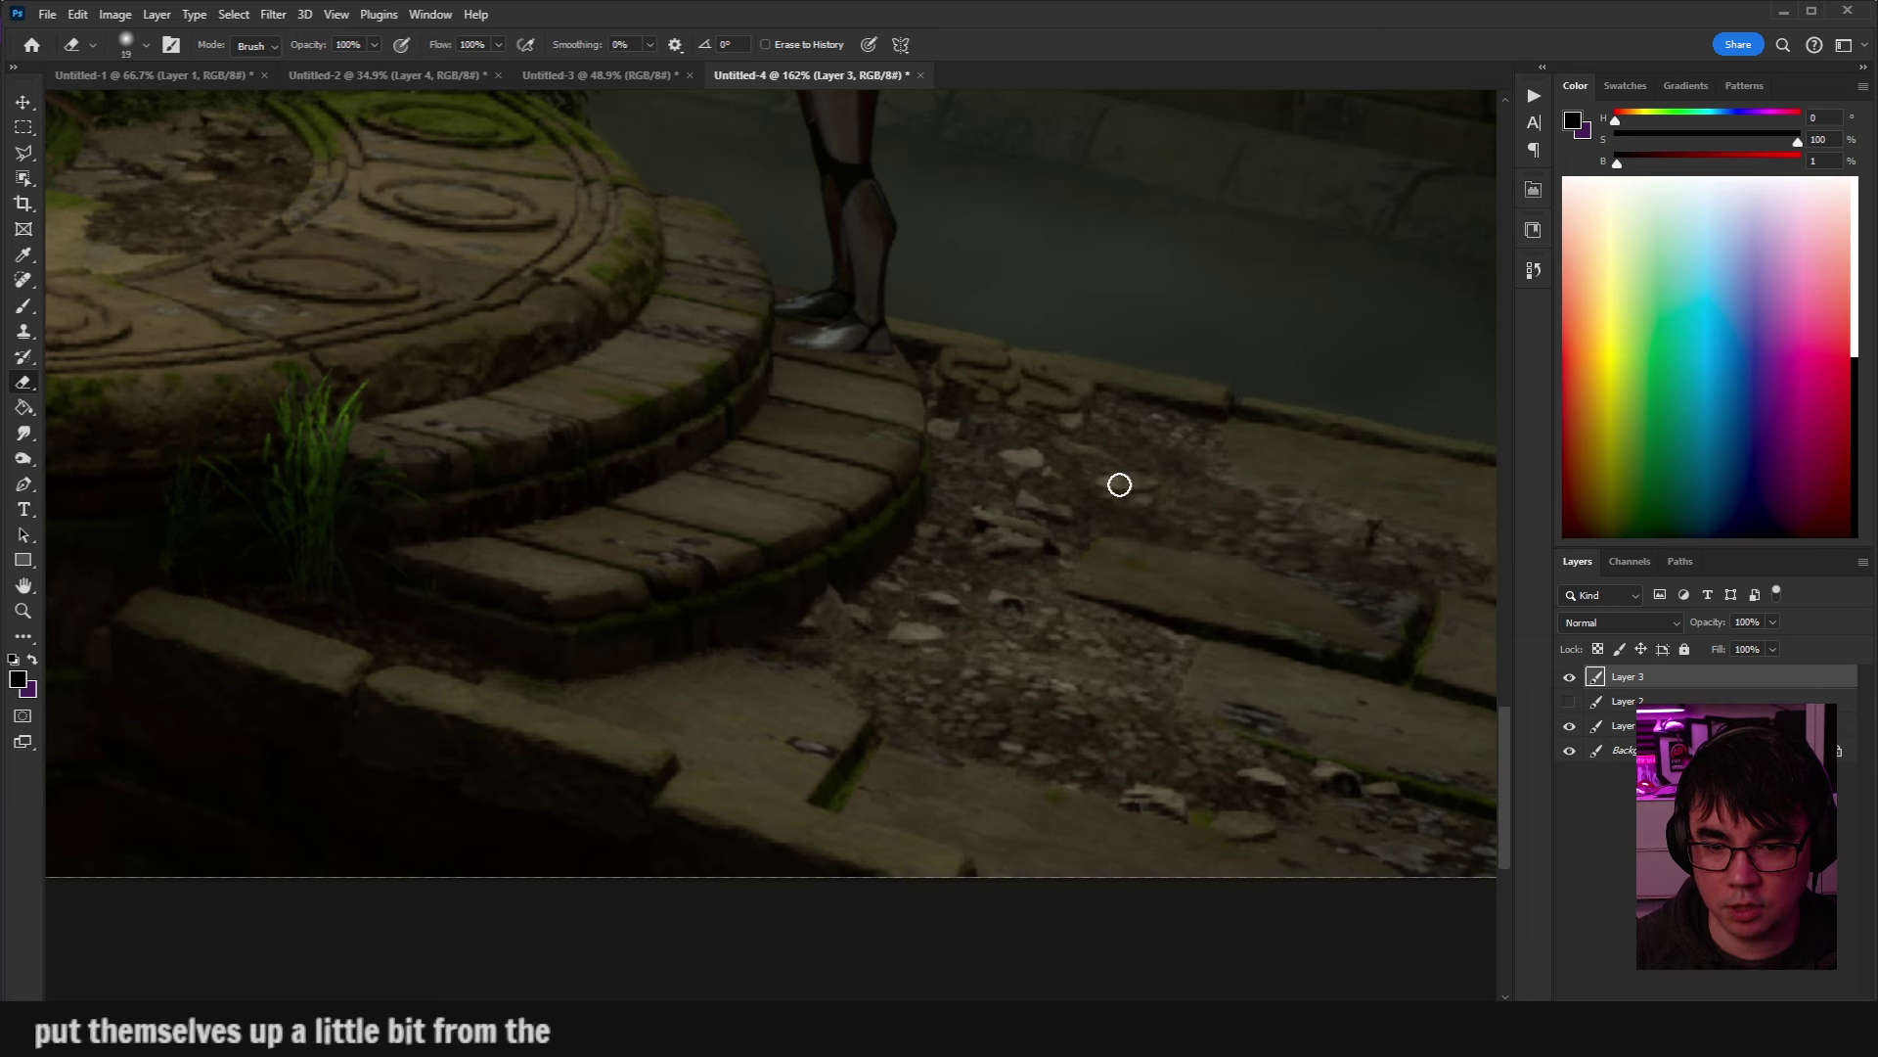
Set Layer 3's Levels to white input 221 and midtones 0.90.
{"action": "key", "text": "ctrl+l"}
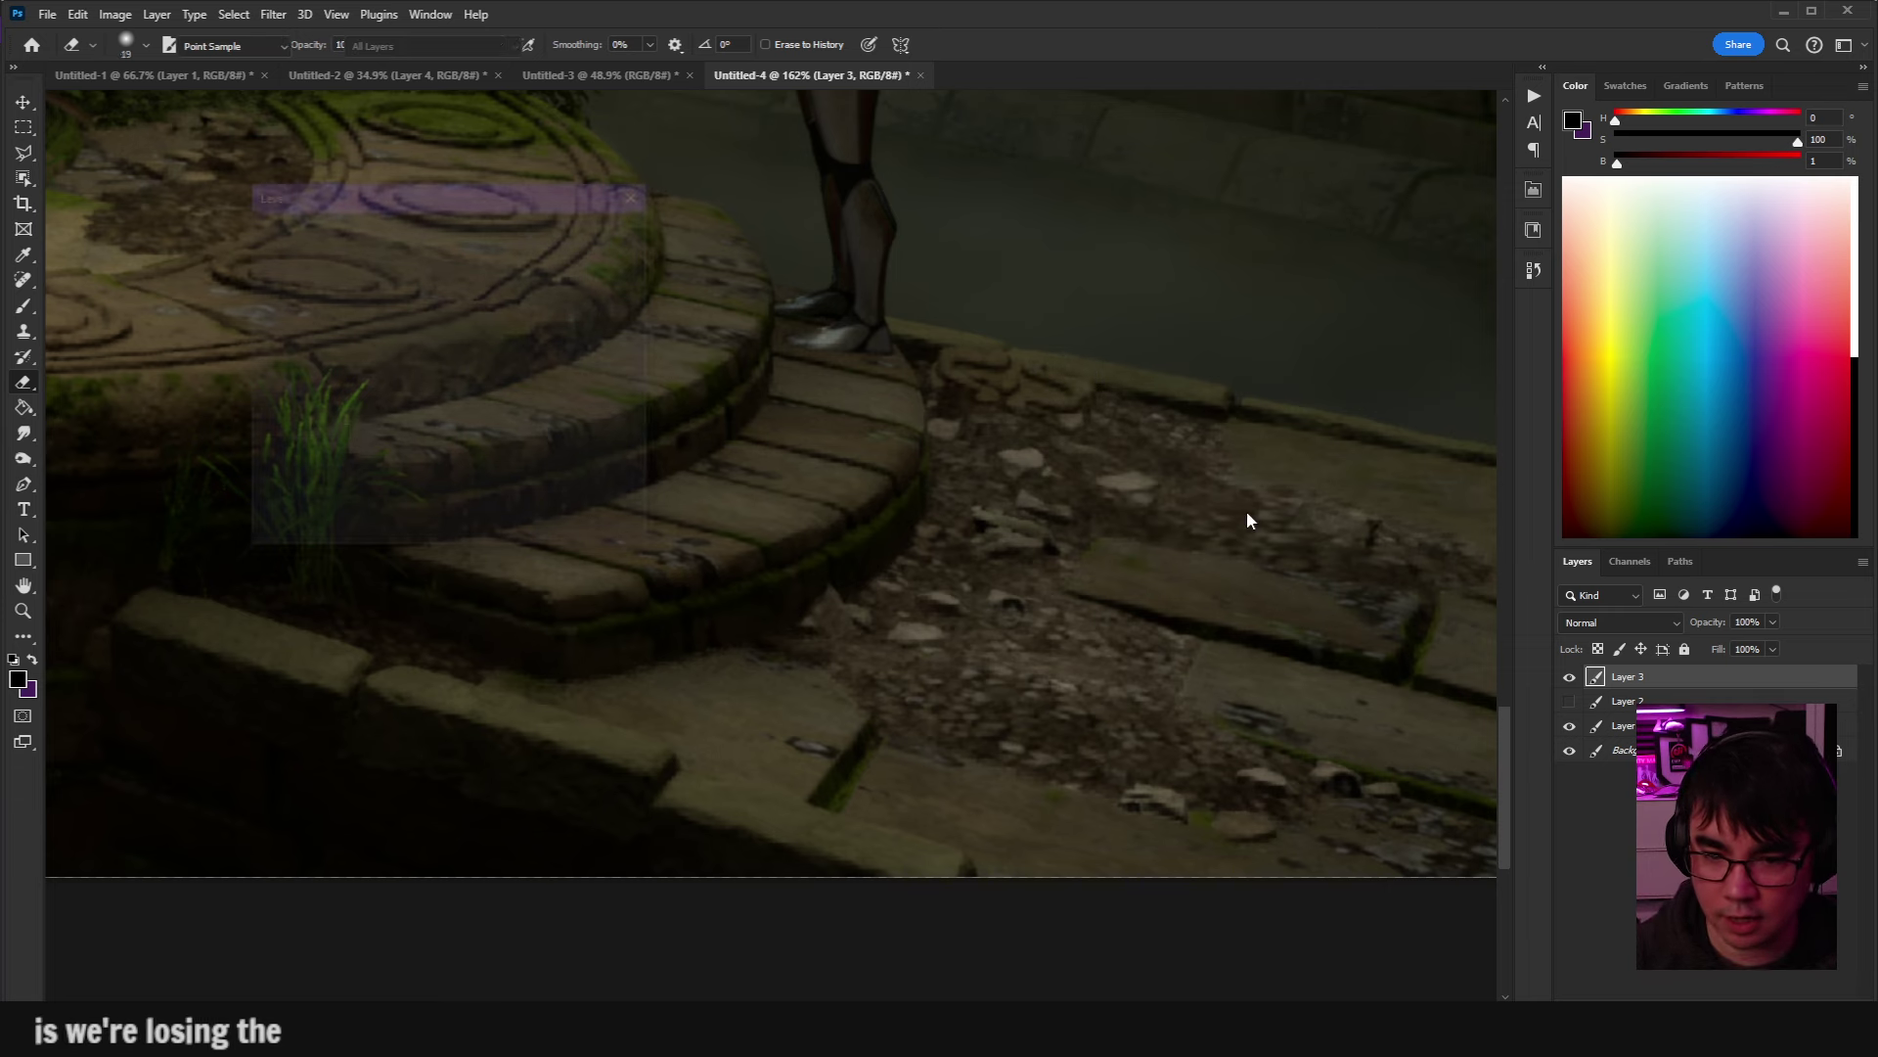
{"action": "left_click_drag", "start_coordinate": [515, 413], "coordinate": [385, 413]}
{"action": "key", "text": "Return"}
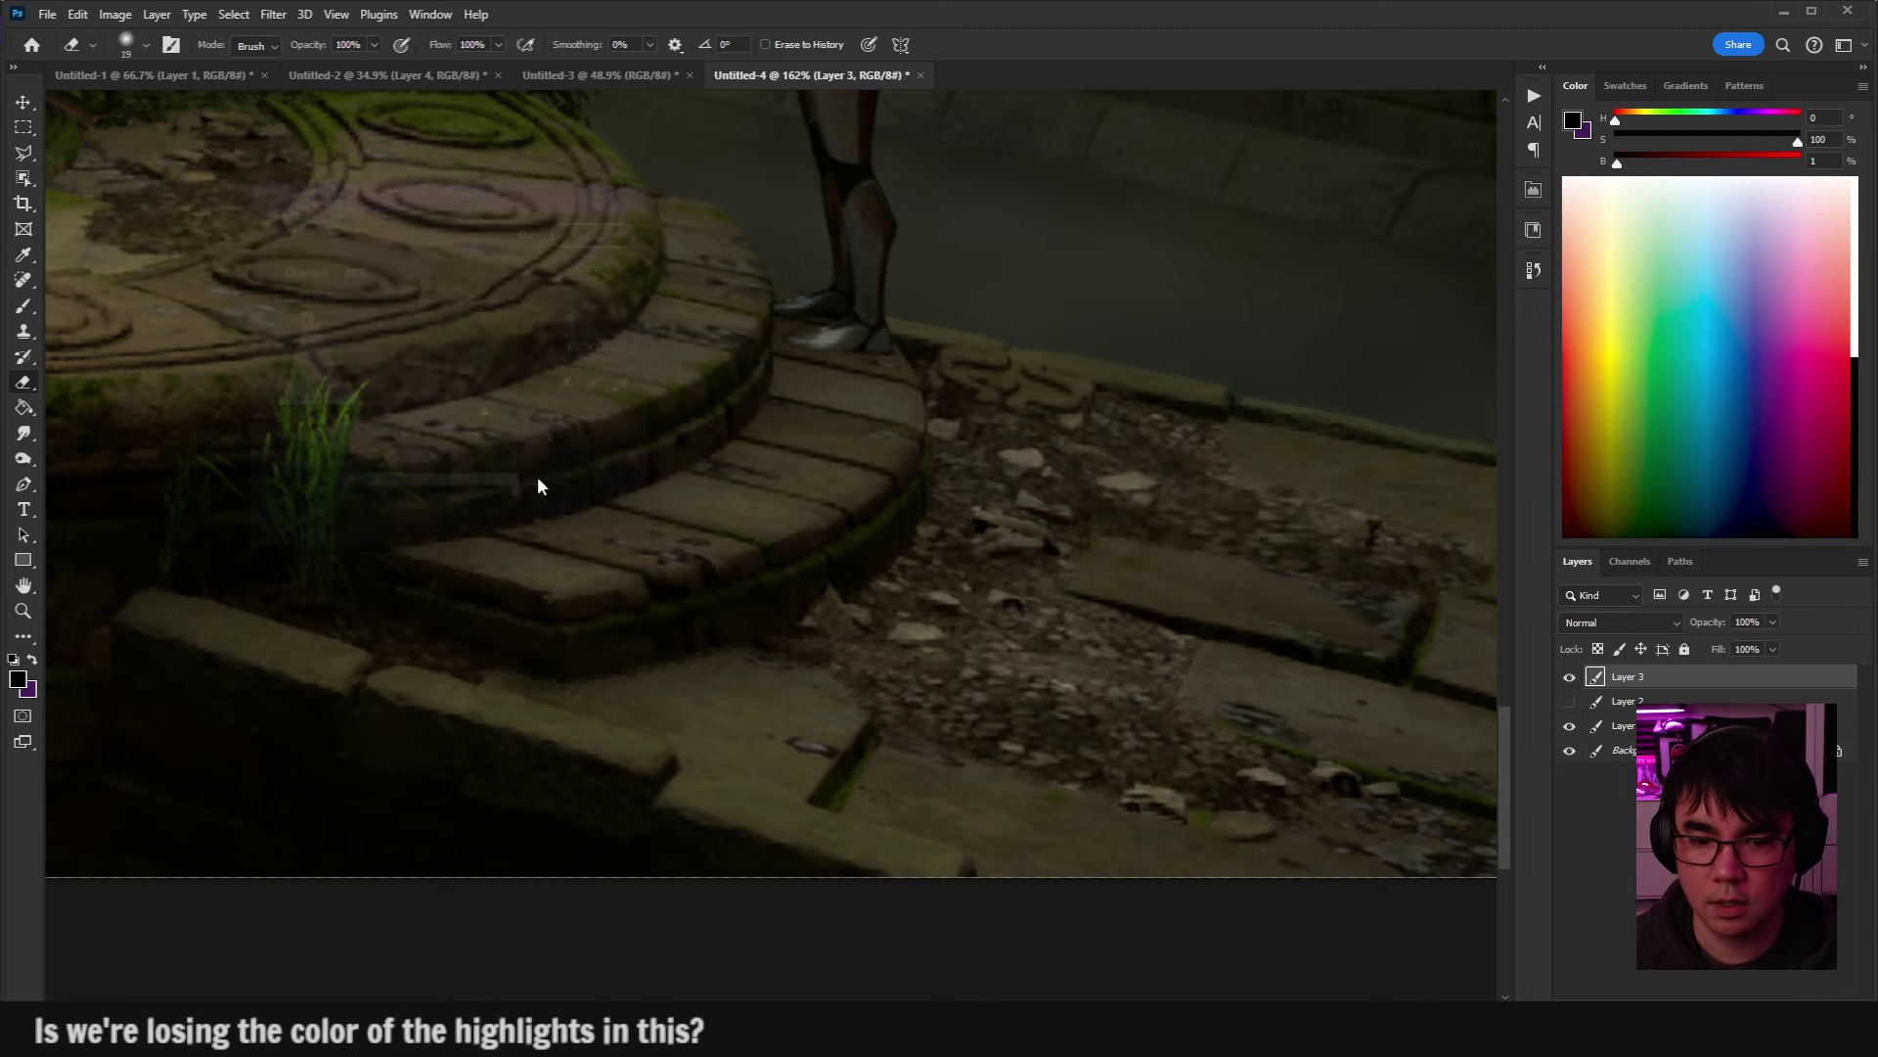
{"action": "left_click_drag", "start_coordinate": [975, 560], "coordinate": [854, 551]}
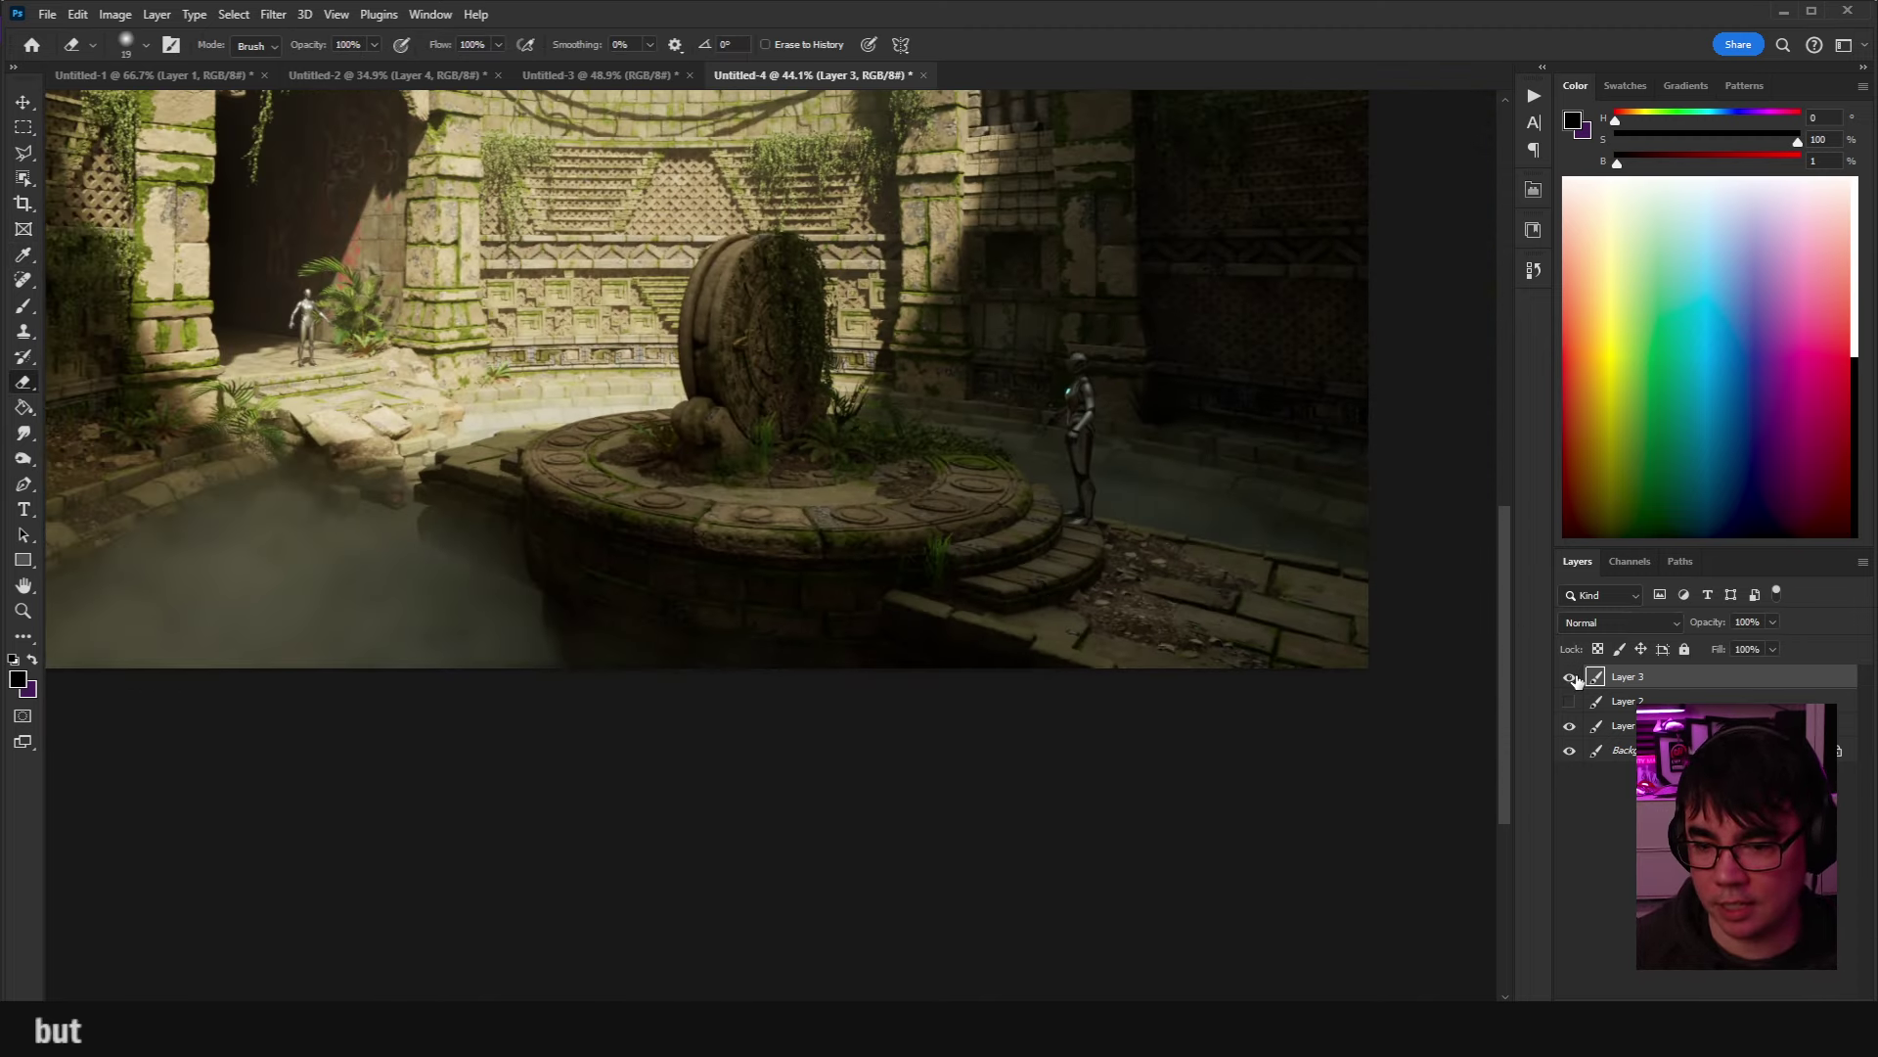
Toggle Layer 3 to compare the rubble patch, then zoom in on the left doorway's mossy pillar.
{"action": "left_click", "coordinate": [1570, 677]}
{"action": "left_click", "coordinate": [1570, 677]}
{"action": "left_click", "coordinate": [1570, 677]}
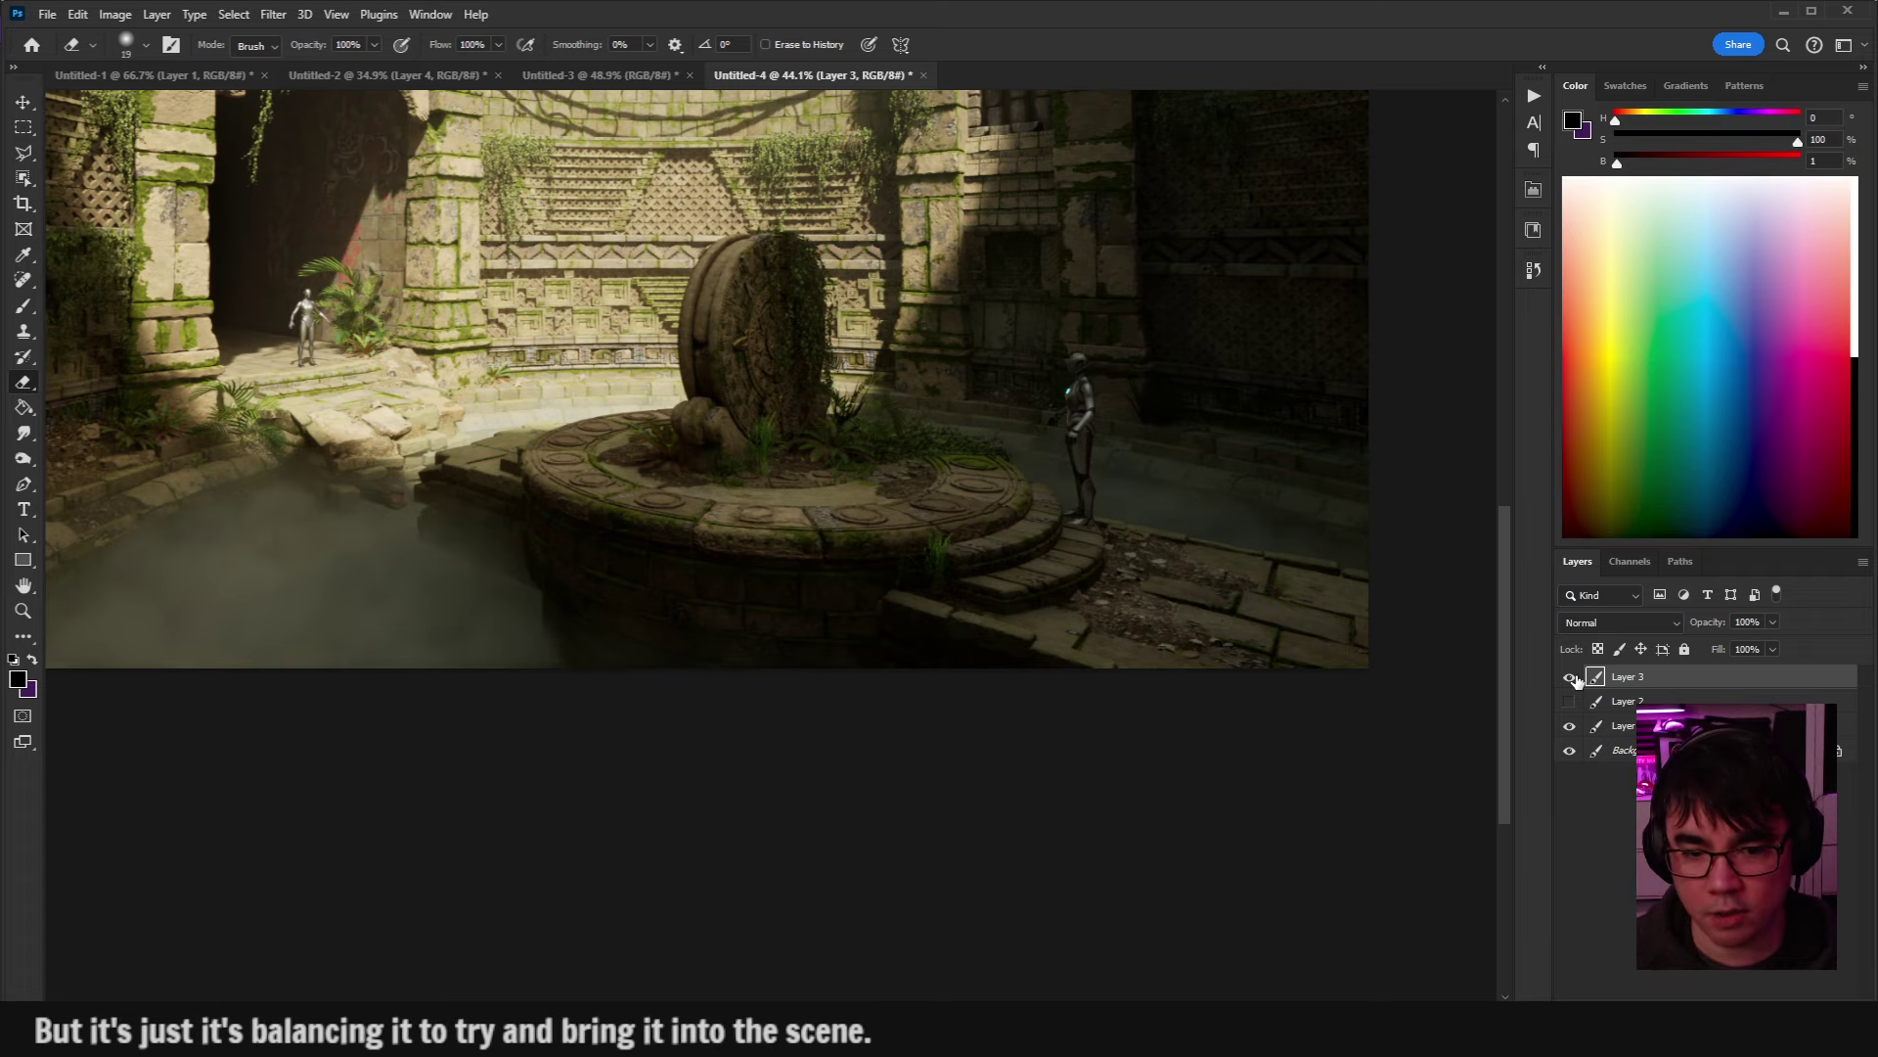
{"action": "left_click", "coordinate": [1570, 677]}
{"action": "left_click", "coordinate": [1571, 677]}
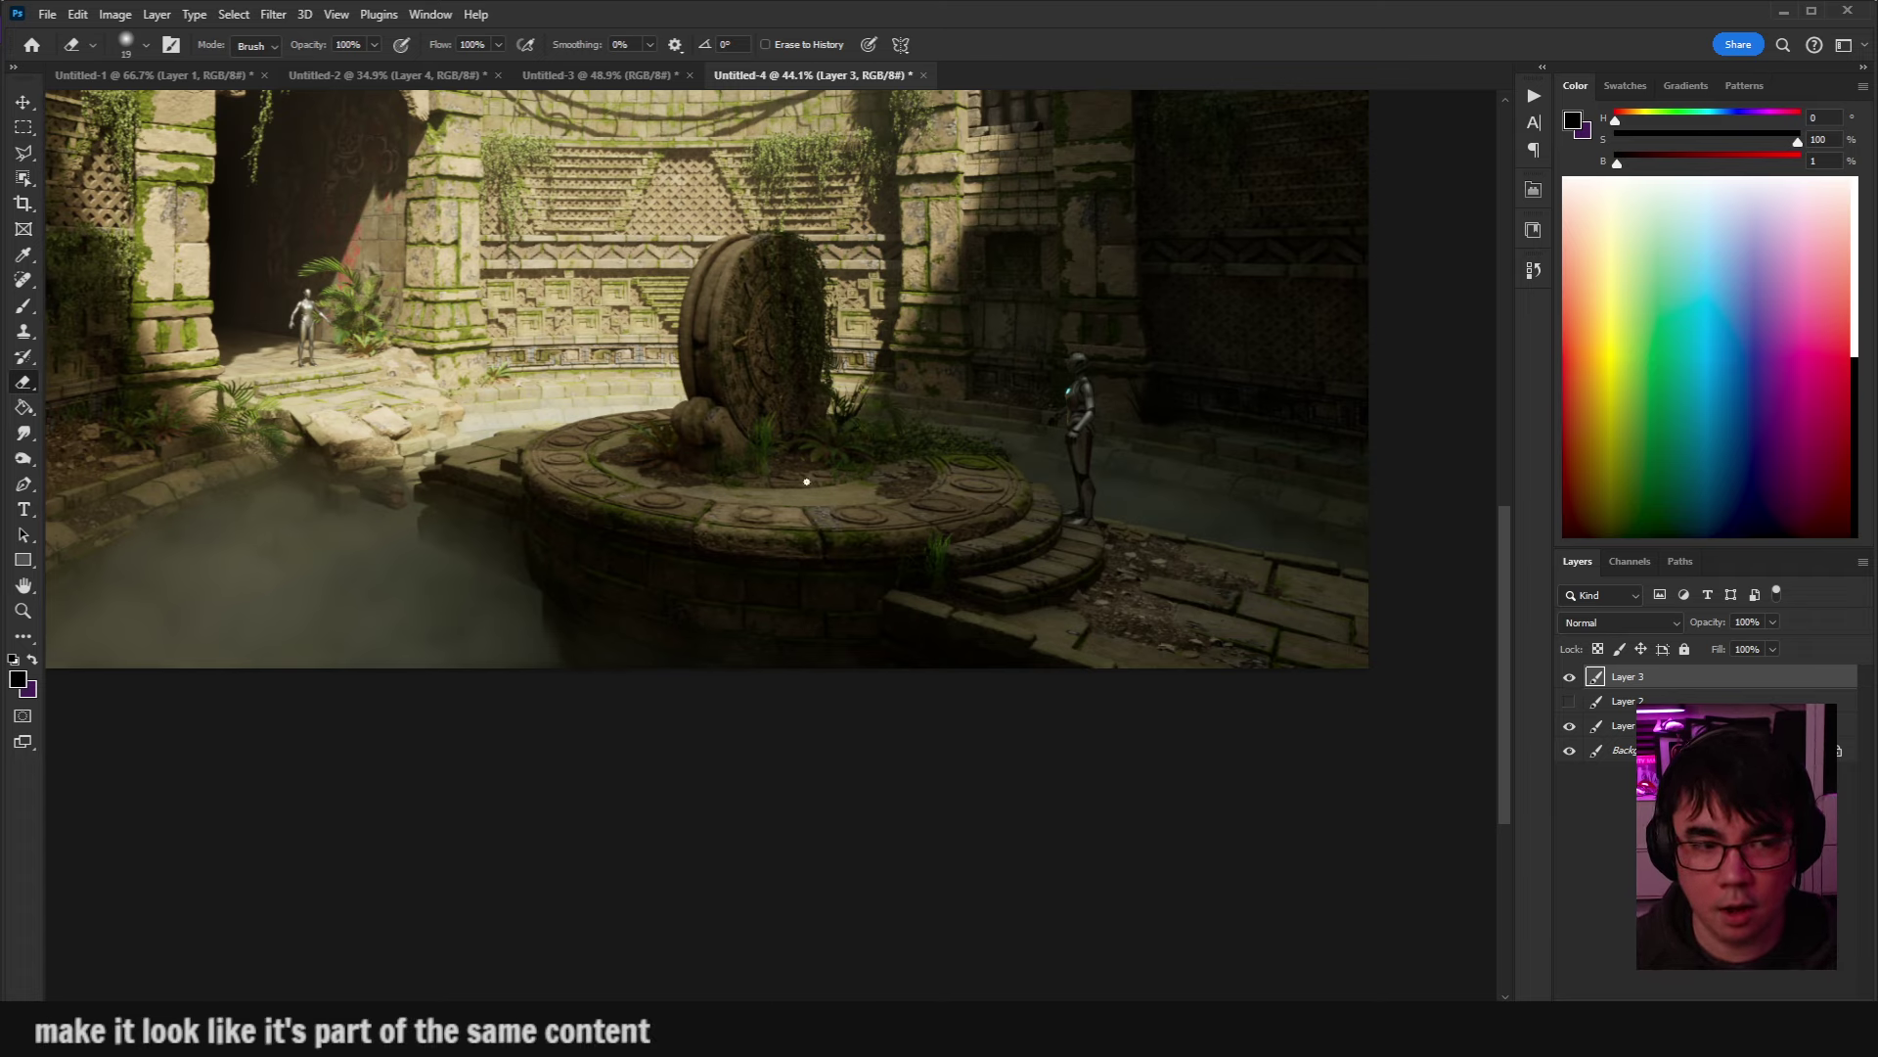
{"action": "left_click_drag", "start_coordinate": [438, 250], "coordinate": [968, 506]}
{"action": "left_click_drag", "start_coordinate": [784, 327], "coordinate": [900, 337]}
{"action": "left_click_drag", "start_coordinate": [685, 371], "coordinate": [768, 401]}
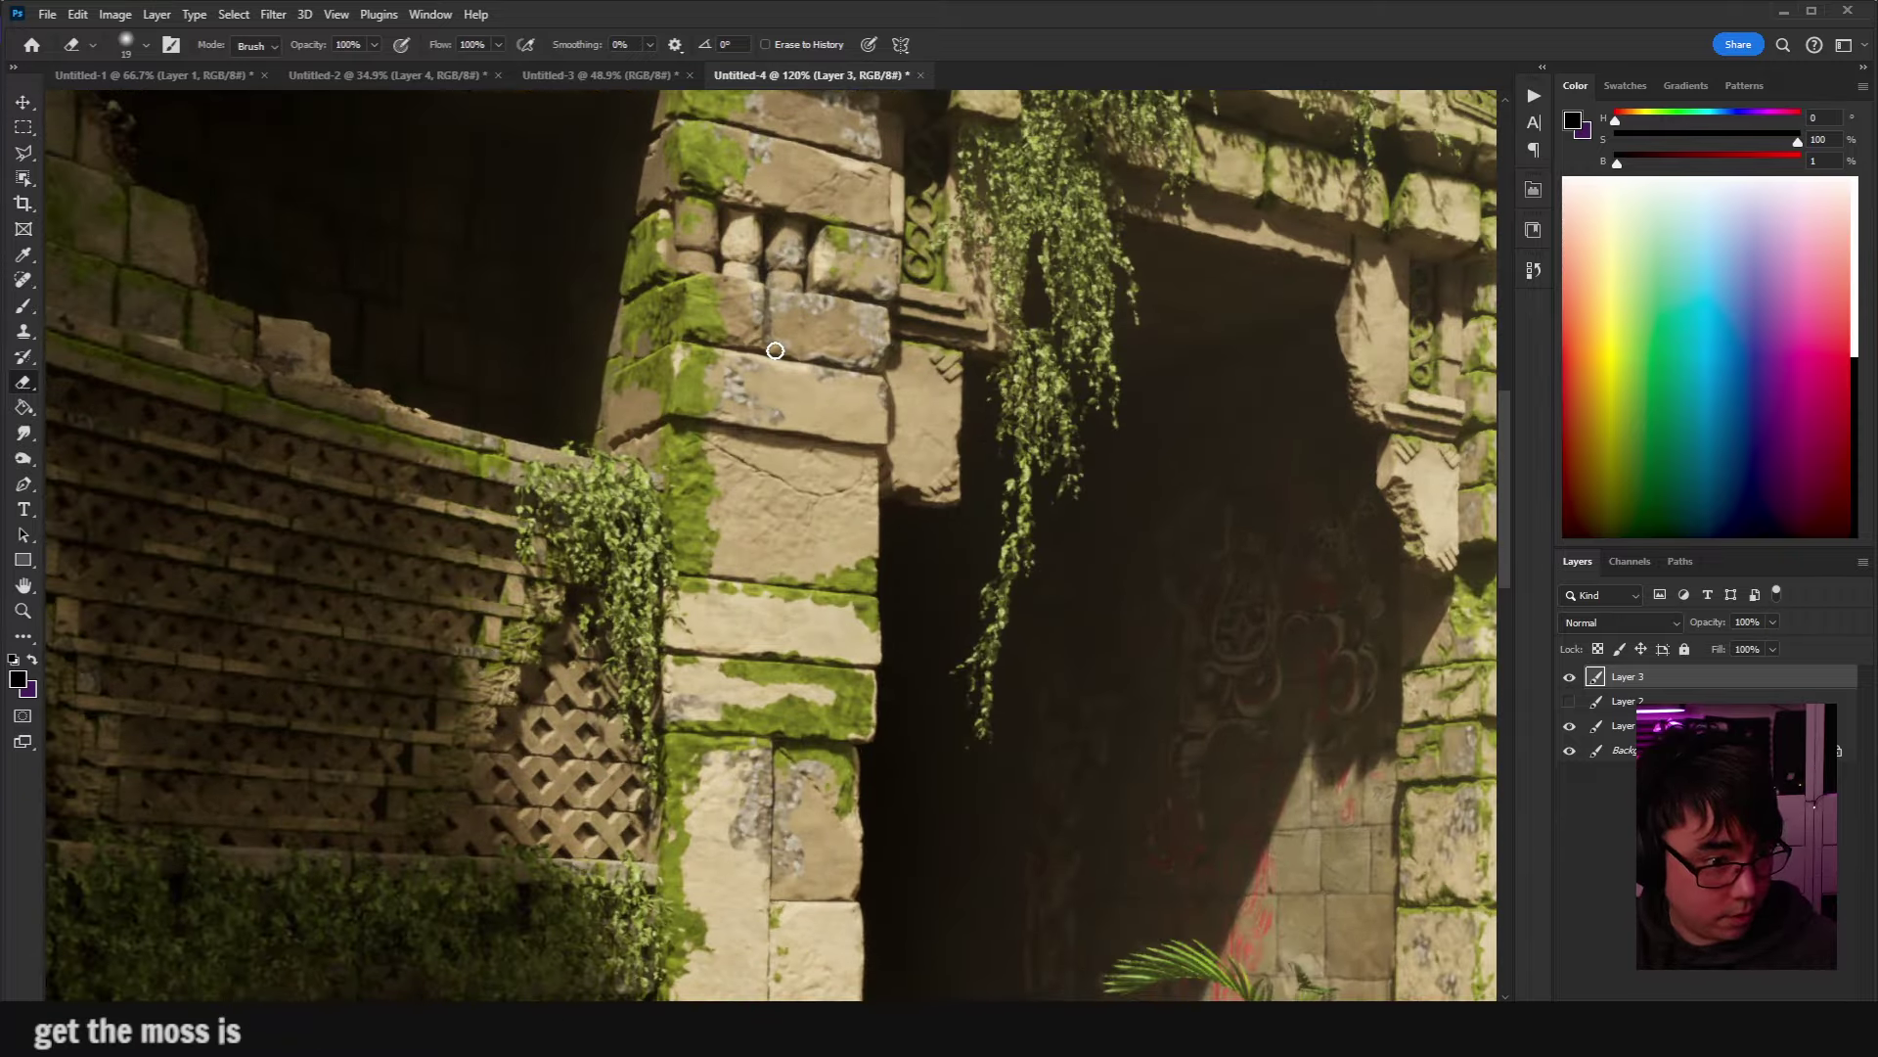
{"action": "mouse_move", "coordinate": [998, 520]}
{"action": "left_mouse_down"}
{"action": "mouse_move", "coordinate": [754, 461]}
{"action": "mouse_move", "coordinate": [313, 421]}
{"action": "left_mouse_up"}
{"action": "left_click_drag", "start_coordinate": [1468, 465], "coordinate": [685, 416]}
{"action": "mouse_move", "coordinate": [1418, 460]}
{"action": "left_mouse_down"}
{"action": "mouse_move", "coordinate": [1051, 447]}
{"action": "mouse_move", "coordinate": [568, 342]}
{"action": "left_mouse_up"}
{"action": "left_click_drag", "start_coordinate": [1019, 405], "coordinate": [949, 528]}
{"action": "left_click_drag", "start_coordinate": [861, 477], "coordinate": [956, 477]}
{"action": "left_click_drag", "start_coordinate": [954, 471], "coordinate": [1043, 444]}
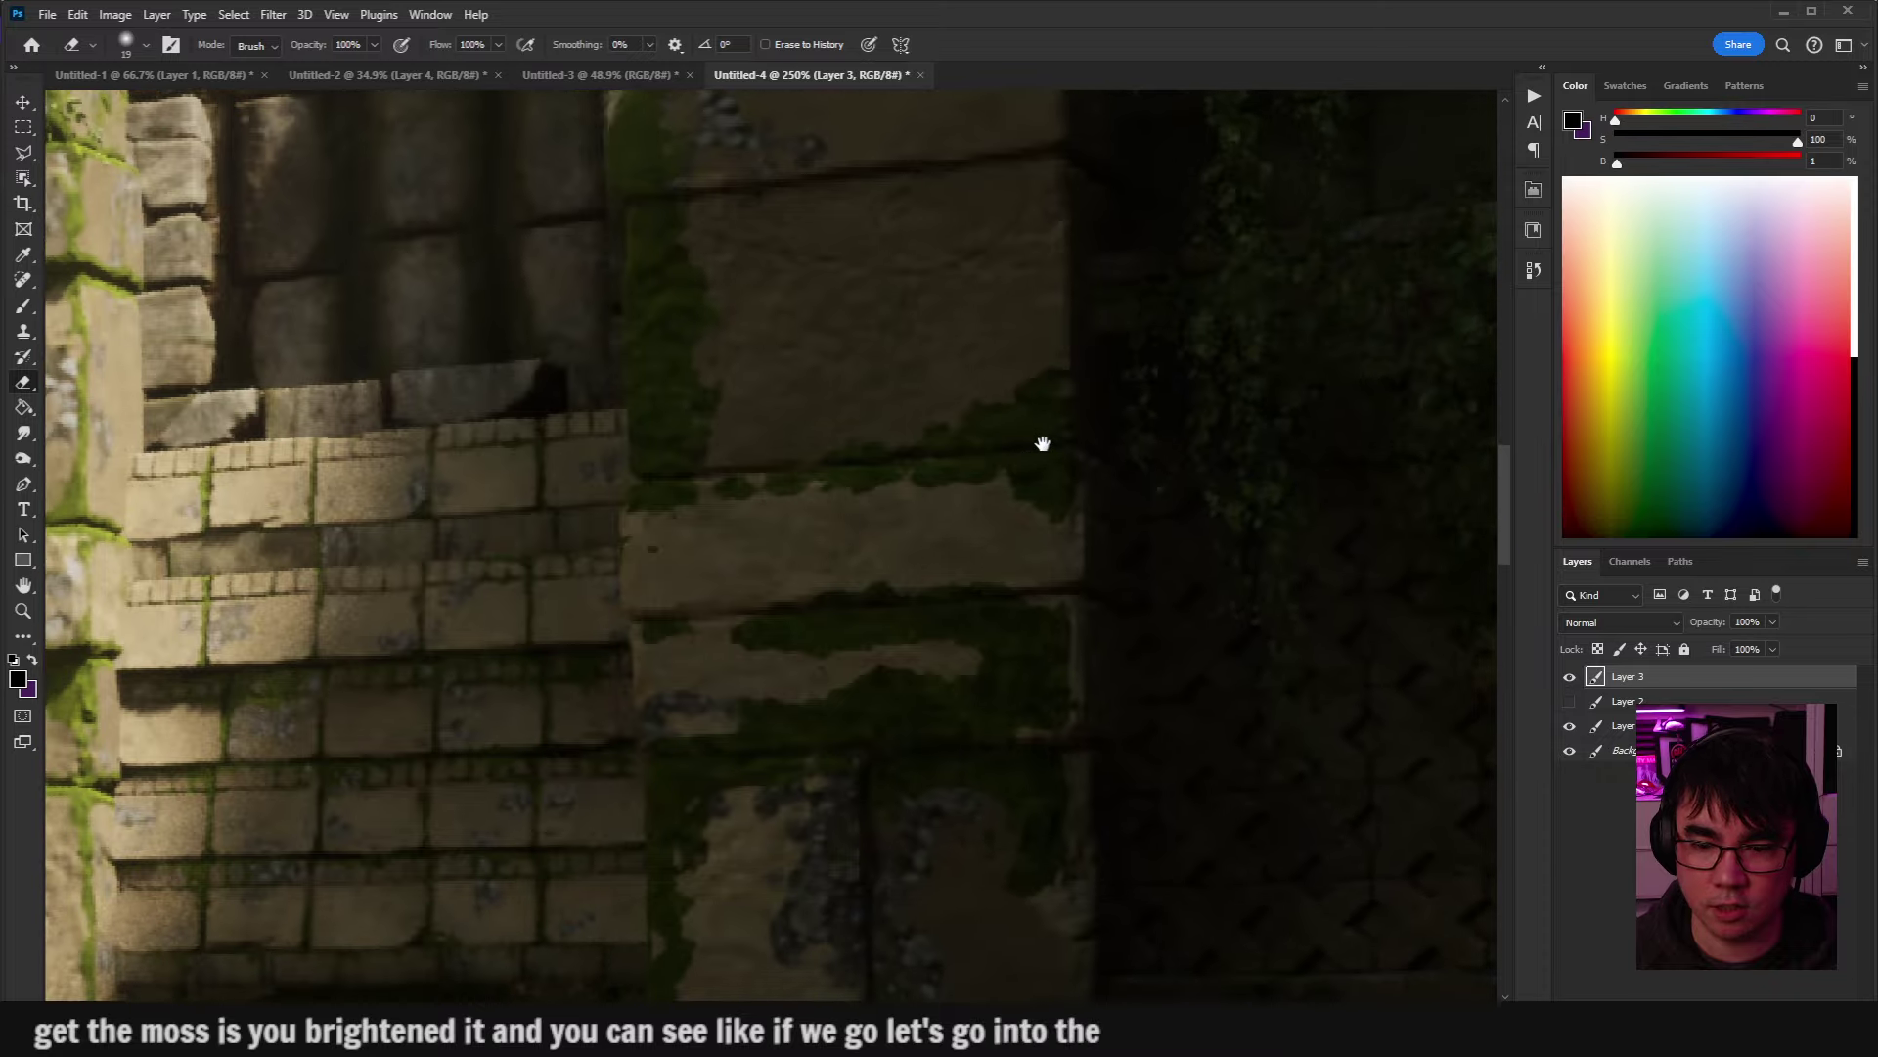
{"action": "scroll", "coordinate": [1042, 443], "scroll_direction": "down", "scroll_amount": 3}
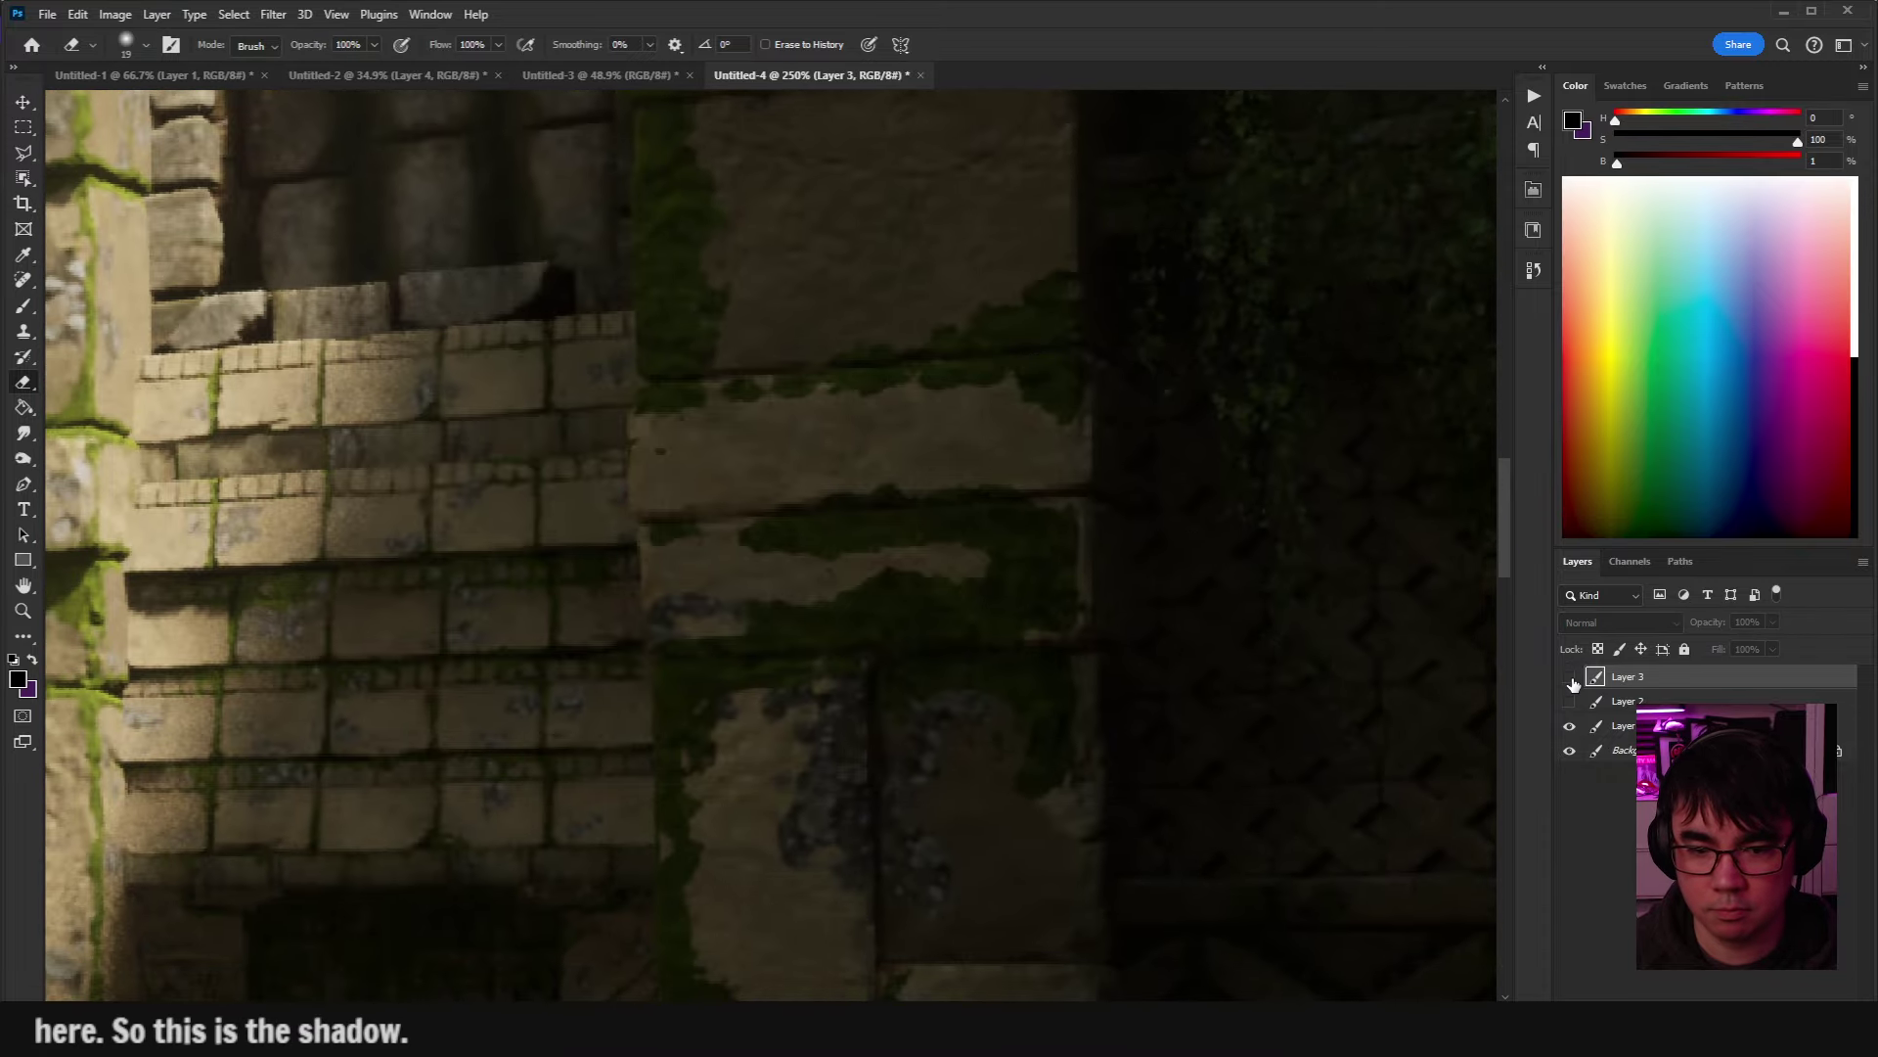
{"action": "left_click", "coordinate": [1570, 699]}
{"action": "left_click", "coordinate": [1570, 700]}
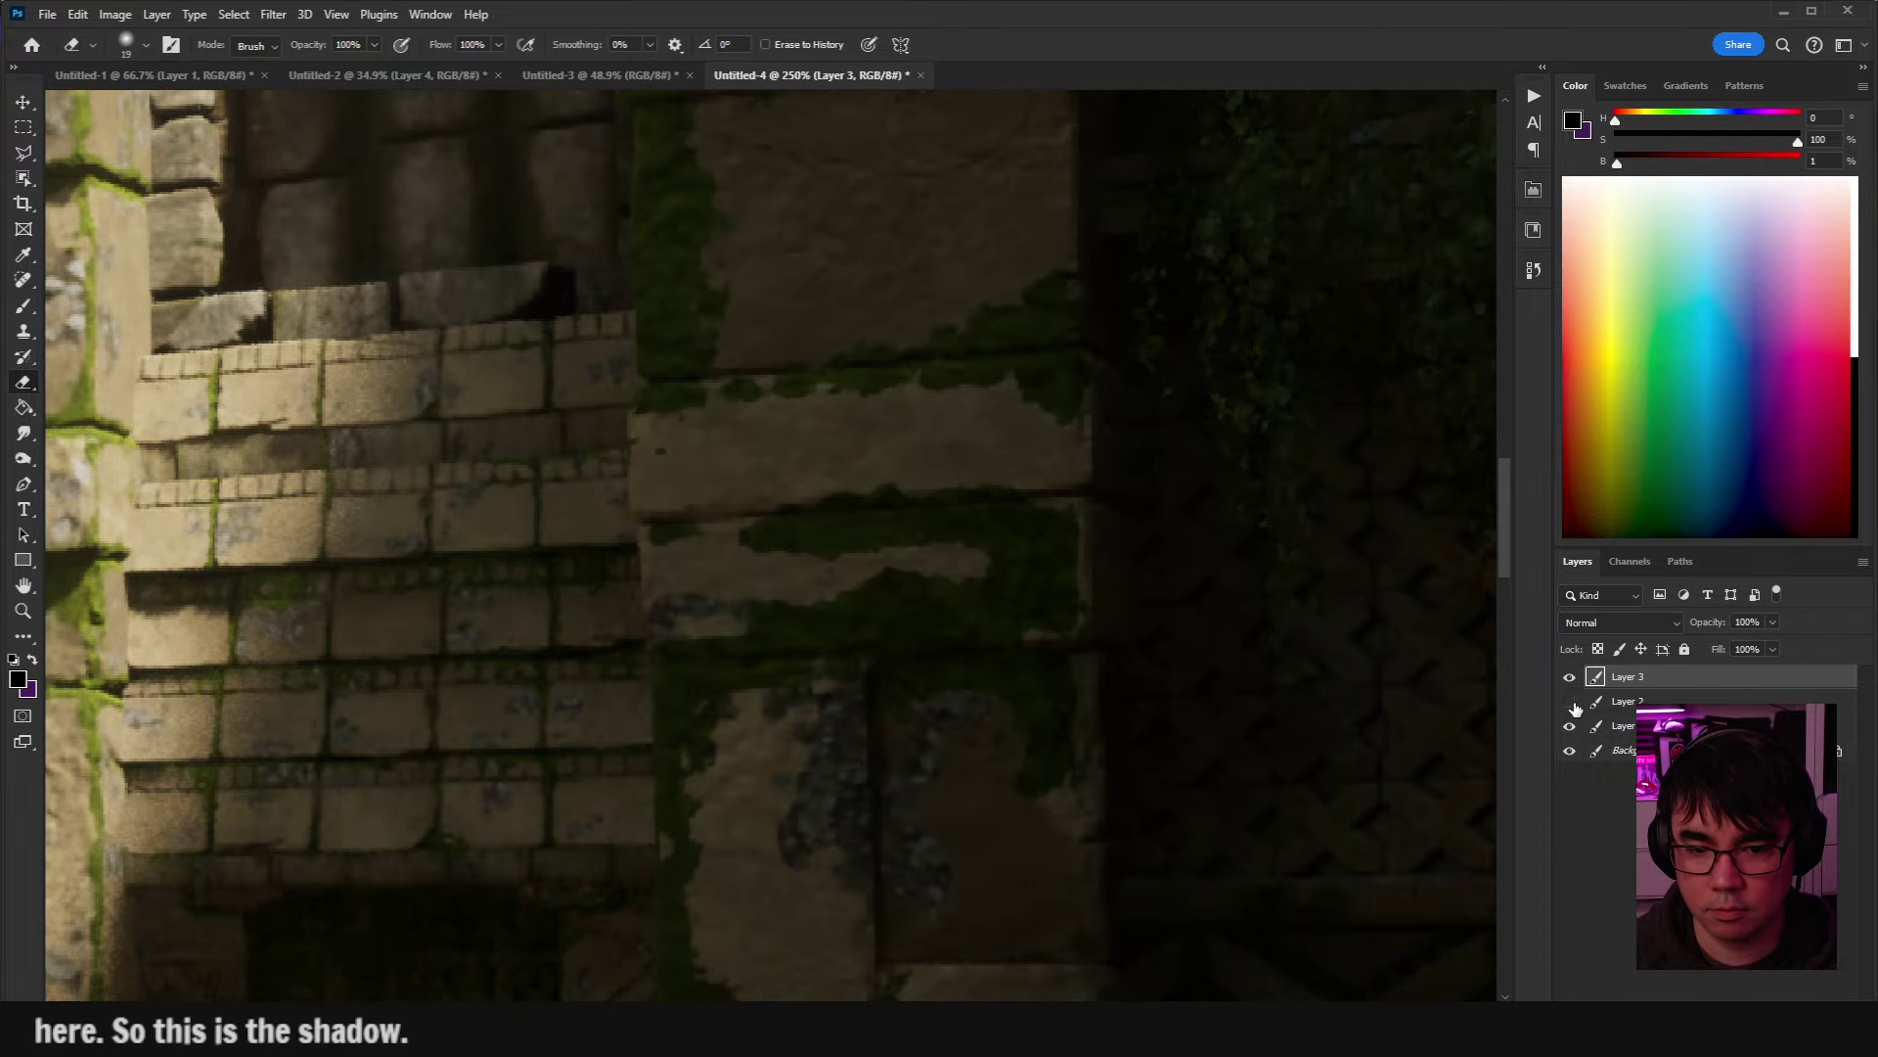
{"action": "left_click", "coordinate": [1571, 701]}
{"action": "left_click_drag", "start_coordinate": [799, 587], "coordinate": [890, 658]}
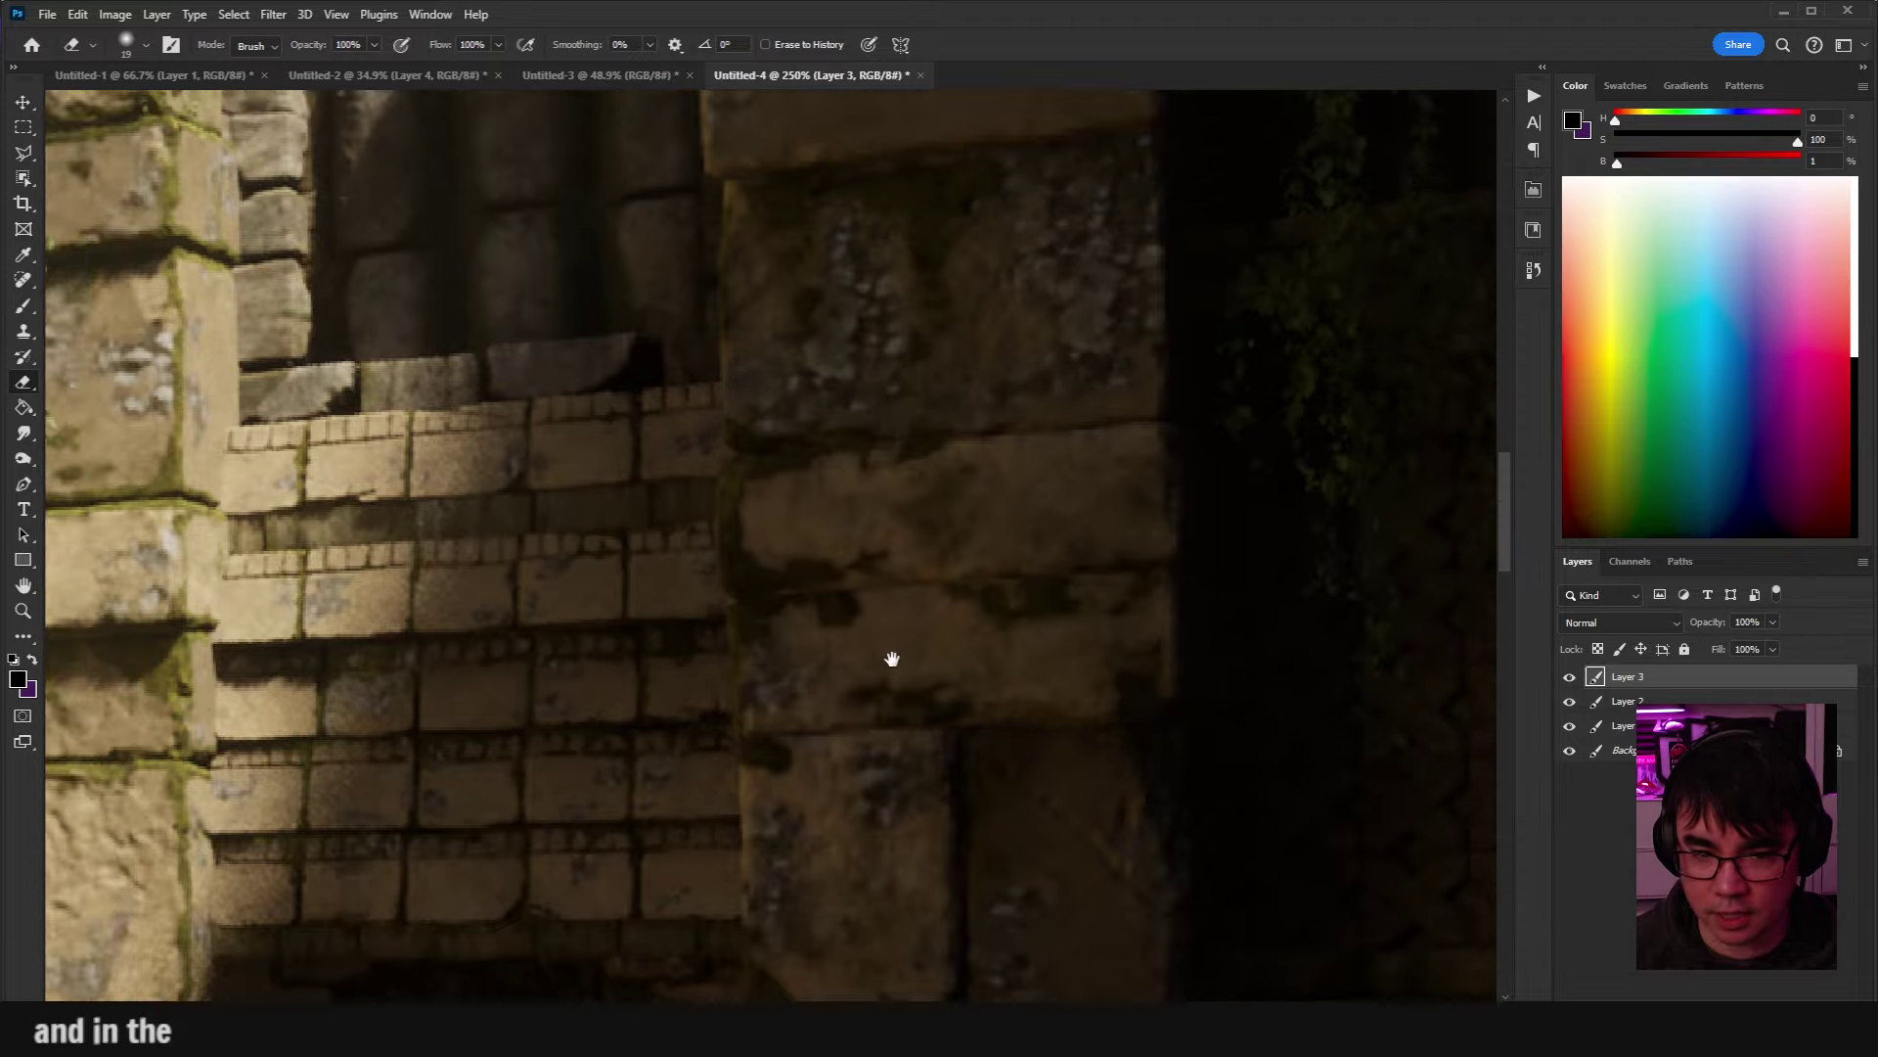
{"action": "left_click_drag", "start_coordinate": [992, 421], "coordinate": [965, 662]}
{"action": "left_click_drag", "start_coordinate": [1191, 810], "coordinate": [1022, 615]}
{"action": "scroll", "coordinate": [1024, 615], "scroll_direction": "down", "scroll_amount": 3}
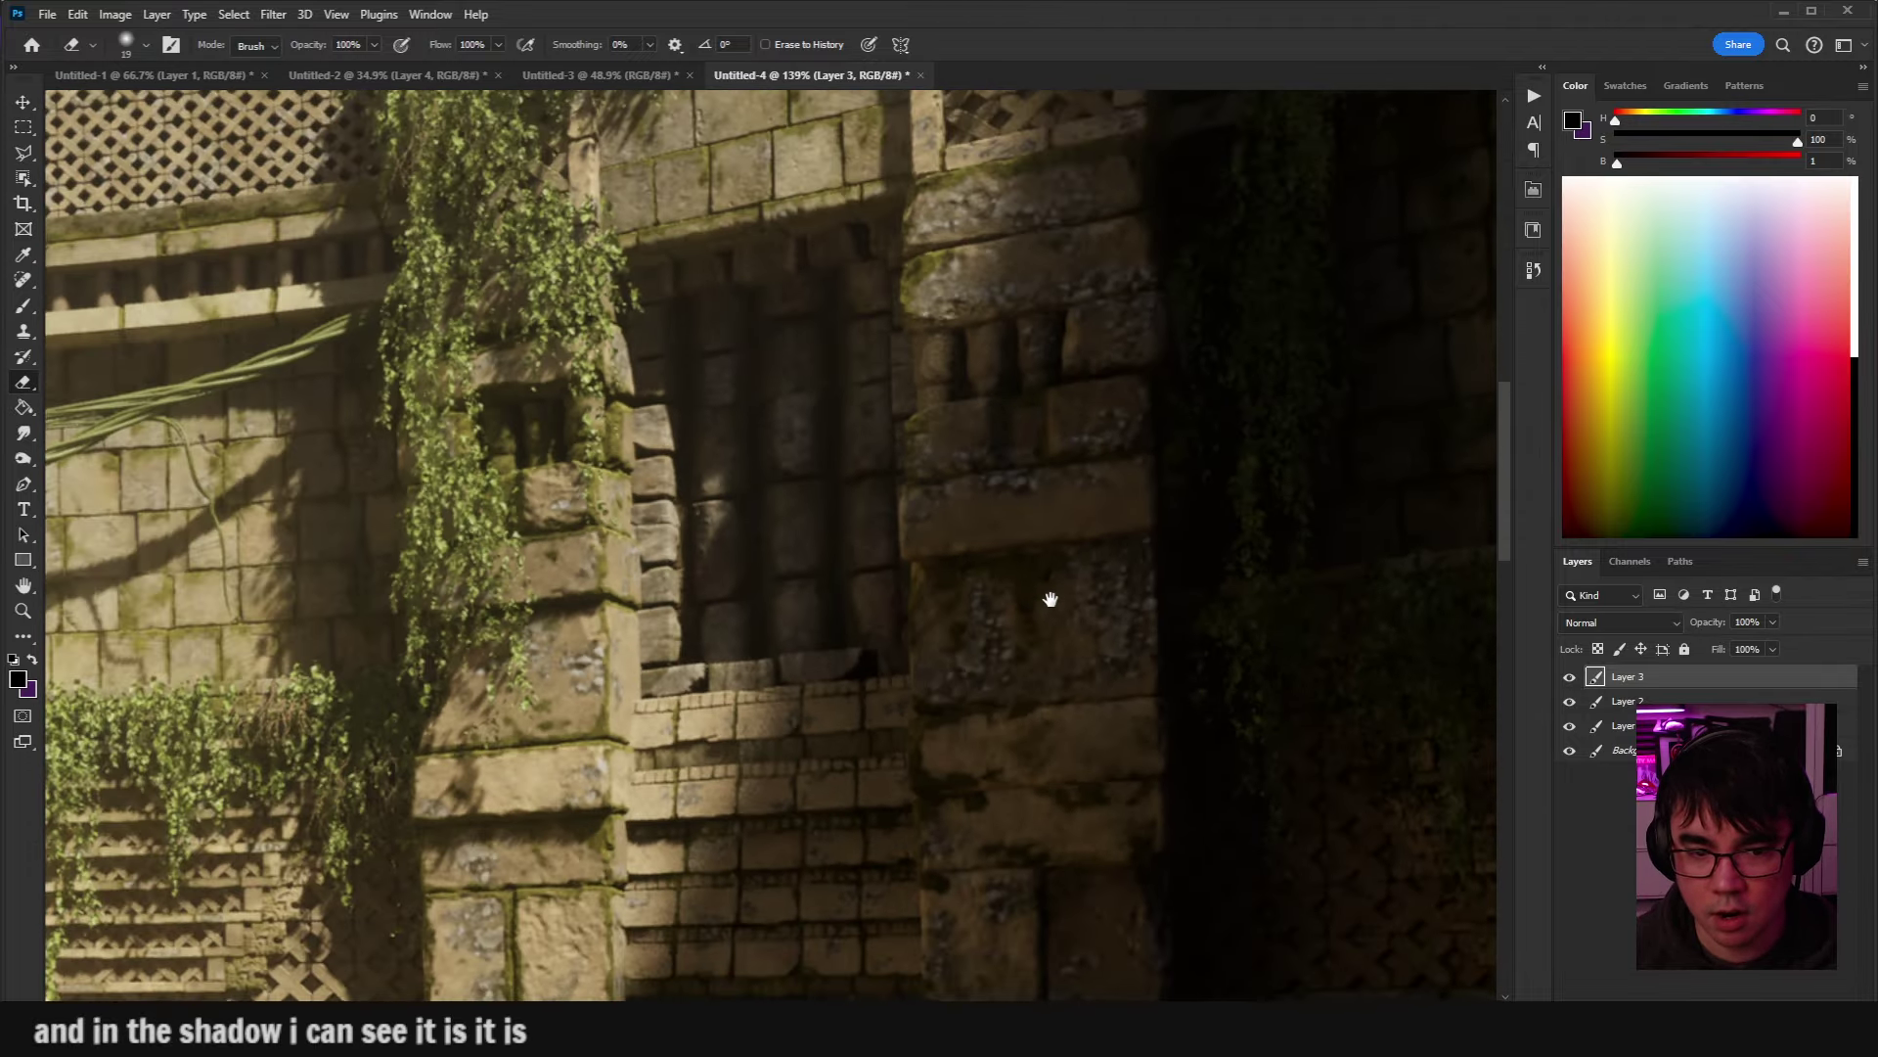
{"action": "scroll", "coordinate": [1001, 495], "scroll_direction": "up", "scroll_amount": 4}
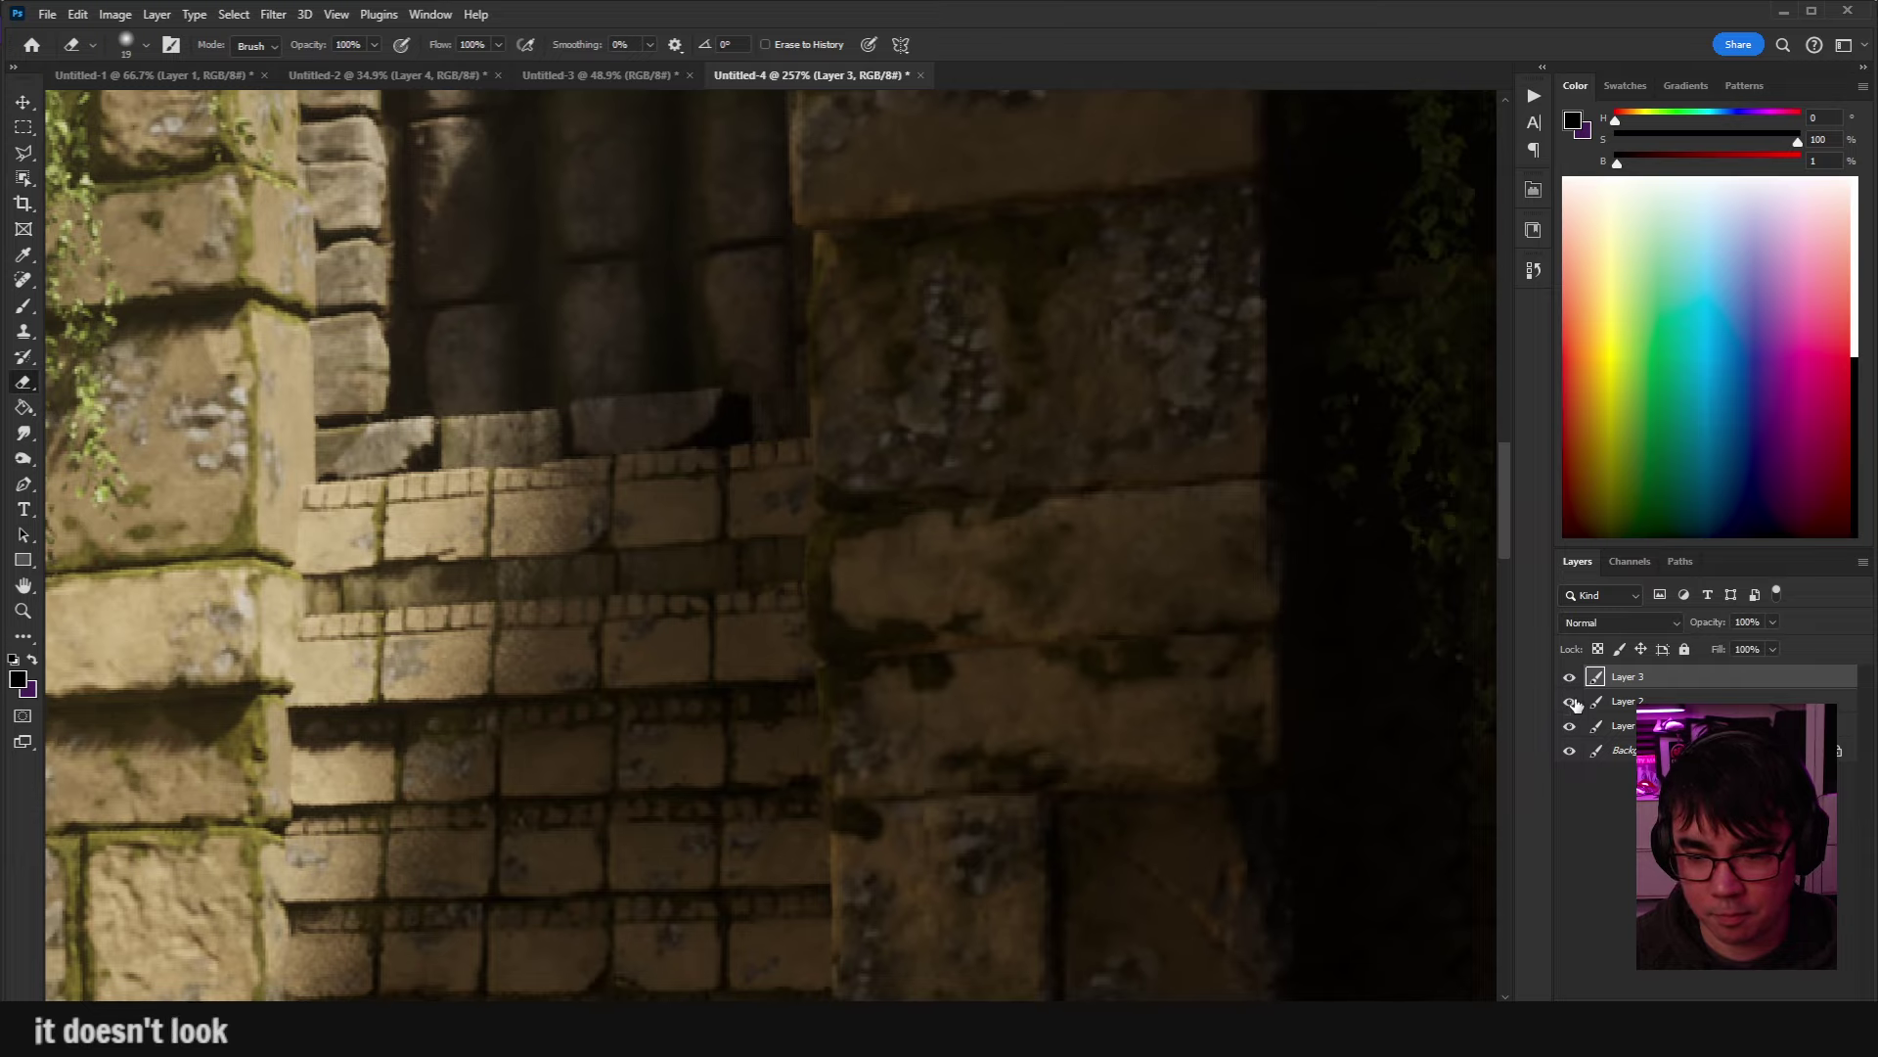
{"action": "left_click", "coordinate": [1574, 709]}
{"action": "left_click", "coordinate": [1574, 709]}
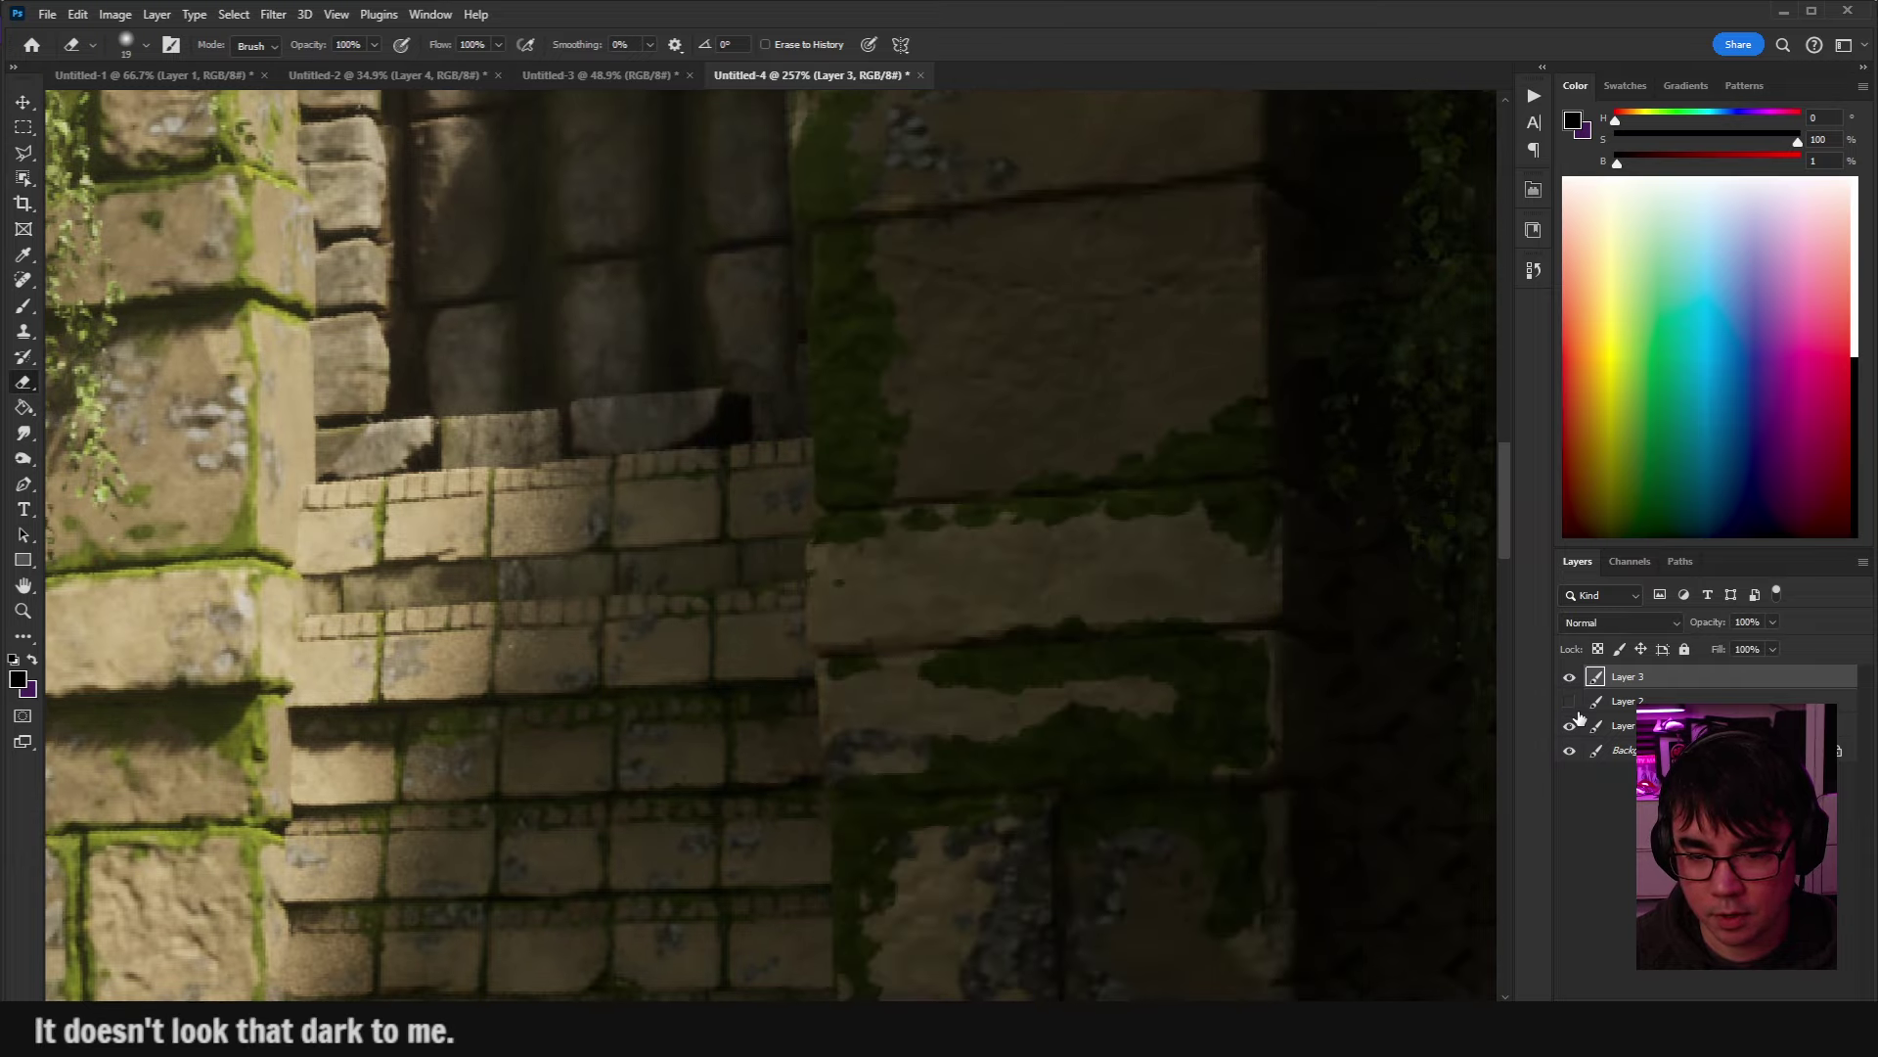
{"action": "left_click", "coordinate": [1574, 709]}
{"action": "scroll", "coordinate": [1229, 687], "scroll_direction": "down", "scroll_amount": 12}
{"action": "scroll", "coordinate": [1230, 688], "scroll_direction": "up", "scroll_amount": 8}
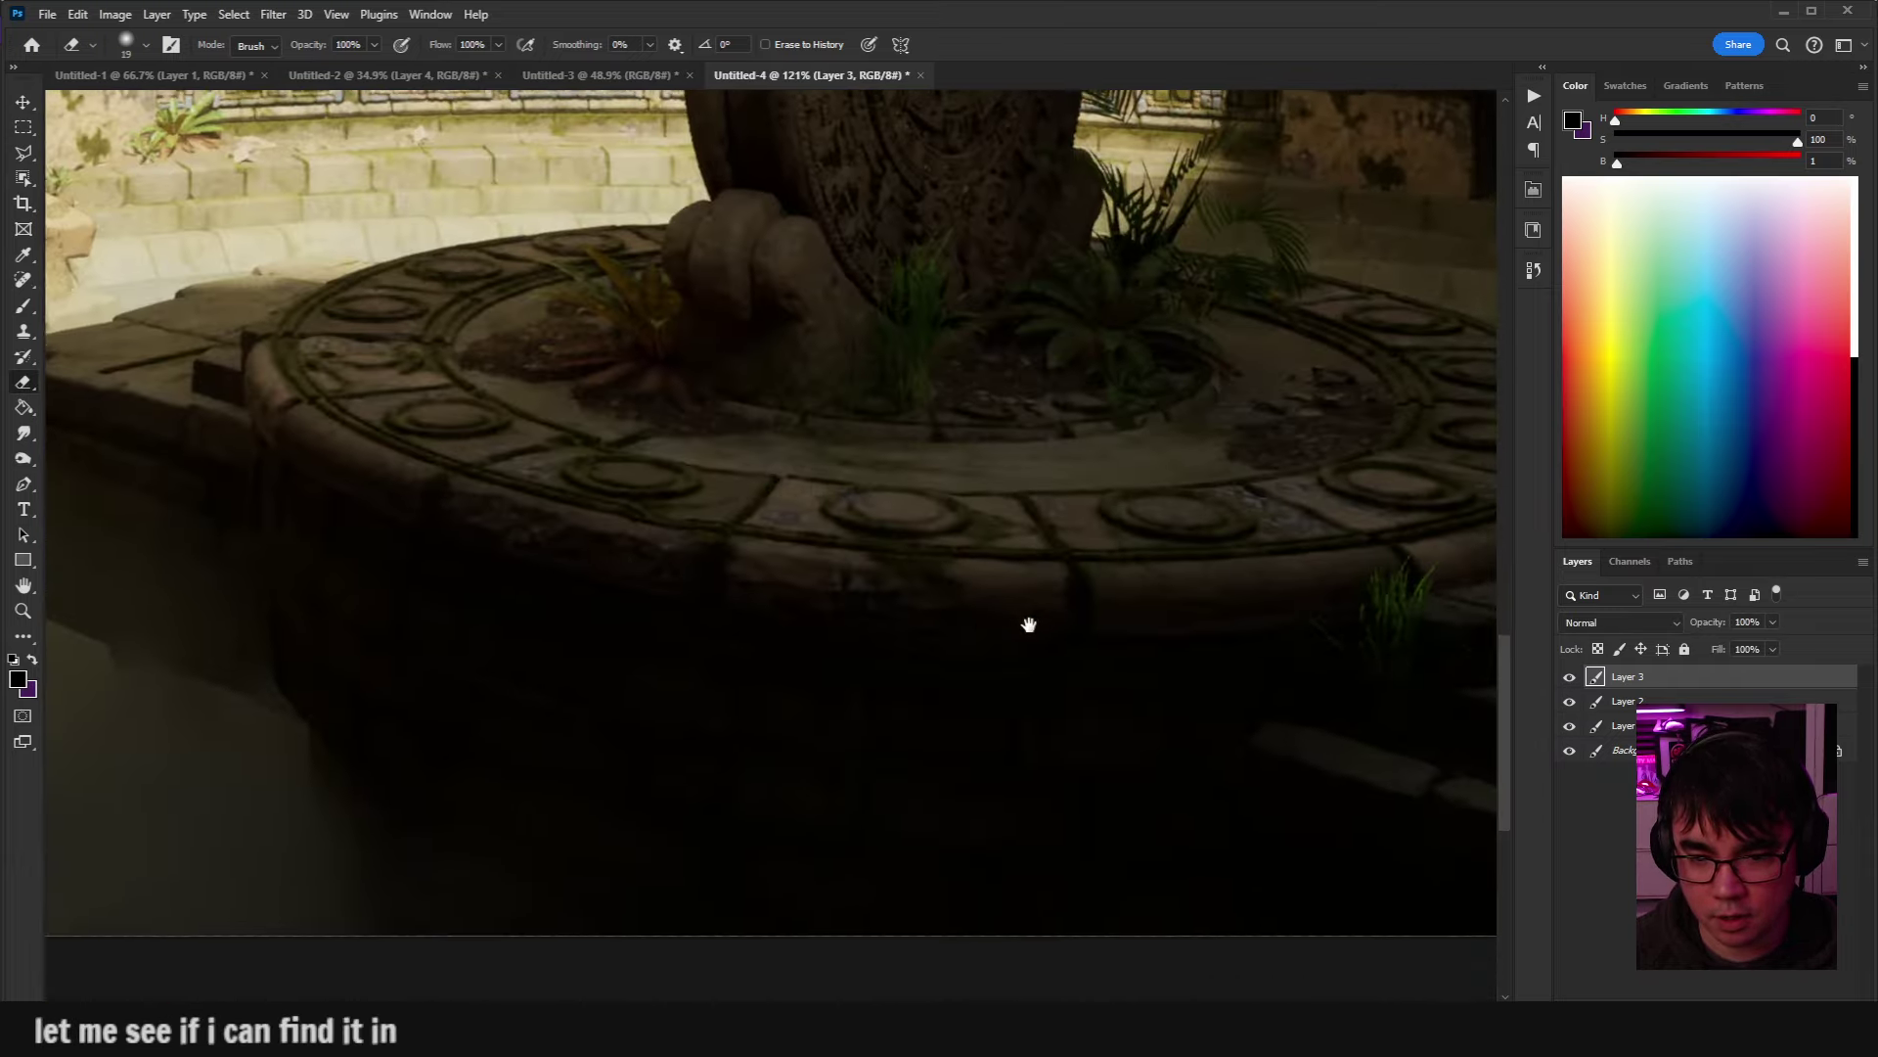
{"action": "left_click_drag", "start_coordinate": [1030, 625], "coordinate": [599, 638]}
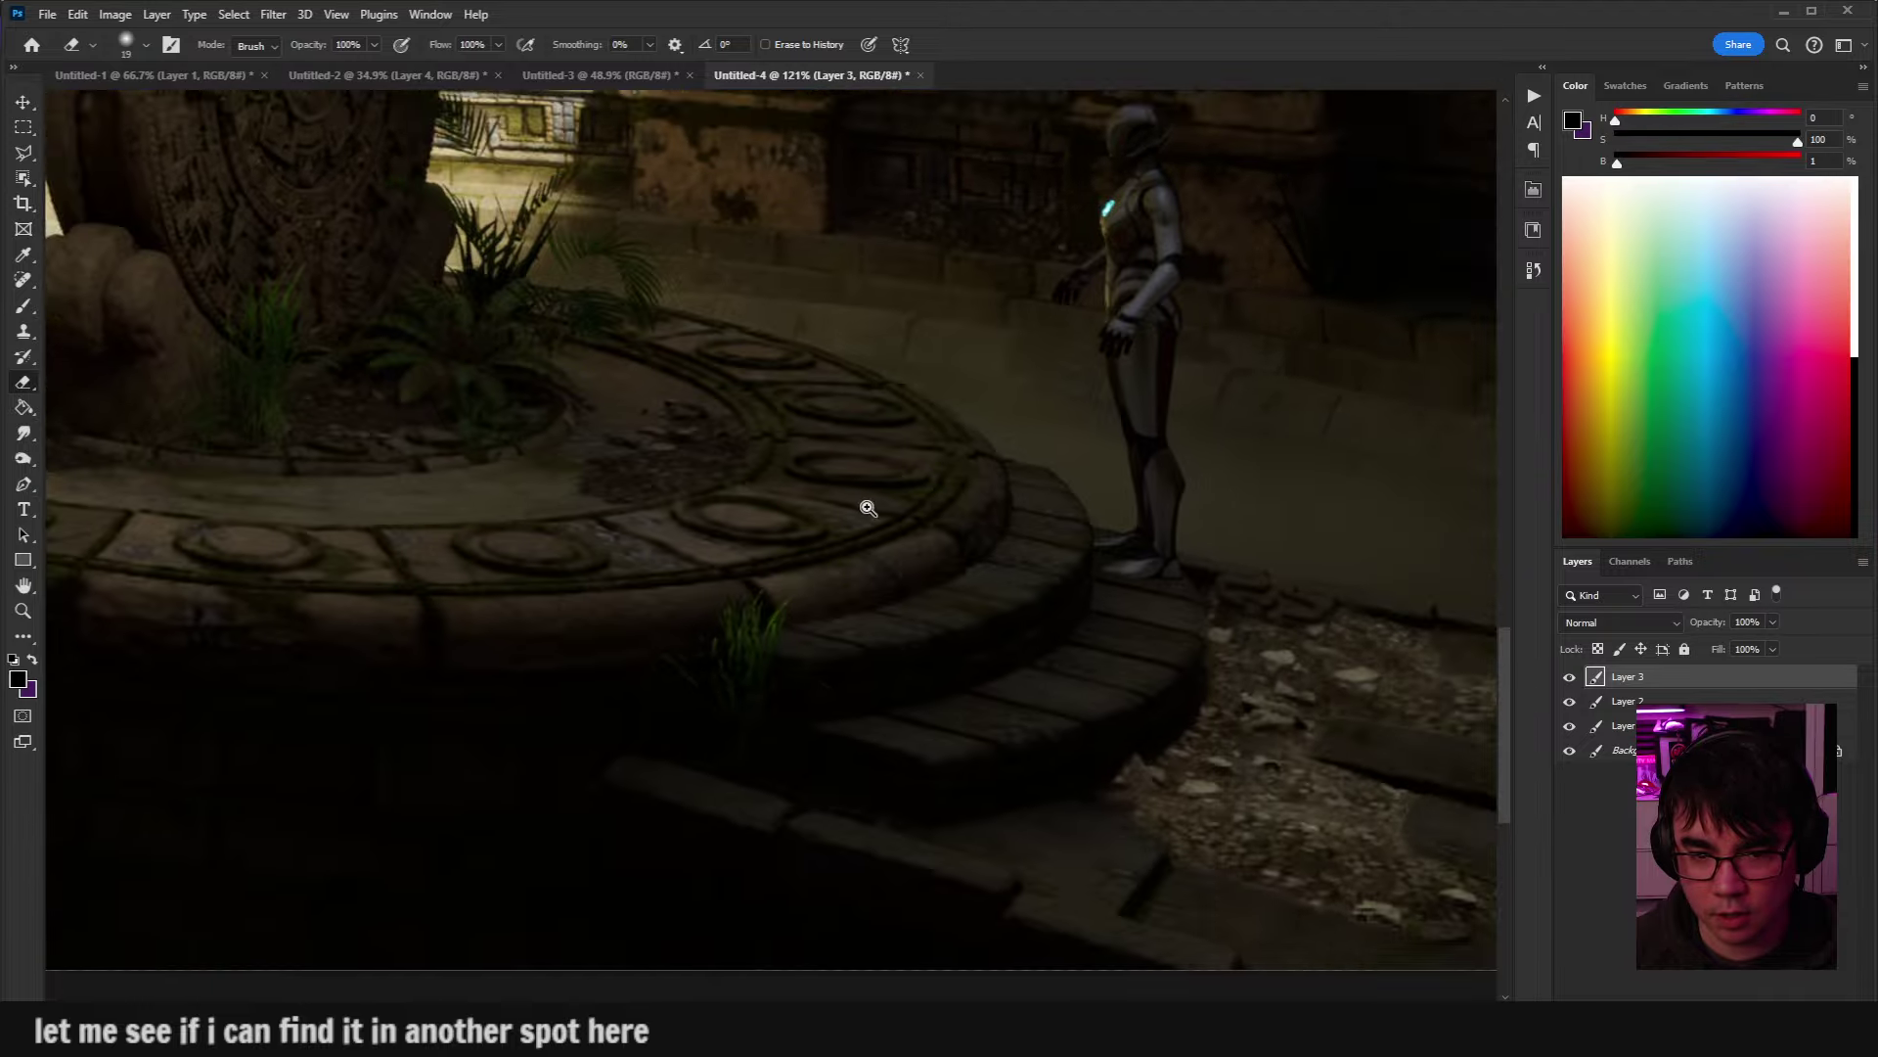
{"action": "left_click_drag", "start_coordinate": [863, 507], "coordinate": [1219, 489]}
{"action": "left_click", "coordinate": [1570, 701]}
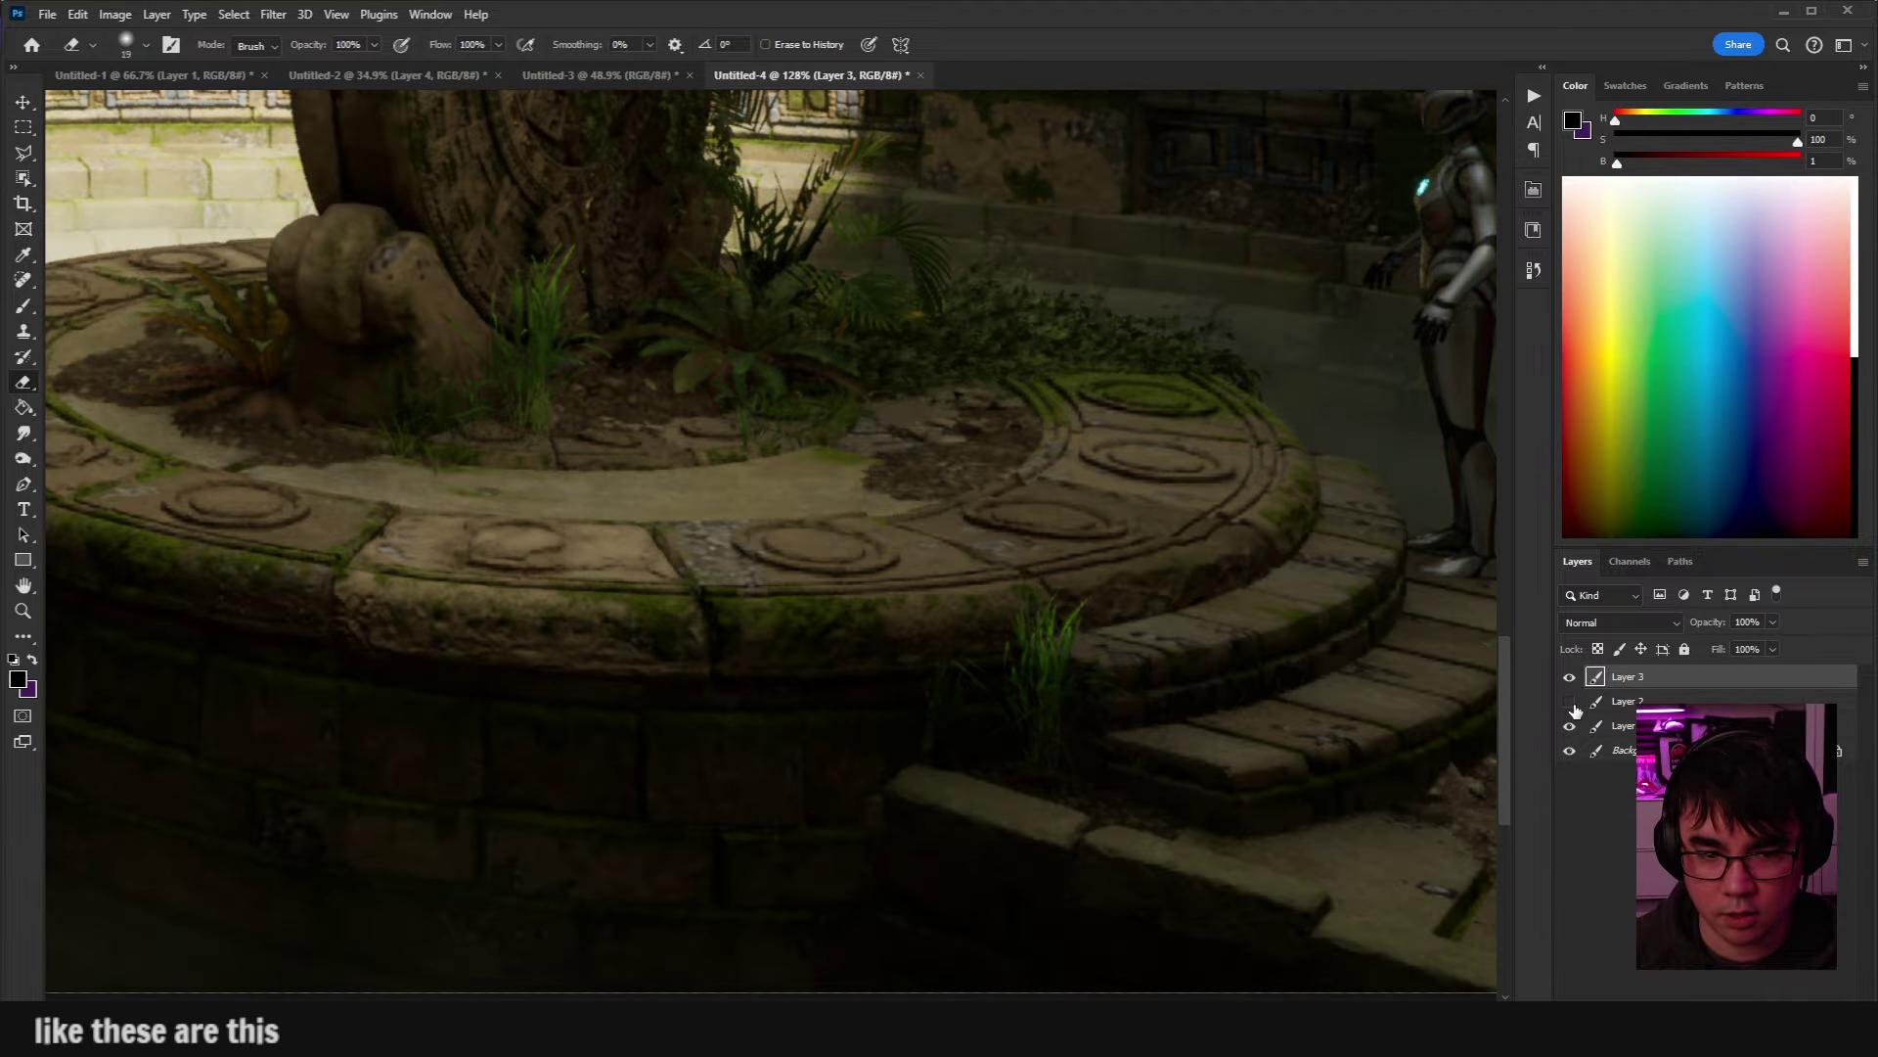
{"action": "left_click", "coordinate": [1570, 701]}
{"action": "left_click", "coordinate": [1570, 702]}
{"action": "left_click", "coordinate": [1570, 702]}
{"action": "left_click", "coordinate": [1570, 702]}
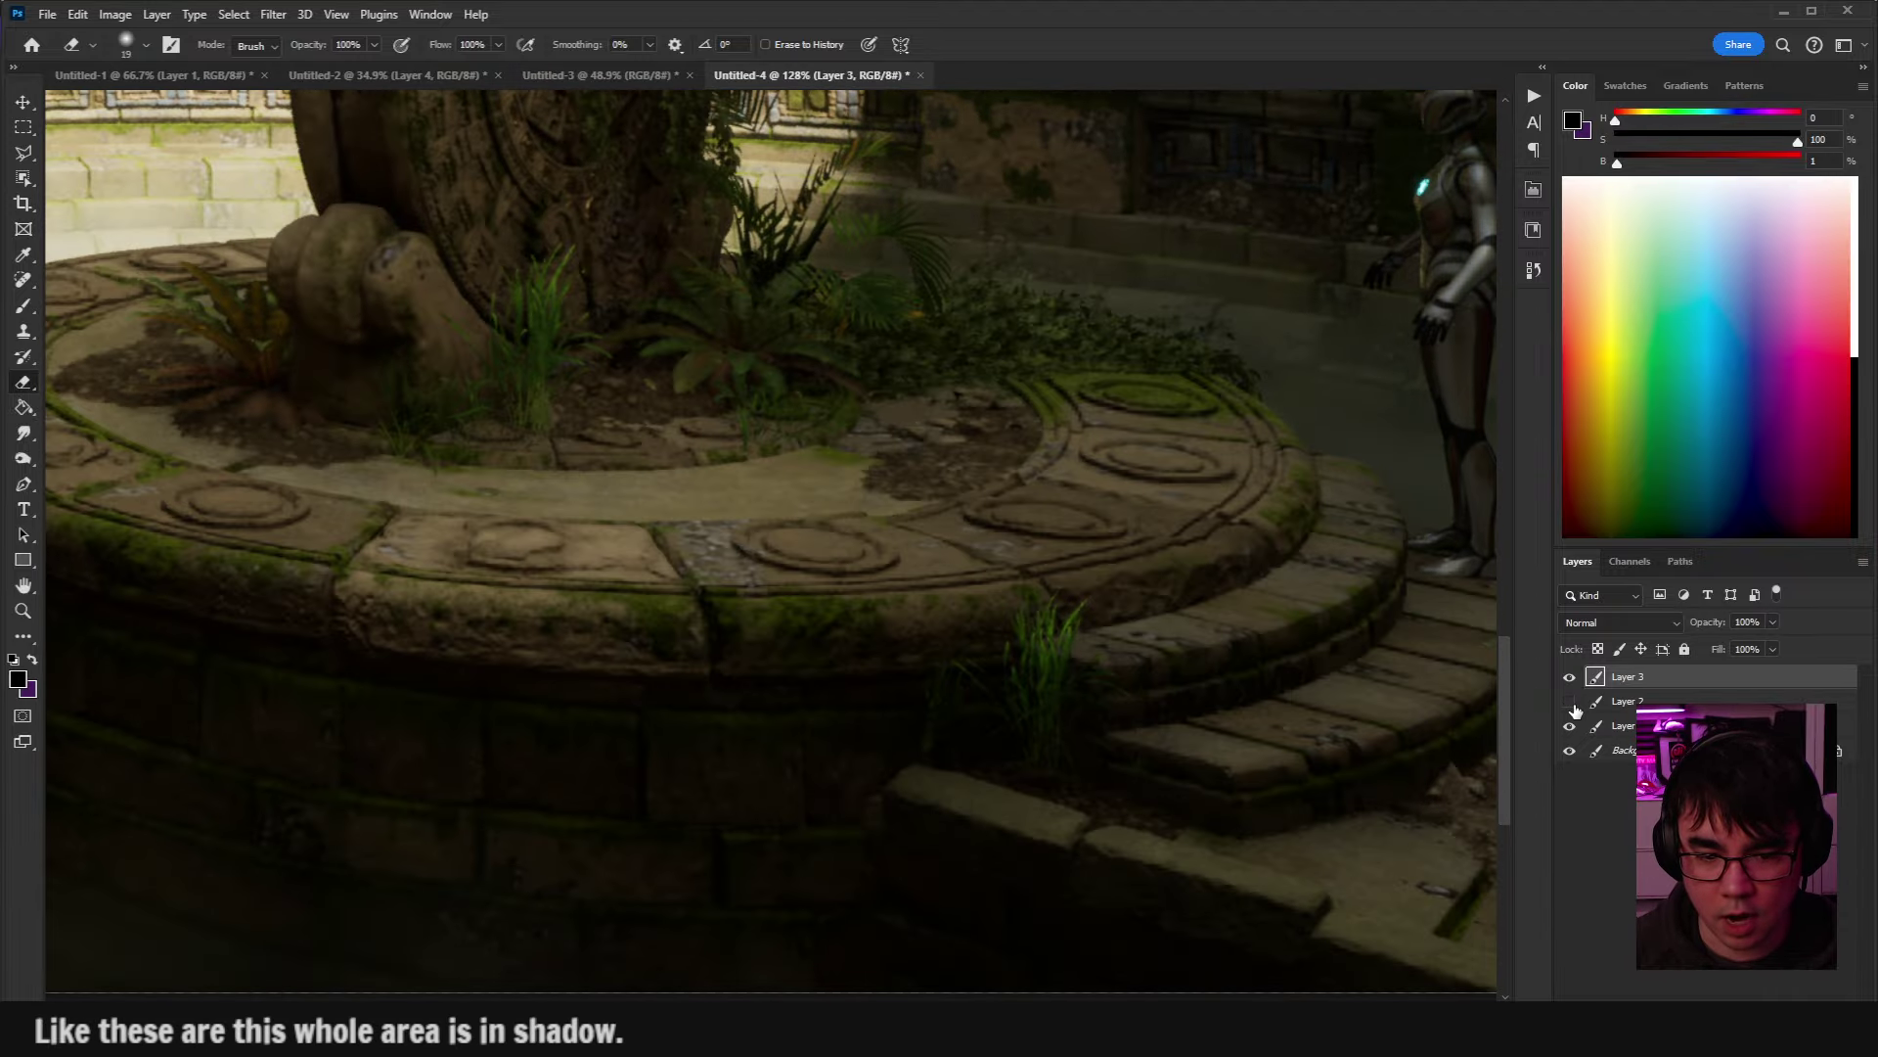
Toggle Layer 2 on and off over the courtyard and stone disk to compare the moss.
{"action": "left_click", "coordinate": [1571, 702]}
{"action": "left_click_drag", "start_coordinate": [1144, 646], "coordinate": [935, 572]}
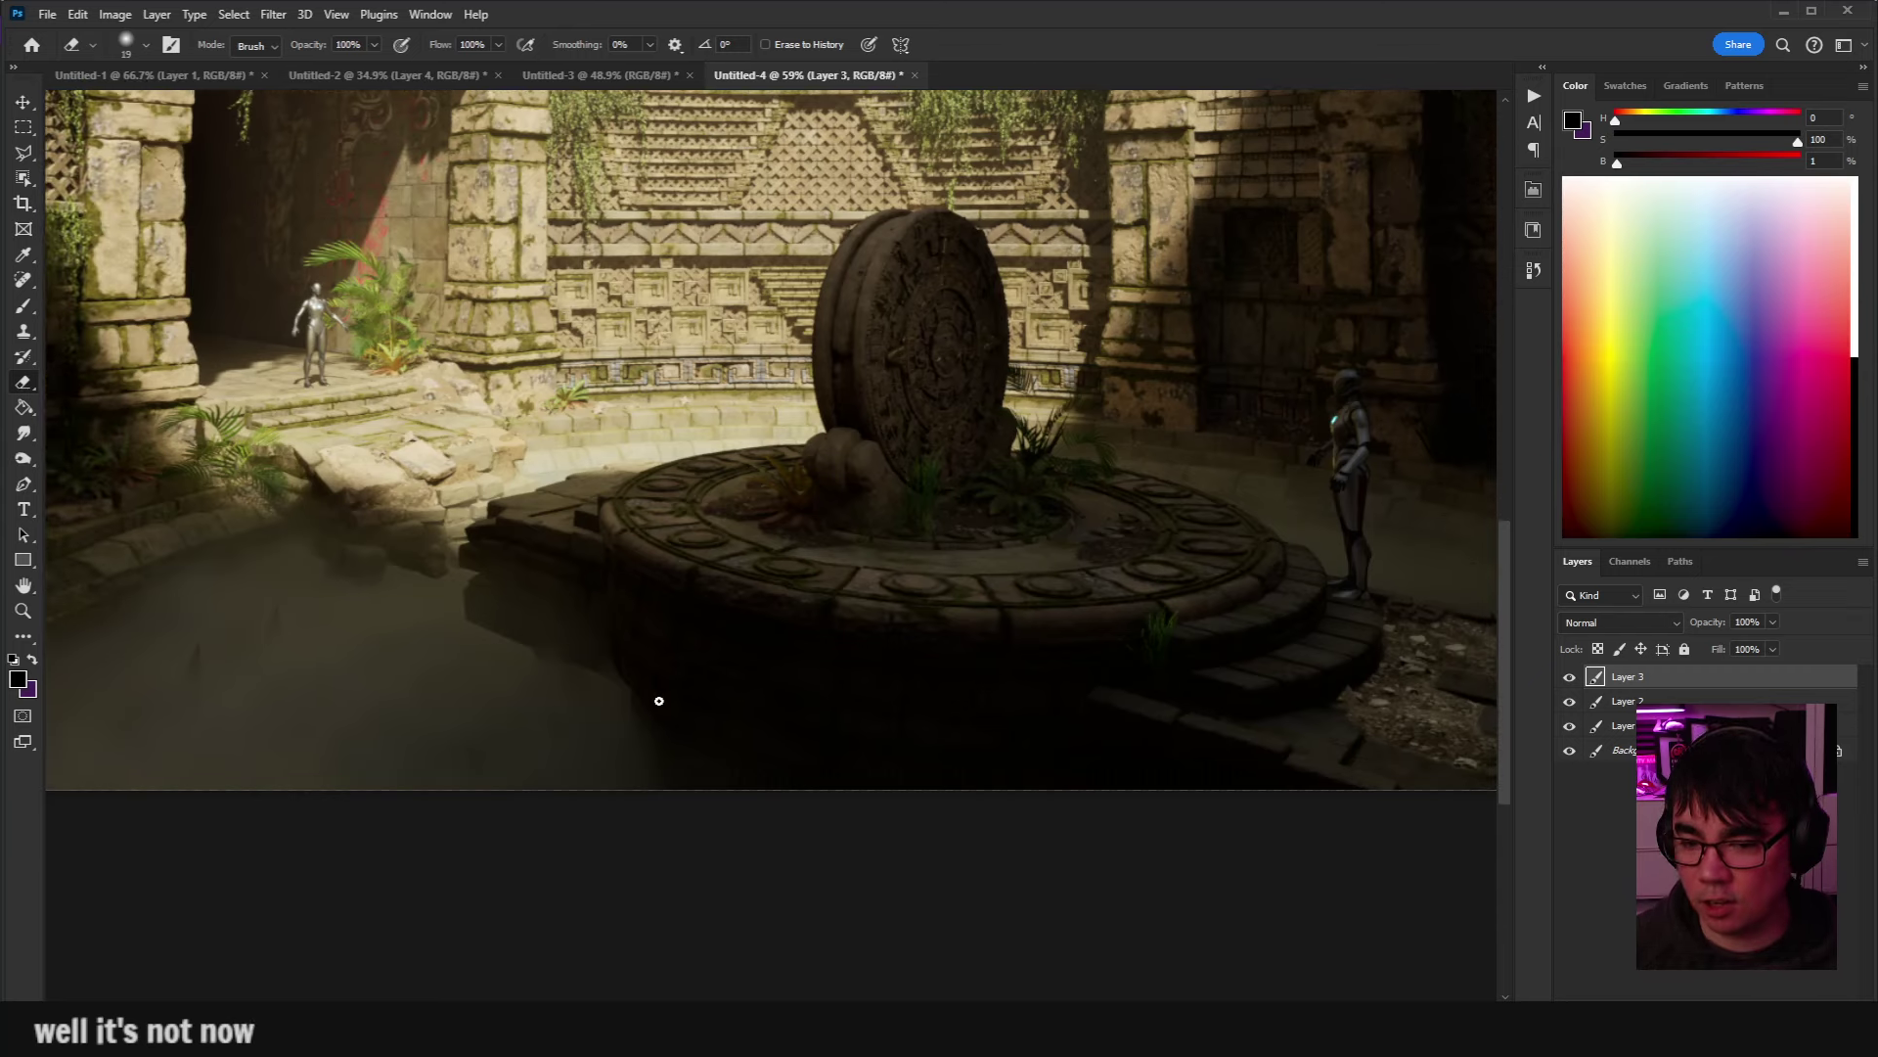
{"action": "left_click_drag", "start_coordinate": [916, 687], "coordinate": [1084, 708]}
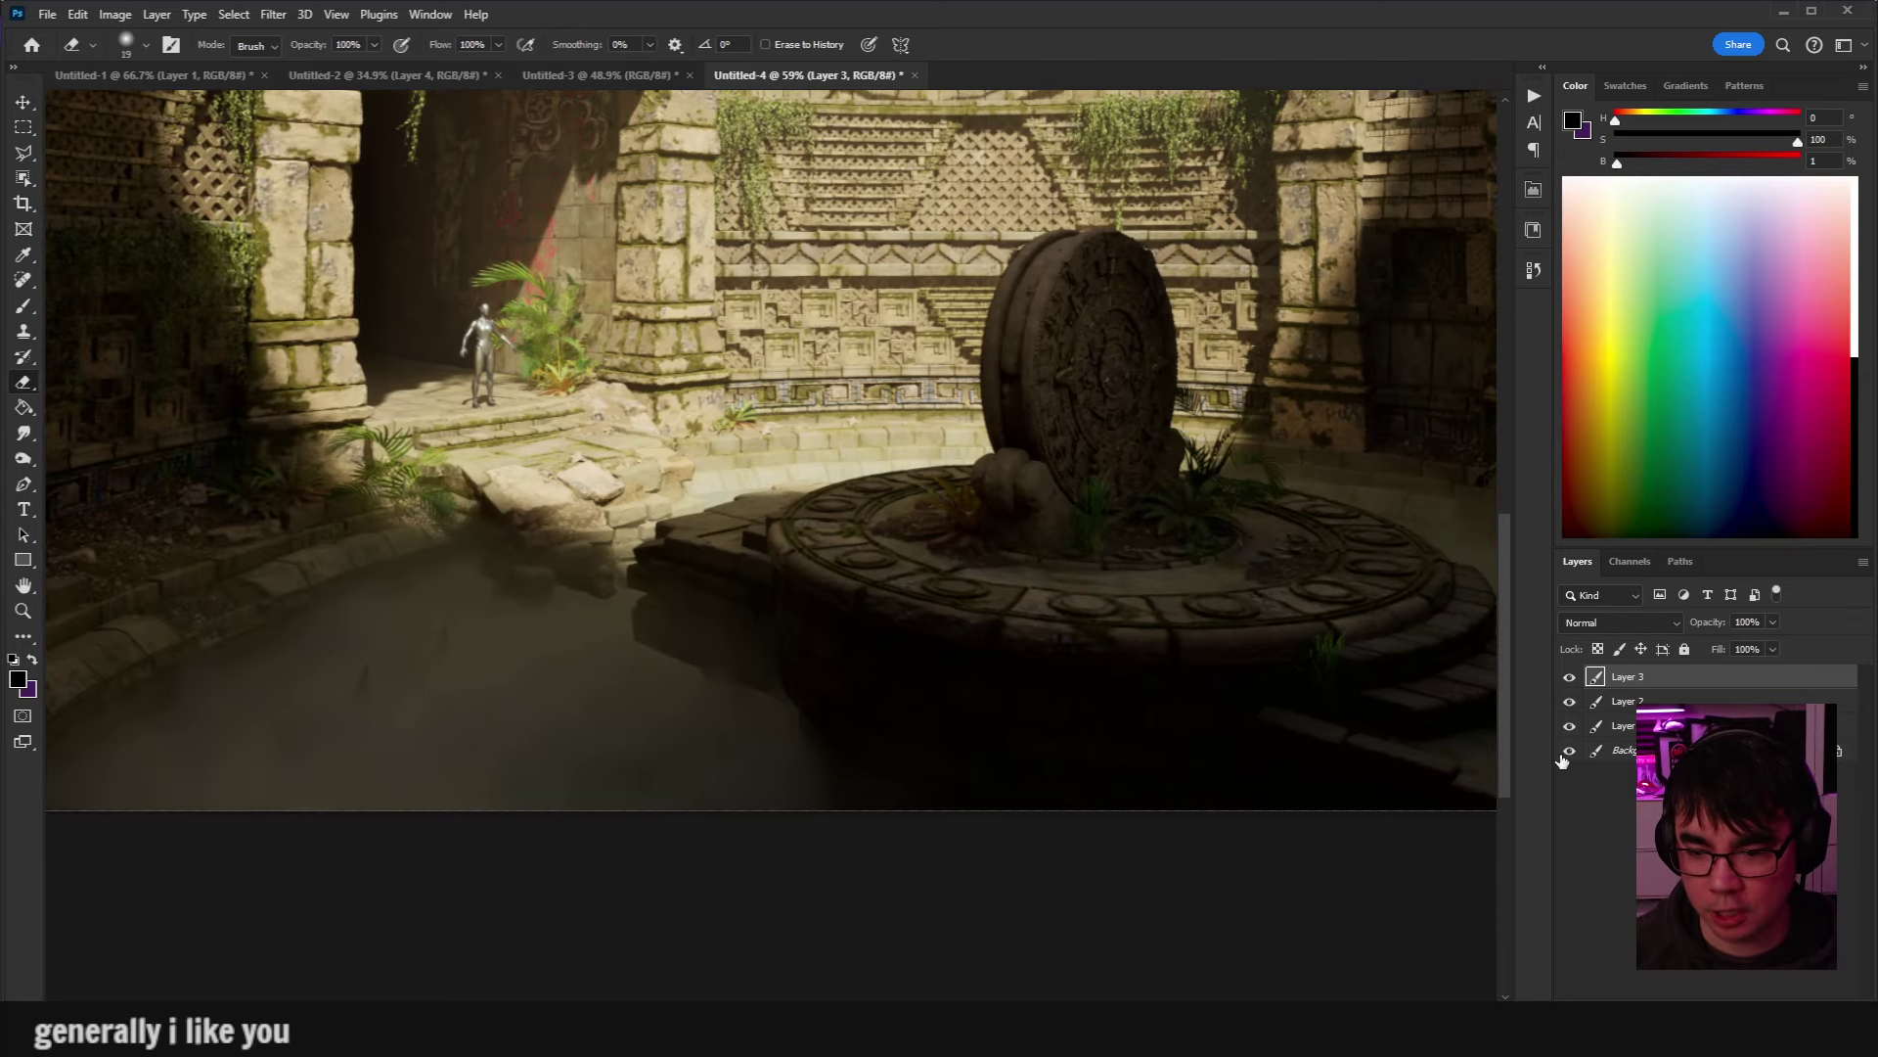
{"action": "left_click", "coordinate": [1571, 702]}
{"action": "left_click", "coordinate": [1570, 702]}
{"action": "left_click", "coordinate": [1570, 702]}
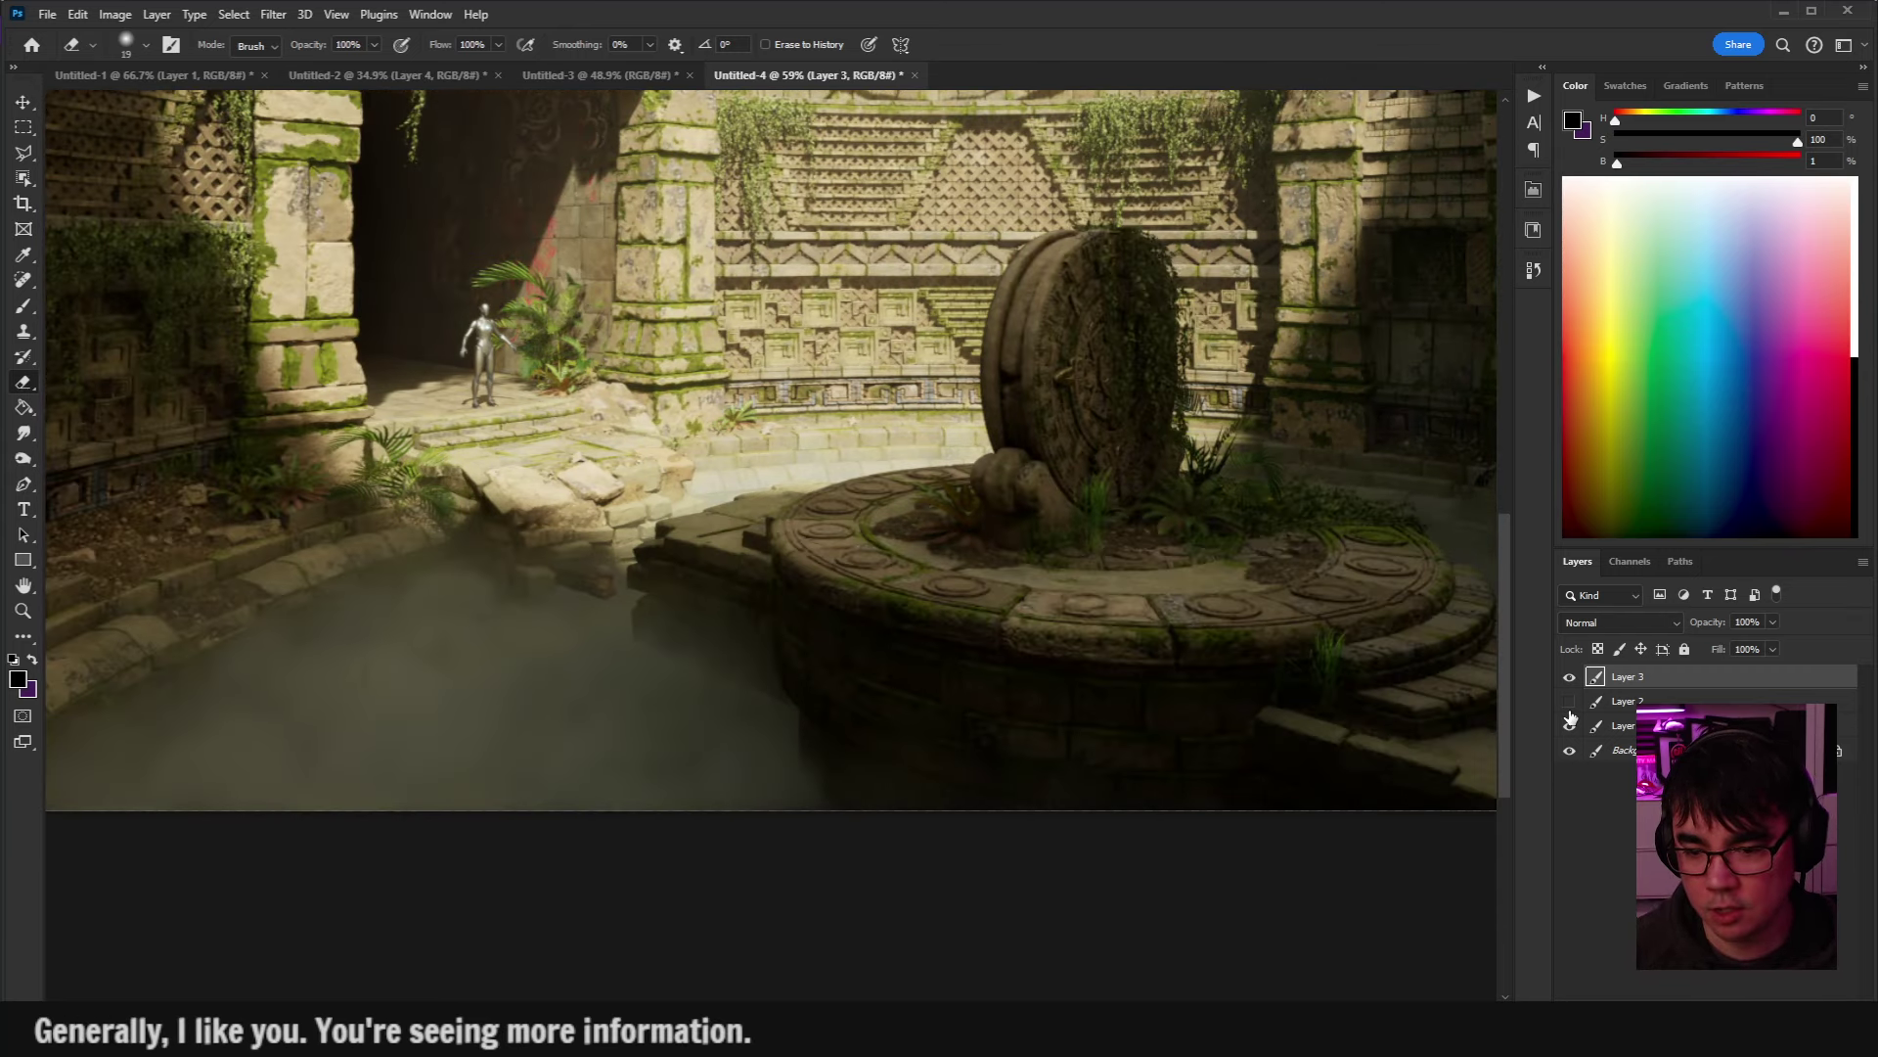
{"action": "left_click", "coordinate": [1570, 704]}
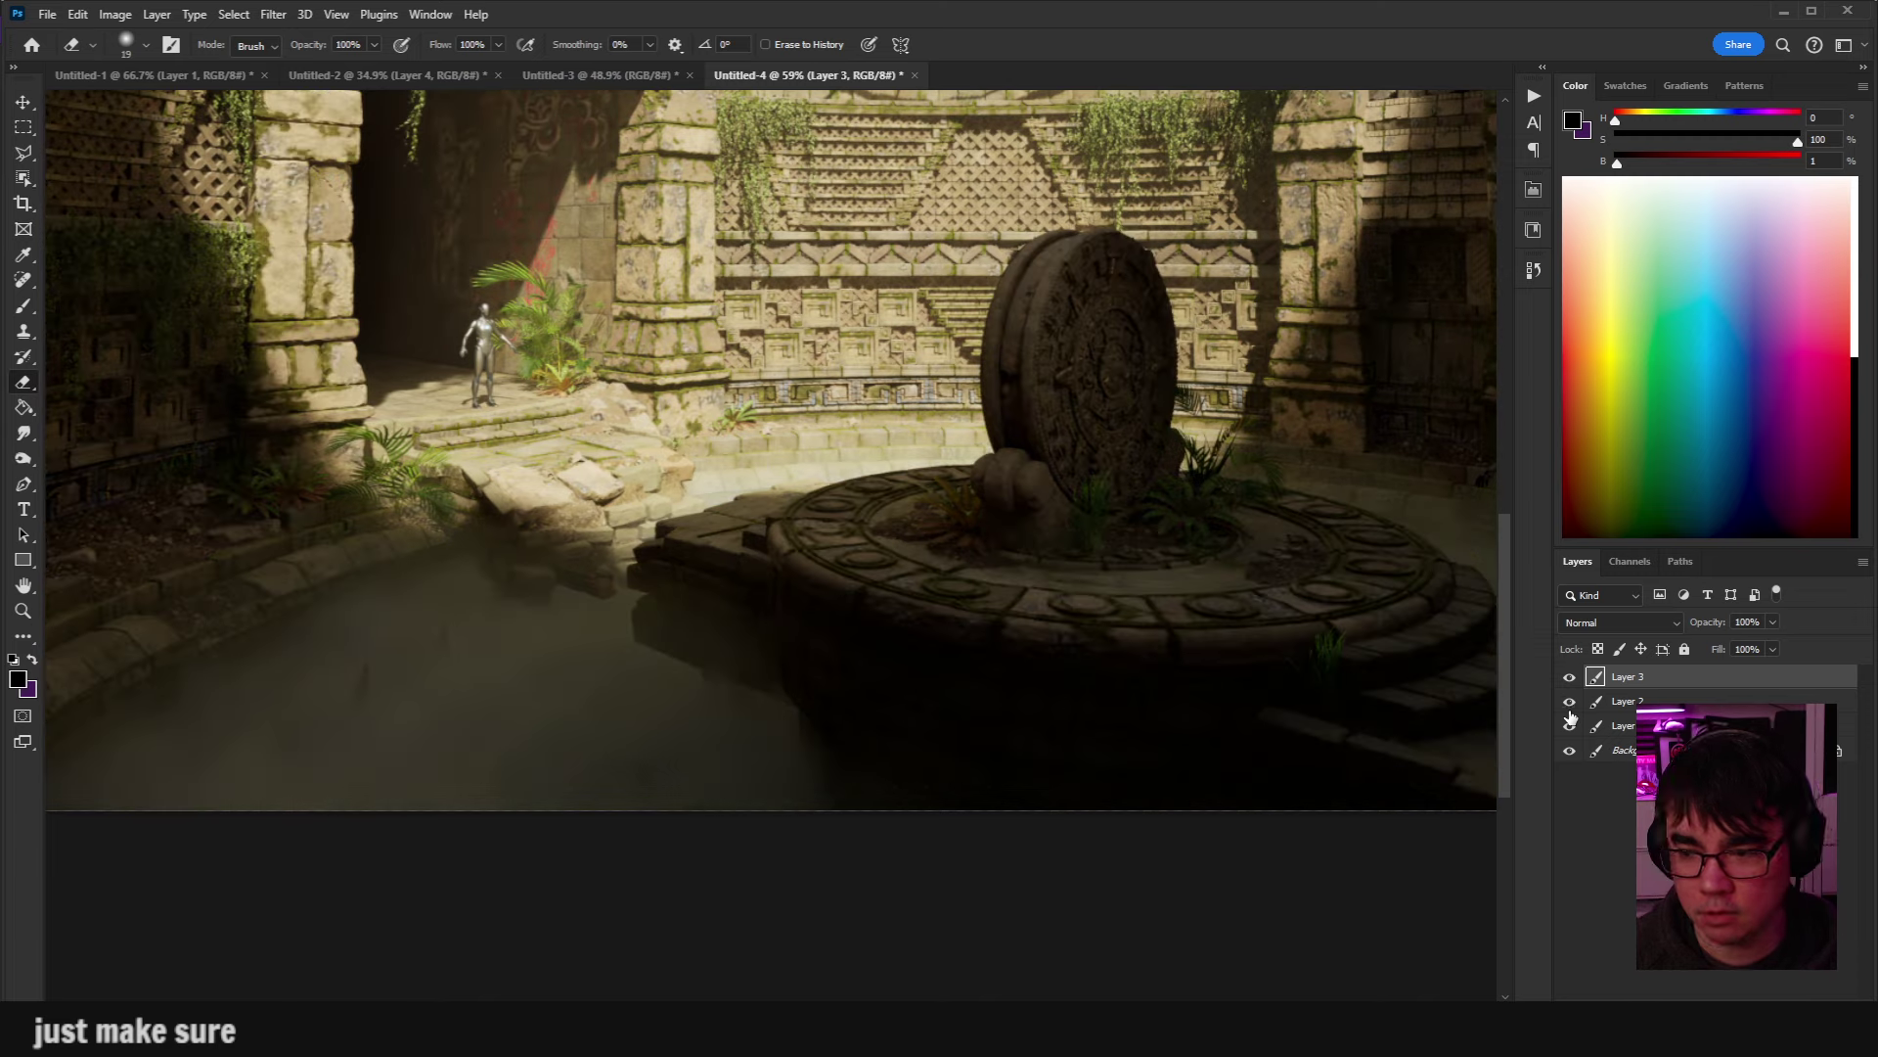
Compare the archway's mossy pillars with and without Layer 2, leaving Layer 2 visible.
{"action": "left_click_drag", "start_coordinate": [486, 275], "coordinate": [988, 763]}
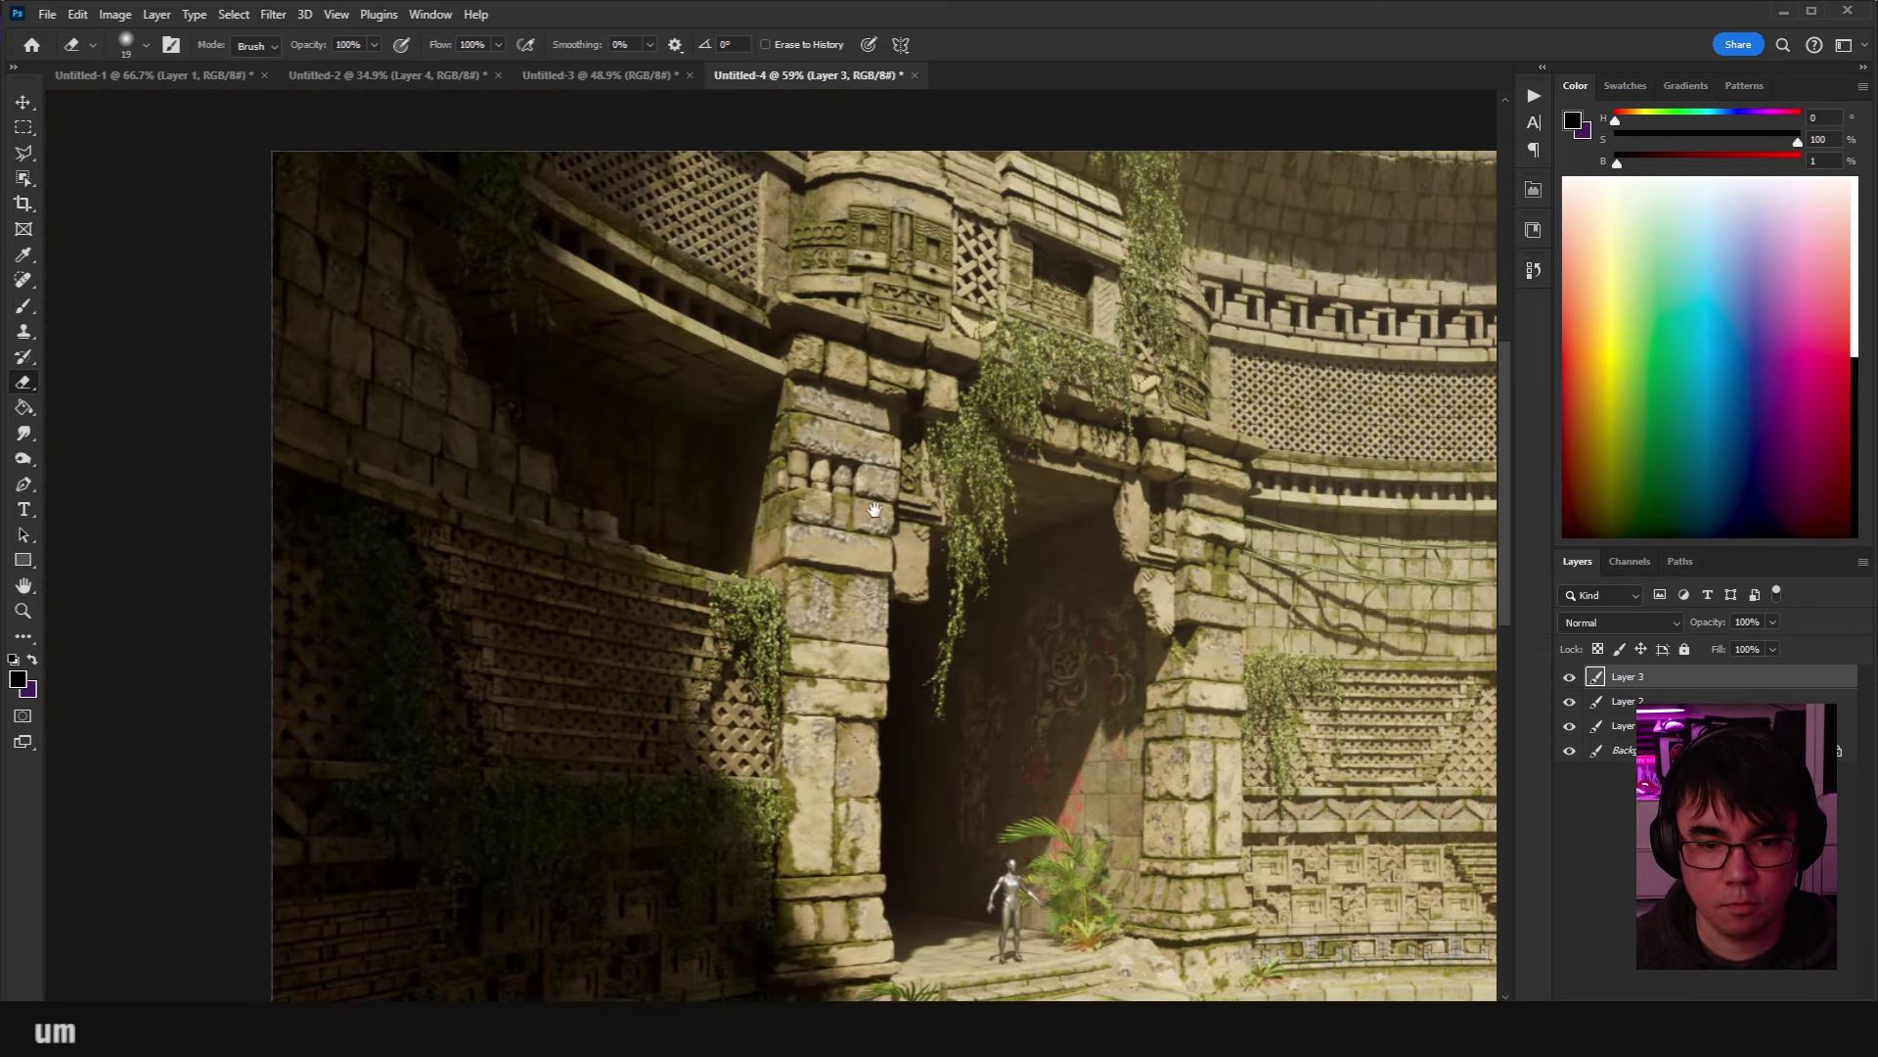
{"action": "left_click_drag", "start_coordinate": [865, 634], "coordinate": [911, 475]}
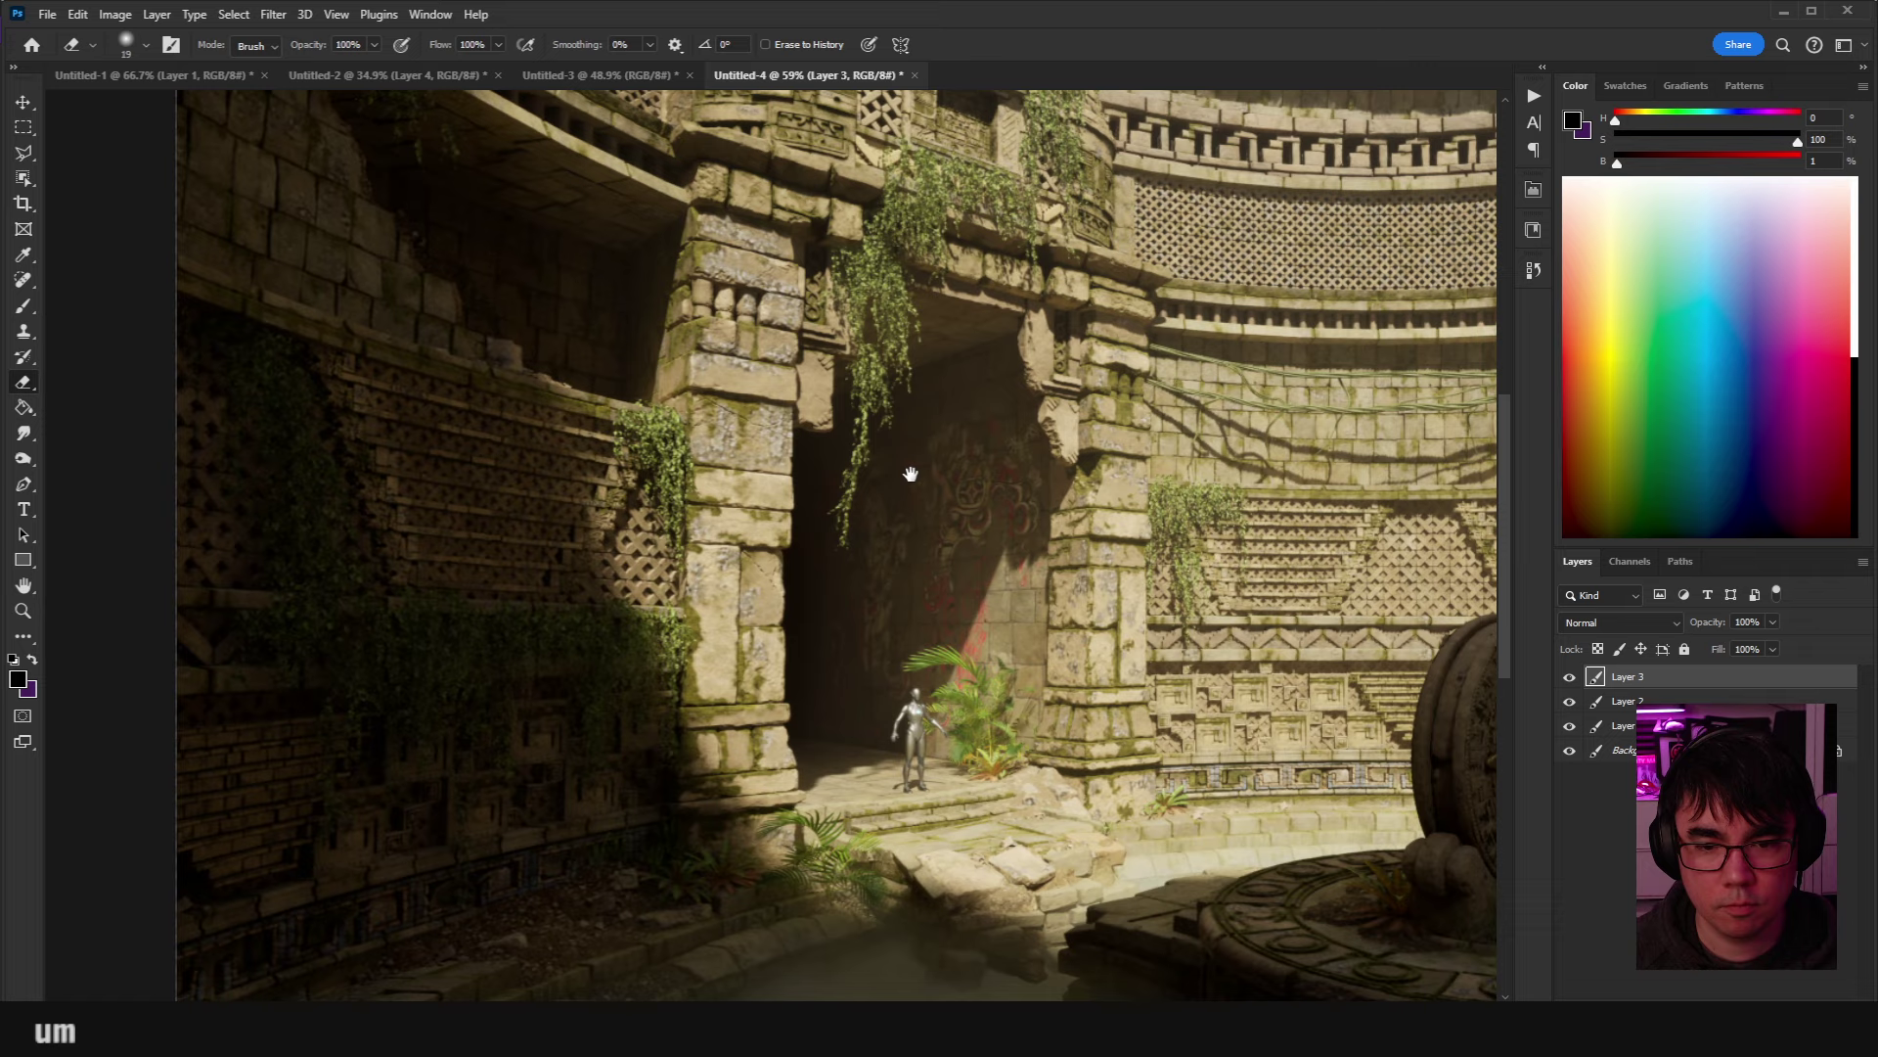
{"action": "left_click", "coordinate": [1570, 701]}
{"action": "left_click", "coordinate": [1571, 701]}
{"action": "left_click", "coordinate": [1570, 702]}
{"action": "left_click", "coordinate": [1571, 702]}
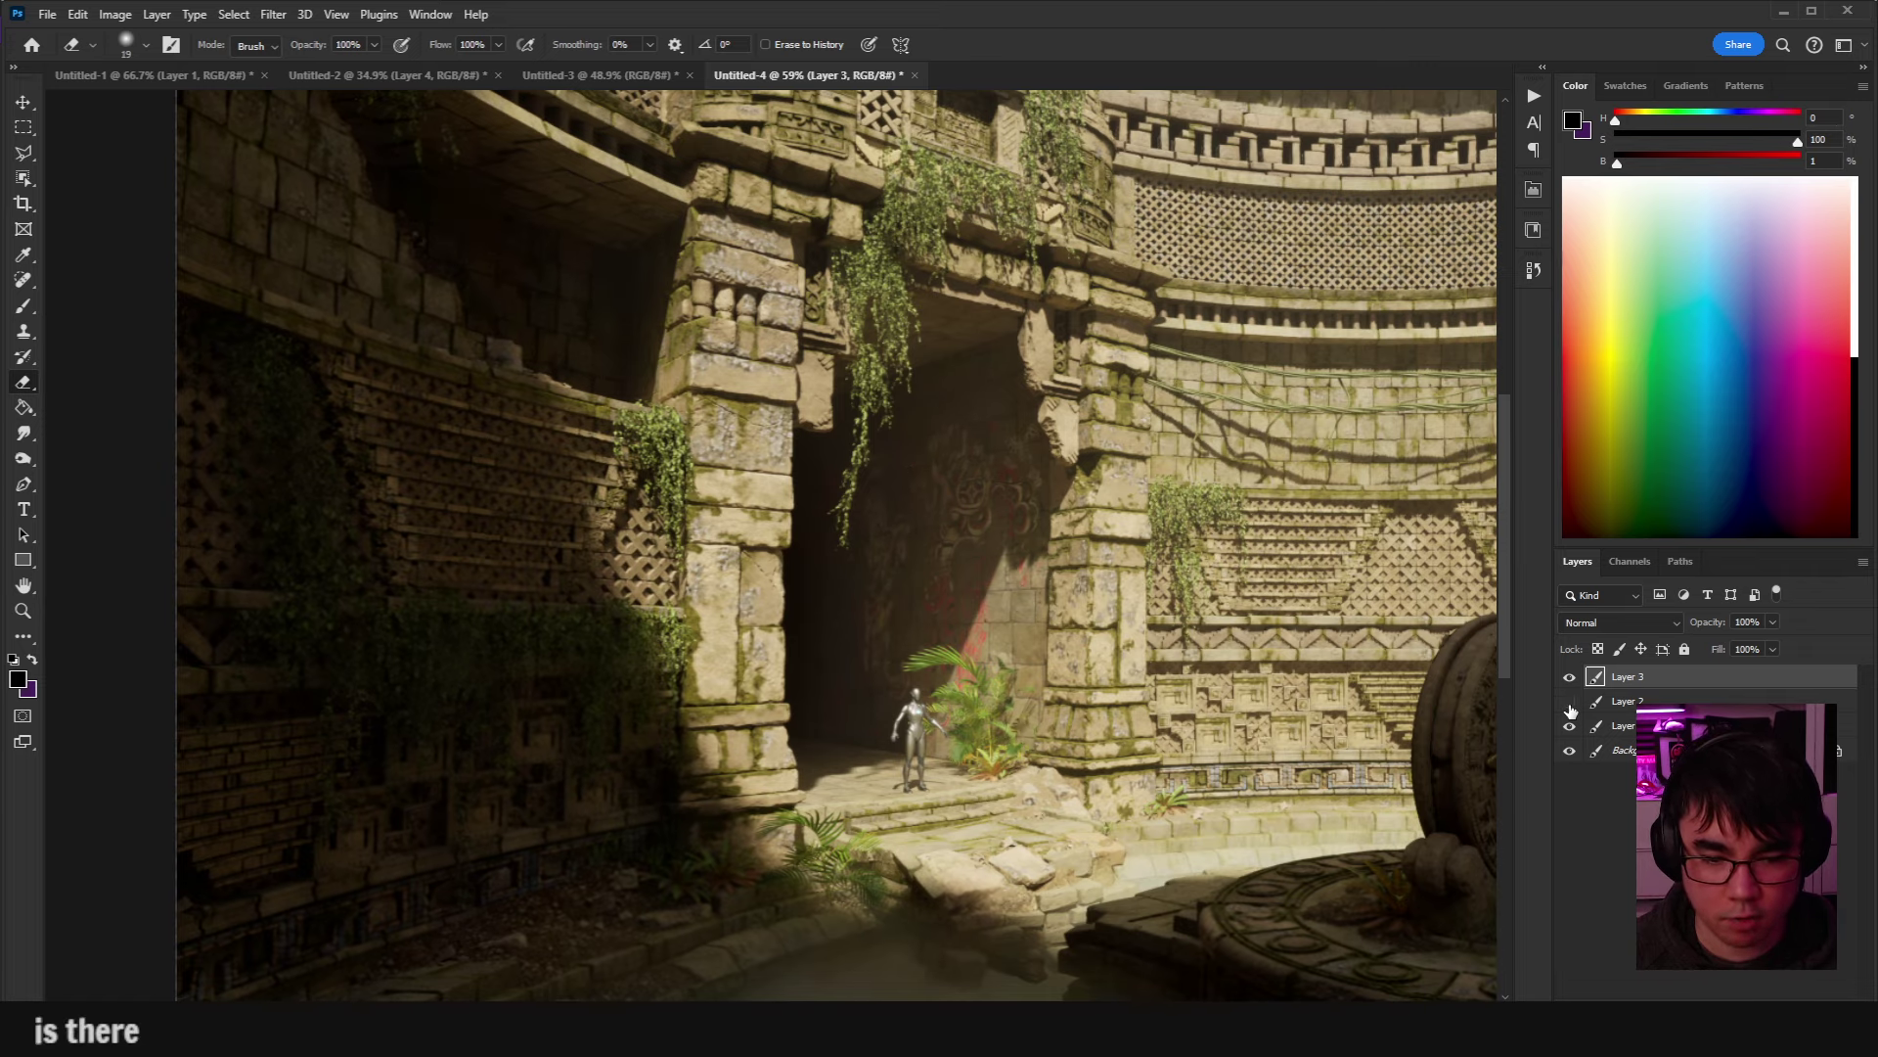
{"action": "left_click", "coordinate": [1570, 701]}
{"action": "left_click", "coordinate": [1570, 701]}
{"action": "scroll", "coordinate": [914, 549], "scroll_direction": "up", "scroll_amount": 6}
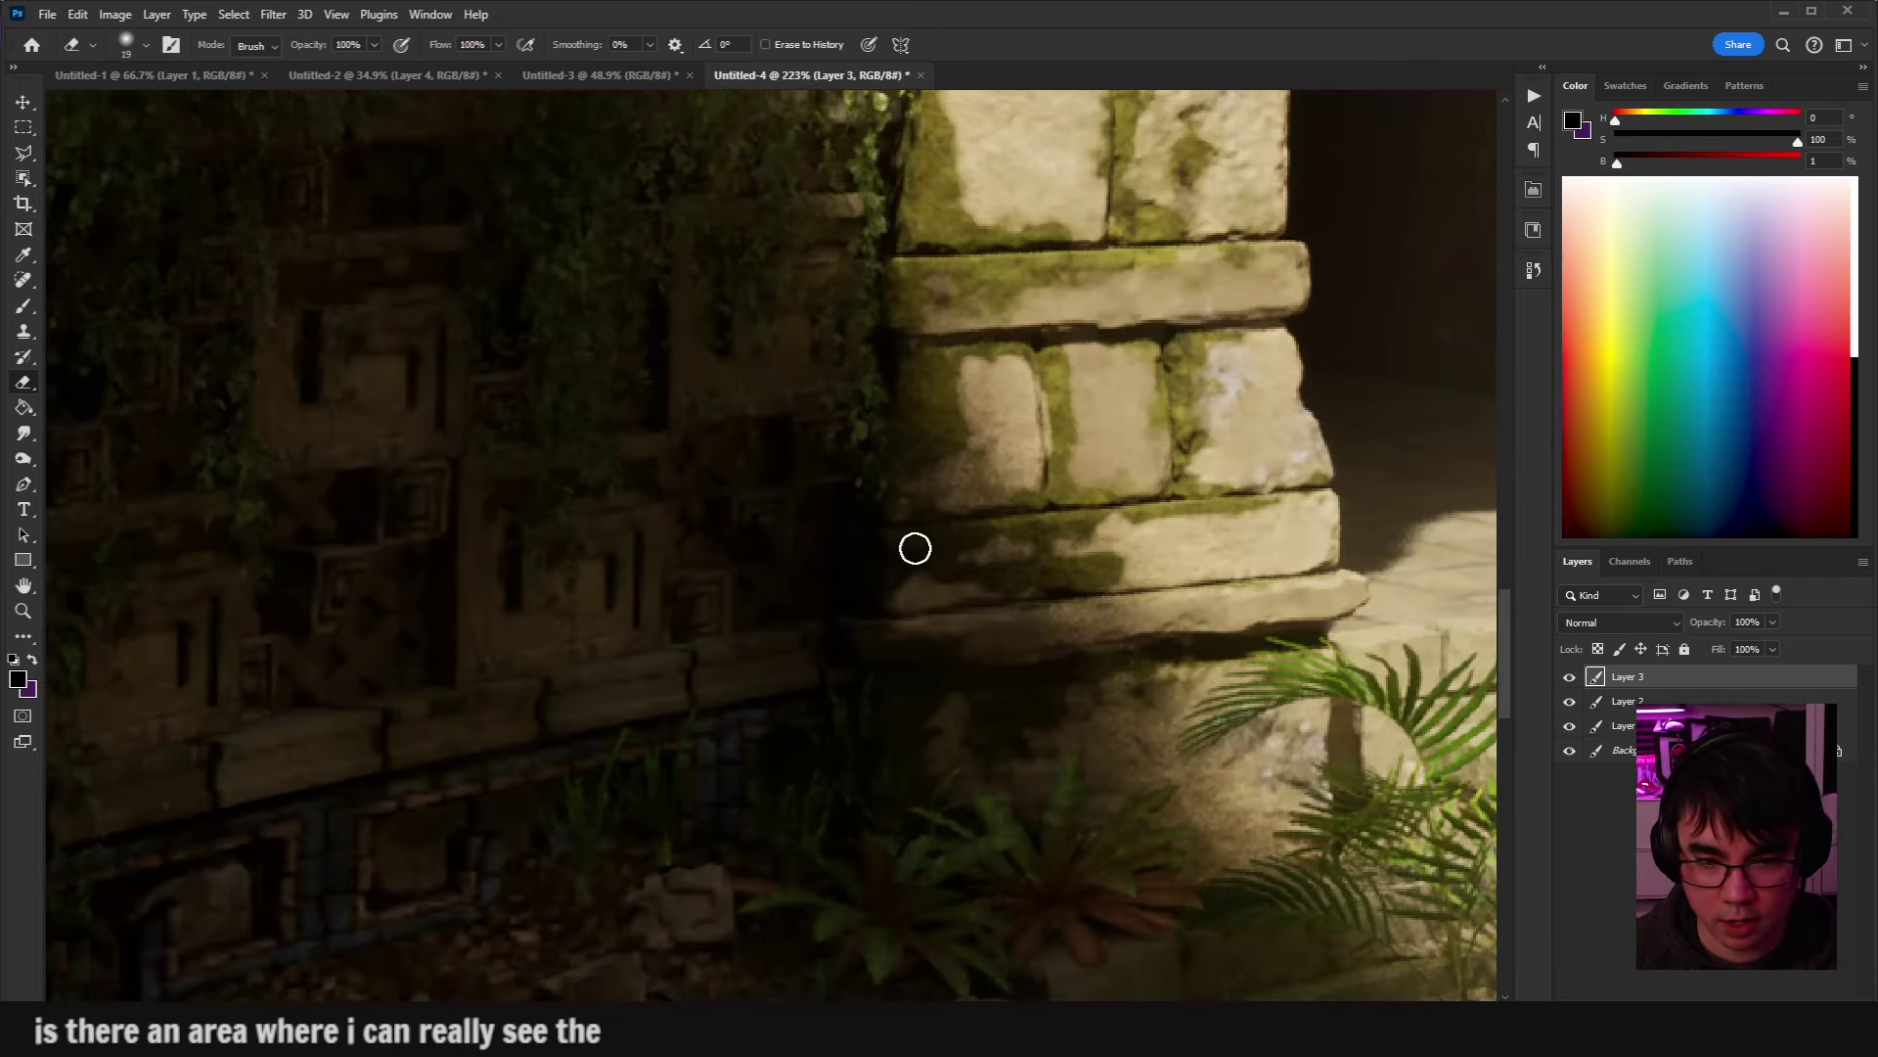
{"action": "left_click", "coordinate": [1571, 686]}
{"action": "left_click", "coordinate": [1570, 703]}
{"action": "left_click", "coordinate": [1570, 702]}
{"action": "left_click", "coordinate": [1570, 702]}
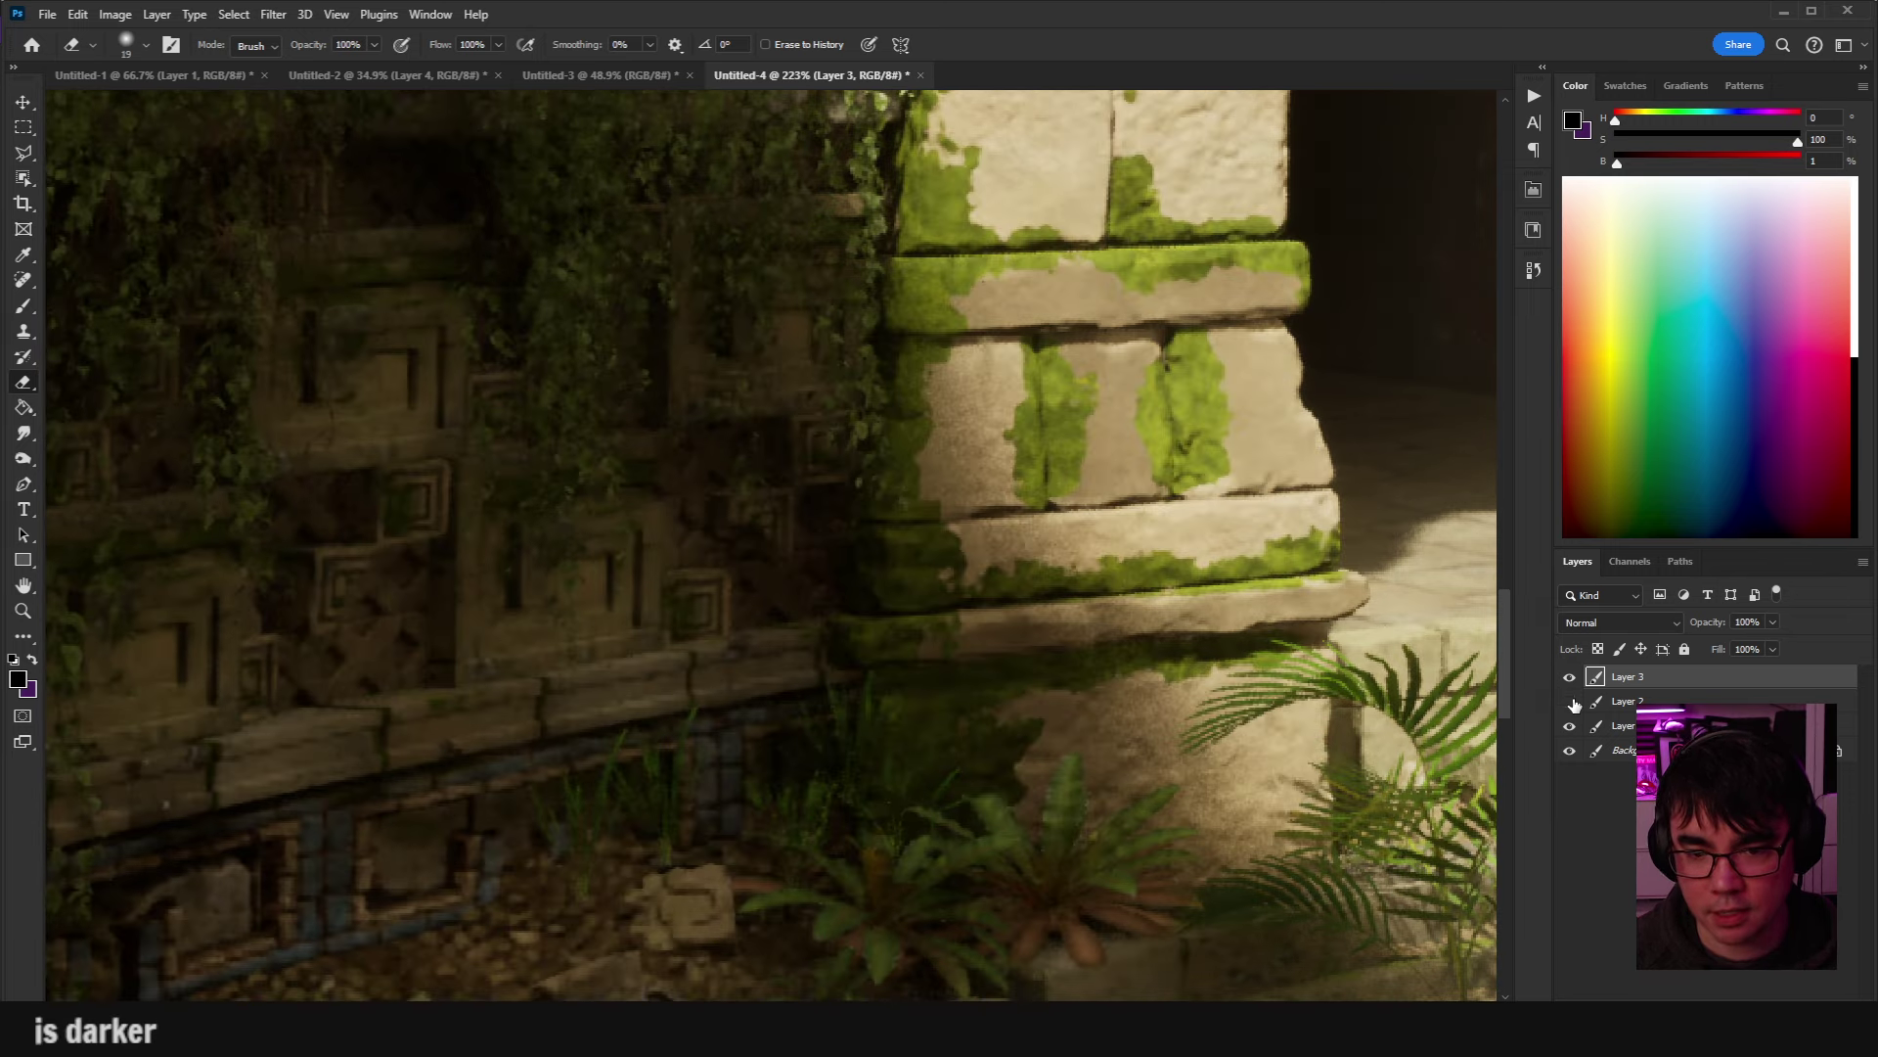
{"action": "left_click", "coordinate": [1570, 702]}
{"action": "left_click", "coordinate": [1570, 703]}
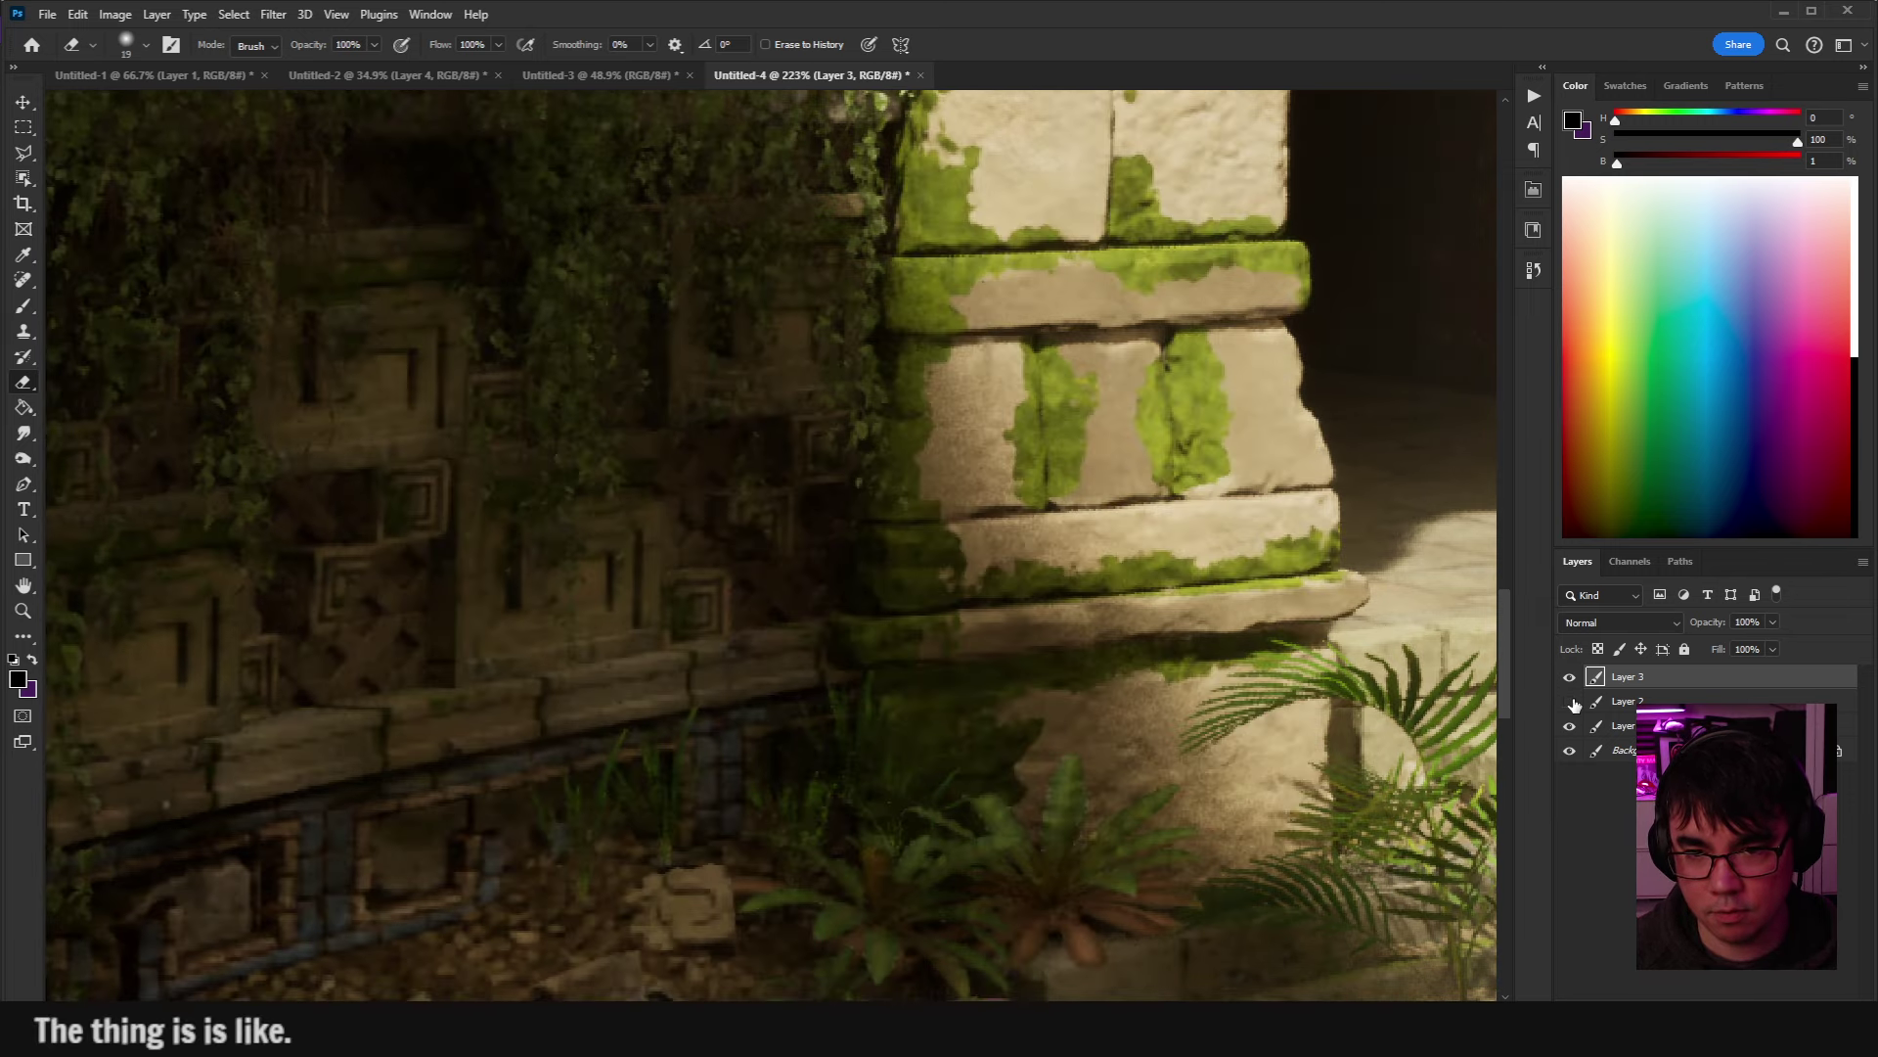
{"action": "left_click", "coordinate": [1570, 703]}
Switch the render to a grayscale proof preview with Ctrl+Y.
{"action": "scroll", "coordinate": [940, 632], "scroll_direction": "down", "scroll_amount": 3}
{"action": "scroll", "coordinate": [939, 632], "scroll_direction": "up", "scroll_amount": 2}
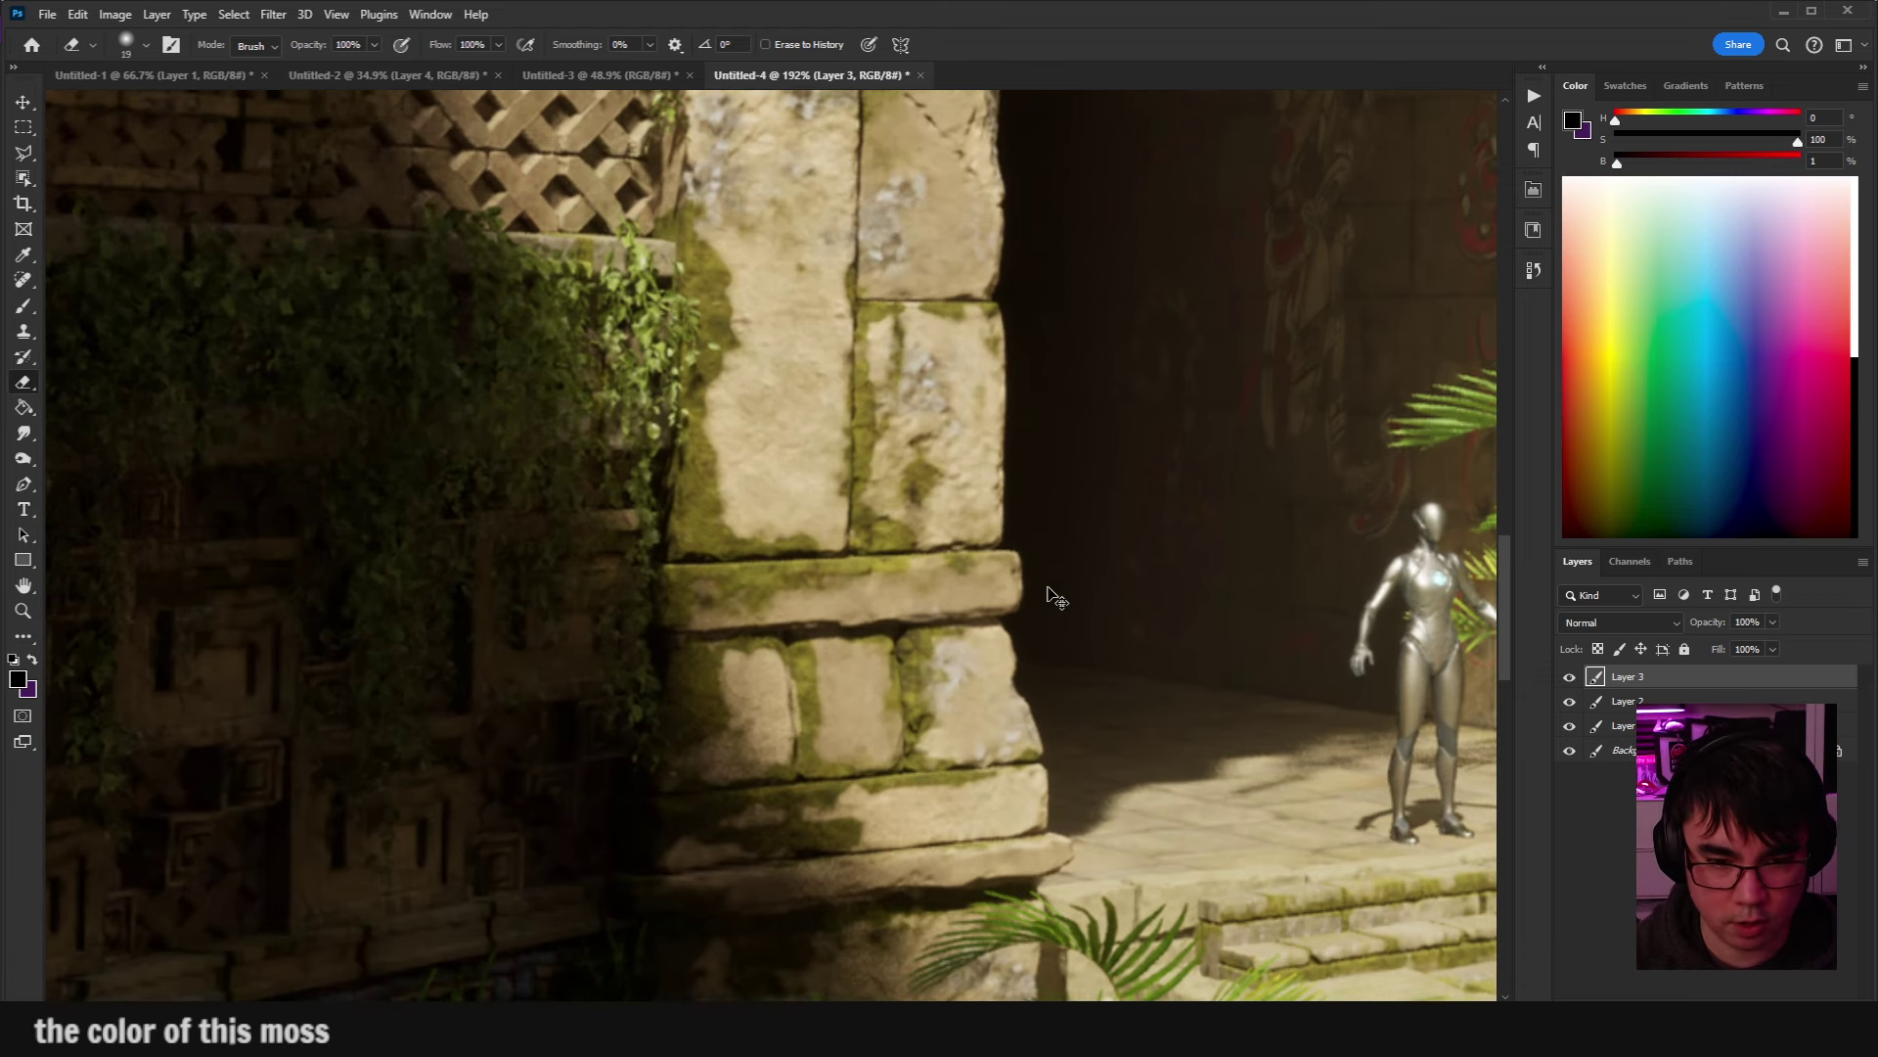
{"action": "key", "text": "ctrl+y"}
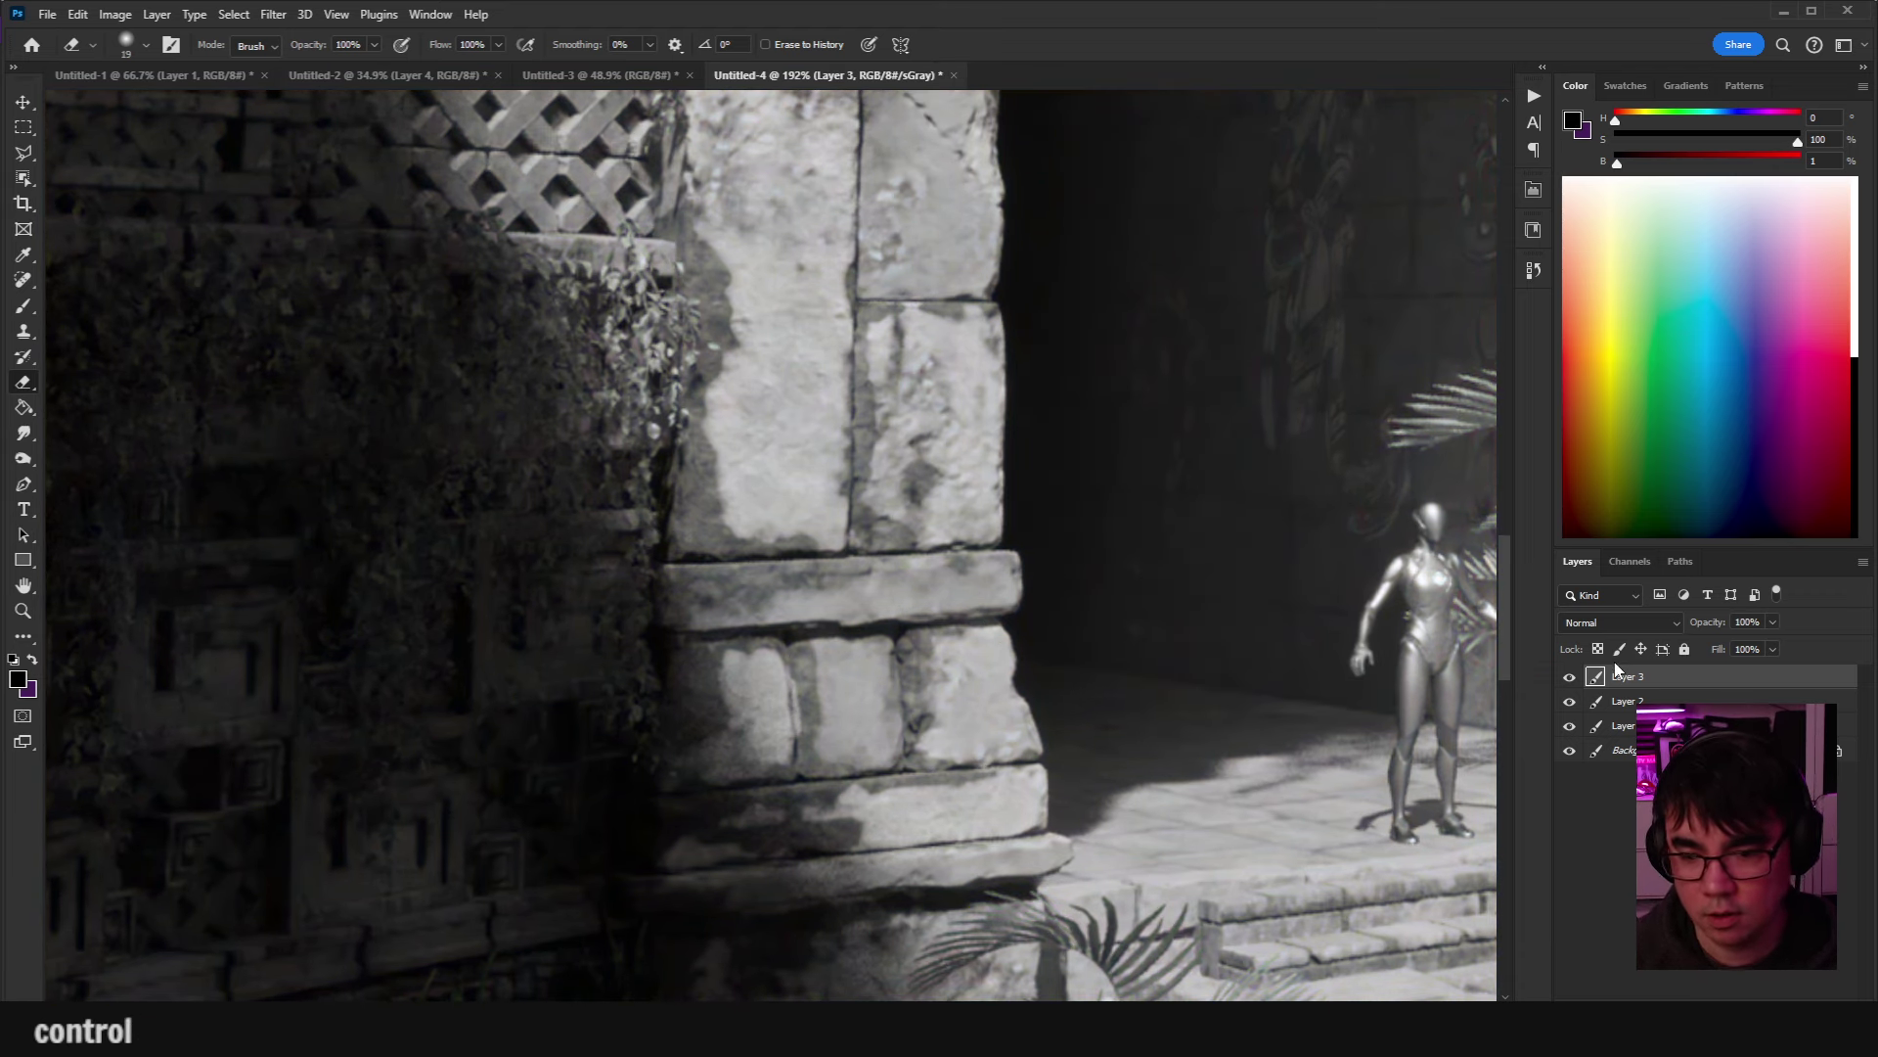
In grayscale, flick Layer 2 on and off over the mossy pillar to judge moss brightness, ending hidden.
{"action": "left_click_drag", "start_coordinate": [1019, 783], "coordinate": [1030, 733]}
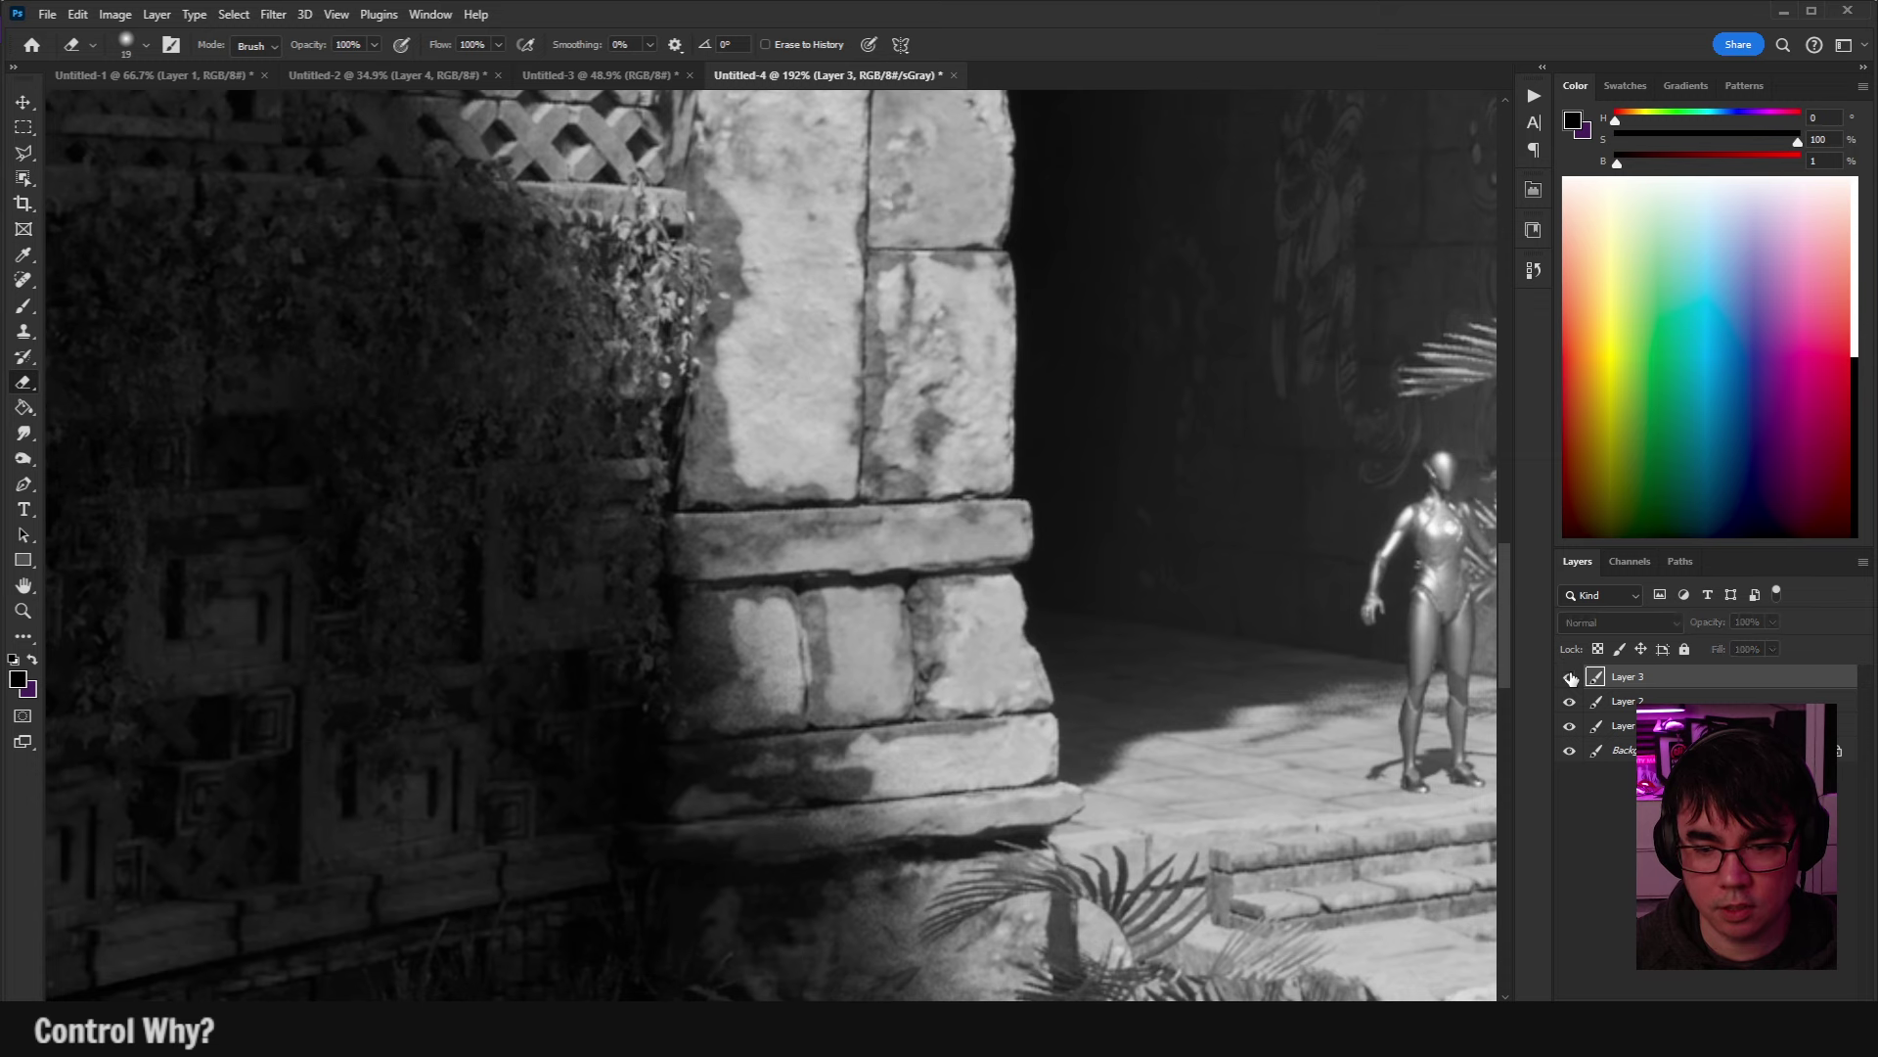
{"action": "left_click", "coordinate": [1570, 703]}
{"action": "left_click", "coordinate": [1571, 704]}
{"action": "left_click", "coordinate": [1570, 704]}
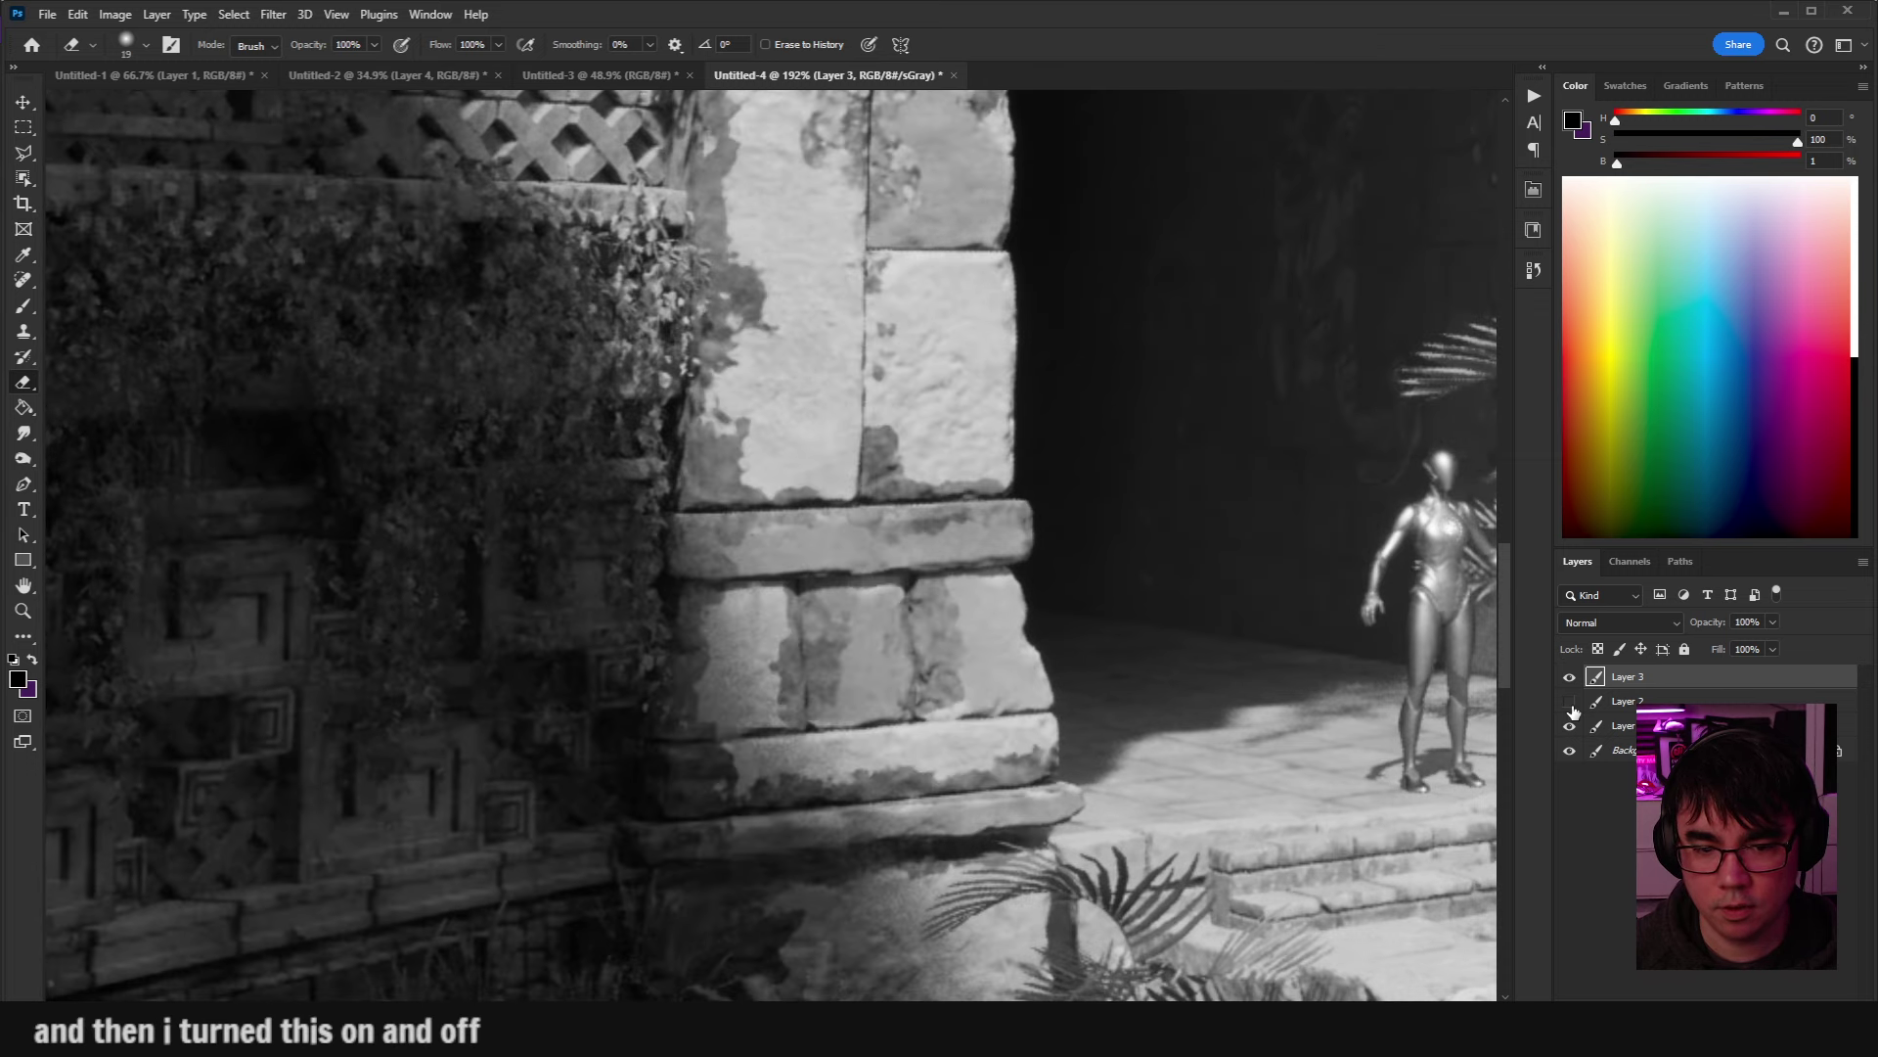
{"action": "left_click", "coordinate": [1570, 703]}
{"action": "left_click", "coordinate": [1570, 704]}
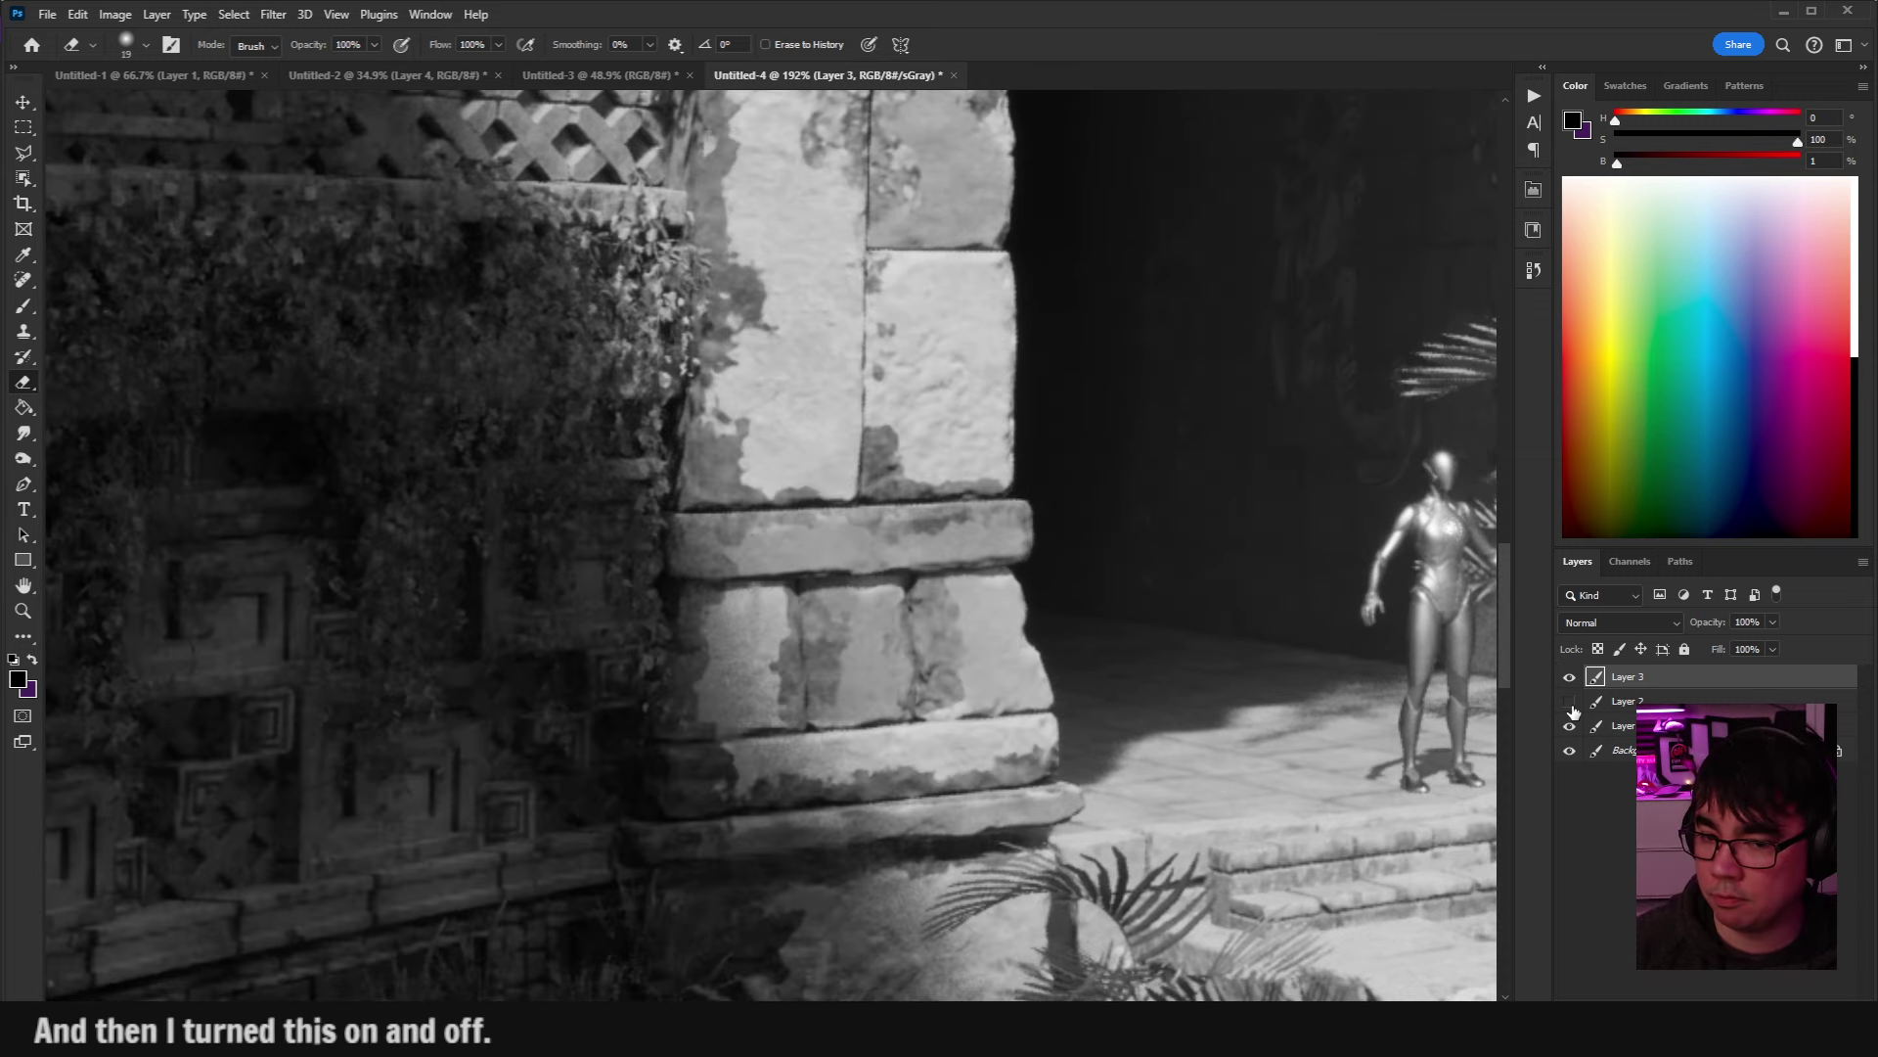
{"action": "left_click", "coordinate": [1570, 703]}
{"action": "left_click", "coordinate": [1570, 703]}
{"action": "left_click", "coordinate": [1570, 703]}
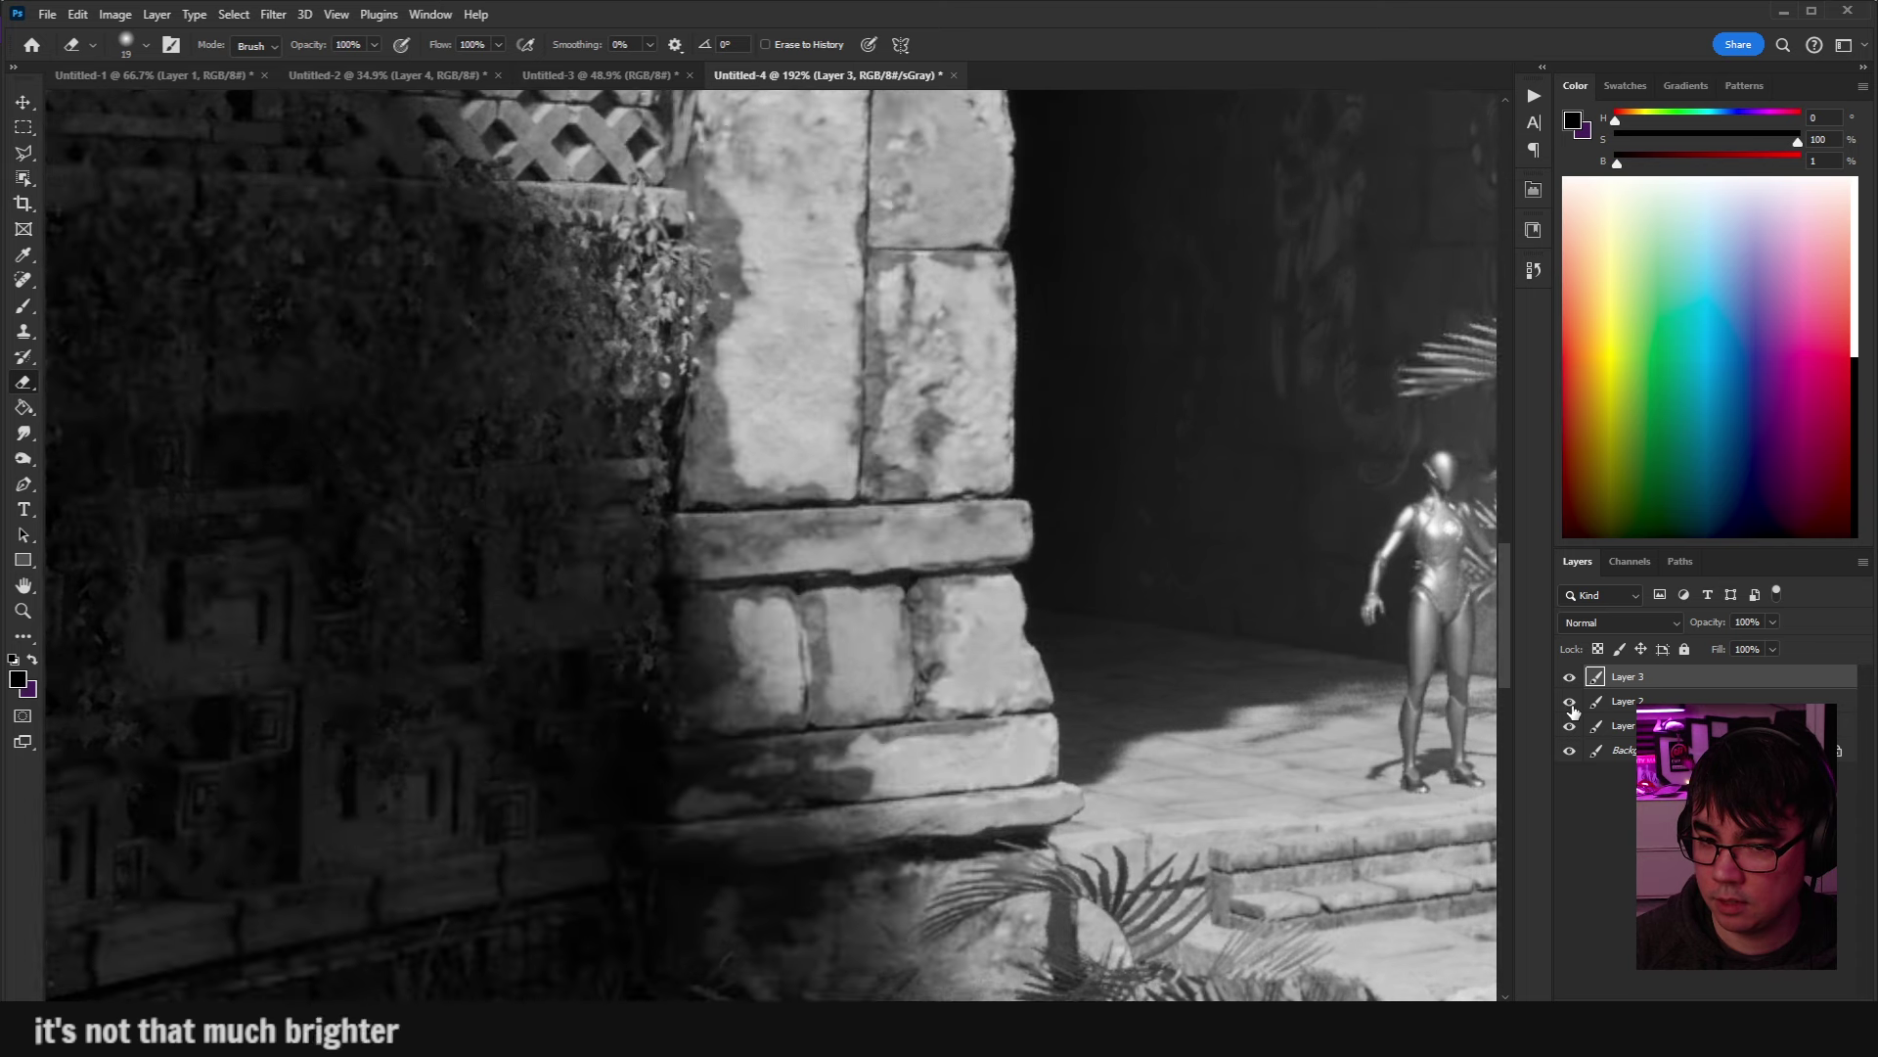
{"action": "left_click", "coordinate": [1570, 703]}
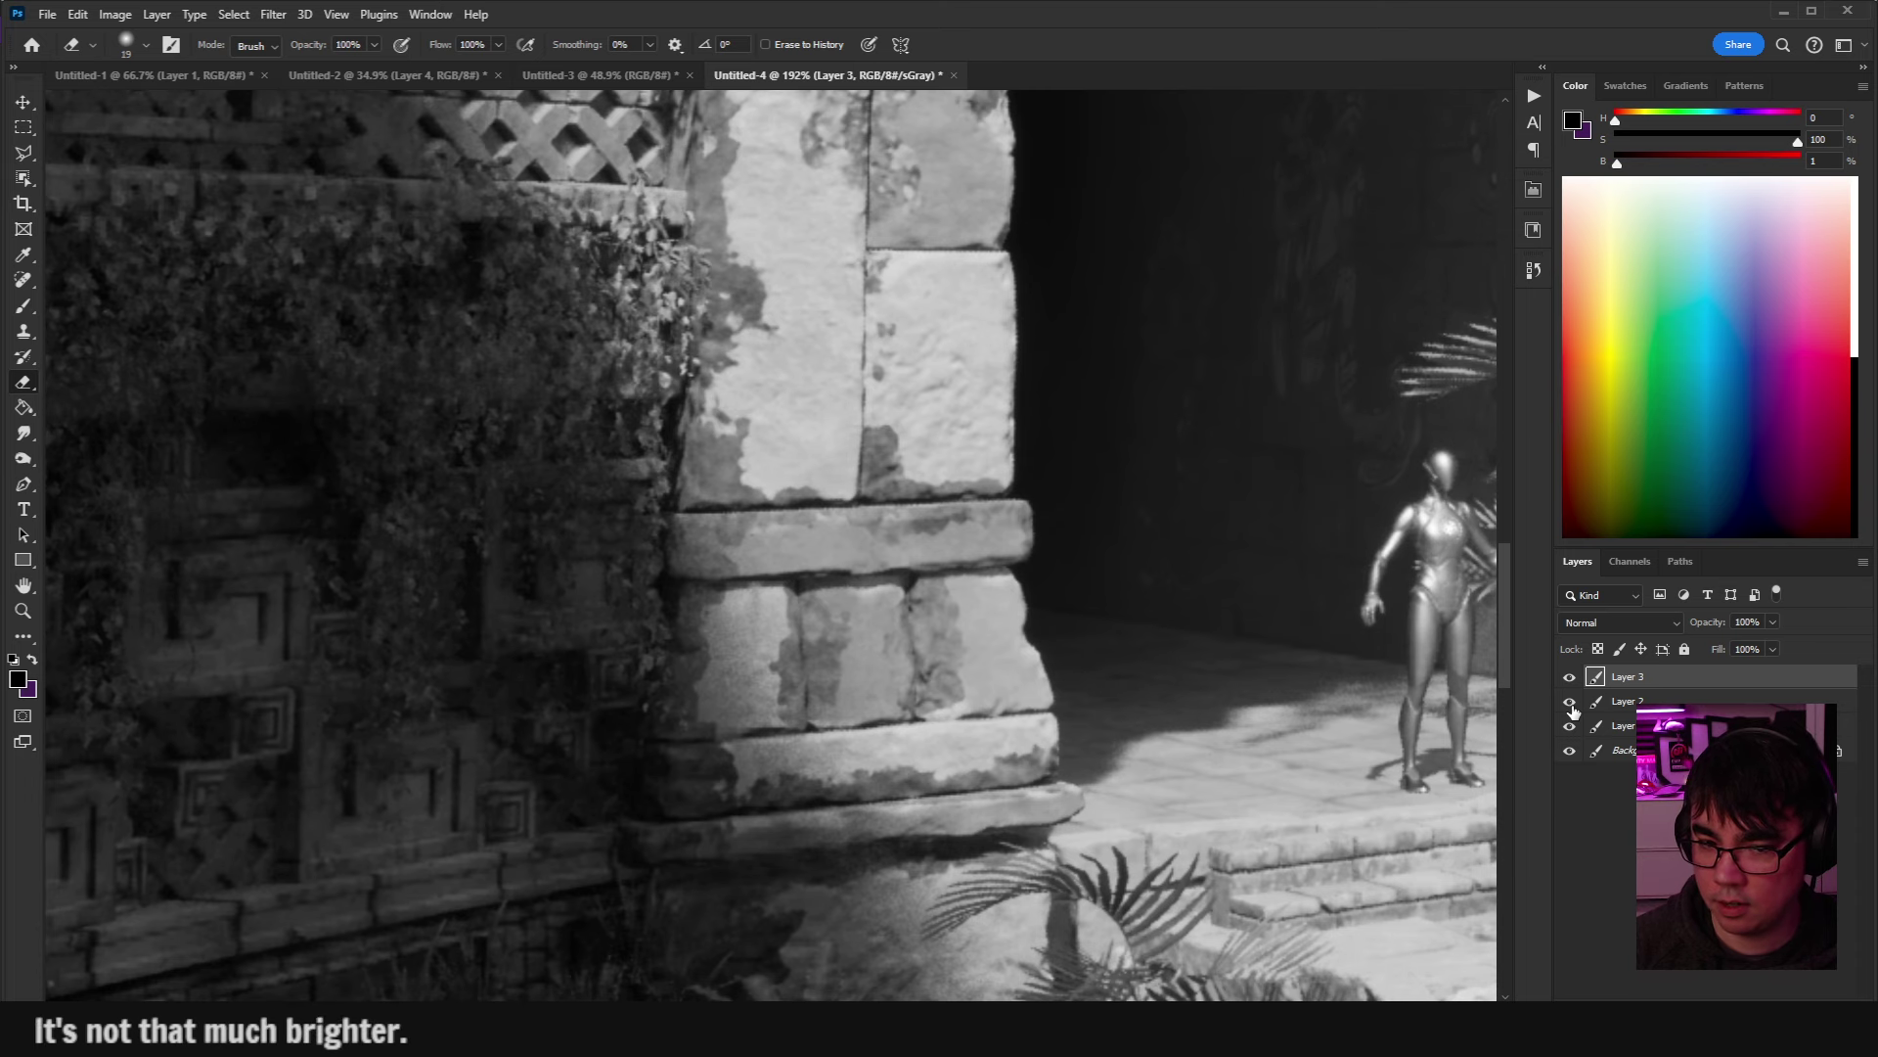
{"action": "left_click", "coordinate": [1570, 704]}
{"action": "left_click", "coordinate": [1570, 703]}
{"action": "left_click", "coordinate": [1570, 703]}
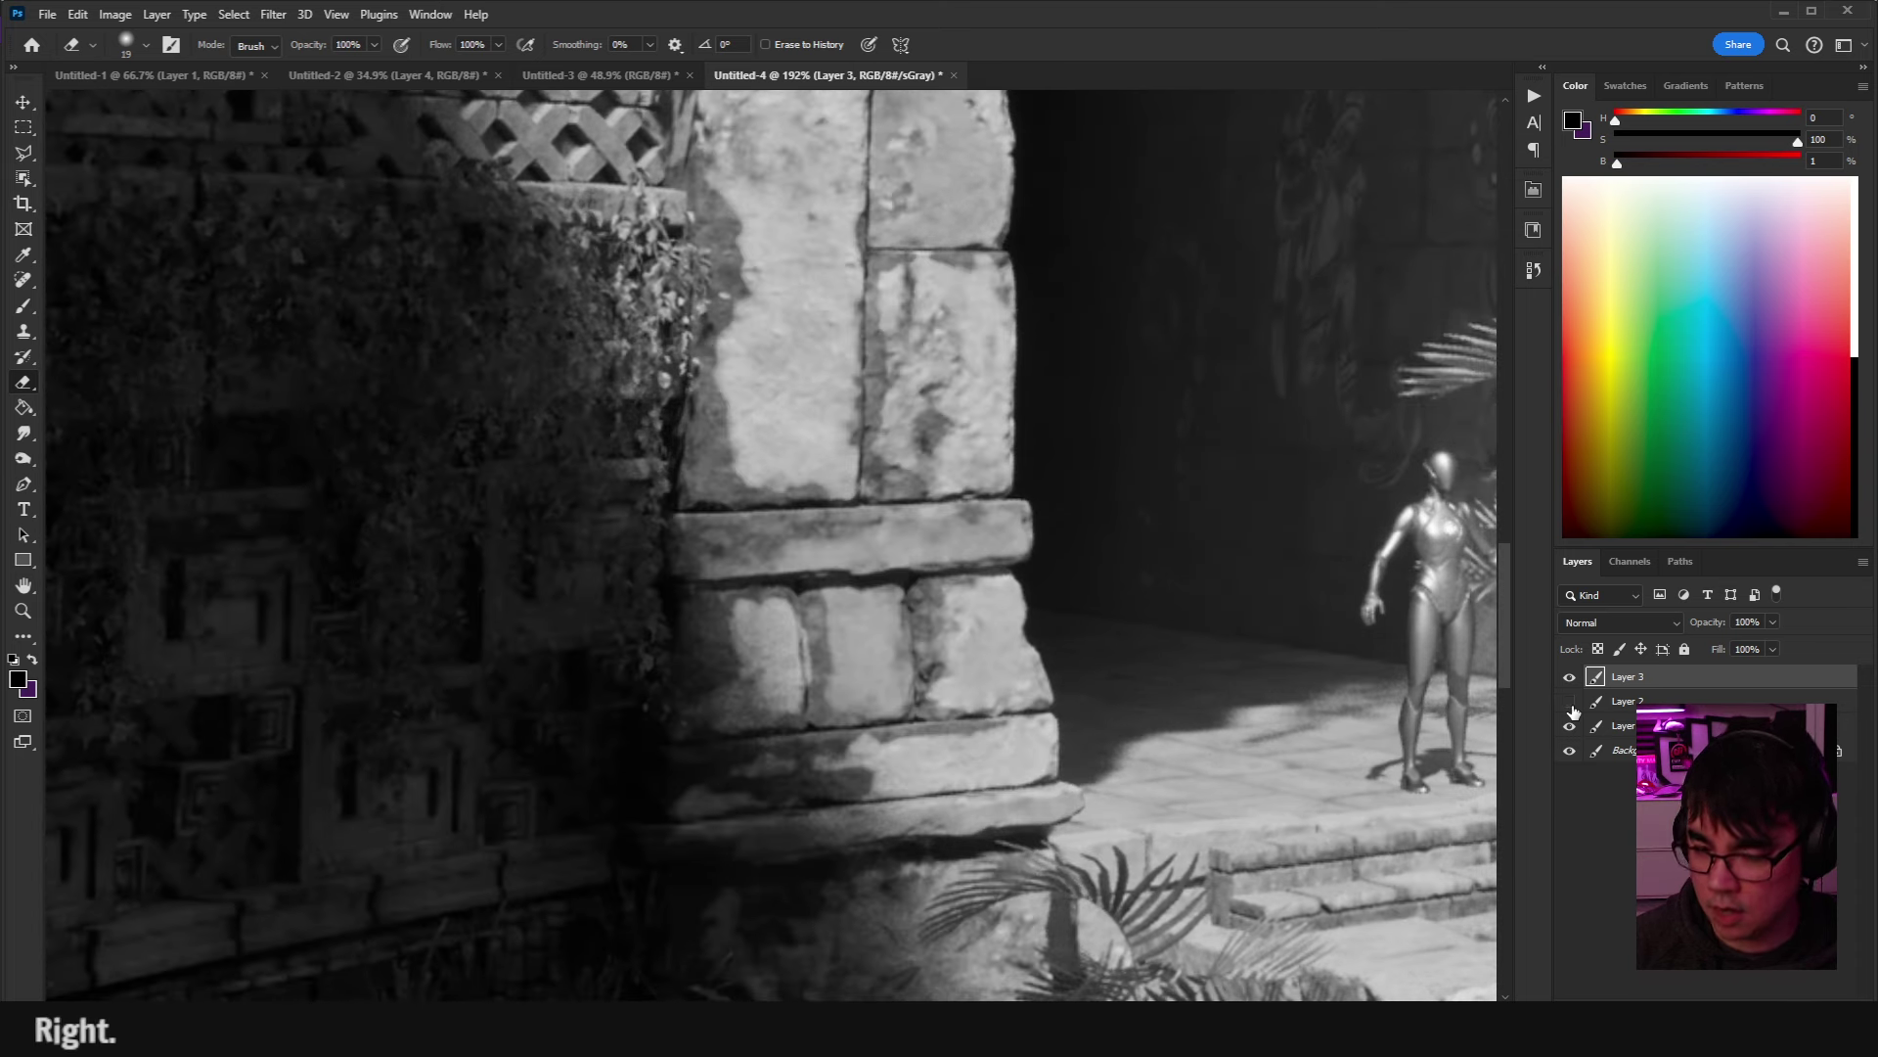
With the Brush, sample the shadowed moss colour from the pillar.
{"action": "key", "text": "b"}
{"action": "left_click", "coordinate": [712, 463], "text": "alt"}
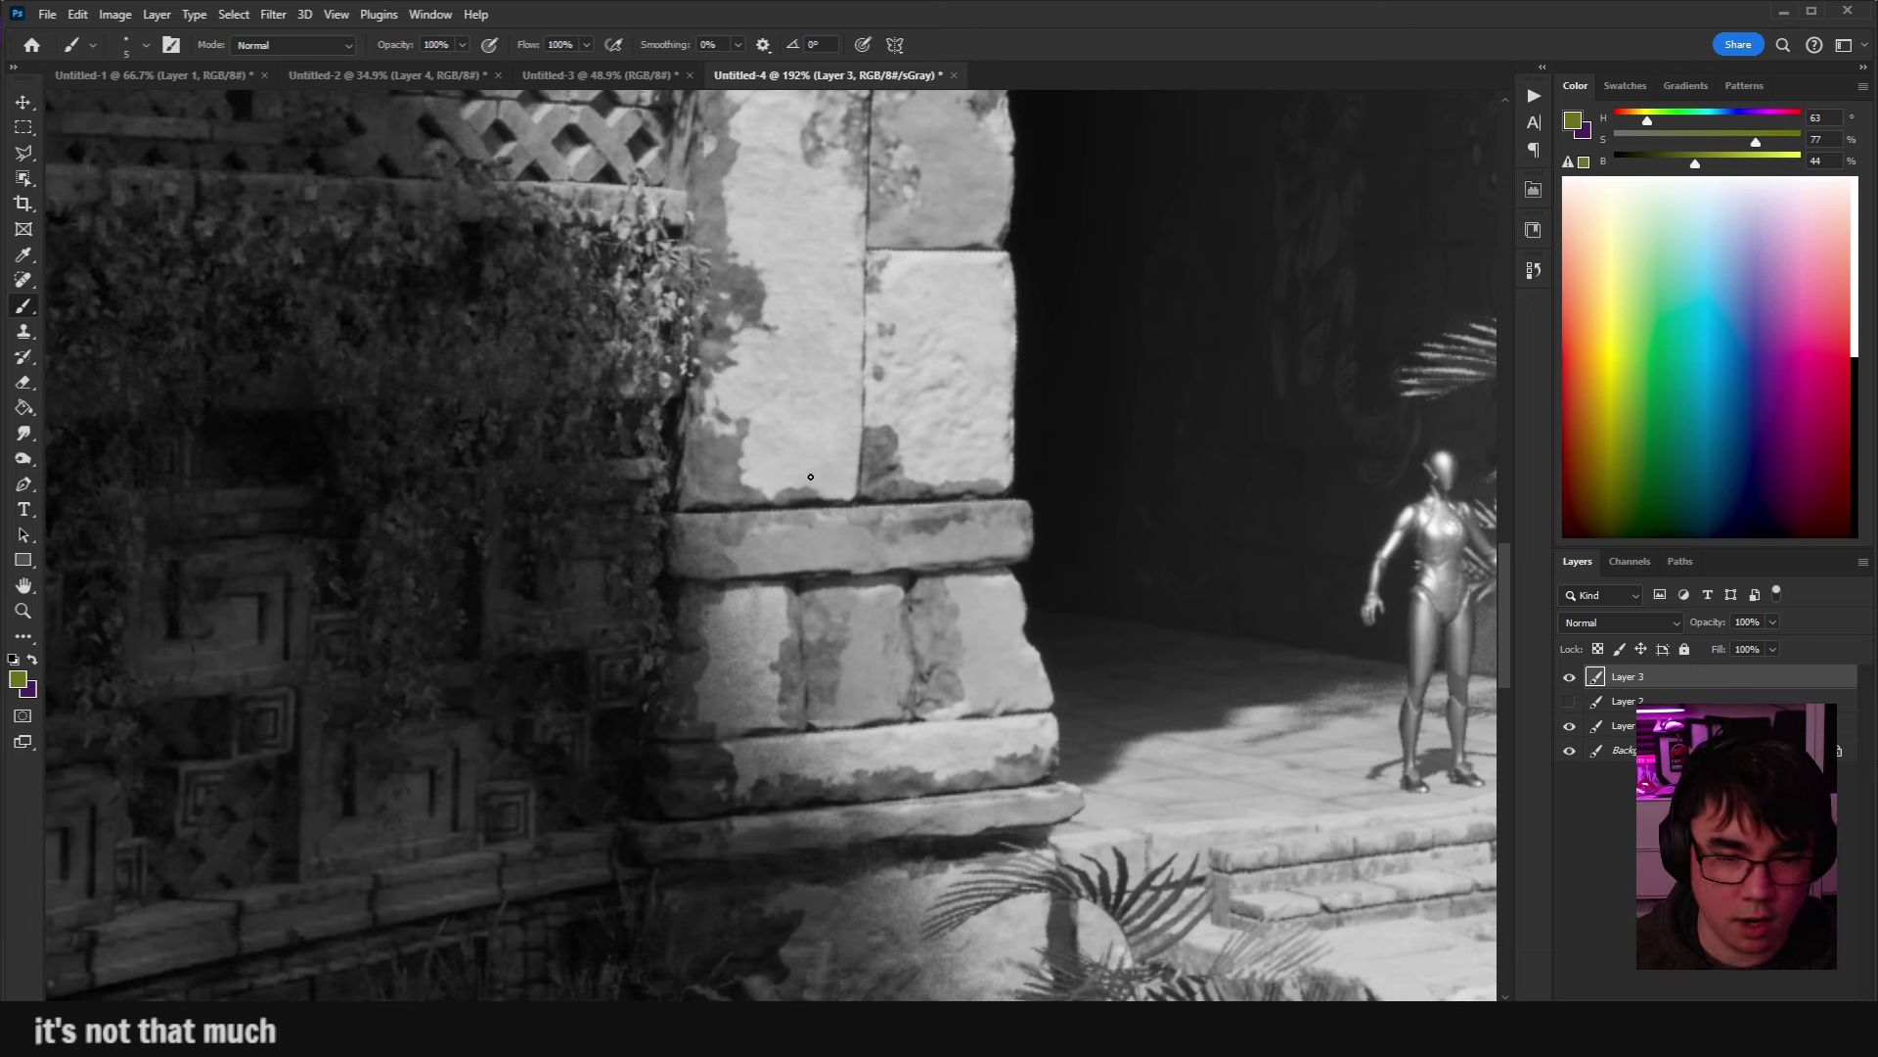
{"action": "left_click", "coordinate": [720, 446], "text": "alt"}
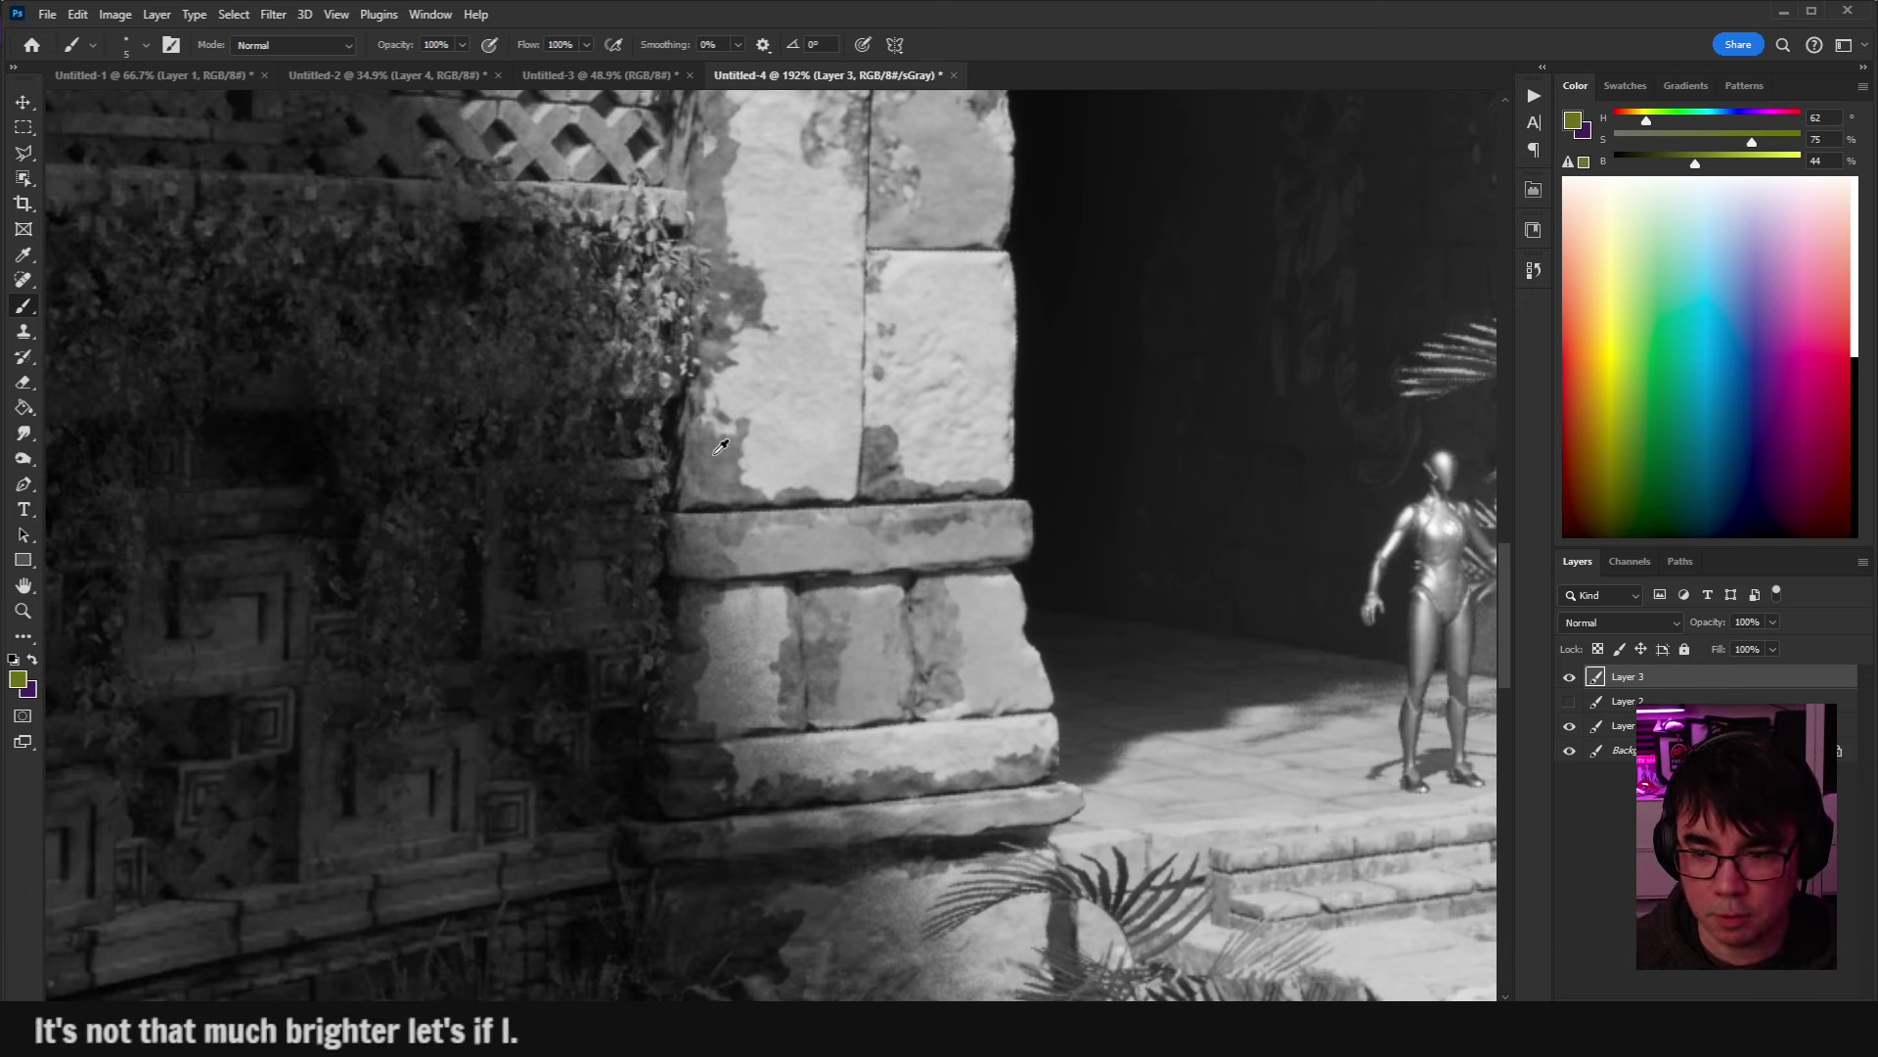
Open the foreground Color Picker, move it aside, and set its colour field to Brightness (B).
{"action": "left_click", "coordinate": [19, 677]}
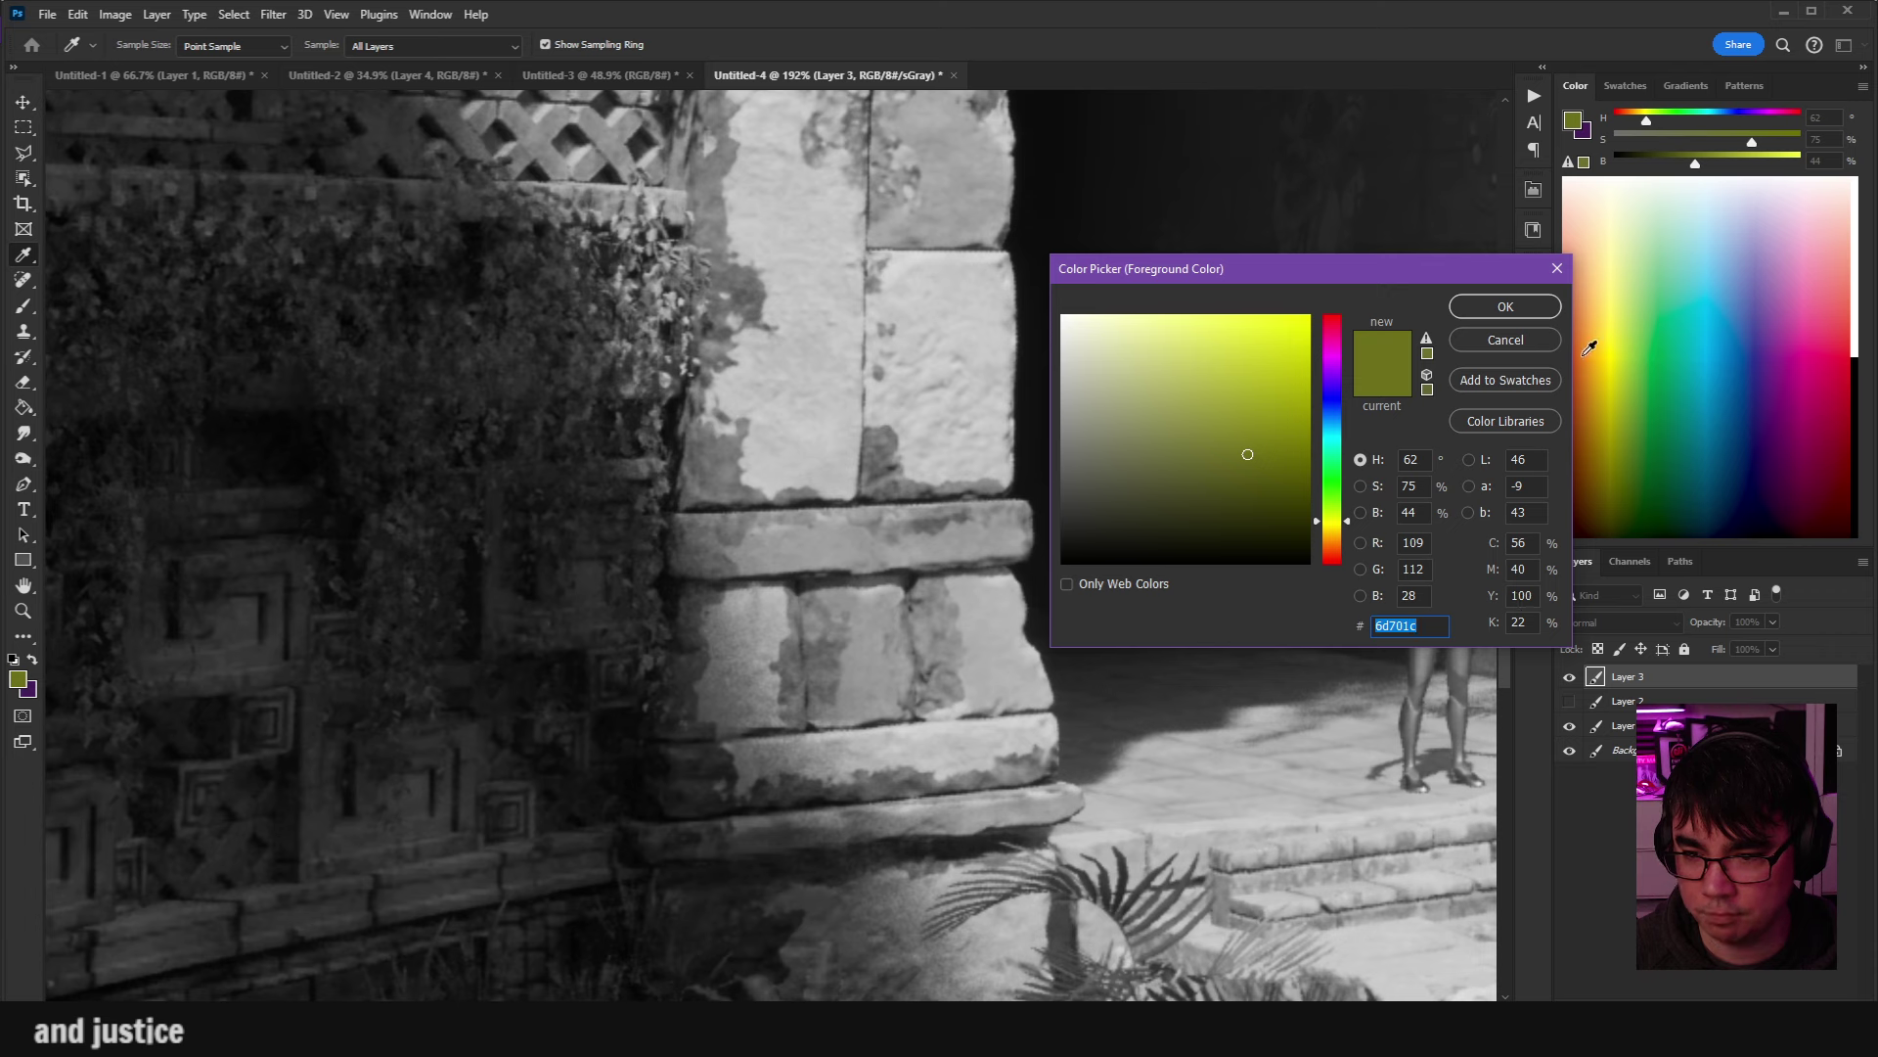
{"action": "left_click_drag", "start_coordinate": [1378, 274], "coordinate": [1278, 220]}
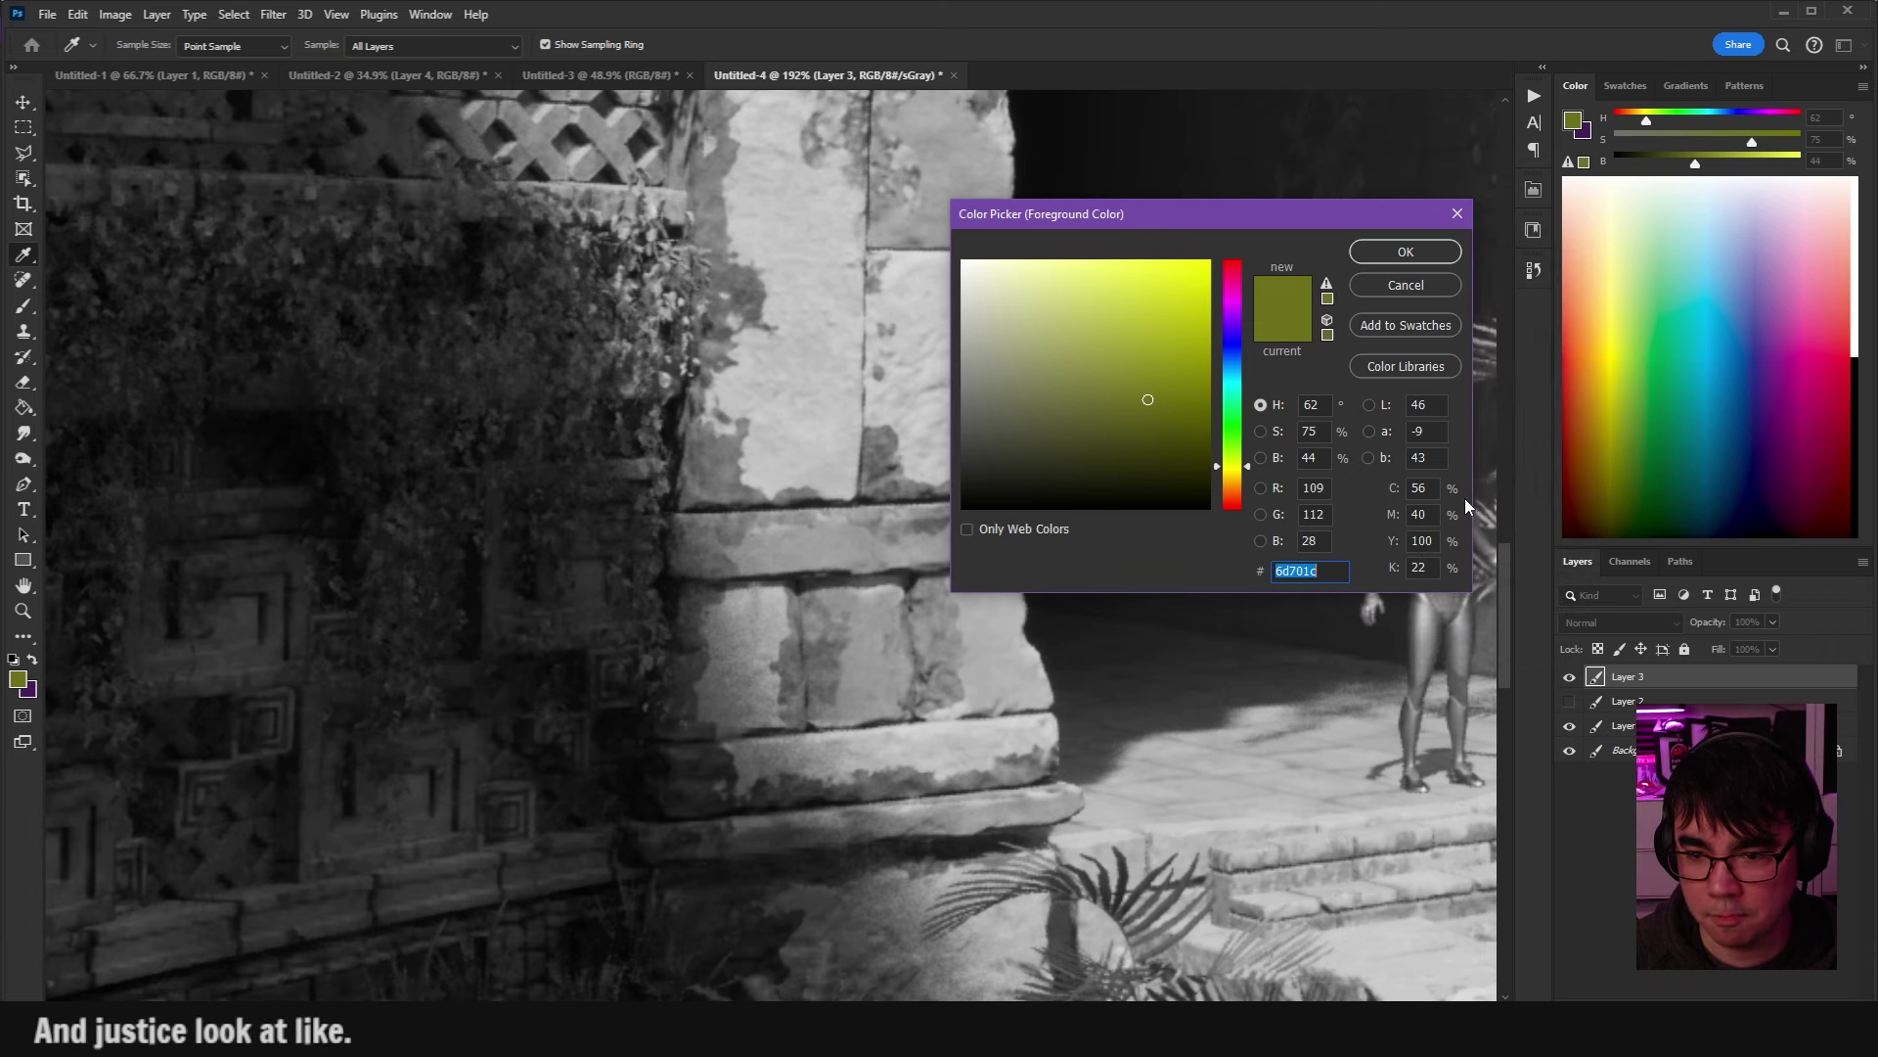
{"action": "left_click", "coordinate": [1262, 431]}
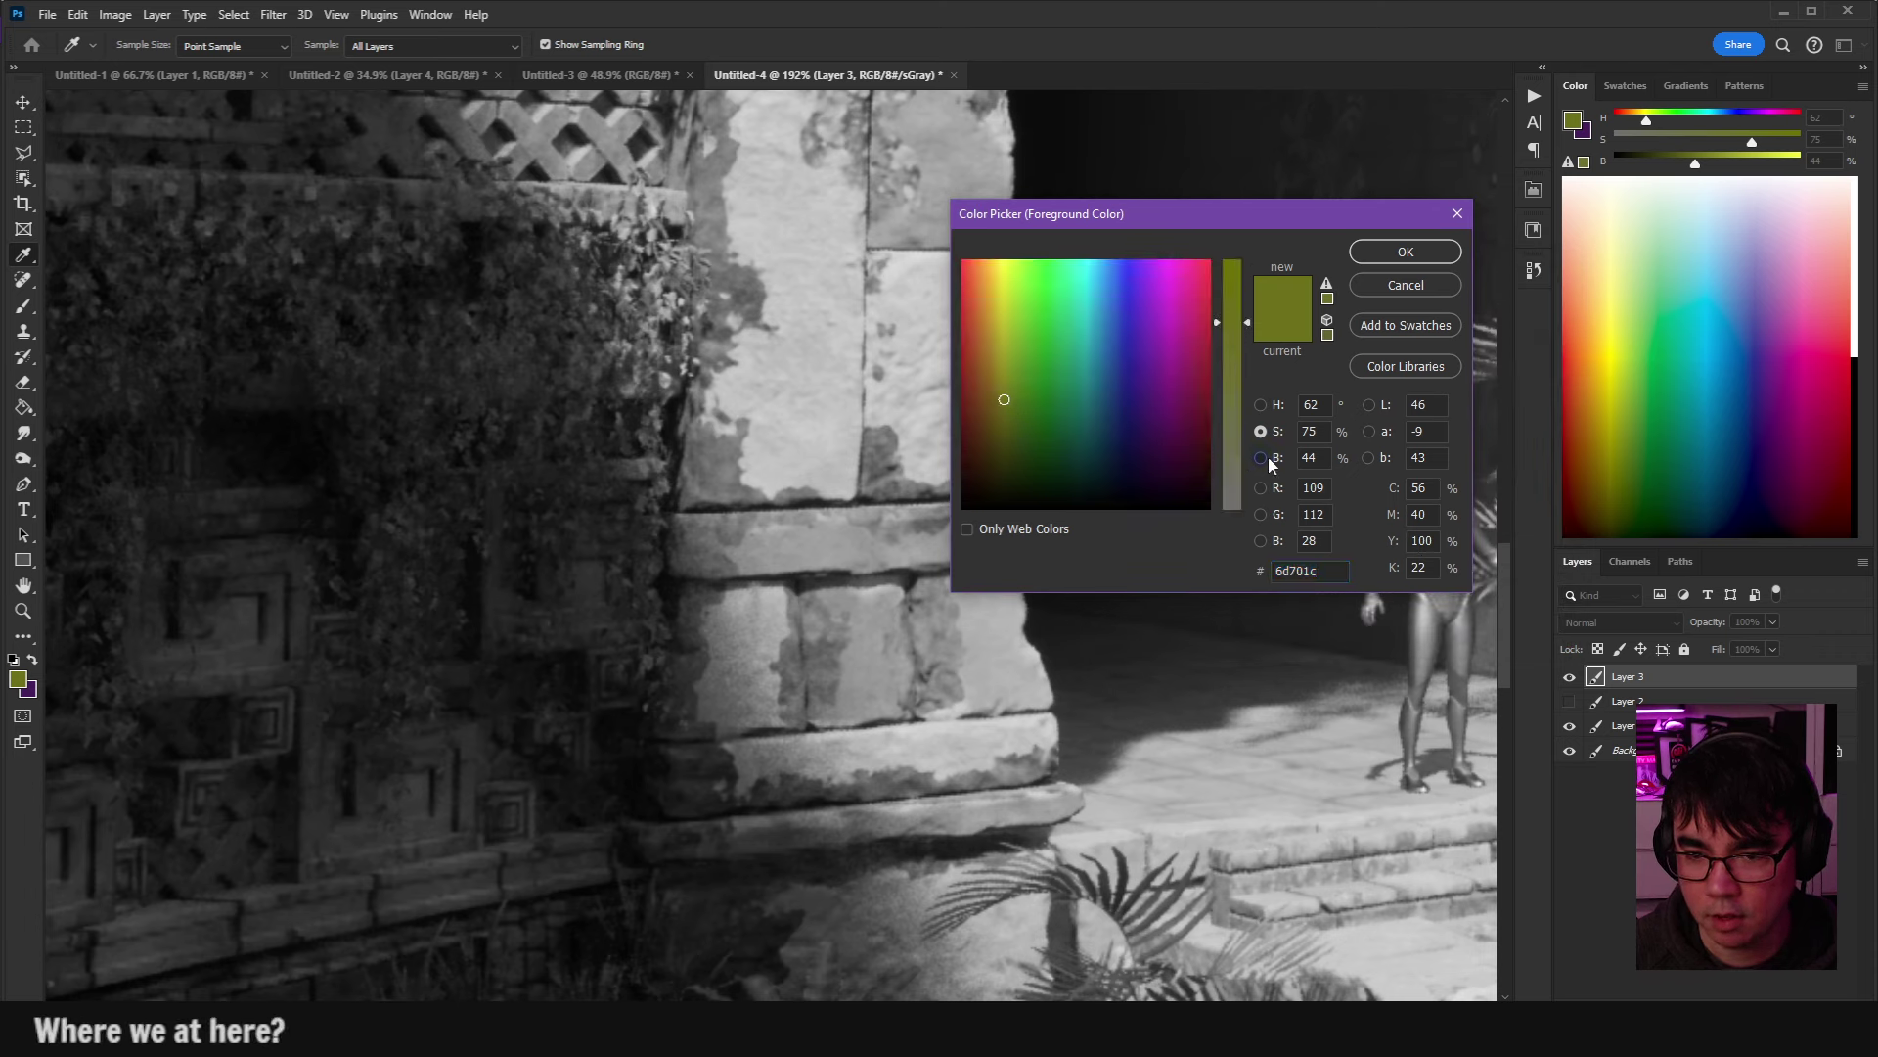
{"action": "left_click", "coordinate": [1262, 458]}
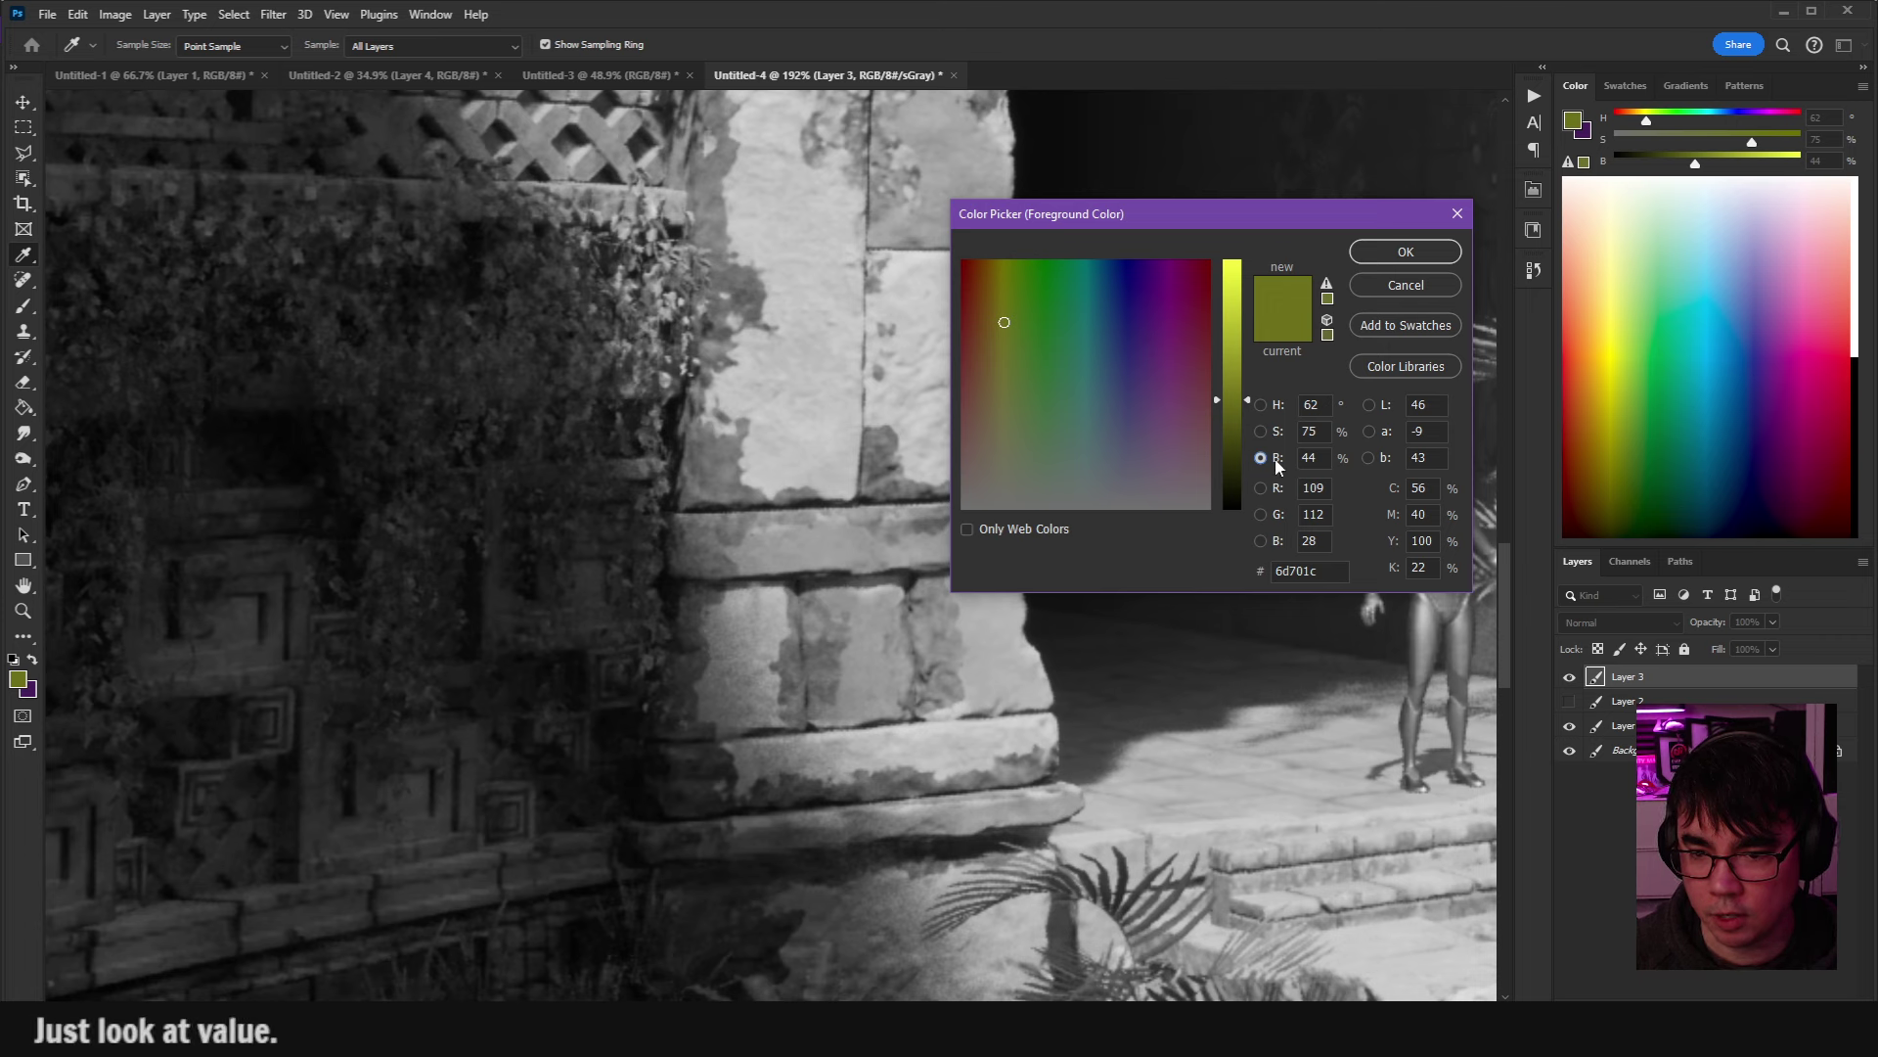
{"action": "left_click", "coordinate": [1389, 458]}
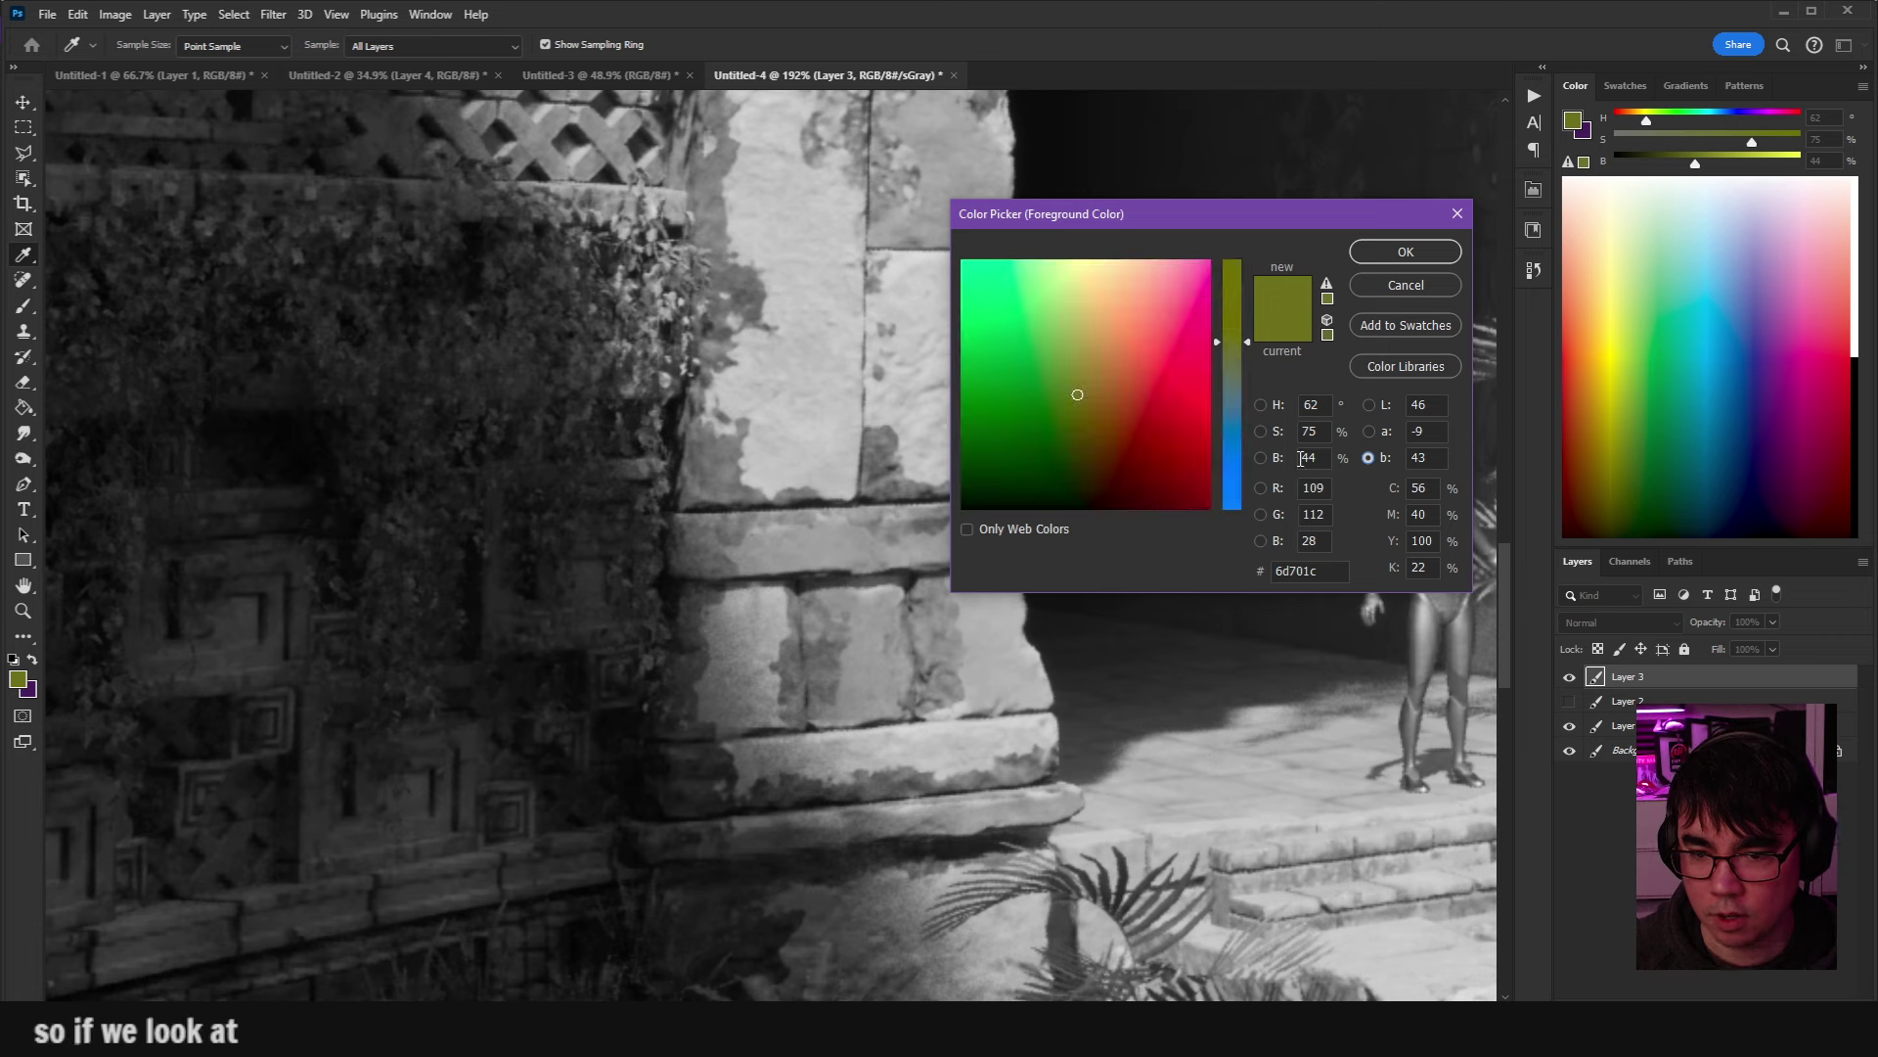
{"action": "left_click", "coordinate": [1276, 458]}
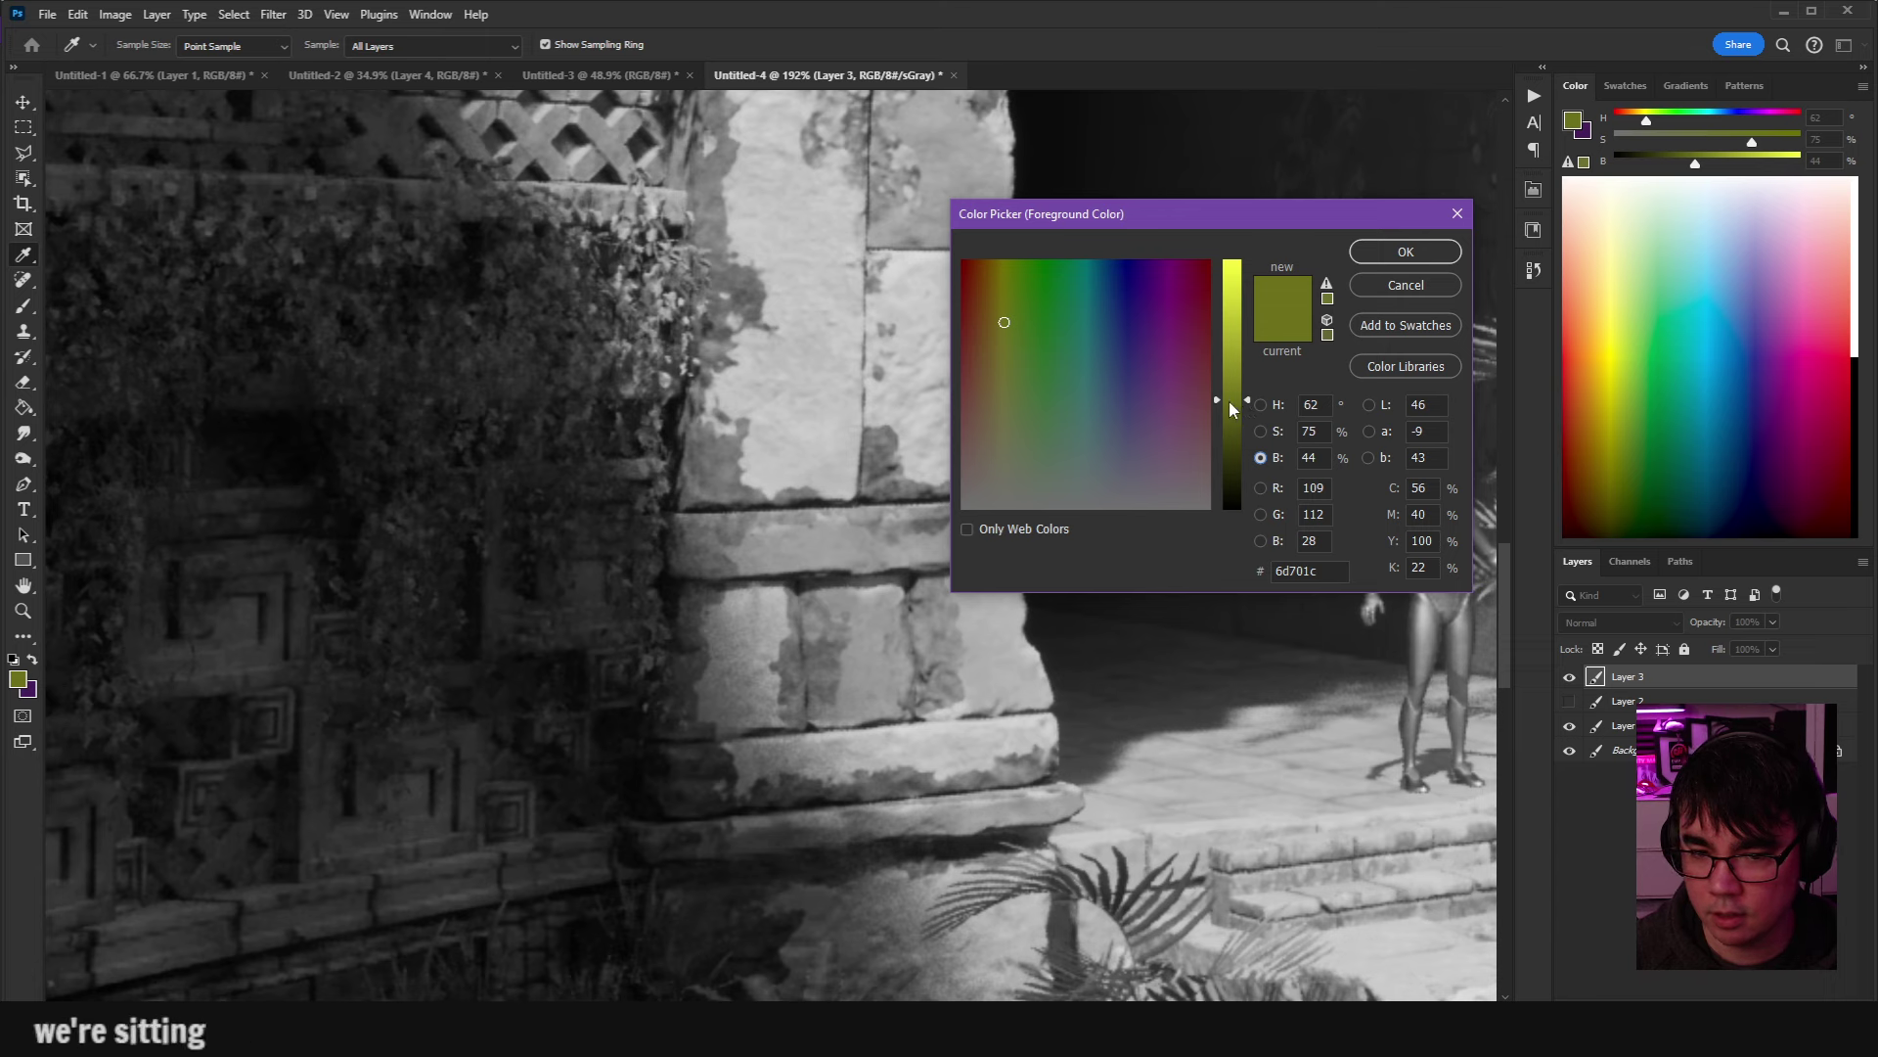
Sample brighter and darker moss patches on the pillar to compare values, ending at 39% brightness.
{"action": "key", "text": "alt"}
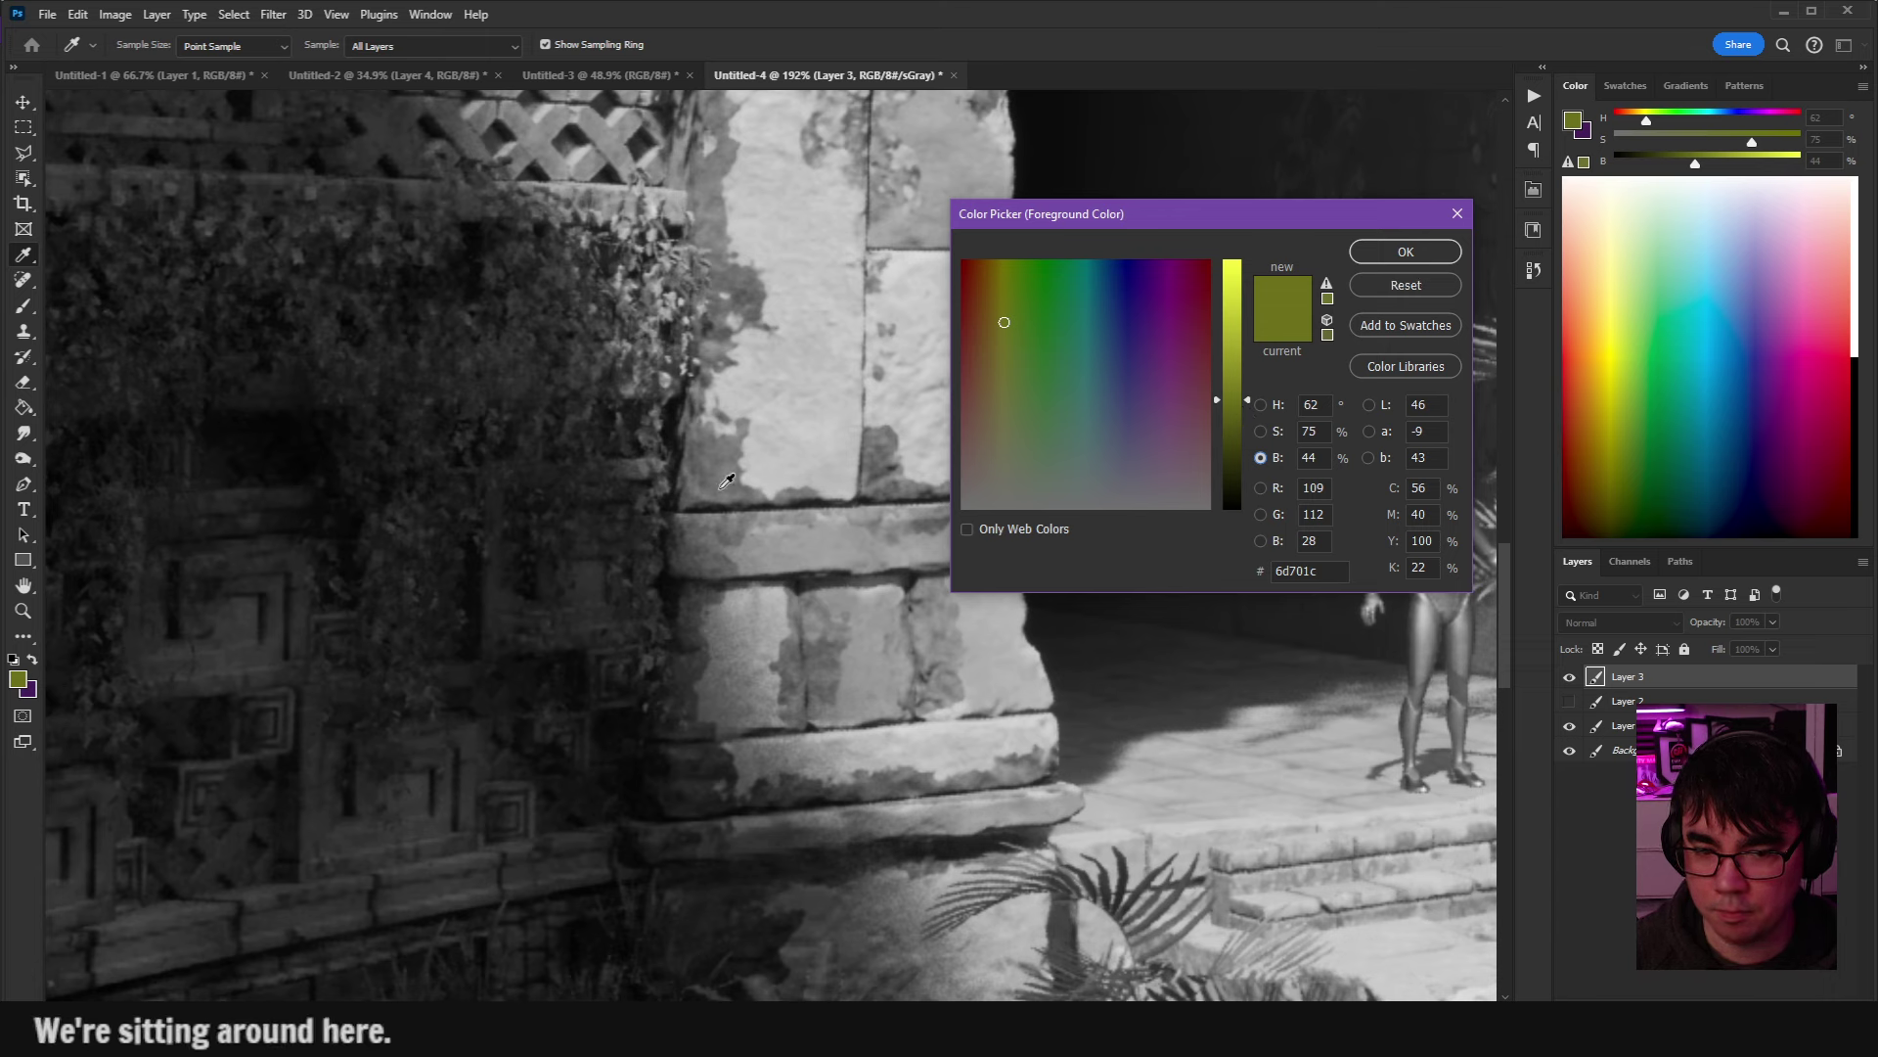
{"action": "left_click", "coordinate": [737, 463]}
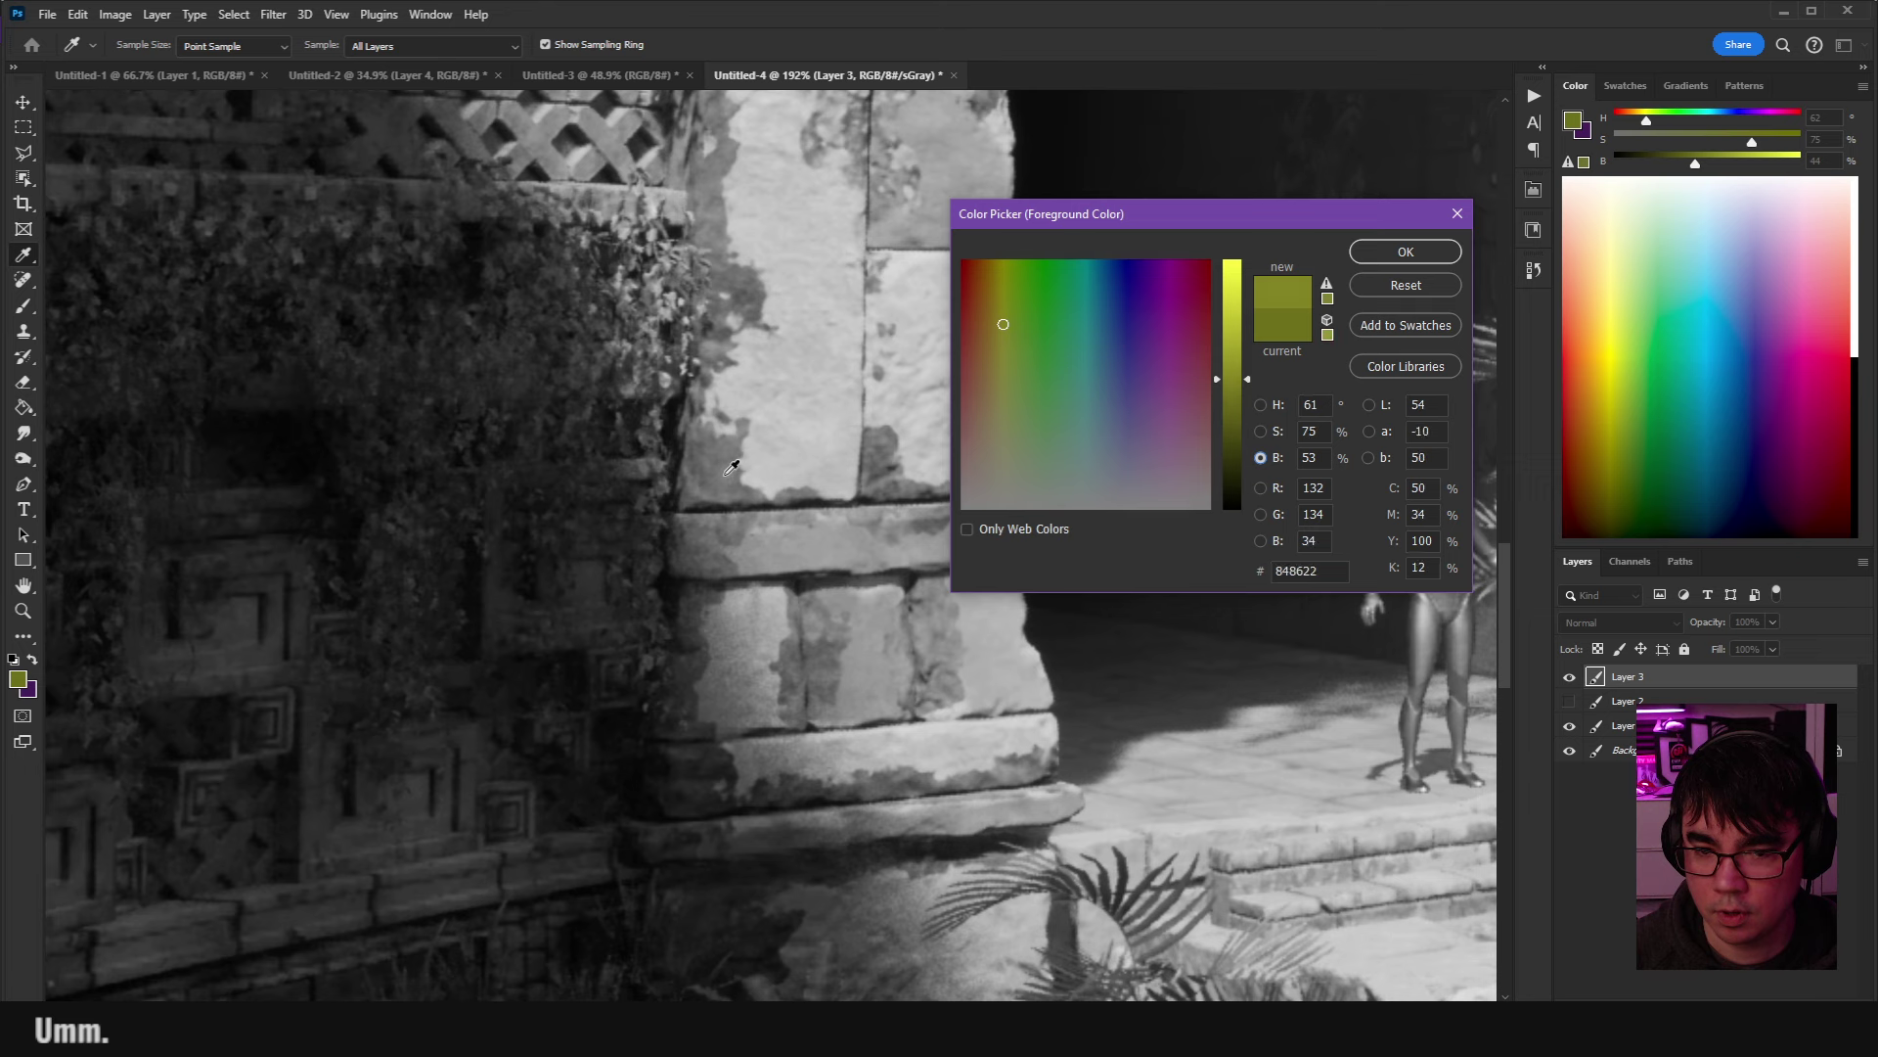
{"action": "left_click", "coordinate": [716, 470]}
{"action": "left_click", "coordinate": [705, 477]}
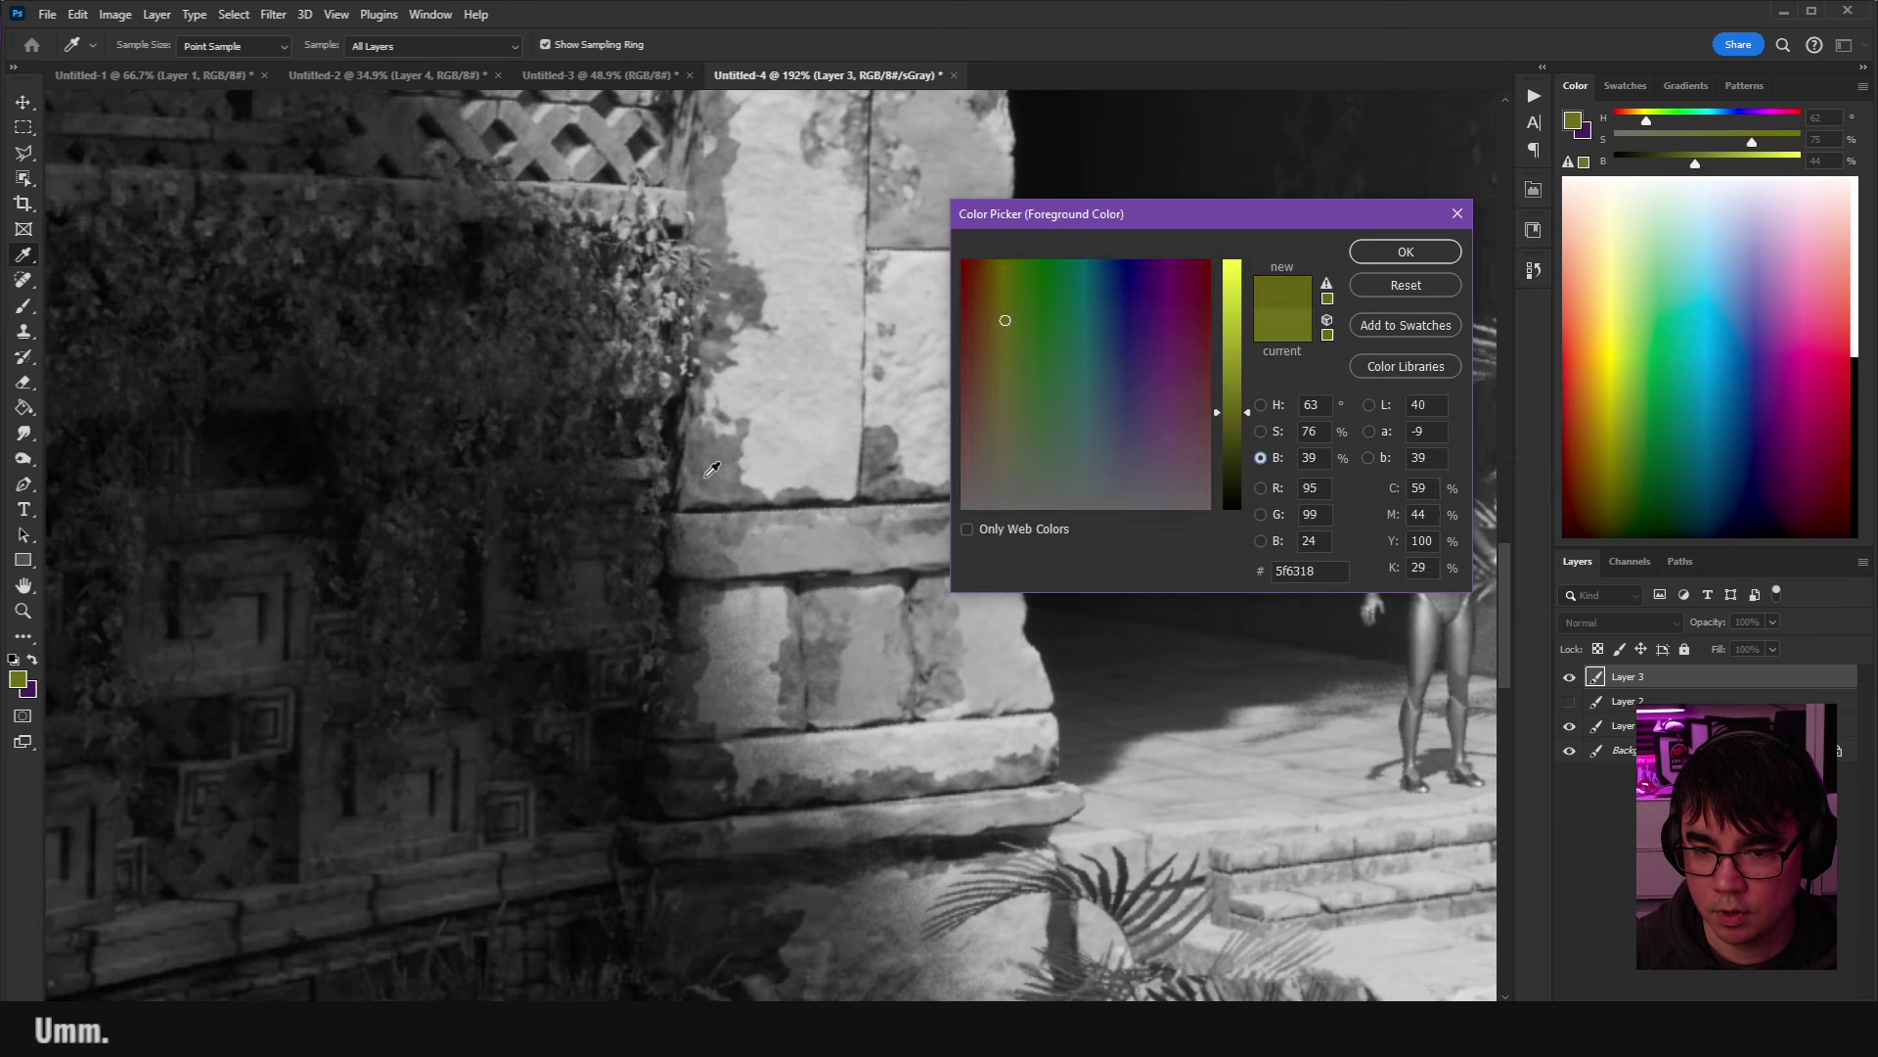
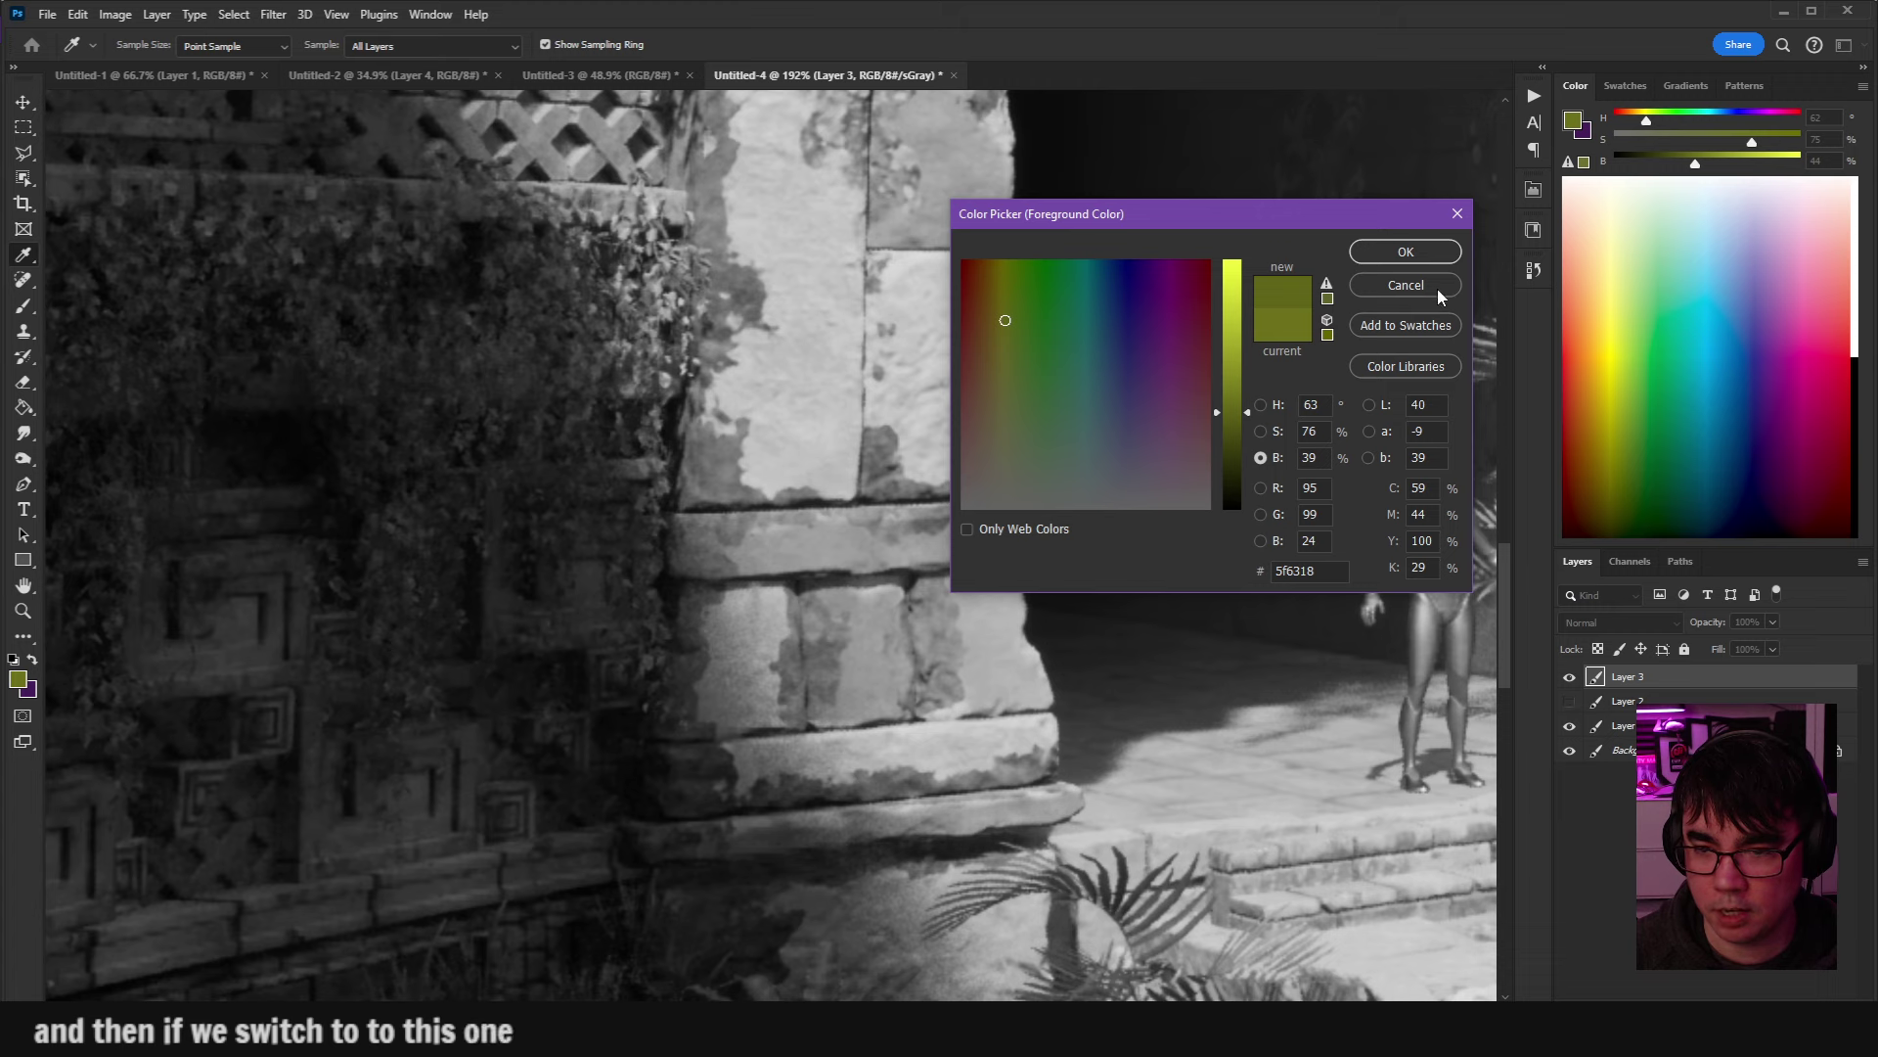
Cancel the Color Picker, compare with Layer 2 toggled, and add a new Layer 4 above Layer 3.
{"action": "left_click", "coordinate": [1406, 285]}
{"action": "left_click", "coordinate": [1569, 700]}
{"action": "left_click", "coordinate": [1570, 700]}
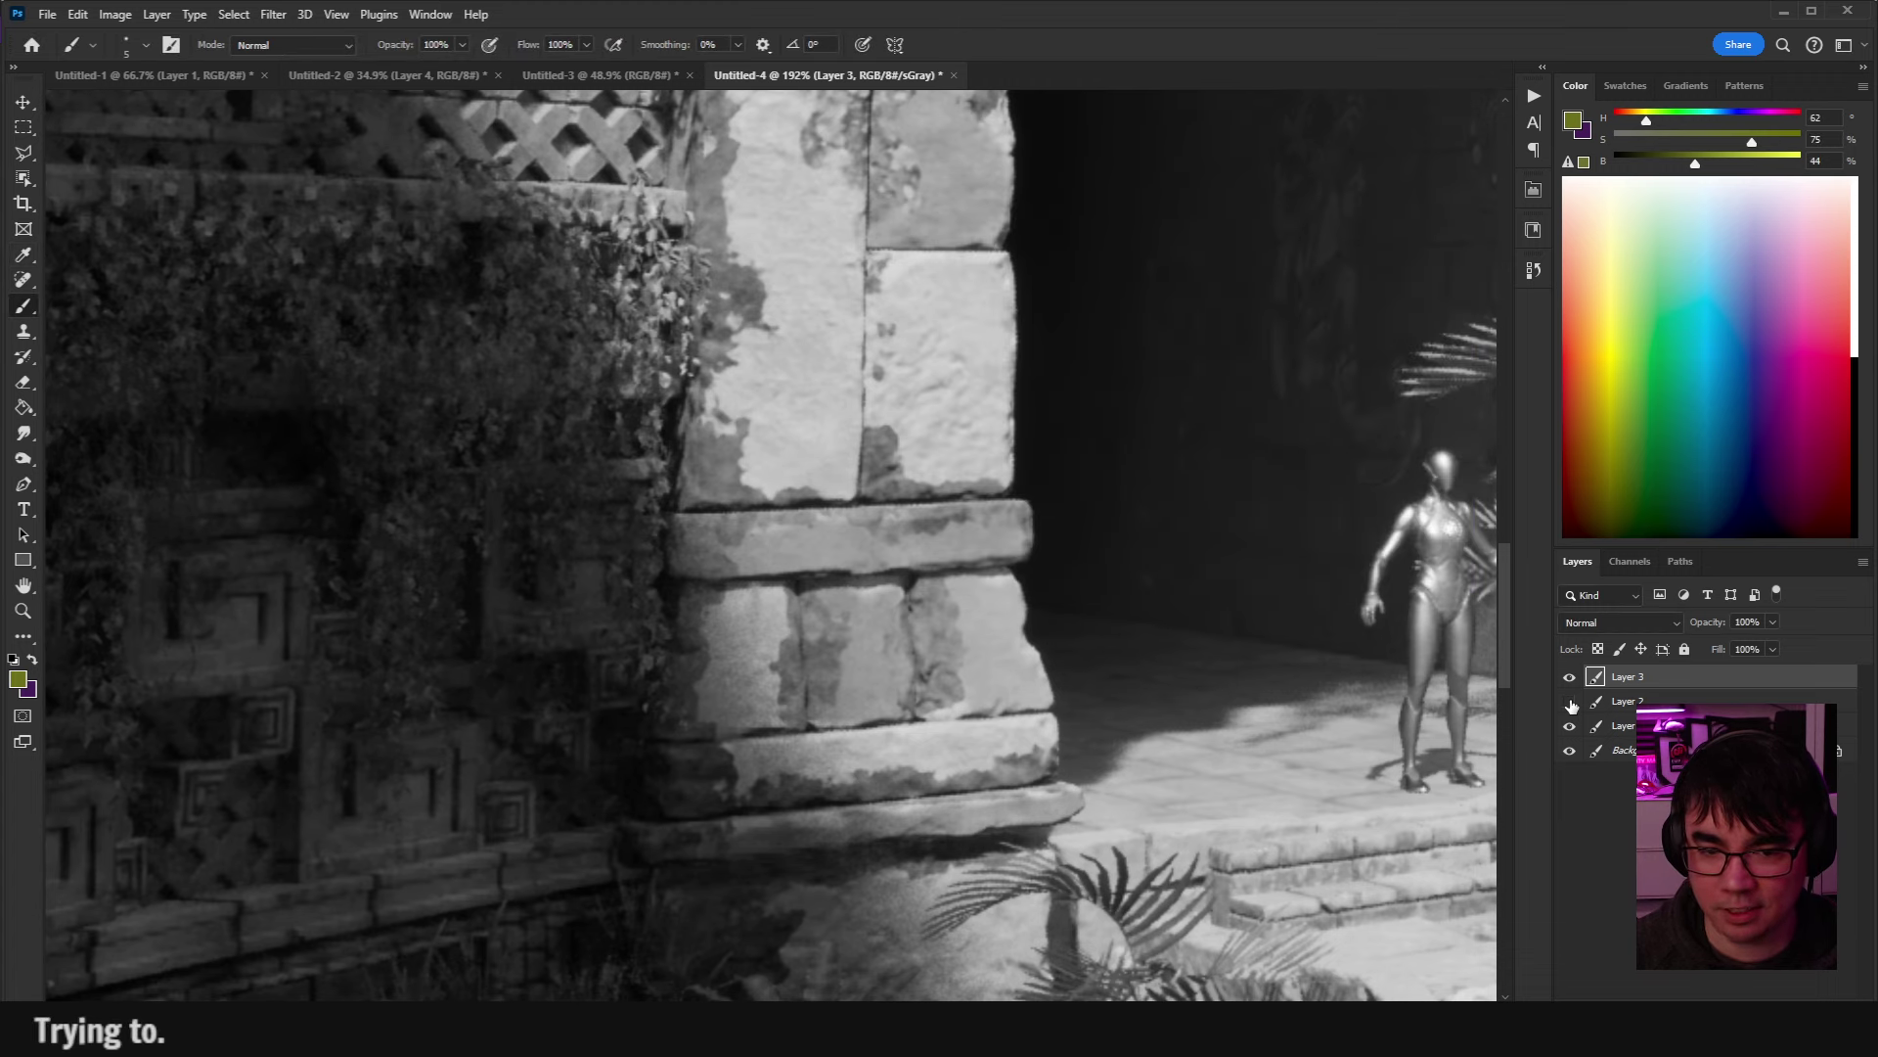
{"action": "left_click", "coordinate": [1570, 700]}
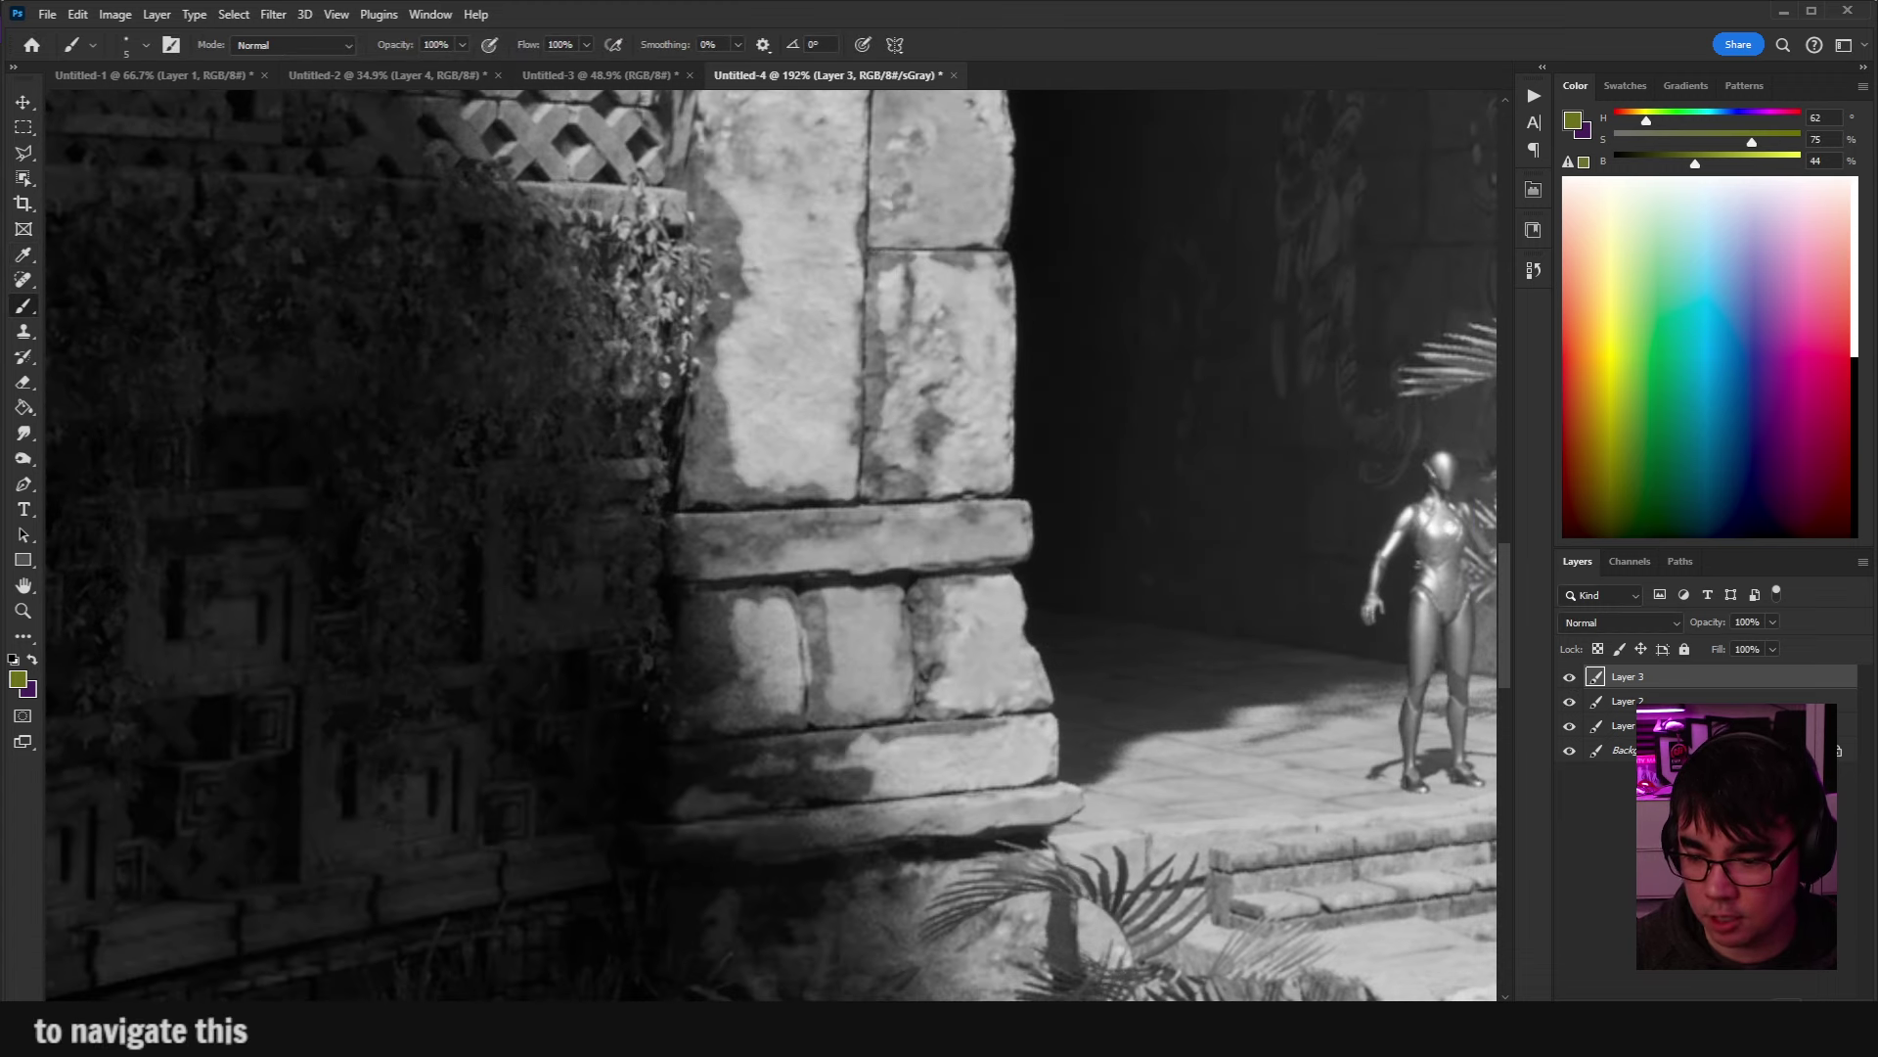
{"action": "key", "text": "ctrl+shift+alt+n"}
Sample the pillar edge and lit stone, and paint two grey swatches in the doorway.
{"action": "left_click", "coordinate": [717, 451], "text": "alt"}
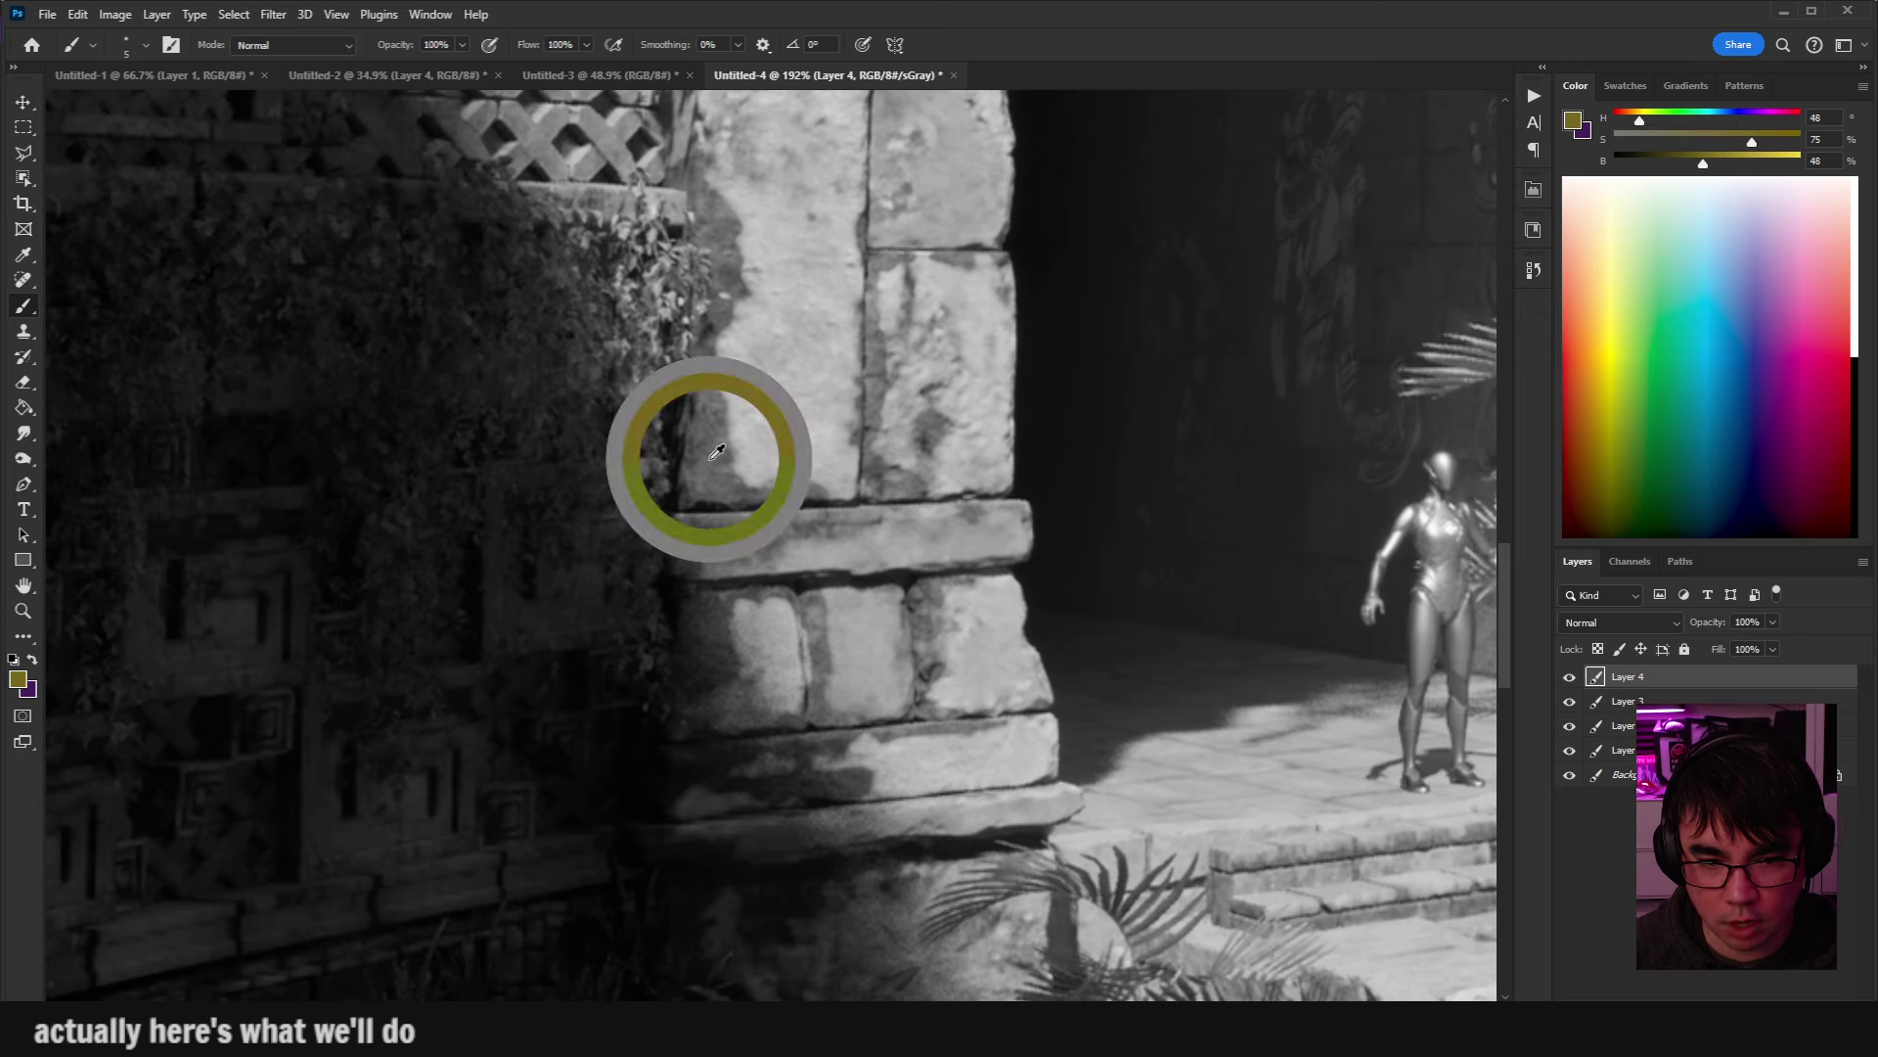
{"action": "mouse_move", "coordinate": [1158, 454]}
{"action": "left_mouse_down"}
{"action": "mouse_move", "coordinate": [1221, 436]}
{"action": "mouse_move", "coordinate": [1176, 426]}
{"action": "mouse_move", "coordinate": [1196, 449]}
{"action": "mouse_move", "coordinate": [1173, 425]}
{"action": "mouse_move", "coordinate": [1202, 593]}
{"action": "left_mouse_up"}
{"action": "mouse_move", "coordinate": [1187, 411]}
{"action": "left_mouse_down"}
{"action": "mouse_move", "coordinate": [1232, 431]}
{"action": "mouse_move", "coordinate": [1198, 491]}
{"action": "left_mouse_up"}
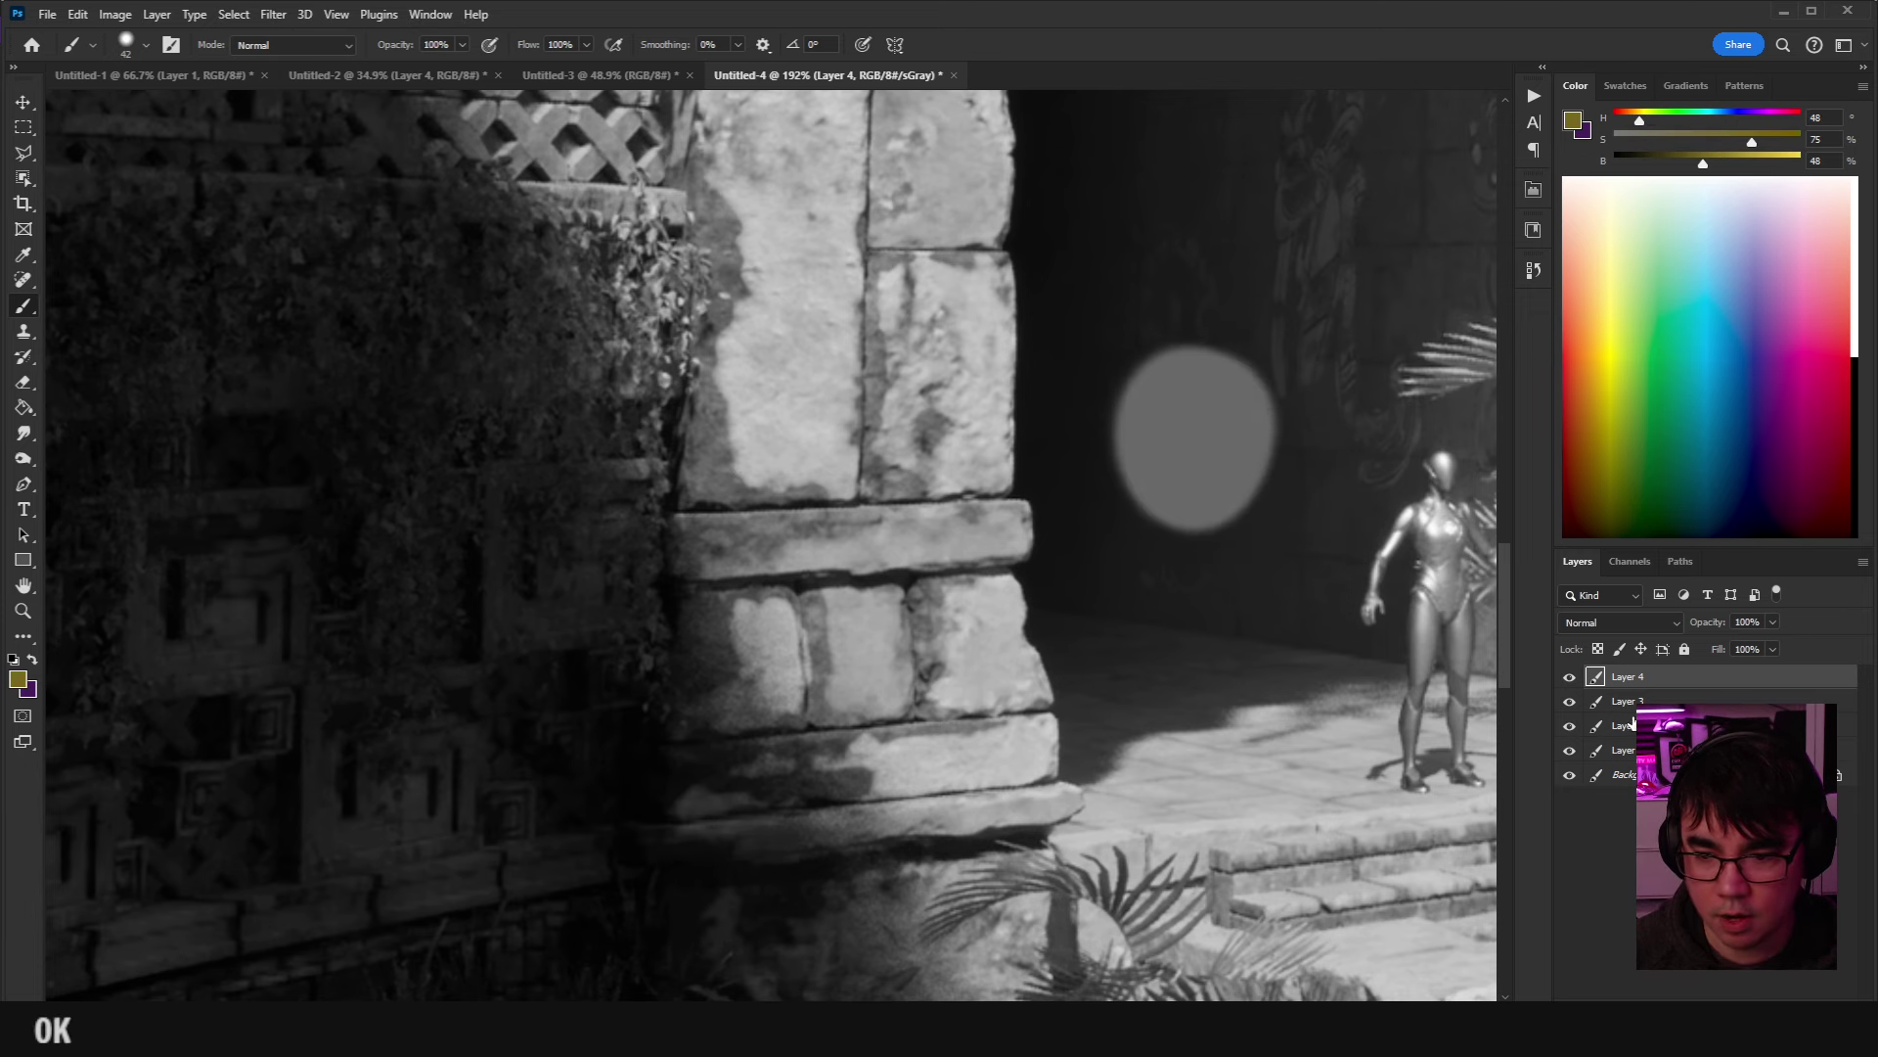
{"action": "left_click", "coordinate": [1571, 727]}
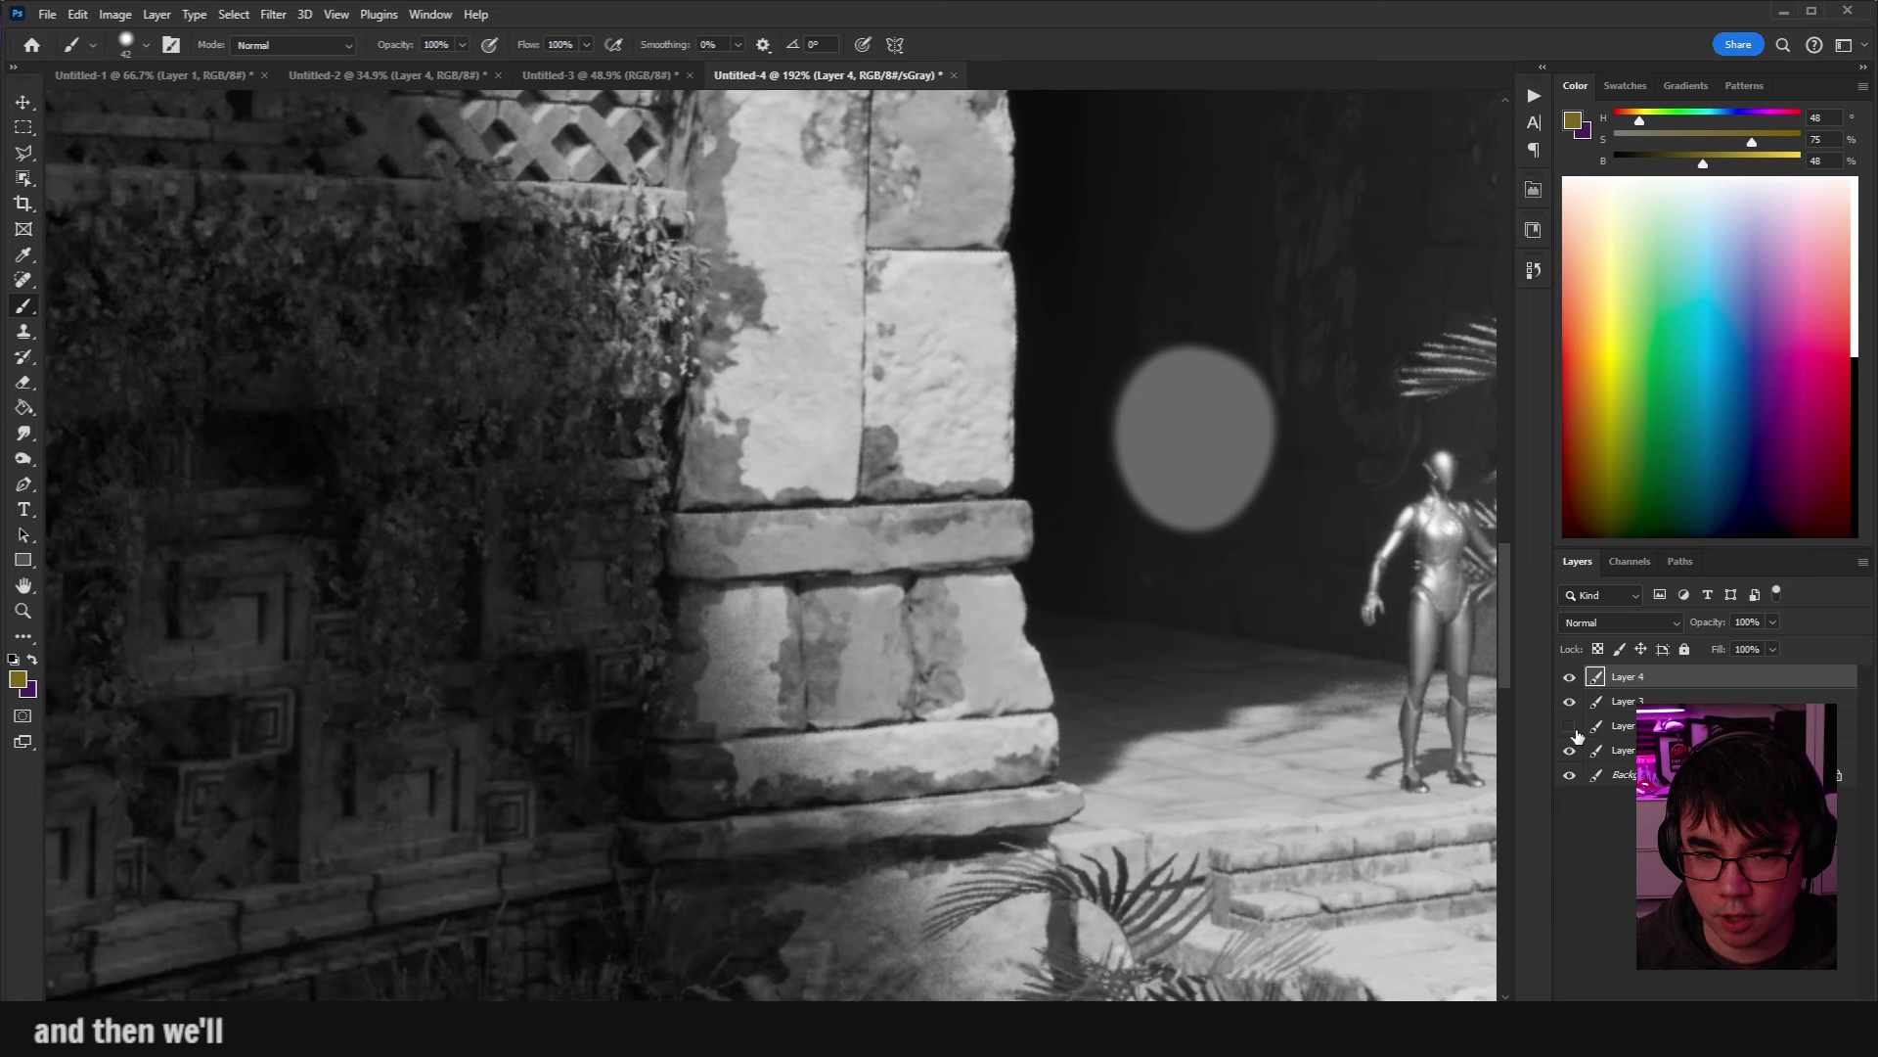
{"action": "left_click", "coordinate": [724, 476], "text": "alt"}
{"action": "mouse_move", "coordinate": [1245, 516]}
{"action": "left_mouse_down"}
{"action": "mouse_move", "coordinate": [1216, 567]}
{"action": "mouse_move", "coordinate": [1262, 533]}
{"action": "left_mouse_up"}
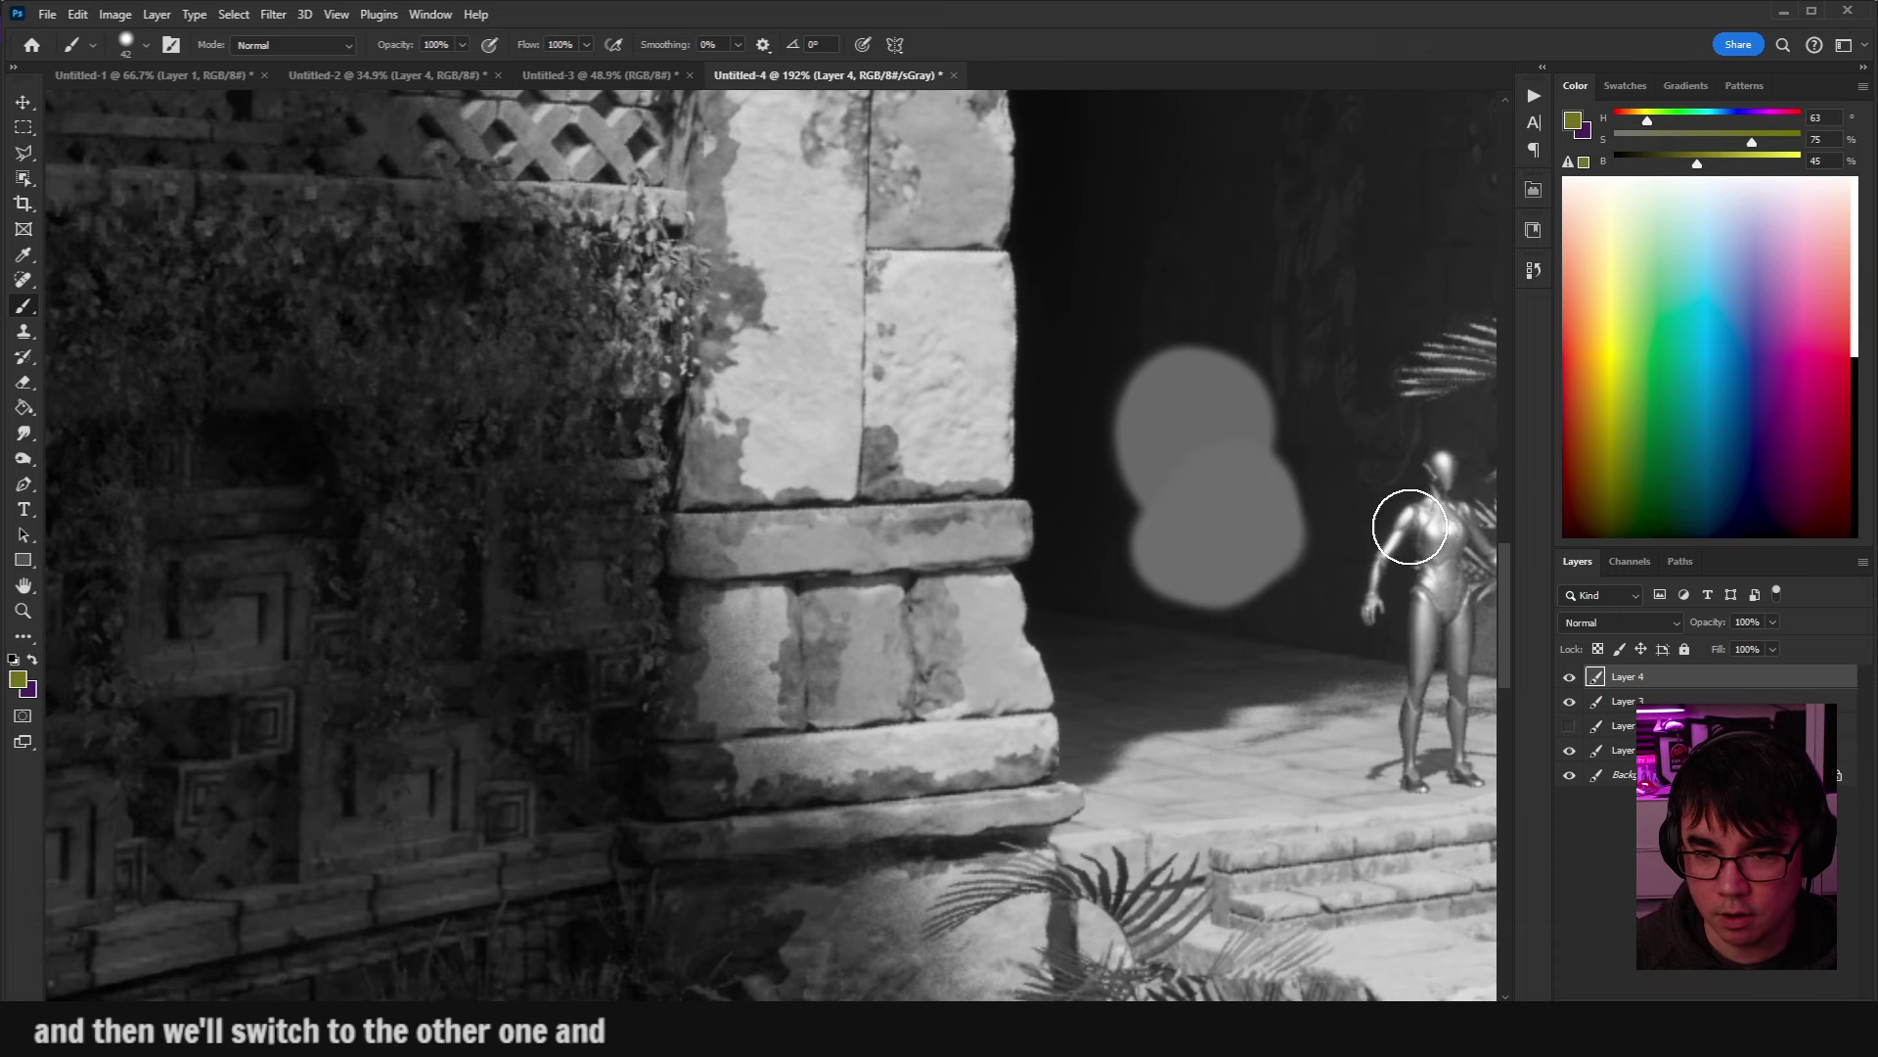
Toggle the third layer on and off to compare the brighter and darker lighting.
{"action": "left_click", "coordinate": [1571, 727]}
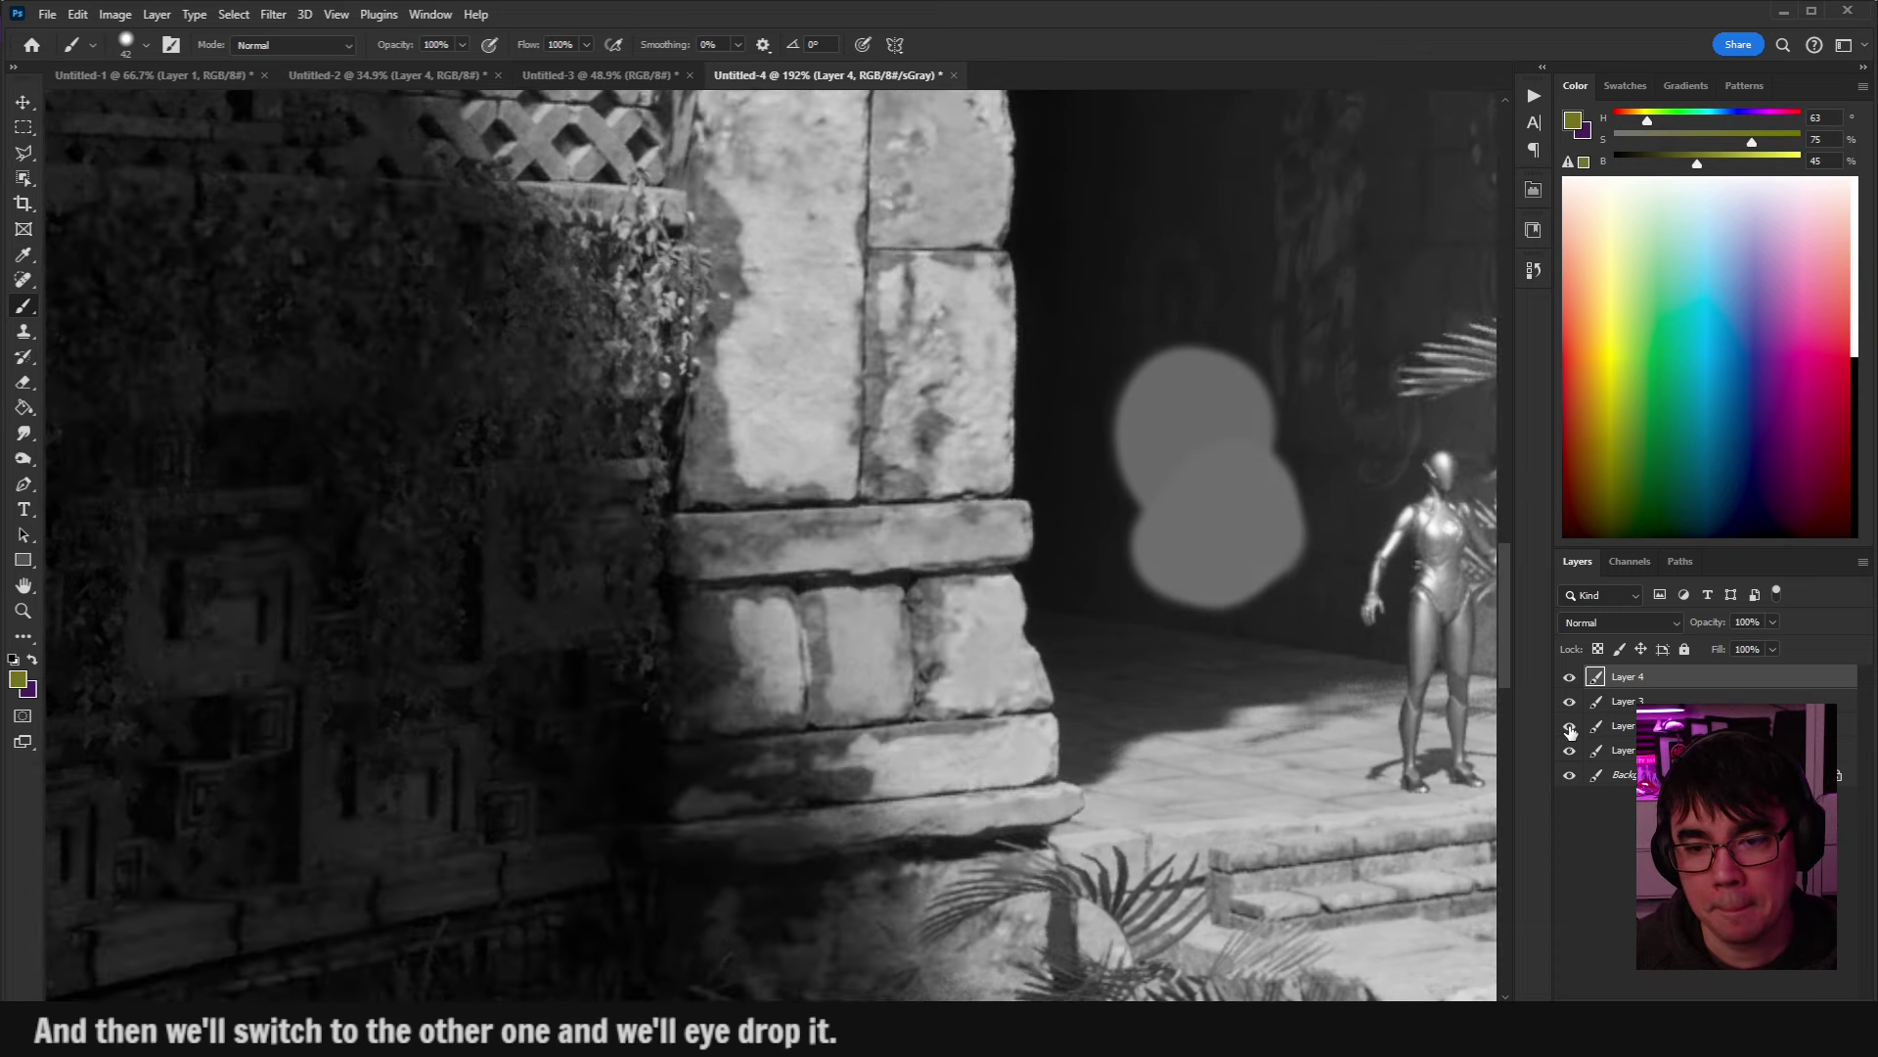
{"action": "left_click", "coordinate": [1570, 726]}
{"action": "left_click", "coordinate": [1570, 727]}
{"action": "left_click", "coordinate": [1570, 727]}
{"action": "left_click", "coordinate": [1570, 727]}
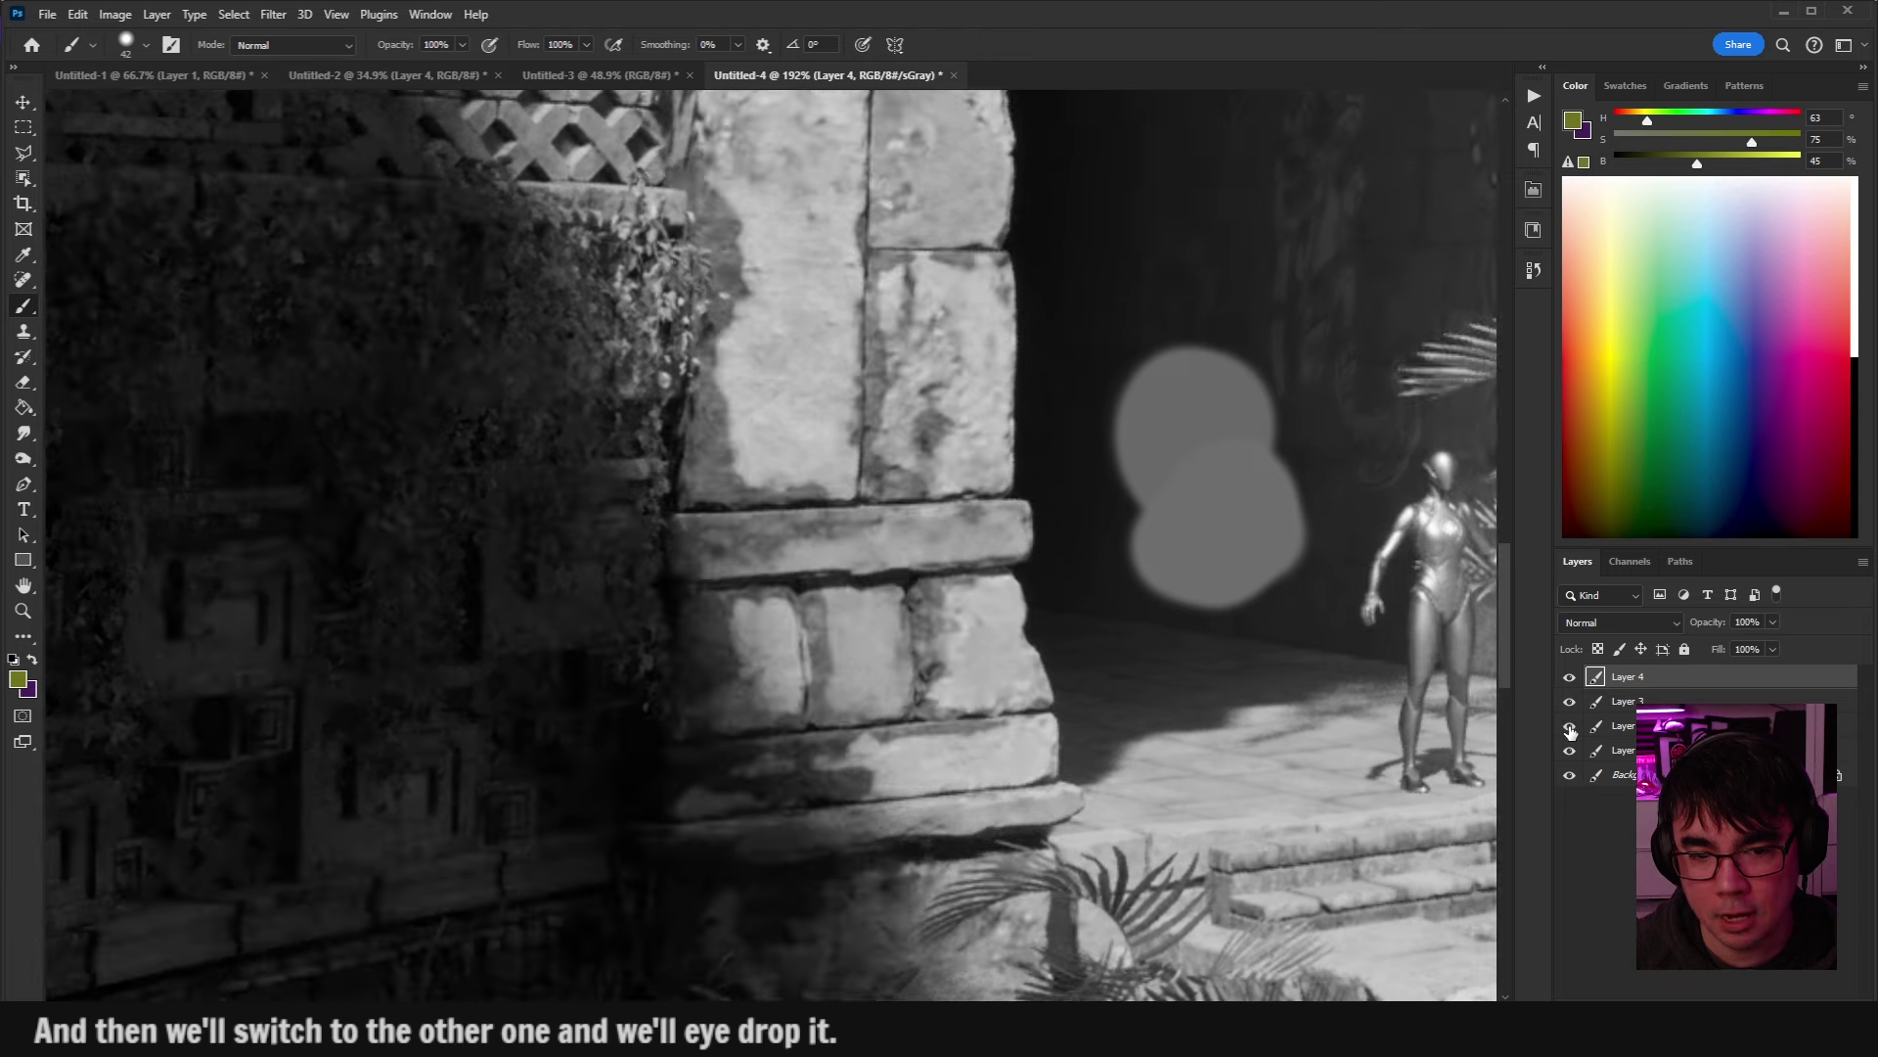
{"action": "left_click", "coordinate": [1570, 727]}
{"action": "left_click", "coordinate": [1570, 727]}
{"action": "left_click", "coordinate": [1570, 727]}
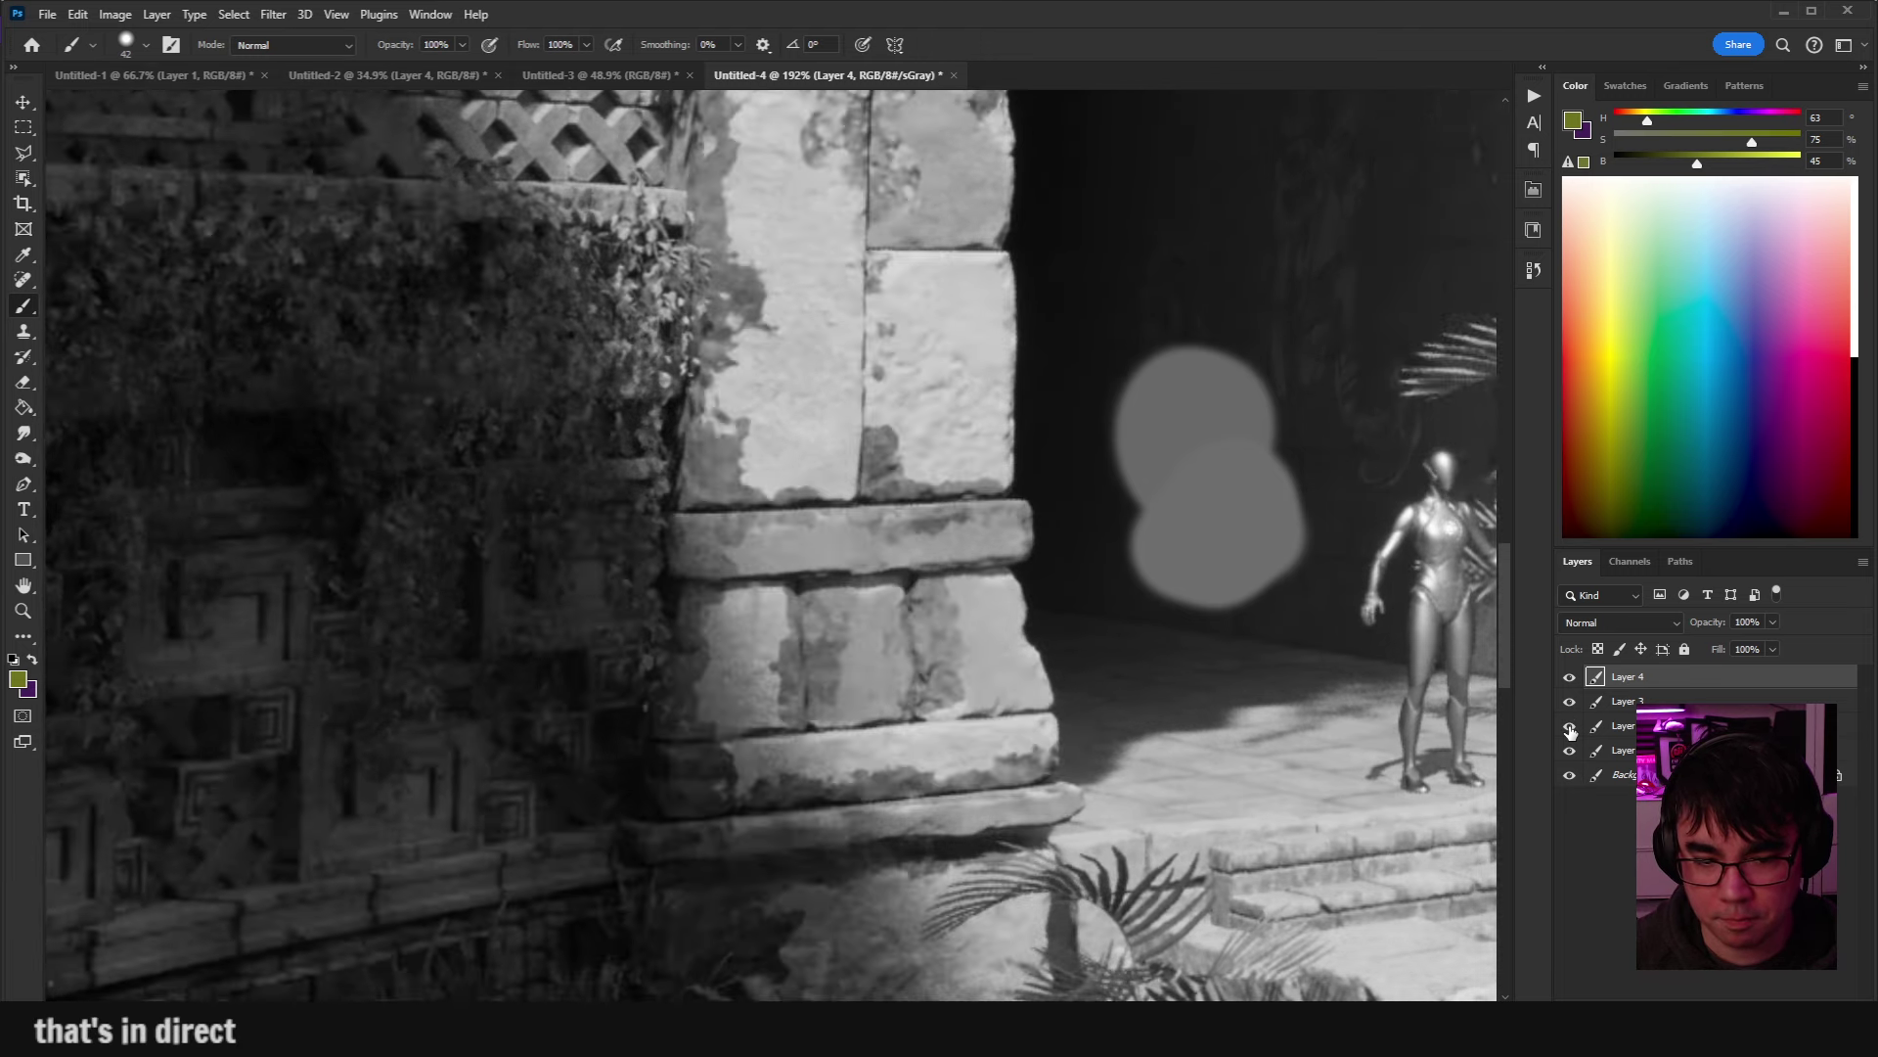
{"action": "left_click", "coordinate": [1570, 726]}
Sample dark shadowed stone and paint a dark swatch to the right of the grey blobs.
{"action": "left_click", "coordinate": [683, 782], "text": "alt"}
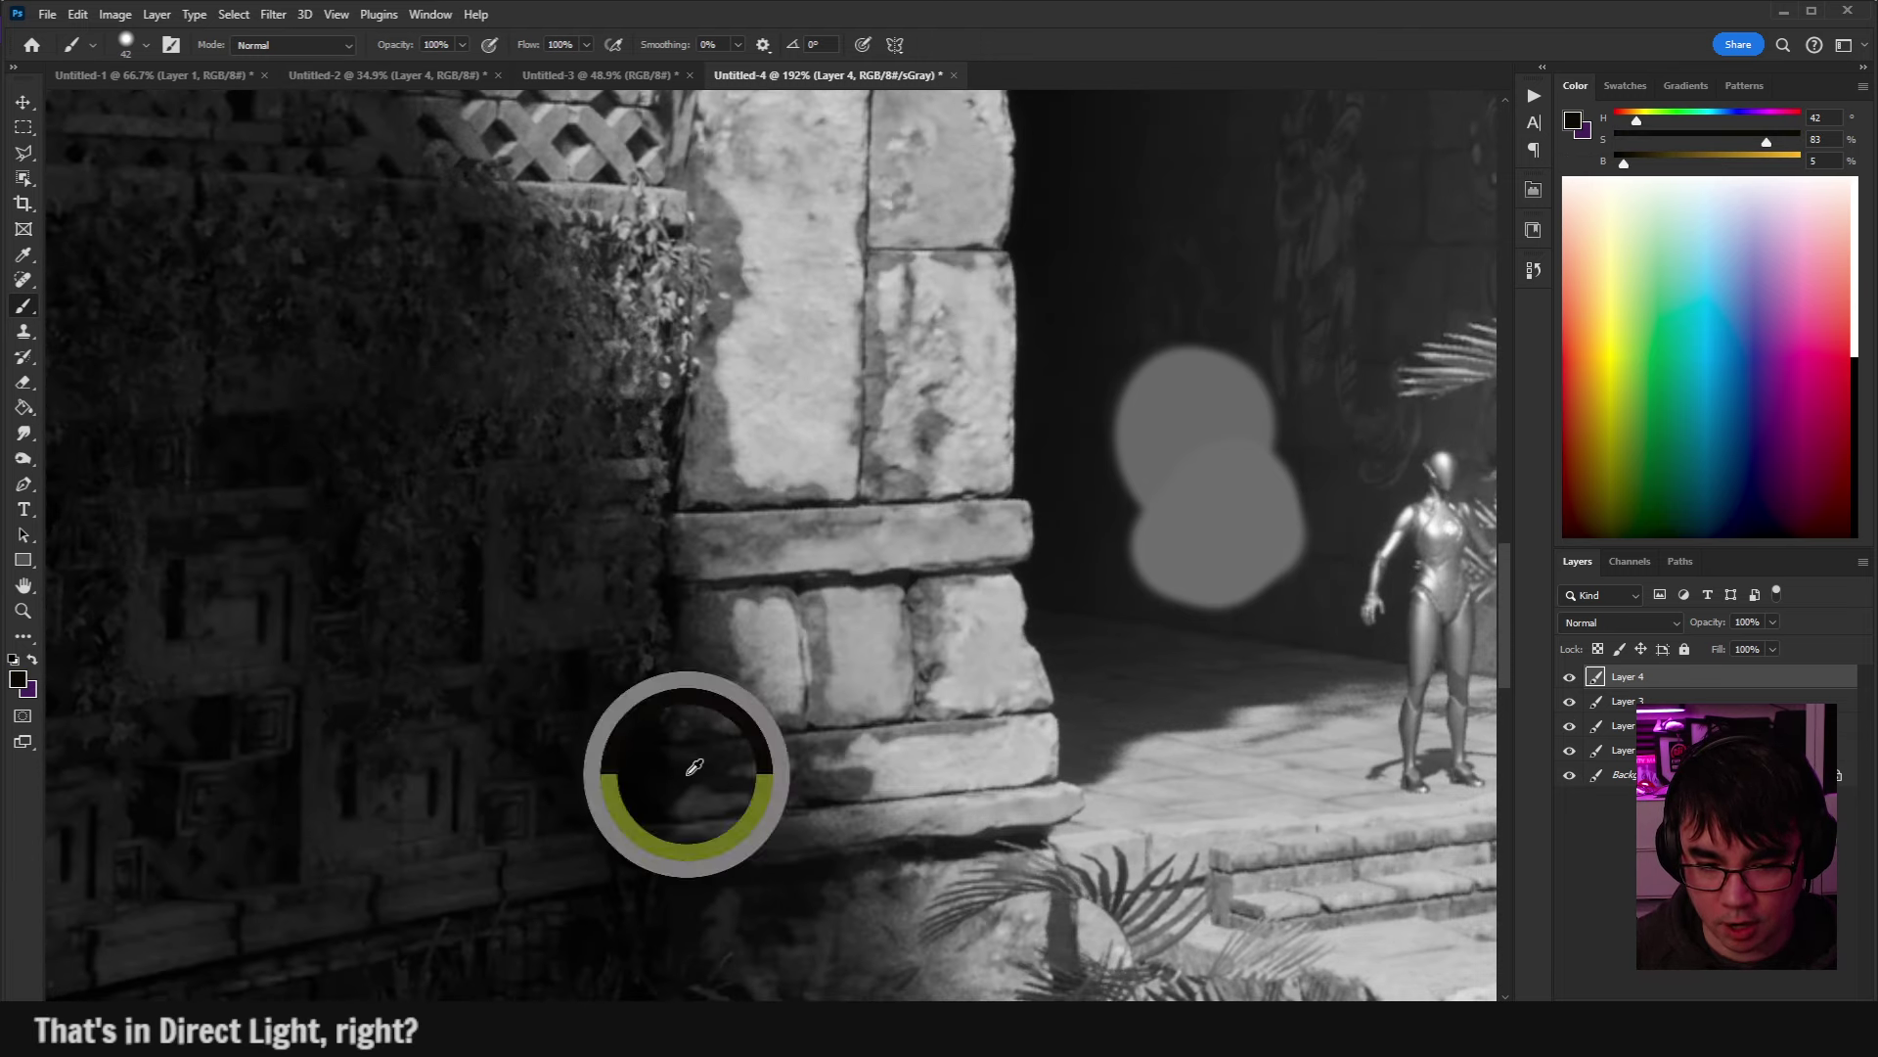
{"action": "mouse_move", "coordinate": [1131, 555]}
{"action": "left_mouse_down"}
{"action": "mouse_move", "coordinate": [1107, 578]}
{"action": "mouse_move", "coordinate": [1164, 602]}
{"action": "left_mouse_up"}
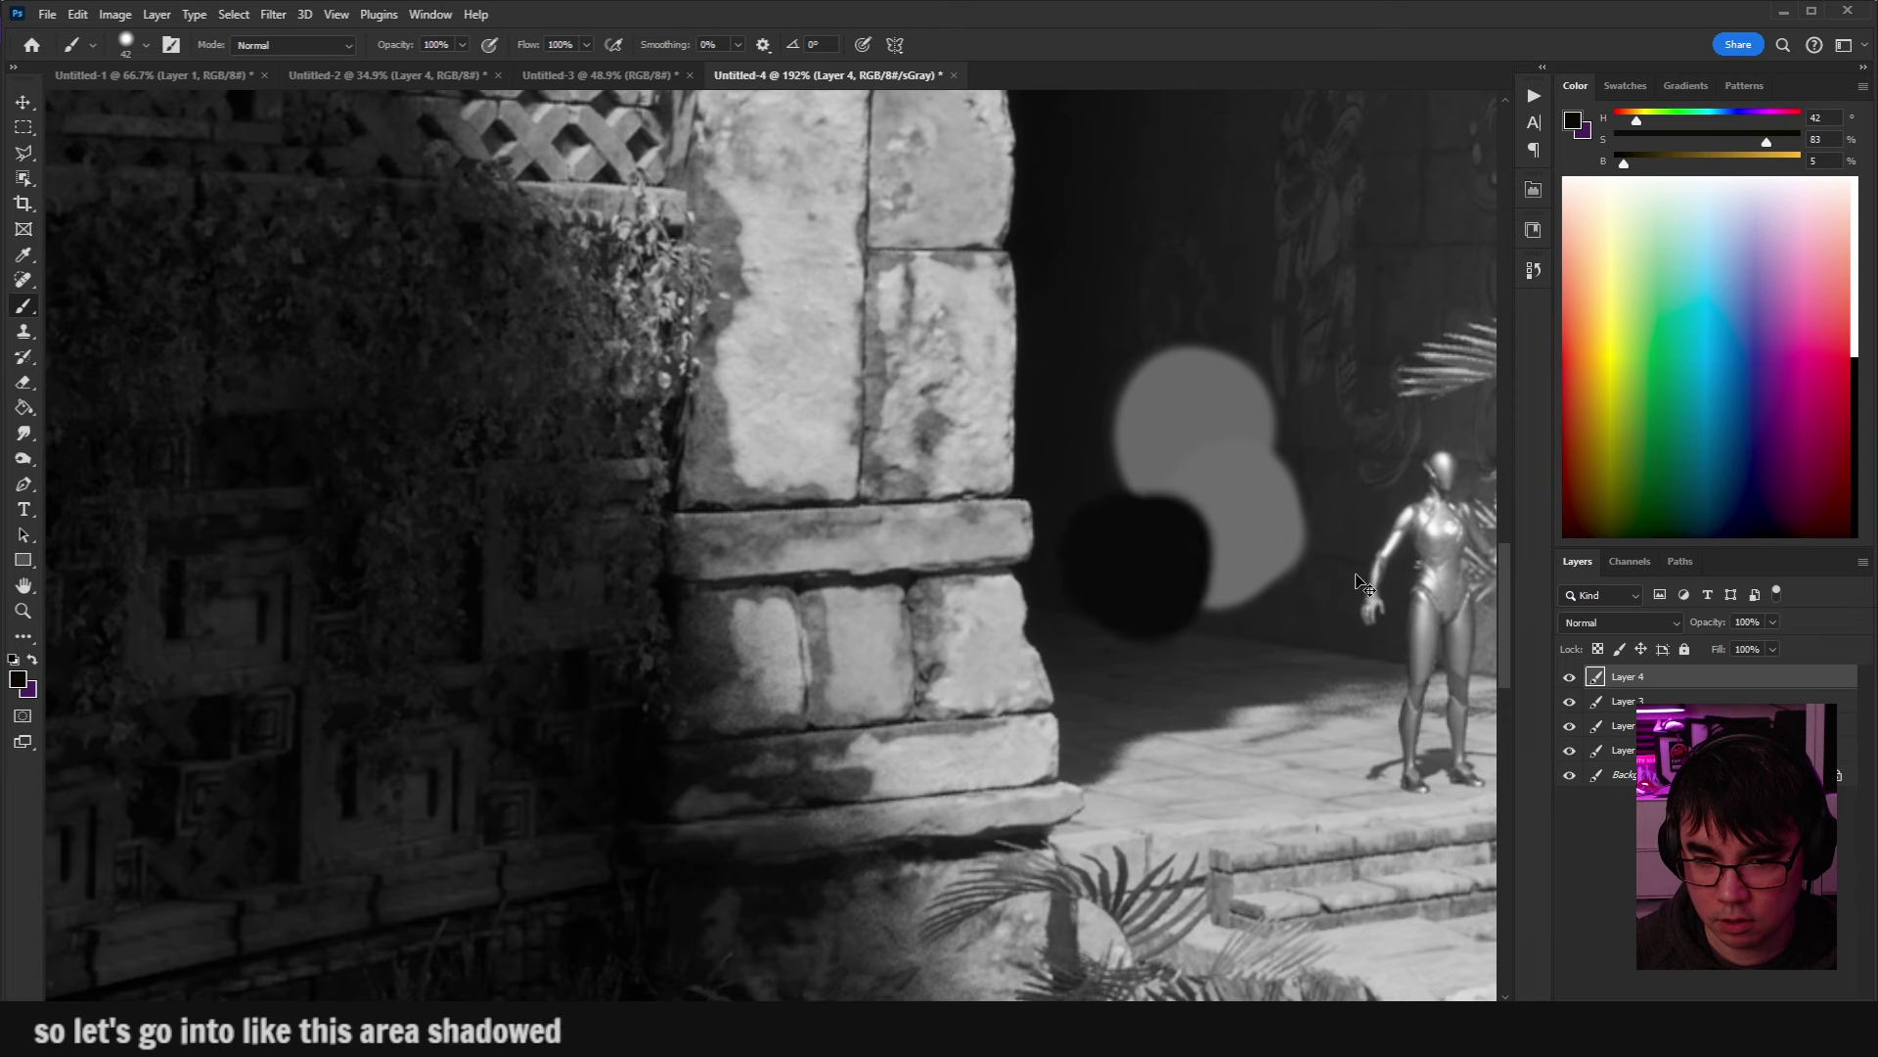
{"action": "key", "text": "ctrl+z"}
{"action": "left_click", "coordinate": [707, 665], "text": "alt"}
{"action": "mouse_move", "coordinate": [1336, 562]}
{"action": "left_mouse_down"}
{"action": "mouse_move", "coordinate": [1321, 495]}
{"action": "mouse_move", "coordinate": [1306, 523]}
{"action": "left_mouse_up"}
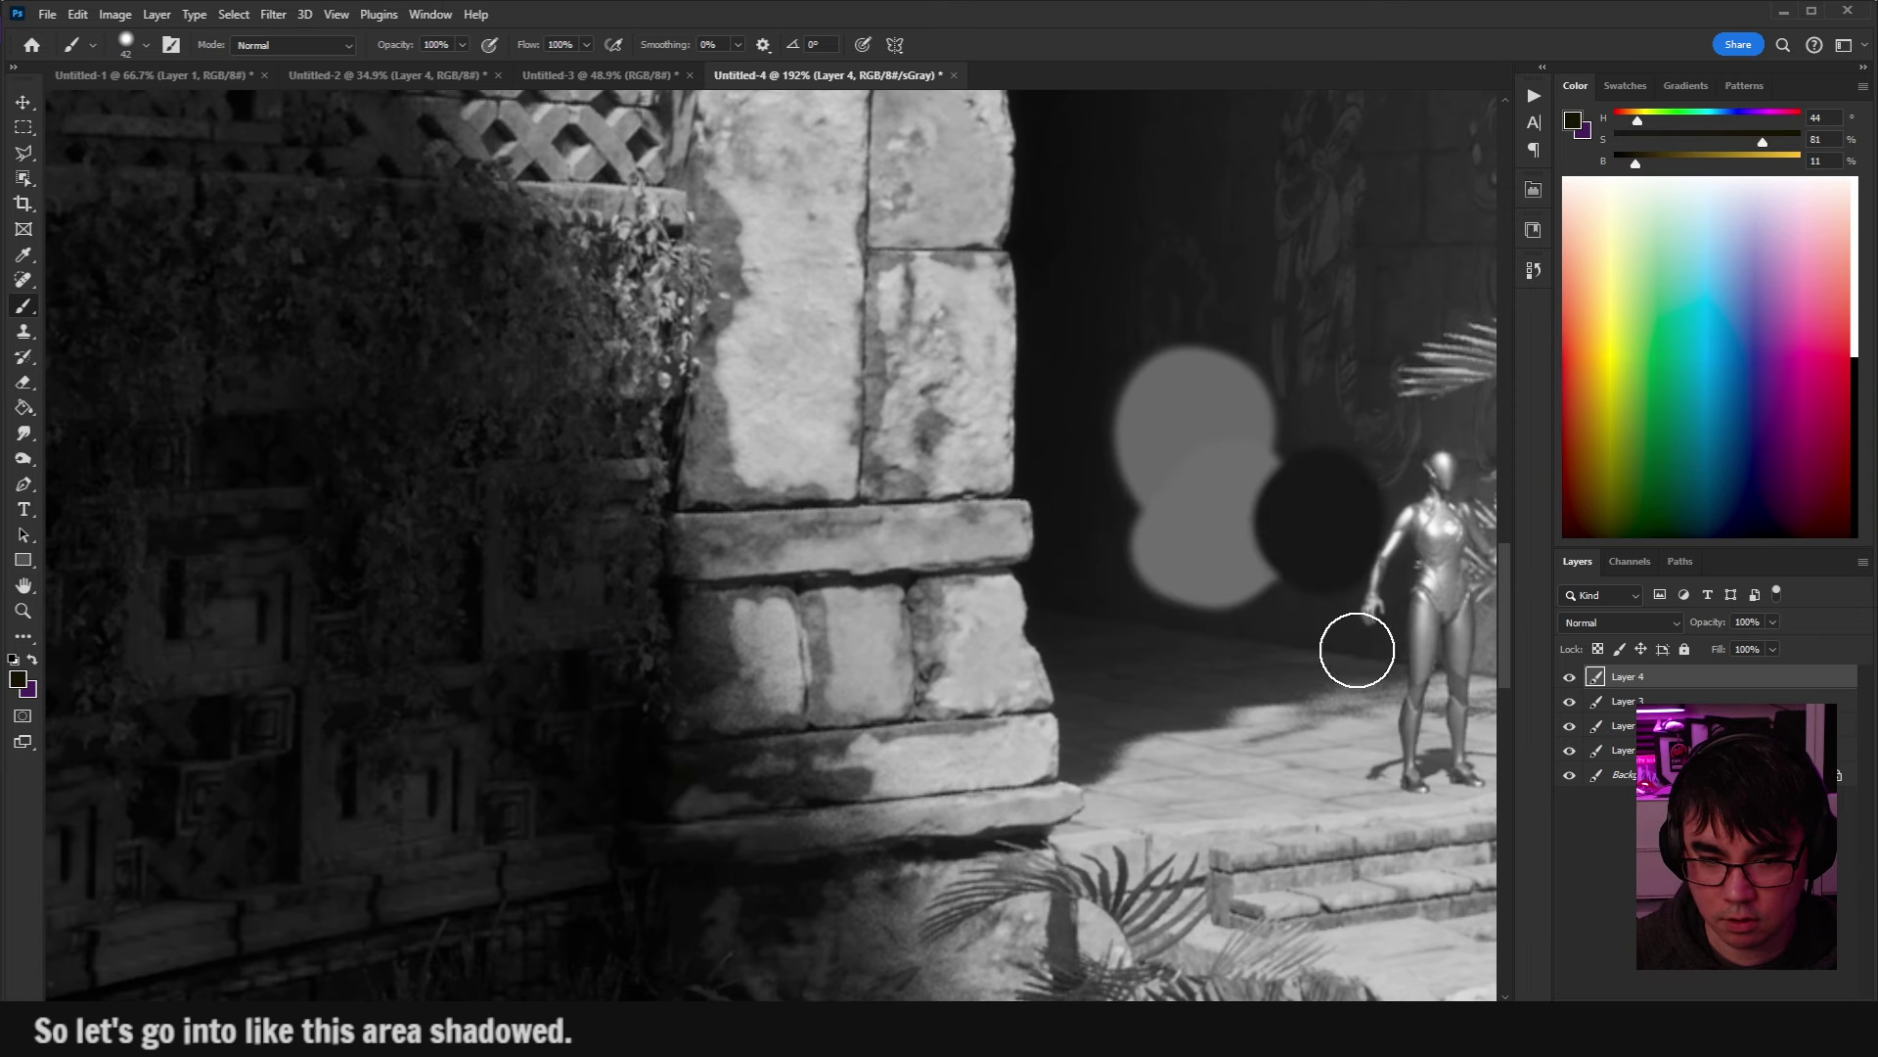
With the third layer hidden, paint a dark olive swatch above the dark one and recentre the view.
{"action": "left_click", "coordinate": [1569, 725]}
{"action": "left_click", "coordinate": [671, 662], "text": "alt"}
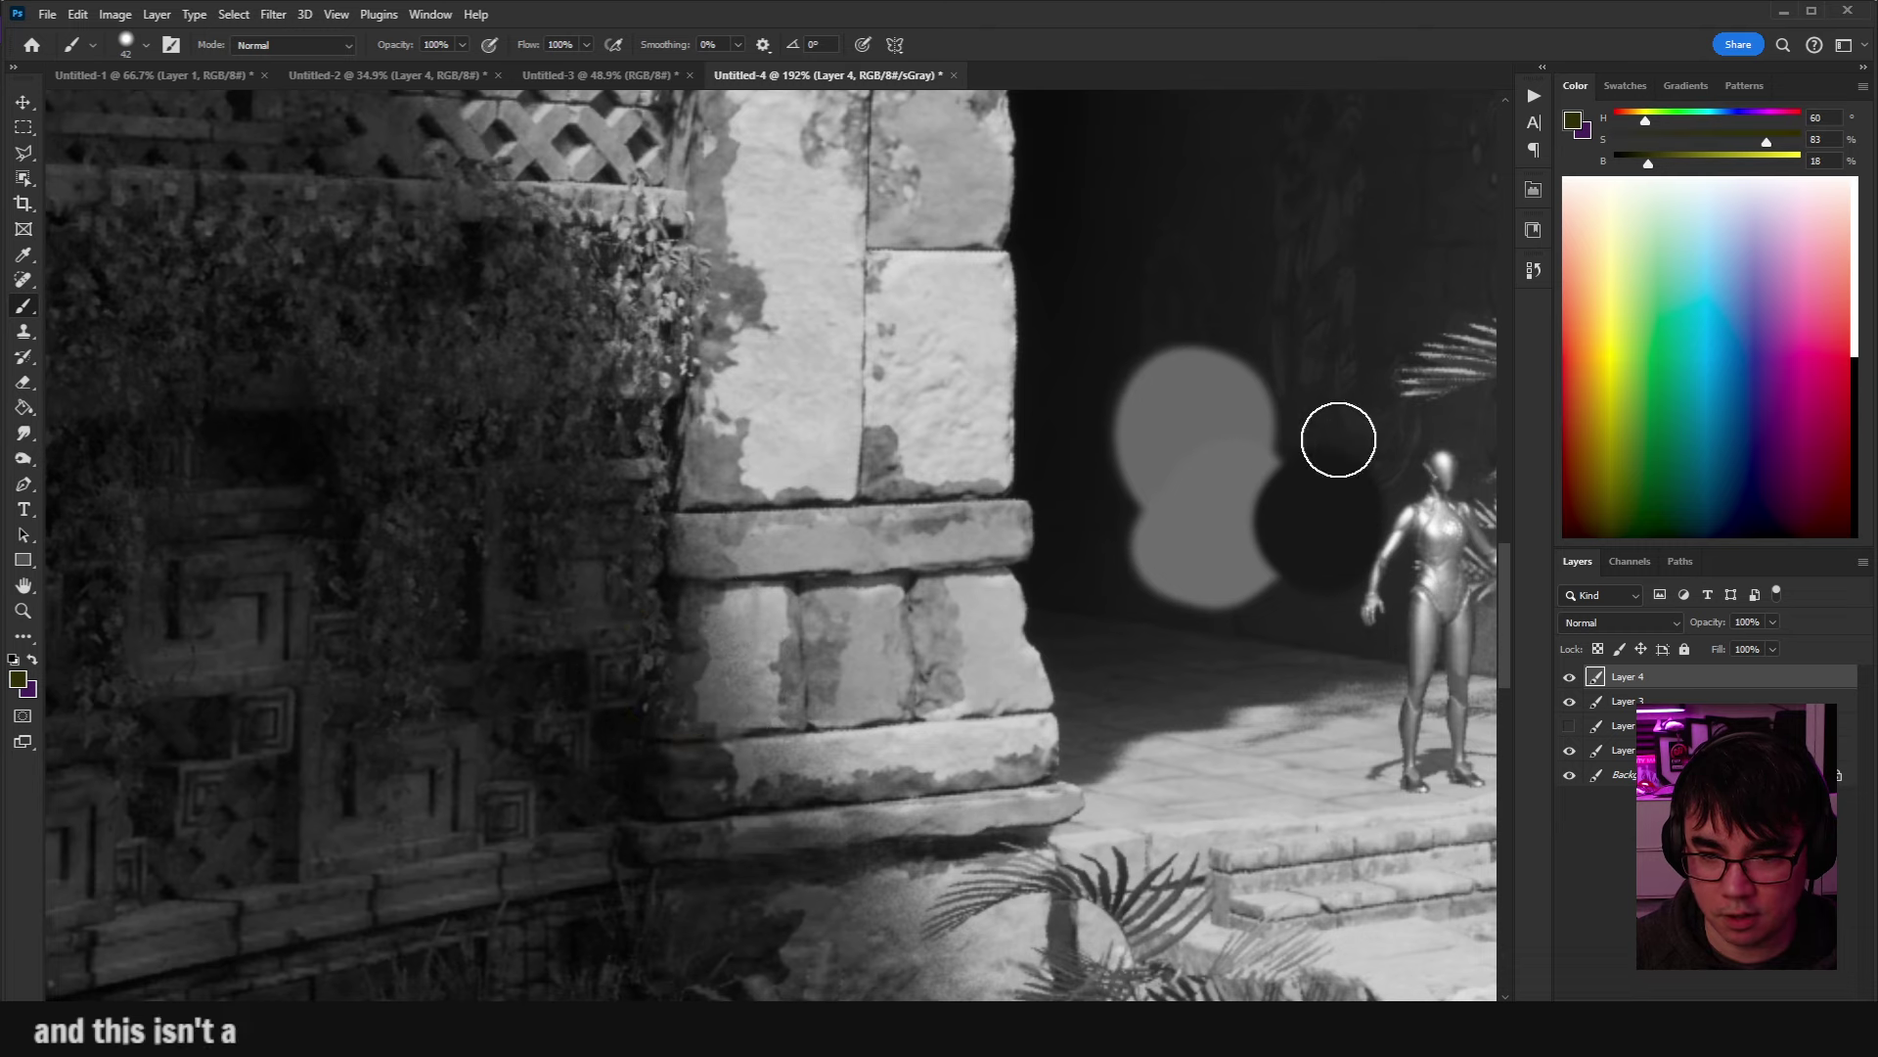
{"action": "mouse_move", "coordinate": [1295, 418]}
{"action": "left_mouse_down"}
{"action": "mouse_move", "coordinate": [1320, 448]}
{"action": "mouse_move", "coordinate": [1216, 528]}
{"action": "mouse_move", "coordinate": [1145, 545]}
{"action": "mouse_move", "coordinate": [1239, 612]}
{"action": "mouse_move", "coordinate": [1111, 524]}
{"action": "left_mouse_up"}
{"action": "scroll", "coordinate": [1350, 620], "scroll_direction": "up", "scroll_amount": 3}
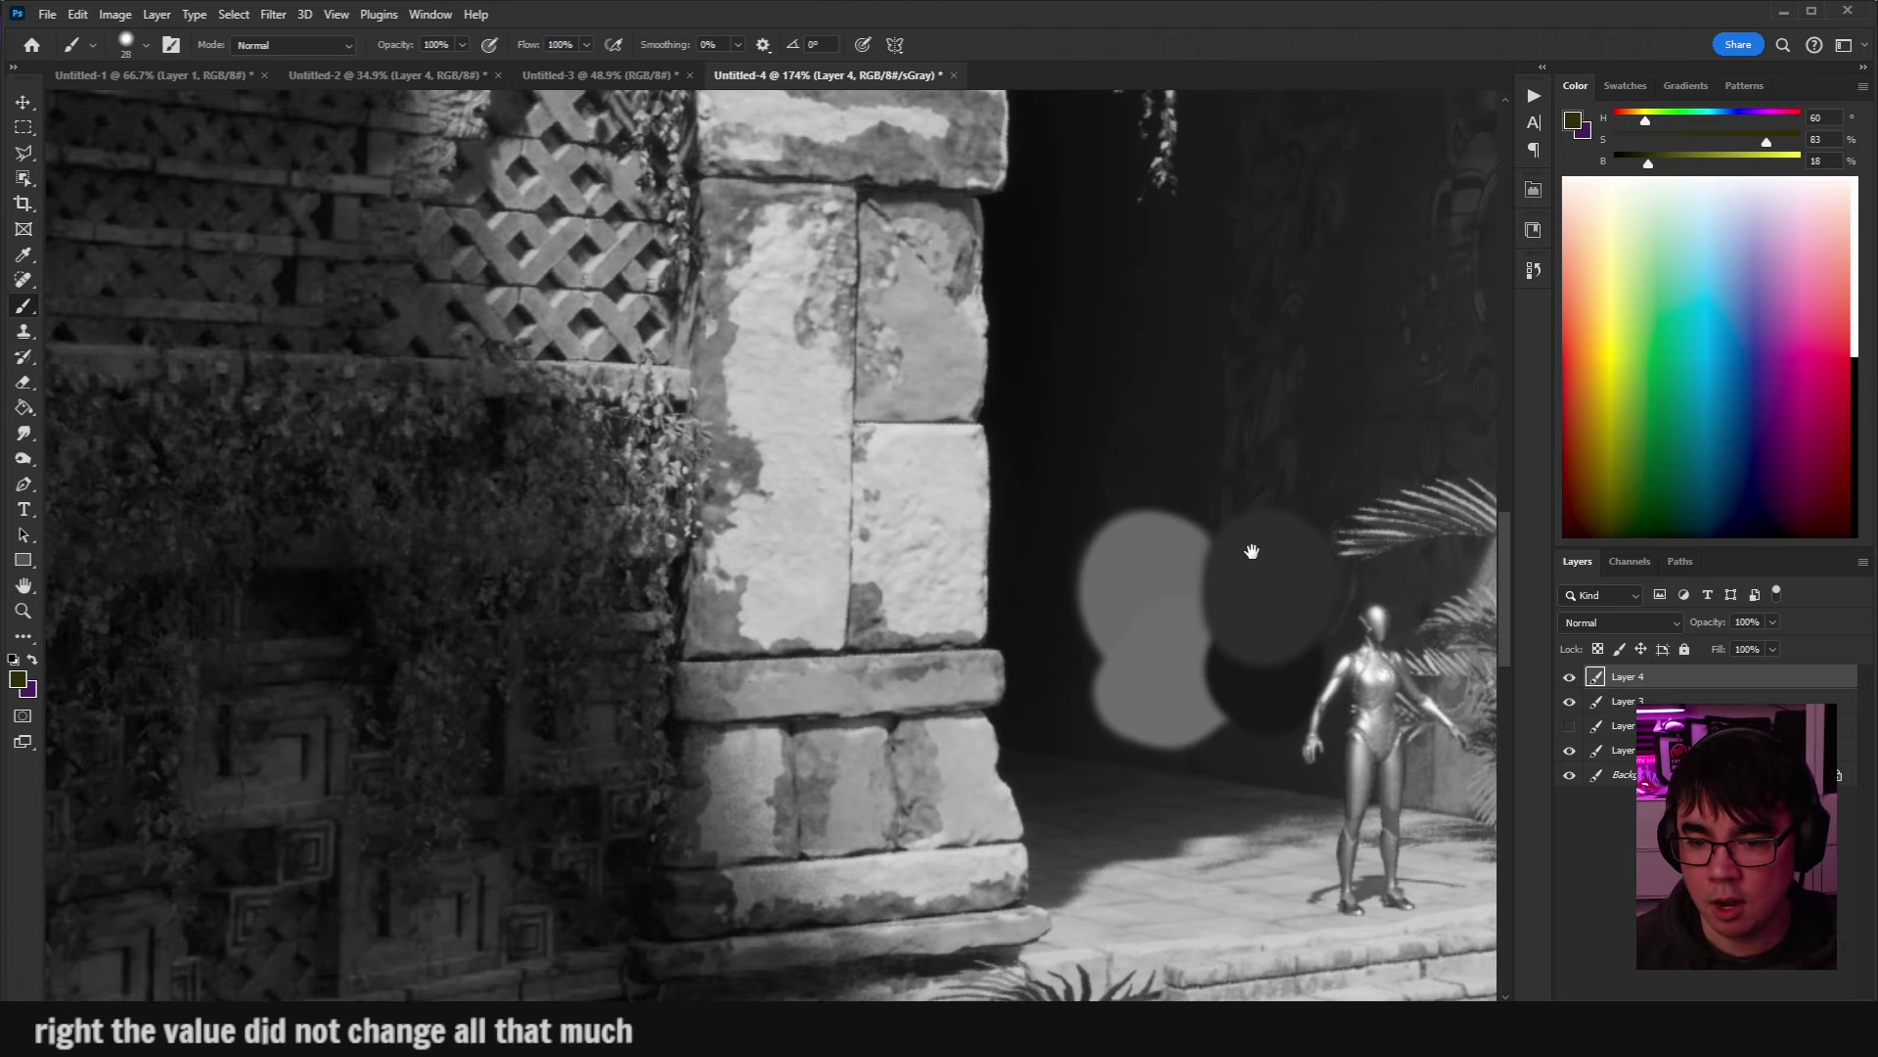
{"action": "left_click_drag", "start_coordinate": [1257, 552], "coordinate": [1209, 582]}
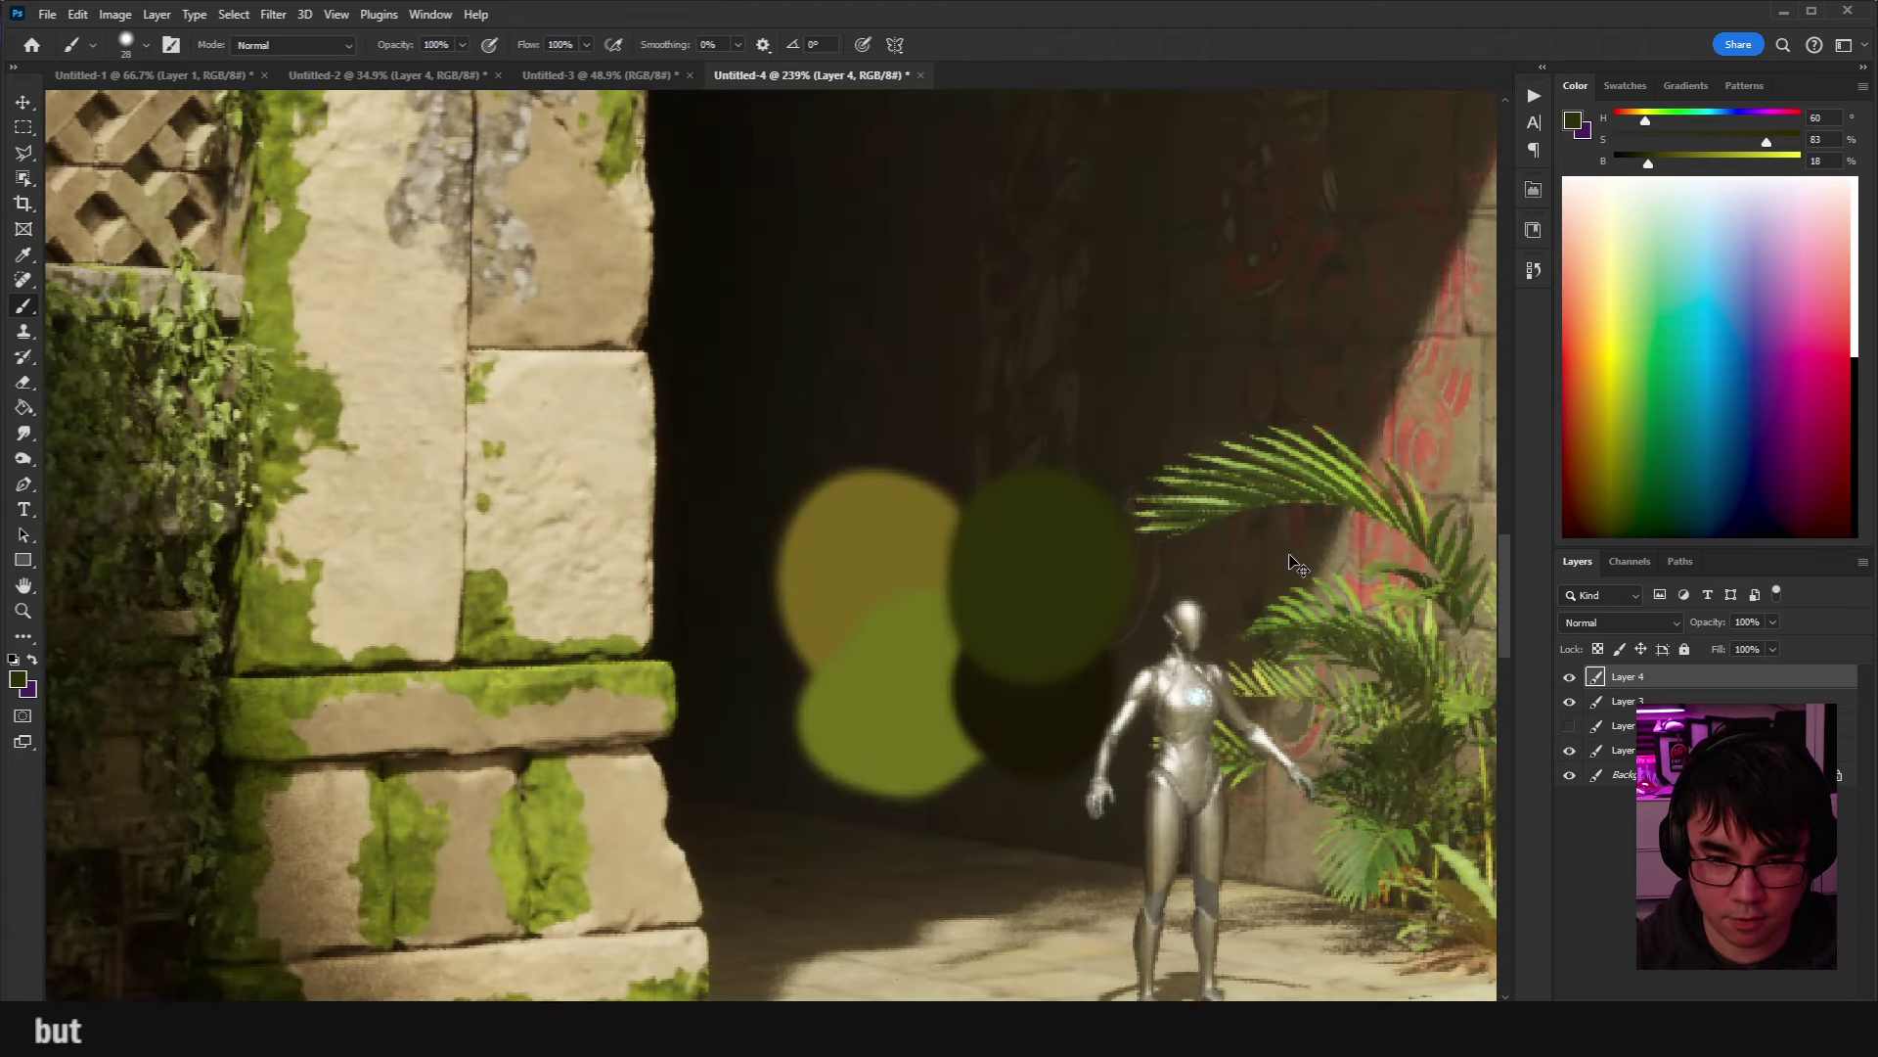
Sample the pillar moss and paint an olive swatch over the lower doorway blob.
{"action": "left_click_drag", "start_coordinate": [1095, 530], "coordinate": [1142, 413]}
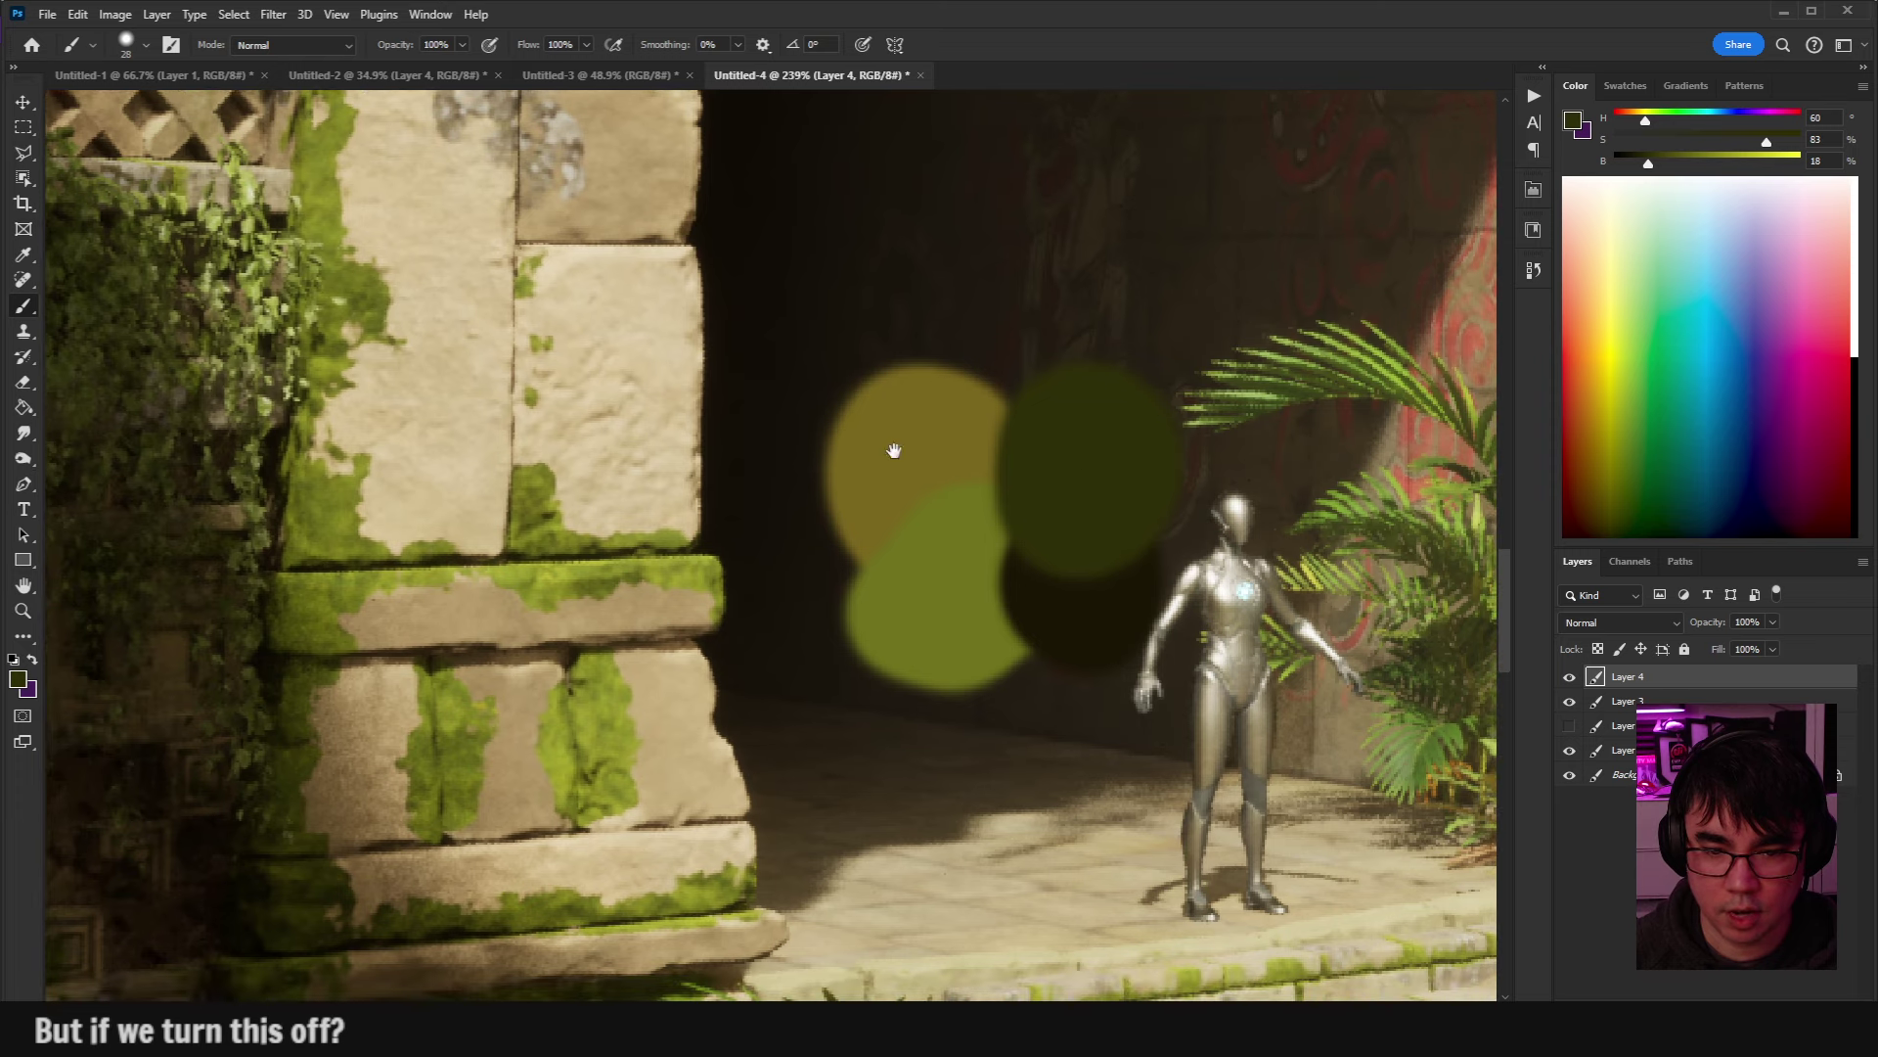
{"action": "left_click_drag", "start_coordinate": [933, 471], "coordinate": [1015, 511]}
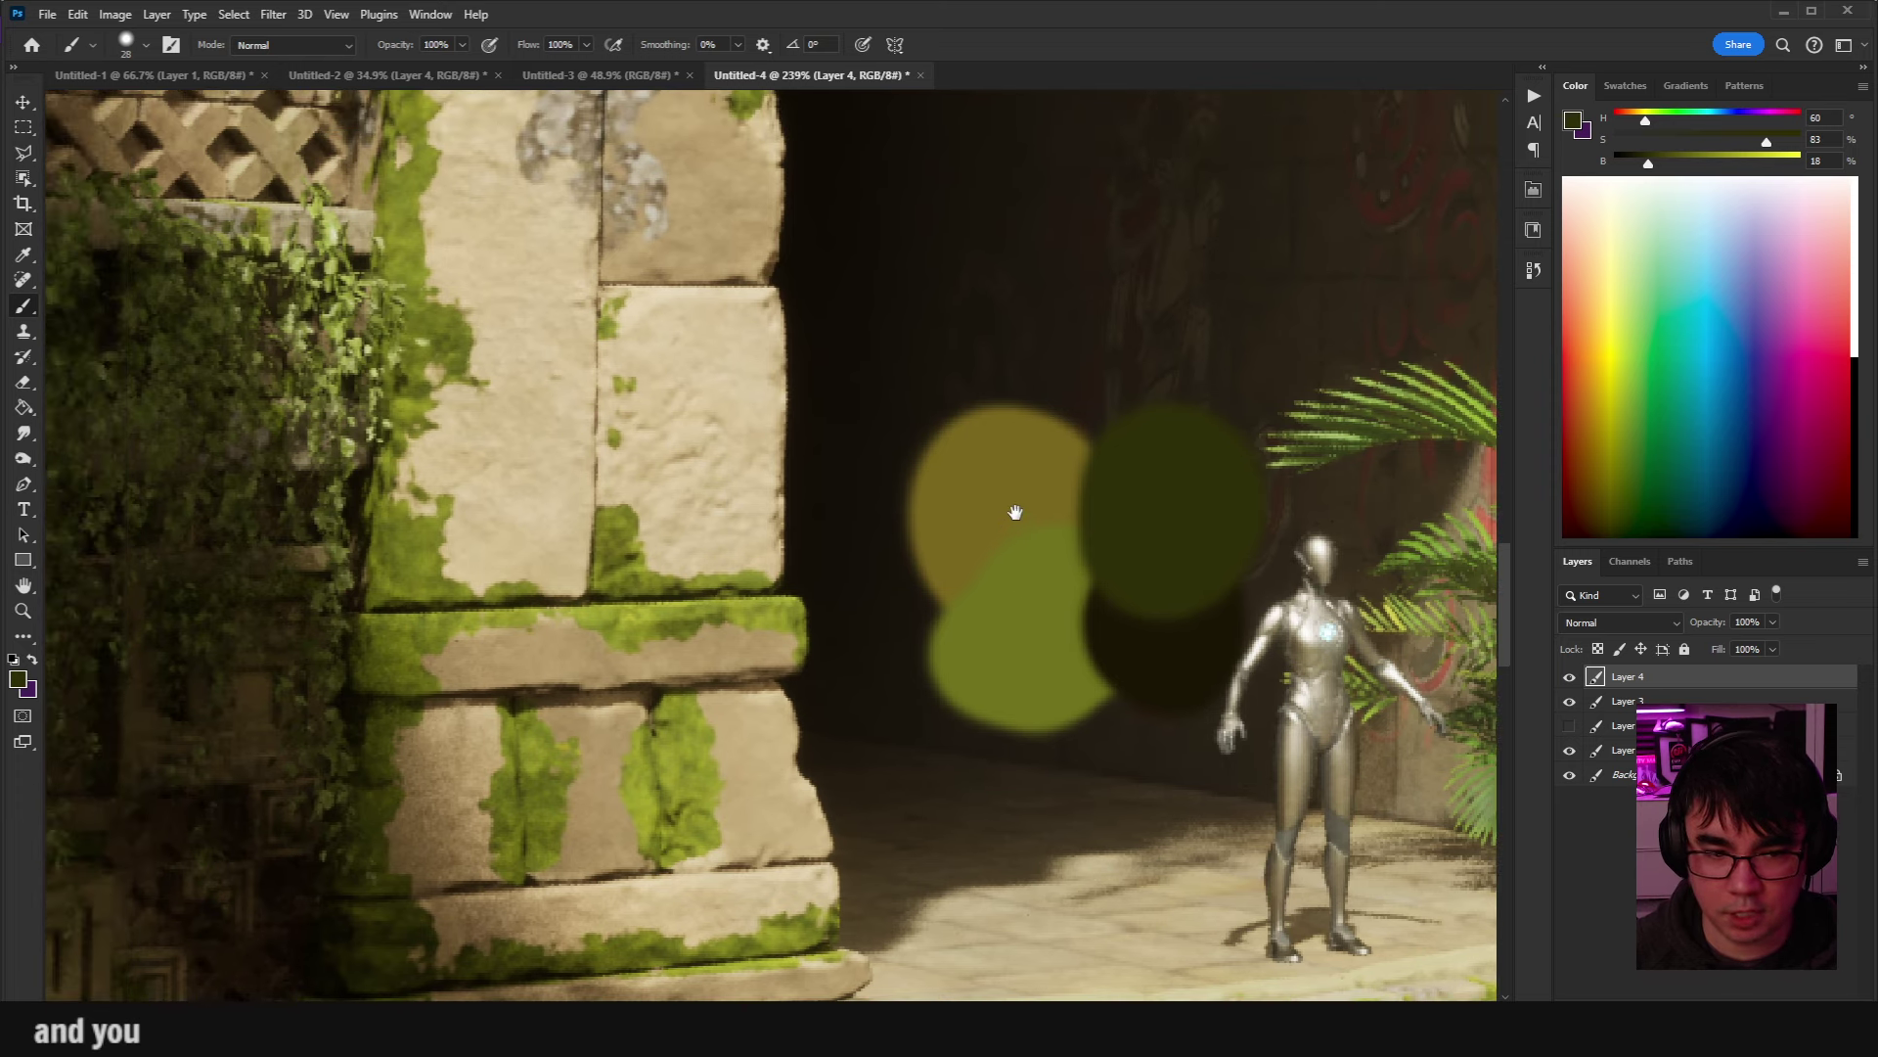
{"action": "left_click", "coordinate": [433, 565], "text": "alt"}
{"action": "left_click_drag", "start_coordinate": [1011, 394], "coordinate": [968, 364]}
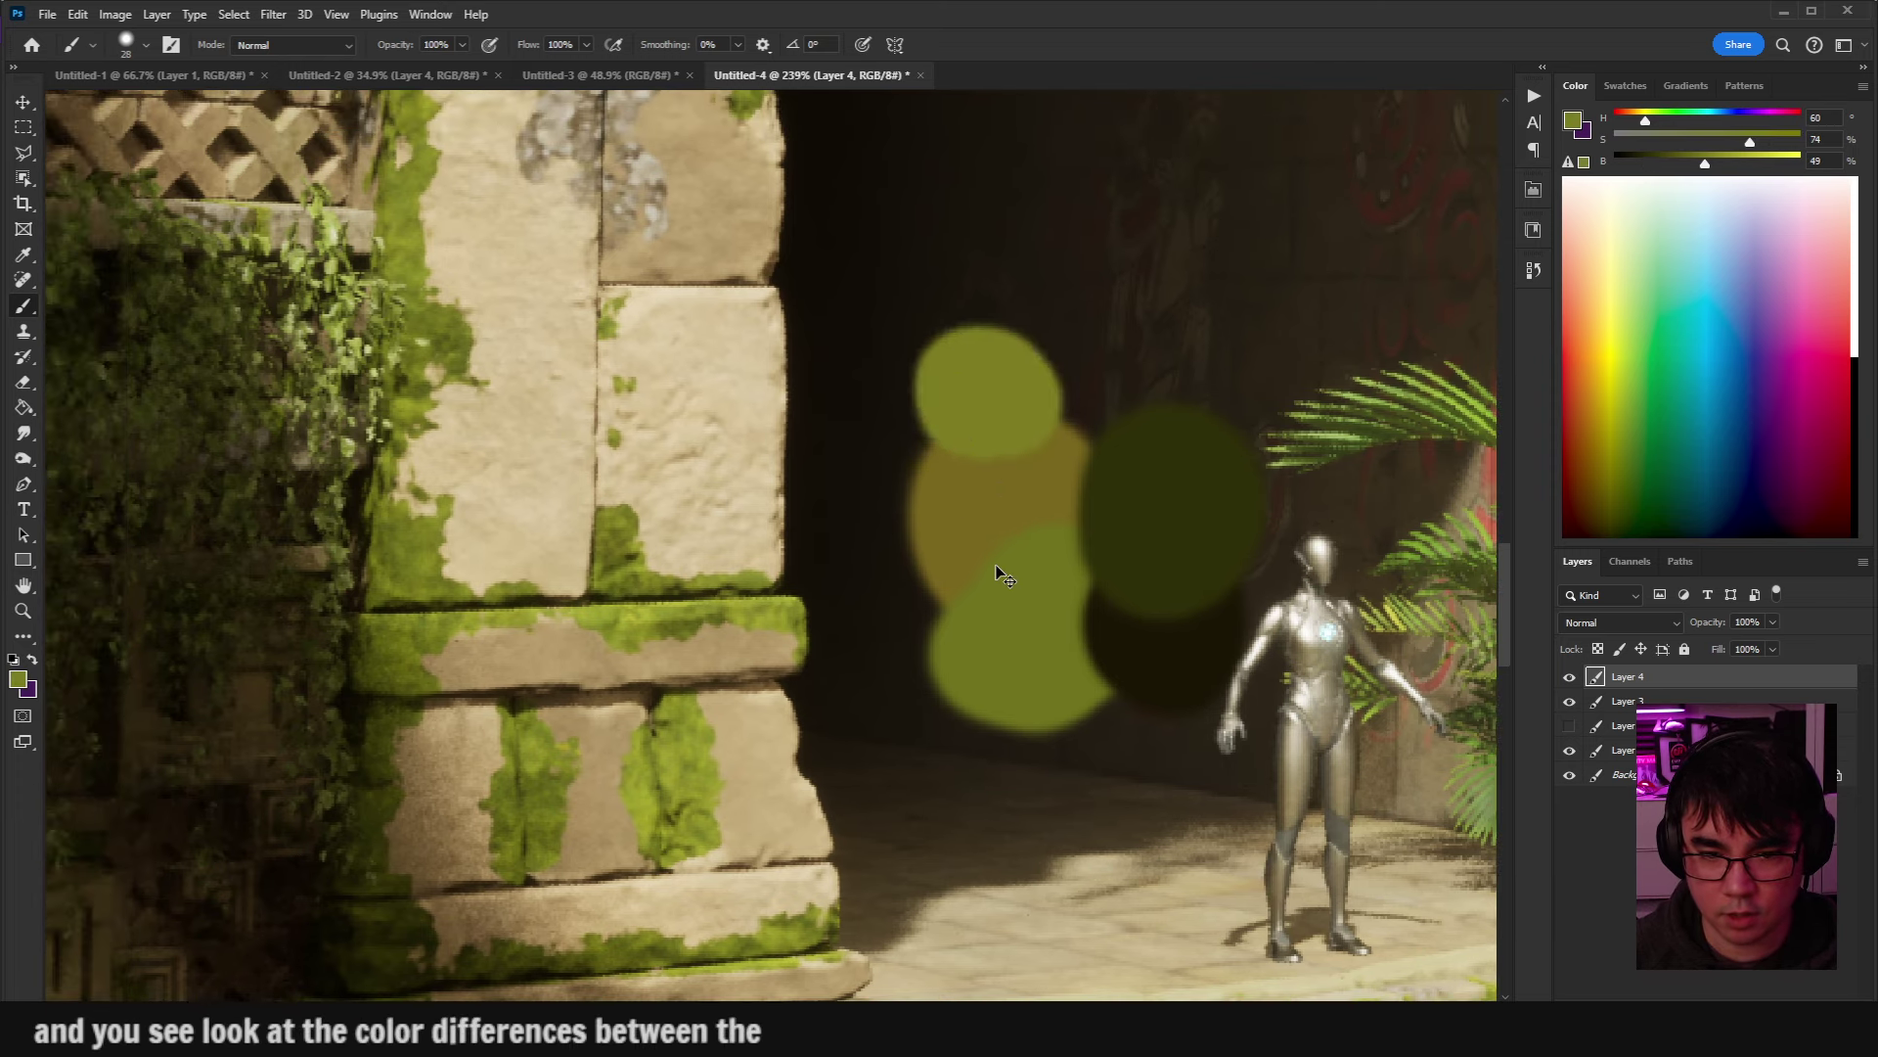
{"action": "key", "text": "ctrl+z"}
{"action": "mouse_move", "coordinate": [1002, 579]}
{"action": "left_mouse_down"}
{"action": "mouse_move", "coordinate": [955, 655]}
{"action": "mouse_move", "coordinate": [1029, 648]}
{"action": "left_mouse_up"}
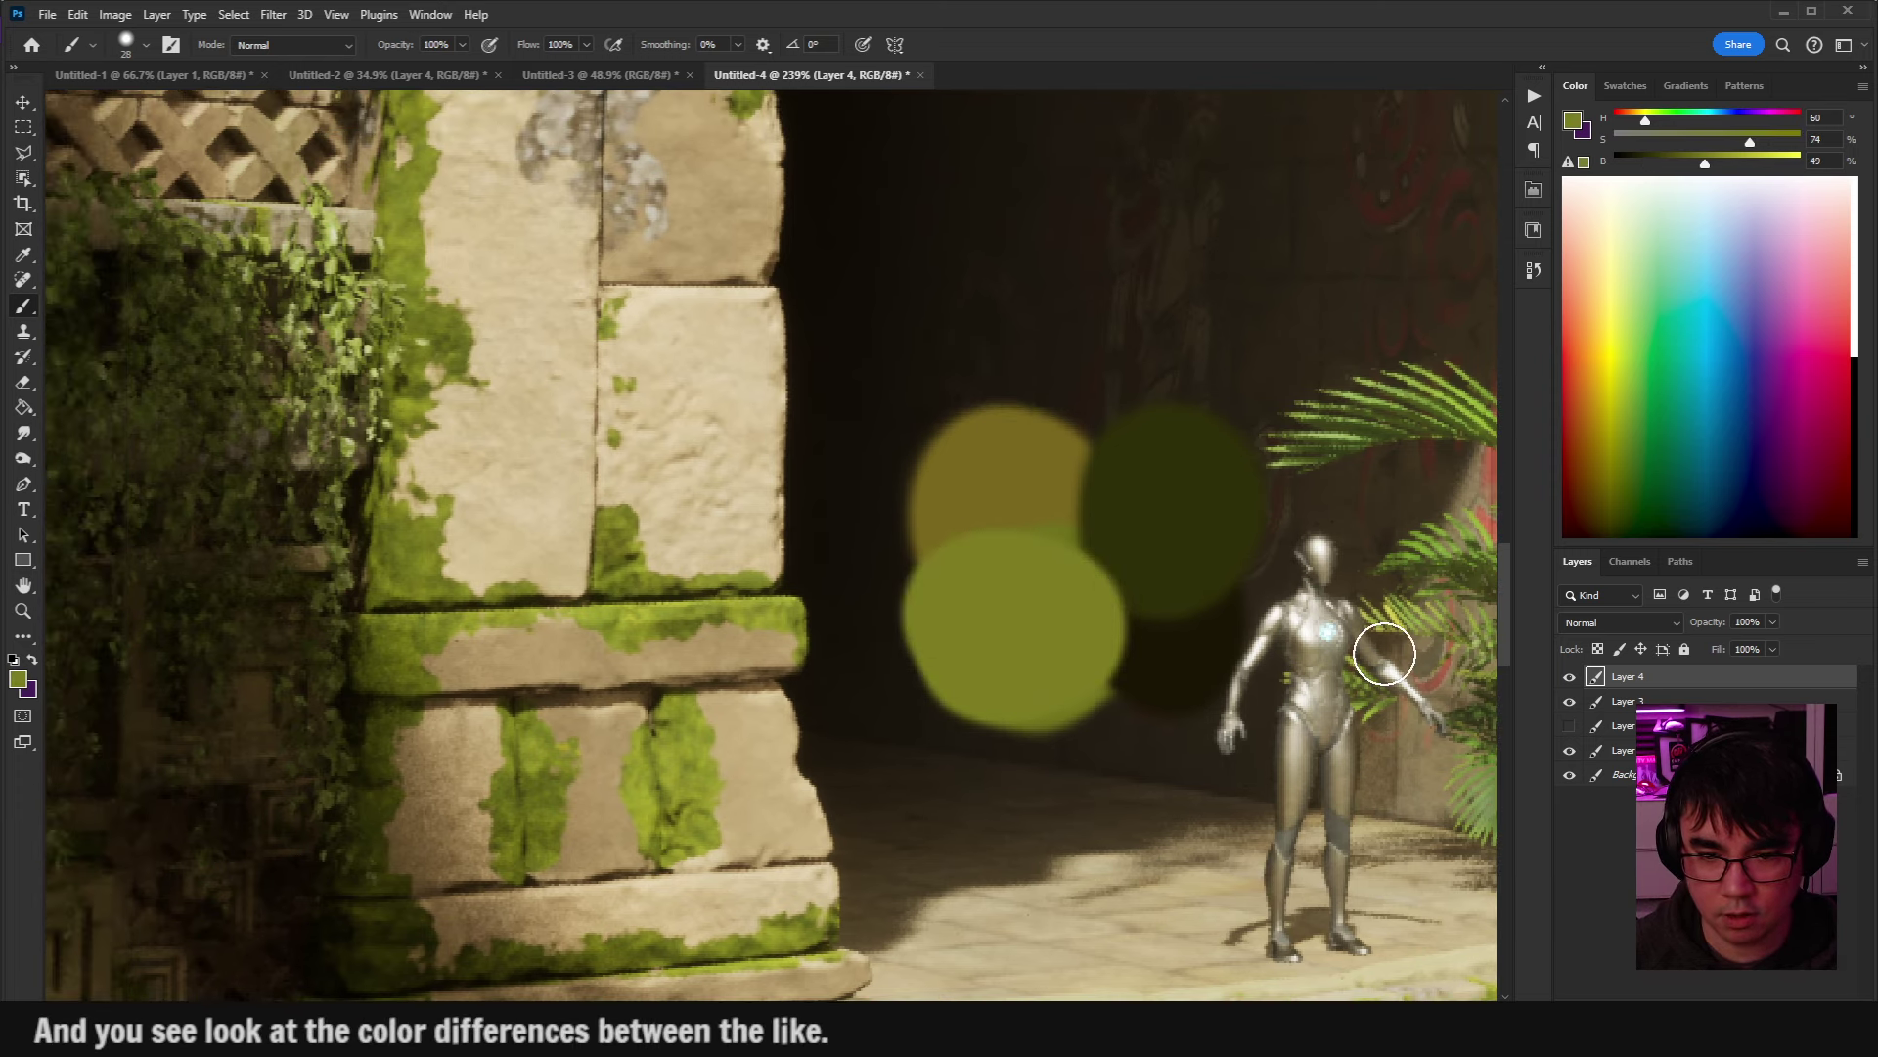
Compare with Layer 2 toggled, then sample lighter olive and paint it over the green swatch.
{"action": "left_click", "coordinate": [1571, 727]}
{"action": "left_click", "coordinate": [1571, 727]}
{"action": "left_click", "coordinate": [1571, 726]}
{"action": "left_click", "coordinate": [384, 545], "text": "alt"}
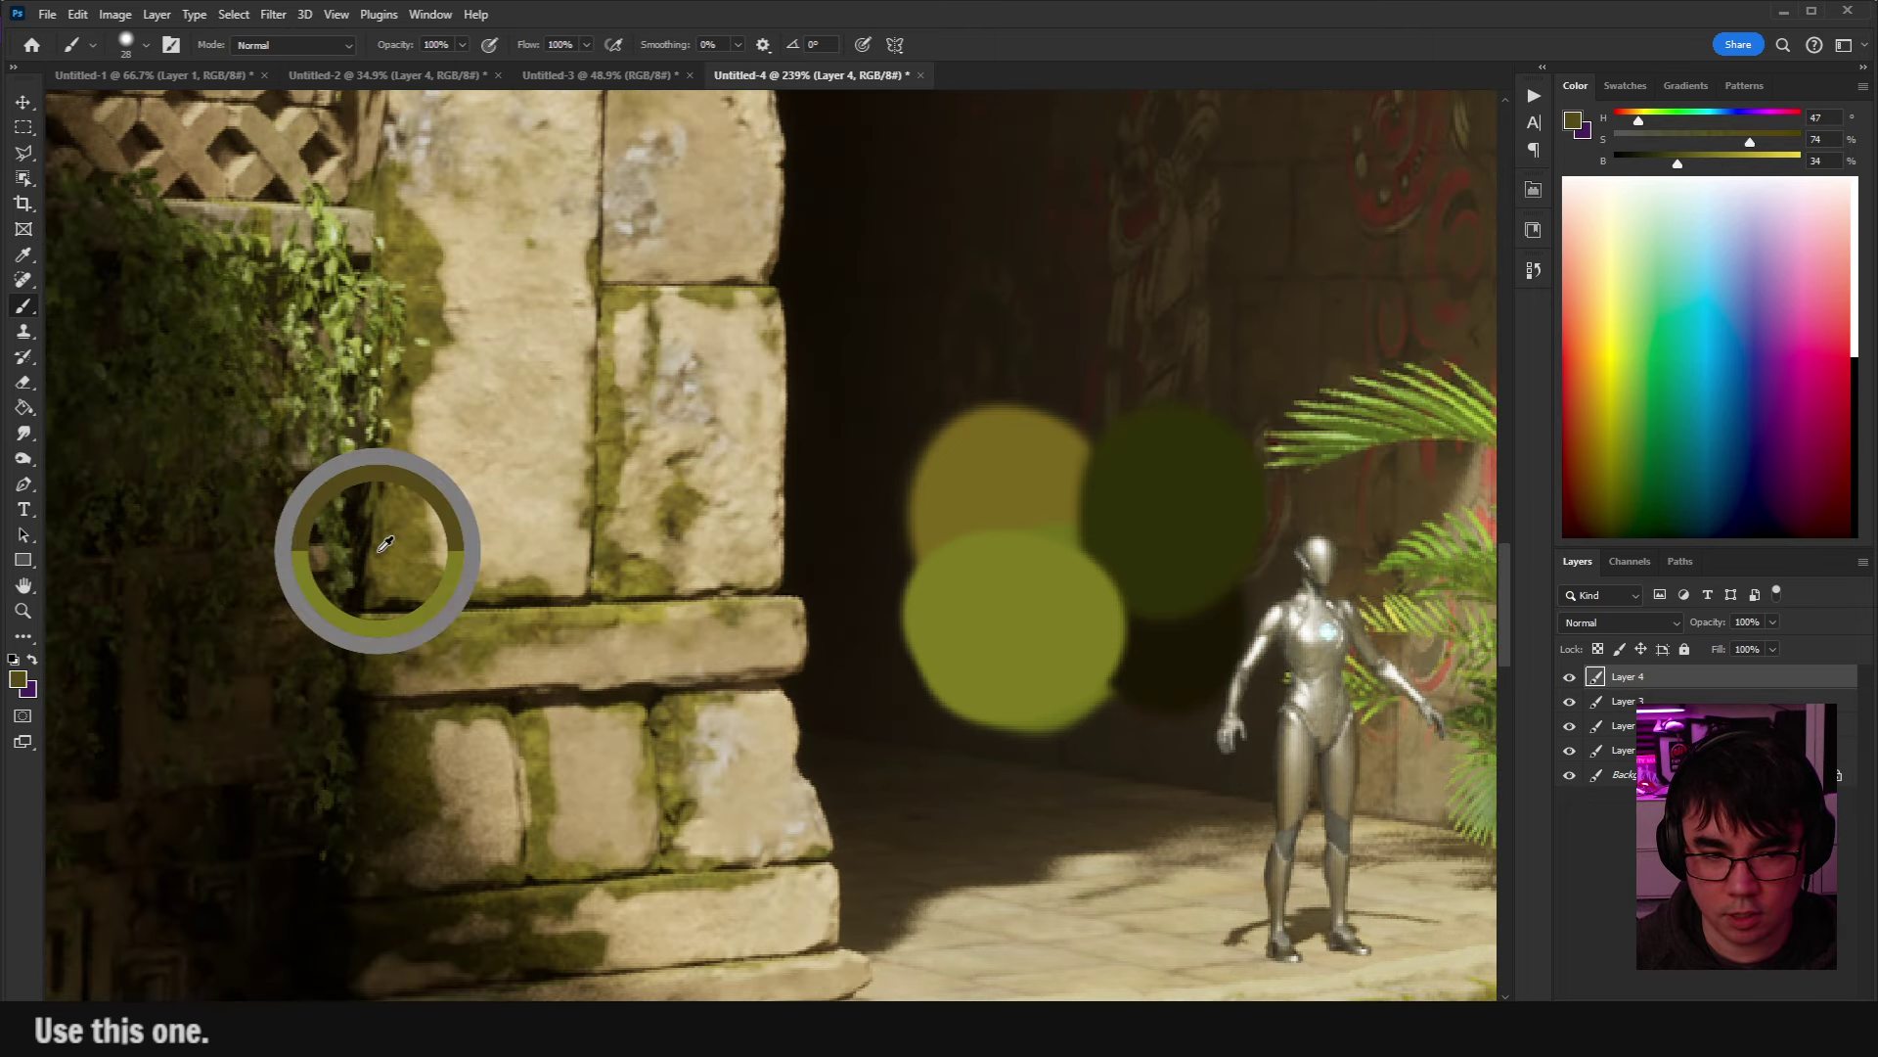
{"action": "left_click", "coordinate": [399, 548], "text": "alt"}
{"action": "left_click_drag", "start_coordinate": [985, 562], "coordinate": [1054, 550]}
{"action": "key", "text": "ctrl+z"}
{"action": "mouse_move", "coordinate": [1072, 669]}
{"action": "left_mouse_down"}
{"action": "mouse_move", "coordinate": [1169, 695]}
{"action": "mouse_move", "coordinate": [1110, 722]}
{"action": "left_mouse_up"}
Show the bright moss version, sample its colour, and paint a green swatch in the doorway.
{"action": "scroll", "coordinate": [1172, 632], "scroll_direction": "down", "scroll_amount": 3}
{"action": "scroll", "coordinate": [1110, 722], "scroll_direction": "down", "scroll_amount": 4}
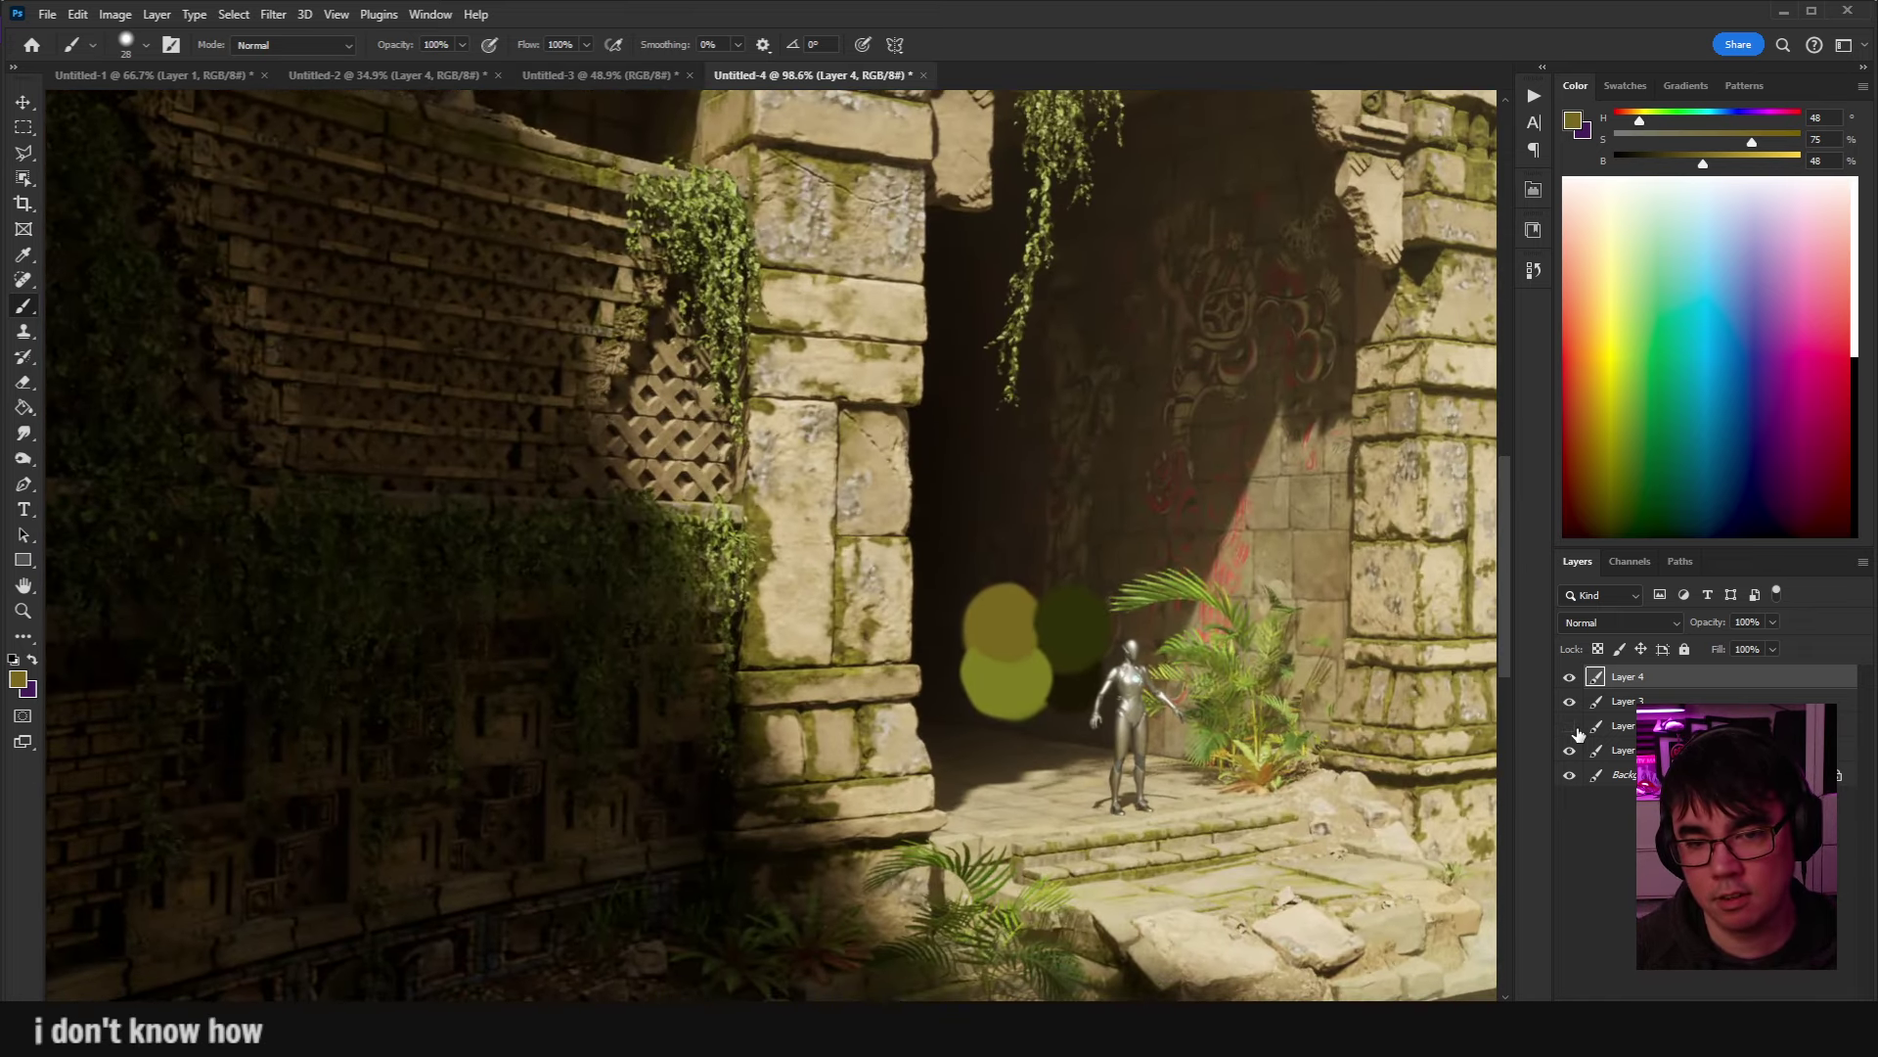
{"action": "left_click", "coordinate": [1575, 728]}
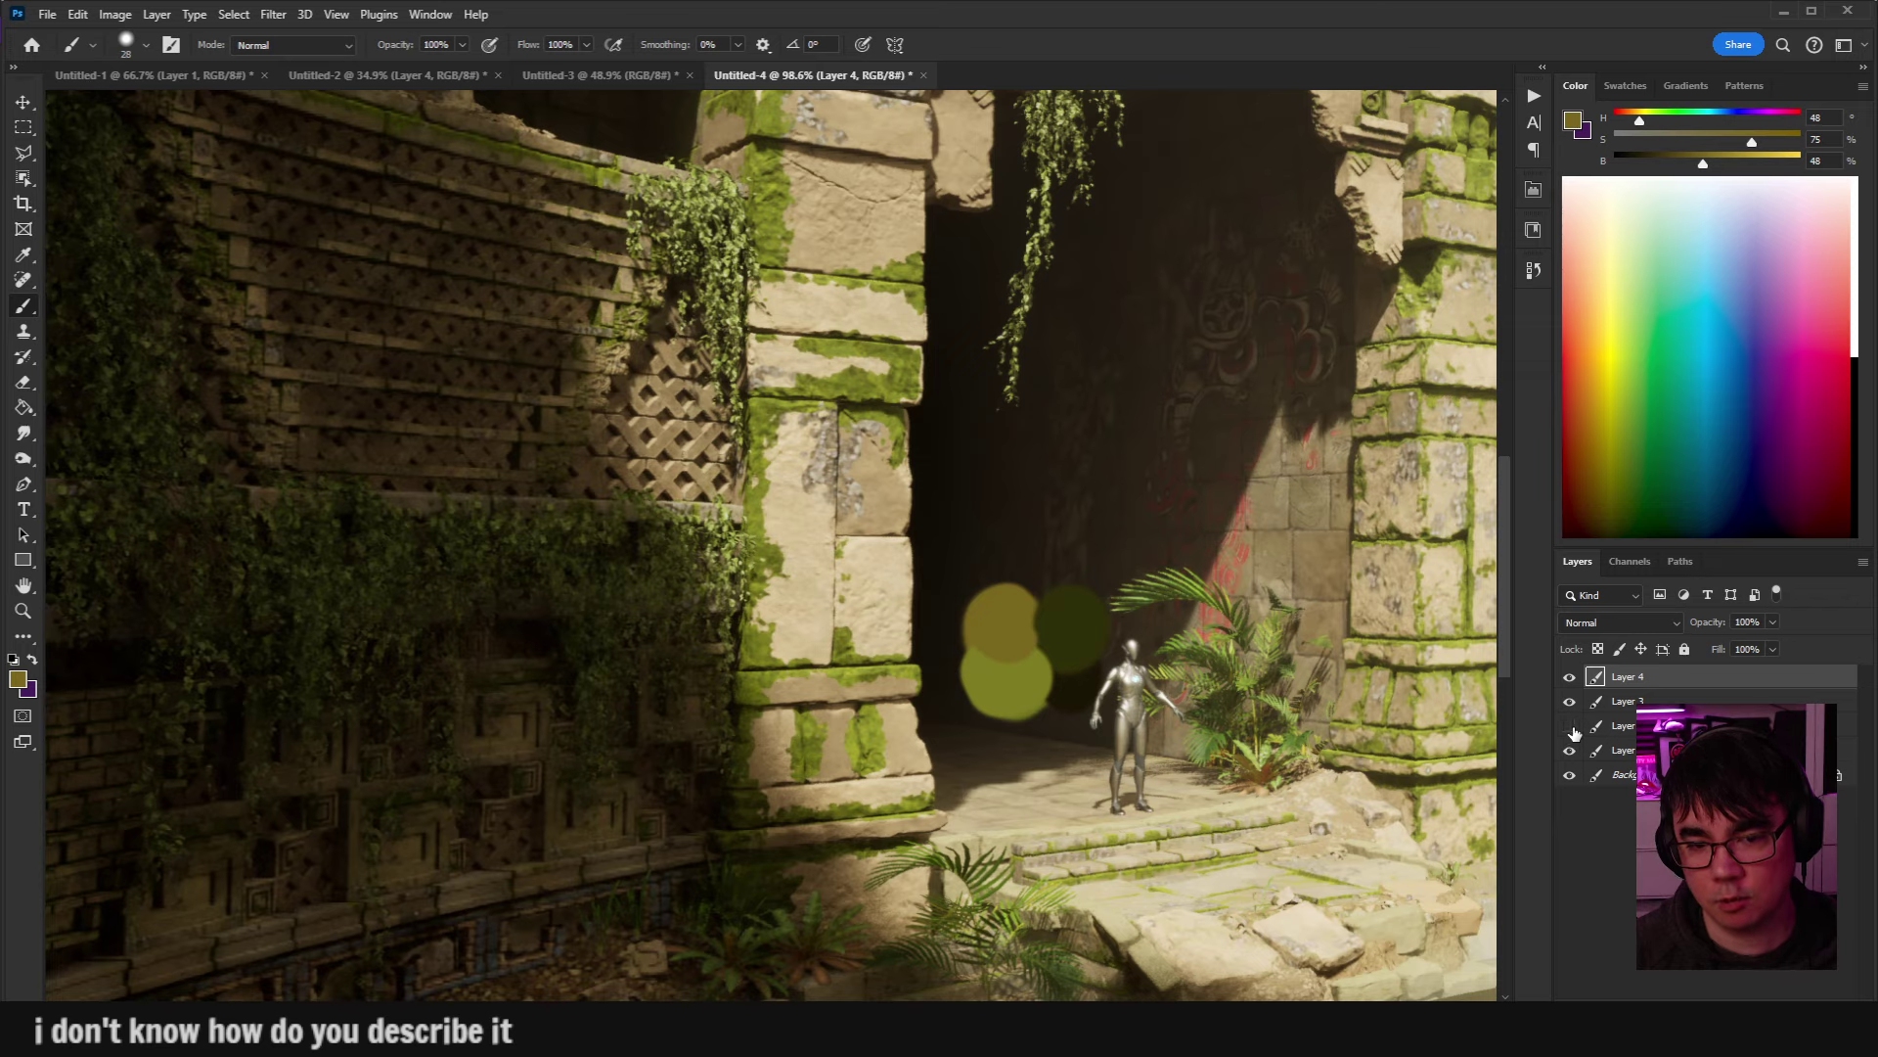
{"action": "left_click_drag", "start_coordinate": [1022, 522], "coordinate": [1006, 671]}
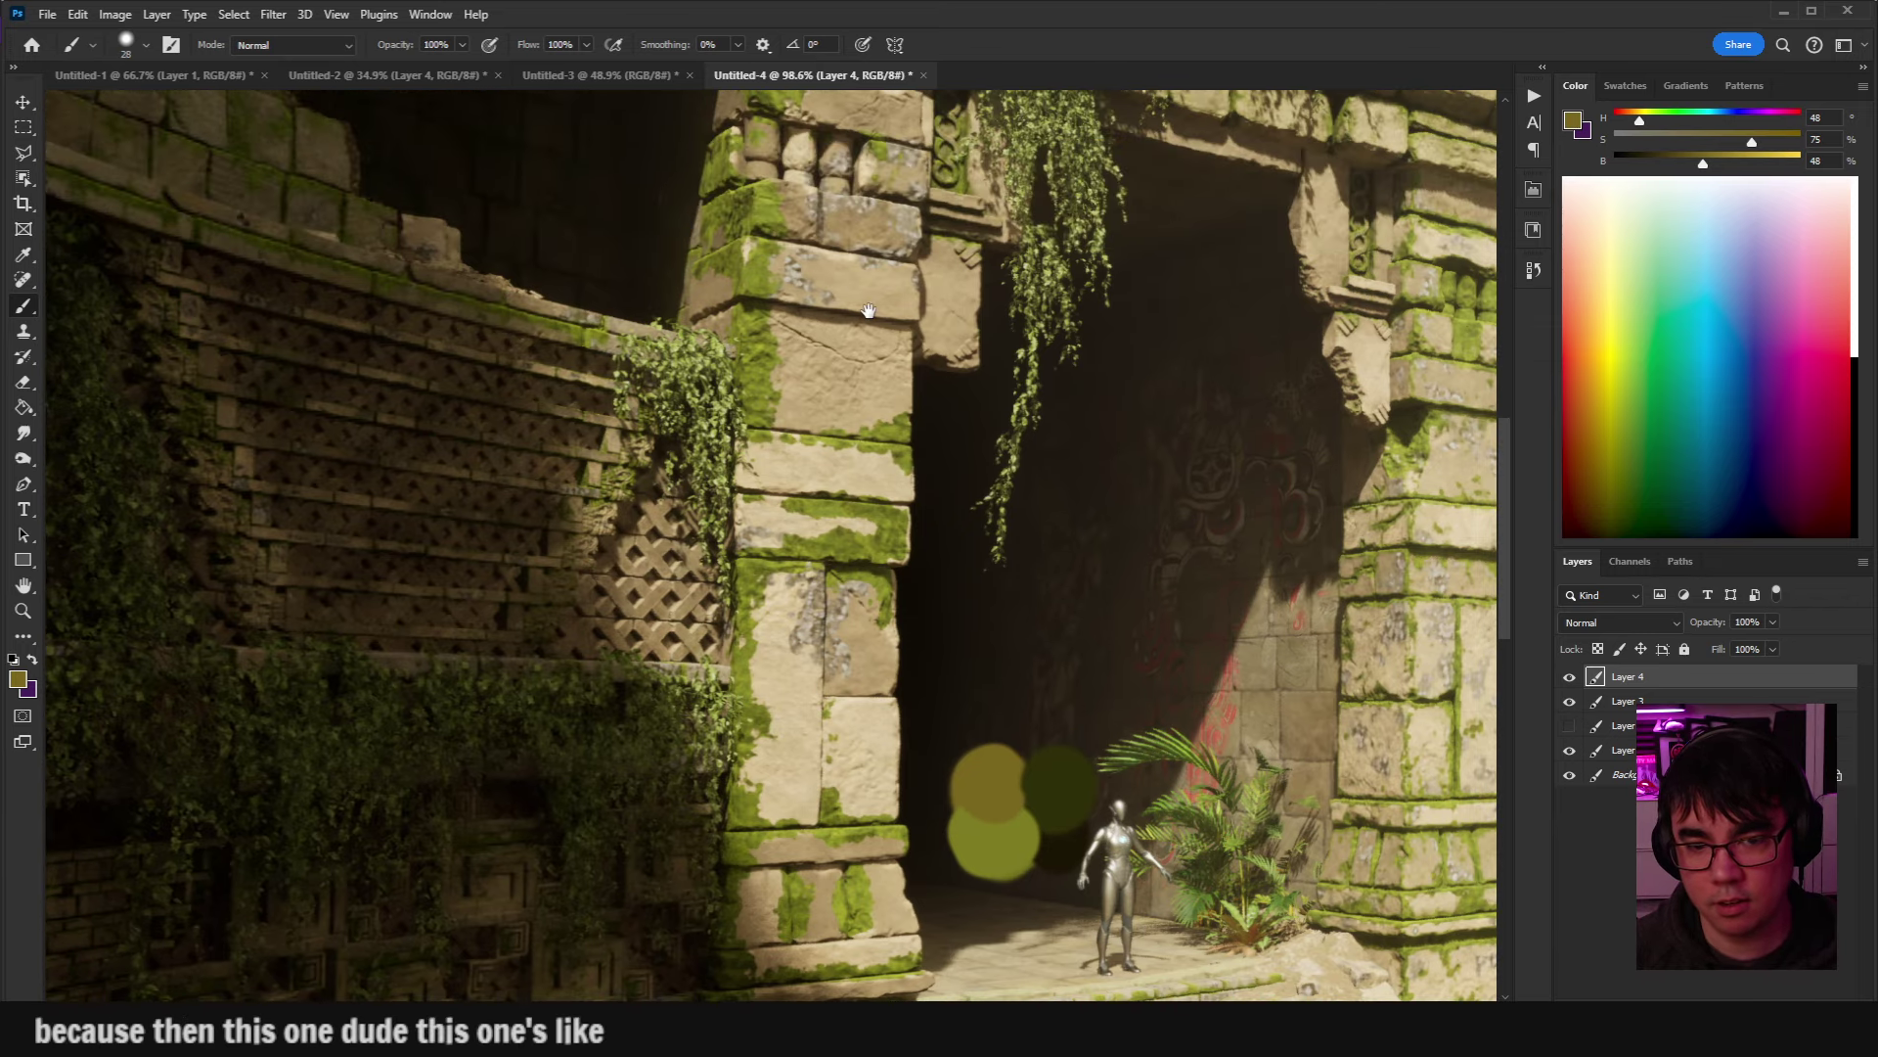
{"action": "left_click", "coordinate": [752, 268], "text": "alt"}
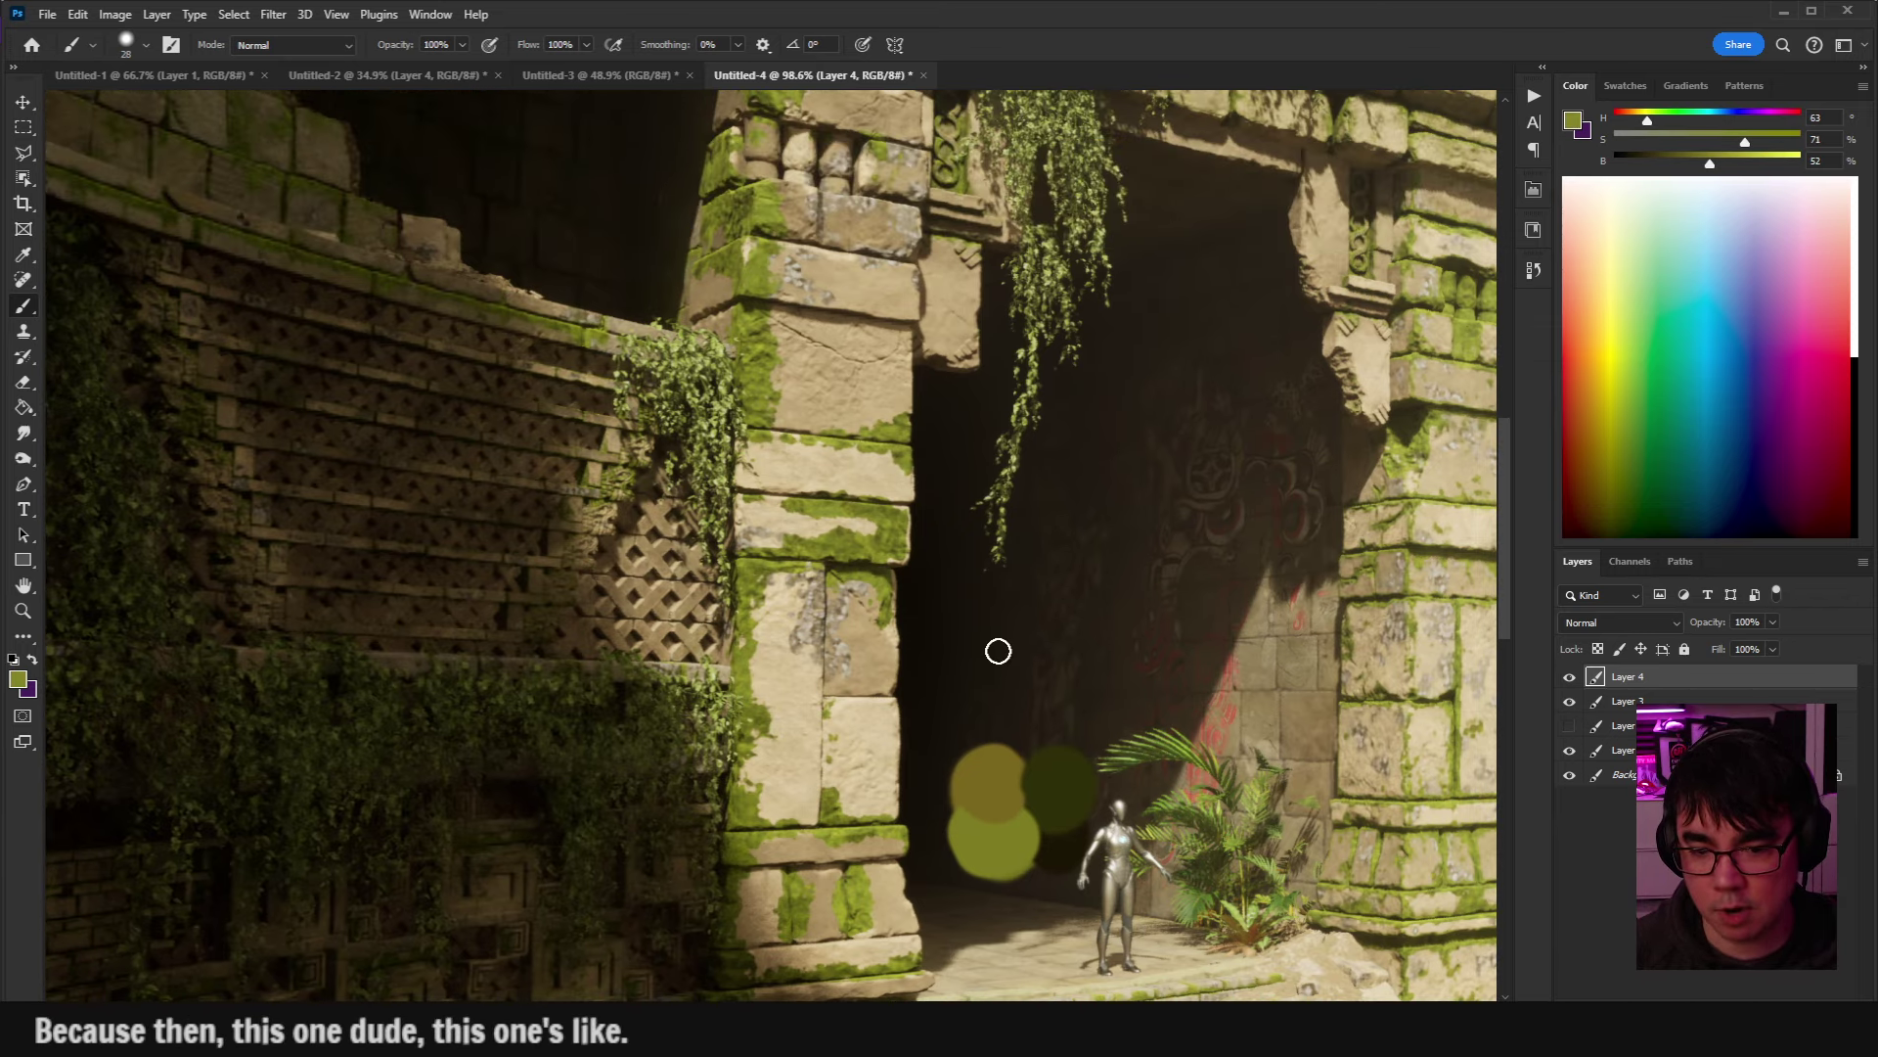
{"action": "left_click_drag", "start_coordinate": [997, 651], "coordinate": [1007, 659]}
{"action": "left_click_drag", "start_coordinate": [1170, 683], "coordinate": [1185, 602]}
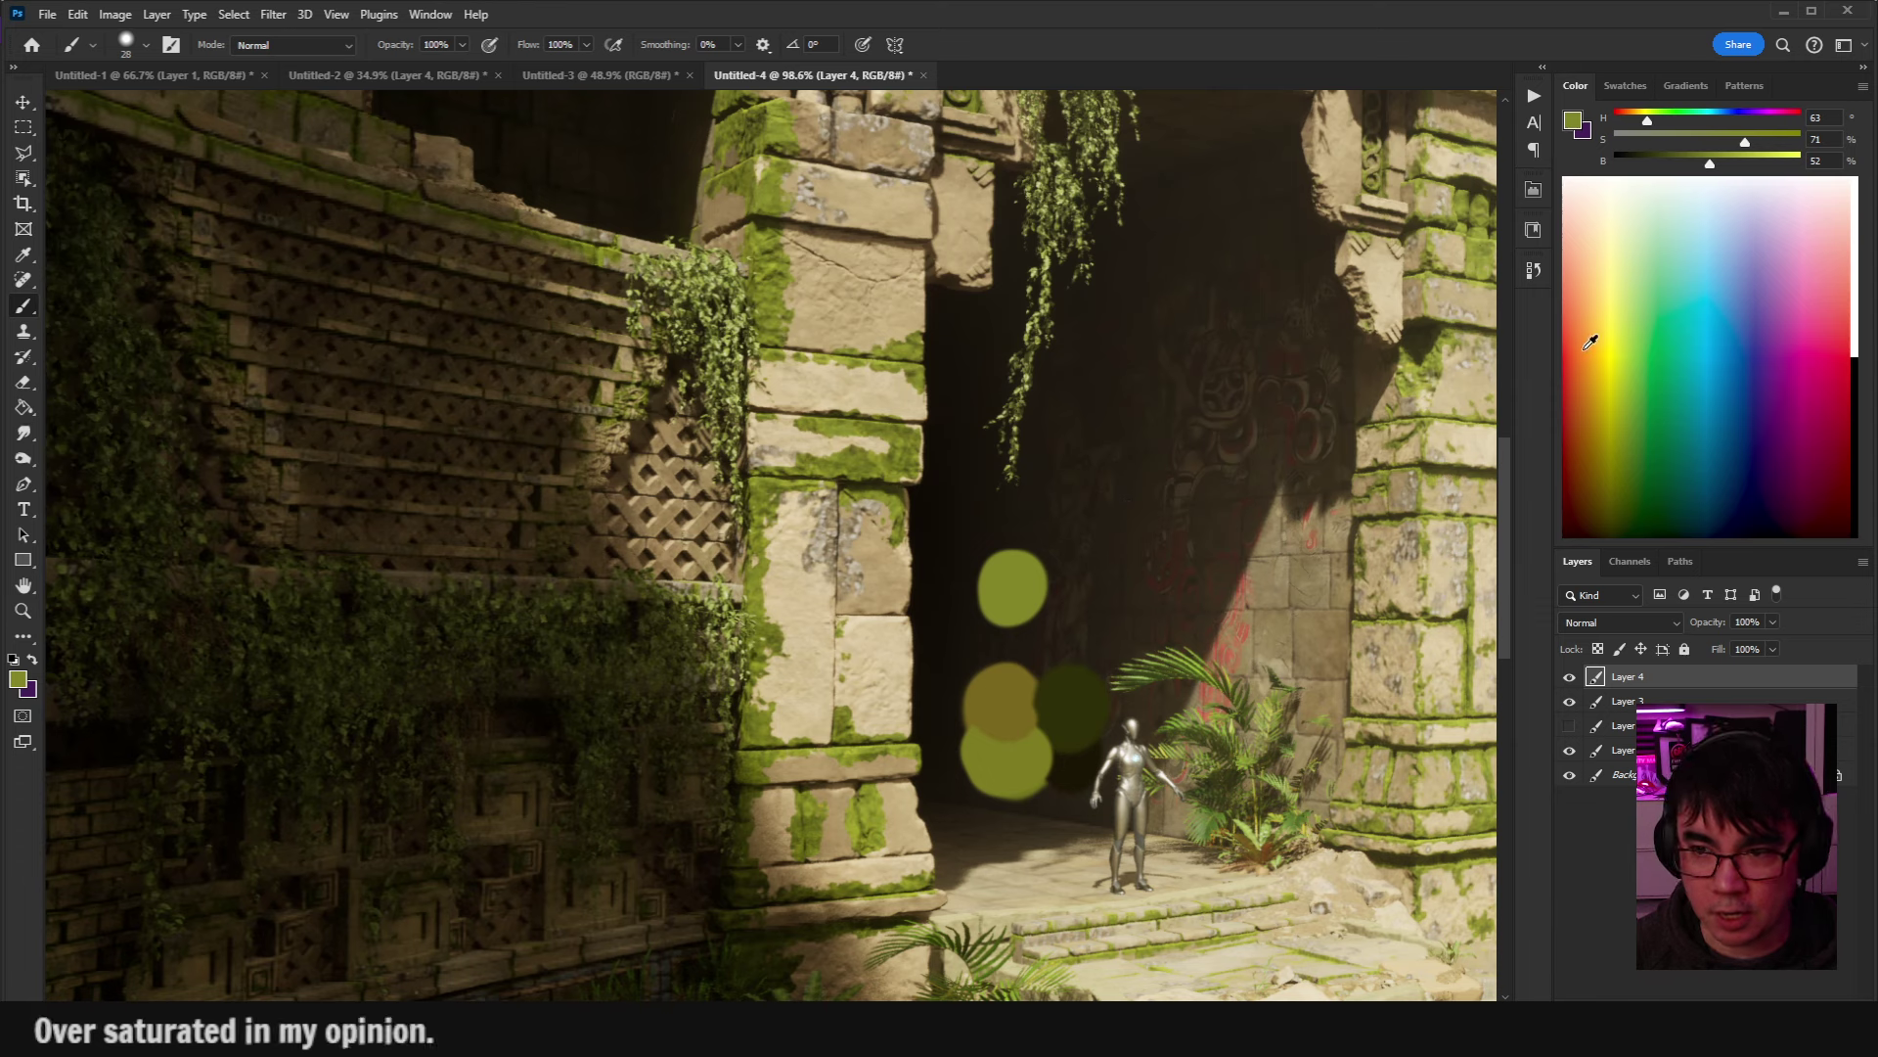
Sample olive and ivy colours while switching lighting layers, ending with the jungle render layer hidden.
{"action": "left_click_drag", "start_coordinate": [761, 319], "coordinate": [778, 283]}
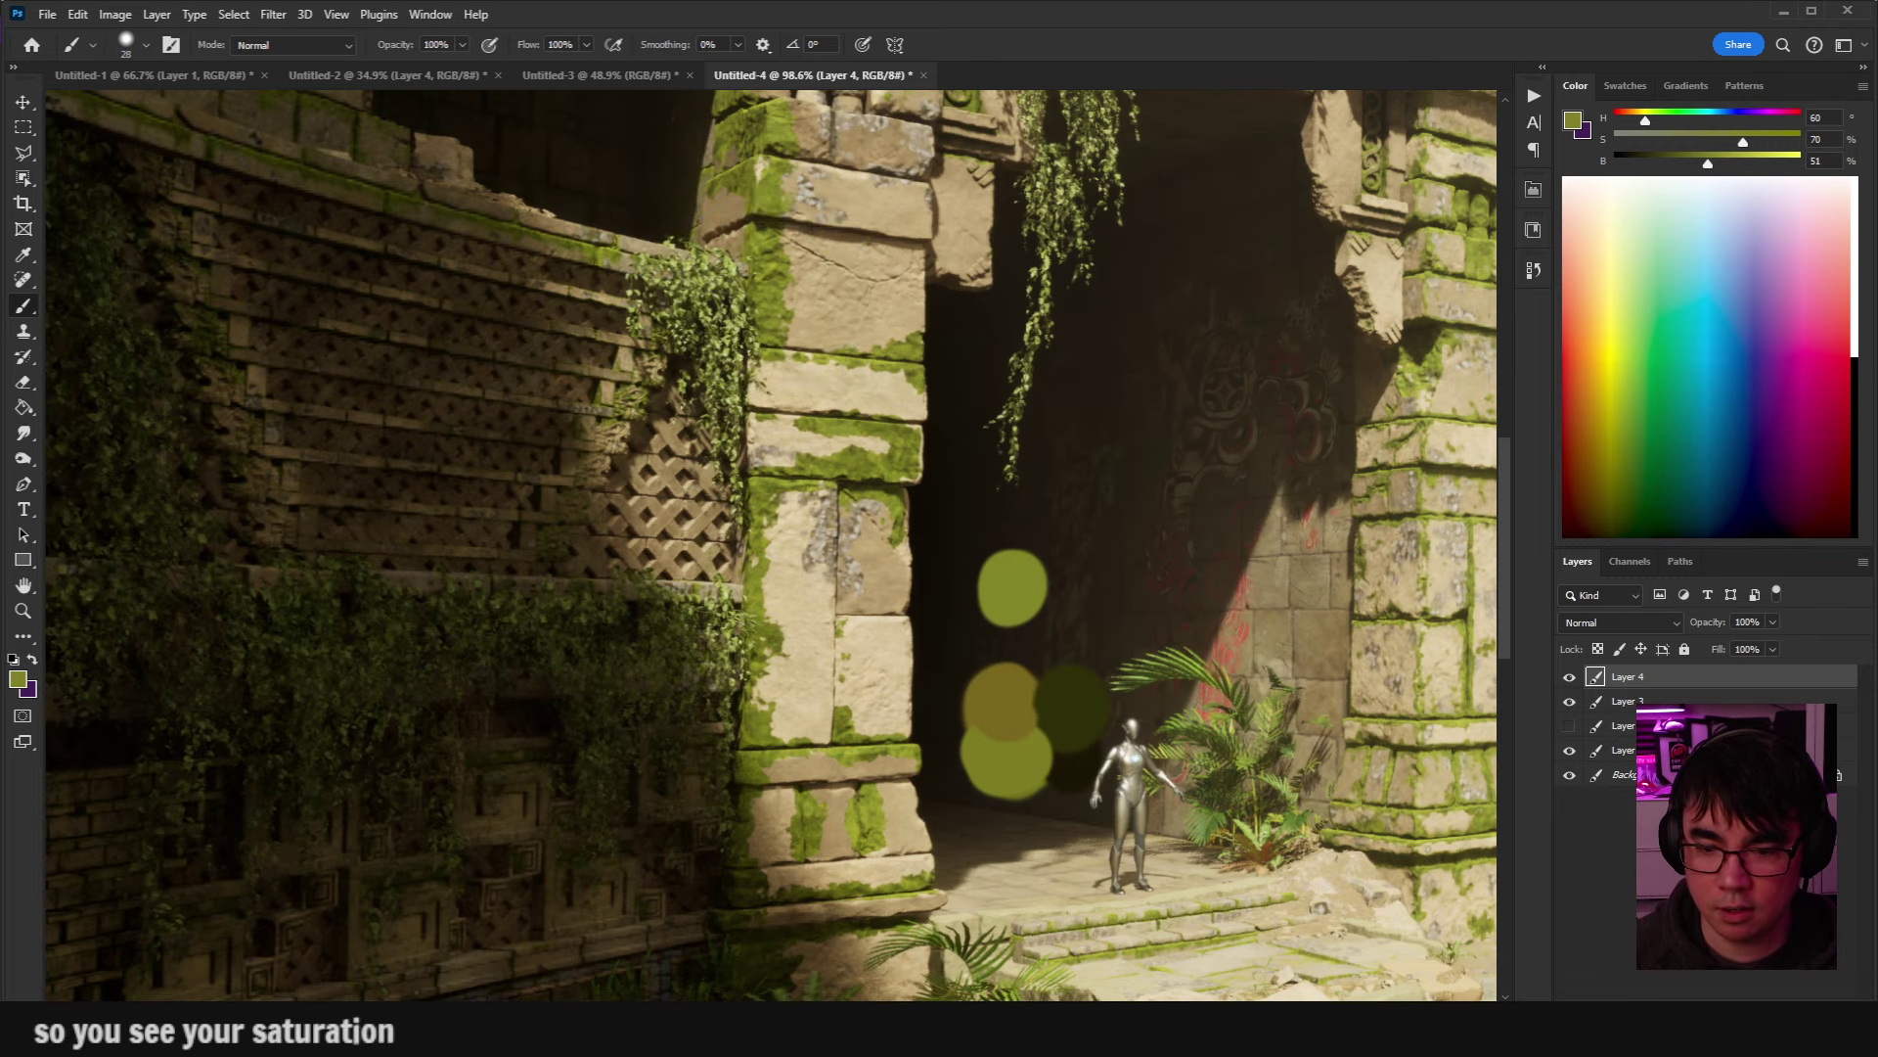
{"action": "left_click", "coordinate": [1569, 752]}
{"action": "left_click", "coordinate": [1573, 741]}
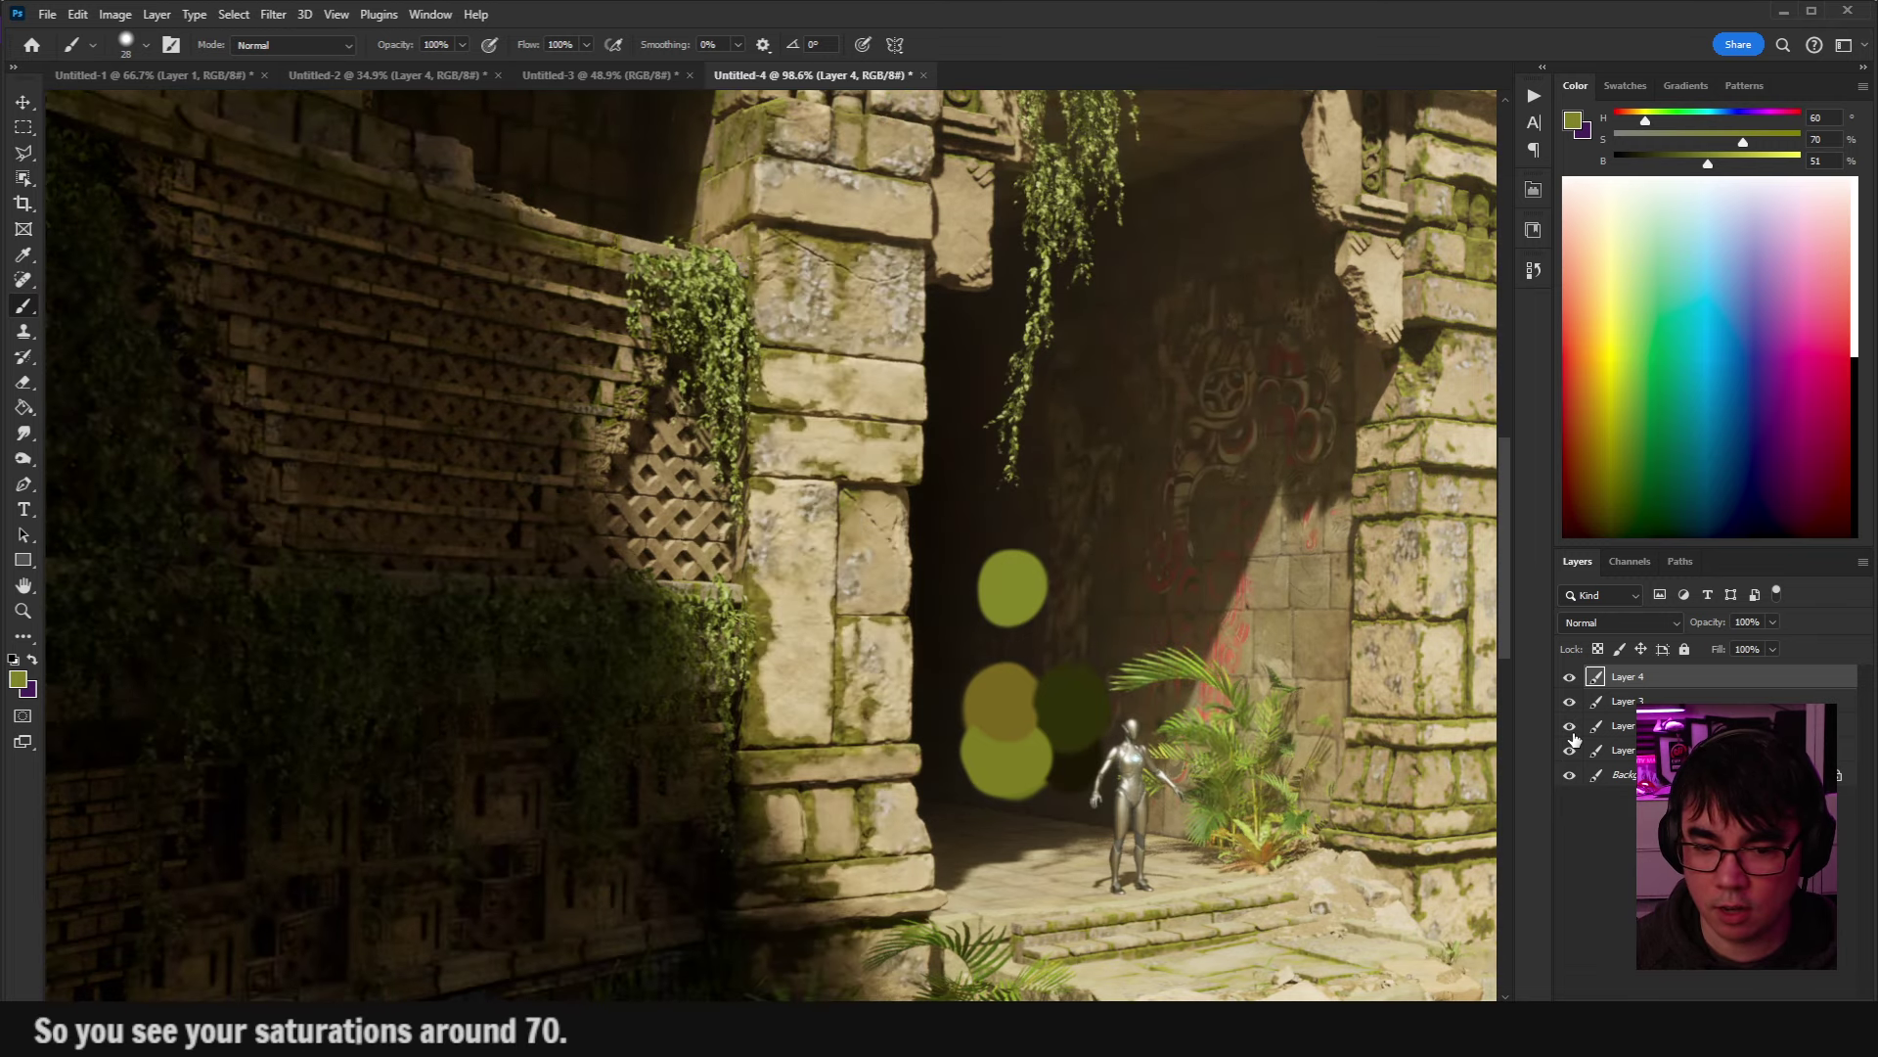
{"action": "left_click_drag", "start_coordinate": [761, 610], "coordinate": [761, 611]}
{"action": "left_click_drag", "start_coordinate": [764, 394], "coordinate": [764, 390]}
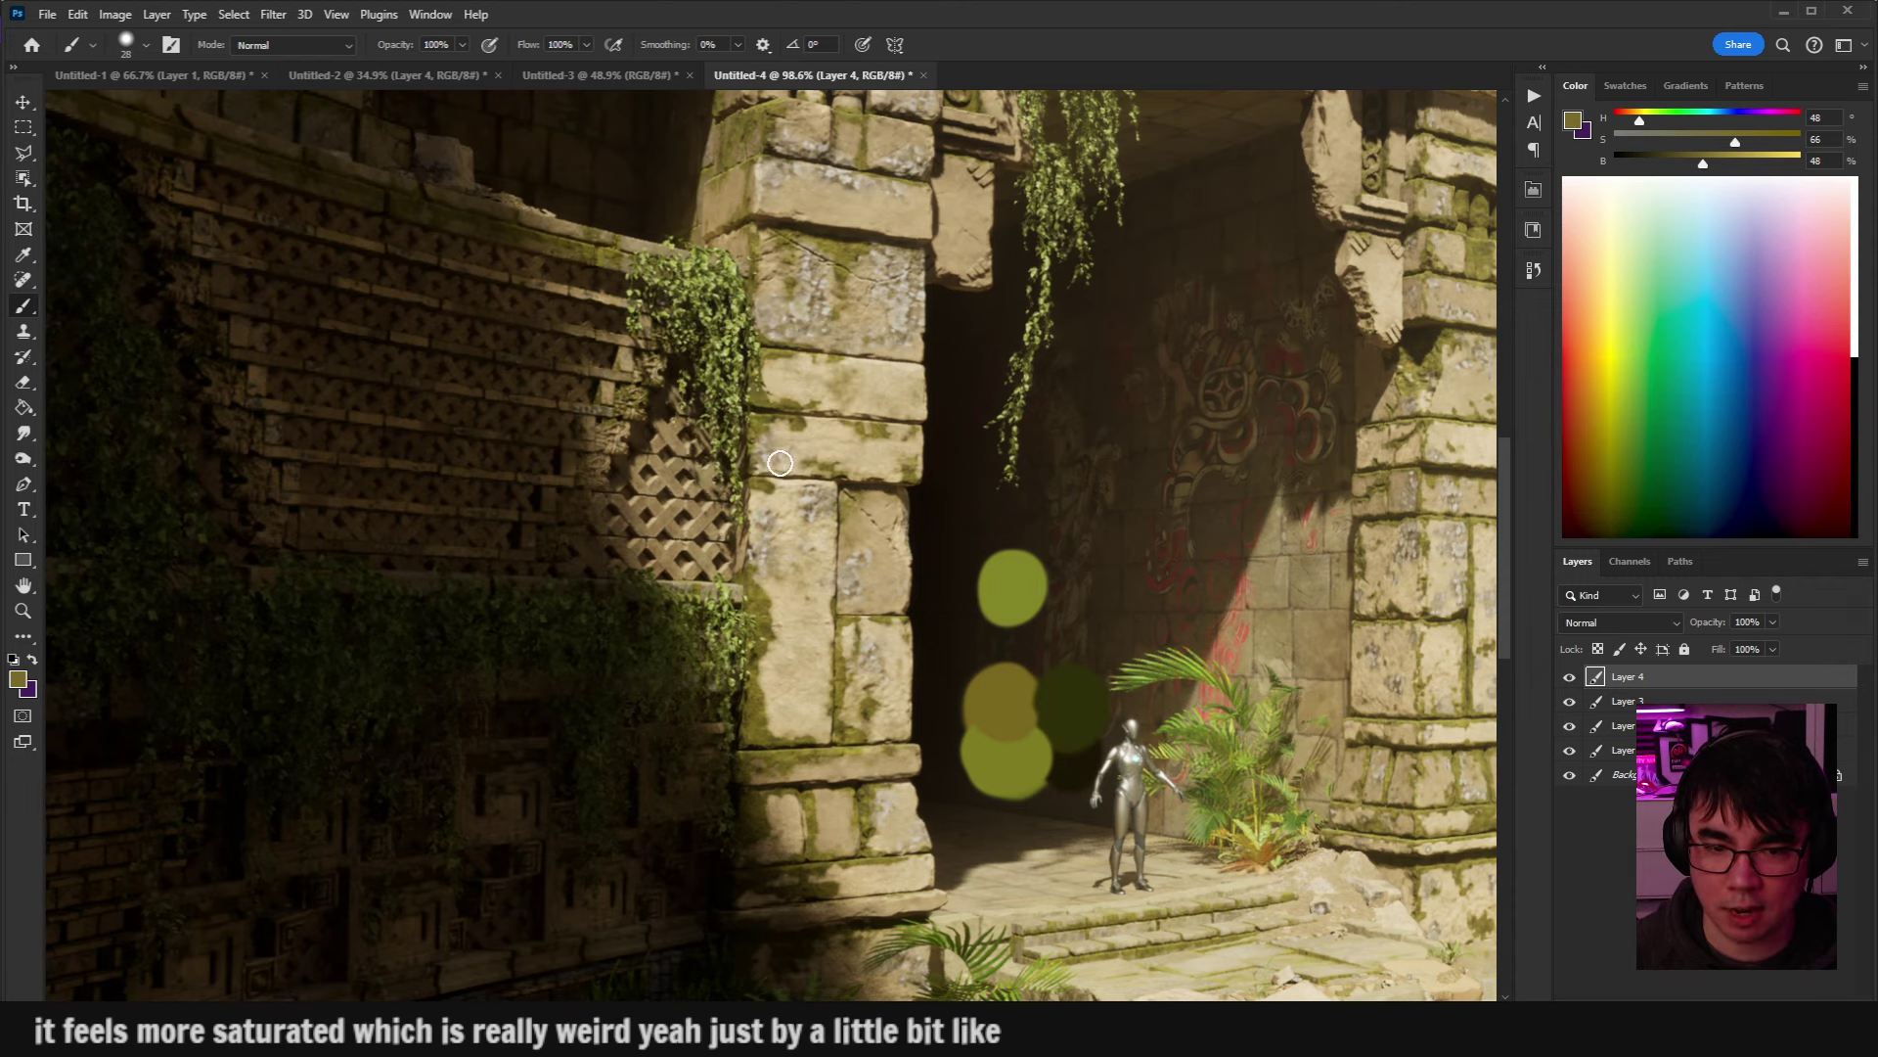
{"action": "left_click_drag", "start_coordinate": [780, 464], "coordinate": [825, 468]}
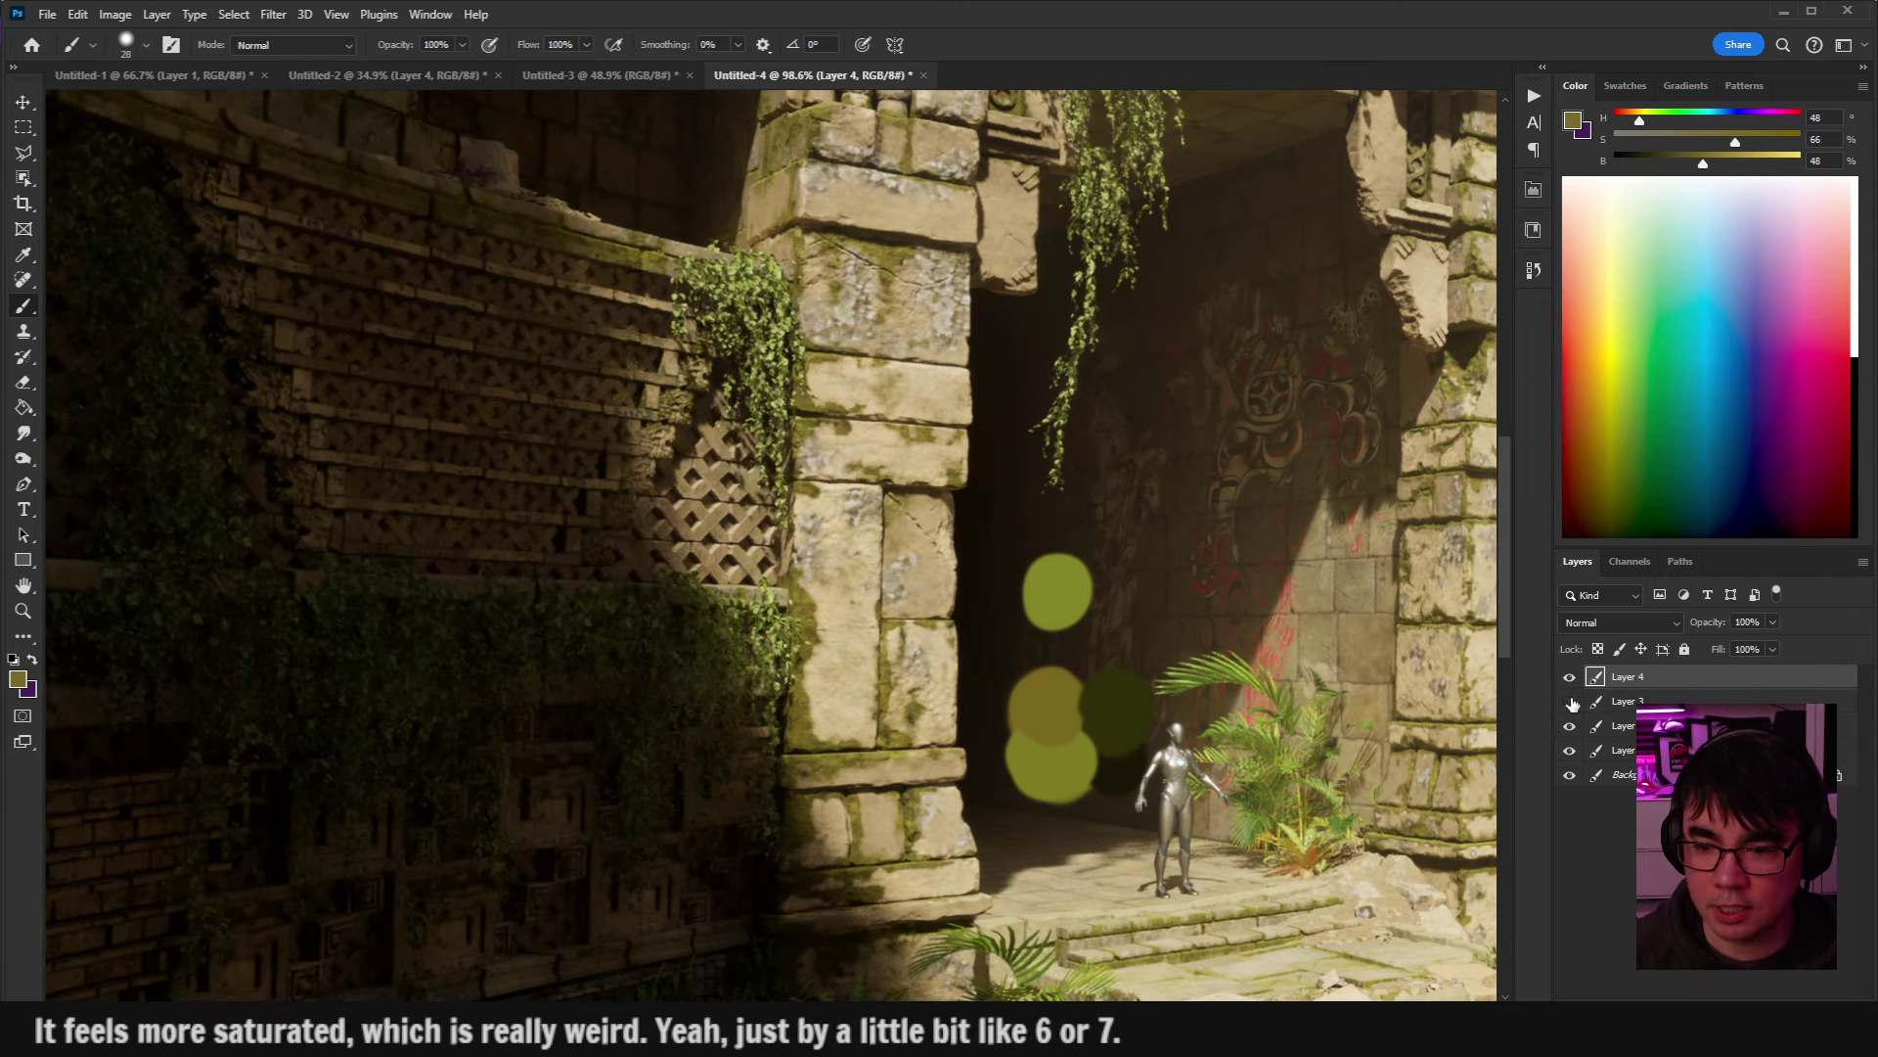
{"action": "left_click", "coordinate": [1569, 725]}
{"action": "left_click", "coordinate": [1570, 725]}
{"action": "left_click", "coordinate": [1569, 725]}
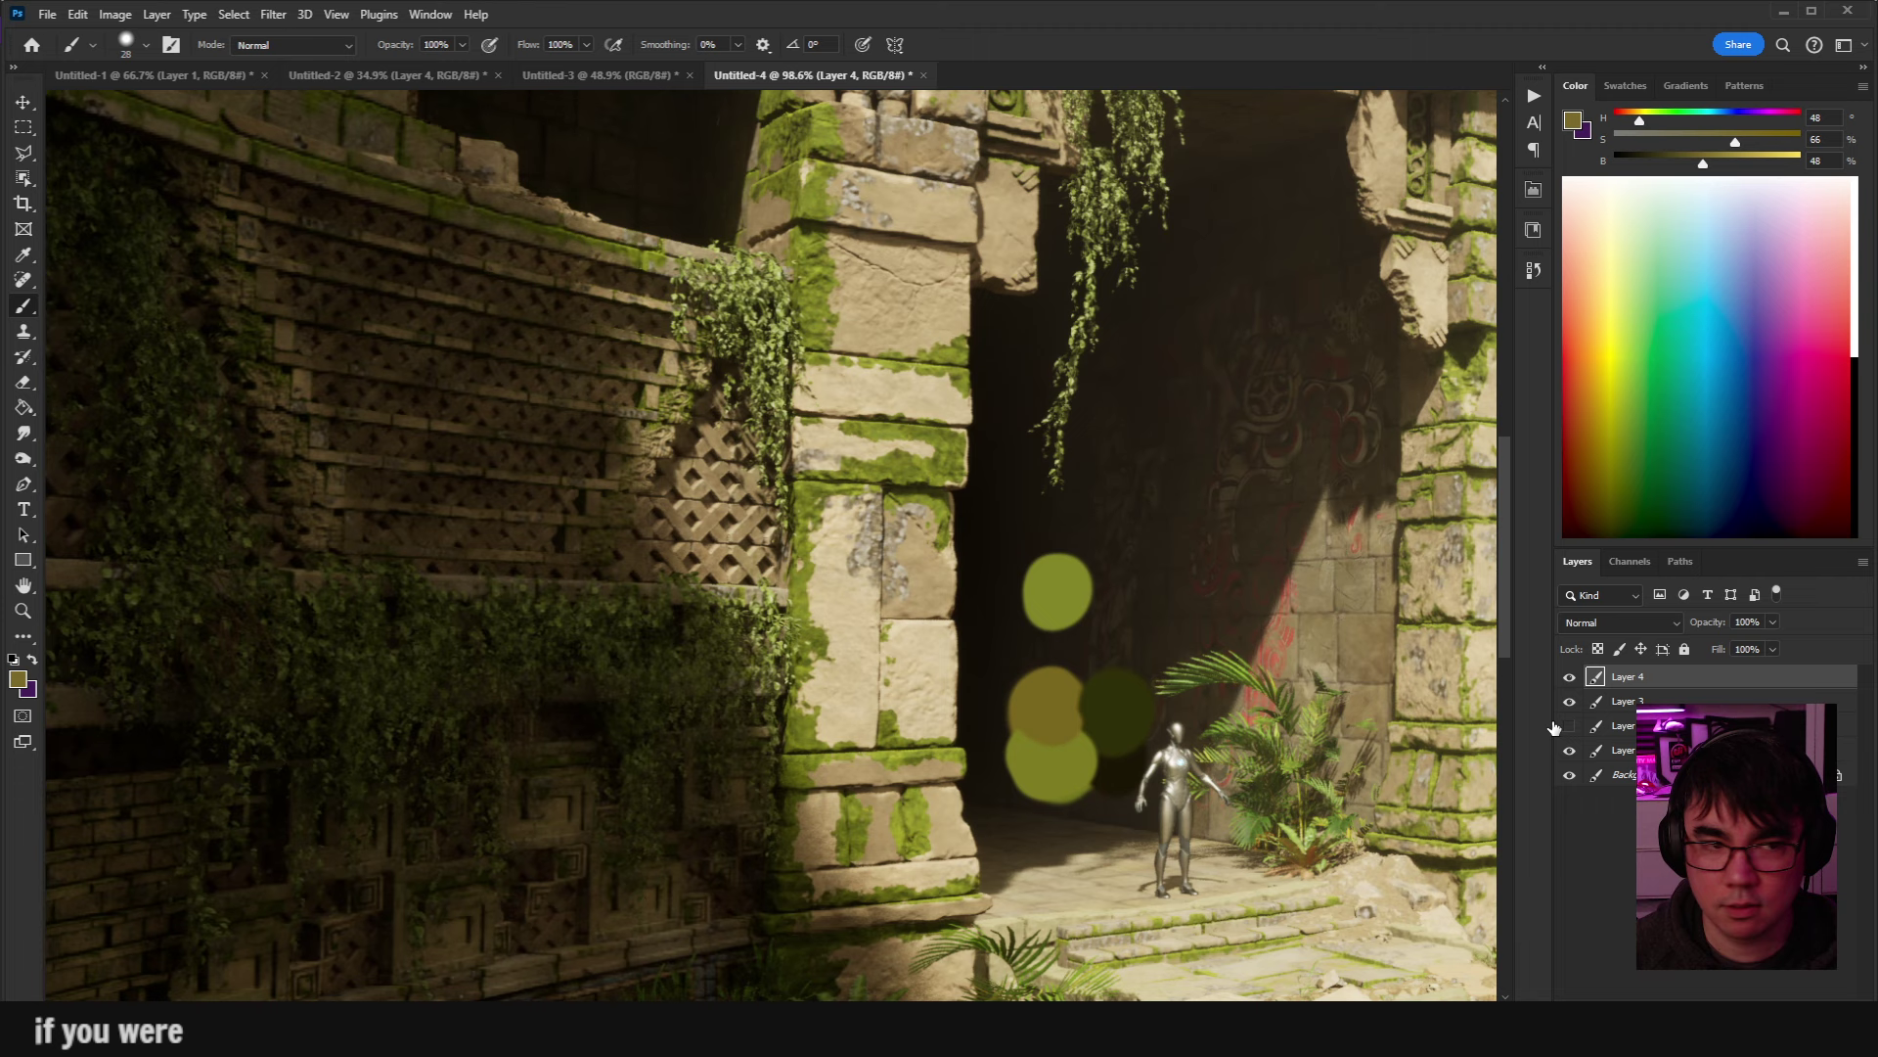
{"action": "left_click", "coordinate": [29, 178]}
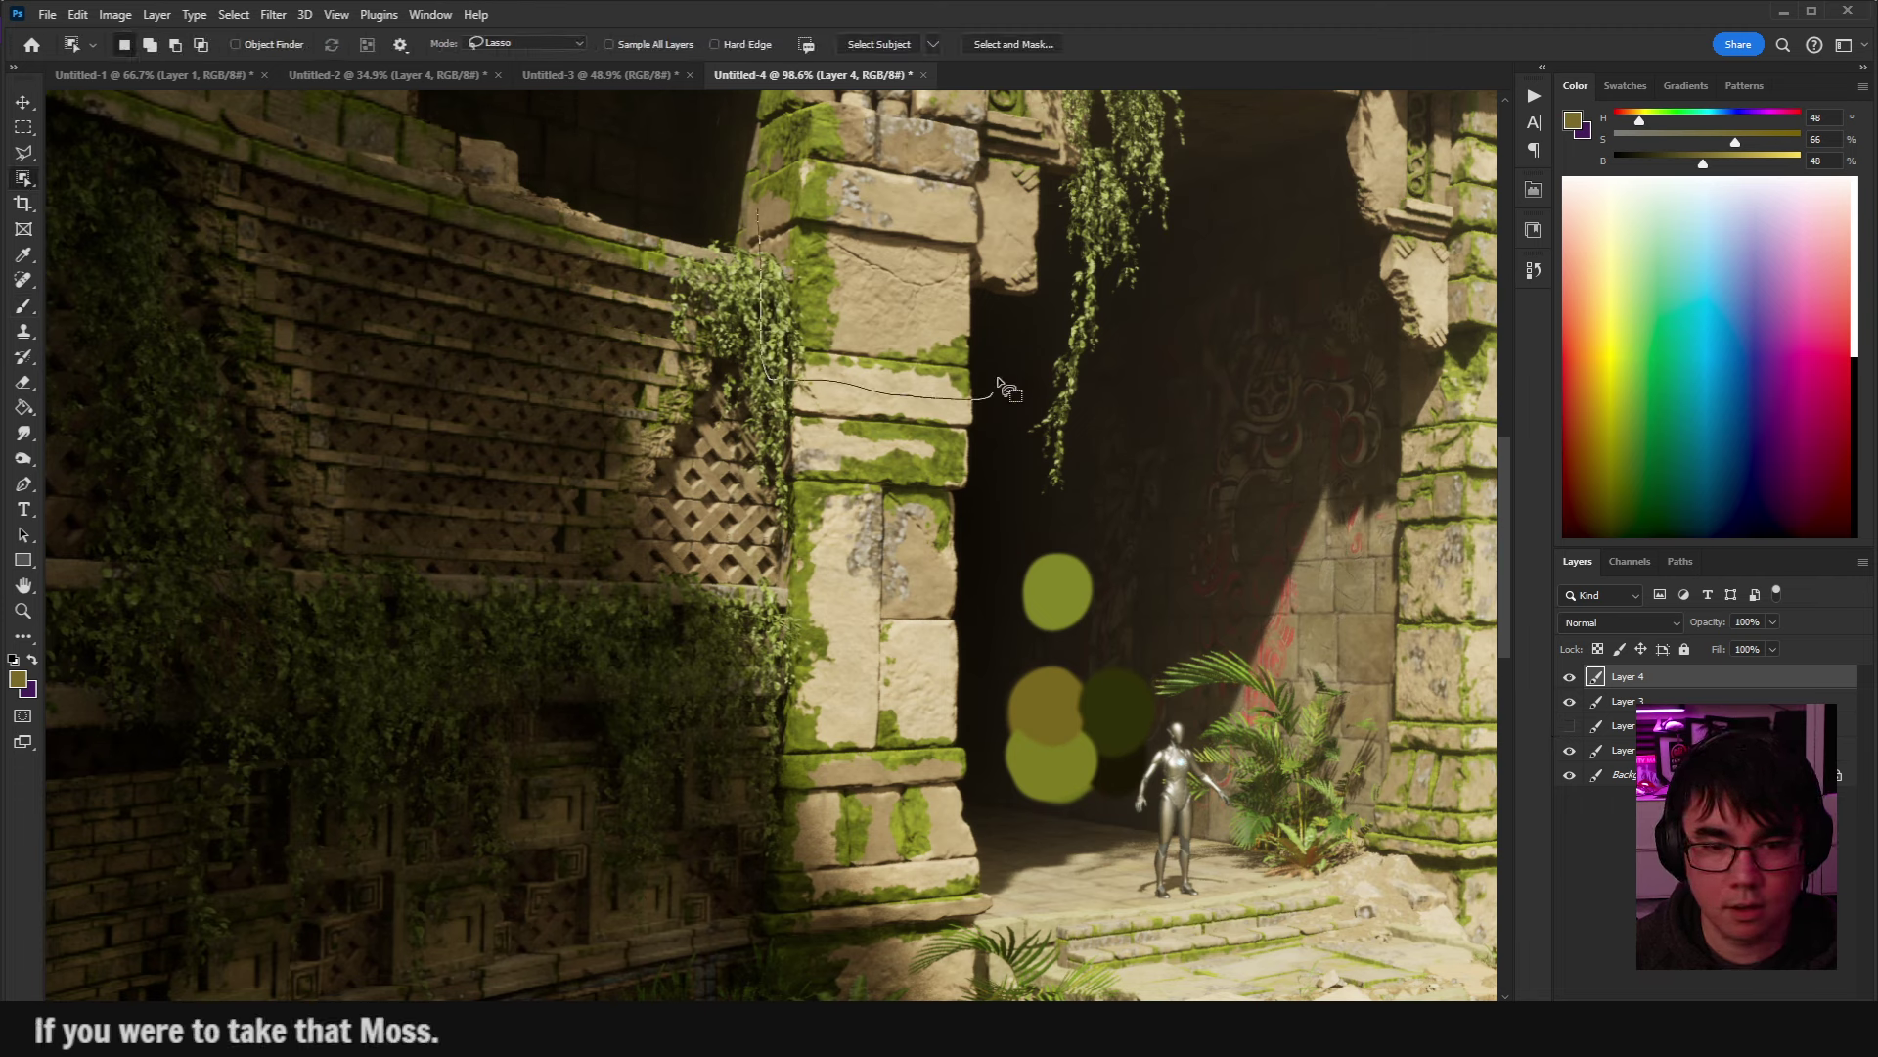
Lasso-select the mossy upper blocks and stone edge of the left doorway pillar.
{"action": "left_click_drag", "start_coordinate": [866, 303], "coordinate": [858, 210]}
{"action": "key", "text": "Return"}
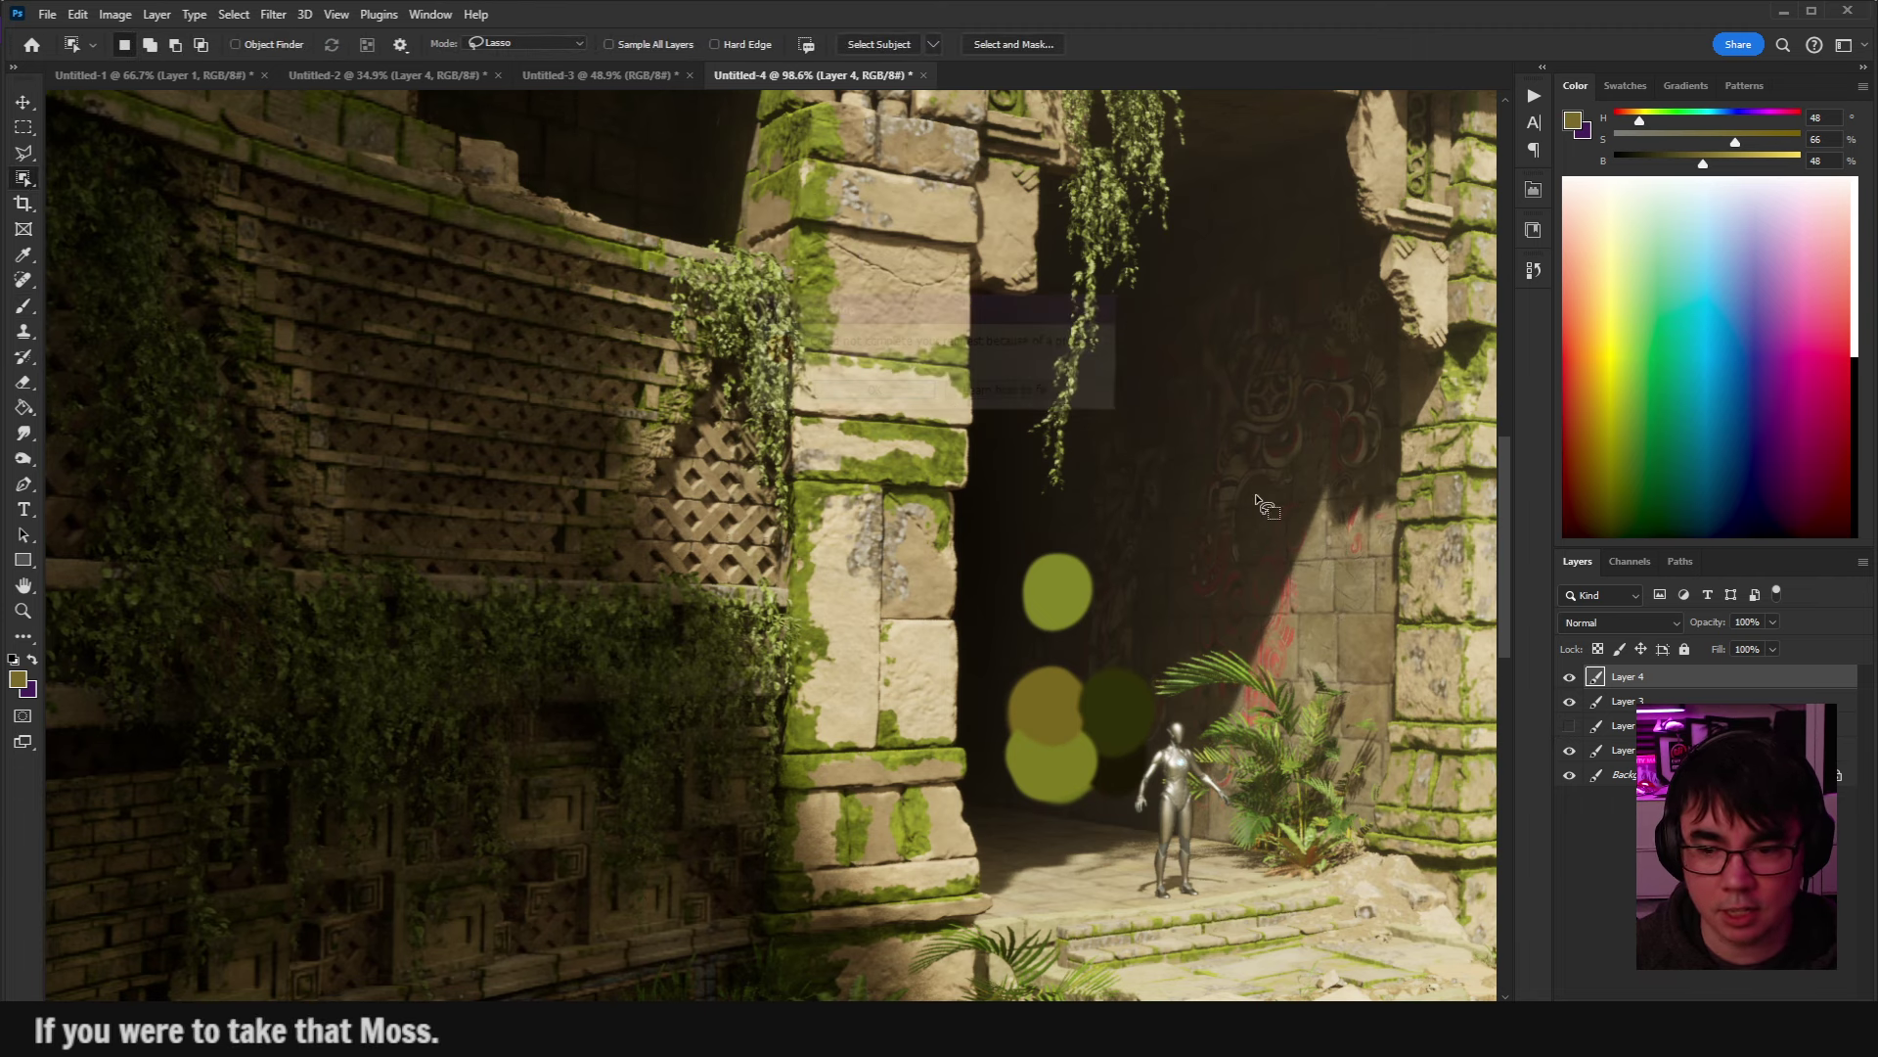
{"action": "key", "text": "alt+bracketleft"}
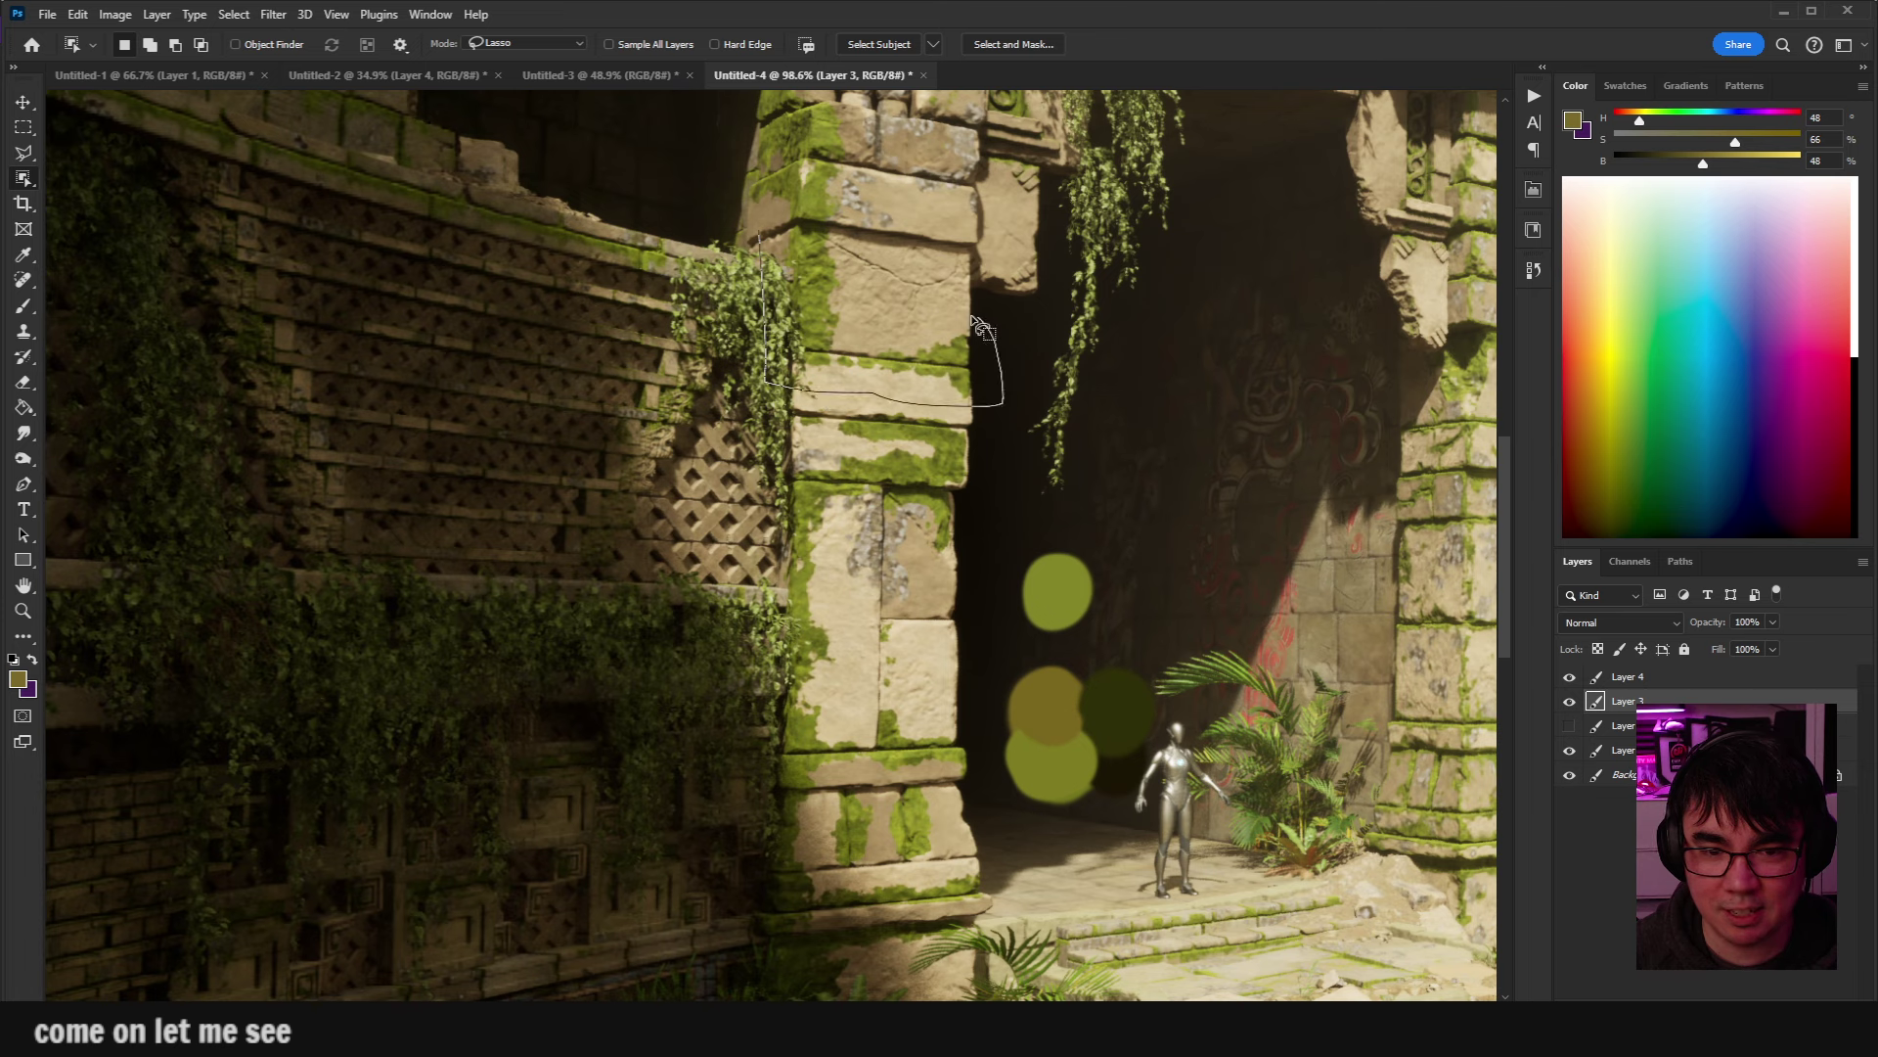
{"action": "left_click_drag", "start_coordinate": [972, 318], "coordinate": [785, 215]}
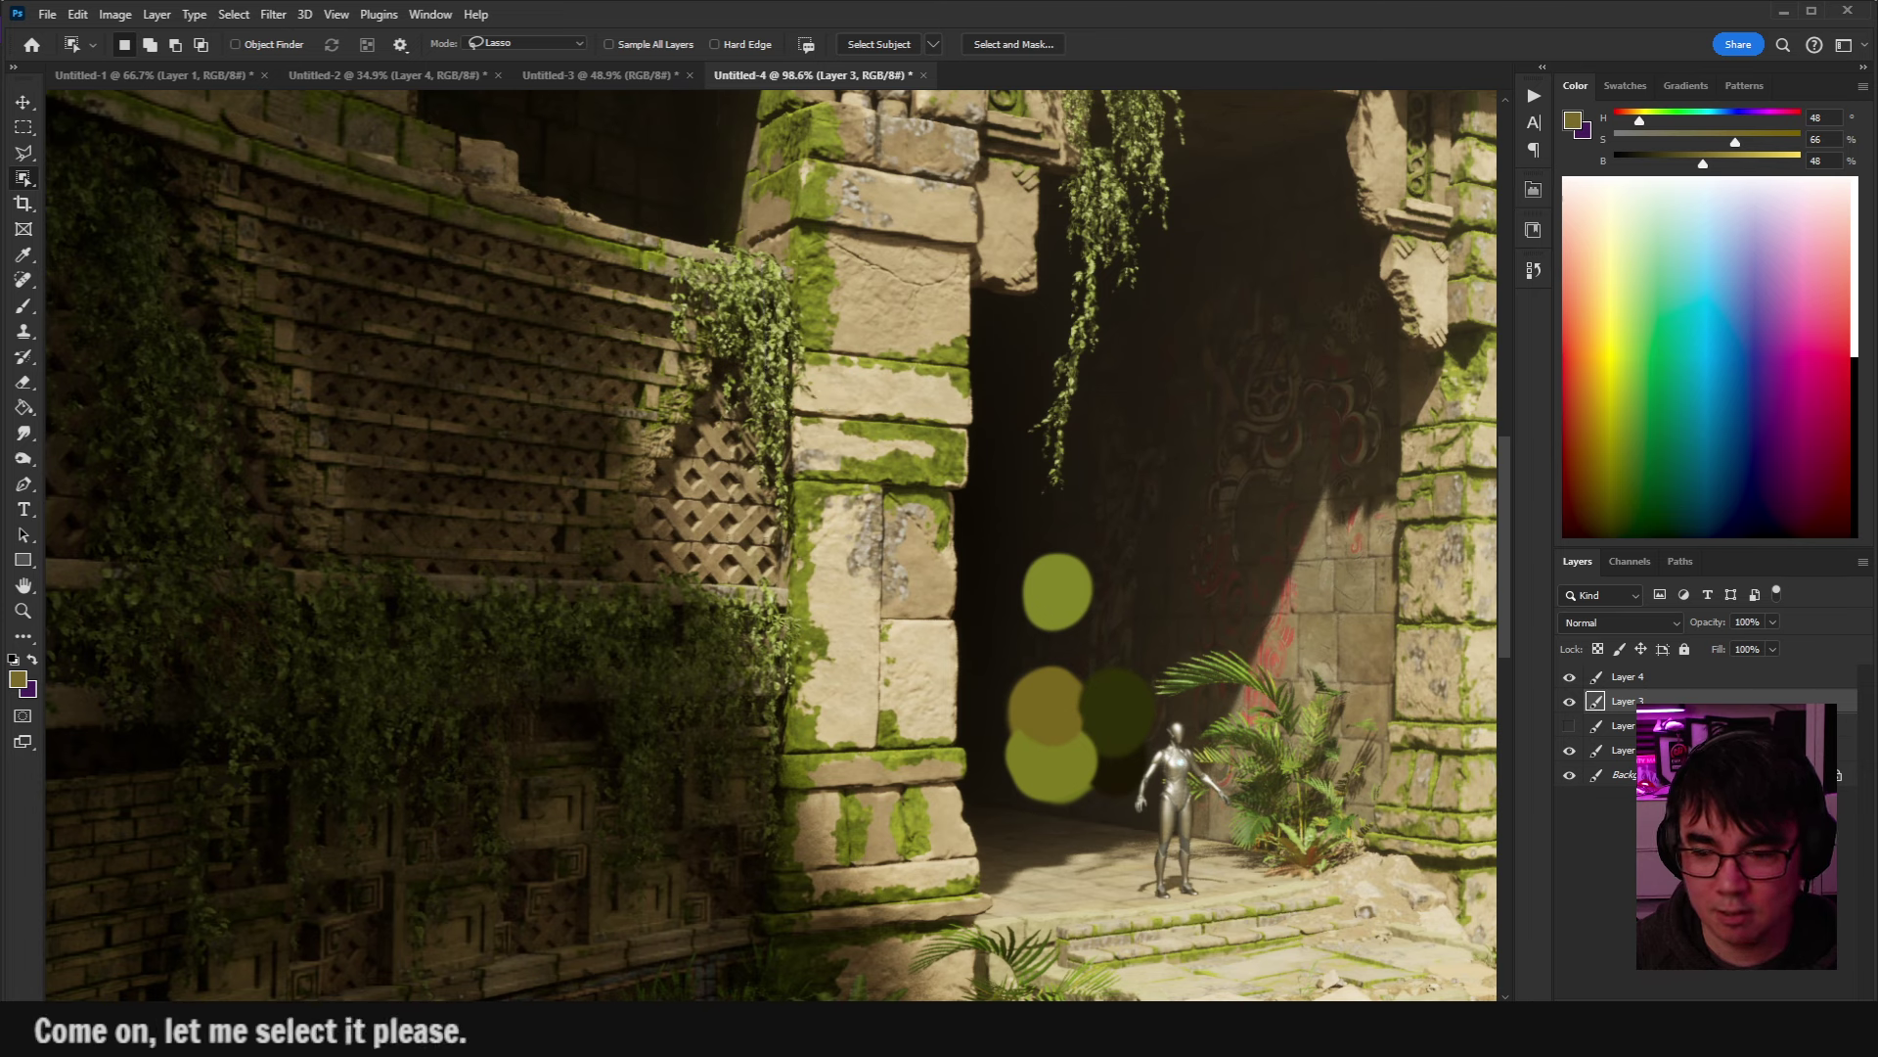
{"action": "key", "text": "alt+bracketleft"}
{"action": "mouse_move", "coordinate": [788, 404]}
{"action": "left_mouse_down"}
{"action": "mouse_move", "coordinate": [900, 404]}
{"action": "mouse_move", "coordinate": [978, 326]}
{"action": "left_mouse_up"}
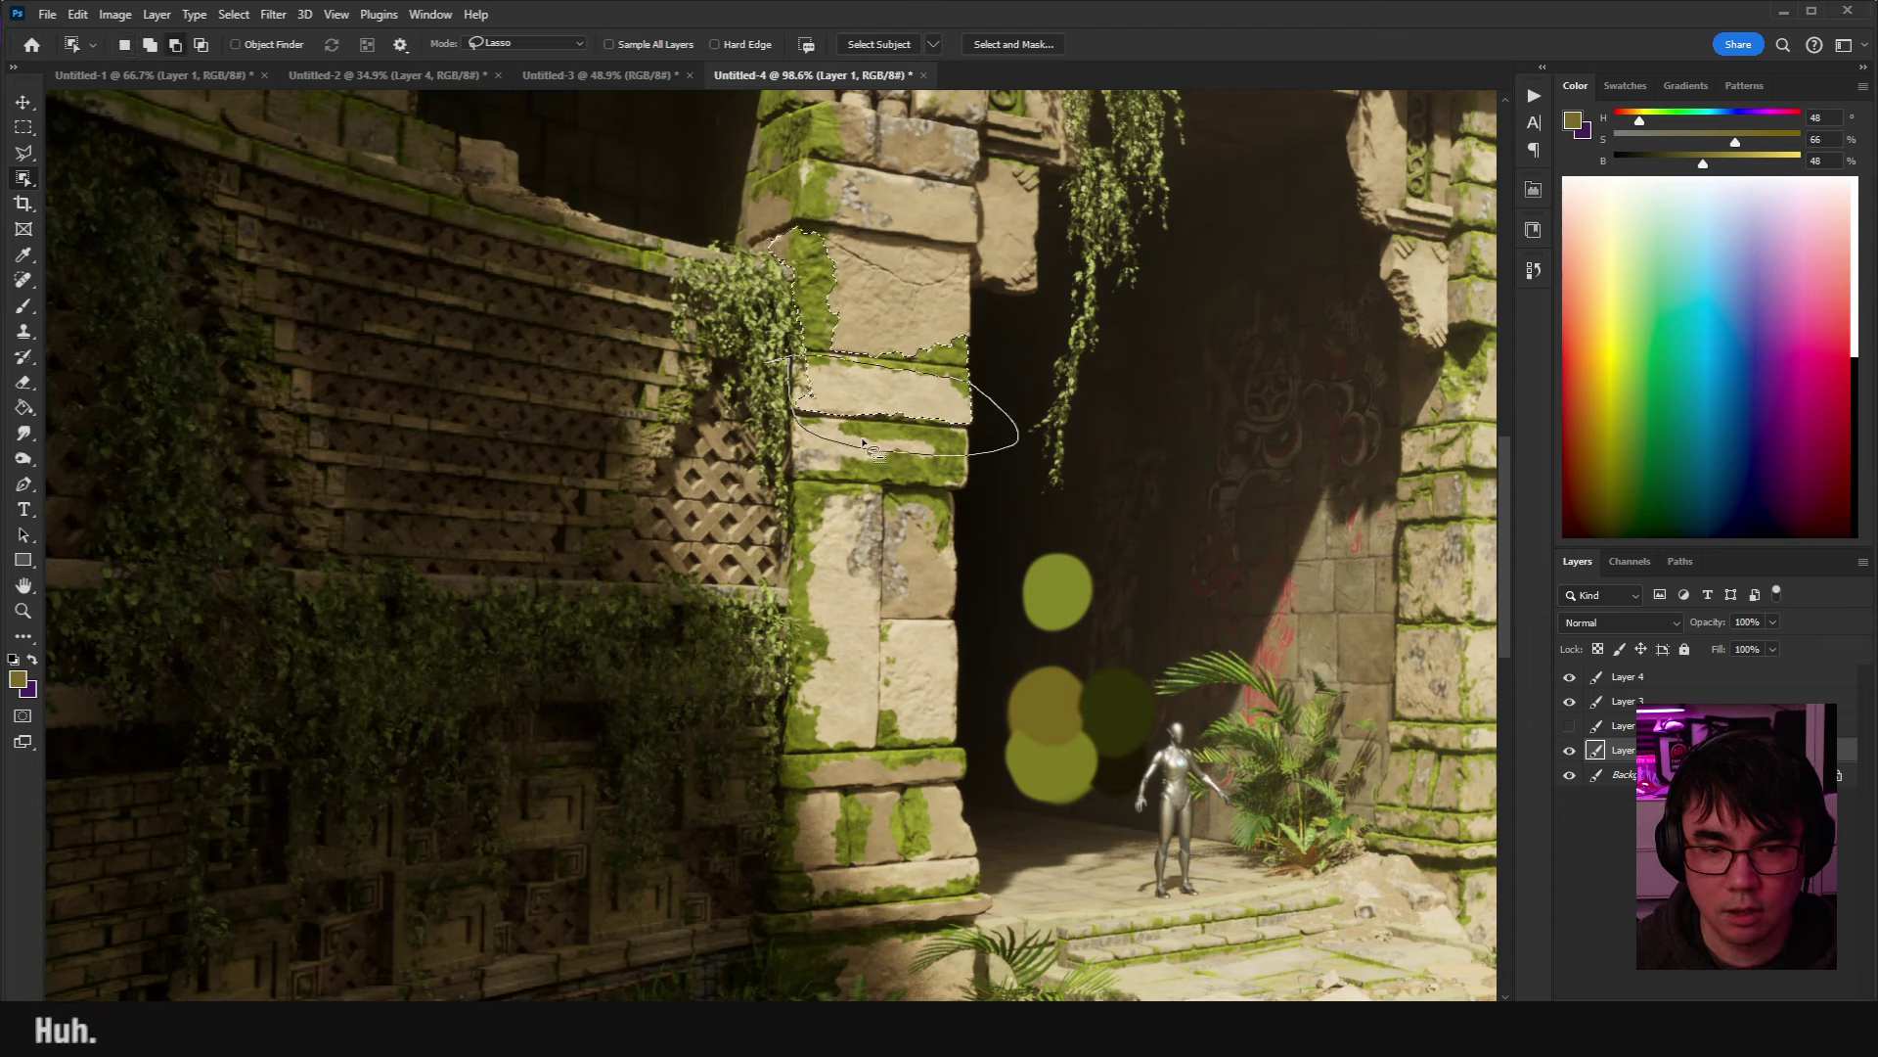
{"action": "left_click_drag", "start_coordinate": [865, 445], "coordinate": [871, 446]}
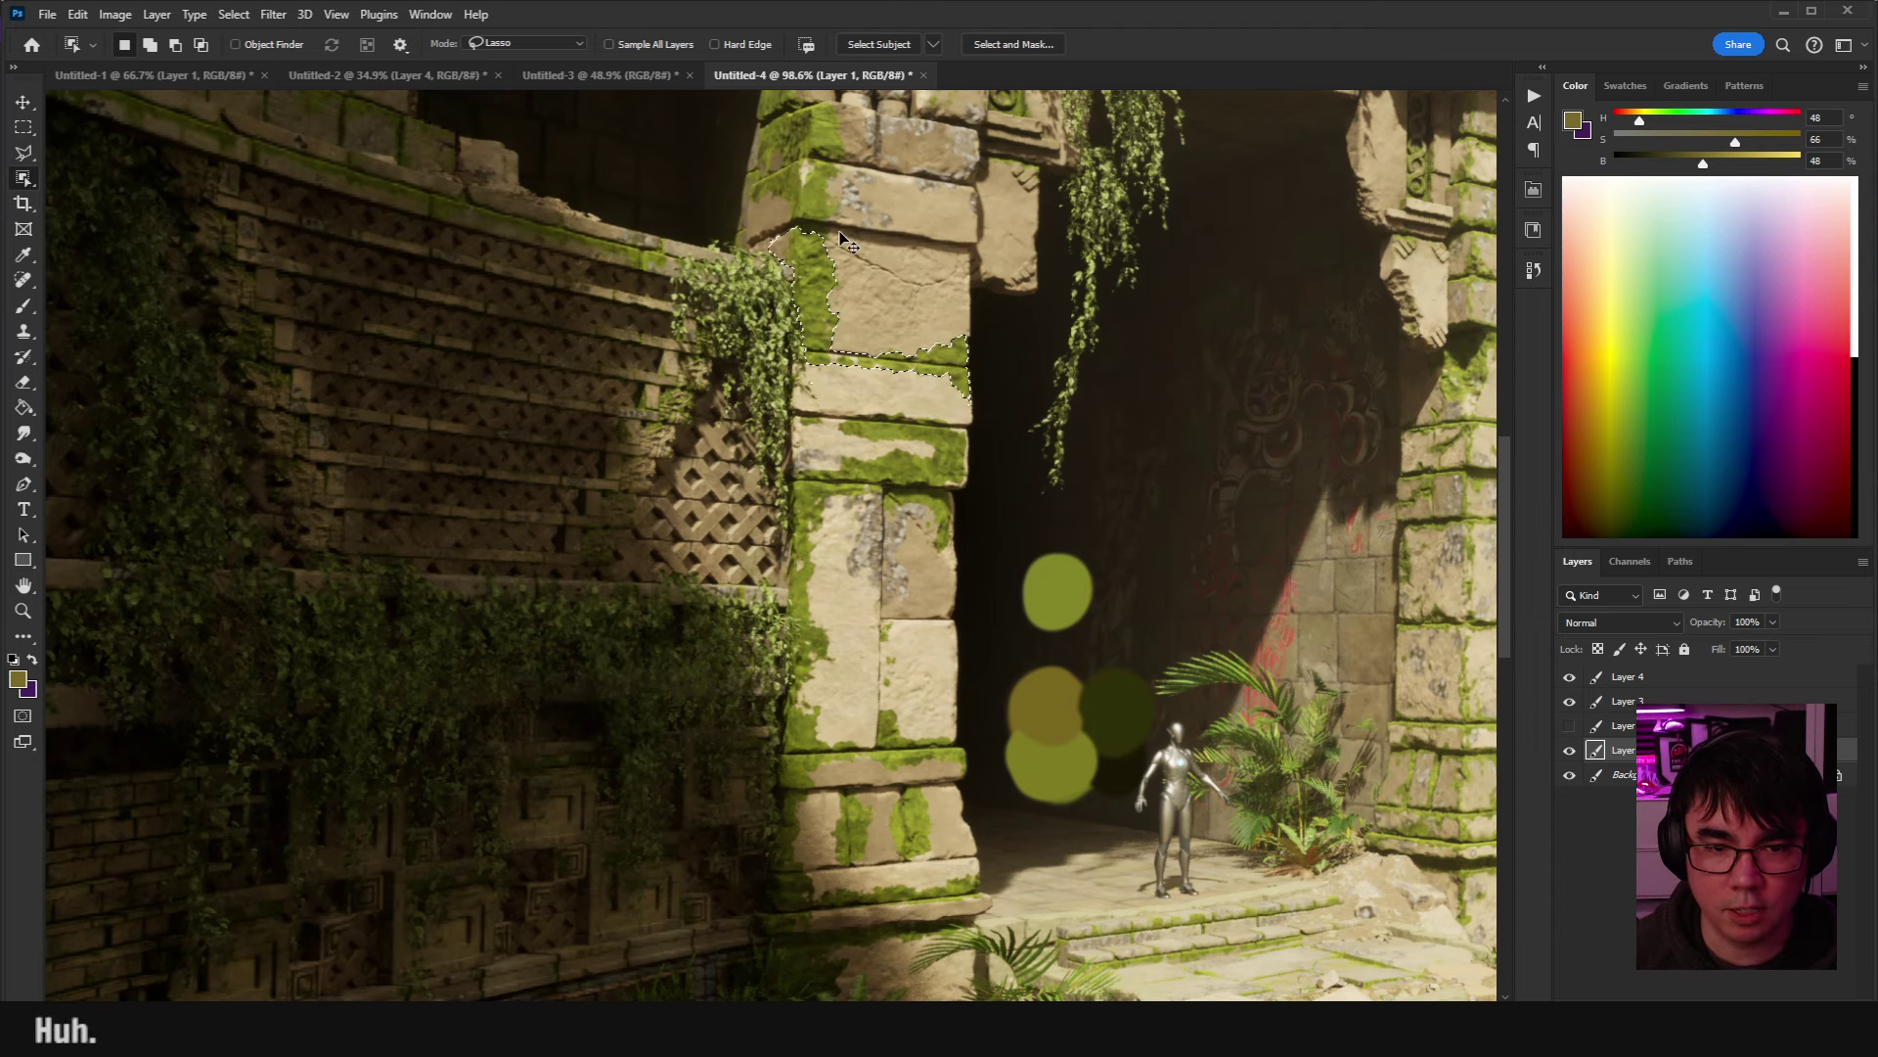
{"action": "left_click_drag", "start_coordinate": [803, 235], "coordinate": [870, 272]}
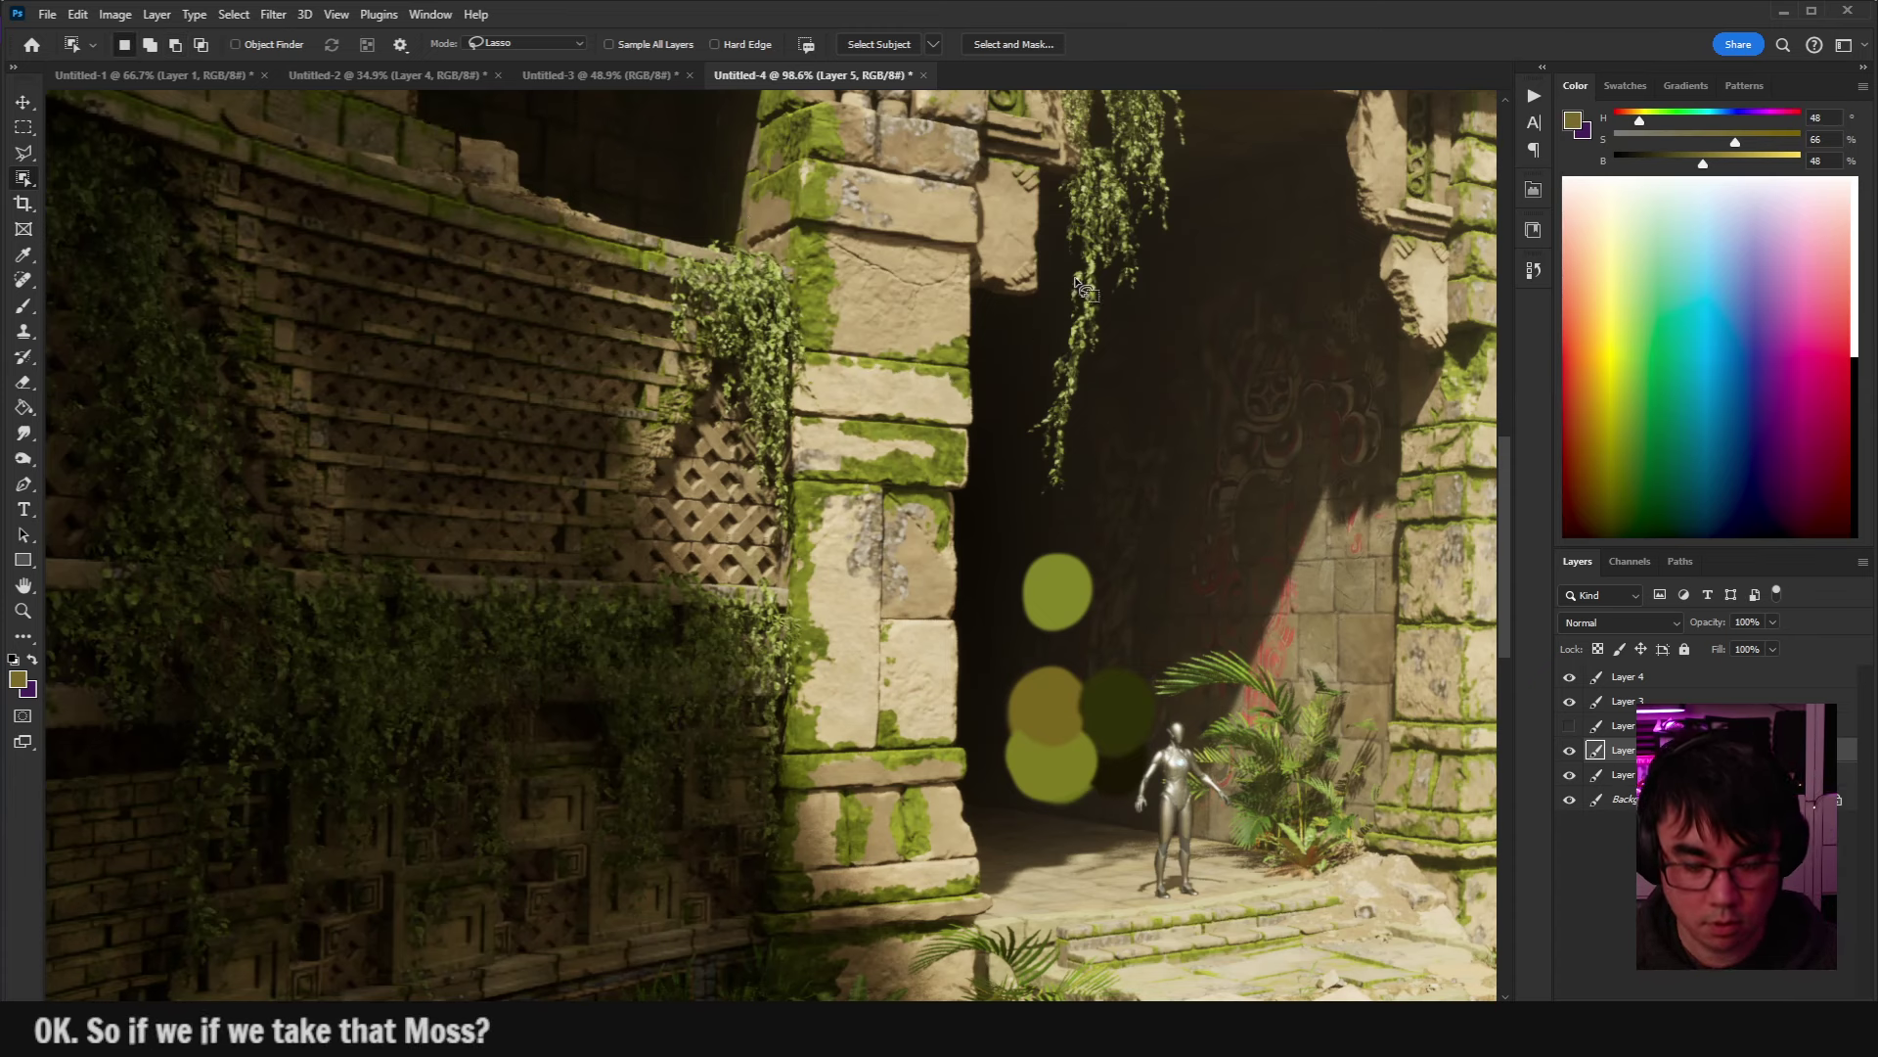
Lower the selection's saturation to -10 with Hue/Saturation.
{"action": "key", "text": "ctrl+u"}
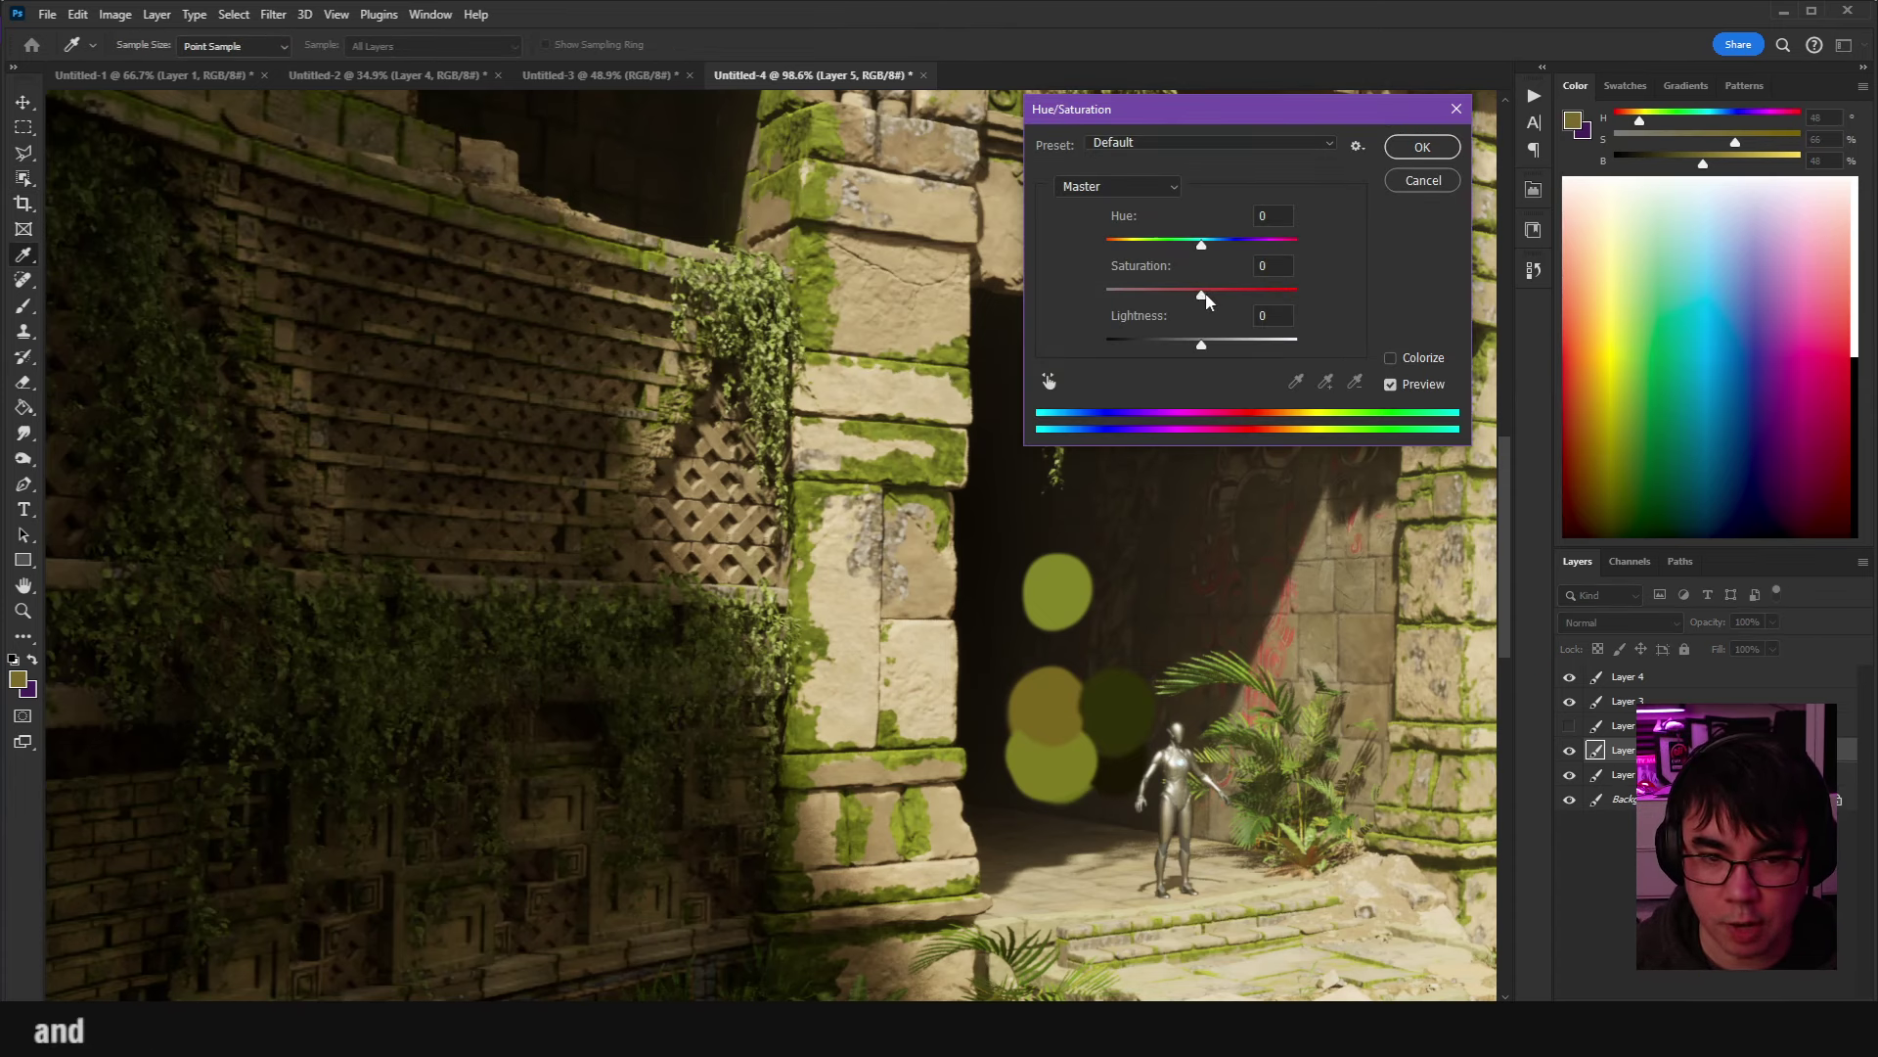
{"action": "left_click_drag", "start_coordinate": [1204, 292], "coordinate": [1193, 304]}
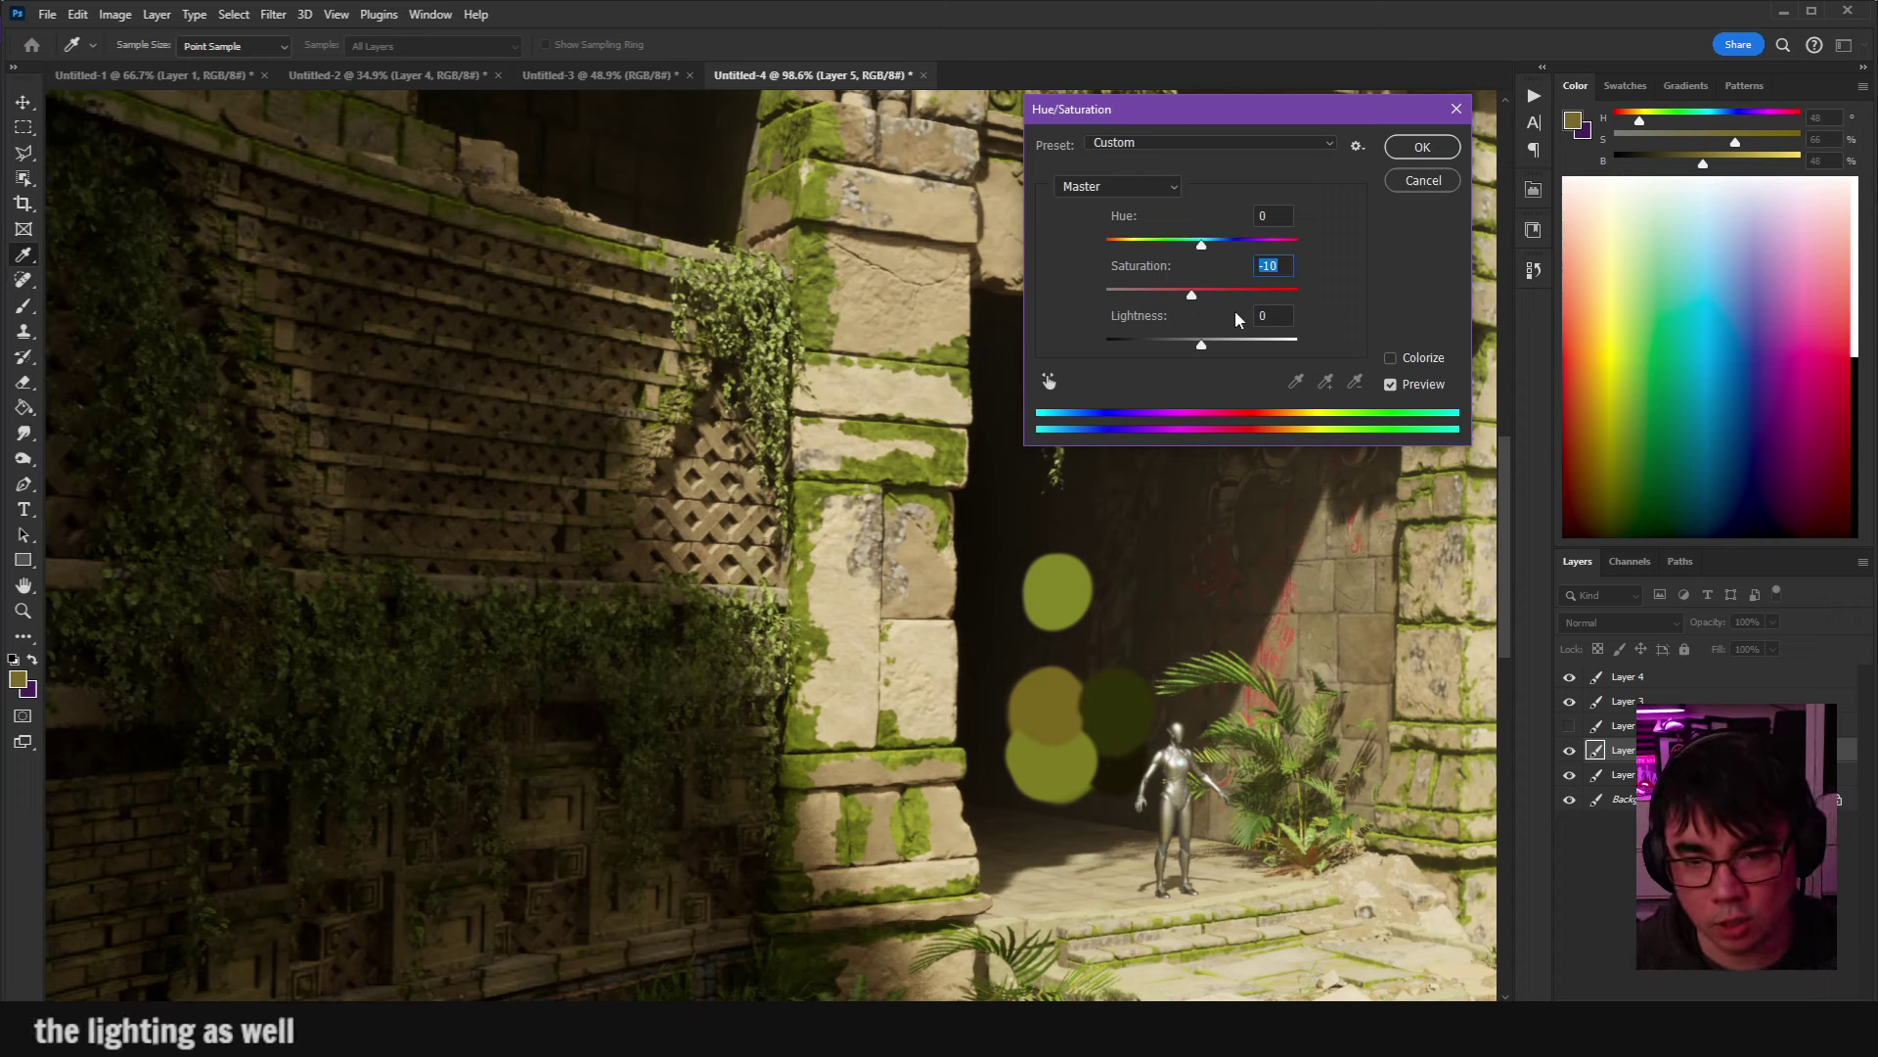
{"action": "left_click", "coordinate": [1420, 147]}
{"action": "key", "text": "w"}
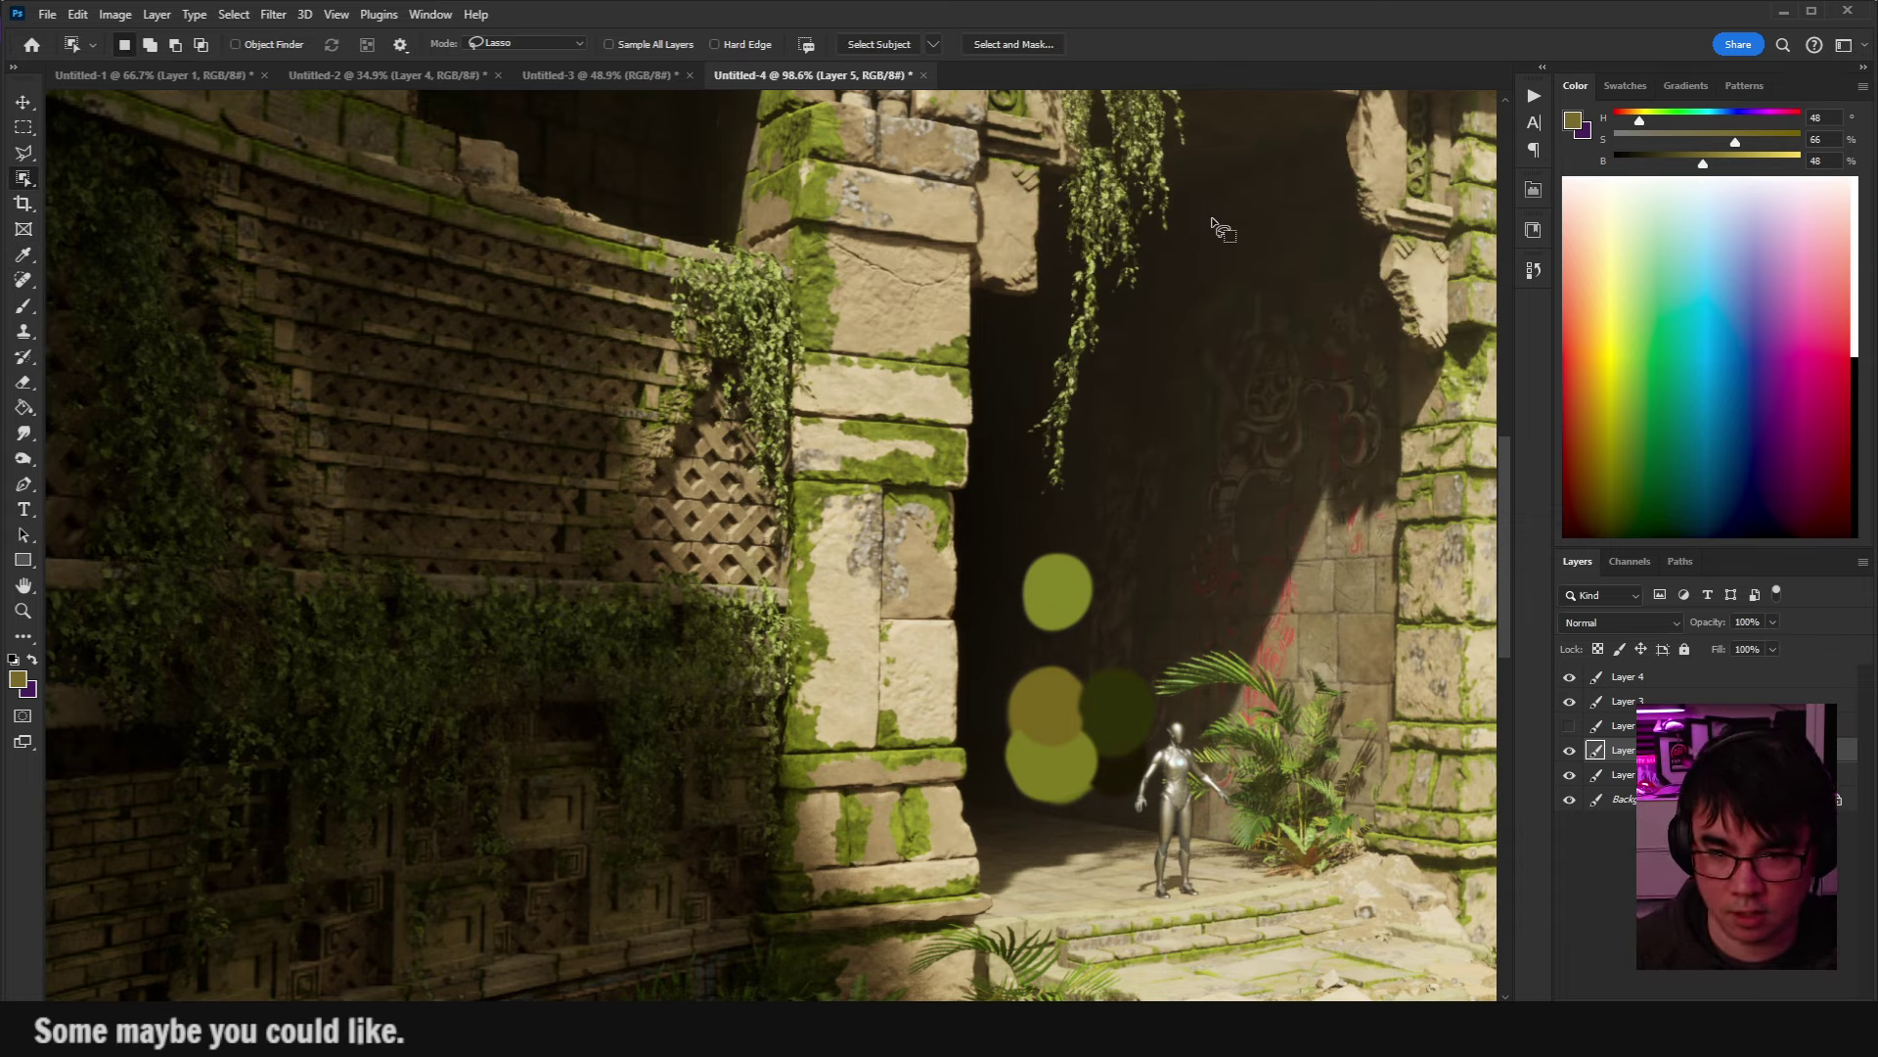
Zoom out to 33% and centre the whole courtyard in the window.
{"action": "scroll", "coordinate": [1212, 369], "scroll_direction": "down", "scroll_amount": 4}
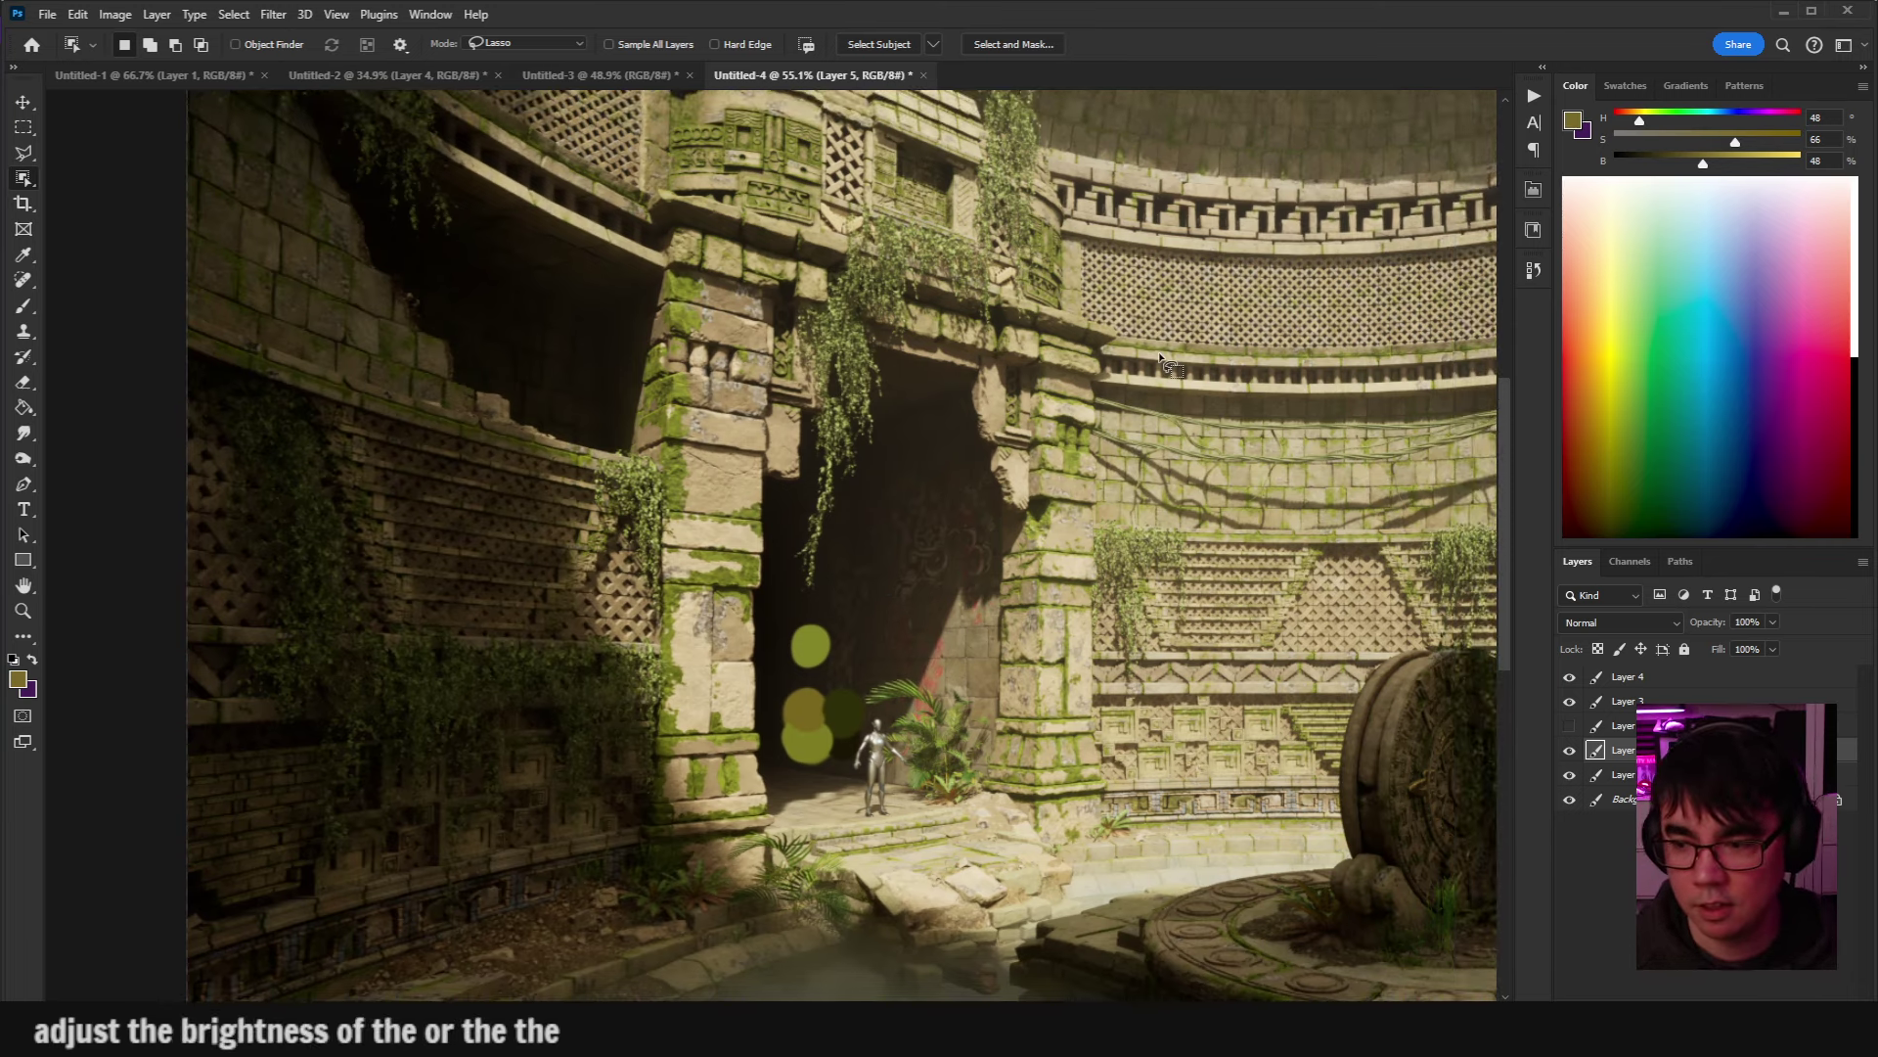
{"action": "left_click_drag", "start_coordinate": [1072, 426], "coordinate": [1008, 446]}
{"action": "scroll", "coordinate": [1134, 470], "scroll_direction": "down", "scroll_amount": 4}
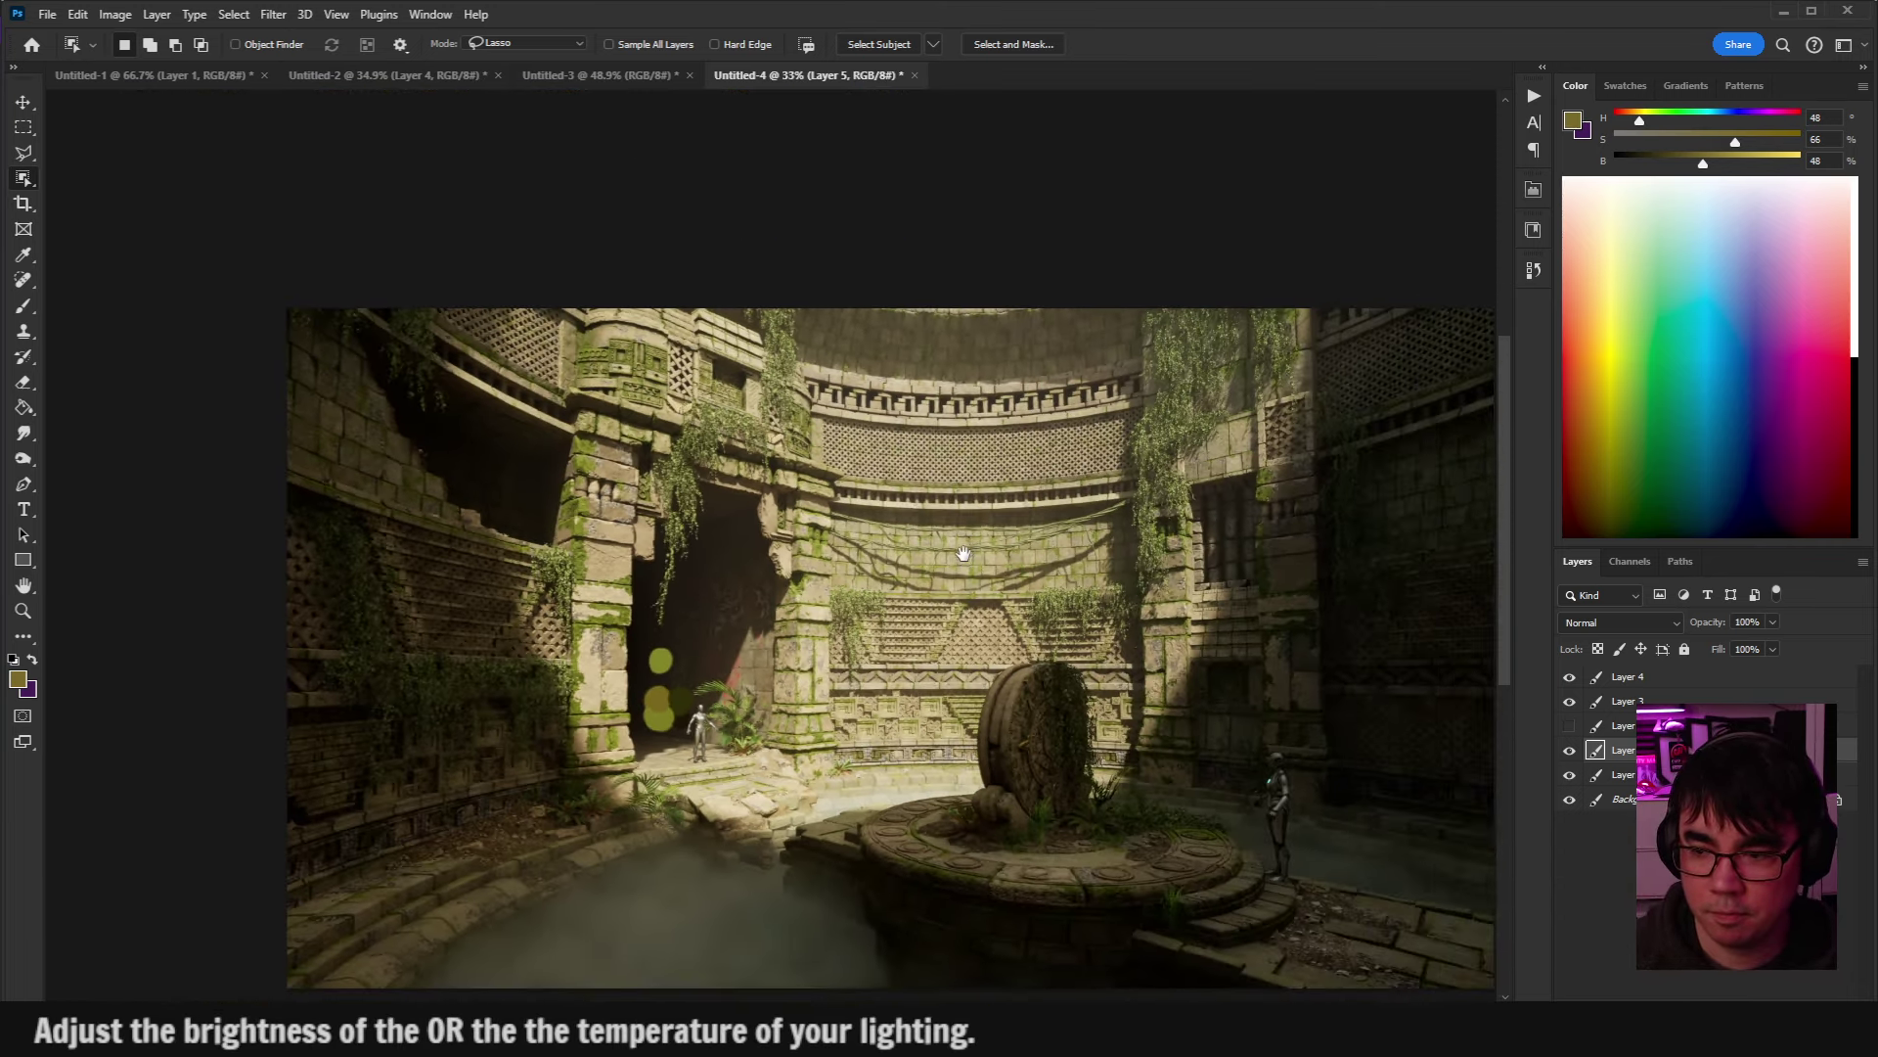
{"action": "left_click_drag", "start_coordinate": [964, 553], "coordinate": [947, 522]}
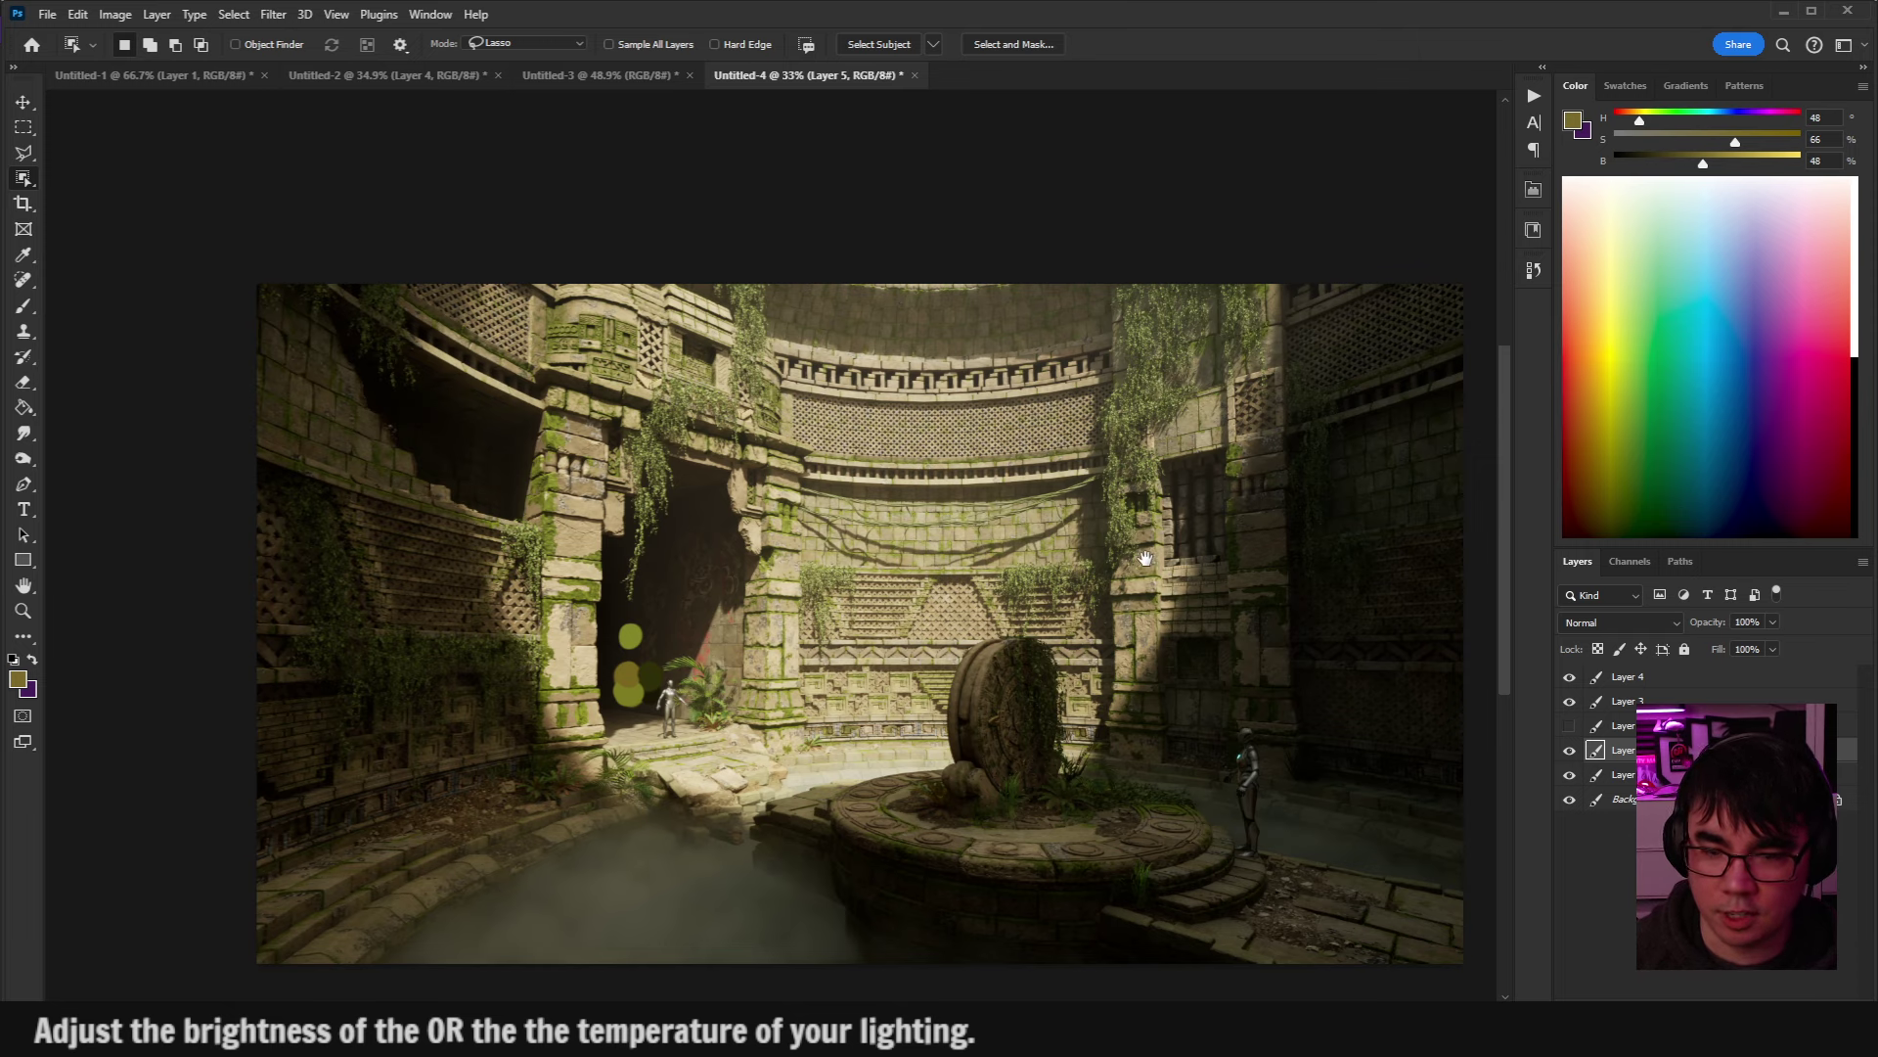
Pan around the courtyard and toggle Layer 2 on and off to judge its cooler lighting.
{"action": "left_click_drag", "start_coordinate": [1145, 558], "coordinate": [1132, 554]}
{"action": "left_click_drag", "start_coordinate": [1215, 613], "coordinate": [1138, 607]}
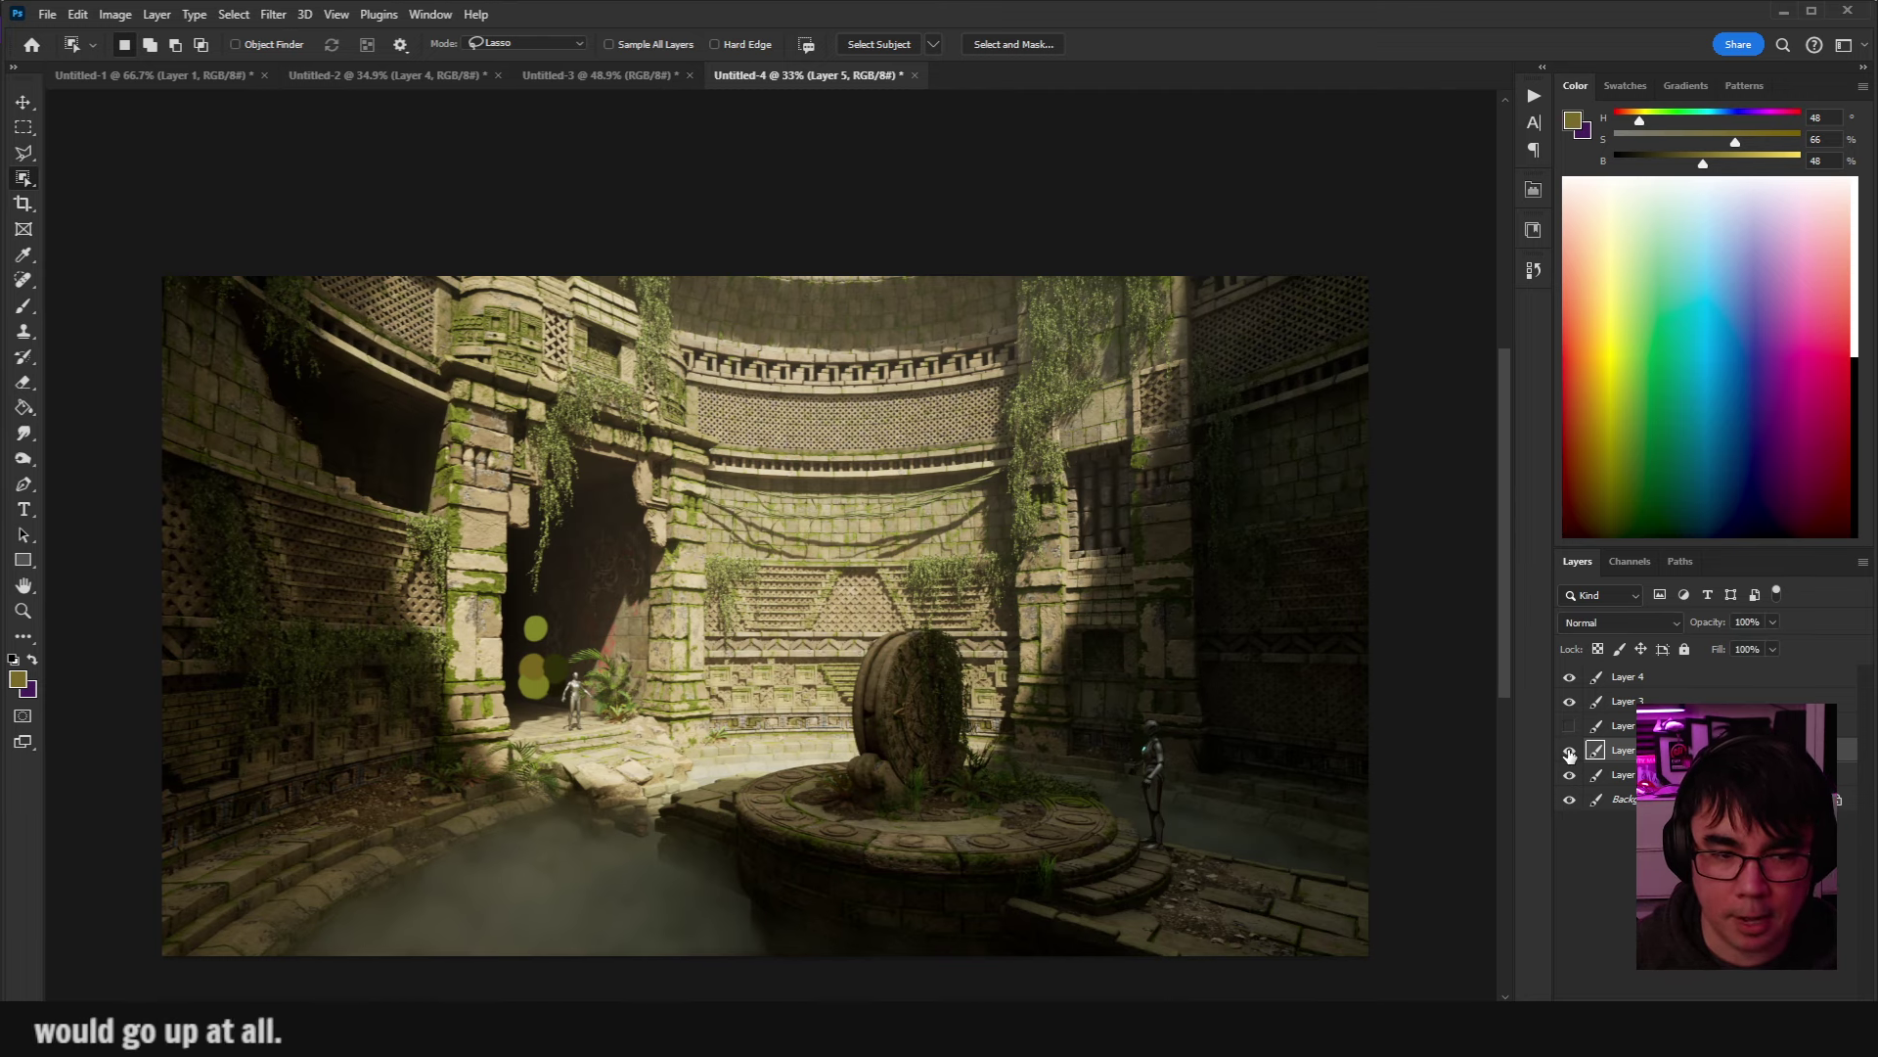
{"action": "left_click_drag", "start_coordinate": [914, 652], "coordinate": [1033, 558]}
{"action": "left_click_drag", "start_coordinate": [1195, 616], "coordinate": [1136, 641]}
{"action": "left_click_drag", "start_coordinate": [1209, 514], "coordinate": [1148, 477]}
{"action": "left_click", "coordinate": [1572, 725]}
{"action": "left_click", "coordinate": [1572, 725]}
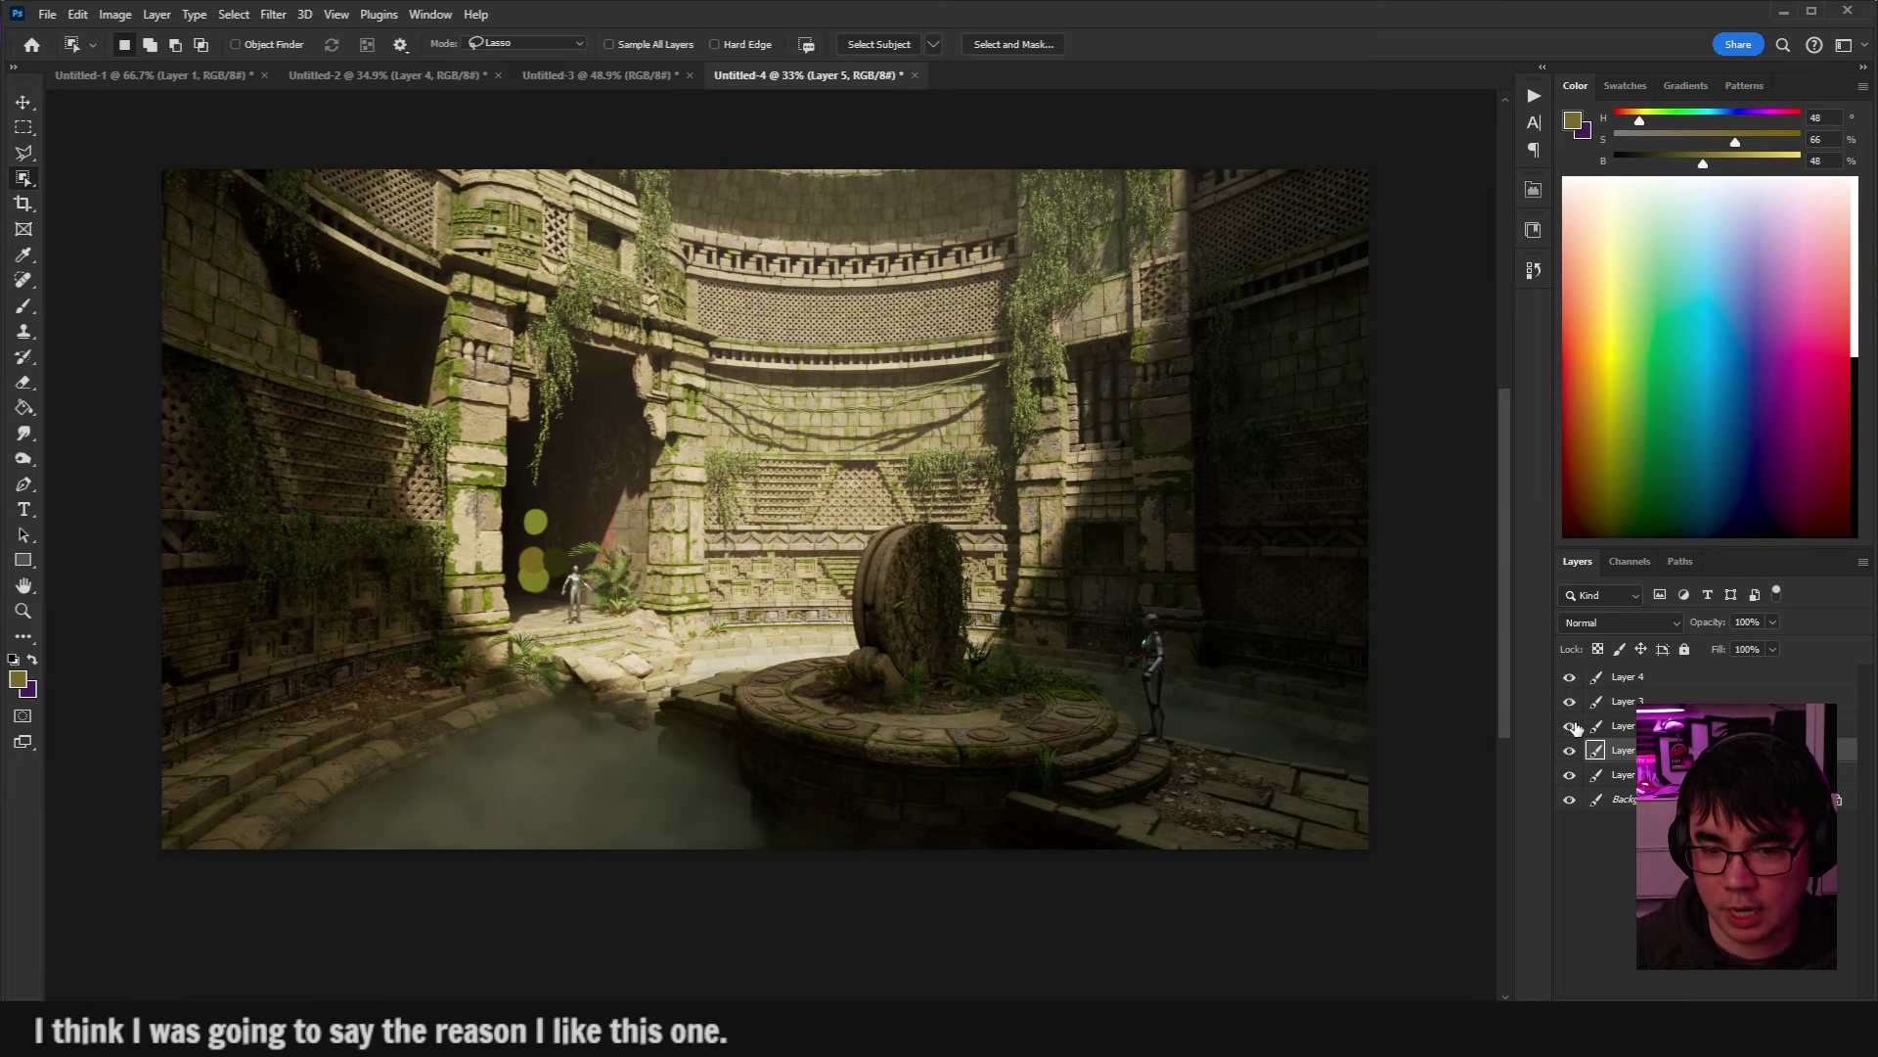
{"action": "left_click", "coordinate": [1573, 725]}
{"action": "left_click", "coordinate": [1572, 725]}
{"action": "left_click", "coordinate": [1572, 725]}
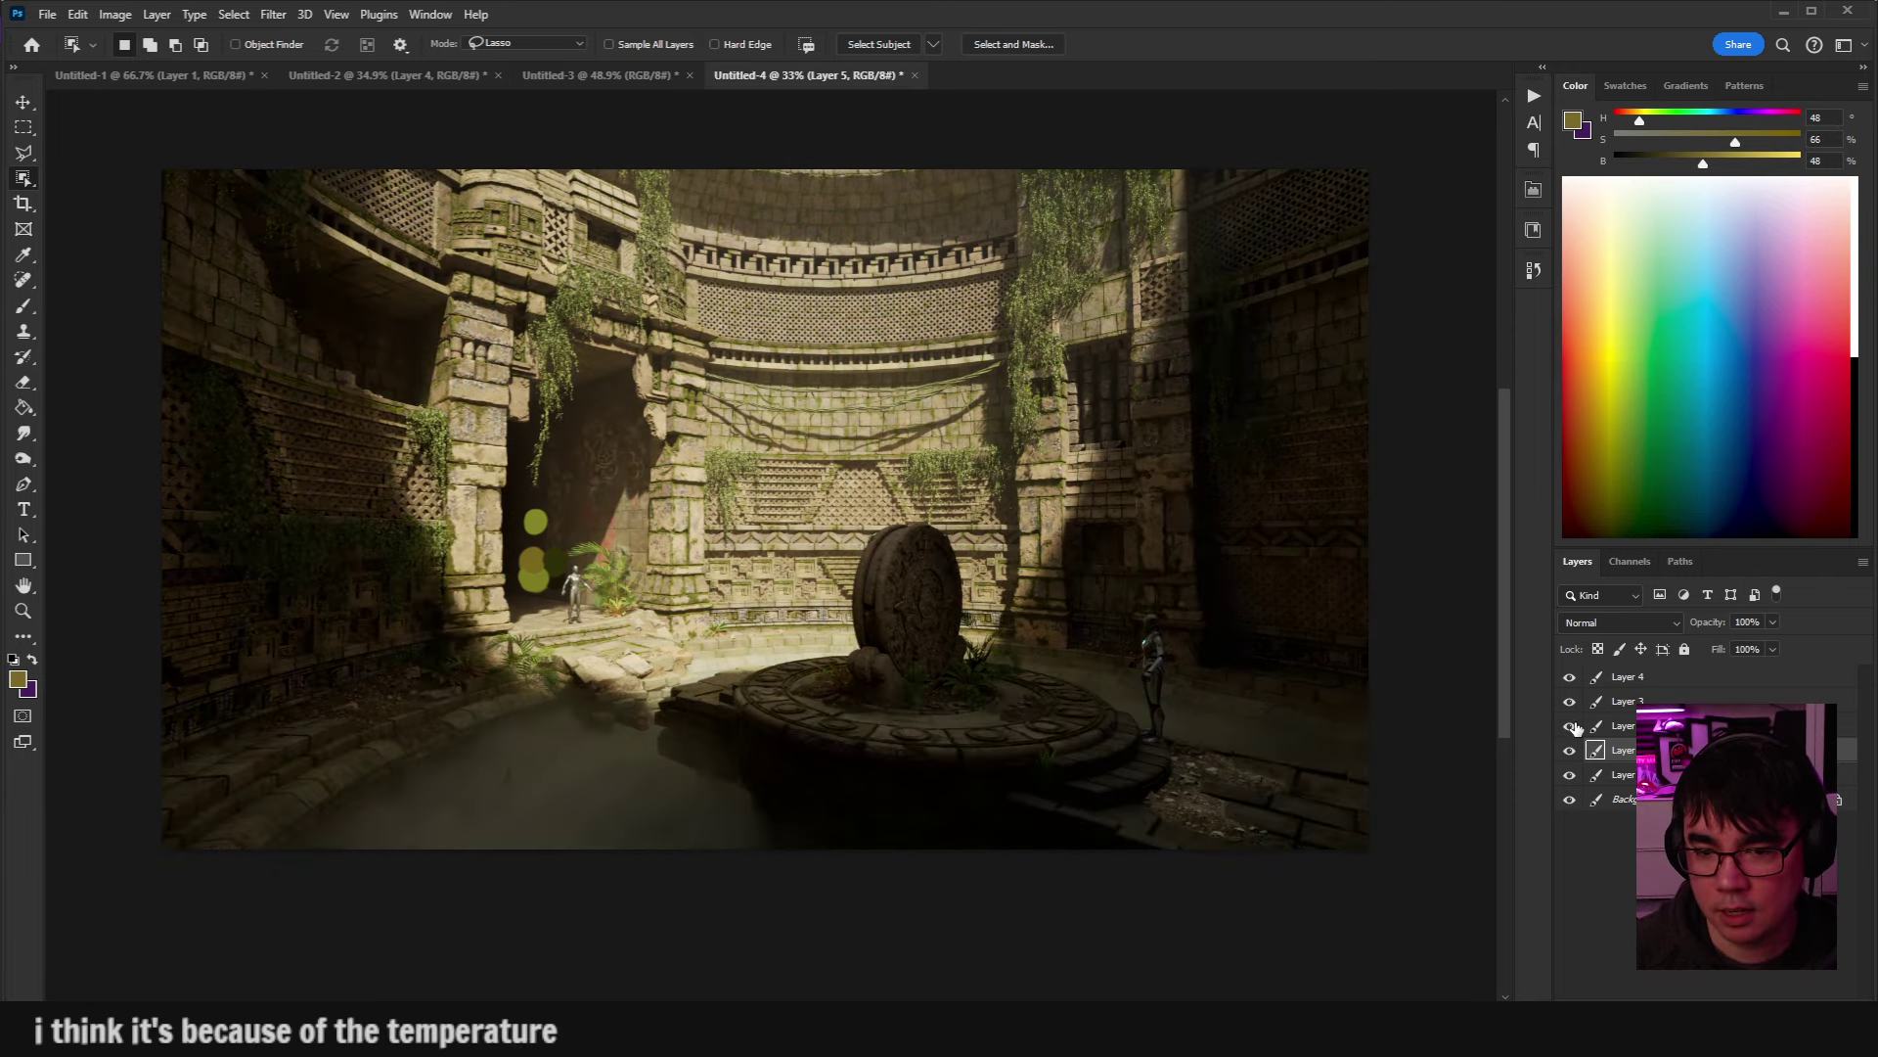
{"action": "left_click", "coordinate": [1572, 725]}
{"action": "left_click", "coordinate": [1572, 725]}
{"action": "left_click", "coordinate": [1572, 725]}
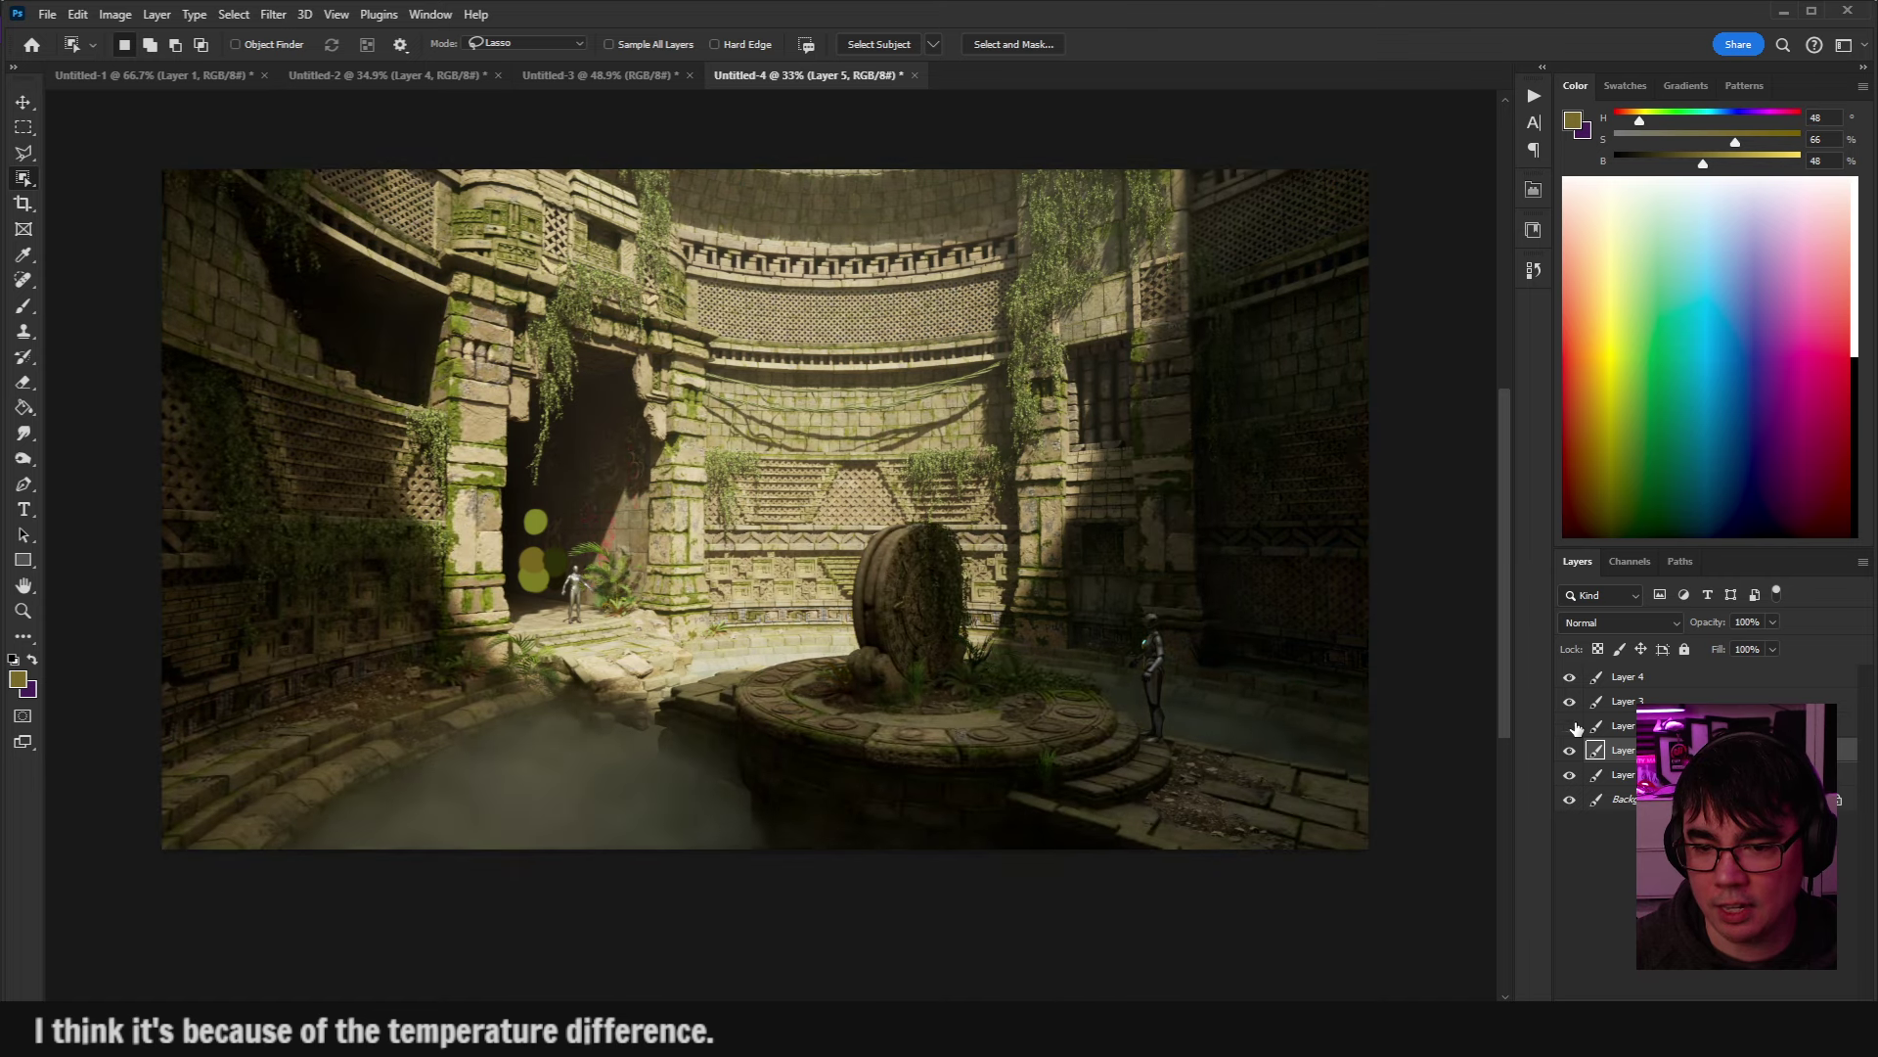
{"action": "left_click", "coordinate": [1572, 725]}
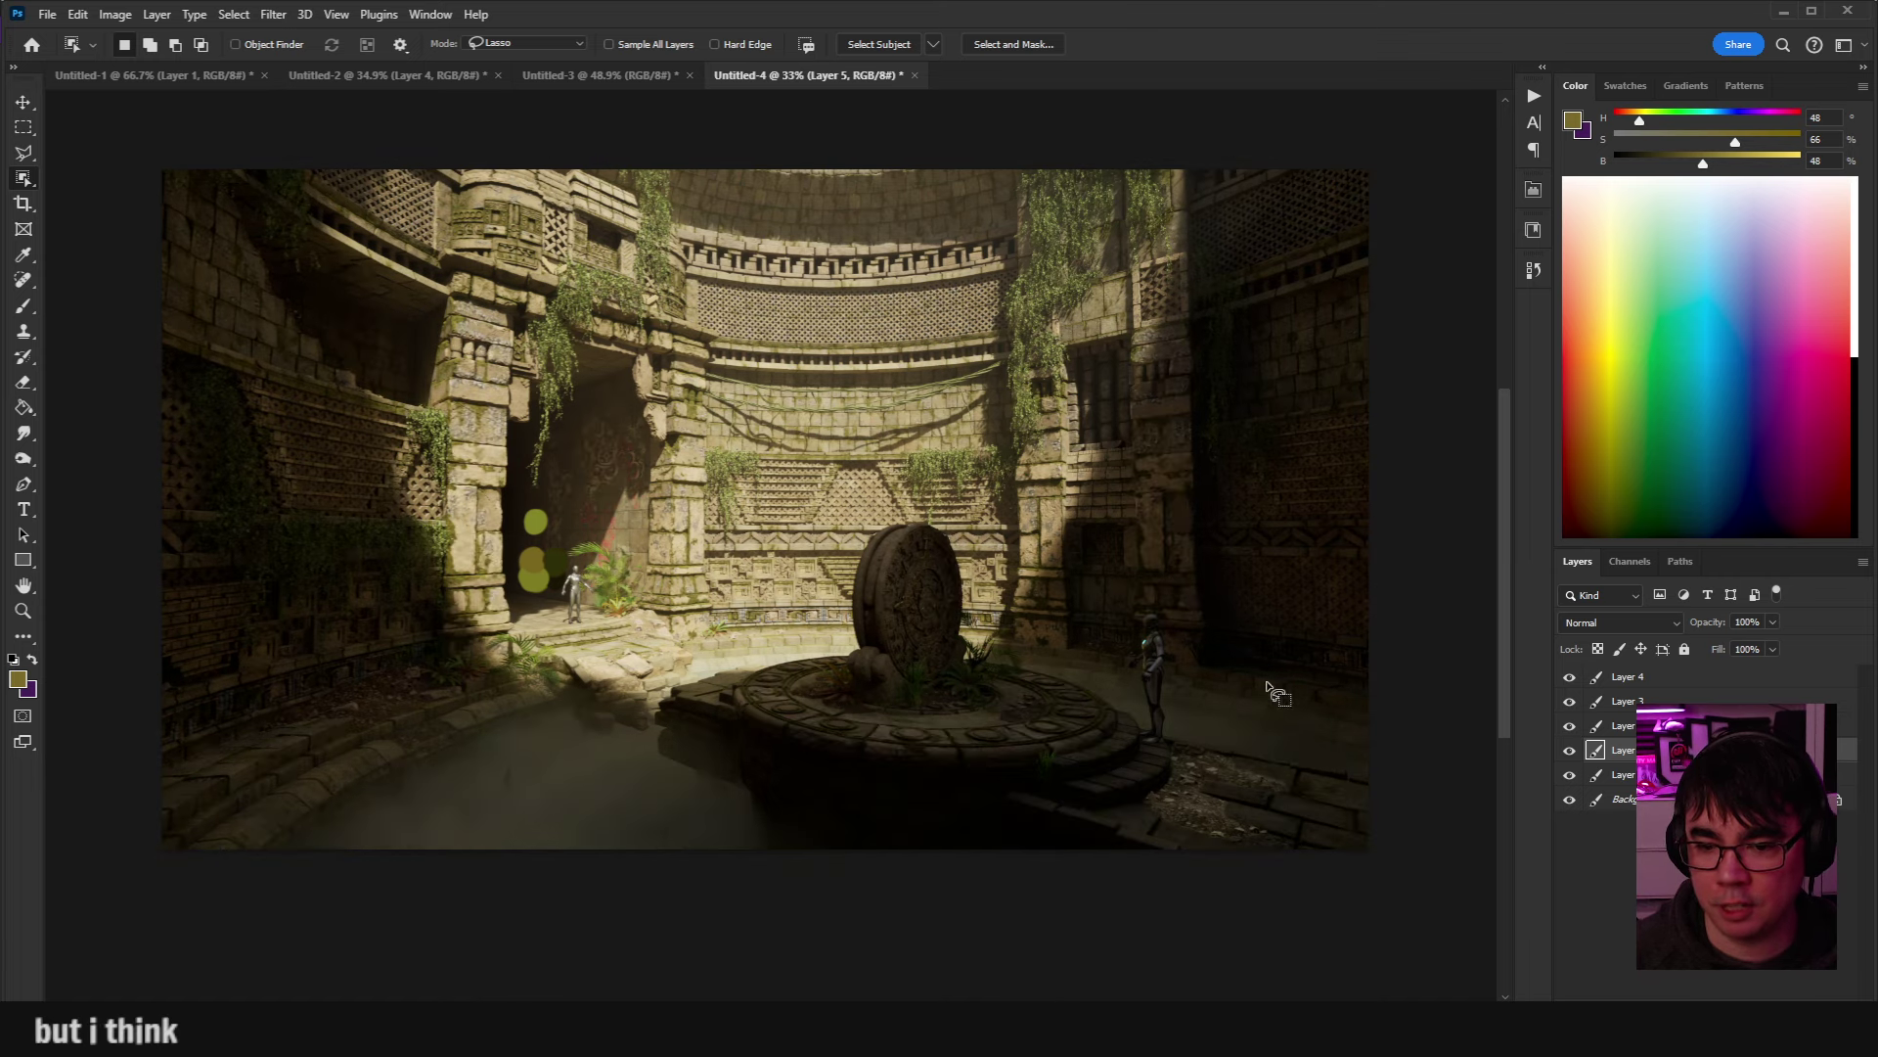
Reframe the scene and recheck the lighting with Layer 2 hidden and shown.
{"action": "left_click_drag", "start_coordinate": [1272, 690], "coordinate": [1335, 760]}
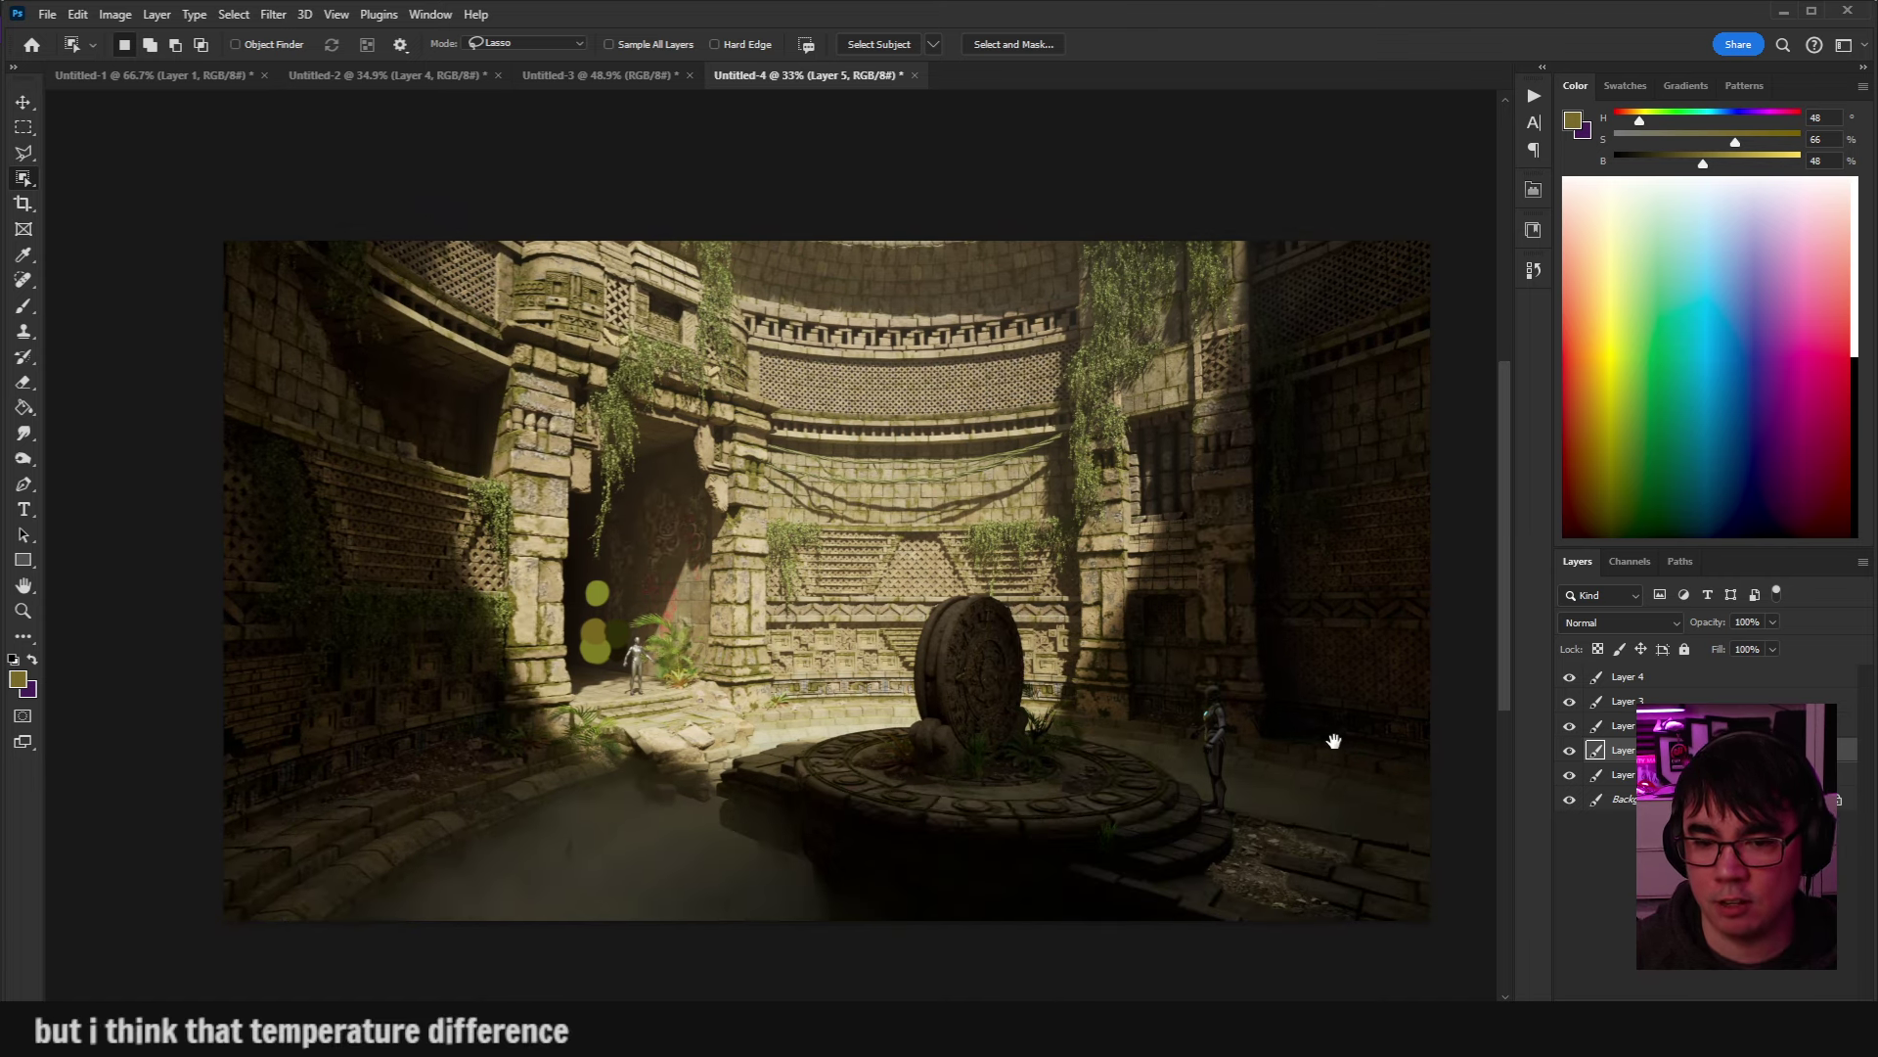
{"action": "left_click", "coordinate": [1572, 726]}
{"action": "left_click", "coordinate": [1572, 726]}
{"action": "left_click", "coordinate": [1573, 726]}
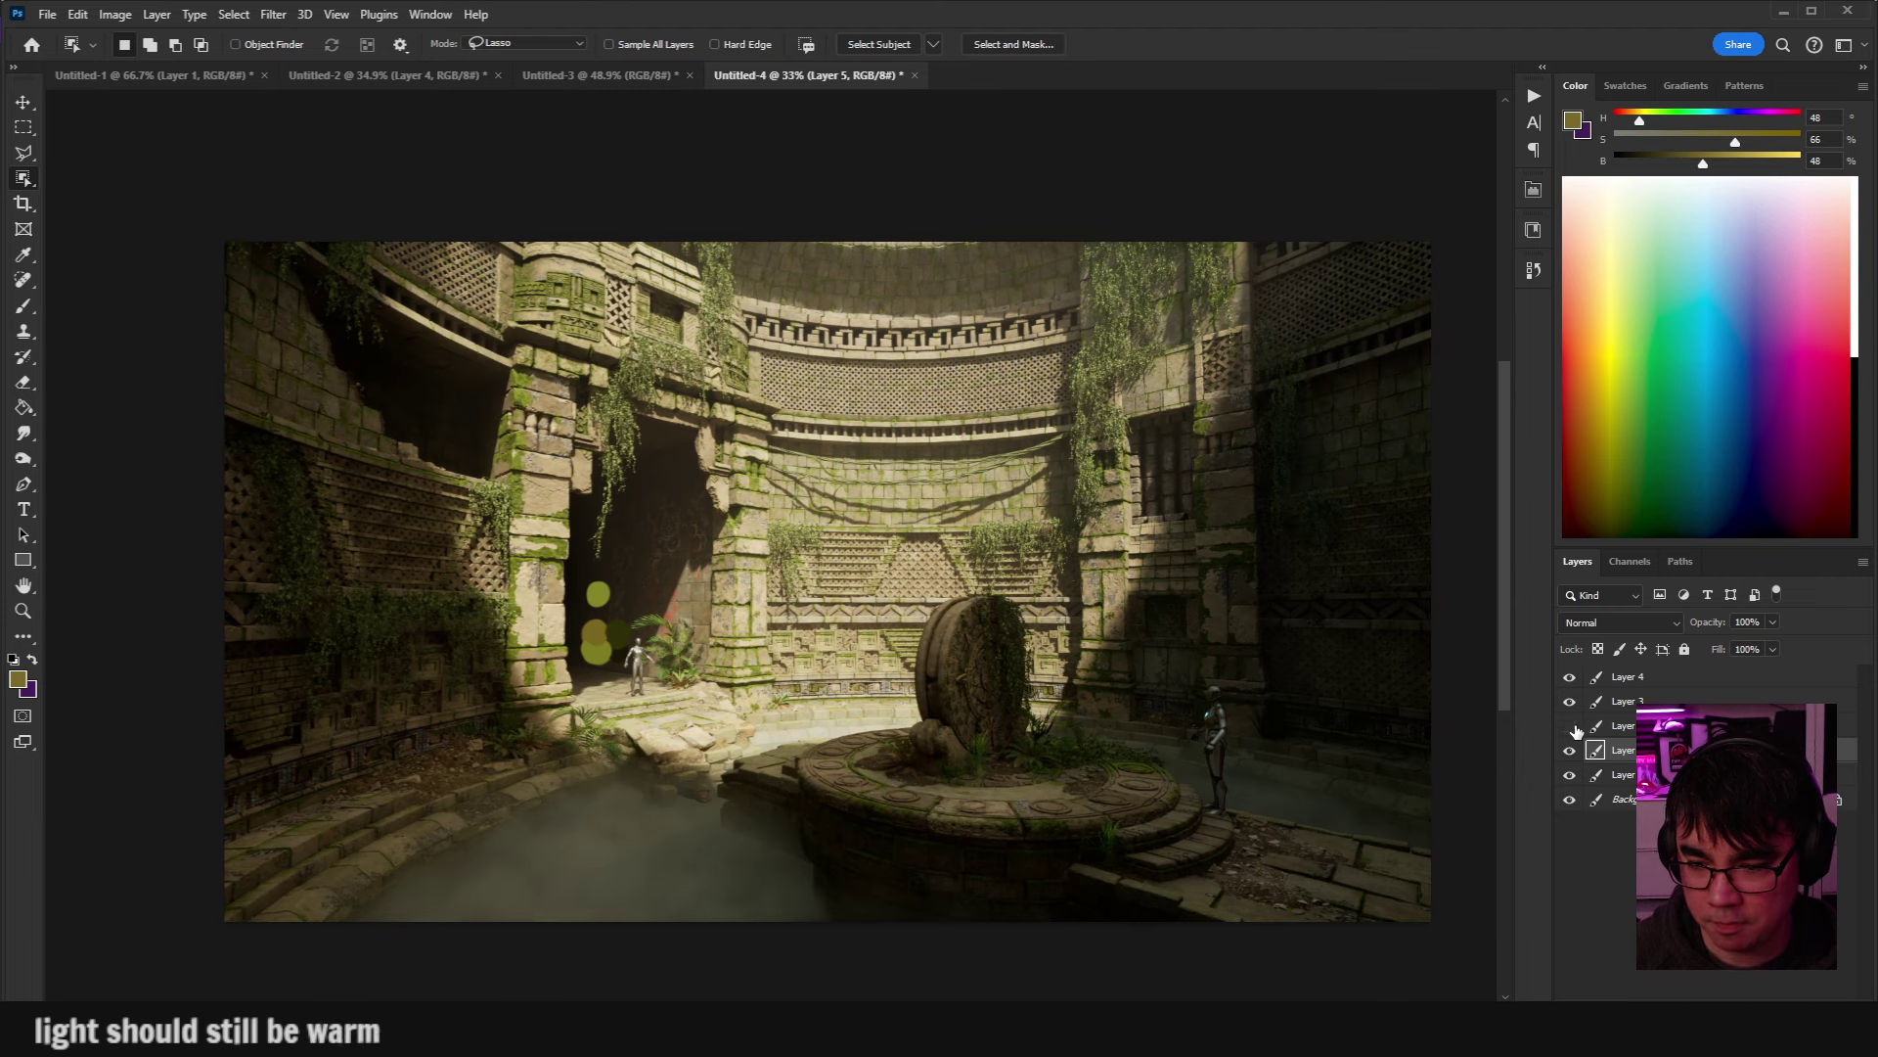
{"action": "left_click", "coordinate": [1572, 726]}
{"action": "left_click", "coordinate": [1572, 726]}
{"action": "left_click", "coordinate": [1572, 726]}
Select Layer 2, leave it visible, and add a layer mask to it.
{"action": "left_click", "coordinate": [1593, 726]}
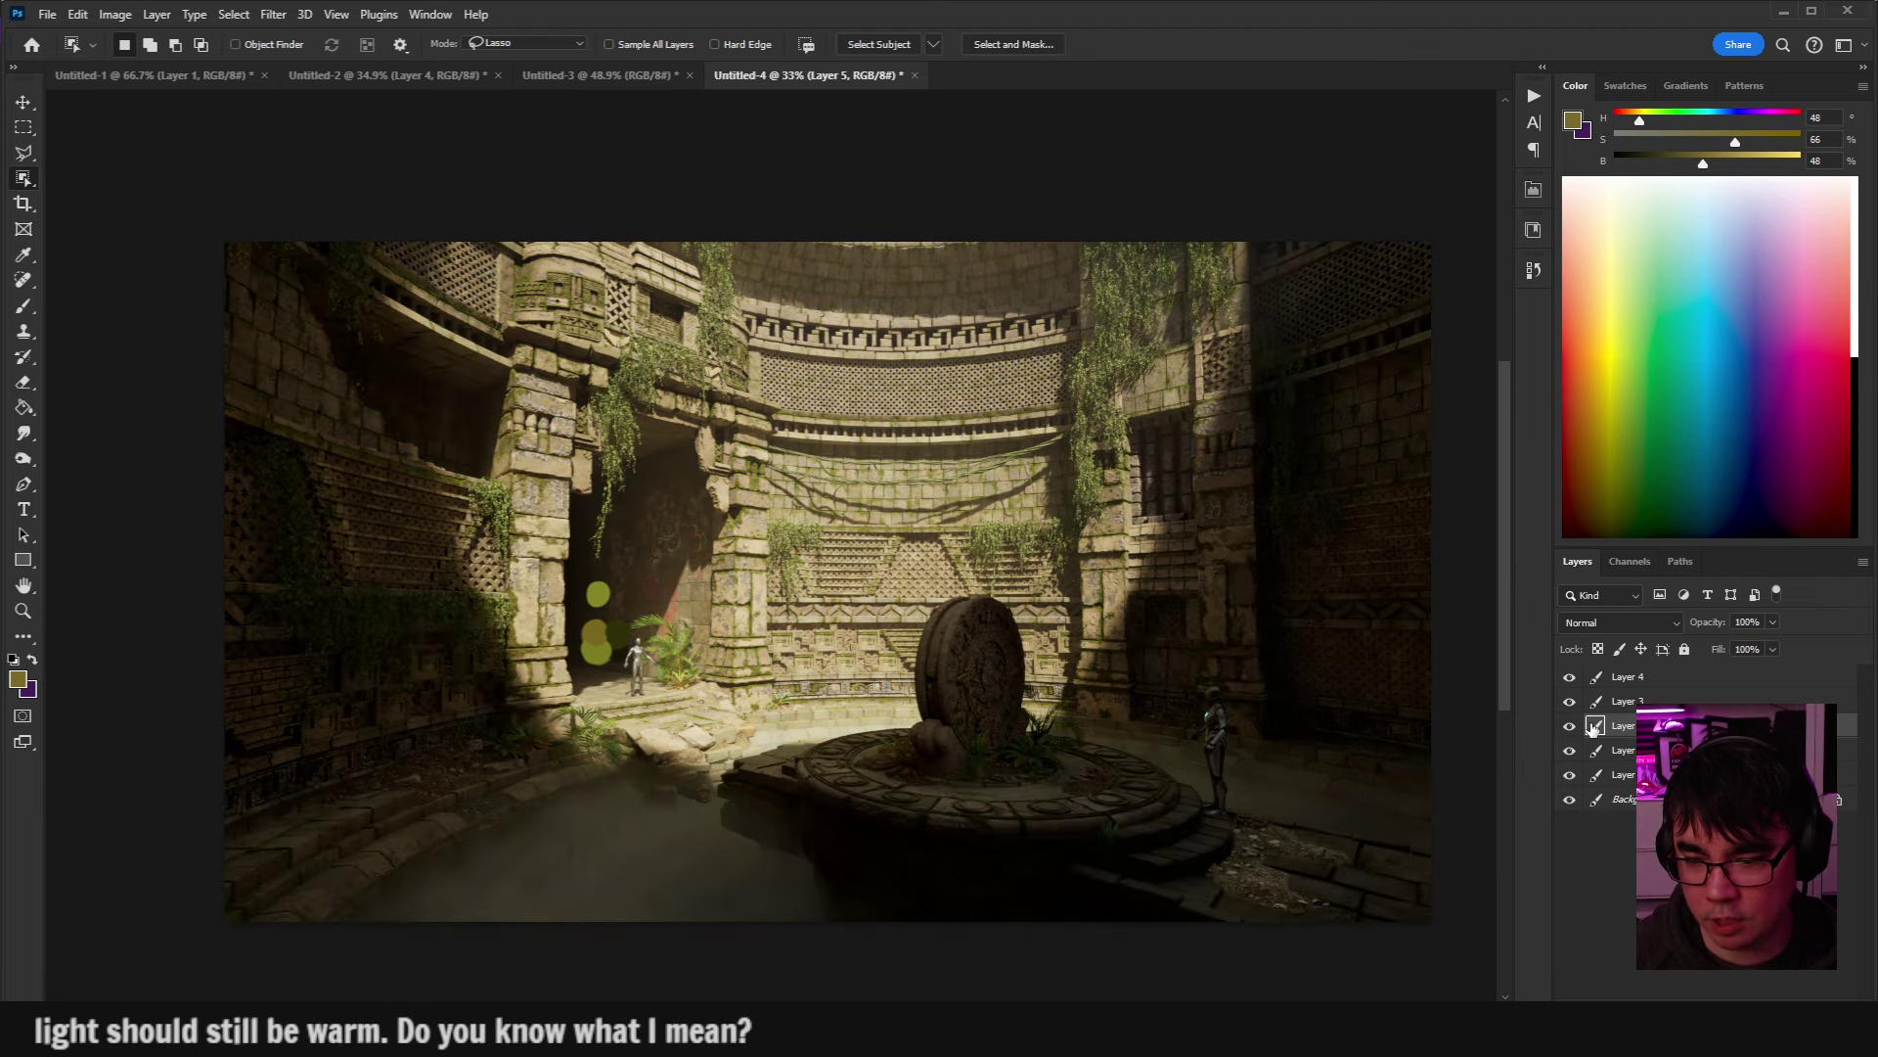
{"action": "left_click", "coordinate": [1570, 726]}
{"action": "left_click", "coordinate": [1571, 726]}
{"action": "left_click", "coordinate": [1571, 725]}
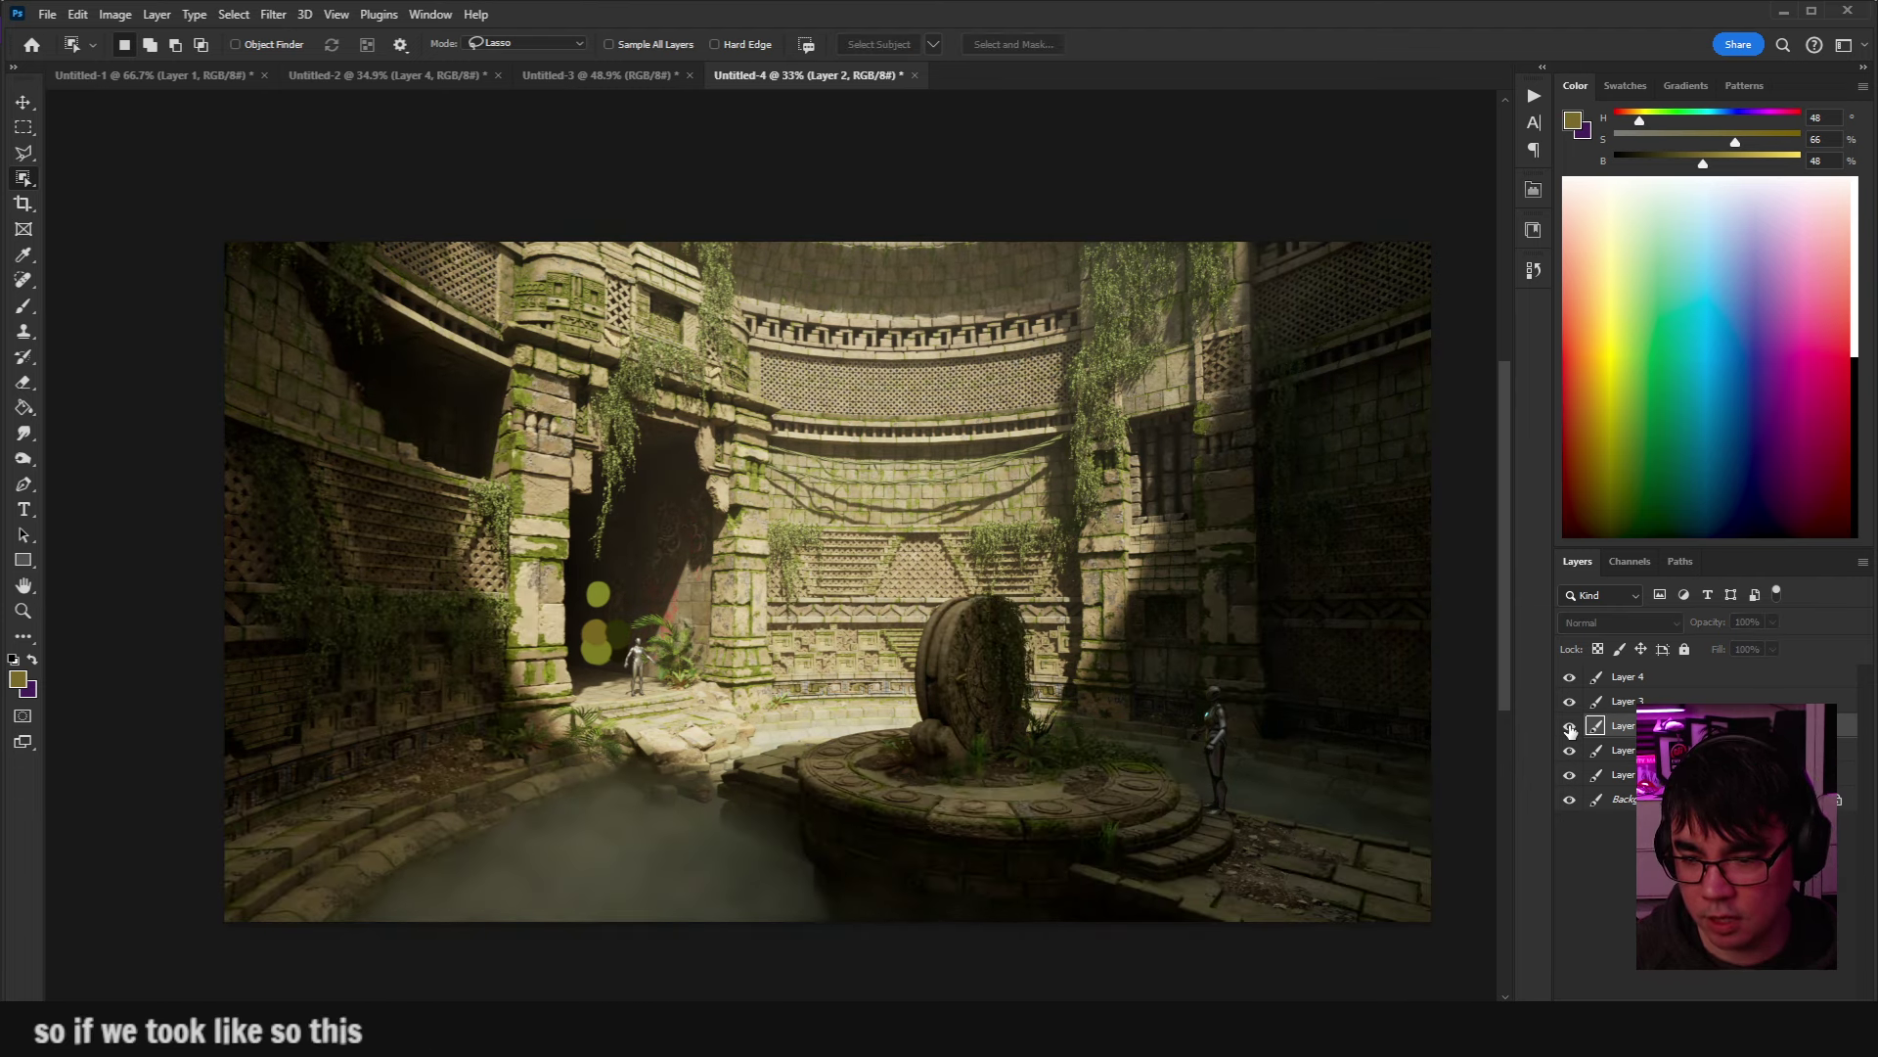
{"action": "left_click", "coordinate": [1570, 726]}
{"action": "left_click", "coordinate": [1570, 726]}
{"action": "left_click", "coordinate": [1570, 726]}
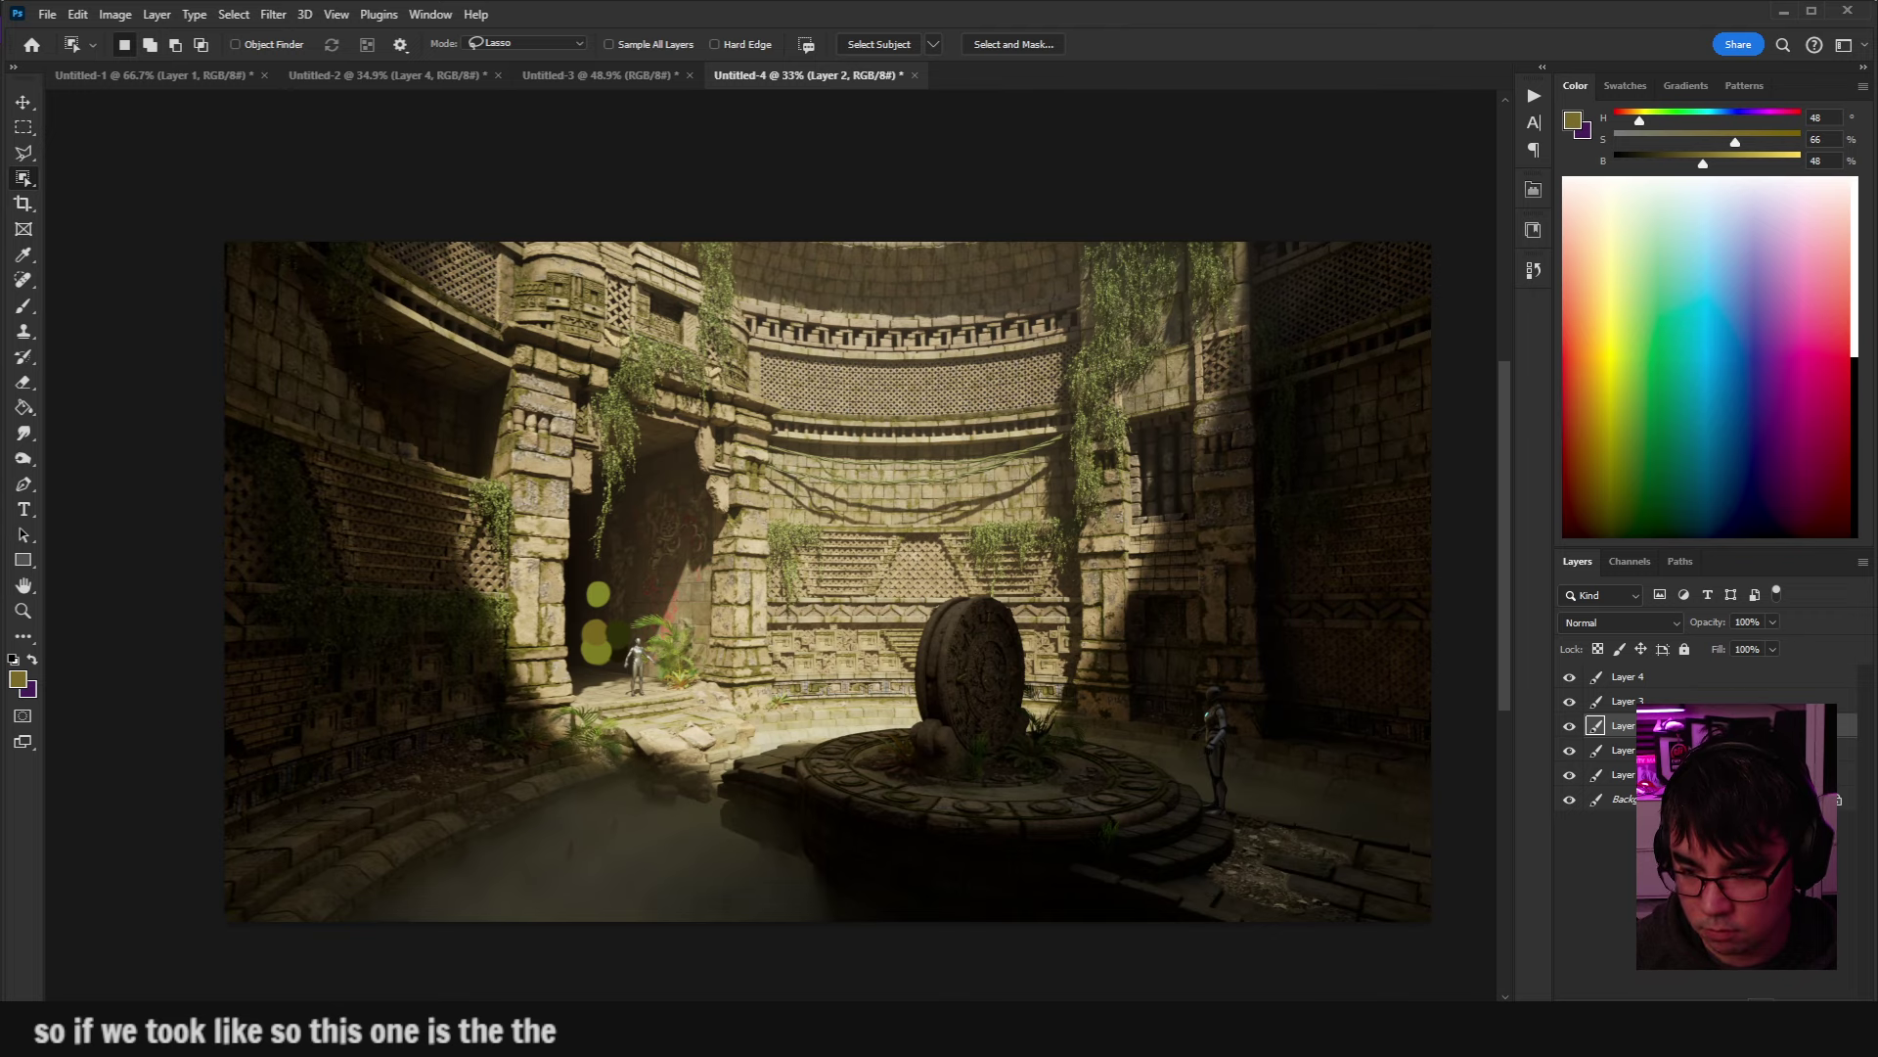
{"action": "left_click", "coordinate": [1747, 1000]}
Test a black brush stroke on the mask over the back wall, undo it, and compare Layer 2.
{"action": "key", "text": "b"}
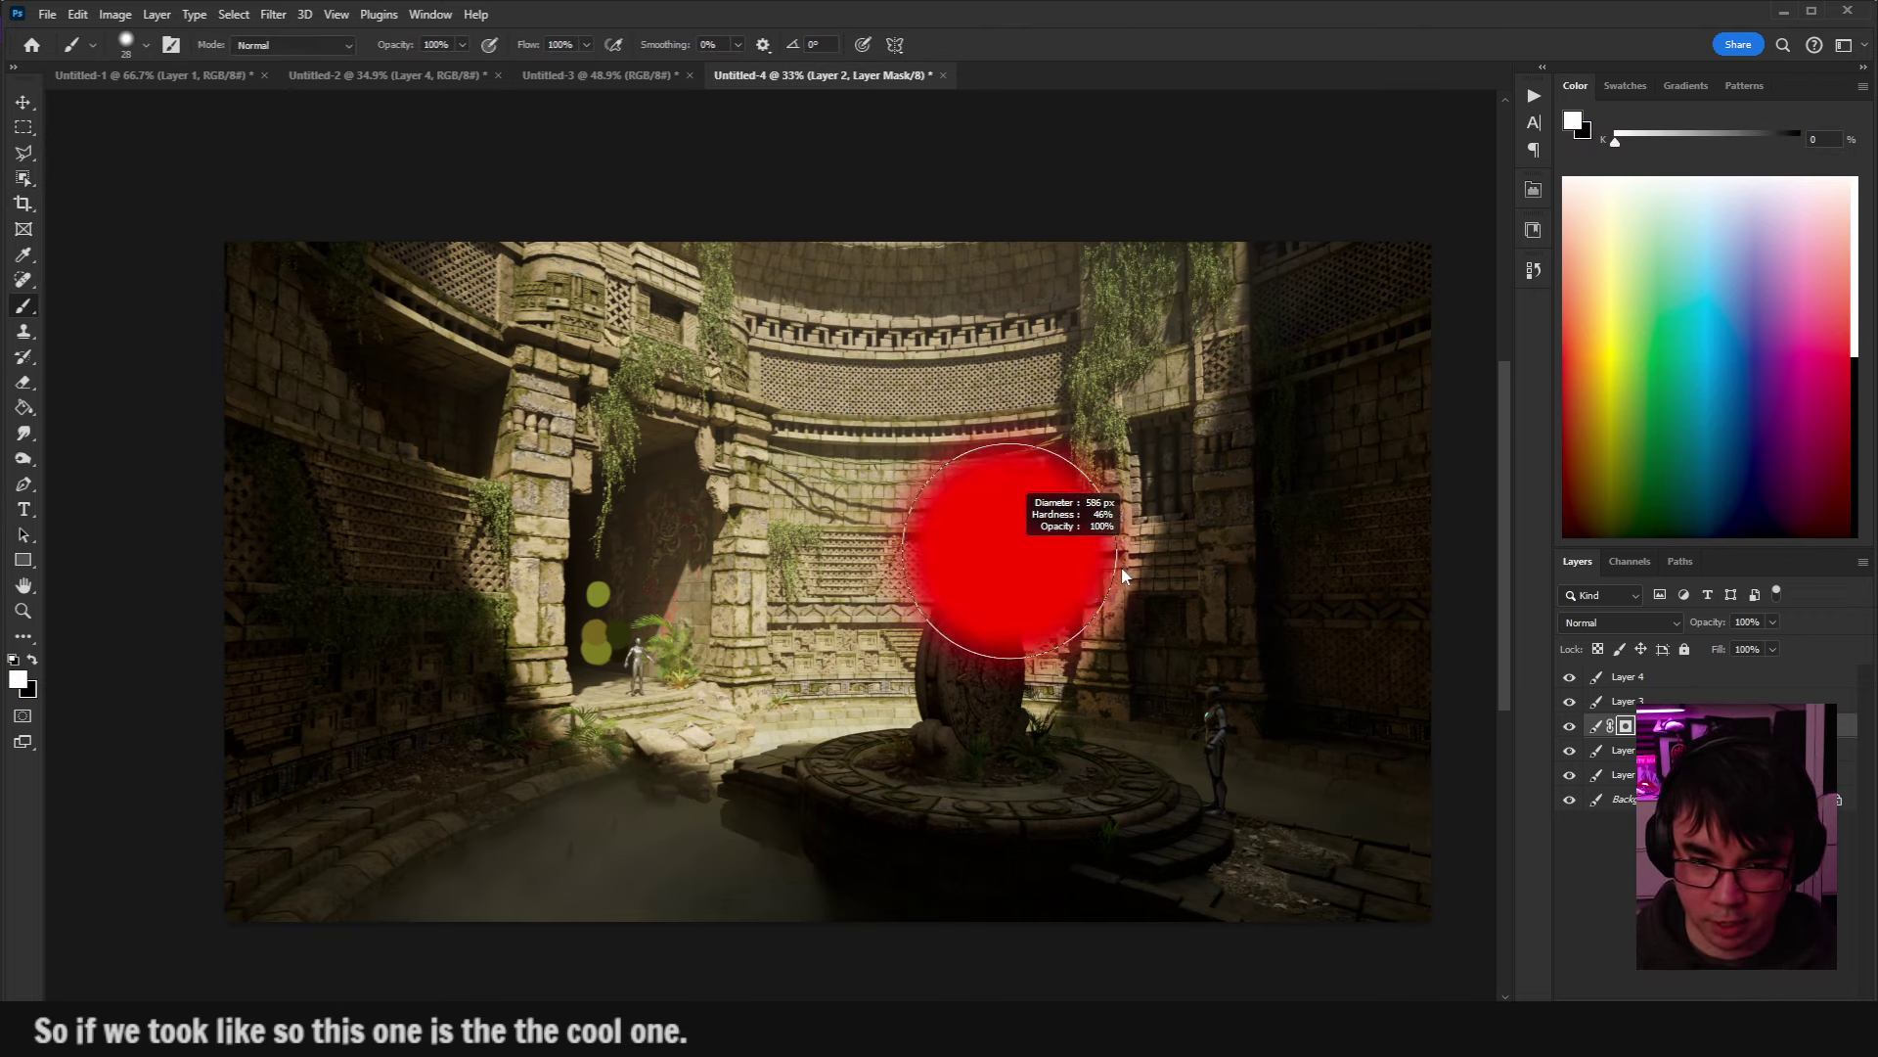
{"action": "left_click_drag", "start_coordinate": [1020, 631], "coordinate": [1016, 660]}
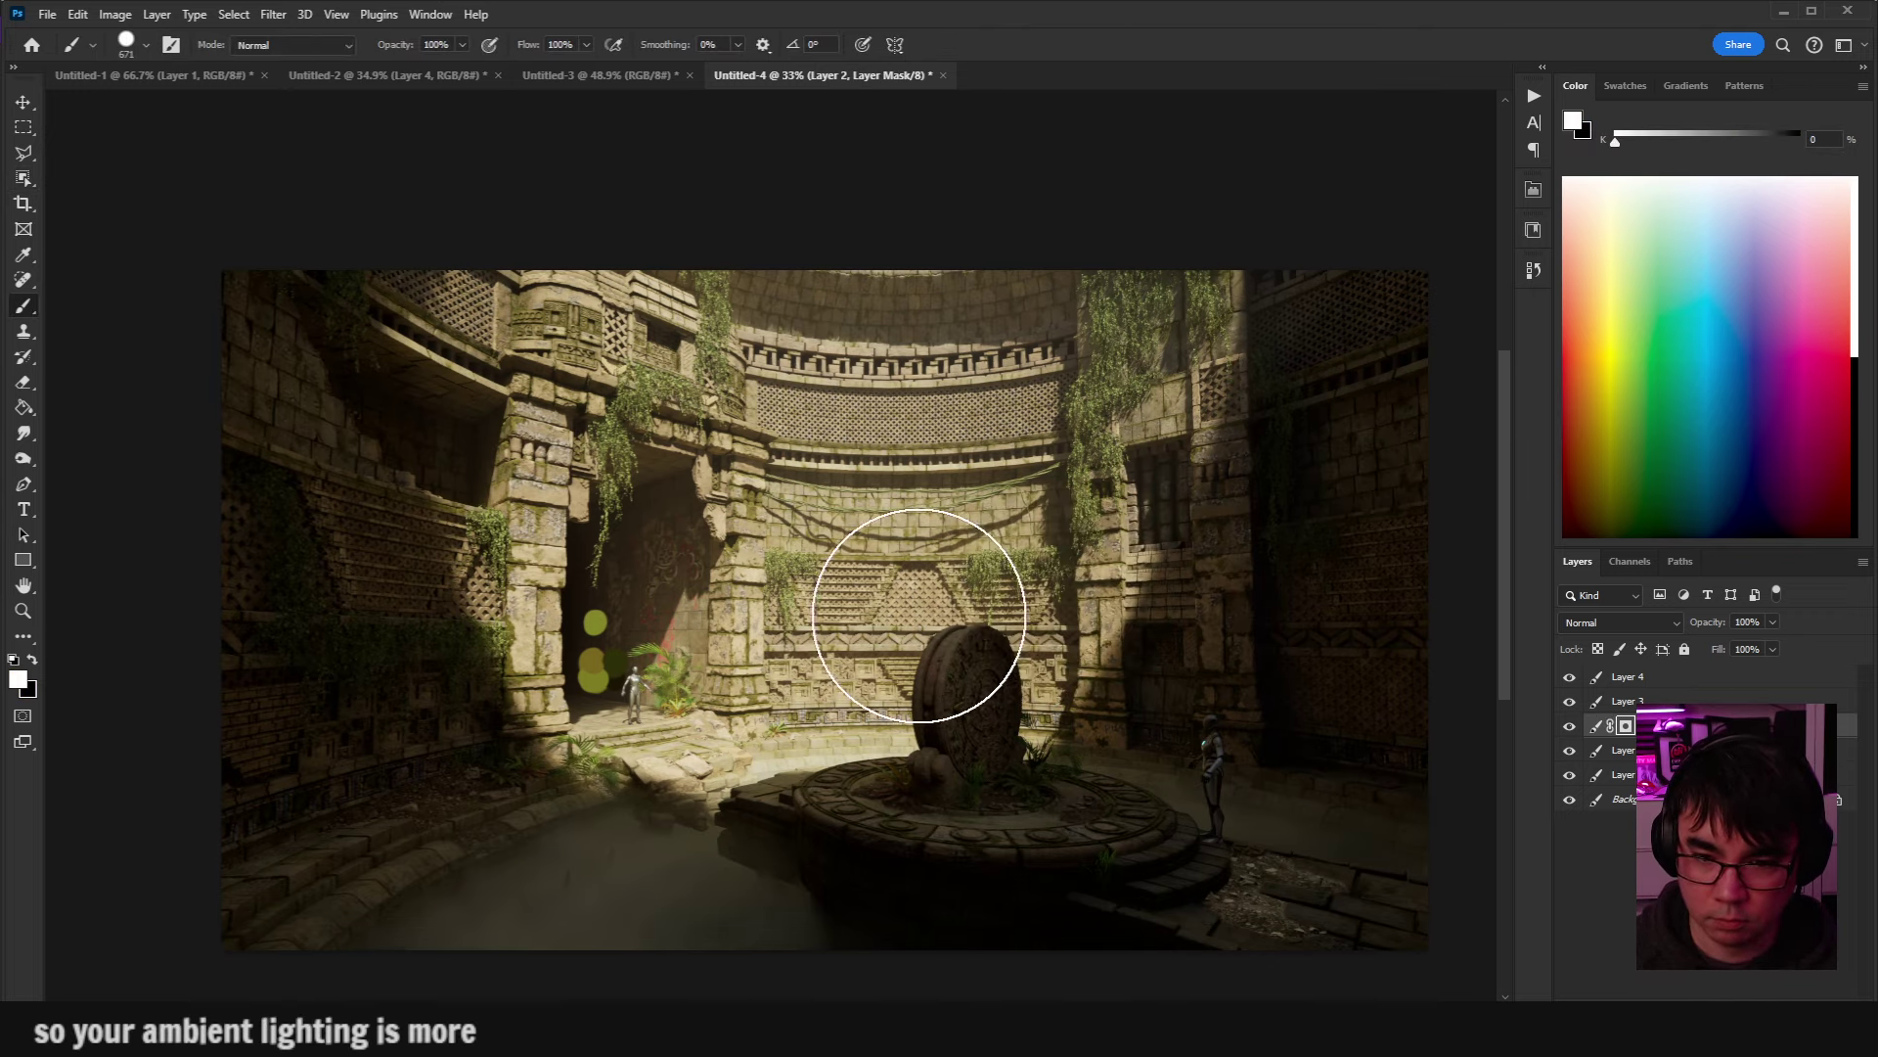
{"action": "key", "text": "x"}
{"action": "mouse_move", "coordinate": [1120, 288]}
{"action": "left_mouse_down"}
{"action": "mouse_move", "coordinate": [857, 578]}
{"action": "mouse_move", "coordinate": [1259, 263]}
{"action": "left_mouse_up"}
{"action": "key", "text": "ctrl+z"}
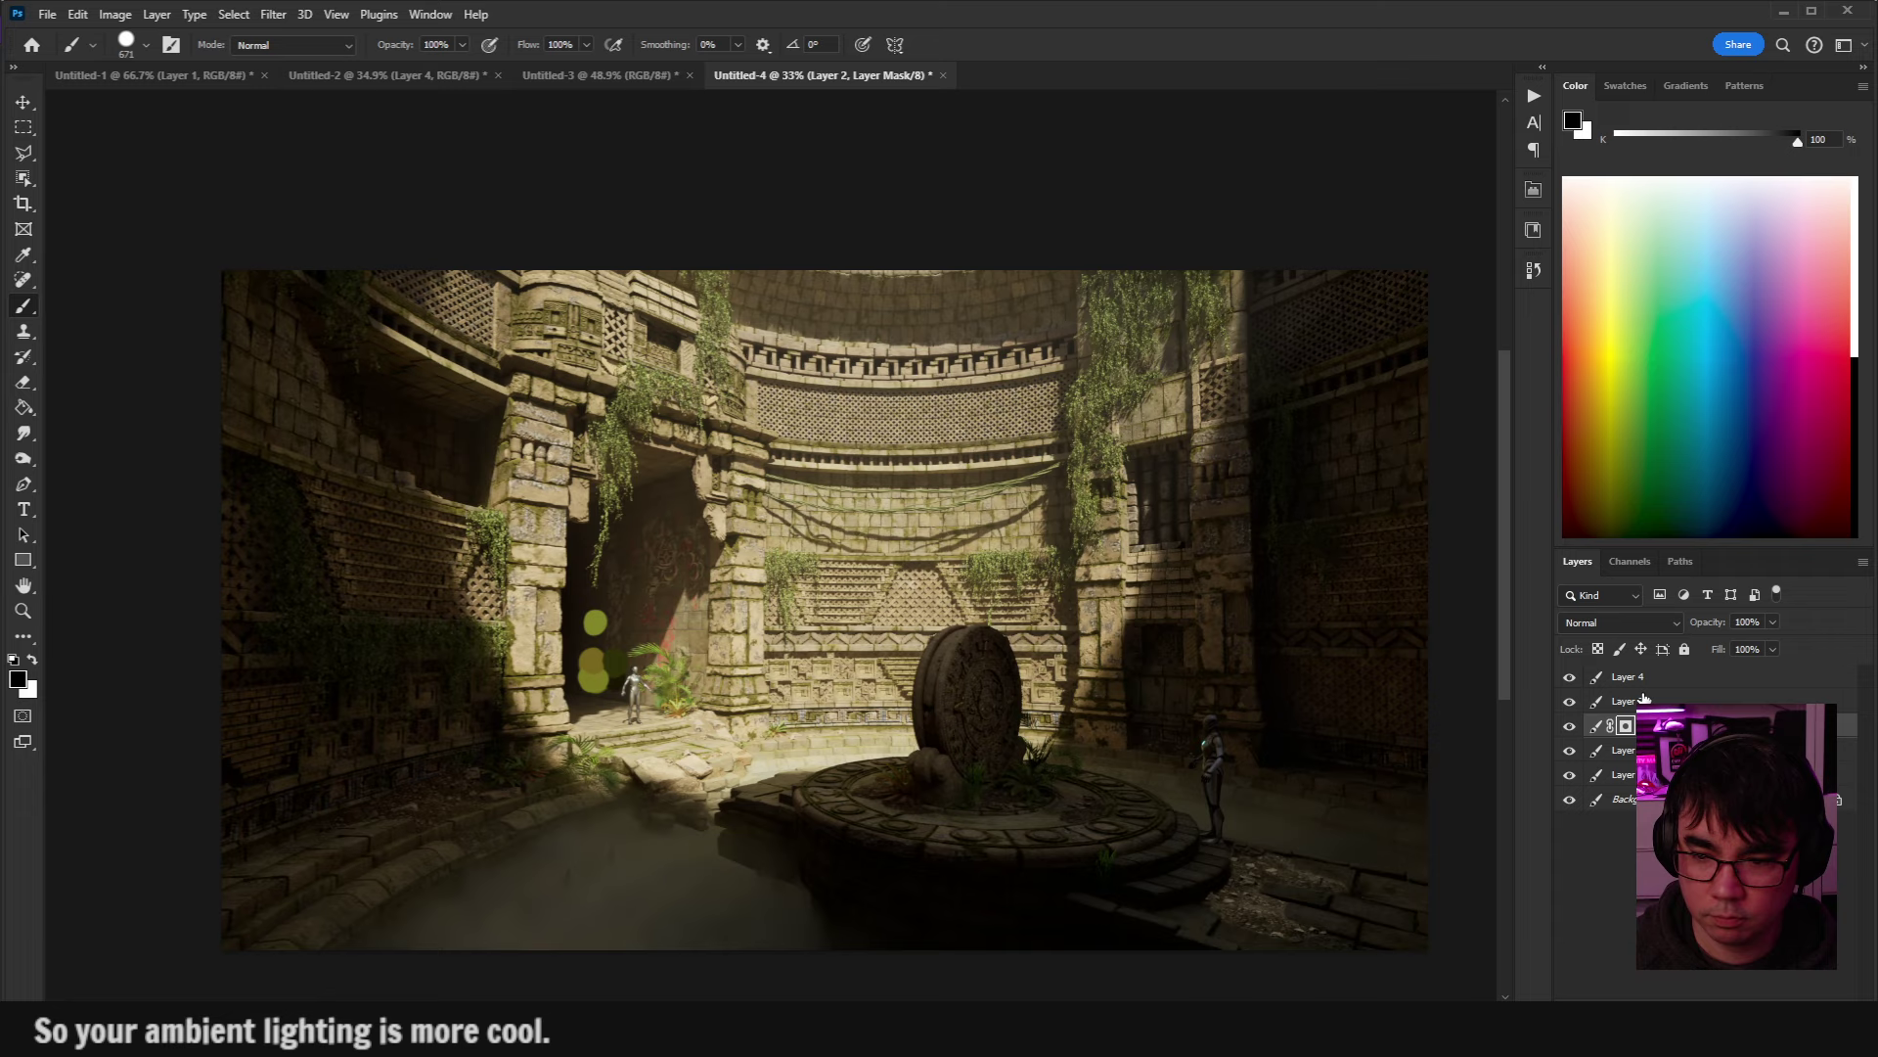
{"action": "left_click", "coordinate": [1570, 730]}
{"action": "left_click", "coordinate": [1571, 730]}
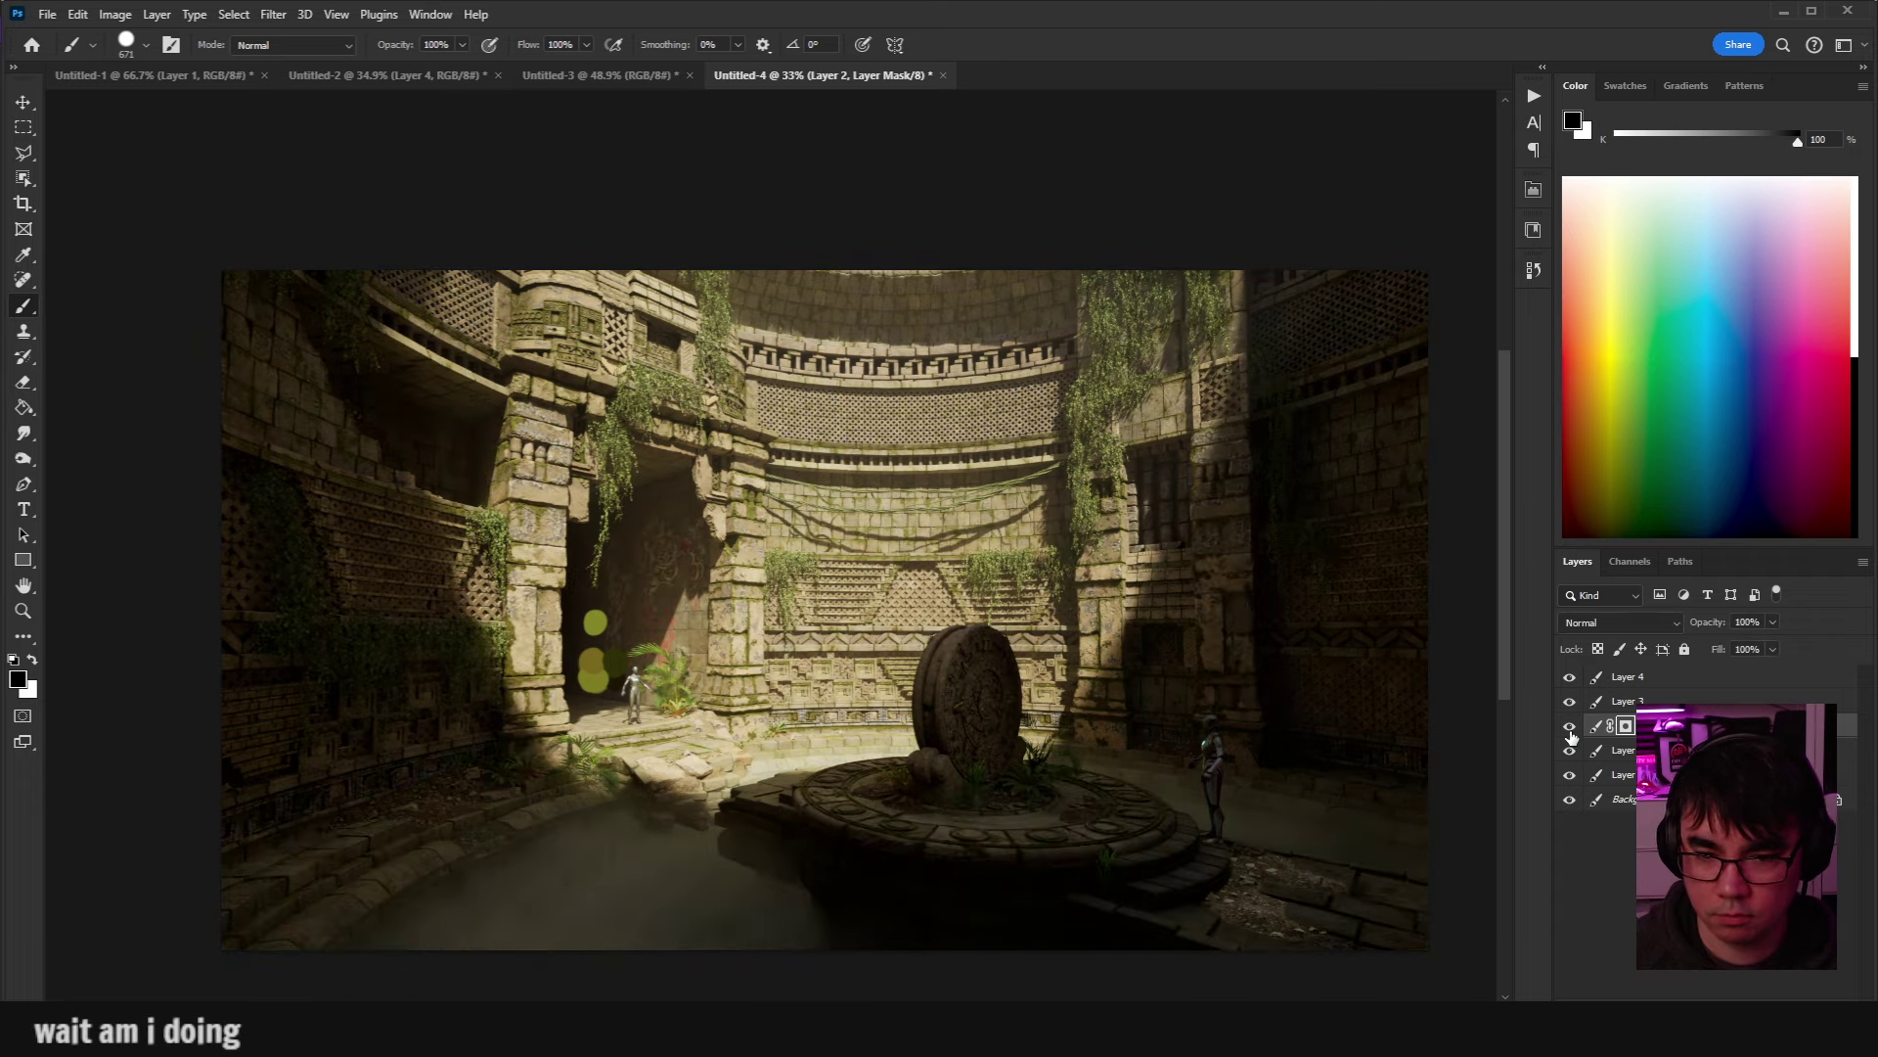
{"action": "left_click", "coordinate": [1571, 733]}
{"action": "left_click", "coordinate": [1571, 733]}
Set a soft 1228 px brush and mask Layer 2 off the pool and pedestal.
{"action": "left_click_drag", "start_coordinate": [1450, 730], "coordinate": [1365, 602]}
{"action": "left_click_drag", "start_coordinate": [1204, 483], "coordinate": [1345, 494]}
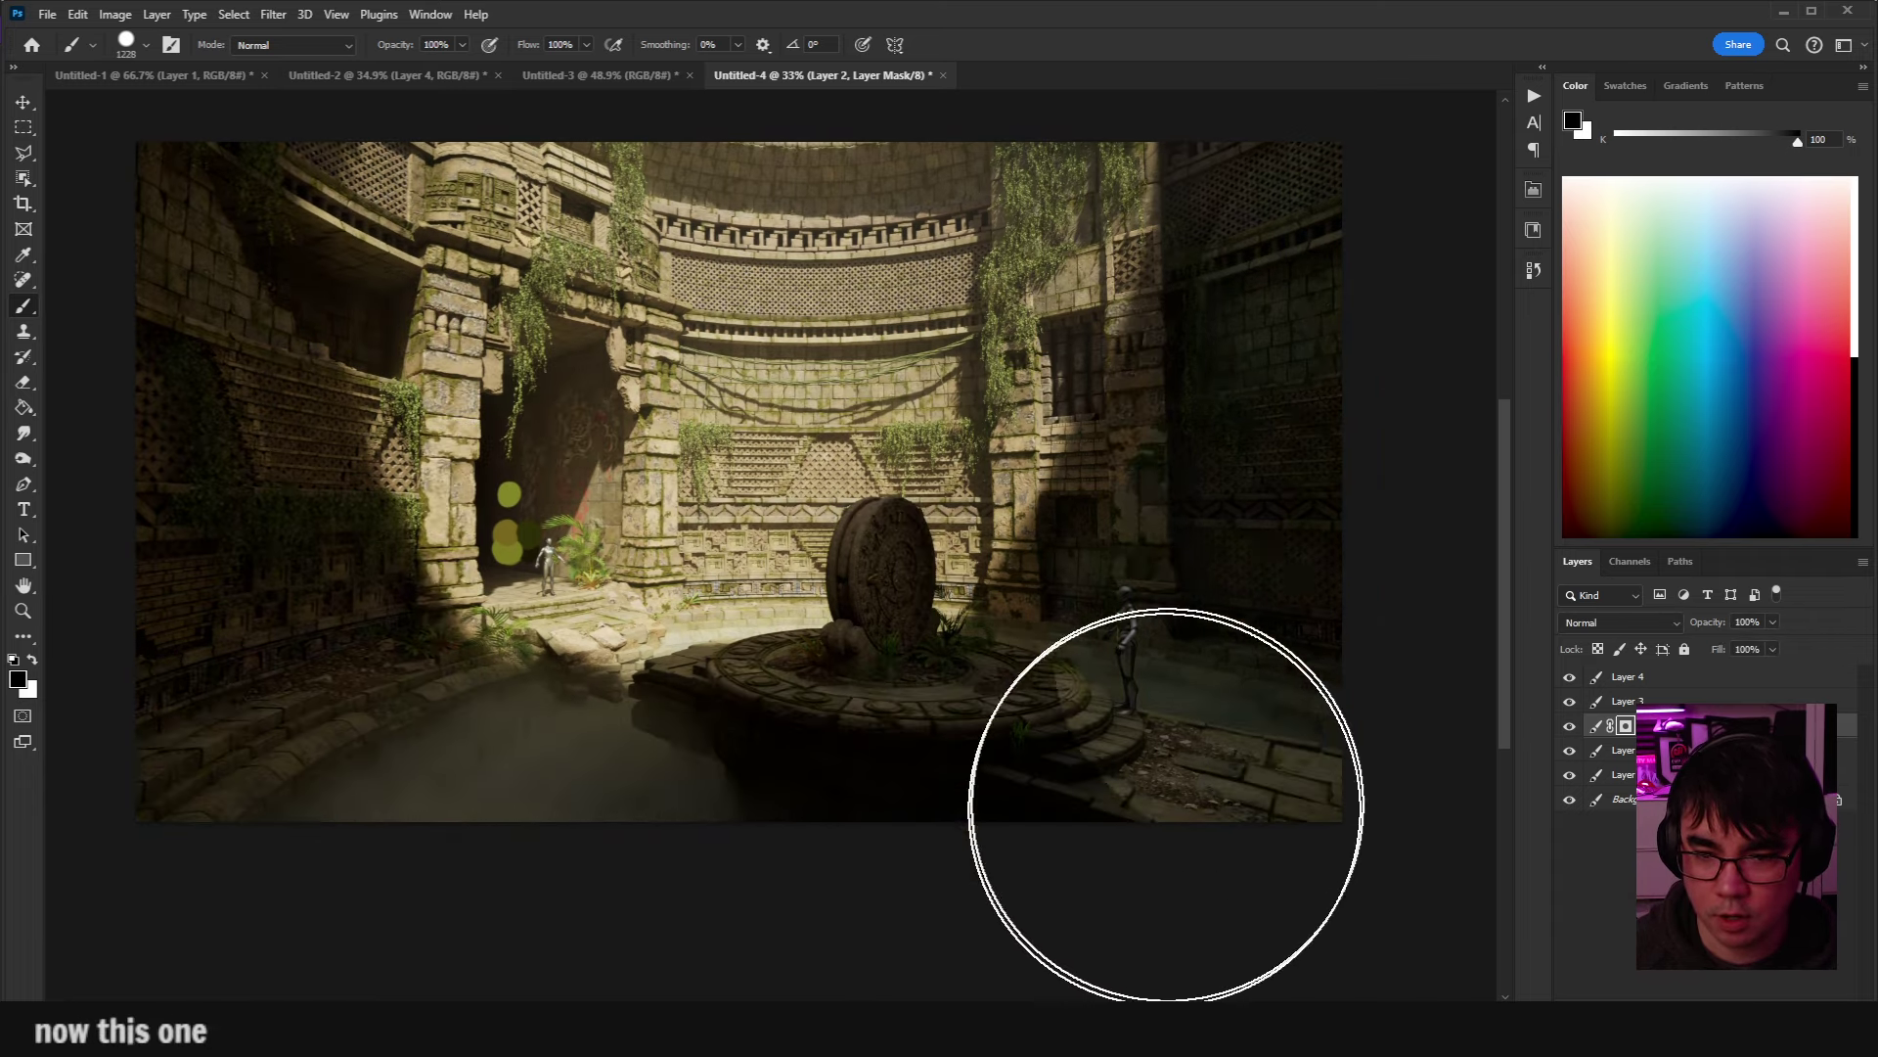
{"action": "left_click_drag", "start_coordinate": [1261, 595], "coordinate": [1355, 115]}
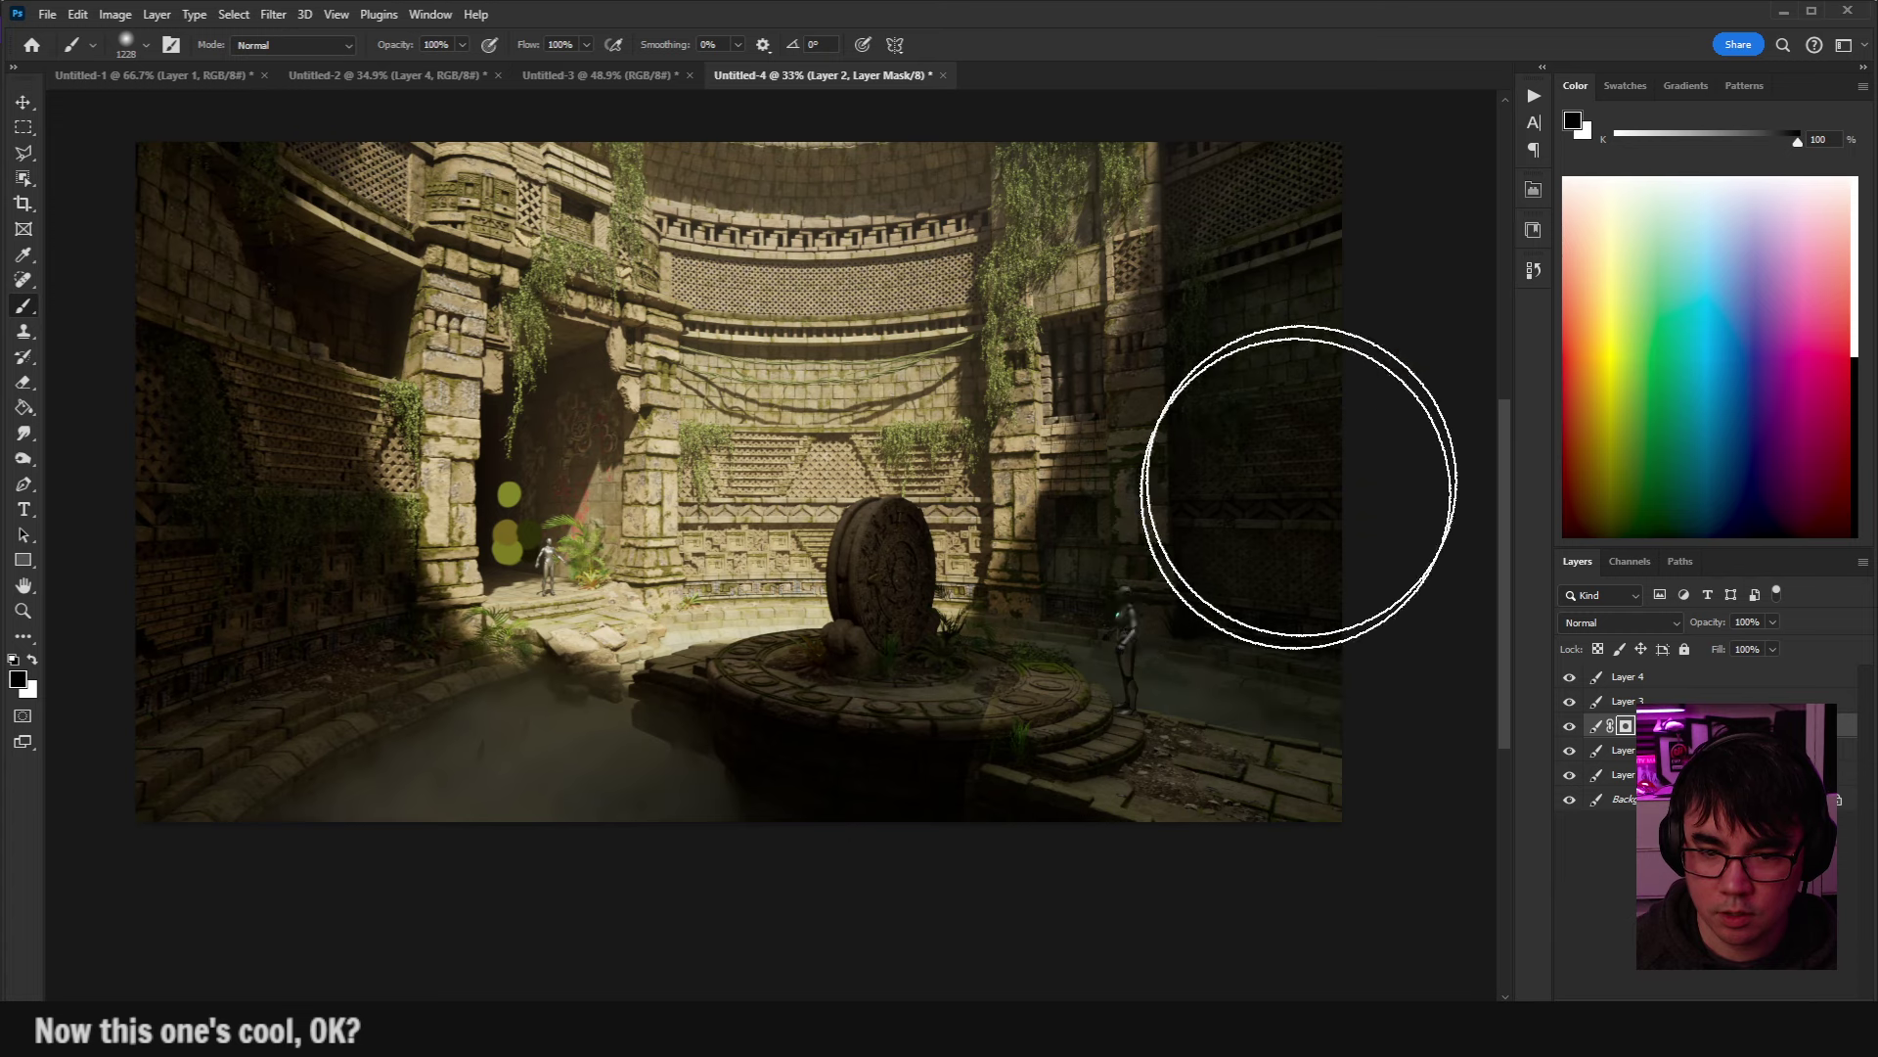
{"action": "left_click_drag", "start_coordinate": [1133, 786], "coordinate": [1241, 699]}
{"action": "mouse_move", "coordinate": [978, 808]}
{"action": "left_mouse_down"}
{"action": "mouse_move", "coordinate": [717, 814]}
{"action": "mouse_move", "coordinate": [1107, 851]}
{"action": "mouse_move", "coordinate": [317, 715]}
{"action": "left_mouse_up"}
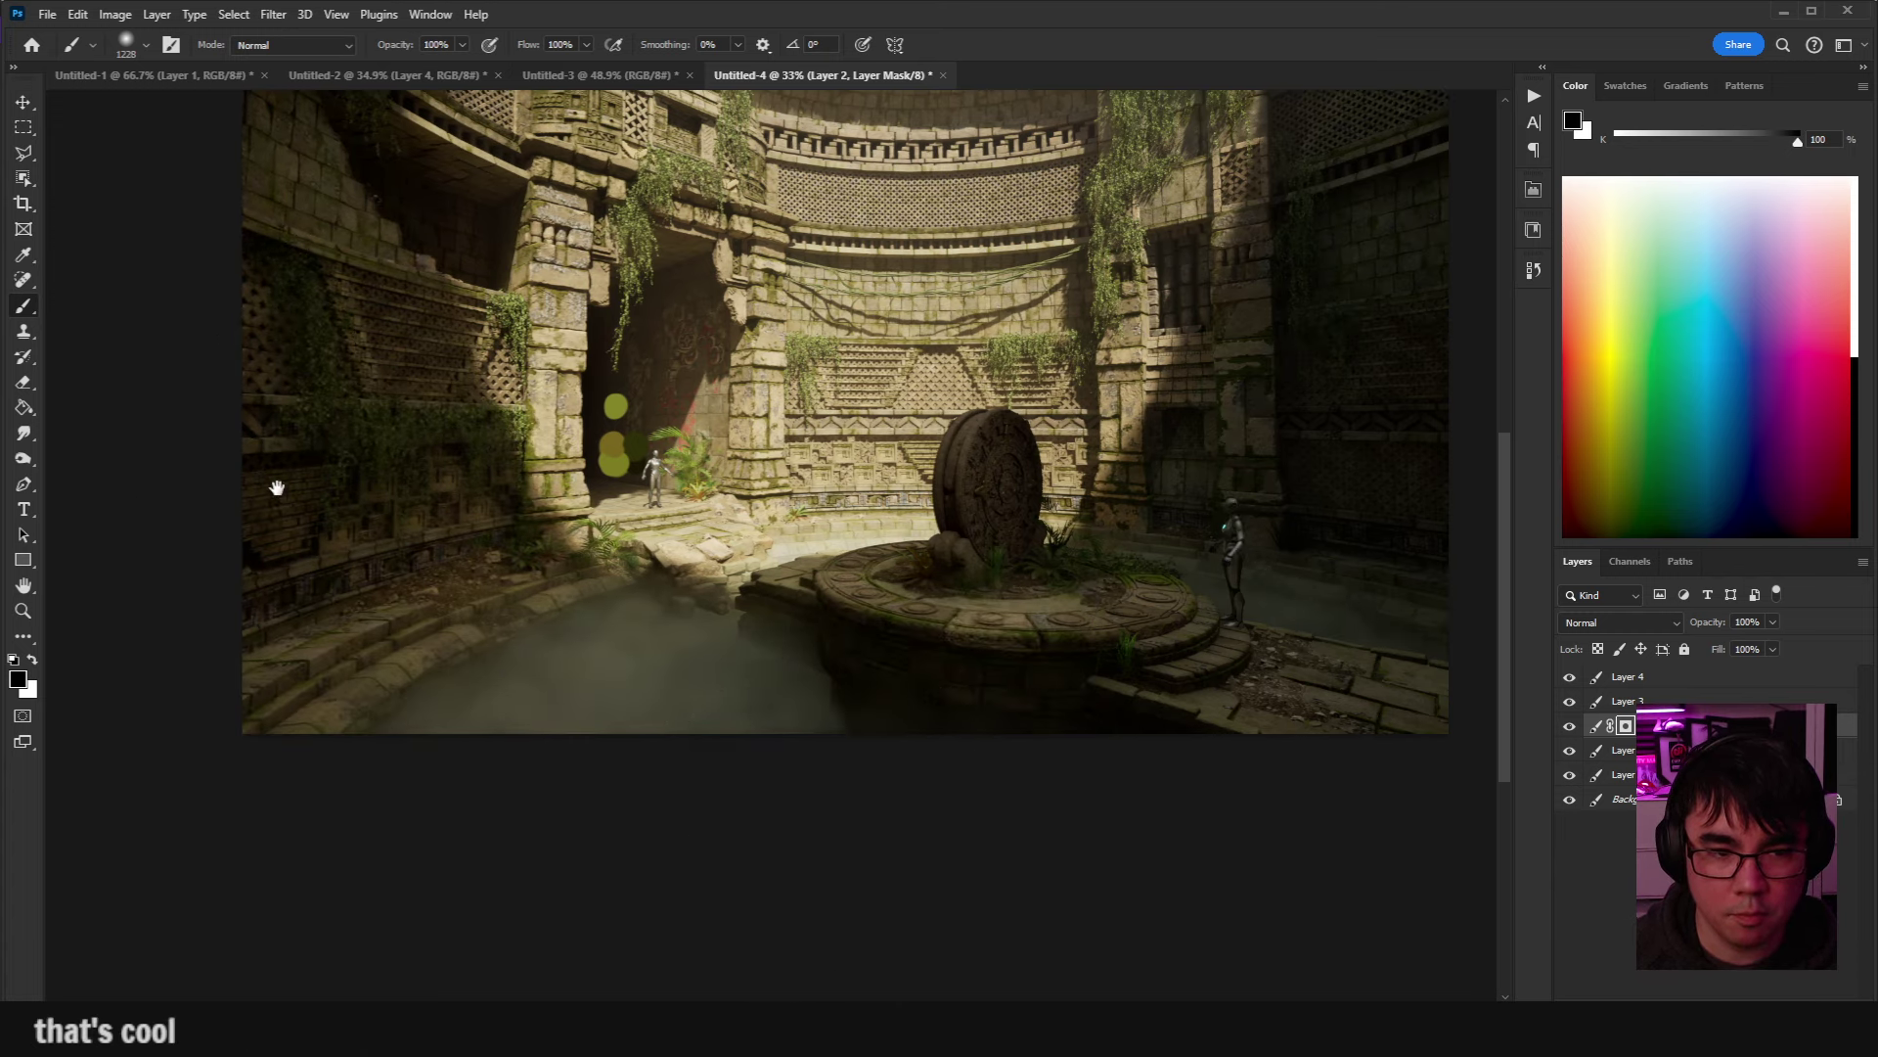
Reposition the image and compare the result with Layer 2 hidden and shown, leaving it visible.
{"action": "left_click_drag", "start_coordinate": [277, 486], "coordinate": [337, 562]}
{"action": "left_click_drag", "start_coordinate": [470, 551], "coordinate": [478, 633]}
{"action": "mouse_move", "coordinate": [593, 669]}
{"action": "left_mouse_down"}
{"action": "mouse_move", "coordinate": [507, 717]}
{"action": "mouse_move", "coordinate": [485, 679]}
{"action": "left_mouse_up"}
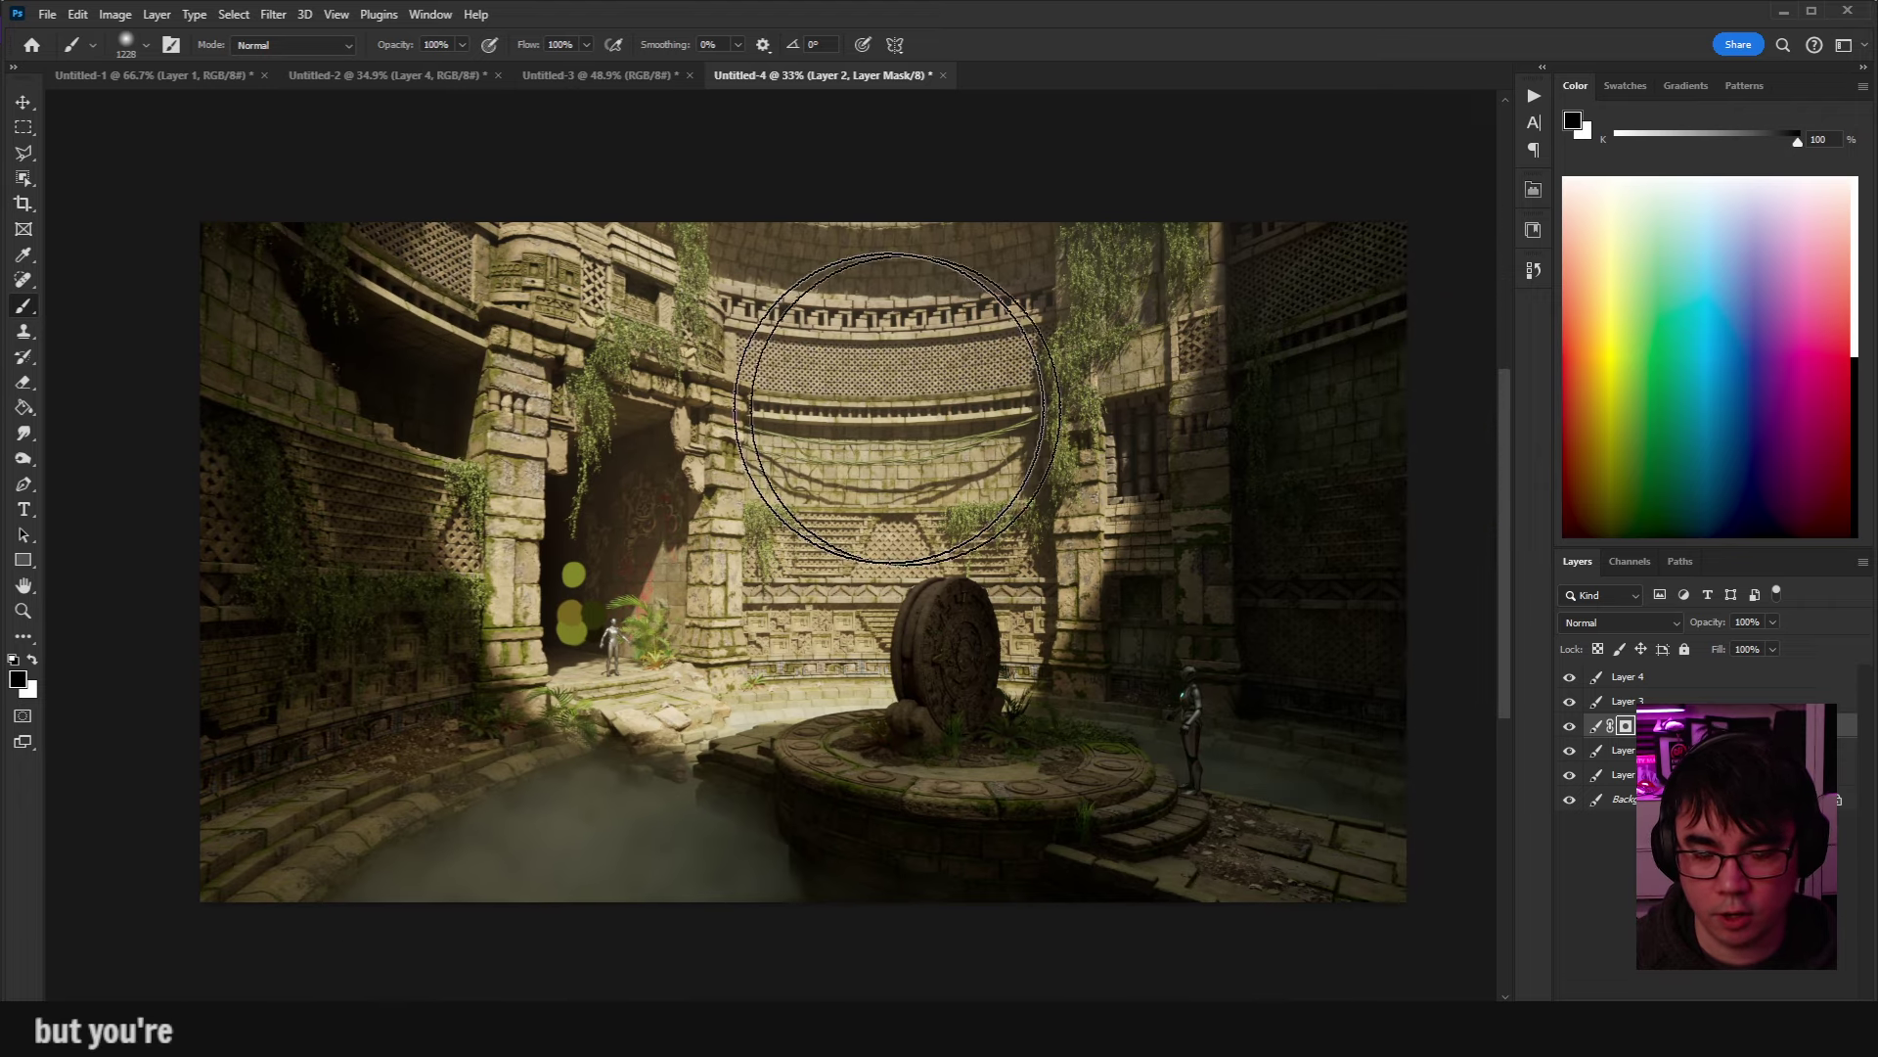
{"action": "left_click", "coordinate": [1569, 726]}
{"action": "left_click", "coordinate": [1570, 728]}
{"action": "left_click", "coordinate": [1570, 728]}
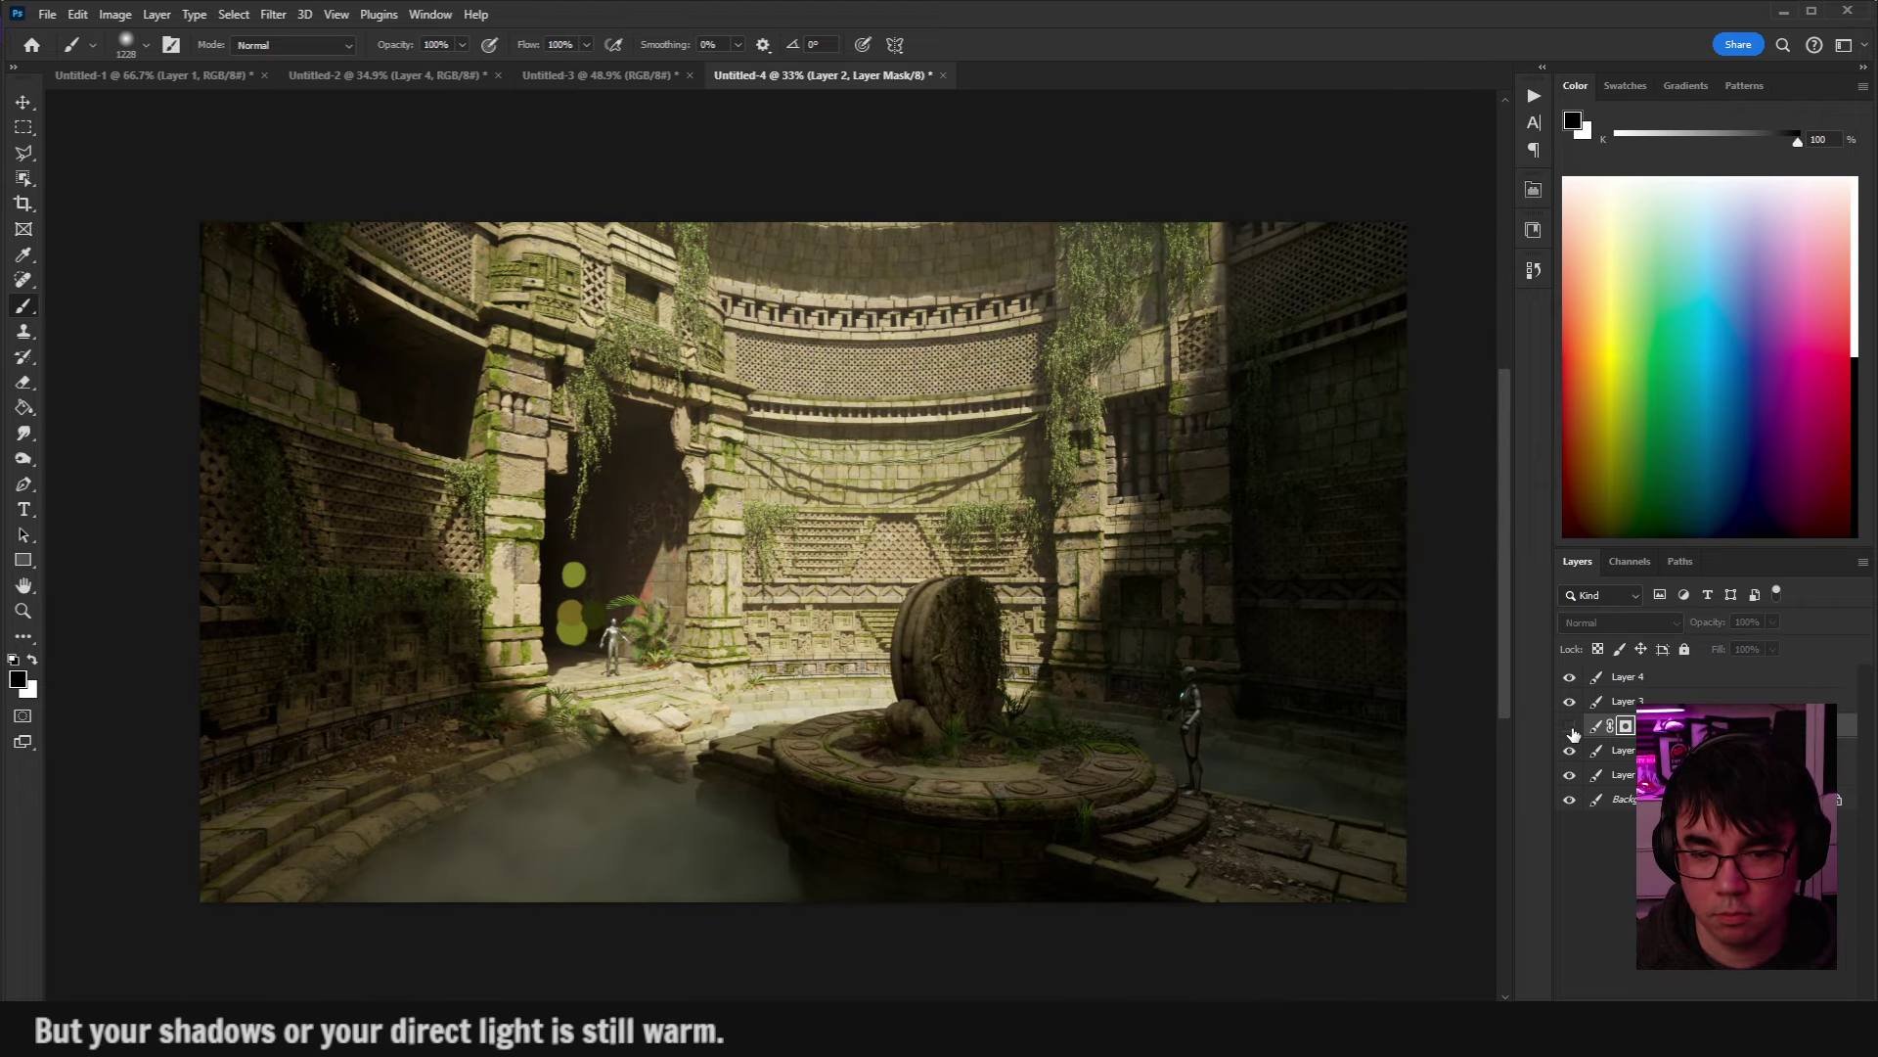
{"action": "left_click", "coordinate": [1570, 727]}
{"action": "left_click", "coordinate": [1570, 728]}
{"action": "left_click", "coordinate": [1570, 728]}
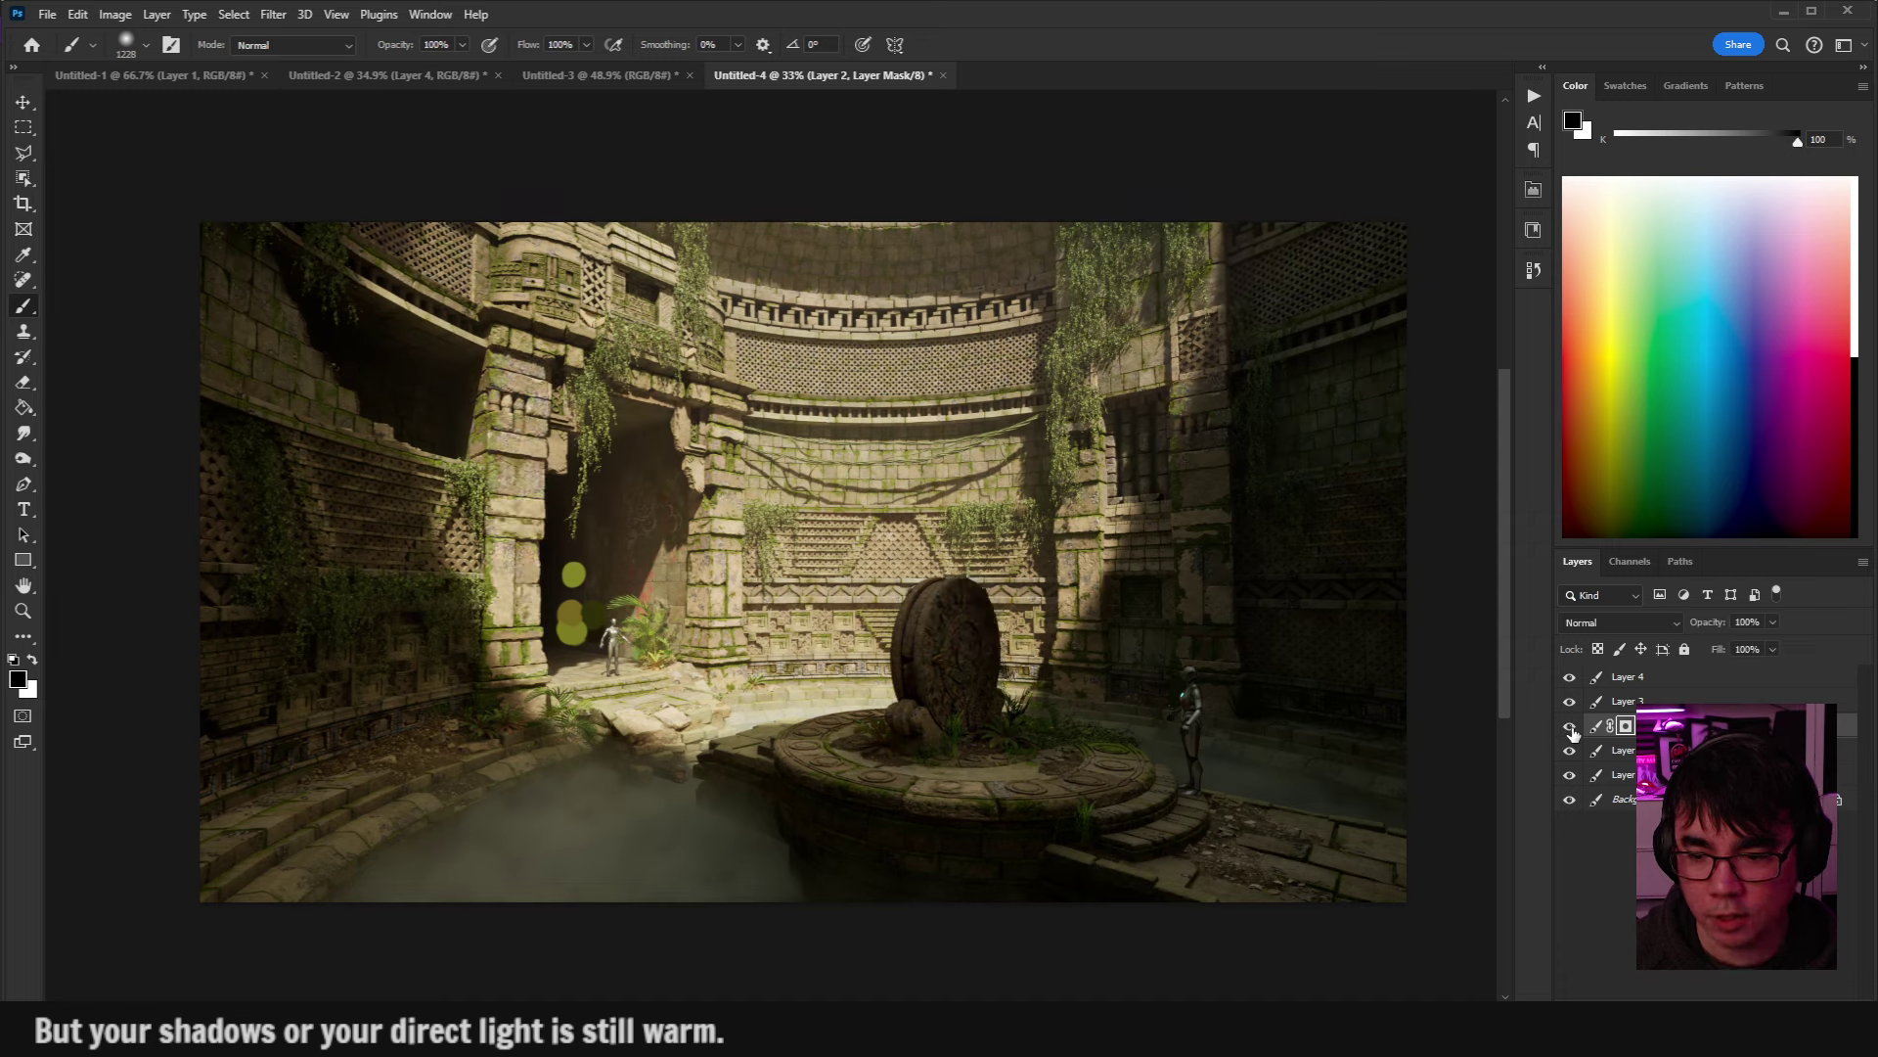
{"action": "left_click", "coordinate": [1570, 749]}
Target Layer 2's pixels and close its Layer Style settings unchanged.
{"action": "left_click", "coordinate": [1596, 725]}
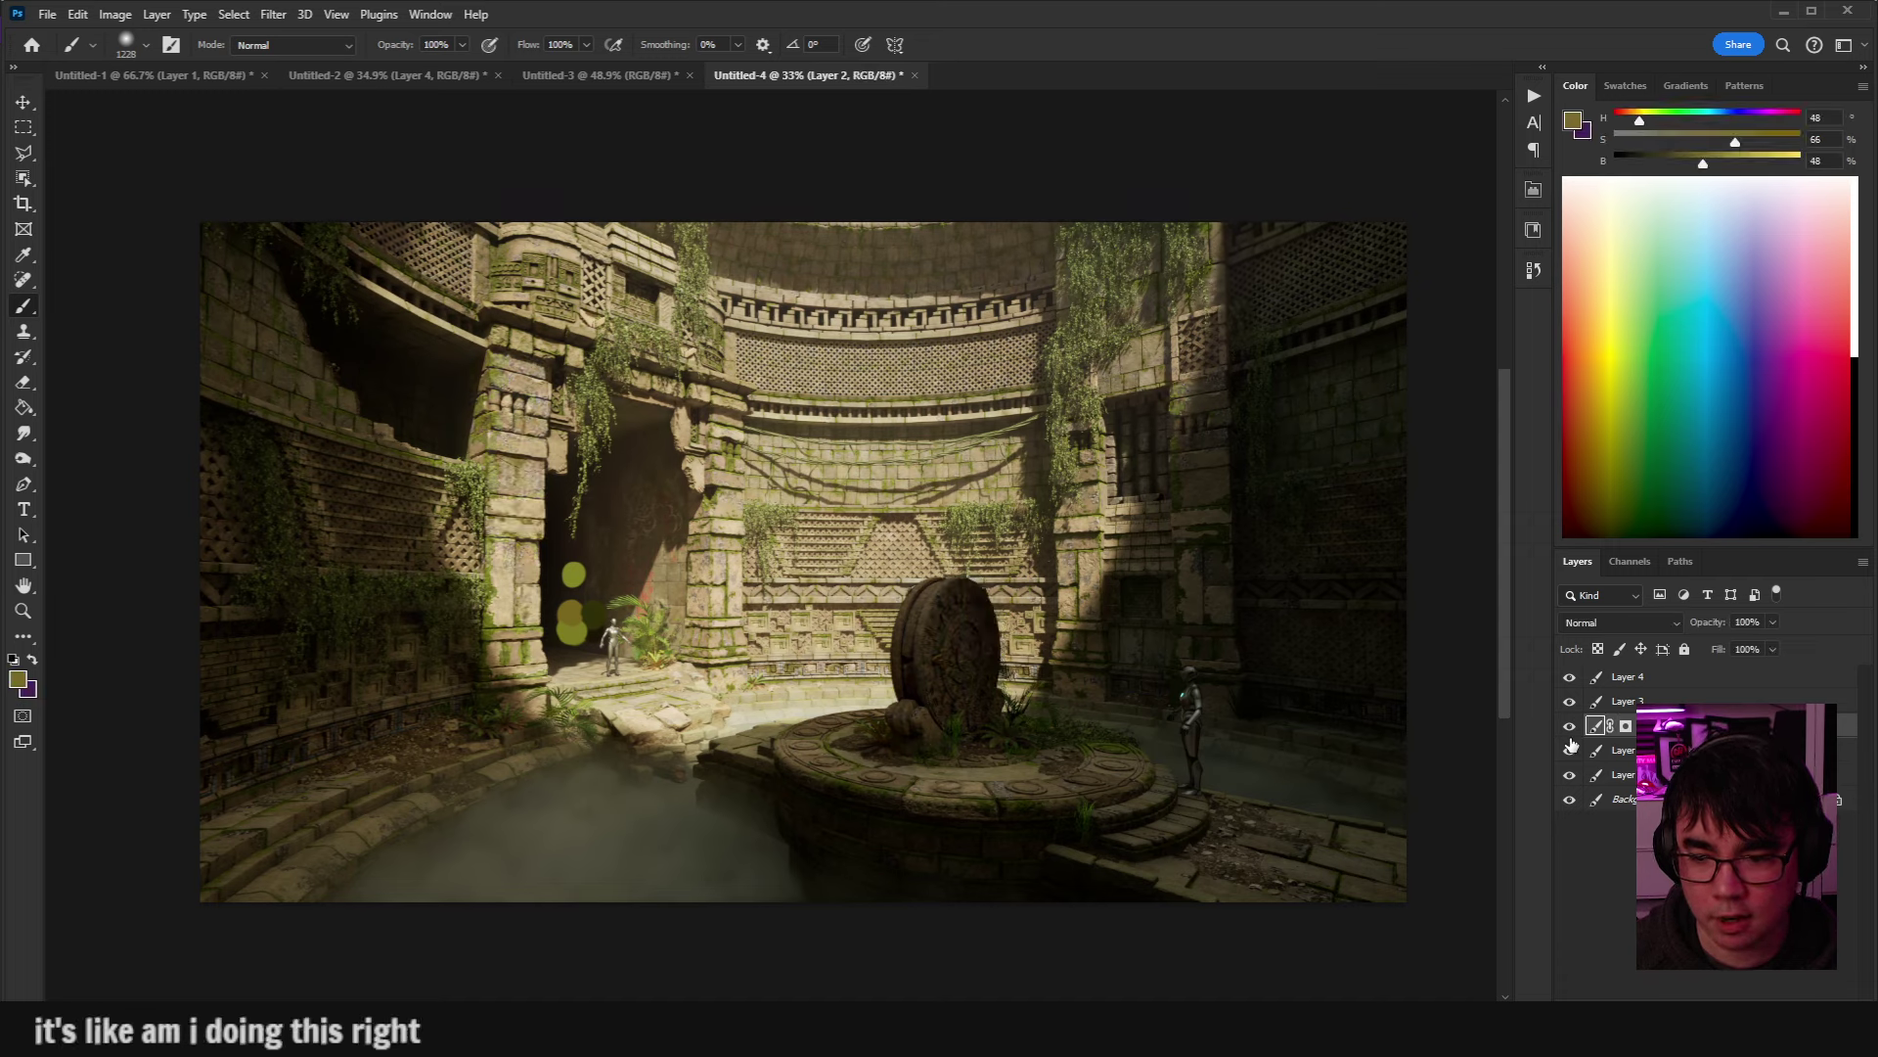
{"action": "double_click", "coordinate": [1596, 725]}
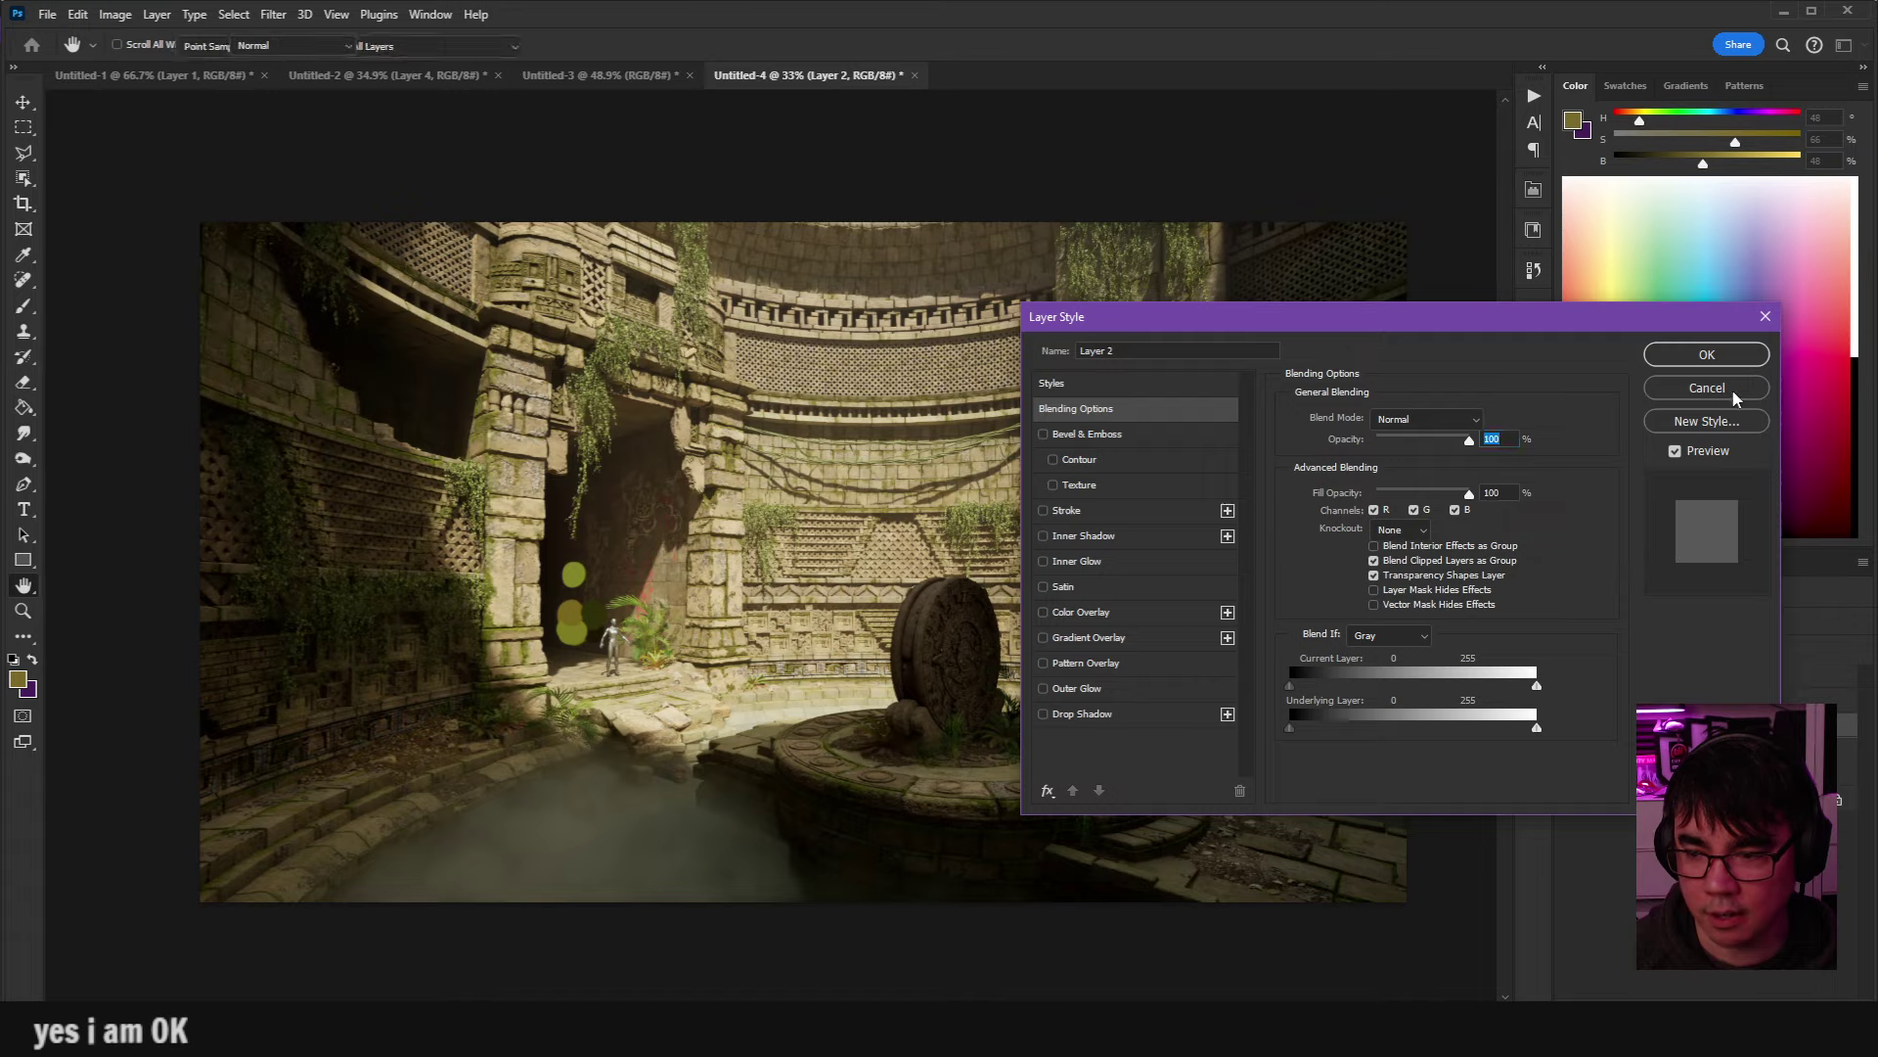
{"action": "left_click", "coordinate": [1731, 389]}
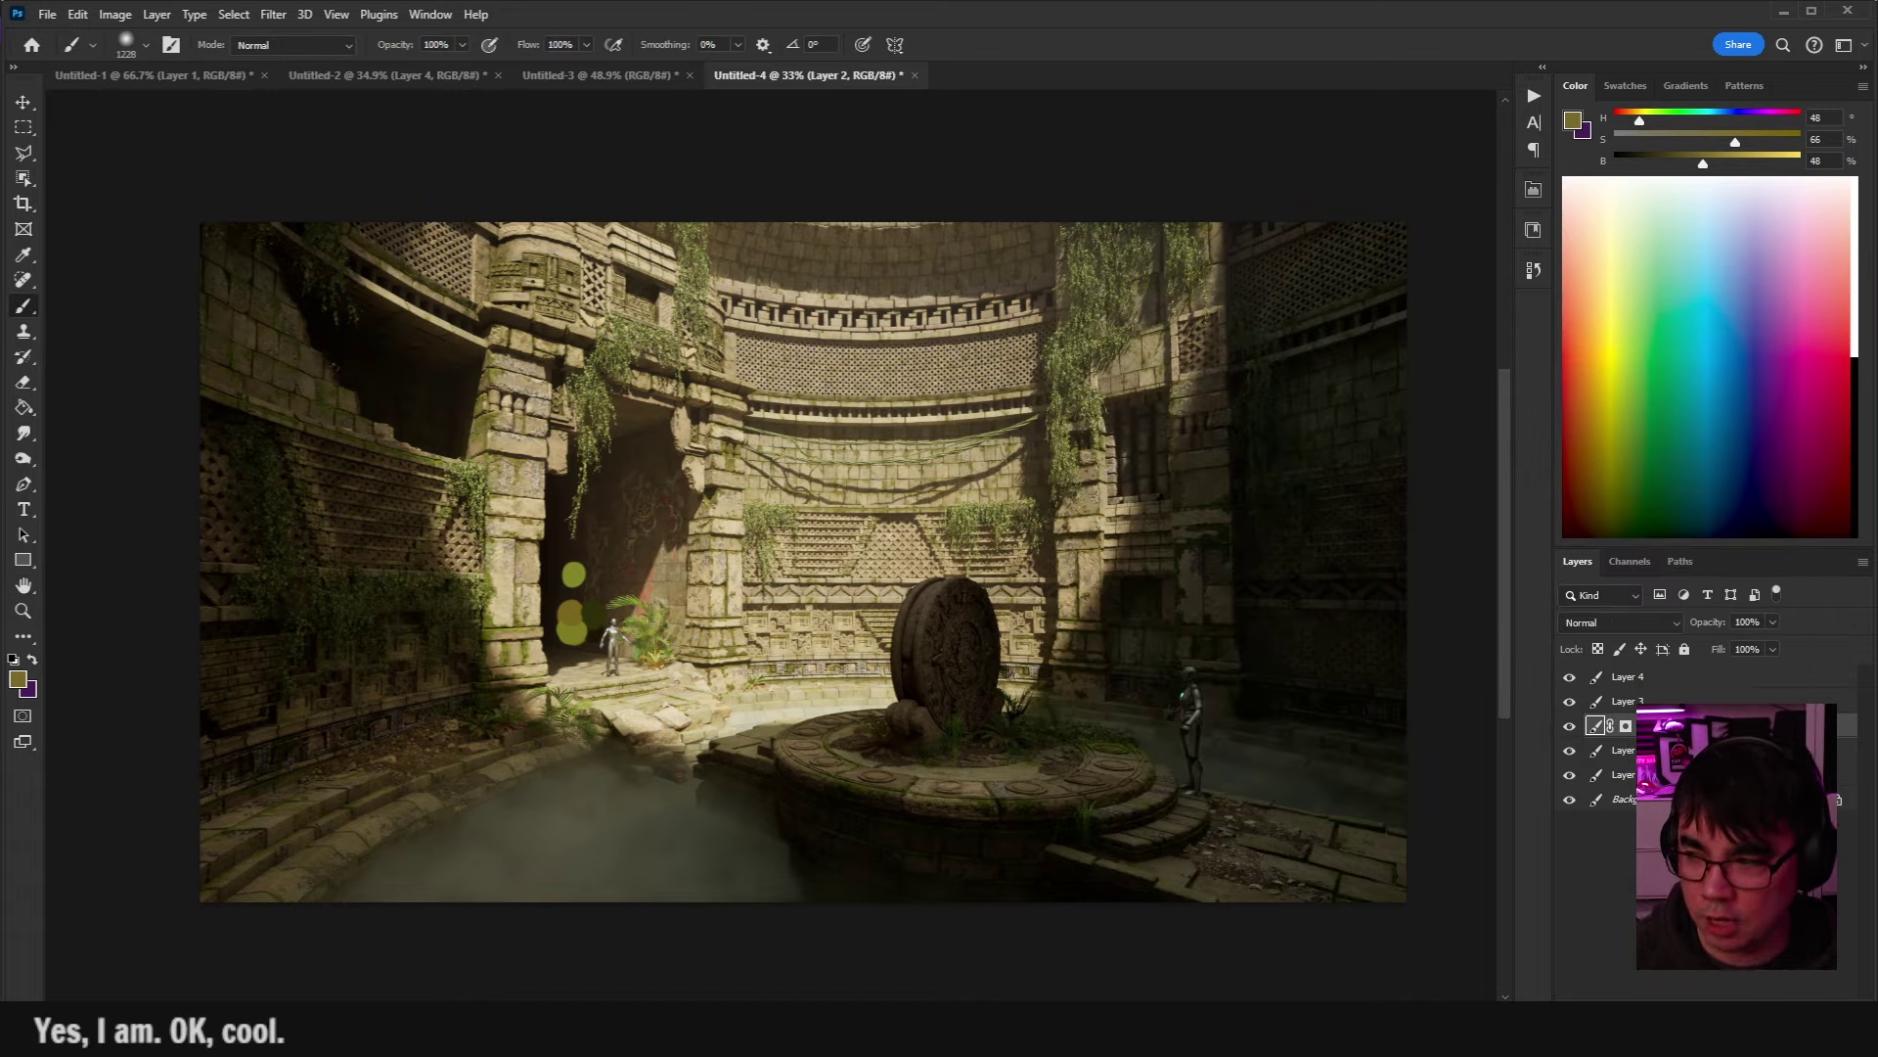
Zoom in on the upper wall and try olive strokes along the top with a 31 px brush.
{"action": "left_click_drag", "start_coordinate": [1029, 334], "coordinate": [992, 444]}
{"action": "left_click_drag", "start_coordinate": [828, 360], "coordinate": [905, 365]}
{"action": "mouse_move", "coordinate": [881, 367]}
{"action": "left_mouse_down"}
{"action": "mouse_move", "coordinate": [876, 388]}
{"action": "mouse_move", "coordinate": [616, 423]}
{"action": "left_mouse_up"}
{"action": "left_click_drag", "start_coordinate": [698, 369], "coordinate": [59, 376]}
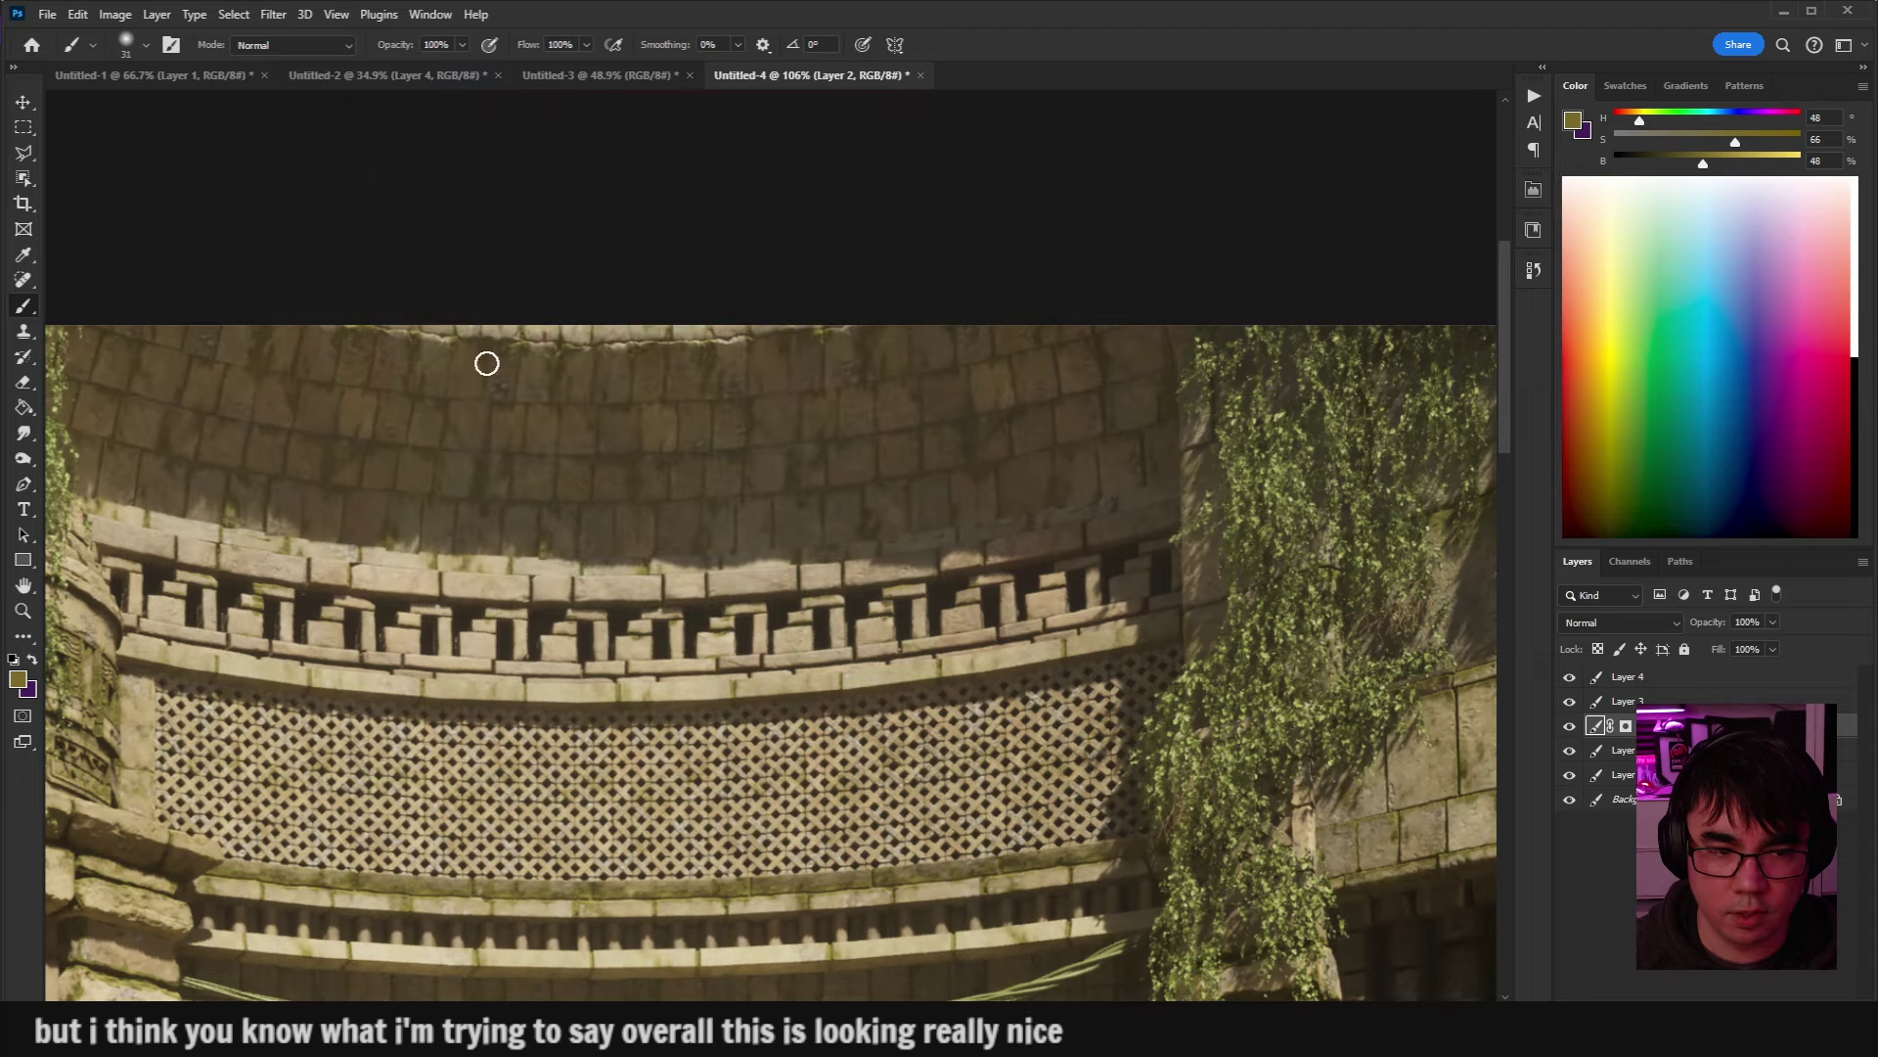
{"action": "mouse_move", "coordinate": [290, 335]}
{"action": "left_mouse_down"}
{"action": "mouse_move", "coordinate": [795, 328]}
{"action": "mouse_move", "coordinate": [569, 351]}
{"action": "mouse_move", "coordinate": [587, 386]}
{"action": "left_mouse_up"}
{"action": "key", "text": "ctrl+z"}
{"action": "left_click_drag", "start_coordinate": [1165, 460], "coordinate": [885, 444]}
{"action": "left_click_drag", "start_coordinate": [954, 391], "coordinate": [911, 548]}
{"action": "left_click_drag", "start_coordinate": [960, 826], "coordinate": [949, 496]}
{"action": "mouse_move", "coordinate": [912, 419]}
{"action": "left_mouse_down"}
{"action": "mouse_move", "coordinate": [927, 671]}
{"action": "mouse_move", "coordinate": [901, 877]}
{"action": "left_mouse_up"}
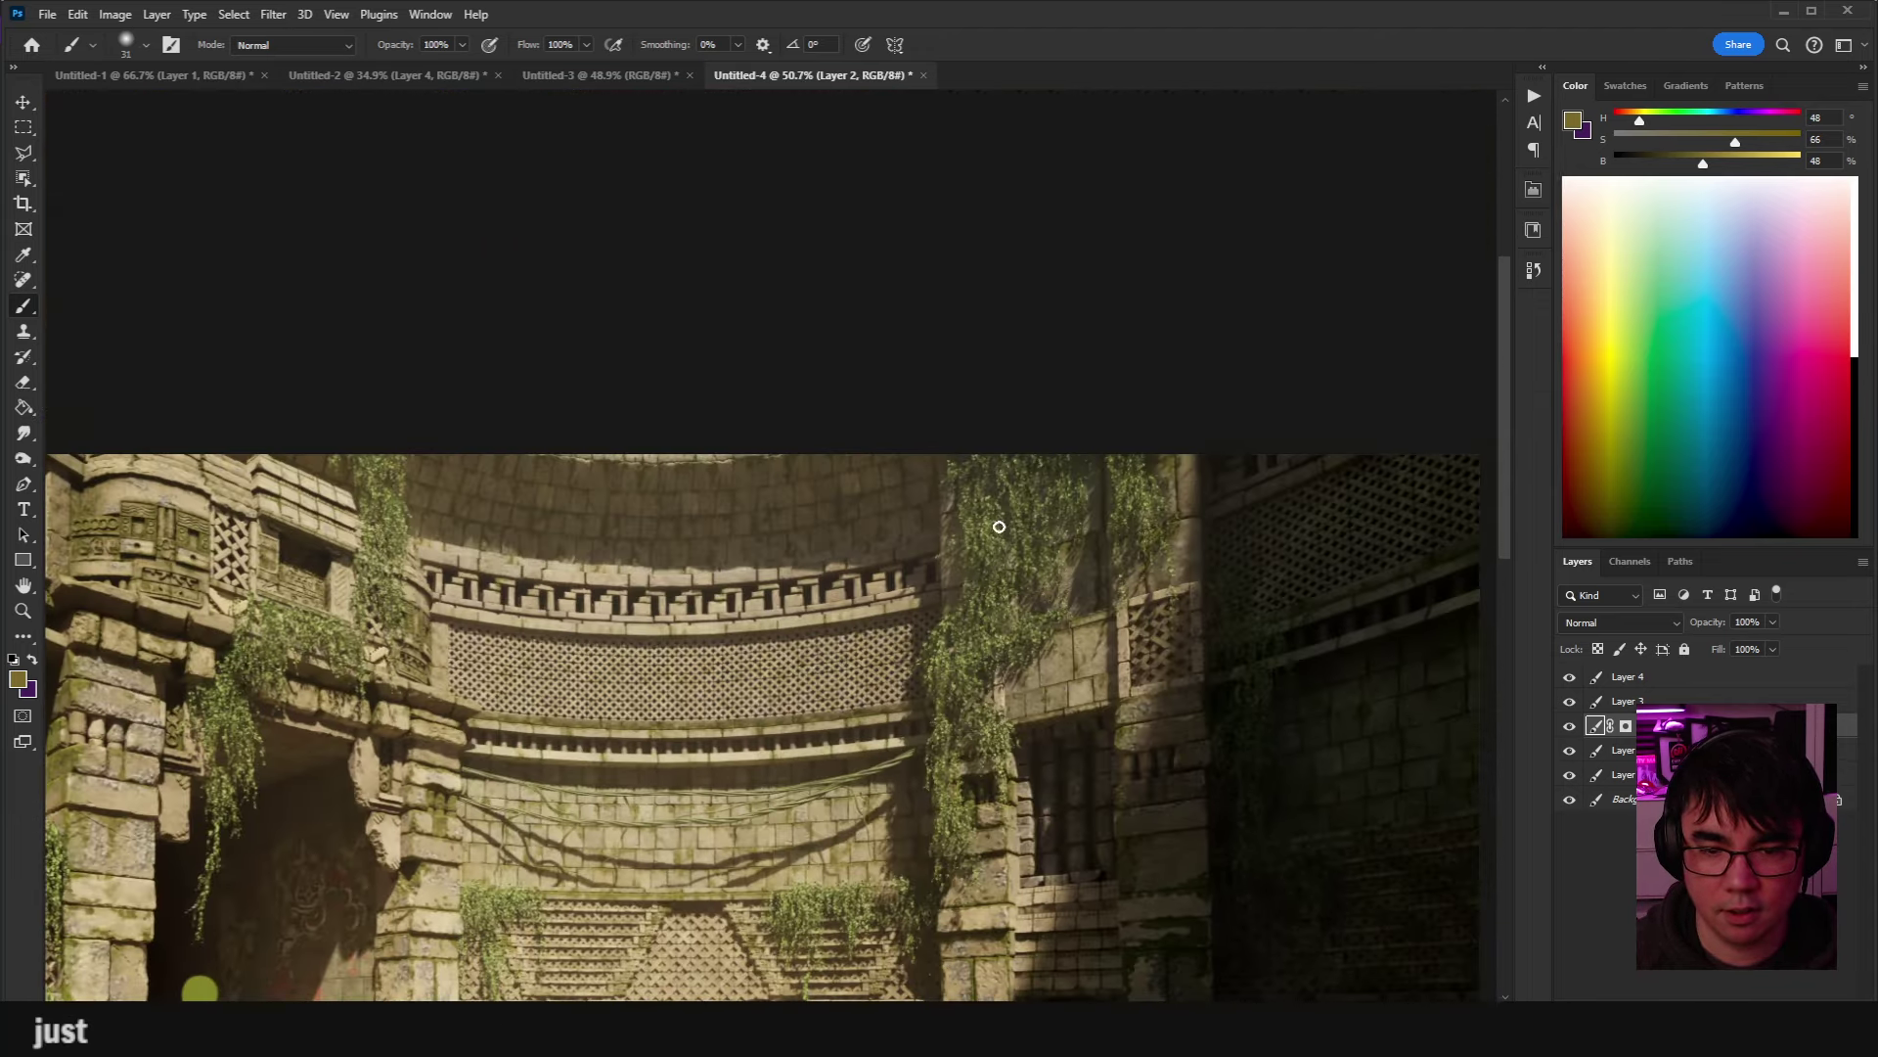
{"action": "key", "text": "s"}
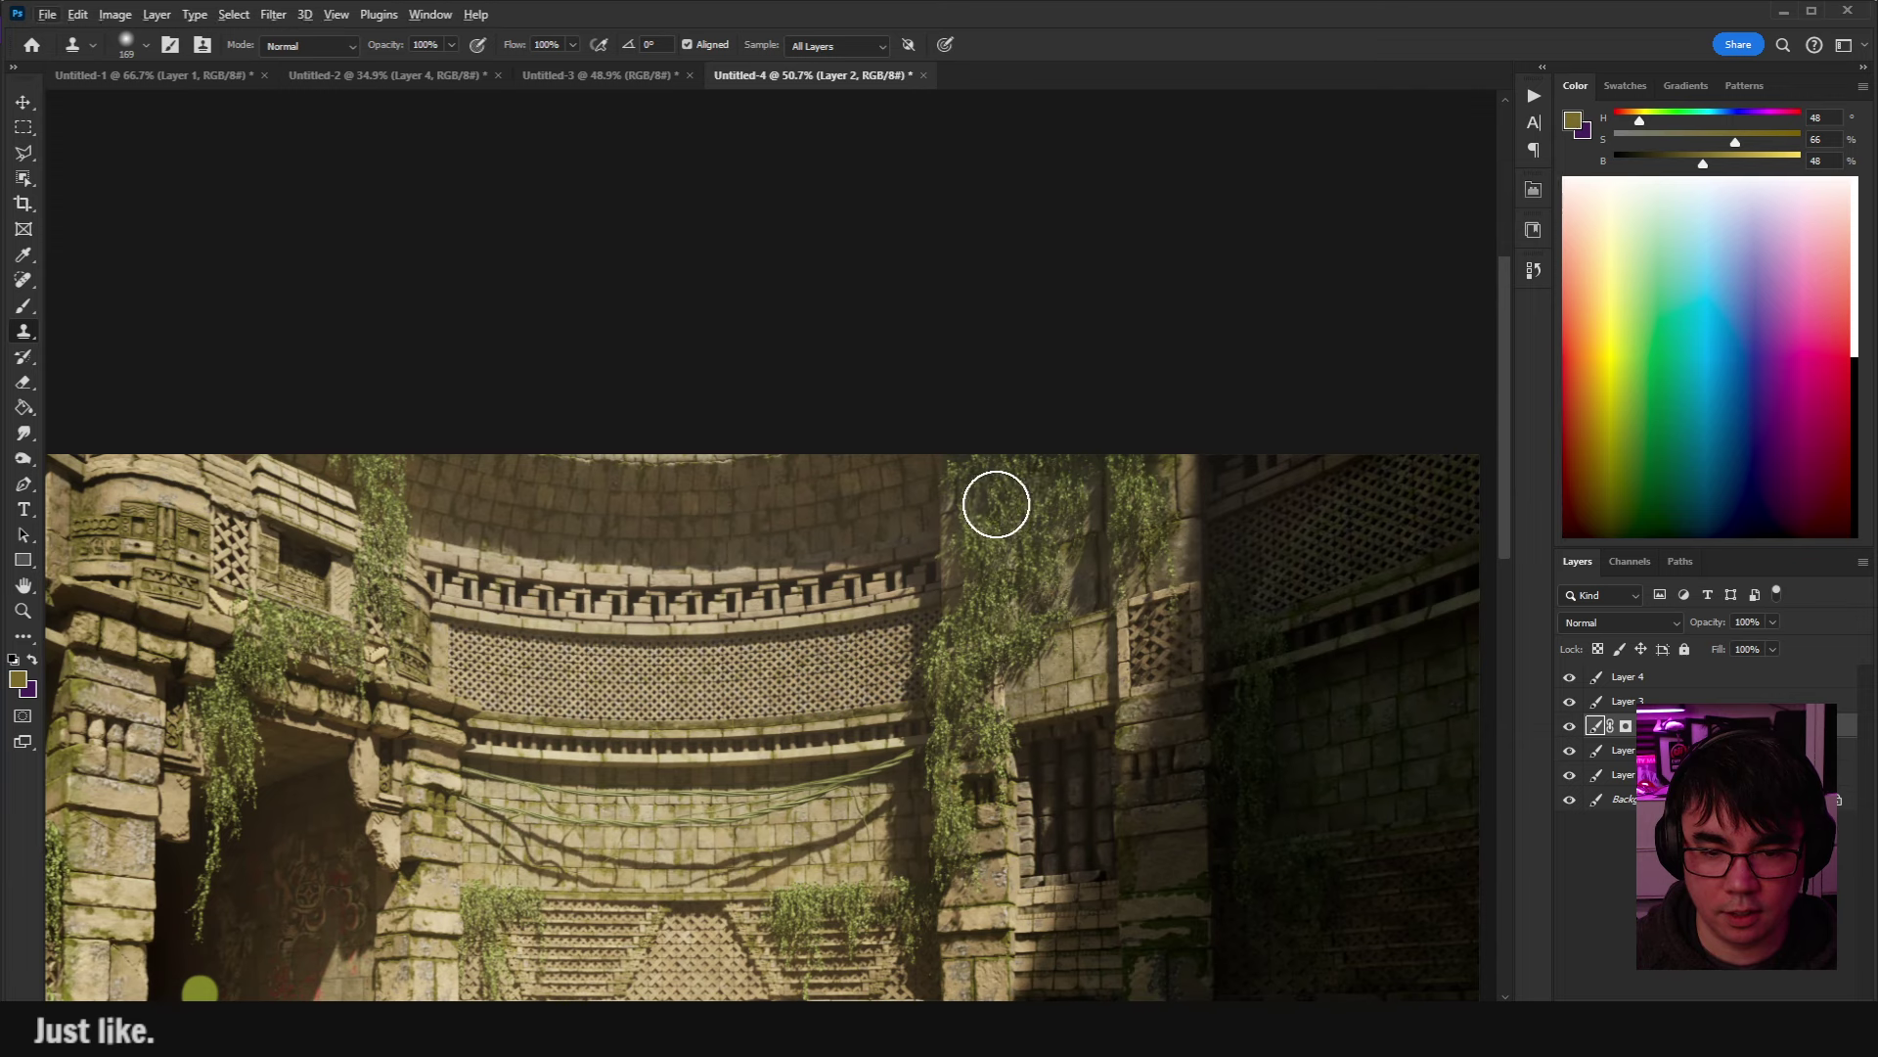
Copy a rectangular foliage patch to a new Layer 6 and move it left along the top.
{"action": "key", "text": "m"}
{"action": "mouse_move", "coordinate": [884, 448]}
{"action": "left_mouse_down"}
{"action": "mouse_move", "coordinate": [1242, 617]}
{"action": "mouse_move", "coordinate": [1209, 612]}
{"action": "left_mouse_up"}
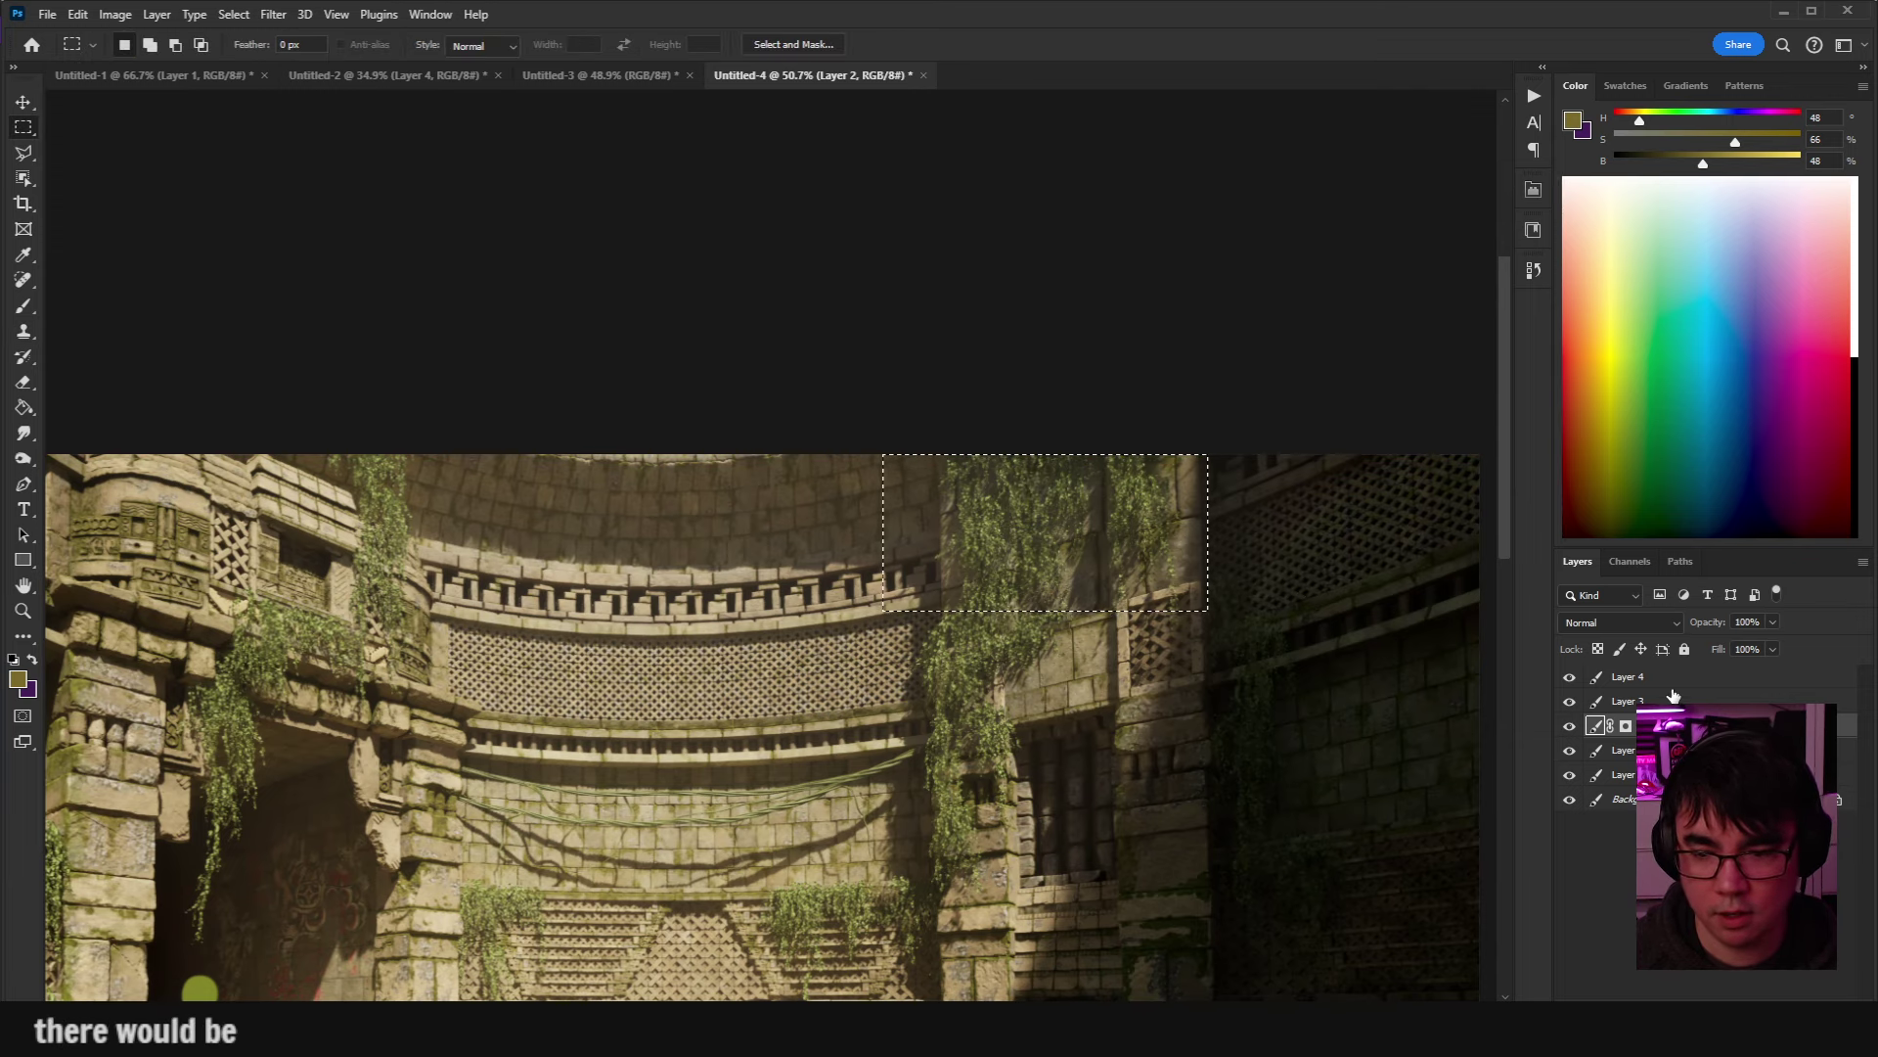
{"action": "key", "text": "ctrl+j"}
{"action": "mouse_move", "coordinate": [1052, 551]}
{"action": "left_mouse_down"}
{"action": "mouse_move", "coordinate": [549, 540]}
{"action": "mouse_move", "coordinate": [603, 520]}
{"action": "mouse_move", "coordinate": [701, 532]}
{"action": "mouse_move", "coordinate": [754, 500]}
{"action": "left_mouse_up"}
Erase the patch's dark edge, shift it further left, and clone stone over leftover foliage.
{"action": "key", "text": "e"}
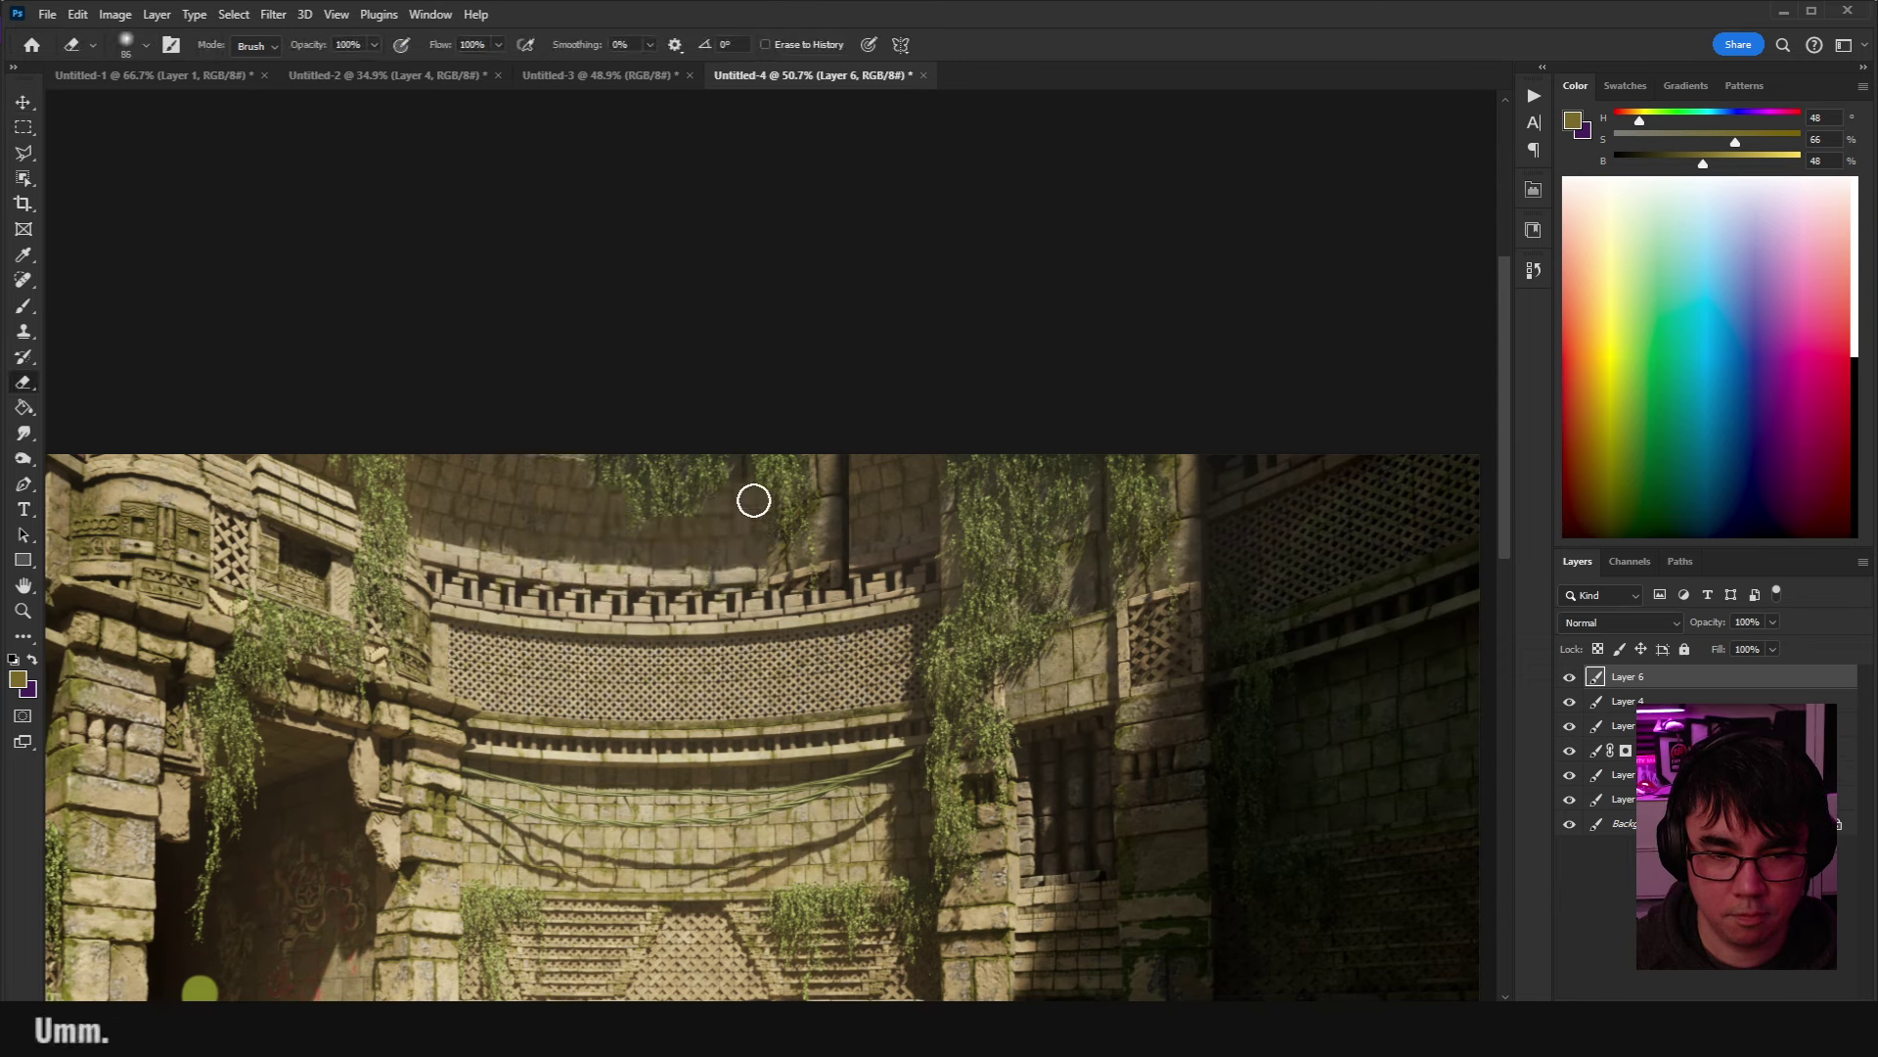
{"action": "left_click_drag", "start_coordinate": [816, 588], "coordinate": [840, 564]}
{"action": "left_click_drag", "start_coordinate": [694, 489], "coordinate": [623, 487]}
{"action": "key", "text": "s"}
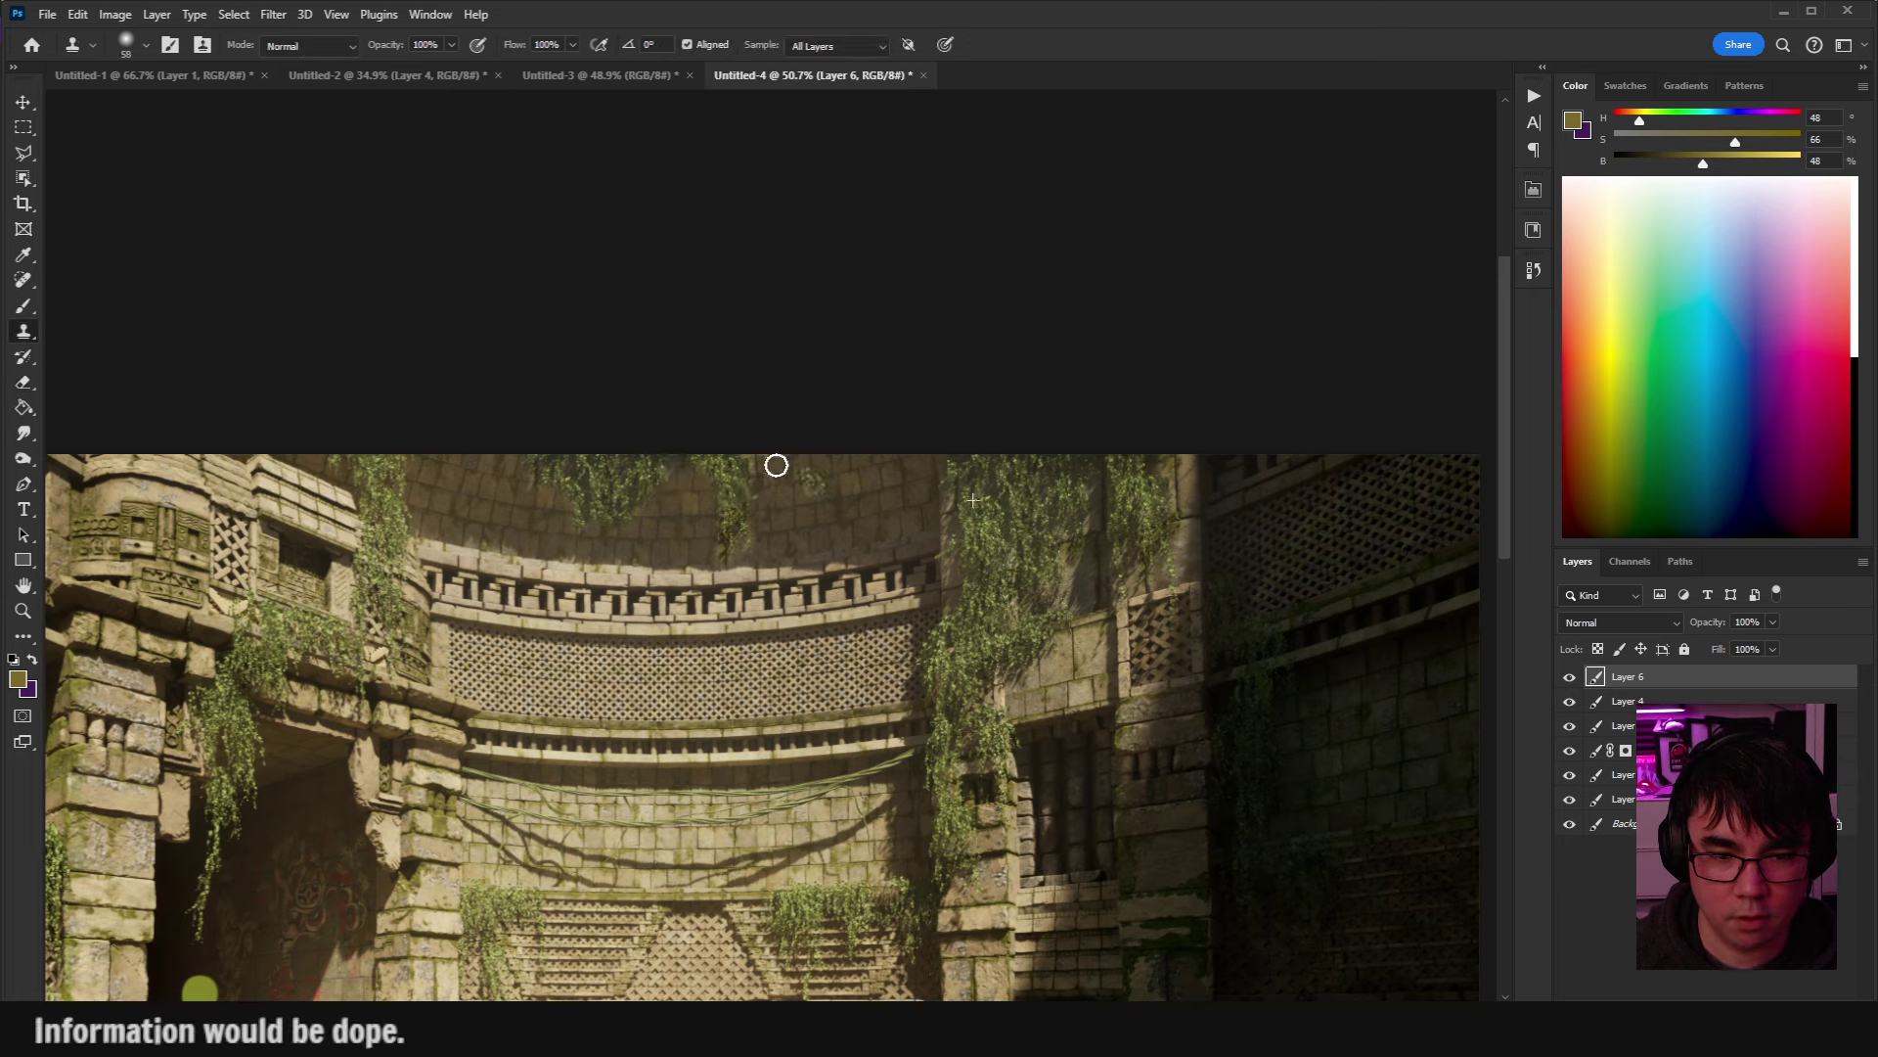
{"action": "left_click_drag", "start_coordinate": [776, 466], "coordinate": [736, 455]}
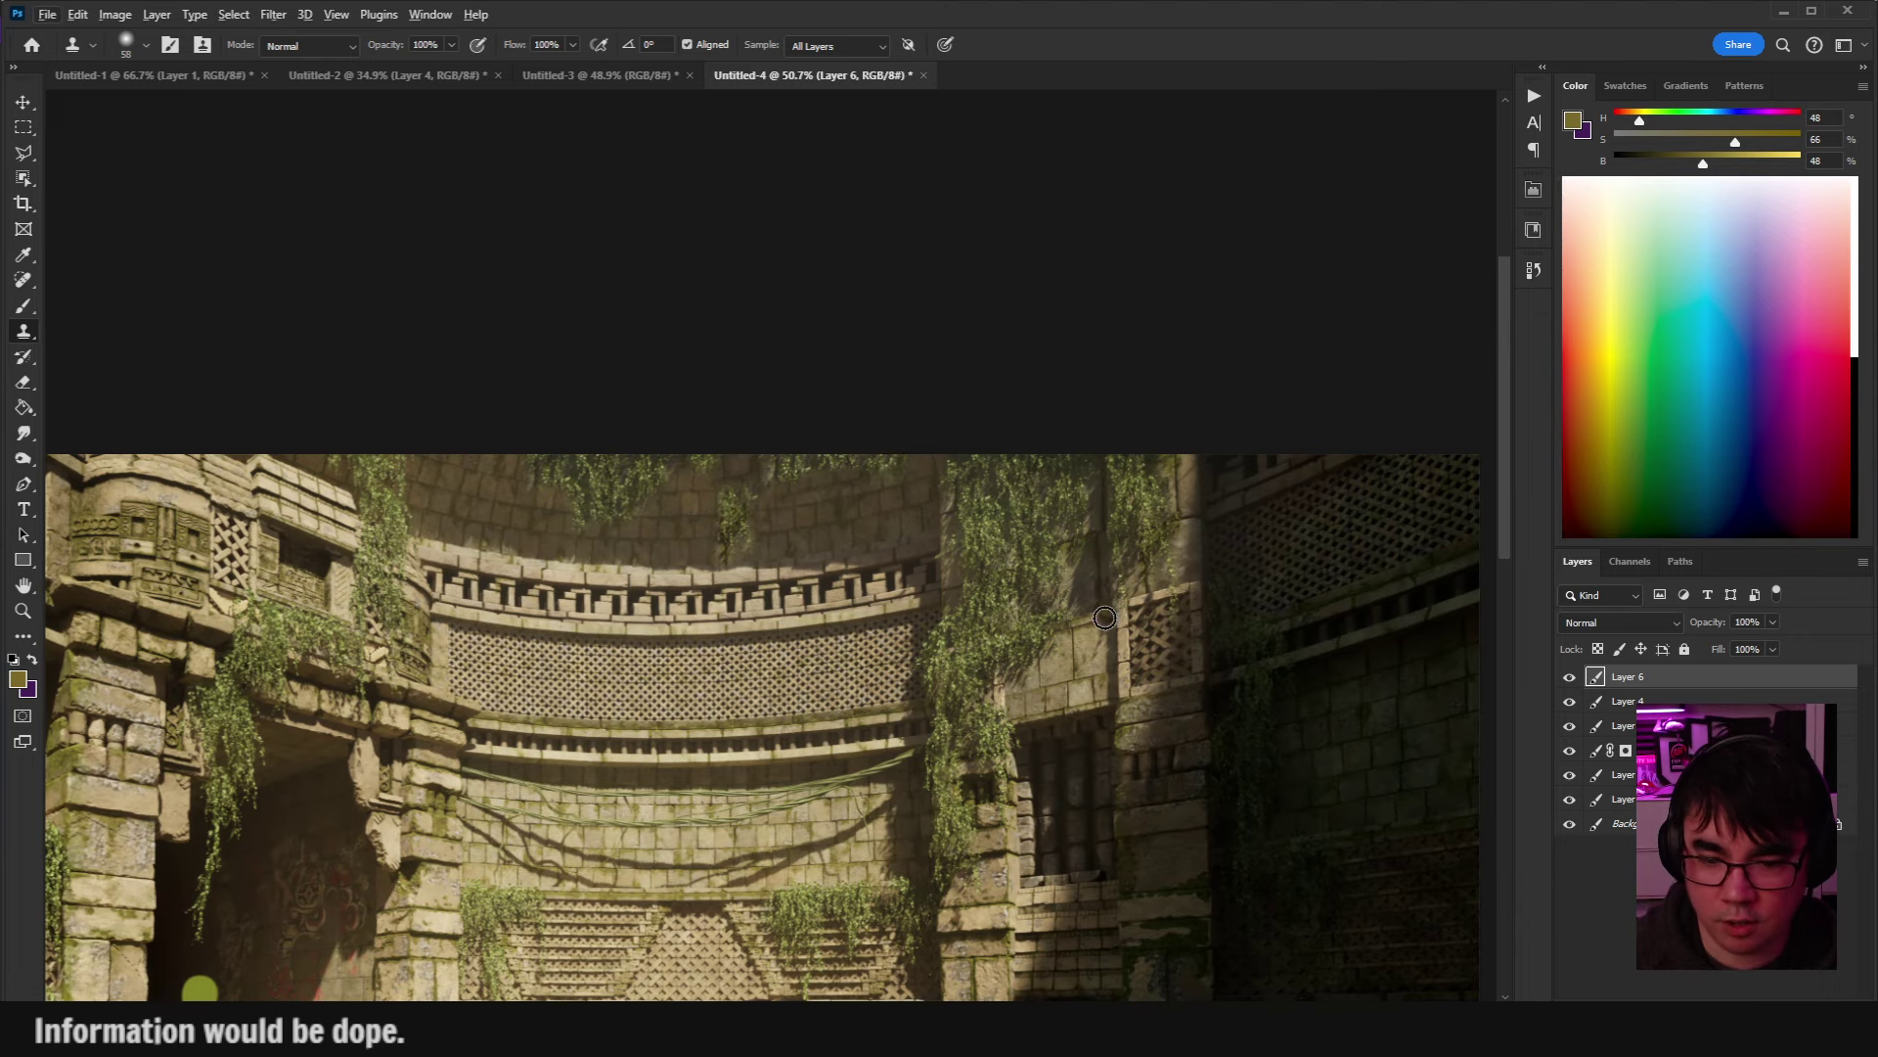
{"action": "scroll", "coordinate": [1105, 617], "scroll_direction": "down", "scroll_amount": 5}
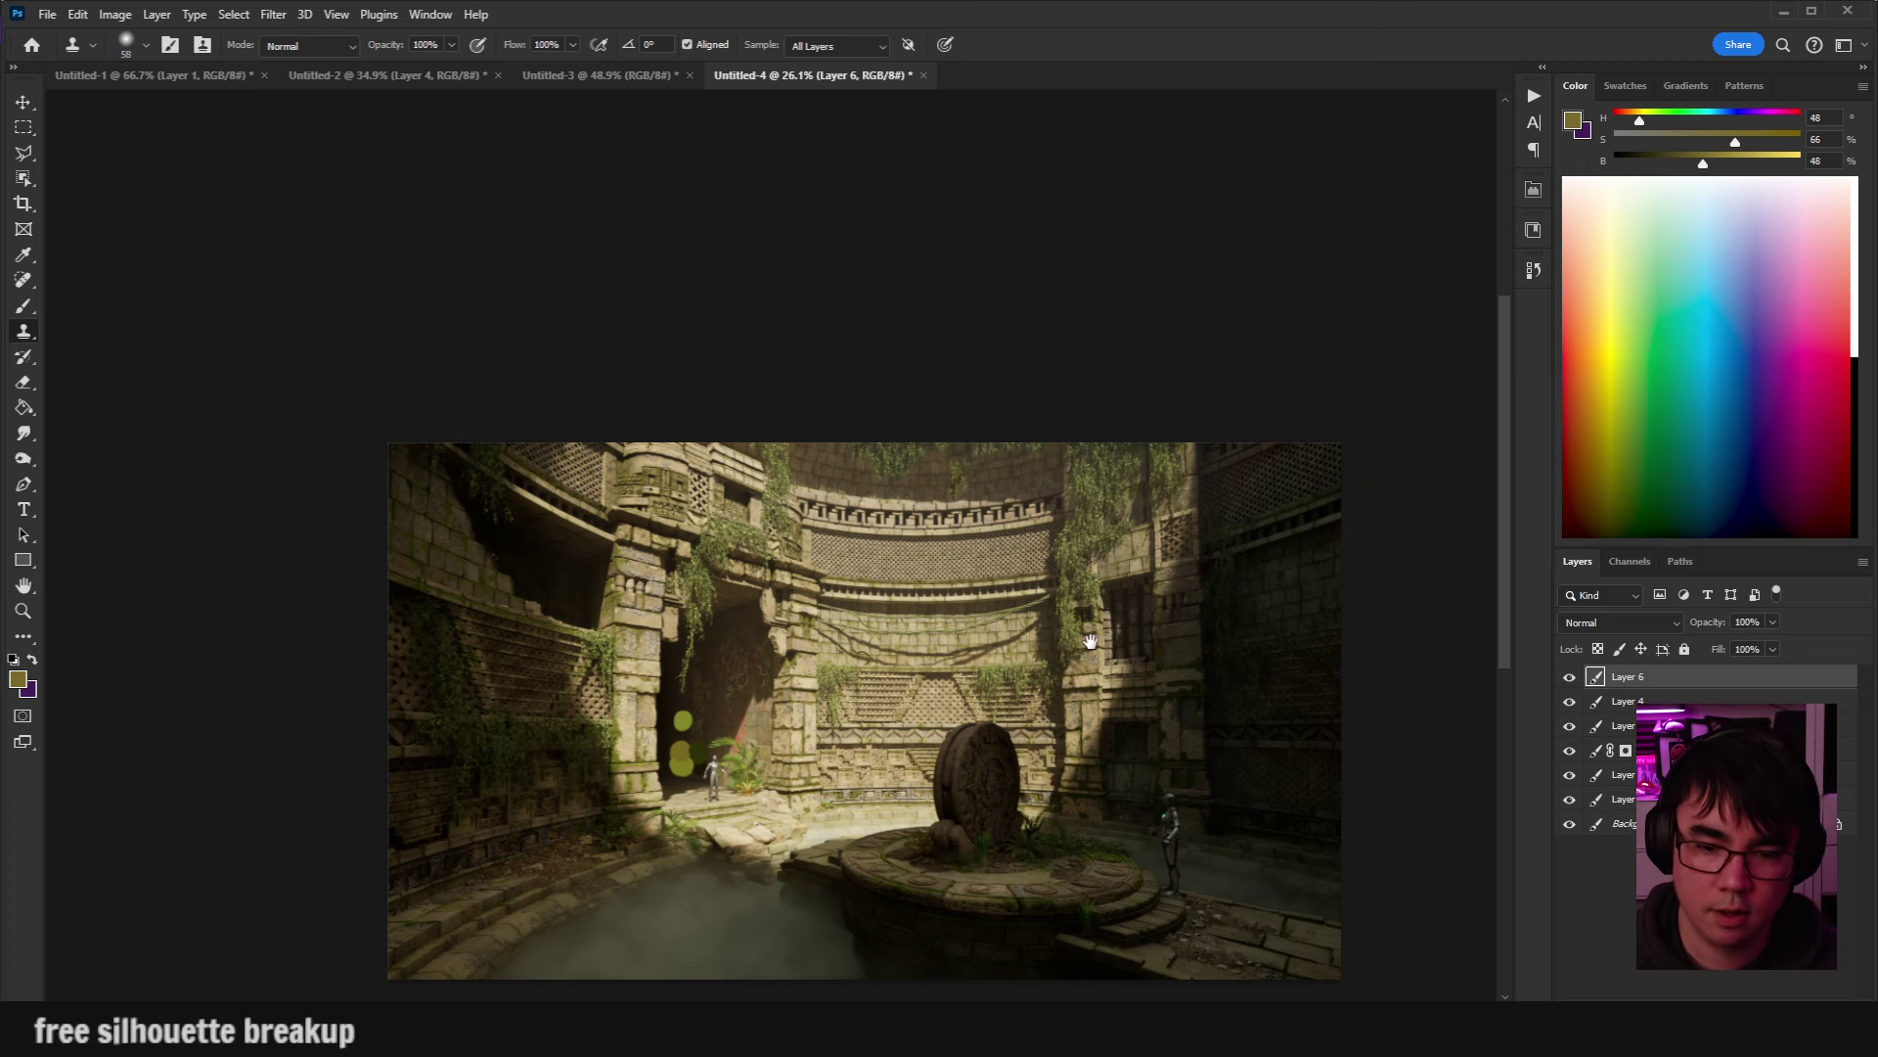
Toggle Layer 6 and the third layer on and off to compare, leaving Layer 6 visible.
{"action": "left_click_drag", "start_coordinate": [1090, 641], "coordinate": [1009, 386]}
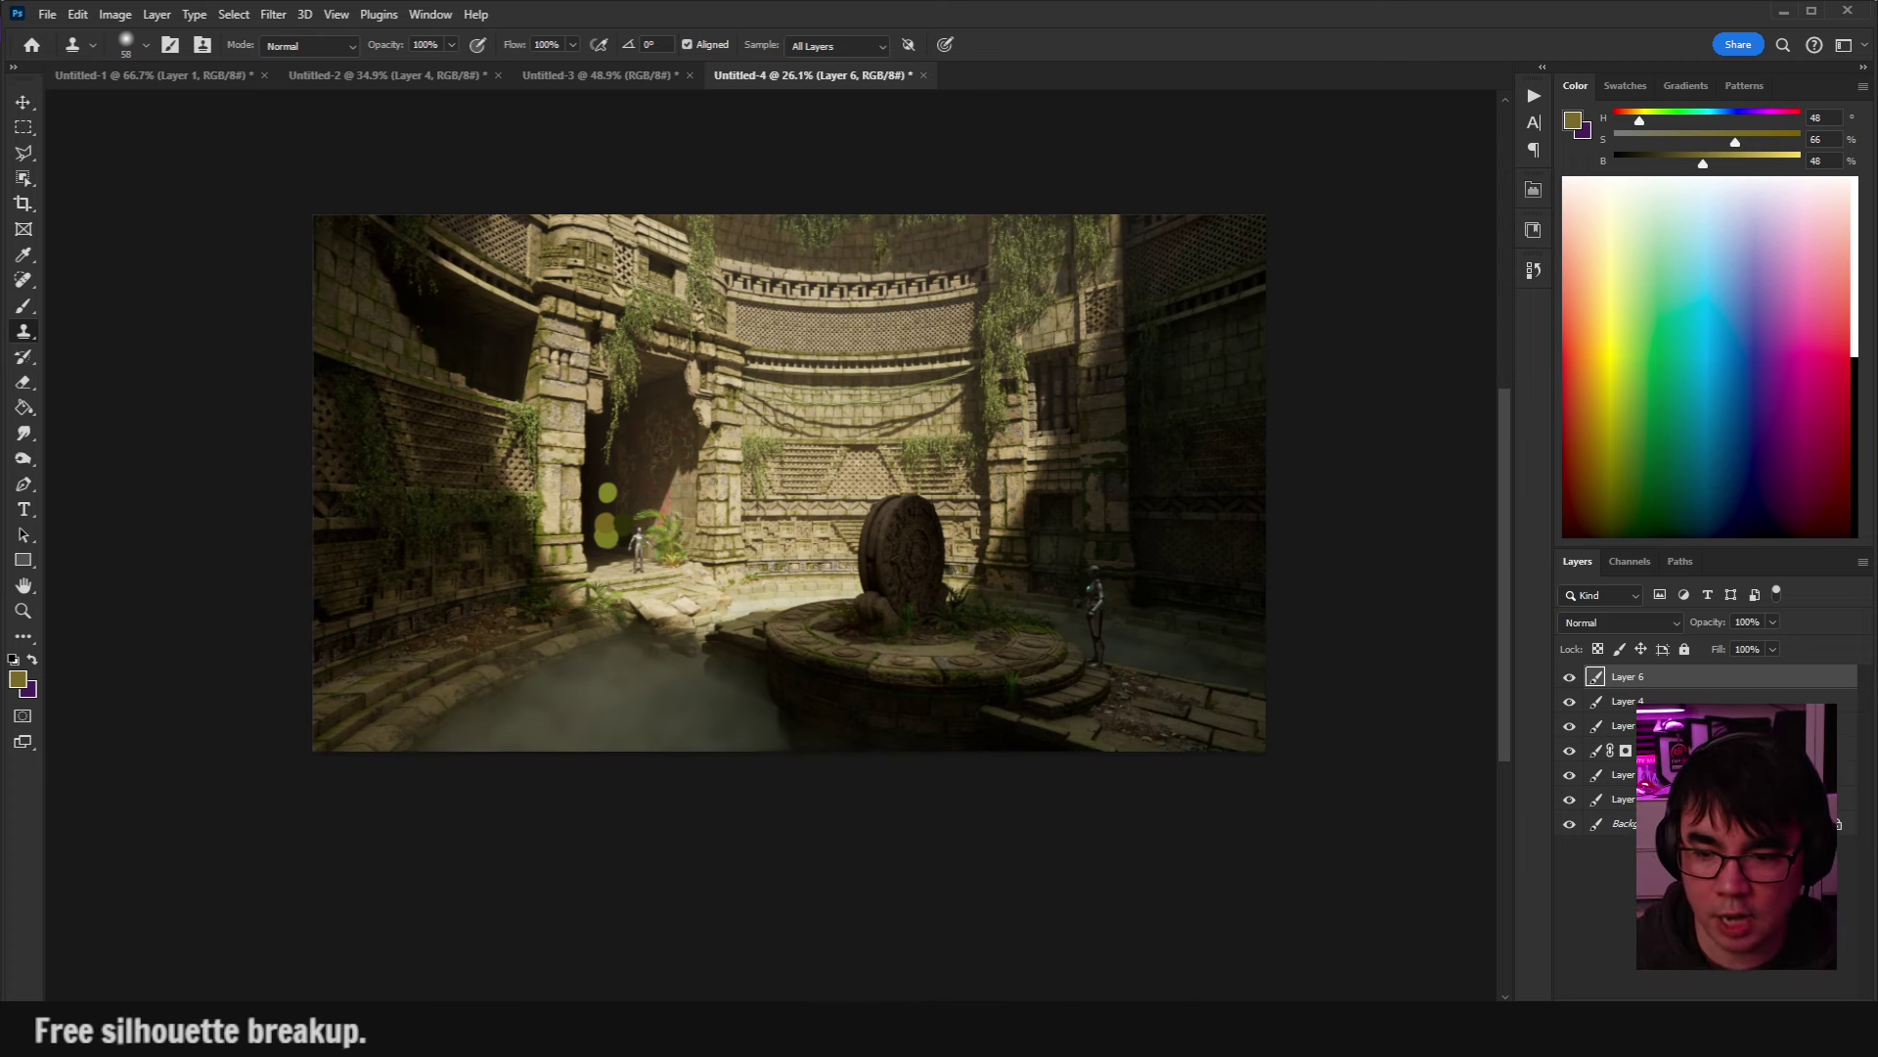
{"action": "left_click", "coordinate": [1567, 678]}
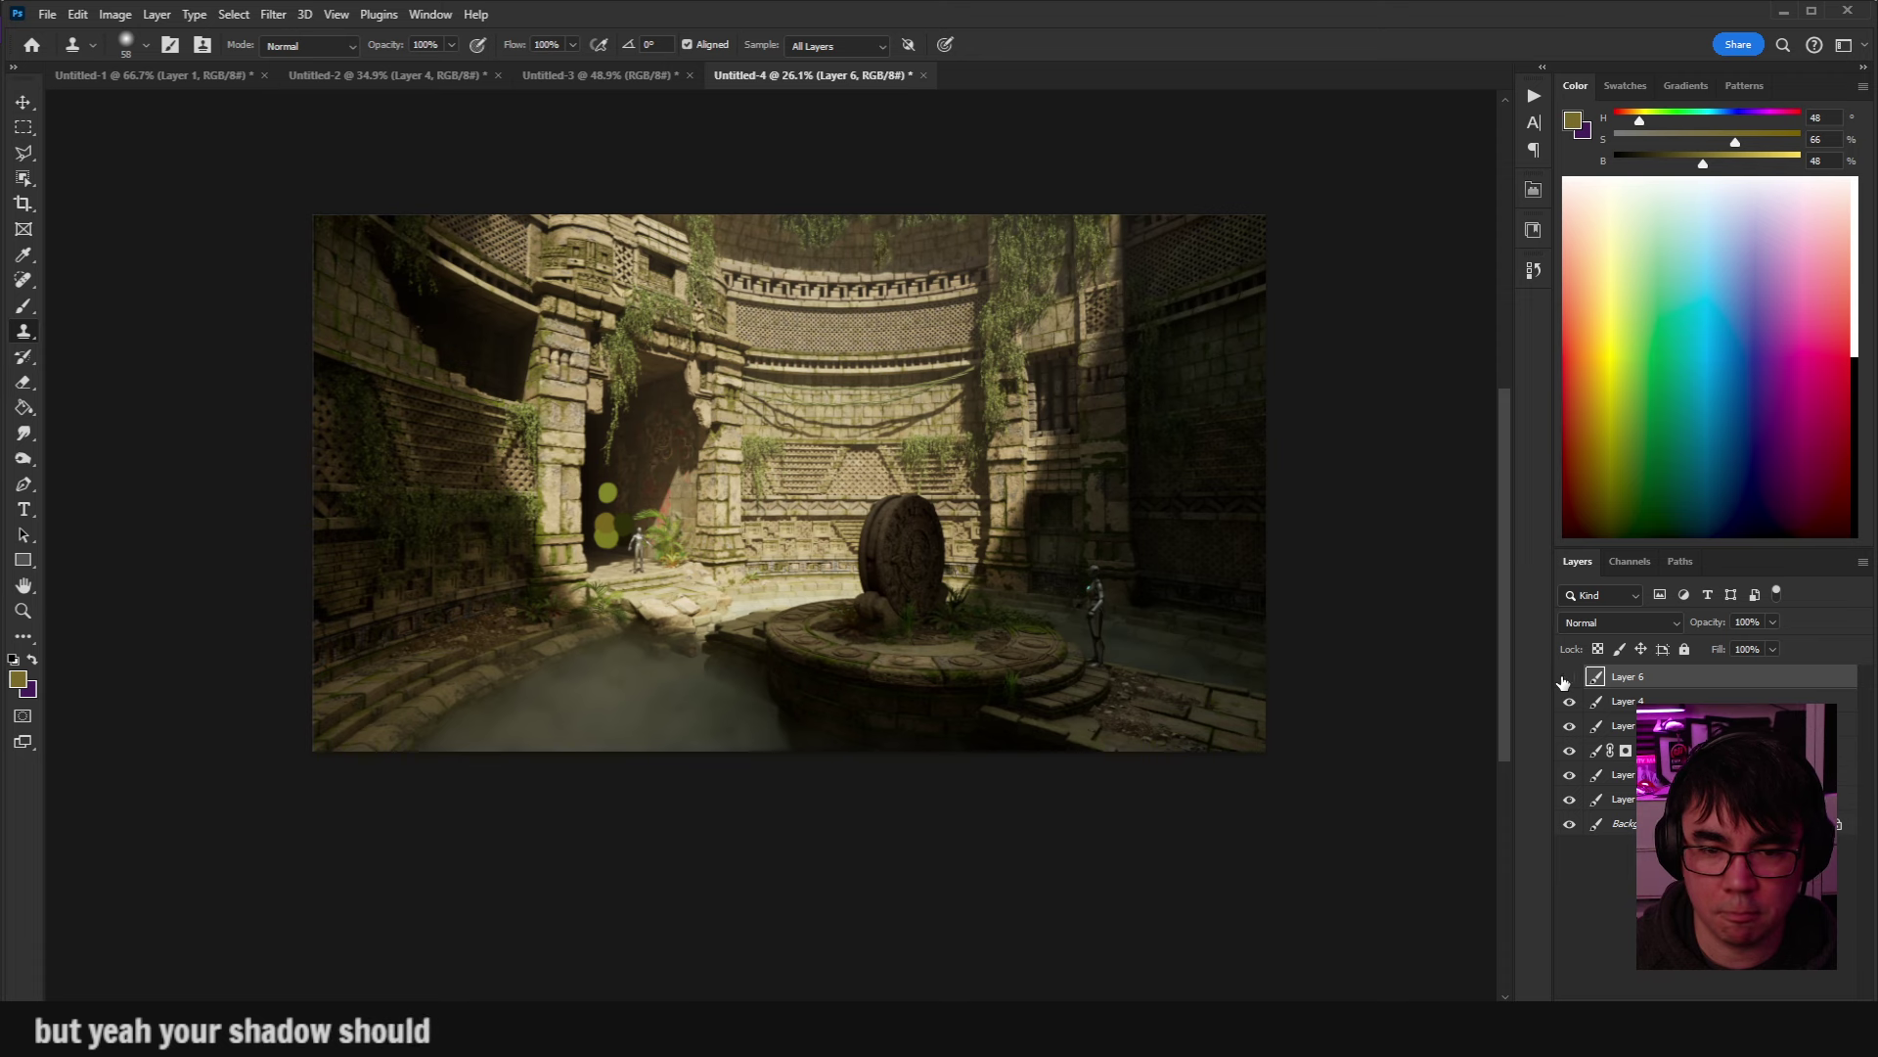
{"action": "left_click", "coordinate": [1566, 678]}
{"action": "left_click", "coordinate": [1566, 678]}
{"action": "left_click", "coordinate": [1570, 727]}
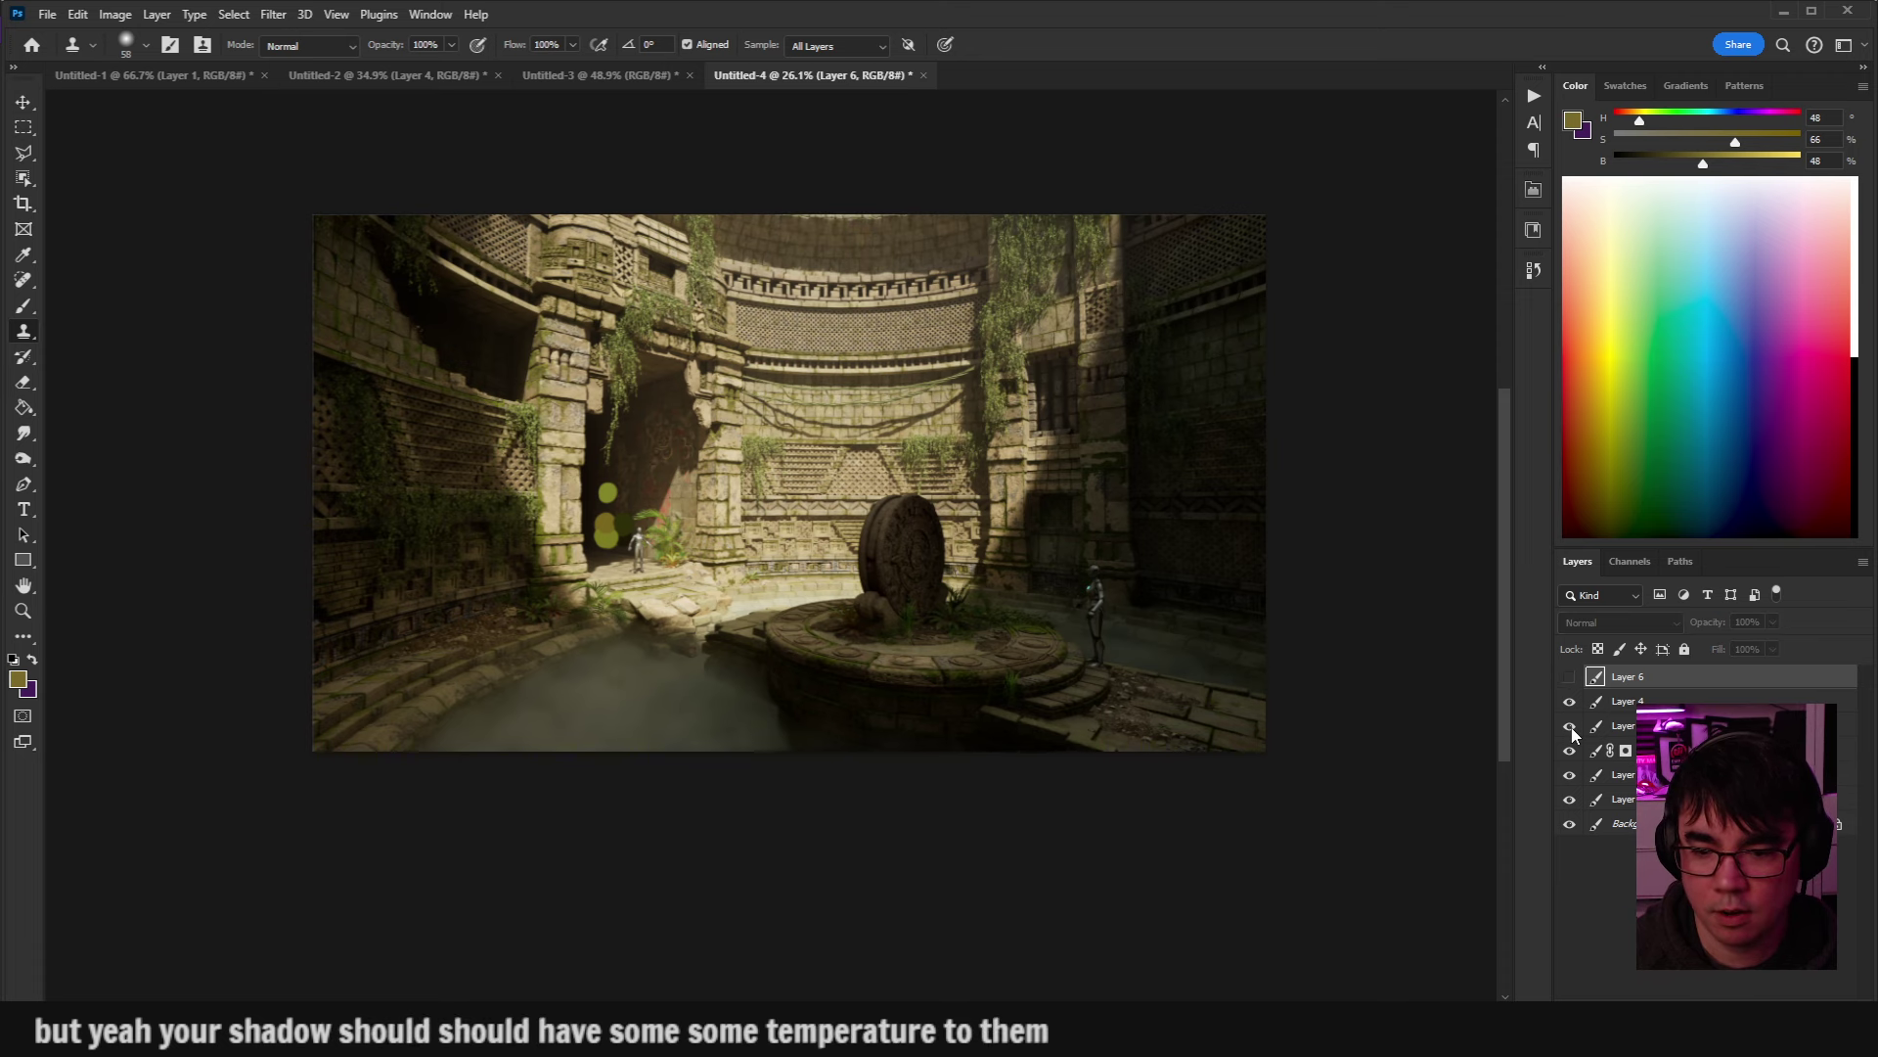
{"action": "left_click", "coordinate": [1569, 726]}
{"action": "left_click_drag", "start_coordinate": [1115, 587], "coordinate": [1105, 634]}
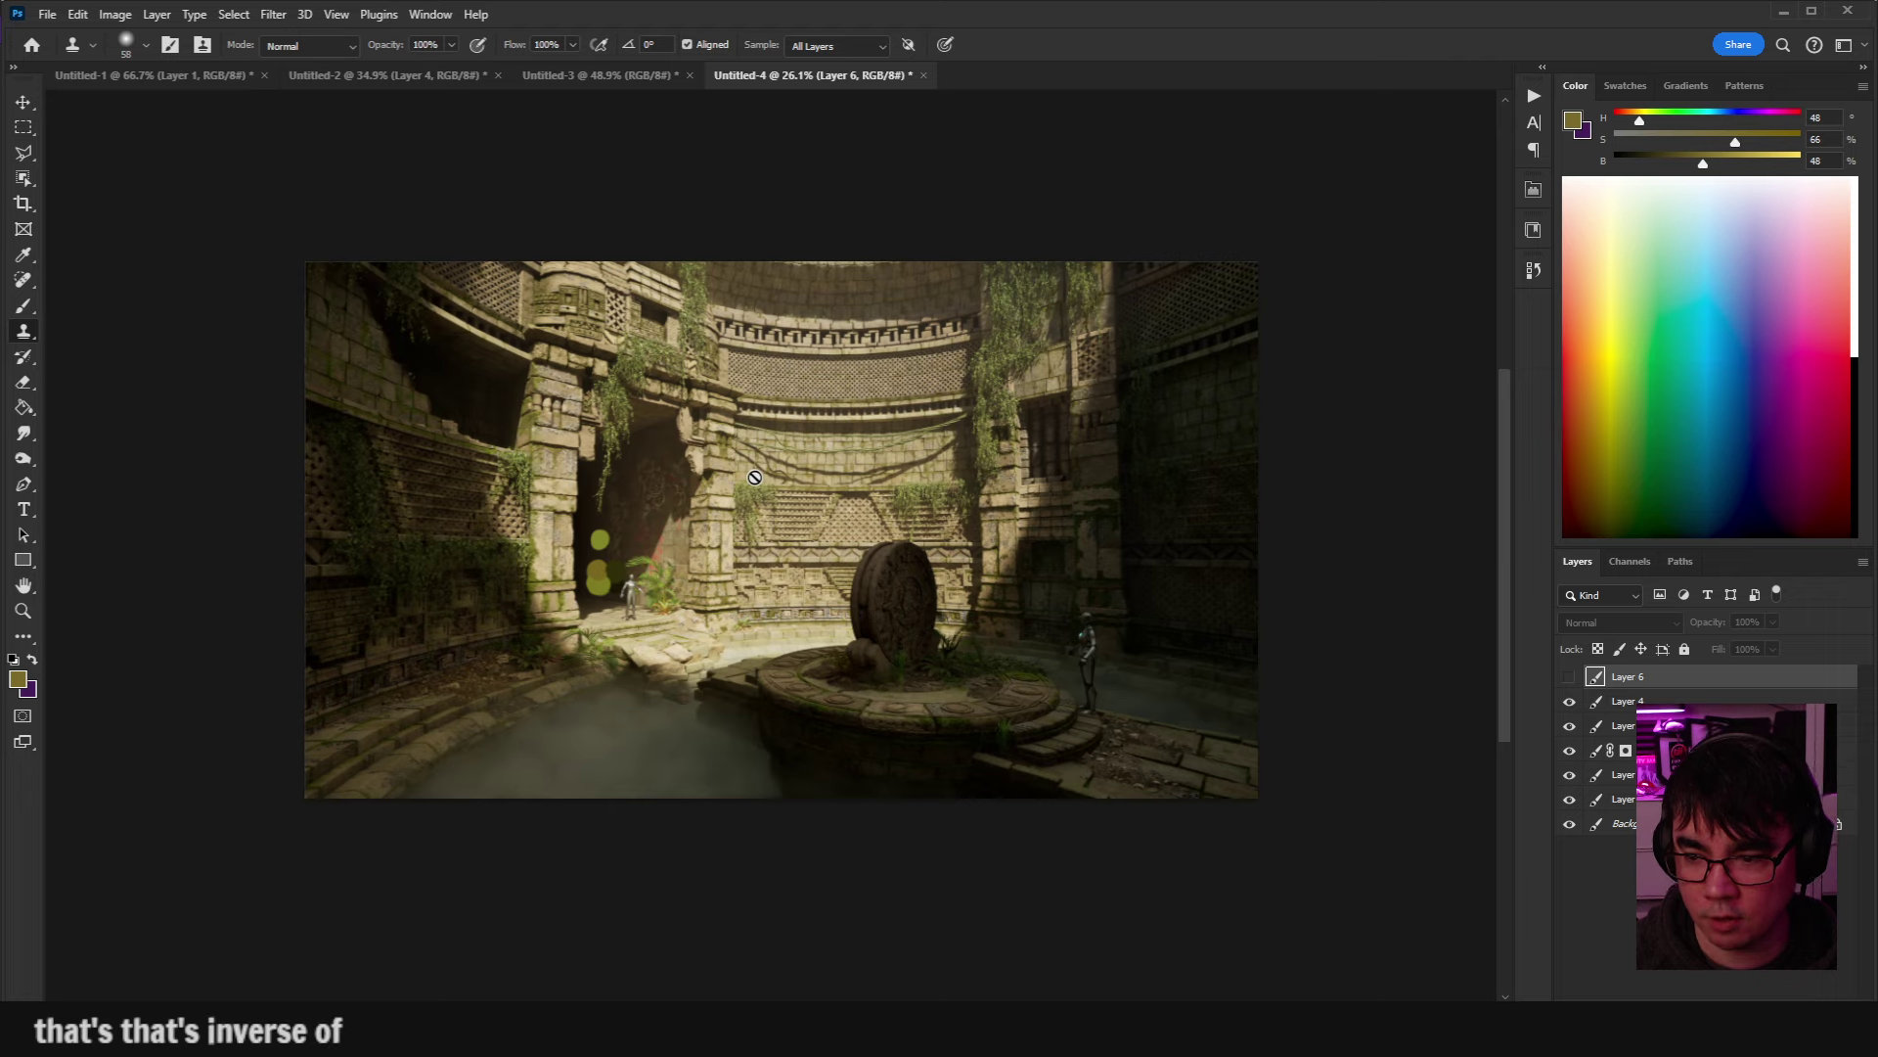
{"action": "left_click_drag", "start_coordinate": [752, 543], "coordinate": [746, 623]}
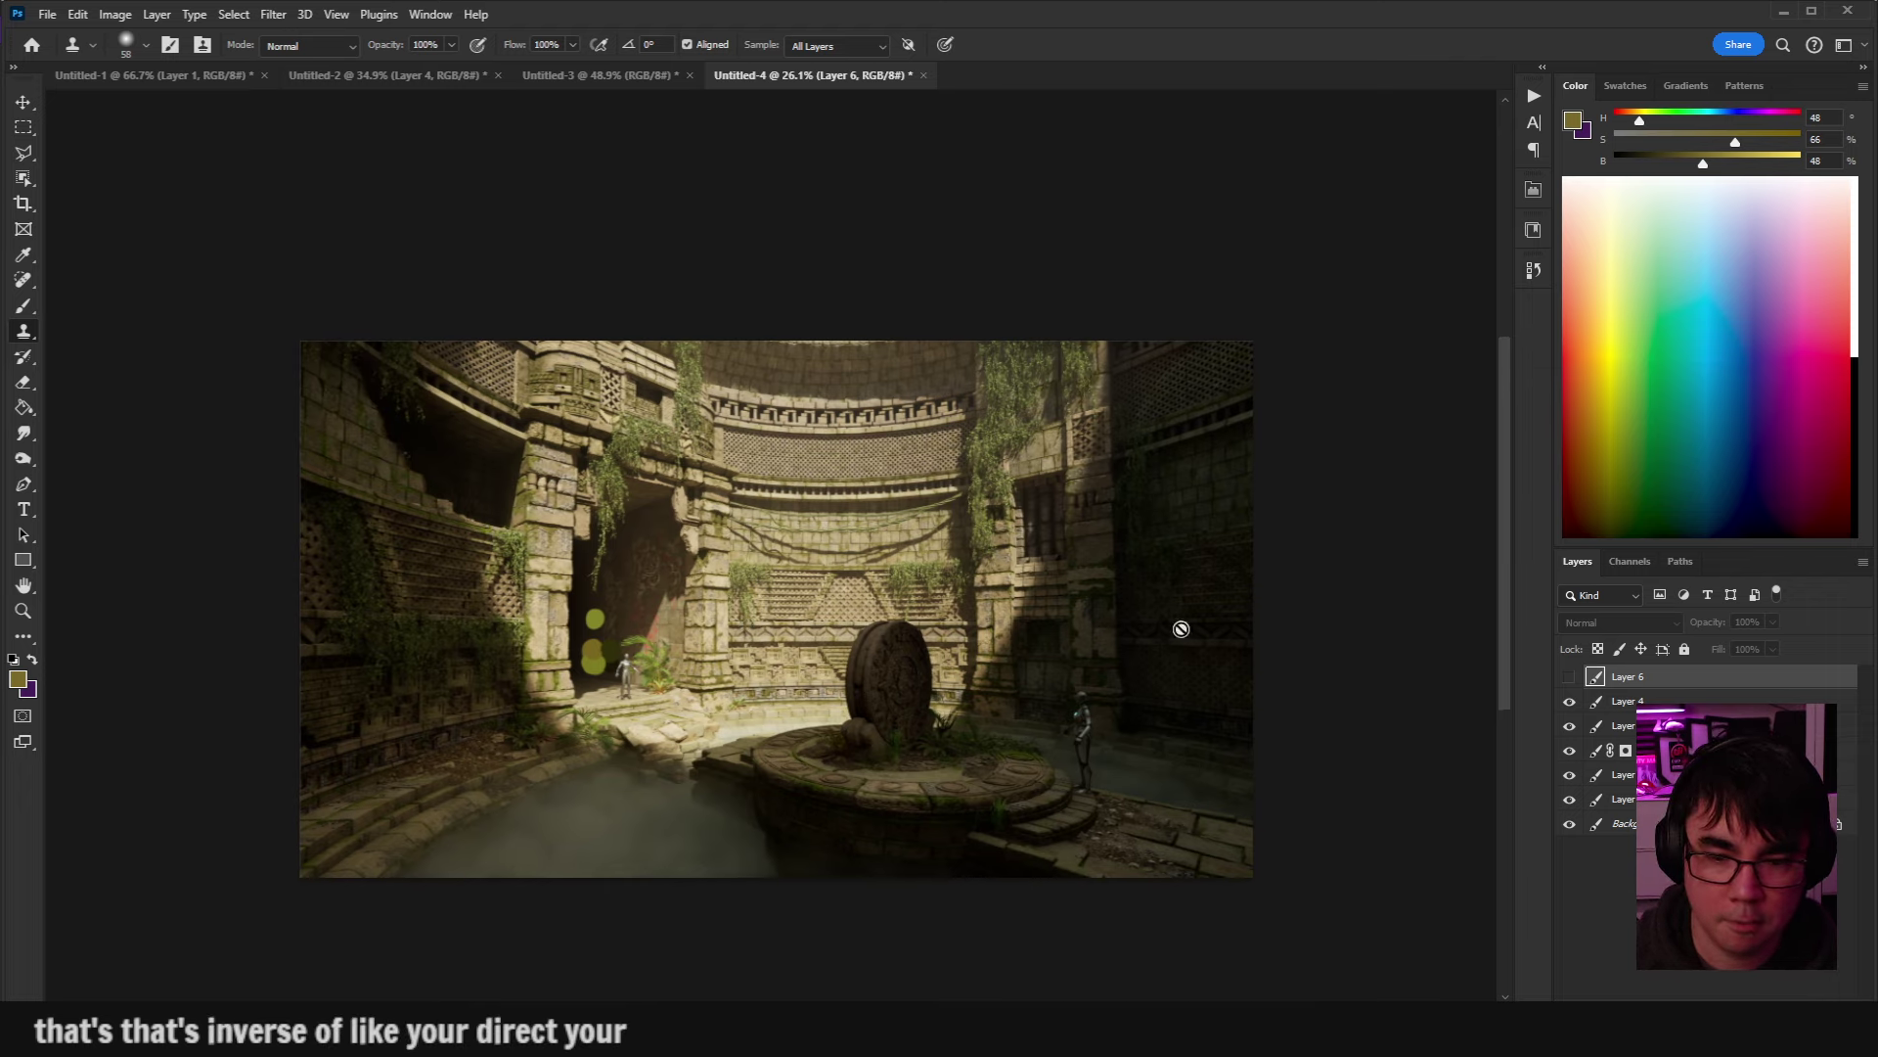
{"action": "left_click", "coordinate": [1567, 679]}
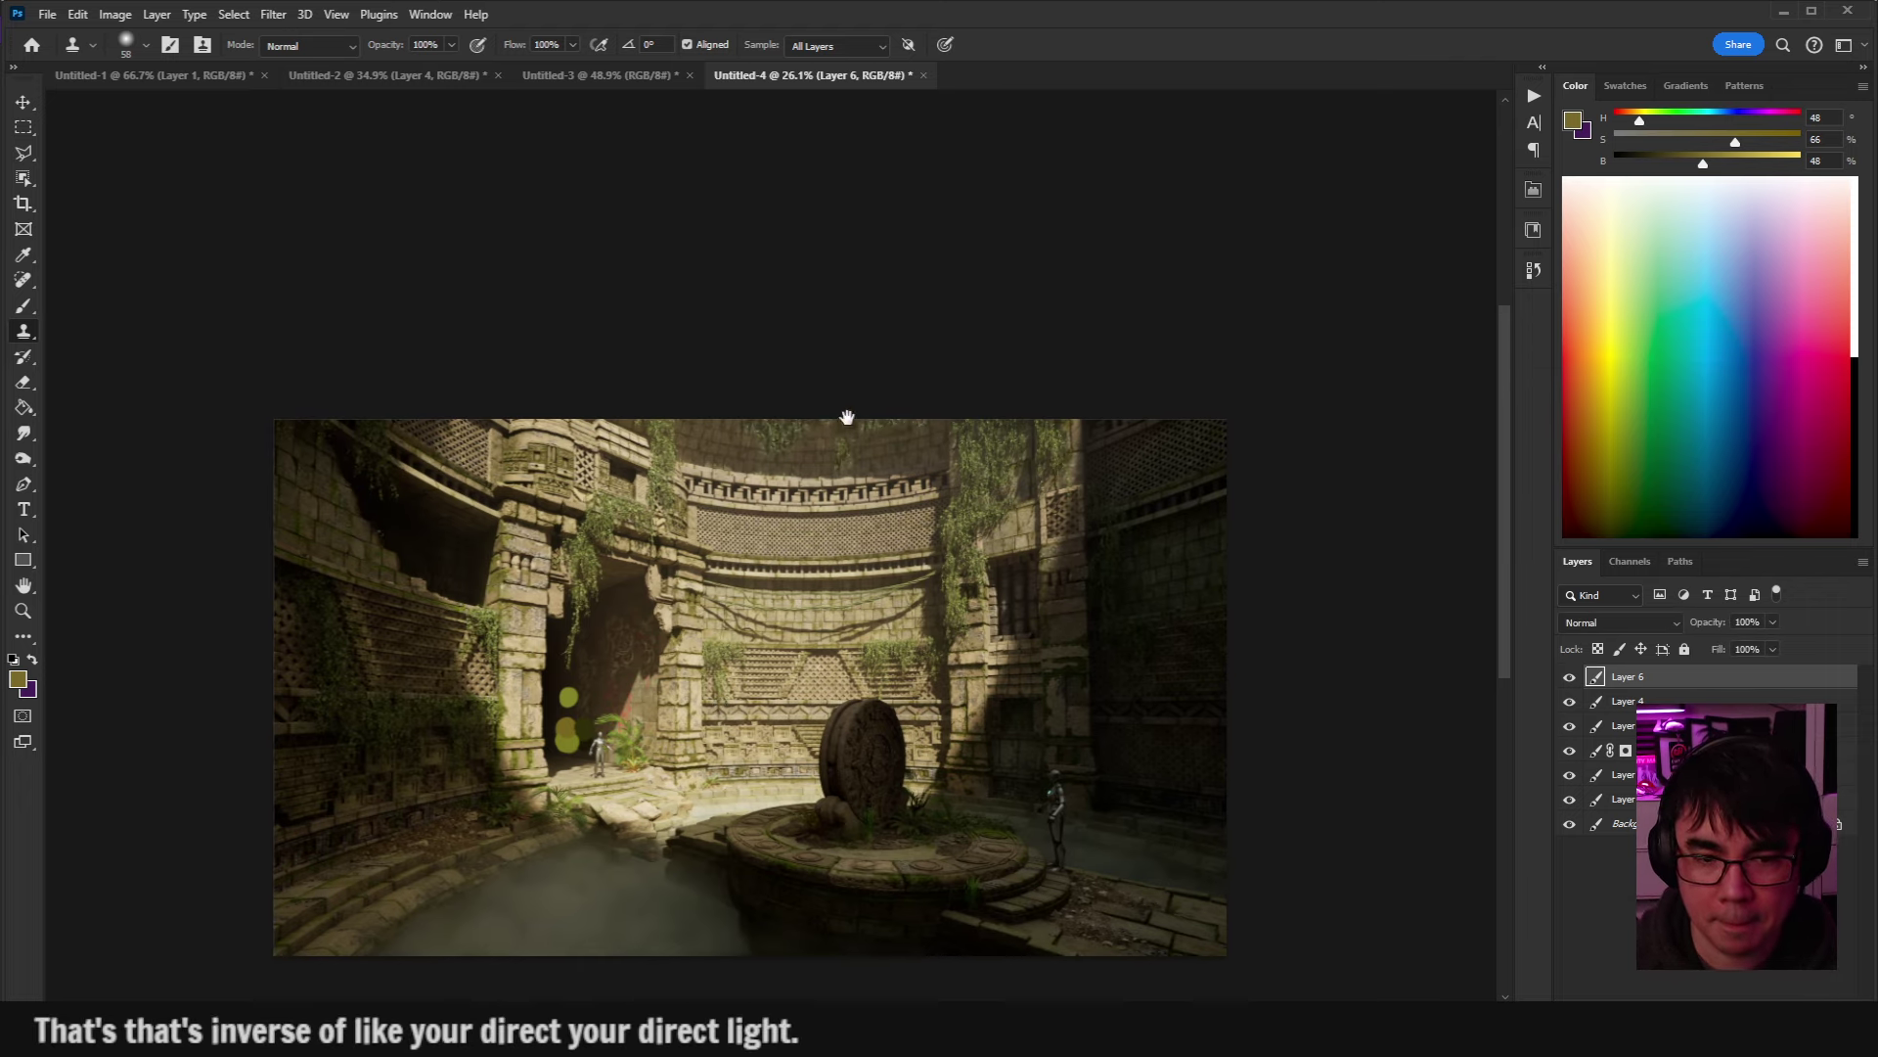
{"action": "scroll", "coordinate": [847, 420], "scroll_direction": "up", "scroll_amount": 5}
Erase dark shading between the top vines and part of the central vine with a 13 px eraser.
{"action": "key", "text": "e"}
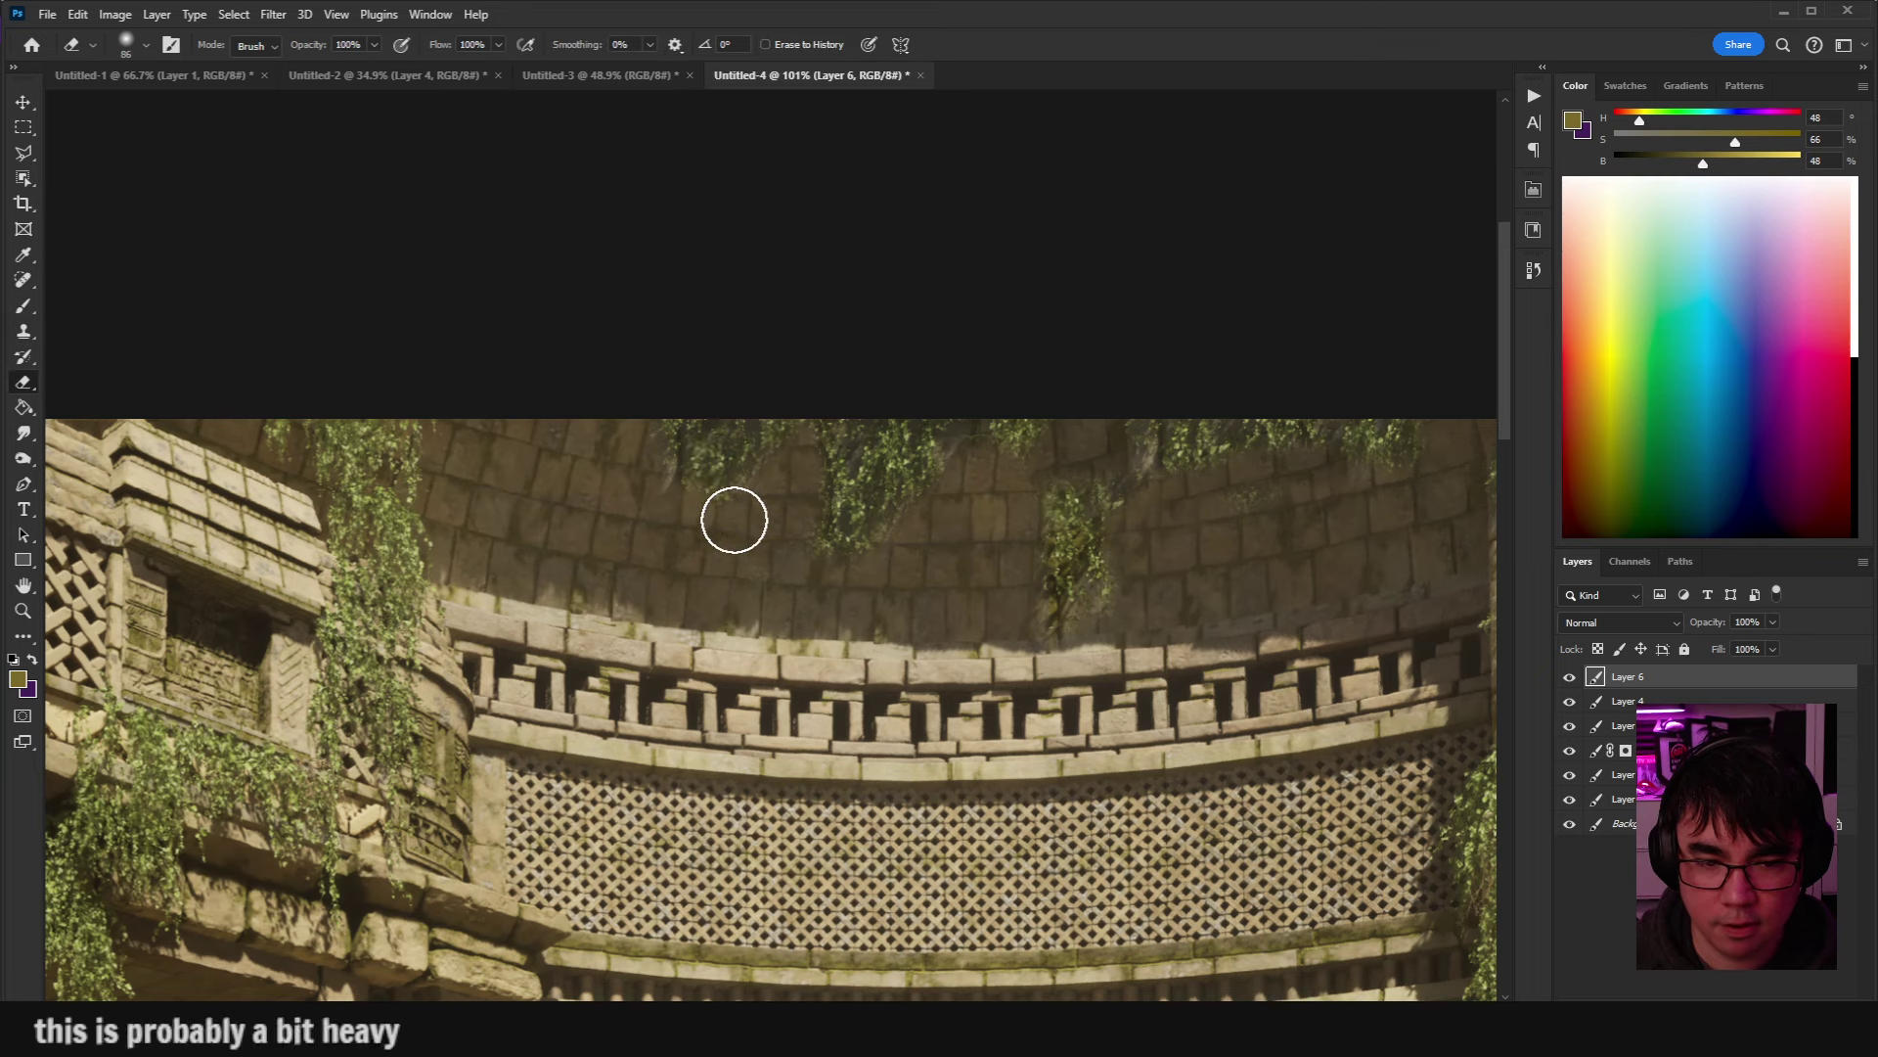
{"action": "left_click_drag", "start_coordinate": [787, 432], "coordinate": [801, 490]}
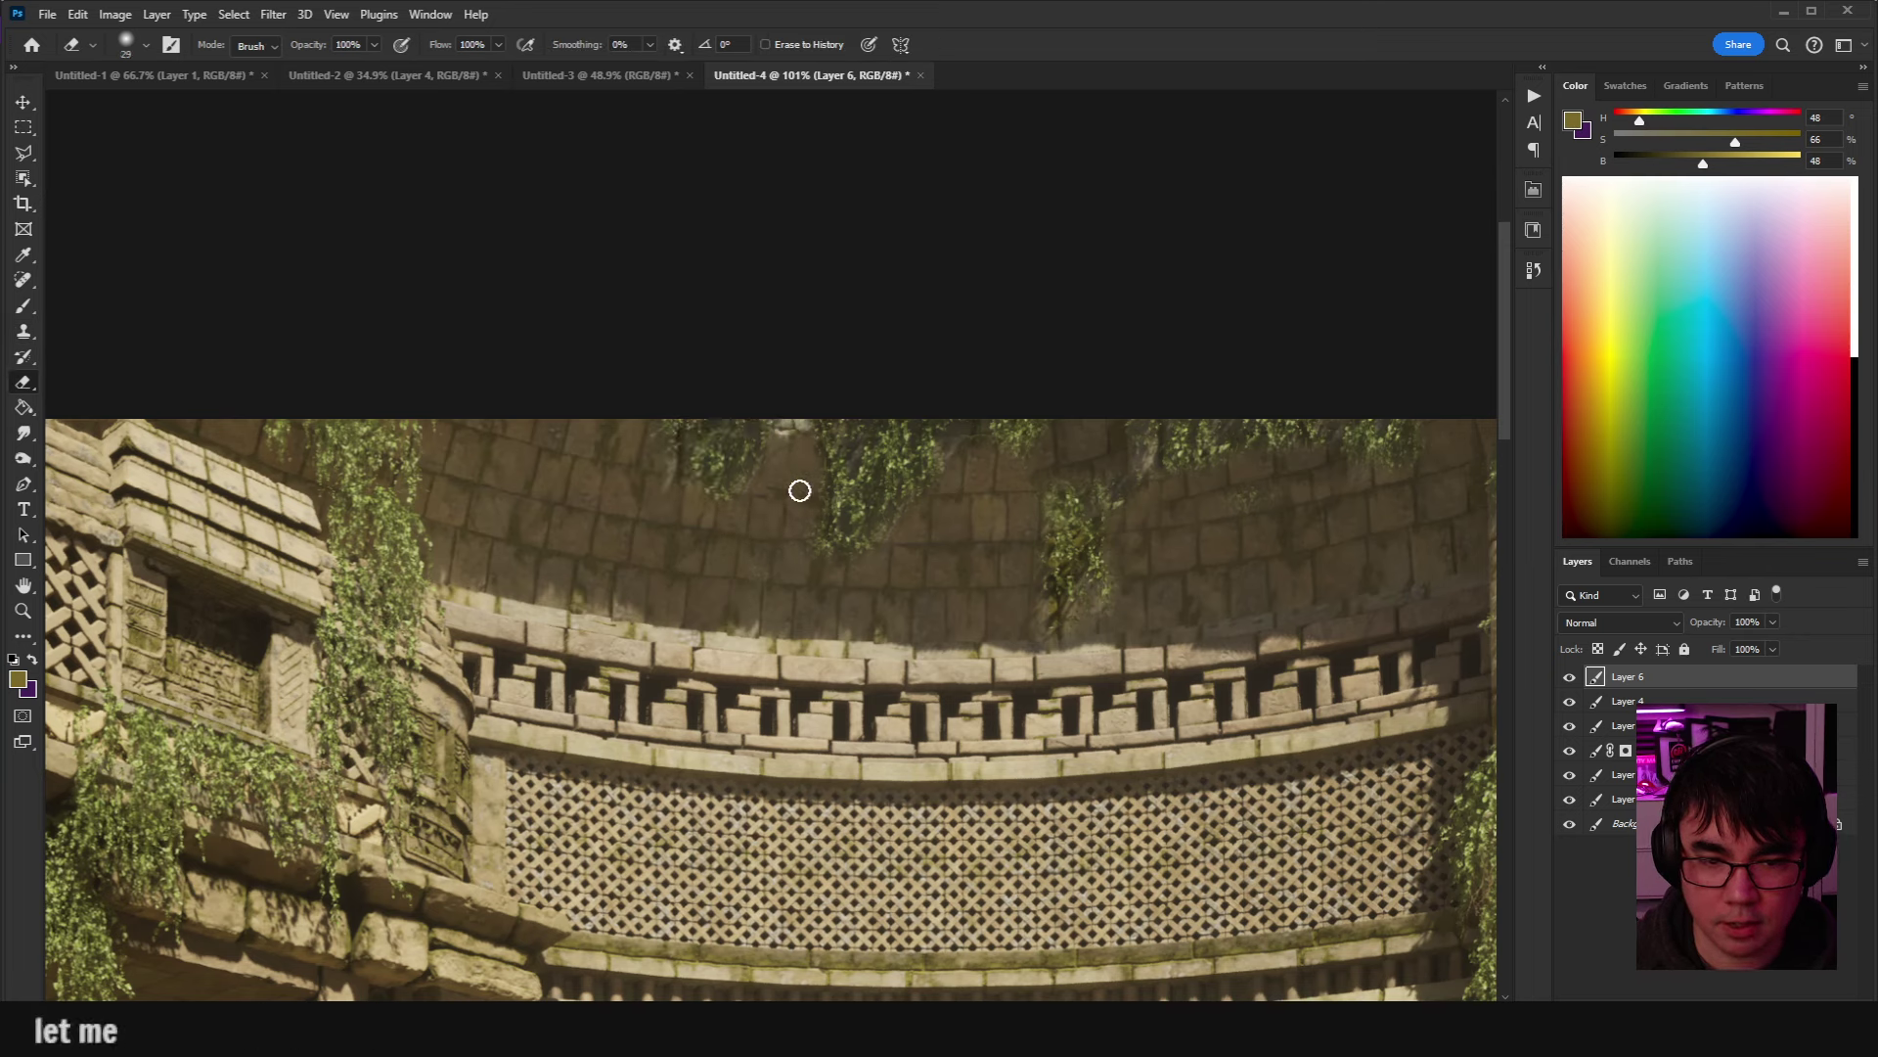
{"action": "mouse_move", "coordinate": [865, 546]}
{"action": "left_mouse_down"}
{"action": "mouse_move", "coordinate": [877, 423]}
{"action": "mouse_move", "coordinate": [945, 454]}
{"action": "left_mouse_up"}
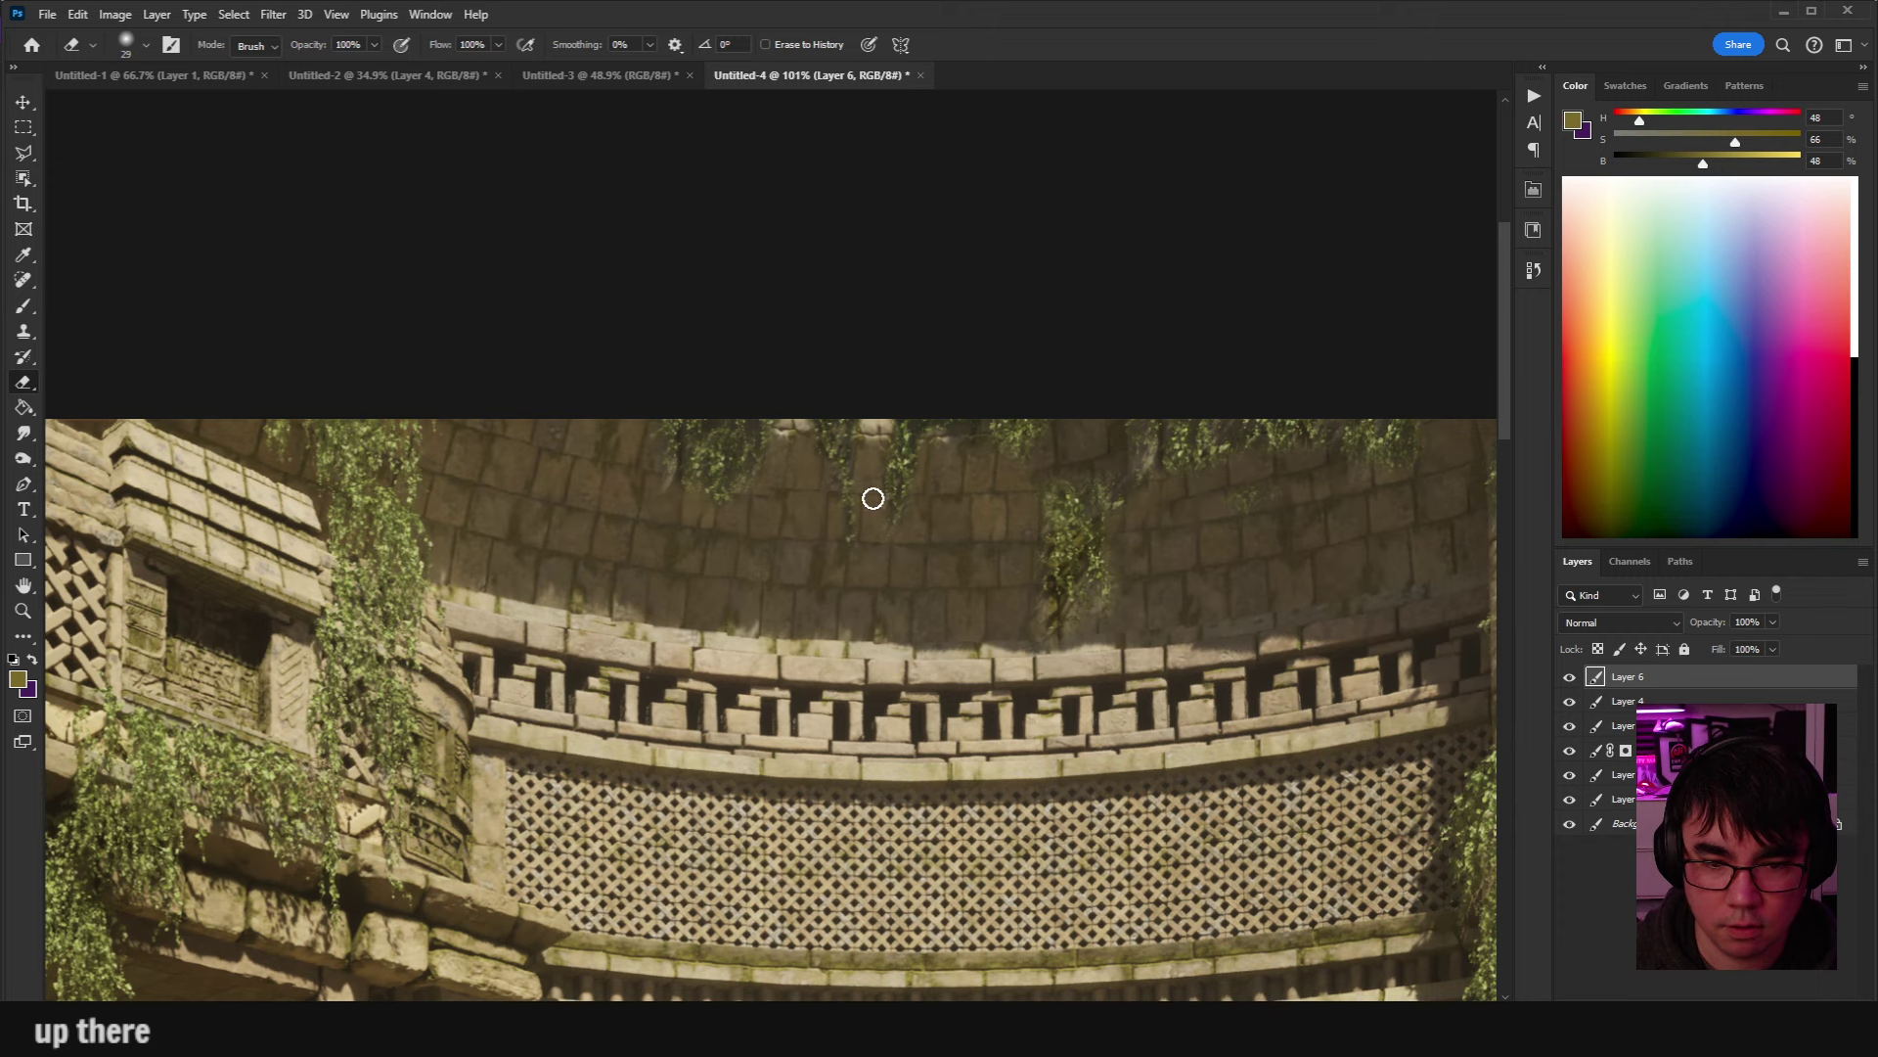
{"action": "left_click_drag", "start_coordinate": [881, 530], "coordinate": [867, 530]}
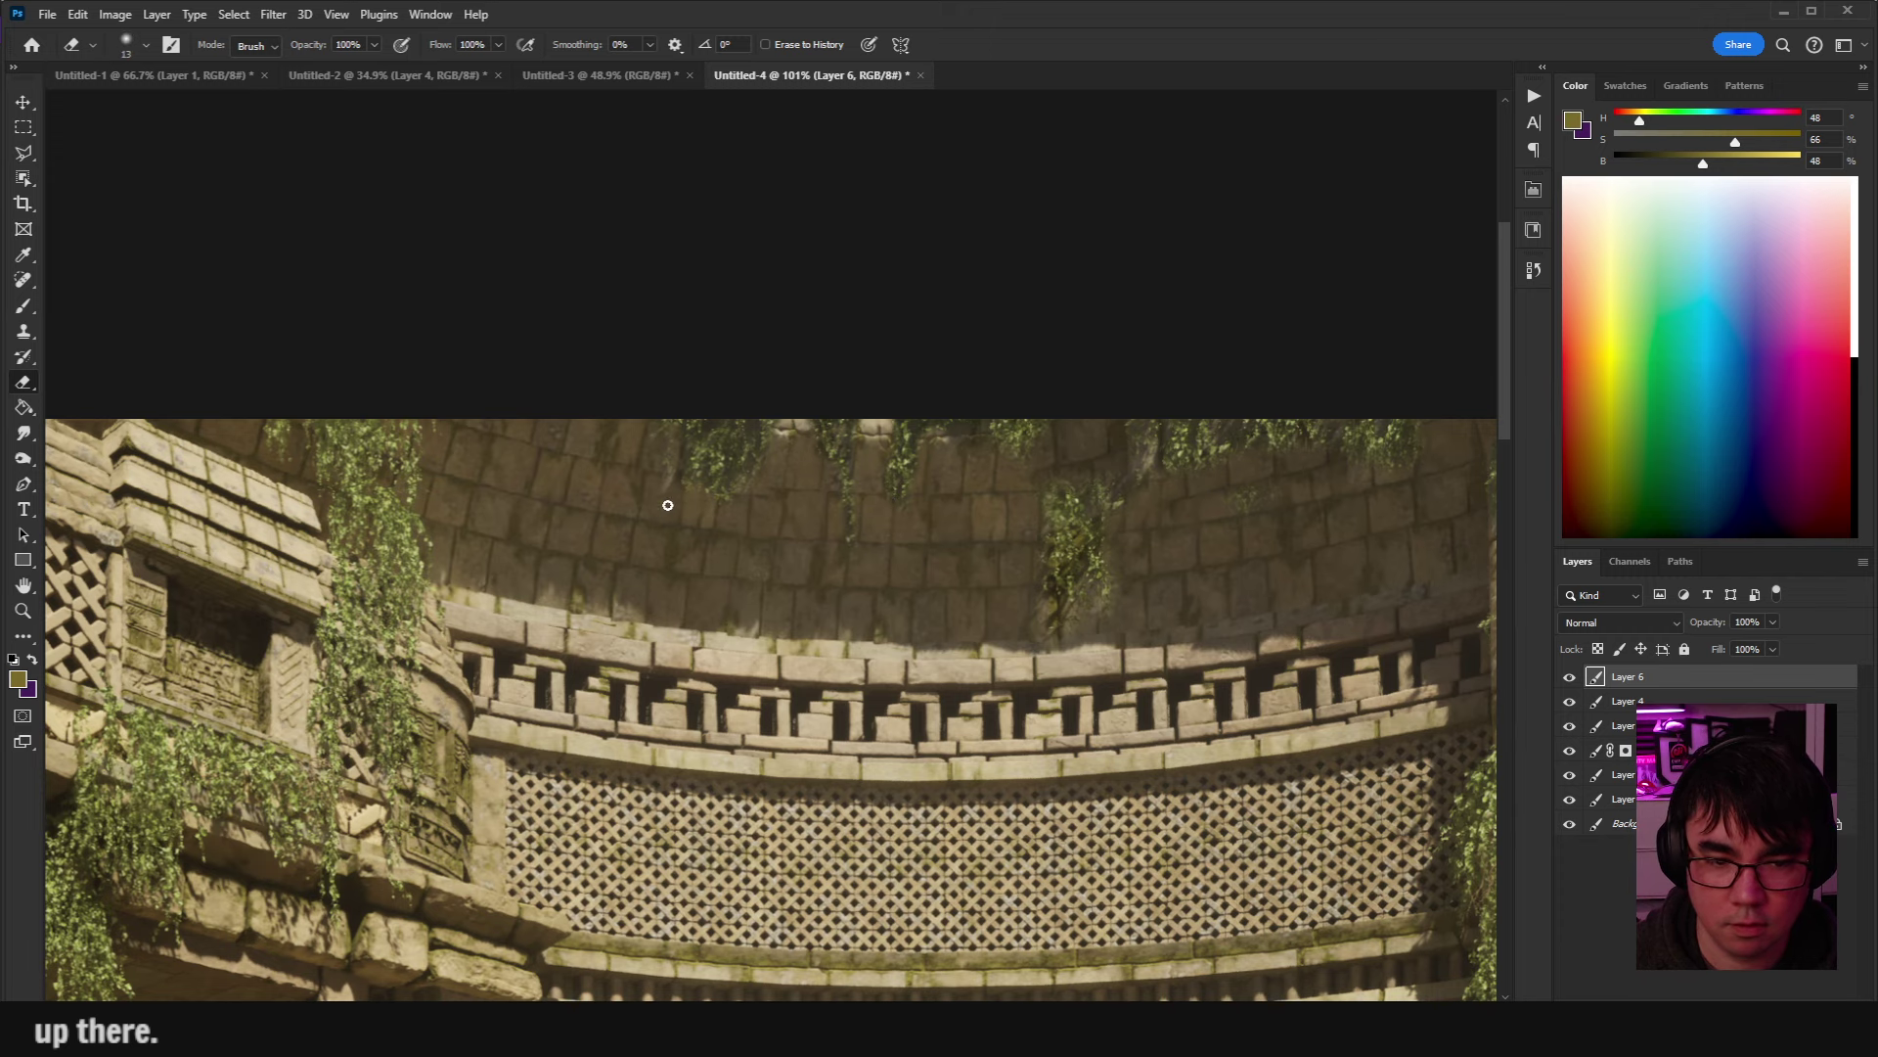
{"action": "left_click_drag", "start_coordinate": [1262, 524], "coordinate": [1225, 522]}
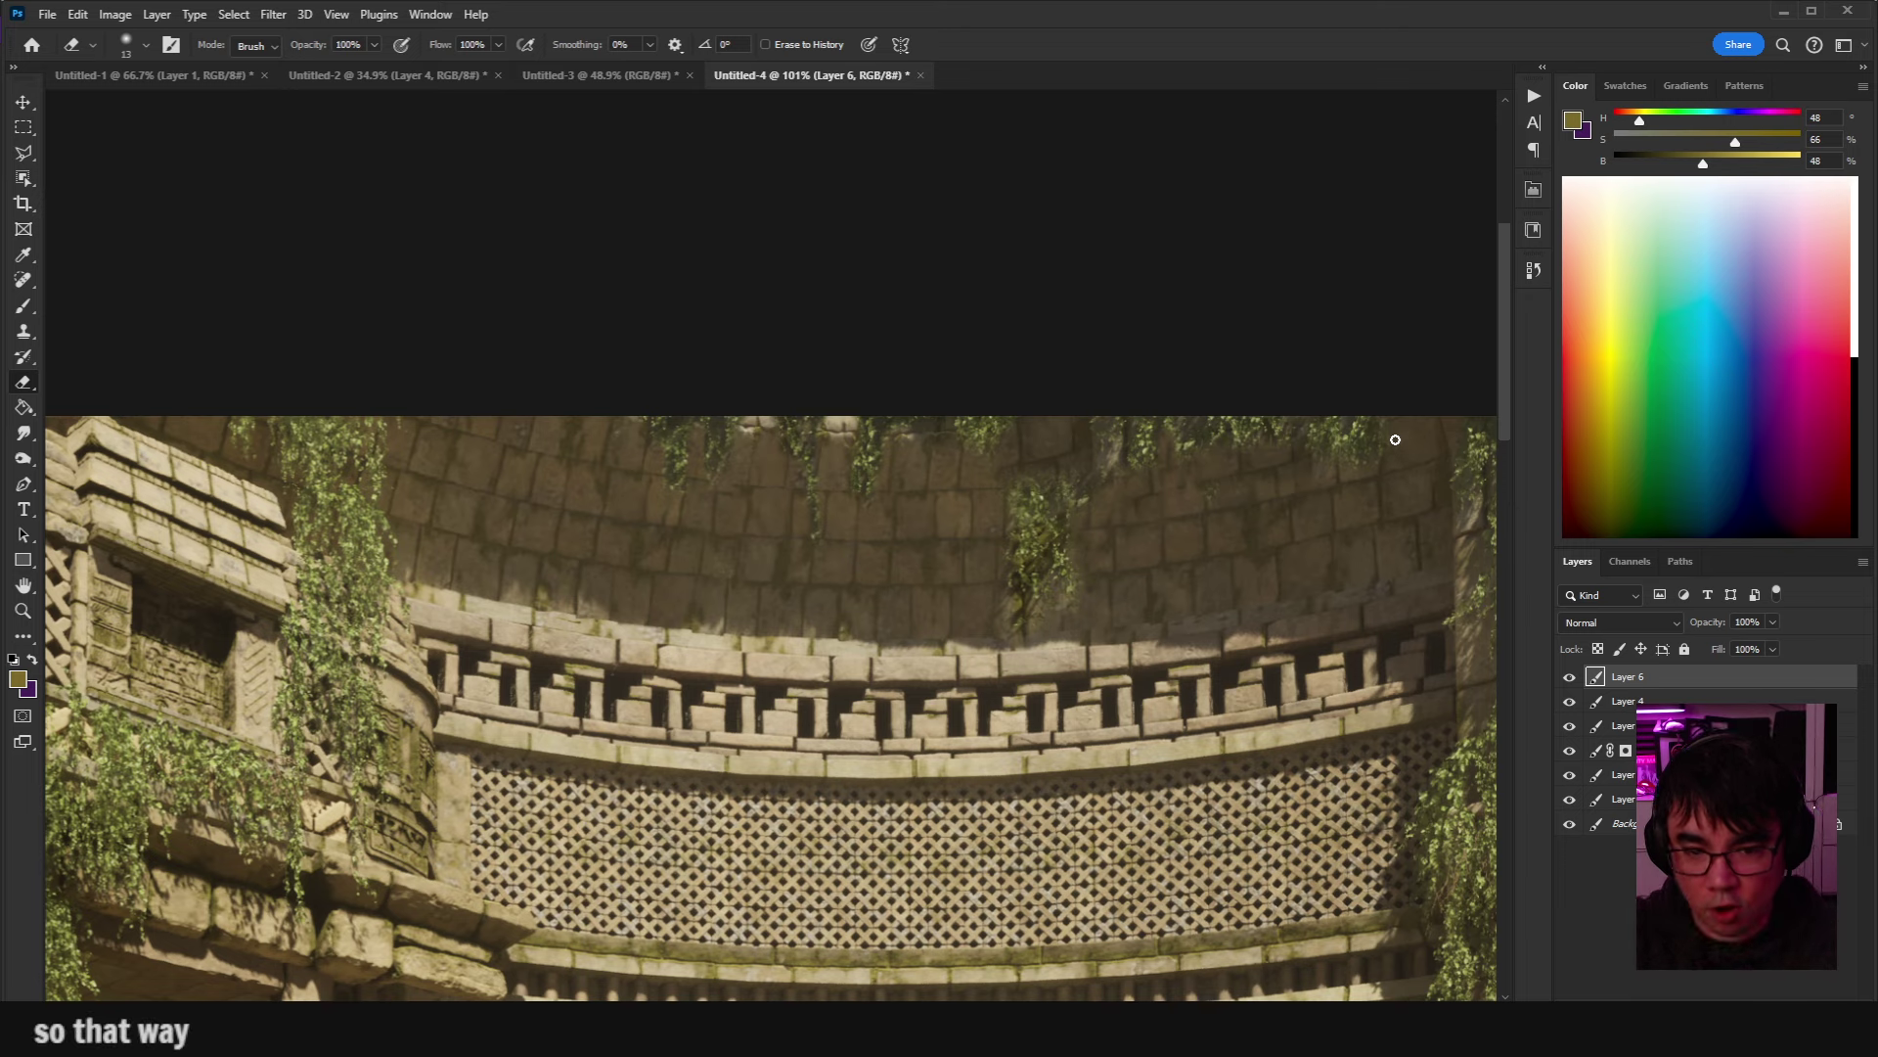
{"action": "left_click_drag", "start_coordinate": [908, 468], "coordinate": [949, 541]}
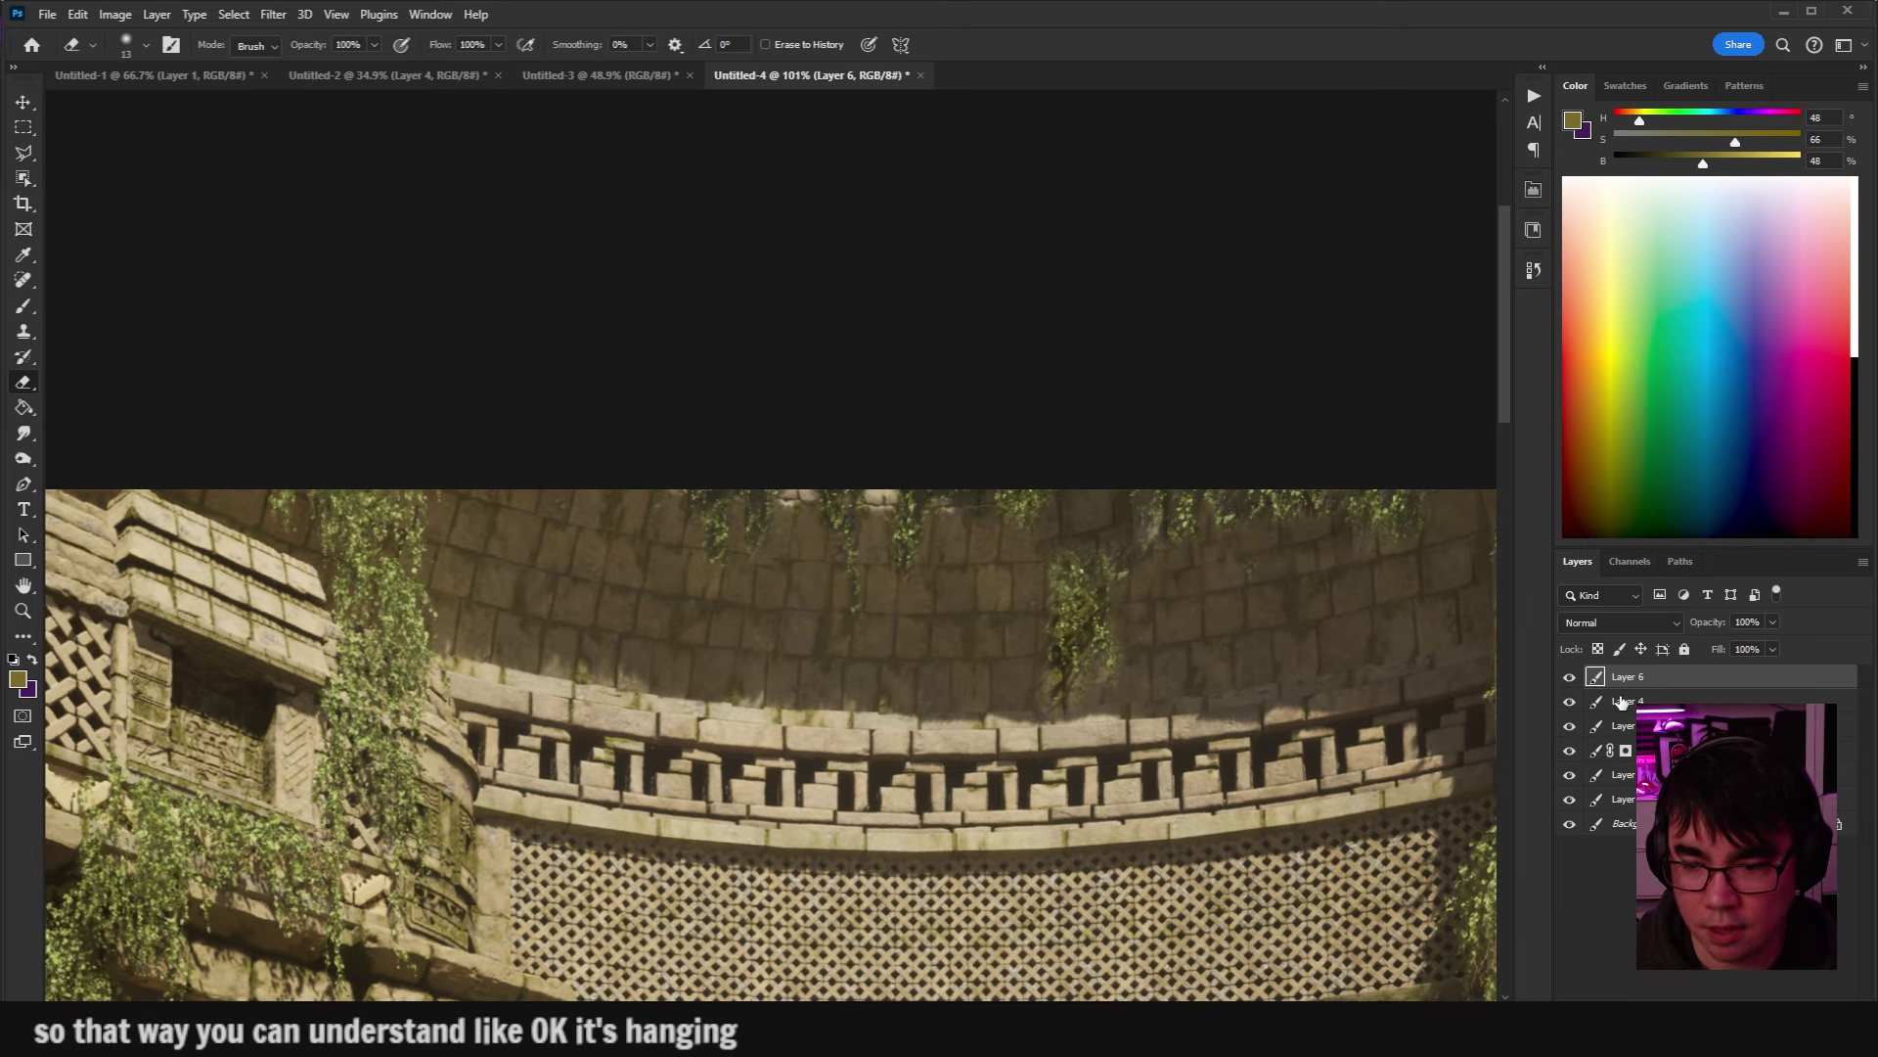
Compare the wall with and without the vine layer, and close the layer style settings unchanged.
{"action": "left_click", "coordinate": [1571, 679]}
{"action": "left_click", "coordinate": [1571, 679]}
{"action": "left_click", "coordinate": [1570, 678]}
{"action": "left_click", "coordinate": [1570, 678]}
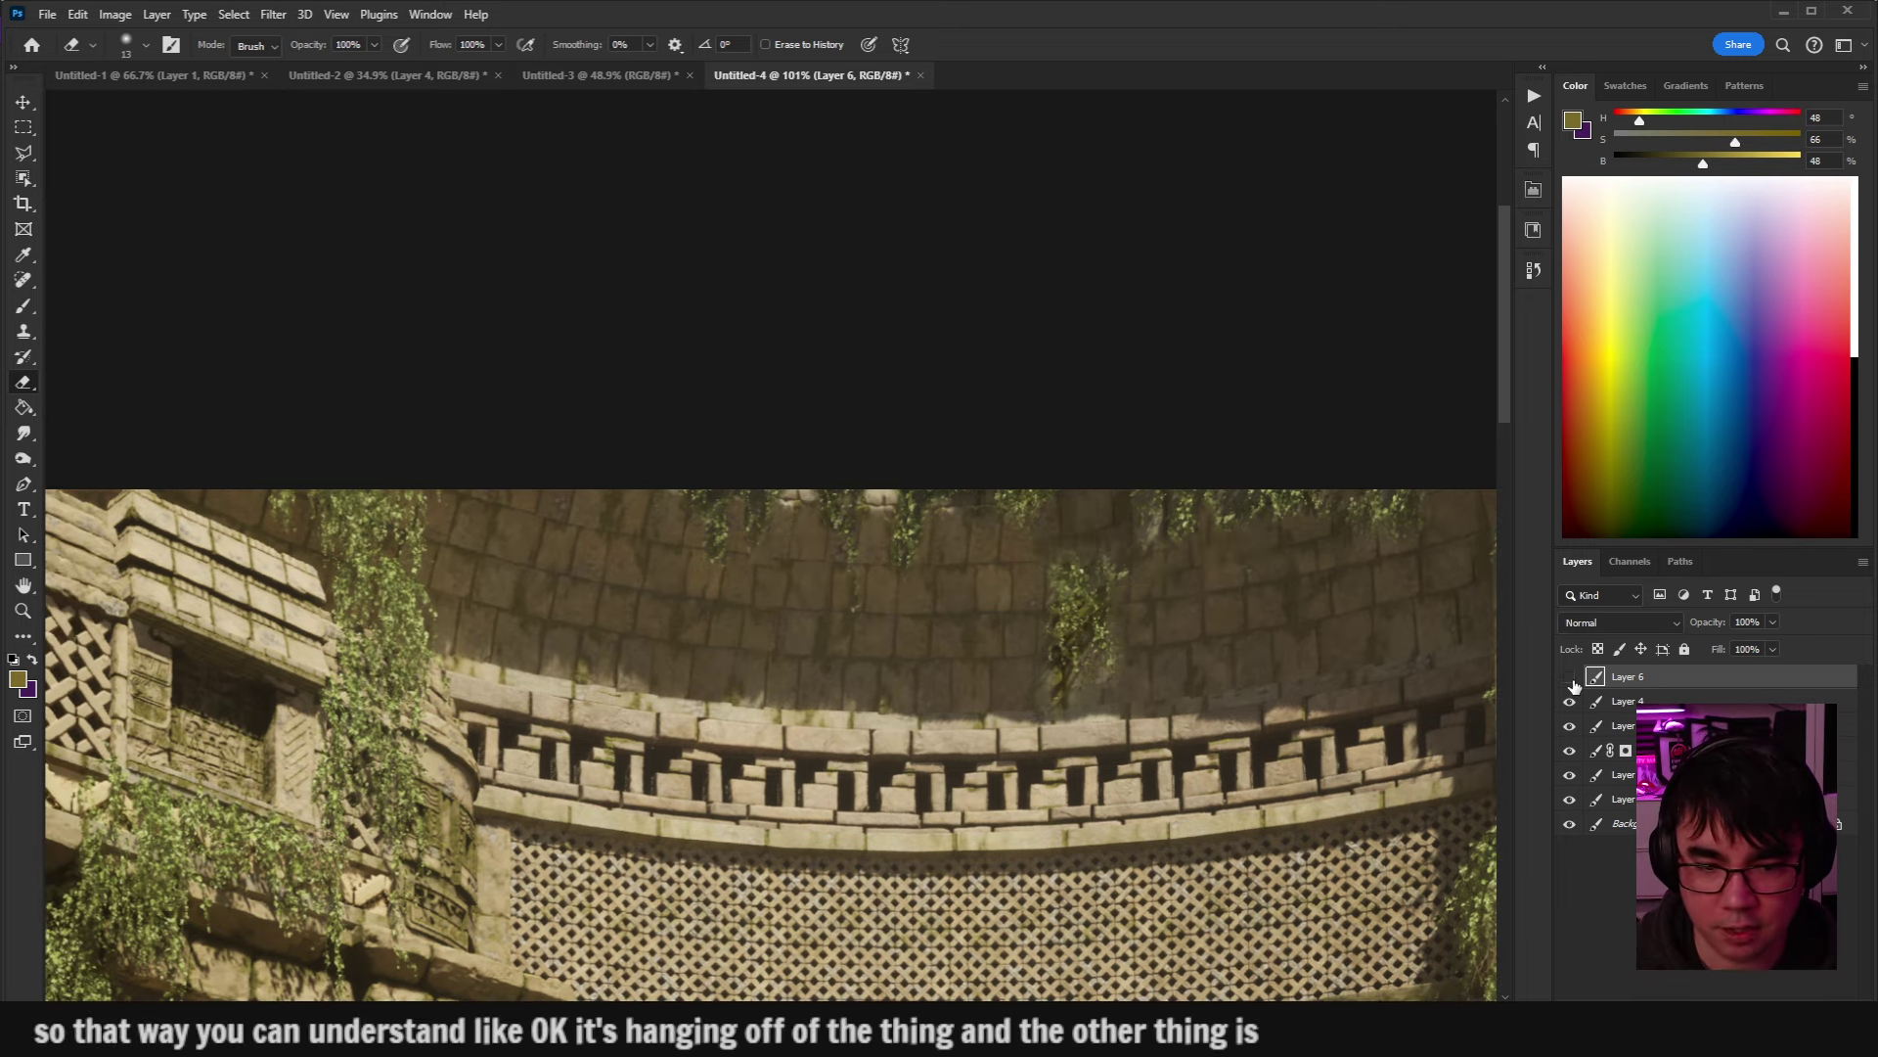
{"action": "left_click", "coordinate": [1570, 678]}
{"action": "left_click", "coordinate": [1570, 678]}
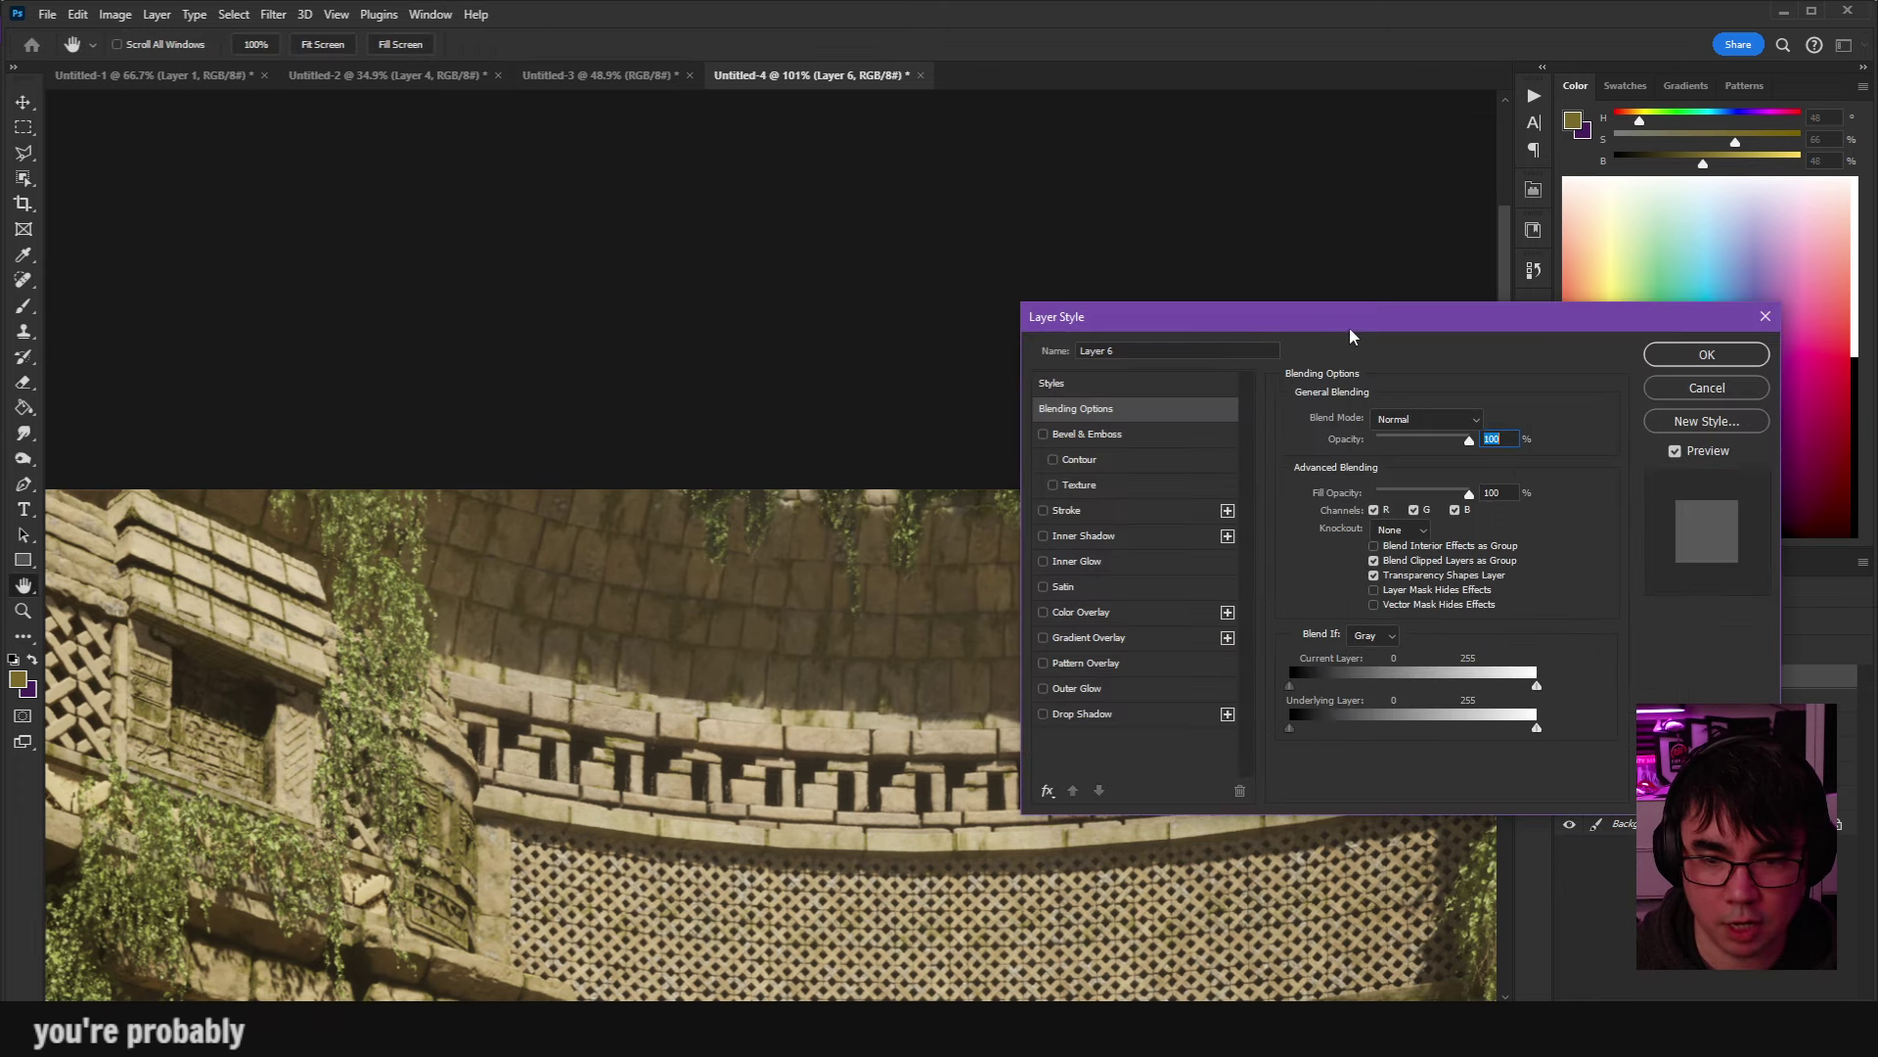
{"action": "left_click_drag", "start_coordinate": [1350, 329], "coordinate": [1411, 310]}
{"action": "left_click", "coordinate": [1763, 372]}
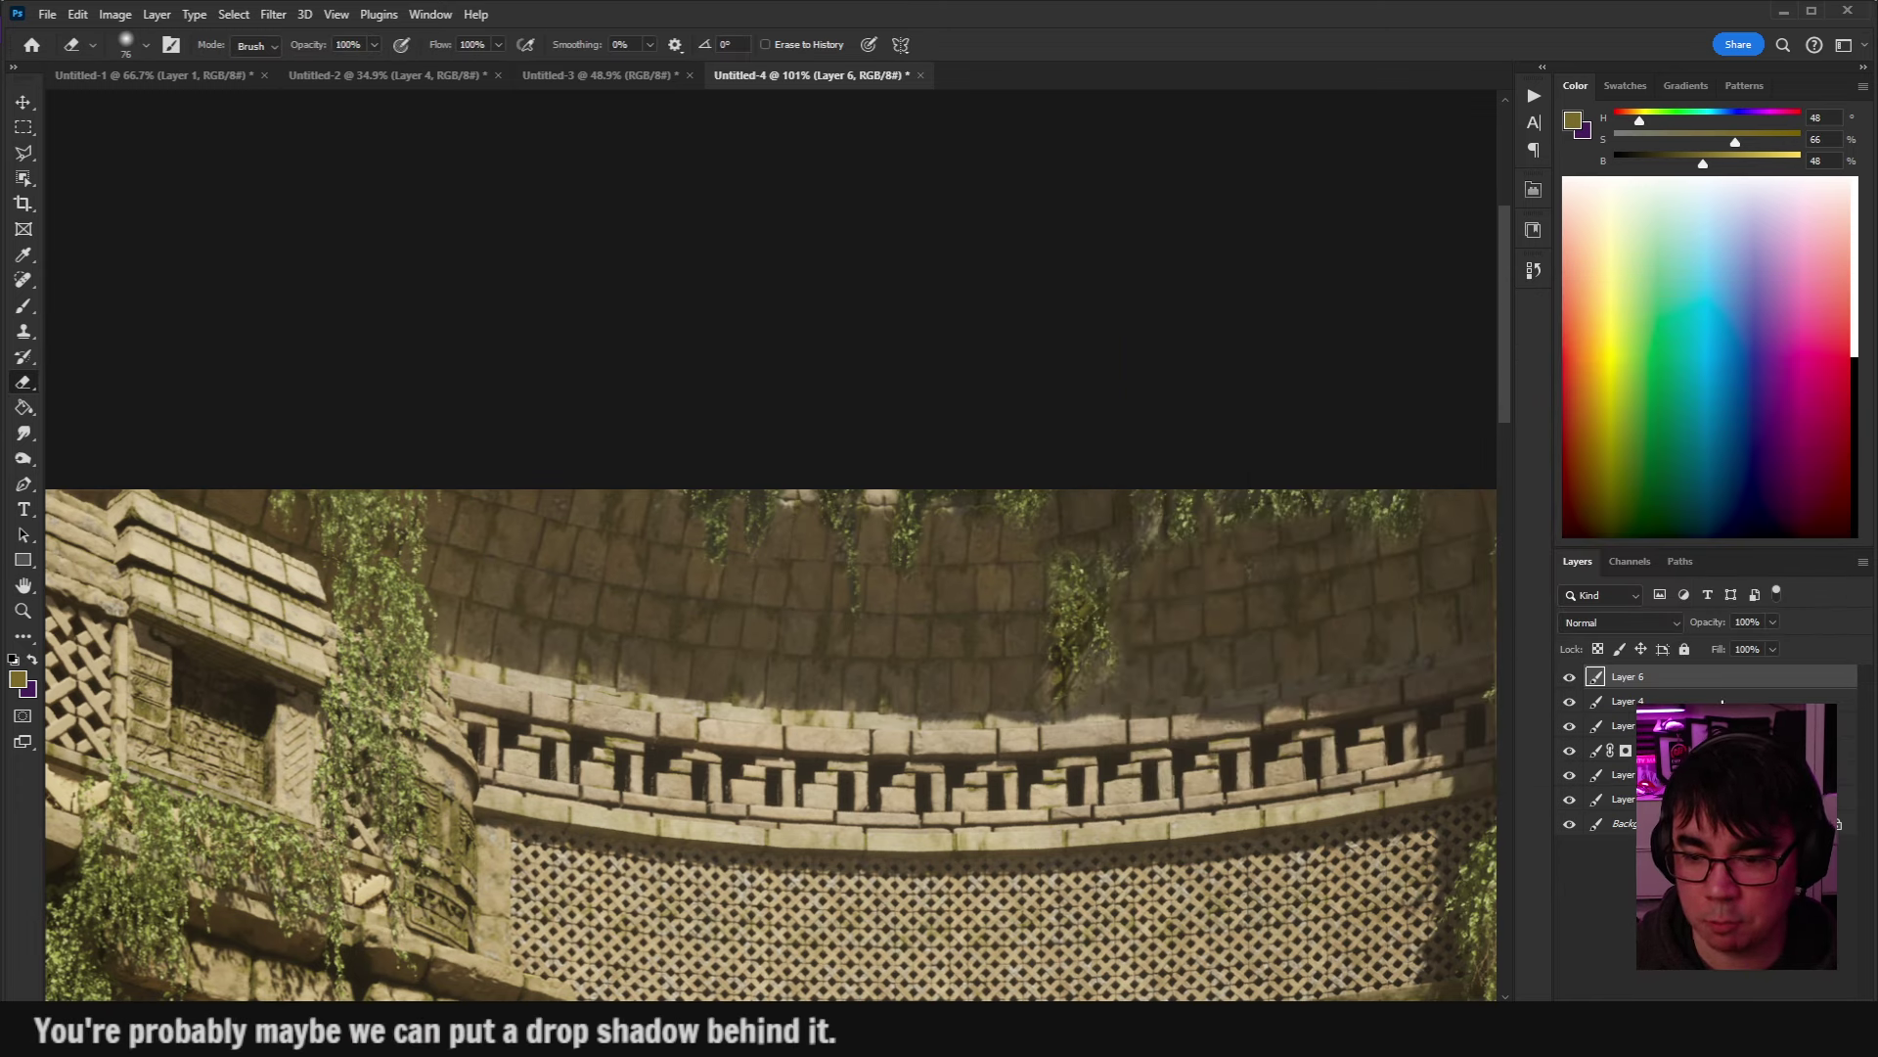
Add a new layer beneath the vine layer and sample dark browns from the stonework with a 96 px brush.
{"action": "left_click", "coordinate": [1751, 705]}
{"action": "left_click_drag", "start_coordinate": [1745, 381], "coordinate": [1746, 441]}
{"action": "left_click_drag", "start_coordinate": [943, 582], "coordinate": [964, 591]}
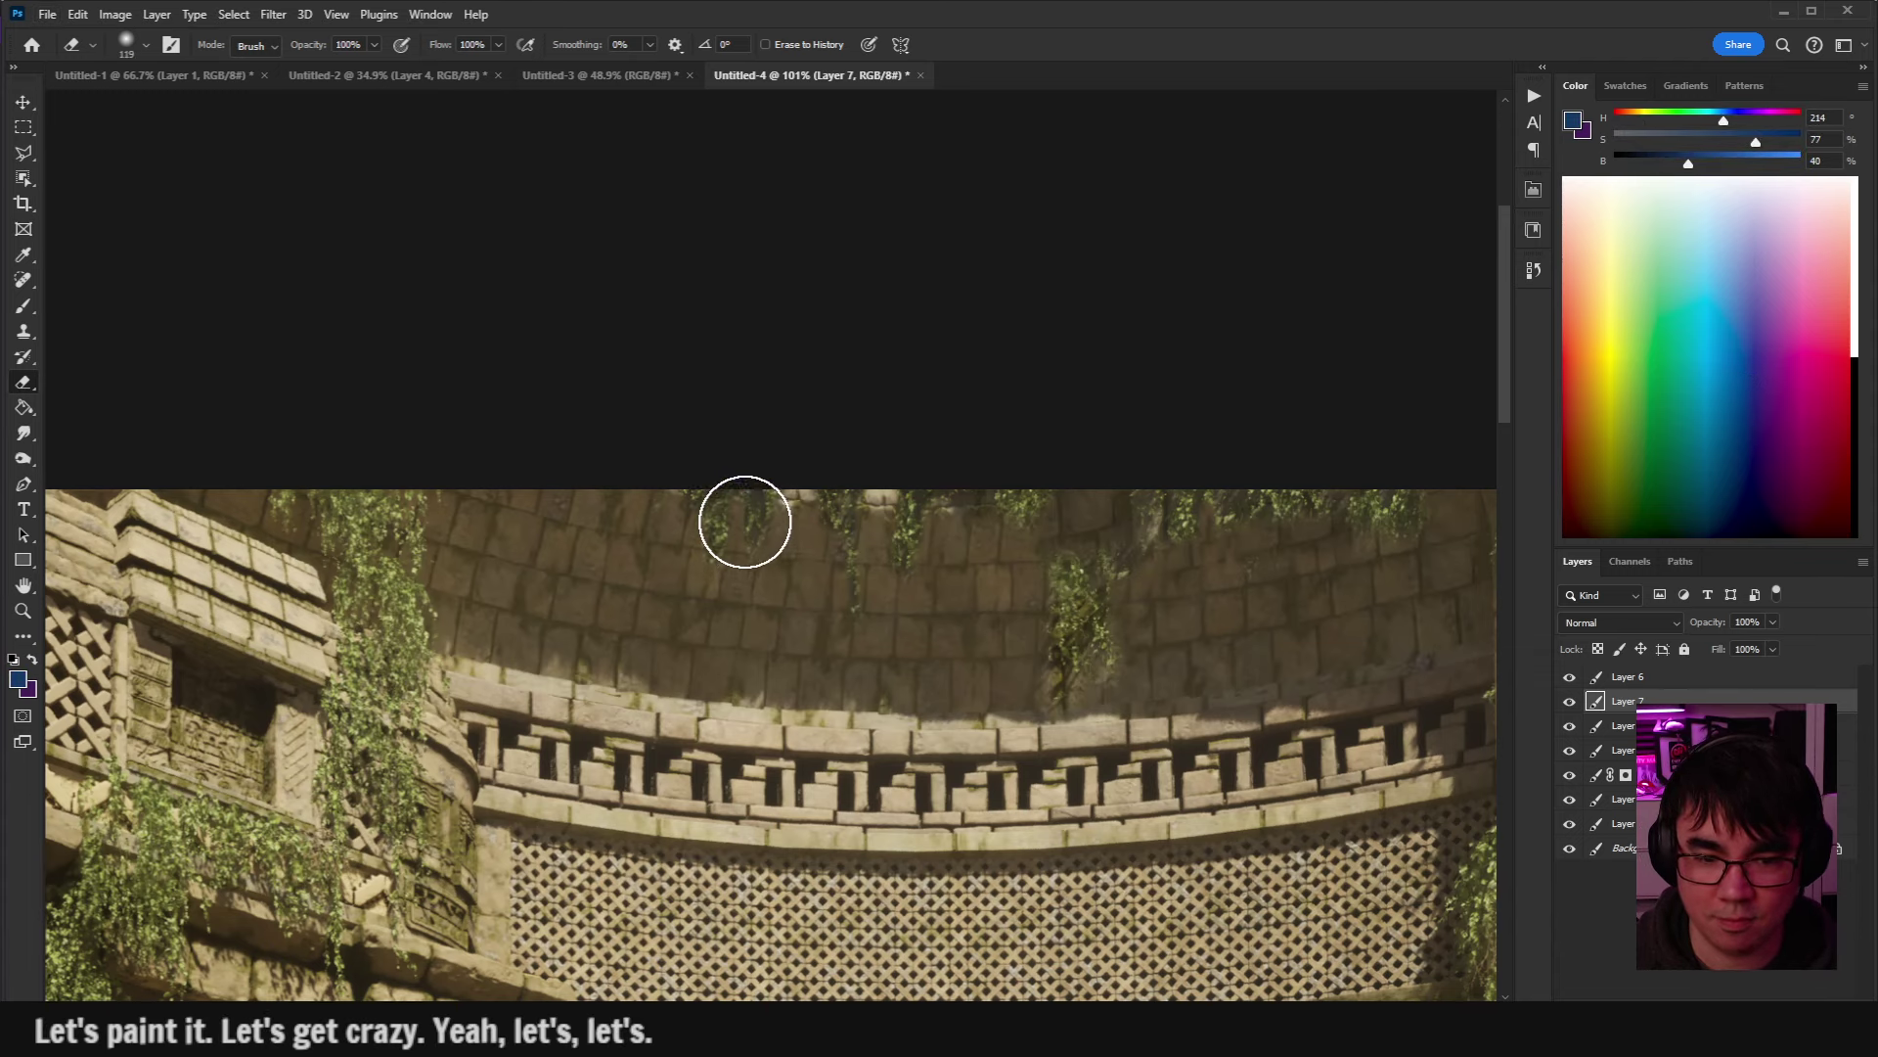
{"action": "key", "text": "b"}
{"action": "mouse_move", "coordinate": [738, 501]}
{"action": "left_mouse_down"}
{"action": "mouse_move", "coordinate": [809, 490]}
{"action": "mouse_move", "coordinate": [763, 631]}
{"action": "left_mouse_up"}
{"action": "key", "text": "ctrl+z"}
{"action": "left_click_drag", "start_coordinate": [780, 595], "coordinate": [818, 599]}
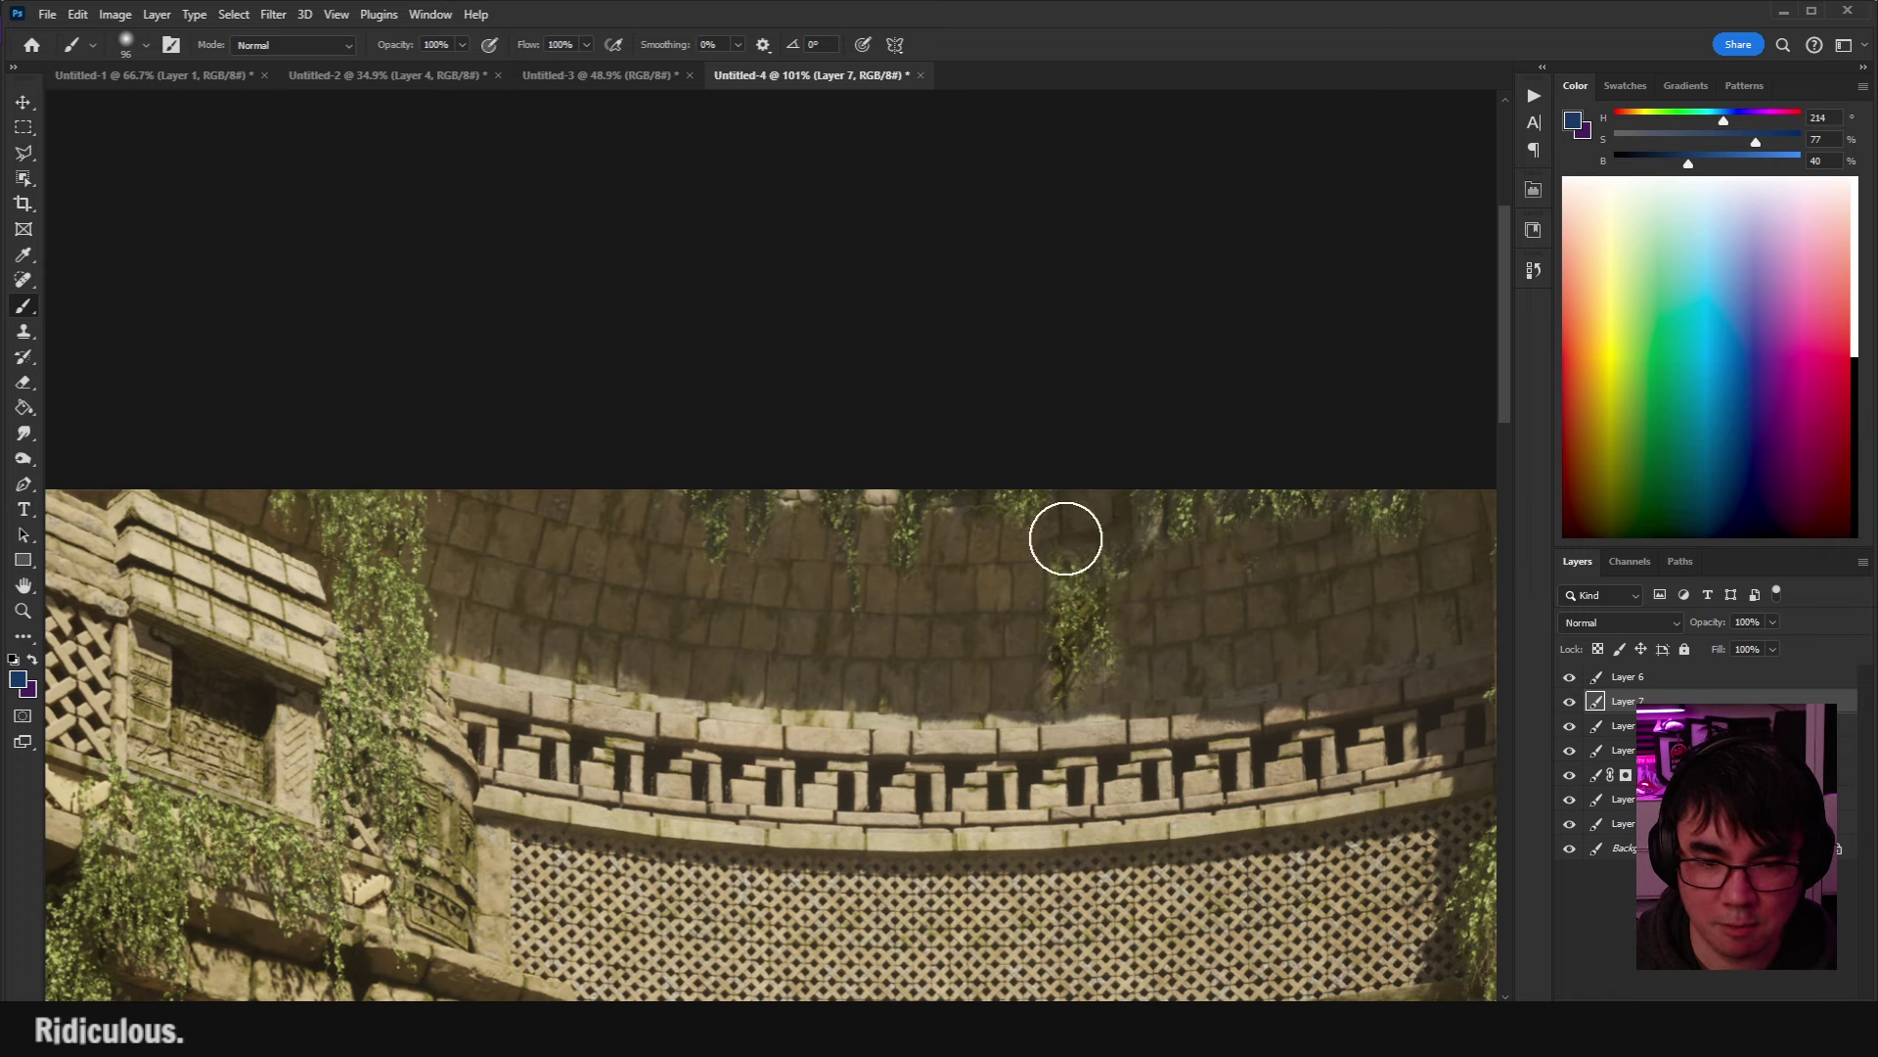
{"action": "left_click", "coordinate": [765, 604], "text": "alt"}
{"action": "left_click_drag", "start_coordinate": [1160, 816], "coordinate": [1246, 734]}
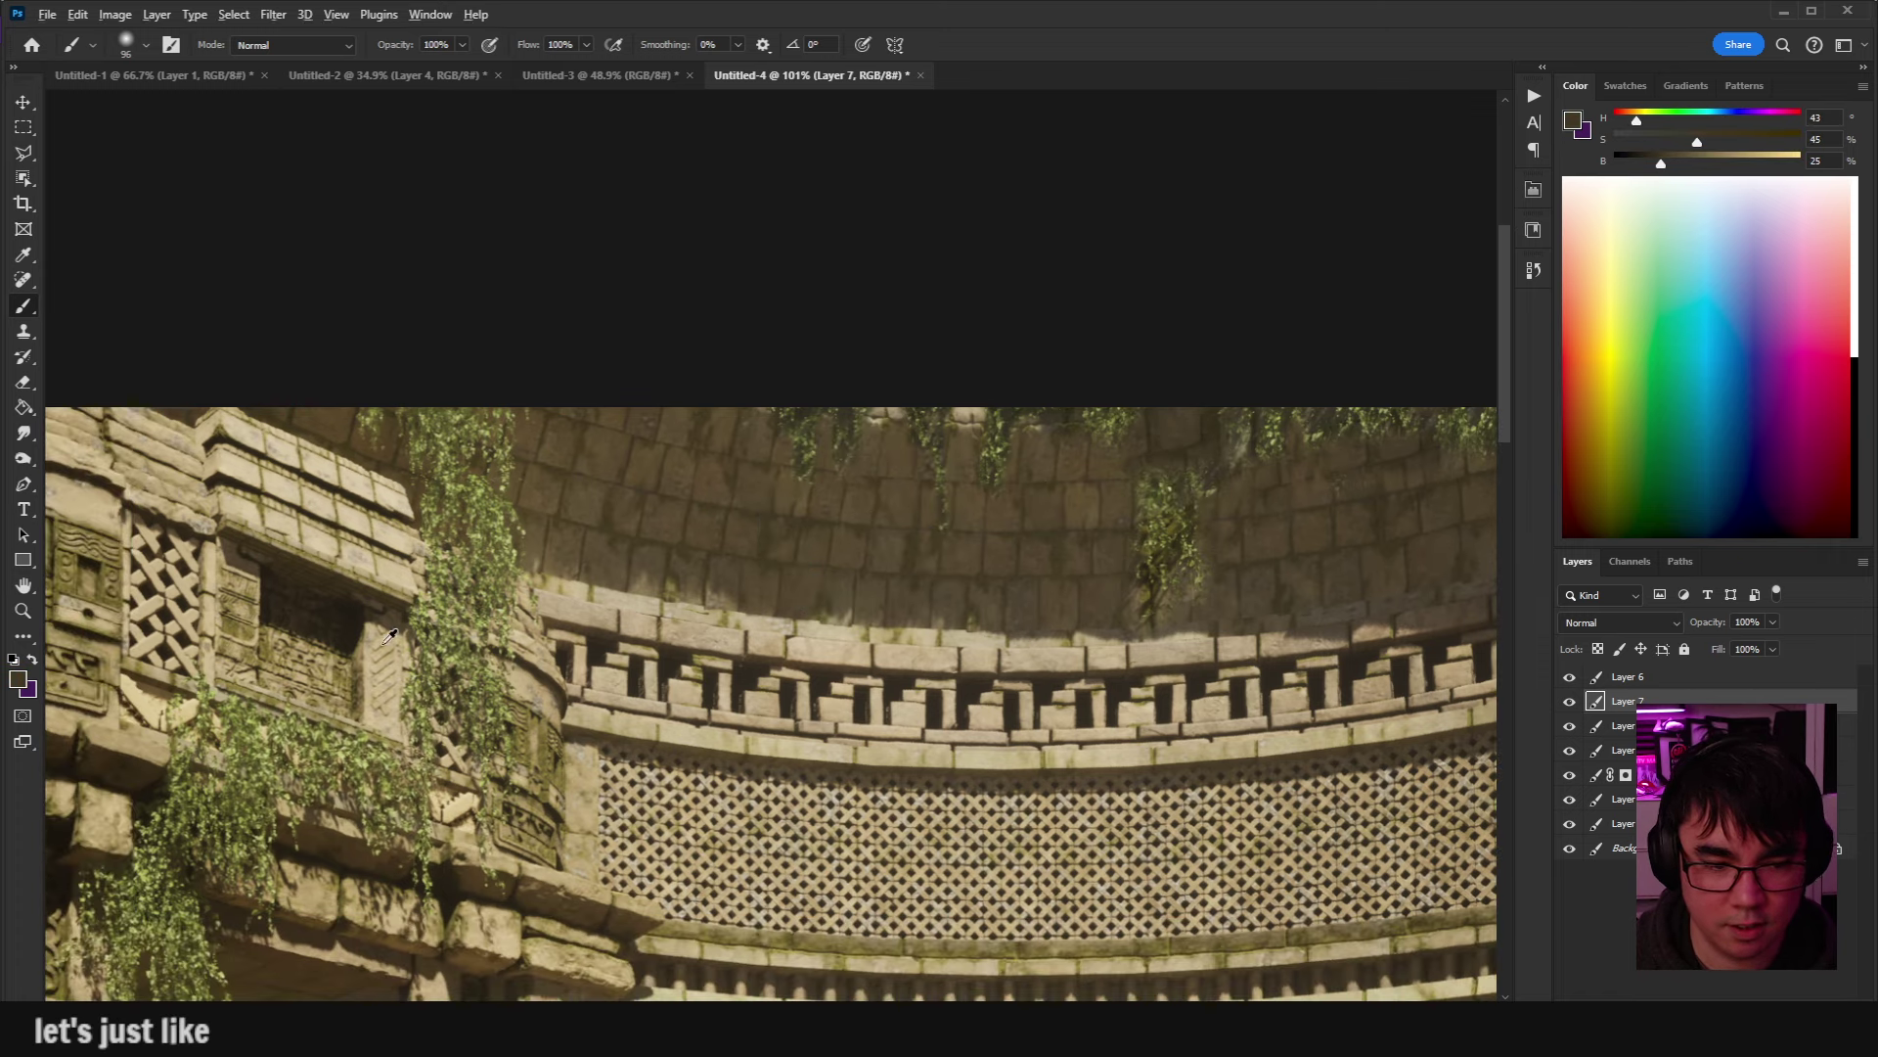
{"action": "left_click", "coordinate": [333, 590], "text": "alt"}
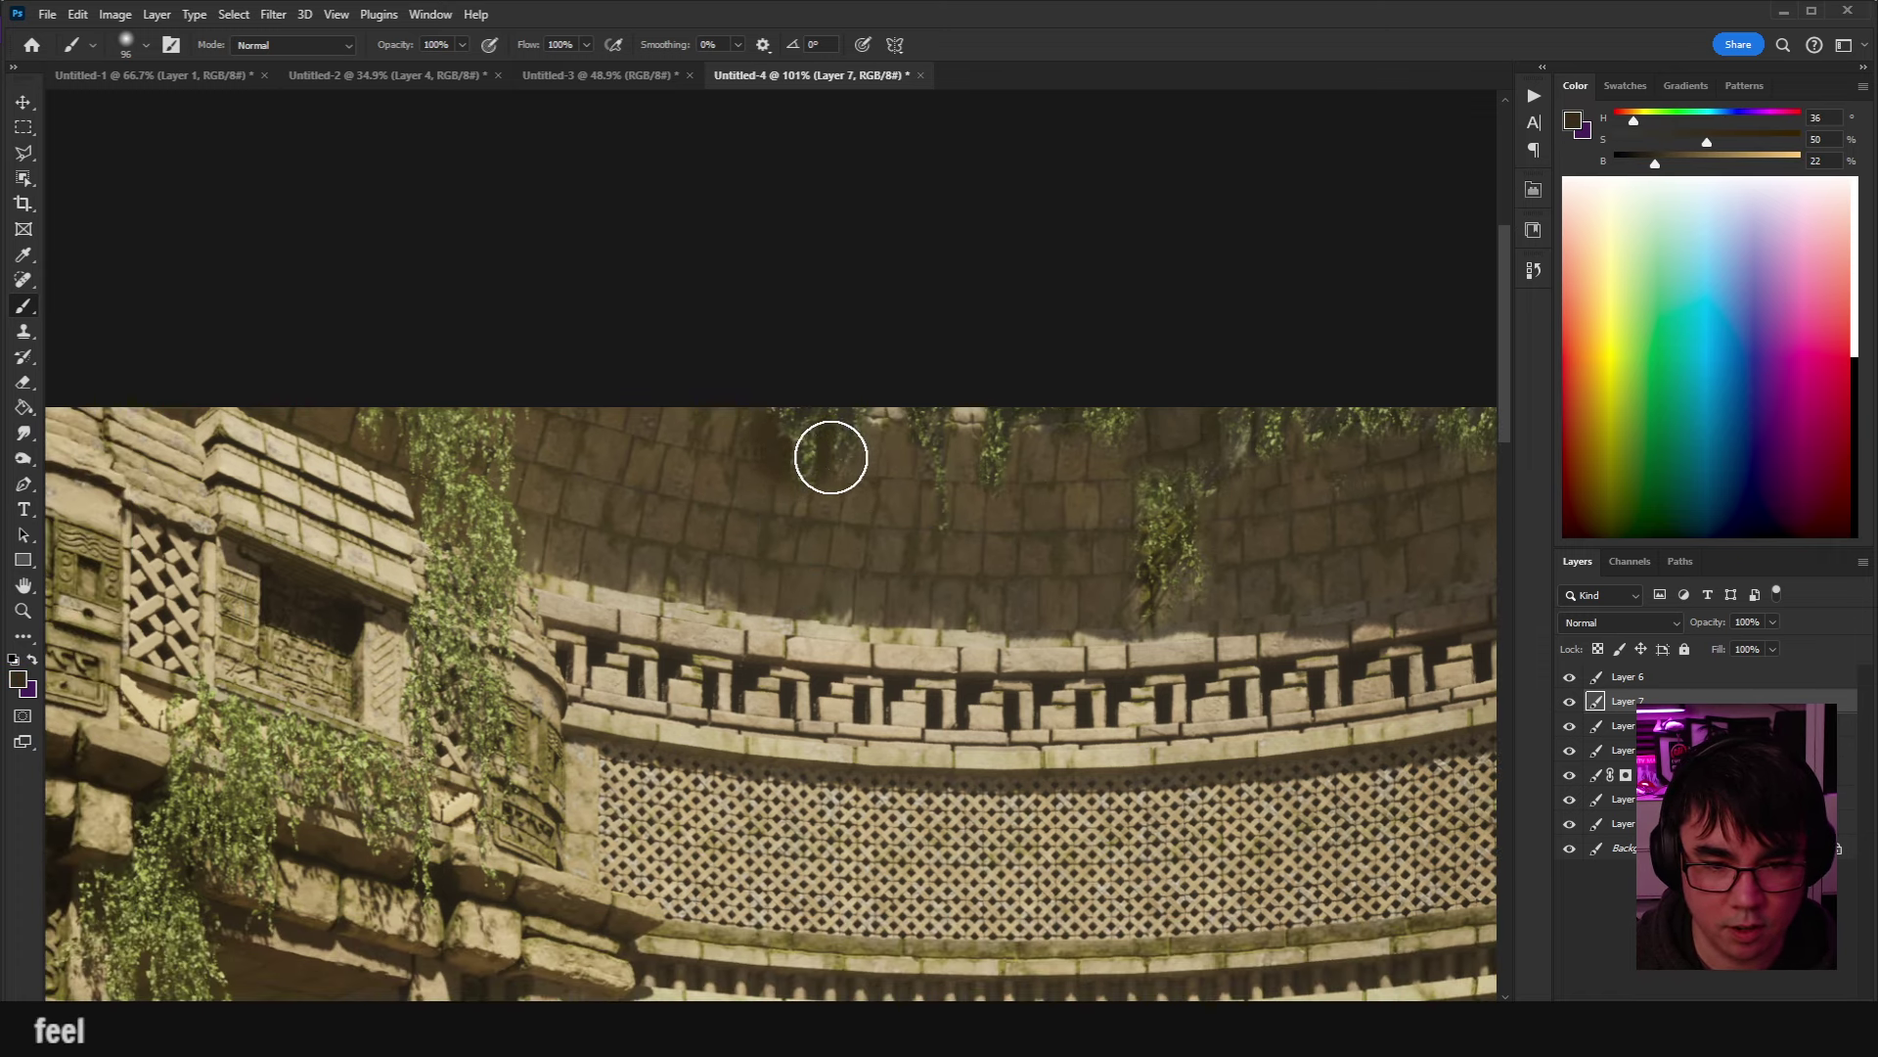
Set the brush to 68 px at 52% opacity, trying Multiply then Darken blend.
{"action": "right_click", "coordinate": [838, 465], "text": "alt"}
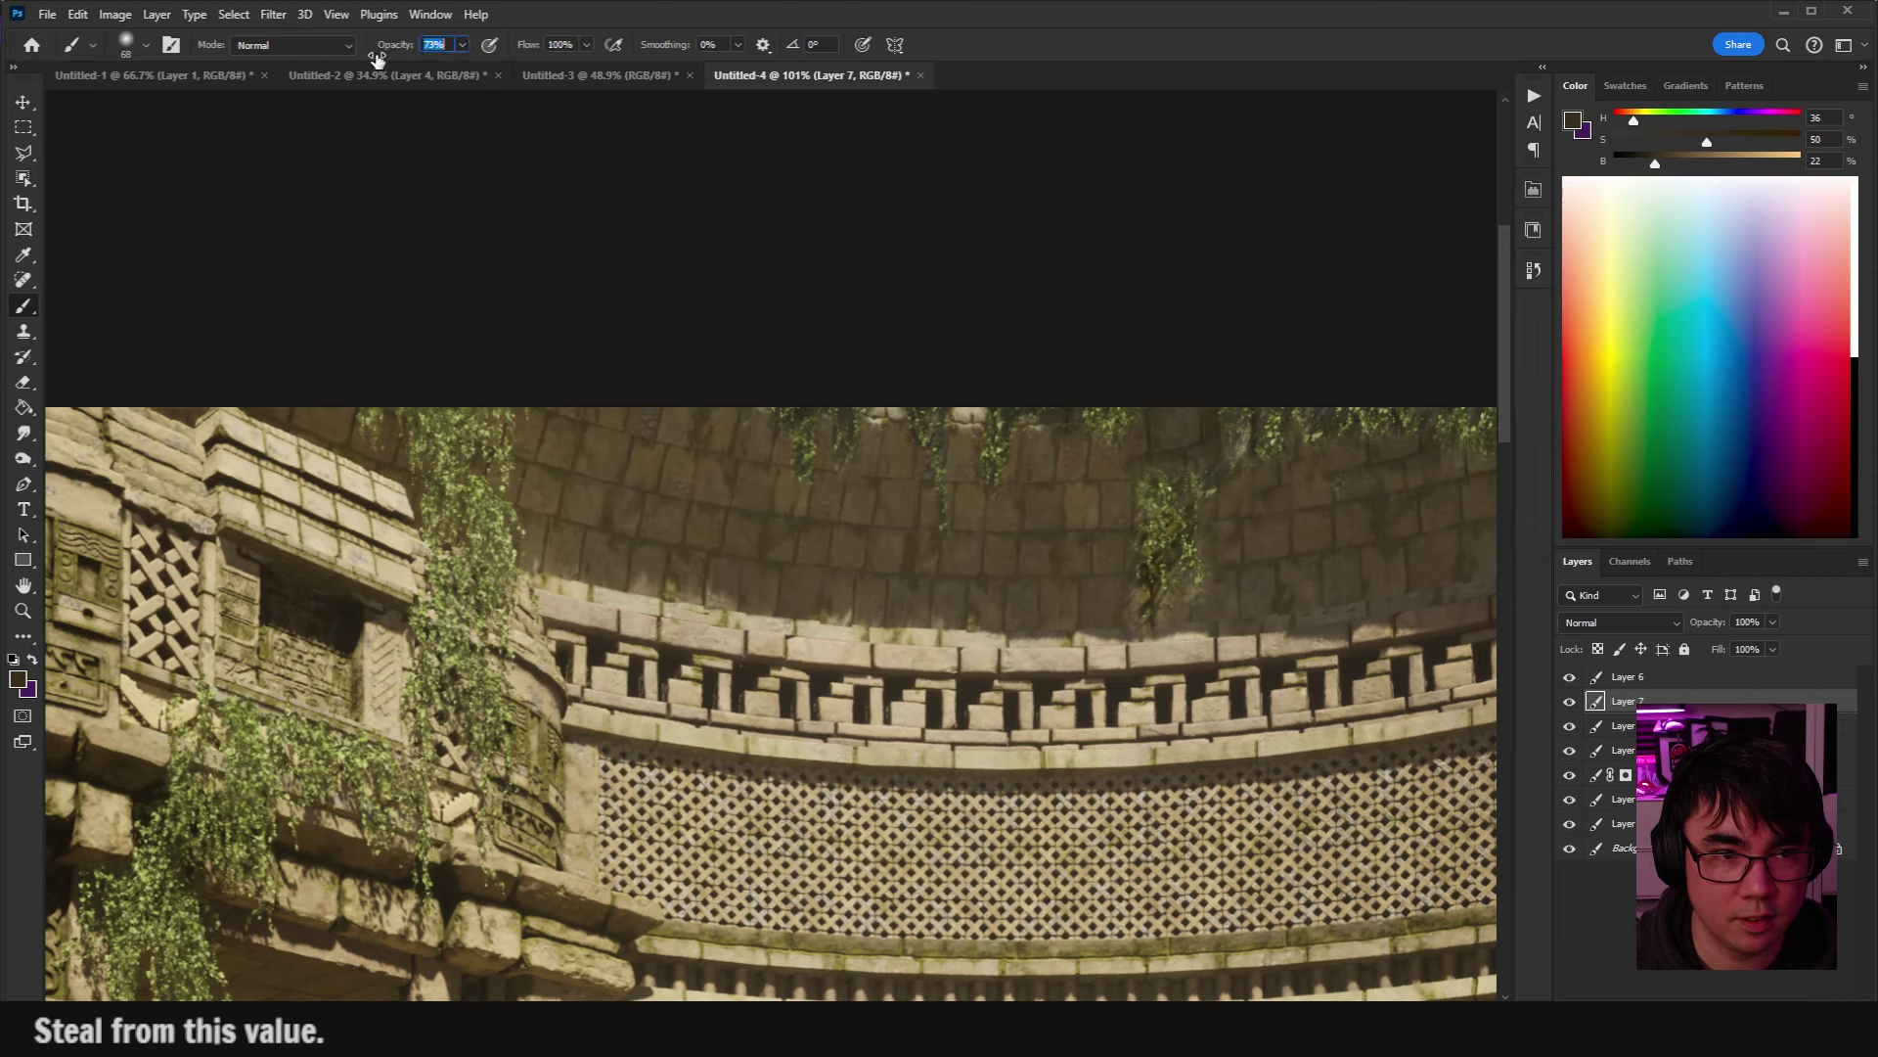
{"action": "left_click_drag", "start_coordinate": [377, 58], "coordinate": [357, 56]}
{"action": "left_click", "coordinate": [316, 47]}
{"action": "left_click", "coordinate": [290, 150]}
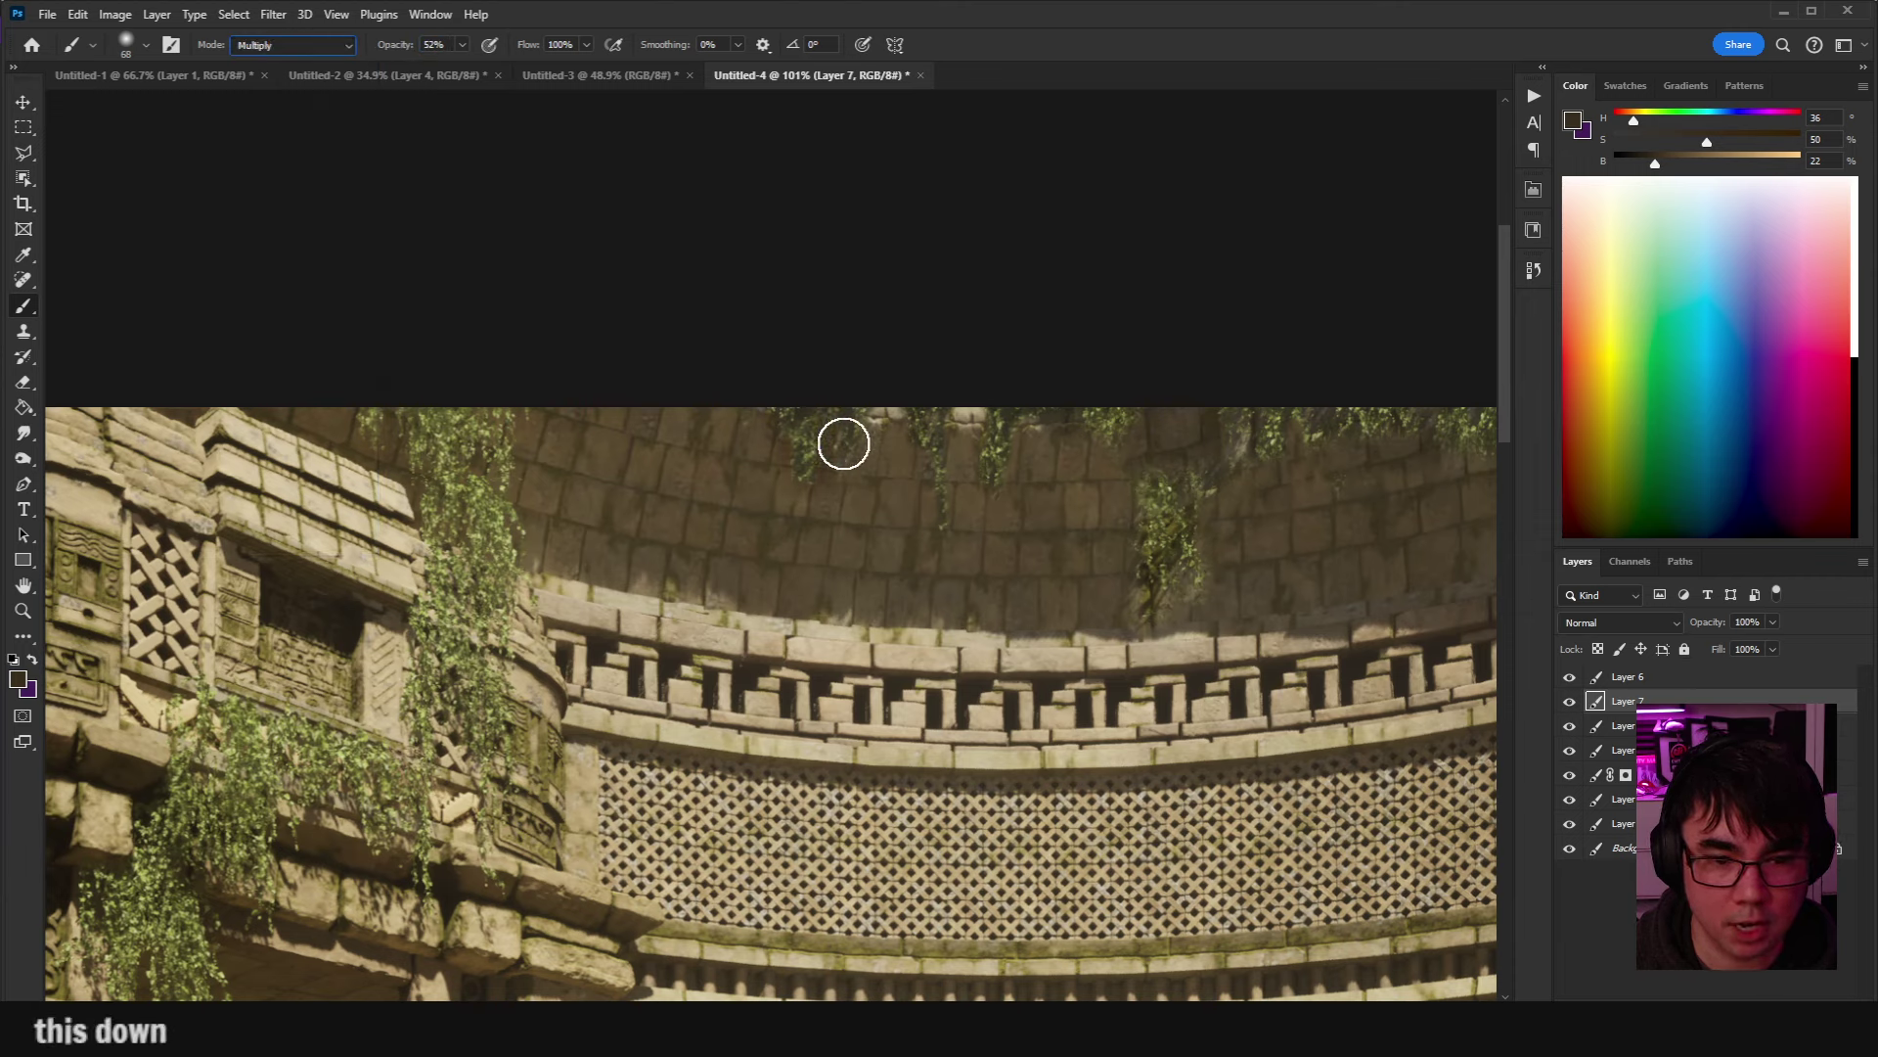
{"action": "left_click", "coordinate": [330, 49]}
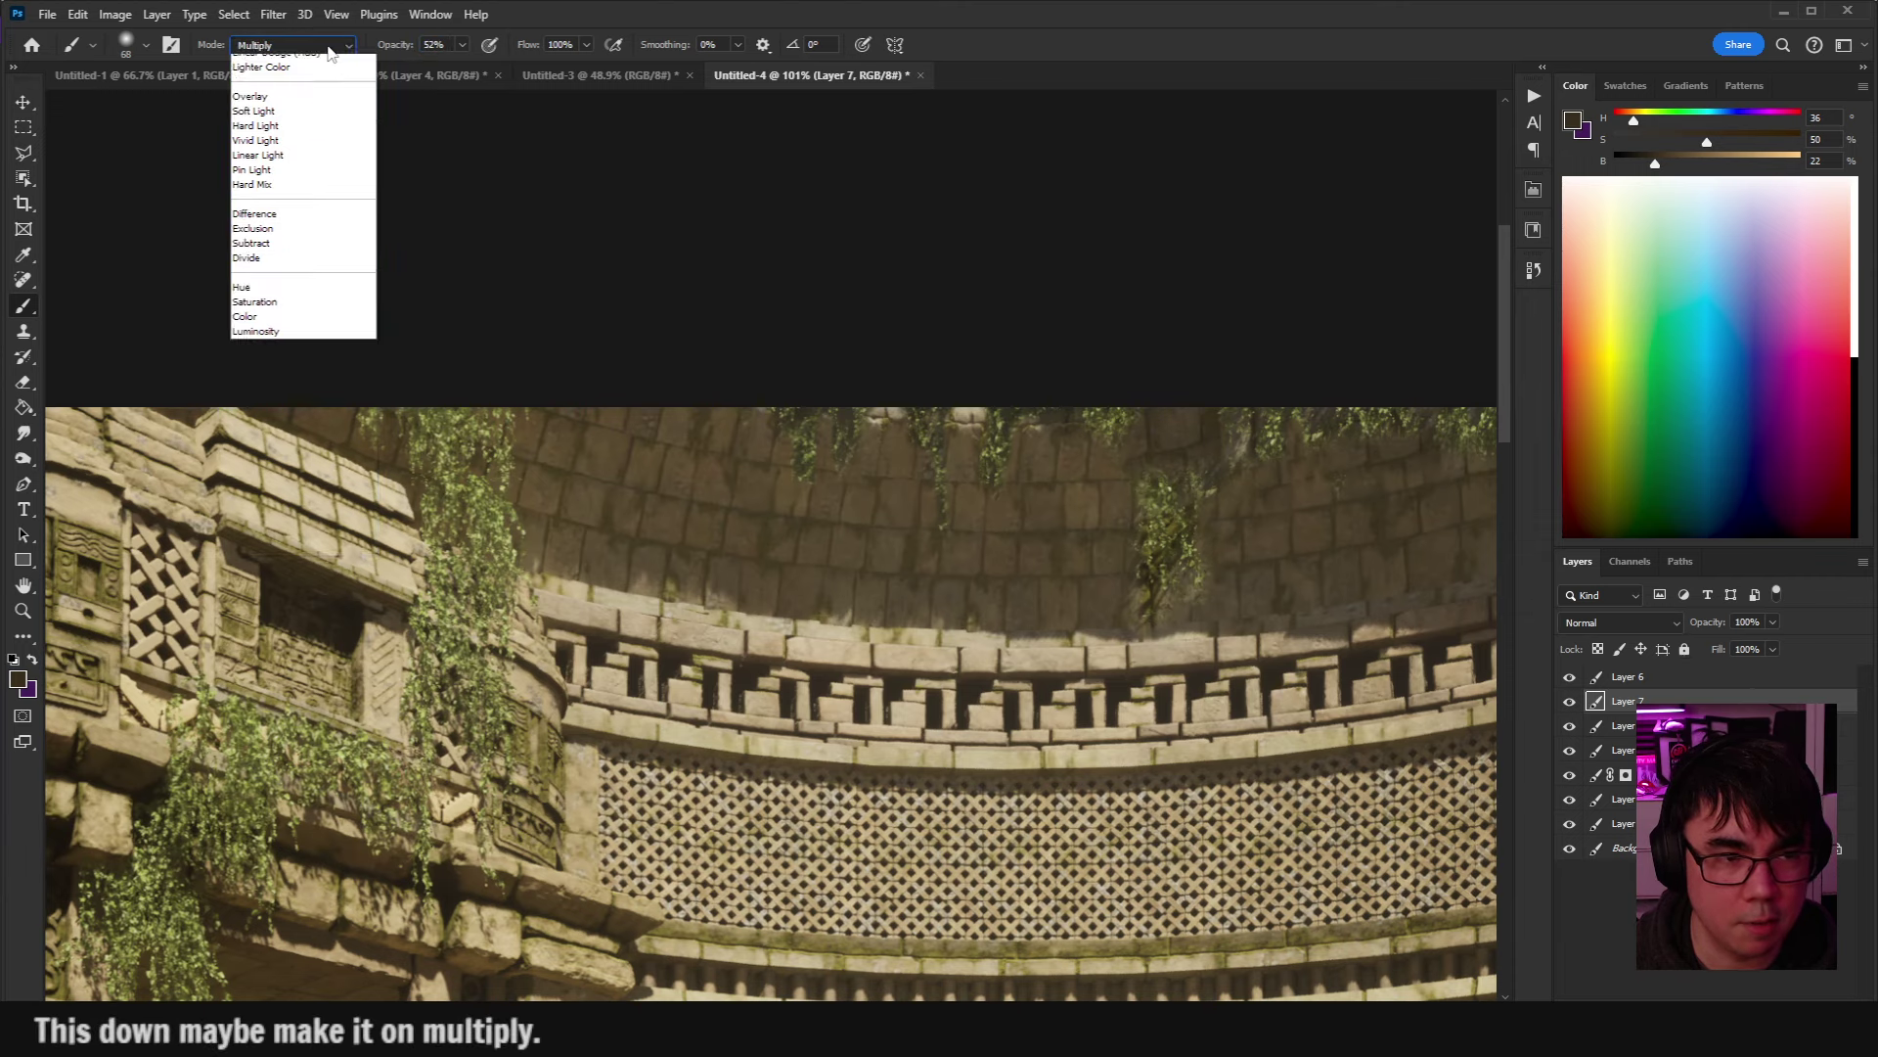
{"action": "left_click", "coordinate": [323, 139]}
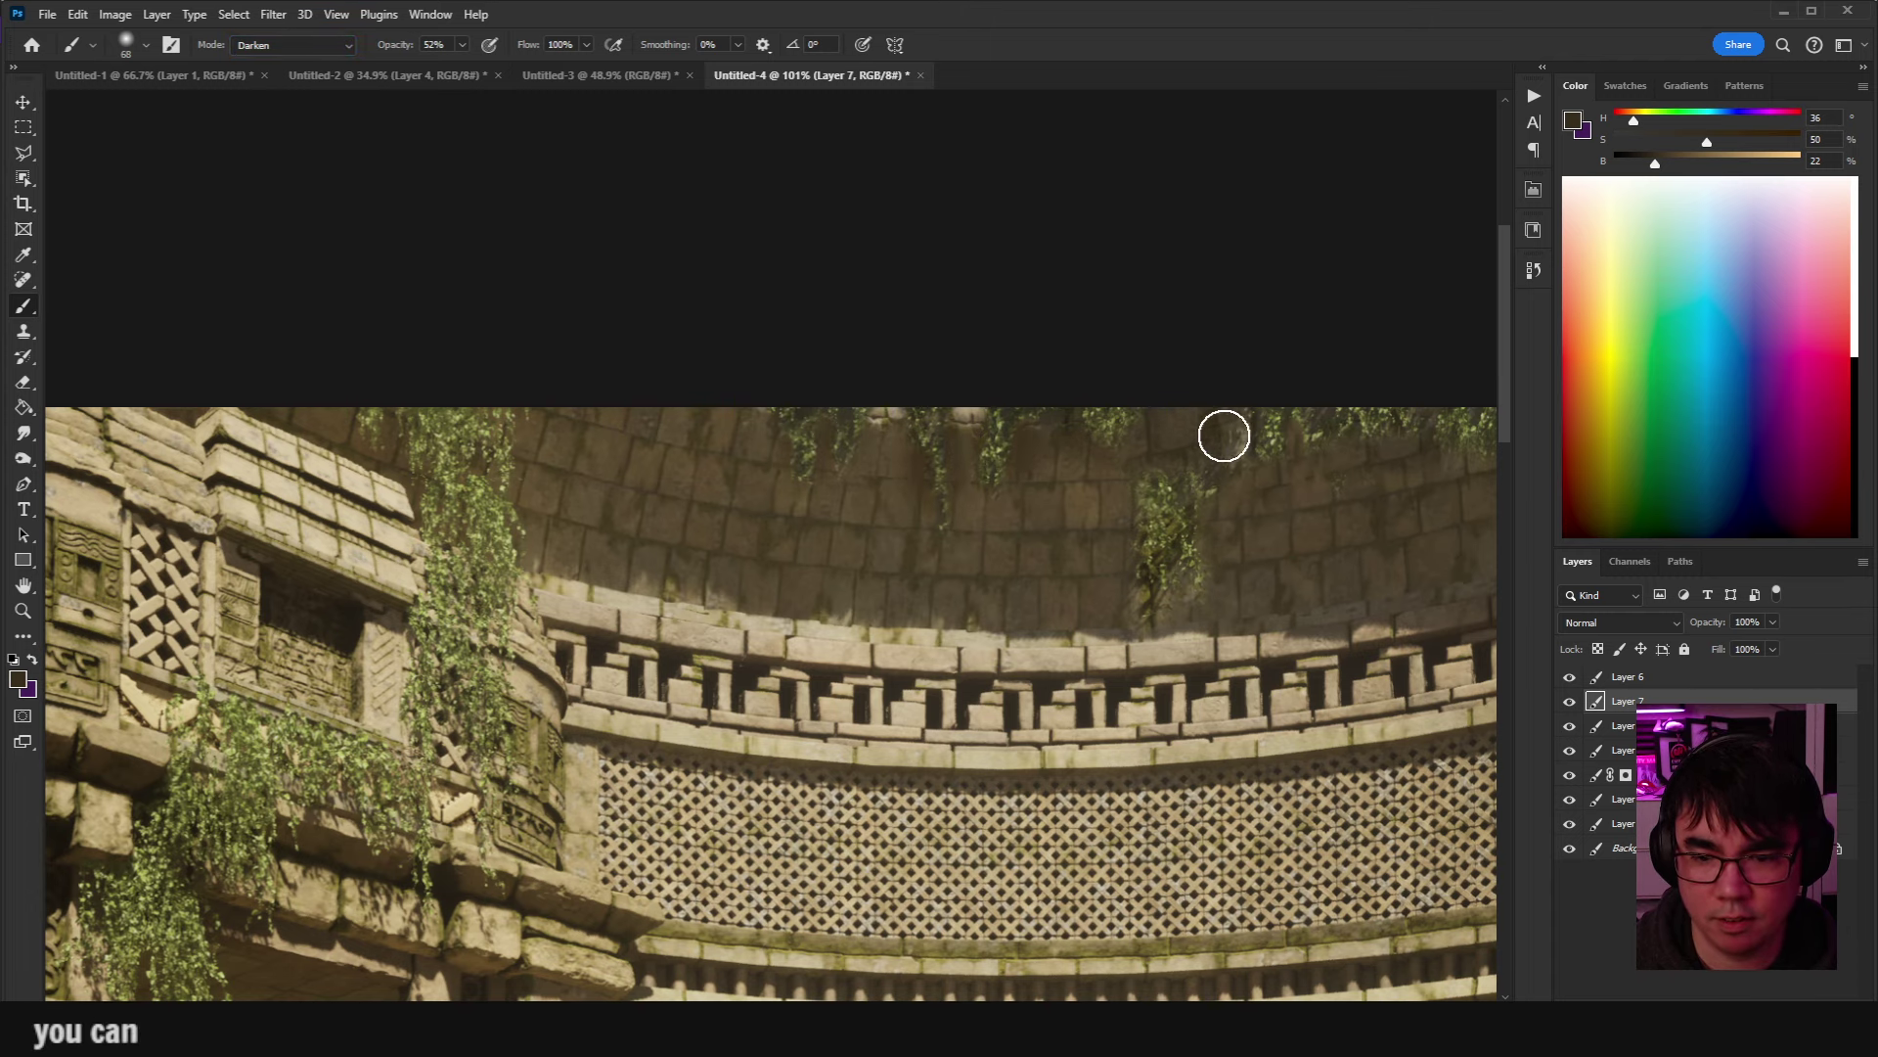
Sample darker shadow browns from the dome and set the brush back to Multiply at 16% opacity.
{"action": "left_click_drag", "start_coordinate": [1433, 443], "coordinate": [1216, 433]}
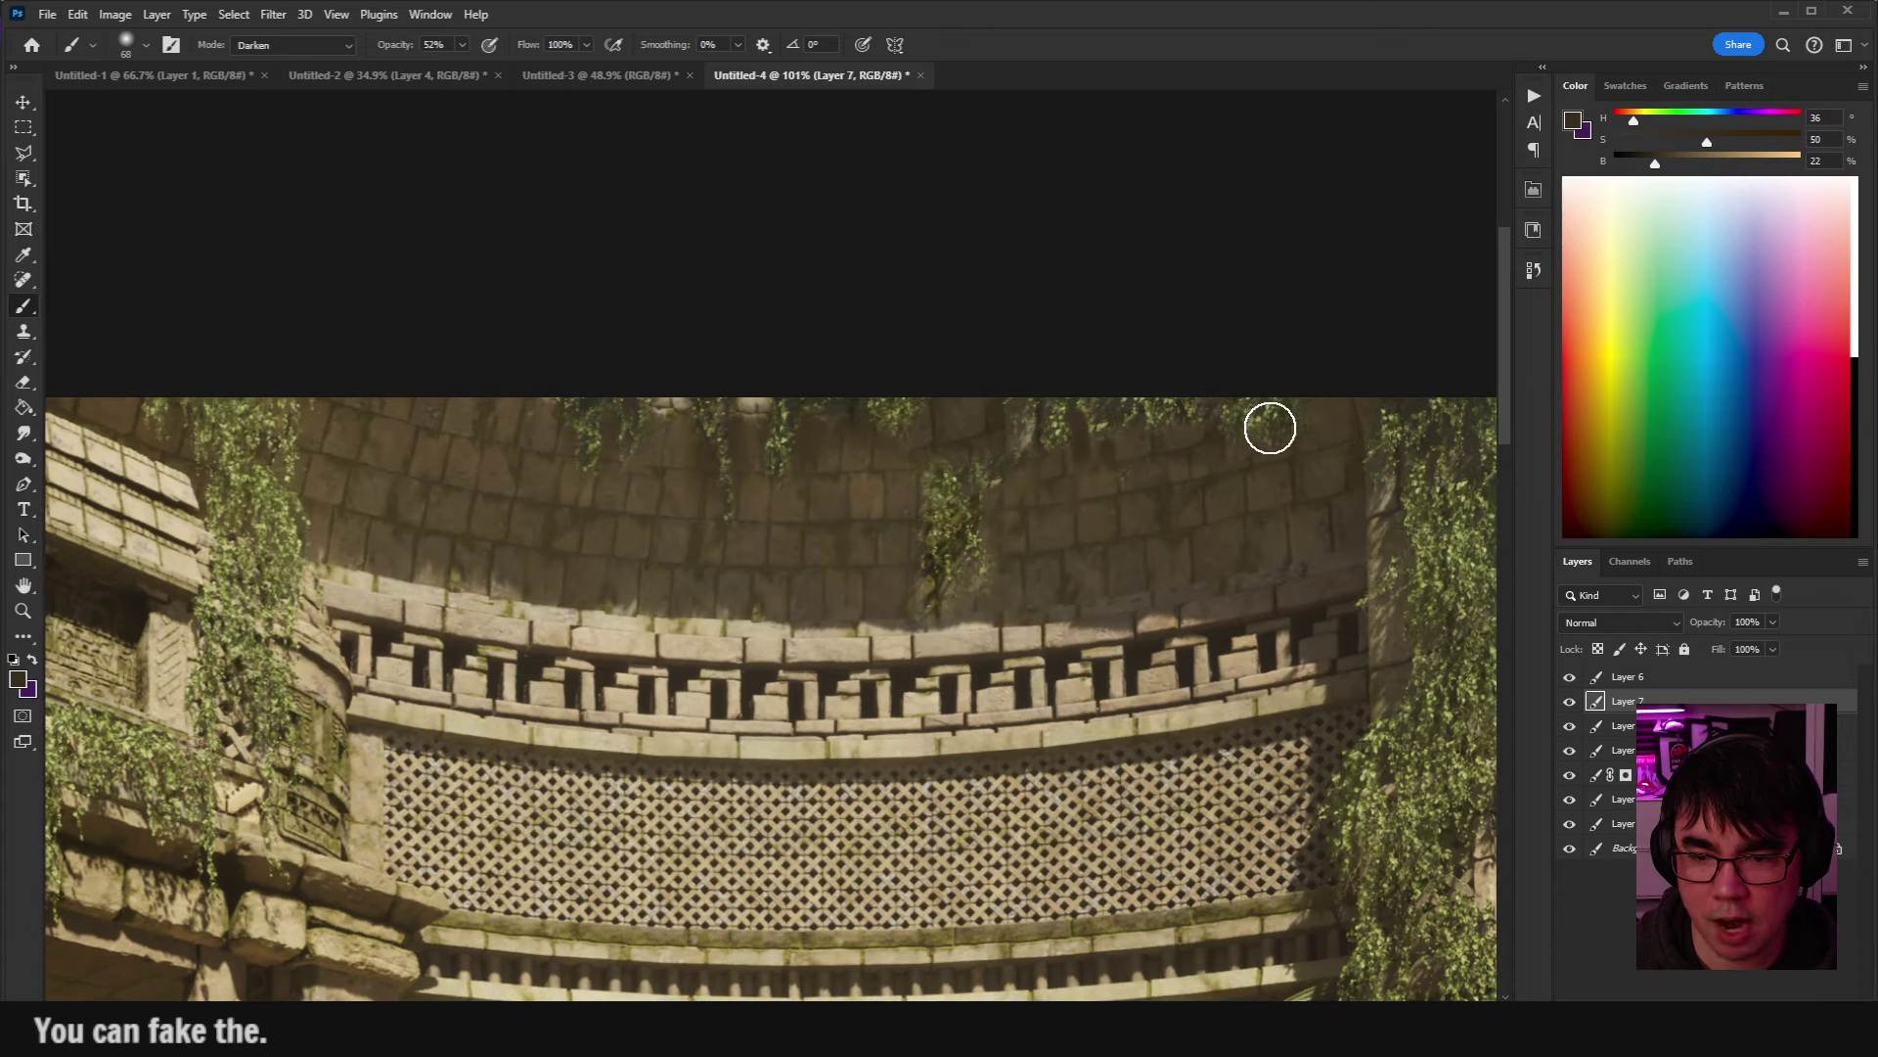
{"action": "scroll", "coordinate": [1311, 372], "scroll_direction": "down", "scroll_amount": 1}
{"action": "left_click", "coordinate": [1170, 570], "text": "alt"}
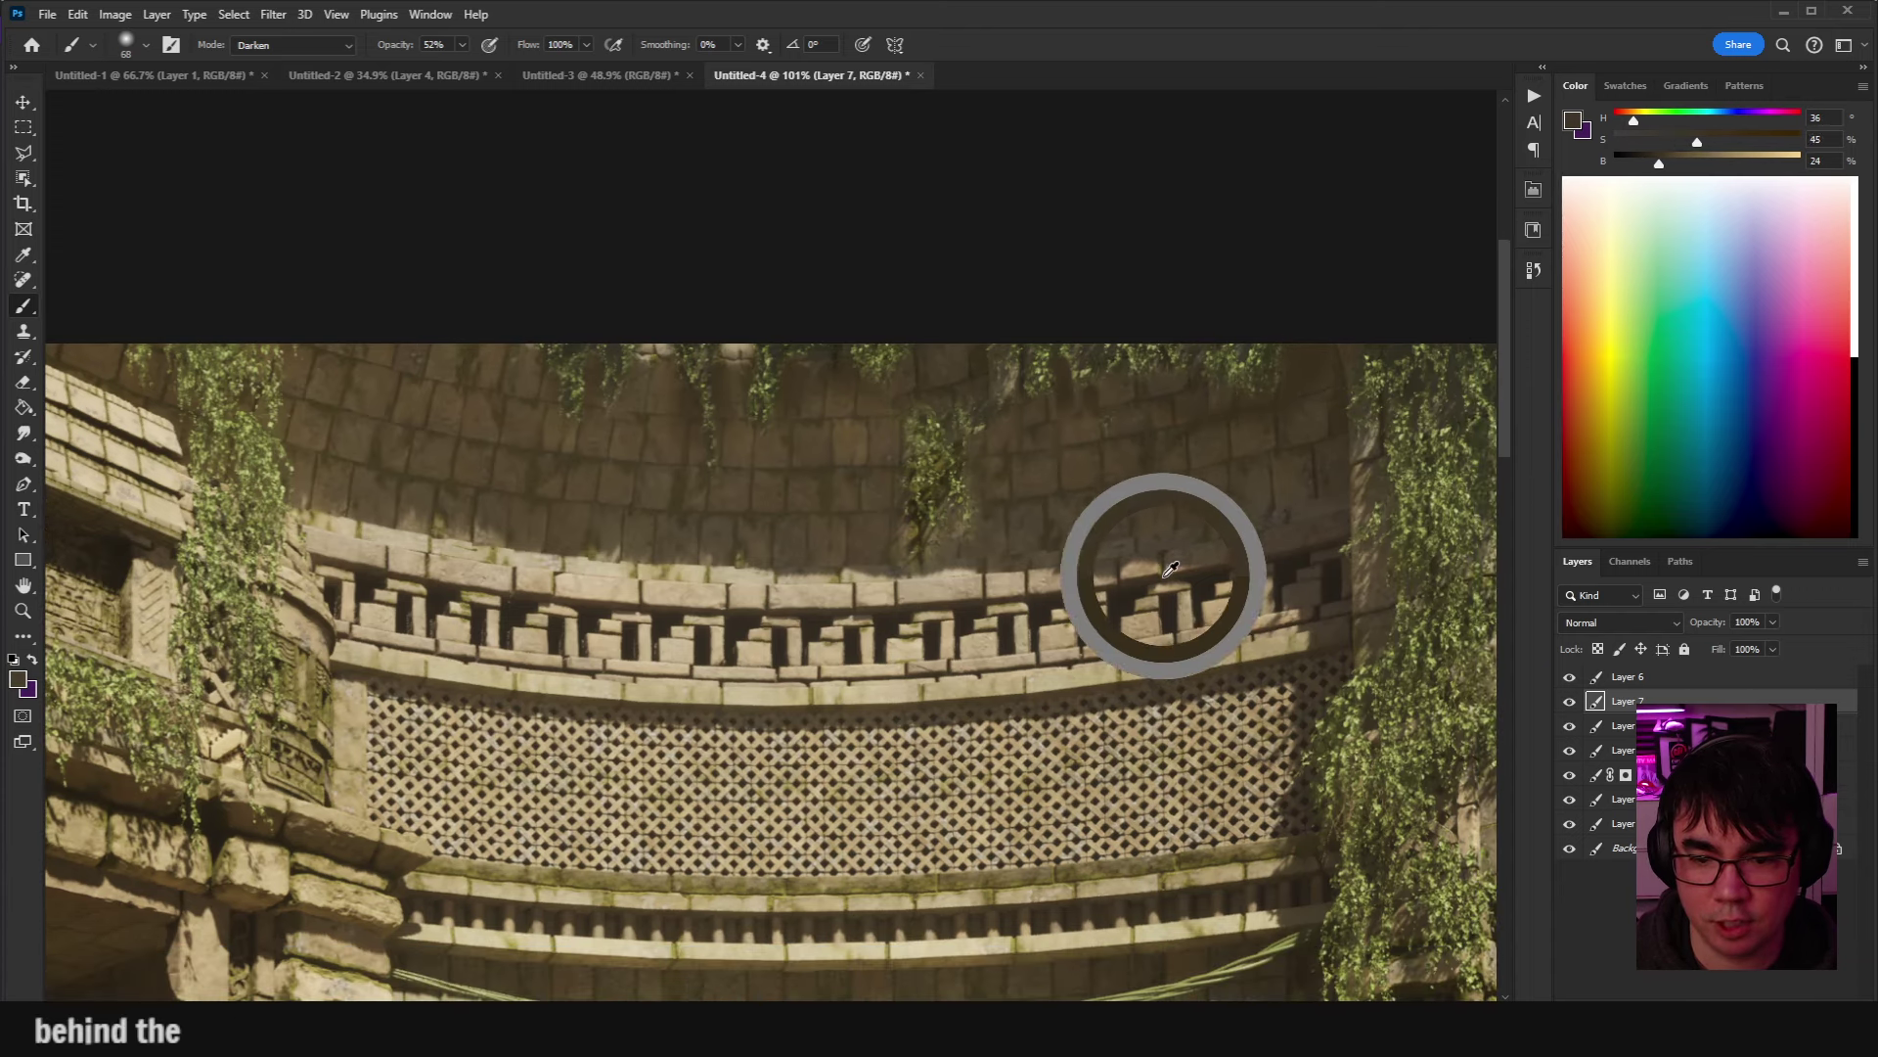
{"action": "left_click", "coordinate": [1137, 585], "text": "alt"}
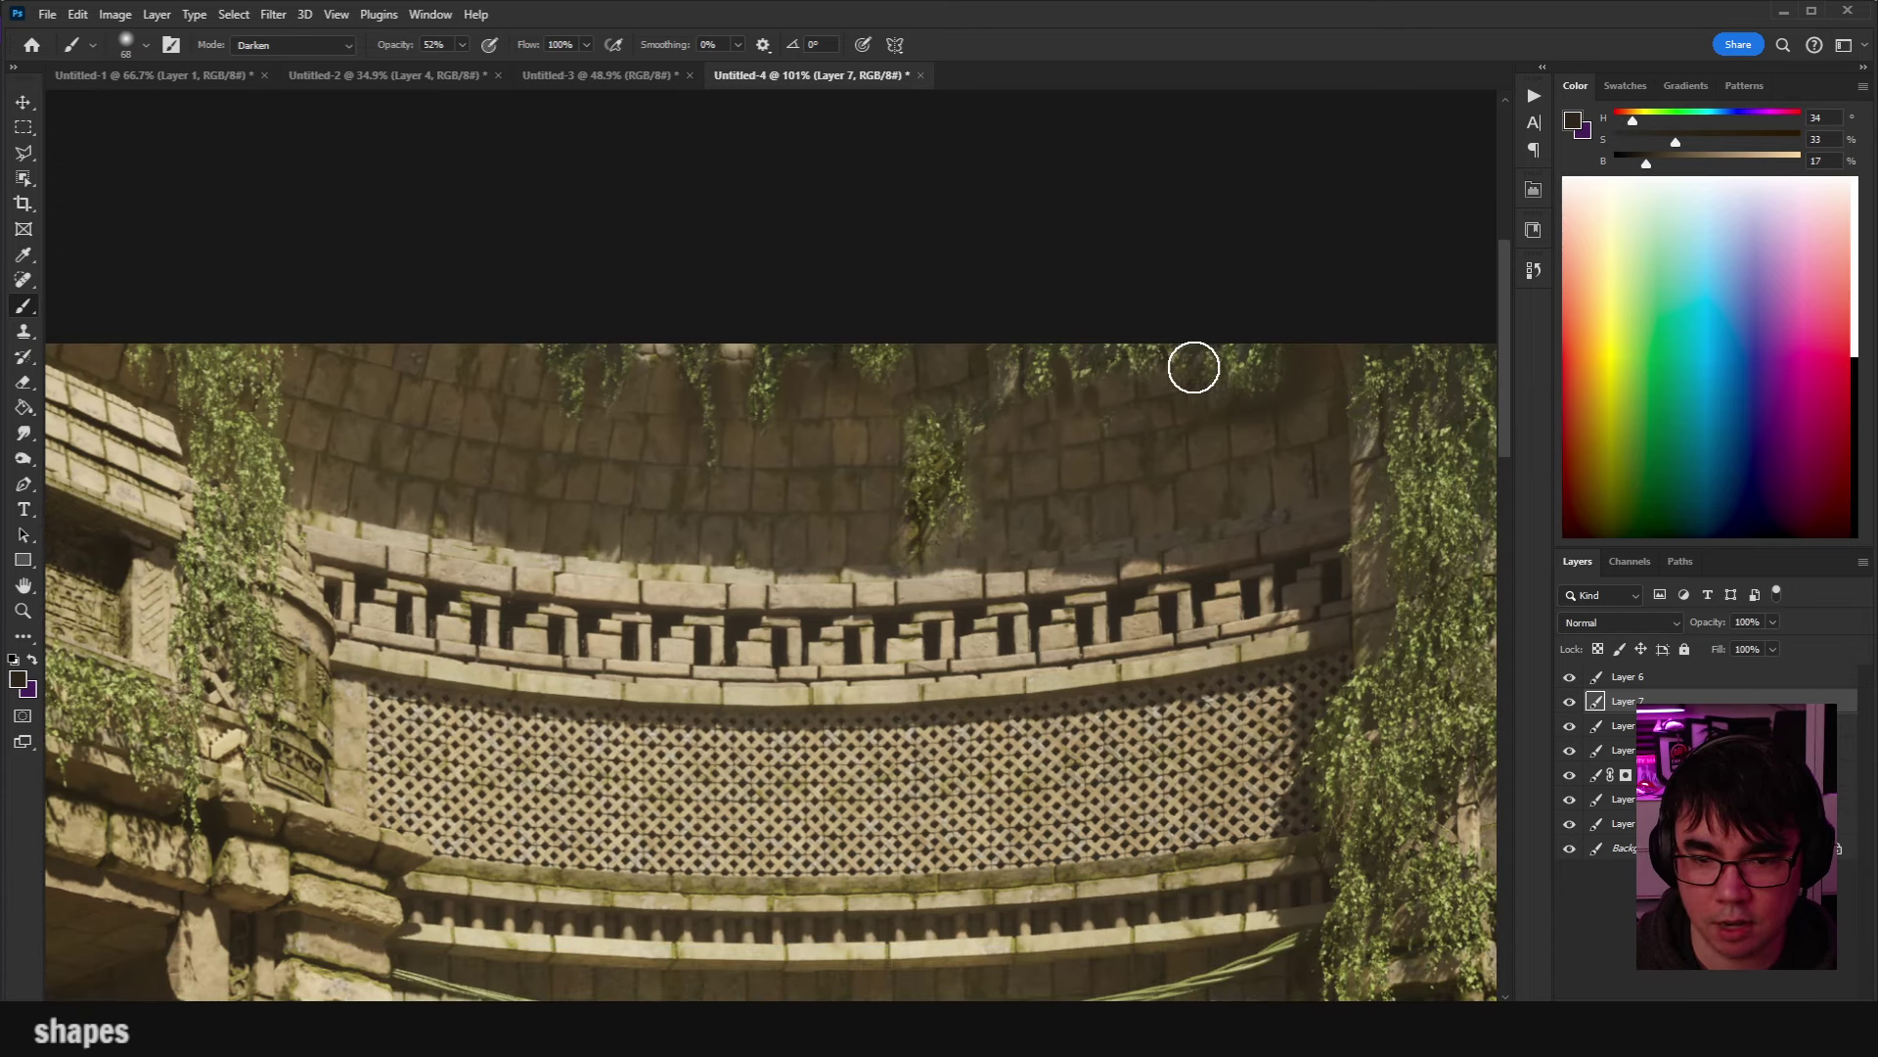
{"action": "key", "text": "ctrl+z"}
{"action": "left_click", "coordinate": [293, 45]}
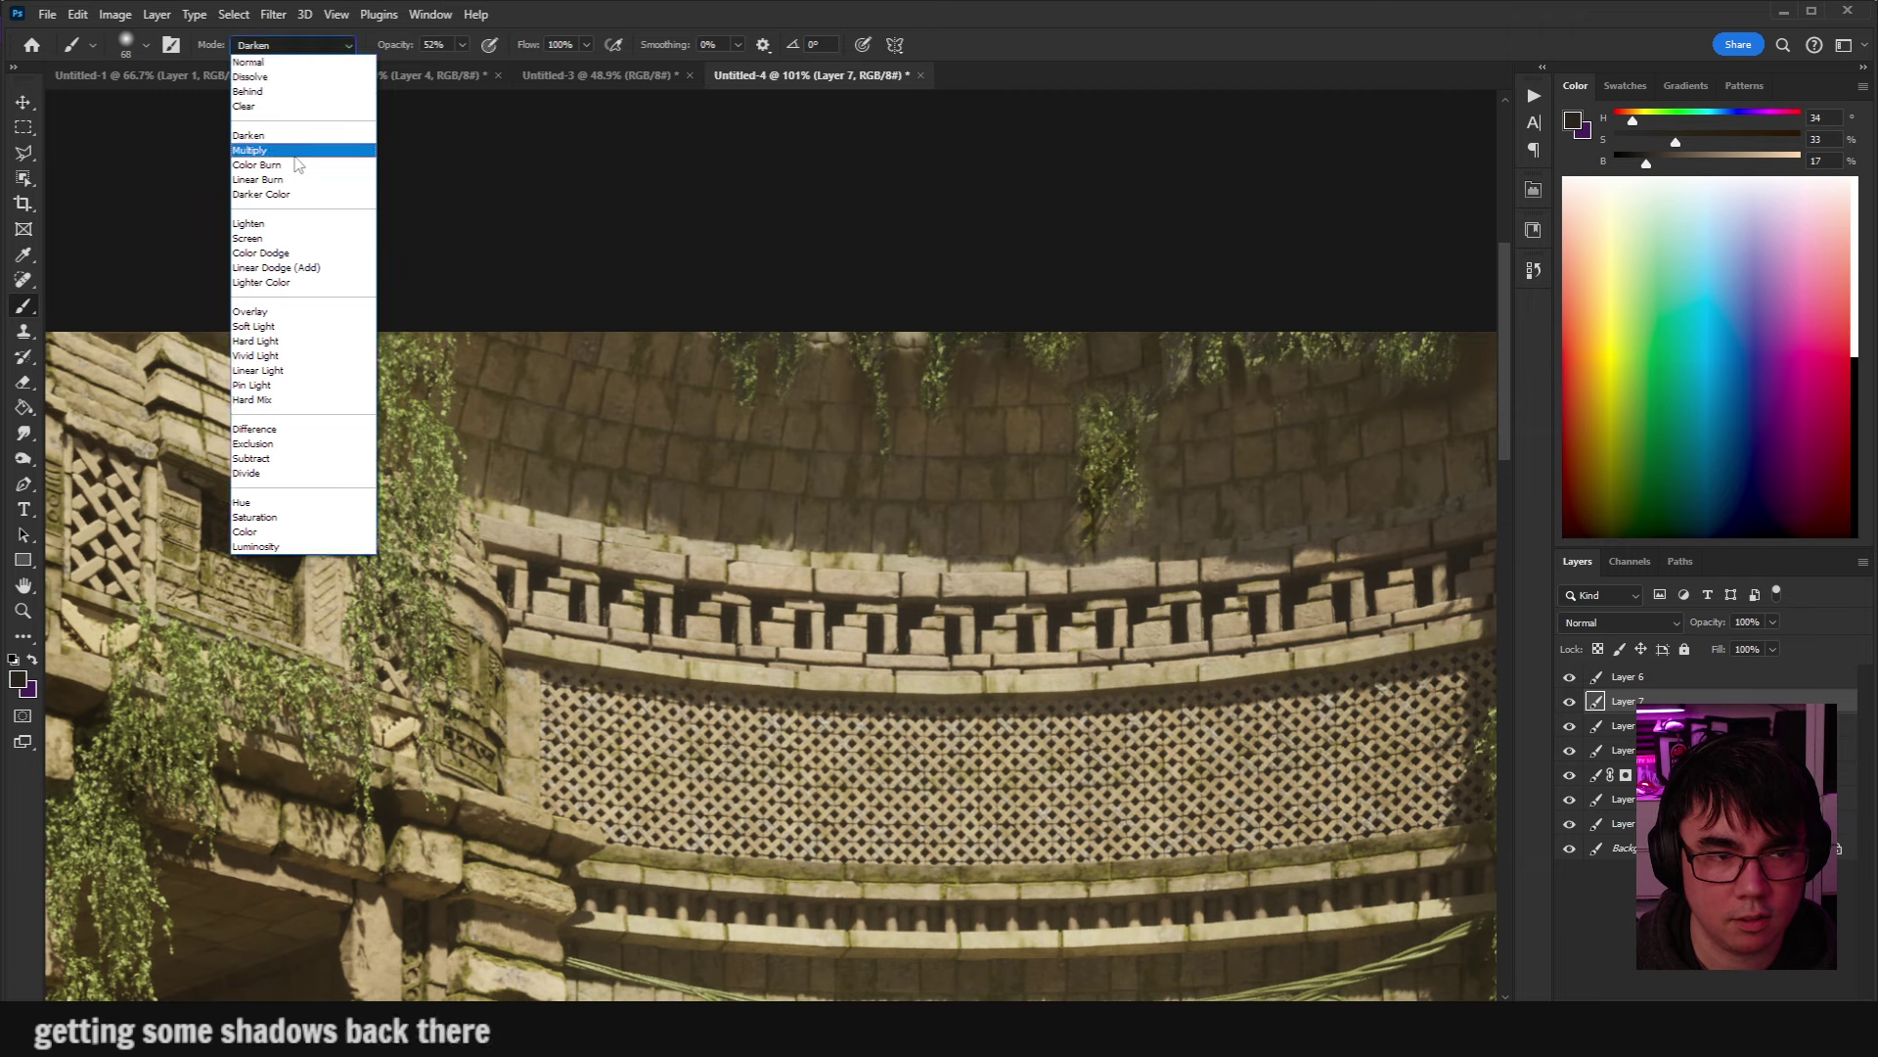
{"action": "left_click", "coordinate": [295, 153]}
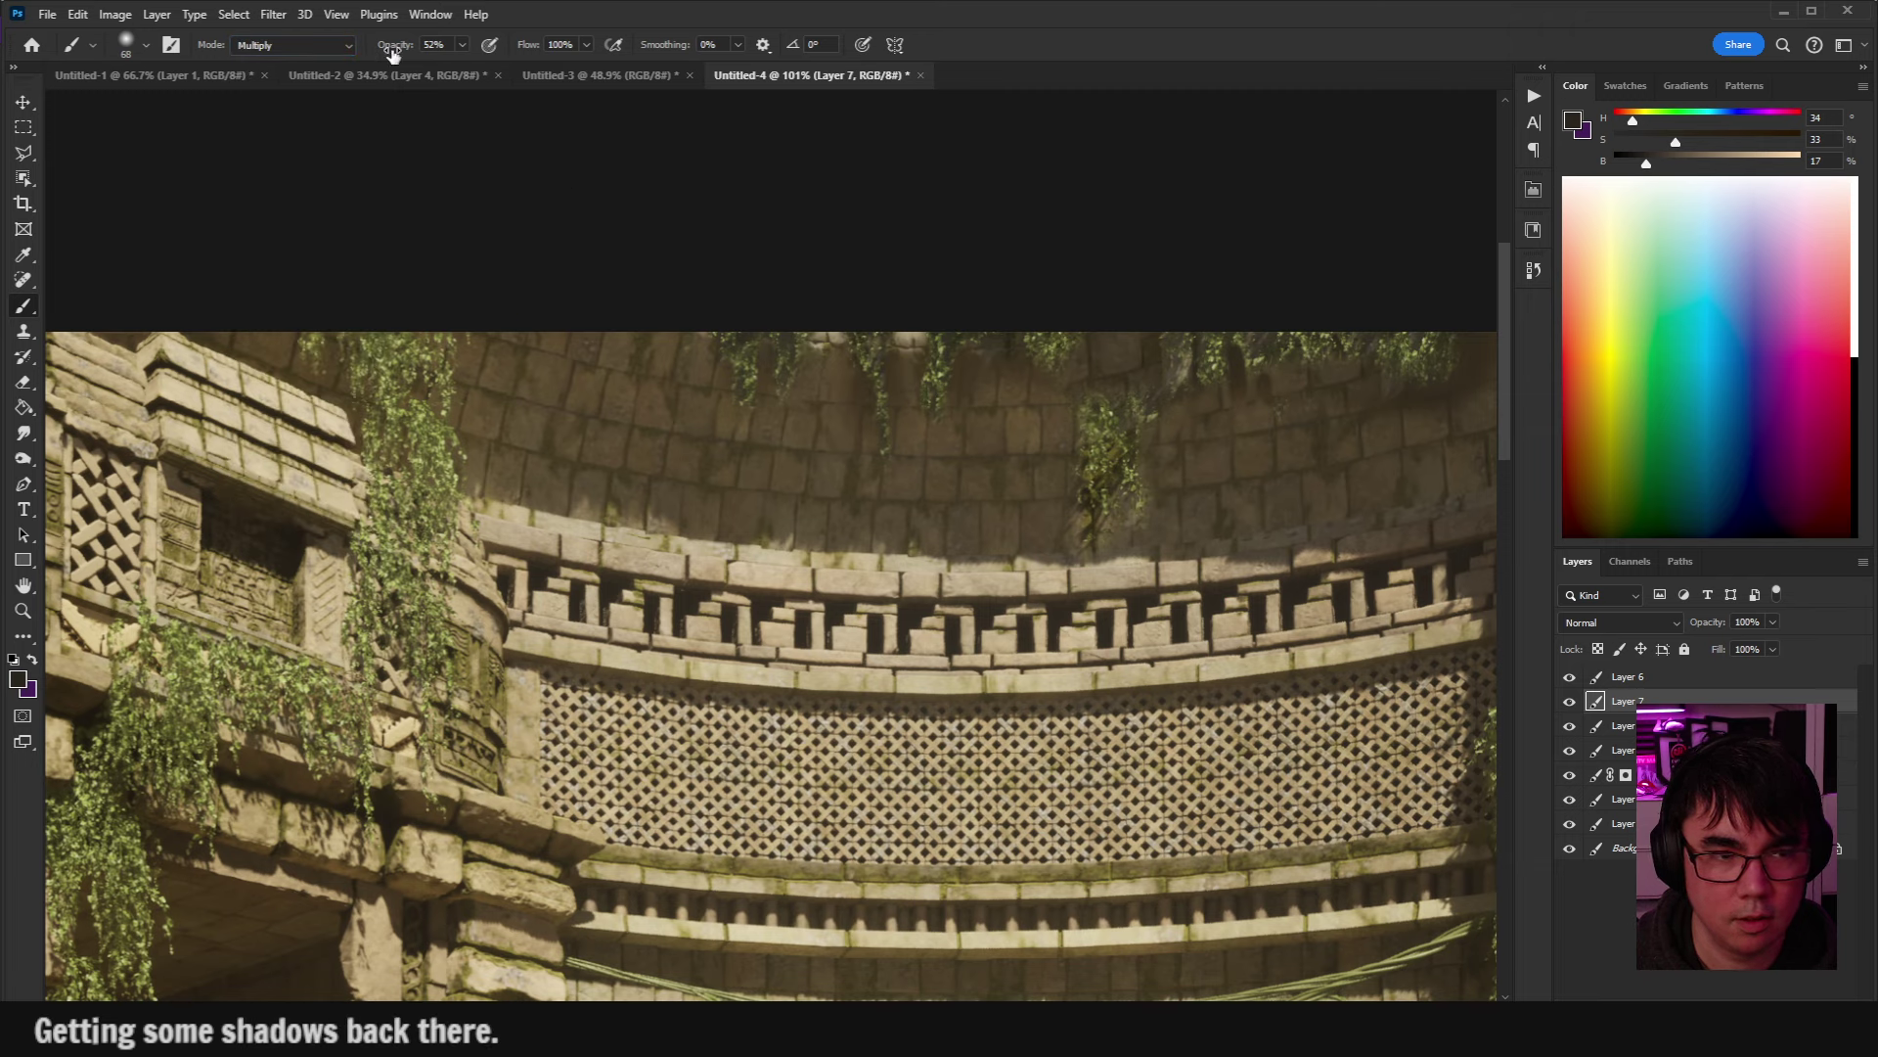
{"action": "left_click_drag", "start_coordinate": [392, 49], "coordinate": [408, 51]}
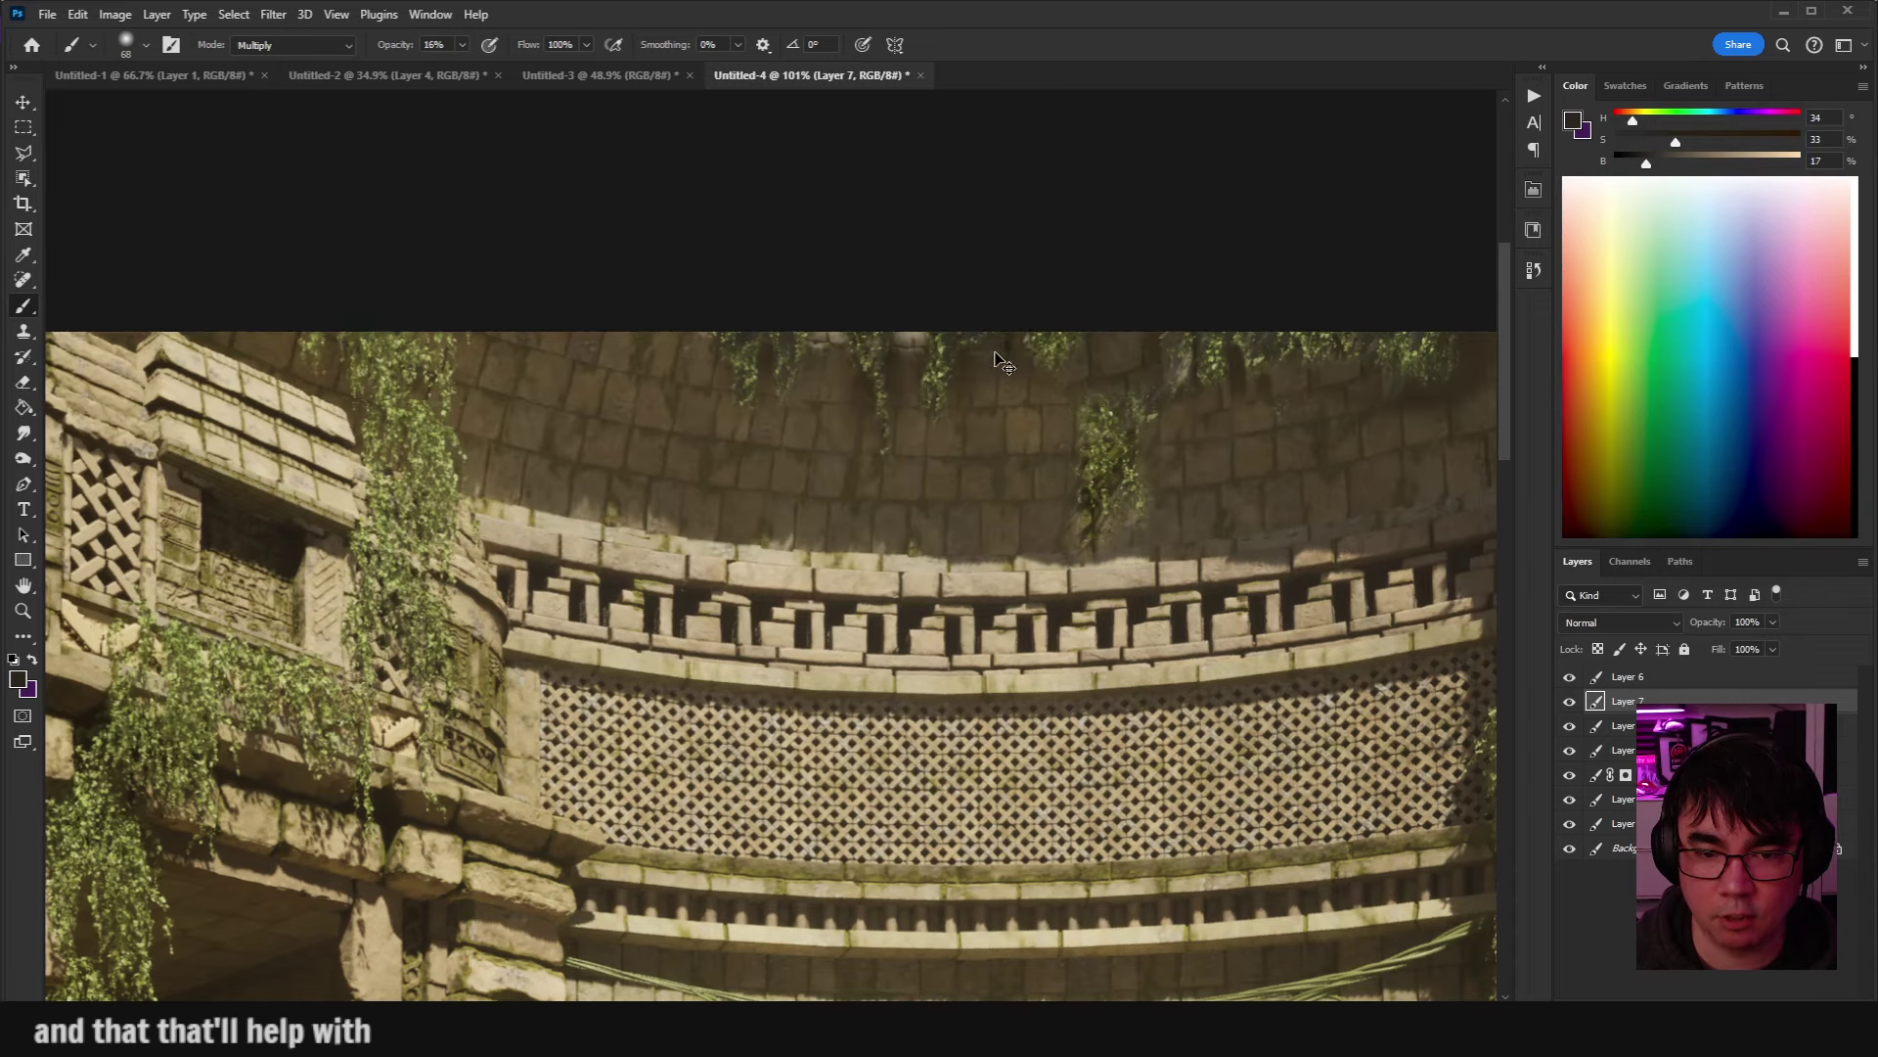
{"action": "left_click_drag", "start_coordinate": [1011, 339], "coordinate": [800, 300]}
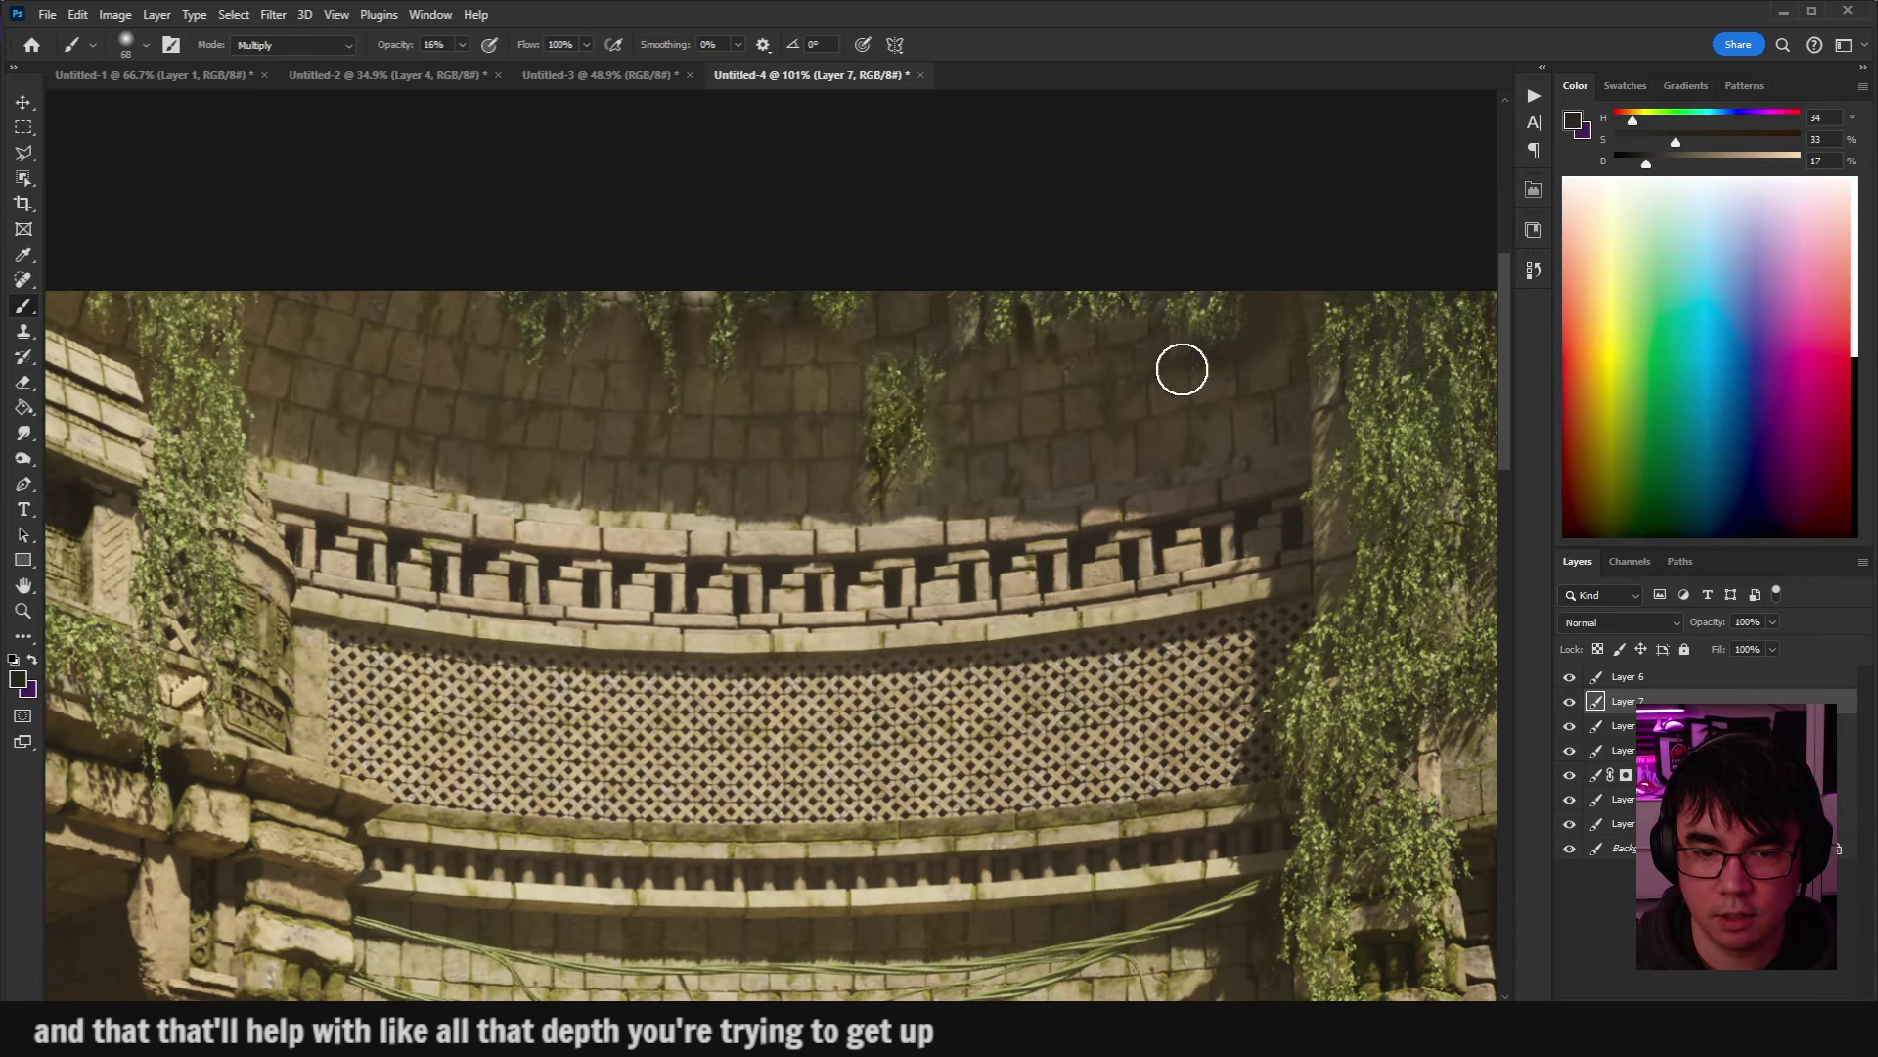
Check the shadows by toggling the vine layer, then make the vine layer active with the Eraser.
{"action": "key", "text": "e"}
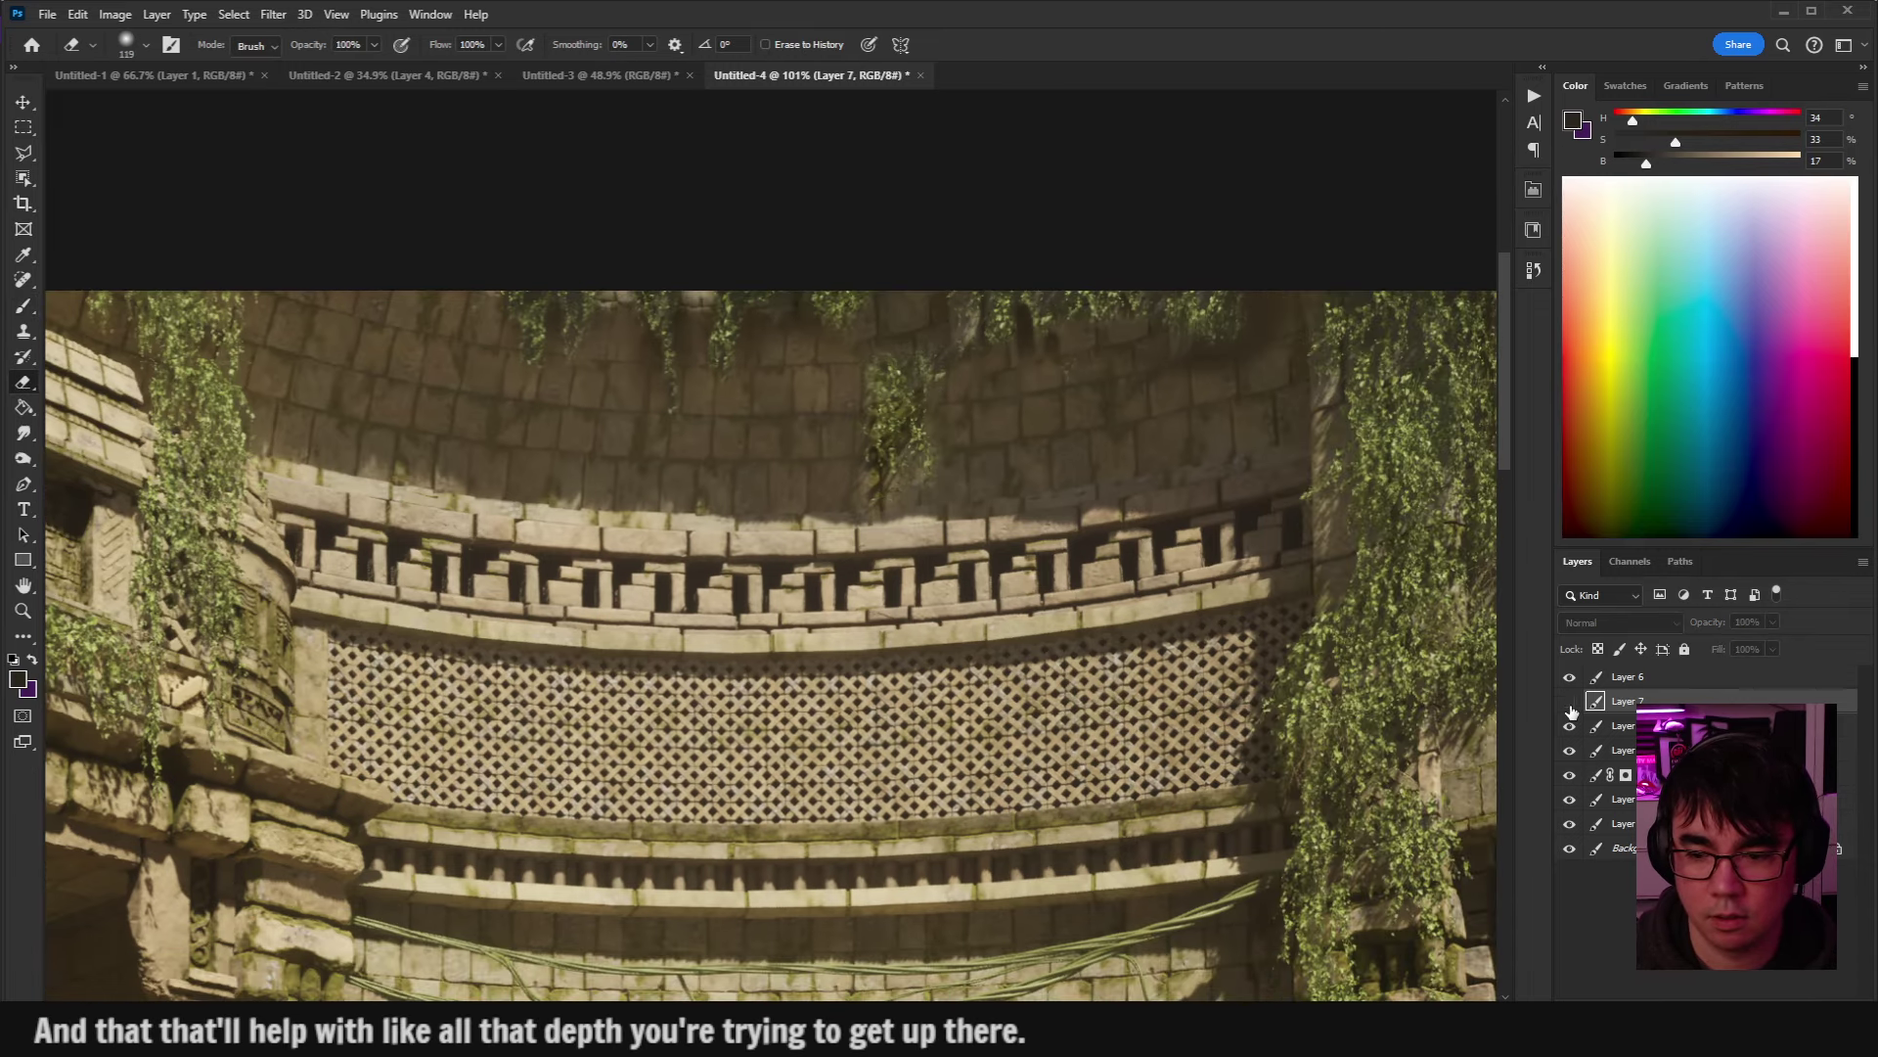
{"action": "left_click", "coordinate": [1571, 678]}
{"action": "left_click", "coordinate": [1570, 678]}
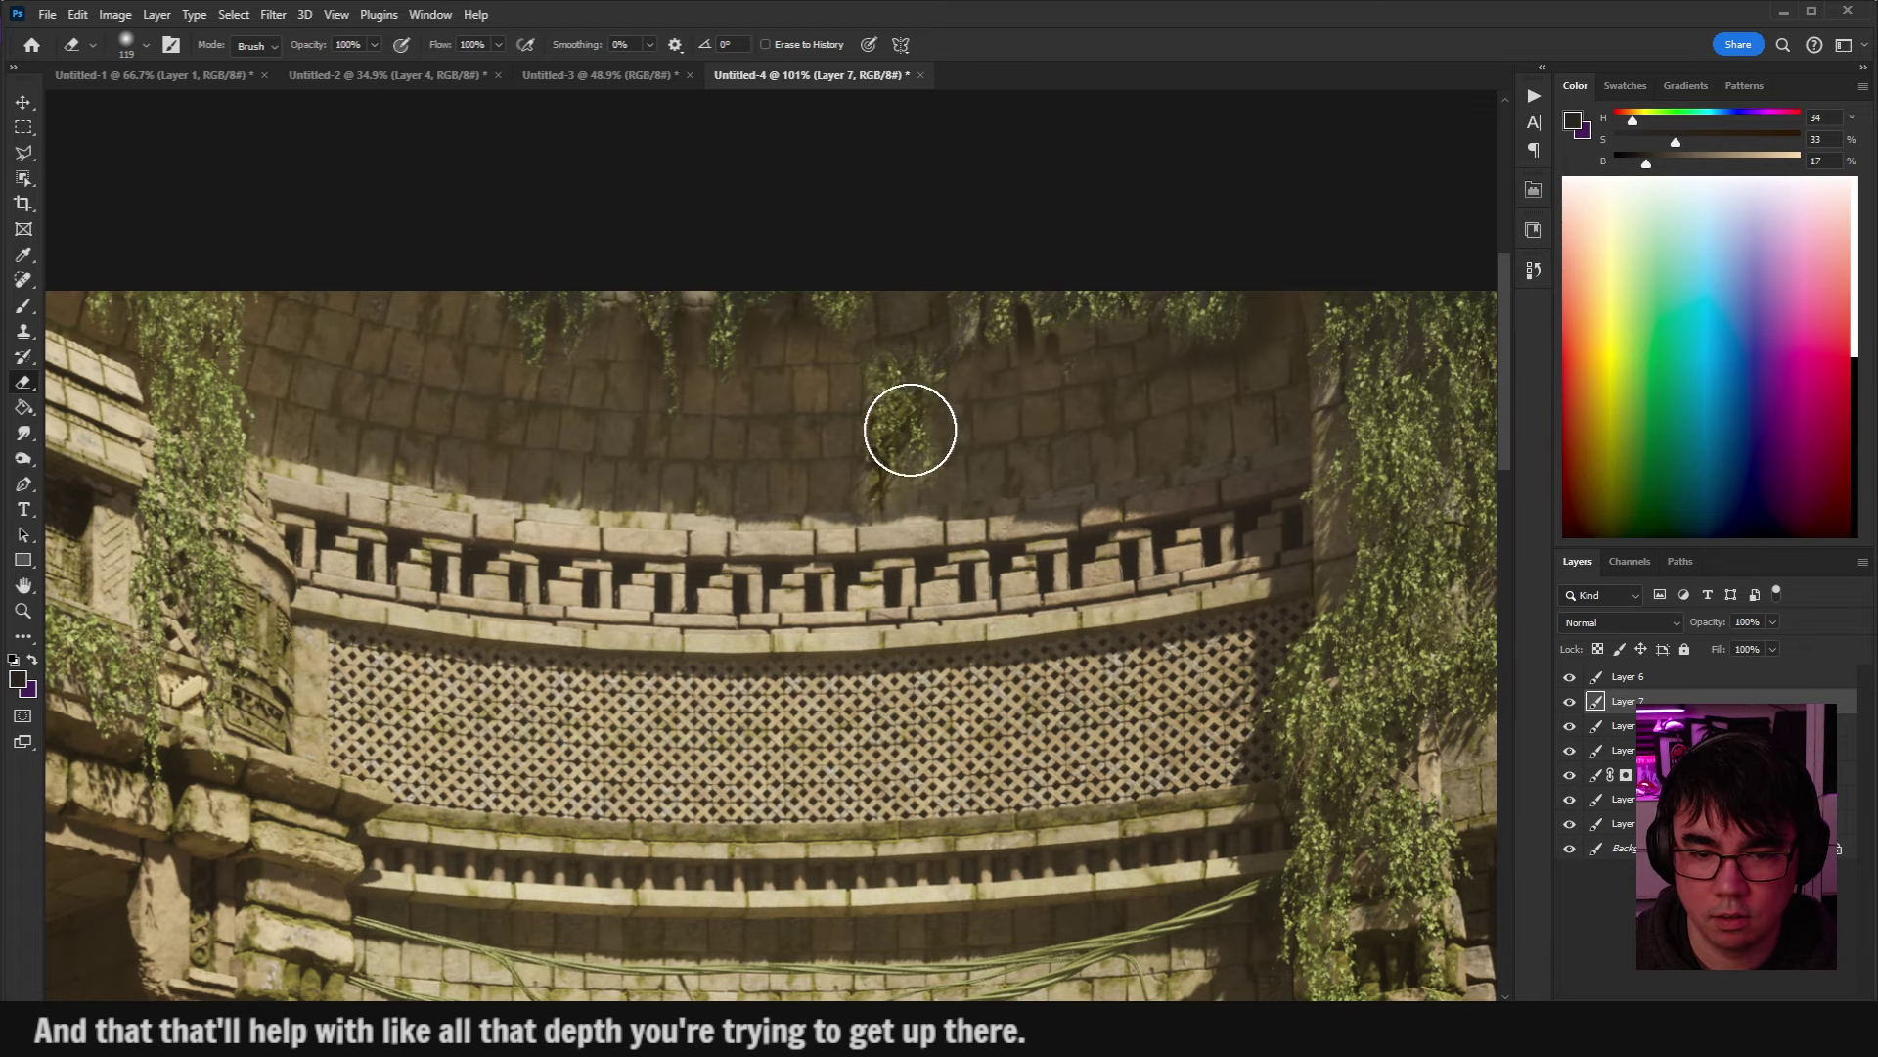
{"action": "left_click", "coordinate": [1639, 677]}
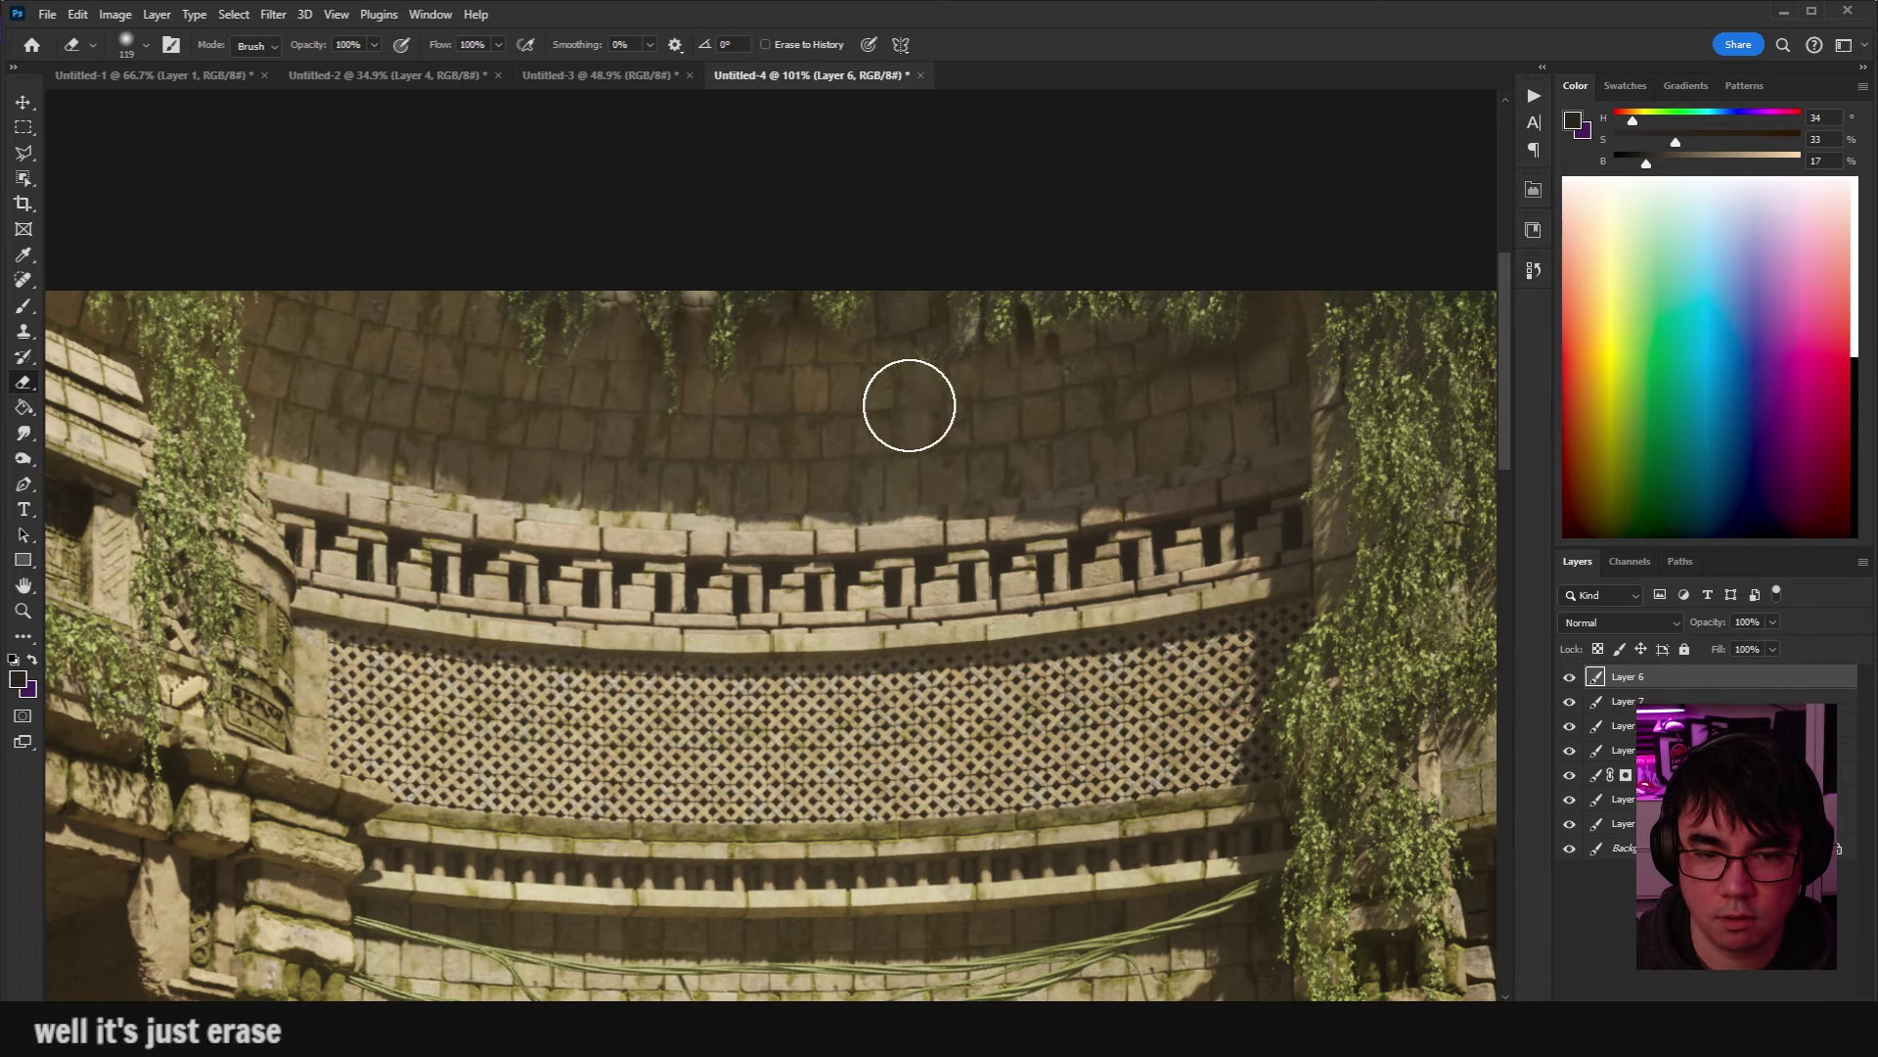
Zoom out and add a new empty Layer 8 above the vine layer.
{"action": "scroll", "coordinate": [985, 536], "scroll_direction": "down", "scroll_amount": 5}
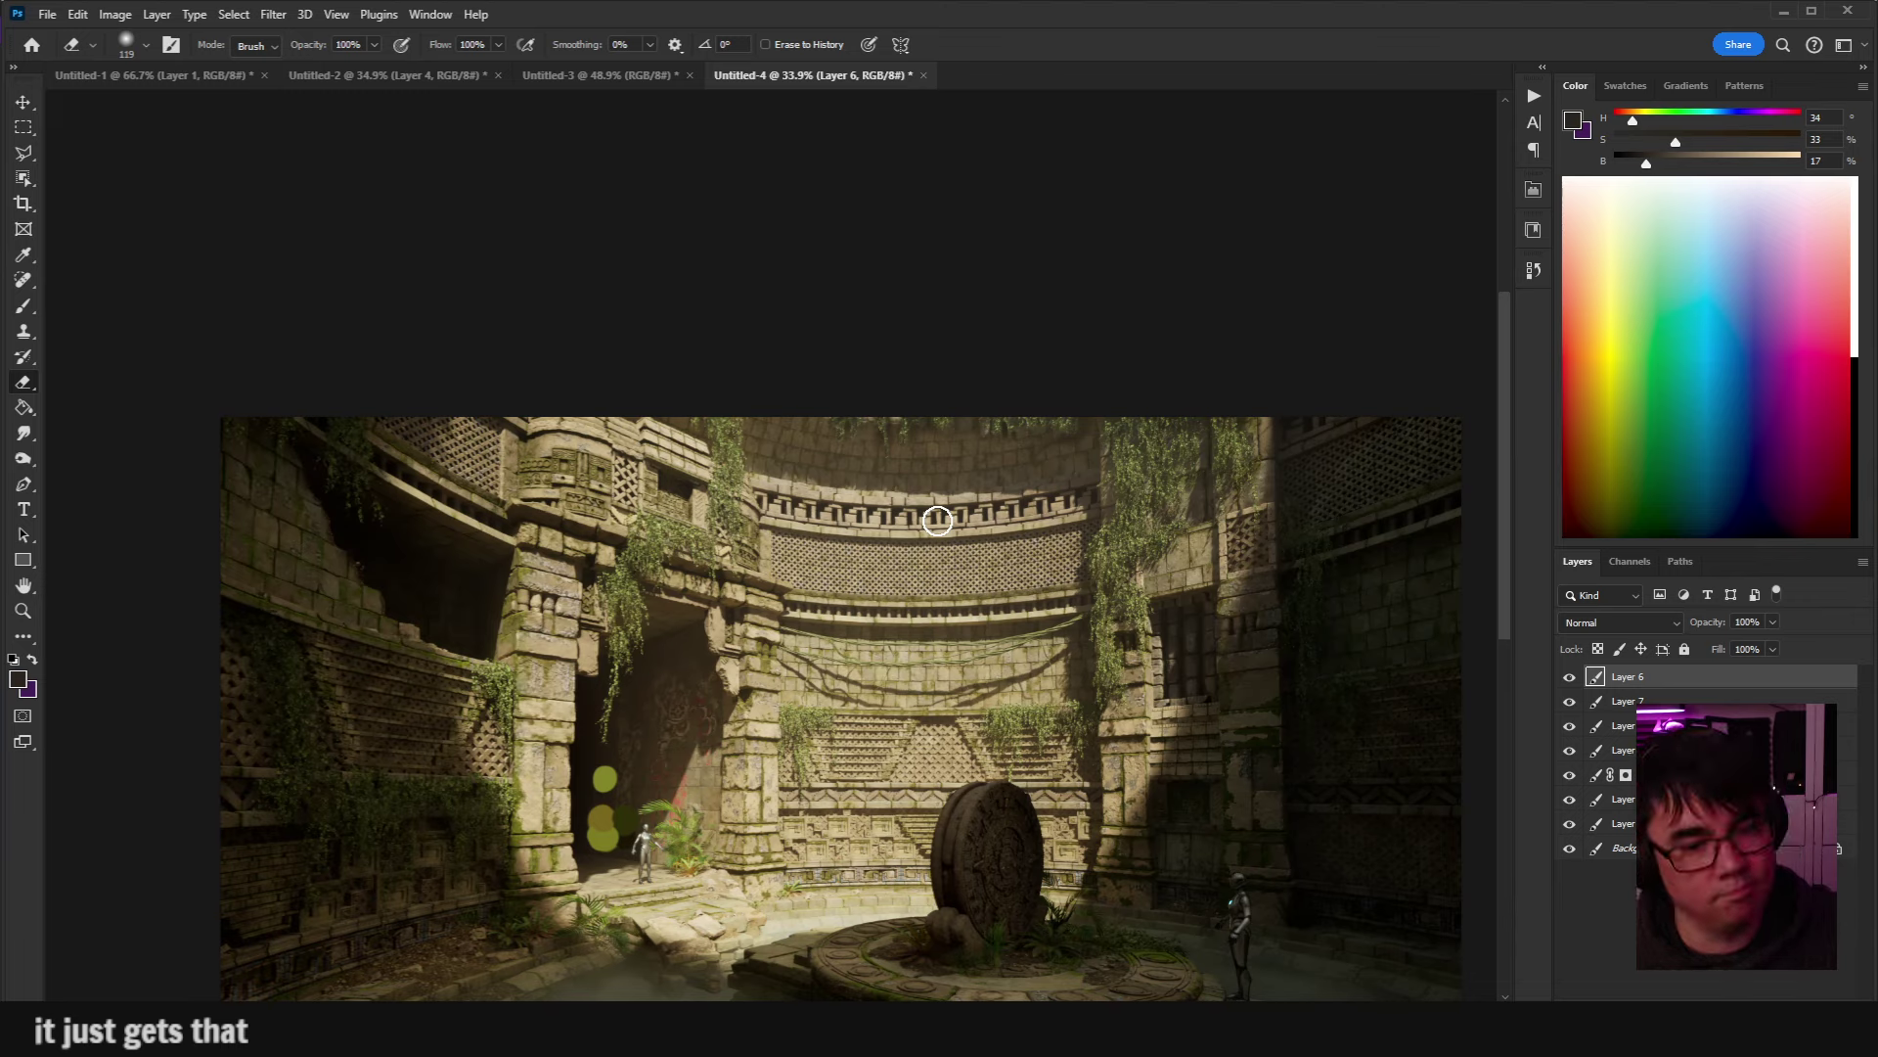
{"action": "scroll", "coordinate": [1011, 655], "scroll_direction": "up", "scroll_amount": 3}
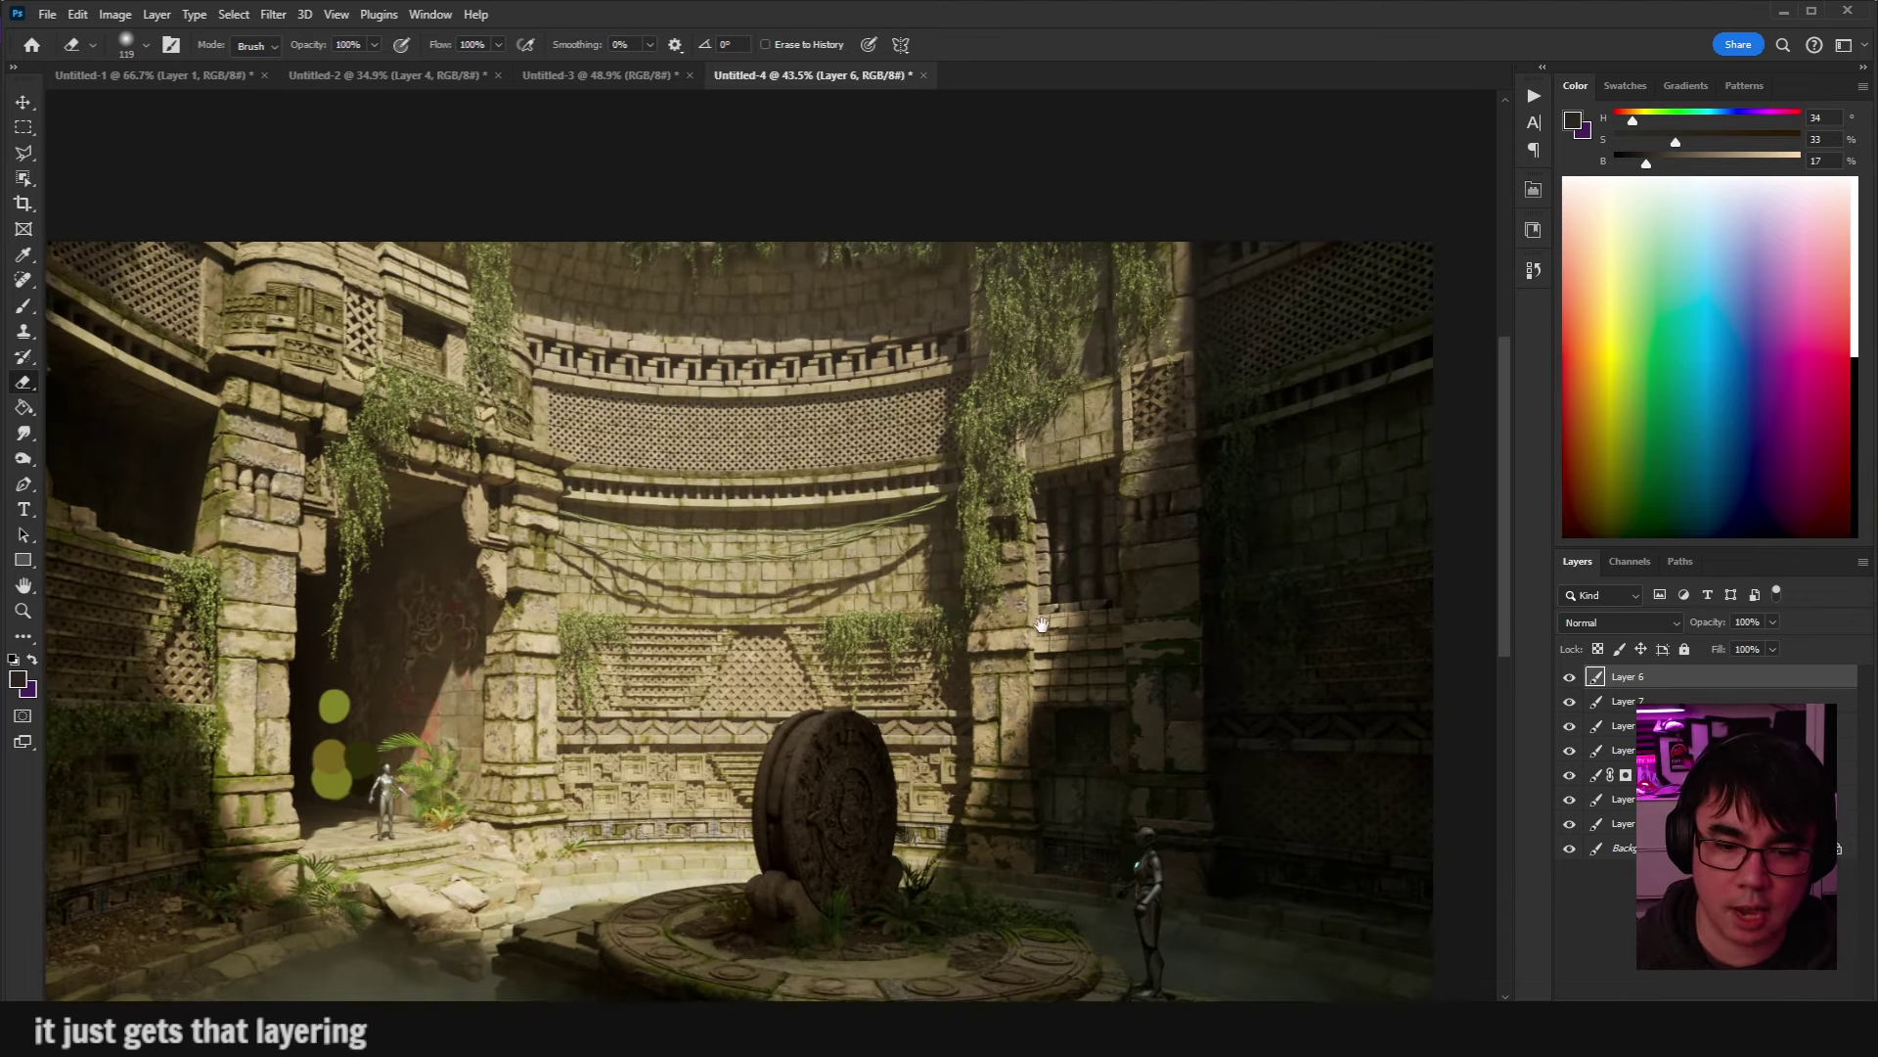
{"action": "scroll", "coordinate": [1042, 623], "scroll_direction": "down", "scroll_amount": 1}
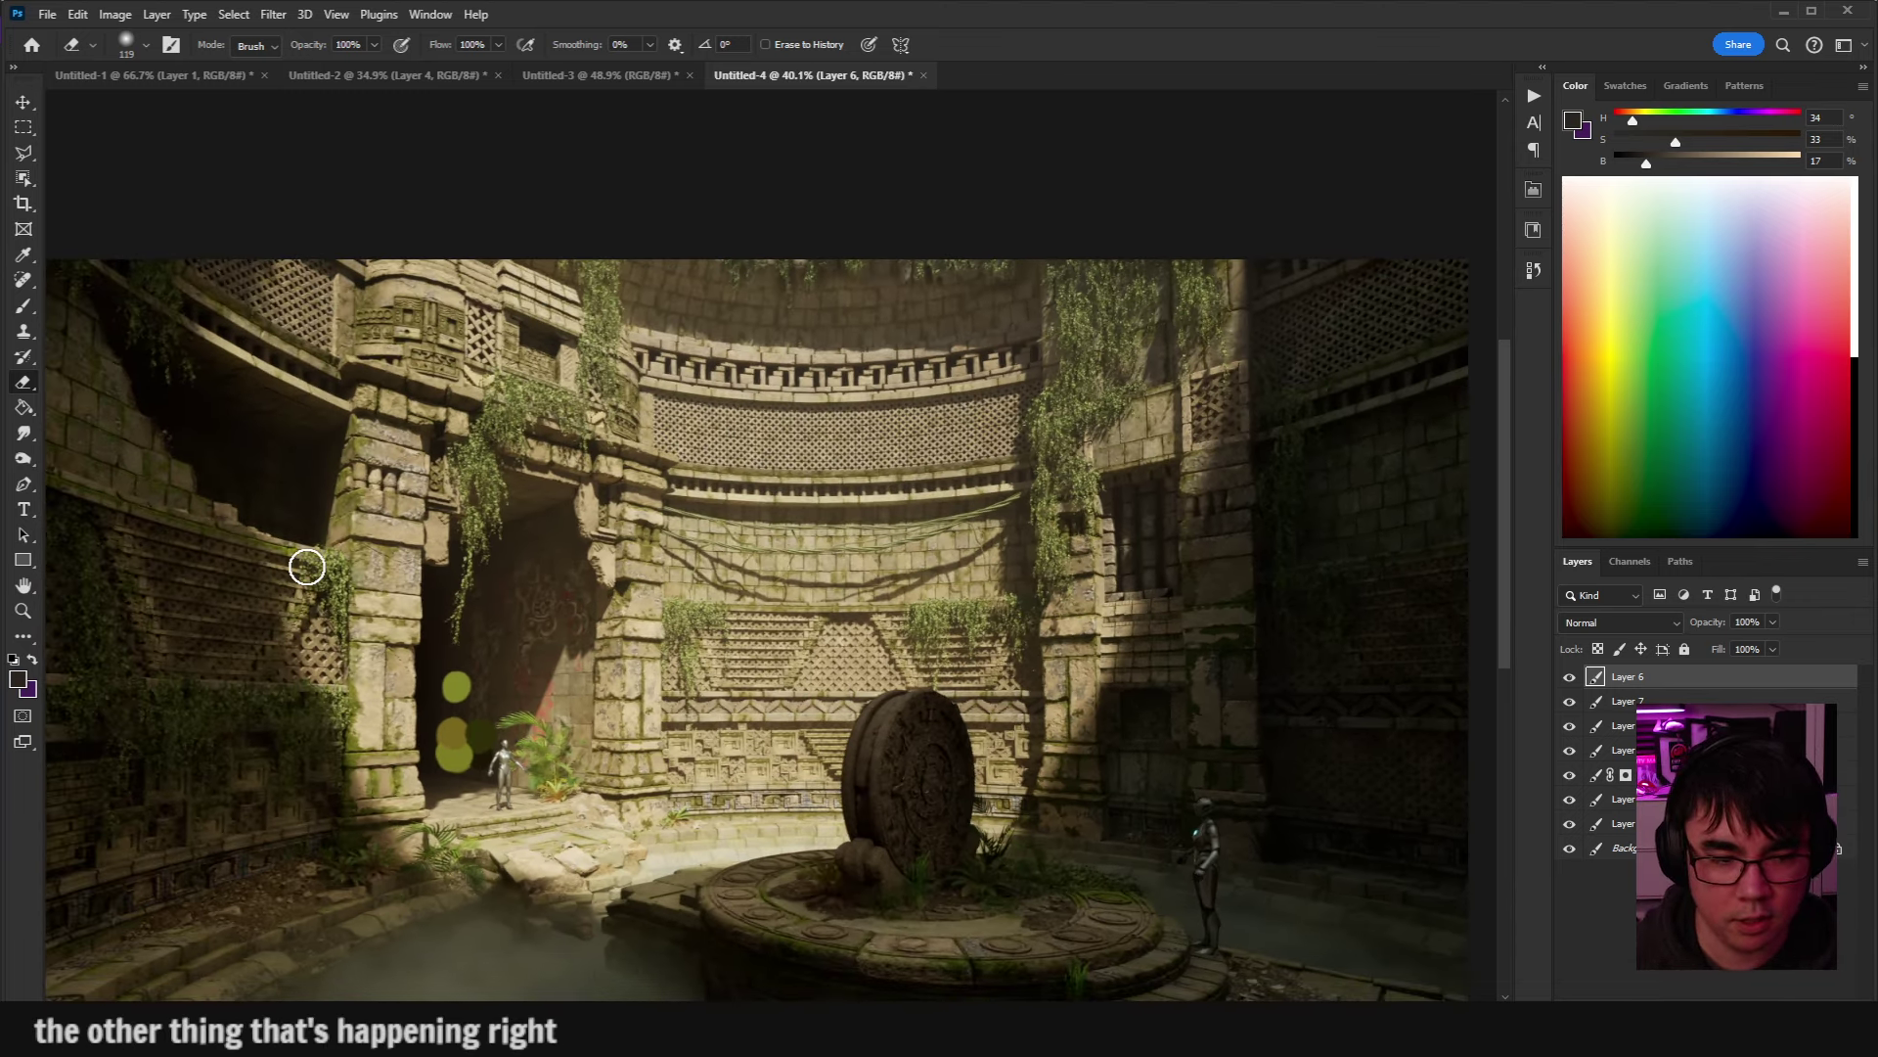
{"action": "left_click", "coordinate": [1813, 1007]}
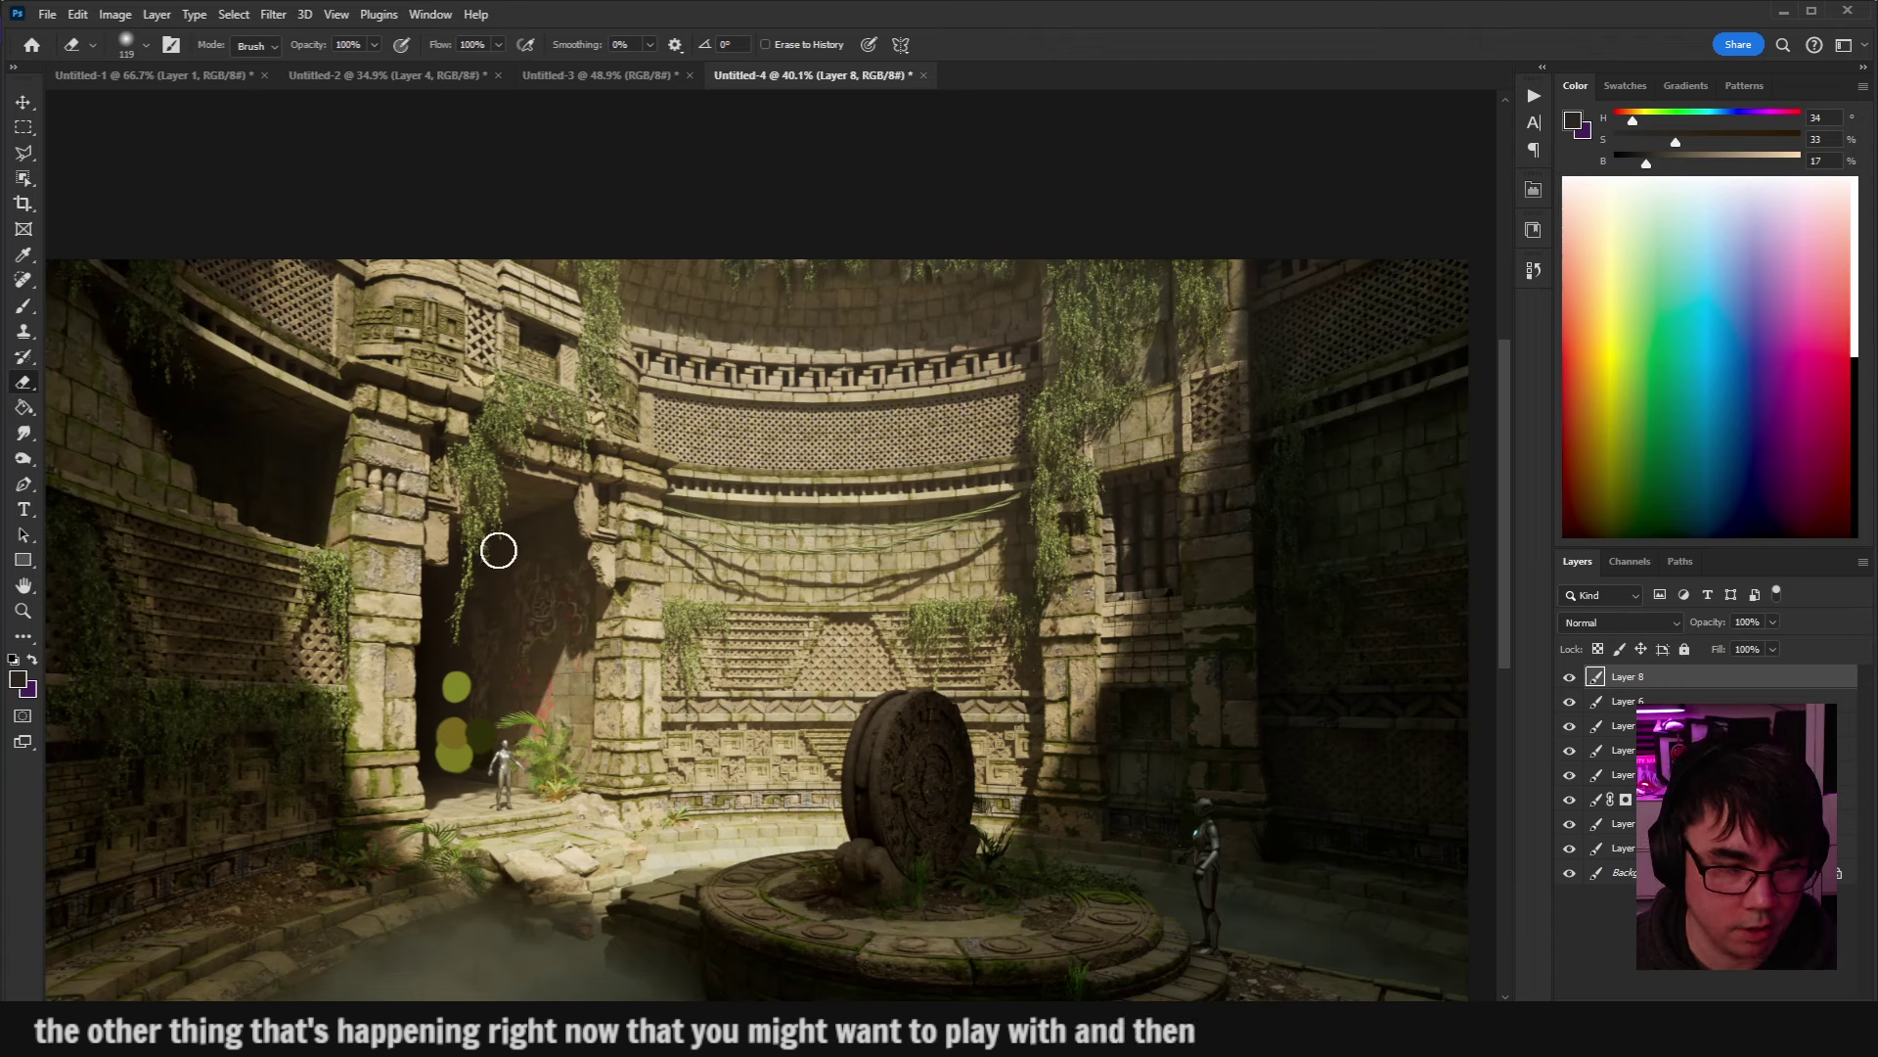
Set a strong red foreground colour and a roughly 138 px Normal-mode brush at high opacity.
{"action": "key", "text": "b"}
{"action": "left_click_drag", "start_coordinate": [1675, 325], "coordinate": [1619, 370]}
{"action": "mouse_move", "coordinate": [1600, 436]}
{"action": "left_mouse_down"}
{"action": "mouse_move", "coordinate": [1571, 450]}
{"action": "mouse_move", "coordinate": [1571, 399]}
{"action": "left_mouse_up"}
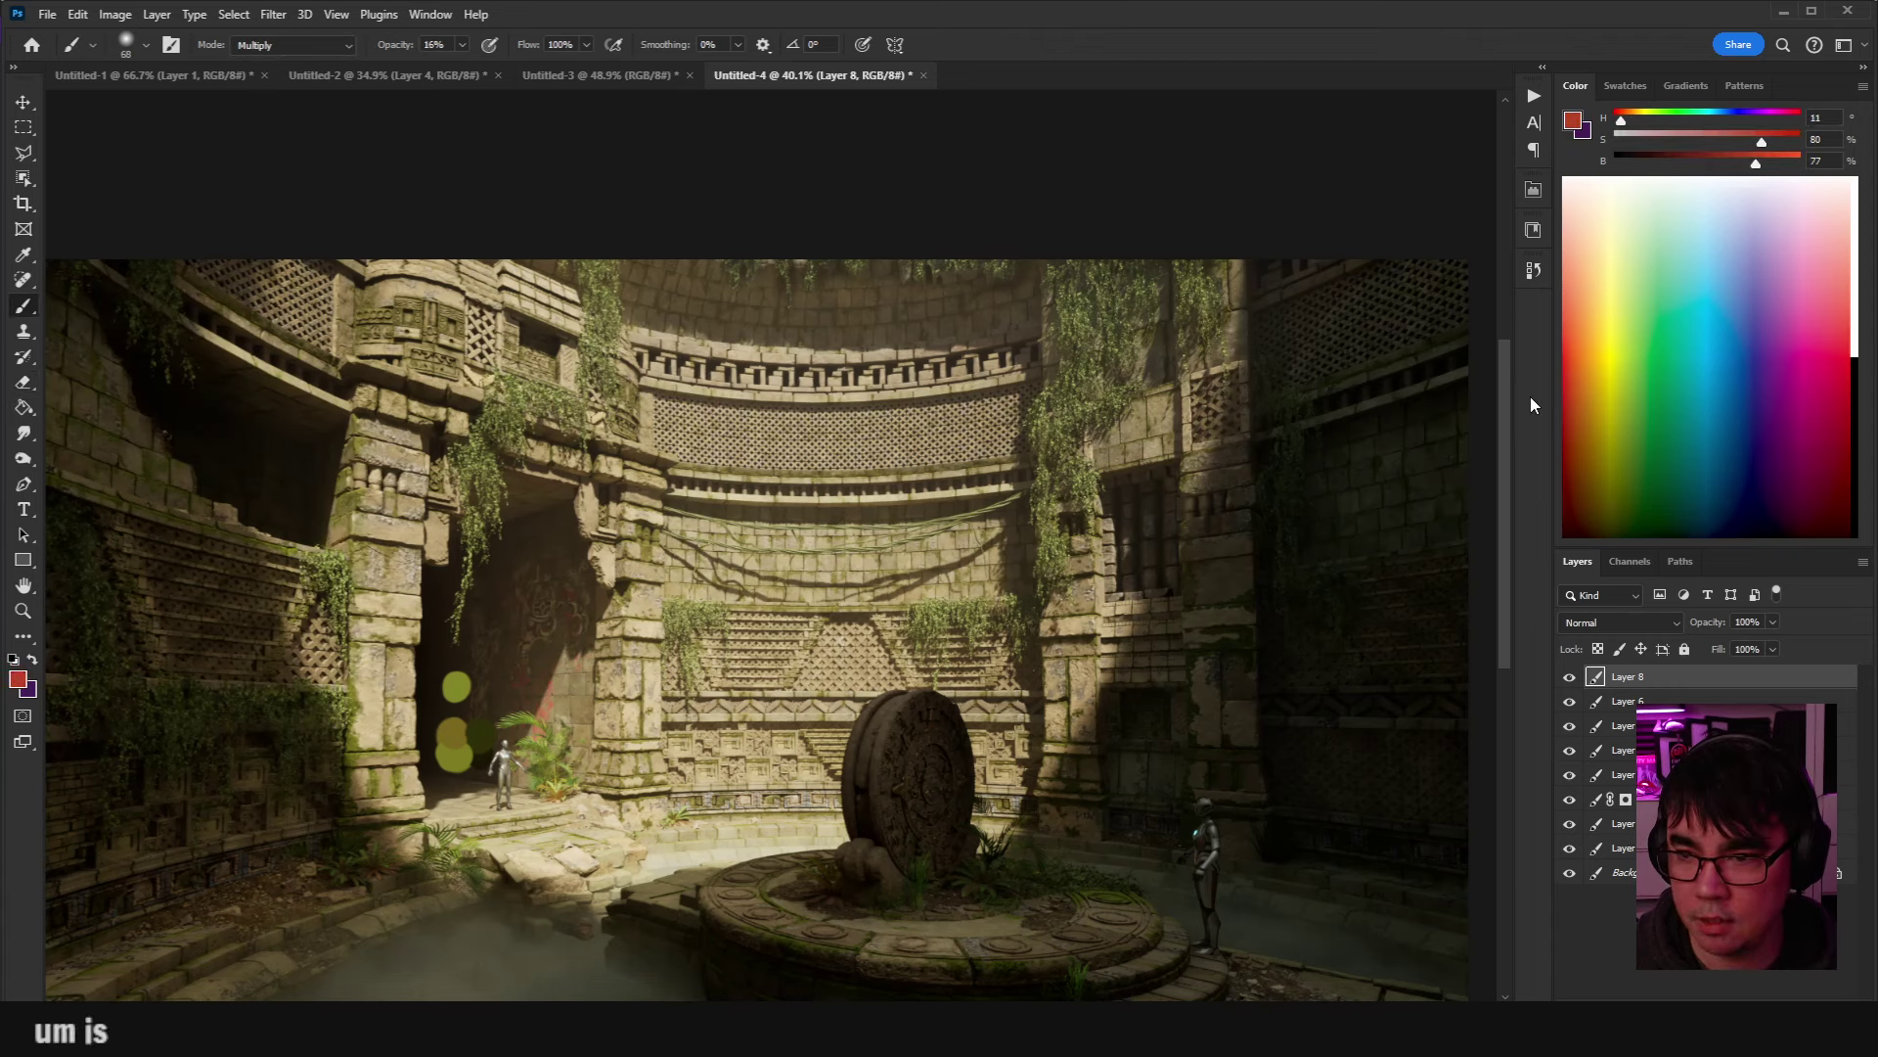
{"action": "mouse_move", "coordinate": [346, 405]}
{"action": "left_mouse_down"}
{"action": "mouse_move", "coordinate": [363, 404]}
{"action": "mouse_move", "coordinate": [288, 372]}
{"action": "left_mouse_up"}
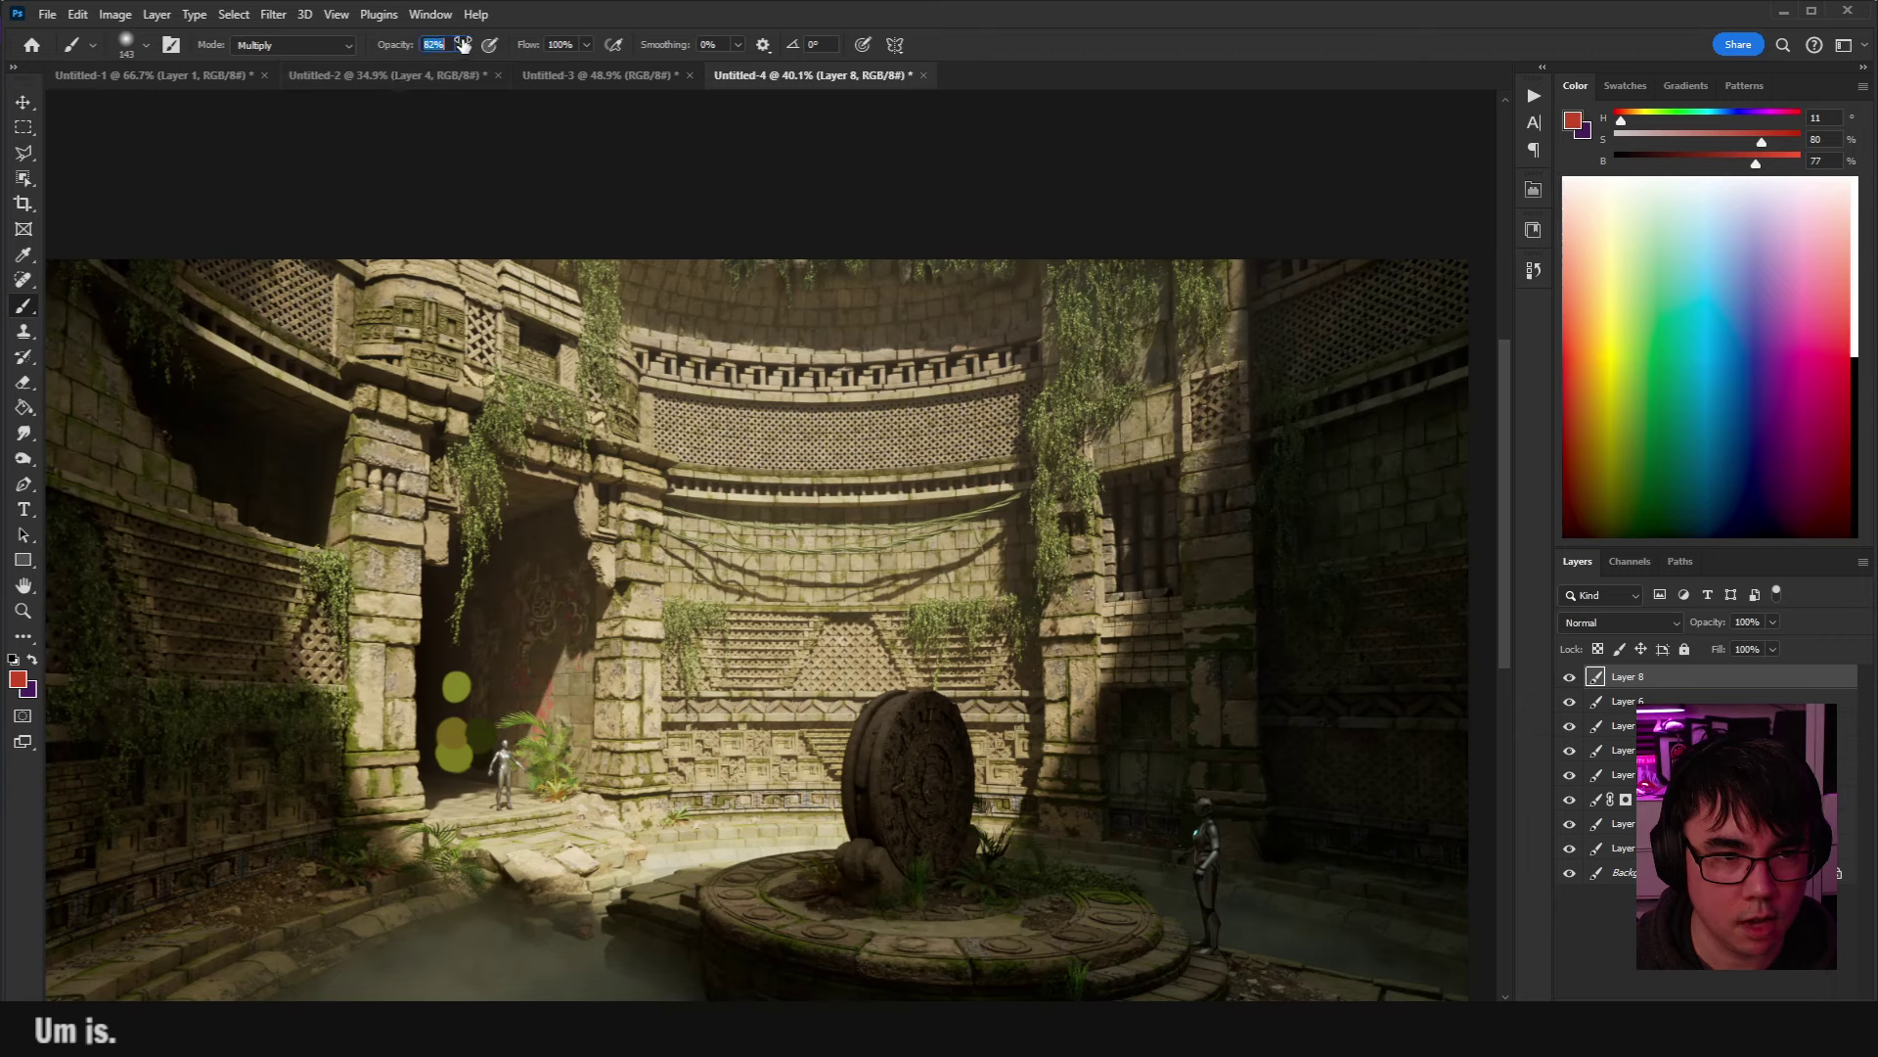
{"action": "key", "text": "0"}
{"action": "left_click", "coordinate": [264, 45]}
{"action": "left_click", "coordinate": [265, 59]}
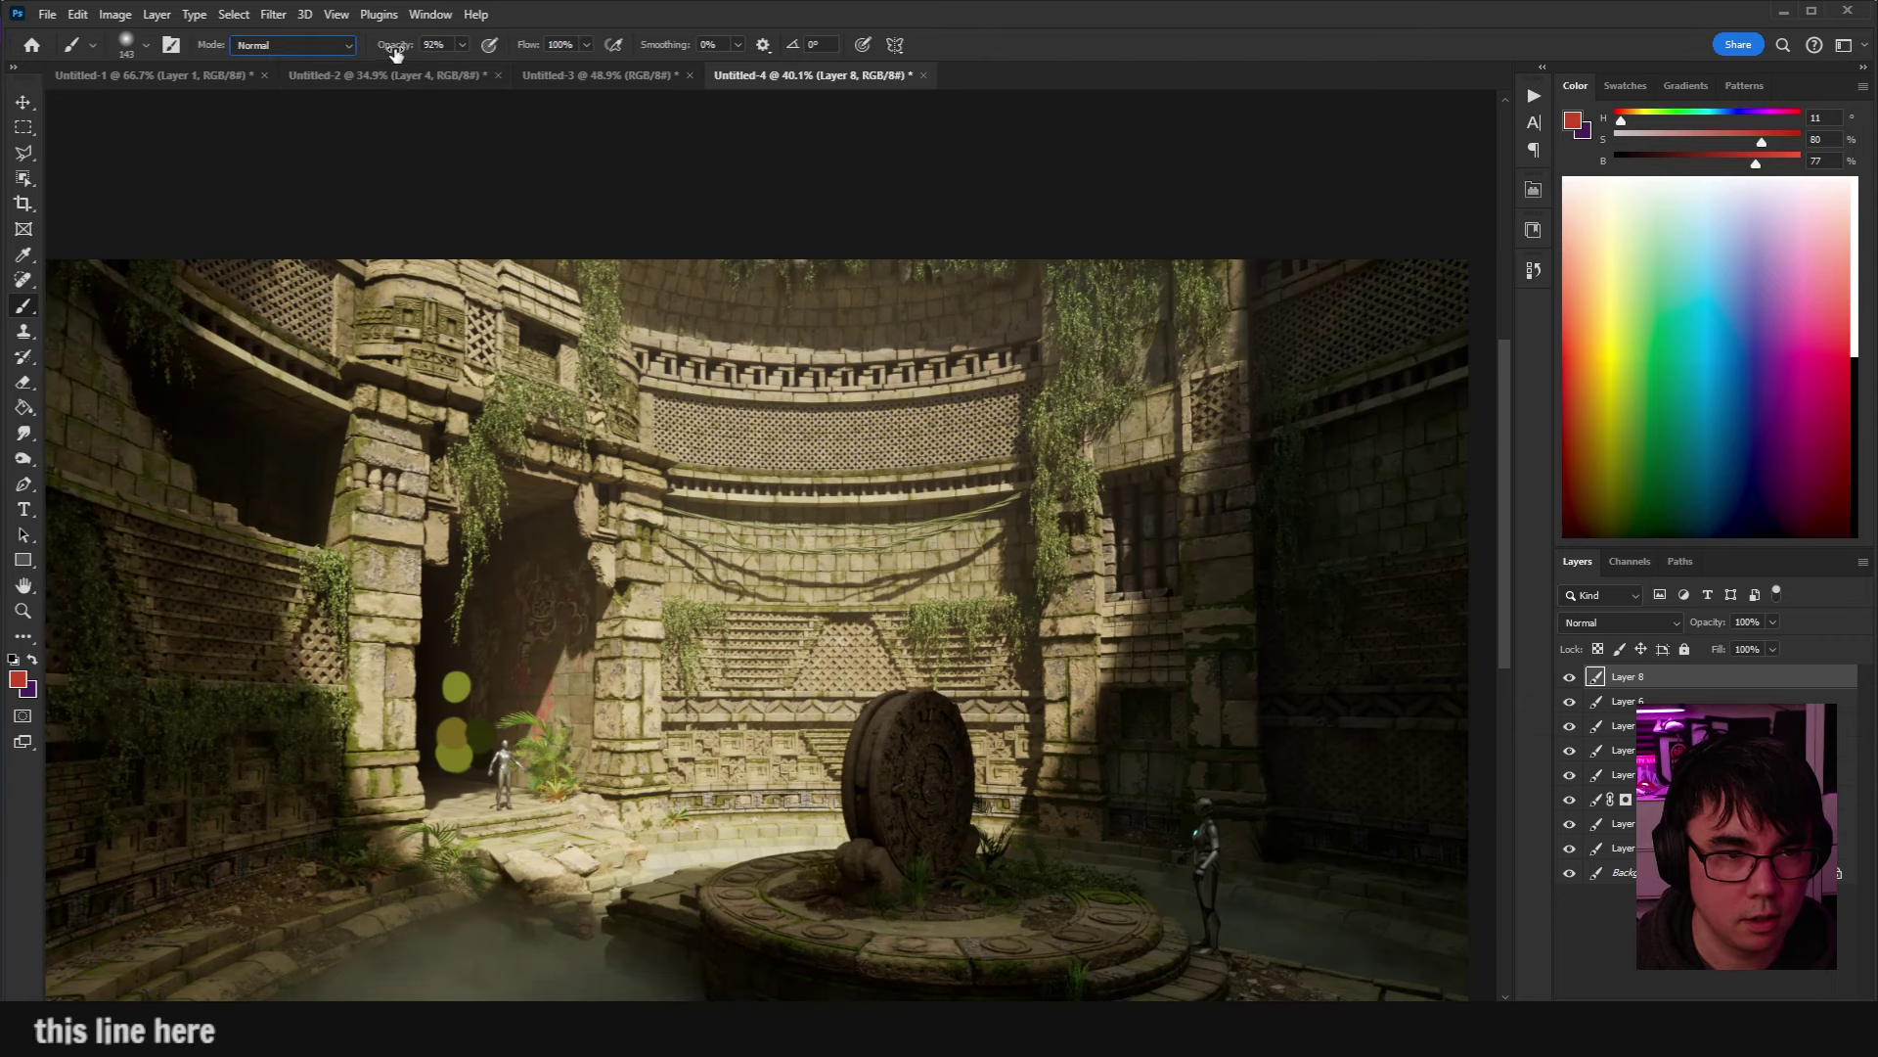
Draw a red curve and dab, undo the stray stroke, and shrink the brush to about 73 px.
{"action": "mouse_move", "coordinate": [174, 227]}
{"action": "left_mouse_down"}
{"action": "mouse_move", "coordinate": [244, 571]}
{"action": "mouse_move", "coordinate": [330, 772]}
{"action": "mouse_move", "coordinate": [421, 861]}
{"action": "mouse_move", "coordinate": [520, 904]}
{"action": "mouse_move", "coordinate": [616, 910]}
{"action": "left_mouse_up"}
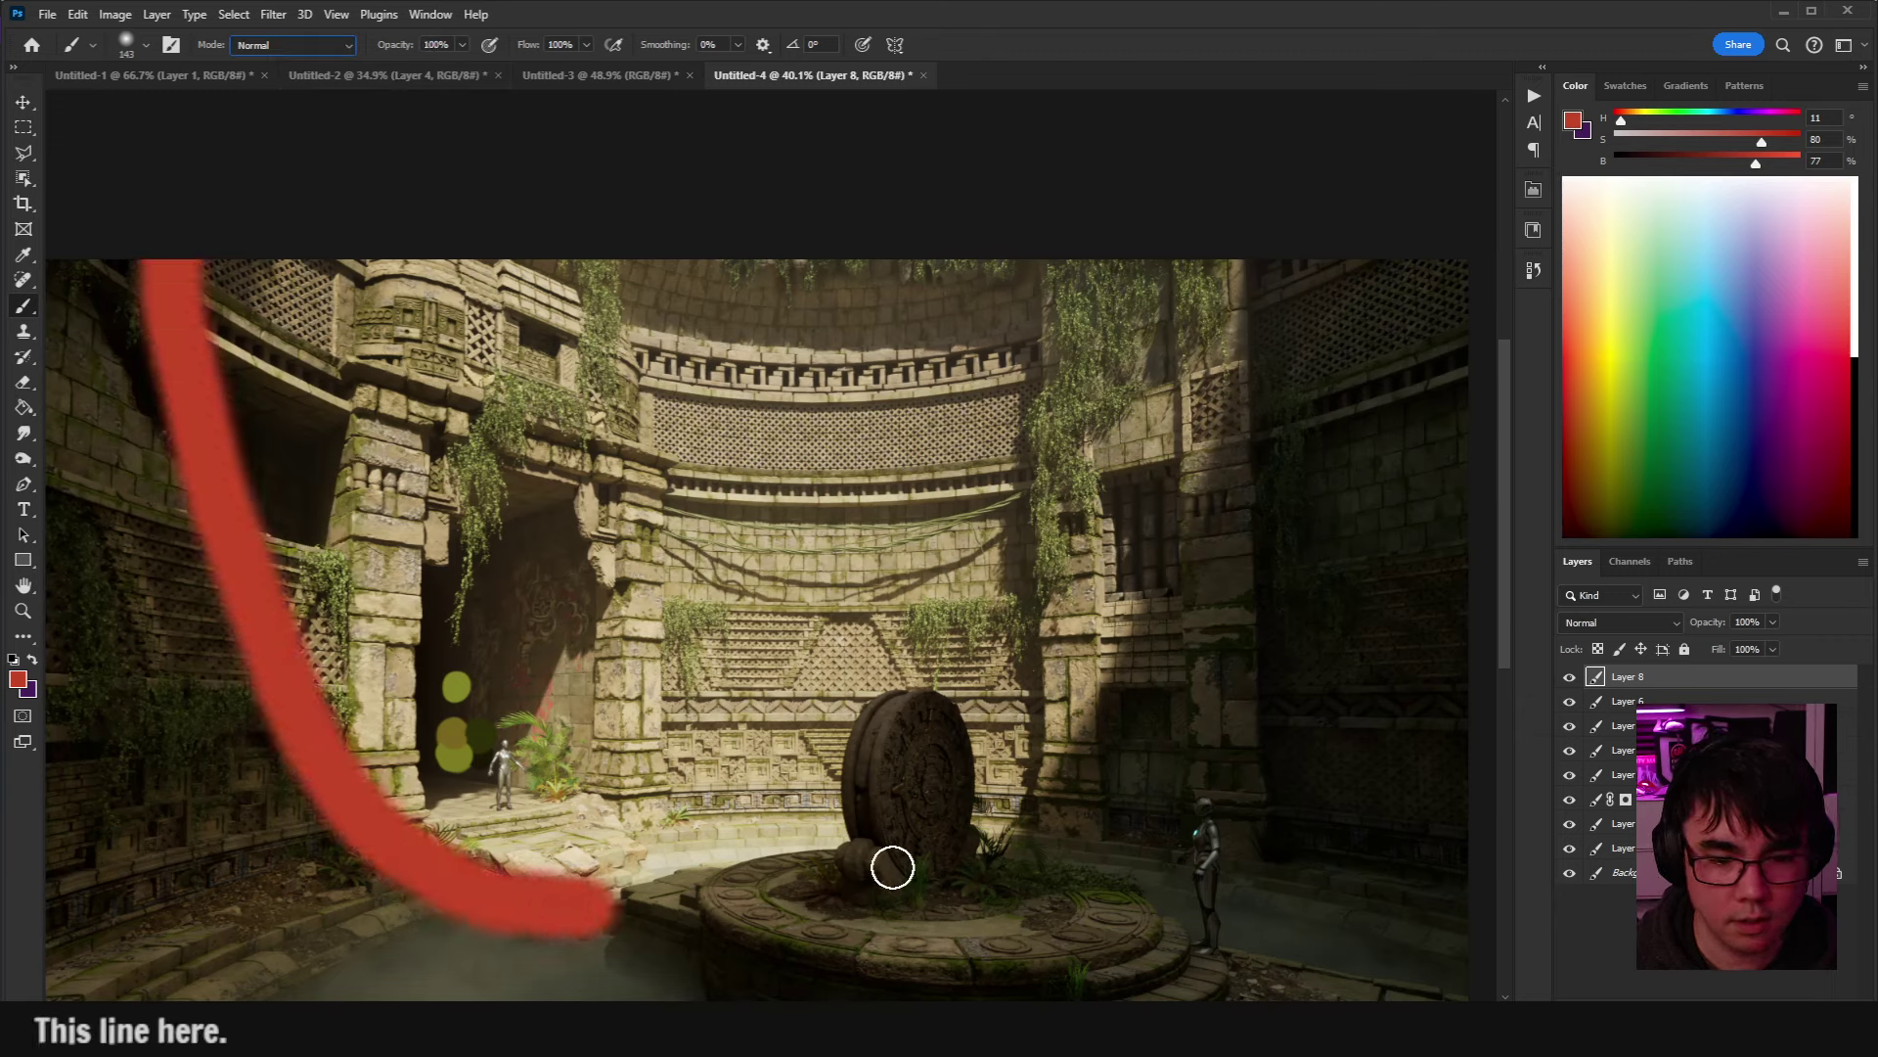
{"action": "mouse_move", "coordinate": [1027, 847]}
{"action": "left_mouse_down"}
{"action": "mouse_move", "coordinate": [1154, 649]}
{"action": "mouse_move", "coordinate": [1282, 271]}
{"action": "mouse_move", "coordinate": [1189, 544]}
{"action": "mouse_move", "coordinate": [1016, 825]}
{"action": "left_mouse_up"}
{"action": "key", "text": "ctrl+z"}
{"action": "key", "text": "ctrl+z"}
{"action": "key", "text": "ctrl+z"}
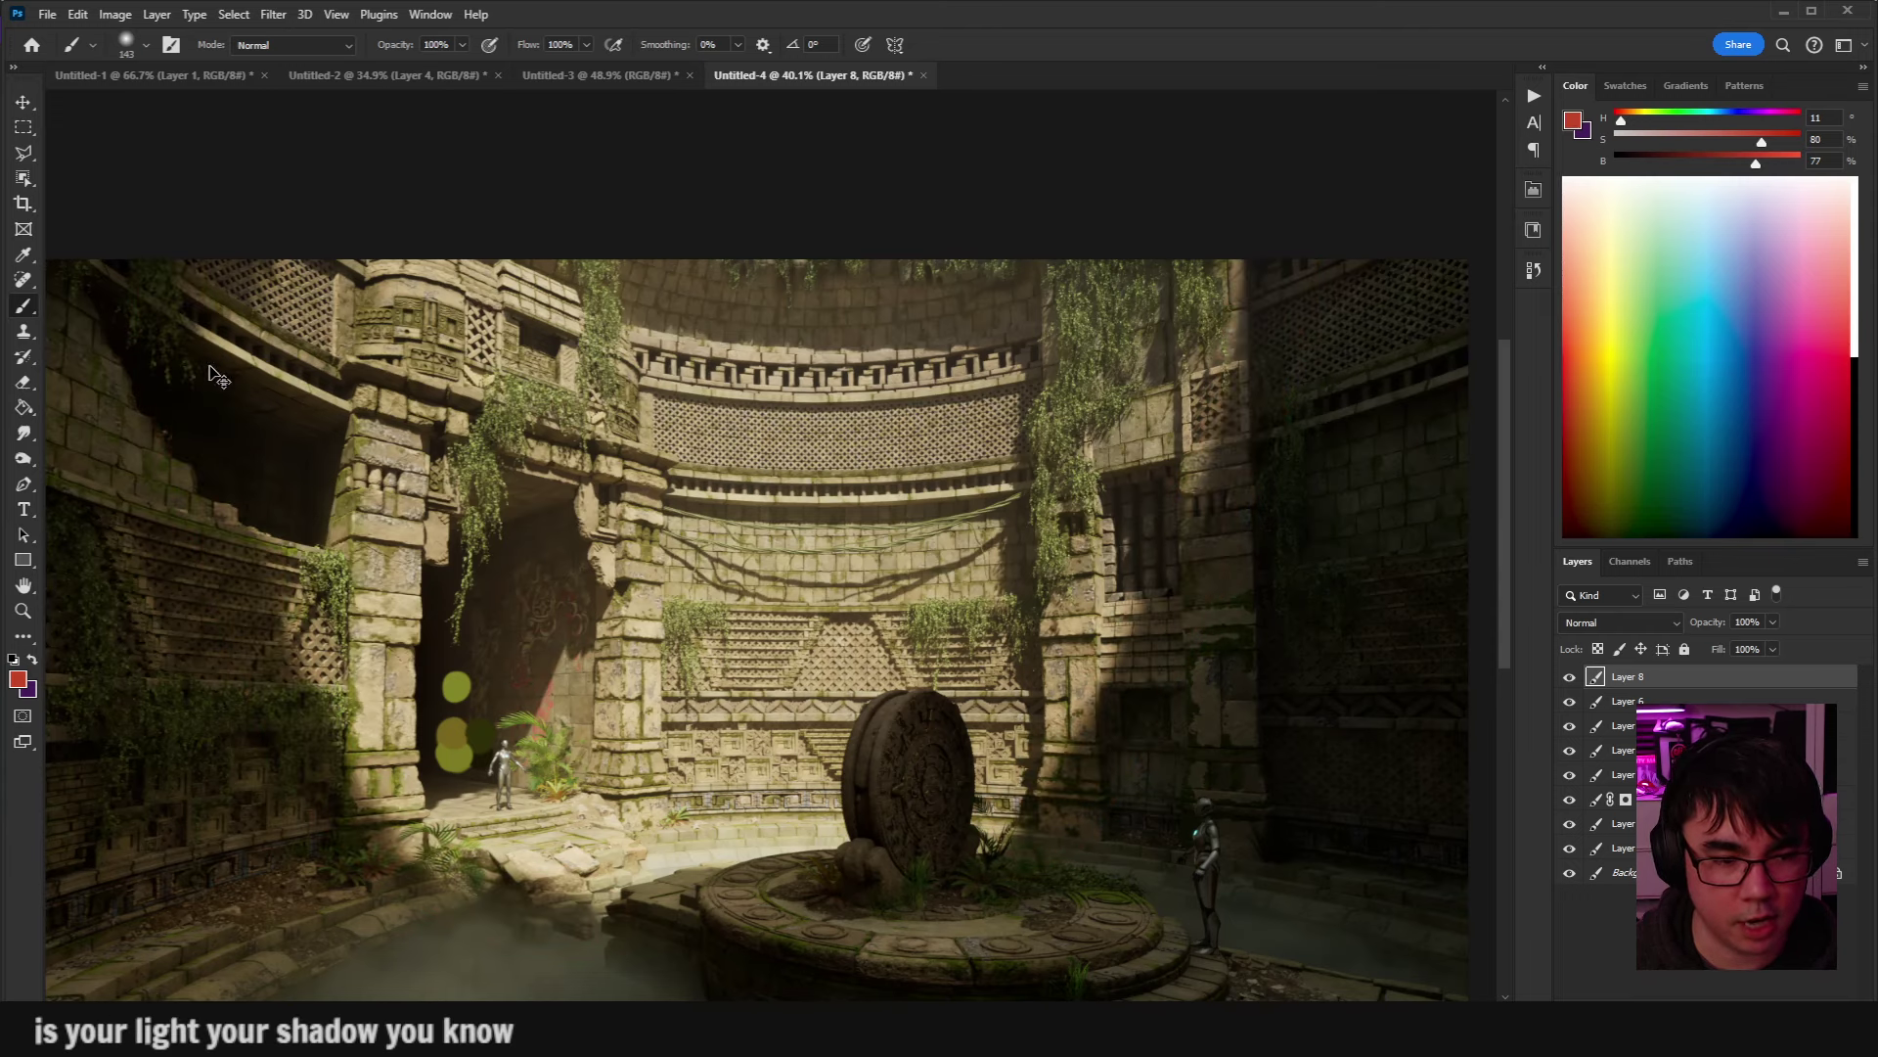
{"action": "right_click", "coordinate": [305, 614], "text": "alt"}
{"action": "right_click", "coordinate": [490, 688], "text": "alt"}
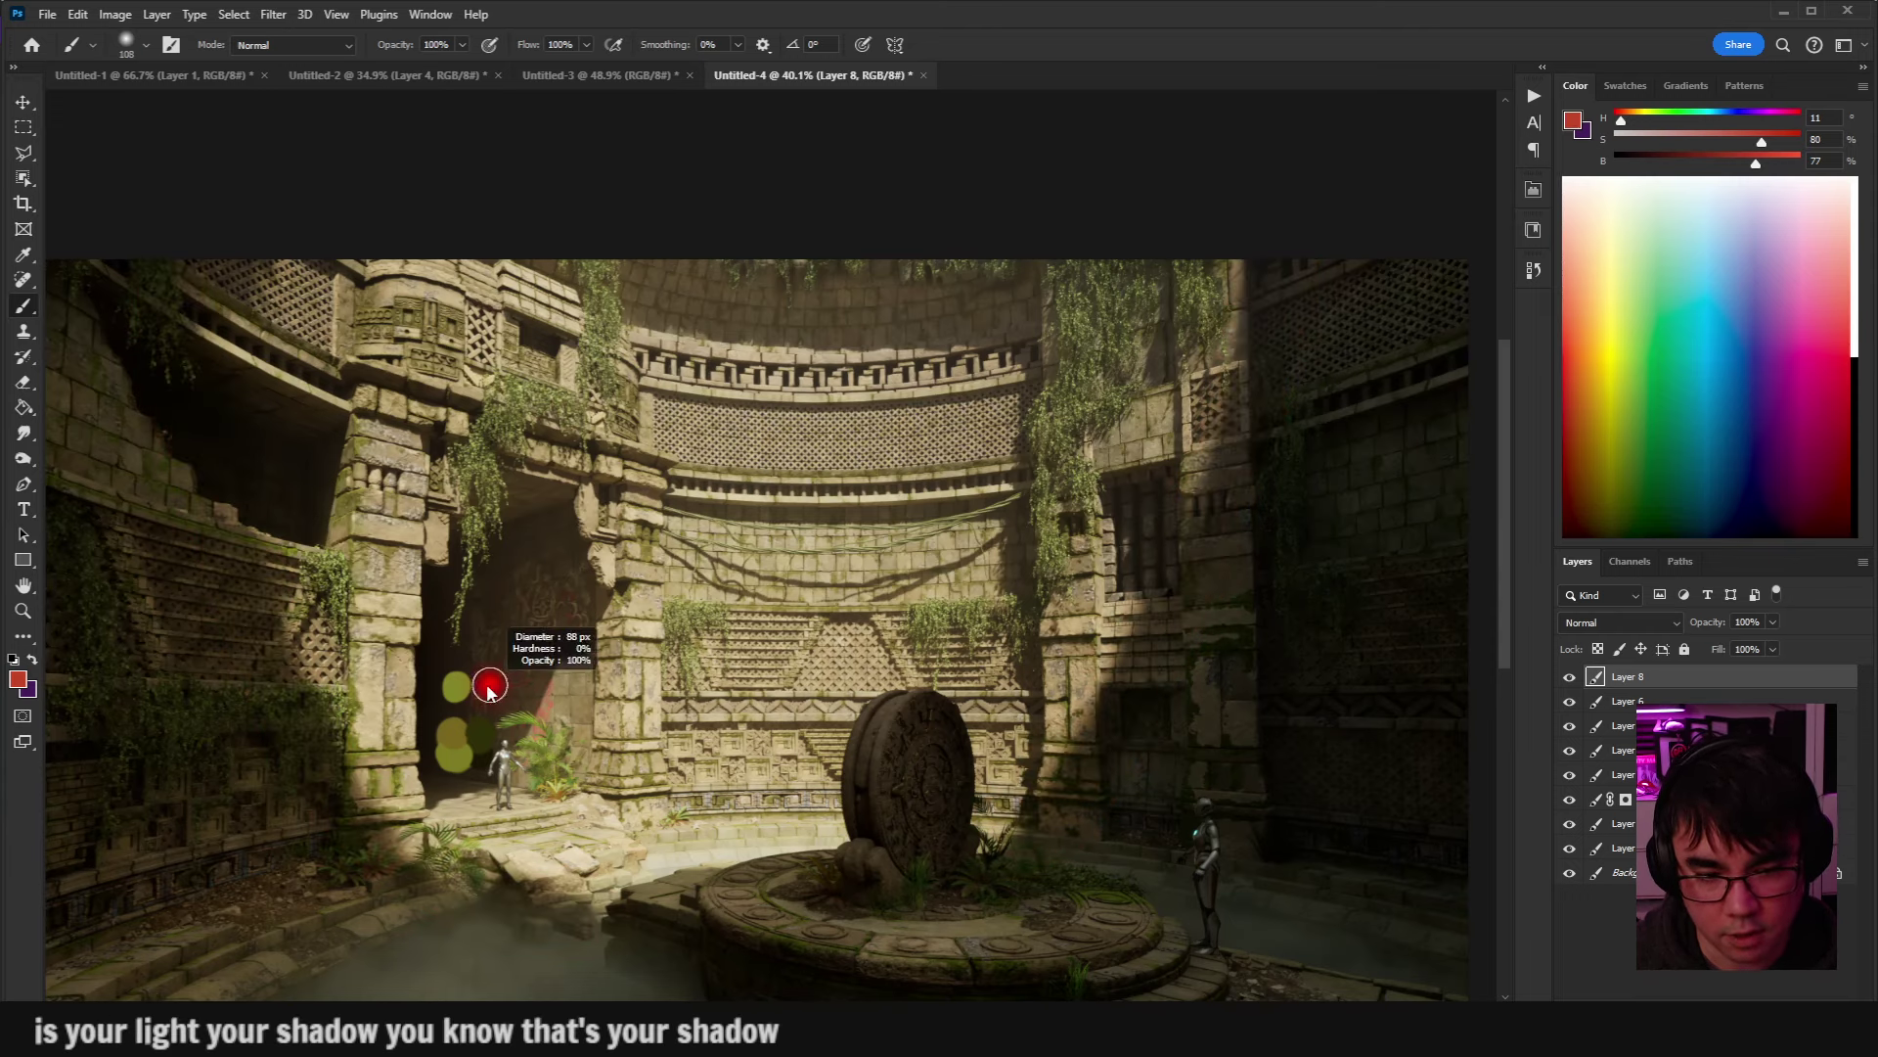
Zoom in on the back wall, test and undo red shadow-edge strokes at 14 px, then zoom out.
{"action": "left_click_drag", "start_coordinate": [799, 584], "coordinate": [862, 601]}
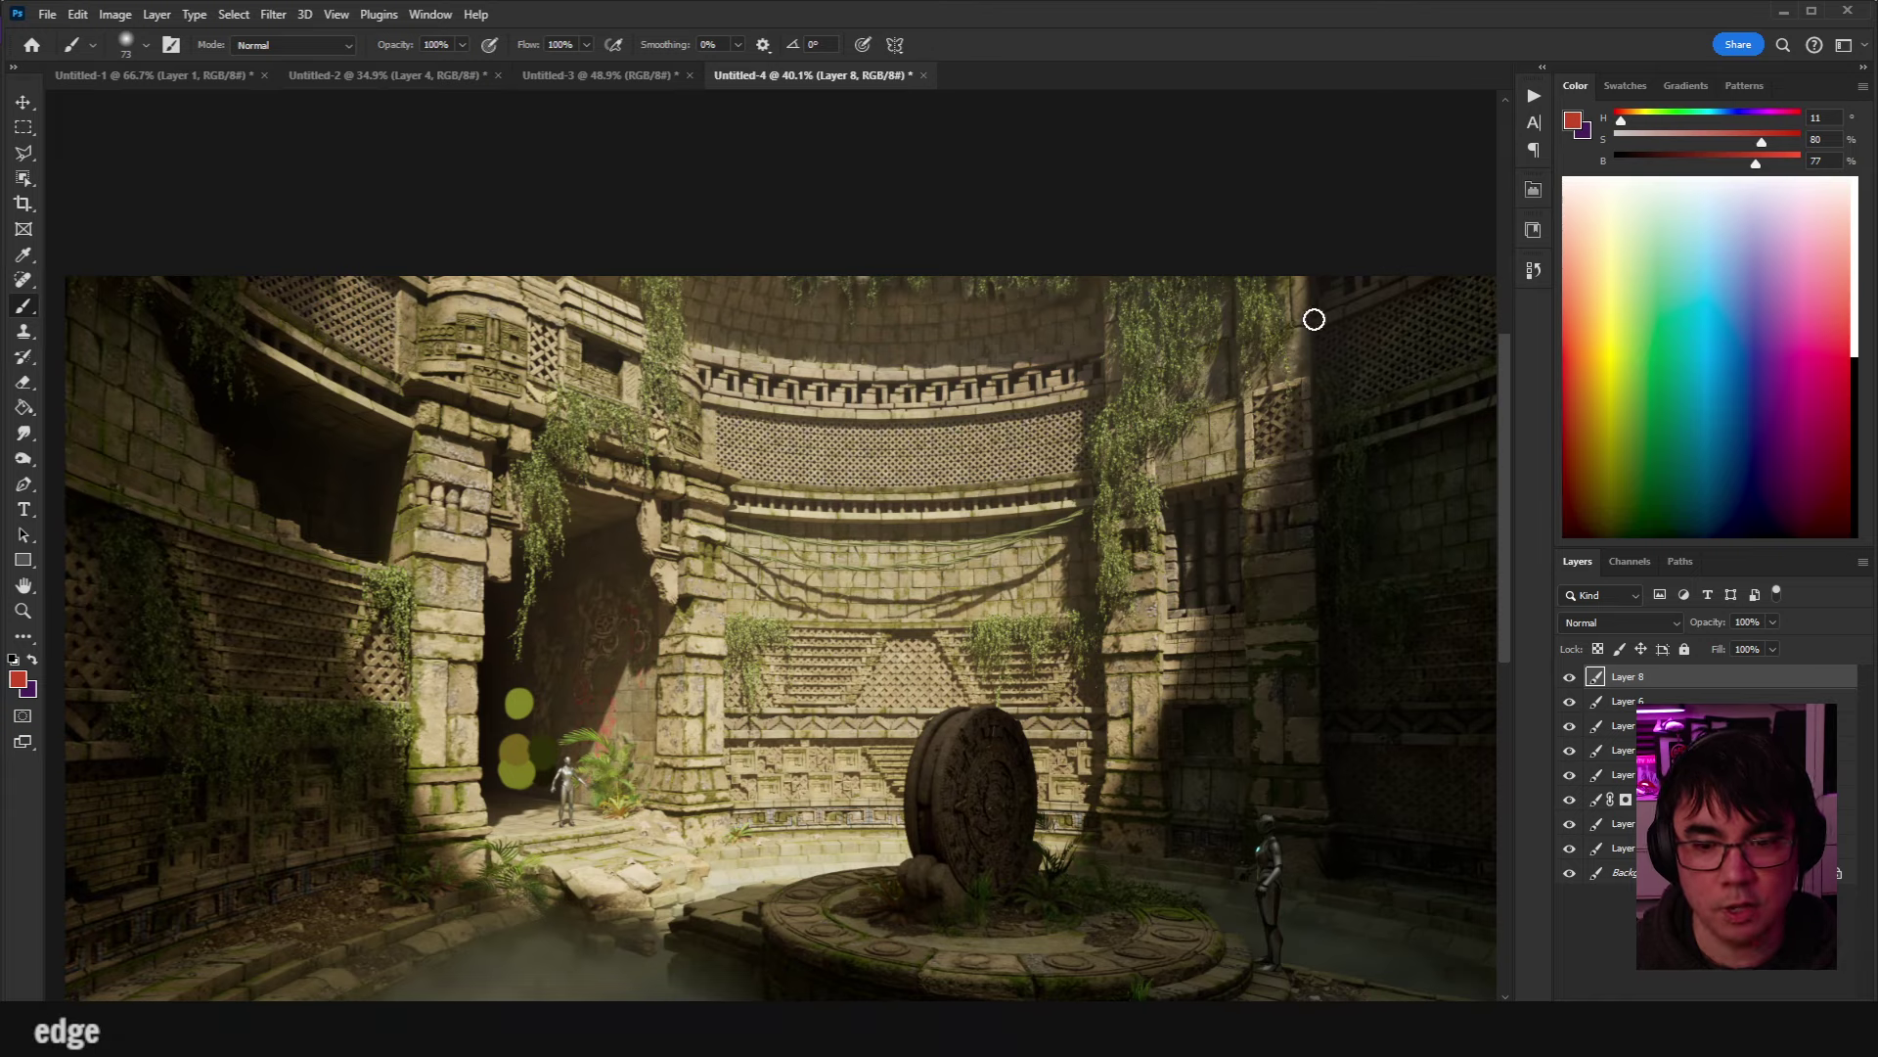
{"action": "left_click_drag", "start_coordinate": [1067, 591], "coordinate": [1233, 587]}
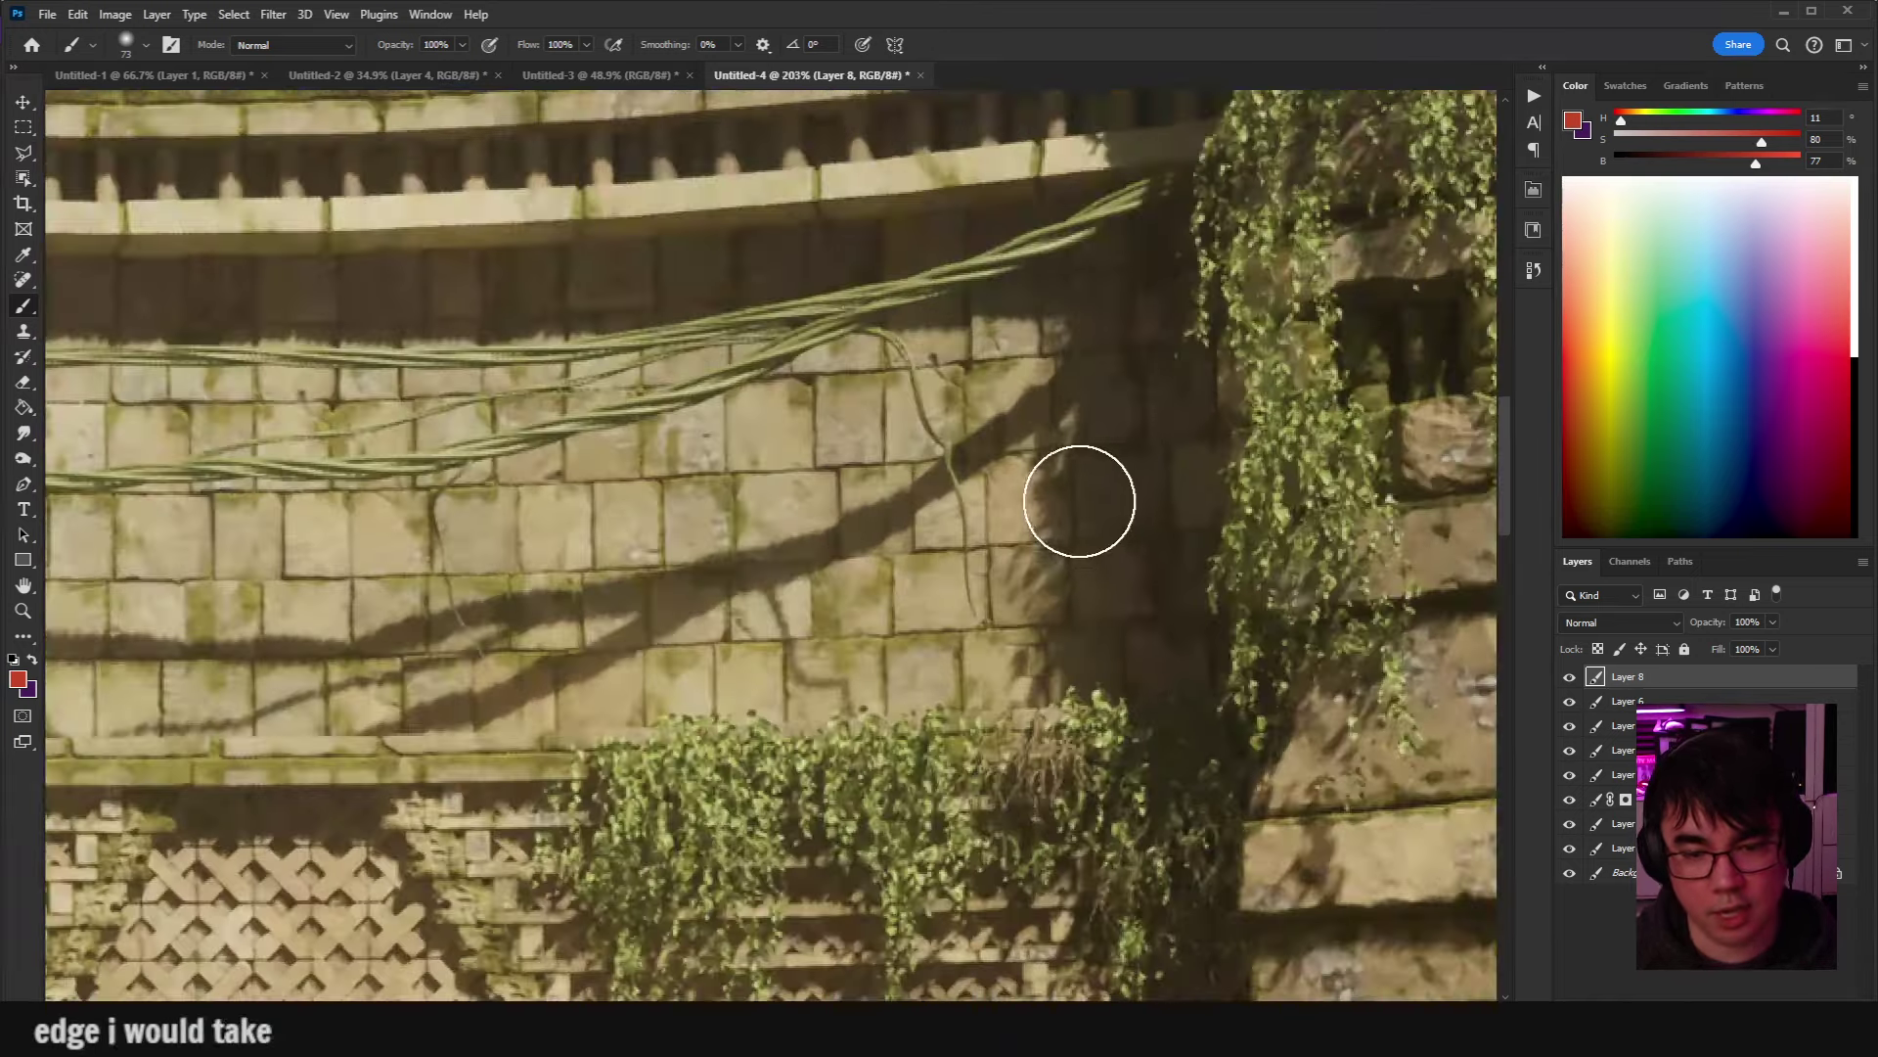
{"action": "left_click_drag", "start_coordinate": [1069, 419], "coordinate": [1035, 530]}
{"action": "key", "text": "ctrl+z"}
{"action": "right_click", "coordinate": [1073, 532], "text": "alt"}
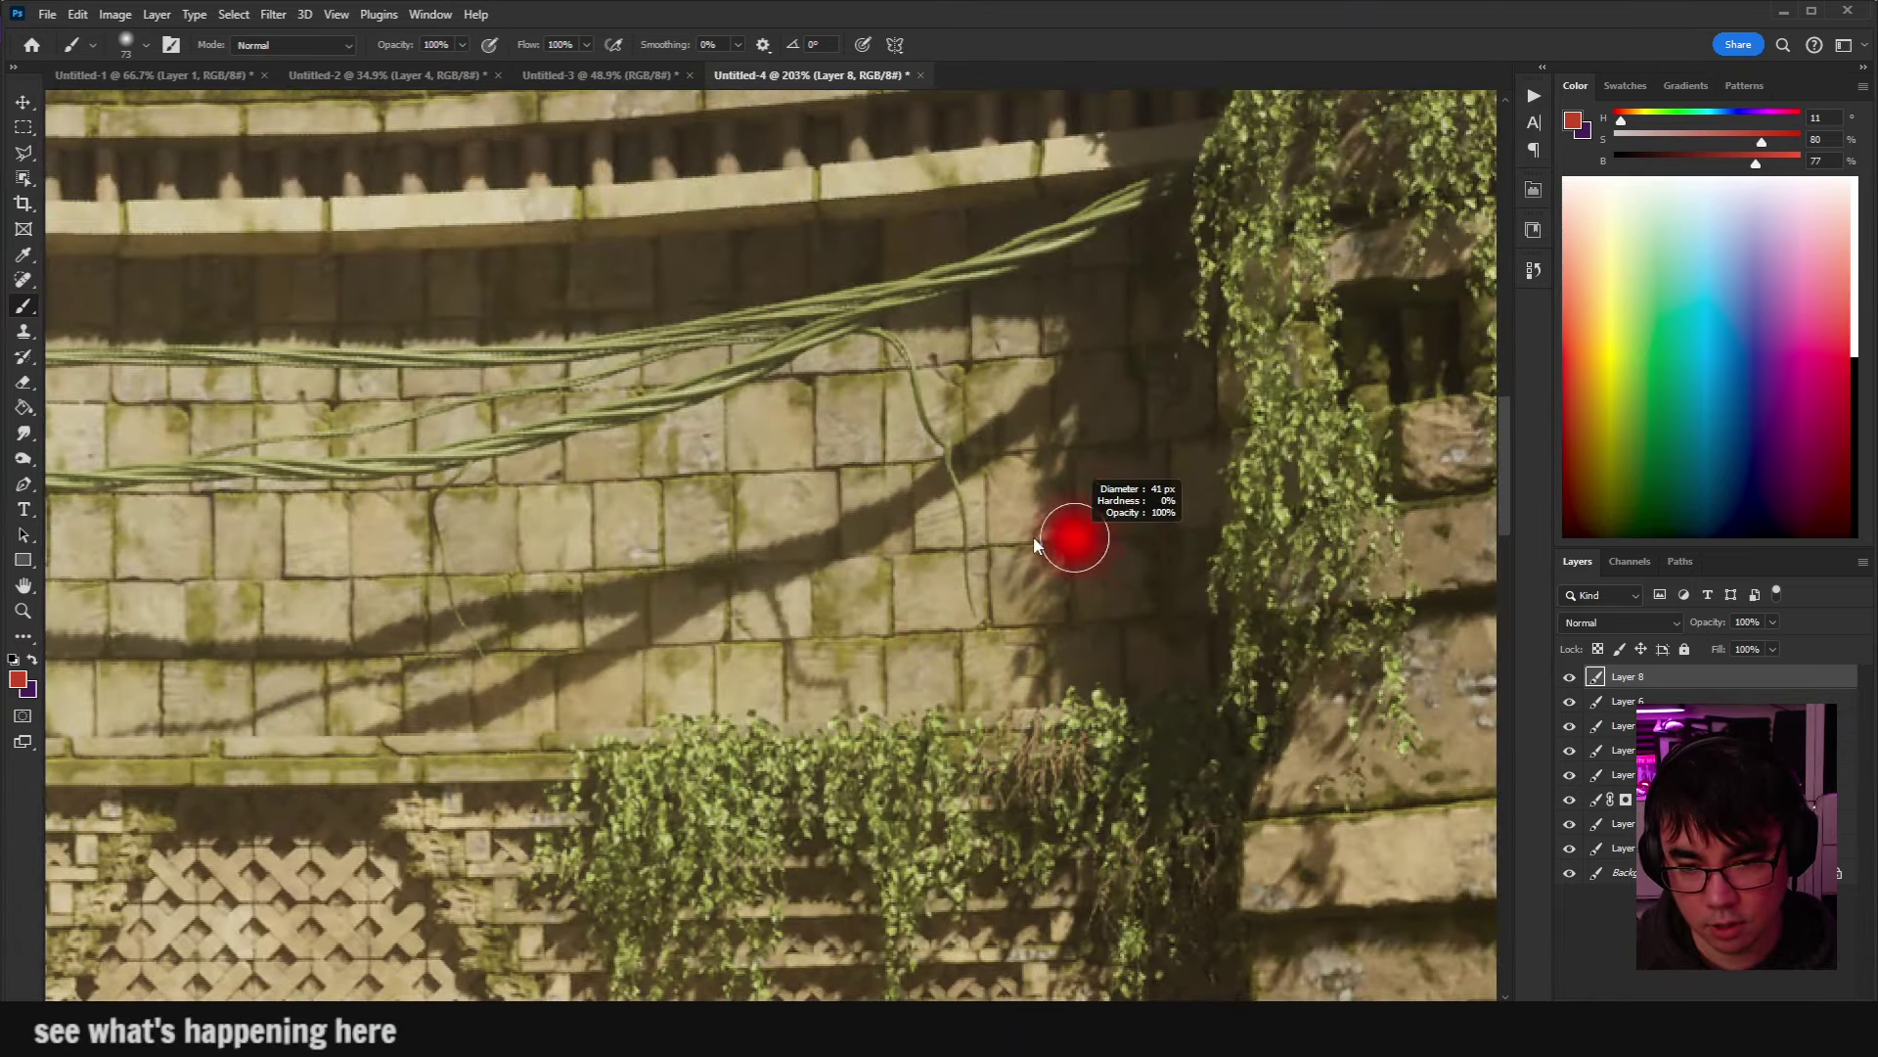
{"action": "mouse_move", "coordinate": [1040, 436]}
{"action": "left_mouse_down"}
{"action": "mouse_move", "coordinate": [1019, 595]}
{"action": "mouse_move", "coordinate": [1074, 605]}
{"action": "mouse_move", "coordinate": [1061, 684]}
{"action": "left_mouse_up"}
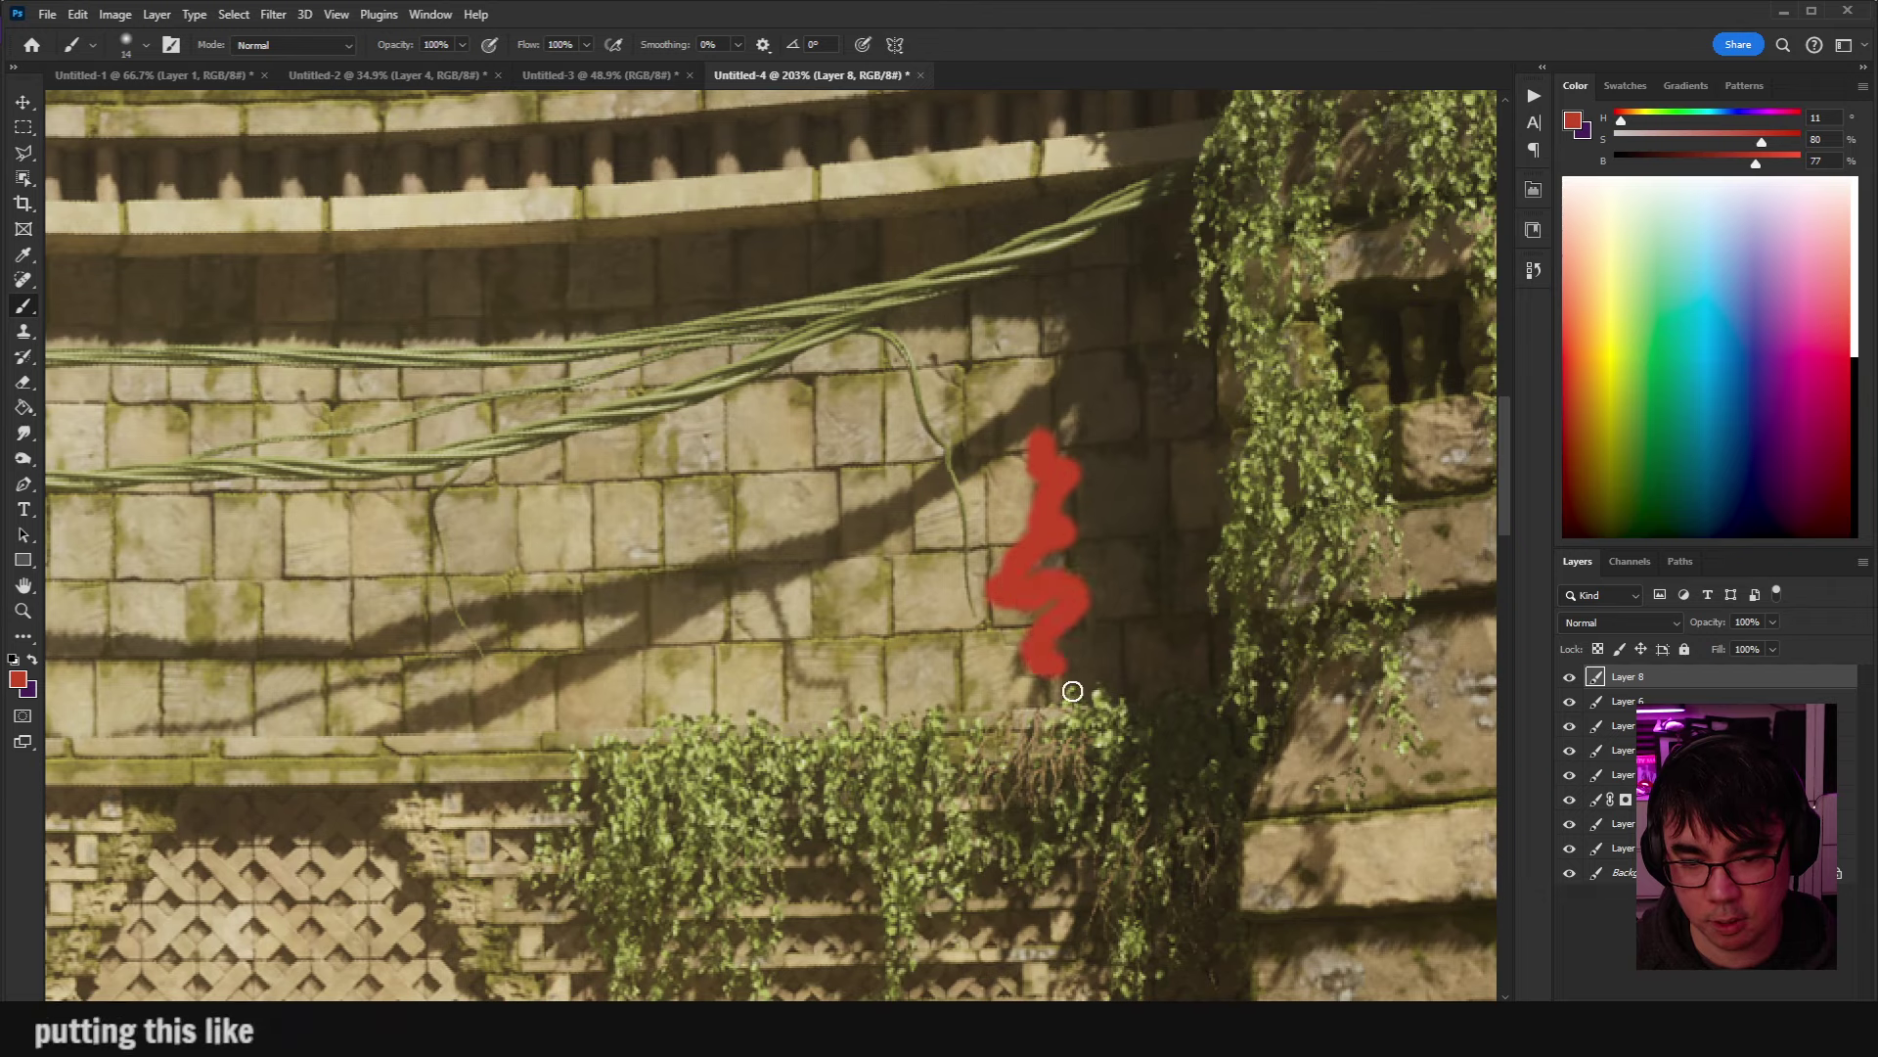
{"action": "key", "text": "ctrl+z"}
{"action": "scroll", "coordinate": [1059, 685], "scroll_direction": "down", "scroll_amount": 4}
{"action": "scroll", "coordinate": [1059, 685], "scroll_direction": "down", "scroll_amount": 6}
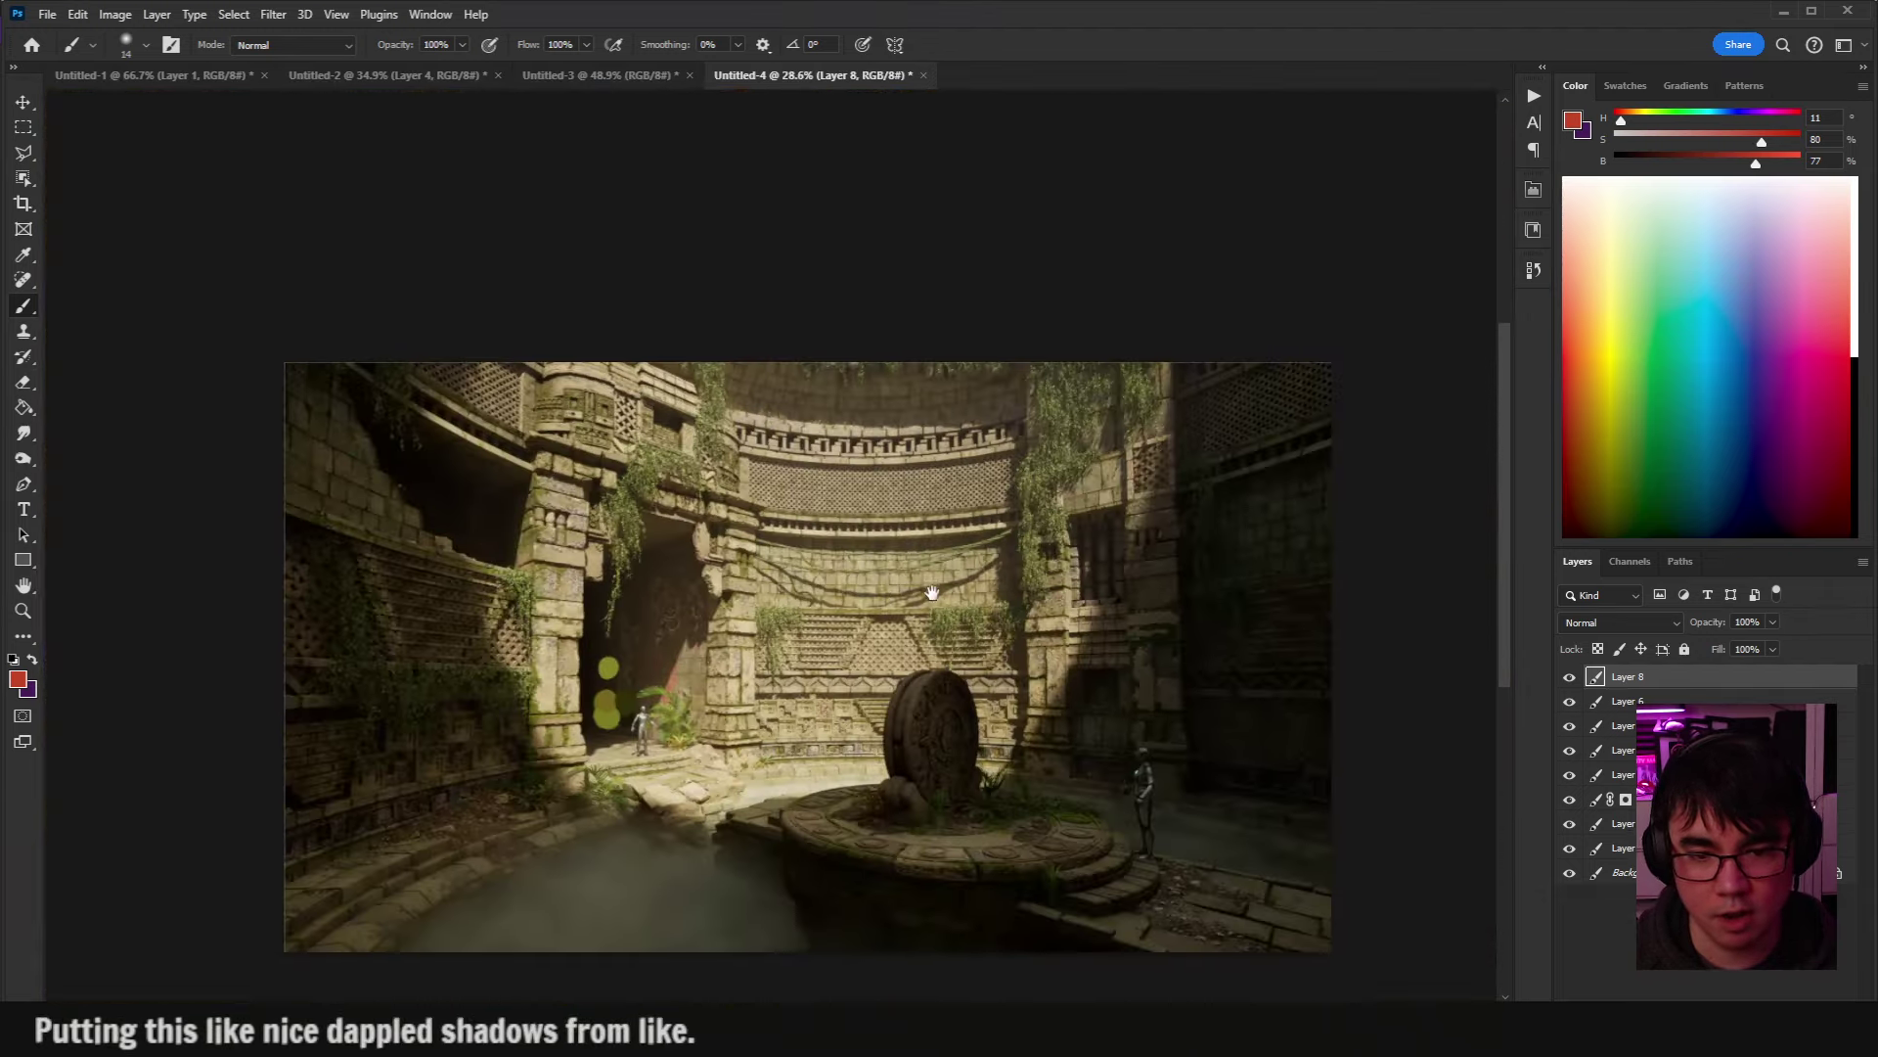
Sketch red shadow marks on the left pillar, upper ledge and right wall, then undo them.
{"action": "left_click_drag", "start_coordinate": [1321, 185], "coordinate": [1294, 273]}
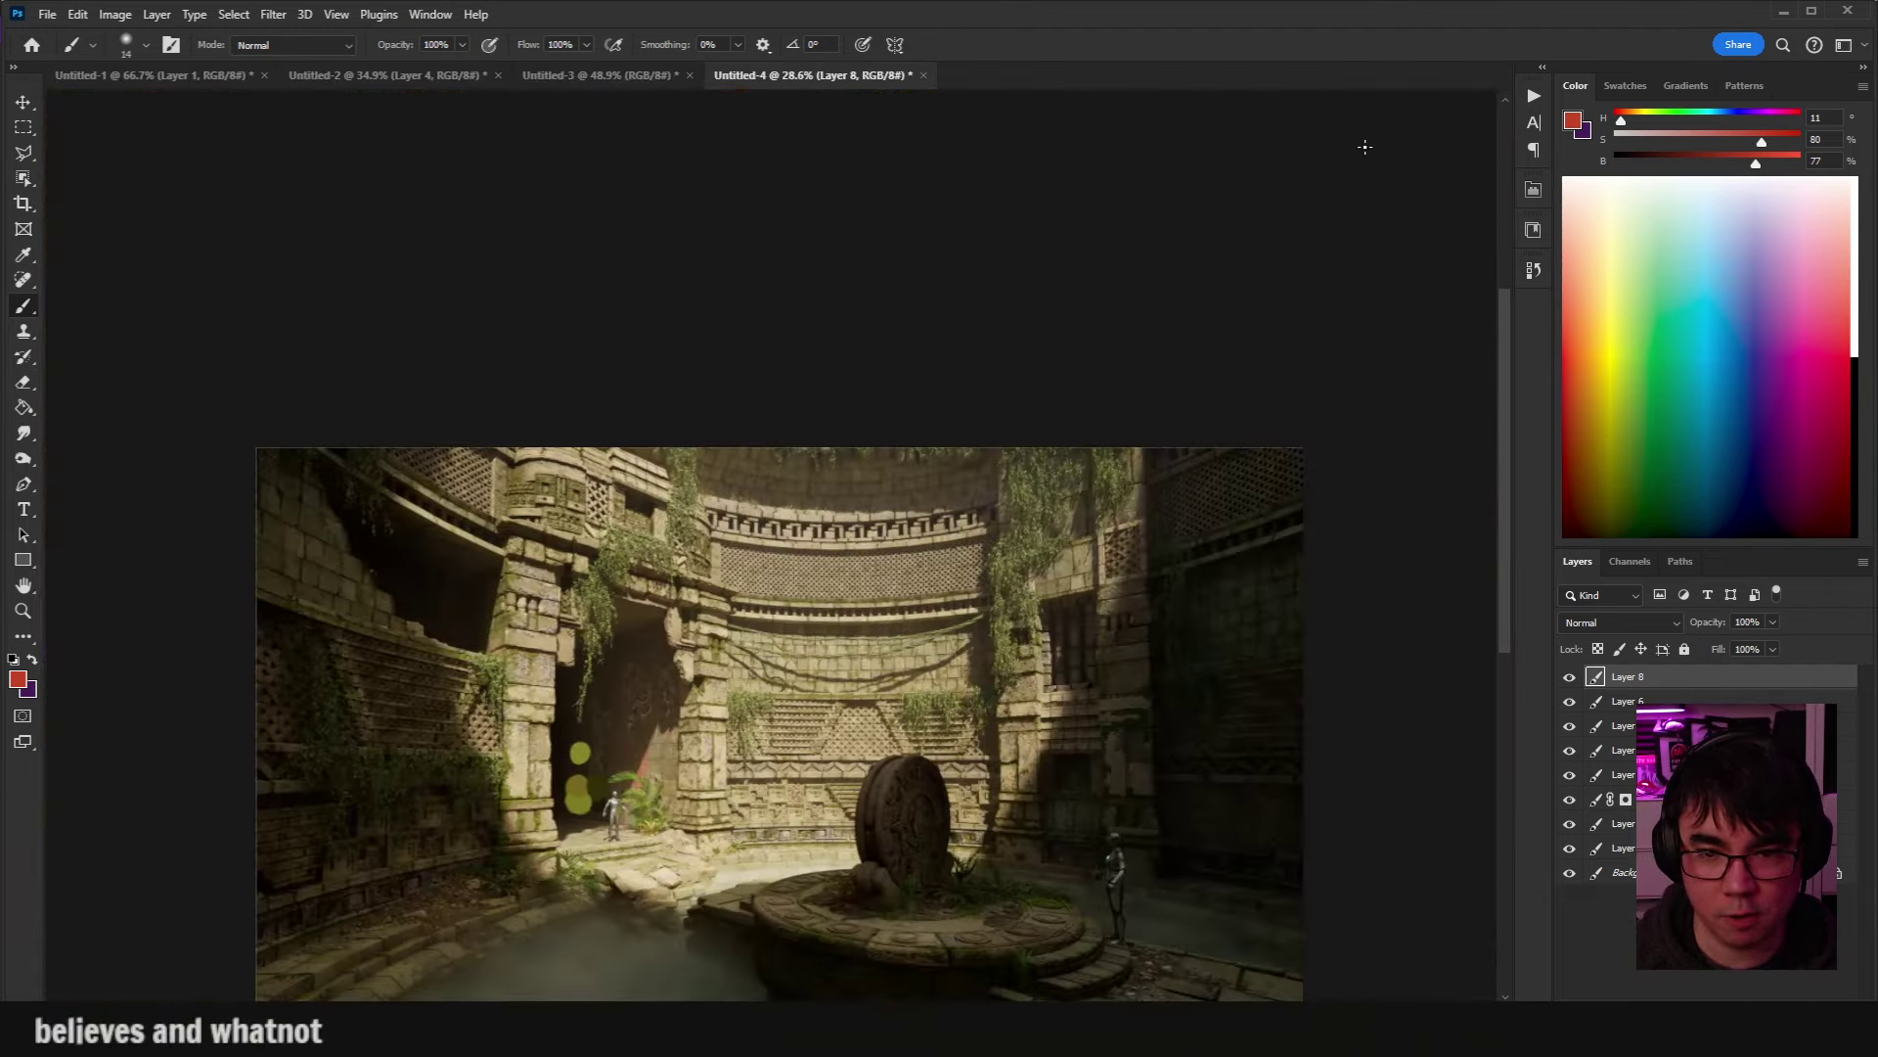
{"action": "left_click_drag", "start_coordinate": [1359, 155], "coordinate": [1372, 112]}
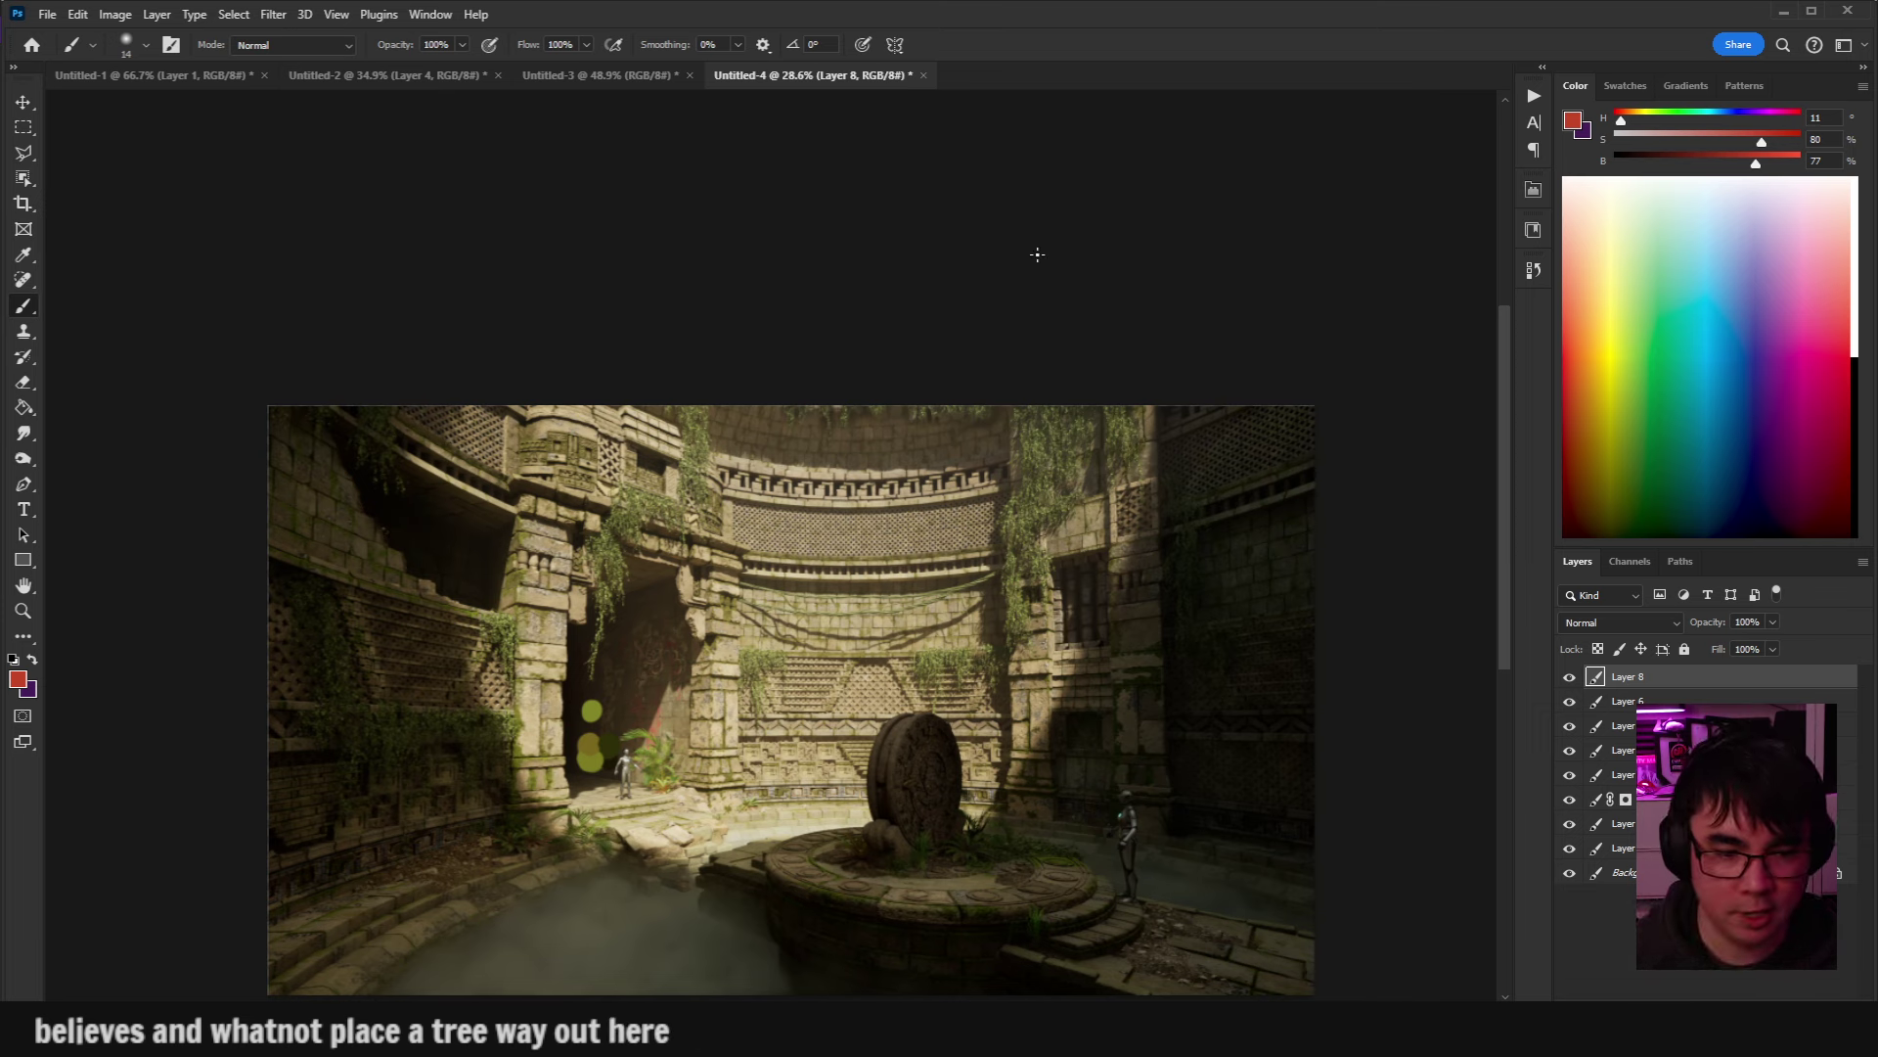
{"action": "mouse_move", "coordinate": [440, 624]}
{"action": "left_mouse_down"}
{"action": "mouse_move", "coordinate": [518, 673]}
{"action": "mouse_move", "coordinate": [550, 797]}
{"action": "left_mouse_up"}
{"action": "key", "text": "ctrl+z"}
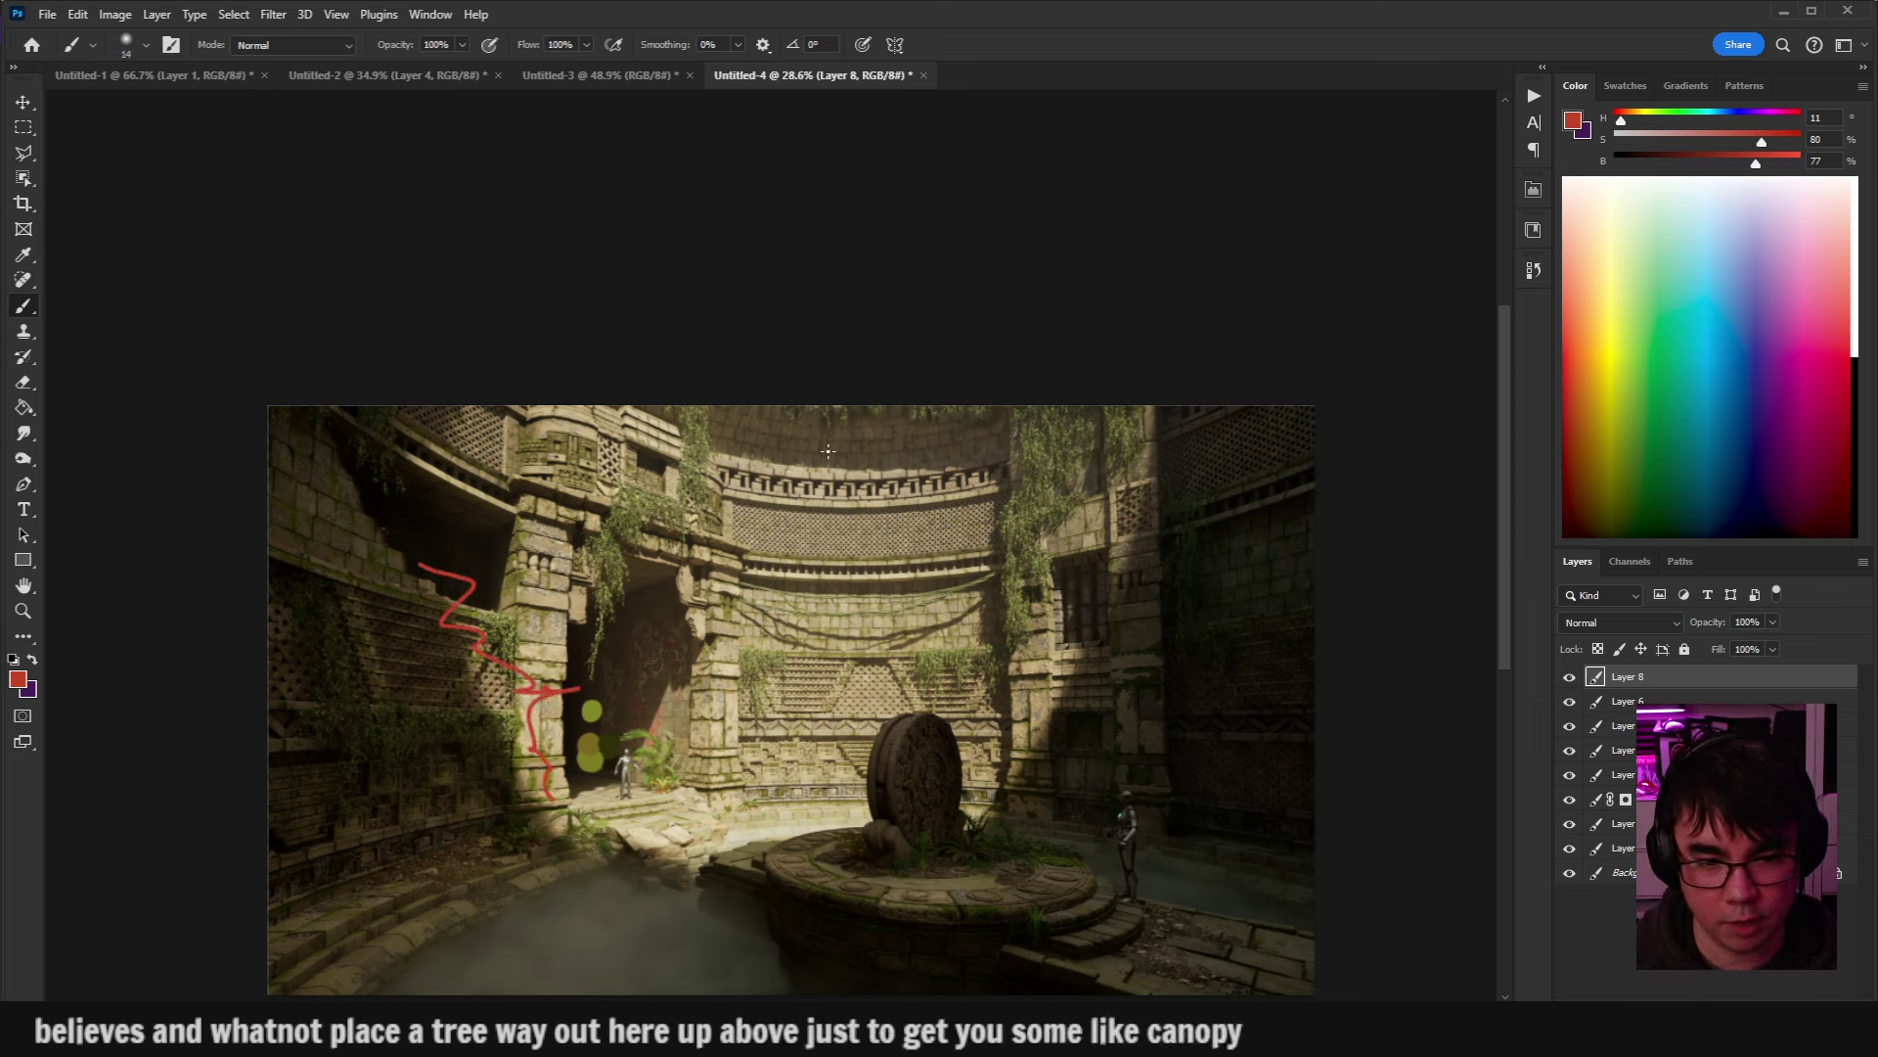
{"action": "left_click_drag", "start_coordinate": [821, 456], "coordinate": [860, 479]}
{"action": "left_click_drag", "start_coordinate": [995, 465], "coordinate": [1067, 468]}
{"action": "left_click_drag", "start_coordinate": [1103, 631], "coordinate": [1088, 685]}
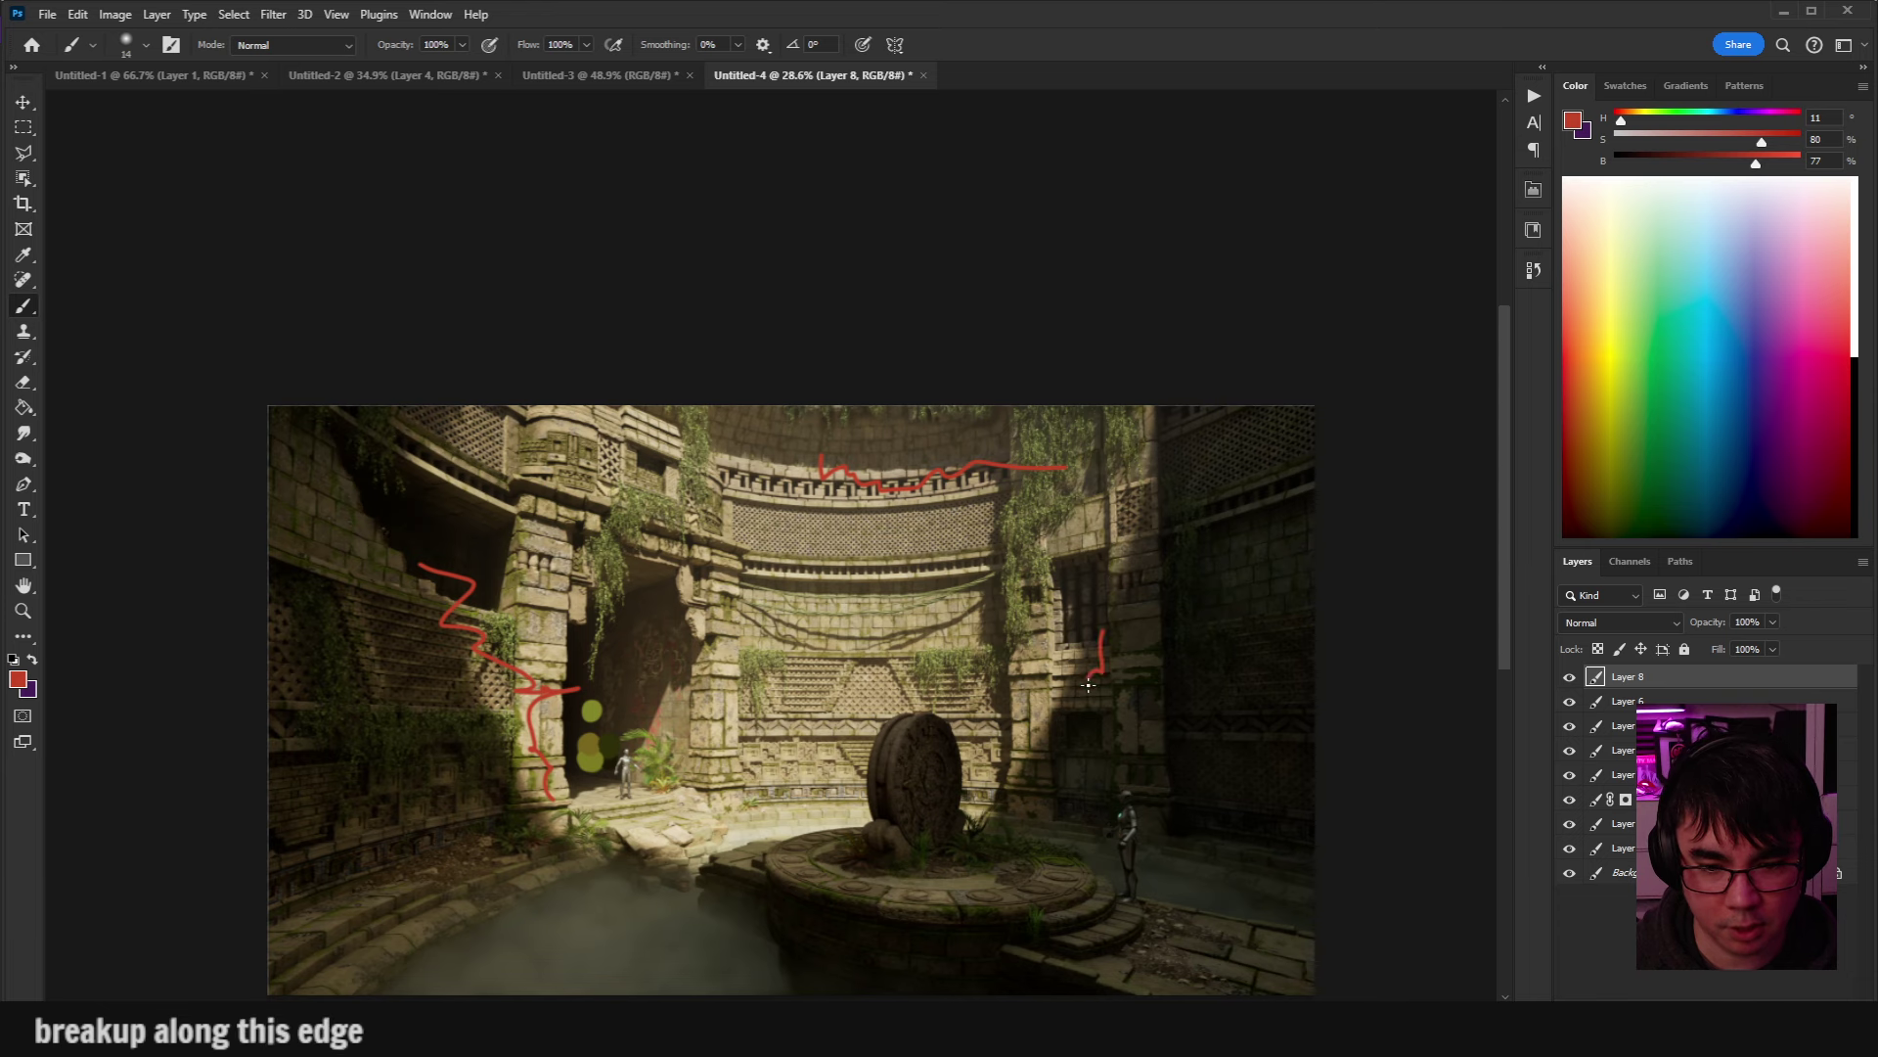
{"action": "left_click_drag", "start_coordinate": [1203, 621], "coordinate": [1255, 592]}
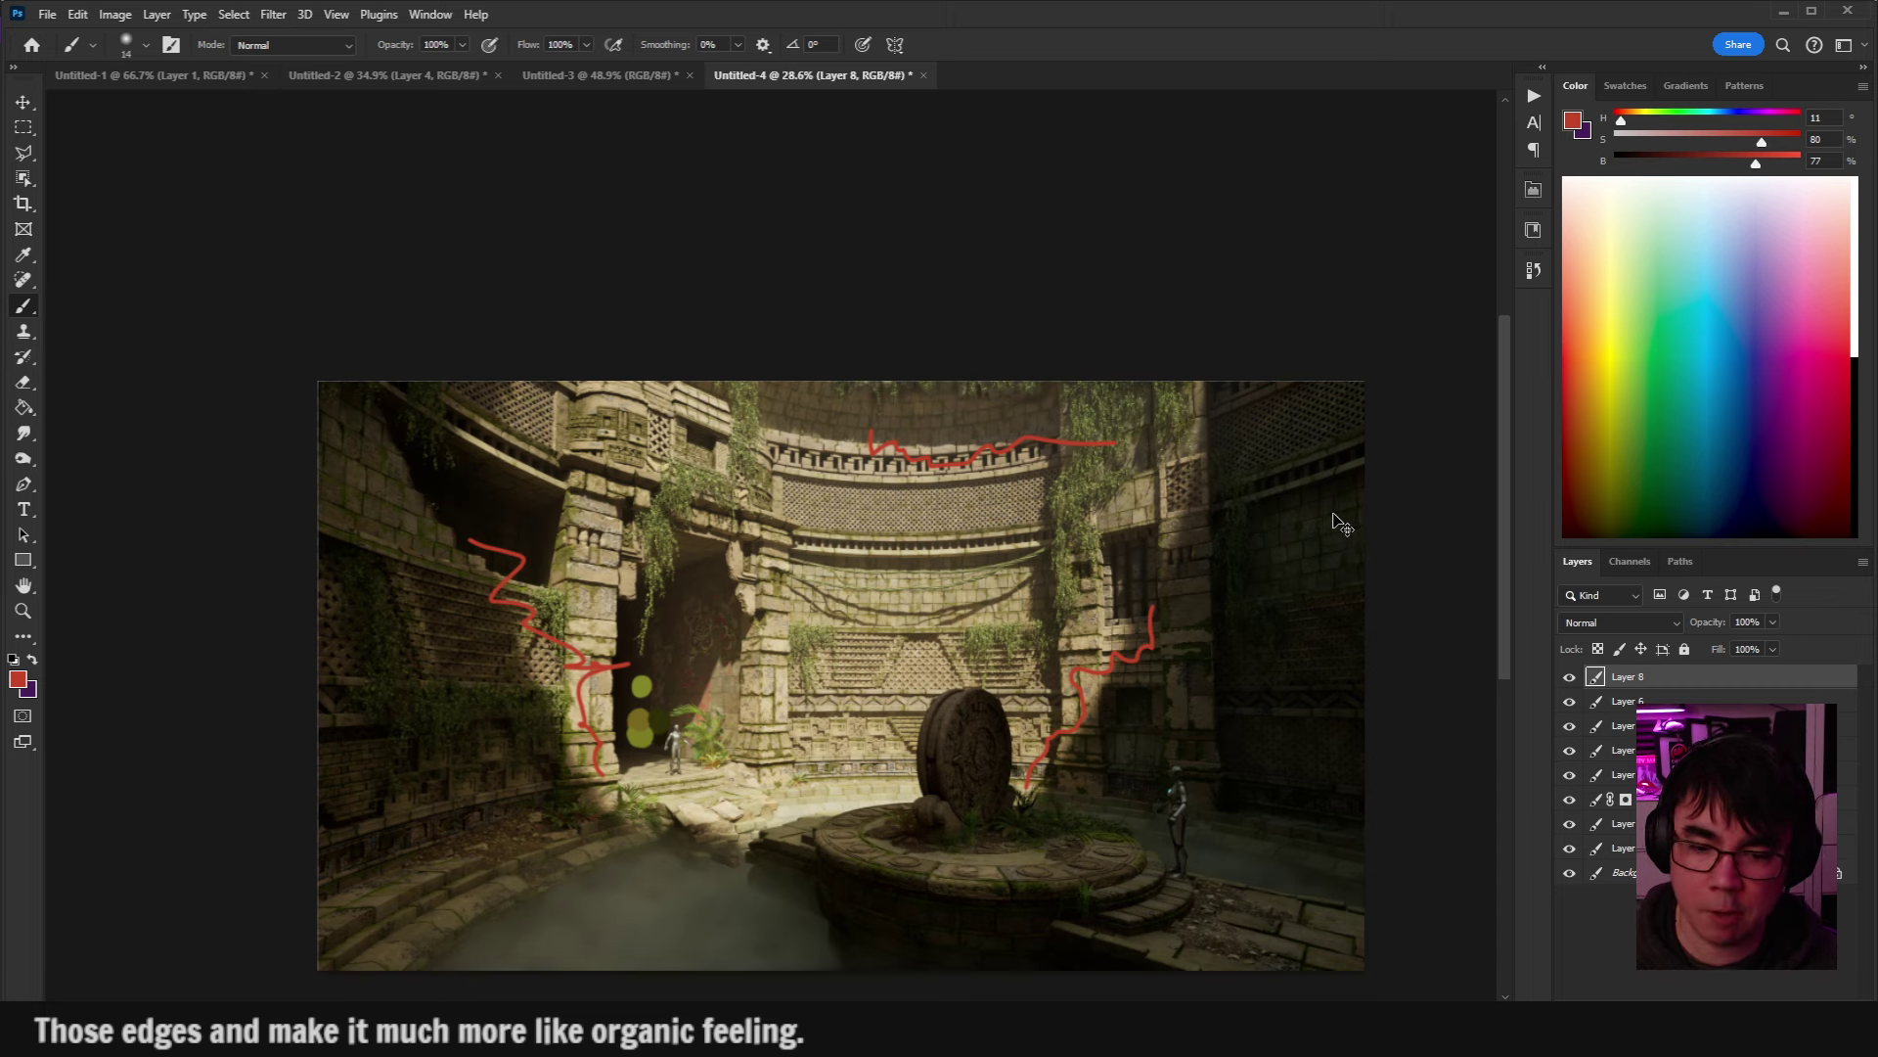
{"action": "key", "text": "ctrl+z"}
{"action": "key", "text": "ctrl+z"}
{"action": "key", "text": "ctrl+z"}
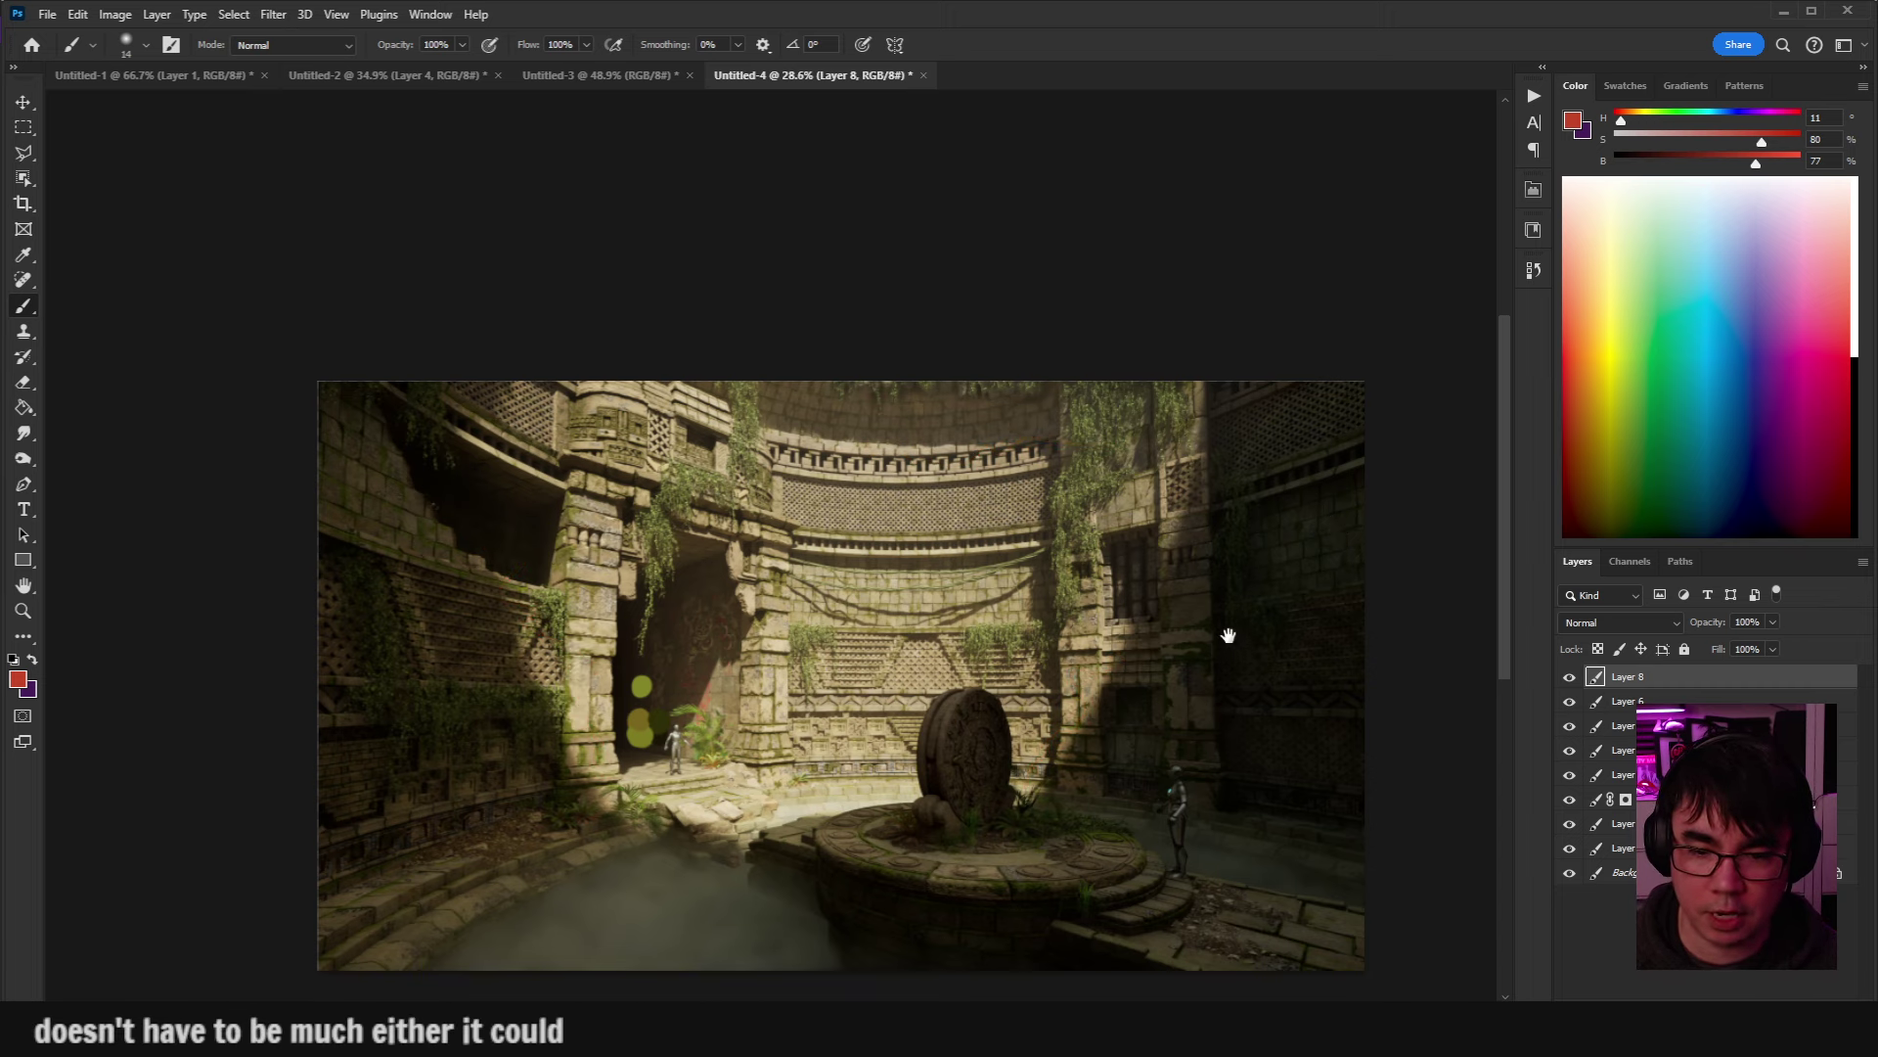
Try more red shadow sketches near the stone disc, right wall and left pillar, undoing each.
{"action": "left_click_drag", "start_coordinate": [1229, 637], "coordinate": [1249, 622]}
{"action": "mouse_move", "coordinate": [1218, 590]}
{"action": "left_mouse_down"}
{"action": "mouse_move", "coordinate": [1219, 611]}
{"action": "mouse_move", "coordinate": [1062, 670]}
{"action": "left_mouse_up"}
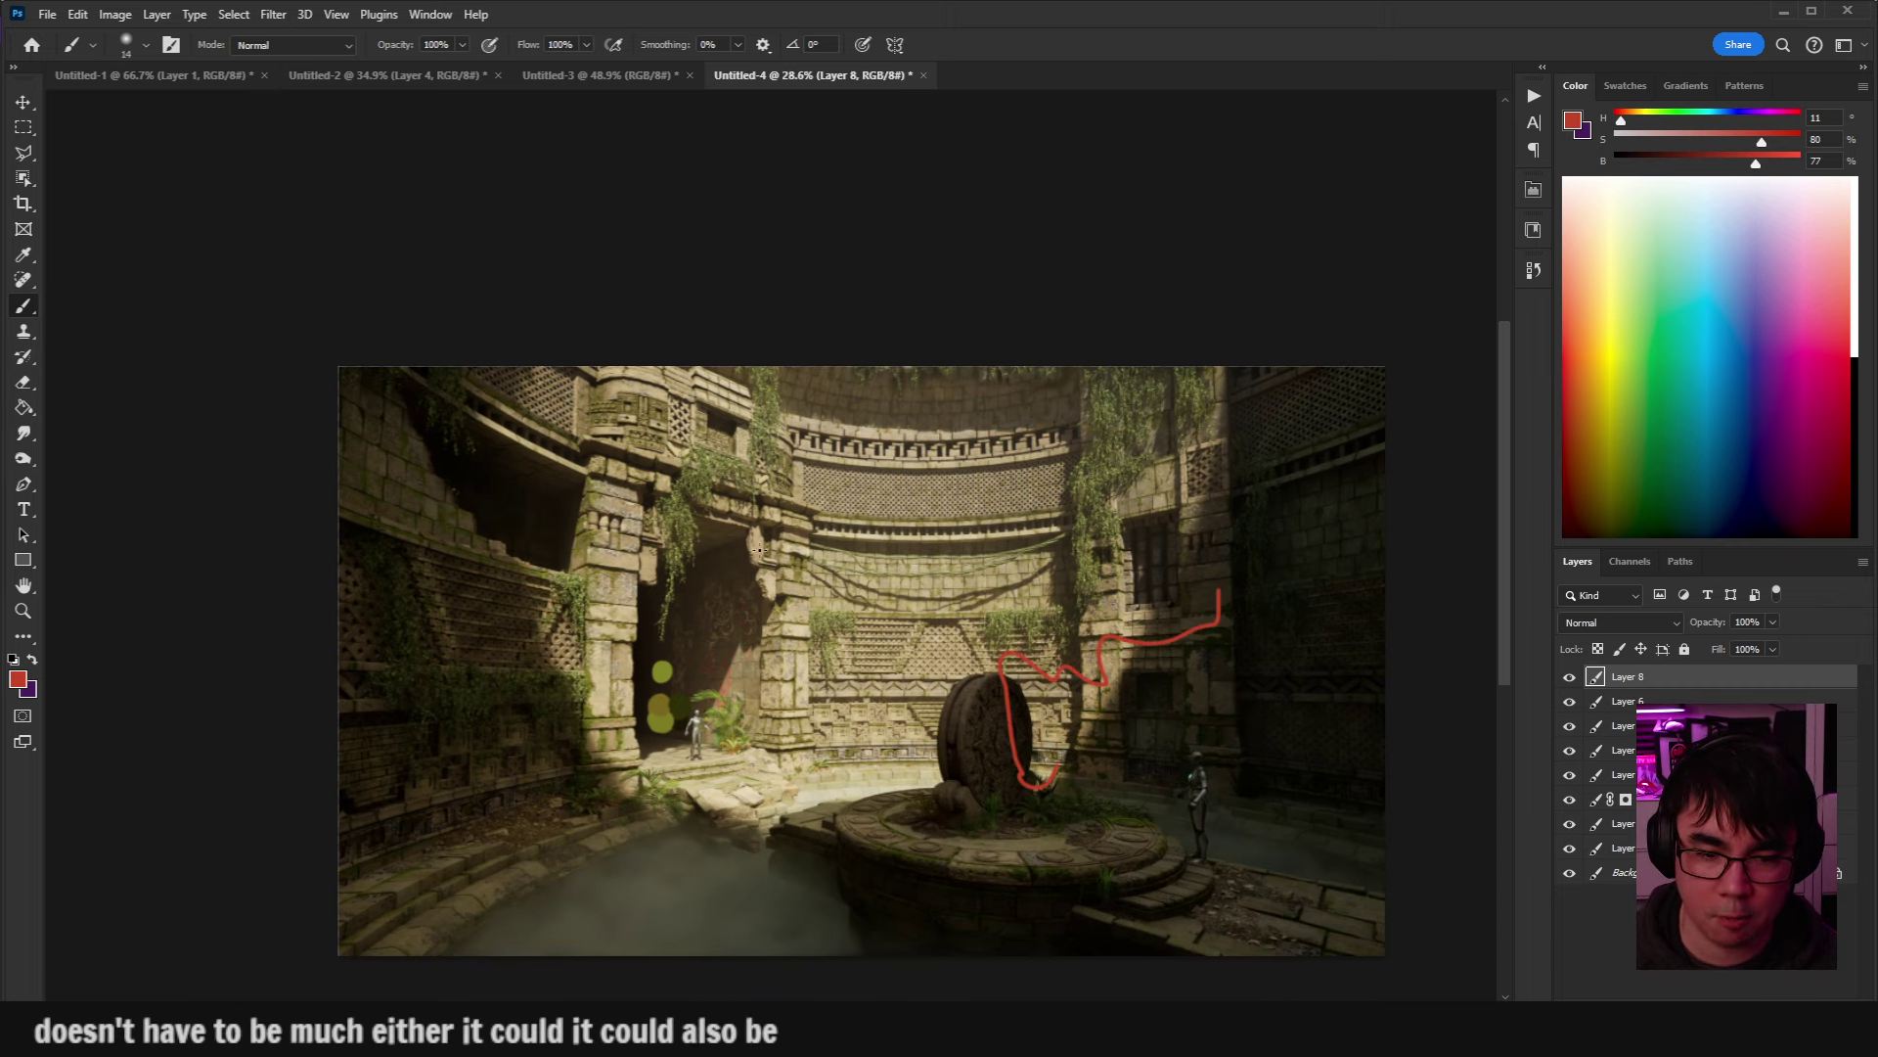
{"action": "mouse_move", "coordinate": [635, 748]}
{"action": "left_mouse_down"}
{"action": "mouse_move", "coordinate": [703, 826]}
{"action": "mouse_move", "coordinate": [675, 685]}
{"action": "left_mouse_up"}
{"action": "key", "text": "ctrl+z"}
{"action": "key", "text": "ctrl+z"}
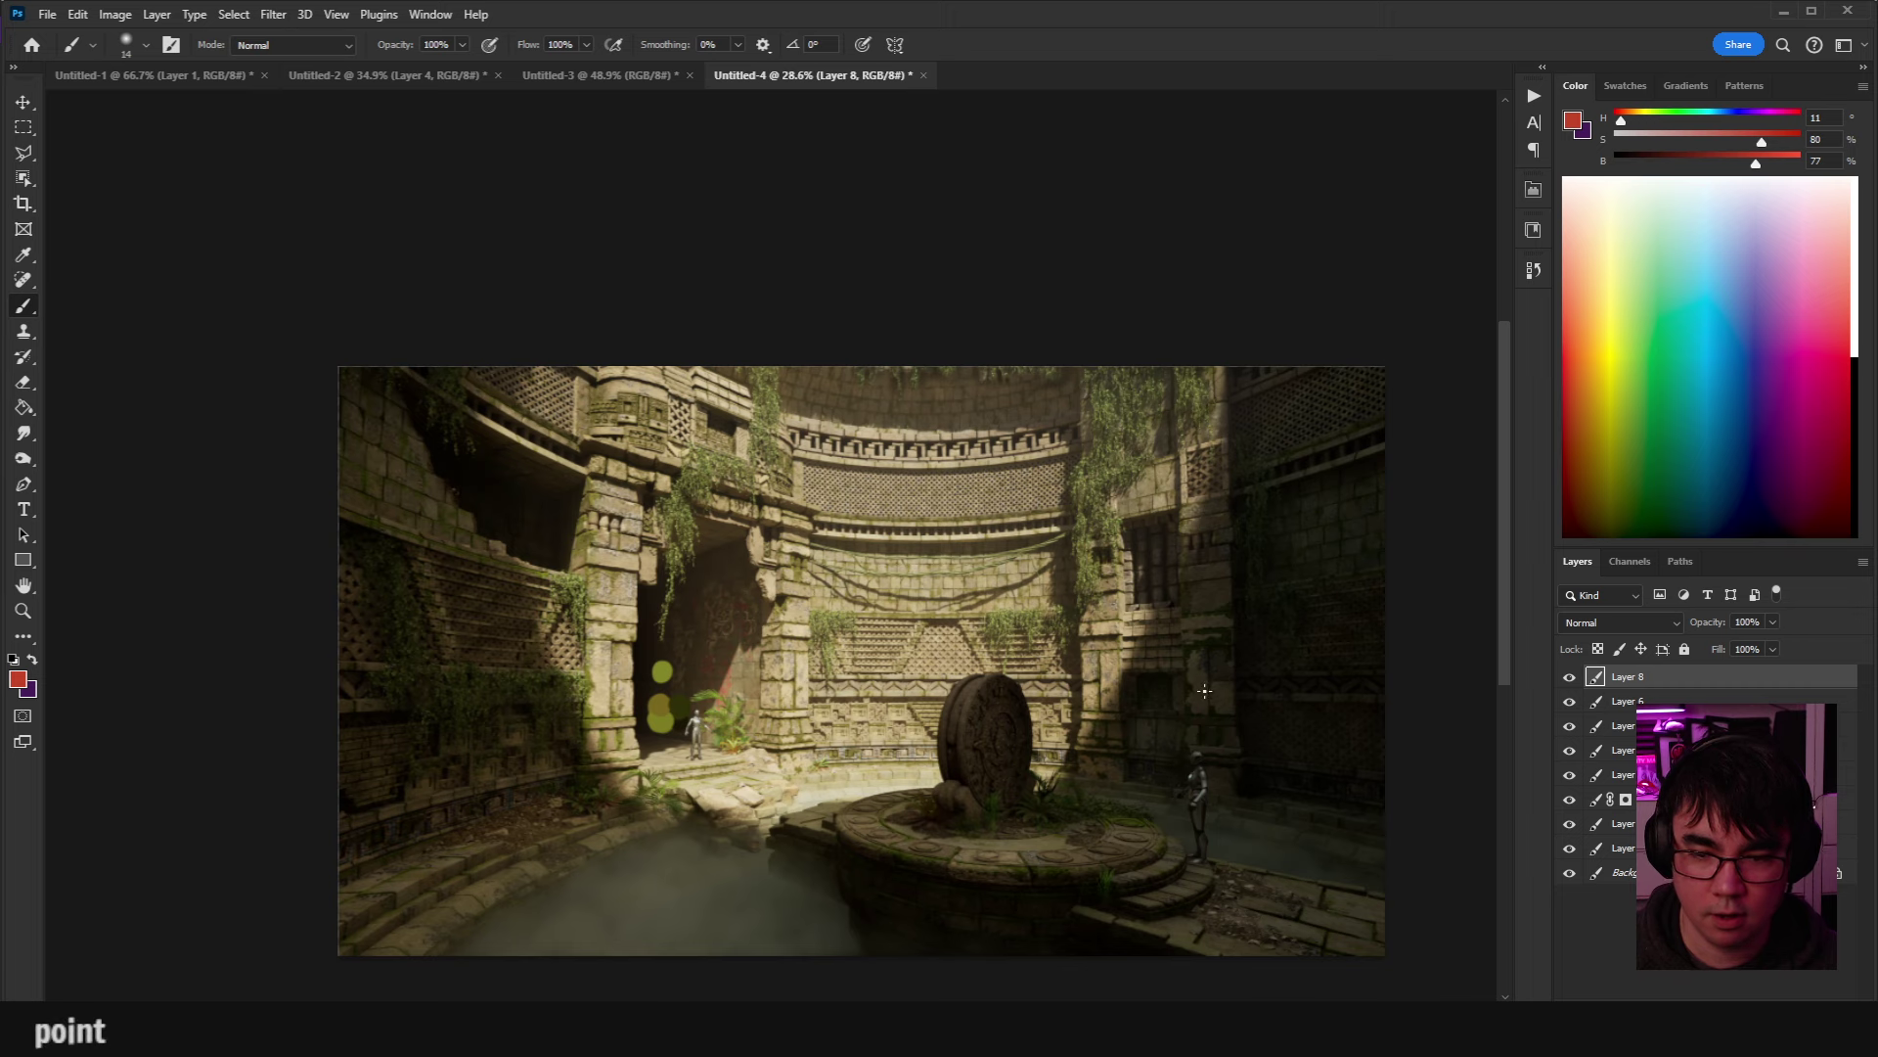
{"action": "left_click_drag", "start_coordinate": [1205, 691], "coordinate": [1268, 475]}
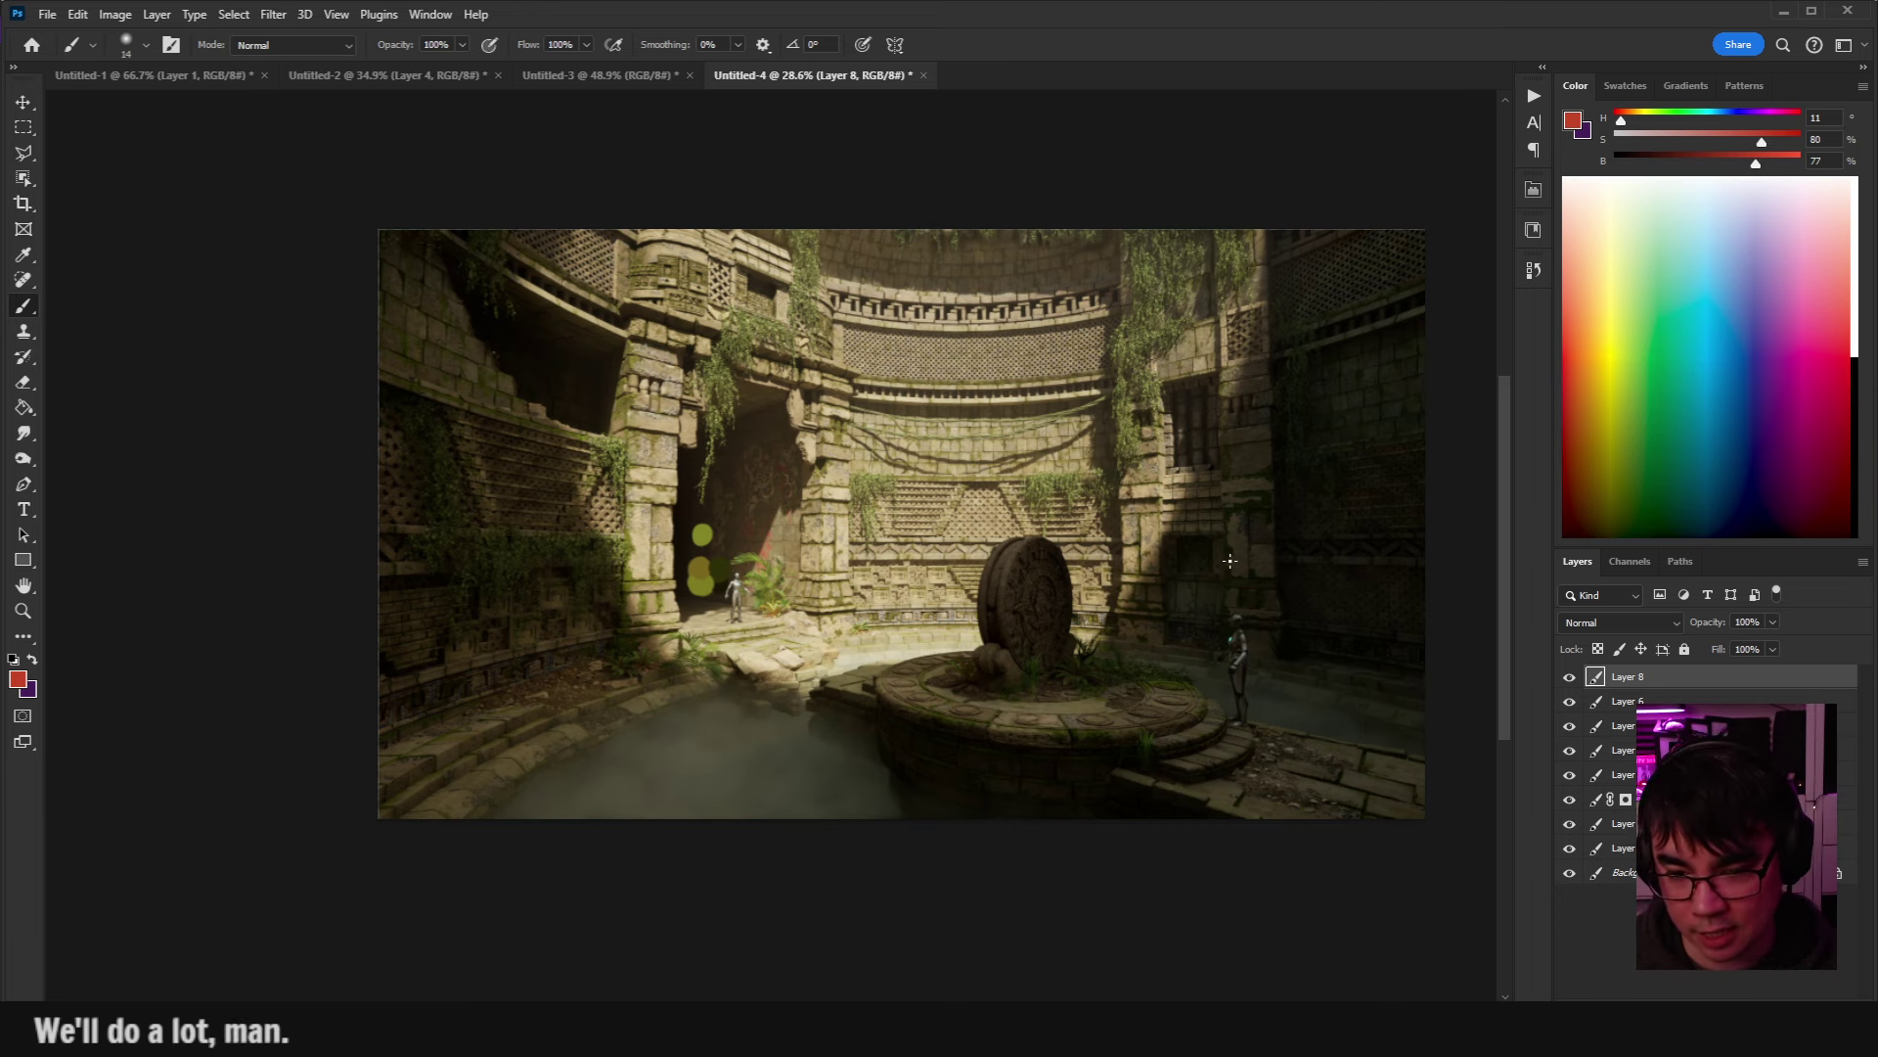
{"action": "mouse_move", "coordinate": [1207, 562]}
{"action": "left_mouse_down"}
{"action": "mouse_move", "coordinate": [1196, 602]}
{"action": "mouse_move", "coordinate": [1048, 596]}
{"action": "left_mouse_up"}
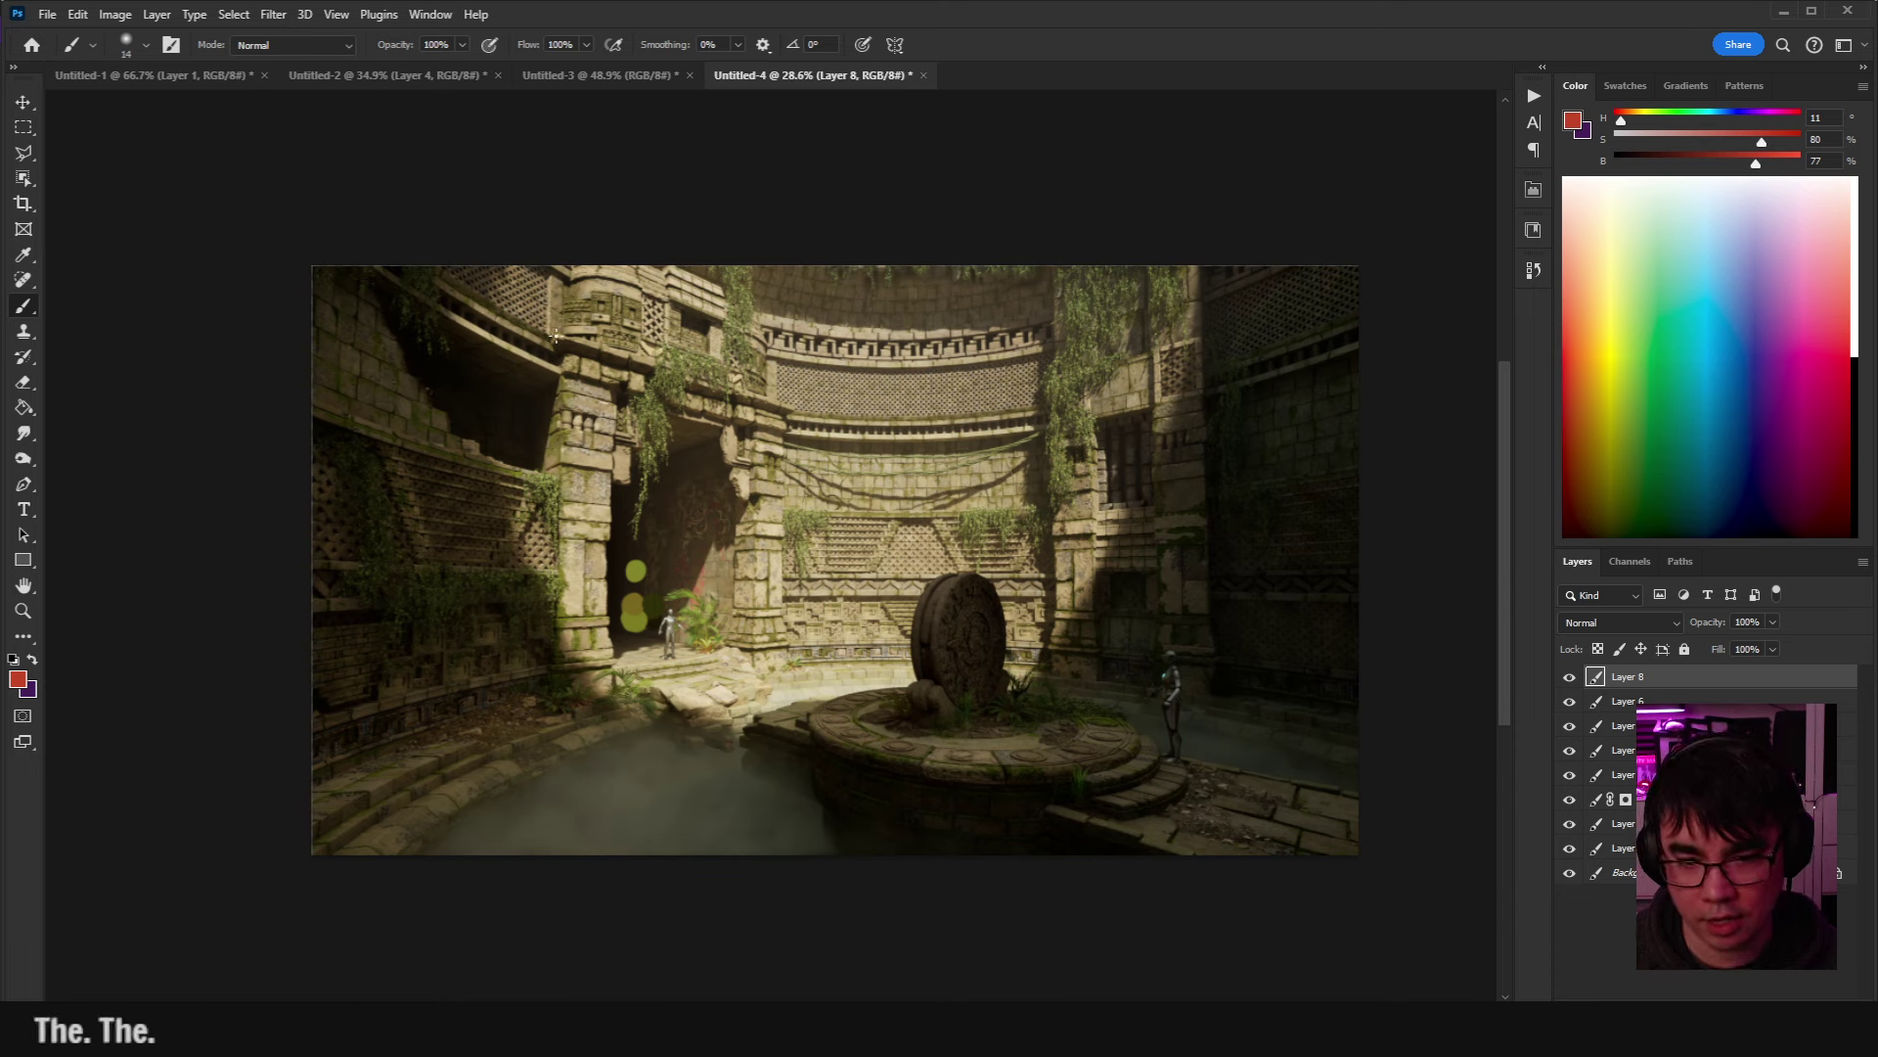
{"action": "mouse_move", "coordinate": [1236, 372]}
{"action": "left_mouse_down"}
{"action": "mouse_move", "coordinate": [1197, 424]}
{"action": "mouse_move", "coordinate": [1105, 491]}
{"action": "mouse_move", "coordinate": [1091, 569]}
{"action": "left_mouse_up"}
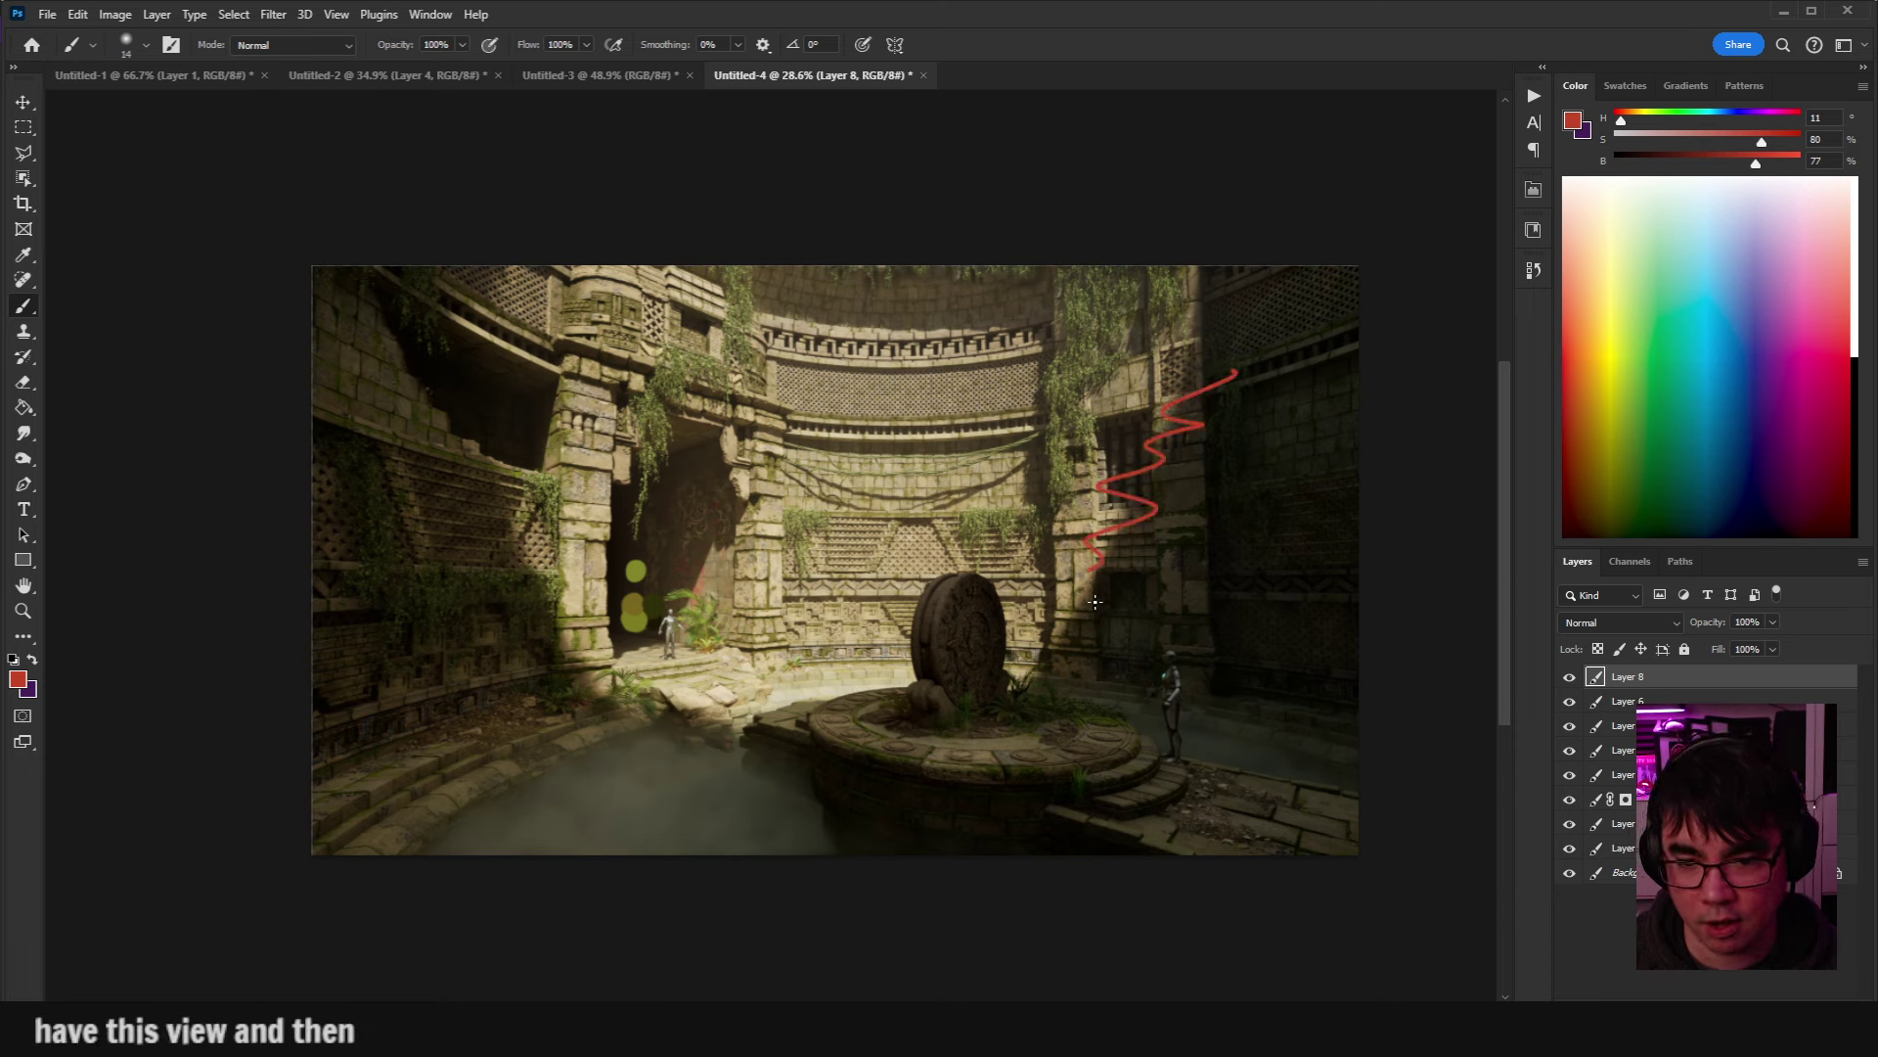
{"action": "key", "text": "ctrl+z"}
{"action": "mouse_move", "coordinate": [606, 608]}
{"action": "left_mouse_down"}
{"action": "mouse_move", "coordinate": [587, 673]}
{"action": "mouse_move", "coordinate": [732, 747]}
{"action": "left_mouse_up"}
{"action": "key", "text": "ctrl+z"}
{"action": "mouse_move", "coordinate": [587, 724]}
{"action": "left_mouse_down"}
{"action": "mouse_move", "coordinate": [608, 638]}
{"action": "mouse_move", "coordinate": [533, 460]}
{"action": "left_mouse_up"}
{"action": "key", "text": "ctrl+z"}
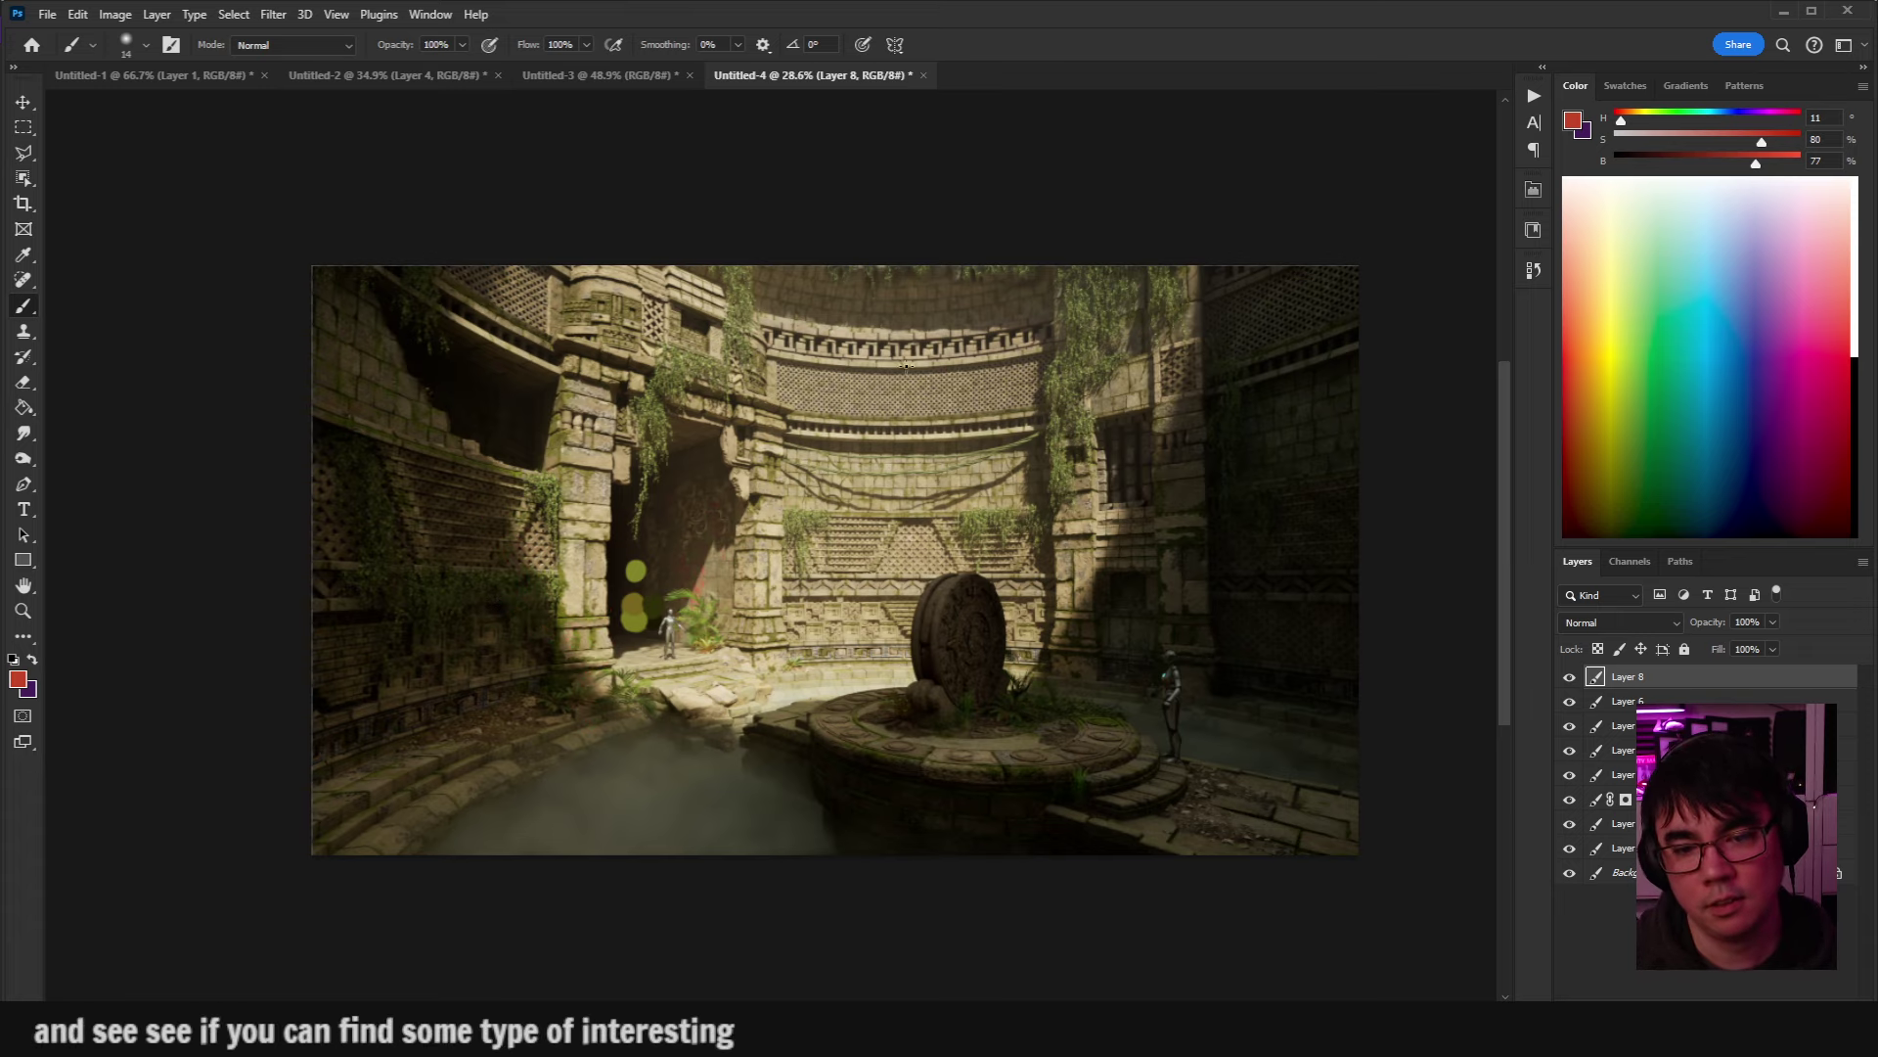
Undo a diagonal right-wall line, then delete all paintover layers above the Background.
{"action": "scroll", "coordinate": [1159, 421], "scroll_direction": "up", "scroll_amount": 5}
{"action": "left_click_drag", "start_coordinate": [1154, 397], "coordinate": [972, 773]}
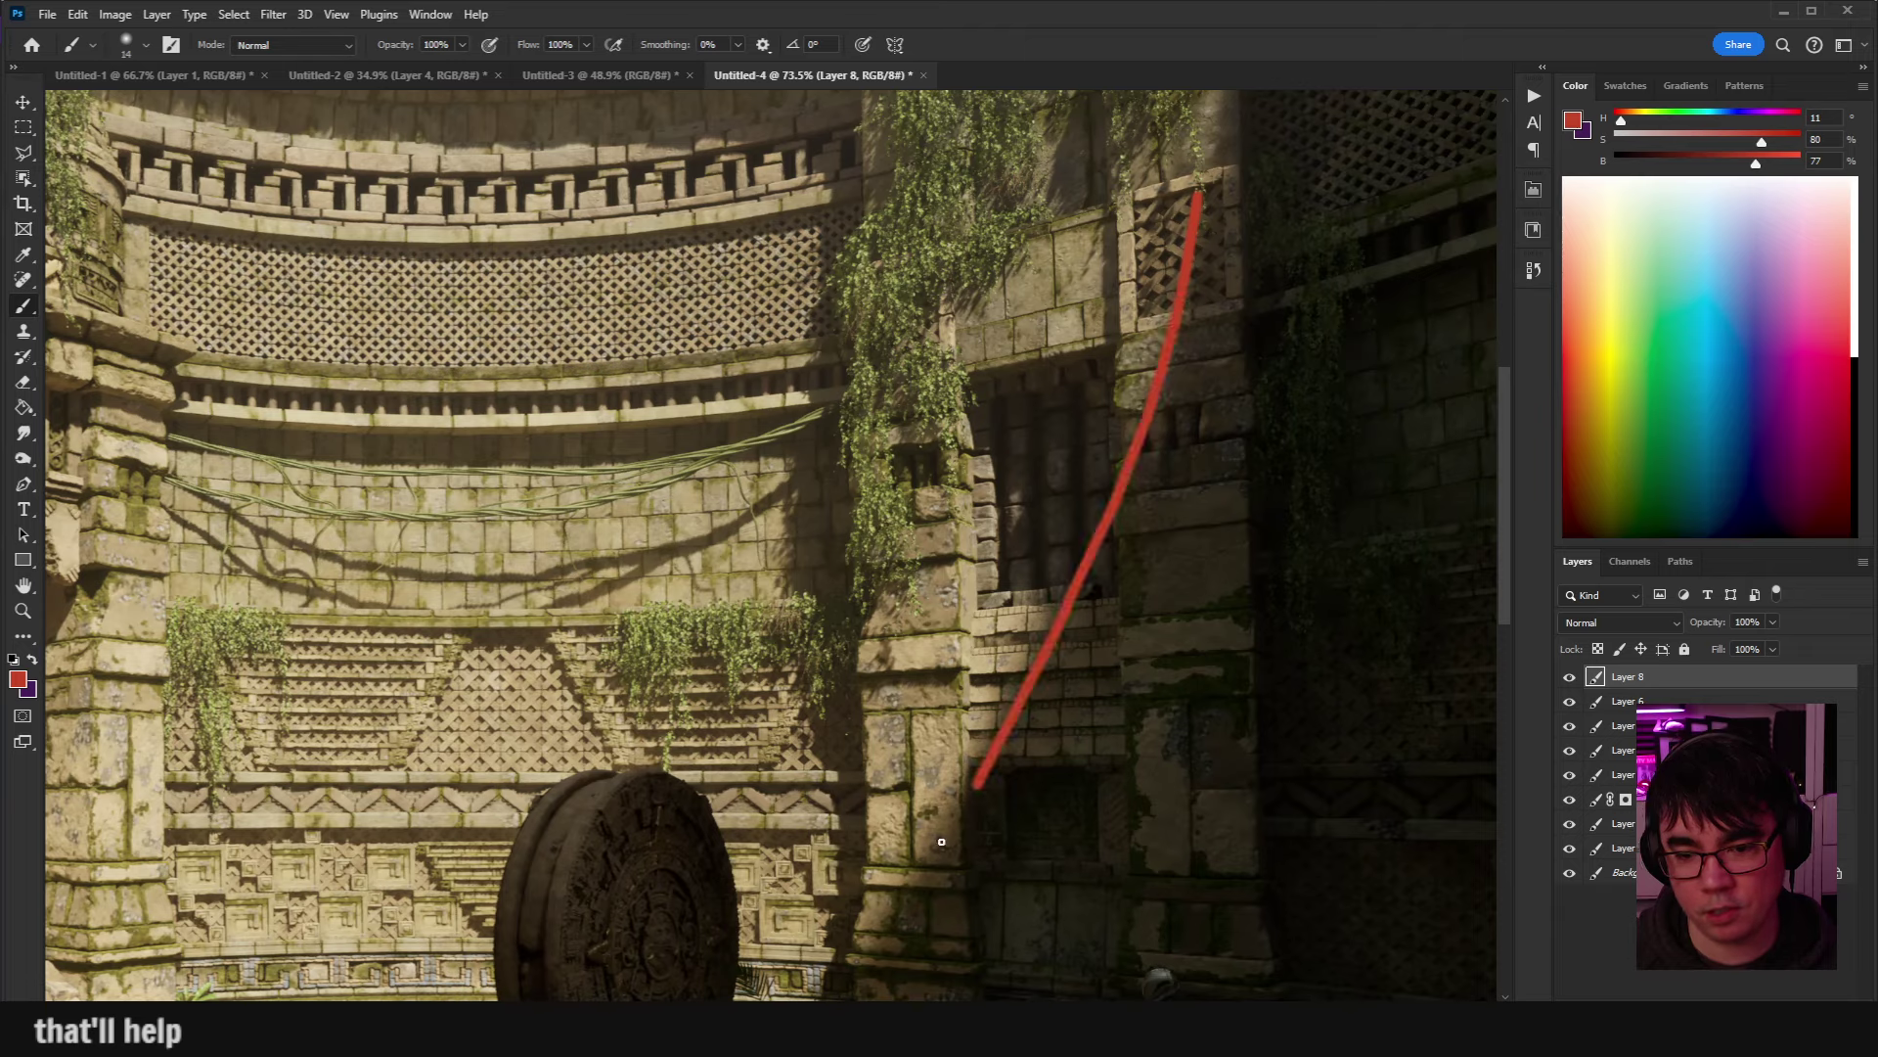
{"action": "key", "text": "ctrl+z"}
{"action": "scroll", "coordinate": [1086, 802], "scroll_direction": "down", "scroll_amount": 3}
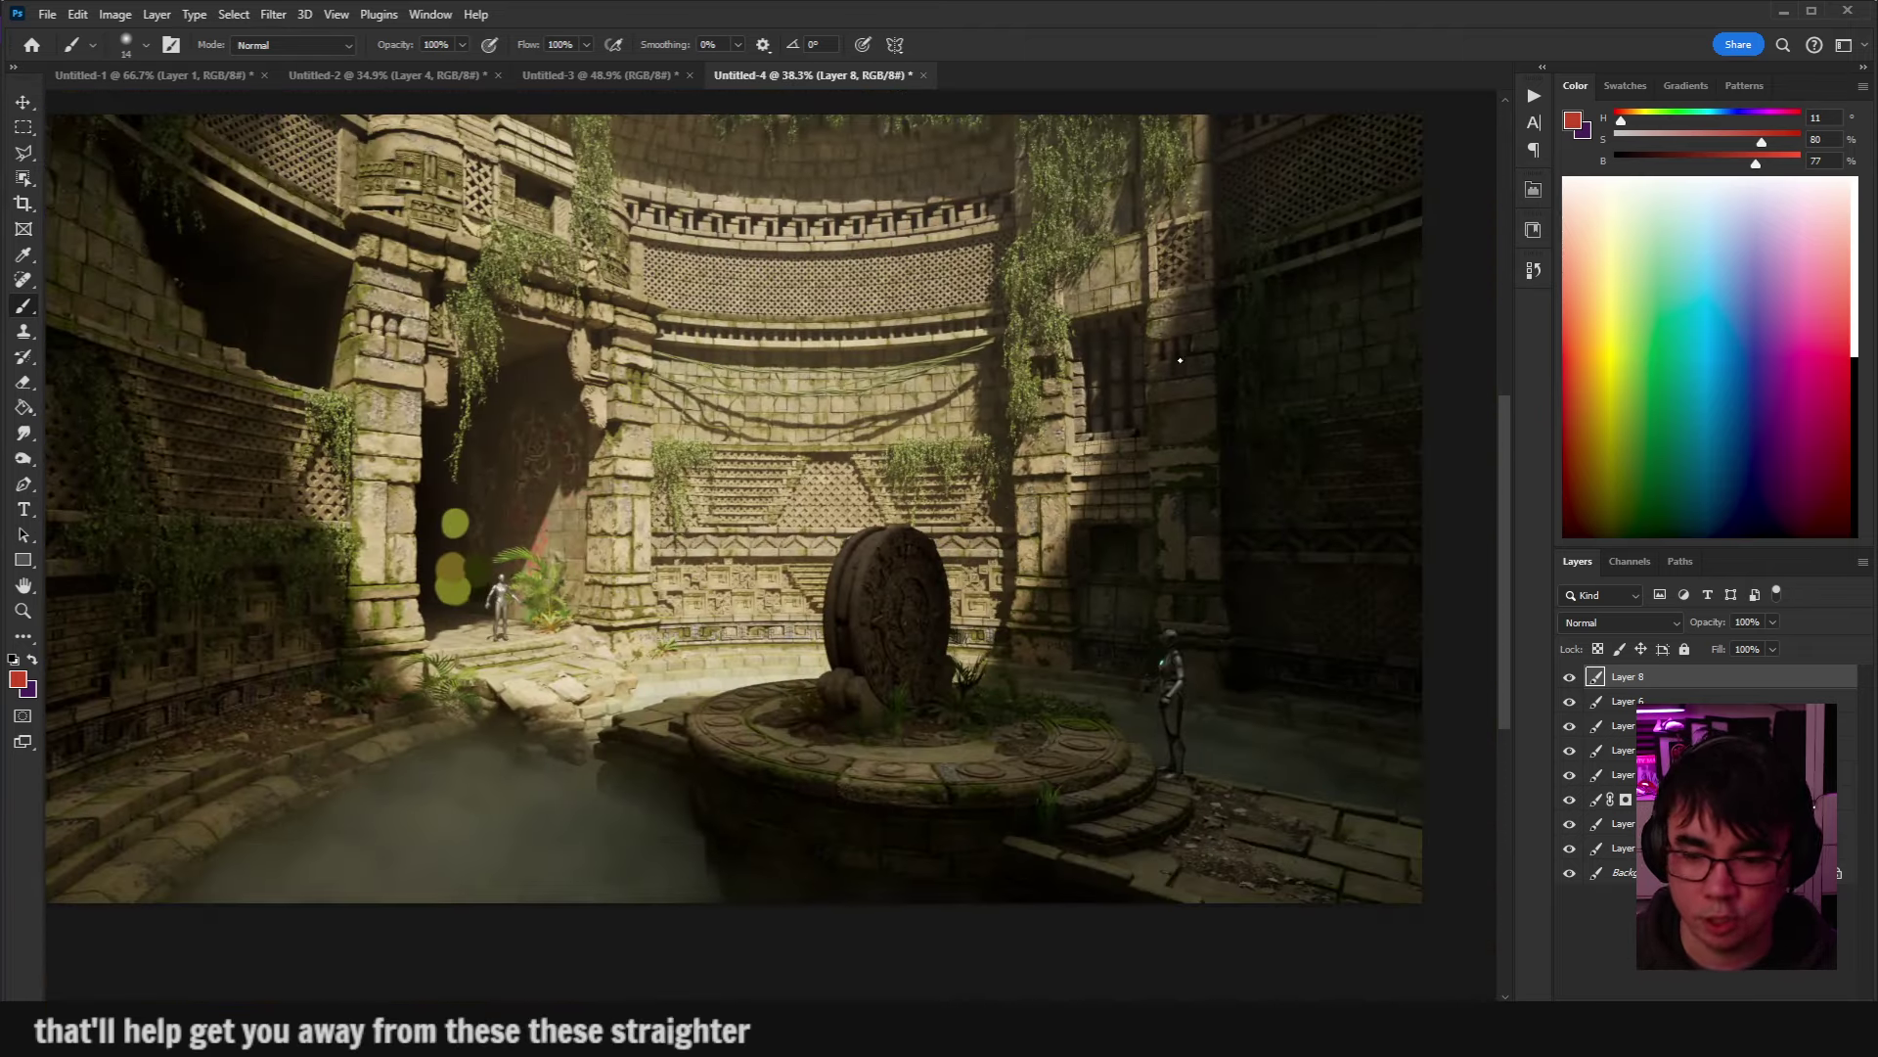
{"action": "left_click", "coordinate": [1722, 848], "text": "shift"}
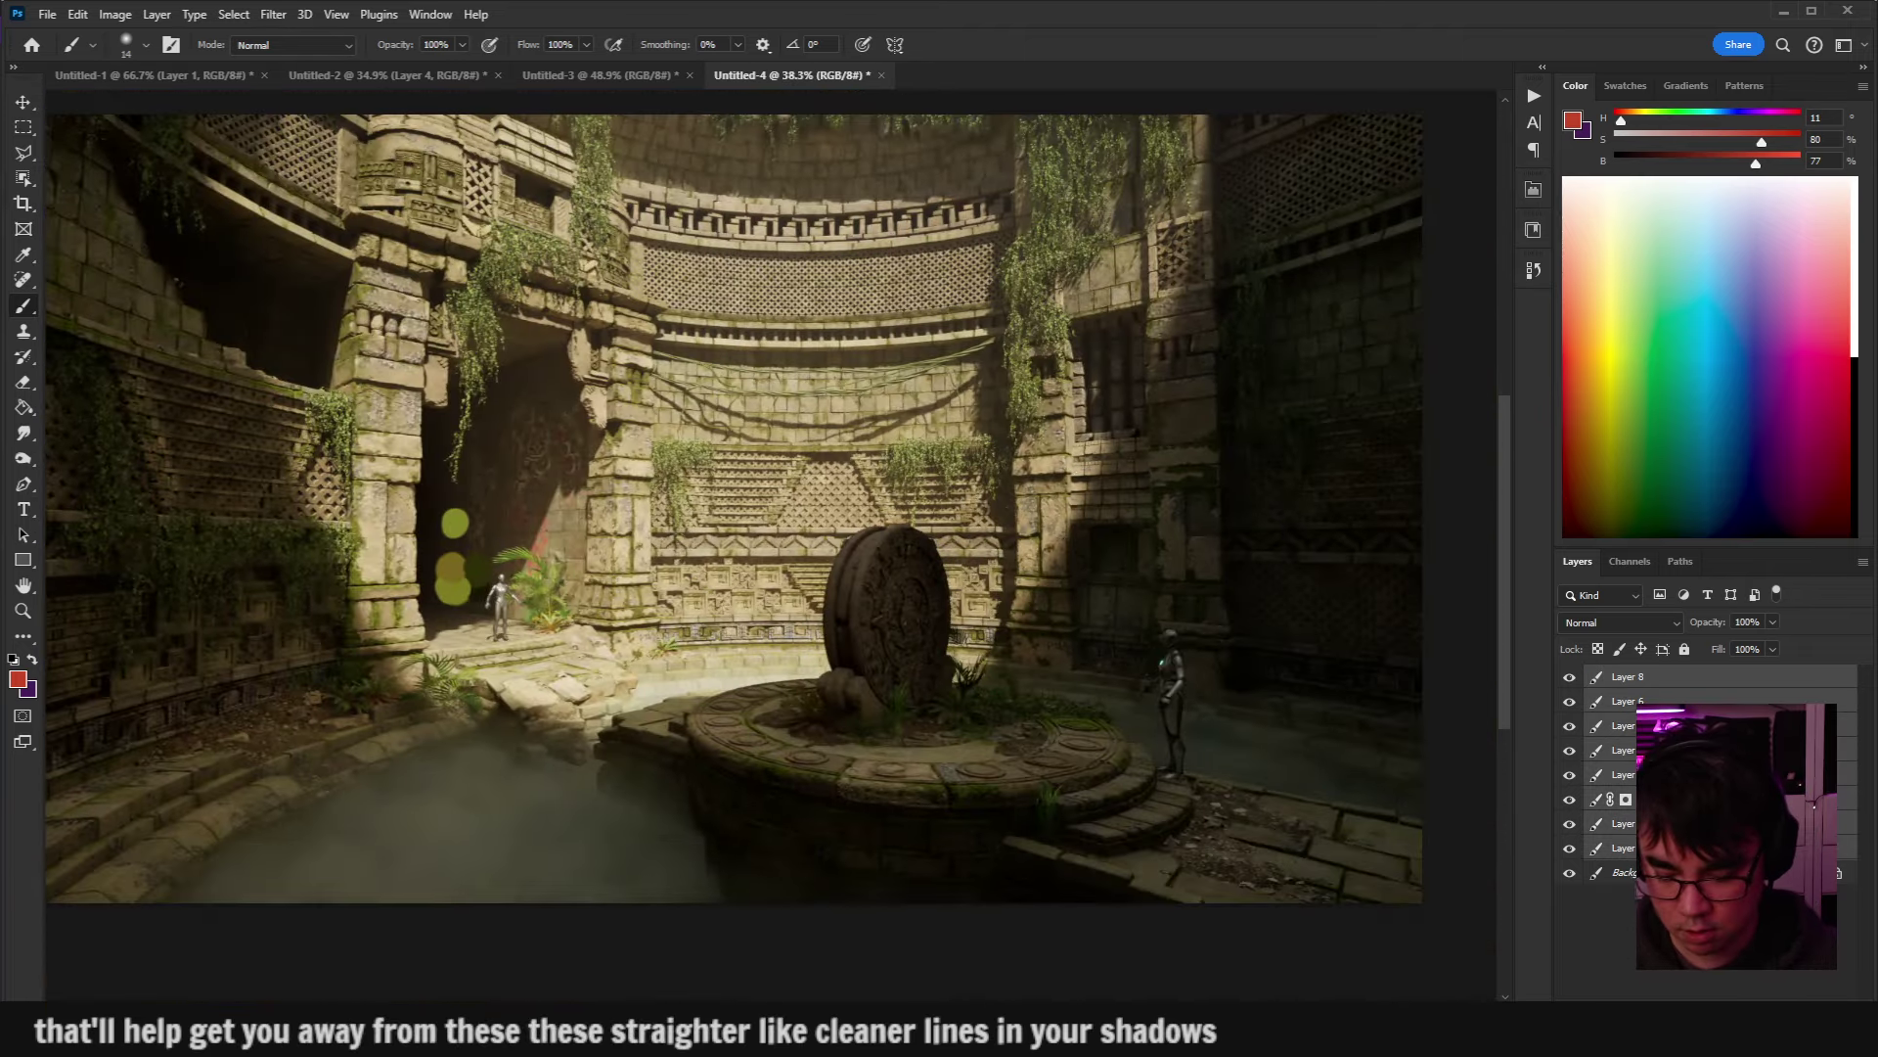
{"action": "key", "text": "Delete"}
Invert the white canvas to black with Ctrl+I.
{"action": "key", "text": "ctrl+i"}
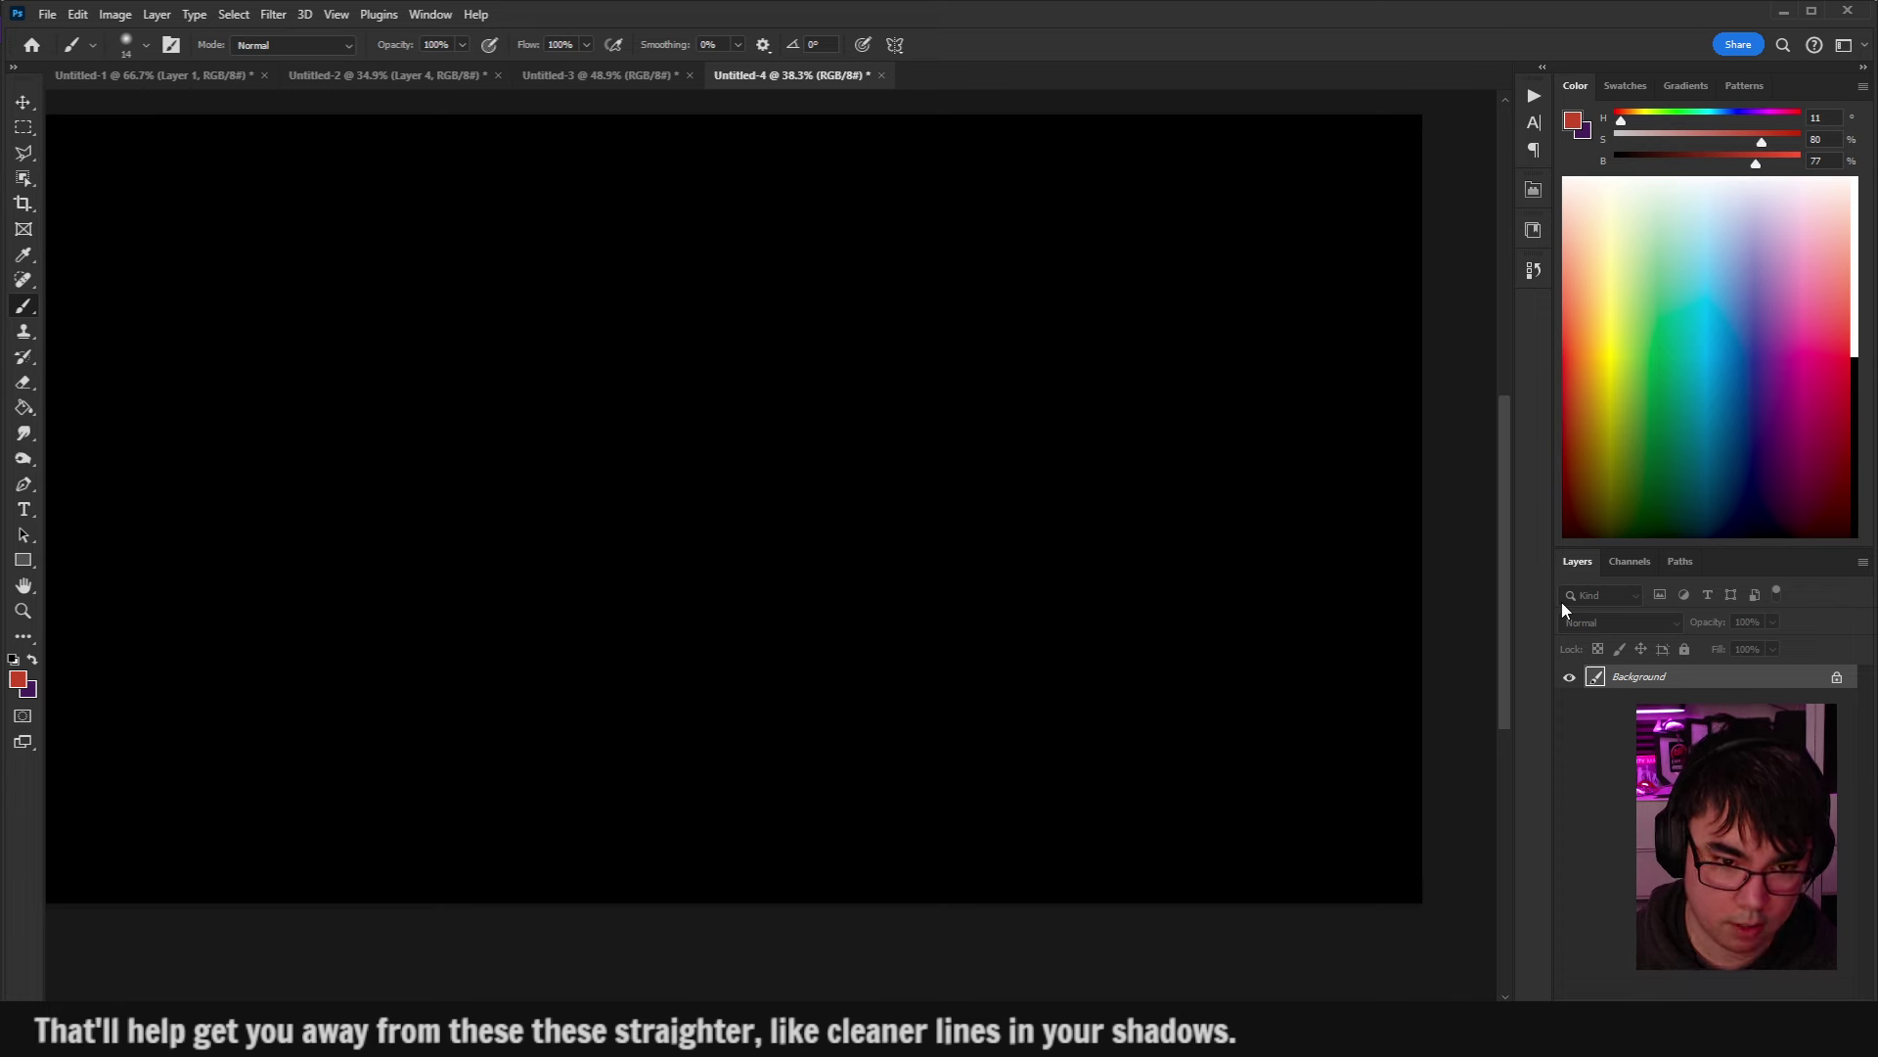
{"action": "scroll", "coordinate": [641, 479], "scroll_direction": "down", "scroll_amount": 2}
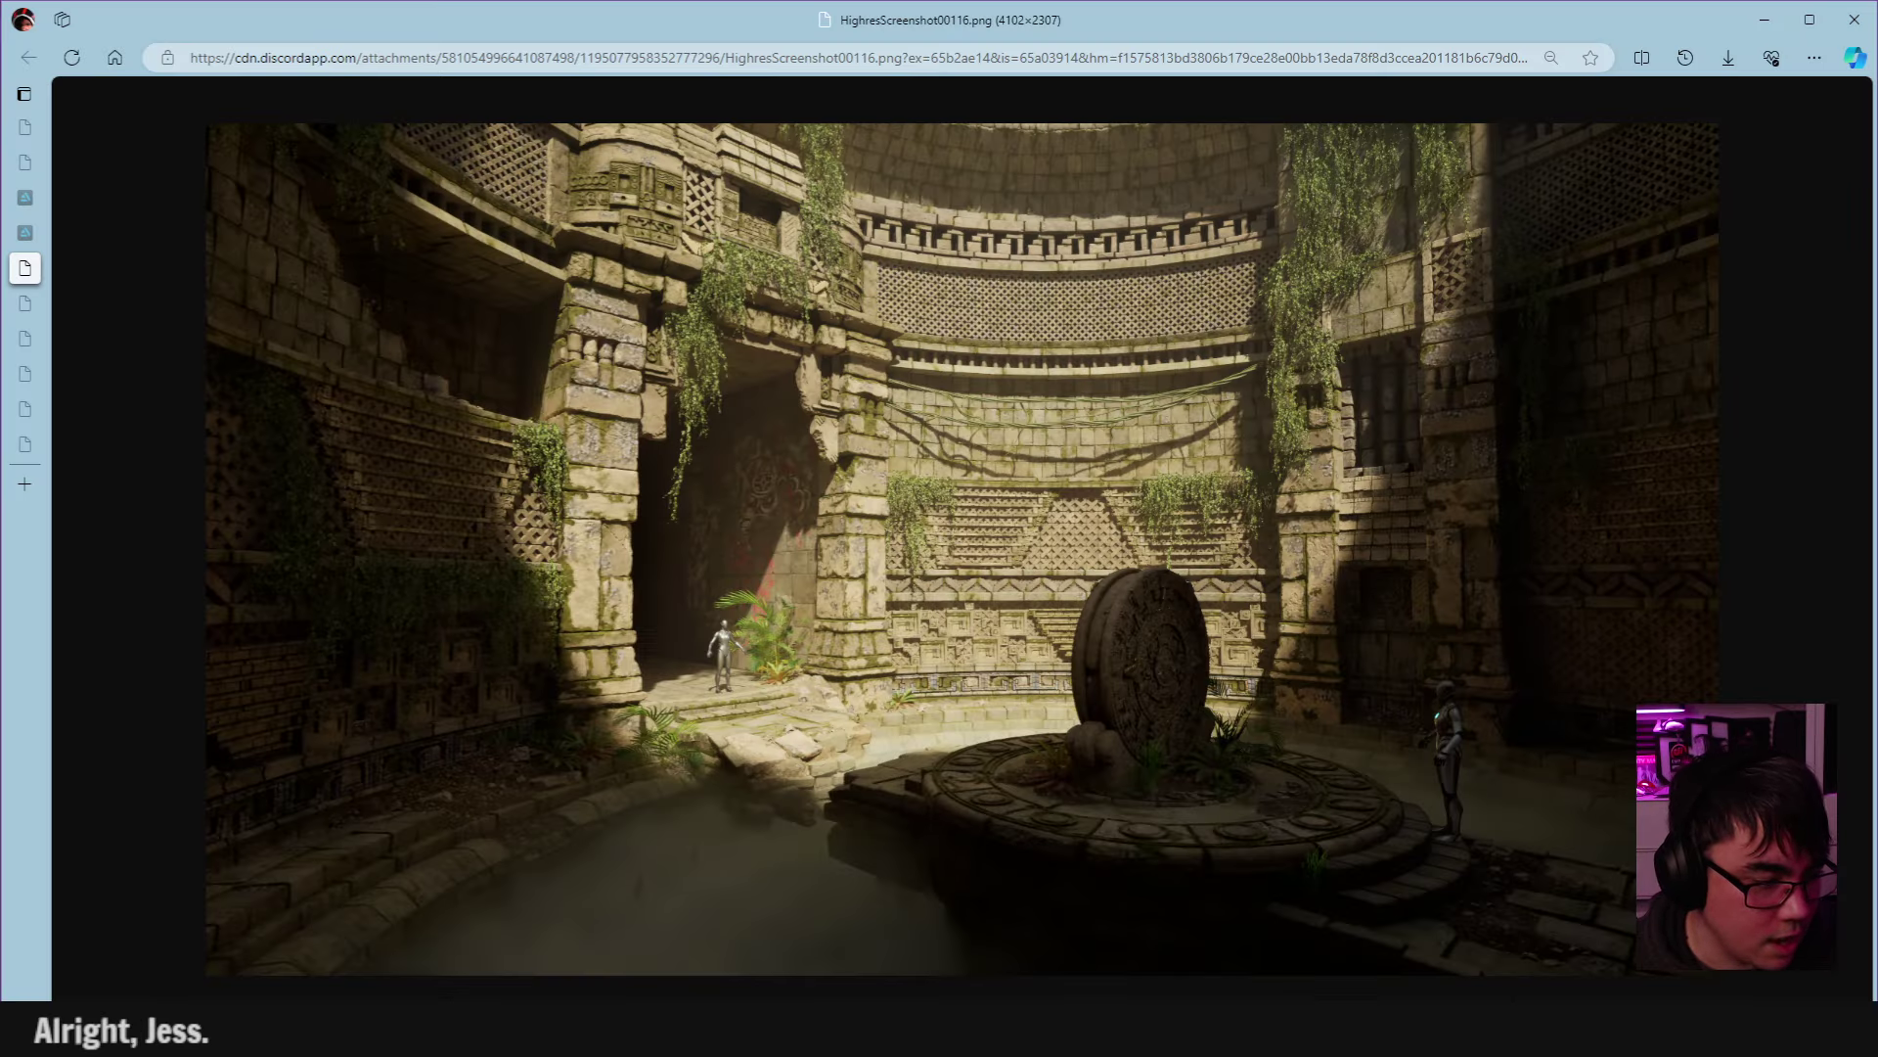
Step past HighresScreenshot00117.png to Schermafbeelding_2024-01-04_213147.jpg and view it at full size.
{"action": "left_click", "coordinate": [24, 303]}
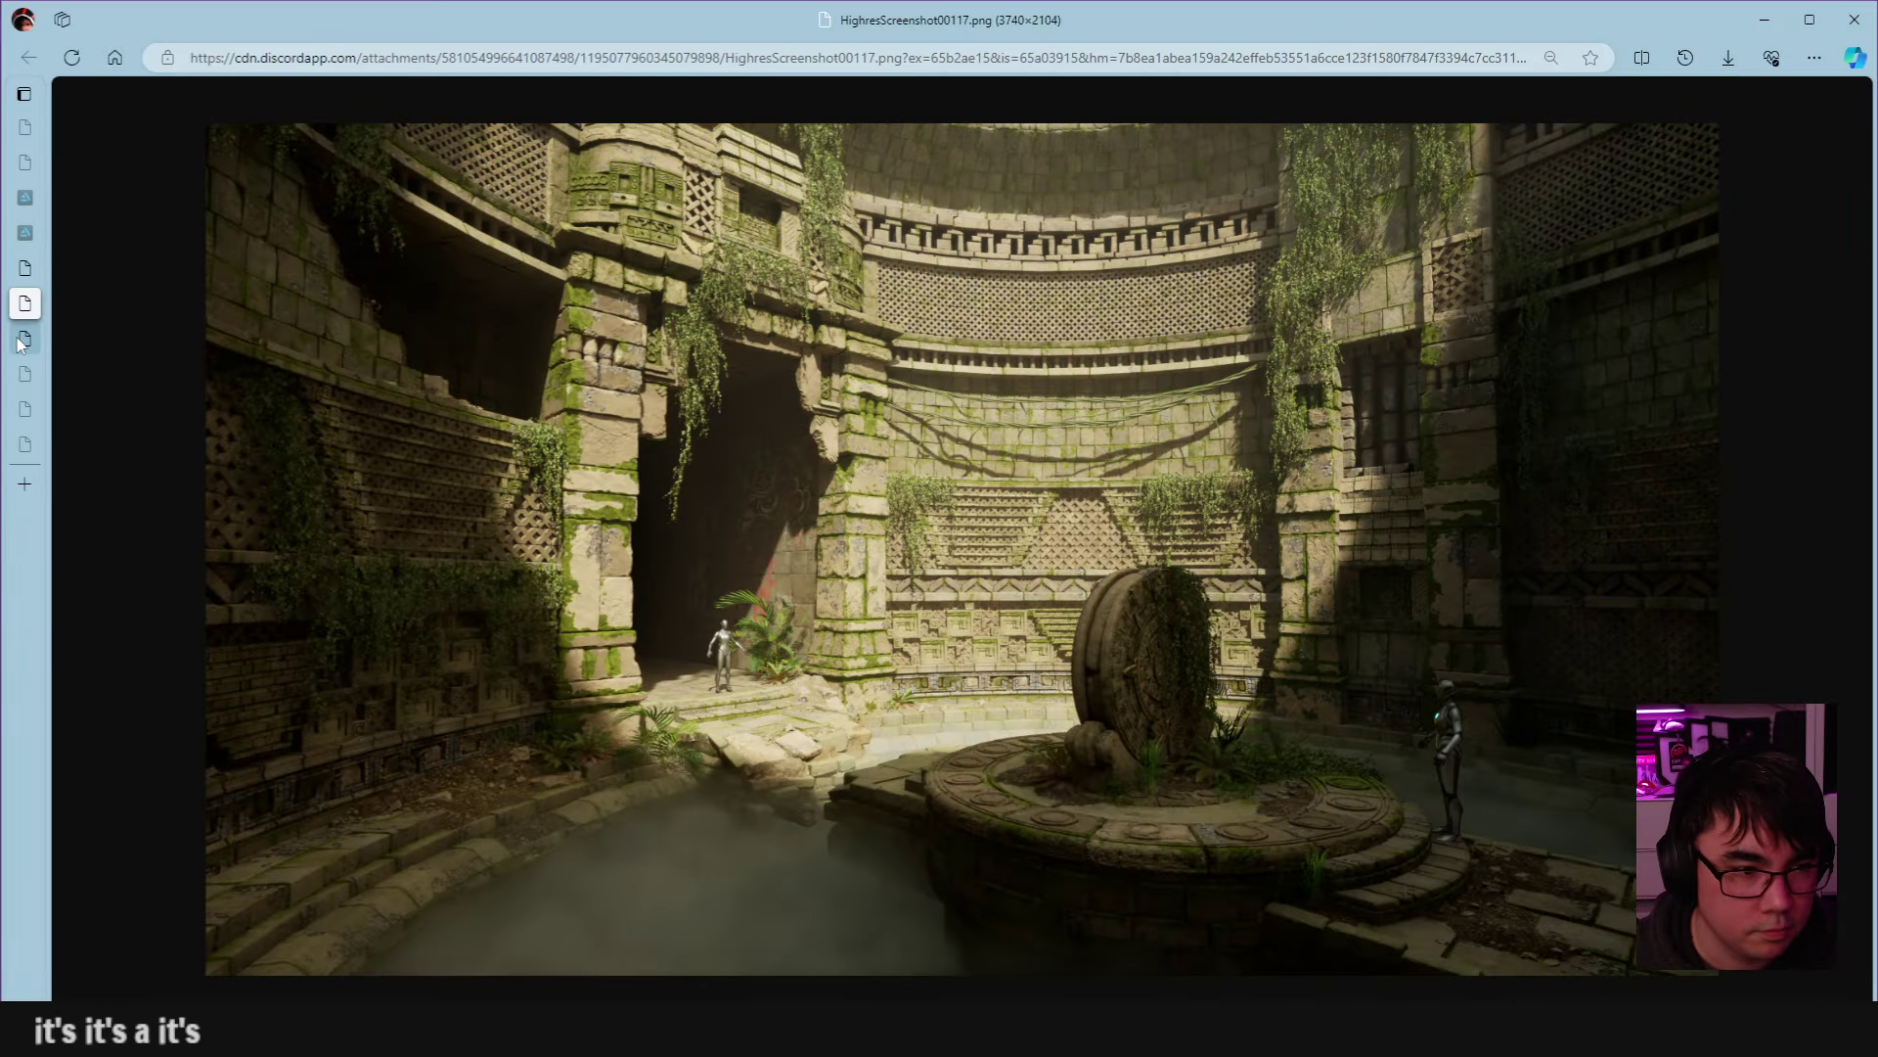
{"action": "left_click", "coordinate": [24, 339]}
{"action": "left_click", "coordinate": [1047, 335]}
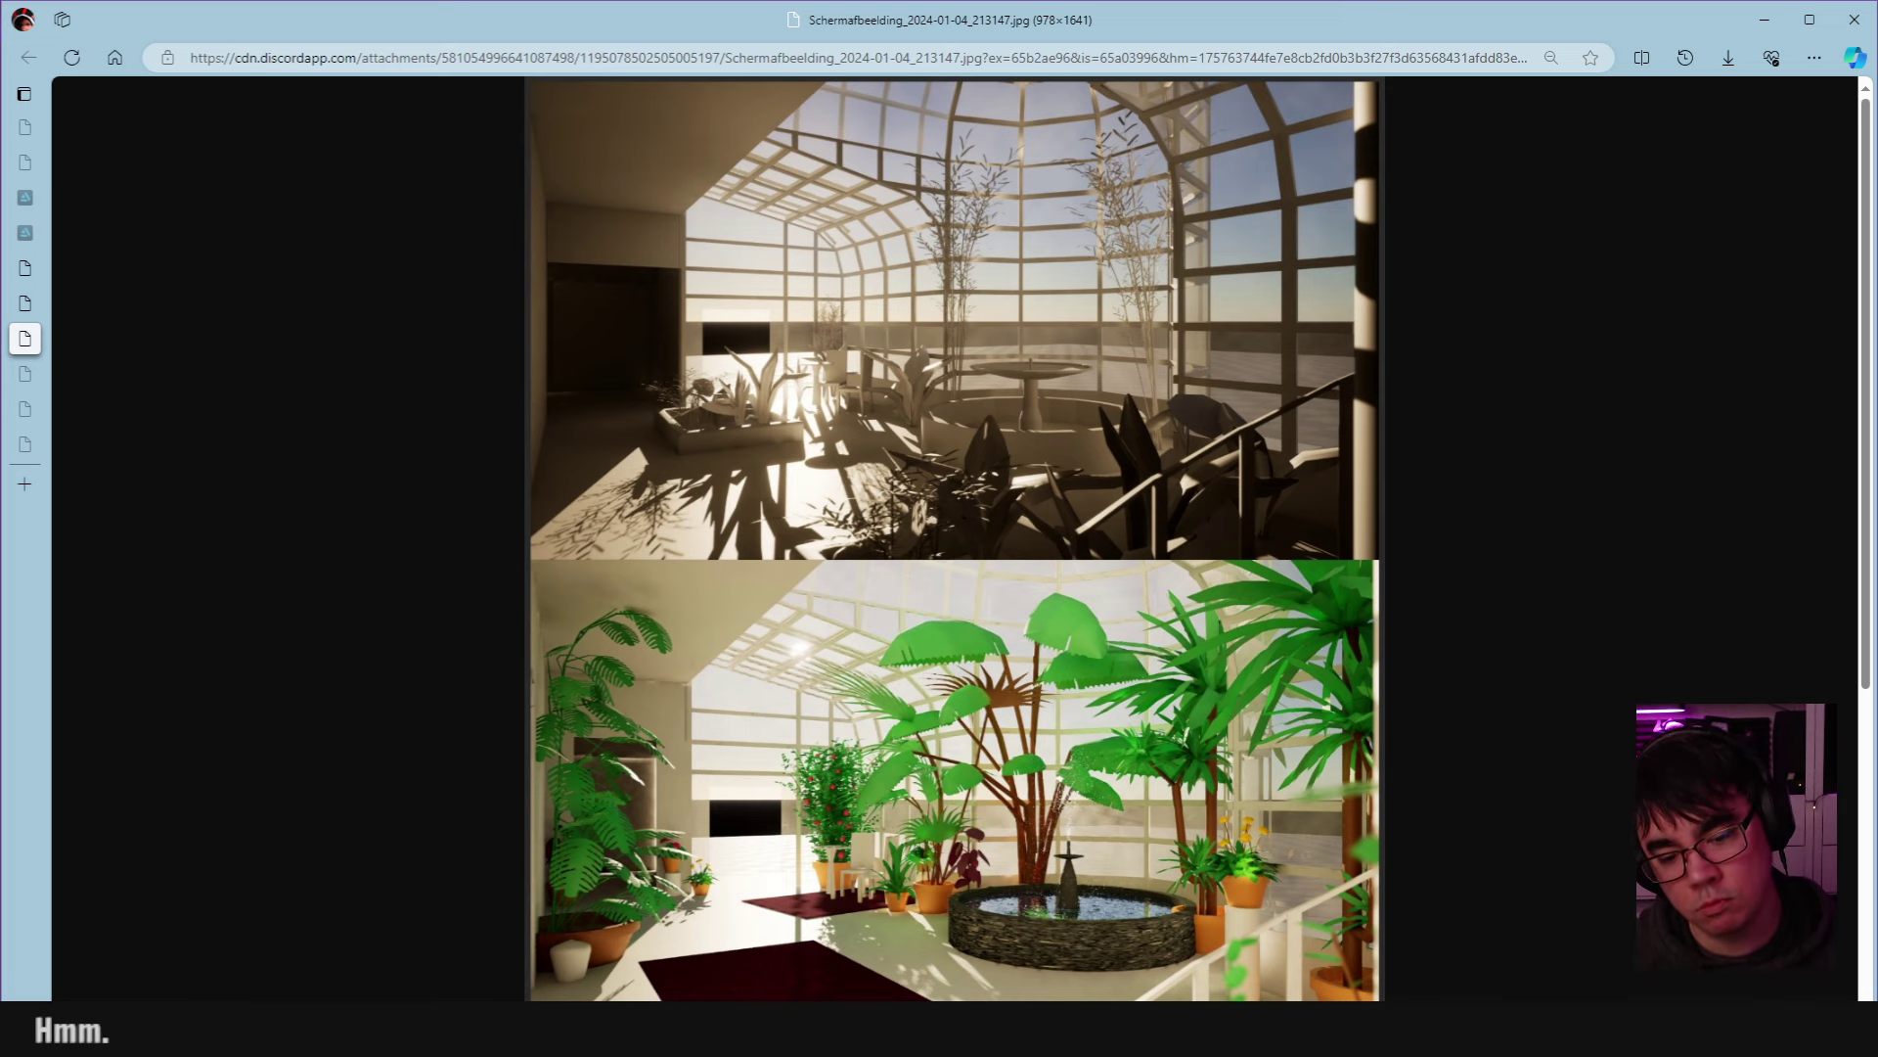
Scroll through the greenhouse sheet, then open Schermafbeelding_2024-01-04_213206.jpg.
{"action": "scroll", "coordinate": [836, 564], "scroll_direction": "down", "scroll_amount": 5}
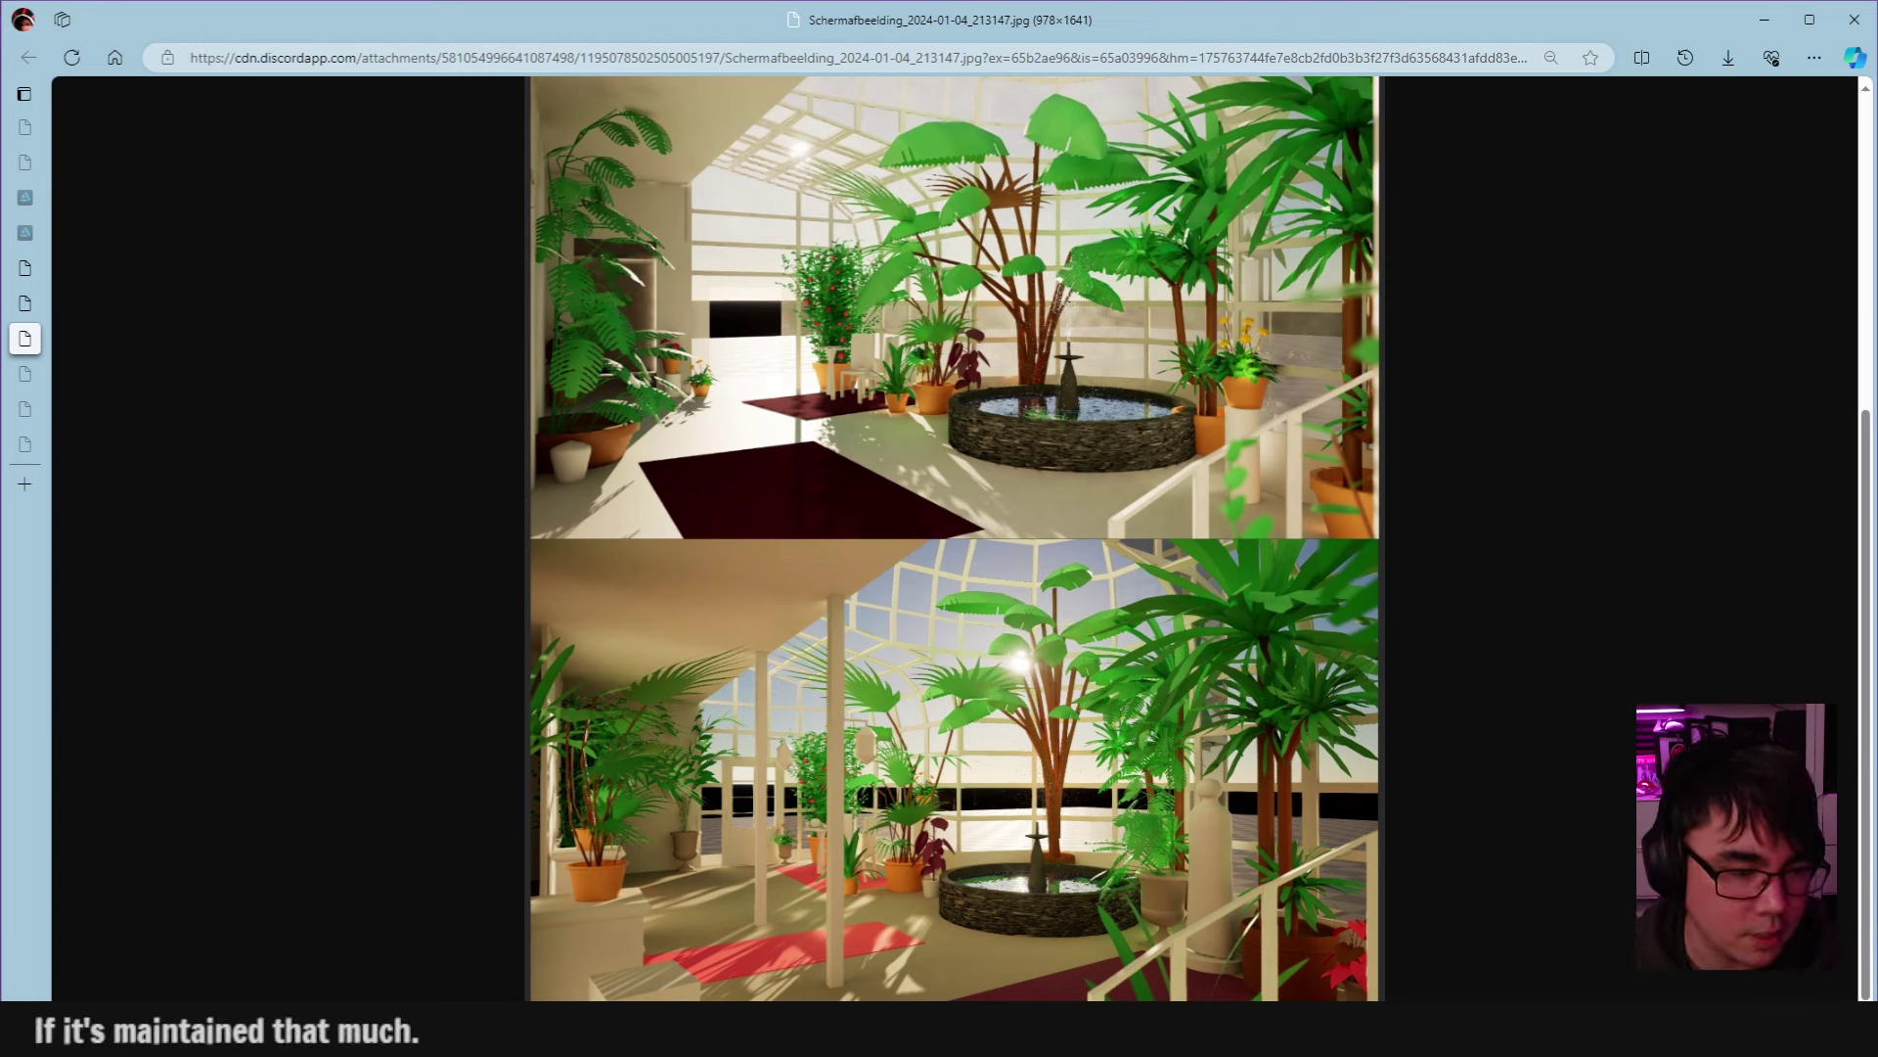
{"action": "left_click", "coordinate": [29, 375]}
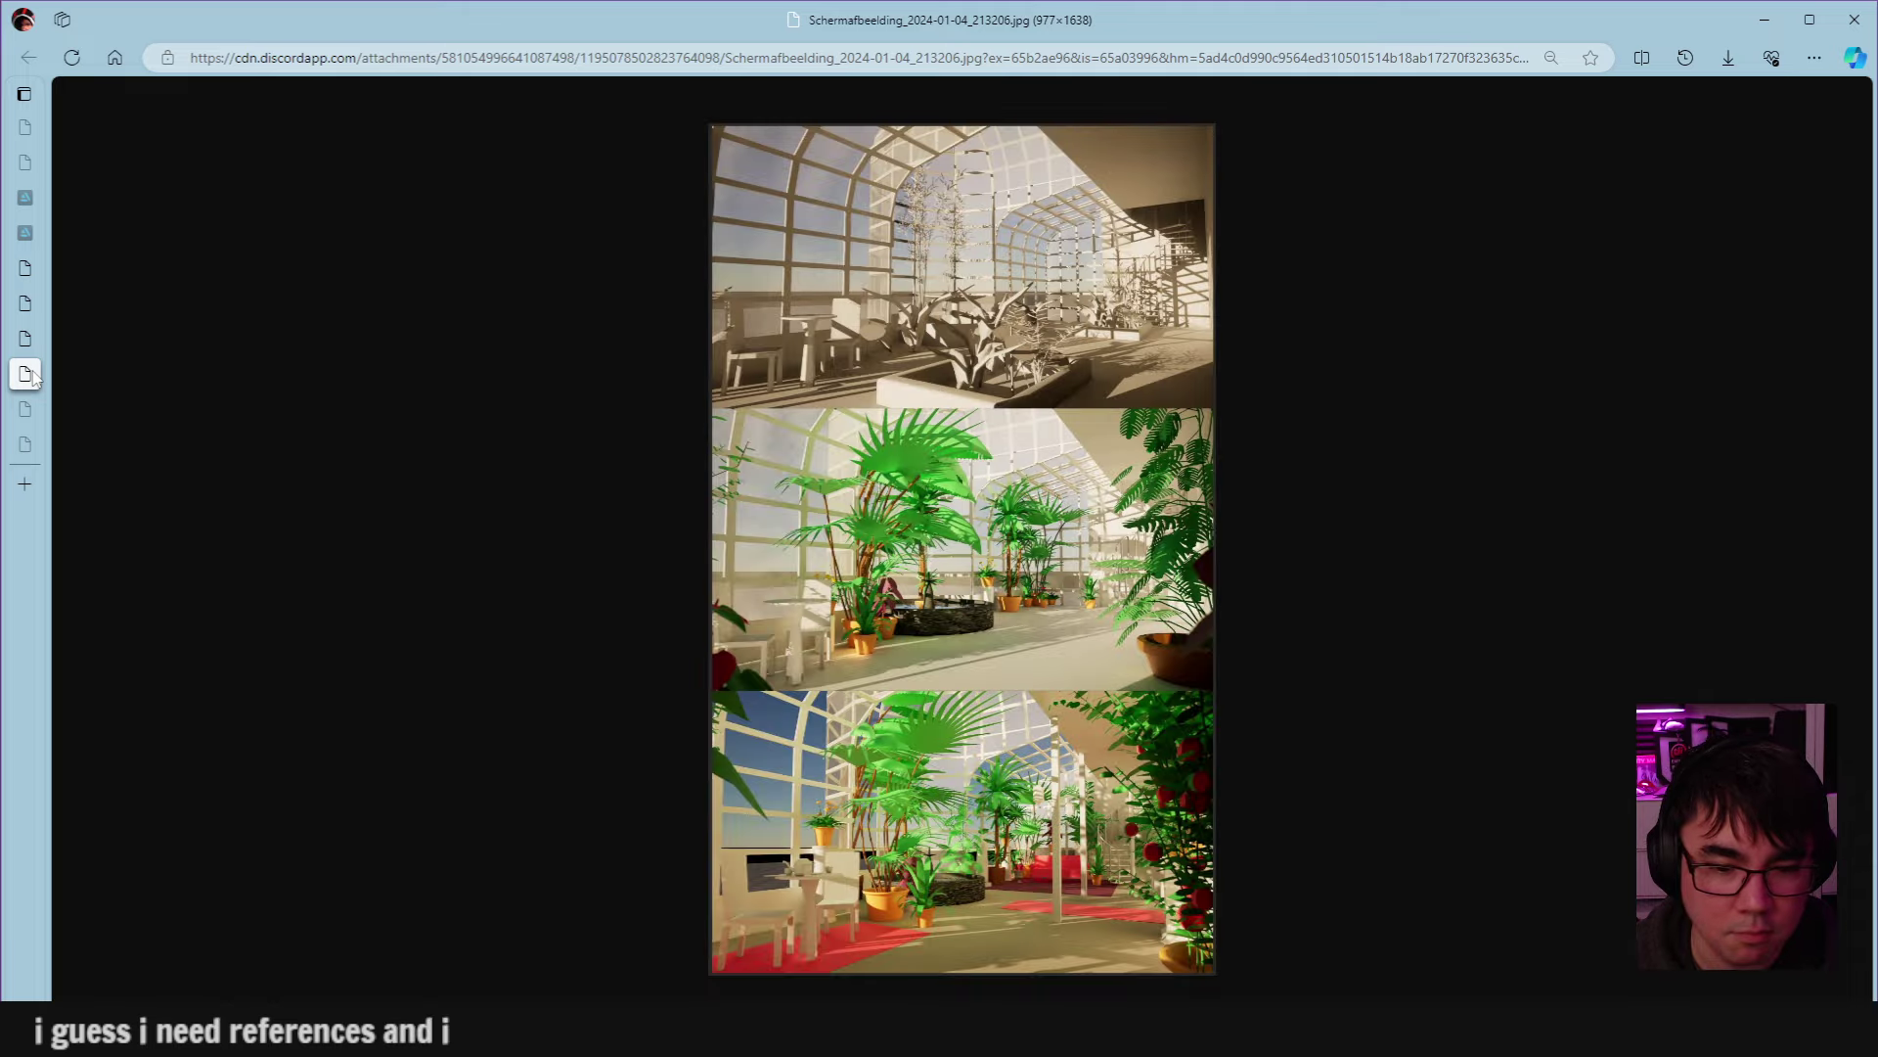
View the three-render sheet at full size and fit-to-window, then switch to conc.jpg.
{"action": "left_click", "coordinate": [910, 738]}
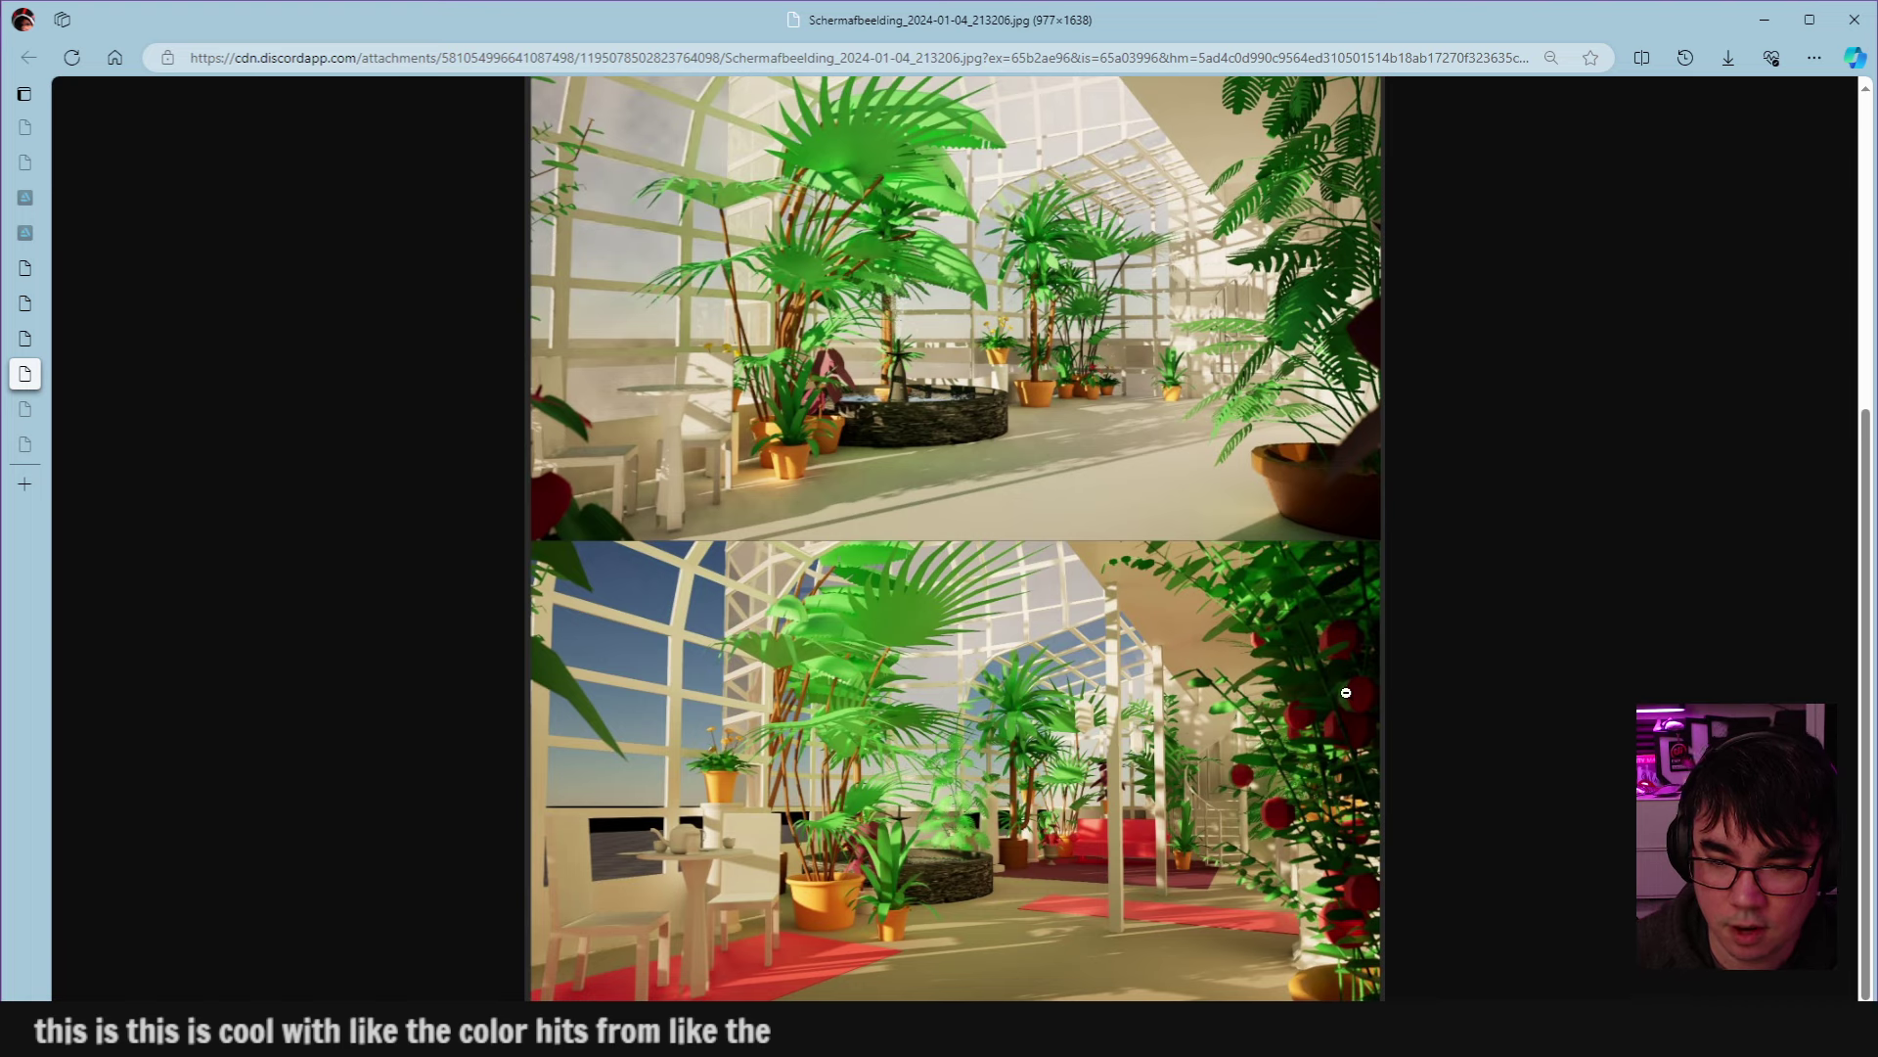
{"action": "left_click", "coordinate": [1329, 792]}
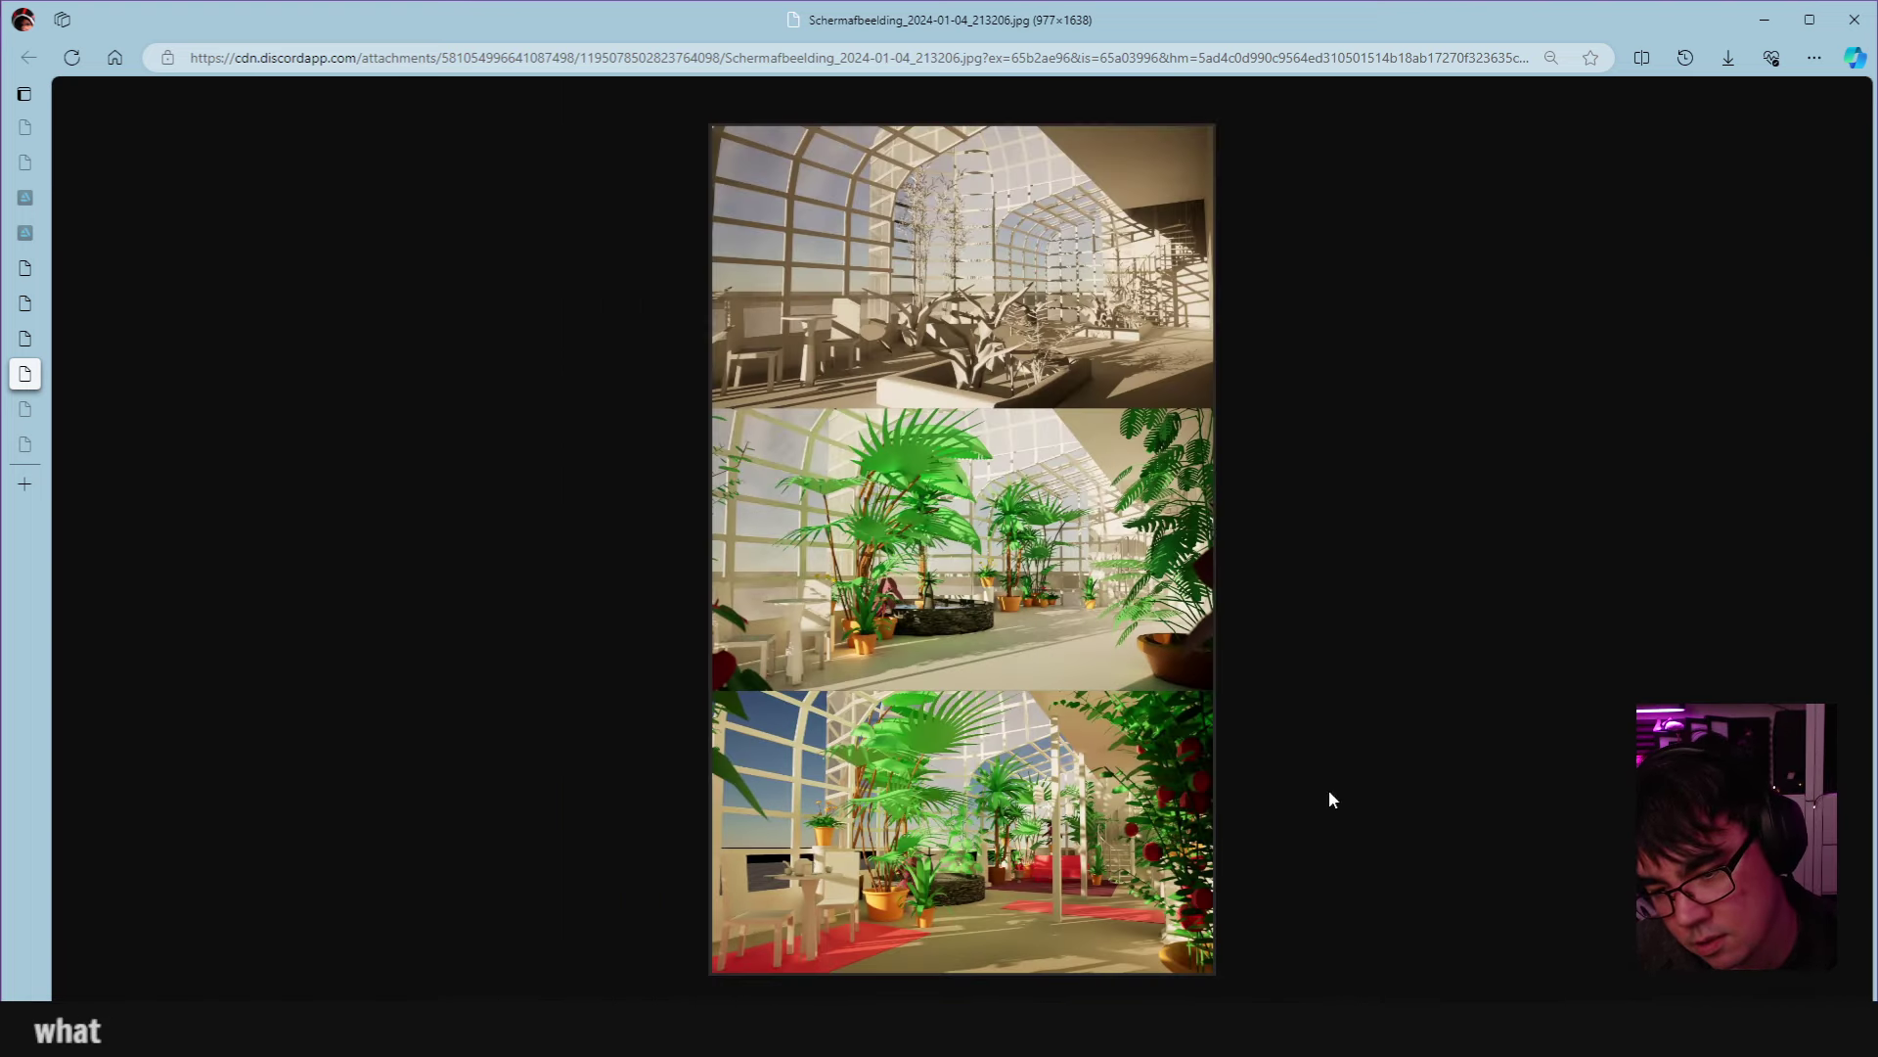
{"action": "left_click", "coordinate": [1174, 731]}
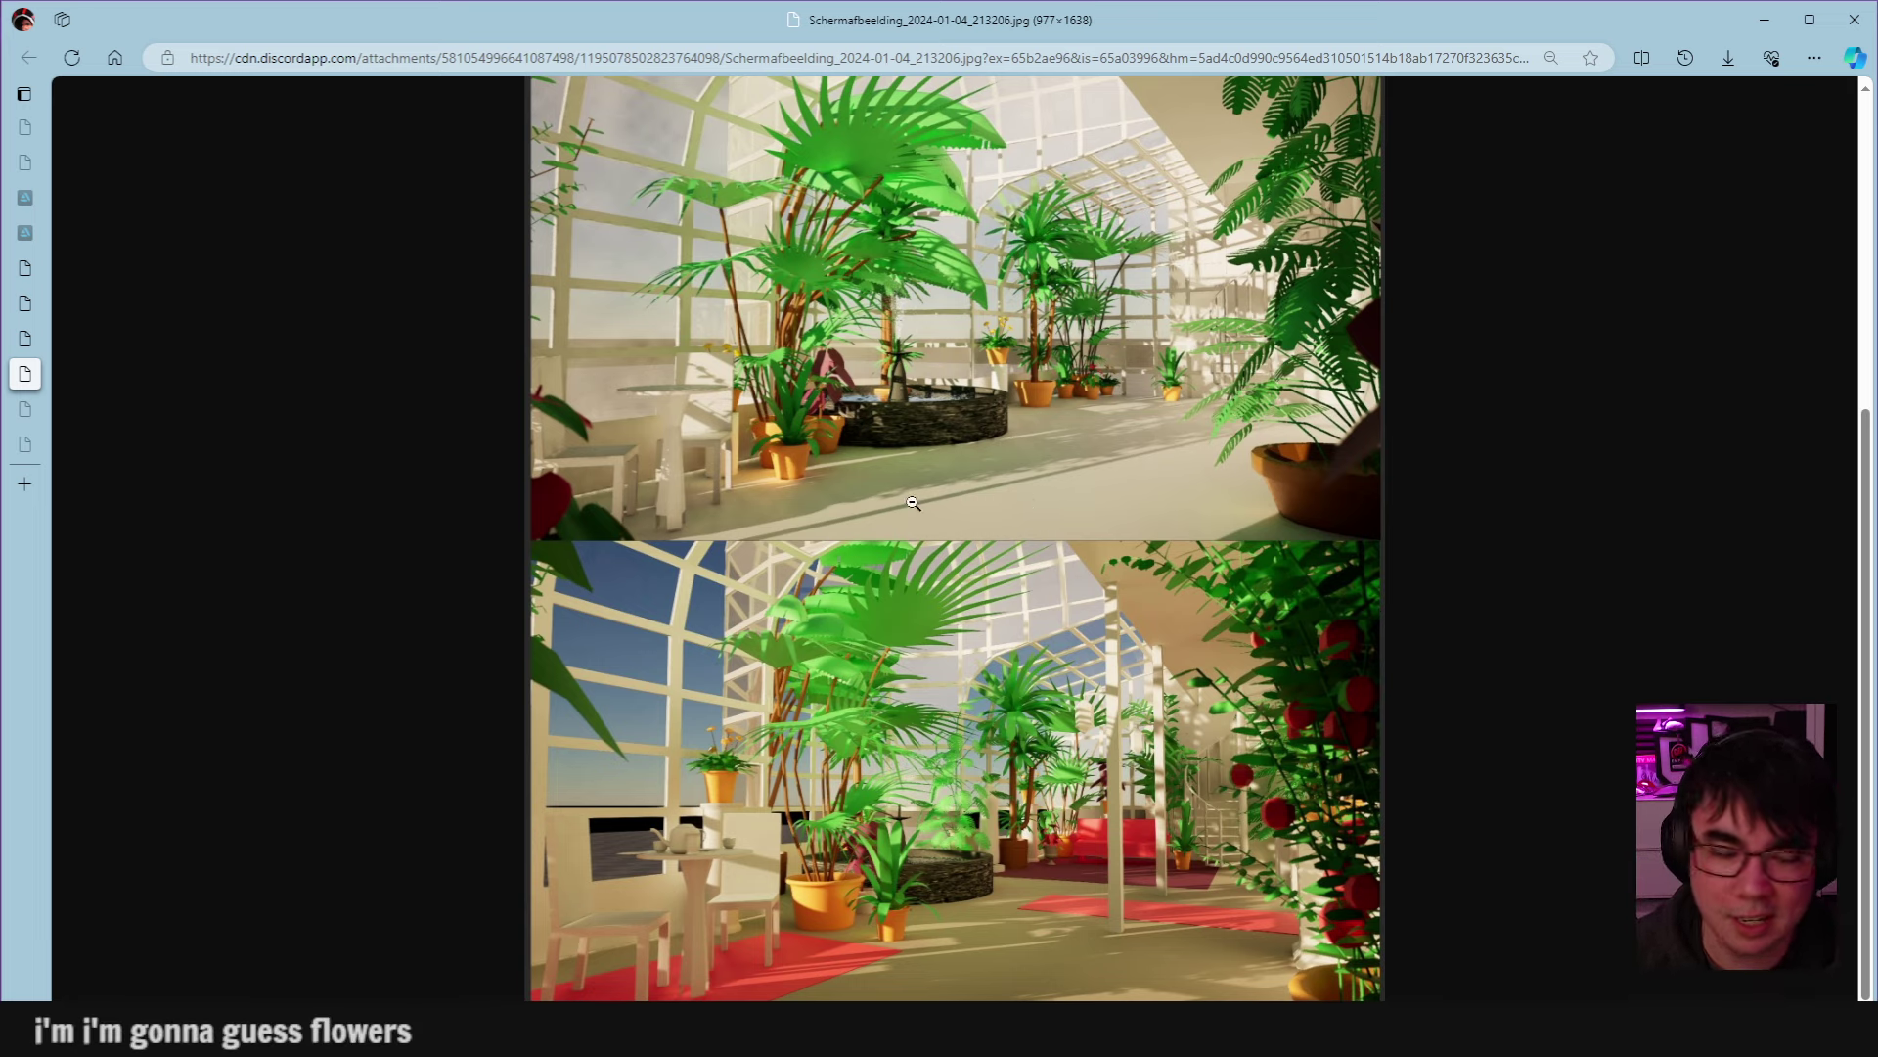
{"action": "left_click", "coordinate": [25, 411]}
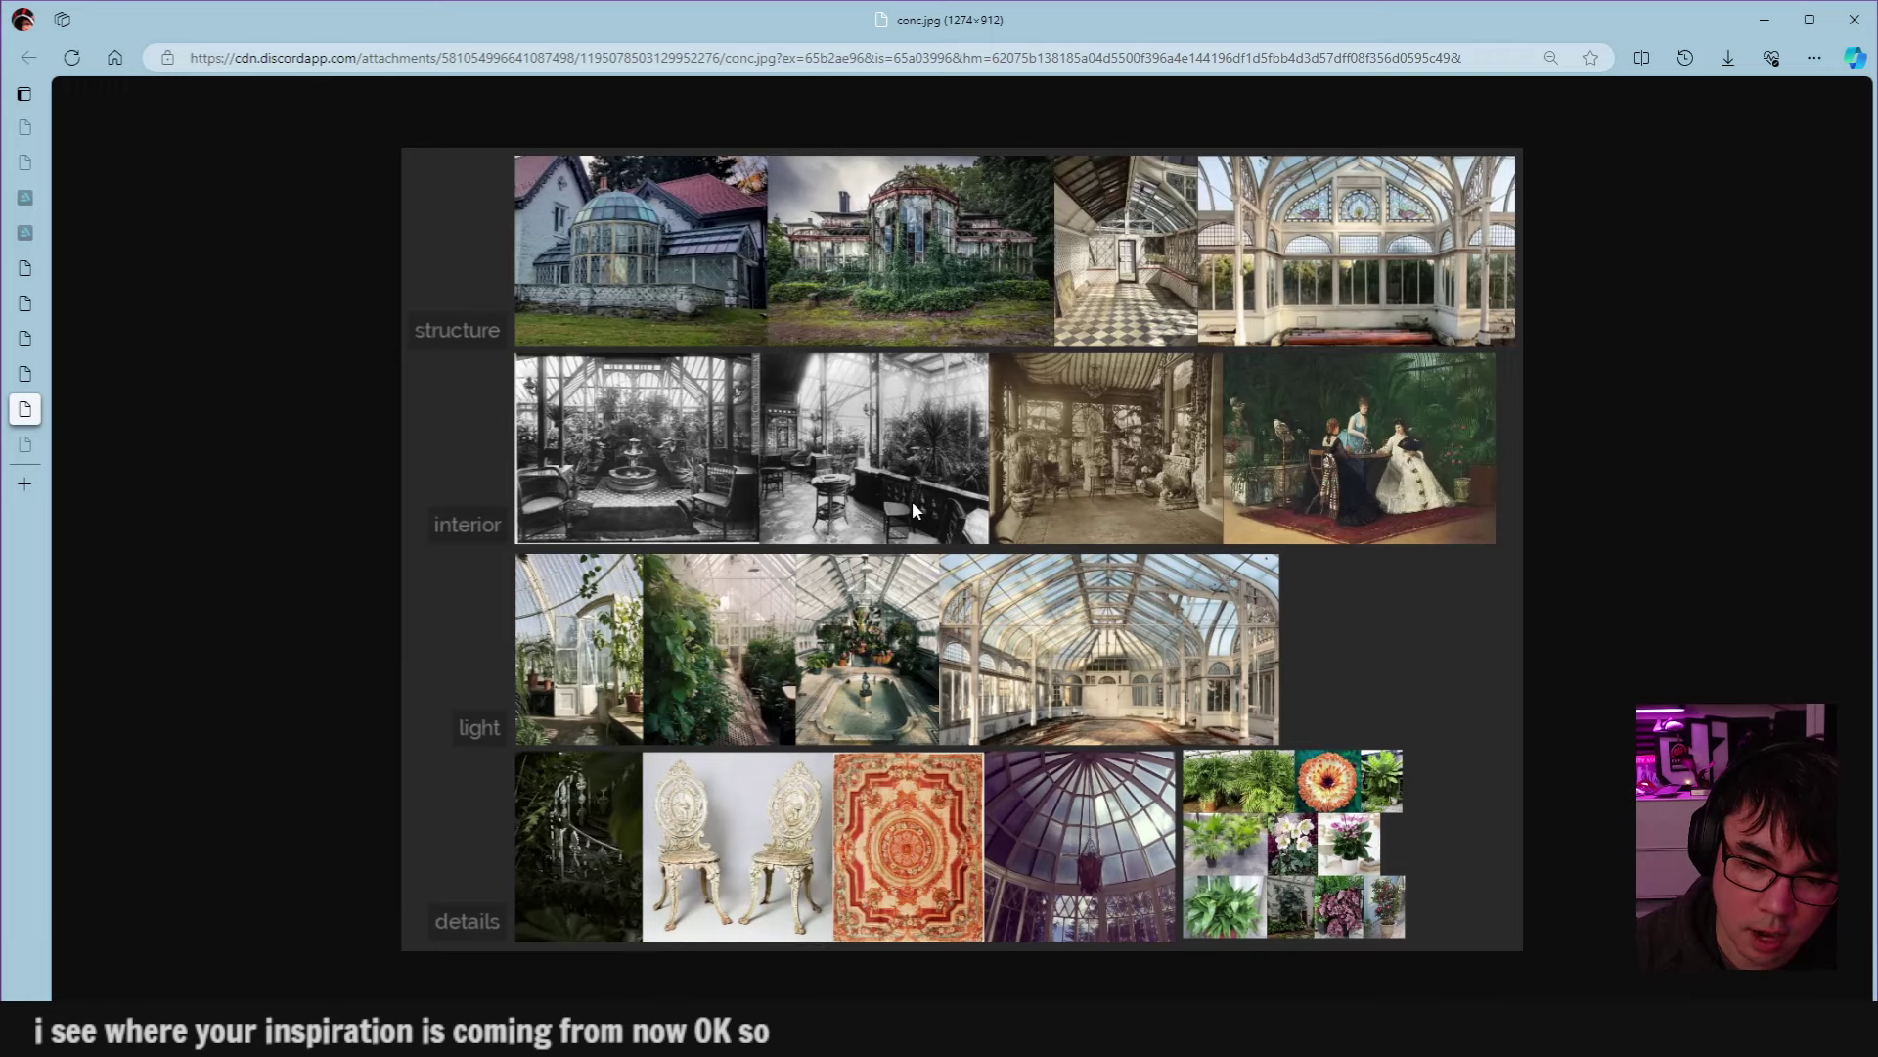
Return to the Schermafbeelding_2024-01-04_213206.jpg tab showing the plain and red-carpeted greenhouse renders.
{"action": "left_click", "coordinate": [28, 374]}
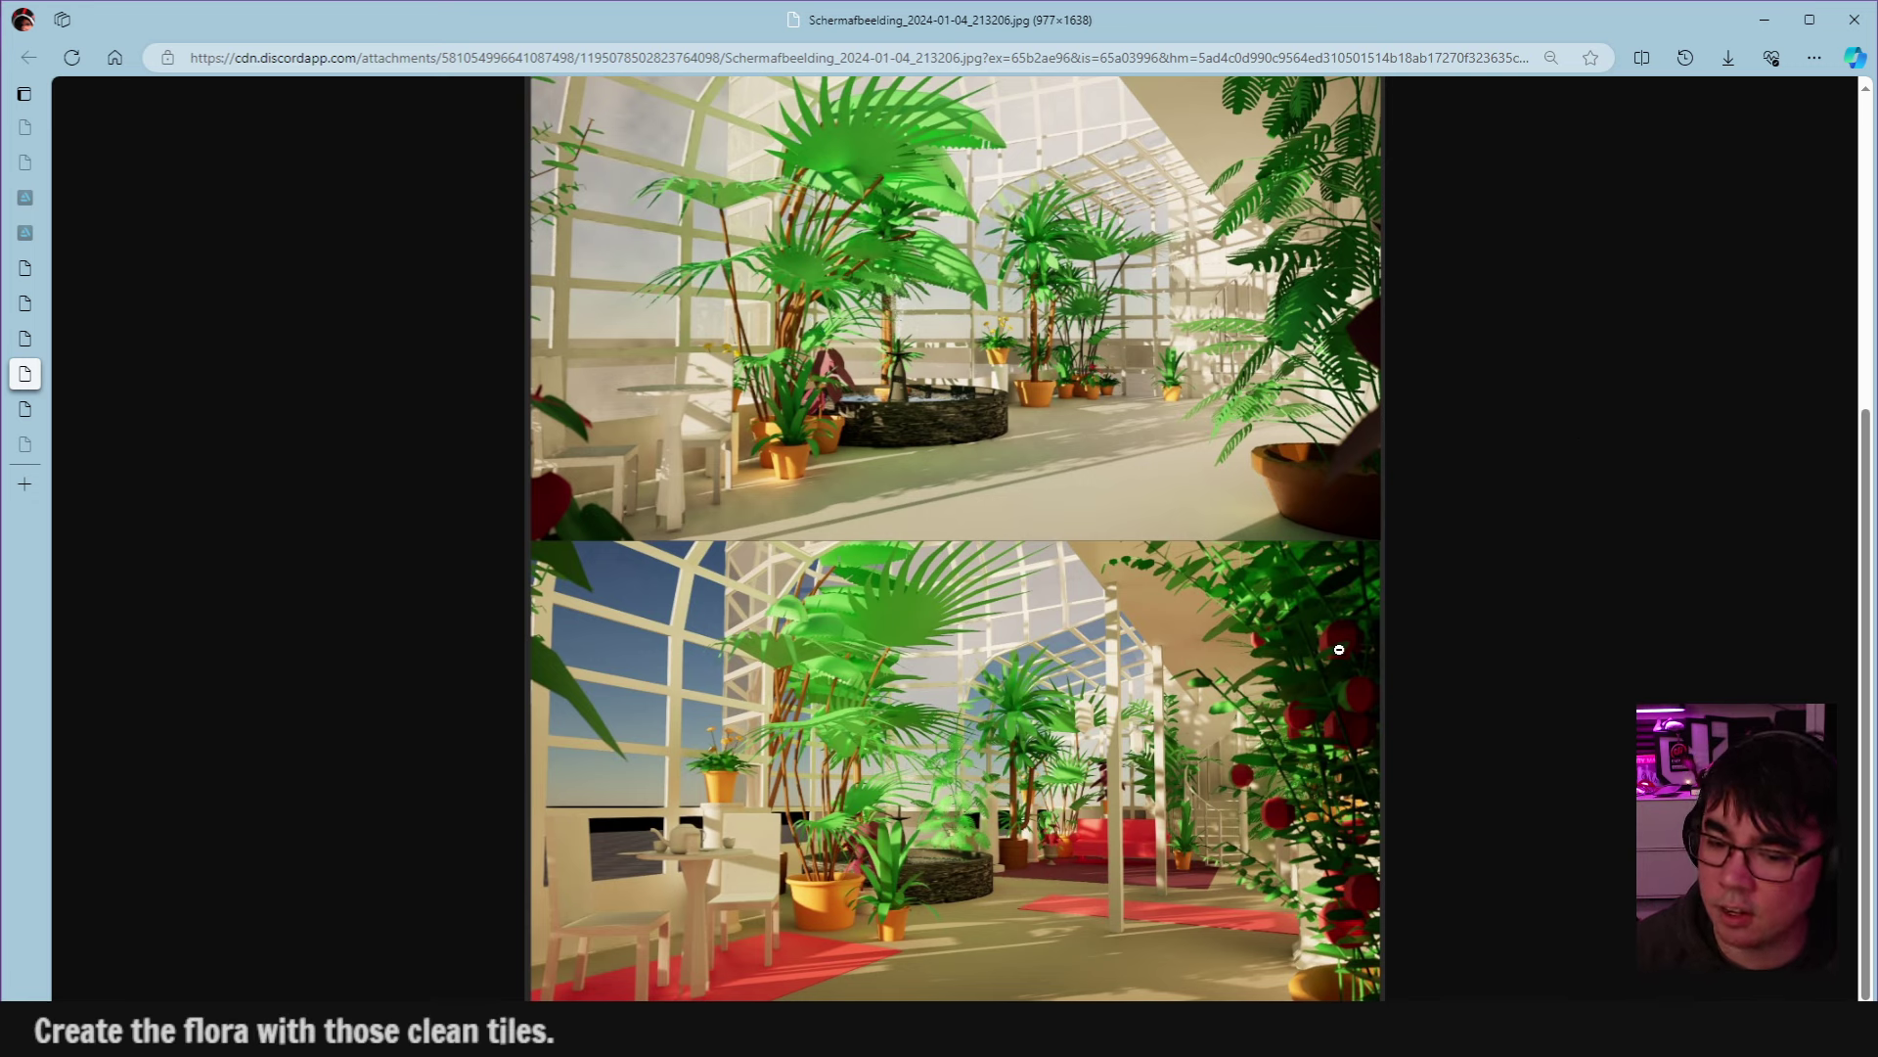
{"action": "scroll", "coordinate": [1326, 764], "scroll_direction": "up", "scroll_amount": 1}
{"action": "scroll", "coordinate": [1326, 764], "scroll_direction": "down", "scroll_amount": 1}
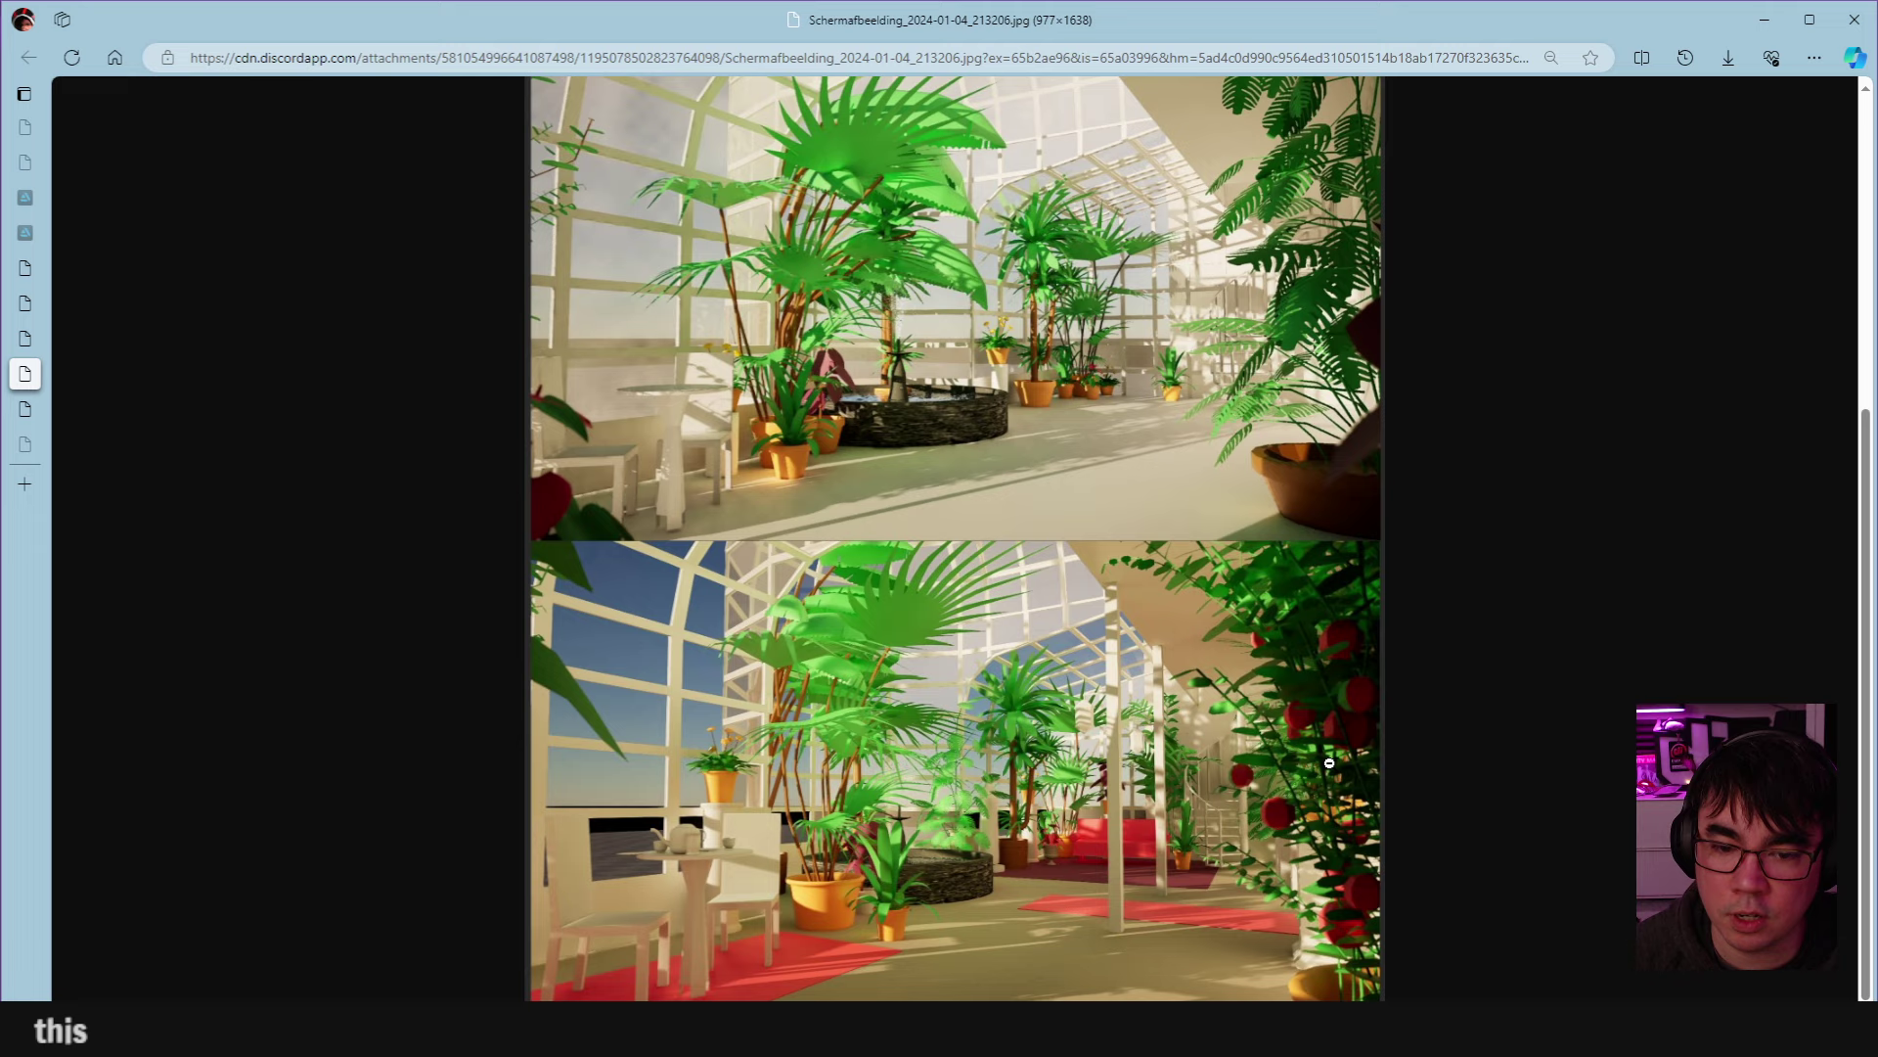
{"action": "left_click", "coordinate": [701, 843]}
{"action": "left_click", "coordinate": [737, 772]}
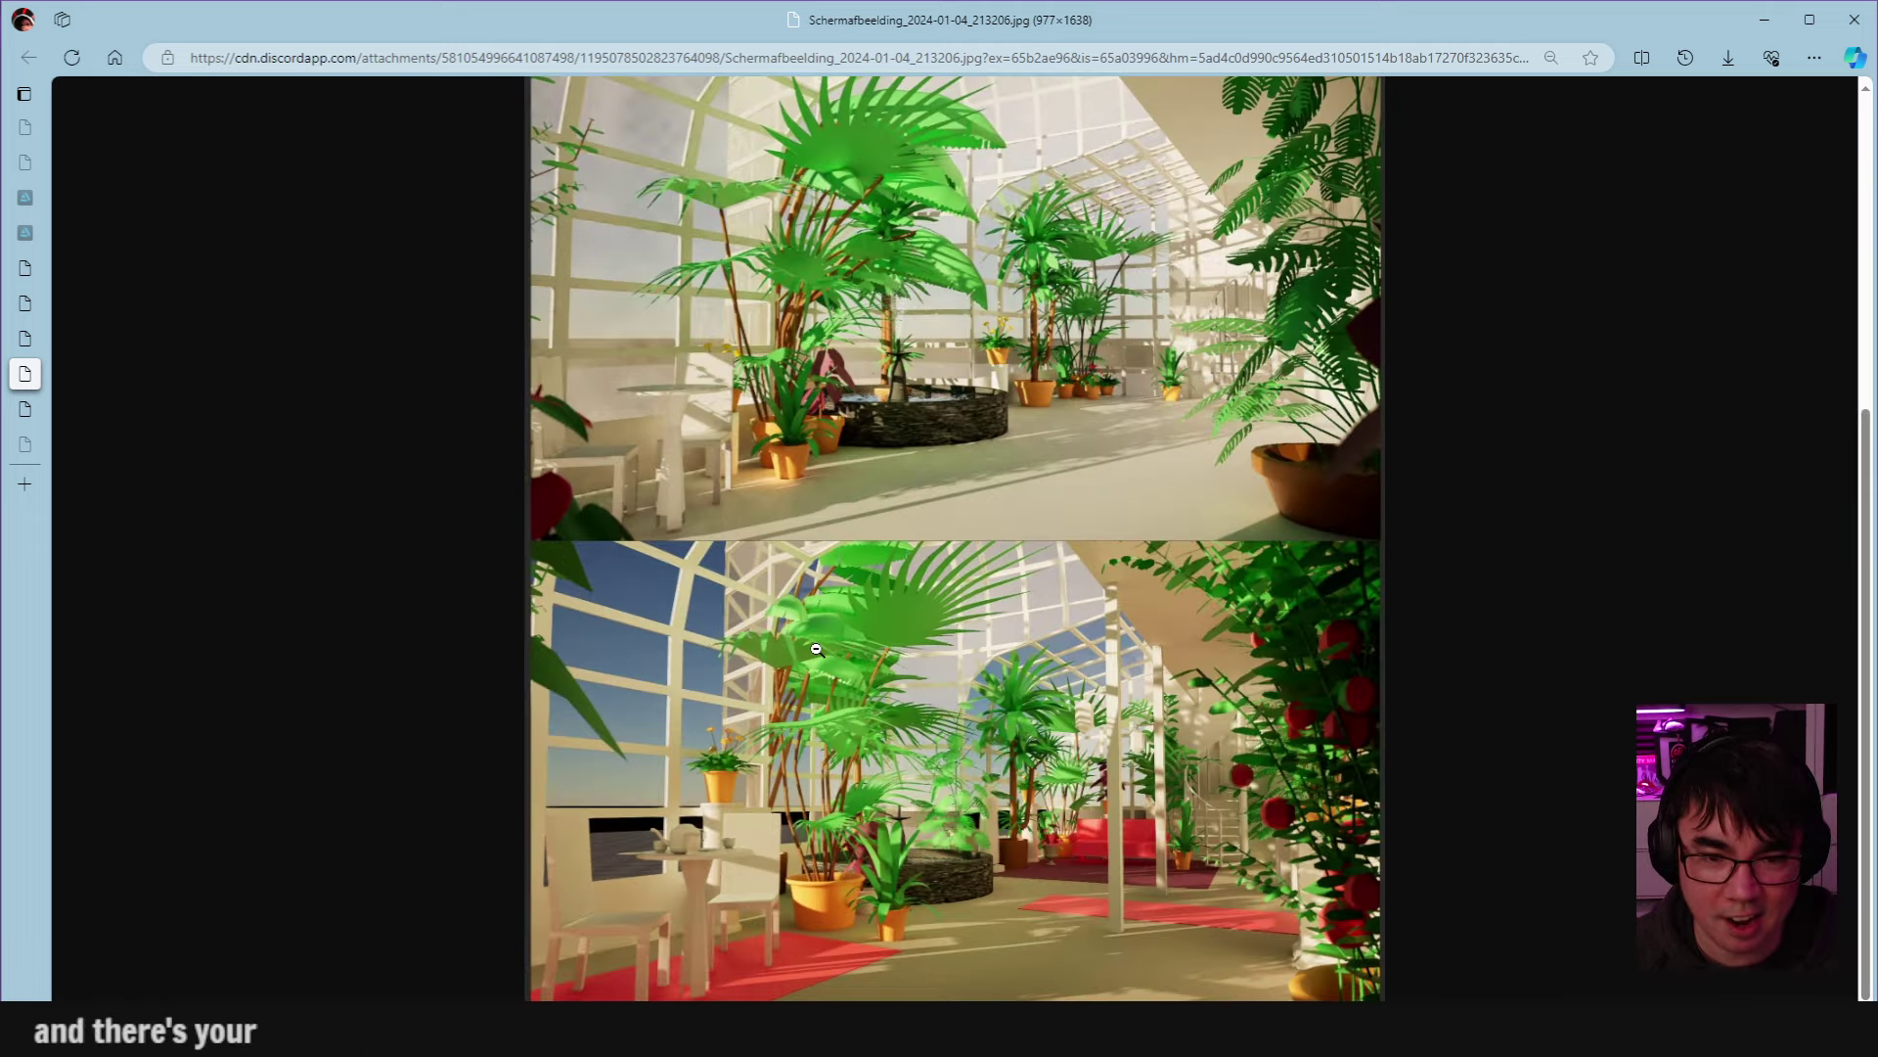
{"action": "scroll", "coordinate": [802, 675], "scroll_direction": "up", "scroll_amount": 4}
{"action": "scroll", "coordinate": [731, 741], "scroll_direction": "down", "scroll_amount": 5}
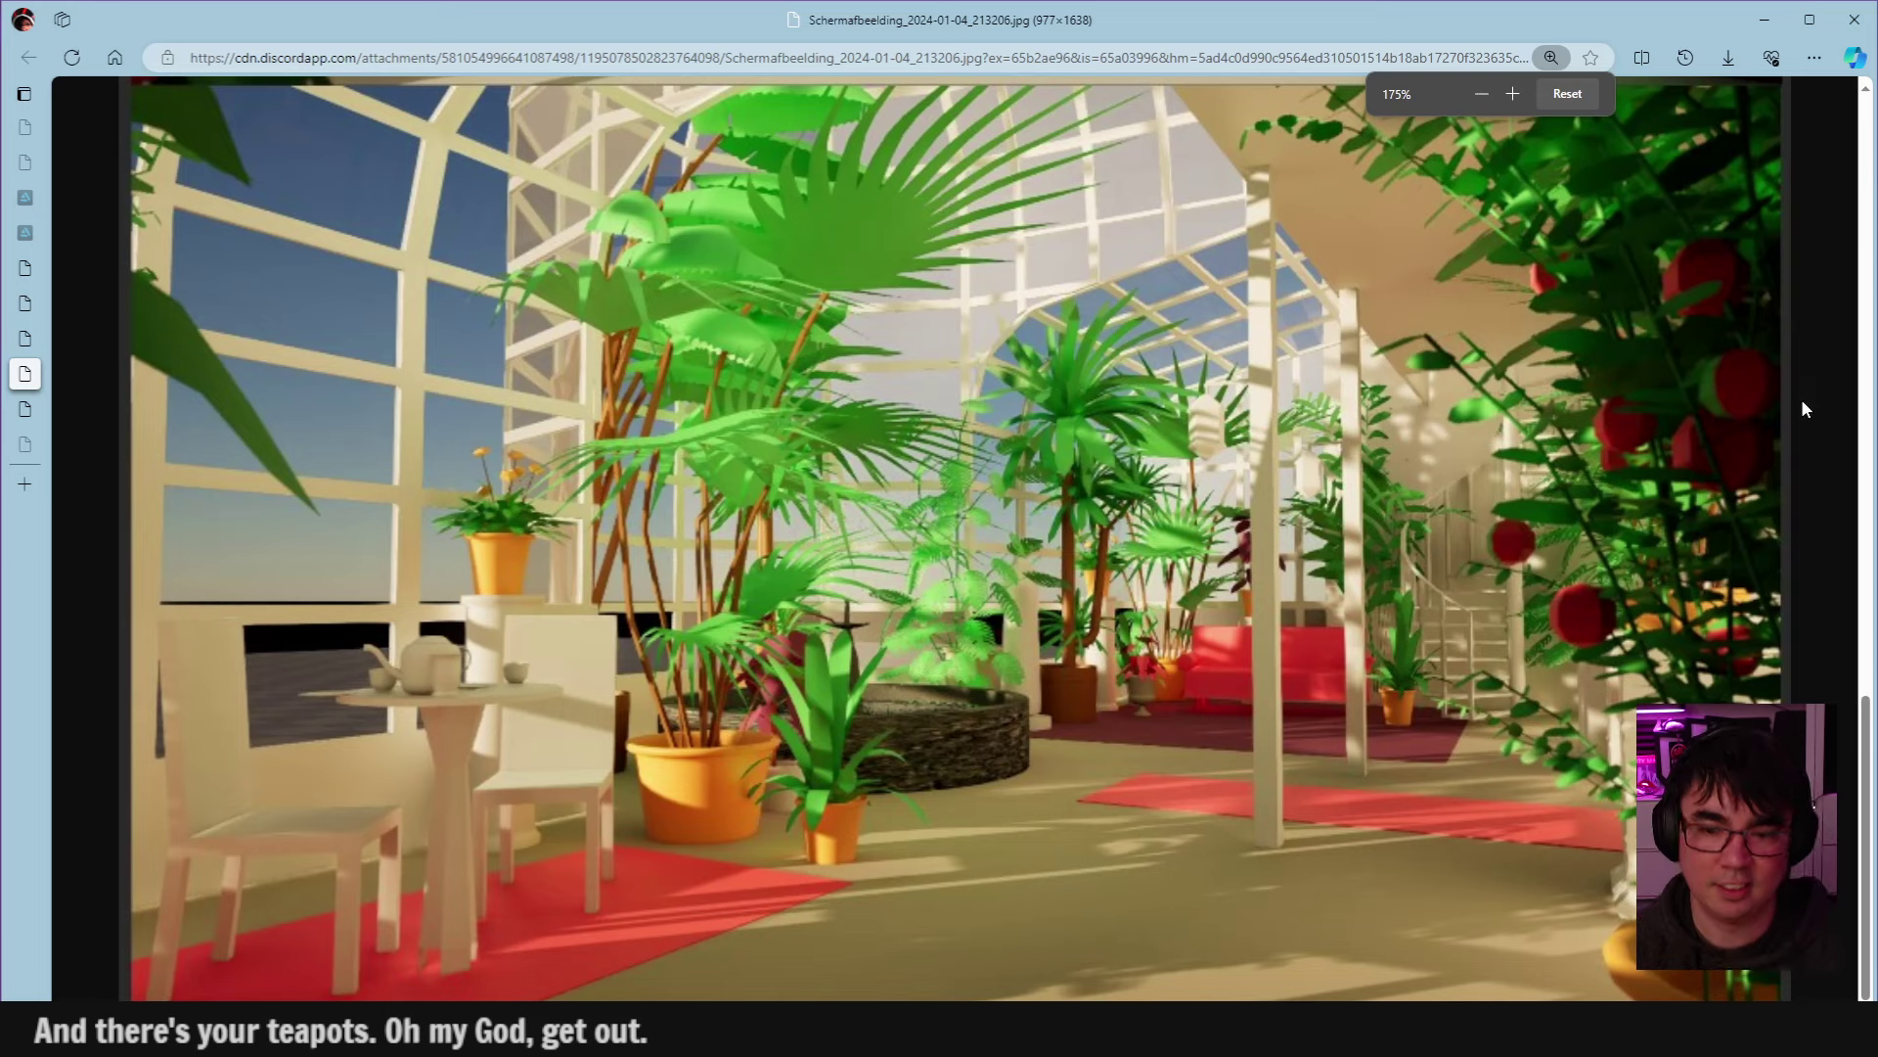
{"action": "scroll", "coordinate": [1349, 502], "scroll_direction": "down", "scroll_amount": 1}
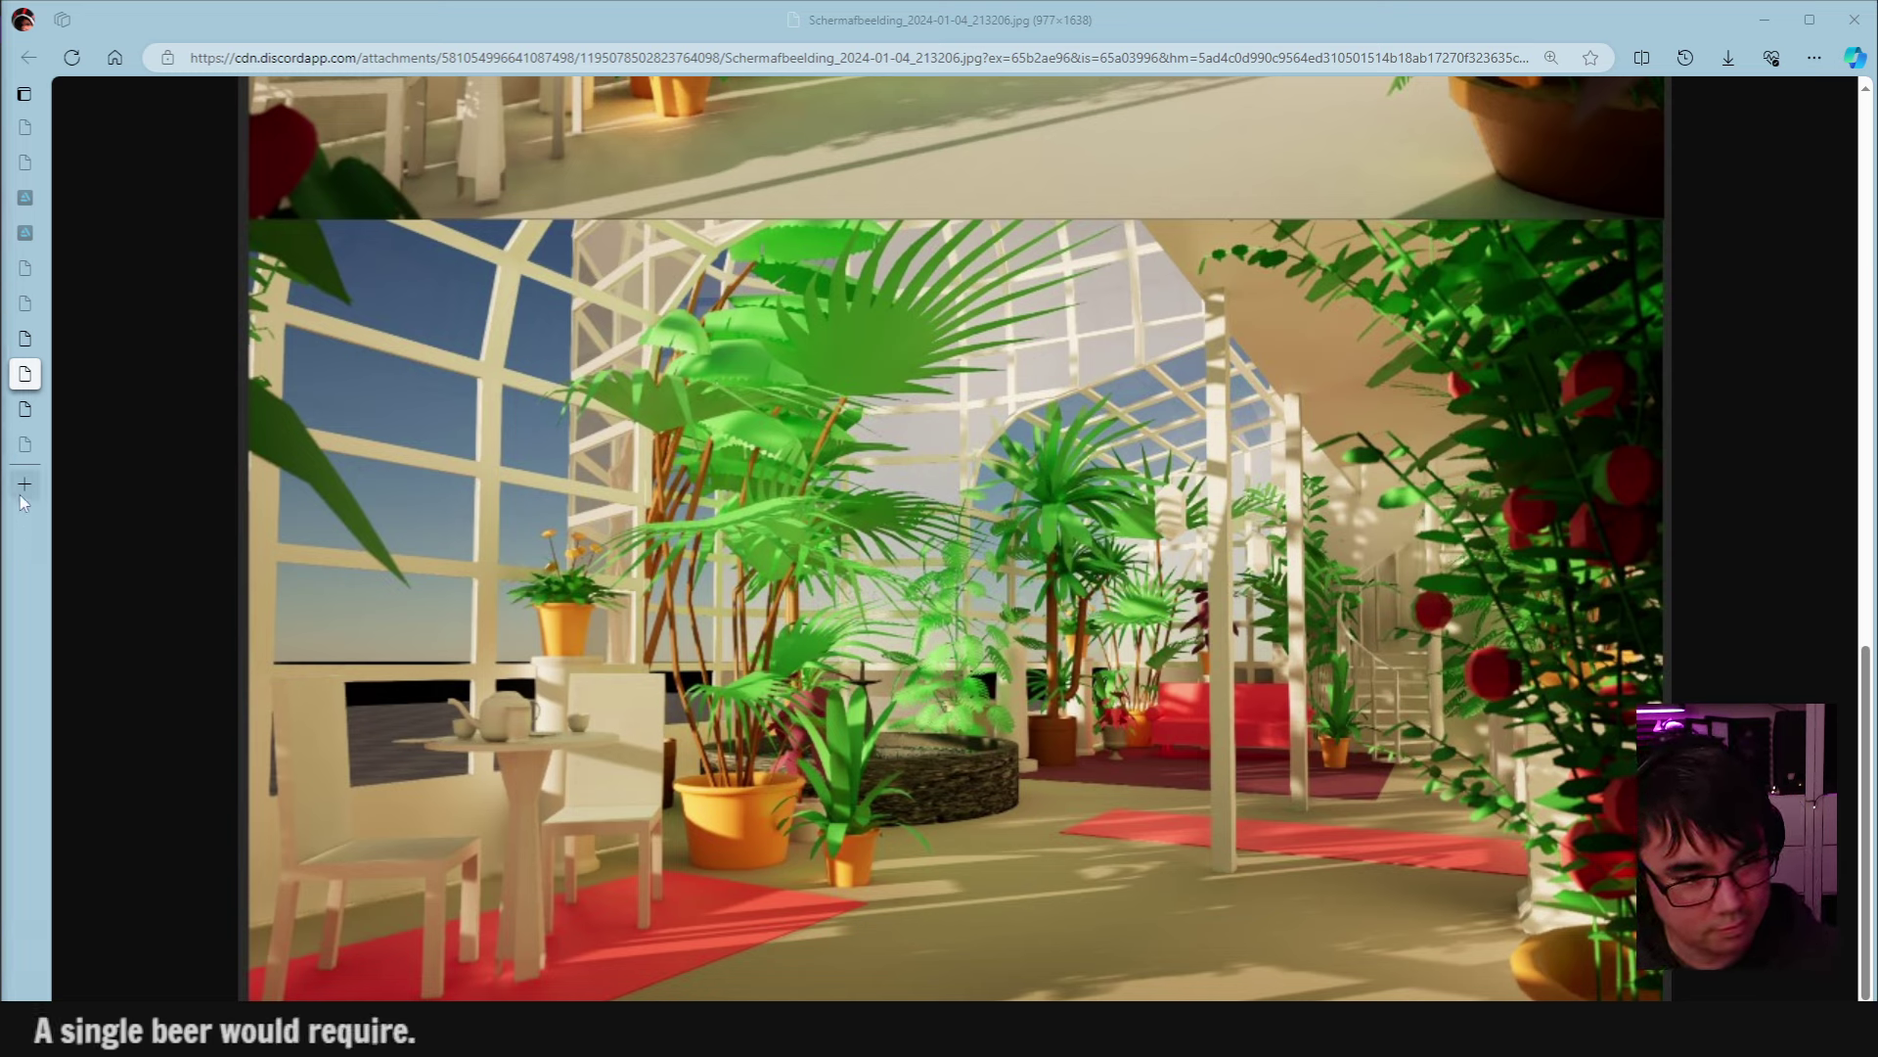
{"action": "mouse_move", "coordinate": [26, 454]}
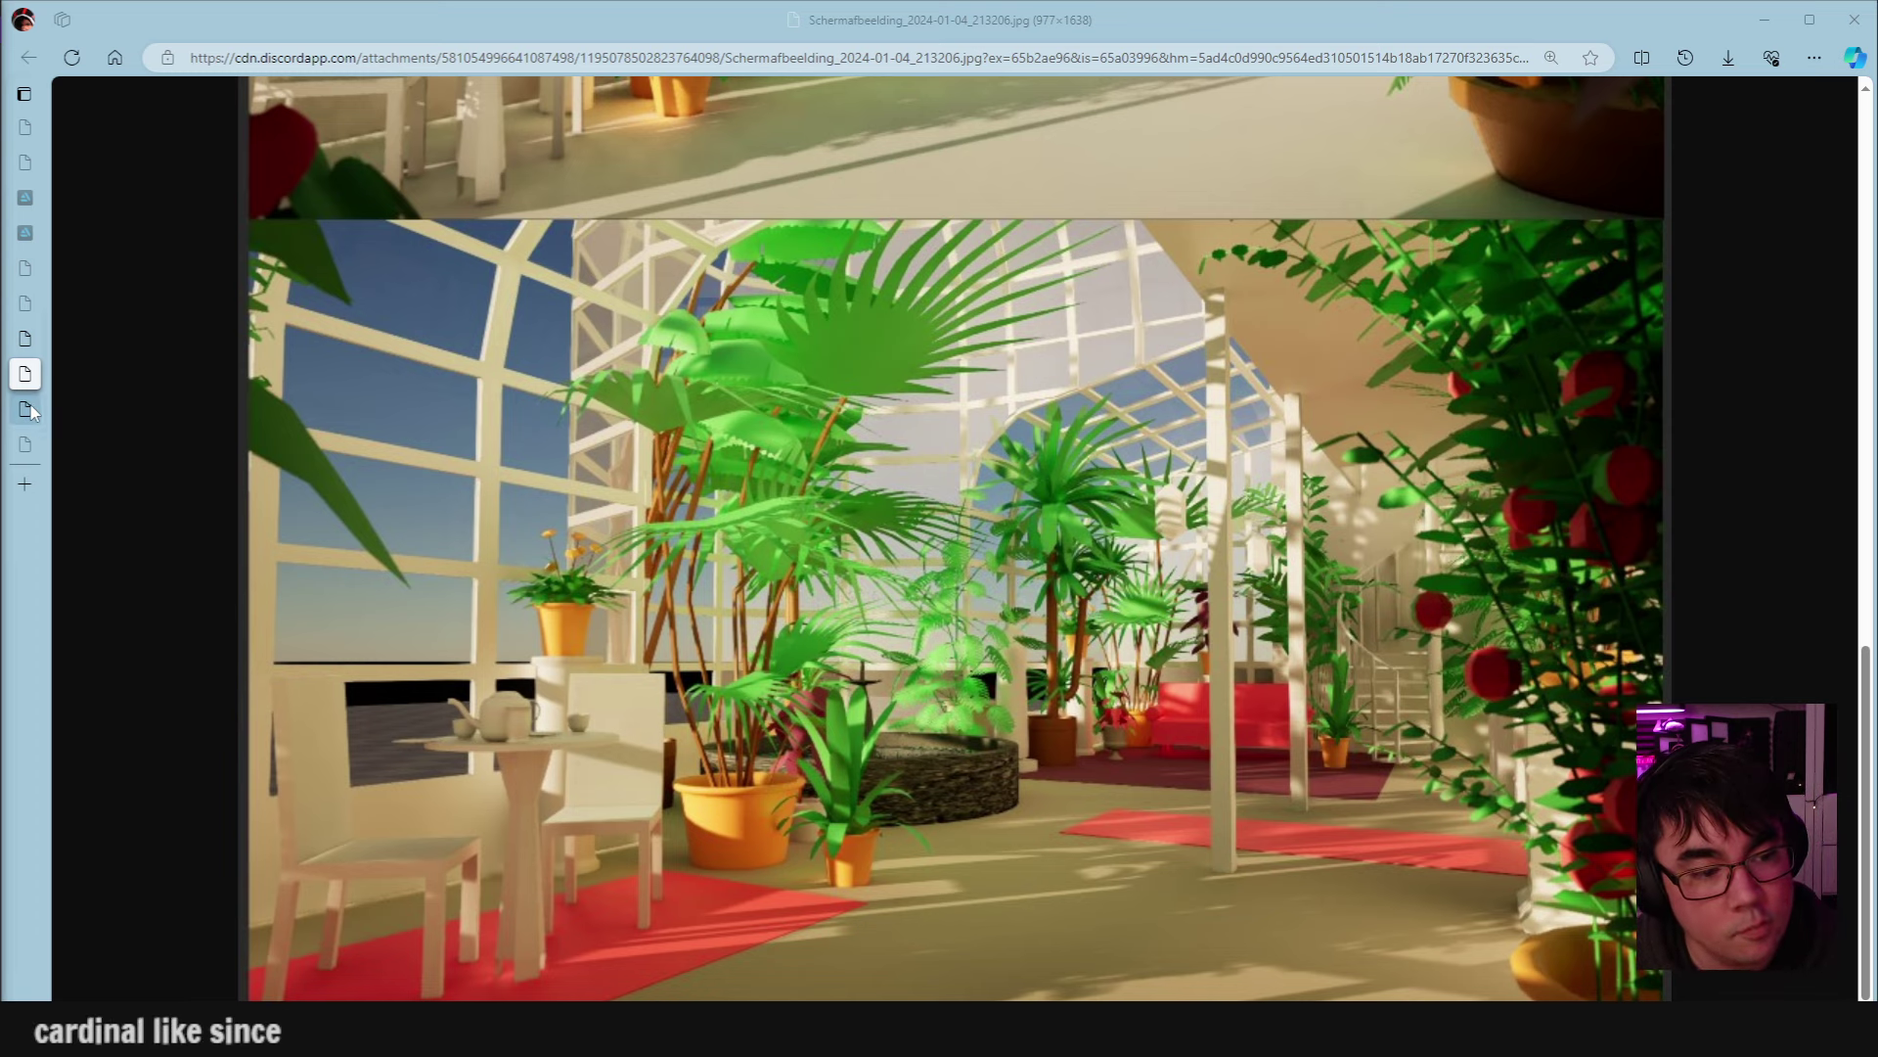
{"action": "mouse_move", "coordinate": [23, 419]}
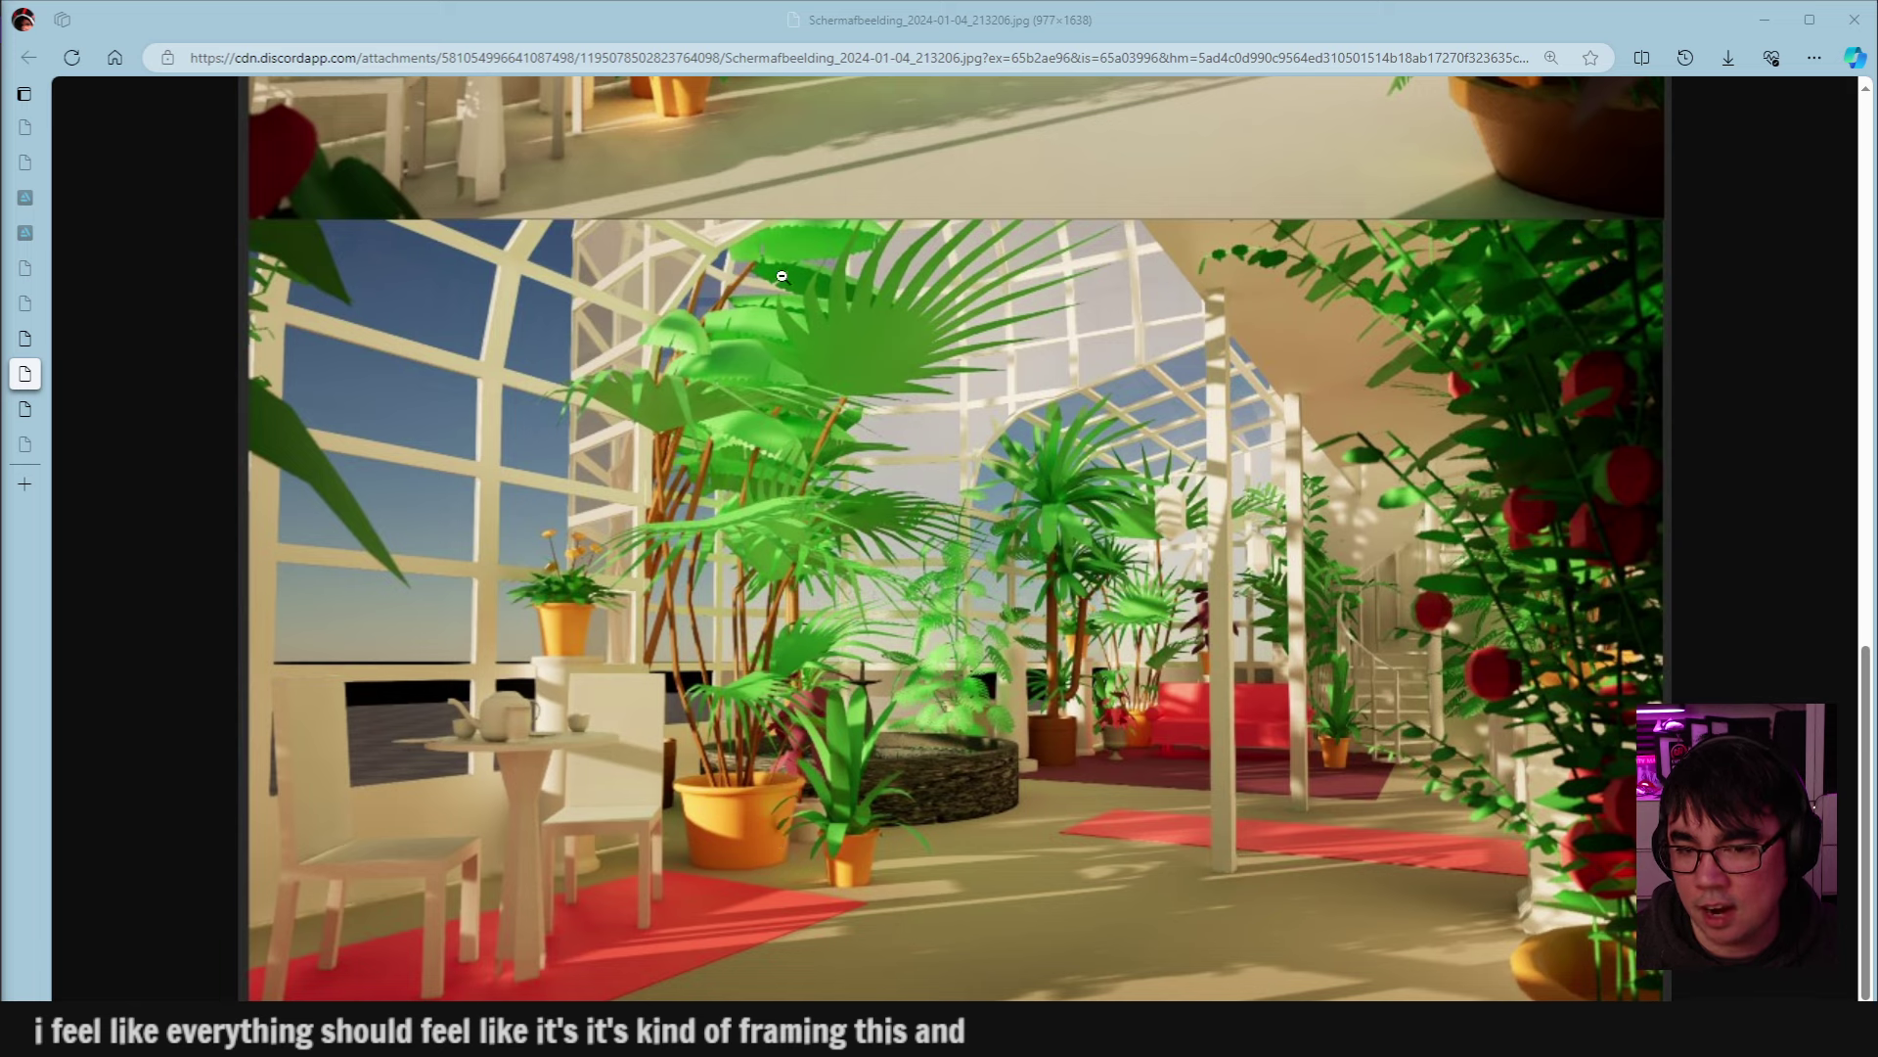
Copy the greenhouse render from Edge and paste it into Untitled-4, enlarged to about 213%.
{"action": "right_click", "coordinate": [858, 566]}
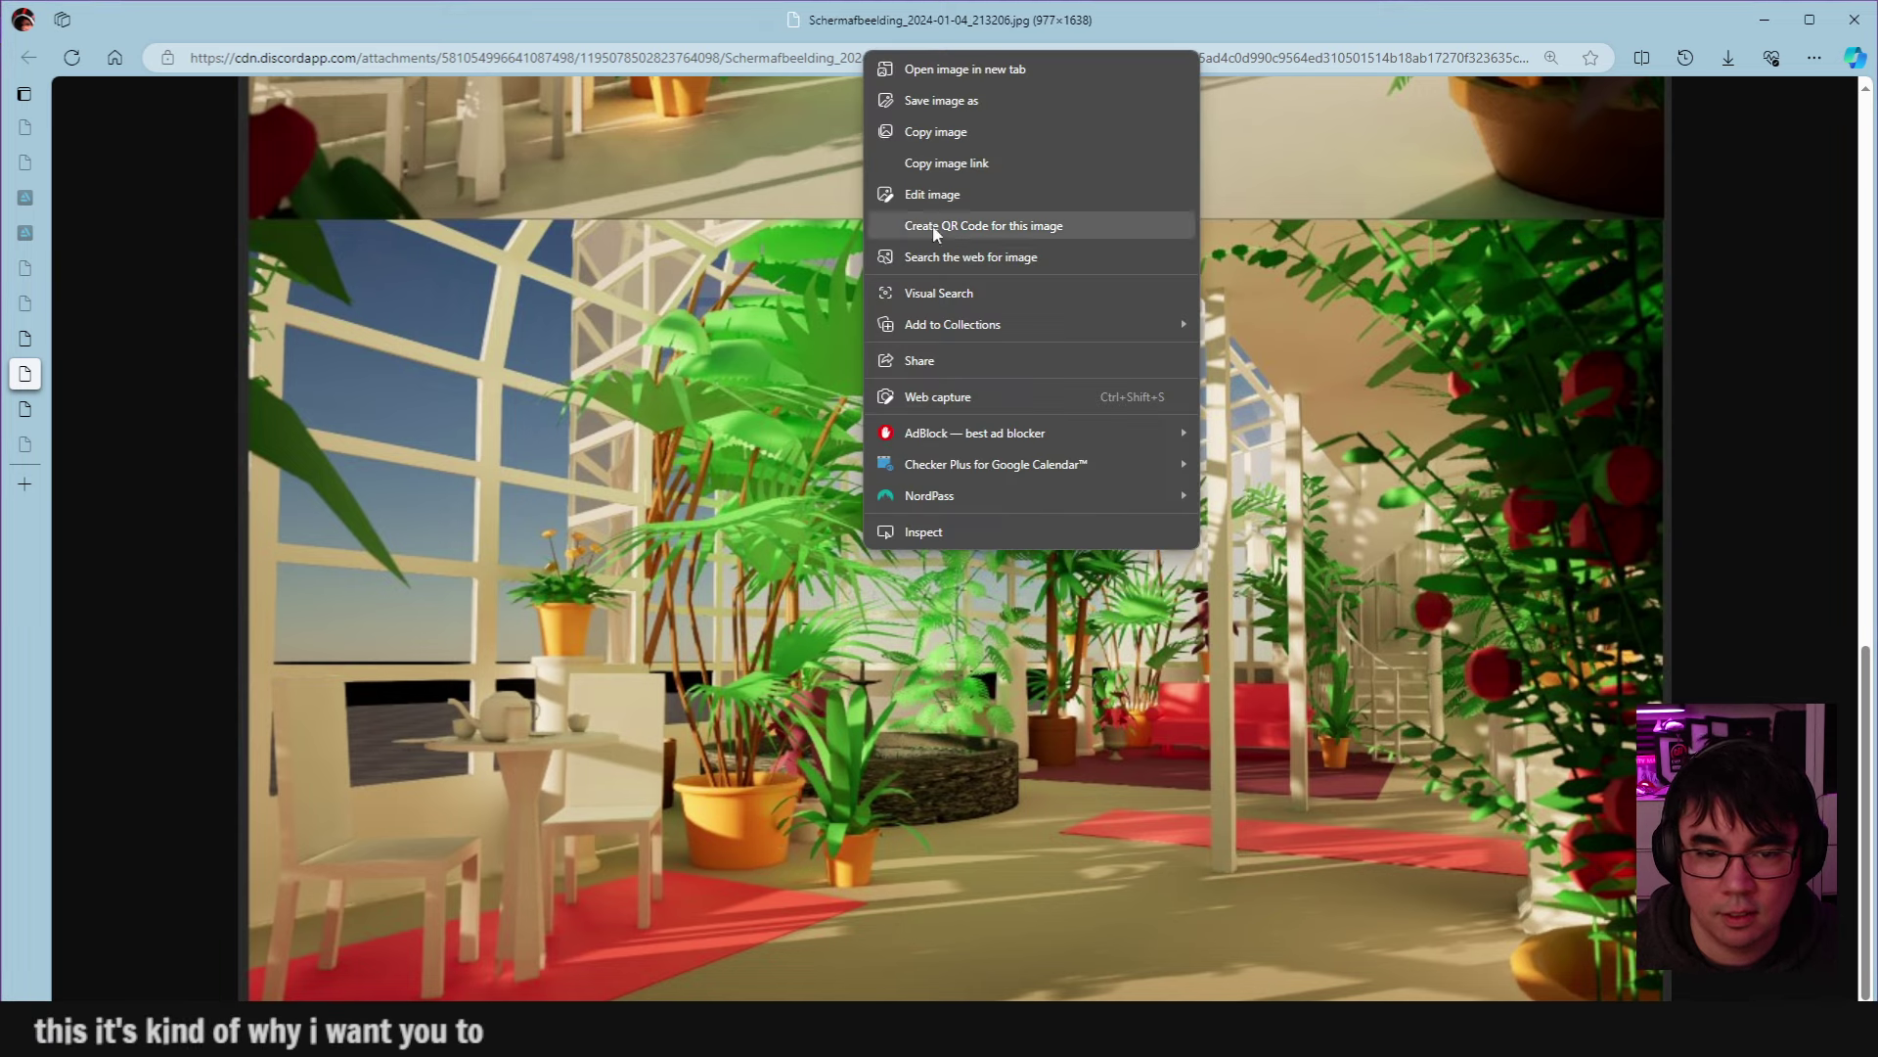
{"action": "left_click", "coordinate": [943, 132]}
{"action": "key", "text": "alt+Tab"}
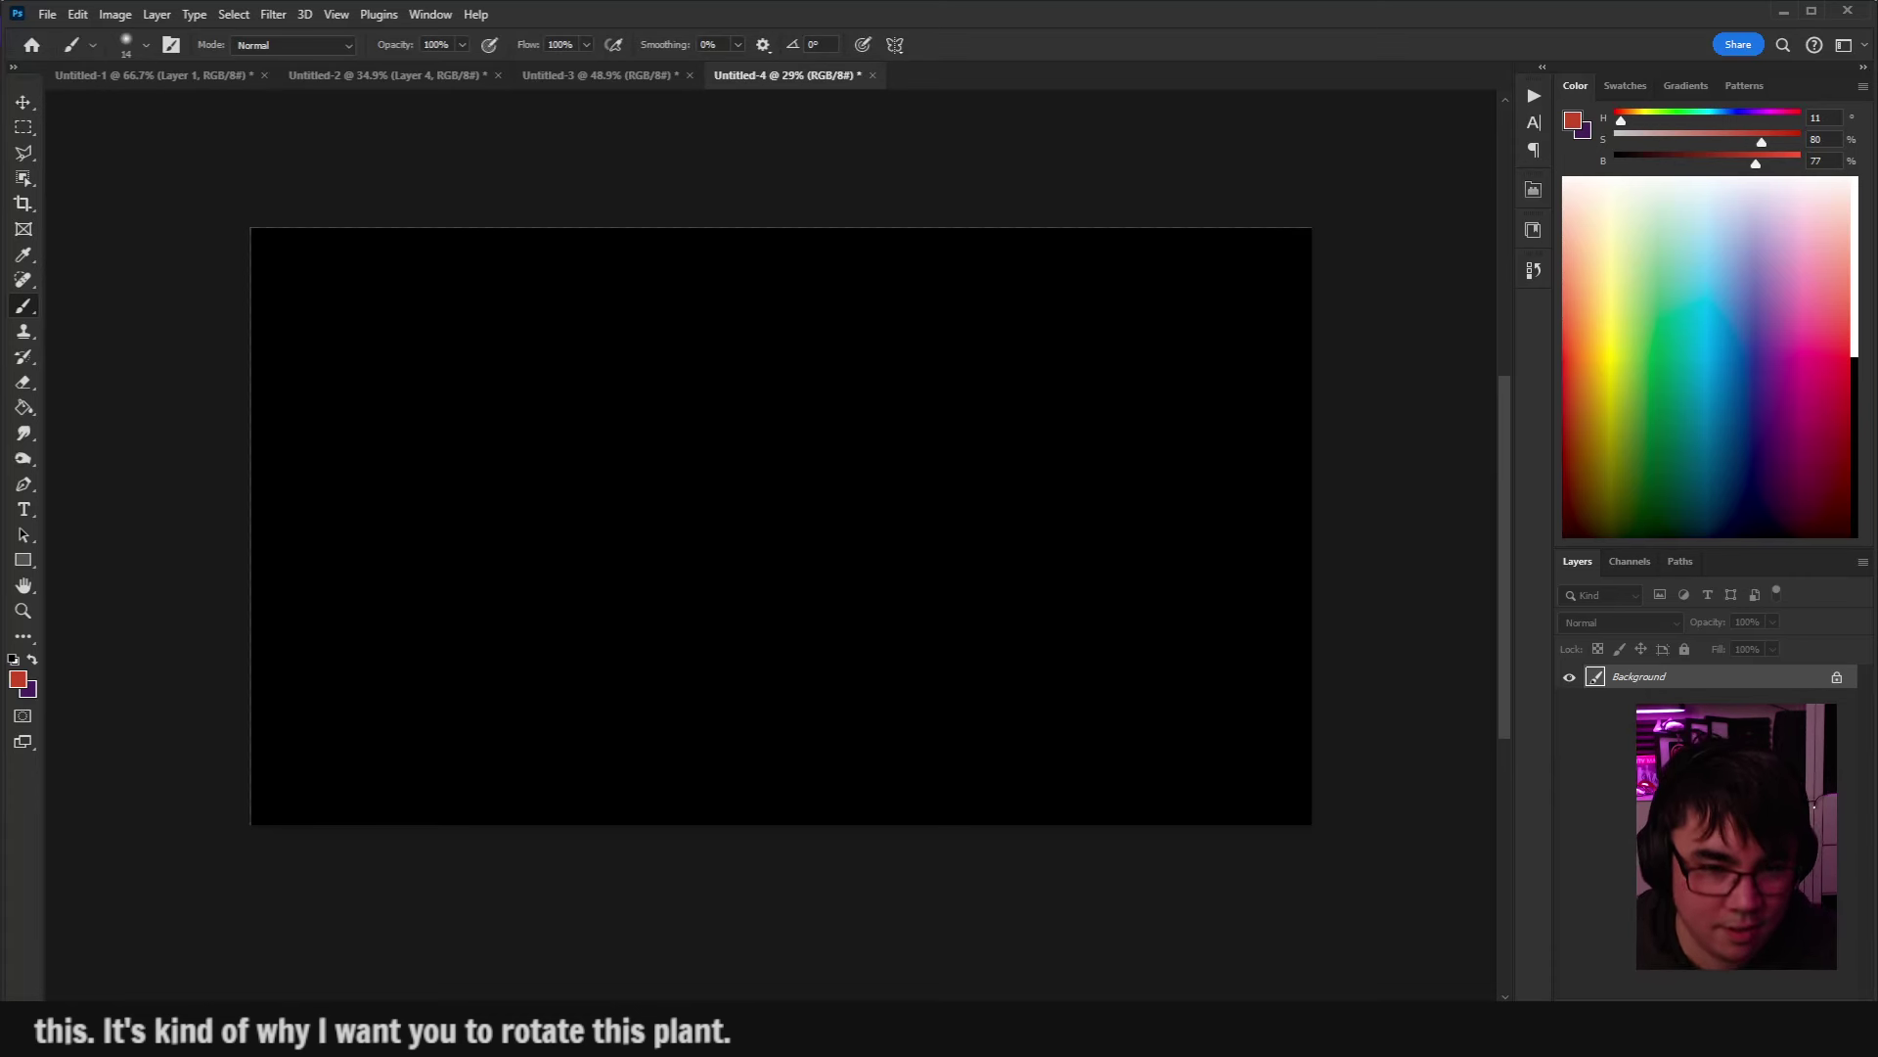
{"action": "key", "text": "ctrl+v"}
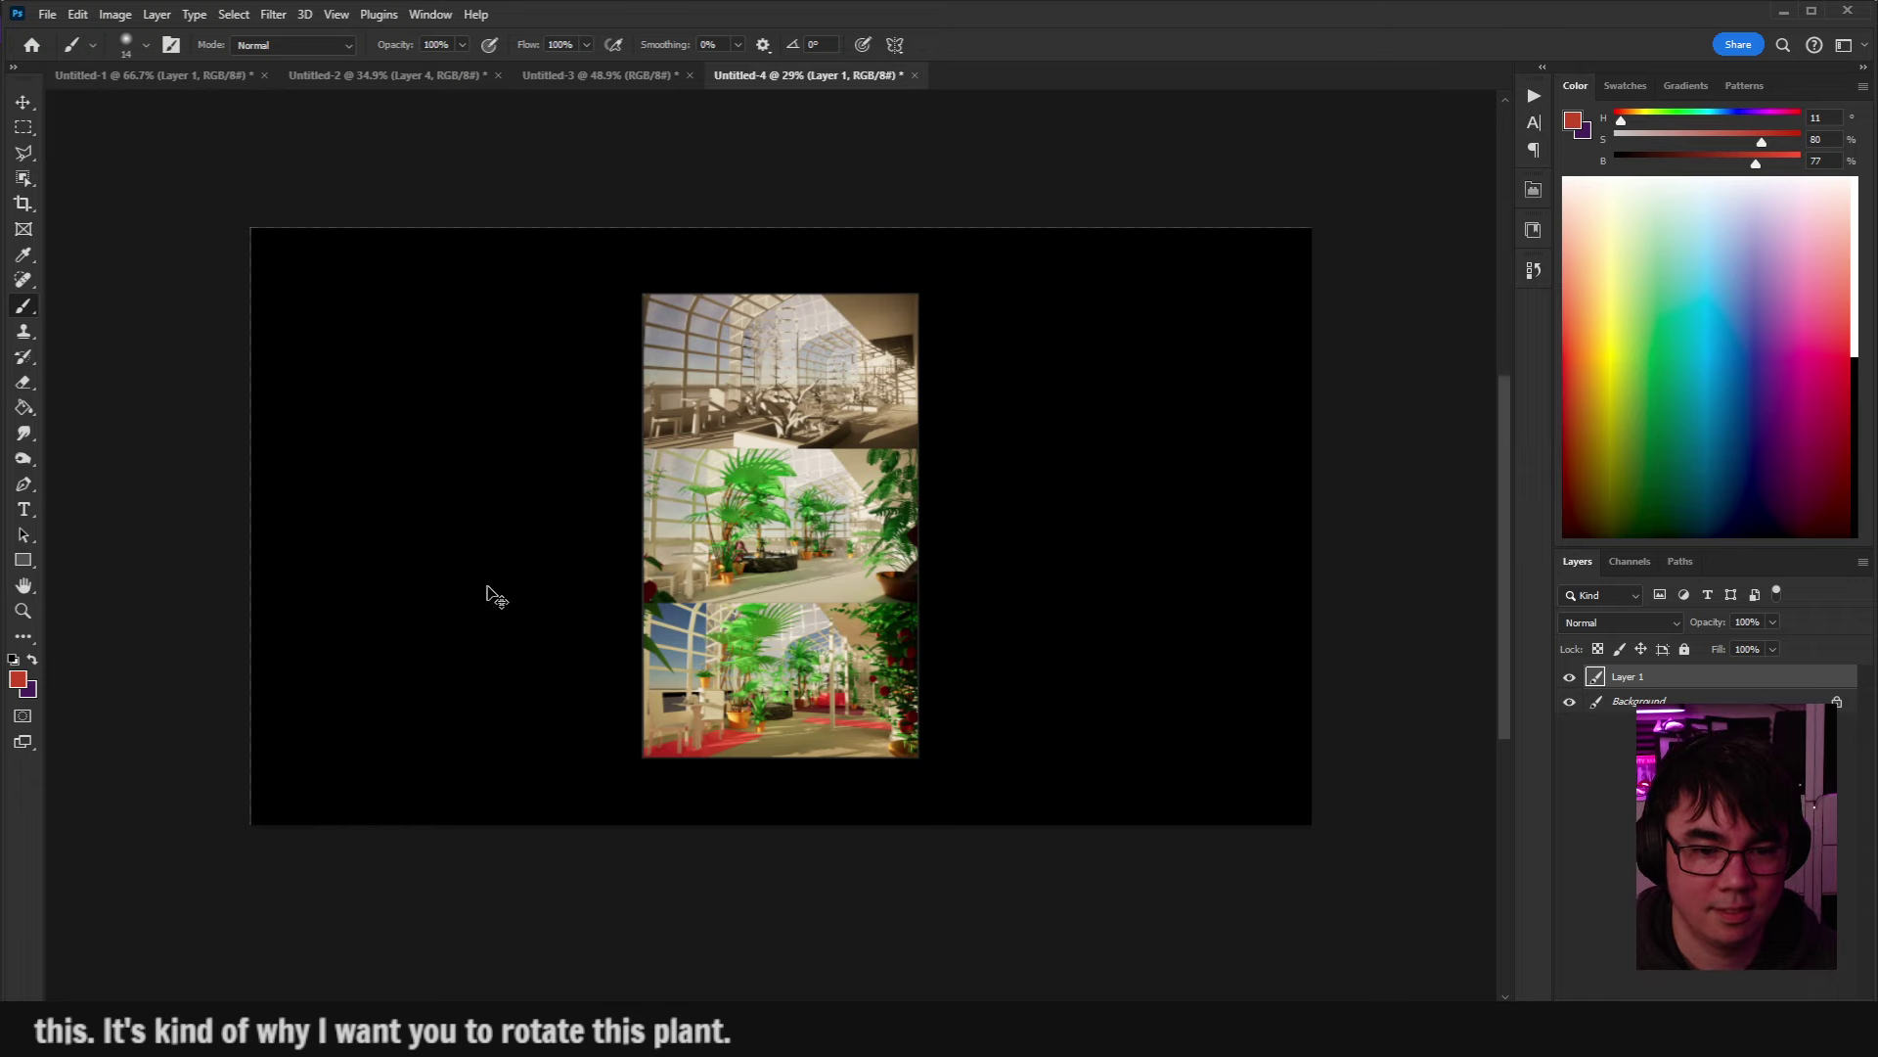
{"action": "key", "text": "ctrl+t"}
{"action": "left_click_drag", "start_coordinate": [919, 292], "coordinate": [1432, 243]}
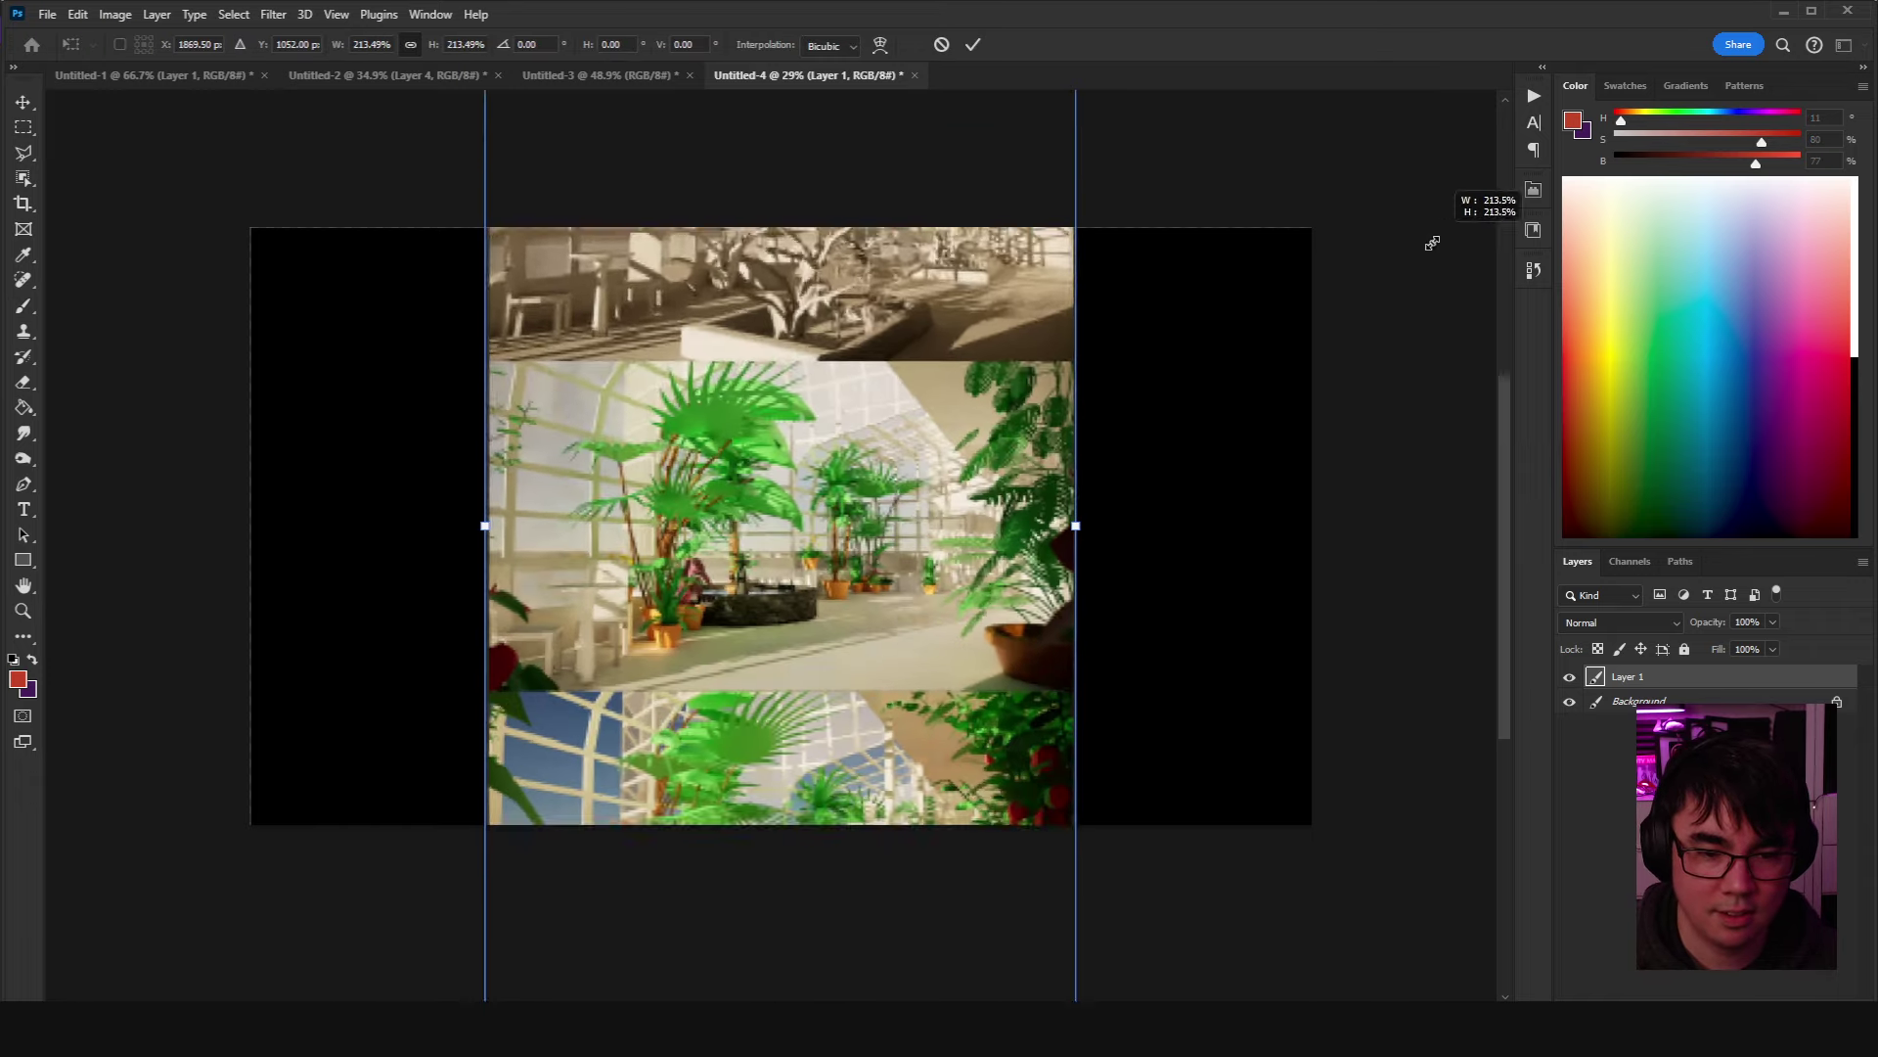
{"action": "left_click_drag", "start_coordinate": [863, 797], "coordinate": [894, 507]}
{"action": "key", "text": "Return"}
Isolate the bottom coloured render onto Layer 2 and delete the original Layer 1.
{"action": "key", "text": "m"}
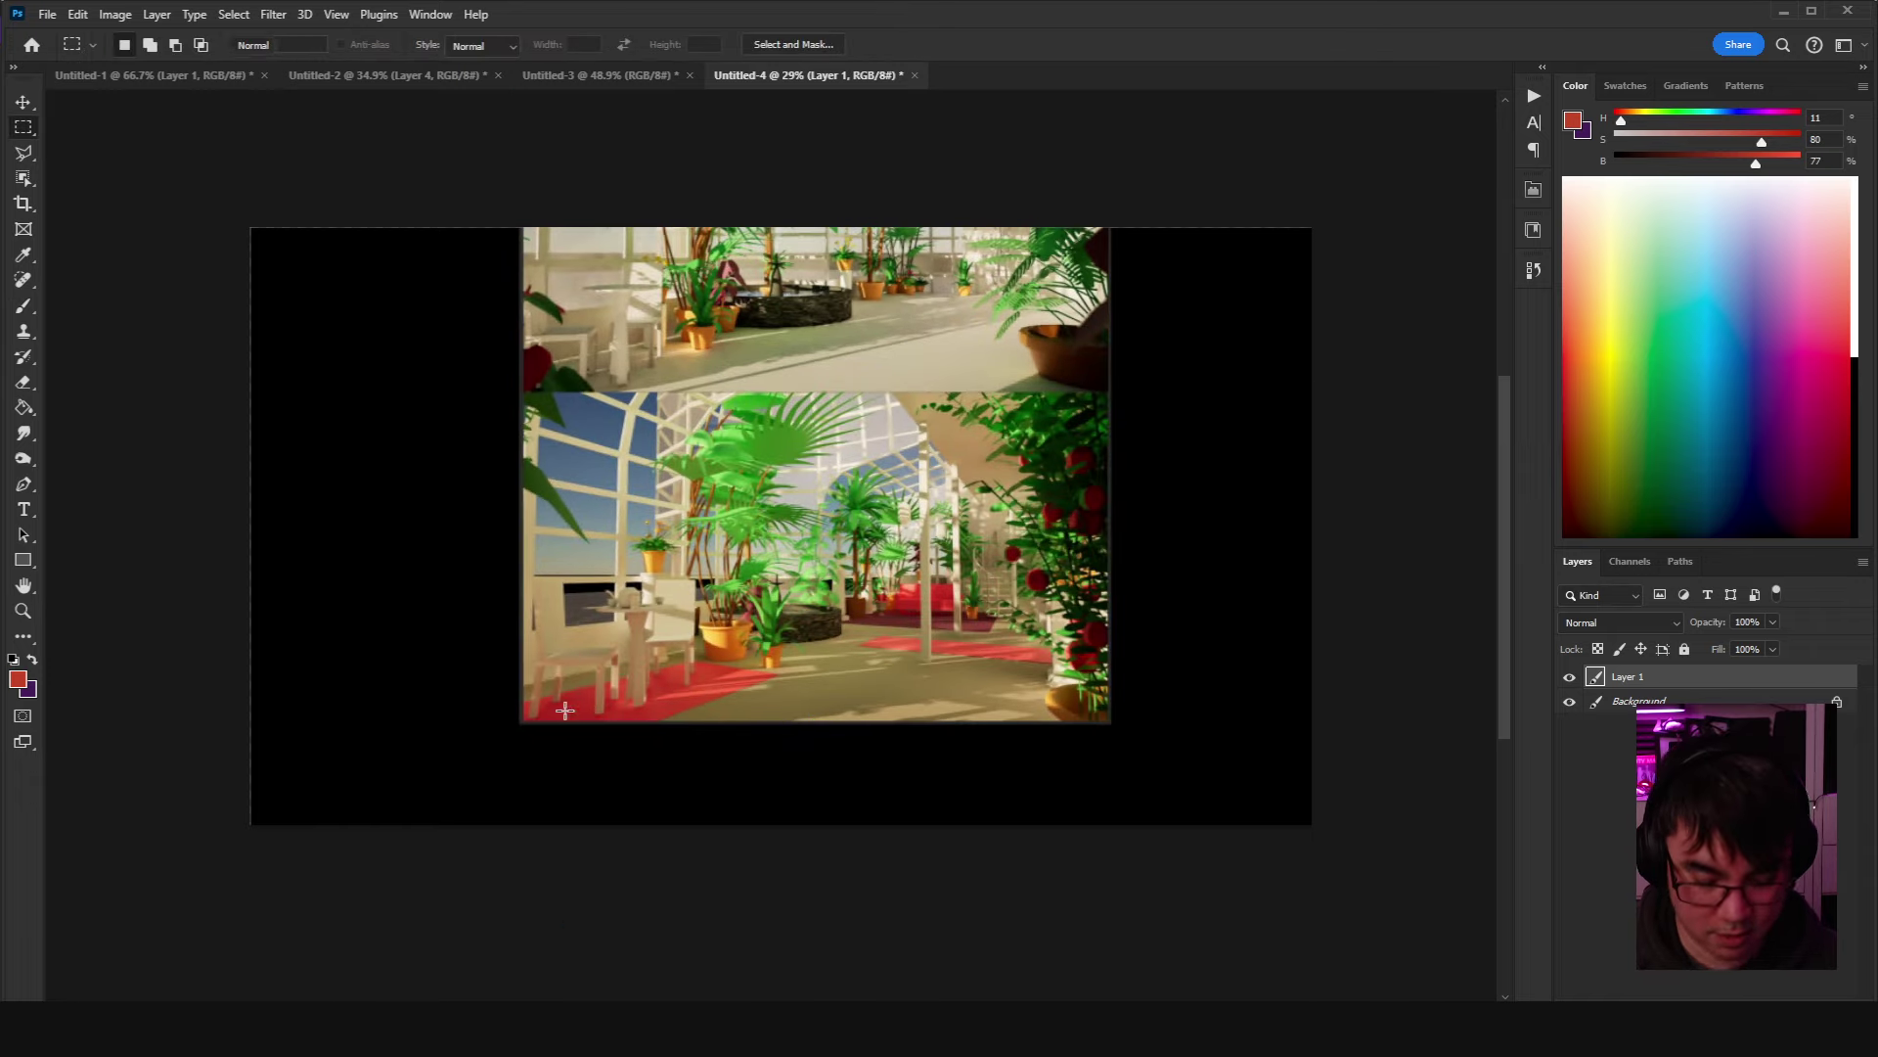
{"action": "left_click_drag", "start_coordinate": [495, 709], "coordinate": [1170, 394]}
{"action": "left_click", "coordinate": [1170, 391]}
{"action": "key", "text": "ctrl+shift+d"}
{"action": "key", "text": "ctrl+j"}
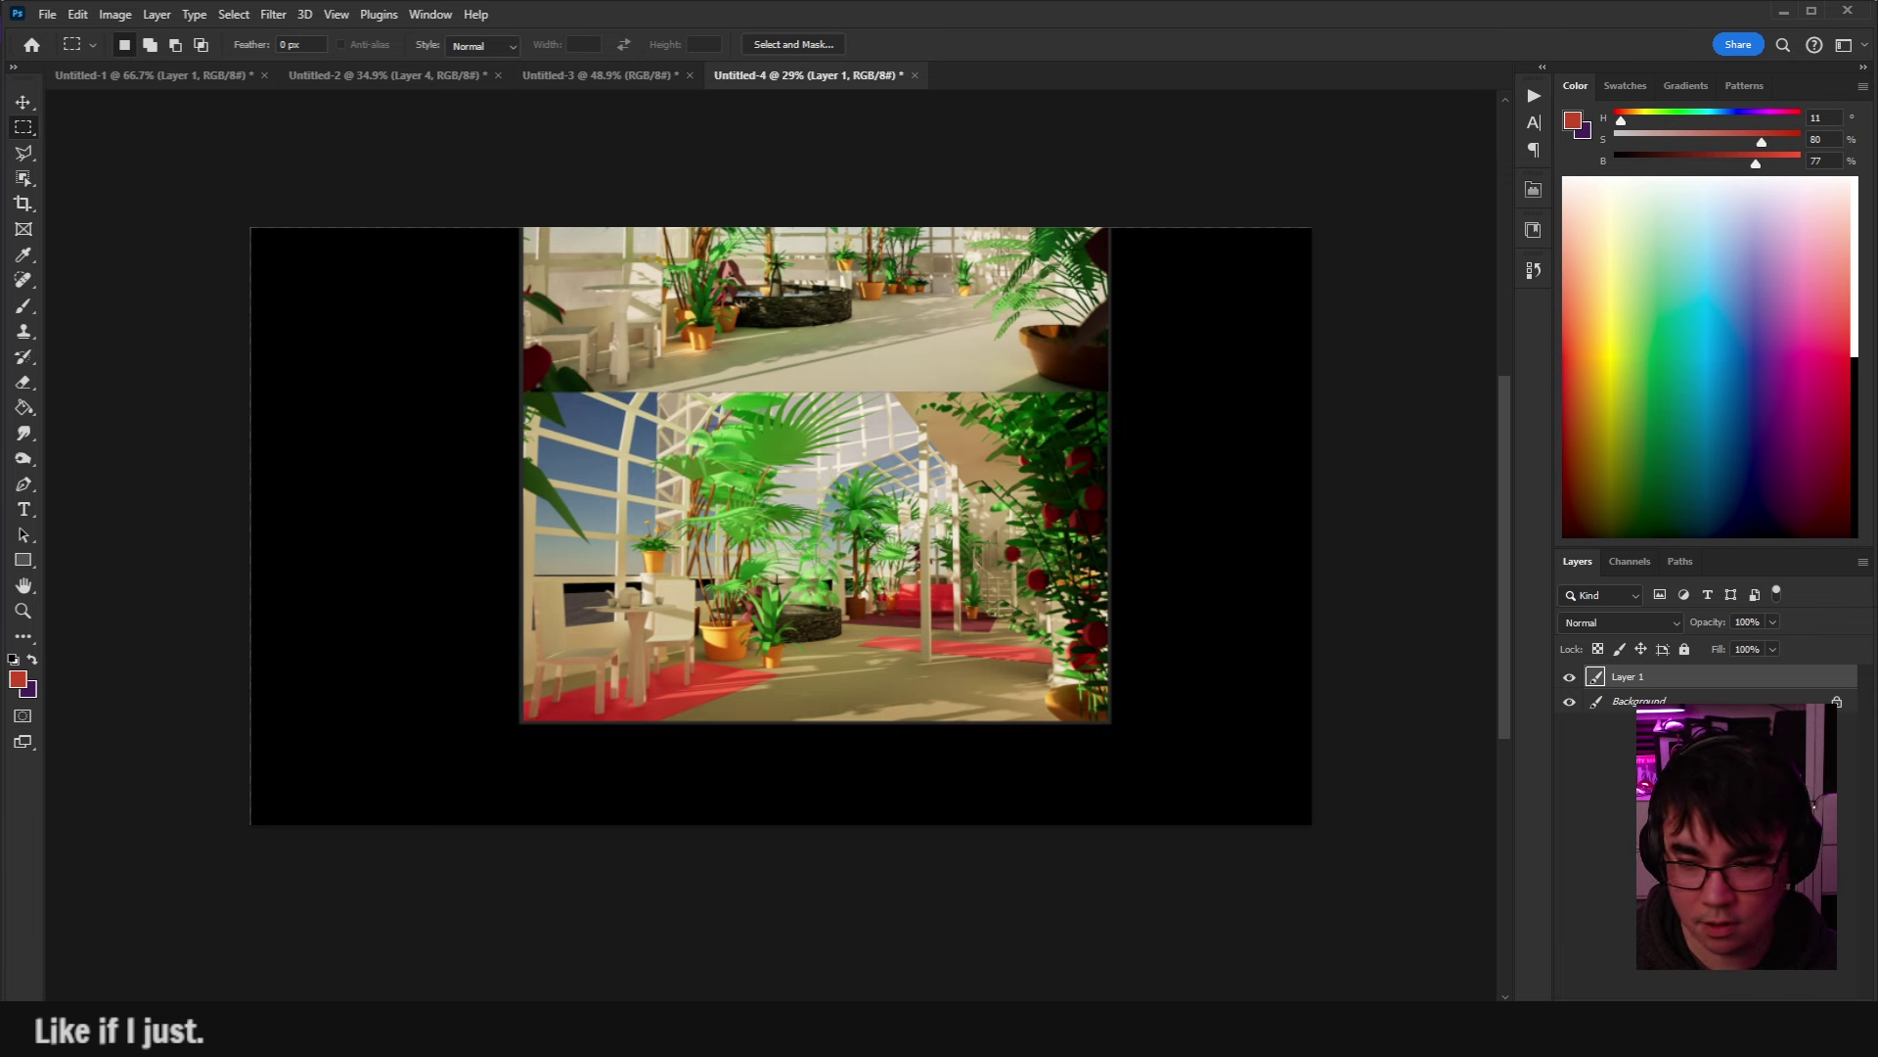
{"action": "left_click_drag", "start_coordinate": [1350, 871], "coordinate": [1316, 840]}
{"action": "left_click", "coordinate": [994, 291], "text": "ctrl"}
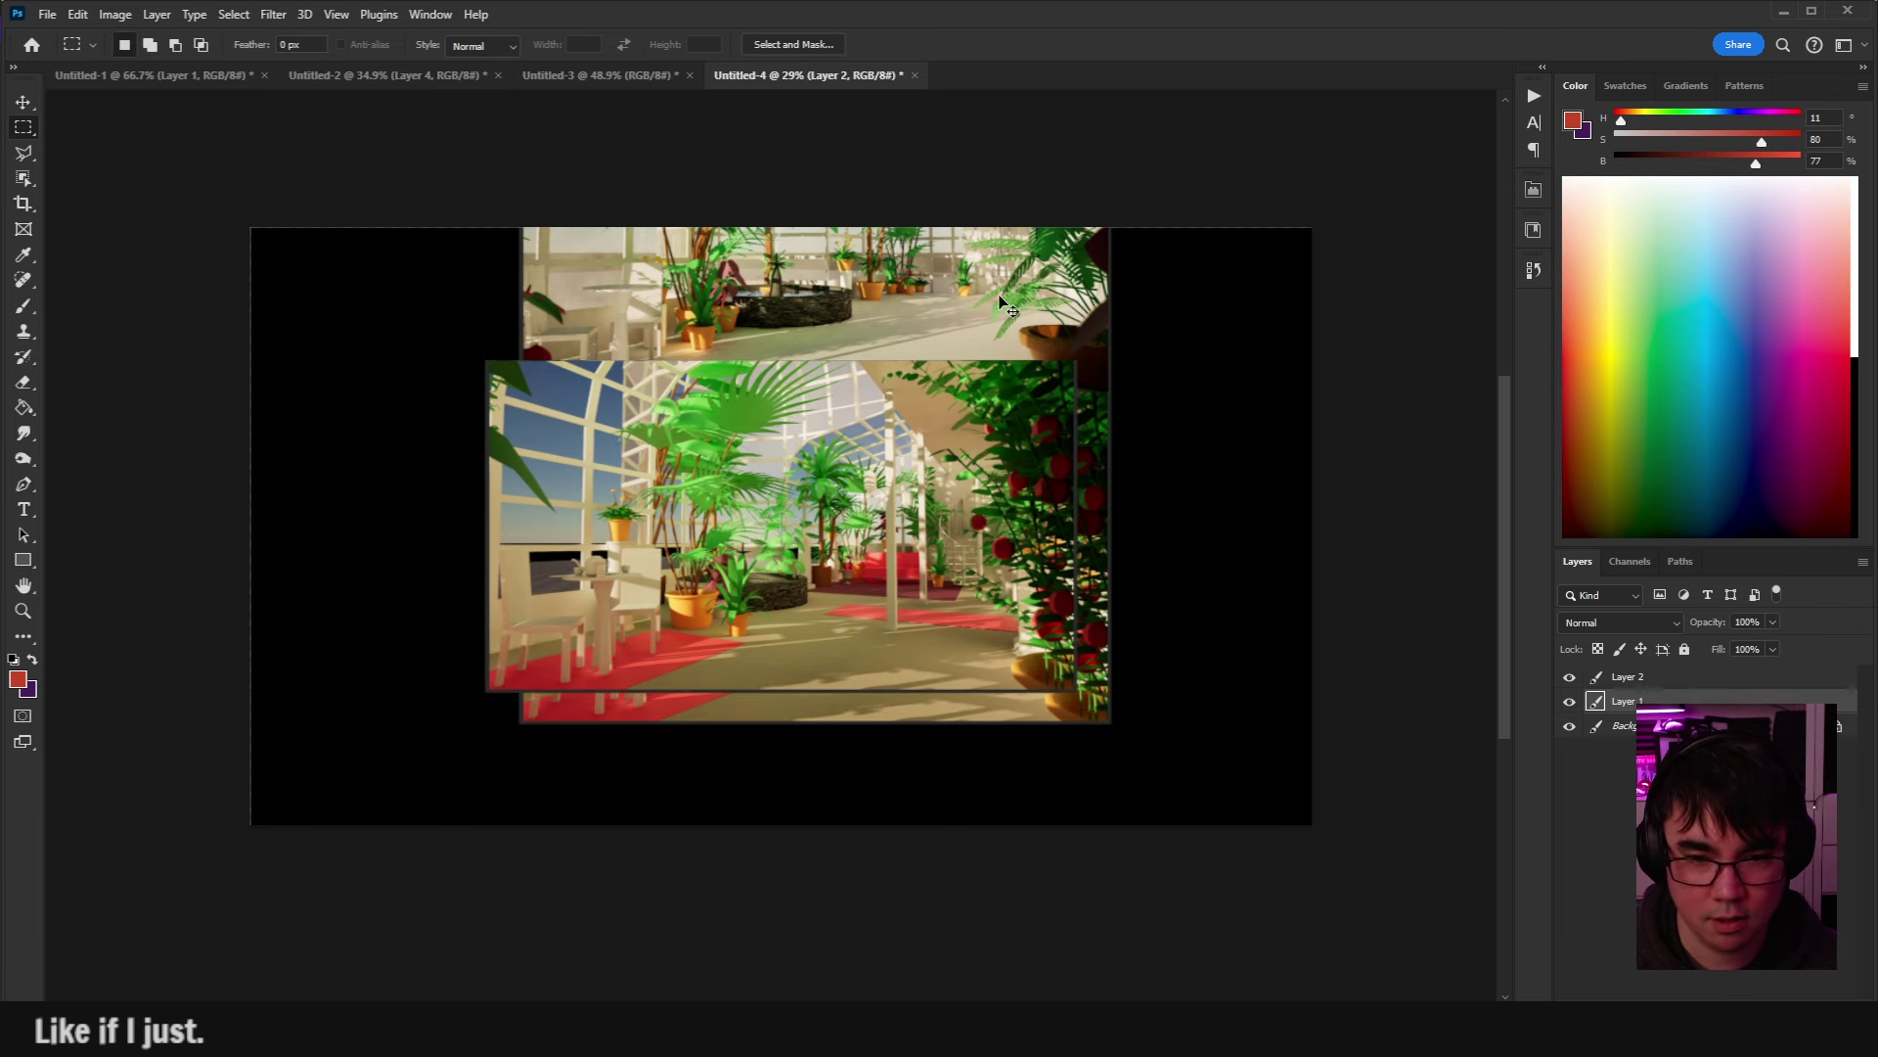
{"action": "left_click_drag", "start_coordinate": [925, 353], "coordinate": [915, 375]}
{"action": "key", "text": "Delete"}
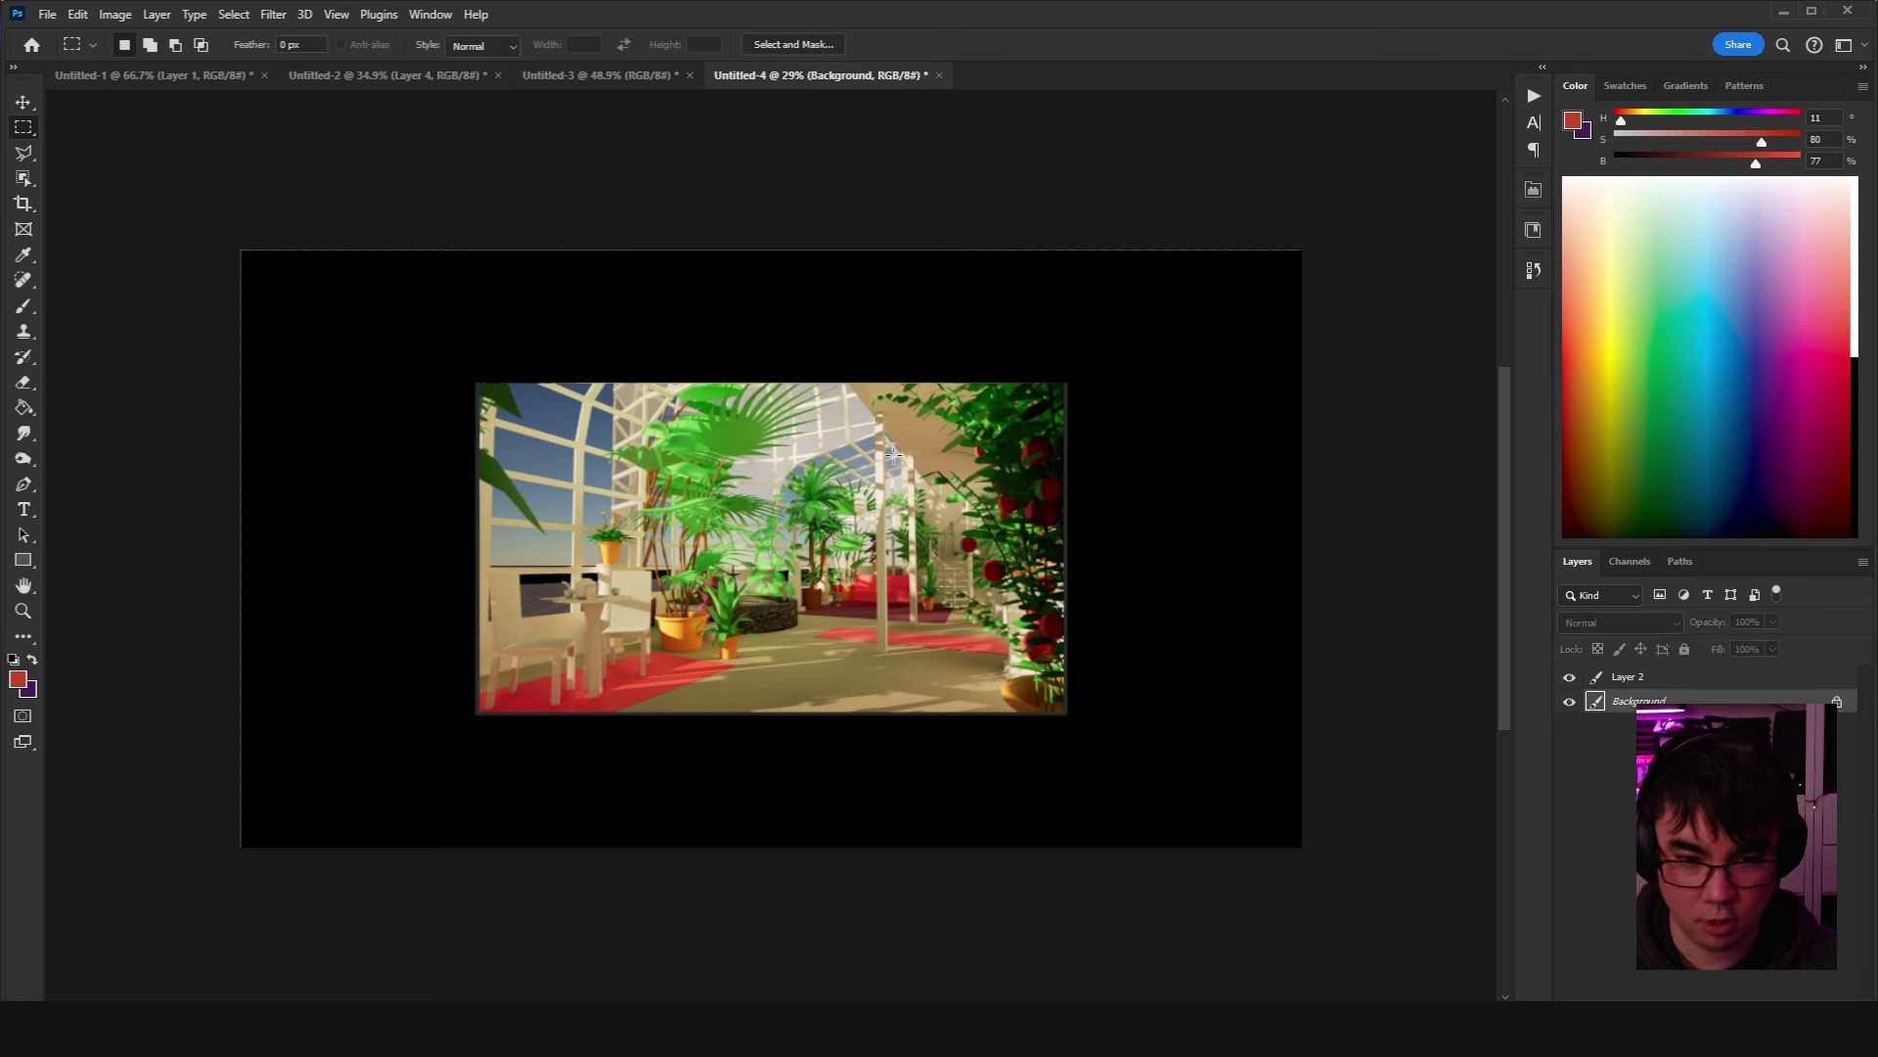
Duplicate Layer 2, mirror it horizontally and slide it to the left.
{"action": "left_click_drag", "start_coordinate": [1638, 677], "coordinate": [1645, 694]}
{"action": "left_click", "coordinate": [1653, 679]}
{"action": "key", "text": "ctrl+t"}
{"action": "right_click", "coordinate": [801, 559]}
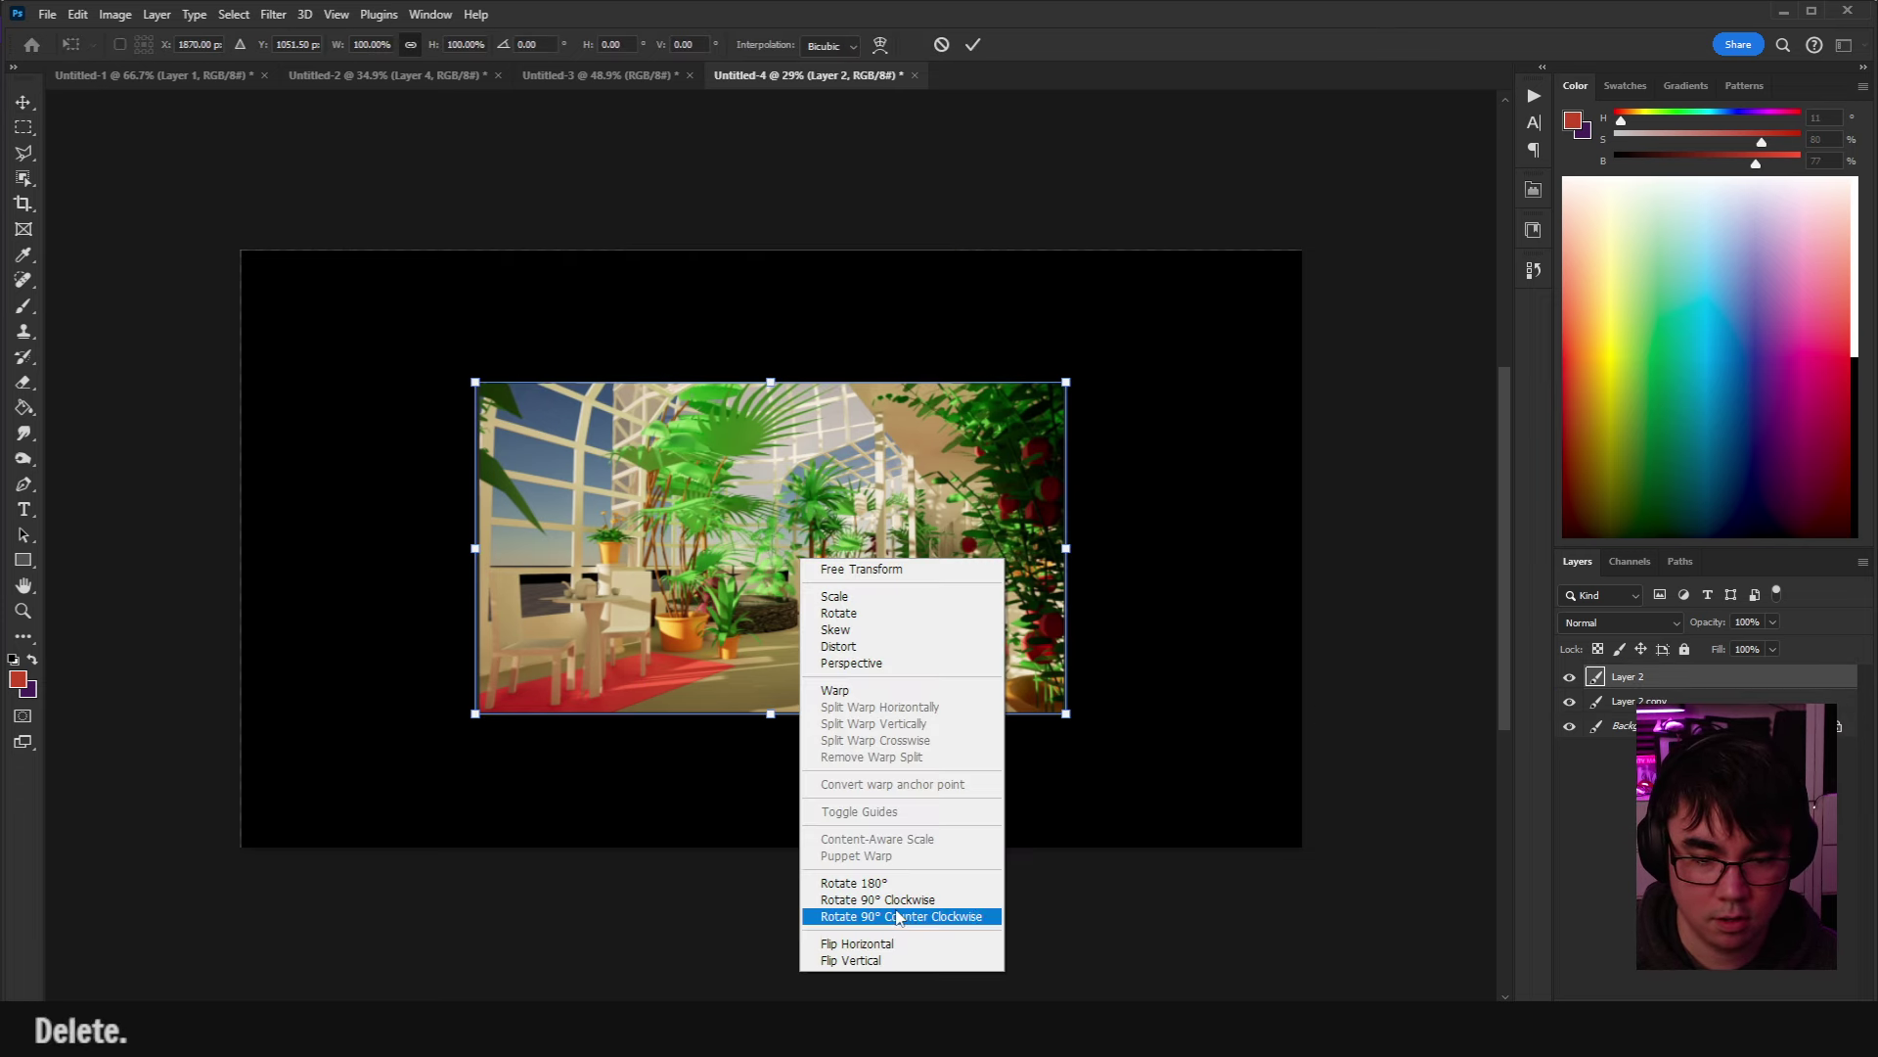
{"action": "left_click", "coordinate": [910, 959]}
{"action": "key", "text": "ctrl+z"}
{"action": "right_click", "coordinate": [892, 581]}
{"action": "left_click", "coordinate": [969, 945]}
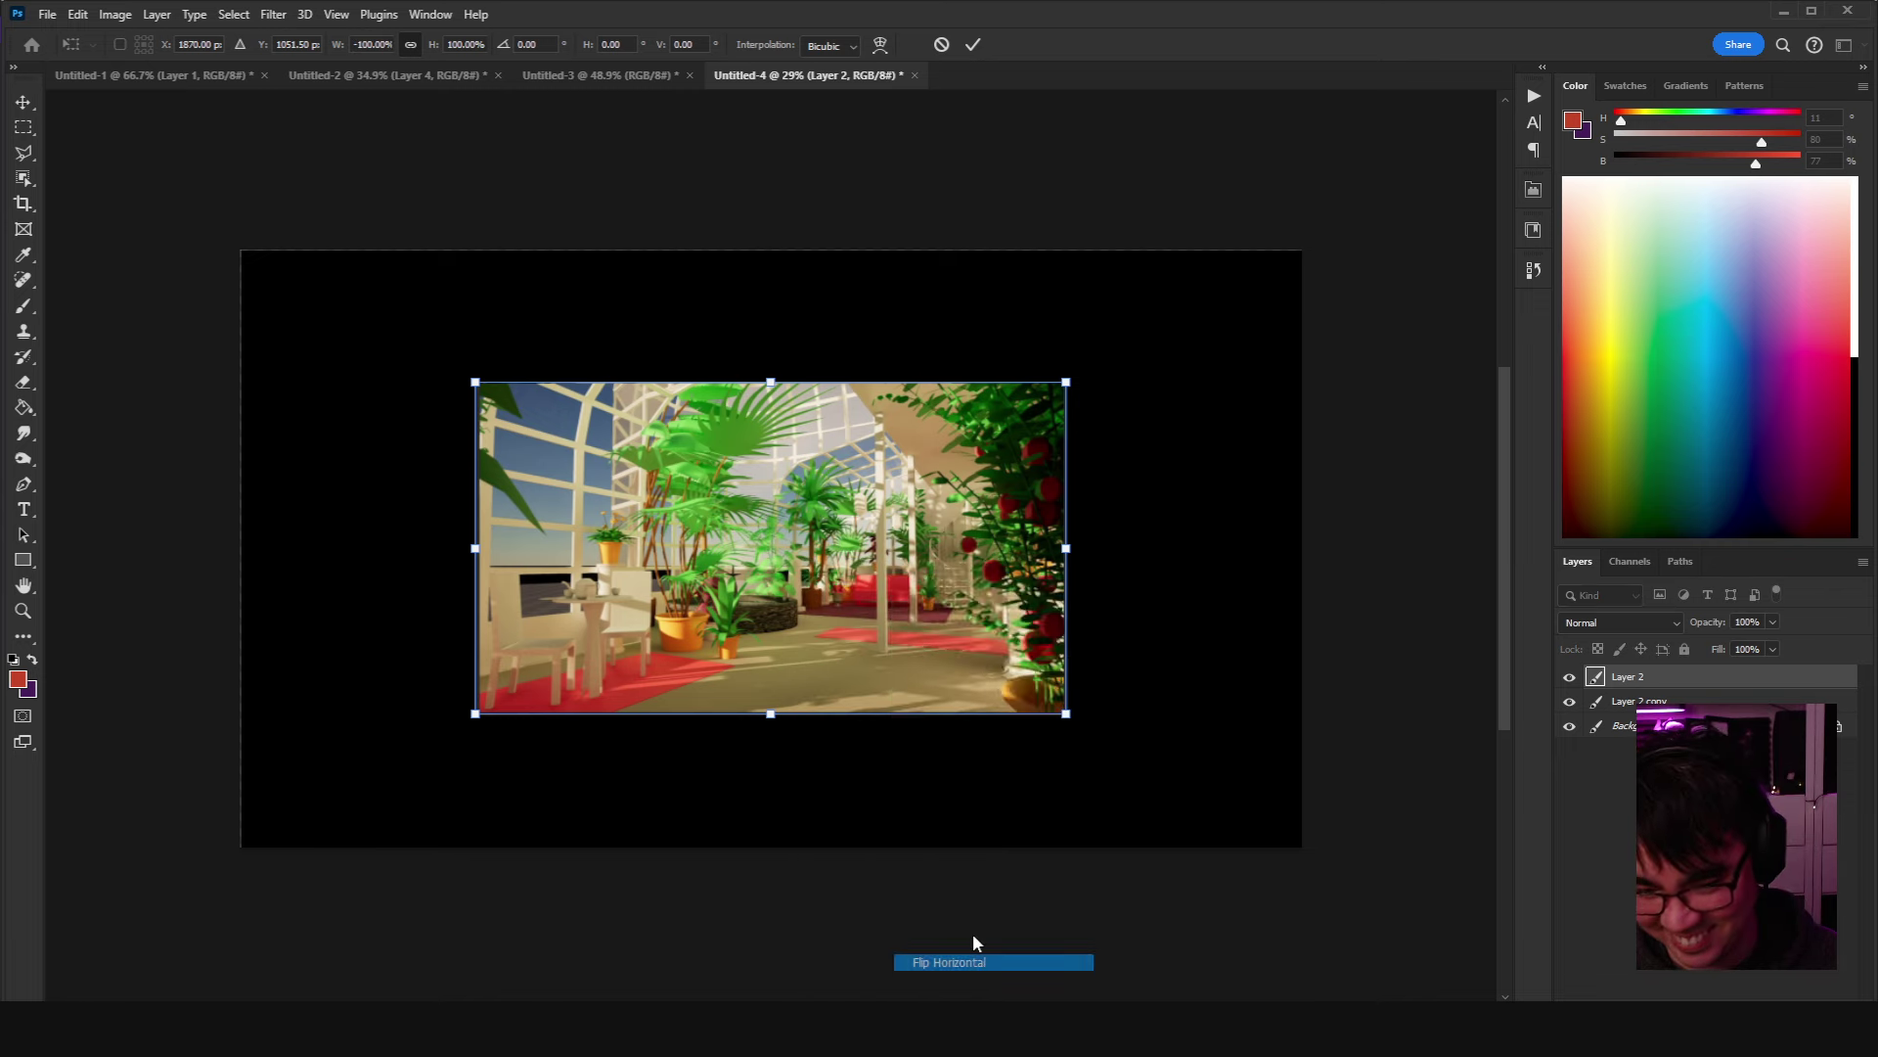
{"action": "key", "text": "Return"}
{"action": "left_click_drag", "start_coordinate": [915, 624], "coordinate": [790, 624]}
Erase the mirrored layer's left part and give Layer 2 an inverted, hiding layer mask.
{"action": "key", "text": "e"}
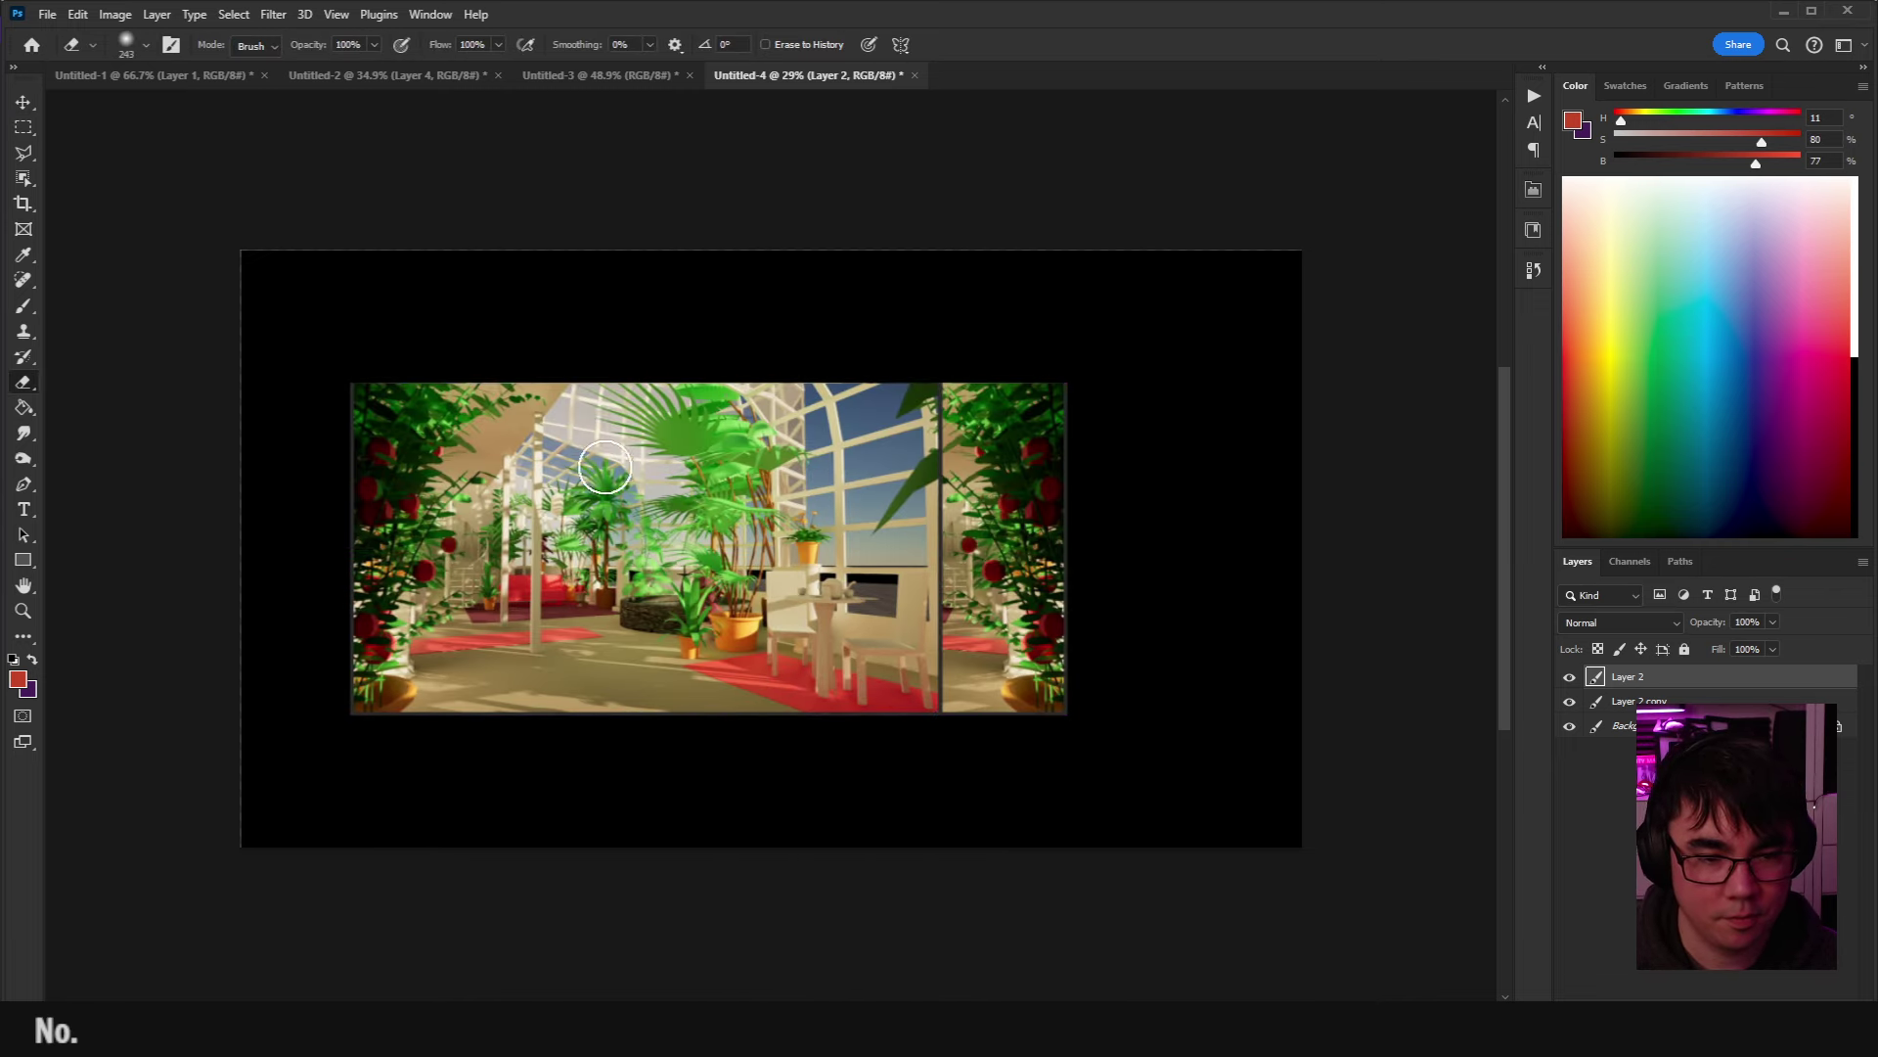
{"action": "mouse_move", "coordinate": [318, 371]}
{"action": "left_mouse_down"}
{"action": "mouse_move", "coordinate": [458, 345]}
{"action": "mouse_move", "coordinate": [432, 629]}
{"action": "mouse_move", "coordinate": [479, 632]}
{"action": "mouse_move", "coordinate": [329, 513]}
{"action": "mouse_move", "coordinate": [512, 367]}
{"action": "mouse_move", "coordinate": [539, 491]}
{"action": "mouse_move", "coordinate": [405, 640]}
{"action": "left_mouse_up"}
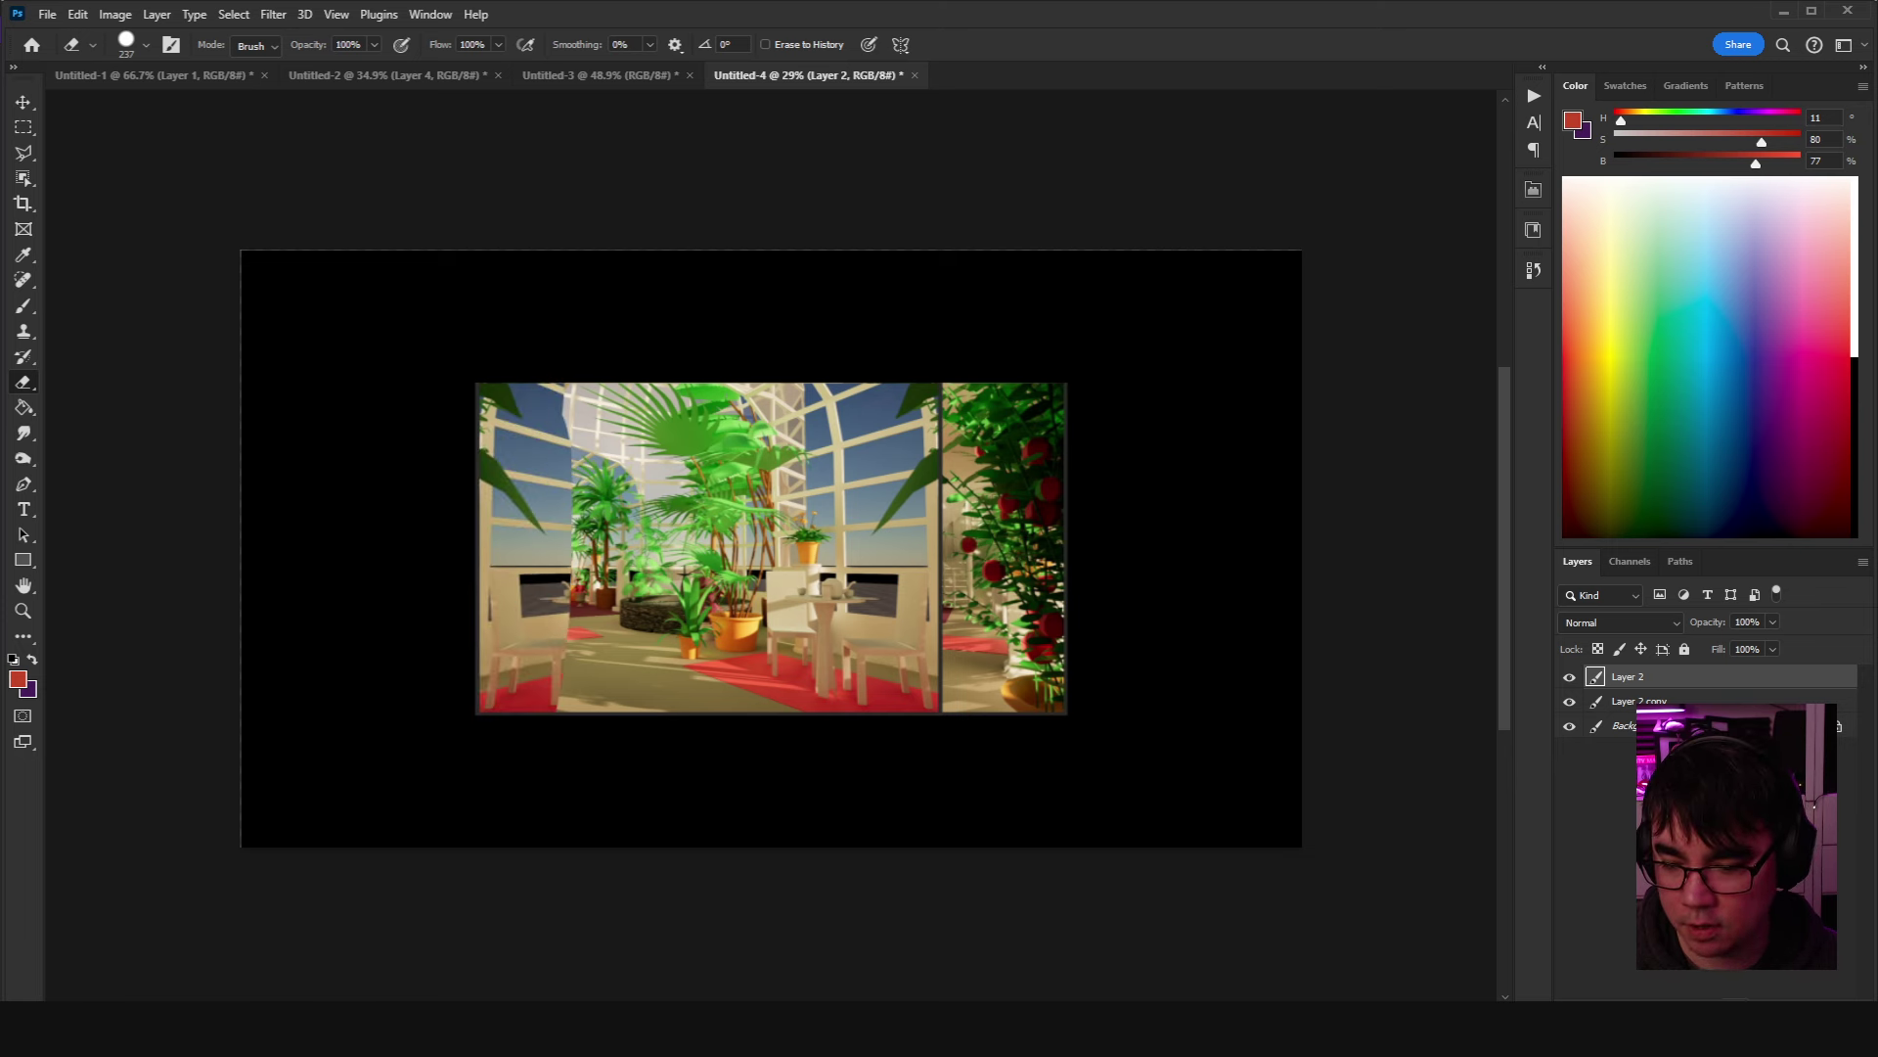
{"action": "left_click", "coordinate": [1686, 1008]}
{"action": "key", "text": "ctrl+z"}
{"action": "key", "text": "ctrl+i"}
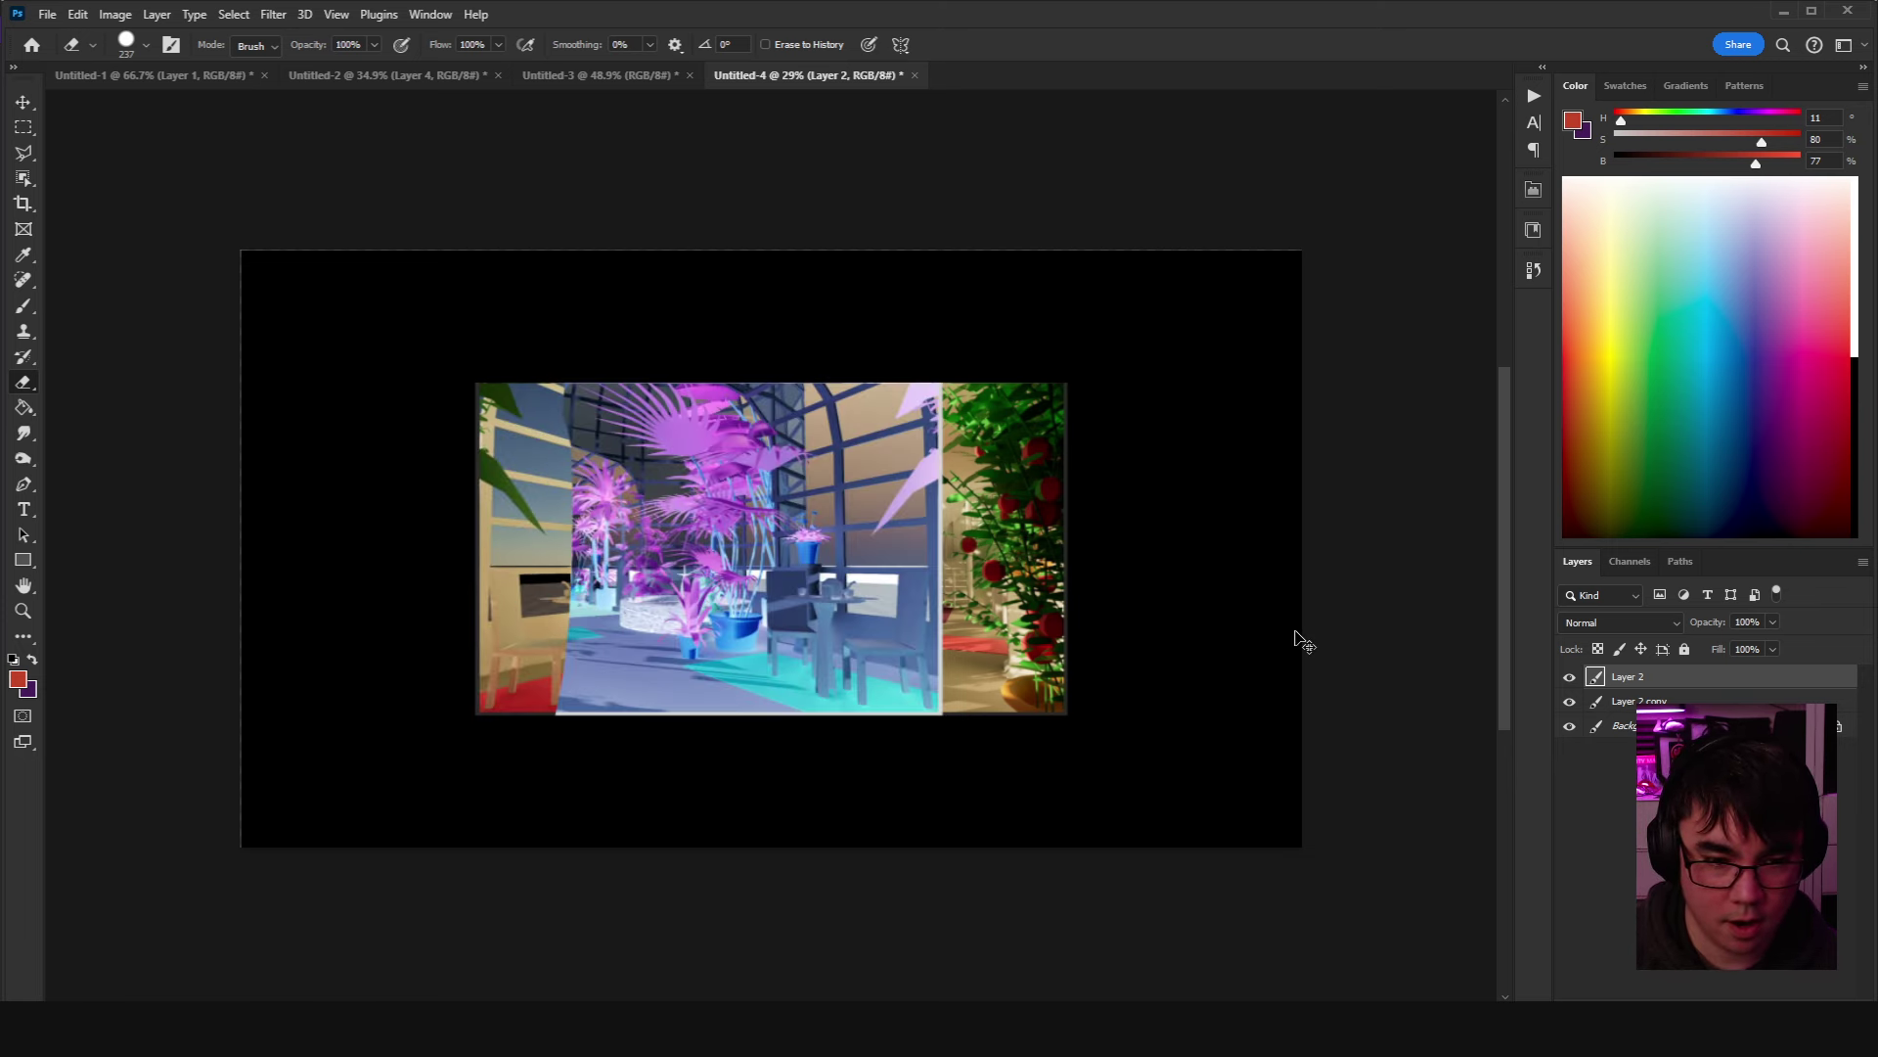
{"action": "key", "text": "ctrl+z"}
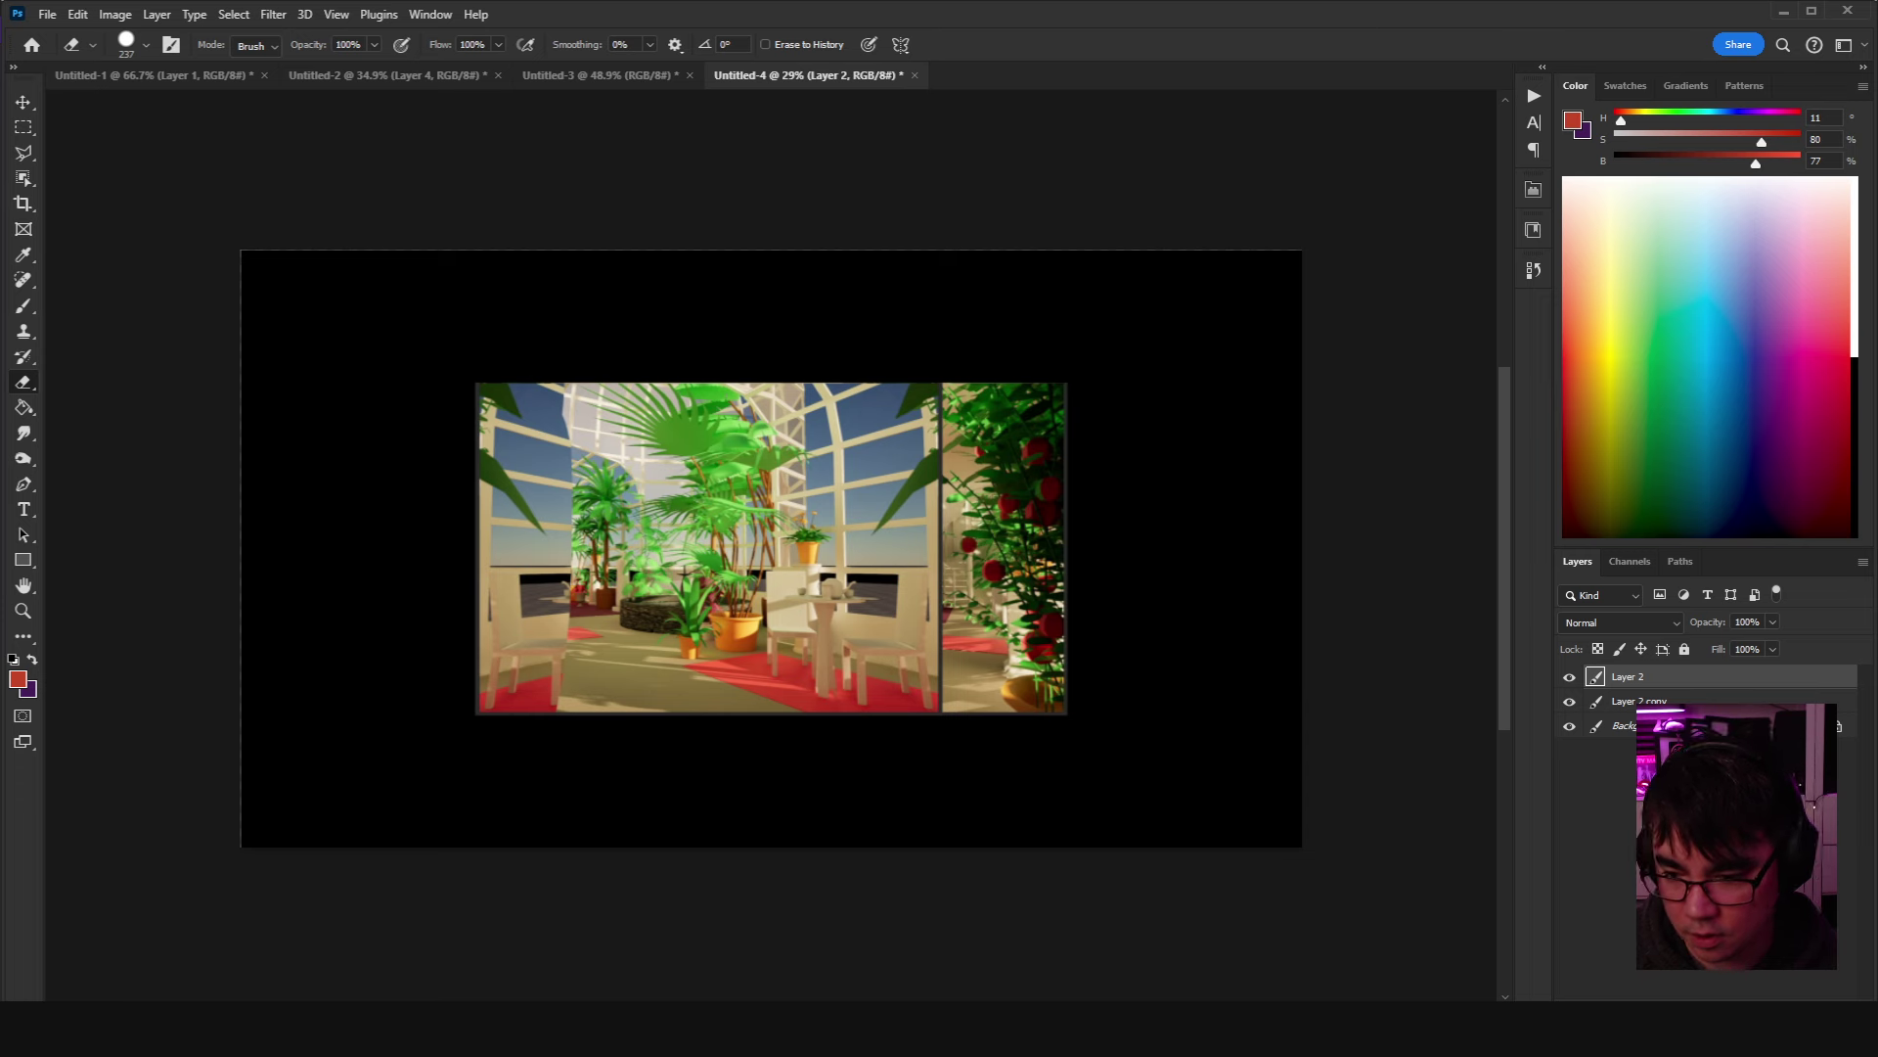
{"action": "key", "text": "ctrl+alt+m"}
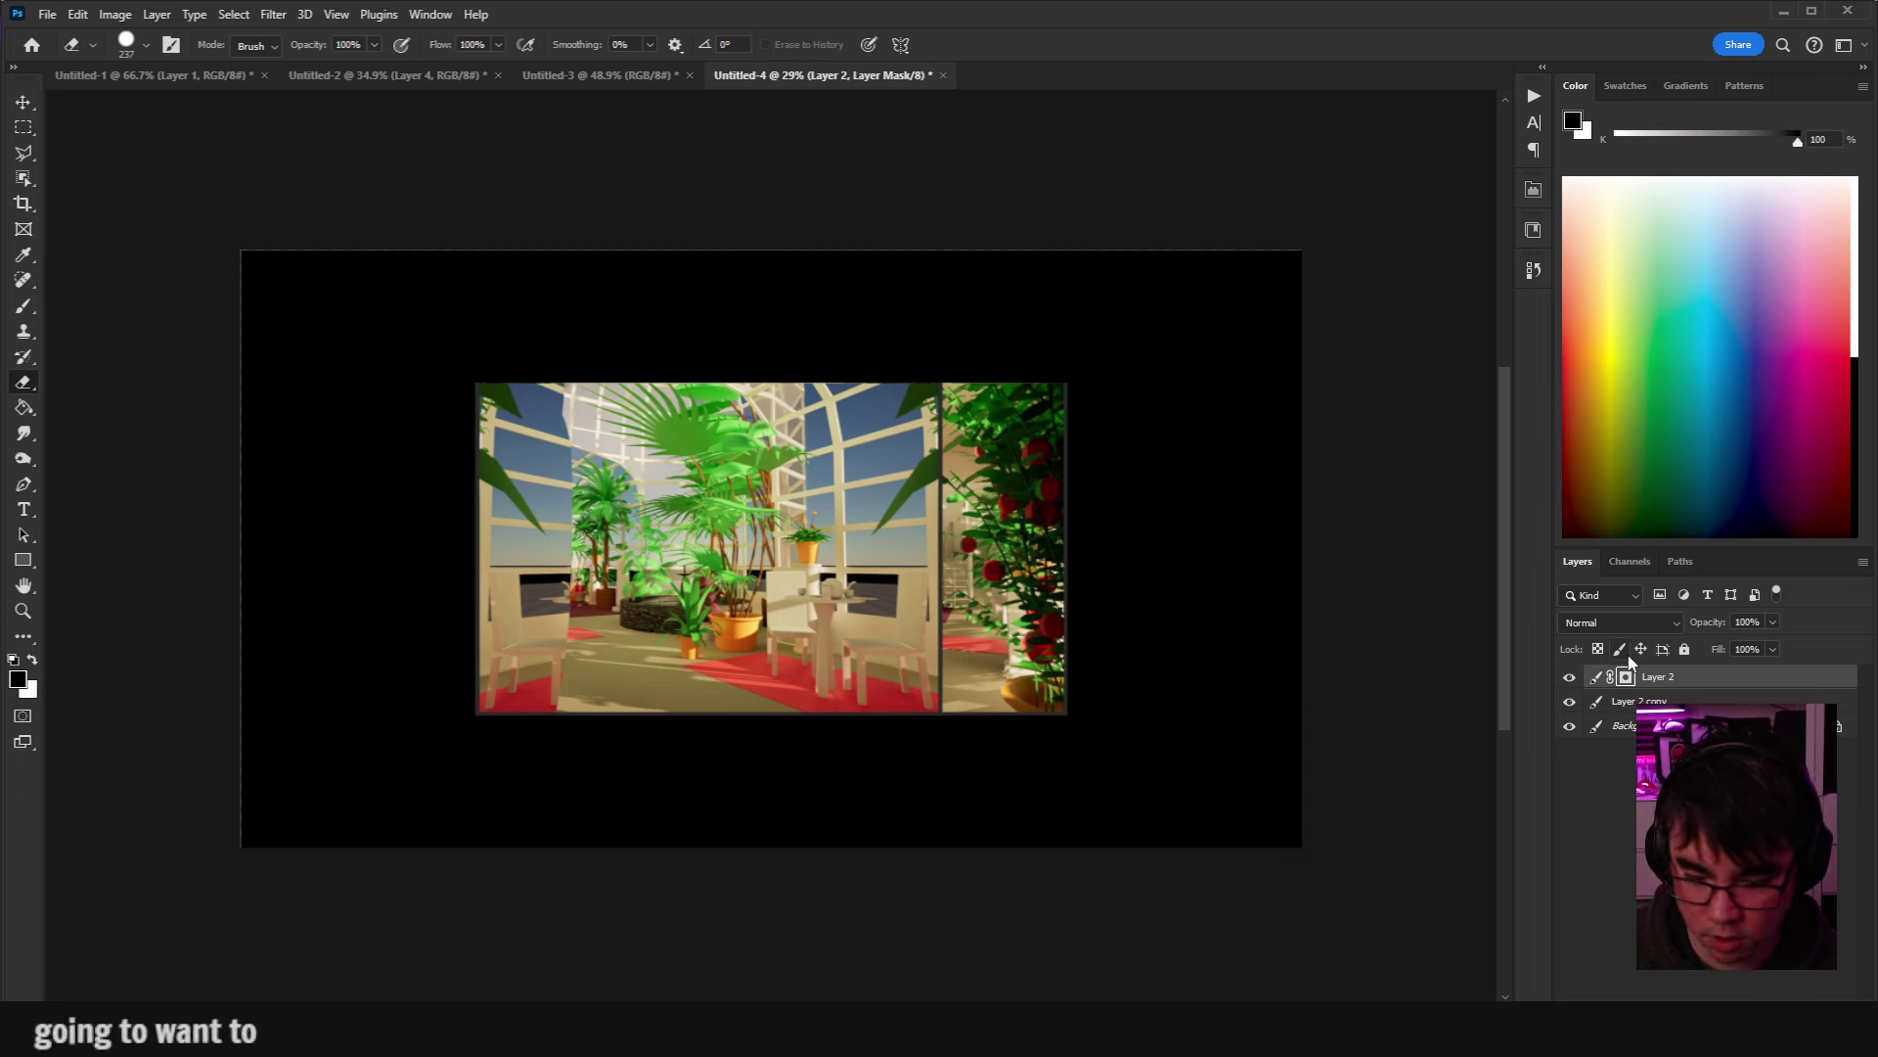
{"action": "key", "text": "ctrl+i"}
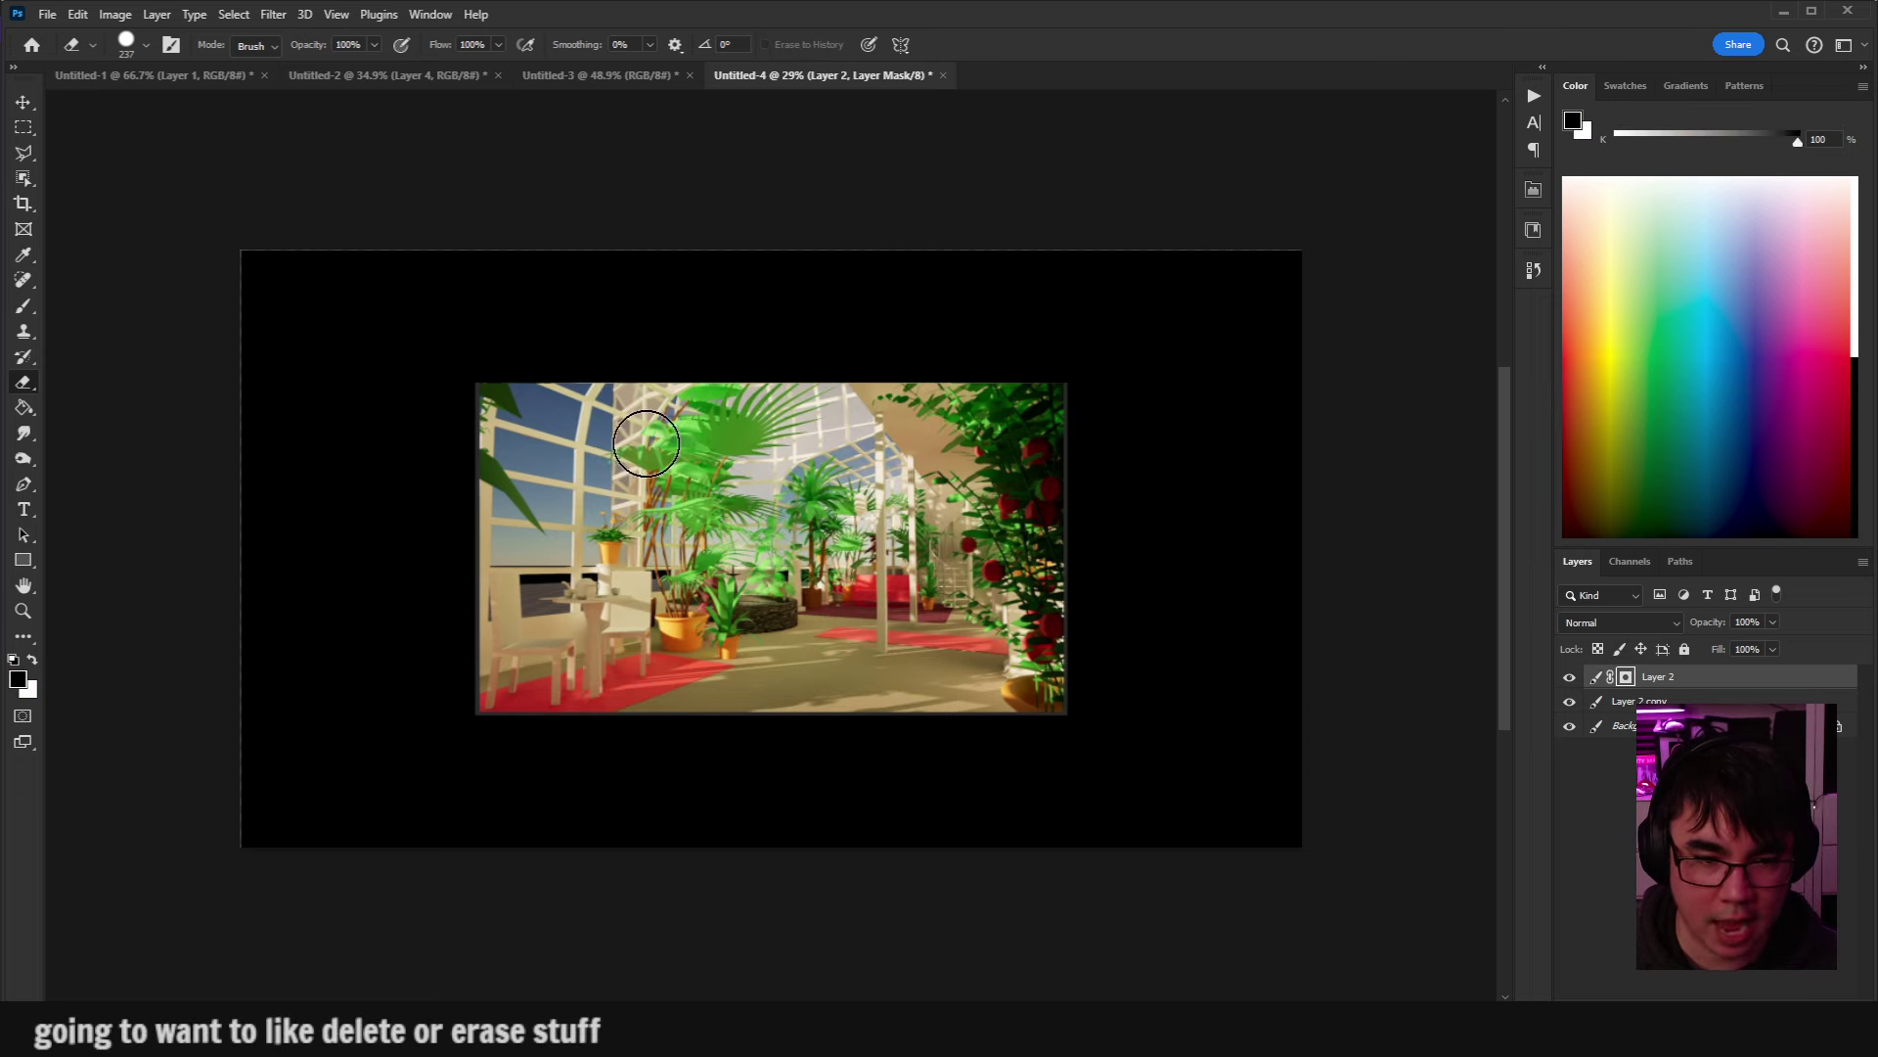
{"action": "mouse_move", "coordinate": [646, 443]}
{"action": "left_mouse_down"}
{"action": "mouse_move", "coordinate": [655, 486]}
{"action": "mouse_move", "coordinate": [725, 414]}
{"action": "mouse_move", "coordinate": [693, 482]}
{"action": "mouse_move", "coordinate": [713, 474]}
{"action": "mouse_move", "coordinate": [724, 526]}
{"action": "left_mouse_up"}
{"action": "key", "text": "ctrl+z"}
Paint the Layer 2 mask in white and black to reveal leaves beside the palm.
{"action": "key", "text": "x"}
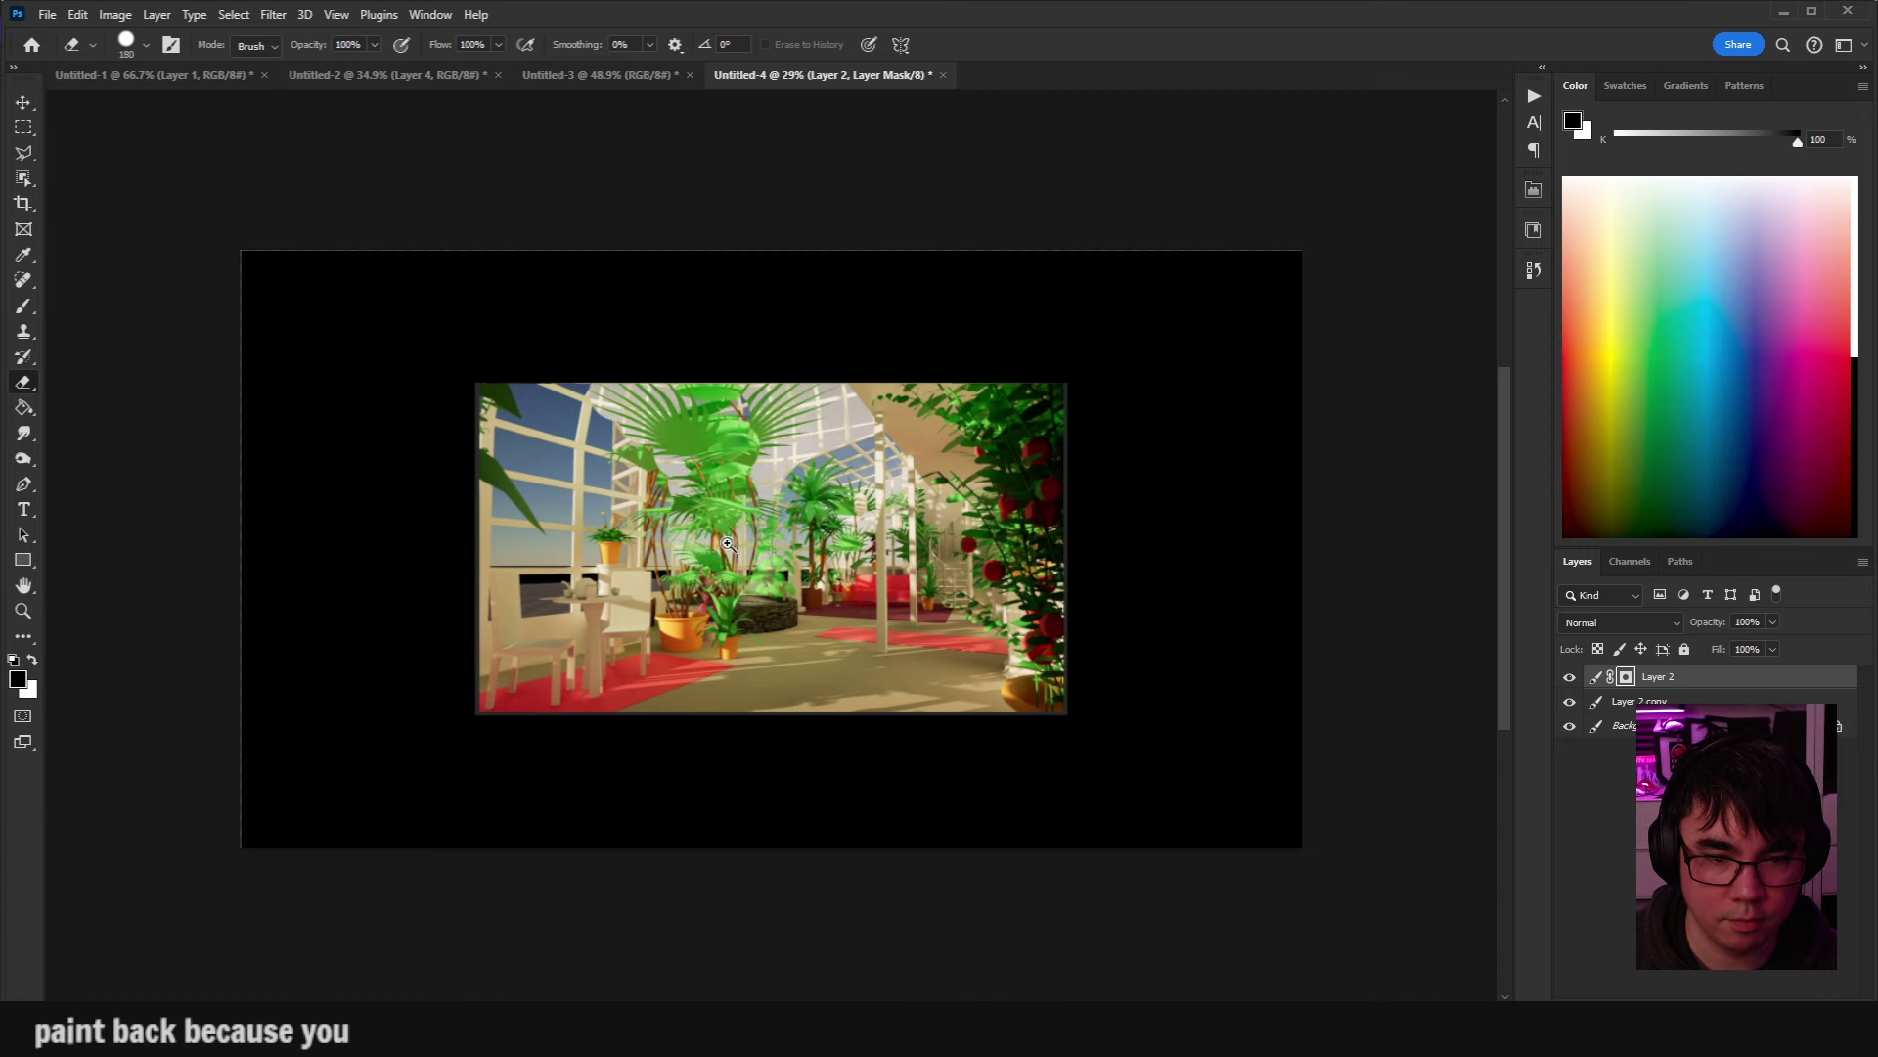
{"action": "scroll", "coordinate": [657, 469], "scroll_direction": "up", "scroll_amount": 2}
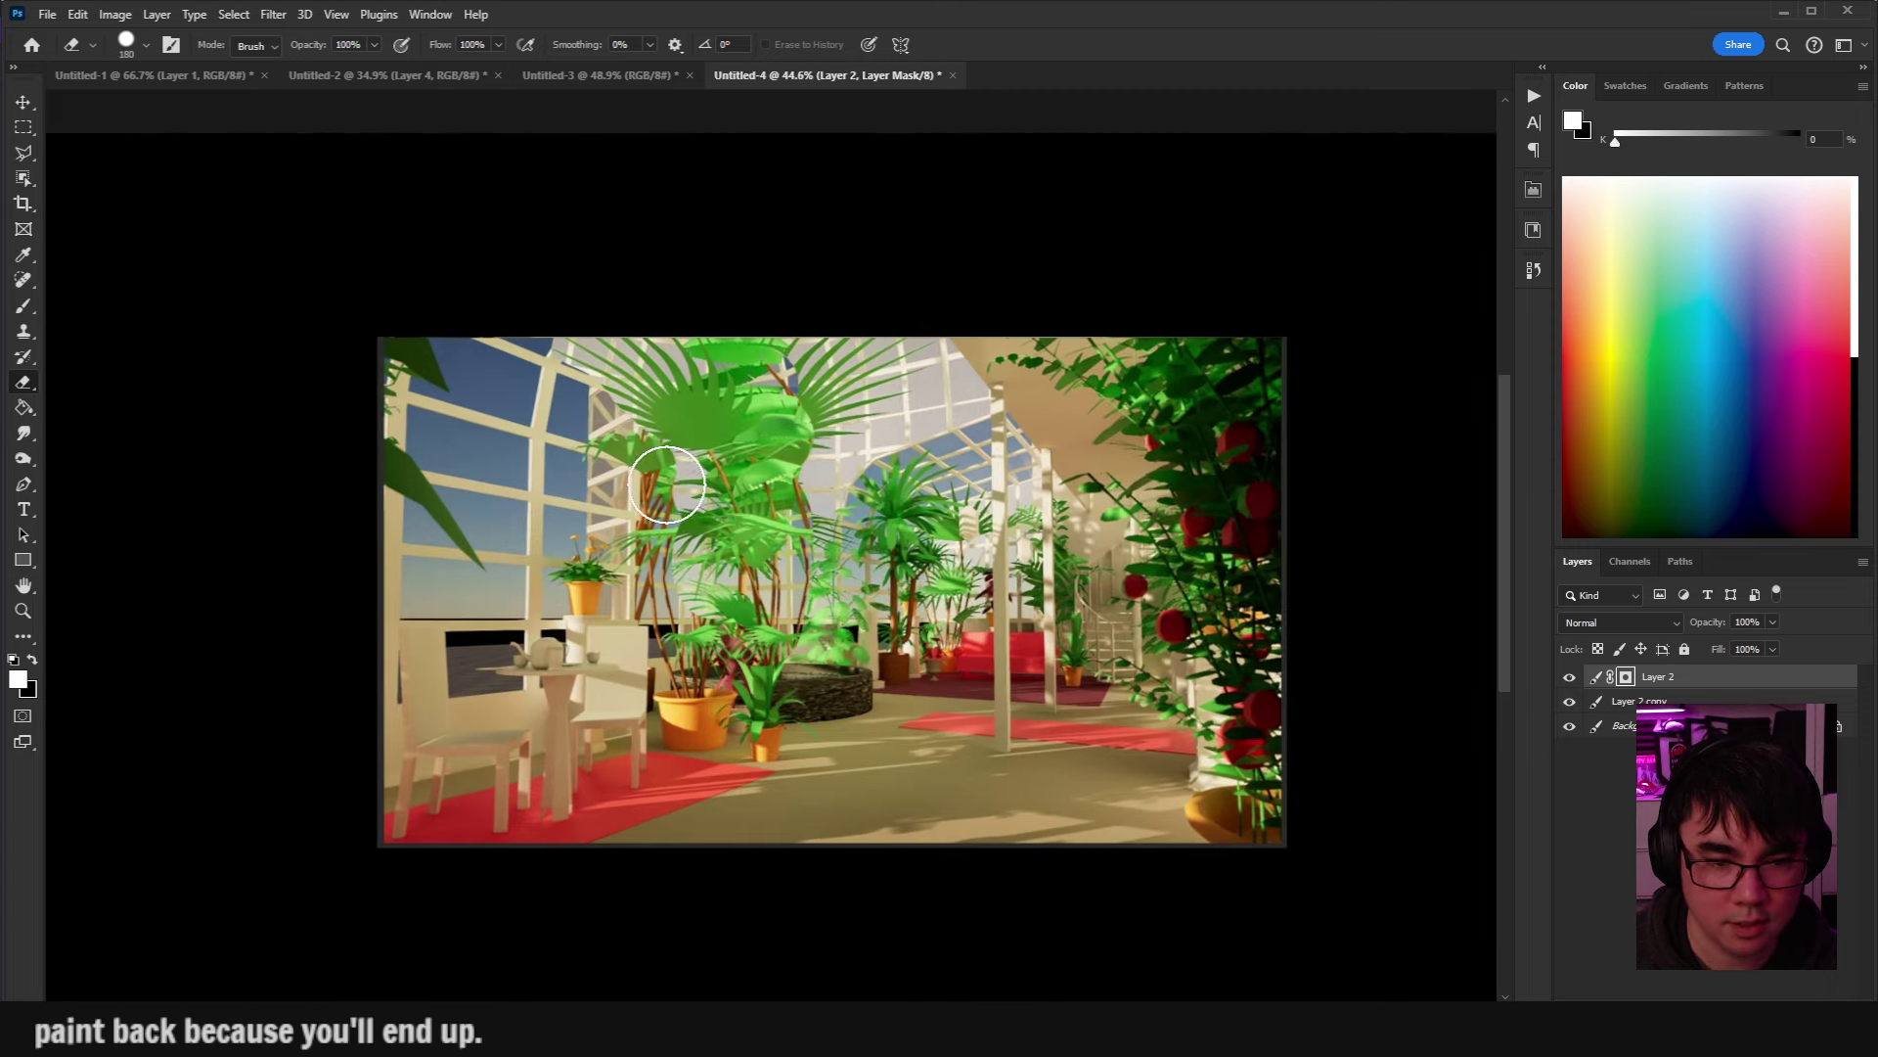
{"action": "left_click_drag", "start_coordinate": [666, 441], "coordinate": [623, 457]}
{"action": "key", "text": "x"}
{"action": "mouse_move", "coordinate": [675, 532]}
{"action": "left_mouse_down"}
{"action": "mouse_move", "coordinate": [585, 538]}
{"action": "mouse_move", "coordinate": [639, 556]}
{"action": "mouse_move", "coordinate": [573, 506]}
{"action": "mouse_move", "coordinate": [537, 514]}
{"action": "mouse_move", "coordinate": [629, 607]}
{"action": "left_mouse_up"}
{"action": "key", "text": "x"}
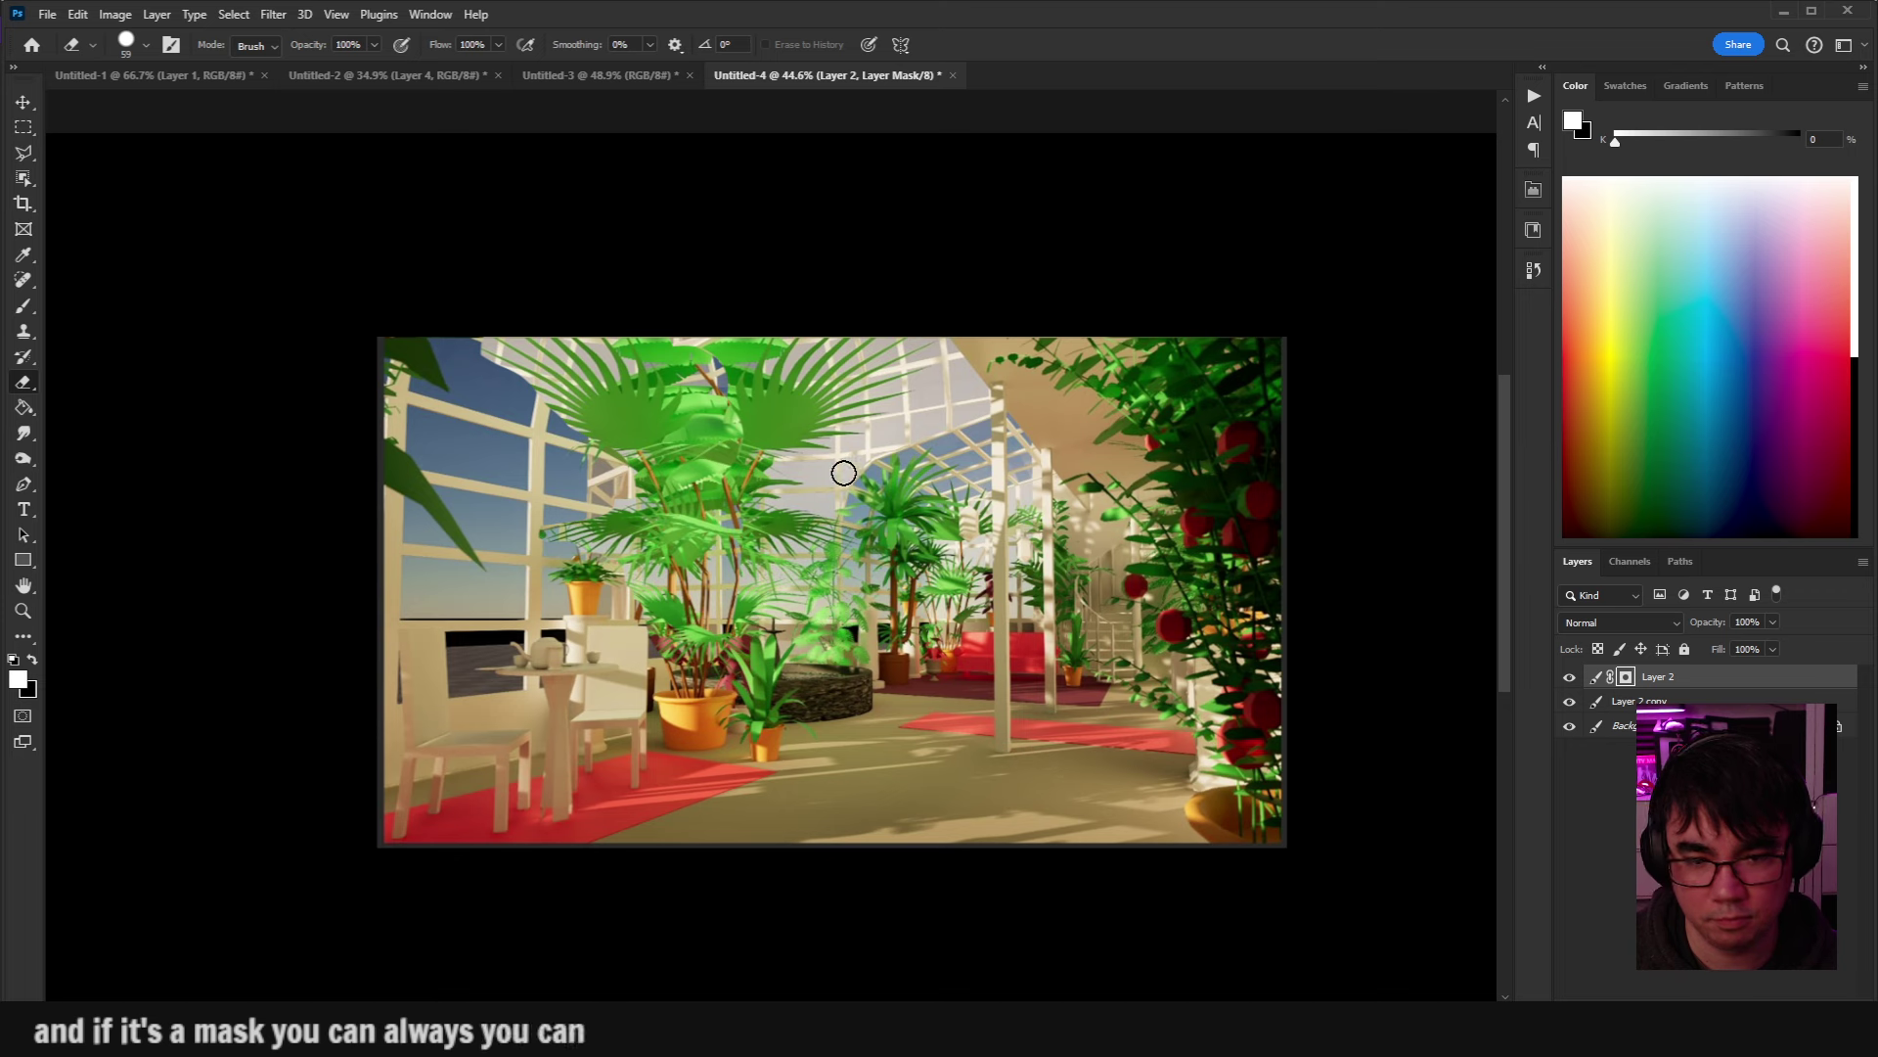
{"action": "left_click", "coordinate": [902, 428], "text": "alt"}
{"action": "left_click", "coordinate": [914, 407]}
On Layer 2 copy, sample a light grey and brush a soft patch over the glass roof.
{"action": "key", "text": "b"}
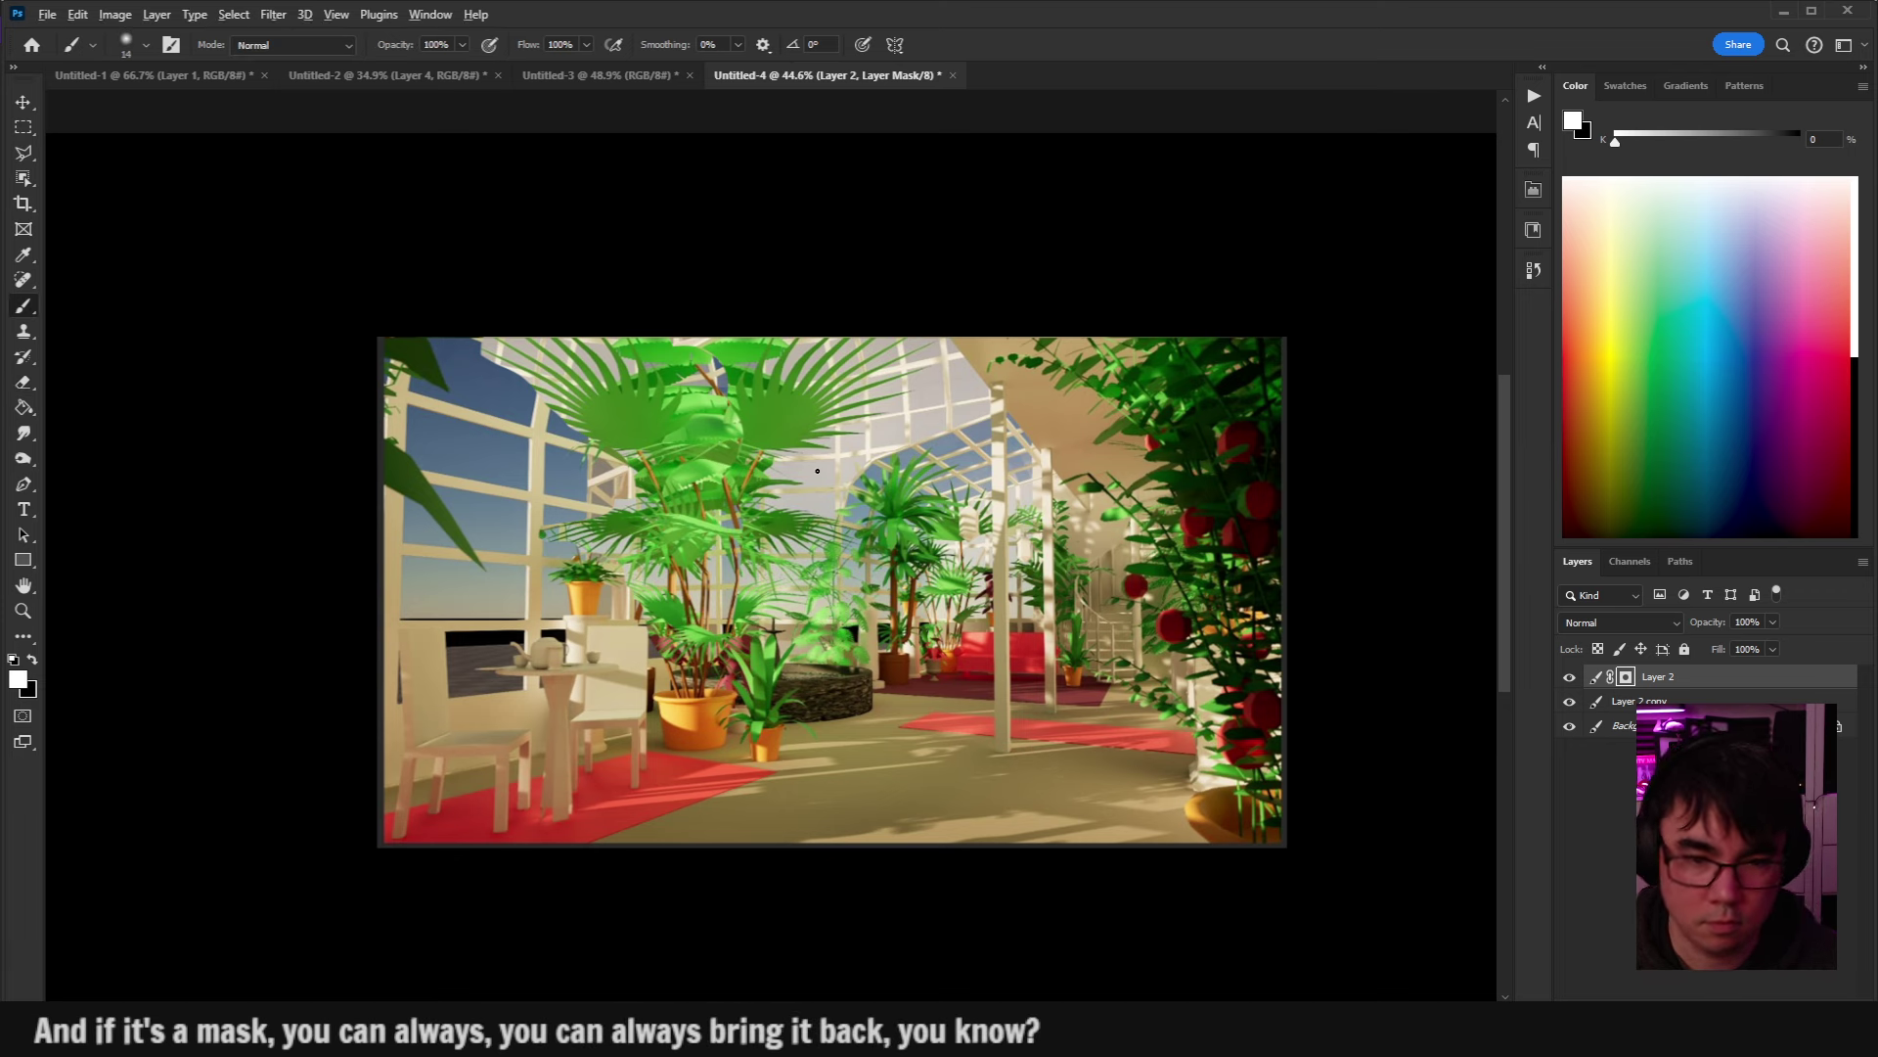
{"action": "key", "text": "x"}
{"action": "left_click", "coordinate": [1631, 702]}
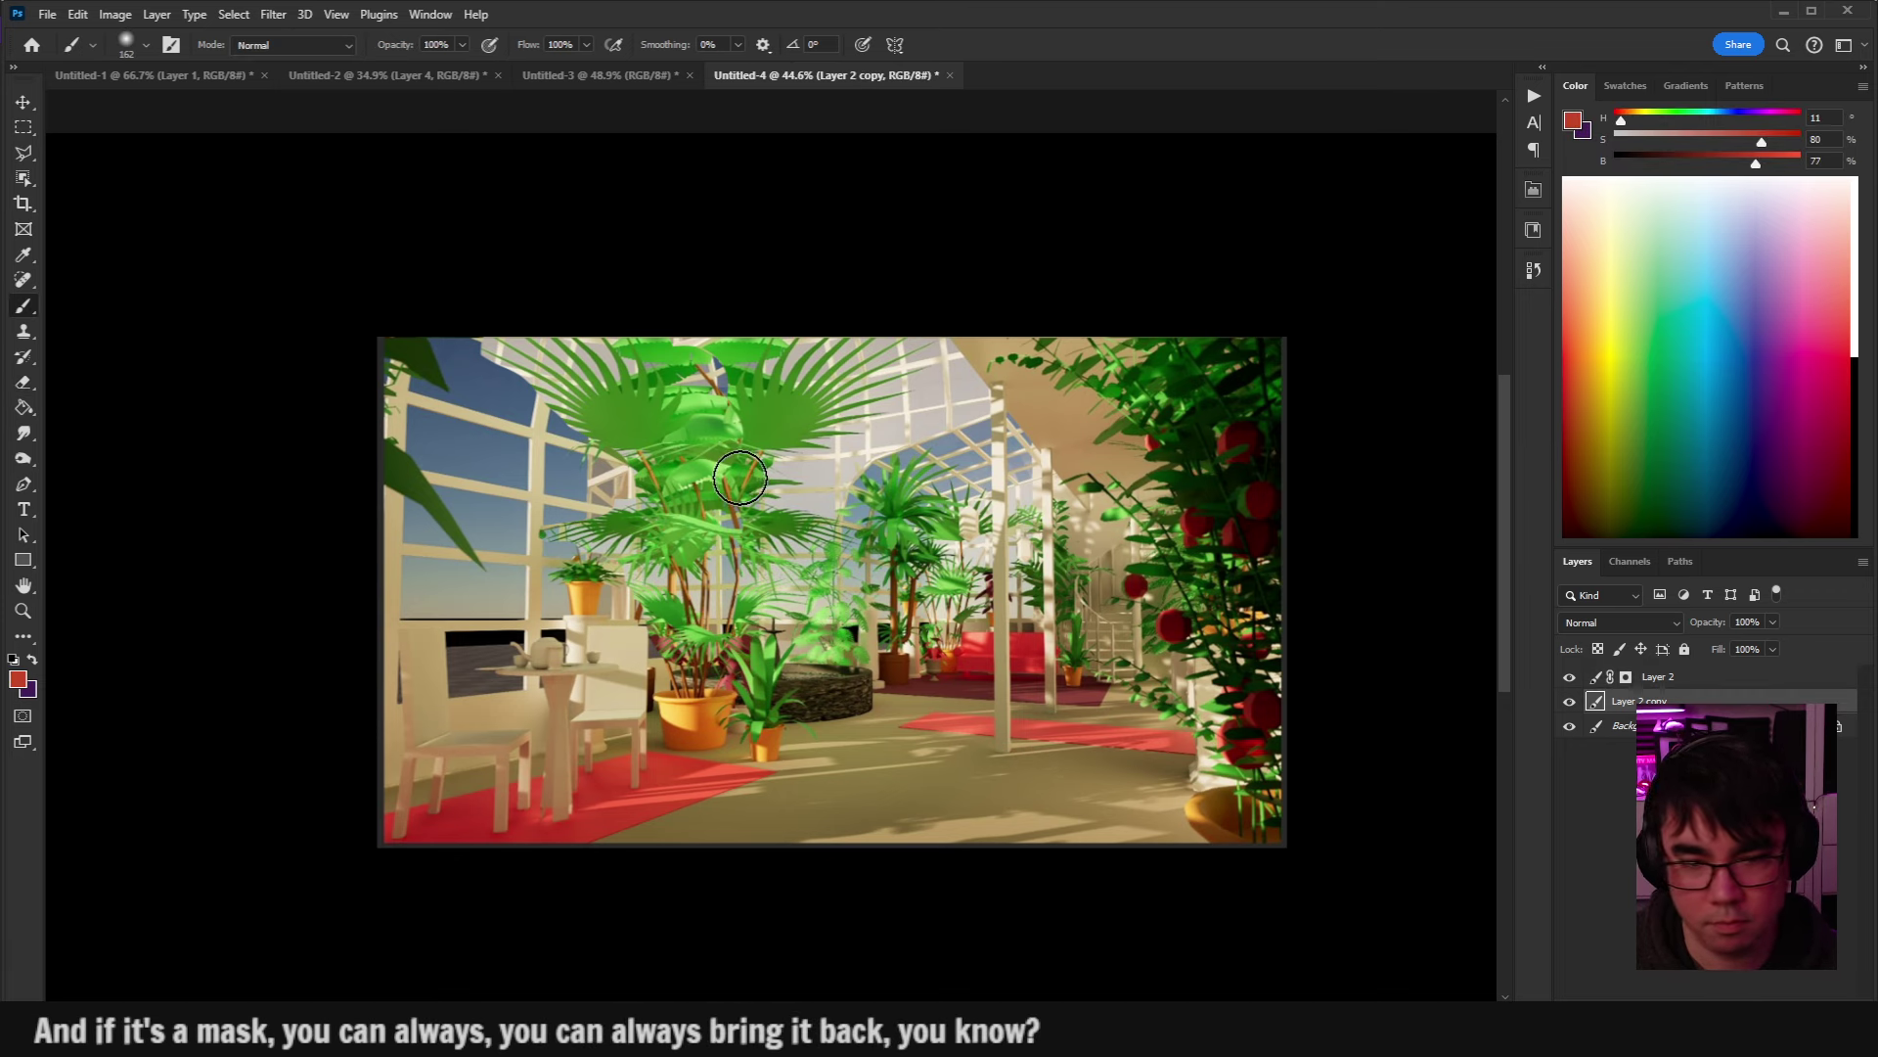
{"action": "left_click", "coordinate": [831, 485], "text": "alt"}
{"action": "mouse_move", "coordinate": [822, 467]}
{"action": "left_mouse_down"}
{"action": "mouse_move", "coordinate": [769, 366]}
{"action": "mouse_move", "coordinate": [731, 362]}
{"action": "mouse_move", "coordinate": [860, 419]}
{"action": "left_mouse_up"}
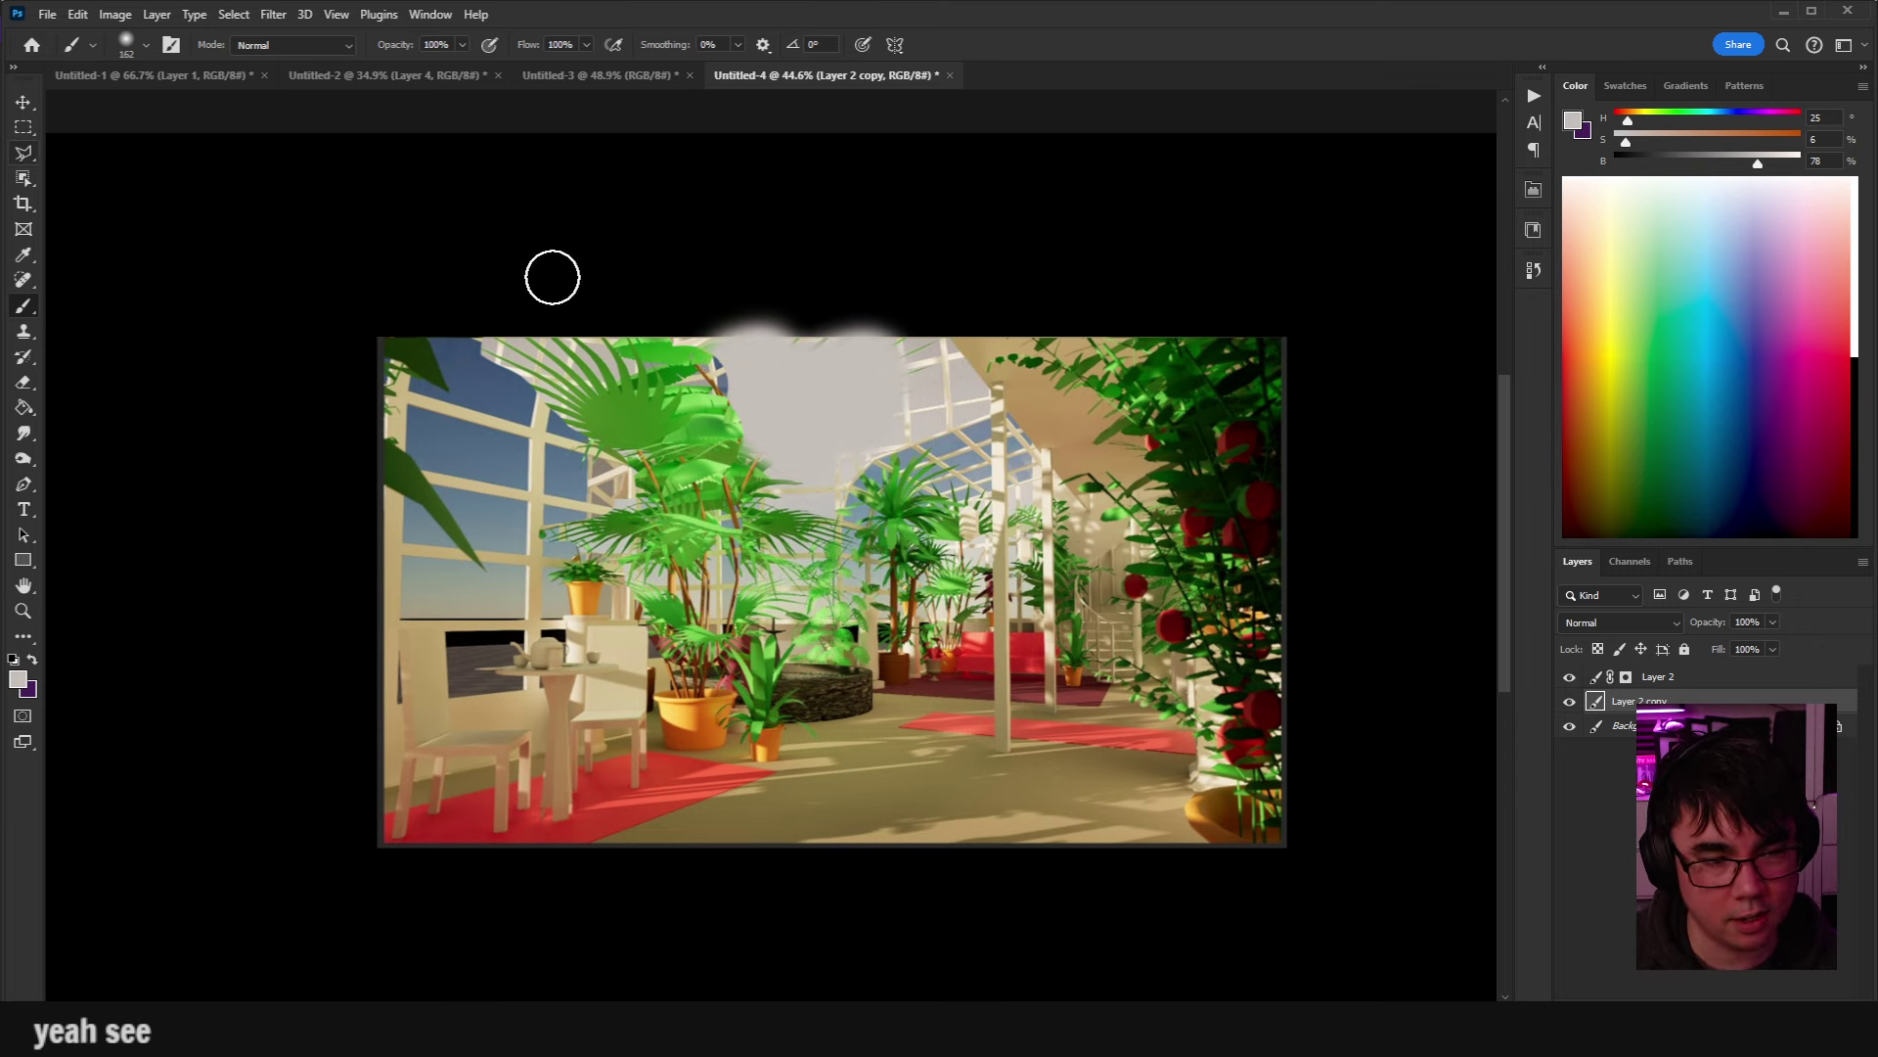
Add a new empty Layer 3 above Layer 2 and shrink the brush to 45 px.
{"action": "left_click", "coordinate": [1765, 1010]}
{"action": "left_click_drag", "start_coordinate": [1667, 694], "coordinate": [1667, 672]}
{"action": "left_click_drag", "start_coordinate": [659, 400], "coordinate": [634, 402]}
{"action": "mouse_move", "coordinate": [1665, 309]}
{"action": "left_mouse_down"}
{"action": "mouse_move", "coordinate": [1548, 420]}
{"action": "mouse_move", "coordinate": [1547, 404]}
{"action": "left_mouse_up"}
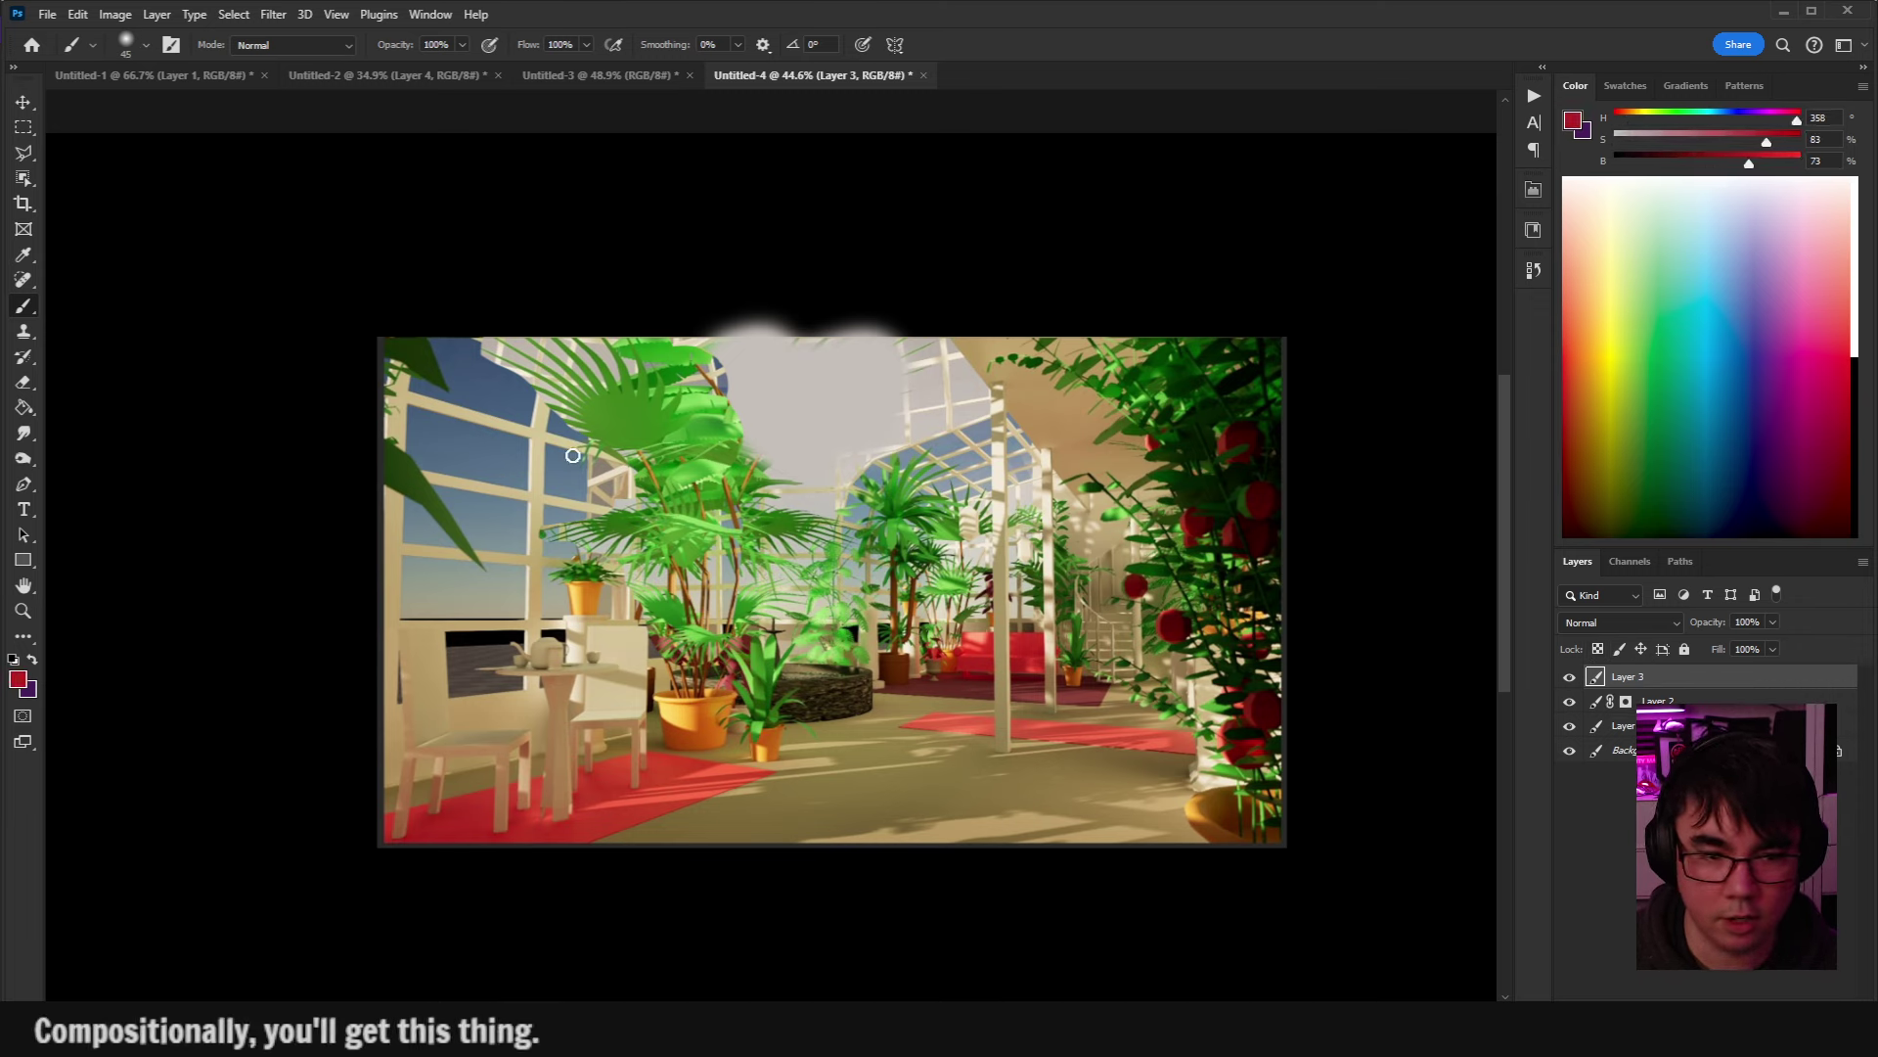
Sketch a red composition circle and floor stroke, then undo both.
{"action": "mouse_move", "coordinate": [548, 372]}
{"action": "left_mouse_down"}
{"action": "mouse_move", "coordinate": [782, 636]}
{"action": "mouse_move", "coordinate": [758, 675]}
{"action": "left_mouse_up"}
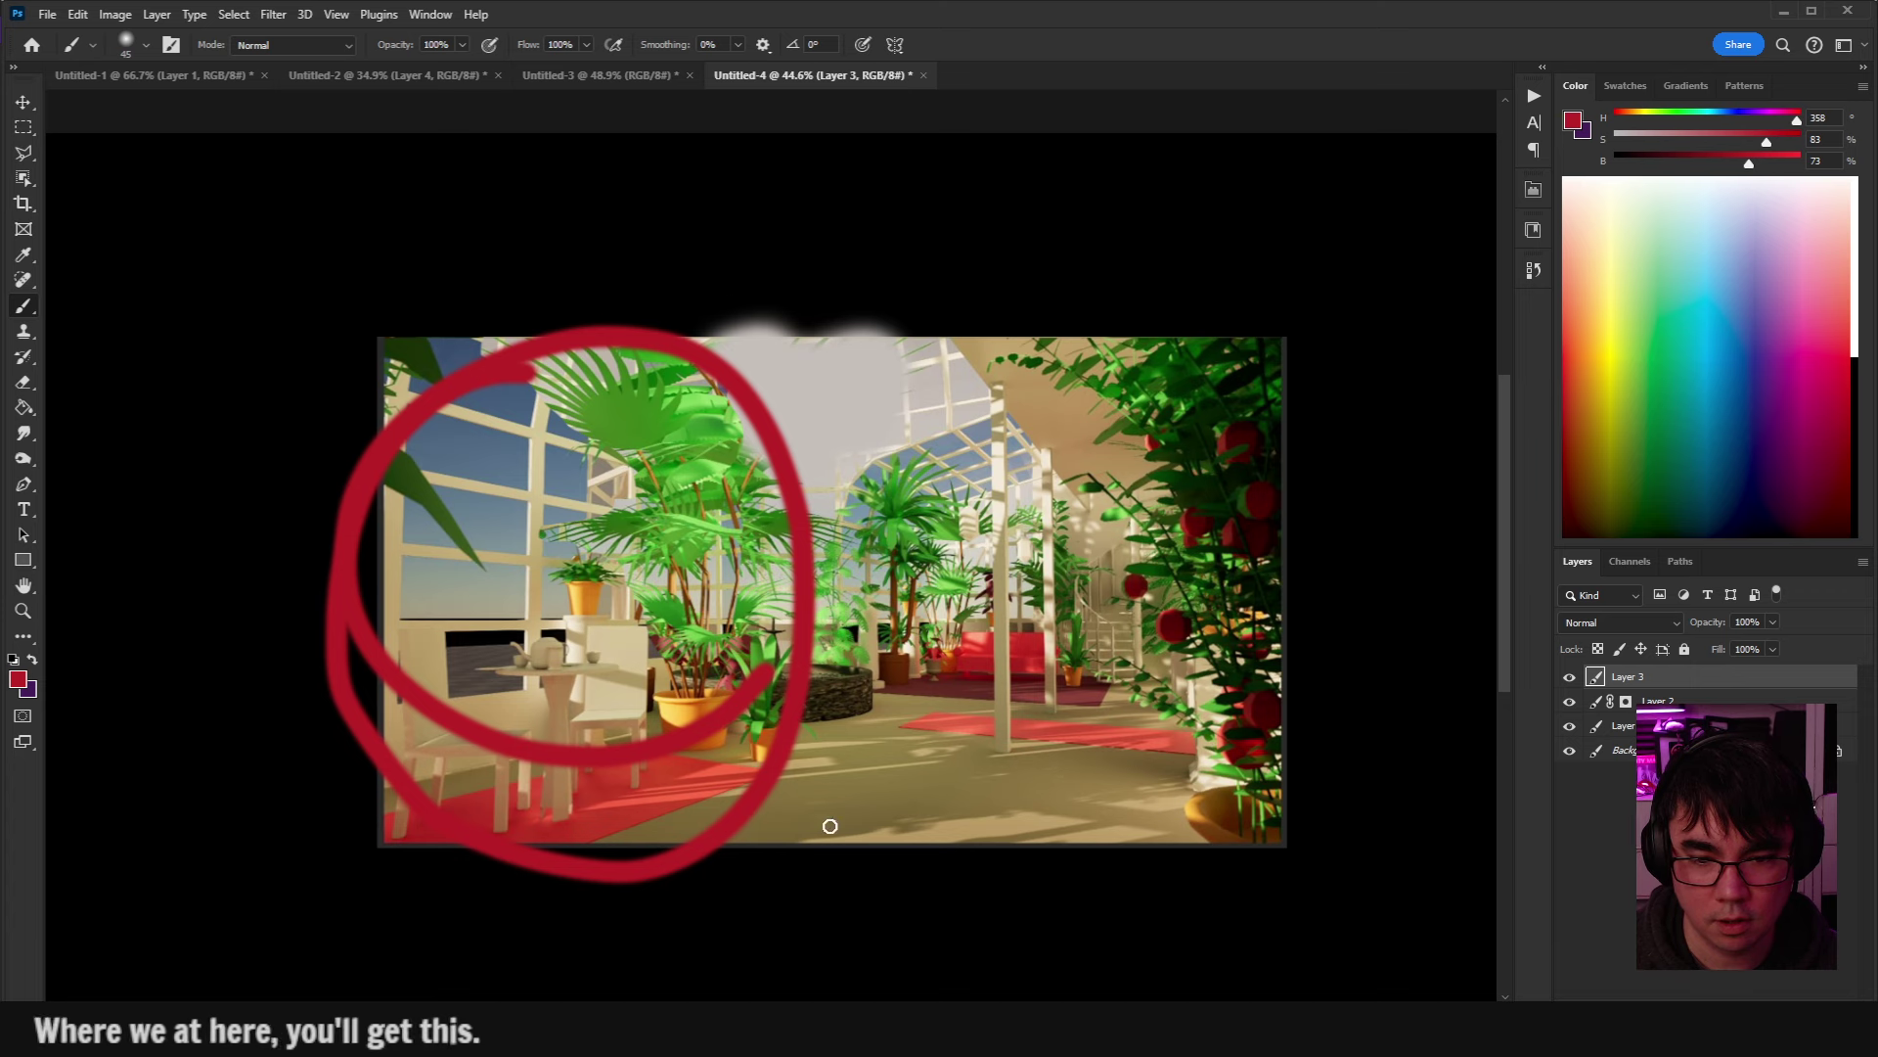
{"action": "left_click_drag", "start_coordinate": [1085, 695], "coordinate": [890, 831]}
{"action": "key", "text": "ctrl+z"}
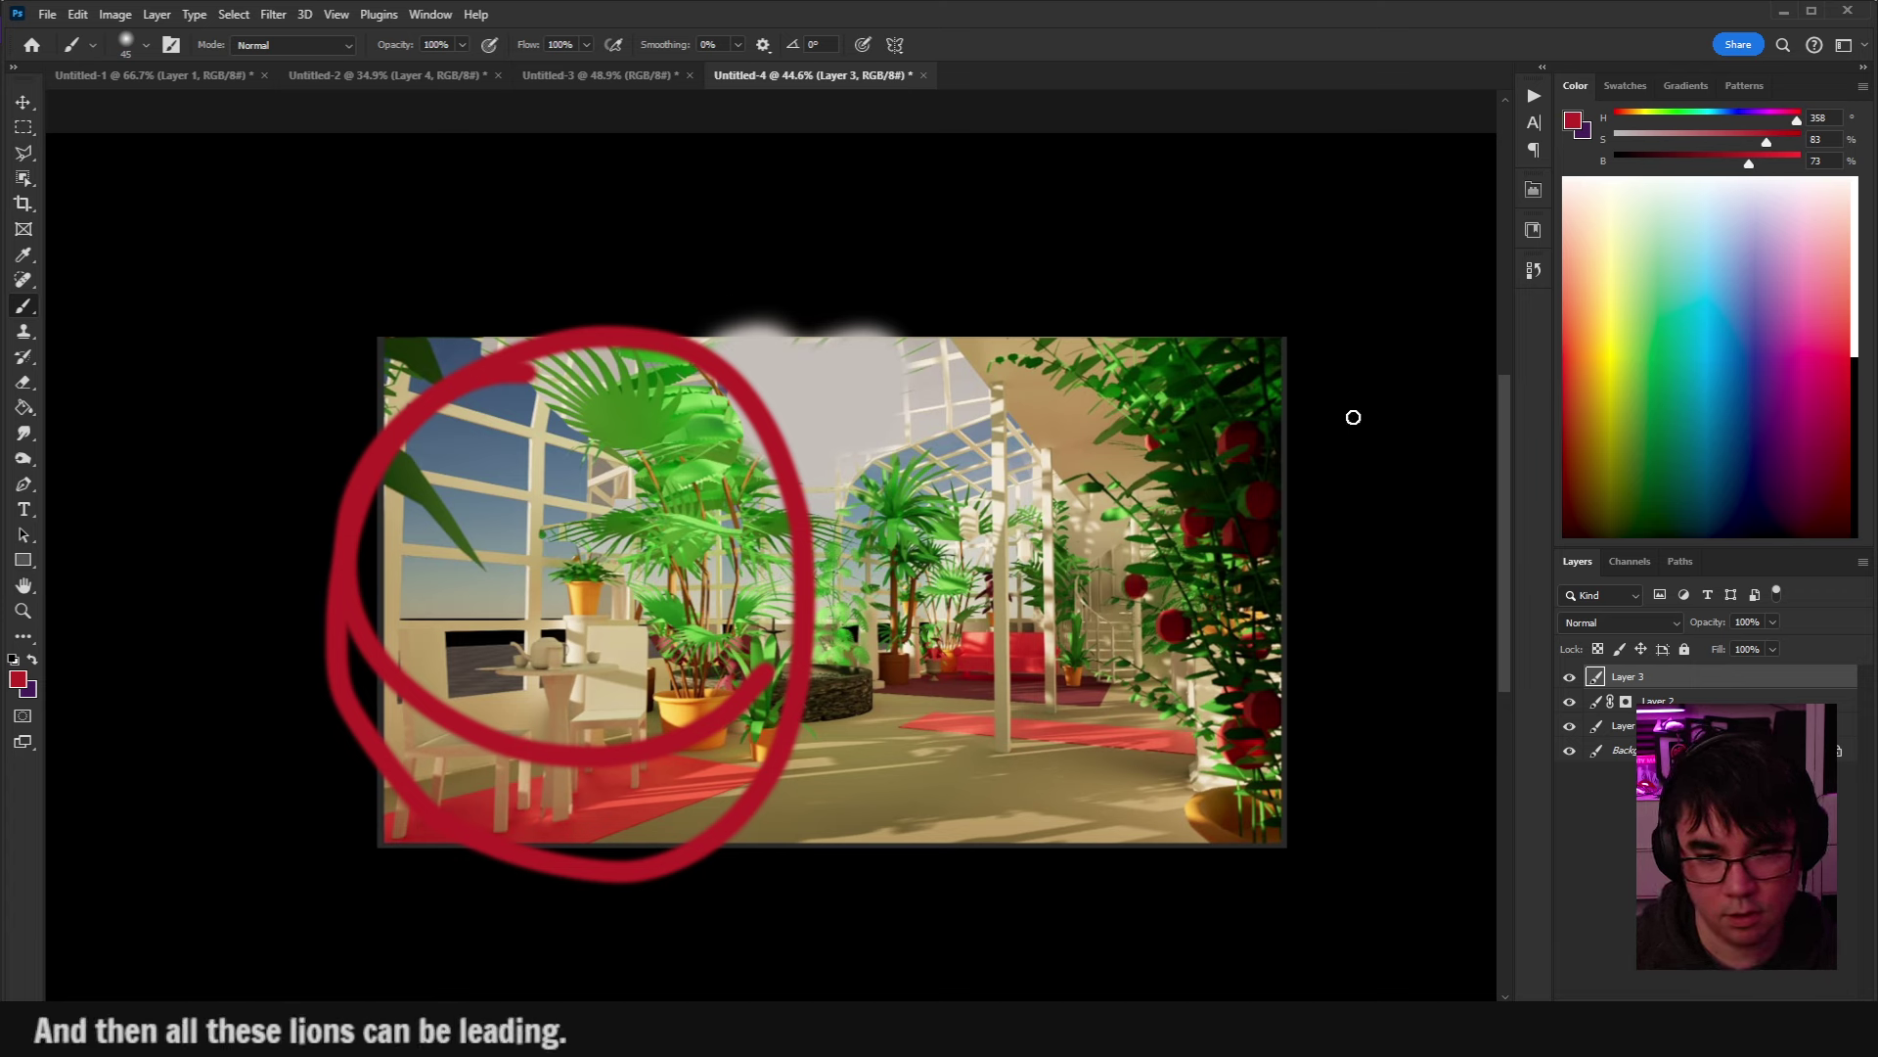
{"action": "key", "text": "ctrl+z"}
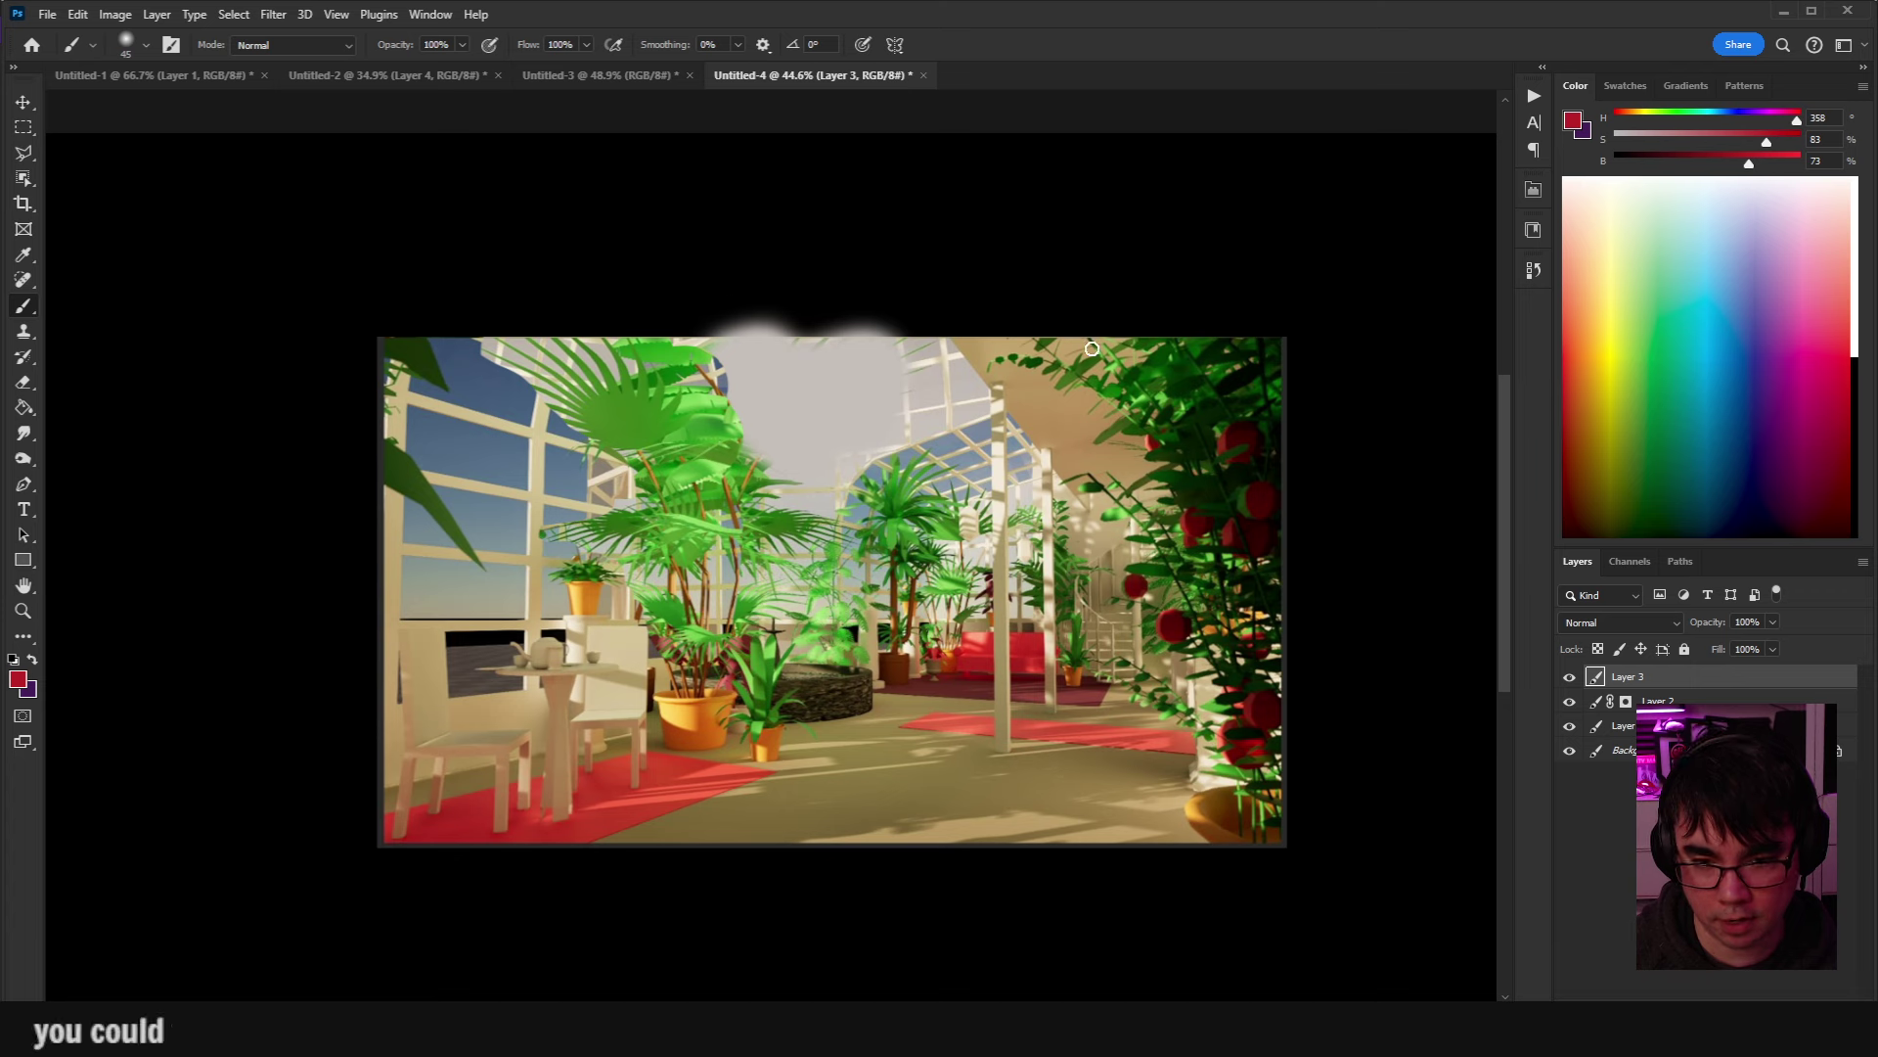
Try rectangular selections over the scene's right side, then delete Layers 1, 2 and 3.
{"action": "key", "text": "m"}
{"action": "left_click_drag", "start_coordinate": [1049, 247], "coordinate": [1372, 849]}
{"action": "left_click", "coordinate": [1184, 680], "text": "ctrl"}
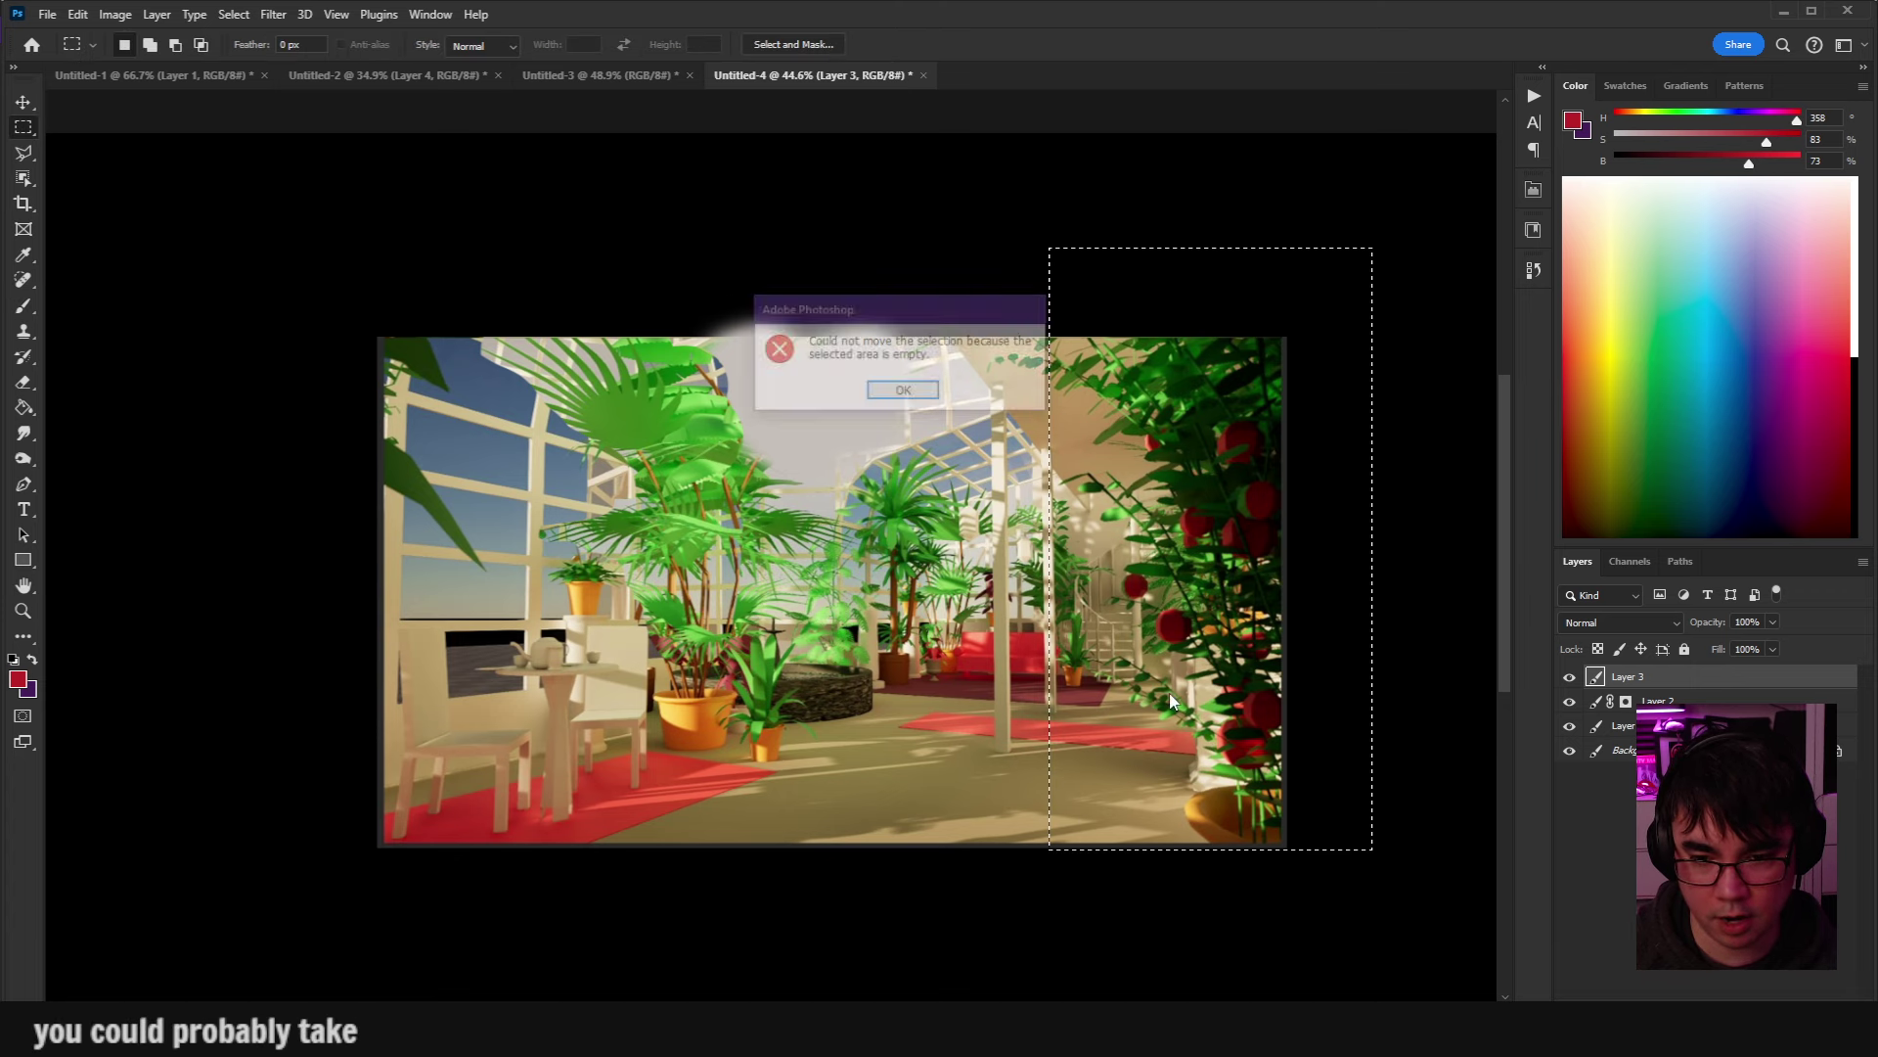
{"action": "left_click", "coordinate": [905, 393]}
{"action": "key", "text": "ctrl+d"}
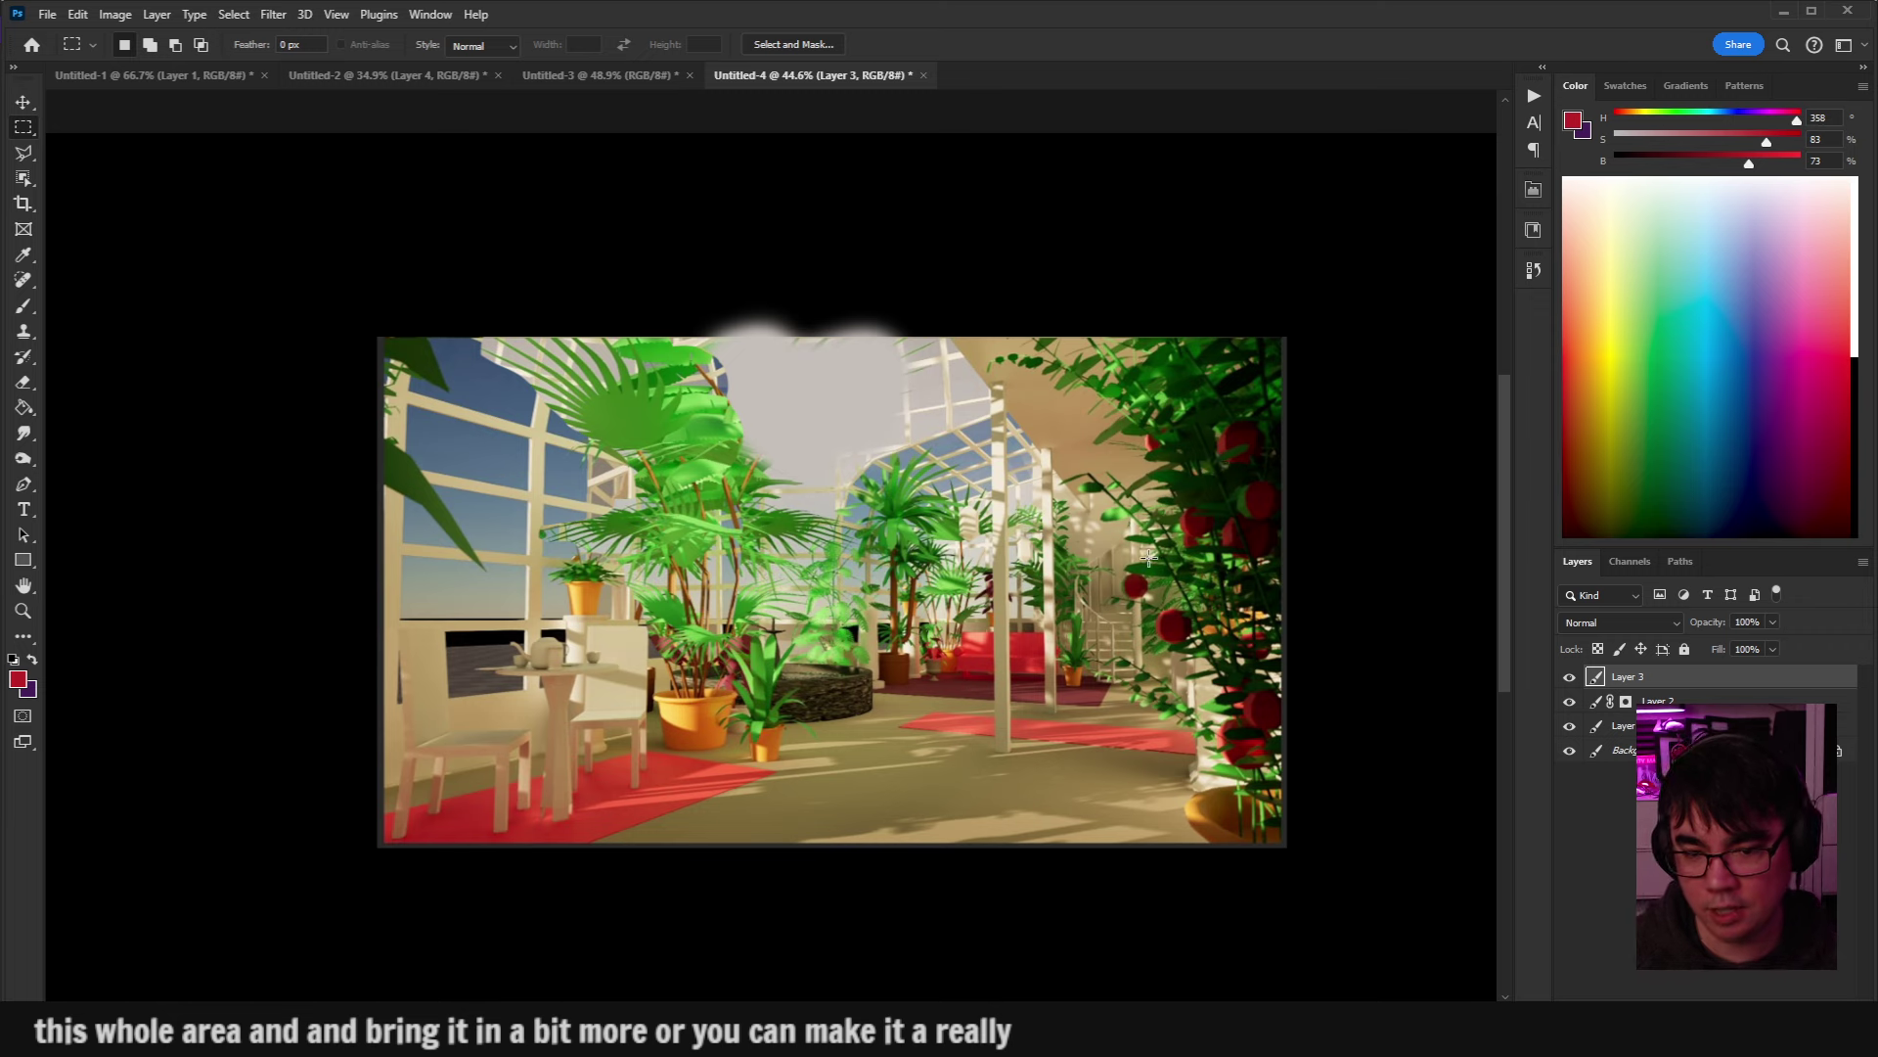
{"action": "left_click_drag", "start_coordinate": [772, 347], "coordinate": [1415, 814]}
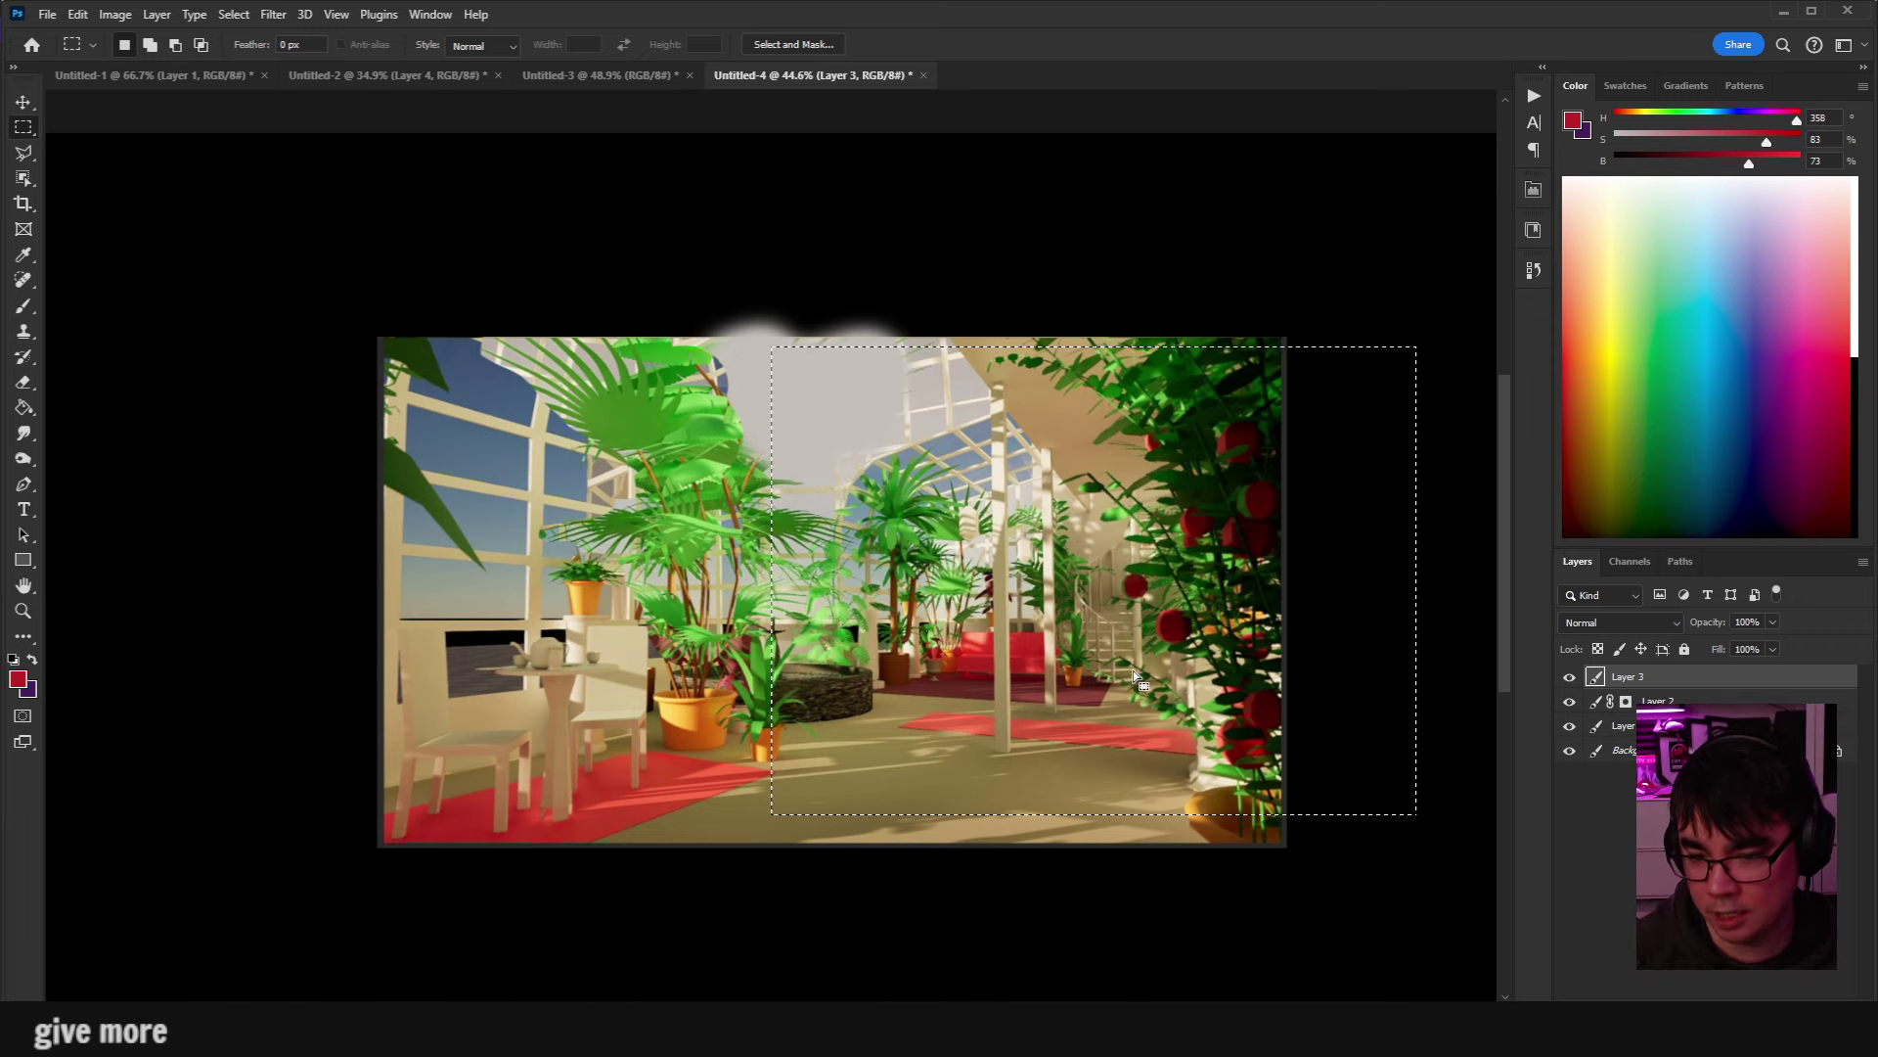
{"action": "left_click", "coordinate": [1130, 646]}
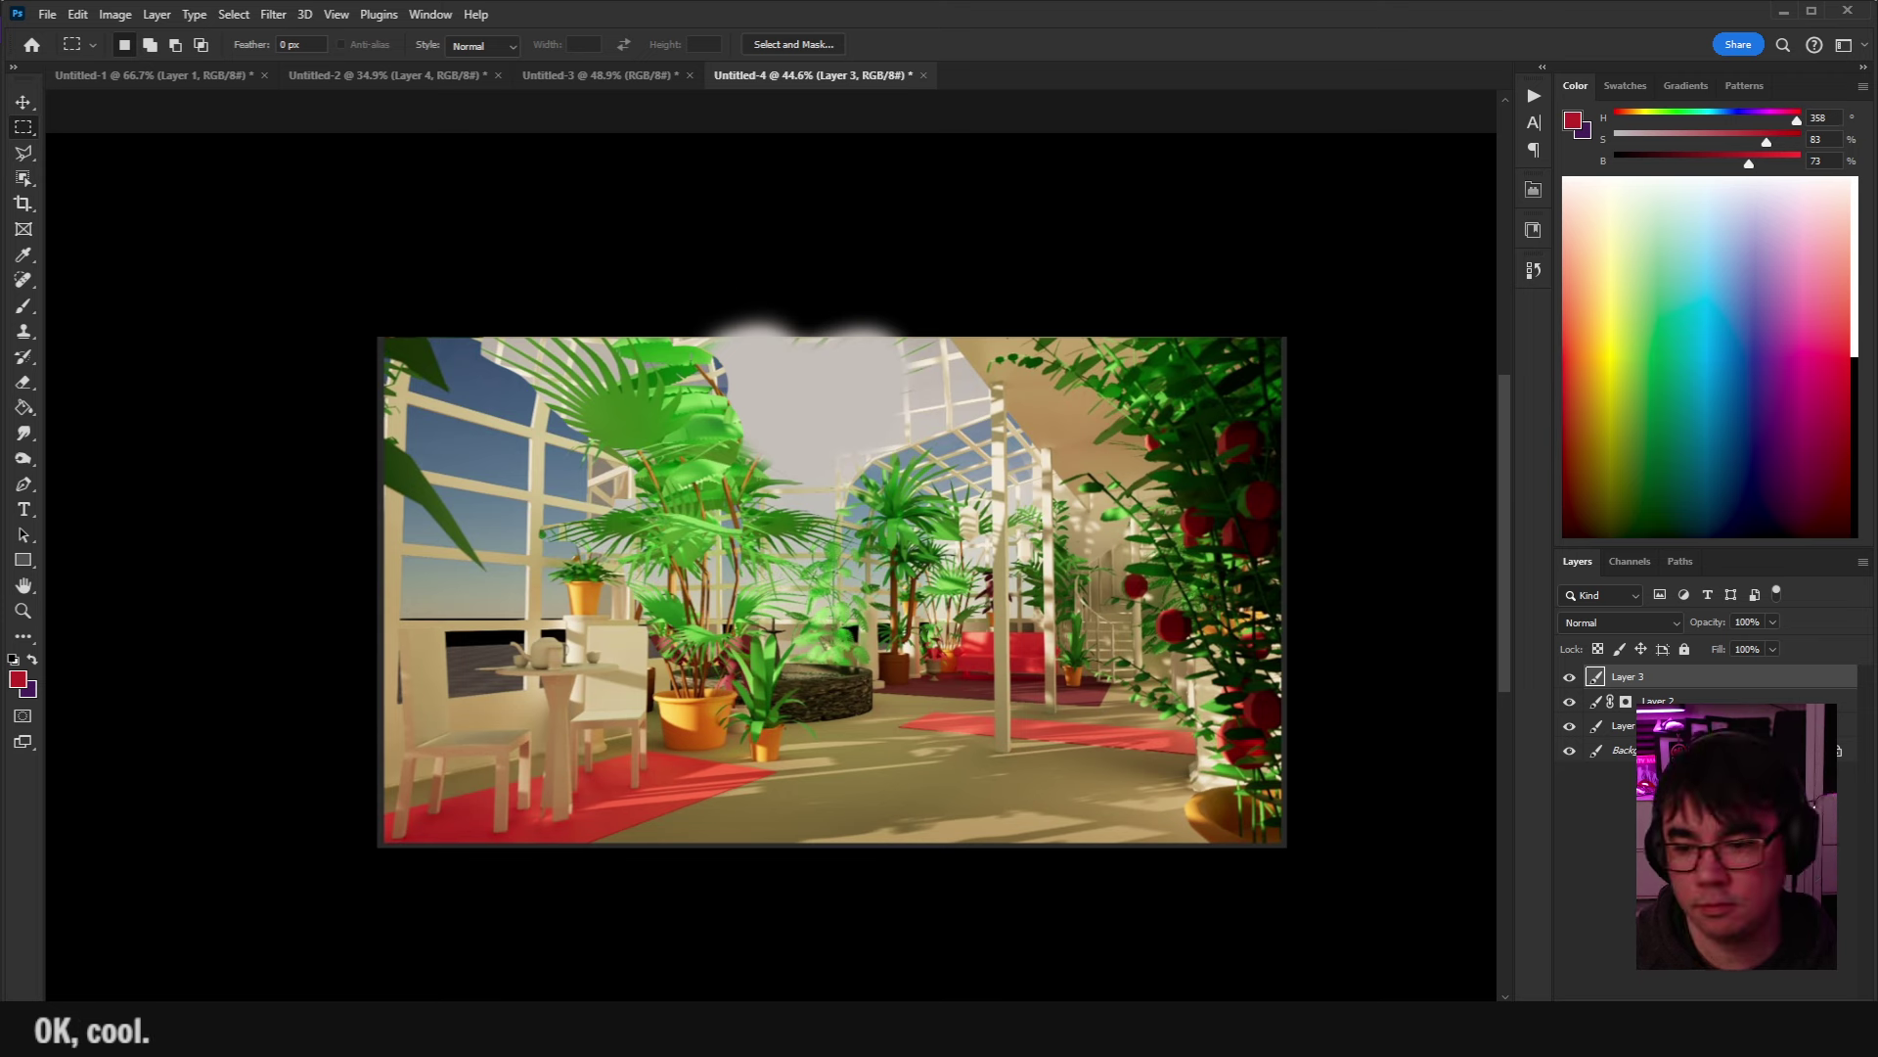
{"action": "key", "text": "ctrl+alt+a"}
{"action": "key", "text": "Delete"}
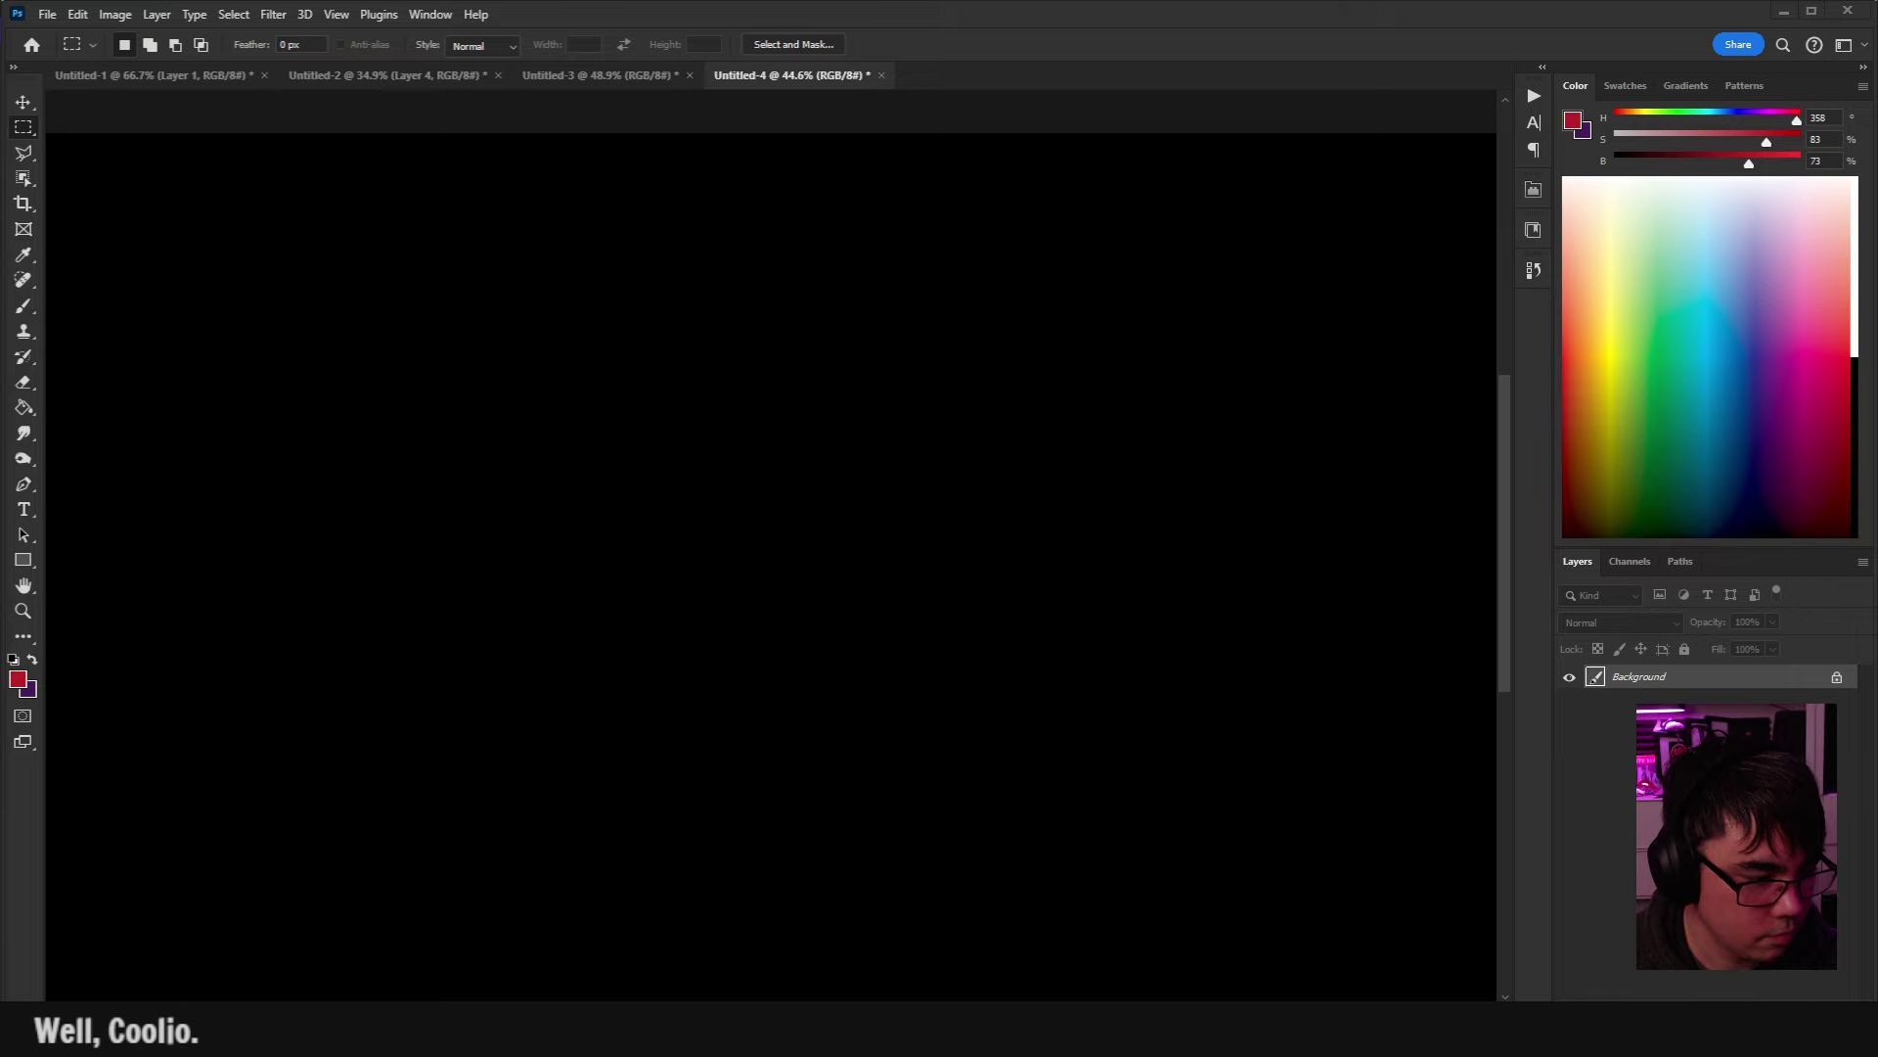
Open the conc.jpg conservatory moodboard in Edge and scroll through its interior, light and detail rows.
{"action": "key", "text": "alt+Tab"}
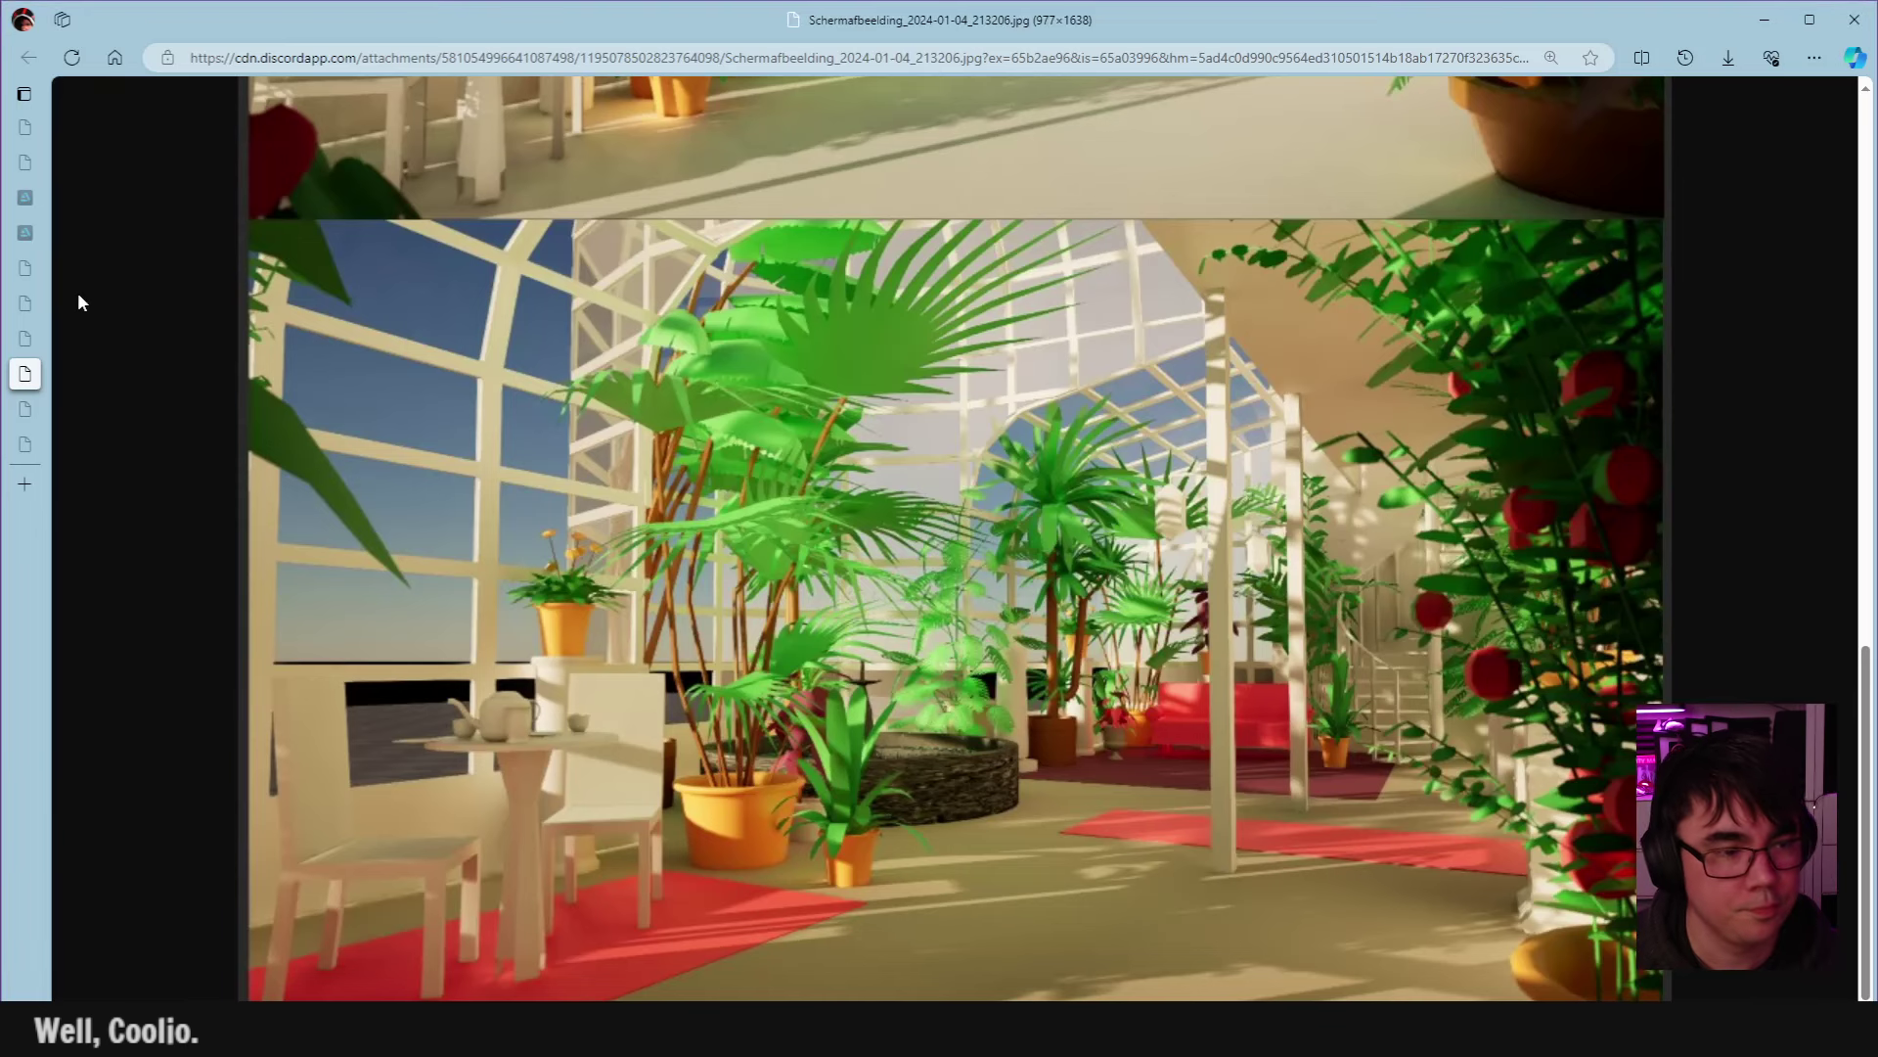
{"action": "mouse_move", "coordinate": [24, 428]}
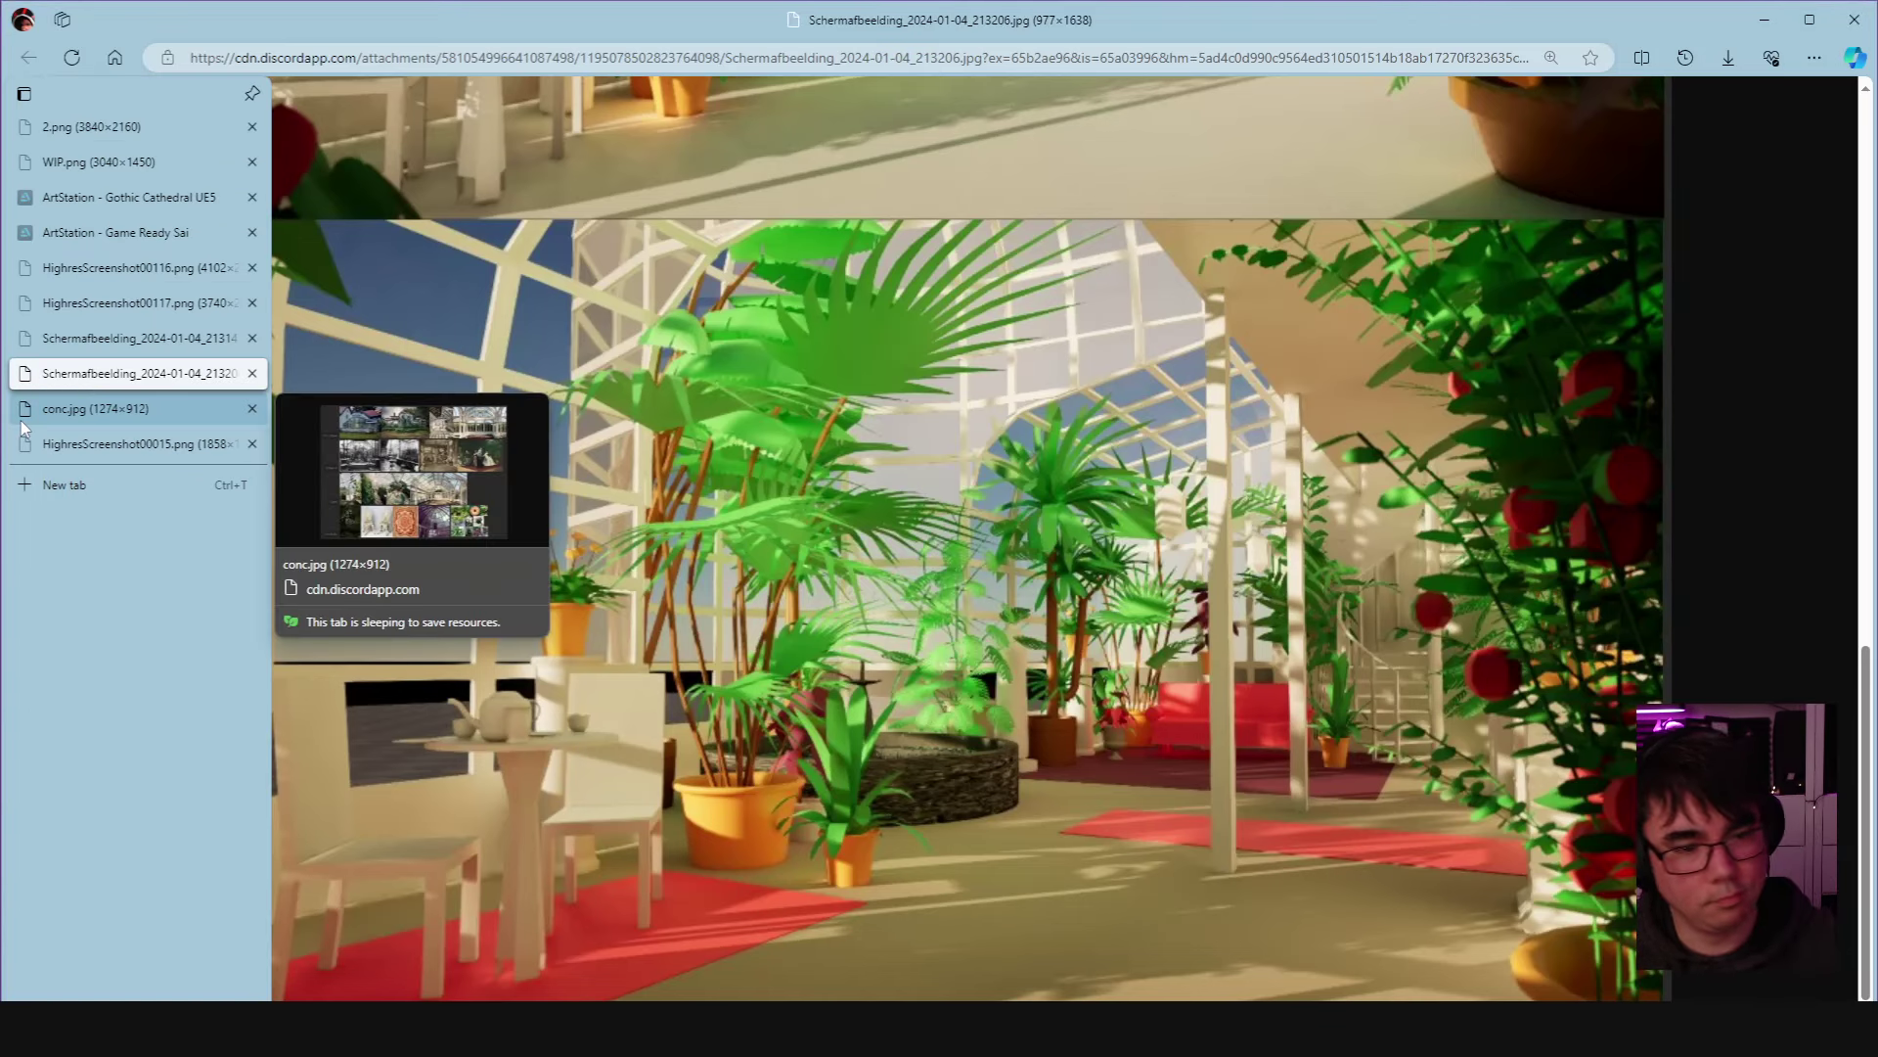
{"action": "left_click", "coordinate": [23, 411]}
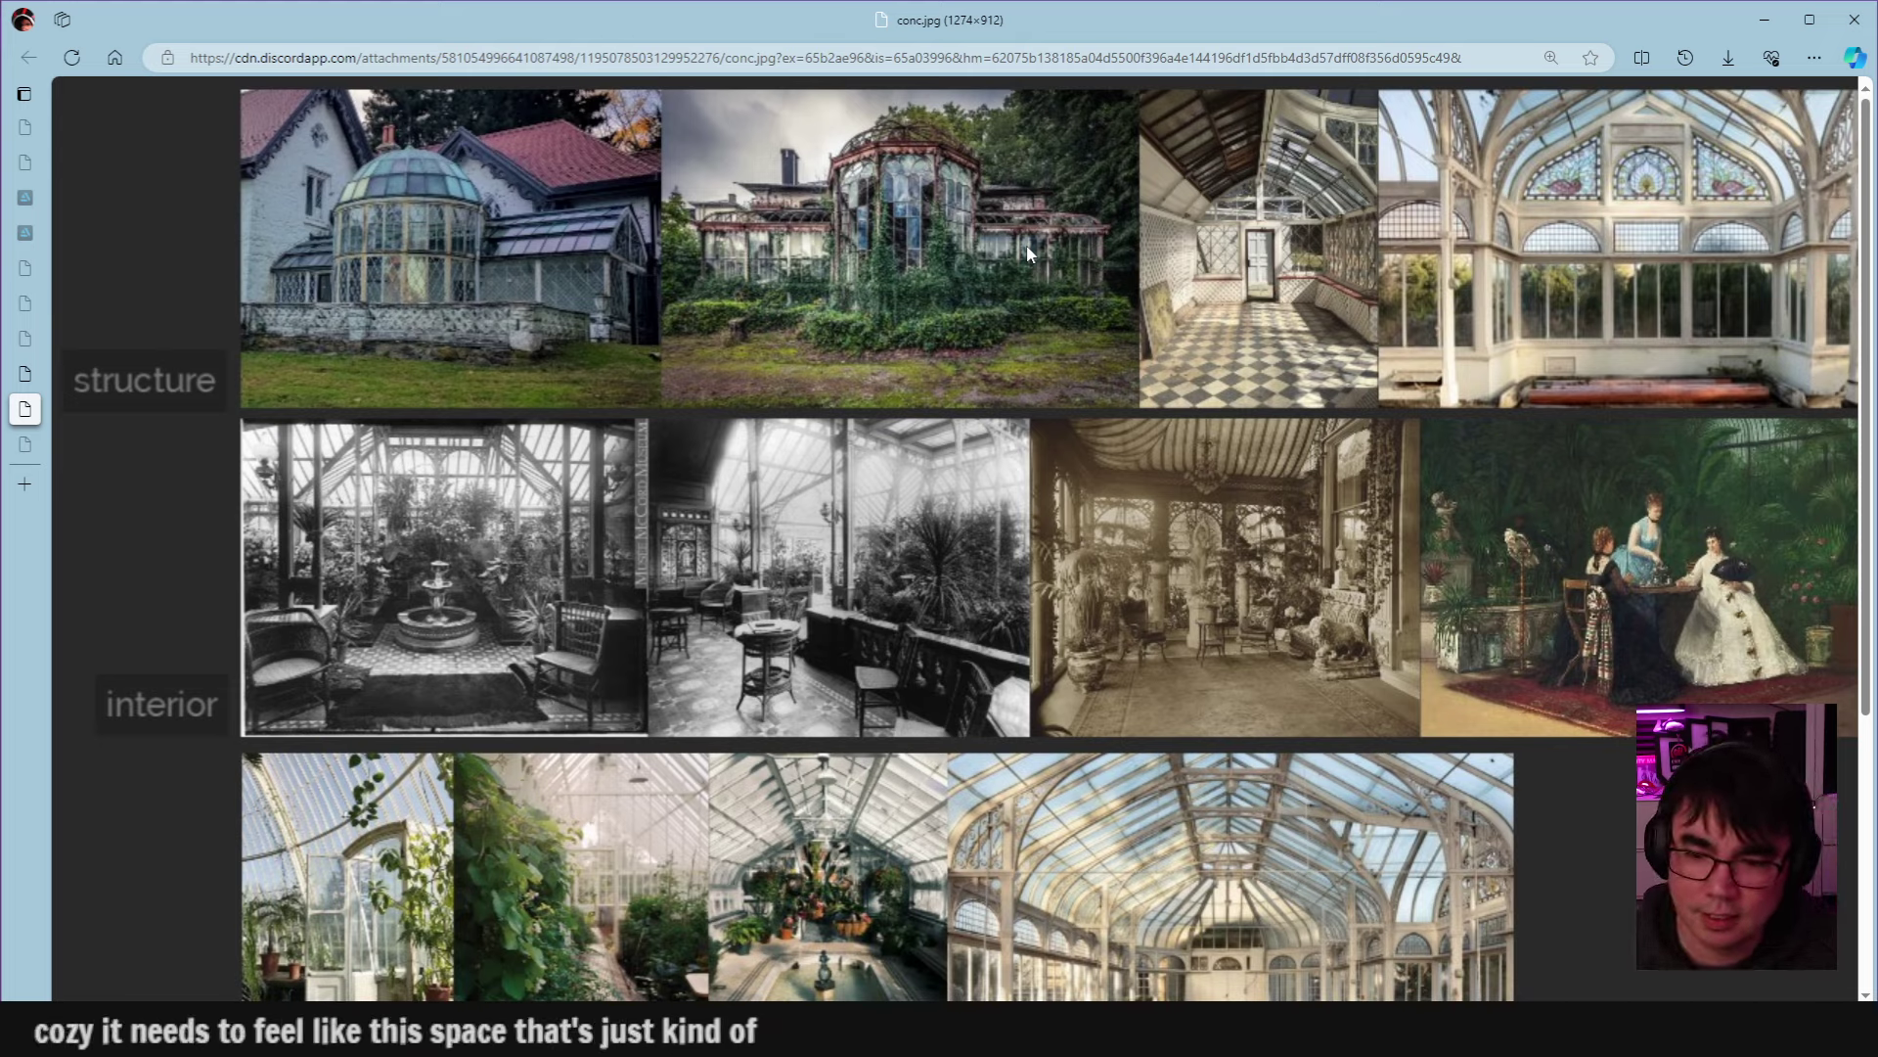
{"action": "scroll", "coordinate": [719, 326], "scroll_direction": "down", "scroll_amount": 4}
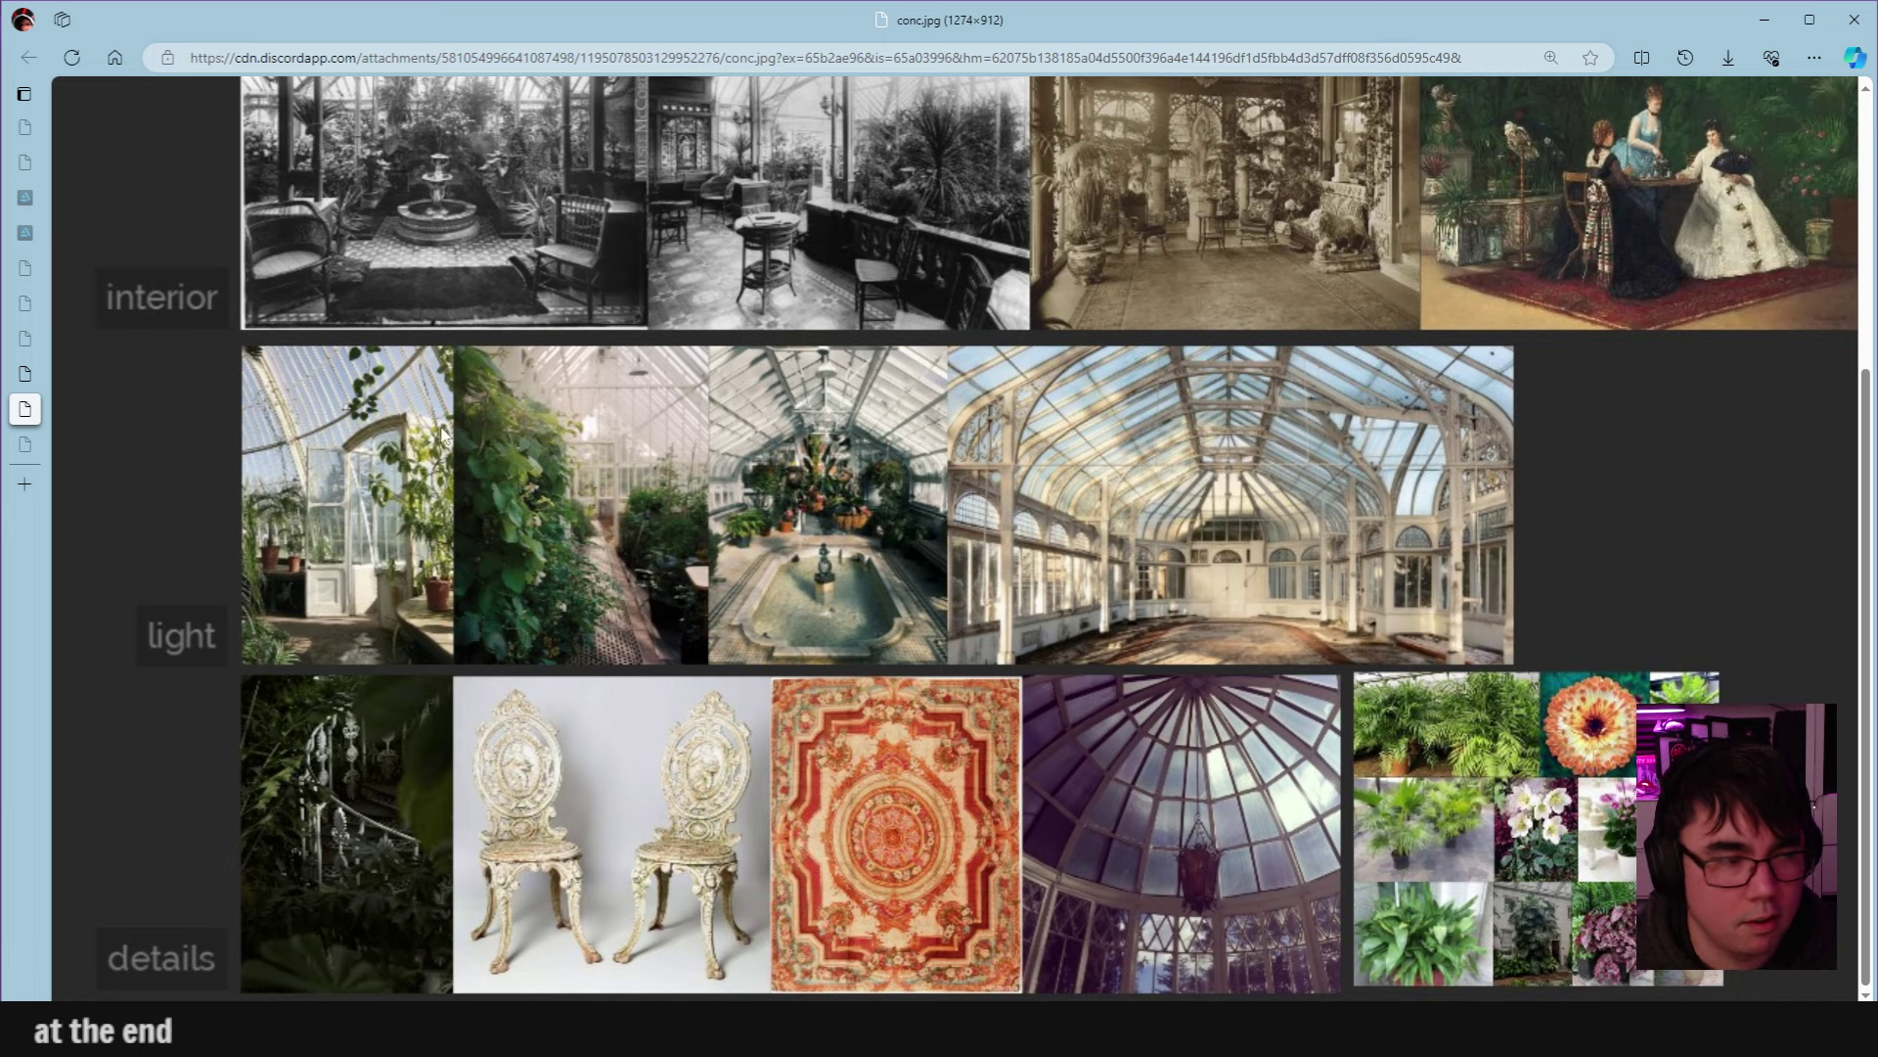
{"action": "key", "text": "alt+Tab"}
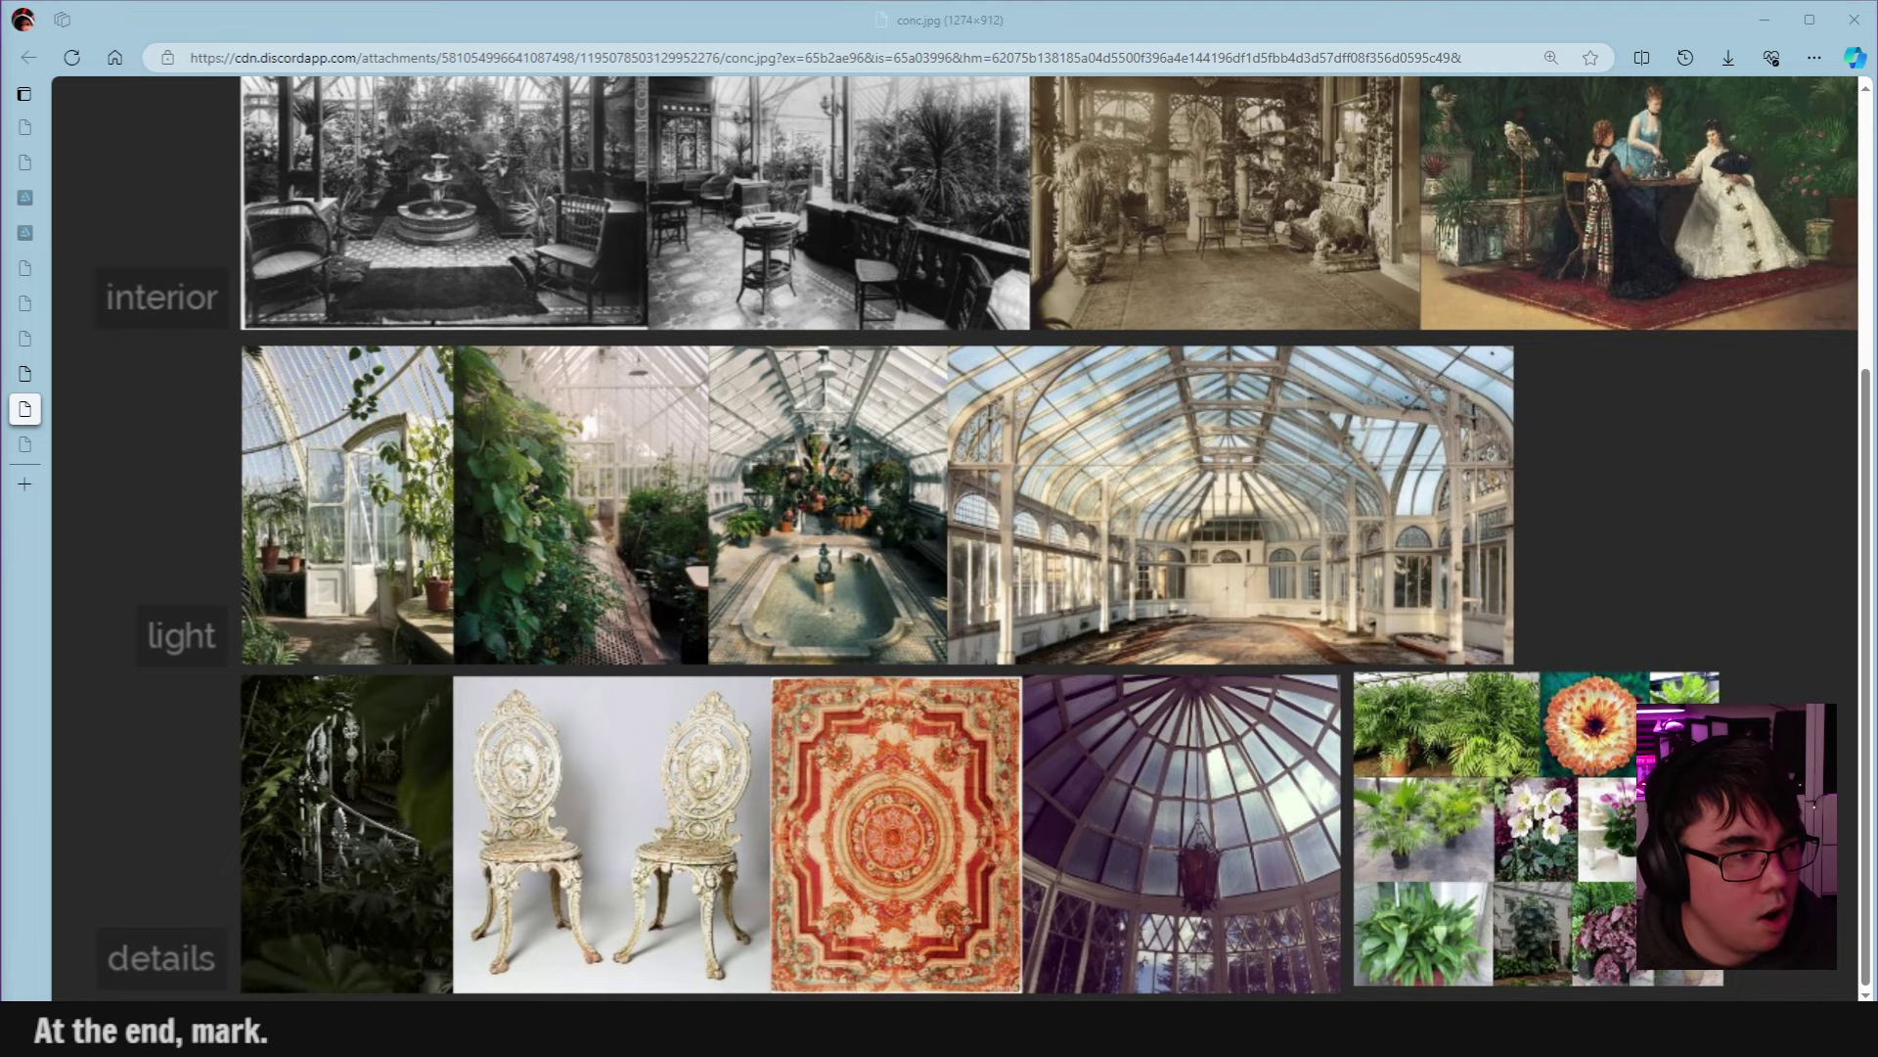
Open HighresScreenshot00015.png, inspect the purple lakeside render at full size, and copy the image.
{"action": "left_click", "coordinate": [25, 445]}
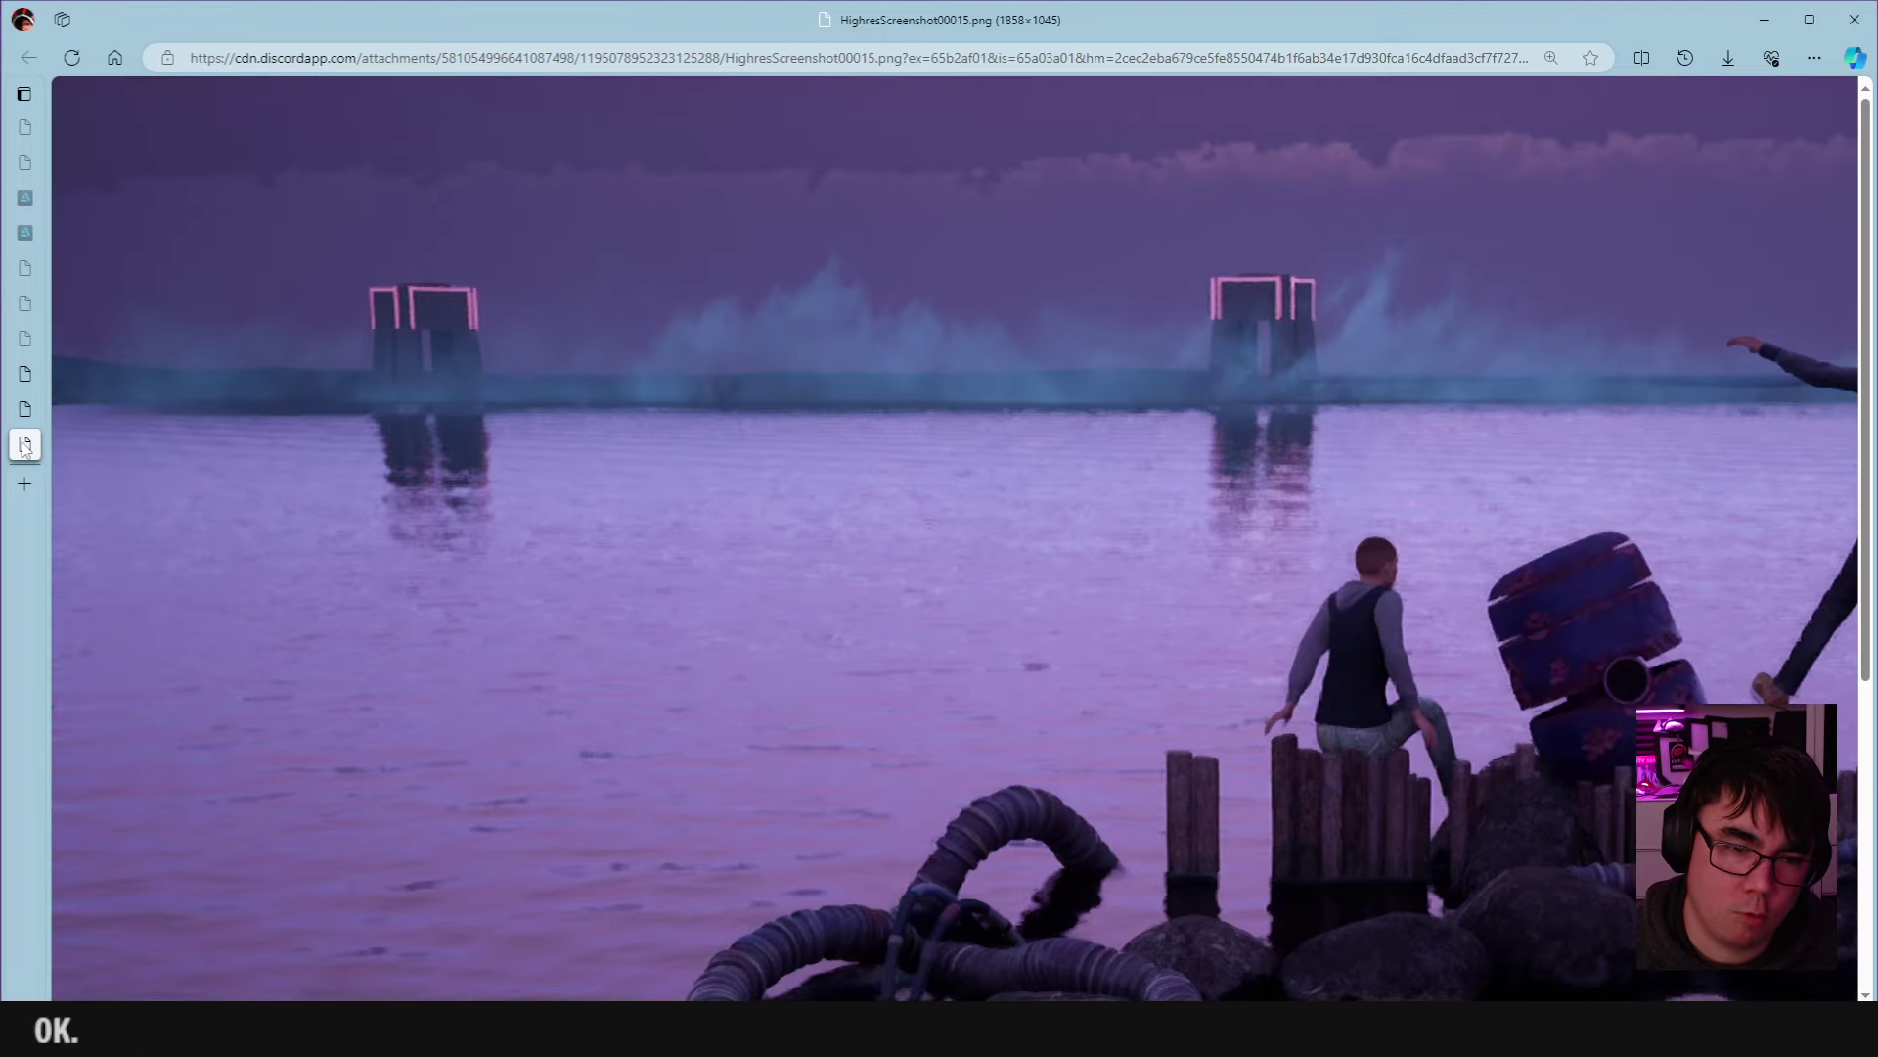
{"action": "left_click", "coordinate": [686, 461]}
{"action": "scroll", "coordinate": [714, 456], "scroll_direction": "down", "scroll_amount": 6}
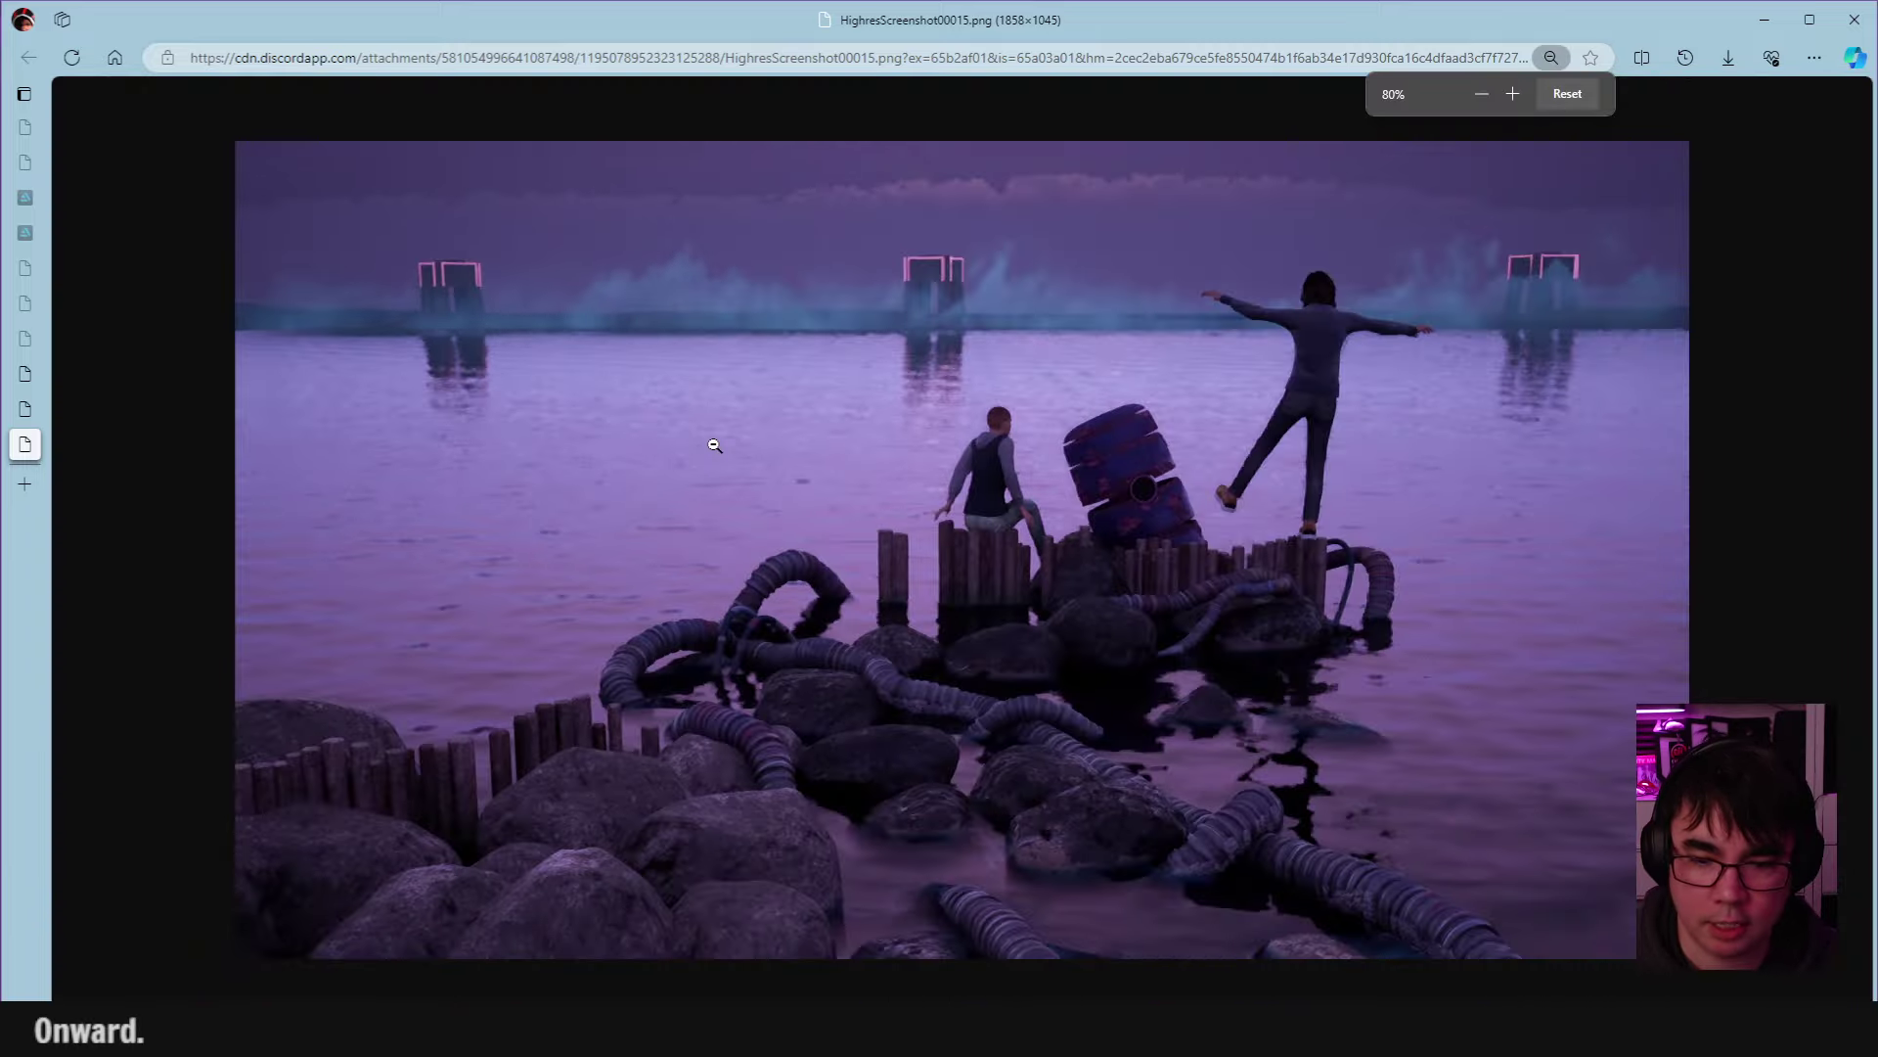
{"action": "scroll", "coordinate": [1020, 566], "scroll_direction": "up", "scroll_amount": 1}
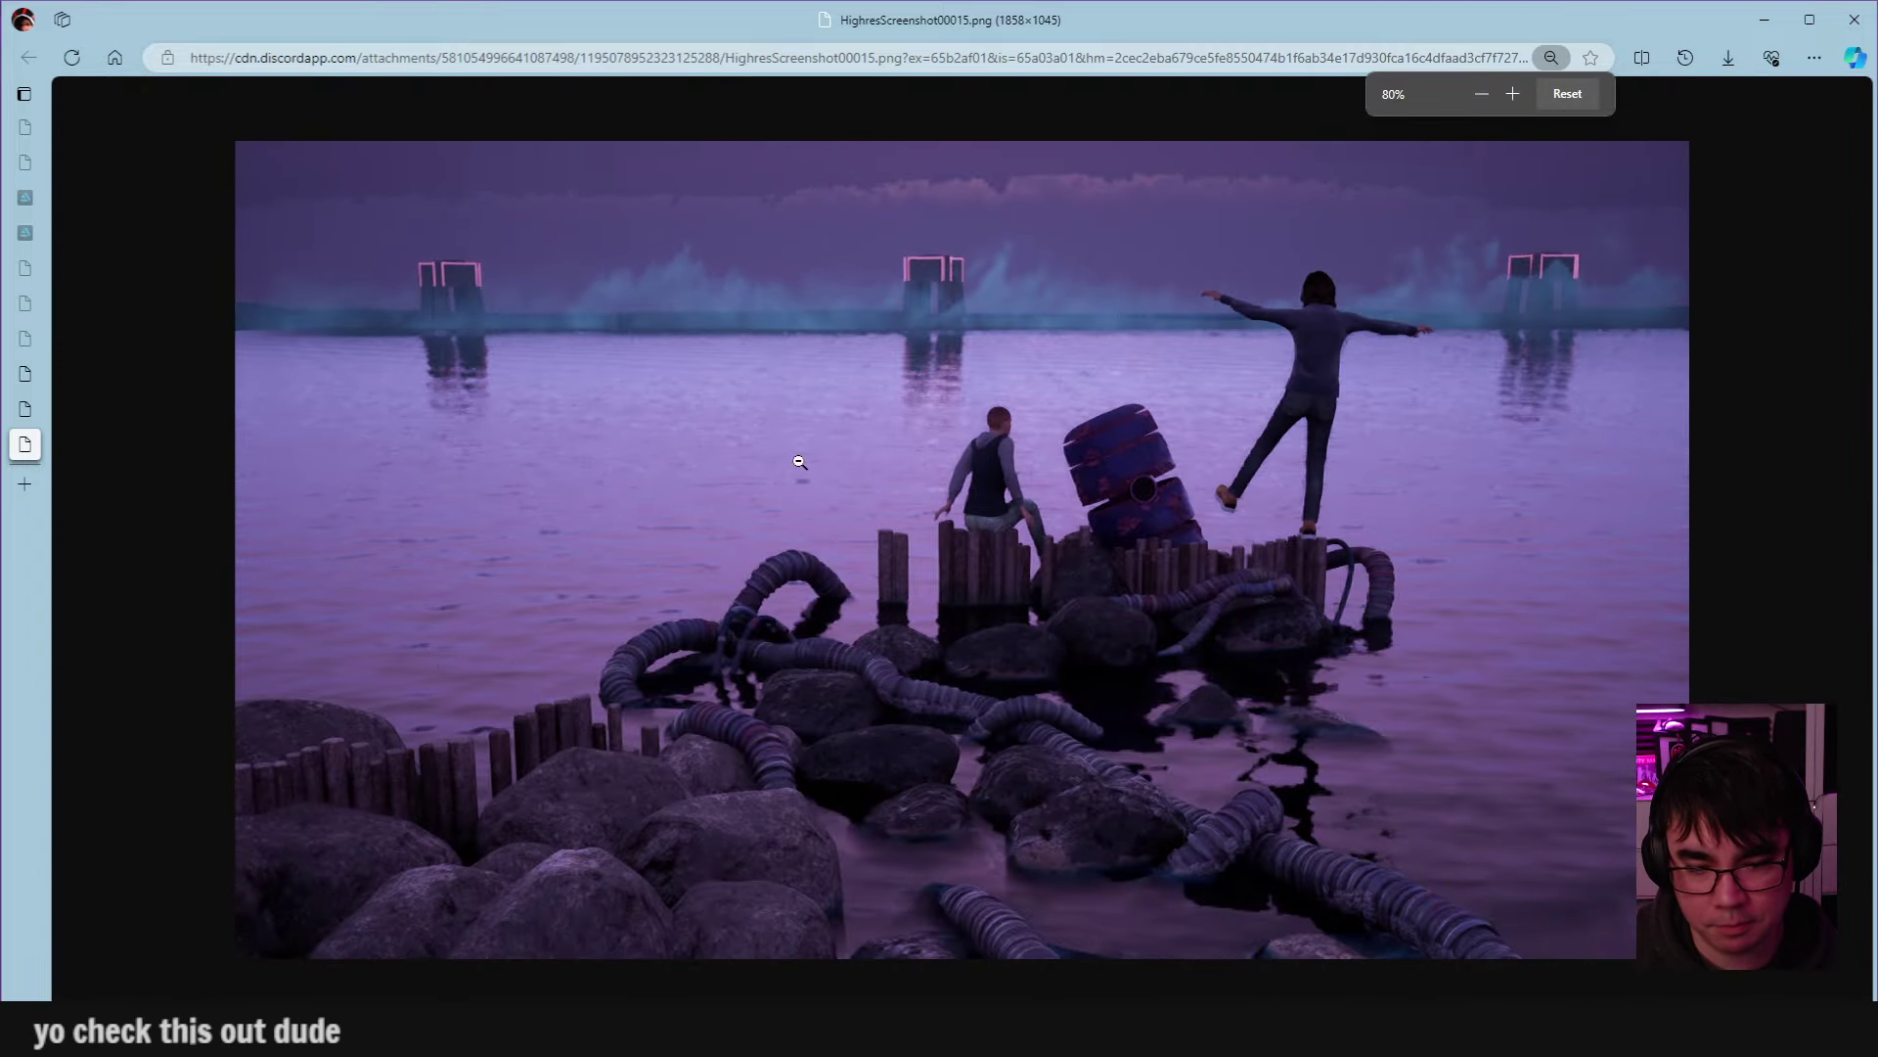
{"action": "scroll", "coordinate": [1453, 888], "scroll_direction": "up", "scroll_amount": 1}
{"action": "scroll", "coordinate": [1456, 885], "scroll_direction": "up", "scroll_amount": 1}
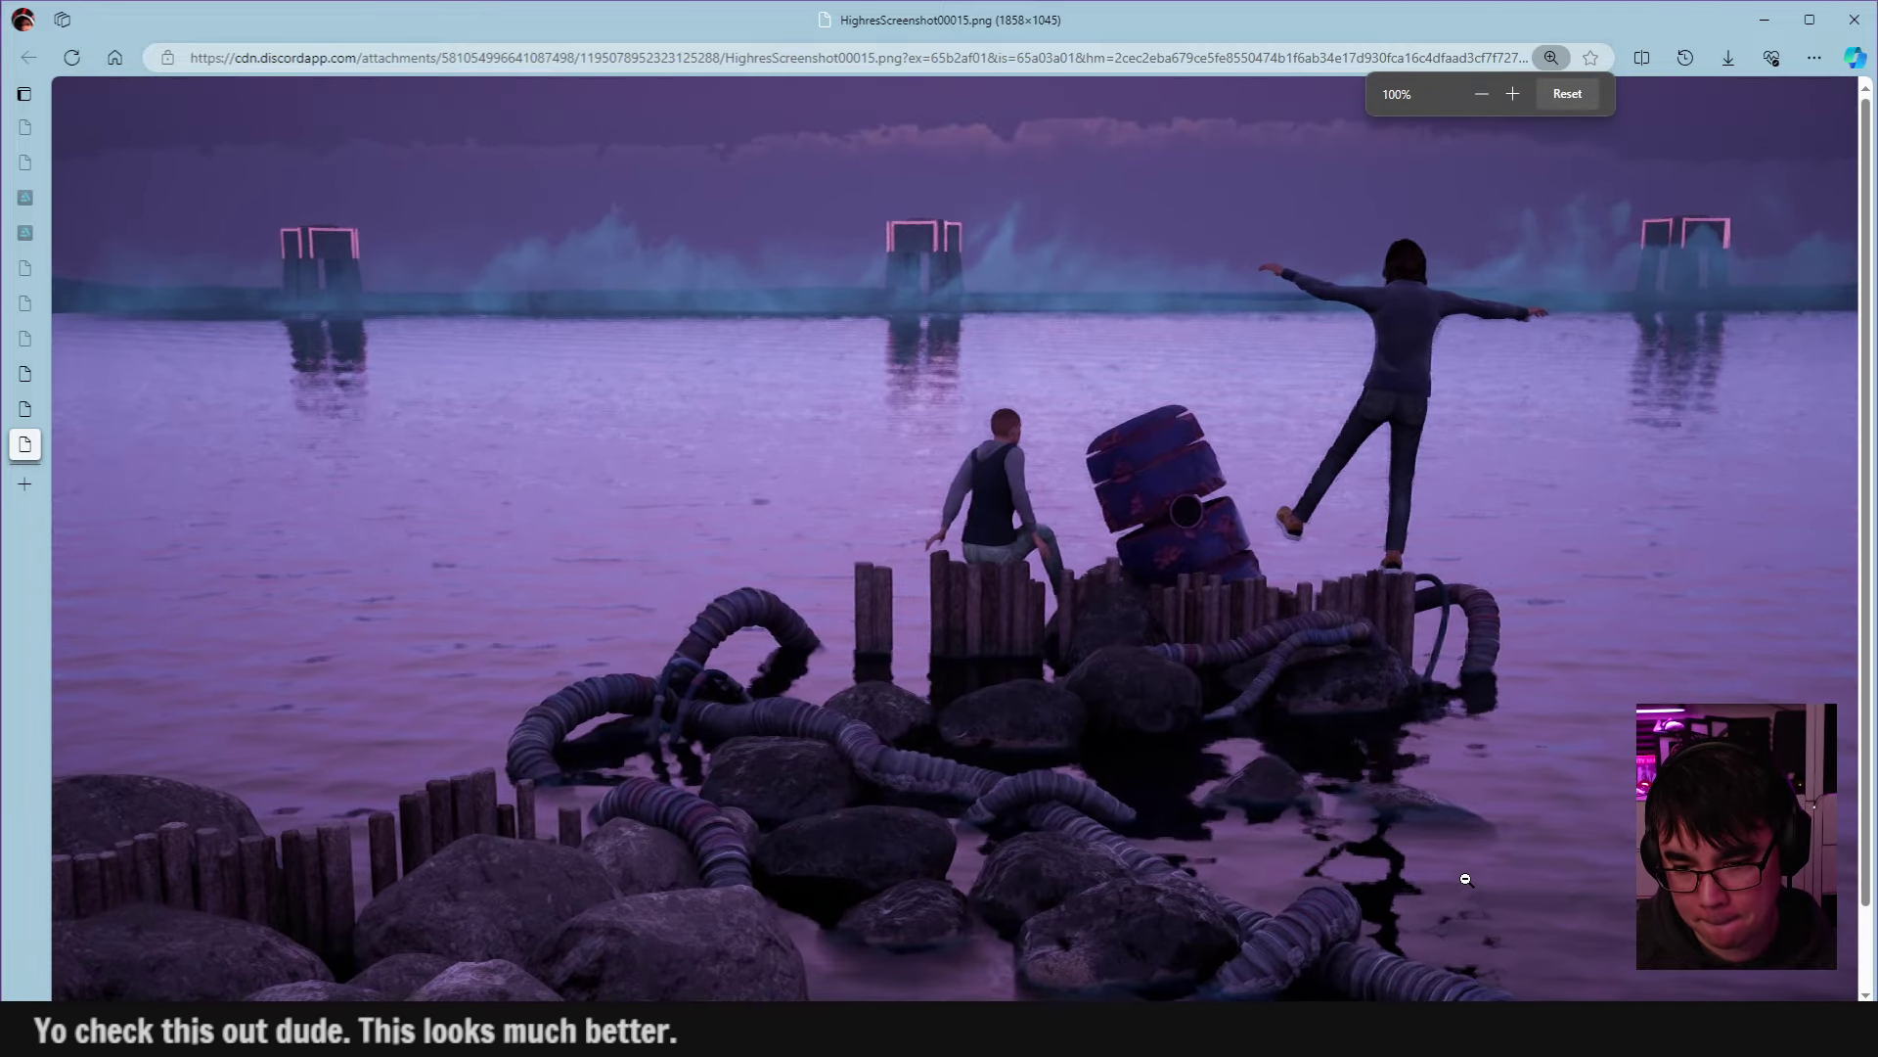
{"action": "scroll", "coordinate": [1467, 878], "scroll_direction": "down", "scroll_amount": 2}
{"action": "scroll", "coordinate": [1311, 866], "scroll_direction": "up", "scroll_amount": 1}
{"action": "scroll", "coordinate": [1303, 851], "scroll_direction": "down", "scroll_amount": 1}
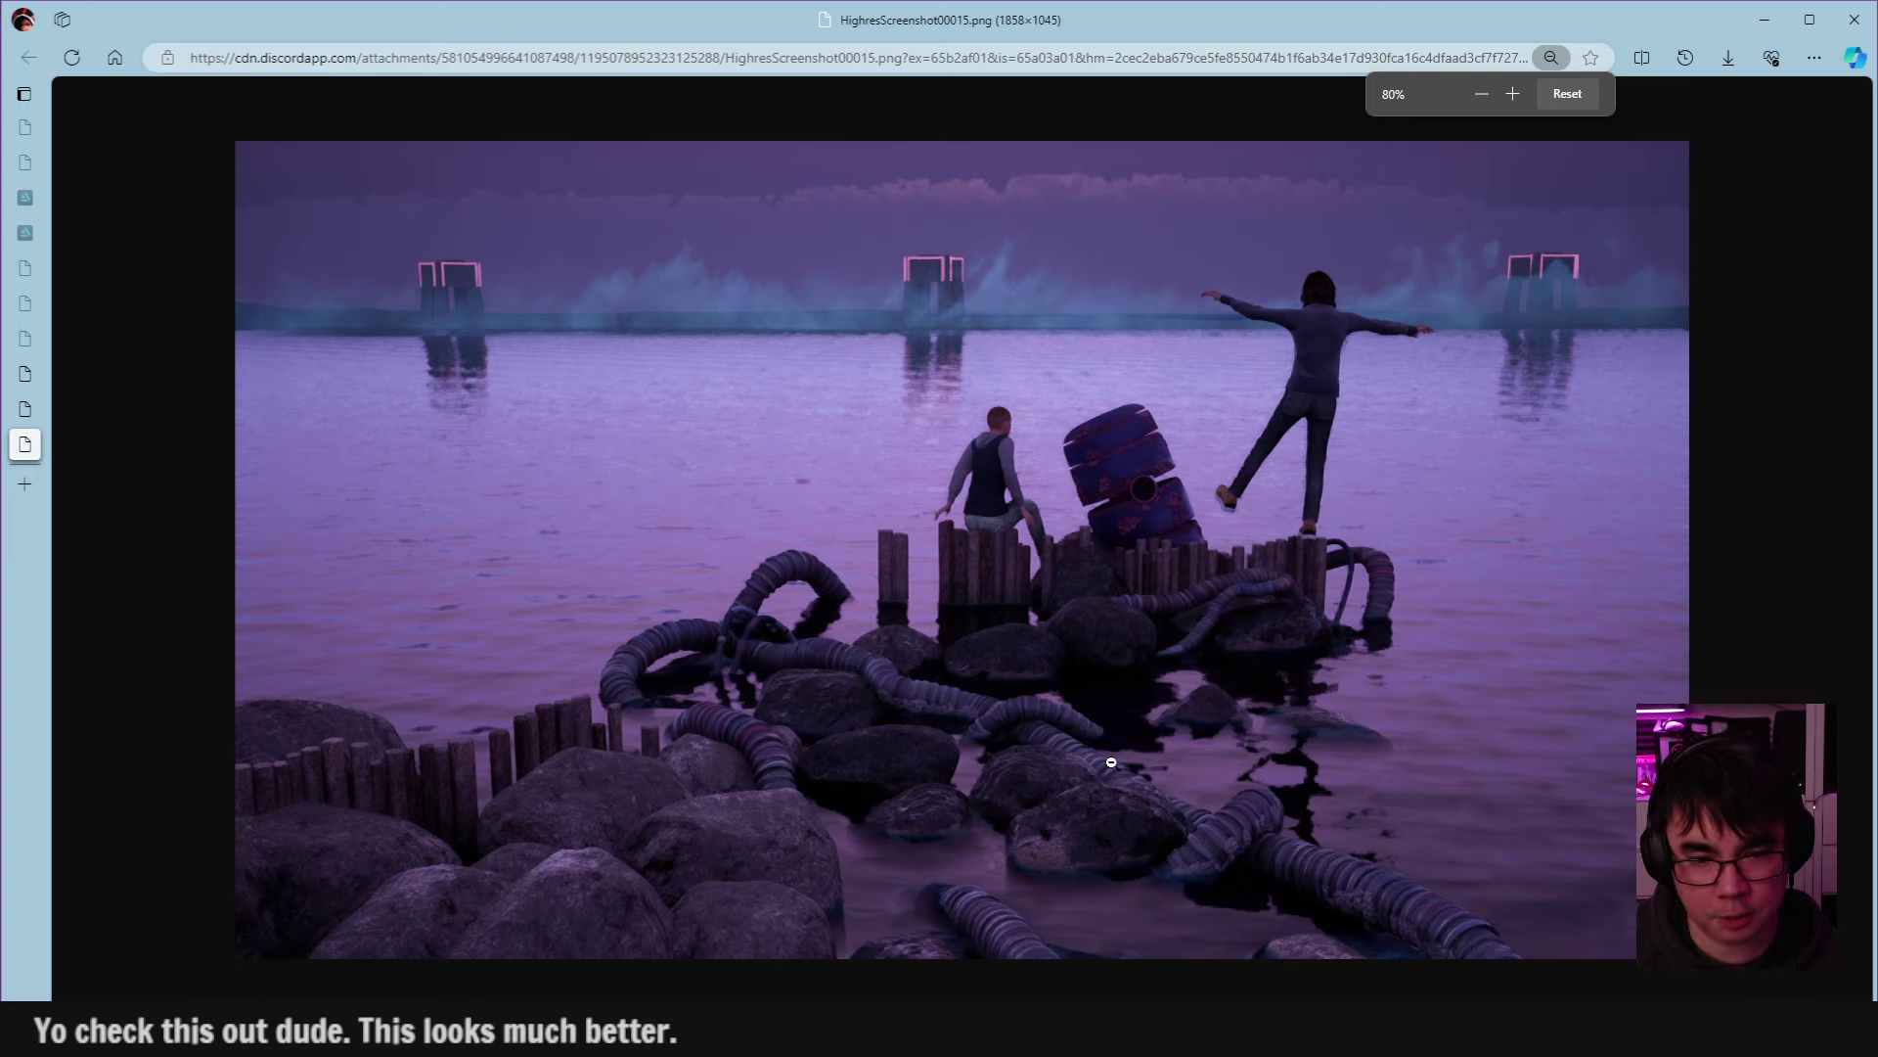
{"action": "right_click", "coordinate": [877, 500]}
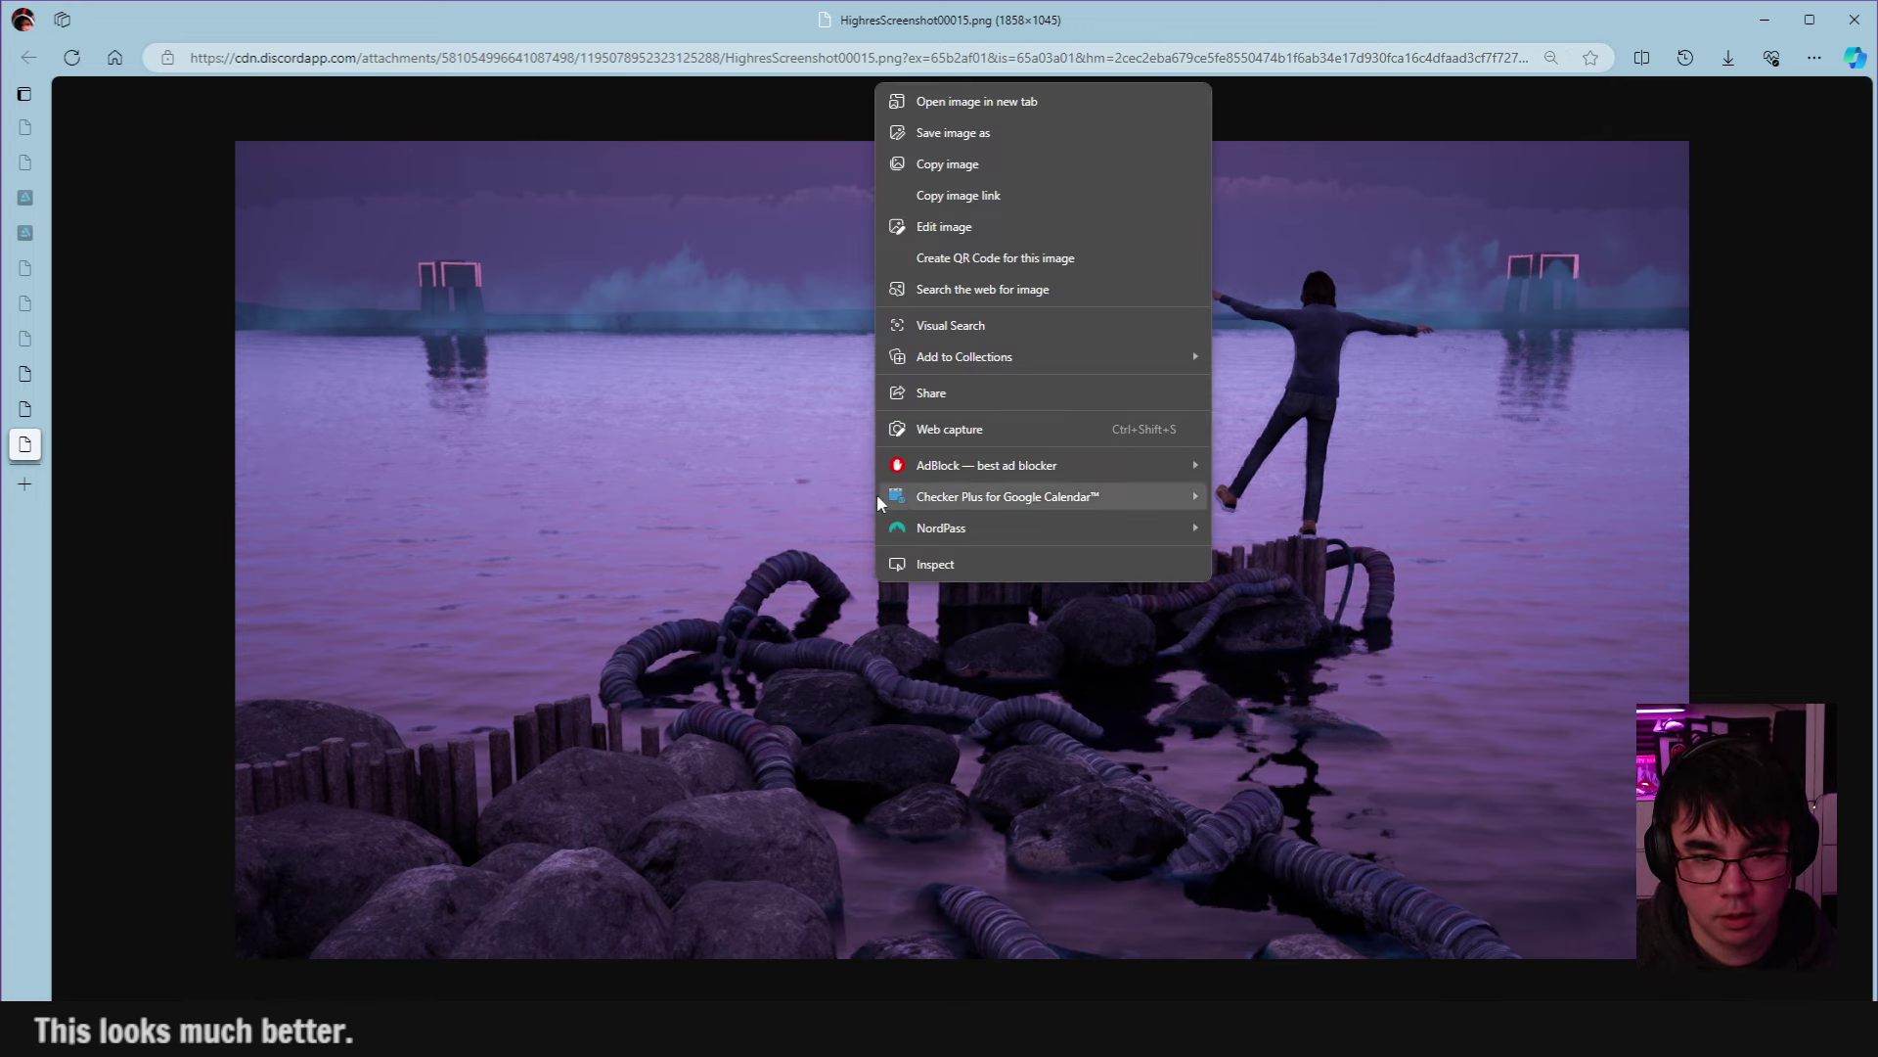
{"action": "left_click", "coordinate": [947, 164]}
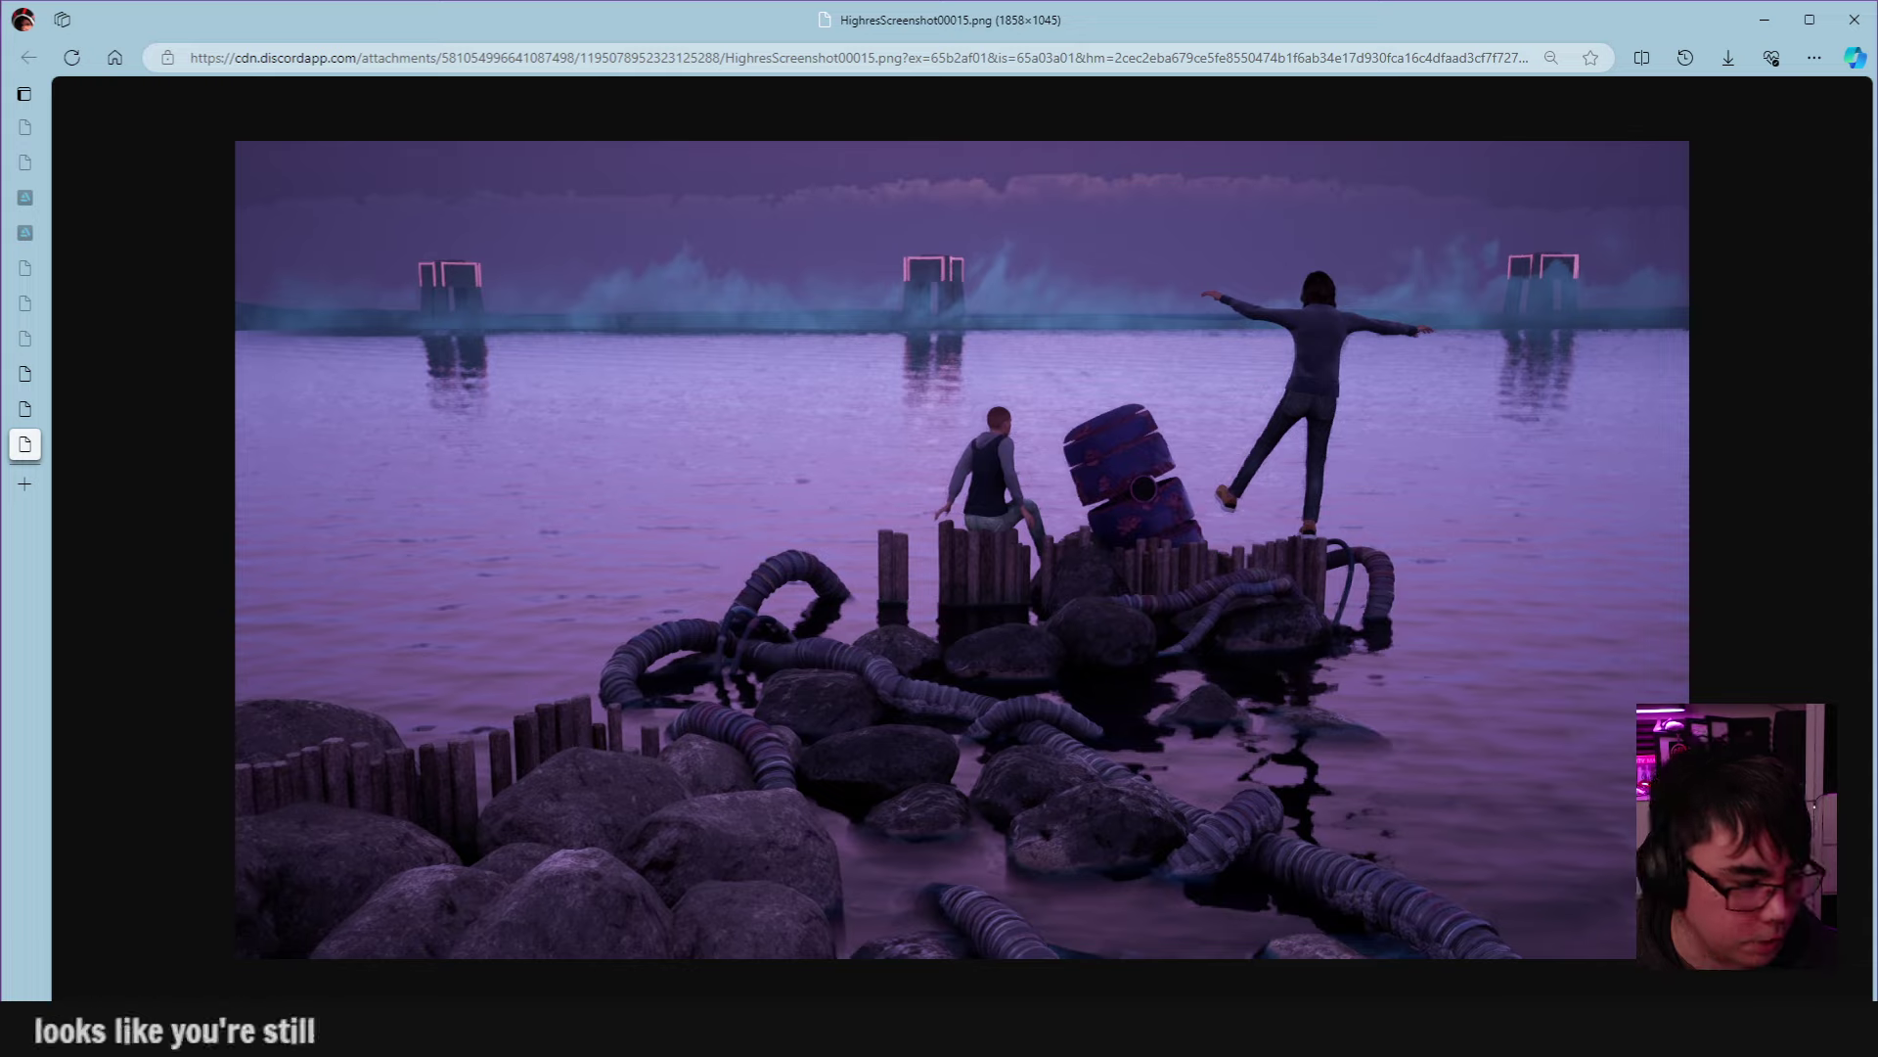
{"action": "key", "text": "alt+Tab"}
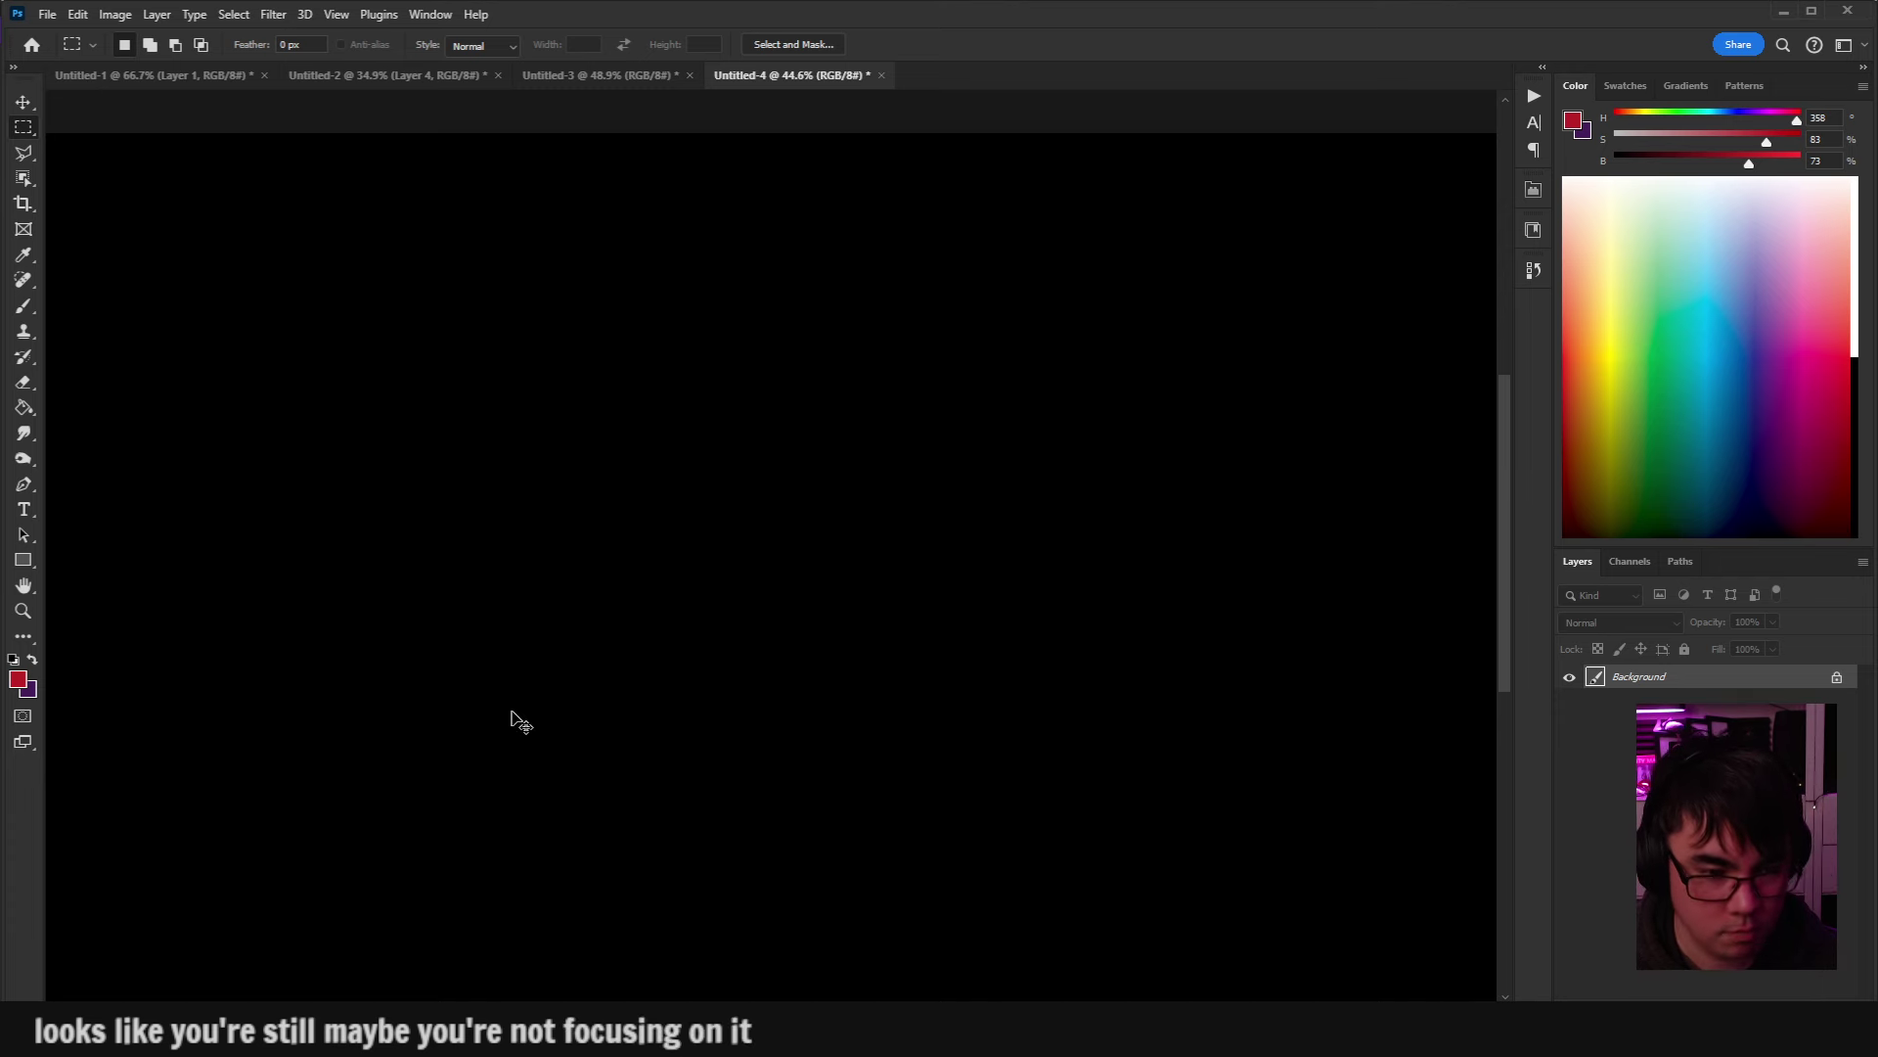
Paste the lakeside render into Untitled-4 as Layer 1 and inspect it at 100% zoom.
{"action": "key", "text": "ctrl+v"}
{"action": "left_click_drag", "start_coordinate": [600, 541], "coordinate": [643, 663]}
{"action": "left_click", "coordinate": [685, 561], "text": "ctrl"}
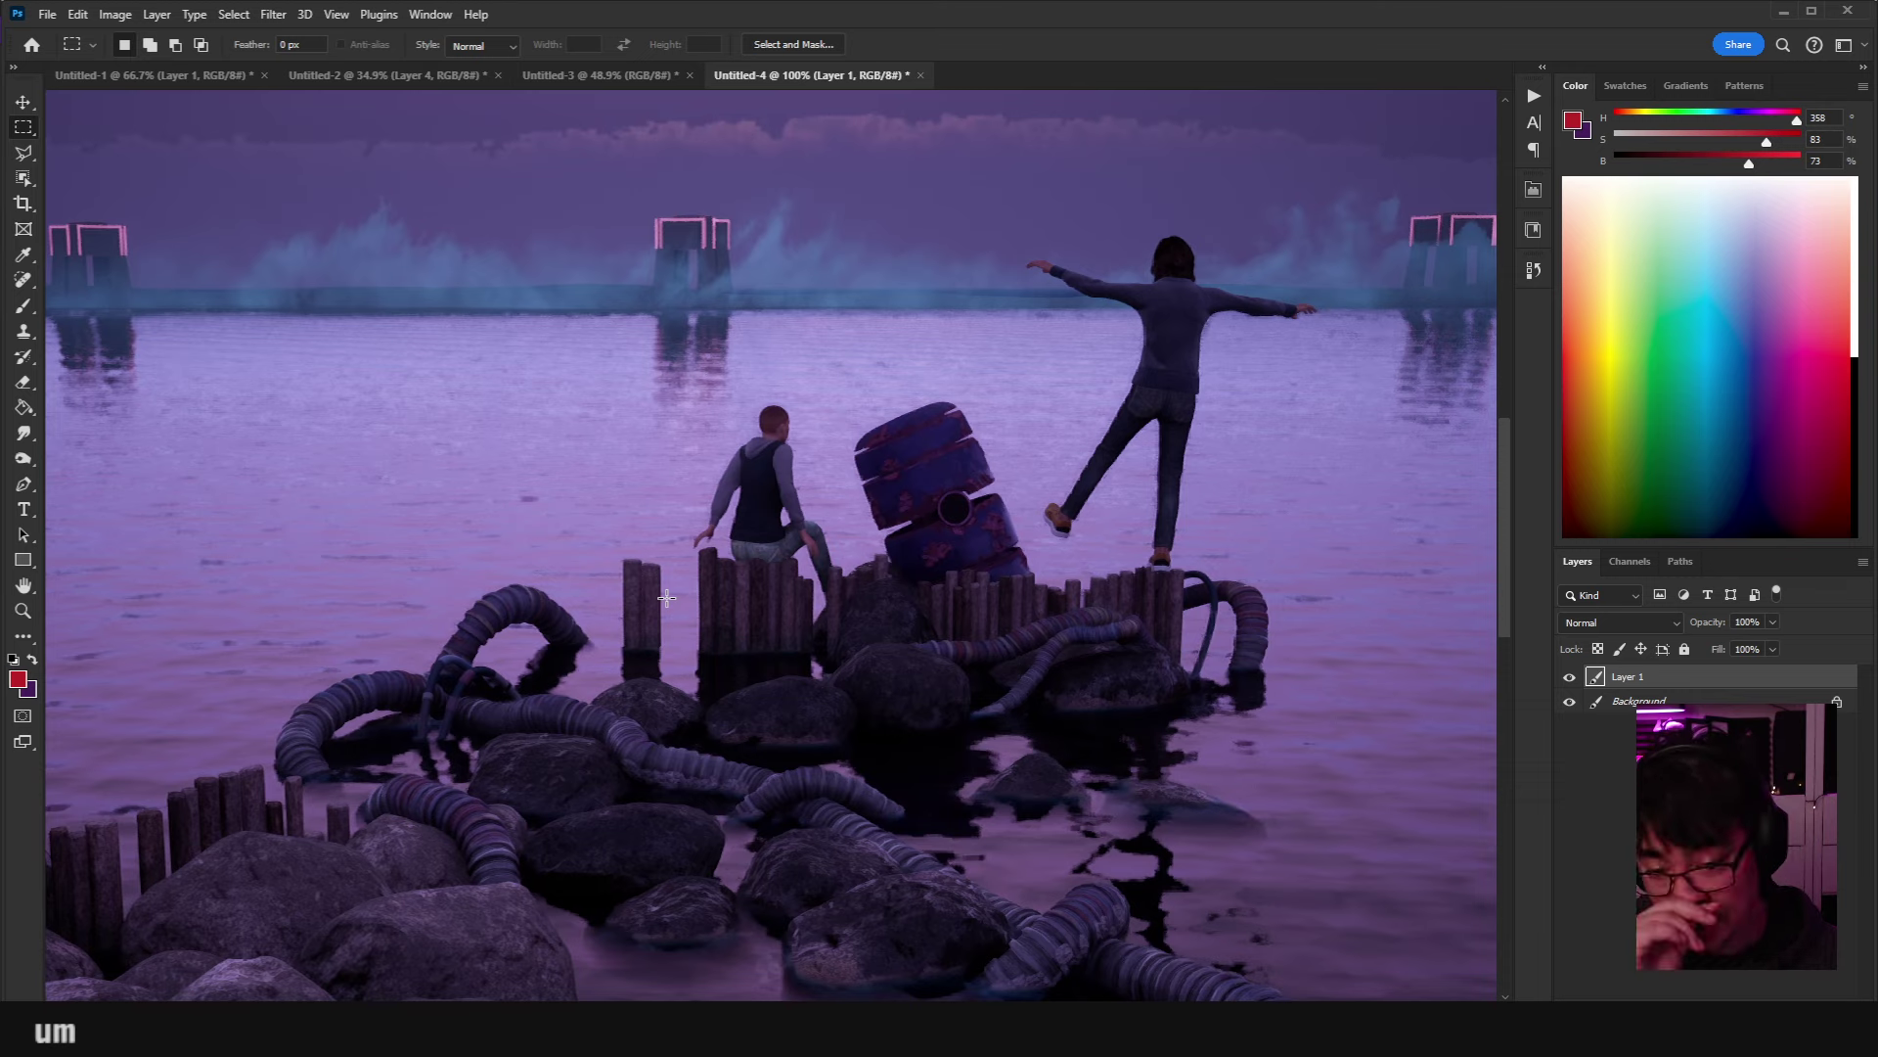
{"action": "left_click_drag", "start_coordinate": [696, 405], "coordinate": [901, 362]}
{"action": "scroll", "coordinate": [813, 449], "scroll_direction": "down", "scroll_amount": 3}
{"action": "left_click_drag", "start_coordinate": [1022, 394], "coordinate": [1033, 473]}
{"action": "left_click_drag", "start_coordinate": [675, 319], "coordinate": [541, 305]}
{"action": "scroll", "coordinate": [724, 334], "scroll_direction": "down", "scroll_amount": 2}
{"action": "left_click_drag", "start_coordinate": [724, 335], "coordinate": [755, 330]}
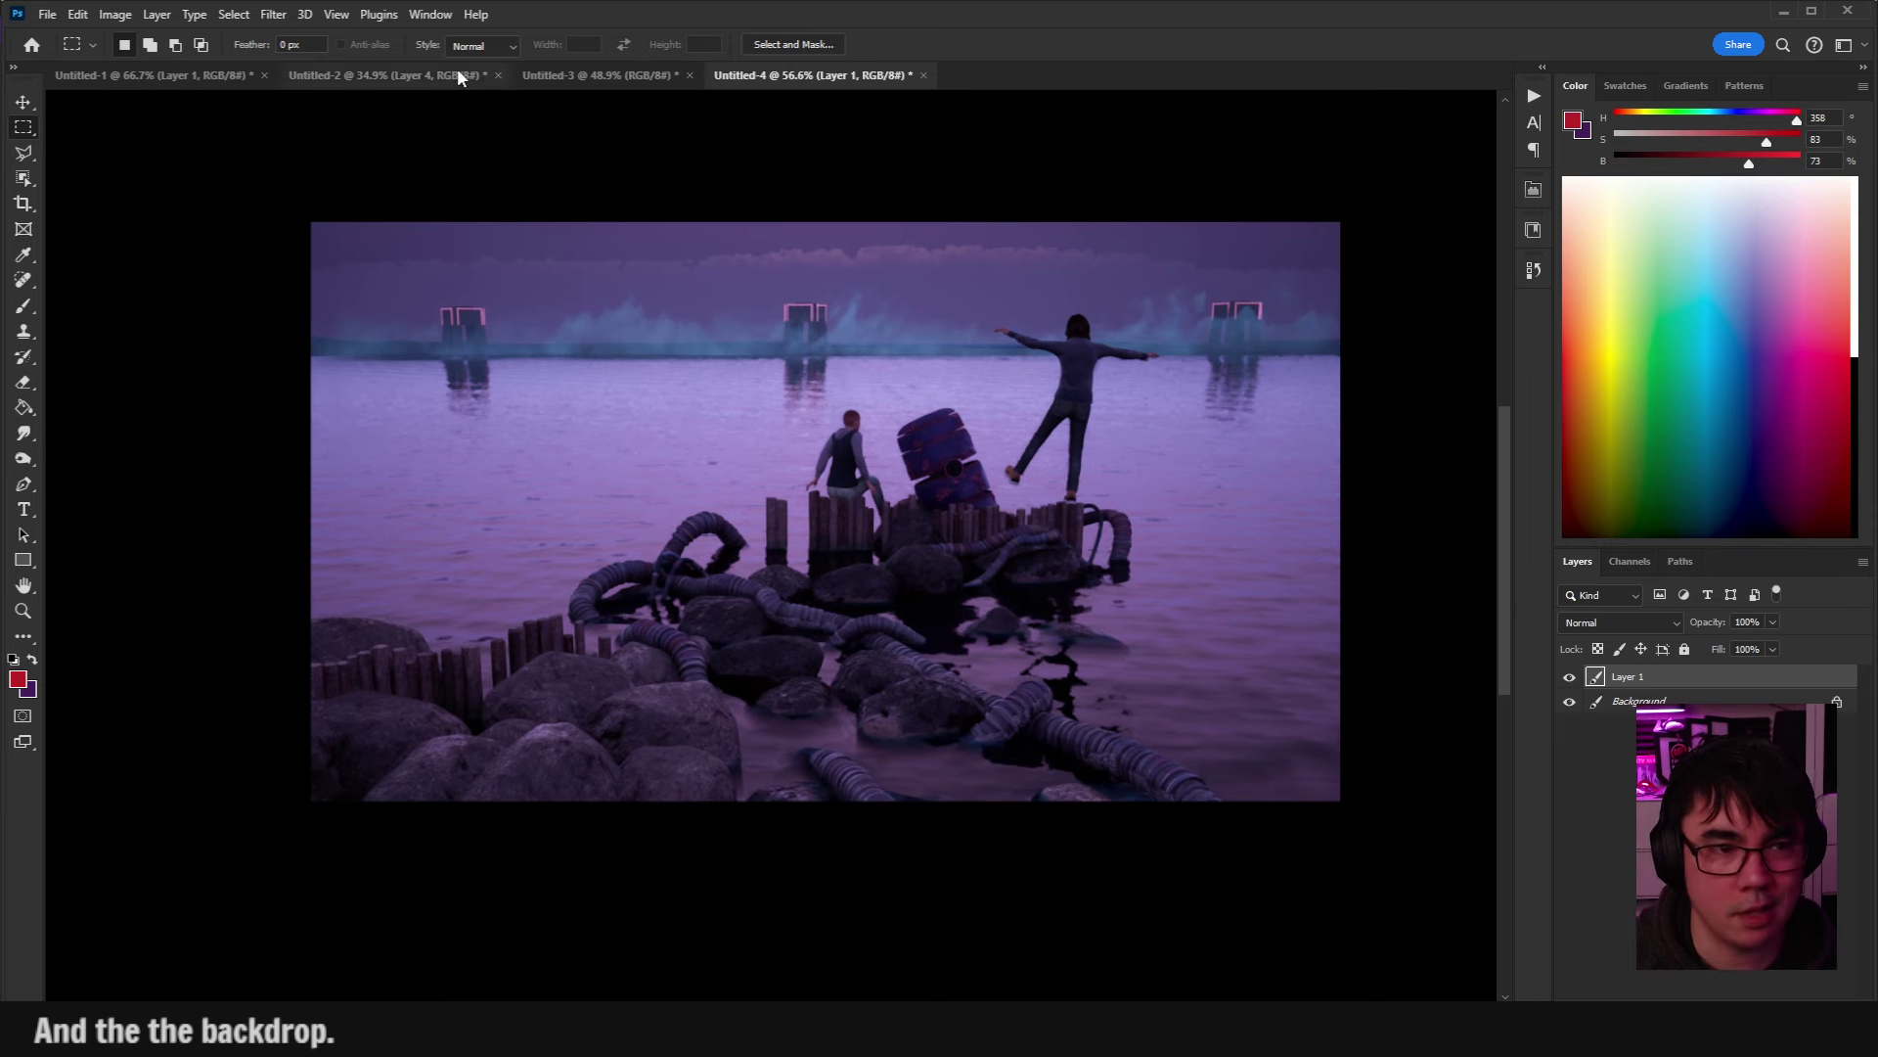
{"action": "left_click", "coordinate": [336, 13]}
{"action": "mouse_move", "coordinate": [279, 16]}
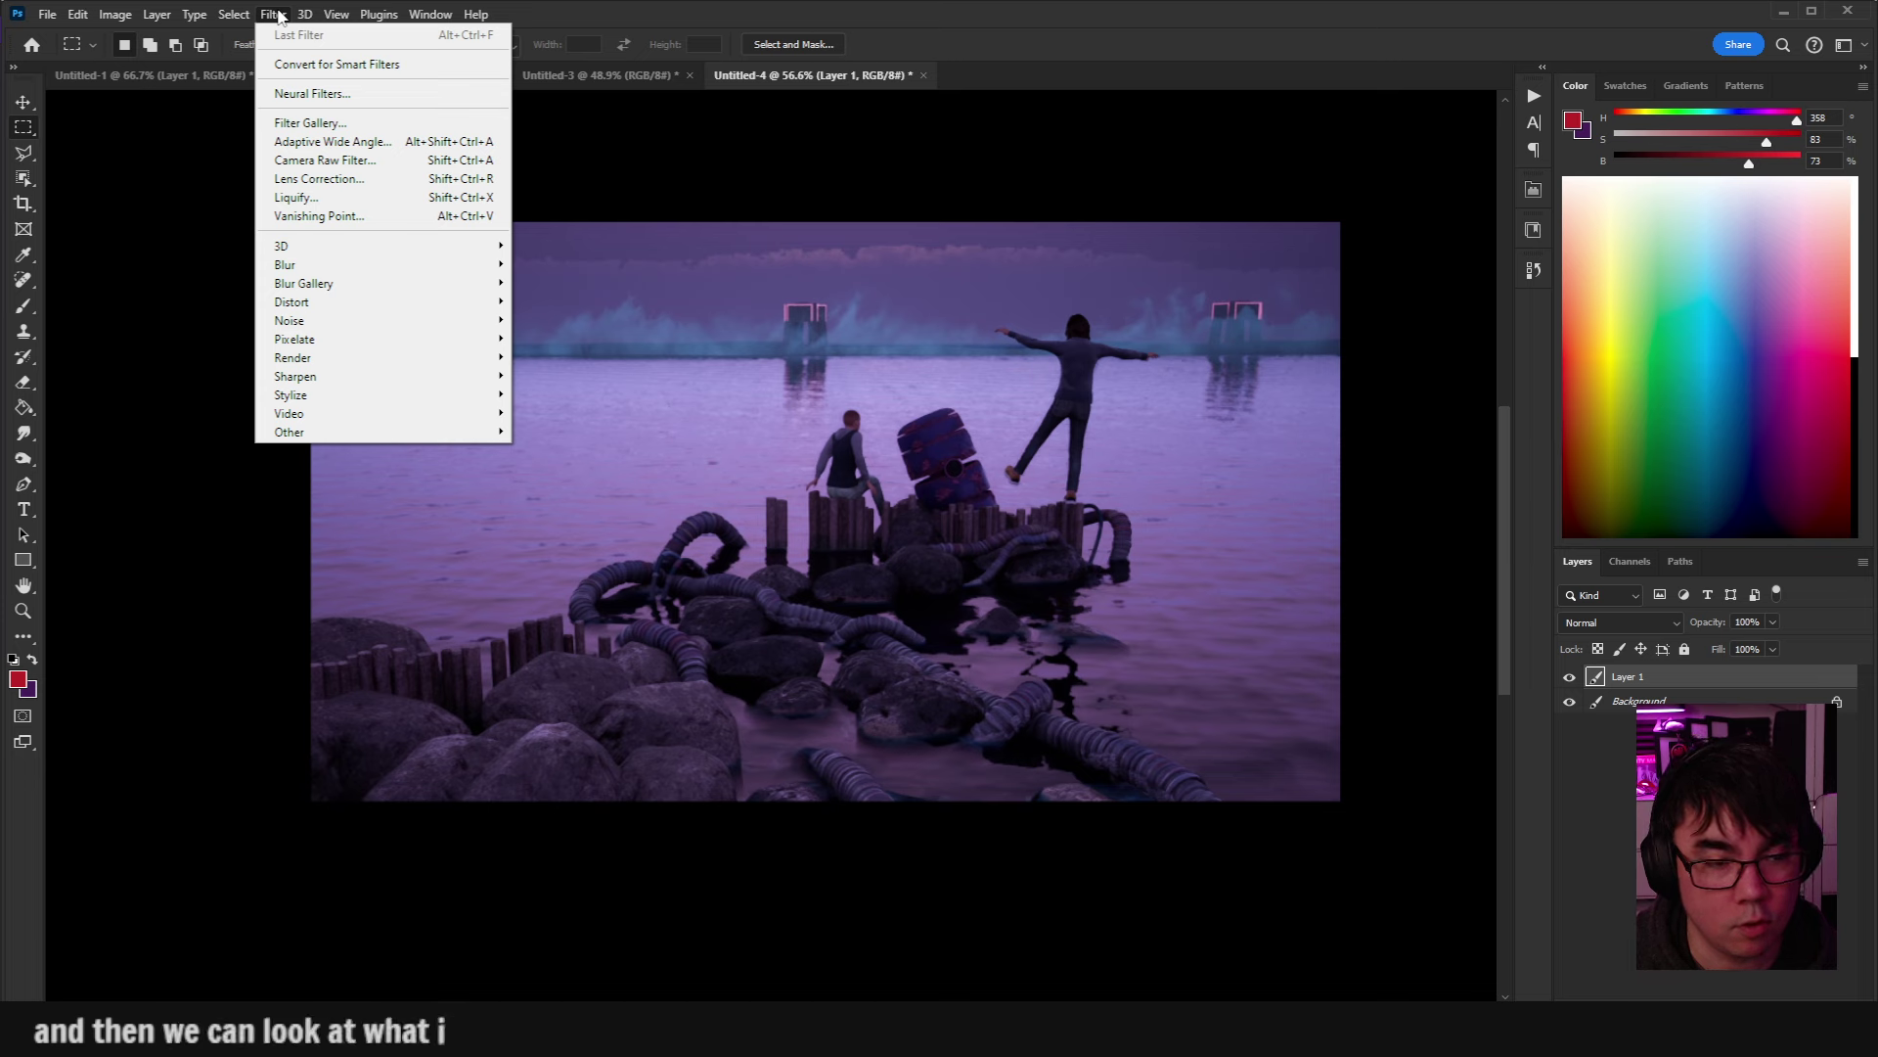
Apply a Neural Filters Depth Blur focused on the standing figures with focal range about 19.
{"action": "left_click", "coordinate": [404, 95]}
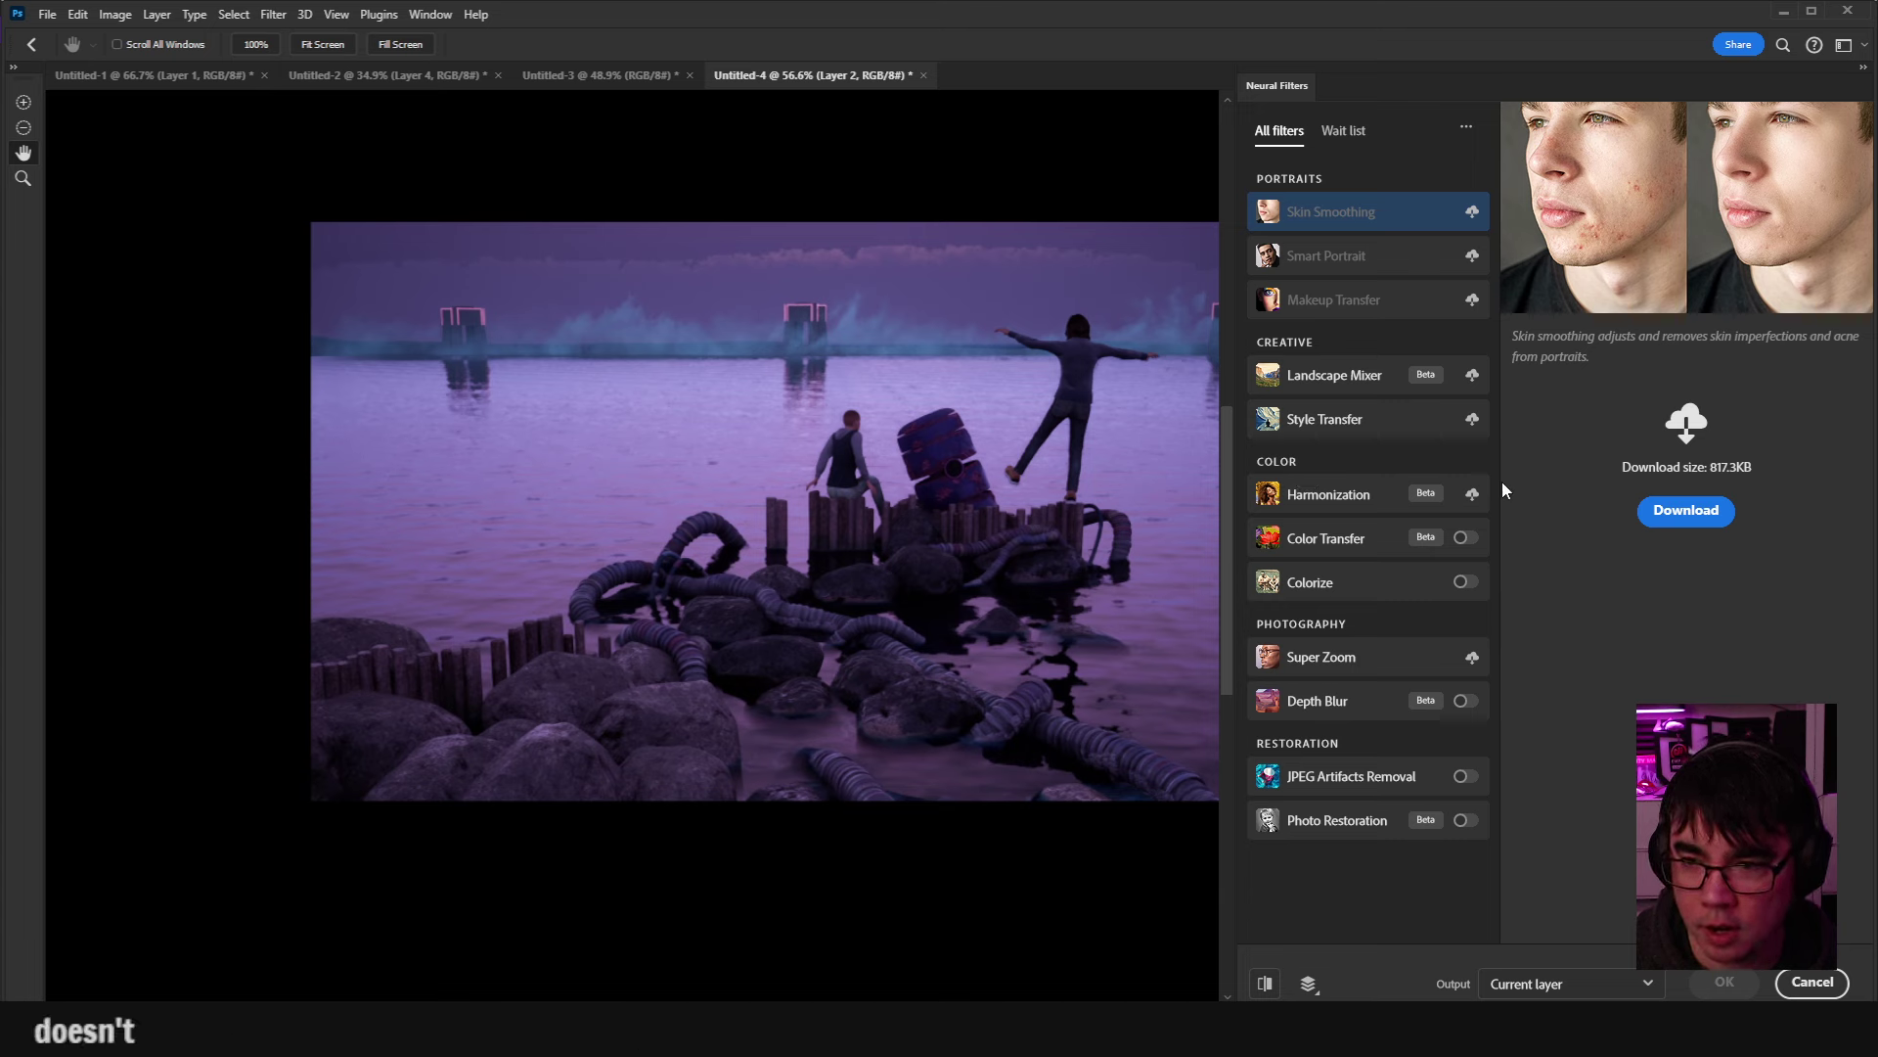
{"action": "left_click", "coordinate": [1463, 700]}
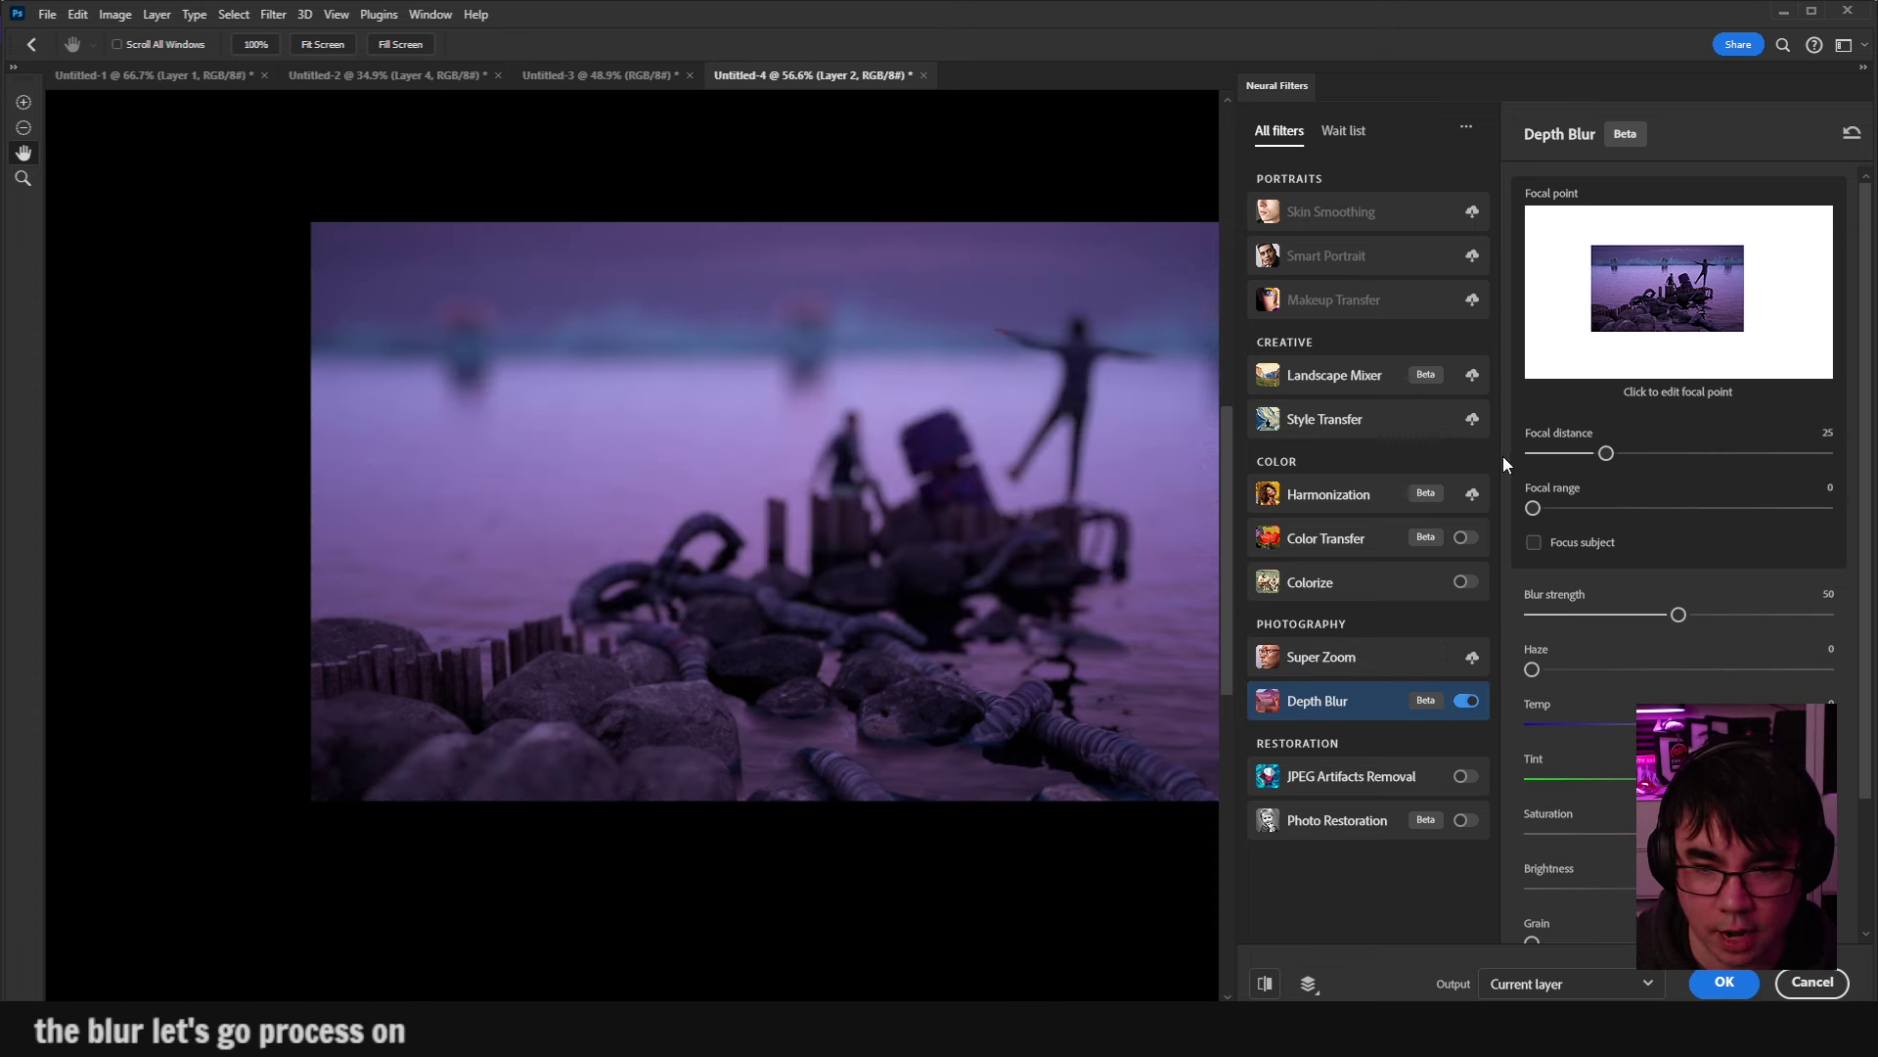
{"action": "left_click", "coordinate": [1706, 262]}
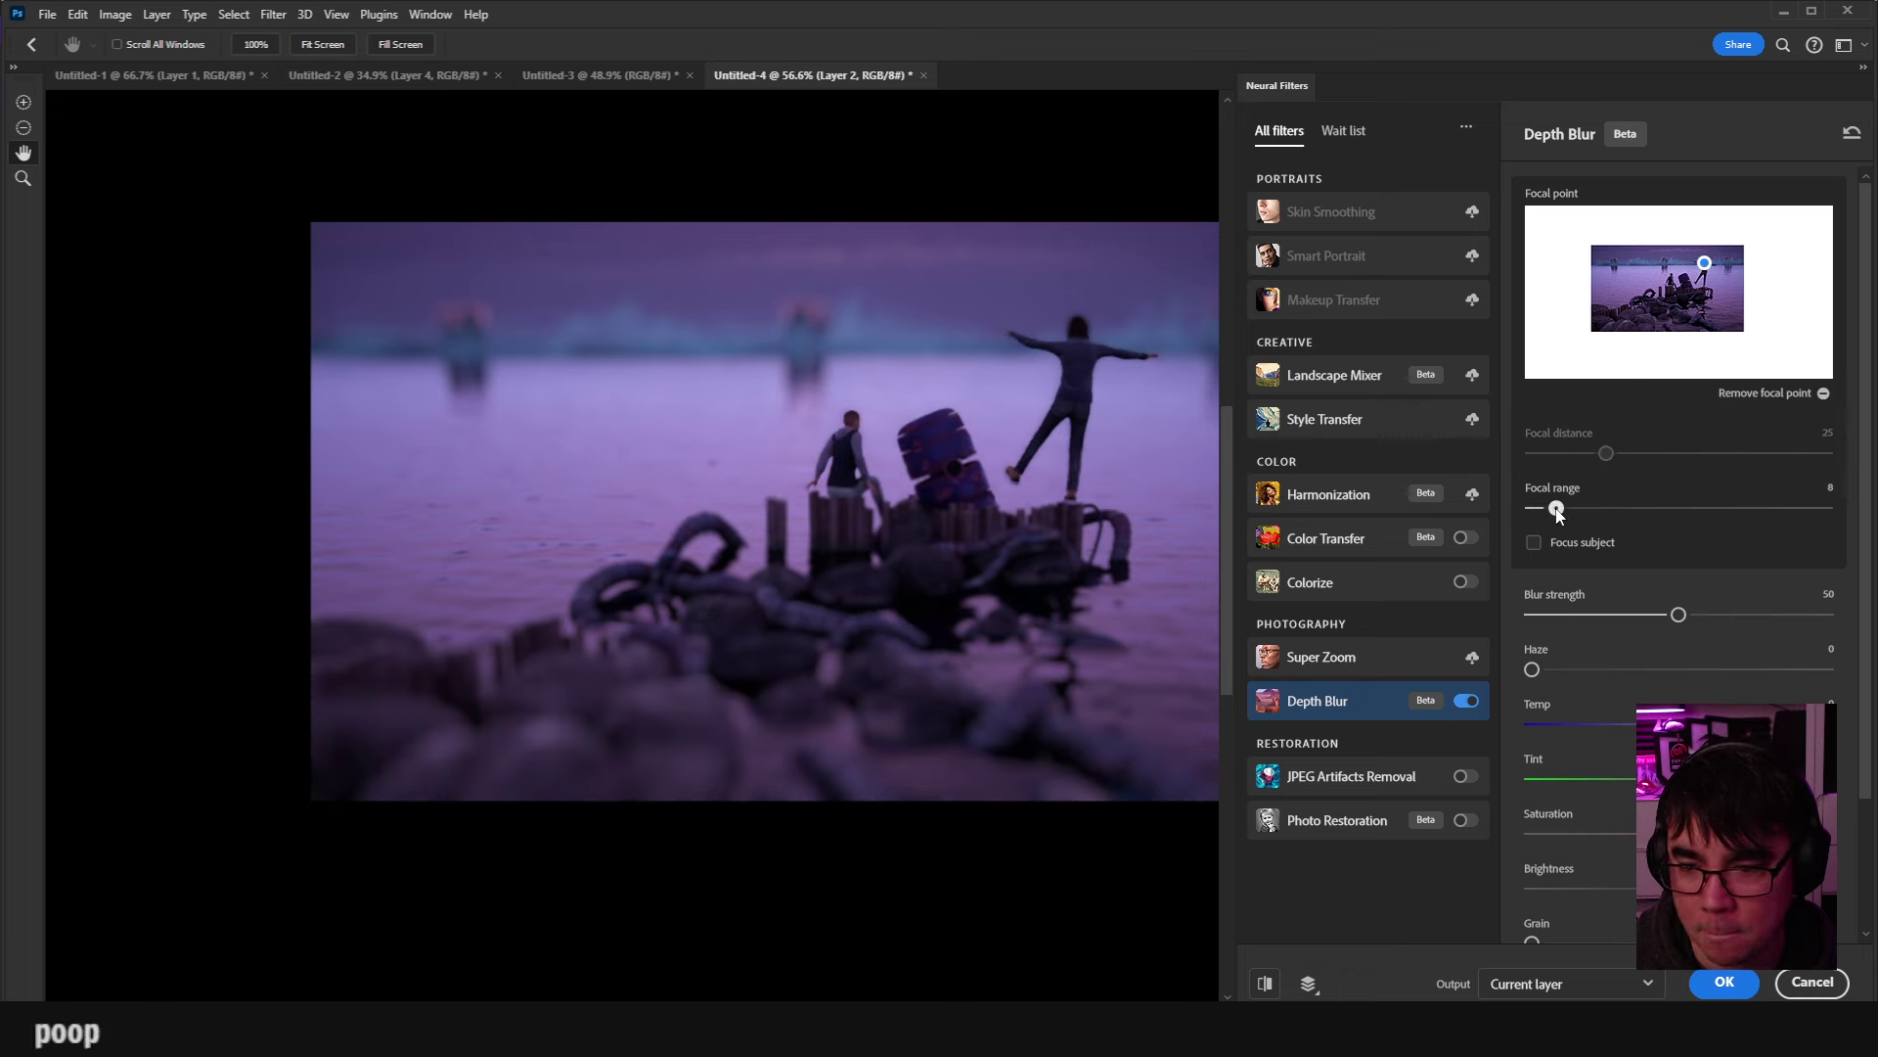
{"action": "left_click_drag", "start_coordinate": [1534, 509], "coordinate": [1660, 506]}
{"action": "left_click_drag", "start_coordinate": [1836, 514], "coordinate": [1761, 508]}
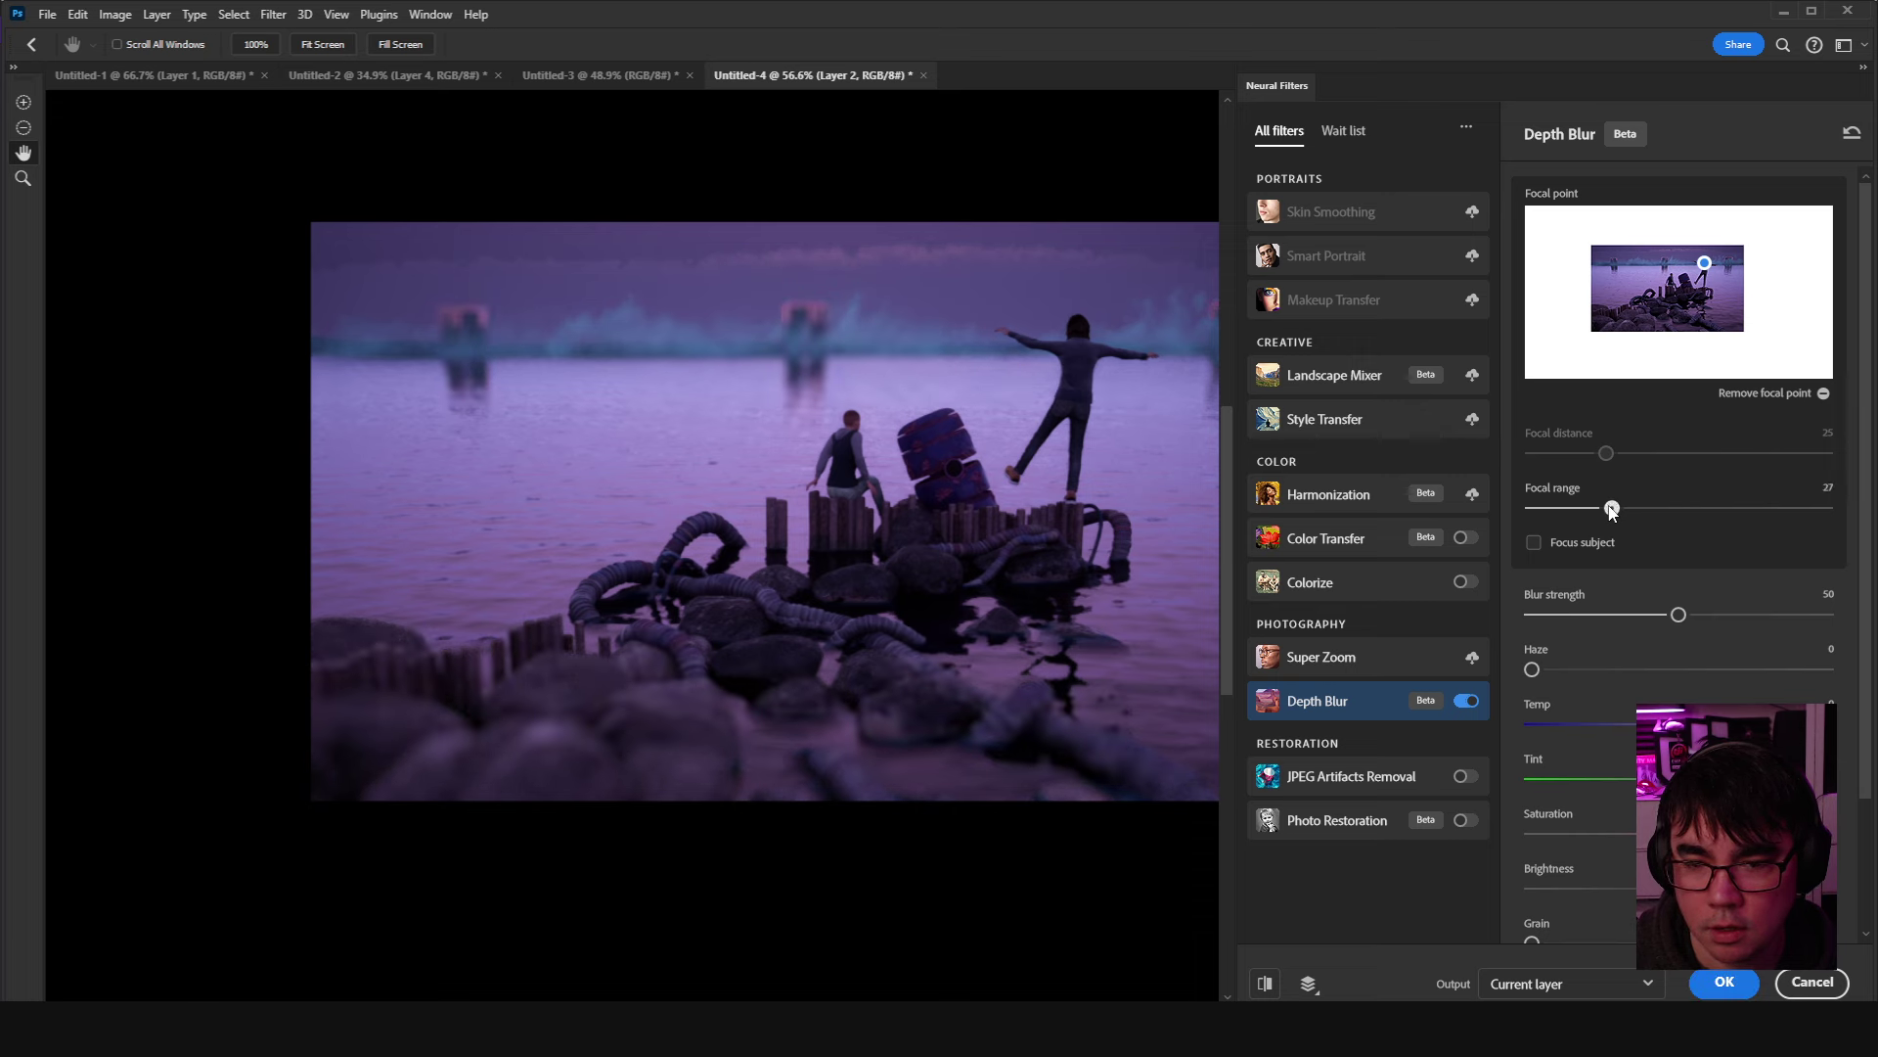
{"action": "left_click_drag", "start_coordinate": [1612, 509], "coordinate": [1624, 510]}
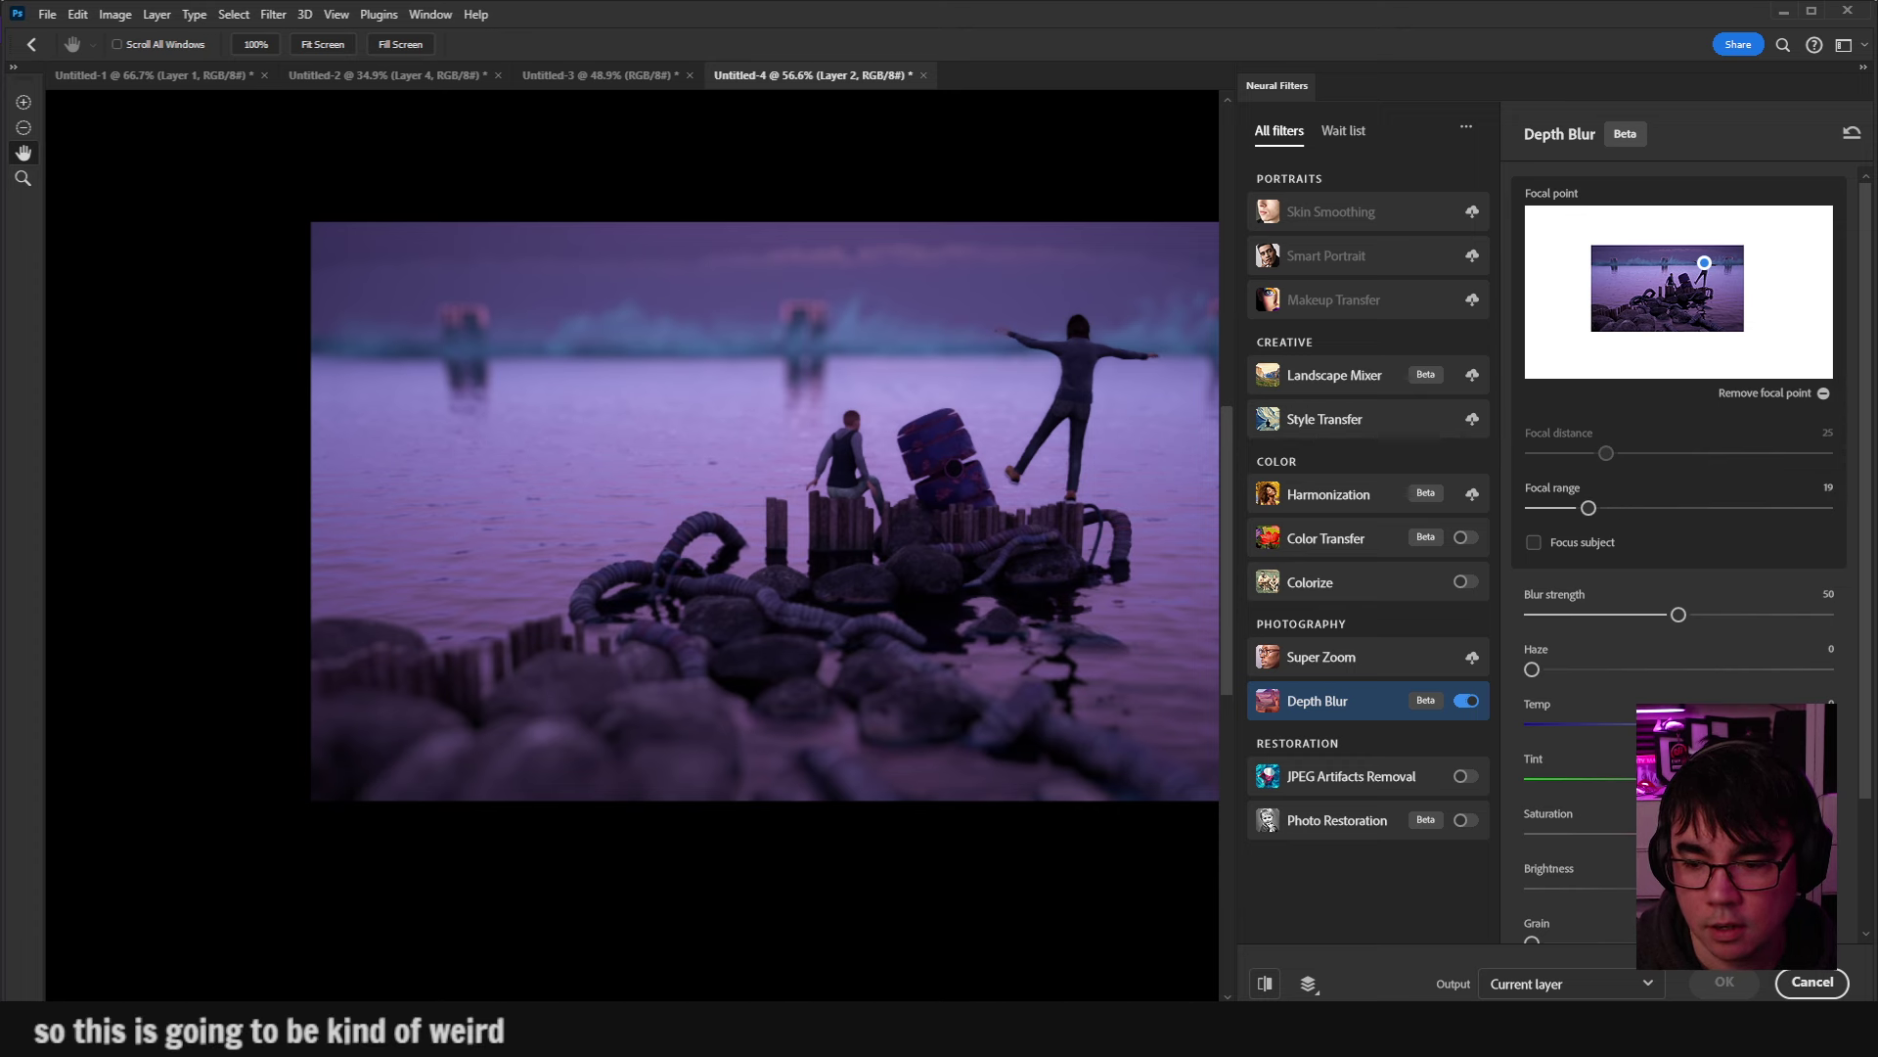
{"action": "left_click", "coordinate": [1723, 987]}
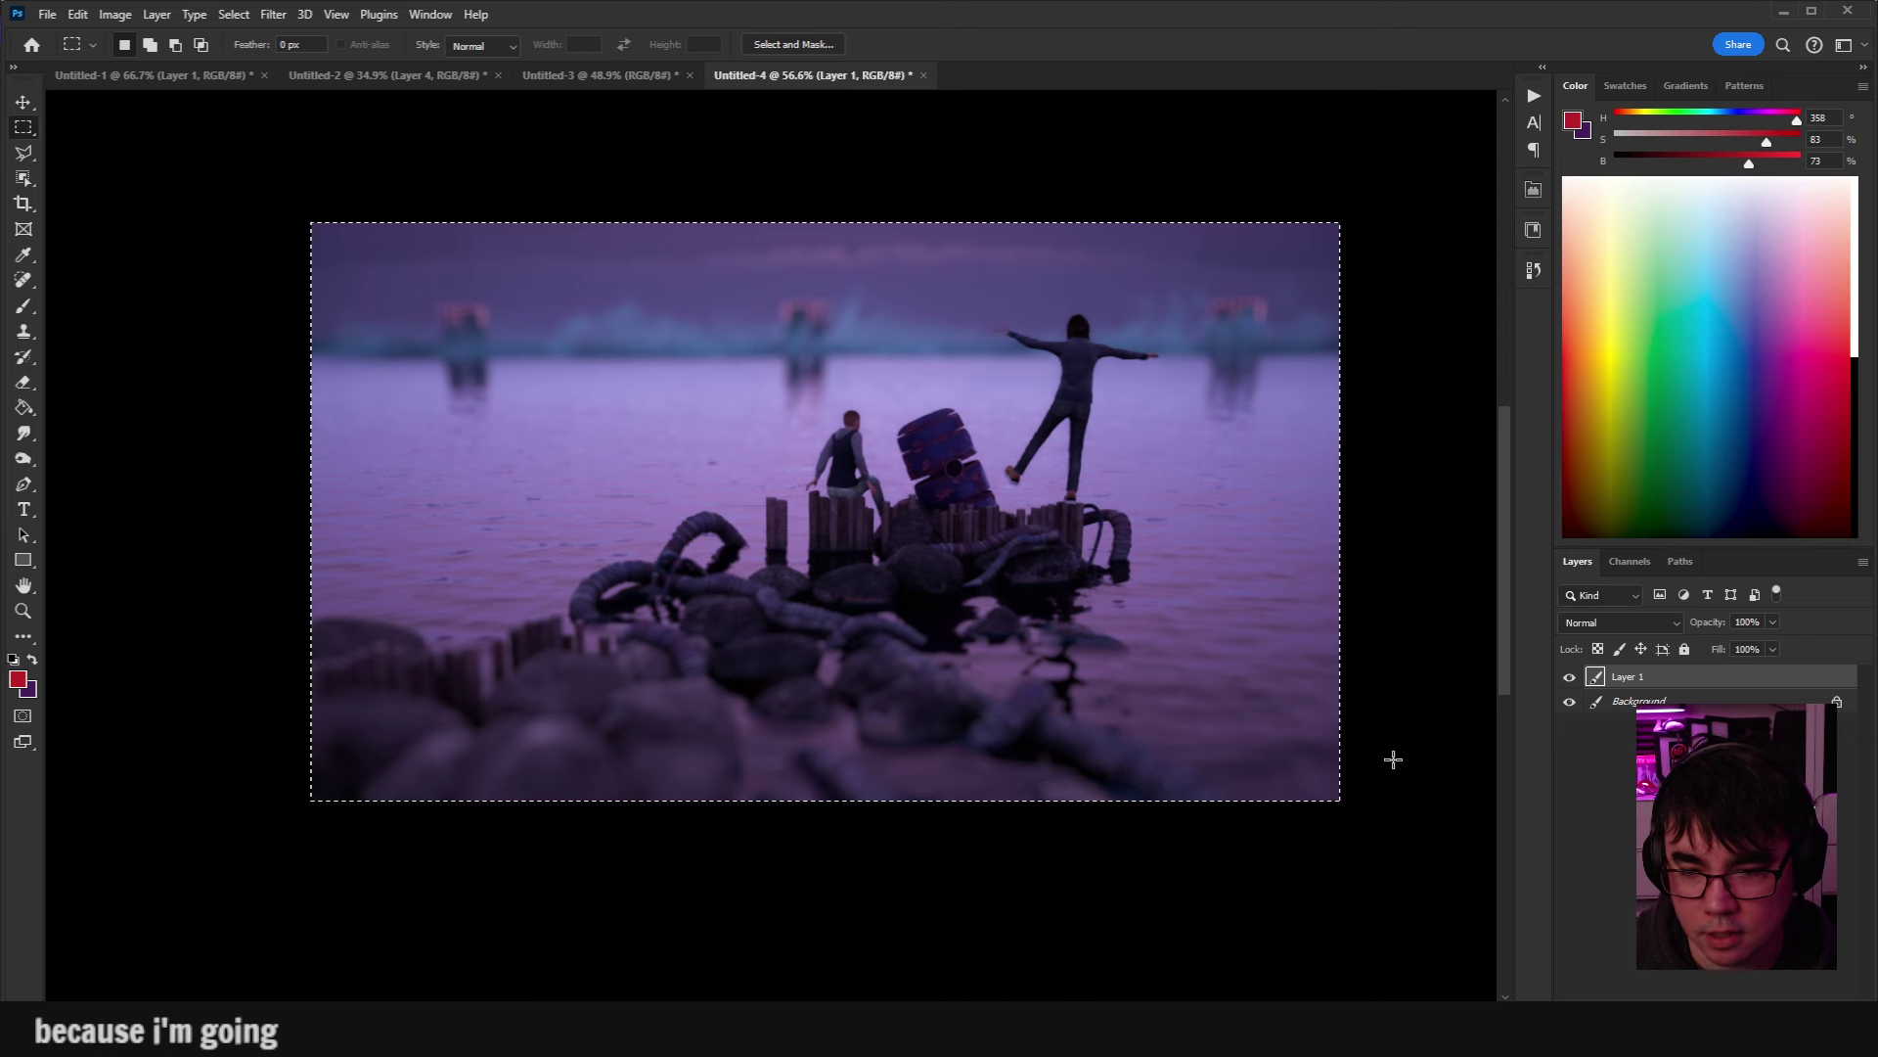
Paste the sharp render as a new top layer and erase it along the horizon and lower-left water.
{"action": "left_click_drag", "start_coordinate": [853, 670], "coordinate": [894, 640]}
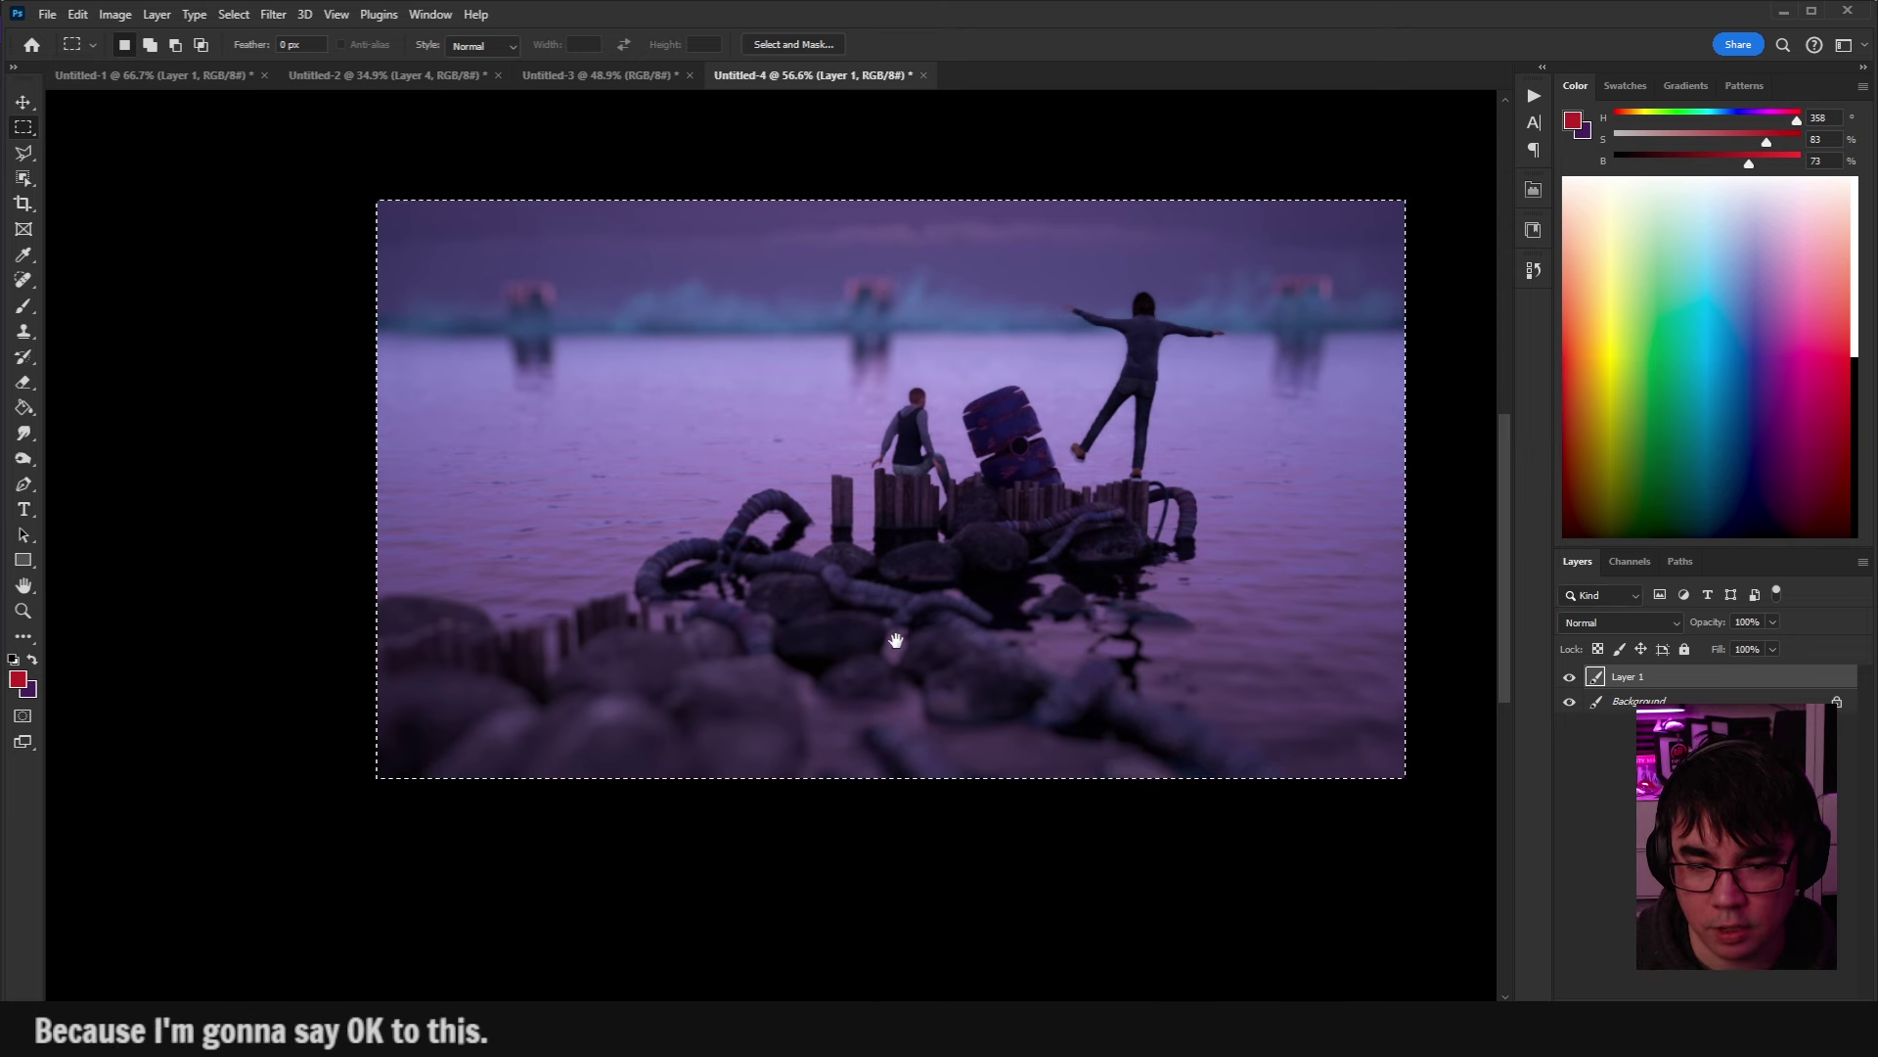
{"action": "key", "text": "ctrl+v"}
{"action": "mouse_move", "coordinate": [1048, 658]}
{"action": "left_mouse_down"}
{"action": "mouse_move", "coordinate": [1126, 688]}
{"action": "mouse_move", "coordinate": [1047, 632]}
{"action": "left_mouse_up"}
{"action": "key", "text": "e"}
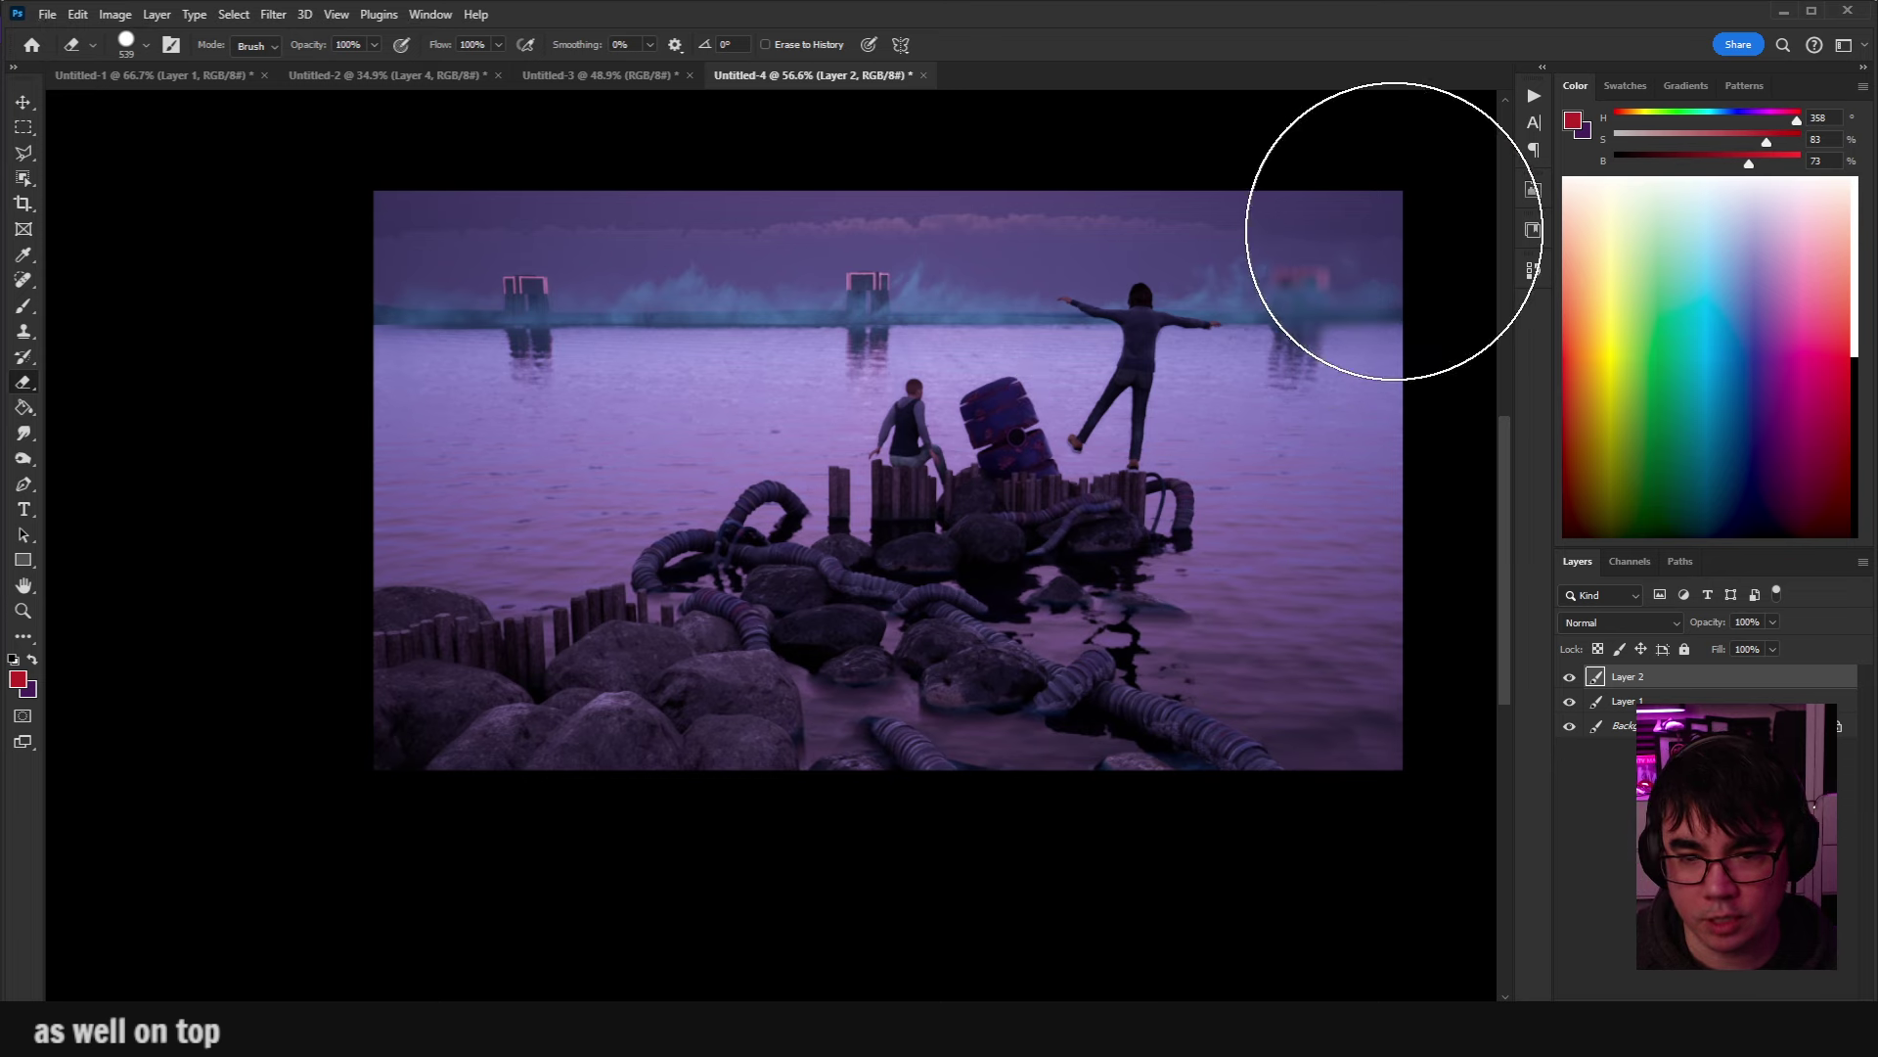
{"action": "key", "text": "x"}
{"action": "mouse_move", "coordinate": [990, 297]}
{"action": "left_mouse_down"}
{"action": "mouse_move", "coordinate": [361, 261]}
{"action": "mouse_move", "coordinate": [1497, 225]}
{"action": "left_mouse_up"}
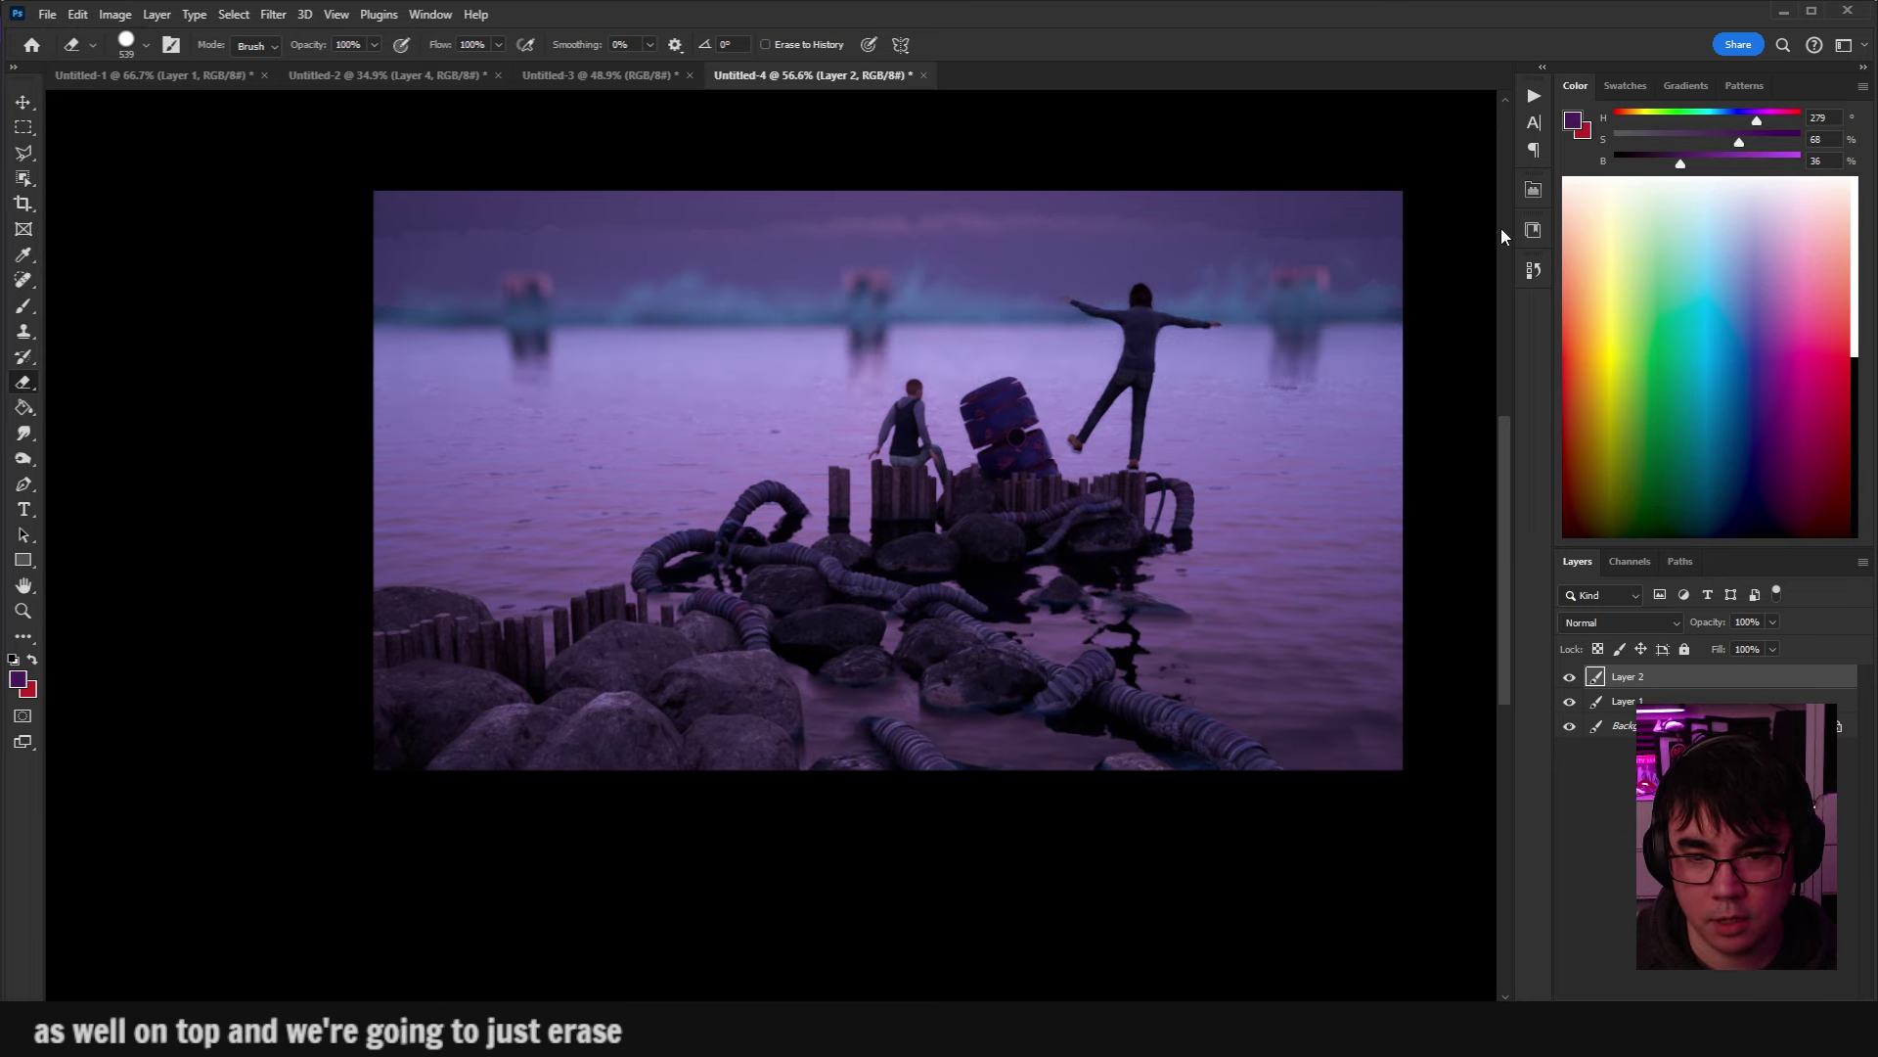
{"action": "left_click_drag", "start_coordinate": [626, 507], "coordinate": [490, 473]}
{"action": "mouse_move", "coordinate": [1451, 291]}
{"action": "left_mouse_down"}
{"action": "mouse_move", "coordinate": [1451, 310]}
{"action": "mouse_move", "coordinate": [1438, 275]}
{"action": "left_mouse_up"}
Shrink the eraser and compare the sharp overlay against the blurred render.
{"action": "mouse_move", "coordinate": [1207, 298]}
{"action": "left_mouse_down"}
{"action": "mouse_move", "coordinate": [1224, 293]}
{"action": "mouse_move", "coordinate": [1206, 296]}
{"action": "left_mouse_up"}
{"action": "left_click_drag", "start_coordinate": [1183, 289], "coordinate": [1253, 369]}
{"action": "left_click_drag", "start_coordinate": [989, 378], "coordinate": [1045, 400]}
{"action": "left_click_drag", "start_coordinate": [1188, 417], "coordinate": [965, 444]}
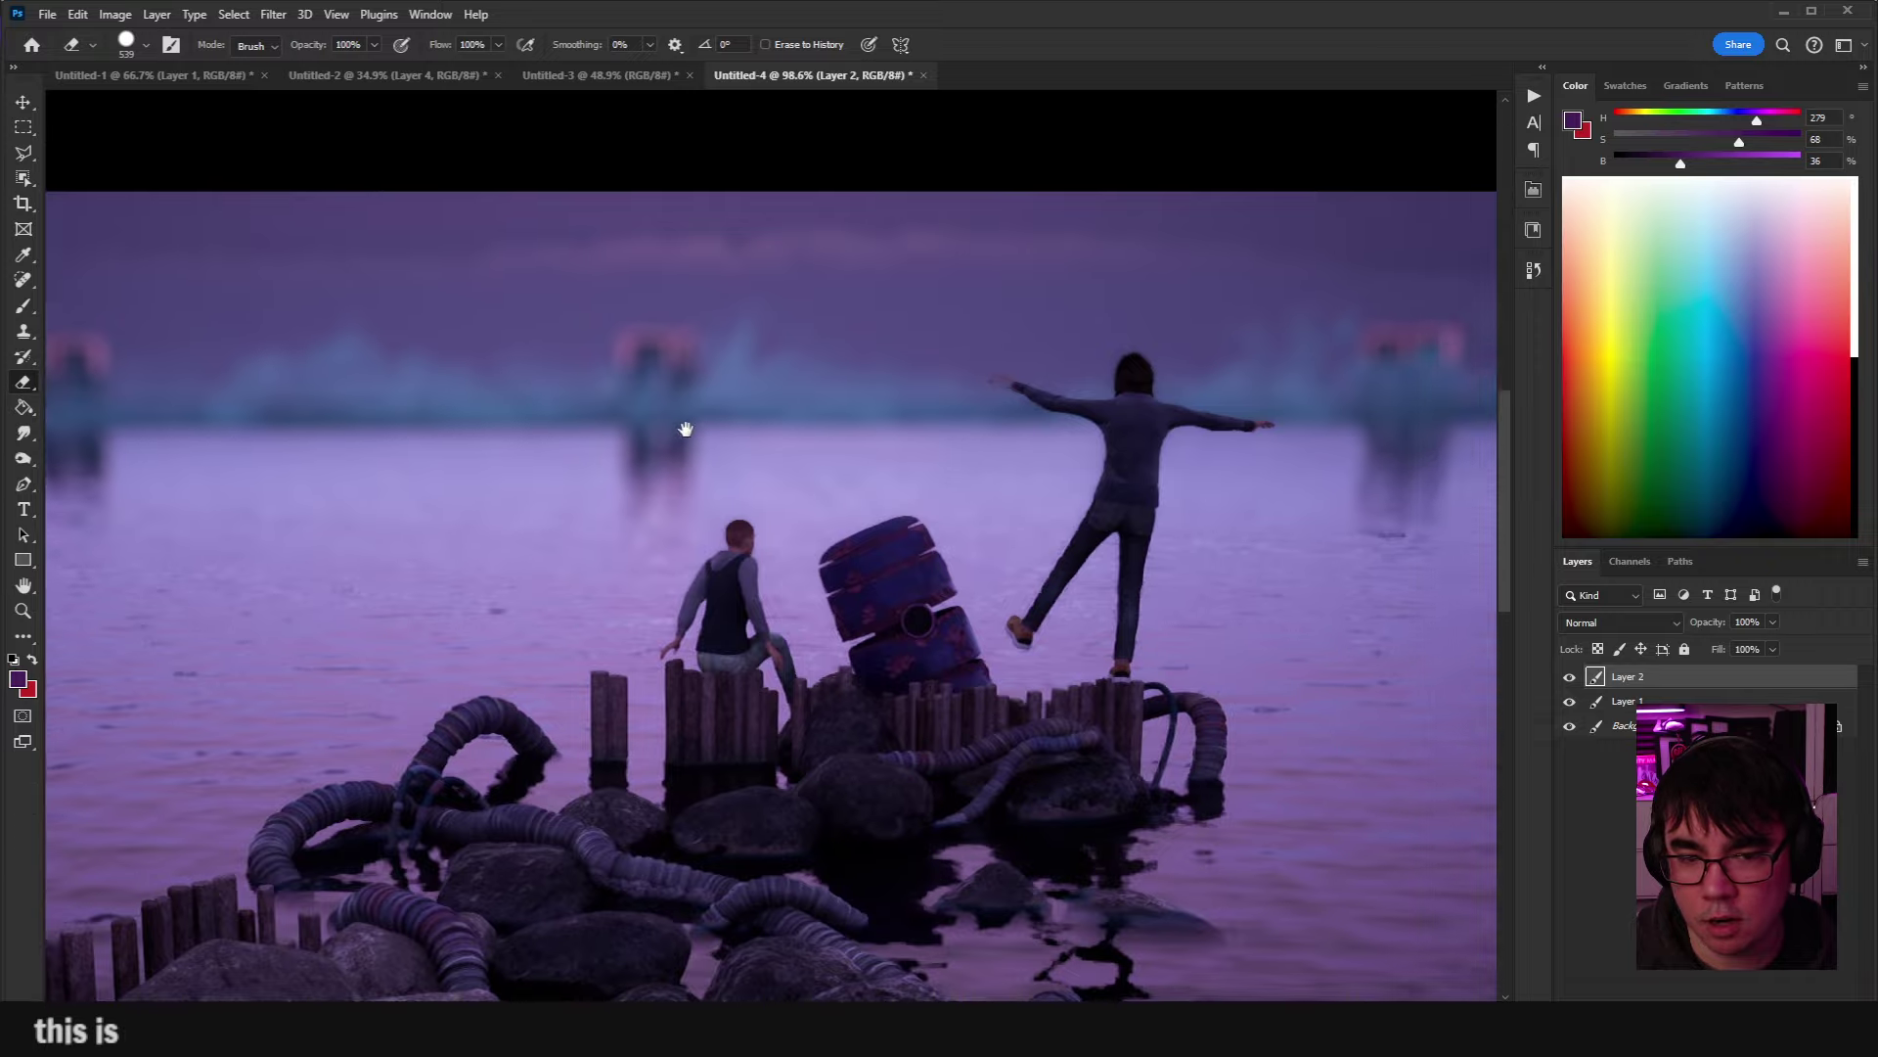
{"action": "left_click_drag", "start_coordinate": [685, 427], "coordinate": [1031, 438]}
{"action": "left_click_drag", "start_coordinate": [550, 432], "coordinate": [487, 449]}
{"action": "left_click_drag", "start_coordinate": [486, 449], "coordinate": [444, 444]}
{"action": "left_click_drag", "start_coordinate": [708, 441], "coordinate": [628, 448]}
{"action": "left_click_drag", "start_coordinate": [851, 453], "coordinate": [885, 432]}
{"action": "left_click_drag", "start_coordinate": [1192, 504], "coordinate": [1209, 485]}
{"action": "left_click", "coordinate": [1571, 704]}
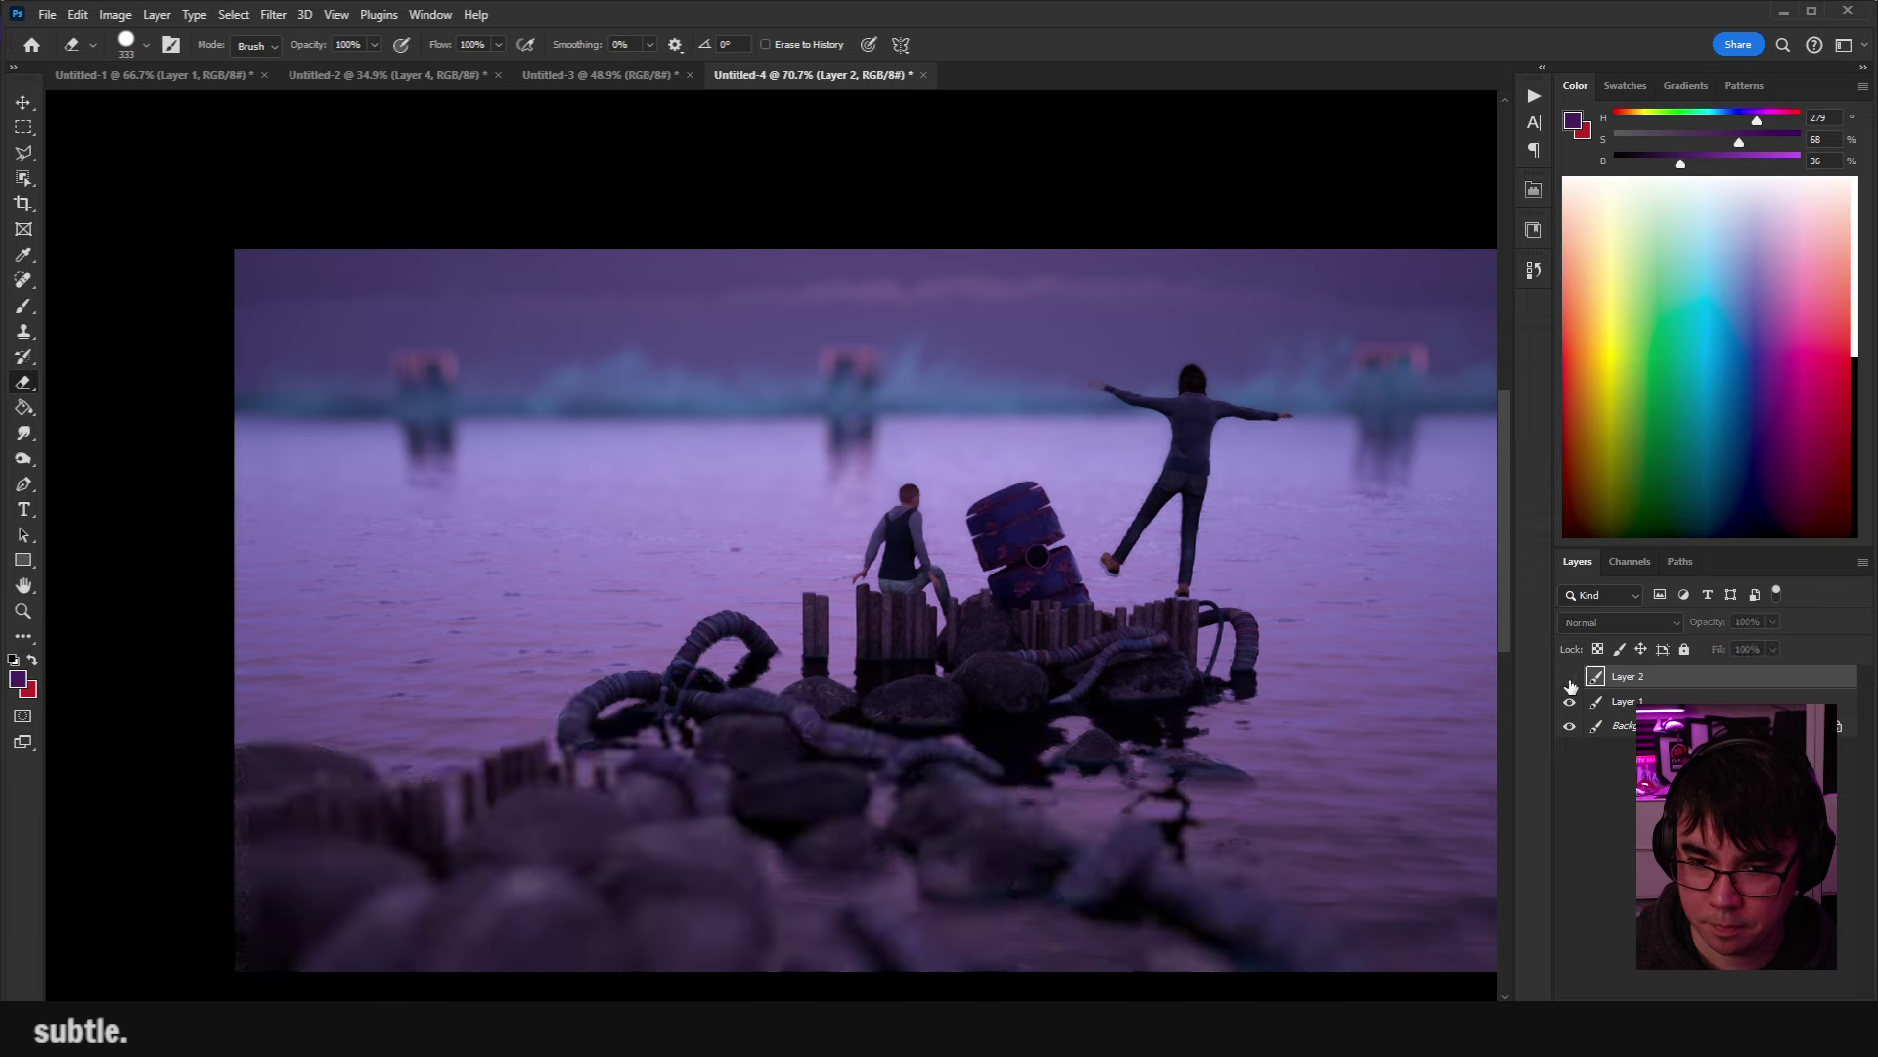
{"action": "left_click", "coordinate": [1570, 704]}
{"action": "left_click", "coordinate": [1570, 703]}
{"action": "left_click", "coordinate": [1570, 703]}
Soften the eraser and erase the sharp layer over the near foreground rocks.
{"action": "left_click_drag", "start_coordinate": [1239, 715], "coordinate": [1212, 519]}
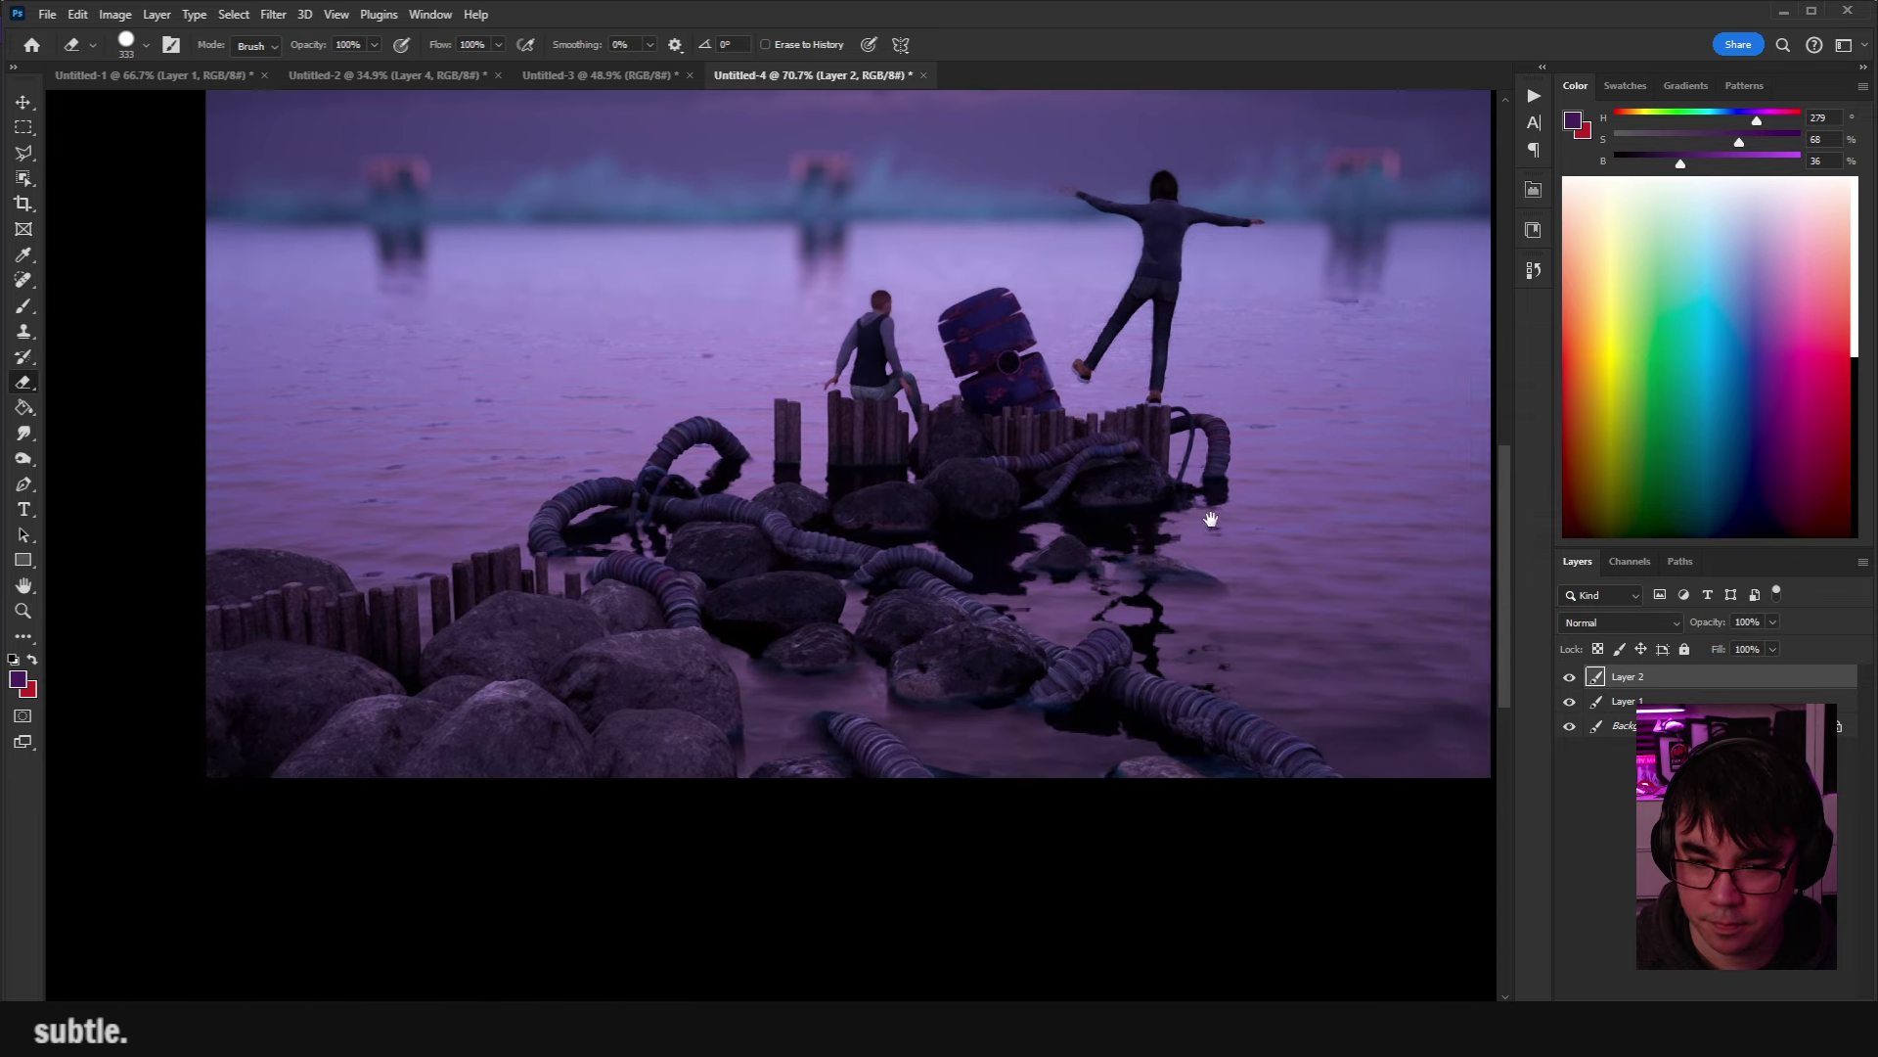
{"action": "left_click_drag", "start_coordinate": [1015, 528], "coordinate": [1027, 522]}
{"action": "left_click_drag", "start_coordinate": [709, 578], "coordinate": [836, 517]}
{"action": "left_click_drag", "start_coordinate": [736, 530], "coordinate": [787, 529]}
{"action": "mouse_move", "coordinate": [691, 571]}
{"action": "left_mouse_down"}
{"action": "mouse_move", "coordinate": [725, 525]}
{"action": "mouse_move", "coordinate": [767, 532]}
{"action": "mouse_move", "coordinate": [741, 210]}
{"action": "left_mouse_up"}
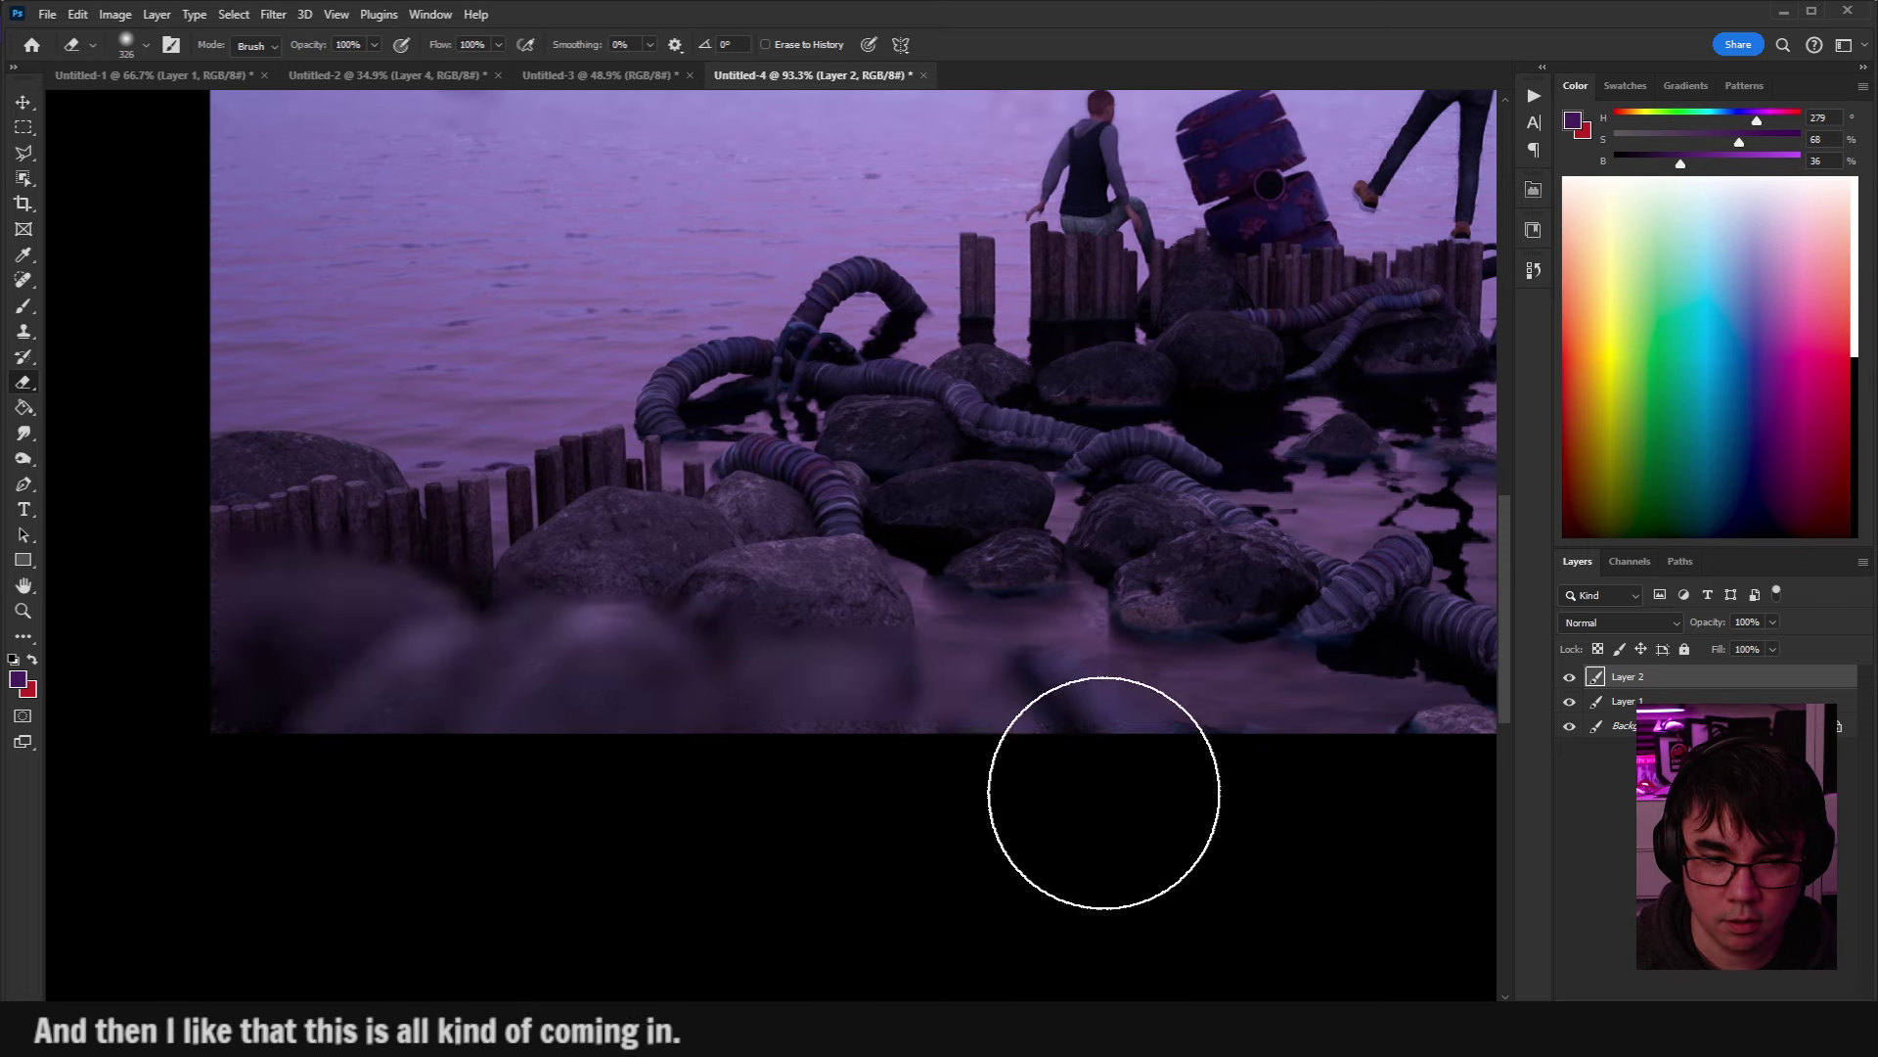
{"action": "scroll", "coordinate": [782, 768], "scroll_direction": "down", "scroll_amount": 5}
{"action": "scroll", "coordinate": [930, 684], "scroll_direction": "up", "scroll_amount": 10}
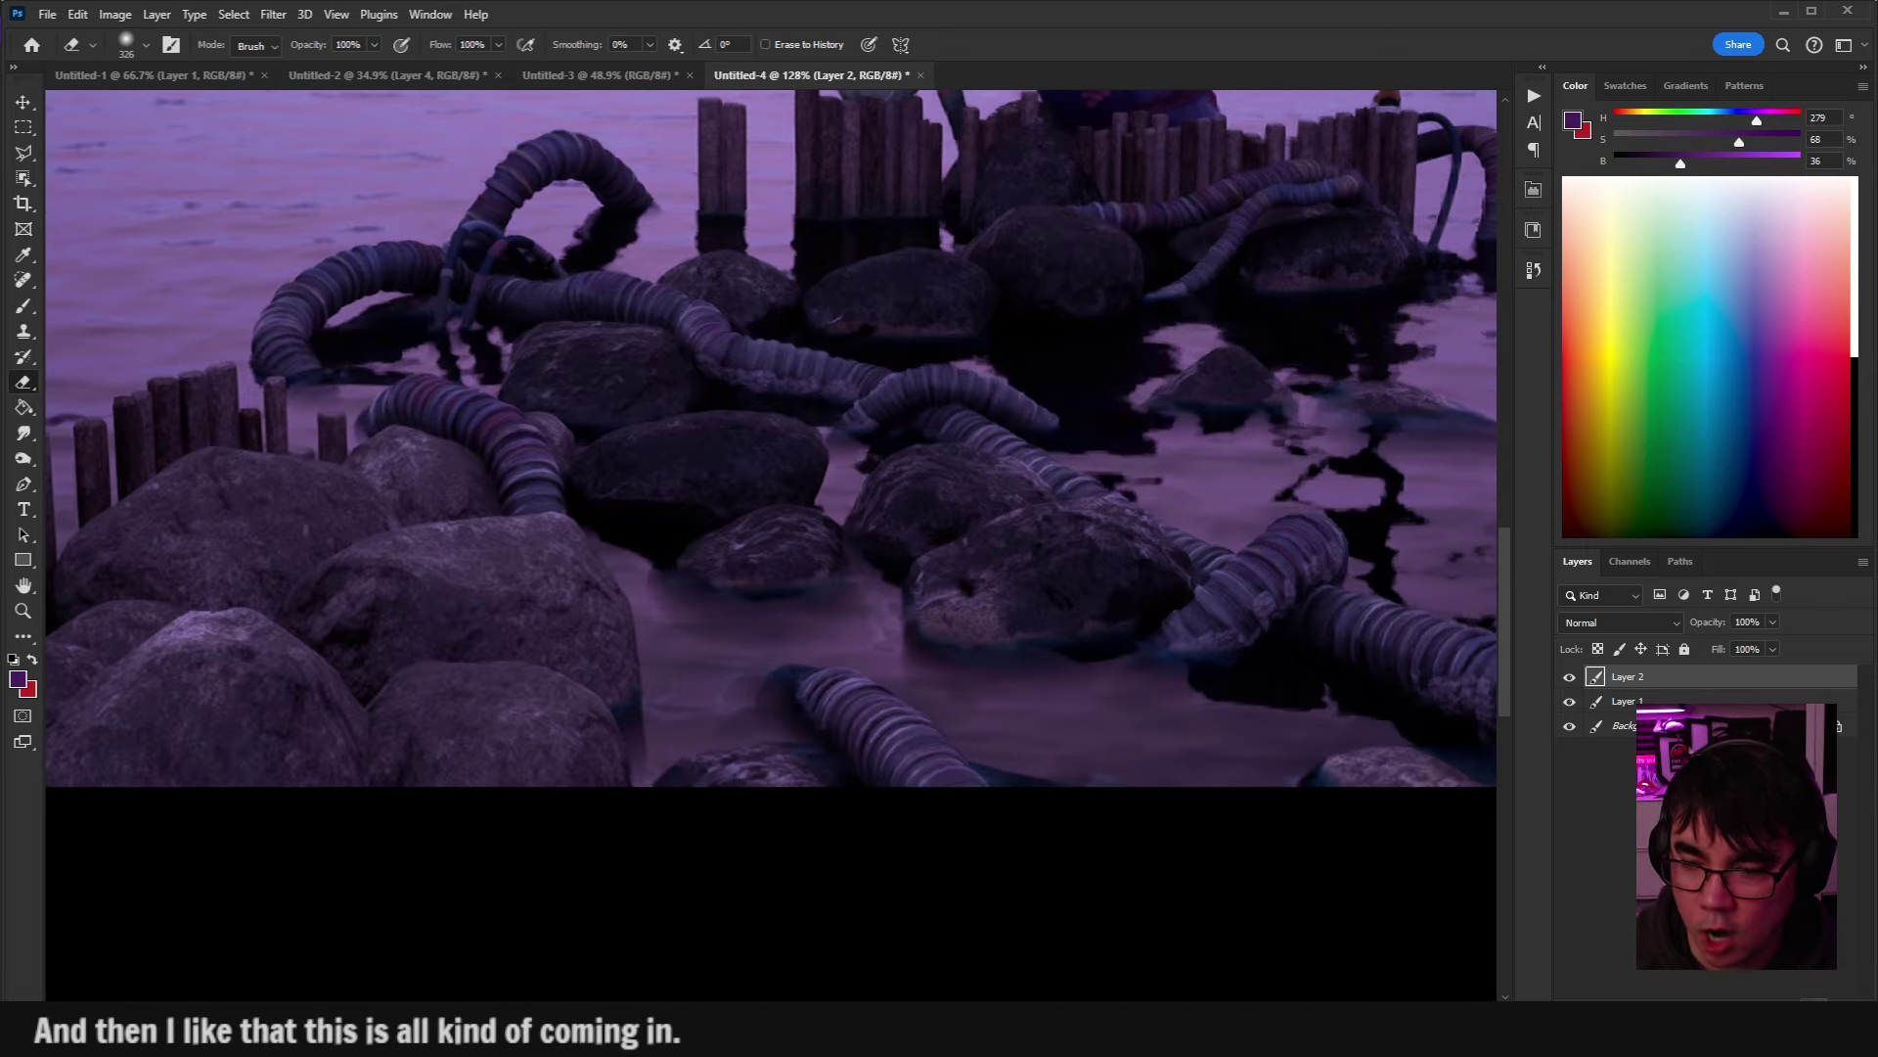
Add a new empty layer and set a small brush over the rock bases.
{"action": "left_click", "coordinate": [1814, 1008]}
{"action": "key", "text": "b"}
{"action": "mouse_move", "coordinate": [1094, 593]}
{"action": "left_mouse_down"}
{"action": "mouse_move", "coordinate": [1107, 551]}
{"action": "mouse_move", "coordinate": [980, 589]}
{"action": "mouse_move", "coordinate": [996, 613]}
{"action": "left_mouse_up"}
{"action": "scroll", "coordinate": [1016, 600], "scroll_direction": "up", "scroll_amount": 3}
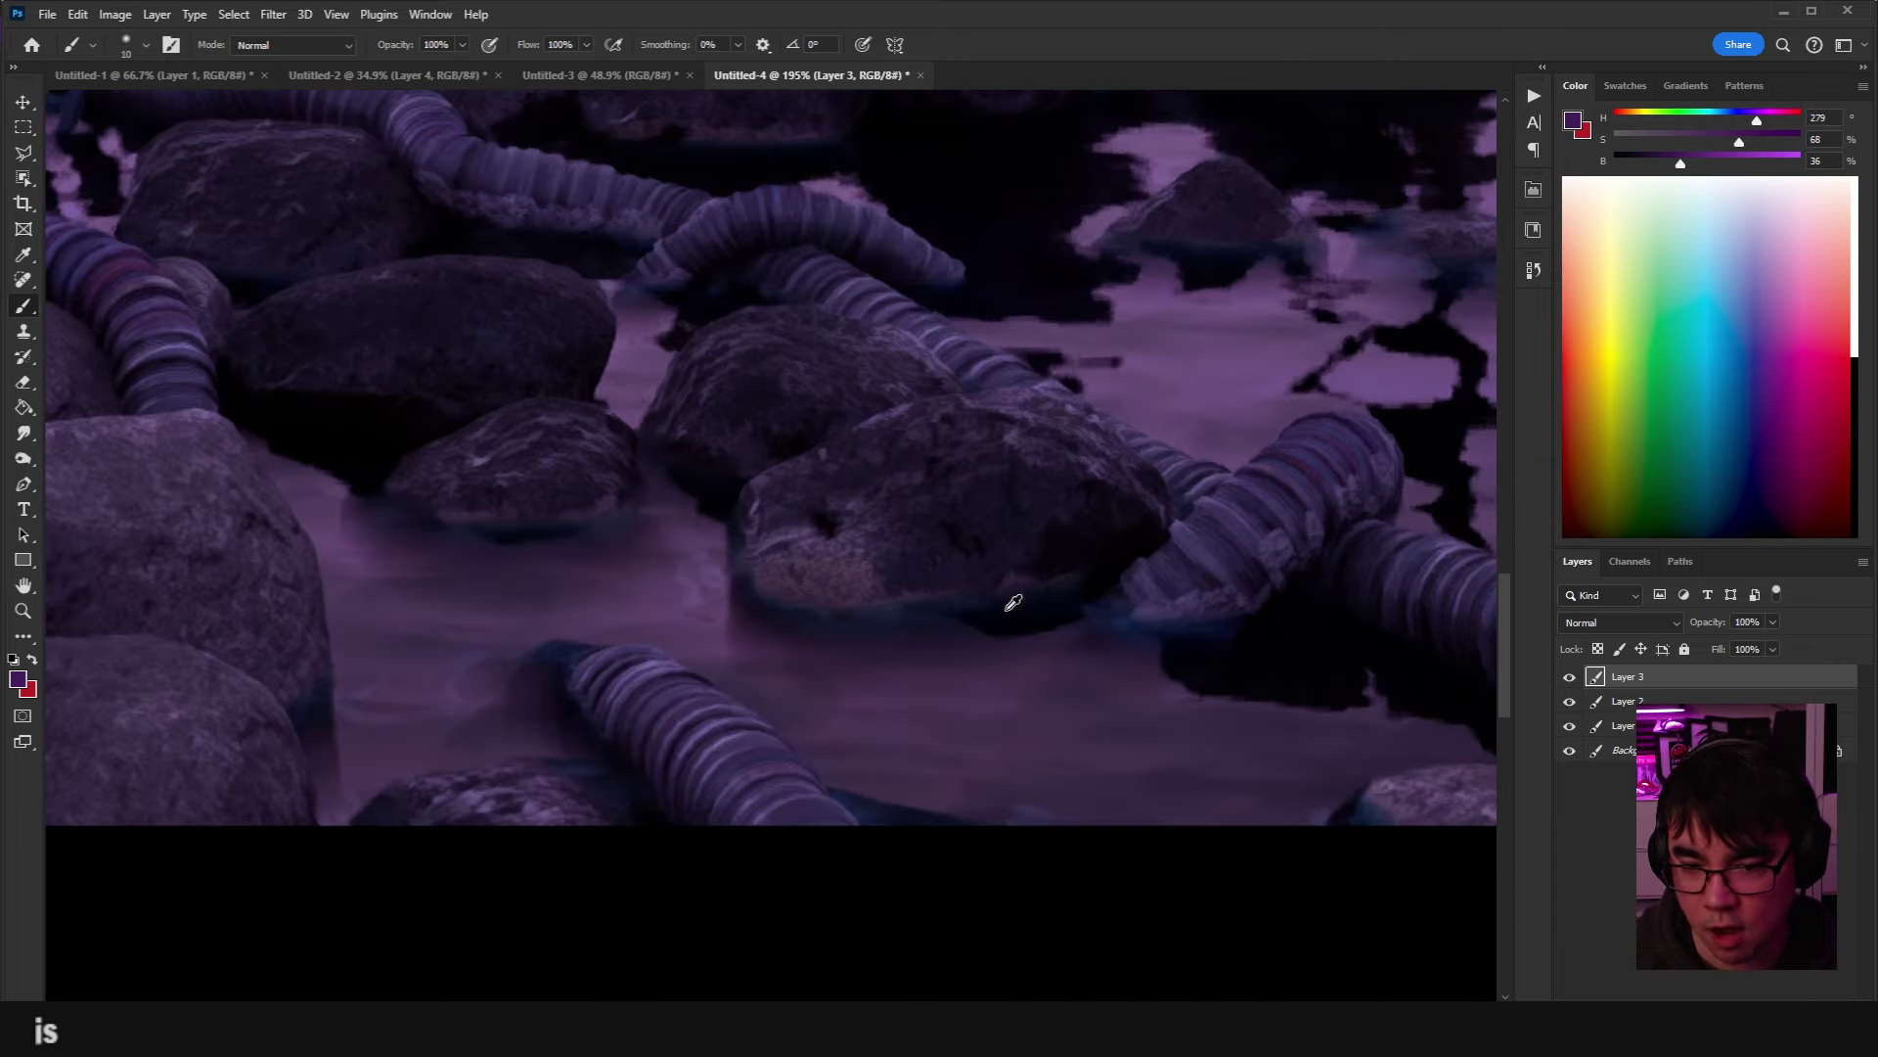
{"action": "scroll", "coordinate": [1040, 545], "scroll_direction": "up", "scroll_amount": 4}
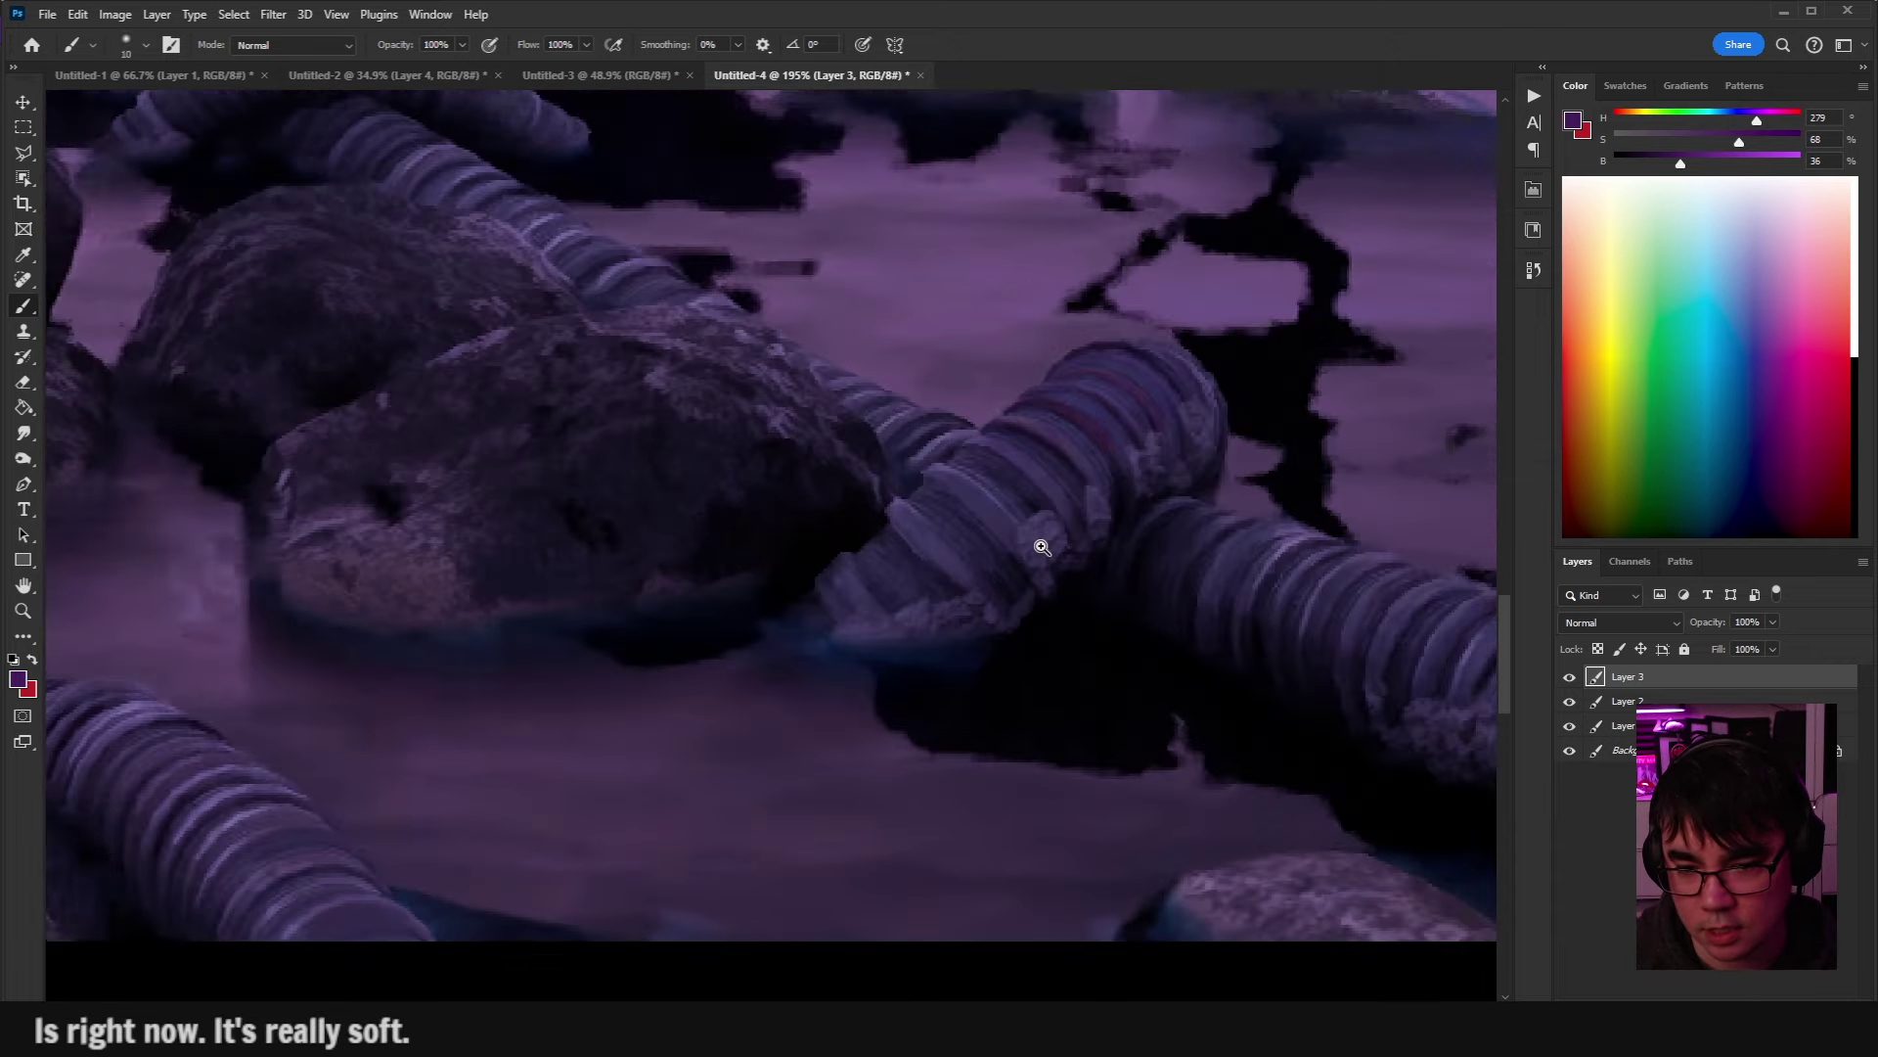
{"action": "left_click_drag", "start_coordinate": [1303, 570], "coordinate": [1099, 432]}
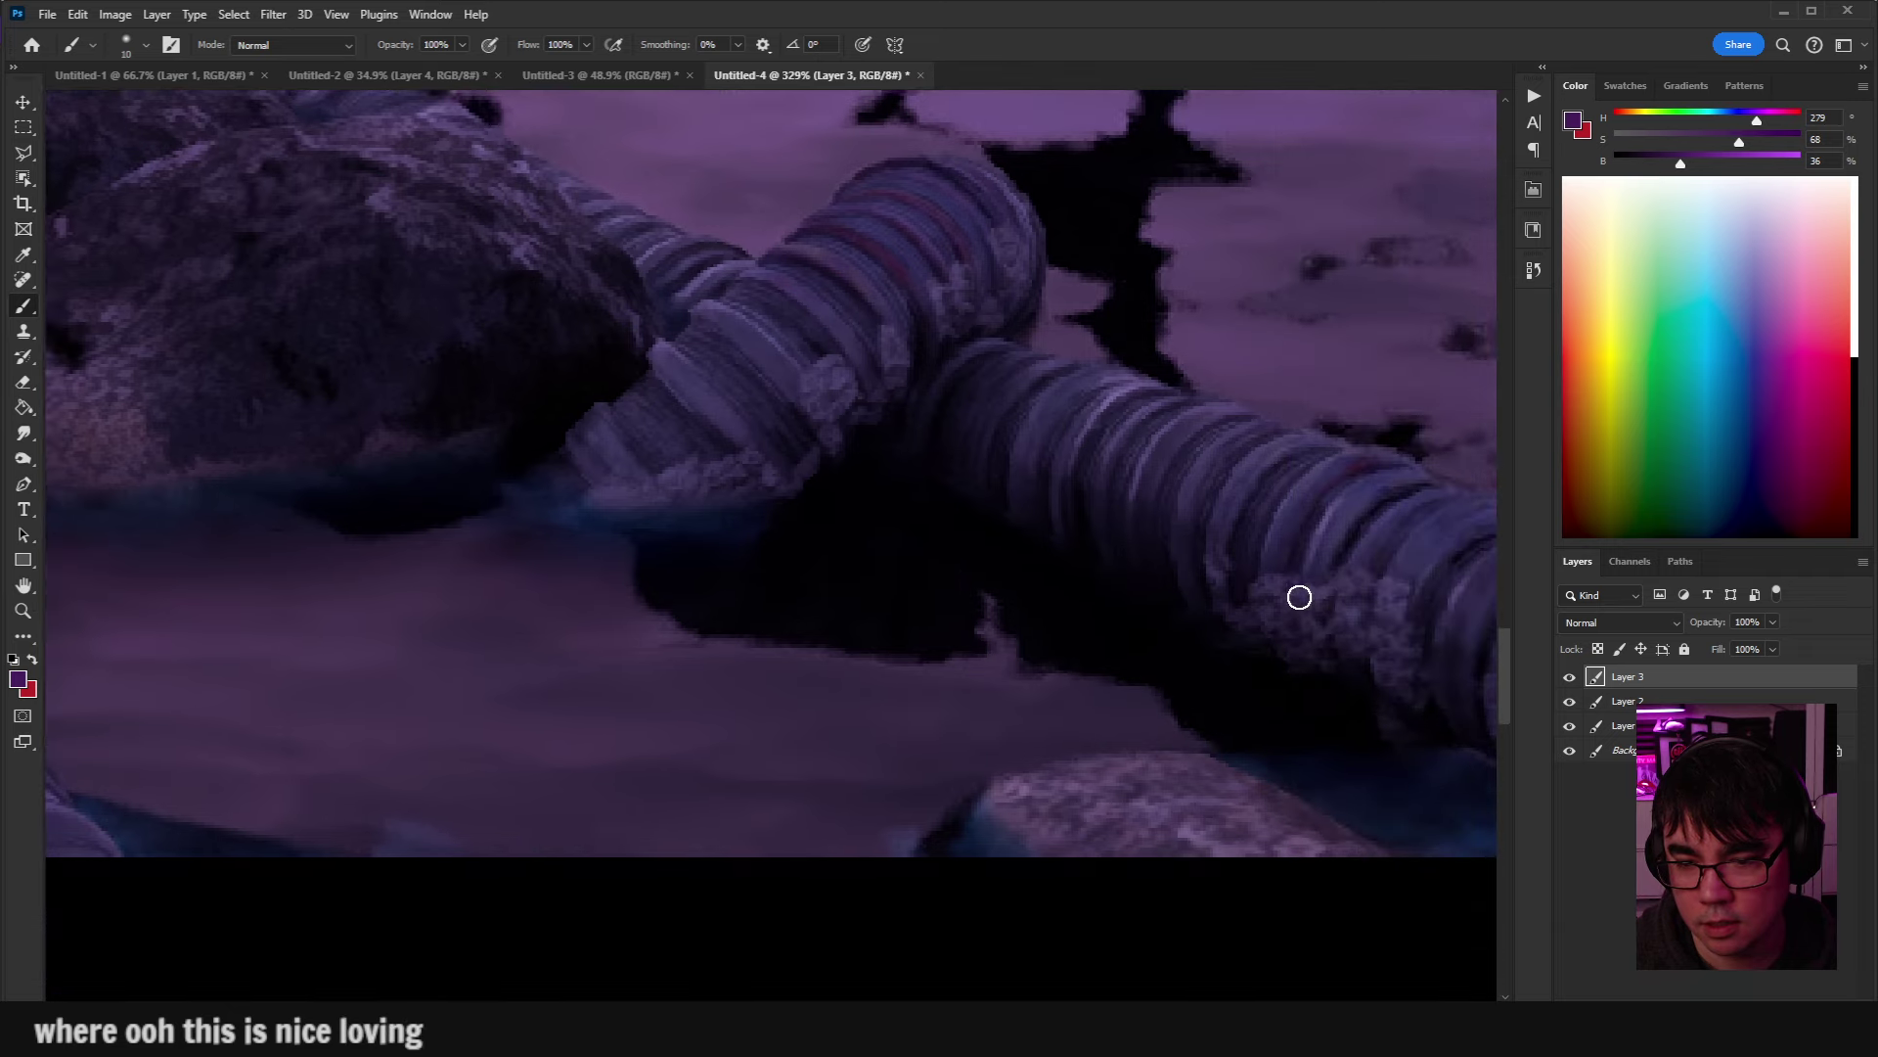
{"action": "left_click_drag", "start_coordinate": [767, 356], "coordinate": [1144, 402]}
{"action": "left_click_drag", "start_coordinate": [857, 341], "coordinate": [1116, 449]}
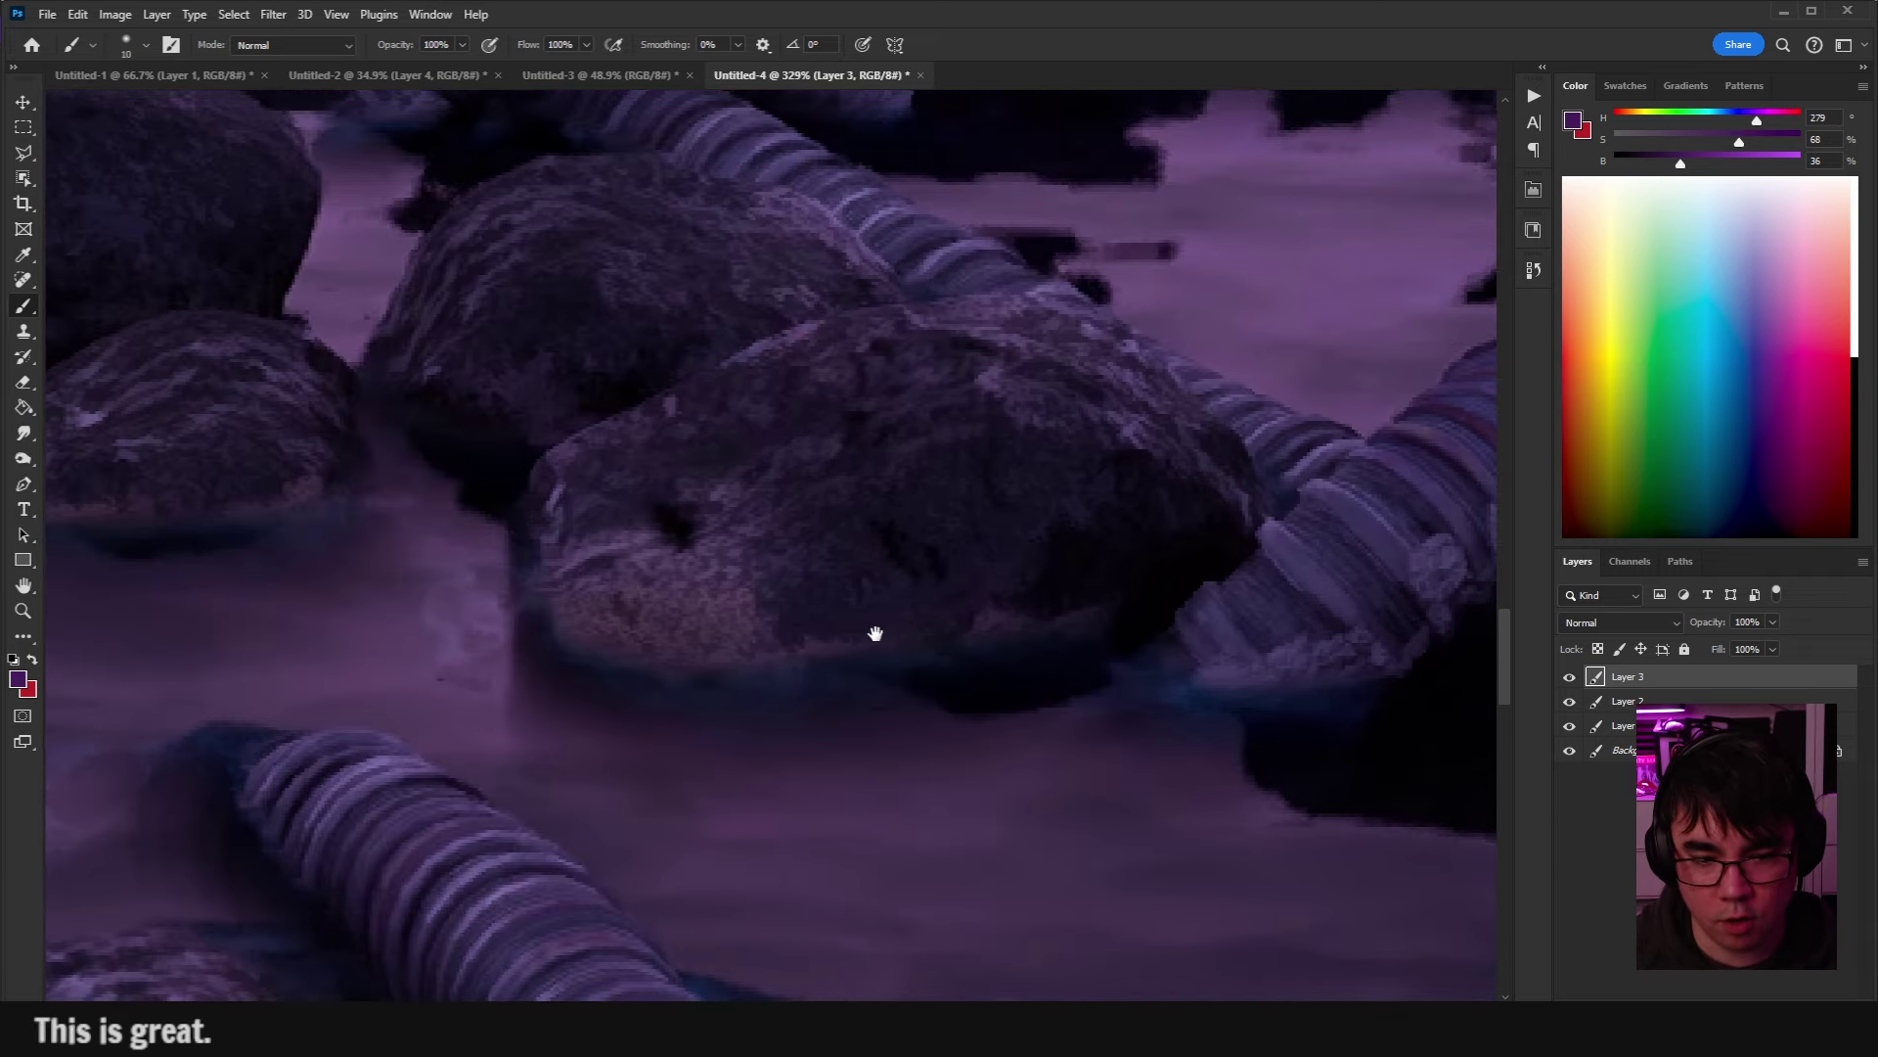
{"action": "mouse_move", "coordinate": [875, 634]}
{"action": "left_mouse_down"}
{"action": "mouse_move", "coordinate": [875, 558]}
{"action": "mouse_move", "coordinate": [826, 537]}
{"action": "mouse_move", "coordinate": [927, 541]}
{"action": "left_mouse_up"}
Sample the rock colour and paint soft water along the large rock's lower edge.
{"action": "left_click", "coordinate": [781, 567], "text": "alt"}
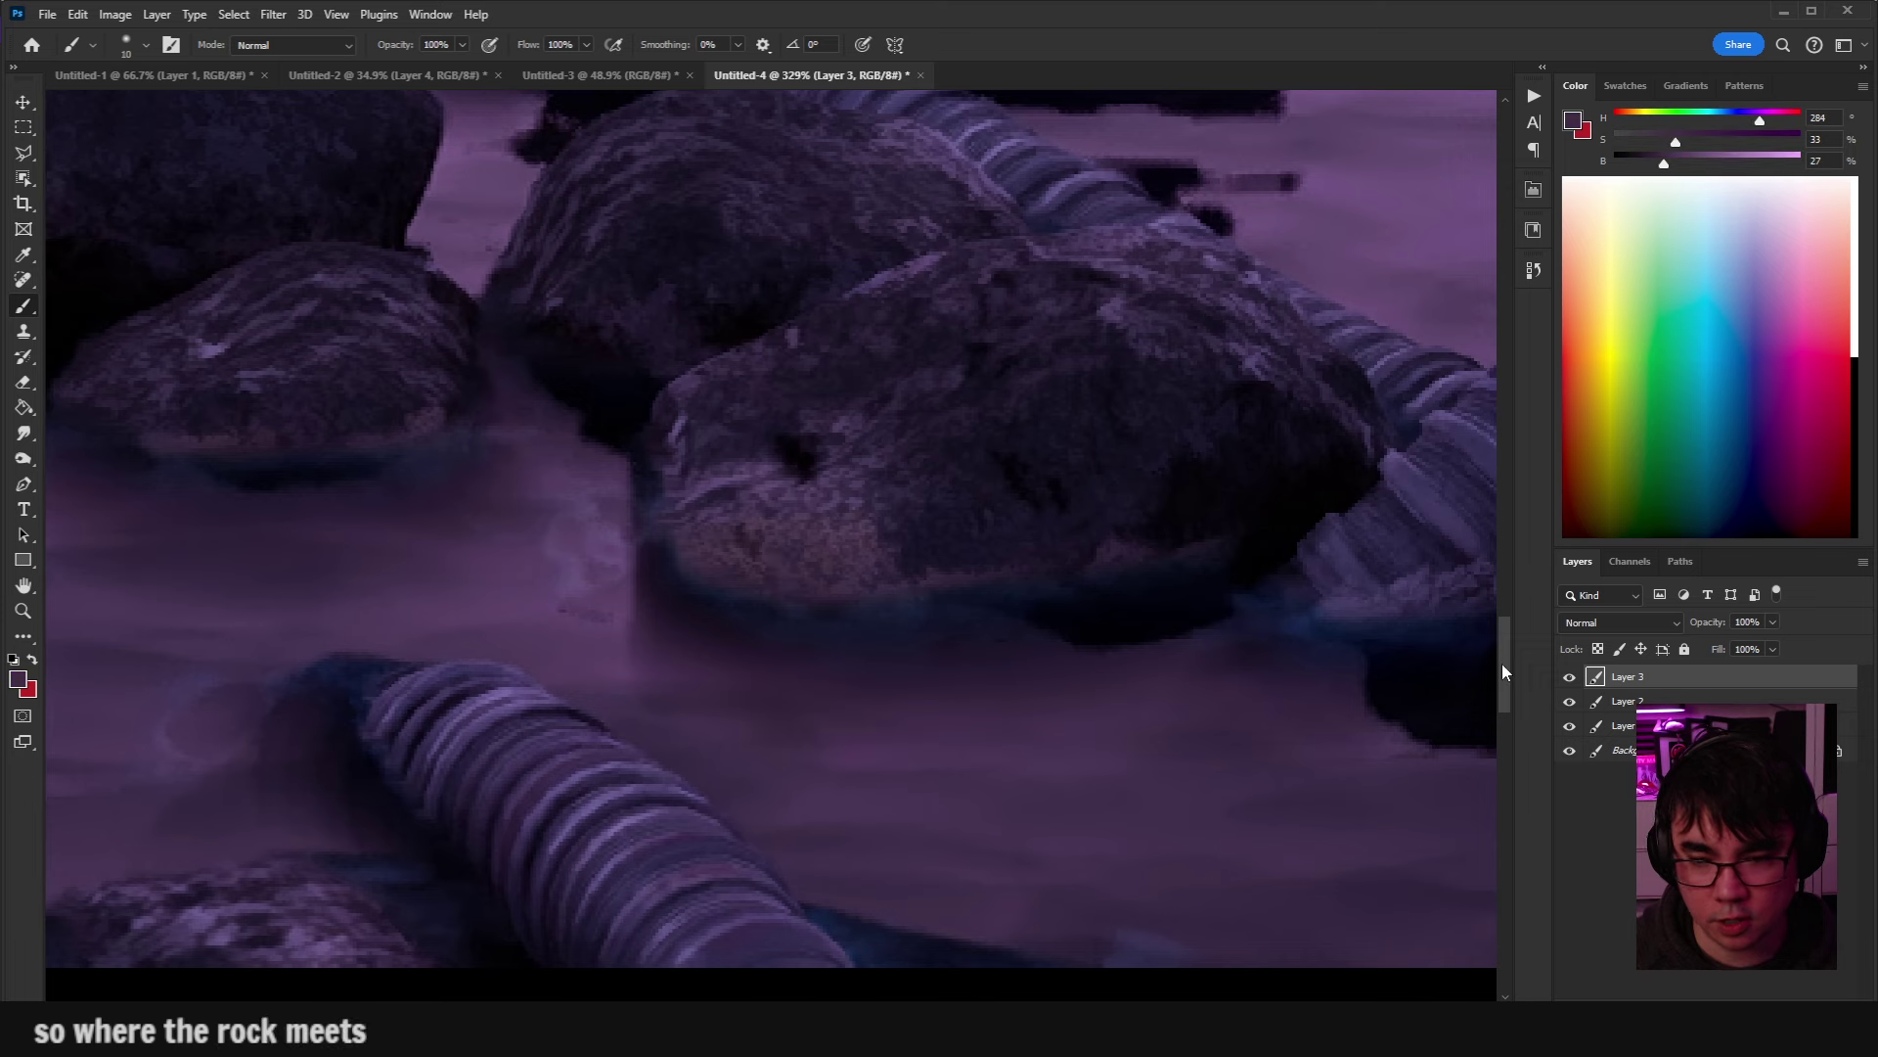
{"action": "left_click", "coordinate": [734, 574], "text": "alt"}
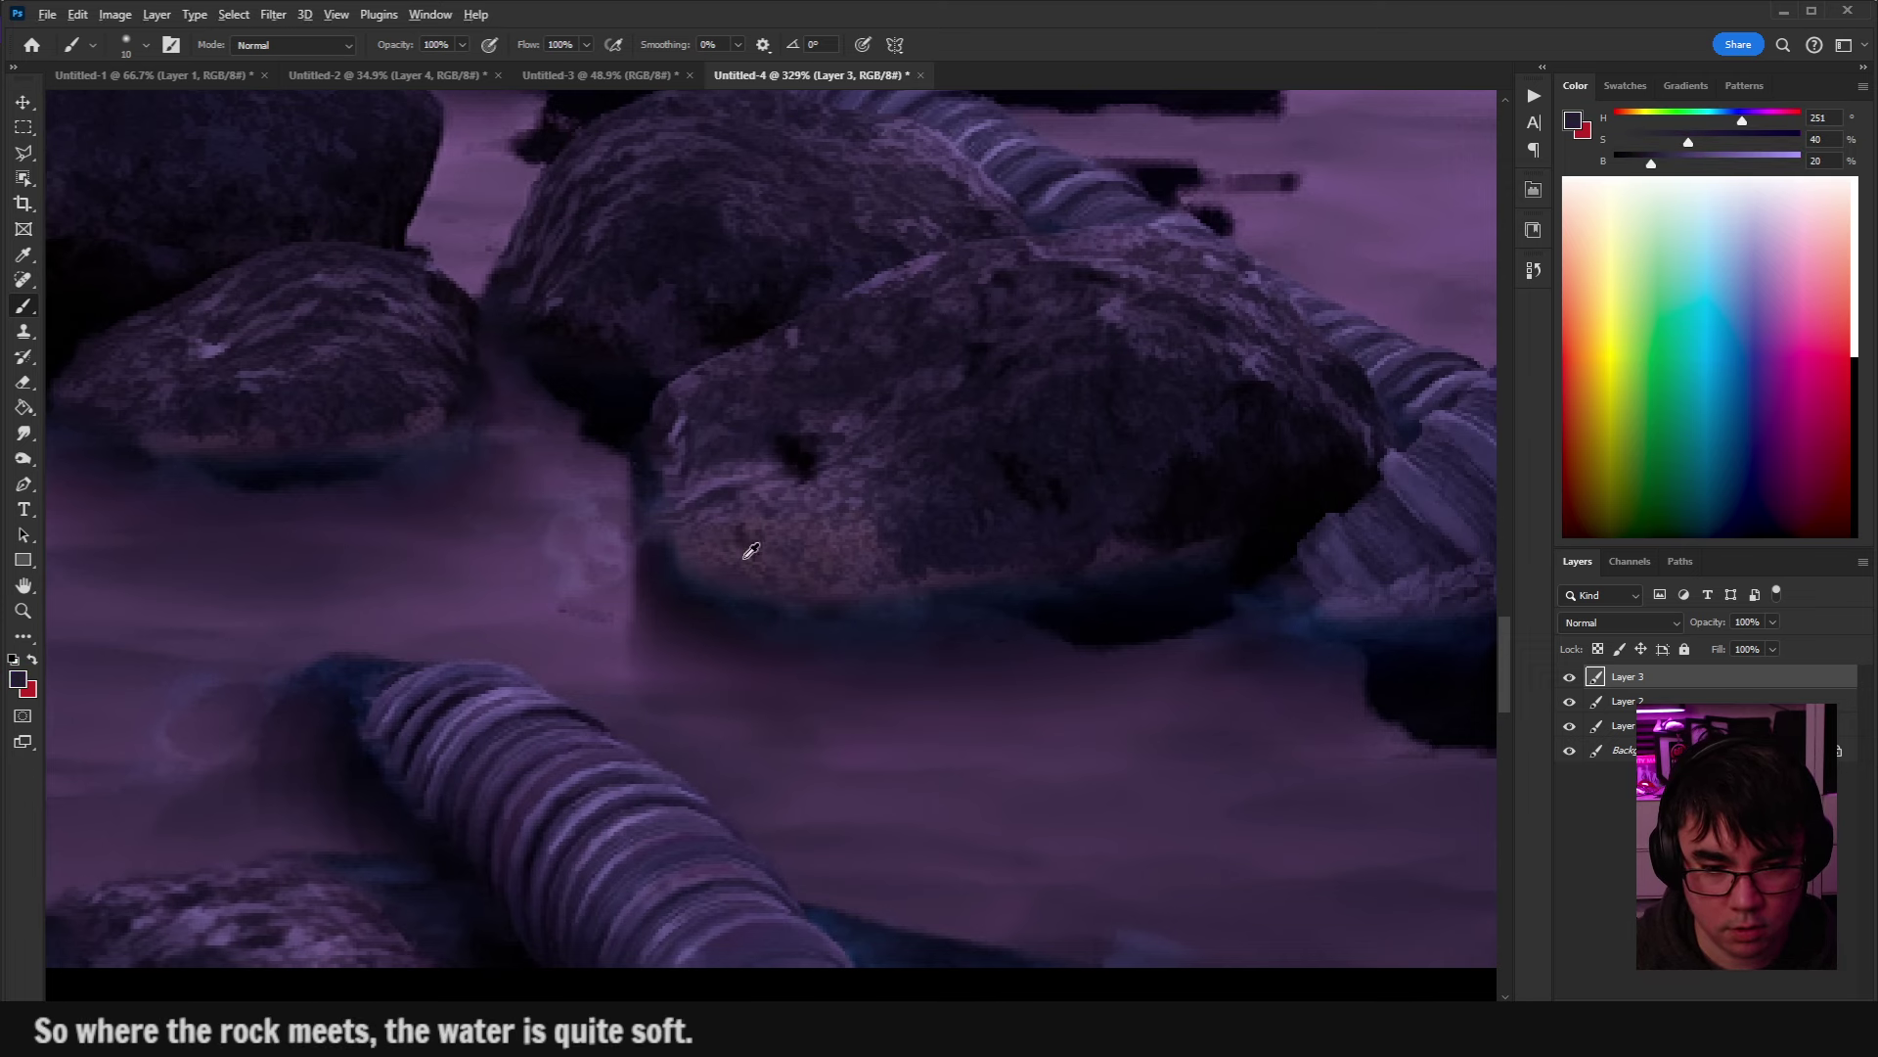
{"action": "left_click", "coordinate": [746, 546], "text": "alt"}
{"action": "mouse_move", "coordinate": [700, 566]}
{"action": "left_mouse_down"}
{"action": "mouse_move", "coordinate": [868, 595]}
{"action": "mouse_move", "coordinate": [965, 671]}
{"action": "mouse_move", "coordinate": [925, 672]}
{"action": "left_mouse_up"}
{"action": "left_click_drag", "start_coordinate": [1037, 664], "coordinate": [792, 658]}
{"action": "scroll", "coordinate": [793, 657], "scroll_direction": "down", "scroll_amount": 1}
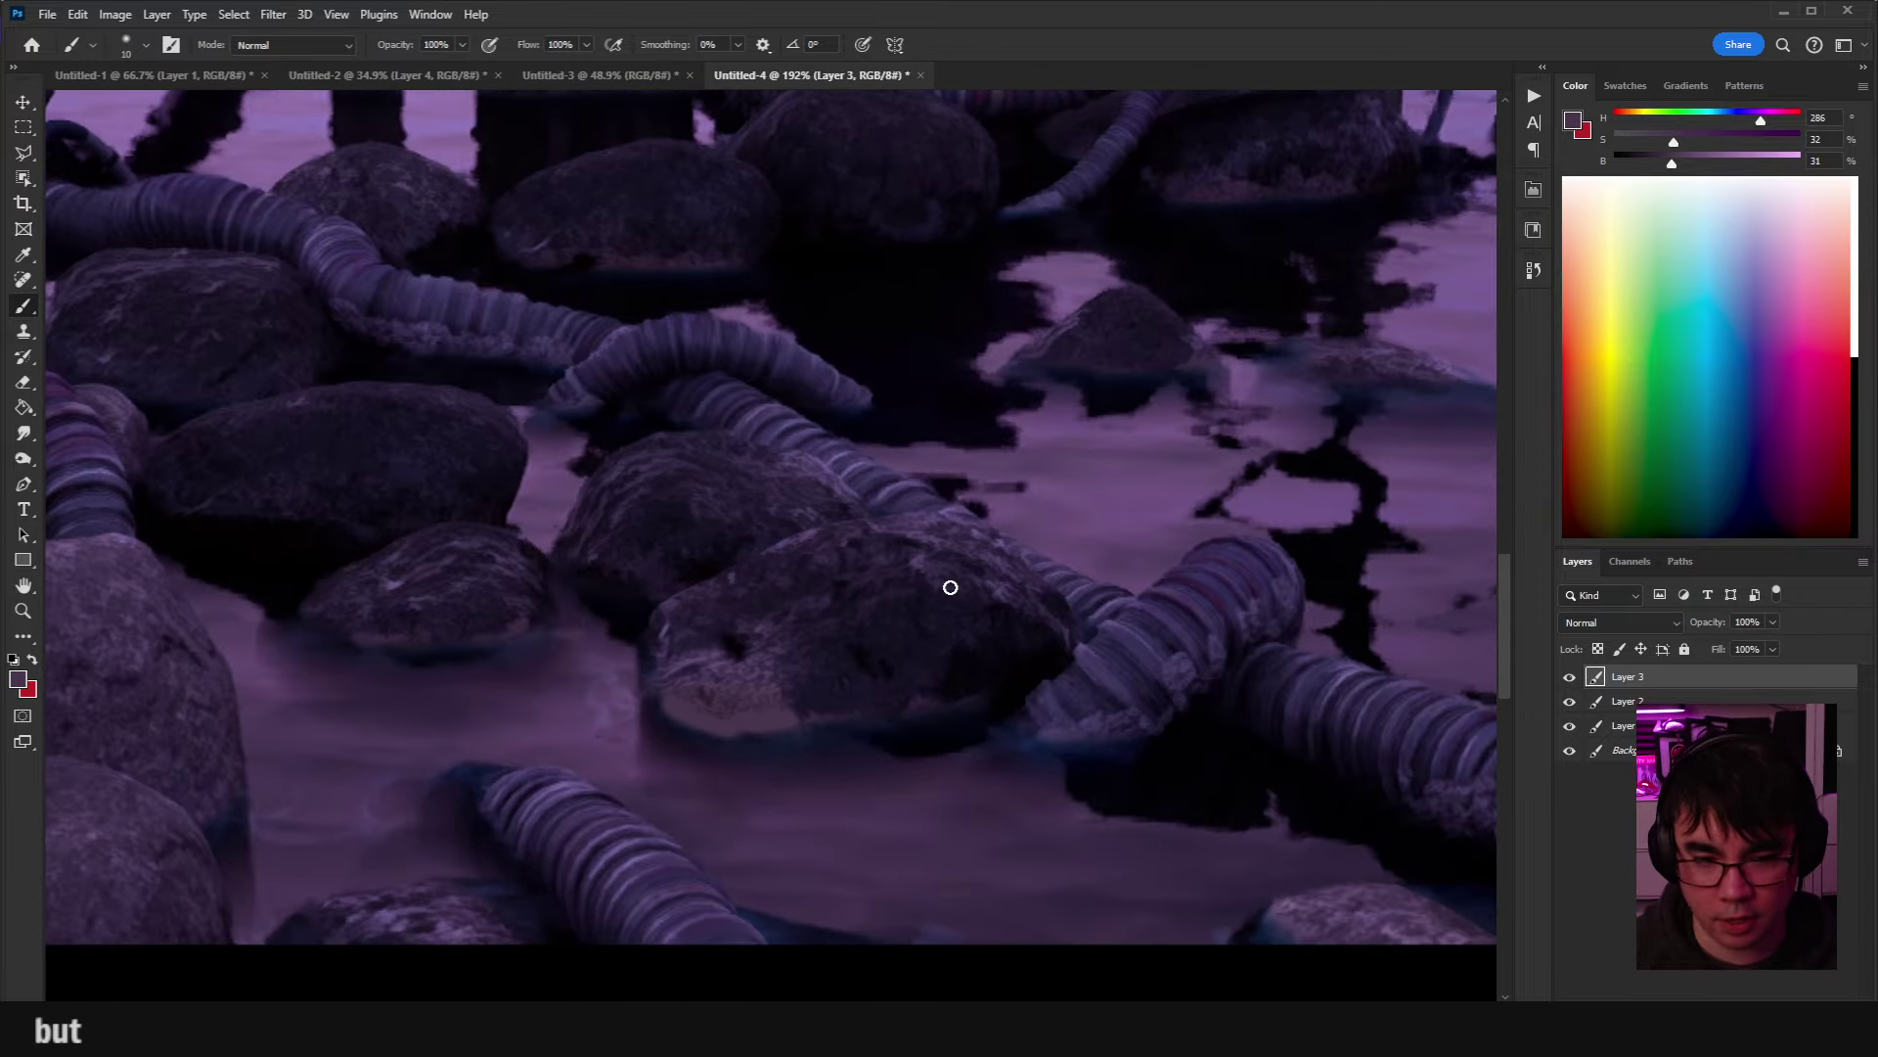
{"action": "scroll", "coordinate": [935, 597], "scroll_direction": "up", "scroll_amount": 3}
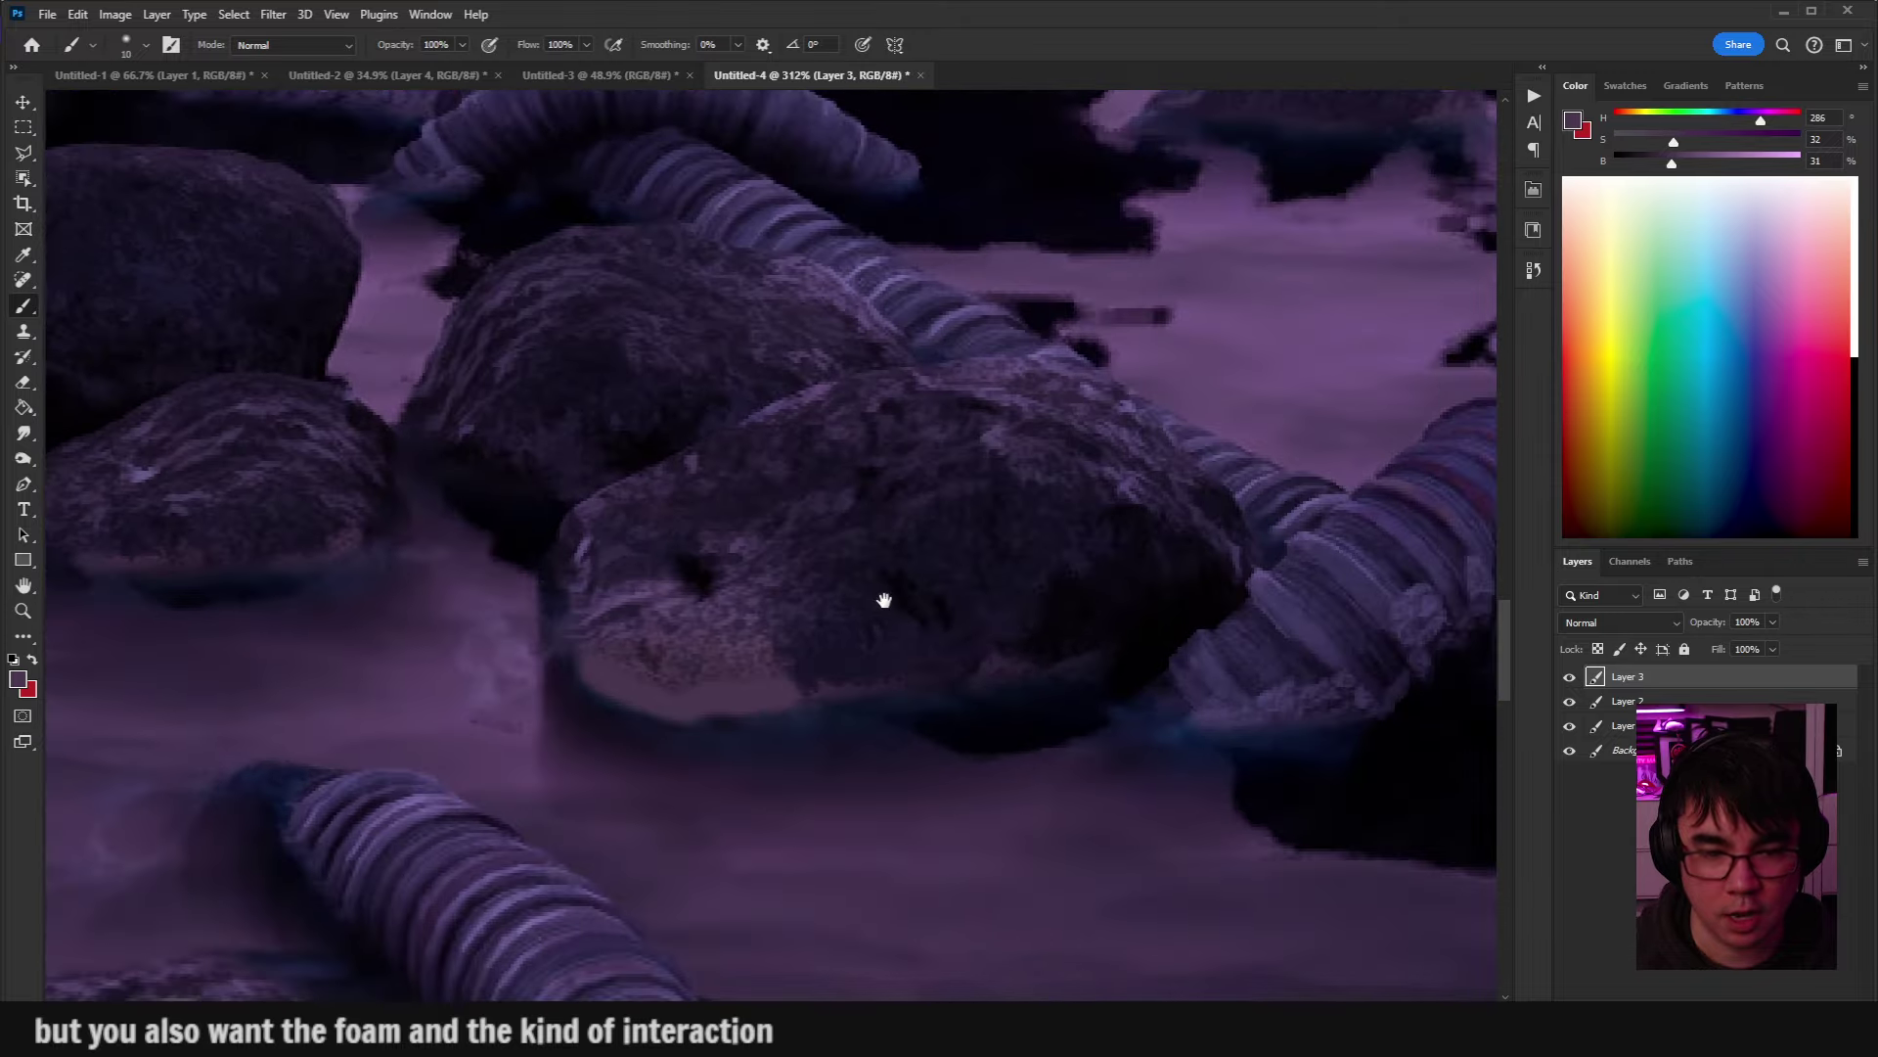
{"action": "left_click_drag", "start_coordinate": [885, 599], "coordinate": [935, 579]}
Toggle the painted water edge and Layer 2 off and on to compare them.
{"action": "left_click", "coordinate": [1569, 679]}
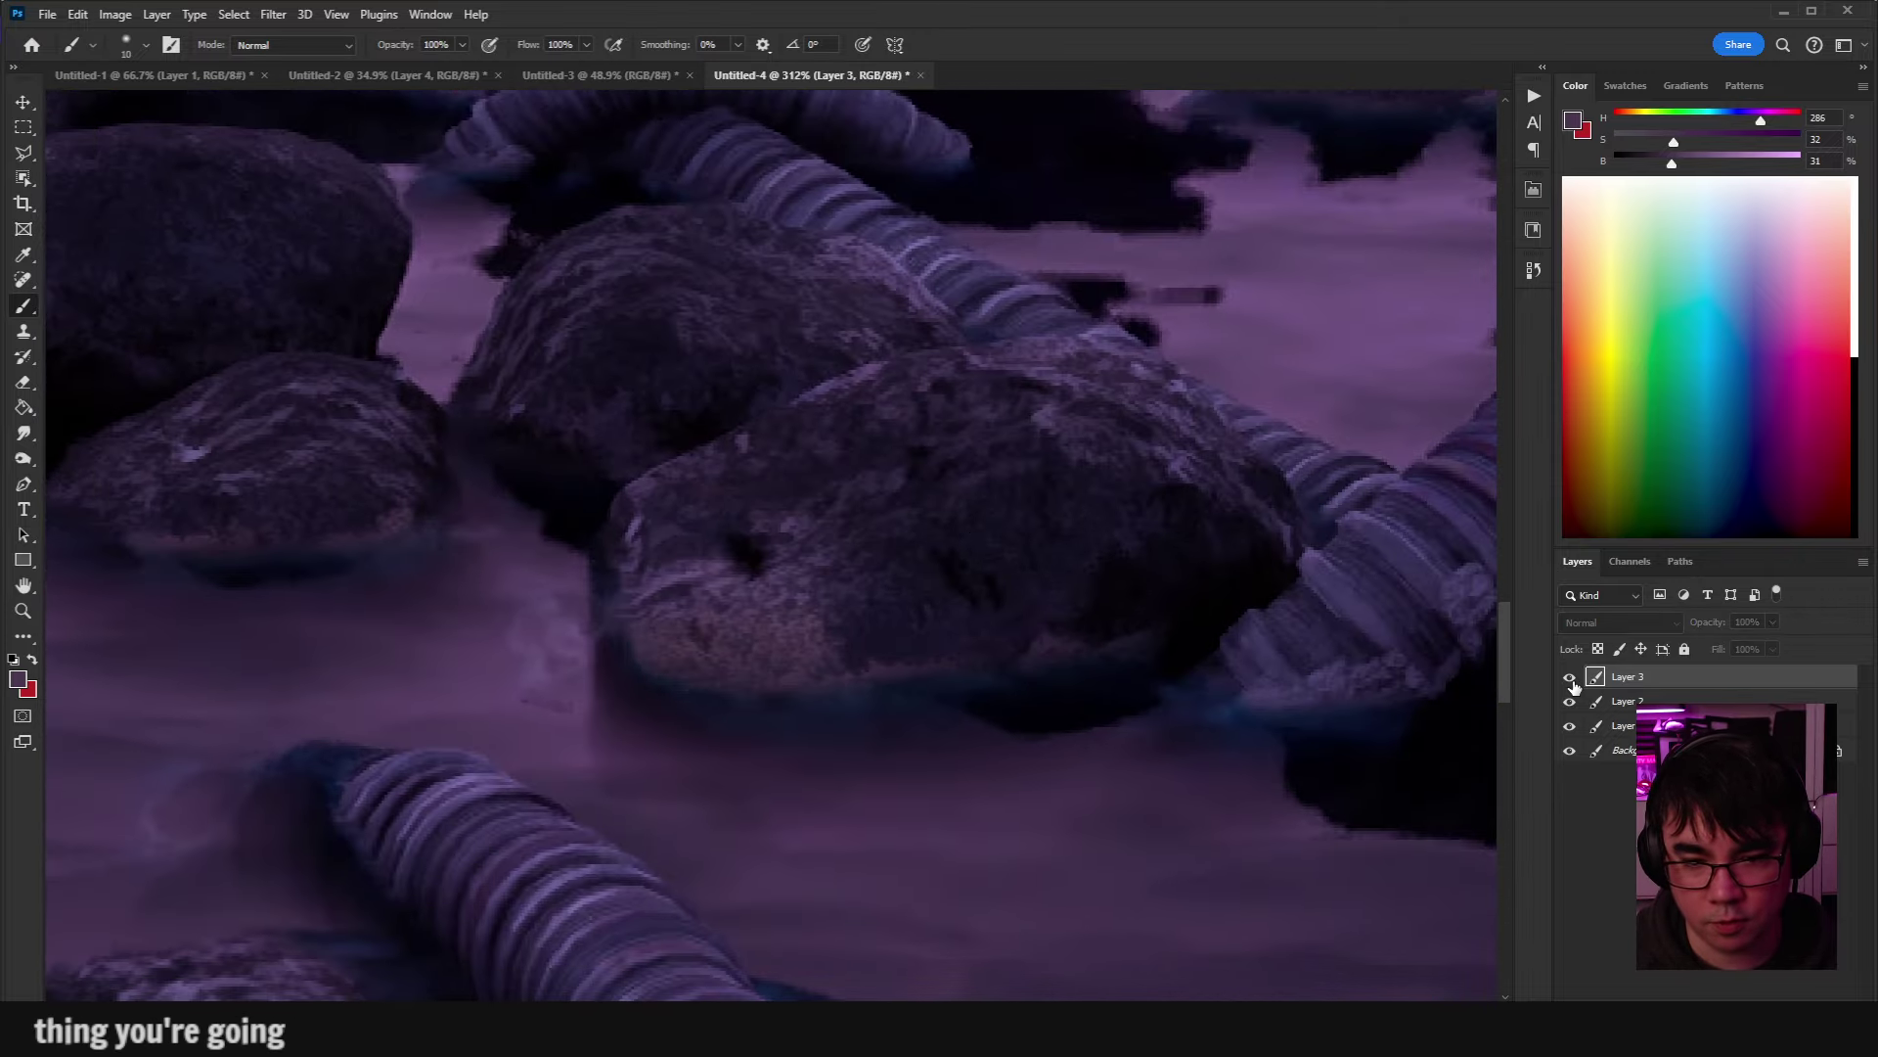
{"action": "left_click", "coordinate": [1572, 681]}
{"action": "left_click", "coordinate": [1570, 678]}
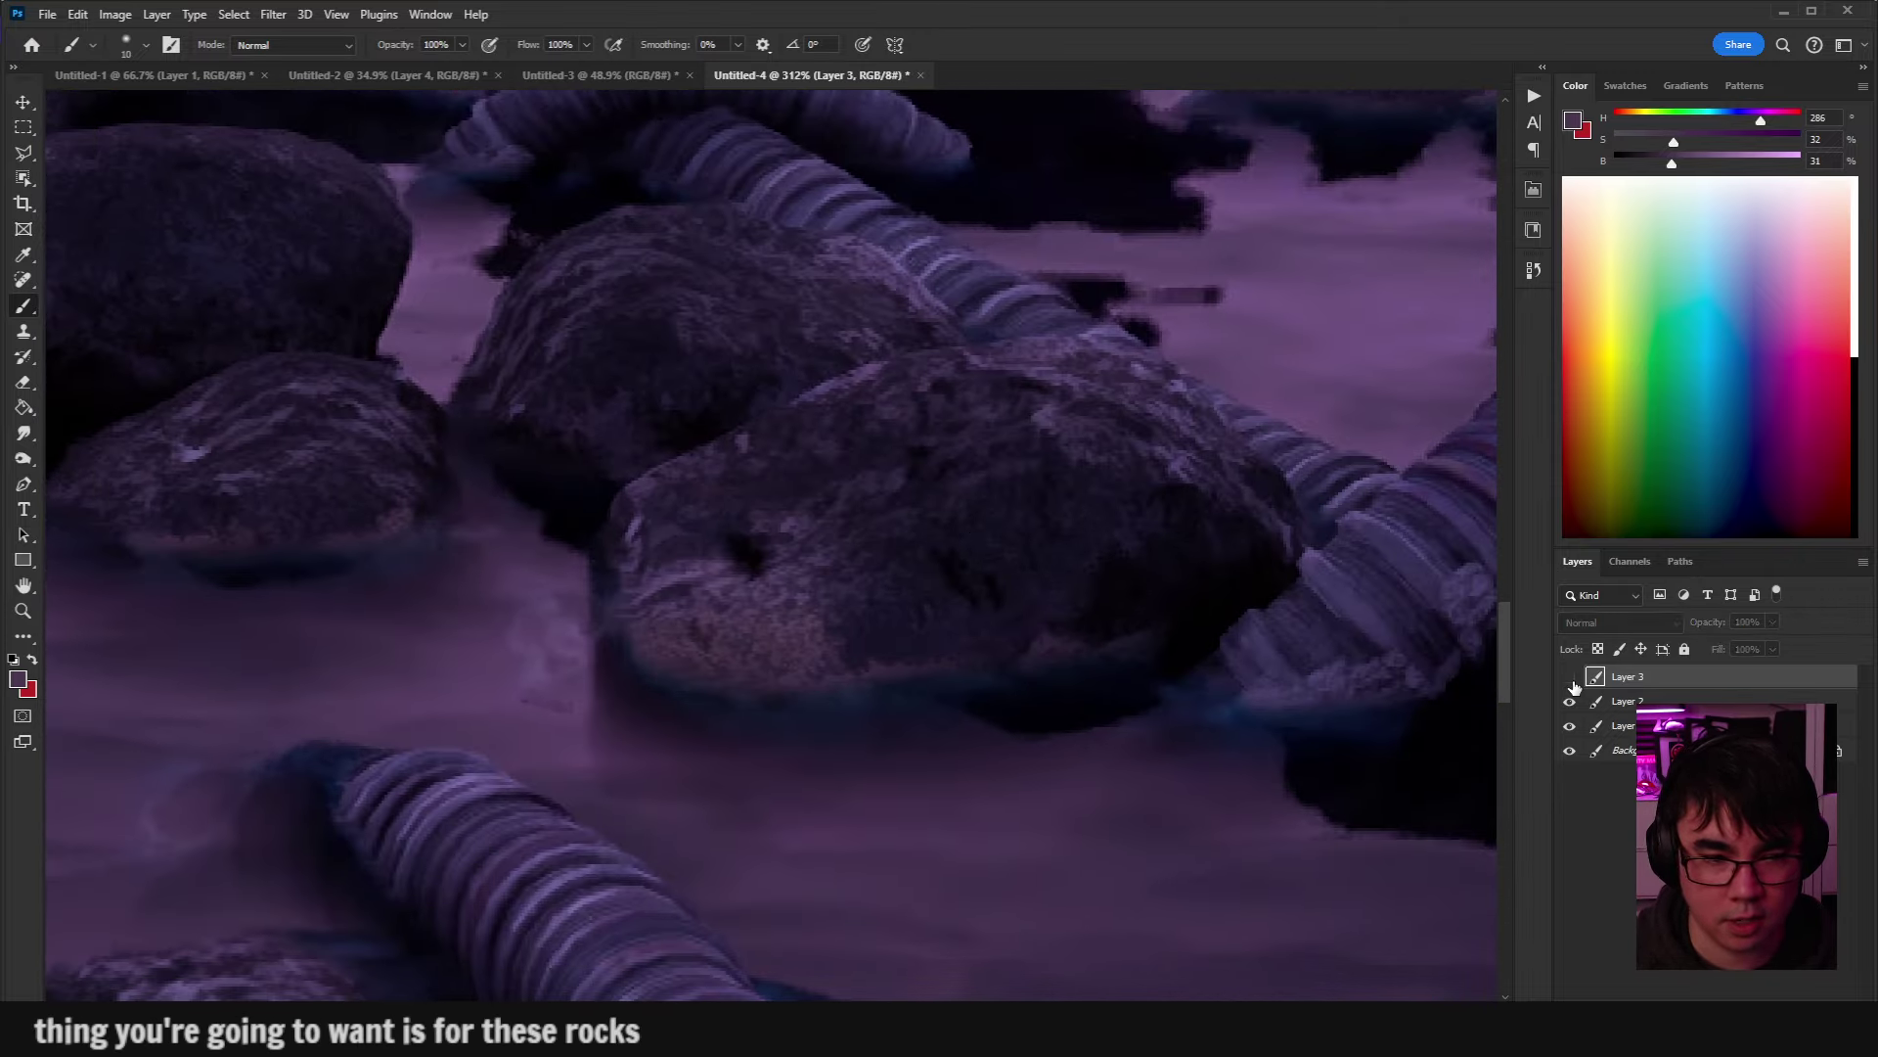
{"action": "left_click", "coordinate": [1570, 678]}
{"action": "left_click", "coordinate": [1597, 700]}
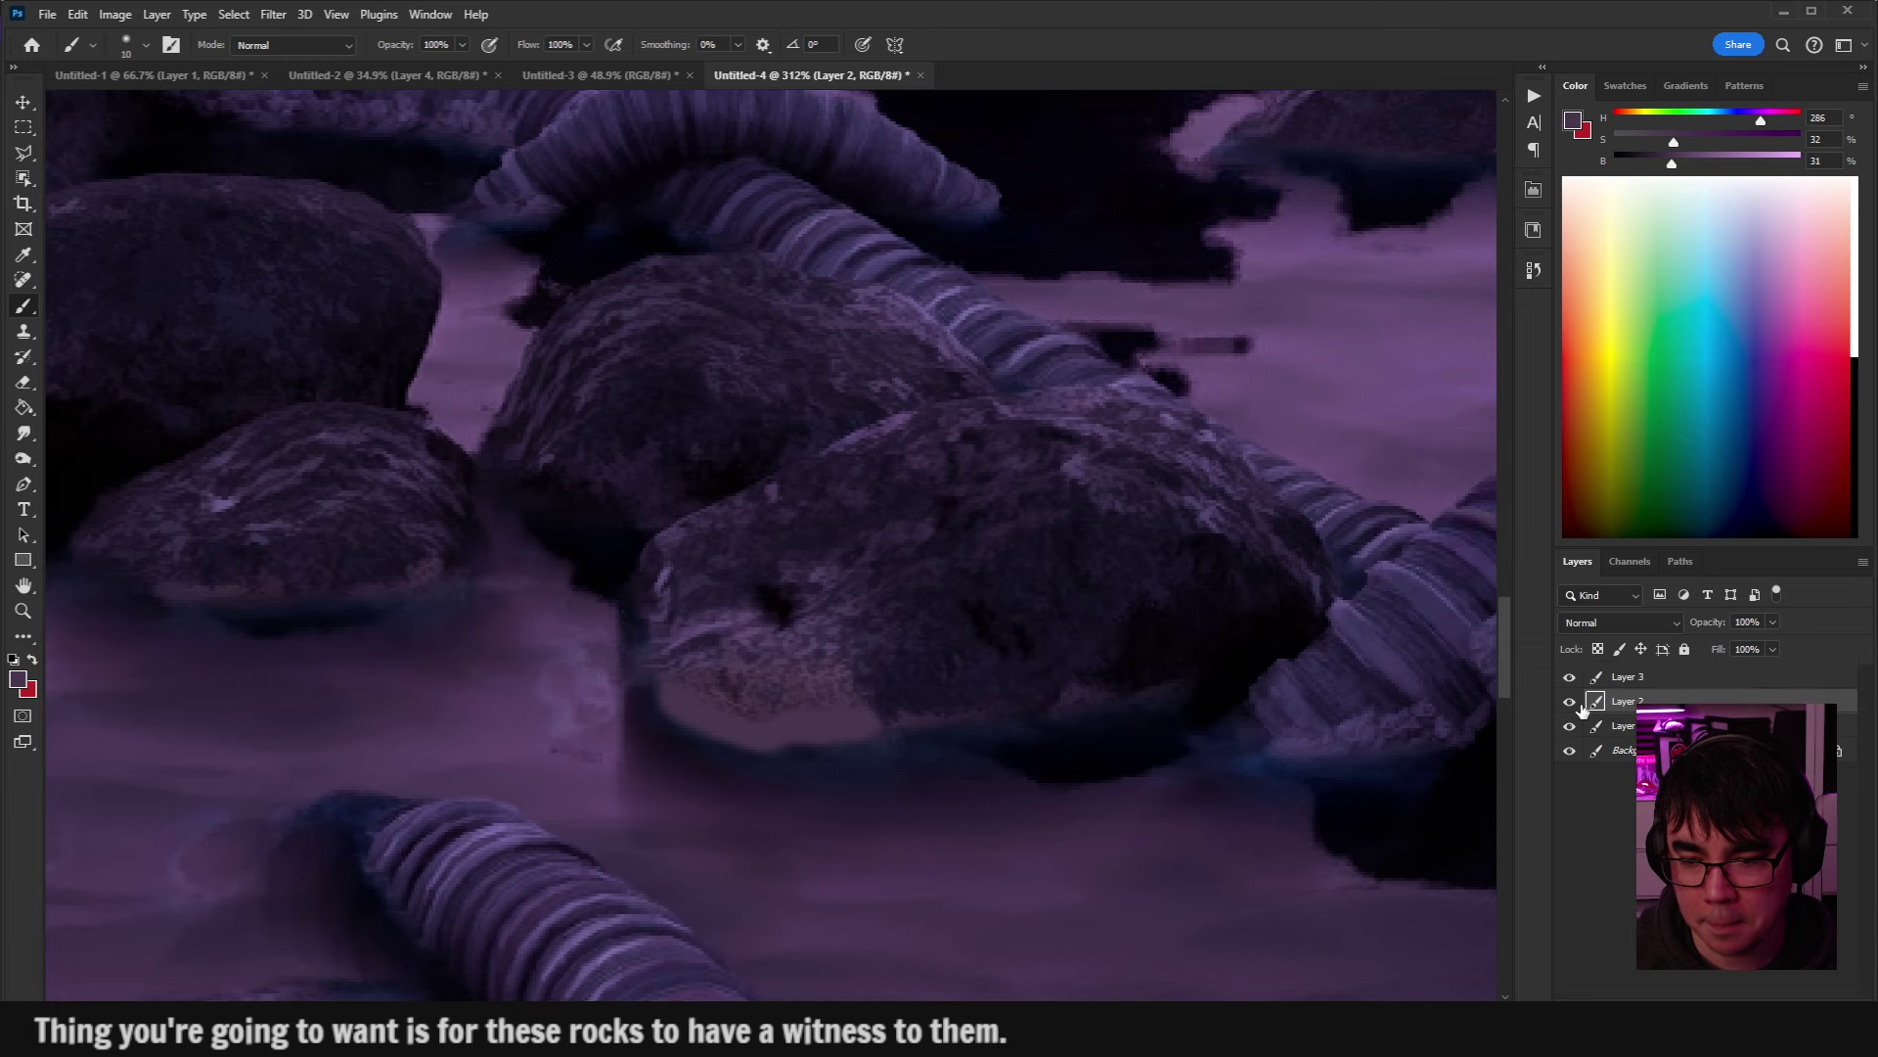
{"action": "left_click", "coordinate": [1570, 702]}
{"action": "left_click", "coordinate": [1570, 701]}
{"action": "left_click", "coordinate": [1578, 707]}
{"action": "left_click", "coordinate": [1578, 708]}
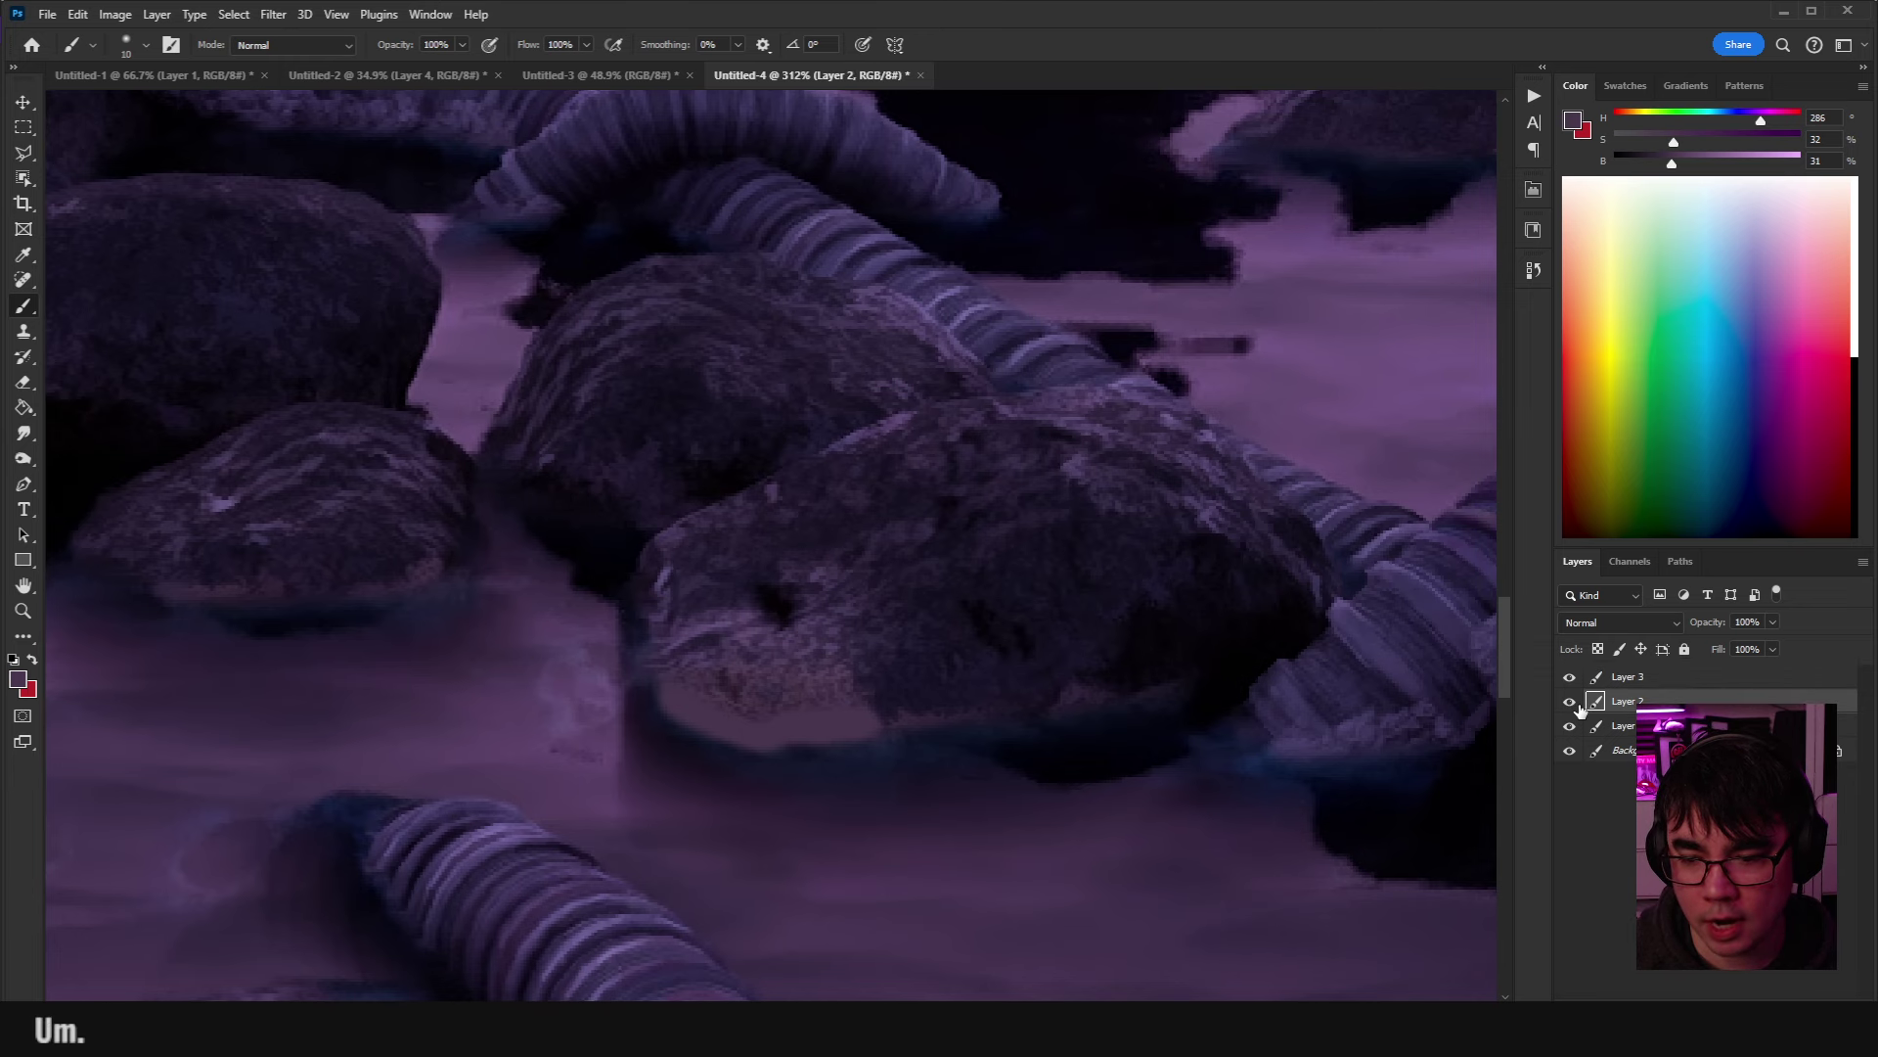
Duplicate Layer 2 and trial-darken the copy with Hue/Saturation and Levels.
{"action": "key", "text": "ctrl+j"}
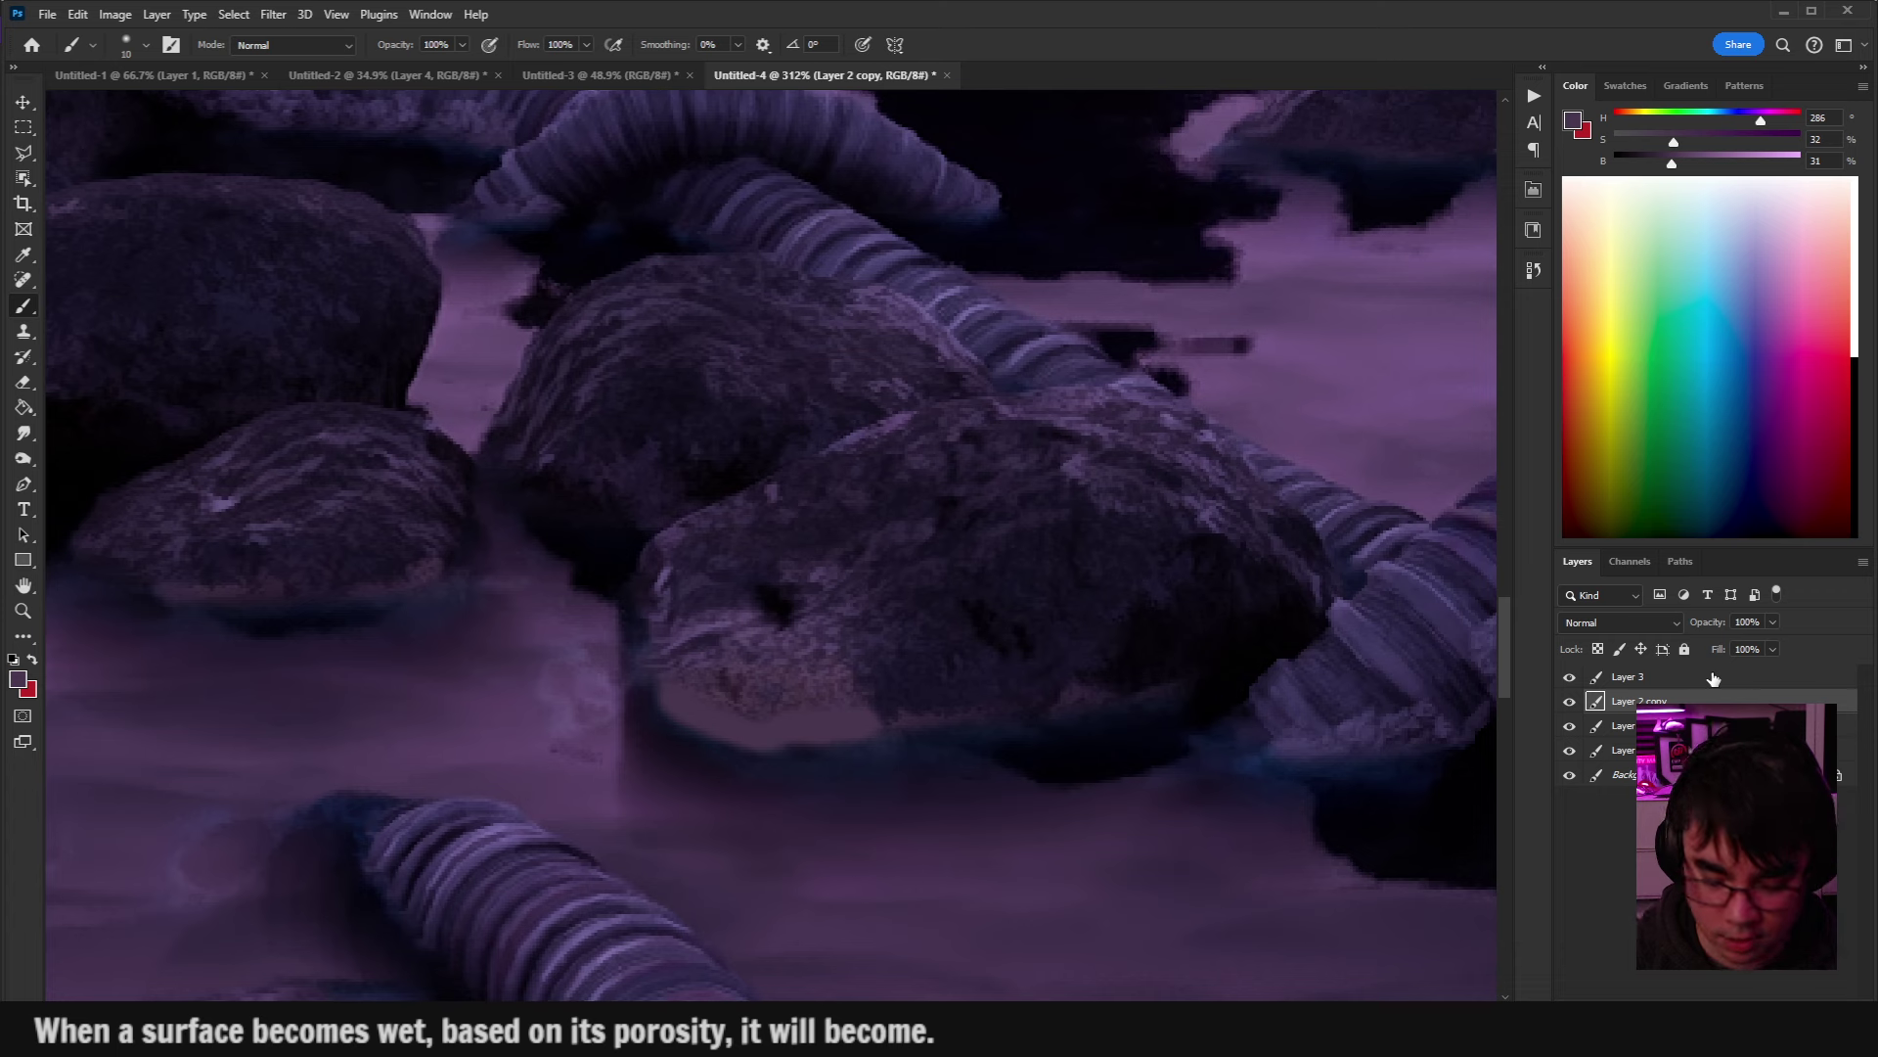
{"action": "key", "text": "ctrl+u"}
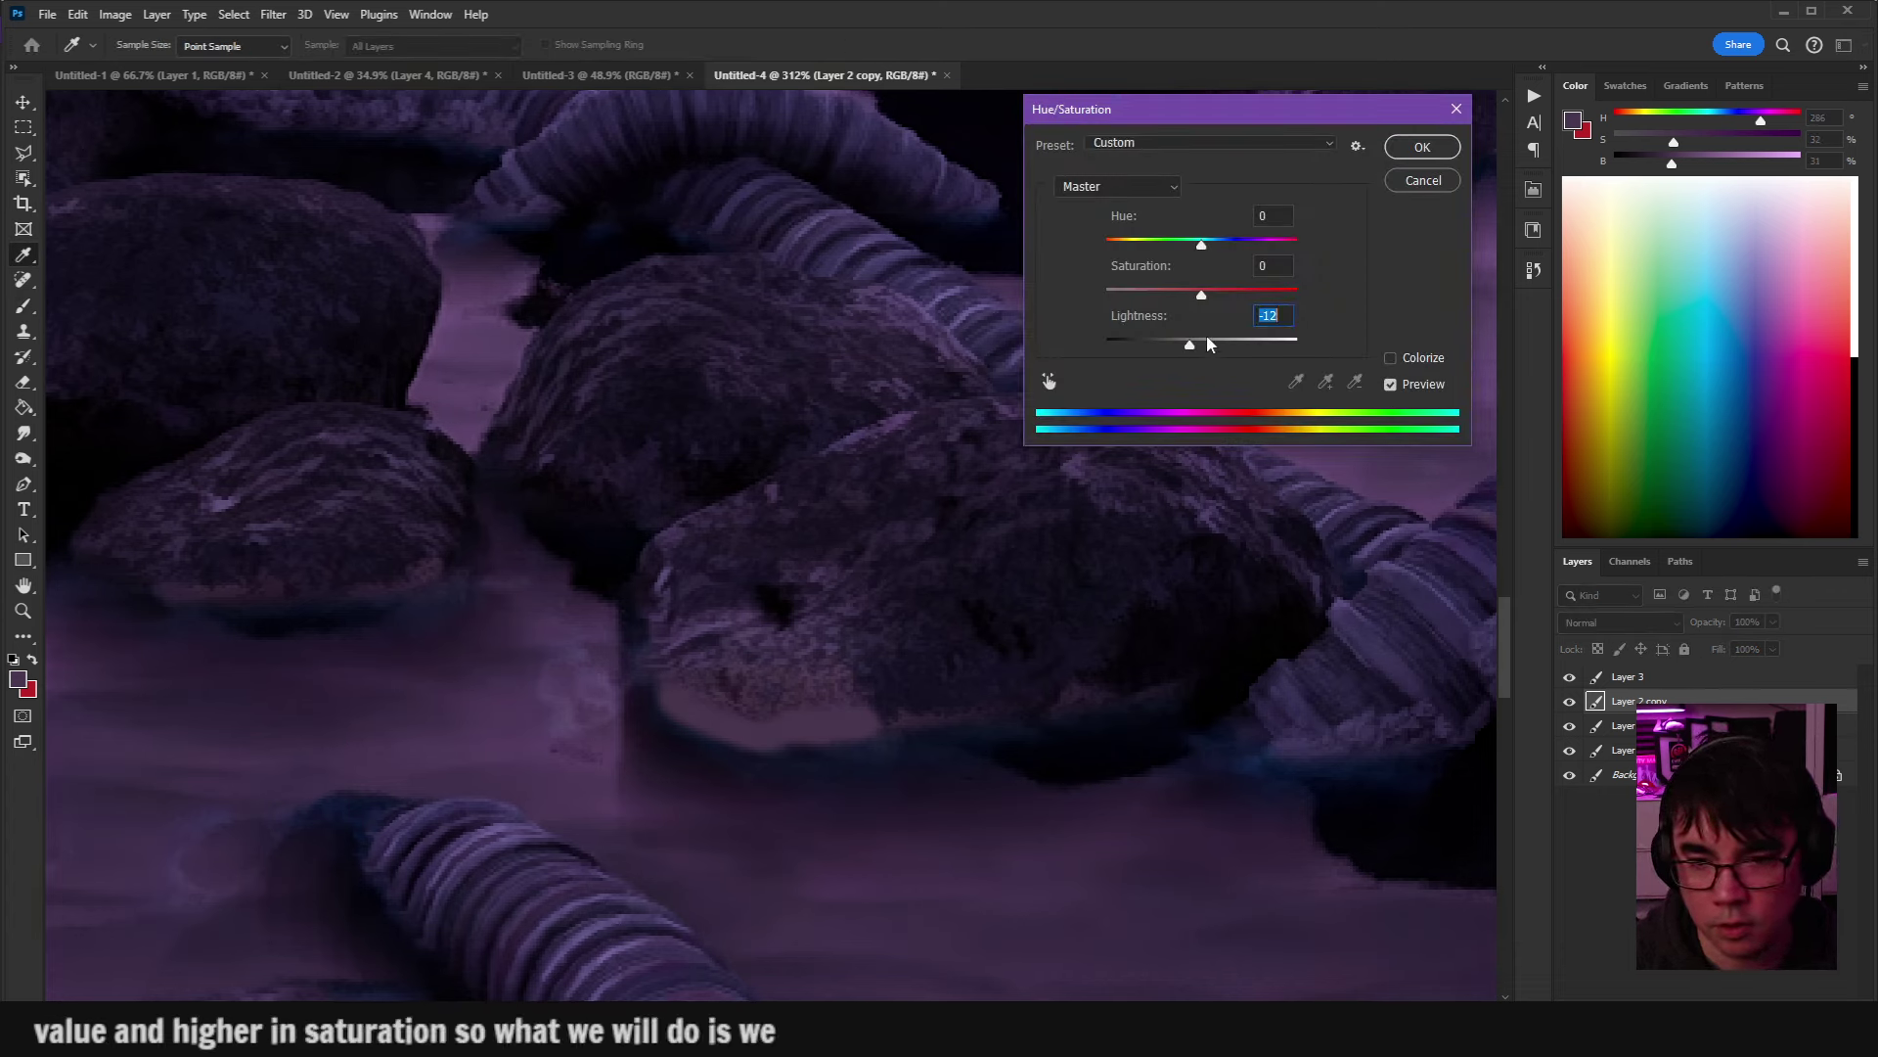
{"action": "key", "text": "Return"}
{"action": "key", "text": "ctrl+l"}
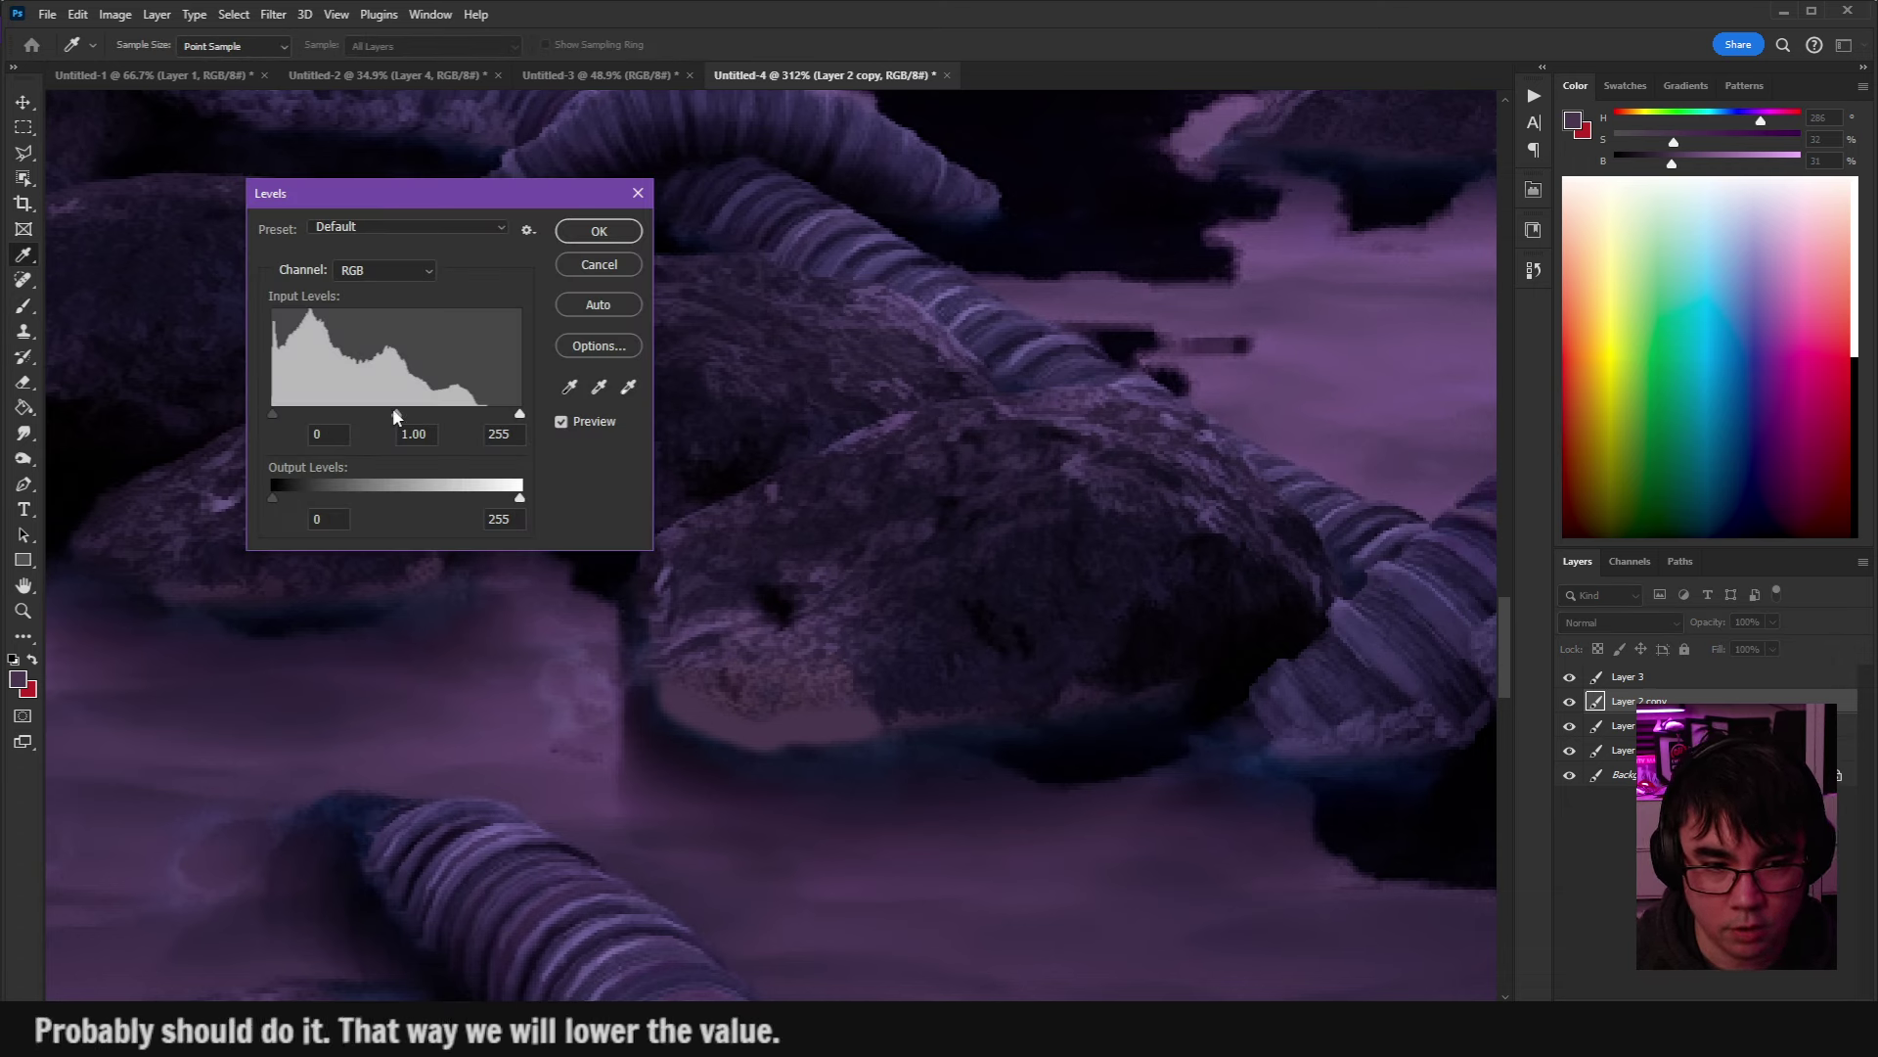
{"action": "left_click_drag", "start_coordinate": [396, 415], "coordinate": [412, 423]}
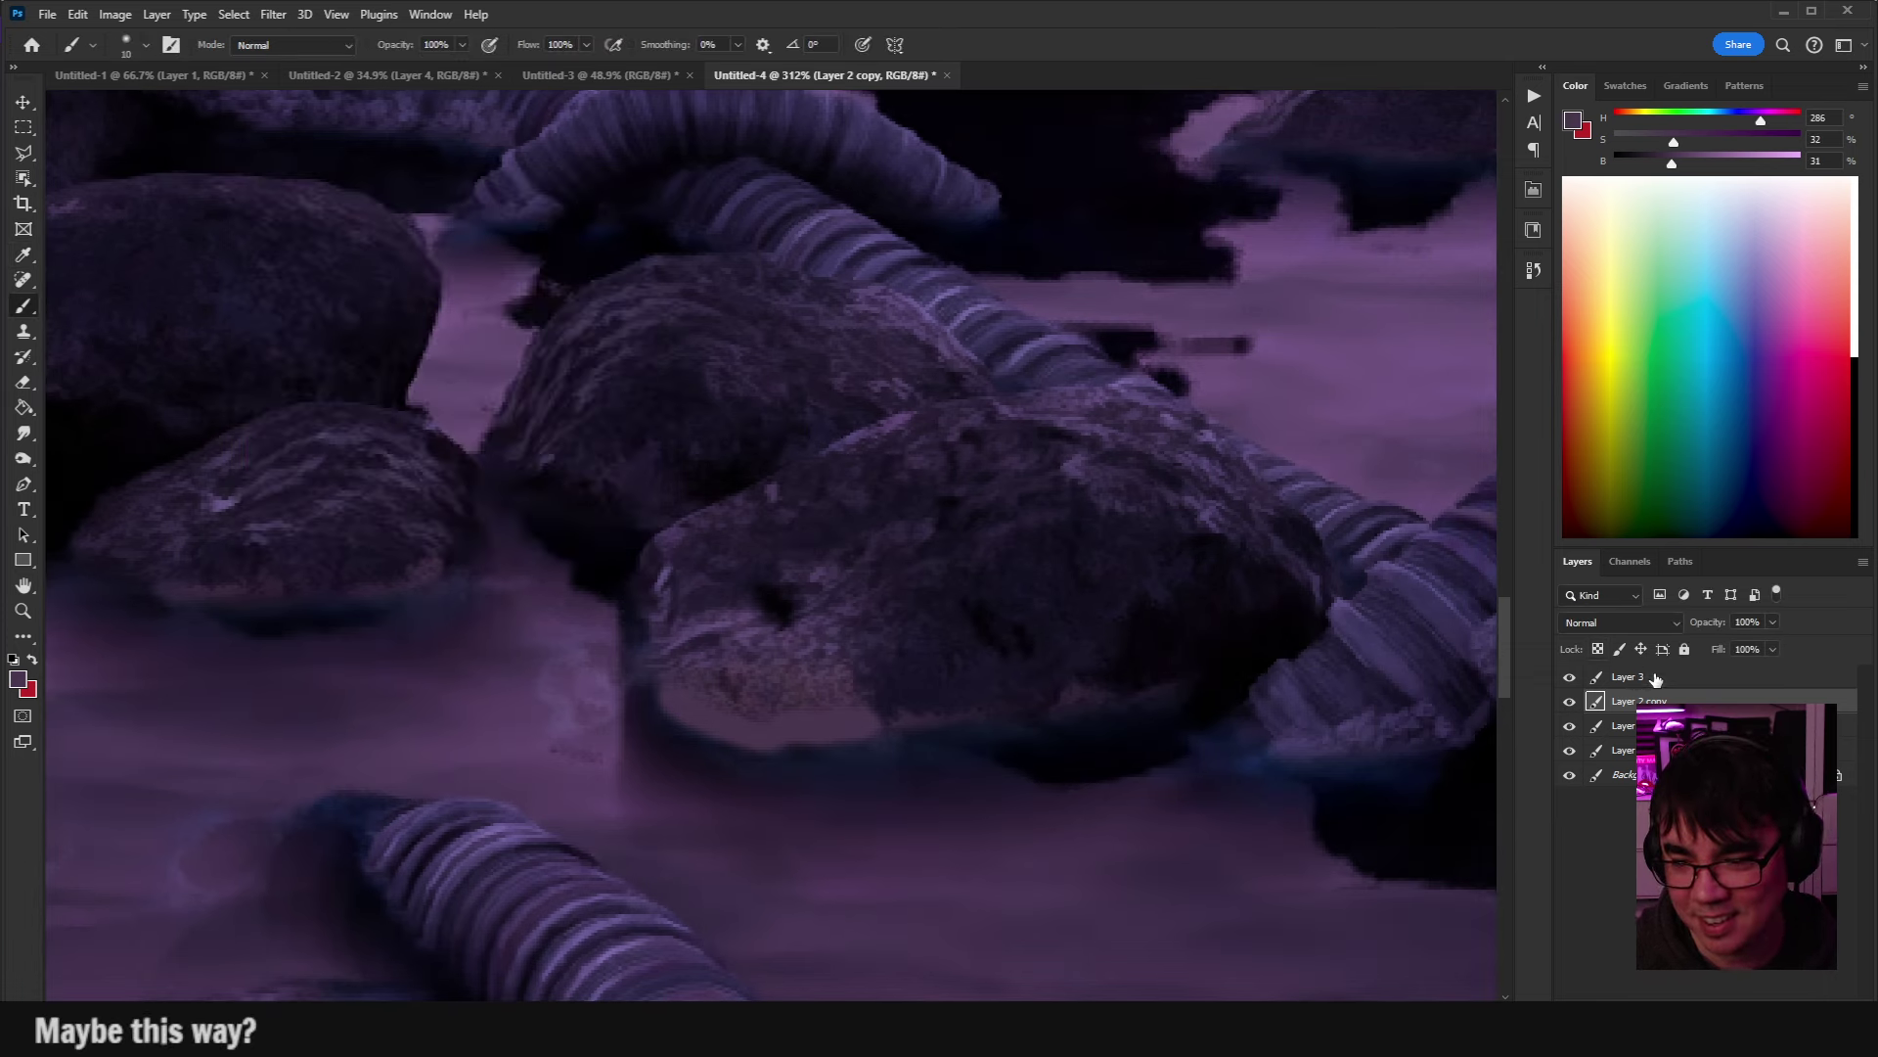
Delete Layer 3 and darken Layer 2 copy's midtones with Levels to about 0.86.
{"action": "left_click", "coordinate": [1655, 678]}
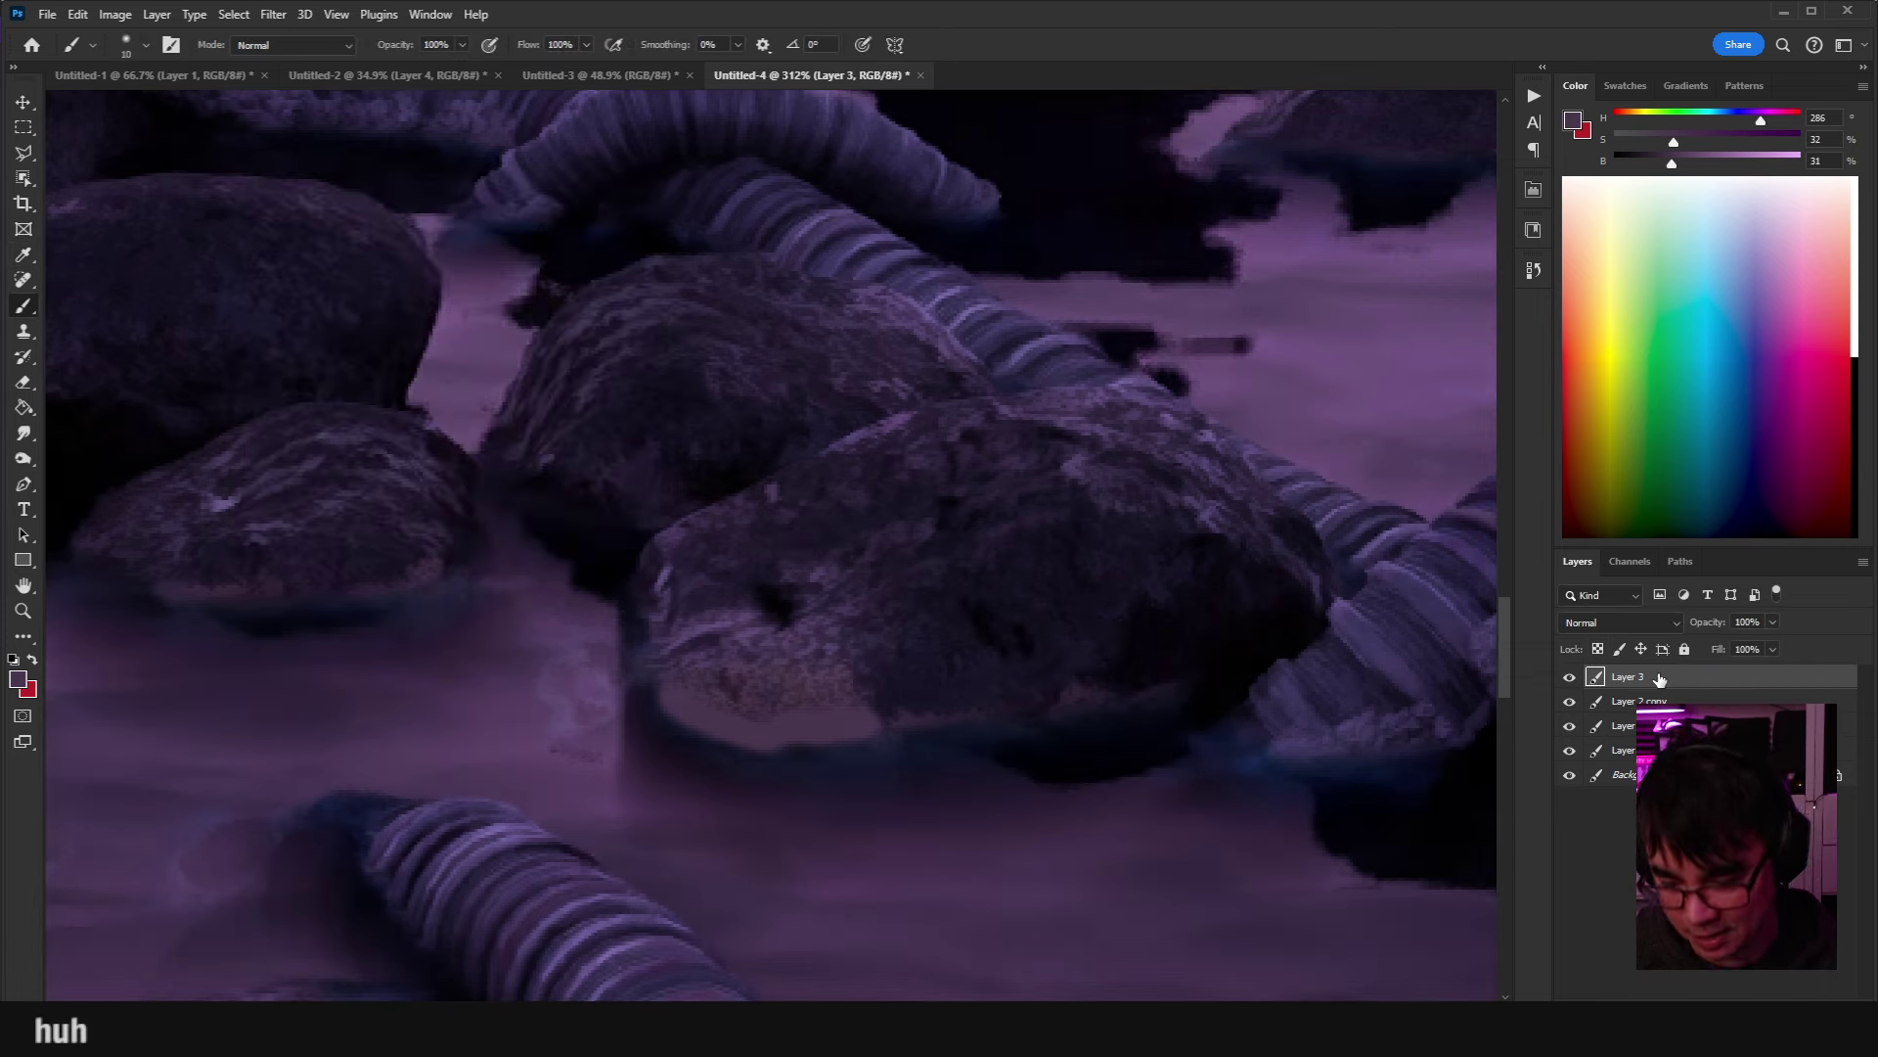
{"action": "key", "text": "Delete"}
{"action": "key", "text": "ctrl+l"}
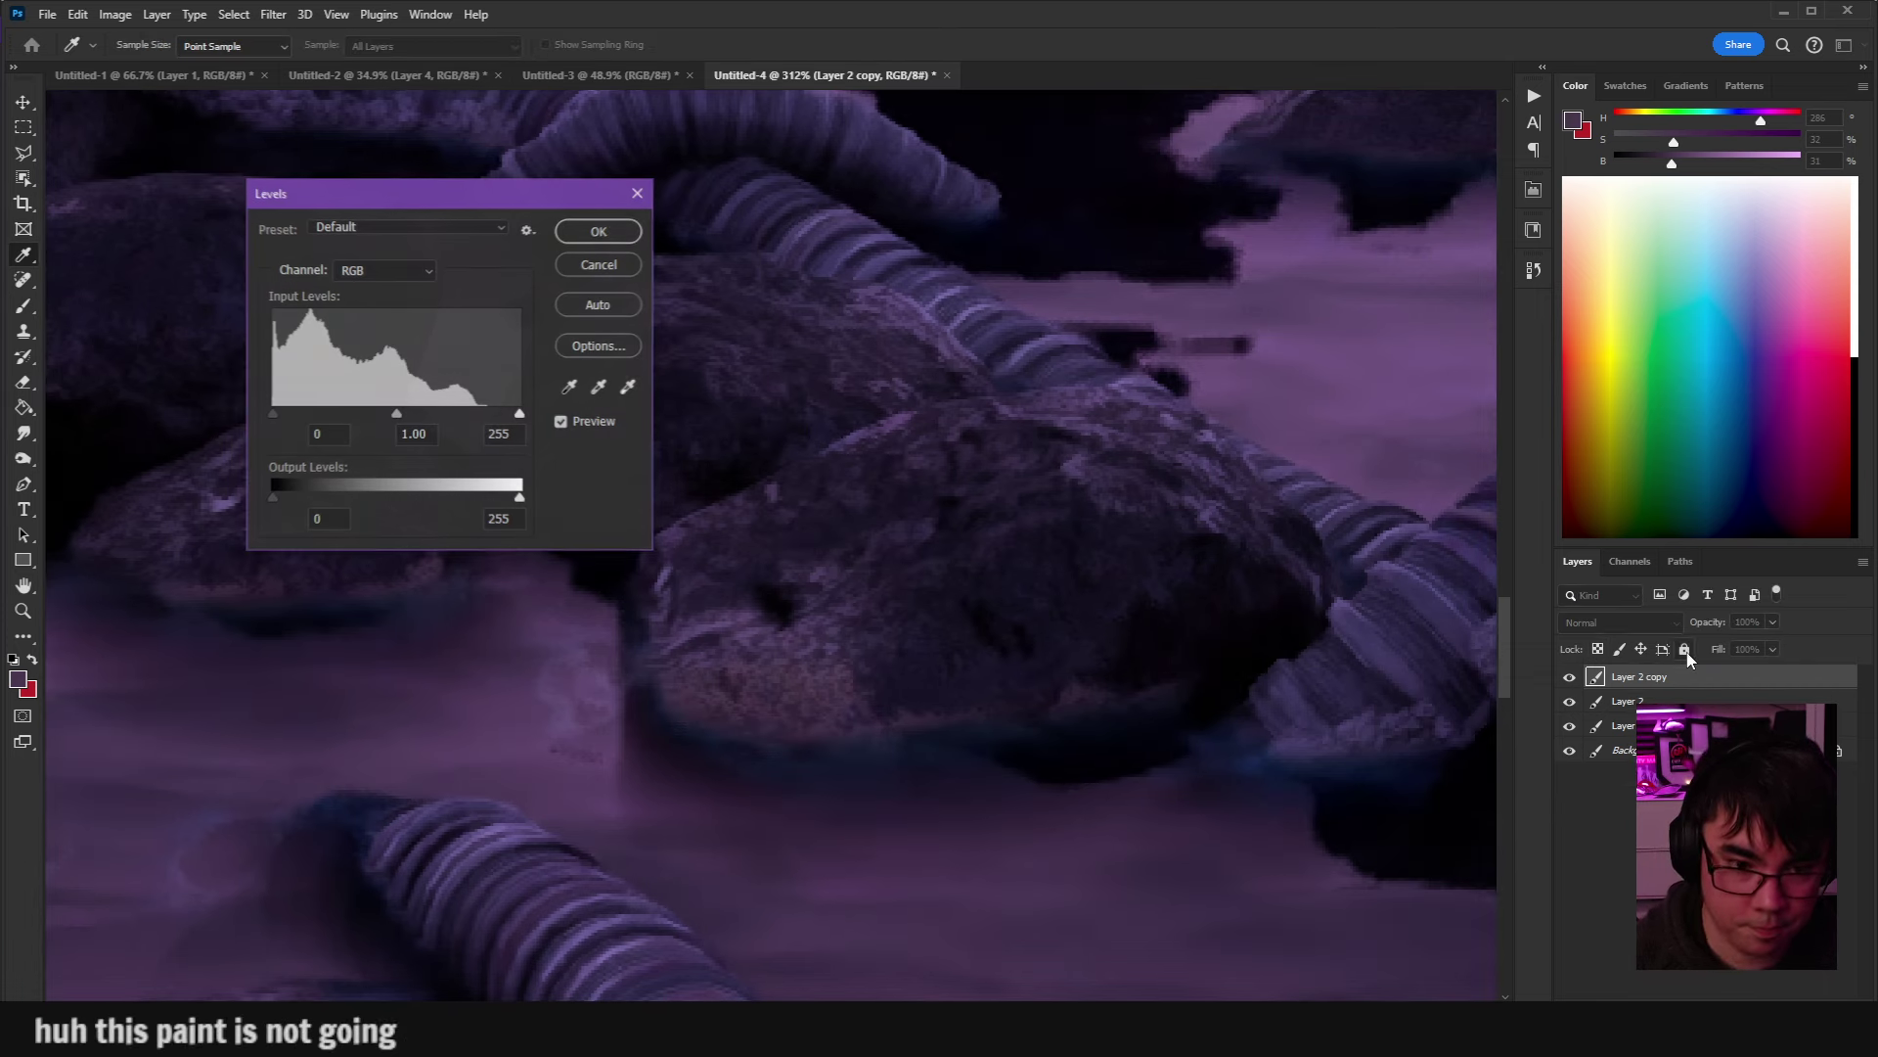
{"action": "left_click_drag", "start_coordinate": [397, 414], "coordinate": [409, 414]}
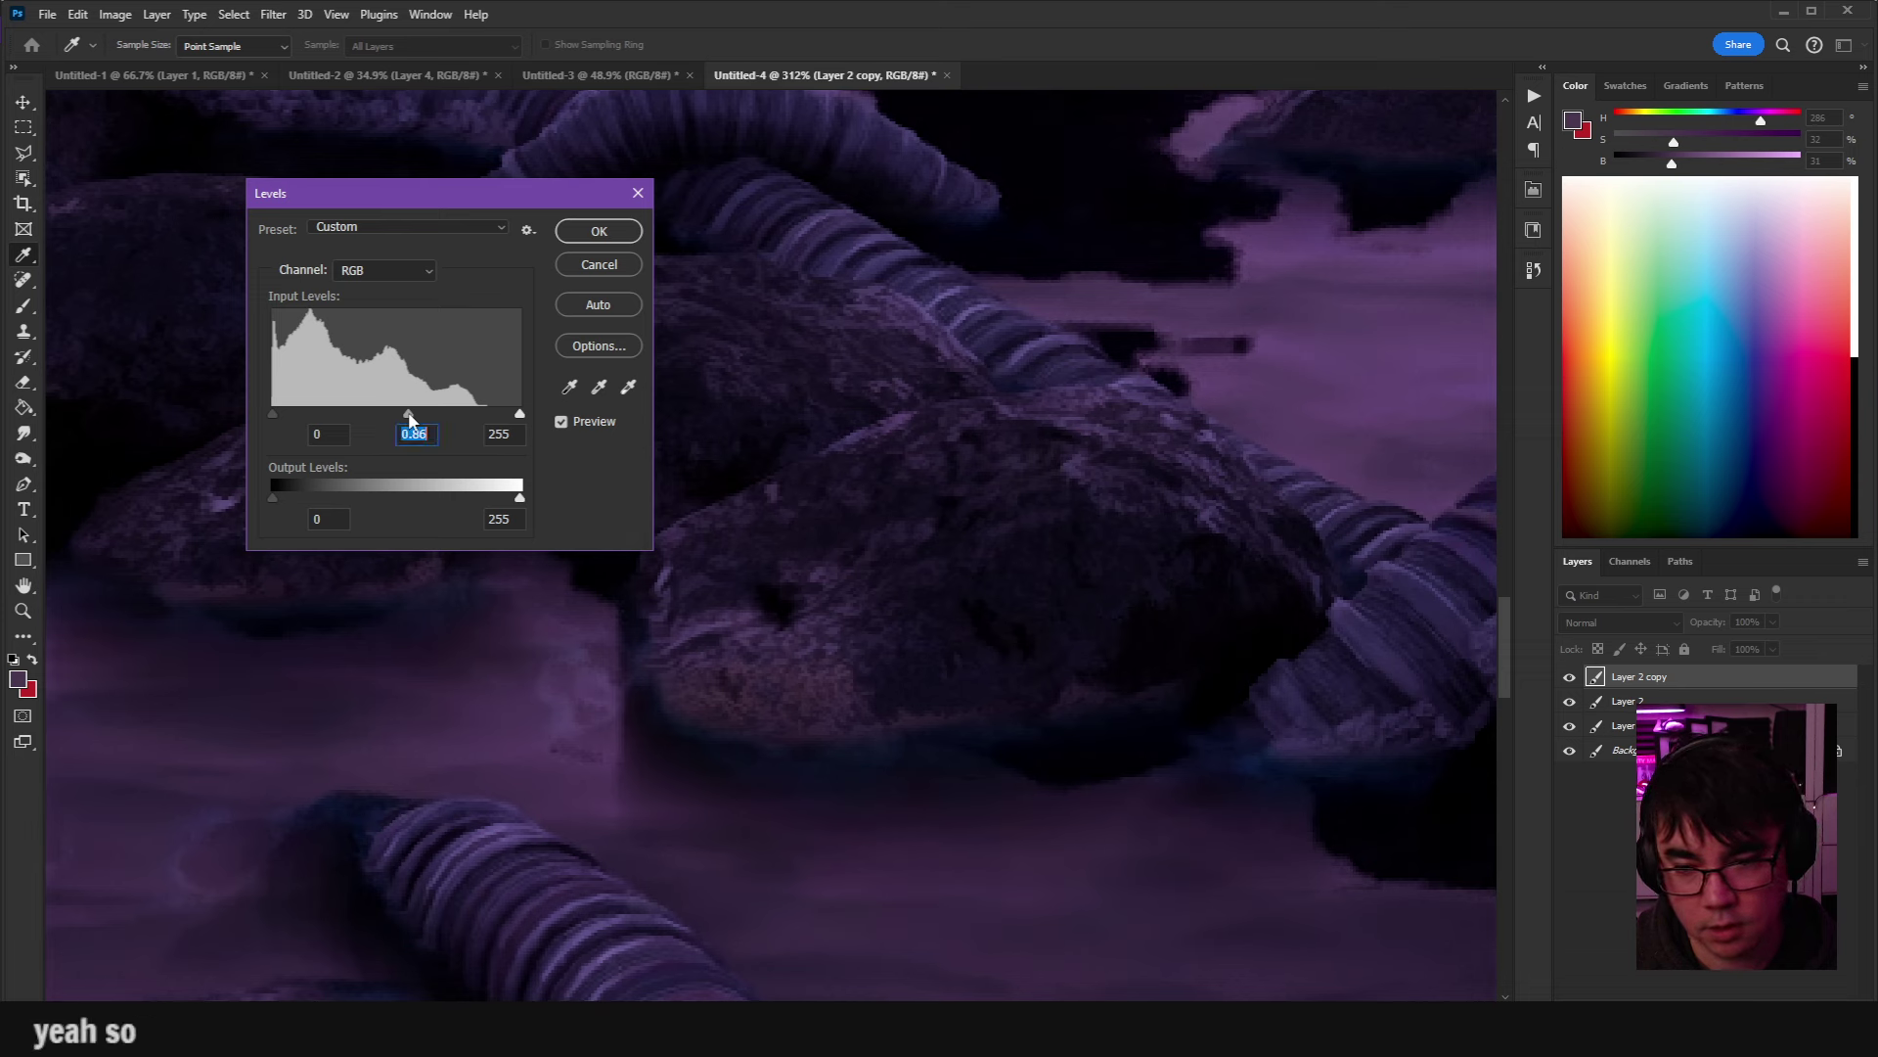
{"action": "left_click", "coordinate": [592, 236]}
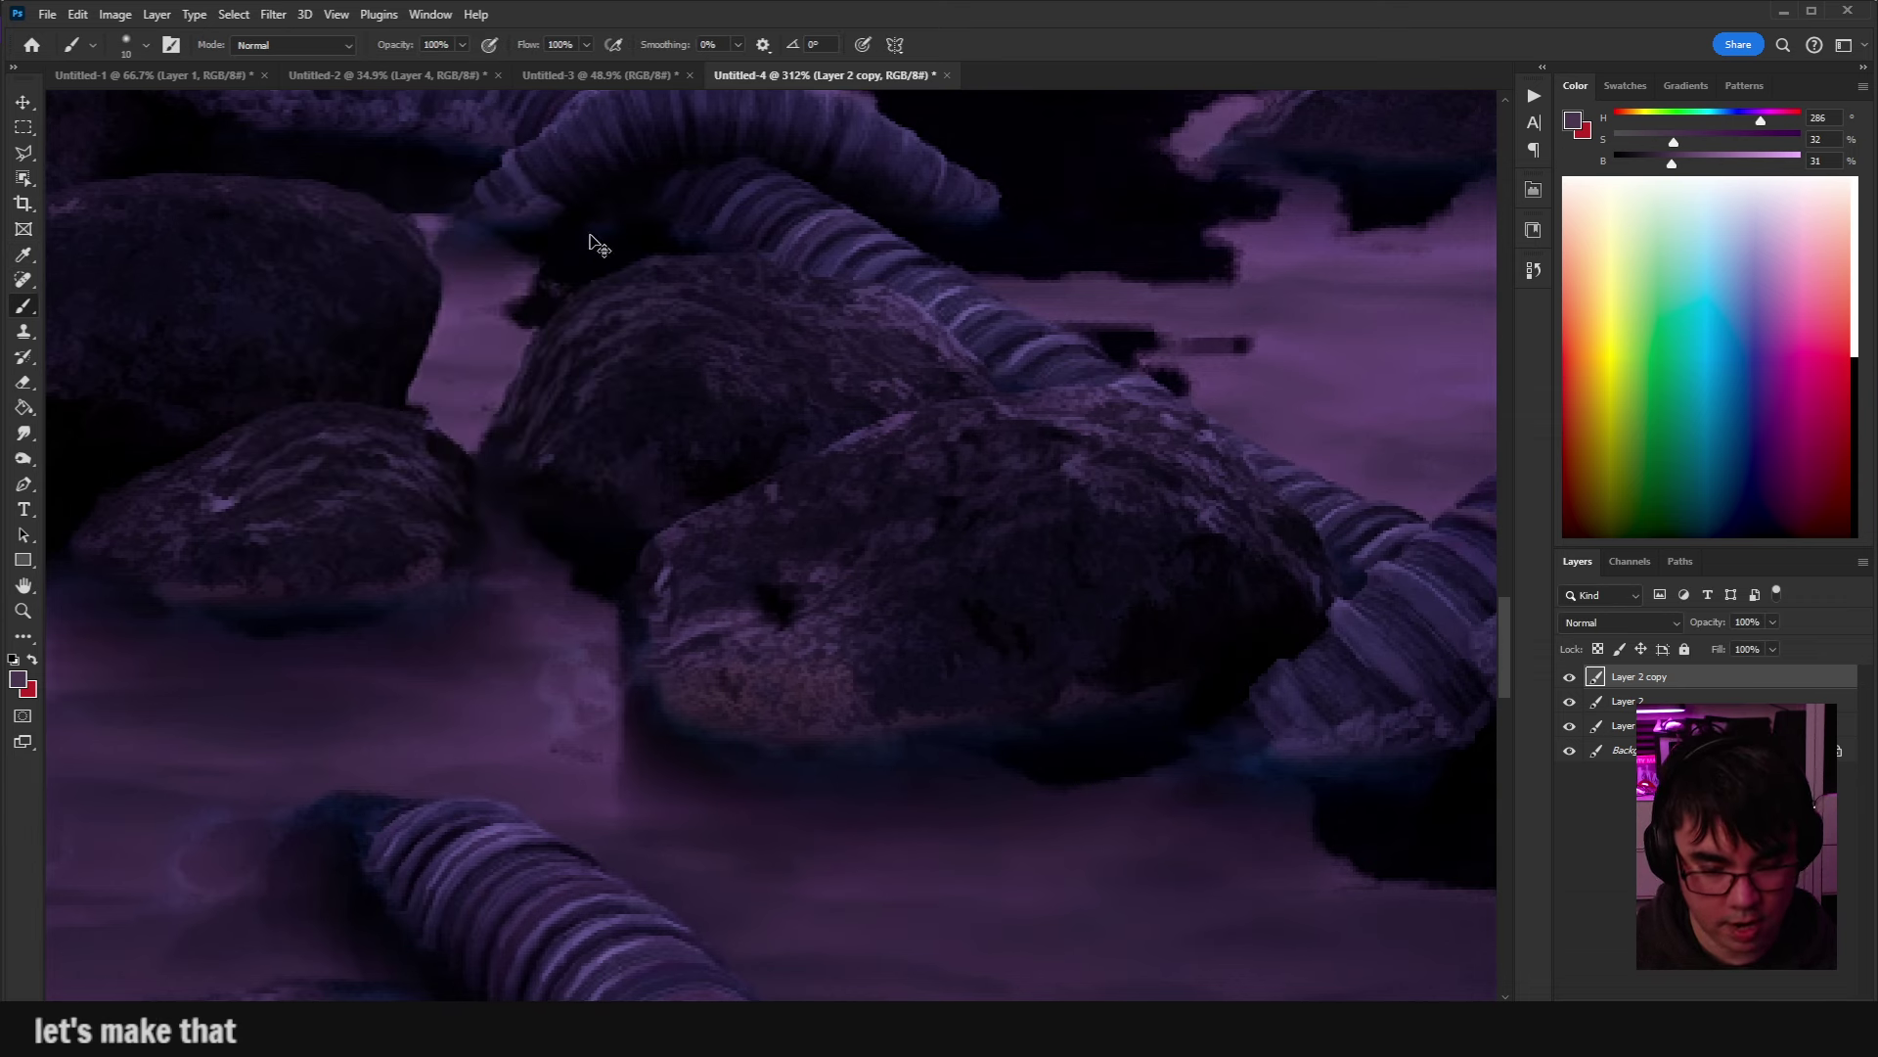
Raise Layer 2 copy's saturation by +11 and add a layer mask.
{"action": "key", "text": "ctrl+u"}
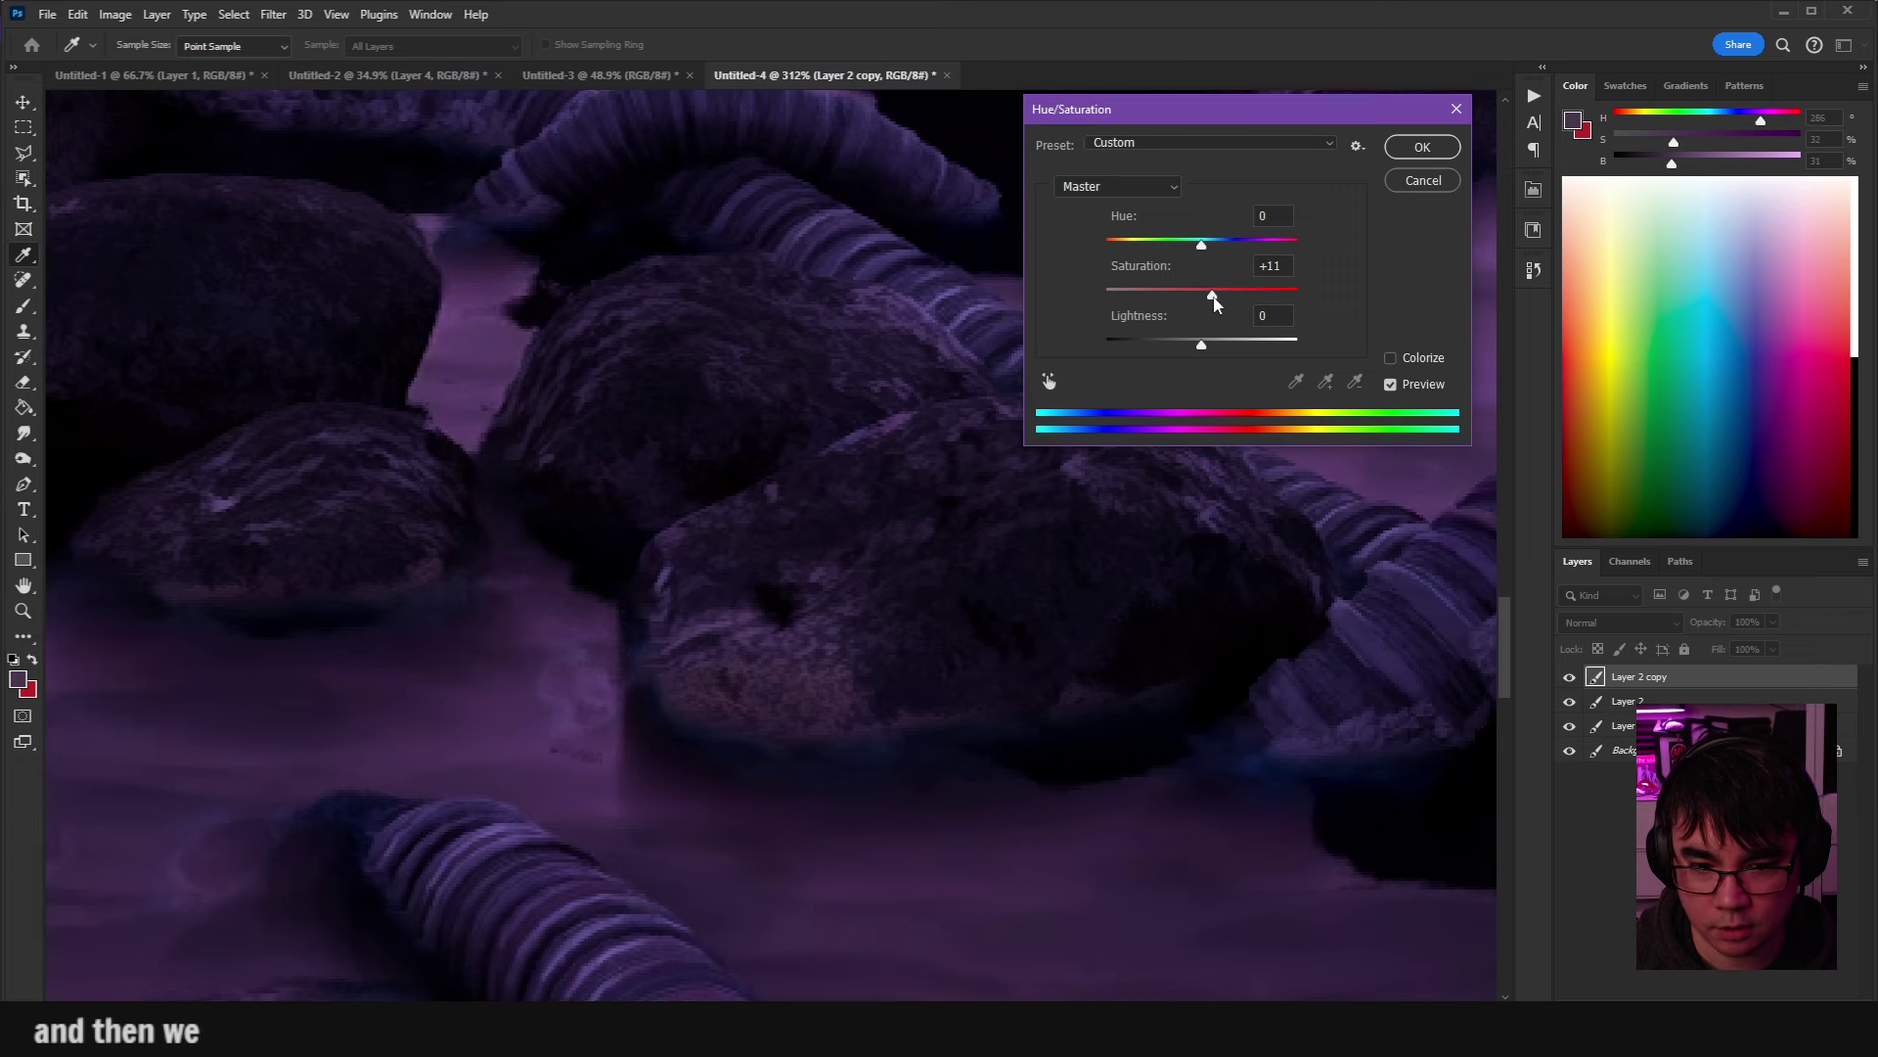
{"action": "left_click_drag", "start_coordinate": [1213, 298], "coordinate": [1213, 297]}
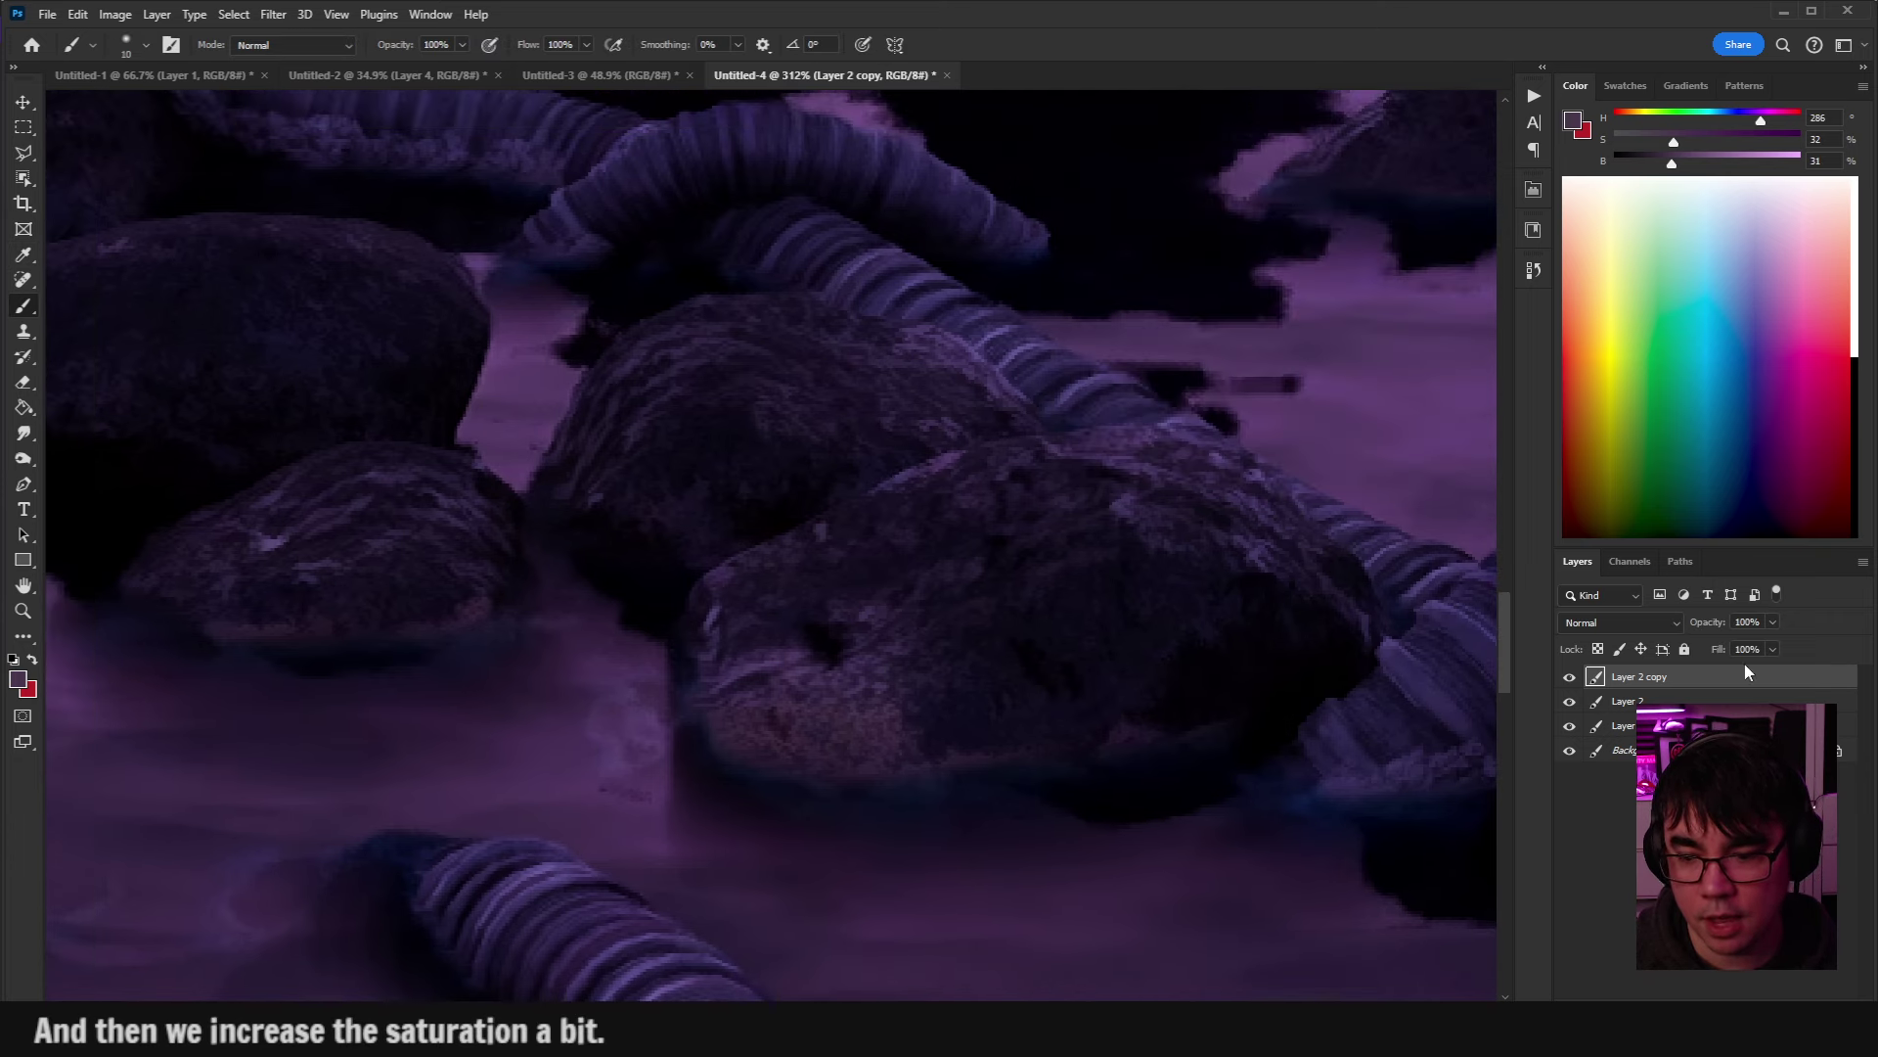
{"action": "left_click", "coordinate": [1734, 1008]}
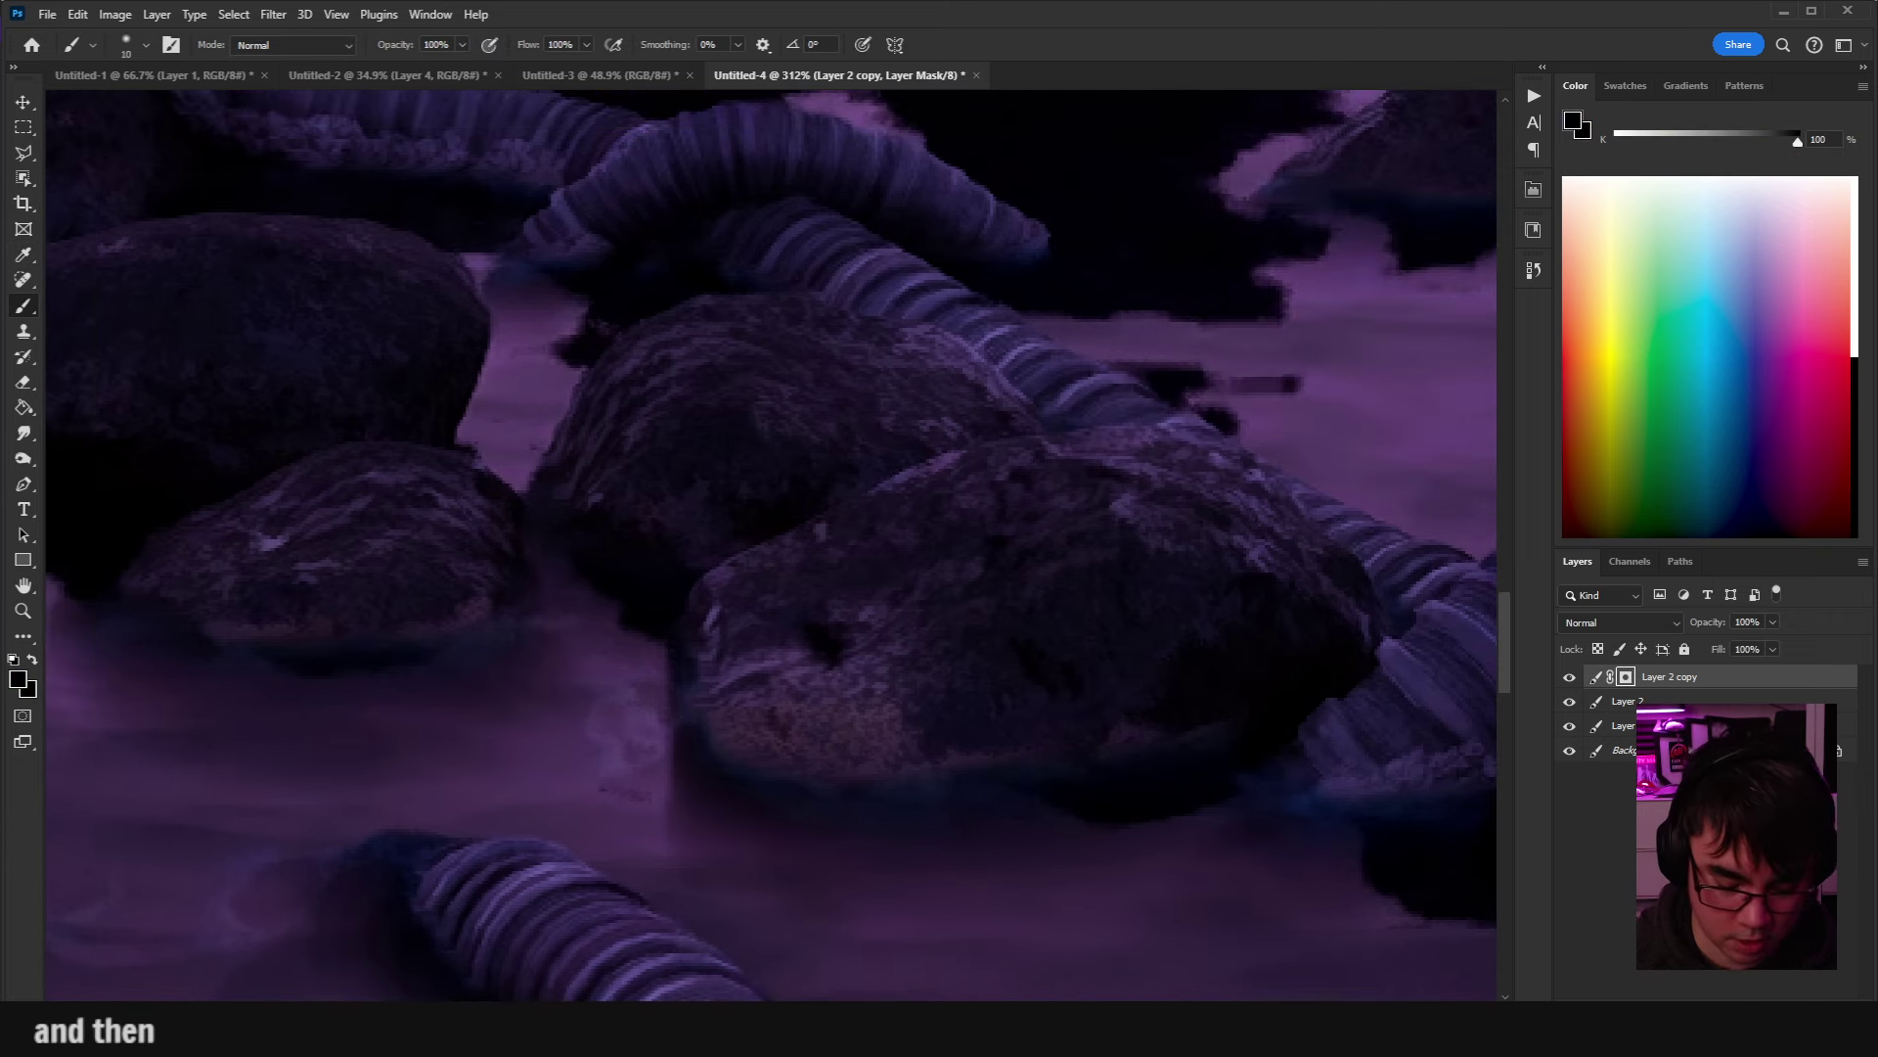
Invert the mask to hide the darkened copy and pick the freehand Lasso tool.
{"action": "key", "text": "ctrl+i"}
{"action": "left_click", "coordinate": [24, 127]}
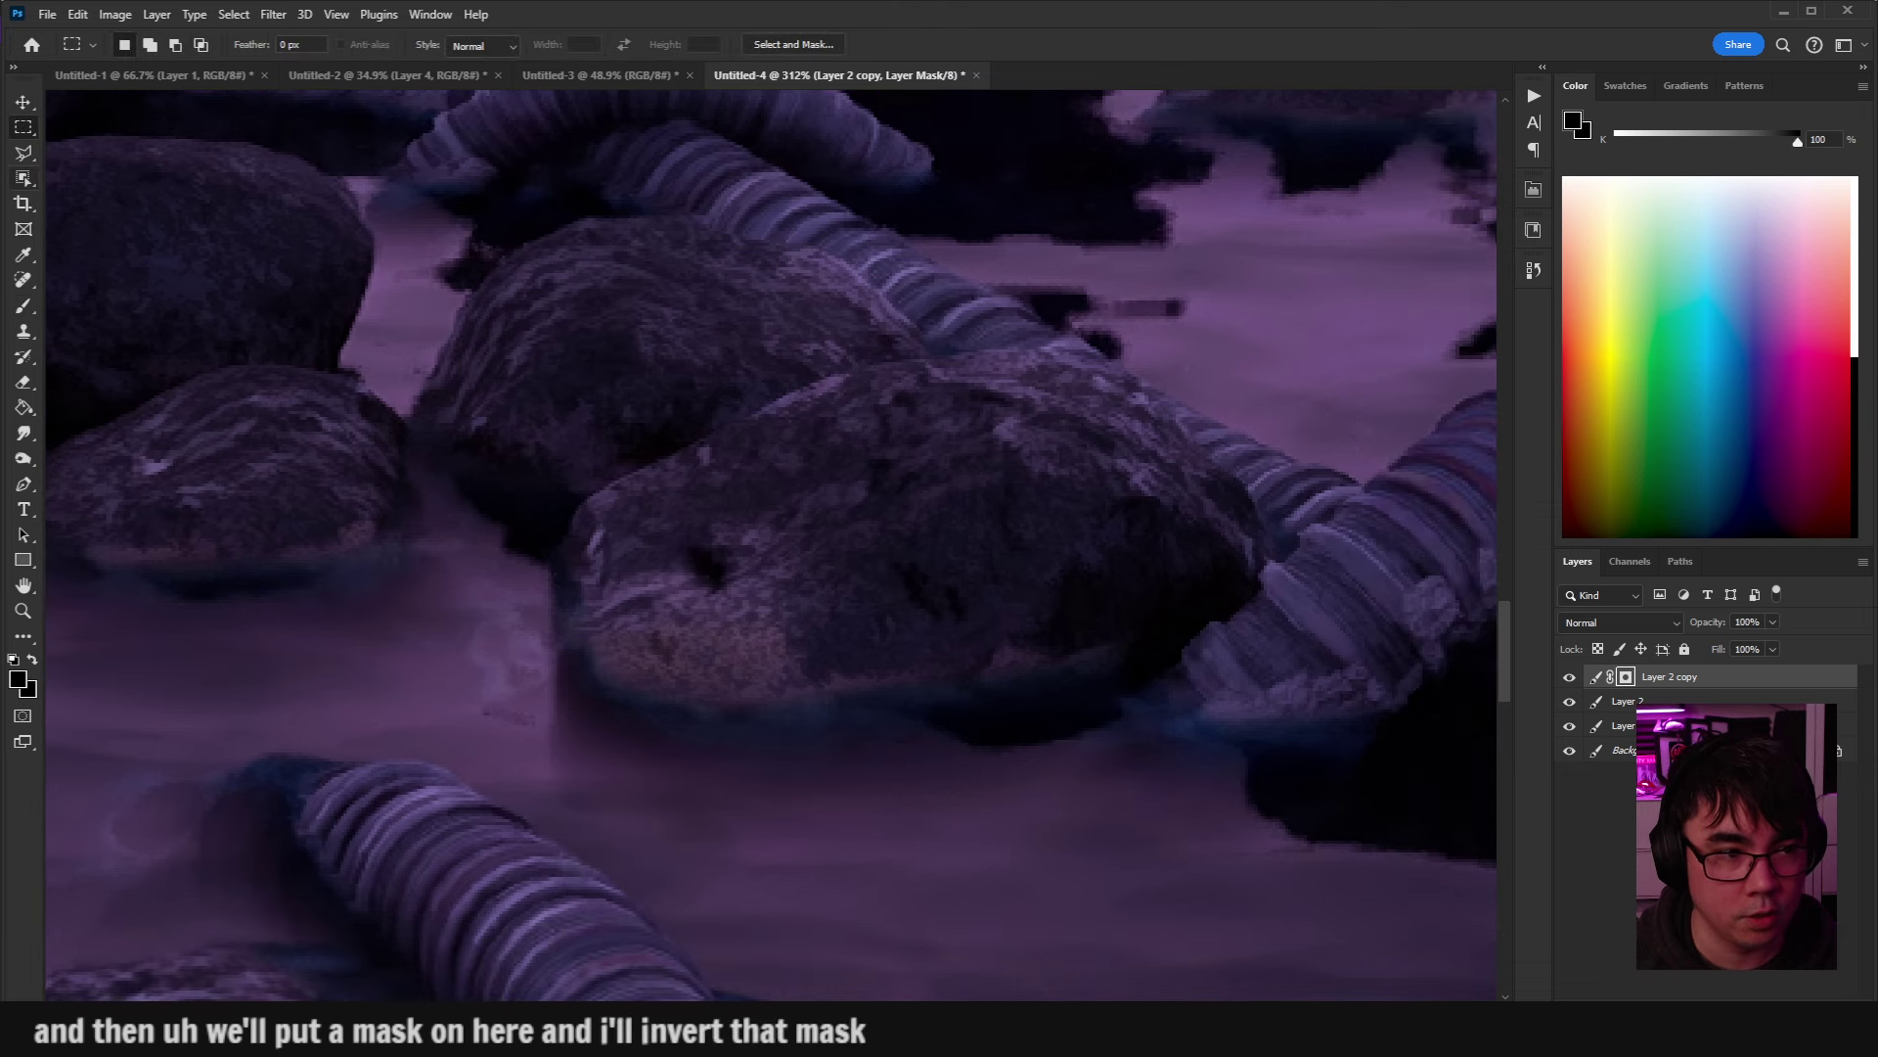
{"action": "left_click", "coordinate": [24, 153]}
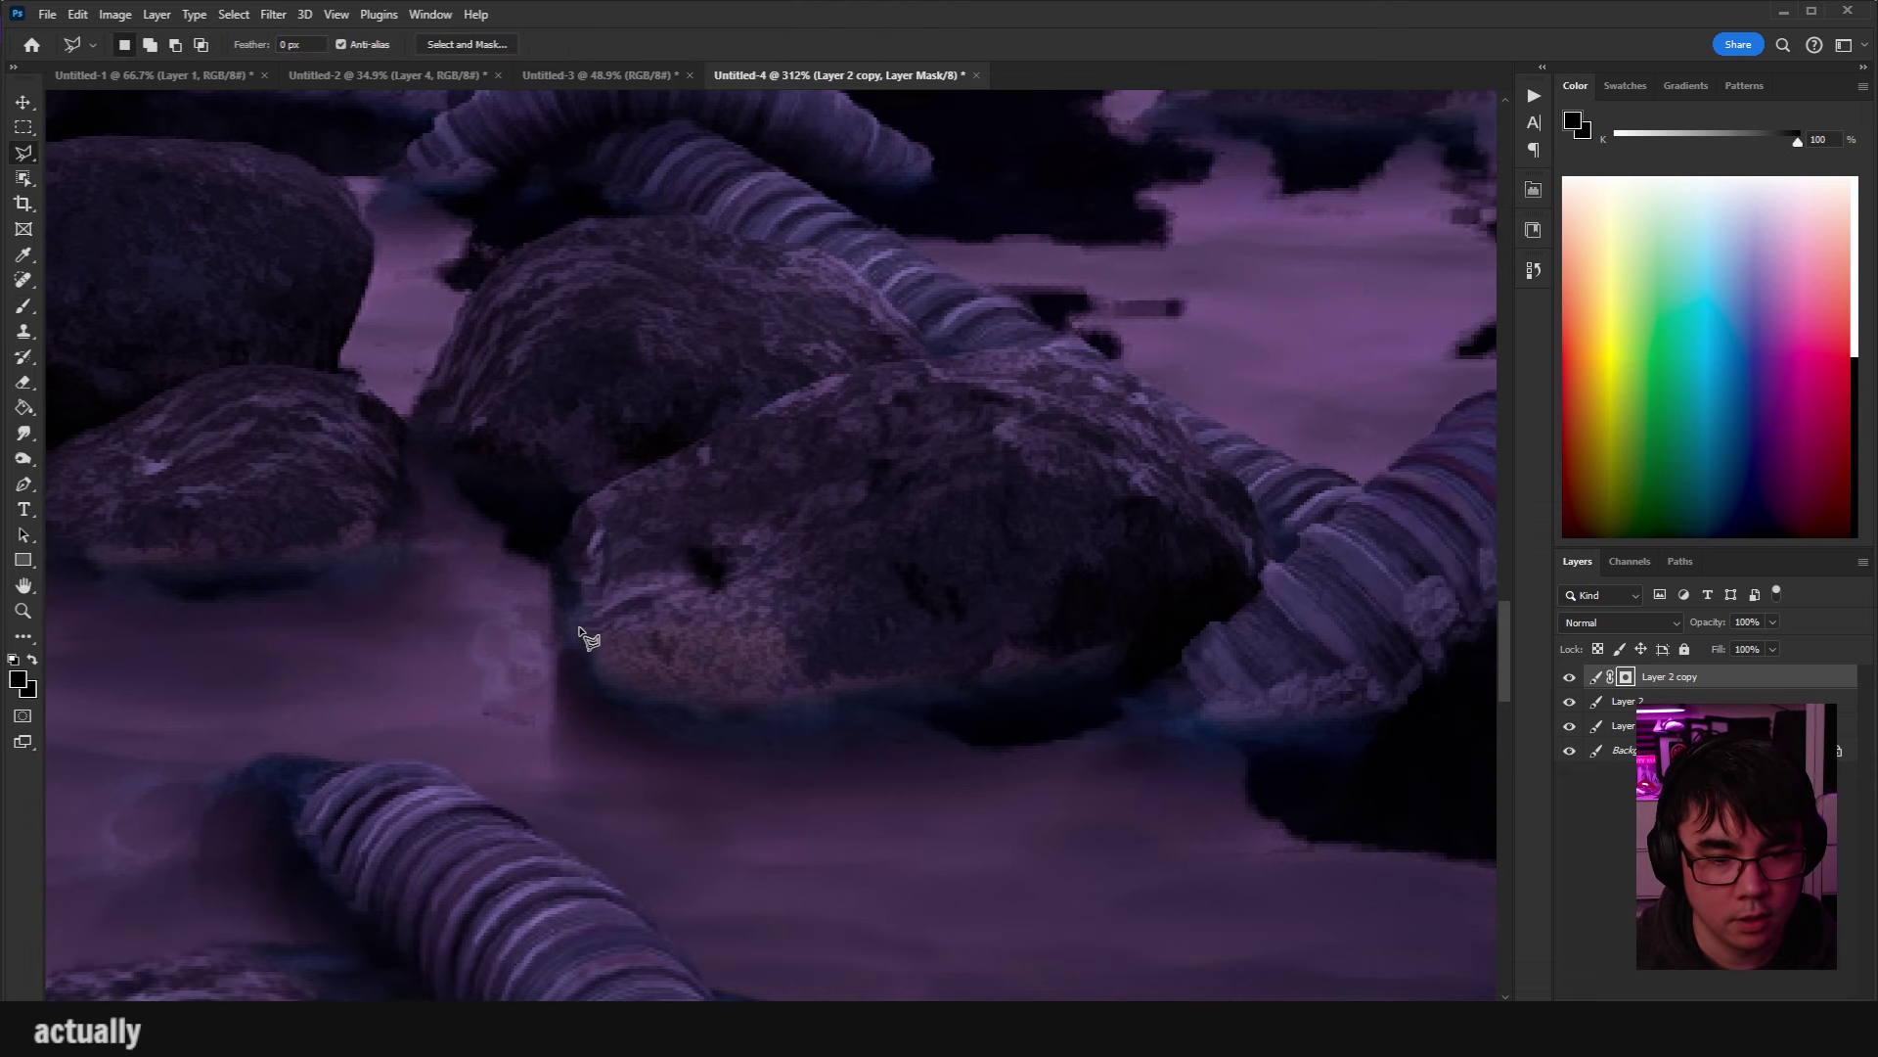
{"action": "right_click", "coordinate": [23, 153]}
{"action": "left_click", "coordinate": [98, 154]}
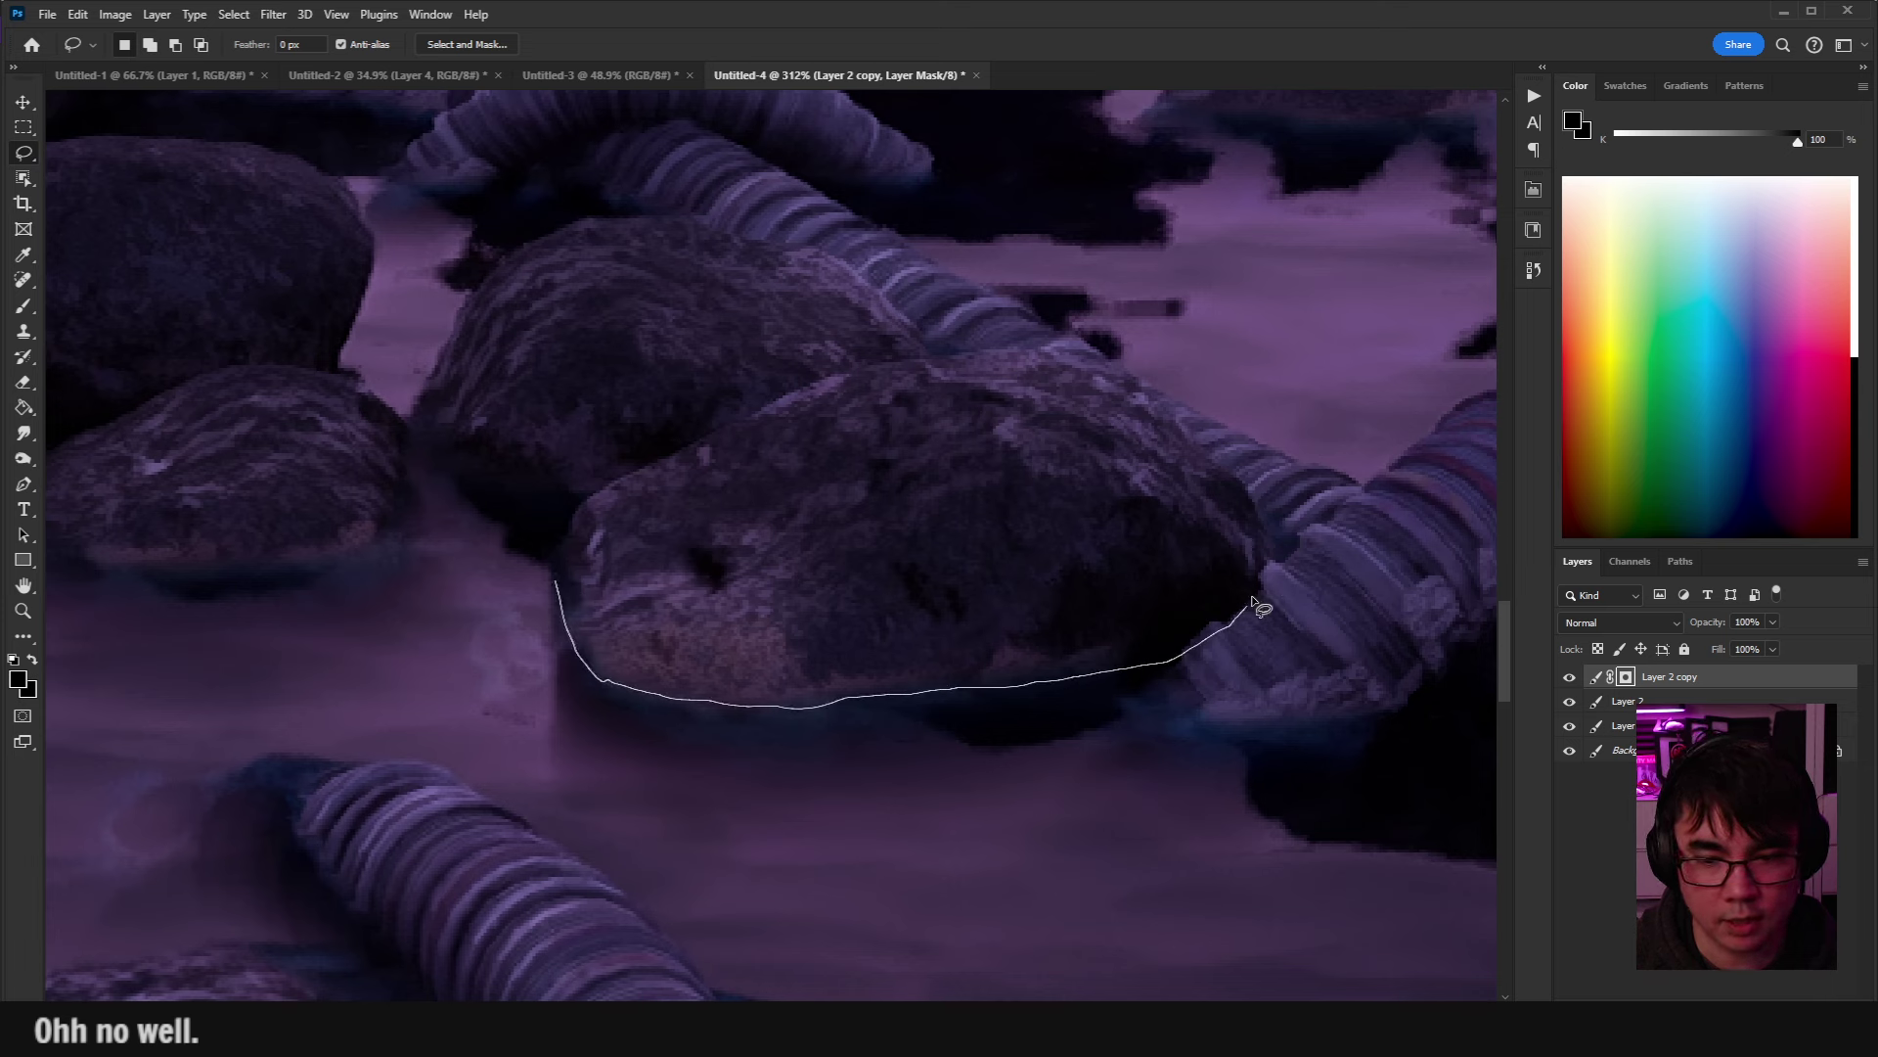
Lasso the waterline bases of the large, small left and middle rocks.
{"action": "mouse_move", "coordinate": [1106, 604]}
{"action": "left_mouse_down"}
{"action": "mouse_move", "coordinate": [954, 628]}
{"action": "mouse_move", "coordinate": [675, 617]}
{"action": "mouse_move", "coordinate": [648, 538]}
{"action": "mouse_move", "coordinate": [581, 503]}
{"action": "mouse_move", "coordinate": [557, 552]}
{"action": "mouse_move", "coordinate": [572, 626]}
{"action": "mouse_move", "coordinate": [912, 675]}
{"action": "left_mouse_up"}
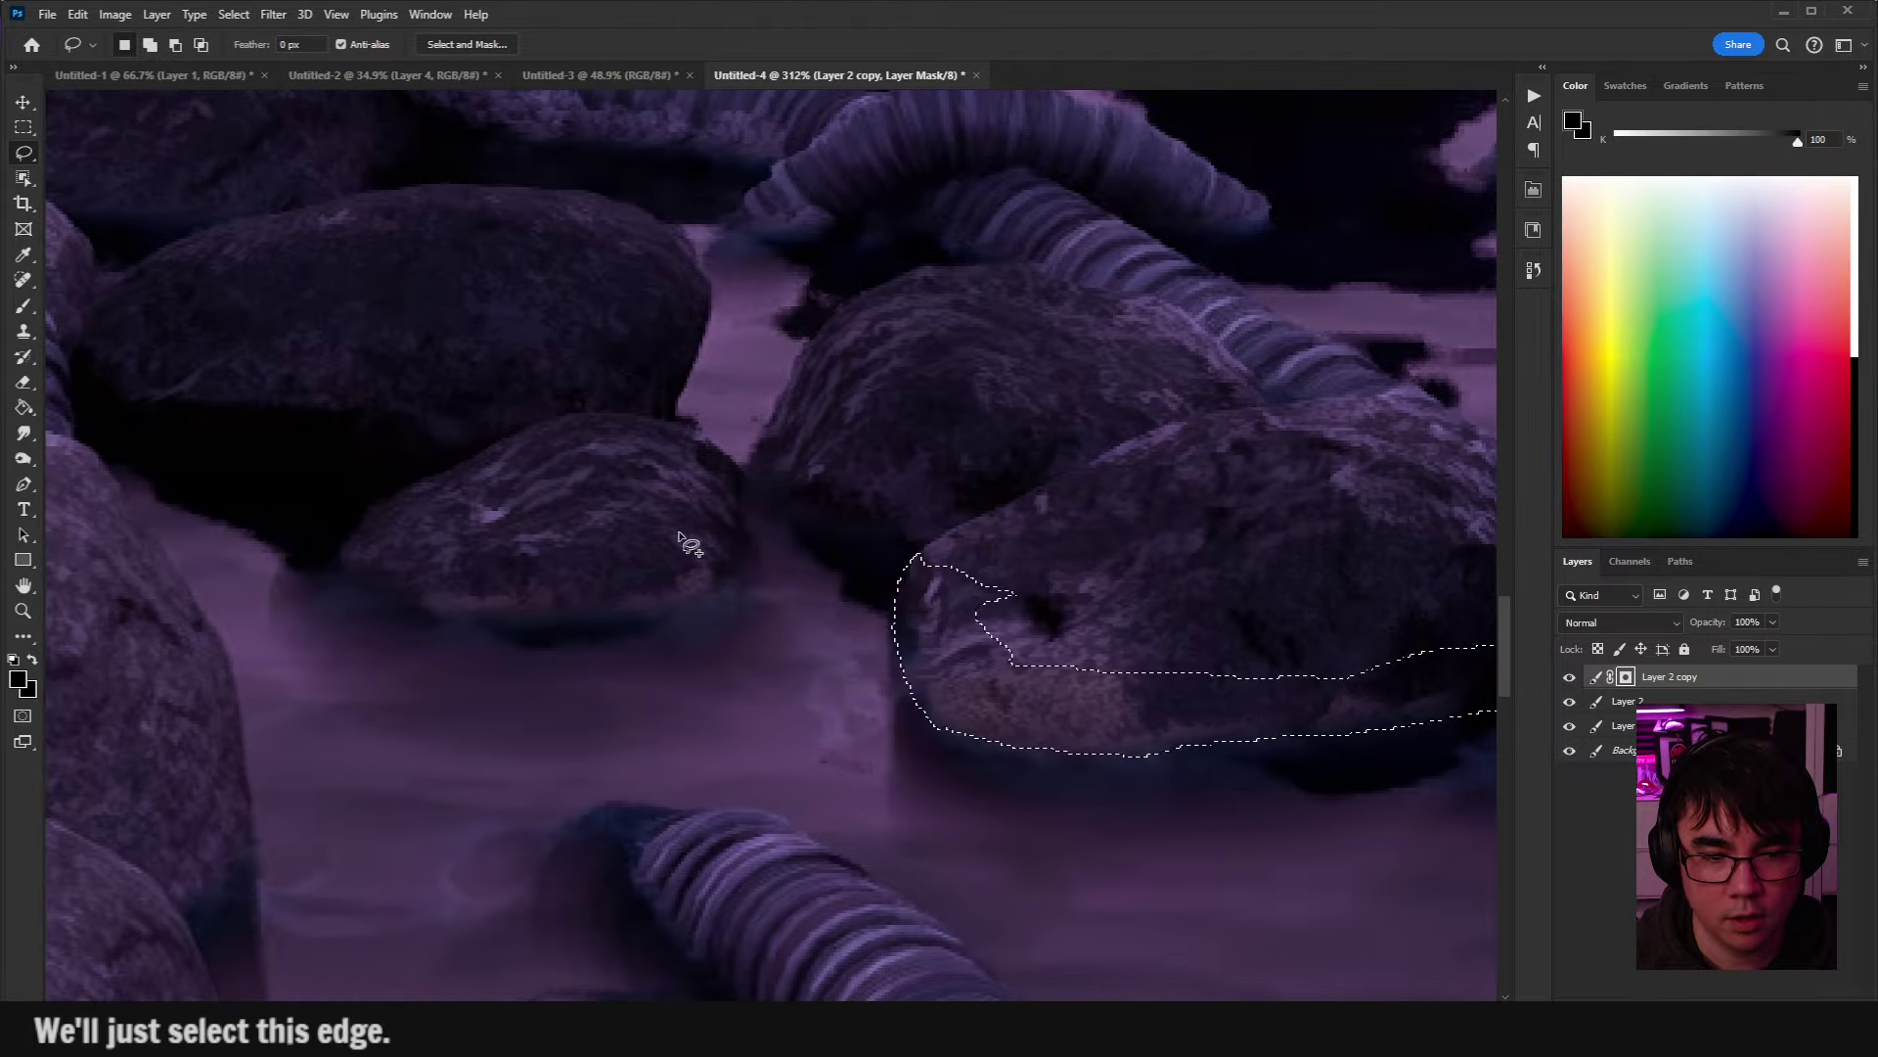
{"action": "left_click_drag", "start_coordinate": [382, 533], "coordinate": [616, 558]}
{"action": "mouse_move", "coordinate": [735, 486]}
{"action": "left_mouse_down"}
{"action": "mouse_move", "coordinate": [730, 532]}
{"action": "mouse_move", "coordinate": [642, 615]}
{"action": "left_mouse_up"}
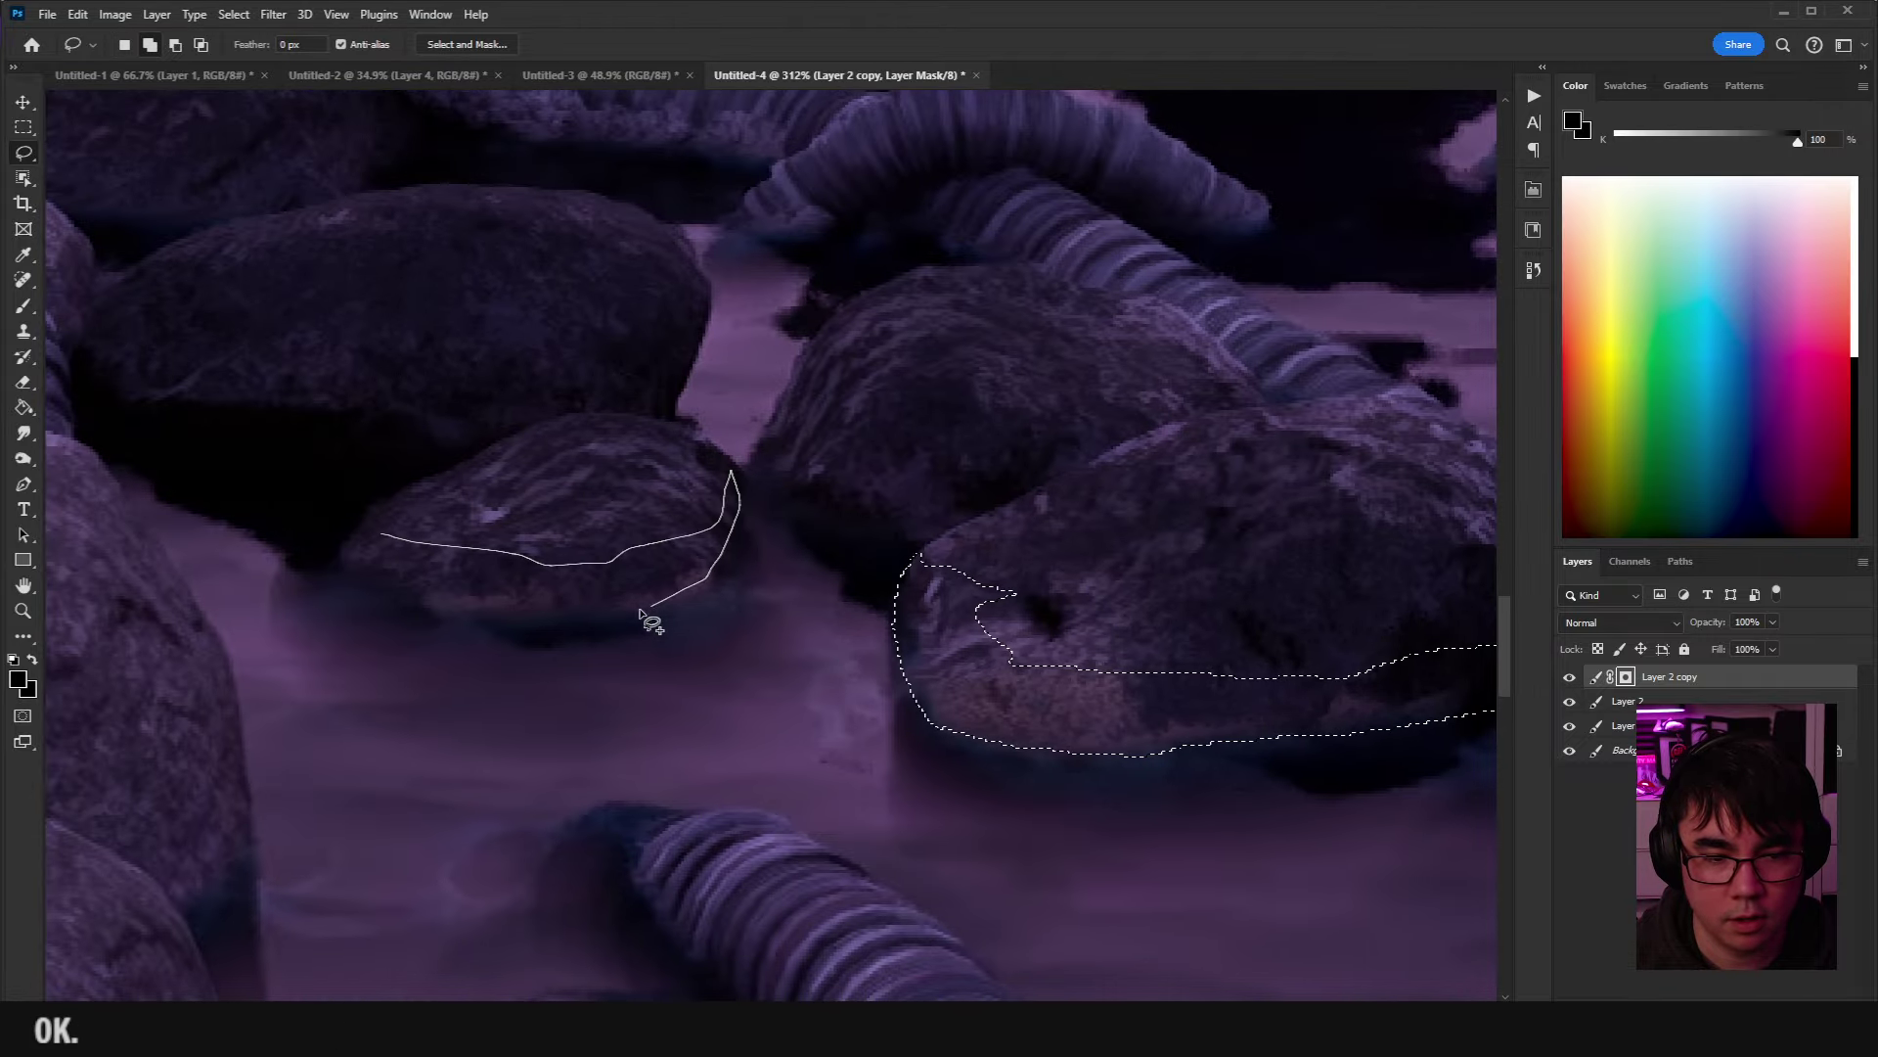
{"action": "left_click_drag", "start_coordinate": [335, 561], "coordinate": [382, 533]}
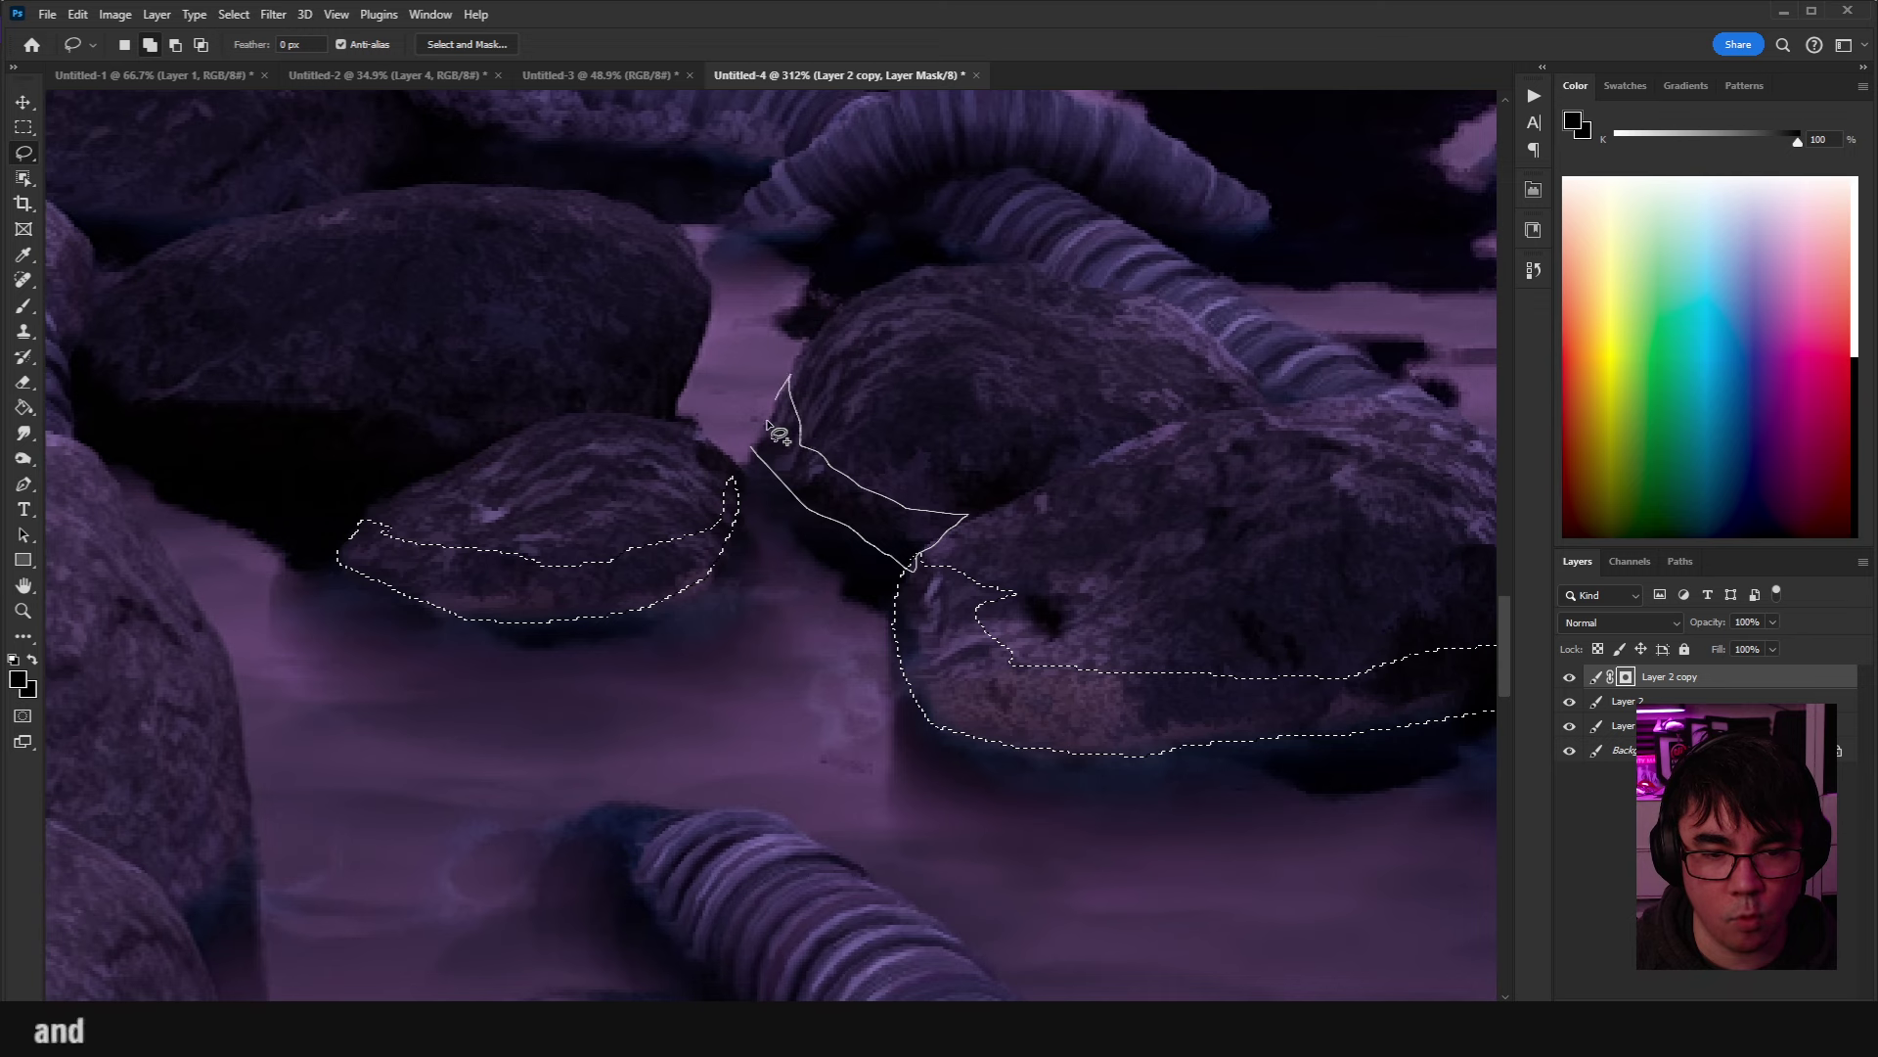
{"action": "mouse_move", "coordinate": [768, 426]}
{"action": "left_mouse_down"}
{"action": "mouse_move", "coordinate": [754, 447]}
{"action": "mouse_move", "coordinate": [690, 388]}
{"action": "mouse_move", "coordinate": [469, 443]}
{"action": "mouse_move", "coordinate": [243, 424]}
{"action": "left_mouse_up"}
{"action": "mouse_move", "coordinate": [186, 486]}
{"action": "left_mouse_down"}
{"action": "mouse_move", "coordinate": [295, 550]}
{"action": "mouse_move", "coordinate": [340, 558]}
{"action": "left_mouse_up"}
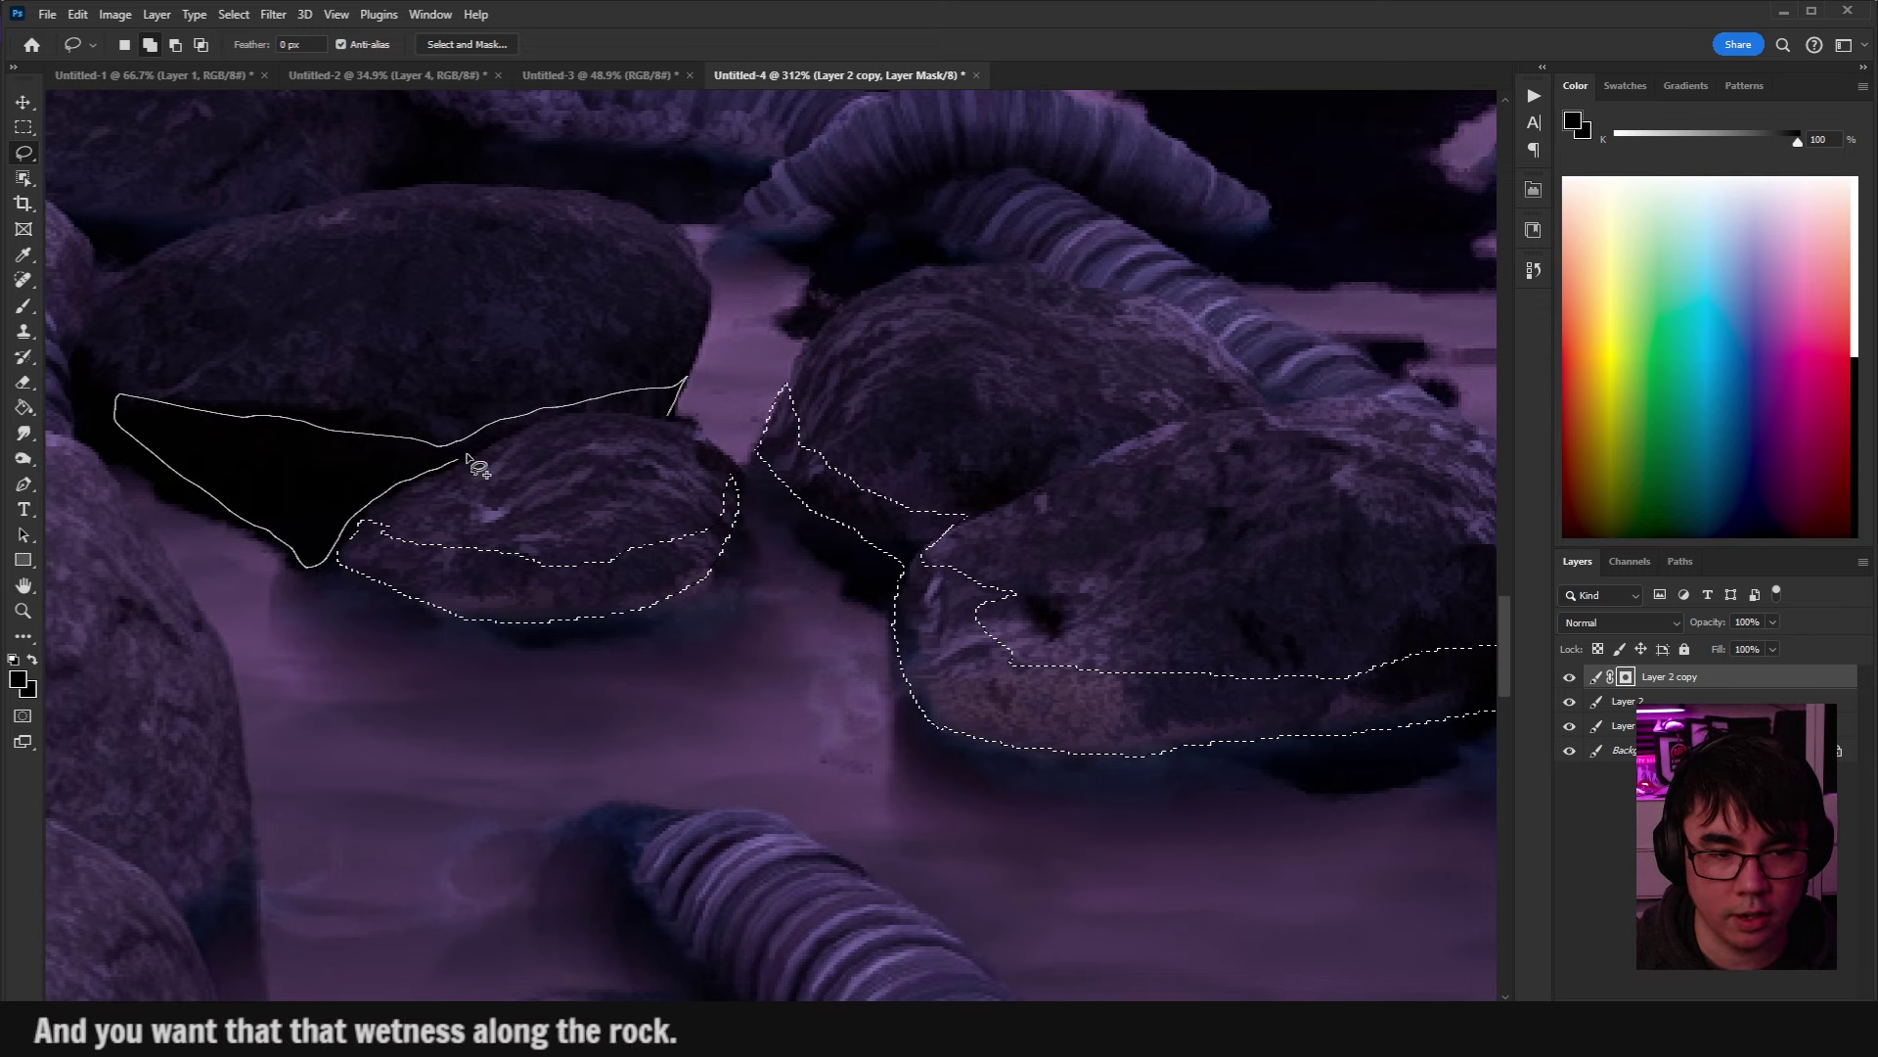
{"action": "mouse_move", "coordinate": [468, 458]}
{"action": "left_mouse_down"}
{"action": "mouse_move", "coordinate": [538, 416]}
{"action": "mouse_move", "coordinate": [668, 413]}
{"action": "left_mouse_up"}
{"action": "left_click_drag", "start_coordinate": [983, 527], "coordinate": [854, 476]}
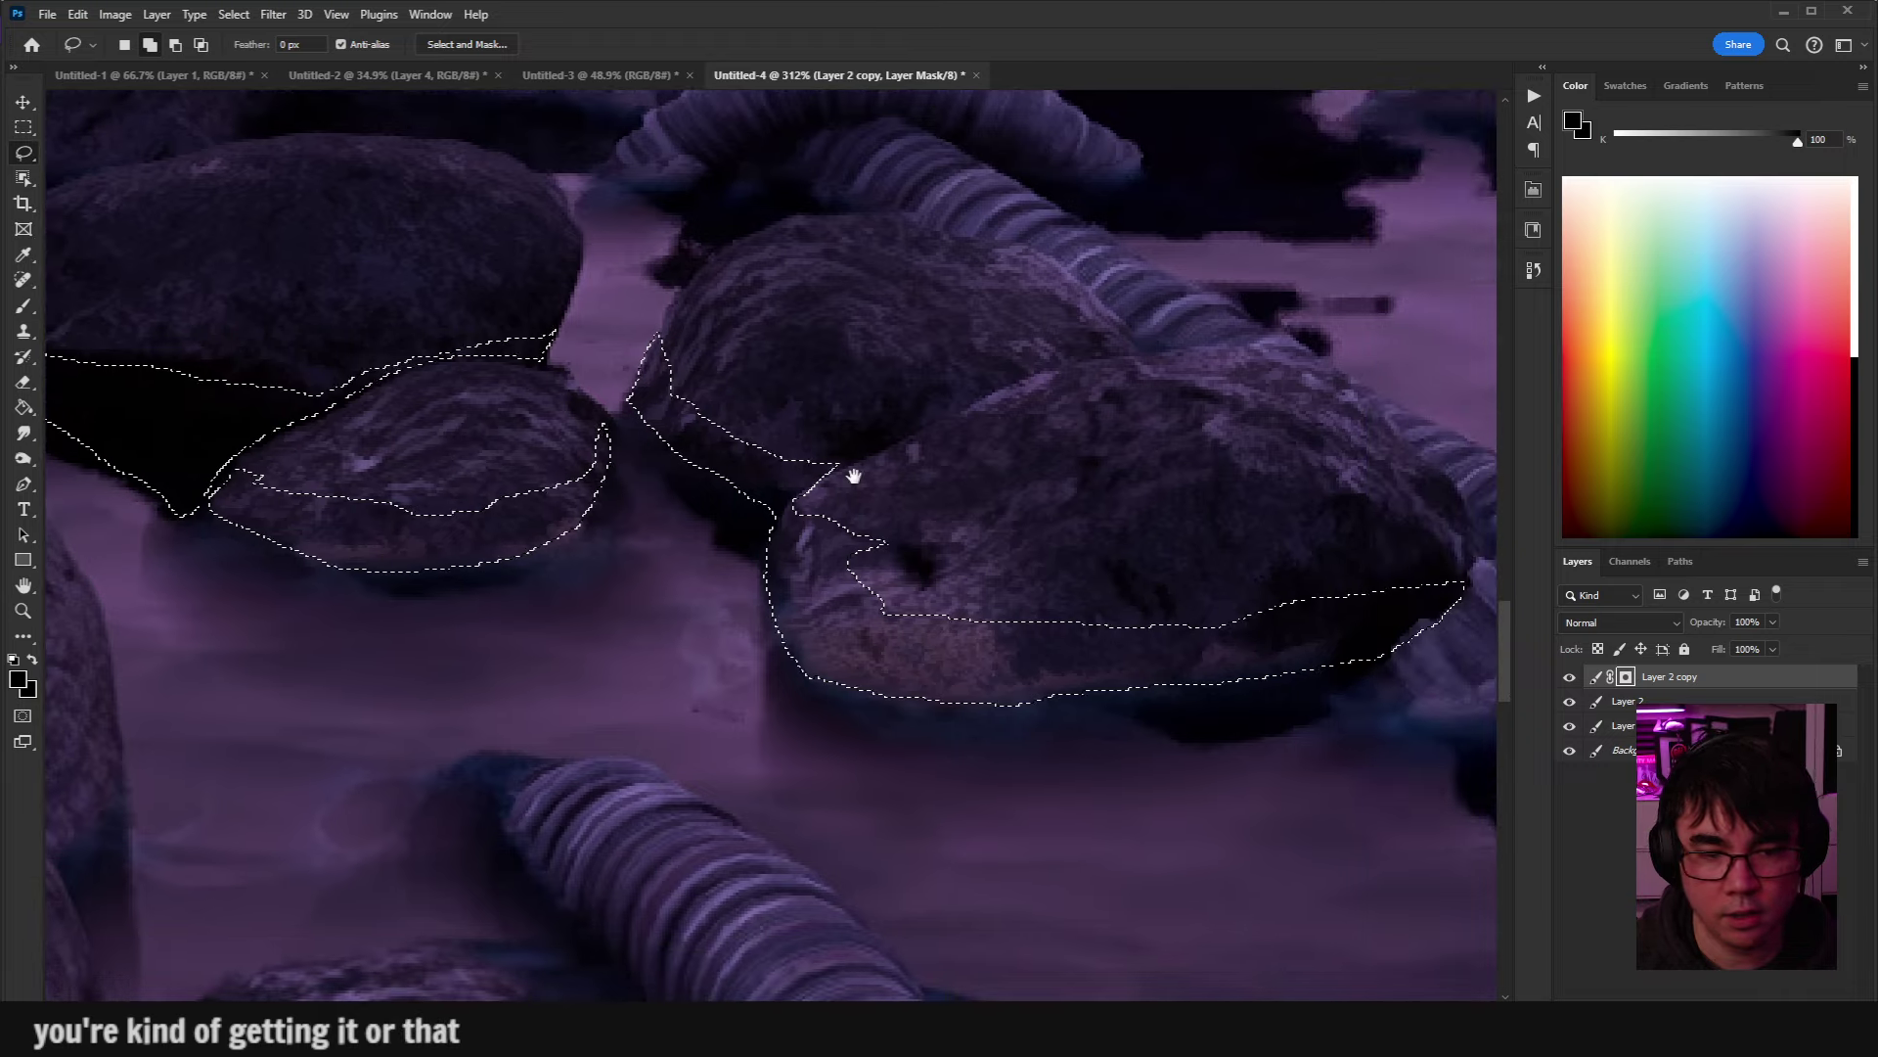
Paint white inside the selection to reveal the darkened, wet-looking rock bases.
{"action": "key", "text": "b"}
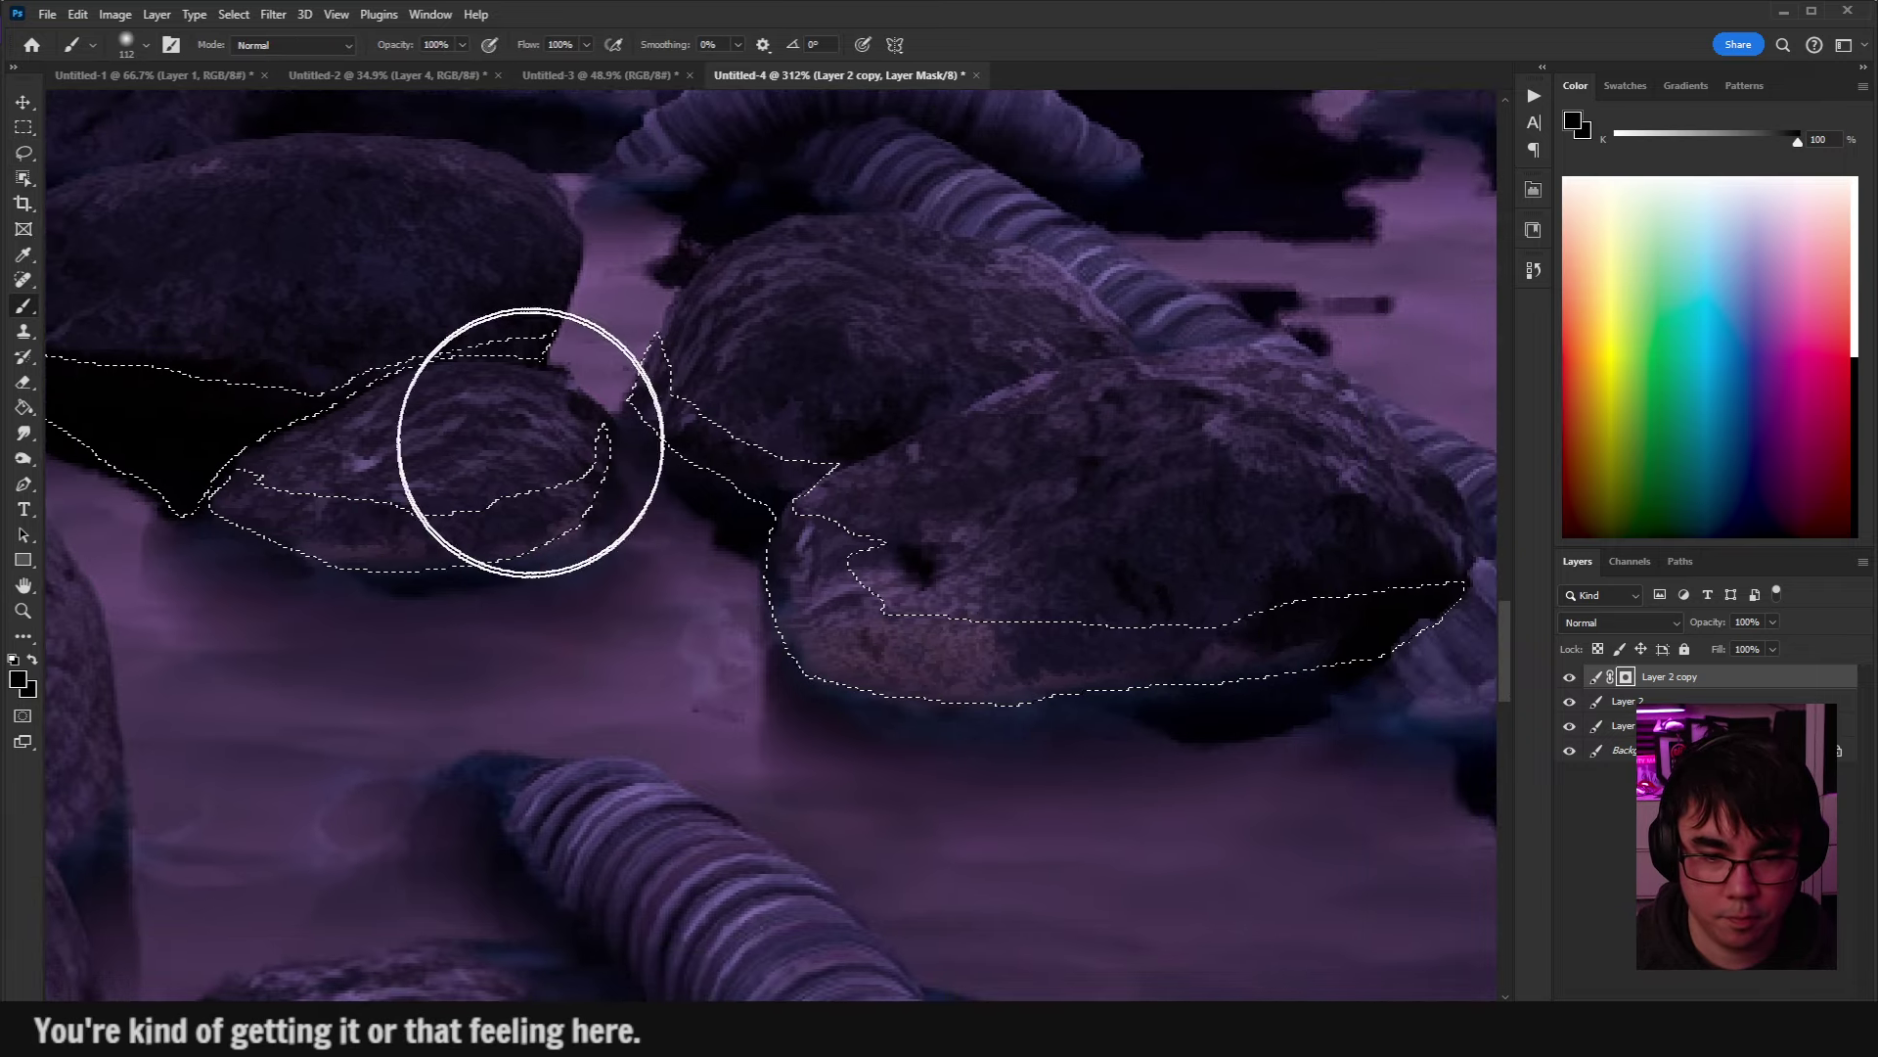
{"action": "left_click_drag", "start_coordinate": [1247, 602], "coordinate": [1171, 599]}
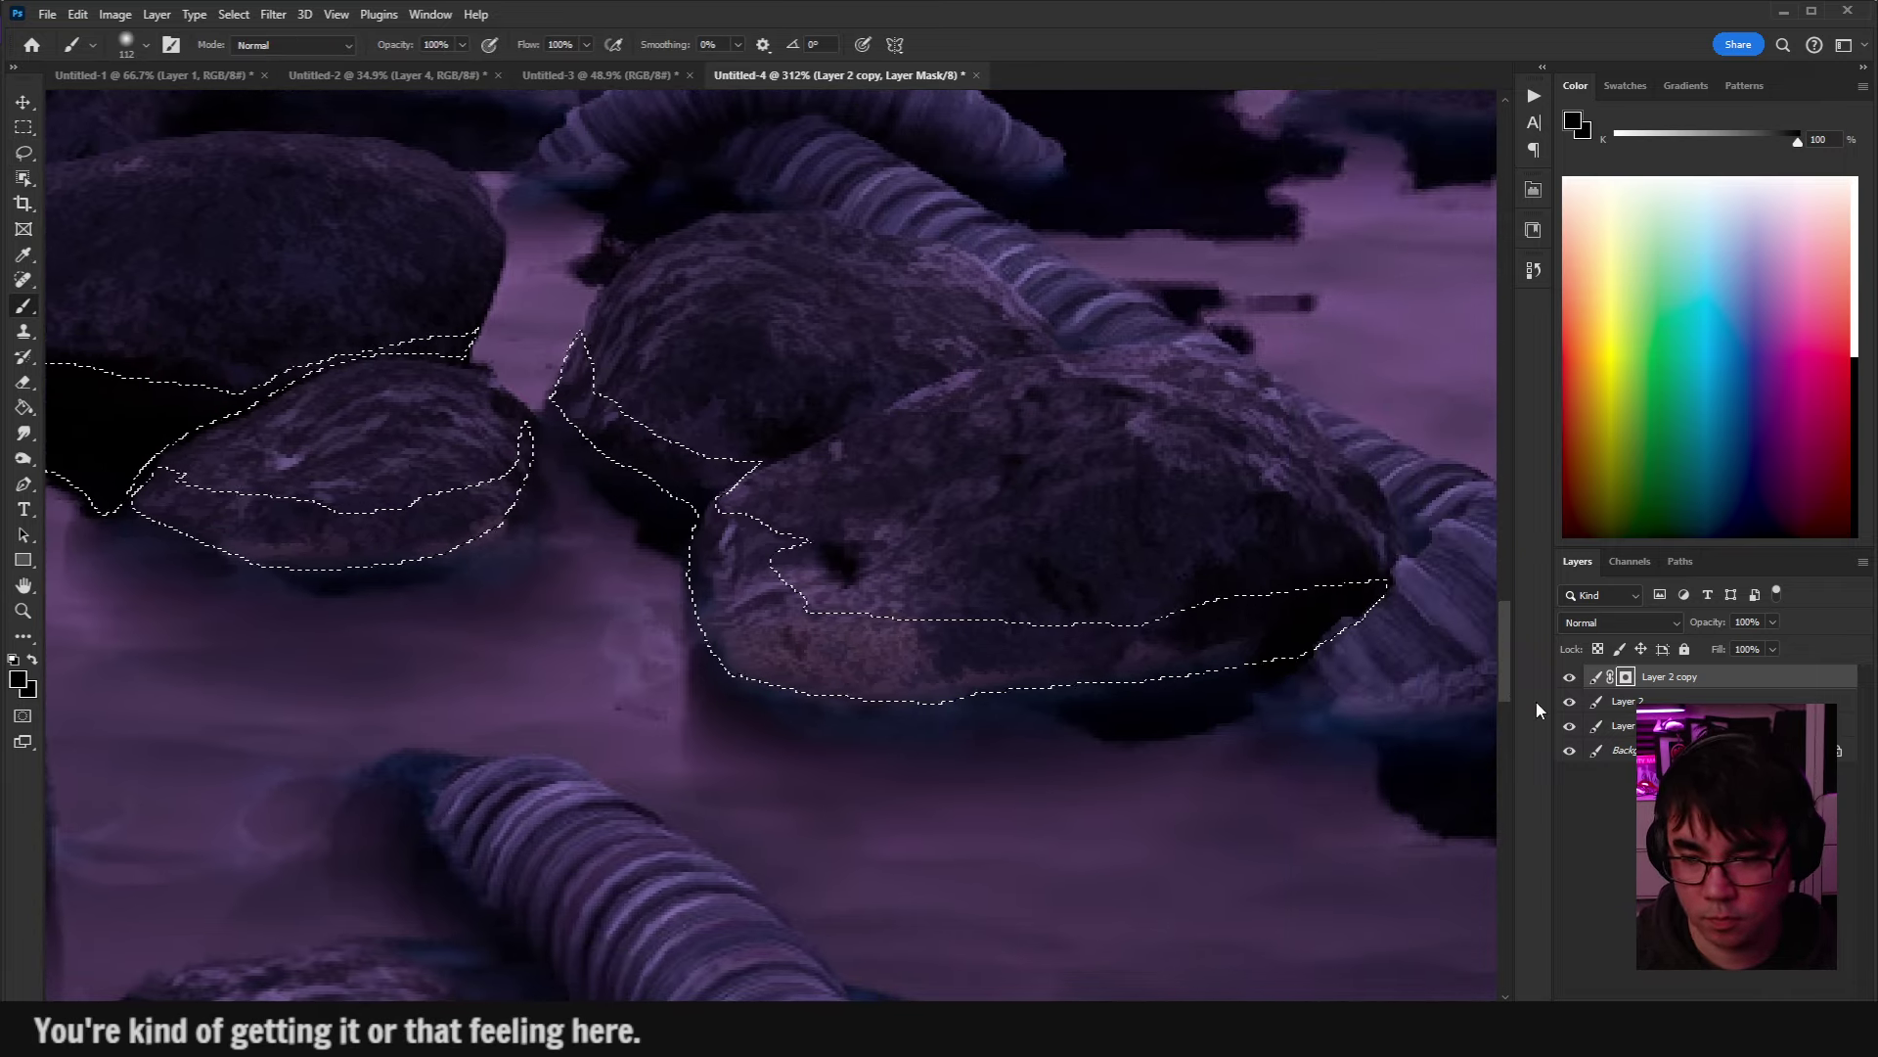
{"action": "key", "text": "x"}
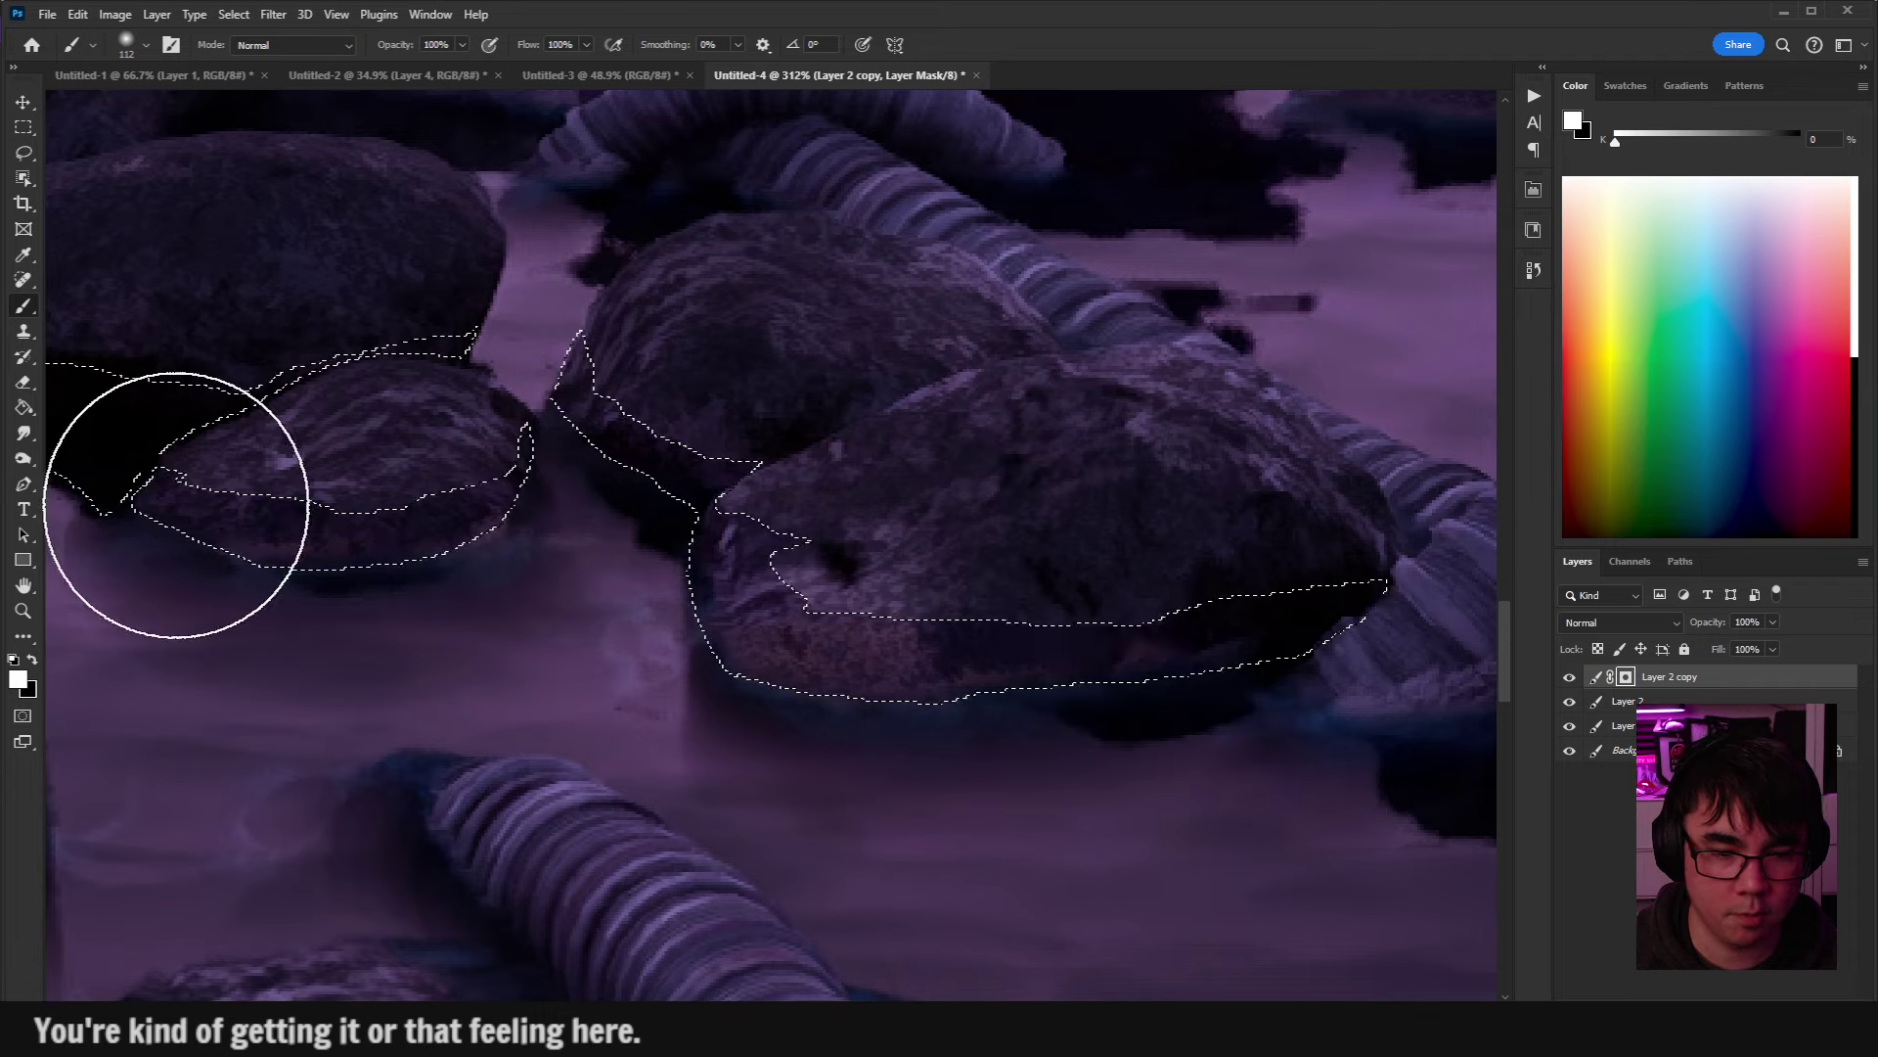
{"action": "left_click_drag", "start_coordinate": [1100, 585], "coordinate": [1044, 583]}
{"action": "left_click_drag", "start_coordinate": [566, 443], "coordinate": [809, 482]}
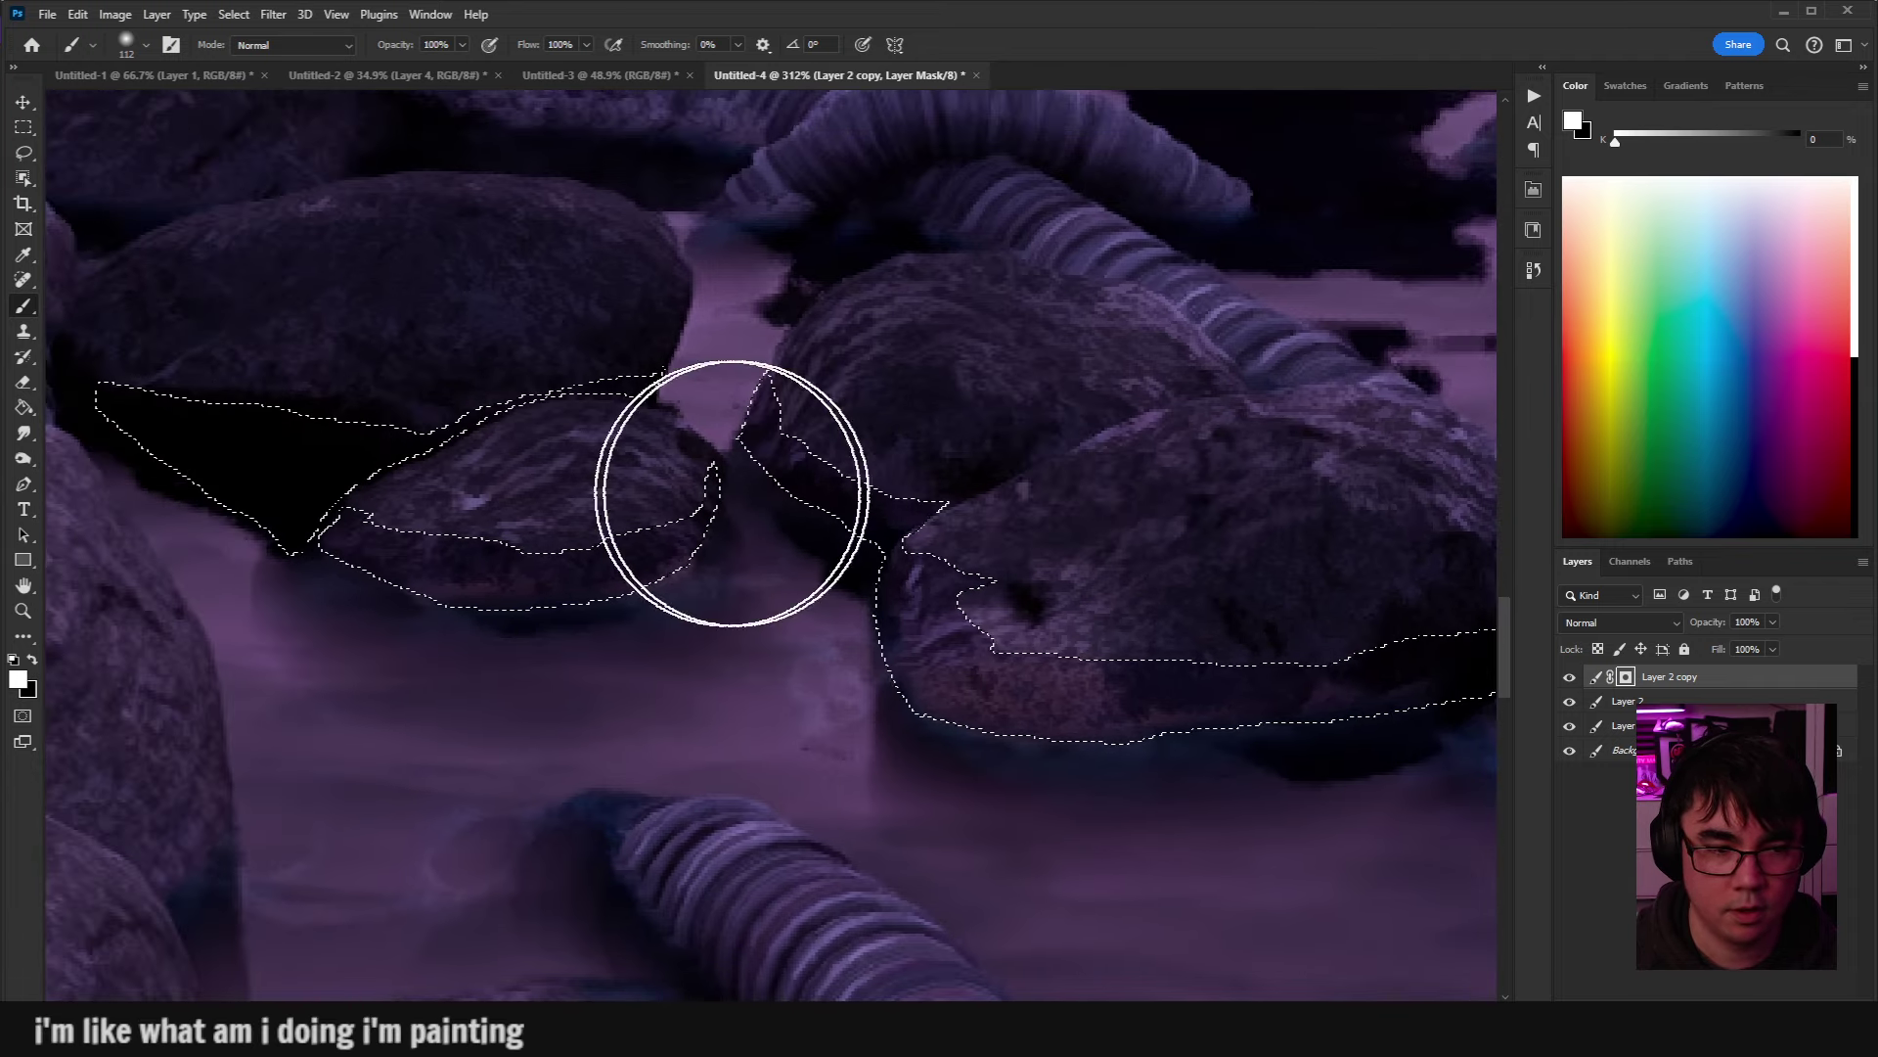
{"action": "key", "text": "m"}
{"action": "left_click", "coordinate": [1111, 389]}
{"action": "left_click_drag", "start_coordinate": [1123, 391], "coordinate": [985, 402]}
Toggle Layer 2 copy off and on to compare the wet rock bases.
{"action": "scroll", "coordinate": [1100, 428], "scroll_direction": "down", "scroll_amount": 4}
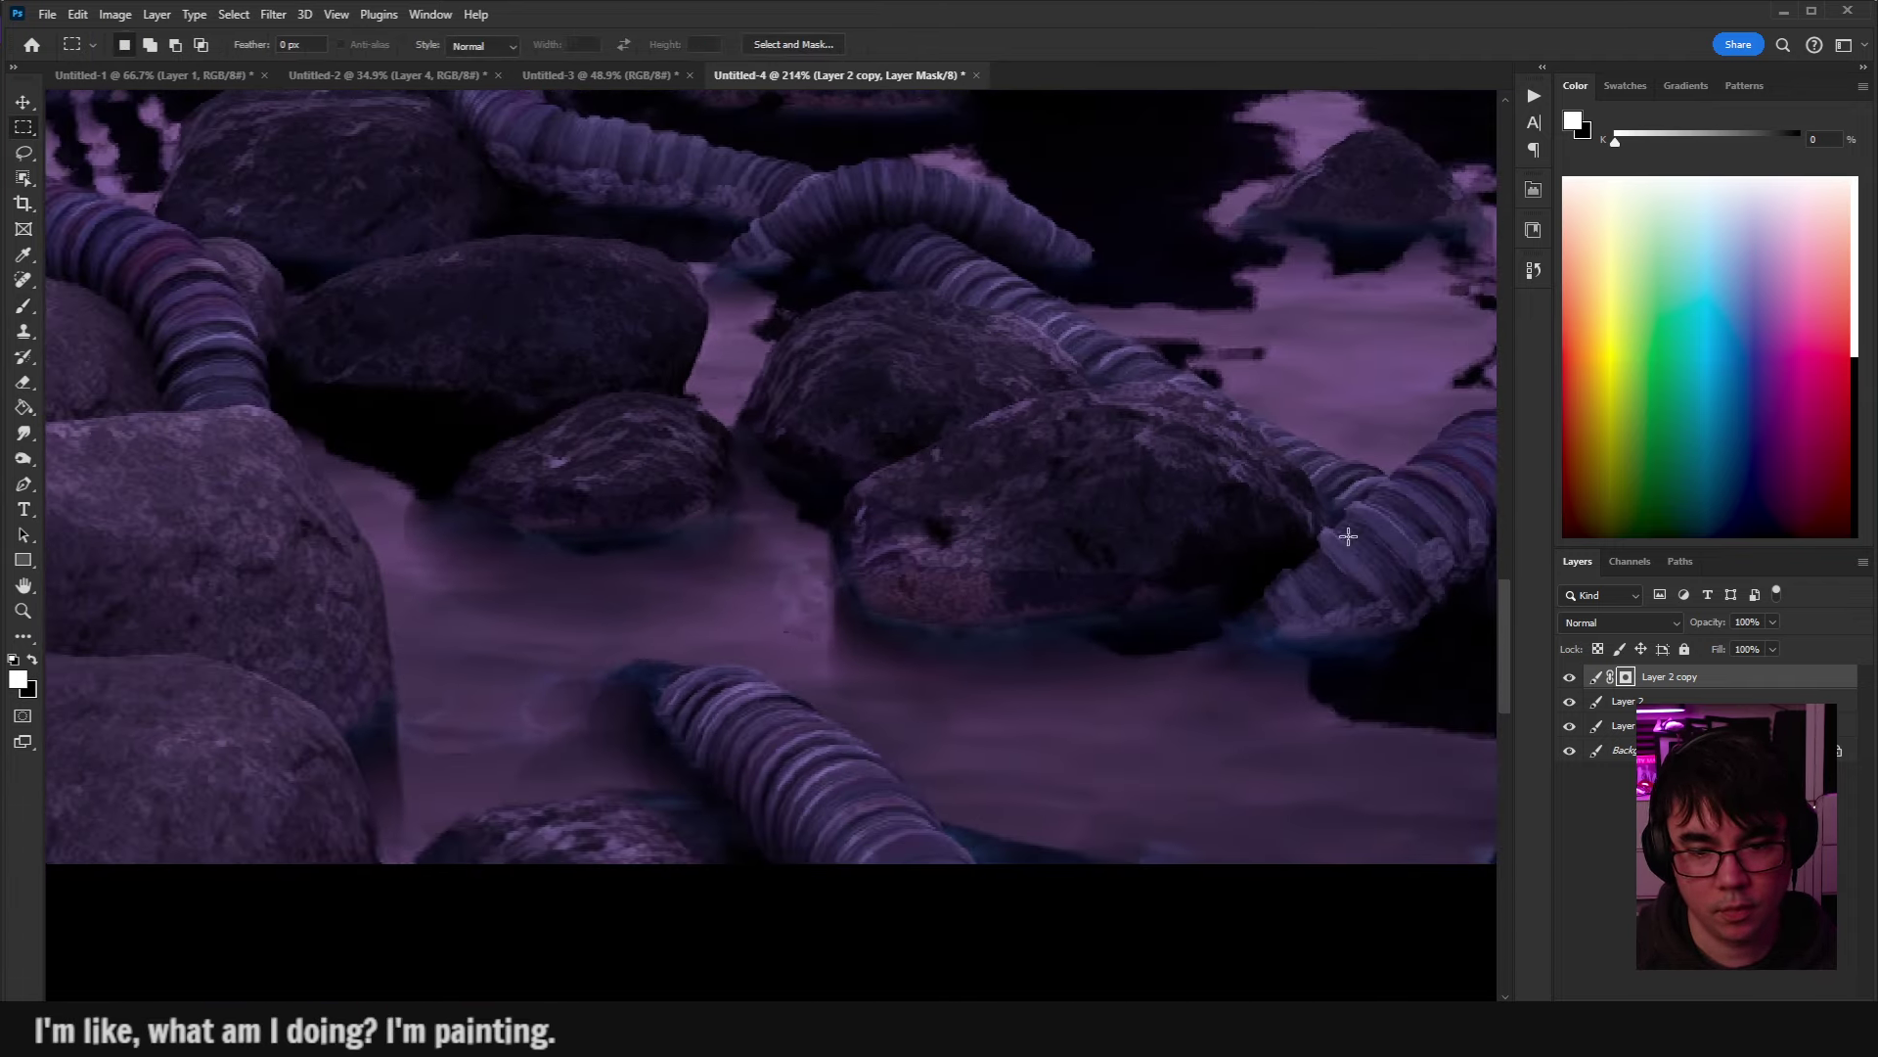
{"action": "left_click", "coordinate": [1571, 678]}
{"action": "left_click", "coordinate": [1571, 678]}
{"action": "left_click", "coordinate": [1572, 678]}
{"action": "left_click", "coordinate": [1571, 678]}
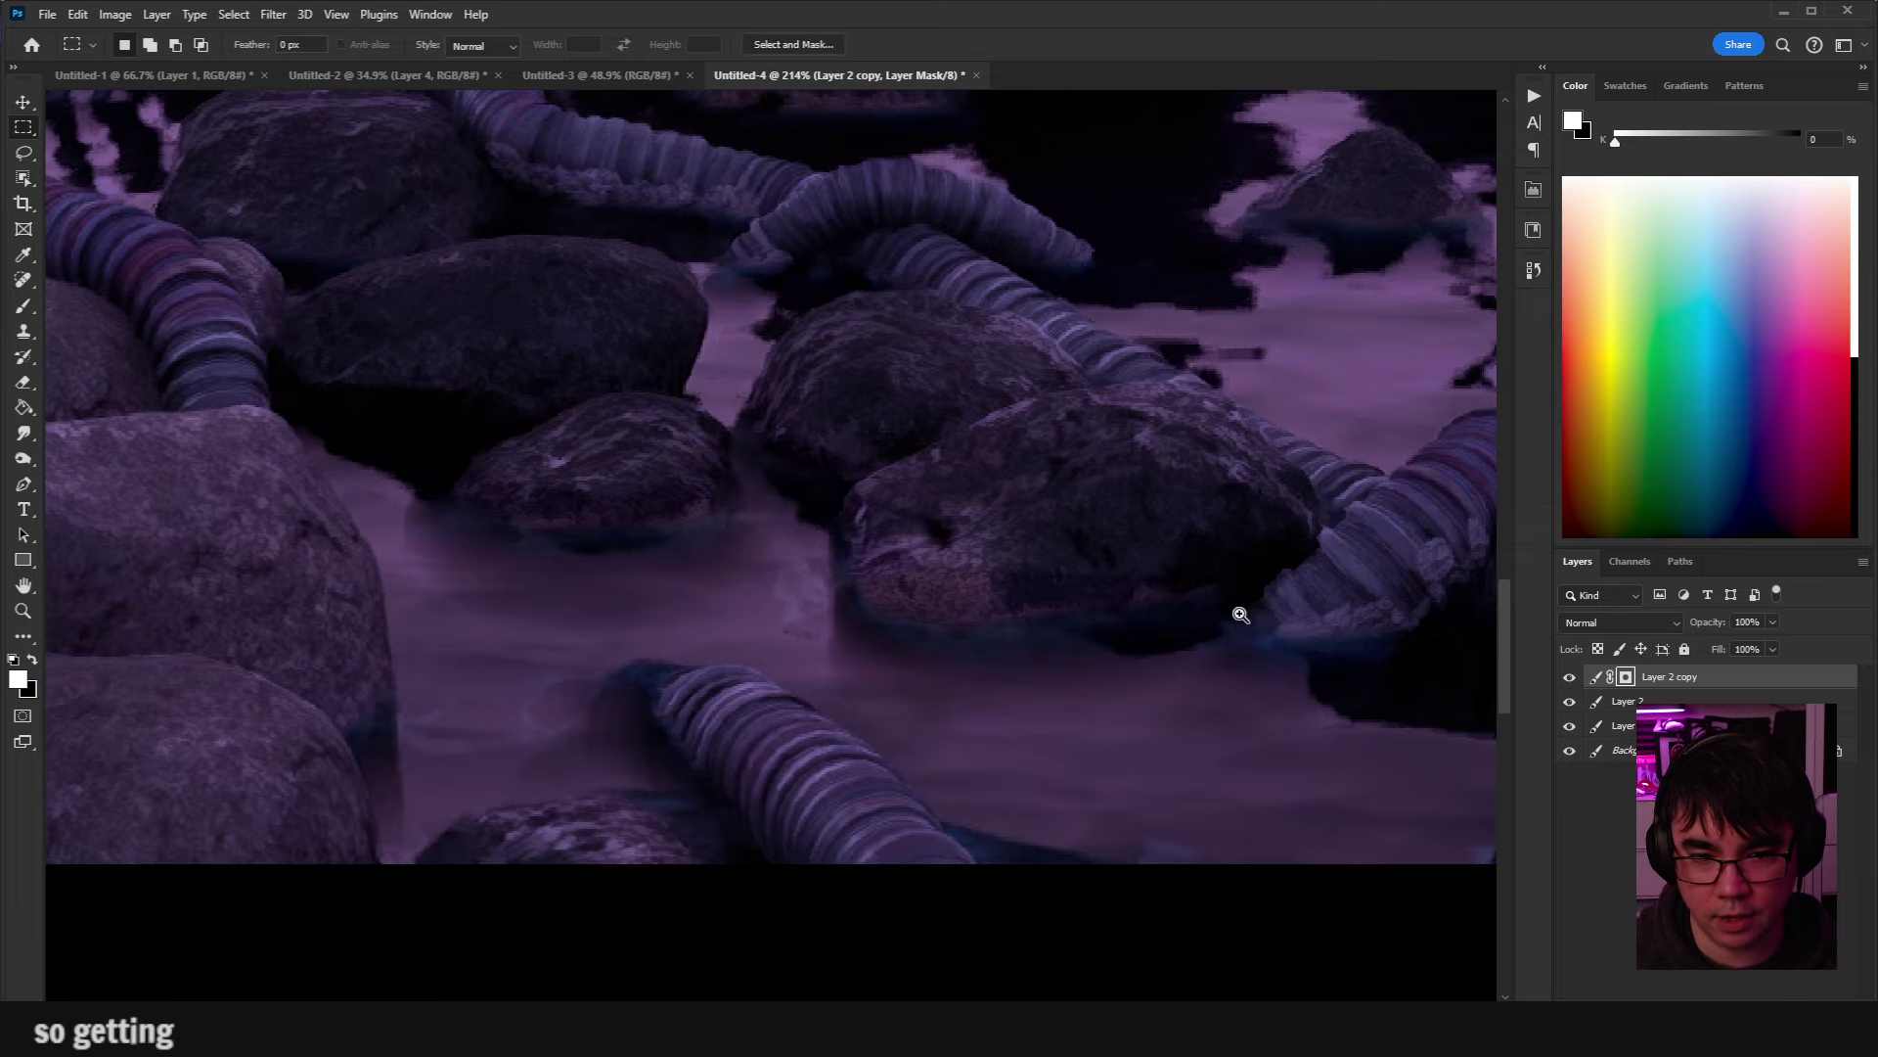
{"action": "left_click_drag", "start_coordinate": [1201, 611], "coordinate": [1132, 592]}
{"action": "left_click", "coordinate": [1569, 676]}
{"action": "left_click", "coordinate": [1569, 676]}
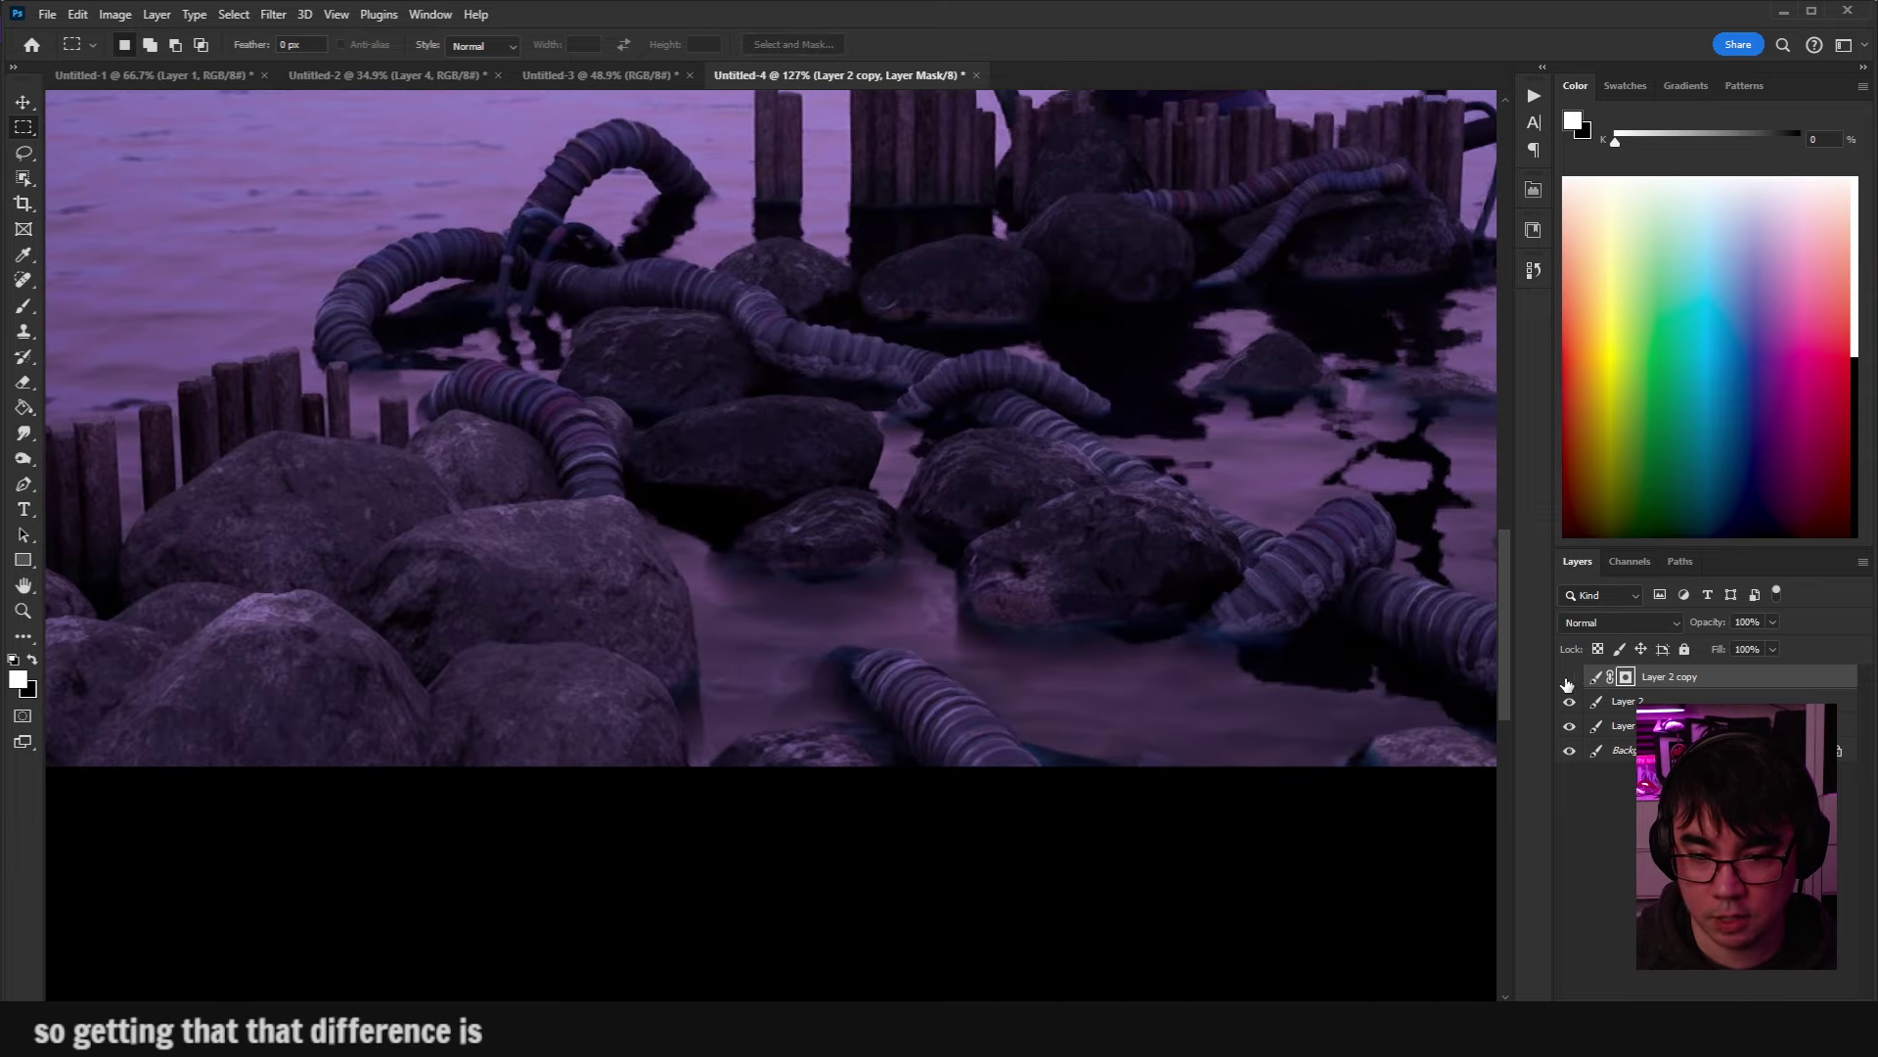
{"action": "left_click", "coordinate": [1569, 676]}
{"action": "left_click", "coordinate": [1569, 676]}
{"action": "left_click", "coordinate": [1569, 676]}
{"action": "left_click", "coordinate": [1569, 676]}
Darken Layer 2 copy's pixels further with a Levels midtone adjustment.
{"action": "left_click", "coordinate": [1596, 677]}
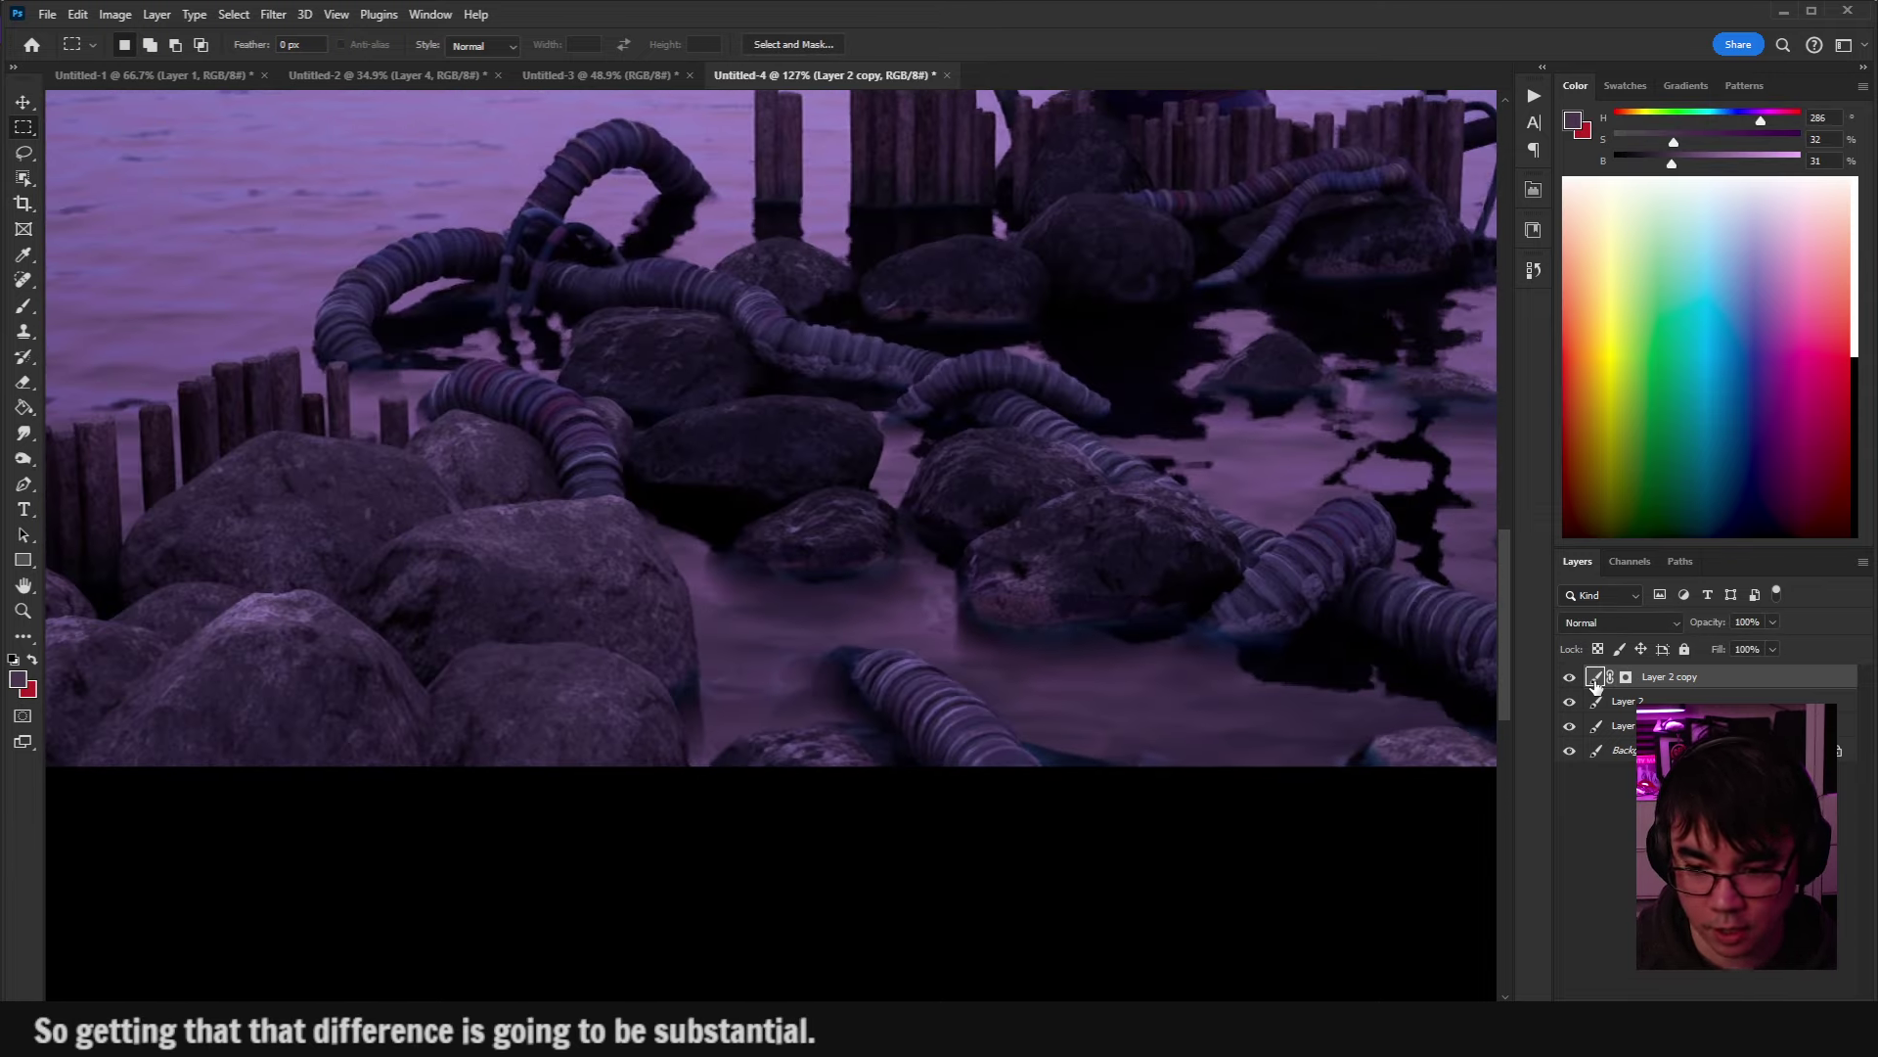
{"action": "key", "text": "ctrl+l"}
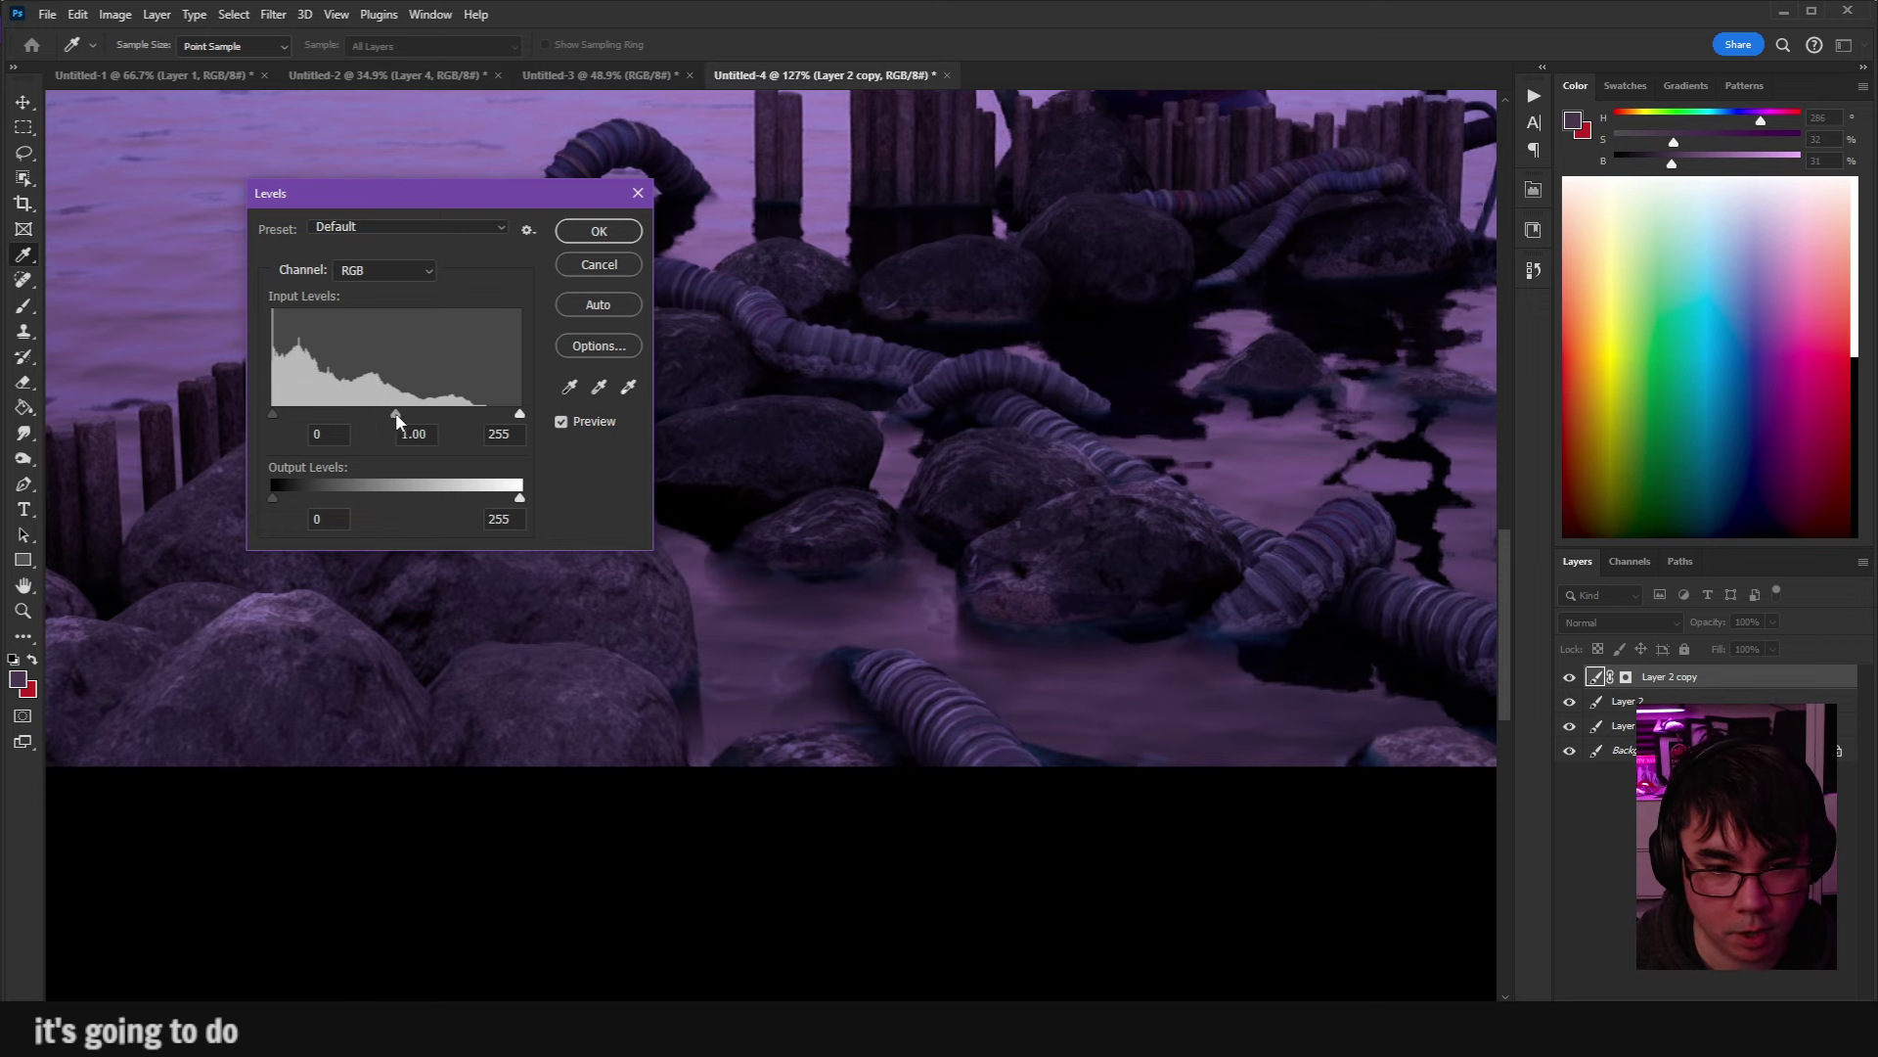
{"action": "left_click_drag", "start_coordinate": [395, 412], "coordinate": [410, 422]}
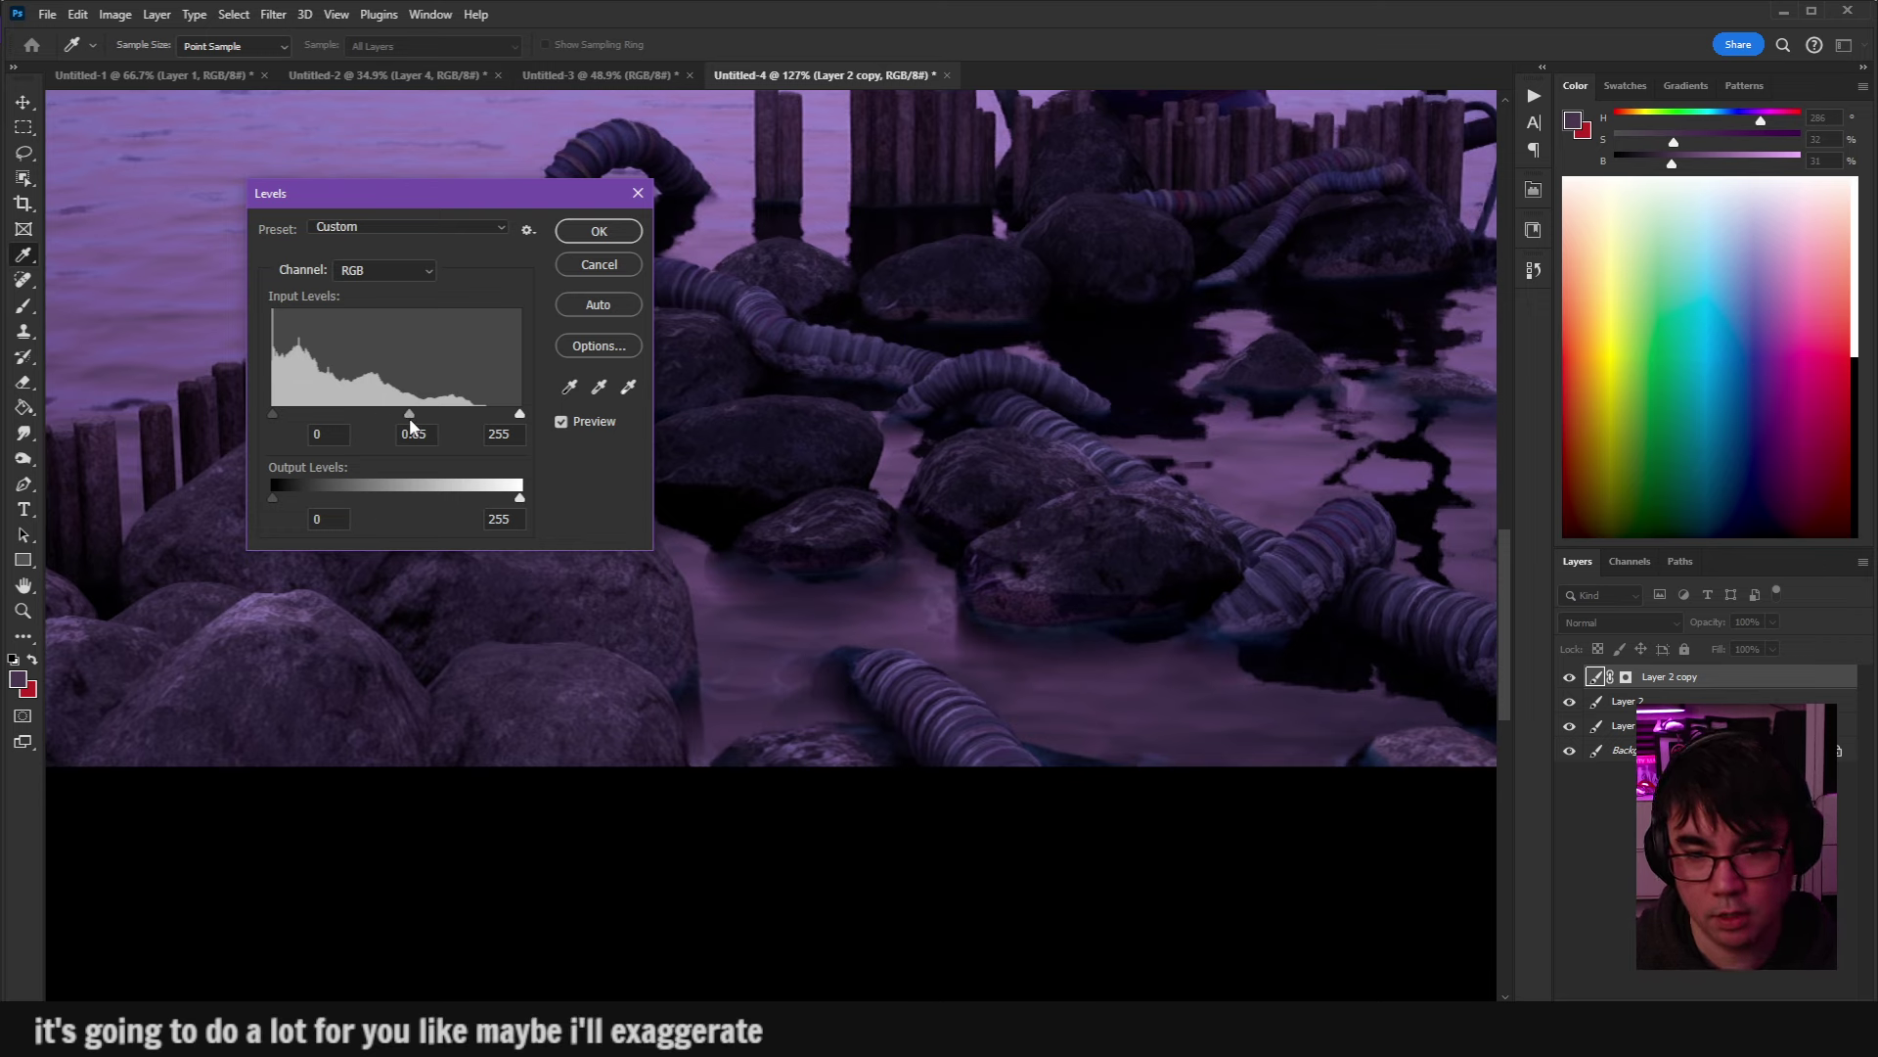
{"action": "key", "text": "Return"}
{"action": "left_click_drag", "start_coordinate": [938, 551], "coordinate": [1009, 597]}
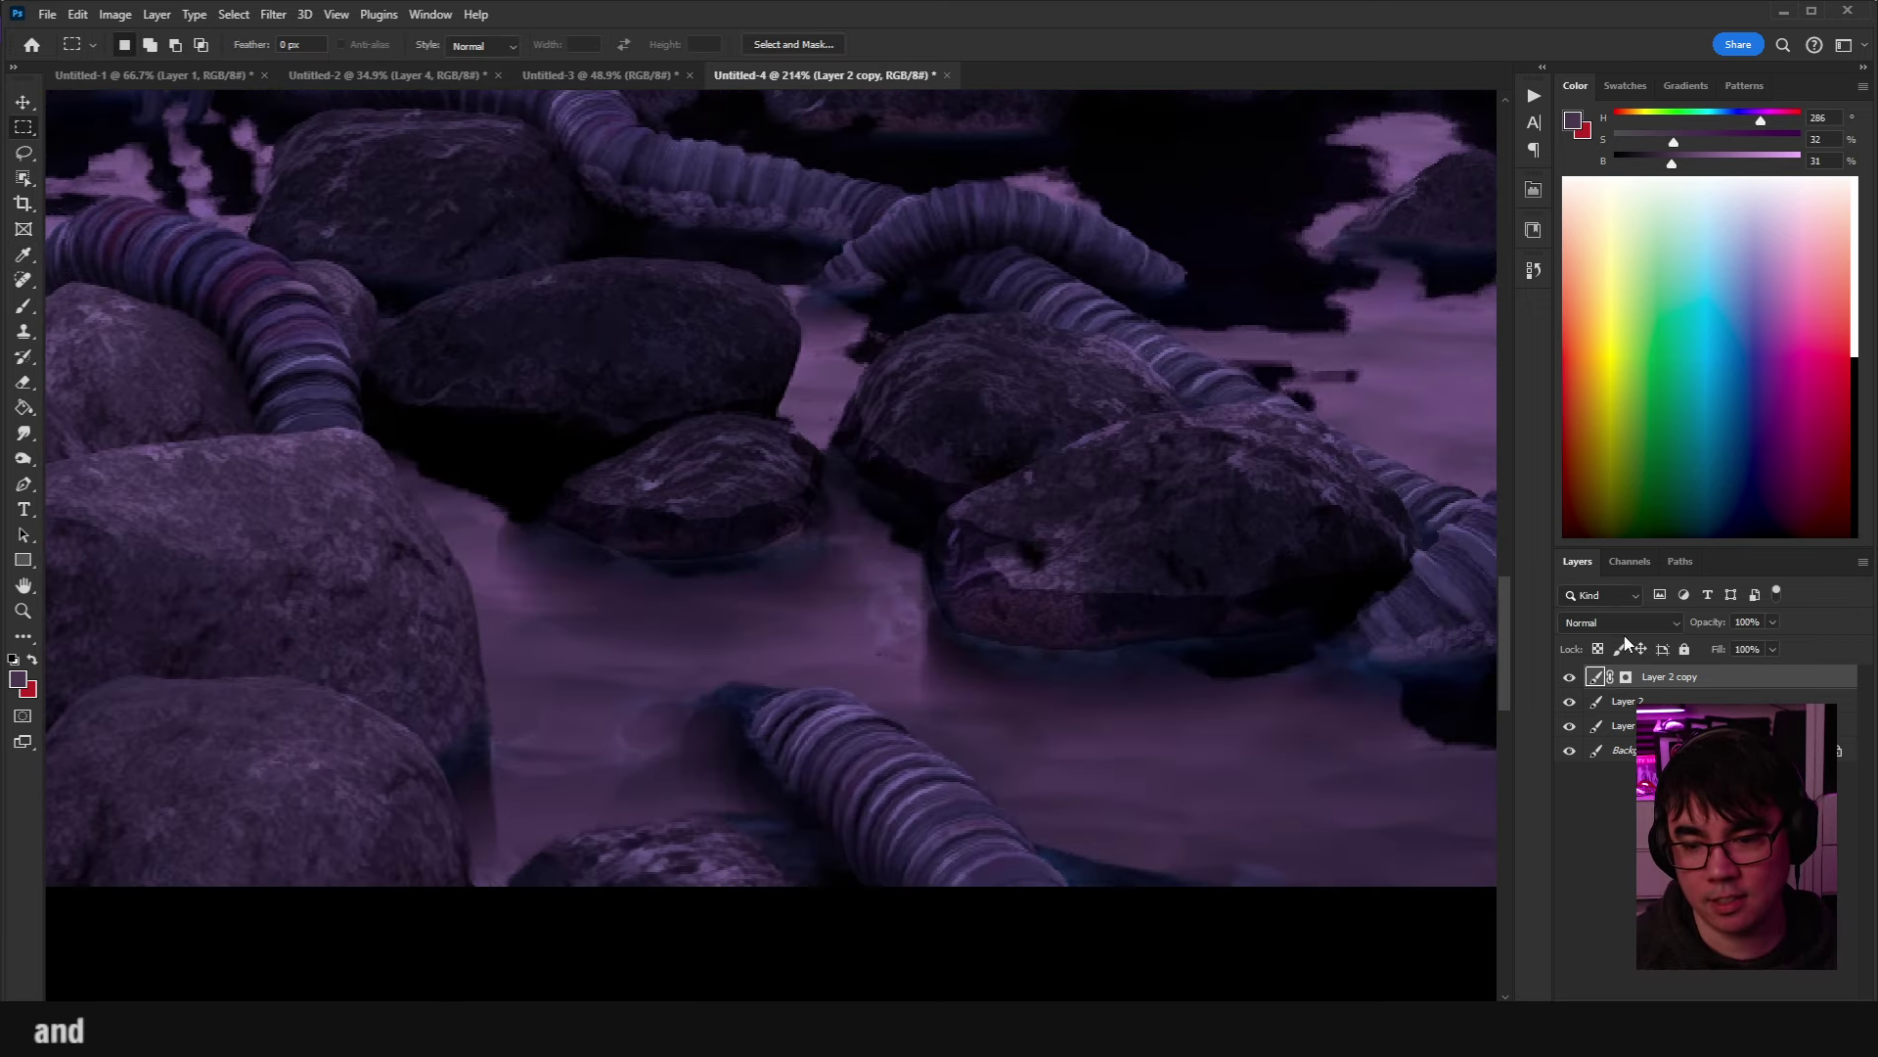
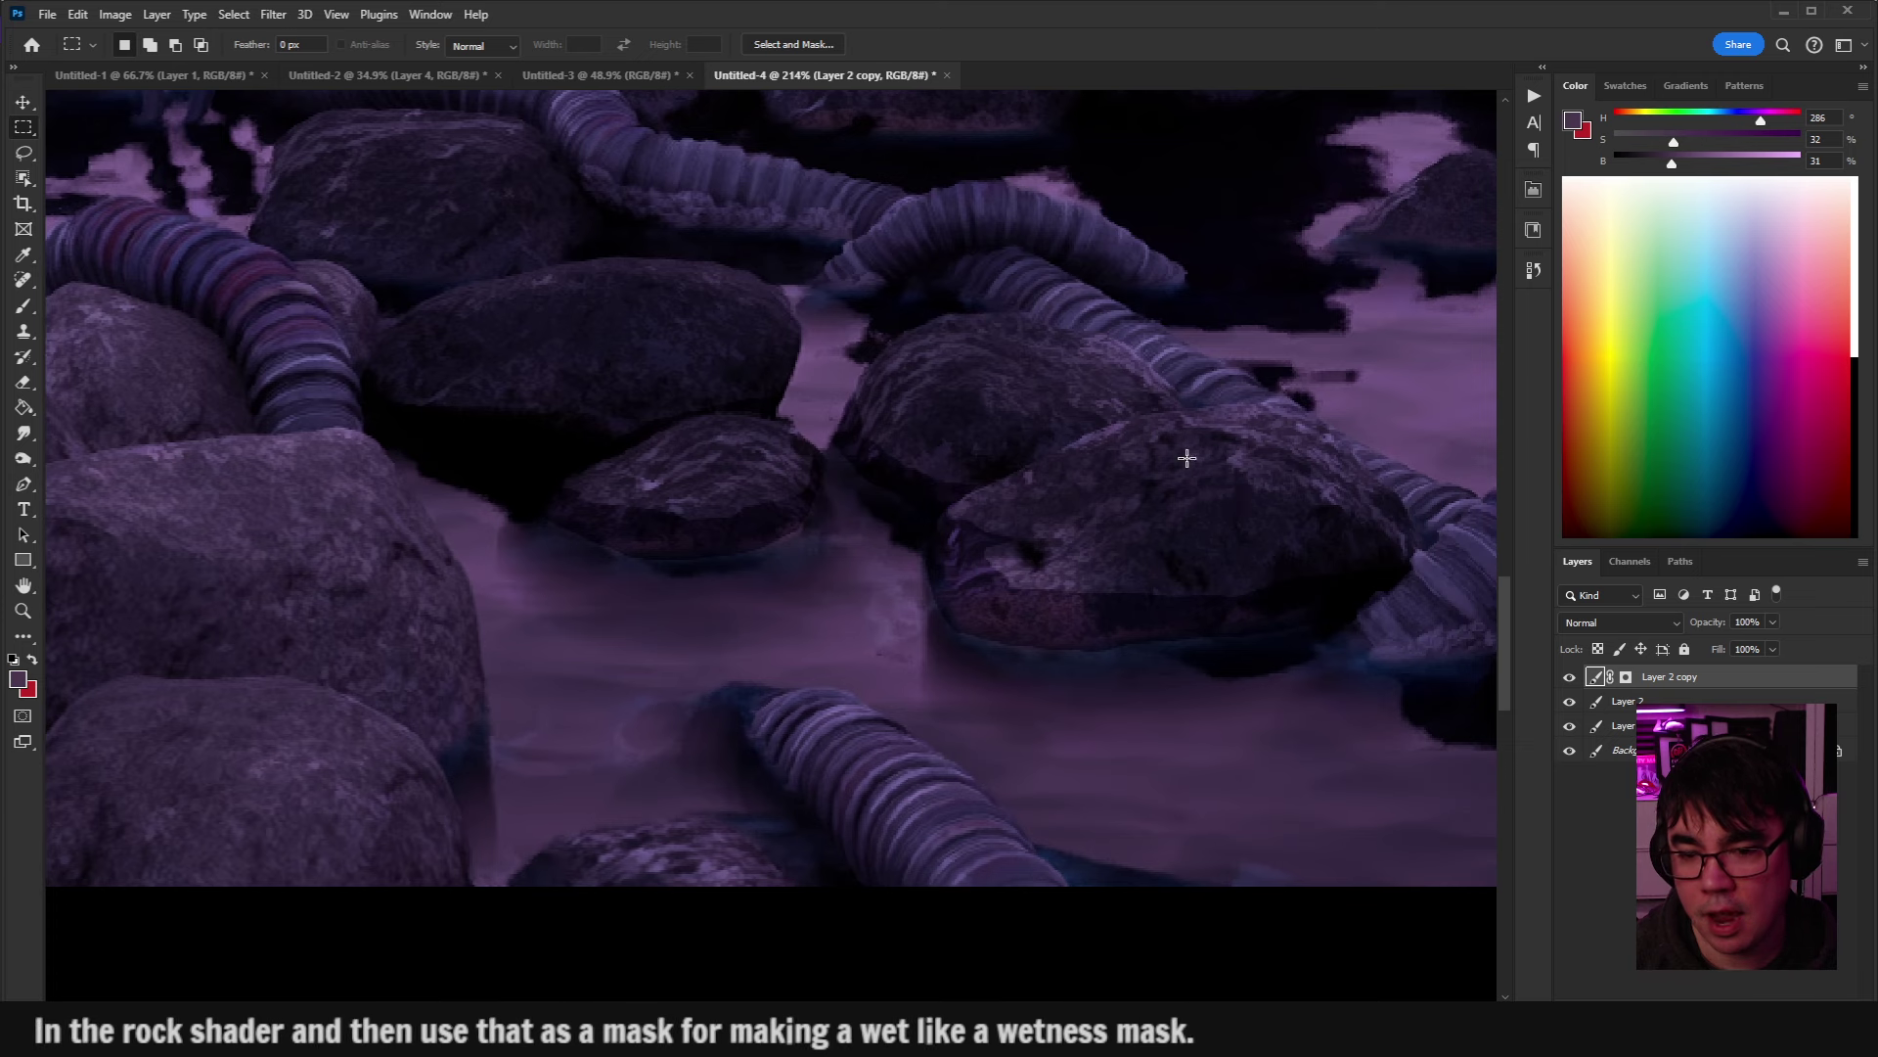
Sample a light water purple as the brush colour and create a new empty layer.
{"action": "left_click_drag", "start_coordinate": [989, 616], "coordinate": [863, 611]}
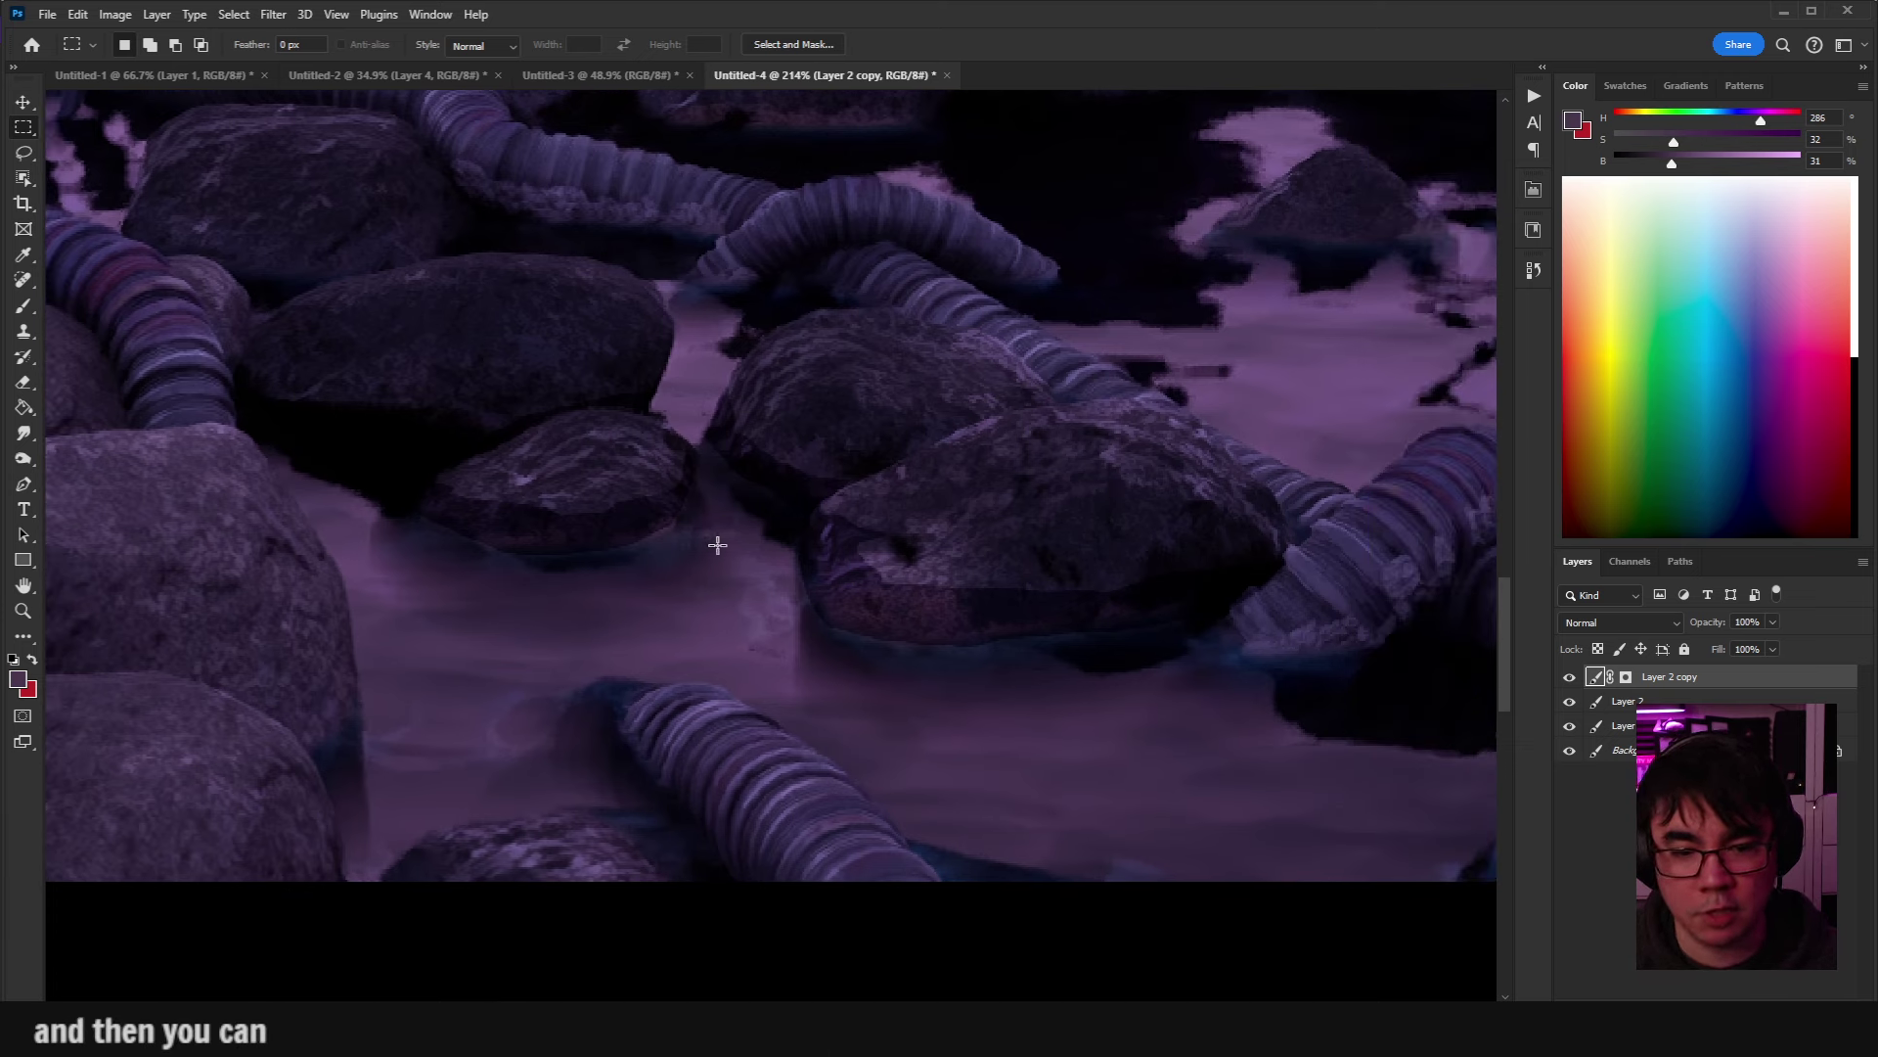
{"action": "key", "text": "b"}
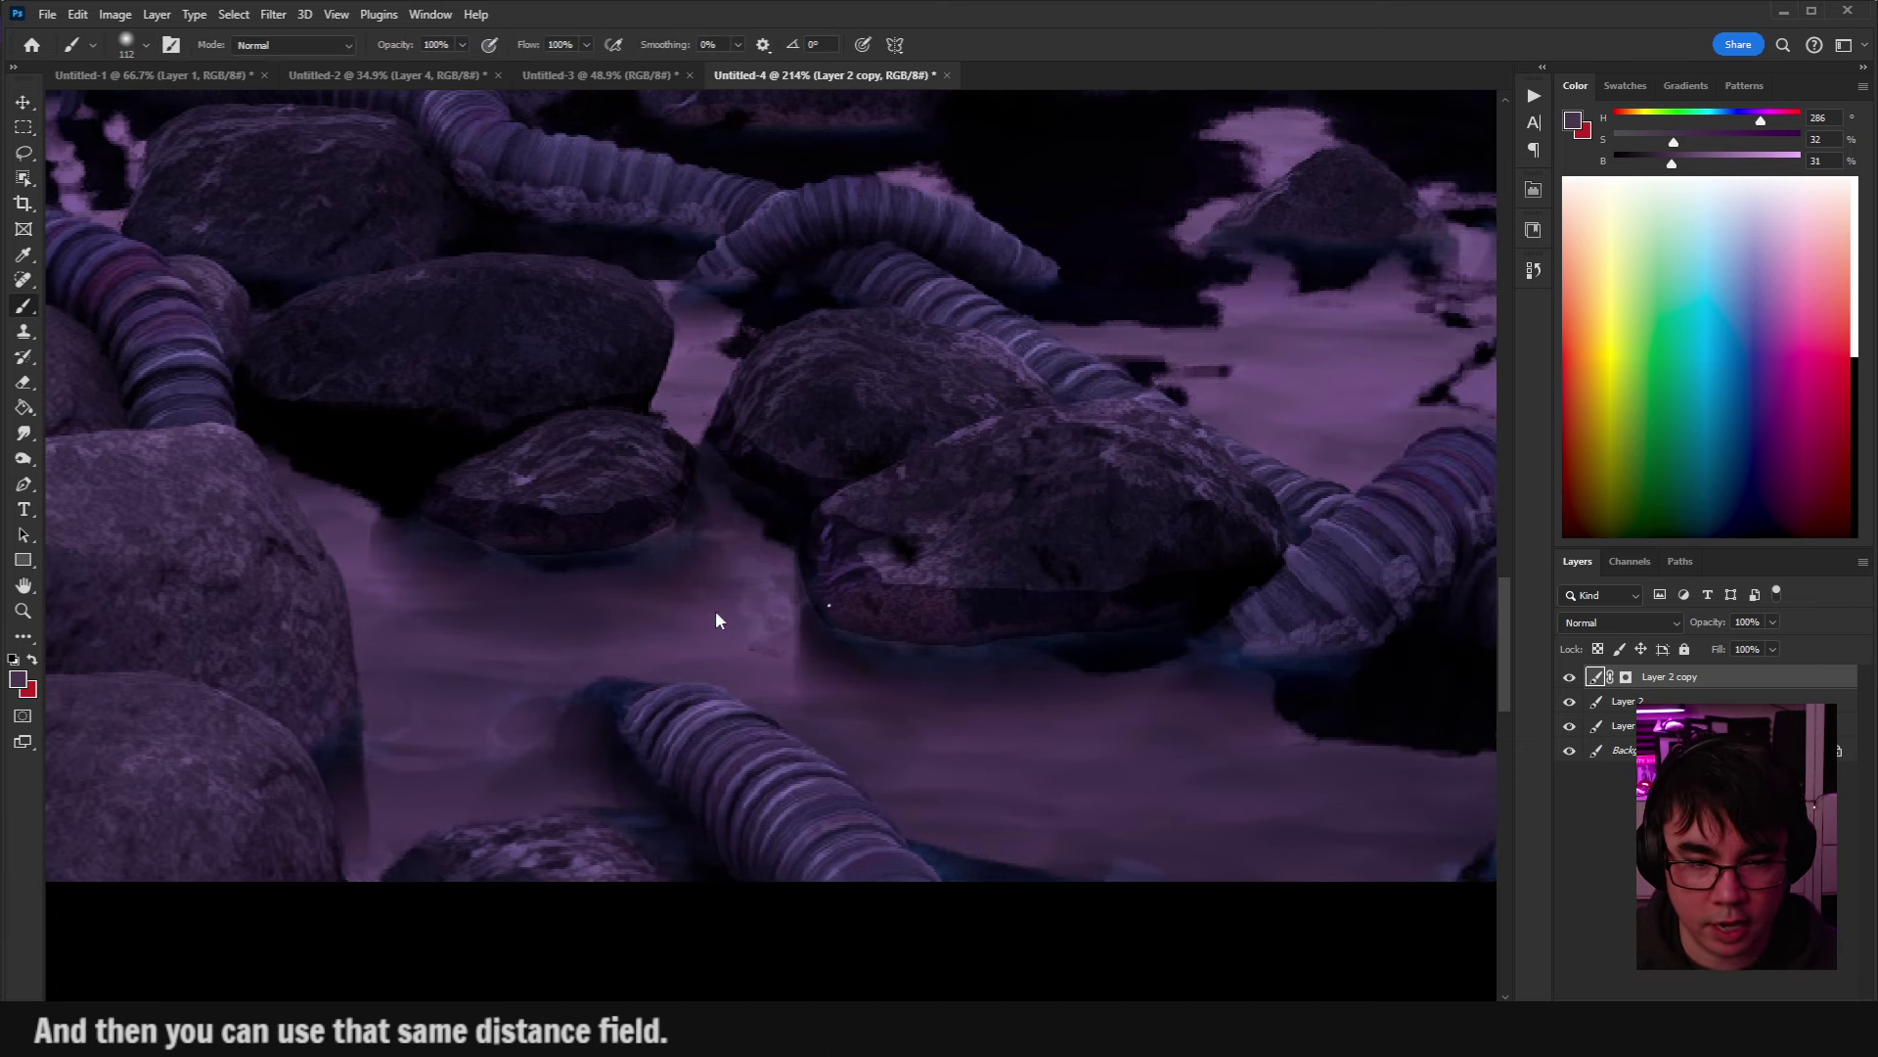
{"action": "left_click", "coordinate": [344, 555], "text": "alt"}
{"action": "left_click_drag", "start_coordinate": [338, 562], "coordinate": [355, 563]}
{"action": "left_click_drag", "start_coordinate": [820, 623], "coordinate": [827, 624]}
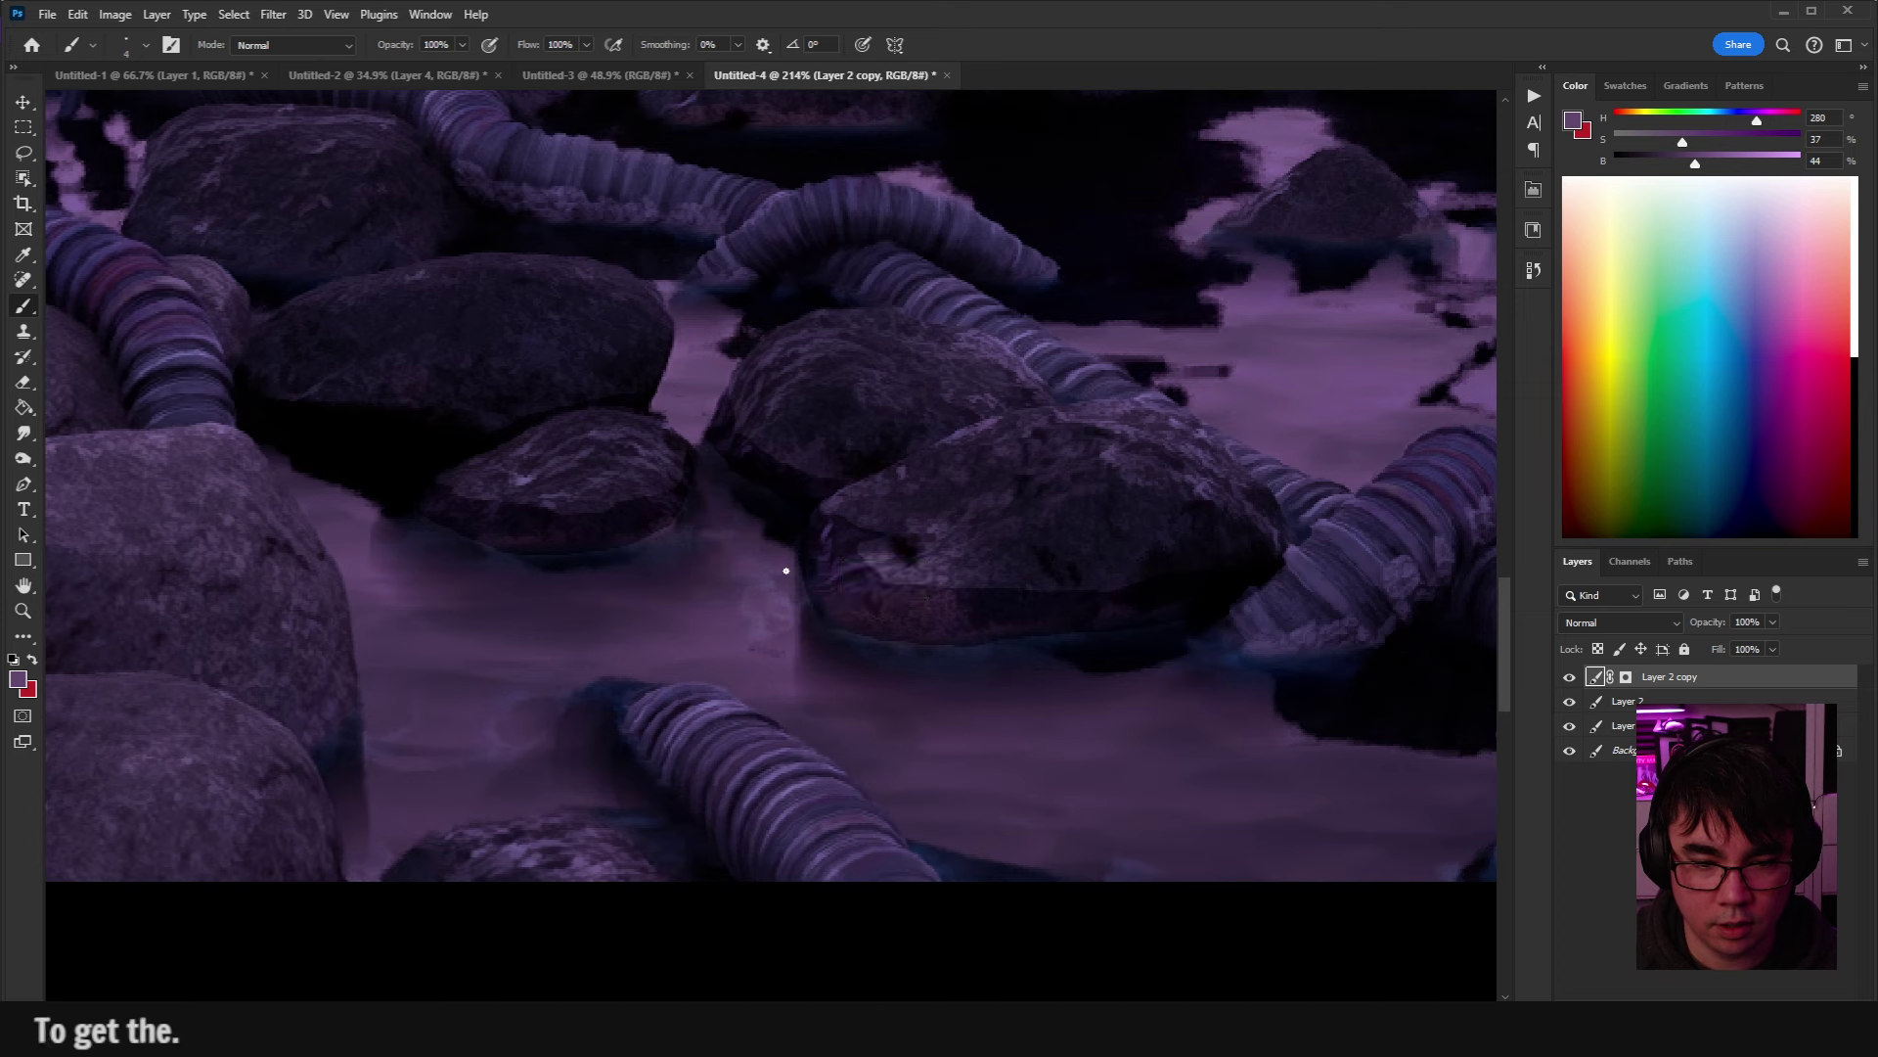
{"action": "key", "text": "ctrl+z"}
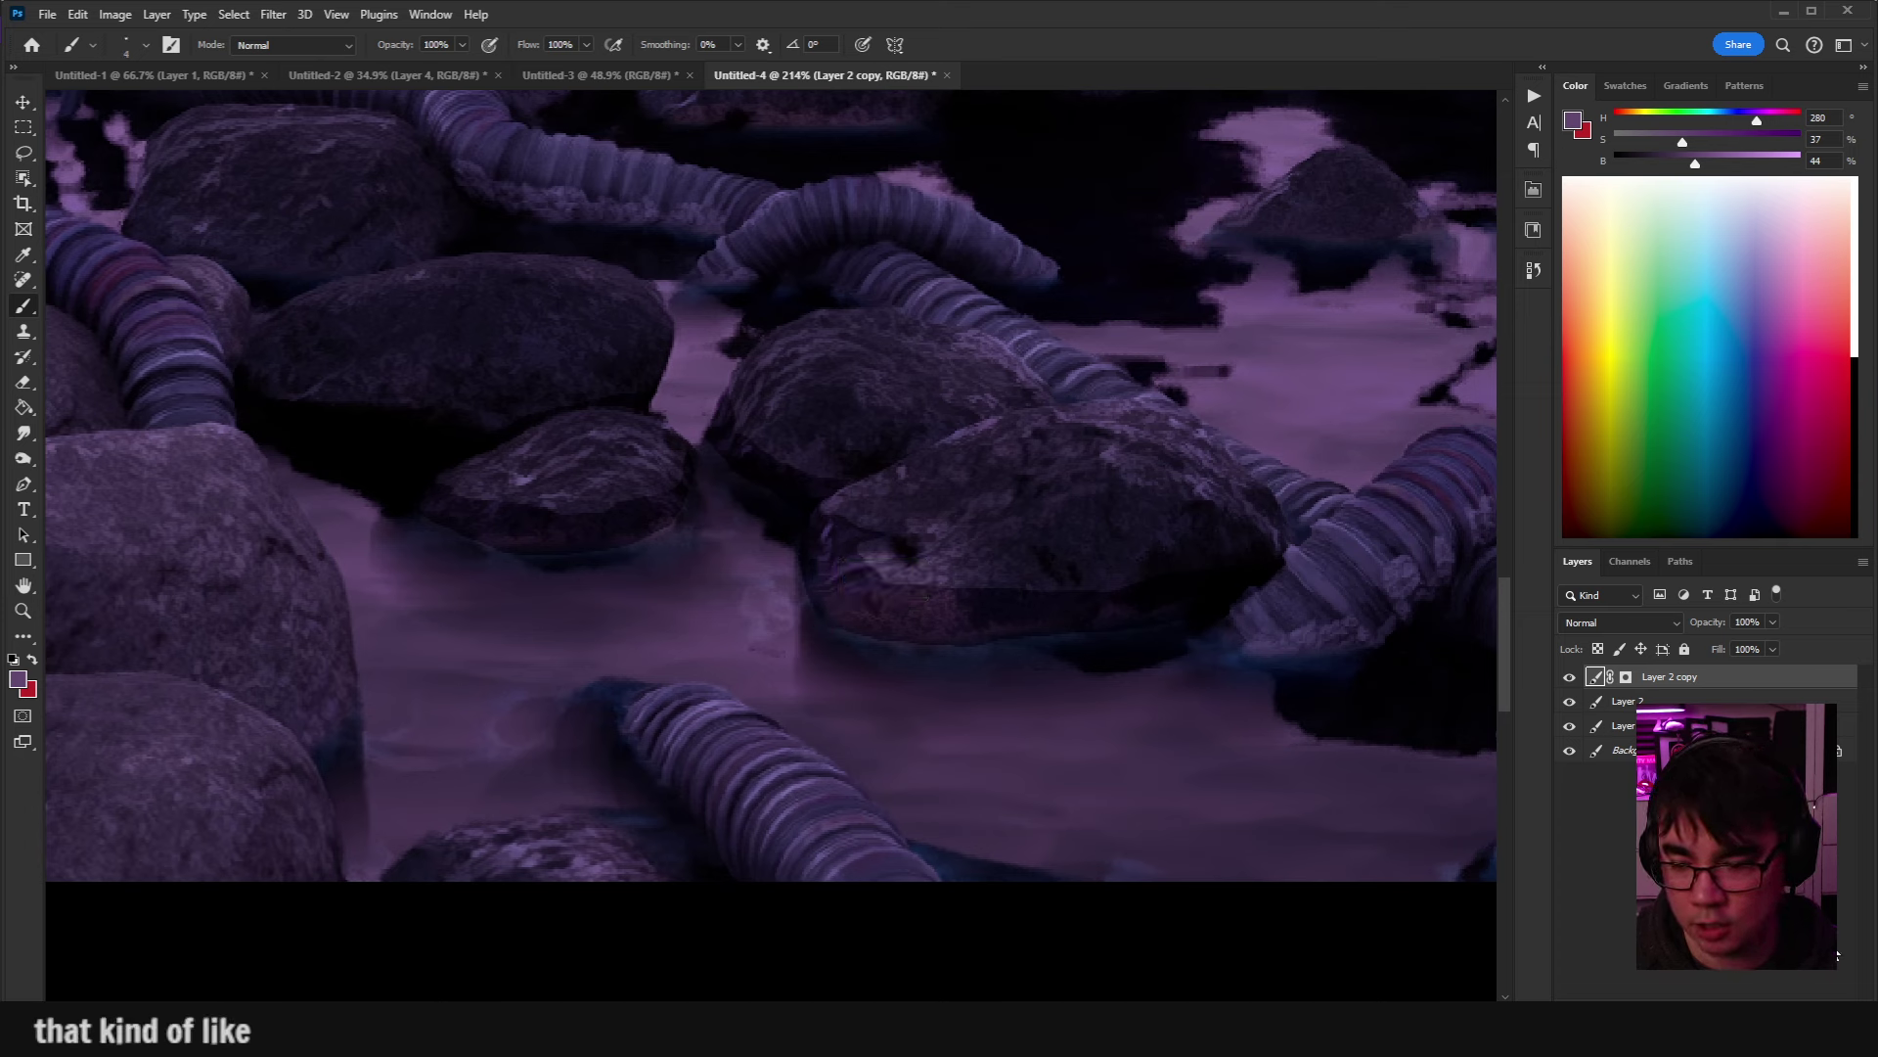
{"action": "key", "text": "ctrl+shift+alt+n"}
Paint pale ripple lines along the rock edges, under the middle rock and around the lower tube.
{"action": "mouse_move", "coordinate": [1227, 606]}
{"action": "left_mouse_down"}
{"action": "mouse_move", "coordinate": [883, 646]}
{"action": "mouse_move", "coordinate": [807, 608]}
{"action": "mouse_move", "coordinate": [783, 567]}
{"action": "left_mouse_up"}
{"action": "mouse_move", "coordinate": [1214, 629]}
{"action": "left_mouse_down"}
{"action": "mouse_move", "coordinate": [808, 615]}
{"action": "mouse_move", "coordinate": [796, 584]}
{"action": "mouse_move", "coordinate": [769, 615]}
{"action": "mouse_move", "coordinate": [1061, 661]}
{"action": "mouse_move", "coordinate": [1233, 641]}
{"action": "mouse_move", "coordinate": [836, 661]}
{"action": "mouse_move", "coordinate": [773, 552]}
{"action": "mouse_move", "coordinate": [919, 673]}
{"action": "mouse_move", "coordinate": [1223, 658]}
{"action": "mouse_move", "coordinate": [1056, 687]}
{"action": "left_mouse_up"}
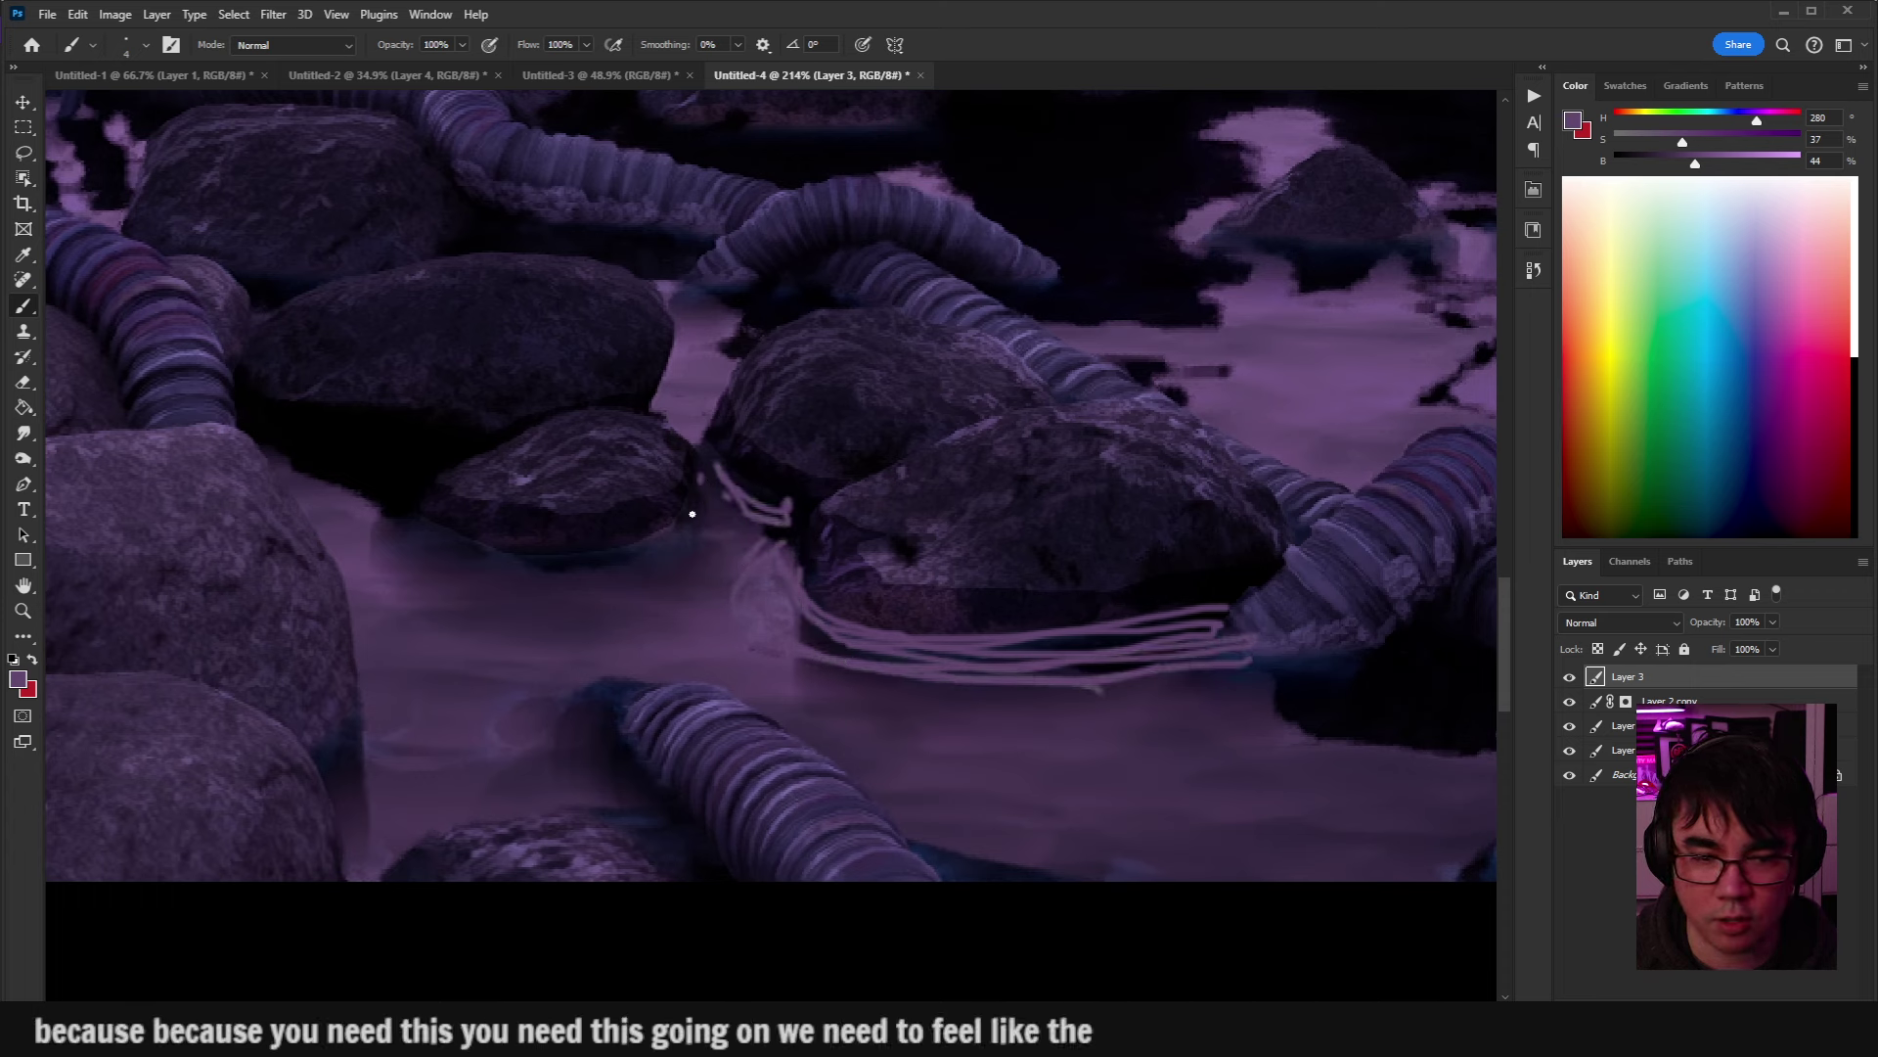
{"action": "mouse_move", "coordinate": [698, 478]}
{"action": "left_mouse_down"}
{"action": "mouse_move", "coordinate": [583, 575]}
{"action": "mouse_move", "coordinate": [376, 510]}
{"action": "mouse_move", "coordinate": [495, 561]}
{"action": "left_mouse_up"}
{"action": "mouse_move", "coordinate": [704, 500]}
{"action": "left_mouse_down"}
{"action": "mouse_move", "coordinate": [431, 554]}
{"action": "mouse_move", "coordinate": [746, 524]}
{"action": "mouse_move", "coordinate": [631, 562]}
{"action": "left_mouse_up"}
{"action": "left_click_drag", "start_coordinate": [524, 578], "coordinate": [631, 536]}
{"action": "mouse_move", "coordinate": [735, 708]}
{"action": "left_mouse_down"}
{"action": "mouse_move", "coordinate": [706, 663]}
{"action": "mouse_move", "coordinate": [782, 632]}
{"action": "mouse_move", "coordinate": [706, 709]}
{"action": "mouse_move", "coordinate": [703, 664]}
{"action": "mouse_move", "coordinate": [773, 635]}
{"action": "mouse_move", "coordinate": [689, 676]}
{"action": "mouse_move", "coordinate": [692, 710]}
{"action": "mouse_move", "coordinate": [672, 707]}
{"action": "mouse_move", "coordinate": [761, 635]}
{"action": "mouse_move", "coordinate": [617, 673]}
{"action": "mouse_move", "coordinate": [750, 726]}
{"action": "mouse_move", "coordinate": [743, 756]}
{"action": "mouse_move", "coordinate": [638, 647]}
{"action": "left_mouse_up"}
{"action": "key", "text": "ctrl+z"}
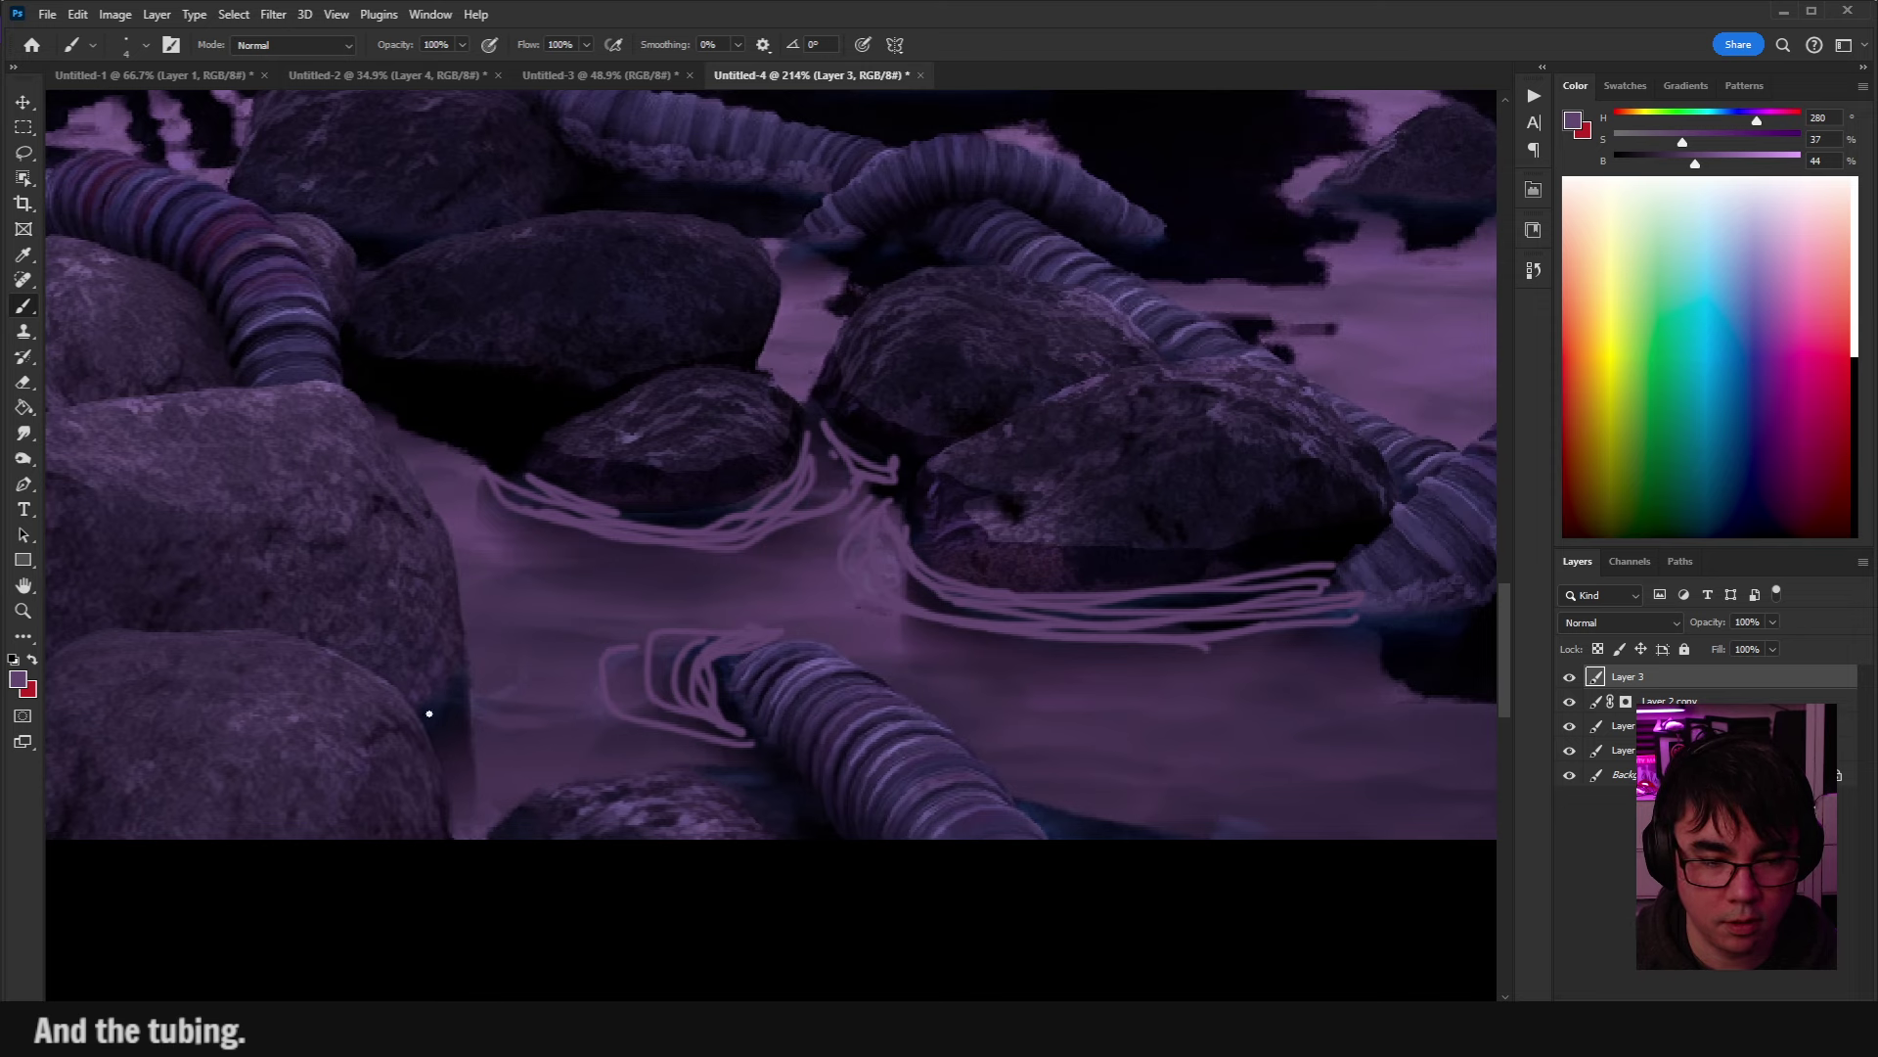
{"action": "left_click_drag", "start_coordinate": [428, 713], "coordinate": [472, 722]}
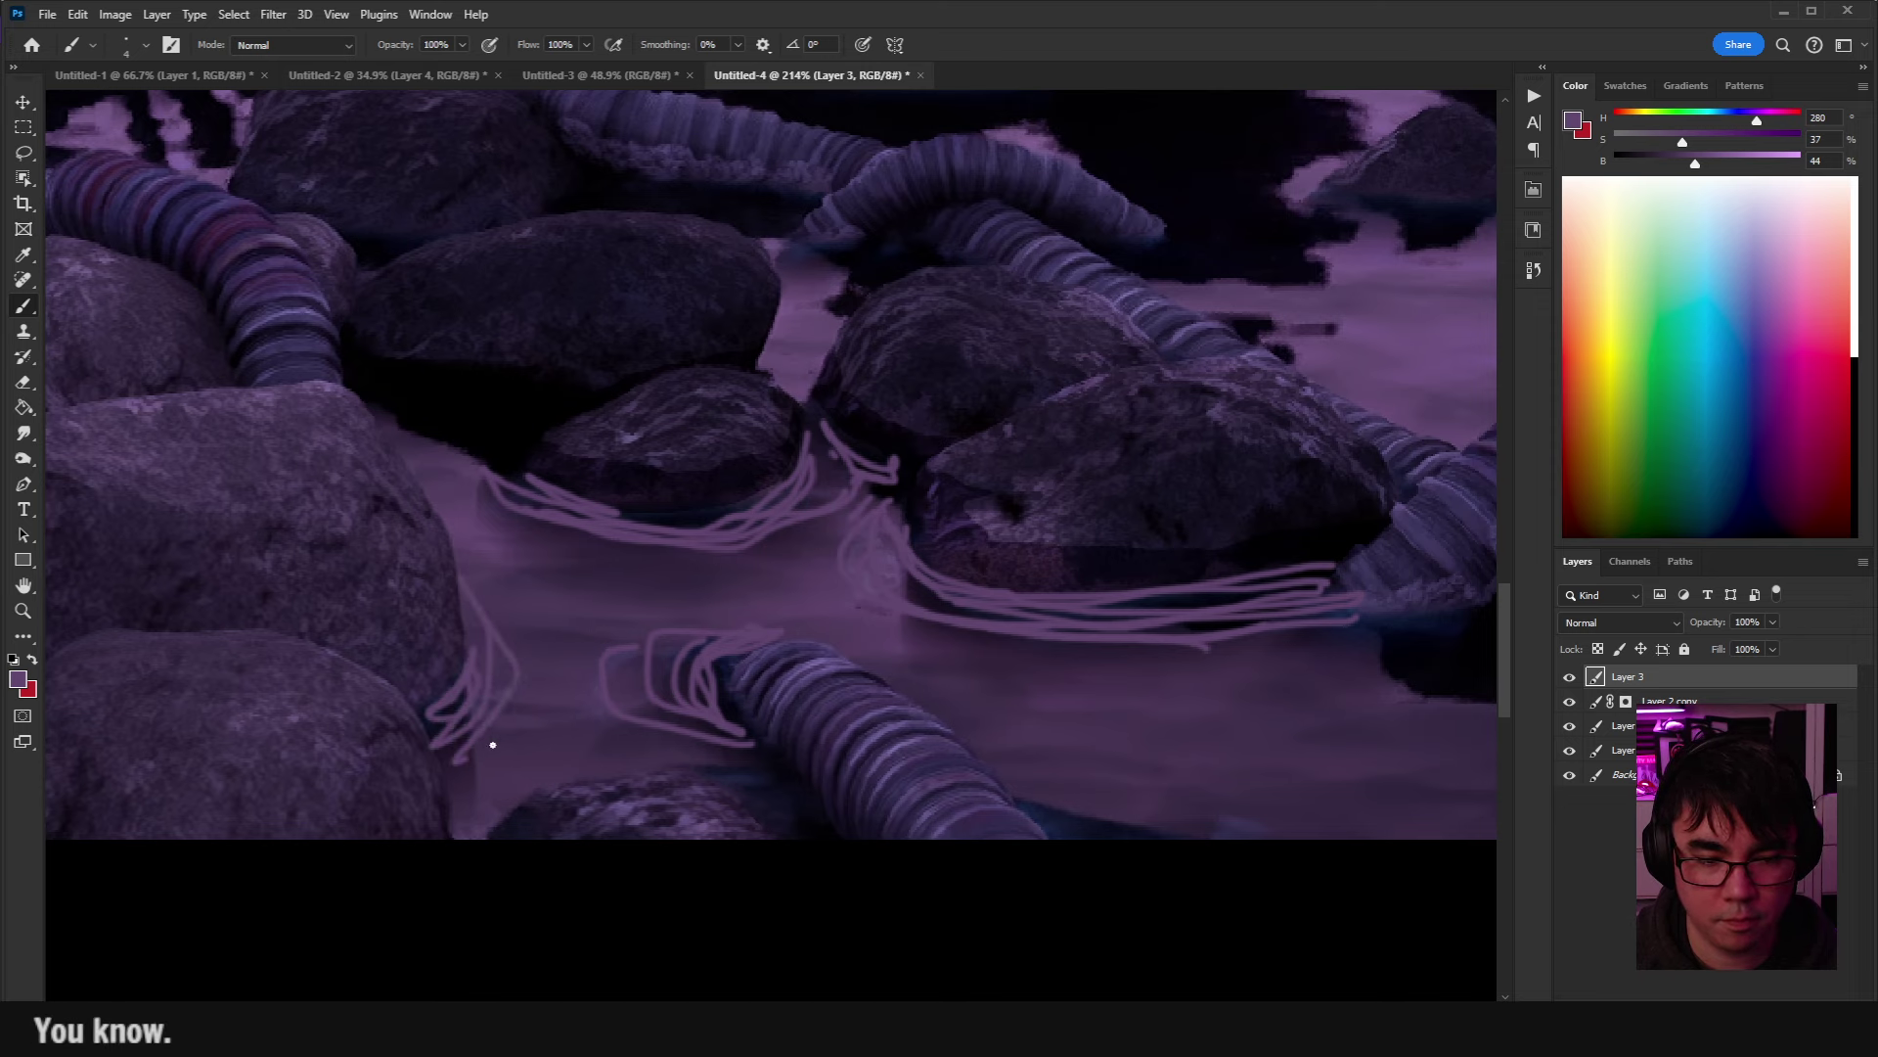
{"action": "scroll", "coordinate": [475, 758], "scroll_direction": "down", "scroll_amount": 5}
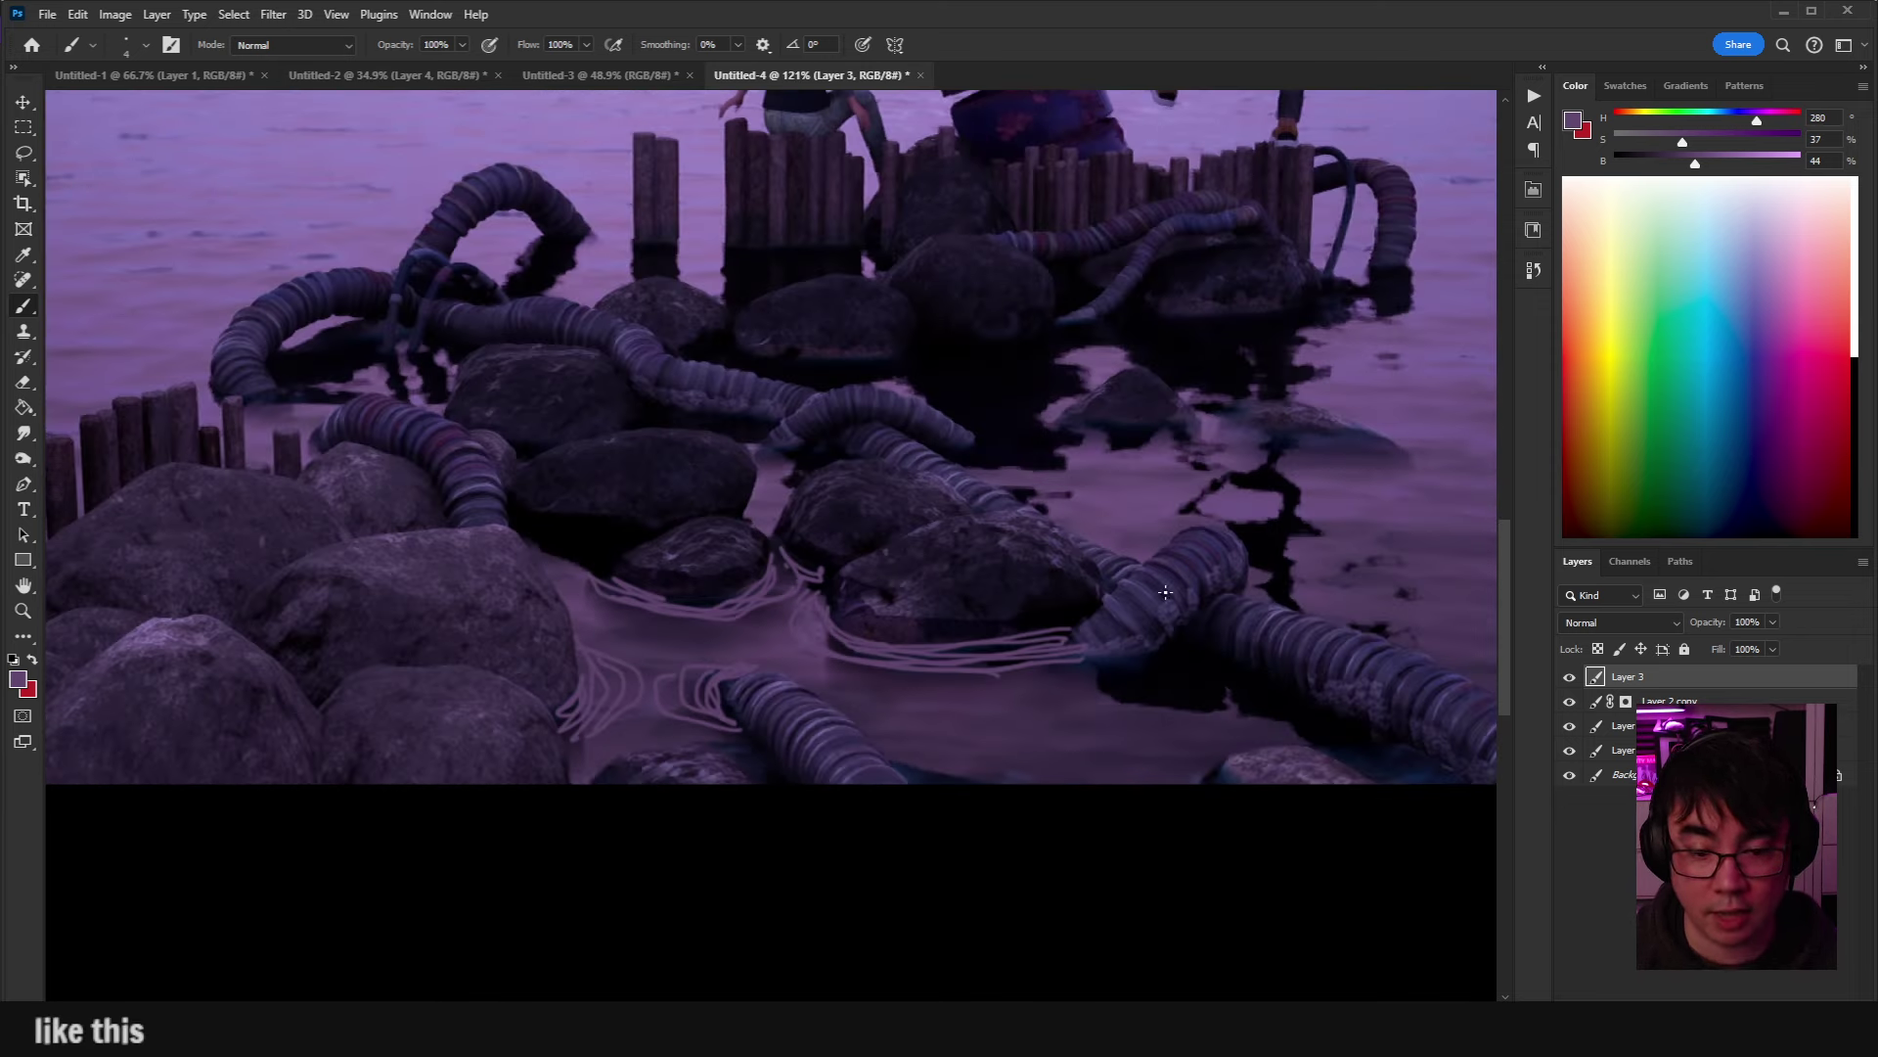
Try Darker Color, Overlay, Vivid Light, Hard Mix, Subtract and Hue blend modes on the ripple layer.
{"action": "left_click", "coordinate": [1652, 626]}
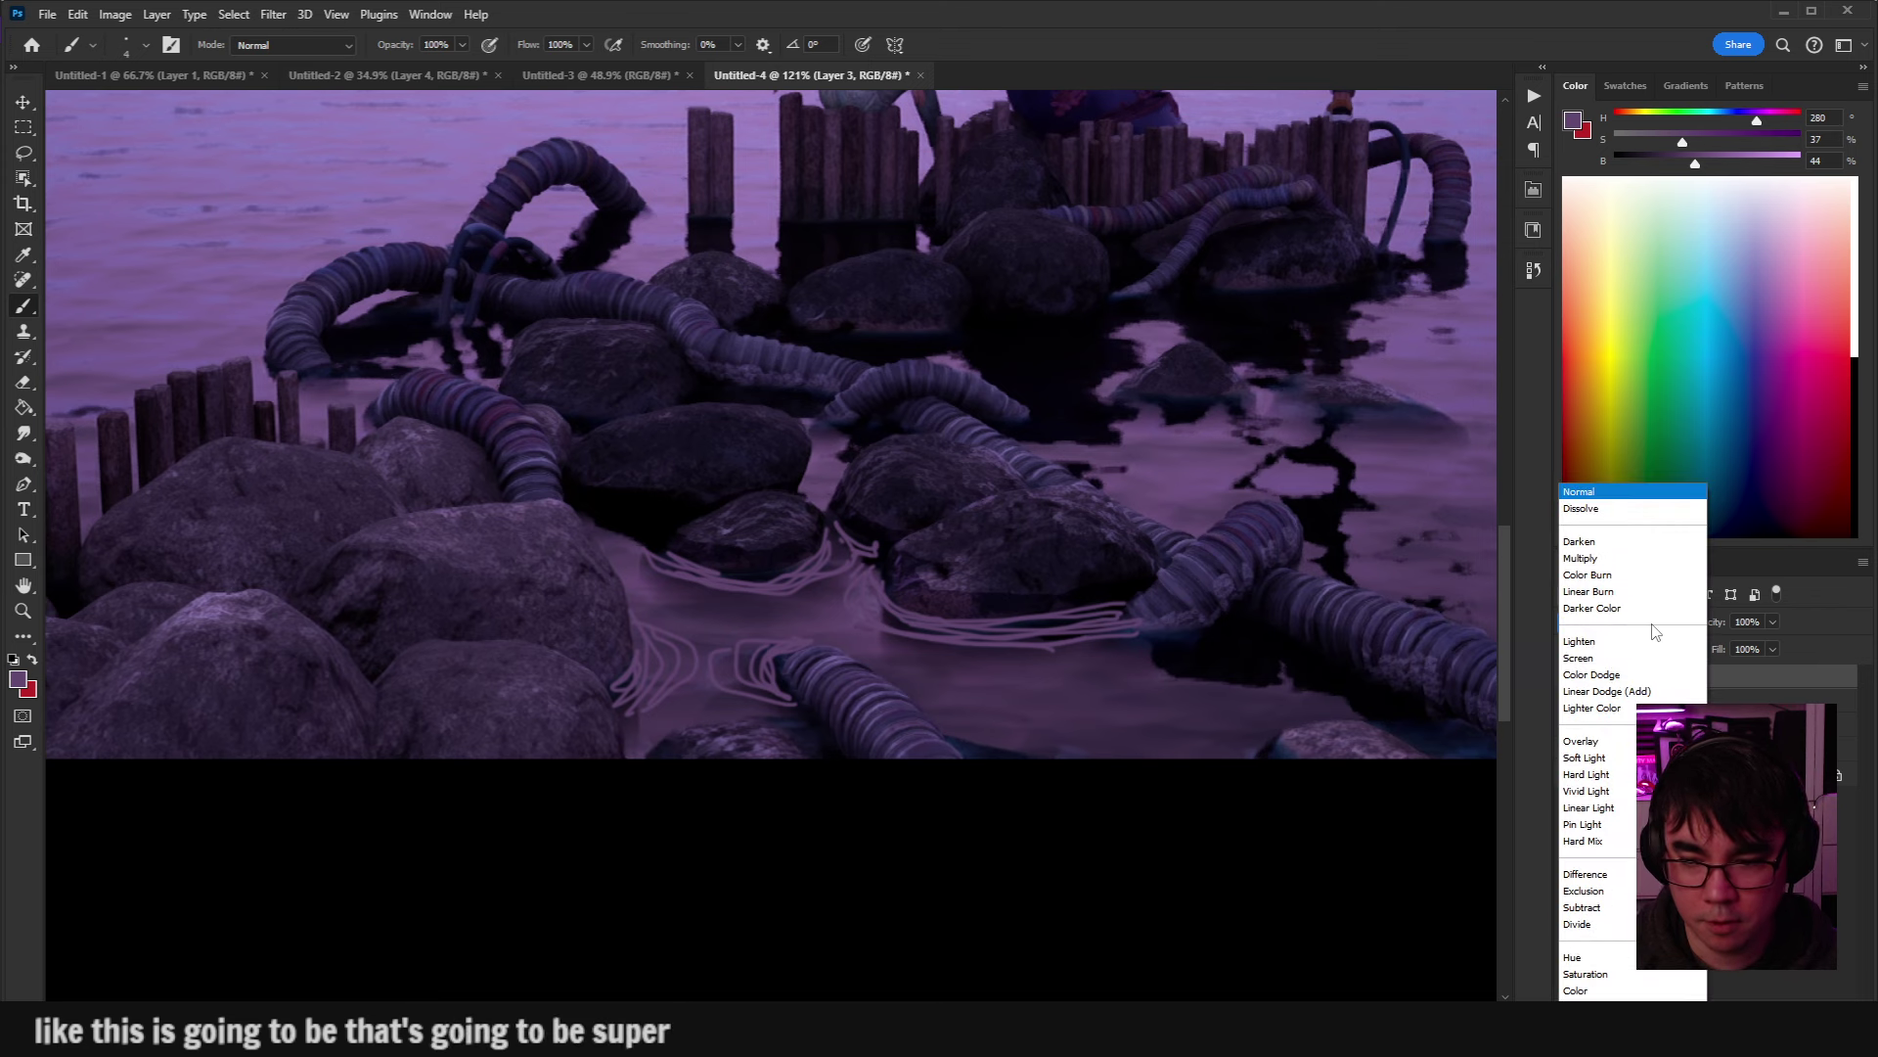
{"action": "left_click", "coordinate": [1651, 607]}
{"action": "key", "text": "Down"}
{"action": "key", "text": "Down"}
{"action": "key", "text": "Down"}
{"action": "key", "text": "Down"}
{"action": "key", "text": "Down"}
{"action": "key", "text": "Down"}
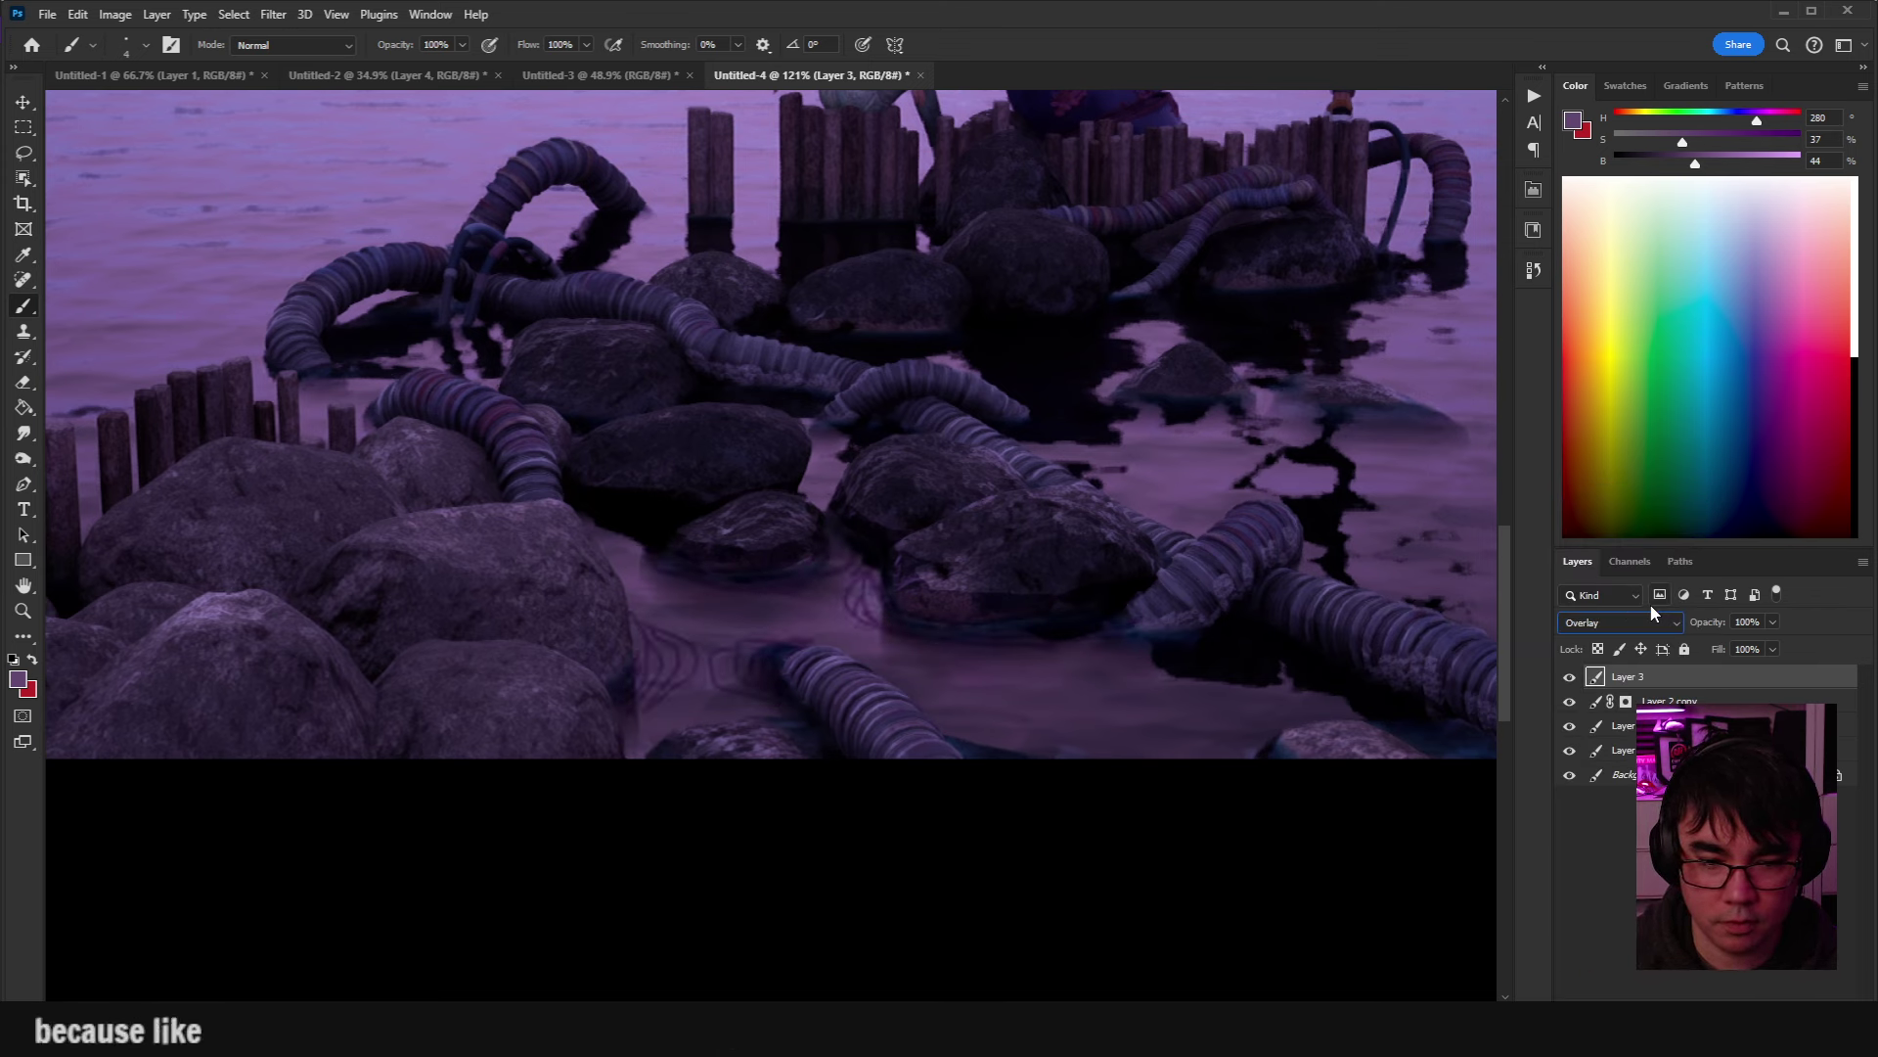
{"action": "key", "text": "Down"}
{"action": "key", "text": "Down"}
{"action": "key", "text": "Down"}
{"action": "key", "text": "Down"}
{"action": "key", "text": "Down"}
{"action": "key", "text": "Down"}
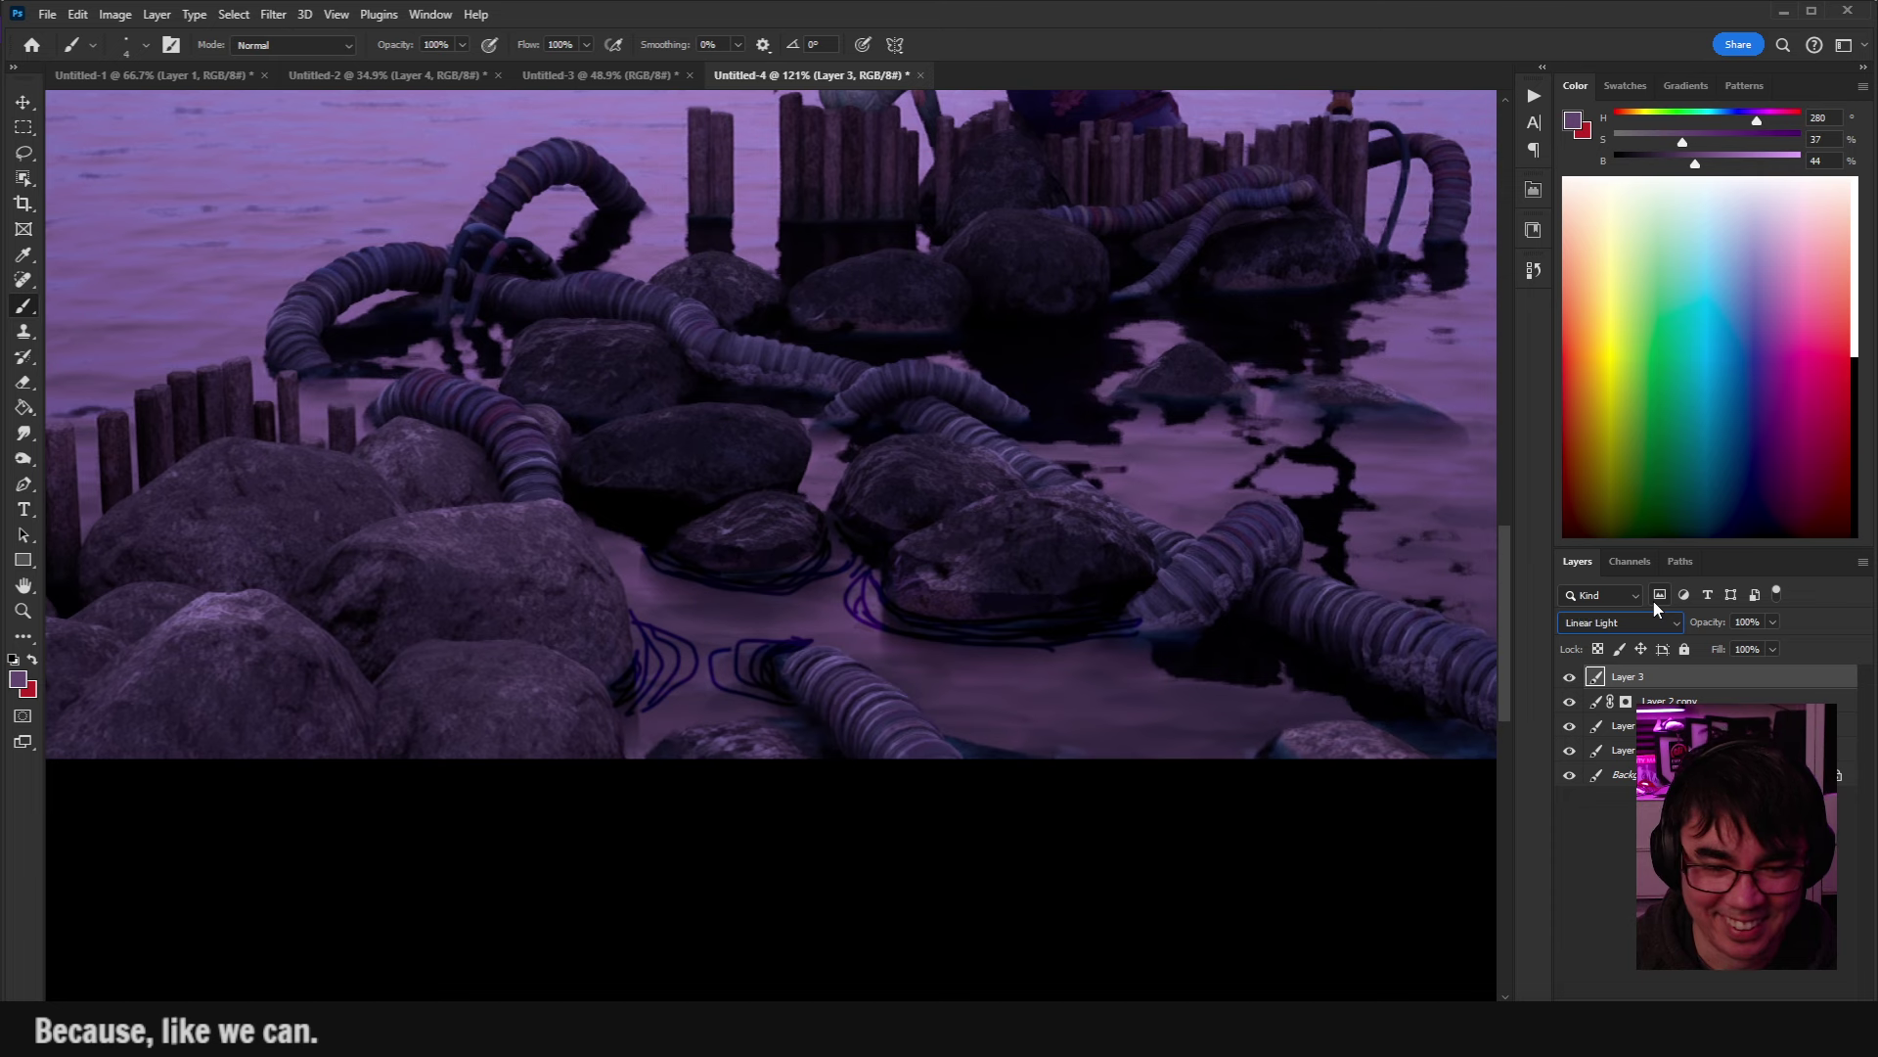
{"action": "key", "text": "Down"}
{"action": "key", "text": "Down"}
{"action": "key", "text": "Down"}
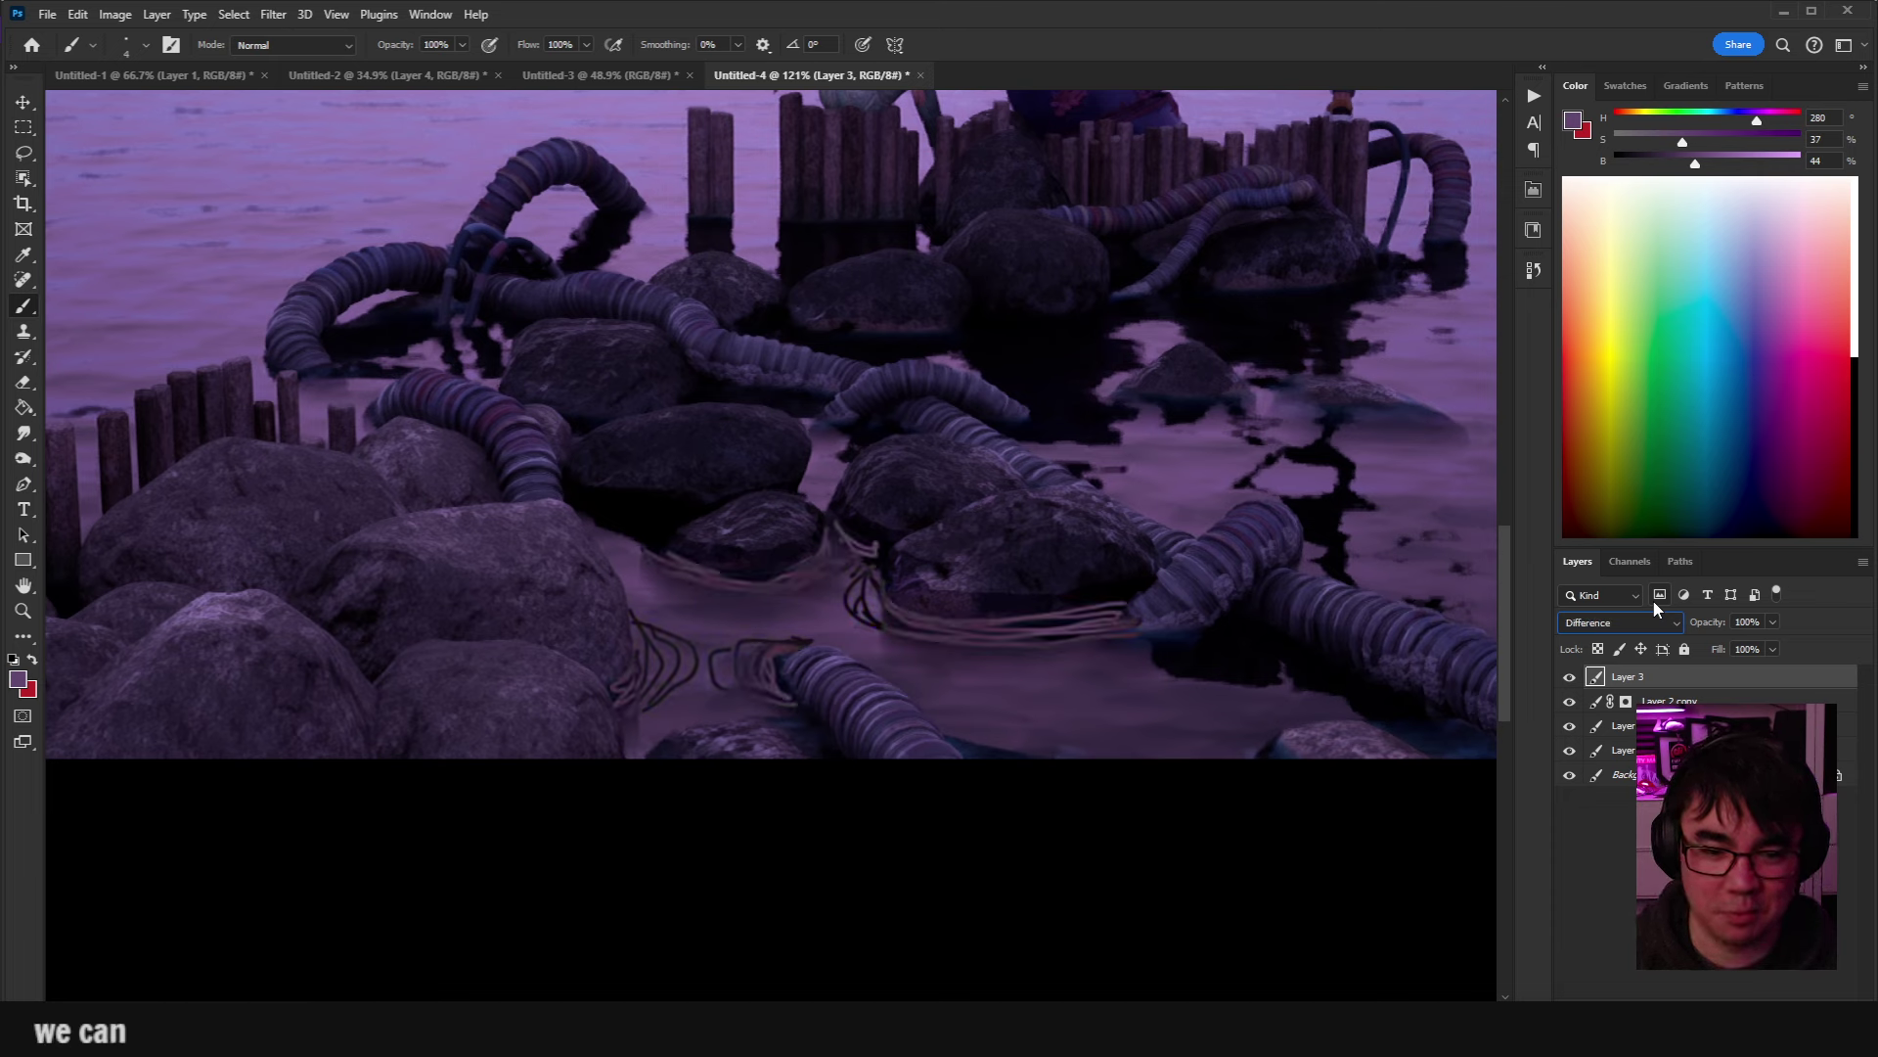
{"action": "key", "text": "Down"}
{"action": "key", "text": "Down"}
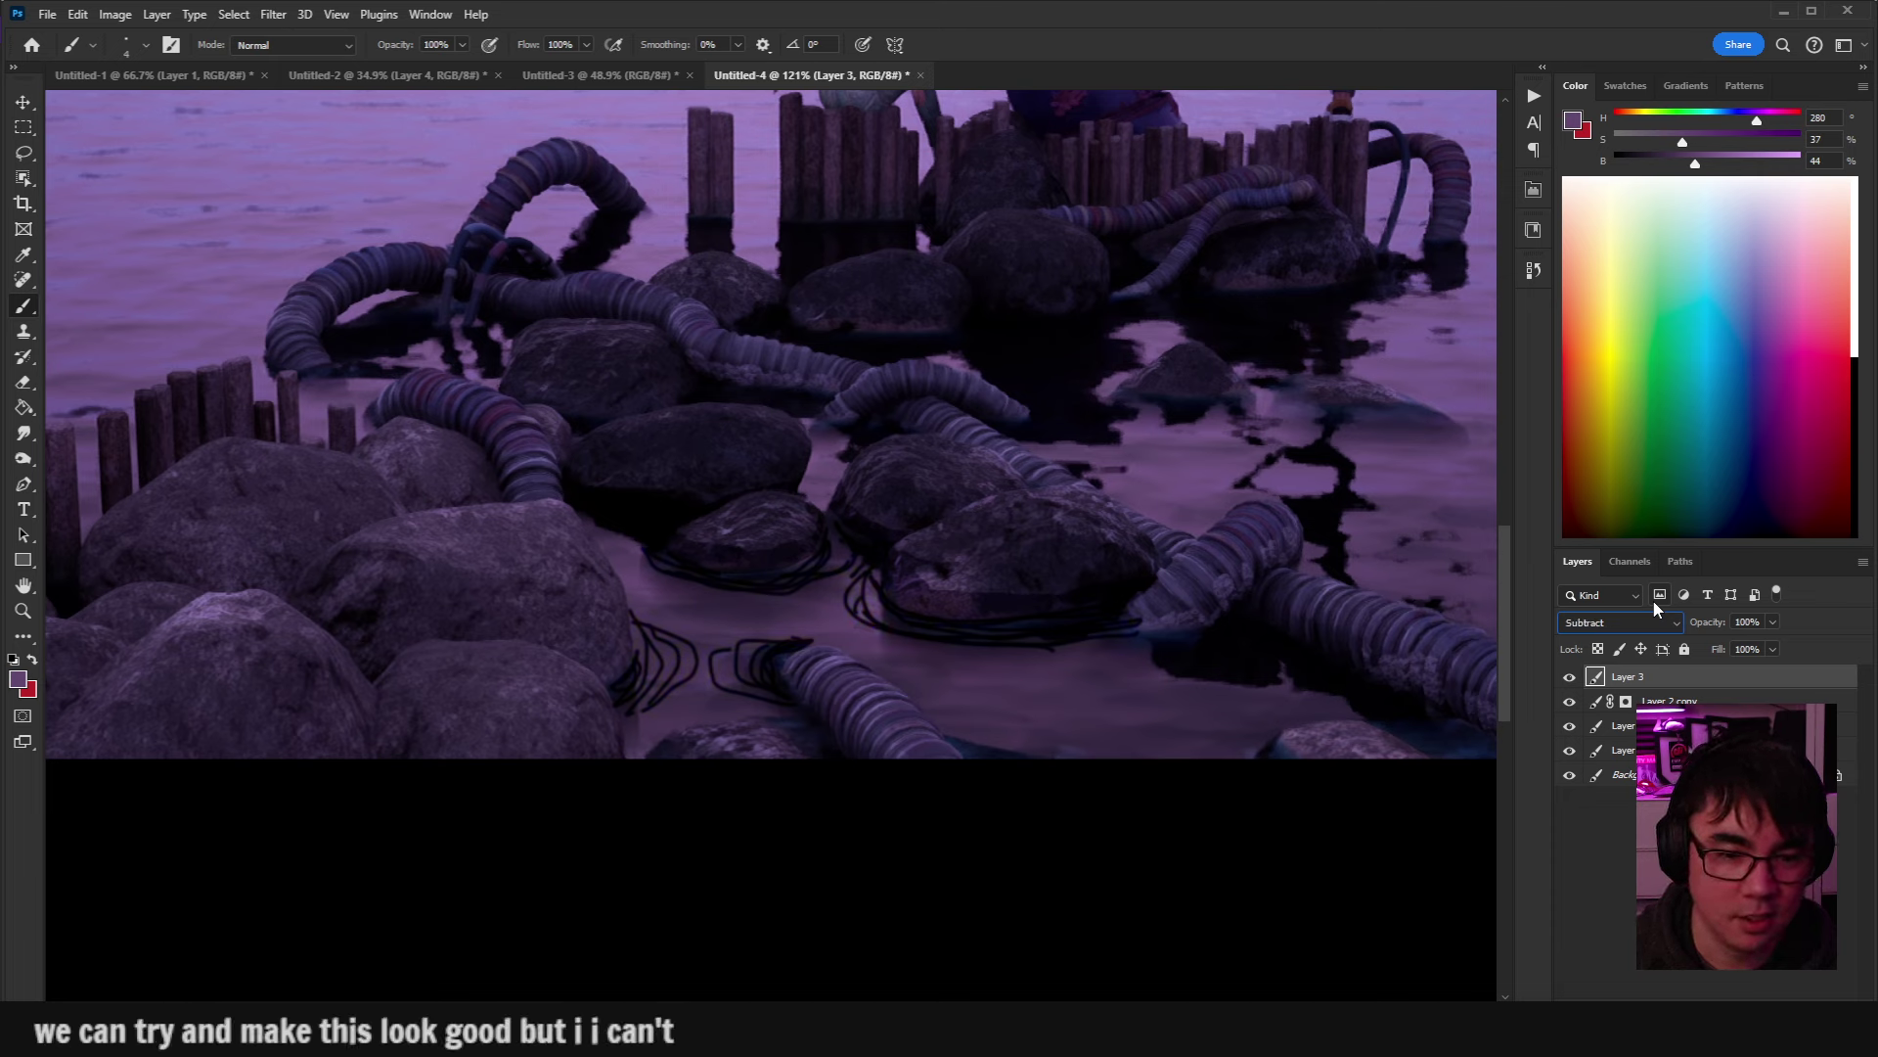
{"action": "key", "text": "Down"}
{"action": "key", "text": "Down"}
{"action": "key", "text": "Down"}
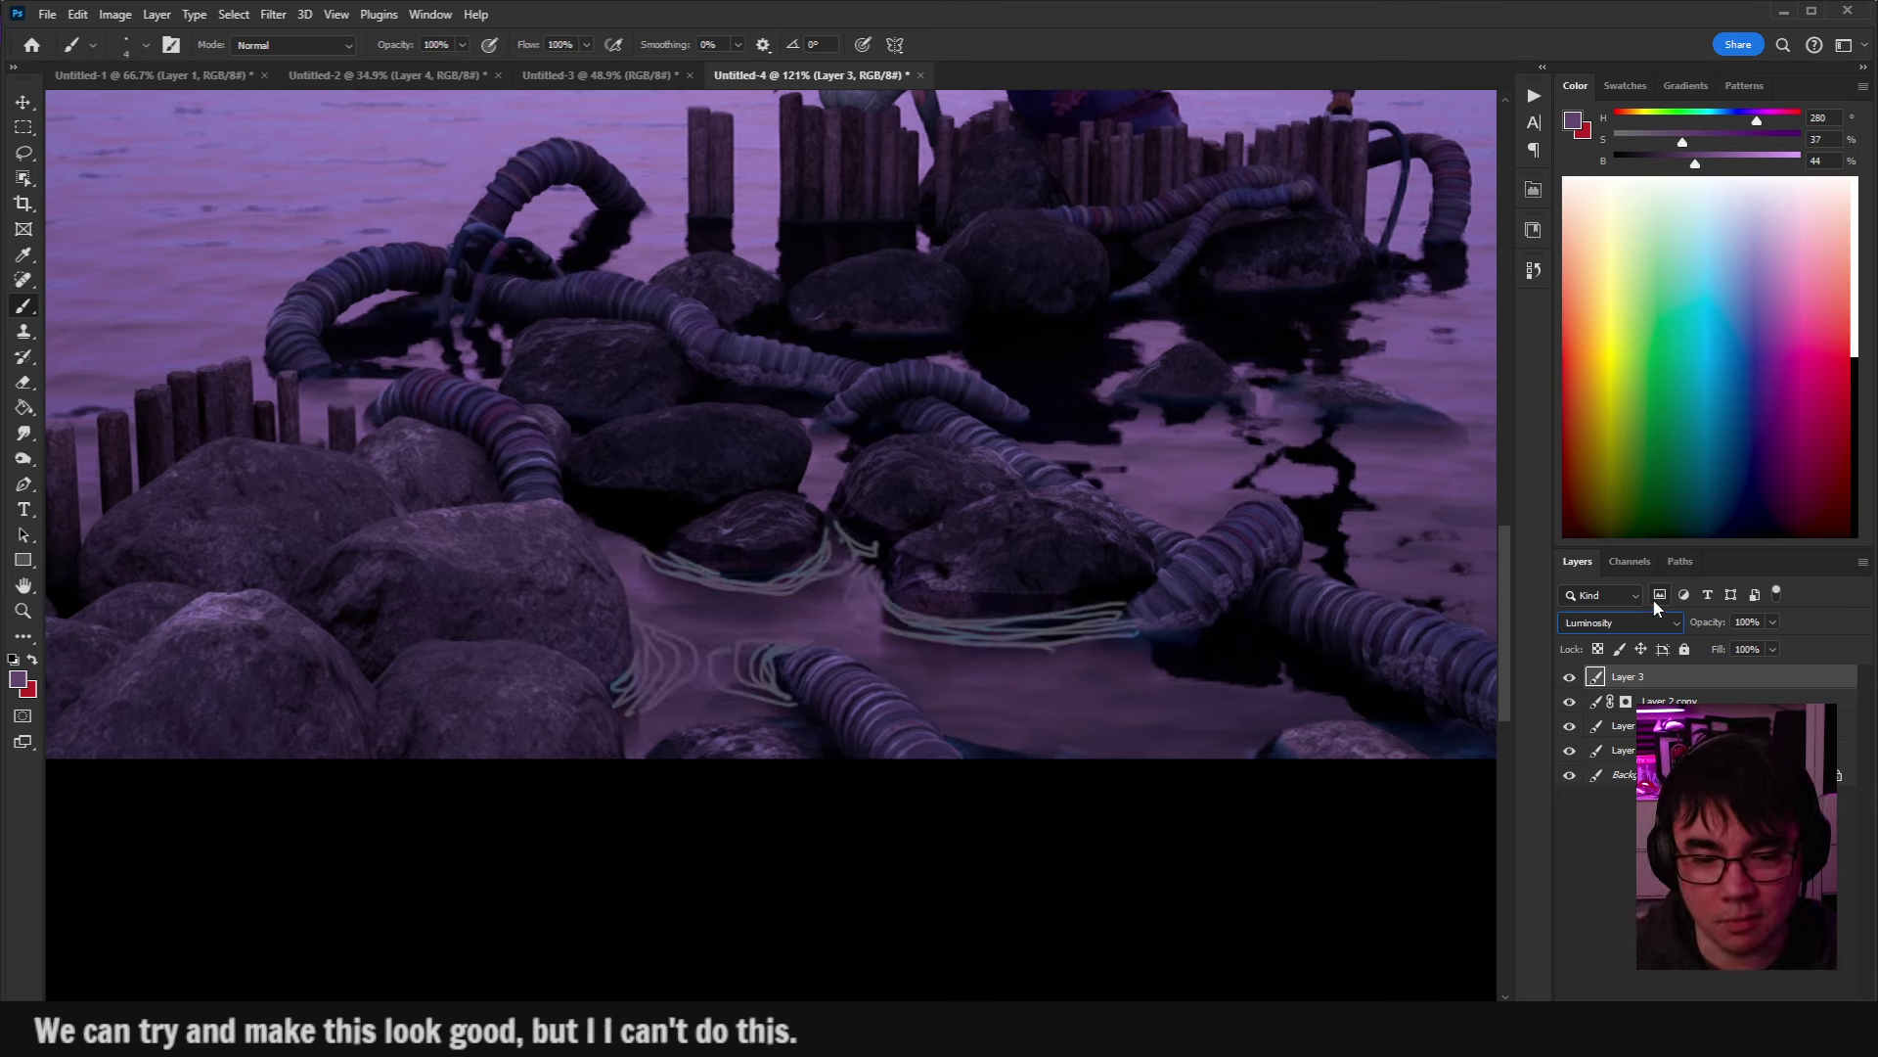
Try Multiply and other darkening modes, then set the ripple layer back to Normal.
{"action": "left_click", "coordinate": [1624, 623]}
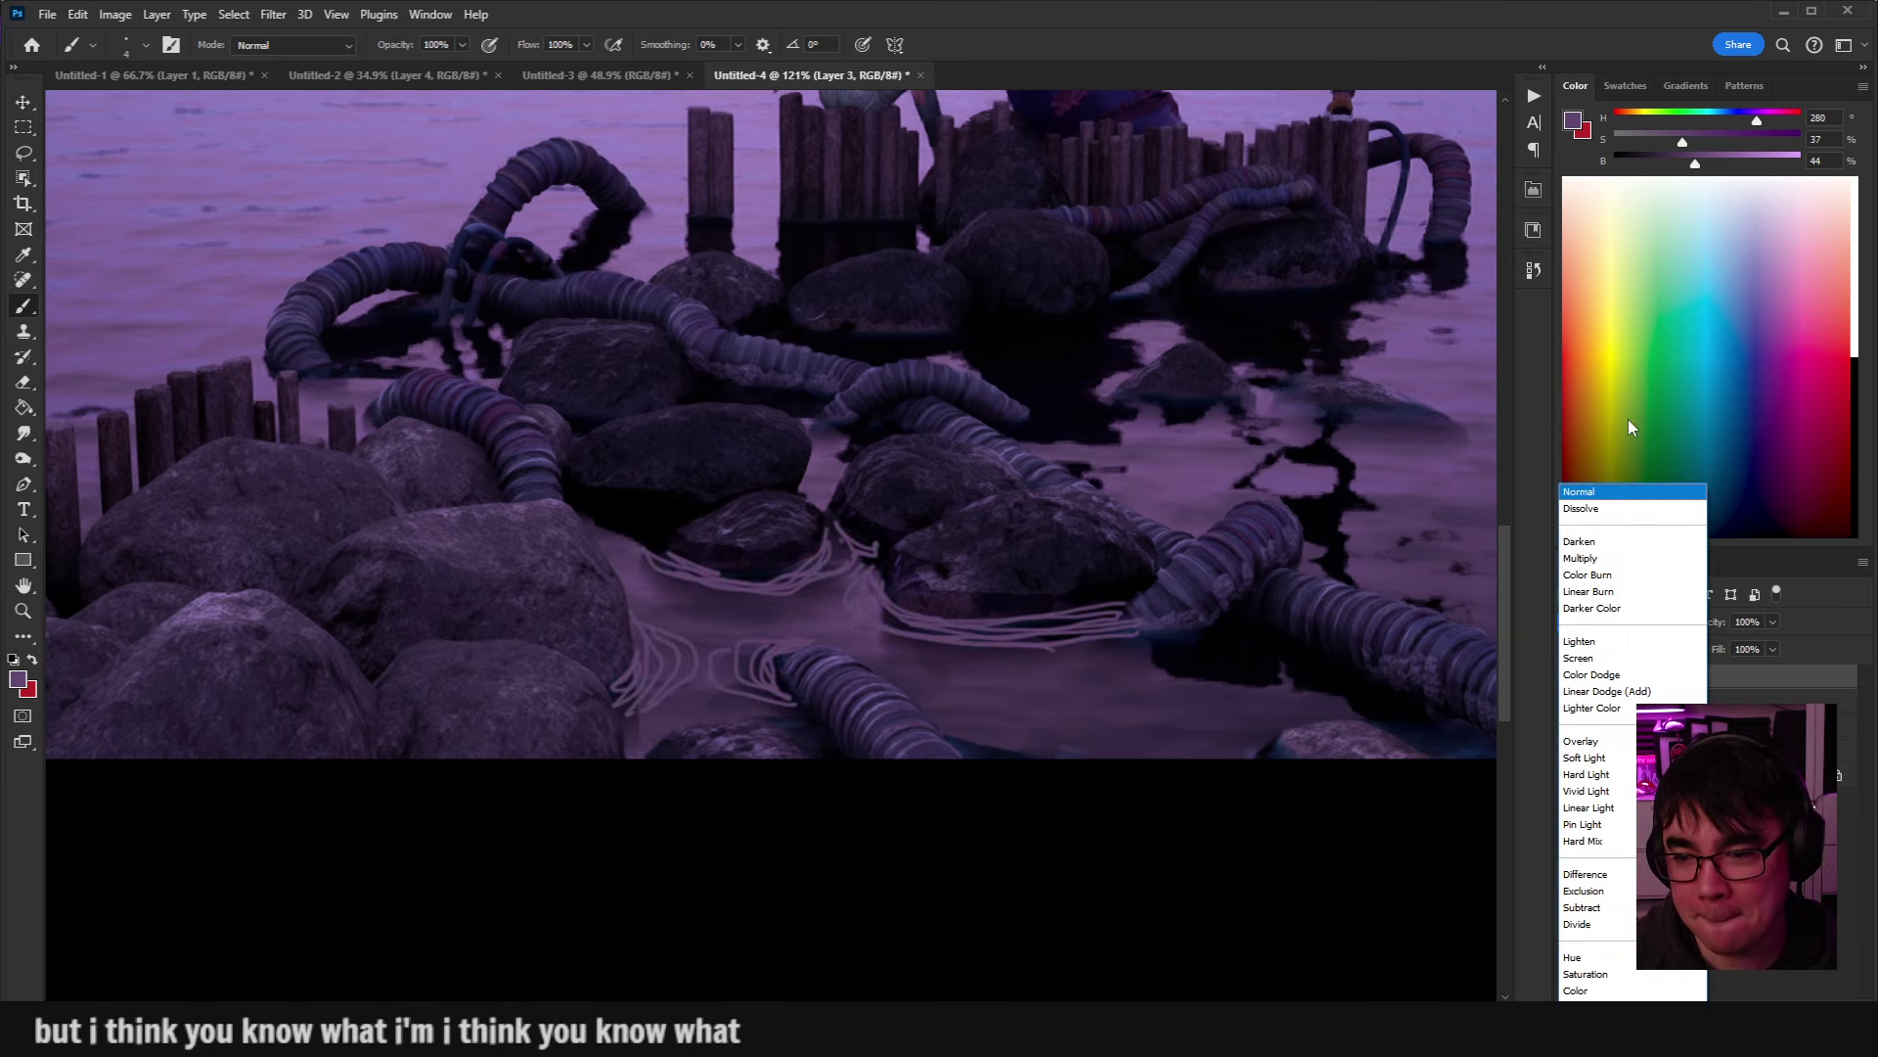
{"action": "left_click", "coordinate": [1627, 494]}
{"action": "key", "text": "Down"}
{"action": "key", "text": "Down"}
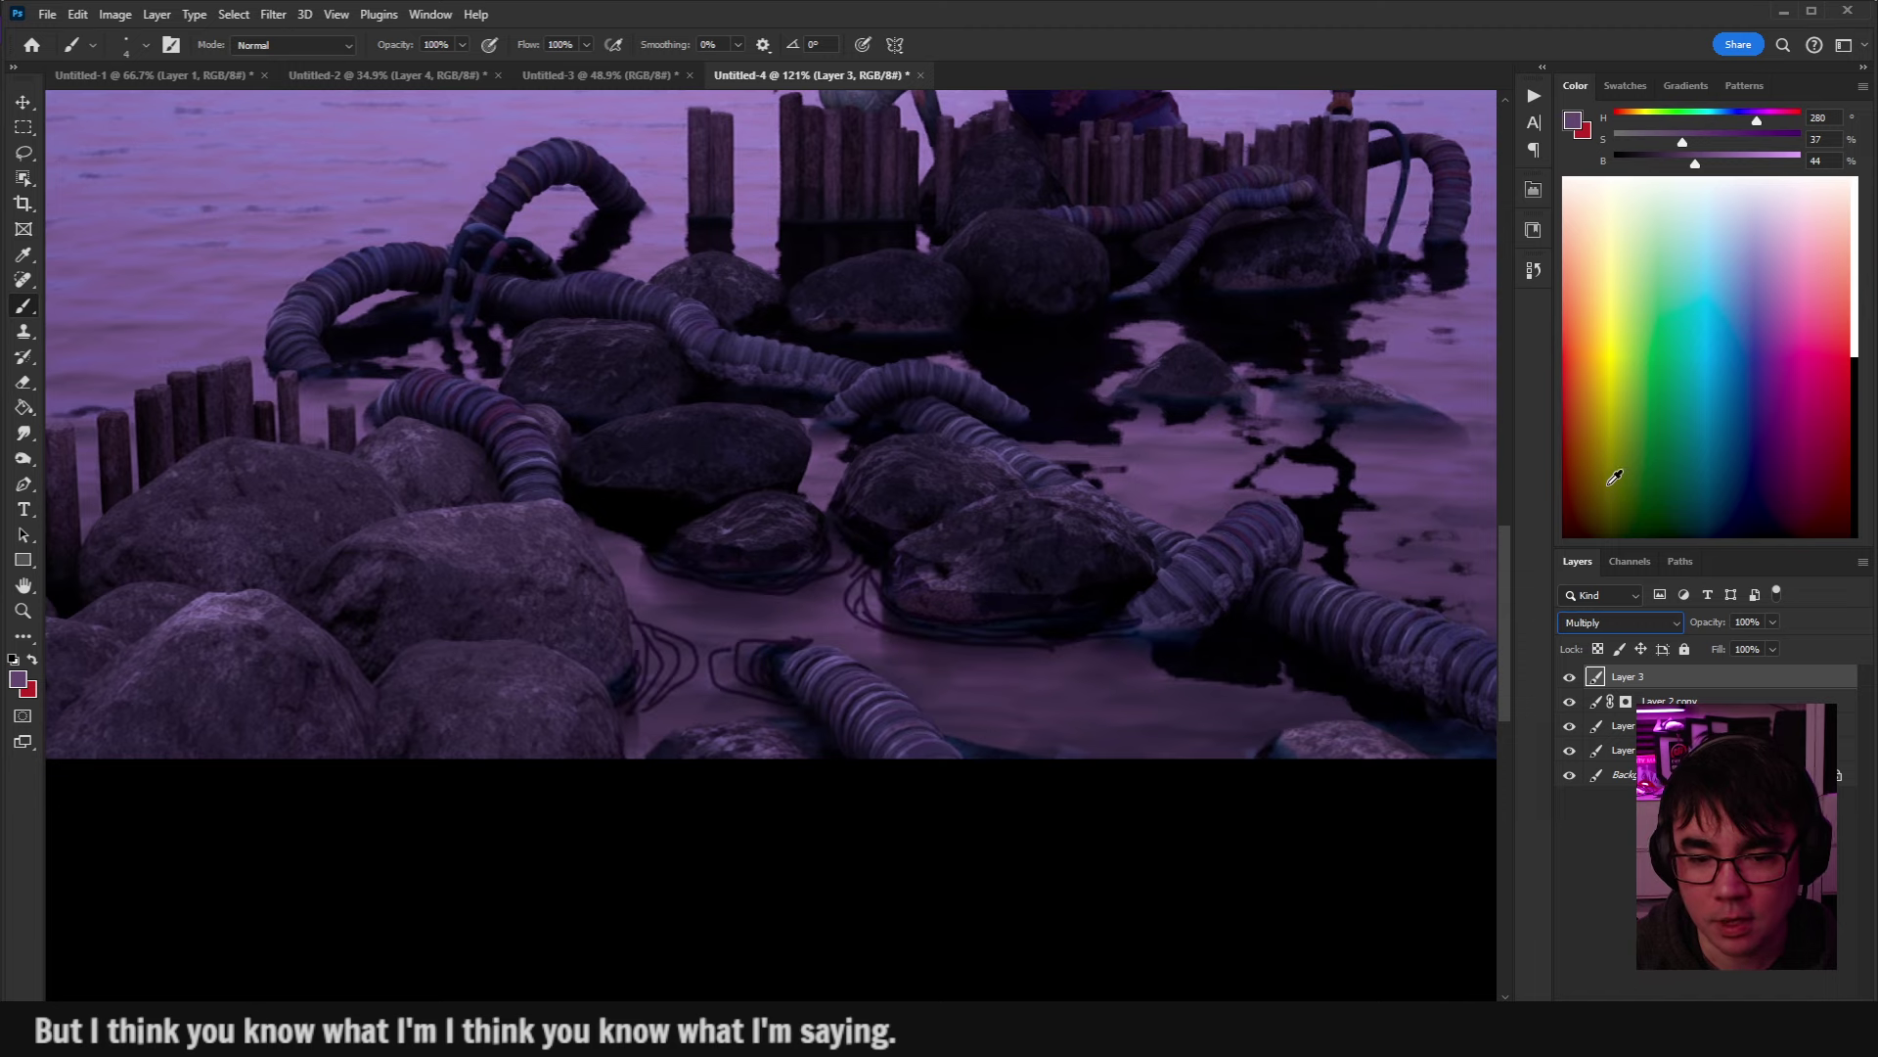
{"action": "key", "text": "Down"}
{"action": "left_click", "coordinate": [1591, 626]}
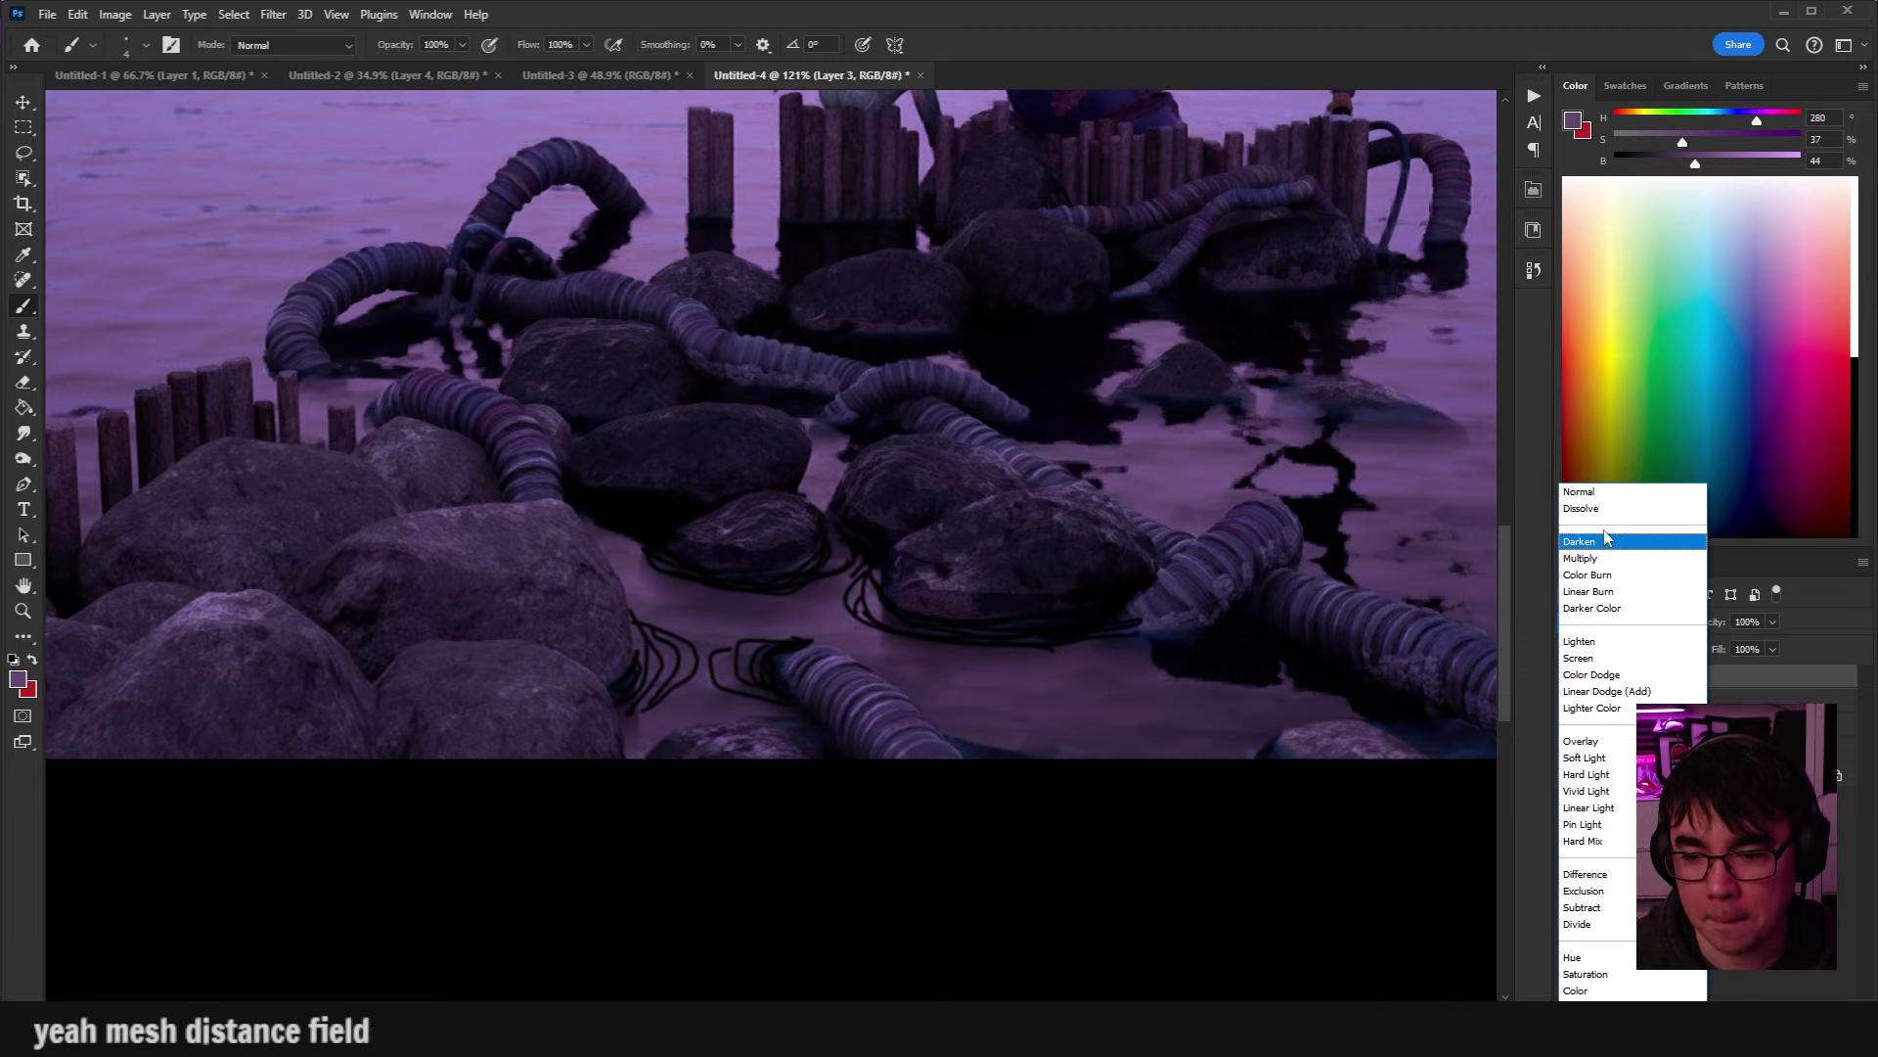
{"action": "left_click", "coordinate": [1602, 495]}
{"action": "mouse_move", "coordinate": [1080, 560]}
{"action": "left_mouse_down"}
{"action": "mouse_move", "coordinate": [1042, 585]}
{"action": "mouse_move", "coordinate": [1126, 628]}
{"action": "left_mouse_up"}
{"action": "key", "text": "e"}
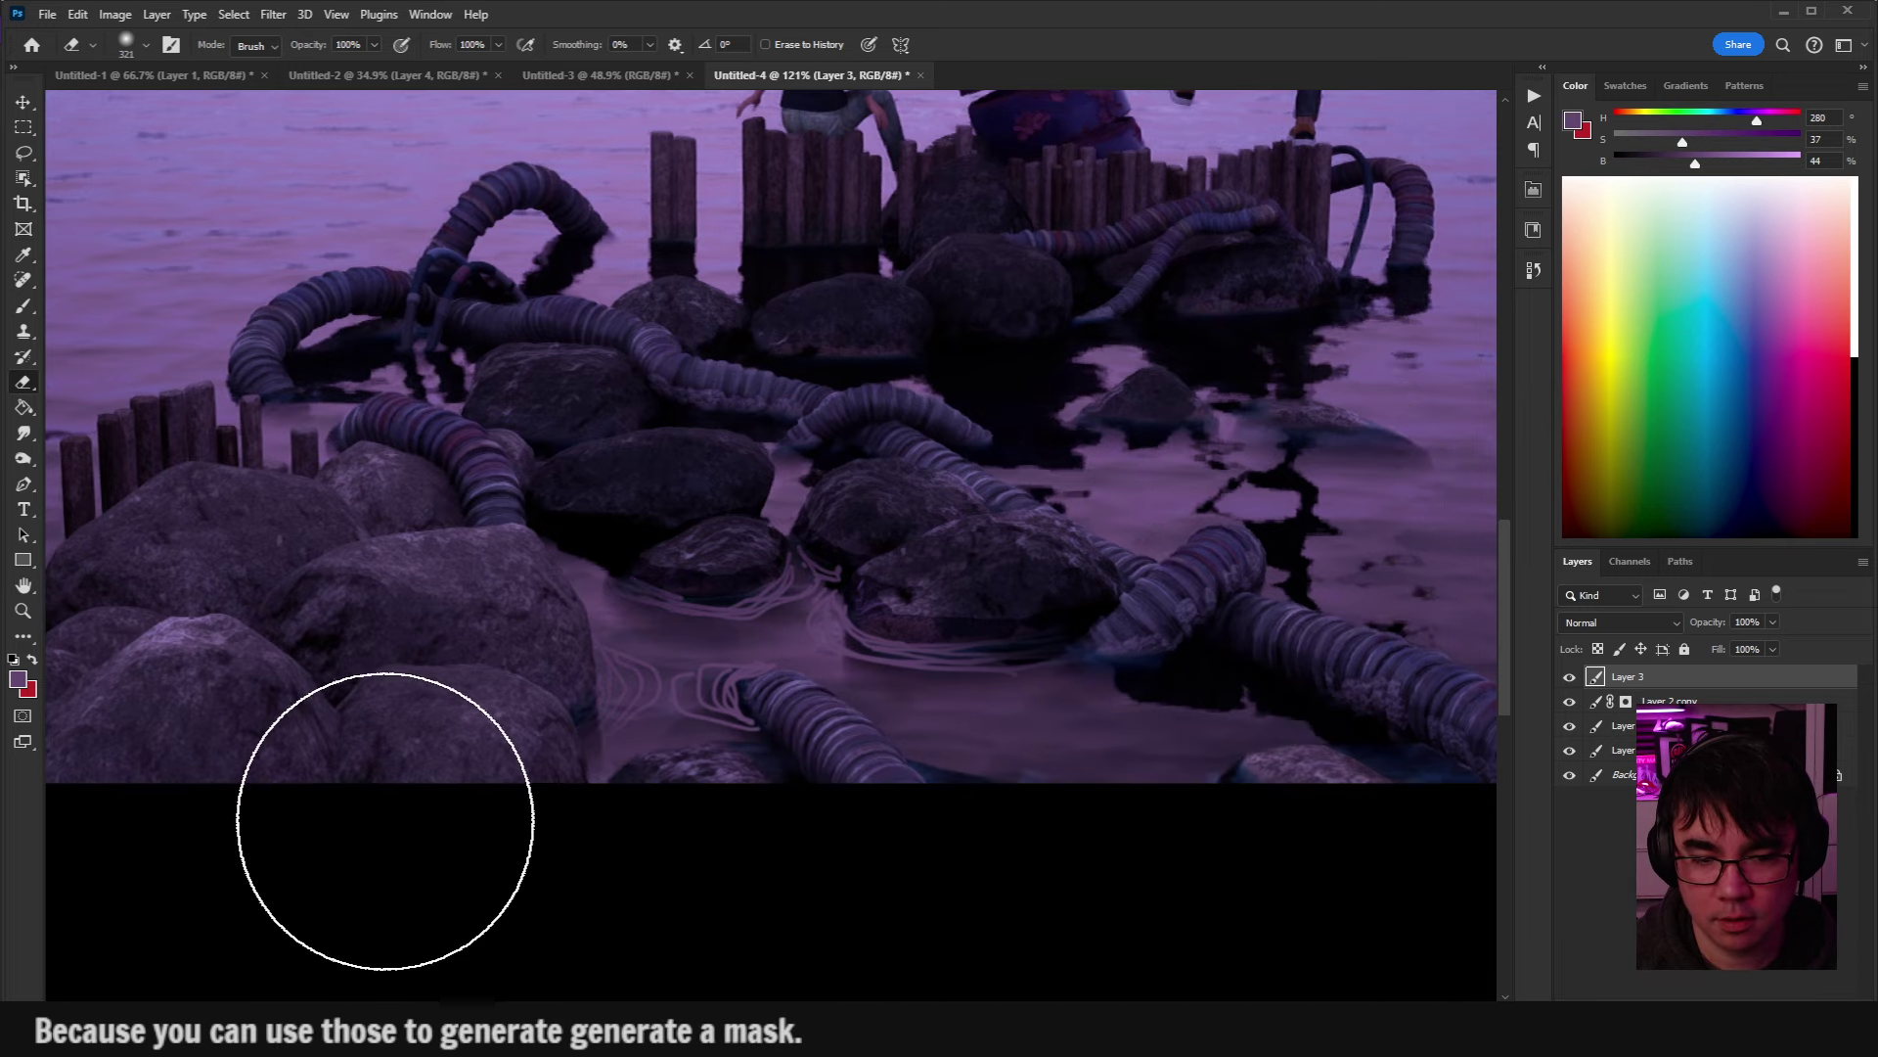
{"action": "scroll", "coordinate": [375, 826], "scroll_direction": "down", "scroll_amount": 3}
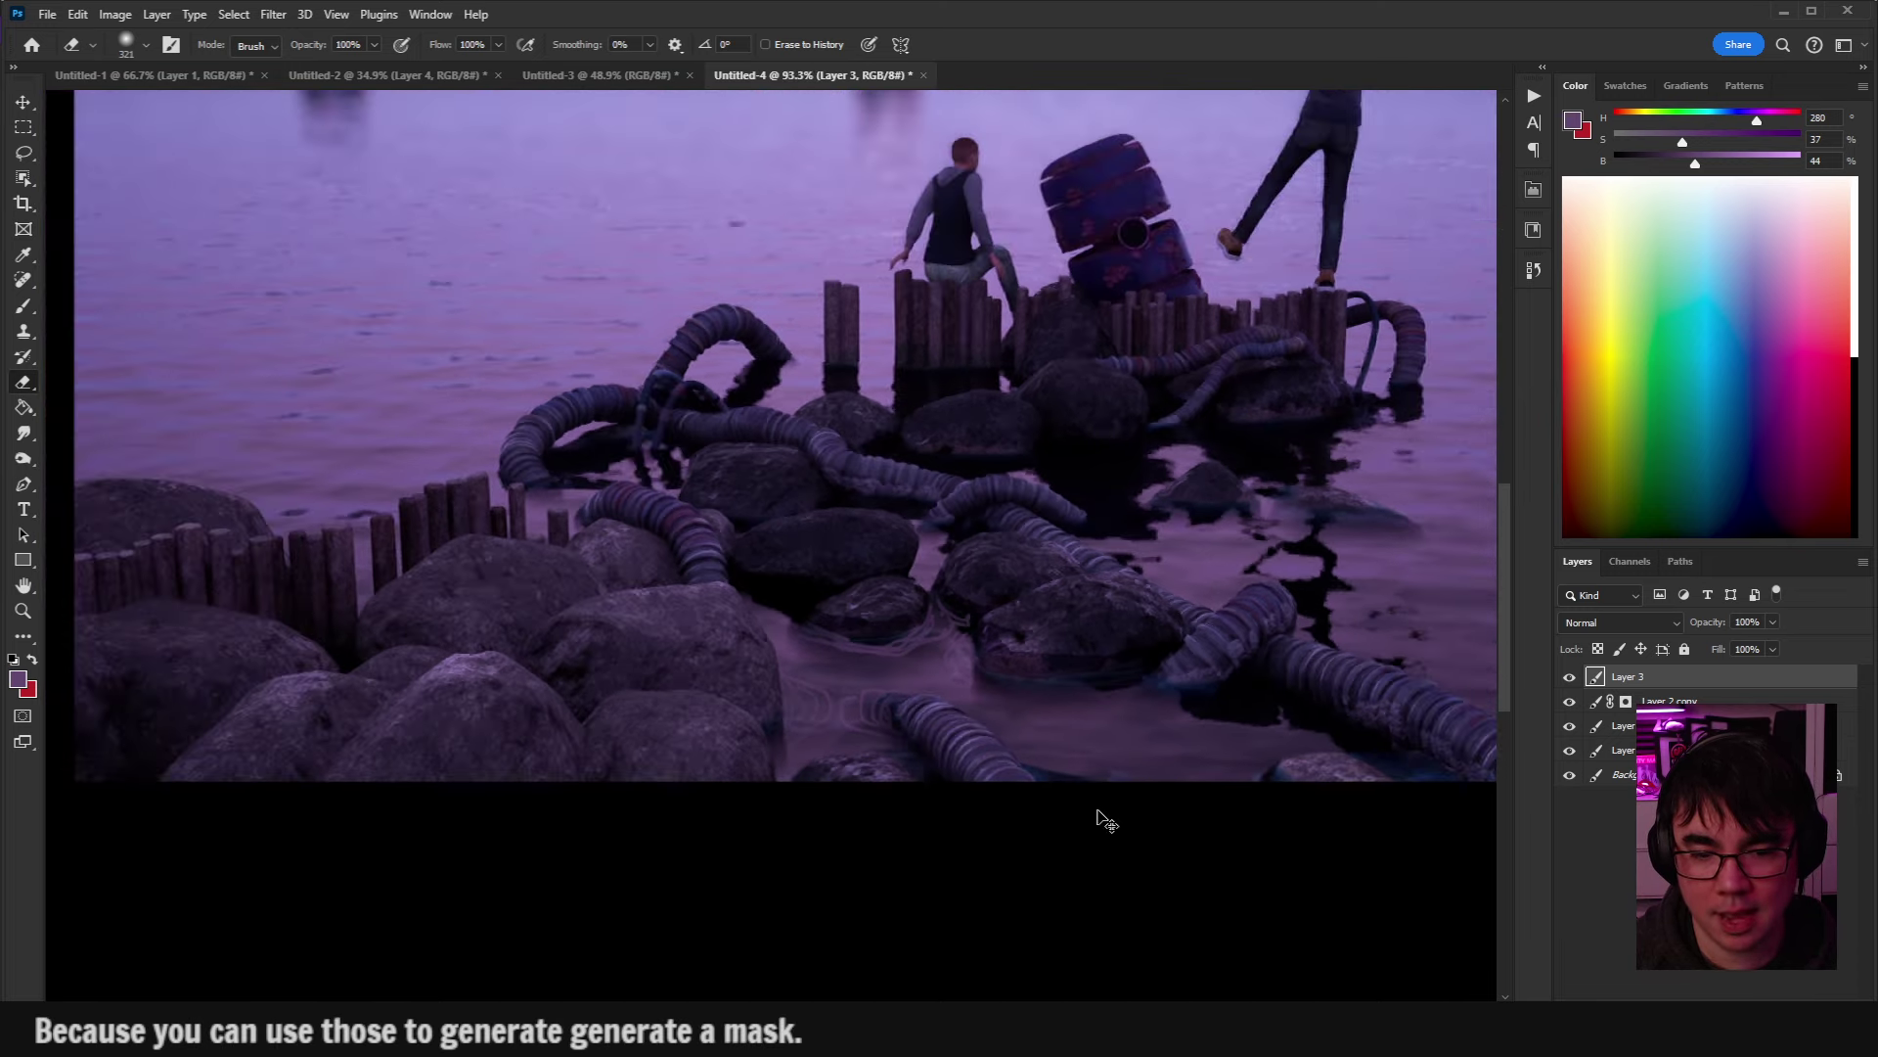
{"action": "mouse_move", "coordinate": [1015, 789]}
{"action": "left_mouse_down"}
{"action": "mouse_move", "coordinate": [904, 775]}
{"action": "mouse_move", "coordinate": [958, 762]}
{"action": "mouse_move", "coordinate": [988, 662]}
{"action": "left_mouse_up"}
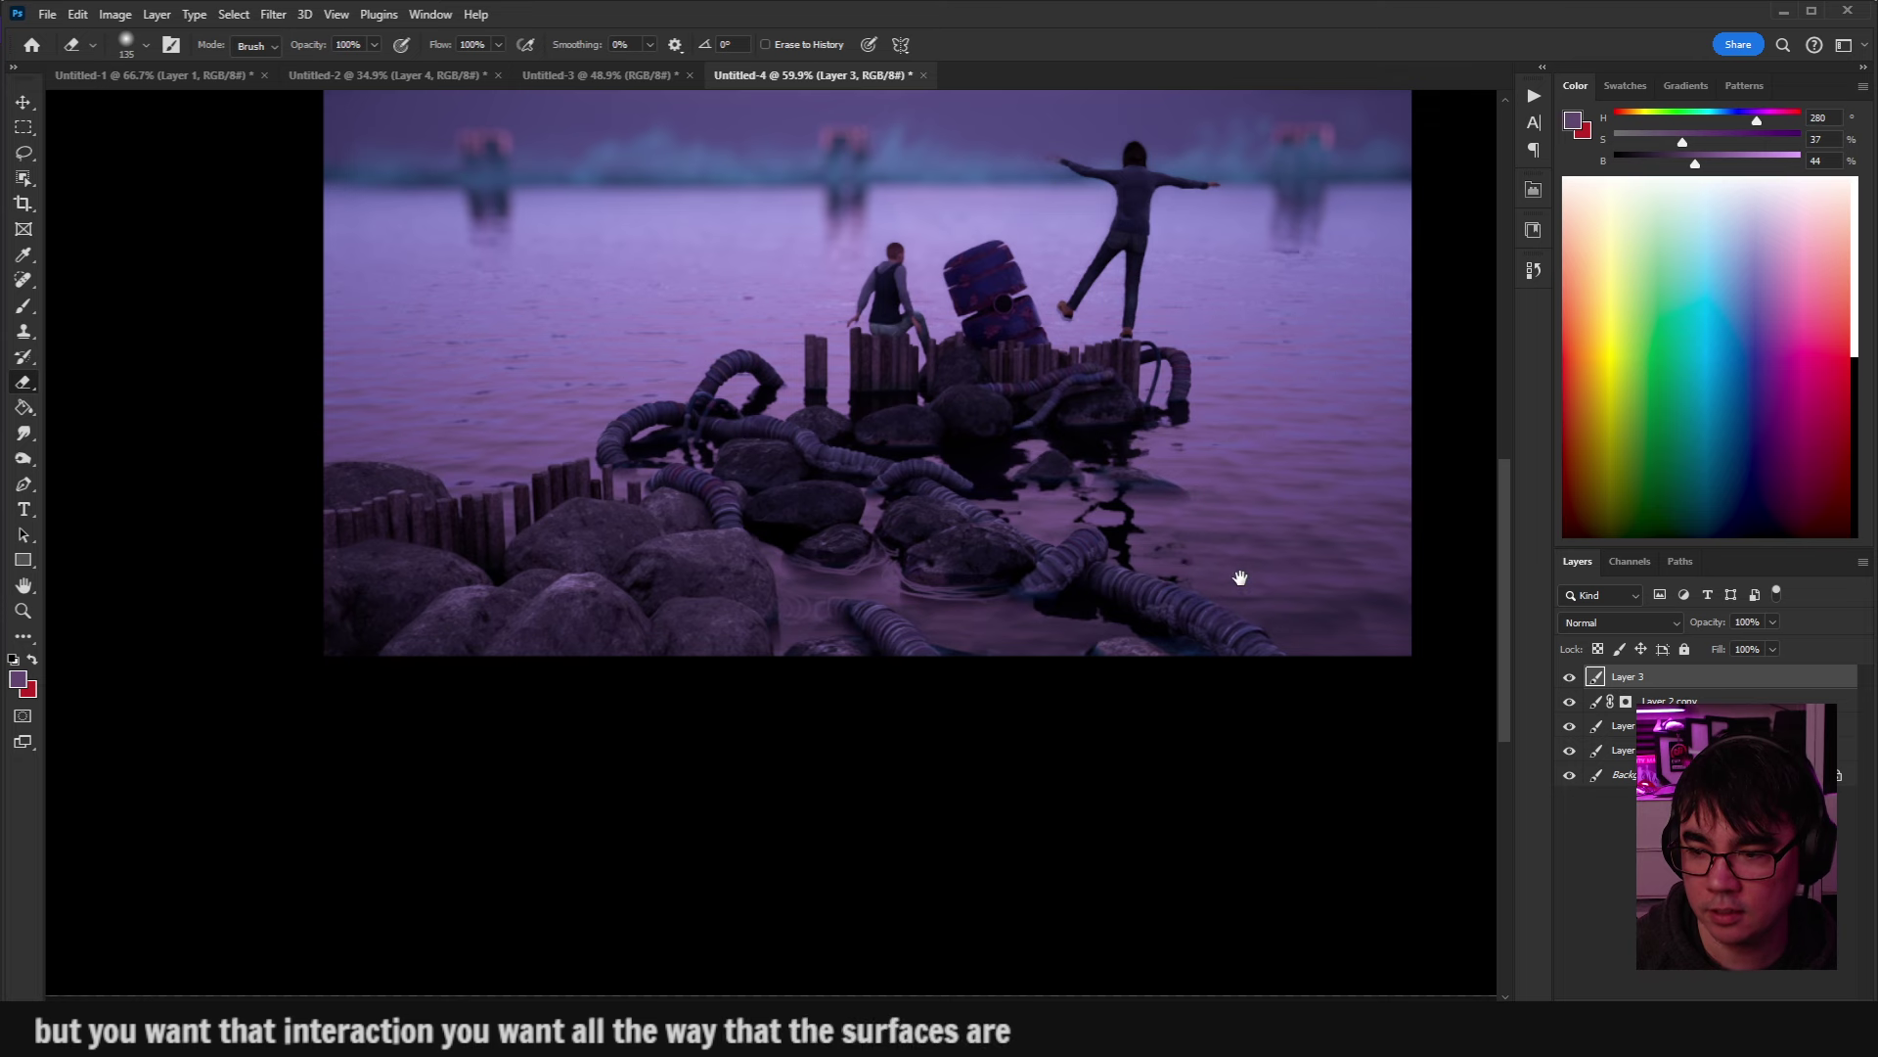
{"action": "left_click_drag", "start_coordinate": [1237, 574], "coordinate": [1236, 583]}
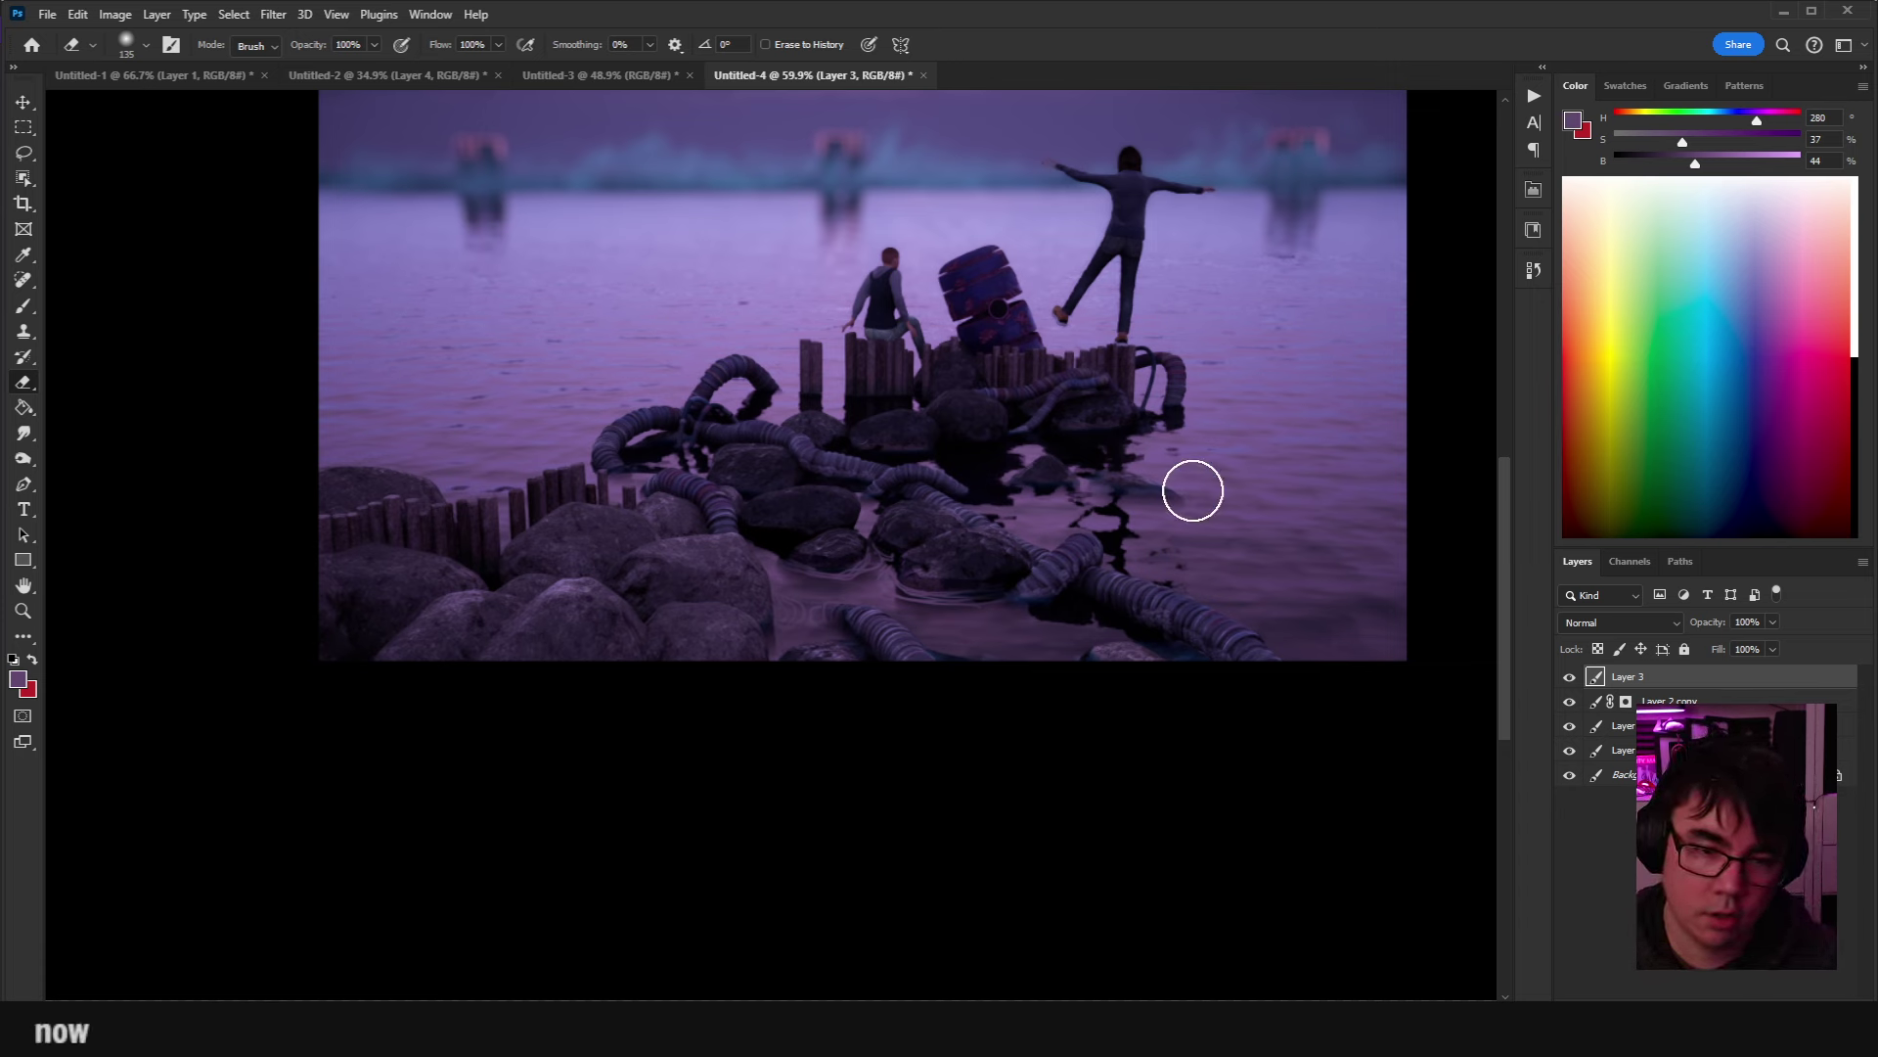
{"action": "left_click_drag", "start_coordinate": [871, 503], "coordinate": [957, 541]}
{"action": "left_click", "coordinate": [1572, 701]}
{"action": "left_click", "coordinate": [1572, 702]}
{"action": "left_click_drag", "start_coordinate": [1224, 628], "coordinate": [1096, 683]}
{"action": "left_click_drag", "start_coordinate": [1097, 679], "coordinate": [1065, 645]}
{"action": "left_click_drag", "start_coordinate": [1055, 589], "coordinate": [984, 651]}
{"action": "mouse_move", "coordinate": [1012, 543]}
{"action": "left_mouse_down"}
{"action": "mouse_move", "coordinate": [1012, 625]}
{"action": "mouse_move", "coordinate": [1007, 545]}
{"action": "mouse_move", "coordinate": [985, 536]}
{"action": "left_mouse_up"}
{"action": "left_click_drag", "start_coordinate": [1313, 496], "coordinate": [1364, 526]}
{"action": "scroll", "coordinate": [752, 704], "scroll_direction": "down", "scroll_amount": 1}
{"action": "left_click_drag", "start_coordinate": [751, 704], "coordinate": [978, 640]}
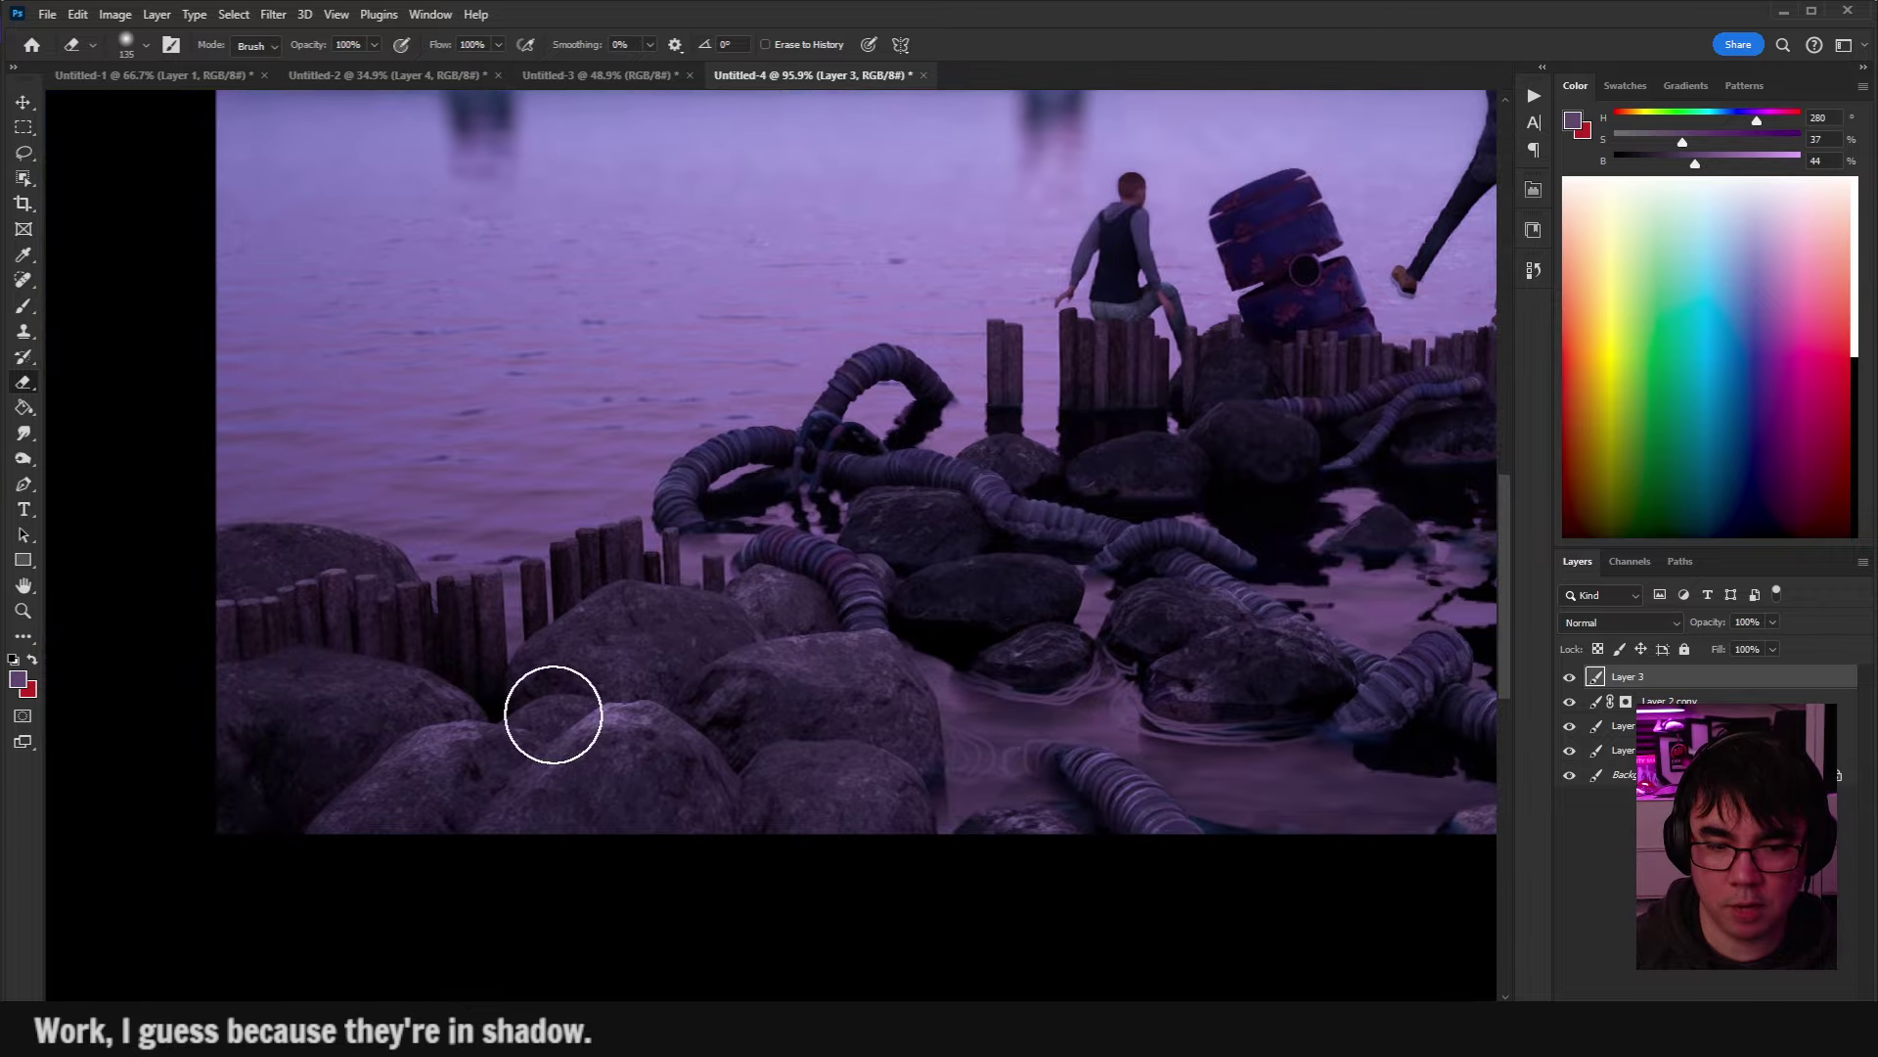
{"action": "left_click_drag", "start_coordinate": [613, 729], "coordinate": [713, 650]}
{"action": "scroll", "coordinate": [722, 654], "scroll_direction": "up", "scroll_amount": 4}
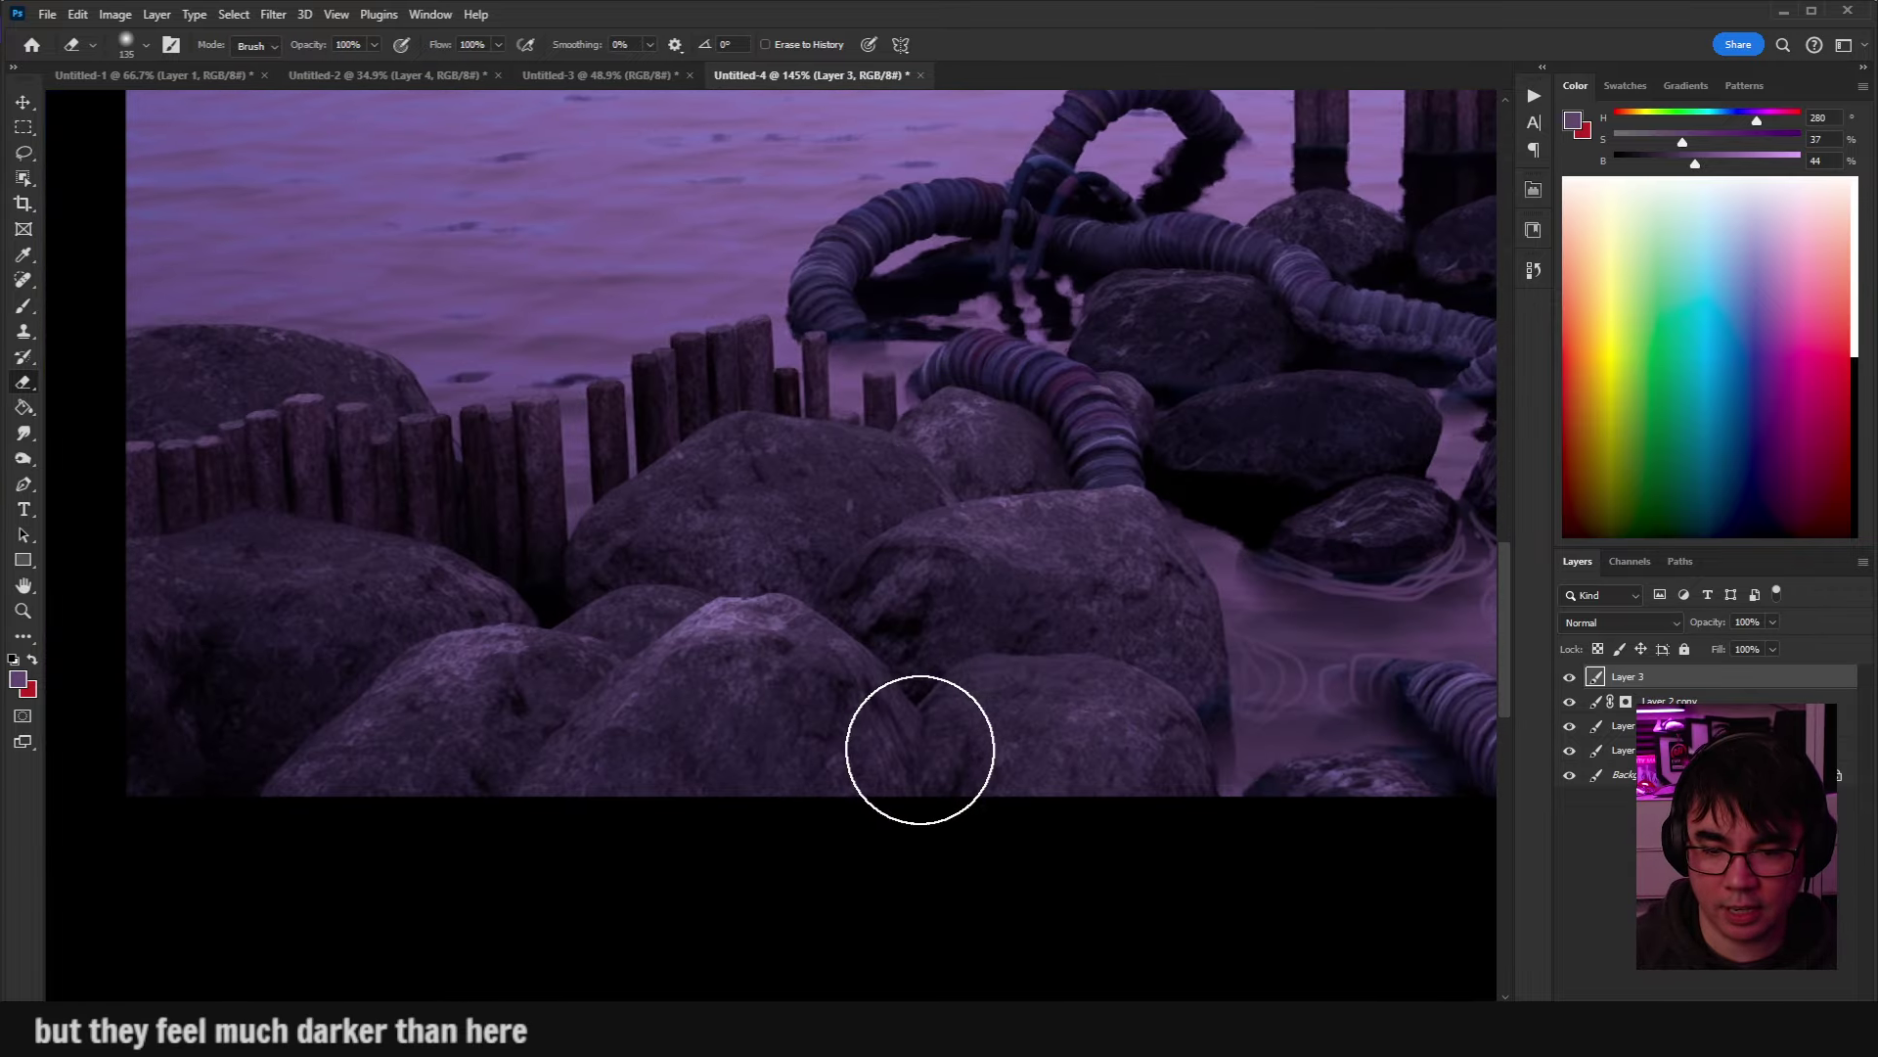
On Layer 2 copy's mask, paint black with a 63 brush over the left rocks.
{"action": "left_click", "coordinate": [1625, 702]}
{"action": "left_click_drag", "start_coordinate": [964, 761], "coordinate": [917, 755]}
{"action": "key", "text": "x"}
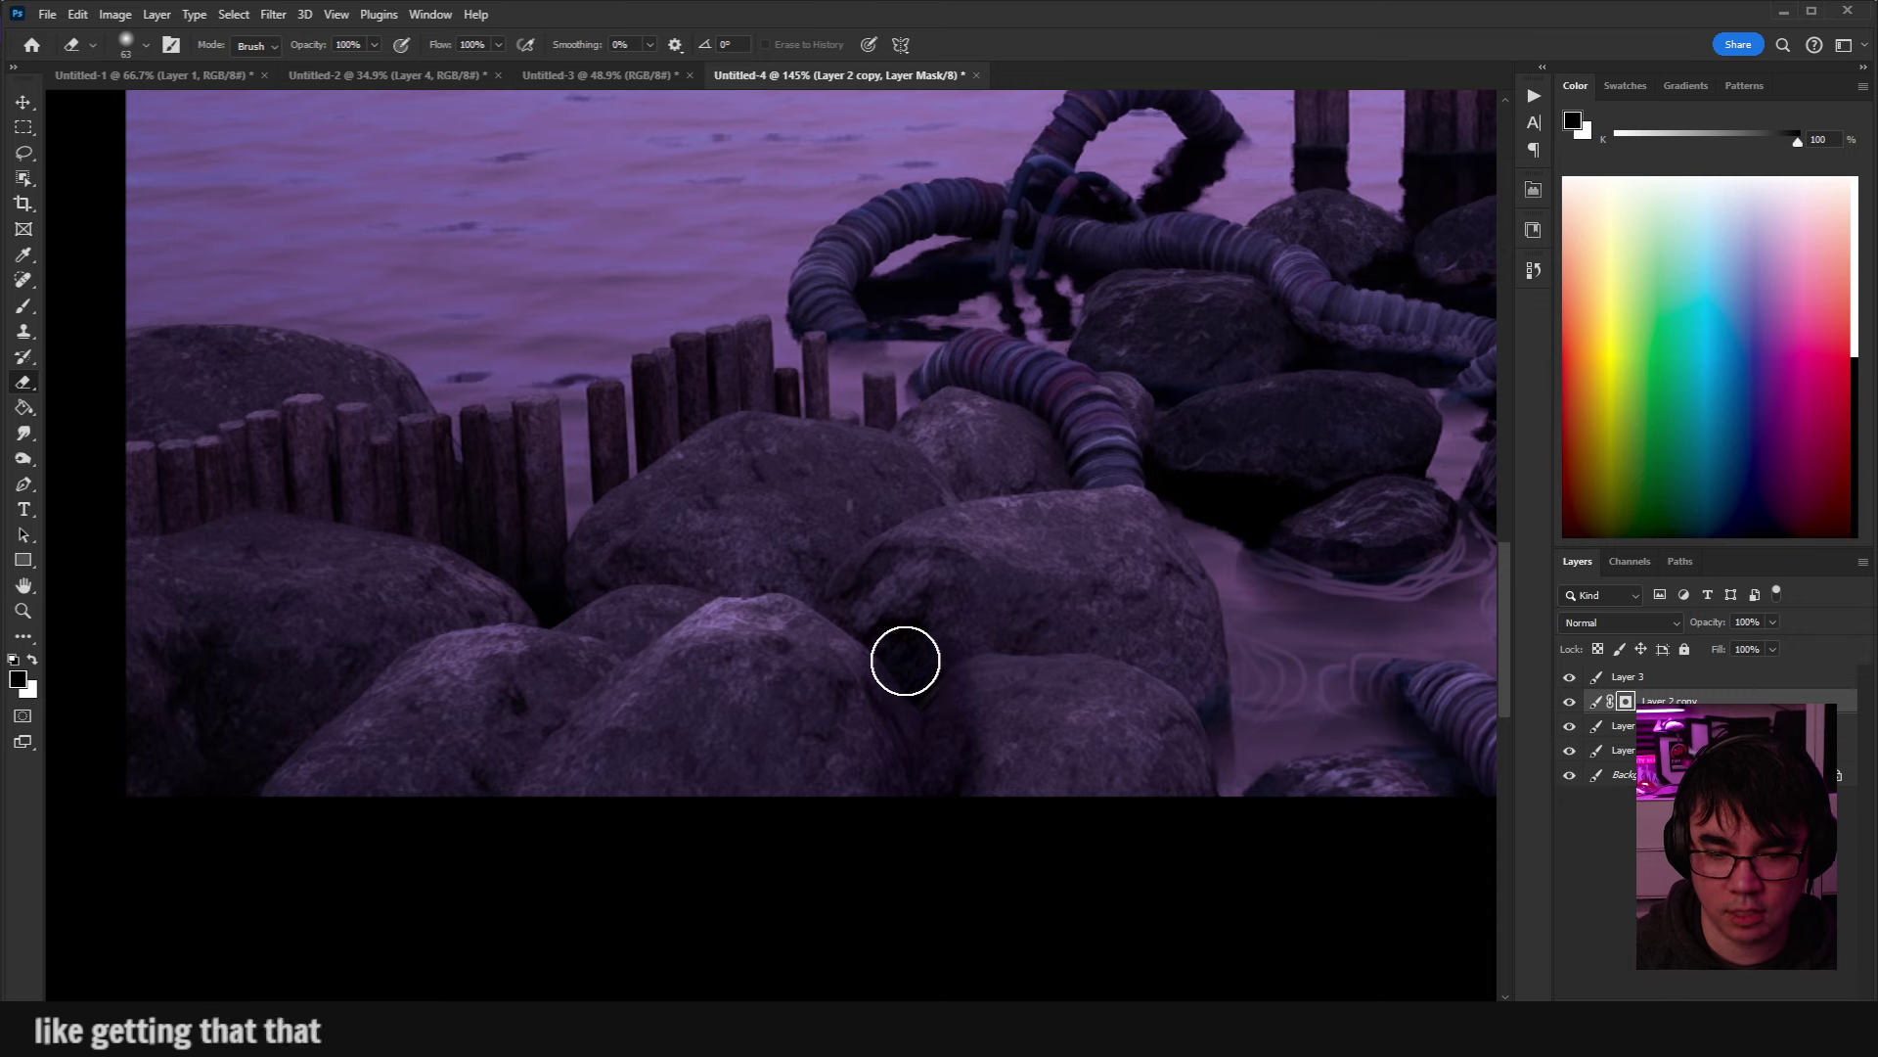
{"action": "mouse_move", "coordinate": [675, 633]}
{"action": "left_mouse_down"}
{"action": "mouse_move", "coordinate": [479, 620]}
{"action": "mouse_move", "coordinate": [195, 790]}
{"action": "mouse_move", "coordinate": [308, 712]}
{"action": "mouse_move", "coordinate": [332, 792]}
{"action": "left_mouse_up"}
Brighten the small rock's top edge with a size 10, 63% hardness eraser.
{"action": "key", "text": "x"}
{"action": "left_click_drag", "start_coordinate": [545, 696], "coordinate": [536, 703]}
{"action": "left_click_drag", "start_coordinate": [532, 697], "coordinate": [533, 479]}
{"action": "mouse_move", "coordinate": [528, 471]}
{"action": "left_mouse_down"}
{"action": "mouse_move", "coordinate": [530, 729]}
{"action": "mouse_move", "coordinate": [411, 695]}
{"action": "mouse_move", "coordinate": [549, 671]}
{"action": "left_mouse_up"}
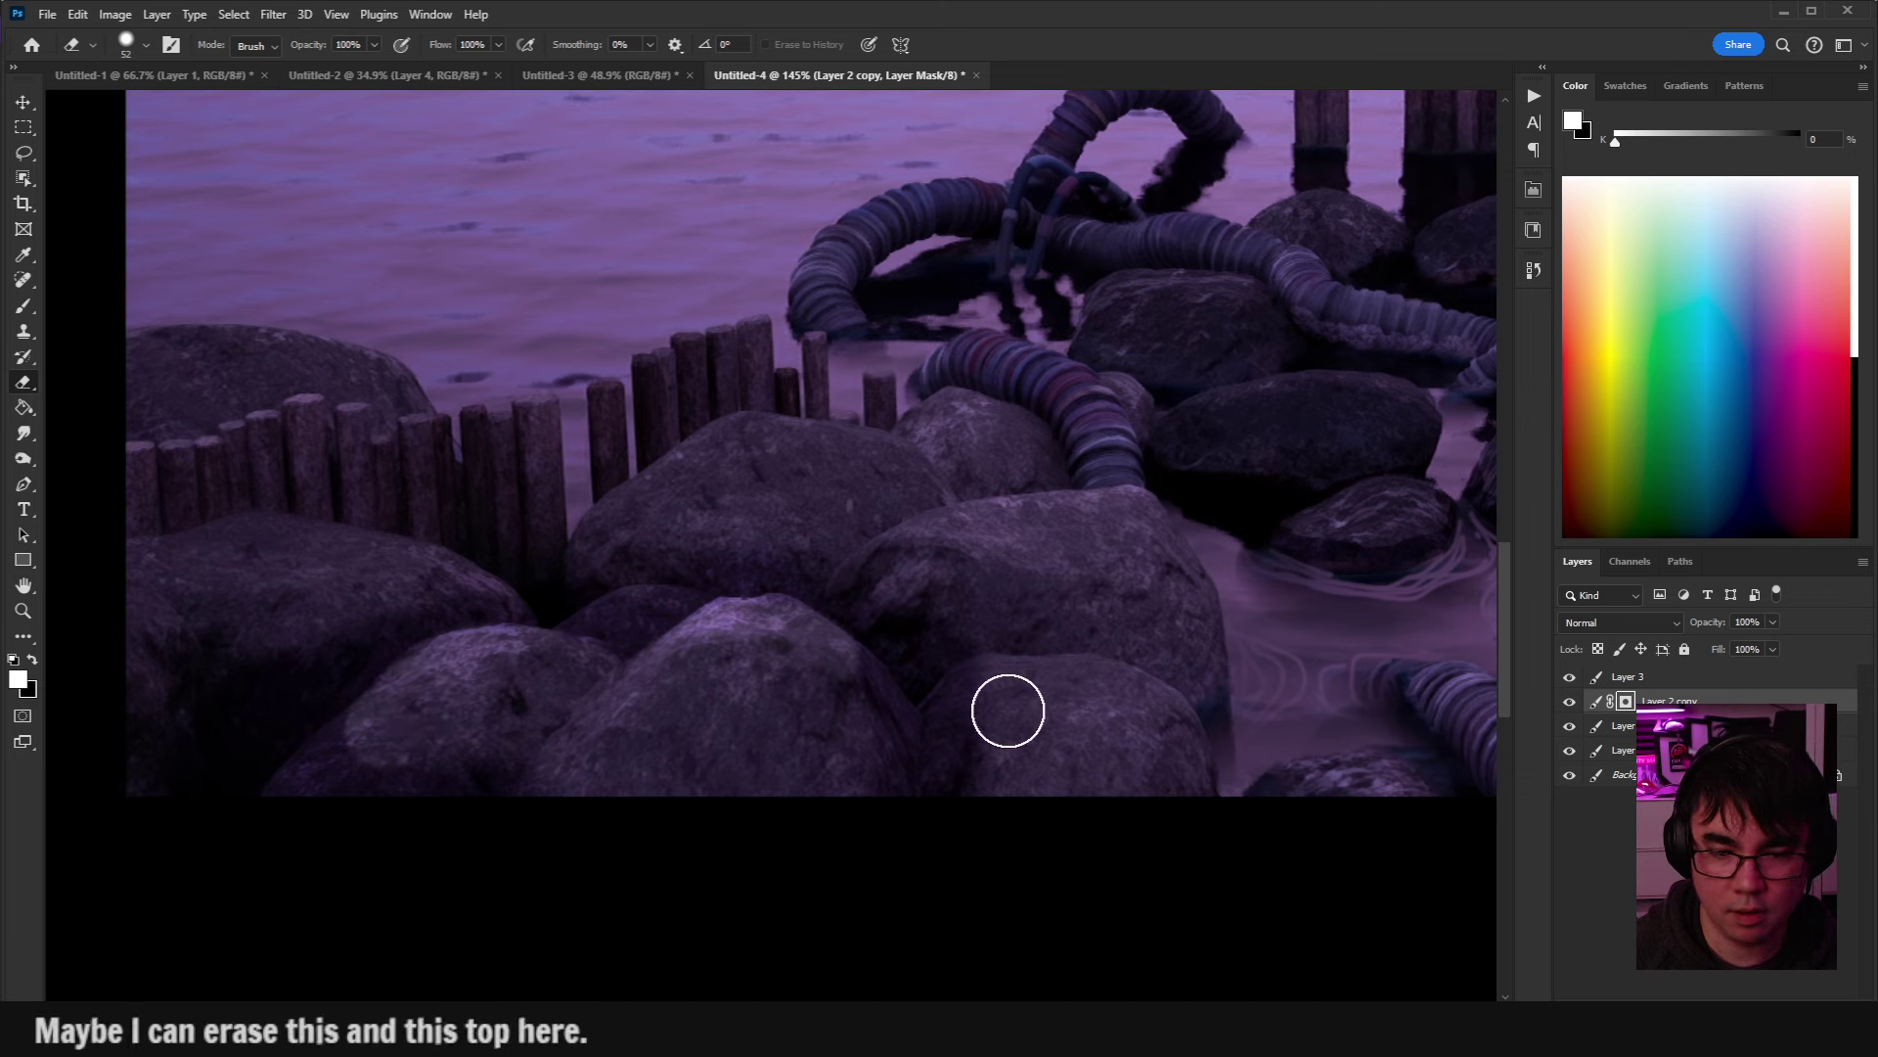
{"action": "left_click_drag", "start_coordinate": [1037, 724], "coordinate": [1067, 631]}
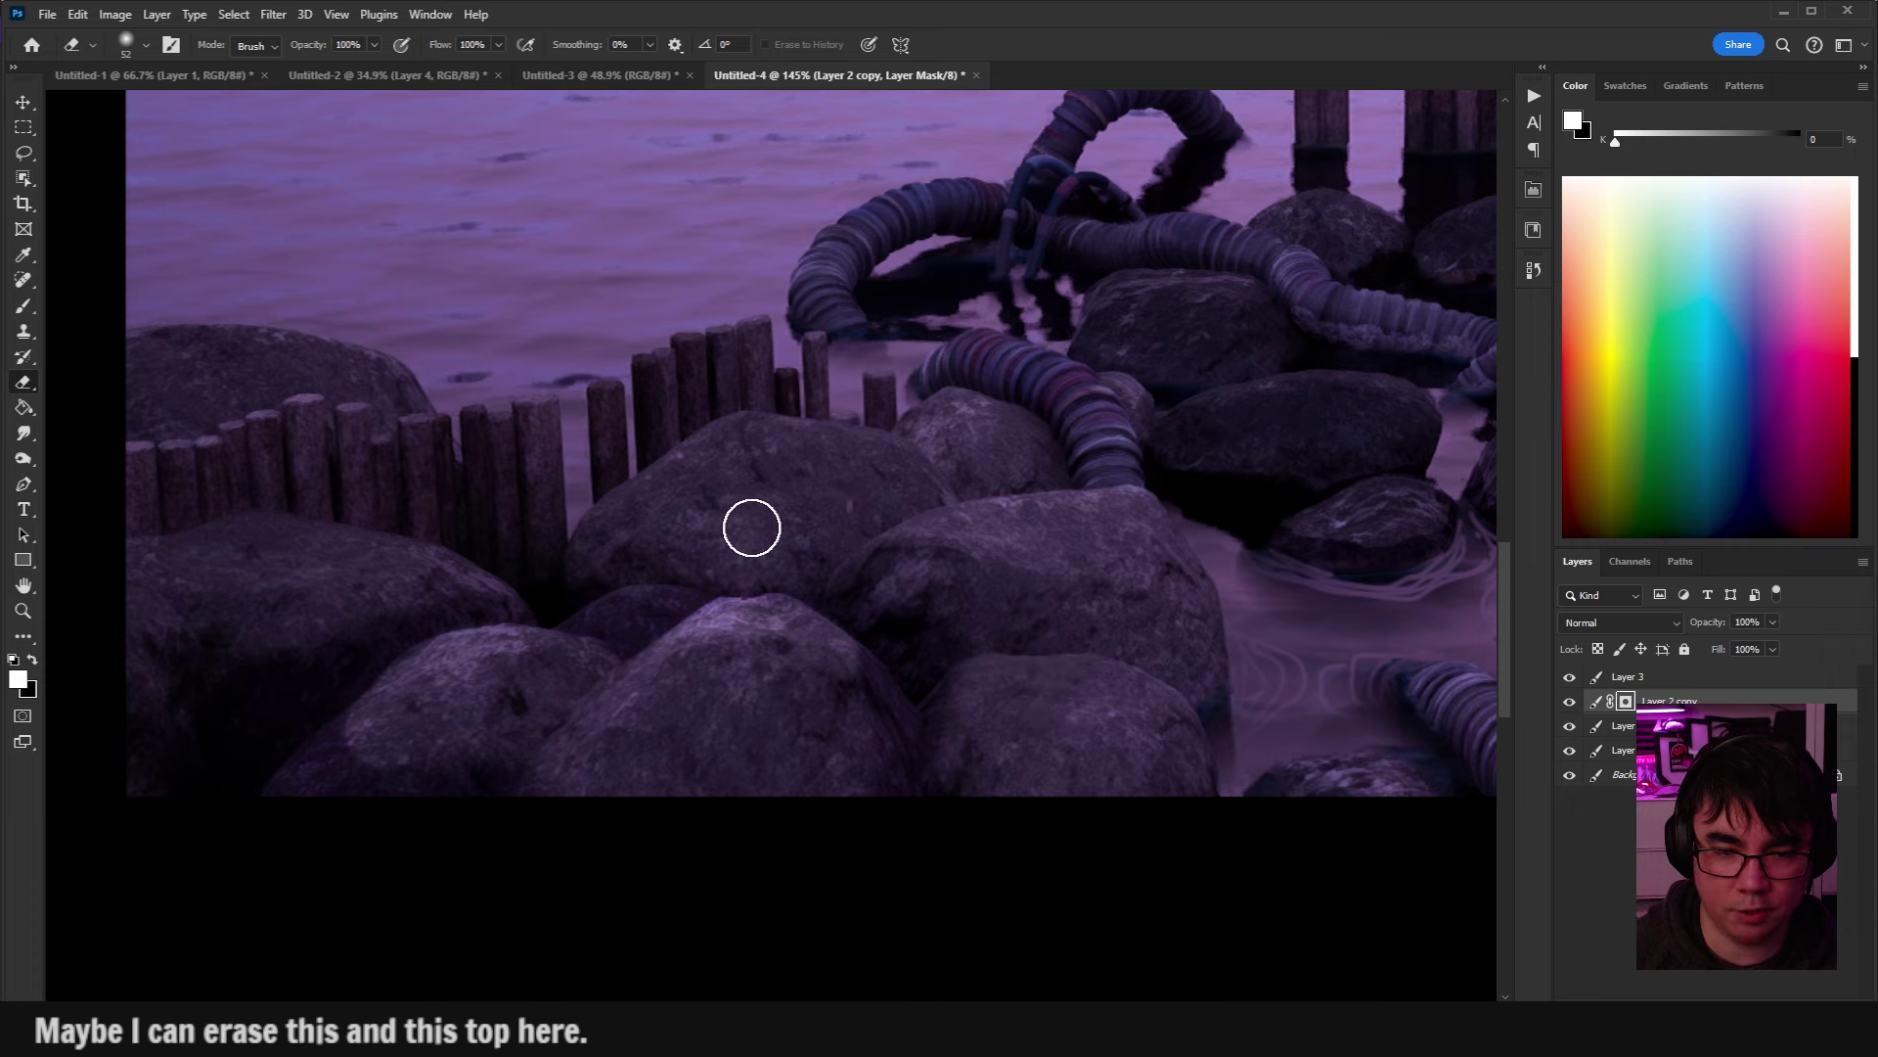
{"action": "key", "text": "bracketleft"}
{"action": "key", "text": "bracketleft"}
{"action": "key", "text": "bracketleft"}
{"action": "key", "text": "bracketleft"}
{"action": "key", "text": "bracketleft"}
{"action": "mouse_move", "coordinate": [682, 601]}
{"action": "left_mouse_down"}
{"action": "mouse_move", "coordinate": [583, 603]}
{"action": "mouse_move", "coordinate": [893, 612]}
{"action": "mouse_move", "coordinate": [711, 562]}
{"action": "left_mouse_up"}
{"action": "left_click_drag", "start_coordinate": [1263, 475], "coordinate": [1237, 471]}
Toggle Layer 2 copy's visibility several times to compare the rock haze.
{"action": "left_click", "coordinate": [1571, 703]}
{"action": "left_click", "coordinate": [1571, 703]}
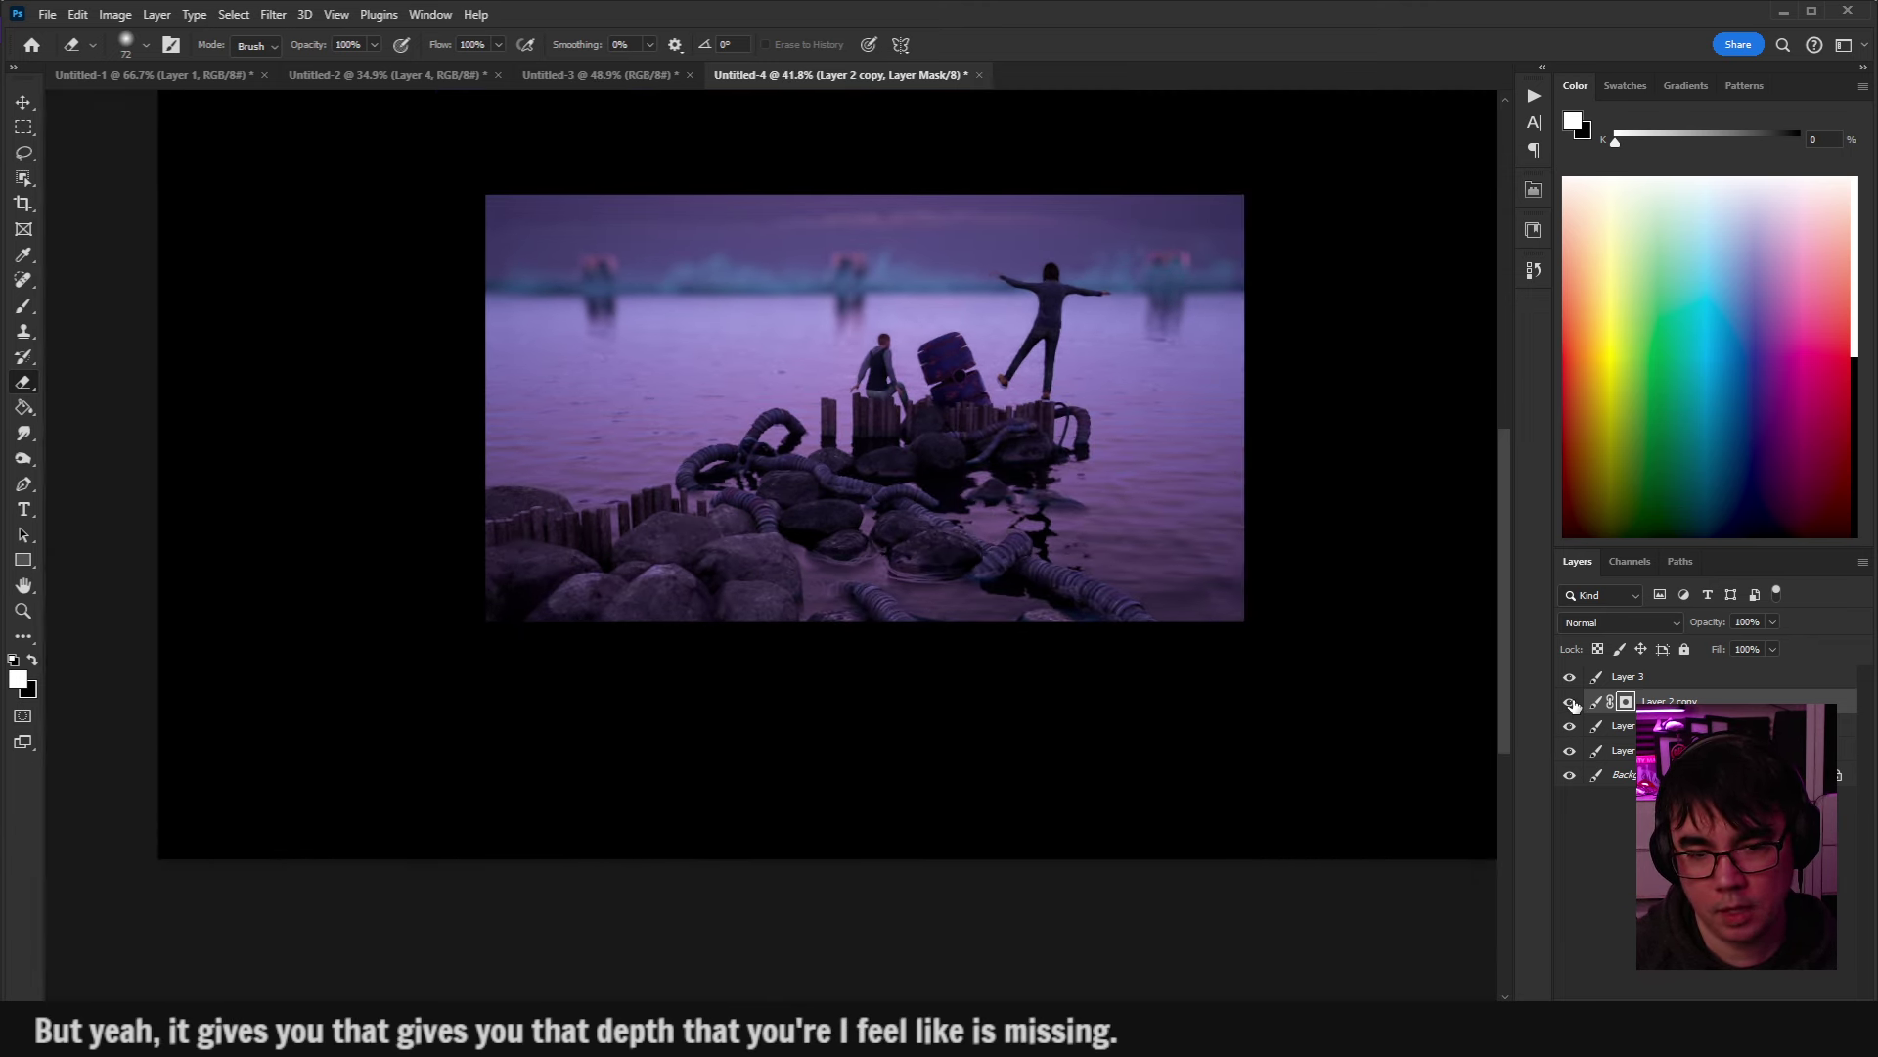
{"action": "left_click", "coordinate": [1571, 703]}
{"action": "left_click", "coordinate": [1571, 702]}
{"action": "left_click", "coordinate": [1571, 701]}
{"action": "left_click", "coordinate": [1570, 702]}
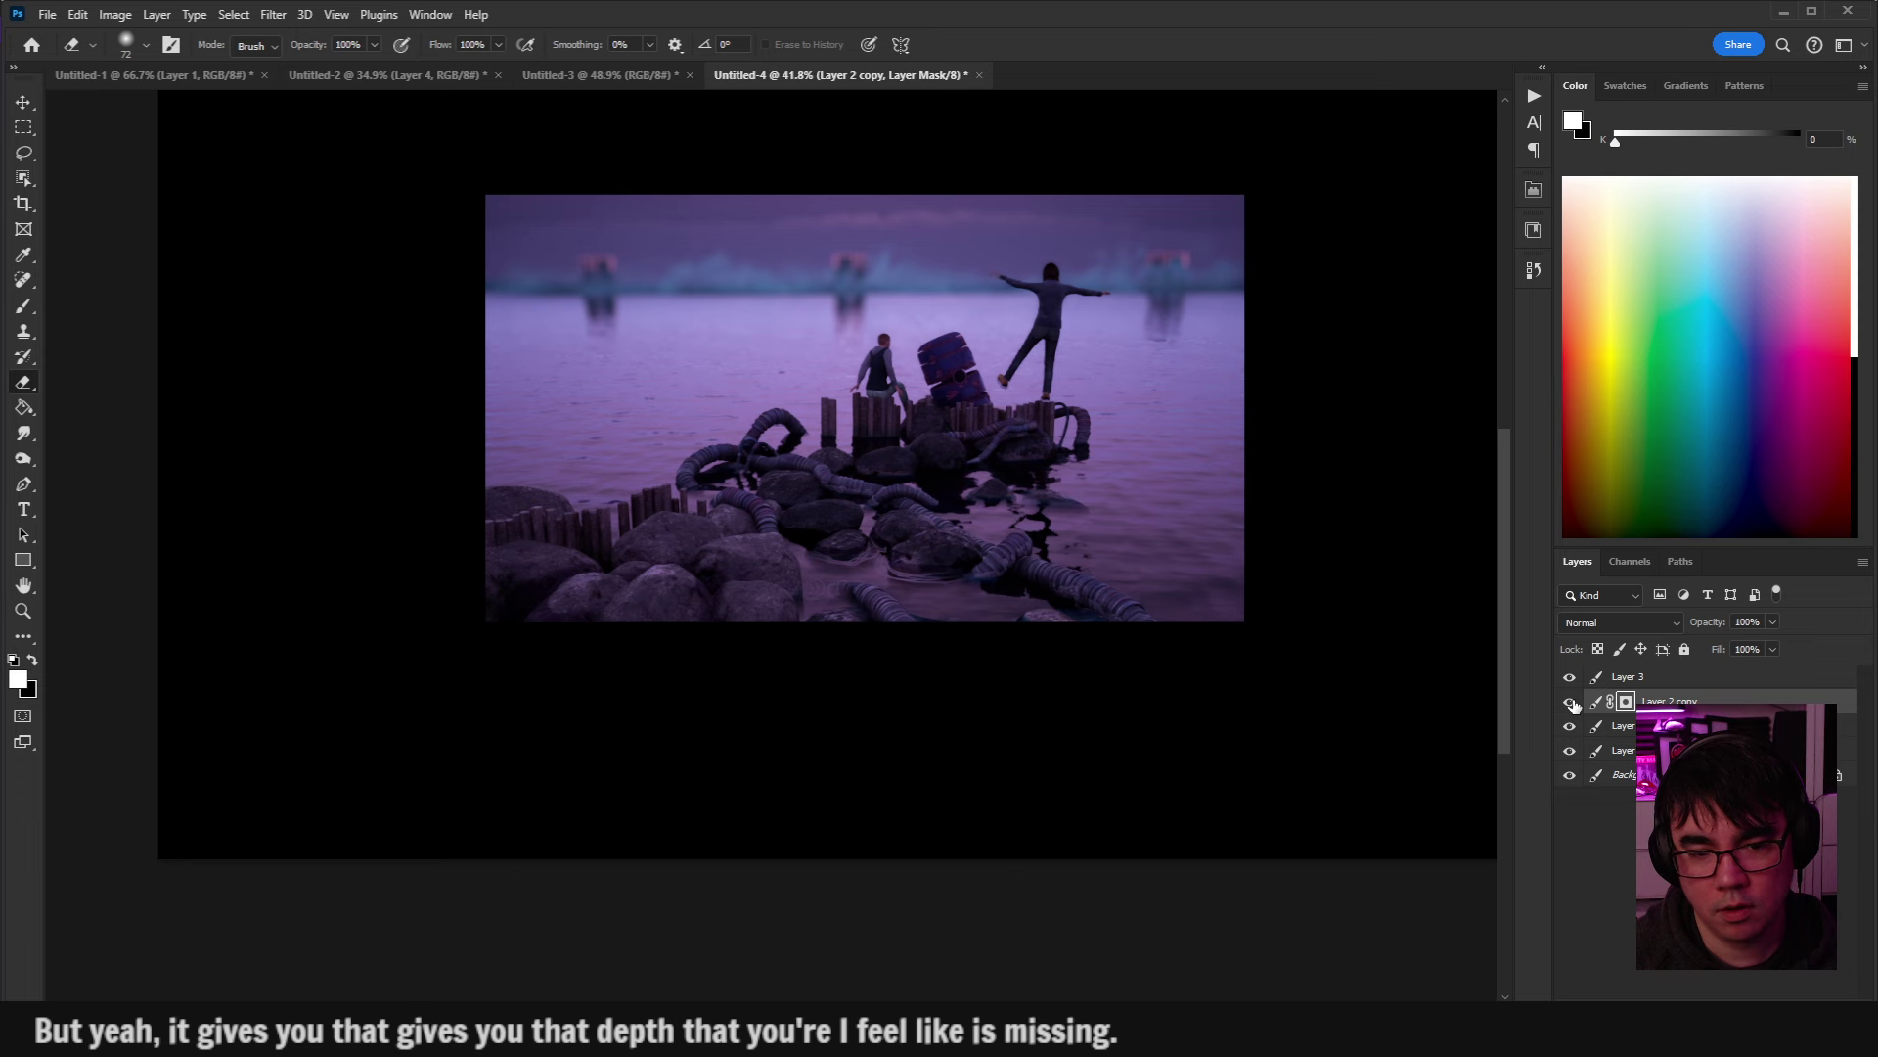
{"action": "left_click", "coordinate": [1570, 702]}
{"action": "left_click", "coordinate": [1570, 702]}
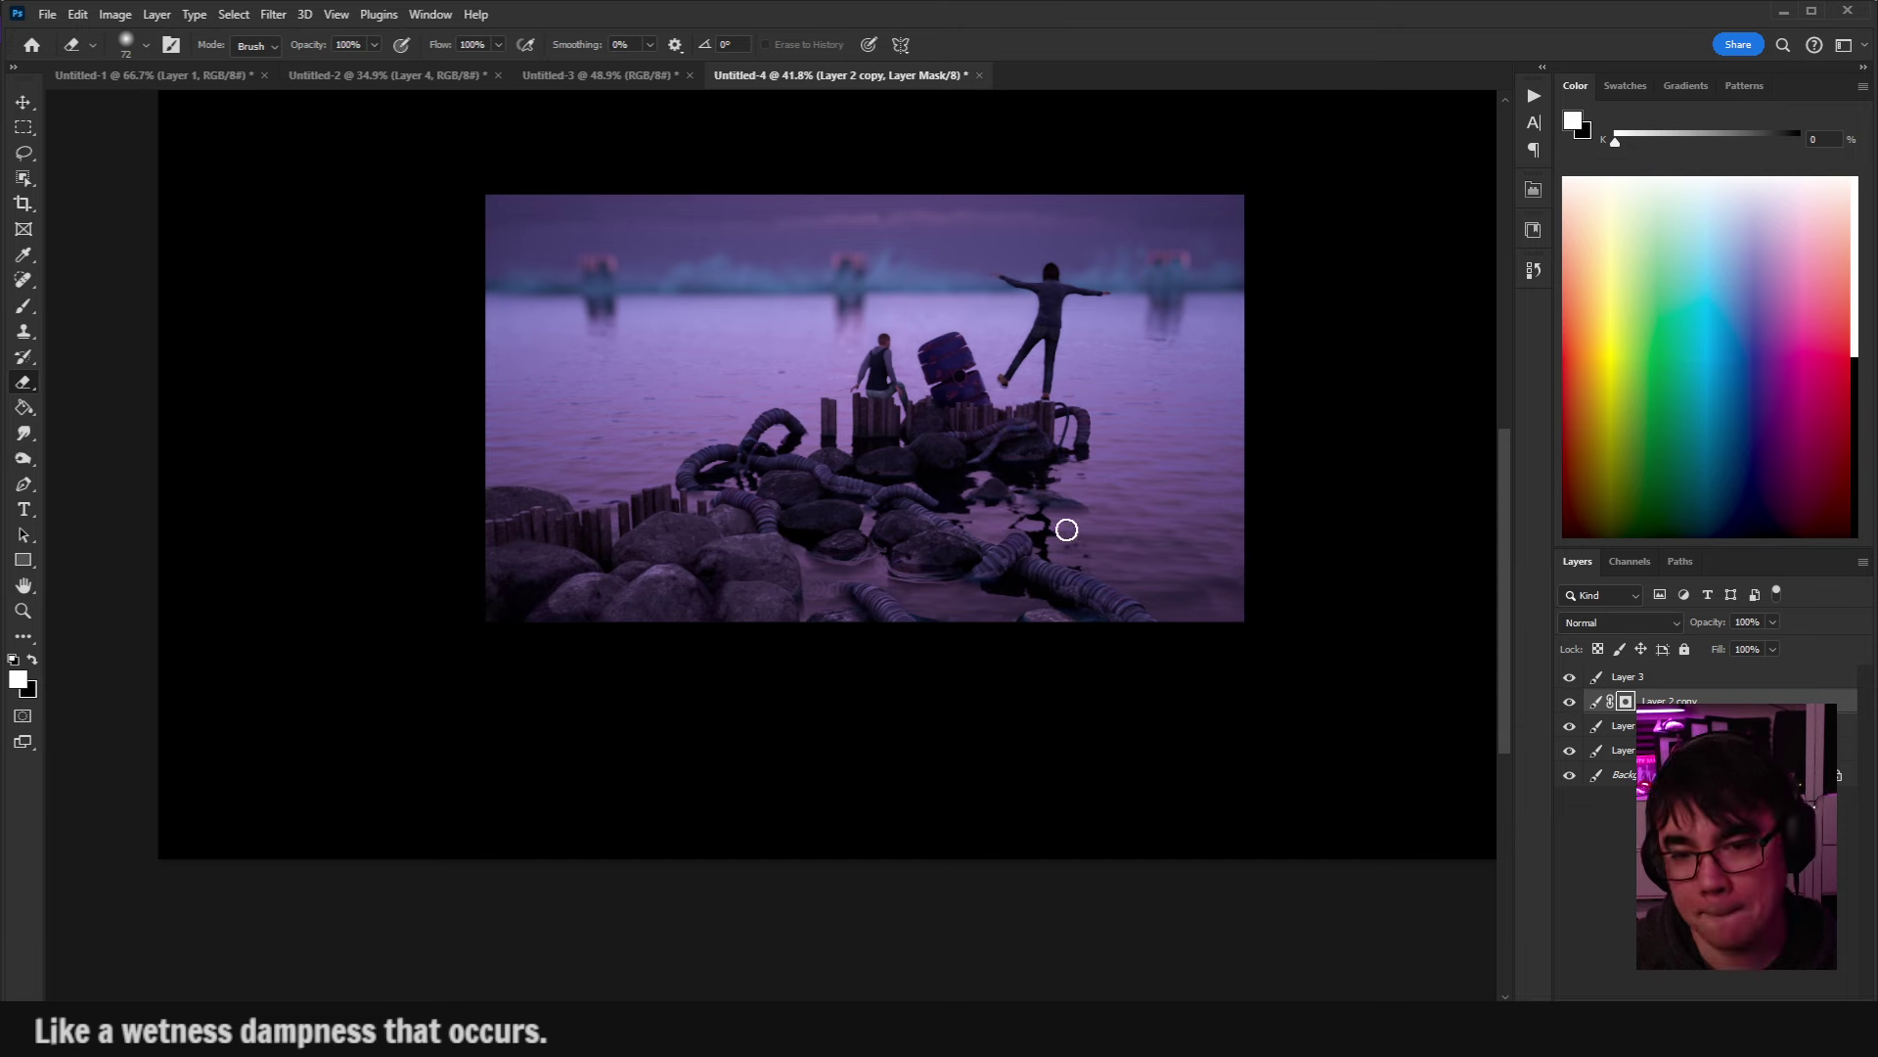
Inspect the blurred horizon up close, then marquee-select the image's top band across the horizon.
{"action": "mouse_move", "coordinate": [1008, 461]}
{"action": "left_mouse_down"}
{"action": "mouse_move", "coordinate": [998, 512]}
{"action": "mouse_move", "coordinate": [1037, 469]}
{"action": "left_mouse_up"}
{"action": "left_click_drag", "start_coordinate": [773, 181], "coordinate": [975, 505]}
{"action": "left_click_drag", "start_coordinate": [846, 460], "coordinate": [885, 486]}
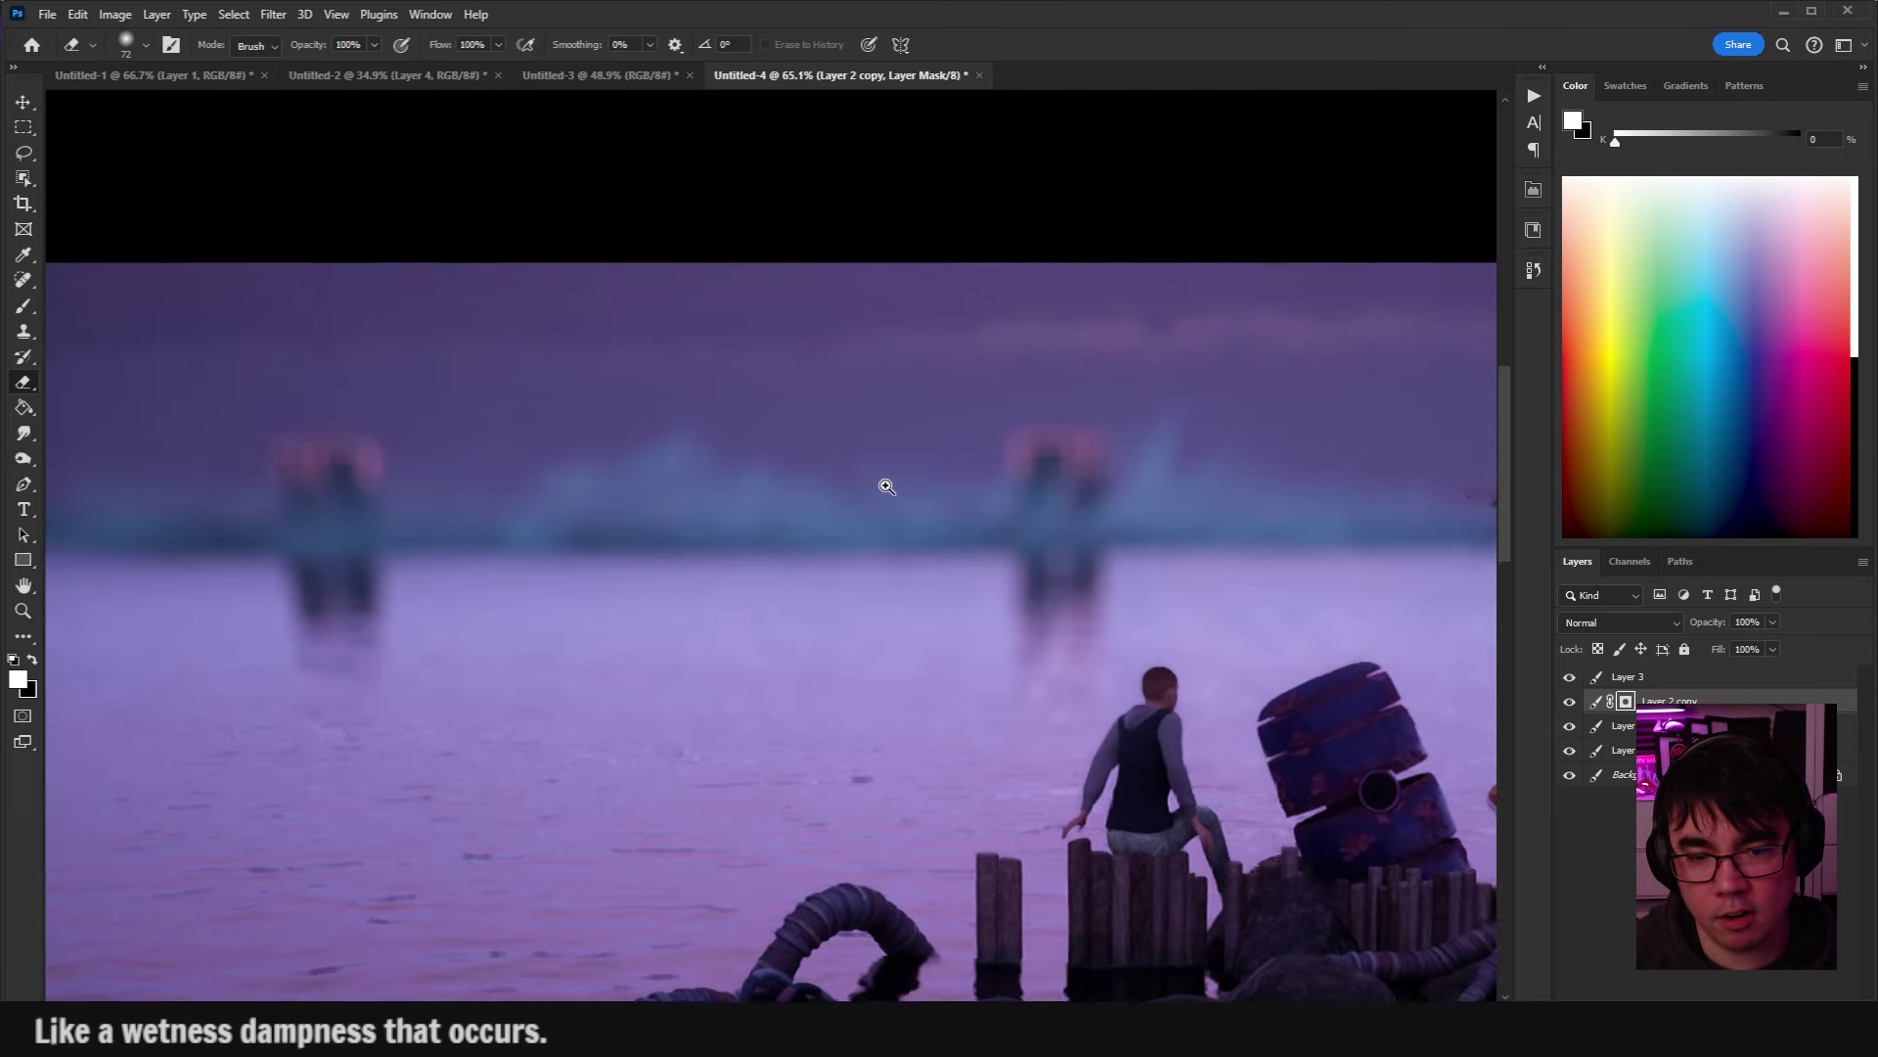
{"action": "left_click_drag", "start_coordinate": [1049, 493], "coordinate": [738, 495]}
{"action": "left_click_drag", "start_coordinate": [930, 495], "coordinate": [812, 498]}
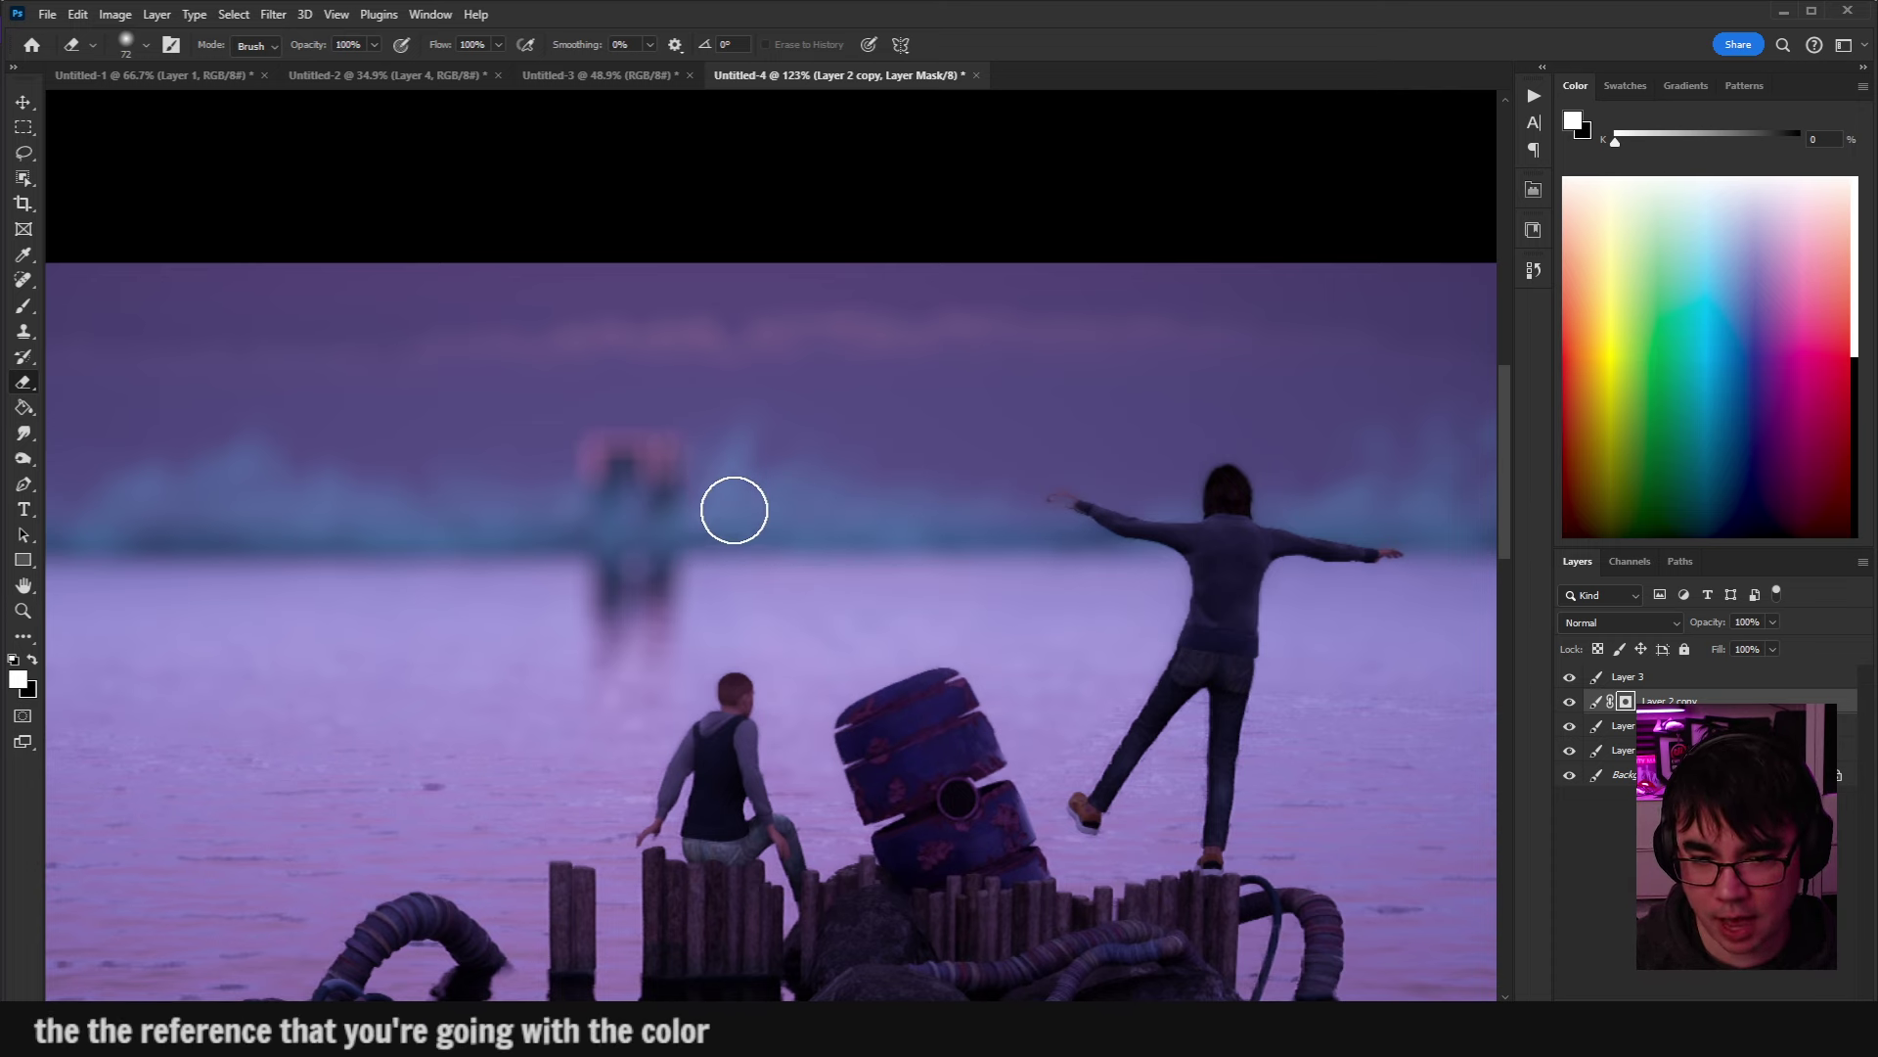
{"action": "left_click_drag", "start_coordinate": [749, 522], "coordinate": [742, 524]}
{"action": "scroll", "coordinate": [742, 524], "scroll_direction": "down", "scroll_amount": 4}
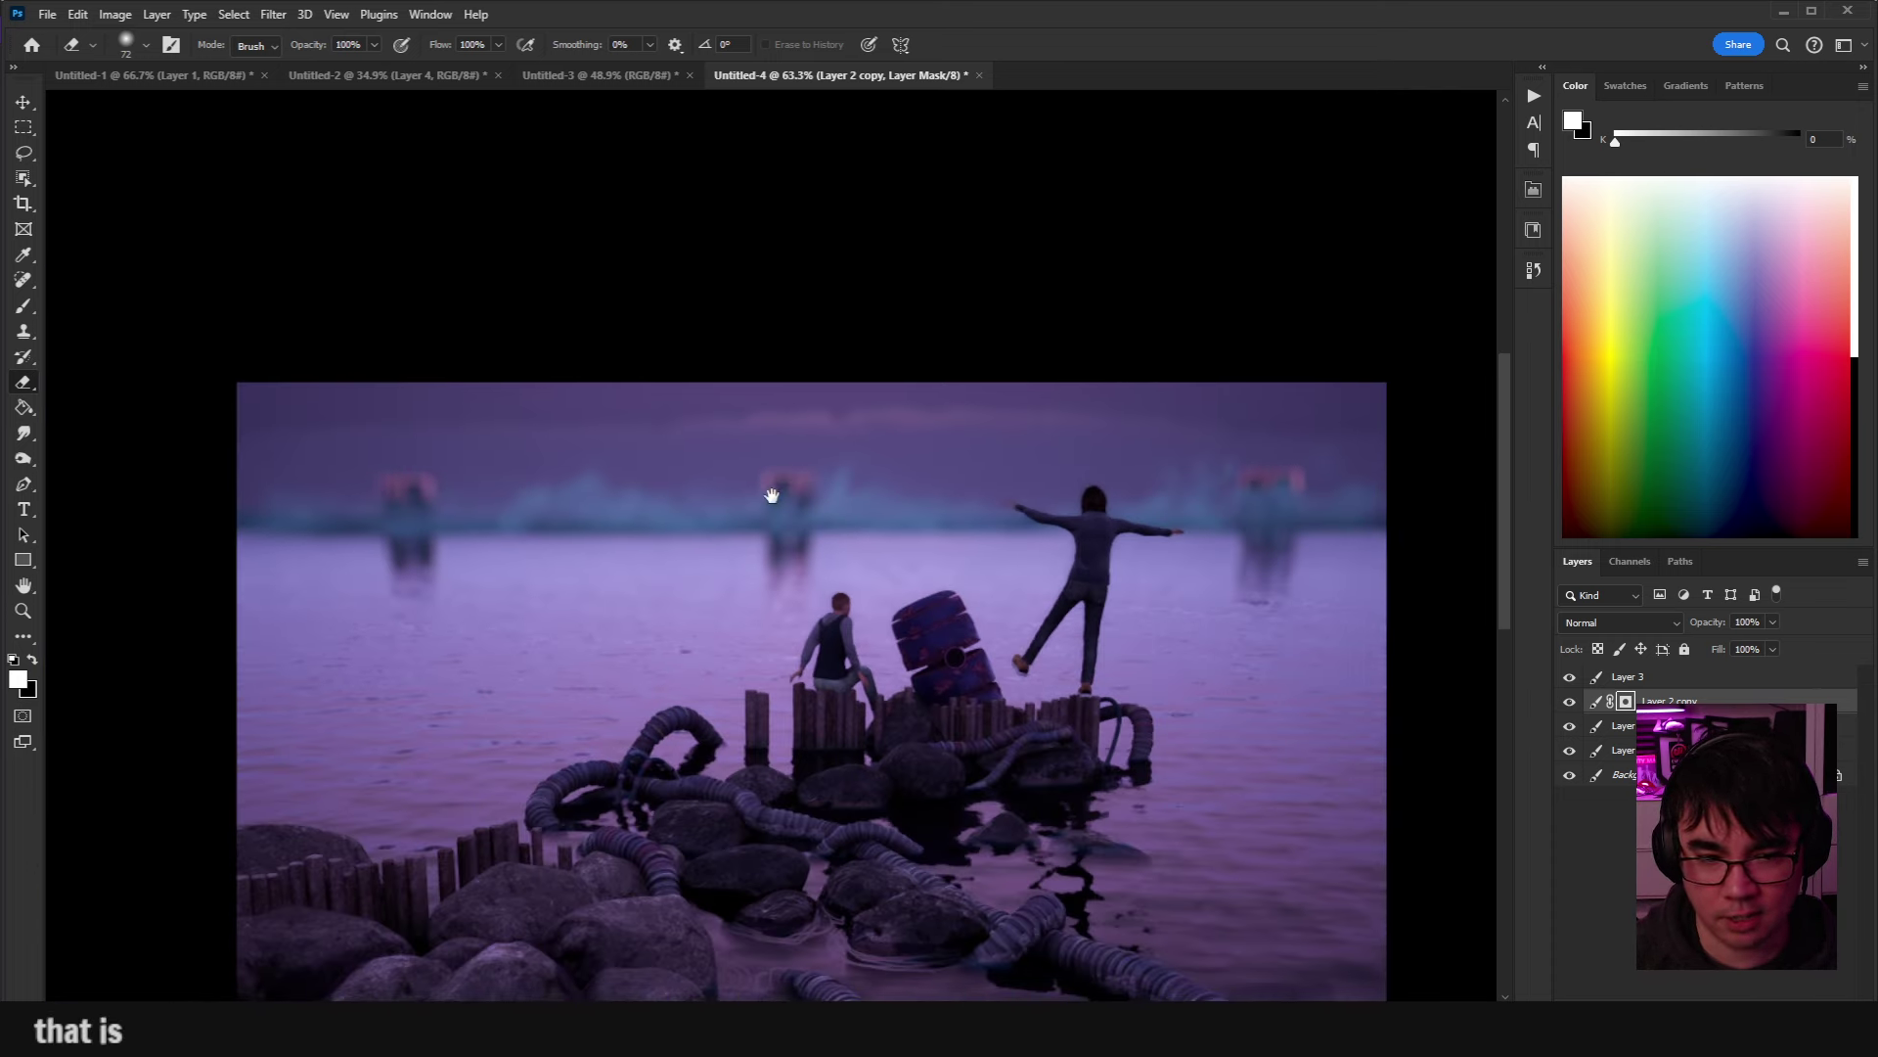
{"action": "left_click", "coordinate": [24, 127]}
{"action": "left_click_drag", "start_coordinate": [163, 294], "coordinate": [1406, 591]}
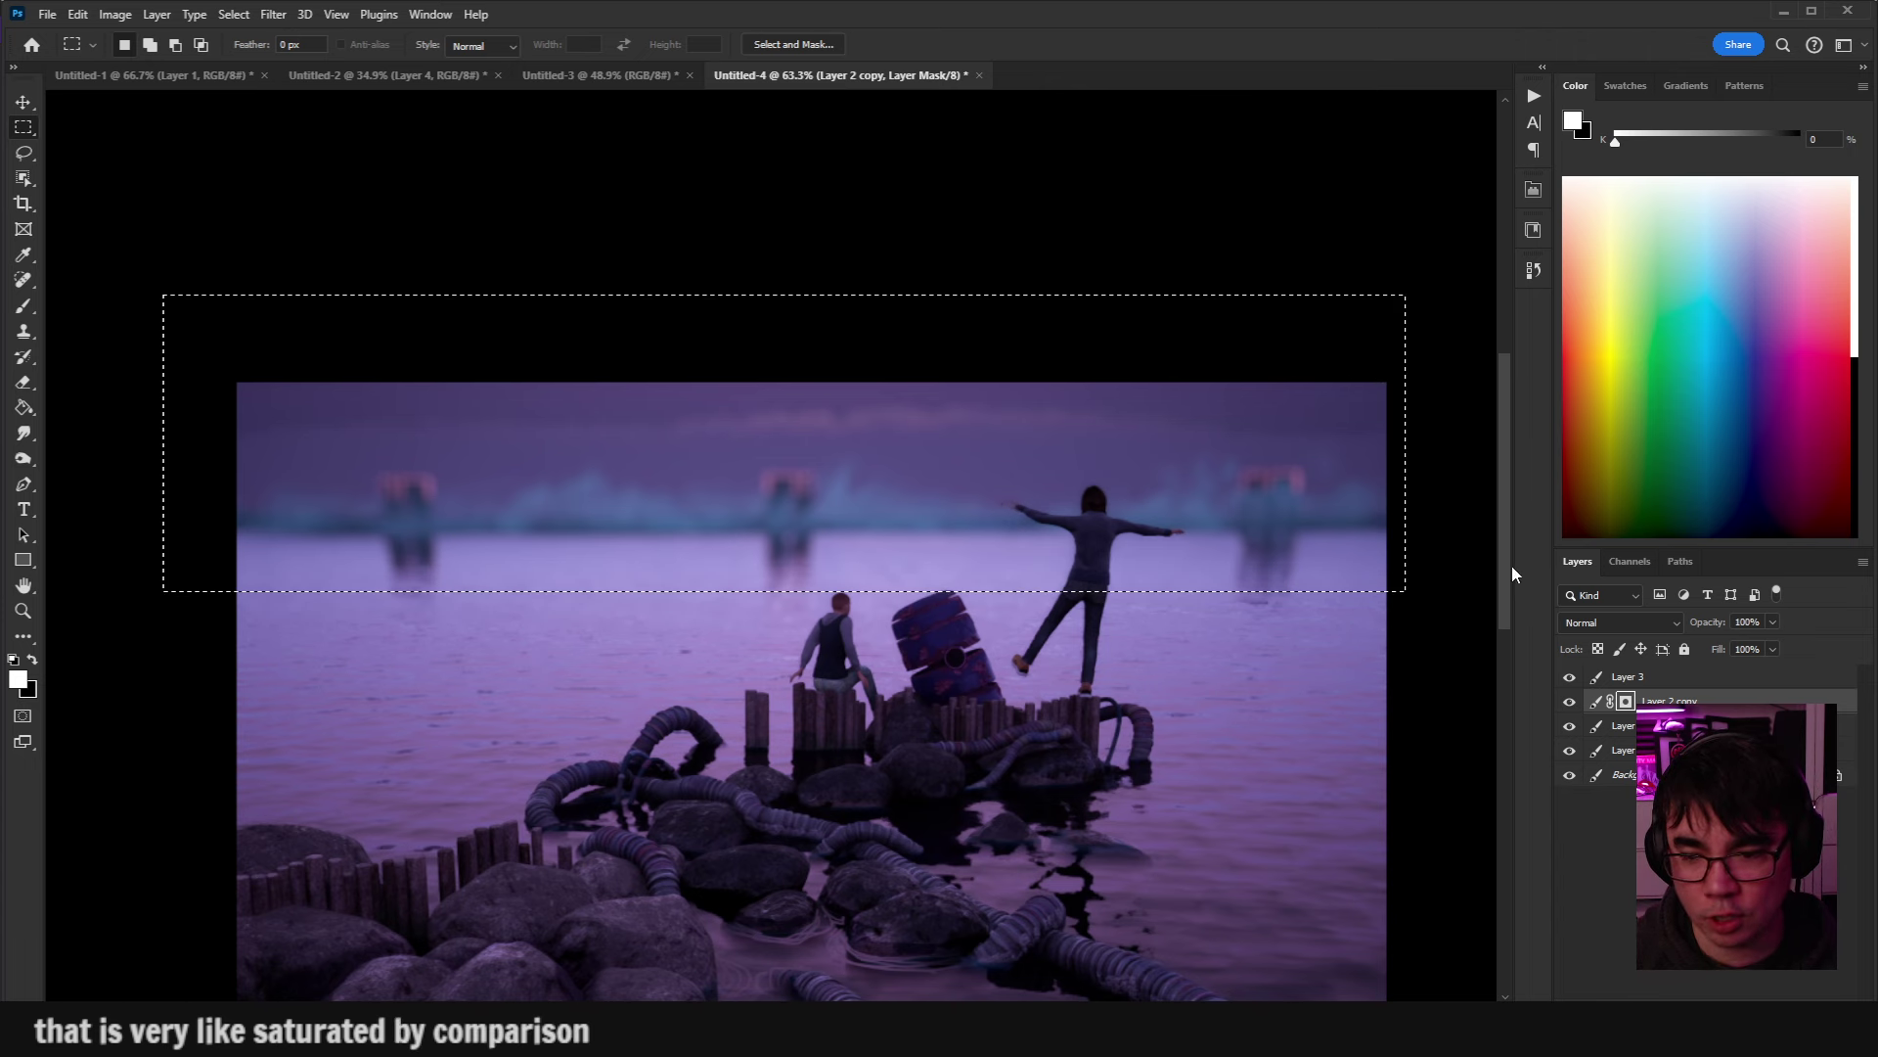
Hide Layer 2 copy, select Layer 1 and copy the selected band to a new Layer 4.
{"action": "left_click", "coordinate": [1570, 701]}
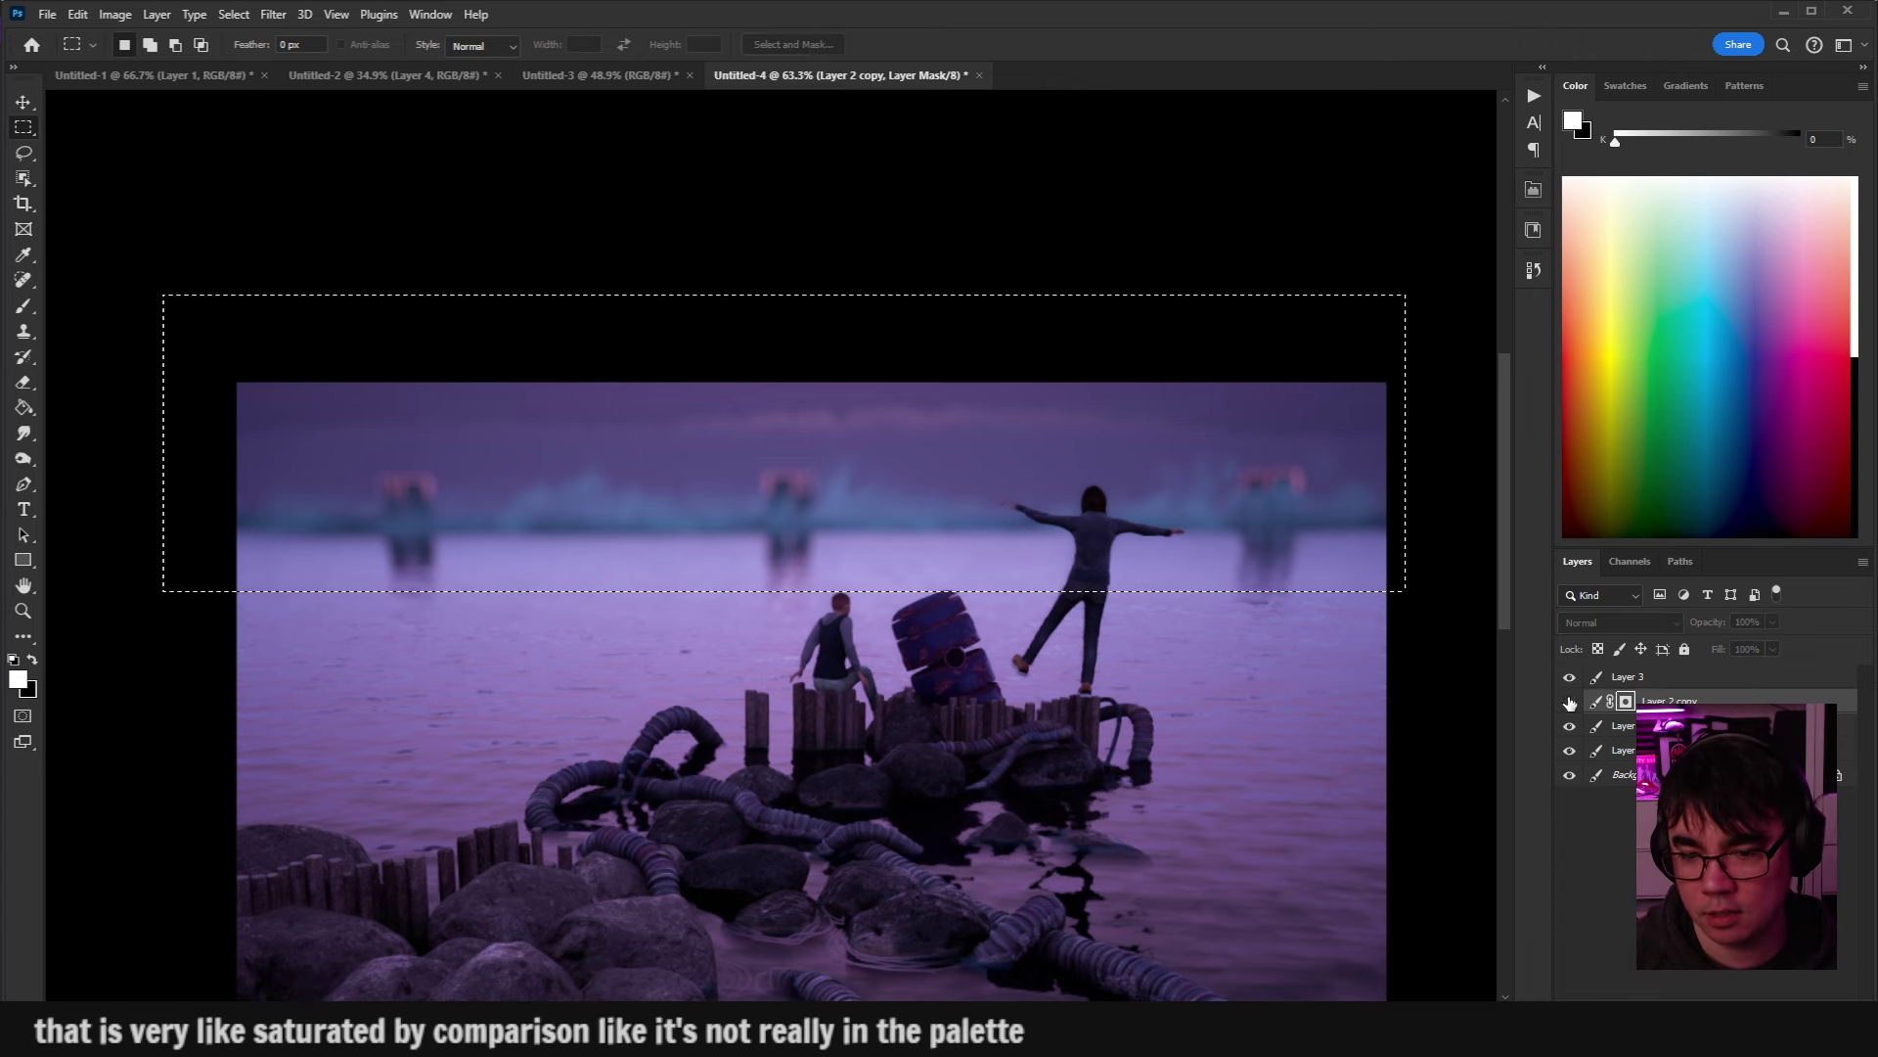
{"action": "left_click", "coordinate": [1569, 750]}
{"action": "left_click", "coordinate": [1569, 750]}
{"action": "left_click", "coordinate": [1569, 750]}
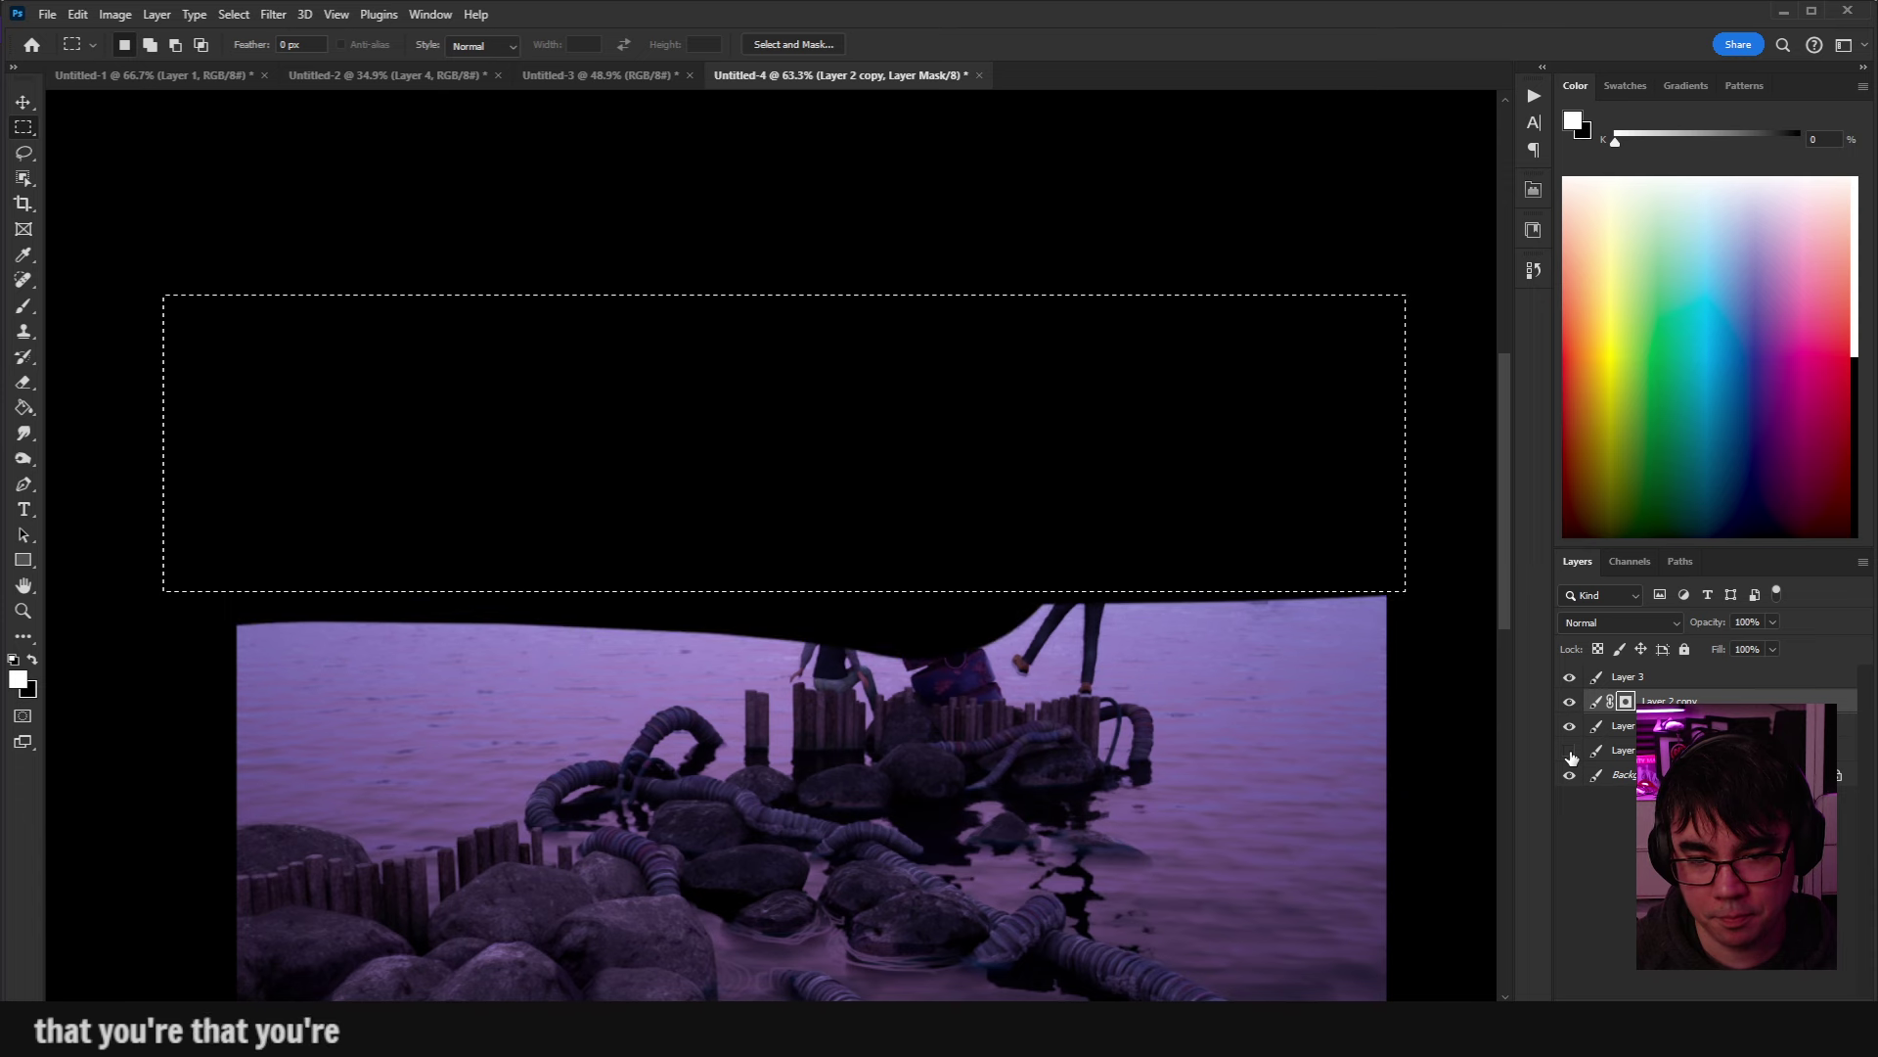
{"action": "left_click", "coordinate": [1570, 751]}
{"action": "left_click", "coordinate": [1627, 753]}
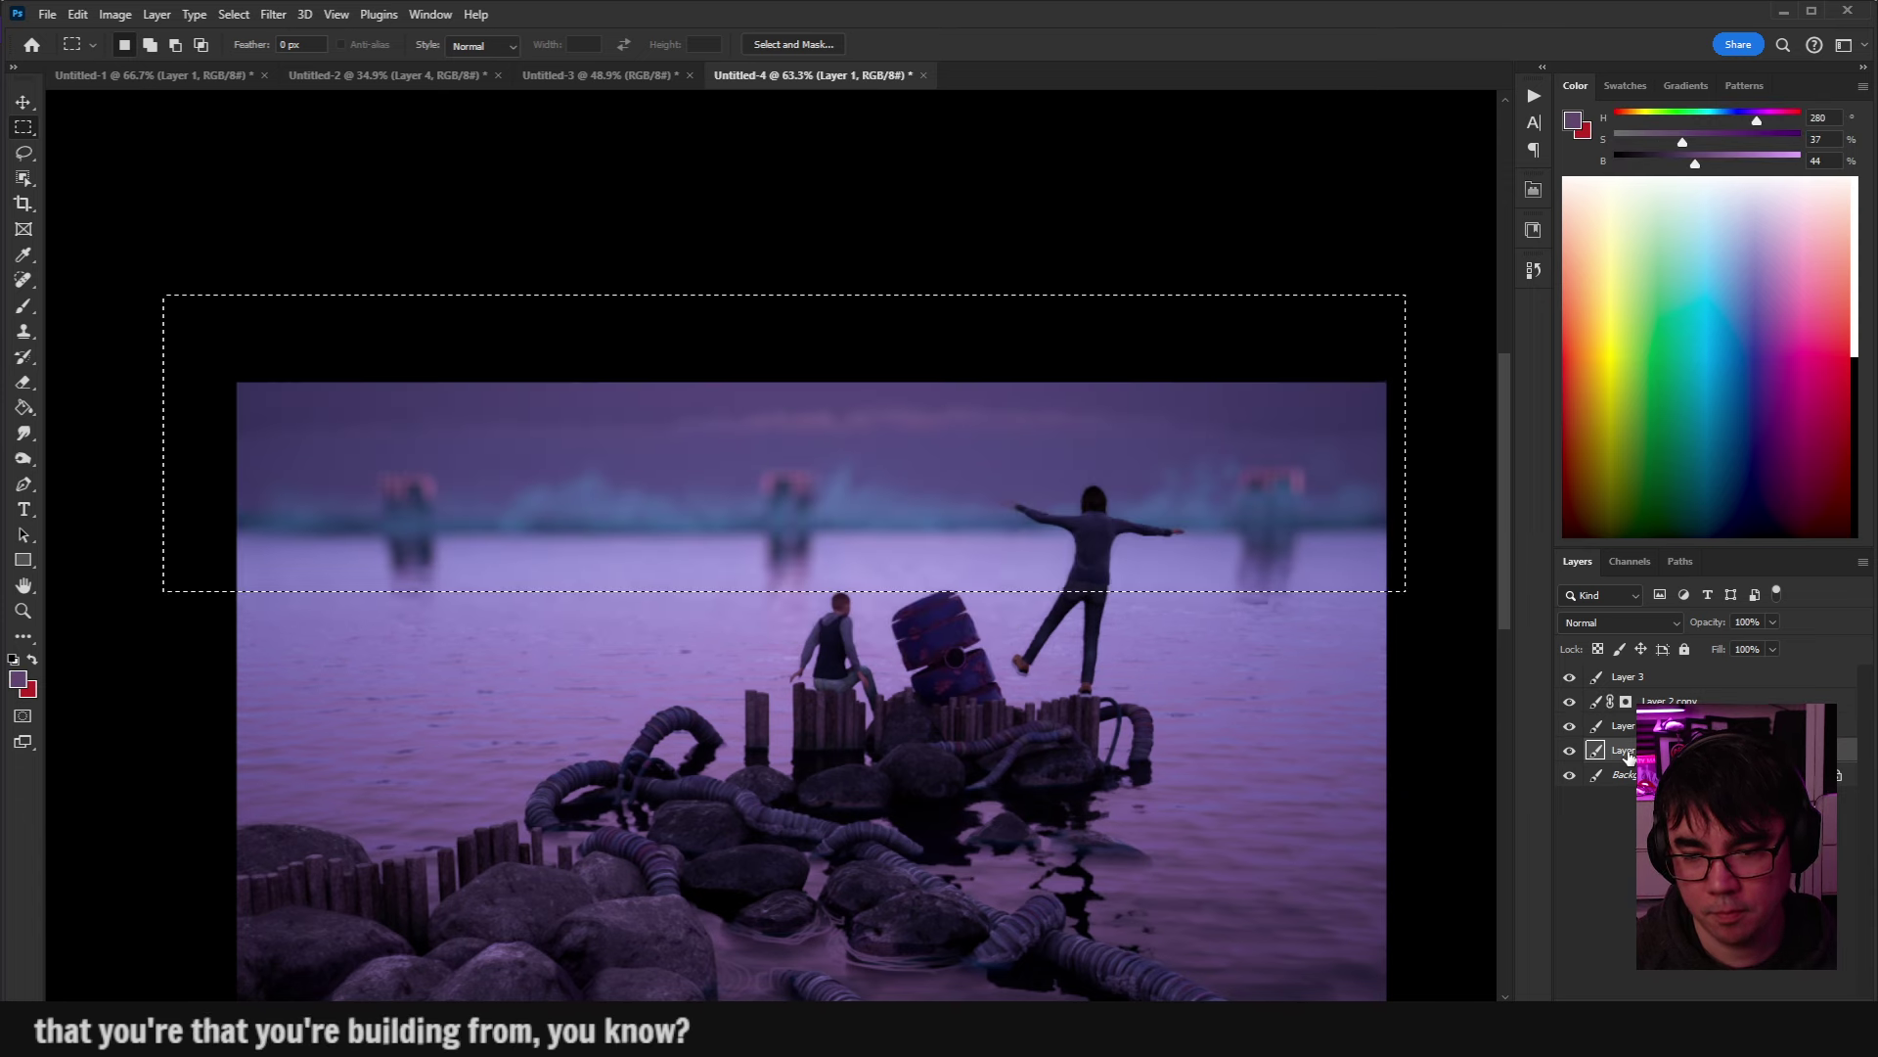
{"action": "key", "text": "ctrl+j"}
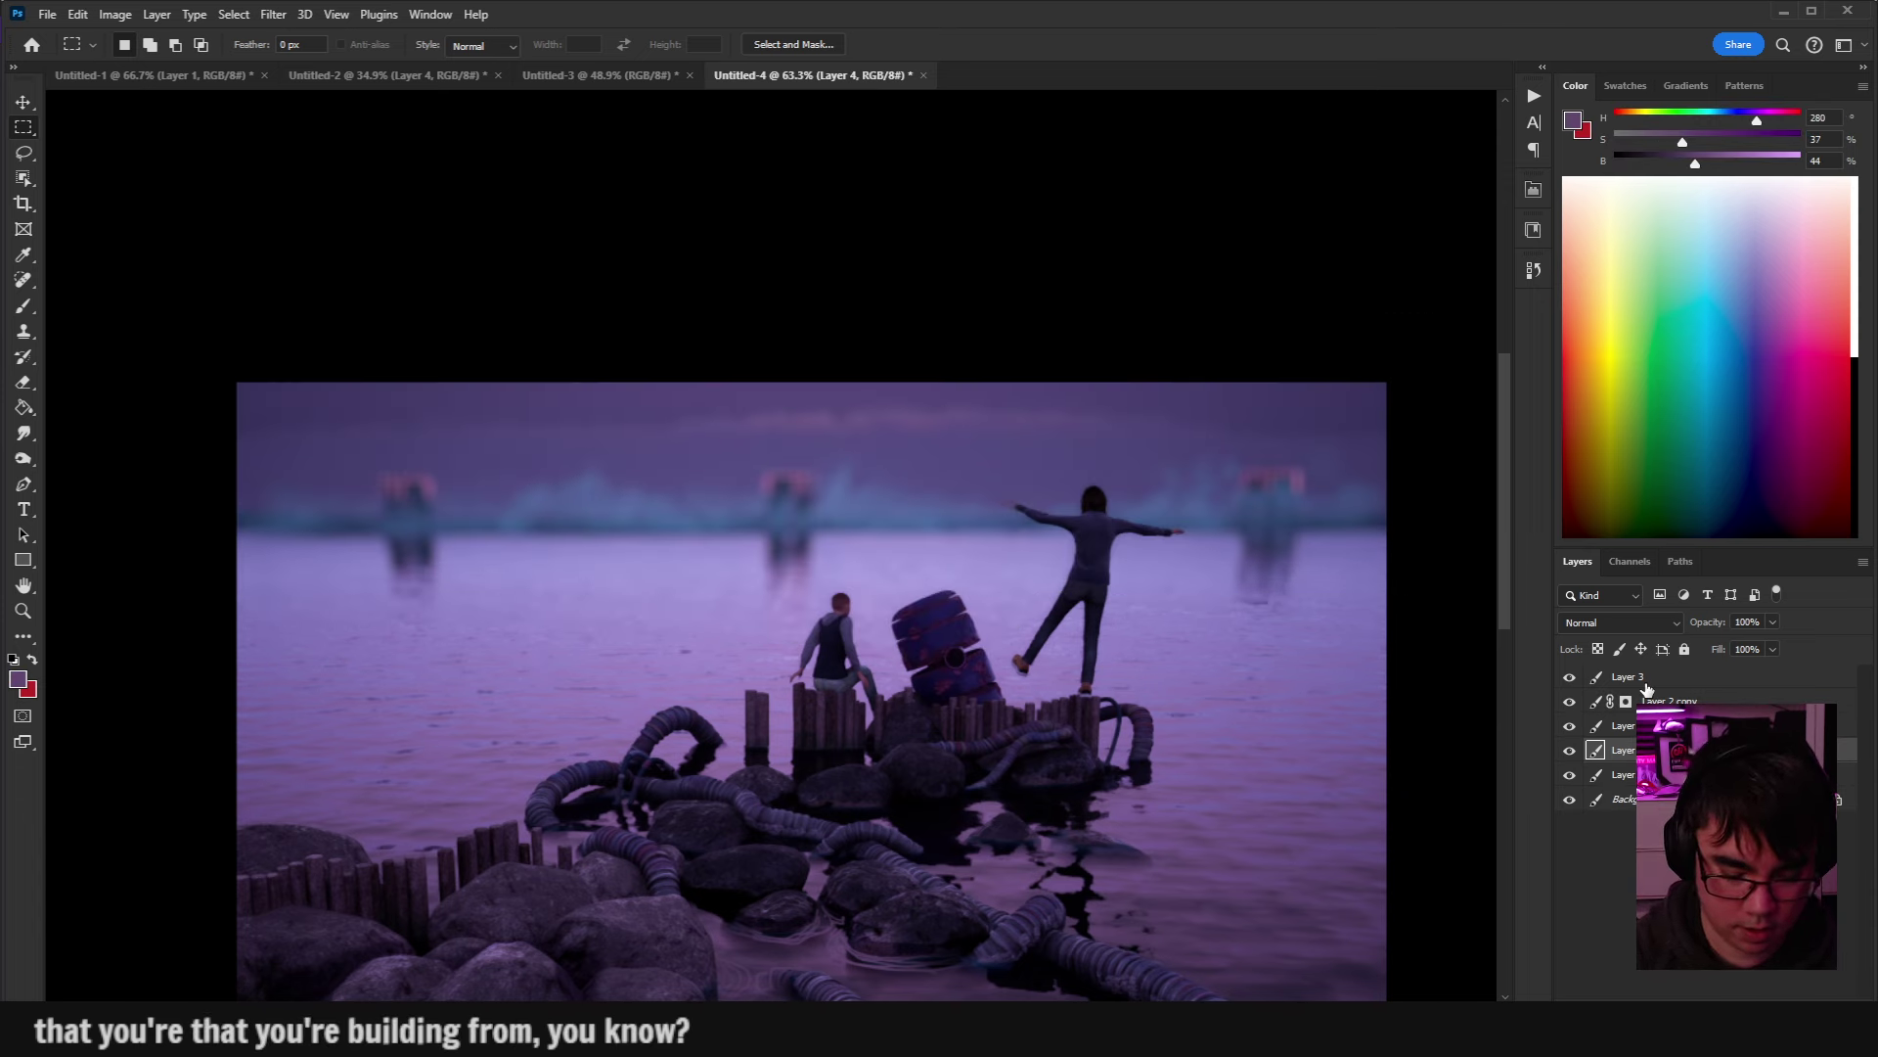
Lower Layer 4's overall Master saturation to -23 with Hue/Saturation.
{"action": "key", "text": "ctrl+u"}
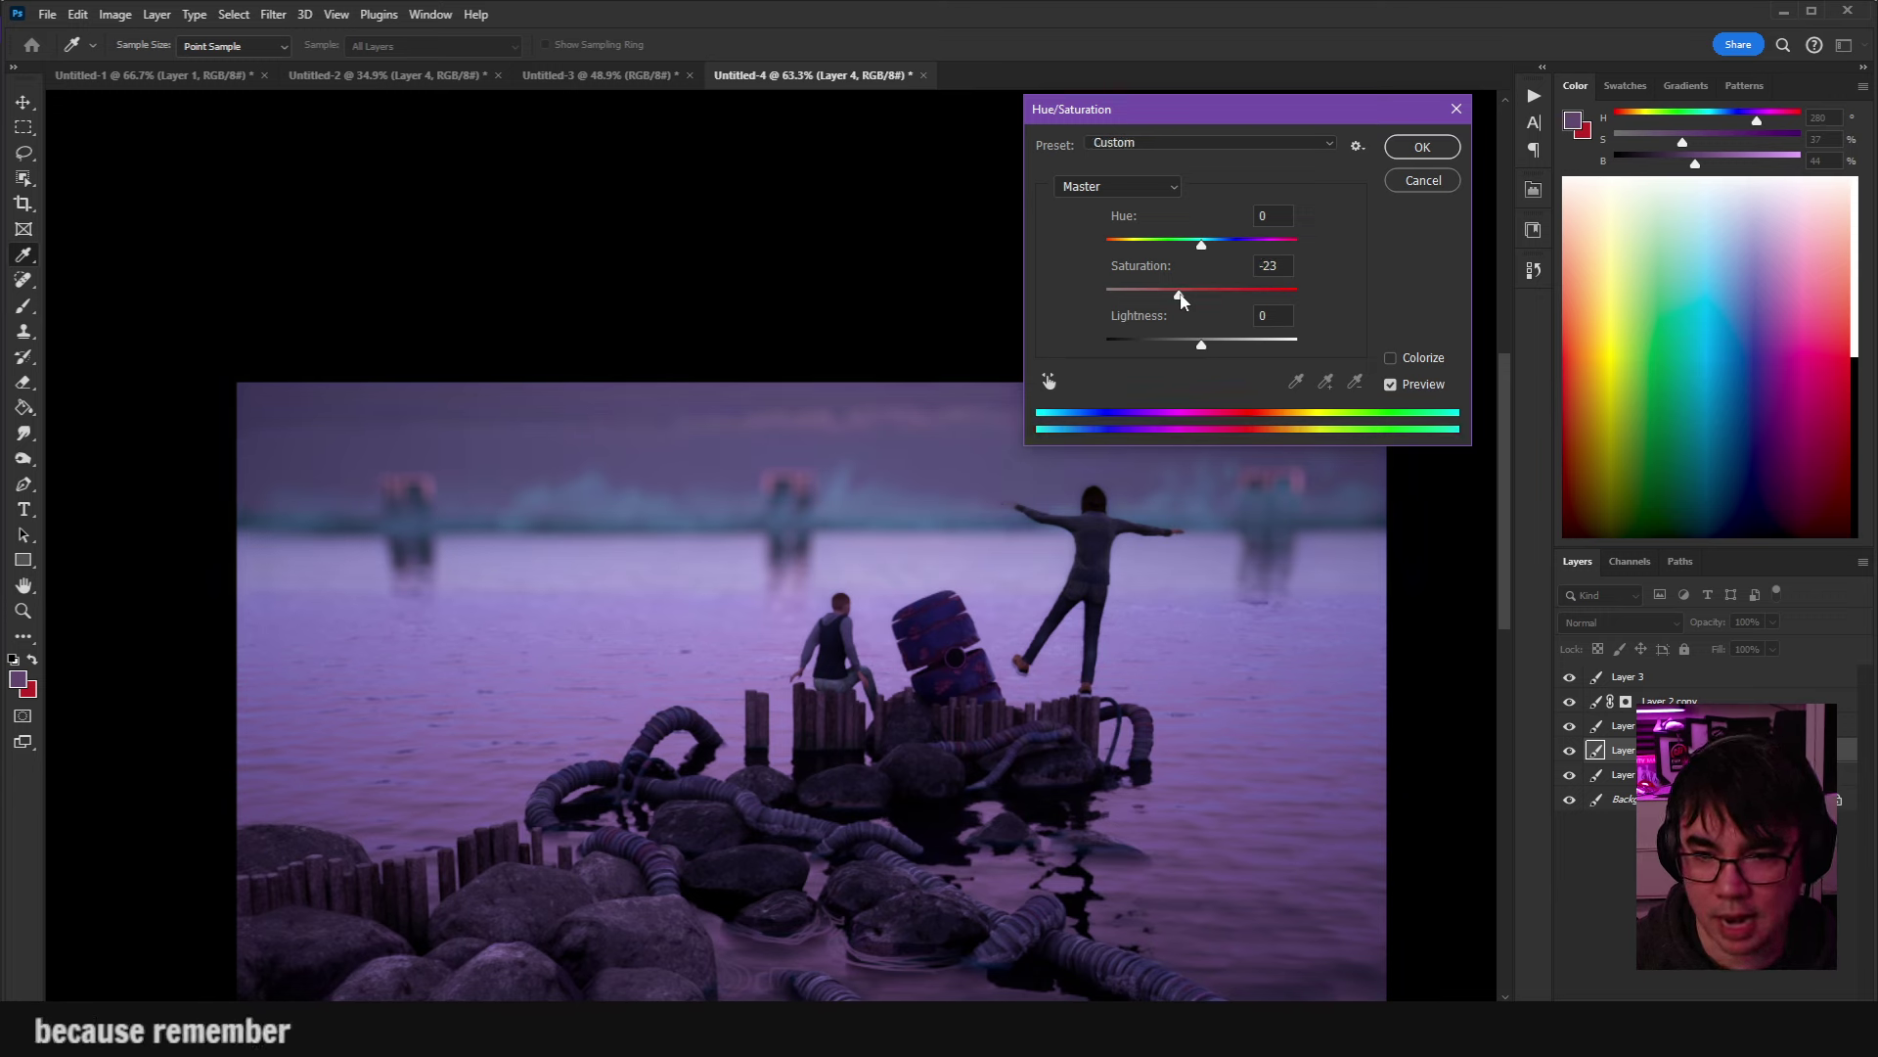
{"action": "left_click", "coordinate": [1422, 147]}
{"action": "key", "text": "e"}
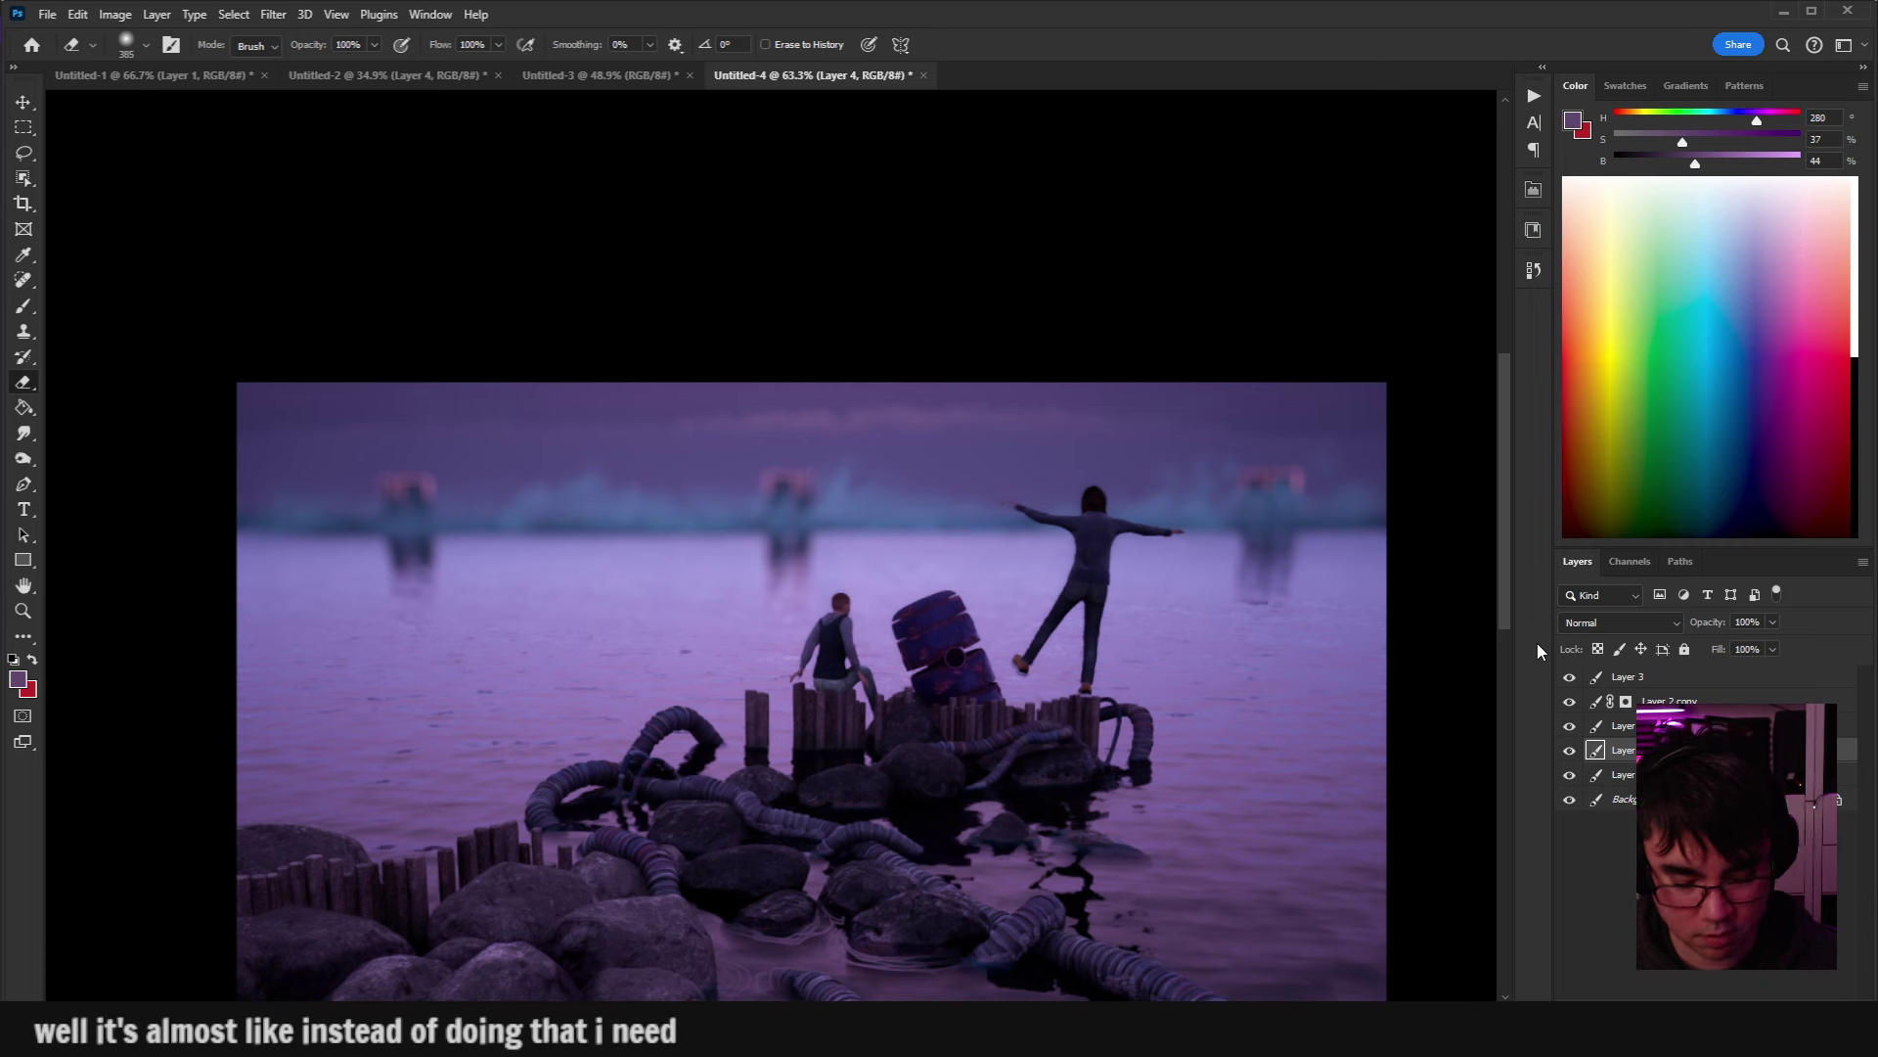
Reduce only the Blues saturation of Layer 4 to -19.
{"action": "key", "text": "ctrl+u"}
{"action": "left_click", "coordinate": [1118, 186]}
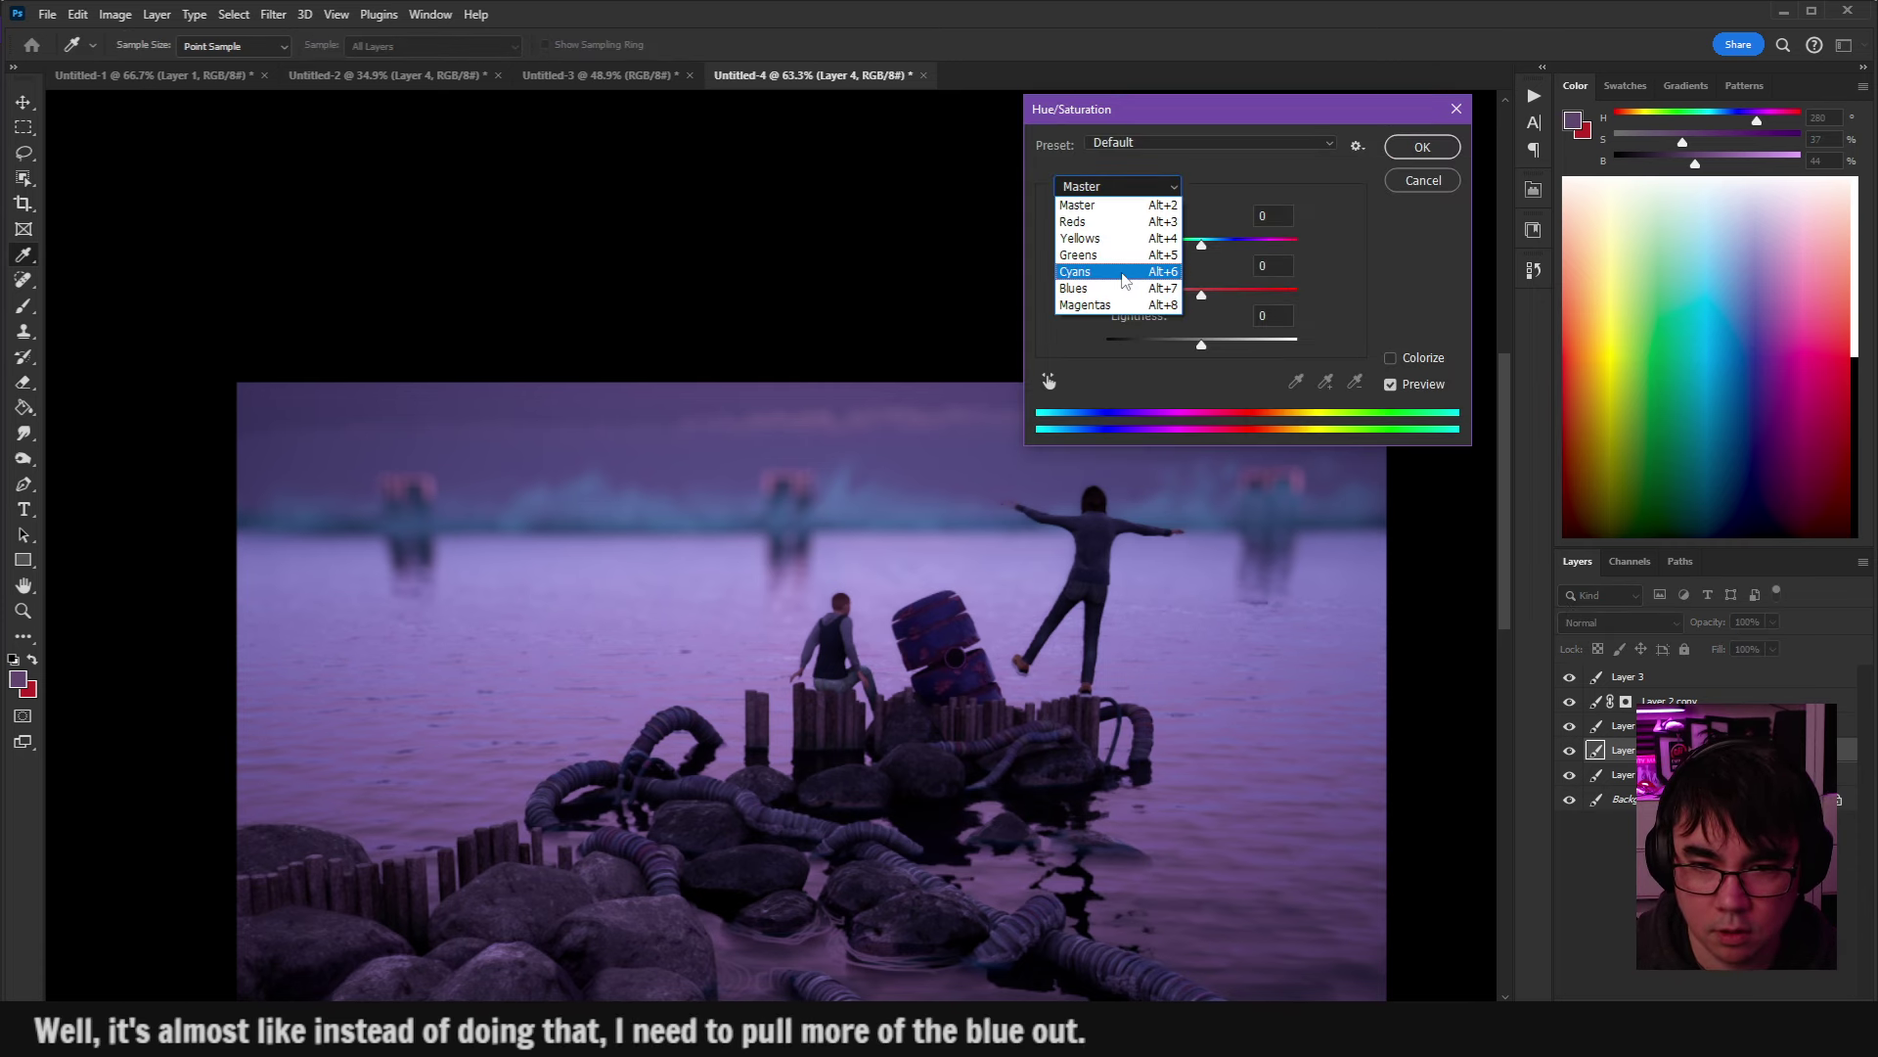
{"action": "left_click", "coordinate": [1123, 288]}
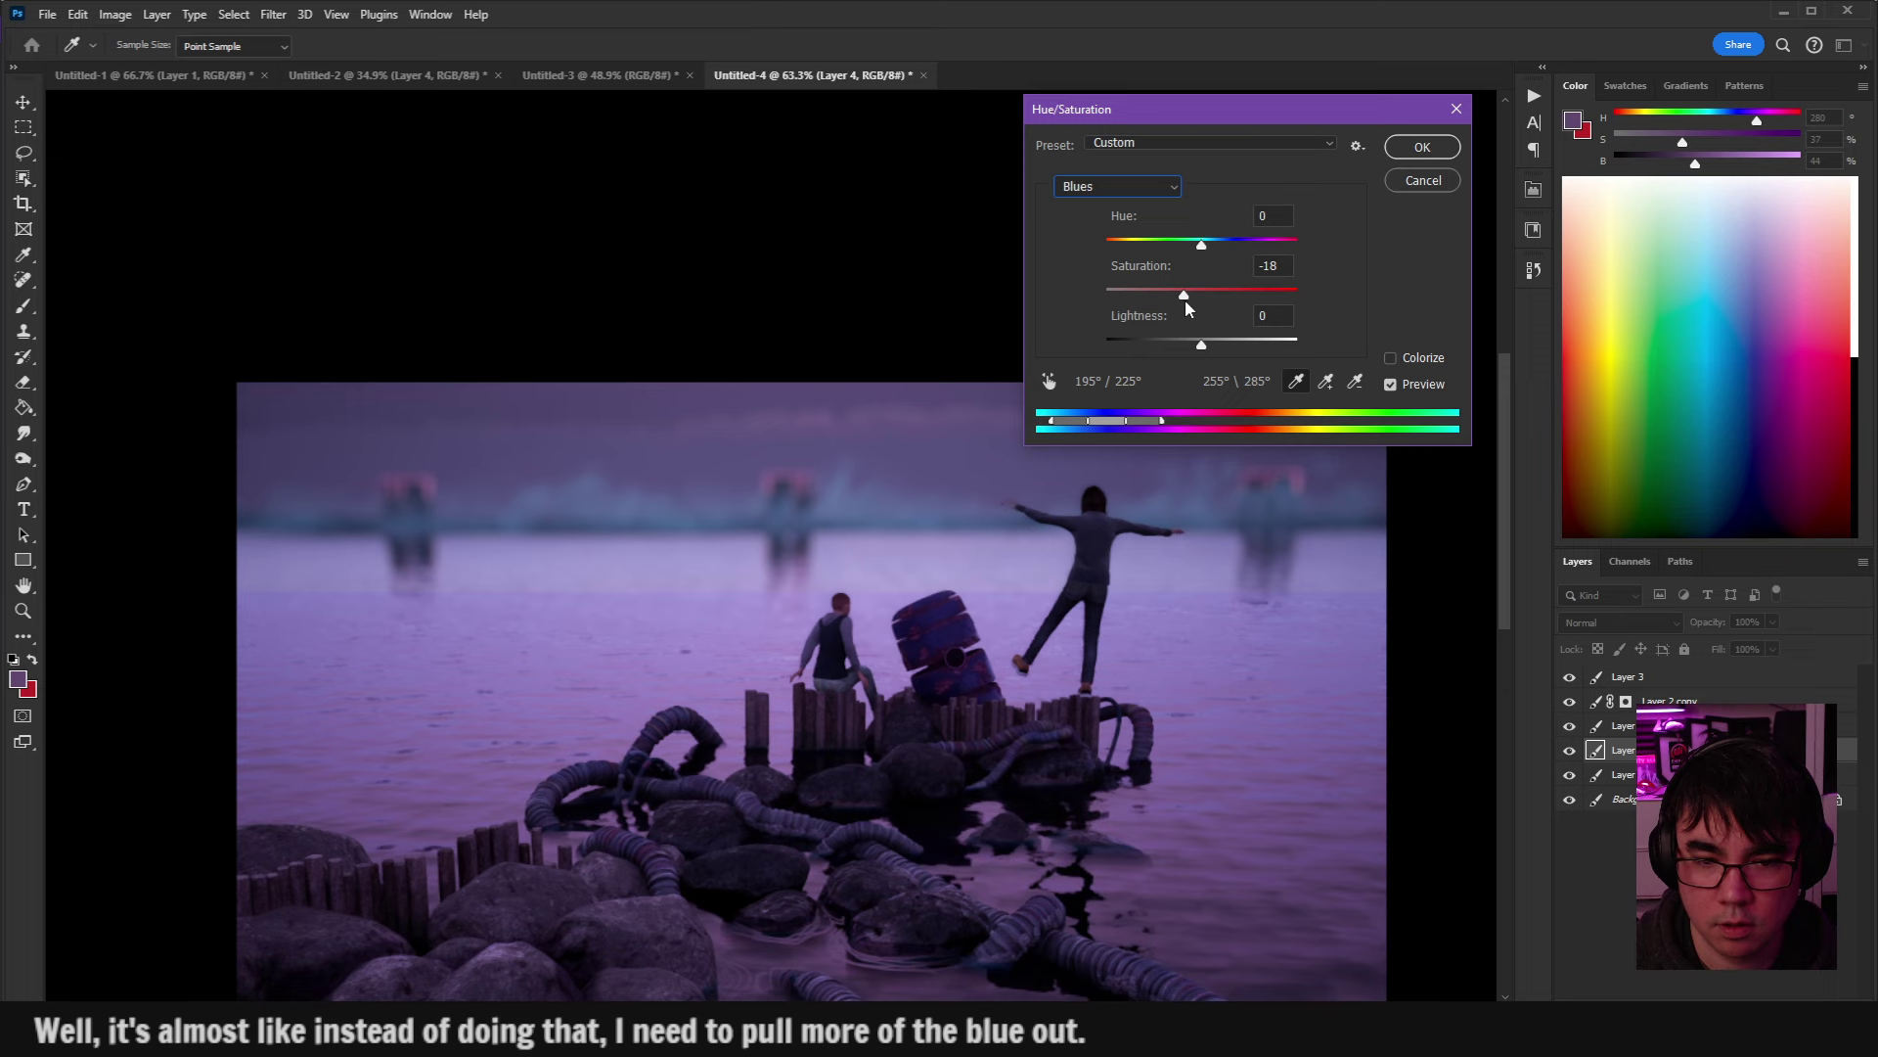
{"action": "left_click_drag", "start_coordinate": [1182, 300], "coordinate": [1180, 299]}
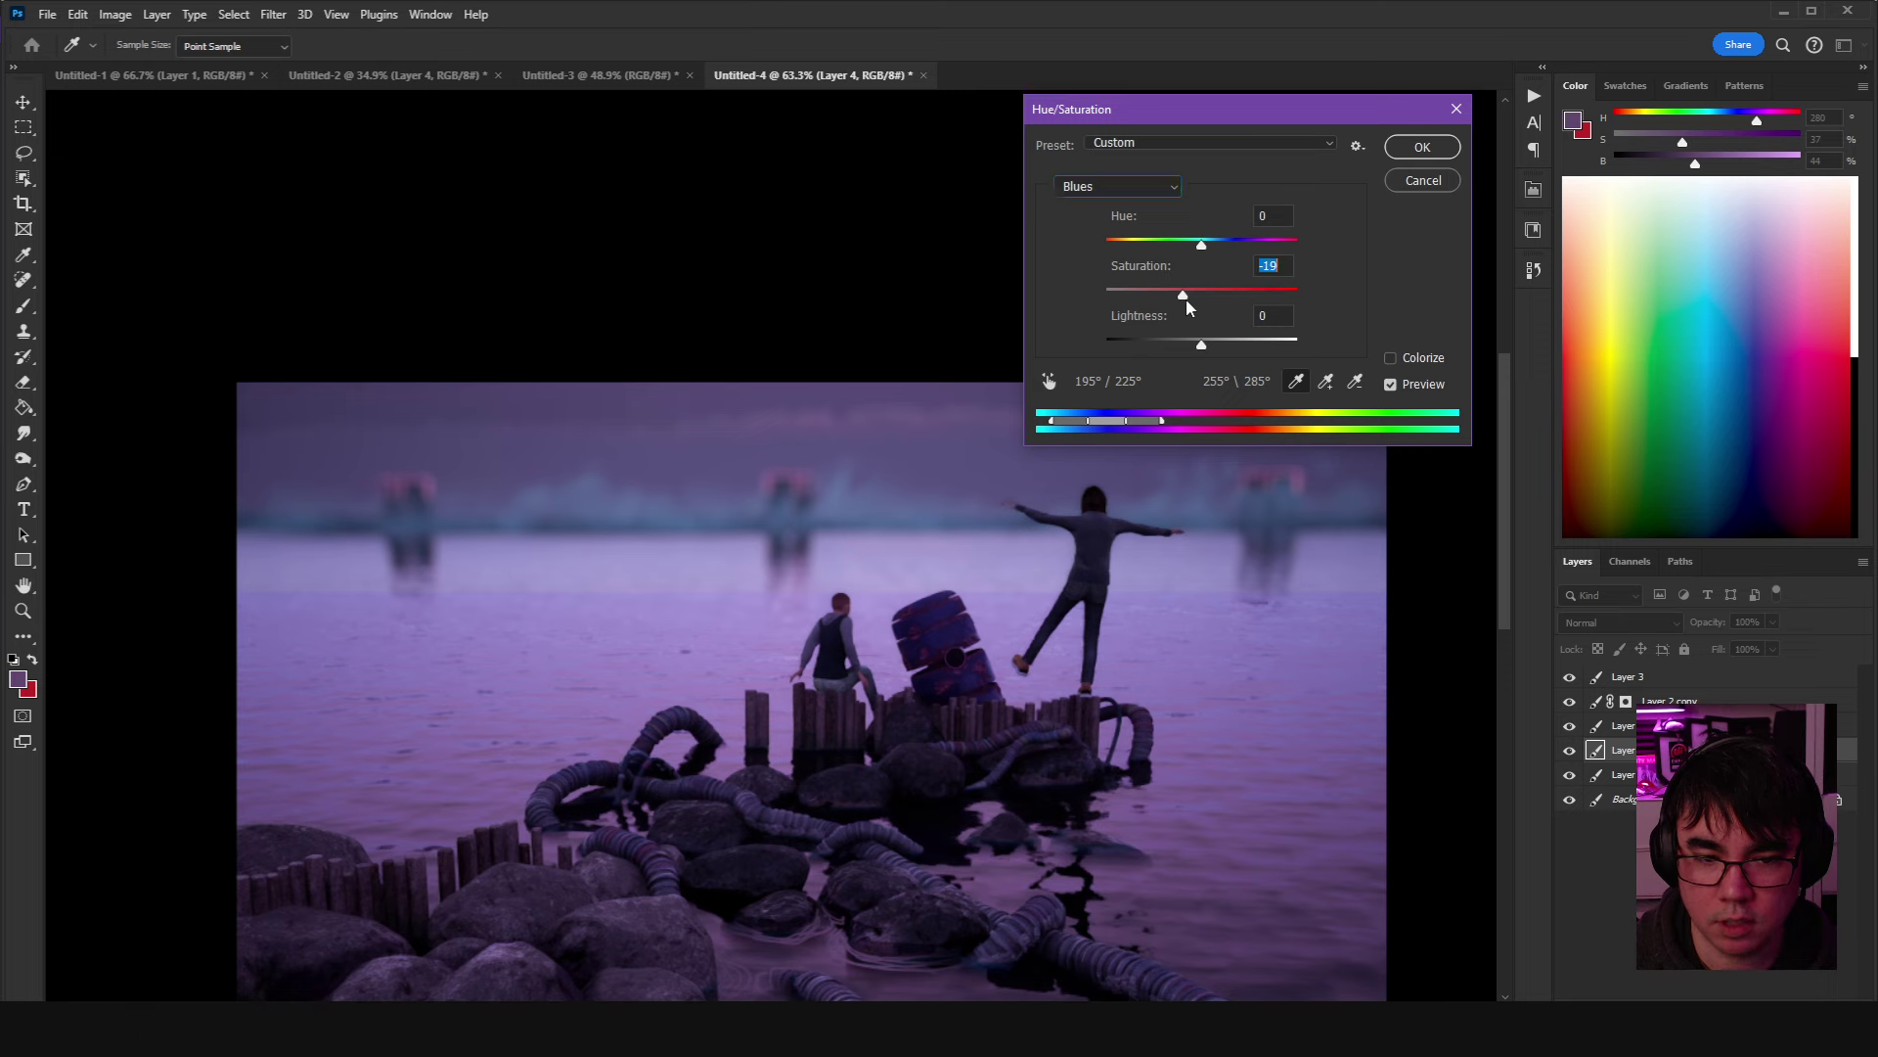
{"action": "left_click", "coordinate": [1418, 148]}
{"action": "key", "text": "e"}
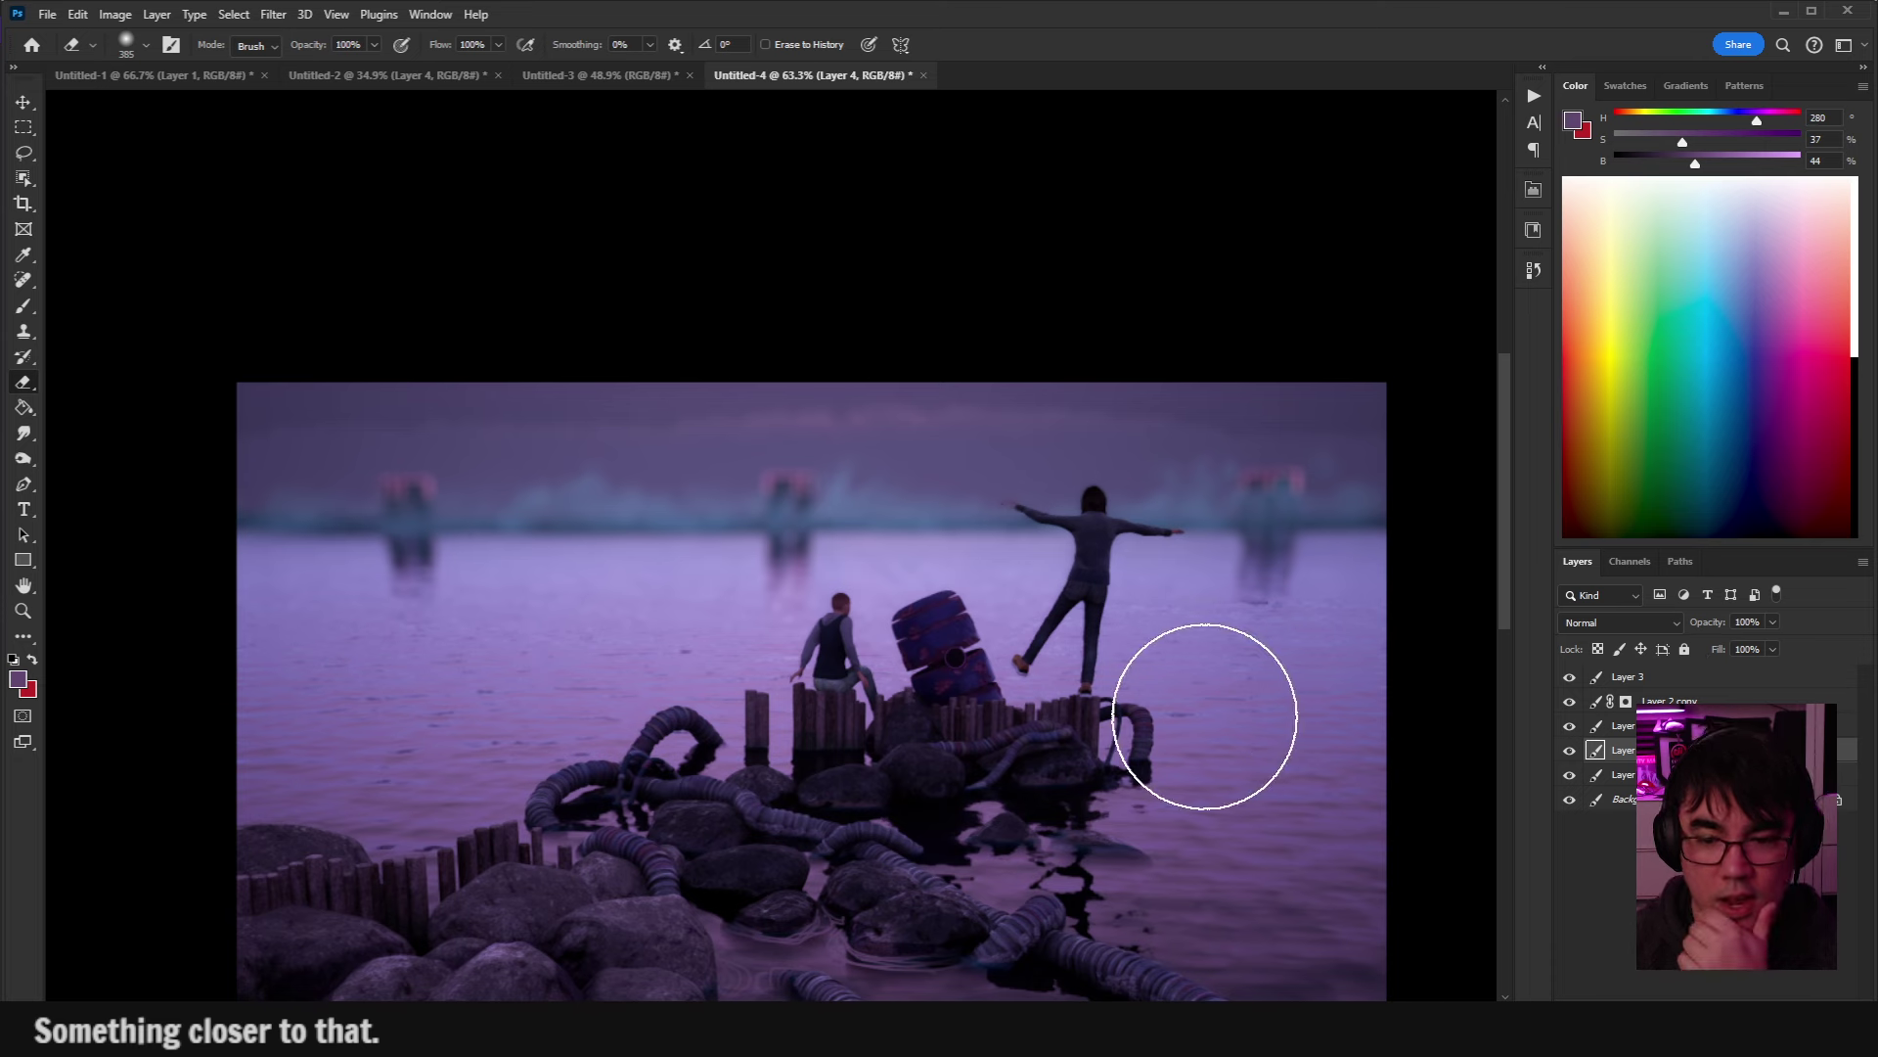
Hide Layer 3, Layer 2 copy and the blurred rocks layer with the Rectangular Marquee ready.
{"action": "scroll", "coordinate": [1304, 665], "scroll_direction": "down", "scroll_amount": 3}
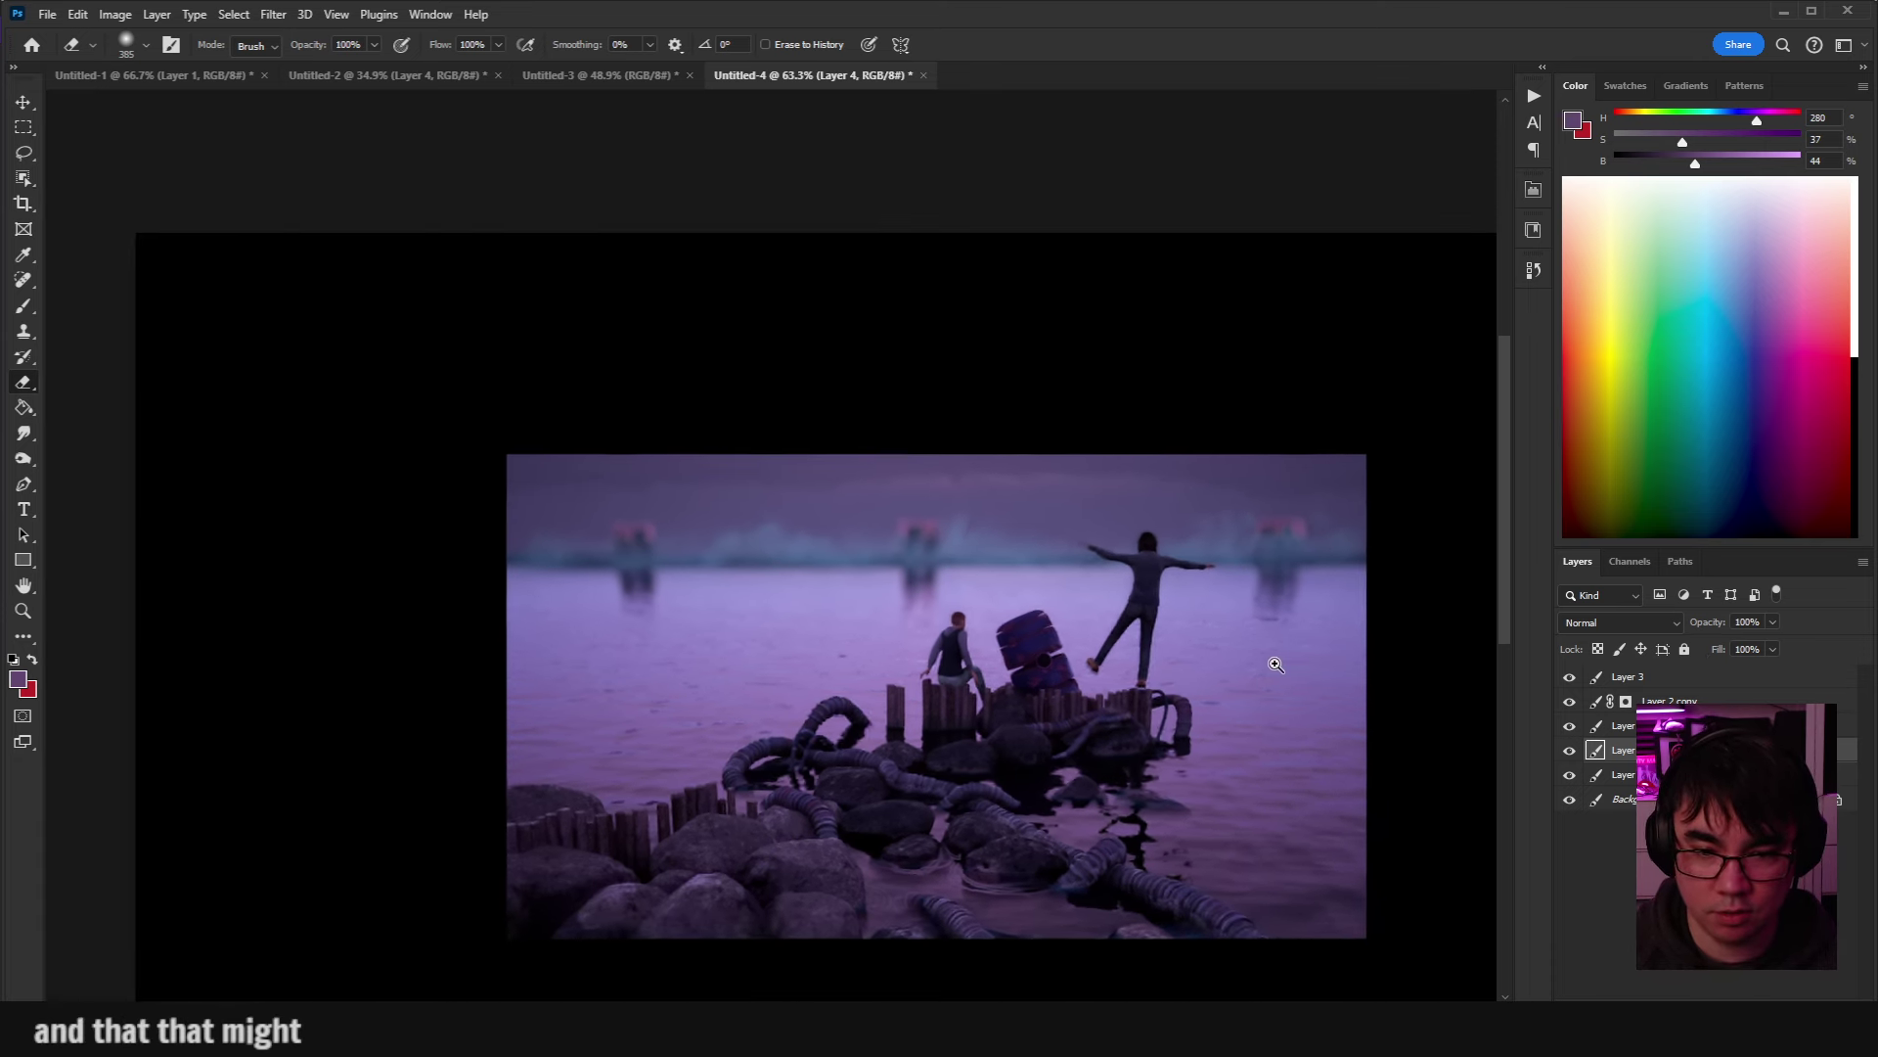
{"action": "scroll", "coordinate": [1276, 659], "scroll_direction": "up", "scroll_amount": 1}
{"action": "left_click_drag", "start_coordinate": [1283, 708], "coordinate": [1282, 551]}
{"action": "scroll", "coordinate": [1119, 520], "scroll_direction": "up", "scroll_amount": 1}
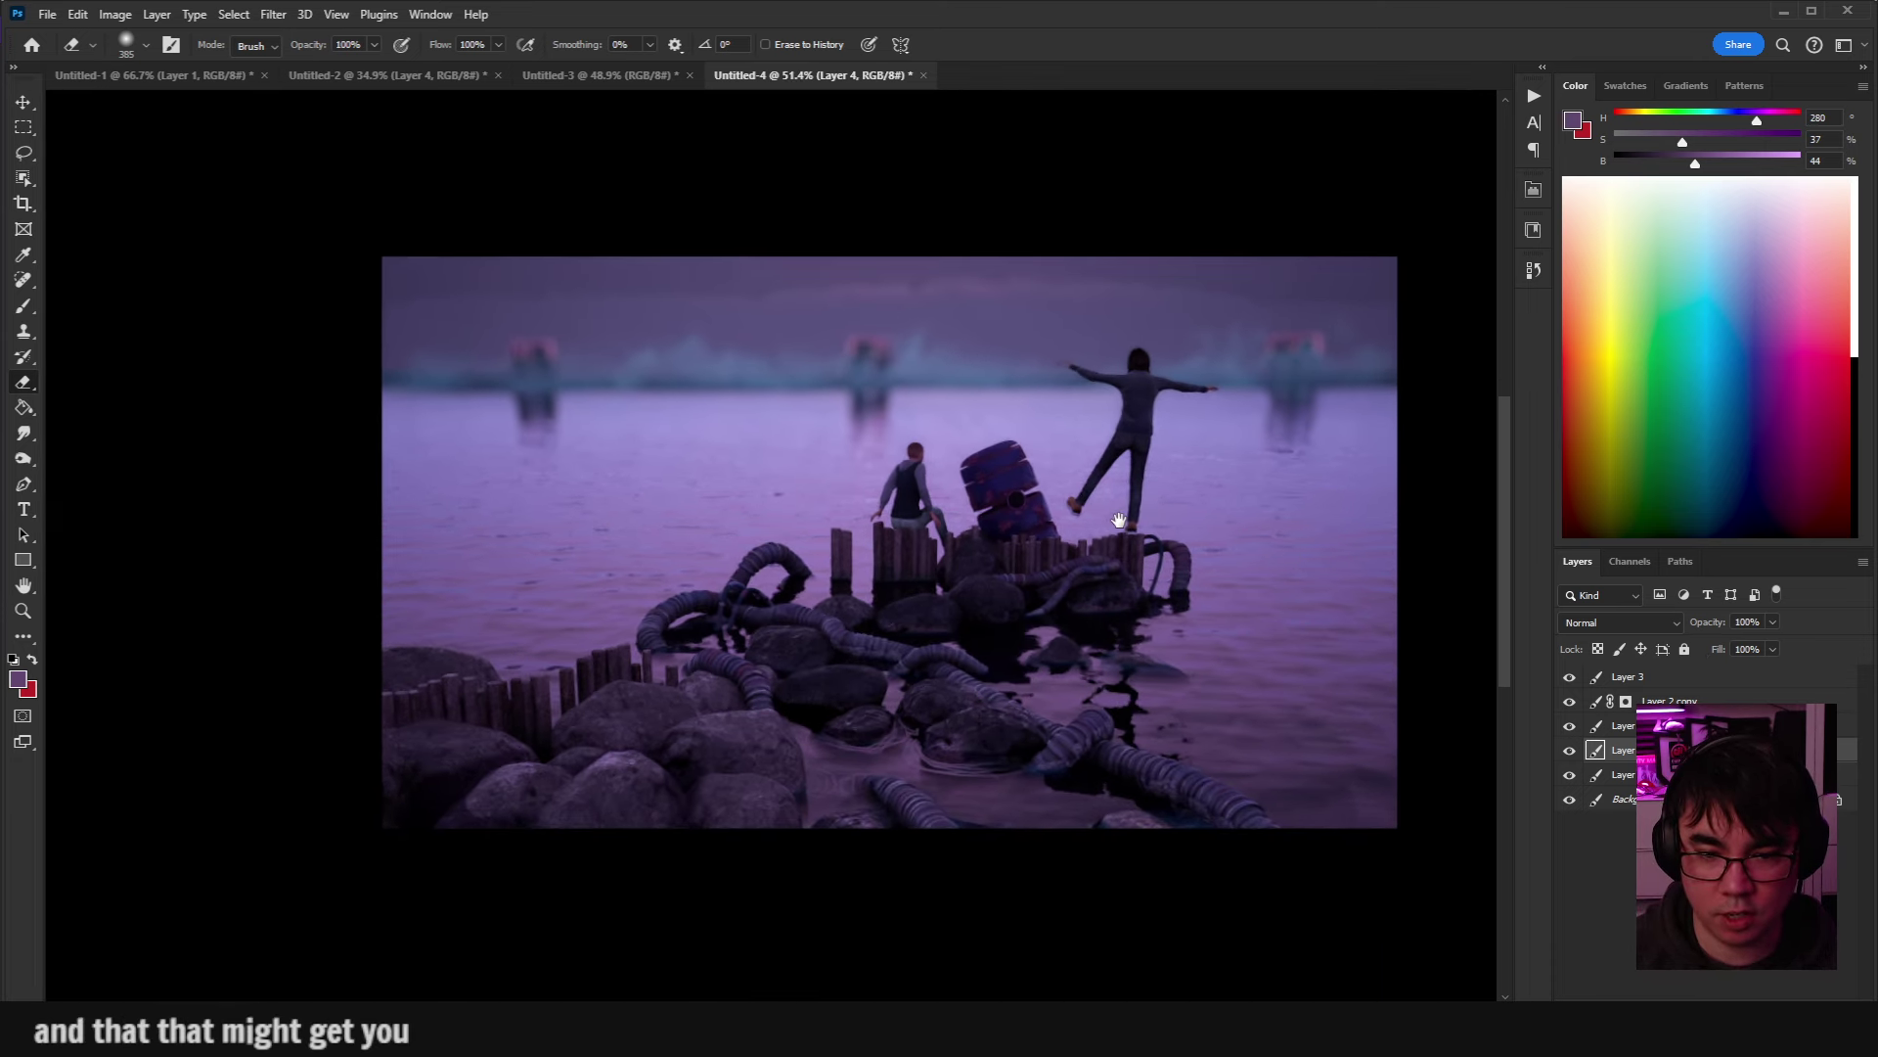
{"action": "left_click", "coordinate": [1630, 679]}
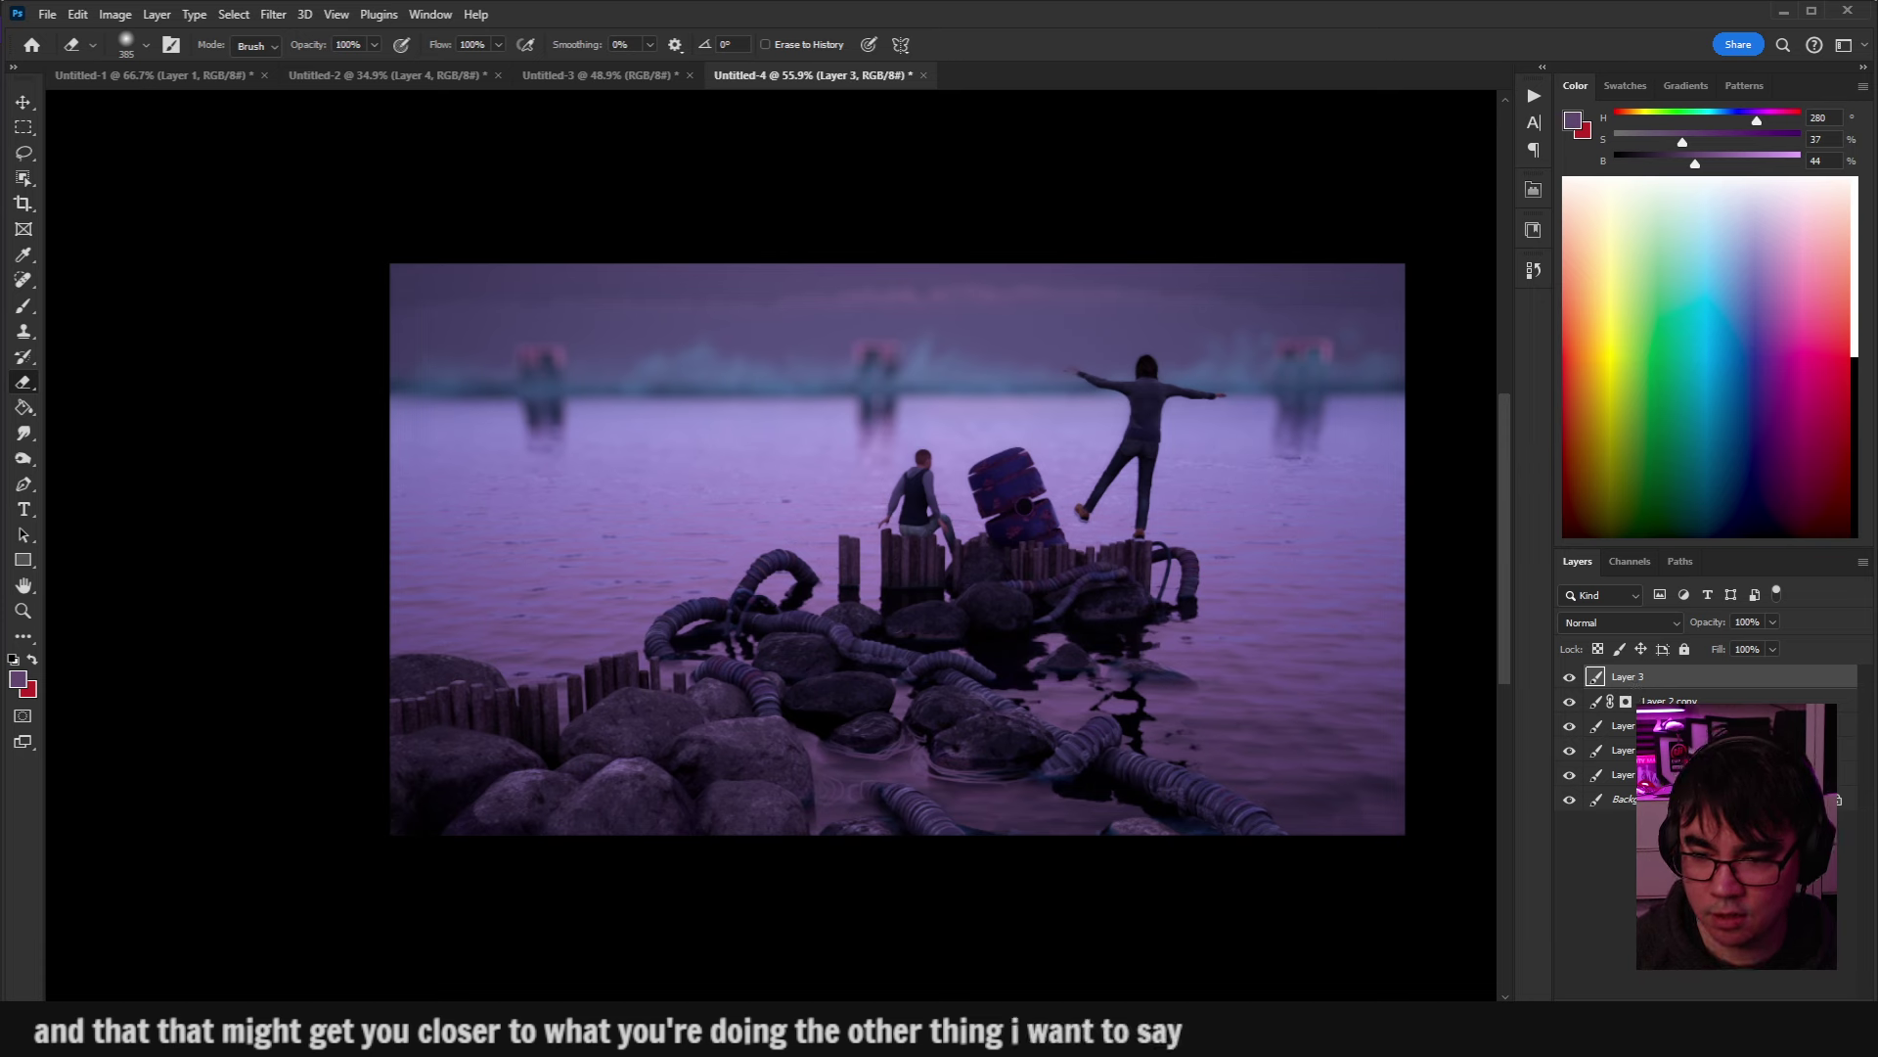
{"action": "key", "text": "m"}
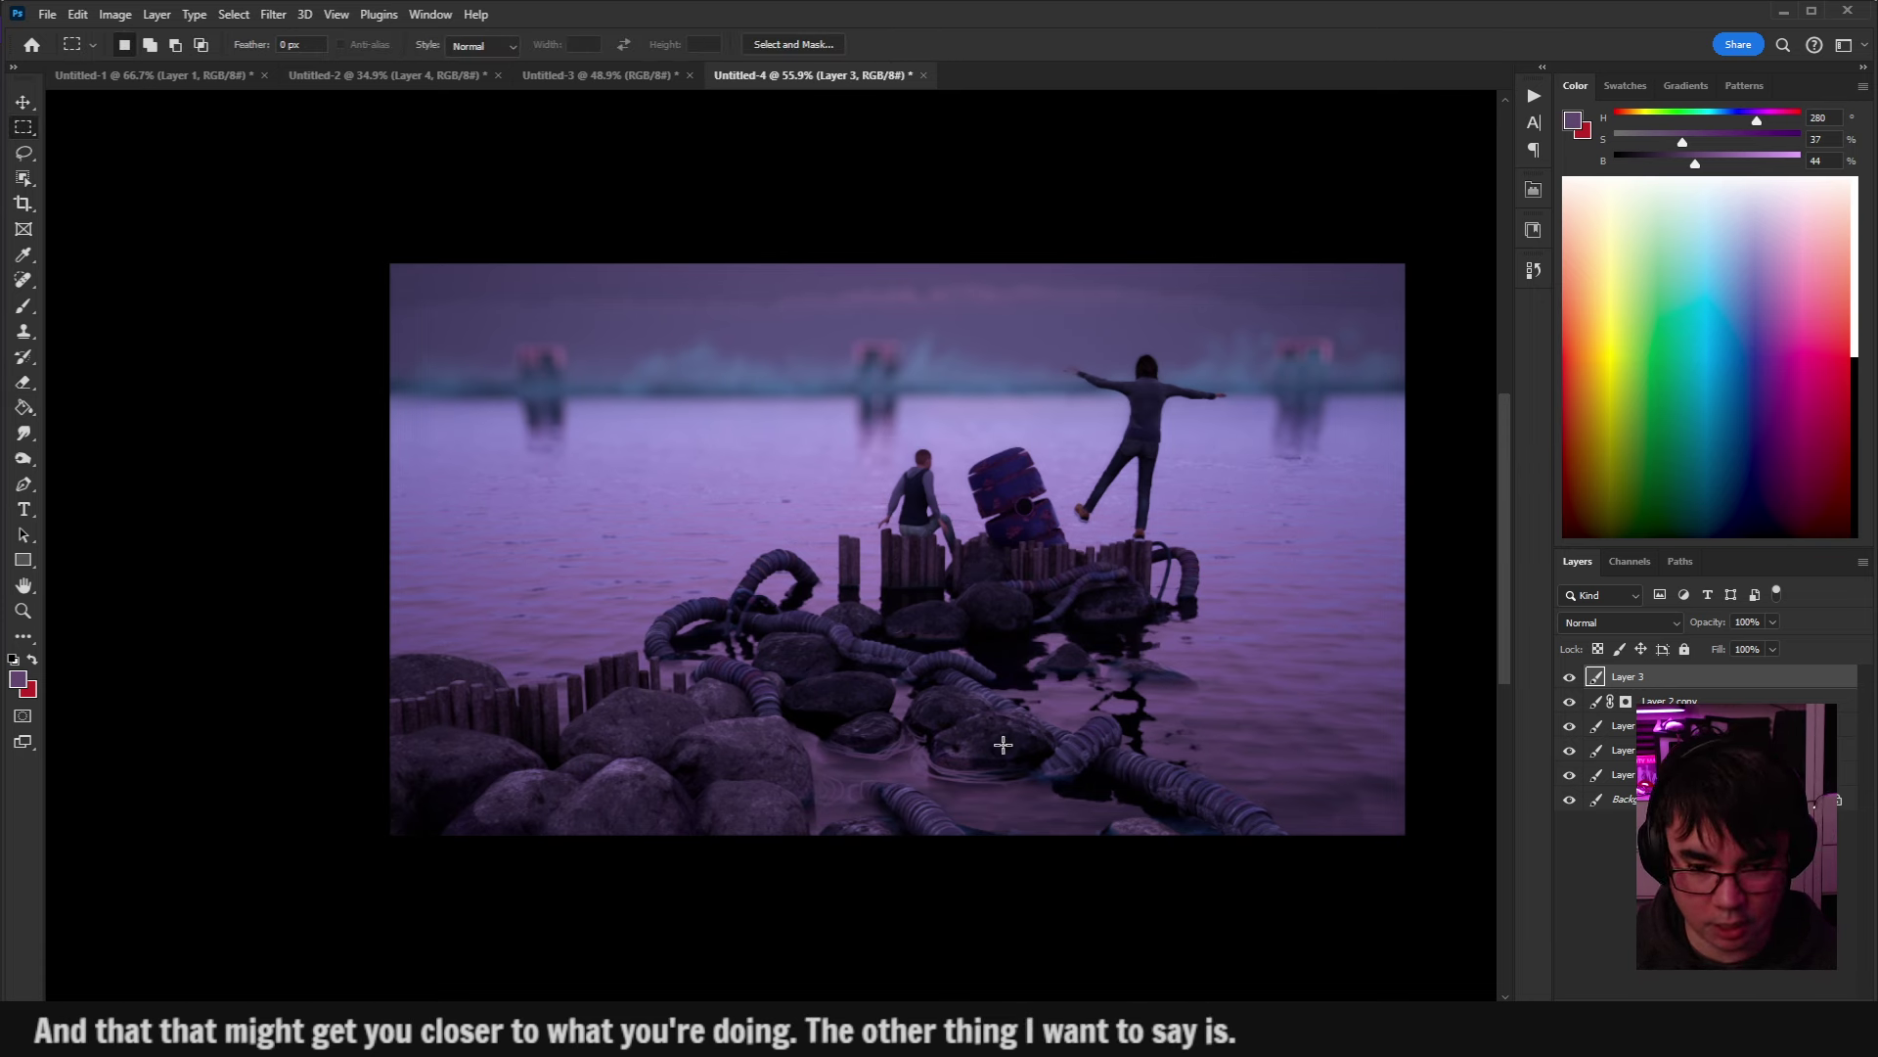
{"action": "left_click", "coordinate": [1568, 678]}
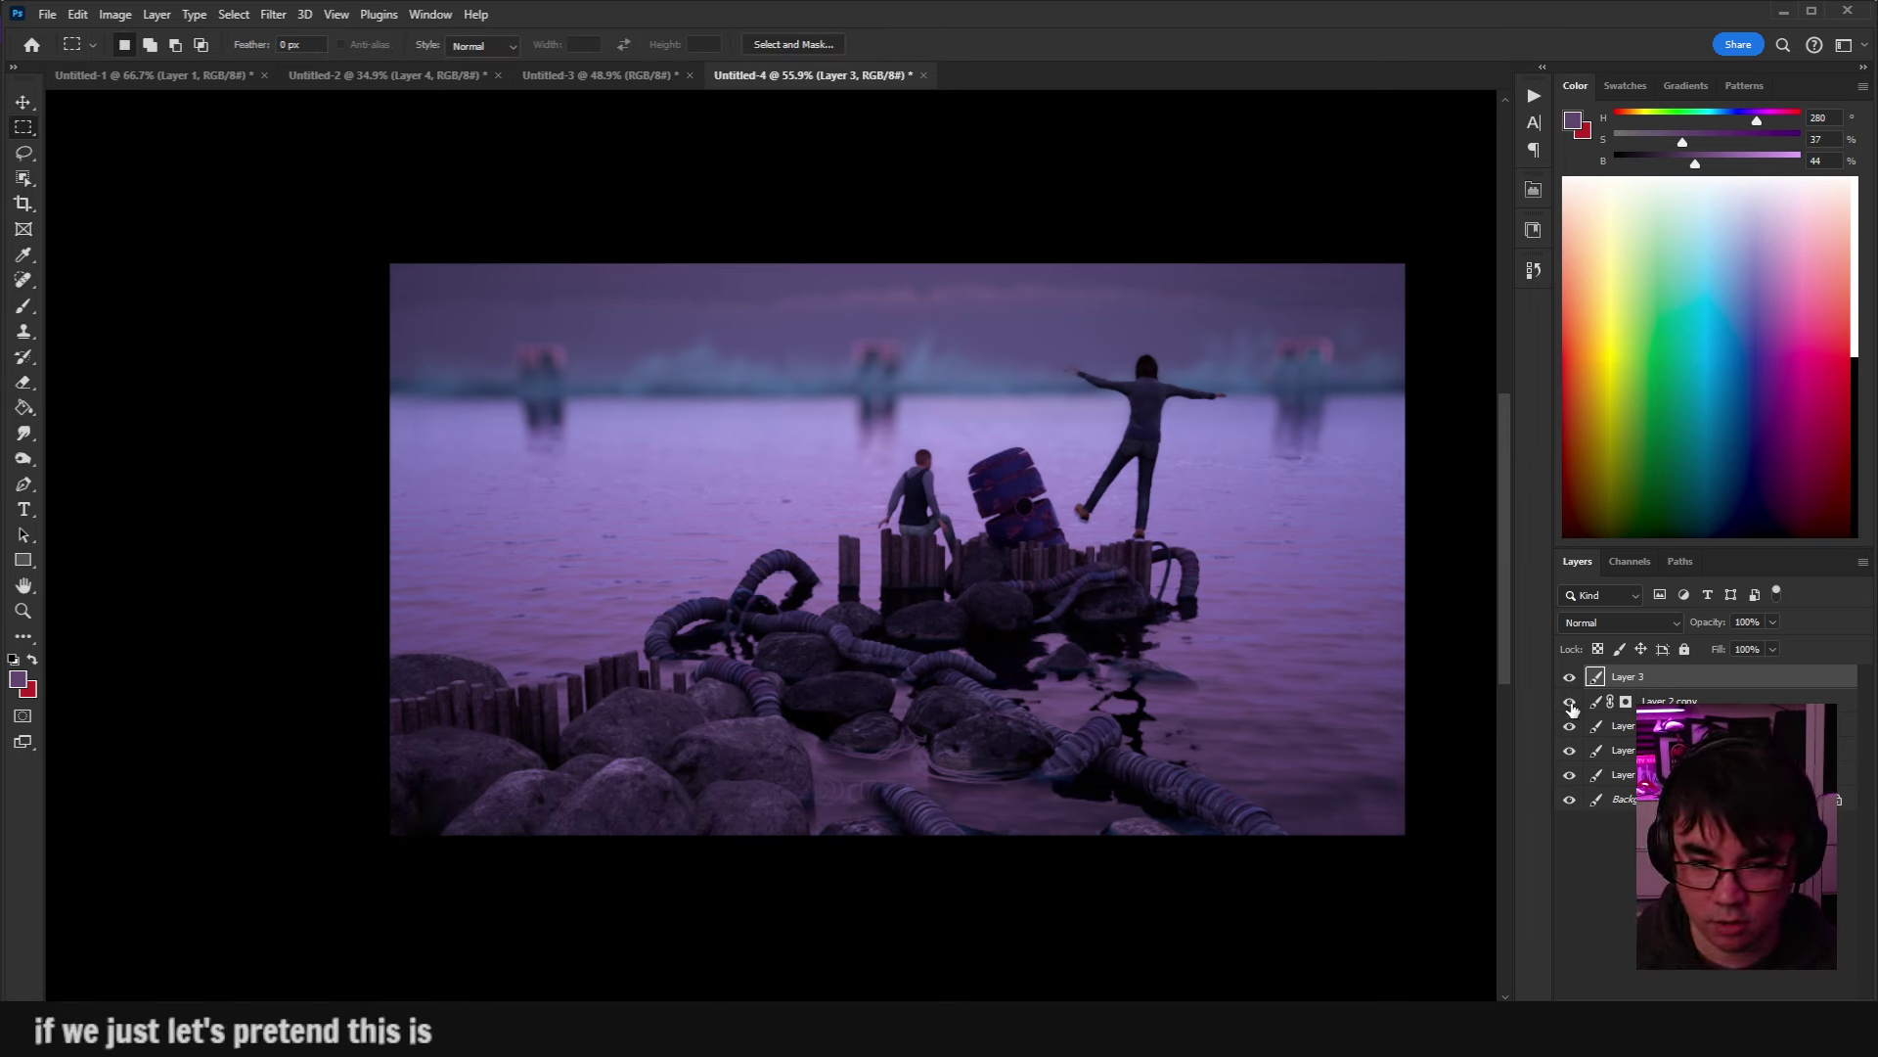
{"action": "left_click", "coordinate": [1569, 700]}
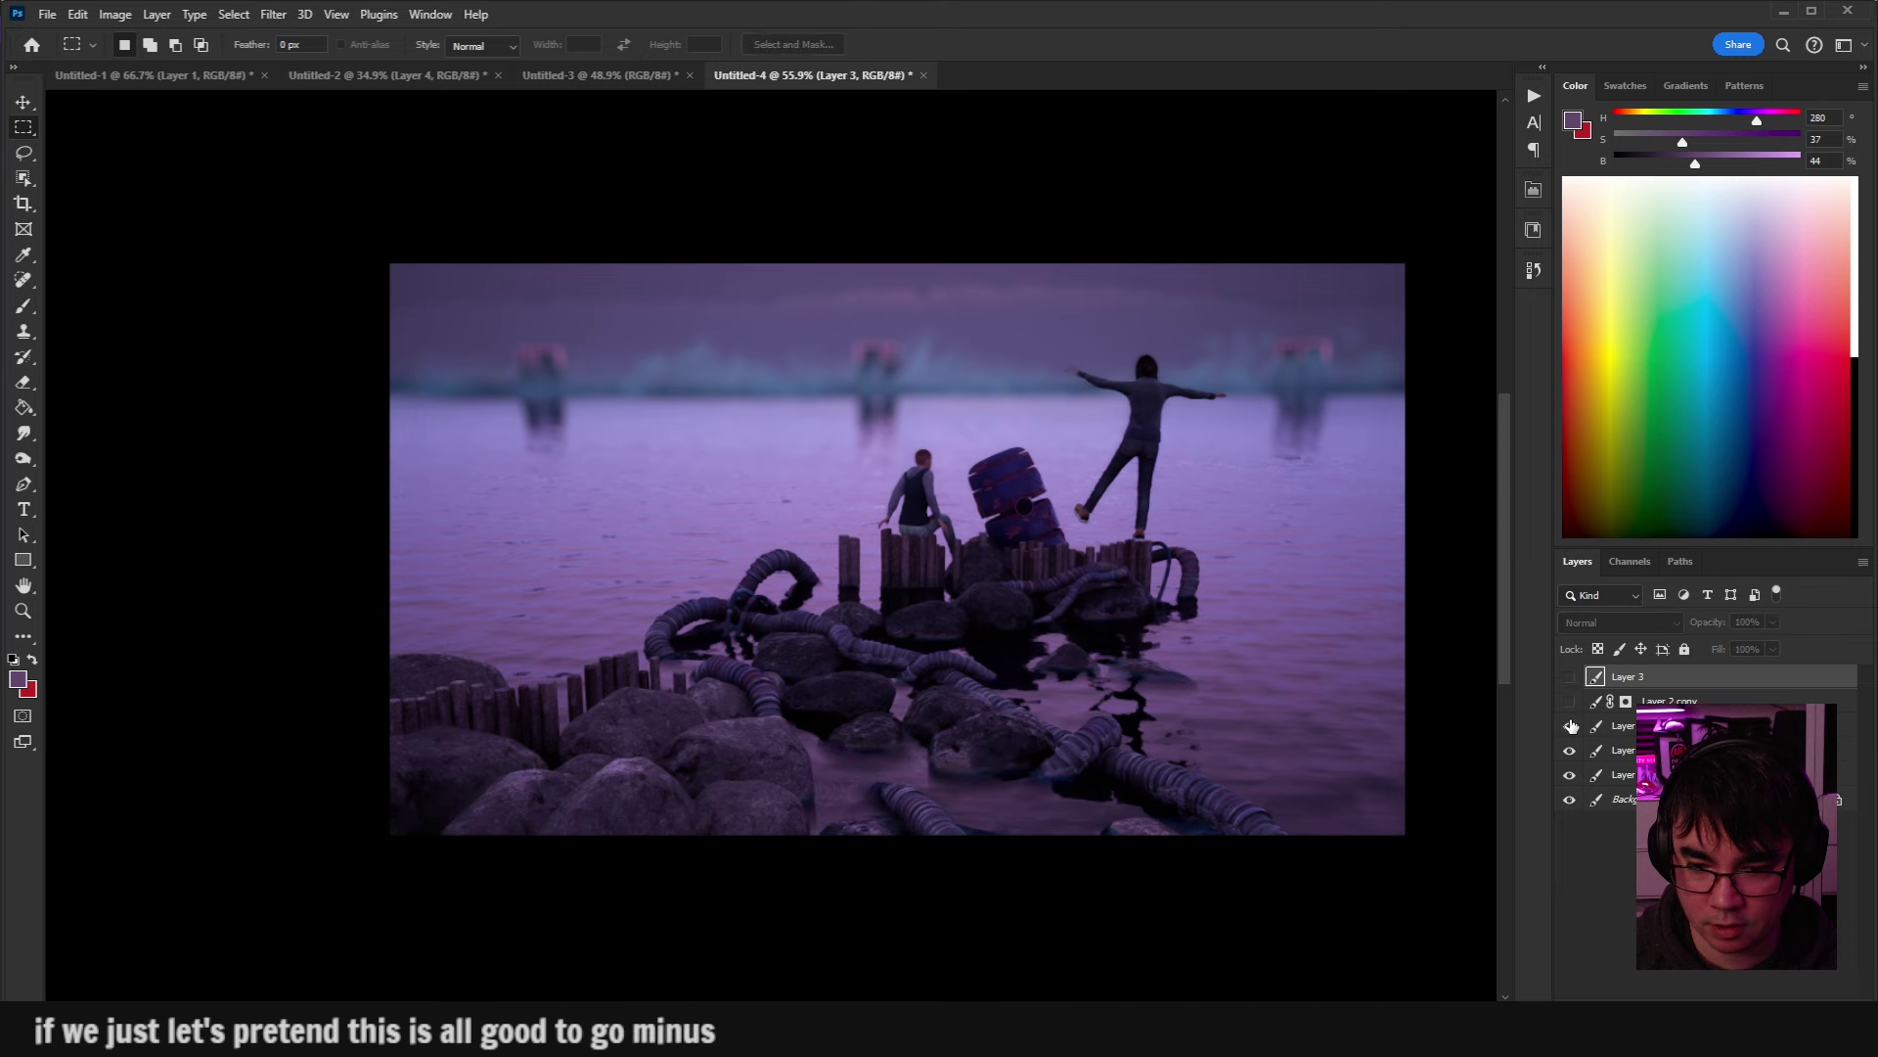
{"action": "left_click", "coordinate": [1569, 725]}
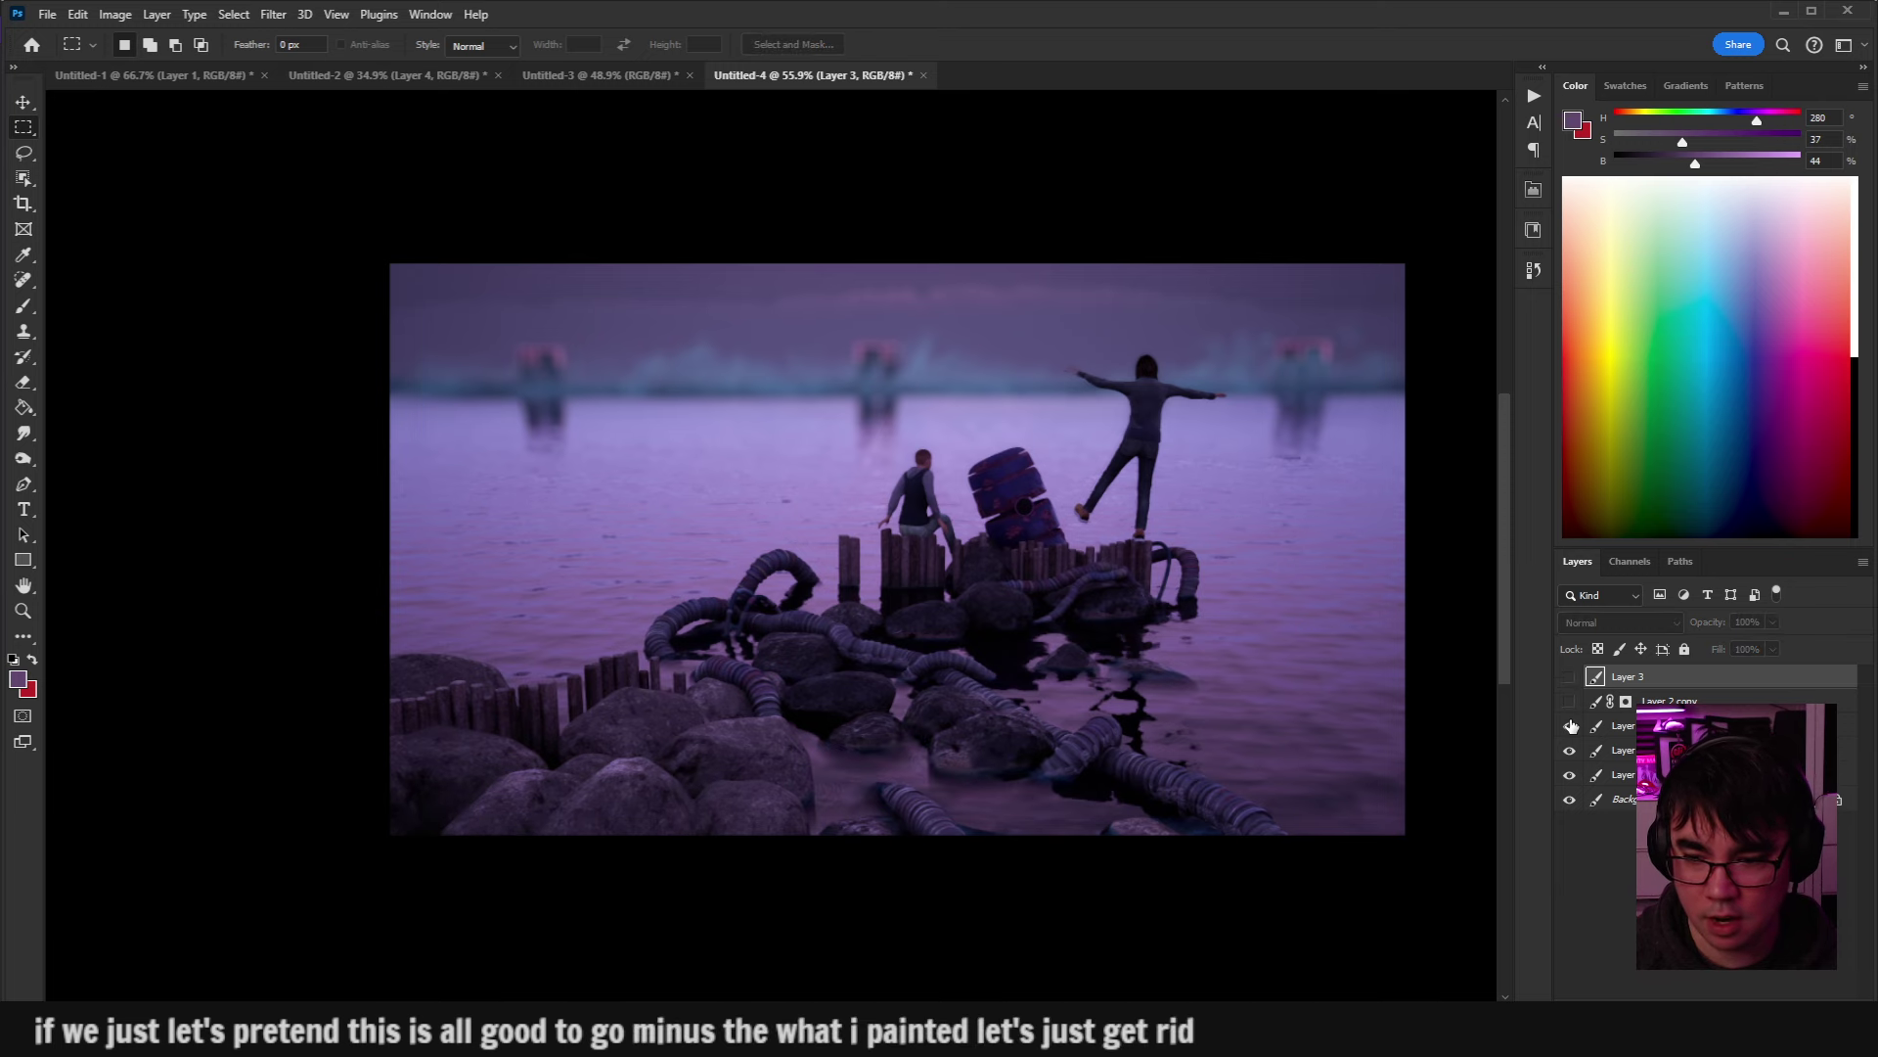
Select the whole canvas with the Background as the working layer.
{"action": "left_click_drag", "start_coordinate": [1198, 627], "coordinate": [1134, 615]}
{"action": "left_click_drag", "start_coordinate": [280, 209], "coordinate": [1405, 876]}
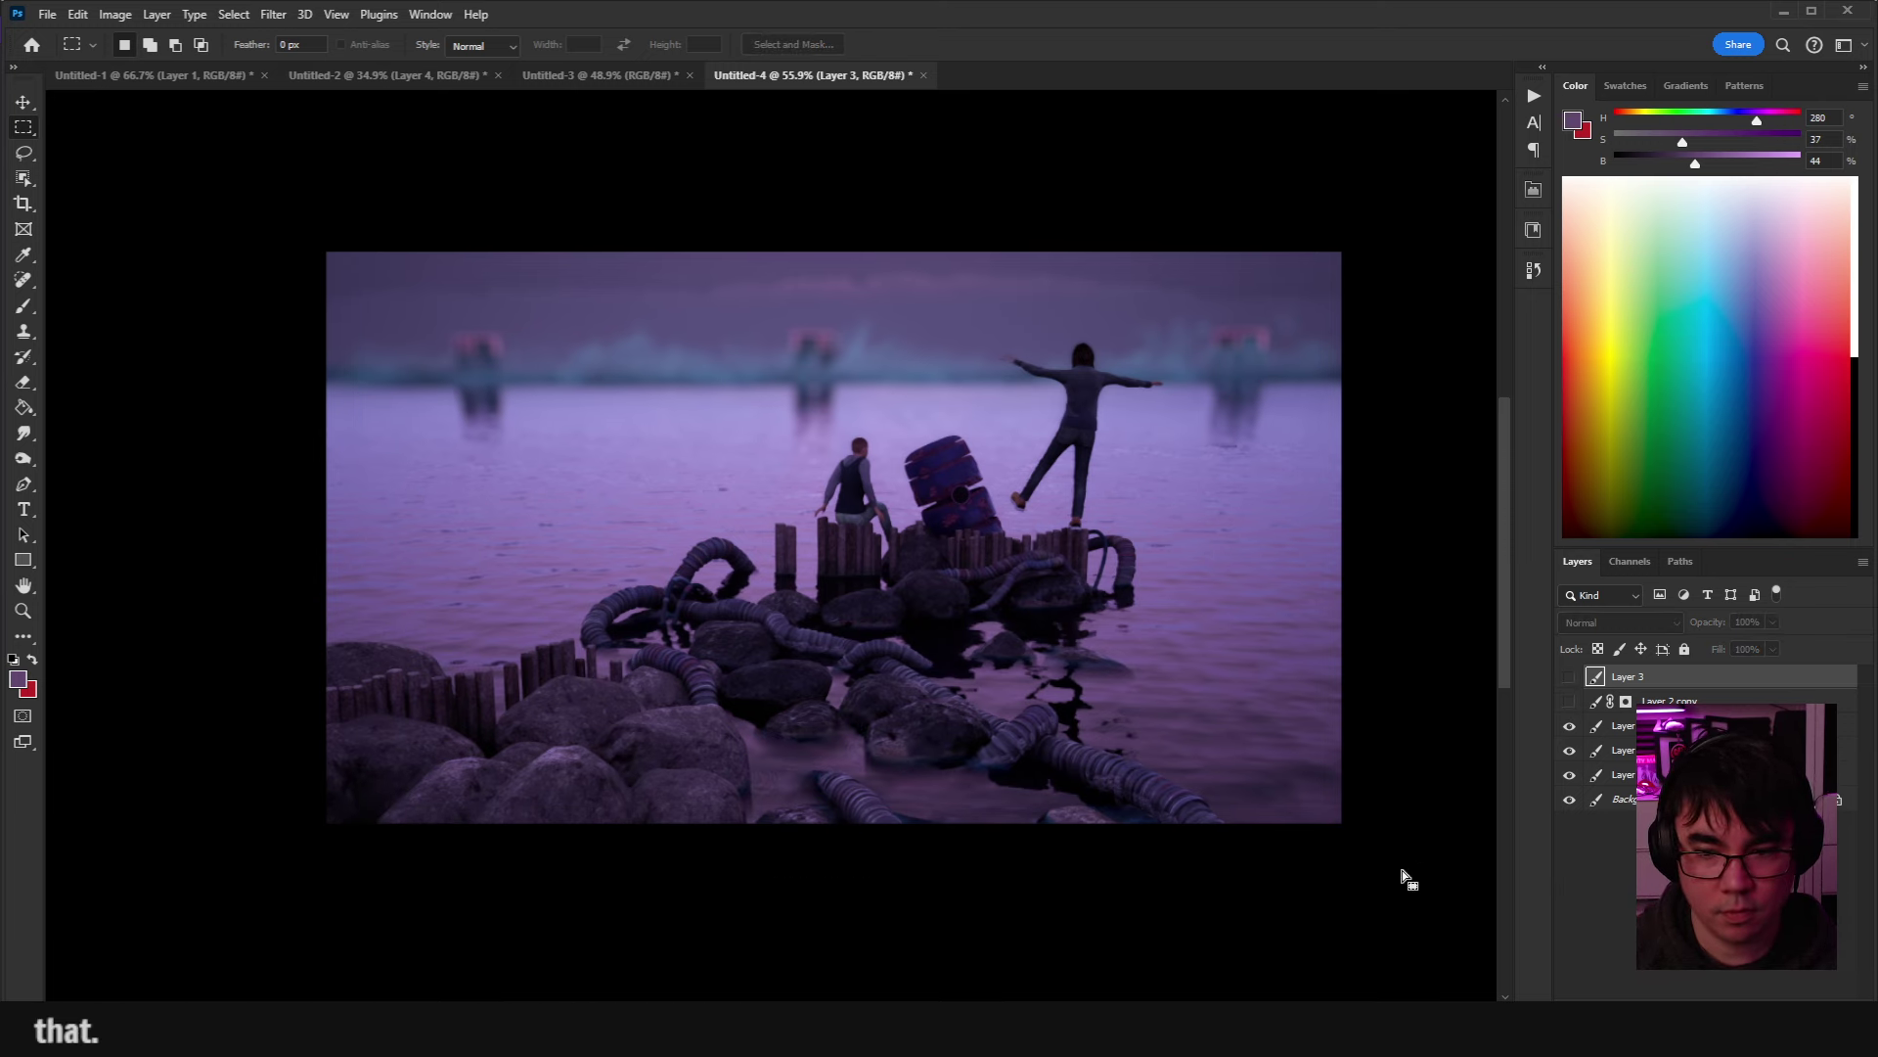
{"action": "left_click", "coordinate": [1597, 679], "text": "ctrl"}
{"action": "left_click", "coordinate": [1597, 798]}
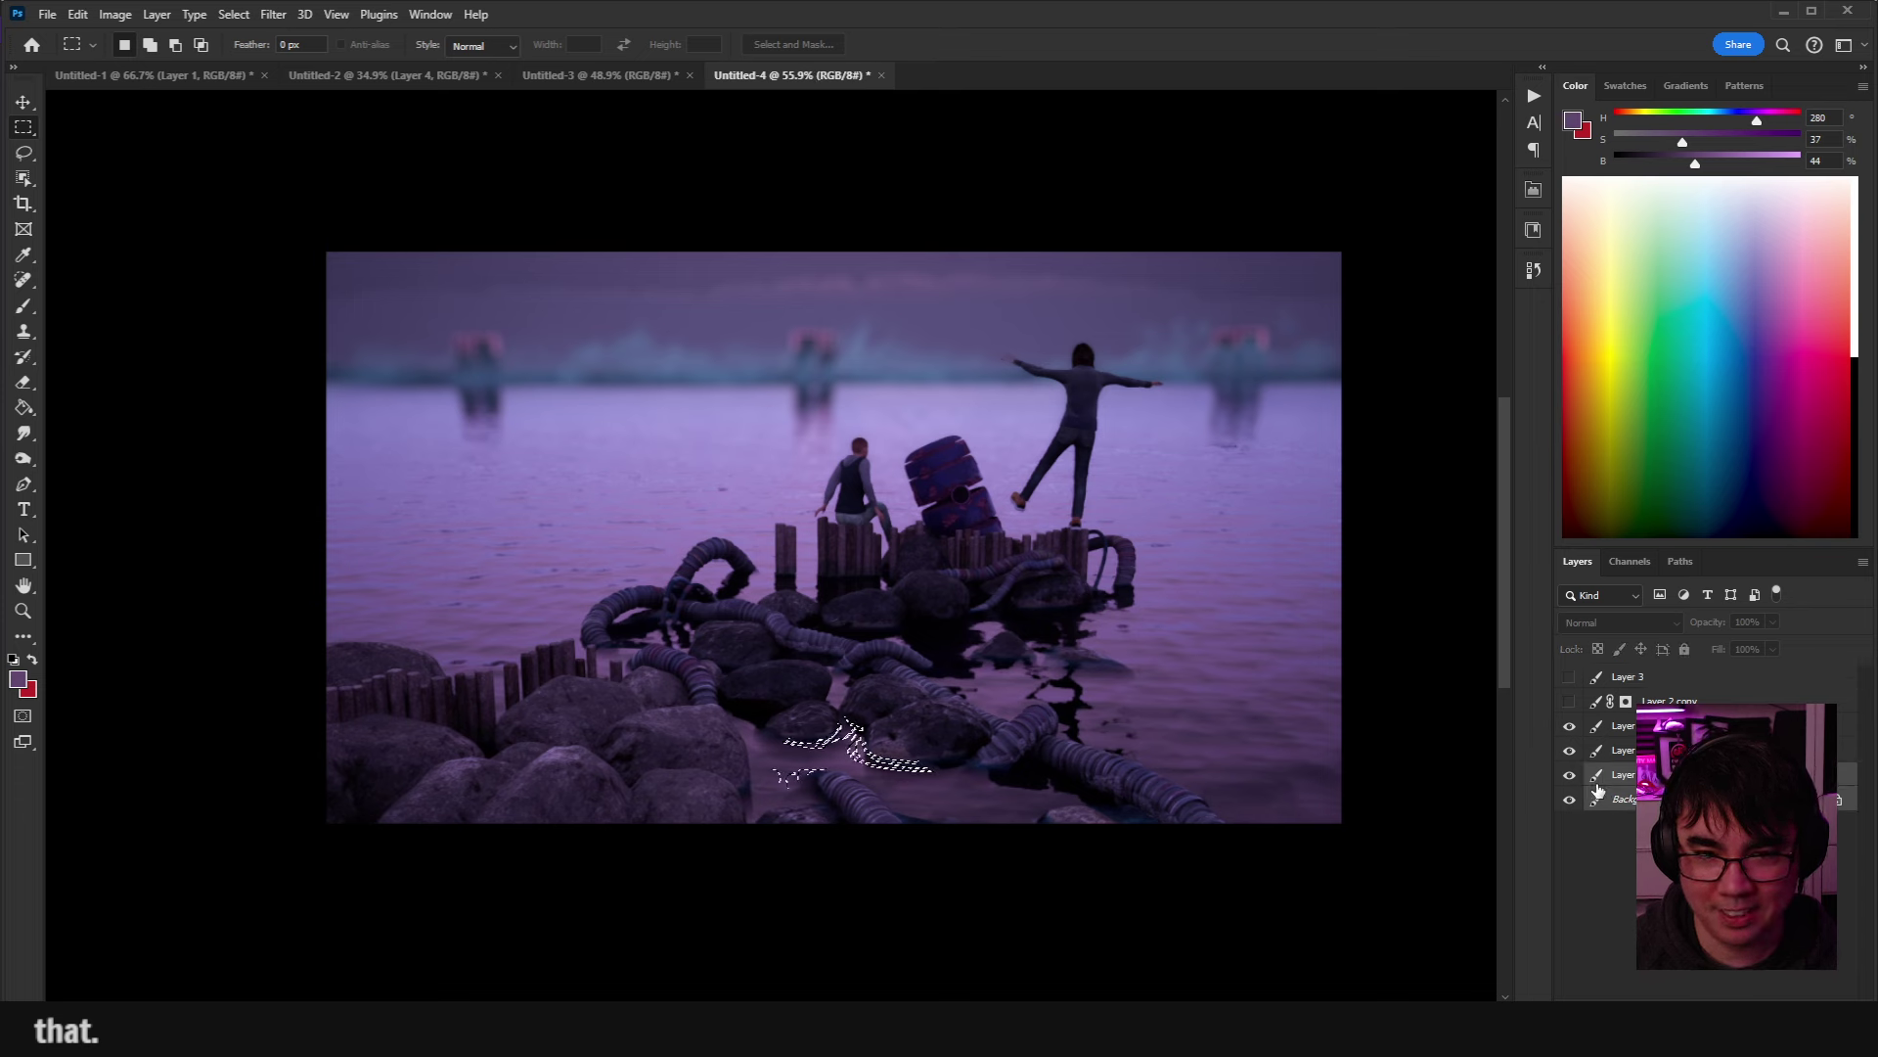
{"action": "left_click", "coordinate": [1597, 781], "text": "ctrl"}
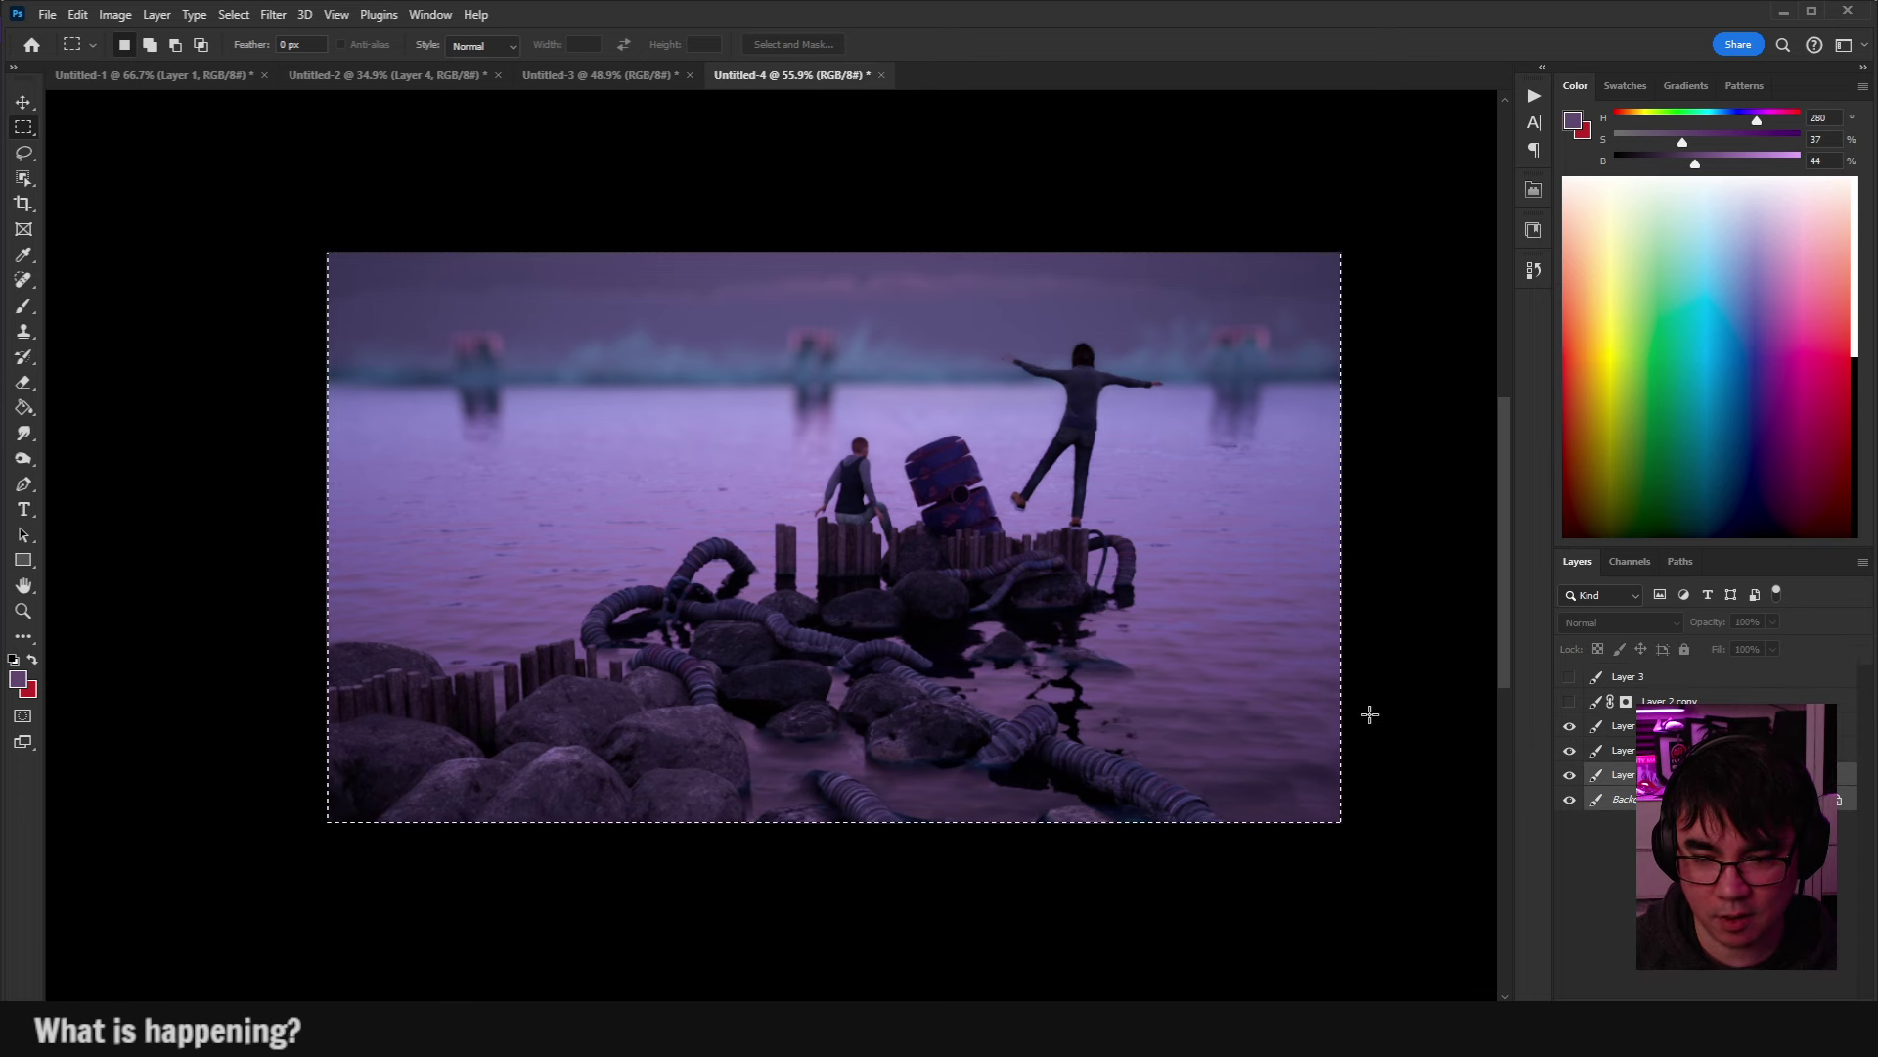
Copy the image to a new top Layer 5 and preview Levels at white input 246, midtones ~0.96.
{"action": "key", "text": "ctrl+j"}
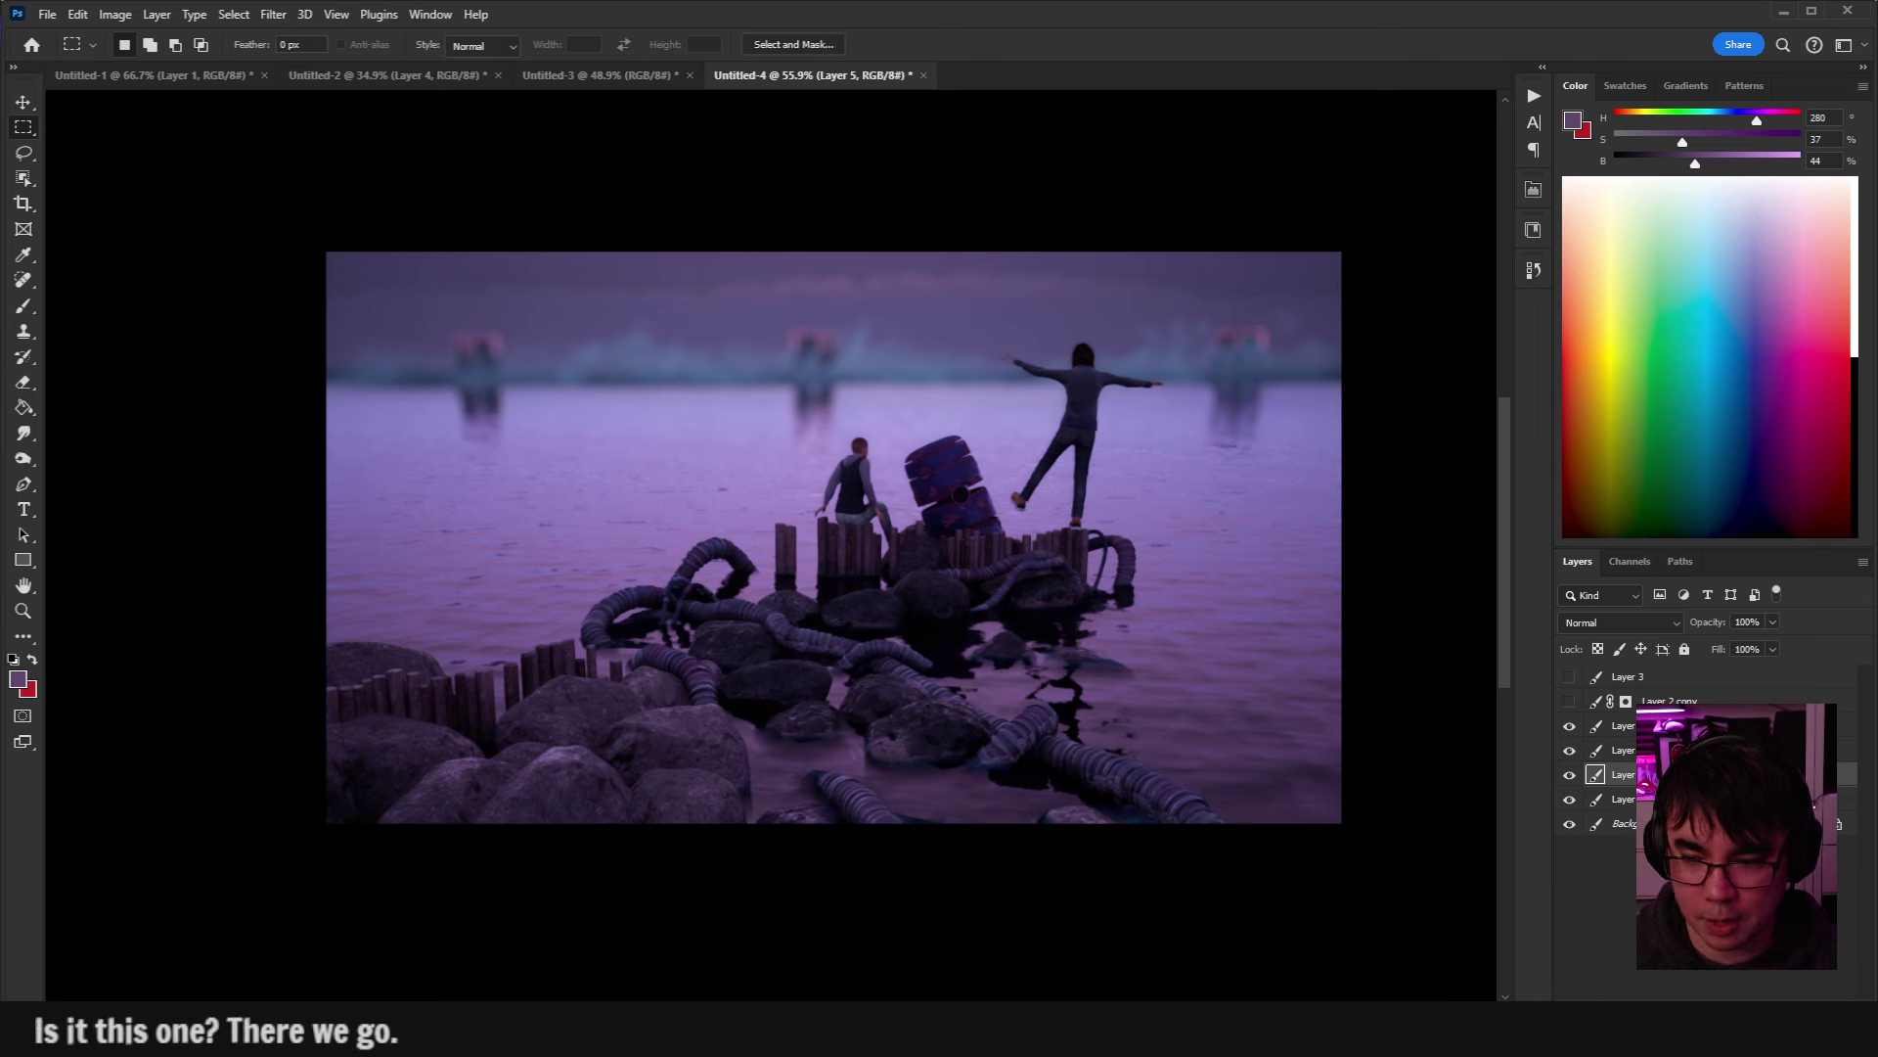
{"action": "left_click_drag", "start_coordinate": [1706, 774], "coordinate": [1705, 666]}
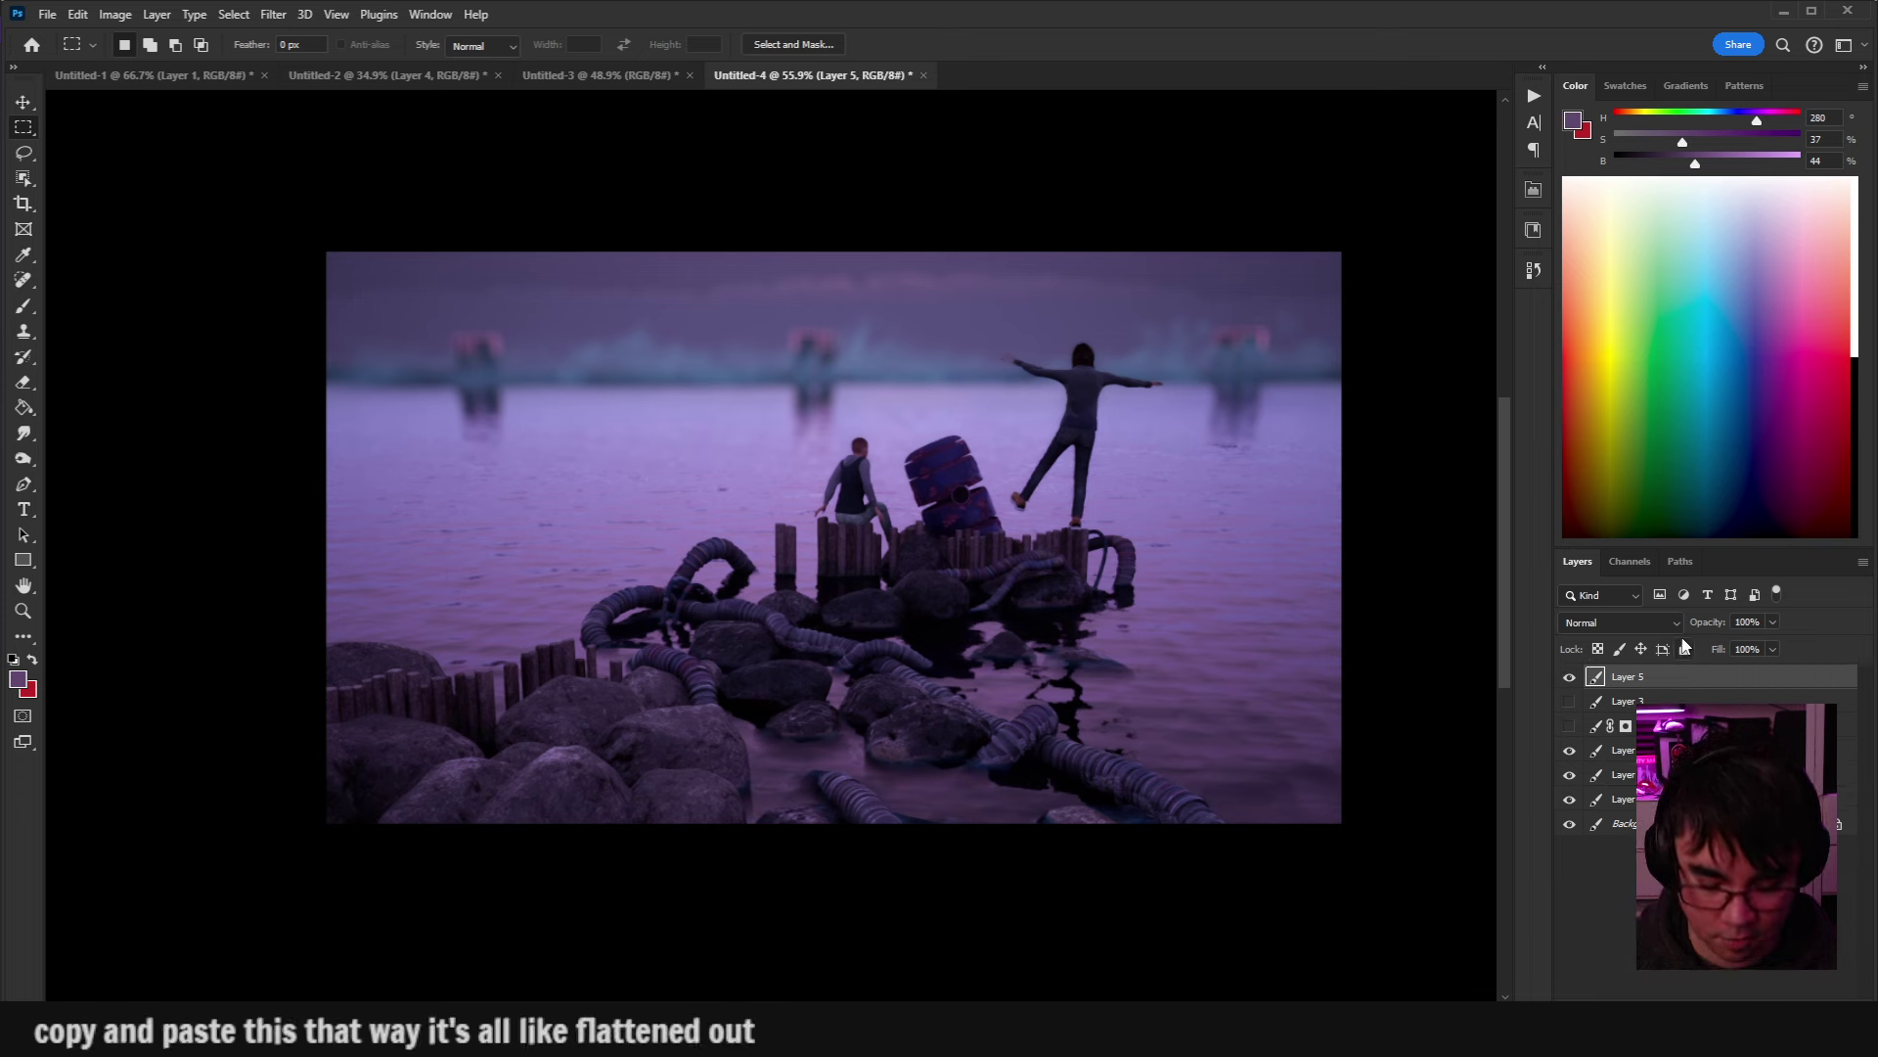
{"action": "key", "text": "ctrl+l"}
{"action": "left_click_drag", "start_coordinate": [519, 194], "coordinate": [582, 193]}
{"action": "mouse_move", "coordinate": [588, 408]}
{"action": "left_mouse_down"}
{"action": "mouse_move", "coordinate": [538, 409]}
{"action": "mouse_move", "coordinate": [588, 408]}
{"action": "left_mouse_up"}
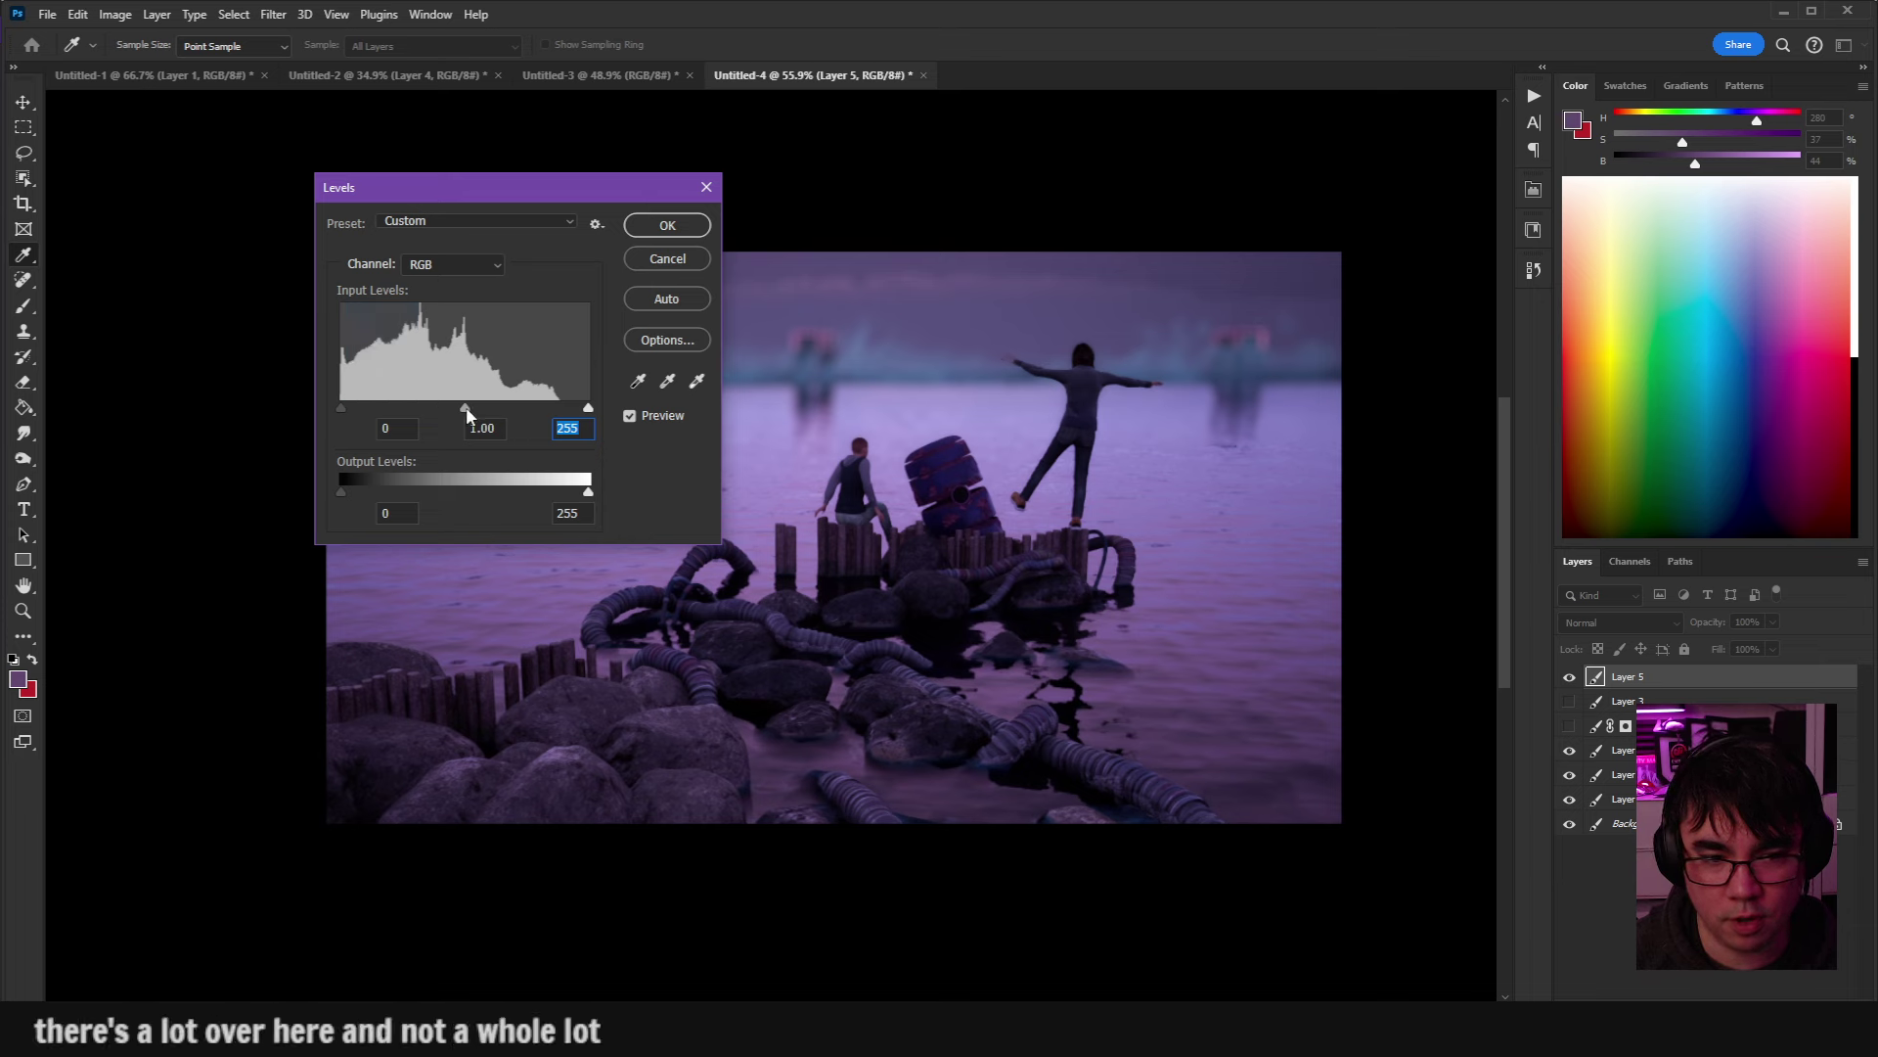
{"action": "left_click_drag", "start_coordinate": [466, 408], "coordinate": [465, 408]}
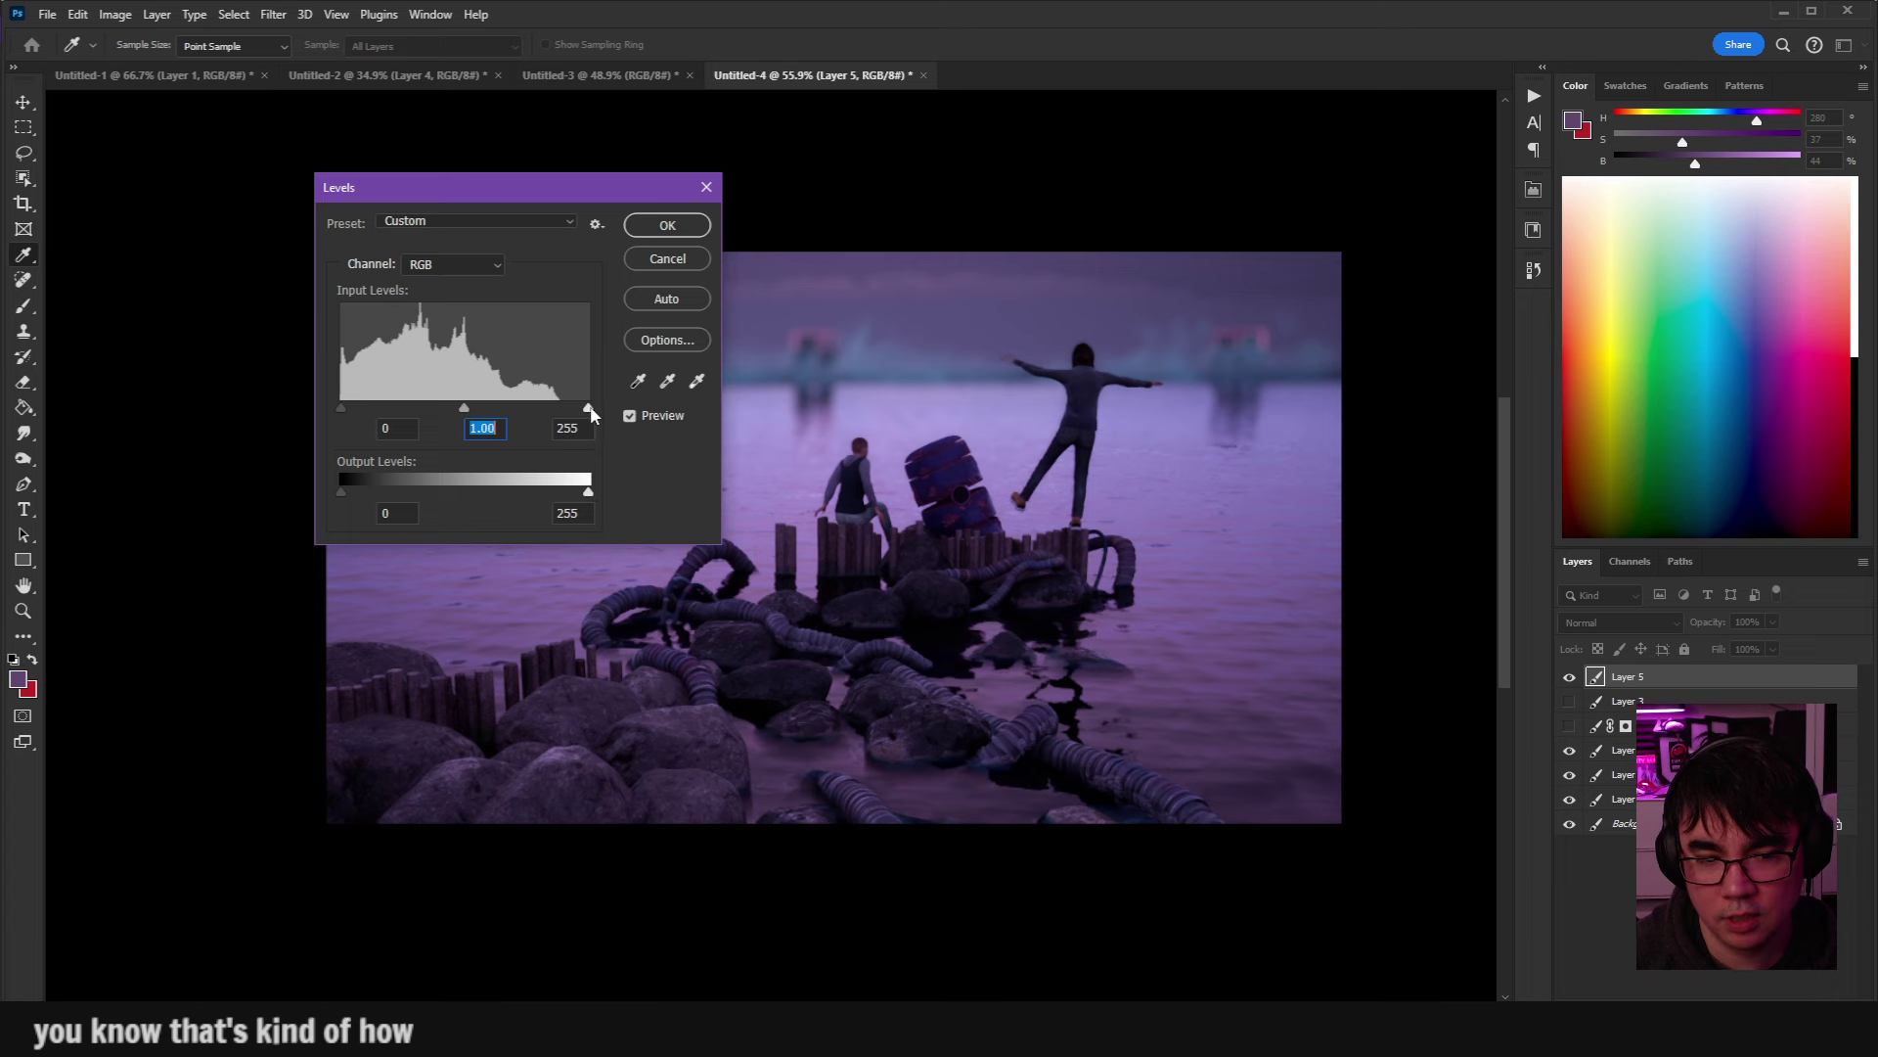
{"action": "left_click_drag", "start_coordinate": [589, 409], "coordinate": [578, 403]}
{"action": "left_click_drag", "start_coordinate": [458, 402], "coordinate": [452, 402]}
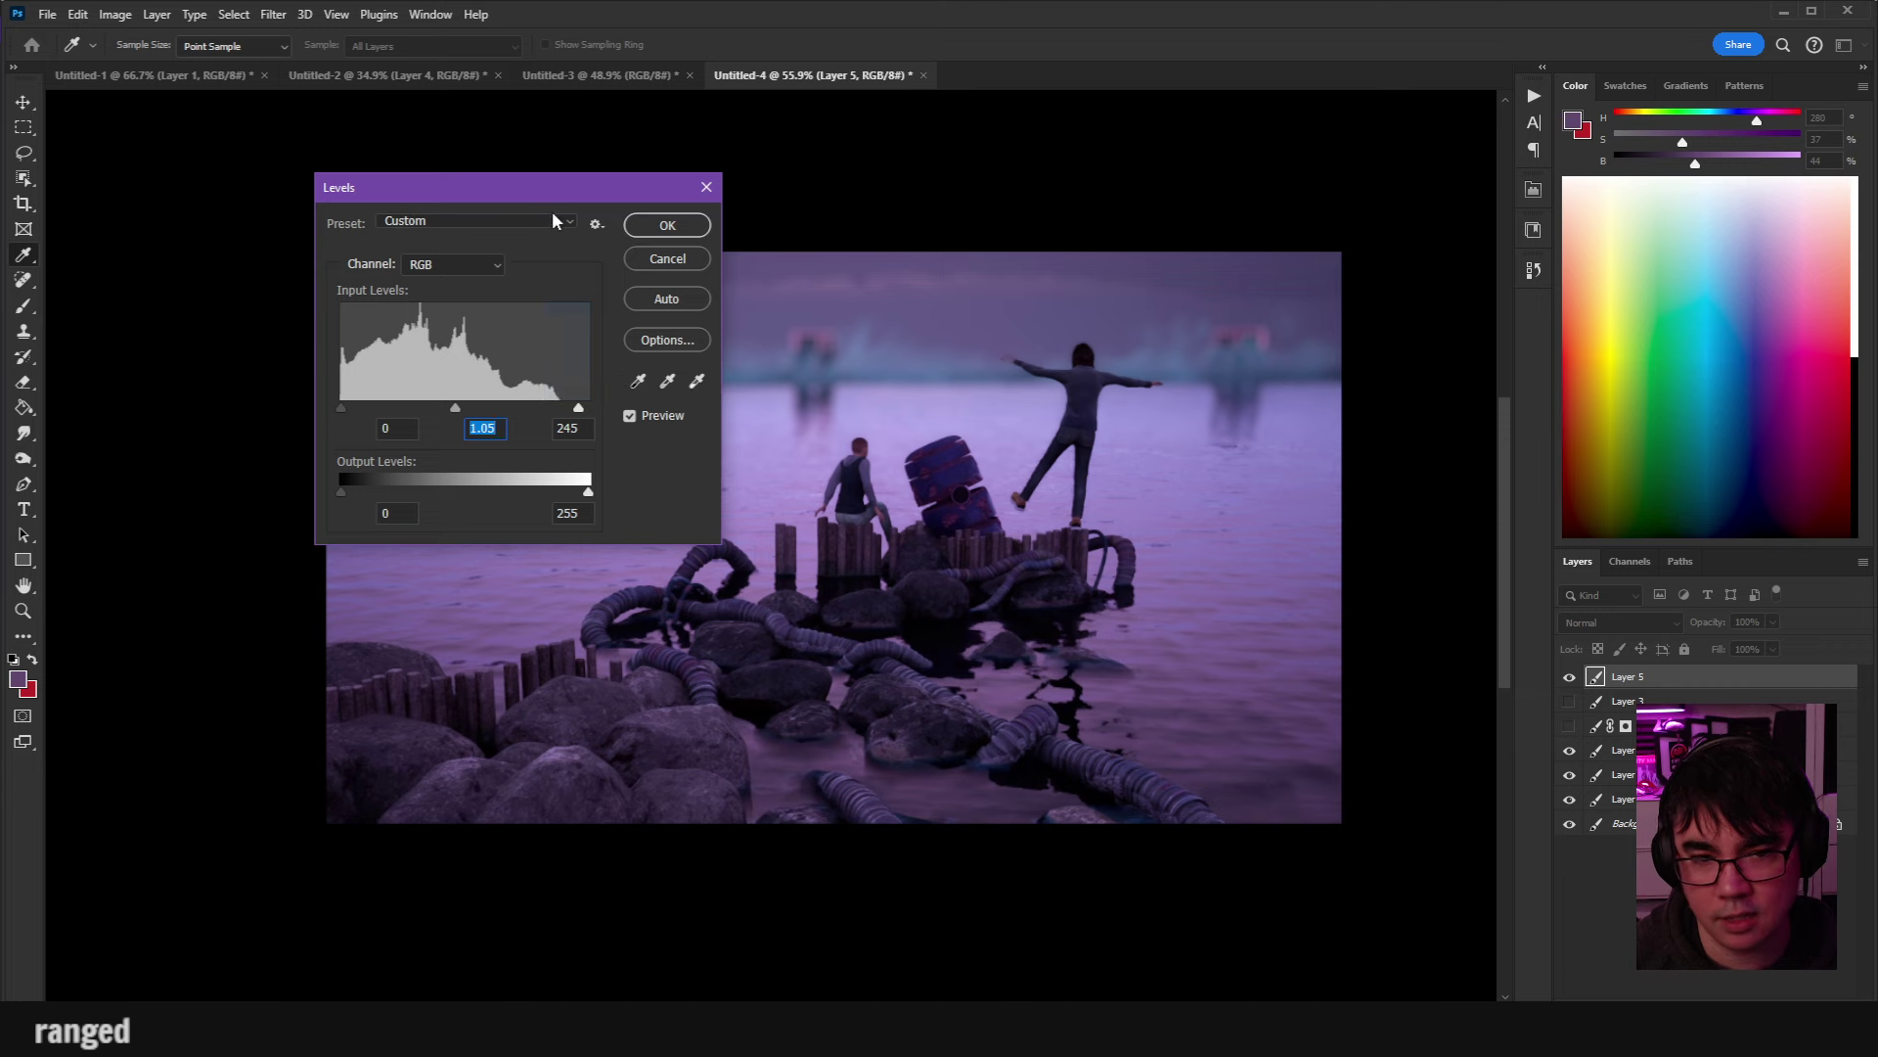
{"action": "left_click_drag", "start_coordinate": [567, 188], "coordinate": [414, 186]}
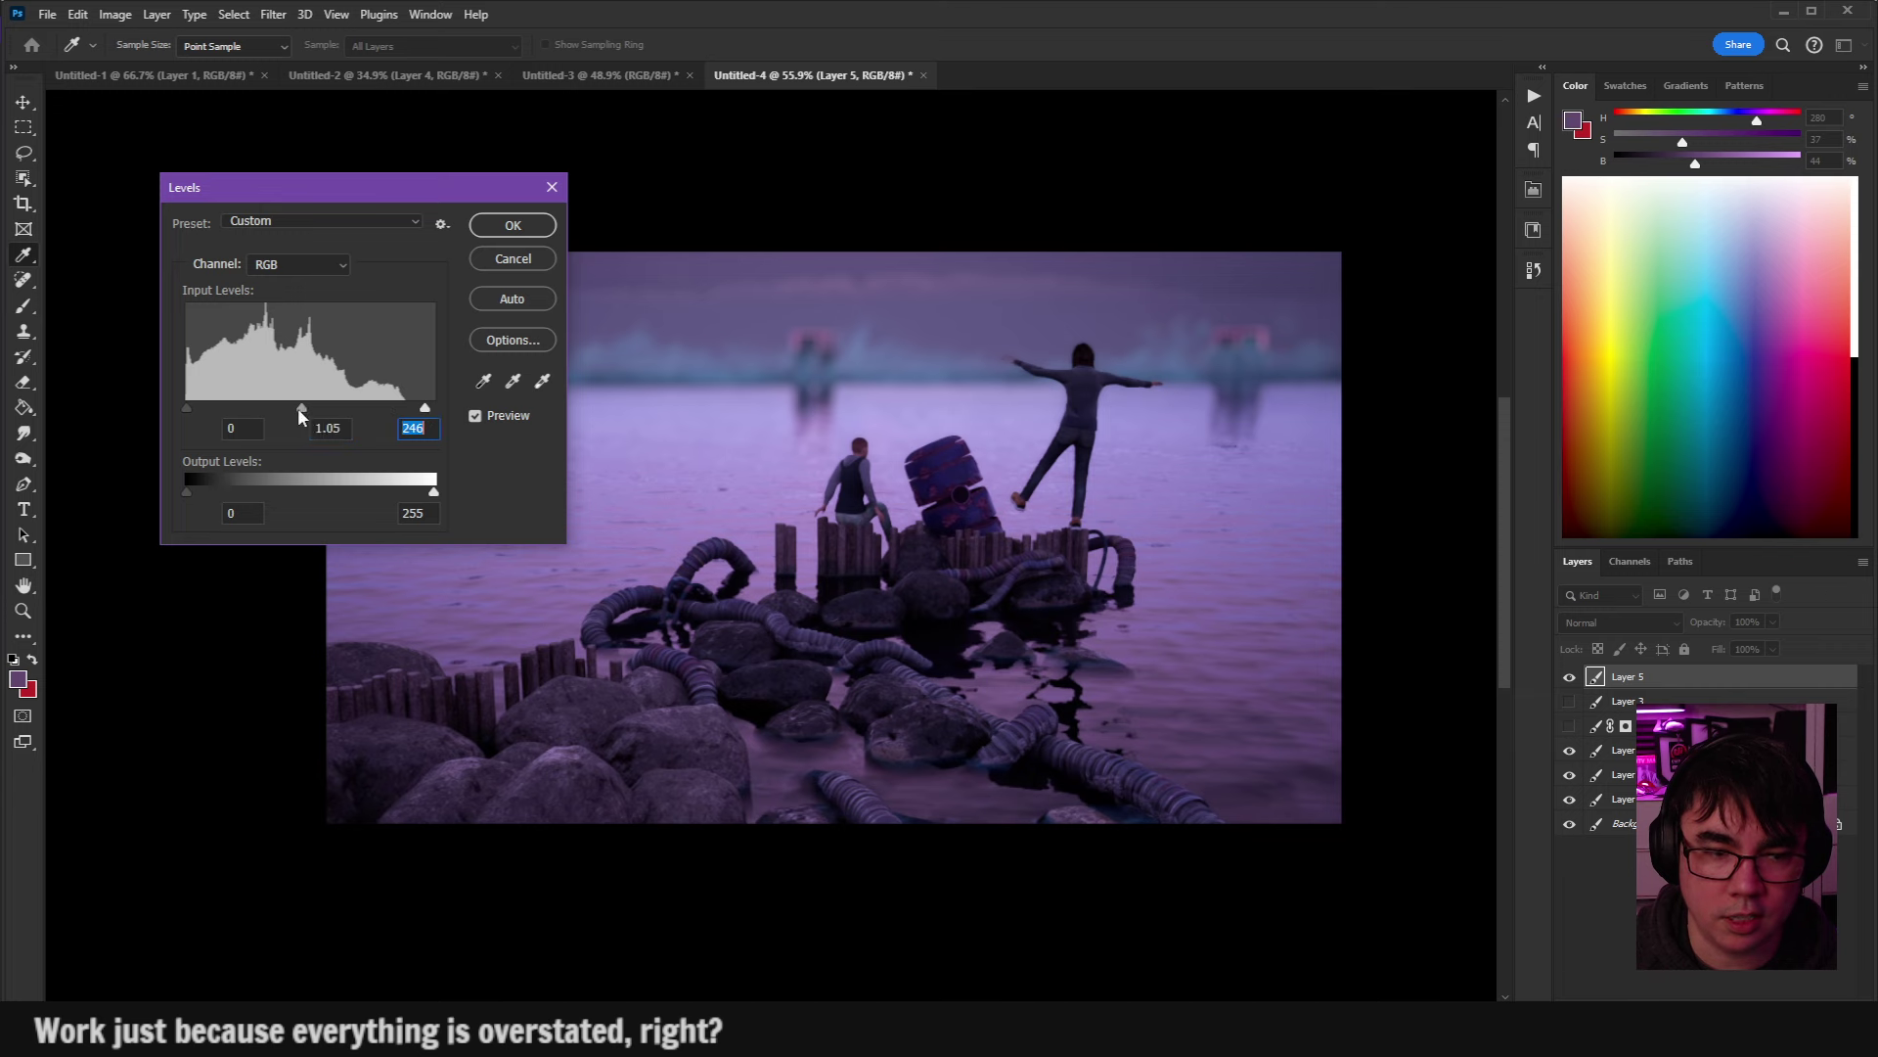
{"action": "left_click_drag", "start_coordinate": [298, 407], "coordinate": [317, 416]}
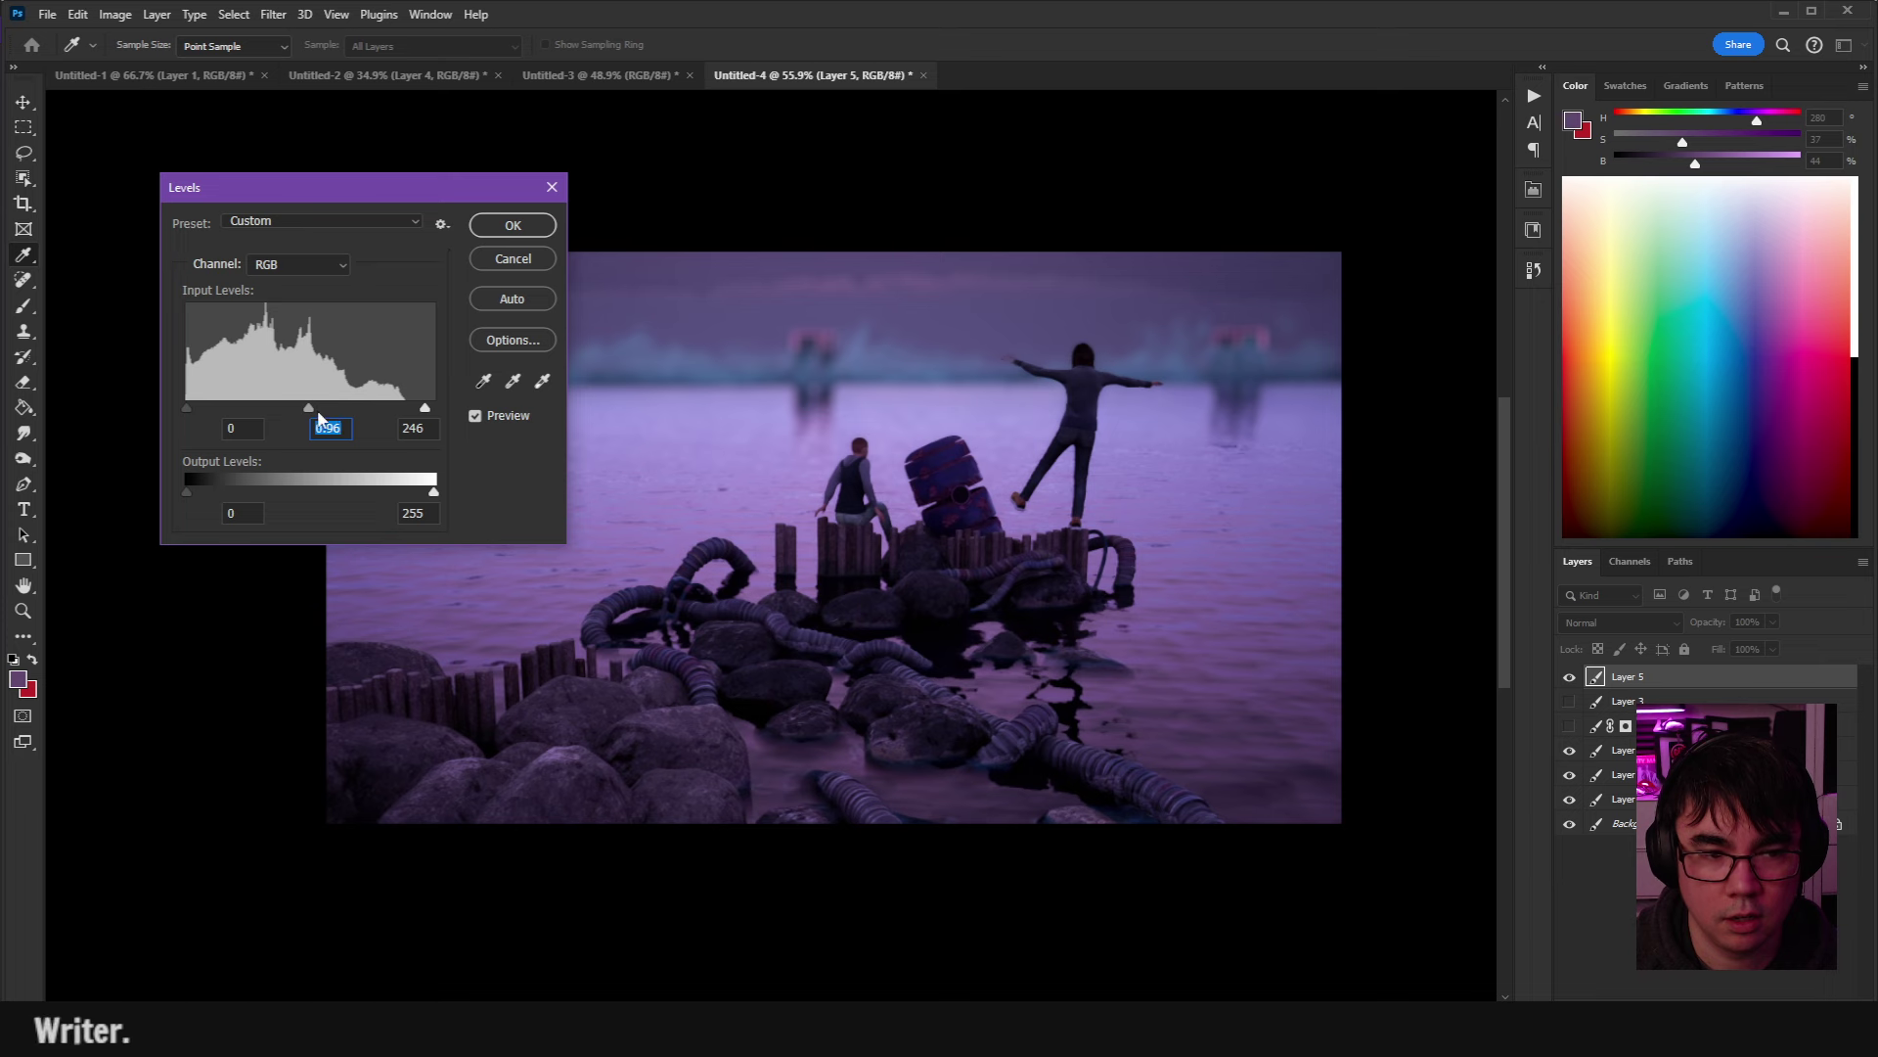
Apply the Levels adjustment, then zoom in and marquee around the dark barrel to inspect it.
{"action": "left_click", "coordinate": [499, 231]}
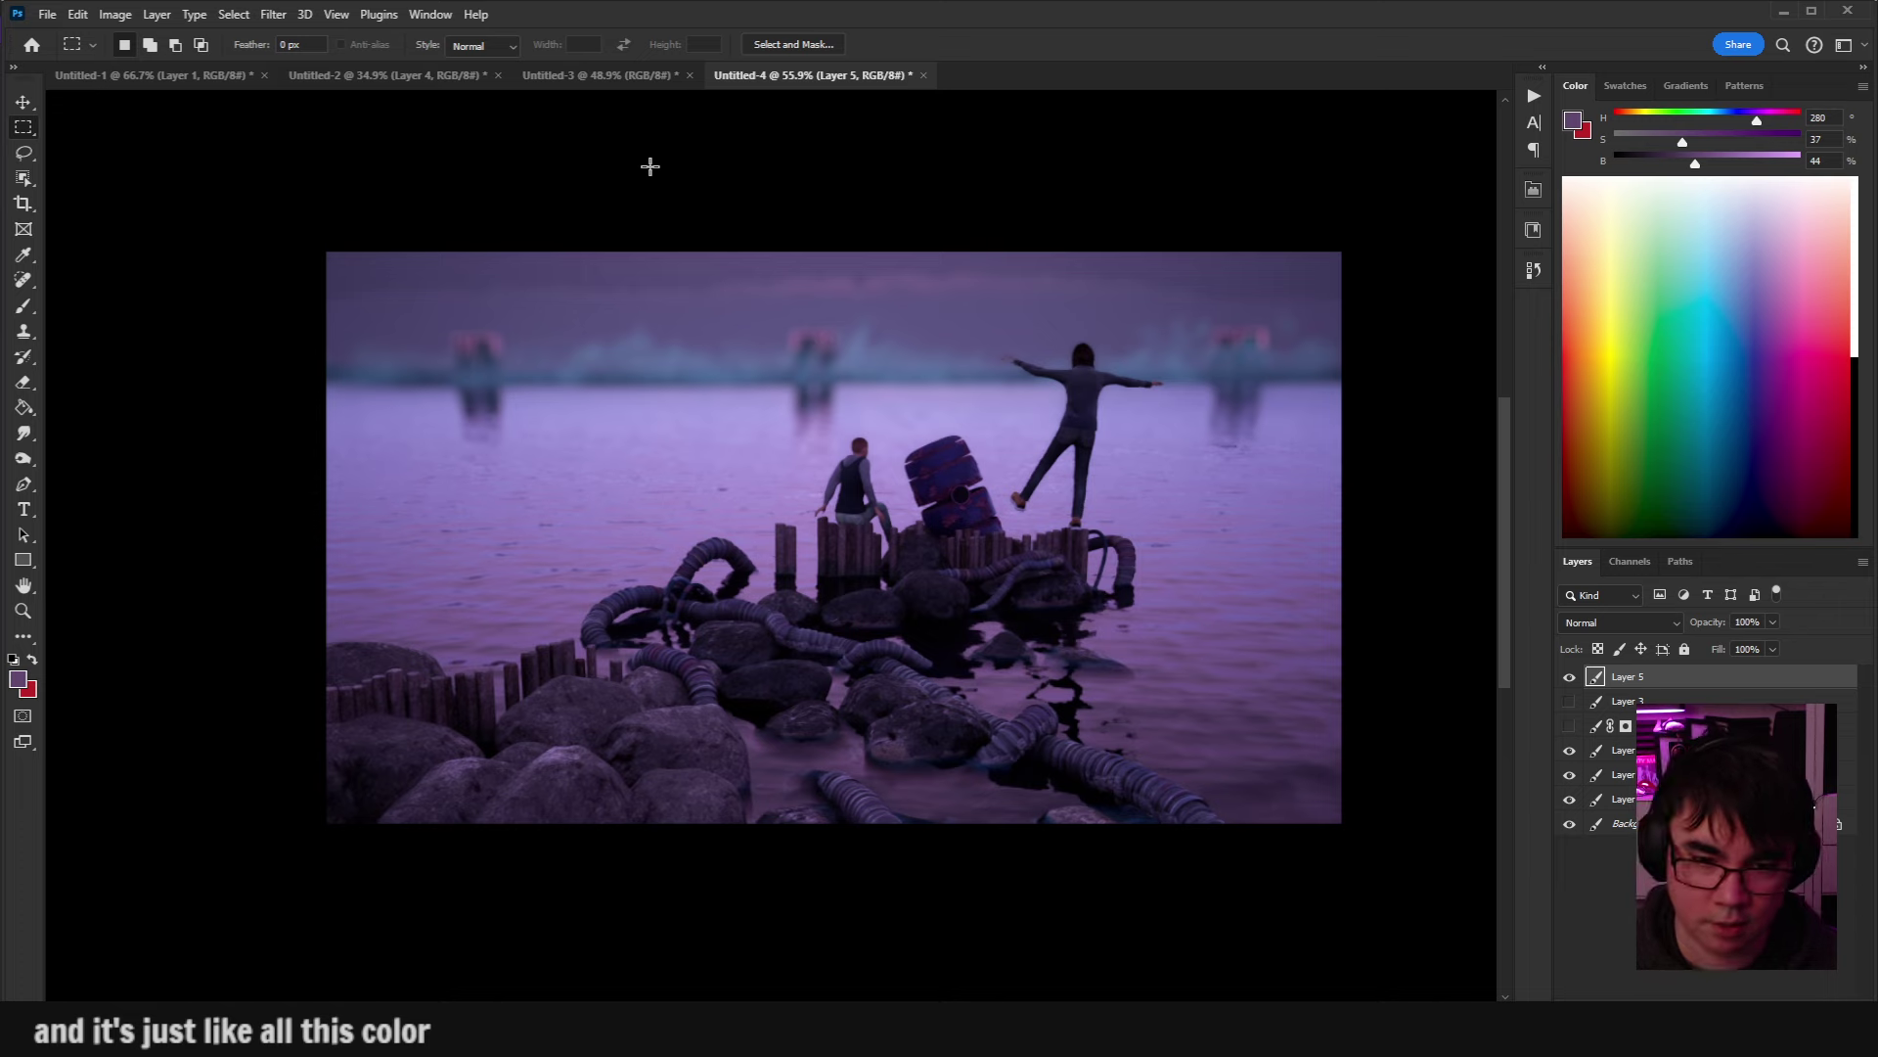
{"action": "left_click_drag", "start_coordinate": [939, 472], "coordinate": [1037, 484]}
{"action": "left_click_drag", "start_coordinate": [1036, 485], "coordinate": [963, 489]}
{"action": "left_click_drag", "start_coordinate": [791, 336], "coordinate": [1037, 582]}
{"action": "left_click", "coordinate": [1061, 572]}
{"action": "left_click_drag", "start_coordinate": [776, 302], "coordinate": [1071, 582]}
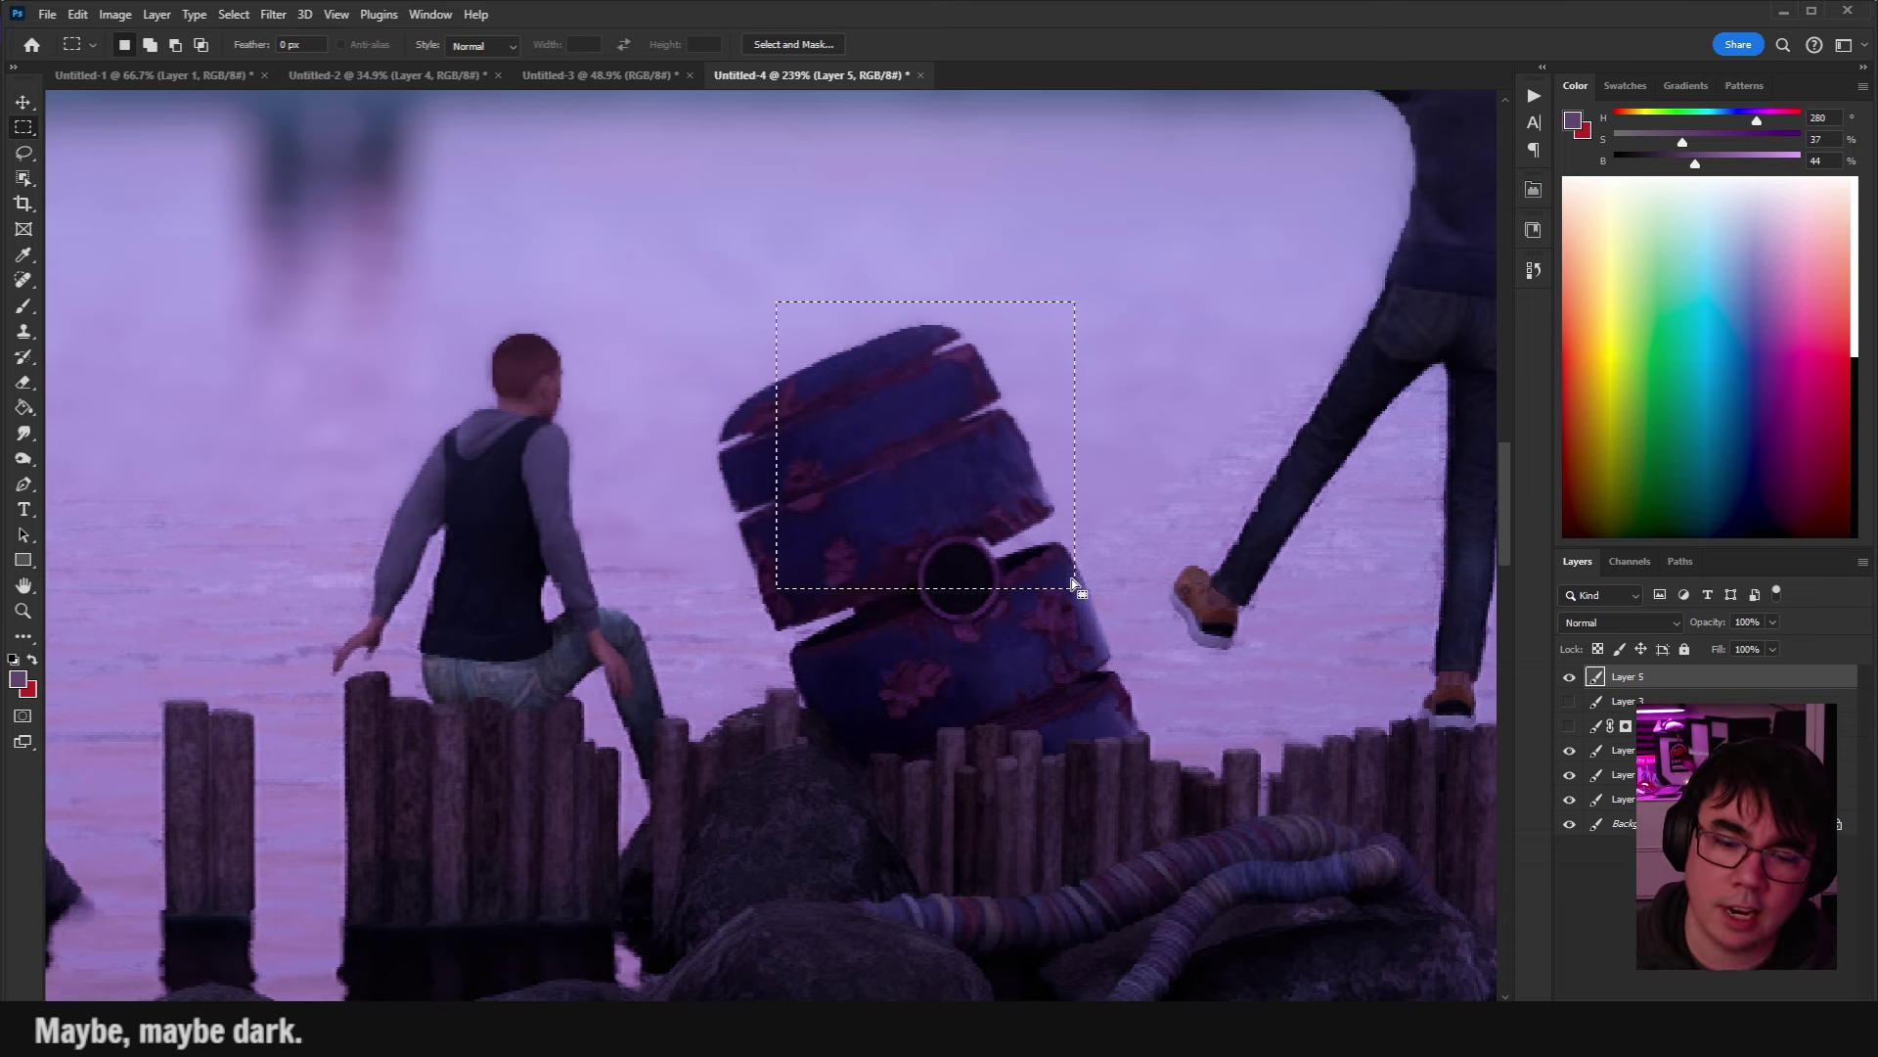
{"action": "left_click", "coordinate": [1072, 578]}
{"action": "scroll", "coordinate": [1072, 578], "scroll_direction": "up", "scroll_amount": 5}
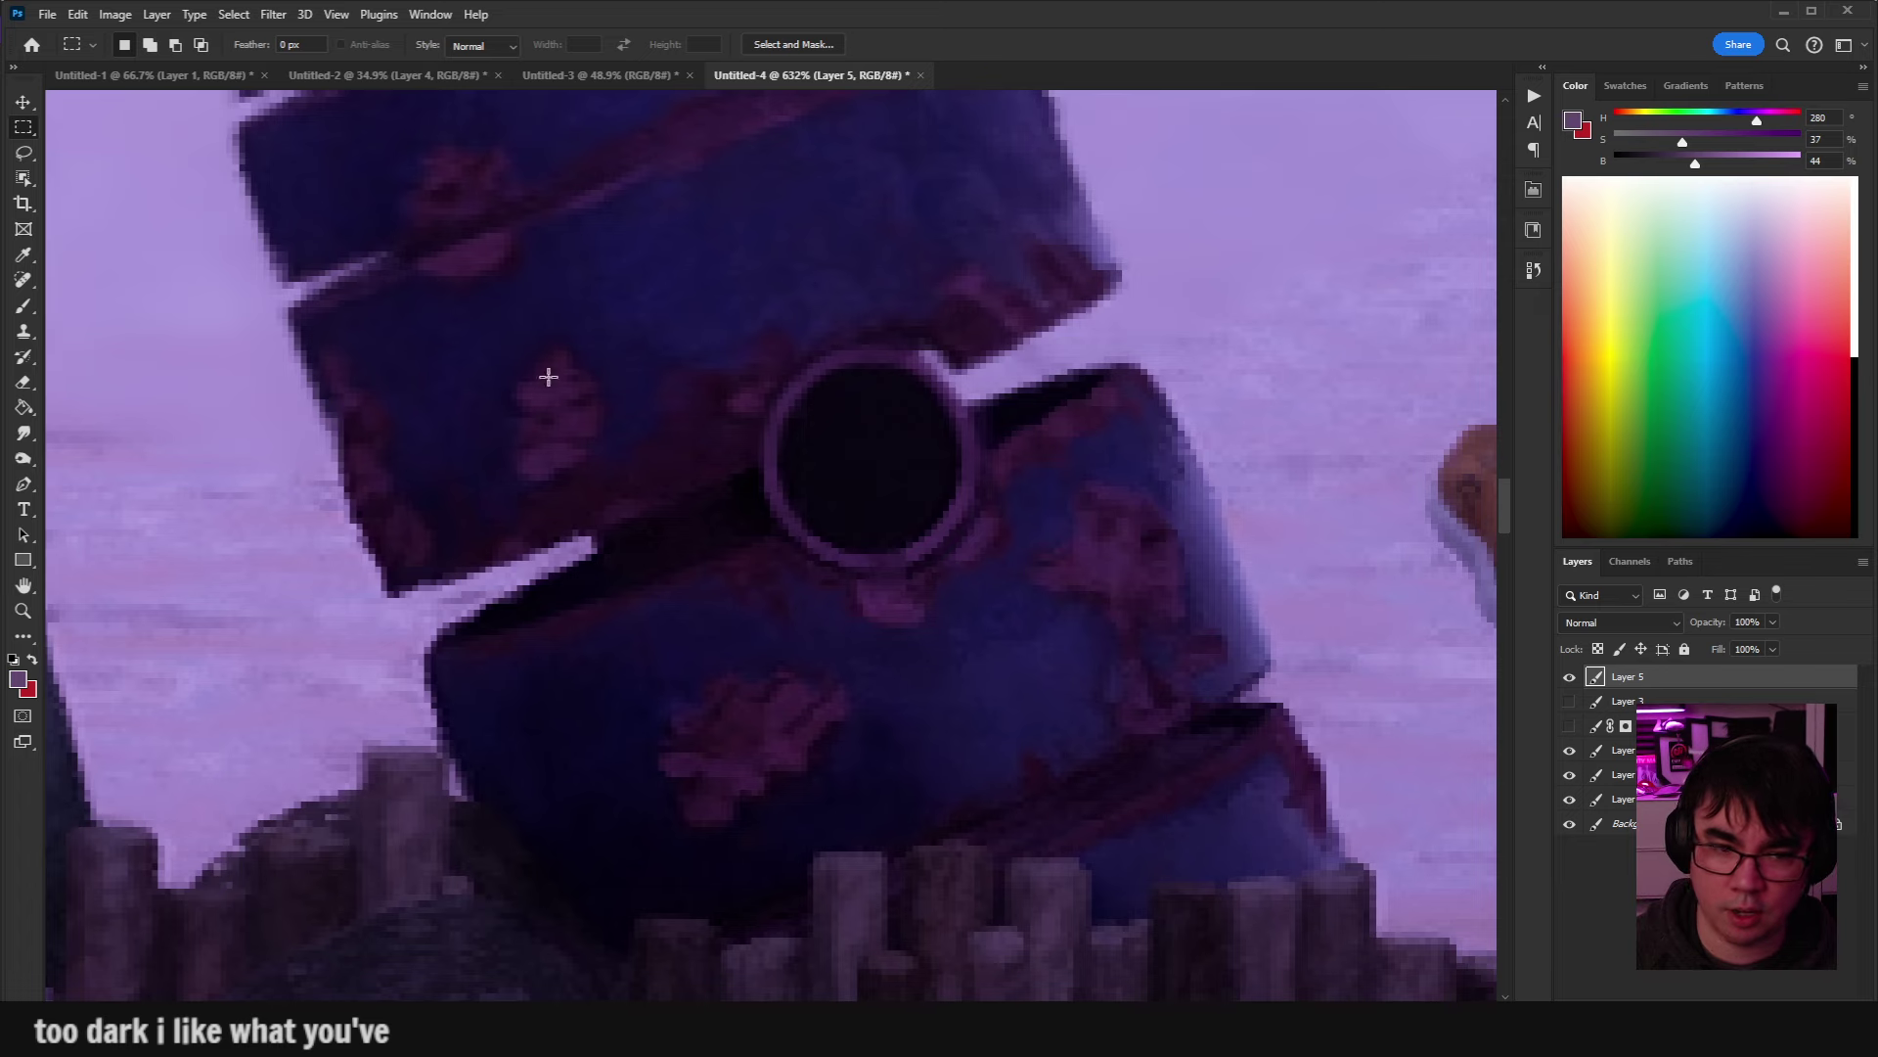
{"action": "scroll", "coordinate": [856, 432], "scroll_direction": "down", "scroll_amount": 6}
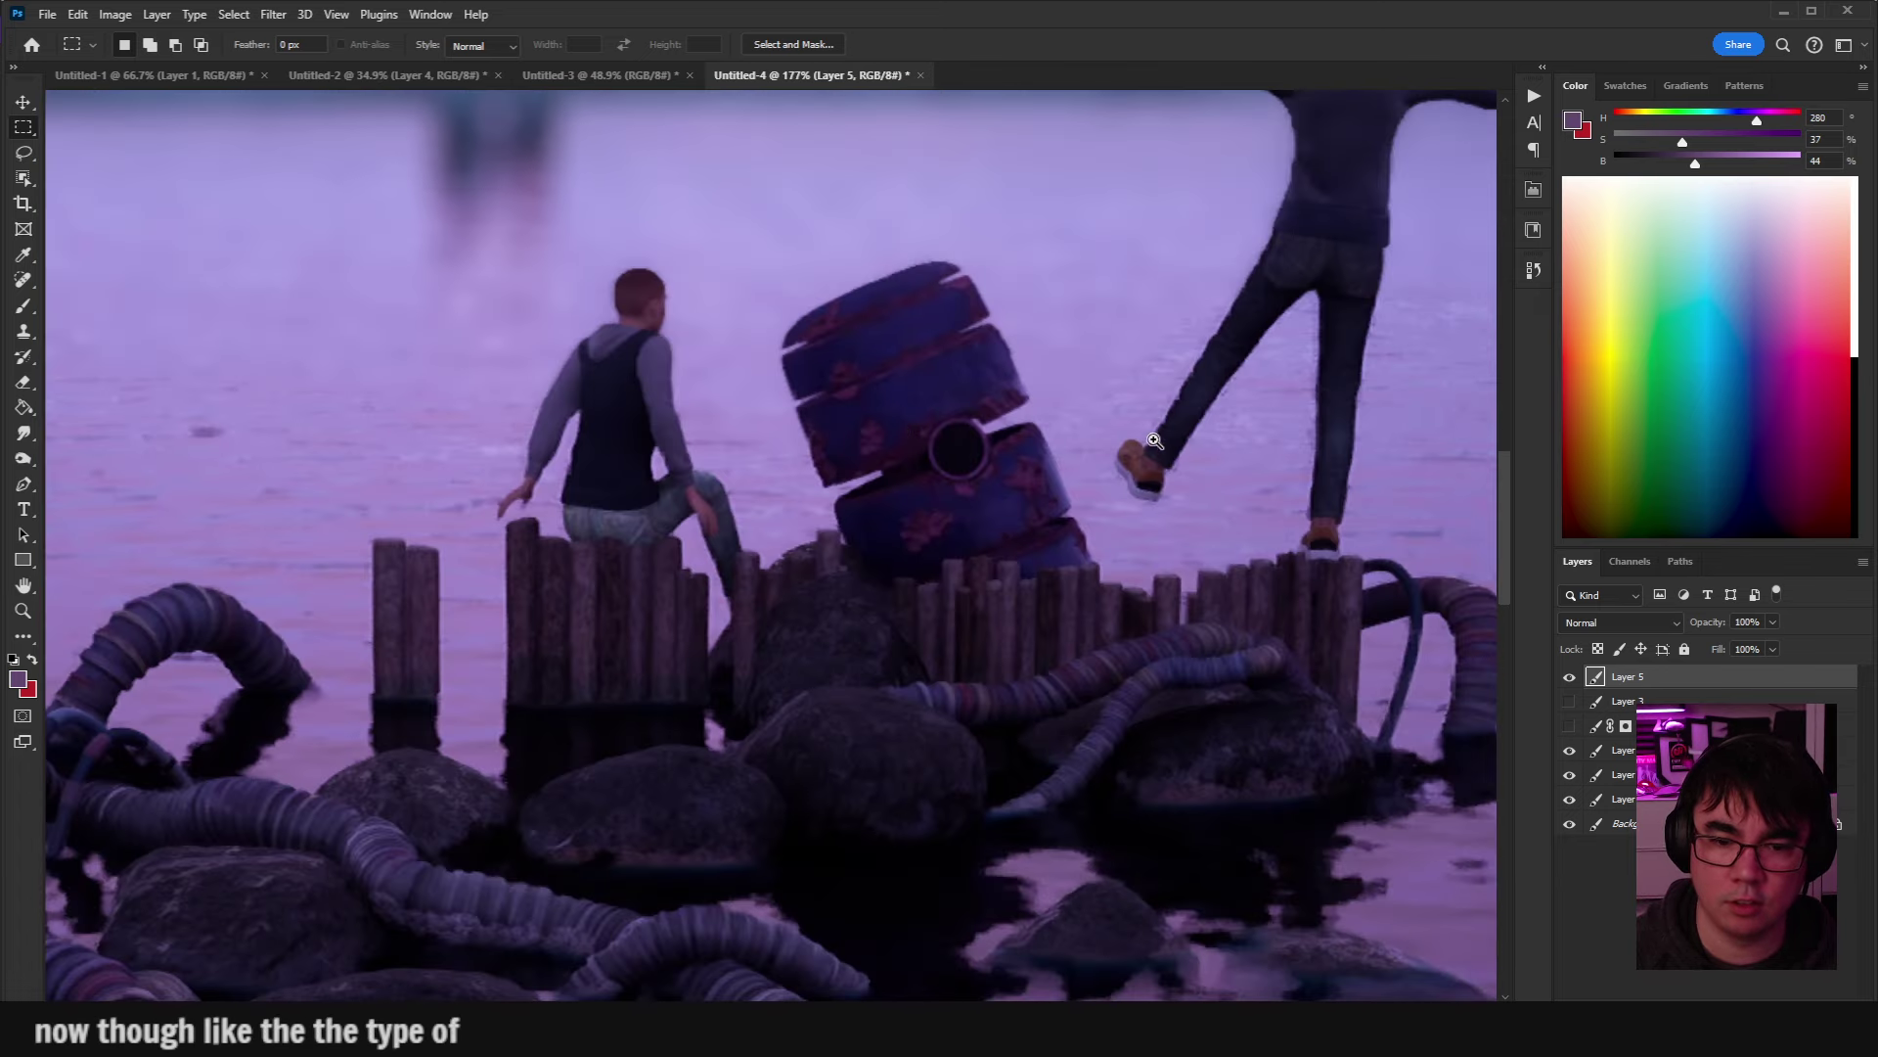
{"action": "scroll", "coordinate": [1154, 441], "scroll_direction": "down", "scroll_amount": 5}
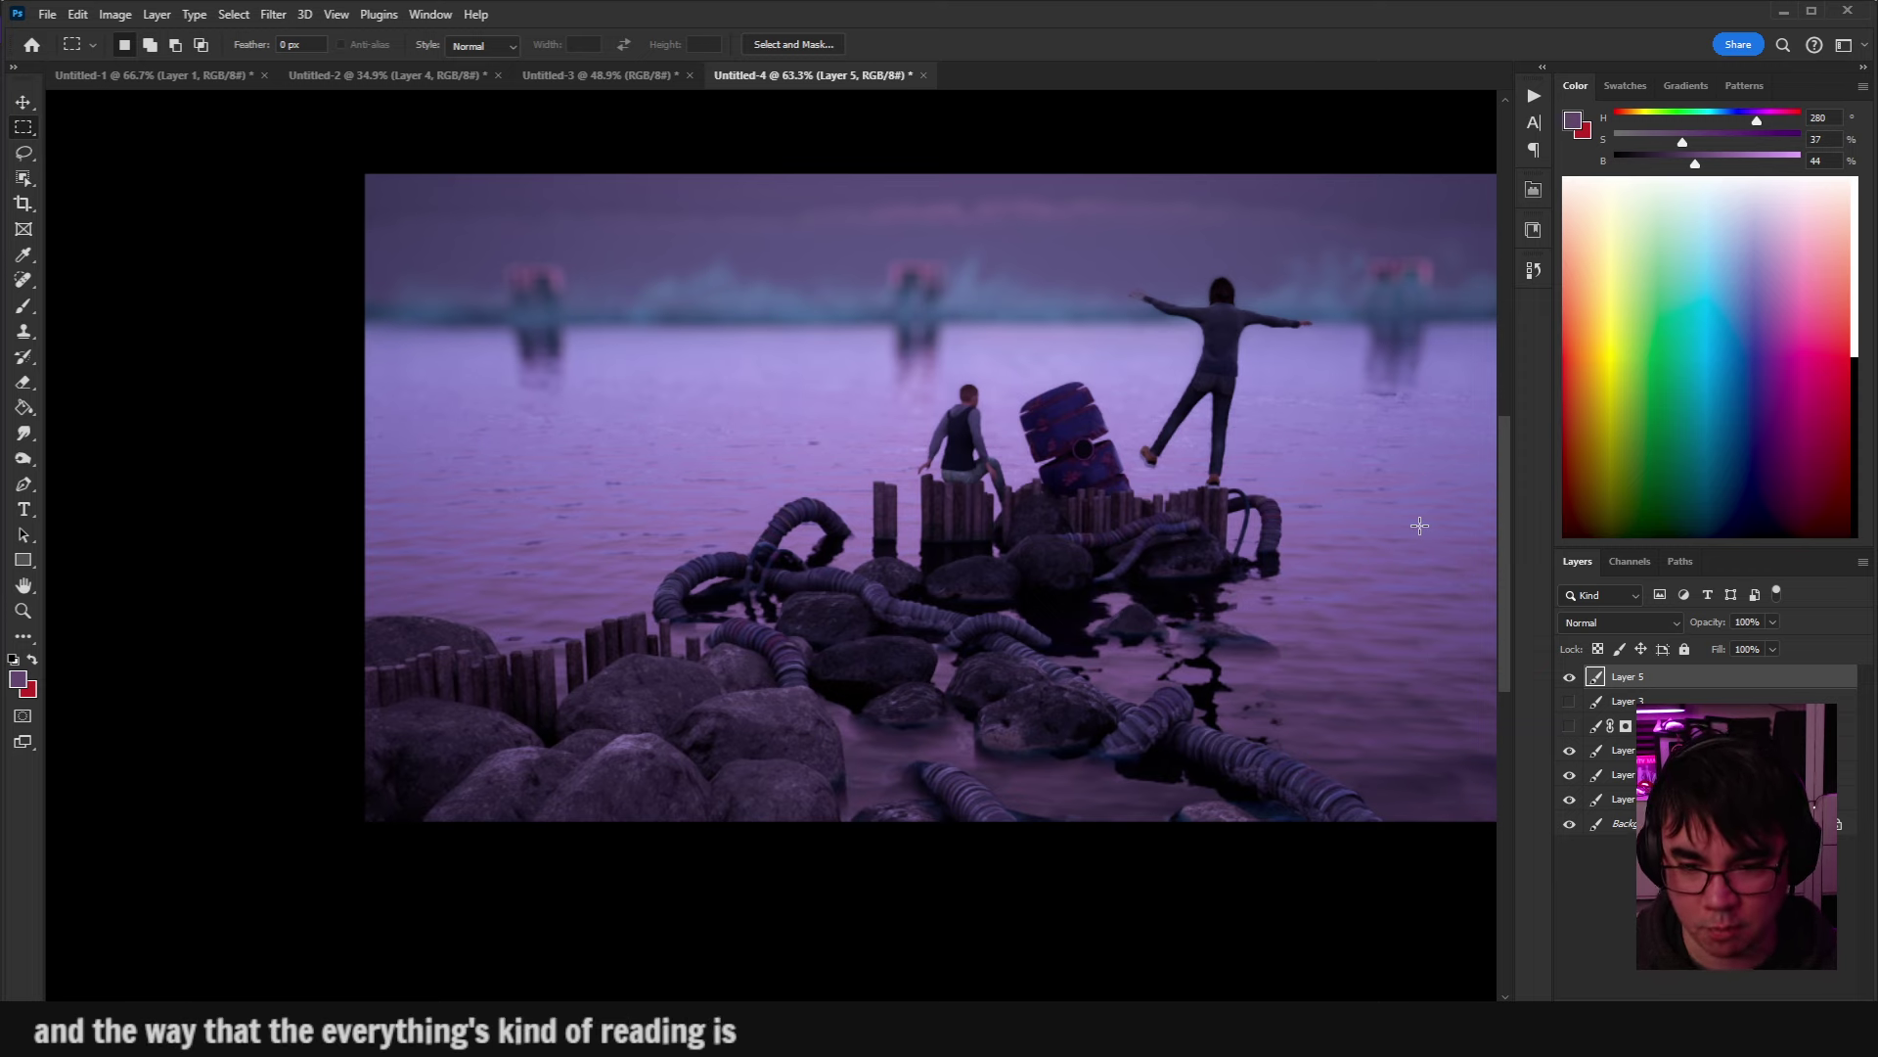
Inspect the central rocks, hoses, standing figure and barrel with temporary marquee selections.
{"action": "left_click_drag", "start_coordinate": [1162, 642], "coordinate": [1231, 618]}
{"action": "left_click_drag", "start_coordinate": [1233, 616], "coordinate": [1088, 602]}
{"action": "scroll", "coordinate": [1037, 497], "scroll_direction": "up", "scroll_amount": 3}
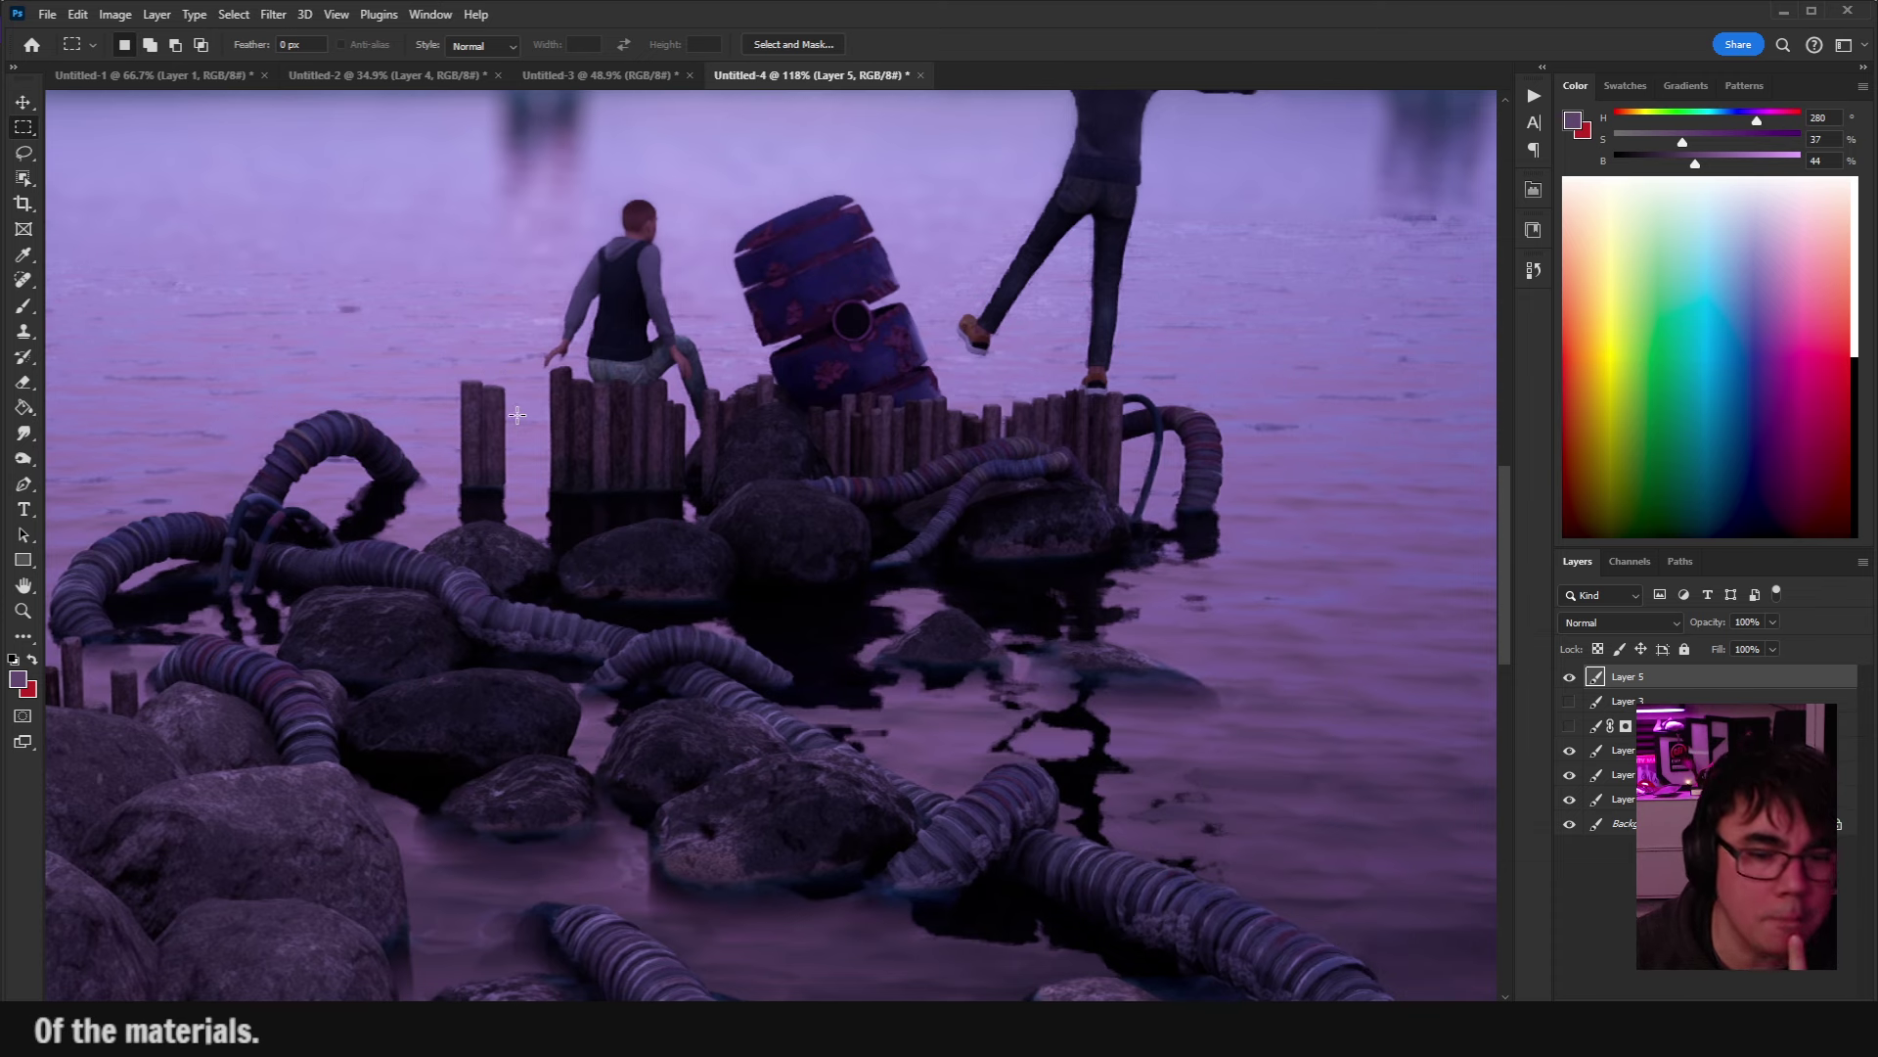
{"action": "left_click_drag", "start_coordinate": [1121, 694], "coordinate": [1031, 687]}
{"action": "scroll", "coordinate": [1031, 687], "scroll_direction": "up", "scroll_amount": 2}
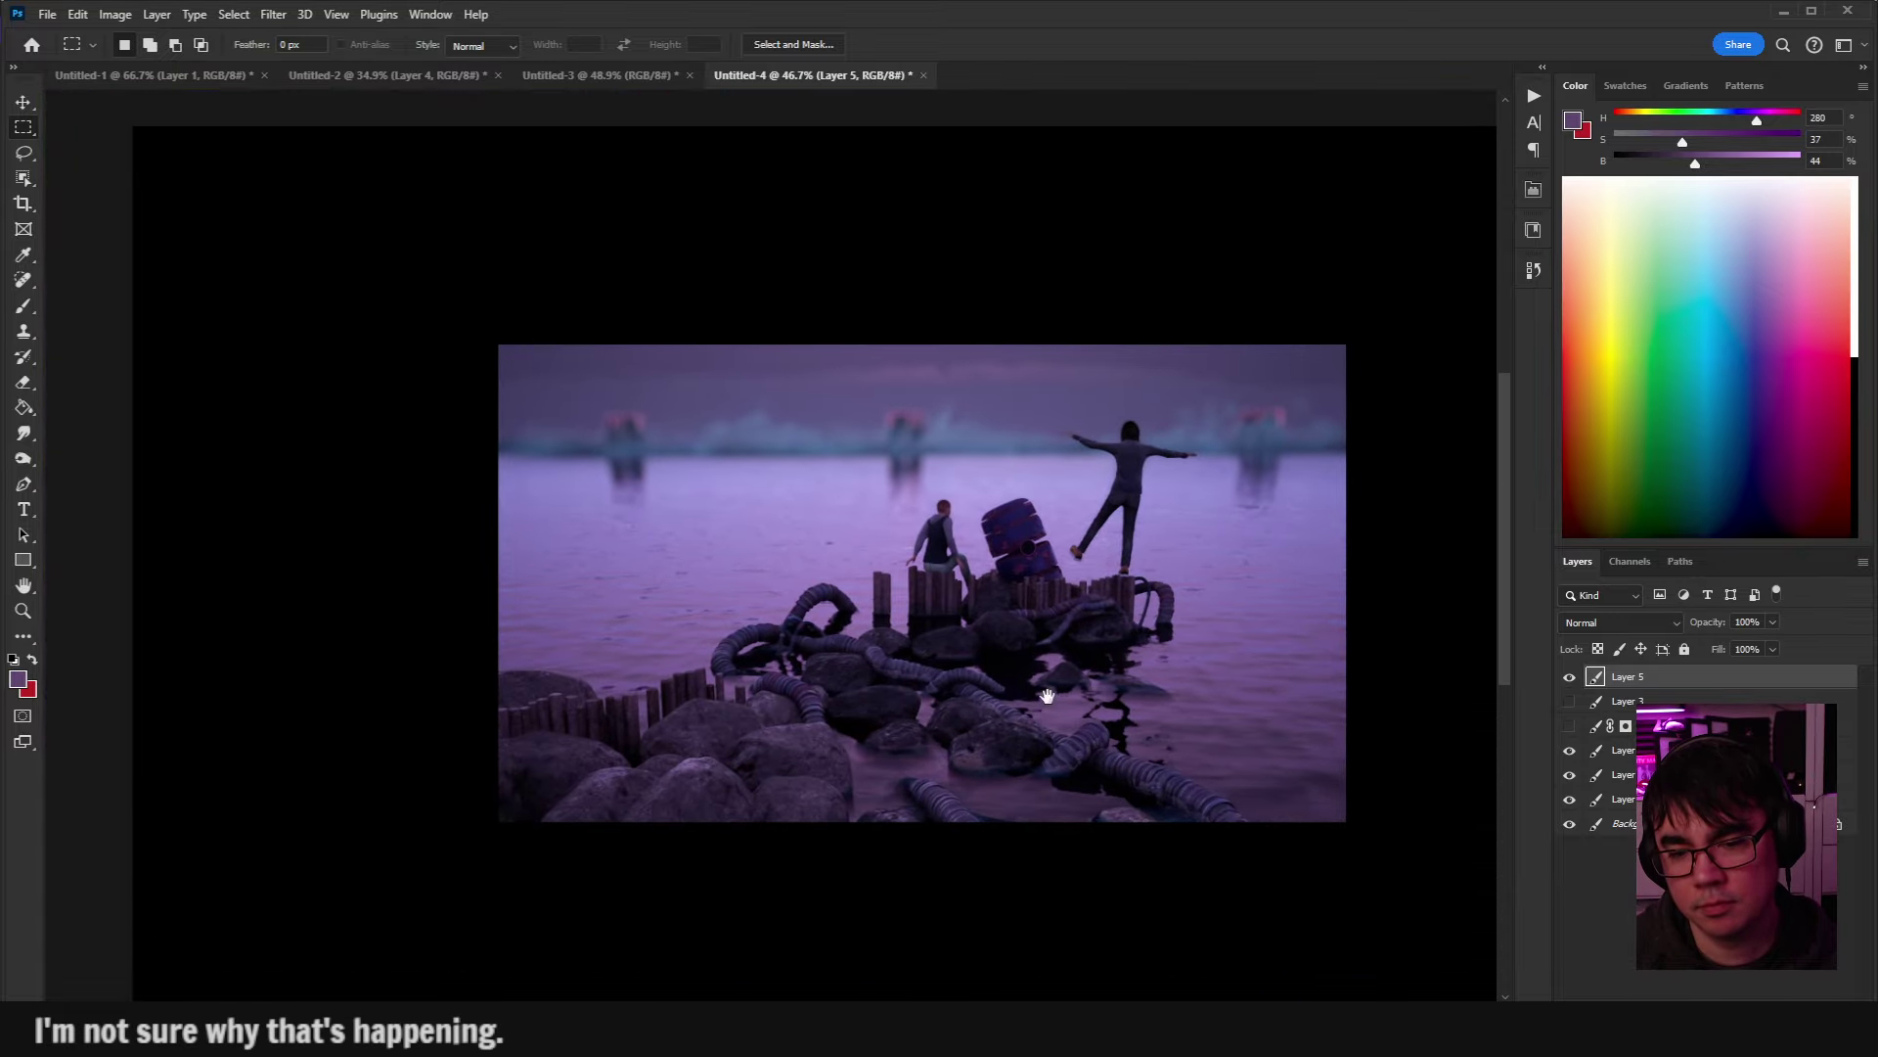
{"action": "scroll", "coordinate": [1055, 699], "scroll_direction": "up", "scroll_amount": 1}
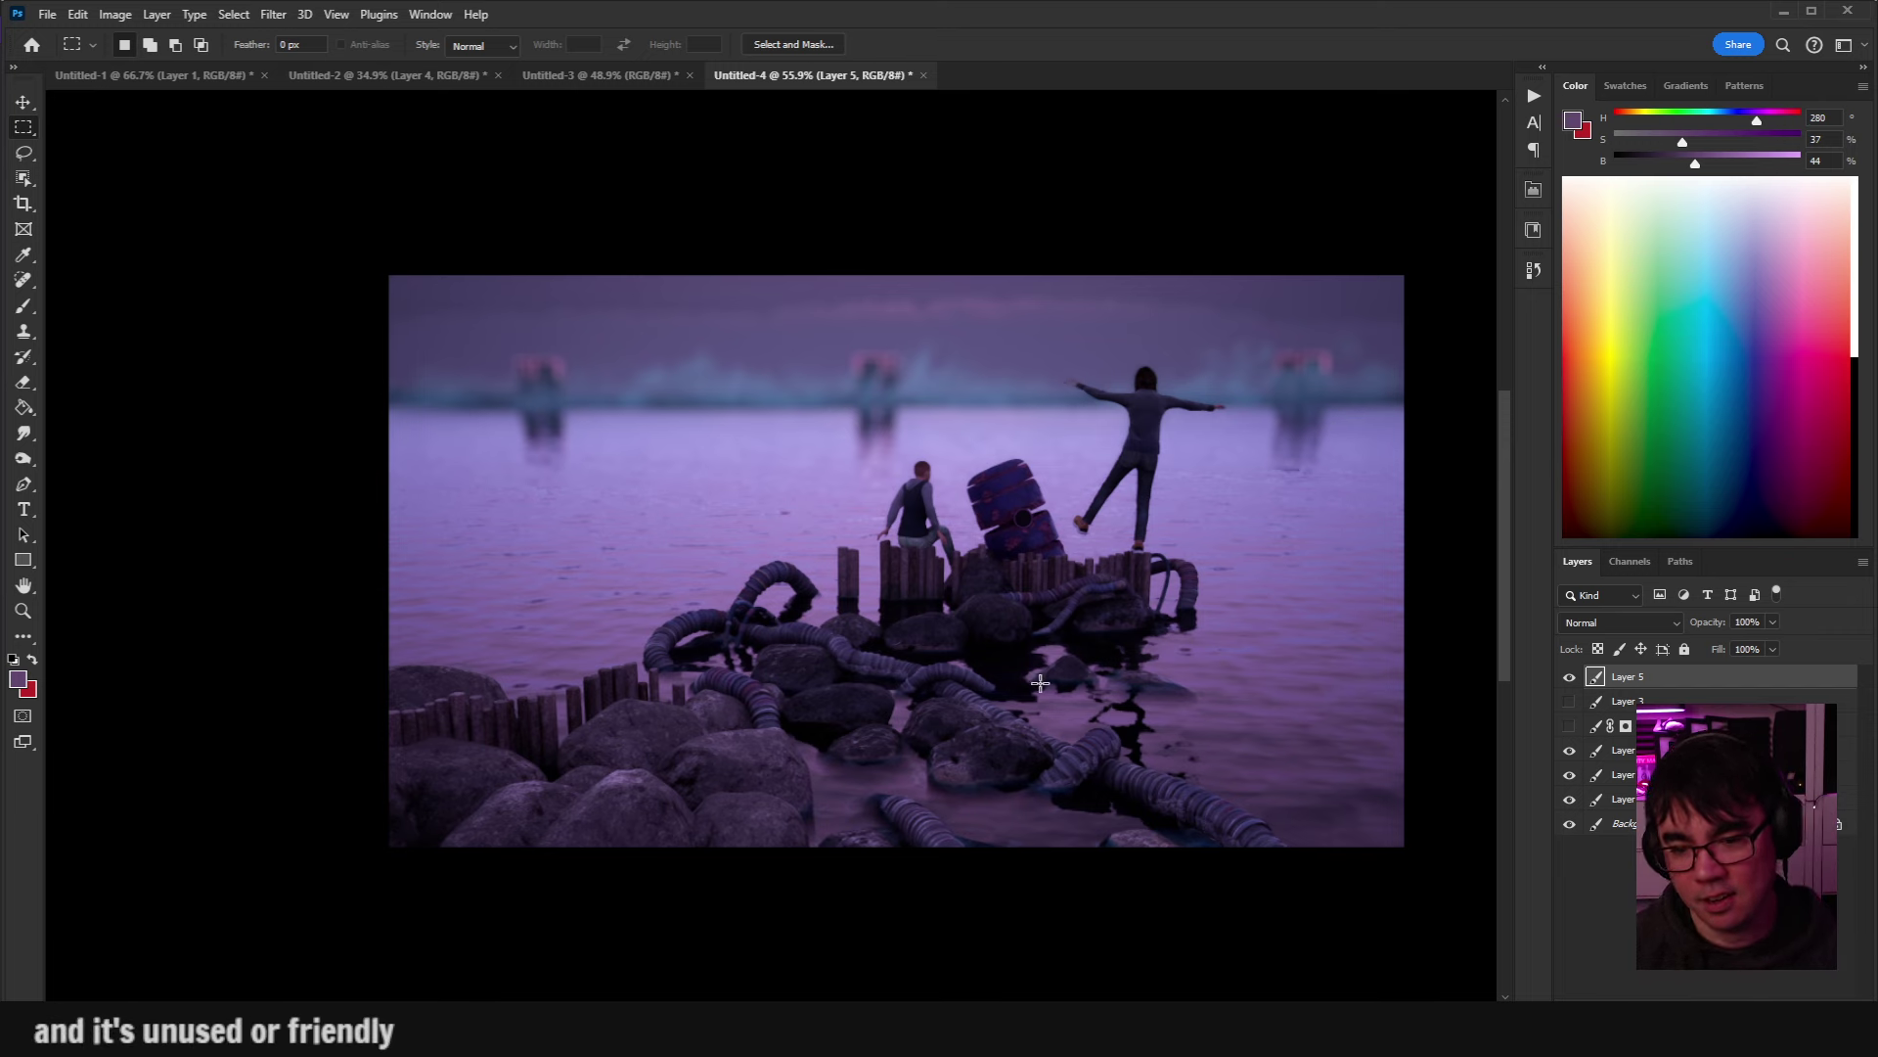
{"action": "left_click_drag", "start_coordinate": [863, 570], "coordinate": [575, 549]}
{"action": "left_click", "coordinate": [1064, 380]}
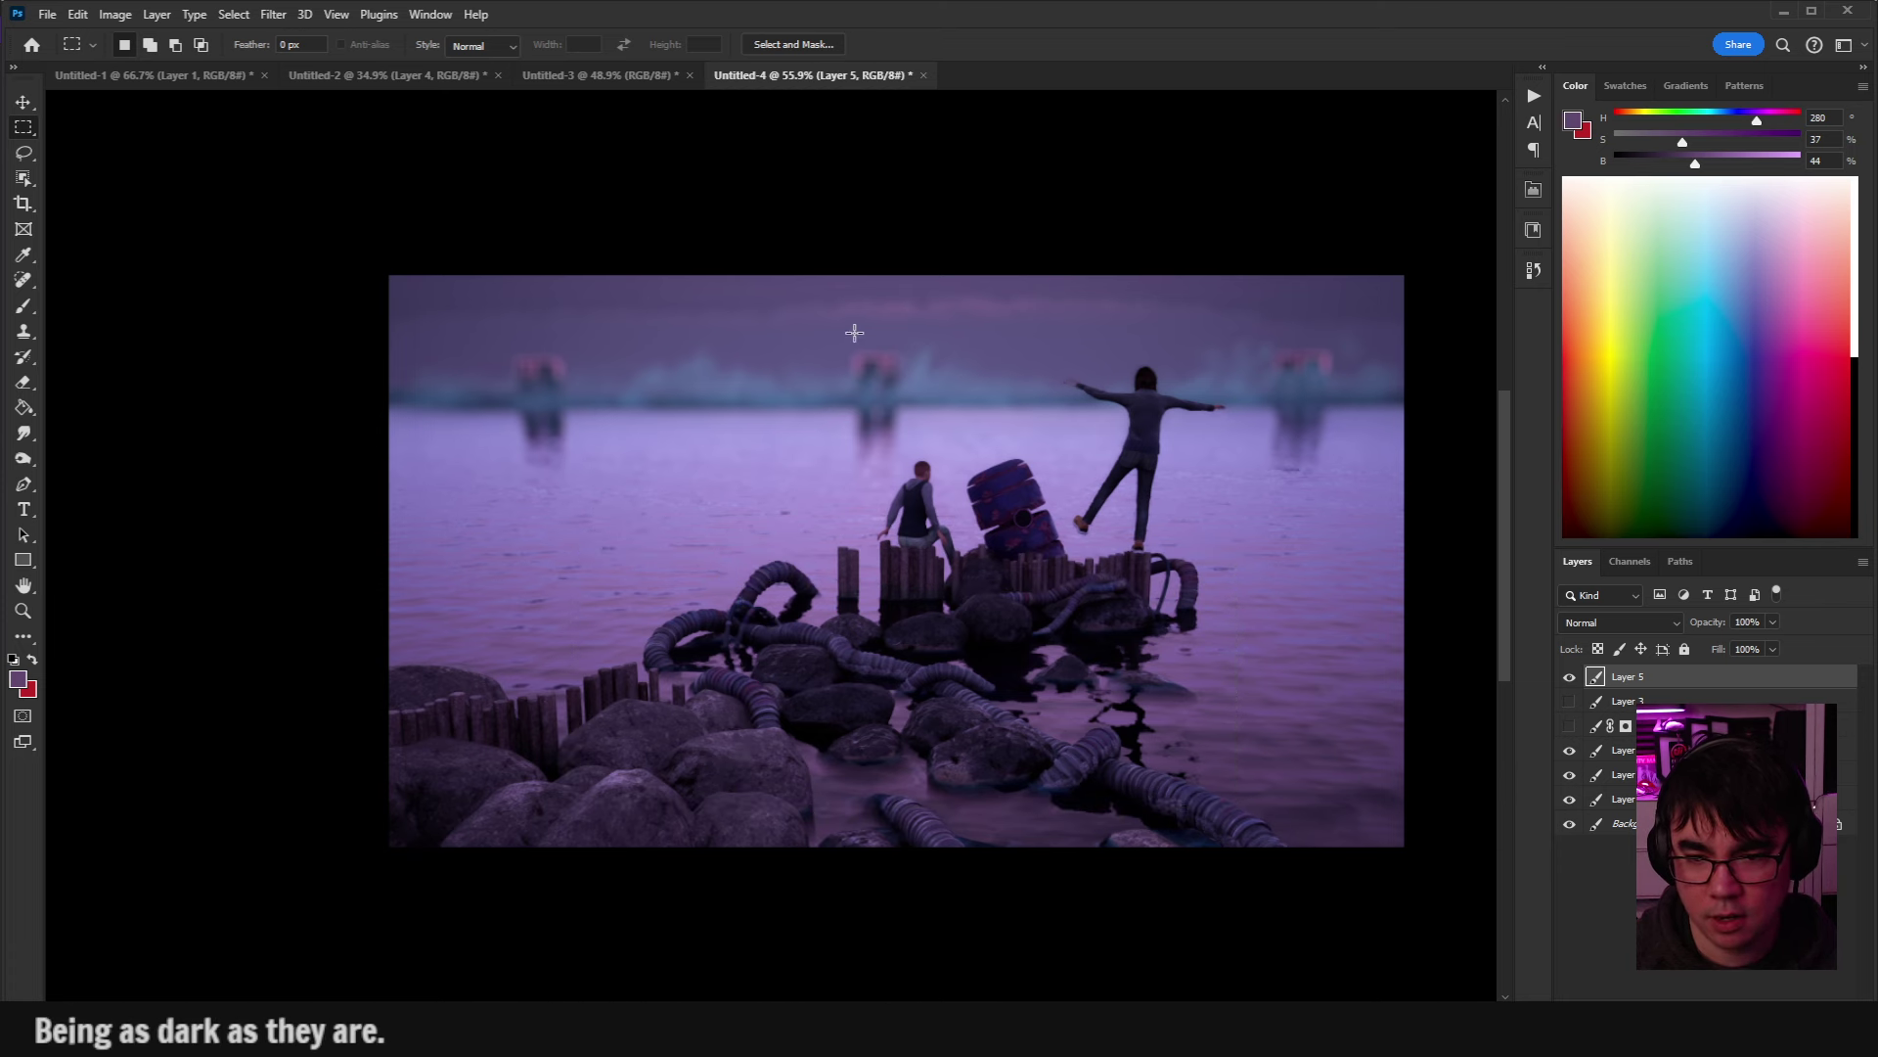
{"action": "left_click_drag", "start_coordinate": [854, 333], "coordinate": [1275, 516]}
{"action": "left_click", "coordinate": [1248, 602]}
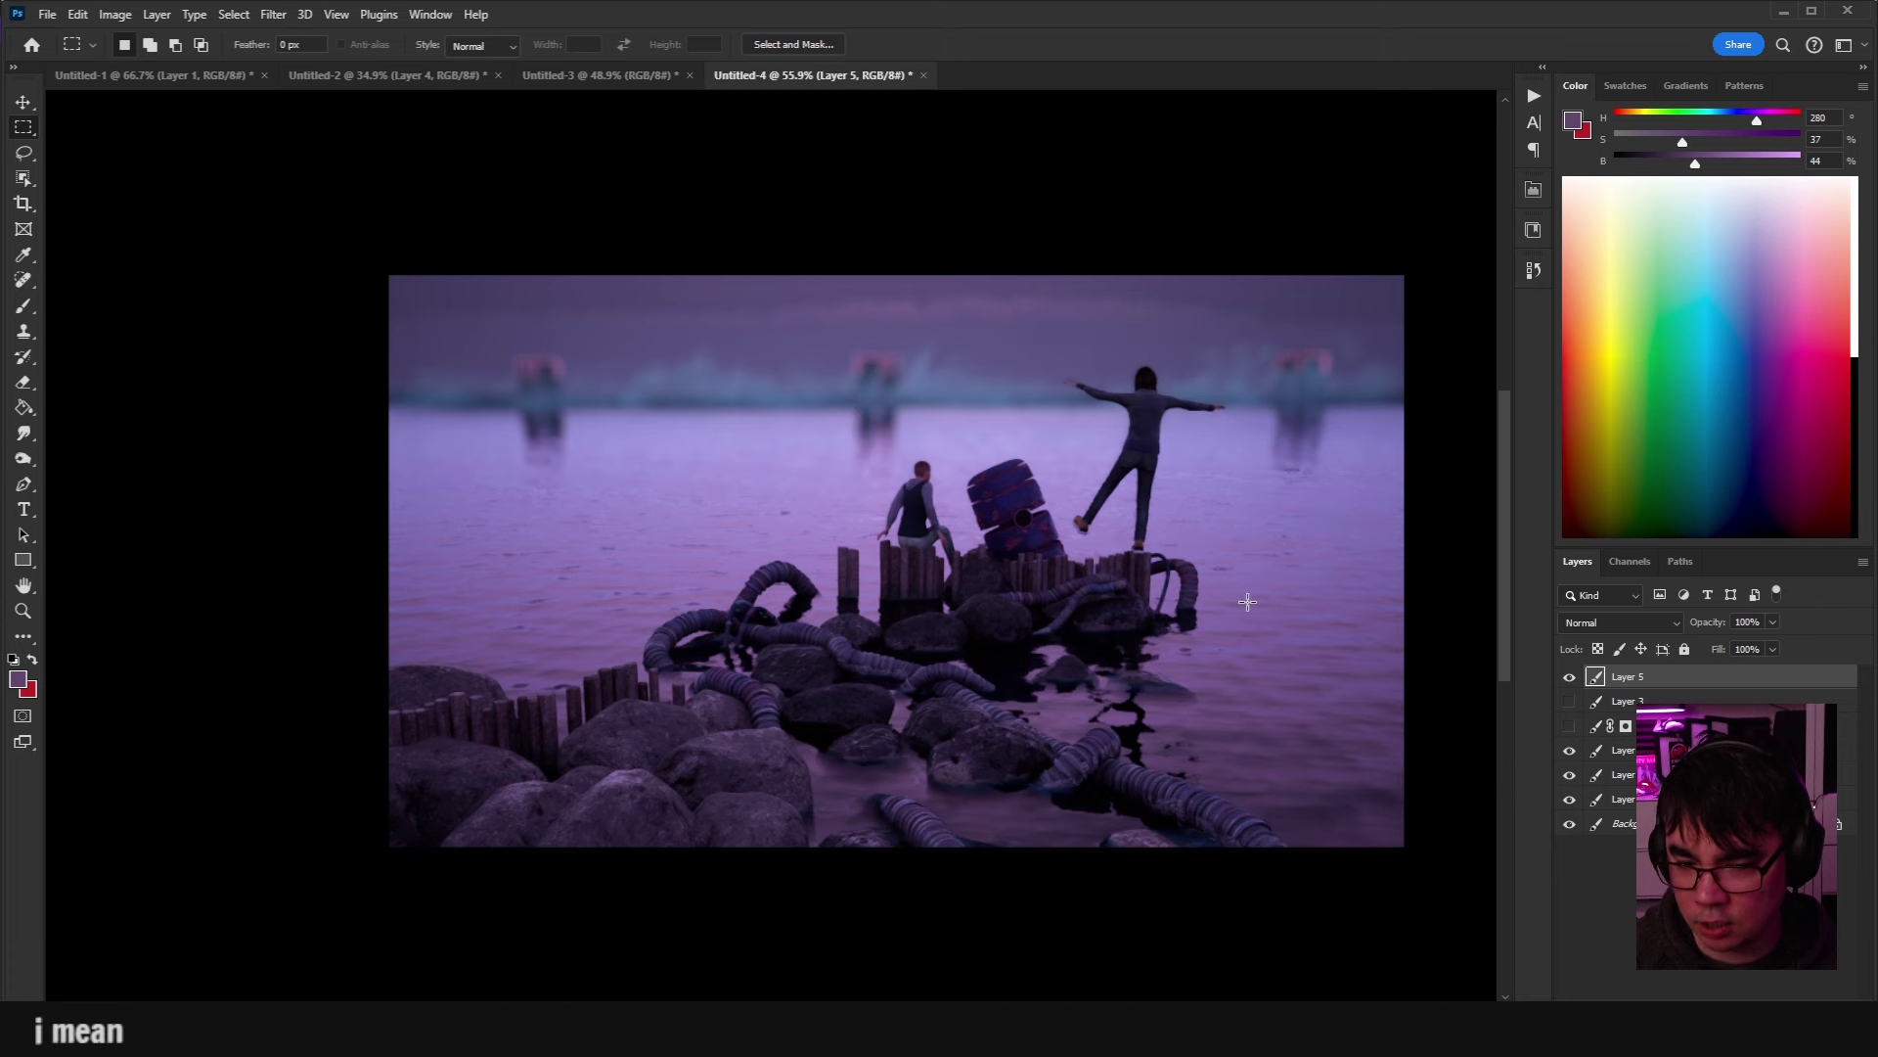
Cancel a reopened Levels dialog and look over the water and characters up close.
{"action": "key", "text": "ctrl+l"}
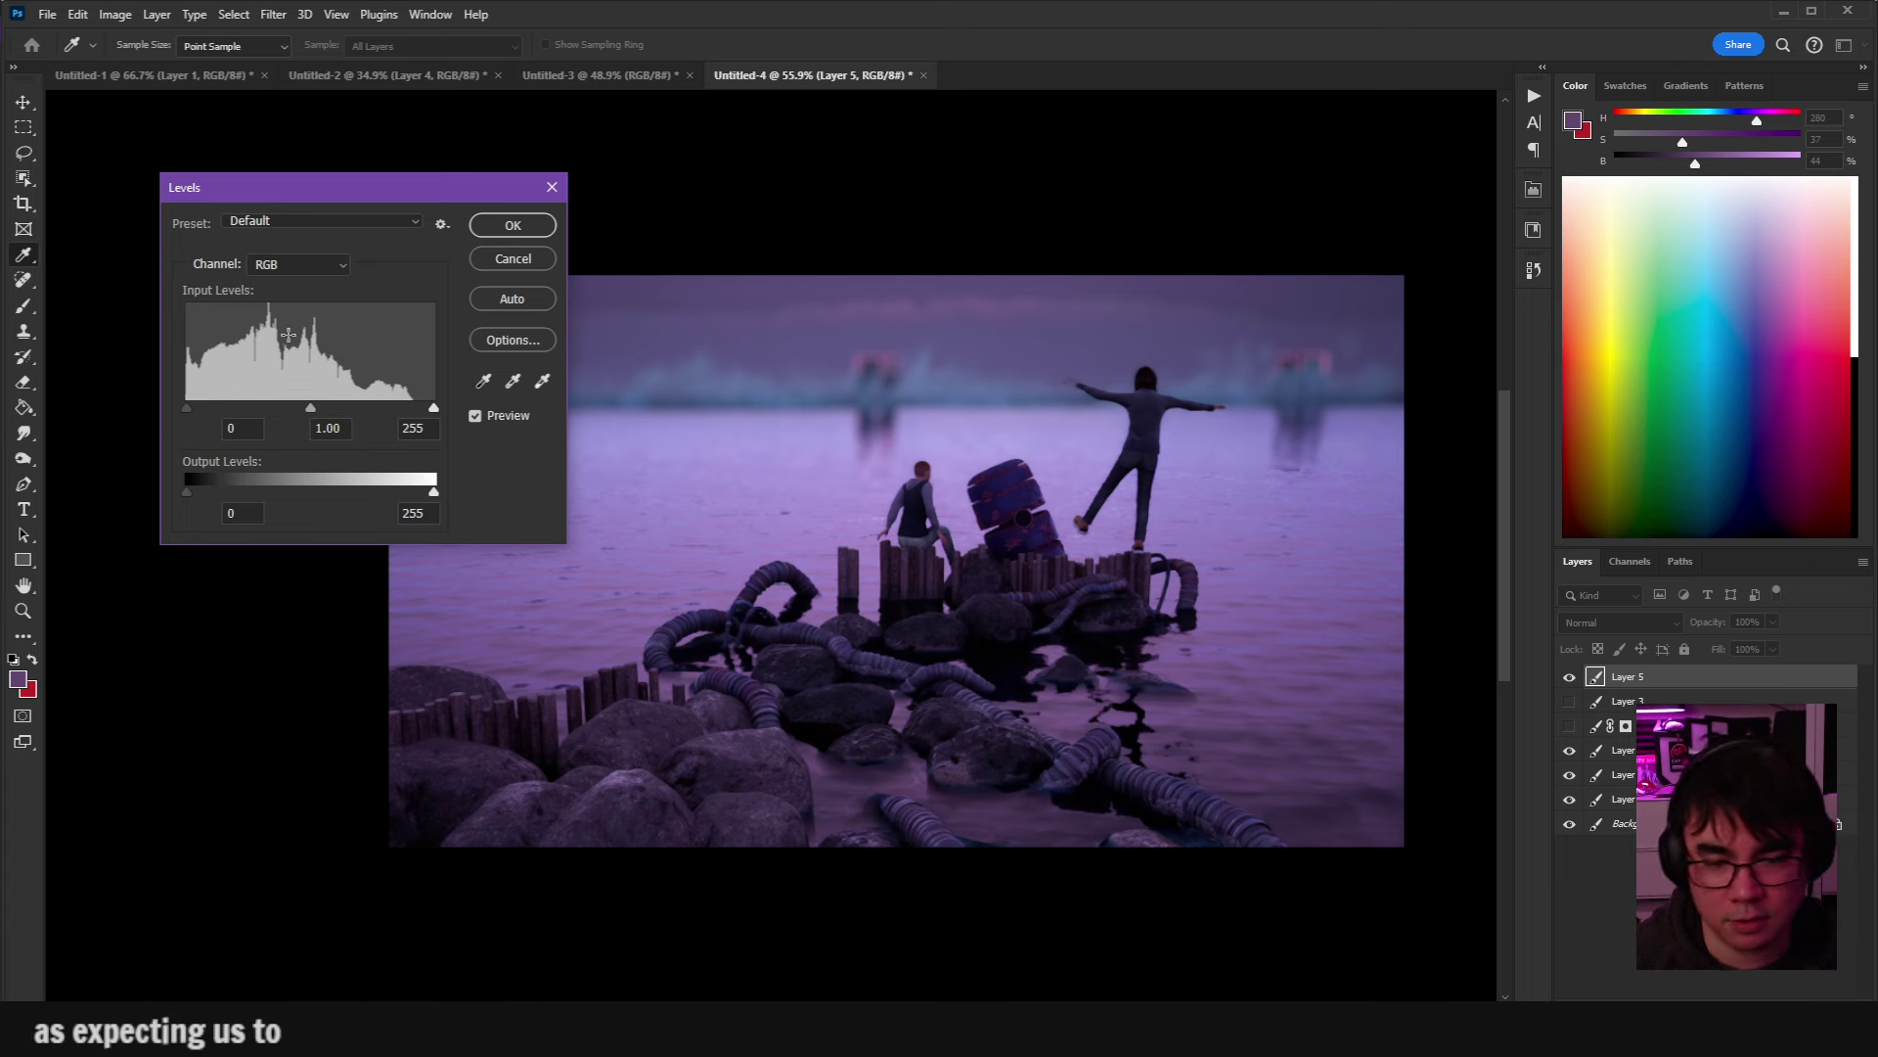
{"action": "left_click", "coordinate": [523, 252]}
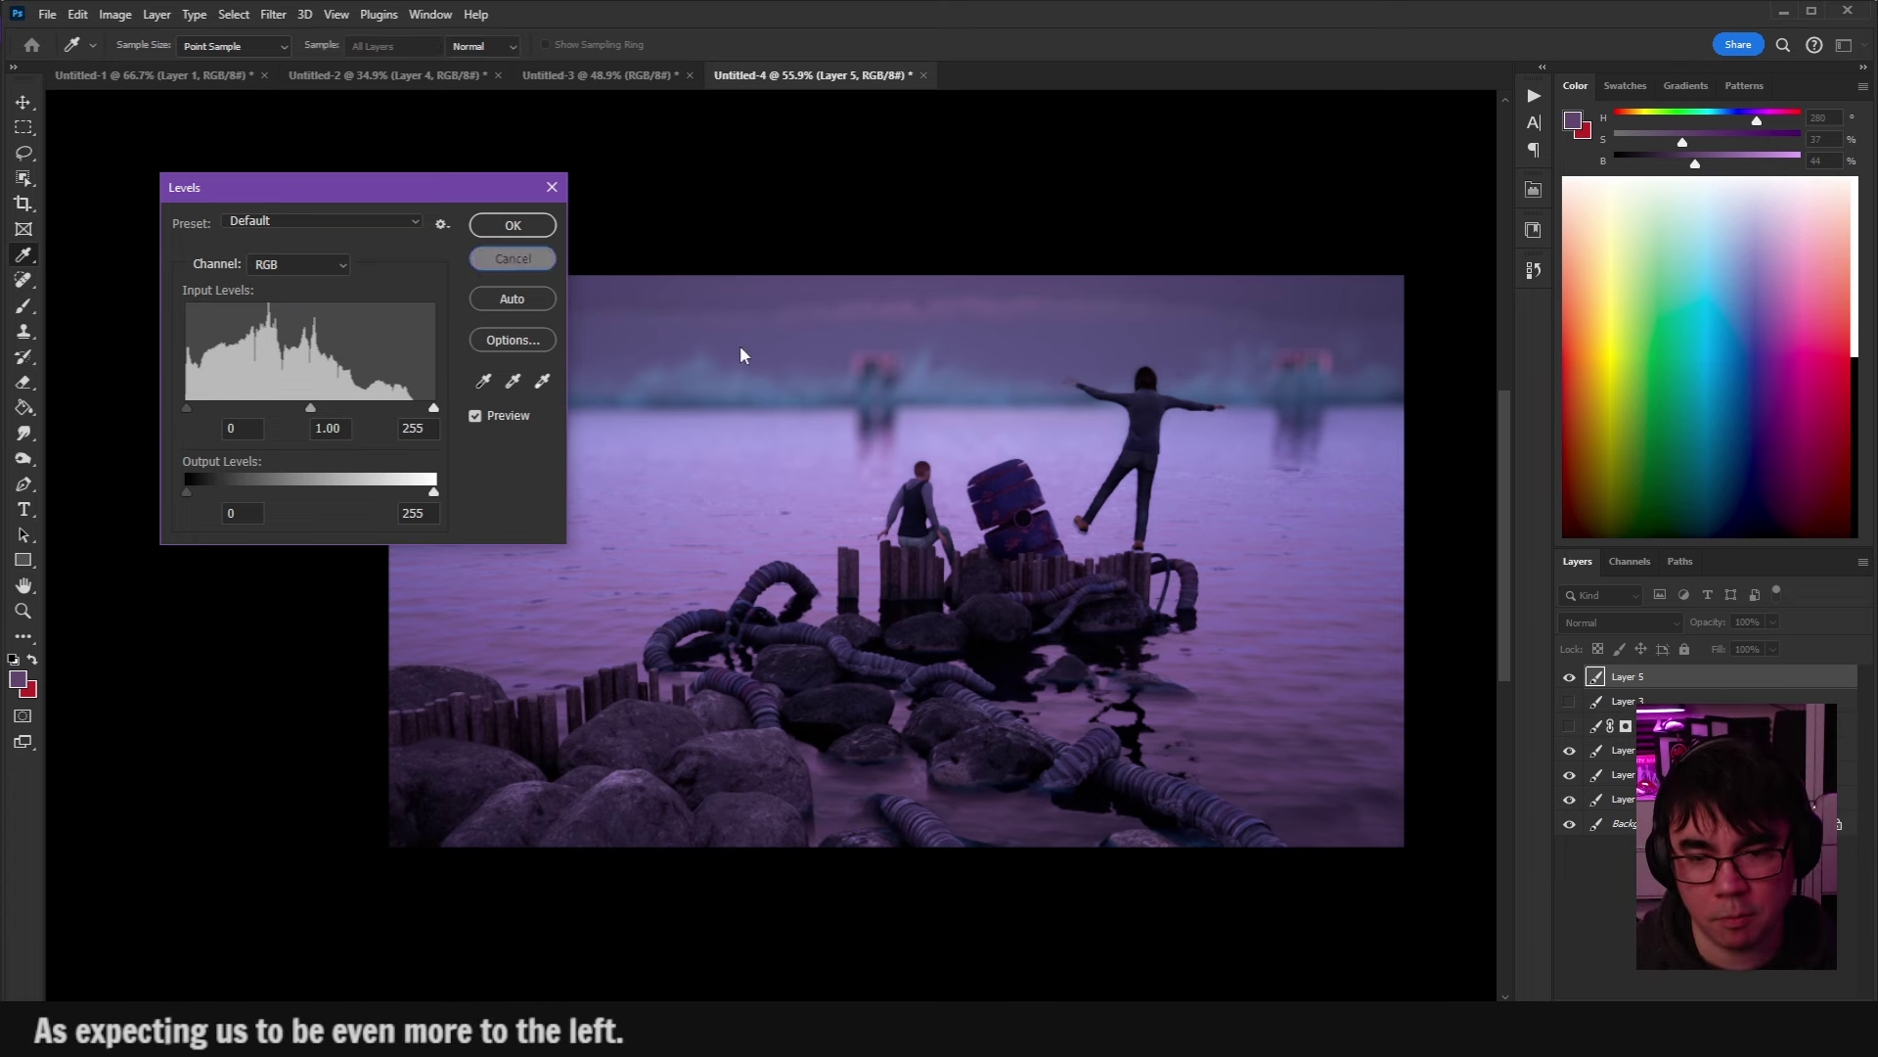
{"action": "key", "text": "m"}
{"action": "left_click_drag", "start_coordinate": [525, 418], "coordinate": [788, 586]}
{"action": "left_click_drag", "start_coordinate": [1050, 528], "coordinate": [988, 589]}
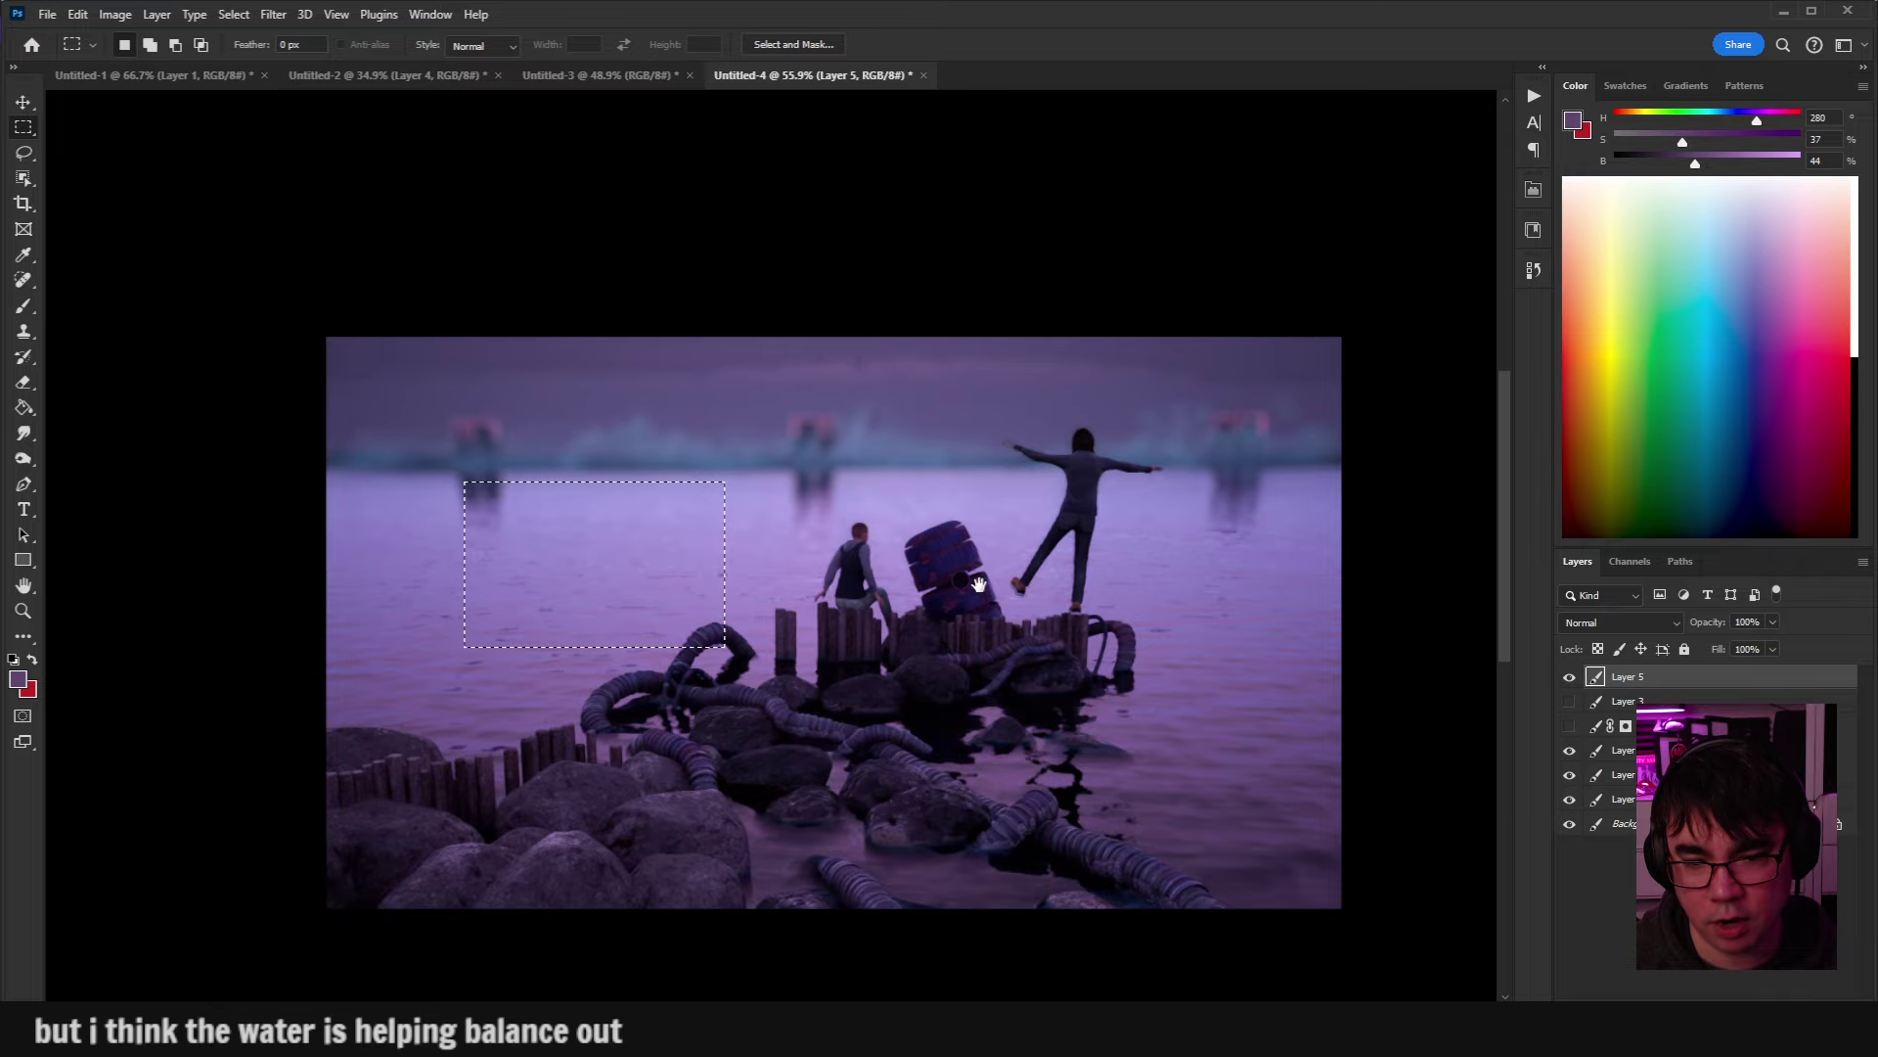
{"action": "left_click_drag", "start_coordinate": [1036, 447], "coordinate": [1117, 495]}
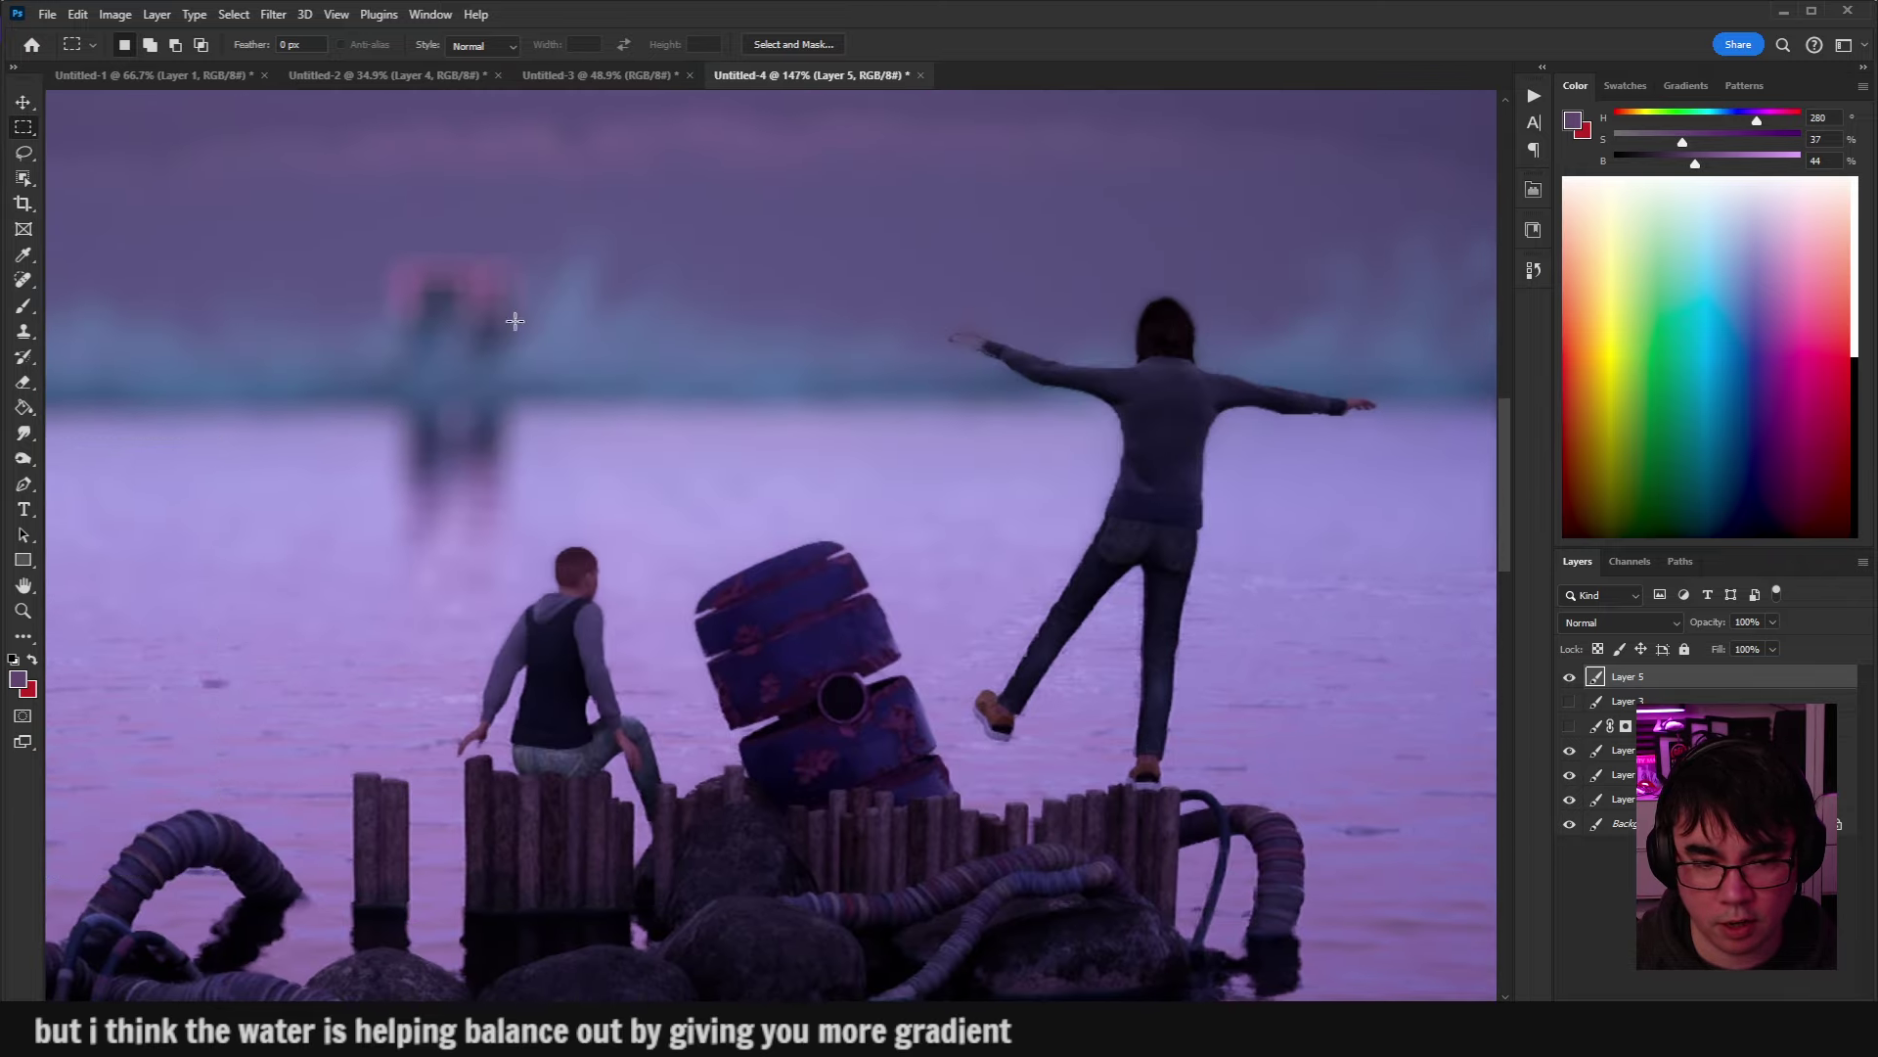
{"action": "left_click_drag", "start_coordinate": [479, 274], "coordinate": [1421, 863]}
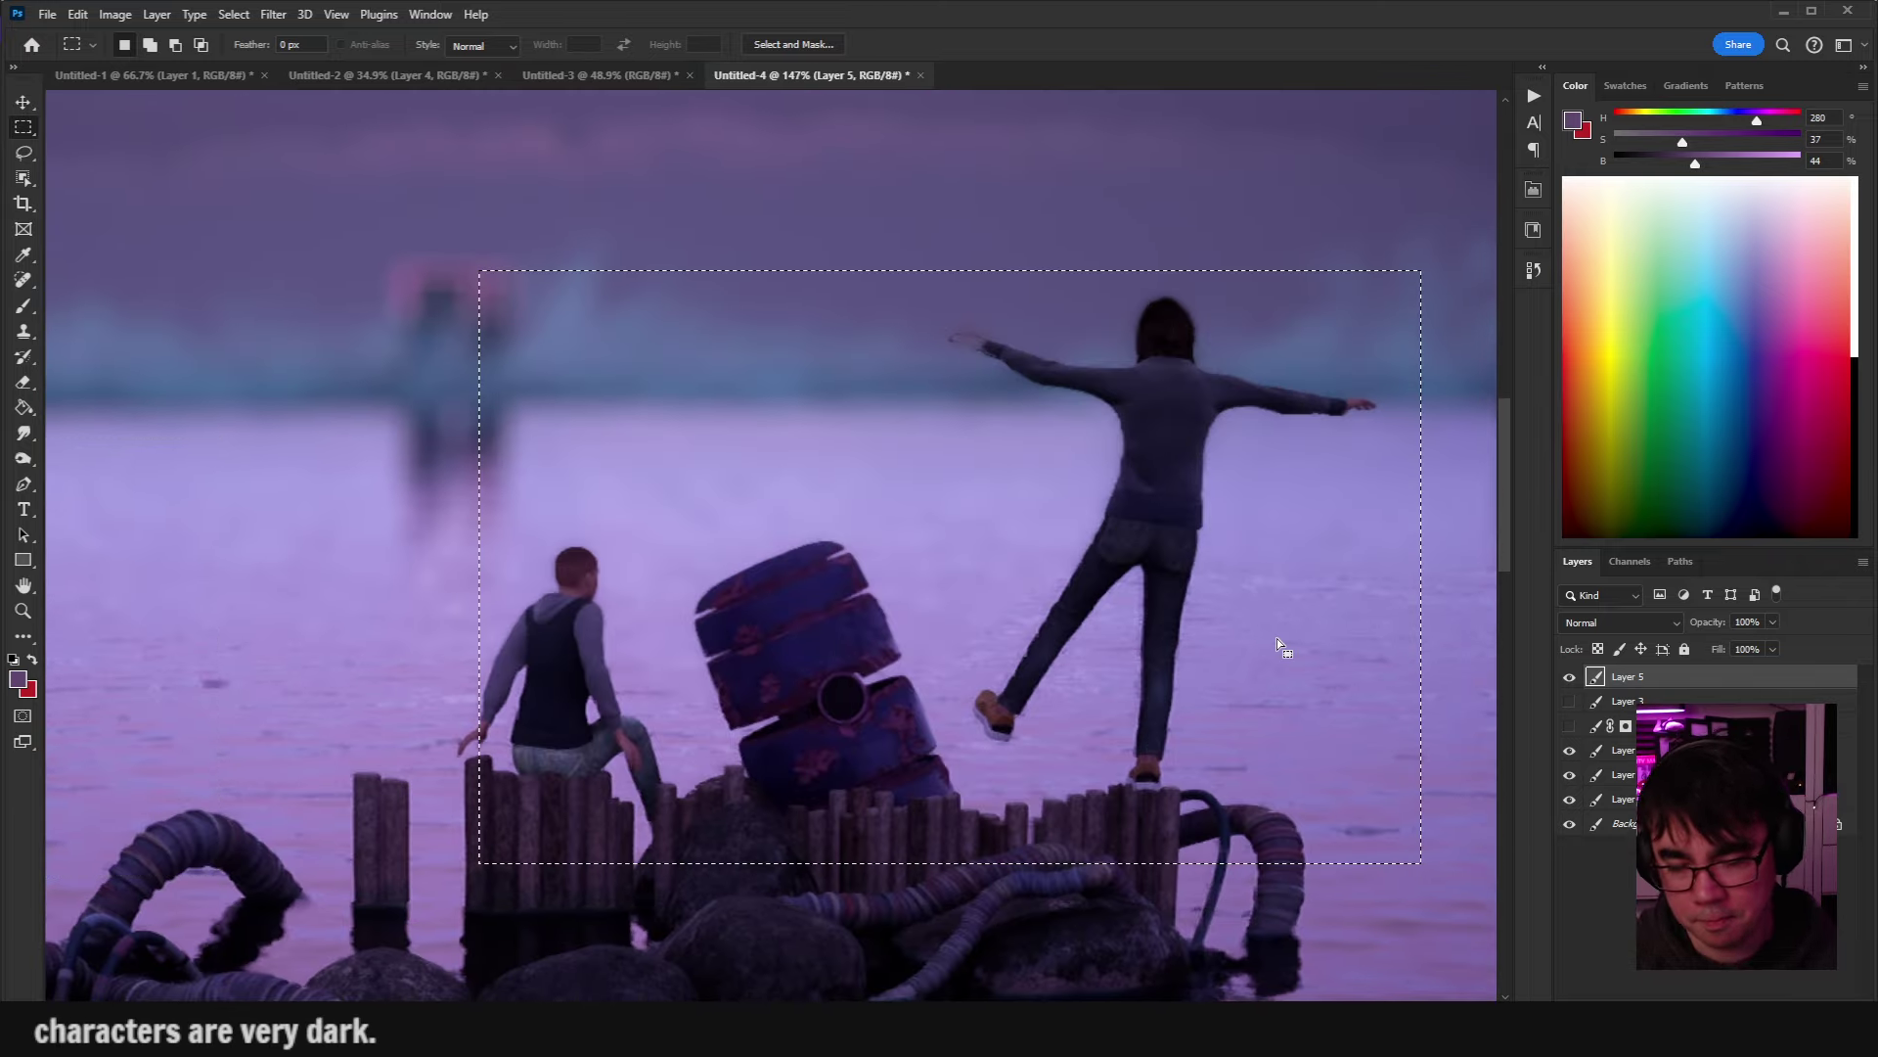
{"action": "left_click", "coordinate": [747, 264]}
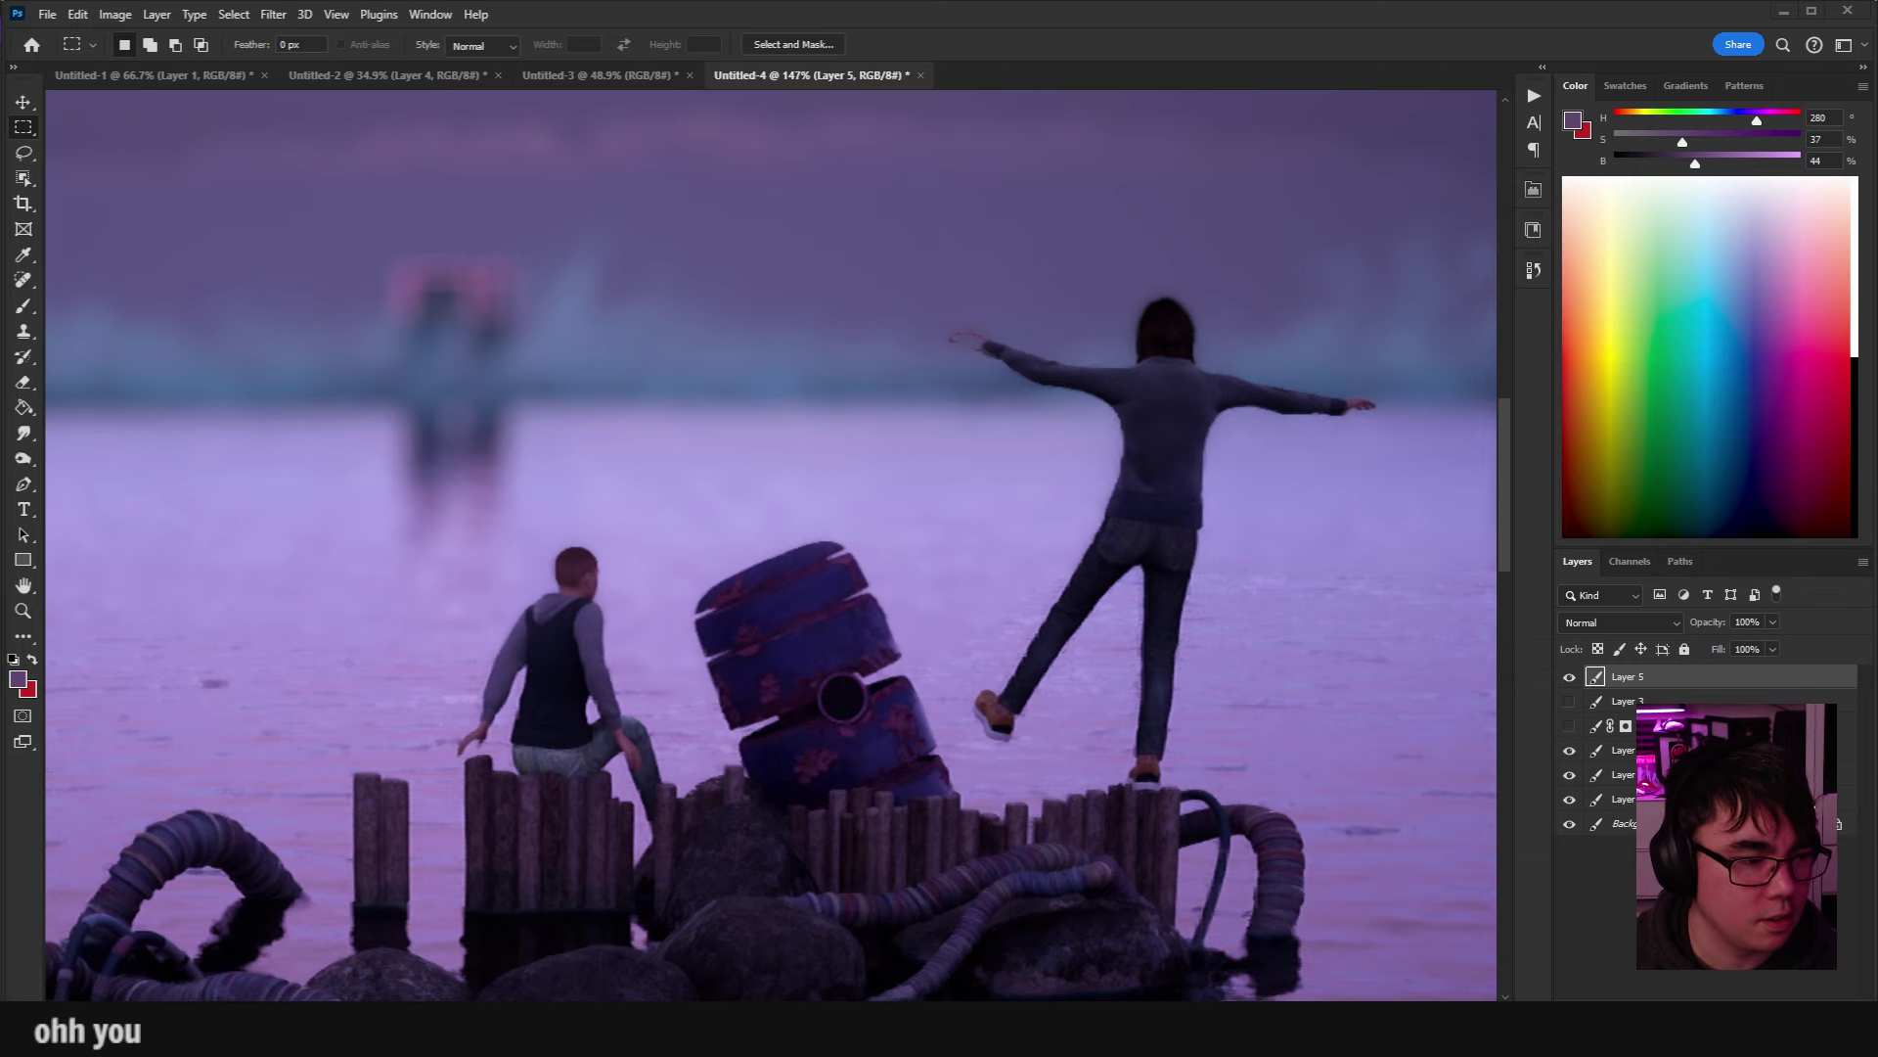
Copy the concept reference image from the browser and paste it into Photoshop as Layer 6.
{"action": "key", "text": "alt+Tab"}
{"action": "right_click", "coordinate": [947, 563]}
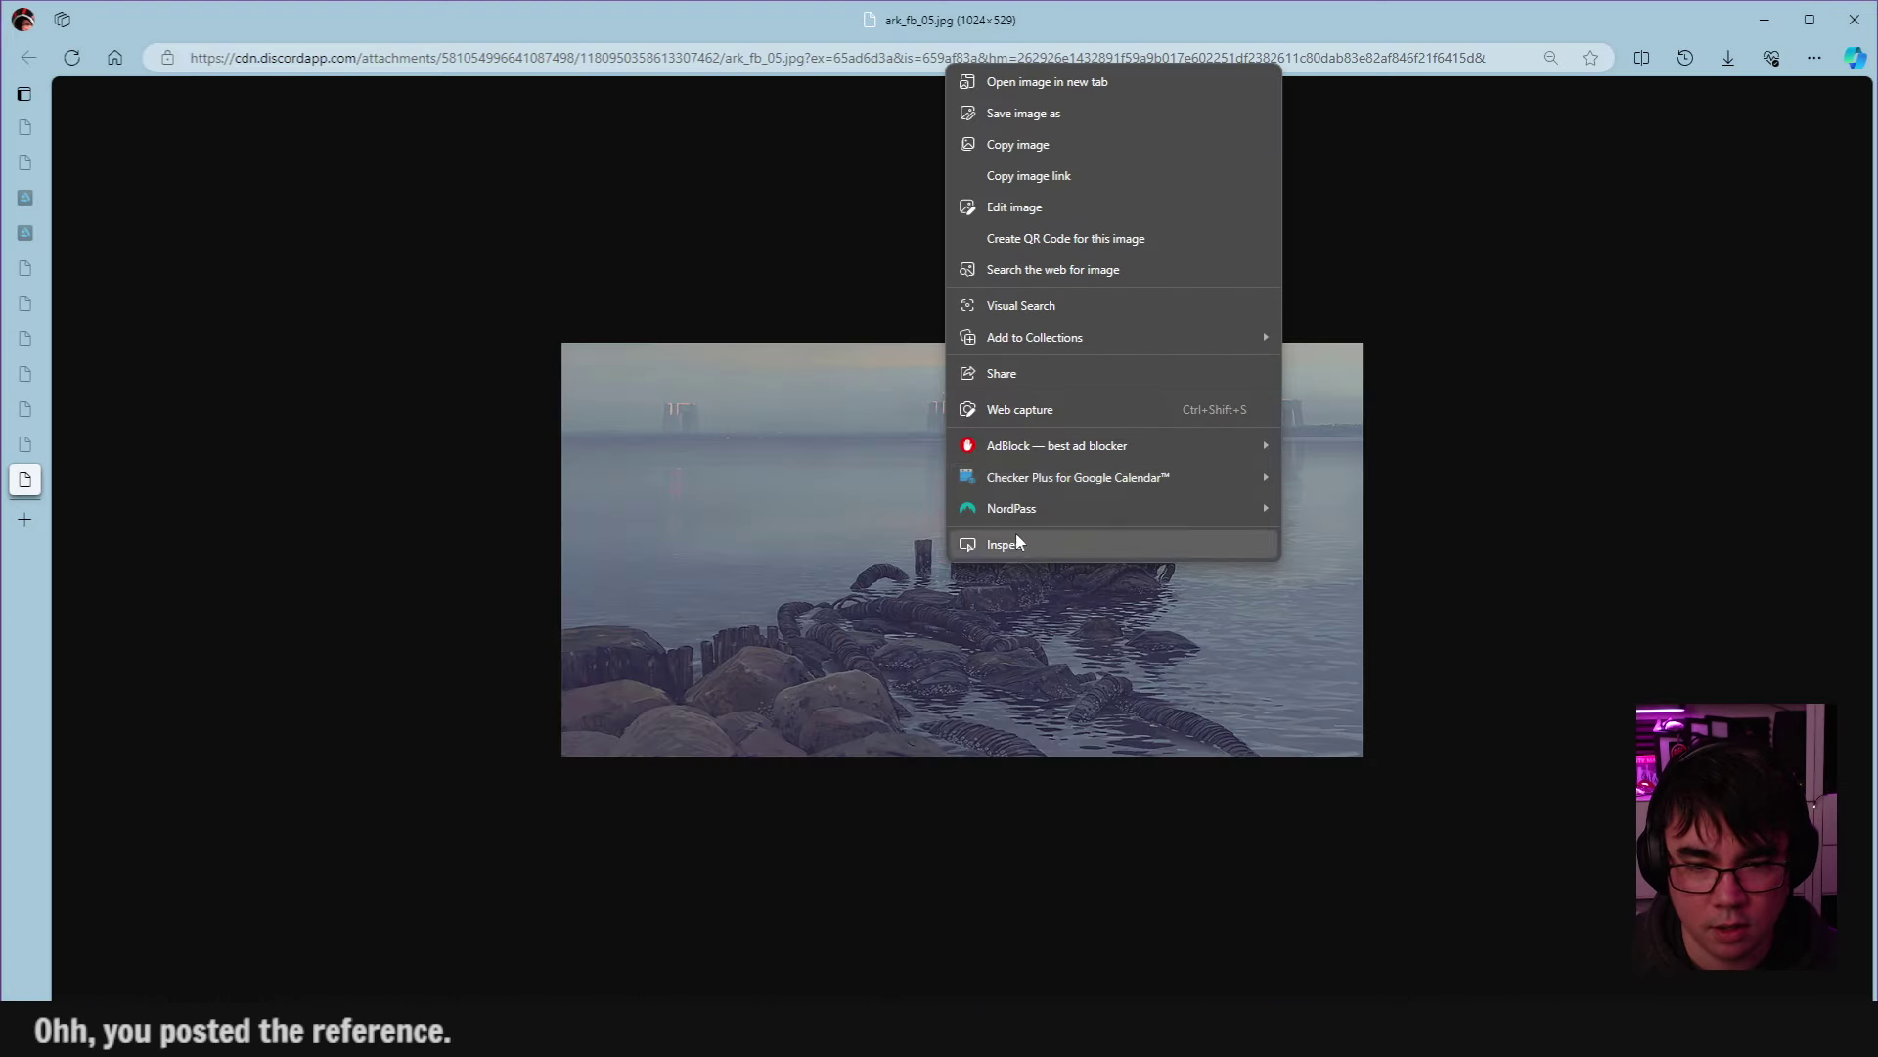
{"action": "left_click", "coordinate": [1071, 139]}
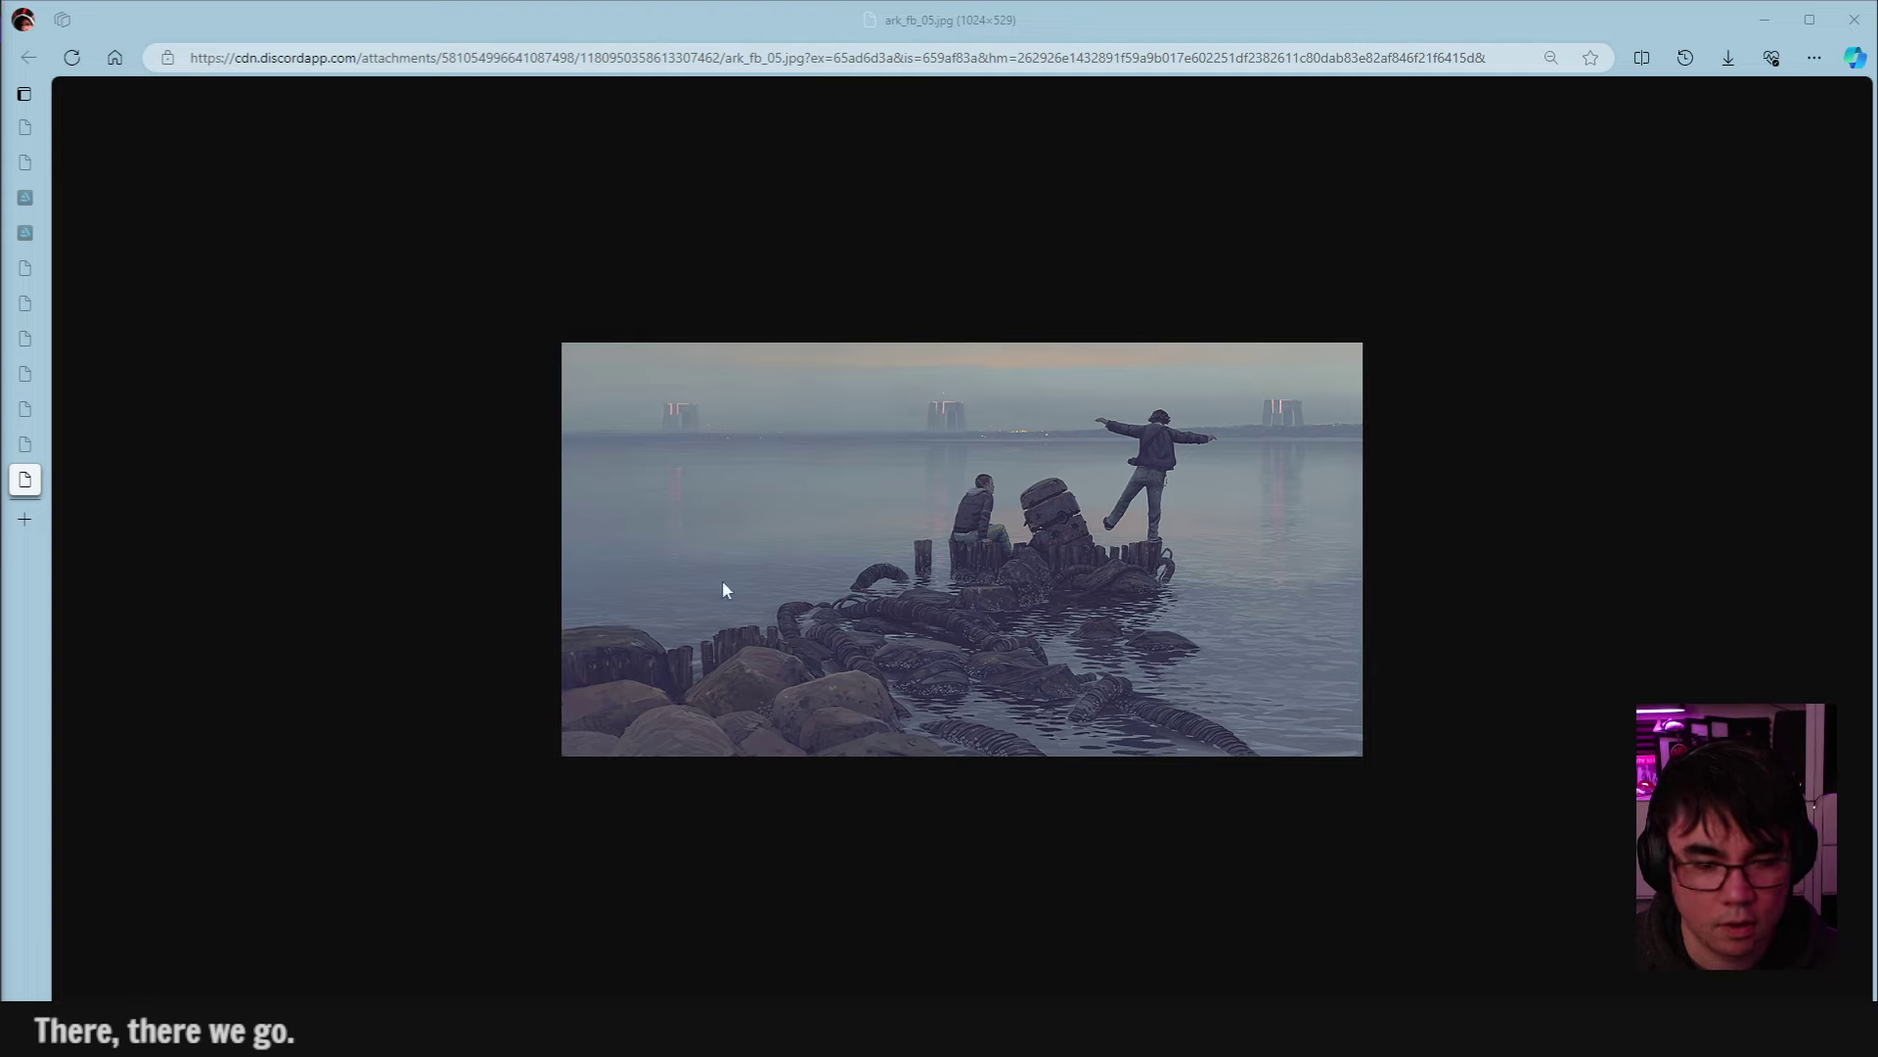
{"action": "key", "text": "alt+Tab"}
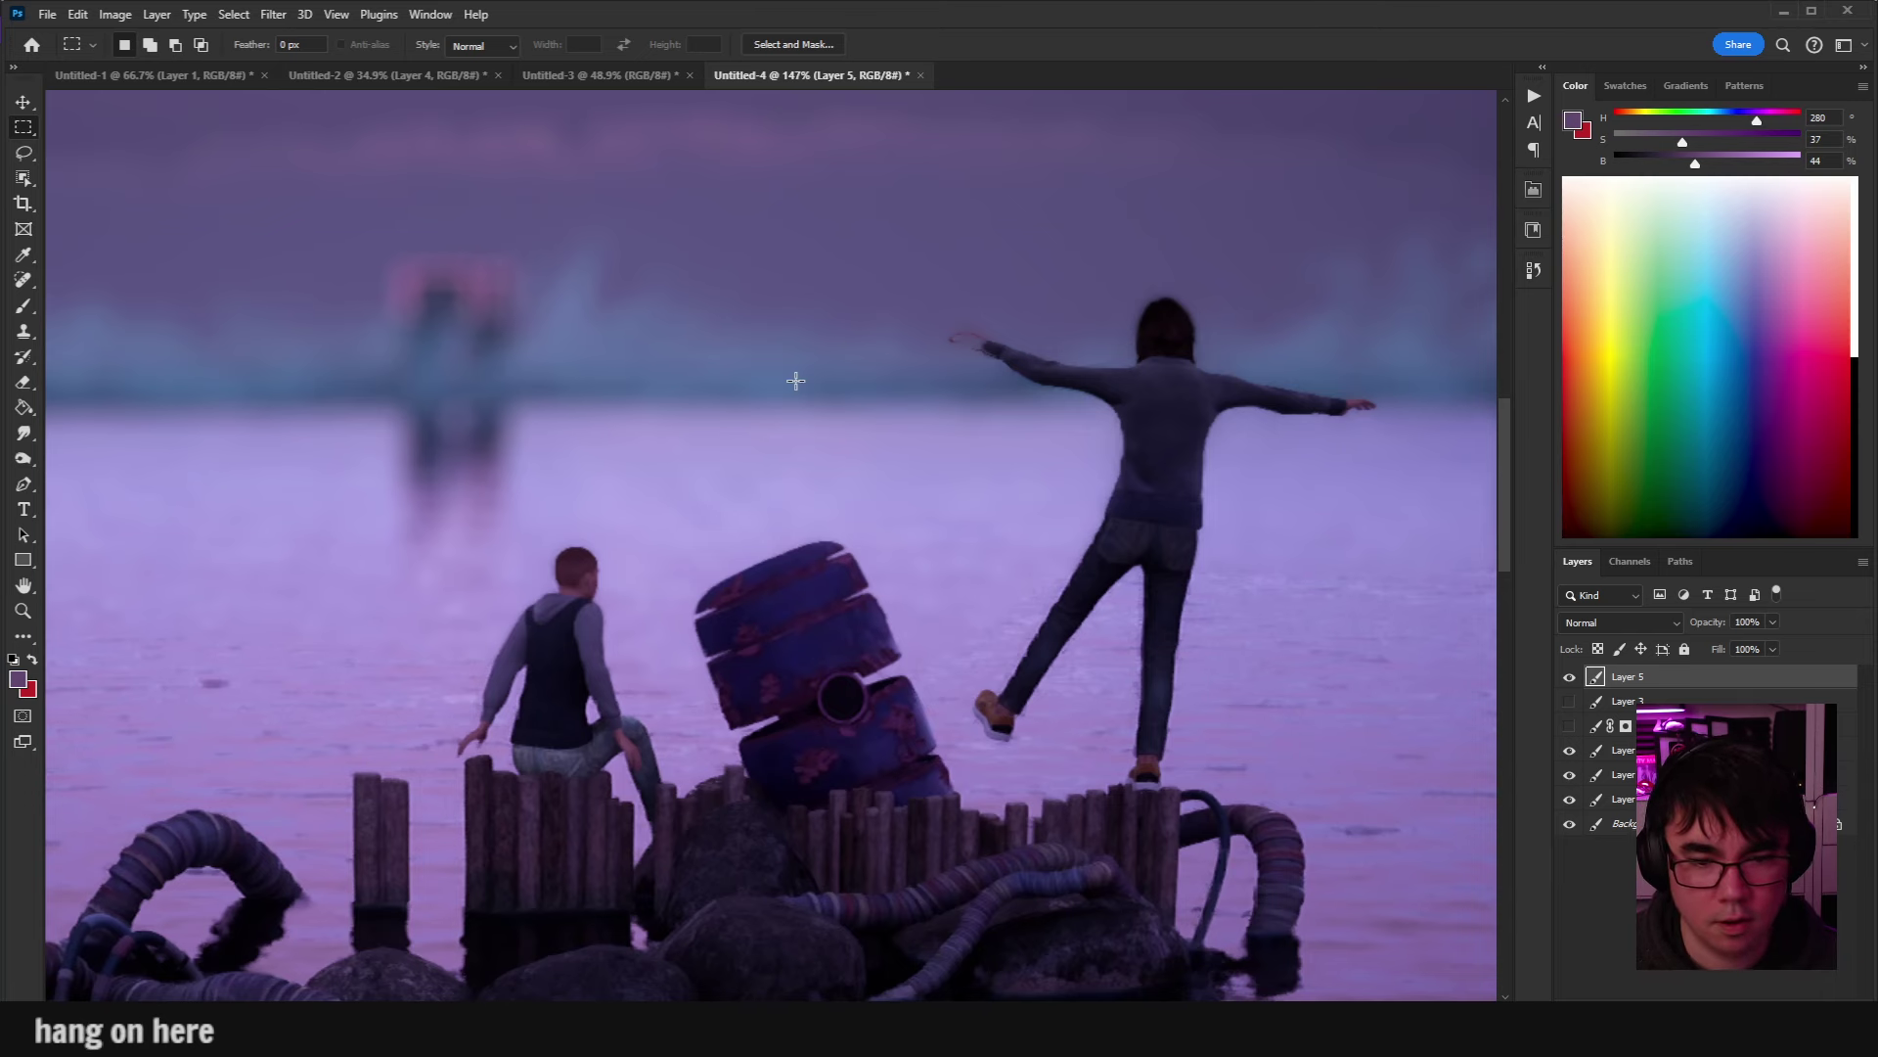
{"action": "key", "text": "ctrl+v"}
Move the reference image (Layer 6) to the lower right and zoom in on it.
{"action": "left_click_drag", "start_coordinate": [922, 469], "coordinate": [1050, 612]}
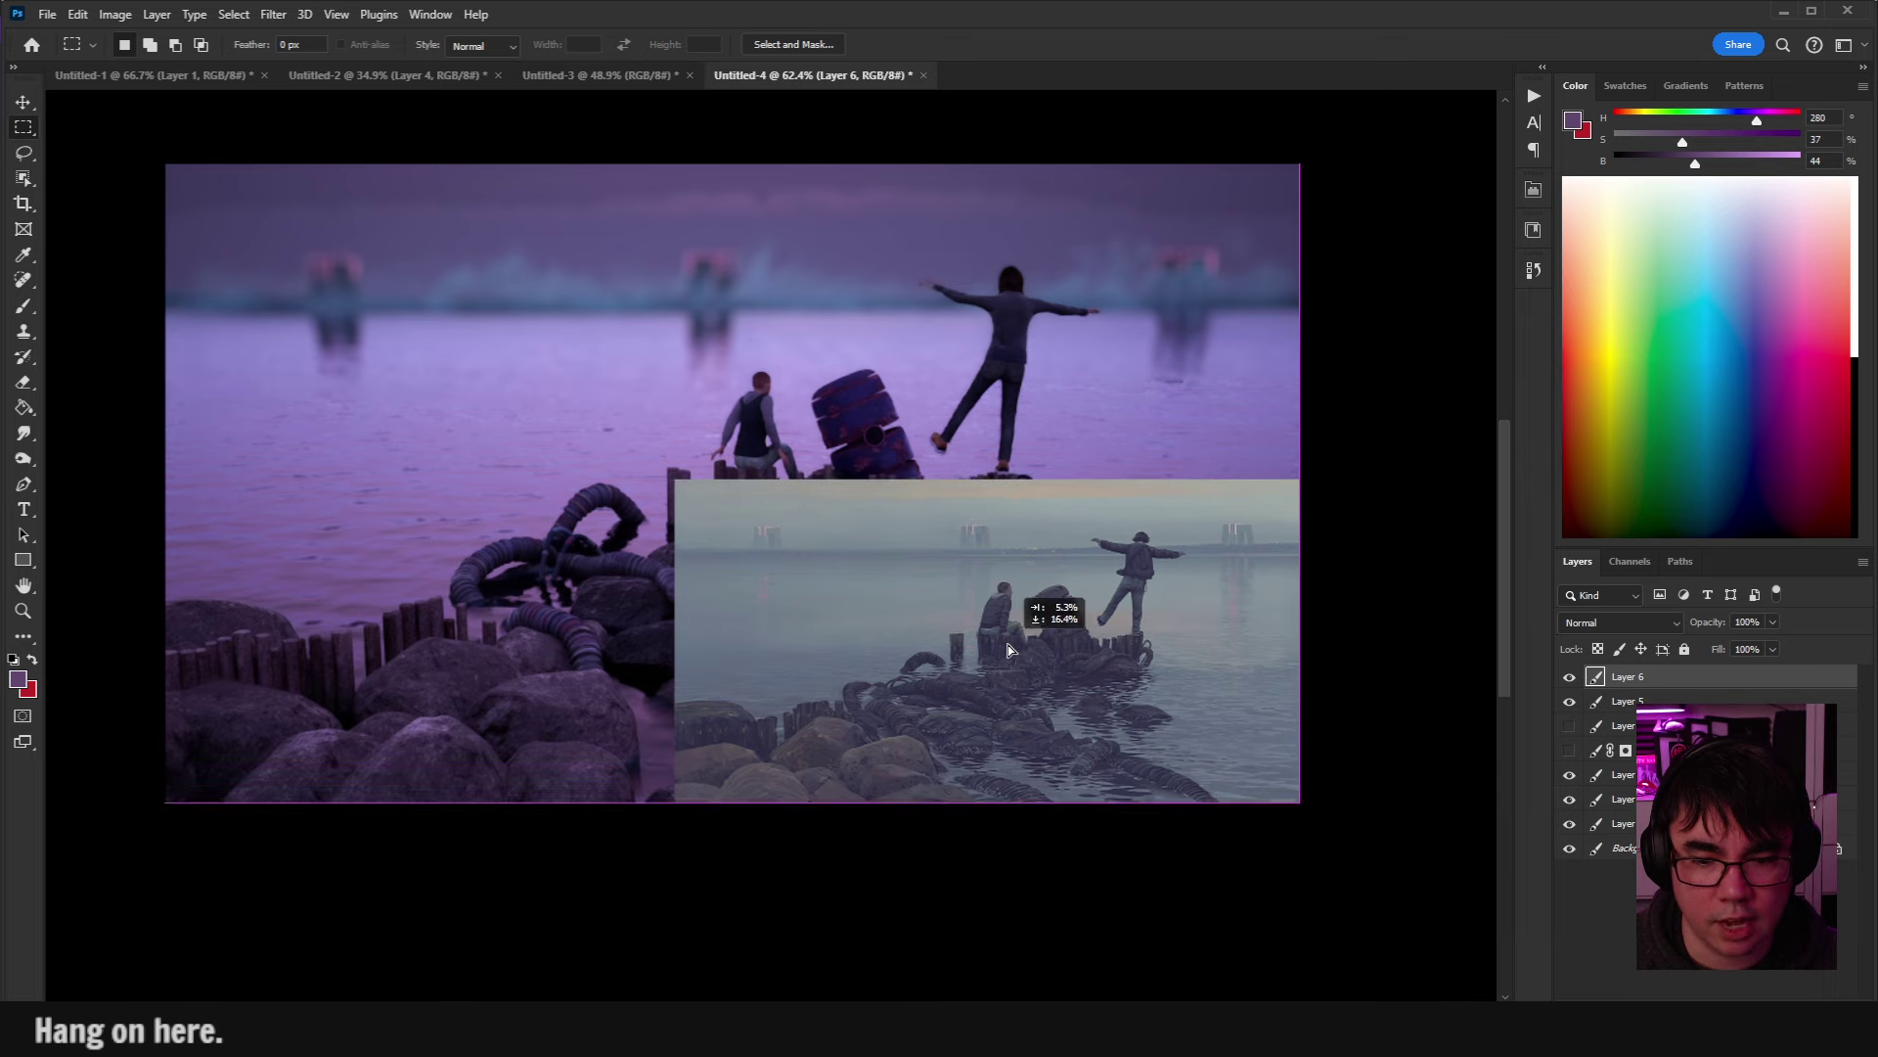
{"action": "scroll", "coordinate": [973, 735], "scroll_direction": "up", "scroll_amount": 4}
{"action": "left_click_drag", "start_coordinate": [990, 748], "coordinate": [1071, 747]}
{"action": "left_click_drag", "start_coordinate": [860, 747], "coordinate": [999, 763]}
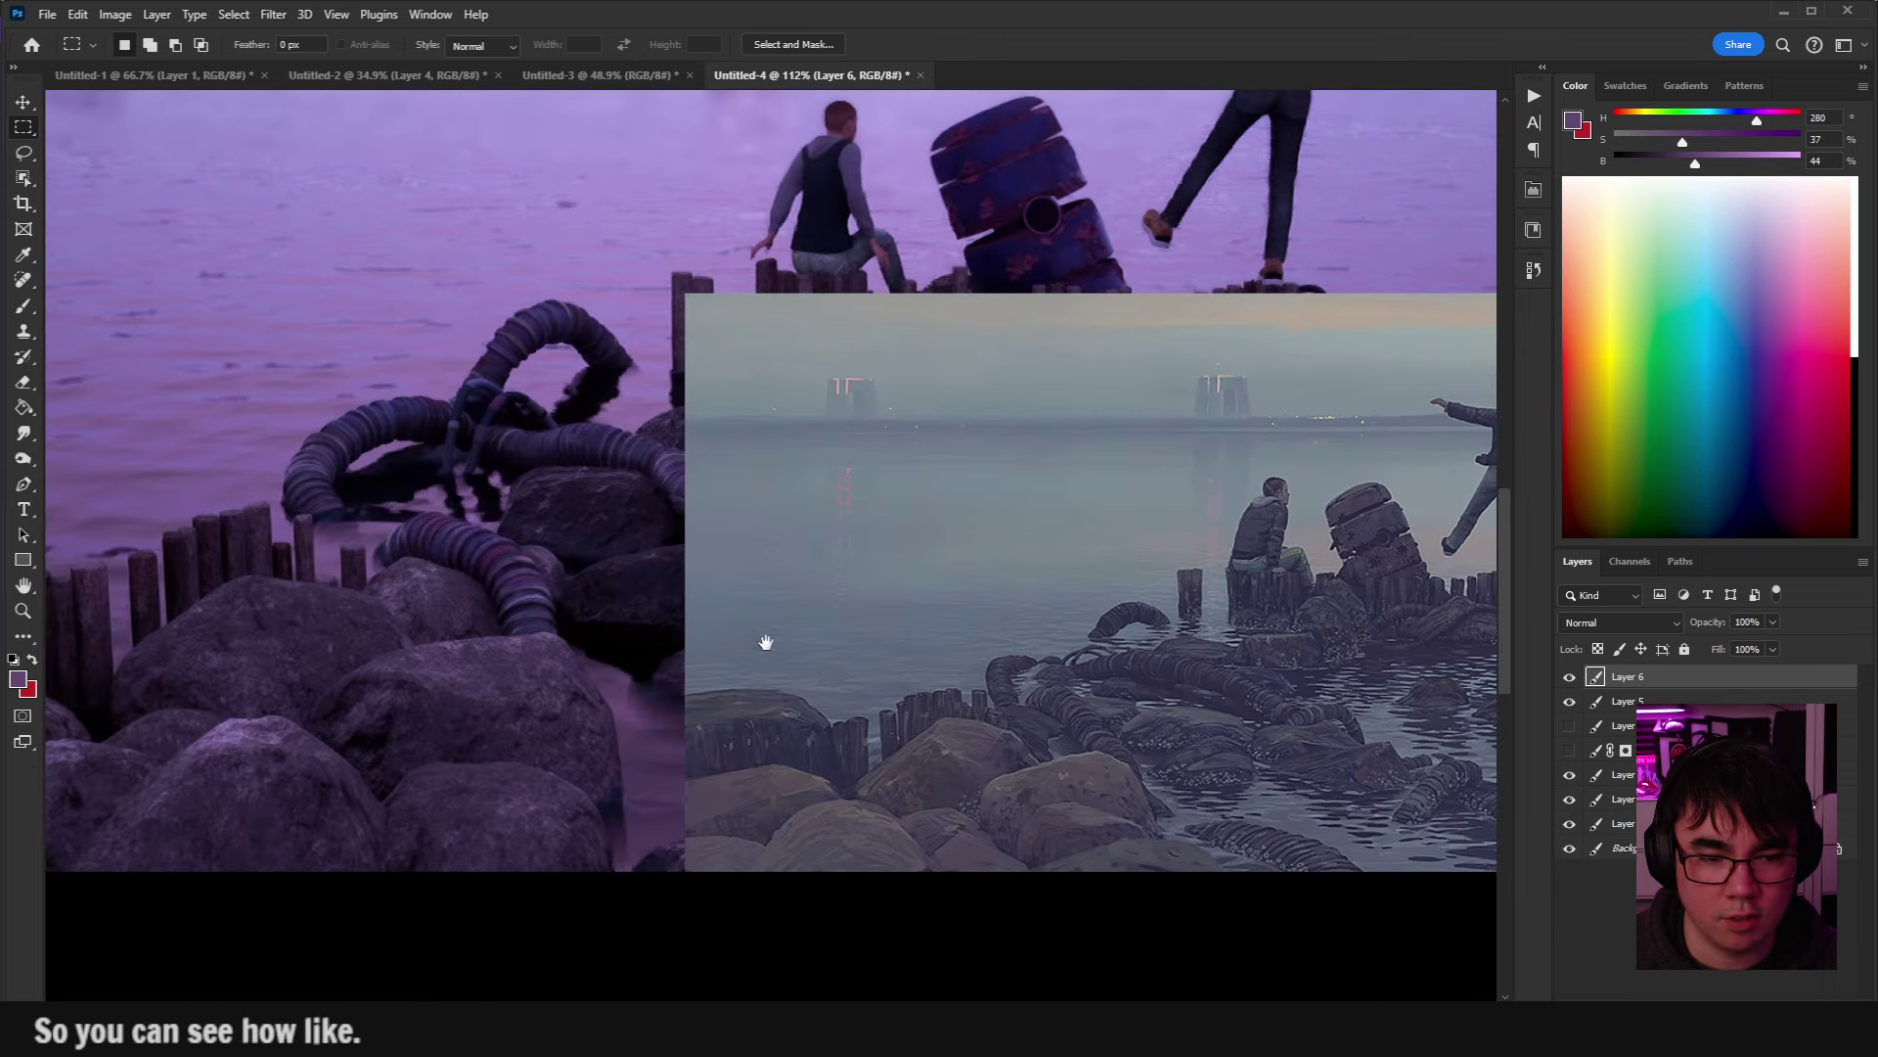
{"action": "left_click_drag", "start_coordinate": [908, 722], "coordinate": [533, 630]}
{"action": "left_click_drag", "start_coordinate": [783, 631], "coordinate": [898, 636]}
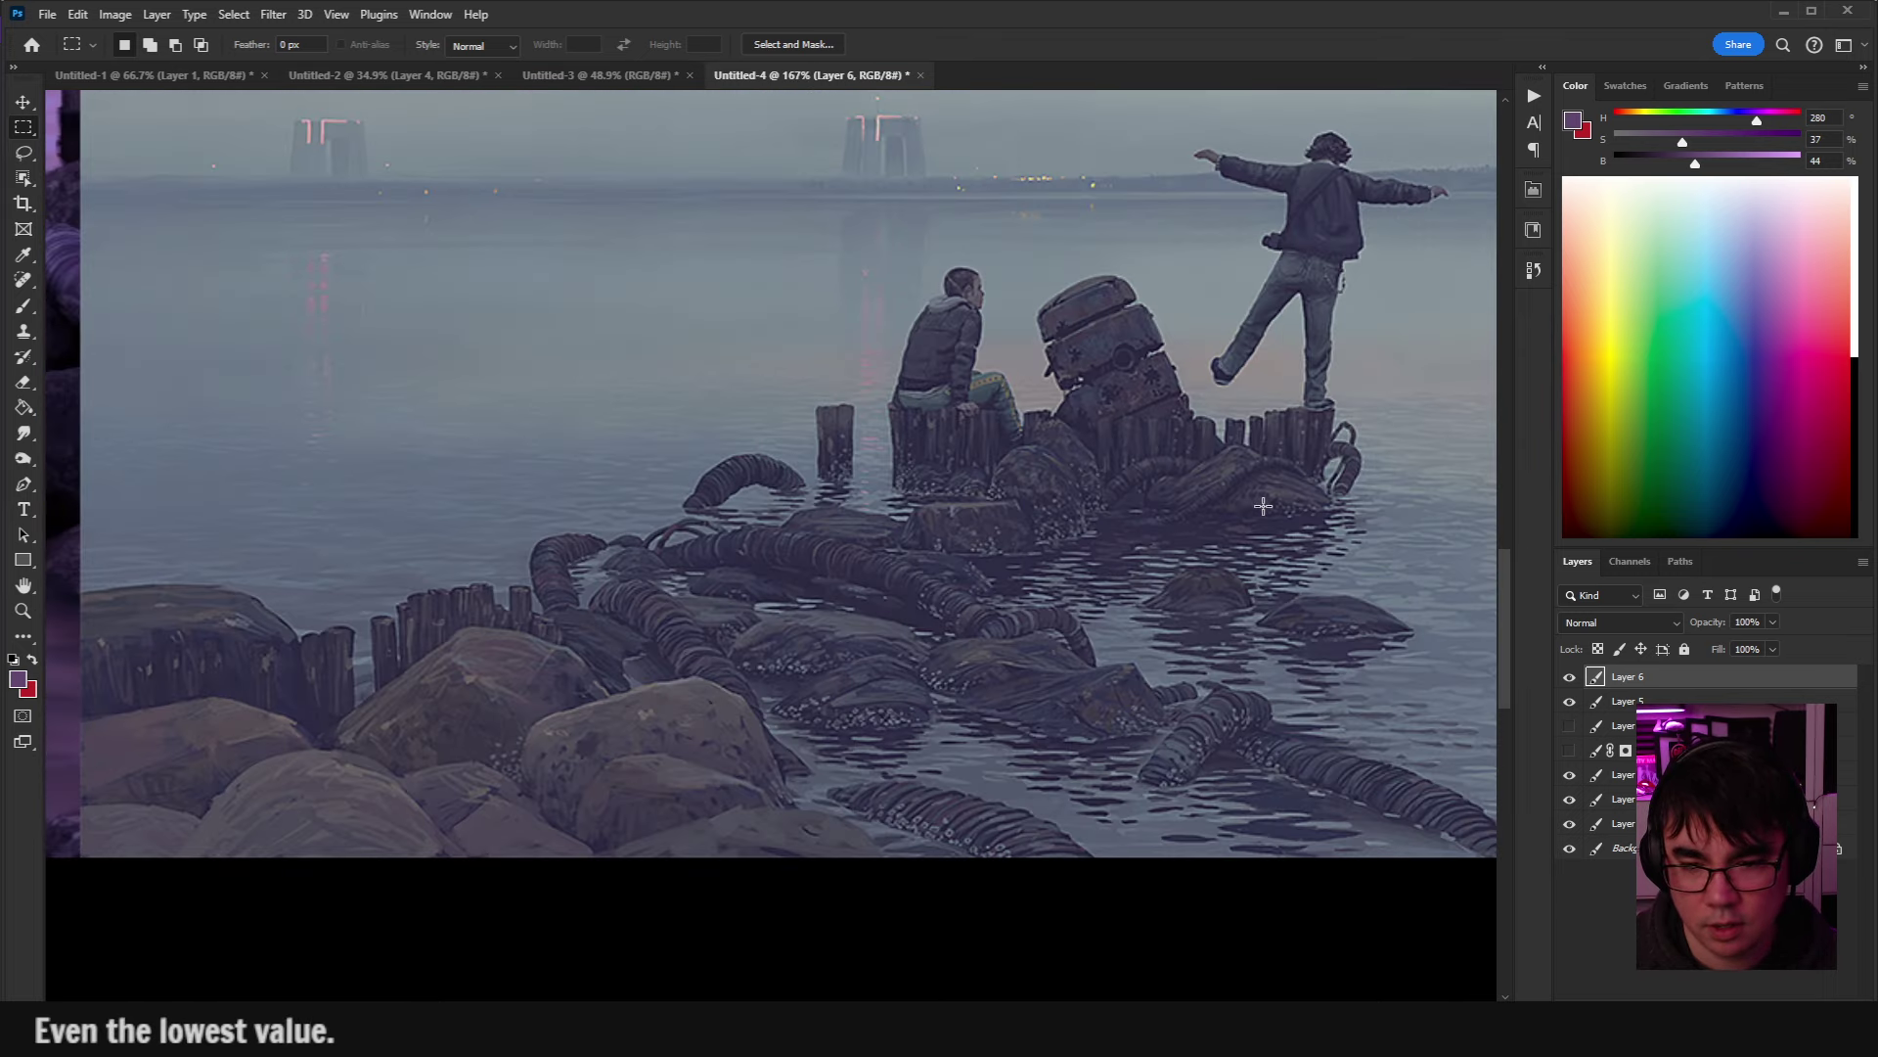
Sample the reference's darkest tone with the Brush and paint a soft test dab beside the hoses.
{"action": "key", "text": "b"}
{"action": "left_click", "coordinate": [1114, 516], "text": "alt"}
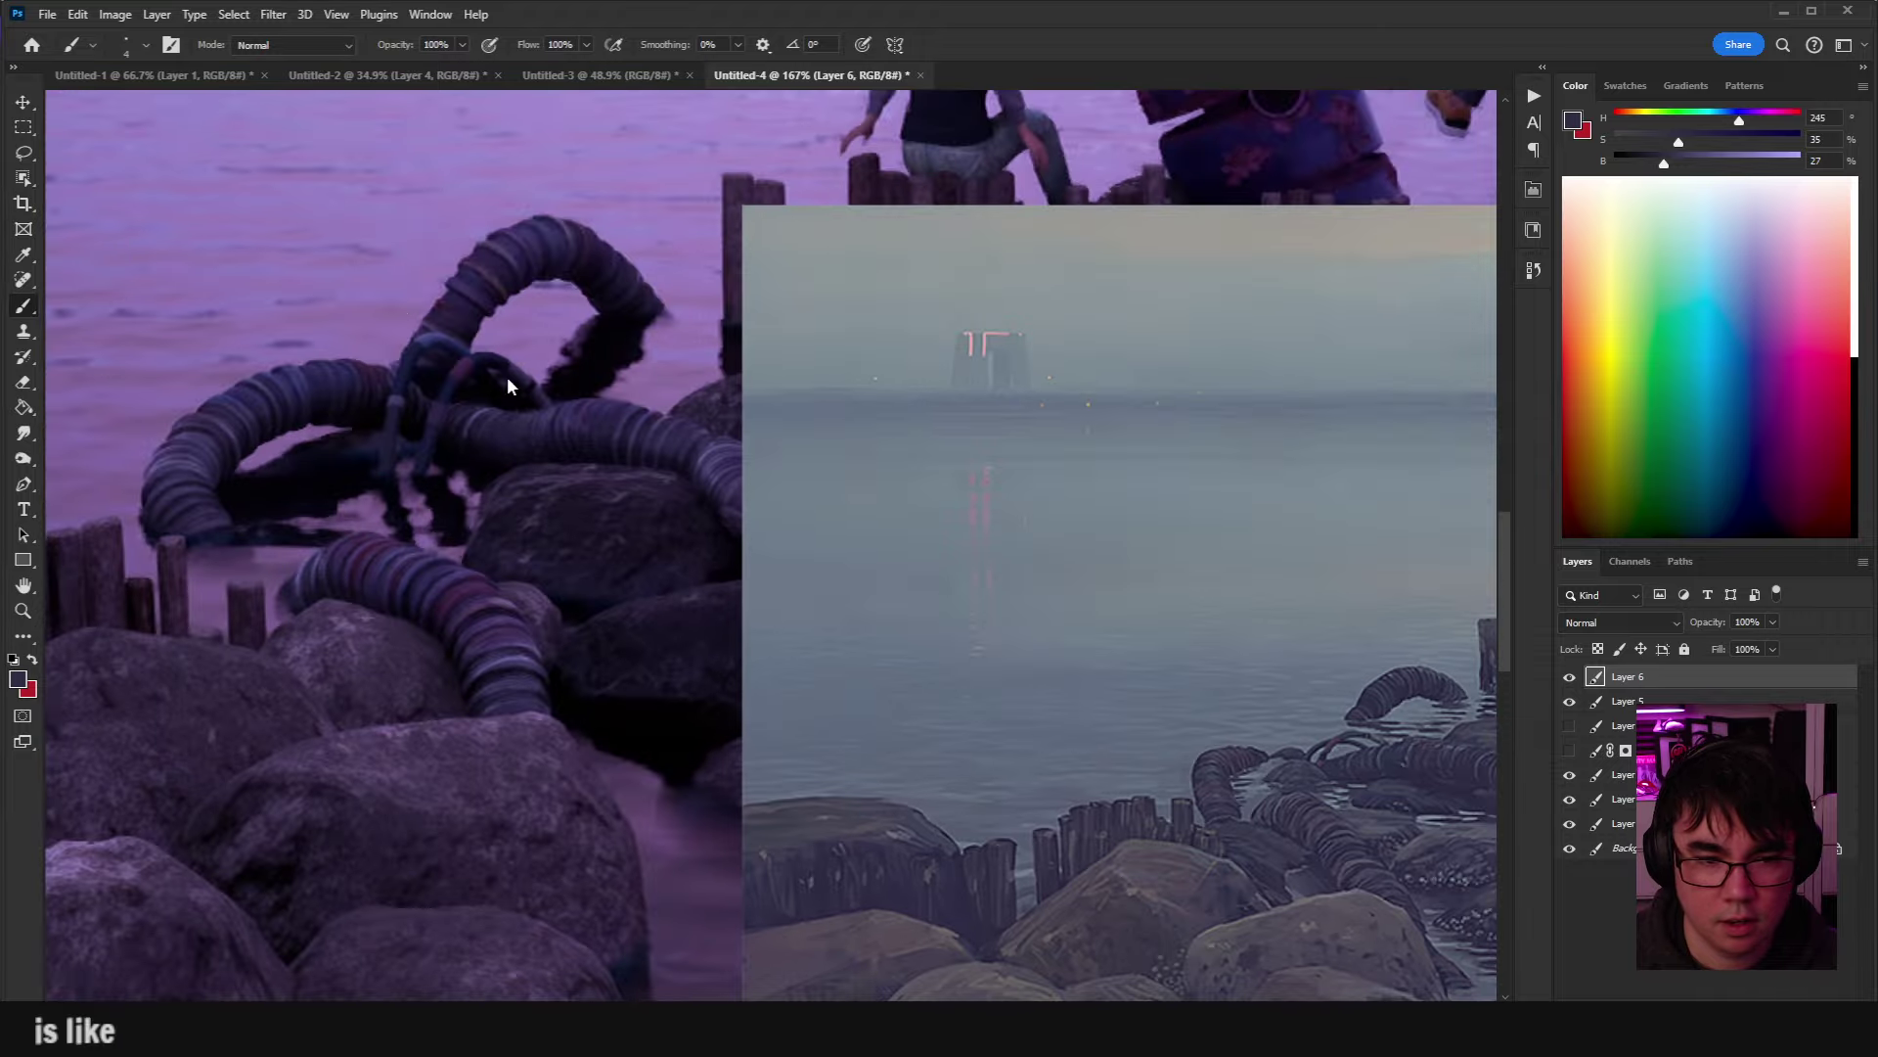
{"action": "mouse_move", "coordinate": [470, 323]}
{"action": "left_mouse_down"}
{"action": "mouse_move", "coordinate": [319, 285]}
{"action": "mouse_move", "coordinate": [460, 332]}
{"action": "mouse_move", "coordinate": [390, 340]}
{"action": "left_mouse_up"}
{"action": "key", "text": "ctrl+z"}
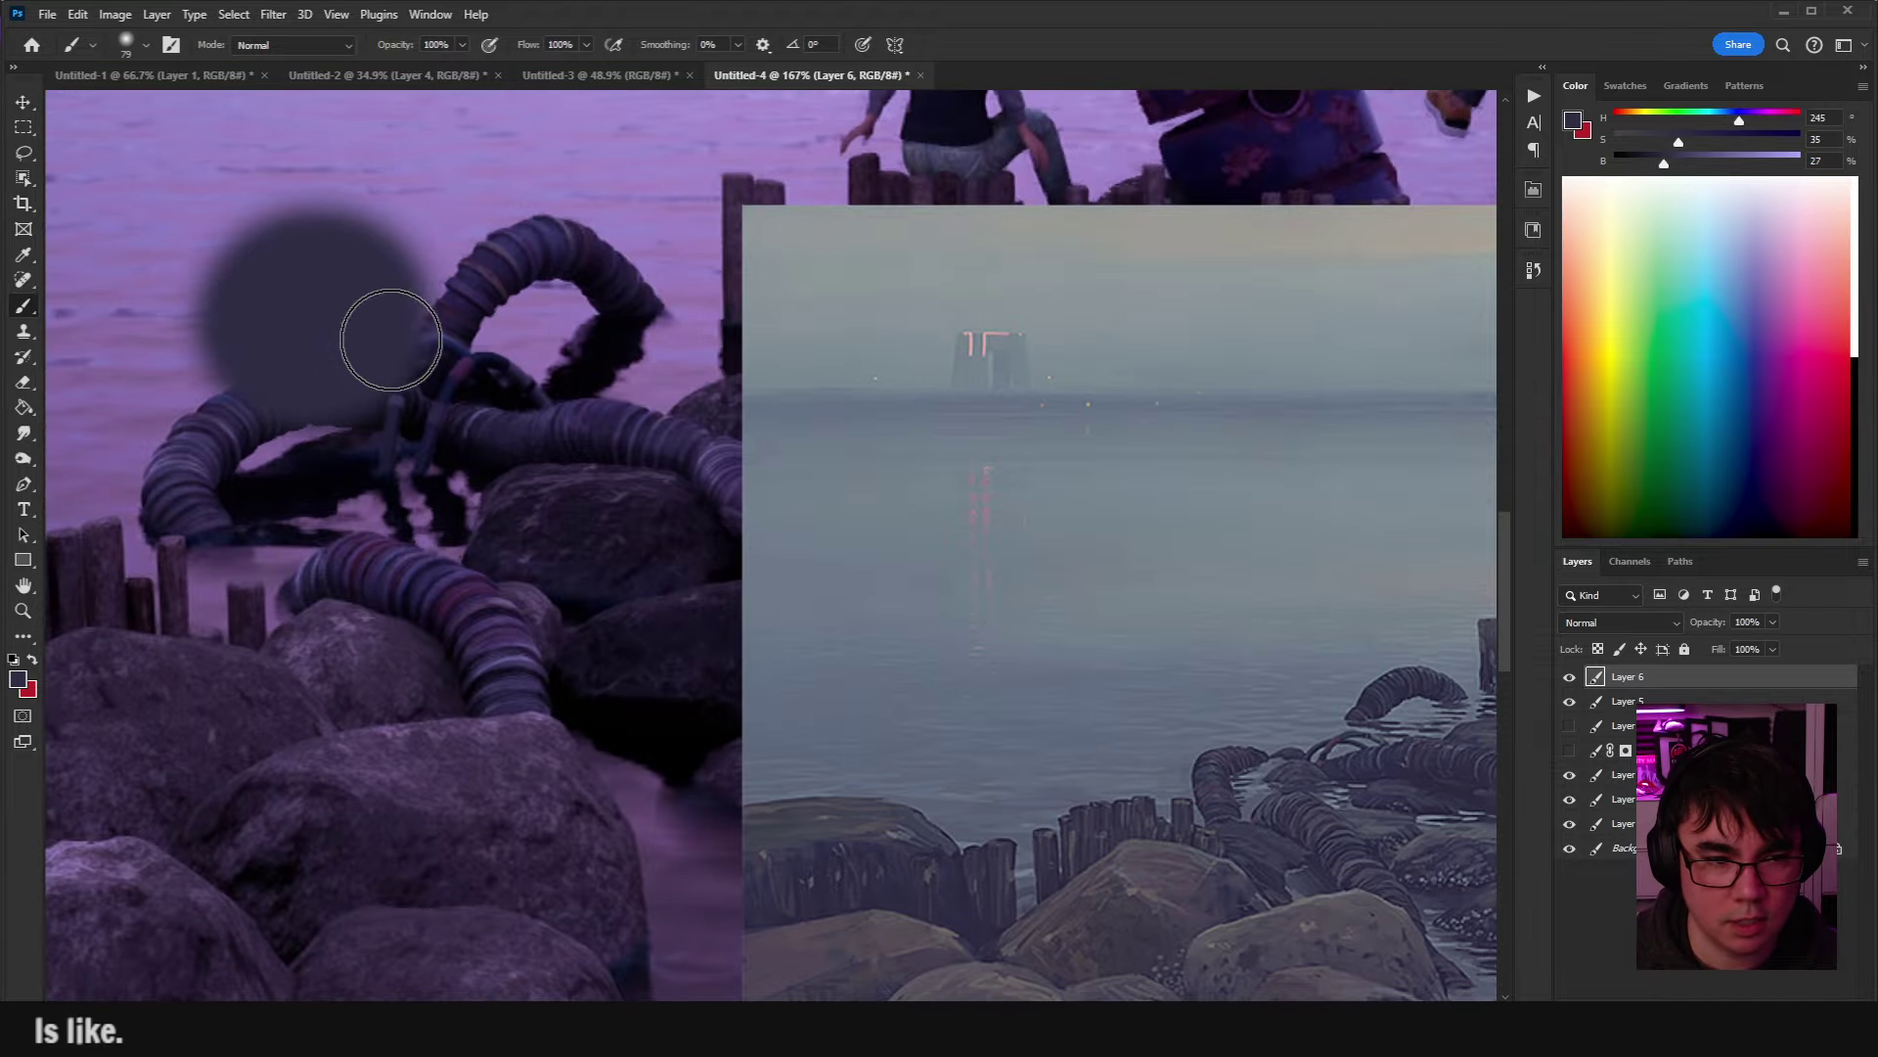
{"action": "left_click_drag", "start_coordinate": [499, 385], "coordinate": [764, 386]}
{"action": "left_click", "coordinate": [600, 479], "text": "alt"}
{"action": "left_click_drag", "start_coordinate": [636, 372], "coordinate": [684, 327]}
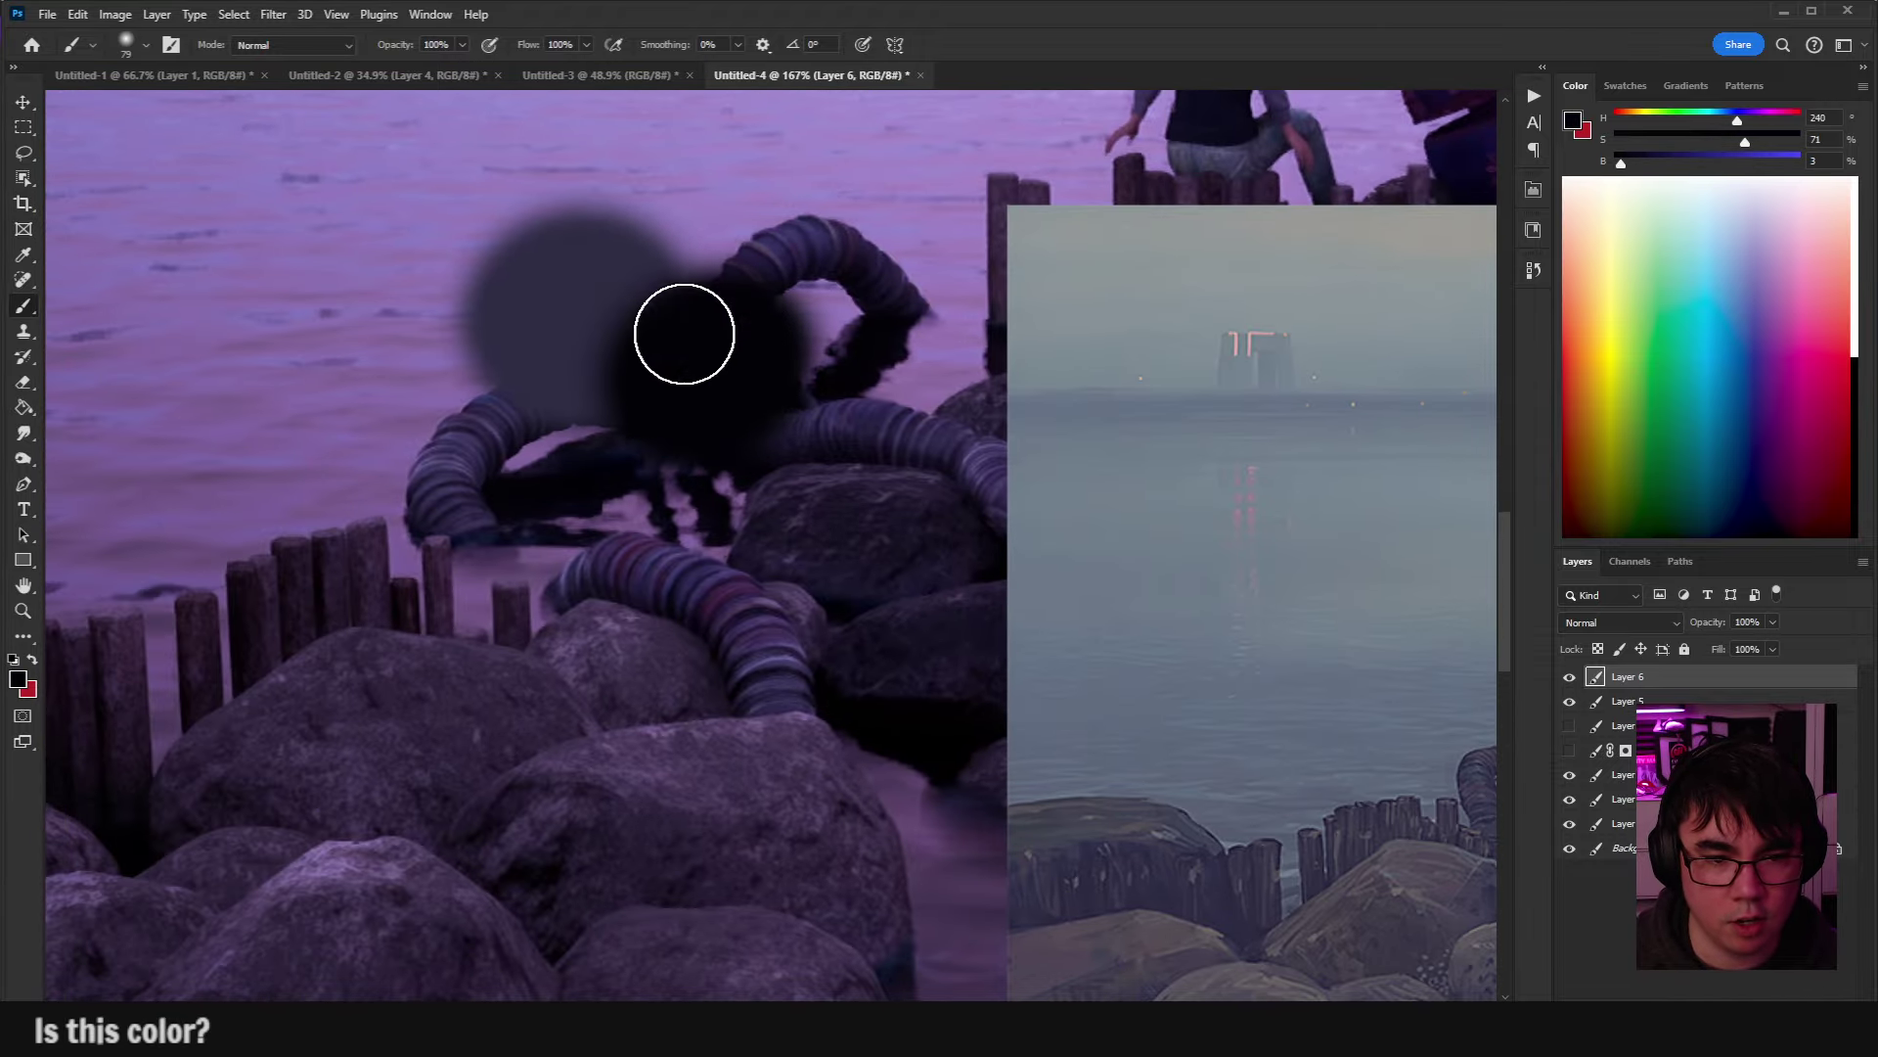
{"action": "key", "text": "ctrl+z"}
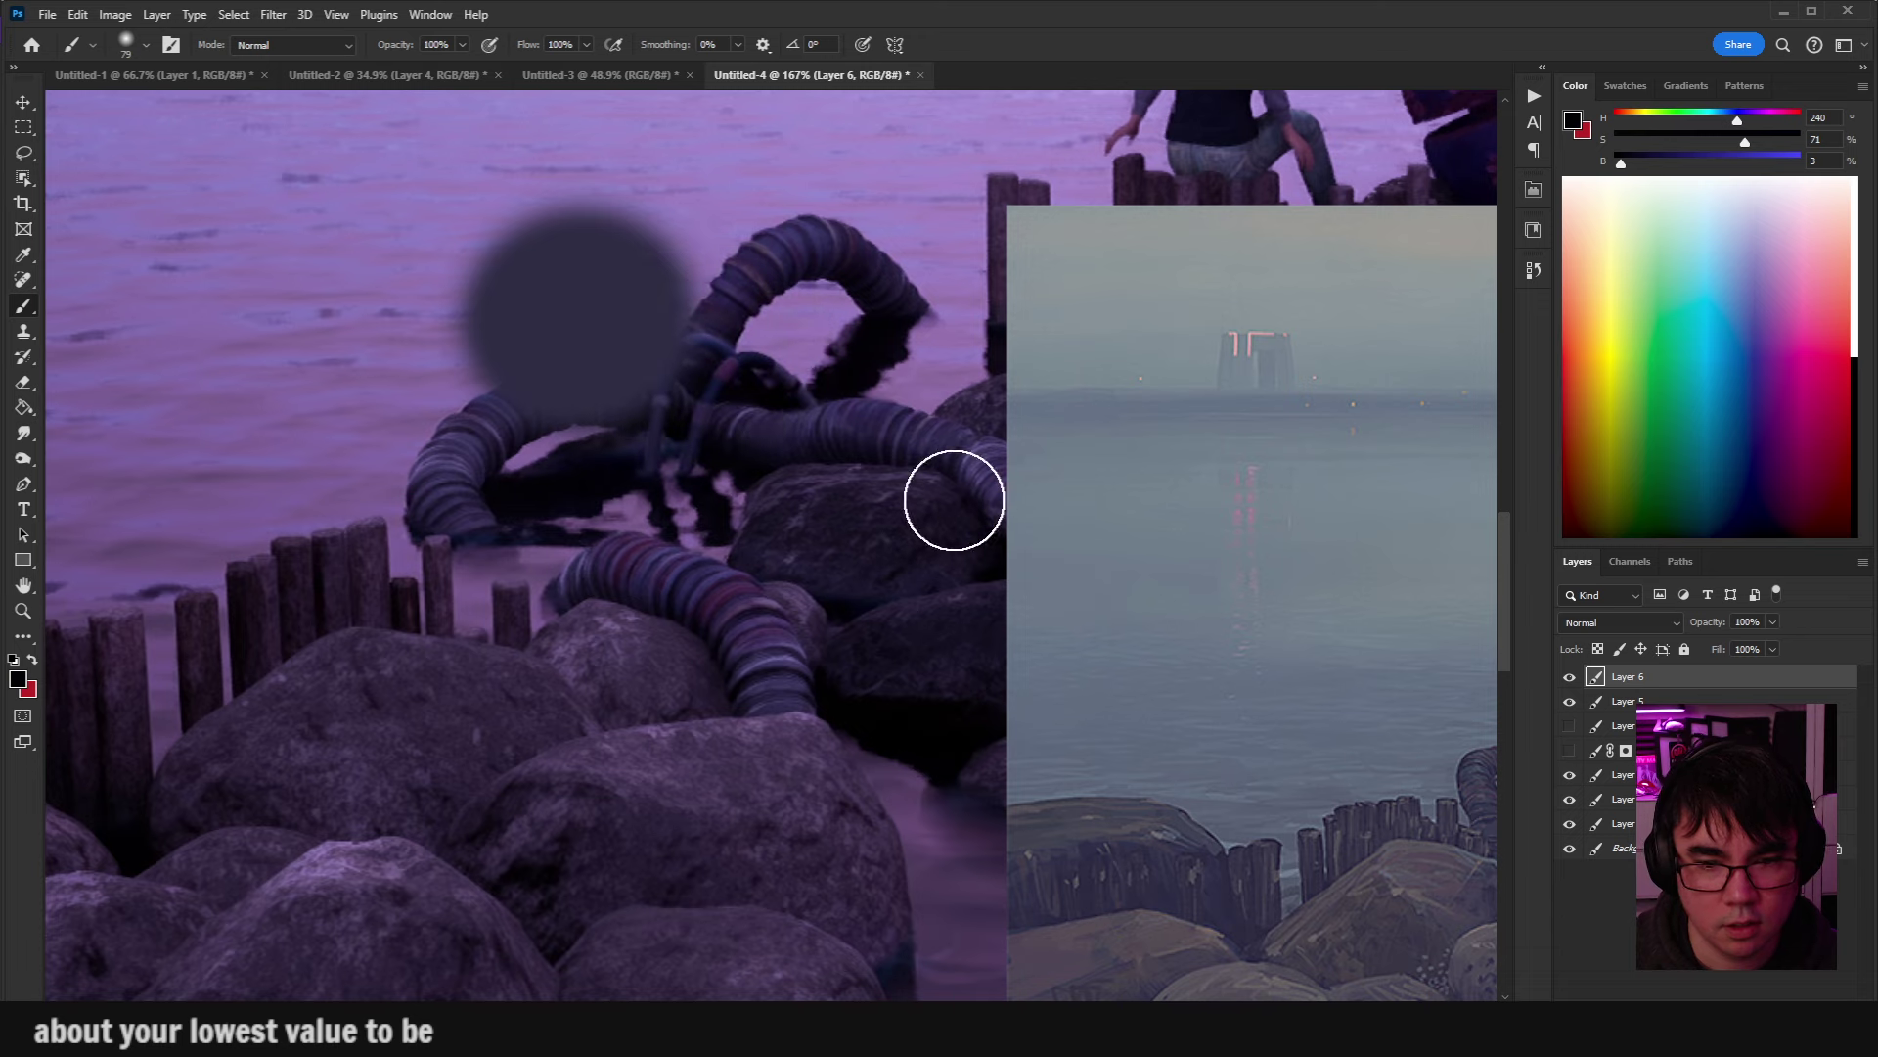
Toggle Layer 6's visibility to compare, then make Layer 5 the active layer.
{"action": "scroll", "coordinate": [956, 503], "scroll_direction": "up", "scroll_amount": 2}
{"action": "left_click", "coordinate": [1565, 677]}
{"action": "left_click", "coordinate": [1567, 677]}
{"action": "left_click", "coordinate": [1569, 679]}
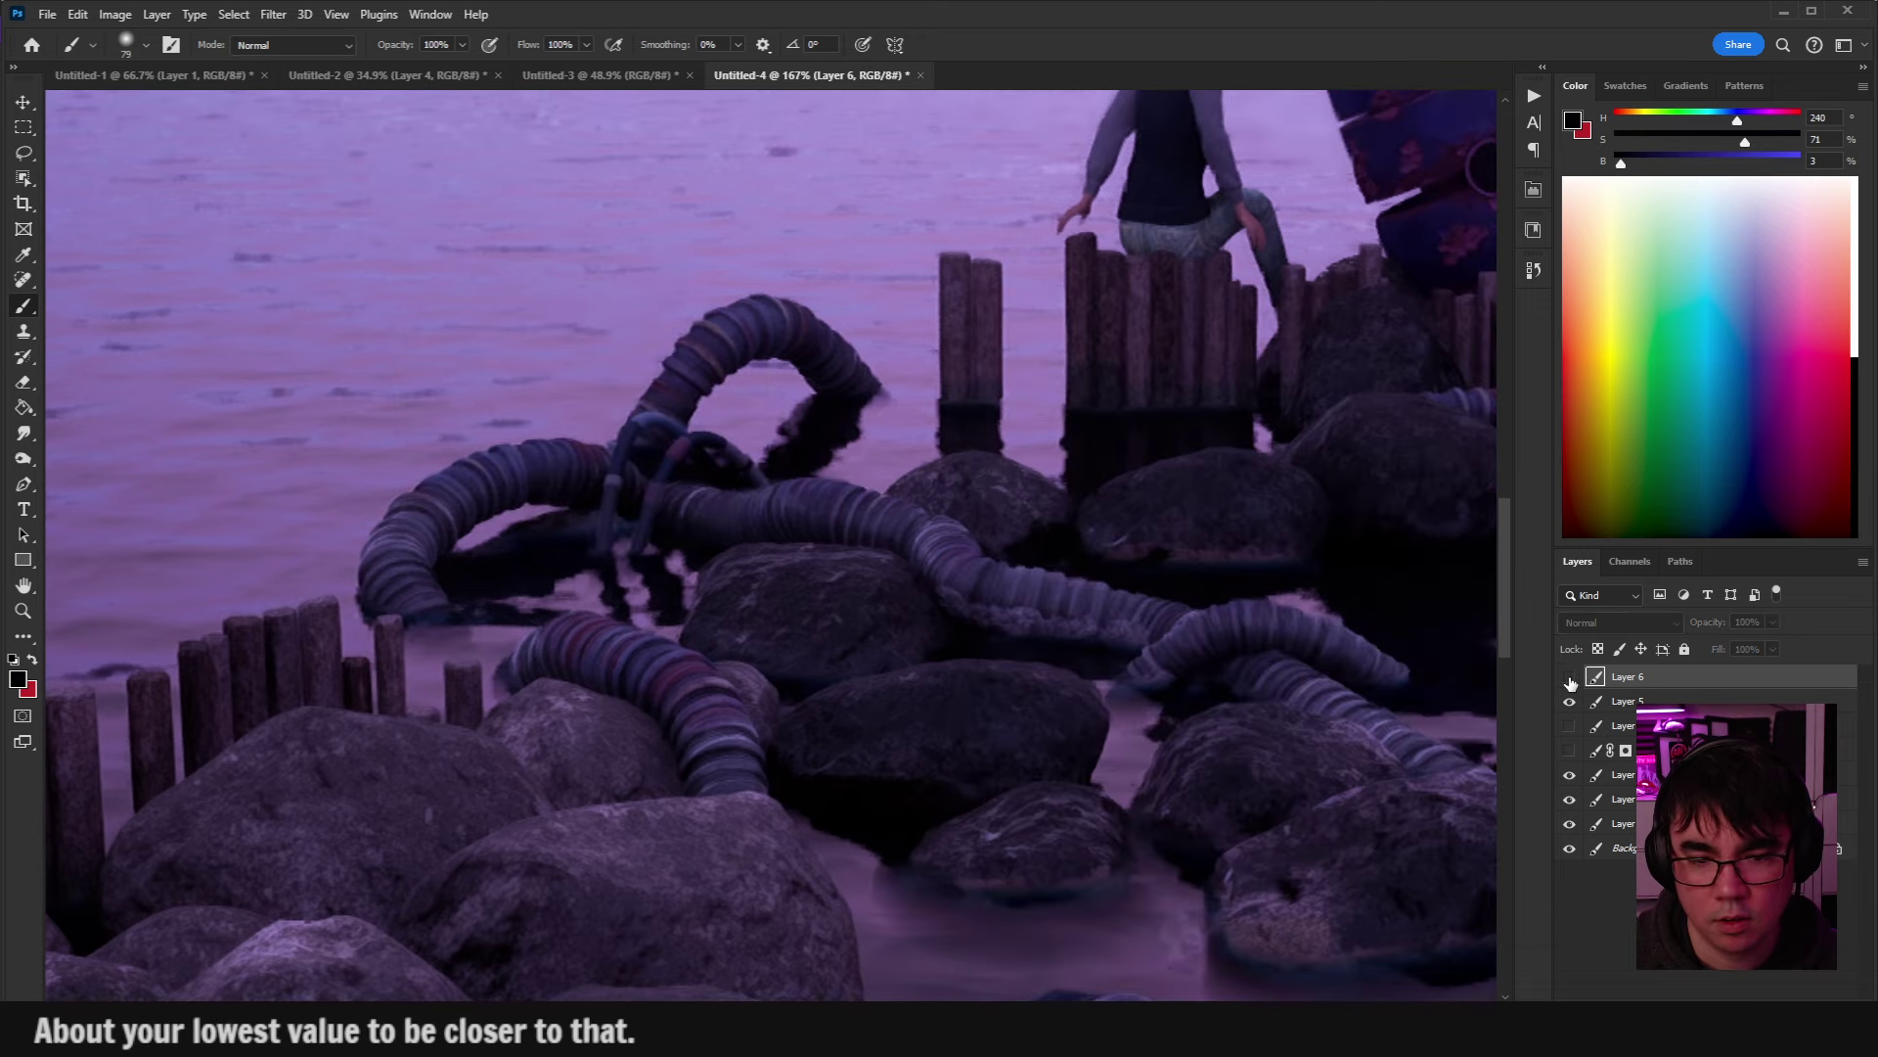
{"action": "left_click", "coordinate": [1569, 679]}
{"action": "left_click", "coordinate": [1639, 703]}
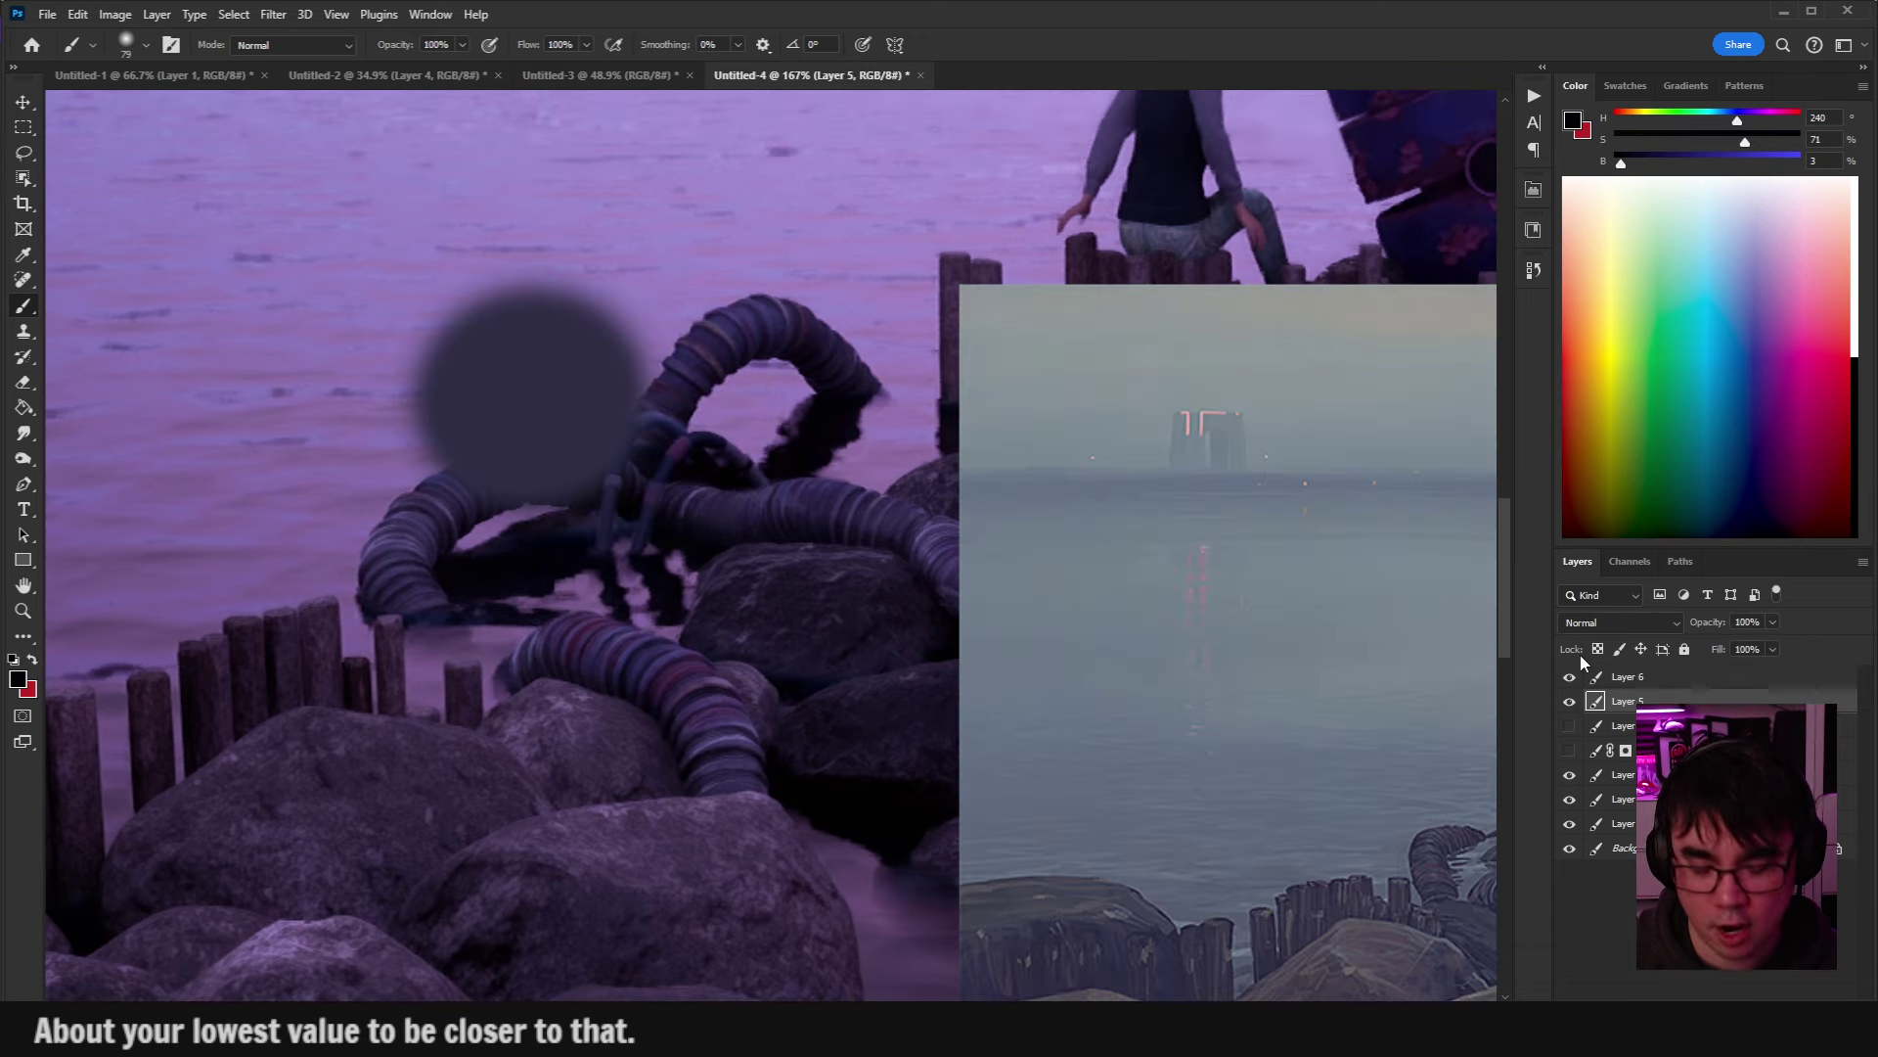
Try Levels on Layer 5 with midtone gamma 1.56 and lifted, washed-out shadows.
{"action": "key", "text": "ctrl+l"}
{"action": "left_click_drag", "start_coordinate": [258, 189], "coordinate": [1035, 283]}
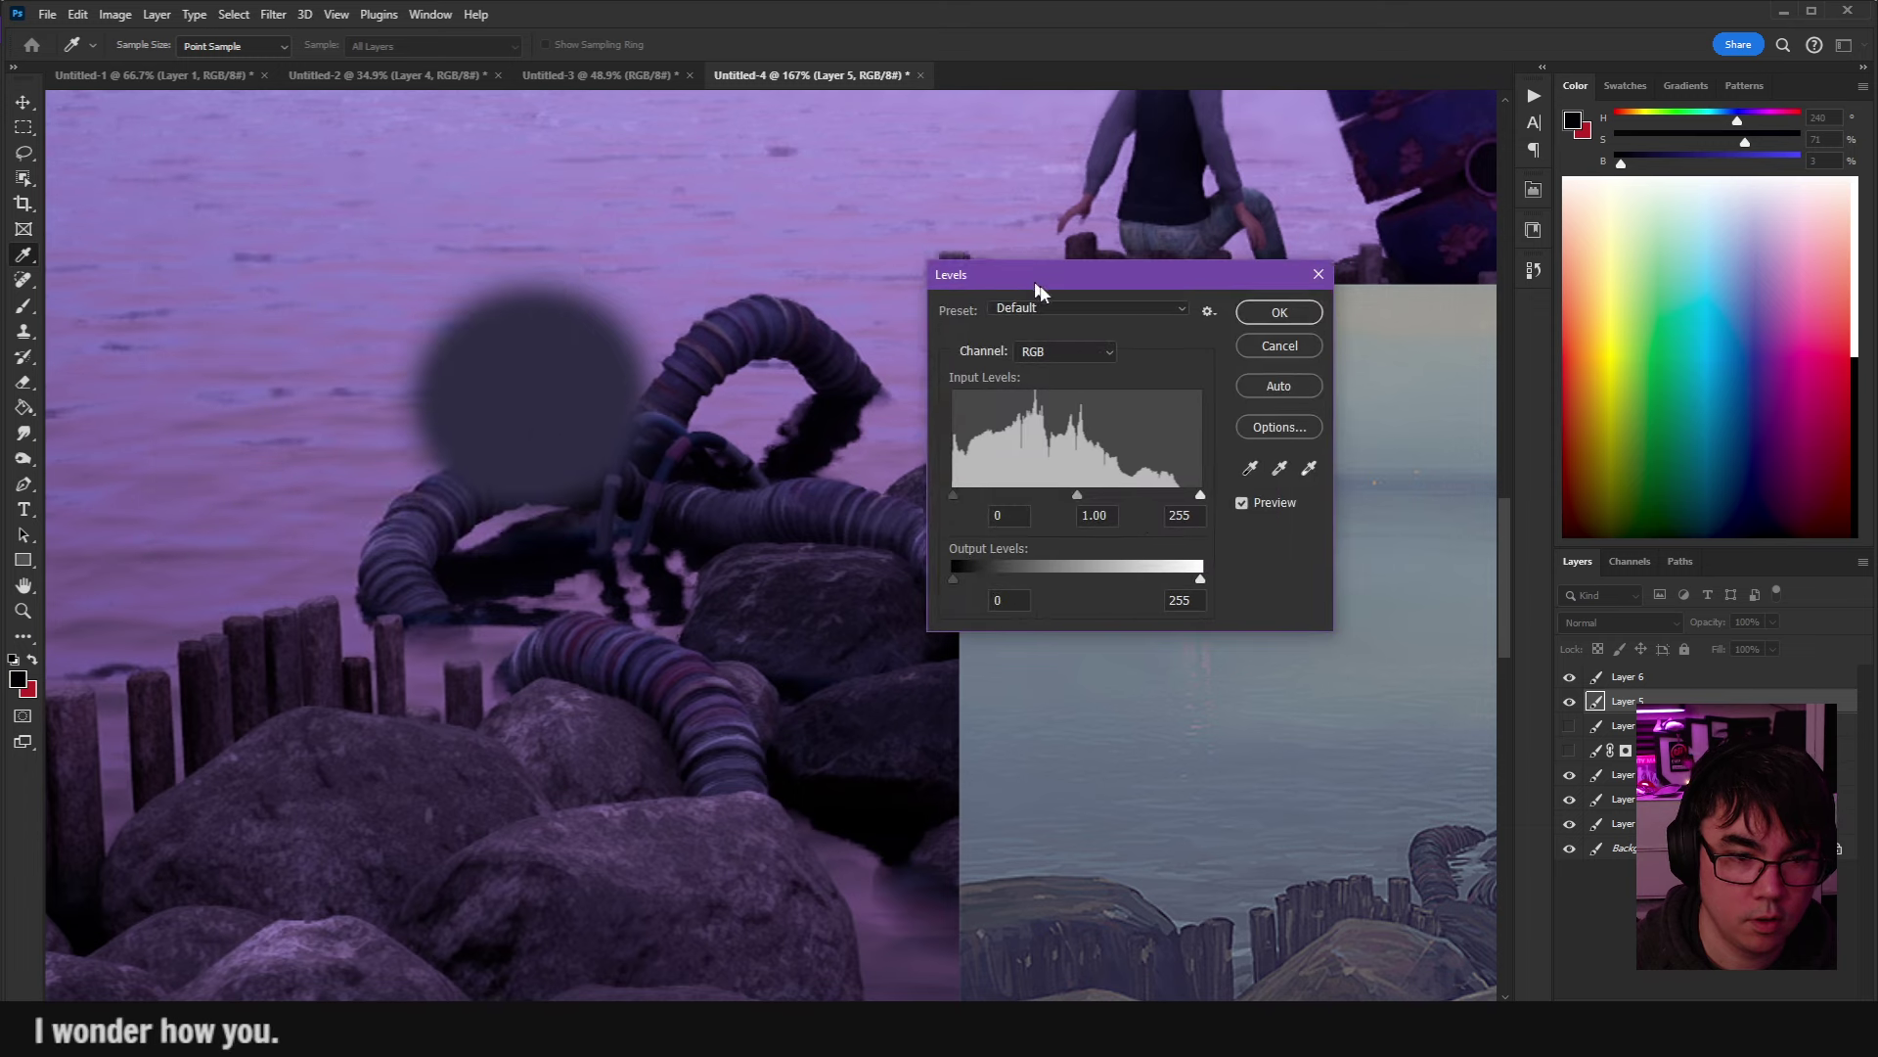
{"action": "mouse_move", "coordinate": [1081, 501]}
{"action": "left_mouse_down"}
{"action": "mouse_move", "coordinate": [1107, 506]}
{"action": "mouse_move", "coordinate": [1061, 501]}
{"action": "left_mouse_up"}
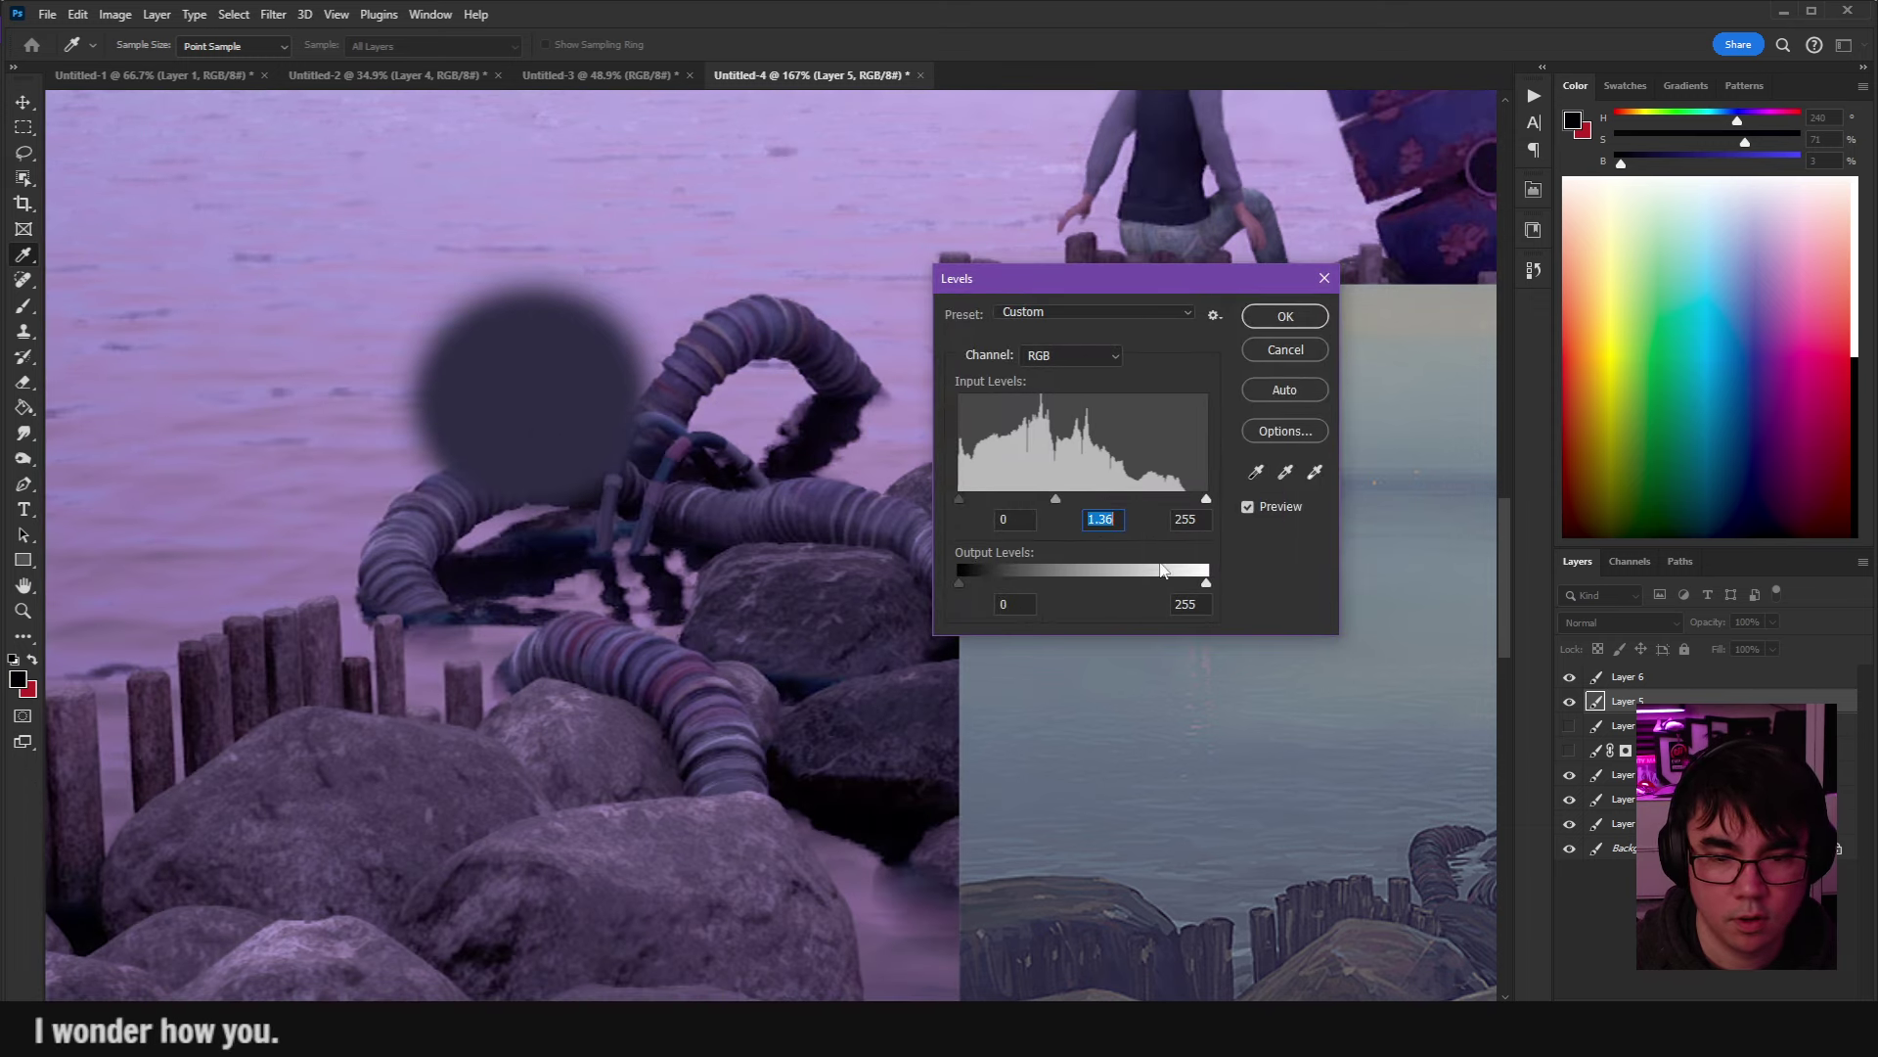
{"action": "mouse_move", "coordinate": [1209, 587]}
{"action": "left_mouse_down"}
{"action": "mouse_move", "coordinate": [1193, 580]}
{"action": "mouse_move", "coordinate": [1209, 585]}
{"action": "left_mouse_up"}
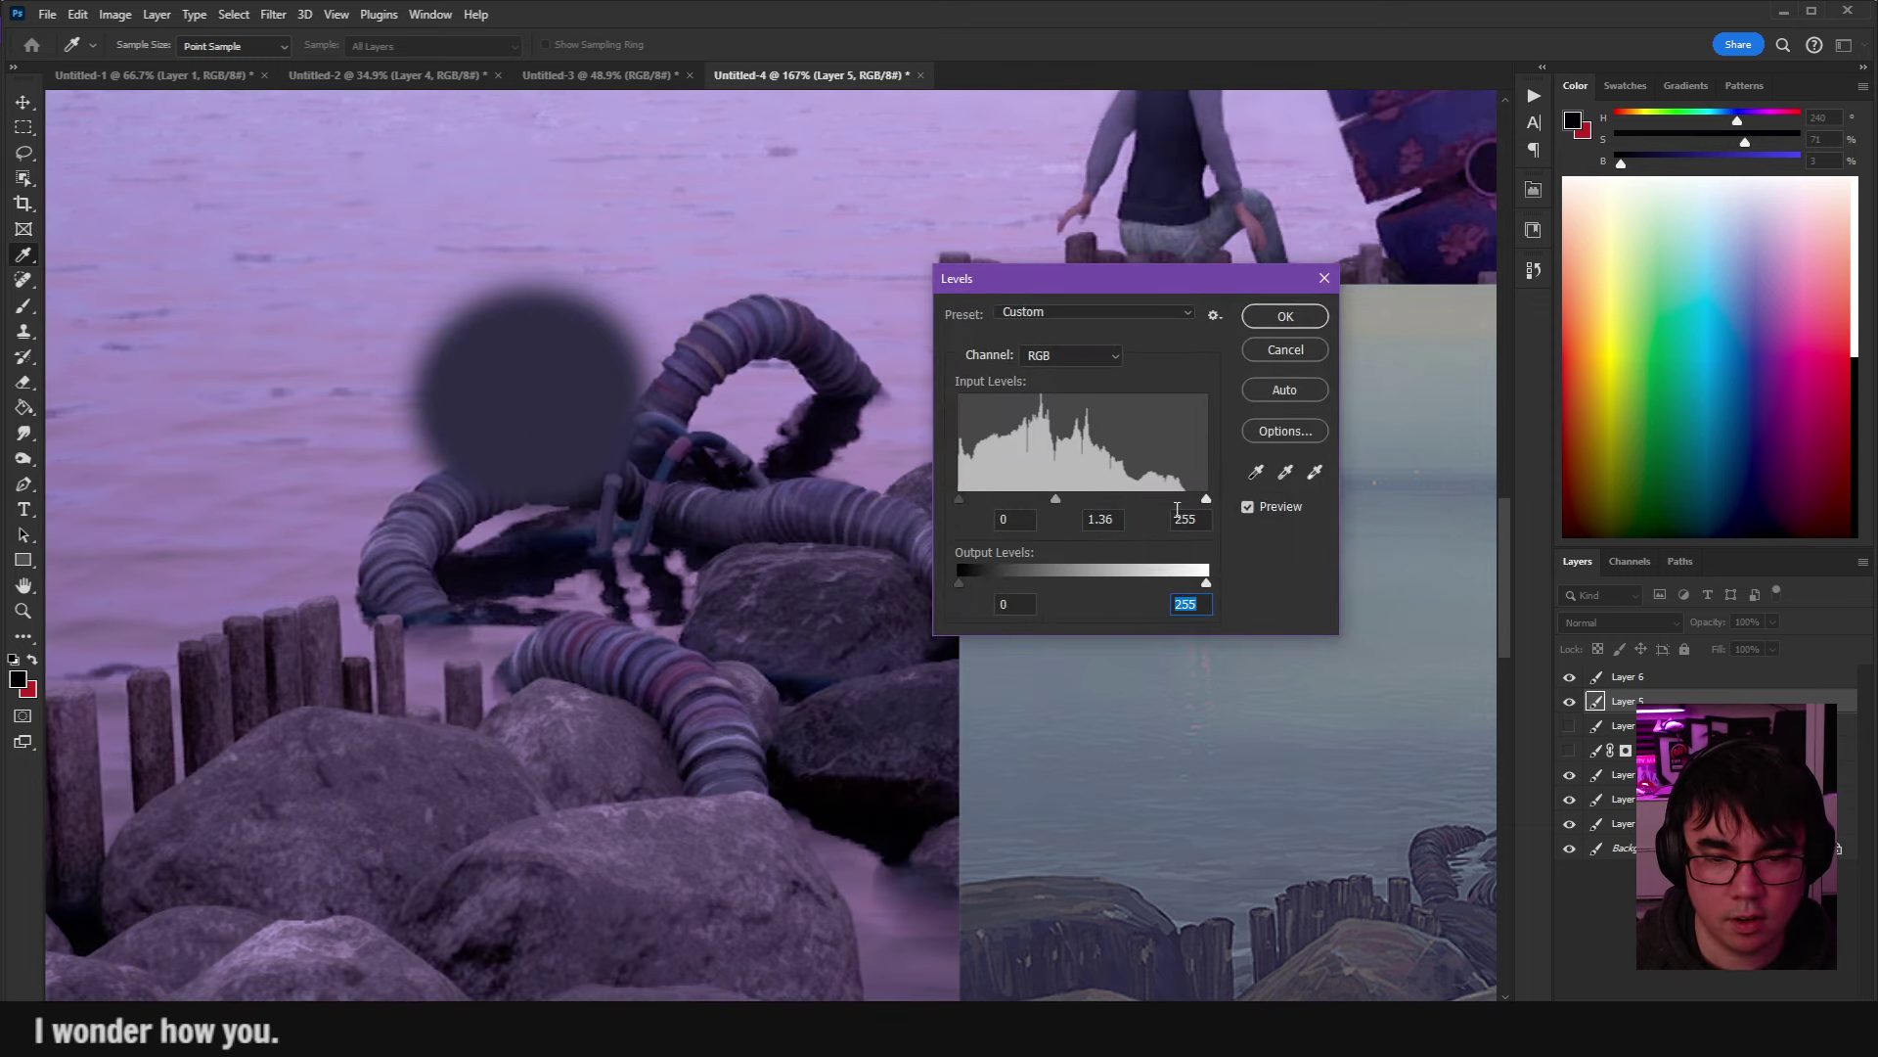
{"action": "left_click_drag", "start_coordinate": [961, 583], "coordinate": [1014, 583]}
{"action": "type", "text": "0"}
Test brighter highlights and gamma 1.91, then cancel Levels and view the whole canvas.
{"action": "left_click_drag", "start_coordinate": [1206, 501], "coordinate": [1185, 502]}
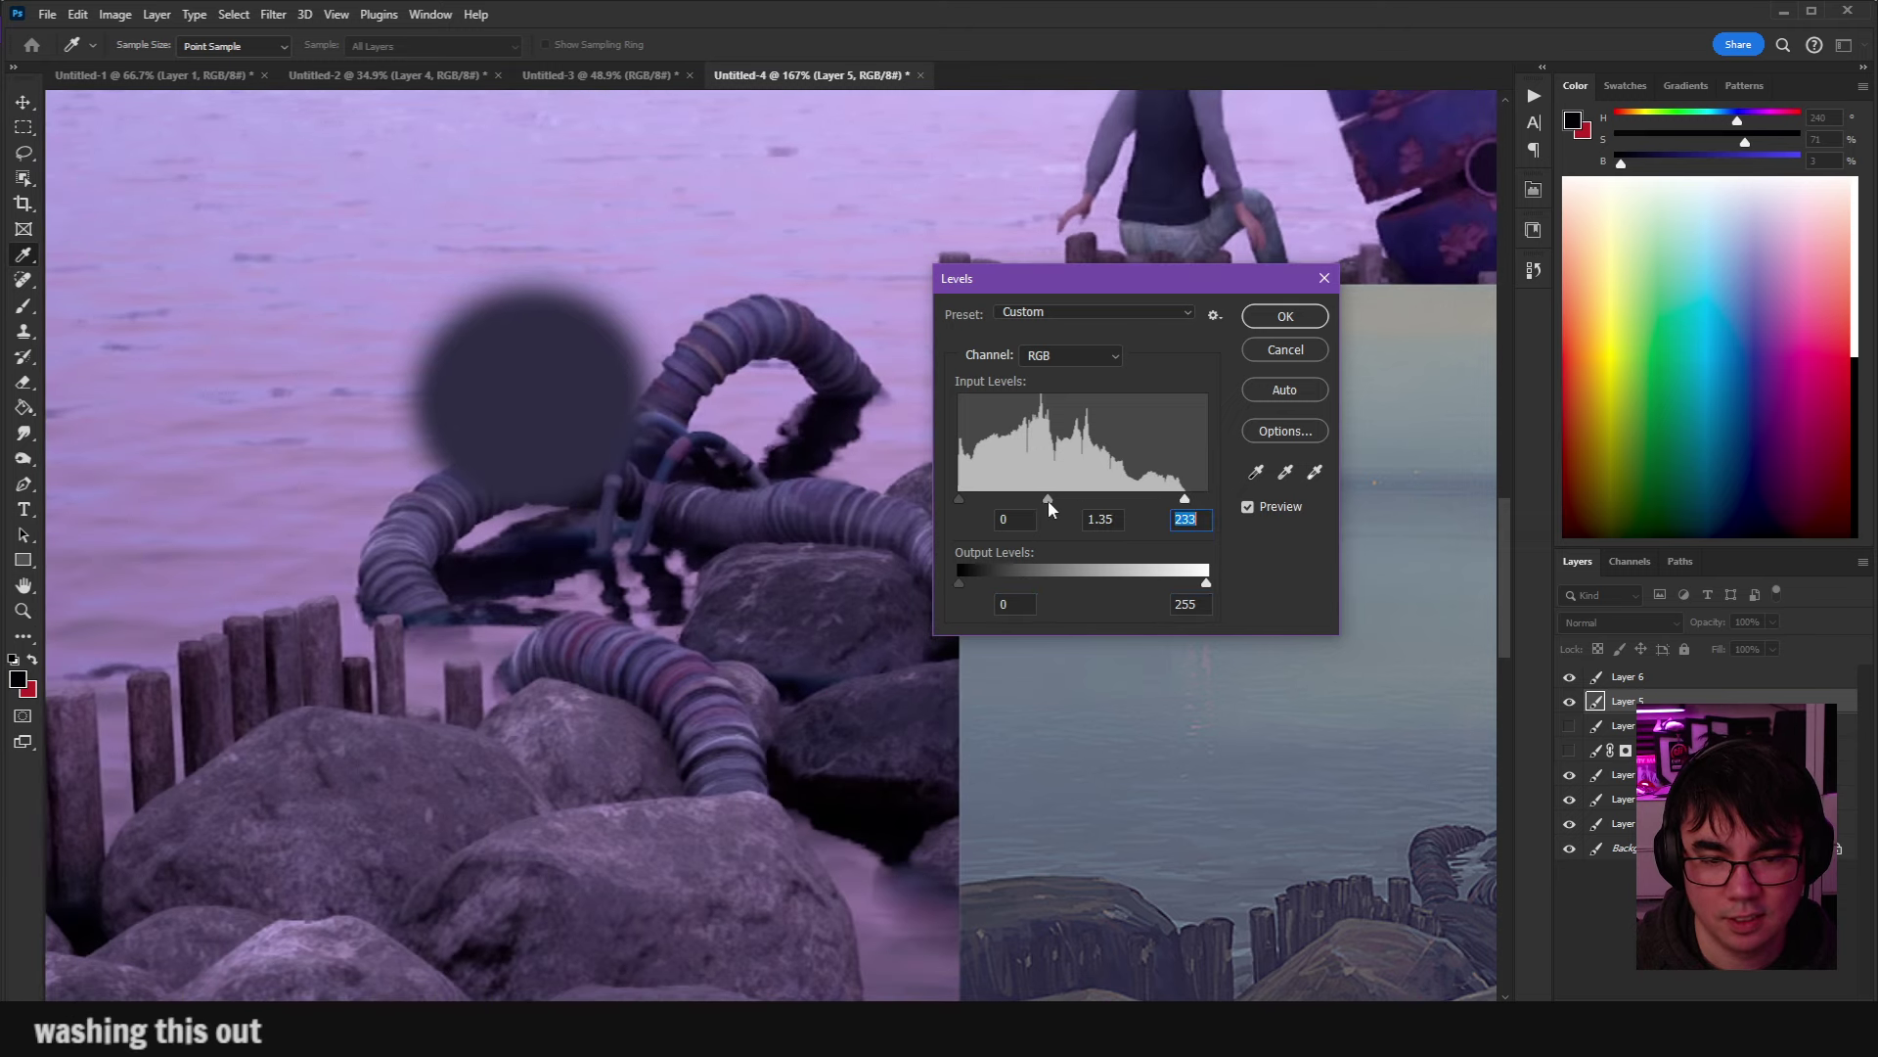
{"action": "left_click_drag", "start_coordinate": [1048, 501], "coordinate": [1047, 502]}
{"action": "left_click_drag", "start_coordinate": [1184, 501], "coordinate": [1210, 503]}
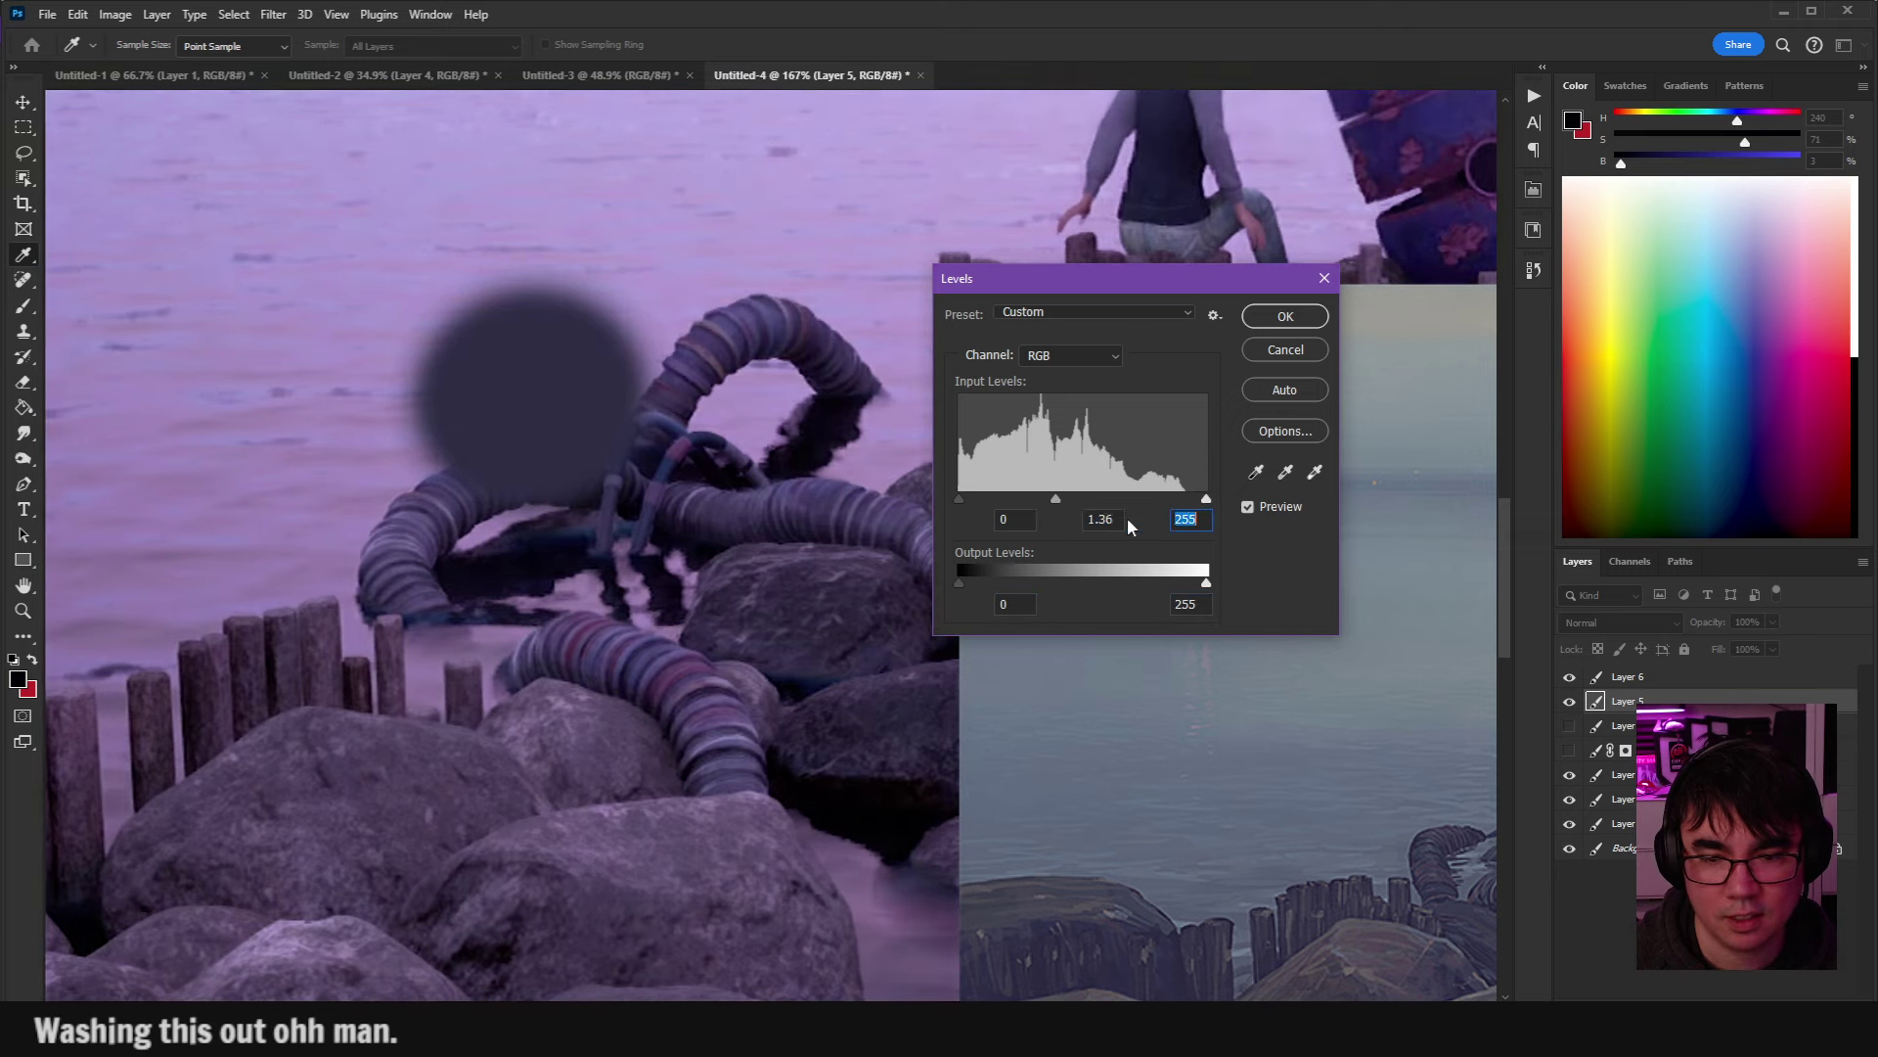
{"action": "left_click_drag", "start_coordinate": [971, 499], "coordinate": [841, 482]}
{"action": "key", "text": "ctrl+z"}
{"action": "left_click", "coordinate": [1296, 352]}
{"action": "left_click_drag", "start_coordinate": [1155, 493], "coordinate": [1066, 486]}
{"action": "left_click", "coordinate": [1076, 479], "text": "ctrl"}
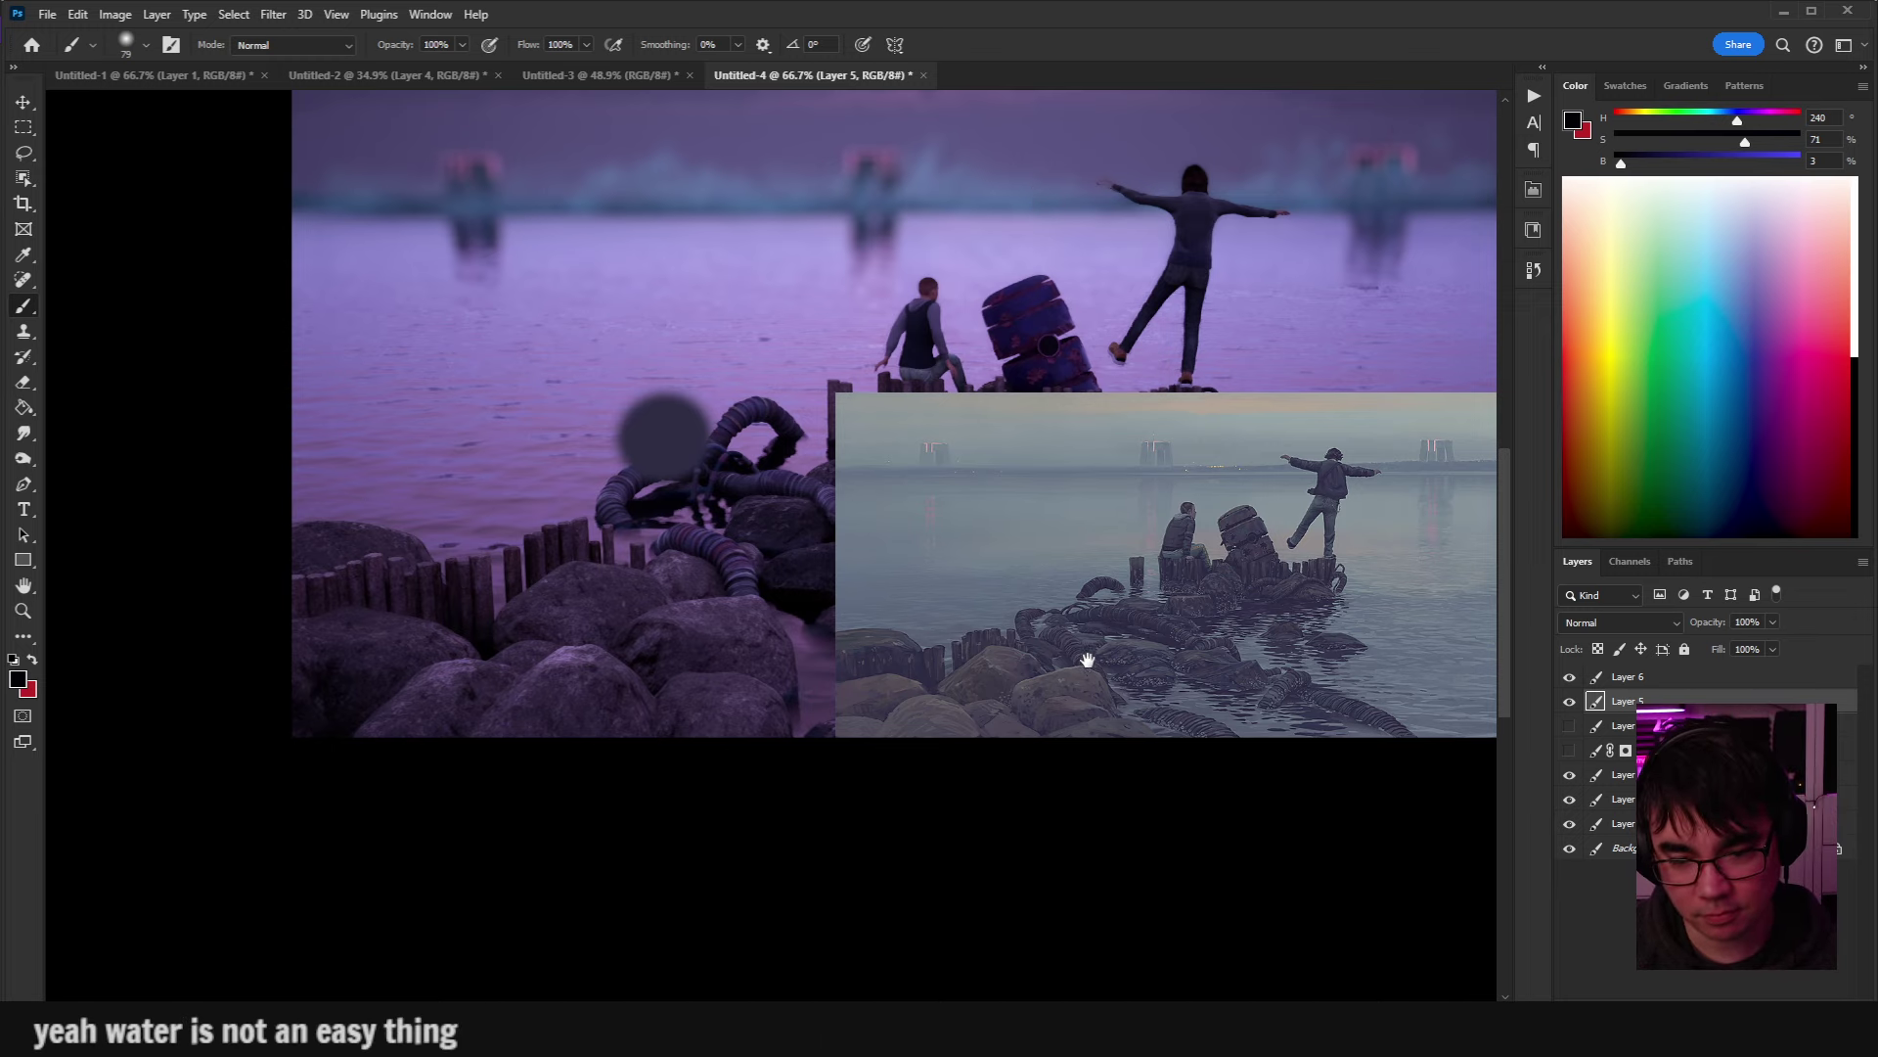
Reposition the concept reference beside the render's rocks for side-by-side viewing.
{"action": "left_click_drag", "start_coordinate": [1086, 659], "coordinate": [1027, 570]}
{"action": "left_click_drag", "start_coordinate": [988, 567], "coordinate": [824, 529]}
{"action": "left_click_drag", "start_coordinate": [834, 530], "coordinate": [949, 518]}
{"action": "left_click_drag", "start_coordinate": [960, 517], "coordinate": [1096, 533]}
{"action": "left_click_drag", "start_coordinate": [939, 548], "coordinate": [1016, 554]}
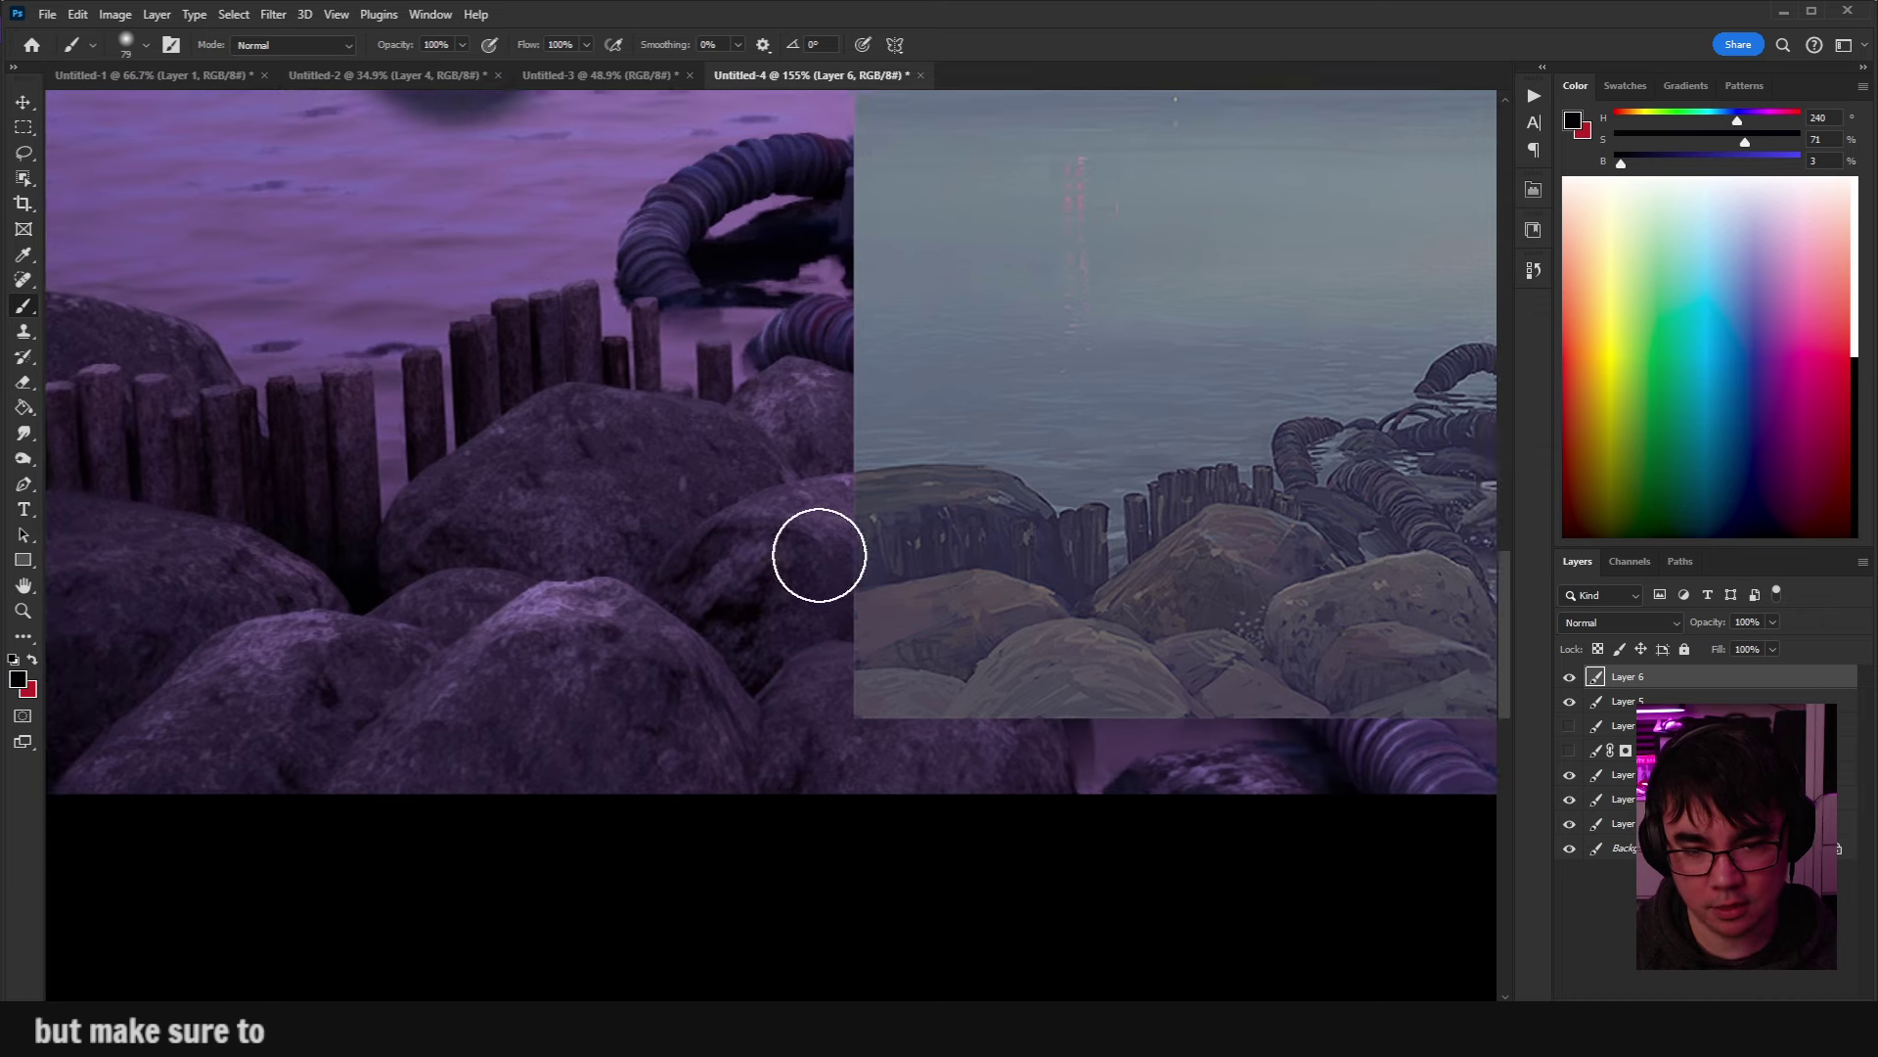
{"action": "left_click_drag", "start_coordinate": [790, 546], "coordinate": [940, 742]}
{"action": "left_click_drag", "start_coordinate": [942, 706], "coordinate": [873, 686]}
{"action": "scroll", "coordinate": [874, 685], "scroll_direction": "down", "scroll_amount": 3}
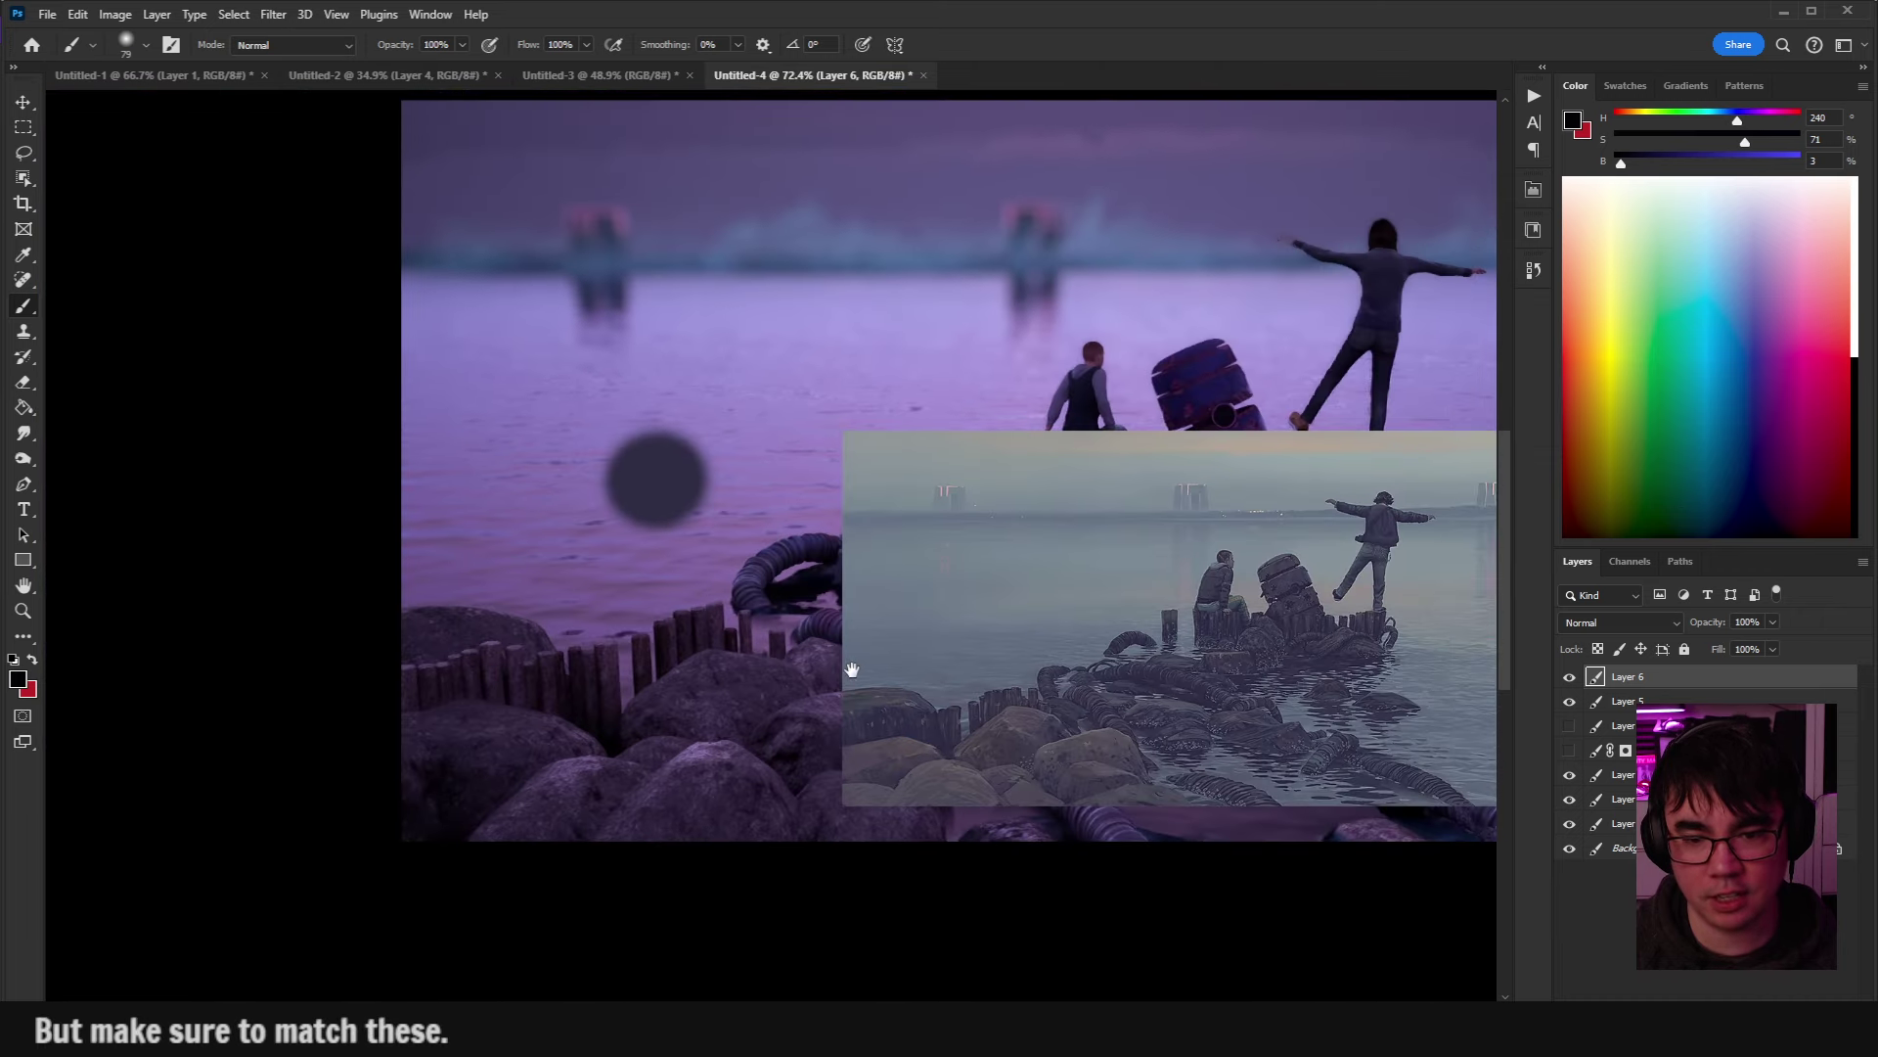
{"action": "left_click_drag", "start_coordinate": [1139, 303], "coordinate": [1149, 369]}
{"action": "left_click_drag", "start_coordinate": [960, 601], "coordinate": [995, 429]}
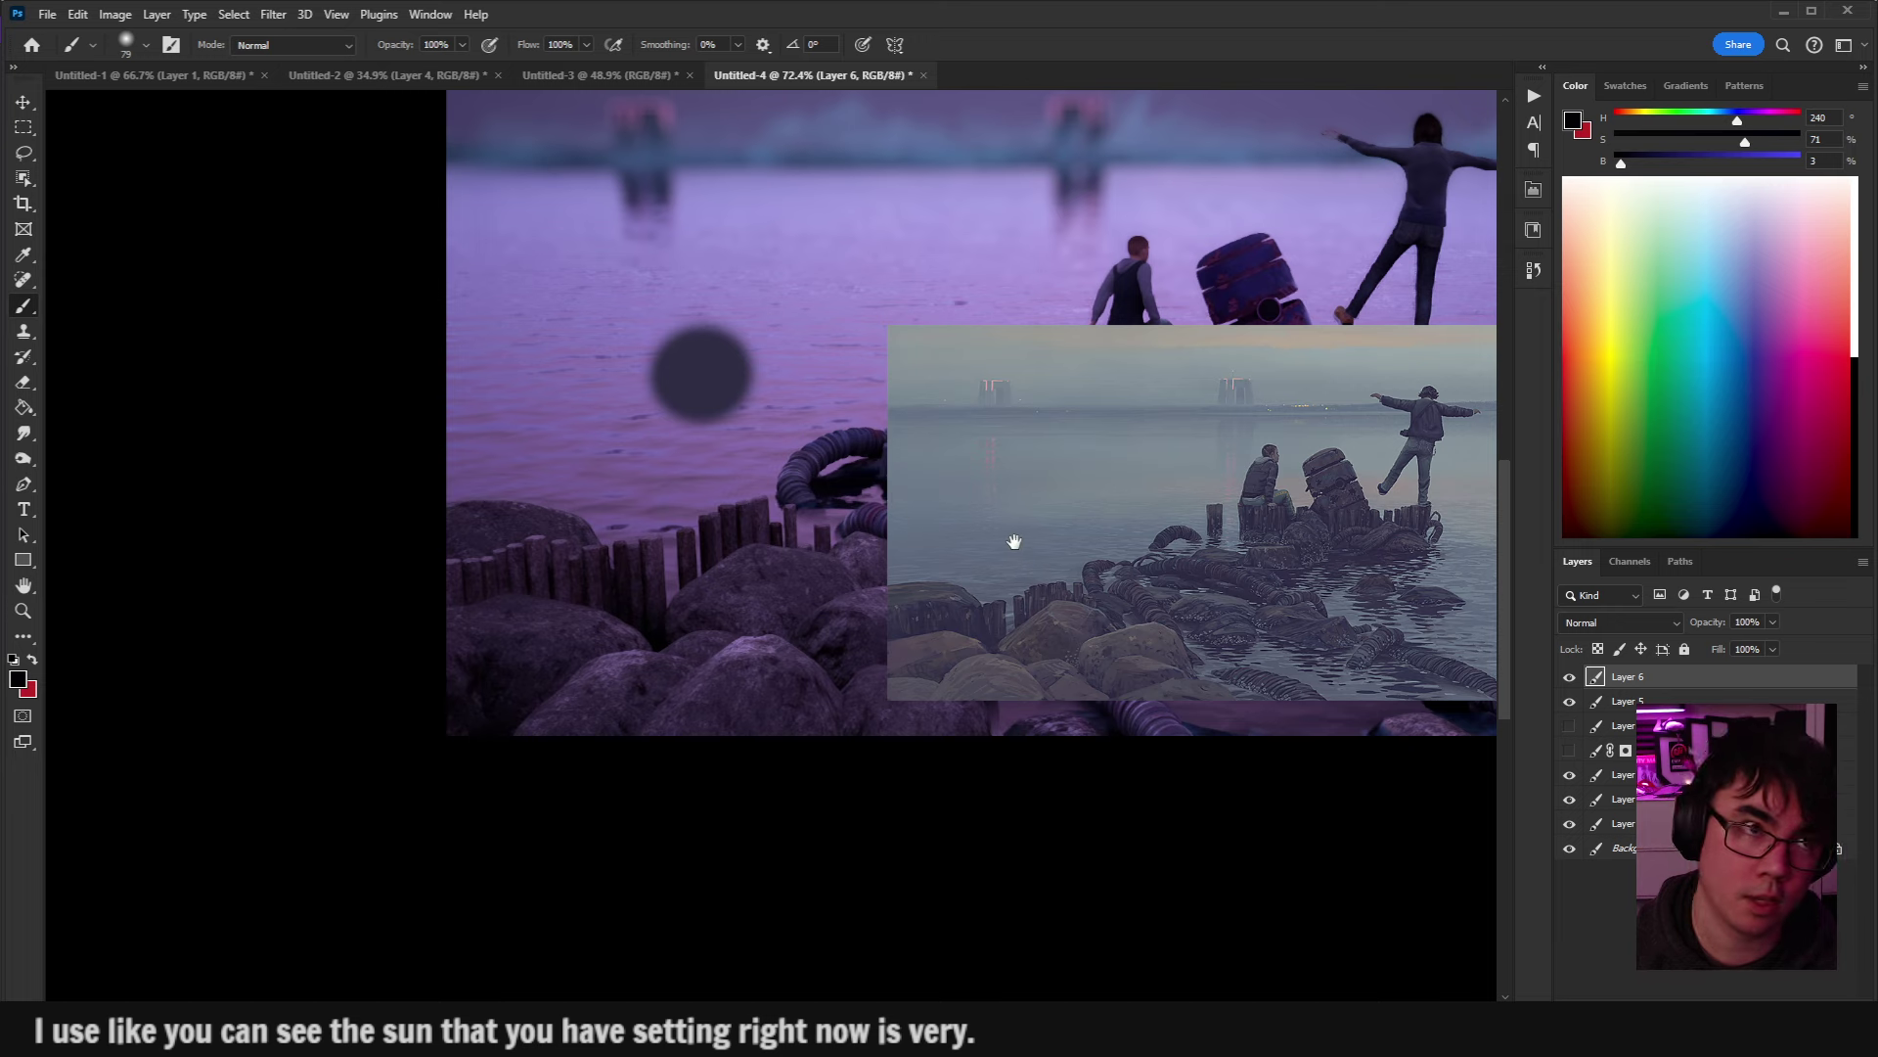
{"action": "left_click_drag", "start_coordinate": [1014, 541], "coordinate": [889, 578]}
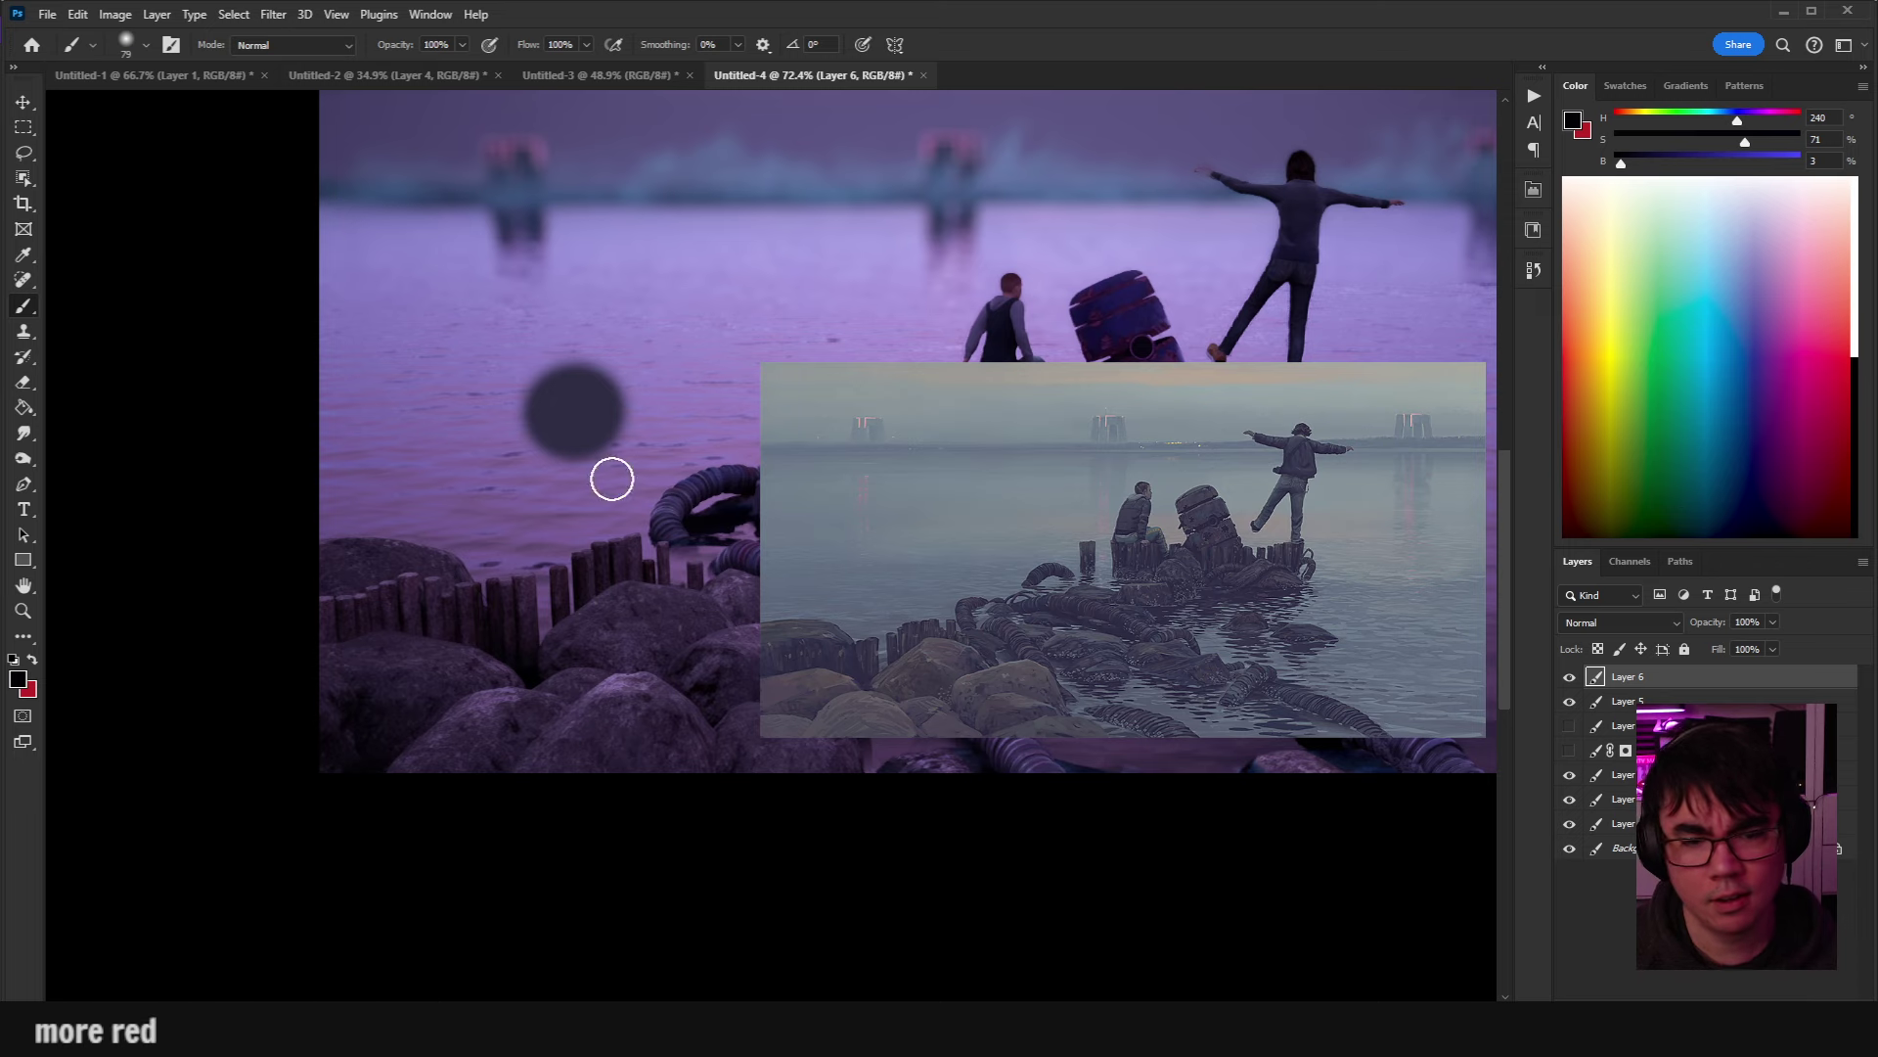
Erase the dark test dot on the water with the Eraser, resized to 56 px.
{"action": "left_click_drag", "start_coordinate": [612, 480], "coordinate": [679, 499]}
{"action": "key", "text": "e"}
{"action": "left_click_drag", "start_coordinate": [622, 428], "coordinate": [633, 382]}
{"action": "mouse_move", "coordinate": [677, 442]}
{"action": "left_mouse_down"}
{"action": "mouse_move", "coordinate": [589, 501]}
{"action": "mouse_move", "coordinate": [617, 490]}
{"action": "left_mouse_up"}
{"action": "key", "text": "ctrl+z"}
{"action": "mouse_move", "coordinate": [739, 466]}
{"action": "left_mouse_down"}
{"action": "mouse_move", "coordinate": [696, 495]}
{"action": "mouse_move", "coordinate": [739, 425]}
{"action": "left_mouse_up"}
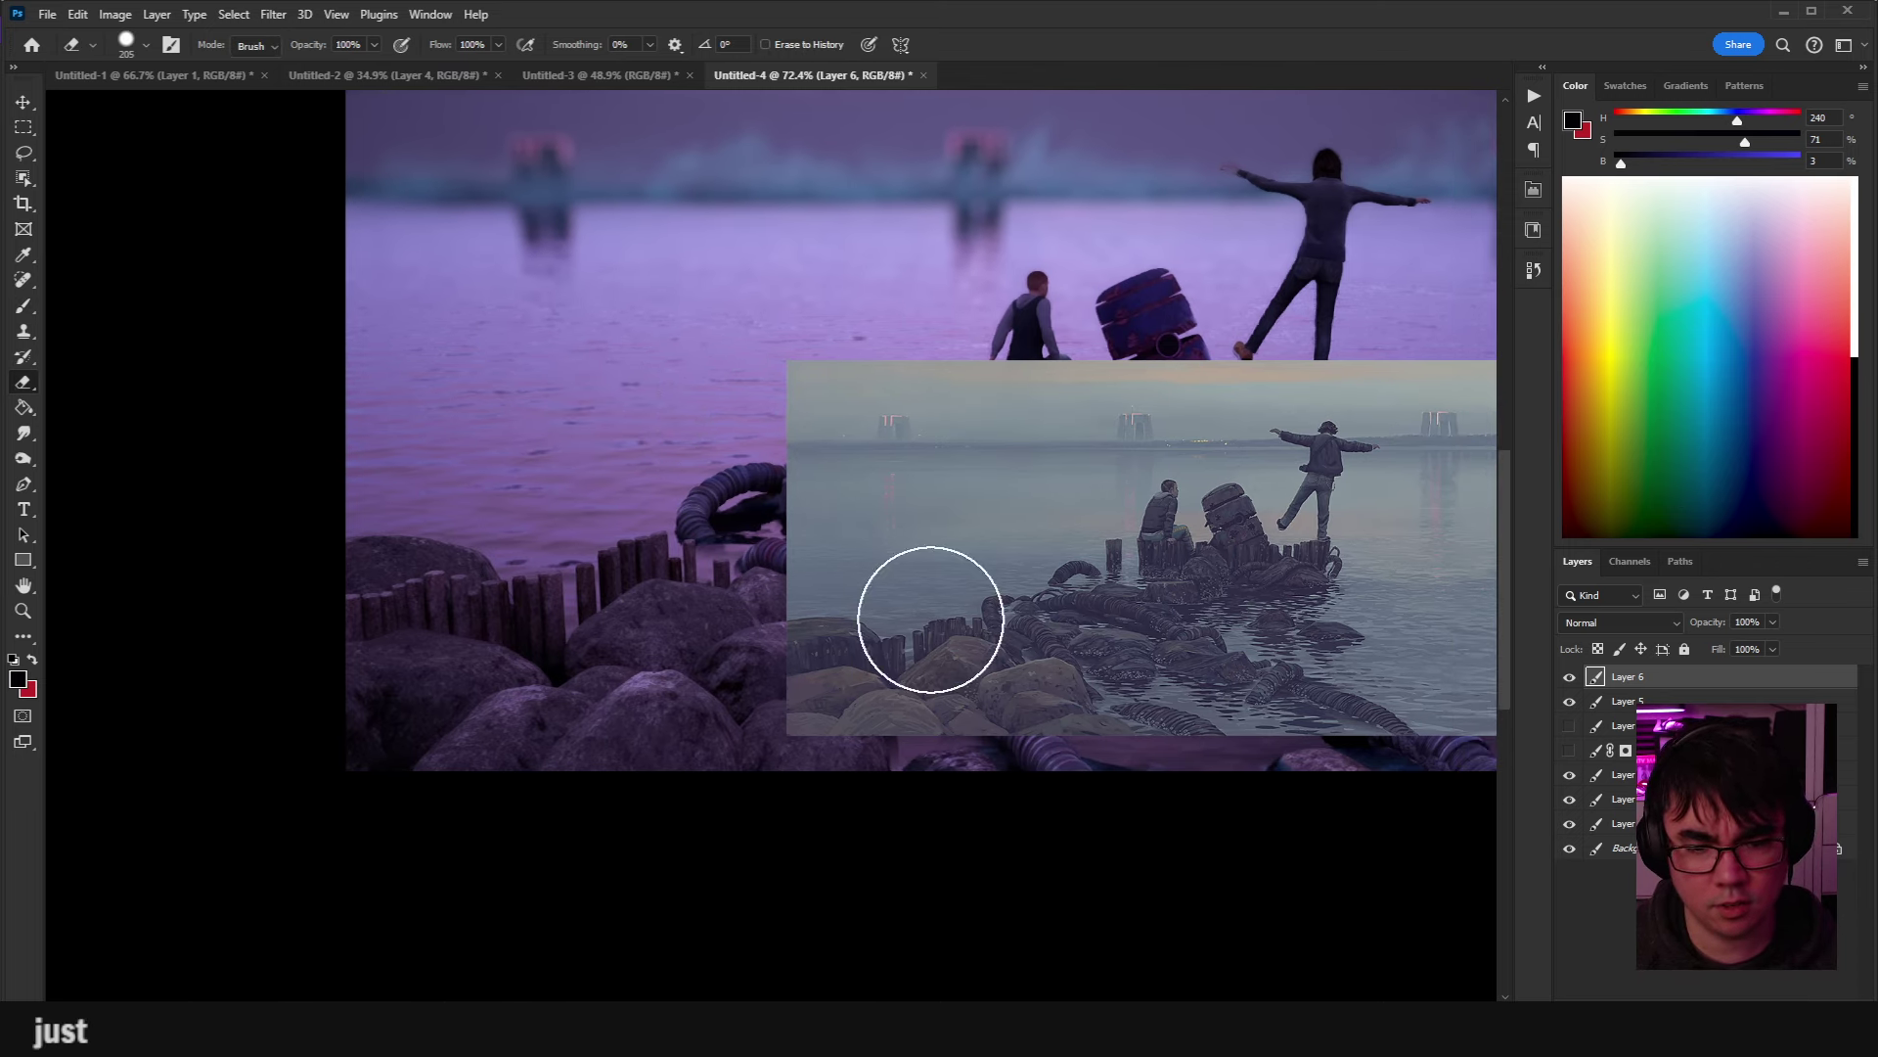
{"action": "right_click", "coordinate": [802, 677], "text": "alt"}
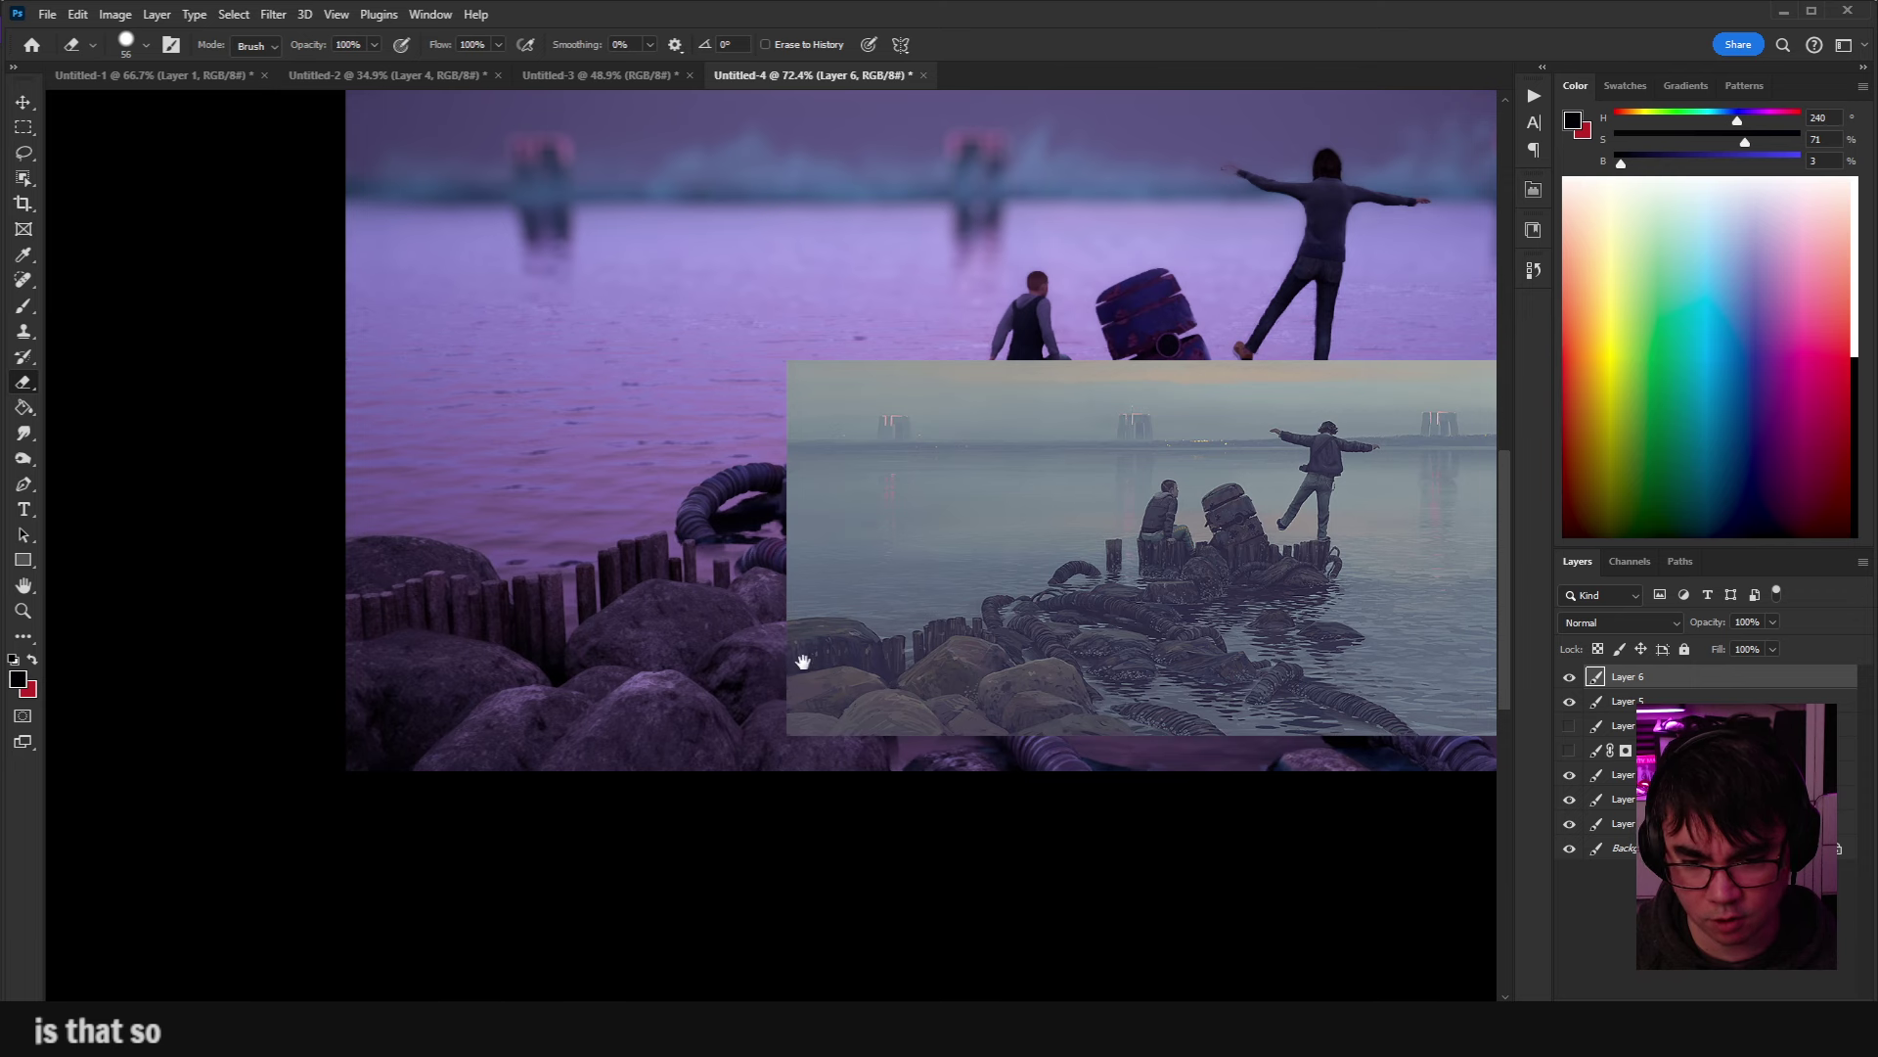
{"action": "left_click_drag", "start_coordinate": [802, 662], "coordinate": [939, 637]}
Select Layer 5 and toggle the reference's visibility to compare the rocks.
{"action": "left_click", "coordinate": [1643, 702]}
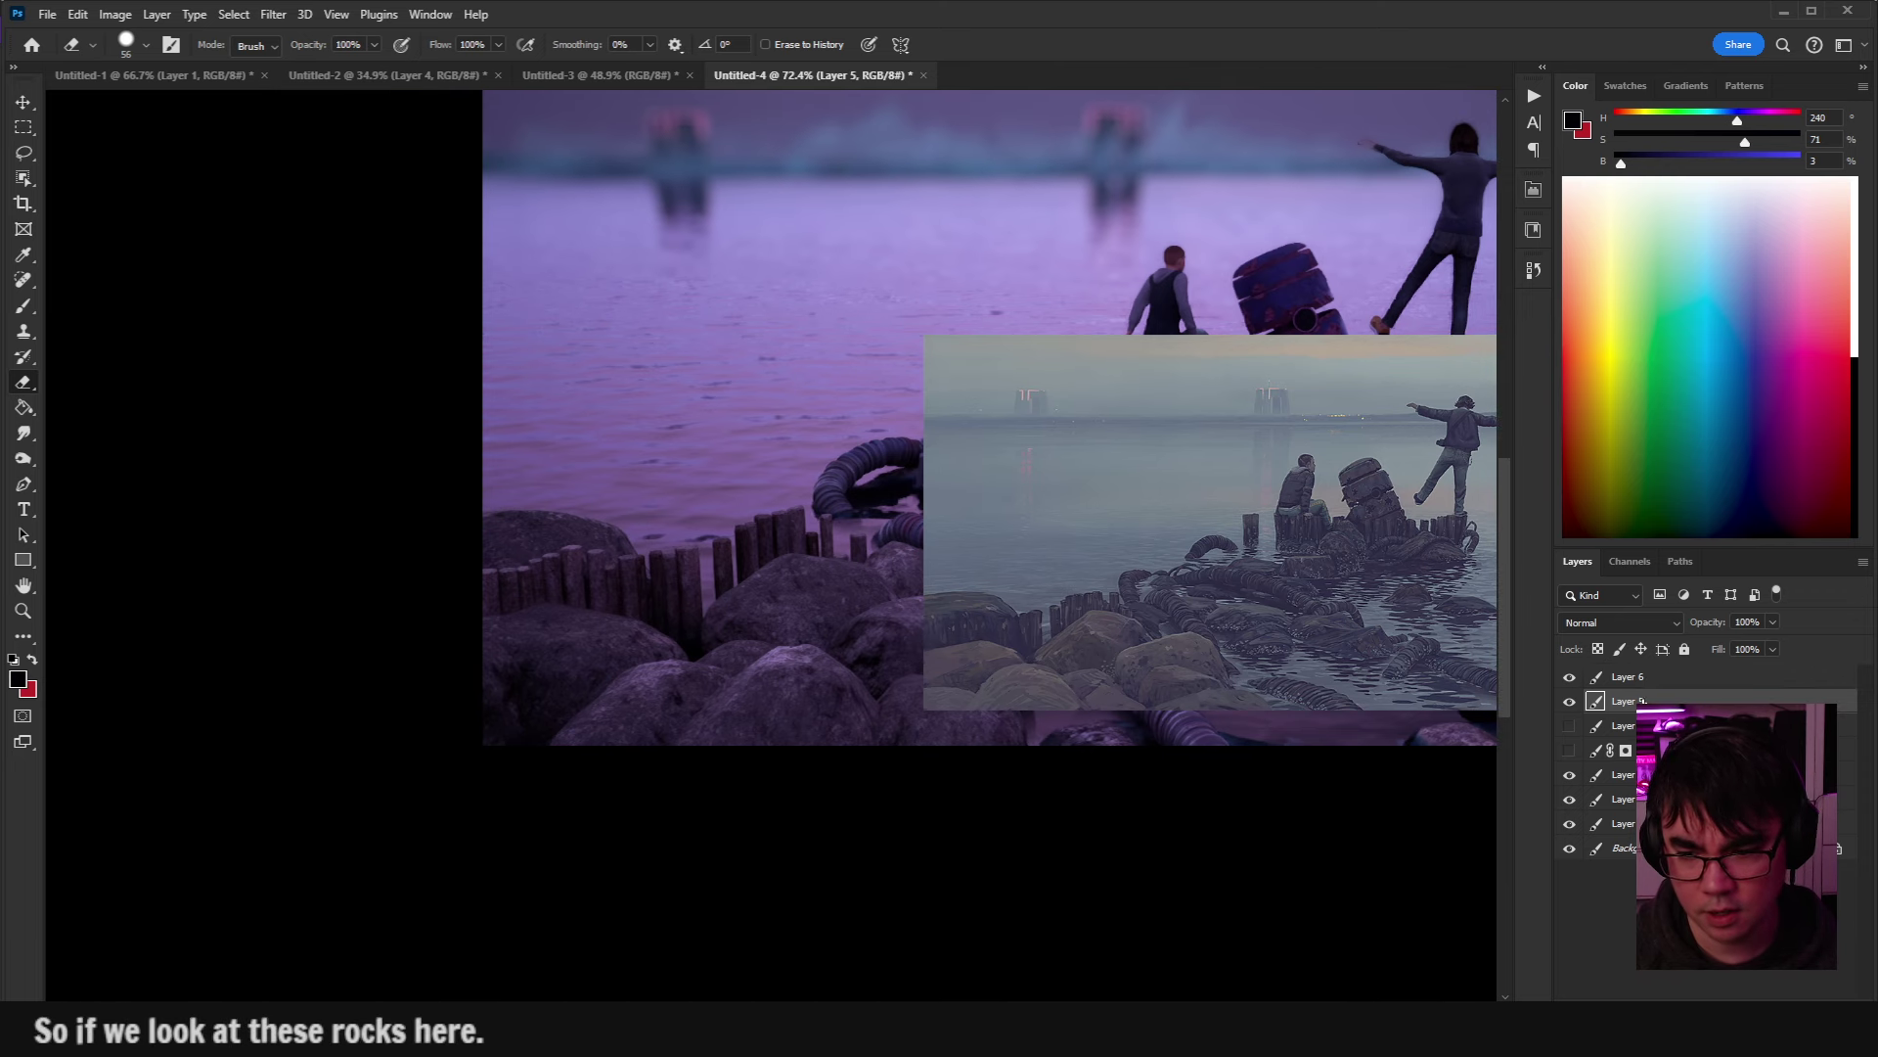
{"action": "left_click", "coordinate": [1569, 703]}
{"action": "left_click", "coordinate": [1569, 702]}
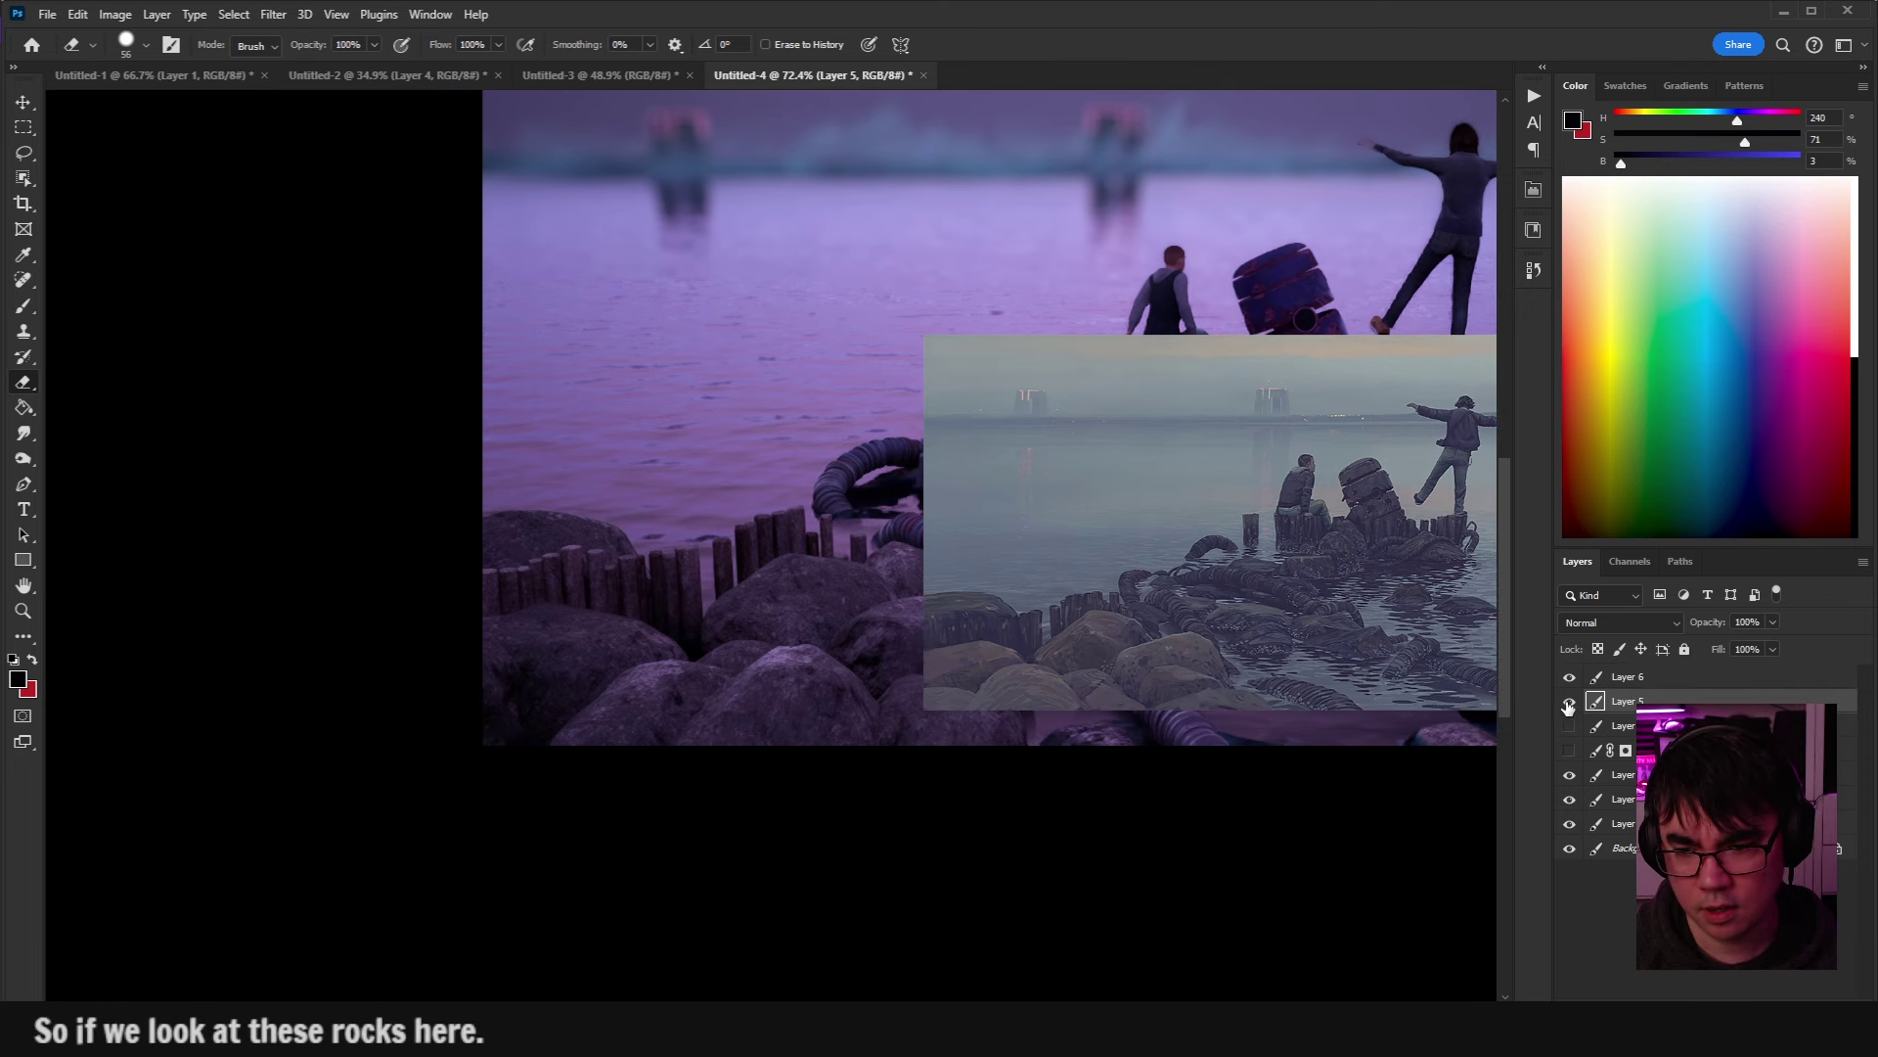
{"action": "left_click", "coordinate": [1569, 703]}
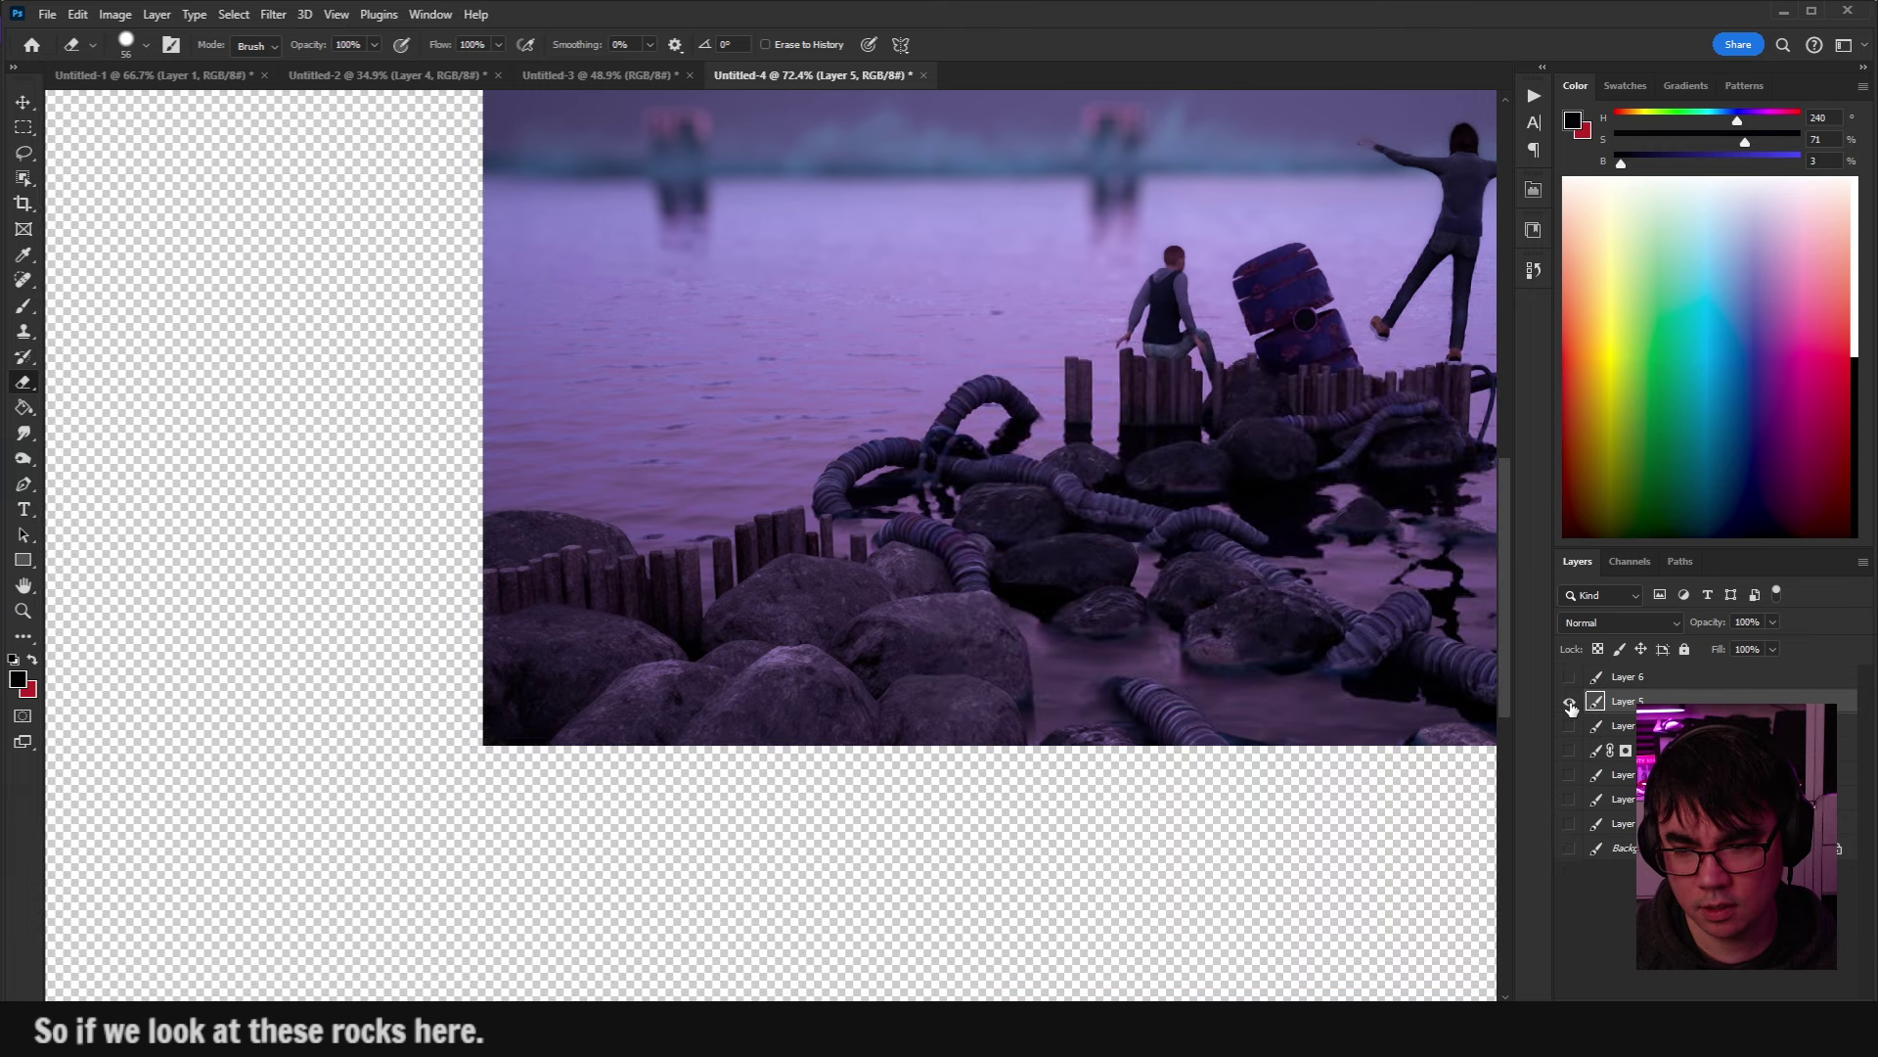
{"action": "left_click", "coordinate": [1570, 702]}
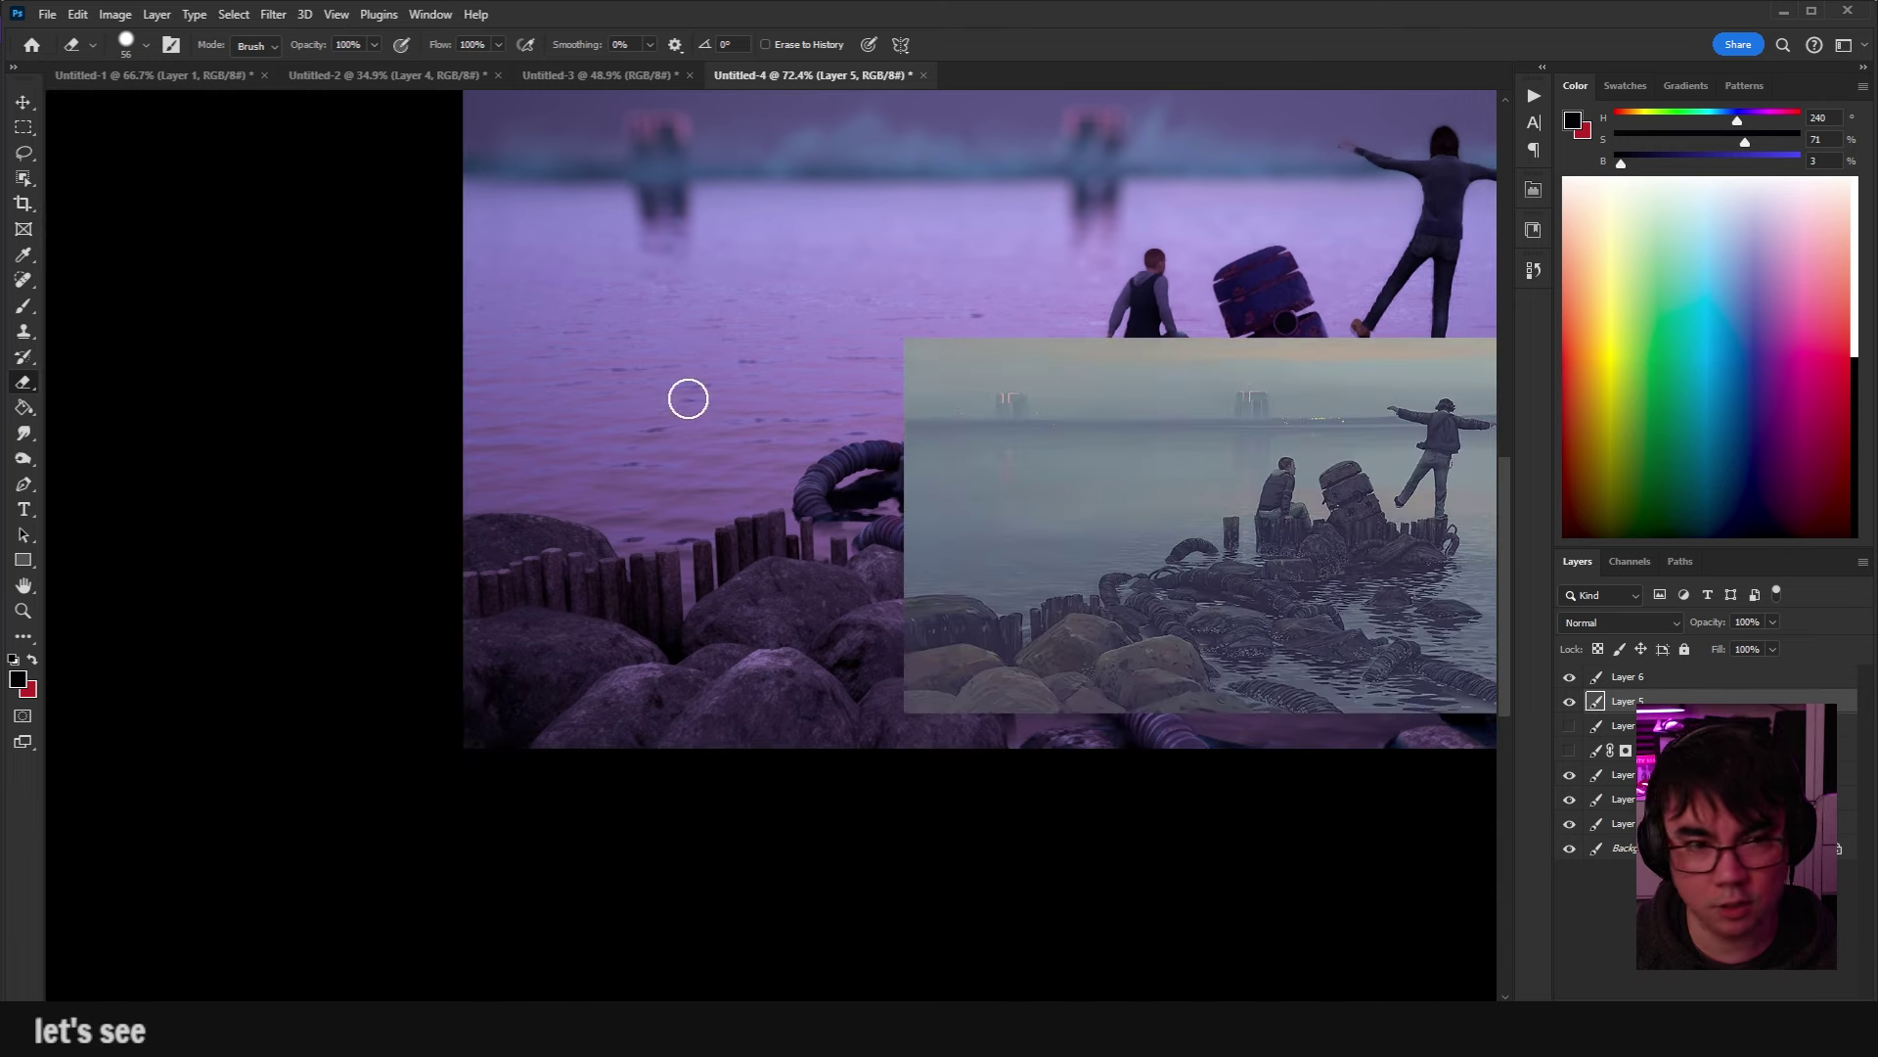
{"action": "left_click_drag", "start_coordinate": [711, 379], "coordinate": [653, 369]}
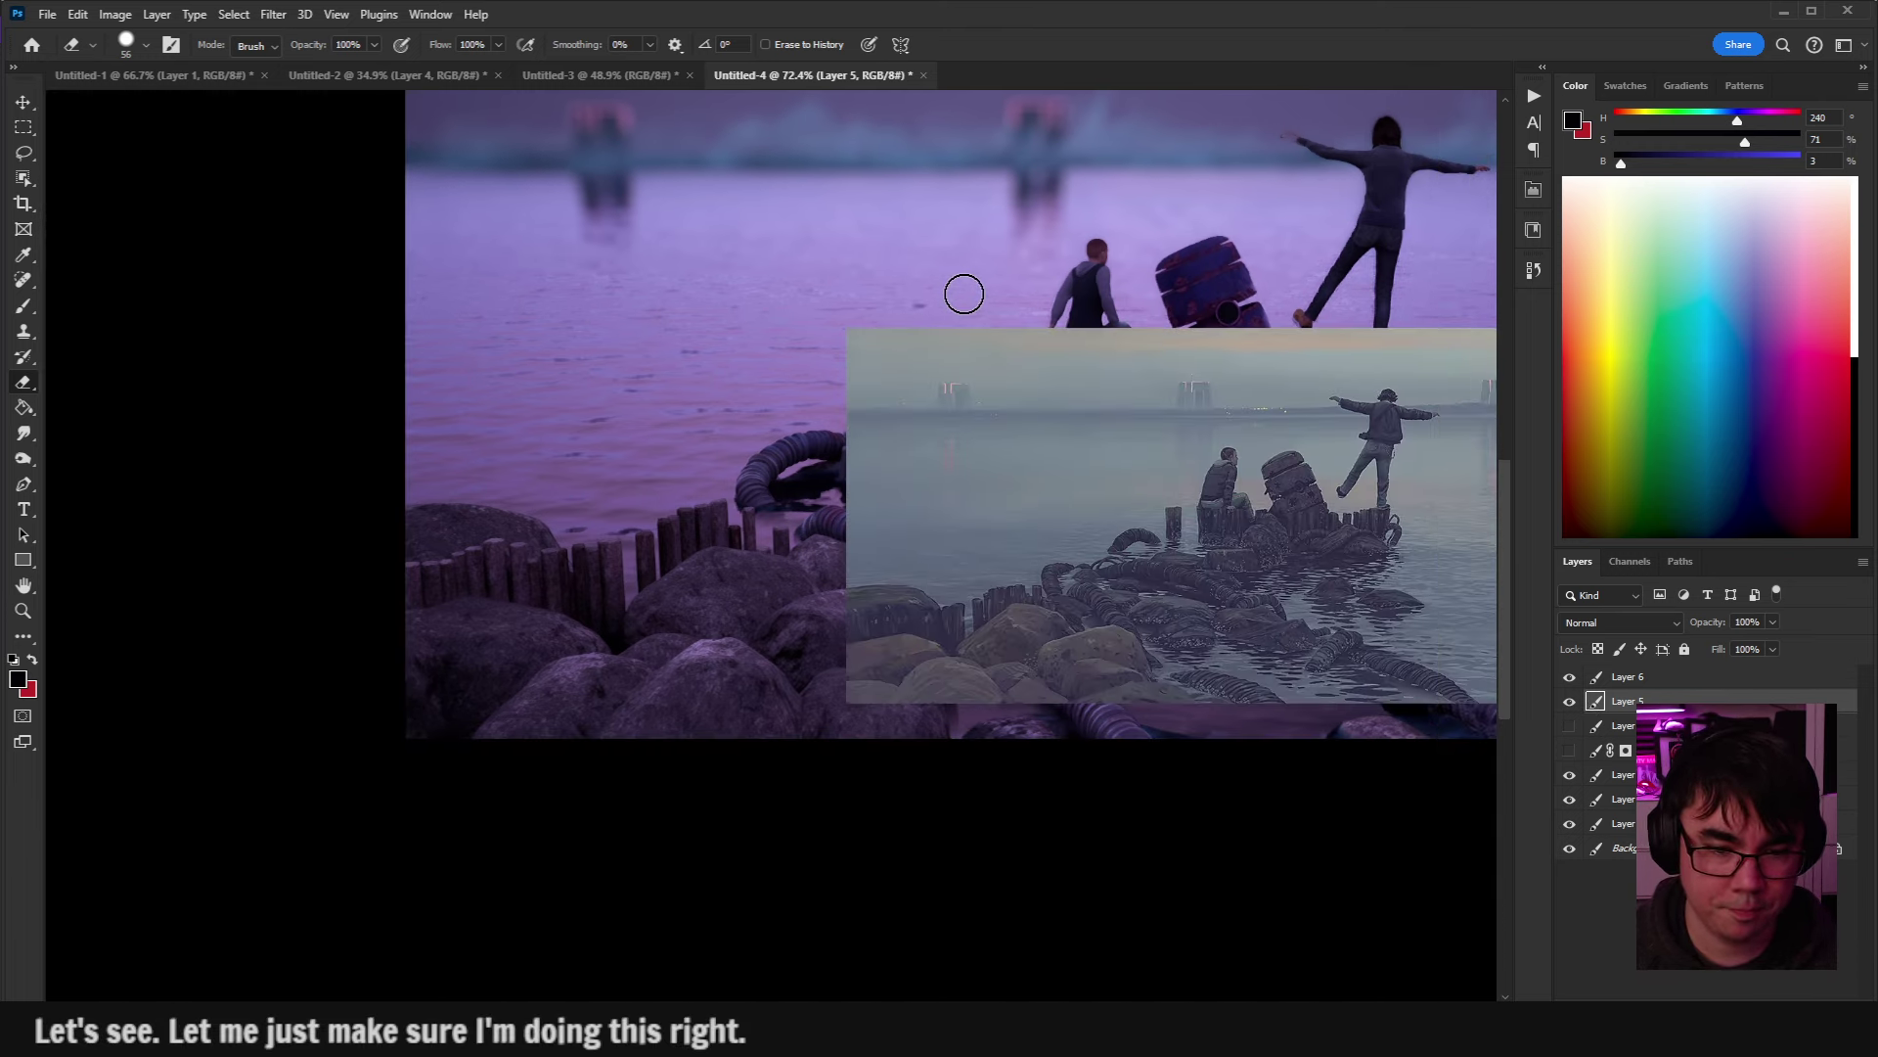
{"action": "left_click", "coordinate": [274, 13]}
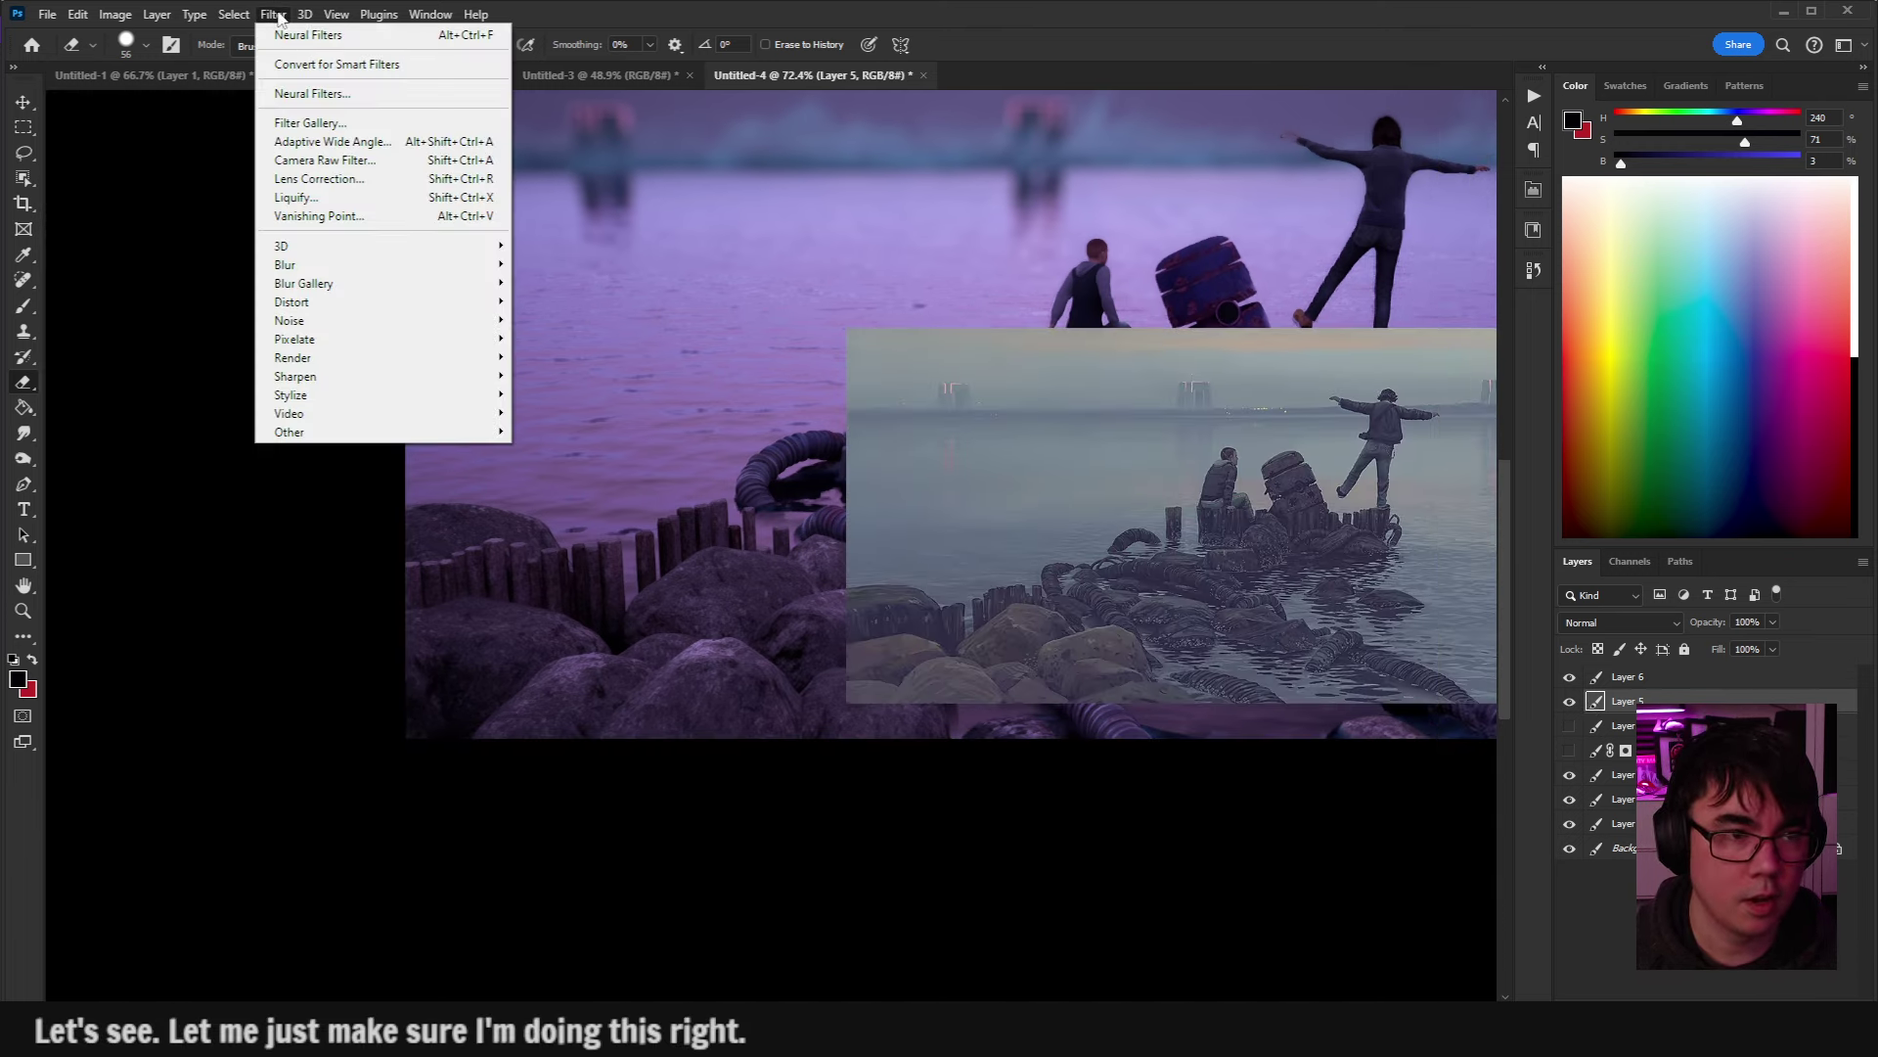
Apply the Camera Raw Filter to the render with Temperature +26 and Tint −48.
{"action": "left_click", "coordinate": [349, 168]}
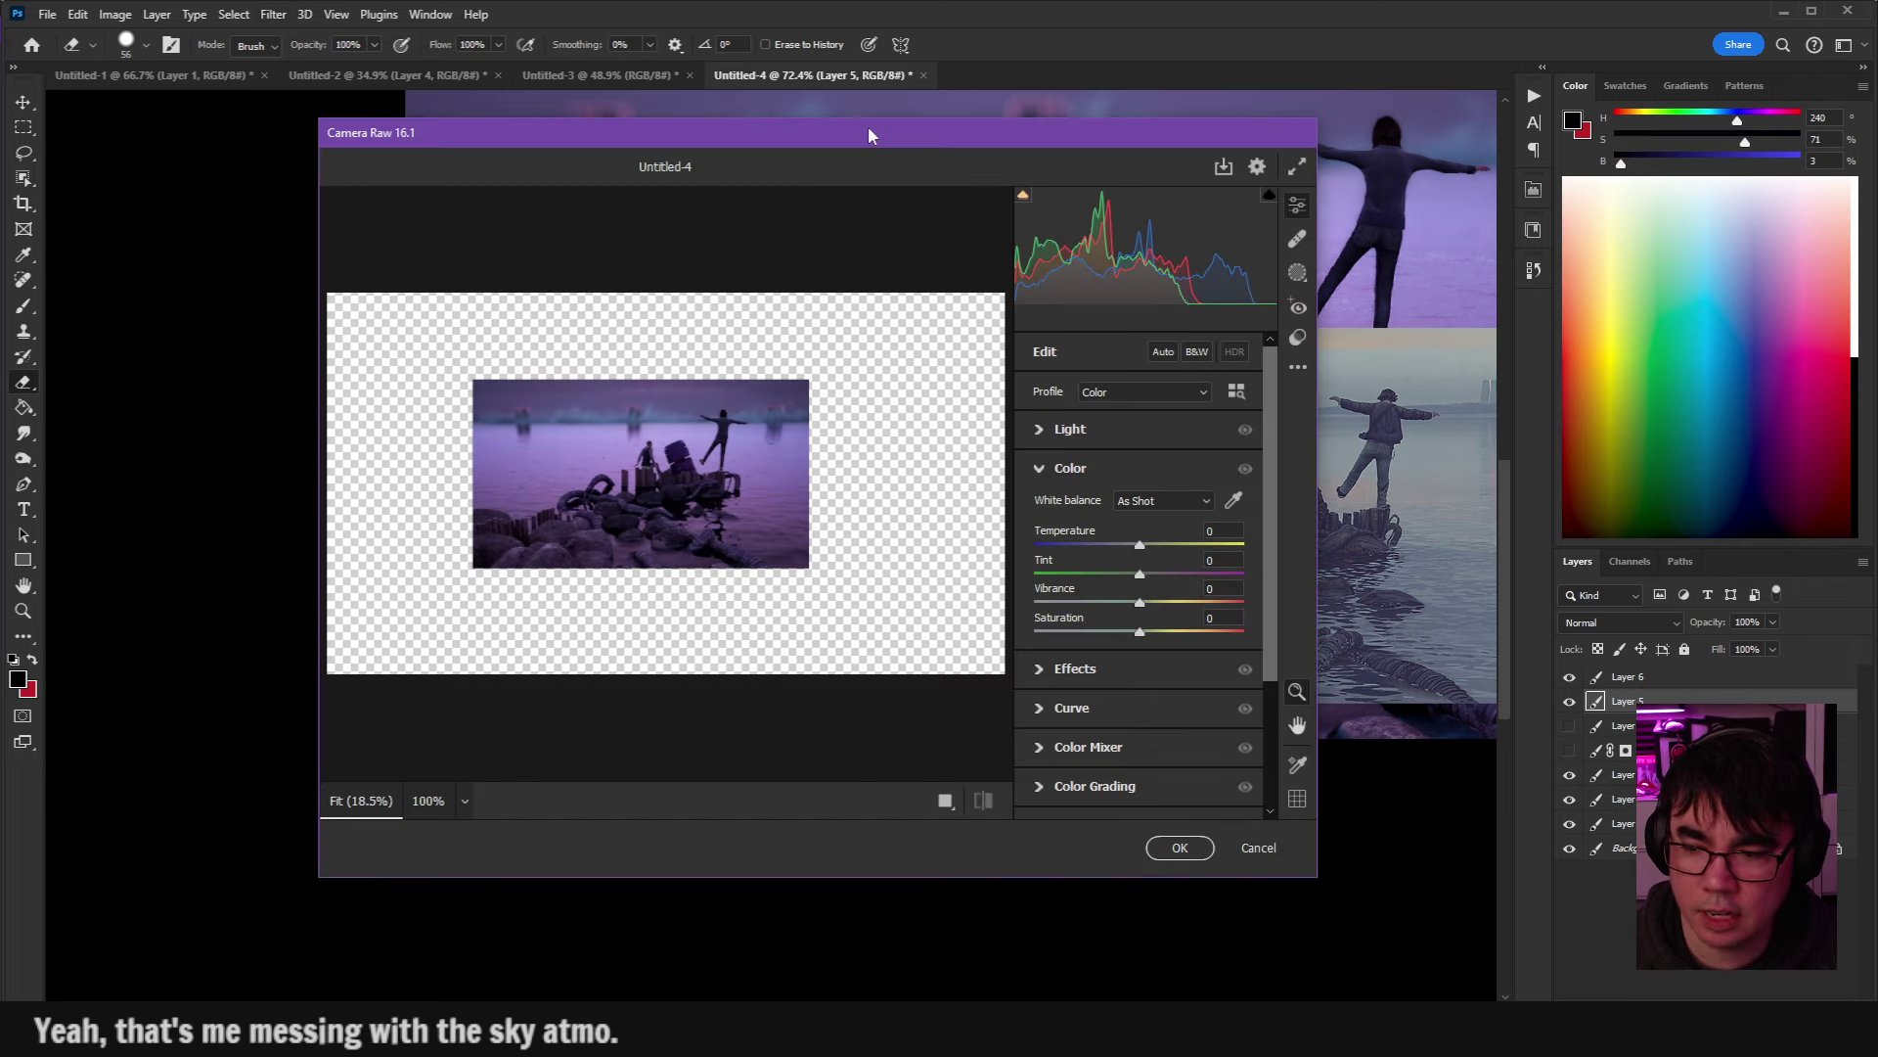
{"action": "left_click_drag", "start_coordinate": [872, 126], "coordinate": [225, 111]}
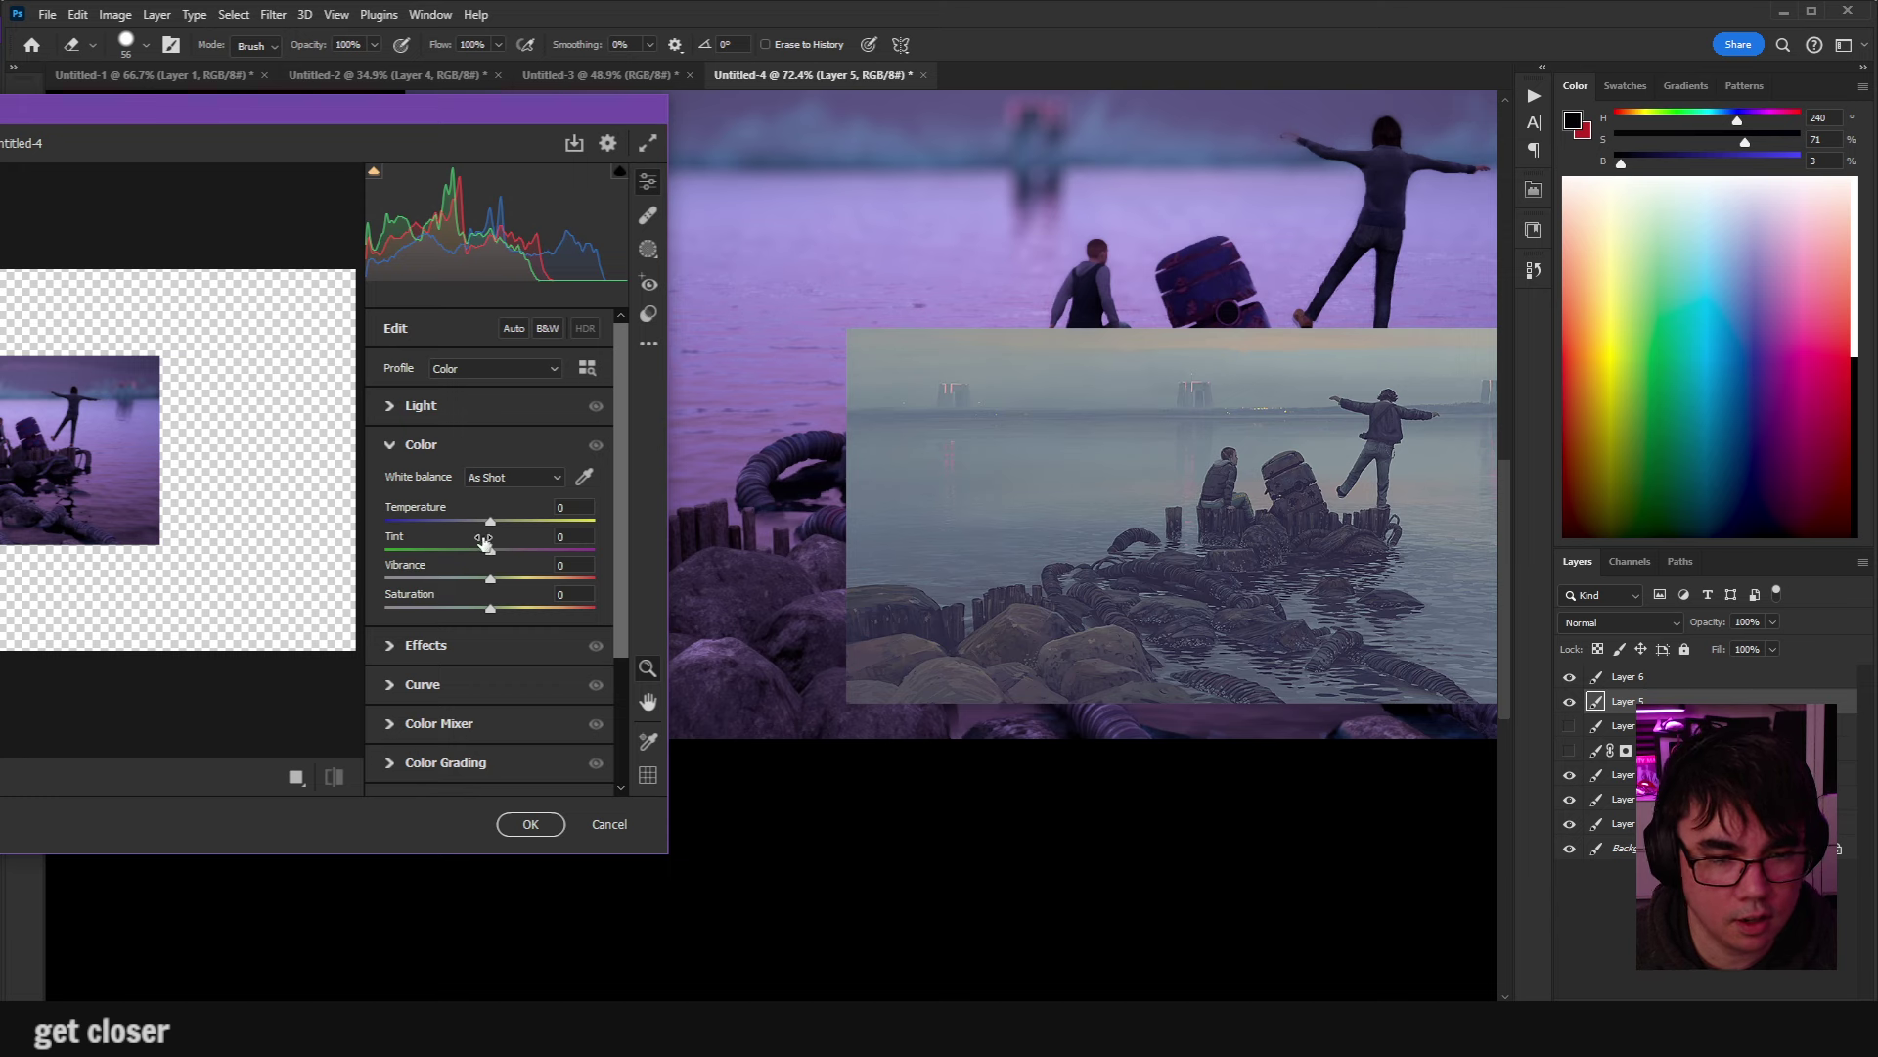
{"action": "left_click_drag", "start_coordinate": [491, 526], "coordinate": [527, 525]}
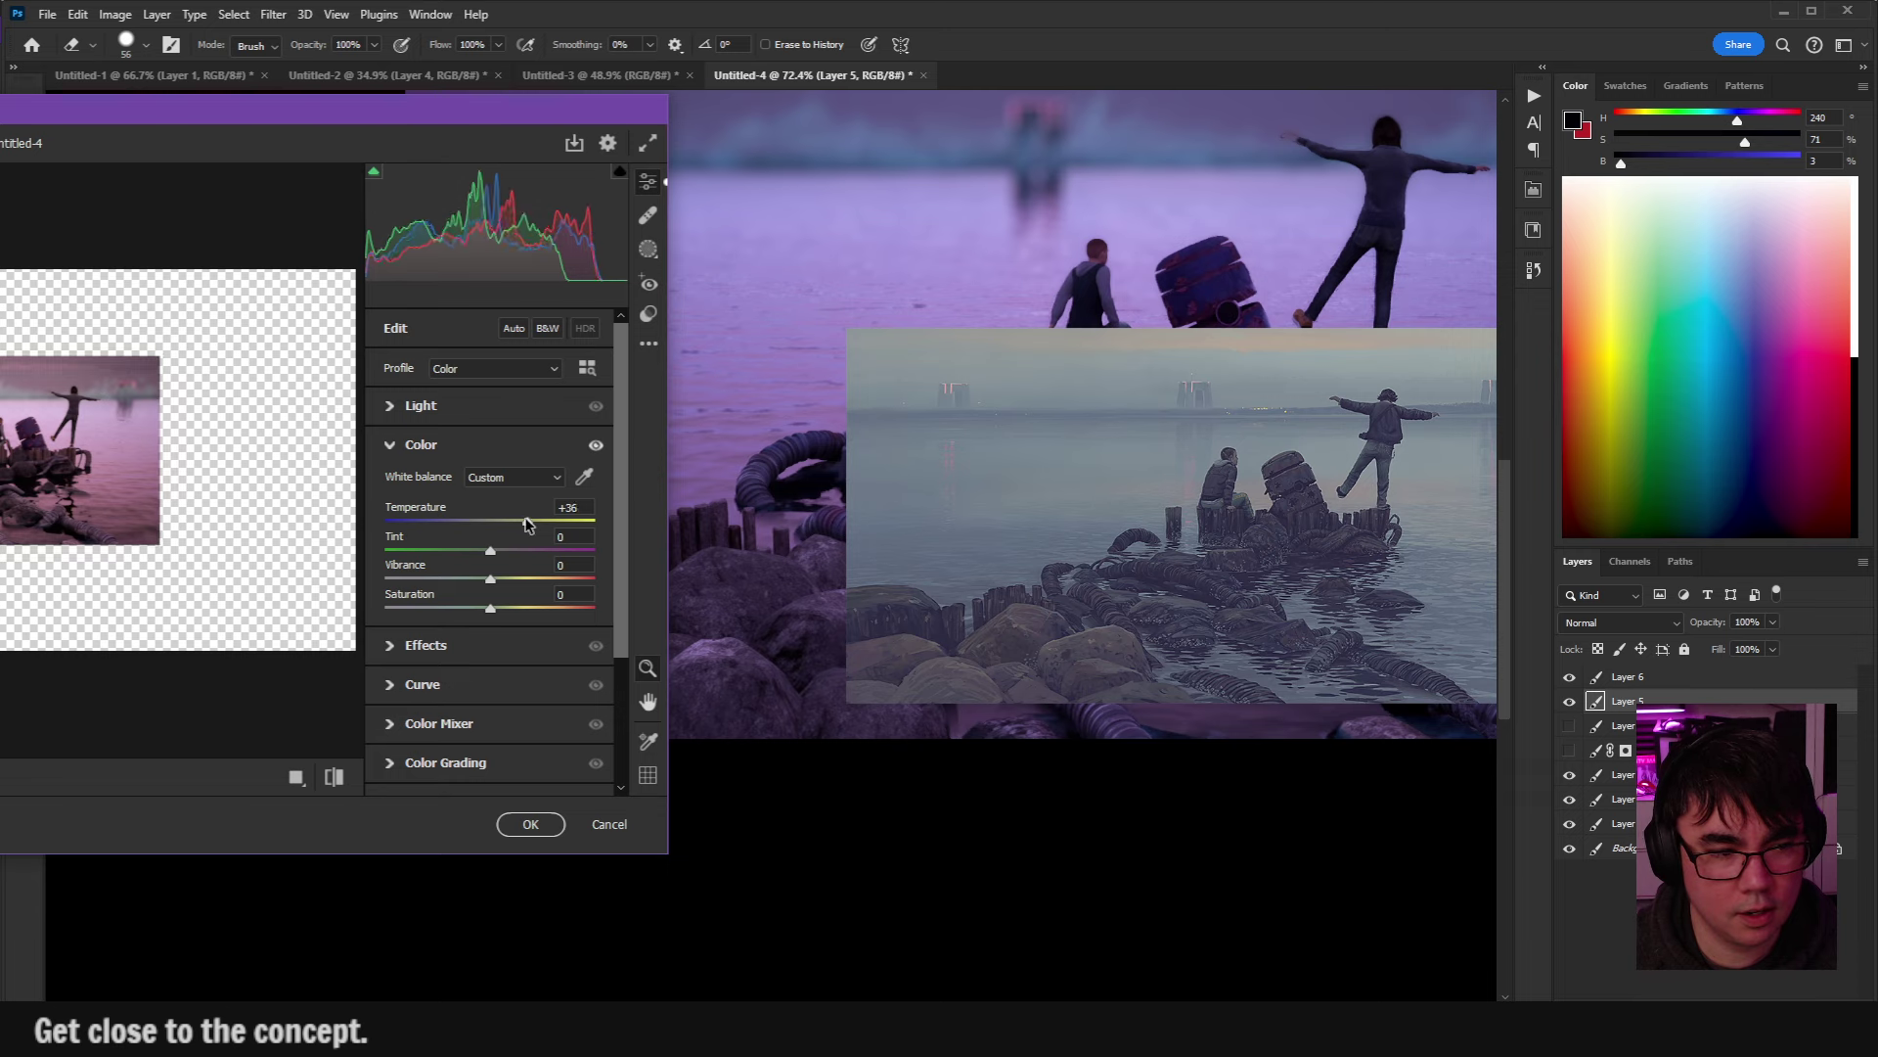
{"action": "scroll", "coordinate": [178, 460], "scroll_direction": "down", "scroll_amount": 2}
{"action": "scroll", "coordinate": [157, 431], "scroll_direction": "left", "scroll_amount": 3}
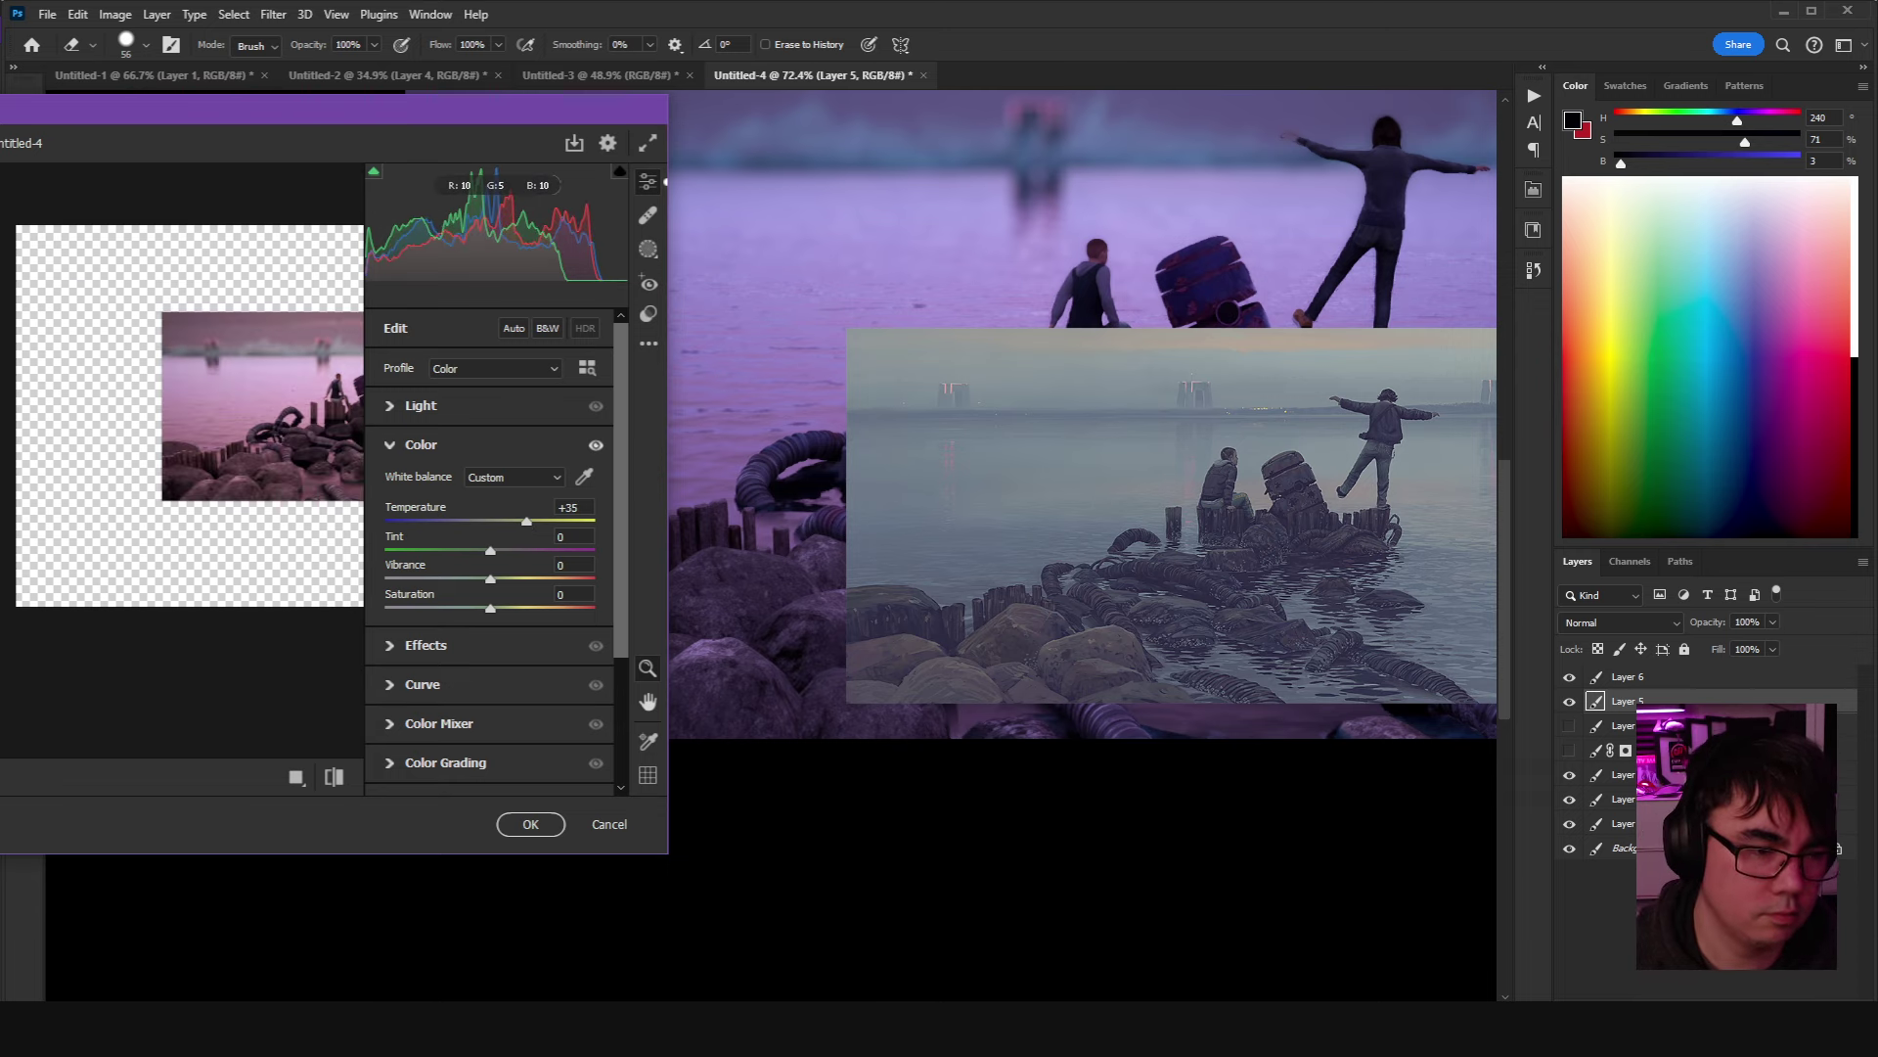
{"action": "scroll", "coordinate": [156, 431], "scroll_direction": "right", "scroll_amount": 1}
{"action": "left_click", "coordinate": [156, 433]}
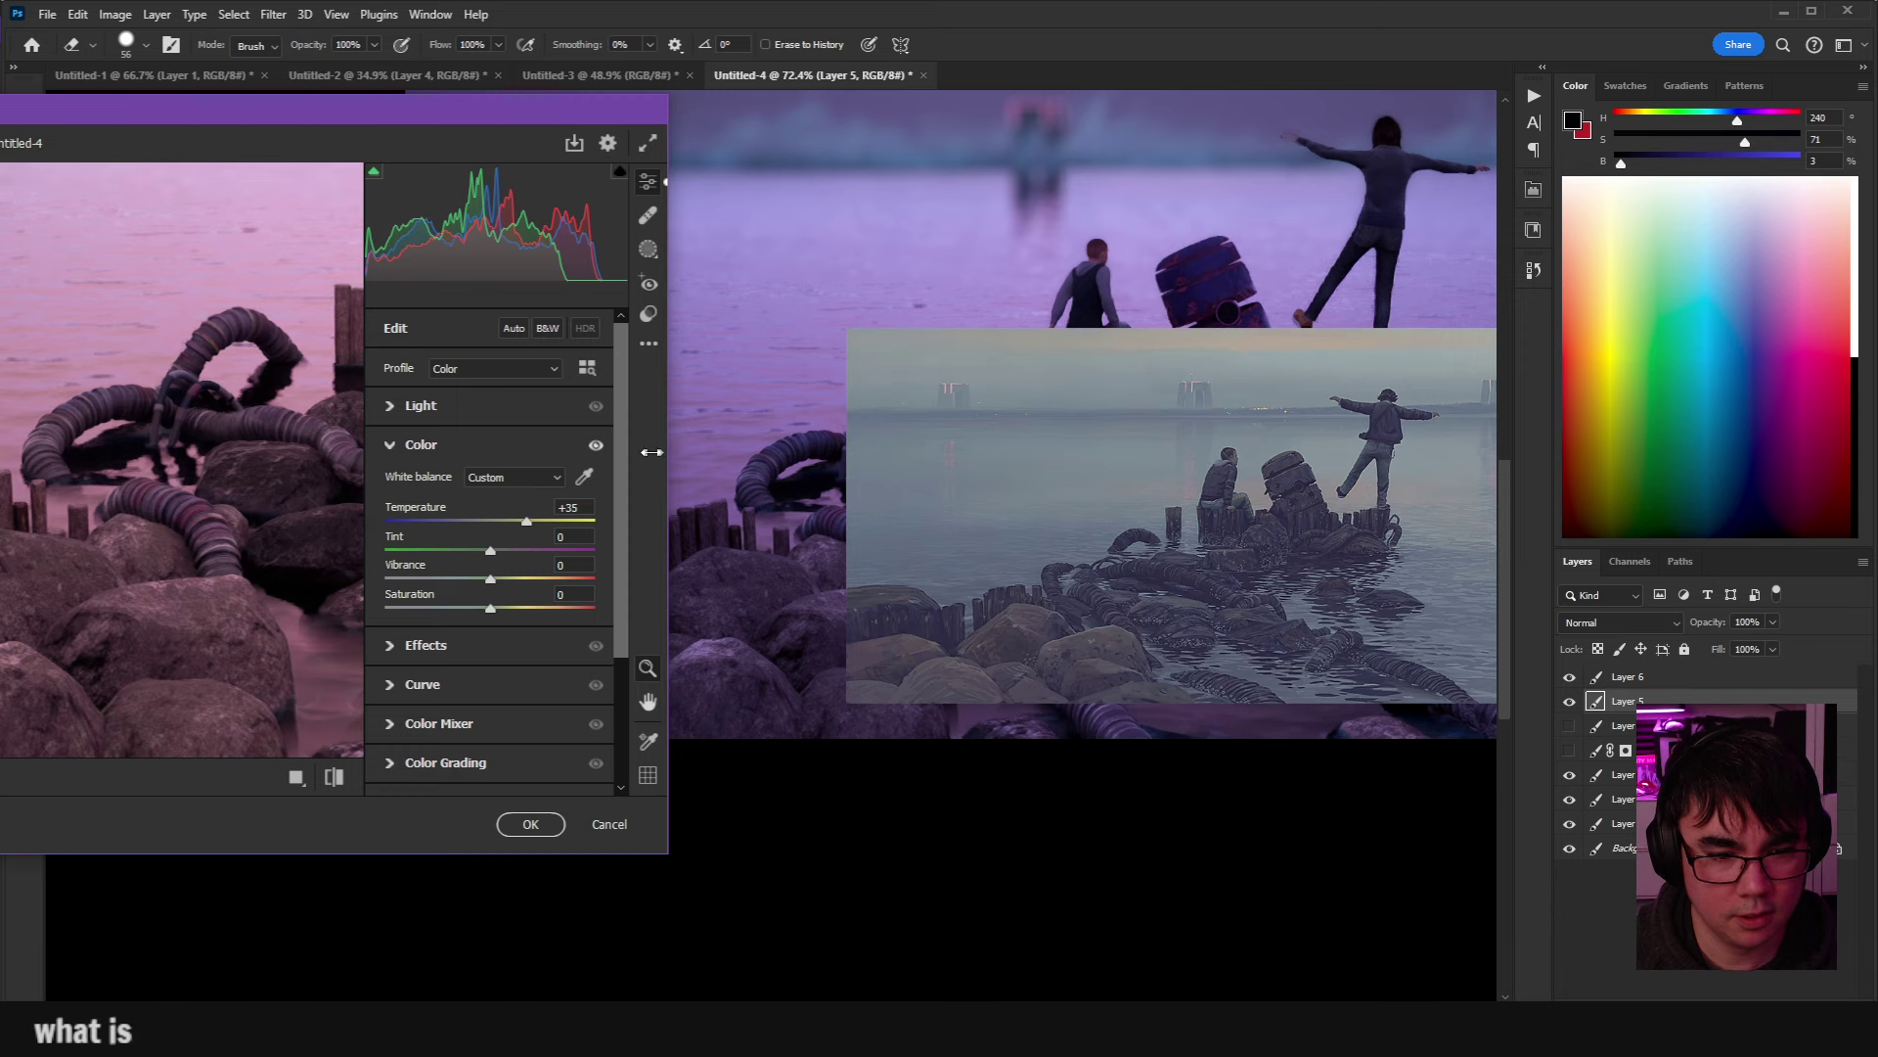
{"action": "left_click_drag", "start_coordinate": [501, 122], "coordinate": [580, 134]}
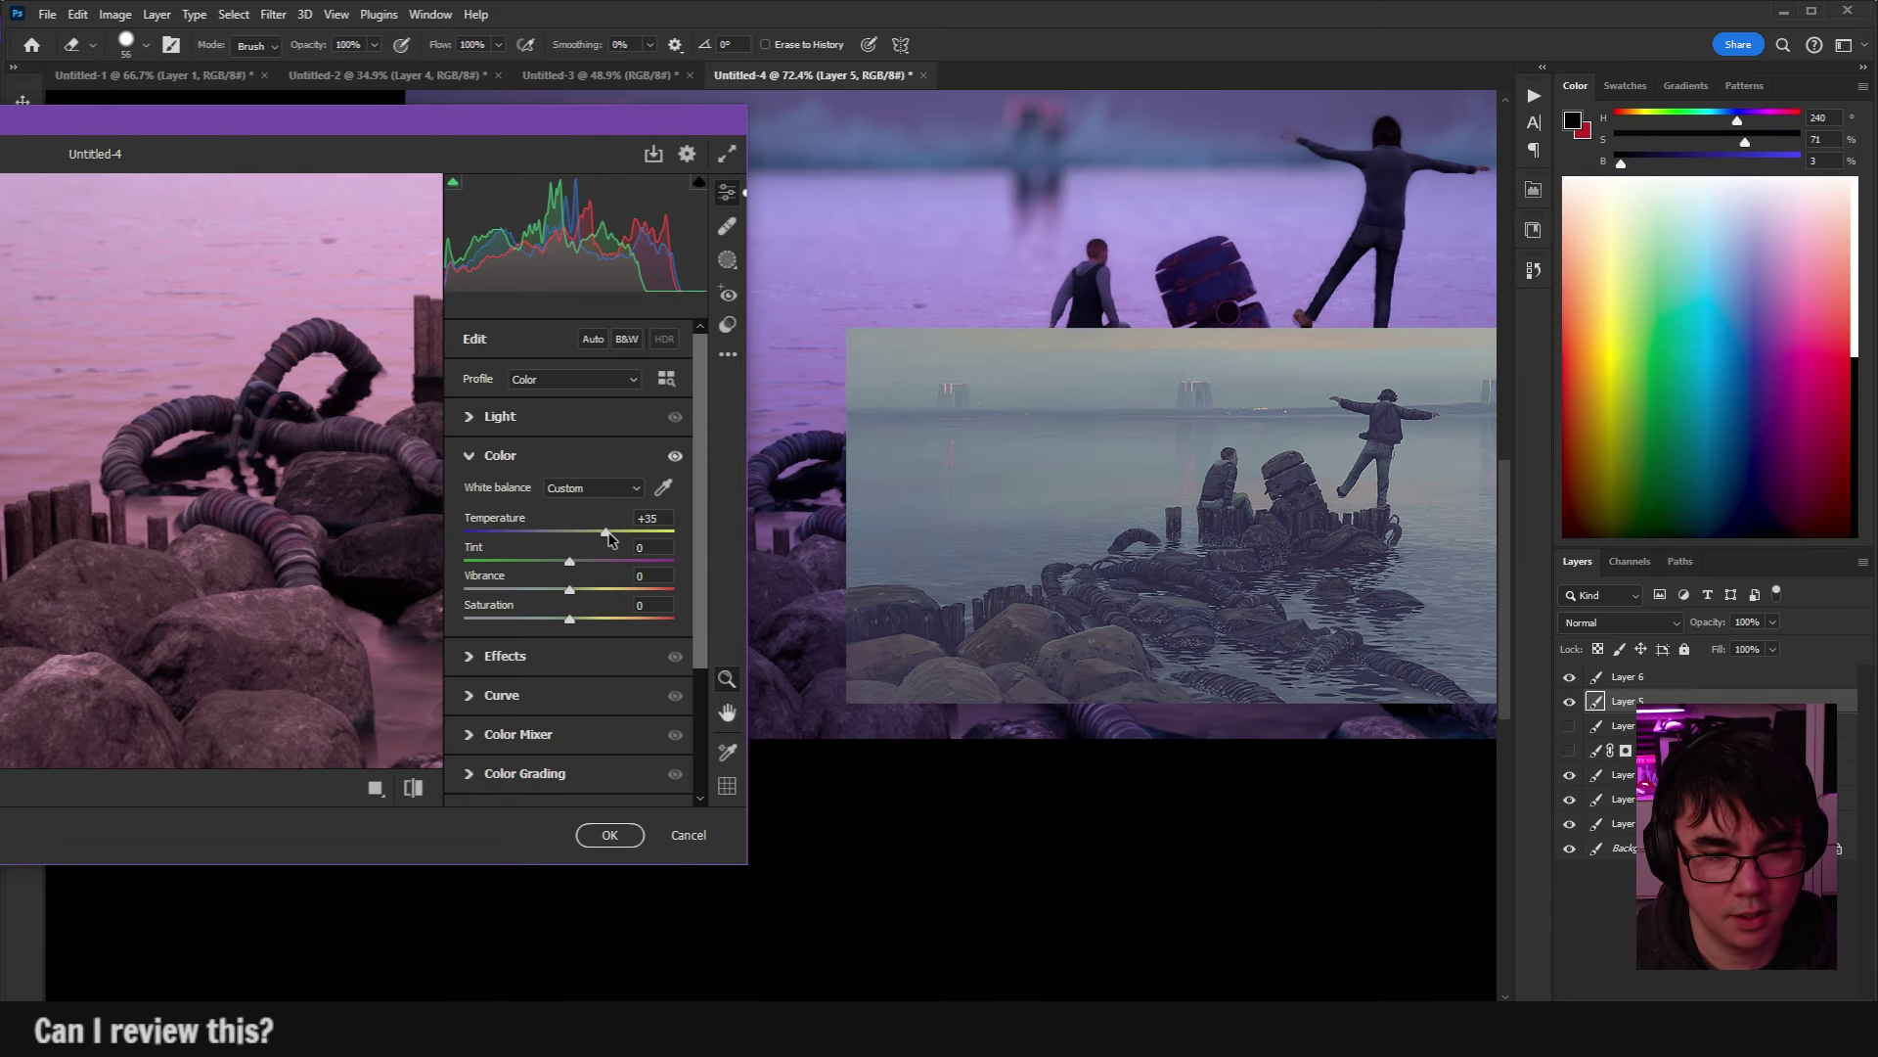
{"action": "mouse_move", "coordinate": [608, 537]}
{"action": "left_mouse_down"}
{"action": "mouse_move", "coordinate": [510, 567]}
{"action": "mouse_move", "coordinate": [599, 541]}
{"action": "left_mouse_up"}
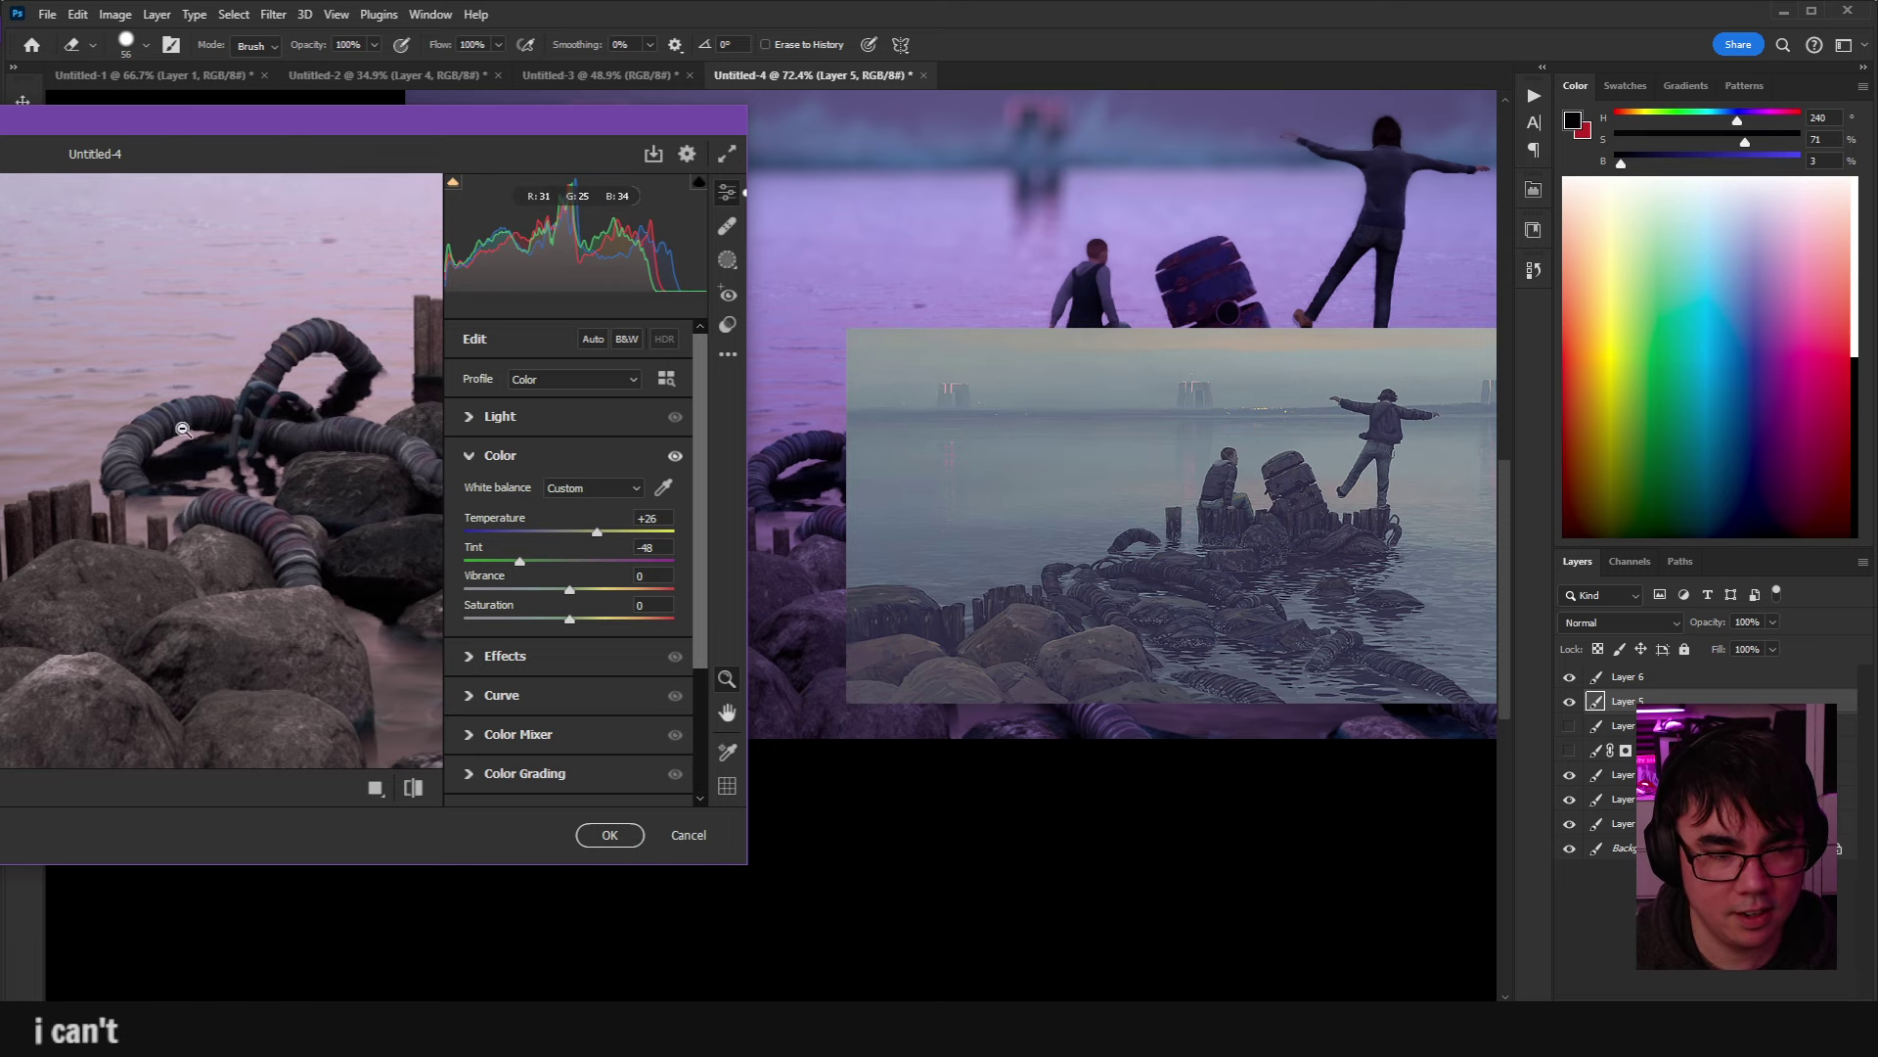
{"action": "scroll", "coordinate": [222, 456], "scroll_direction": "up", "scroll_amount": 2}
{"action": "scroll", "coordinate": [222, 456], "scroll_direction": "down", "scroll_amount": 3}
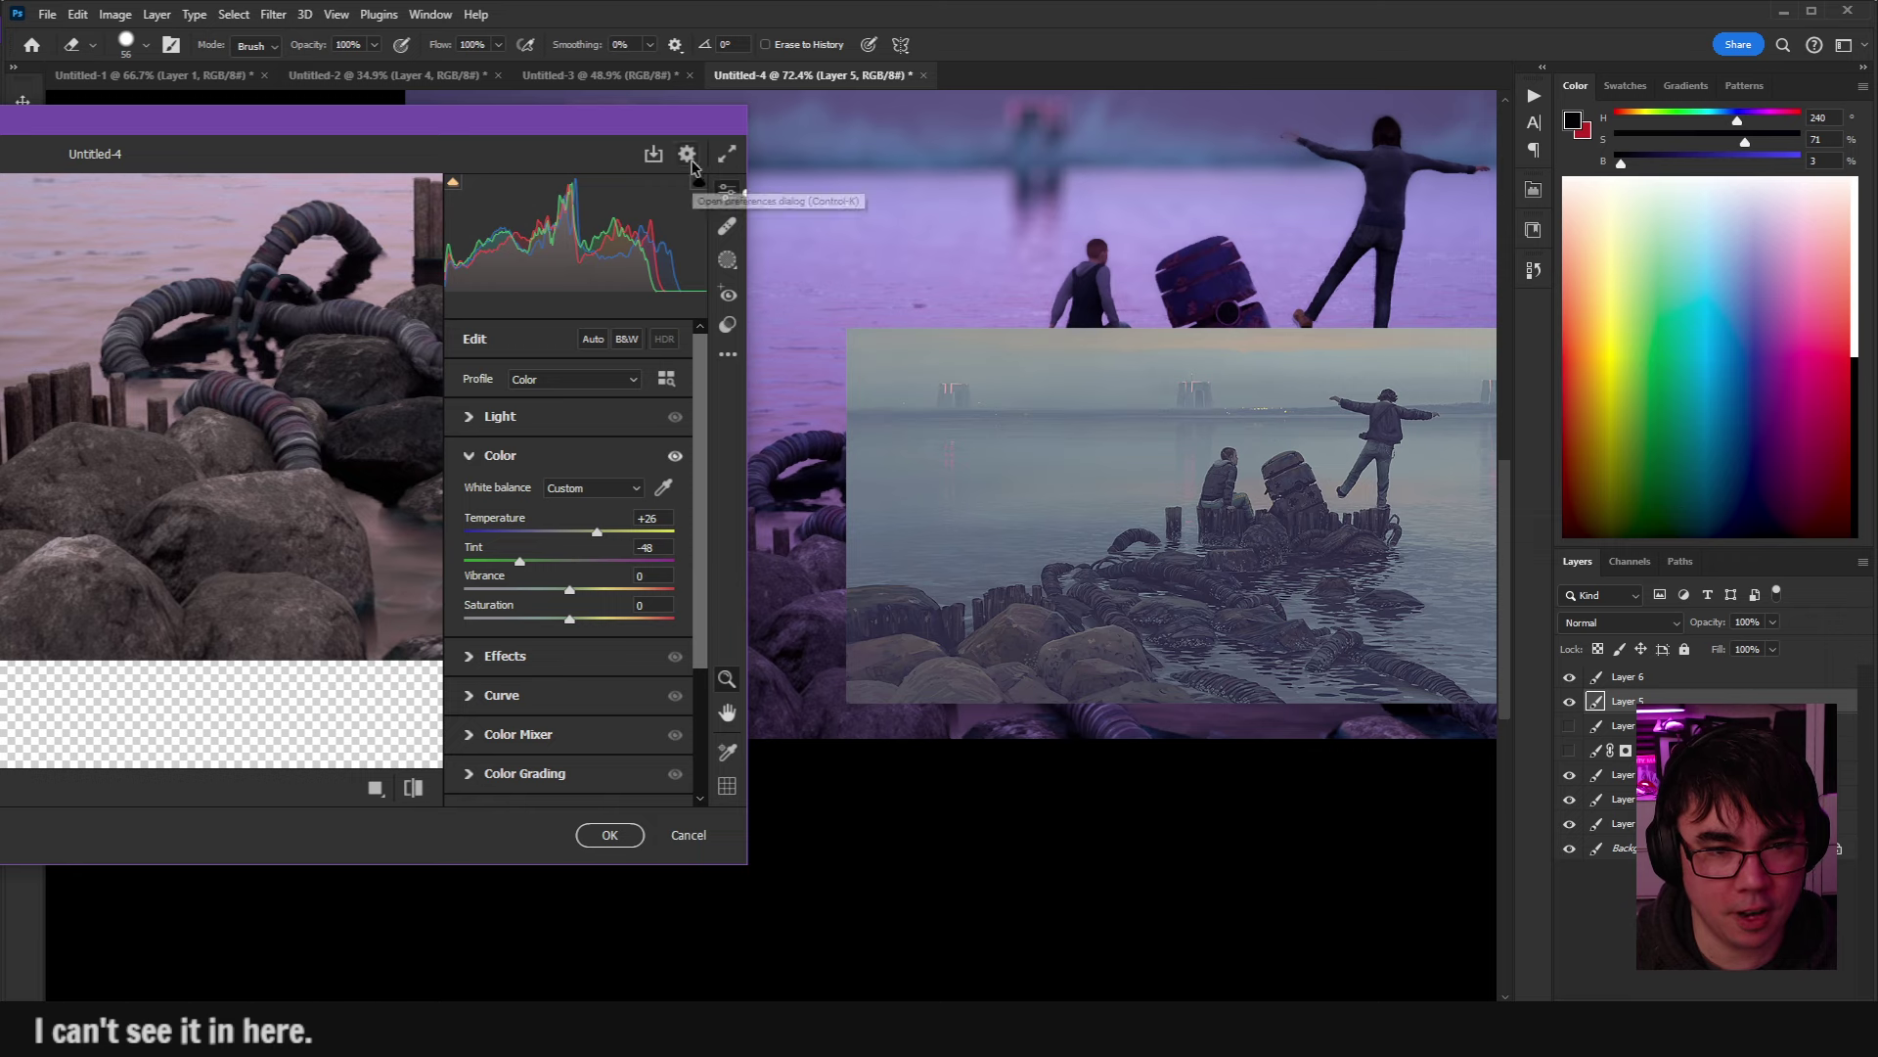
{"action": "scroll", "coordinate": [675, 431], "scroll_direction": "down", "scroll_amount": 2}
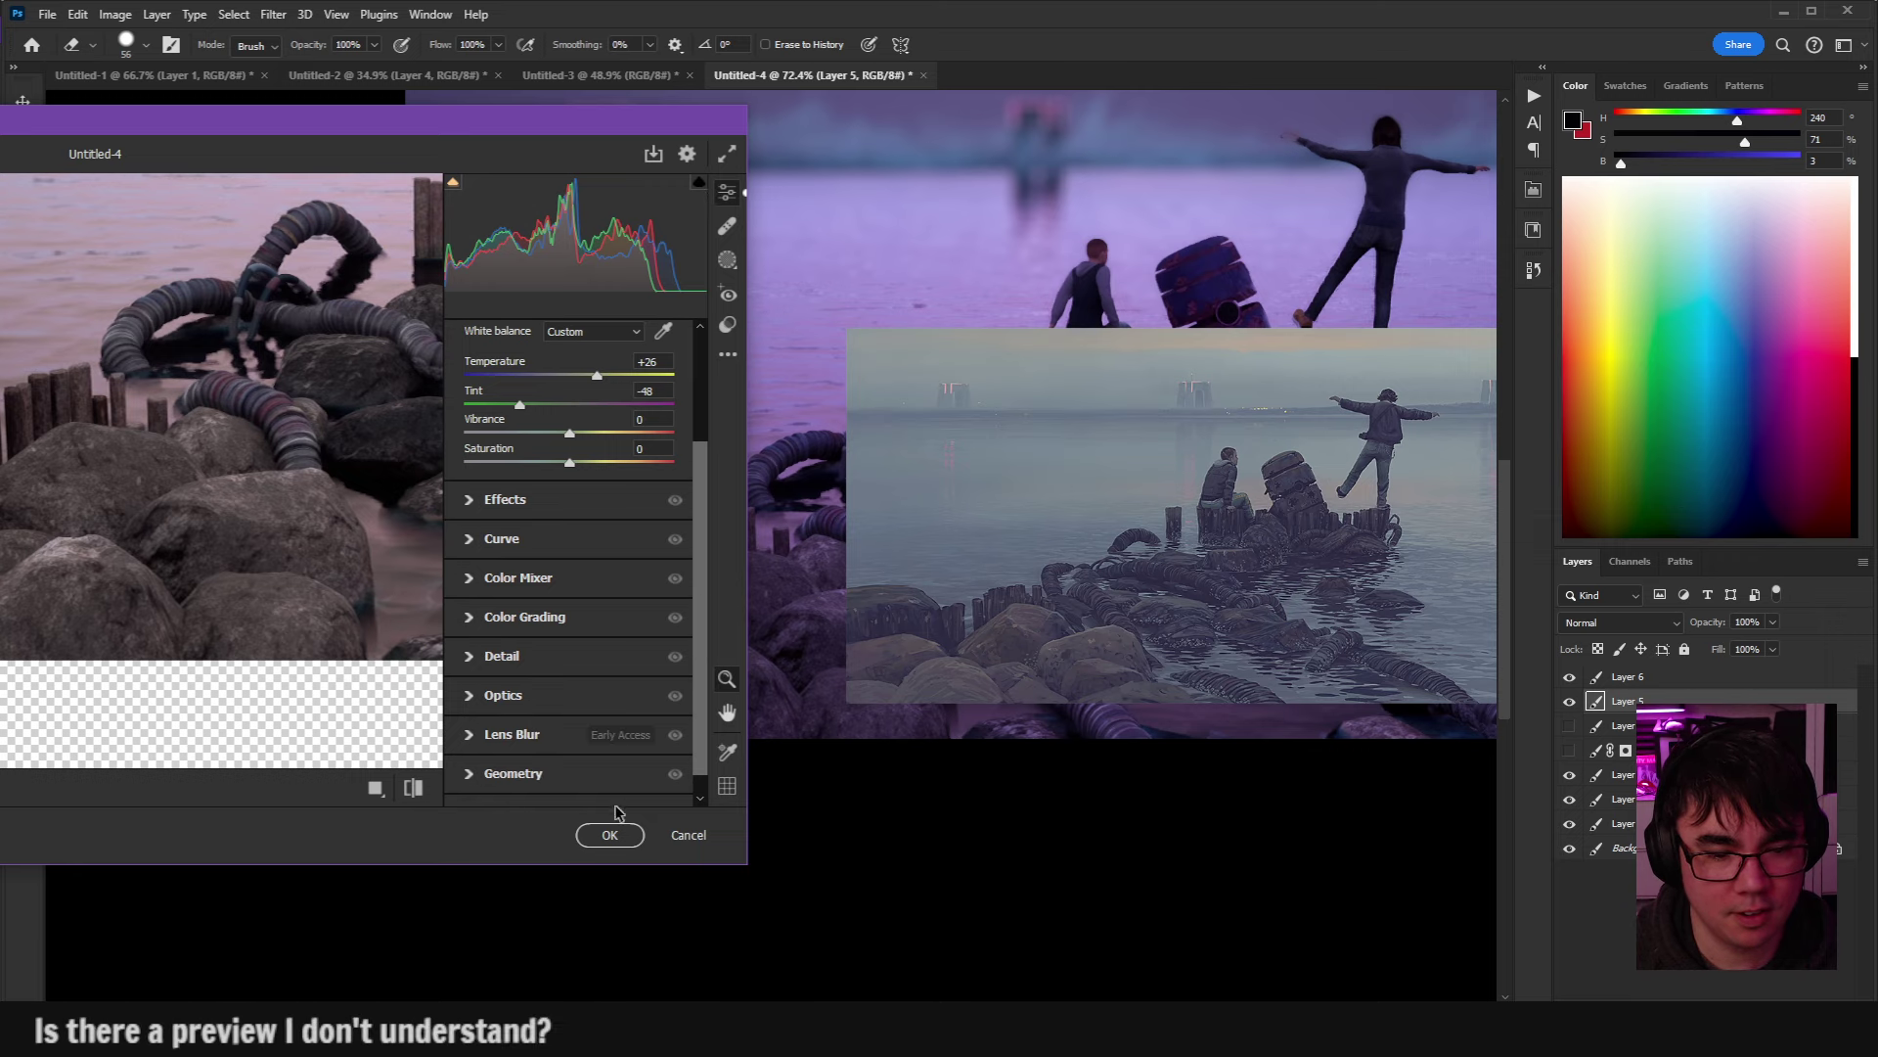
{"action": "left_click", "coordinate": [609, 837]}
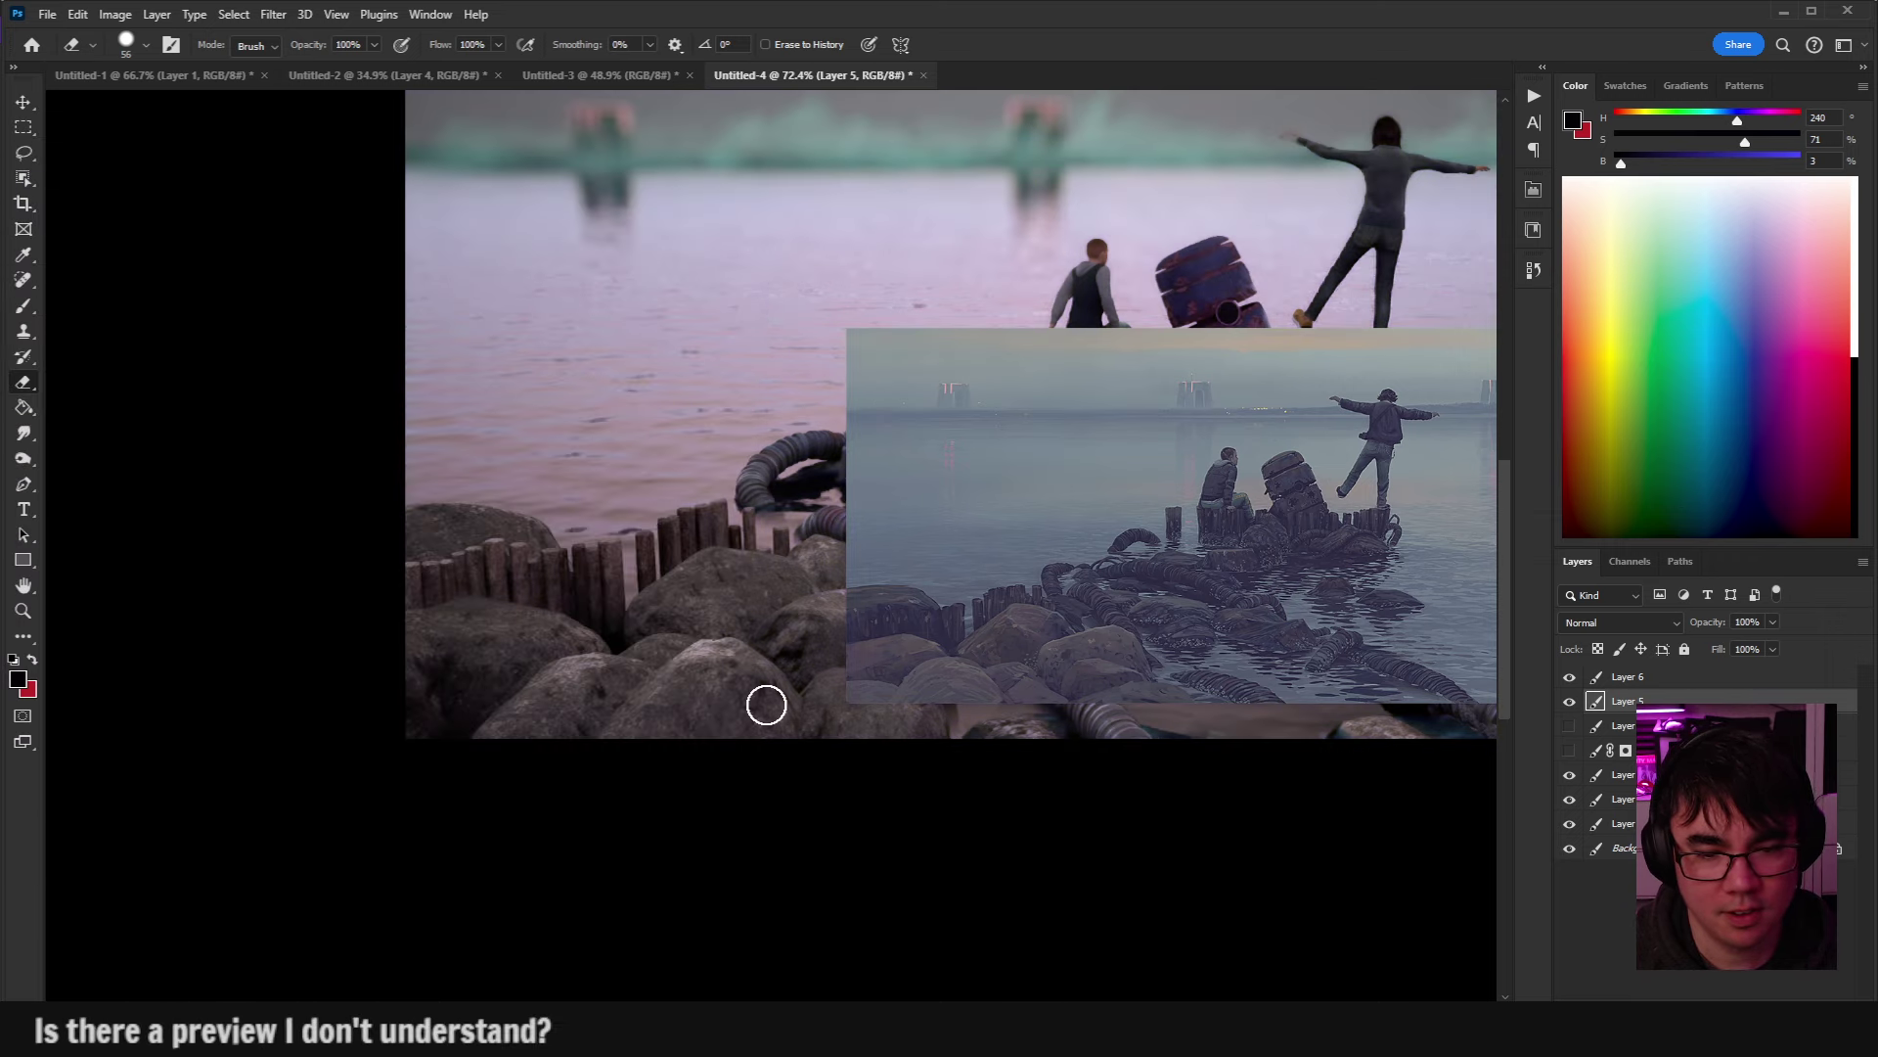
Drag the reference inset right and up to compare it against the sky and pier.
{"action": "mouse_move", "coordinate": [924, 610]}
{"action": "left_mouse_down"}
{"action": "mouse_move", "coordinate": [923, 574]}
{"action": "mouse_move", "coordinate": [944, 590]}
{"action": "left_mouse_up"}
{"action": "left_click_drag", "start_coordinate": [974, 587], "coordinate": [596, 733]}
{"action": "key", "text": "ctrl+z"}
{"action": "scroll", "coordinate": [724, 710], "scroll_direction": "down", "scroll_amount": 4}
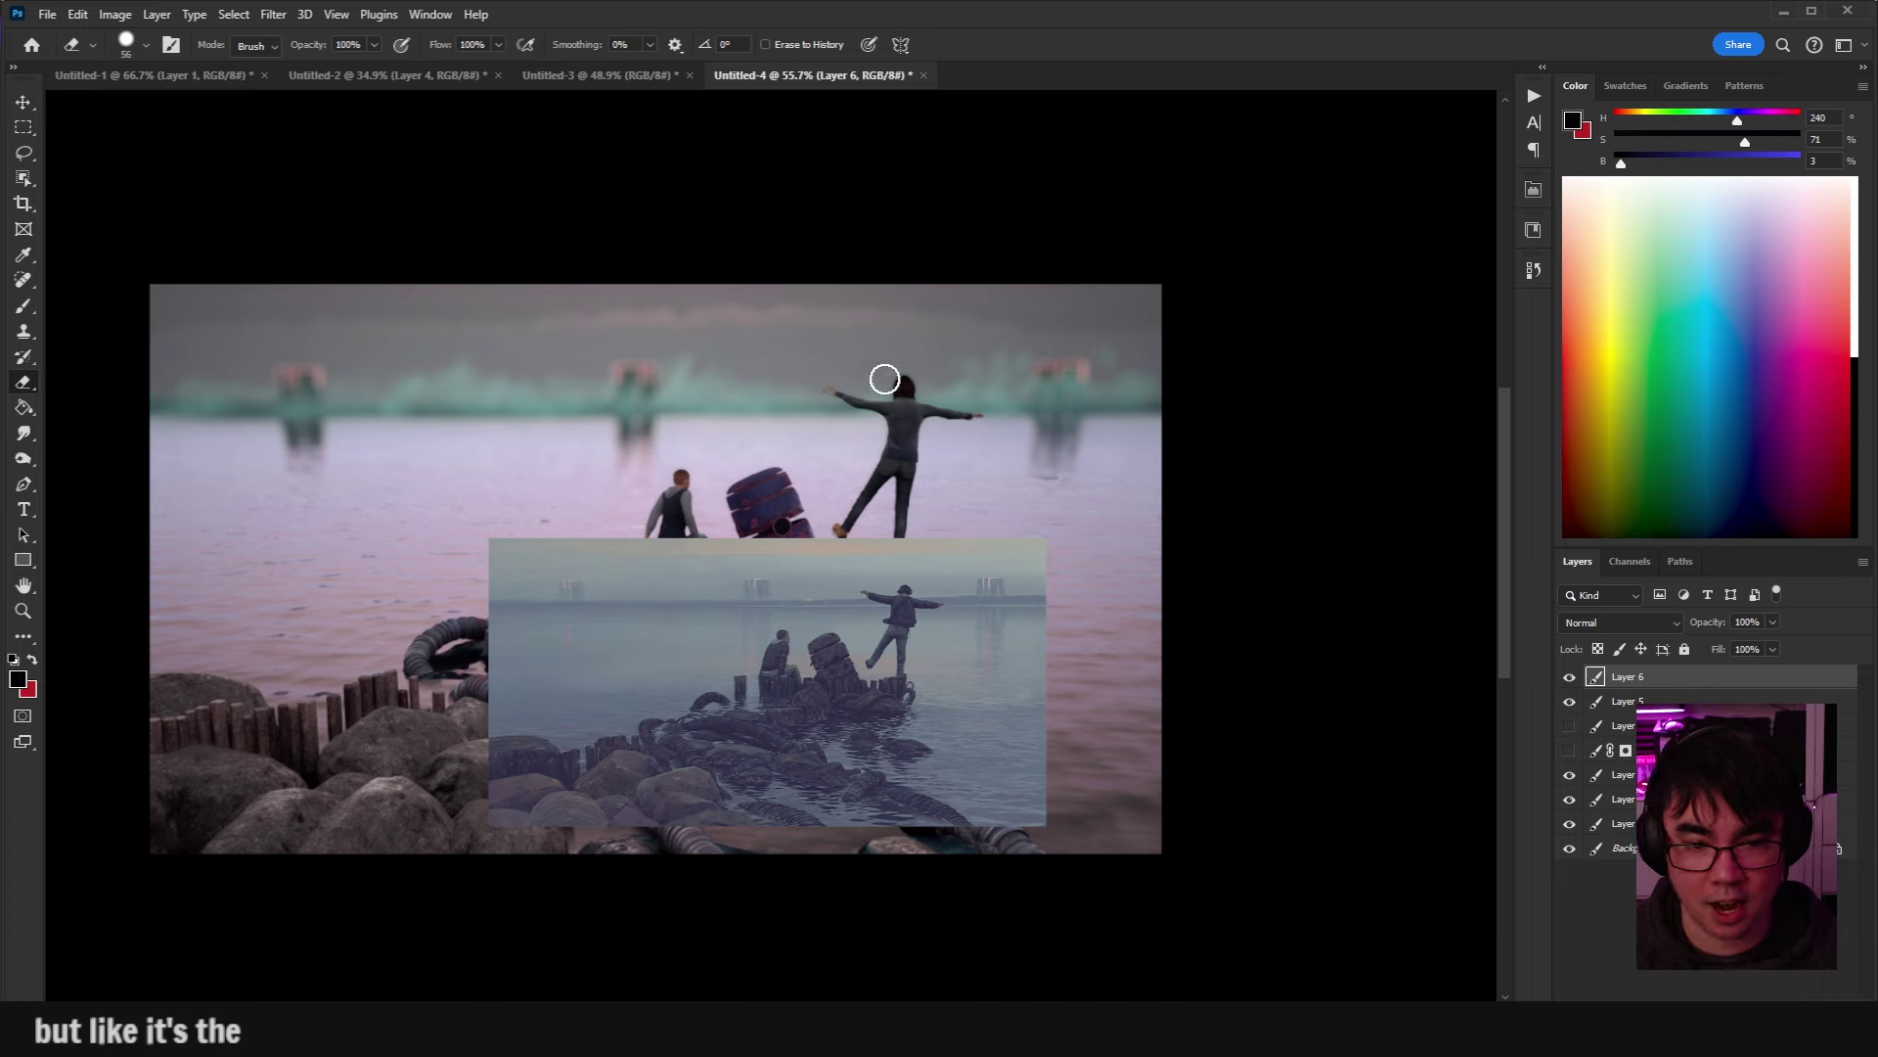
{"action": "scroll", "coordinate": [830, 545], "scroll_direction": "up", "scroll_amount": 3}
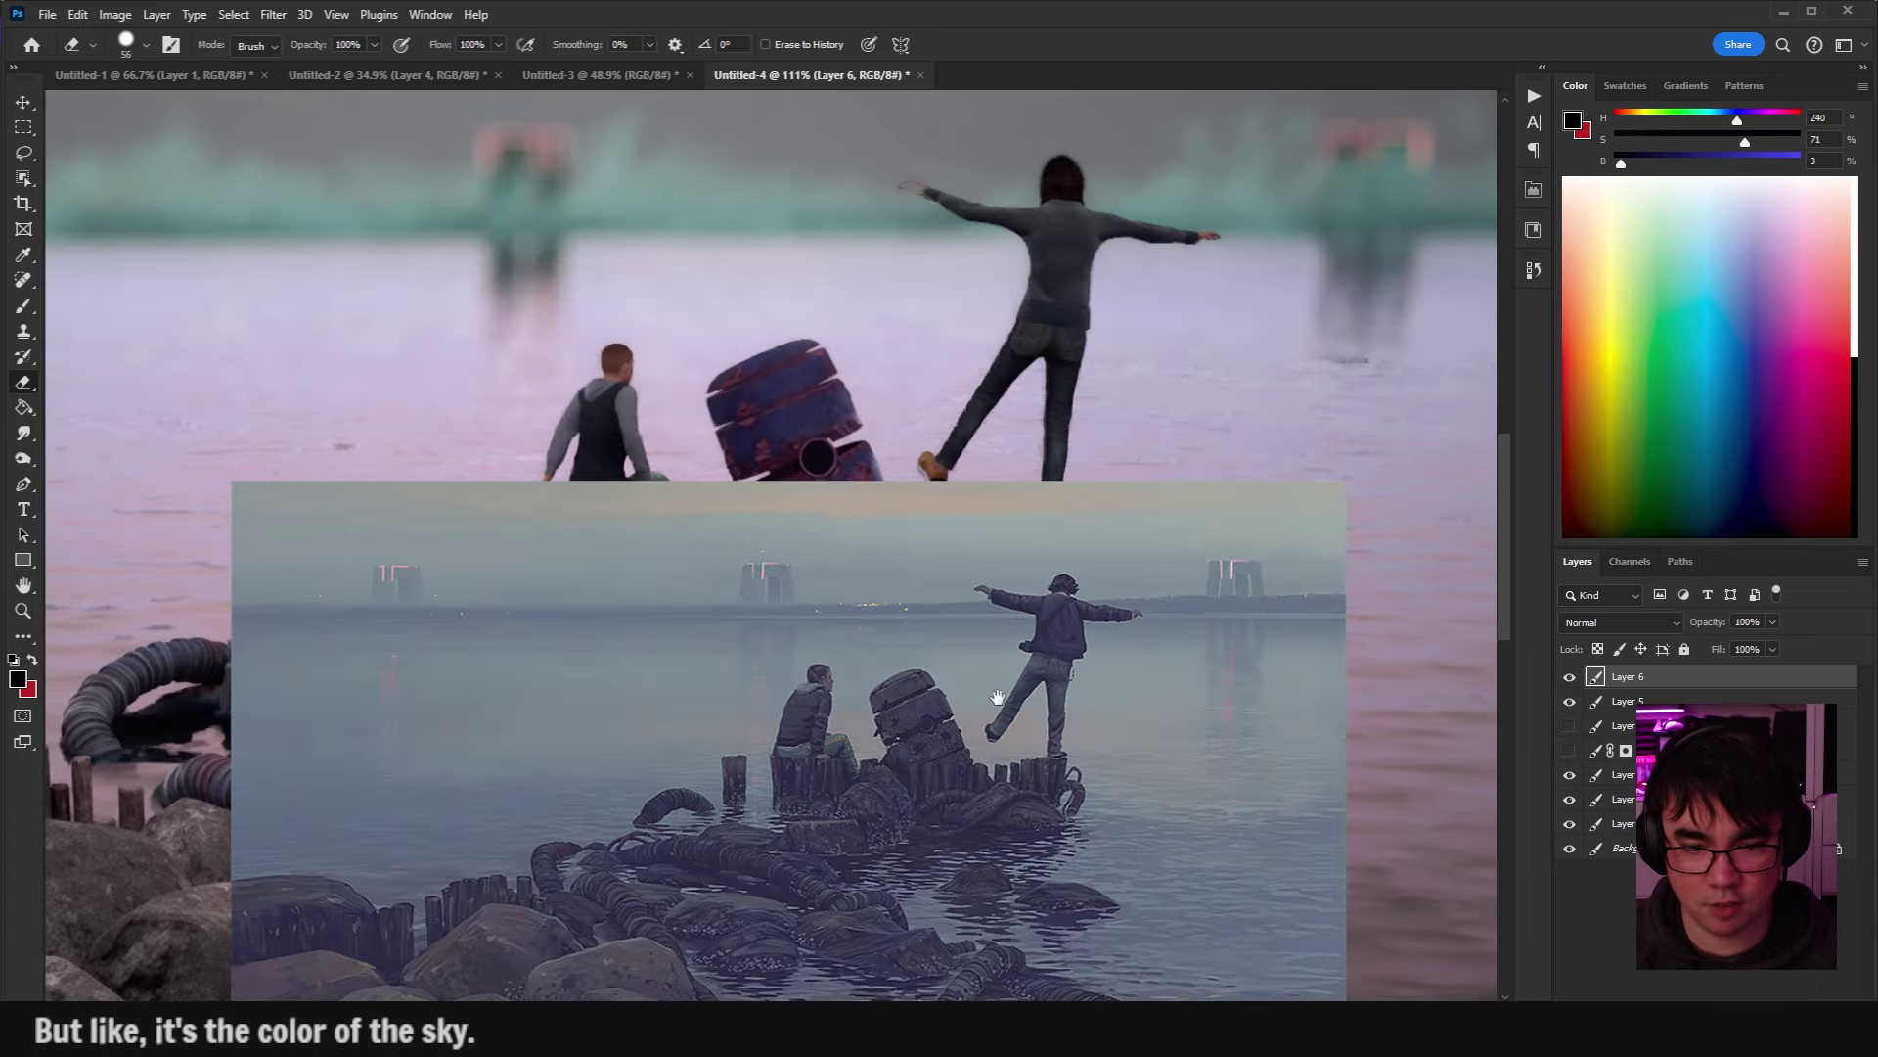
{"action": "left_click_drag", "start_coordinate": [997, 698], "coordinate": [937, 757]}
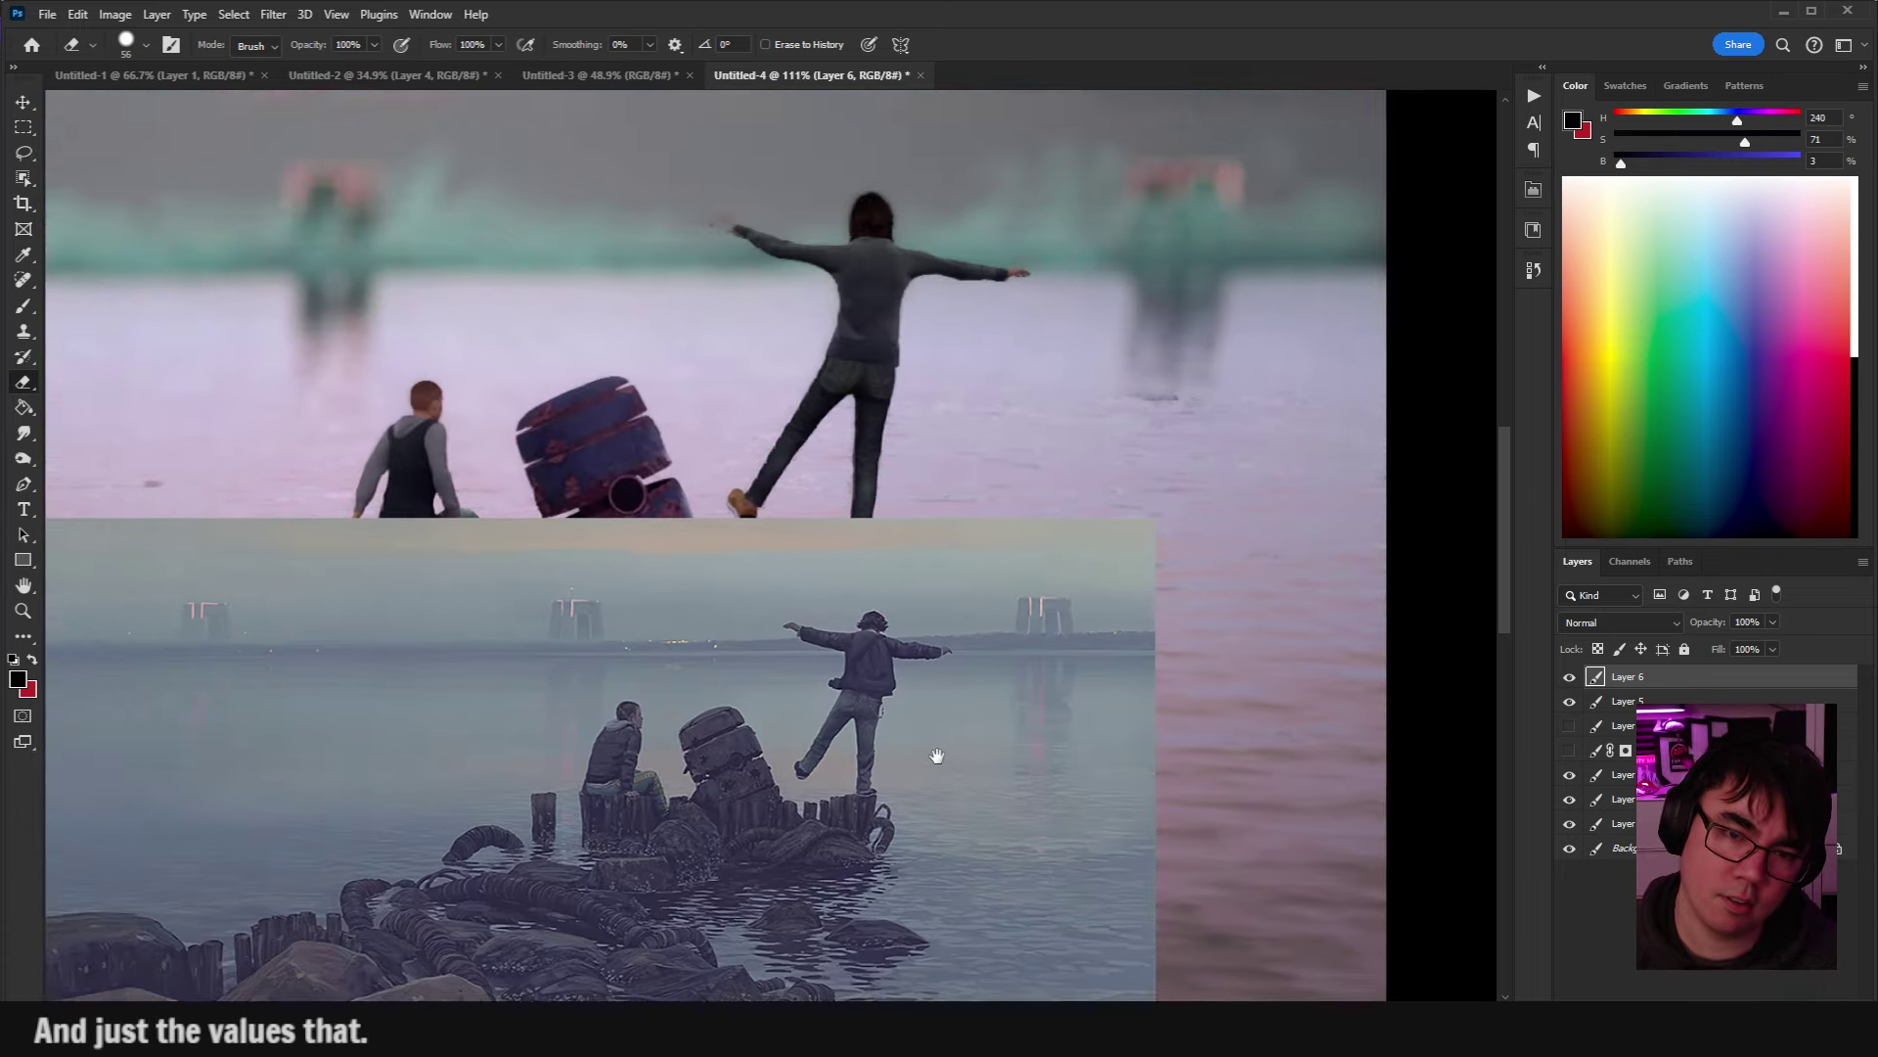
{"action": "scroll", "coordinate": [936, 748], "scroll_direction": "down", "scroll_amount": 3}
{"action": "left_click_drag", "start_coordinate": [889, 675], "coordinate": [1052, 546]}
{"action": "mouse_move", "coordinate": [982, 626]}
{"action": "left_mouse_down"}
{"action": "mouse_move", "coordinate": [1235, 610]}
{"action": "mouse_move", "coordinate": [1356, 455]}
{"action": "mouse_move", "coordinate": [1224, 281]}
{"action": "mouse_move", "coordinate": [1246, 318]}
{"action": "mouse_move", "coordinate": [1102, 269]}
{"action": "left_mouse_up"}
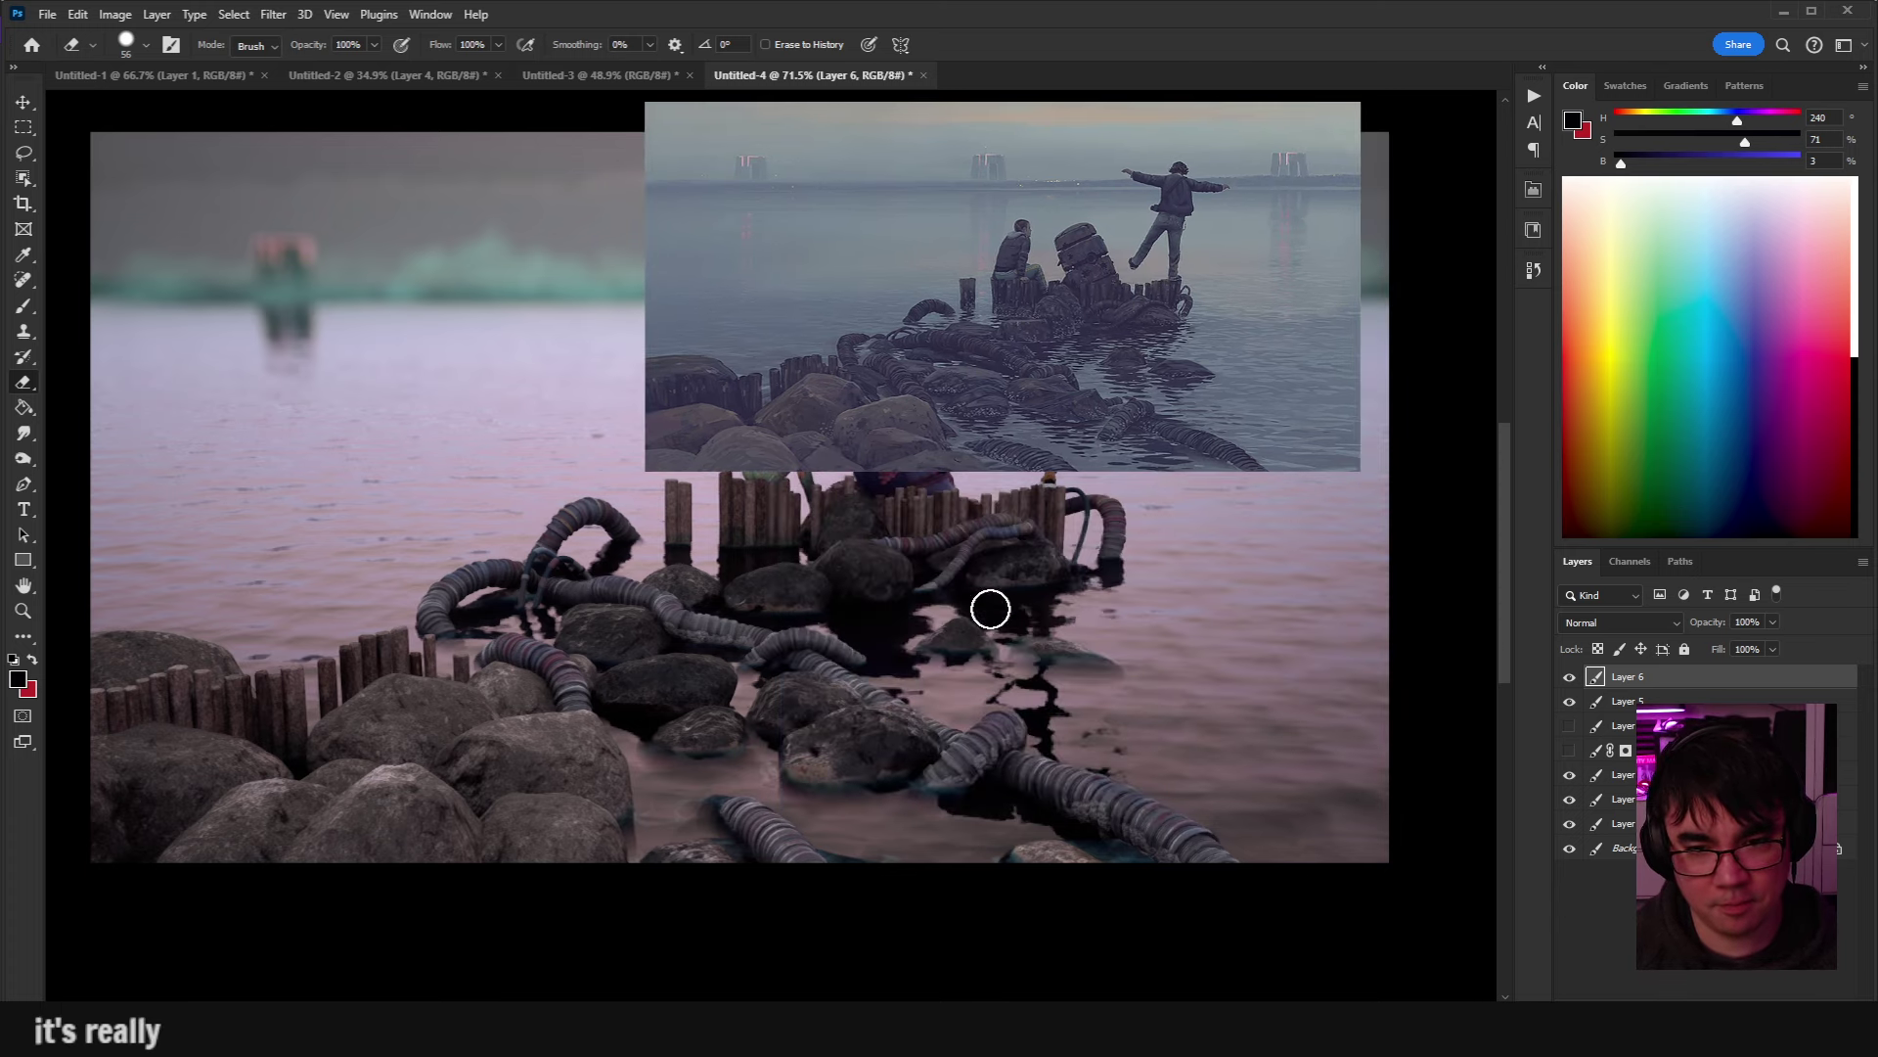
{"action": "scroll", "coordinate": [886, 610], "scroll_direction": "up", "scroll_amount": 2}
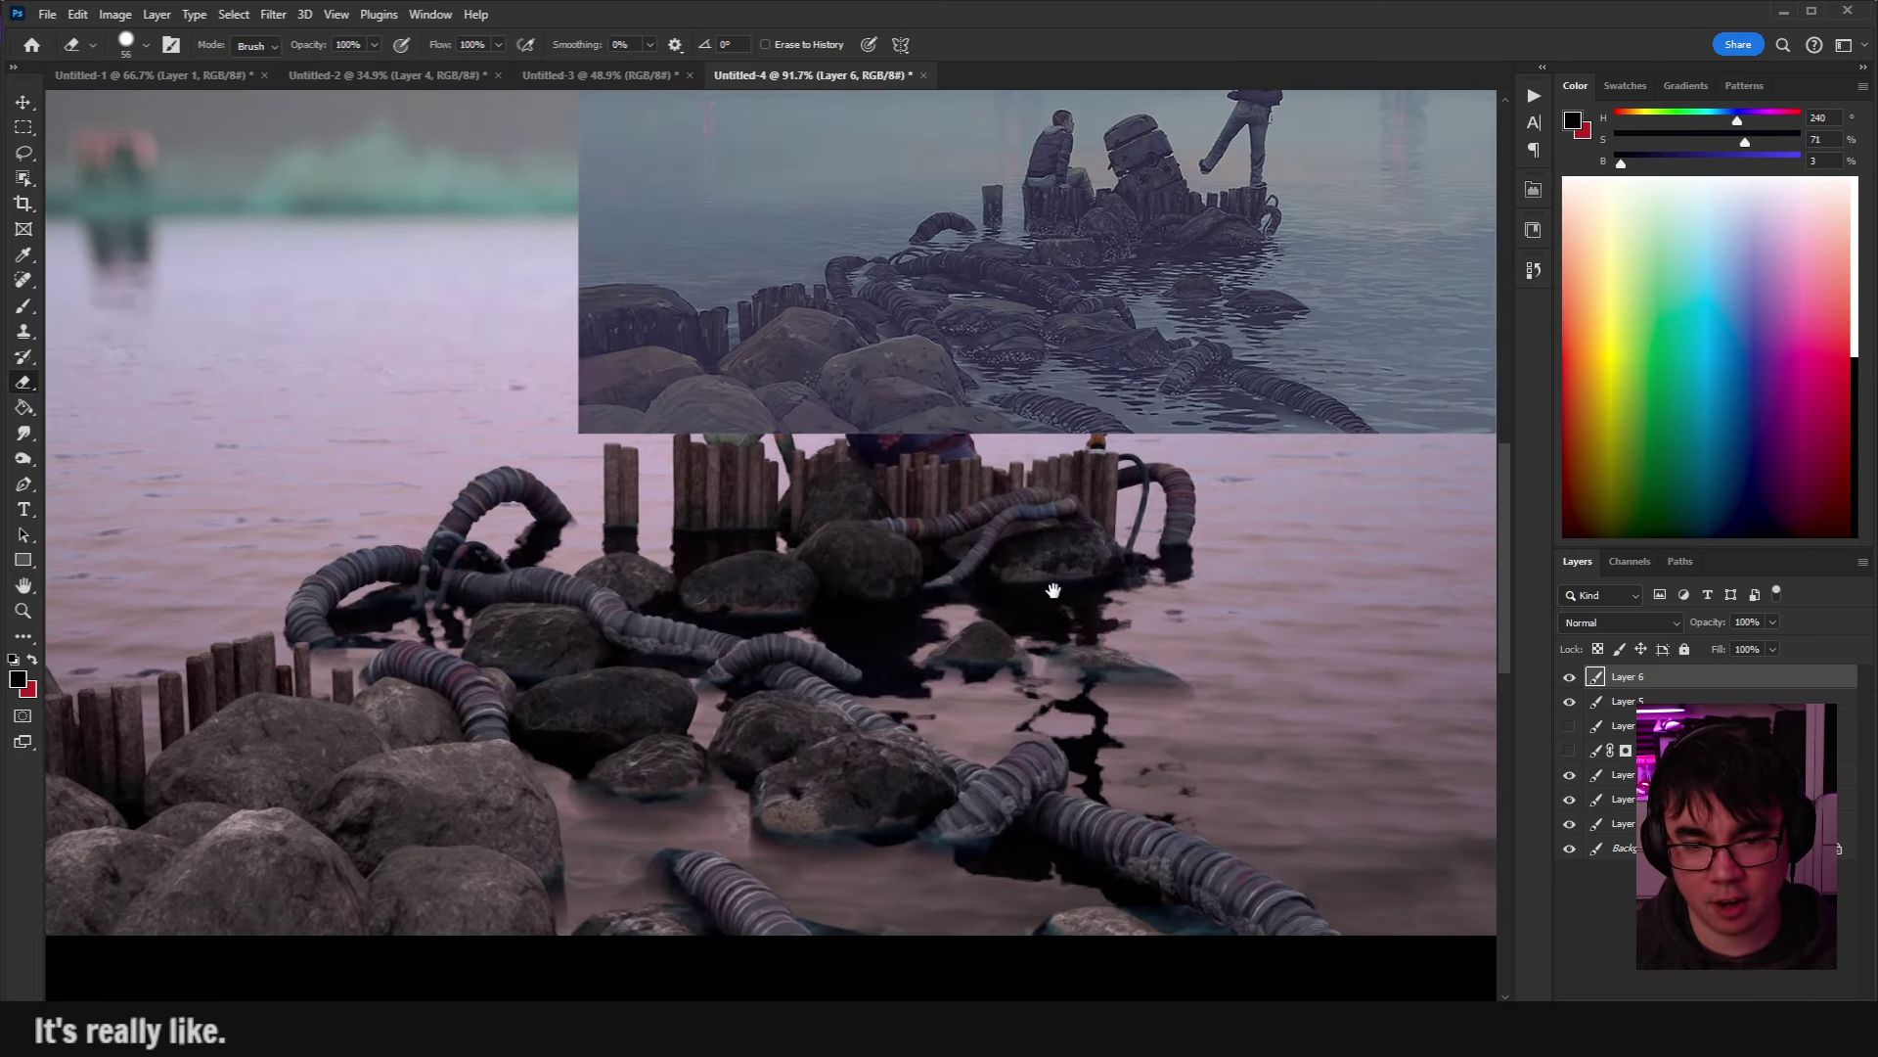
{"action": "left_click_drag", "start_coordinate": [1054, 591], "coordinate": [1068, 646]}
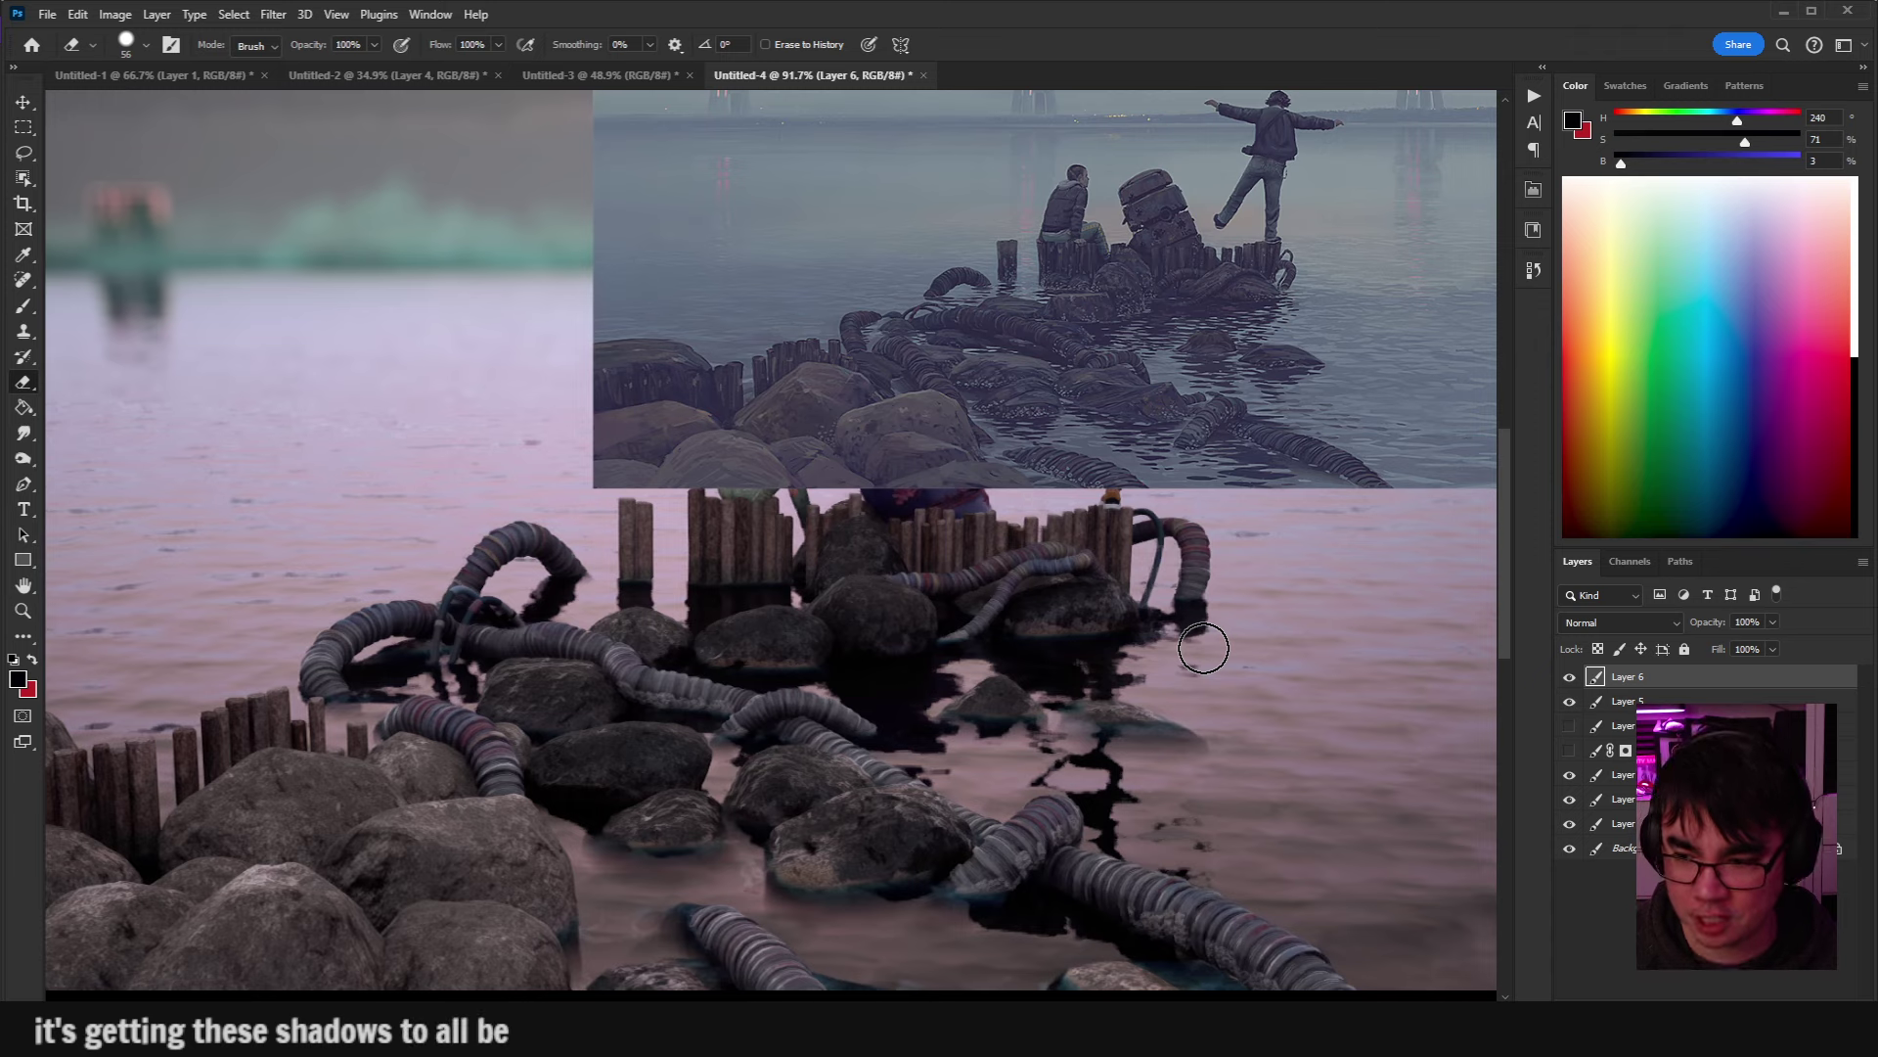
Slide the reference over the figures, then drop it at the render's lower-left corner.
{"action": "left_click_drag", "start_coordinate": [993, 336], "coordinate": [712, 617]}
{"action": "left_click_drag", "start_coordinate": [725, 719], "coordinate": [672, 743]}
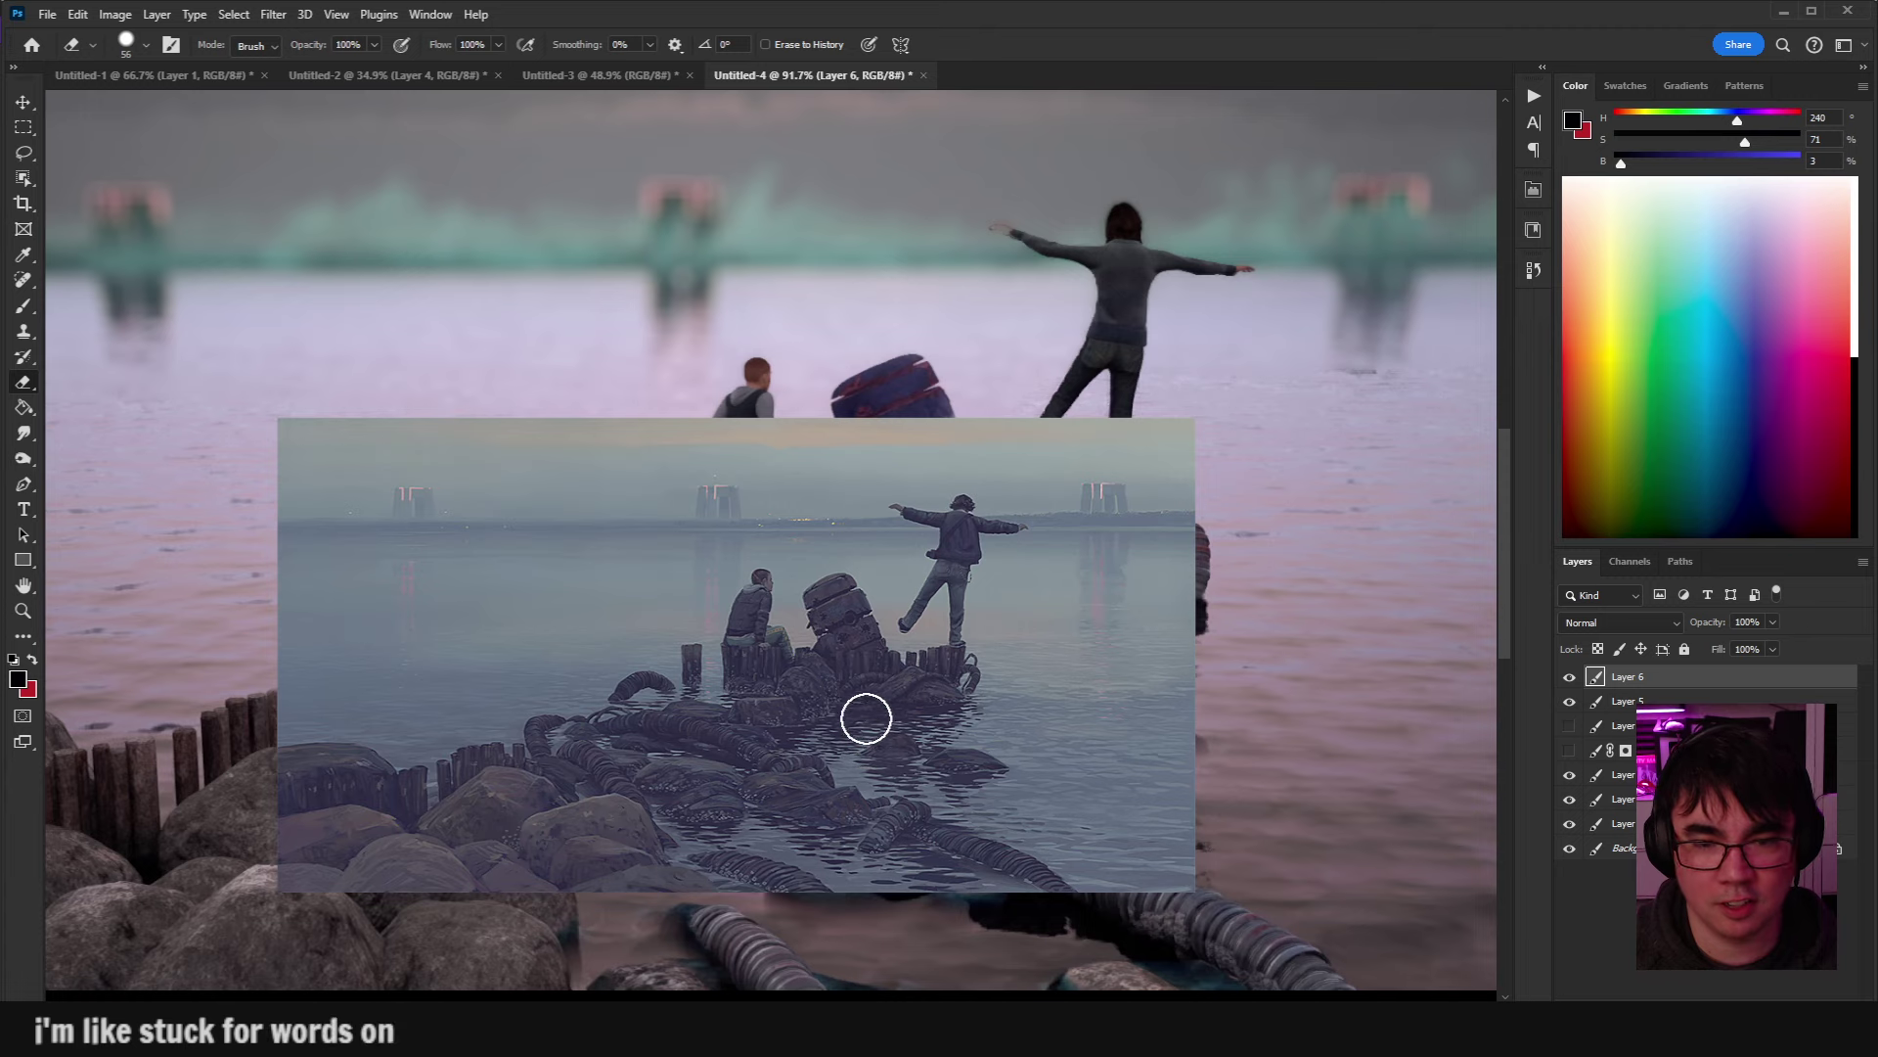
{"action": "left_click_drag", "start_coordinate": [986, 694], "coordinate": [771, 682]}
{"action": "left_click_drag", "start_coordinate": [914, 637], "coordinate": [992, 704]}
{"action": "left_click_drag", "start_coordinate": [865, 713], "coordinate": [917, 447]}
{"action": "left_click_drag", "start_coordinate": [925, 458], "coordinate": [1037, 502]}
{"action": "mouse_move", "coordinate": [1084, 529]}
{"action": "left_mouse_down"}
{"action": "mouse_move", "coordinate": [1007, 449]}
{"action": "mouse_move", "coordinate": [929, 503]}
{"action": "mouse_move", "coordinate": [826, 532]}
{"action": "mouse_move", "coordinate": [708, 655]}
{"action": "mouse_move", "coordinate": [558, 629]}
{"action": "mouse_move", "coordinate": [900, 637]}
{"action": "mouse_move", "coordinate": [1091, 536]}
{"action": "mouse_move", "coordinate": [1057, 641]}
{"action": "mouse_move", "coordinate": [1075, 635]}
{"action": "mouse_move", "coordinate": [1056, 578]}
{"action": "mouse_move", "coordinate": [977, 529]}
{"action": "left_mouse_up"}
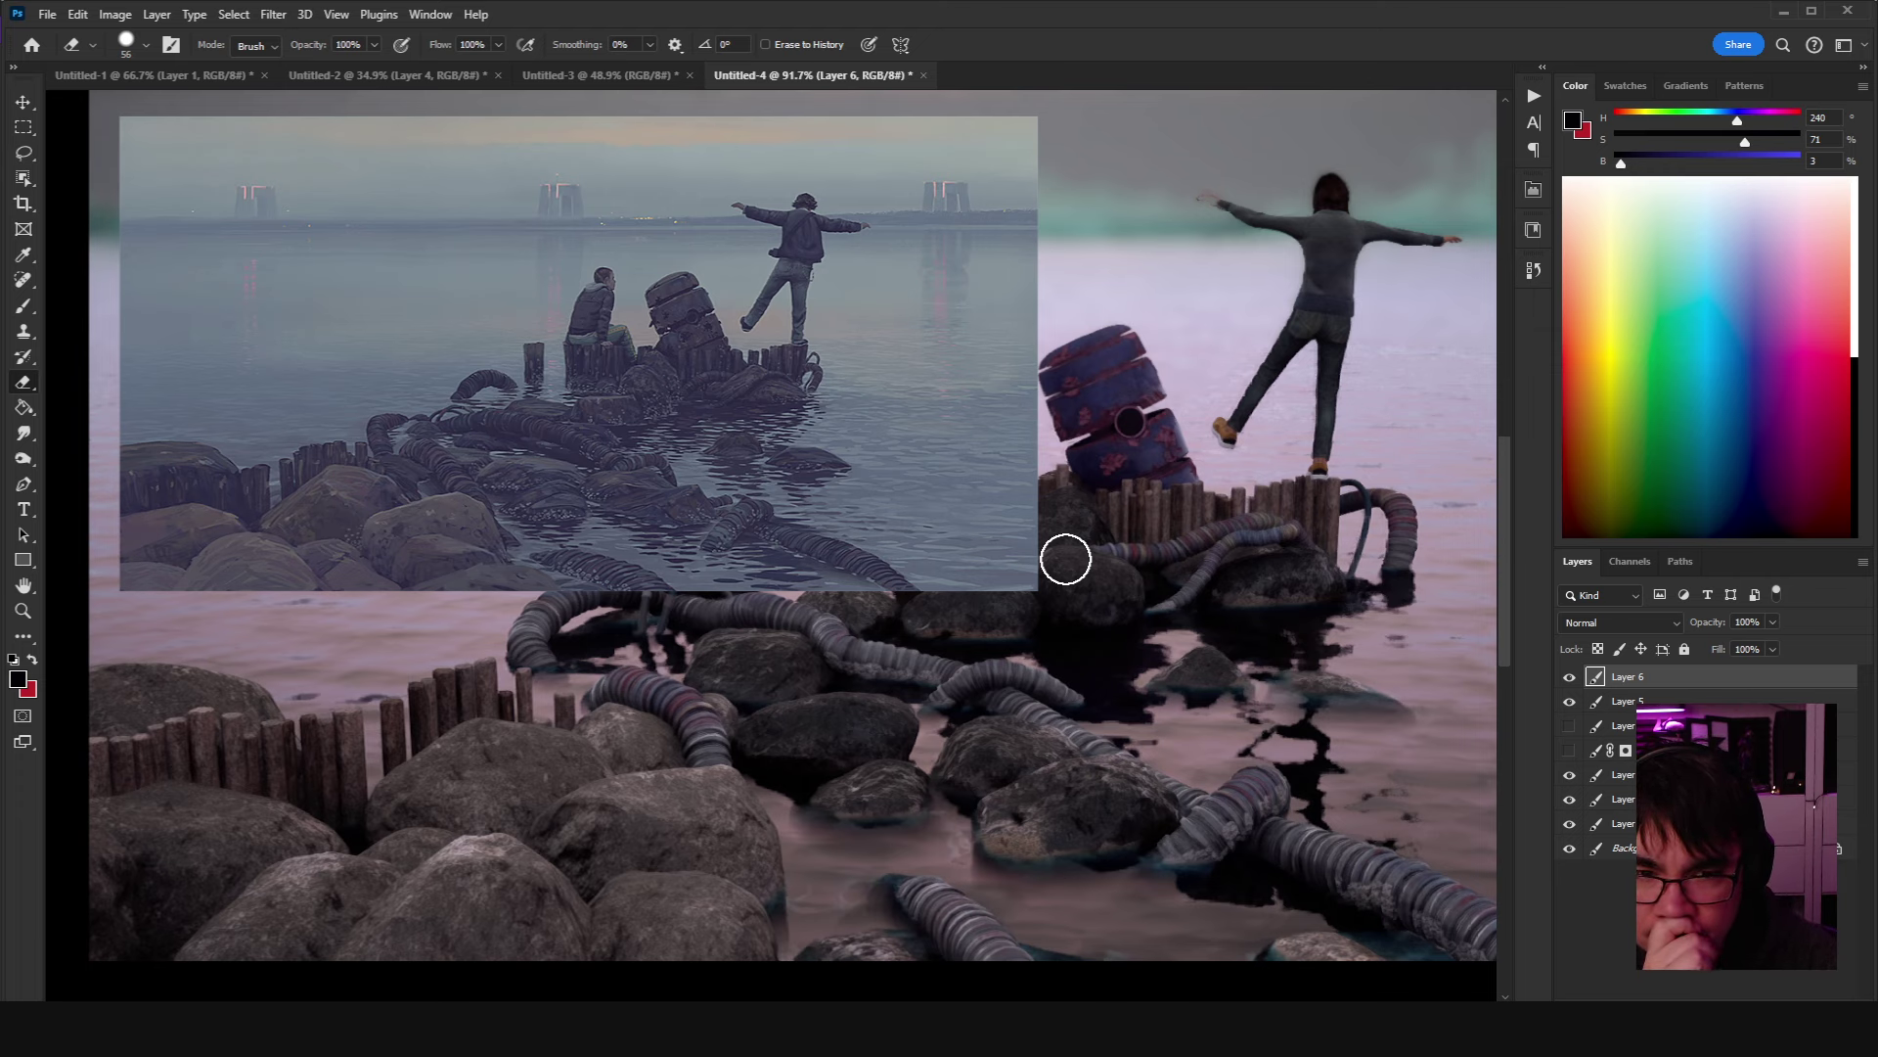
{"action": "mouse_move", "coordinate": [1040, 508]}
{"action": "left_mouse_down"}
{"action": "mouse_move", "coordinate": [776, 826]}
{"action": "mouse_move", "coordinate": [637, 796]}
{"action": "mouse_move", "coordinate": [537, 731]}
{"action": "mouse_move", "coordinate": [624, 687]}
{"action": "mouse_move", "coordinate": [734, 564]}
{"action": "mouse_move", "coordinate": [837, 523]}
{"action": "mouse_move", "coordinate": [1022, 763]}
{"action": "mouse_move", "coordinate": [1082, 786]}
{"action": "mouse_move", "coordinate": [1059, 783]}
{"action": "mouse_move", "coordinate": [1119, 693]}
{"action": "left_mouse_up"}
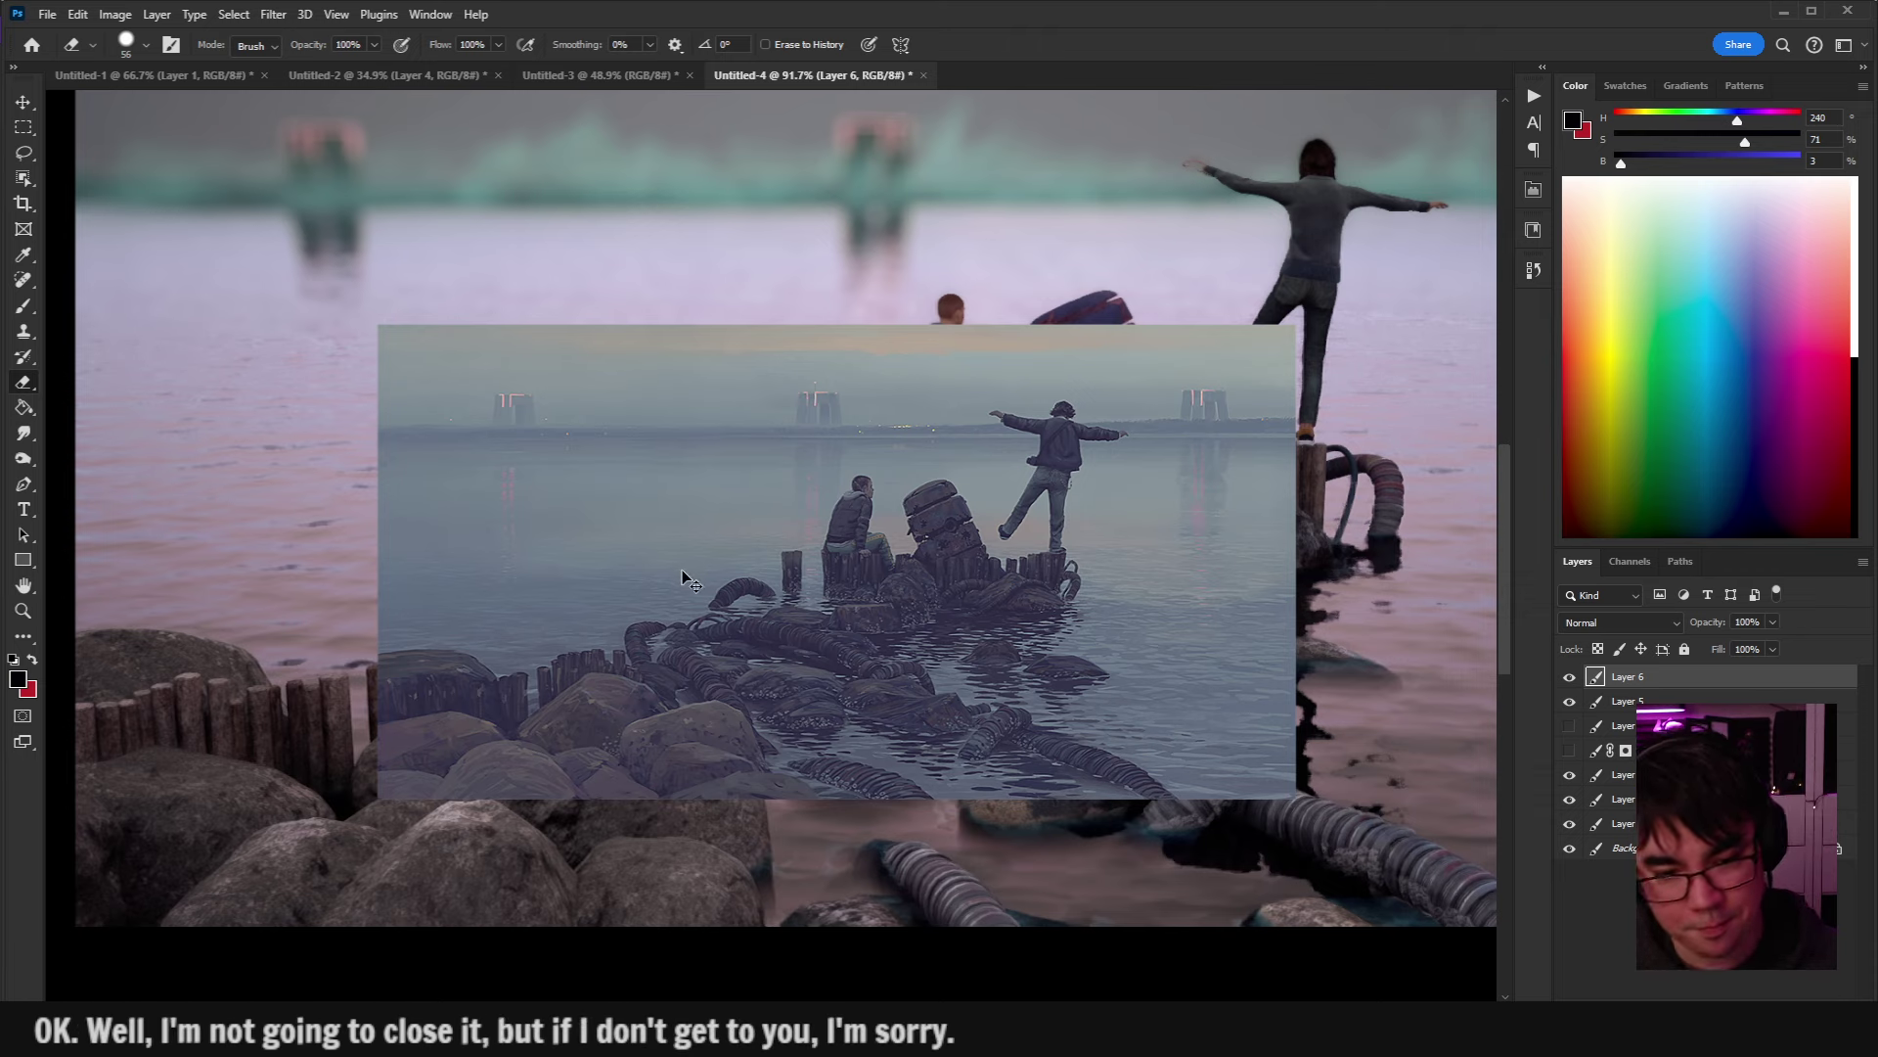
{"action": "left_click_drag", "start_coordinate": [682, 570], "coordinate": [693, 484]}
{"action": "left_click_drag", "start_coordinate": [750, 571], "coordinate": [724, 690]}
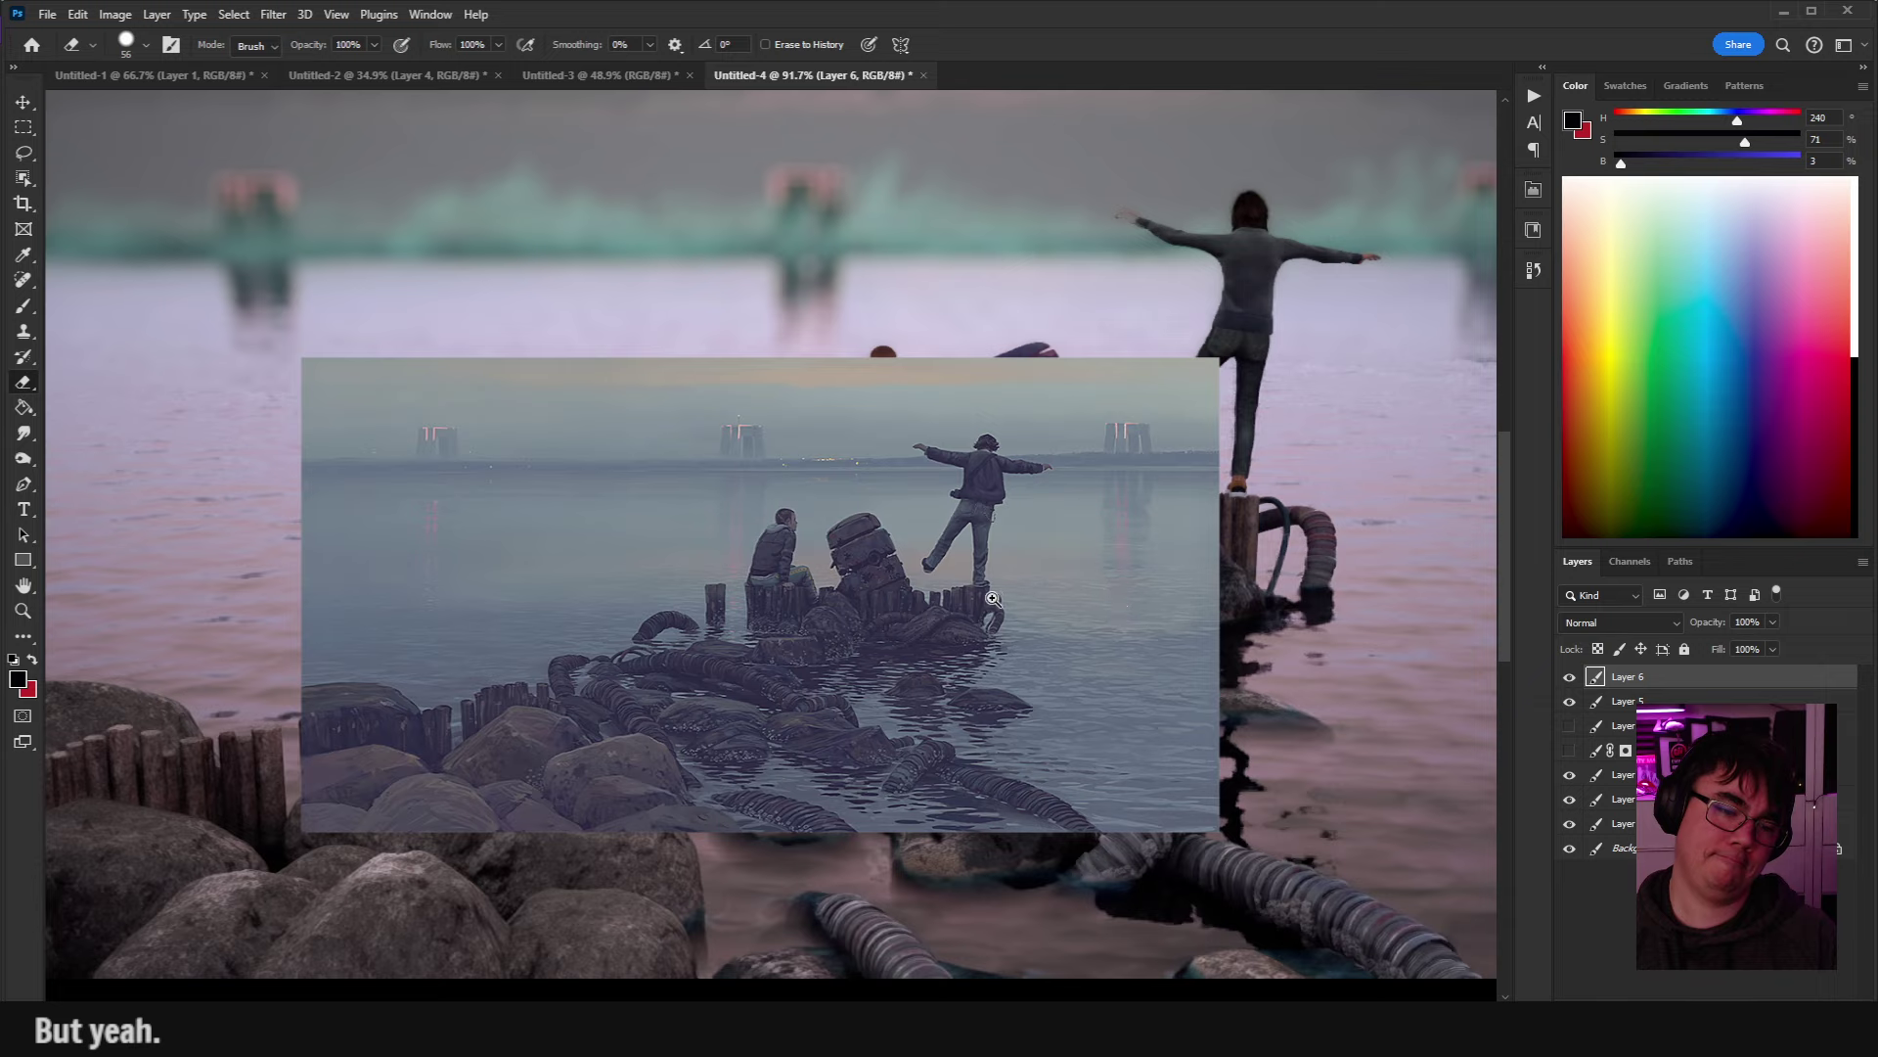
{"action": "left_click_drag", "start_coordinate": [993, 597], "coordinate": [900, 657]}
{"action": "left_click_drag", "start_coordinate": [897, 643], "coordinate": [736, 721]}
Scale the reference with Free Transform to fill the canvas and lower its opacity.
{"action": "key", "text": "ctrl+t"}
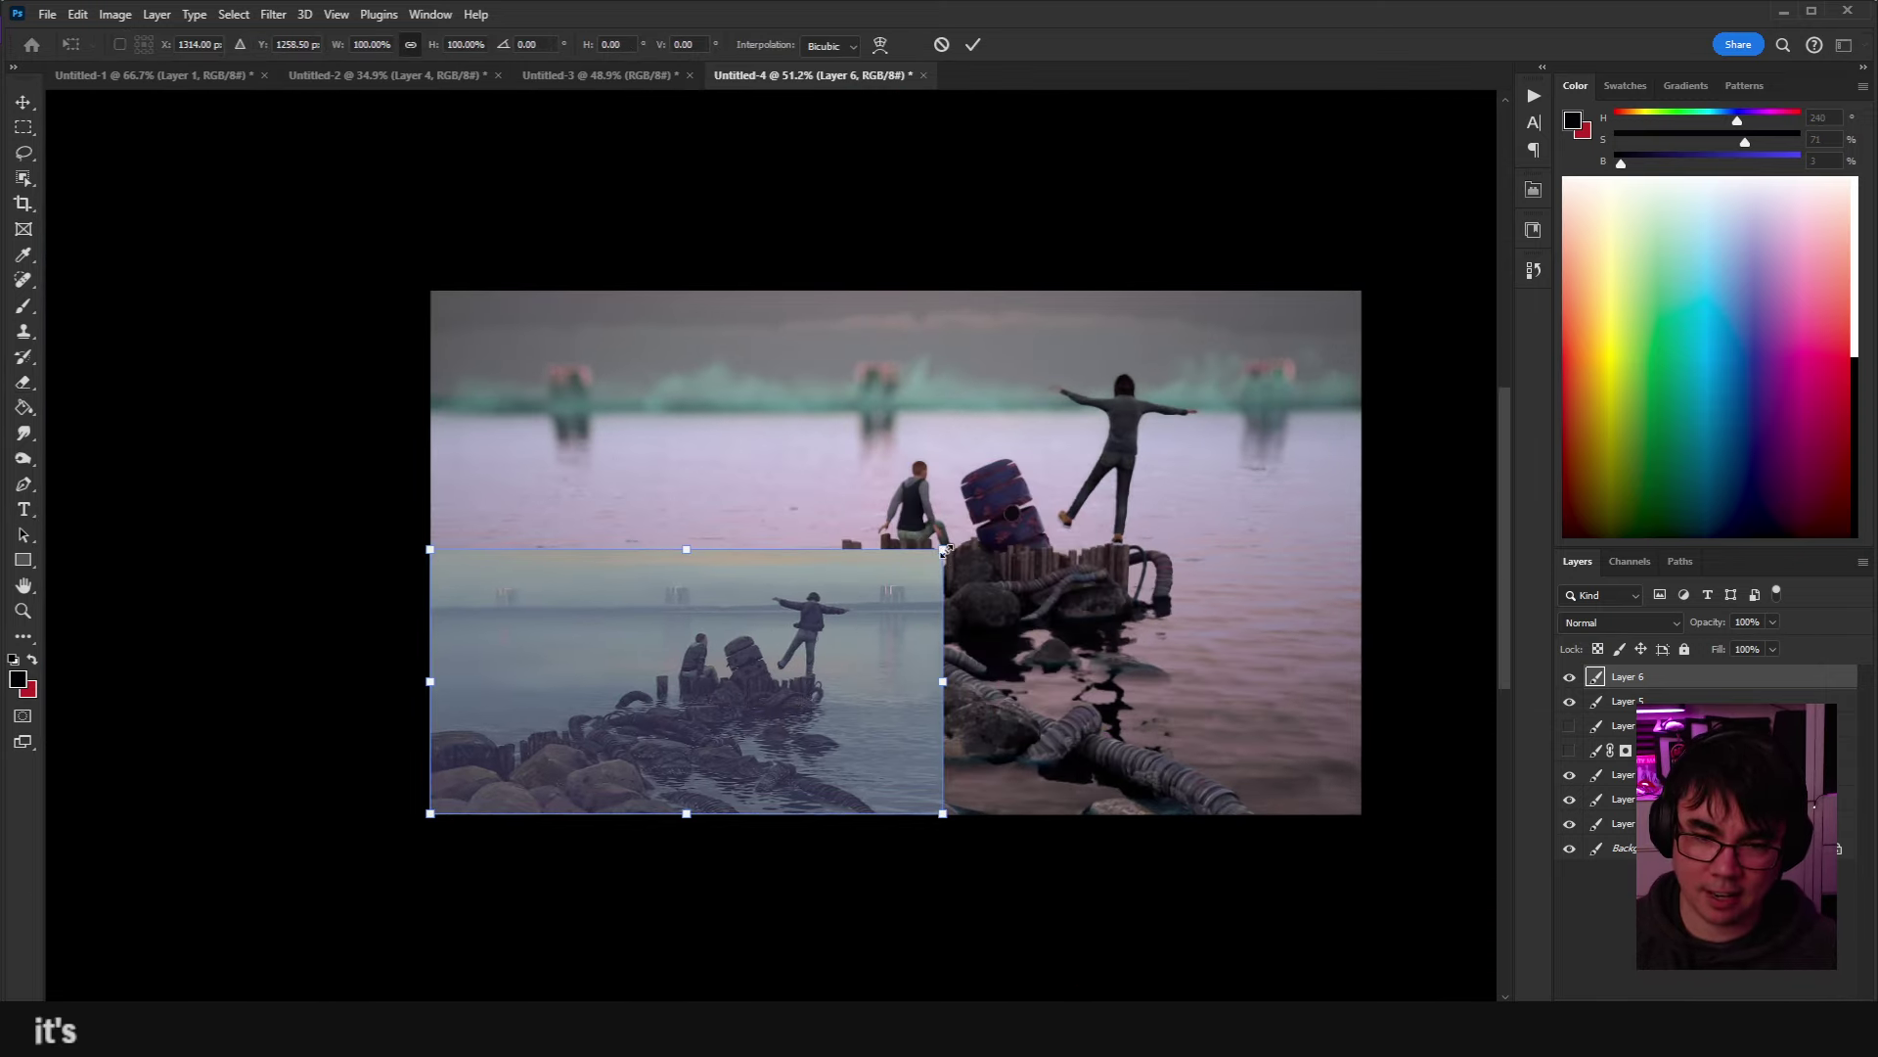
{"action": "mouse_move", "coordinate": [944, 550]}
{"action": "left_mouse_down"}
{"action": "mouse_move", "coordinate": [1369, 298]}
{"action": "mouse_move", "coordinate": [1362, 332]}
{"action": "left_mouse_up"}
{"action": "key", "text": "Return"}
{"action": "key", "text": "e"}
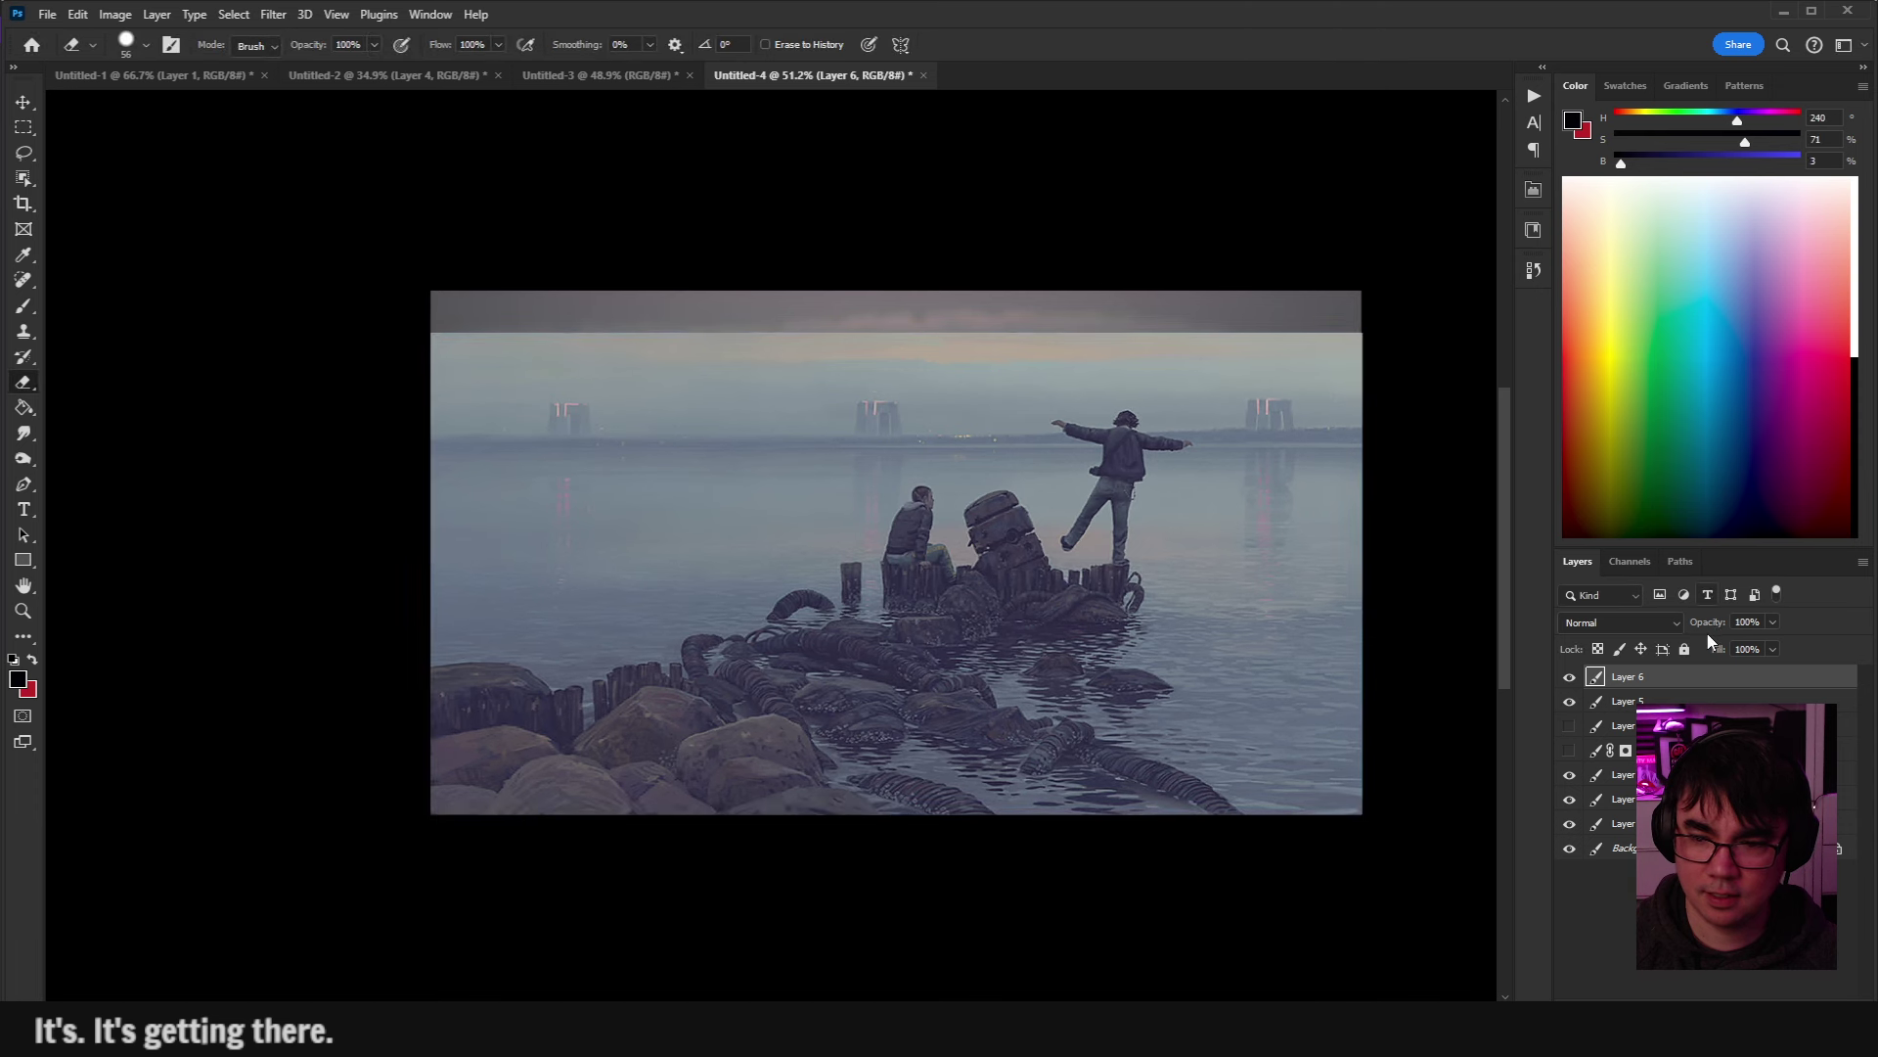
{"action": "left_click_drag", "start_coordinate": [1710, 625], "coordinate": [1692, 619]}
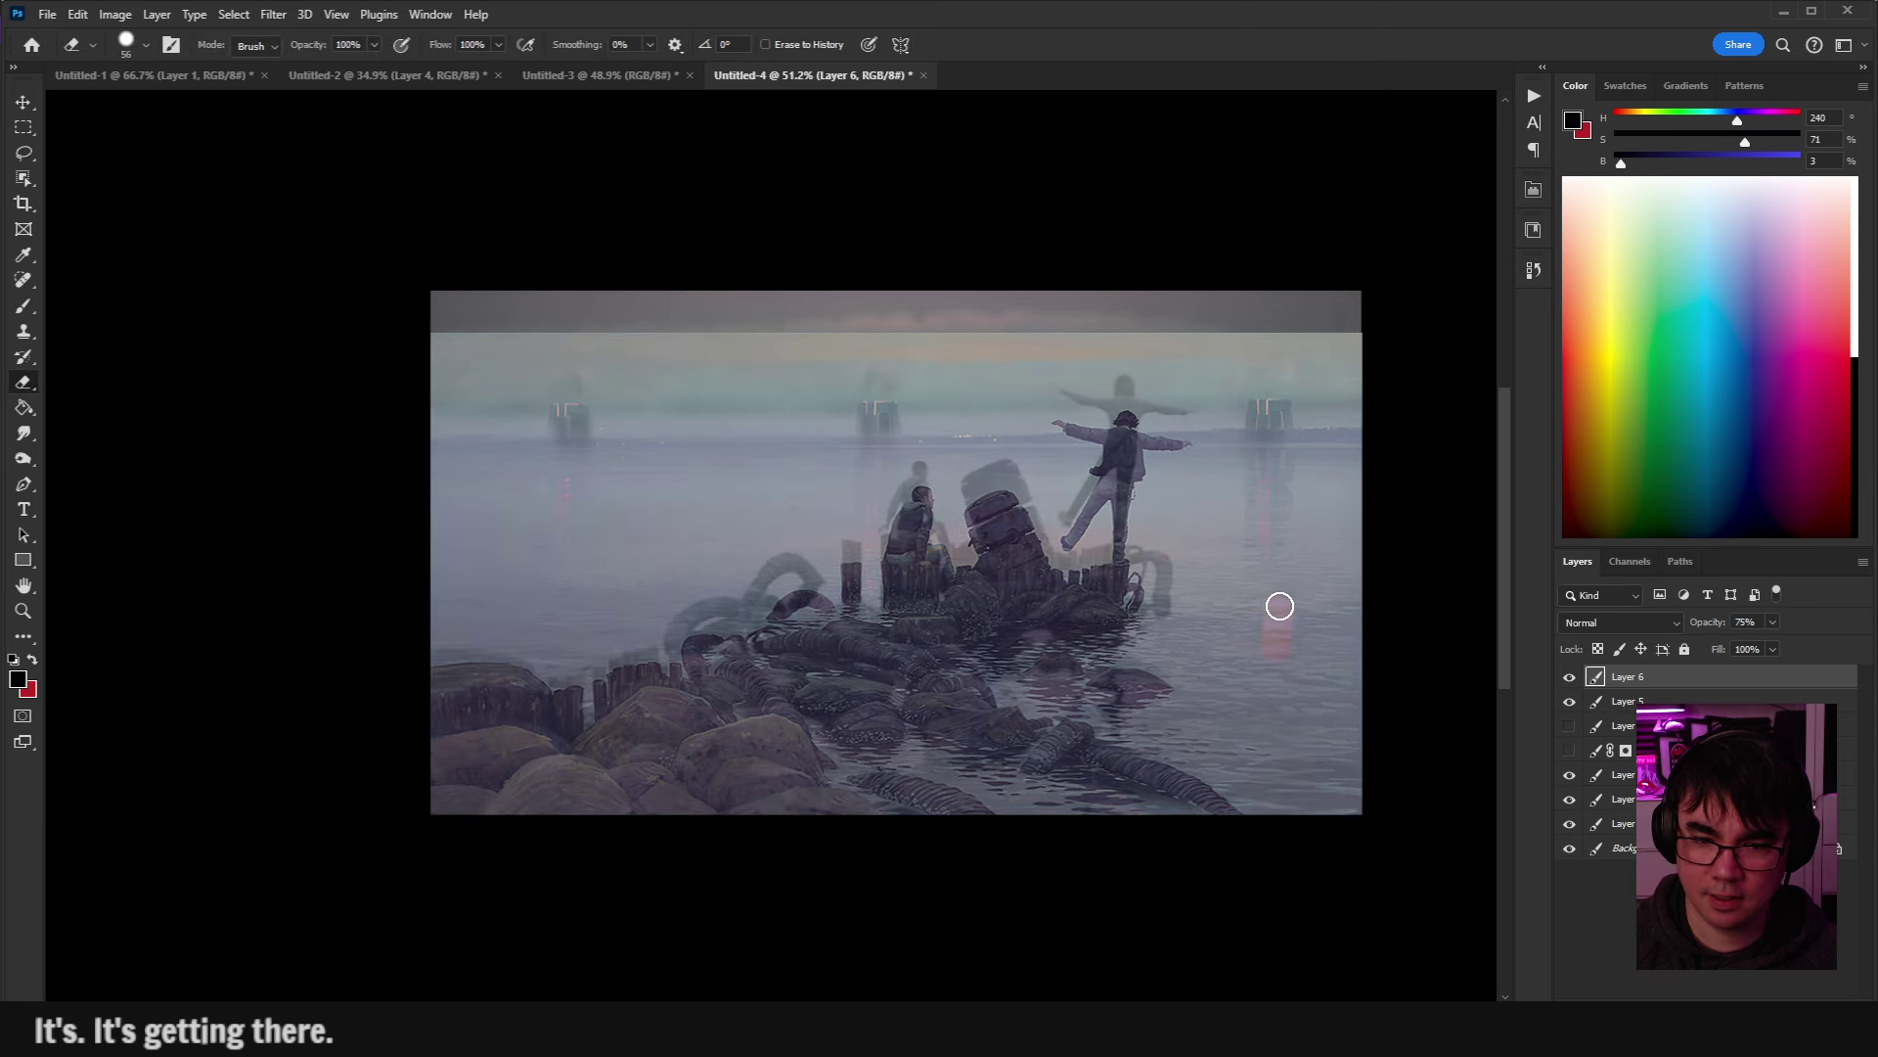
{"action": "mouse_move", "coordinate": [1215, 654]}
{"action": "left_mouse_down"}
{"action": "mouse_move", "coordinate": [1212, 614]}
{"action": "mouse_move", "coordinate": [1211, 632]}
{"action": "left_mouse_up"}
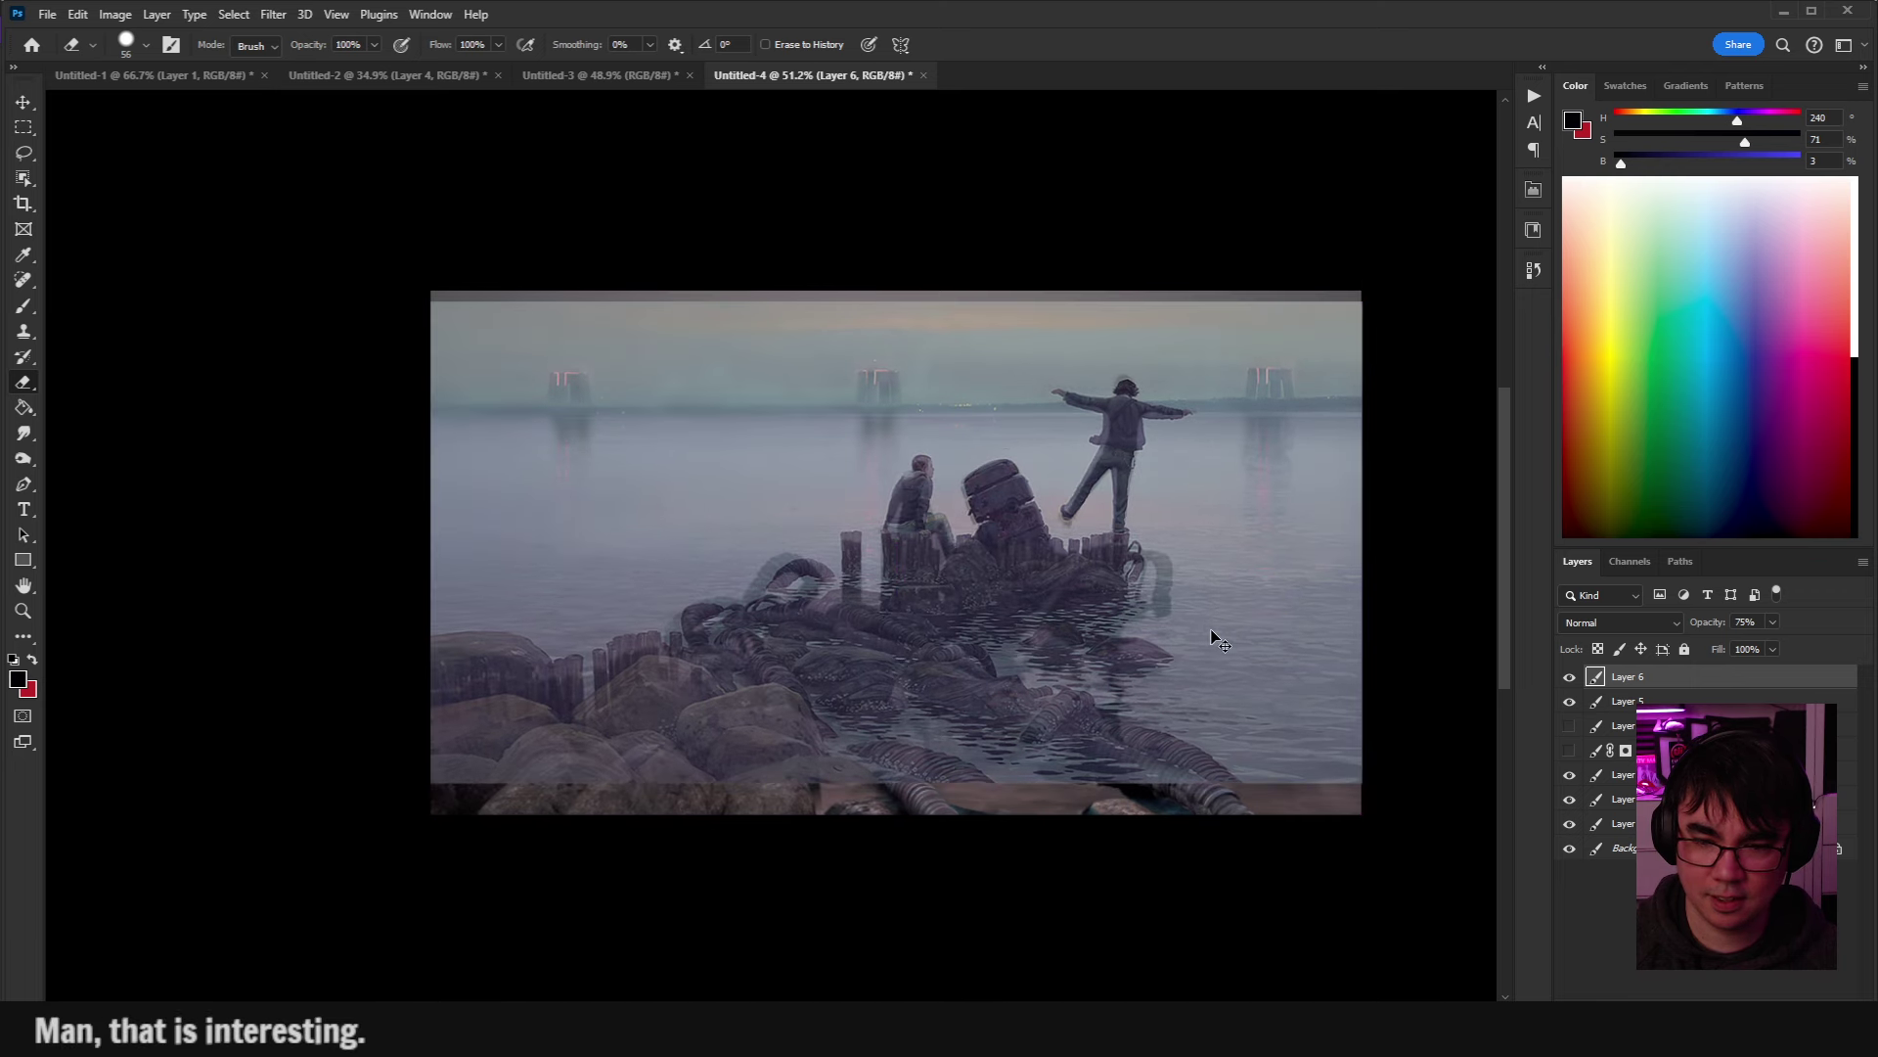
Toggle the reference on and off to compare it with the render's figures and pier.
{"action": "left_click", "coordinate": [1569, 679]}
{"action": "left_click", "coordinate": [1568, 679]}
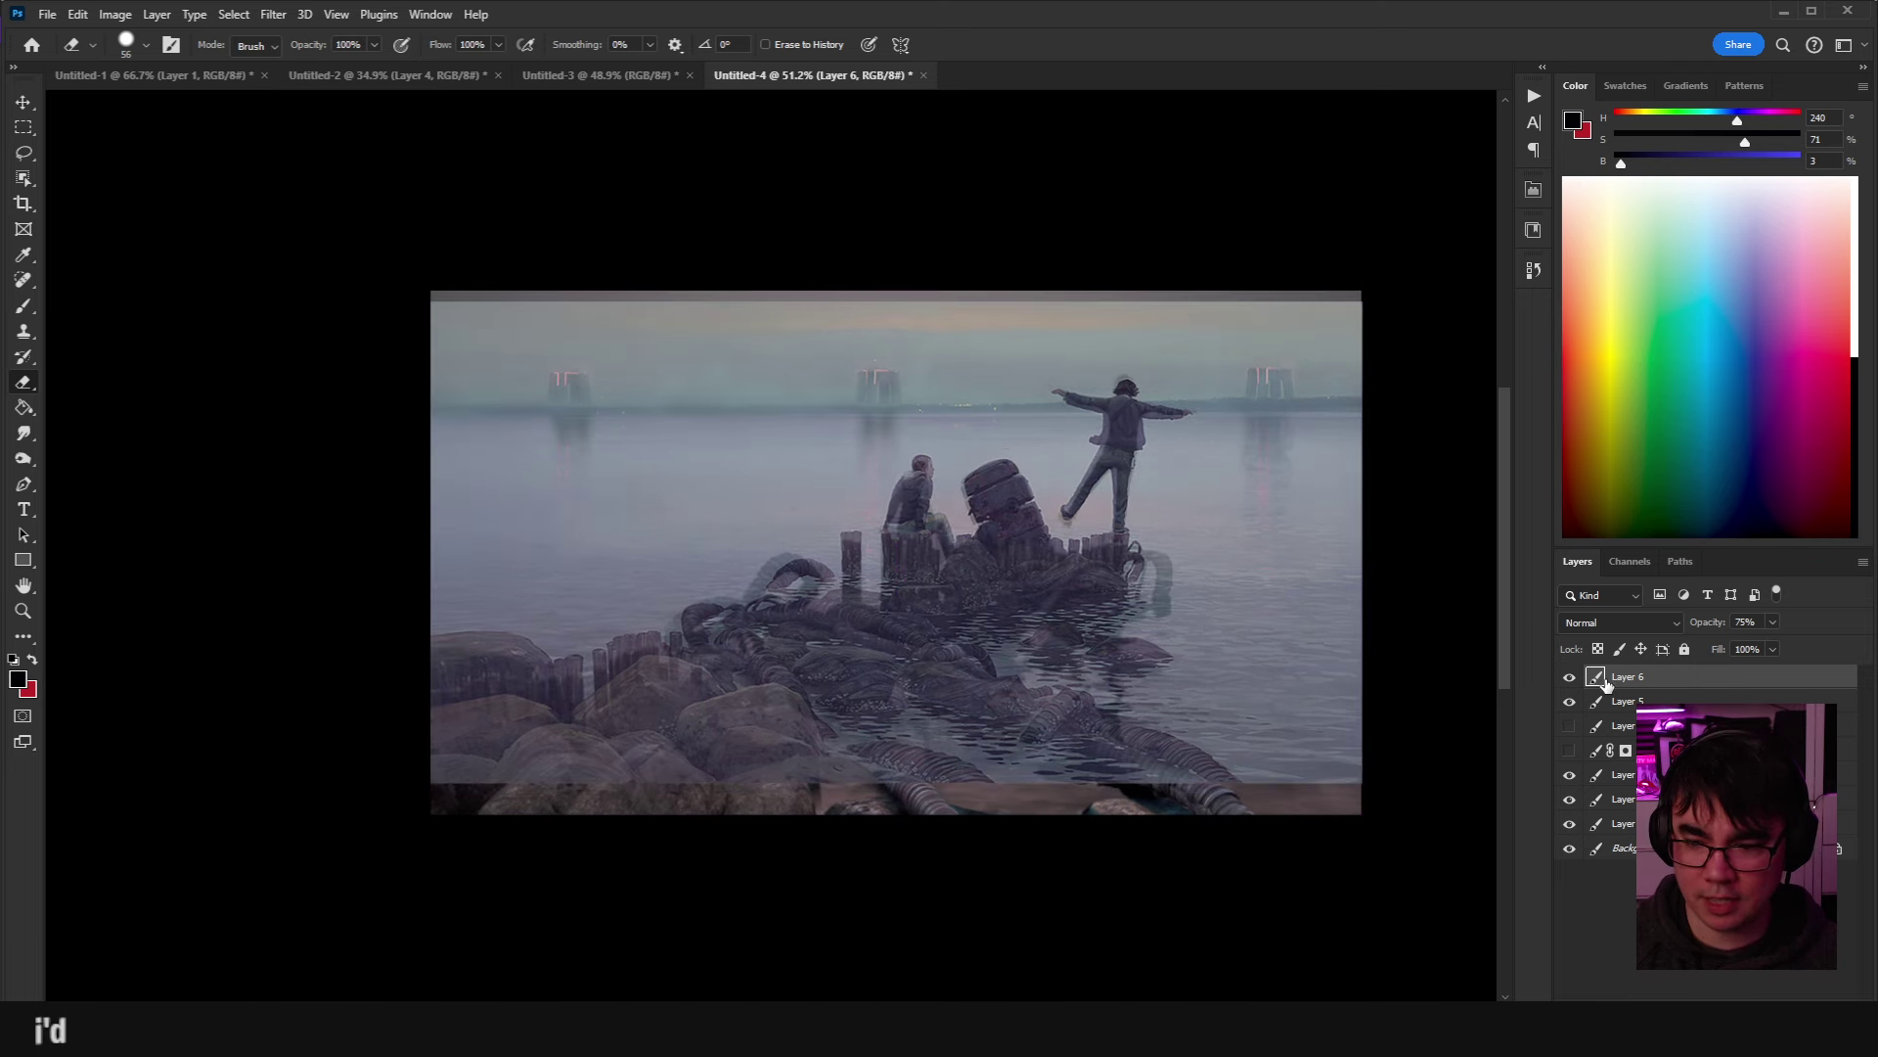
{"action": "scroll", "coordinate": [1262, 587], "scroll_direction": "up", "scroll_amount": 5}
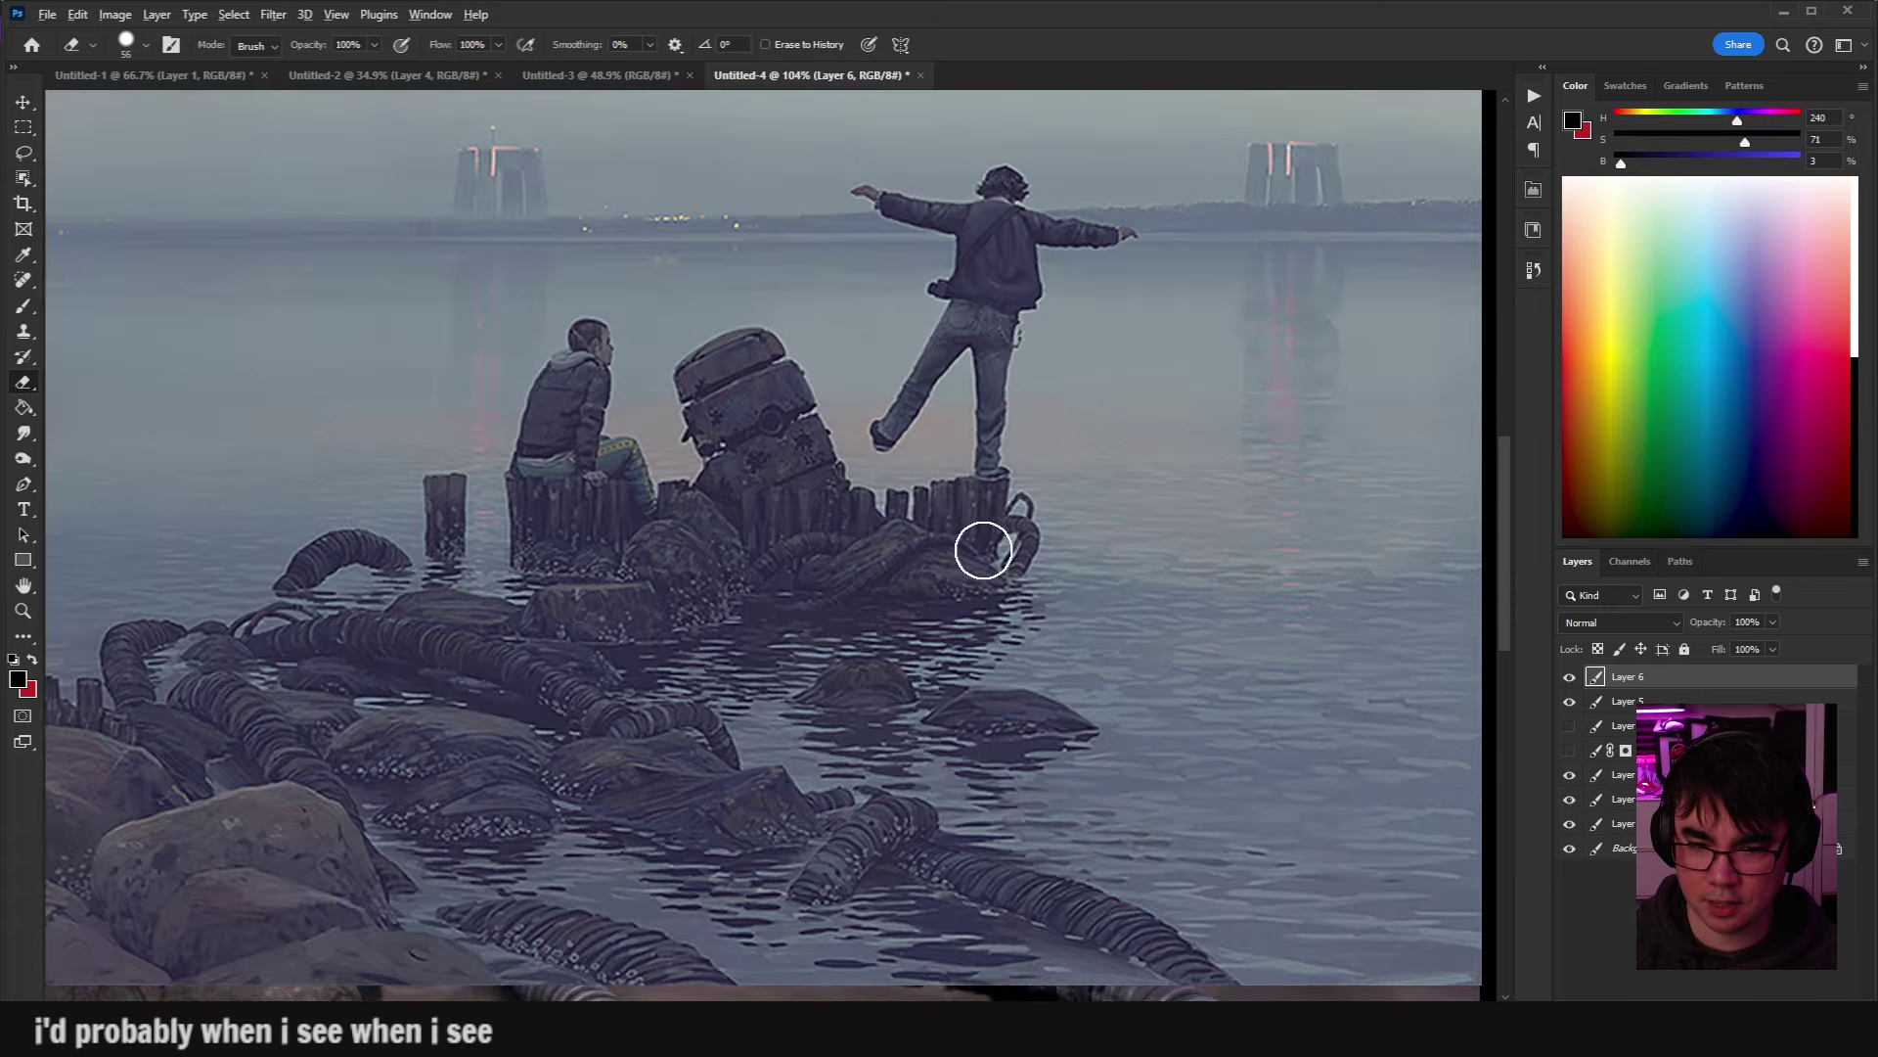
{"action": "left_click_drag", "start_coordinate": [1020, 518], "coordinate": [1319, 460]}
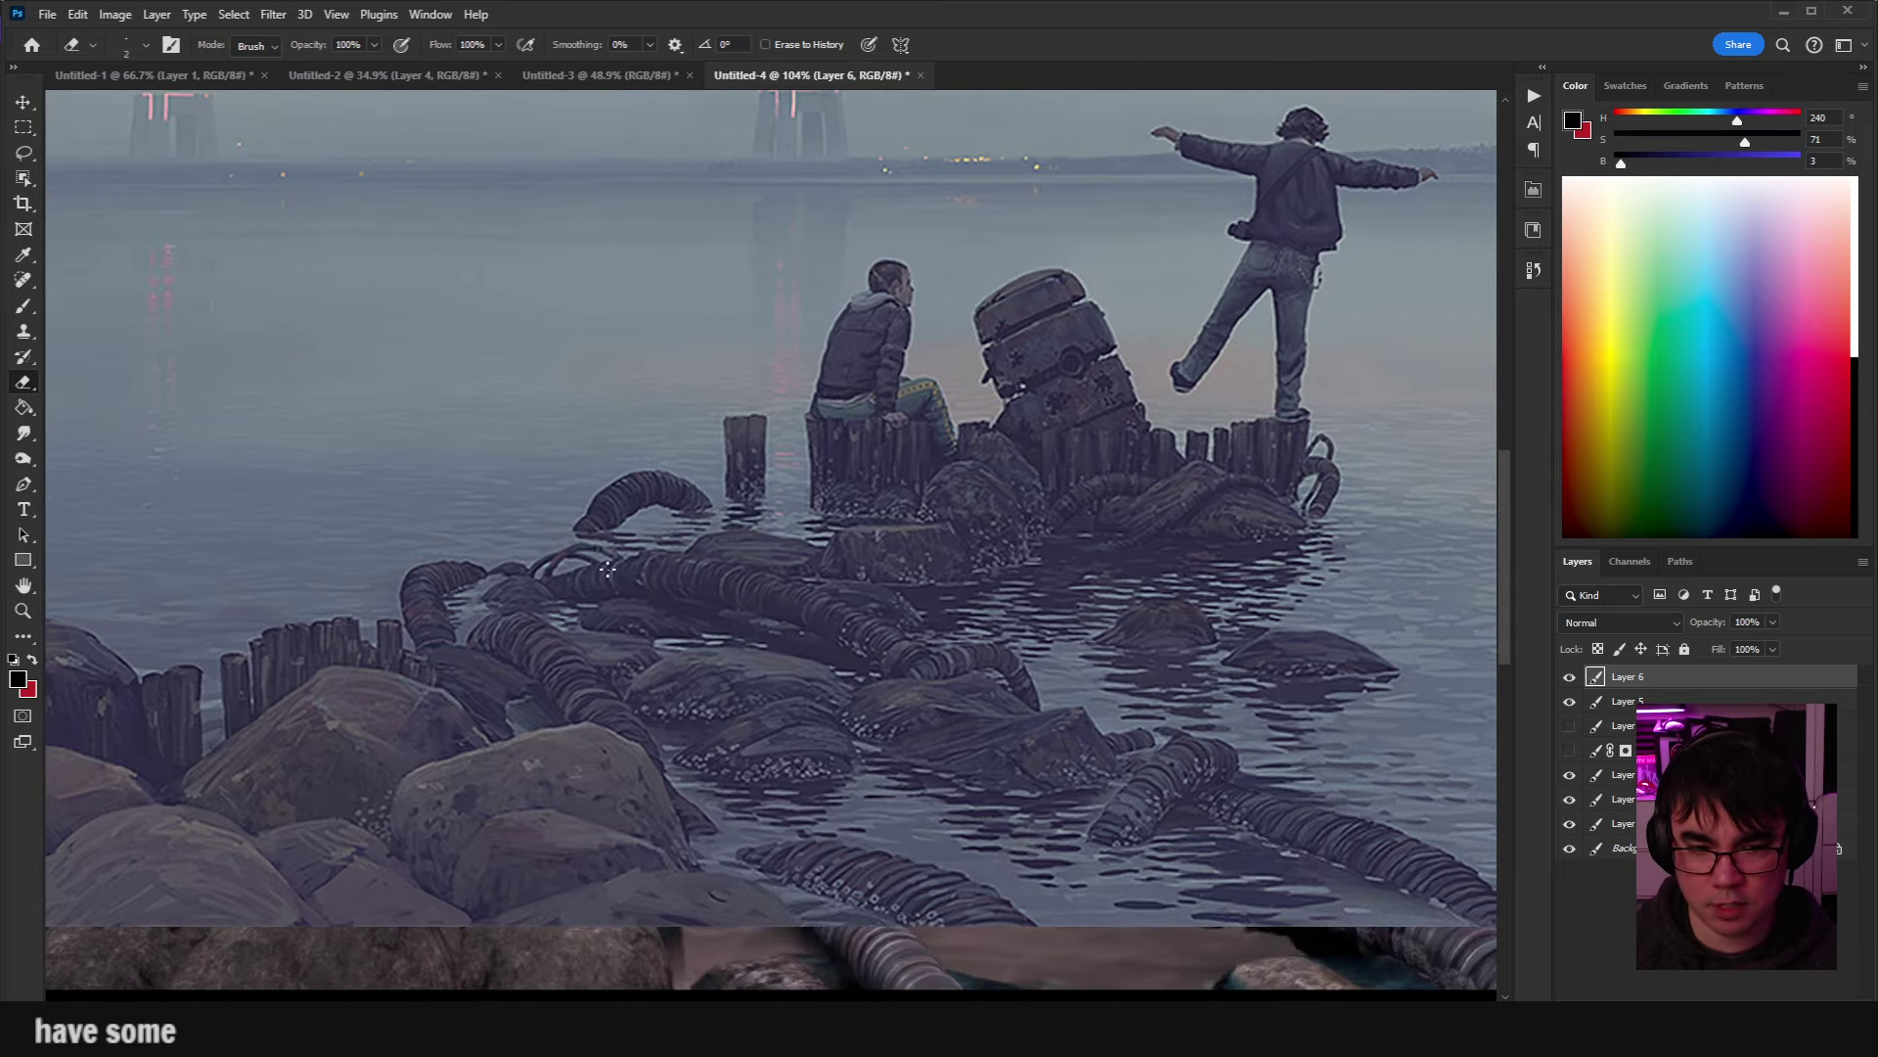
{"action": "left_click", "coordinate": [1569, 677]}
{"action": "left_click_drag", "start_coordinate": [1294, 595], "coordinate": [1083, 589]}
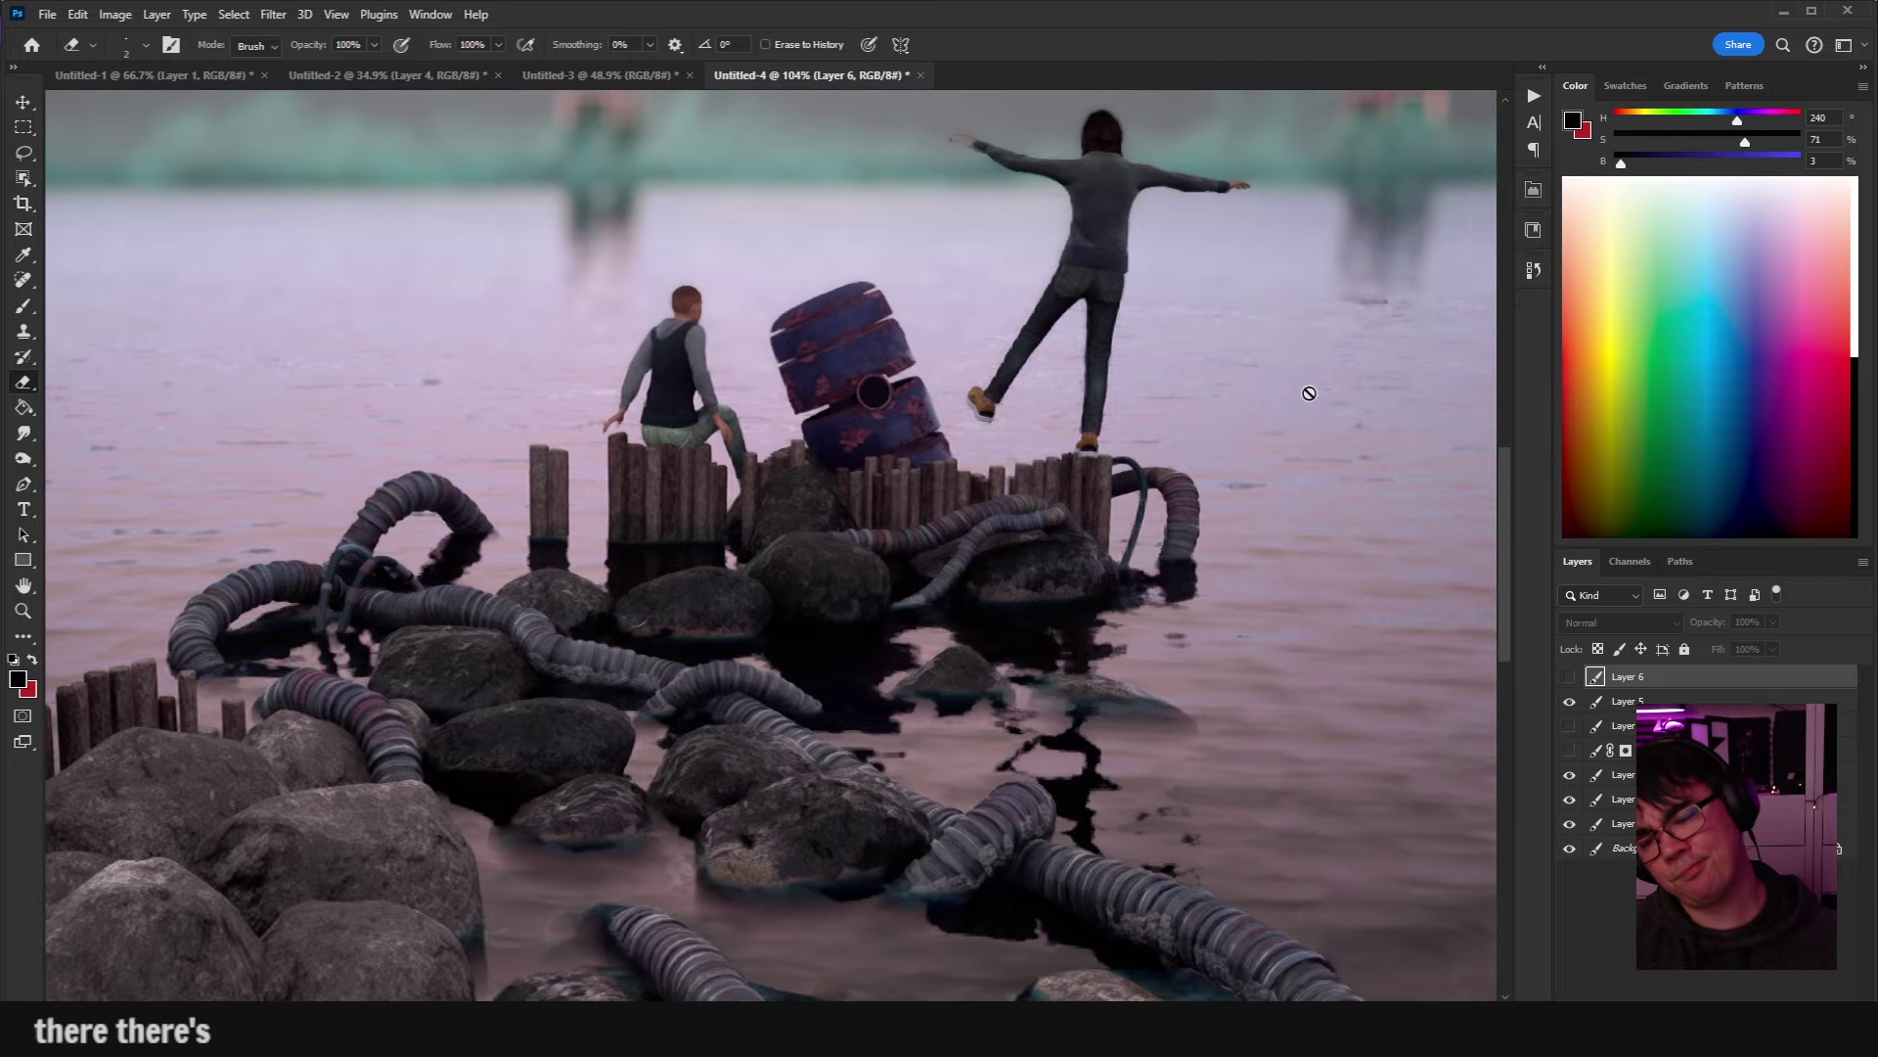
{"action": "left_click", "coordinate": [1570, 677]}
{"action": "left_click", "coordinate": [1570, 677]}
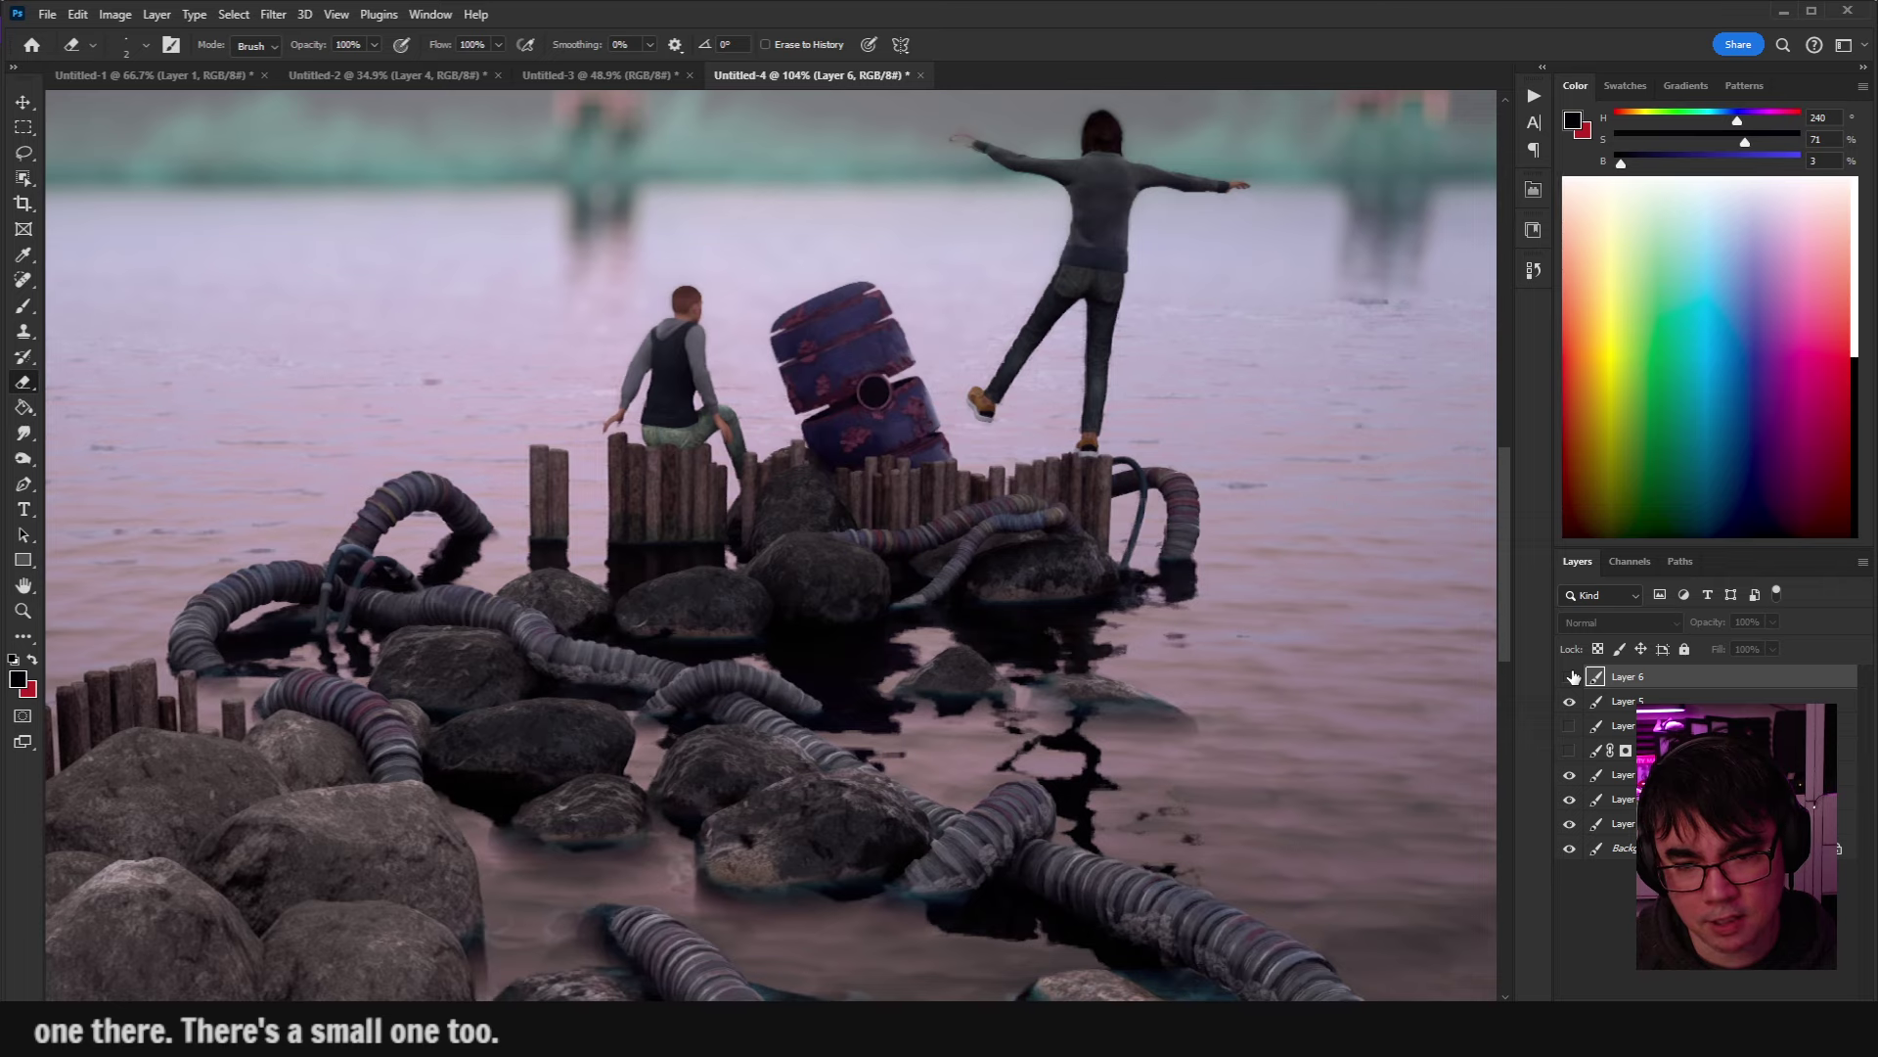
{"action": "scroll", "coordinate": [902, 474], "scroll_direction": "up", "scroll_amount": 5}
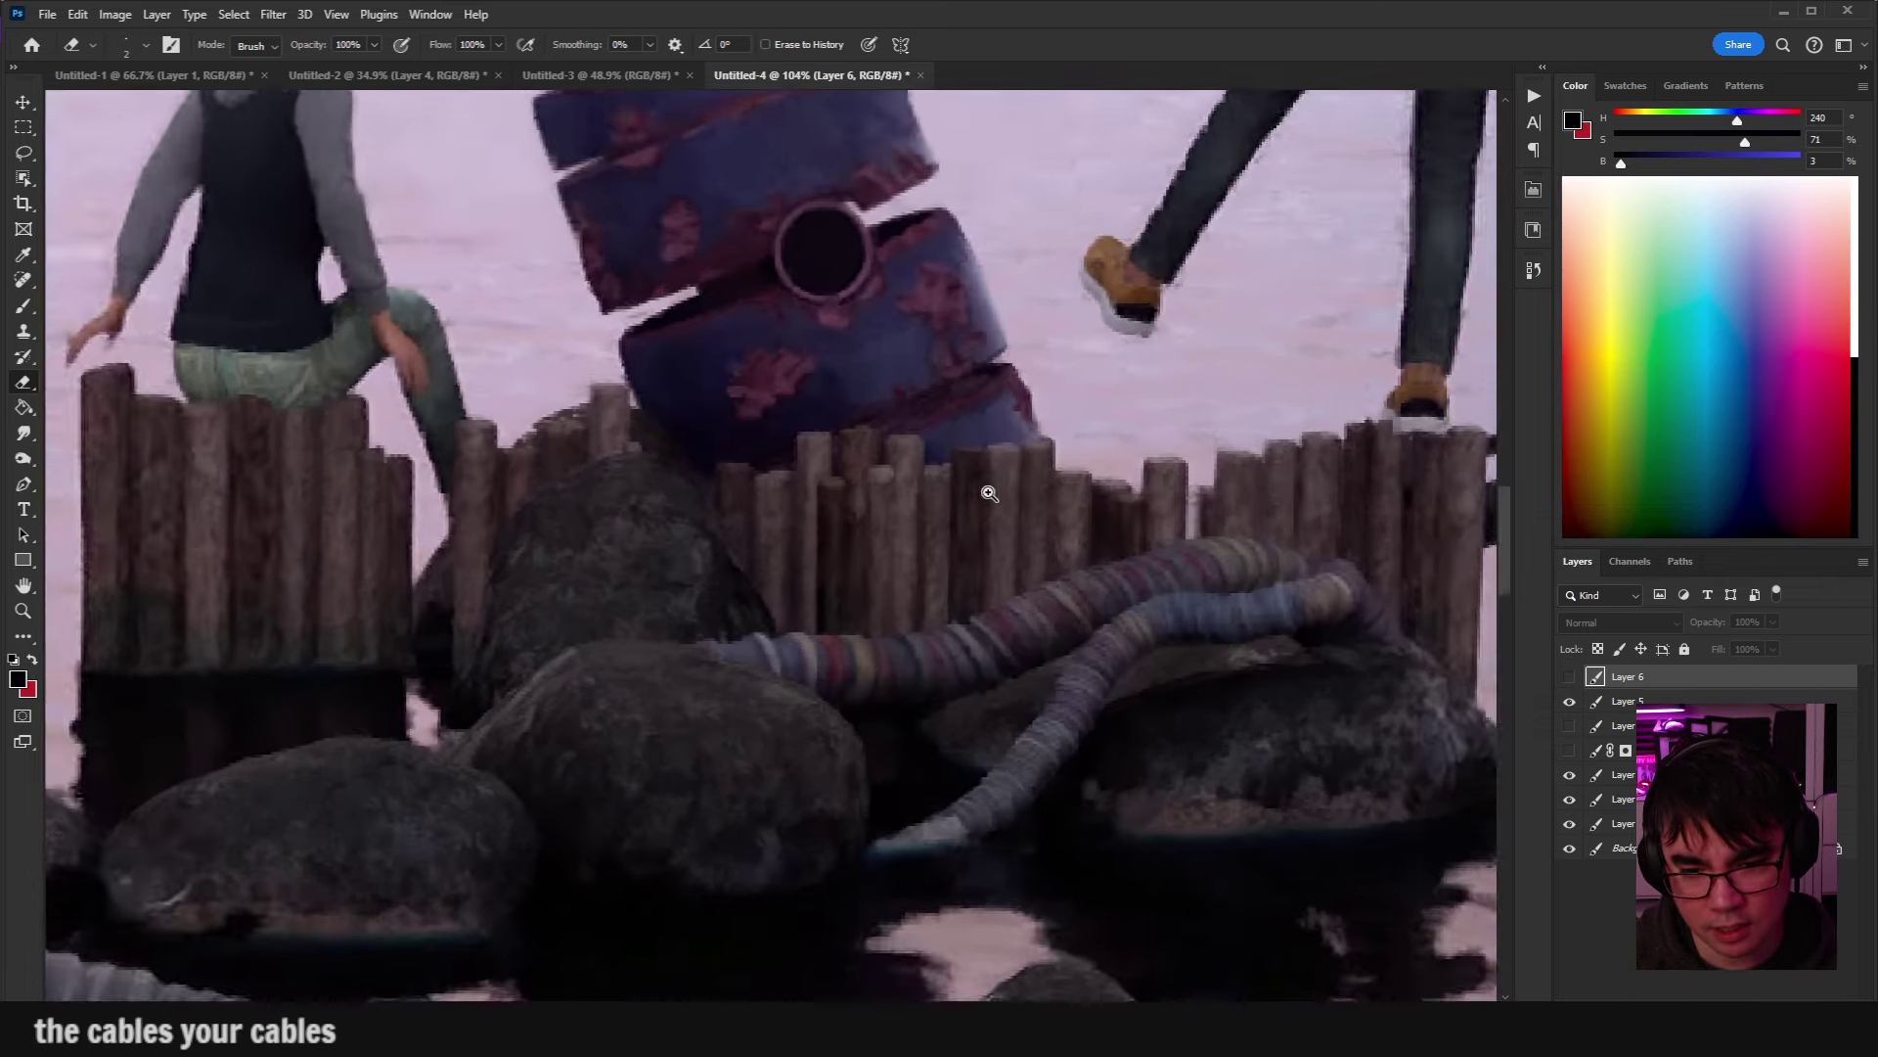
{"action": "scroll", "coordinate": [1168, 676], "scroll_direction": "down", "scroll_amount": 5}
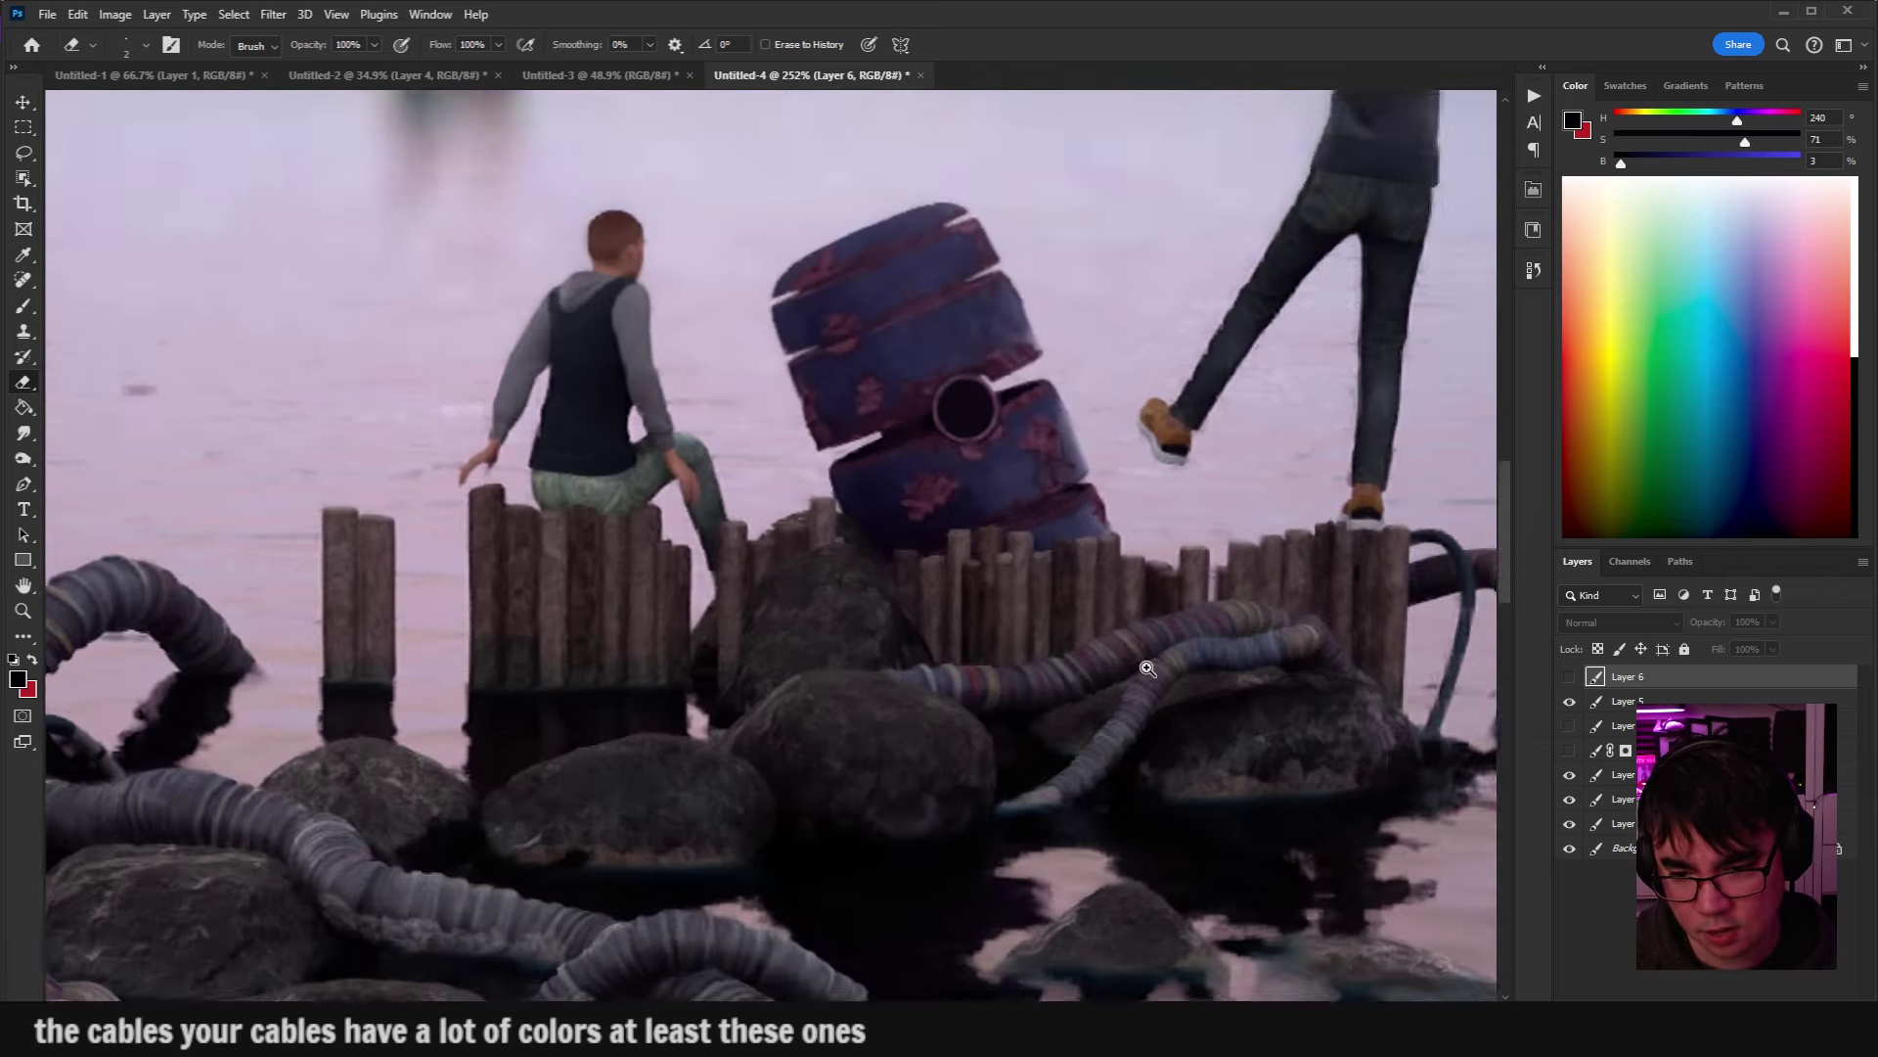
{"action": "scroll", "coordinate": [937, 522], "scroll_direction": "down", "scroll_amount": 2}
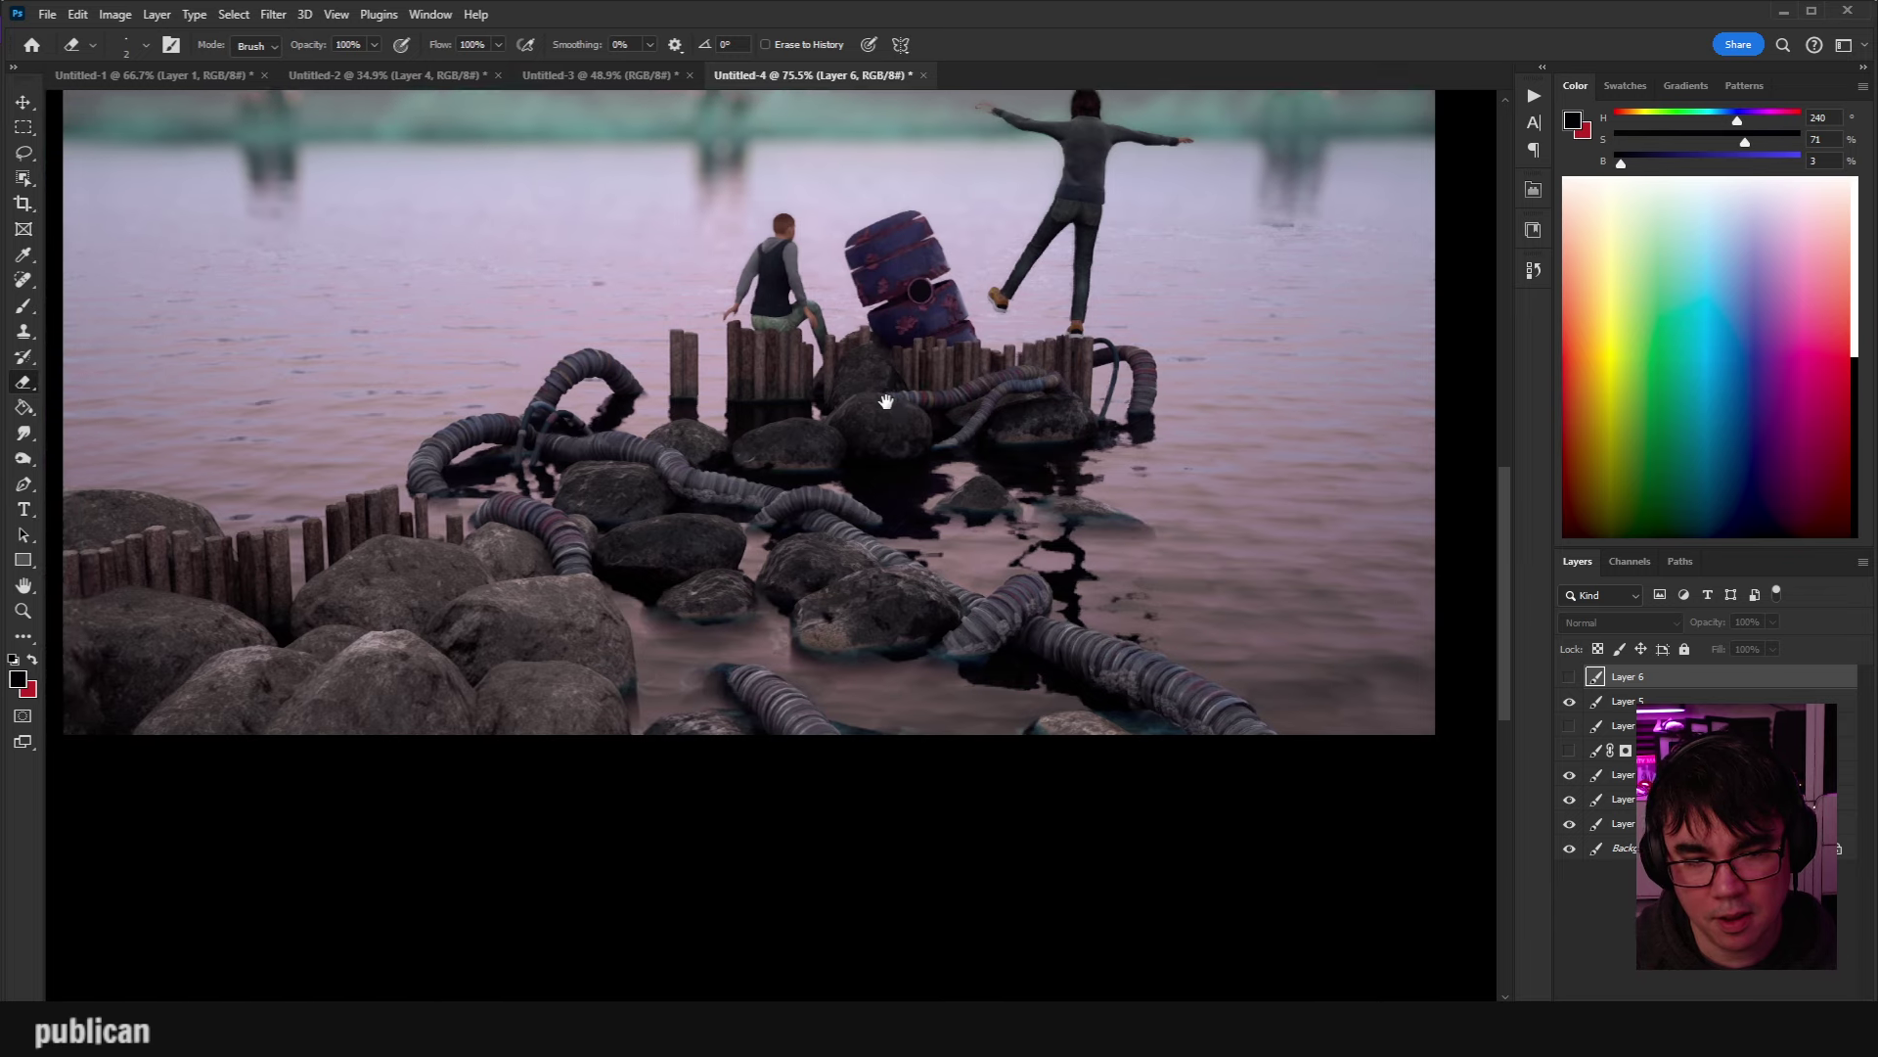
Recheck the reference over the lower scene, then delete the item selected in the Layers panel.
{"action": "left_click", "coordinate": [1568, 678]}
{"action": "left_click", "coordinate": [1569, 678]}
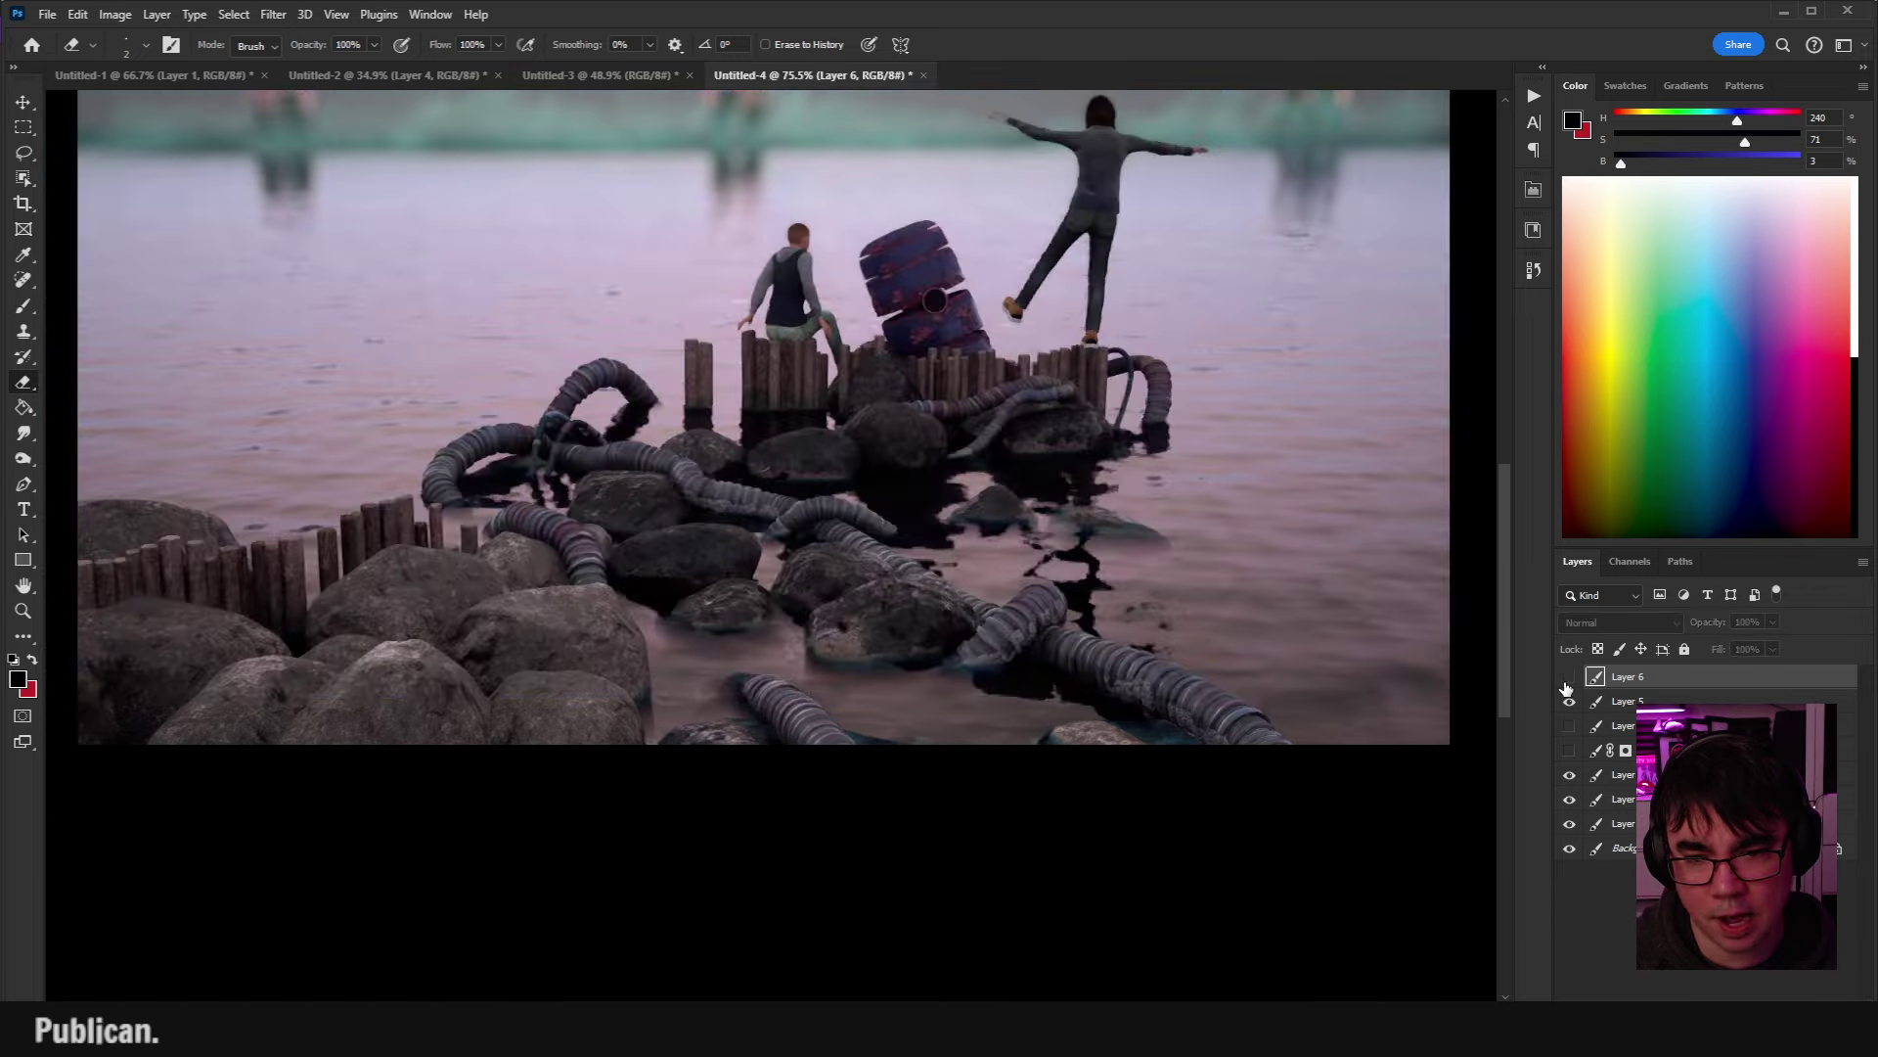
{"action": "left_click", "coordinate": [1568, 678]}
{"action": "scroll", "coordinate": [1008, 431], "scroll_direction": "up", "scroll_amount": 2}
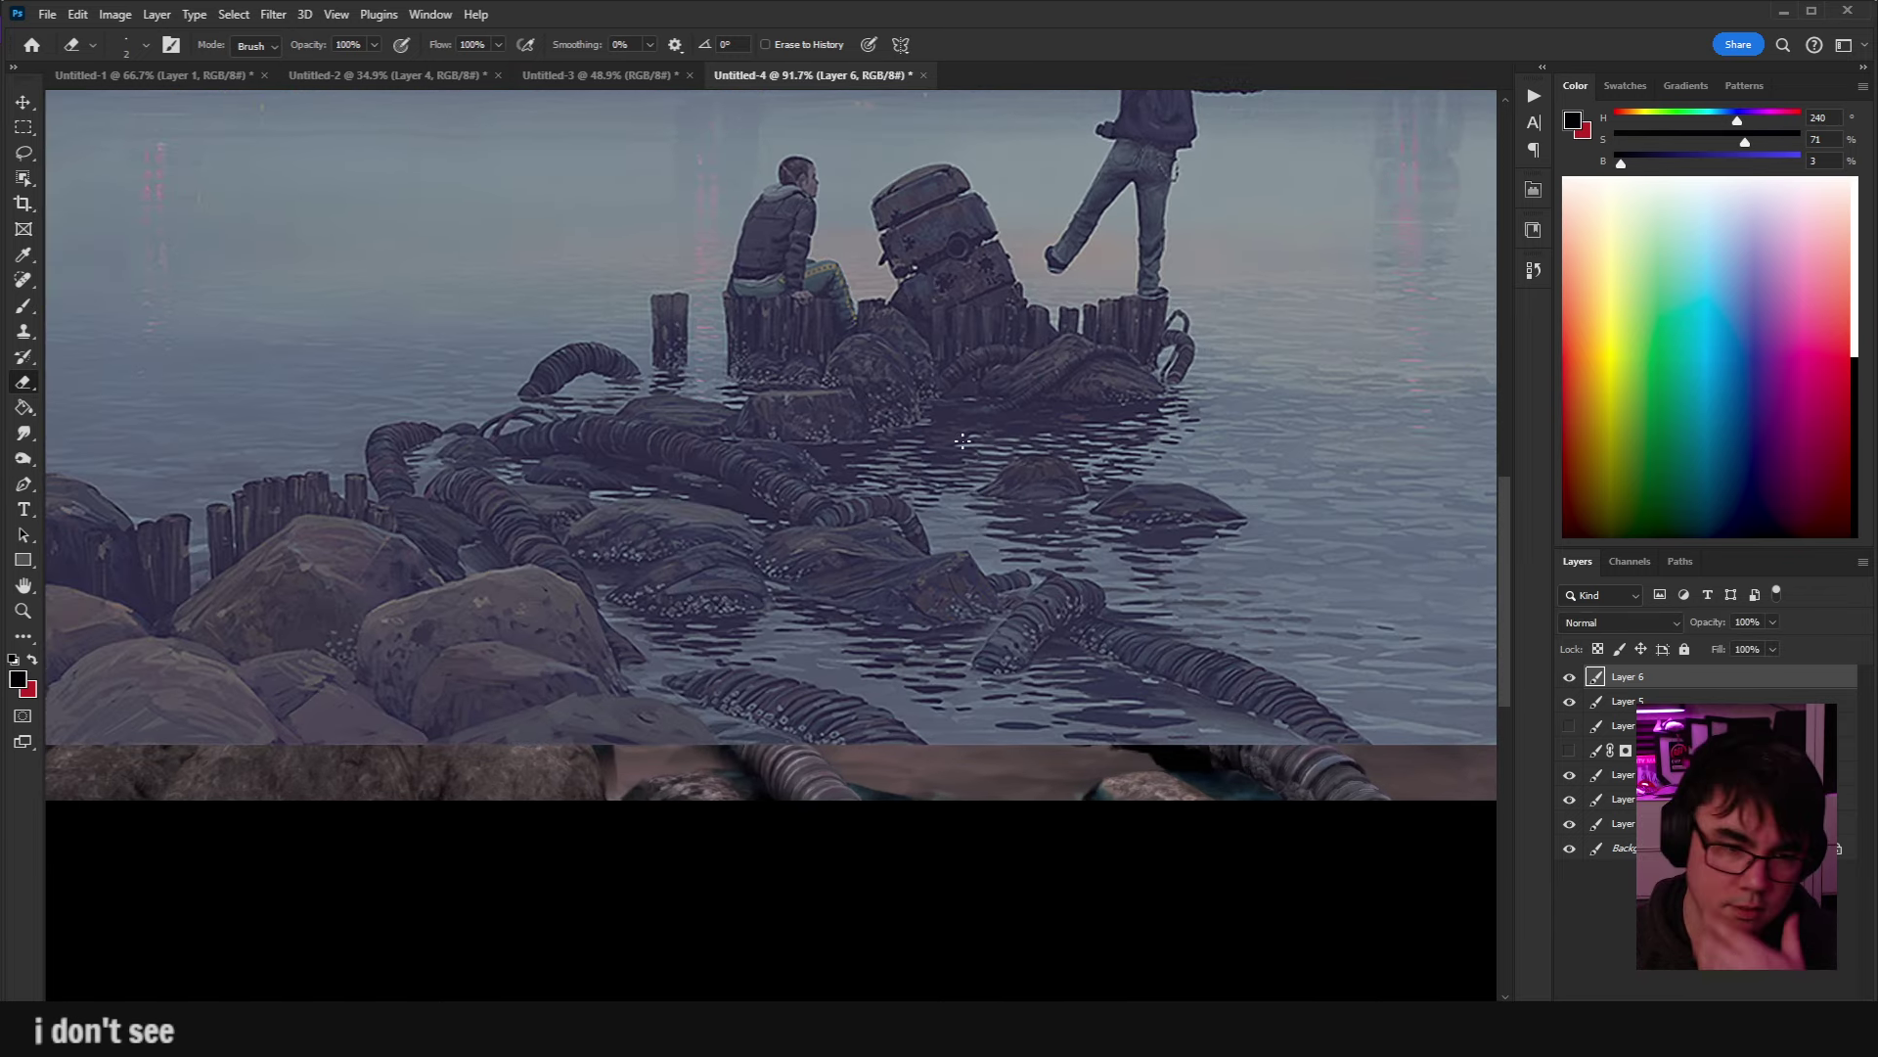
{"action": "left_click_drag", "start_coordinate": [876, 321], "coordinate": [897, 425]}
{"action": "left_click_drag", "start_coordinate": [897, 424], "coordinate": [881, 424]}
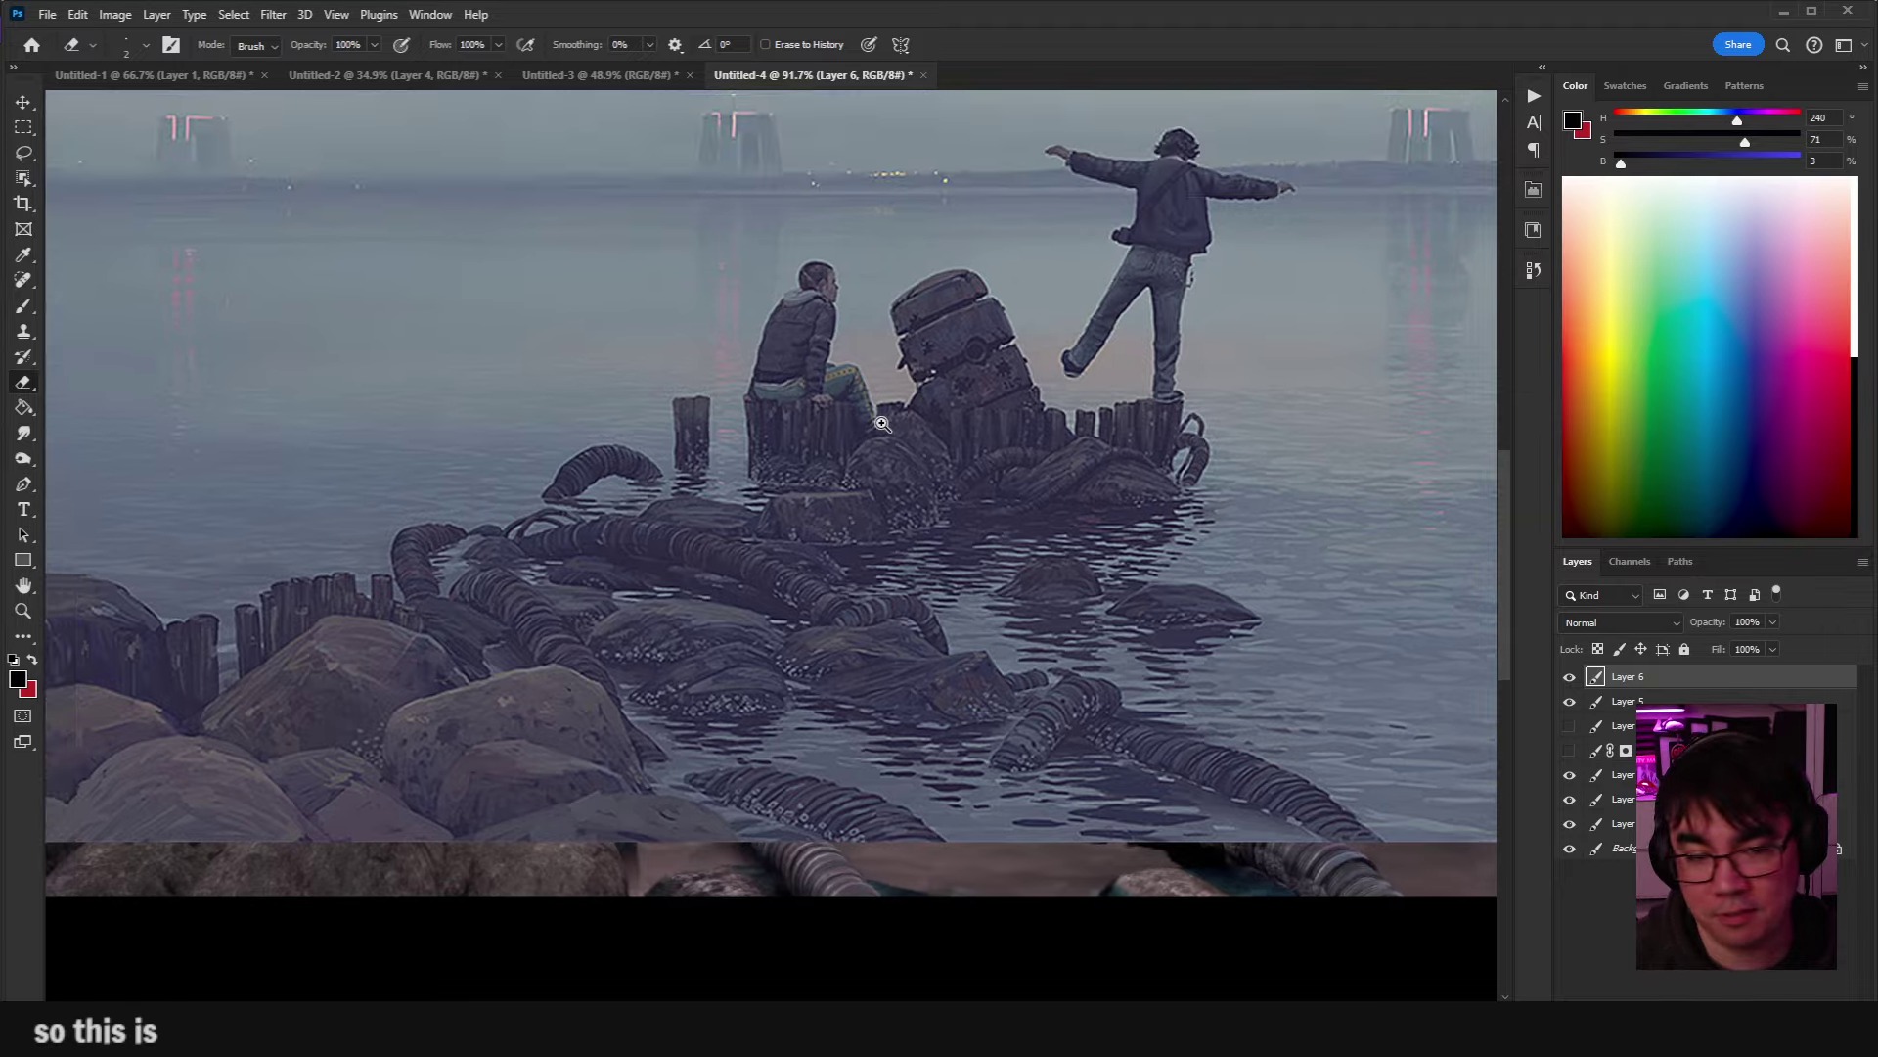
{"action": "scroll", "coordinate": [883, 424], "scroll_direction": "down", "scroll_amount": 3}
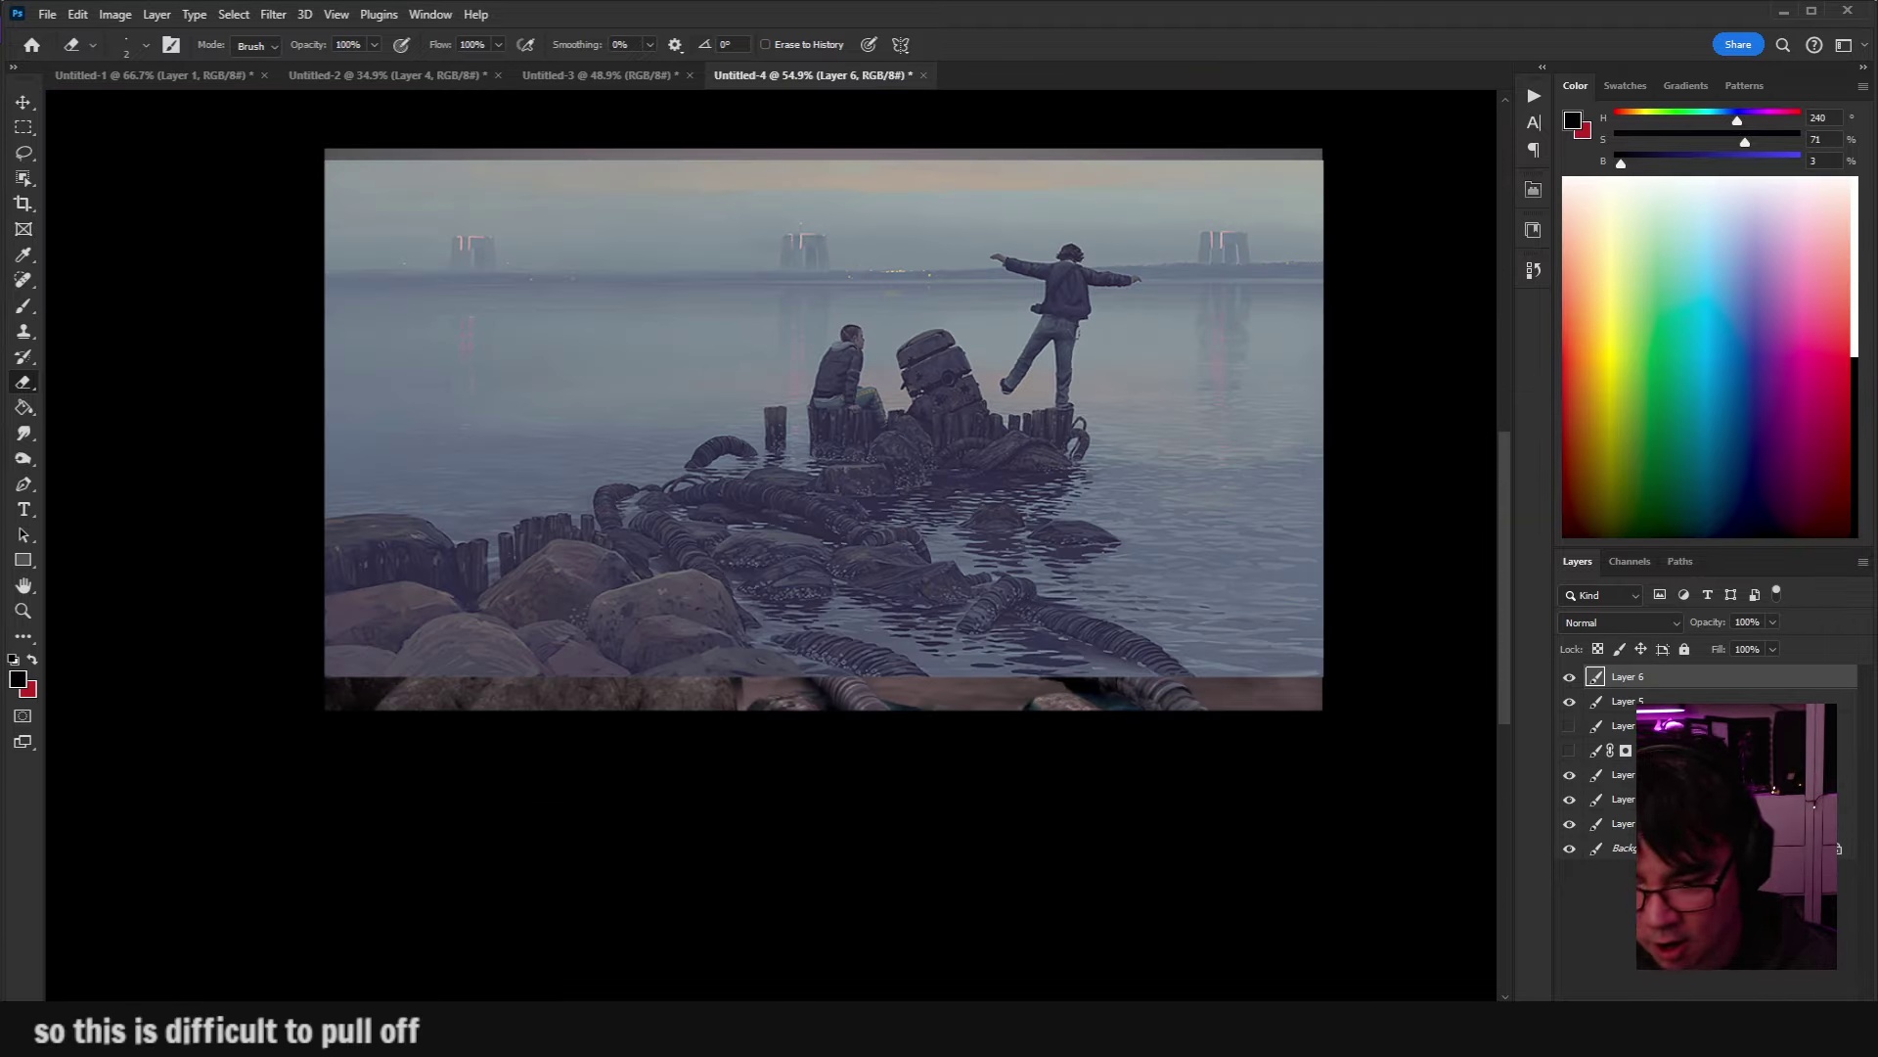
{"action": "left_click", "coordinate": [1682, 823], "text": "shift"}
{"action": "key", "text": "Delete"}
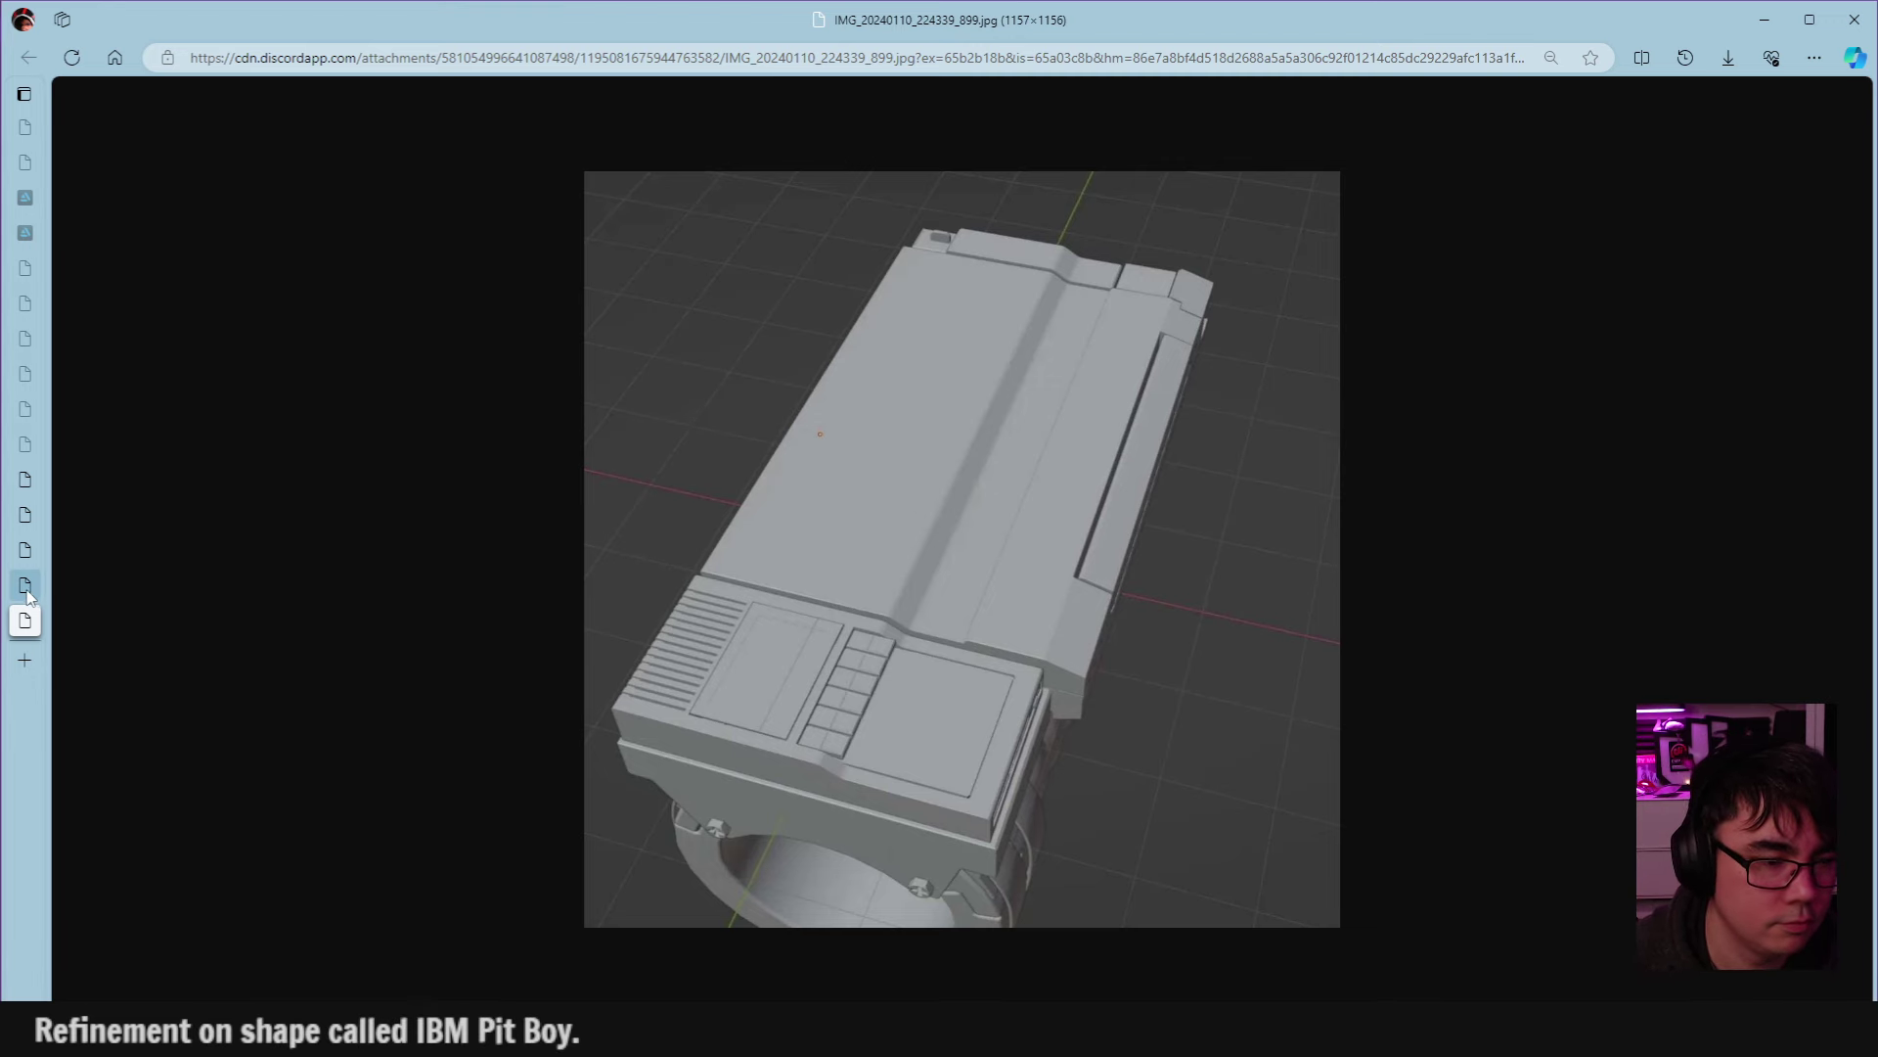
Switch Edge tabs to the angled open-laptop render on the ribbed cylinder.
{"action": "left_click", "coordinate": [26, 550]}
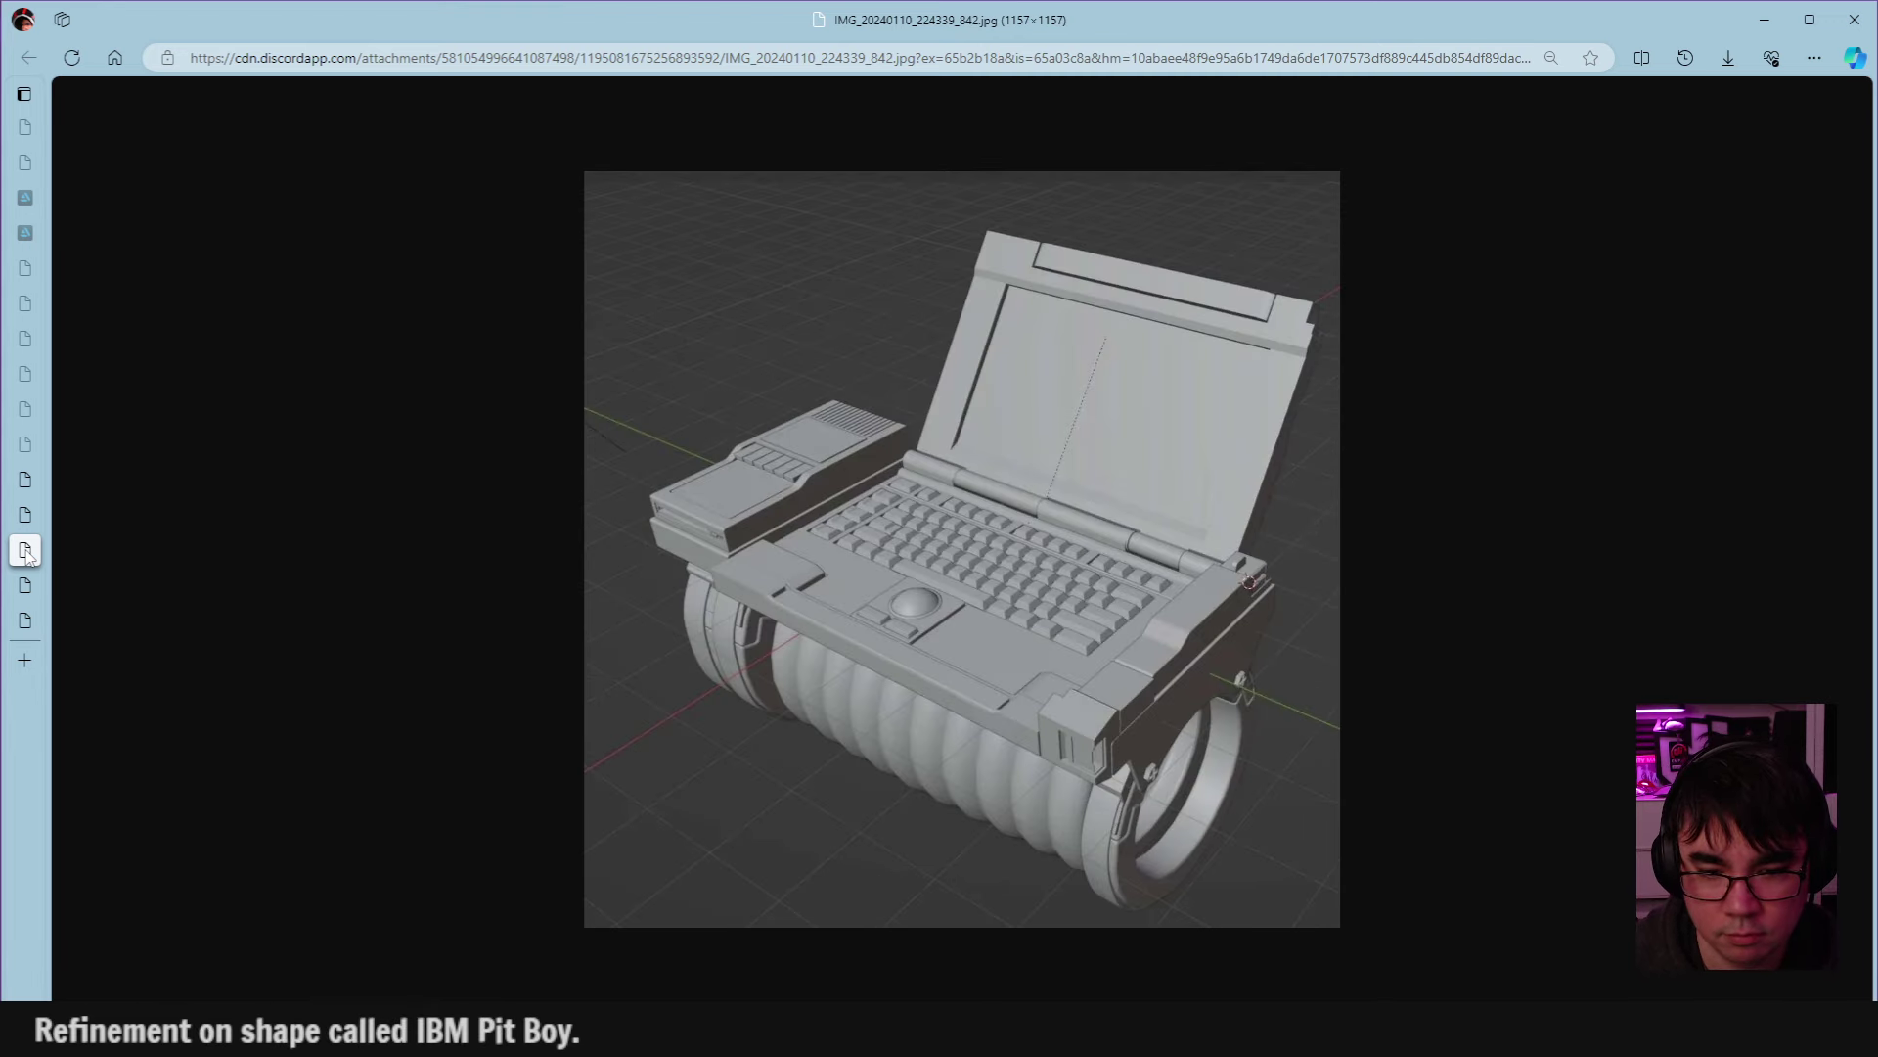
{"action": "left_click", "coordinate": [28, 515]}
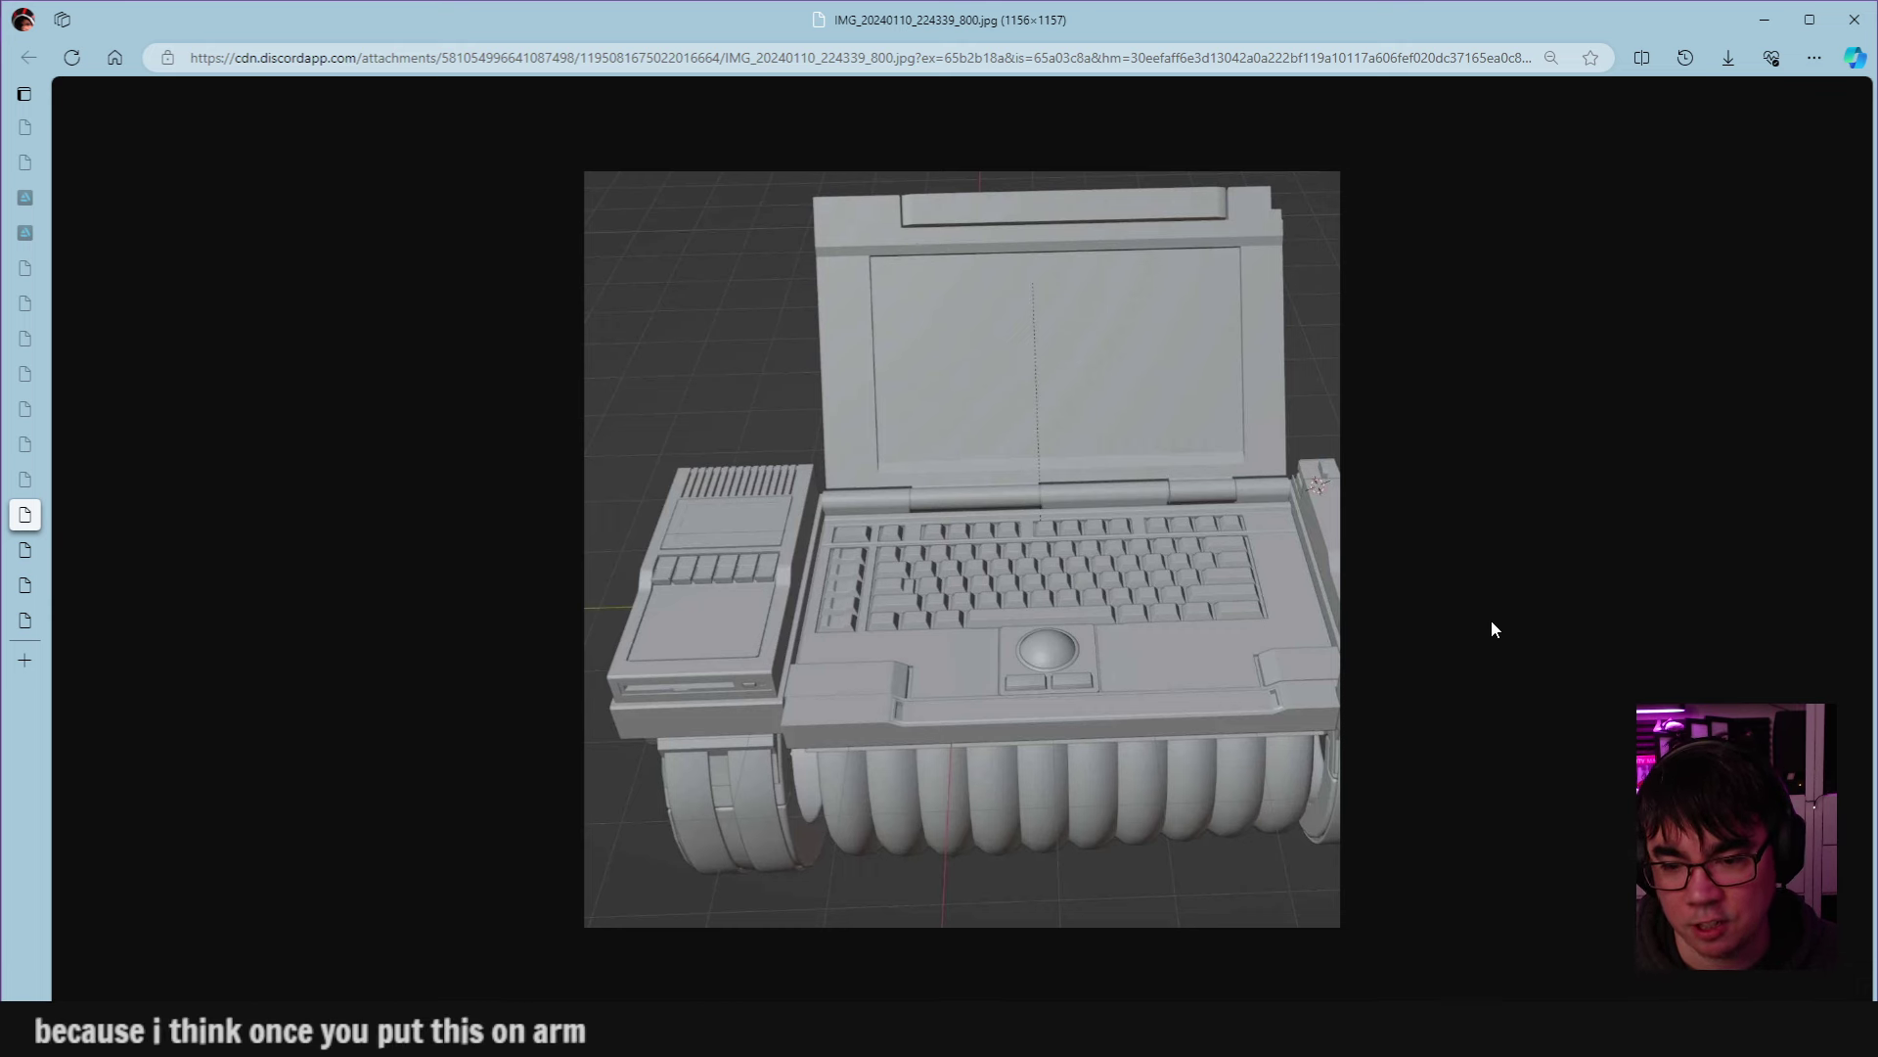
Step through Edge tabs to IMG_20240110_224339_874.jpg, the cylinder-end laptop view.
{"action": "left_click", "coordinate": [28, 552]}
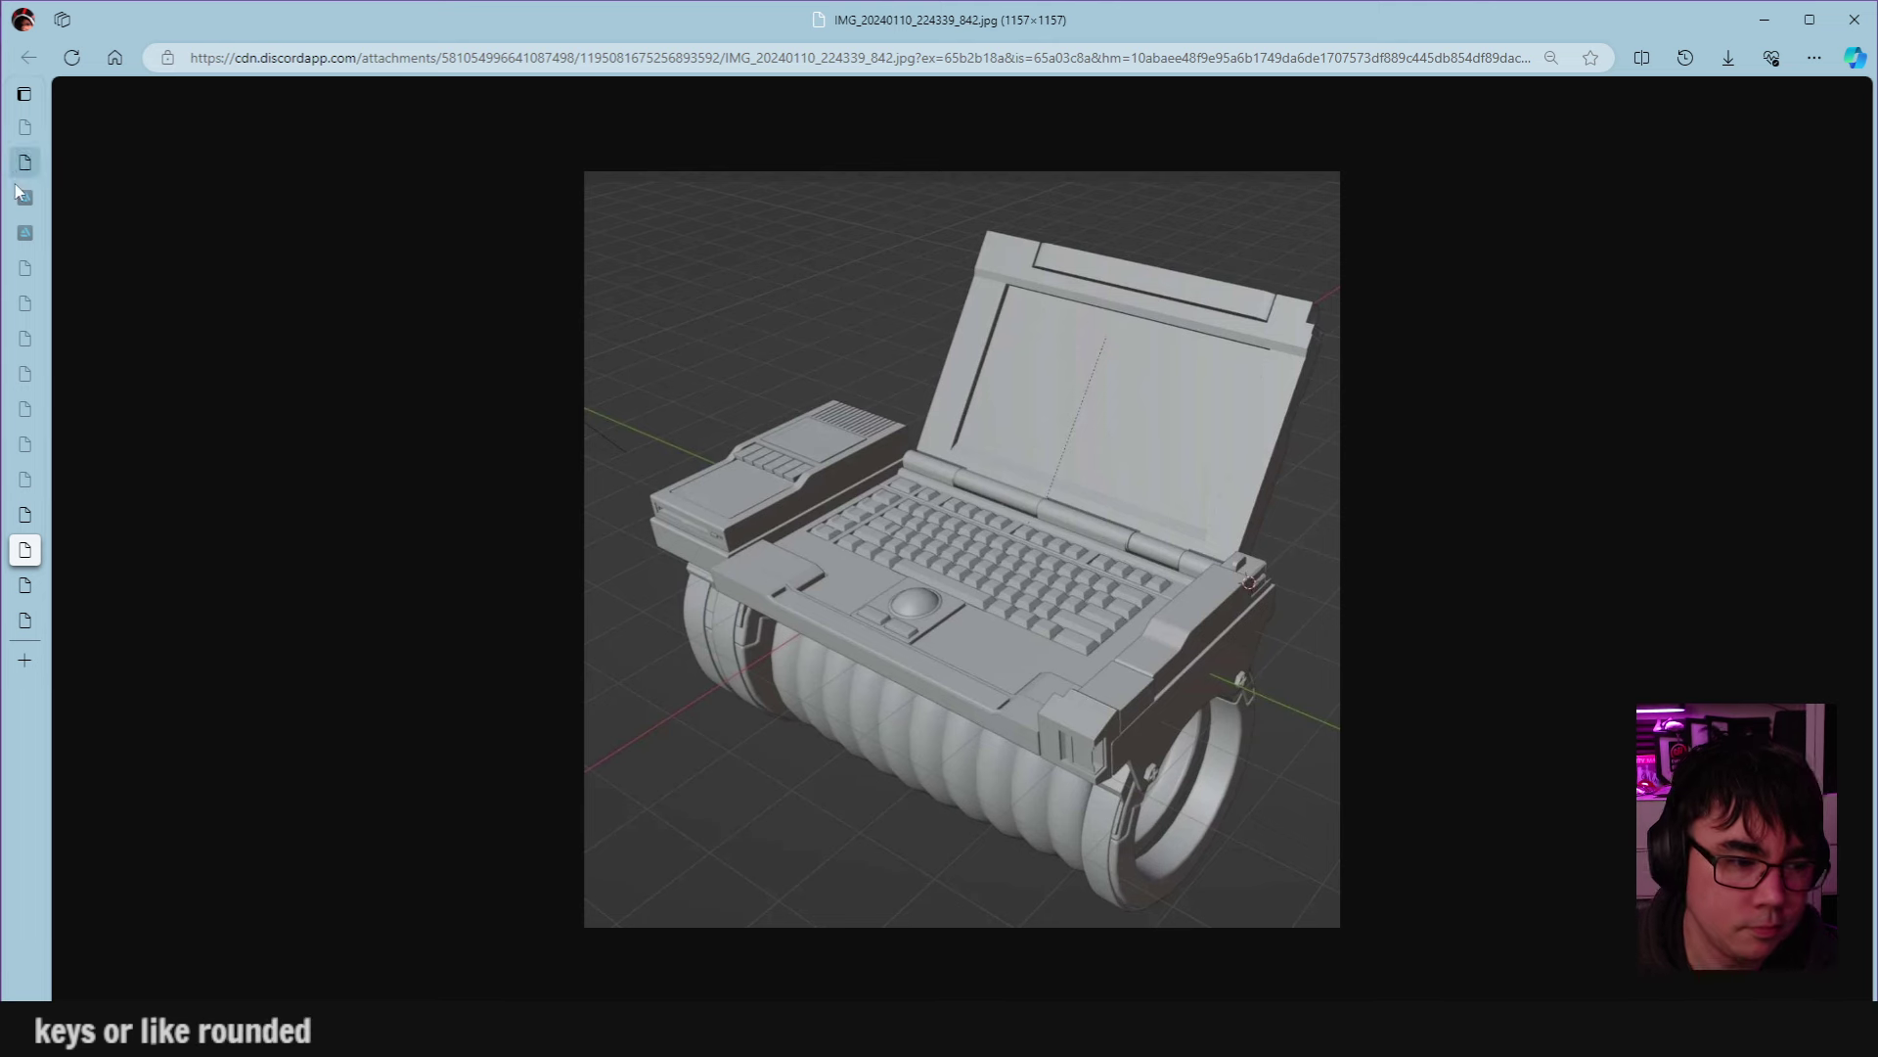
{"action": "left_click", "coordinate": [28, 588]}
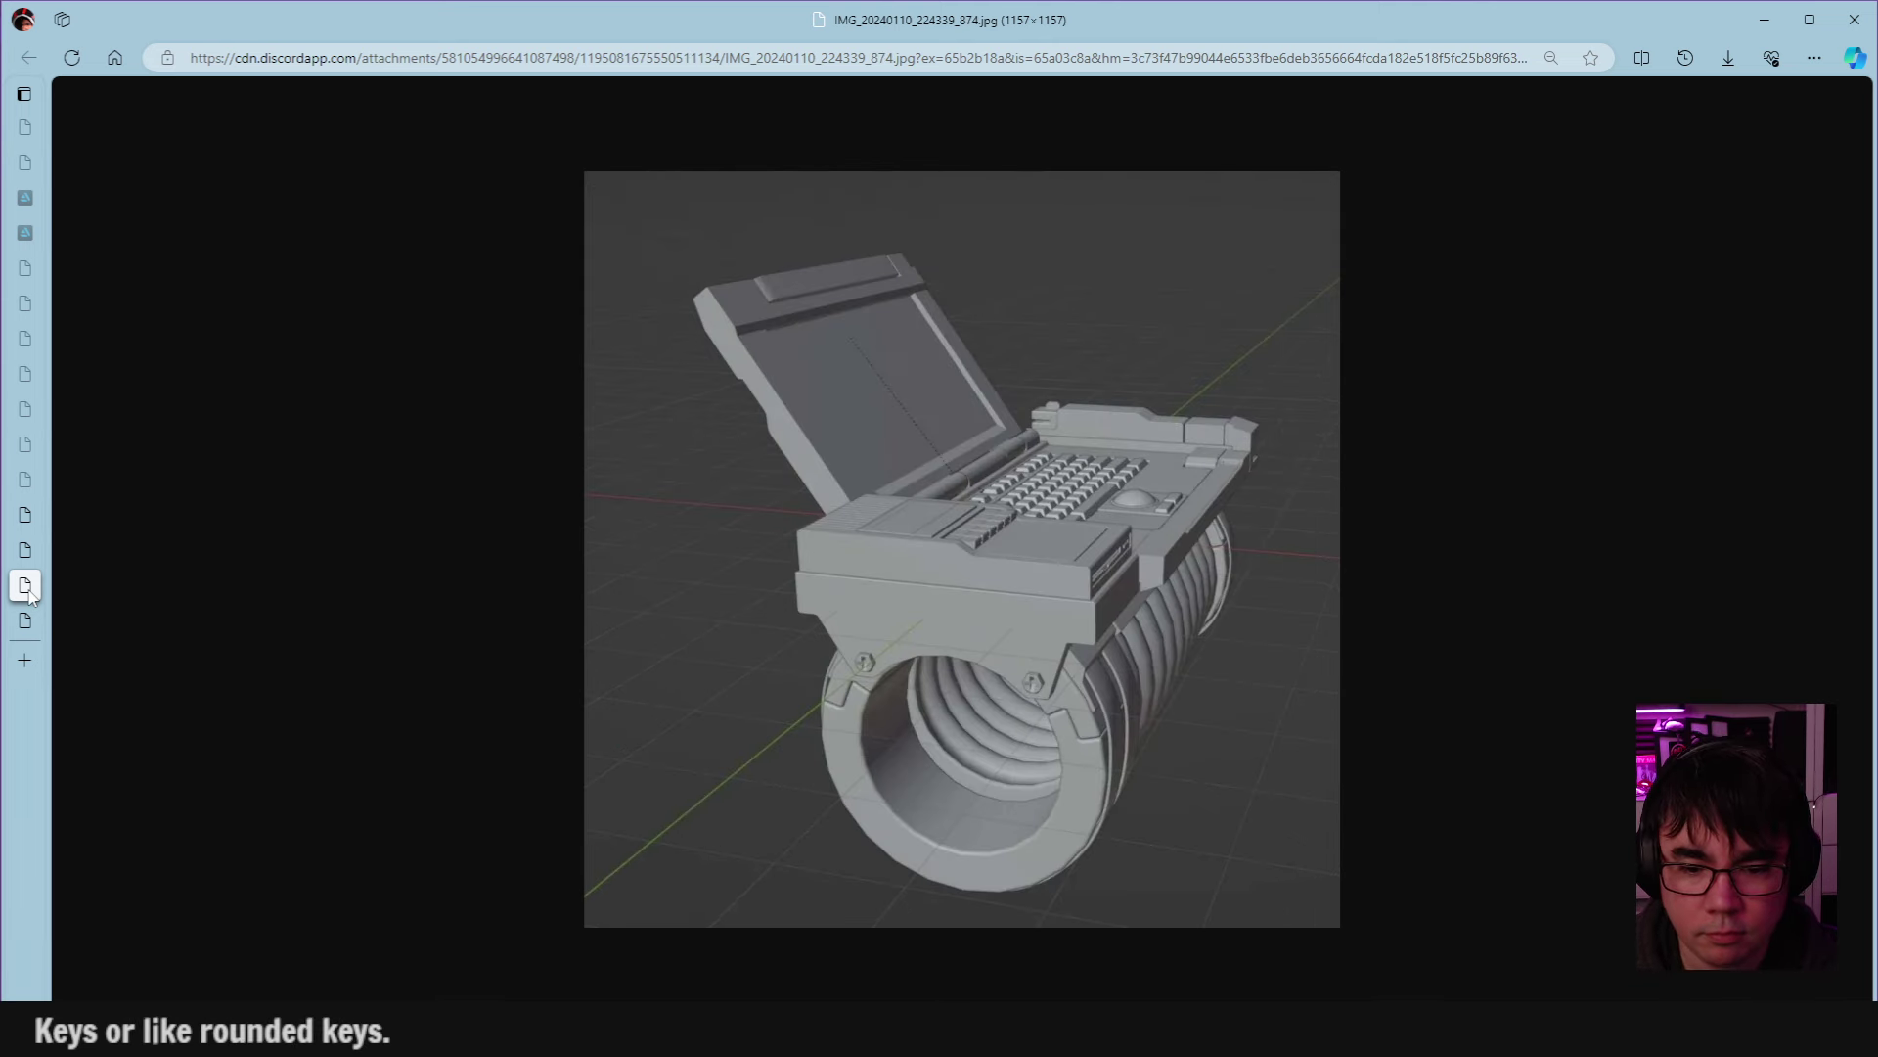
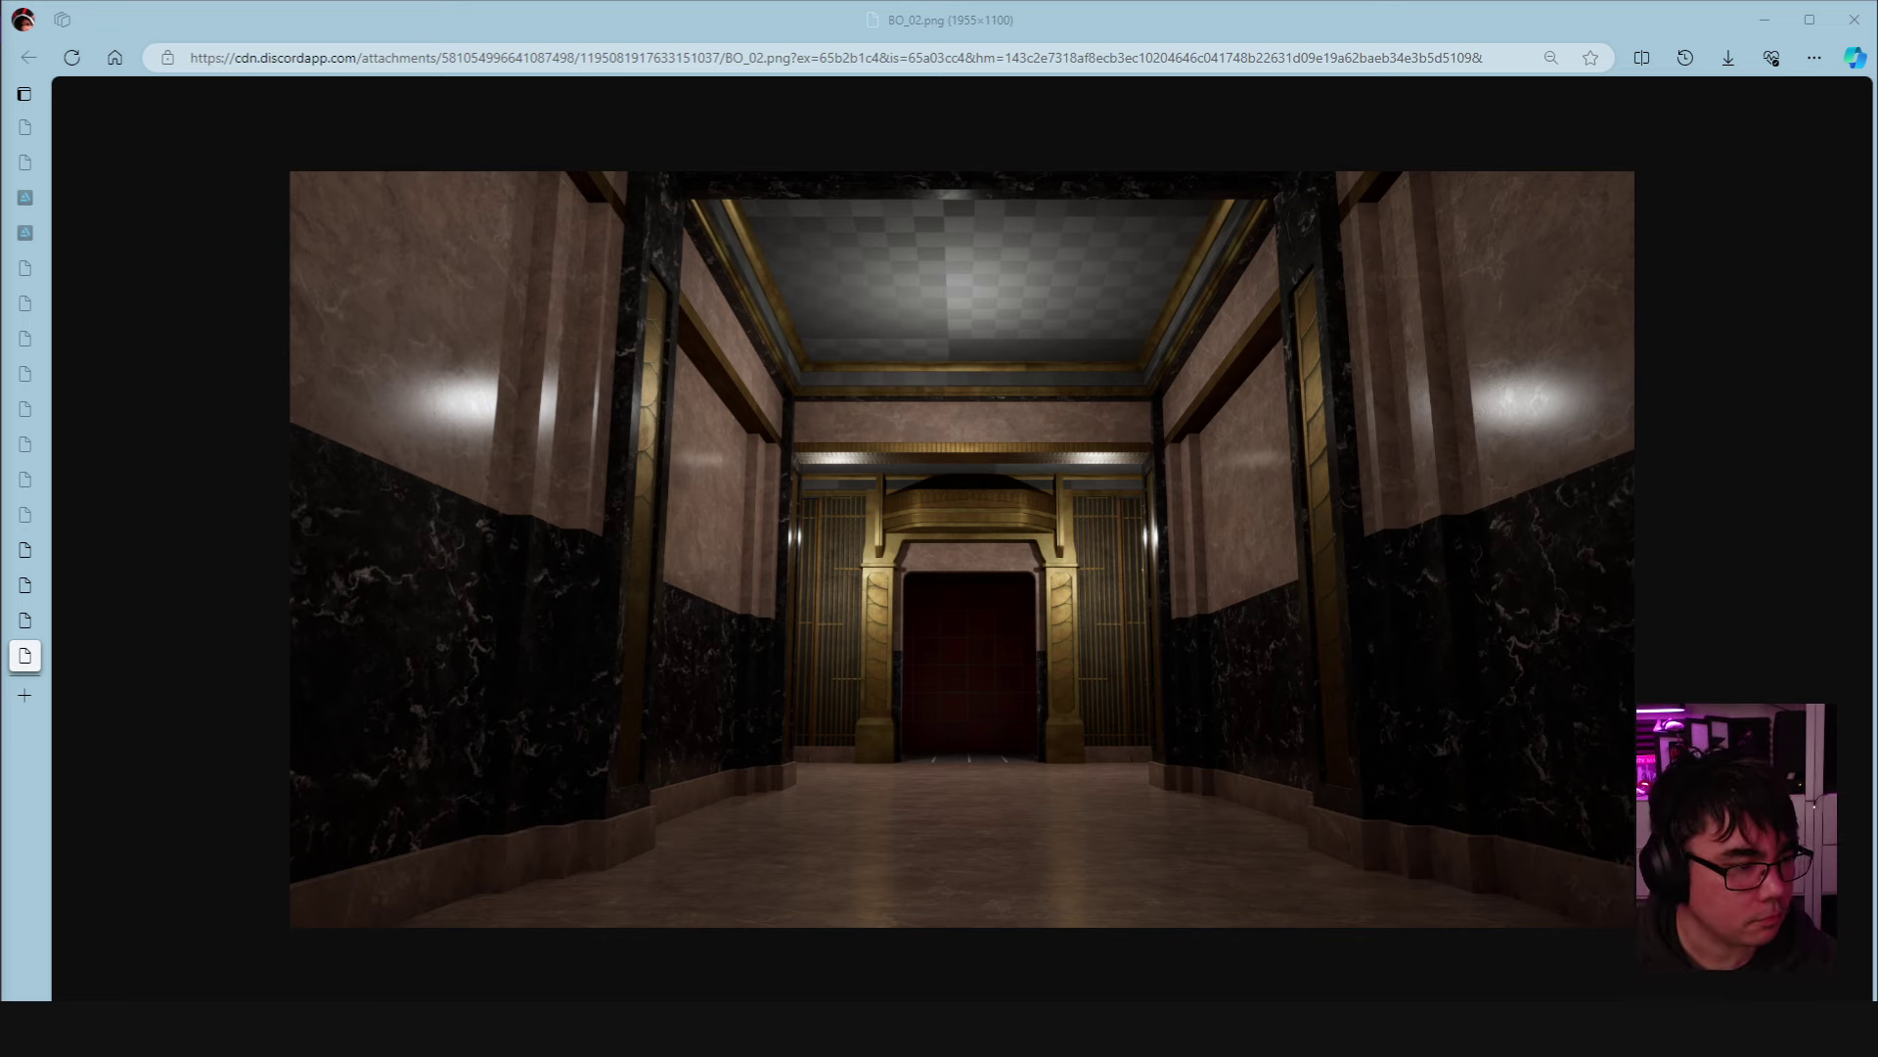
Place the 'Art Deco Architecture: A Brief Introduction' article beside the hallway render and scroll down it.
{"action": "left_click_drag", "start_coordinate": [0, 49], "coordinate": [356, 57]}
{"action": "scroll", "coordinate": [396, 536], "scroll_direction": "down", "scroll_amount": 1}
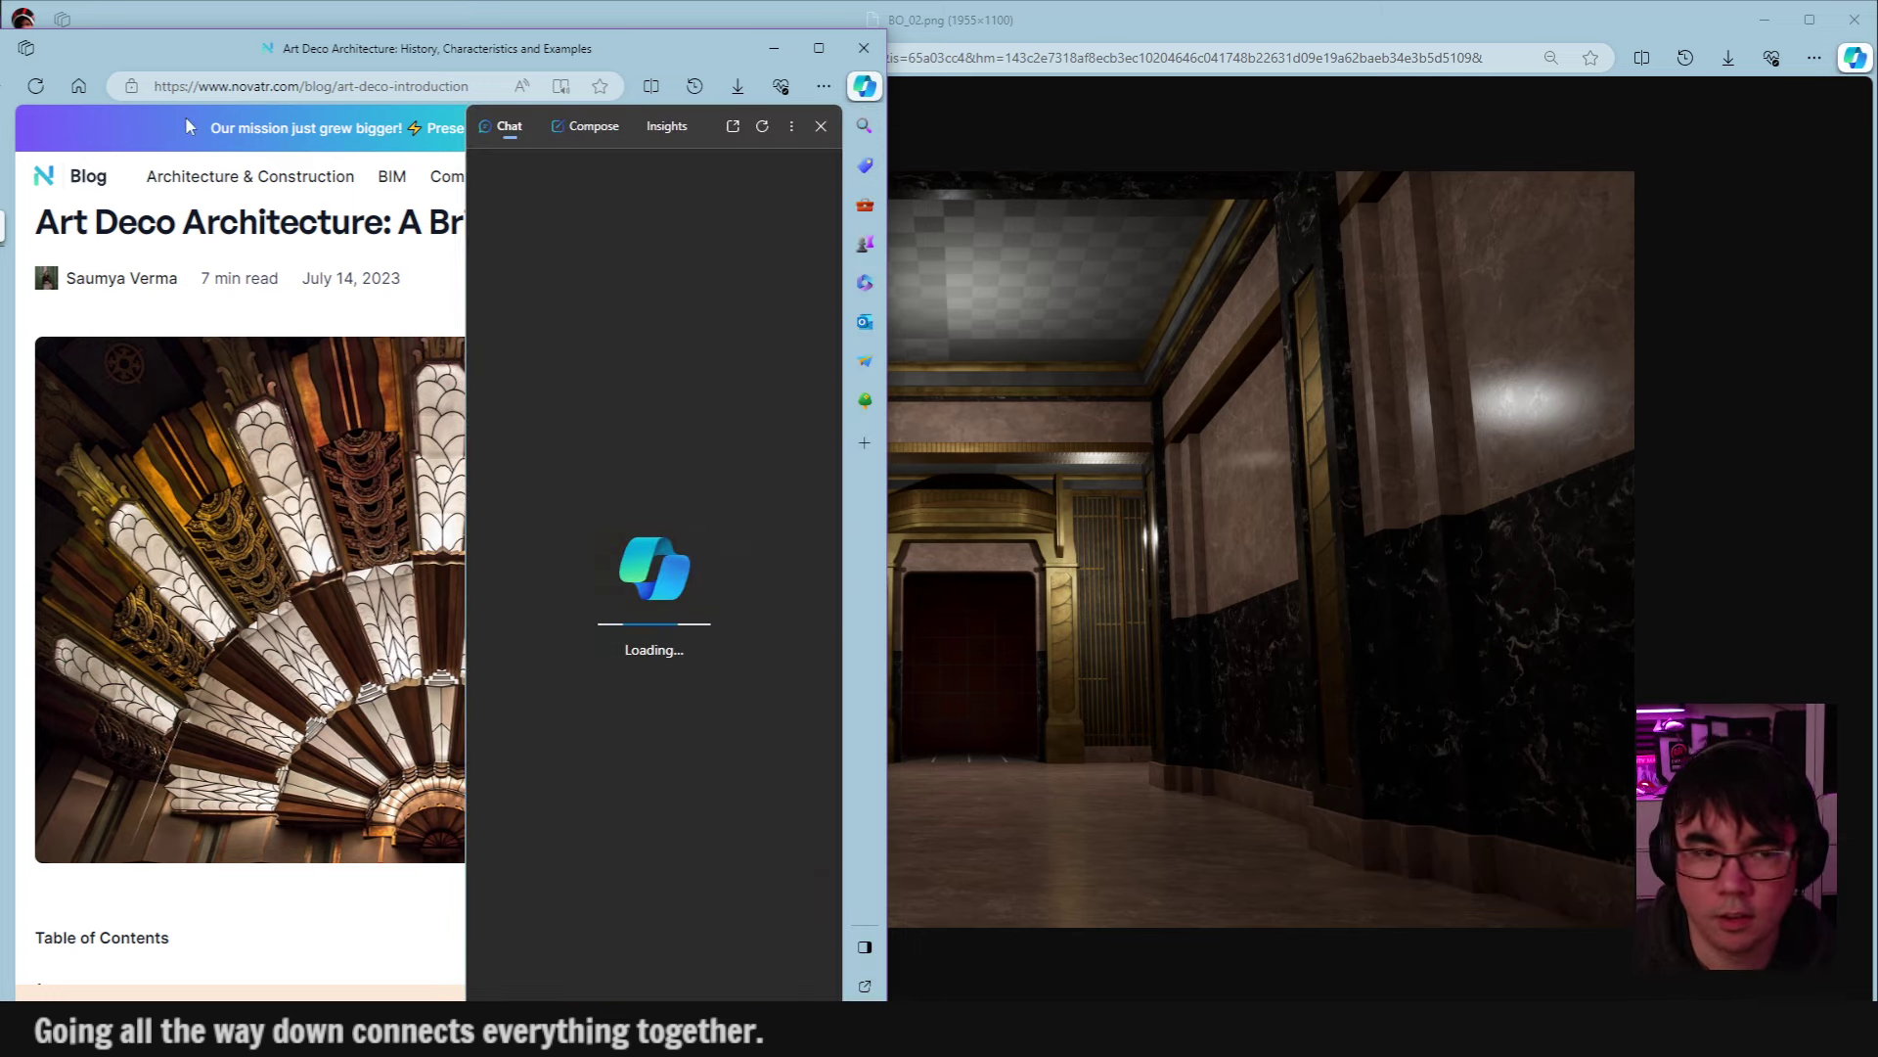
Slide the Art Deco article window off the left edge, leaving BO_02.png showing.
{"action": "left_click_drag", "start_coordinate": [443, 49], "coordinate": [0, 51]}
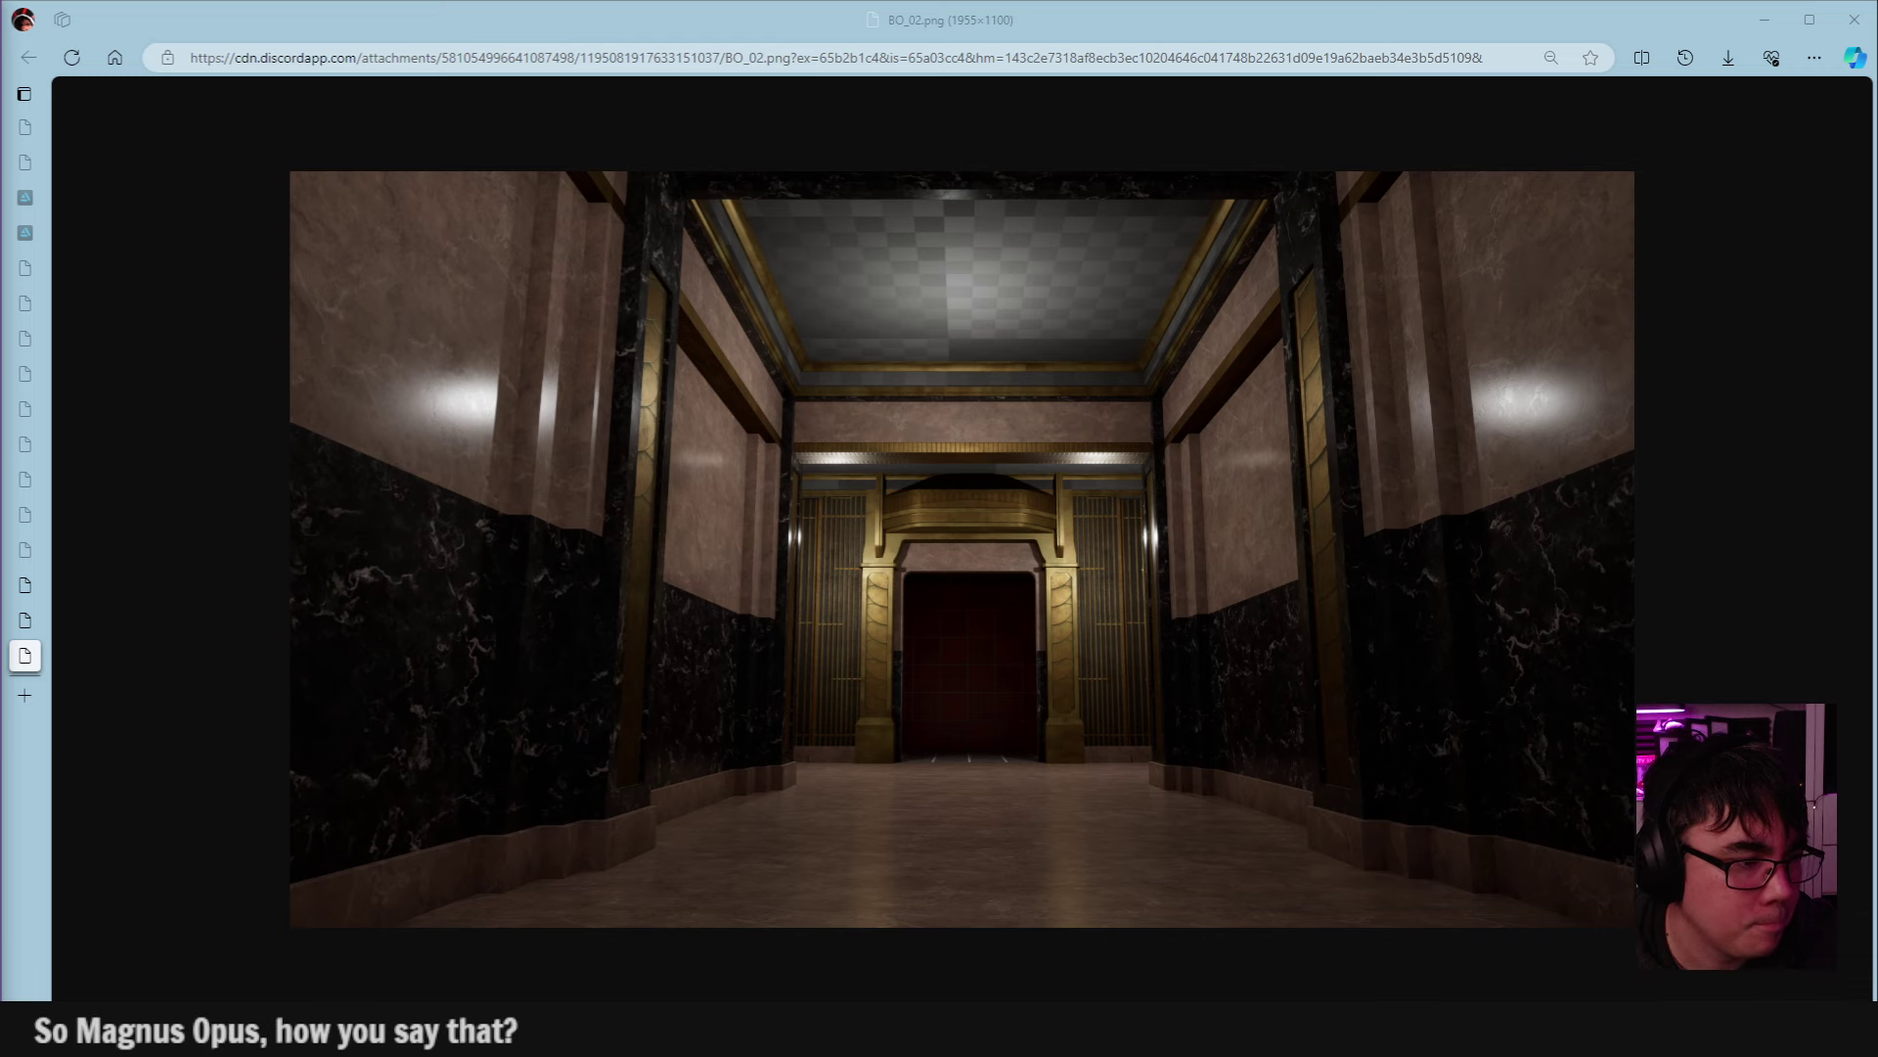
Dock the Fisher Building elevators photo window over the left half beside BO_02.png.
{"action": "left_click_drag", "start_coordinate": [0, 39], "coordinate": [293, 68]}
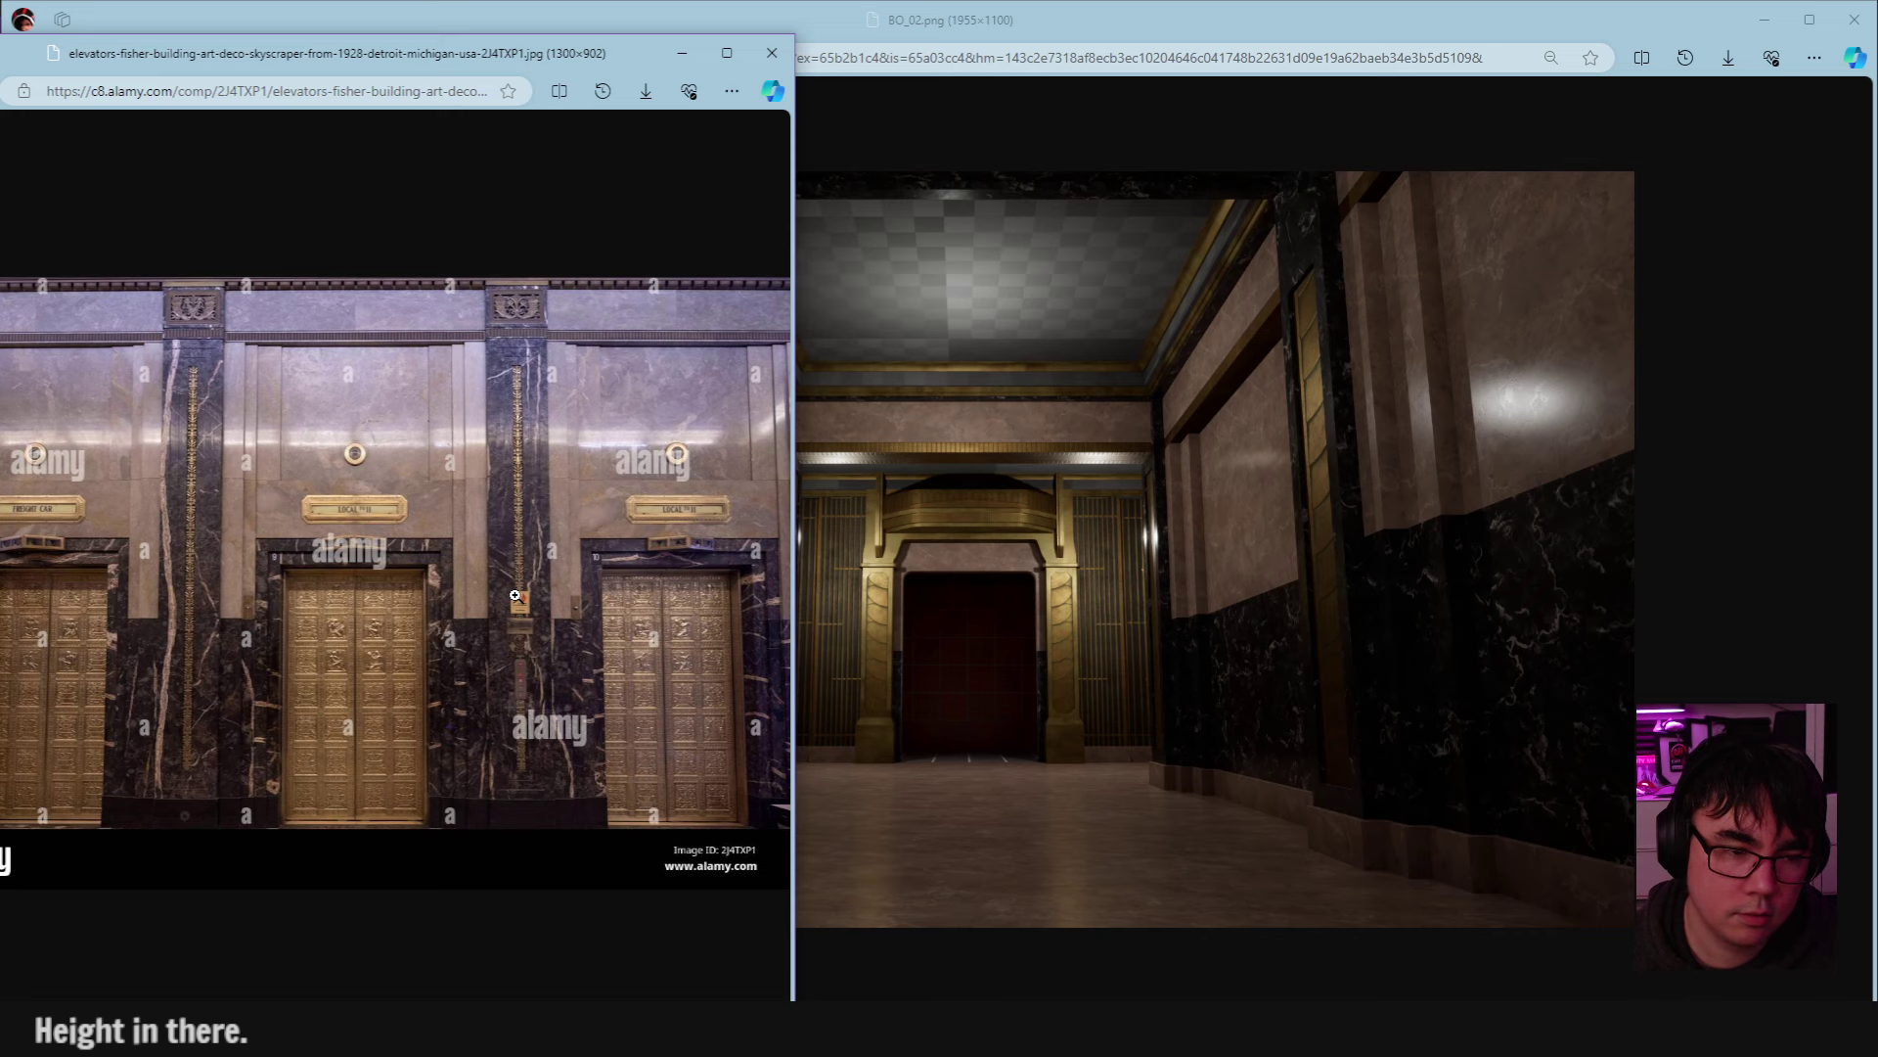
Move the Fisher Building photo window off screen to the left.
{"action": "left_click_drag", "start_coordinate": [648, 70], "coordinate": [745, 50]}
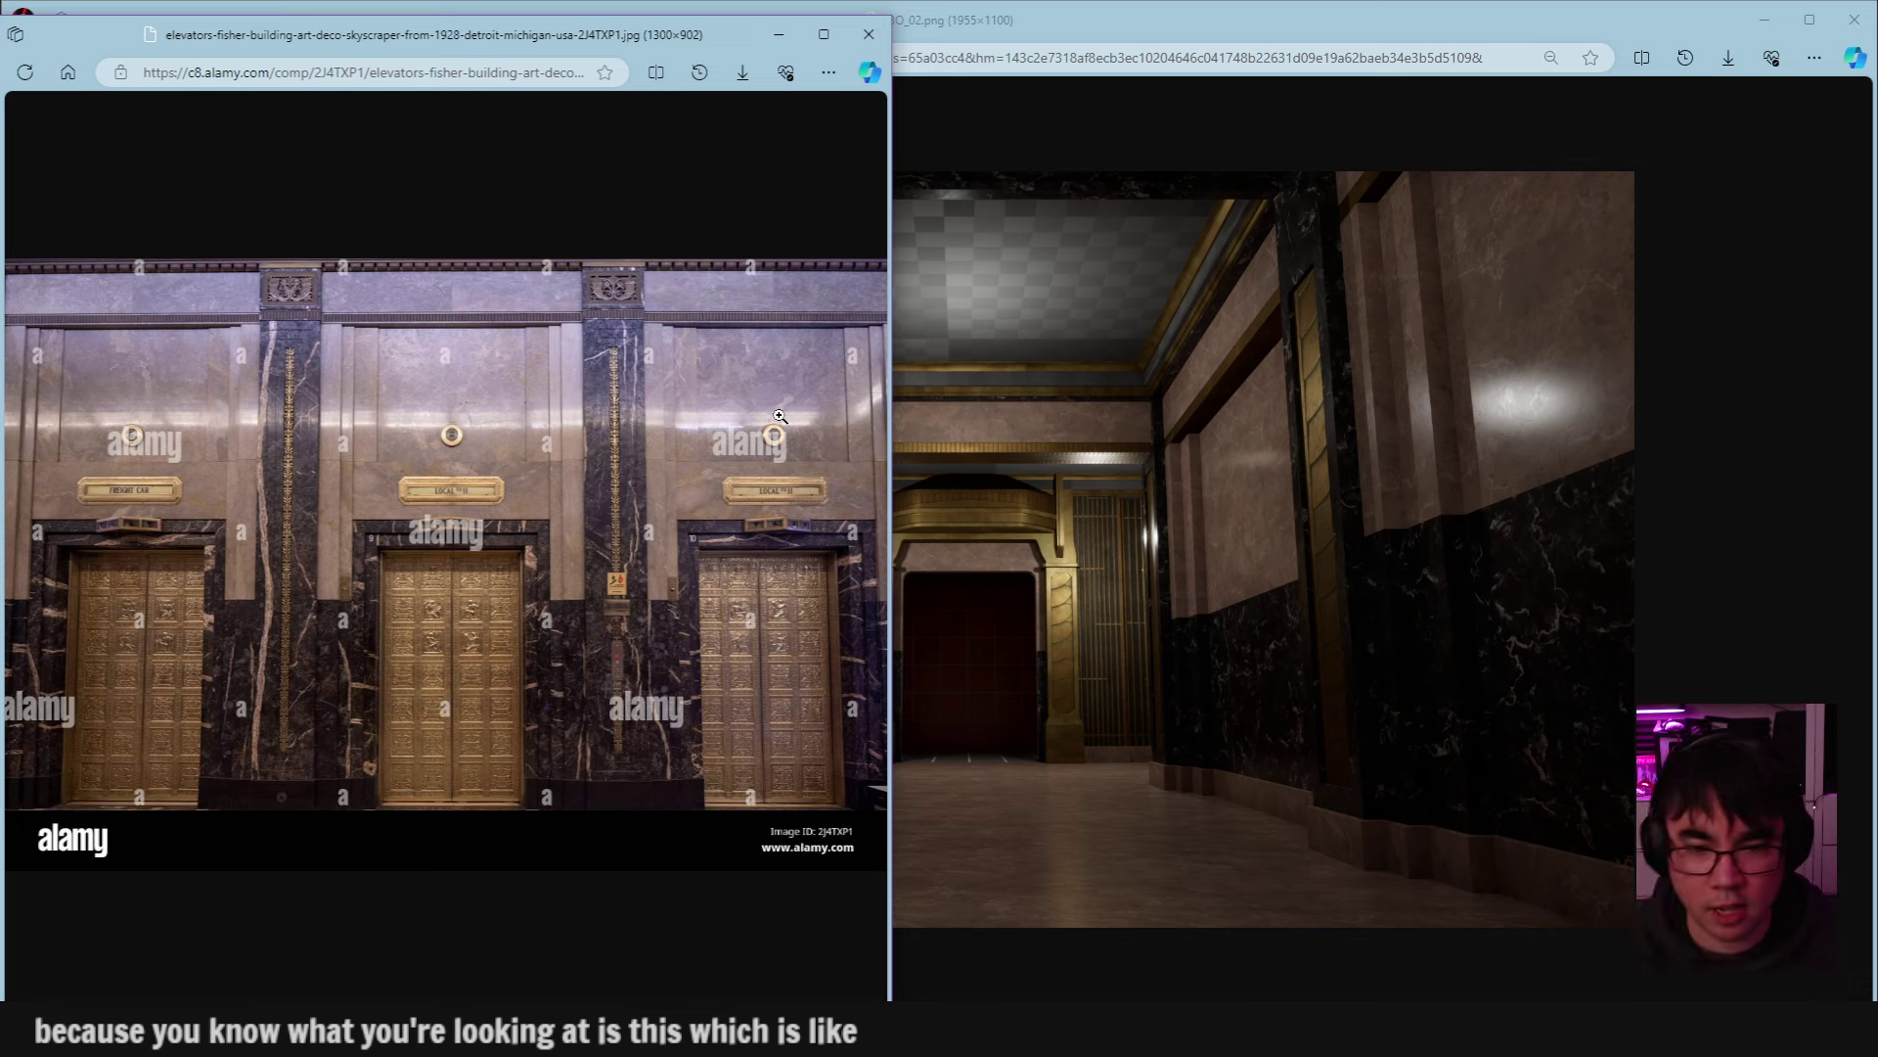
{"action": "left_click_drag", "start_coordinate": [728, 37], "coordinate": [0, 59]}
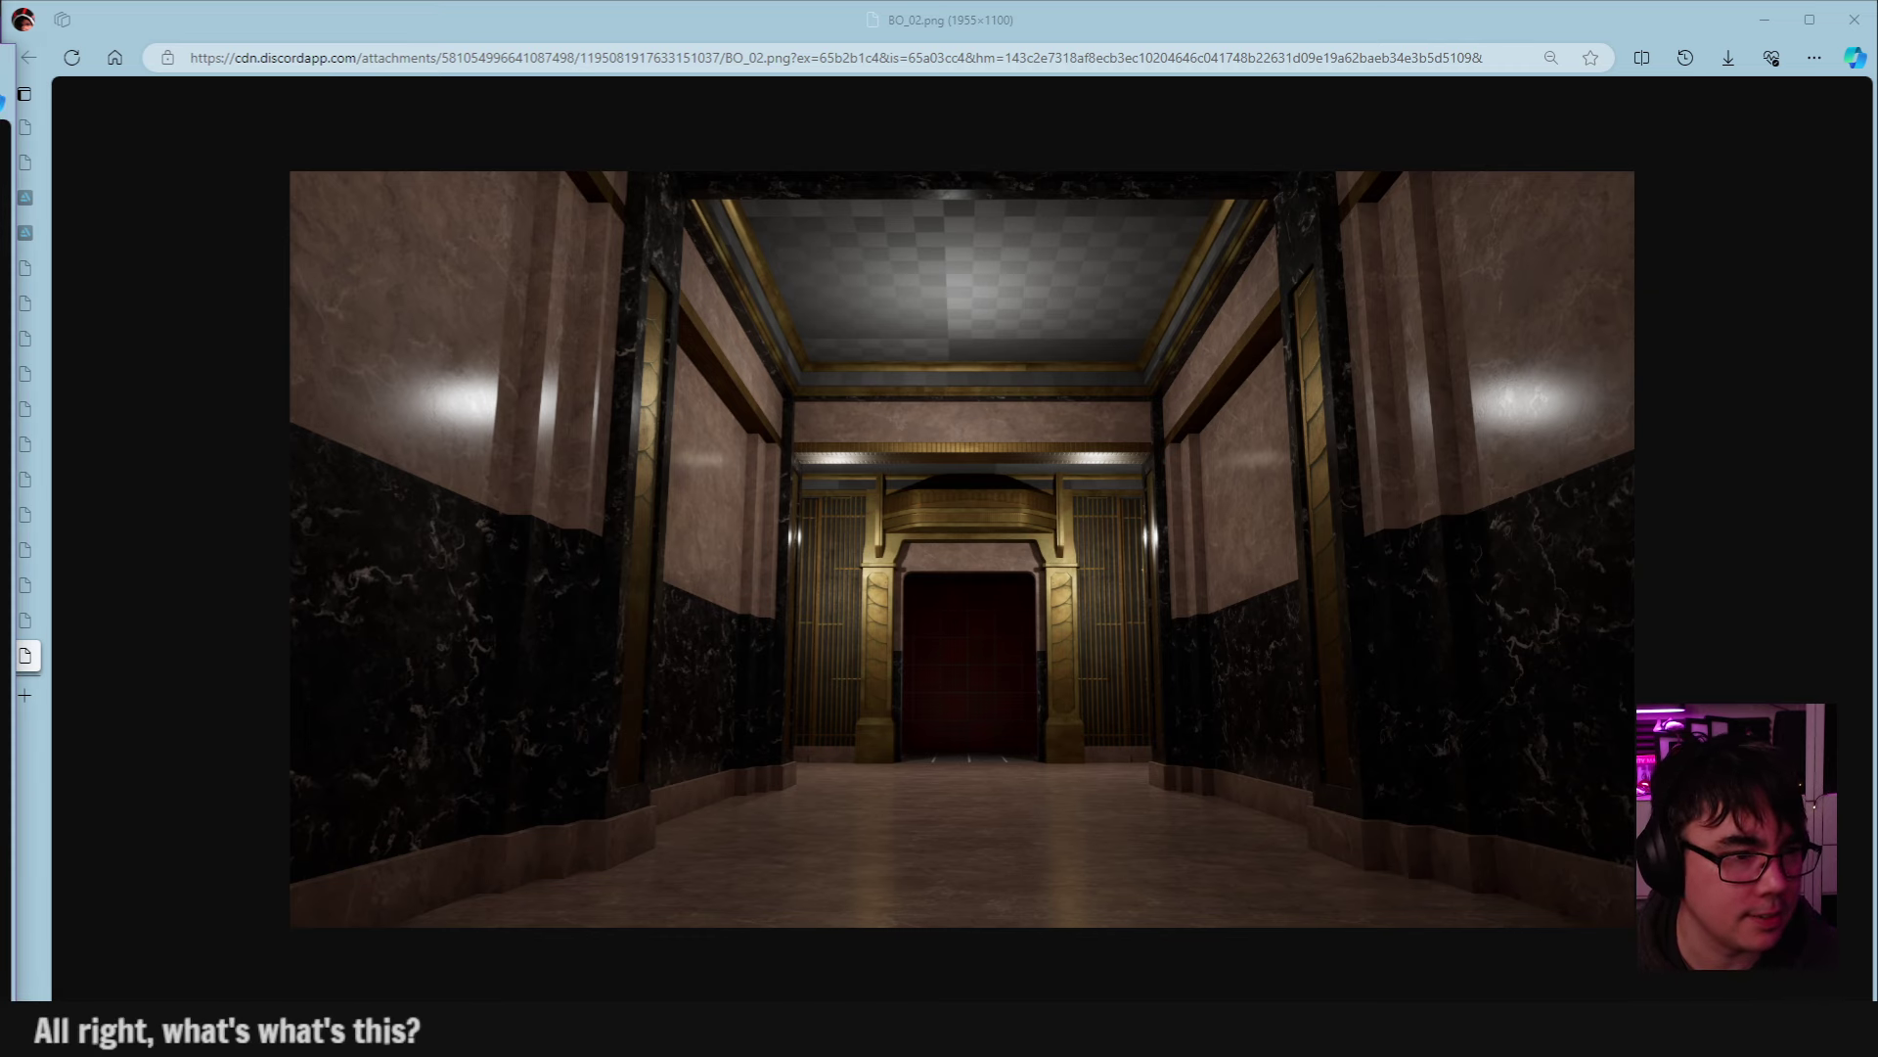
Merge HighresScreenshot00008 into the main window's vertical tabs, outside the Discord group.
{"action": "left_click_drag", "start_coordinate": [2, 401], "coordinate": [246, 302]}
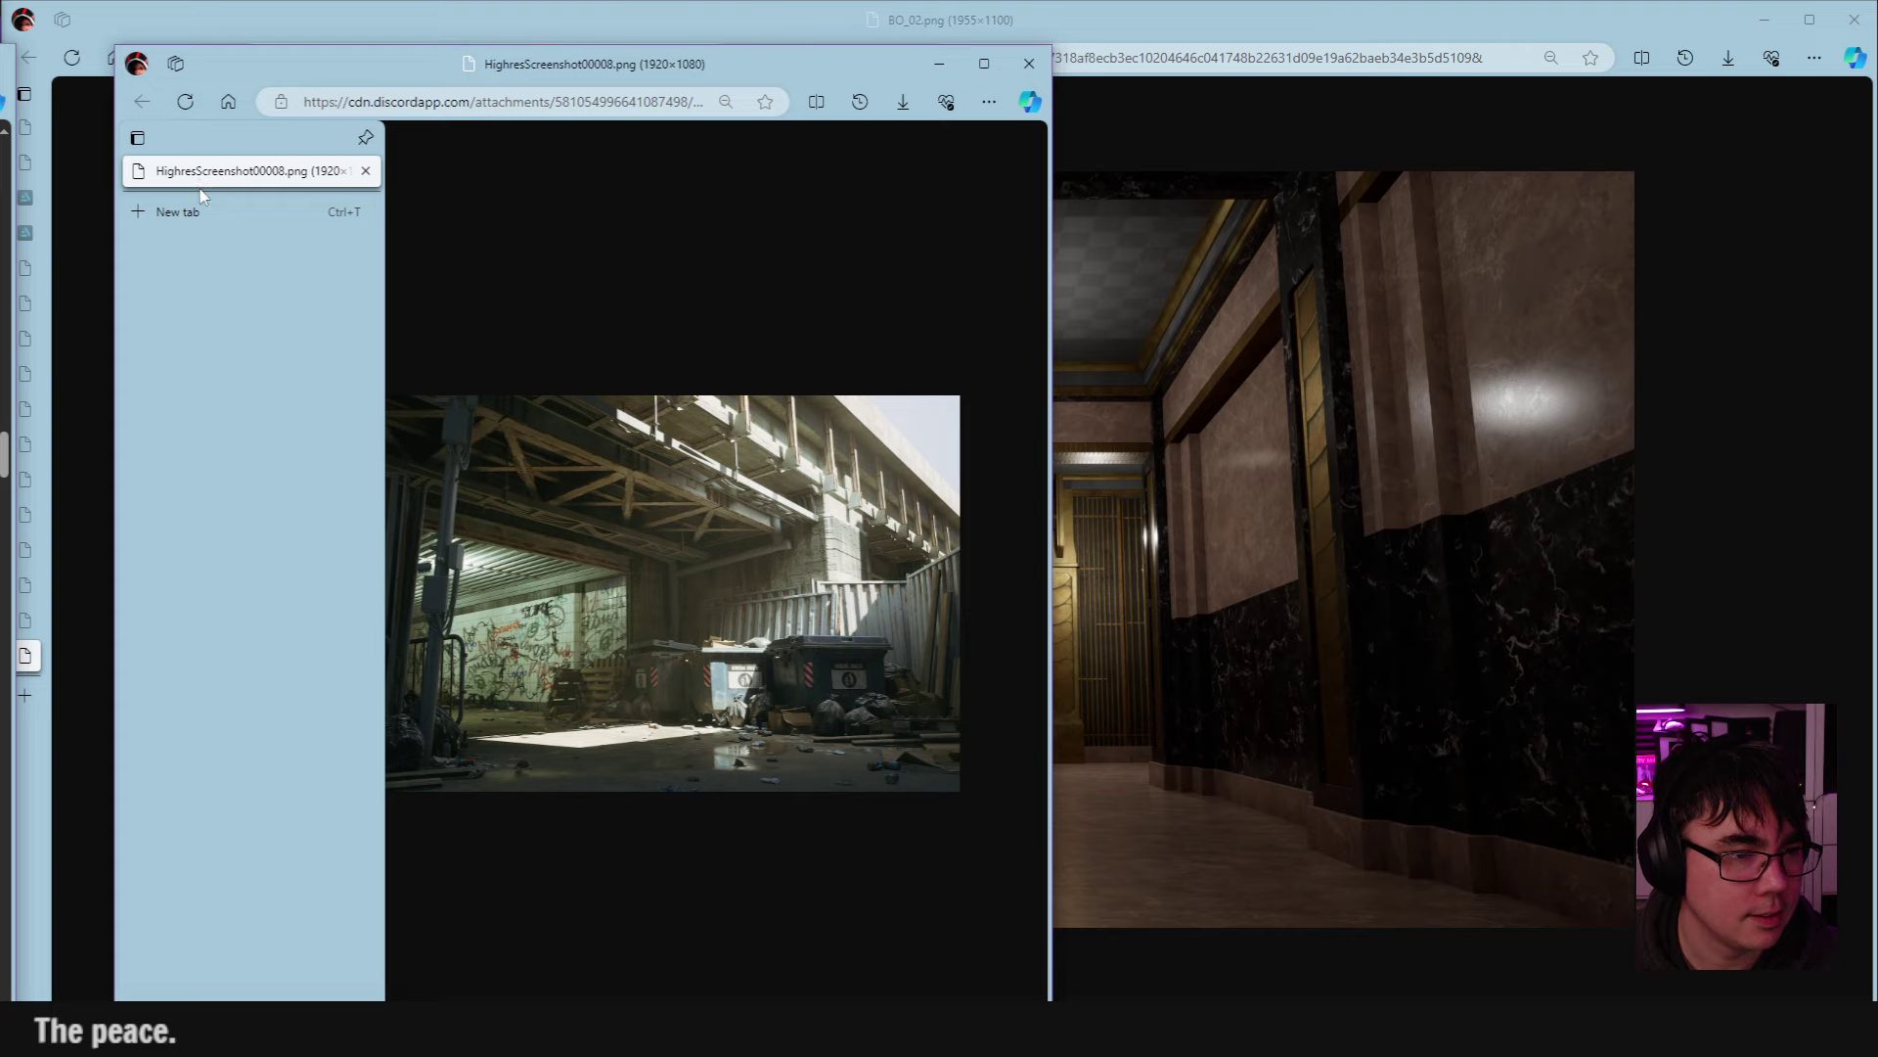
{"action": "left_click_drag", "start_coordinate": [199, 186], "coordinate": [46, 678]}
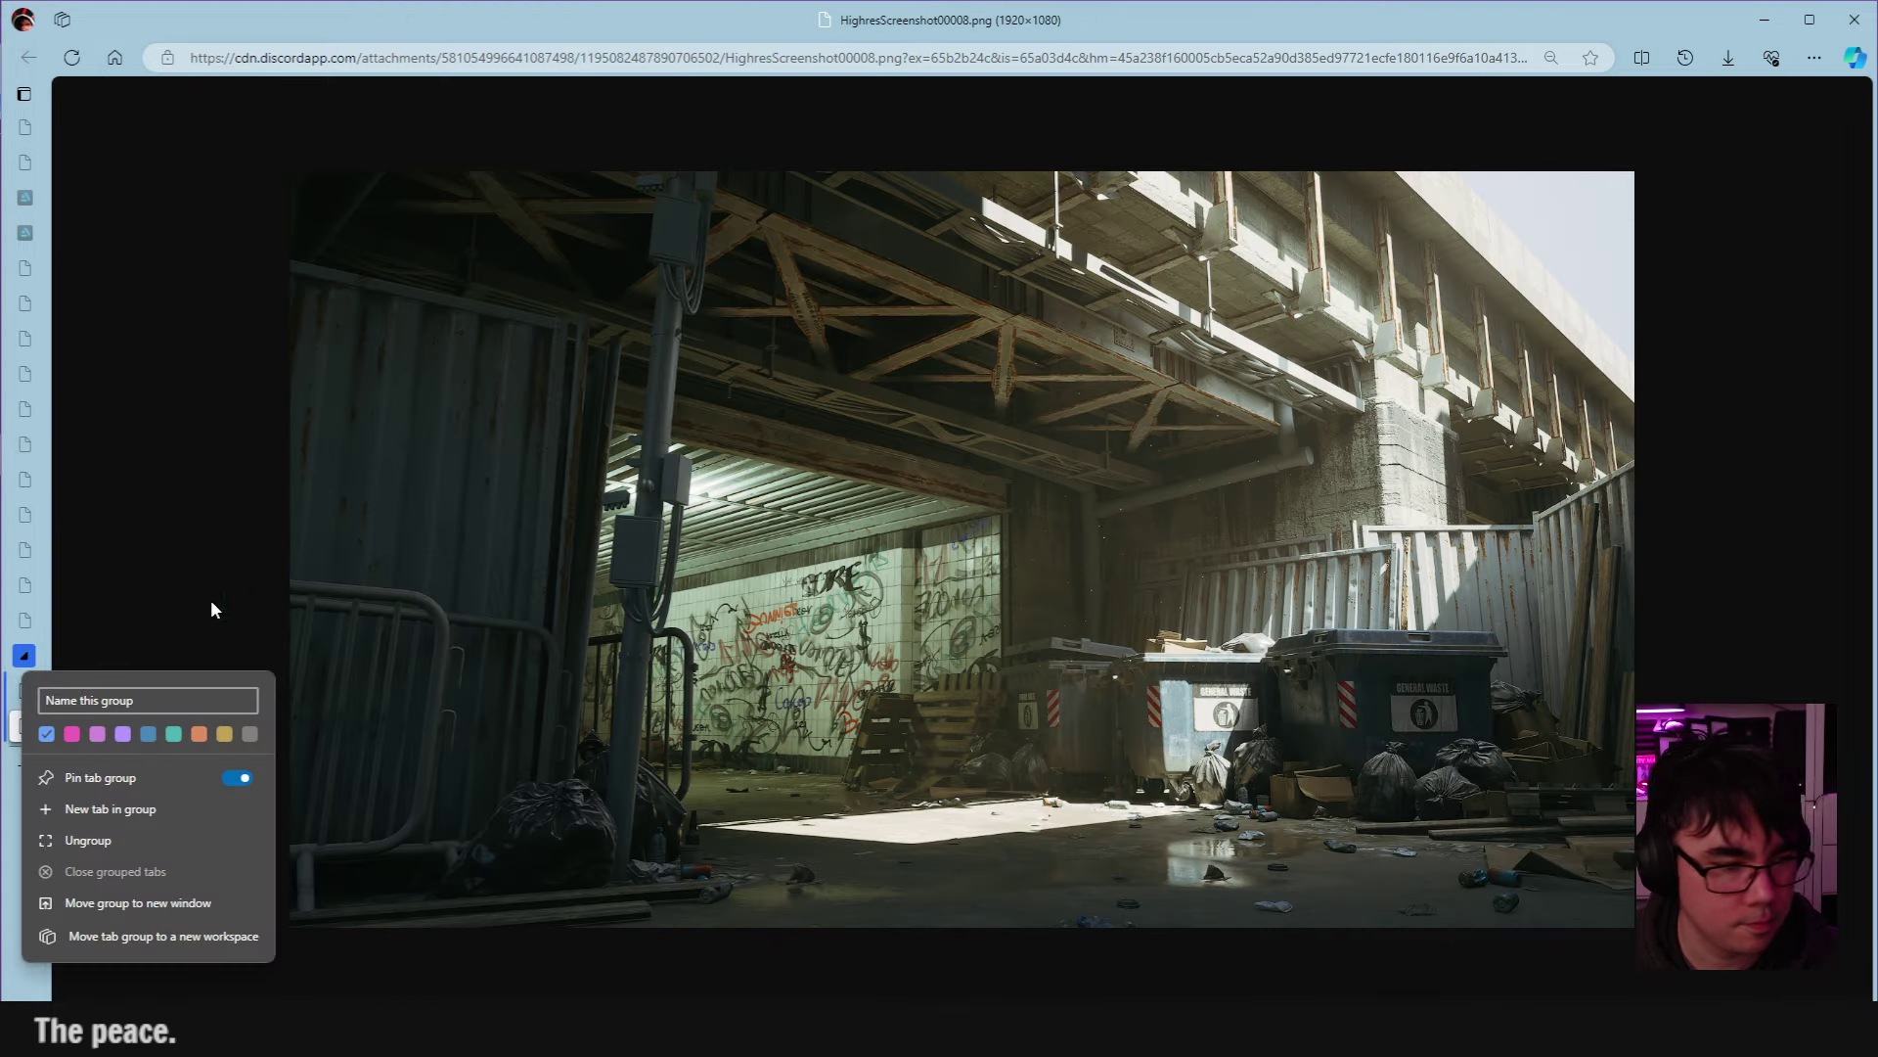
{"action": "left_click", "coordinate": [314, 614]}
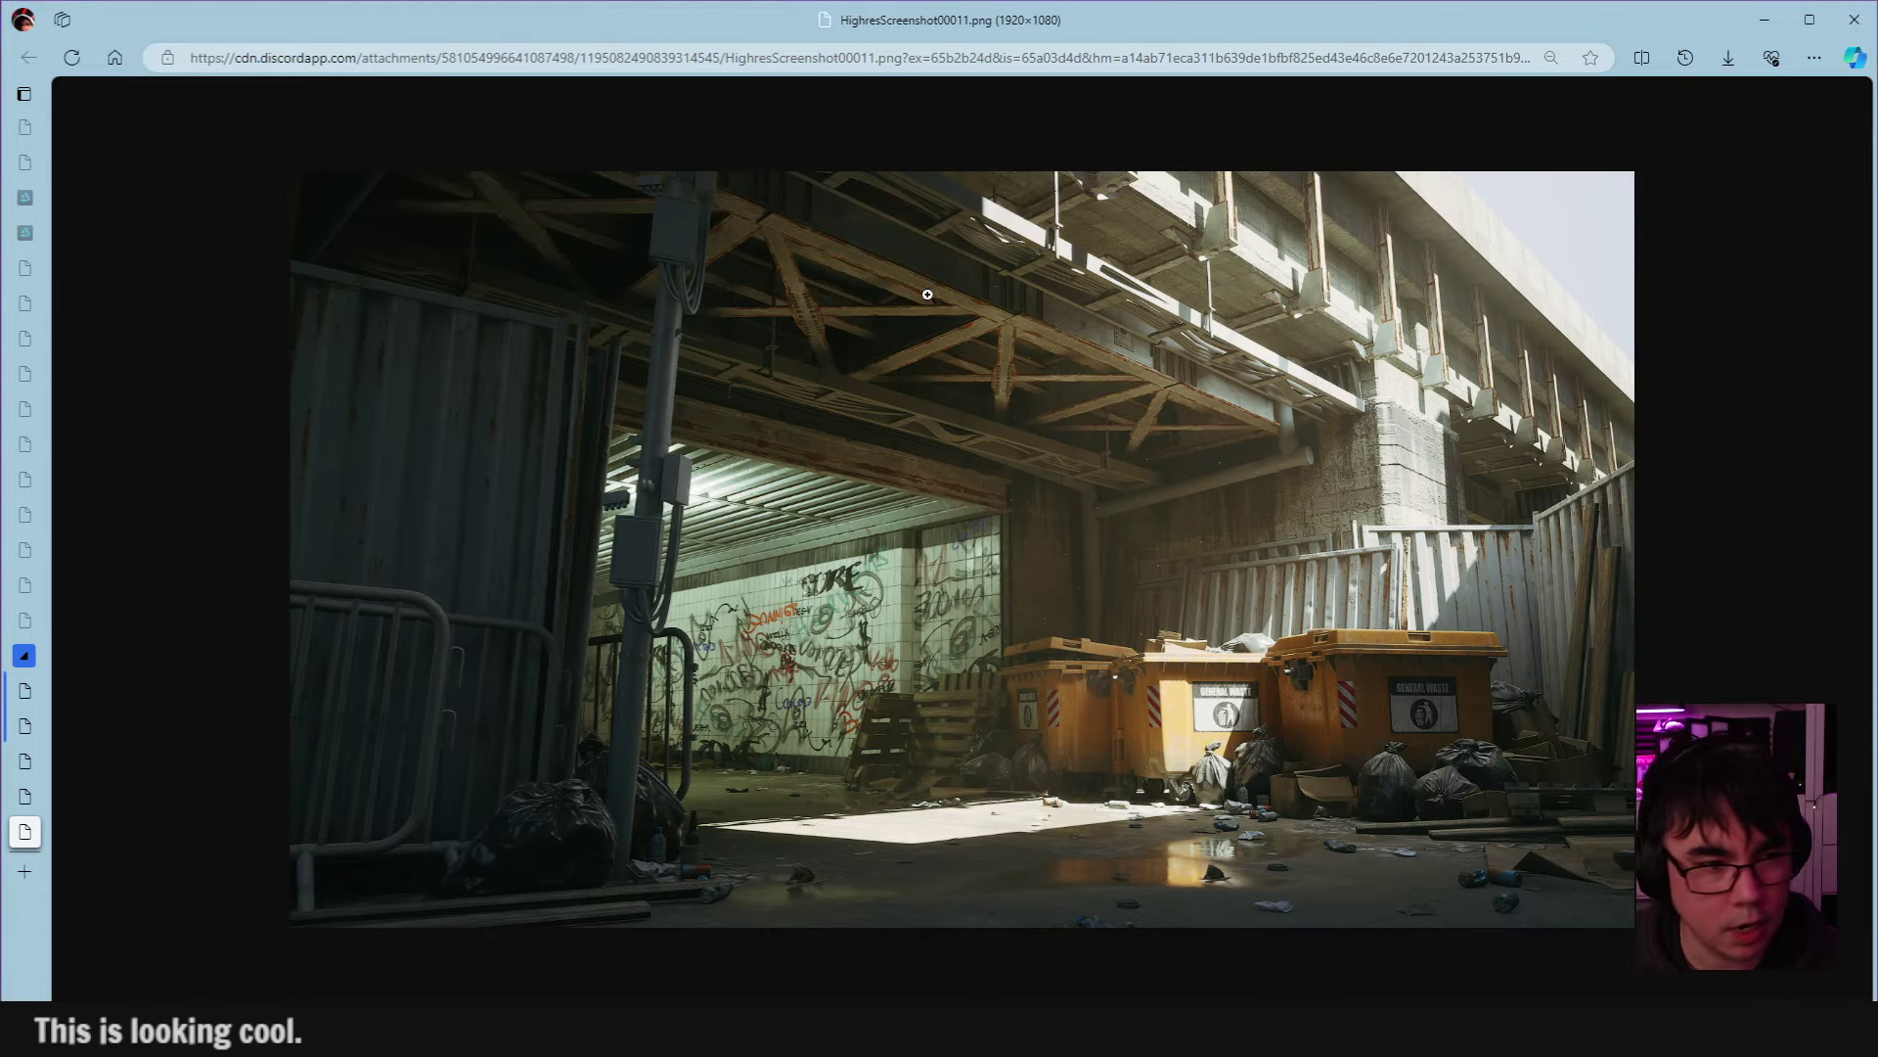
{"action": "mouse_move", "coordinate": [32, 743]}
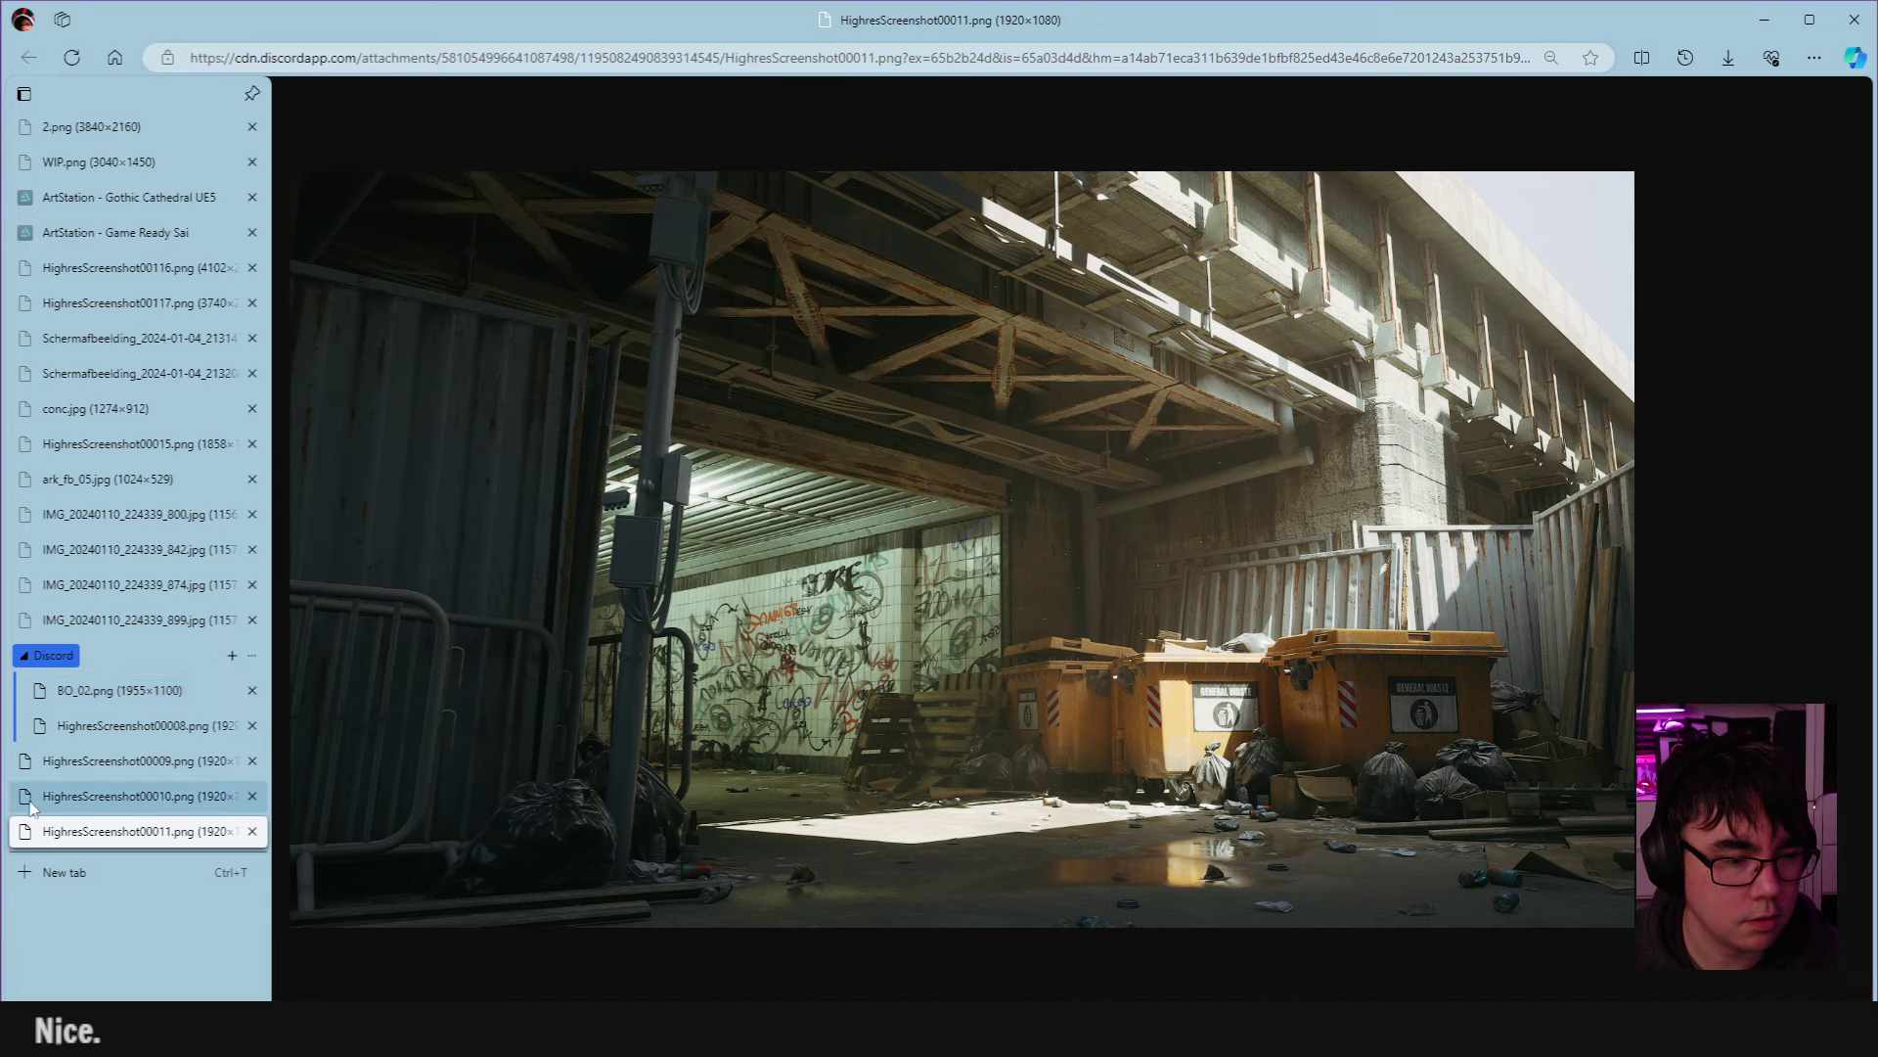
{"action": "left_click_drag", "start_coordinate": [71, 732], "coordinate": [61, 735]}
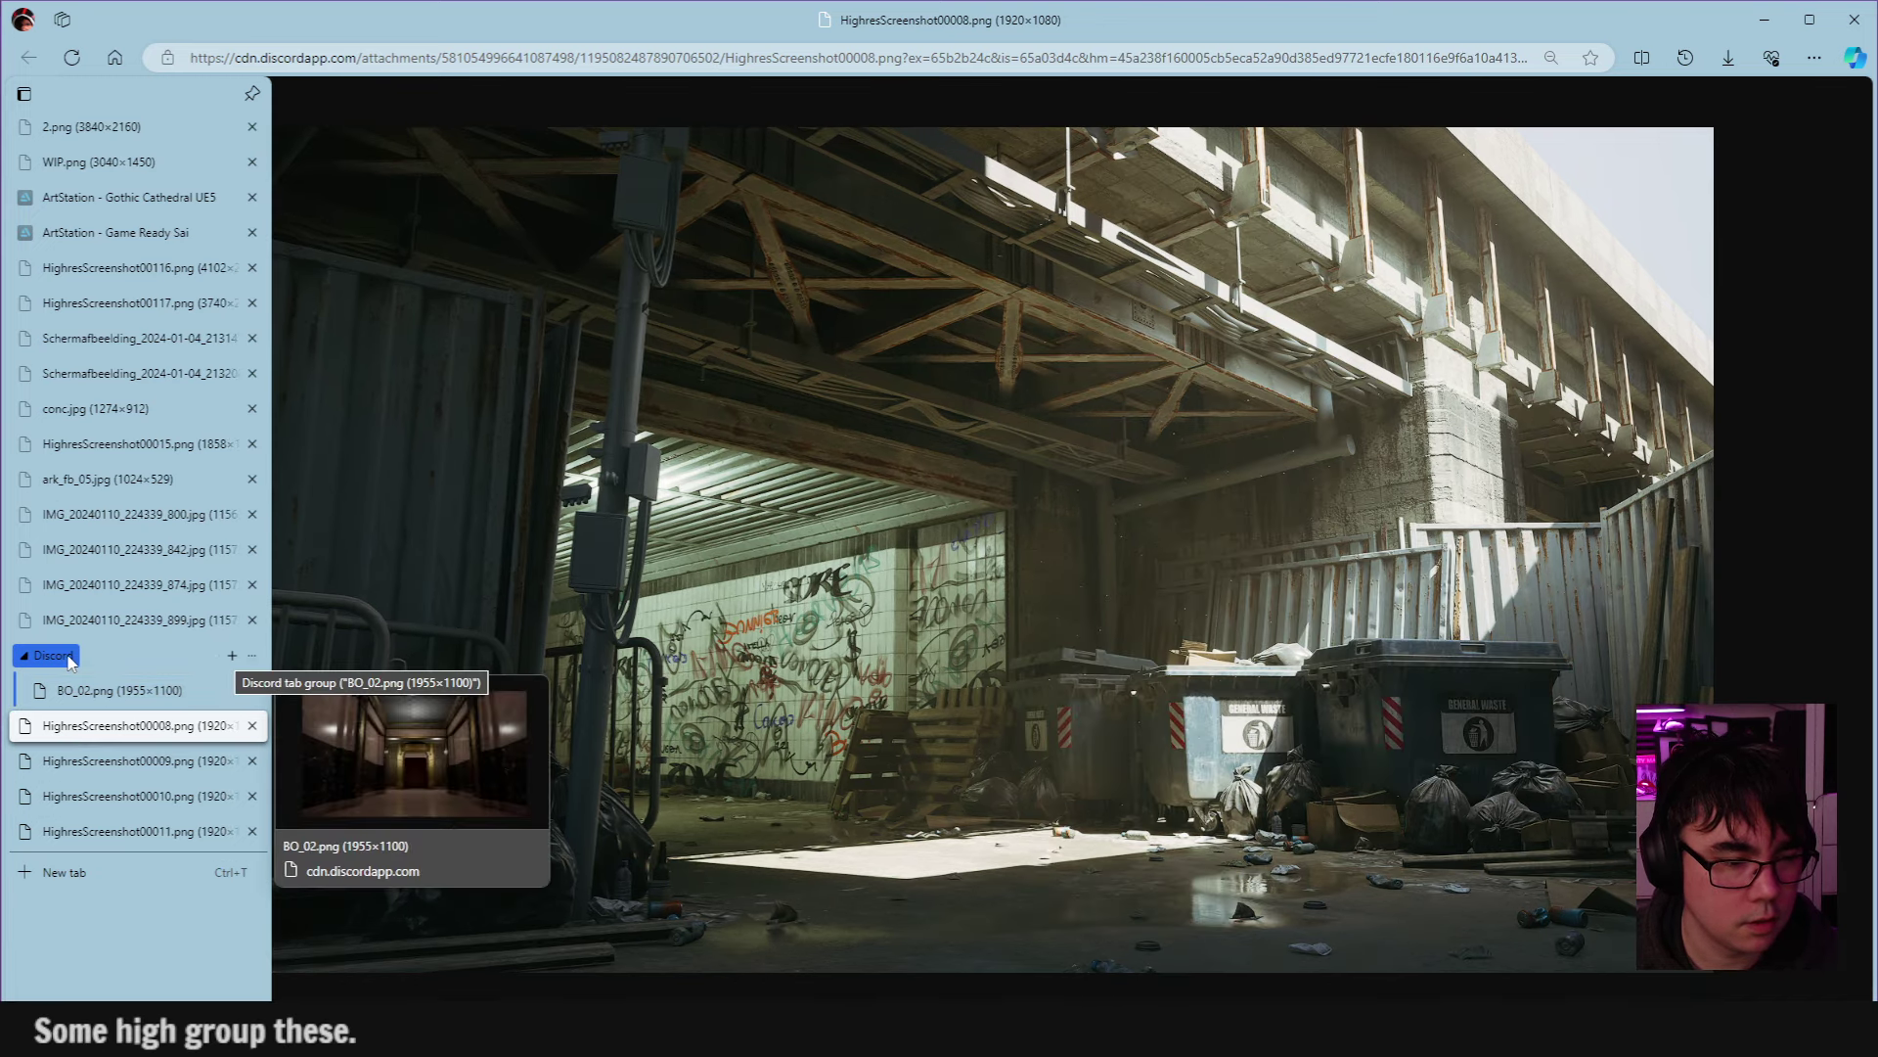
Close the BO_02.png tab and move on through 00009 to HighresScreenshot00010.
{"action": "left_click", "coordinate": [99, 696]}
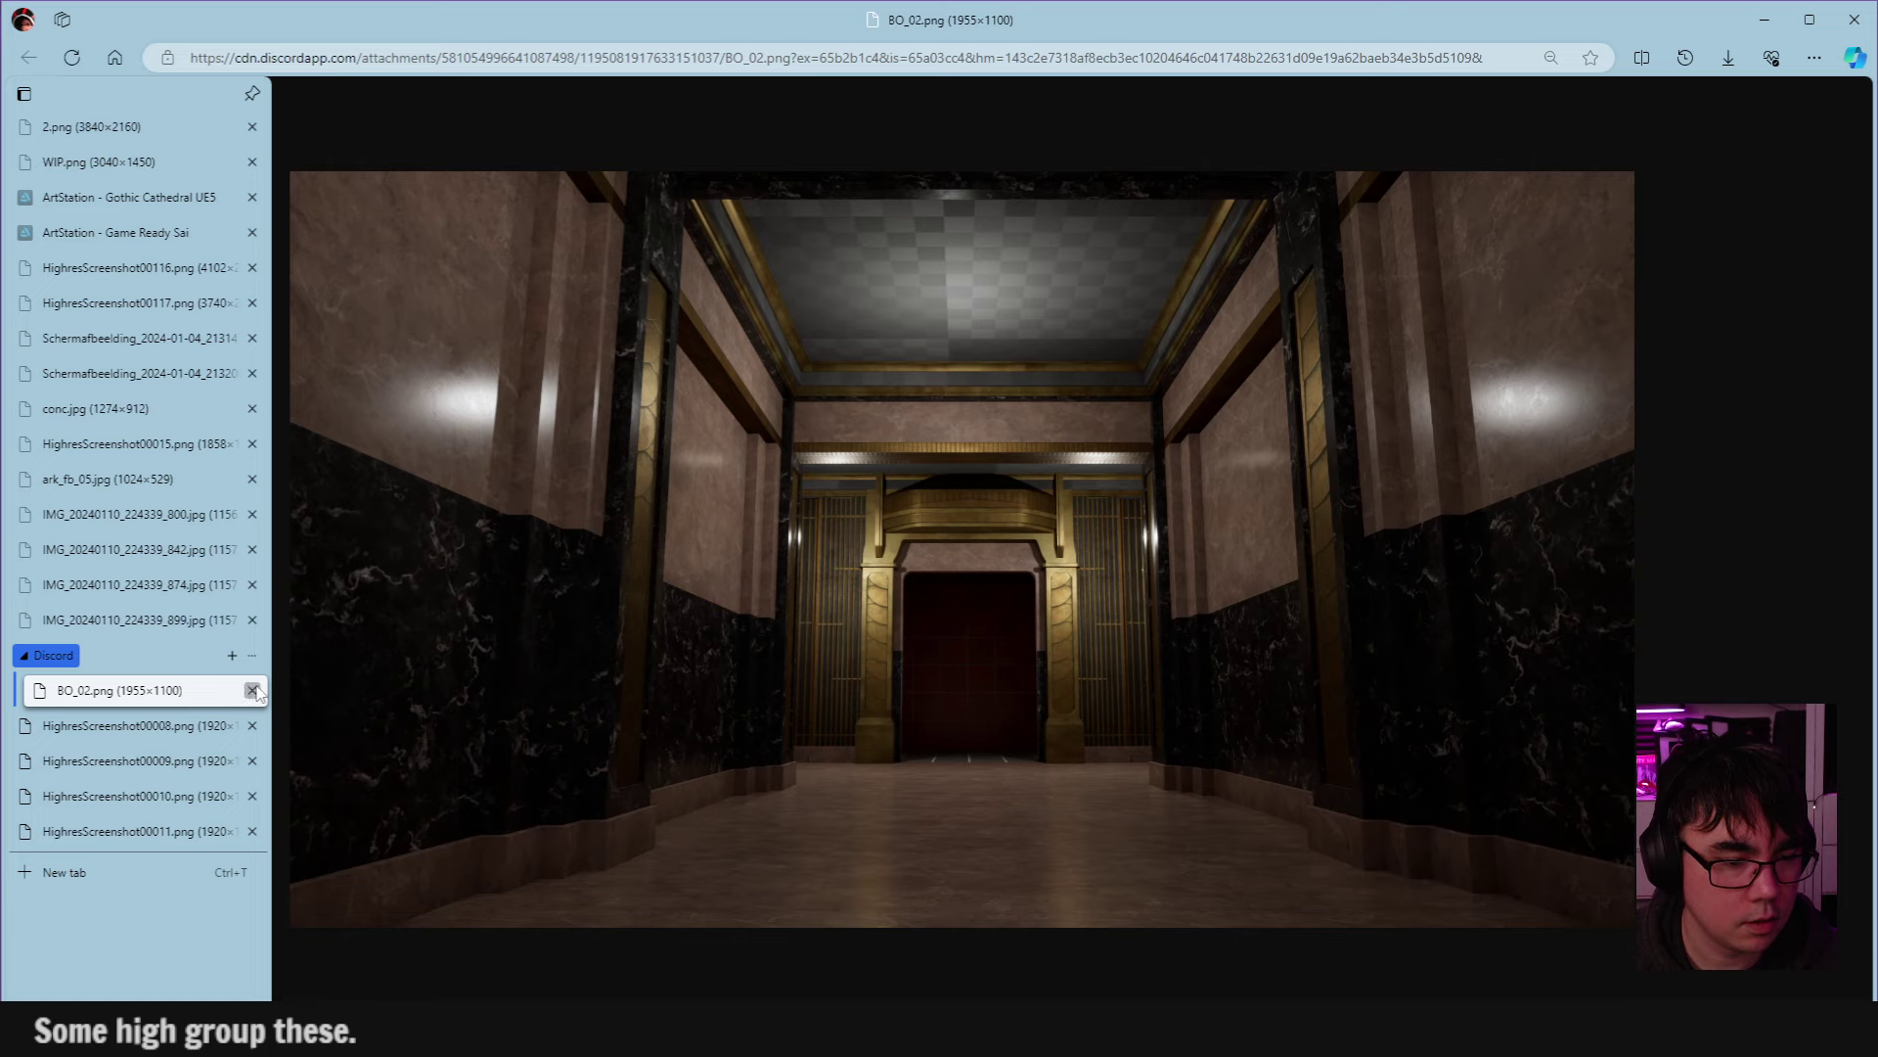
{"action": "left_click", "coordinate": [252, 691]}
{"action": "left_click", "coordinate": [140, 693]}
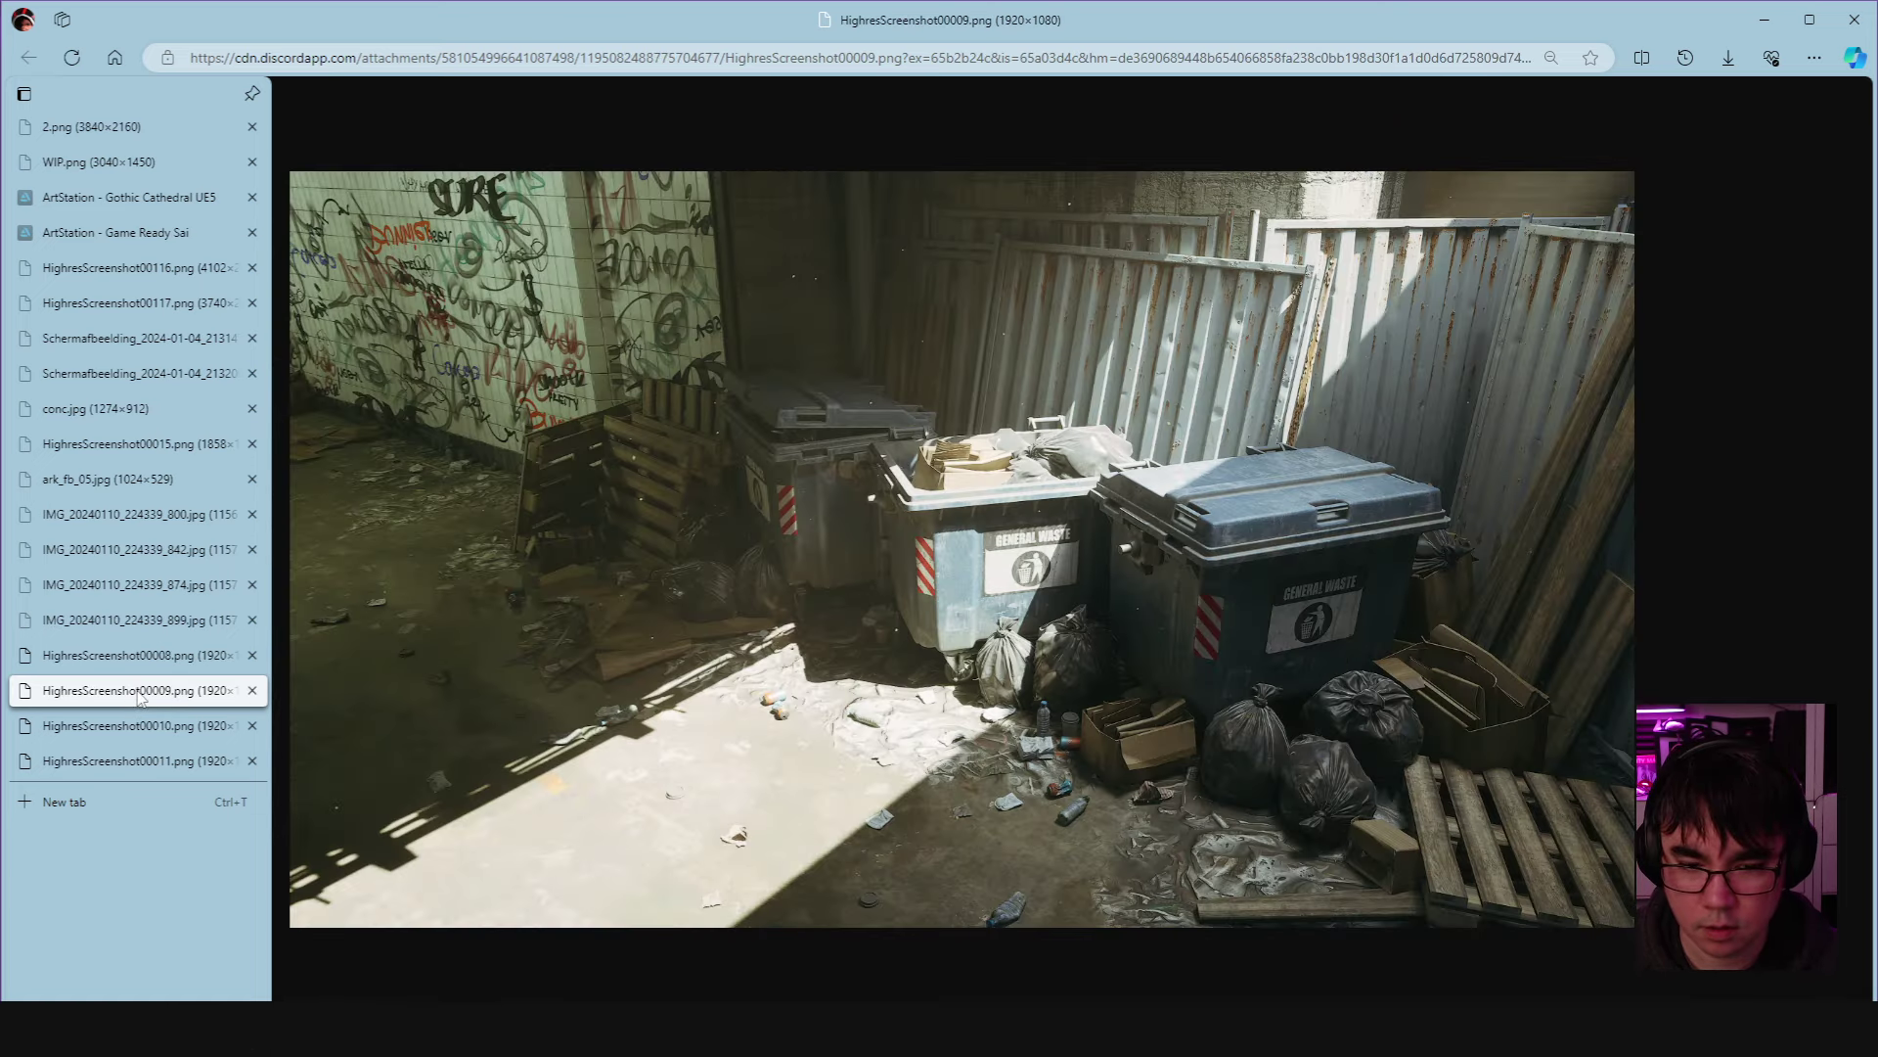
{"action": "left_click", "coordinate": [134, 726]}
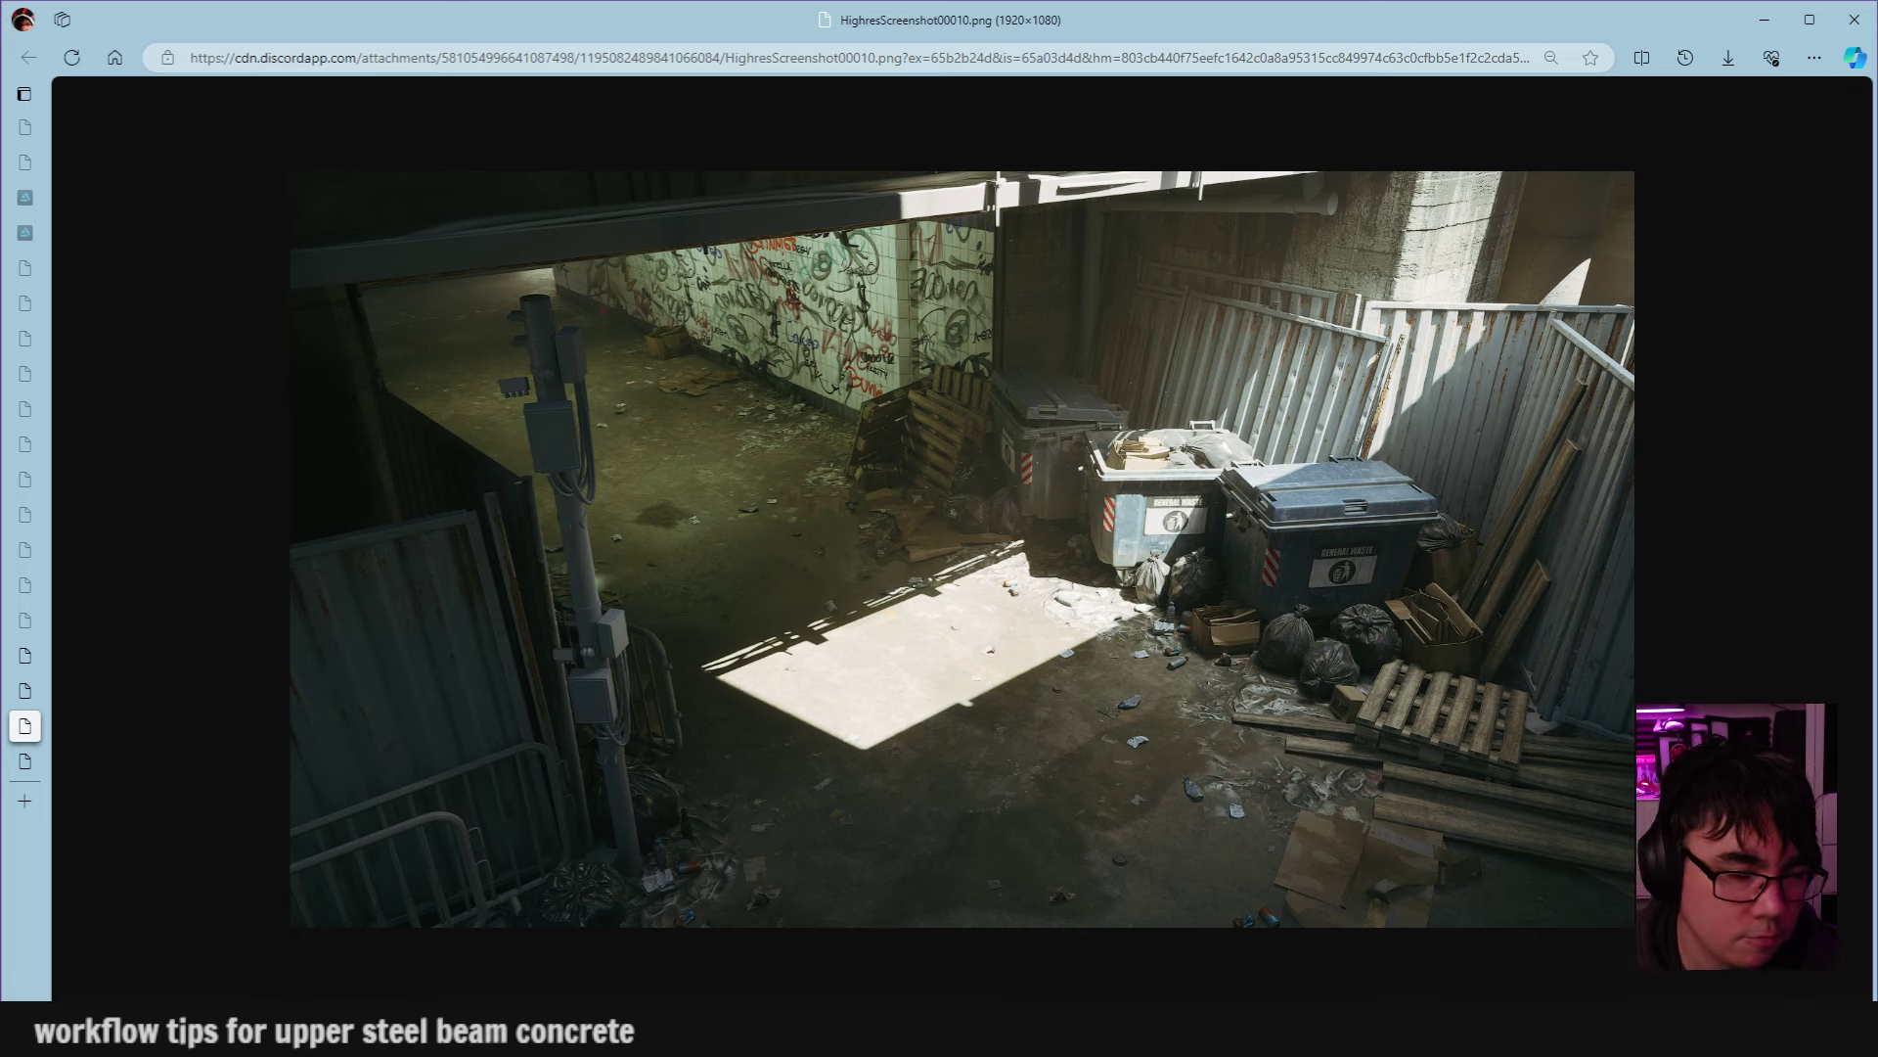
Compare HighresScreenshot00008, 00009 and 00010 by flipping between their tabs.
{"action": "mouse_move", "coordinate": [29, 700]}
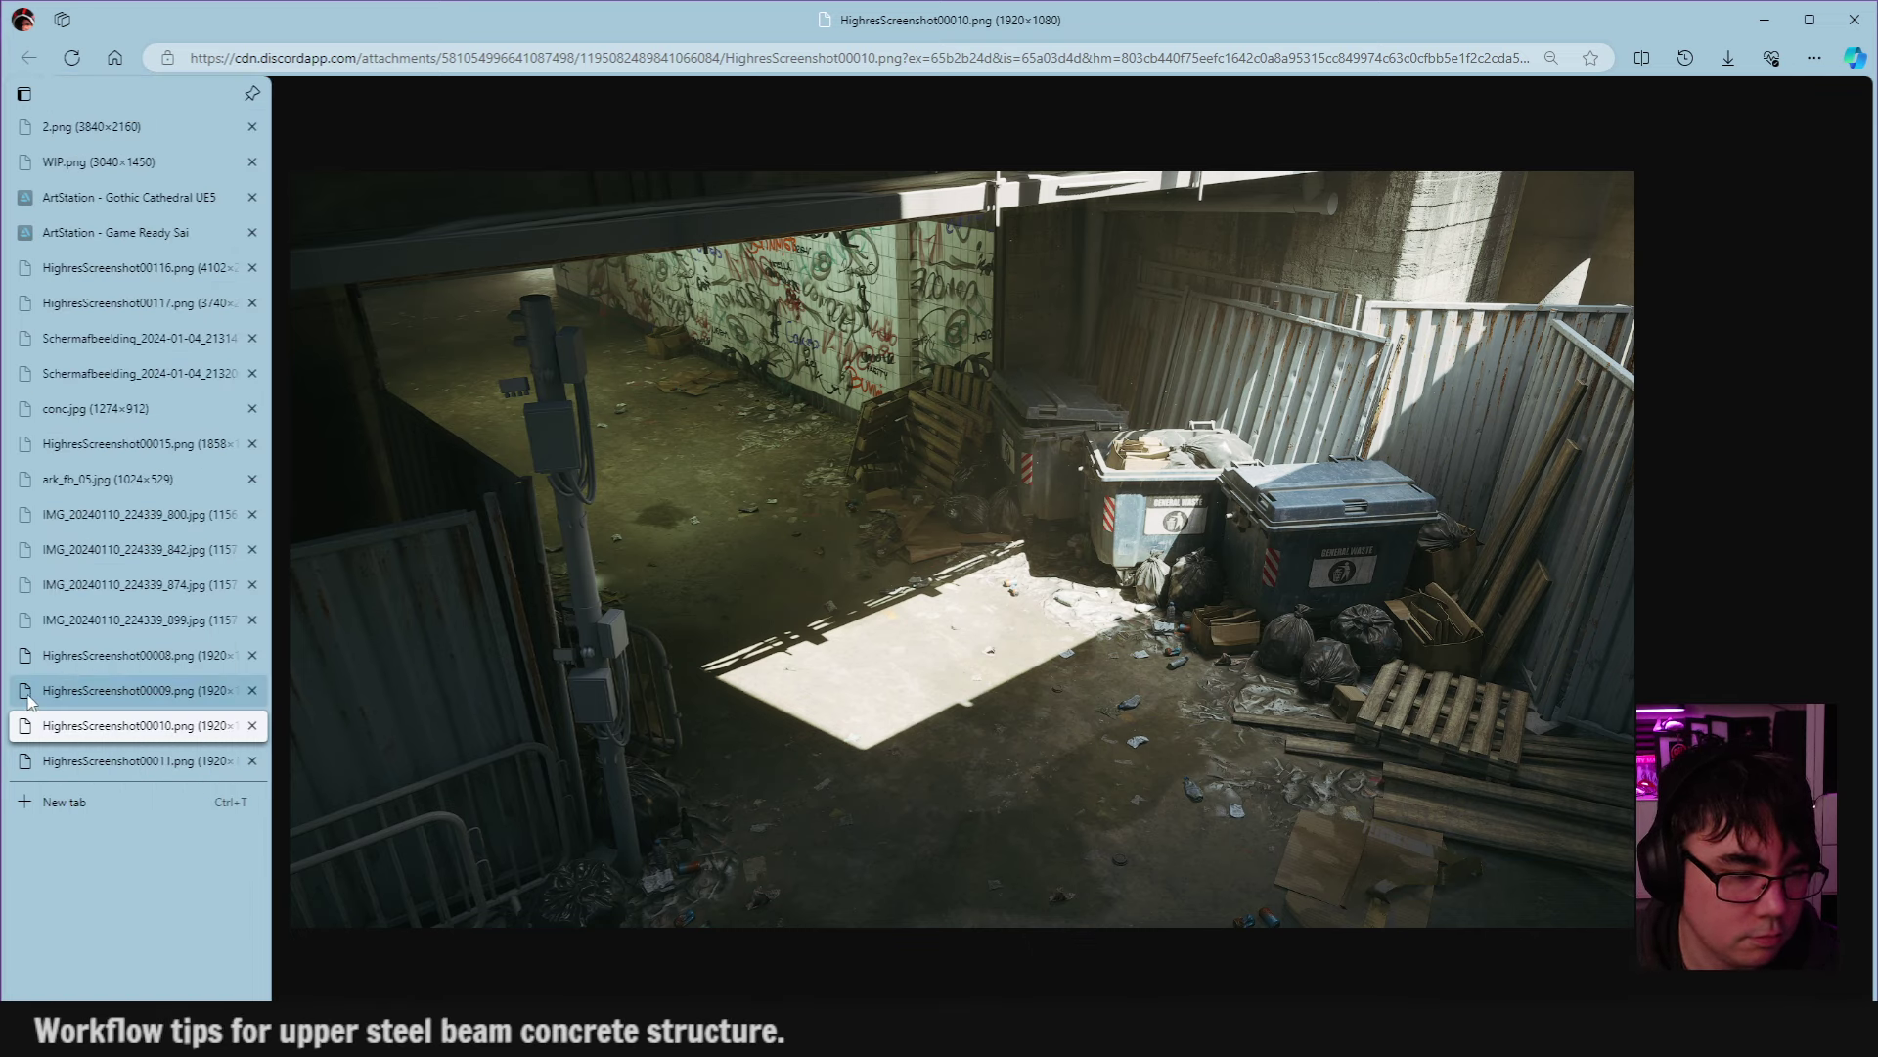
{"action": "left_click", "coordinate": [40, 661]}
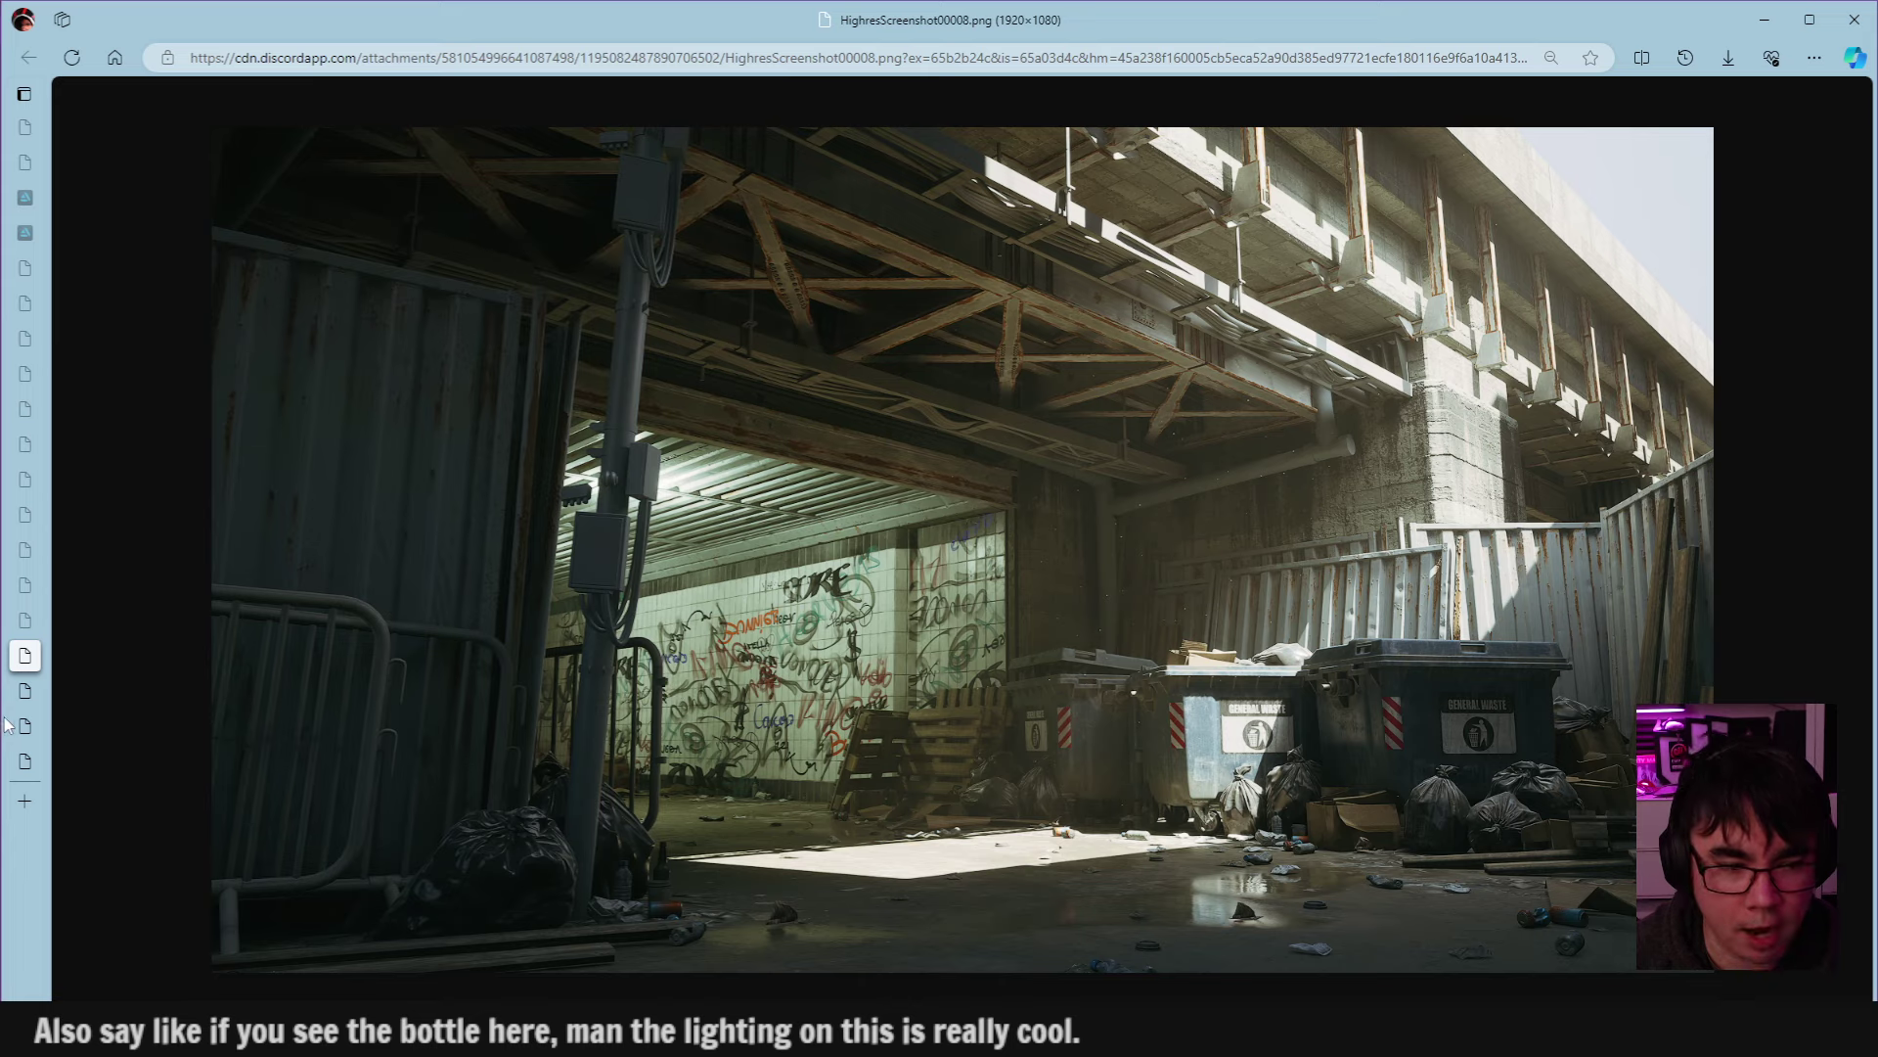
{"action": "left_click", "coordinate": [25, 690]}
{"action": "left_click", "coordinate": [27, 726]}
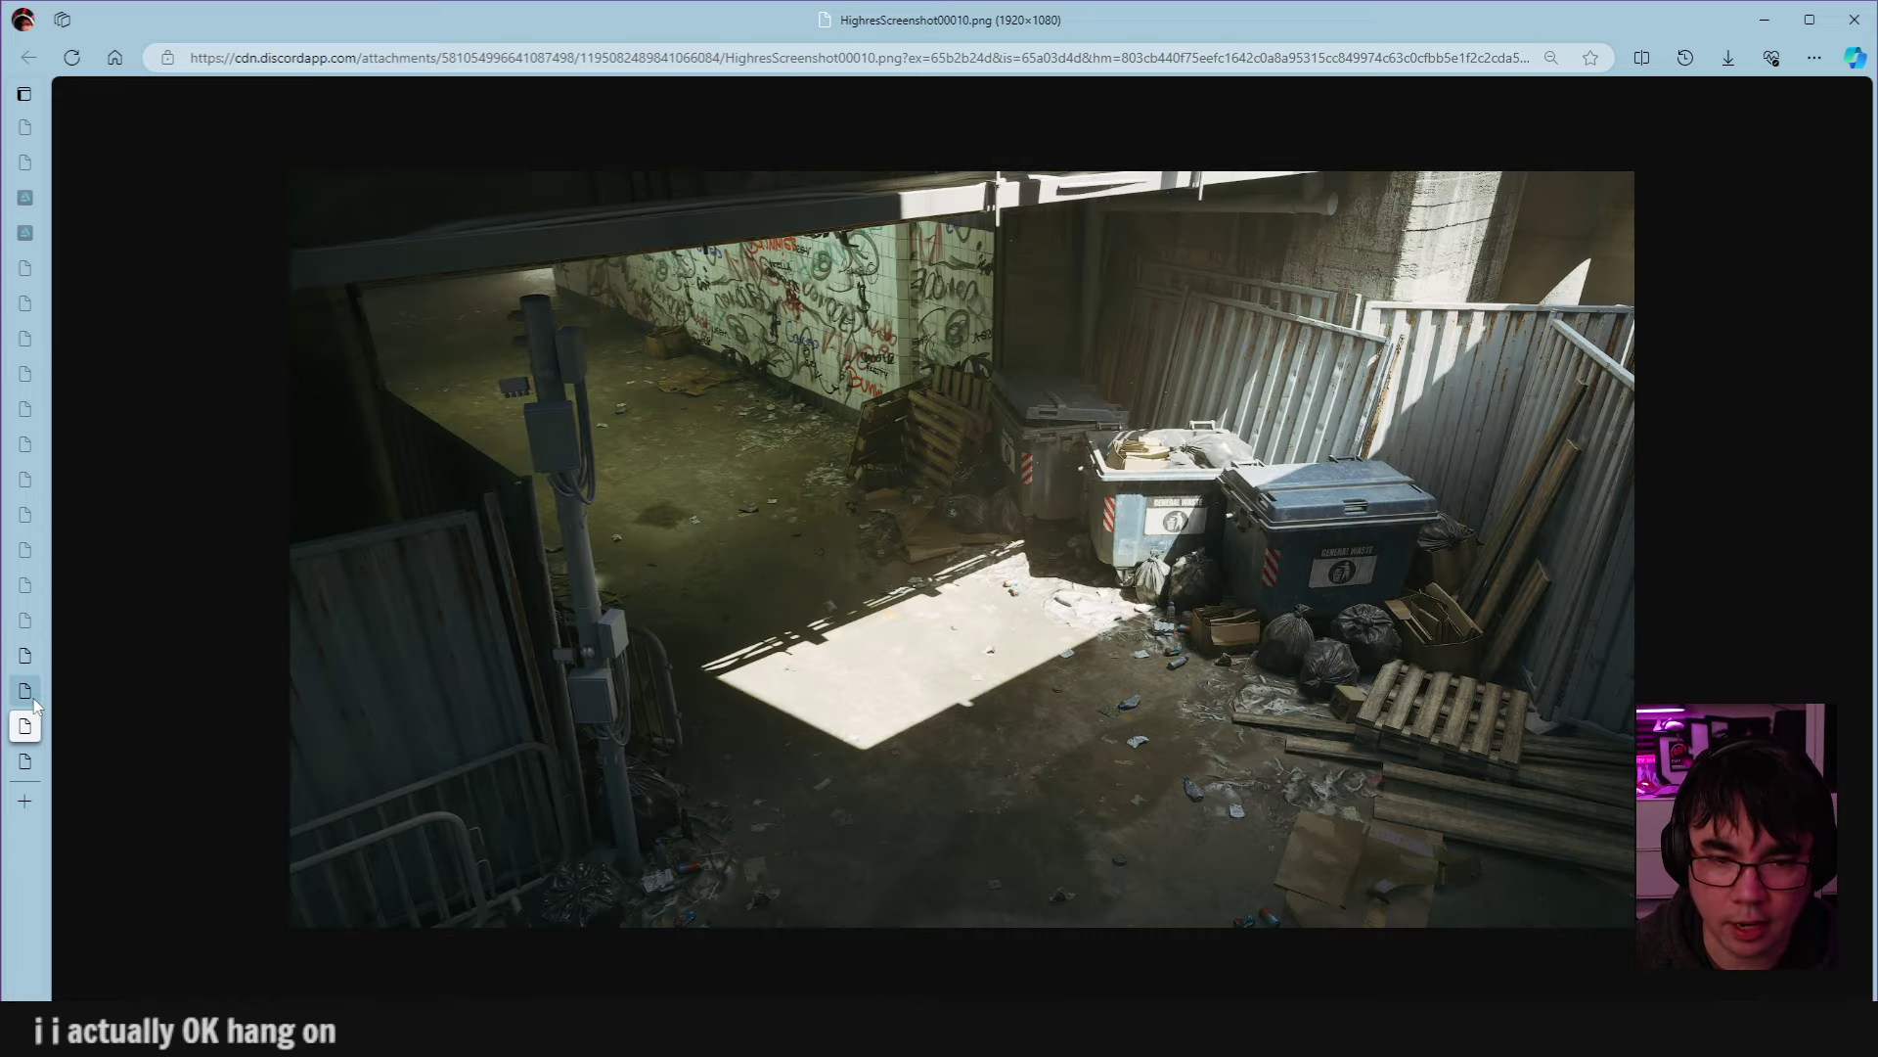
{"action": "left_click", "coordinate": [29, 696]}
{"action": "left_click", "coordinate": [28, 728]}
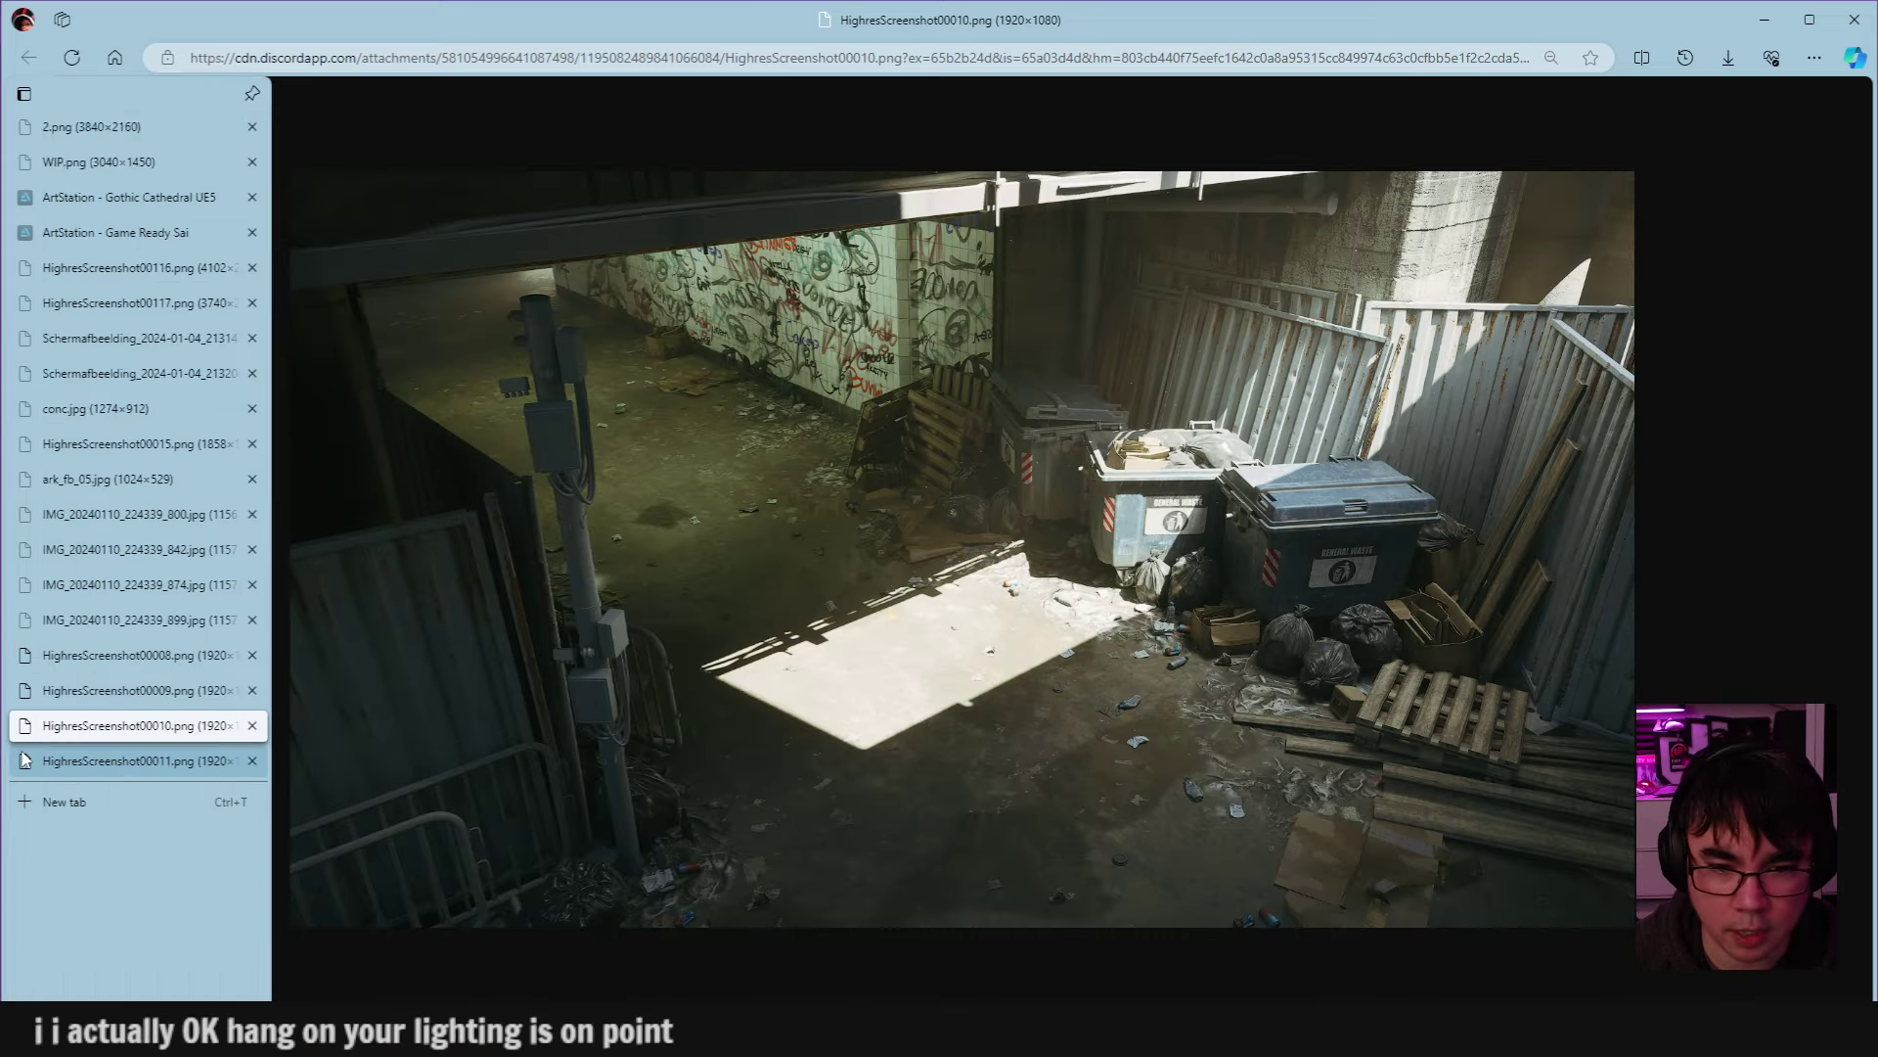
{"action": "left_click", "coordinate": [24, 761]}
{"action": "left_click", "coordinate": [26, 726]}
Step back through 00009 and 00008, then forward to HighresScreenshot00011.
{"action": "left_click", "coordinate": [23, 699]}
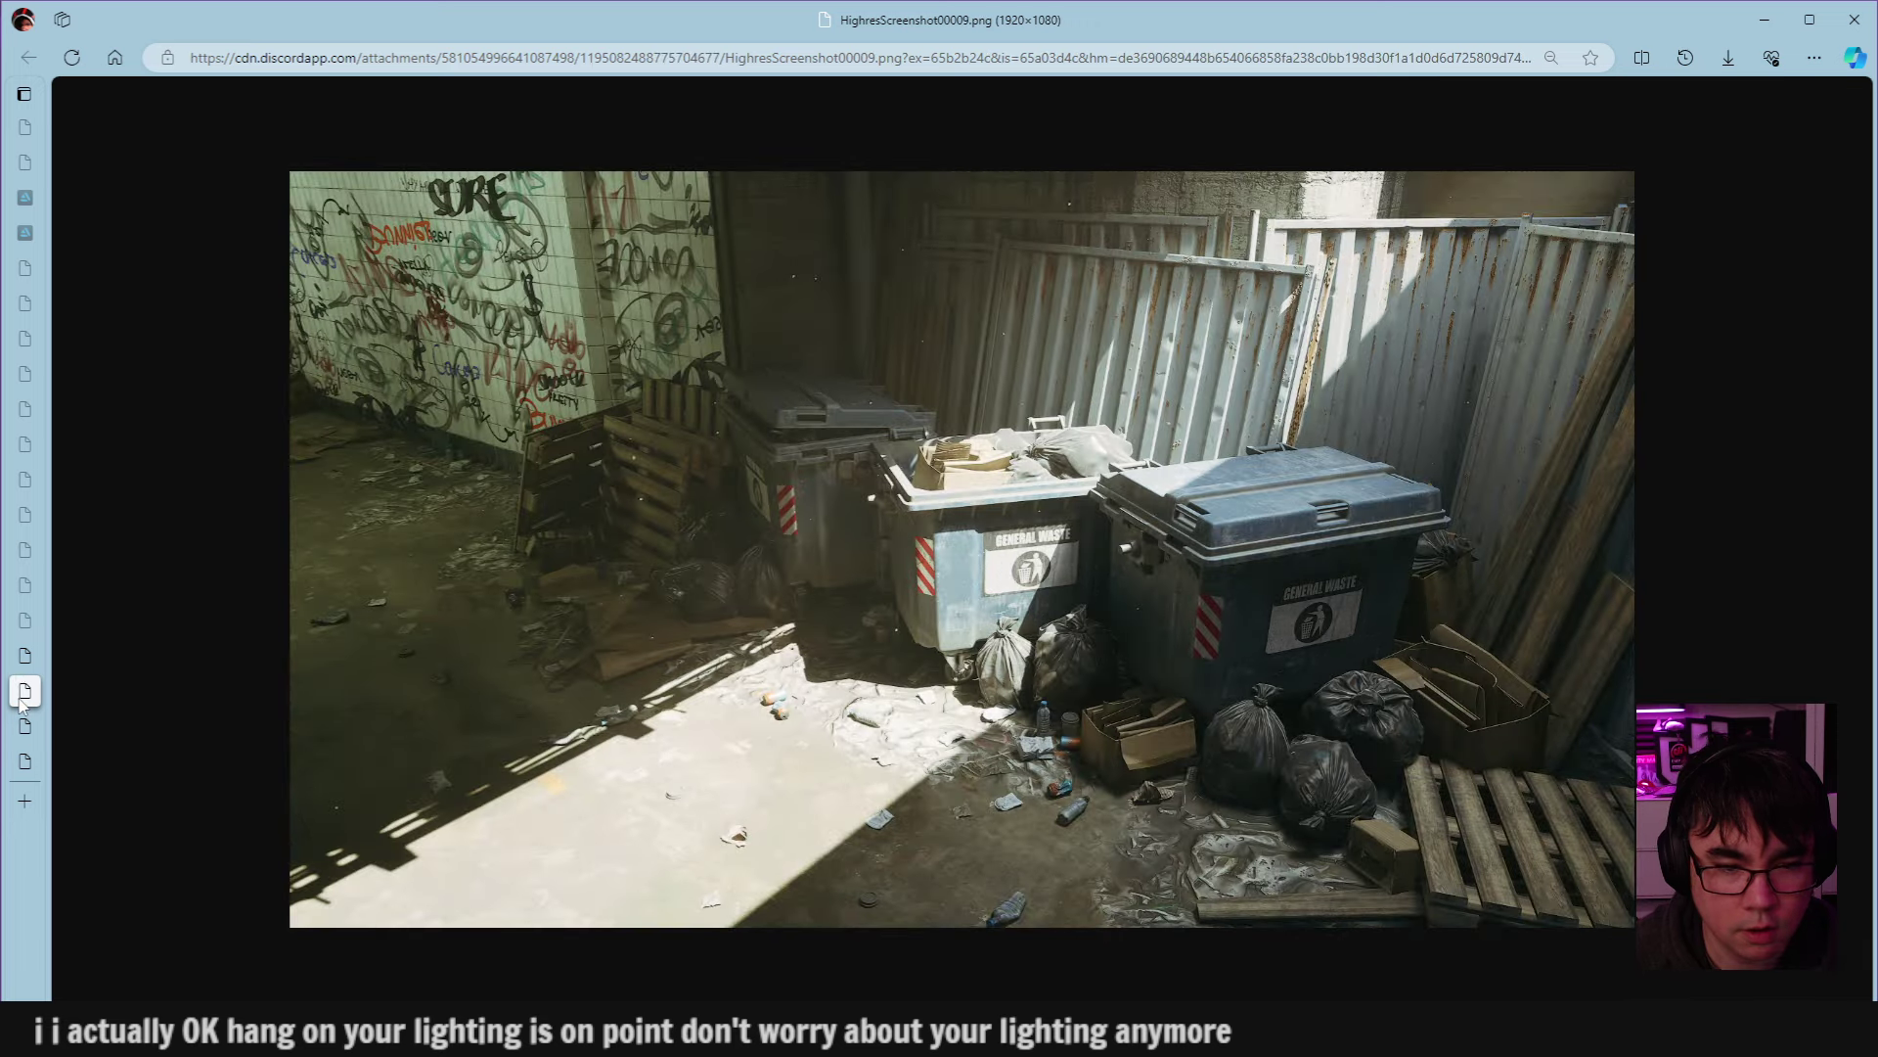
{"action": "left_click", "coordinate": [26, 658]}
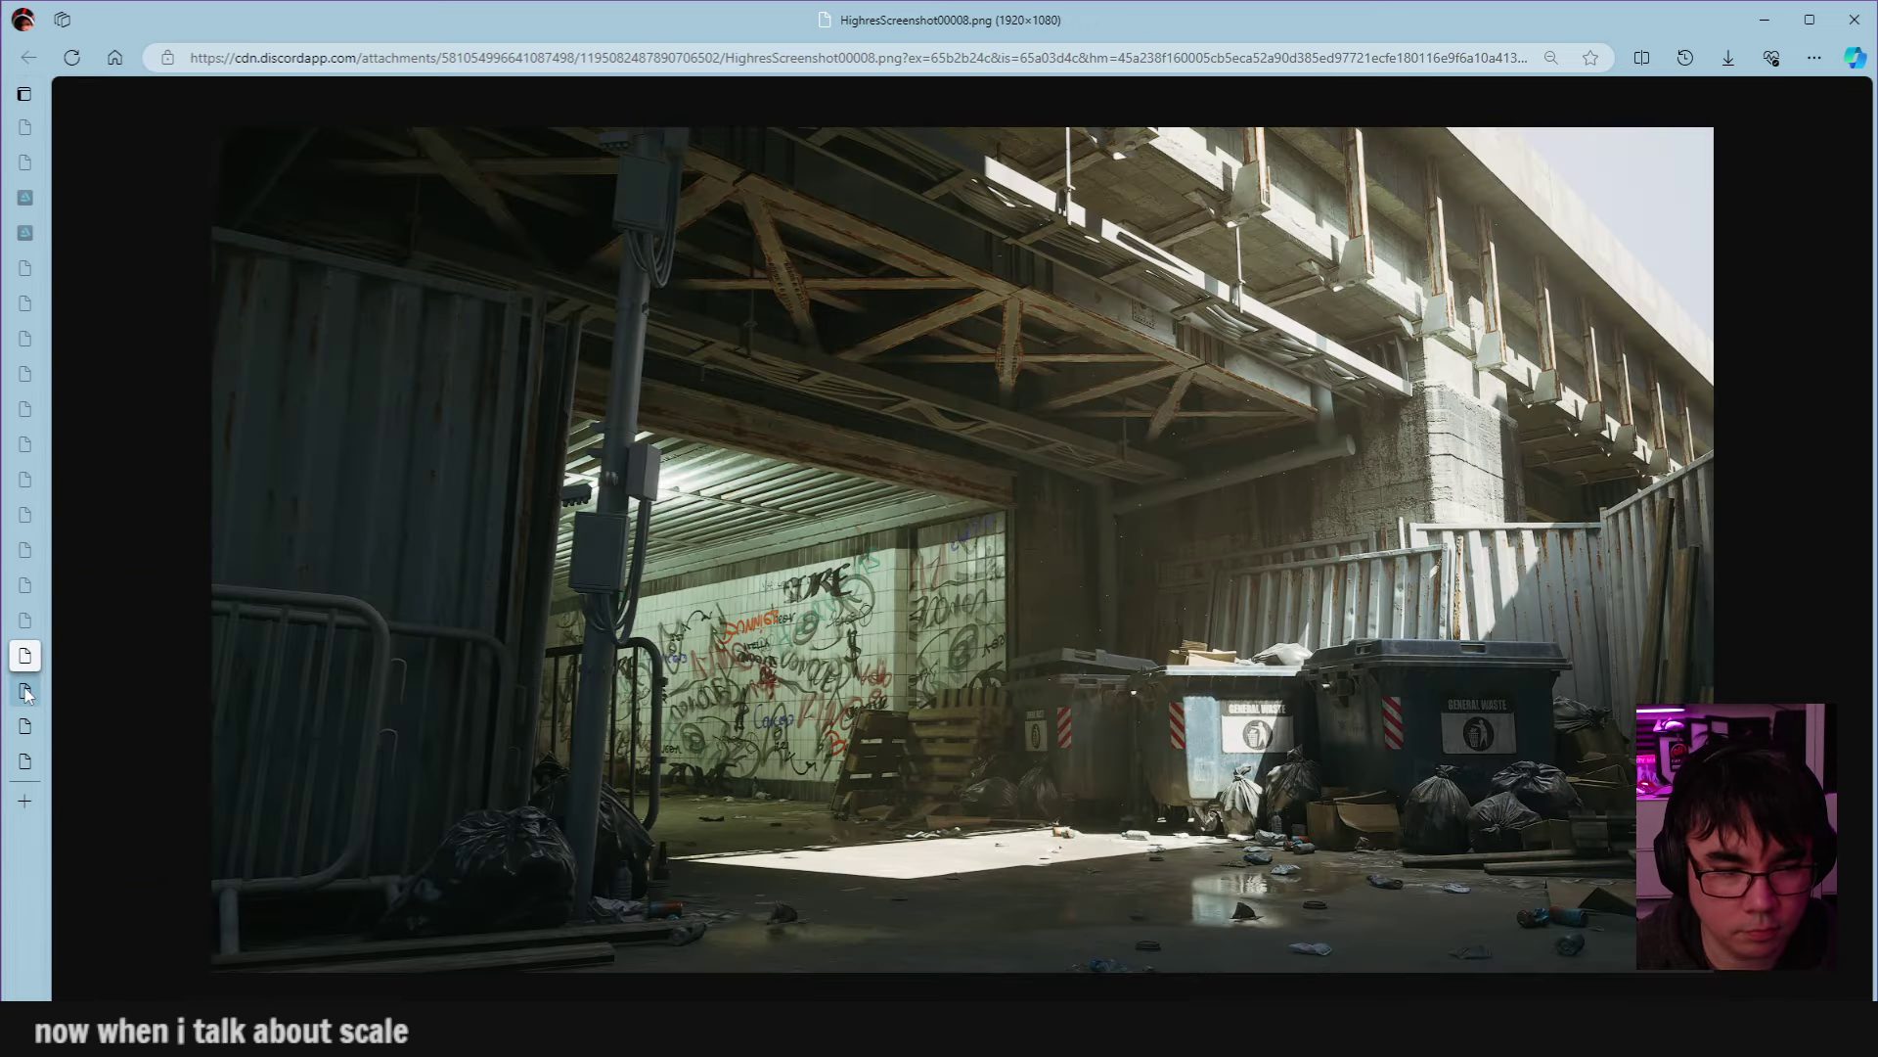
{"action": "left_click", "coordinate": [25, 693]}
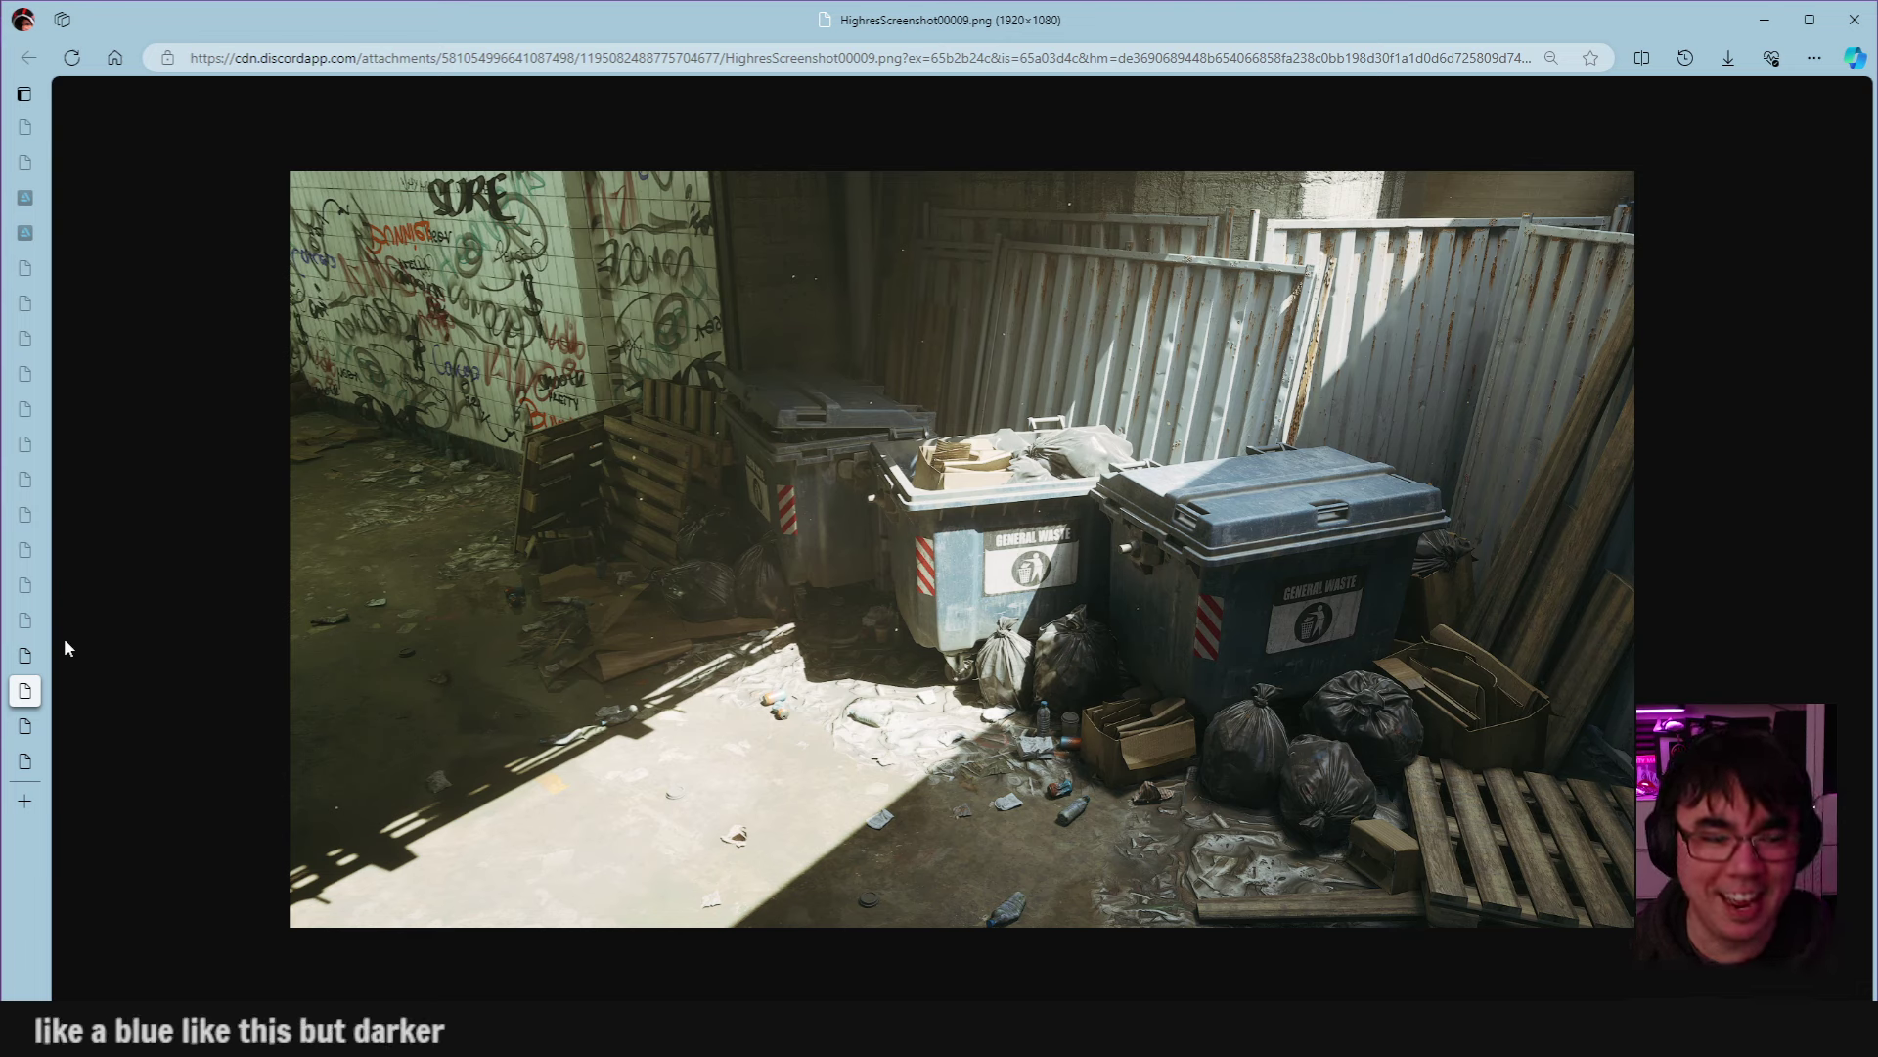
{"action": "mouse_move", "coordinate": [40, 729]}
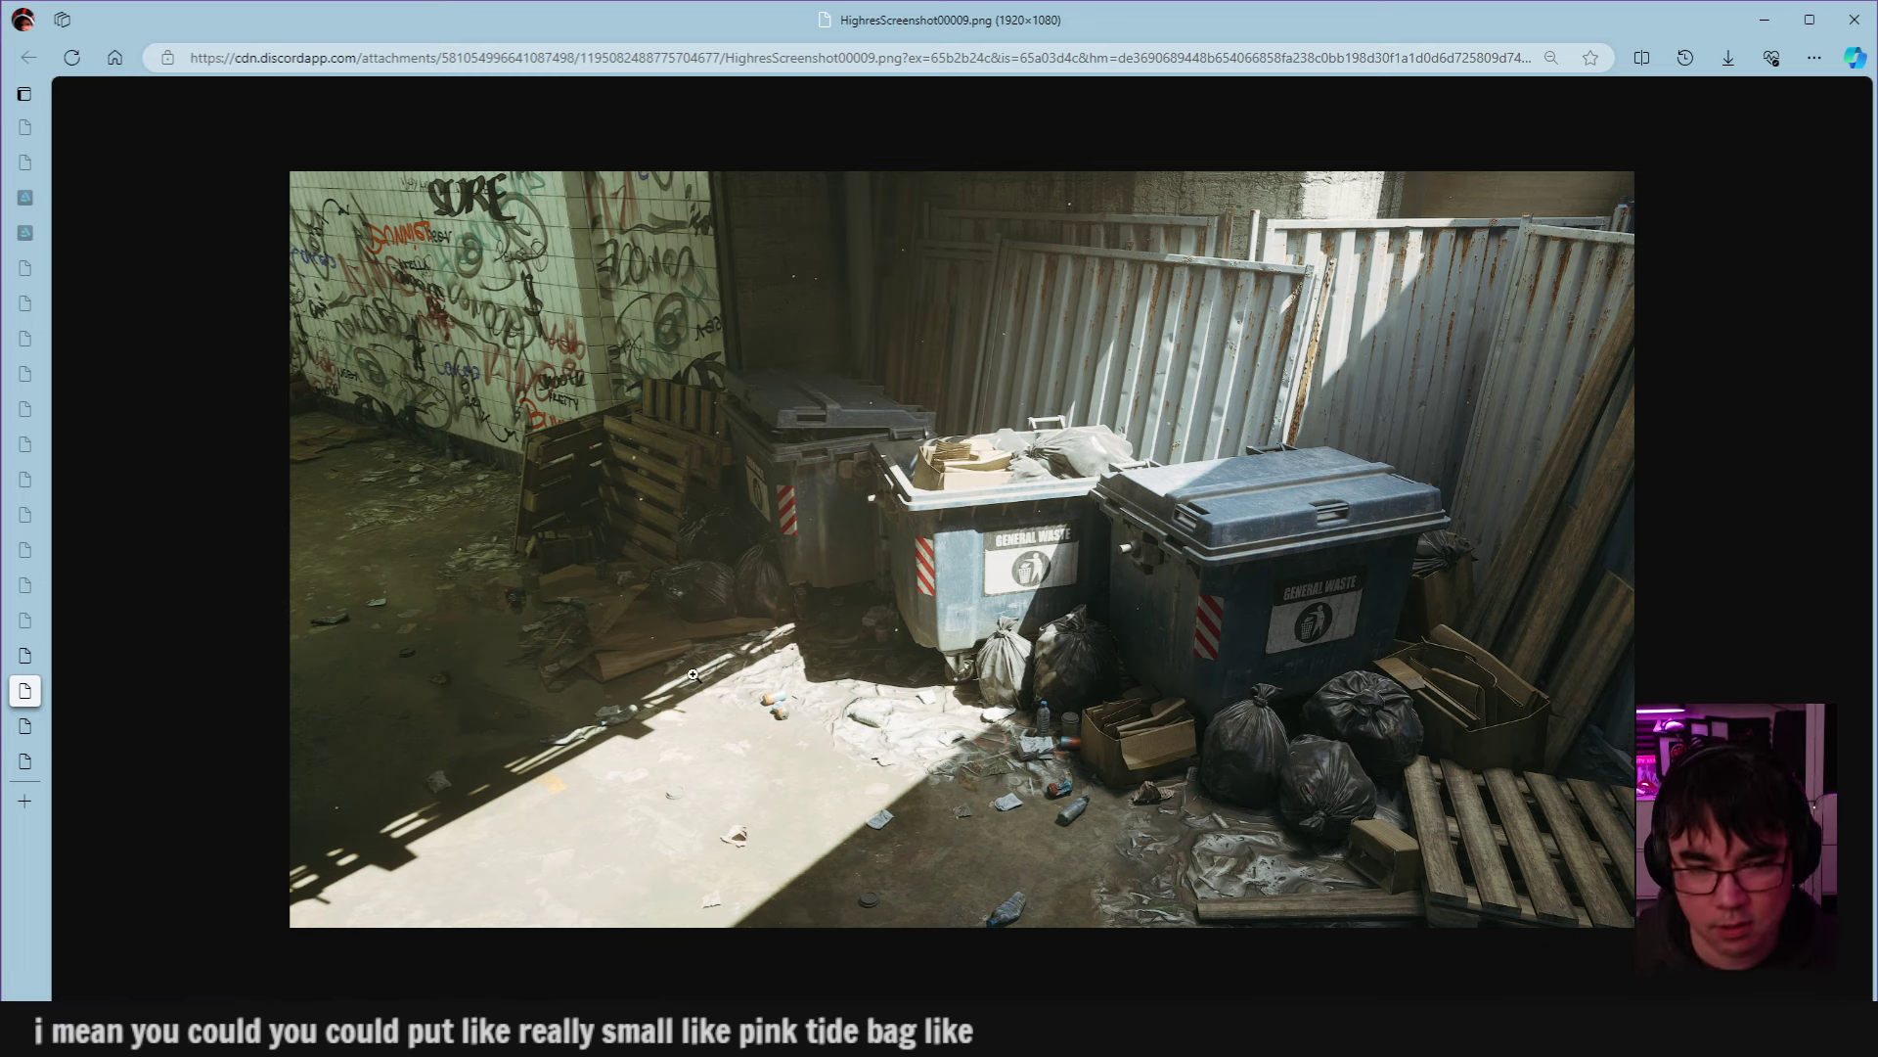
{"action": "left_click", "coordinate": [27, 729]}
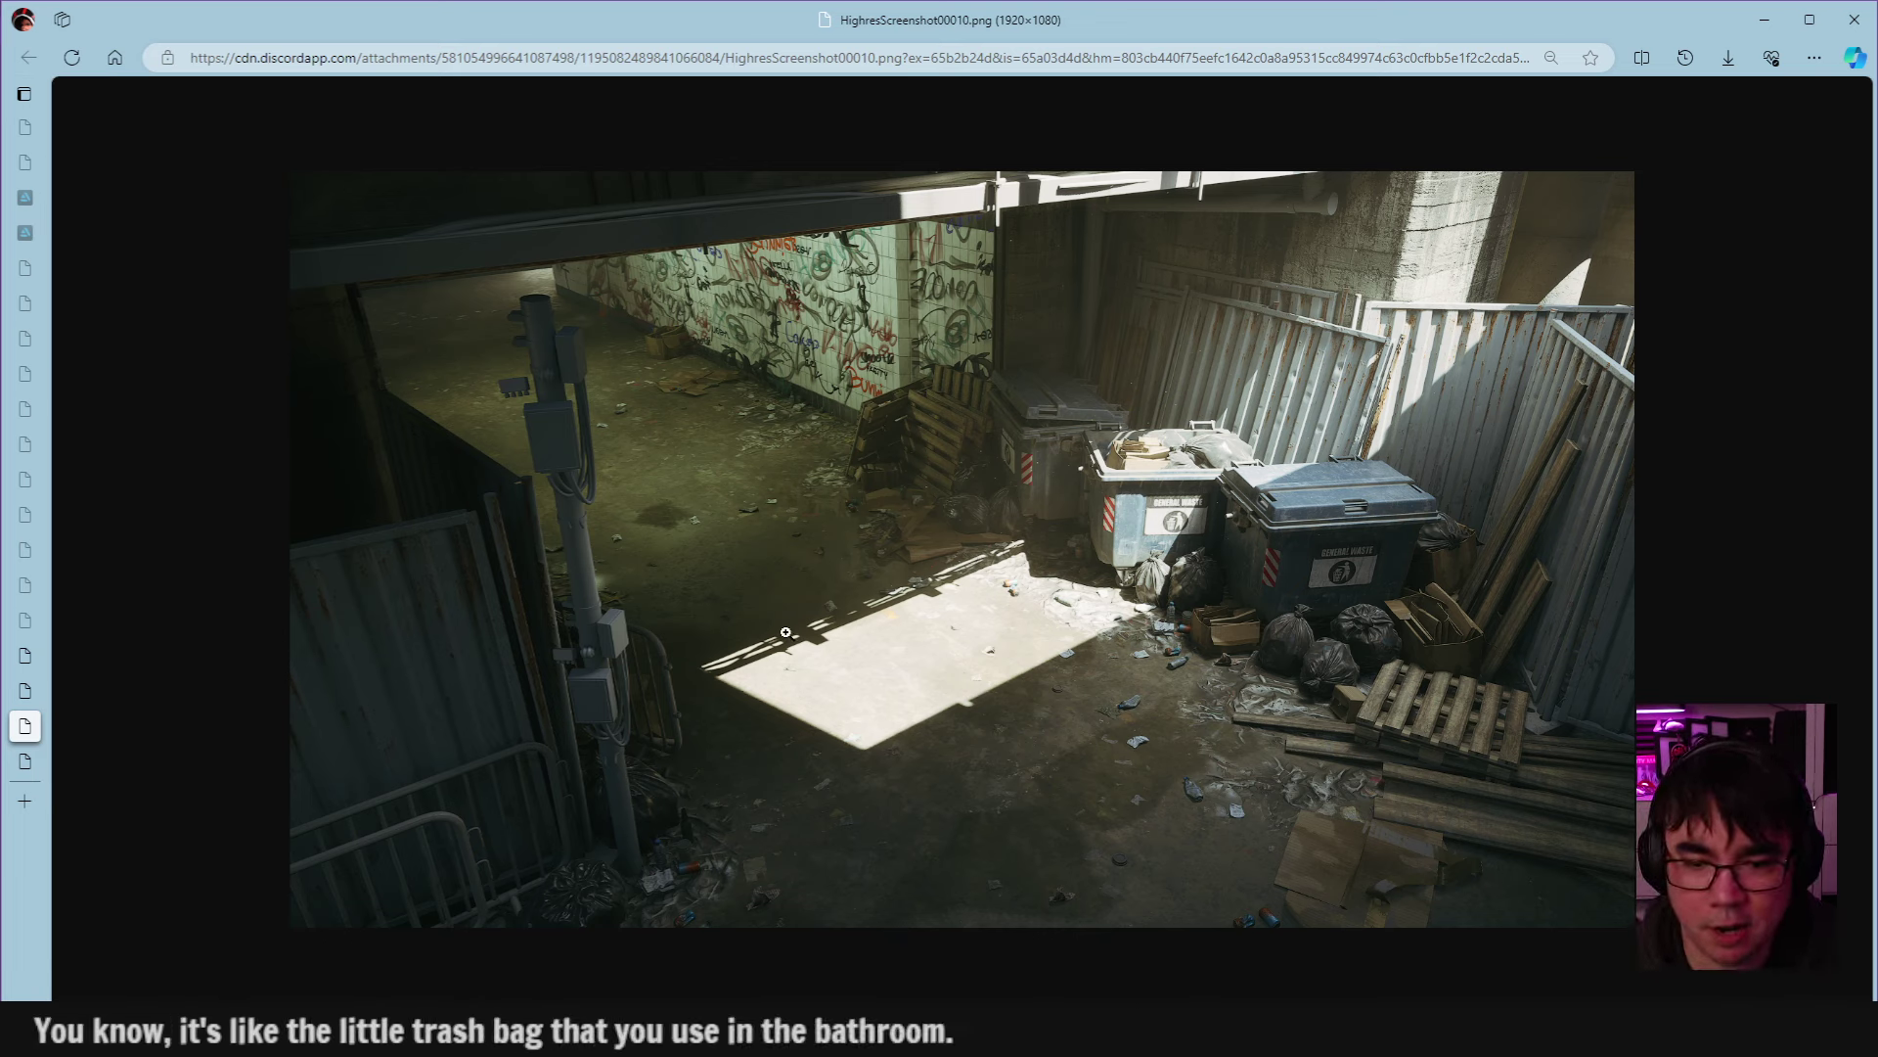
{"action": "left_click", "coordinate": [30, 762]}
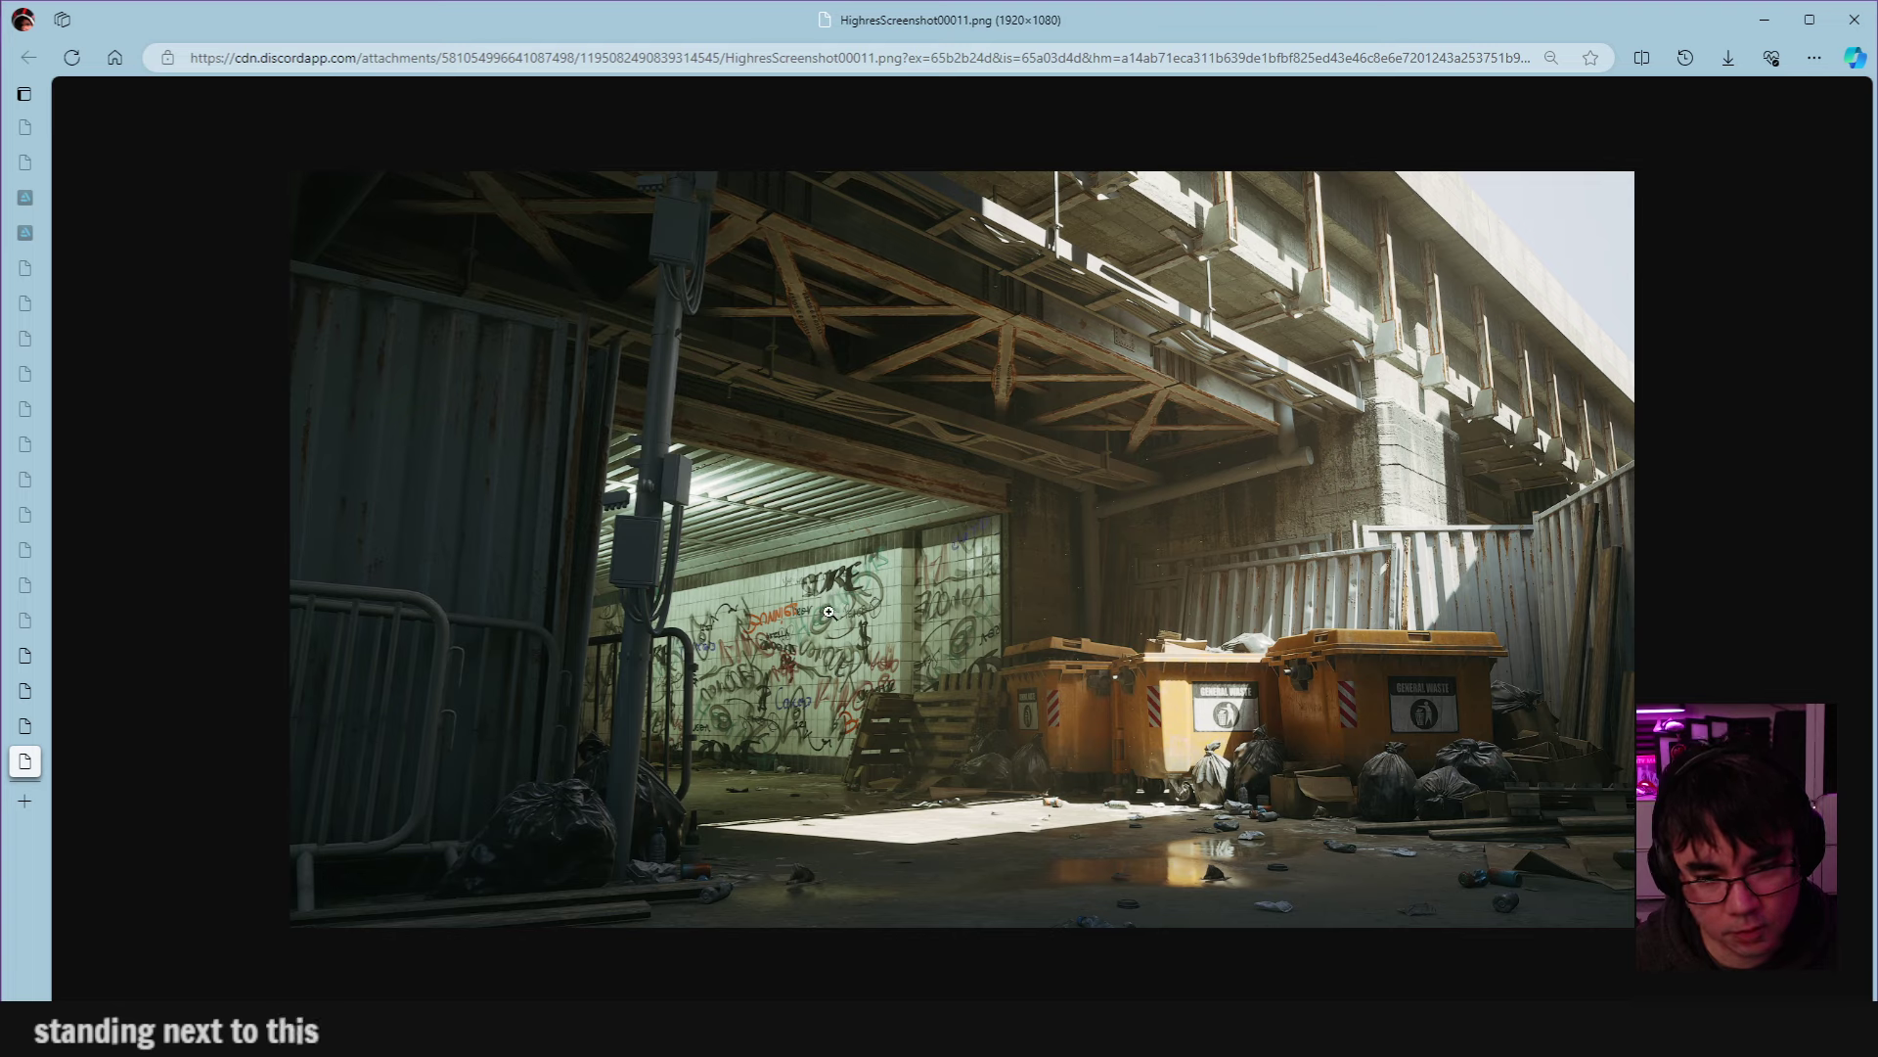
{"action": "right_click", "coordinate": [878, 625]}
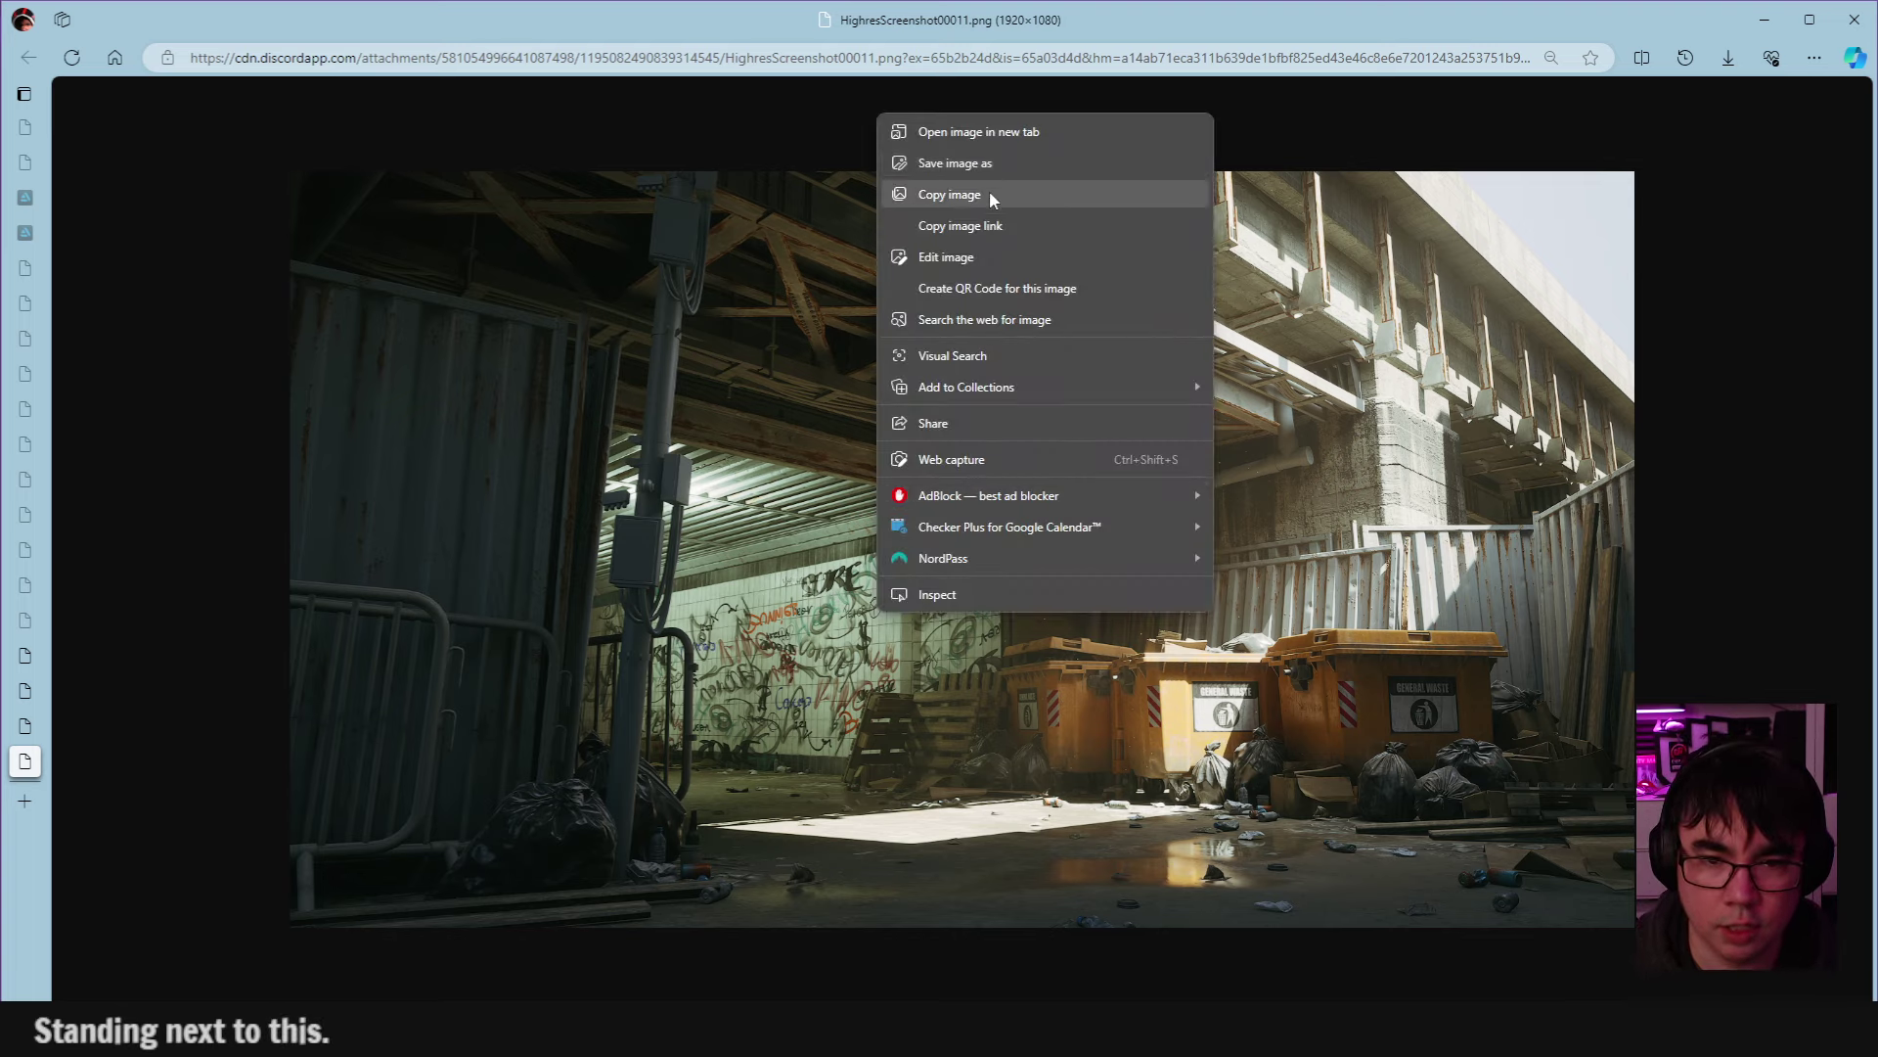
{"action": "left_click", "coordinate": [989, 189]}
{"action": "key", "text": "alt+Tab"}
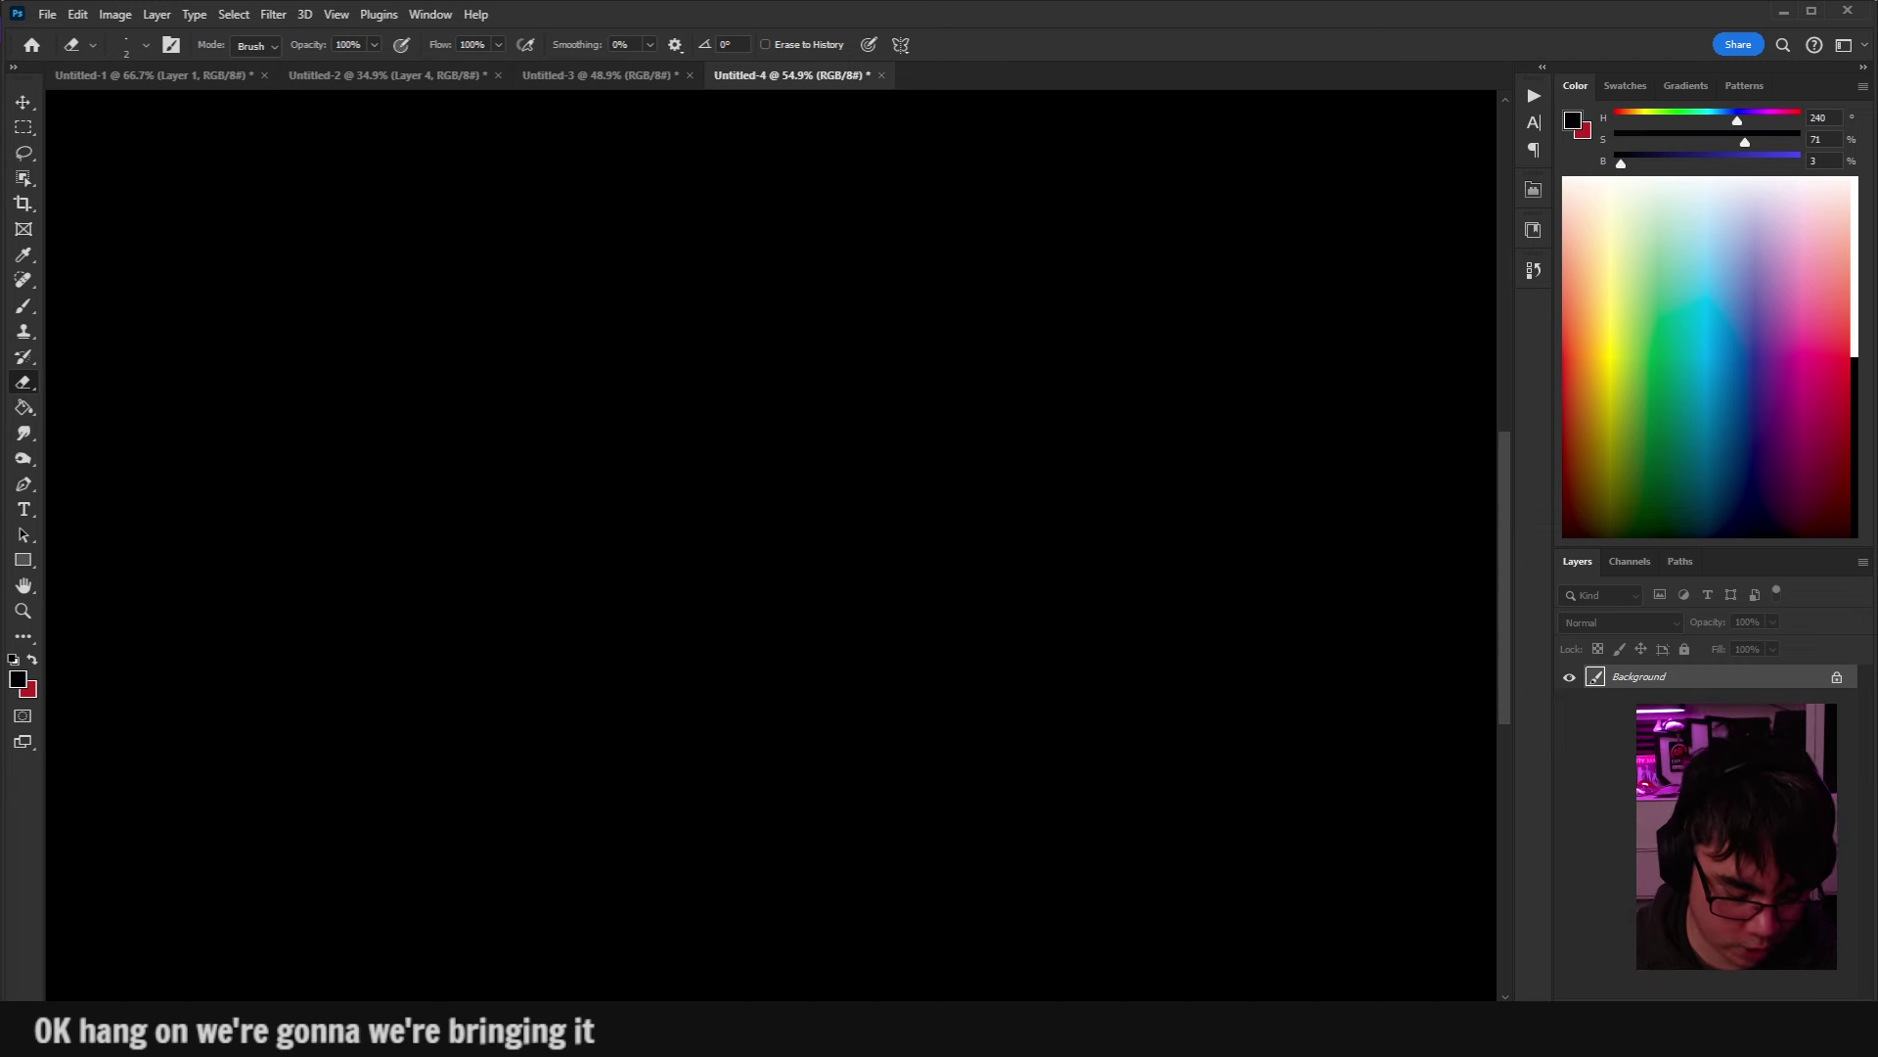
{"action": "key", "text": "ctrl+v"}
{"action": "left_click_drag", "start_coordinate": [836, 510], "coordinate": [868, 510]}
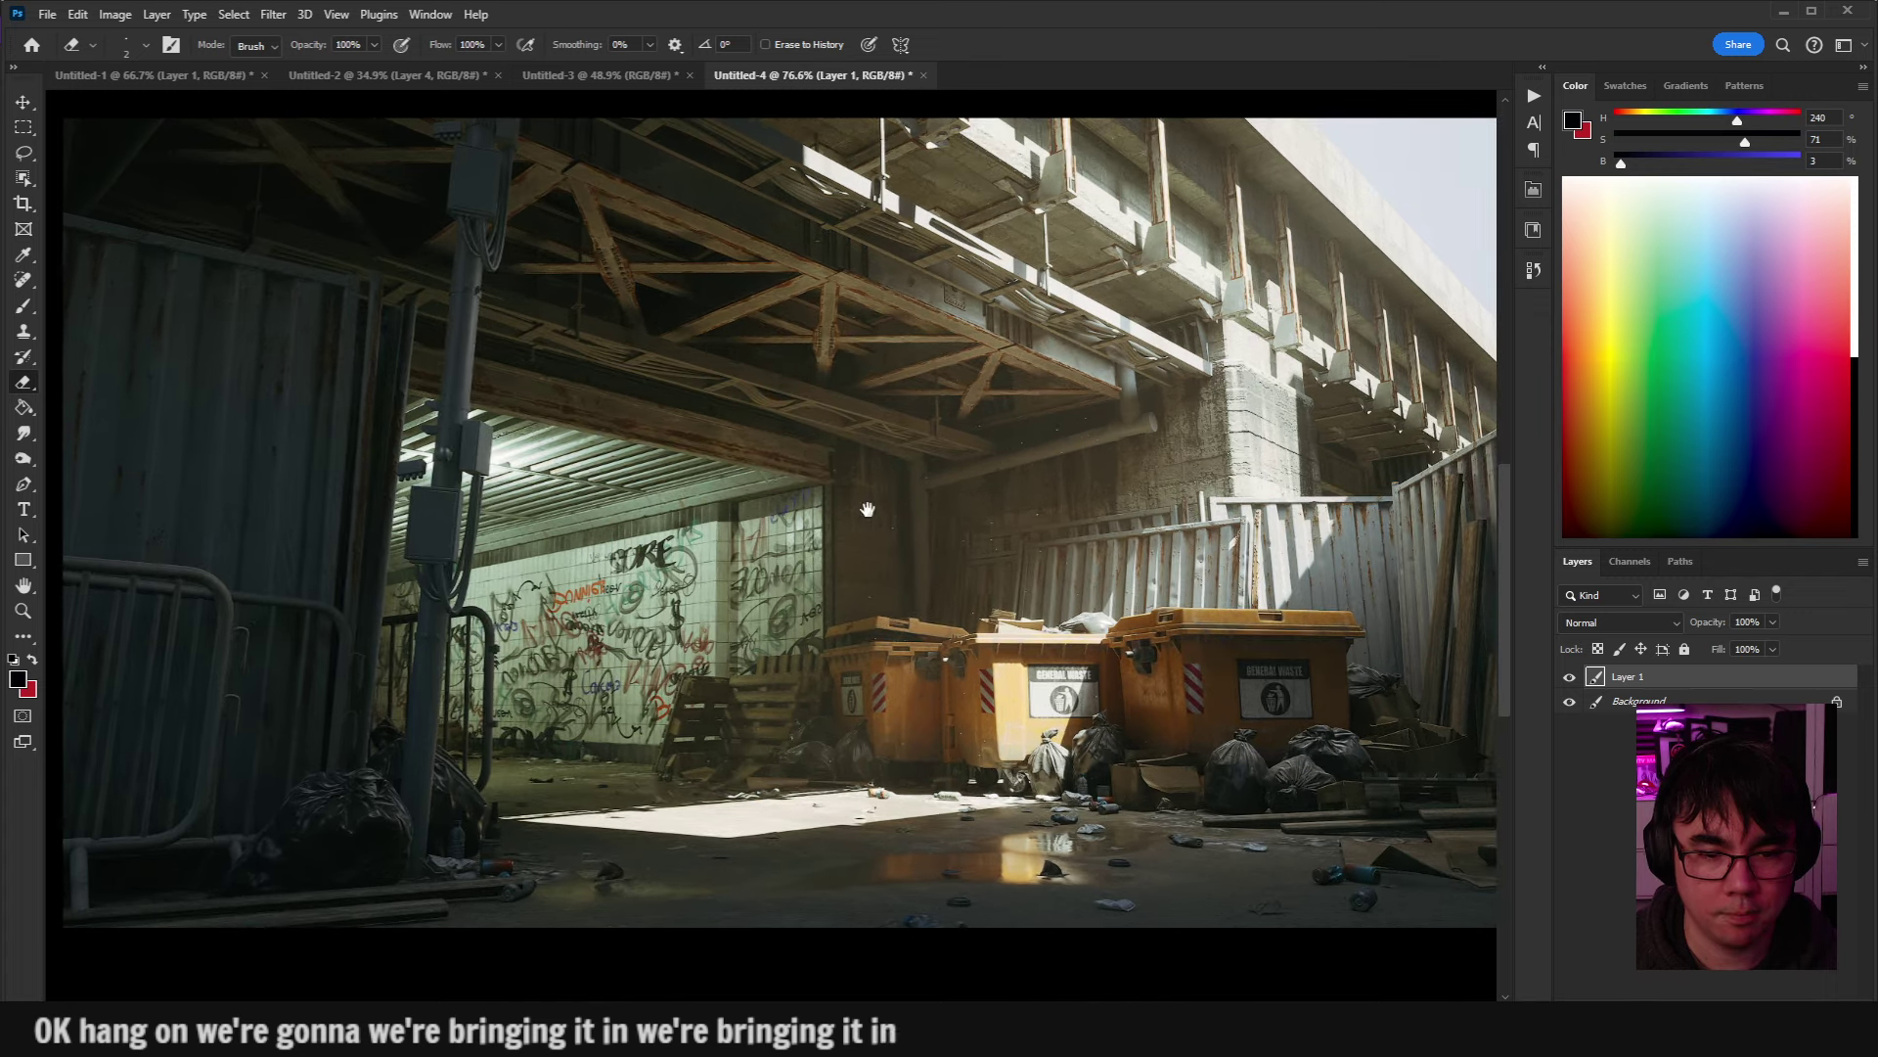
{"action": "key", "text": "b"}
{"action": "key", "text": "ctrl+alt+shift+n"}
{"action": "mouse_move", "coordinate": [640, 670]}
{"action": "left_mouse_down"}
{"action": "mouse_move", "coordinate": [620, 670]}
{"action": "mouse_move", "coordinate": [631, 641]}
{"action": "mouse_move", "coordinate": [631, 660]}
{"action": "left_mouse_up"}
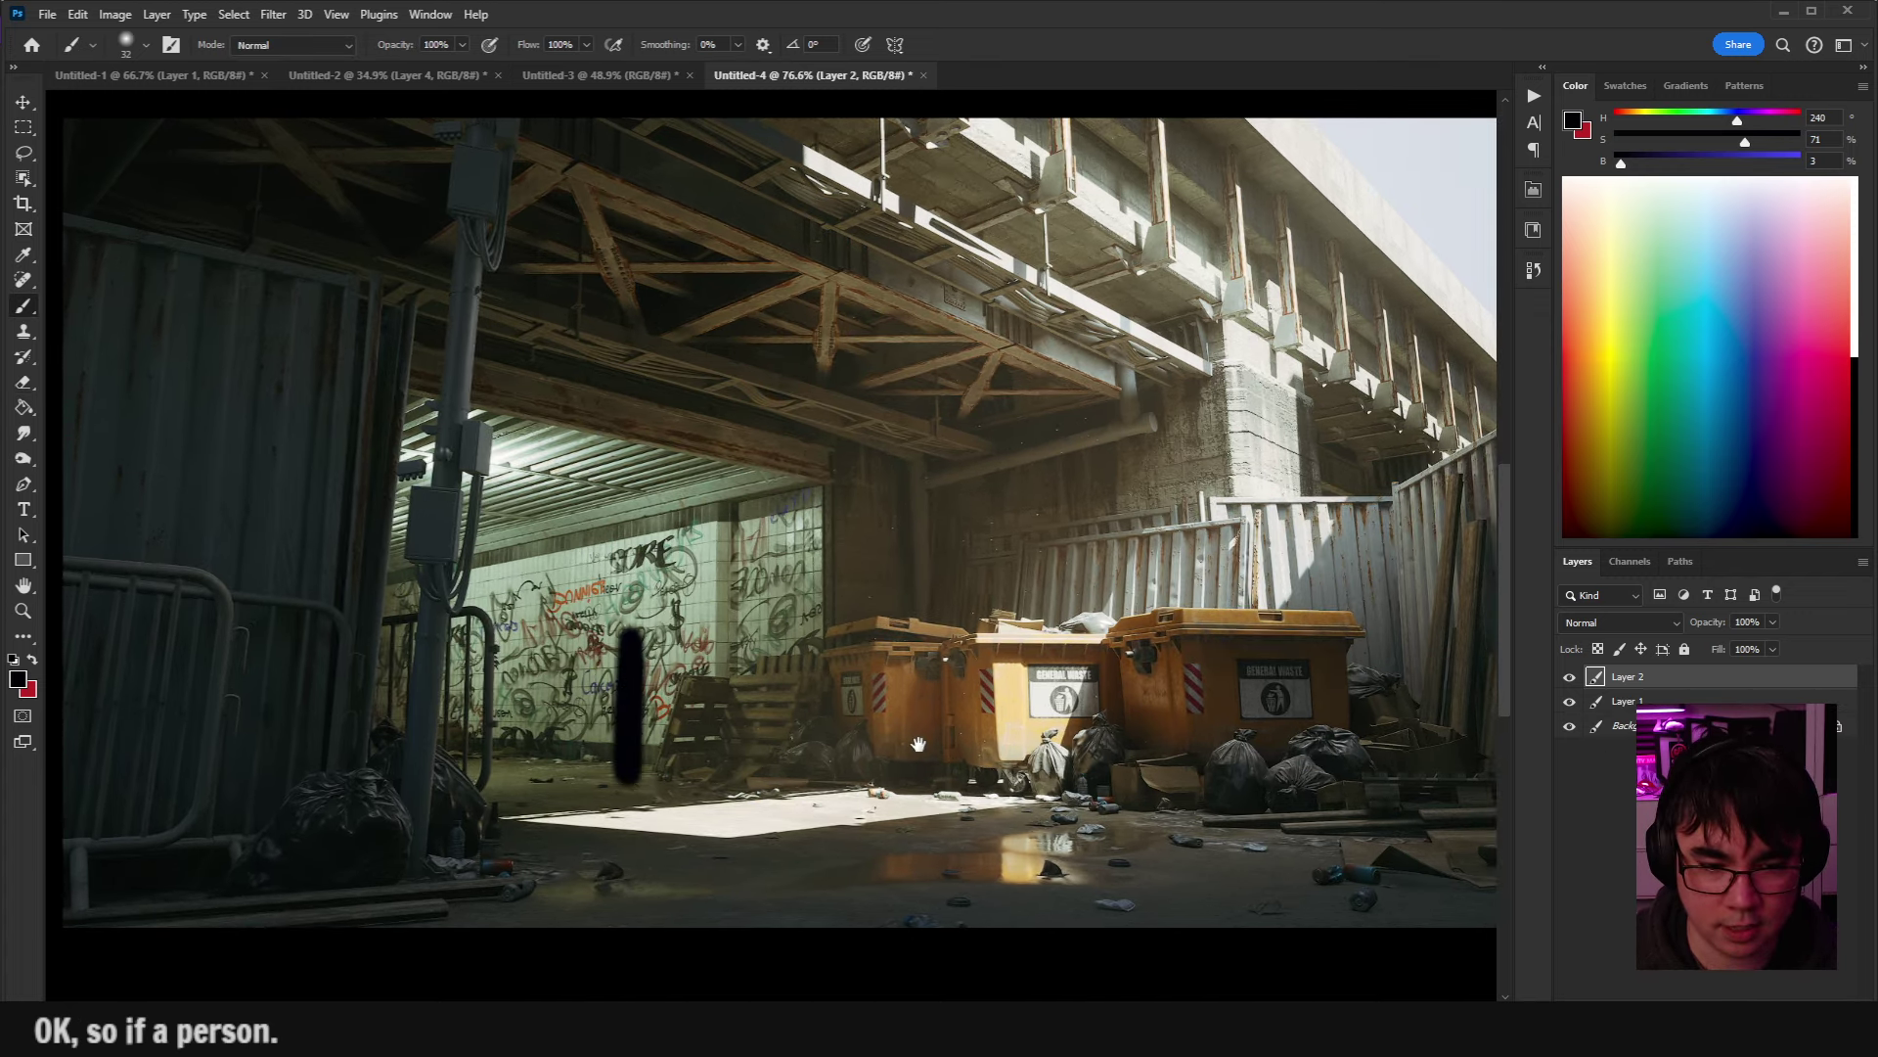
{"action": "mouse_move", "coordinate": [918, 744]}
{"action": "left_mouse_down"}
{"action": "mouse_move", "coordinate": [1009, 780]}
{"action": "mouse_move", "coordinate": [1011, 821]}
{"action": "mouse_move", "coordinate": [1000, 747]}
{"action": "mouse_move", "coordinate": [1054, 610]}
{"action": "left_mouse_up"}
{"action": "left_click_drag", "start_coordinate": [747, 662], "coordinate": [799, 663]}
{"action": "left_click_drag", "start_coordinate": [845, 425], "coordinate": [849, 460]}
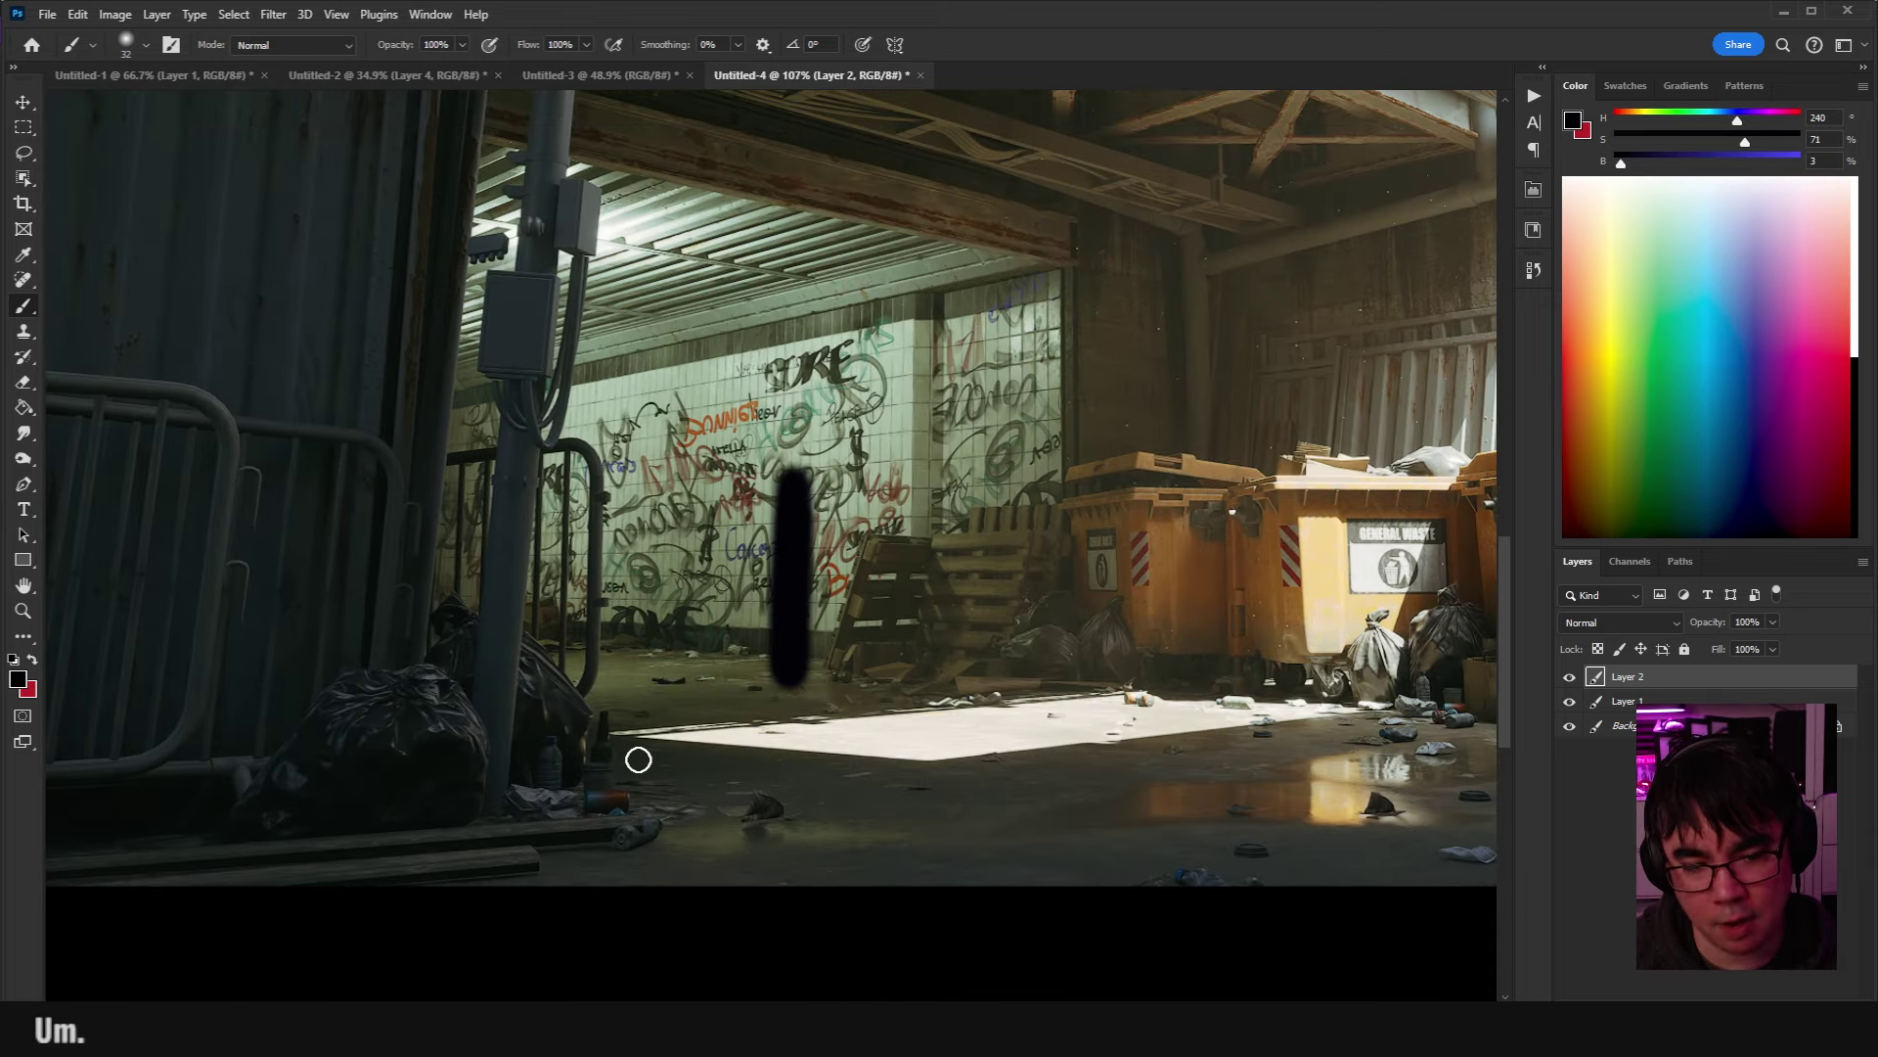
{"action": "mouse_move", "coordinate": [794, 685]}
{"action": "left_mouse_down"}
{"action": "mouse_move", "coordinate": [679, 785]}
{"action": "mouse_move", "coordinate": [907, 735]}
{"action": "left_mouse_up"}
{"action": "left_click_drag", "start_coordinate": [779, 790], "coordinate": [825, 791]}
{"action": "mouse_move", "coordinate": [785, 801]}
{"action": "left_mouse_down"}
{"action": "mouse_move", "coordinate": [727, 796]}
{"action": "mouse_move", "coordinate": [727, 836]}
{"action": "left_mouse_up"}
{"action": "mouse_move", "coordinate": [776, 372]}
{"action": "left_mouse_down"}
{"action": "mouse_move", "coordinate": [723, 393]}
{"action": "mouse_move", "coordinate": [765, 384]}
{"action": "left_mouse_up"}
{"action": "key", "text": "ctrl+z"}
{"action": "key", "text": "ctrl+z"}
{"action": "left_click_drag", "start_coordinate": [724, 609], "coordinate": [750, 574]}
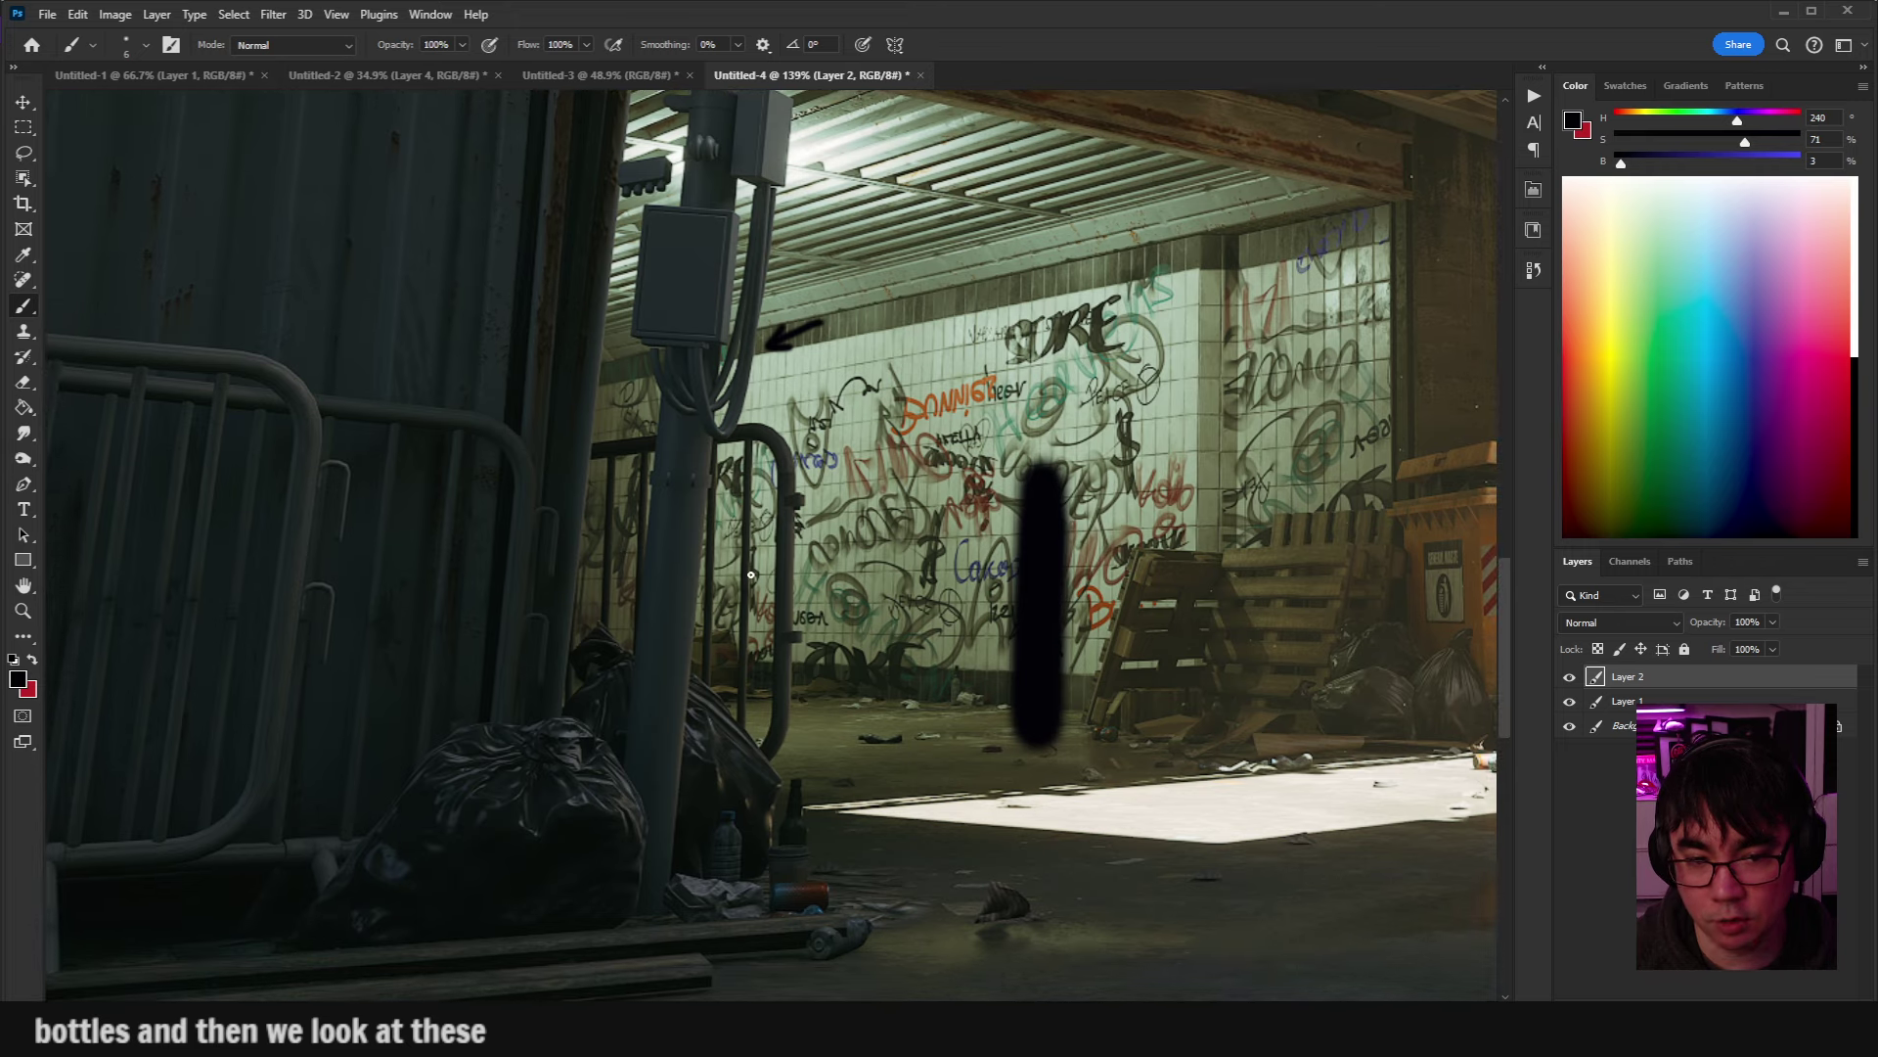
{"action": "mouse_move", "coordinate": [1024, 539]}
{"action": "left_mouse_down"}
{"action": "mouse_move", "coordinate": [1064, 516]}
{"action": "mouse_move", "coordinate": [974, 799]}
{"action": "mouse_move", "coordinate": [1028, 640]}
{"action": "left_mouse_up"}
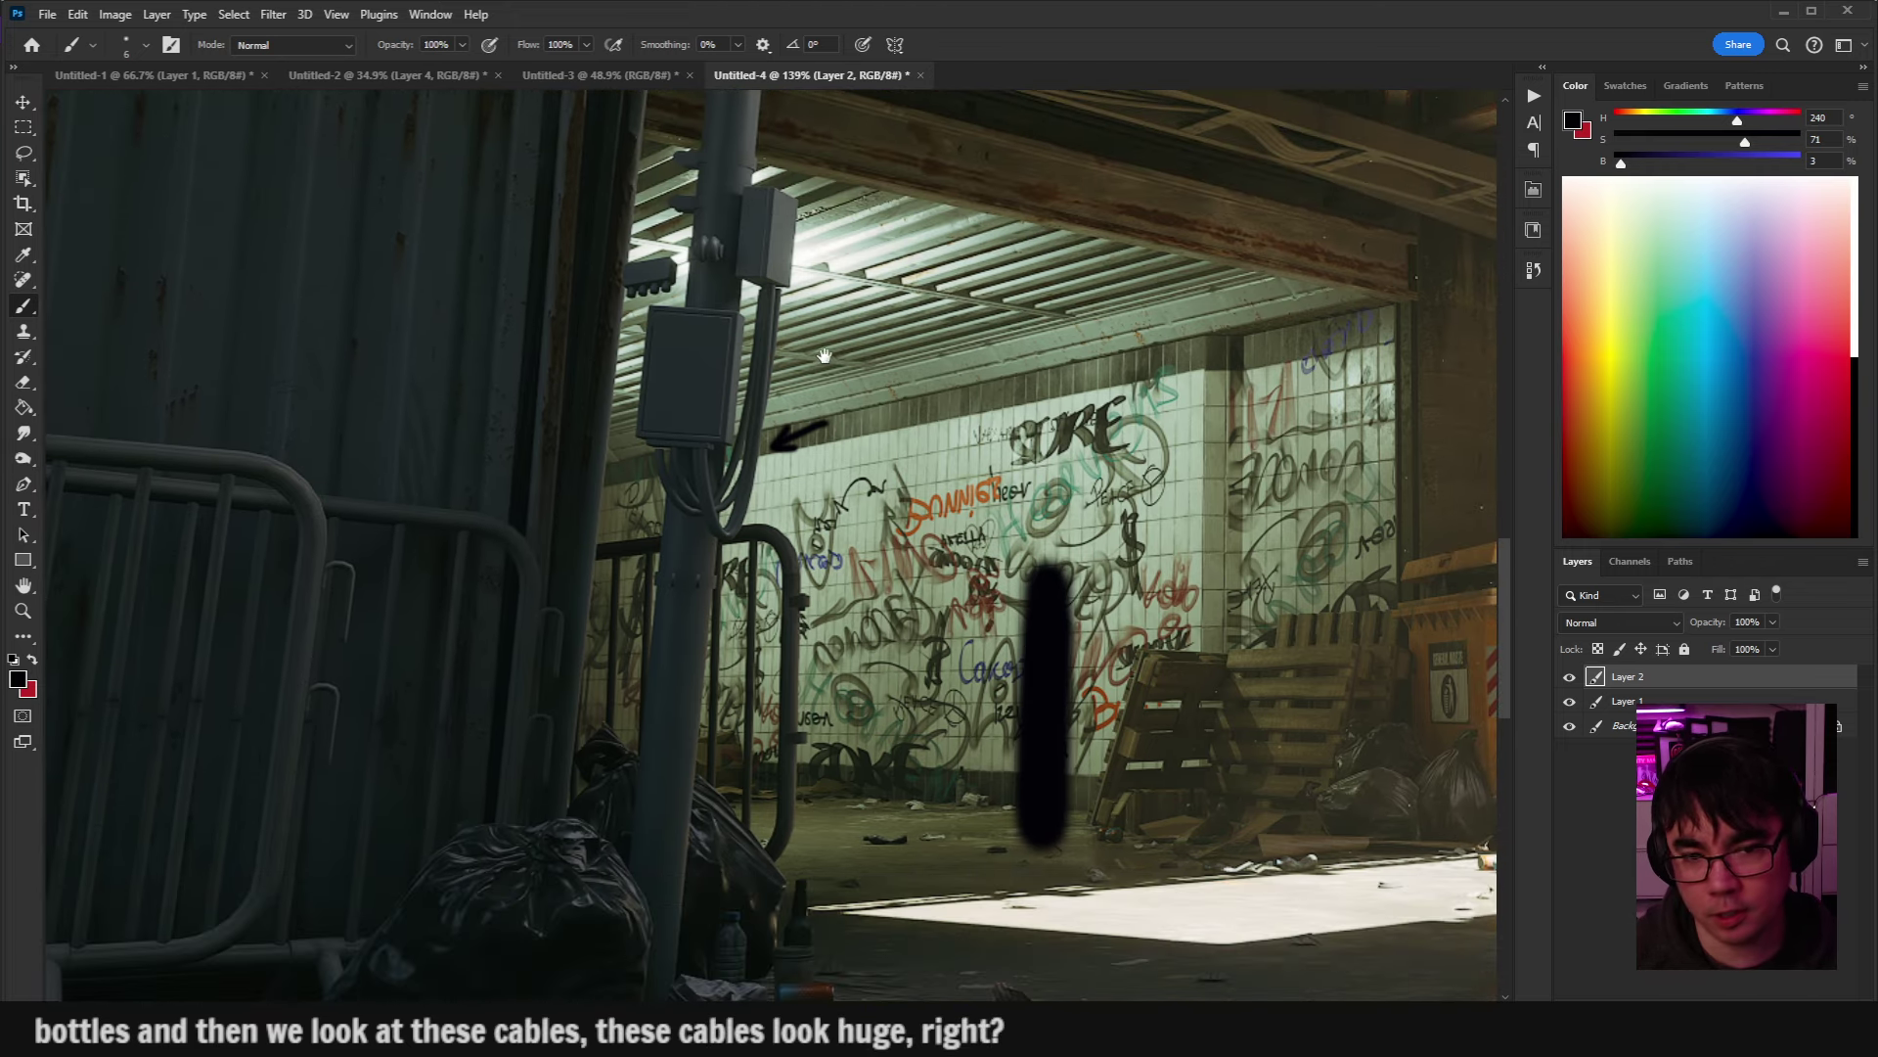
{"action": "mouse_move", "coordinate": [825, 355]}
{"action": "left_mouse_down"}
{"action": "mouse_move", "coordinate": [855, 414]}
{"action": "mouse_move", "coordinate": [849, 360]}
{"action": "left_mouse_up"}
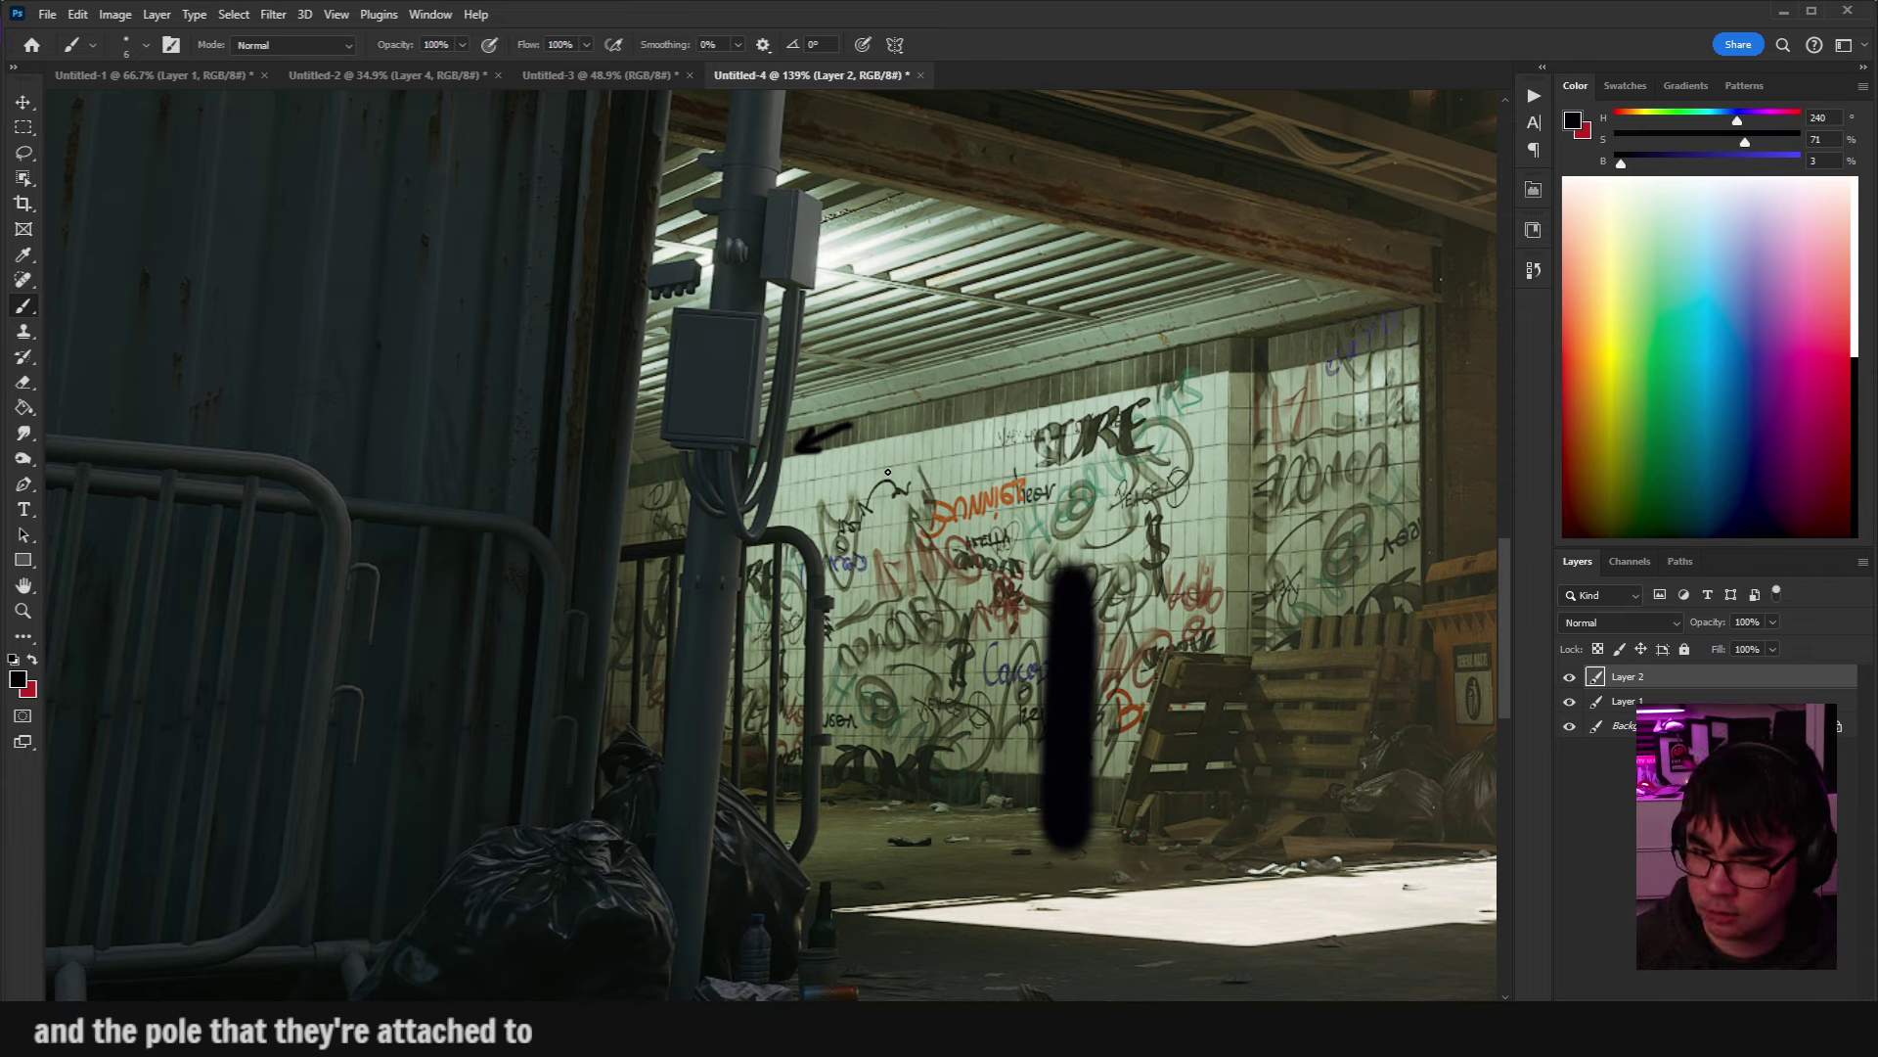
{"action": "left_click_drag", "start_coordinate": [1189, 530], "coordinate": [1151, 514]}
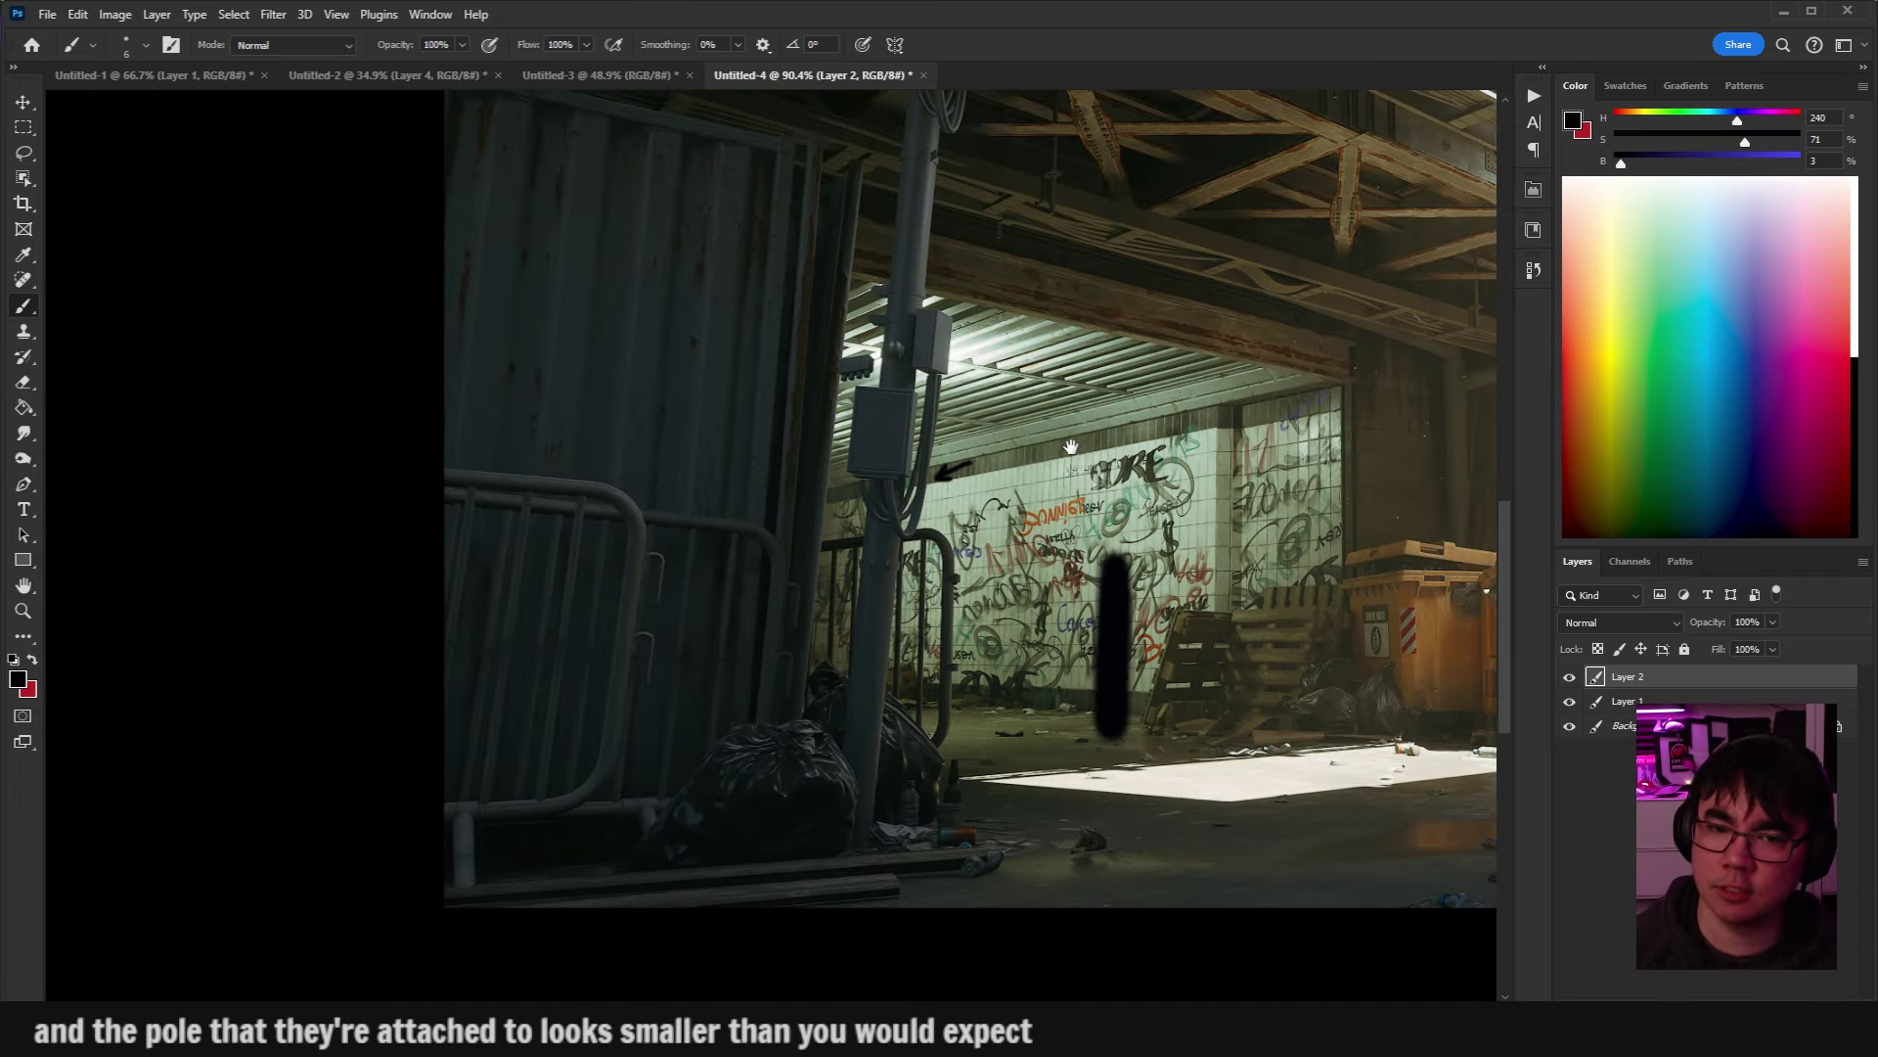
{"action": "left_click_drag", "start_coordinate": [1071, 447], "coordinate": [647, 734]}
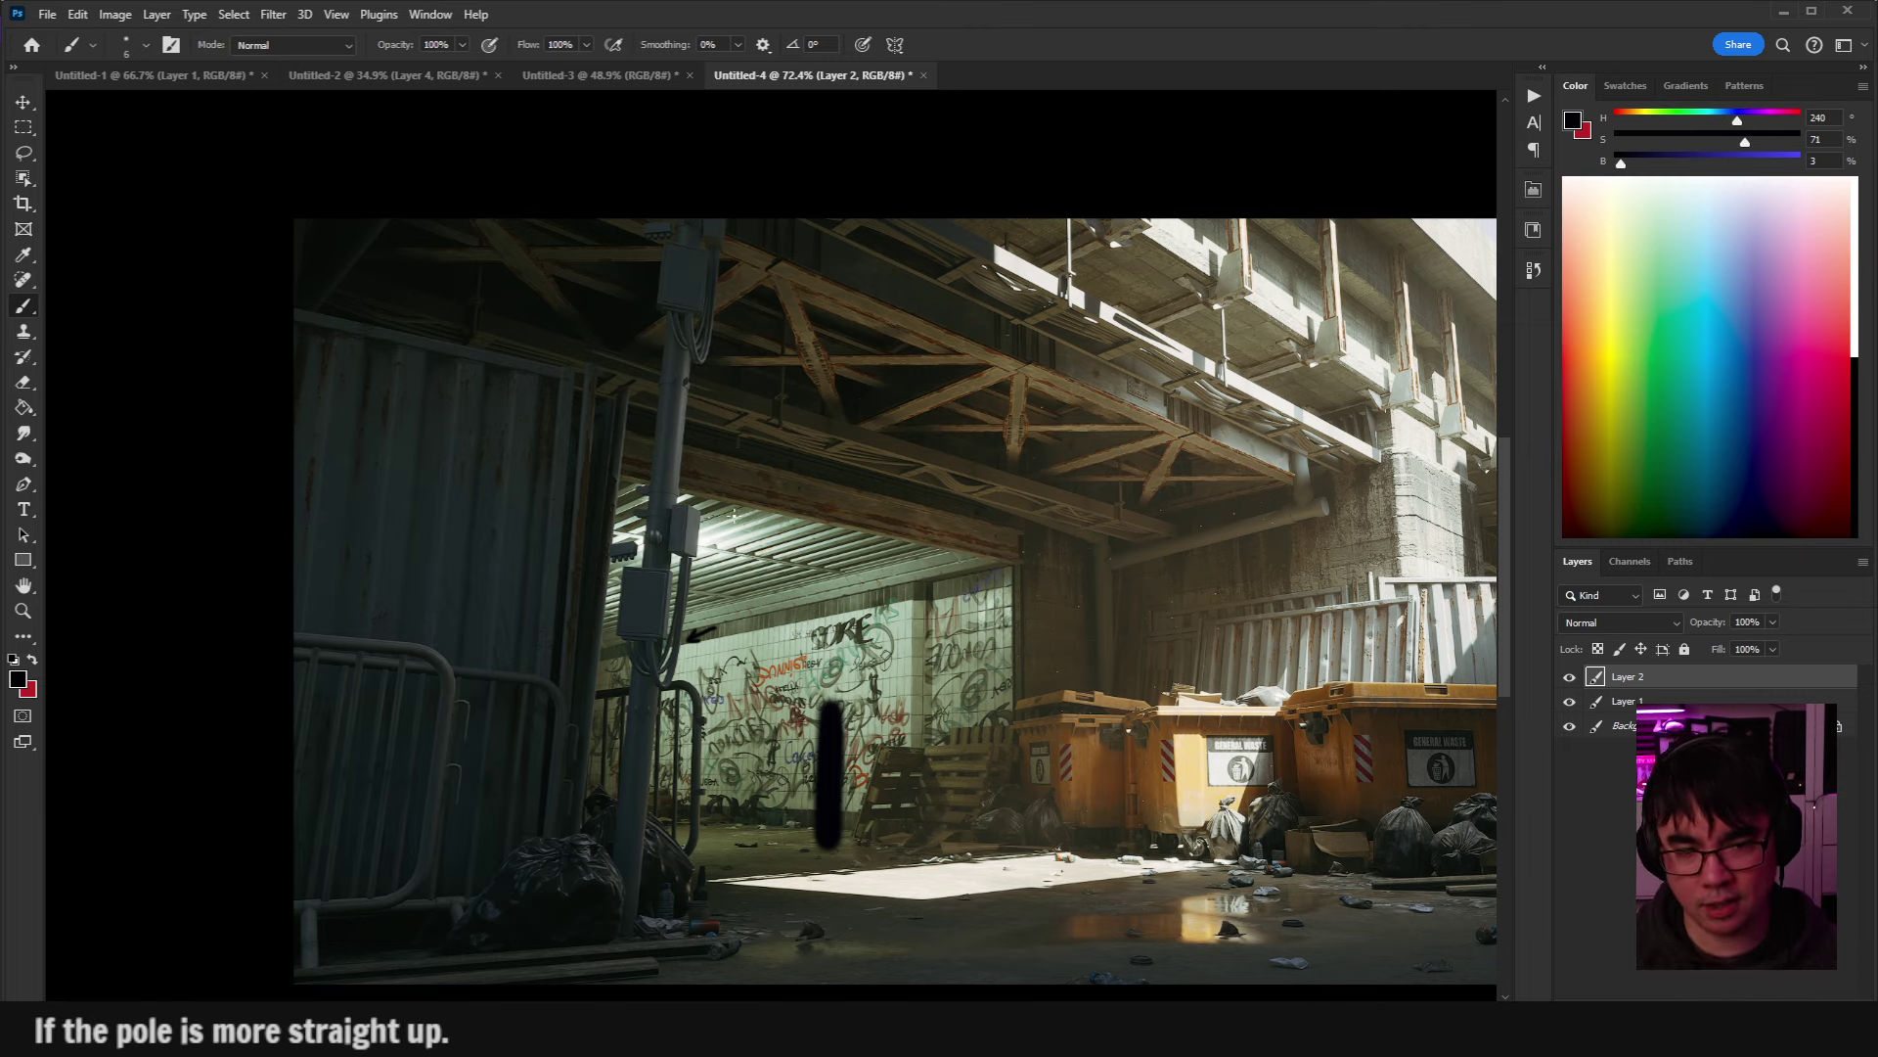
{"action": "left_click_drag", "start_coordinate": [673, 596], "coordinate": [736, 595]}
{"action": "mouse_move", "coordinate": [507, 495]}
{"action": "left_mouse_down"}
{"action": "mouse_move", "coordinate": [714, 387]}
{"action": "mouse_move", "coordinate": [533, 603]}
{"action": "left_mouse_up"}
{"action": "left_click_drag", "start_coordinate": [798, 761], "coordinate": [882, 649]}
{"action": "key", "text": "ctrl+z"}
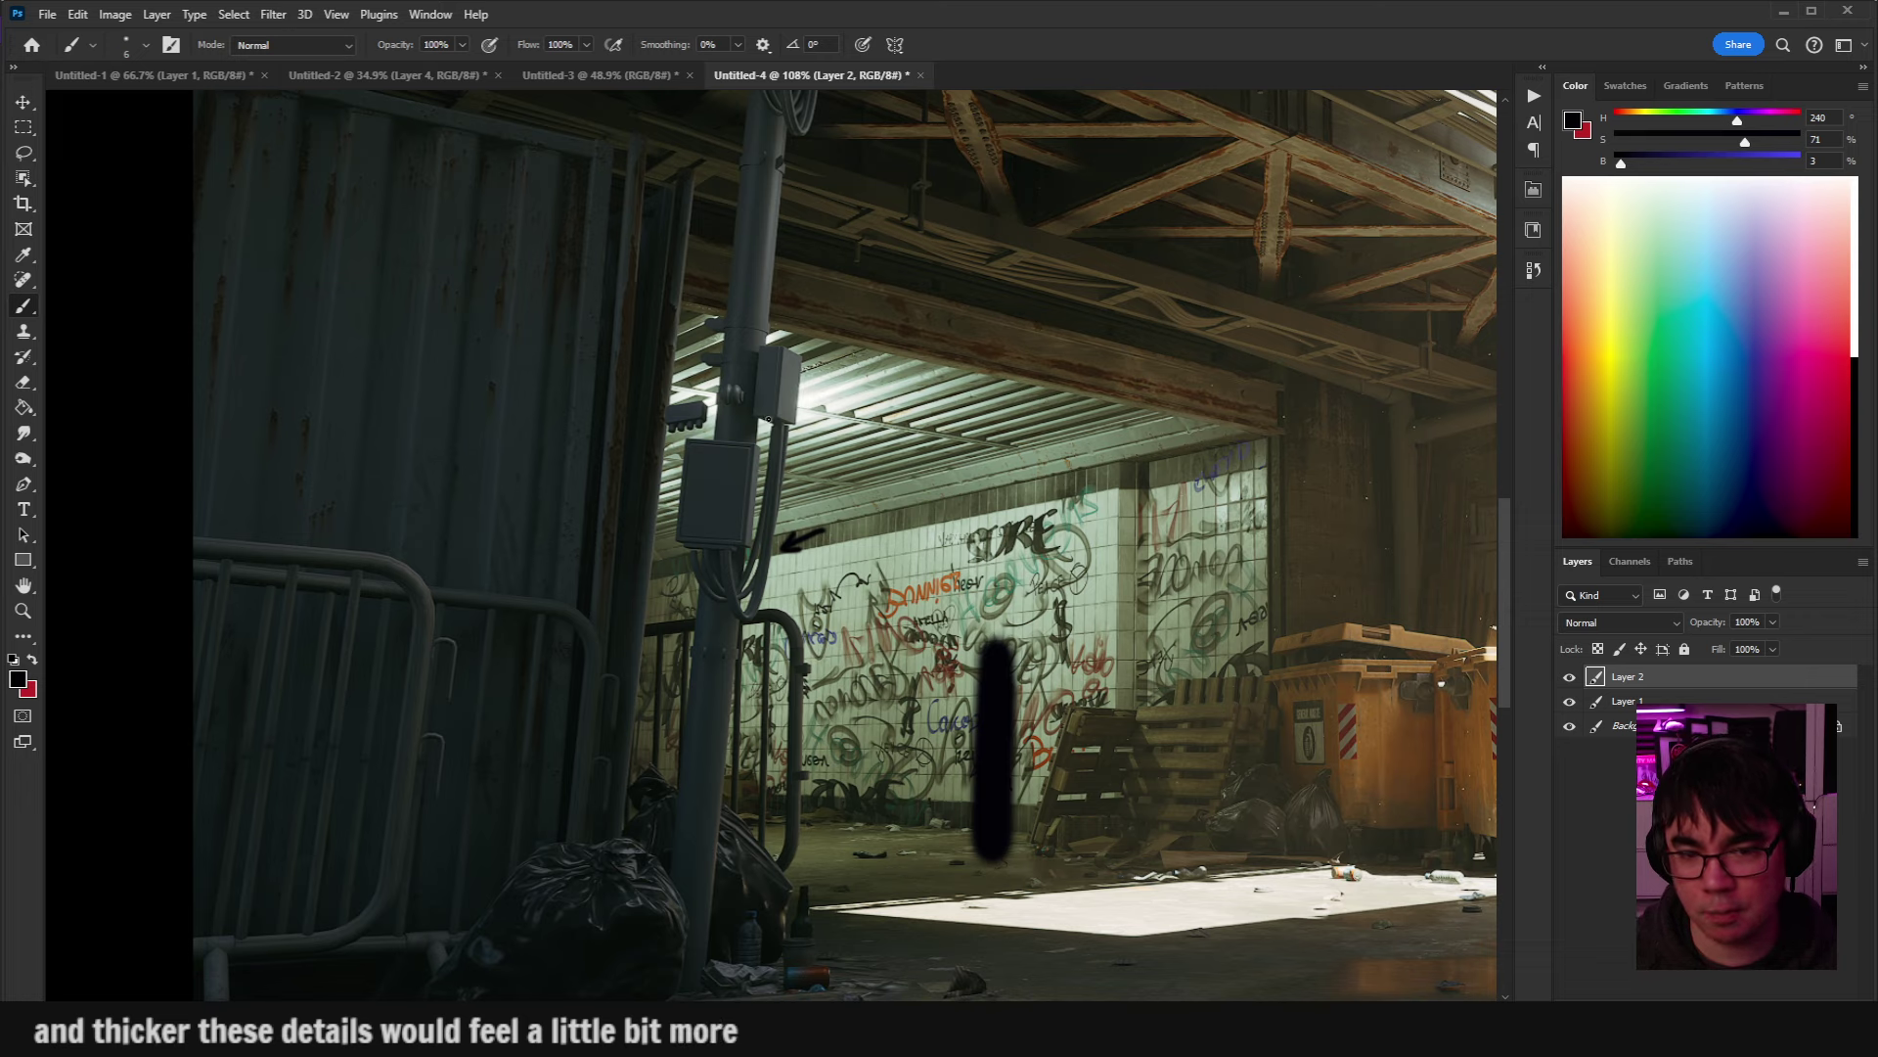
{"action": "left_click_drag", "start_coordinate": [779, 436], "coordinate": [743, 608]}
{"action": "left_click_drag", "start_coordinate": [787, 404], "coordinate": [729, 554]}
{"action": "left_click_drag", "start_coordinate": [904, 549], "coordinate": [685, 431]}
{"action": "left_click_drag", "start_coordinate": [963, 513], "coordinate": [625, 682]}
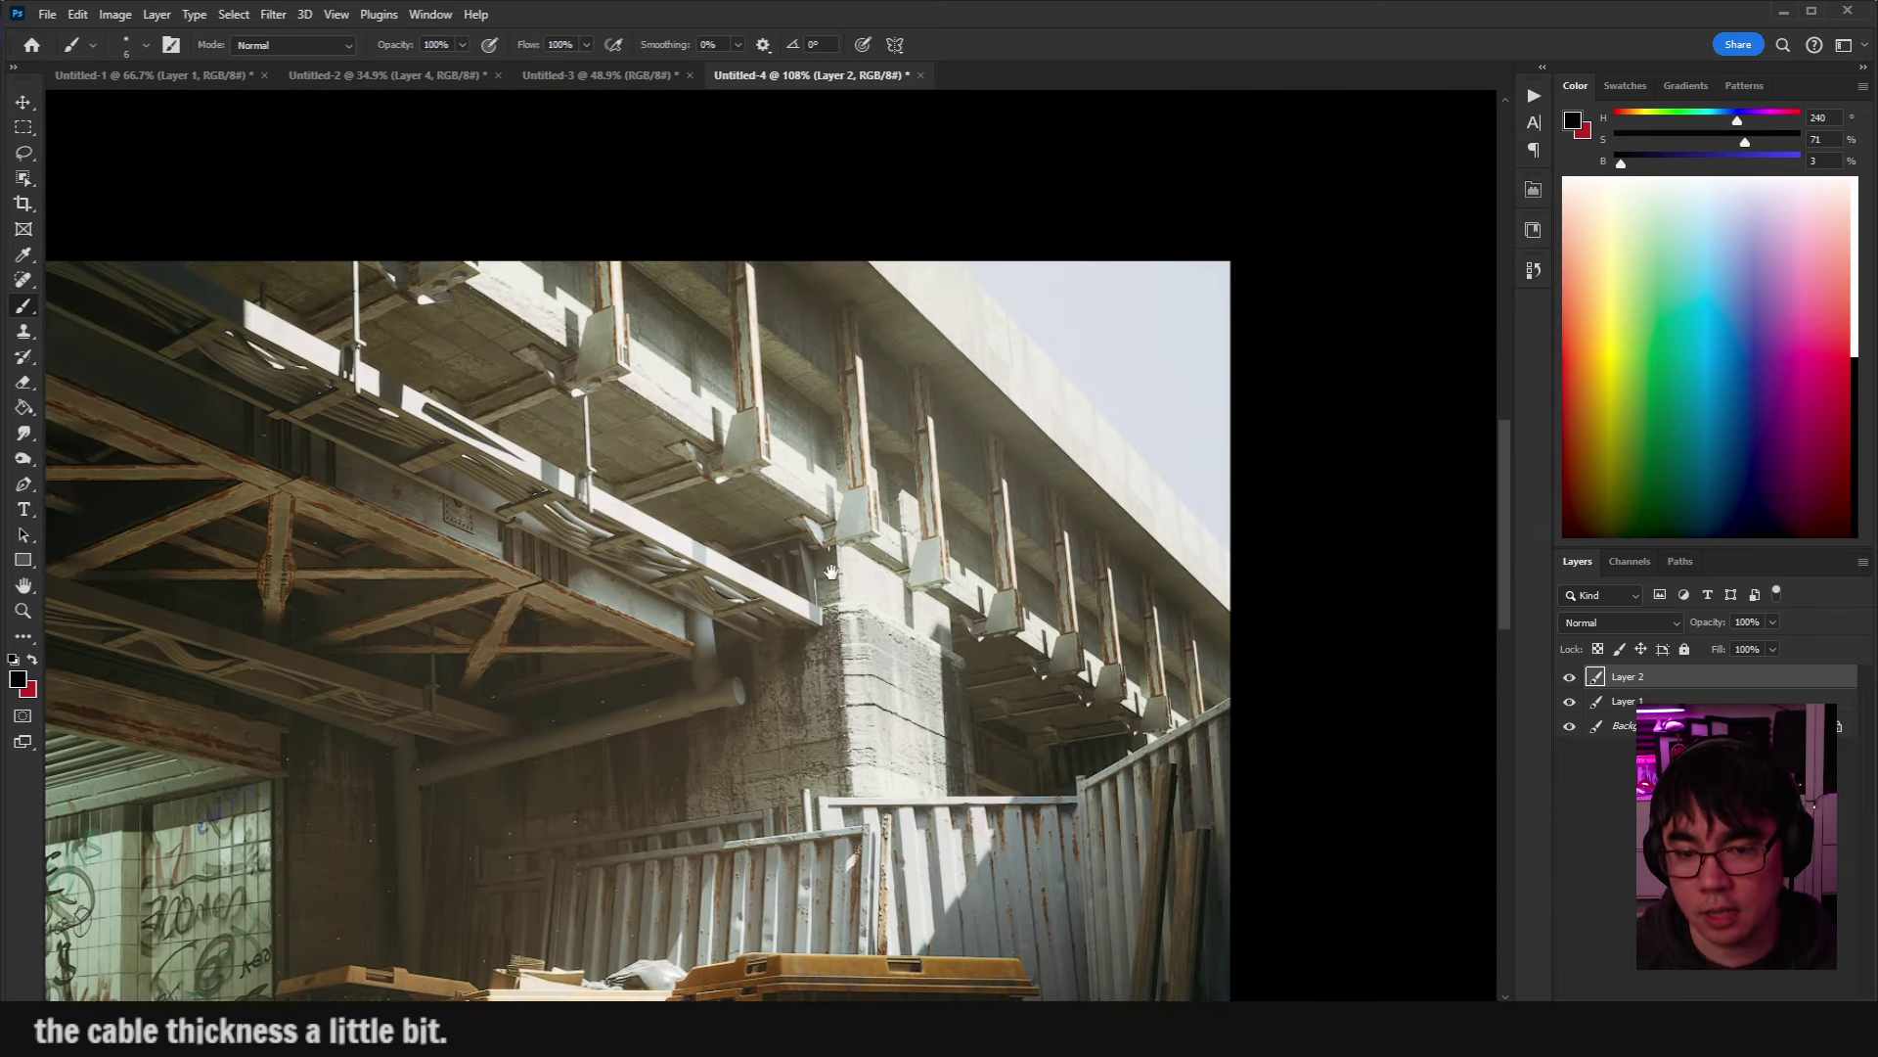
{"action": "mouse_move", "coordinate": [740, 262]}
{"action": "left_mouse_down"}
{"action": "mouse_move", "coordinate": [748, 481]}
{"action": "mouse_move", "coordinate": [620, 507]}
{"action": "mouse_move", "coordinate": [783, 440]}
{"action": "left_mouse_up"}
{"action": "mouse_move", "coordinate": [859, 315]}
{"action": "left_mouse_down"}
{"action": "mouse_move", "coordinate": [867, 552]}
{"action": "mouse_move", "coordinate": [749, 559]}
{"action": "left_mouse_up"}
{"action": "key", "text": "ctrl+z"}
{"action": "mouse_move", "coordinate": [701, 686]}
{"action": "left_mouse_down"}
{"action": "mouse_move", "coordinate": [870, 575]}
{"action": "mouse_move", "coordinate": [986, 528]}
{"action": "mouse_move", "coordinate": [1035, 461]}
{"action": "left_mouse_up"}
{"action": "key", "text": "ctrl+z"}
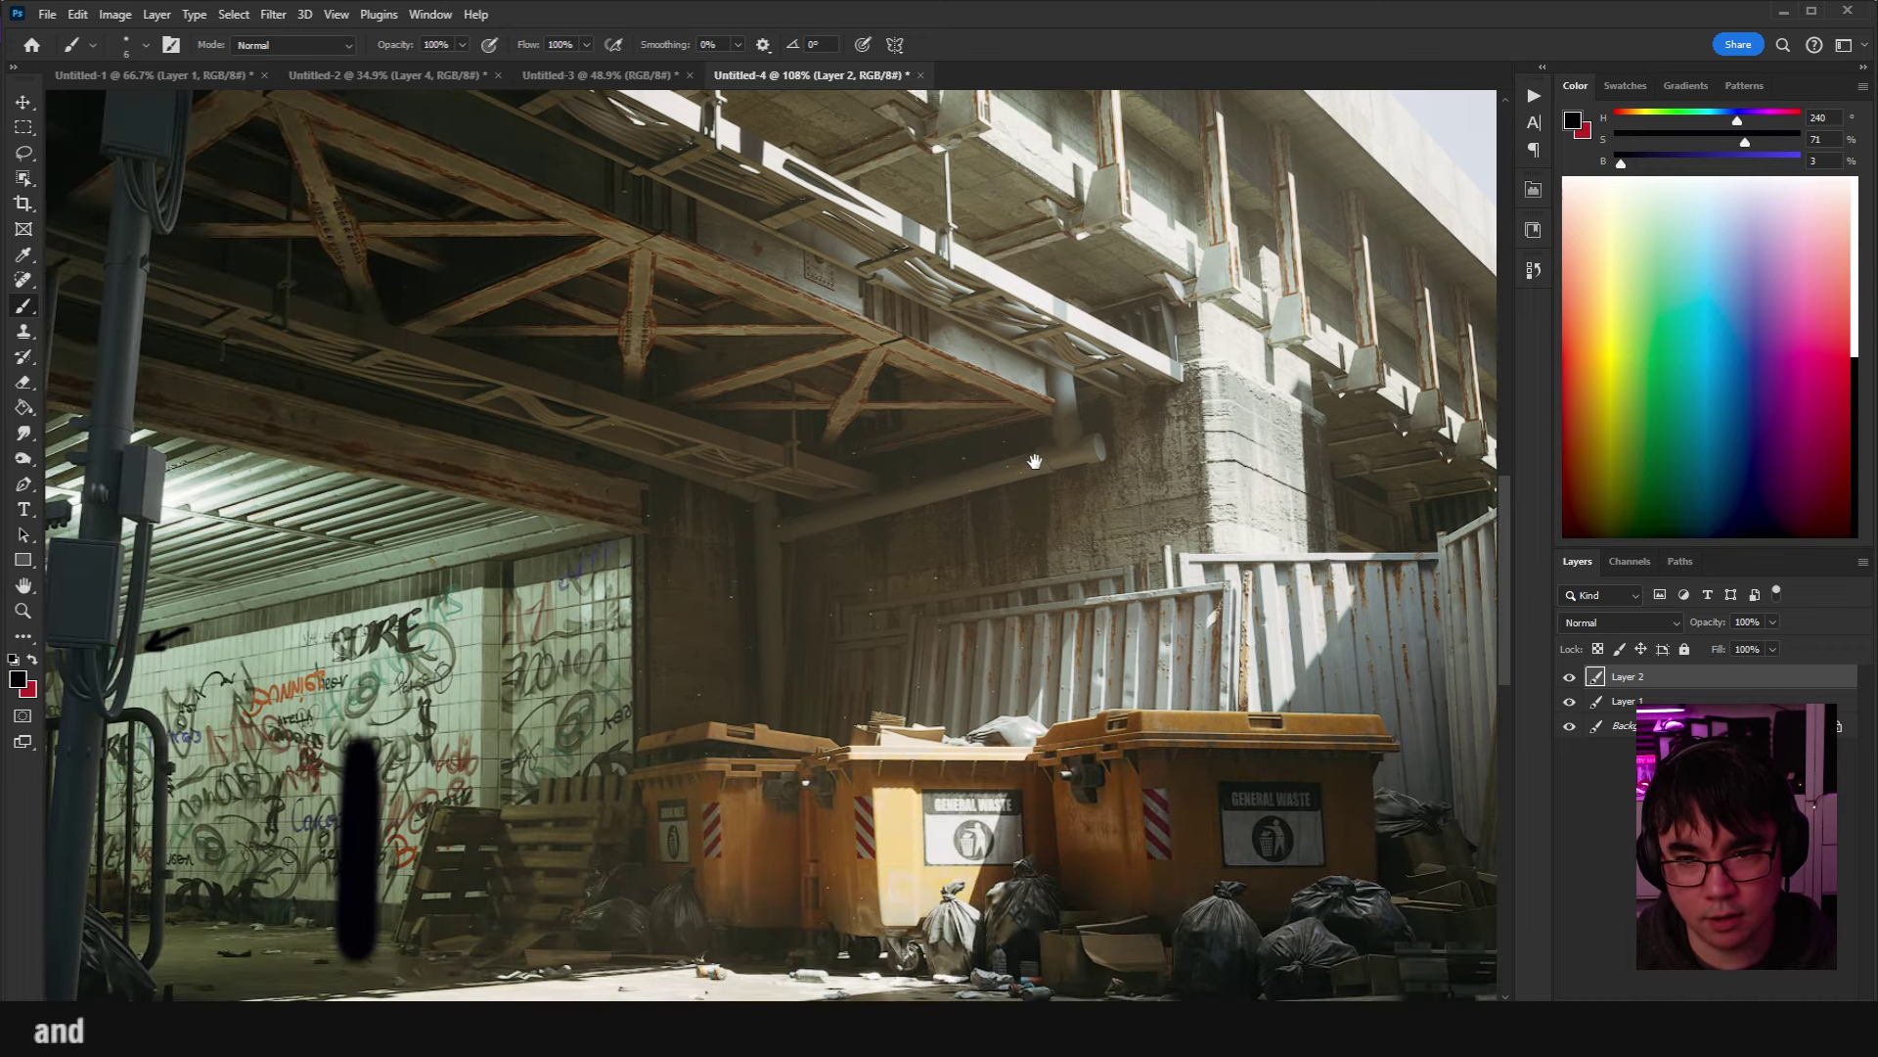
{"action": "left_click_drag", "start_coordinate": [918, 516], "coordinate": [869, 779]}
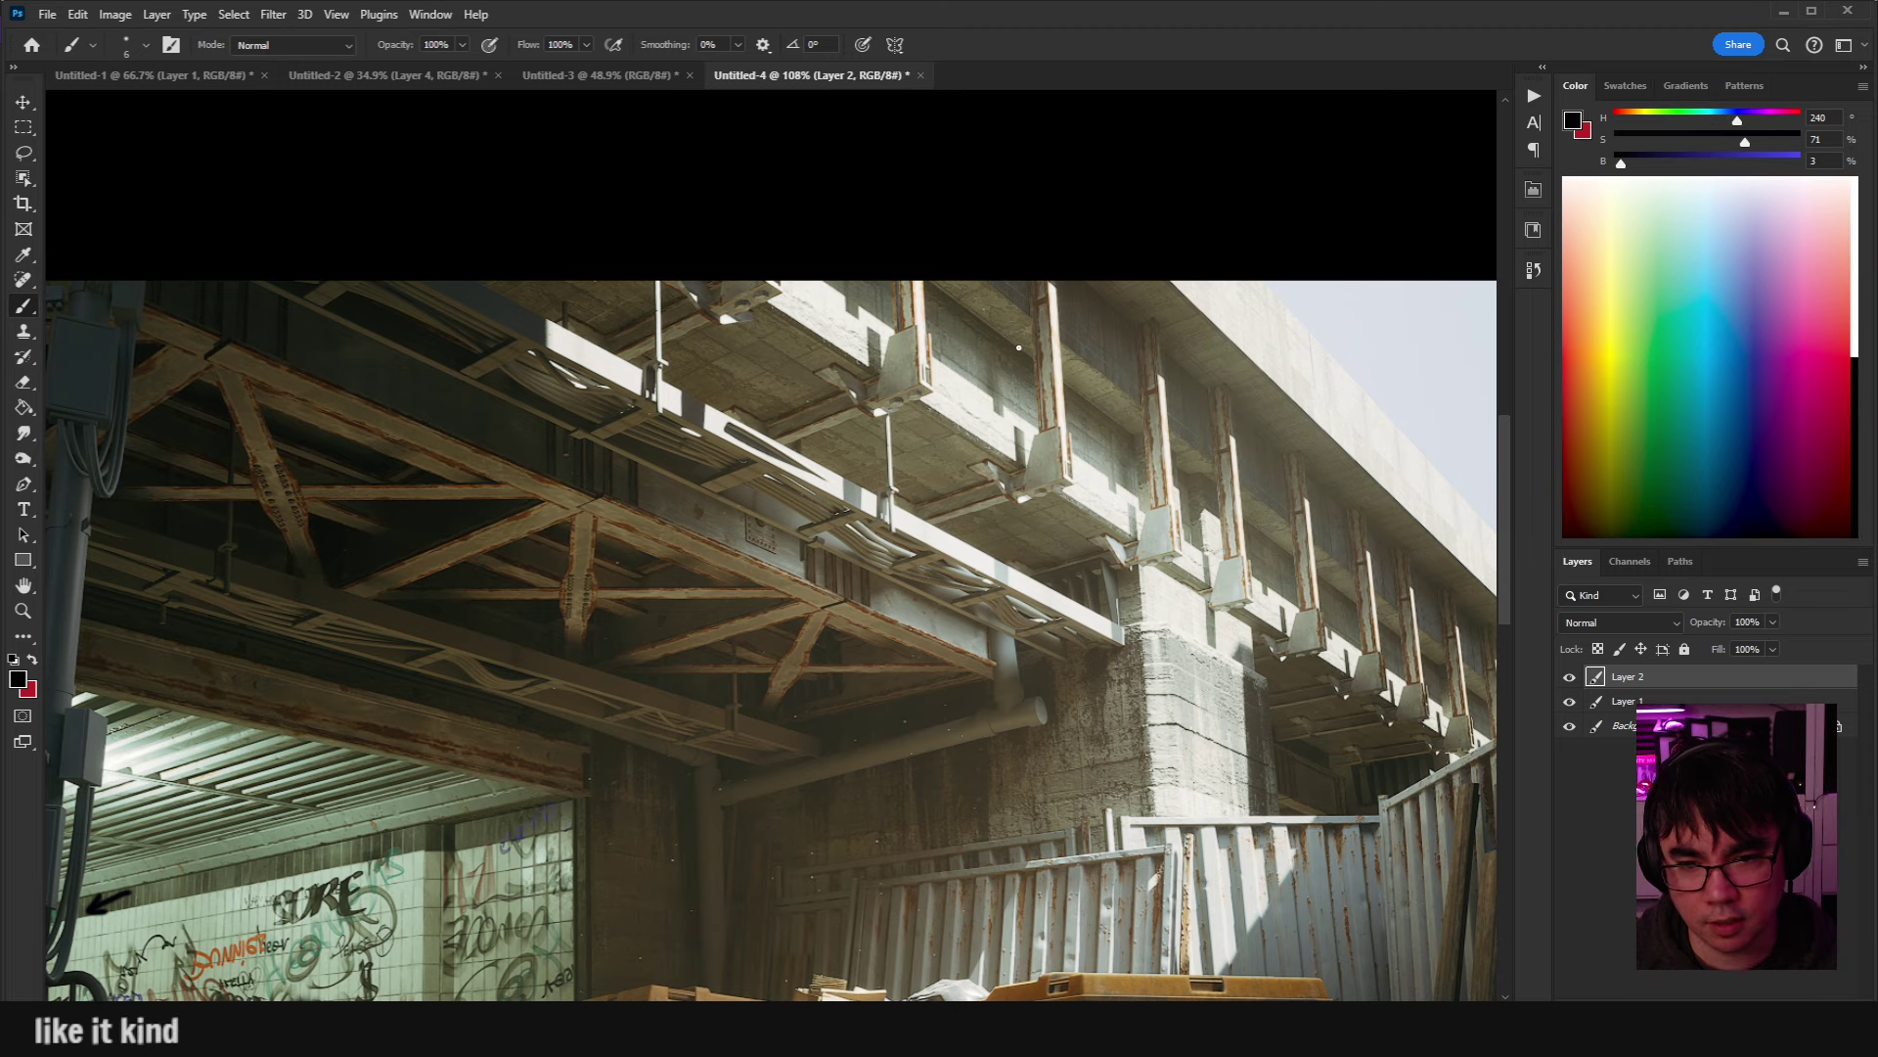
{"action": "mouse_move", "coordinate": [1020, 342]}
{"action": "left_mouse_down"}
{"action": "mouse_move", "coordinate": [1019, 423]}
{"action": "mouse_move", "coordinate": [1020, 335]}
{"action": "mouse_move", "coordinate": [1019, 368]}
{"action": "left_mouse_up"}
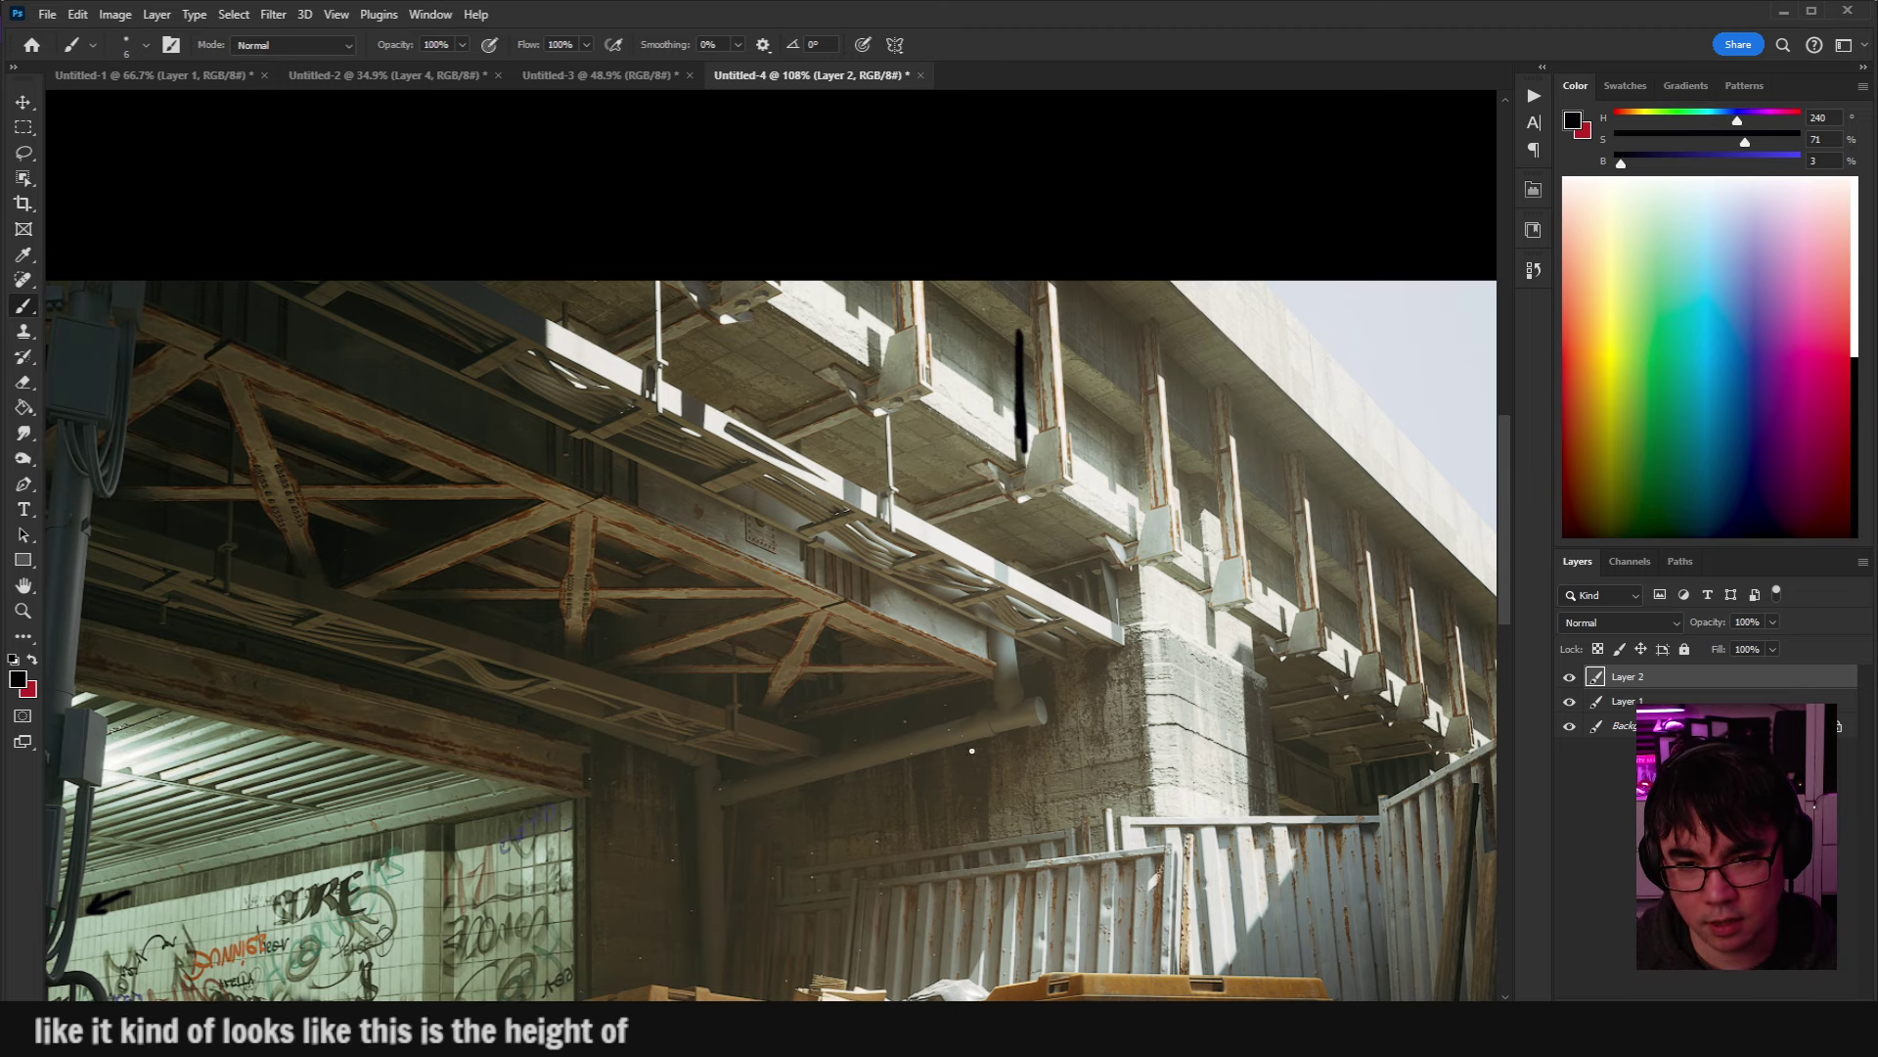
{"action": "left_click_drag", "start_coordinate": [1024, 783], "coordinate": [1113, 671]}
{"action": "left_click_drag", "start_coordinate": [1113, 682], "coordinate": [1101, 552]}
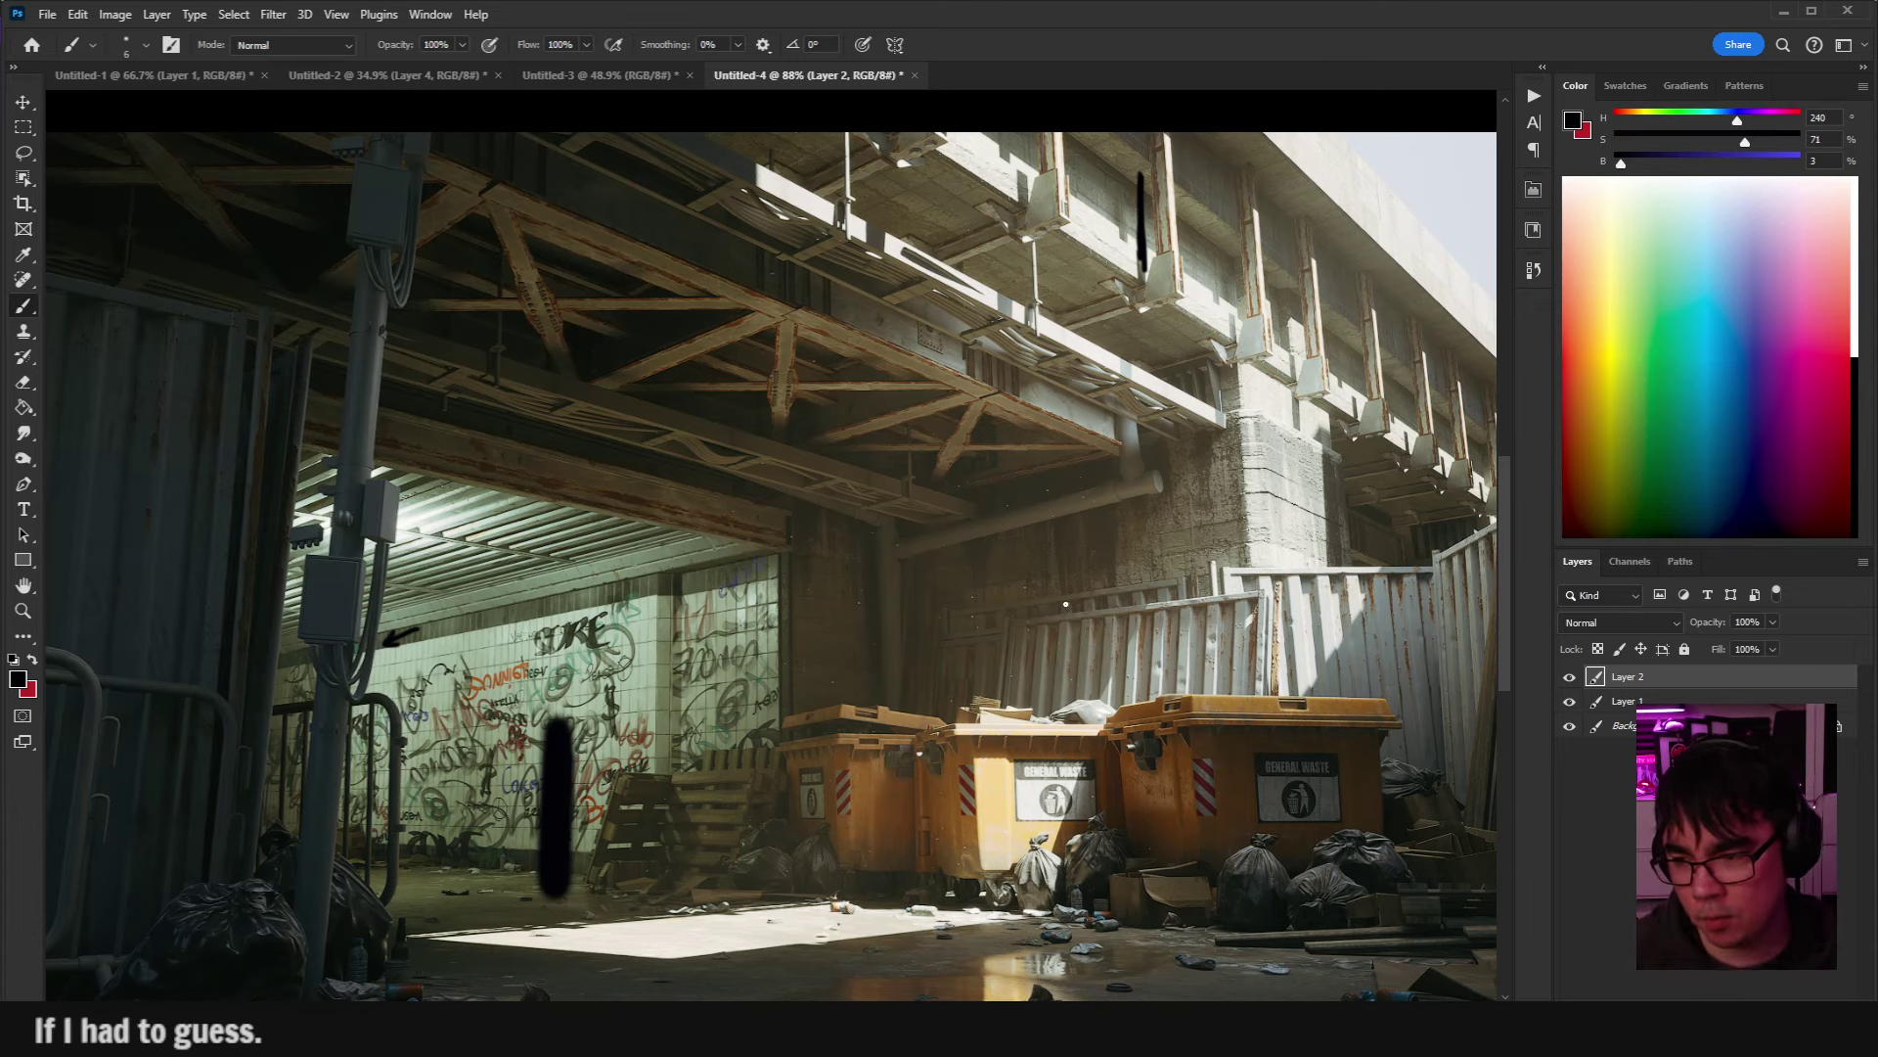
{"action": "key", "text": "ctrl+z"}
{"action": "mouse_move", "coordinate": [1130, 352]}
{"action": "left_mouse_down"}
{"action": "mouse_move", "coordinate": [1084, 428]}
{"action": "mouse_move", "coordinate": [901, 604]}
{"action": "left_mouse_up"}
{"action": "left_click_drag", "start_coordinate": [936, 508], "coordinate": [993, 514]}
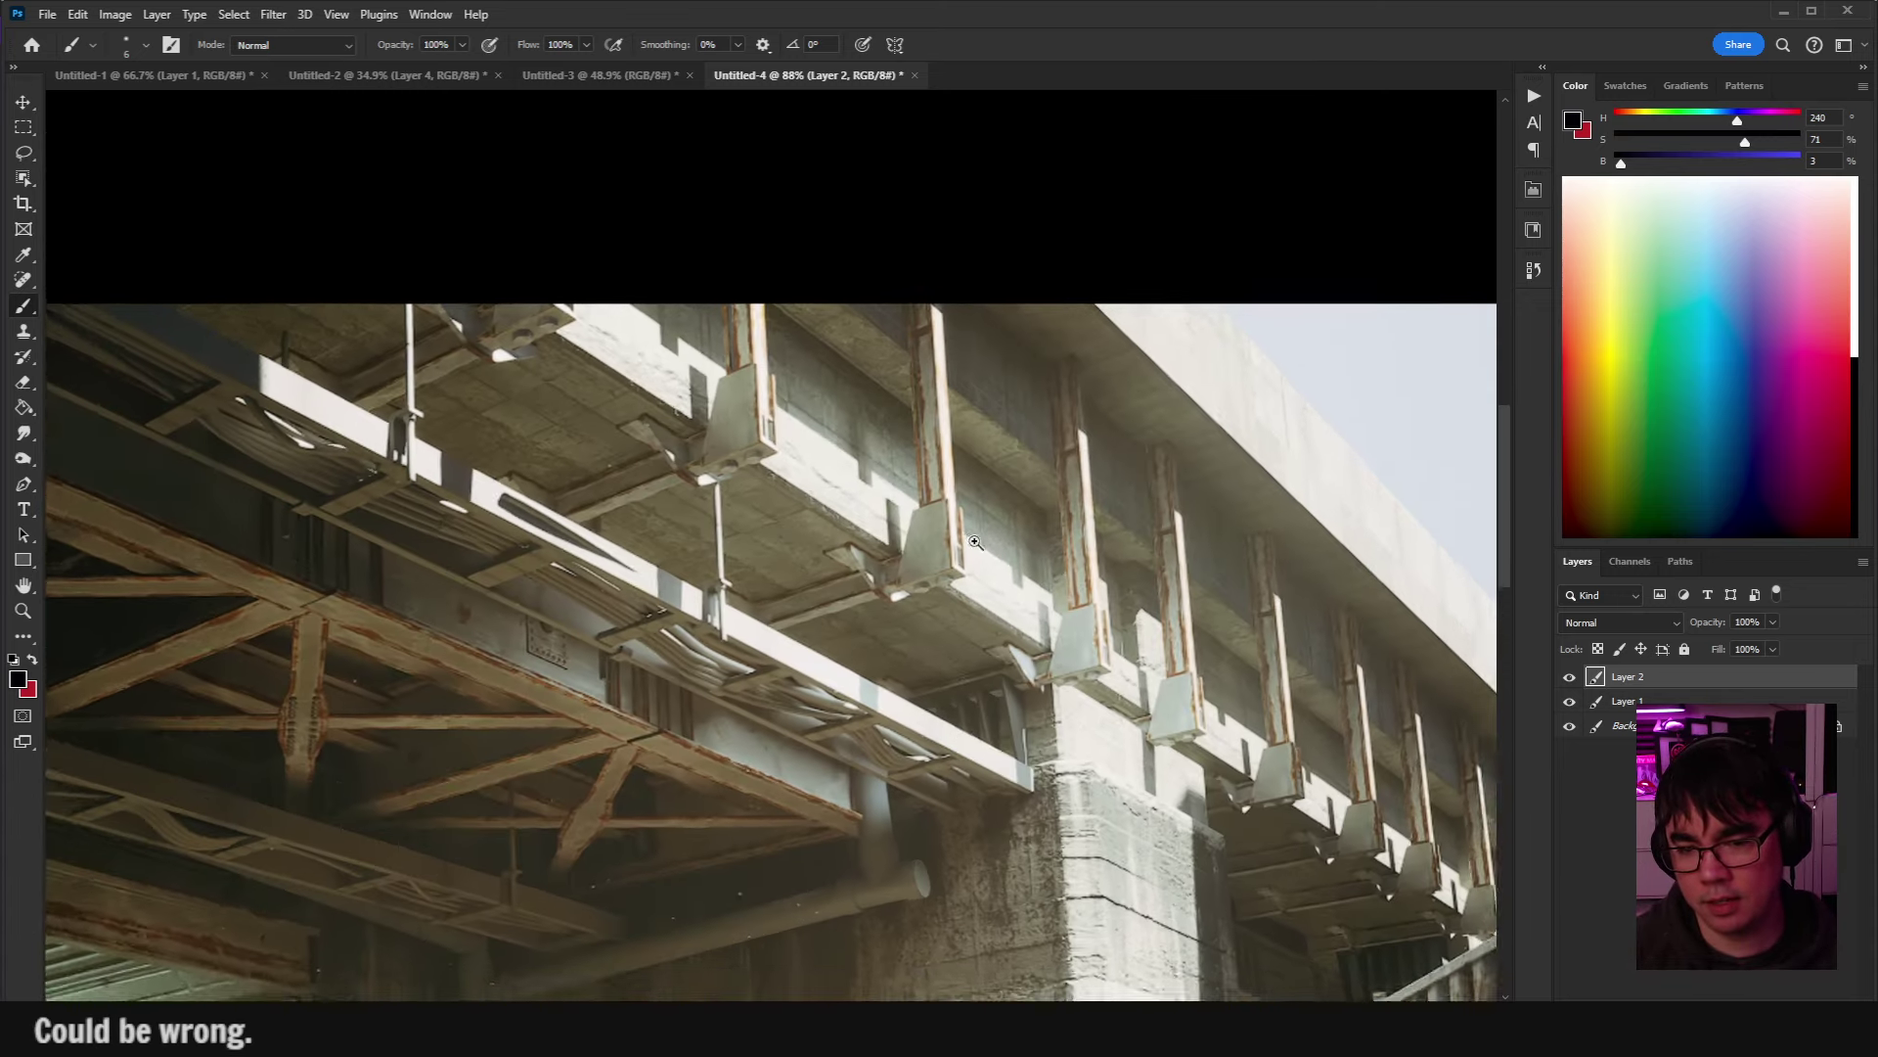
{"action": "mouse_move", "coordinate": [852, 608]}
{"action": "left_mouse_down"}
{"action": "mouse_move", "coordinate": [833, 625]}
{"action": "mouse_move", "coordinate": [891, 582]}
{"action": "mouse_move", "coordinate": [915, 360]}
{"action": "mouse_move", "coordinate": [954, 567]}
{"action": "left_mouse_up"}
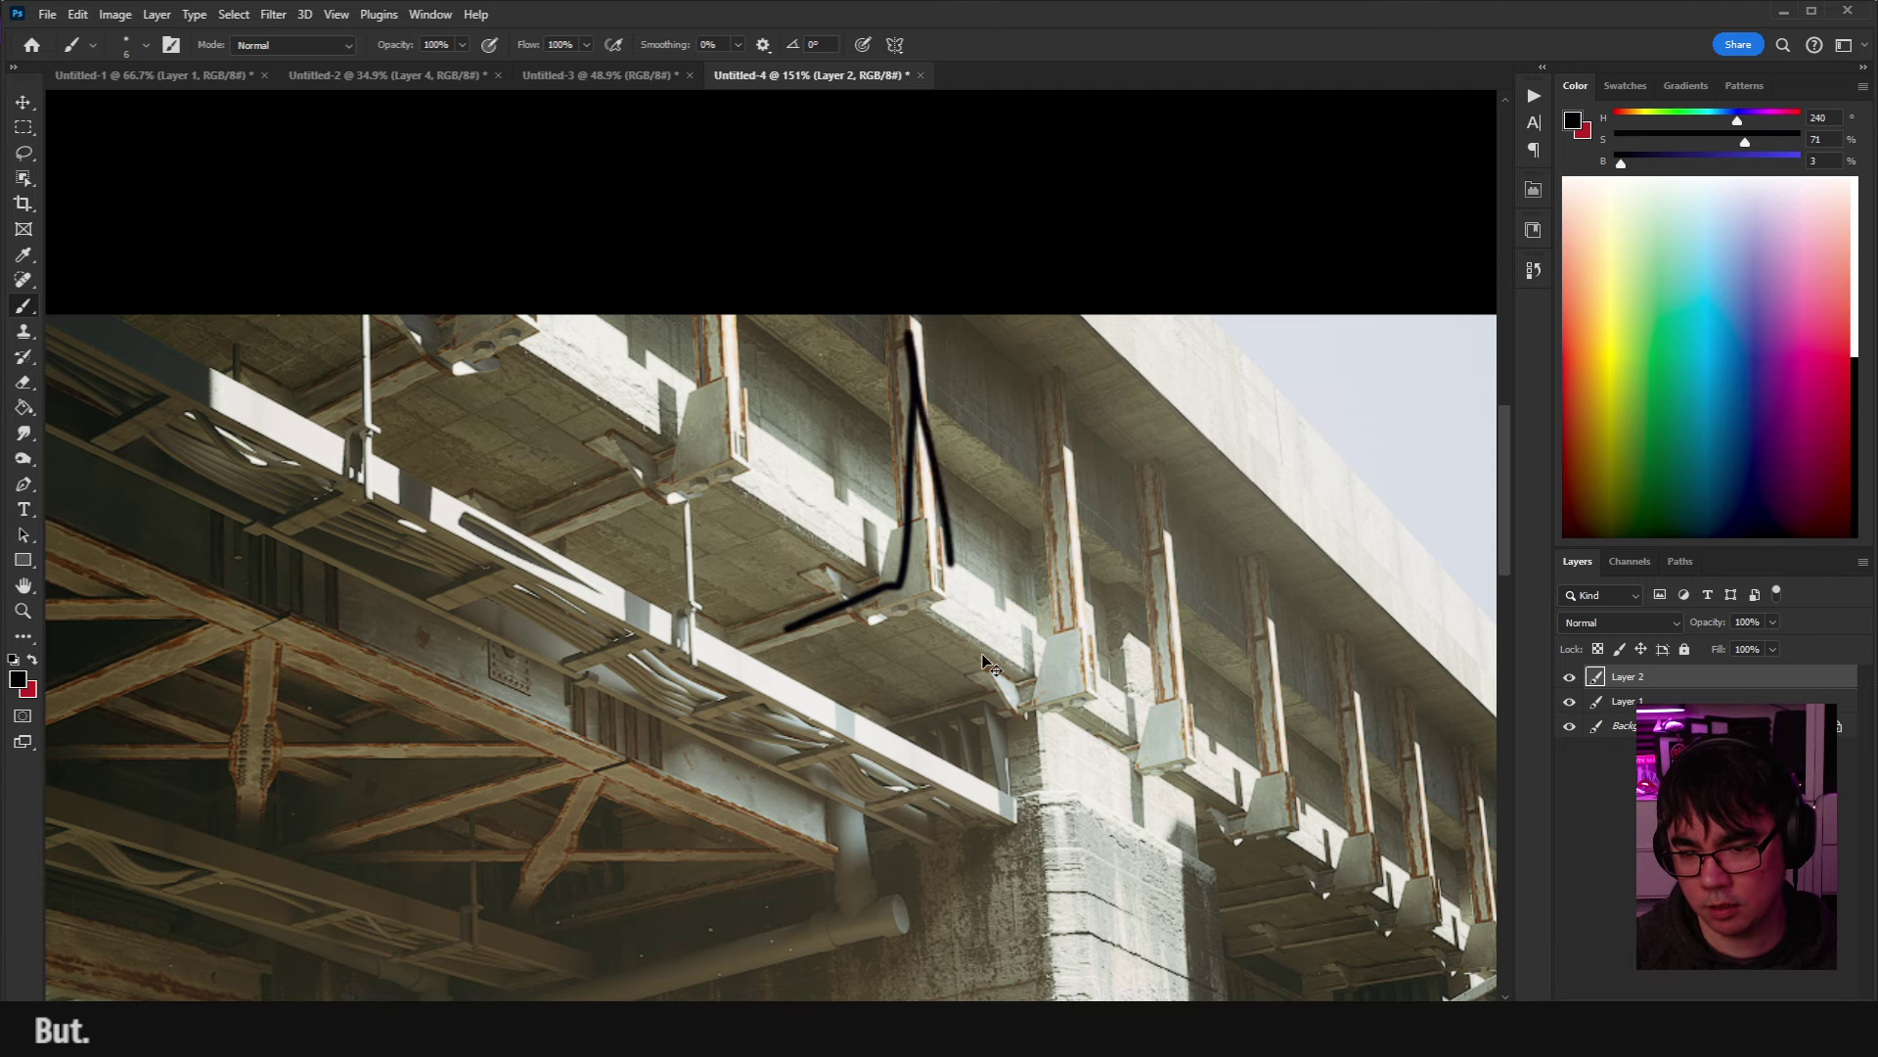
{"action": "key", "text": "ctrl+z"}
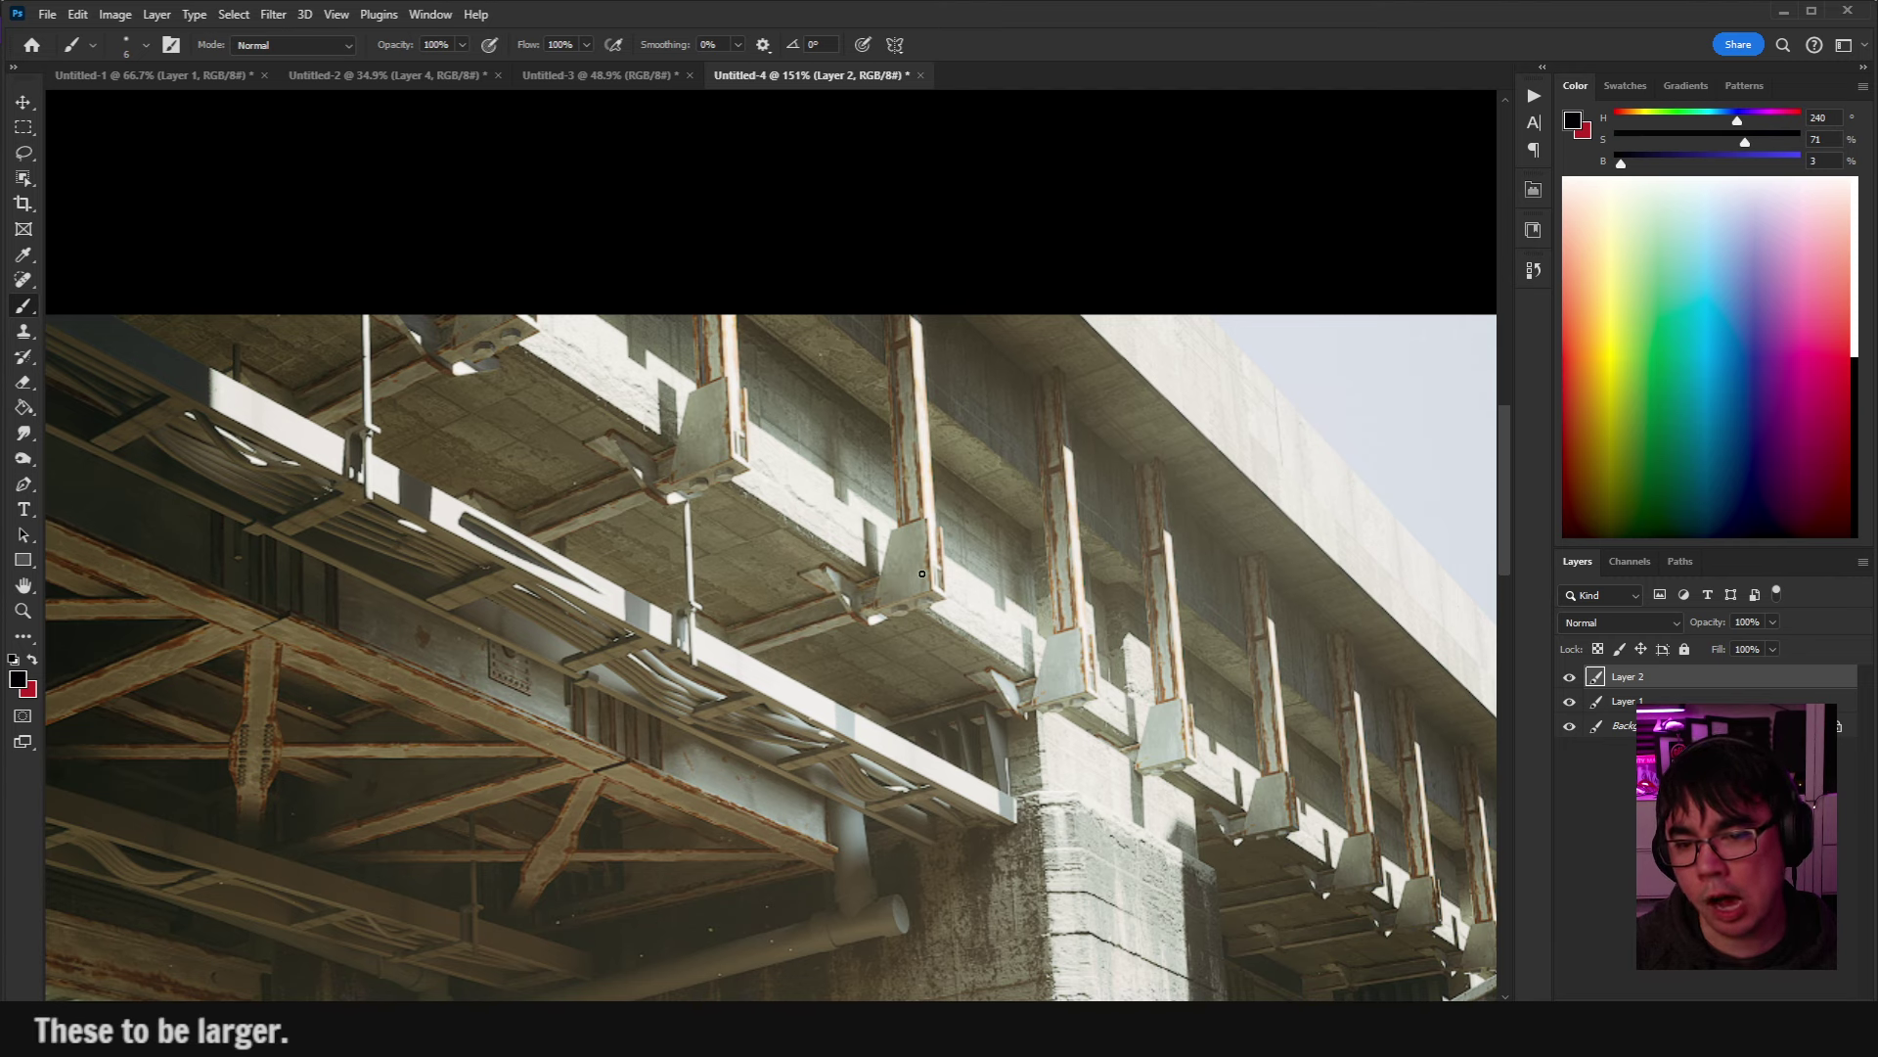
{"action": "left_click_drag", "start_coordinate": [1056, 560], "coordinate": [1048, 590]}
{"action": "left_click_drag", "start_coordinate": [1075, 500], "coordinate": [1081, 522]}
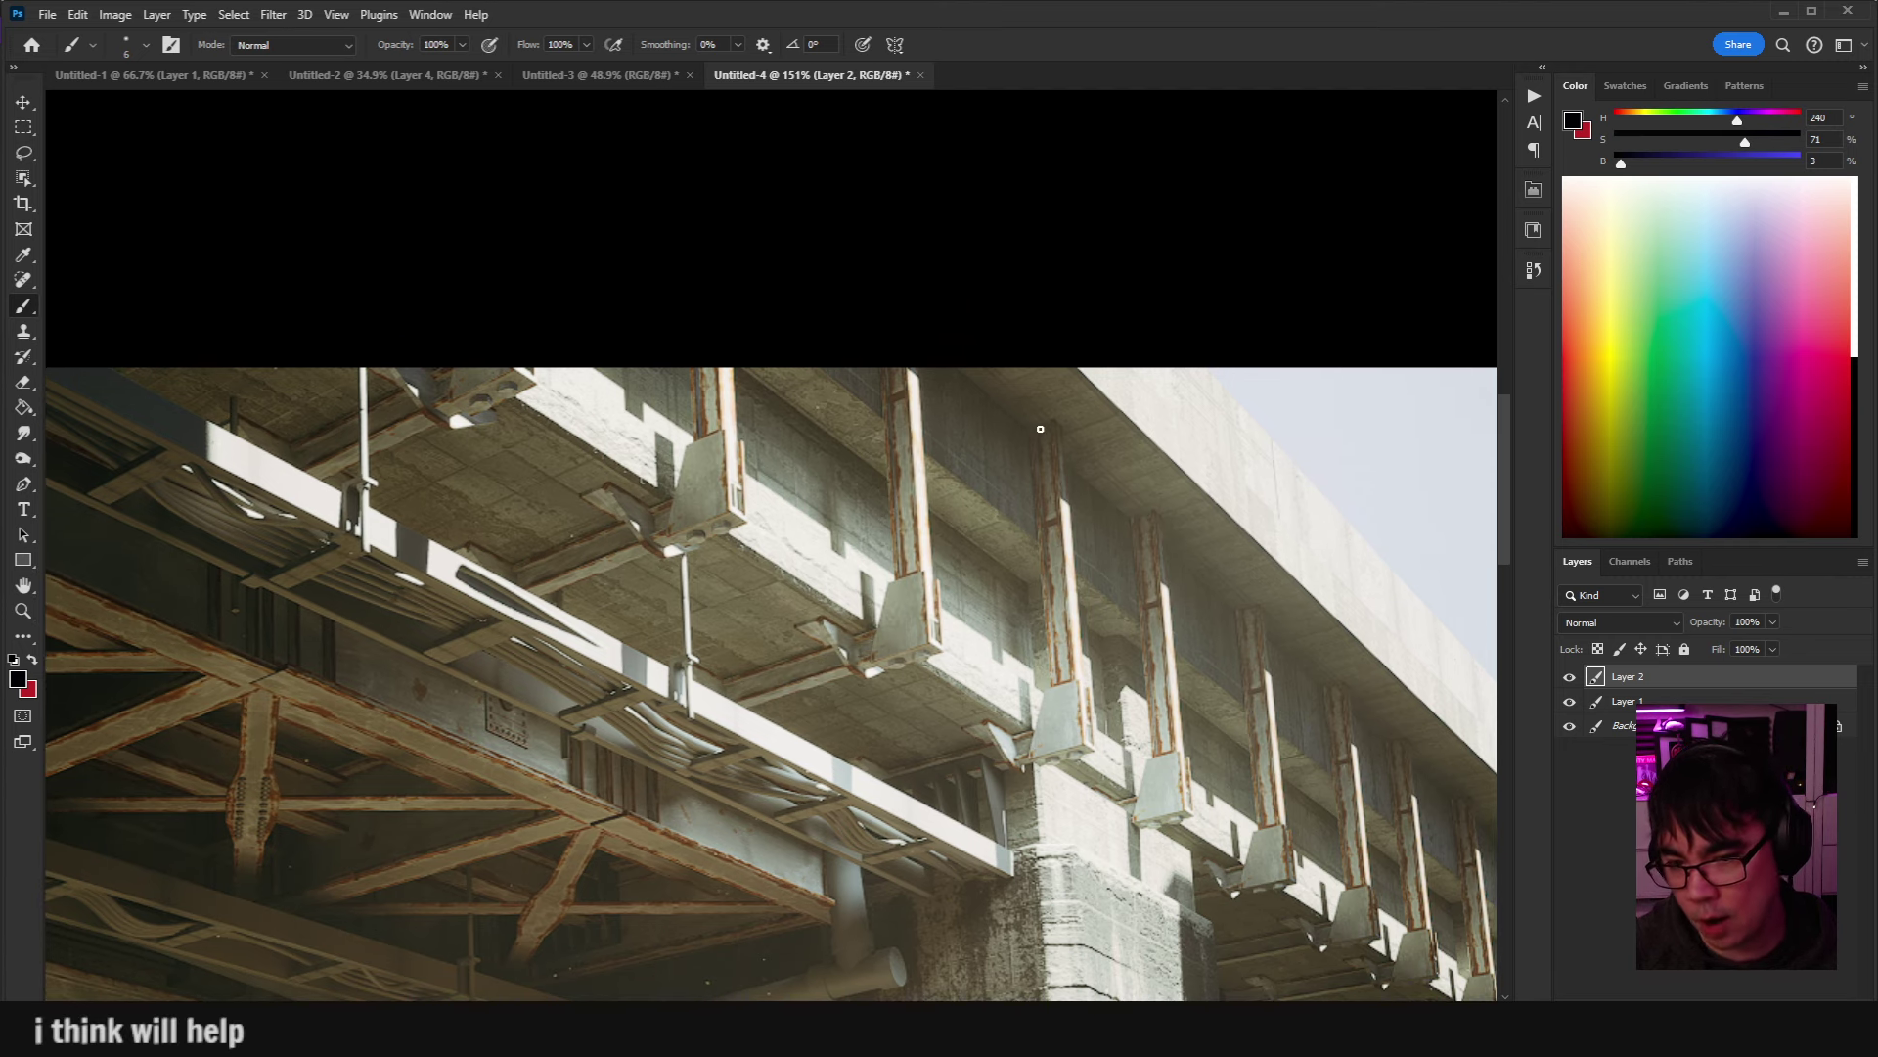
{"action": "mouse_move", "coordinate": [1037, 430]}
{"action": "left_mouse_down"}
{"action": "mouse_move", "coordinate": [1078, 434]}
{"action": "mouse_move", "coordinate": [1058, 456]}
{"action": "mouse_move", "coordinate": [1029, 415]}
{"action": "mouse_move", "coordinate": [1042, 501]}
{"action": "left_mouse_up"}
{"action": "key", "text": "ctrl+z"}
{"action": "left_click_drag", "start_coordinate": [1032, 419], "coordinate": [1059, 433]}
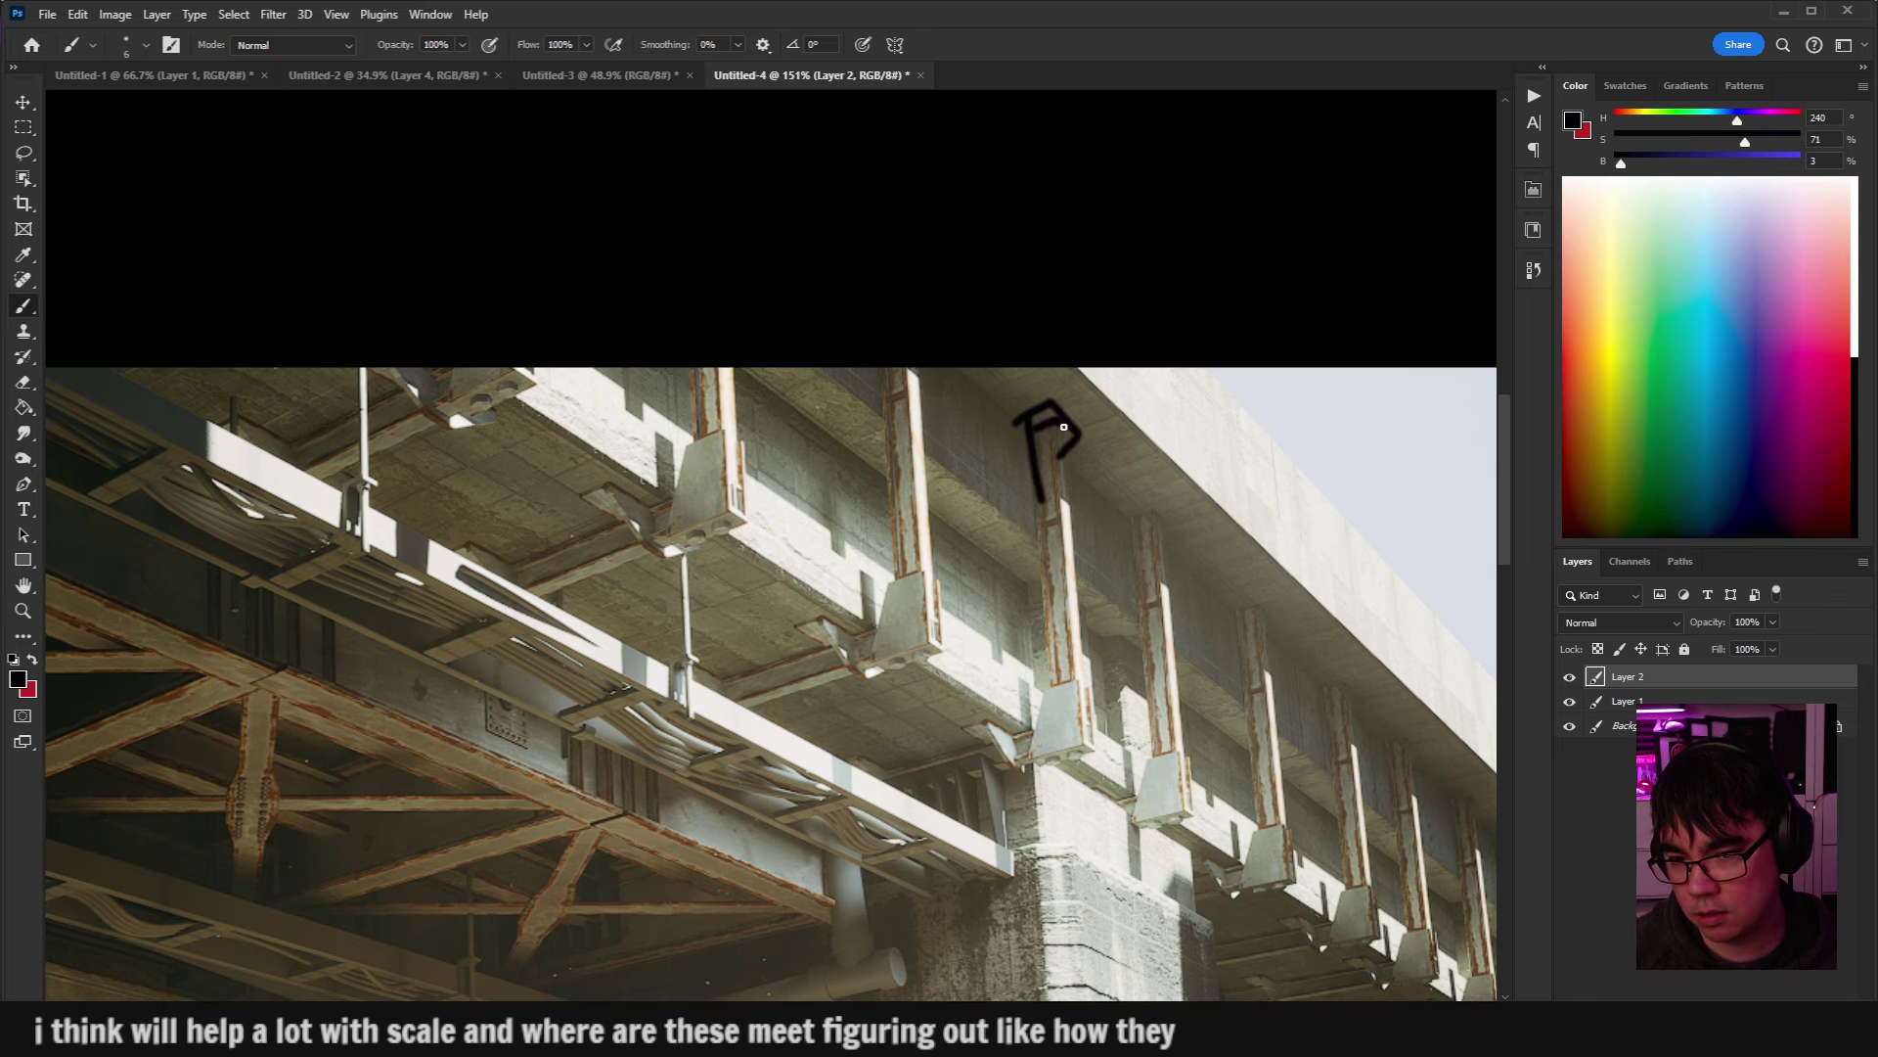
{"action": "key", "text": "ctrl+z"}
{"action": "key", "text": "ctrl+z"}
{"action": "key", "text": "ctrl+z"}
{"action": "key", "text": "ctrl+z"}
{"action": "key", "text": "ctrl+z"}
{"action": "mouse_move", "coordinate": [908, 541]}
{"action": "left_mouse_down"}
{"action": "mouse_move", "coordinate": [947, 507]}
{"action": "mouse_move", "coordinate": [942, 458]}
{"action": "left_mouse_up"}
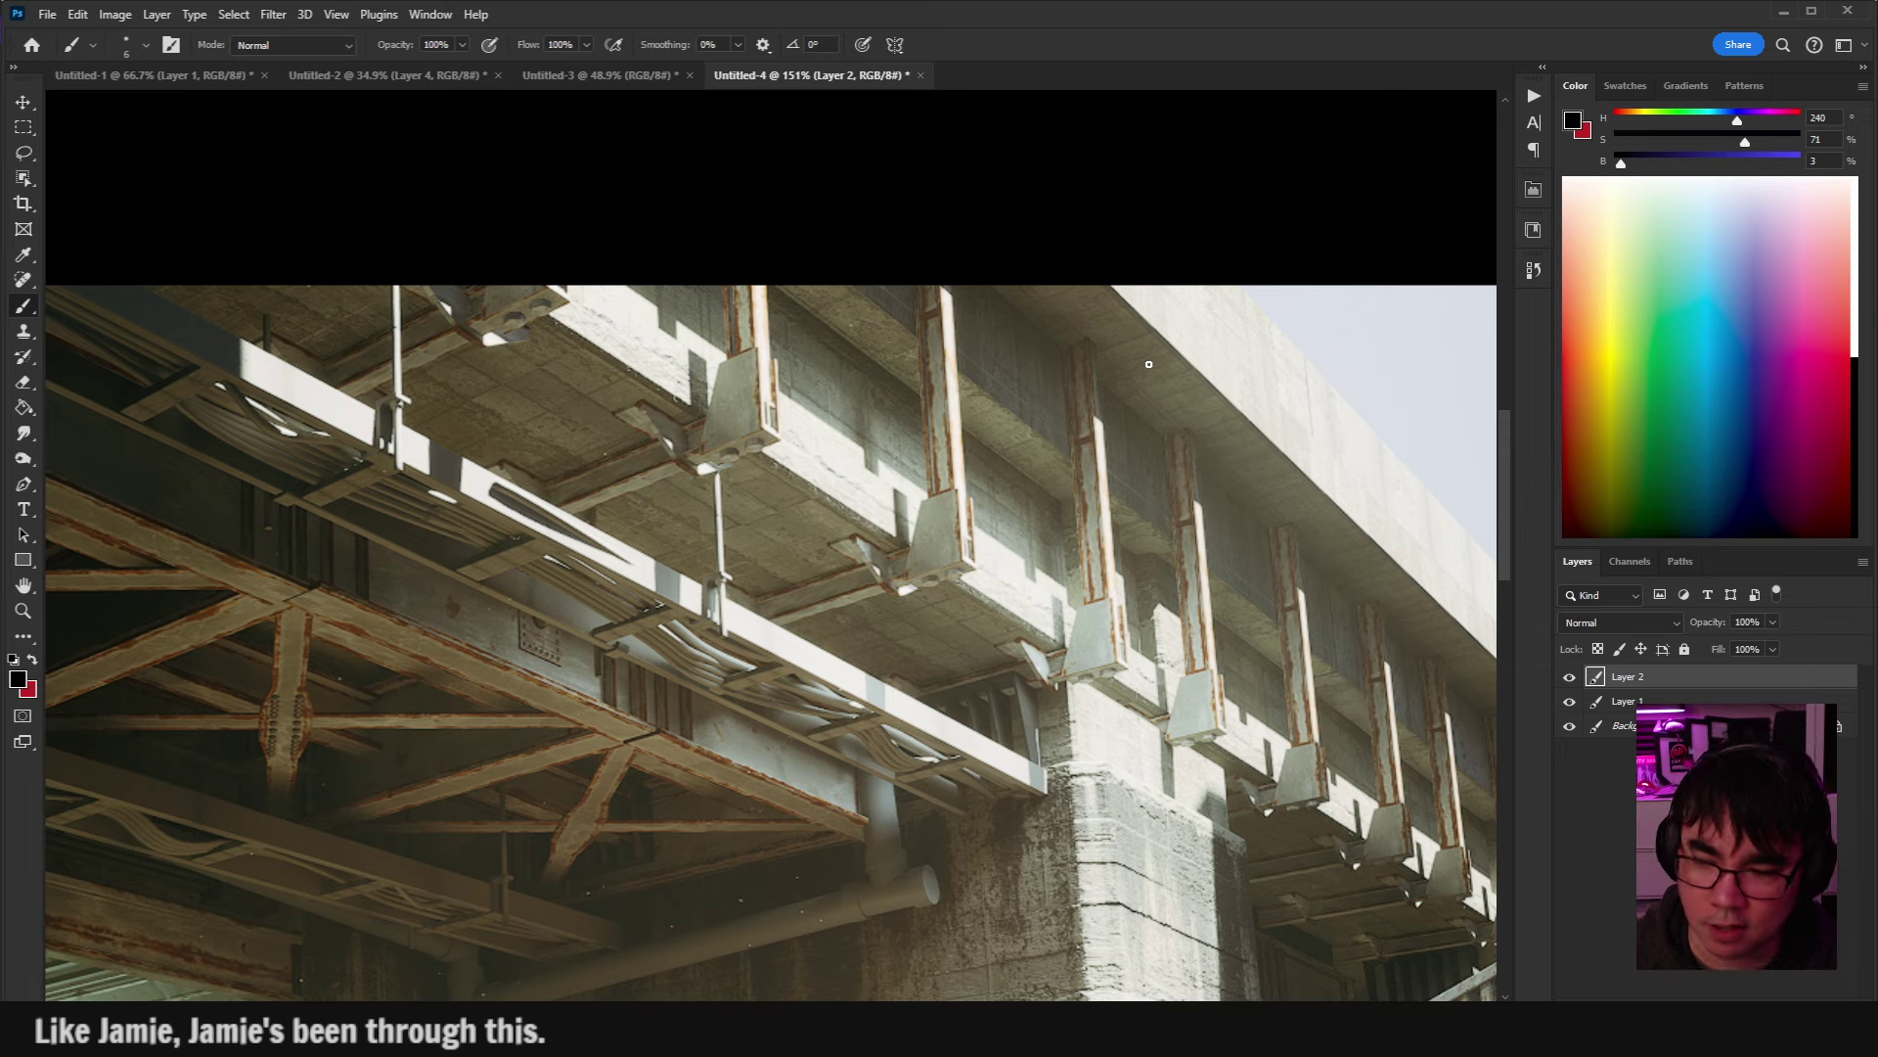
Set the brush to size 22 and paint a round head on the black figure.
{"action": "mouse_move", "coordinate": [981, 766]}
{"action": "left_mouse_down"}
{"action": "mouse_move", "coordinate": [1089, 526]}
{"action": "mouse_move", "coordinate": [1165, 453]}
{"action": "left_mouse_up"}
{"action": "mouse_move", "coordinate": [920, 577]}
{"action": "left_mouse_down"}
{"action": "mouse_move", "coordinate": [998, 503]}
{"action": "mouse_move", "coordinate": [1071, 358]}
{"action": "left_mouse_up"}
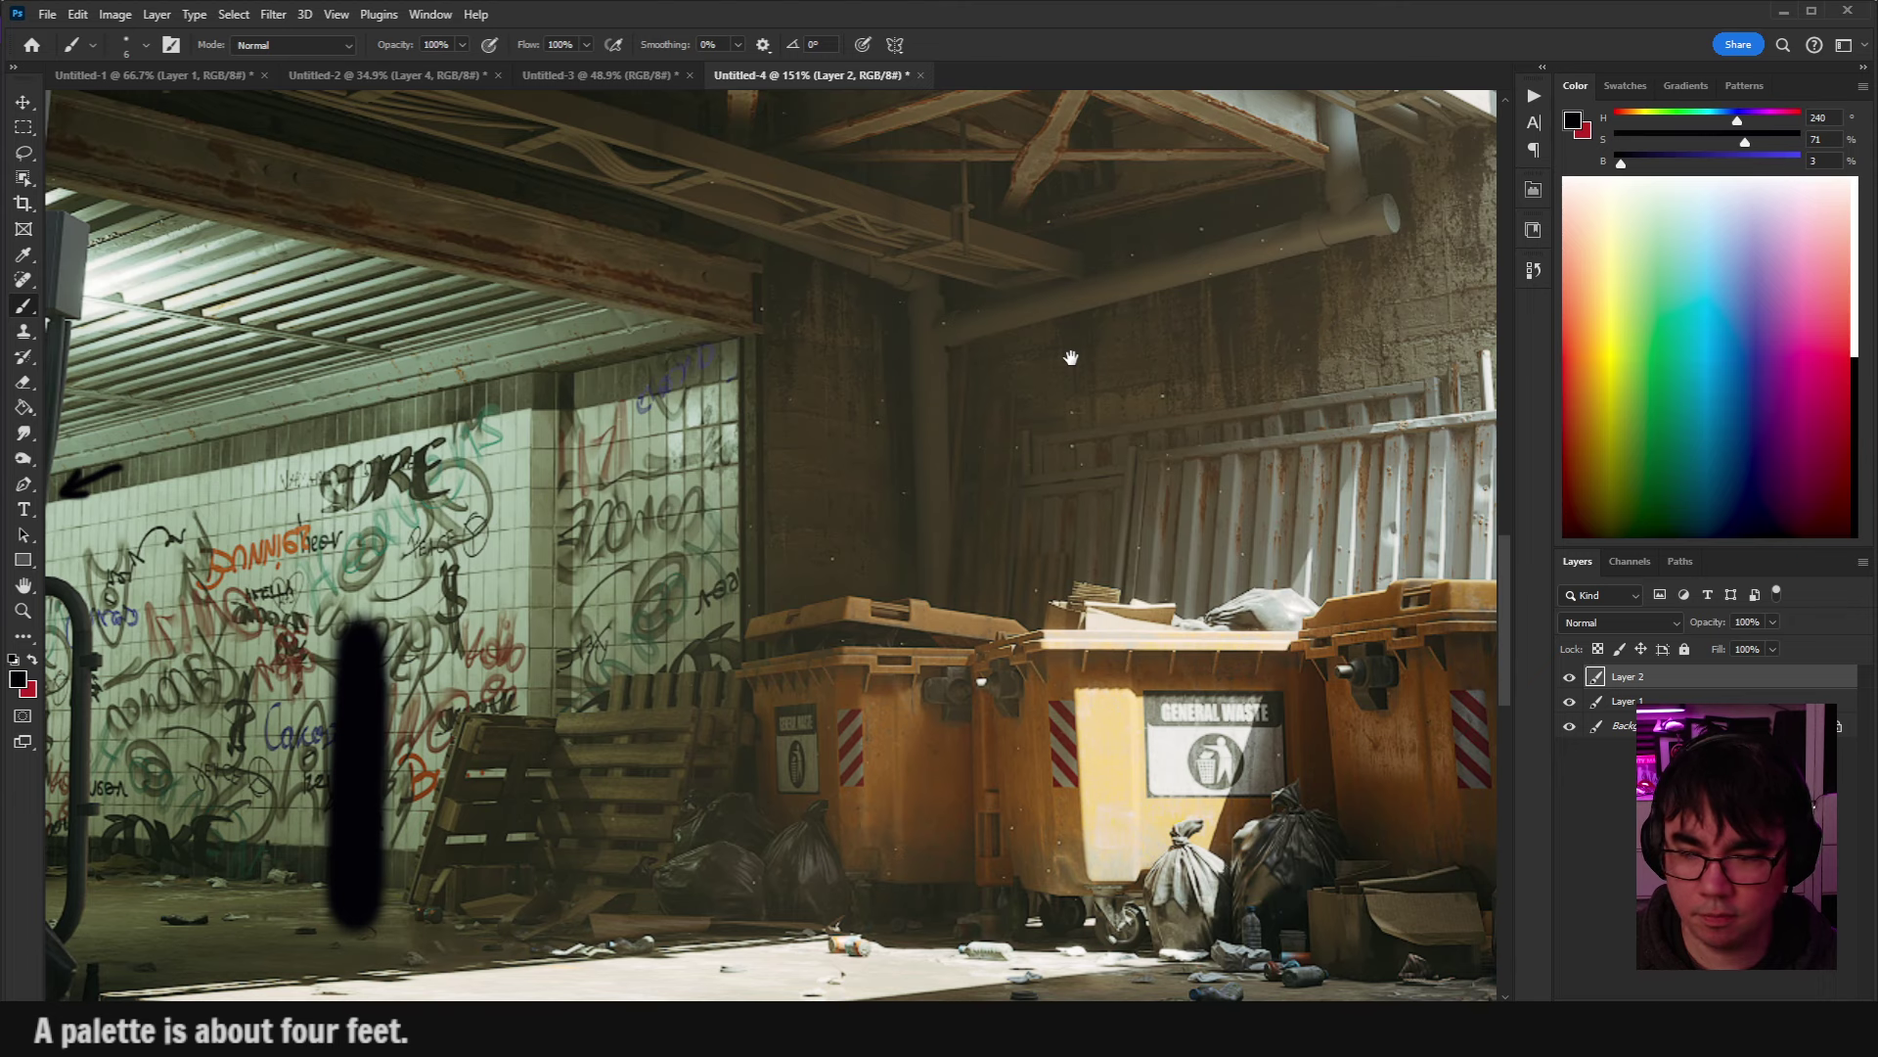
{"action": "left_click_drag", "start_coordinate": [1071, 358], "coordinate": [1074, 339]}
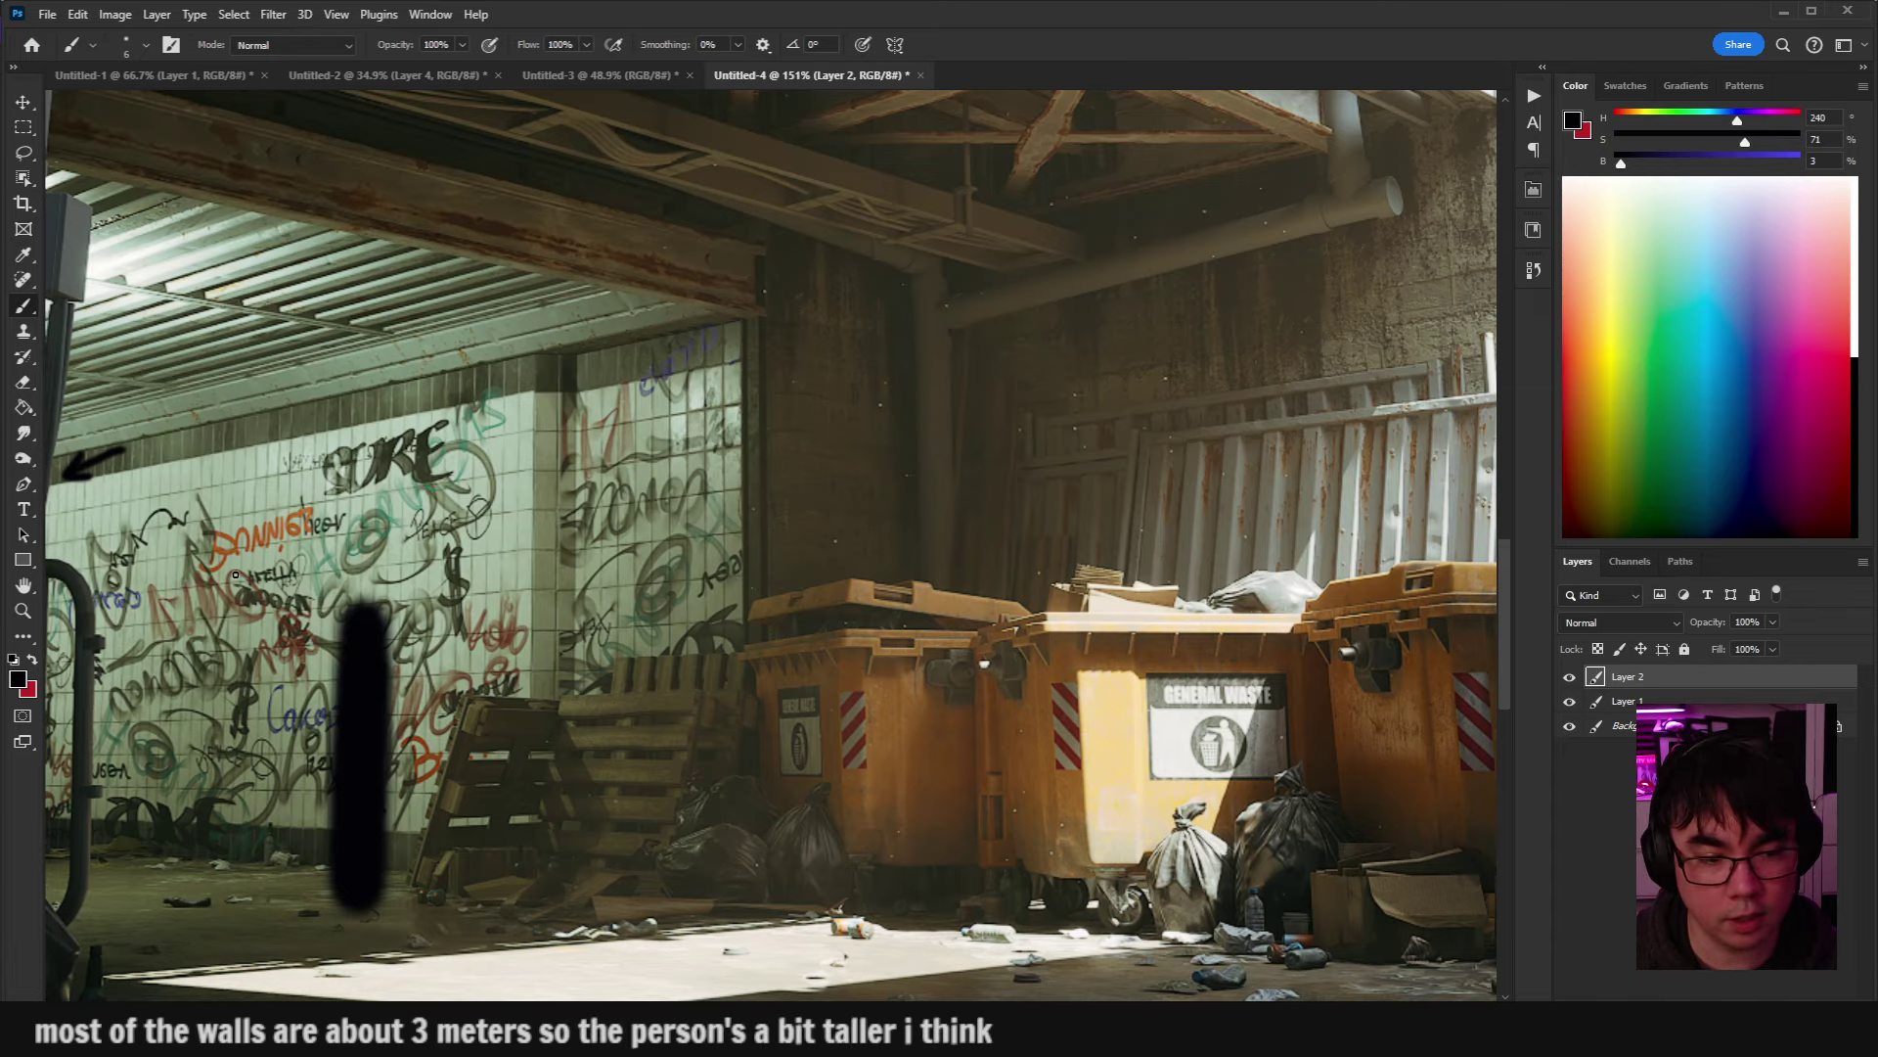
{"action": "right_click", "coordinate": [348, 564], "text": "alt"}
{"action": "mouse_move", "coordinate": [354, 536]}
{"action": "left_mouse_down"}
{"action": "mouse_move", "coordinate": [342, 577]}
{"action": "mouse_move", "coordinate": [357, 529]}
{"action": "left_mouse_up"}
Scale the black figure up to 112.14% with Free Transform and commit.
{"action": "mouse_move", "coordinate": [692, 632]}
{"action": "left_mouse_down"}
{"action": "mouse_move", "coordinate": [721, 594]}
{"action": "mouse_move", "coordinate": [741, 626]}
{"action": "left_mouse_up"}
{"action": "scroll", "coordinate": [851, 626], "scroll_direction": "down", "scroll_amount": 4}
{"action": "left_click_drag", "start_coordinate": [939, 634], "coordinate": [944, 605]}
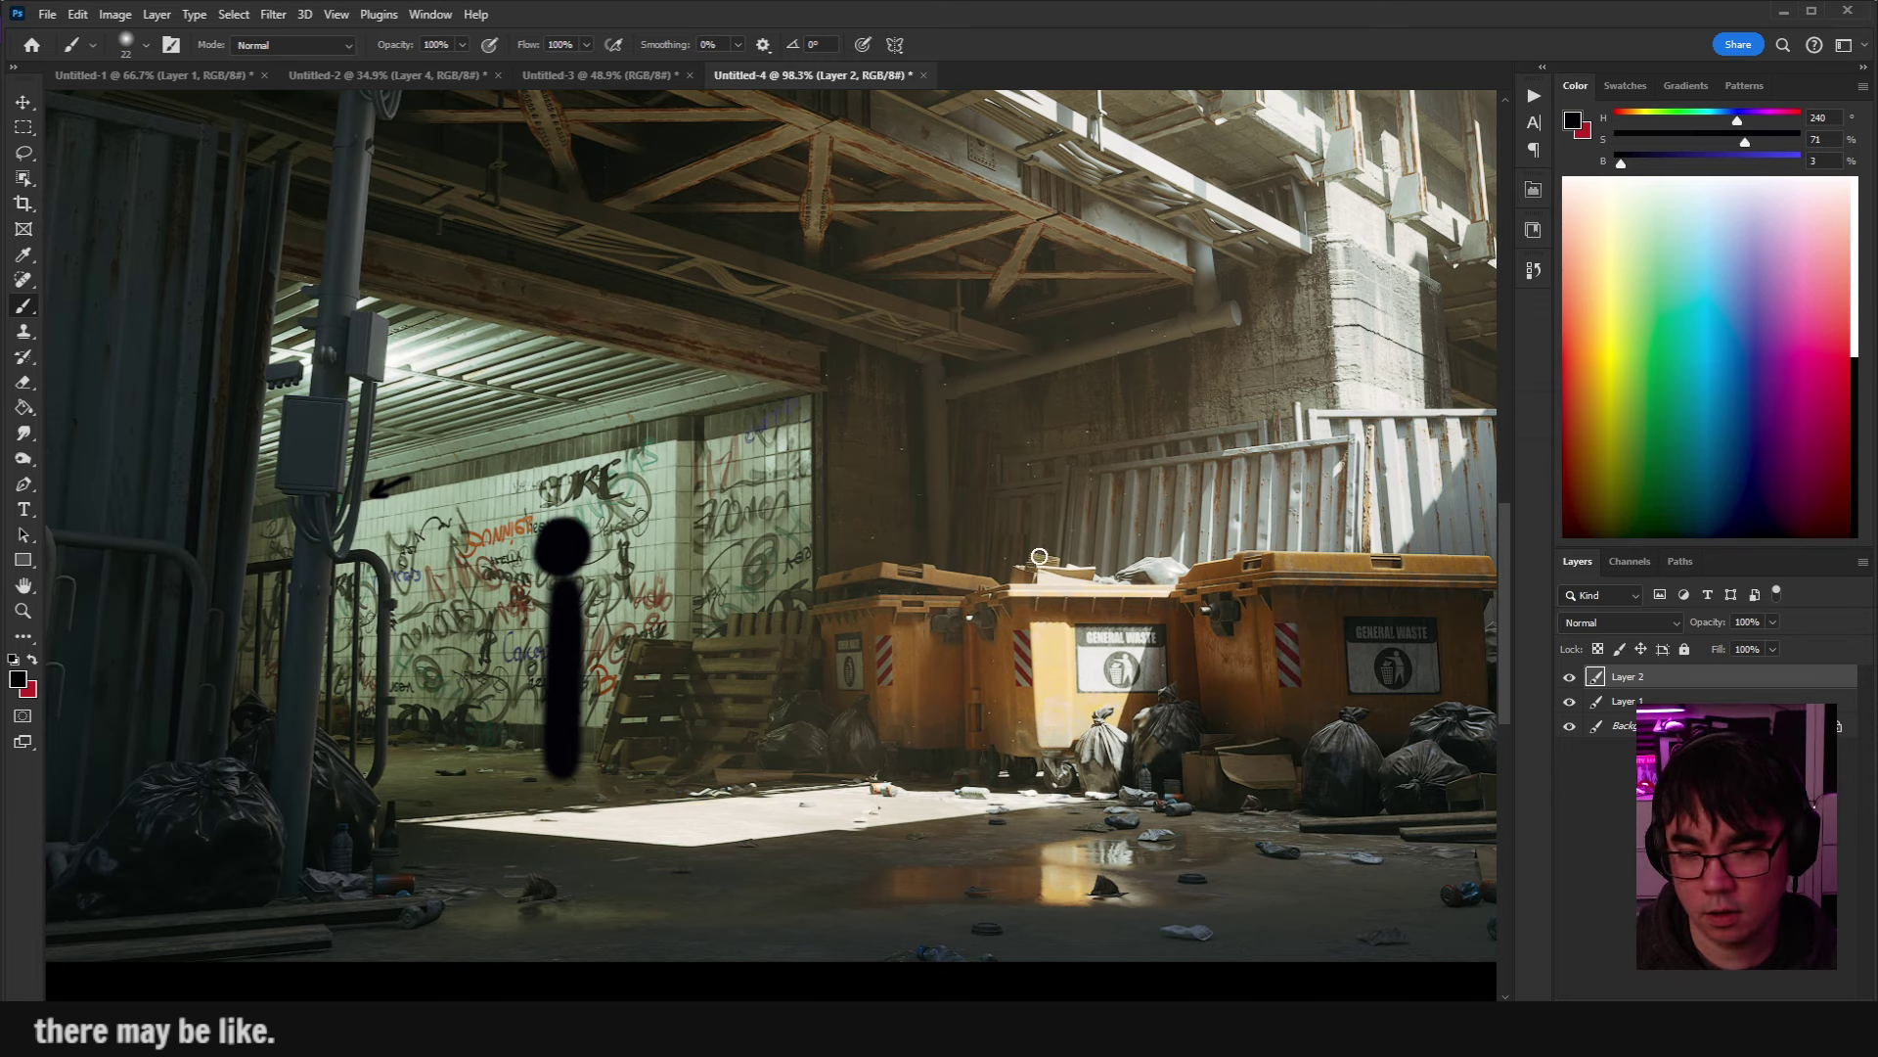
{"action": "left_click_drag", "start_coordinate": [1169, 486], "coordinate": [1093, 536]}
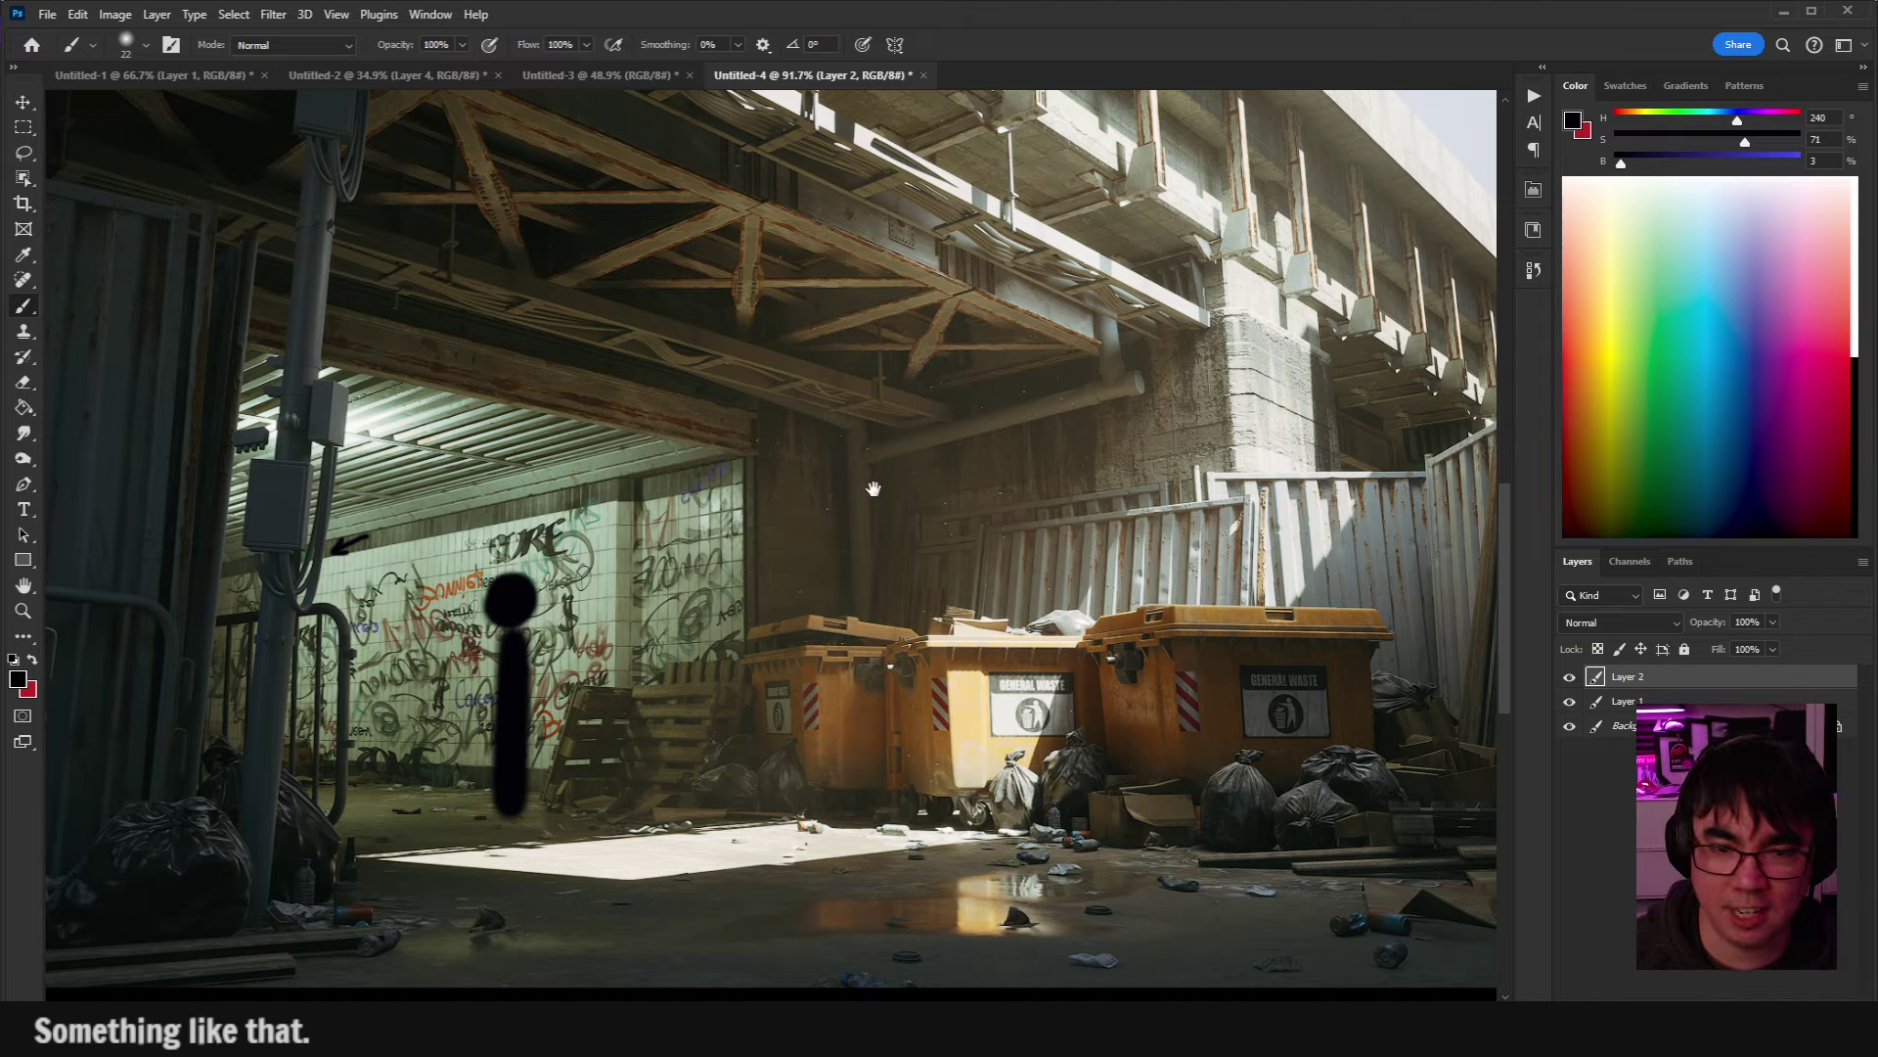
{"action": "left_click_drag", "start_coordinate": [874, 490], "coordinate": [692, 674]}
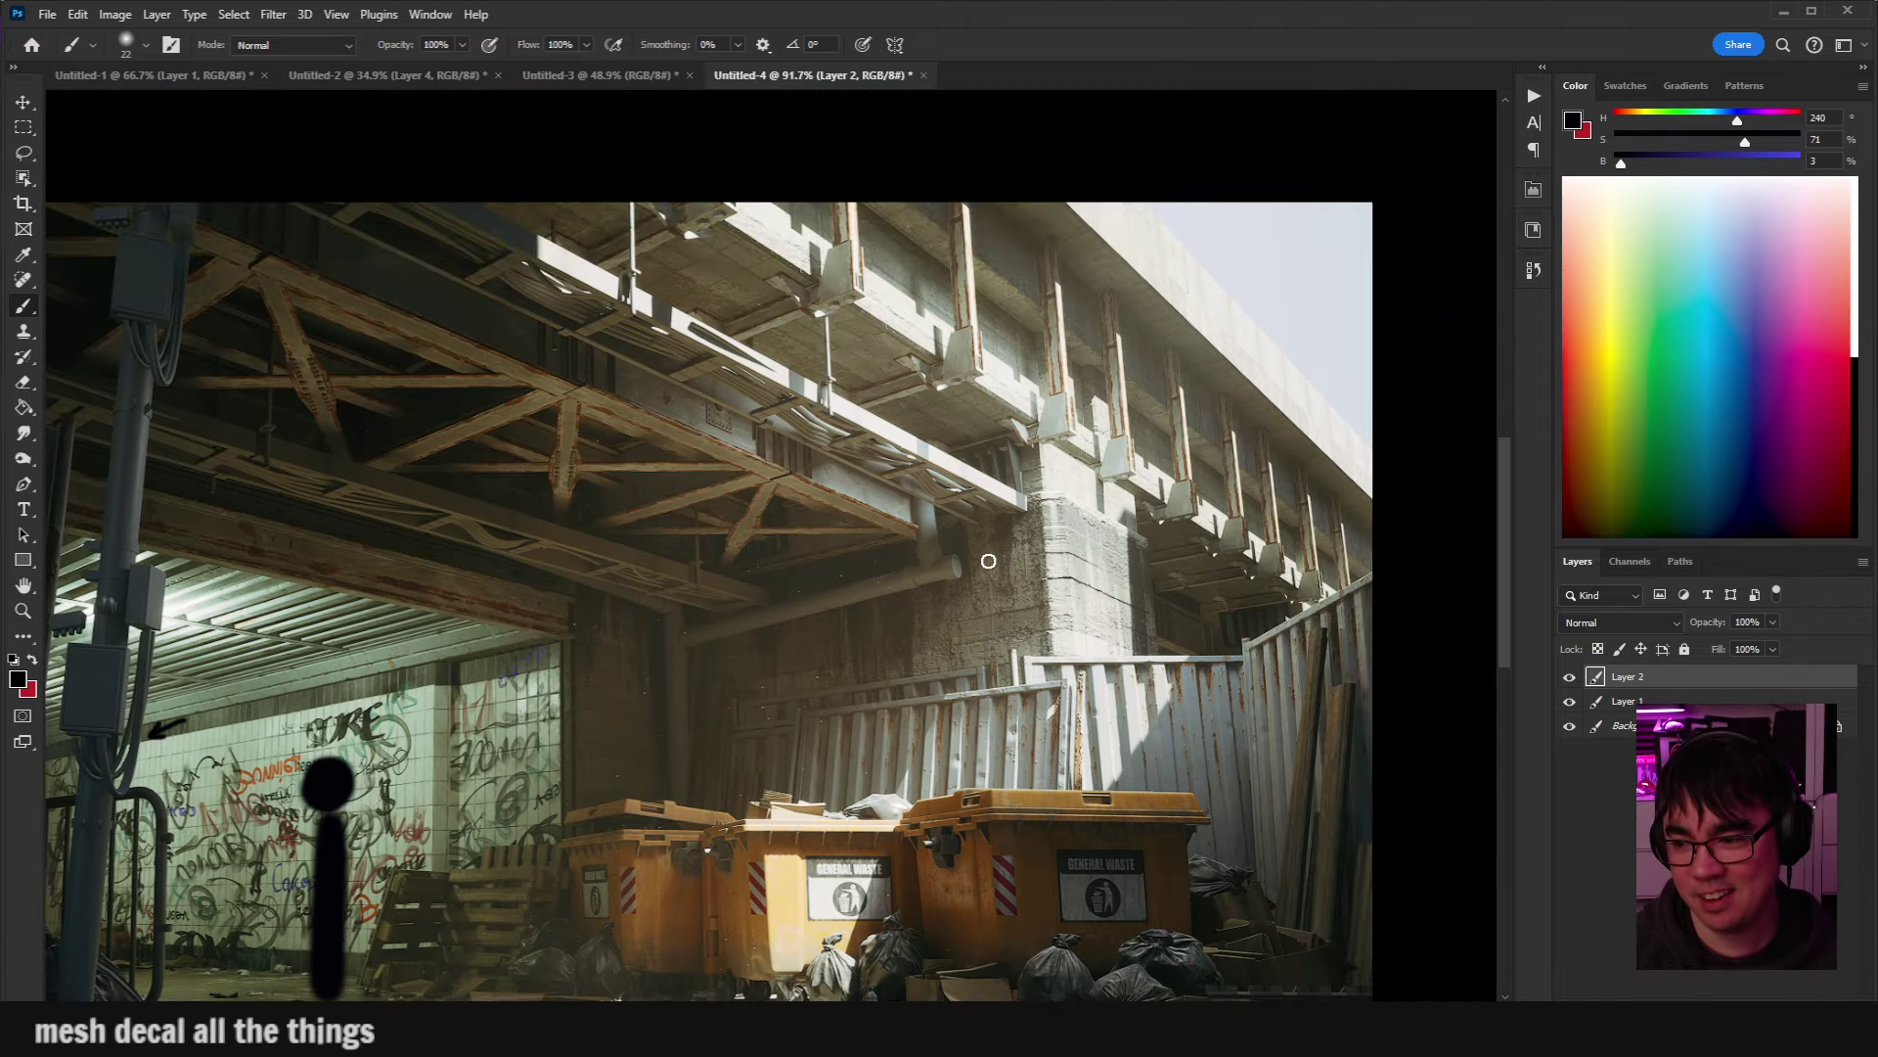
{"action": "left_click_drag", "start_coordinate": [863, 698], "coordinate": [1049, 524]}
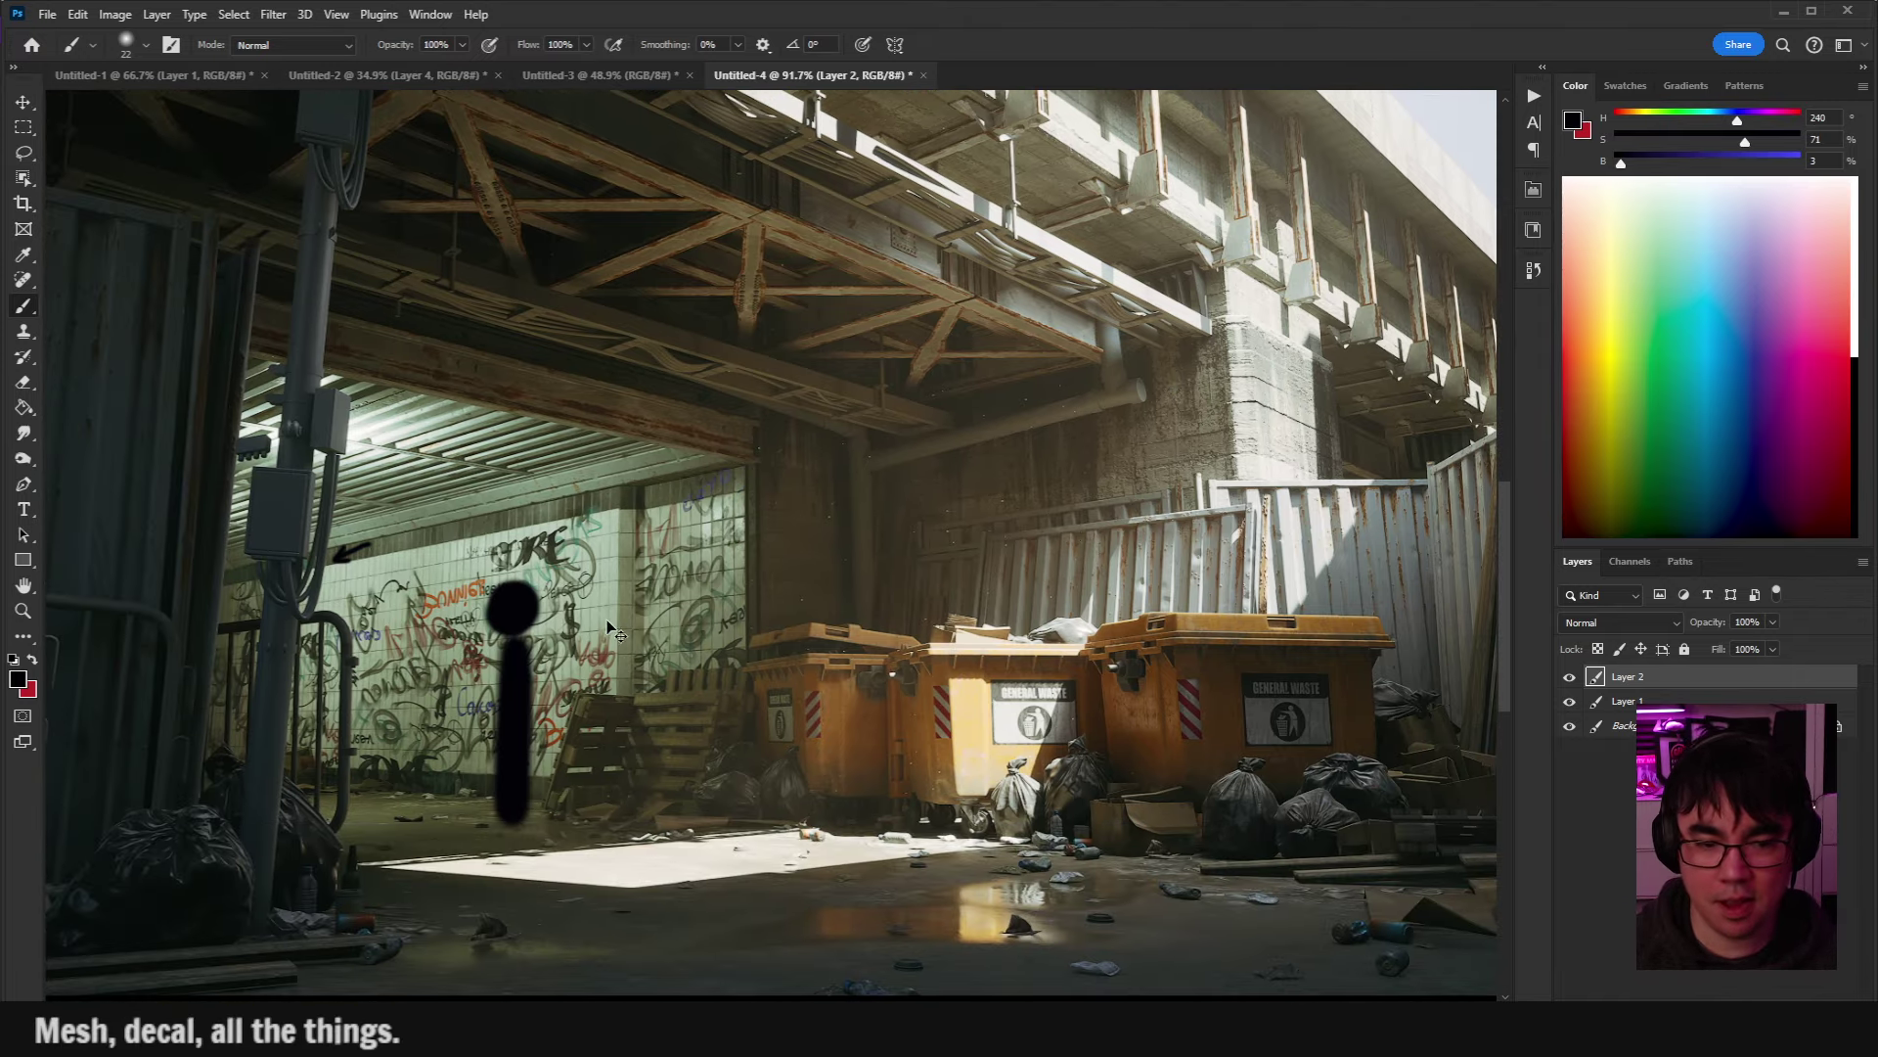
{"action": "key", "text": "ctrl+t"}
{"action": "mouse_move", "coordinate": [541, 544]}
{"action": "left_mouse_down"}
{"action": "mouse_move", "coordinate": [608, 532]}
{"action": "mouse_move", "coordinate": [550, 568]}
{"action": "left_mouse_up"}
{"action": "key", "text": "Return"}
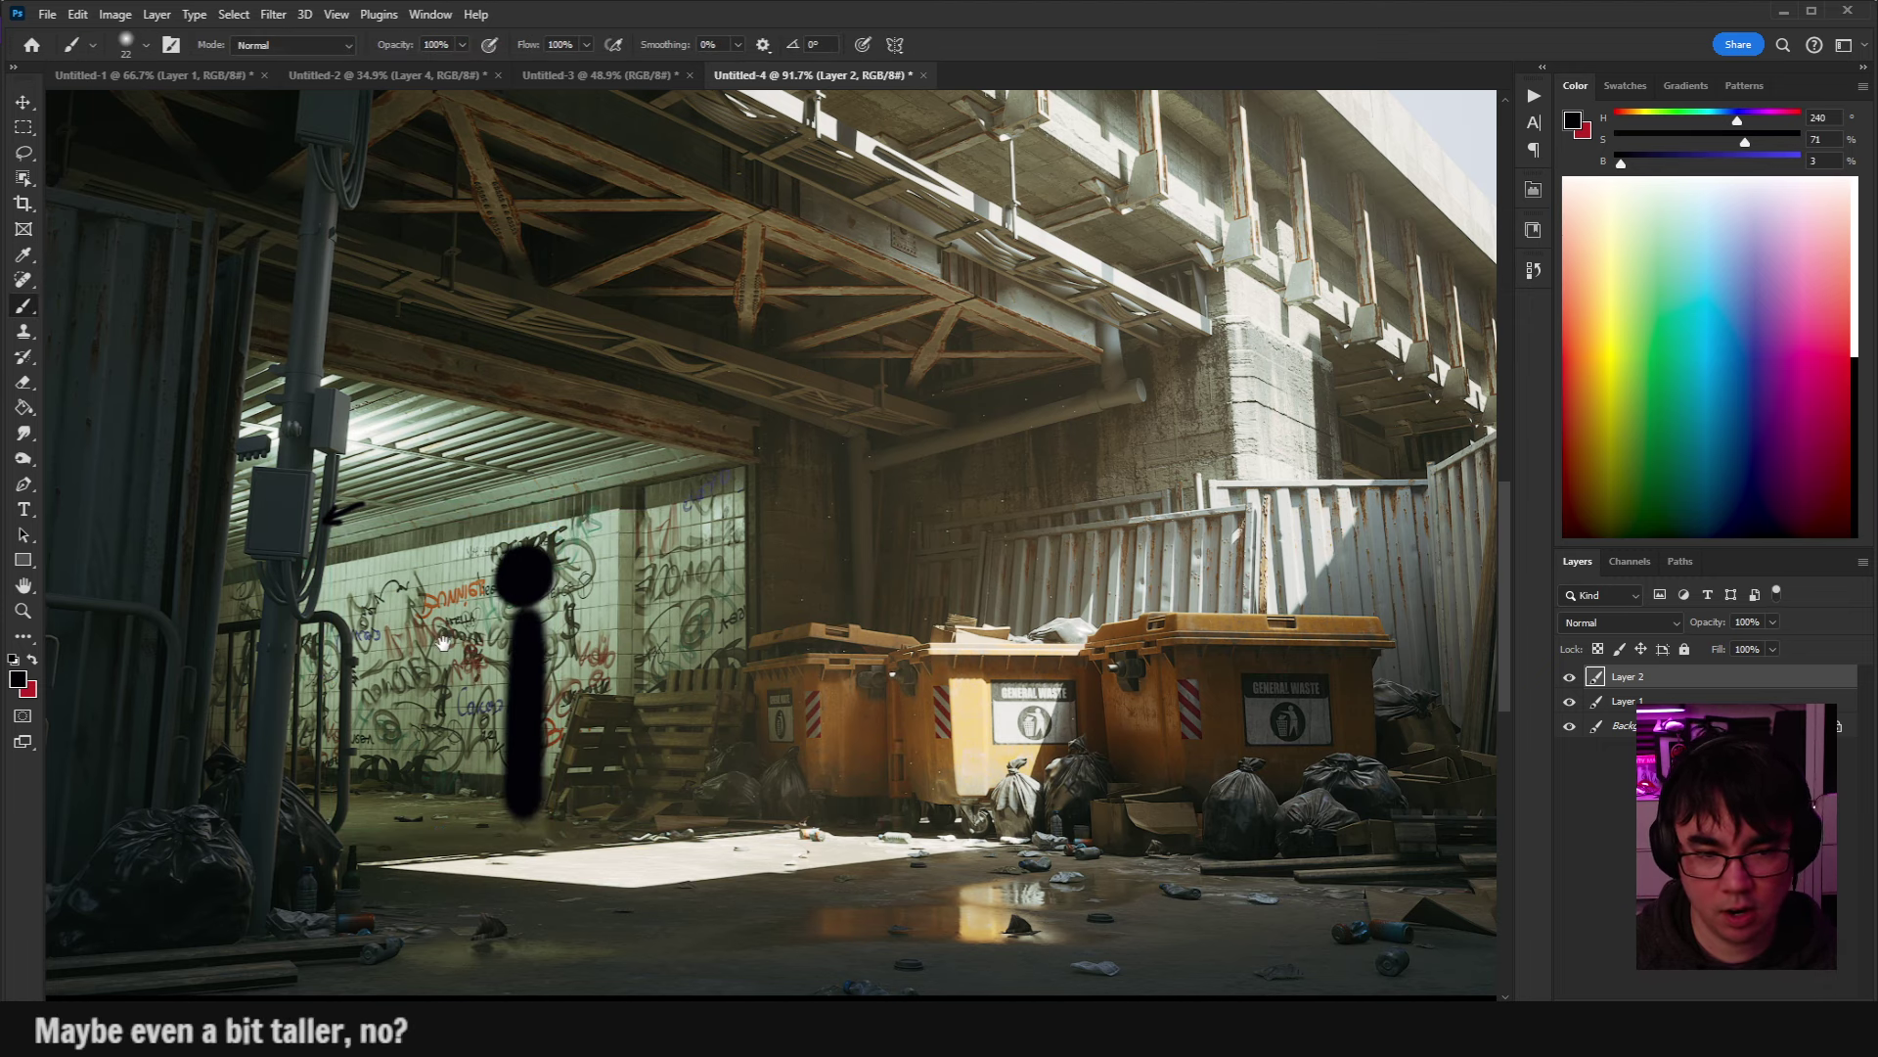
Erase the stray black mark, then return to the brush and frame the bins and trash bags.
{"action": "key", "text": "e"}
{"action": "mouse_move", "coordinate": [351, 540]}
{"action": "left_mouse_down"}
{"action": "mouse_move", "coordinate": [389, 538]}
{"action": "mouse_move", "coordinate": [420, 487]}
{"action": "left_mouse_up"}
{"action": "left_click_drag", "start_coordinate": [548, 468], "coordinate": [567, 449]}
{"action": "key", "text": "b"}
{"action": "mouse_move", "coordinate": [713, 490]}
{"action": "left_mouse_down"}
{"action": "mouse_move", "coordinate": [770, 447]}
{"action": "mouse_move", "coordinate": [1064, 483]}
{"action": "mouse_move", "coordinate": [800, 334]}
{"action": "mouse_move", "coordinate": [516, 379]}
{"action": "mouse_move", "coordinate": [463, 408]}
{"action": "mouse_move", "coordinate": [915, 509]}
{"action": "mouse_move", "coordinate": [624, 628]}
{"action": "left_mouse_up"}
{"action": "left_click_drag", "start_coordinate": [739, 538], "coordinate": [710, 582]}
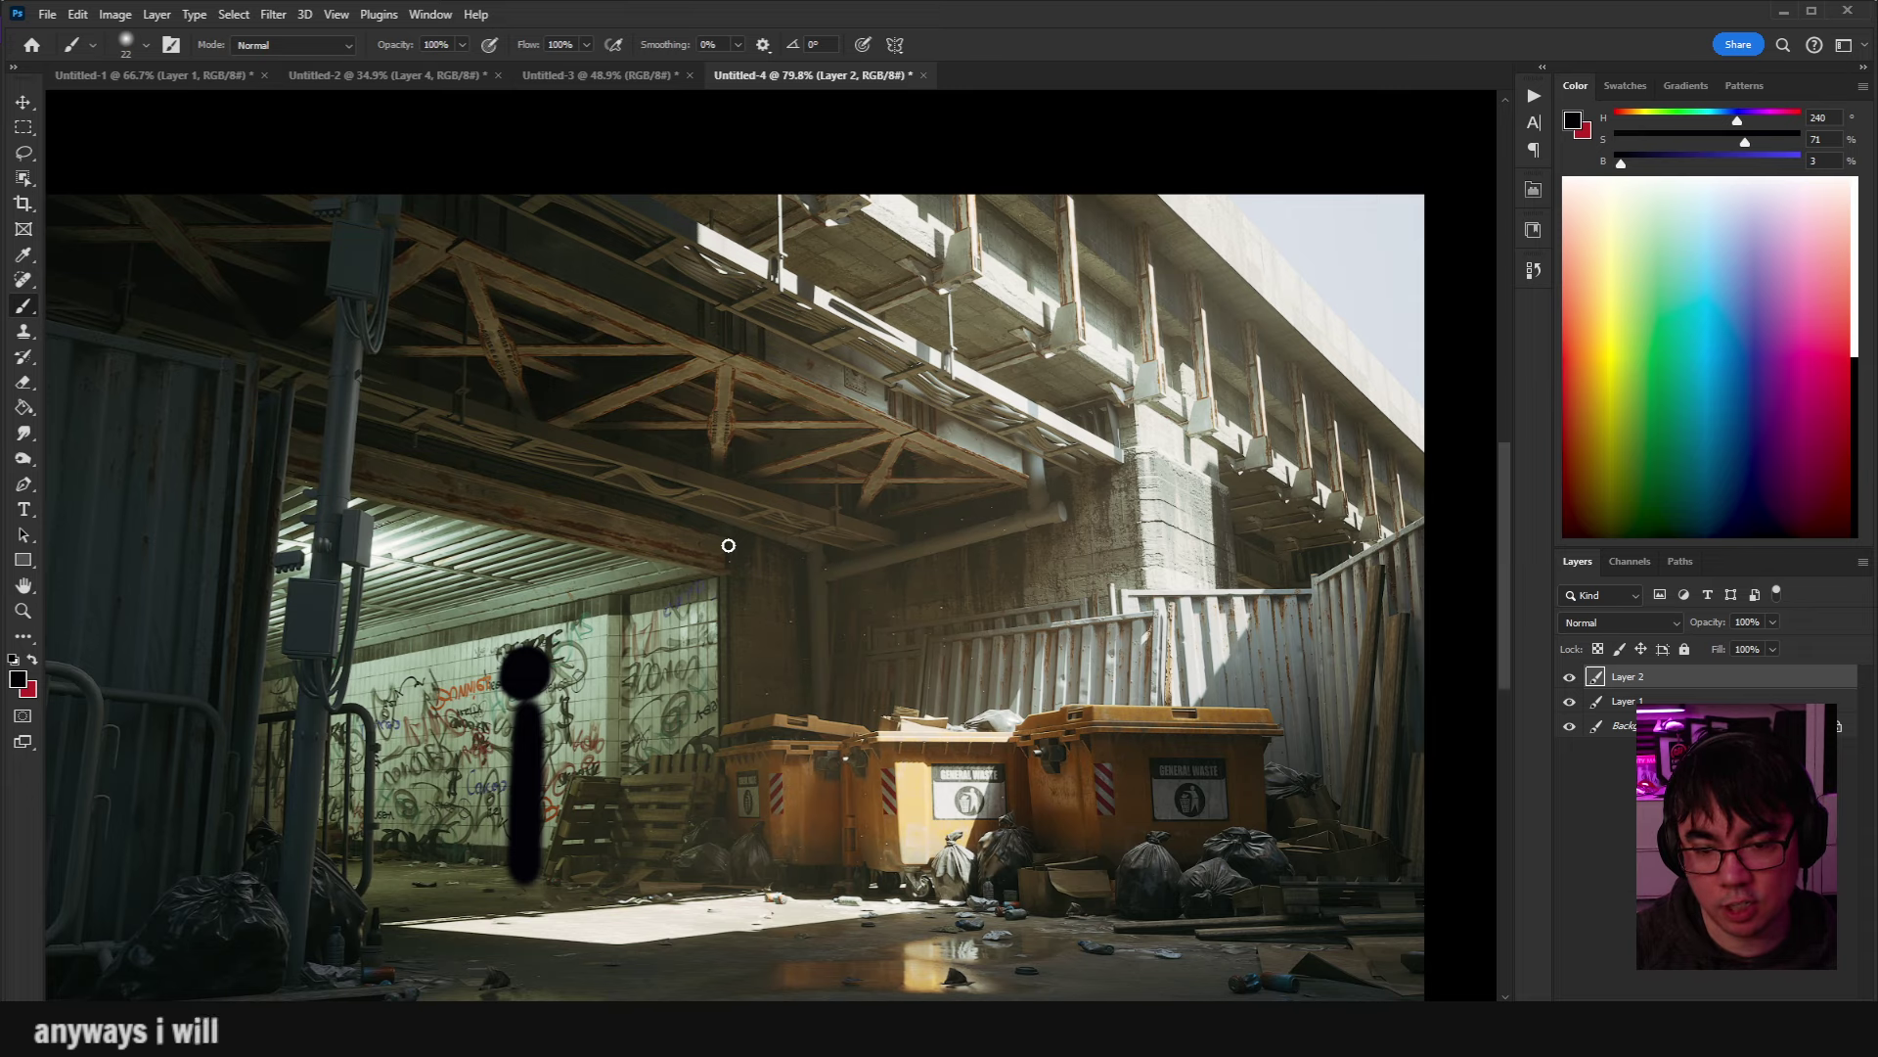
{"action": "key", "text": "space"}
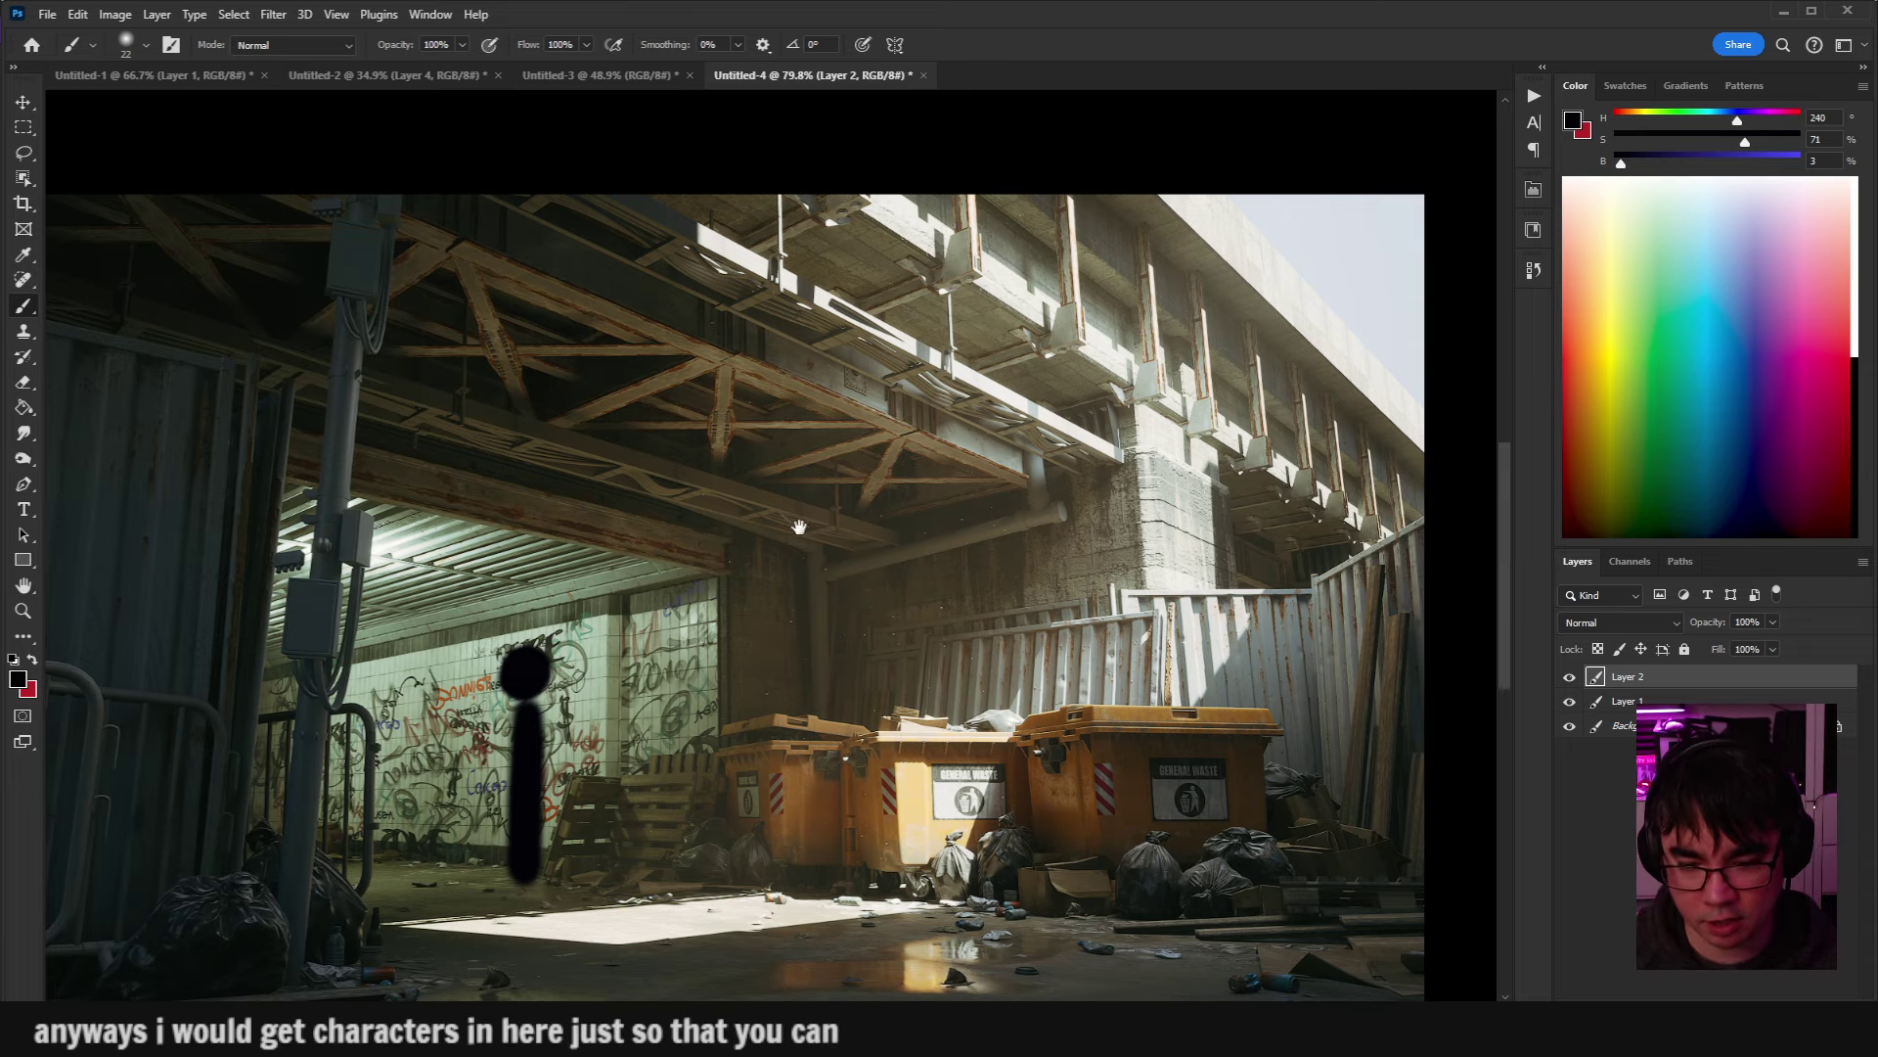
{"action": "left_click_drag", "start_coordinate": [1190, 800], "coordinate": [979, 653]}
{"action": "left_click_drag", "start_coordinate": [895, 675], "coordinate": [1034, 753]}
{"action": "left_click_drag", "start_coordinate": [1034, 756], "coordinate": [919, 596]}
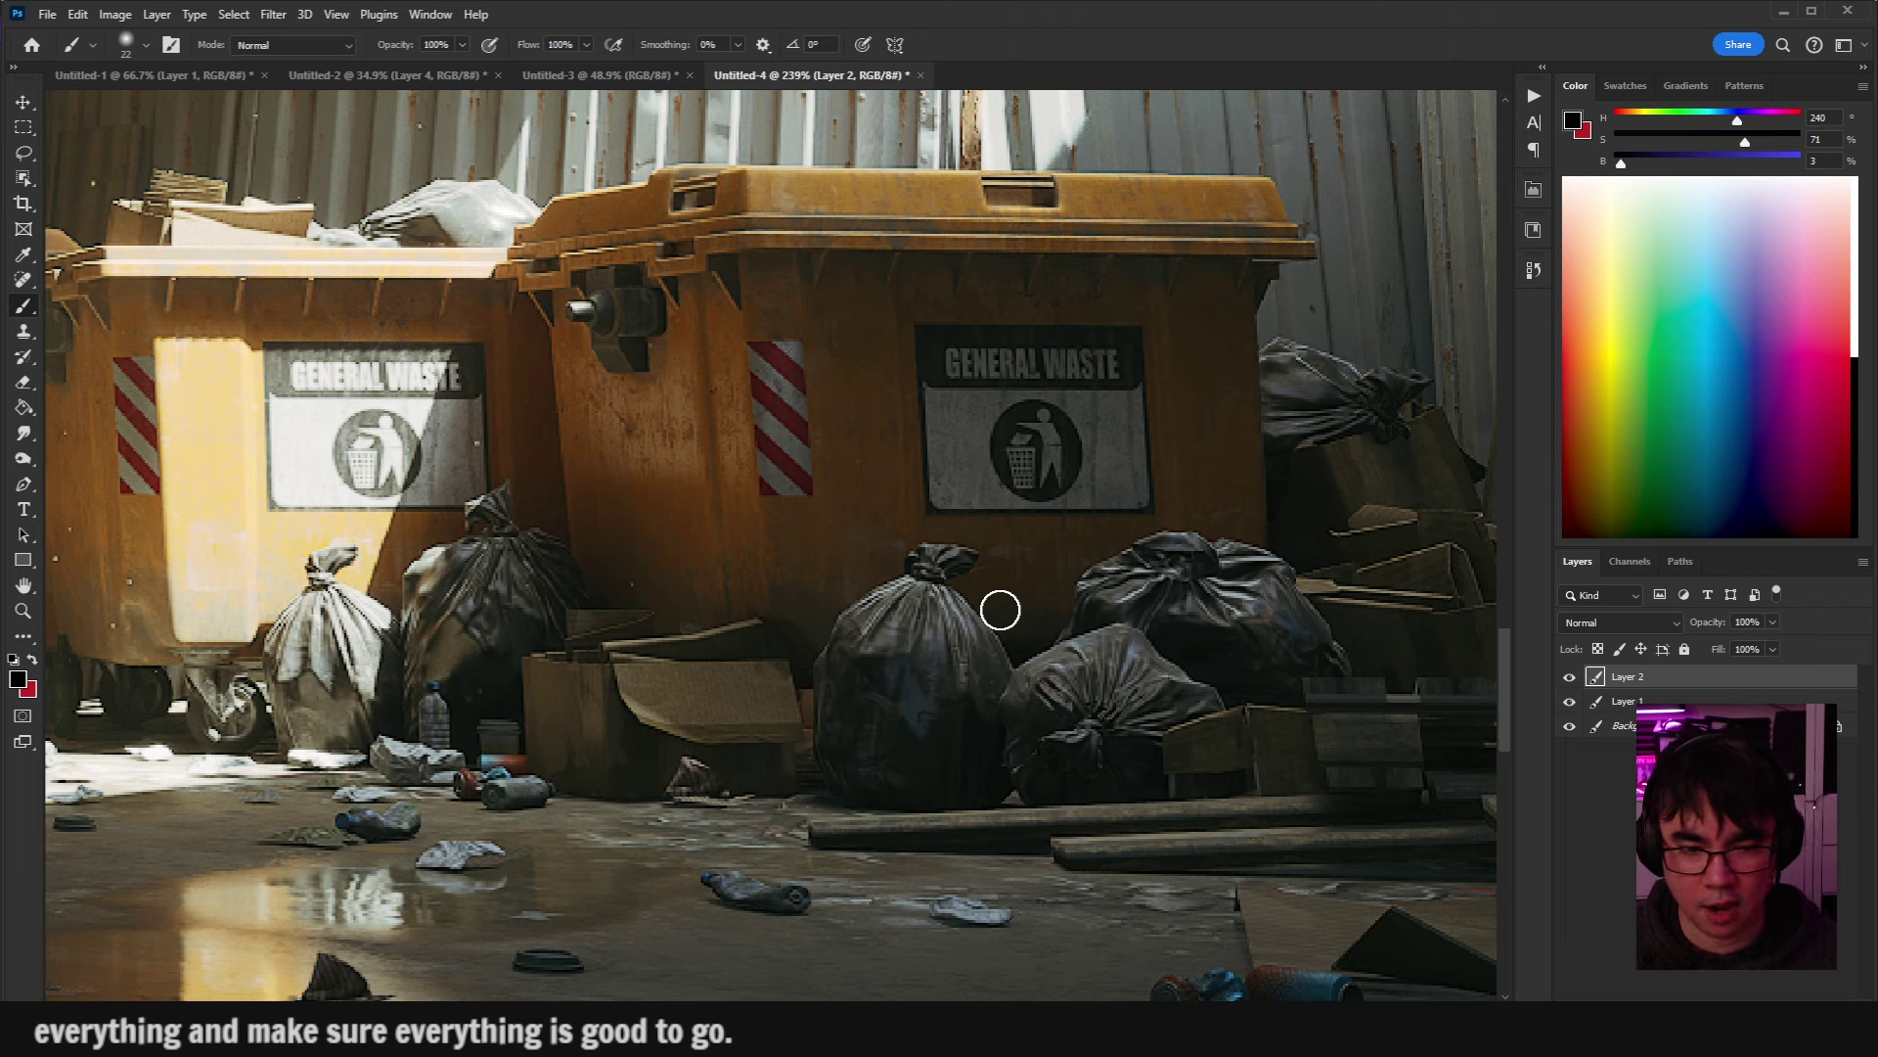
Zoom onto the facade brackets and try two sketch strokes there, undoing both.
{"action": "key", "text": "space"}
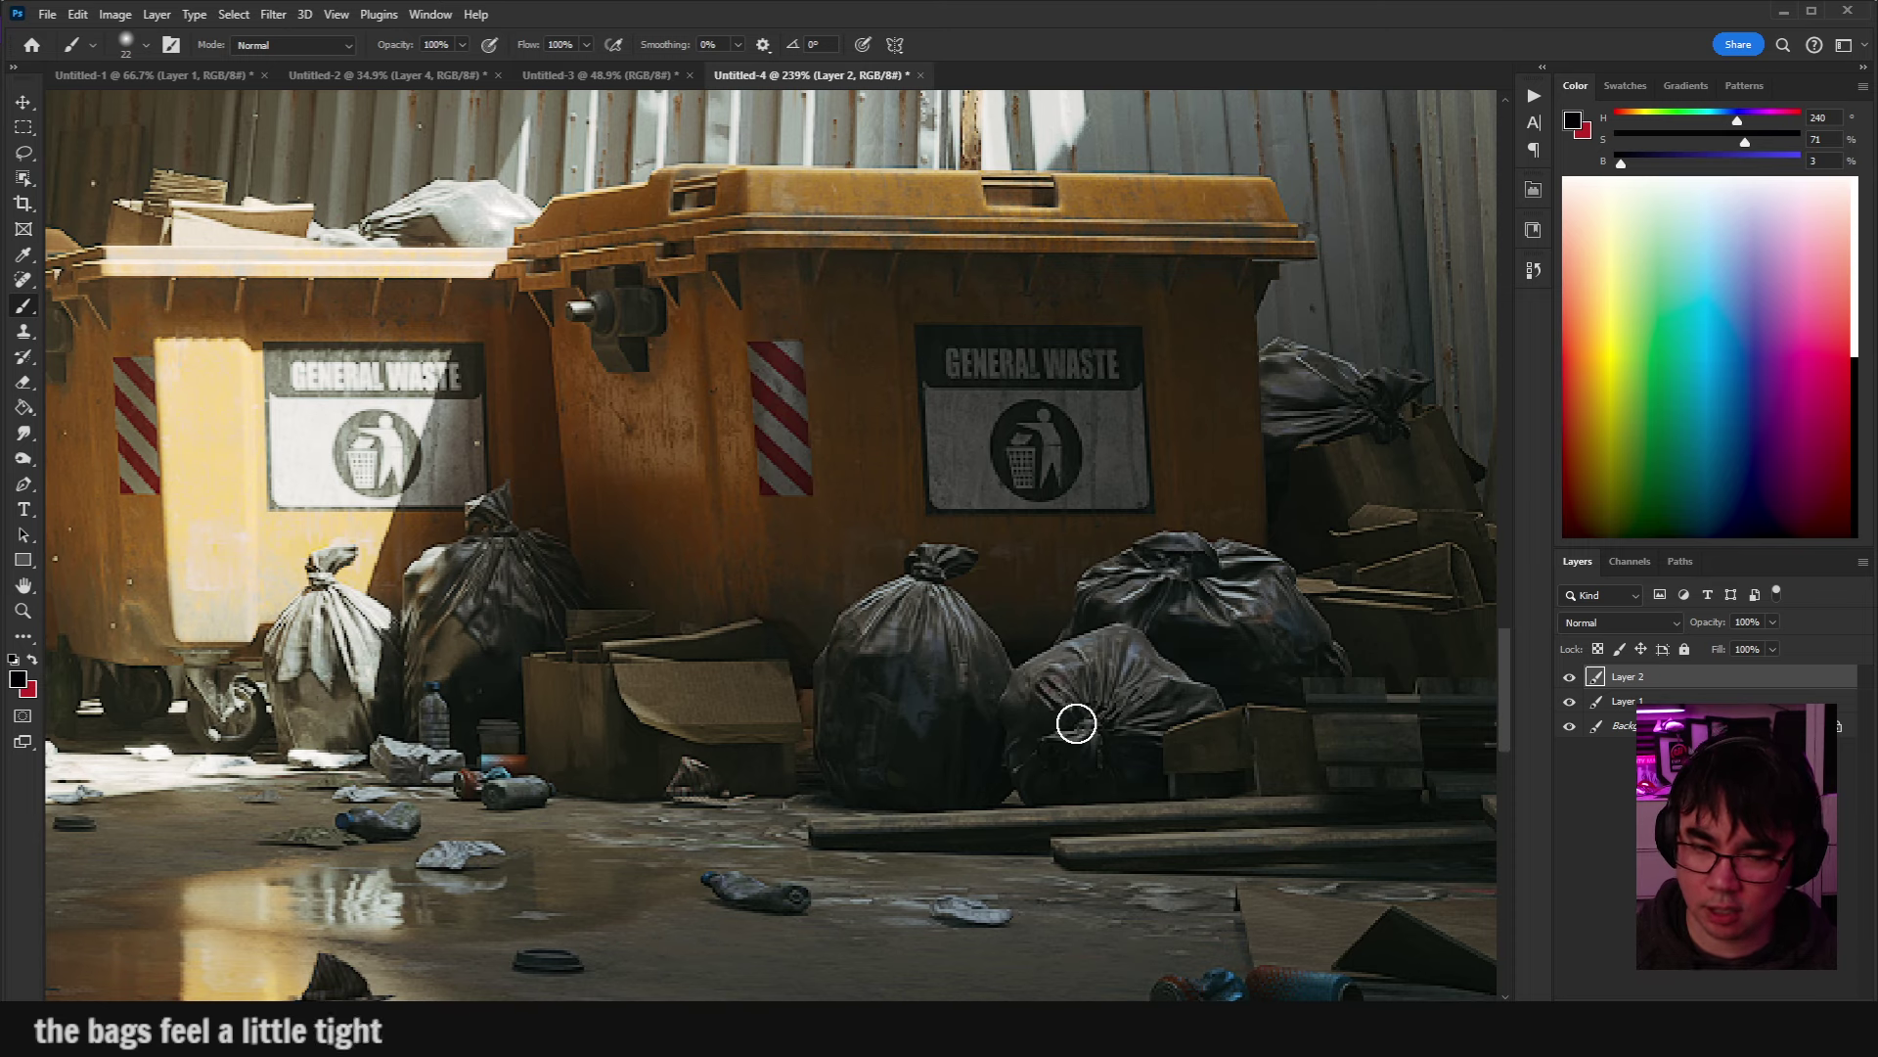
{"action": "left_click_drag", "start_coordinate": [879, 529], "coordinate": [922, 538]}
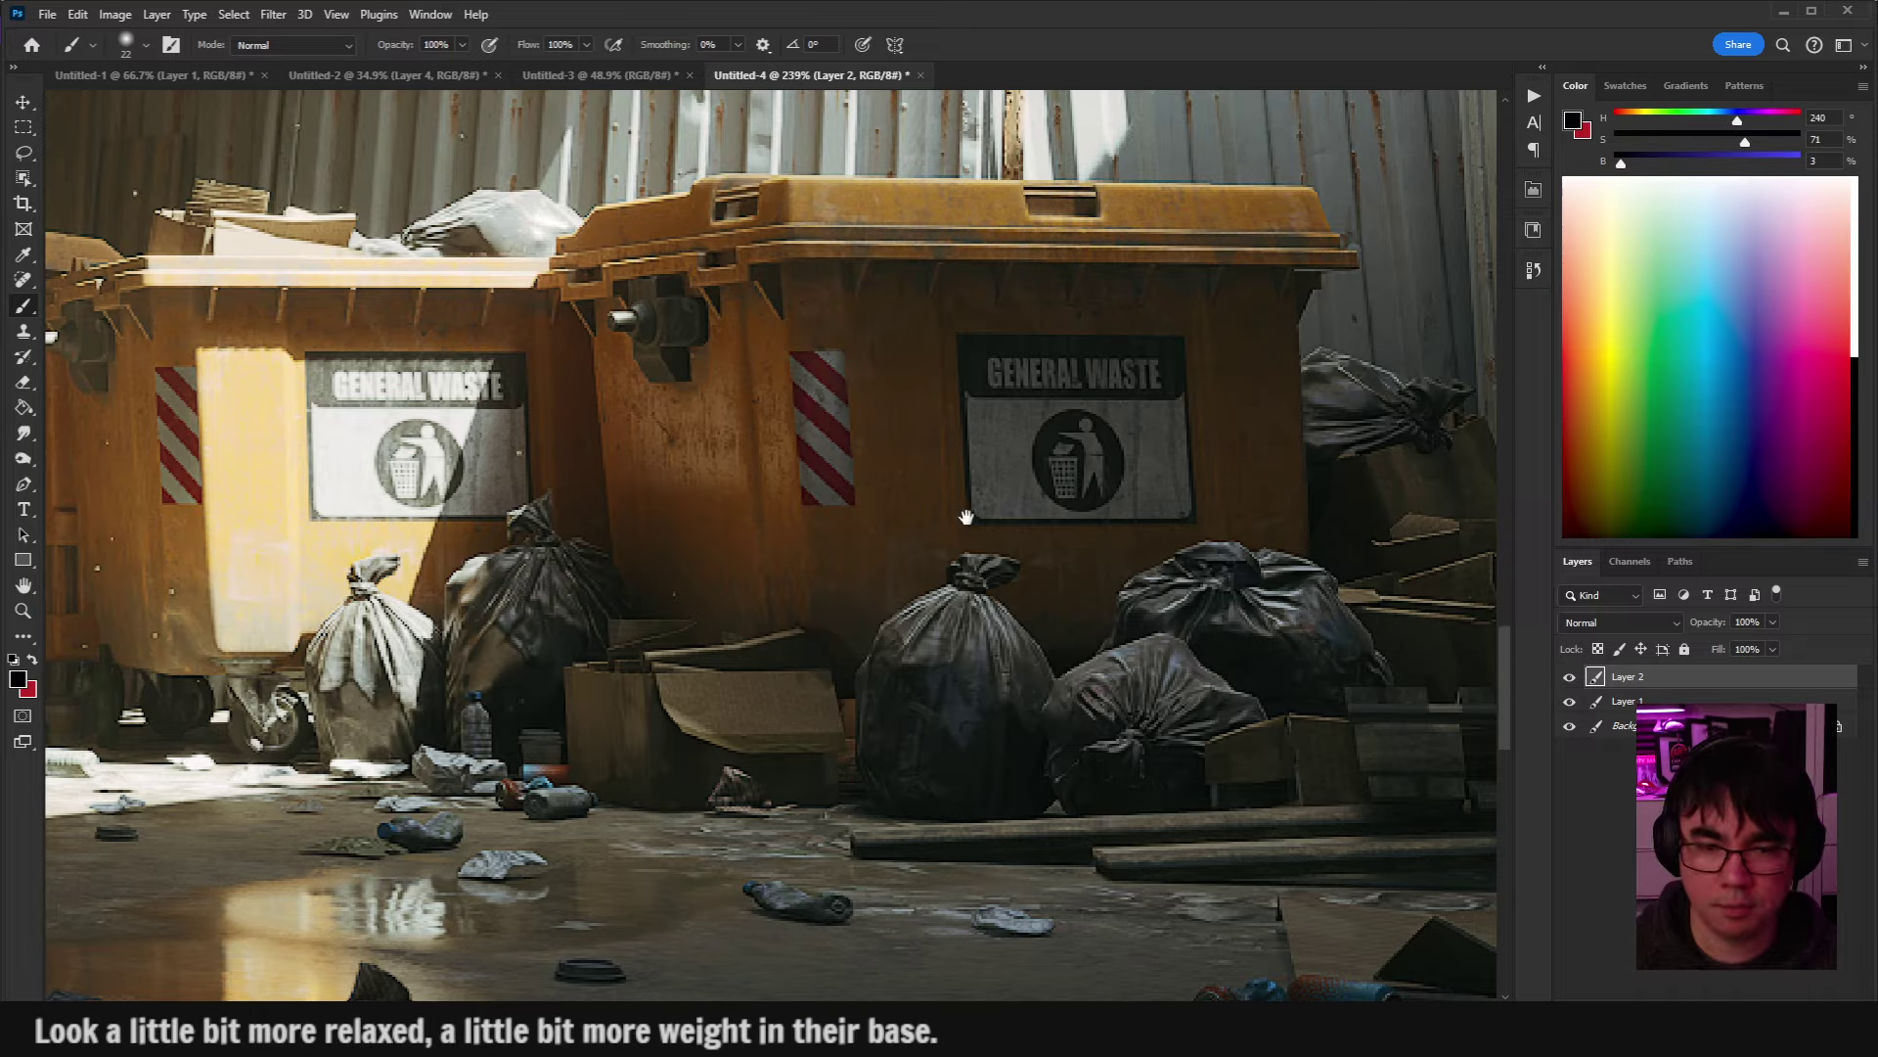
{"action": "scroll", "coordinate": [967, 517], "scroll_direction": "down", "scroll_amount": 6}
{"action": "left_click_drag", "start_coordinate": [891, 440], "coordinate": [918, 629]}
{"action": "left_click_drag", "start_coordinate": [805, 352], "coordinate": [868, 529]}
{"action": "scroll", "coordinate": [868, 528], "scroll_direction": "up", "scroll_amount": 1}
{"action": "left_click_drag", "start_coordinate": [841, 457], "coordinate": [889, 529]}
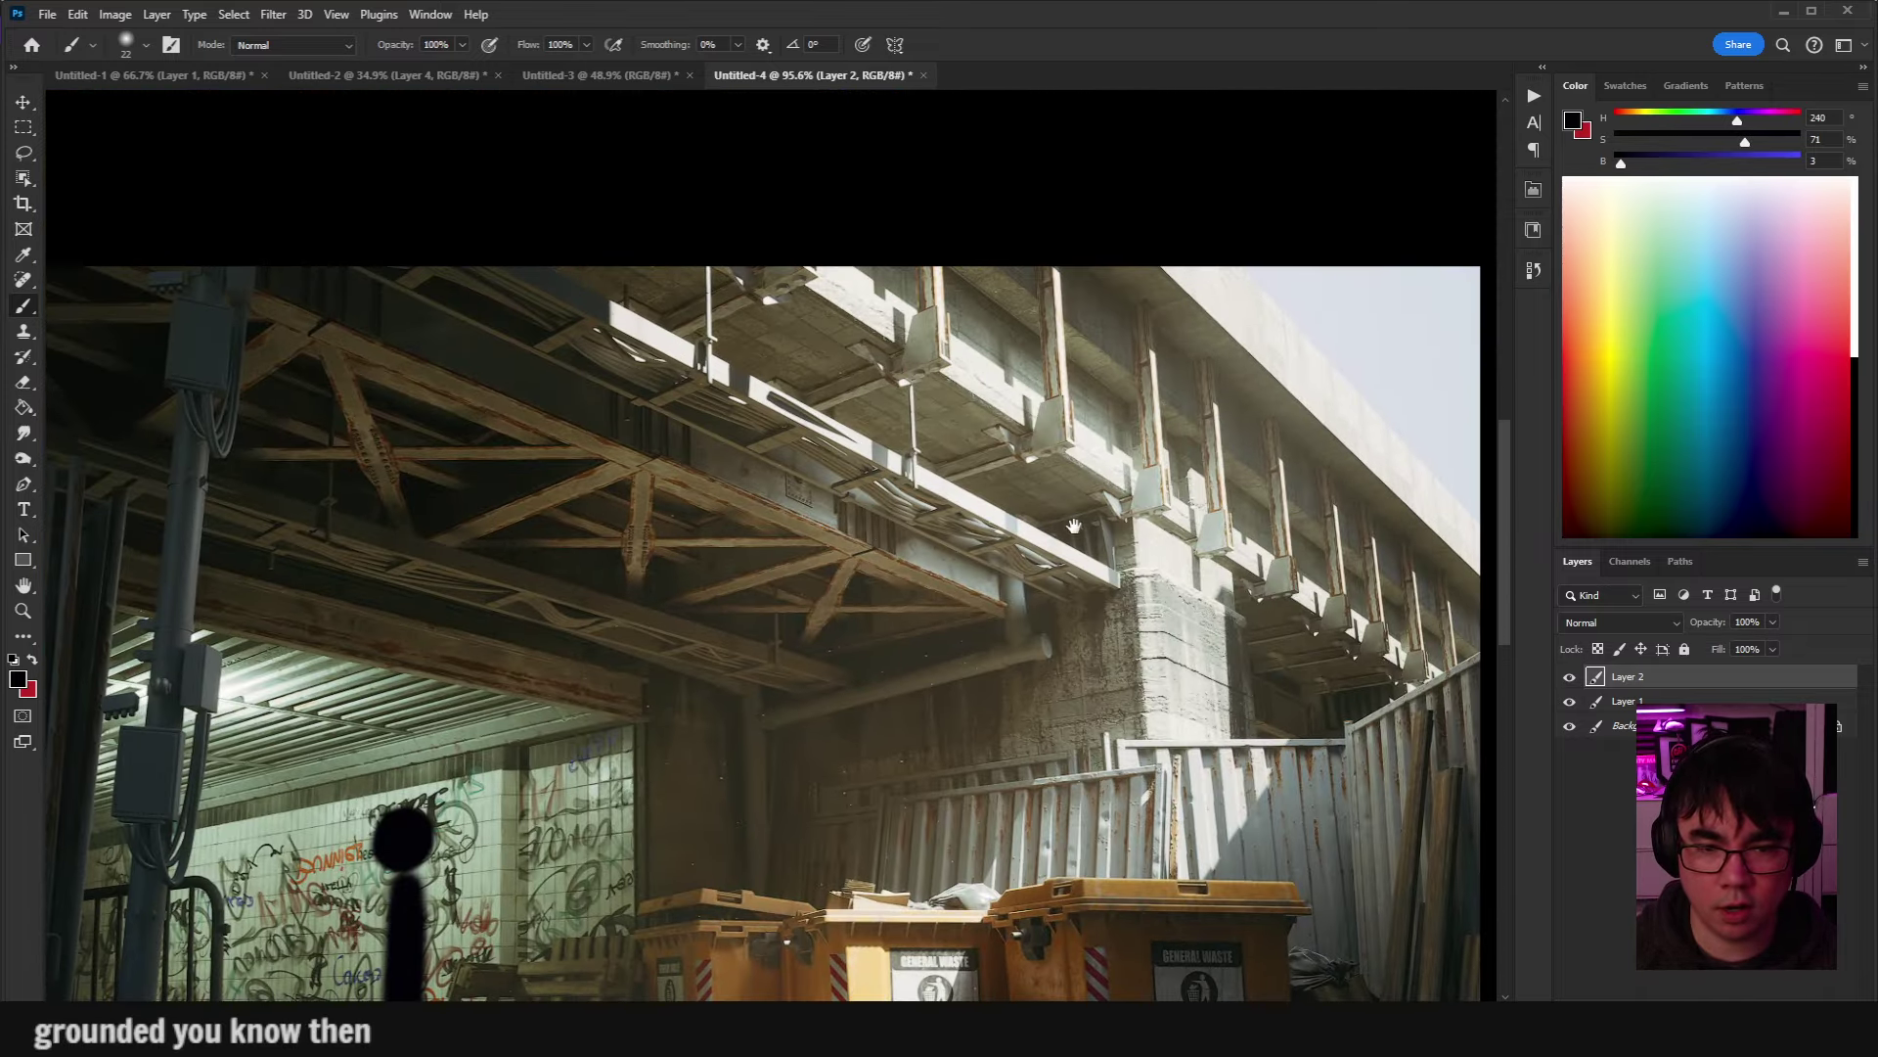
{"action": "left_click_drag", "start_coordinate": [1074, 527], "coordinate": [919, 692]}
{"action": "scroll", "coordinate": [861, 601], "scroll_direction": "up", "scroll_amount": 4}
{"action": "mouse_move", "coordinate": [857, 637]}
{"action": "left_mouse_down"}
{"action": "mouse_move", "coordinate": [950, 548]}
{"action": "mouse_move", "coordinate": [908, 341]}
{"action": "left_mouse_up"}
{"action": "key", "text": "ctrl+z"}
{"action": "left_click_drag", "start_coordinate": [1049, 415], "coordinate": [1091, 673]}
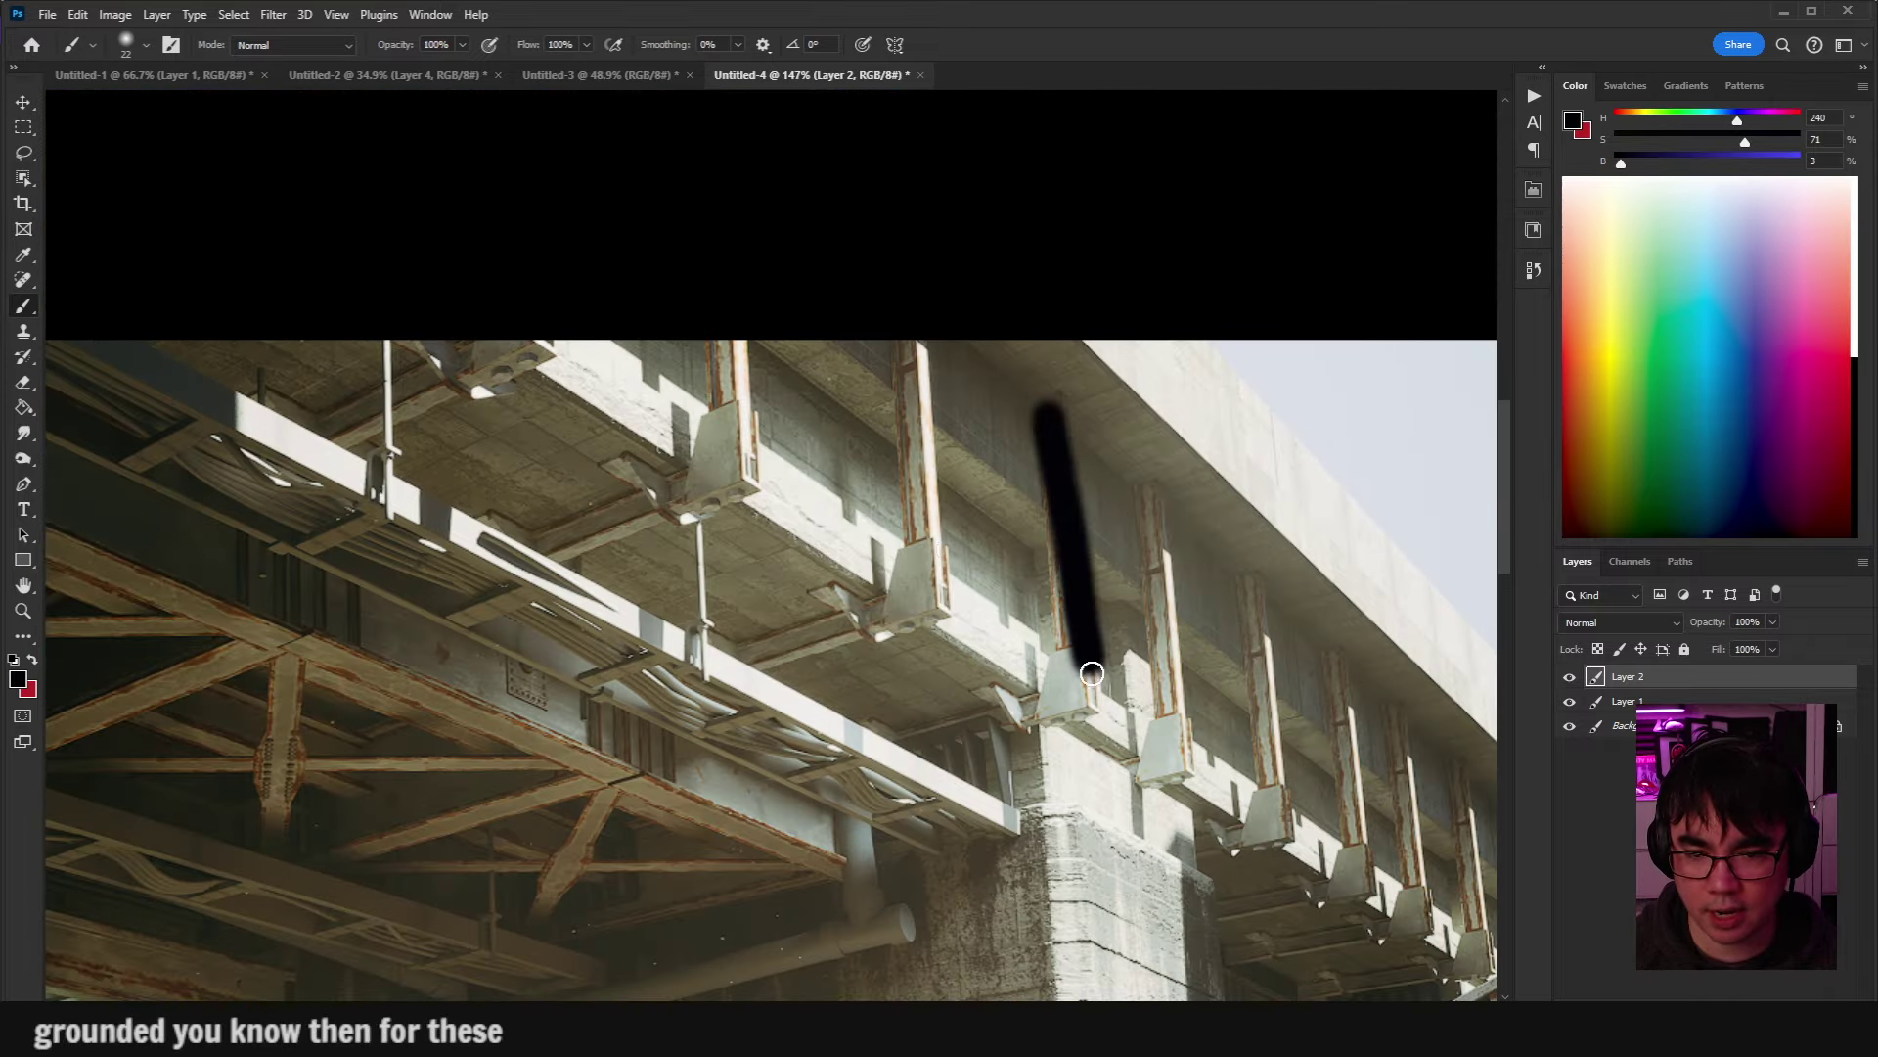
{"action": "key", "text": "ctrl+z"}
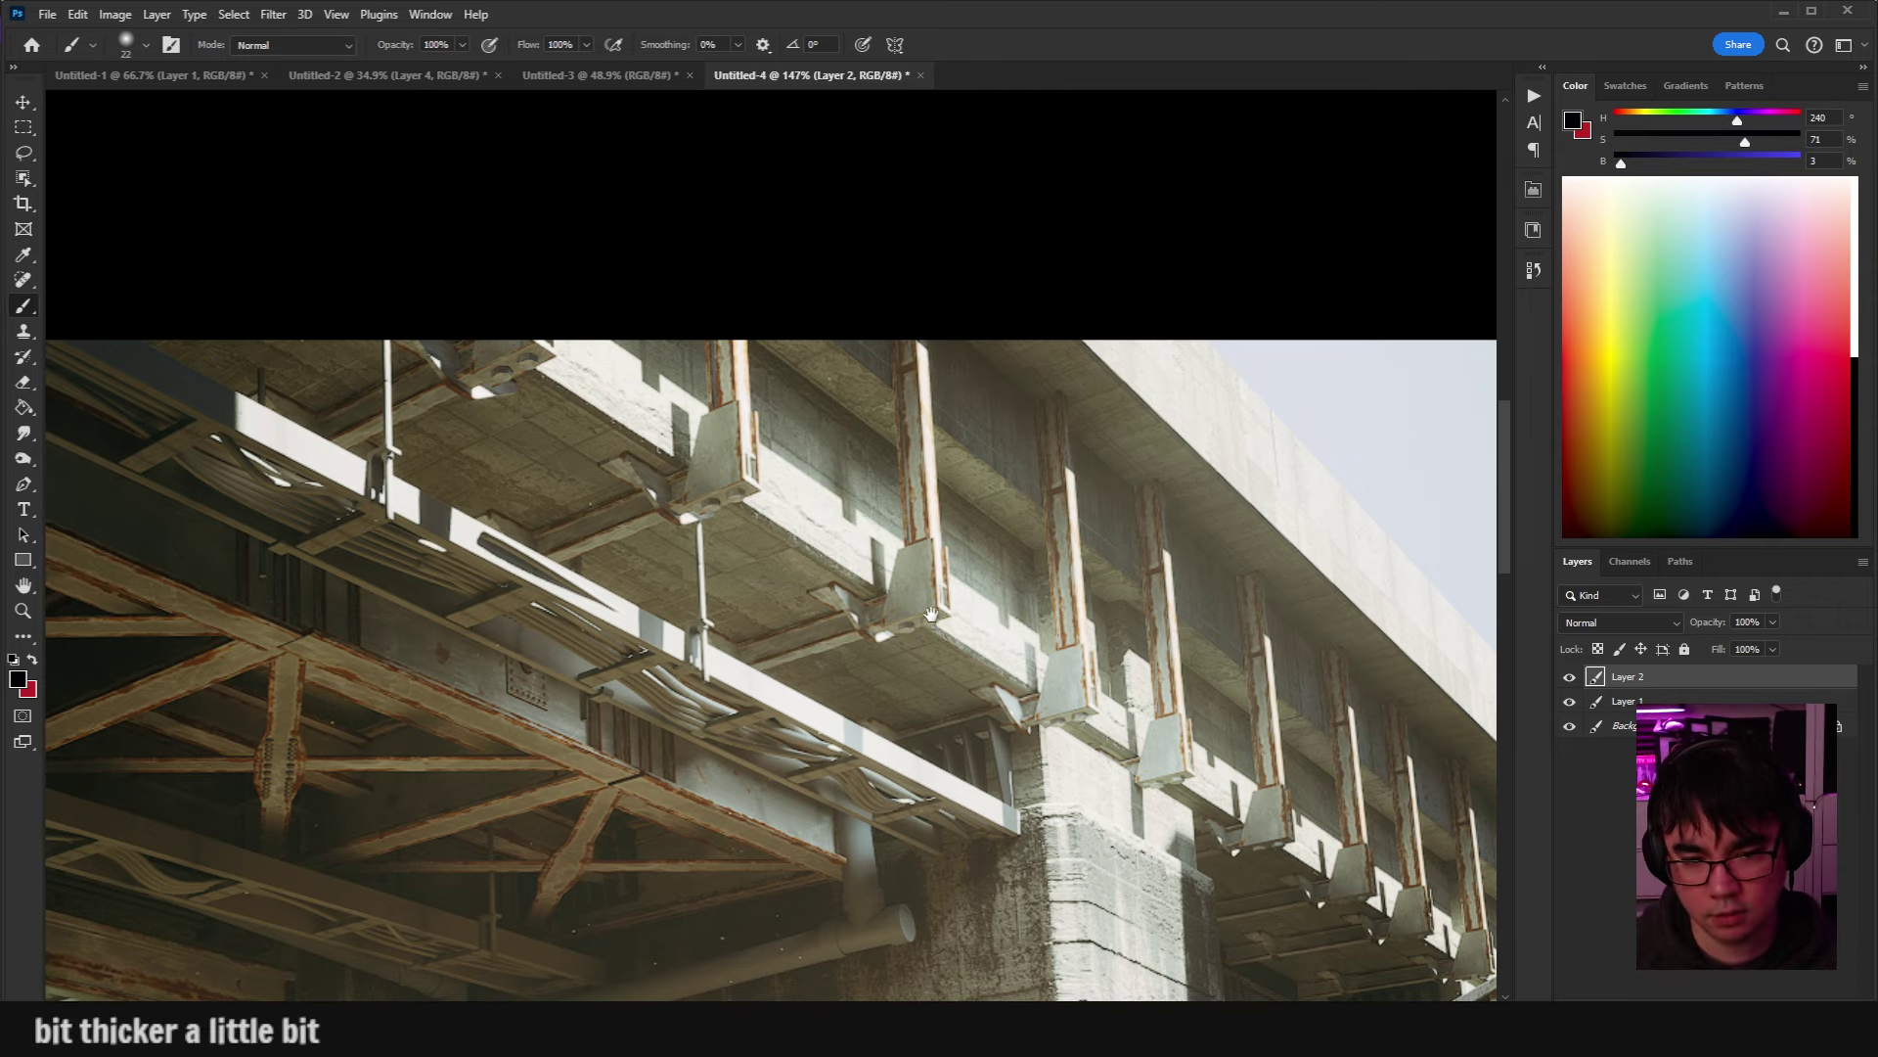
Bring the ceiling girder joint in at 377% and shrink the brush to 6 px.
{"action": "left_click_drag", "start_coordinate": [739, 843], "coordinate": [1165, 417]}
{"action": "left_click_drag", "start_coordinate": [847, 569], "coordinate": [686, 596]}
{"action": "left_click_drag", "start_coordinate": [1027, 631], "coordinate": [931, 831]}
{"action": "left_click_drag", "start_coordinate": [958, 413], "coordinate": [1000, 661]}
{"action": "left_click_drag", "start_coordinate": [816, 448], "coordinate": [895, 456]}
{"action": "left_click_drag", "start_coordinate": [898, 597], "coordinate": [862, 598]}
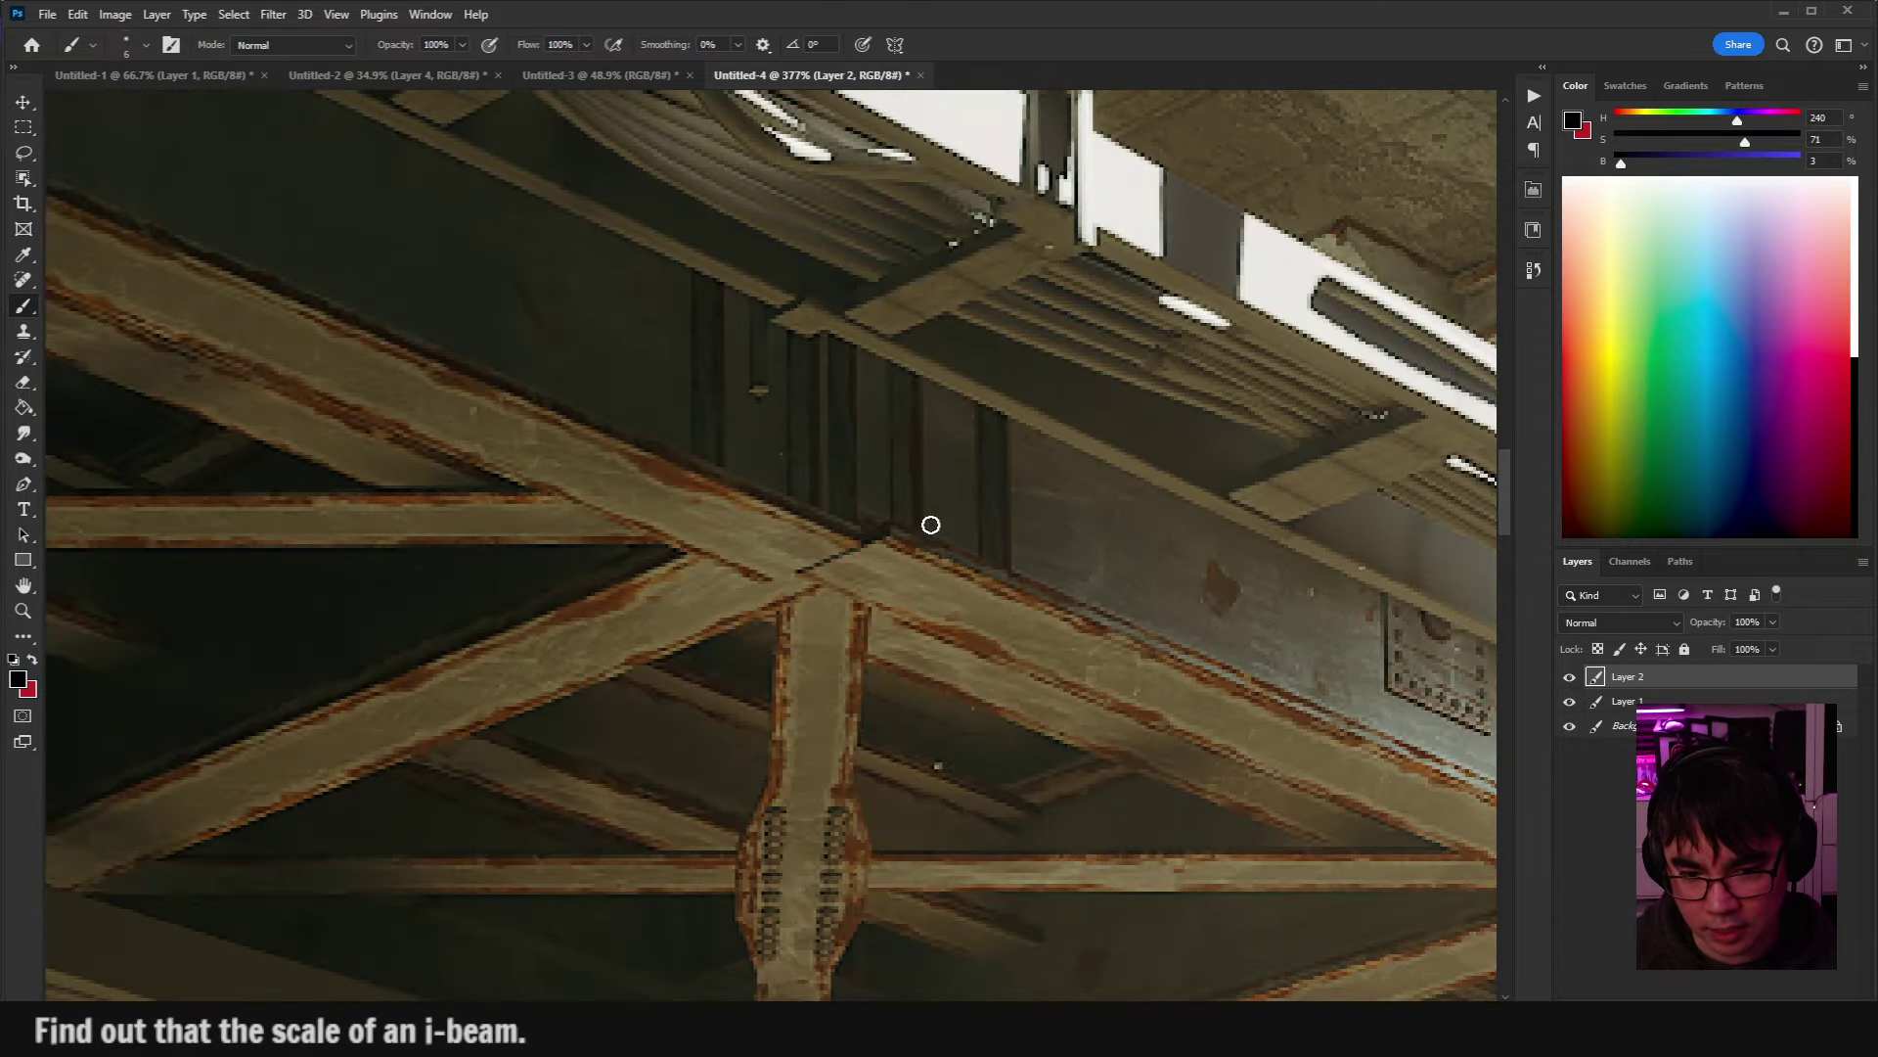
Swap the black mark for yellow and paint an arrow pointing at the girder joint.
{"action": "left_click_drag", "start_coordinate": [989, 468], "coordinate": [922, 503]}
{"action": "key", "text": "ctrl+z"}
{"action": "key", "text": "ctrl+z"}
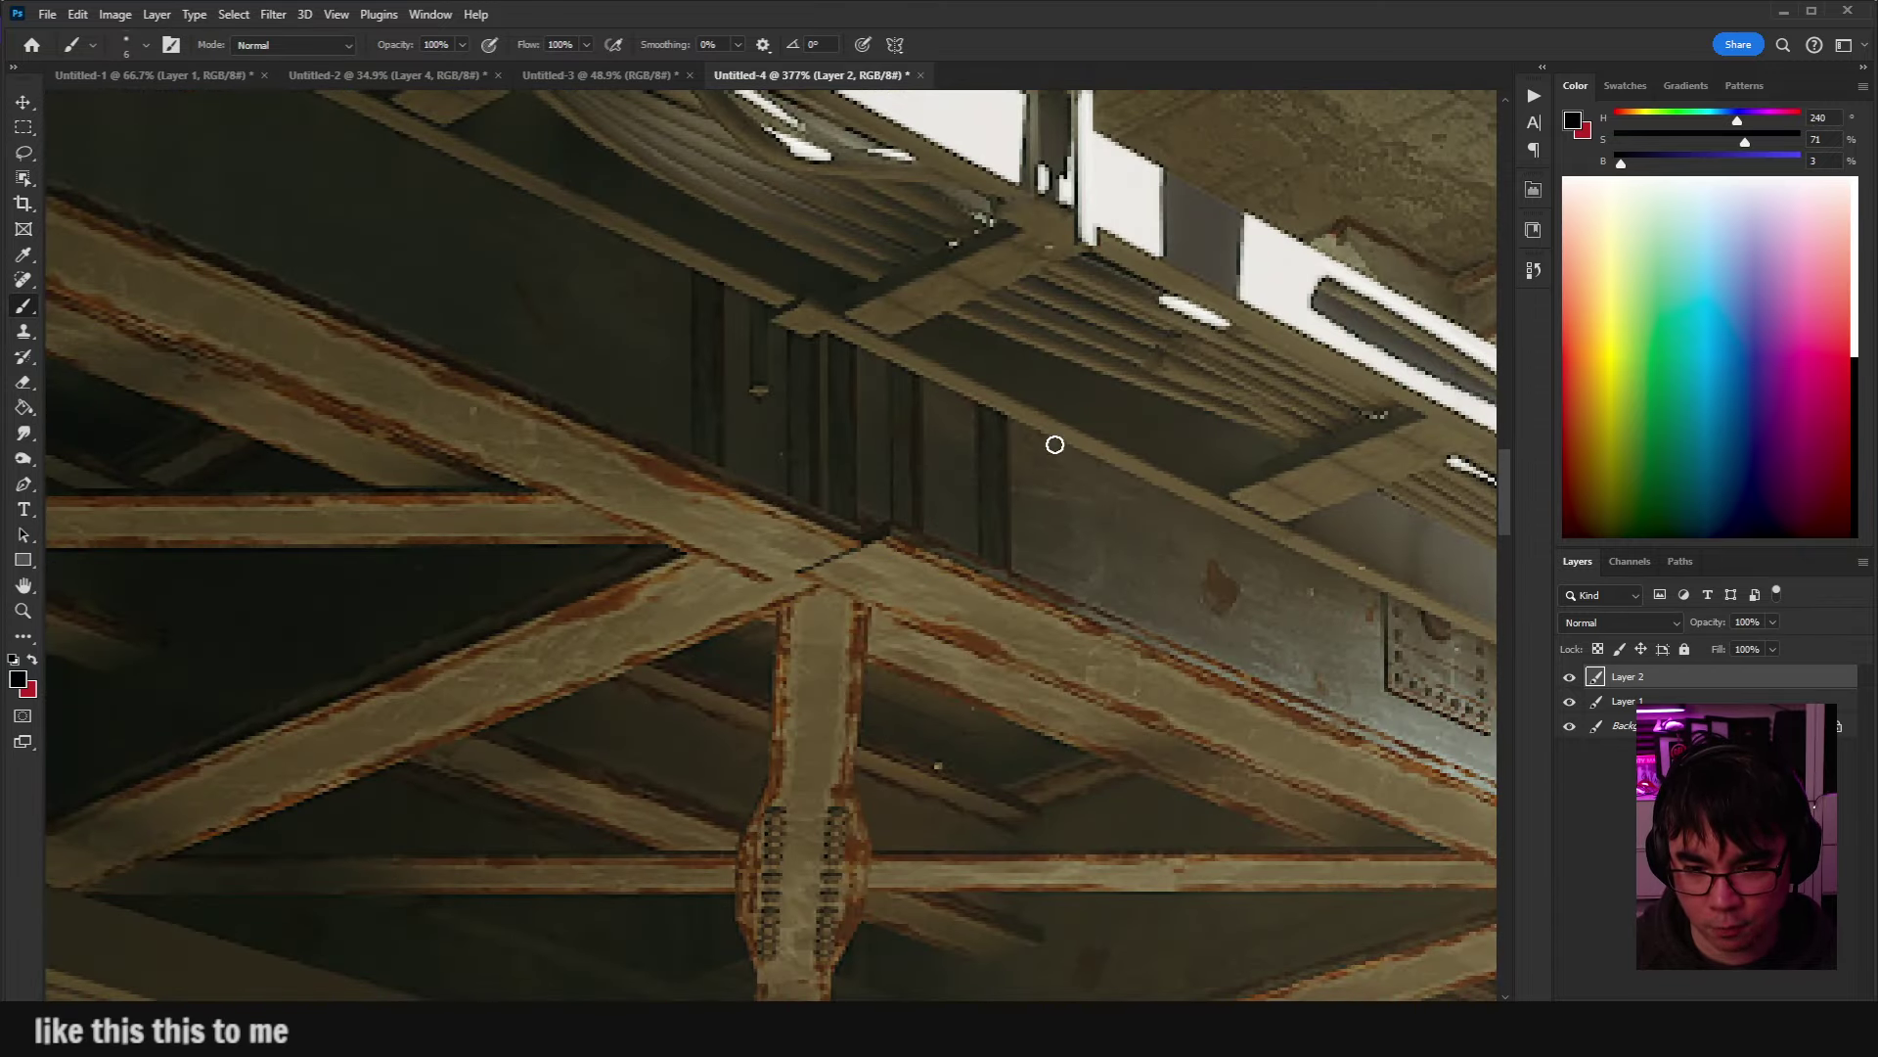
{"action": "left_click", "coordinate": [1613, 312]}
{"action": "mouse_move", "coordinate": [1086, 423]}
{"action": "left_mouse_down"}
{"action": "mouse_move", "coordinate": [876, 526]}
{"action": "mouse_move", "coordinate": [916, 477]}
{"action": "left_mouse_up"}
{"action": "left_click_drag", "start_coordinate": [878, 528], "coordinate": [978, 518]}
{"action": "left_click_drag", "start_coordinate": [1140, 520], "coordinate": [1204, 461]}
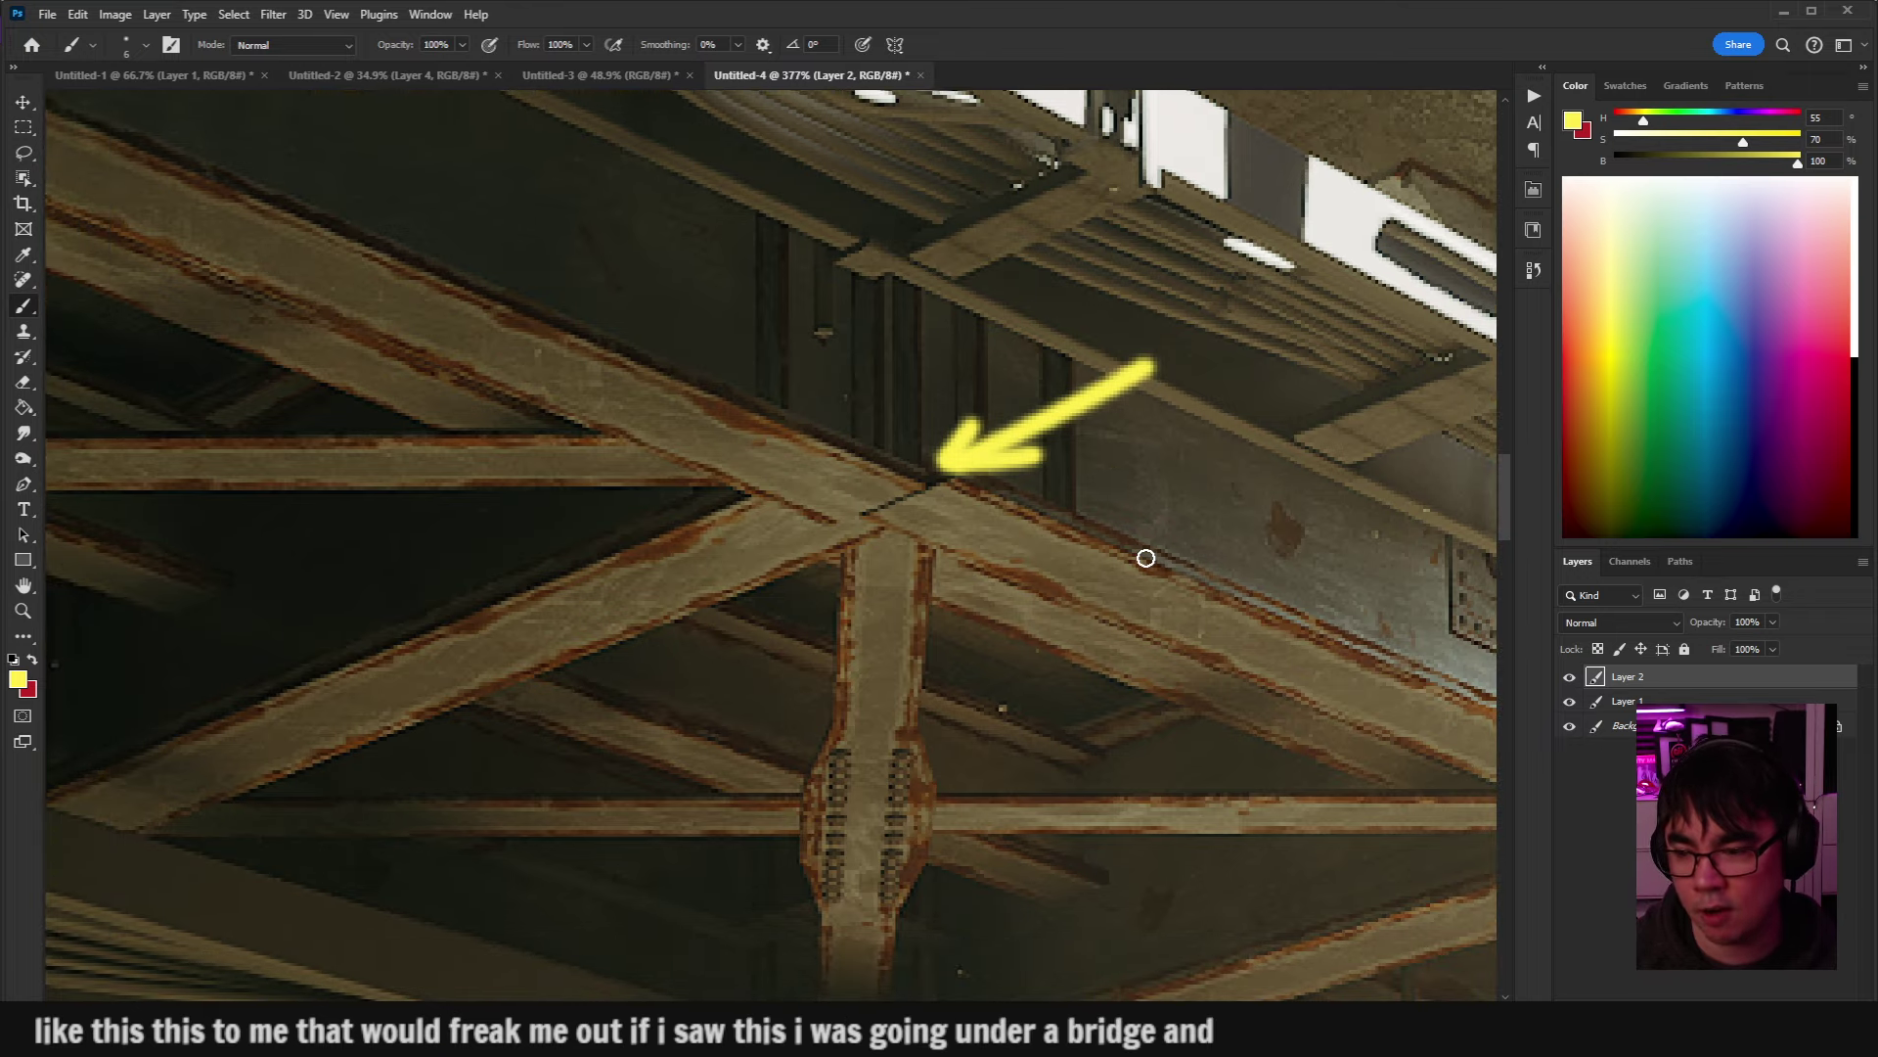
Outline the connecting plate in yellow with dots on the bolts, then zoom out to the ceiling.
{"action": "left_click_drag", "start_coordinate": [792, 417], "coordinate": [719, 446]}
{"action": "key", "text": "ctrl+z"}
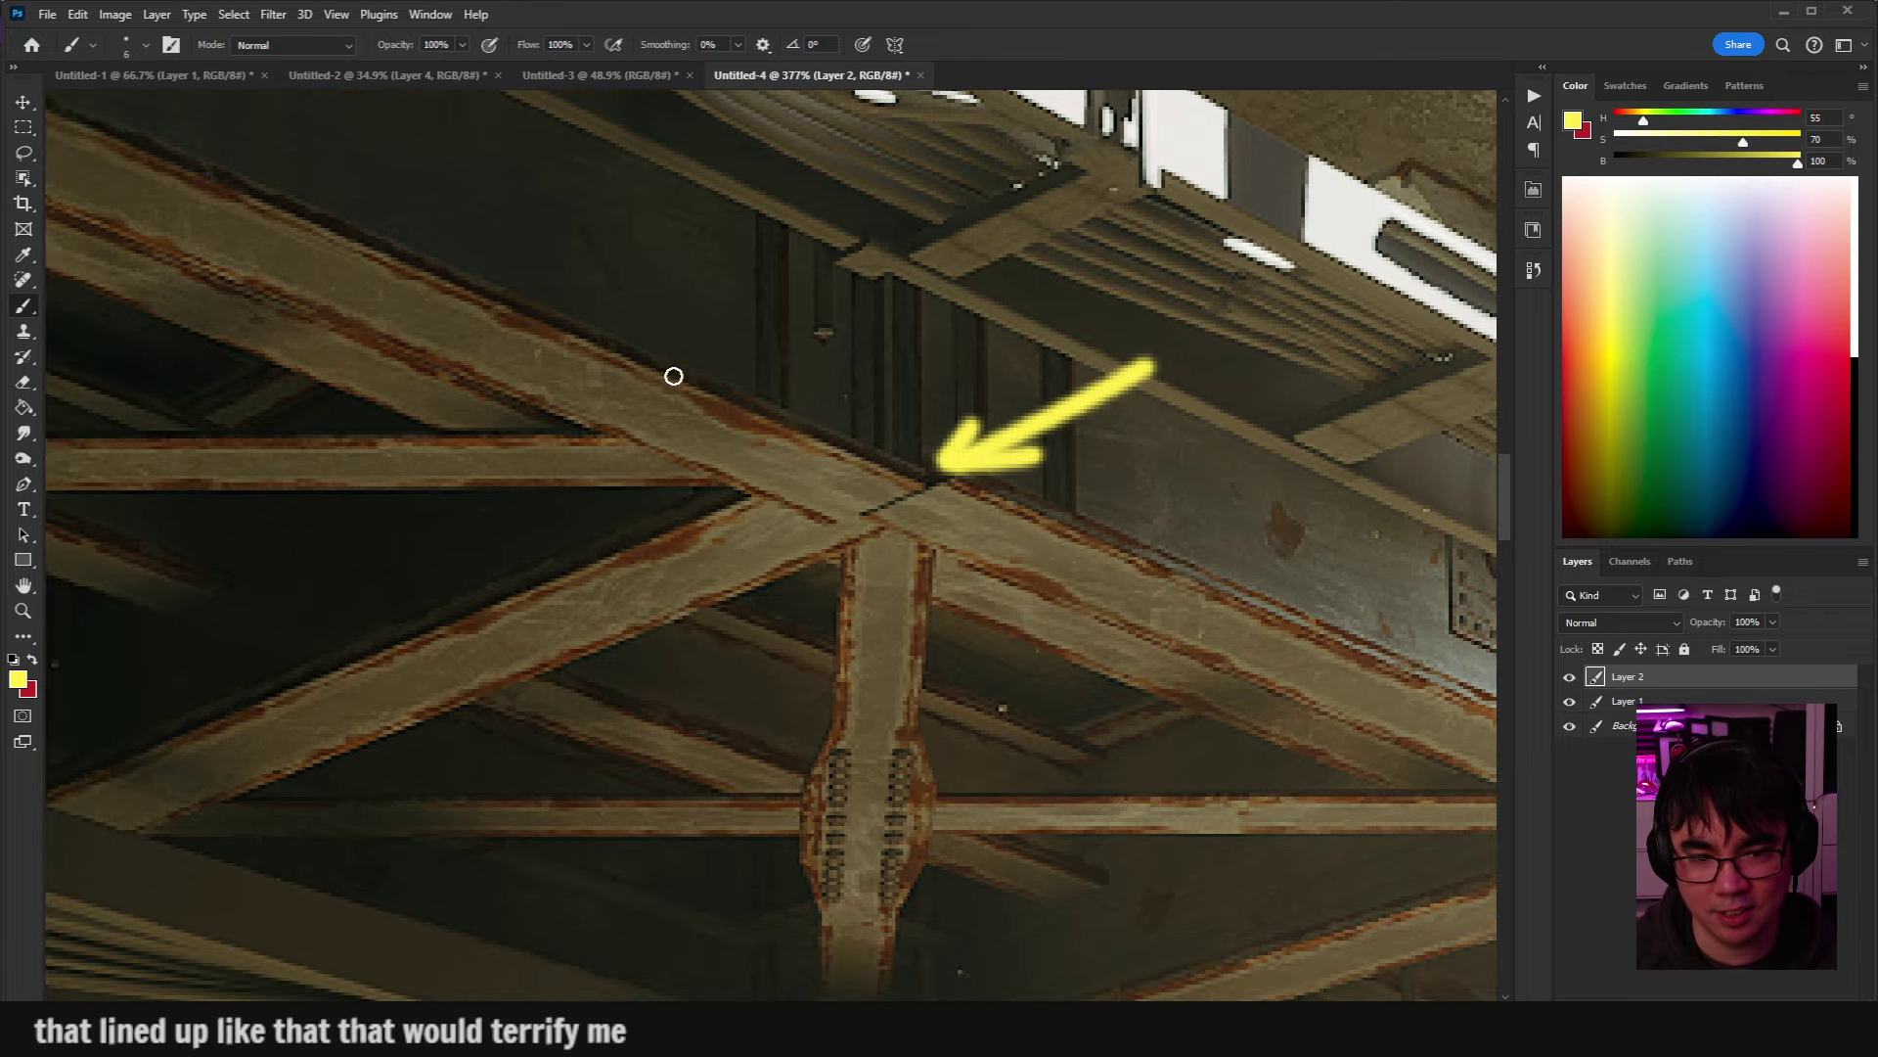
{"action": "mouse_move", "coordinate": [641, 370]}
{"action": "left_mouse_down"}
{"action": "mouse_move", "coordinate": [580, 404]}
{"action": "mouse_move", "coordinate": [629, 432]}
{"action": "mouse_move", "coordinate": [602, 441]}
{"action": "mouse_move", "coordinate": [625, 481]}
{"action": "mouse_move", "coordinate": [743, 492]}
{"action": "mouse_move", "coordinate": [691, 535]}
{"action": "mouse_move", "coordinate": [785, 579]}
{"action": "mouse_move", "coordinate": [844, 556]}
{"action": "mouse_move", "coordinate": [859, 578]}
{"action": "mouse_move", "coordinate": [950, 579]}
{"action": "mouse_move", "coordinate": [940, 547]}
{"action": "mouse_move", "coordinate": [986, 567]}
{"action": "mouse_move", "coordinate": [1028, 514]}
{"action": "mouse_move", "coordinate": [674, 360]}
{"action": "mouse_move", "coordinate": [1143, 549]}
{"action": "mouse_move", "coordinate": [1037, 580]}
{"action": "mouse_move", "coordinate": [1054, 588]}
{"action": "mouse_move", "coordinate": [1120, 542]}
{"action": "mouse_move", "coordinate": [665, 359]}
{"action": "left_mouse_up"}
{"action": "left_click", "coordinate": [669, 392]}
{"action": "left_click", "coordinate": [632, 404]}
{"action": "left_click", "coordinate": [750, 546]}
{"action": "left_click", "coordinate": [786, 555]}
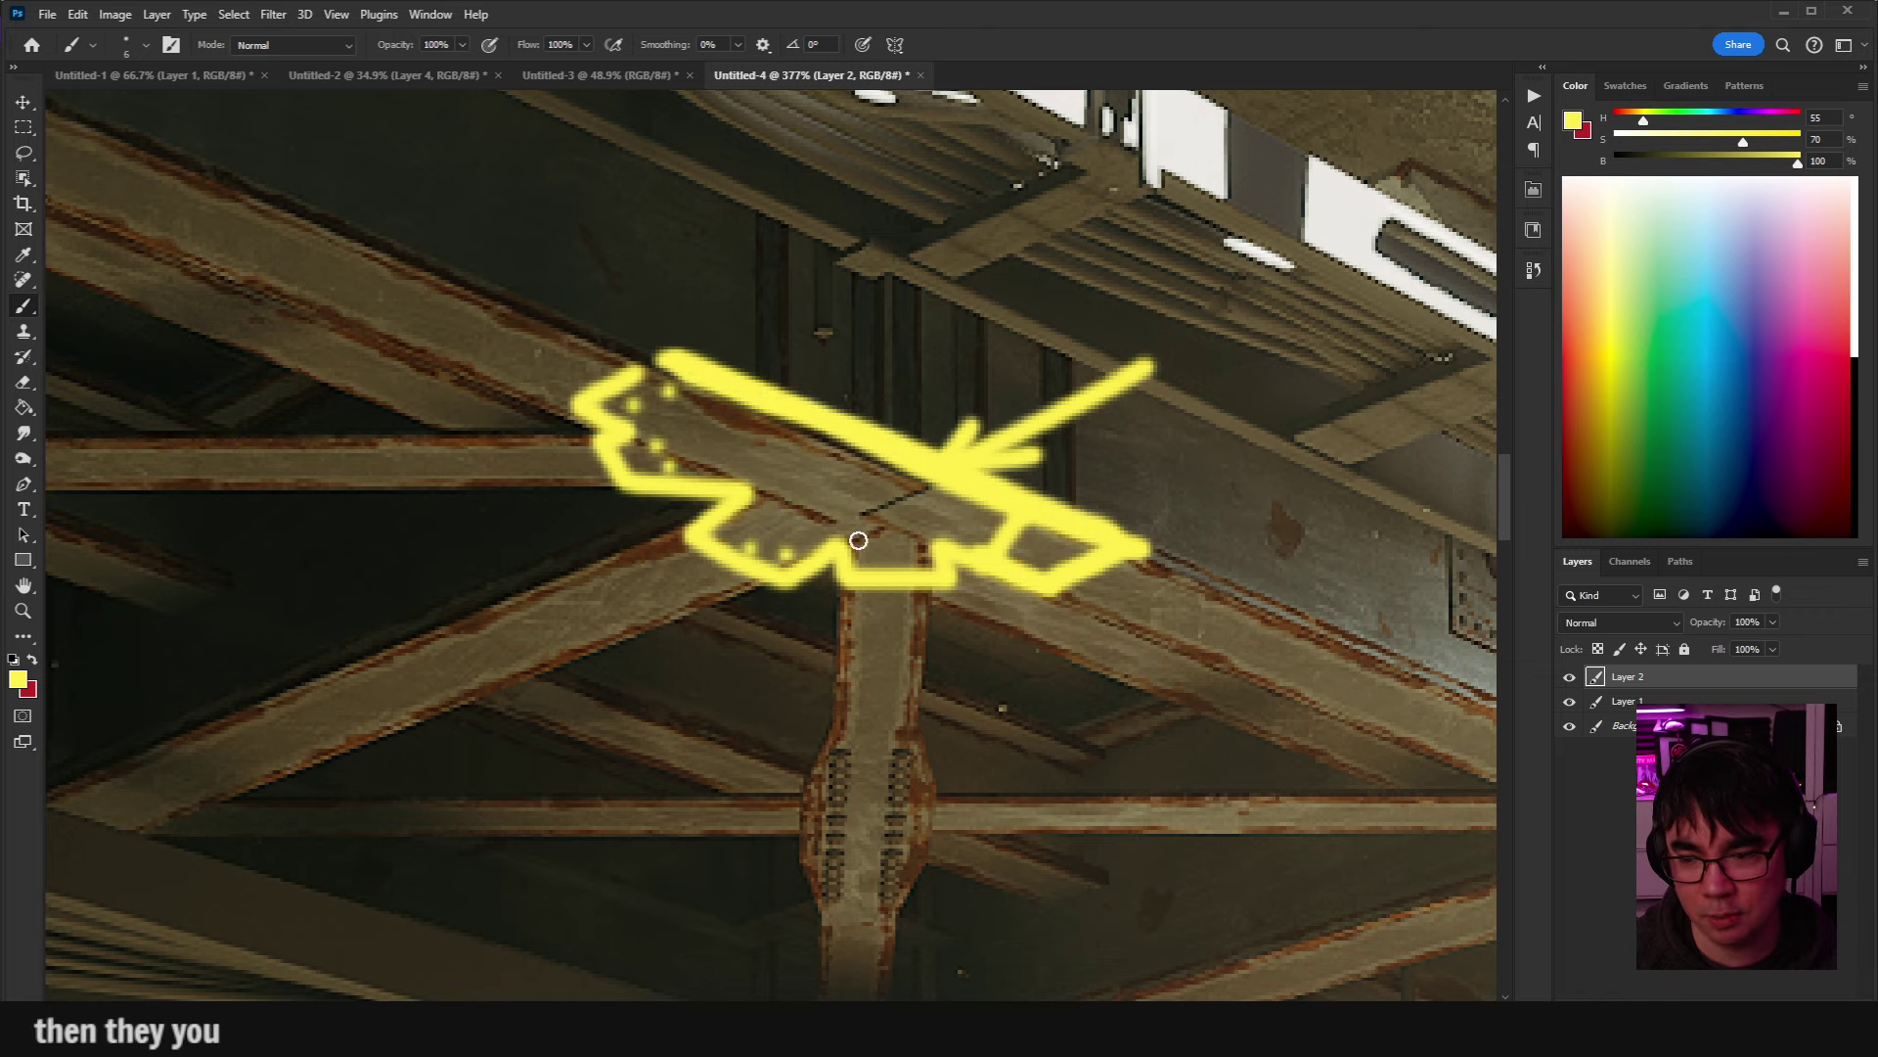
{"action": "left_click", "coordinate": [1043, 562]}
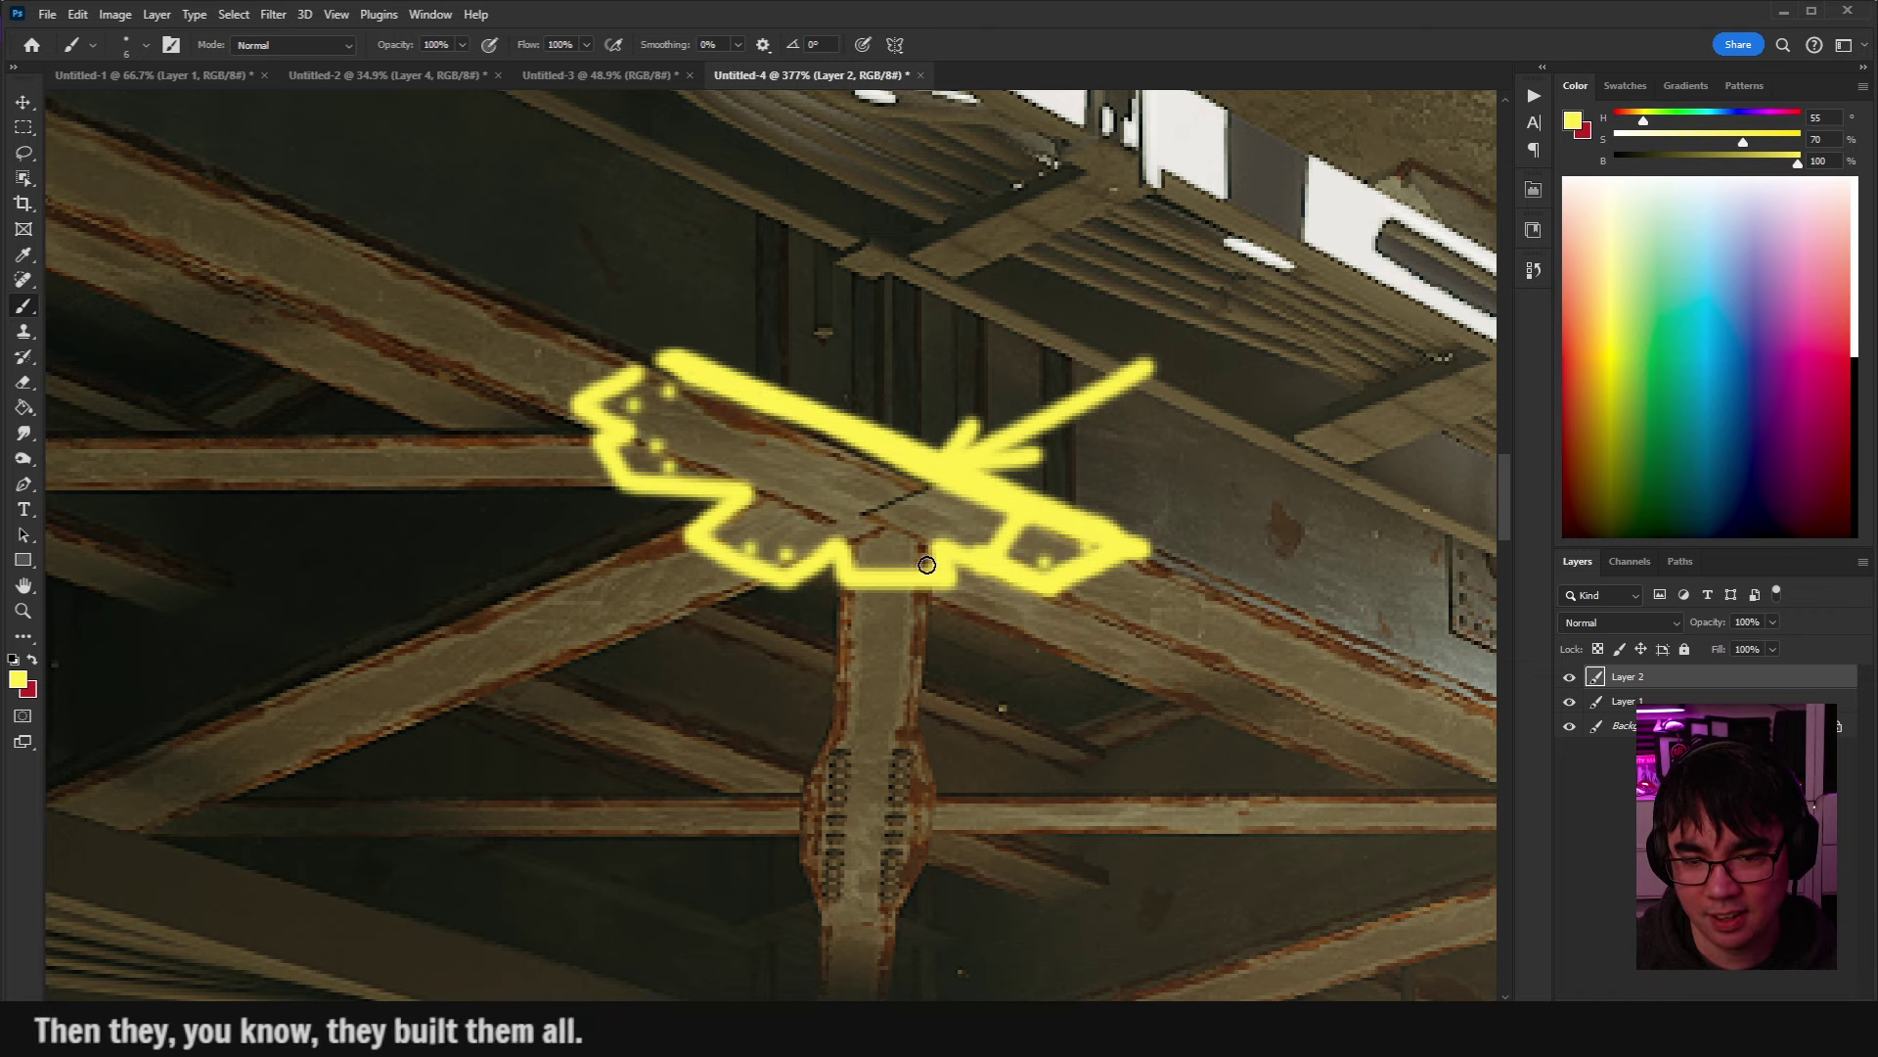
{"action": "left_click_drag", "start_coordinate": [1051, 597], "coordinate": [969, 591]}
{"action": "left_click_drag", "start_coordinate": [1080, 592], "coordinate": [925, 548]}
{"action": "left_click_drag", "start_coordinate": [968, 545], "coordinate": [1016, 591]}
{"action": "mouse_move", "coordinate": [891, 596]}
{"action": "left_mouse_down"}
{"action": "mouse_move", "coordinate": [915, 550]}
{"action": "mouse_move", "coordinate": [883, 583]}
{"action": "left_mouse_up"}
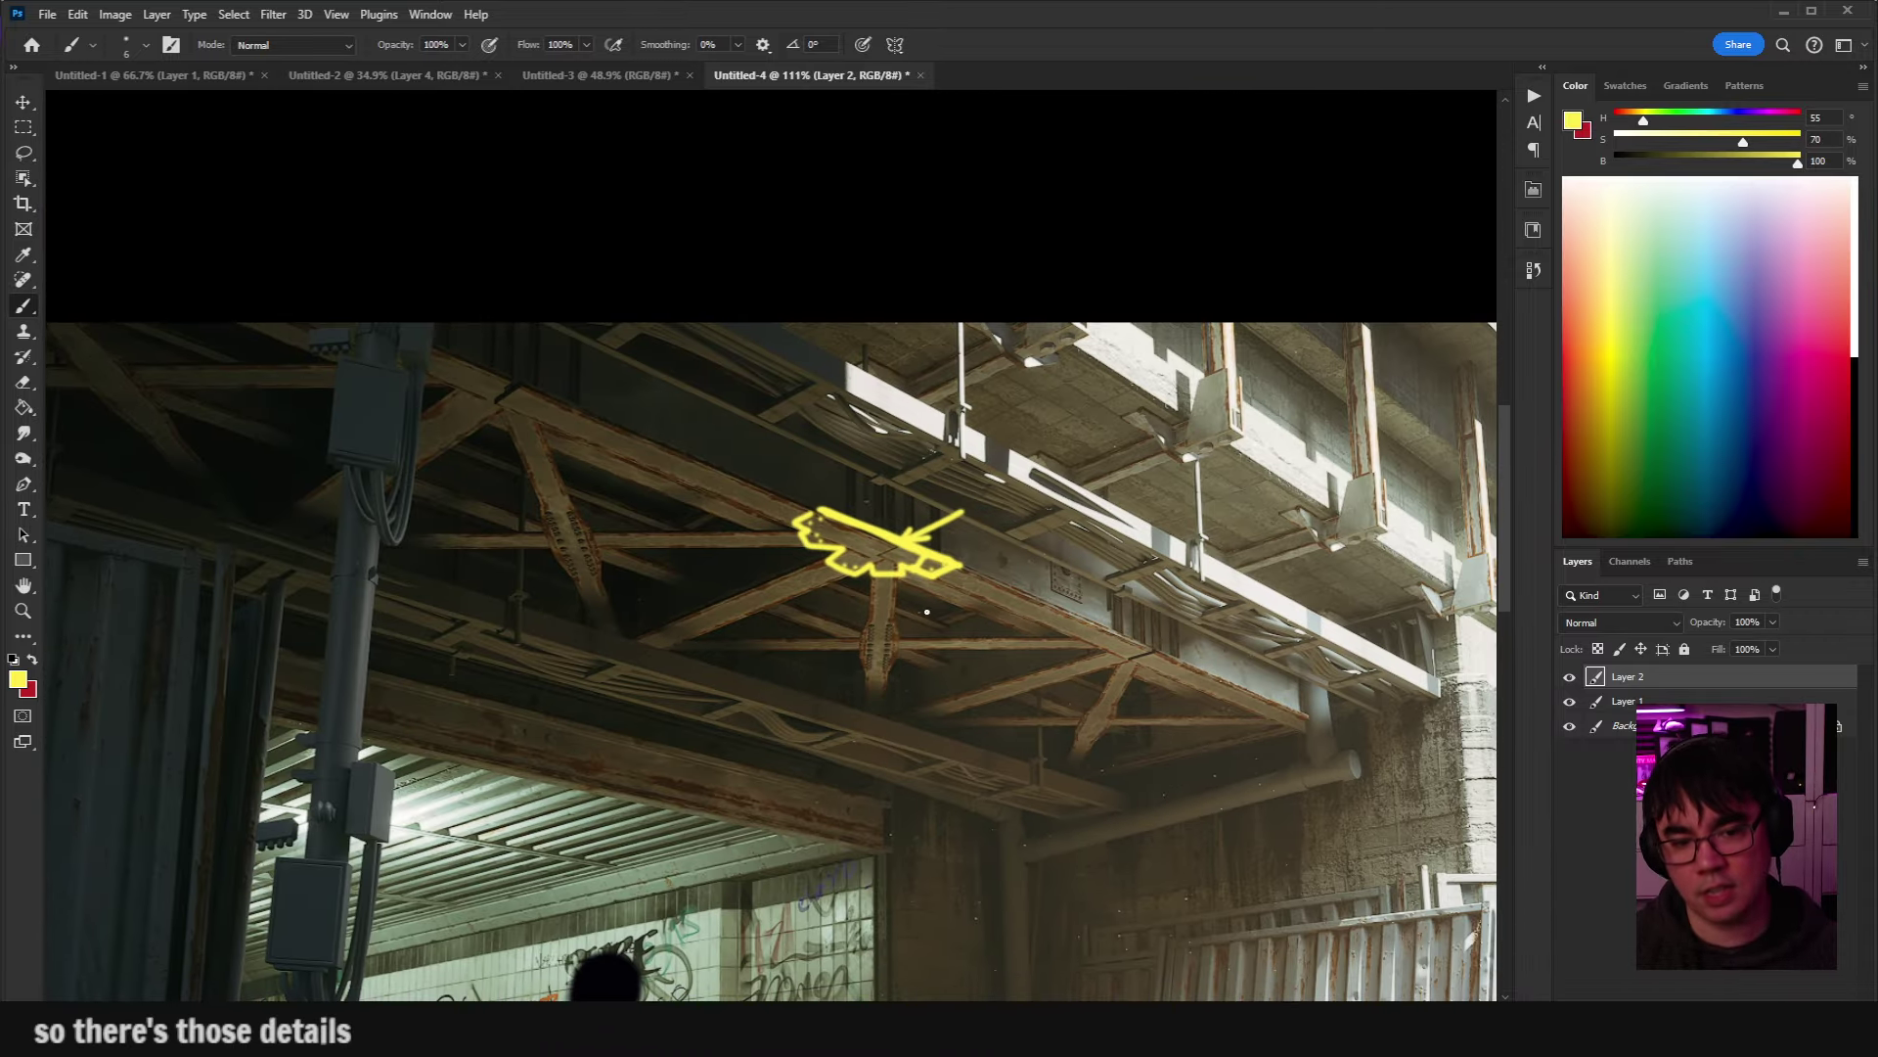
Draw a straight-edged yellow diamond across the ceiling truss.
{"action": "left_click", "coordinate": [883, 554], "text": "shift"}
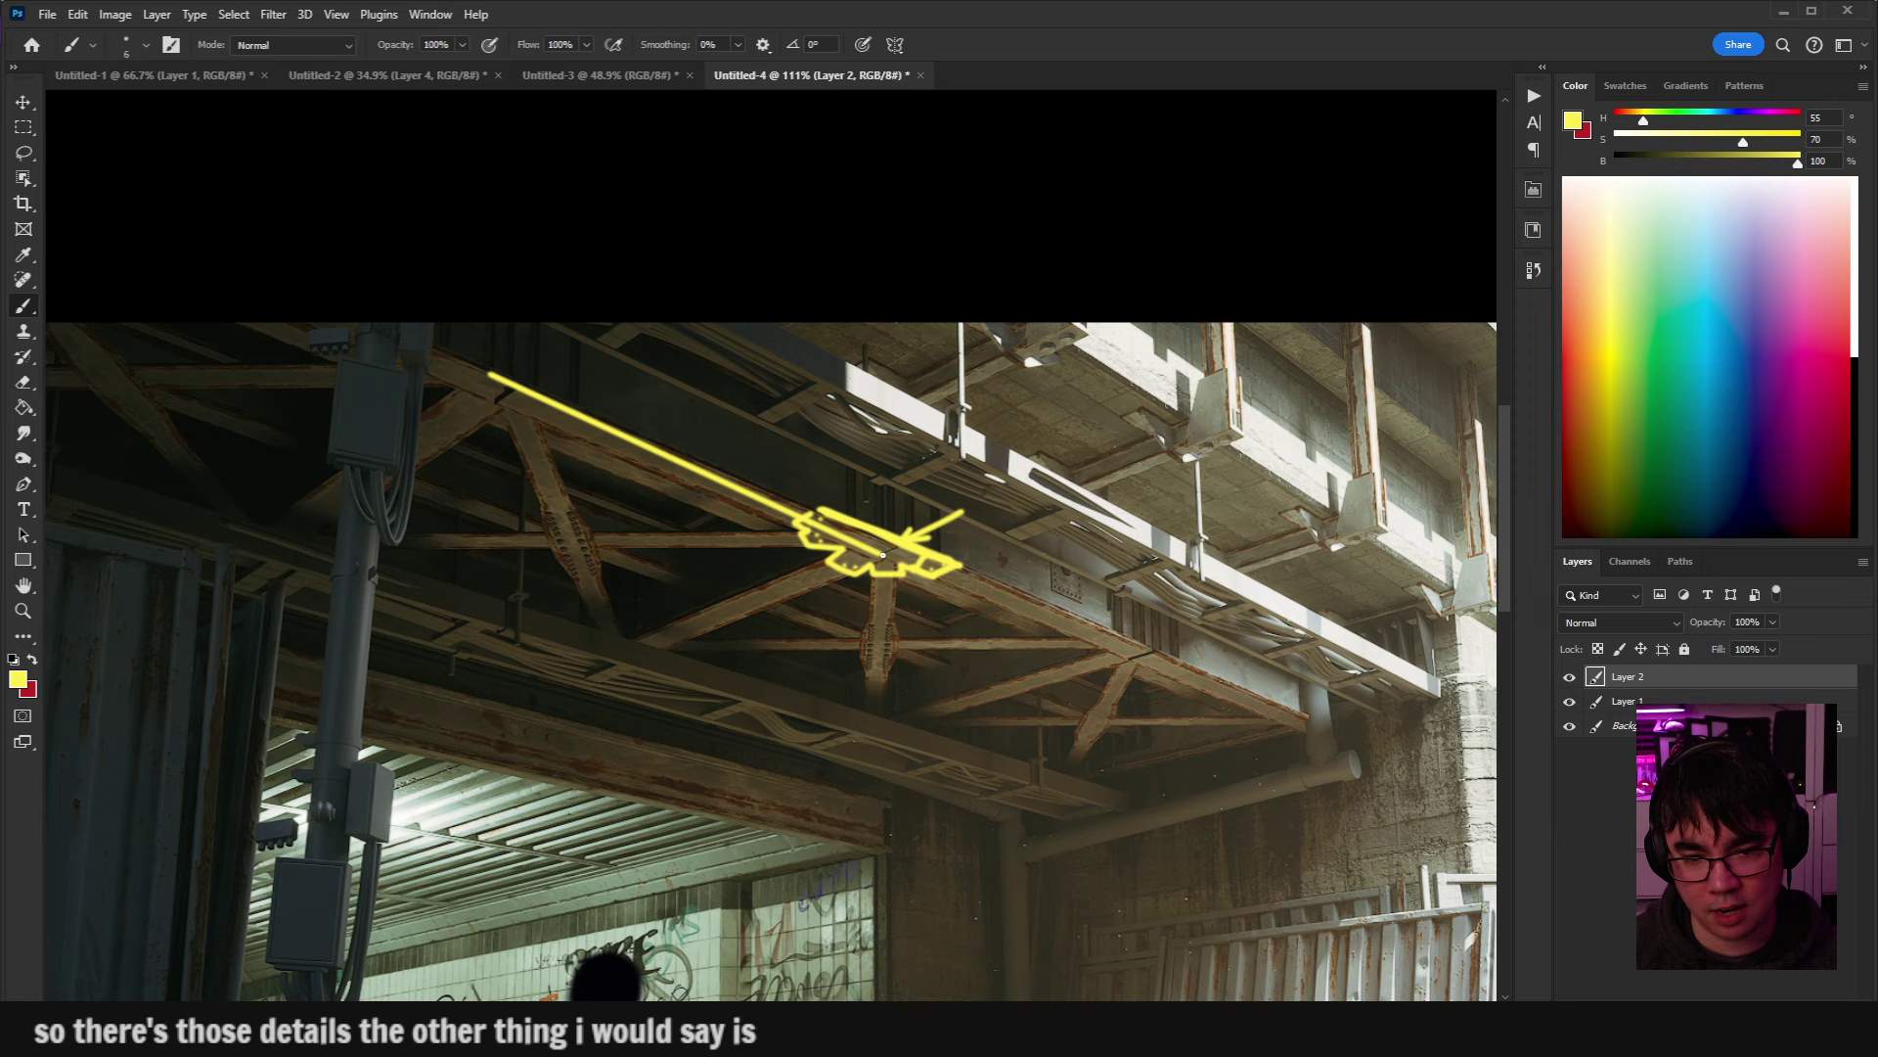
{"action": "left_click", "coordinate": [598, 677], "text": "shift"}
{"action": "left_click", "coordinate": [228, 548], "text": "shift"}
{"action": "left_click", "coordinate": [489, 374], "text": "shift"}
{"action": "left_click_drag", "start_coordinate": [719, 459], "coordinate": [771, 352]}
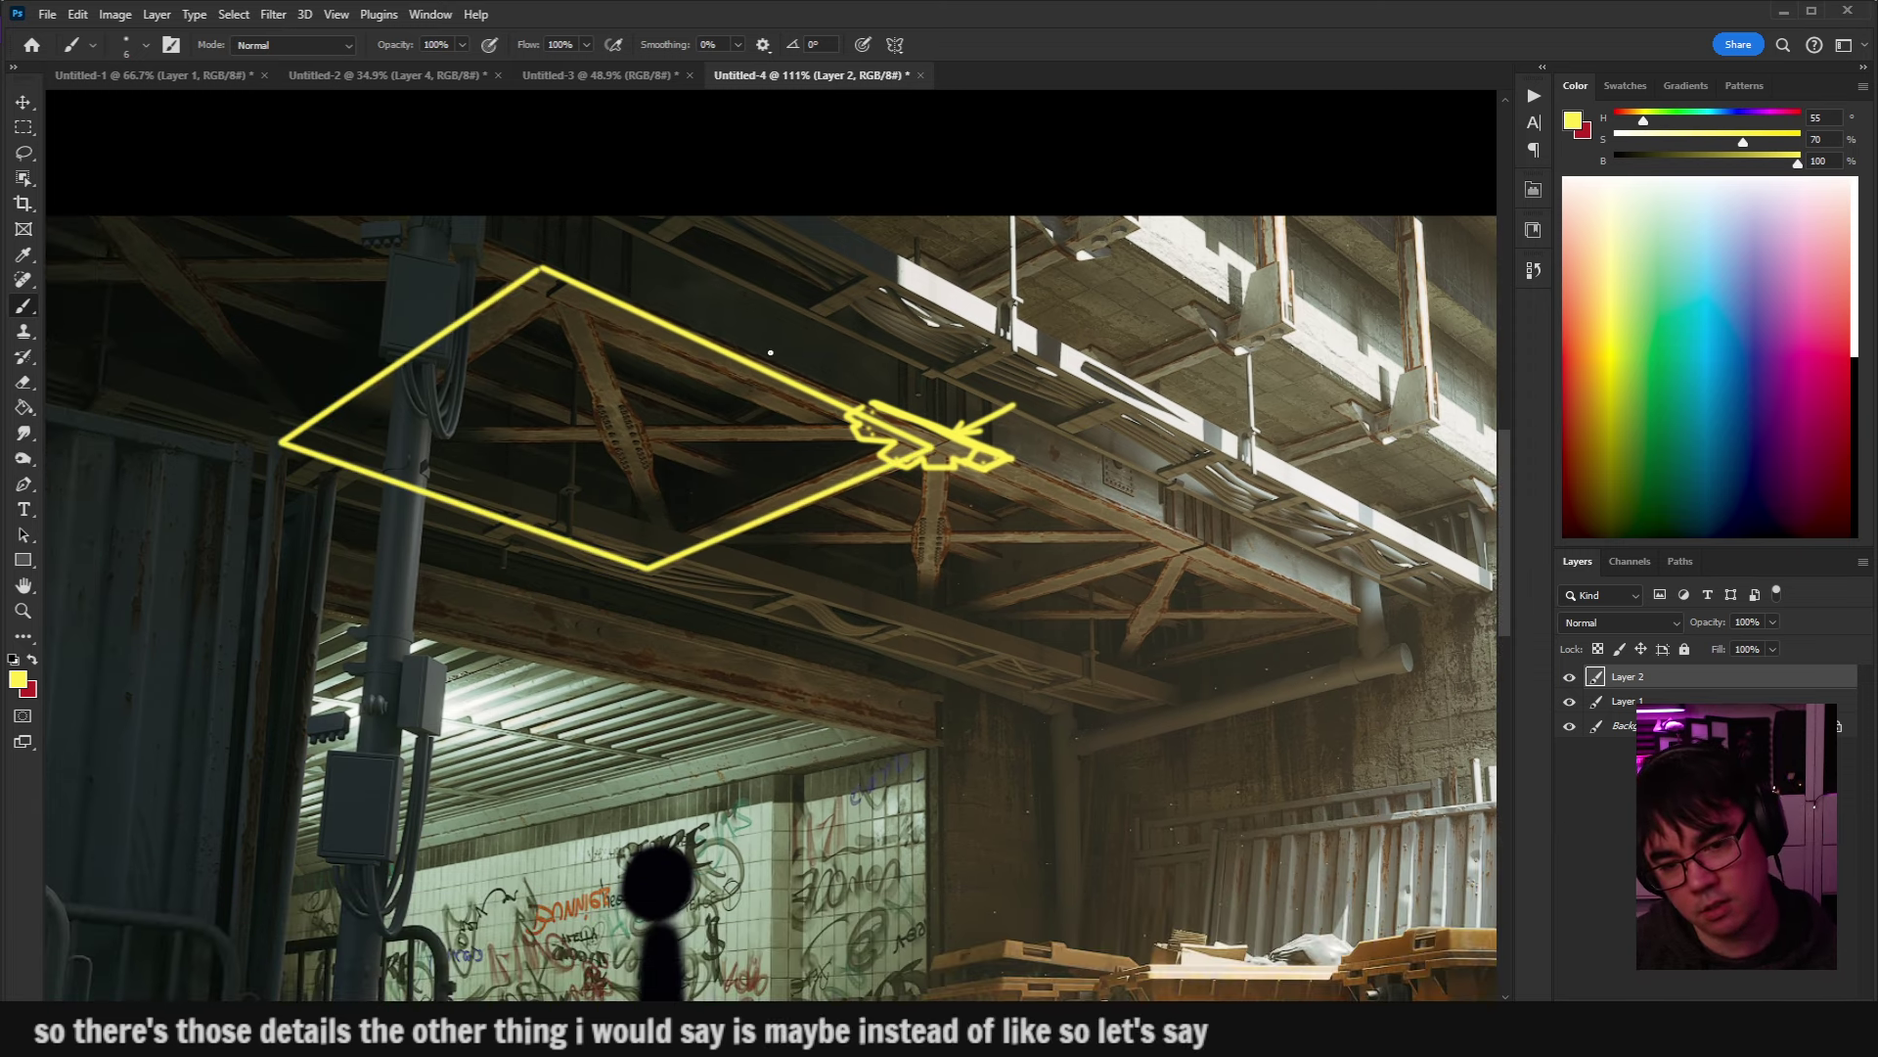
{"action": "mouse_move", "coordinate": [866, 451]}
{"action": "left_mouse_down"}
{"action": "mouse_move", "coordinate": [772, 389]}
{"action": "mouse_move", "coordinate": [783, 421]}
{"action": "left_mouse_up"}
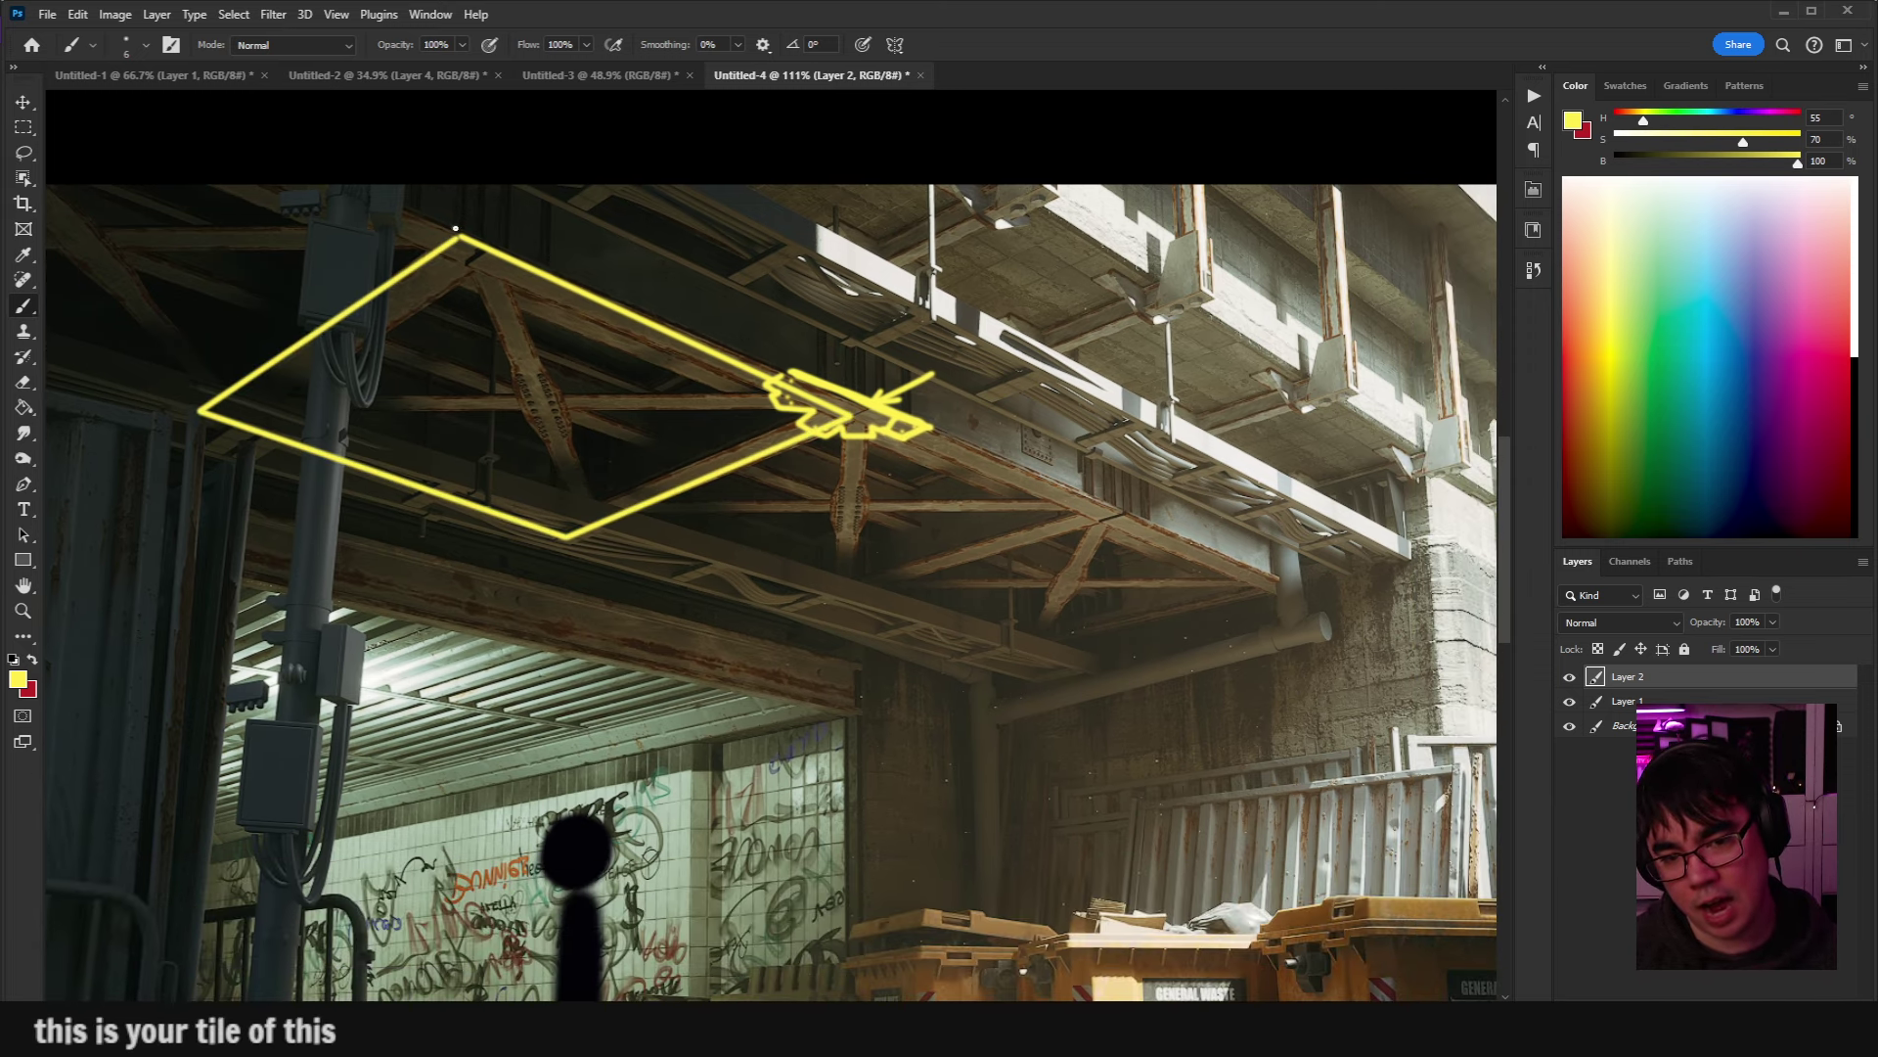
Extend the diamond into a perspective tile box with yellow side lines, undoing one misplaced line.
{"action": "left_click", "coordinate": [1021, 473], "text": "shift"}
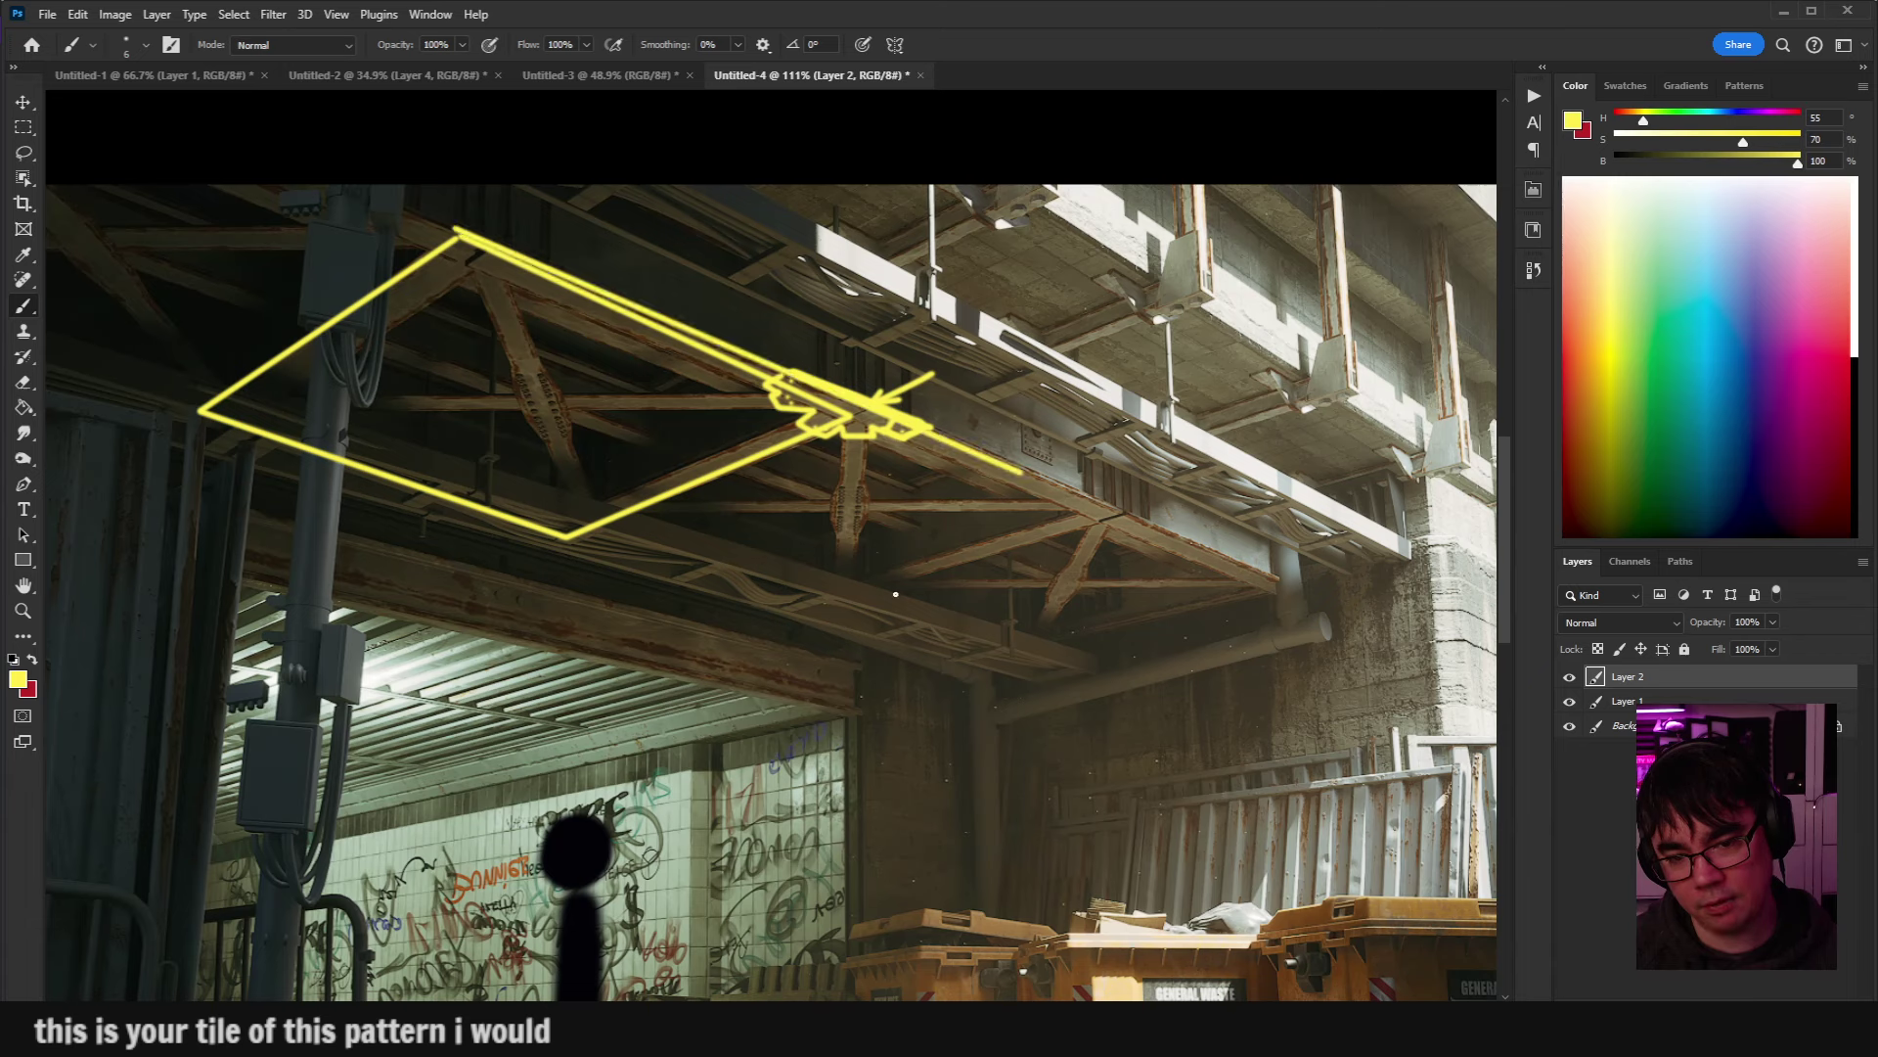
{"action": "left_click", "coordinate": [750, 637], "text": "shift"}
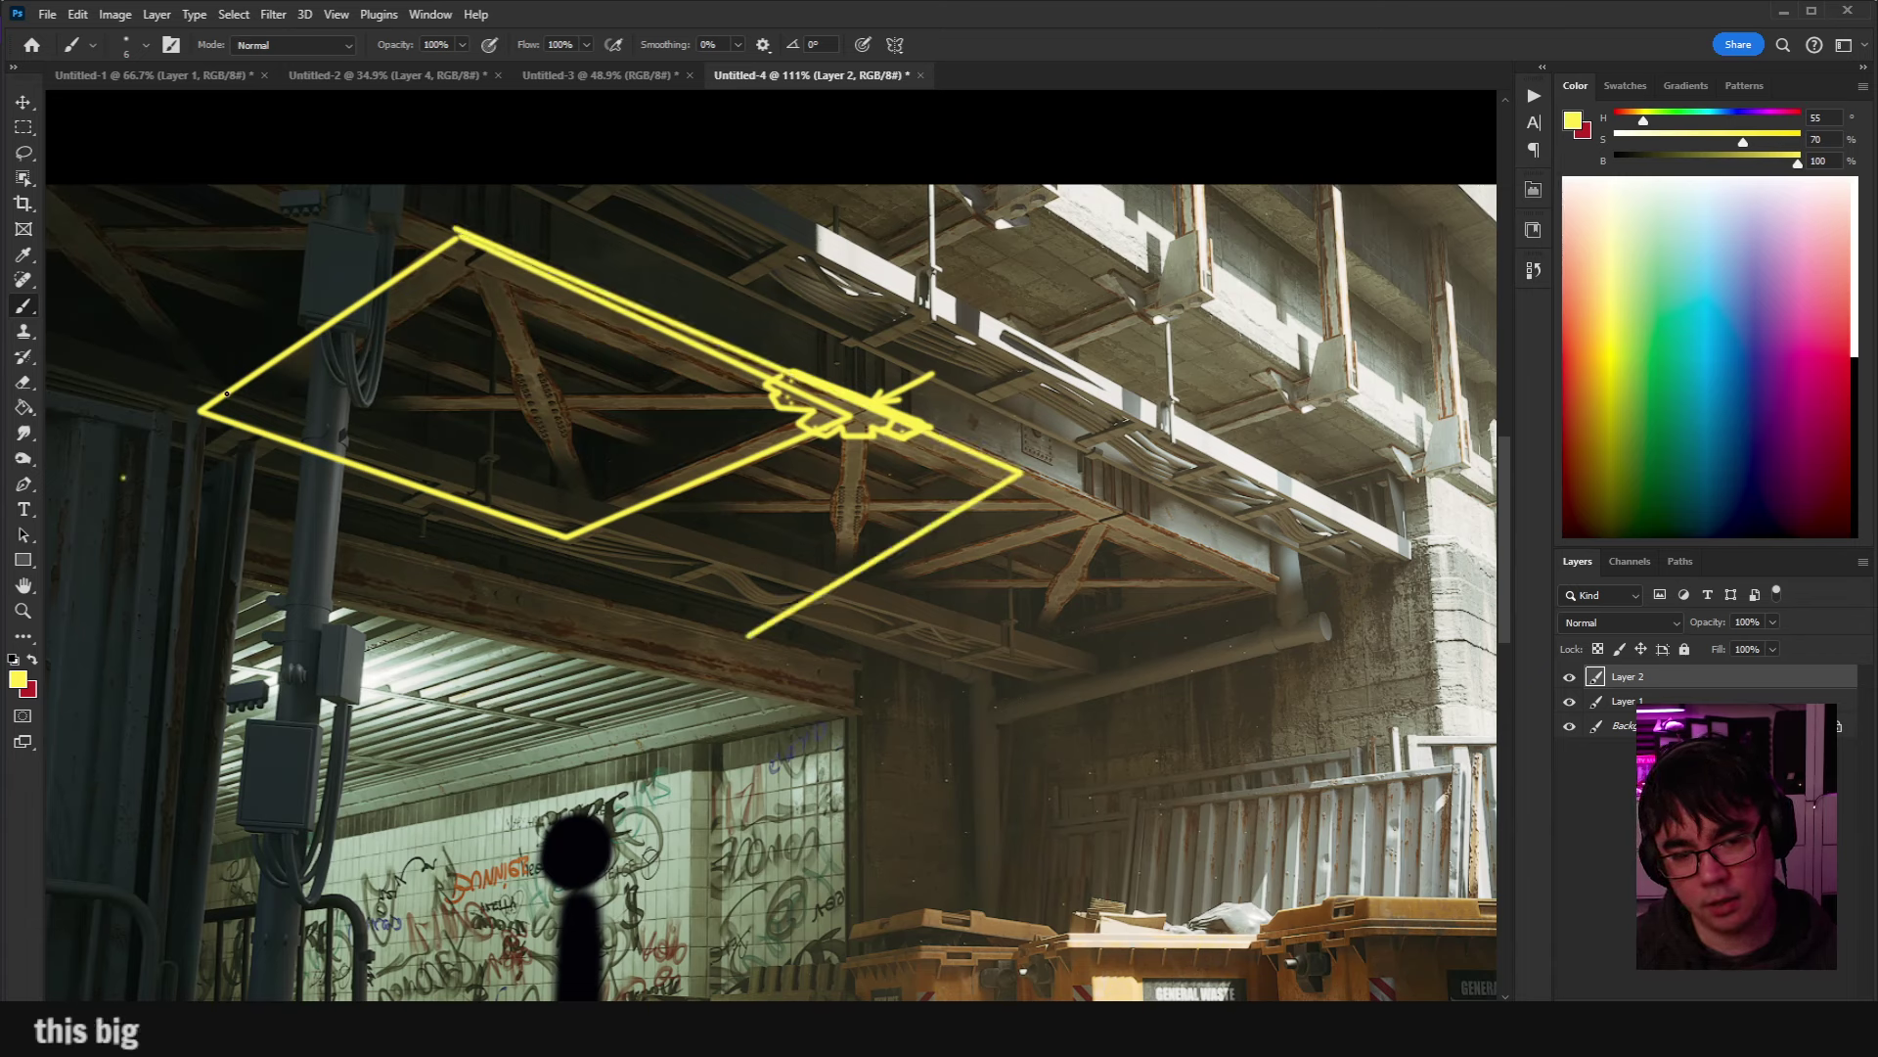
{"action": "left_click_drag", "start_coordinate": [200, 412], "coordinate": [122, 480]}
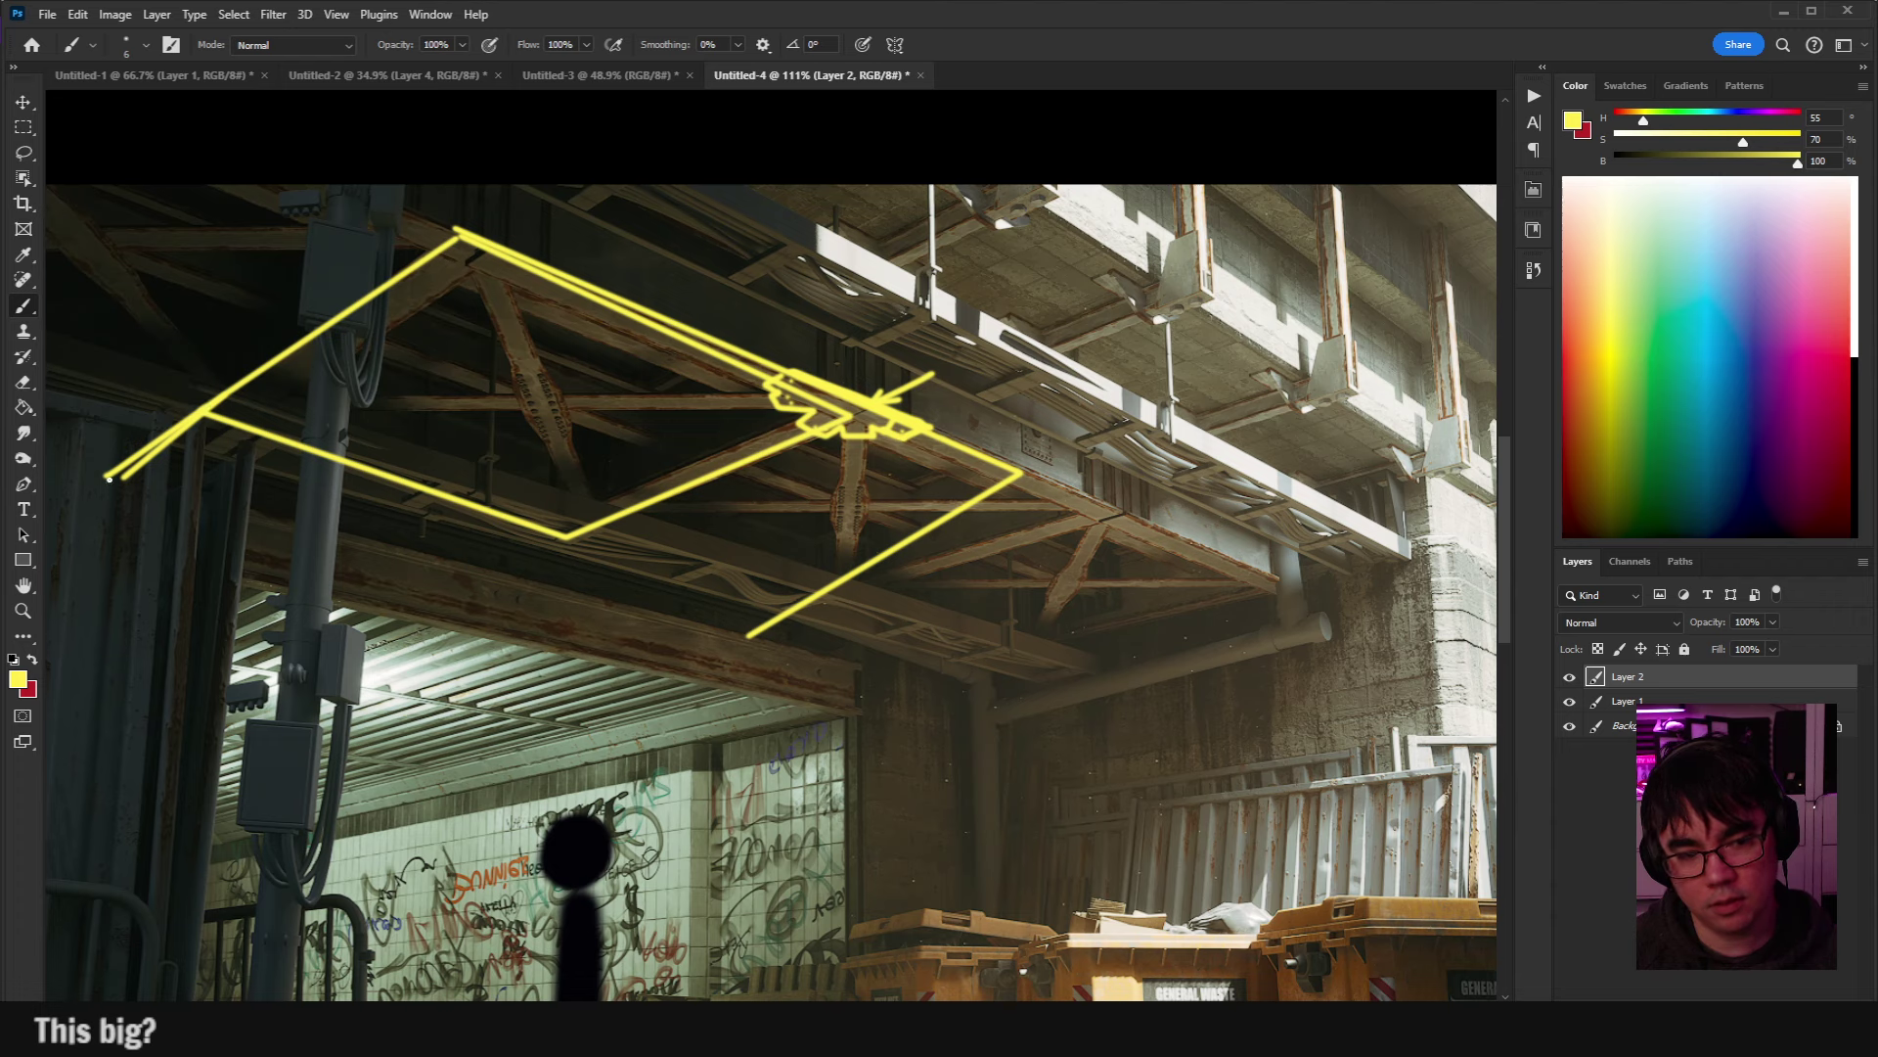
{"action": "left_click", "coordinate": [744, 623], "text": "shift"}
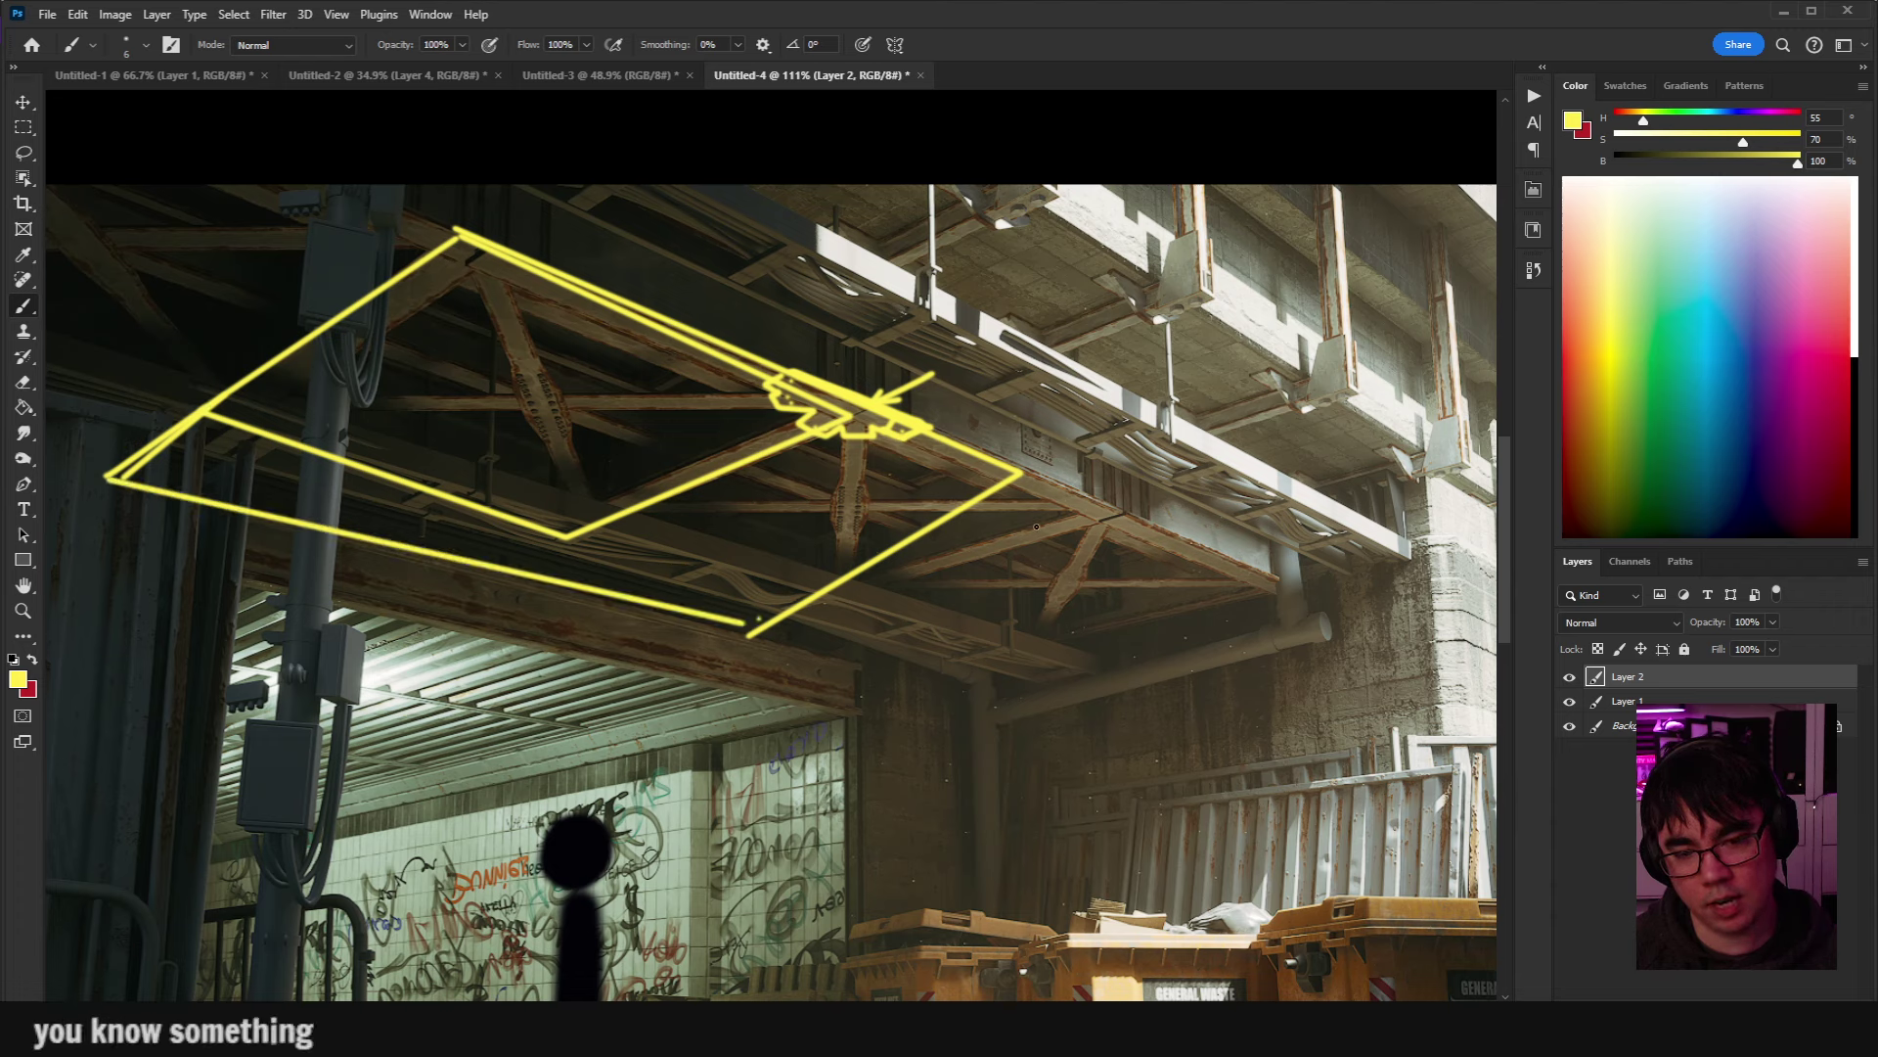
{"action": "left_click", "coordinate": [1077, 489], "text": "shift"}
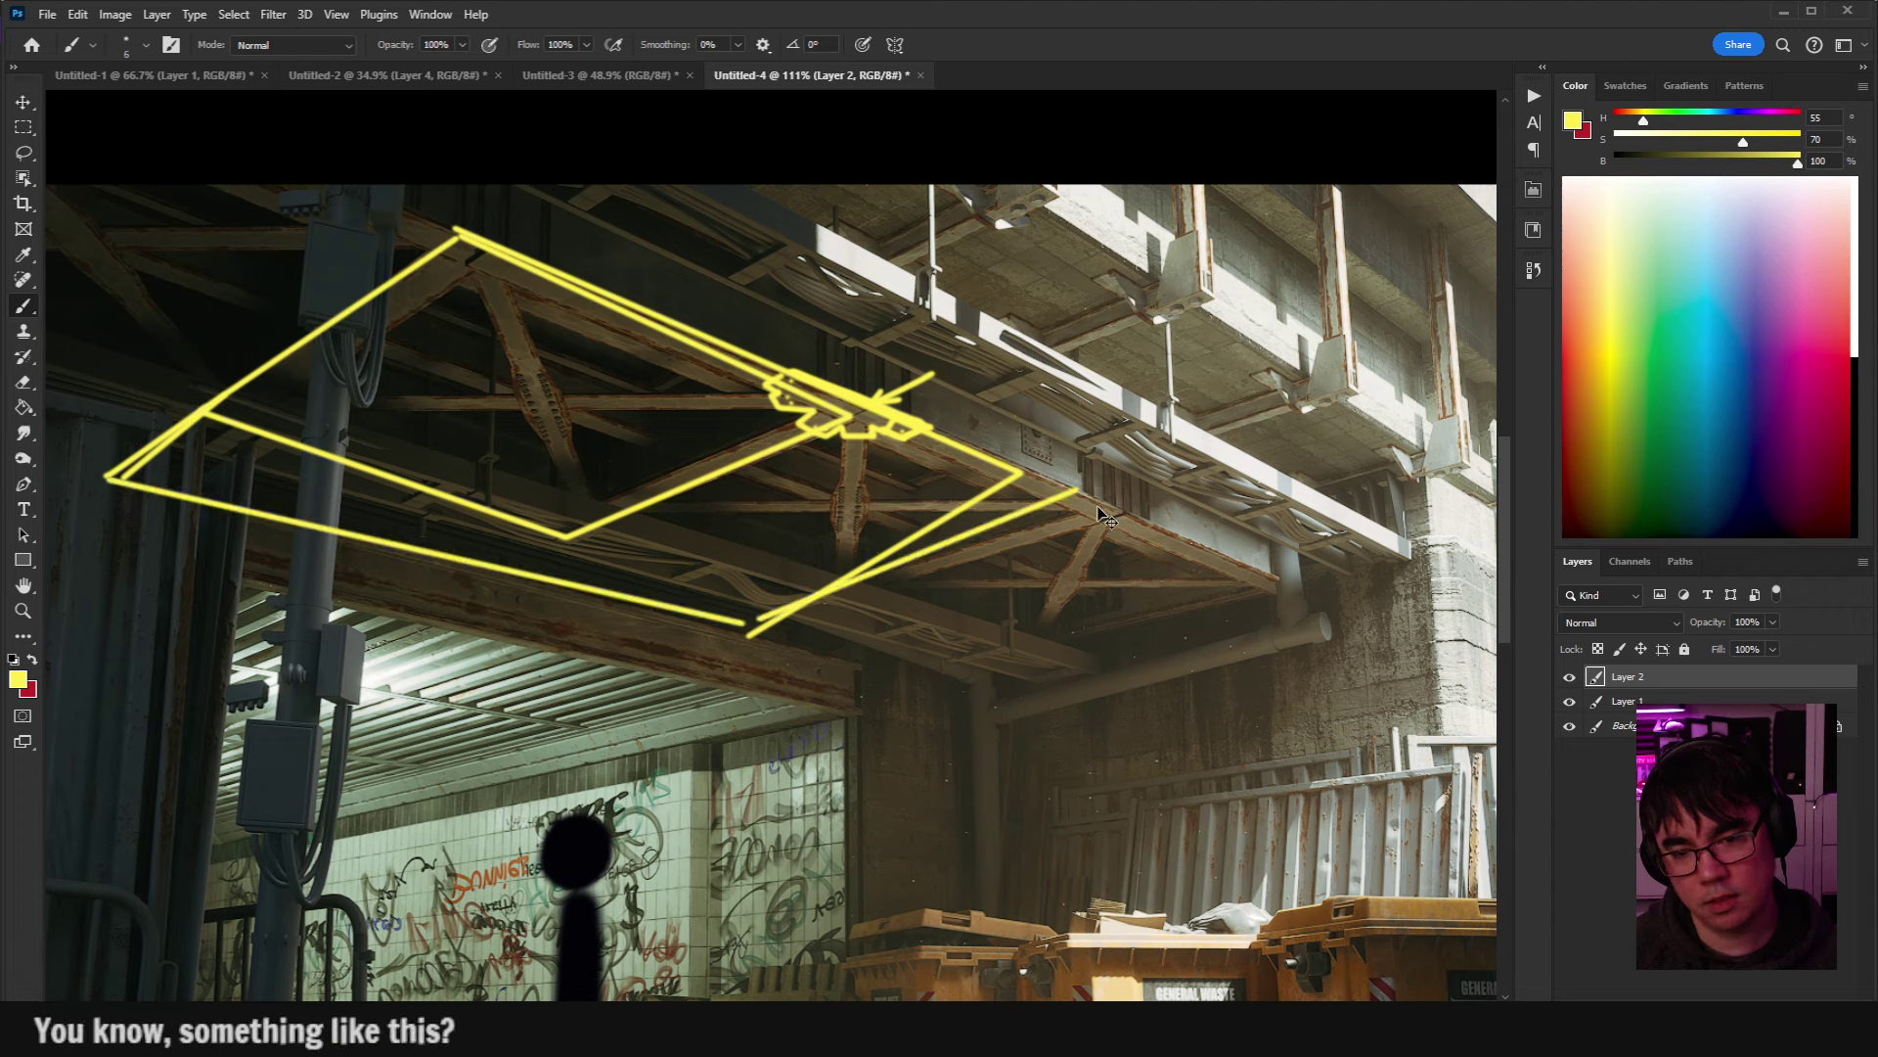
{"action": "key", "text": "ctrl+z"}
{"action": "left_click", "coordinate": [752, 634], "text": "shift"}
{"action": "left_click", "coordinate": [1119, 509]}
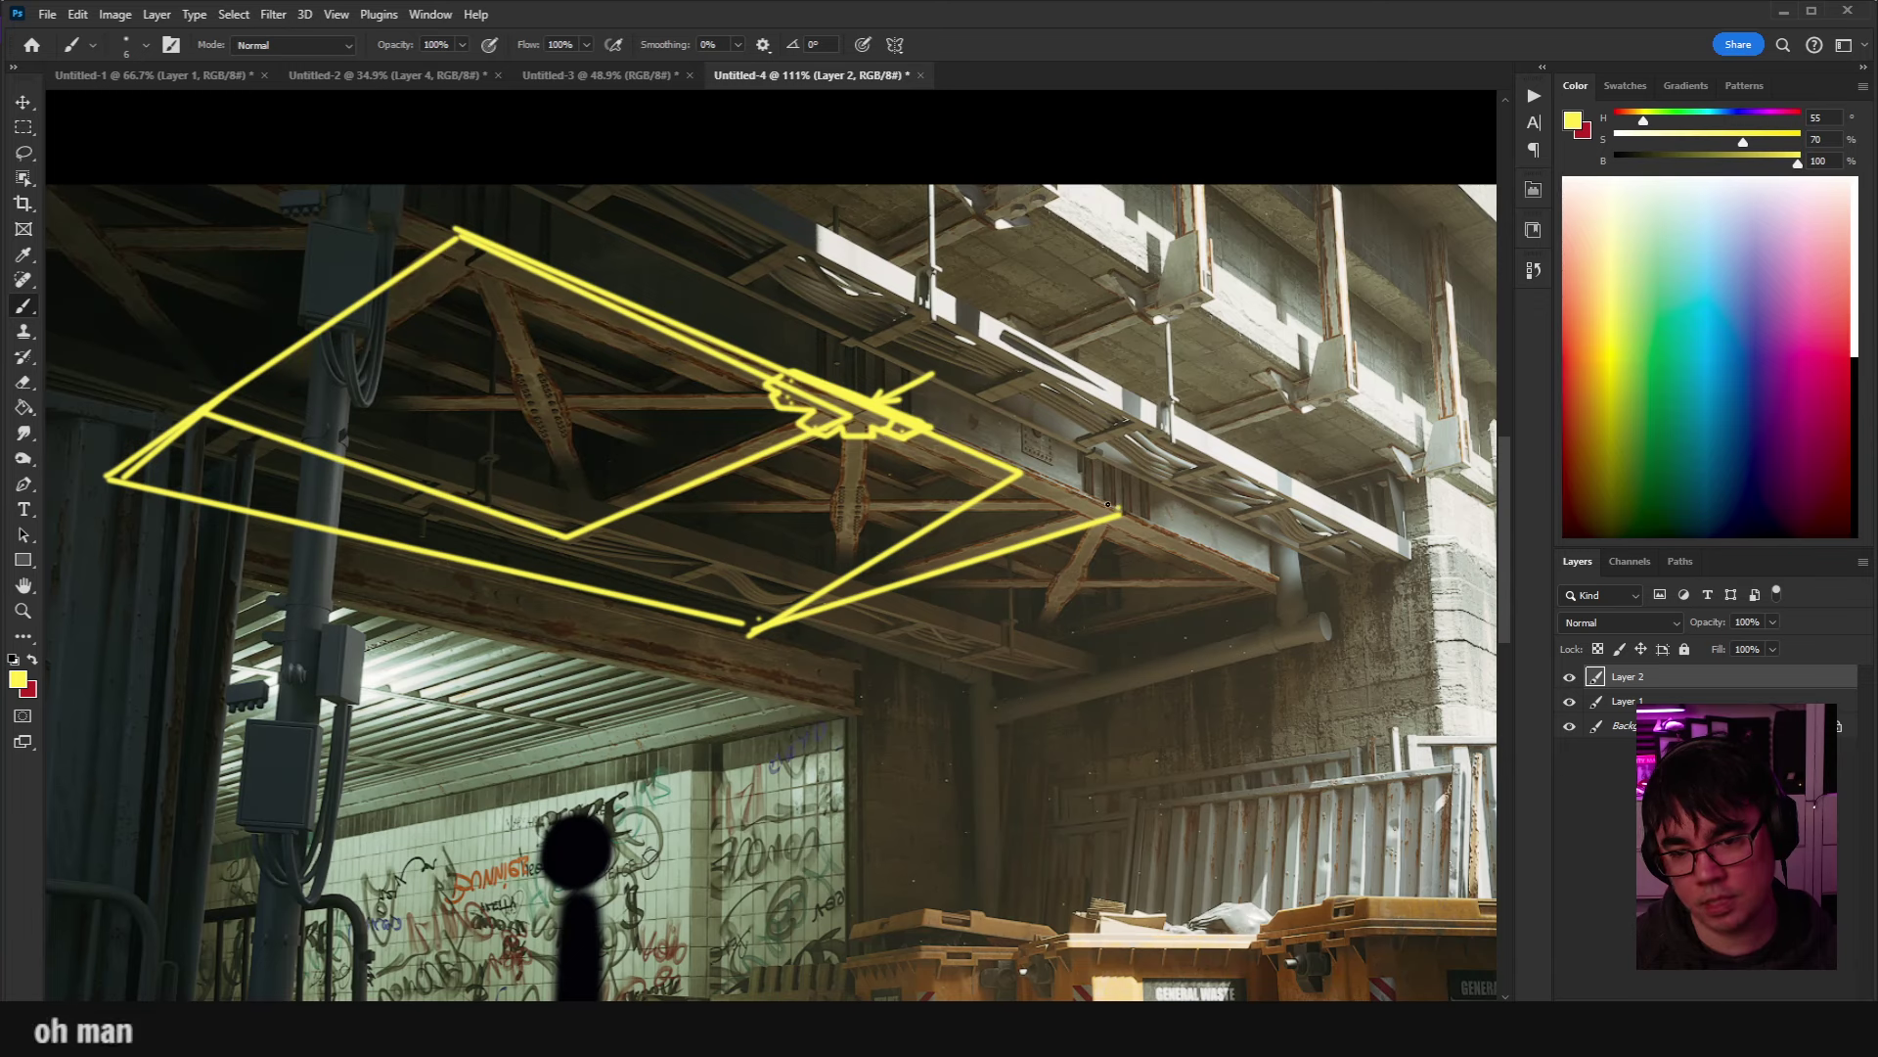
{"action": "left_click", "coordinate": [911, 440], "text": "shift"}
{"action": "left_click_drag", "start_coordinate": [988, 415], "coordinate": [956, 449]}
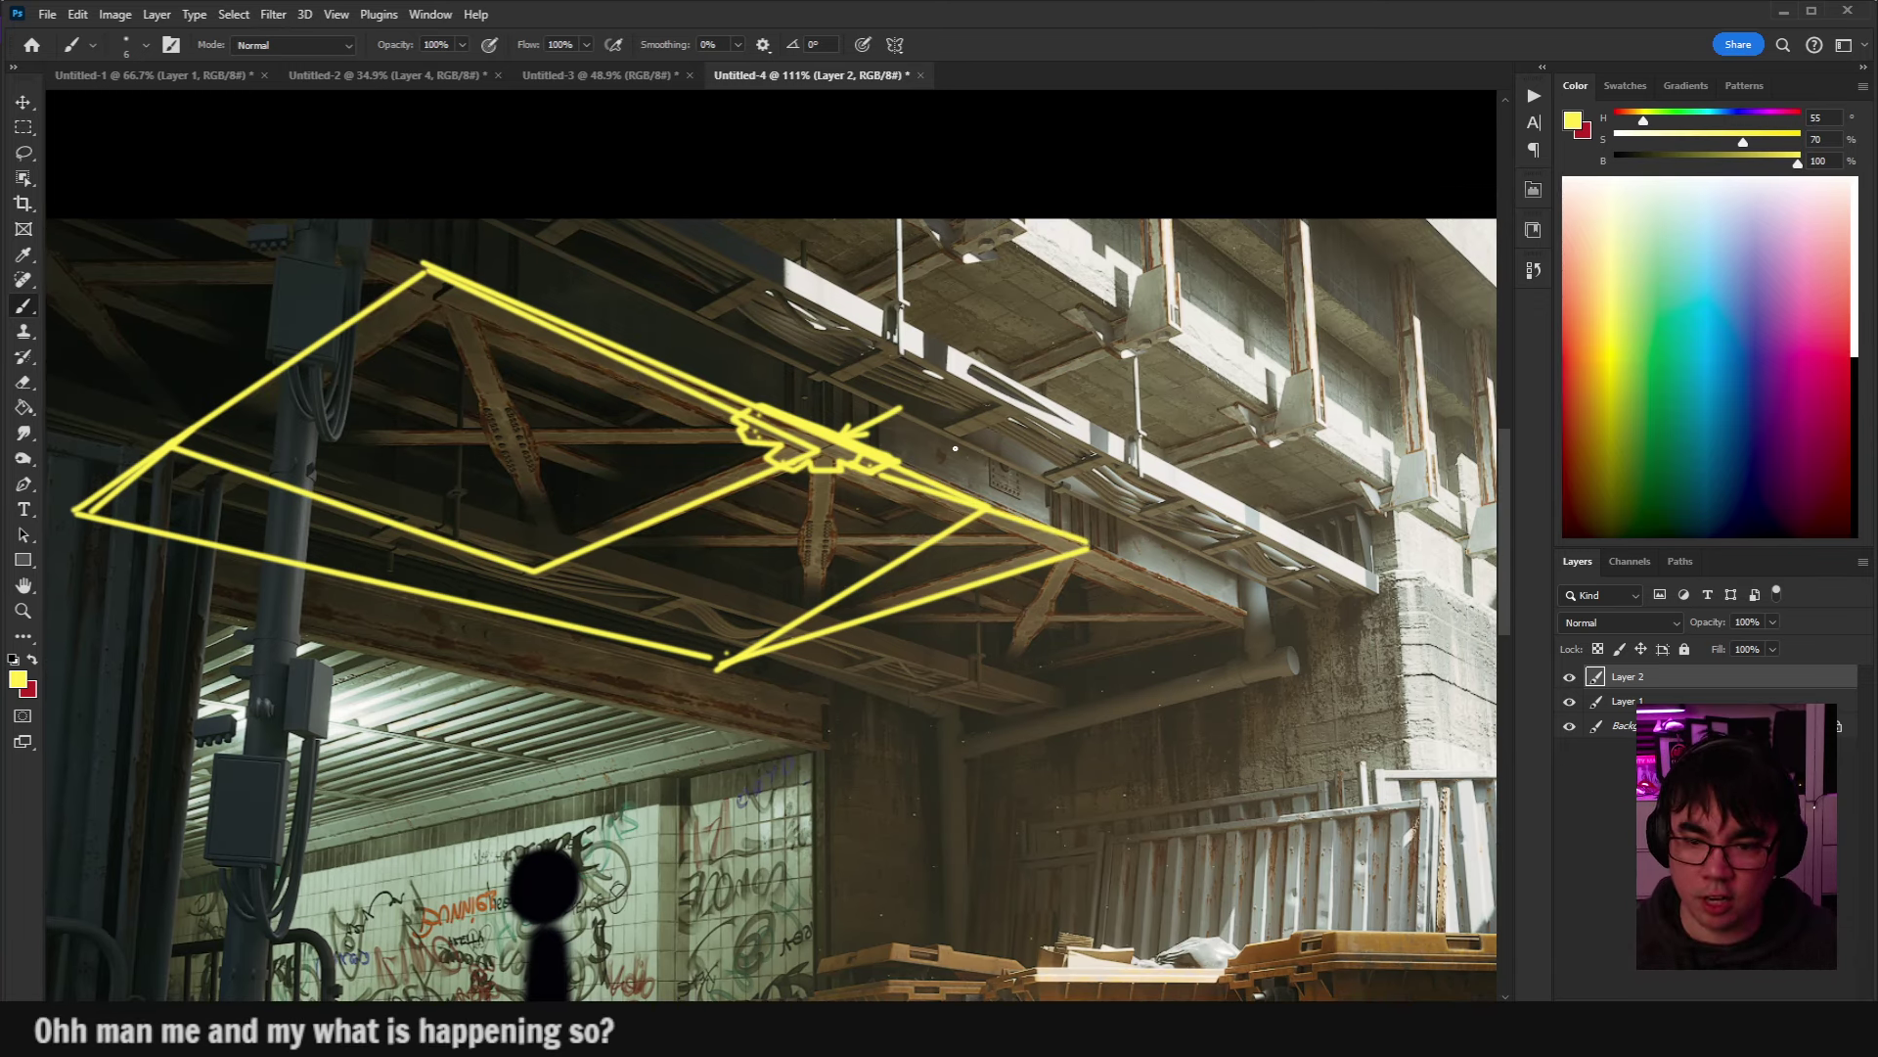
Circle the cable end by the concrete pillar in yellow, after undoing a first loop.
{"action": "mouse_move", "coordinate": [1135, 358]}
{"action": "left_mouse_down"}
{"action": "mouse_move", "coordinate": [879, 489]}
{"action": "mouse_move", "coordinate": [940, 512]}
{"action": "mouse_move", "coordinate": [896, 546]}
{"action": "left_mouse_up"}
{"action": "left_click_drag", "start_coordinate": [1242, 860], "coordinate": [1125, 578]}
{"action": "key", "text": "ctrl+z"}
{"action": "left_click_drag", "start_coordinate": [1306, 596], "coordinate": [1150, 485]}
{"action": "left_click_drag", "start_coordinate": [1150, 486], "coordinate": [1206, 497]}
{"action": "mouse_move", "coordinate": [922, 453]}
{"action": "left_mouse_down"}
{"action": "mouse_move", "coordinate": [889, 503]}
{"action": "mouse_move", "coordinate": [922, 485]}
{"action": "left_mouse_up"}
{"action": "mouse_move", "coordinate": [1074, 583]}
{"action": "left_mouse_down"}
{"action": "mouse_move", "coordinate": [1092, 501]}
{"action": "mouse_move", "coordinate": [1039, 627]}
{"action": "left_mouse_up"}
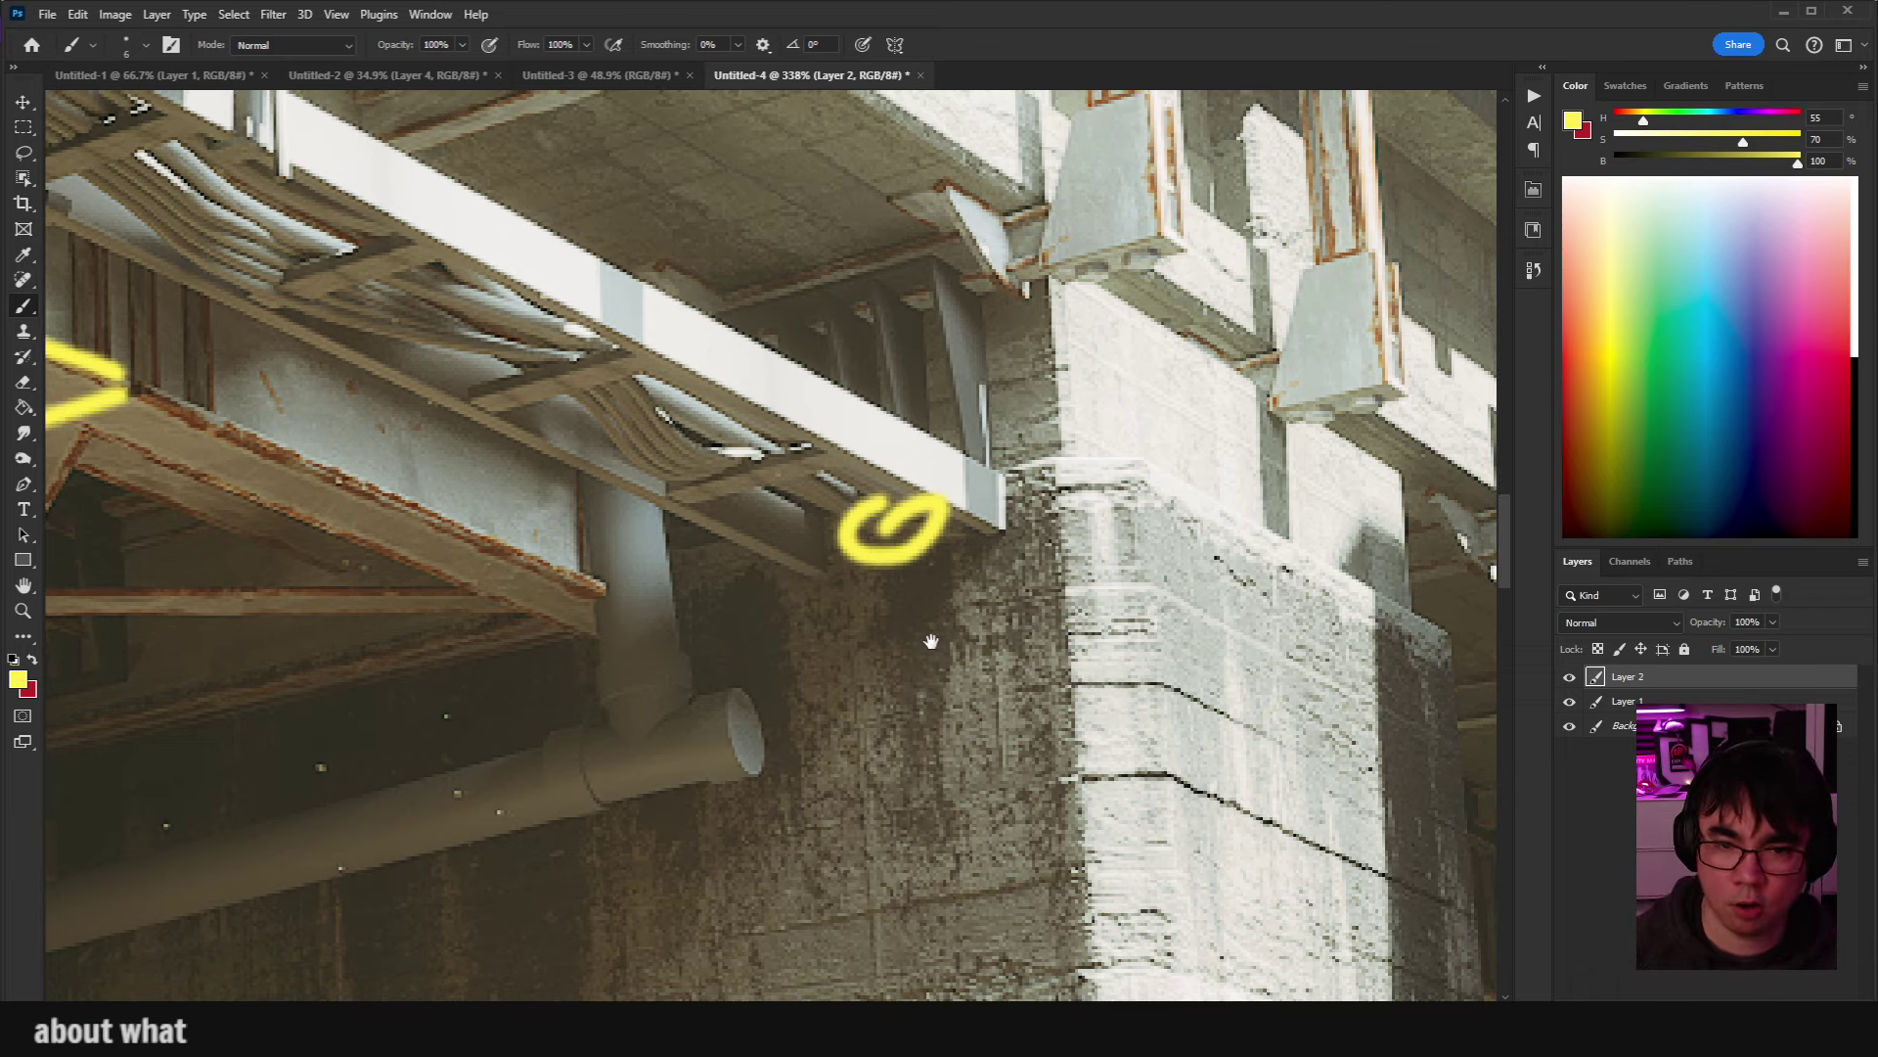
Undo the yellow loop drawn by the cable end.
{"action": "key", "text": "ctrl+z"}
{"action": "scroll", "coordinate": [817, 531], "scroll_direction": "down", "scroll_amount": 3}
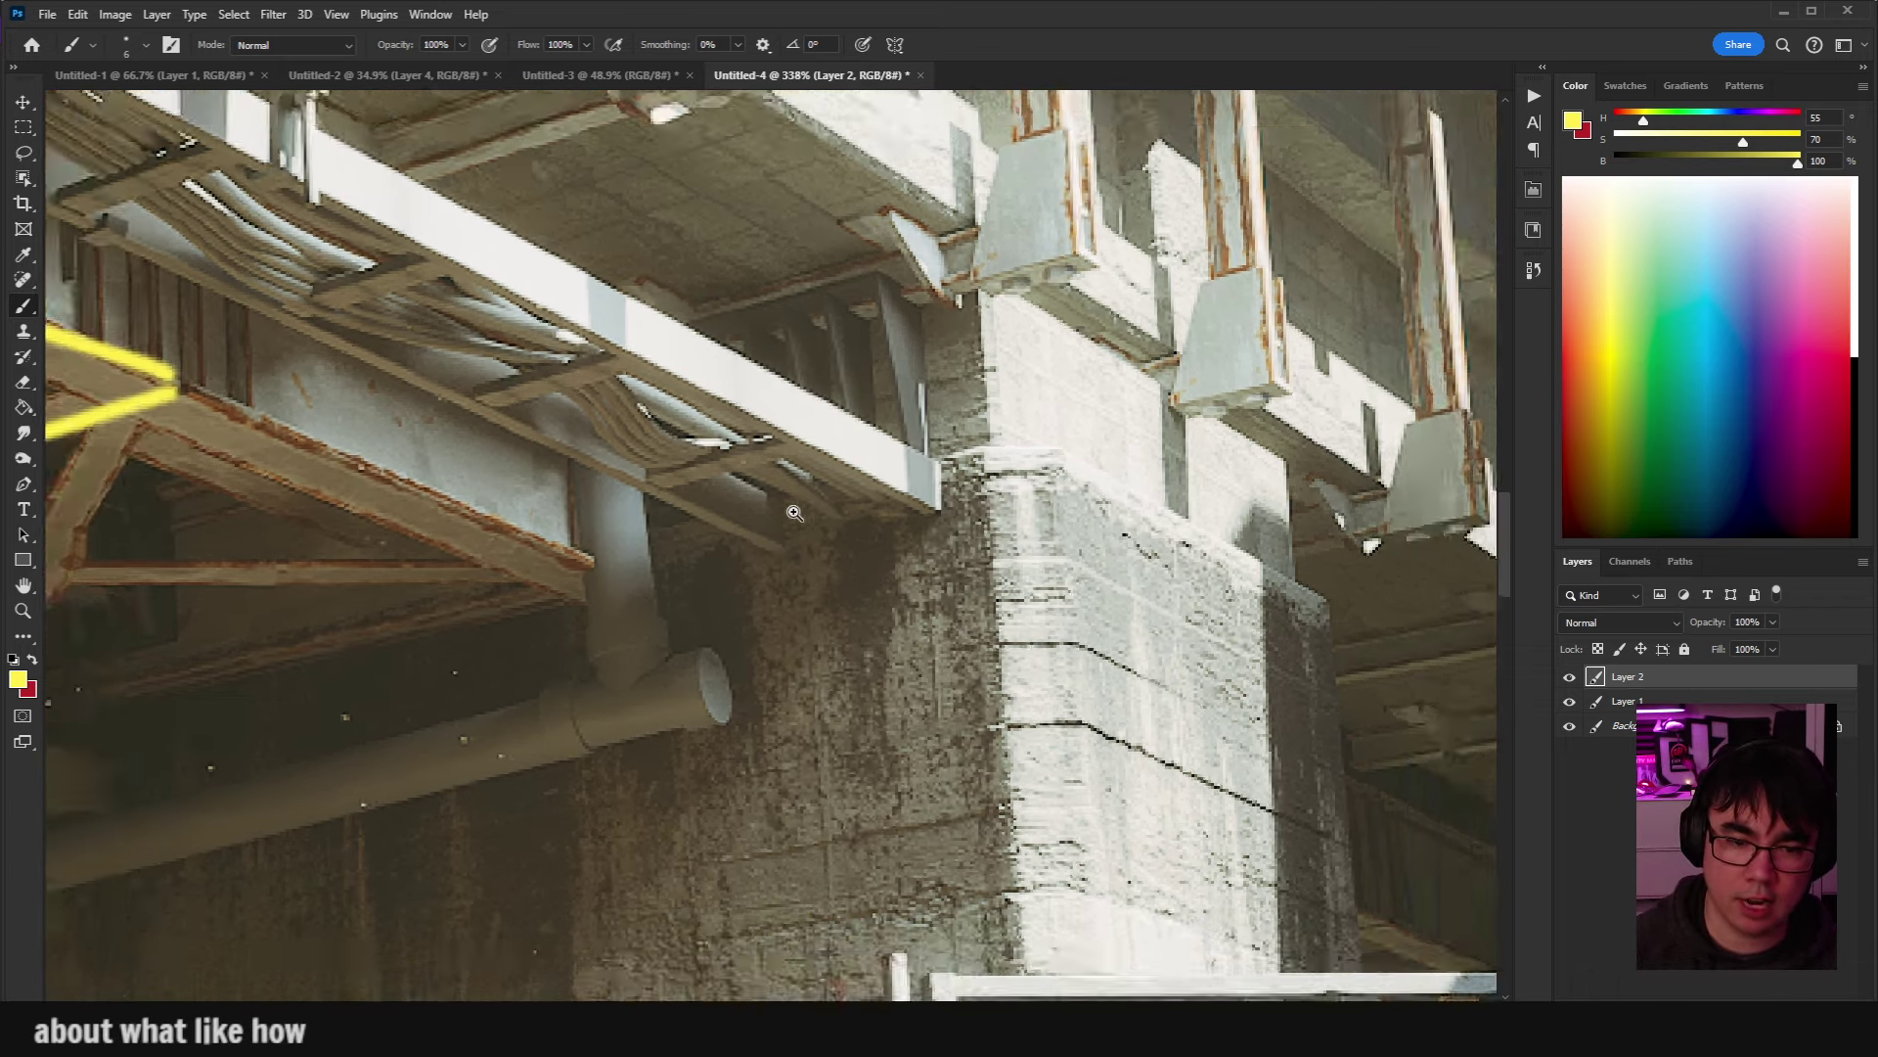
{"action": "scroll", "coordinate": [817, 531], "scroll_direction": "down", "scroll_amount": 4}
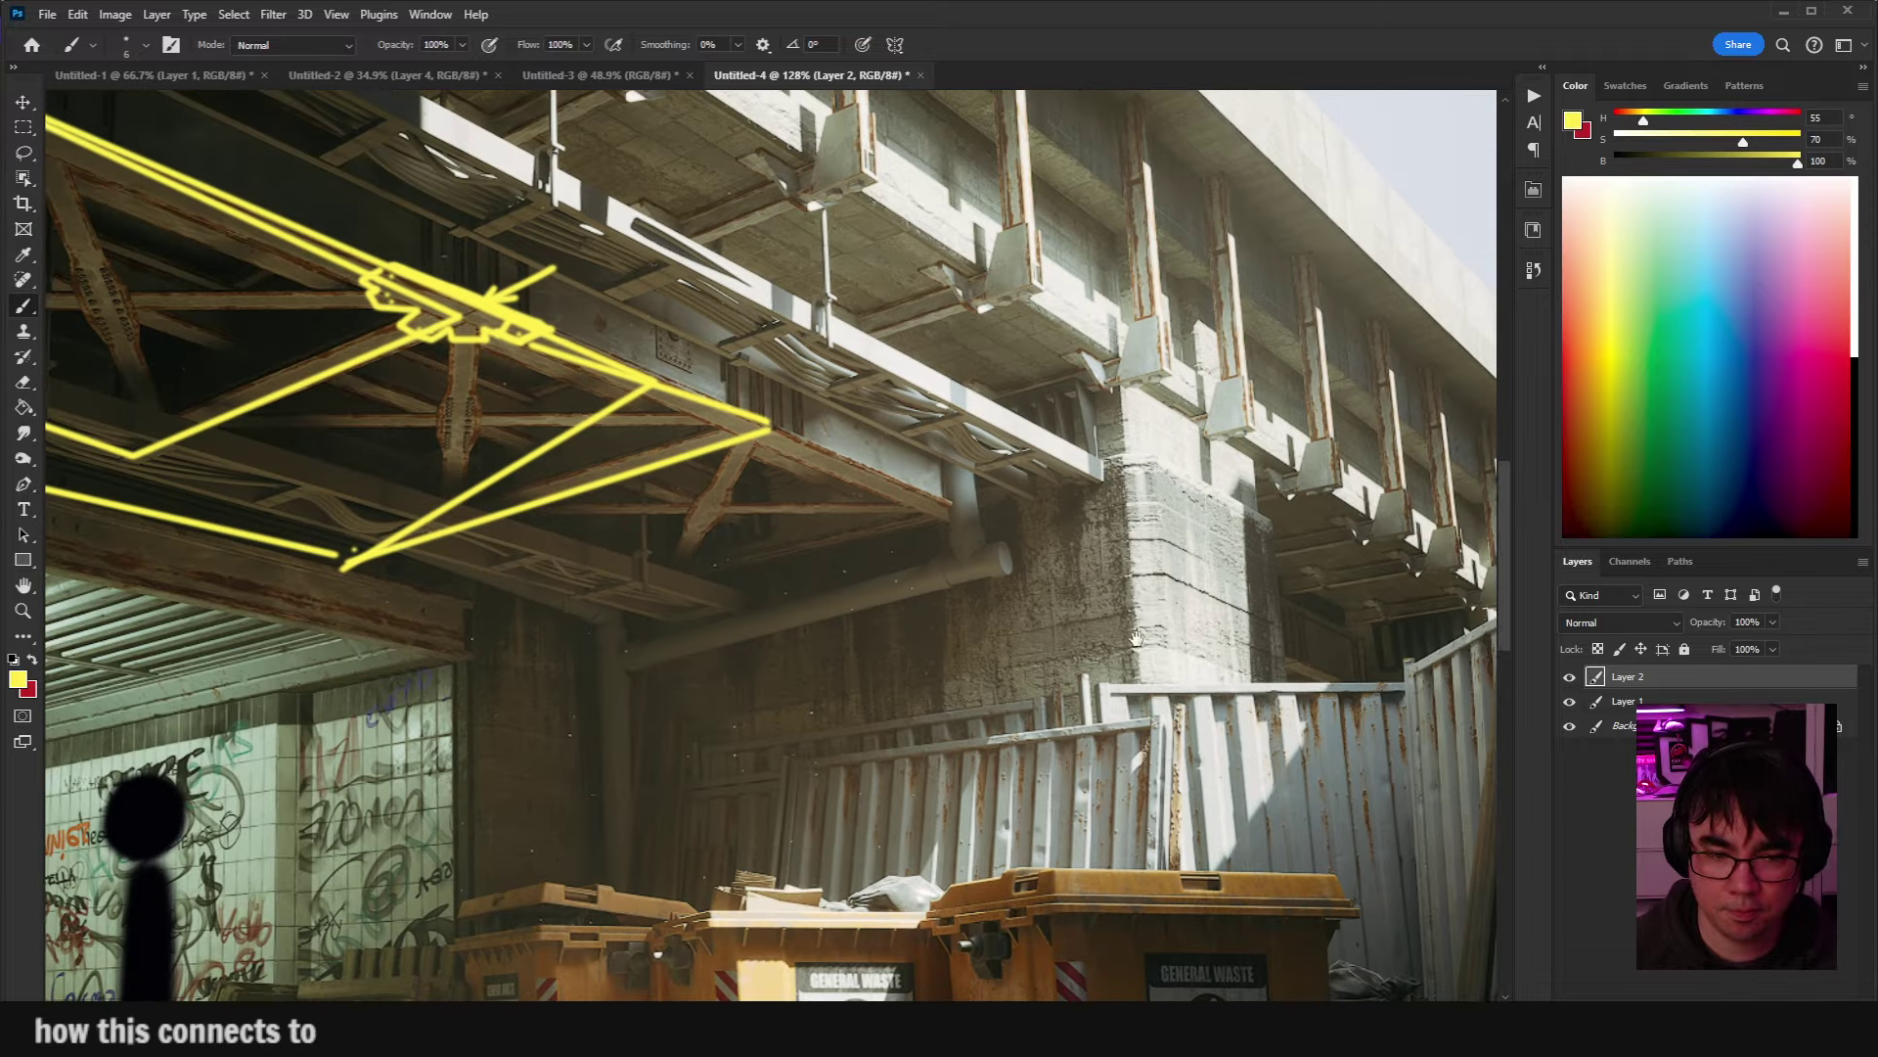
{"action": "scroll", "coordinate": [927, 443], "scroll_direction": "up", "scroll_amount": 5}
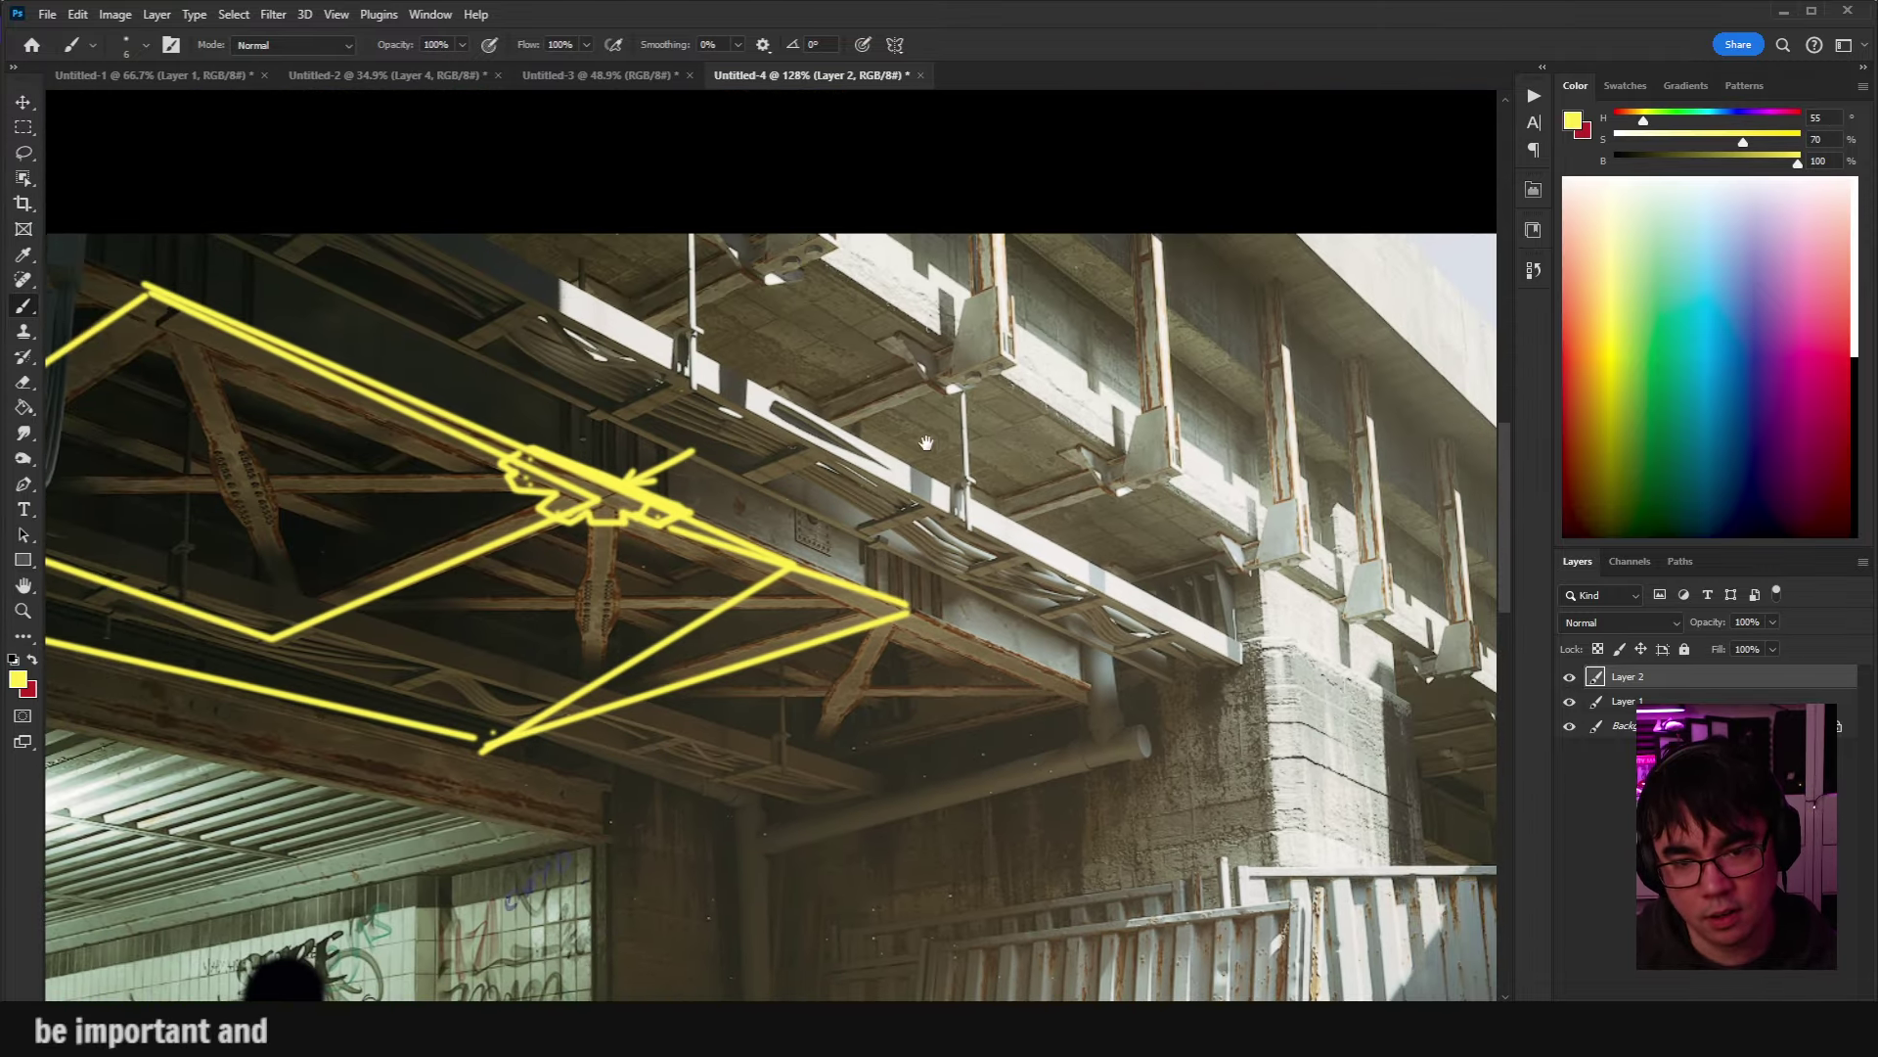
Draw and undo a trial yellow loop around the beam, then zoom out to 58%.
{"action": "left_click_drag", "start_coordinate": [455, 209], "coordinate": [577, 256]}
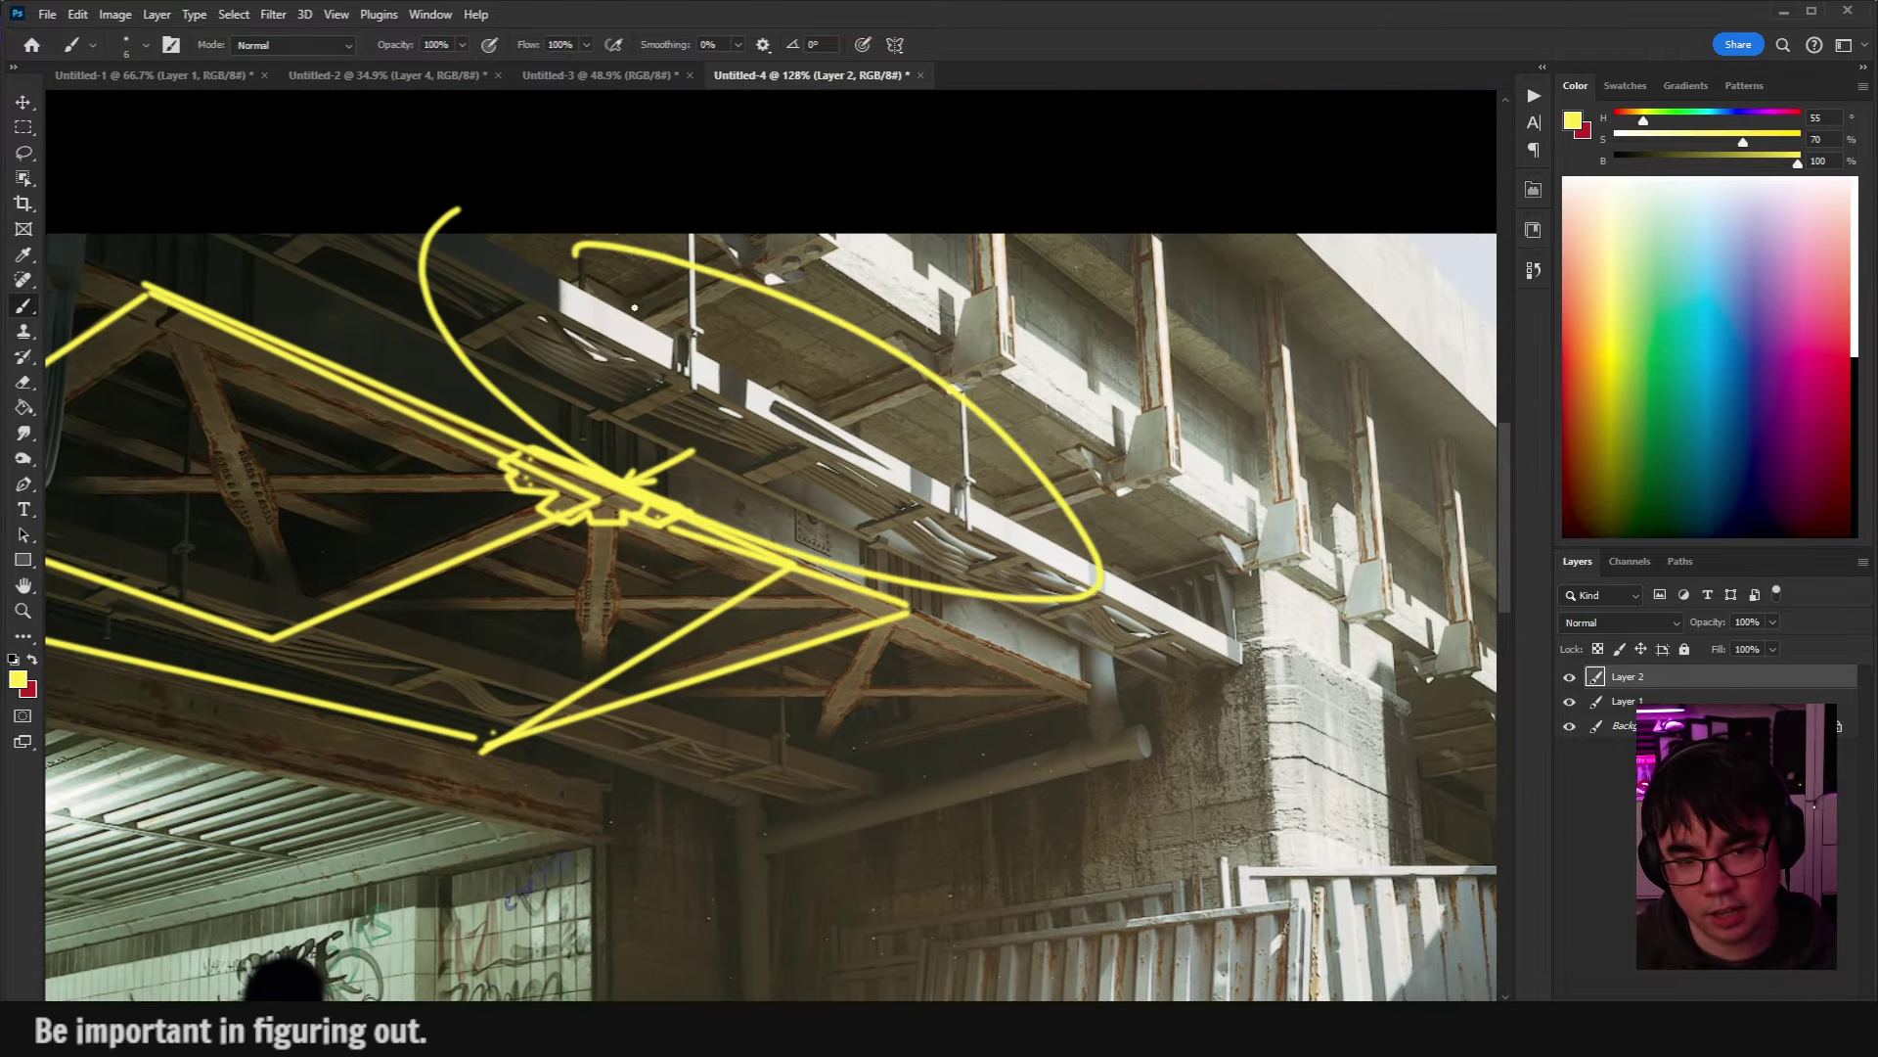
{"action": "key", "text": "ctrl+z"}
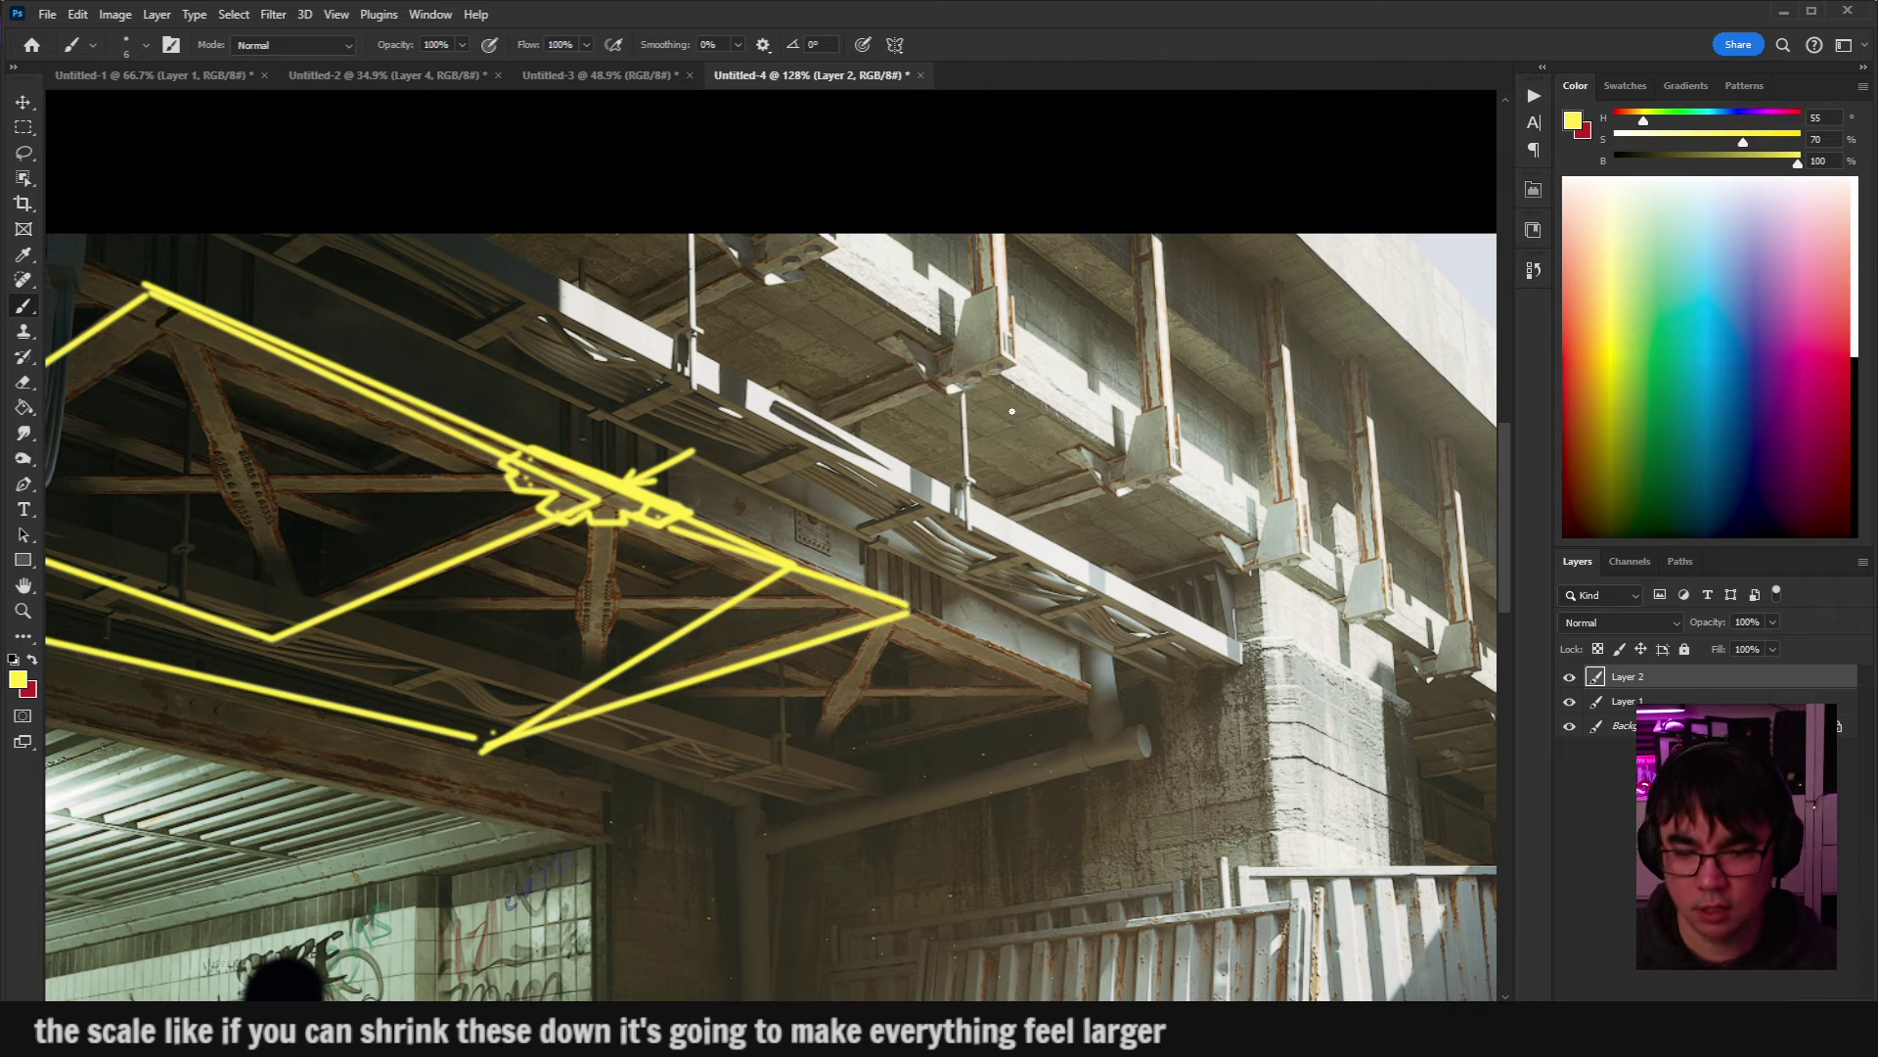
{"action": "left_click_drag", "start_coordinate": [728, 611], "coordinate": [851, 456]}
{"action": "left_click_drag", "start_coordinate": [851, 456], "coordinate": [809, 441]}
{"action": "left_click_drag", "start_coordinate": [884, 557], "coordinate": [831, 357]}
{"action": "left_click_drag", "start_coordinate": [833, 501], "coordinate": [964, 587]}
{"action": "left_click_drag", "start_coordinate": [990, 657], "coordinate": [1151, 646]}
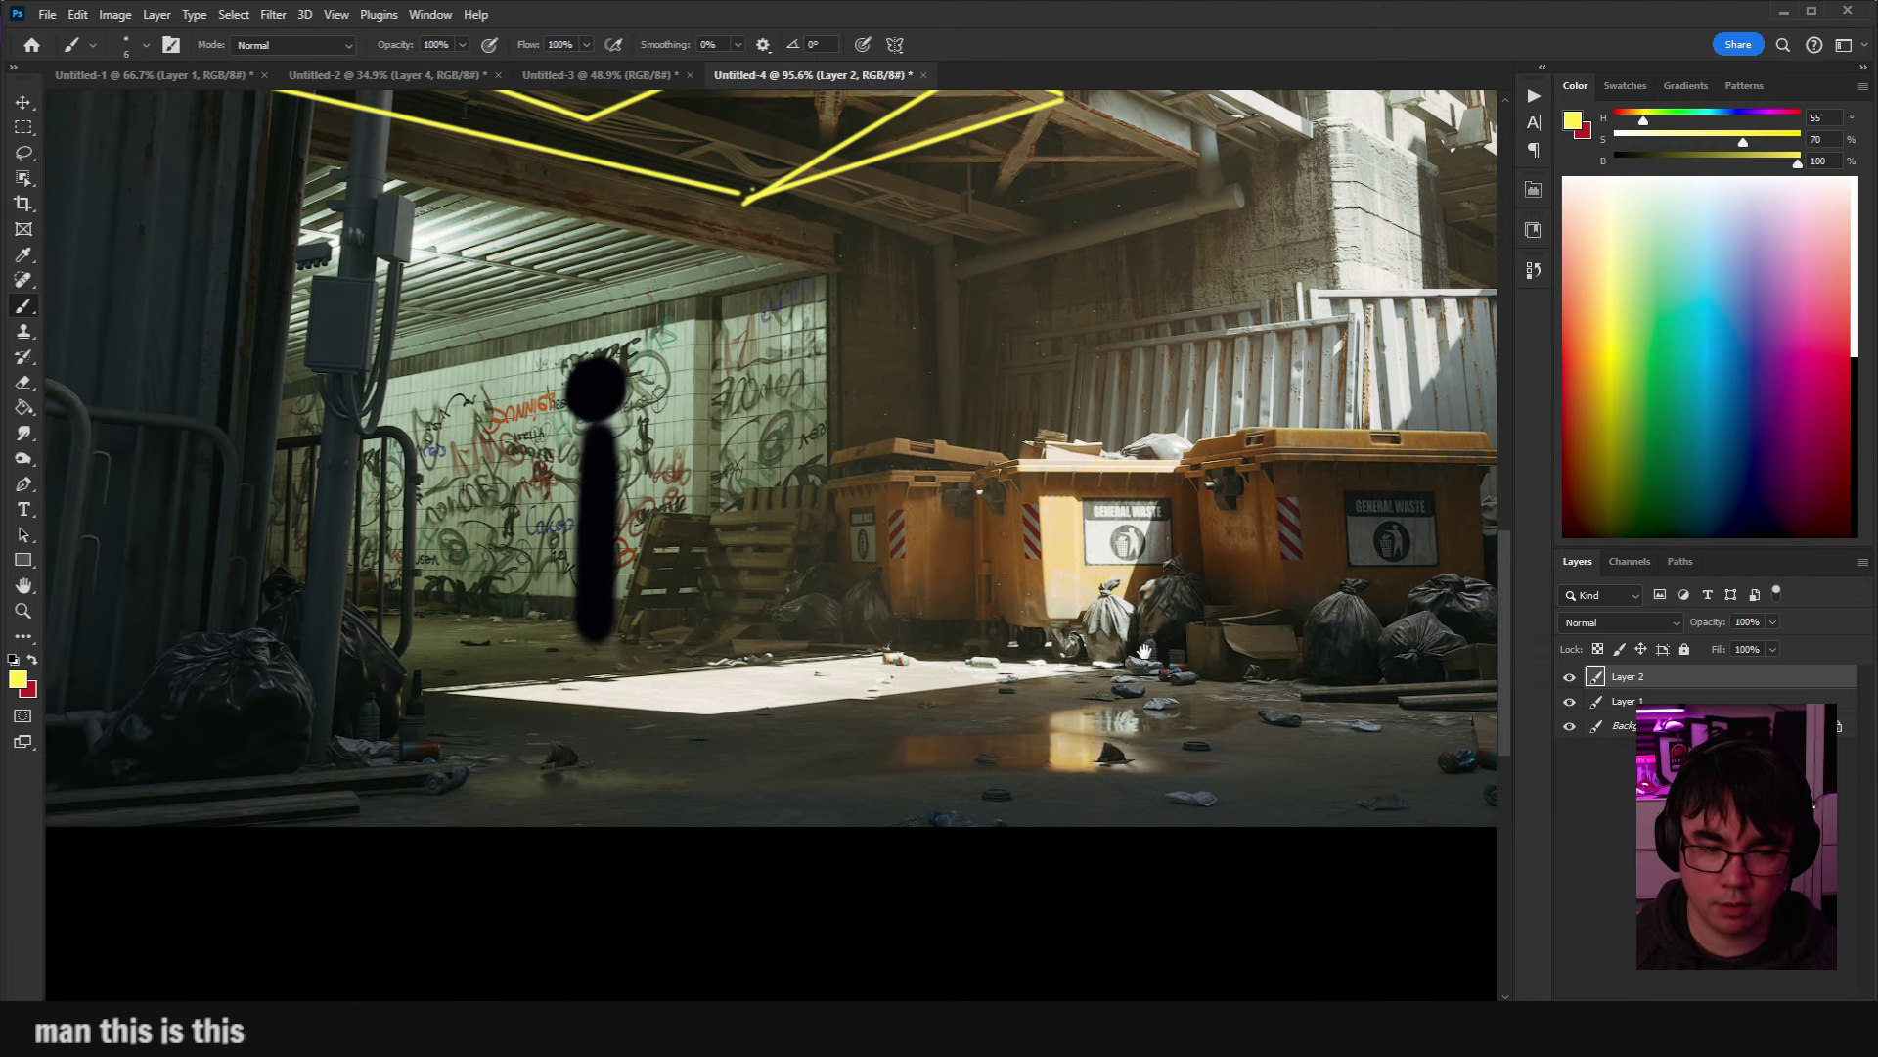
Underline the two ground planks and circle the crushed bottle in yellow.
{"action": "mouse_move", "coordinate": [649, 724]}
{"action": "left_mouse_down"}
{"action": "mouse_move", "coordinate": [1146, 767]}
{"action": "mouse_move", "coordinate": [972, 772]}
{"action": "mouse_move", "coordinate": [930, 747]}
{"action": "mouse_move", "coordinate": [893, 658]}
{"action": "left_mouse_up"}
{"action": "scroll", "coordinate": [754, 662], "scroll_direction": "up", "scroll_amount": 8}
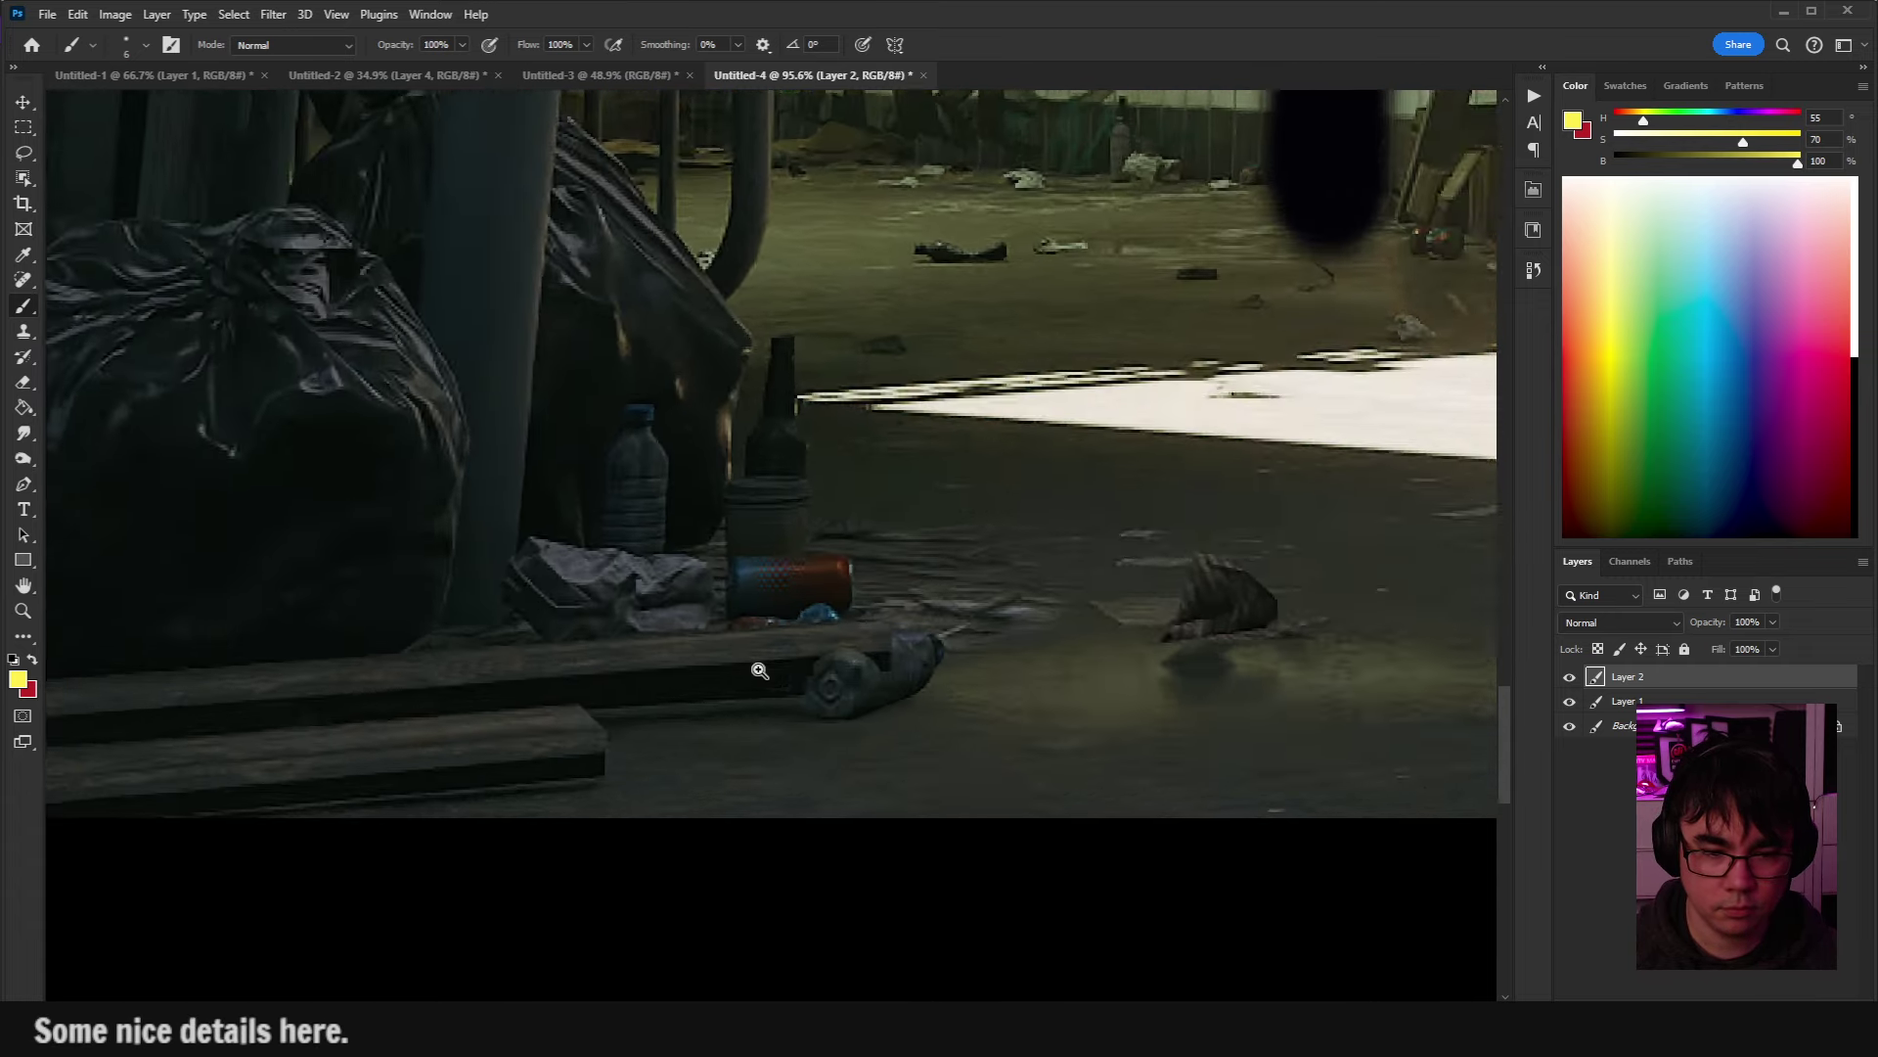
{"action": "left_click_drag", "start_coordinate": [894, 725], "coordinate": [590, 753]}
{"action": "left_click_drag", "start_coordinate": [578, 855], "coordinate": [280, 876]}
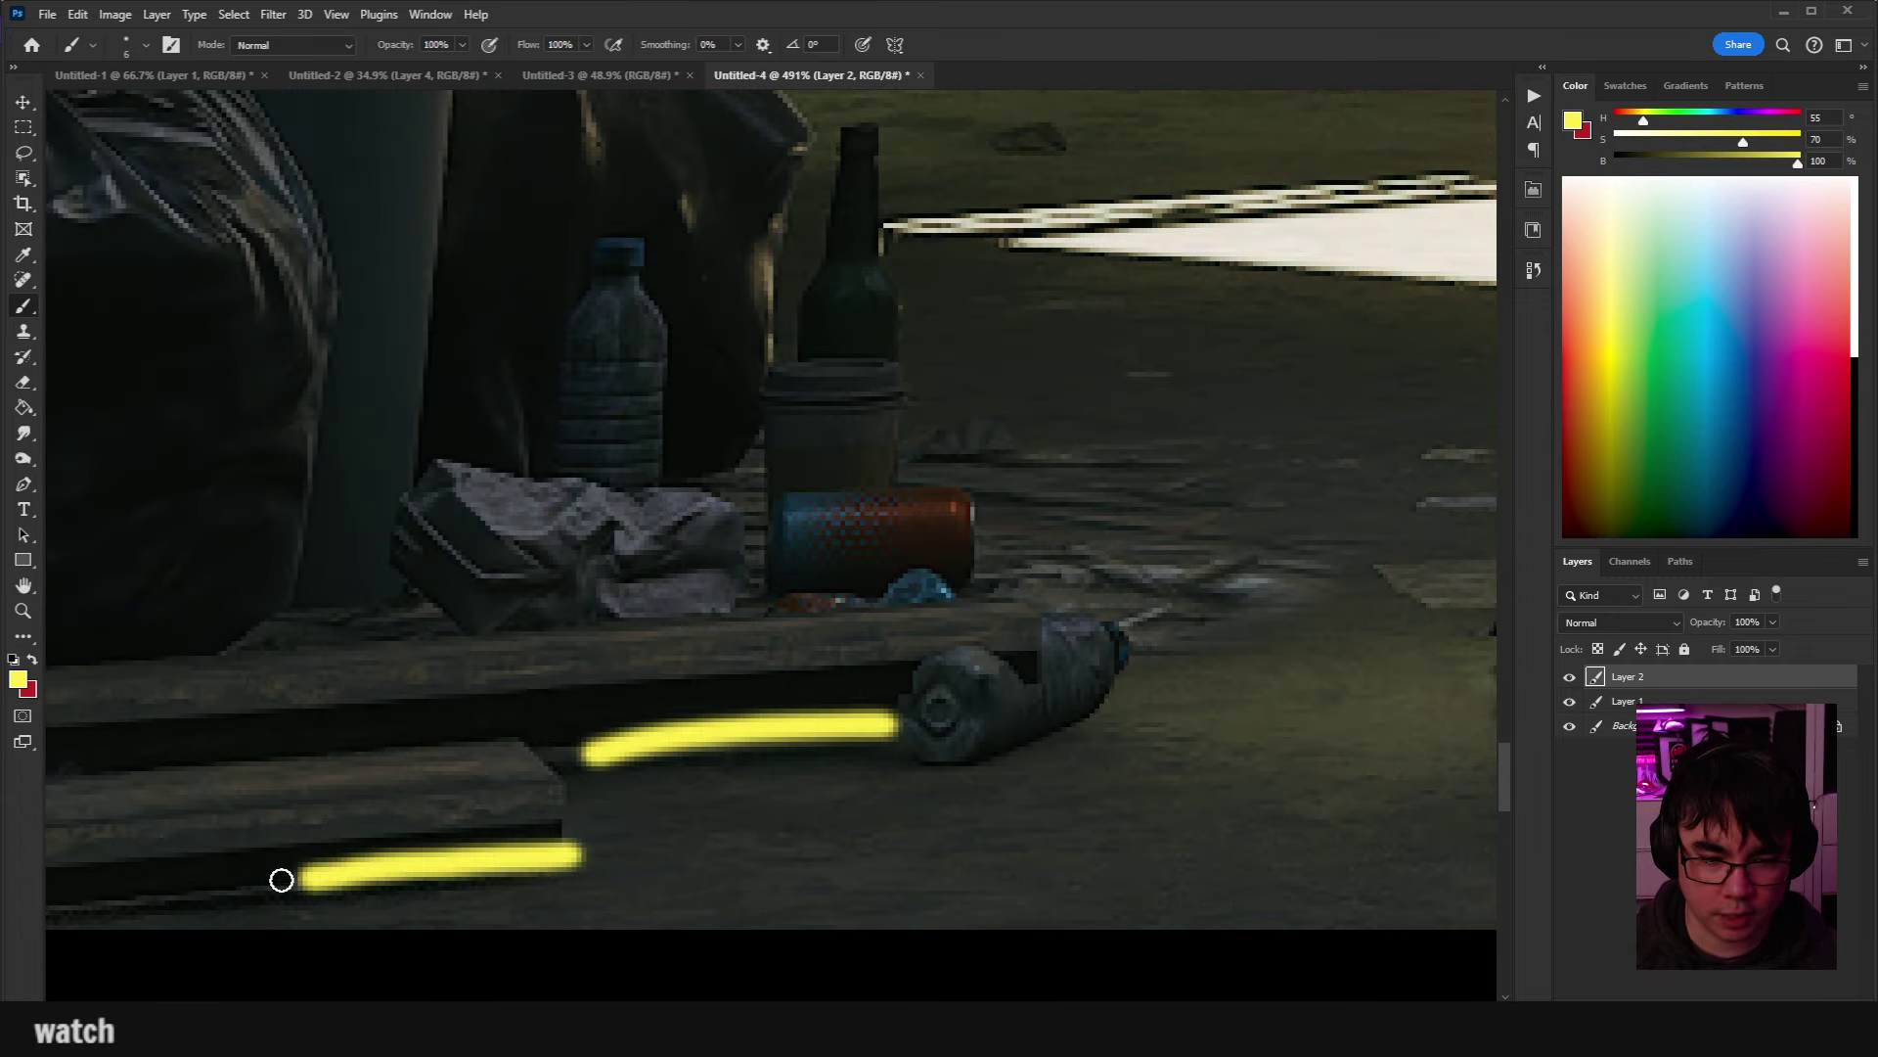
{"action": "scroll", "coordinate": [780, 835], "scroll_direction": "down", "scroll_amount": 2}
{"action": "left_click_drag", "start_coordinate": [935, 626], "coordinate": [1033, 744]}
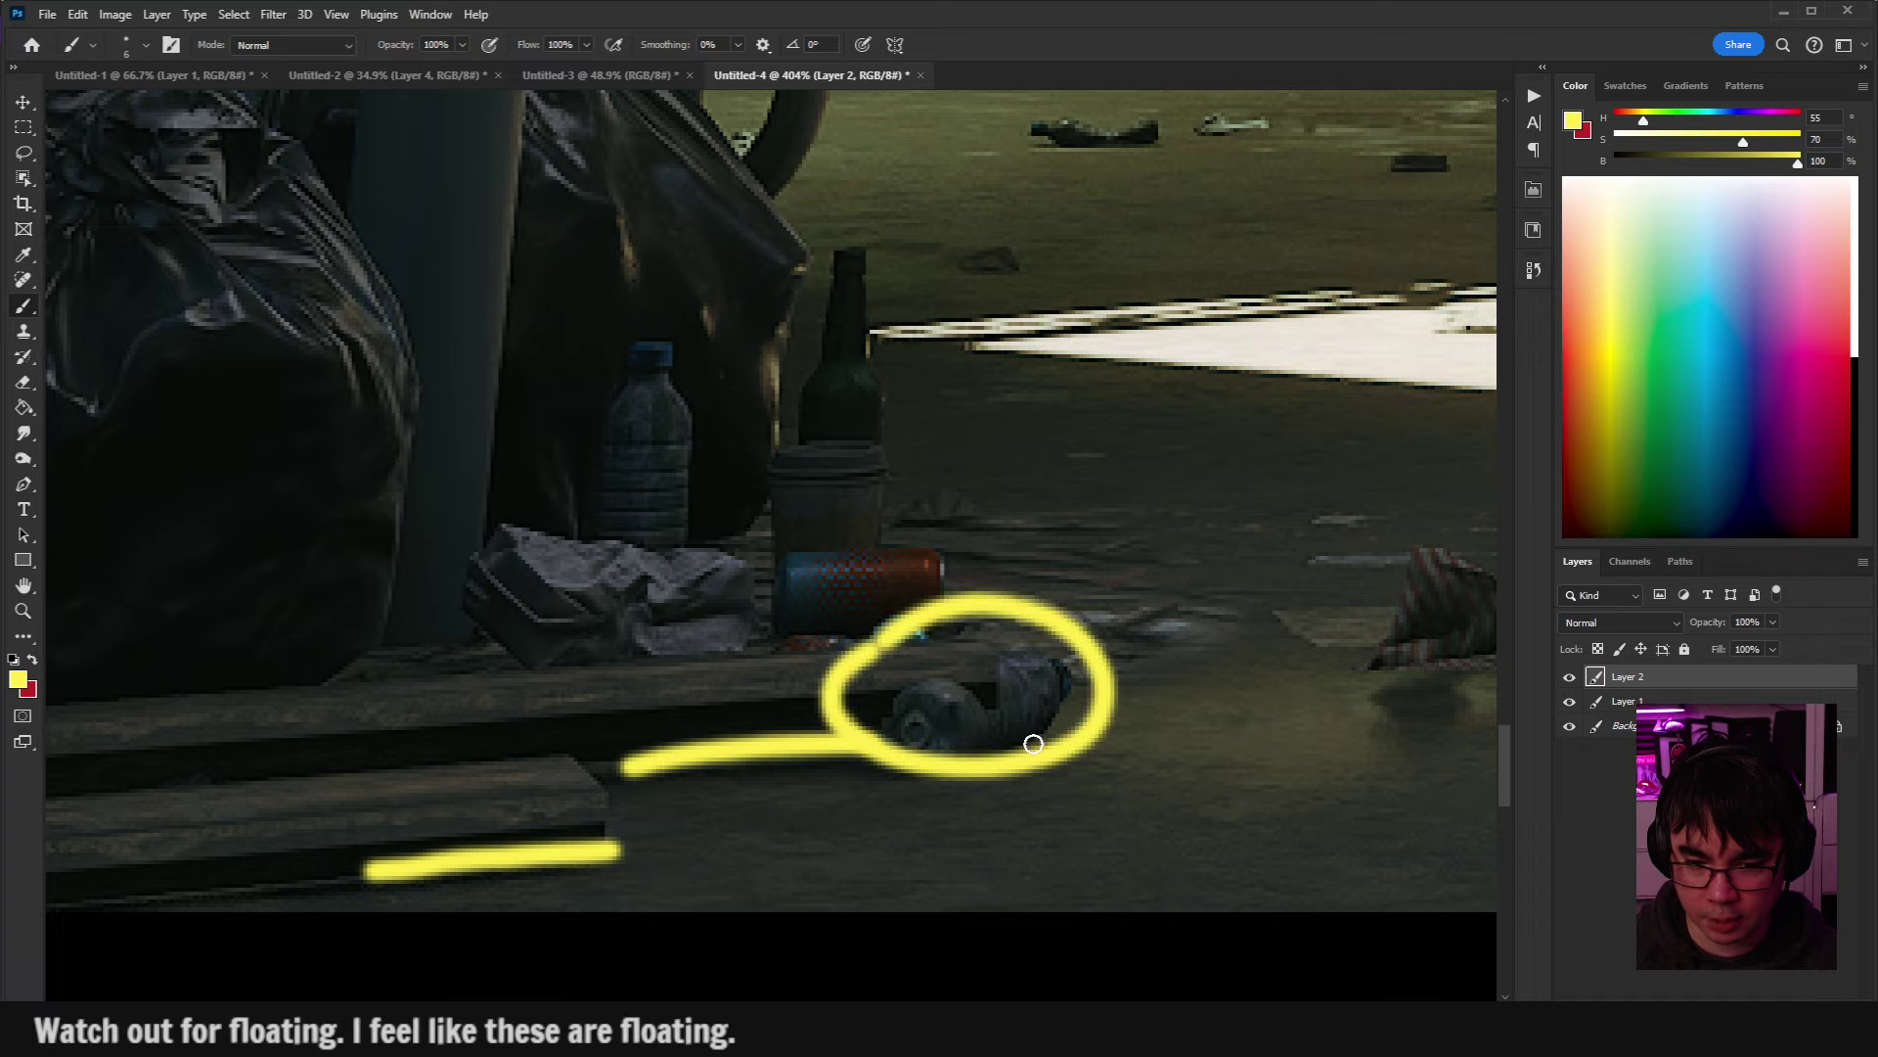
{"action": "scroll", "coordinate": [1263, 706], "scroll_direction": "down", "scroll_amount": 10}
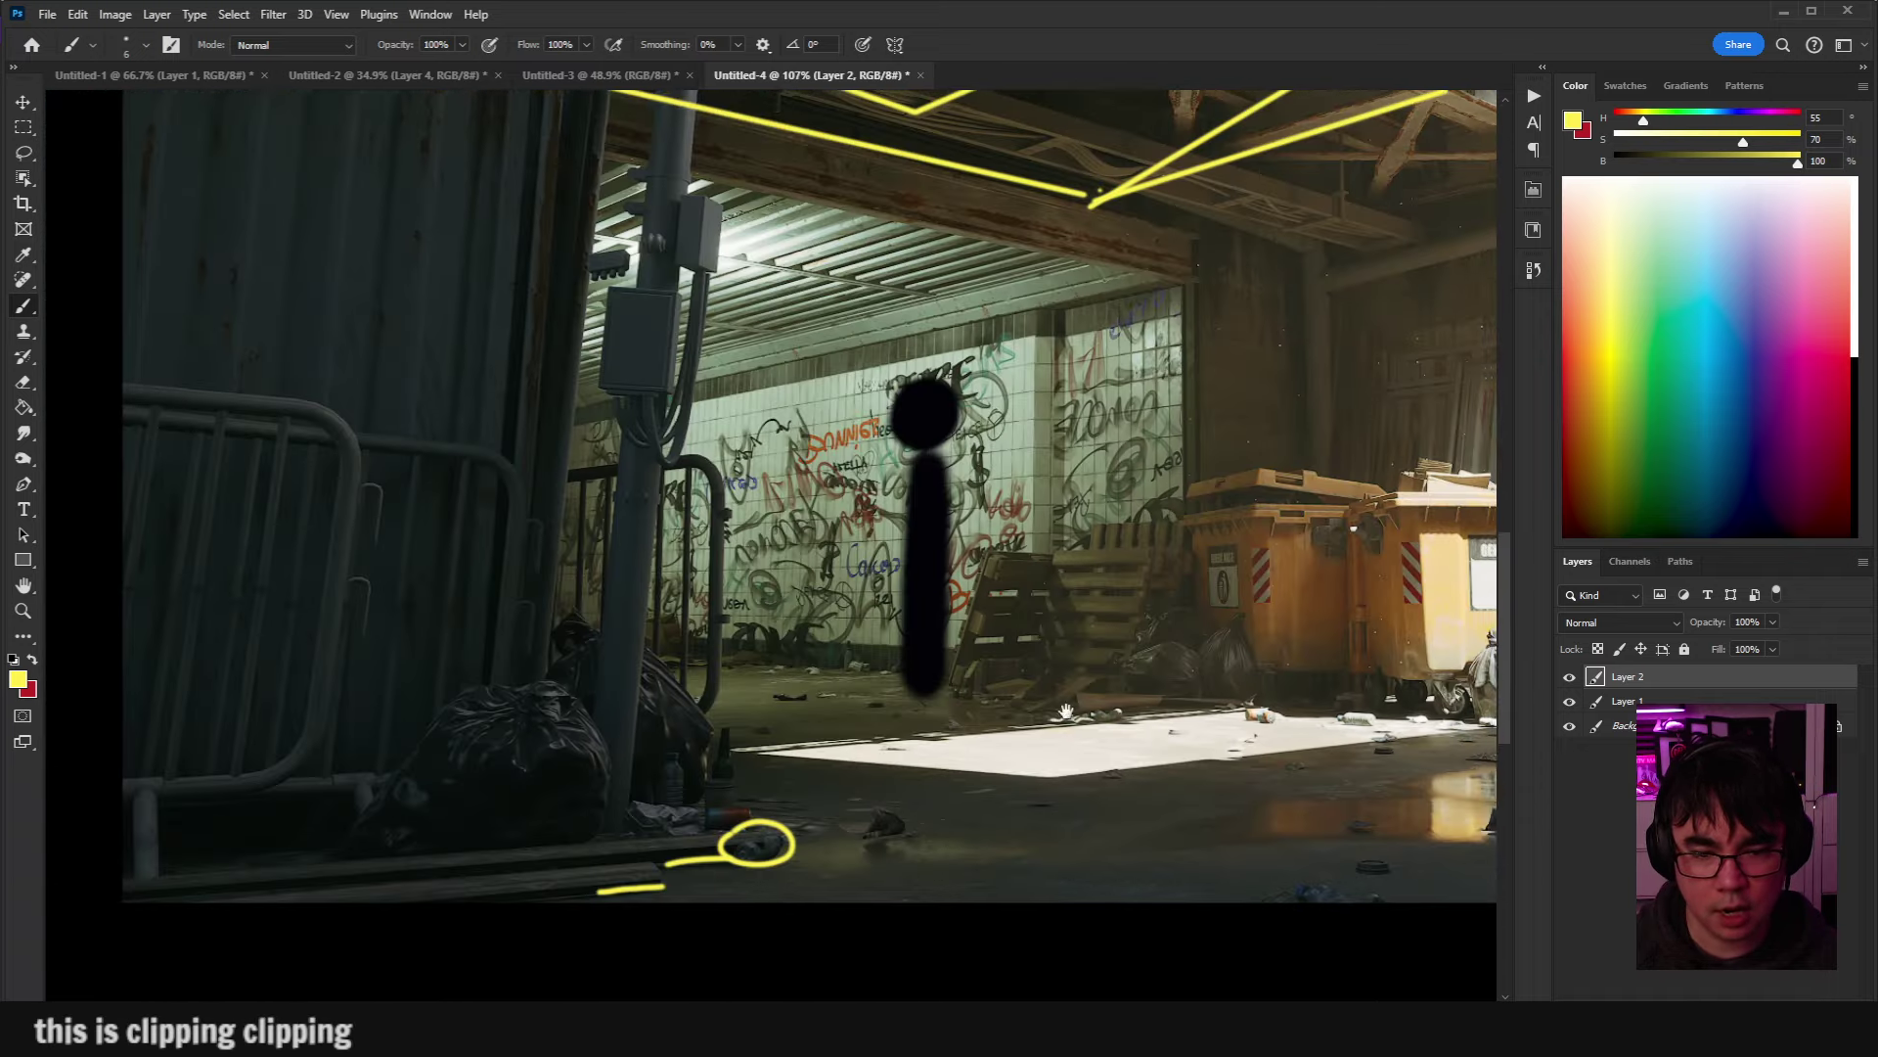
{"action": "left_click_drag", "start_coordinate": [1066, 712], "coordinate": [939, 807]}
{"action": "scroll", "coordinate": [720, 686], "scroll_direction": "up", "scroll_amount": 4}
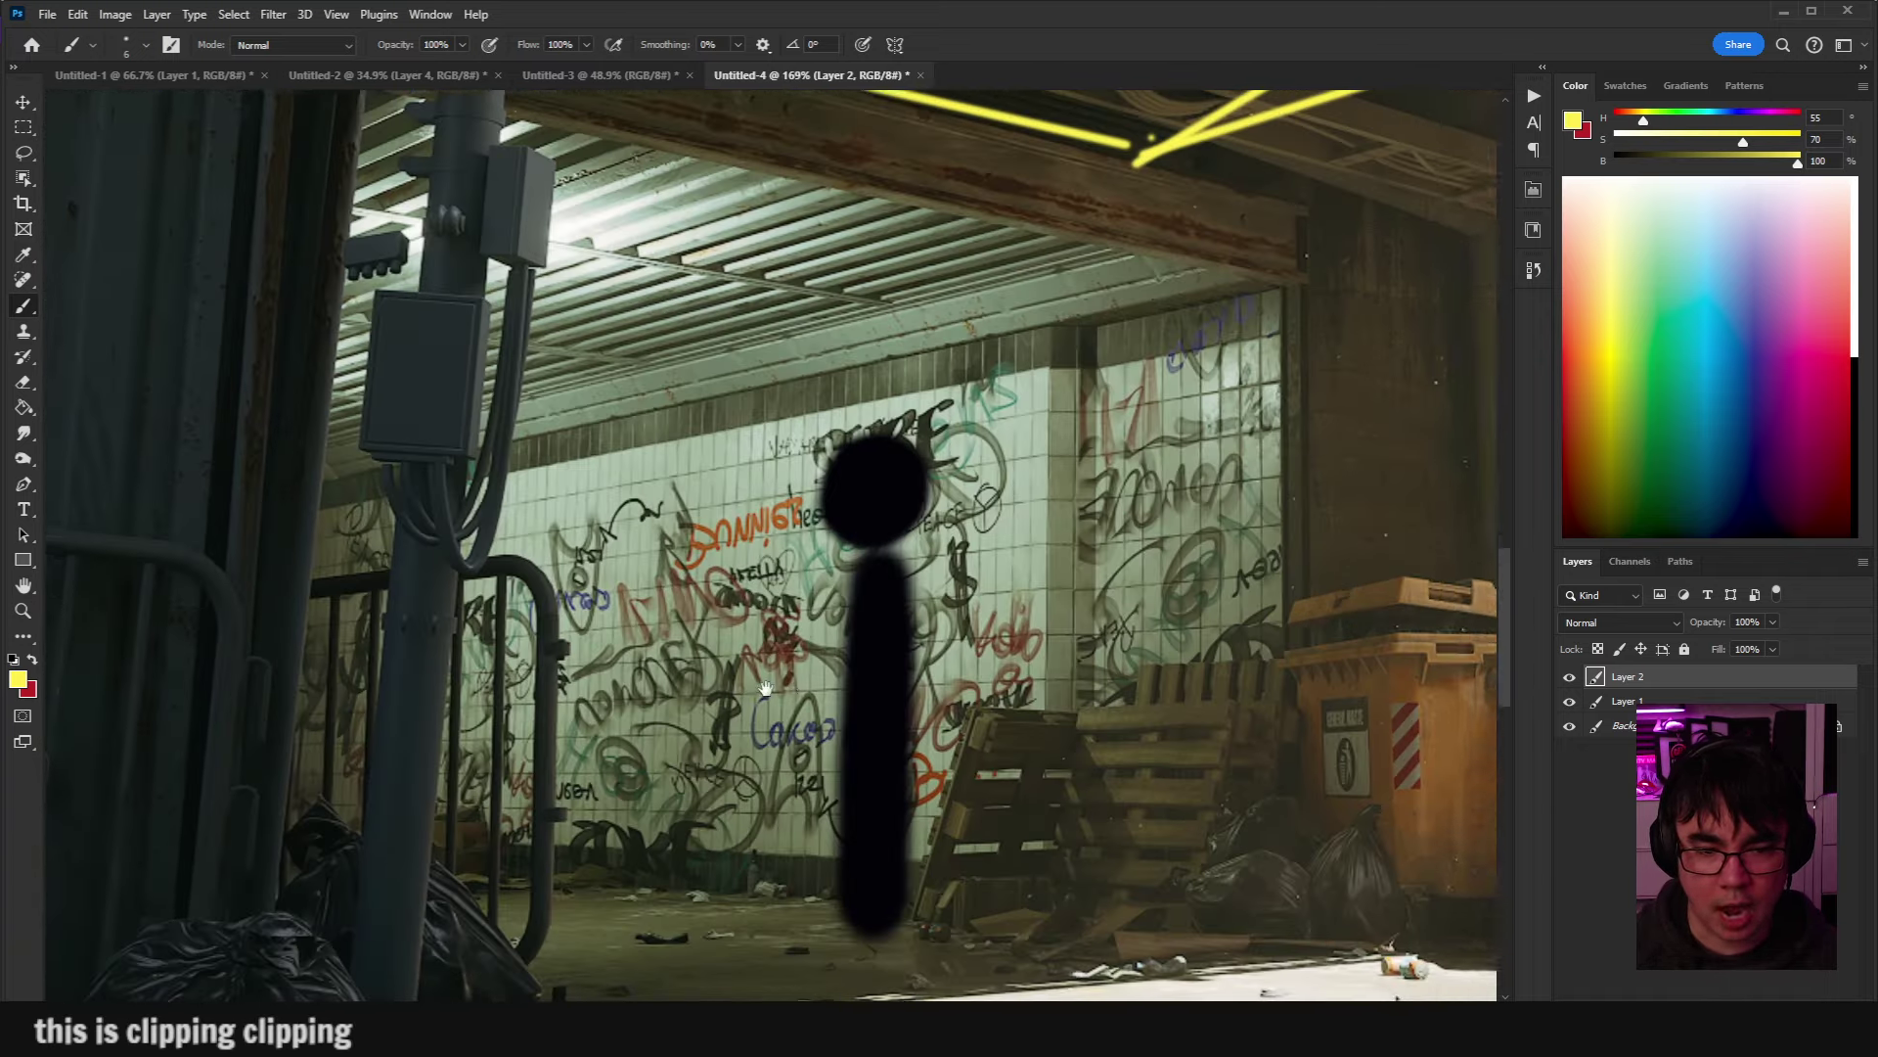
{"action": "left_click_drag", "start_coordinate": [790, 687], "coordinate": [860, 683]}
After one undone attempt, brush the head-height line from the left fence through the figure's head.
{"action": "left_click_drag", "start_coordinate": [399, 558], "coordinate": [795, 520]}
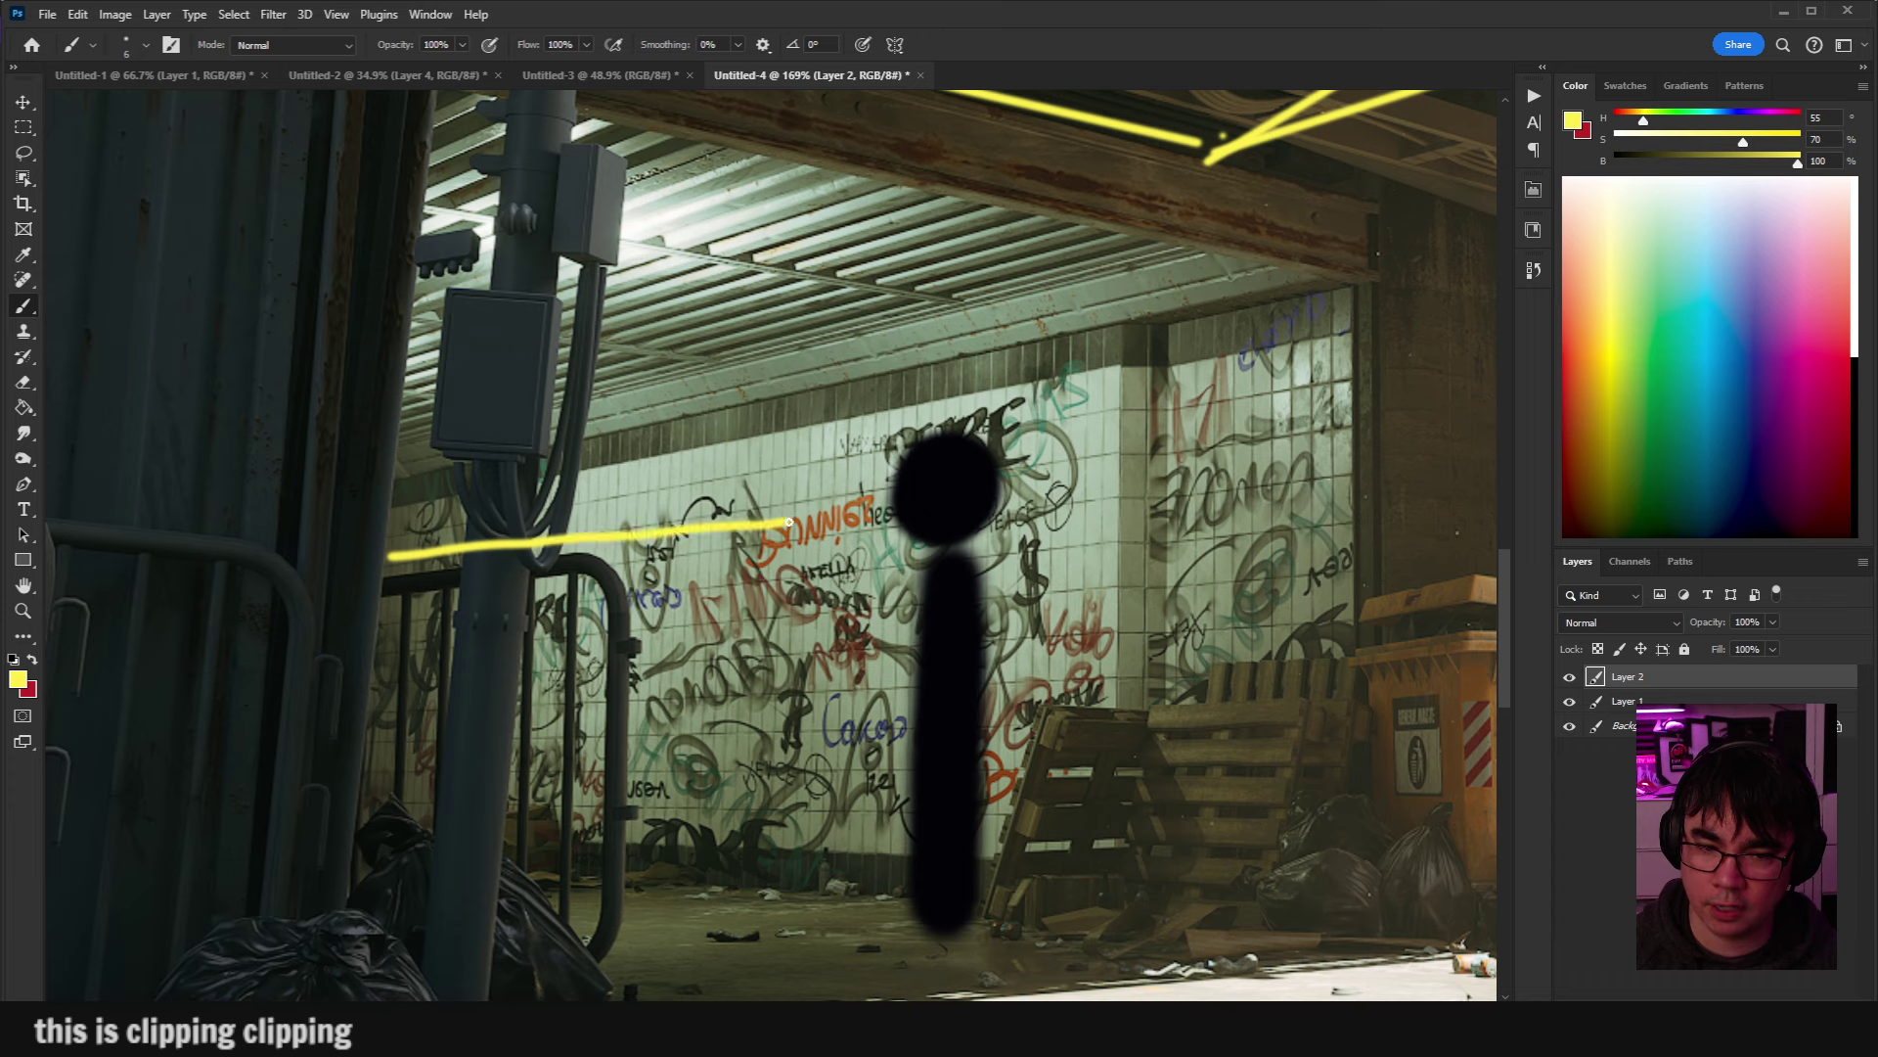
{"action": "key", "text": "ctrl+z"}
{"action": "left_click_drag", "start_coordinate": [394, 548], "coordinate": [1048, 484]}
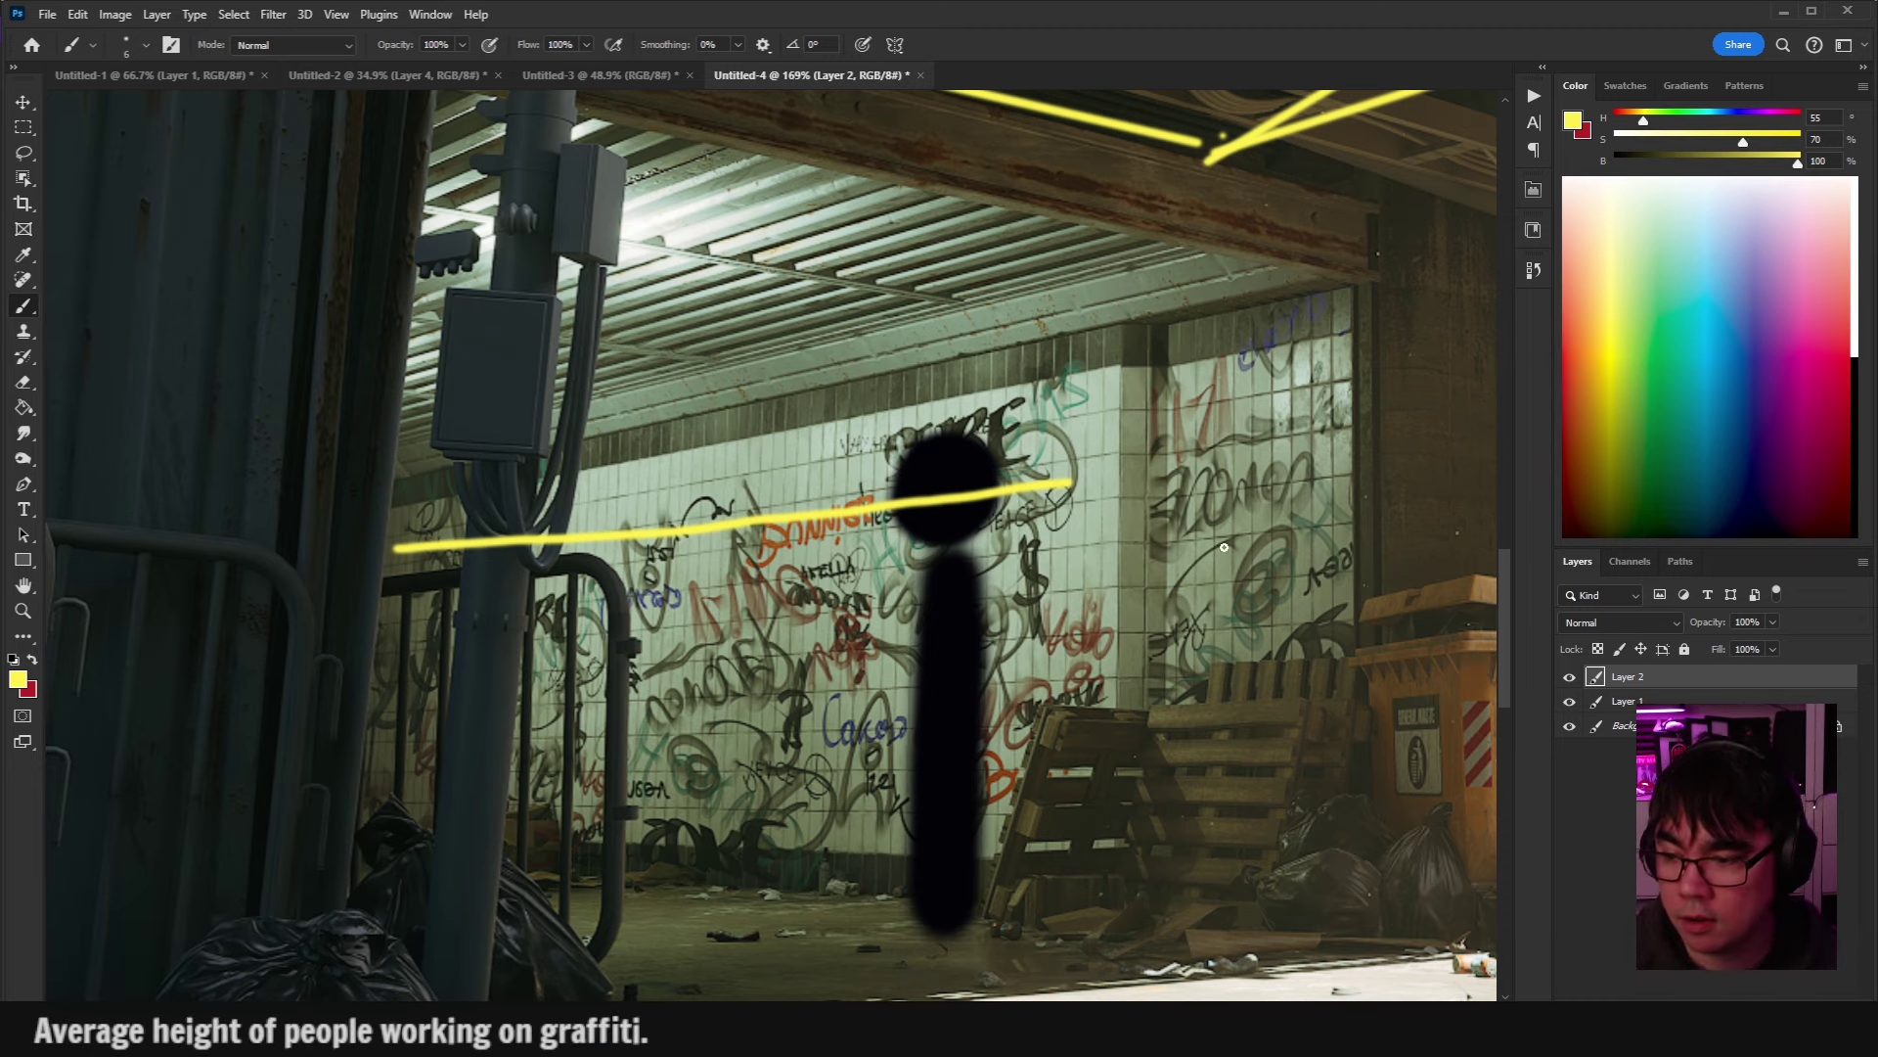
{"action": "left_click_drag", "start_coordinate": [1224, 548], "coordinate": [1116, 687]}
{"action": "scroll", "coordinate": [1057, 641], "scroll_direction": "down", "scroll_amount": 7}
{"action": "left_click_drag", "start_coordinate": [1209, 576], "coordinate": [965, 592]}
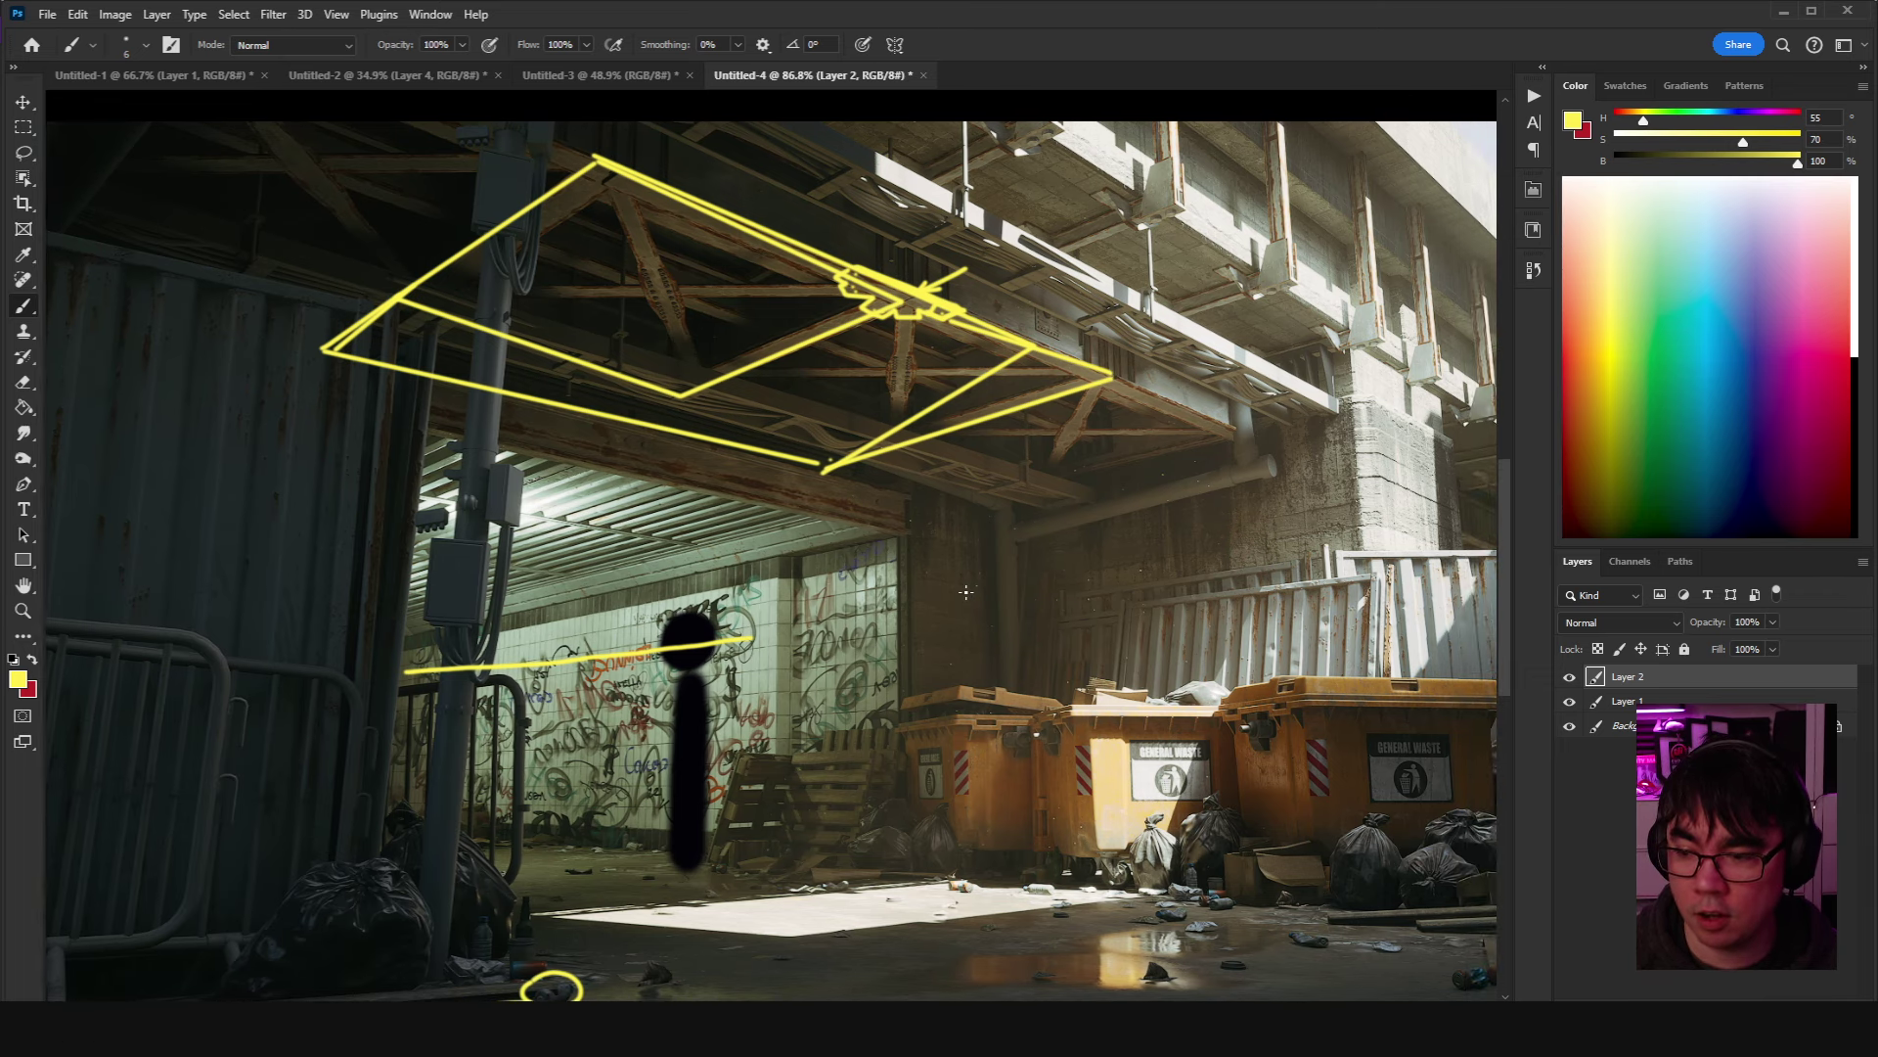
Zoom in to inspect the rusty roof beams, then back out to the overpass.
{"action": "left_click_drag", "start_coordinate": [1040, 541], "coordinate": [1037, 653]}
{"action": "scroll", "coordinate": [954, 447], "scroll_direction": "up", "scroll_amount": 8}
{"action": "left_click_drag", "start_coordinate": [766, 505], "coordinate": [1086, 638]}
{"action": "scroll", "coordinate": [633, 482], "scroll_direction": "up", "scroll_amount": 3}
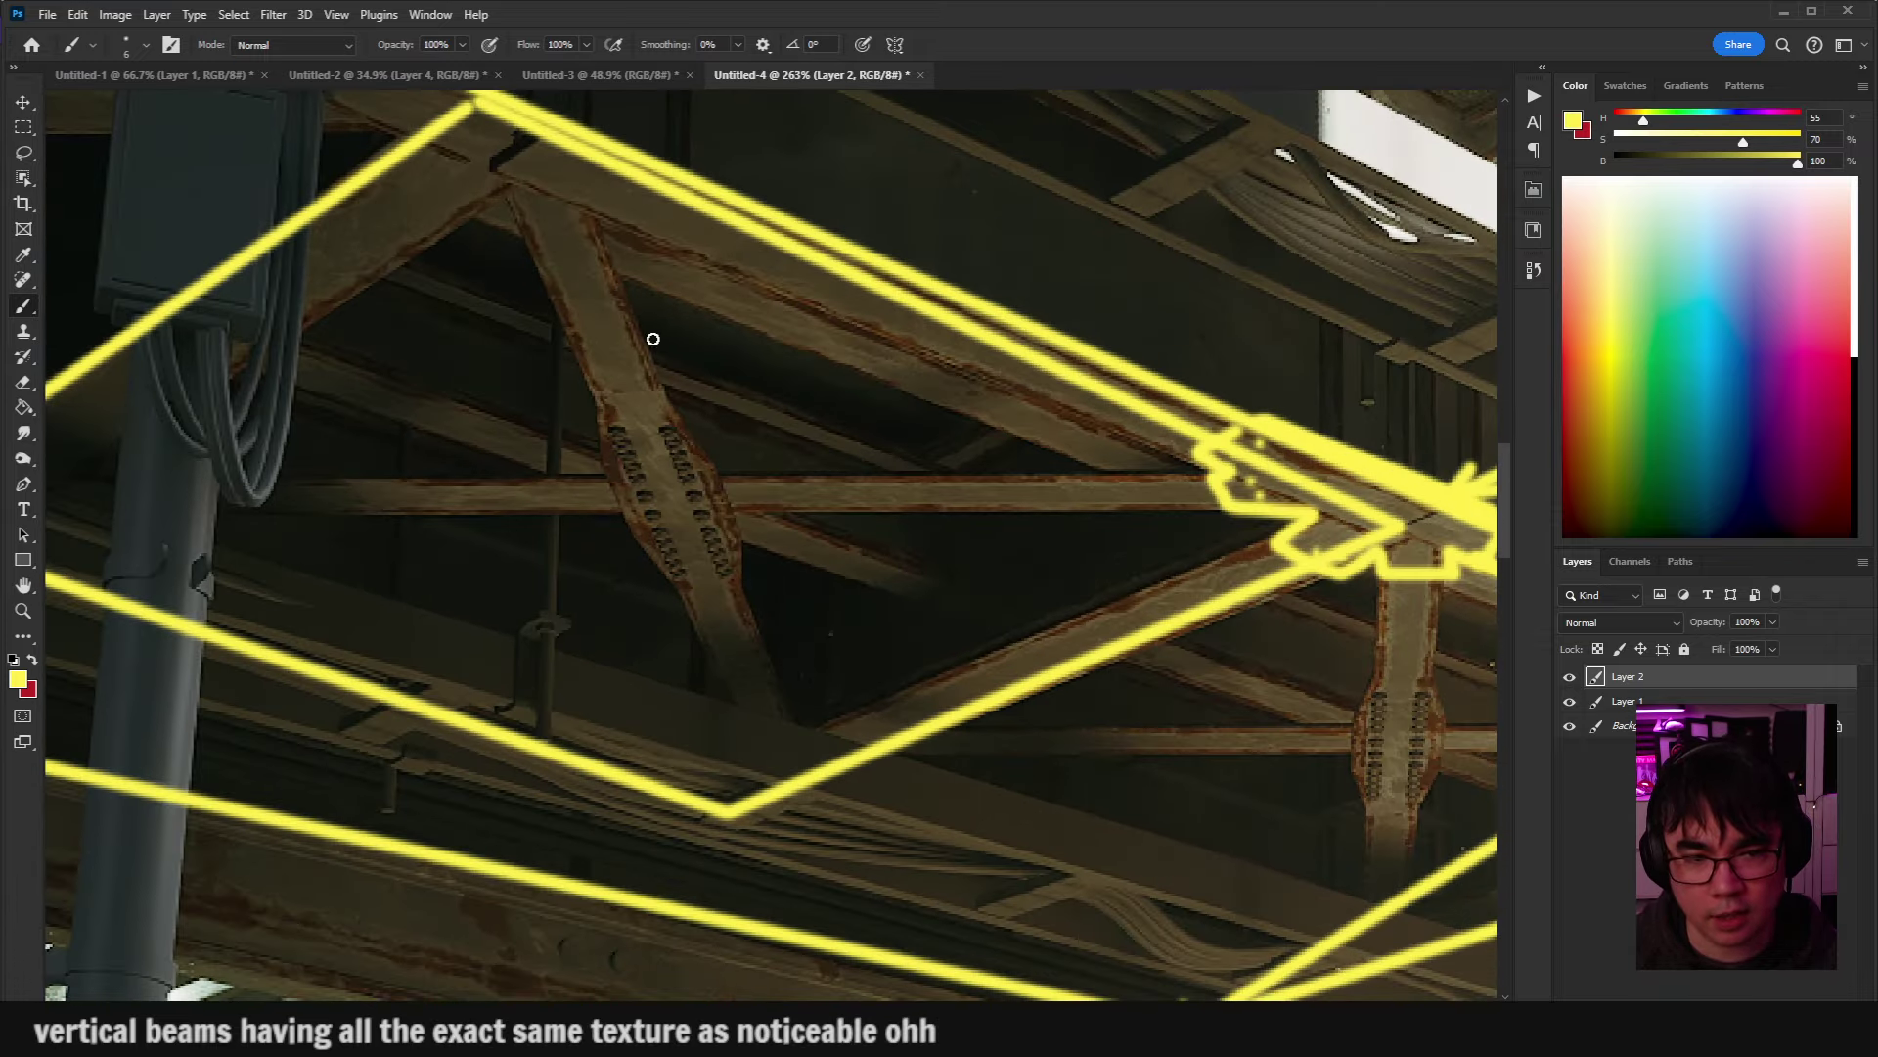
{"action": "left_click_drag", "start_coordinate": [660, 606], "coordinate": [694, 562]}
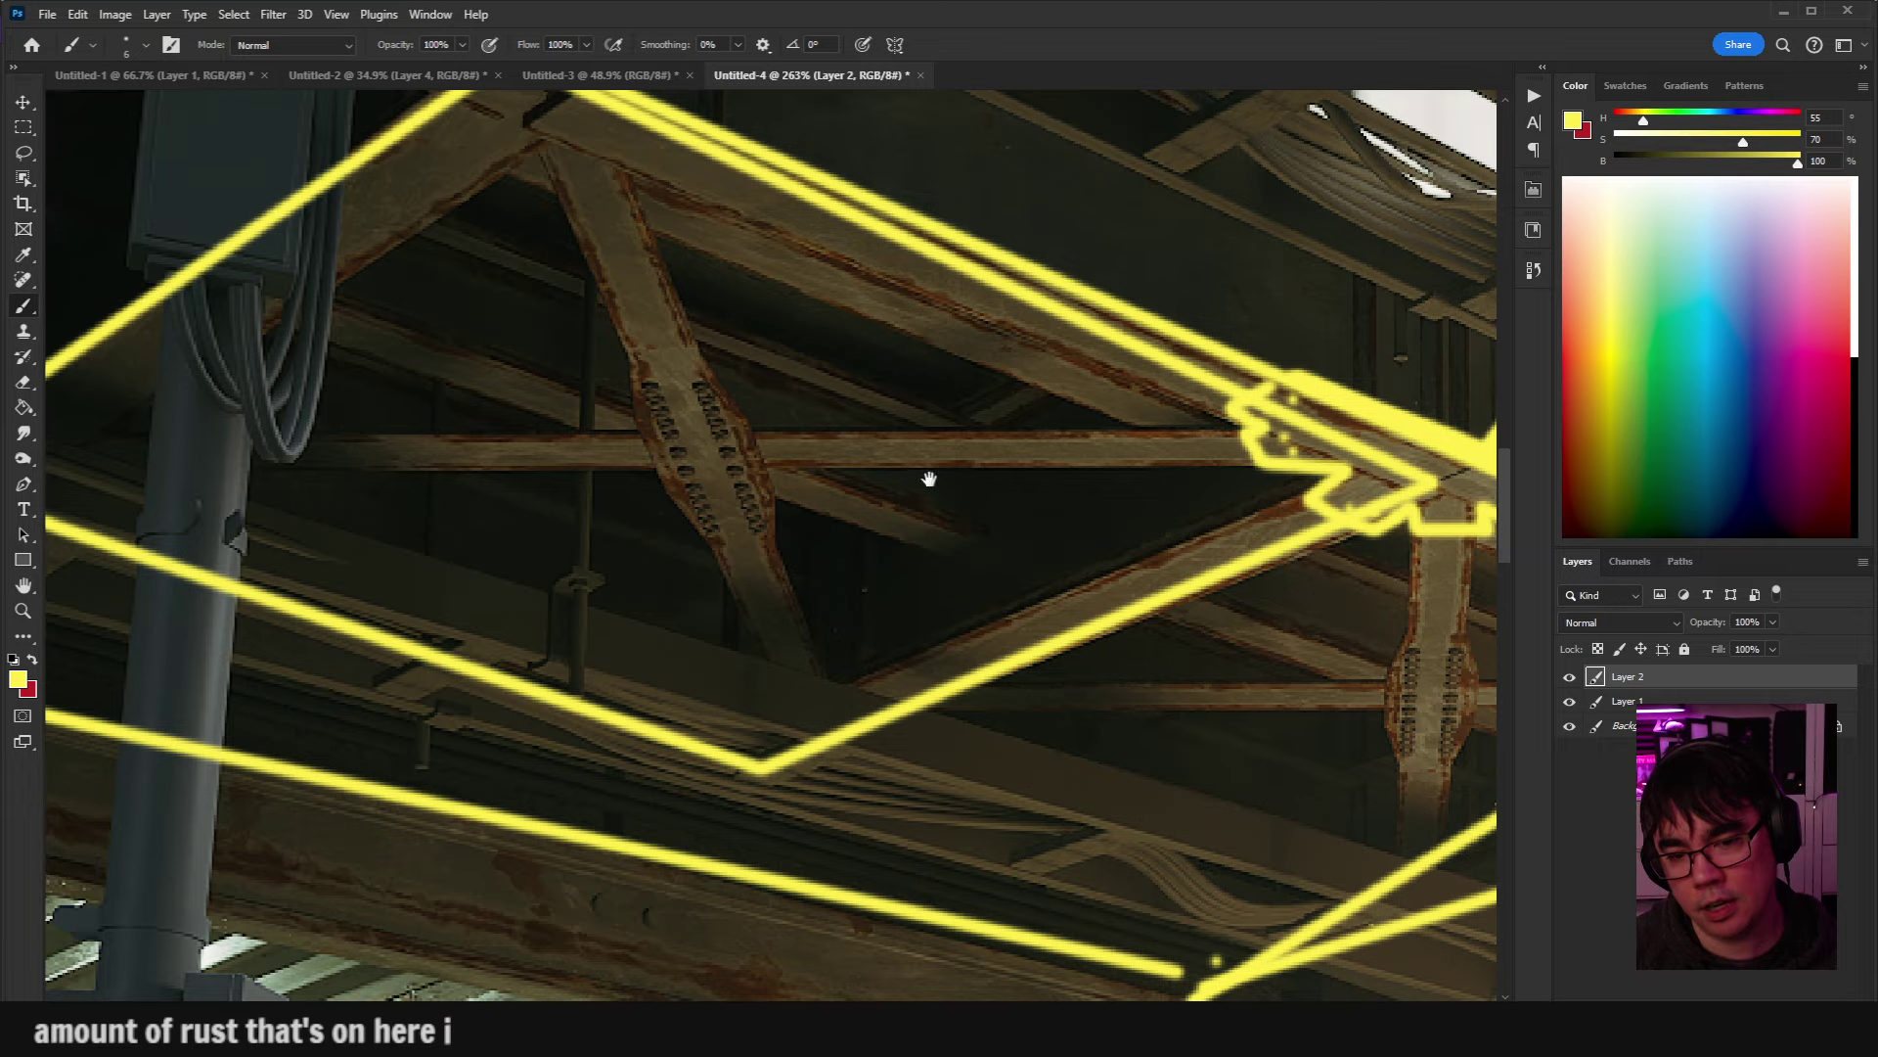
{"action": "left_click_drag", "start_coordinate": [929, 479], "coordinate": [831, 456]}
{"action": "left_click_drag", "start_coordinate": [1139, 494], "coordinate": [977, 507]}
{"action": "left_click_drag", "start_coordinate": [1262, 560], "coordinate": [827, 309]}
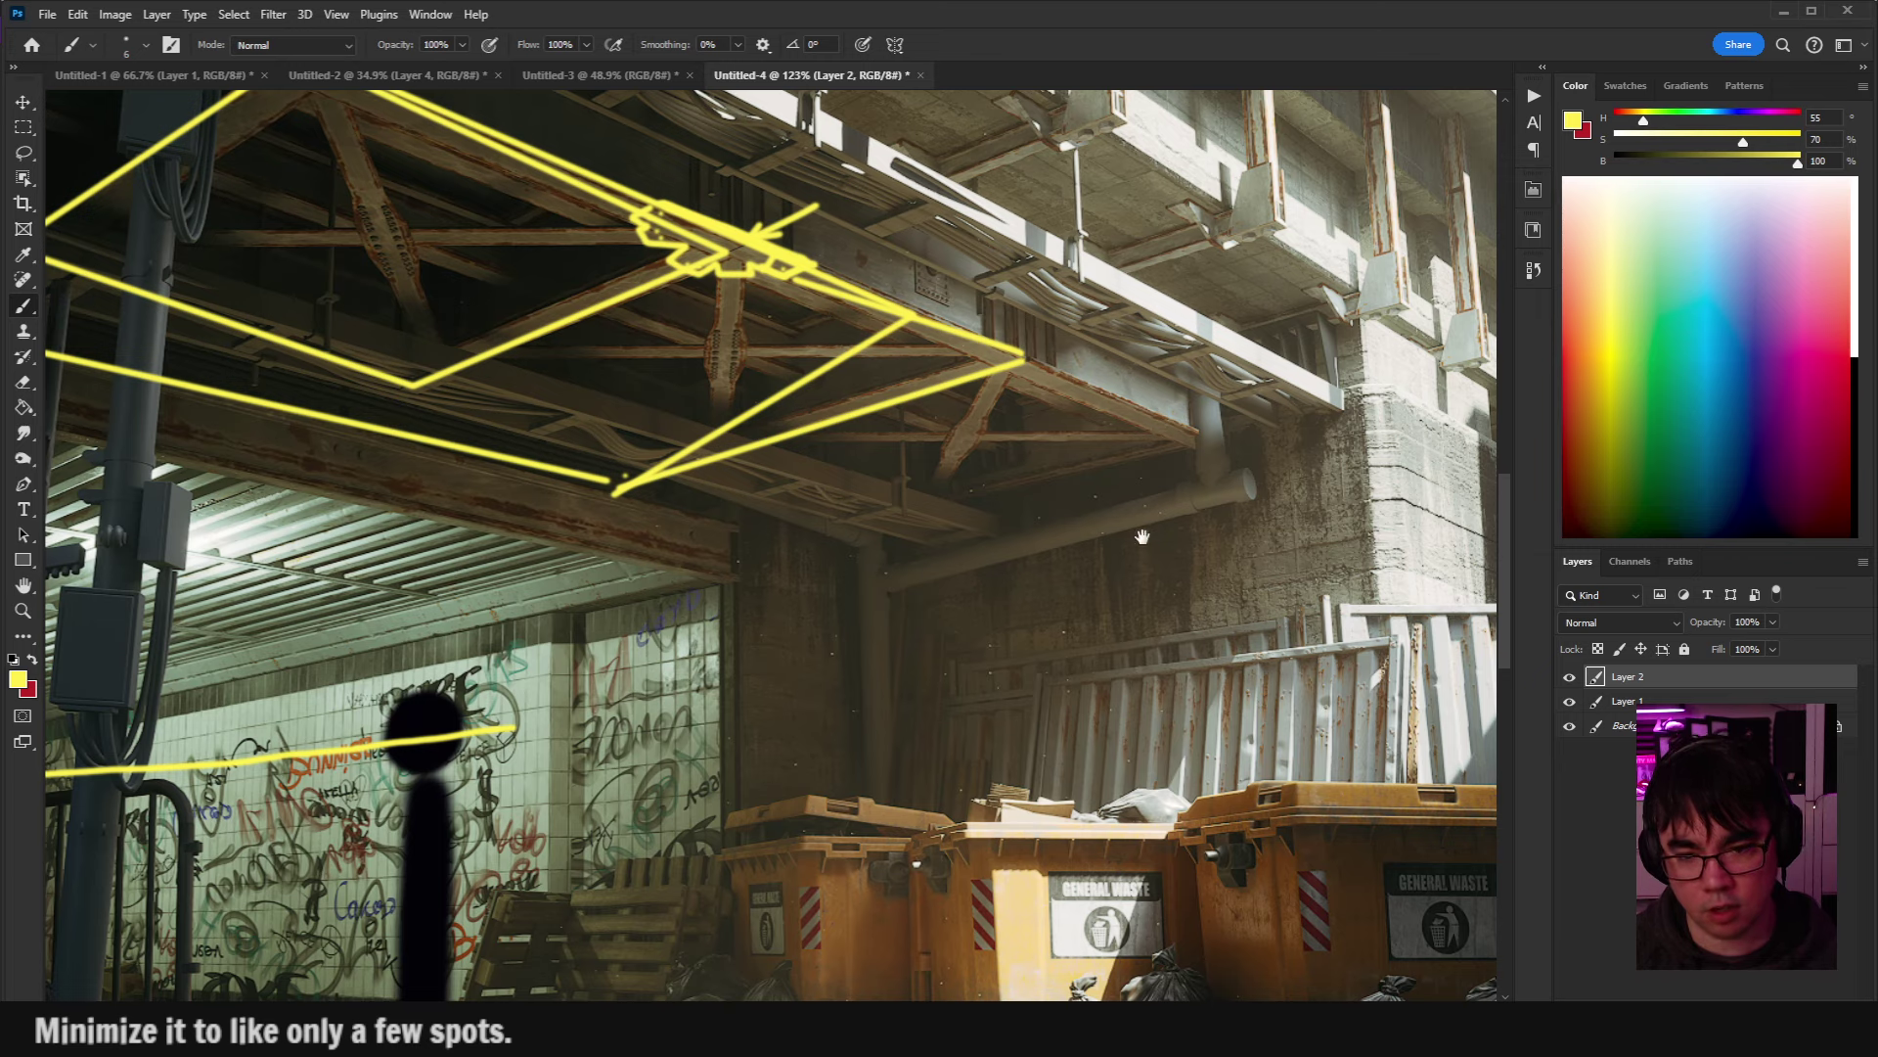
{"action": "left_click_drag", "start_coordinate": [1143, 536], "coordinate": [1089, 533]}
Sketch yellow strokes along the overpass underside, undoing the trial and extra strokes.
{"action": "left_click_drag", "start_coordinate": [1141, 344], "coordinate": [1163, 481]}
{"action": "left_click_drag", "start_coordinate": [693, 474], "coordinate": [830, 525]}
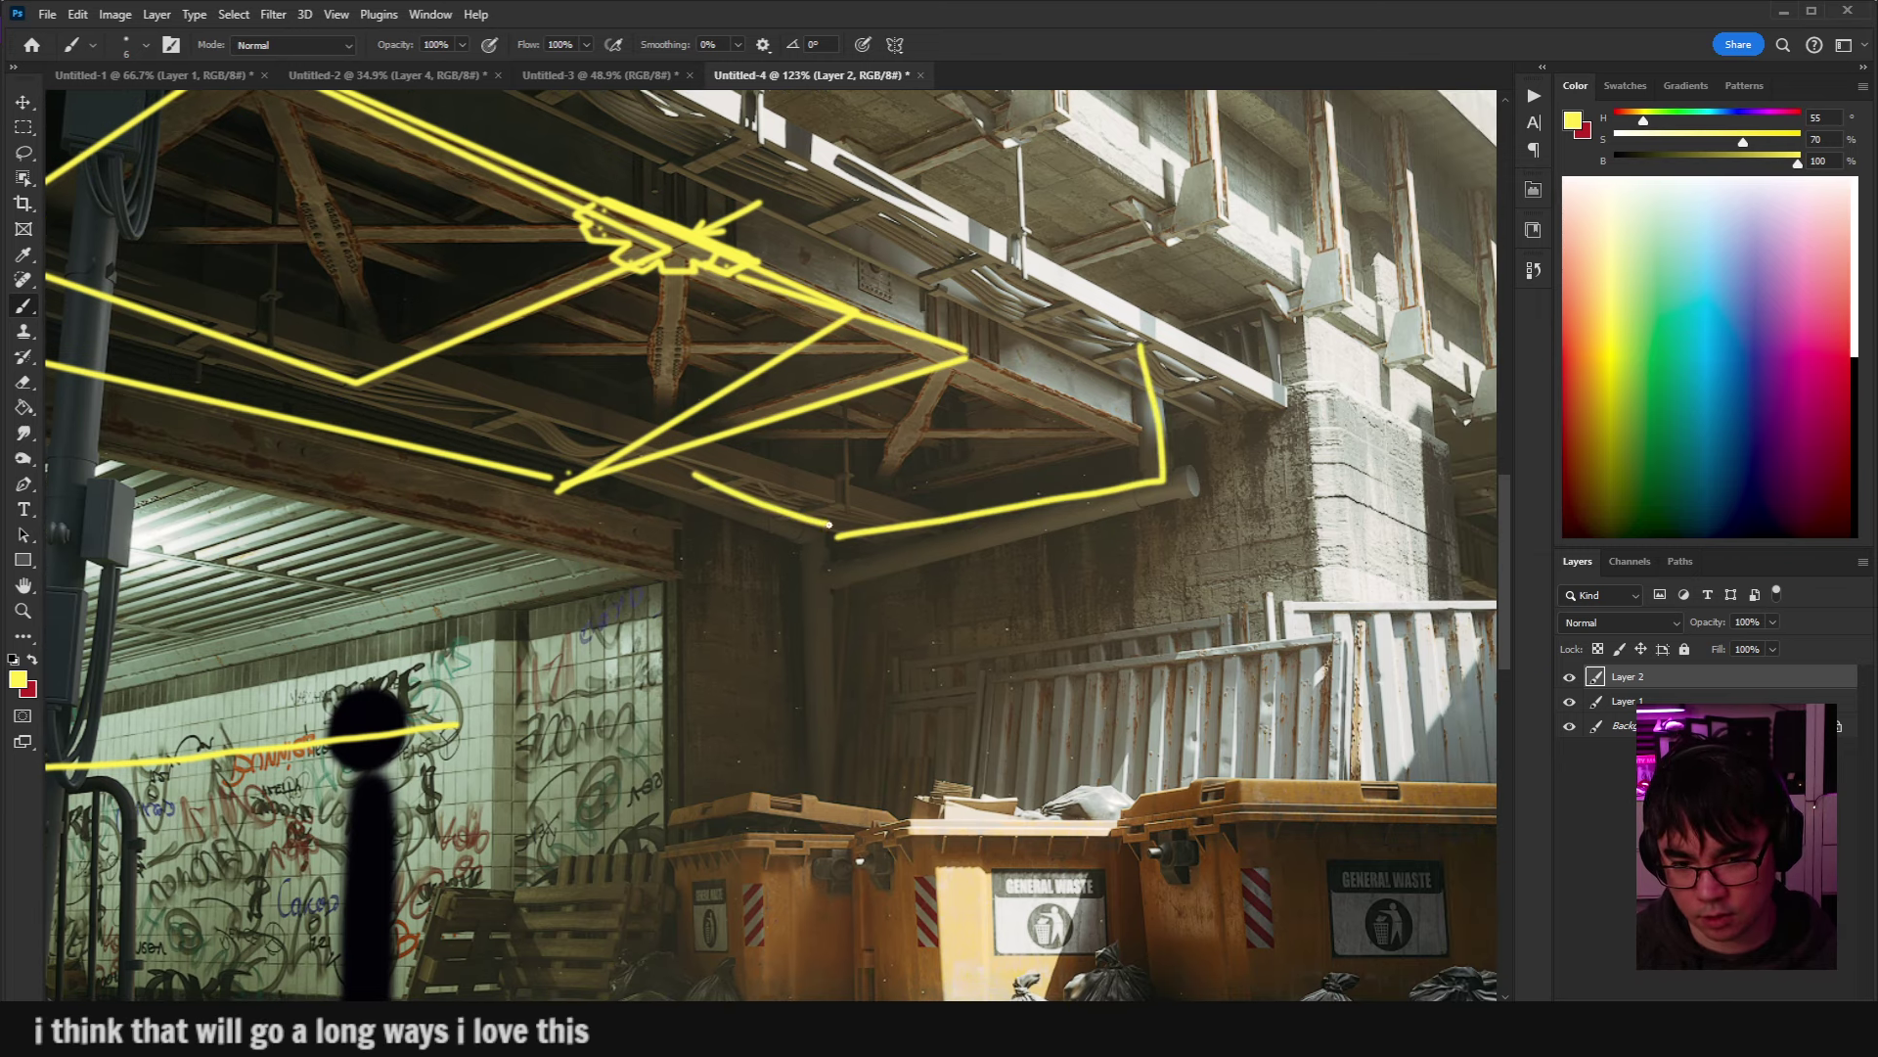
{"action": "key", "text": "ctrl+z"}
{"action": "key", "text": "ctrl+z"}
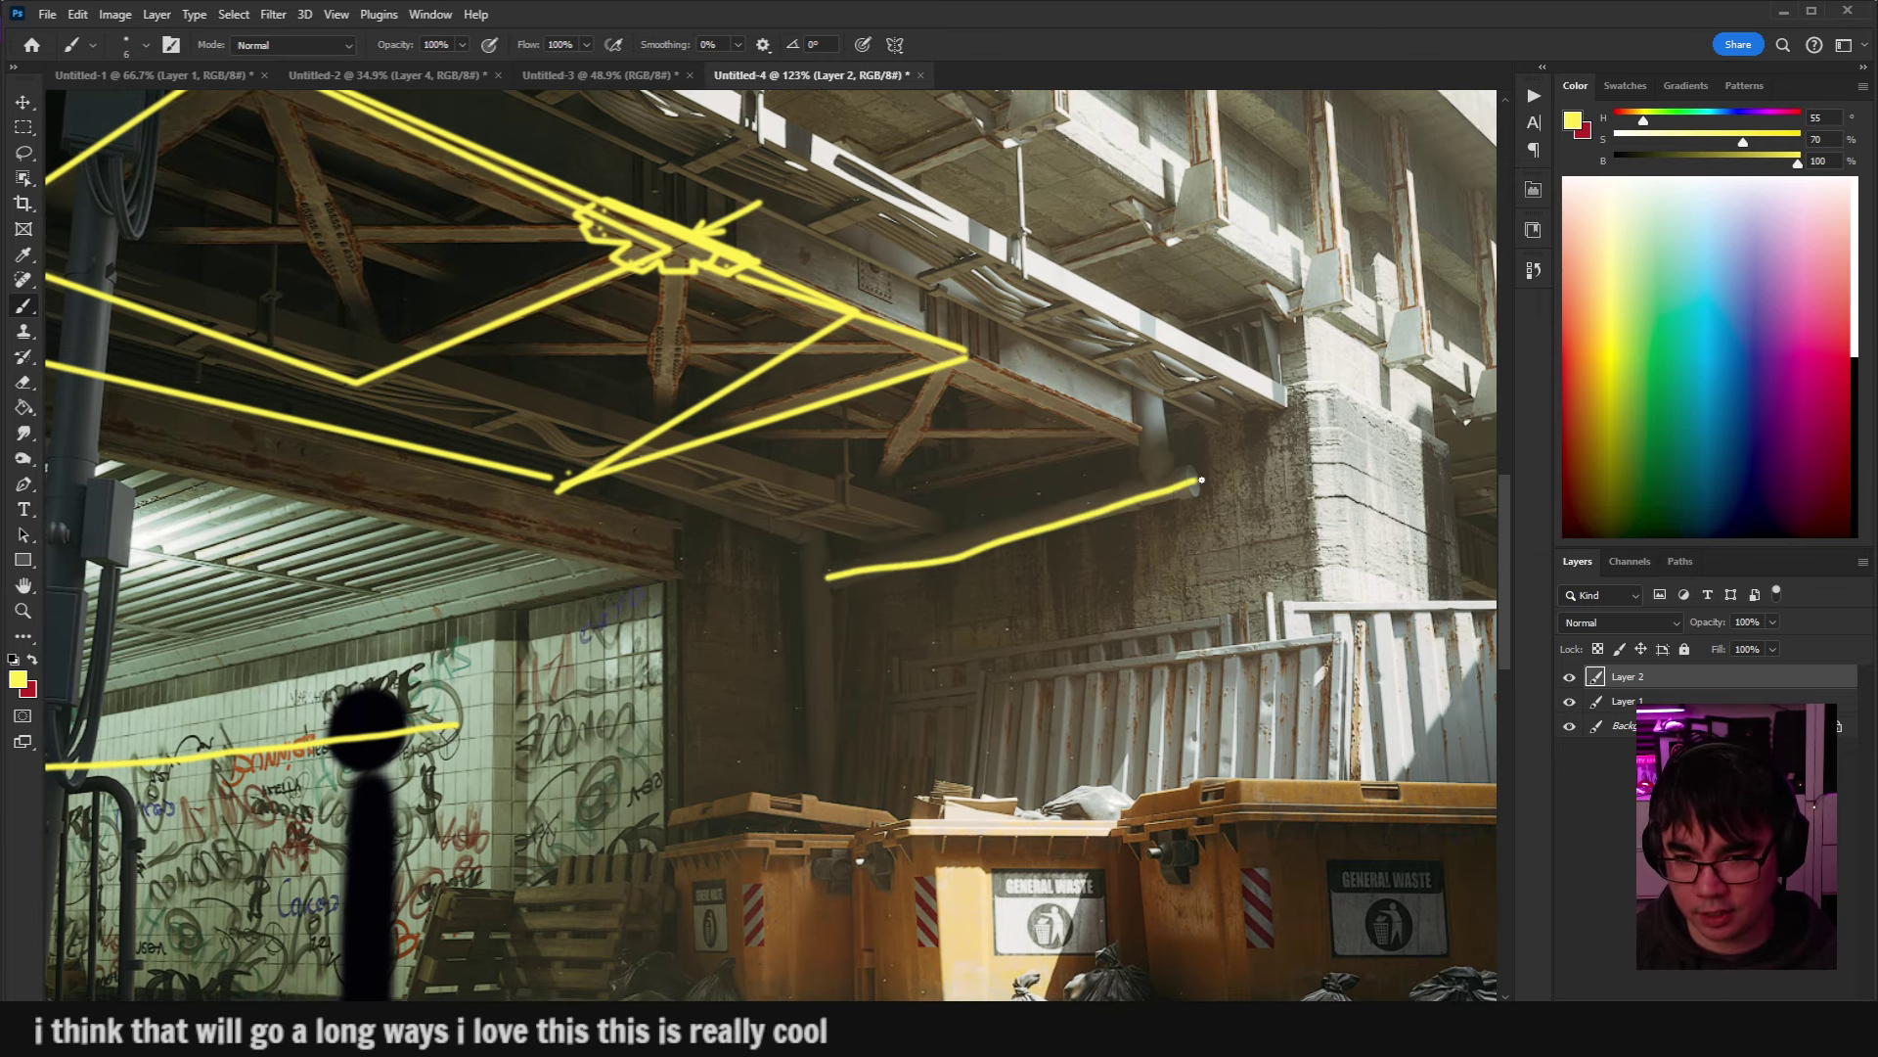
{"action": "mouse_move", "coordinate": [1171, 485]}
{"action": "left_mouse_down"}
{"action": "mouse_move", "coordinate": [1170, 416]}
{"action": "mouse_move", "coordinate": [978, 534]}
{"action": "left_mouse_up"}
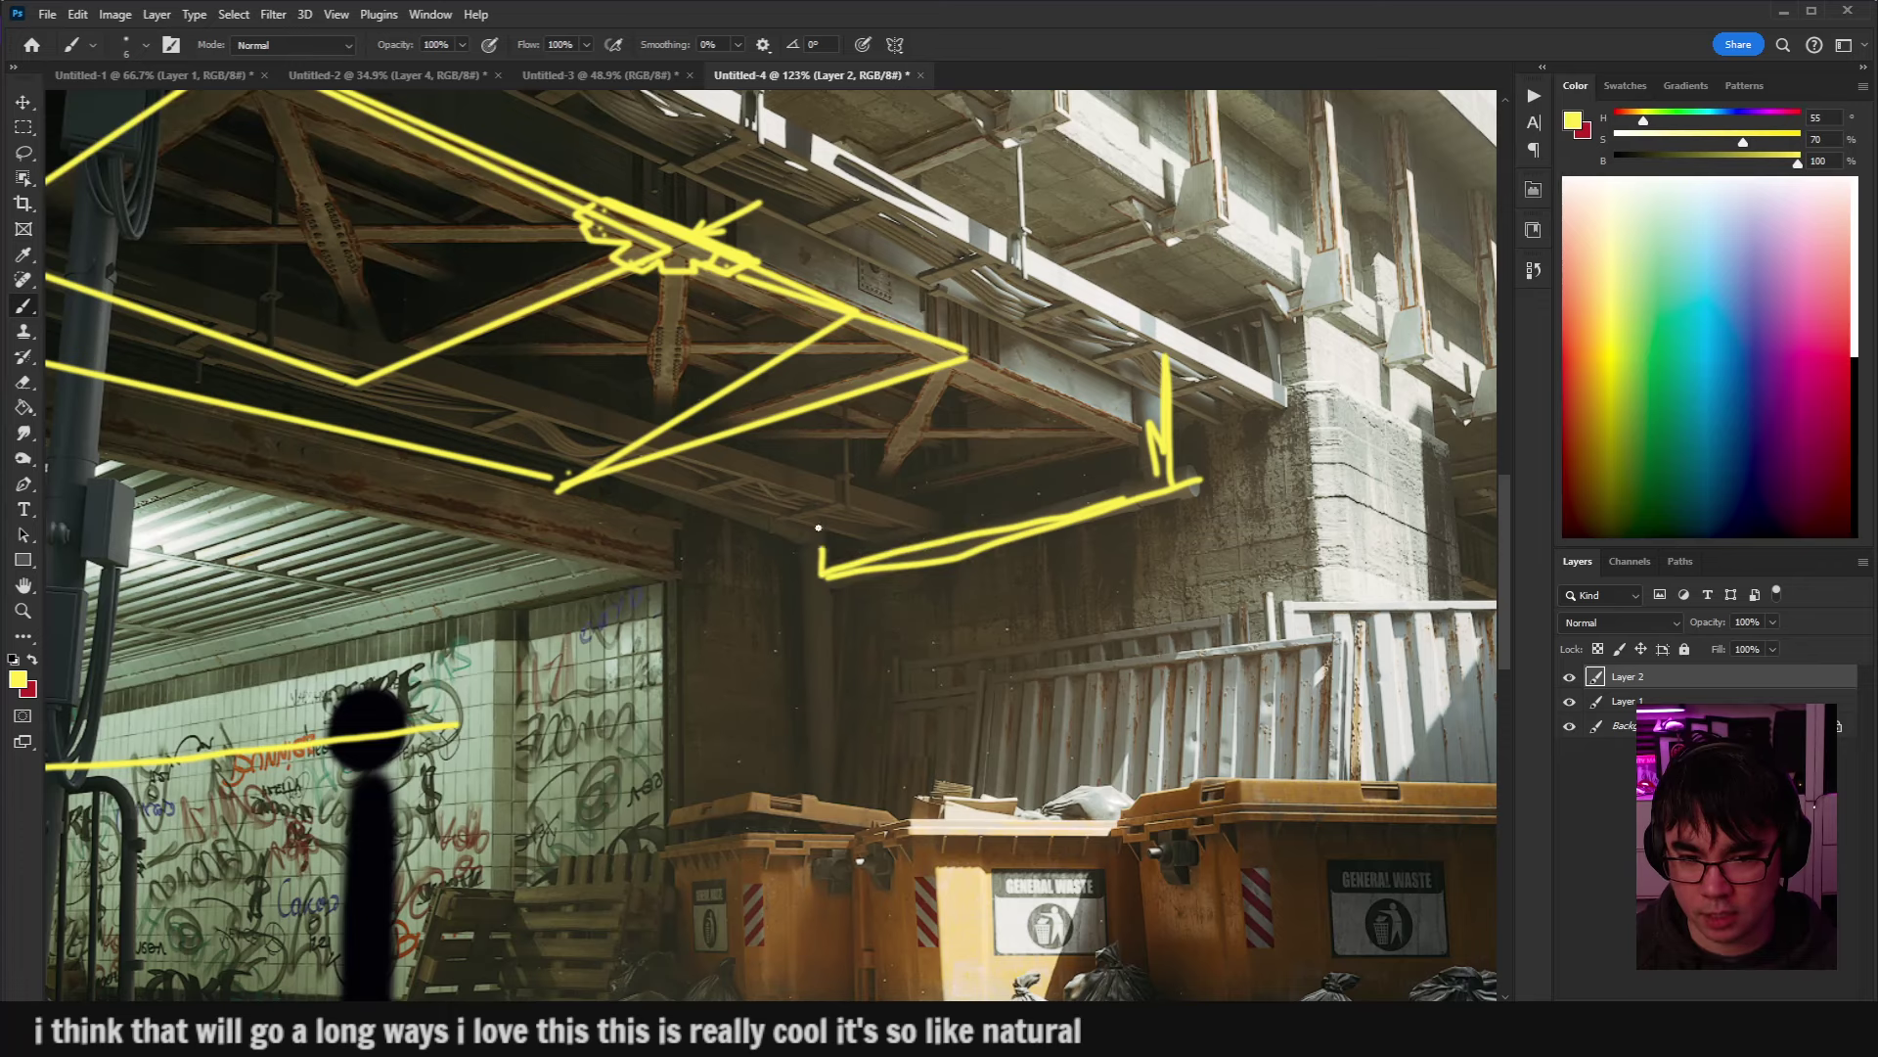
{"action": "left_click_drag", "start_coordinate": [818, 528], "coordinate": [622, 452]}
{"action": "left_click_drag", "start_coordinate": [815, 558], "coordinate": [833, 795]}
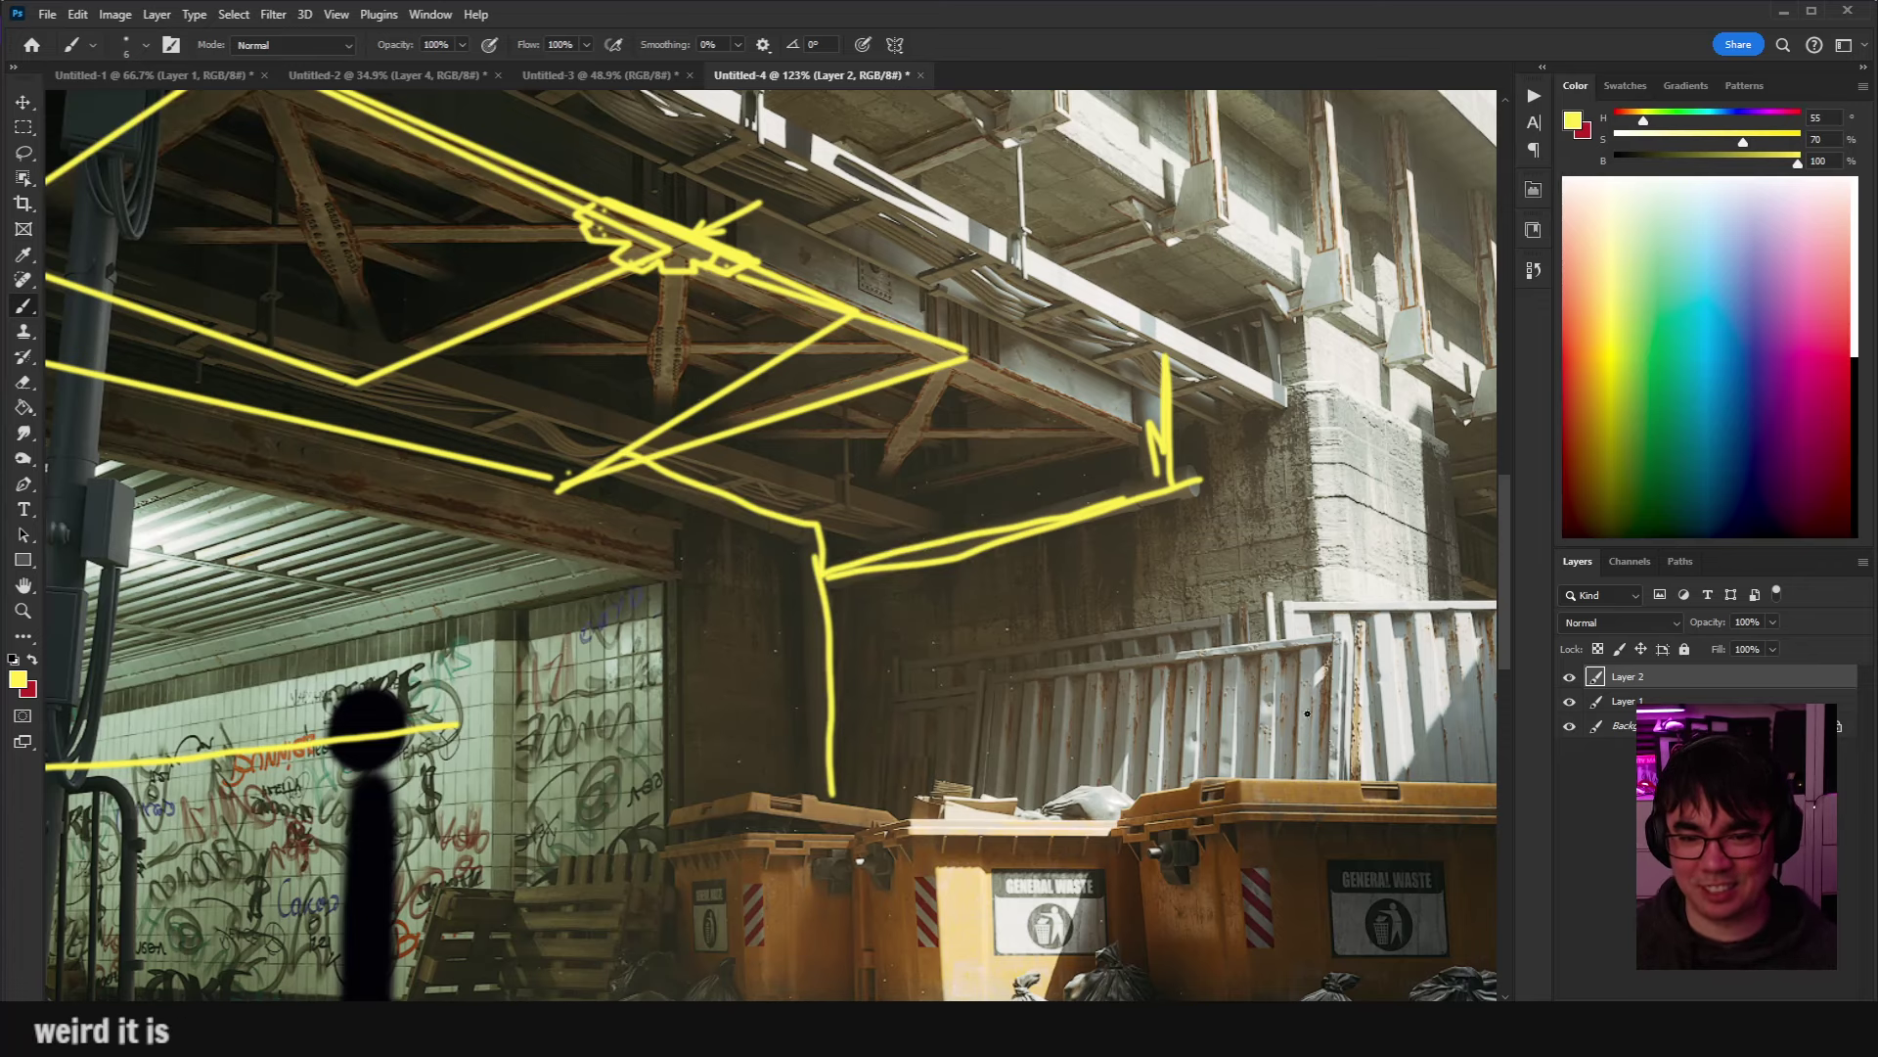
{"action": "left_click_drag", "start_coordinate": [1307, 714], "coordinate": [1062, 693]}
{"action": "key", "text": "ctrl+z"}
{"action": "key", "text": "ctrl+z"}
{"action": "key", "text": "ctrl+z"}
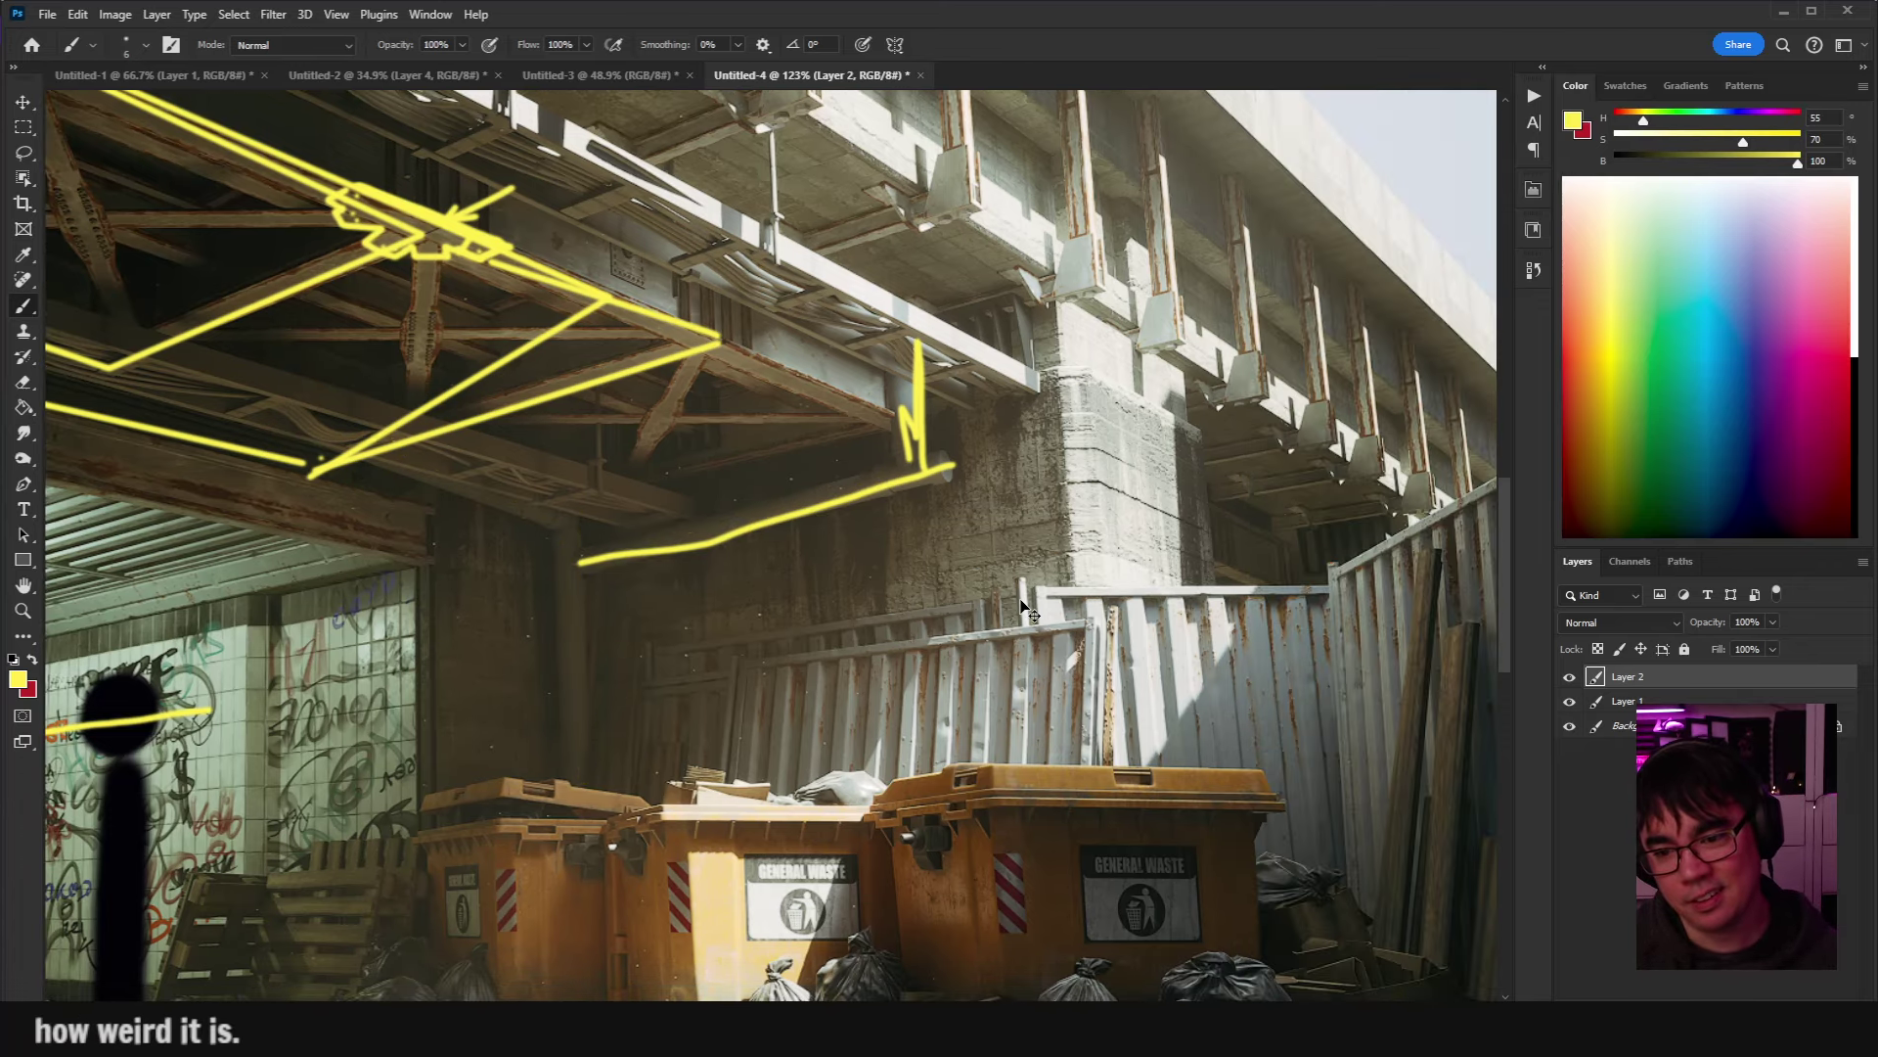
{"action": "left_click_drag", "start_coordinate": [1074, 575], "coordinate": [990, 642]}
{"action": "key", "text": "ctrl+z"}
Try beam hatching, a long overpass-edge line and a ground ellipse, undo each, then return to Edge.
{"action": "left_click_drag", "start_coordinate": [750, 670], "coordinate": [655, 722]}
{"action": "left_click_drag", "start_coordinate": [656, 721], "coordinate": [688, 714]}
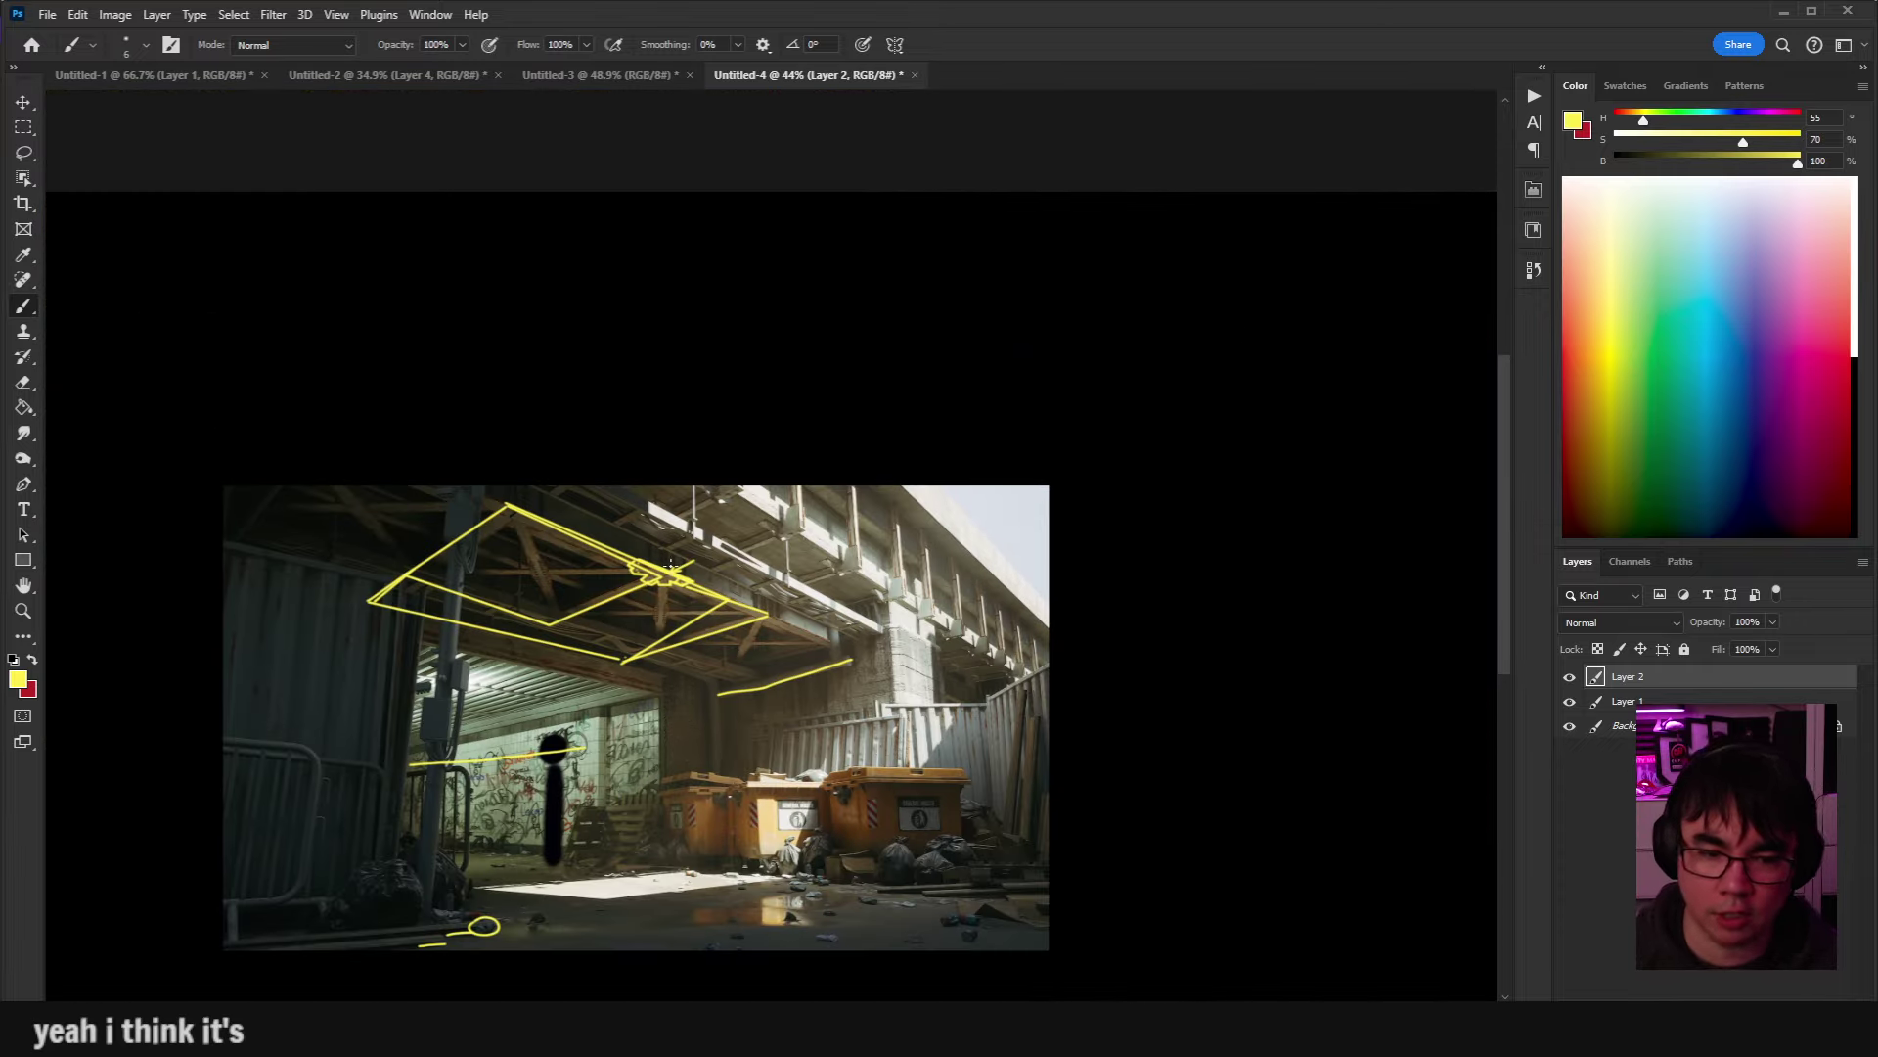
{"action": "left_click_drag", "start_coordinate": [767, 564], "coordinate": [851, 564]}
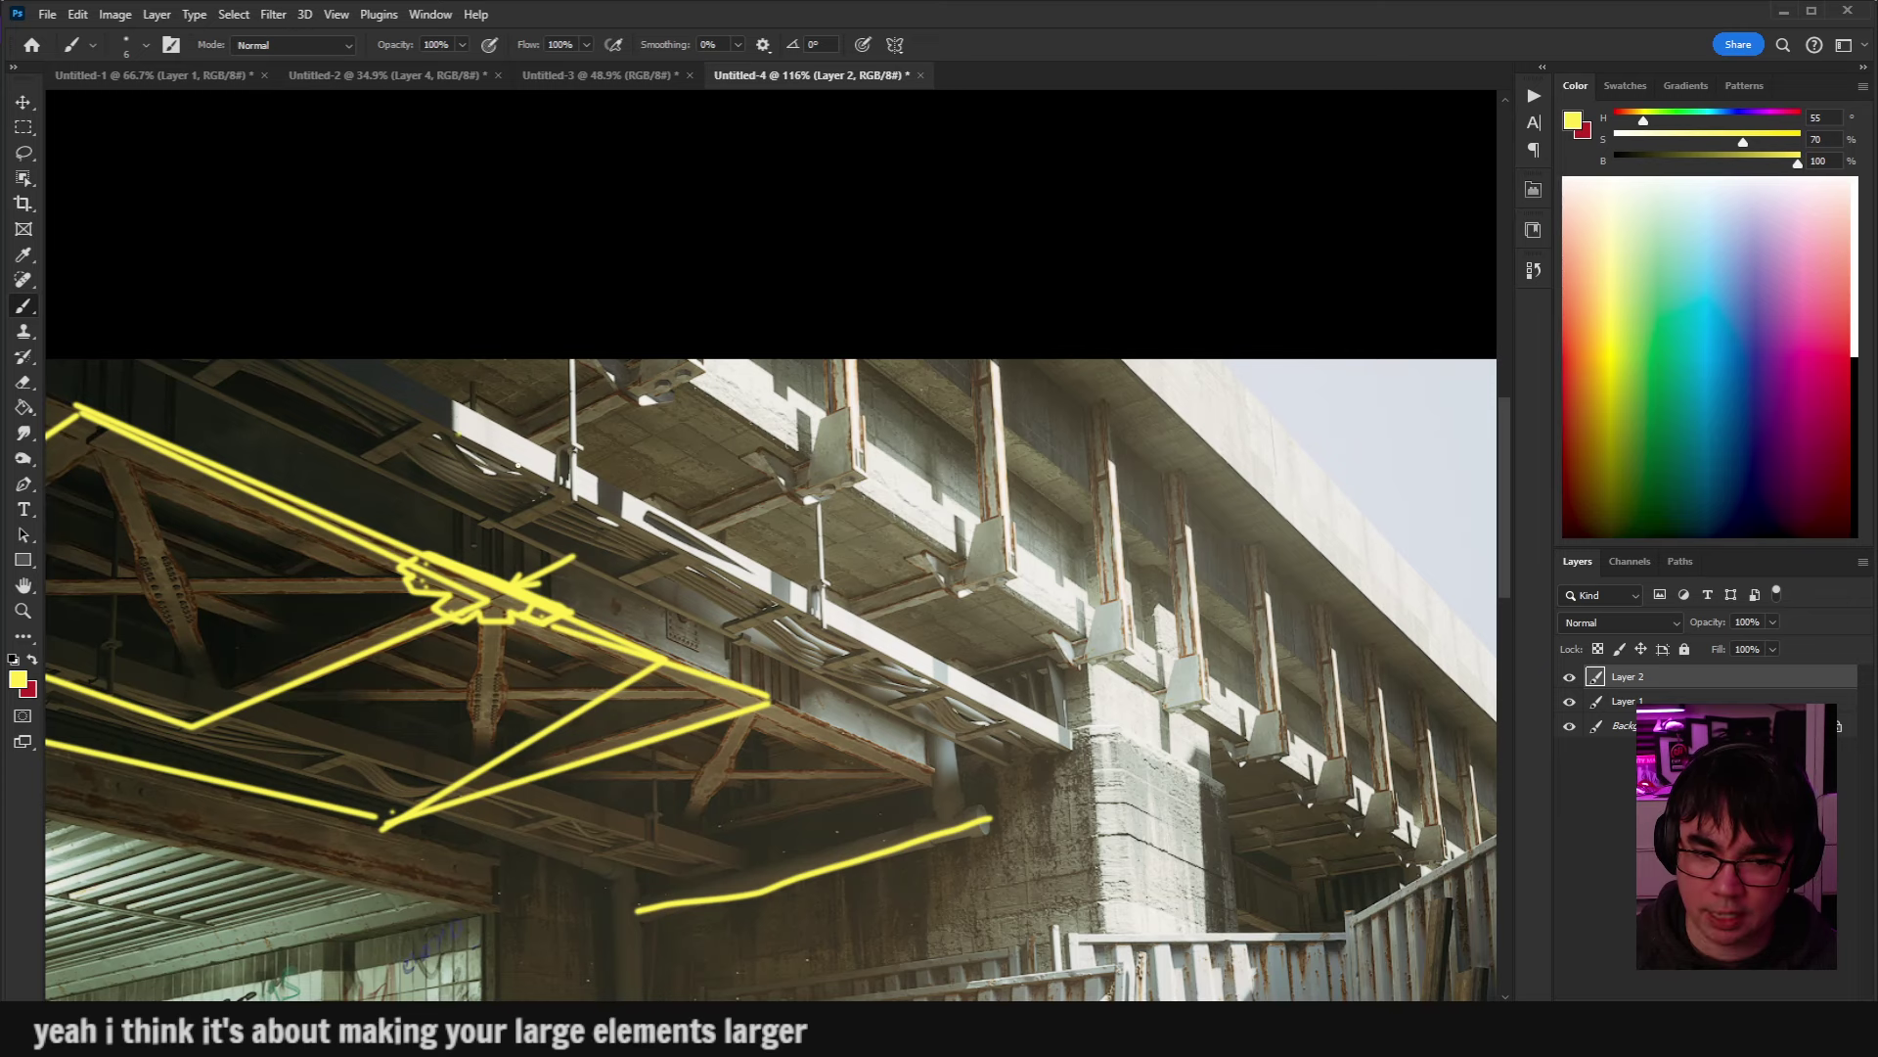
{"action": "mouse_move", "coordinate": [460, 433]}
{"action": "left_mouse_down"}
{"action": "mouse_move", "coordinate": [461, 465]}
{"action": "mouse_move", "coordinate": [779, 614]}
{"action": "left_mouse_up"}
{"action": "key", "text": "ctrl+z"}
{"action": "key", "text": "ctrl+z"}
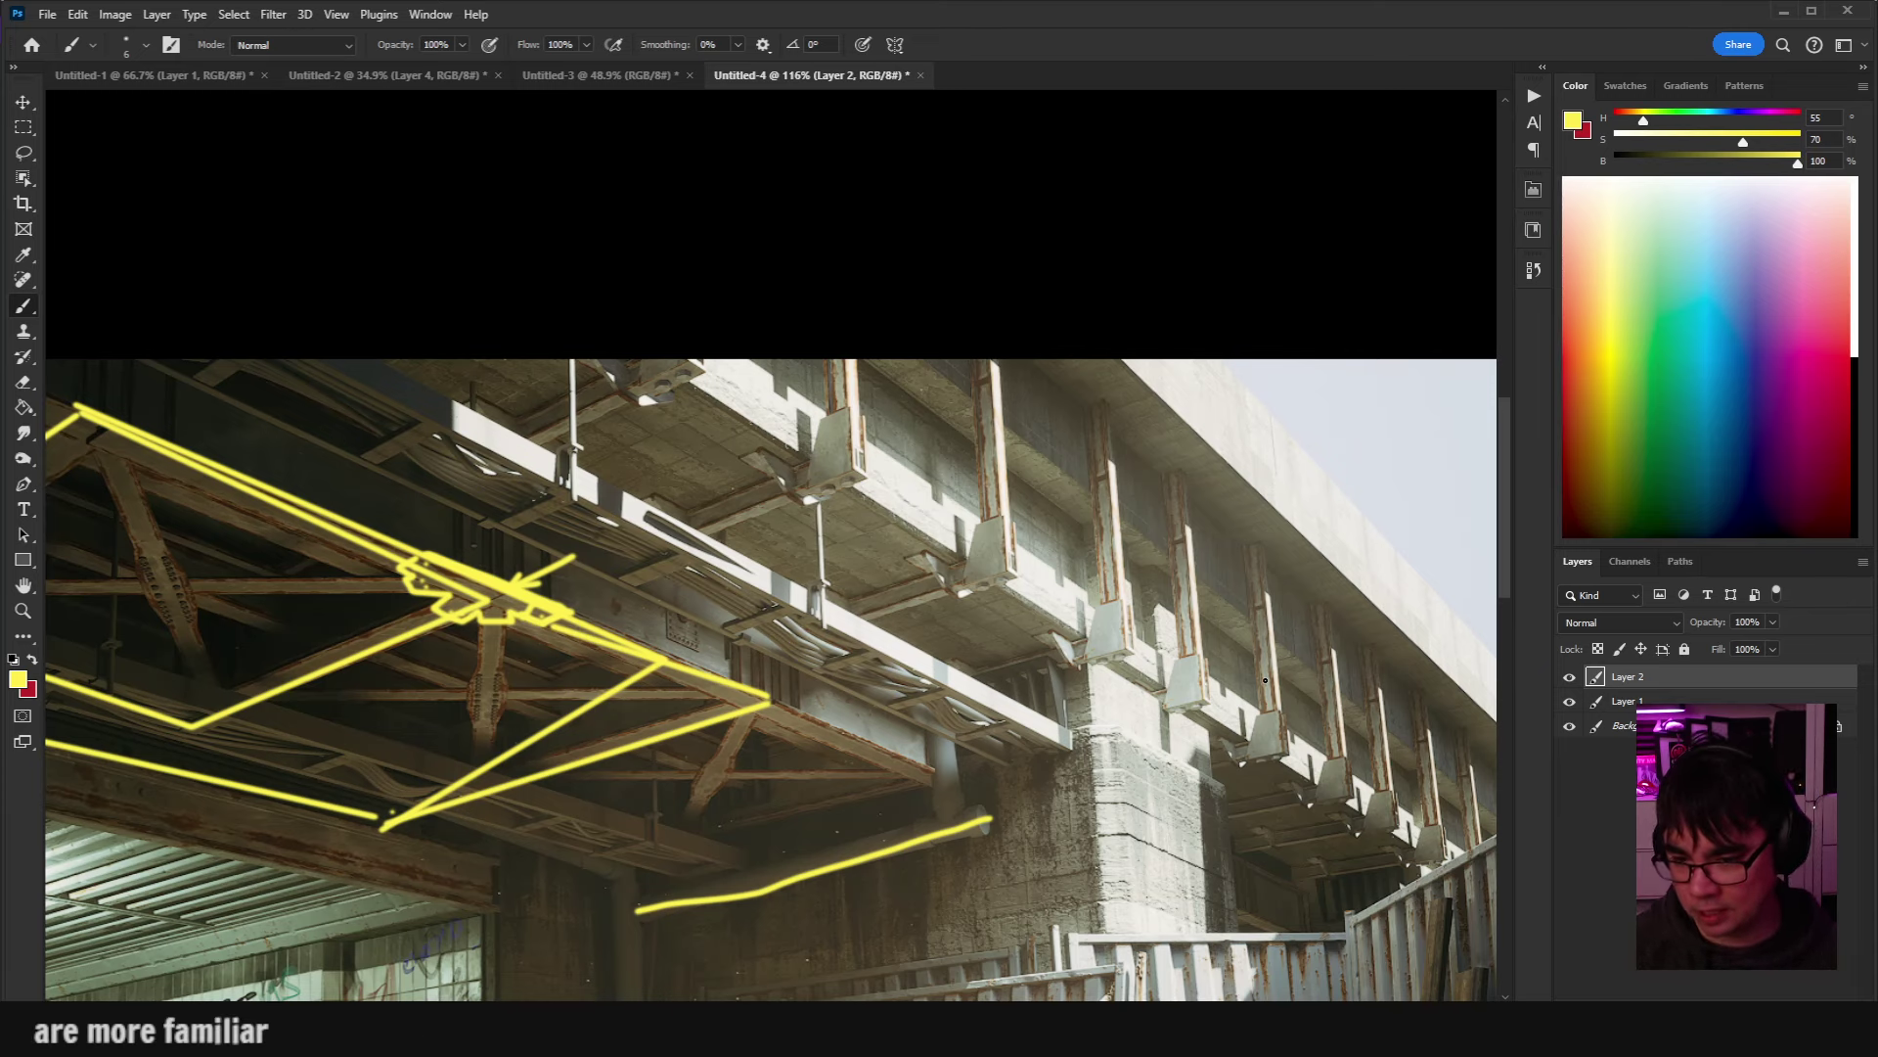
{"action": "left_click_drag", "start_coordinate": [1261, 551], "coordinate": [1069, 520]}
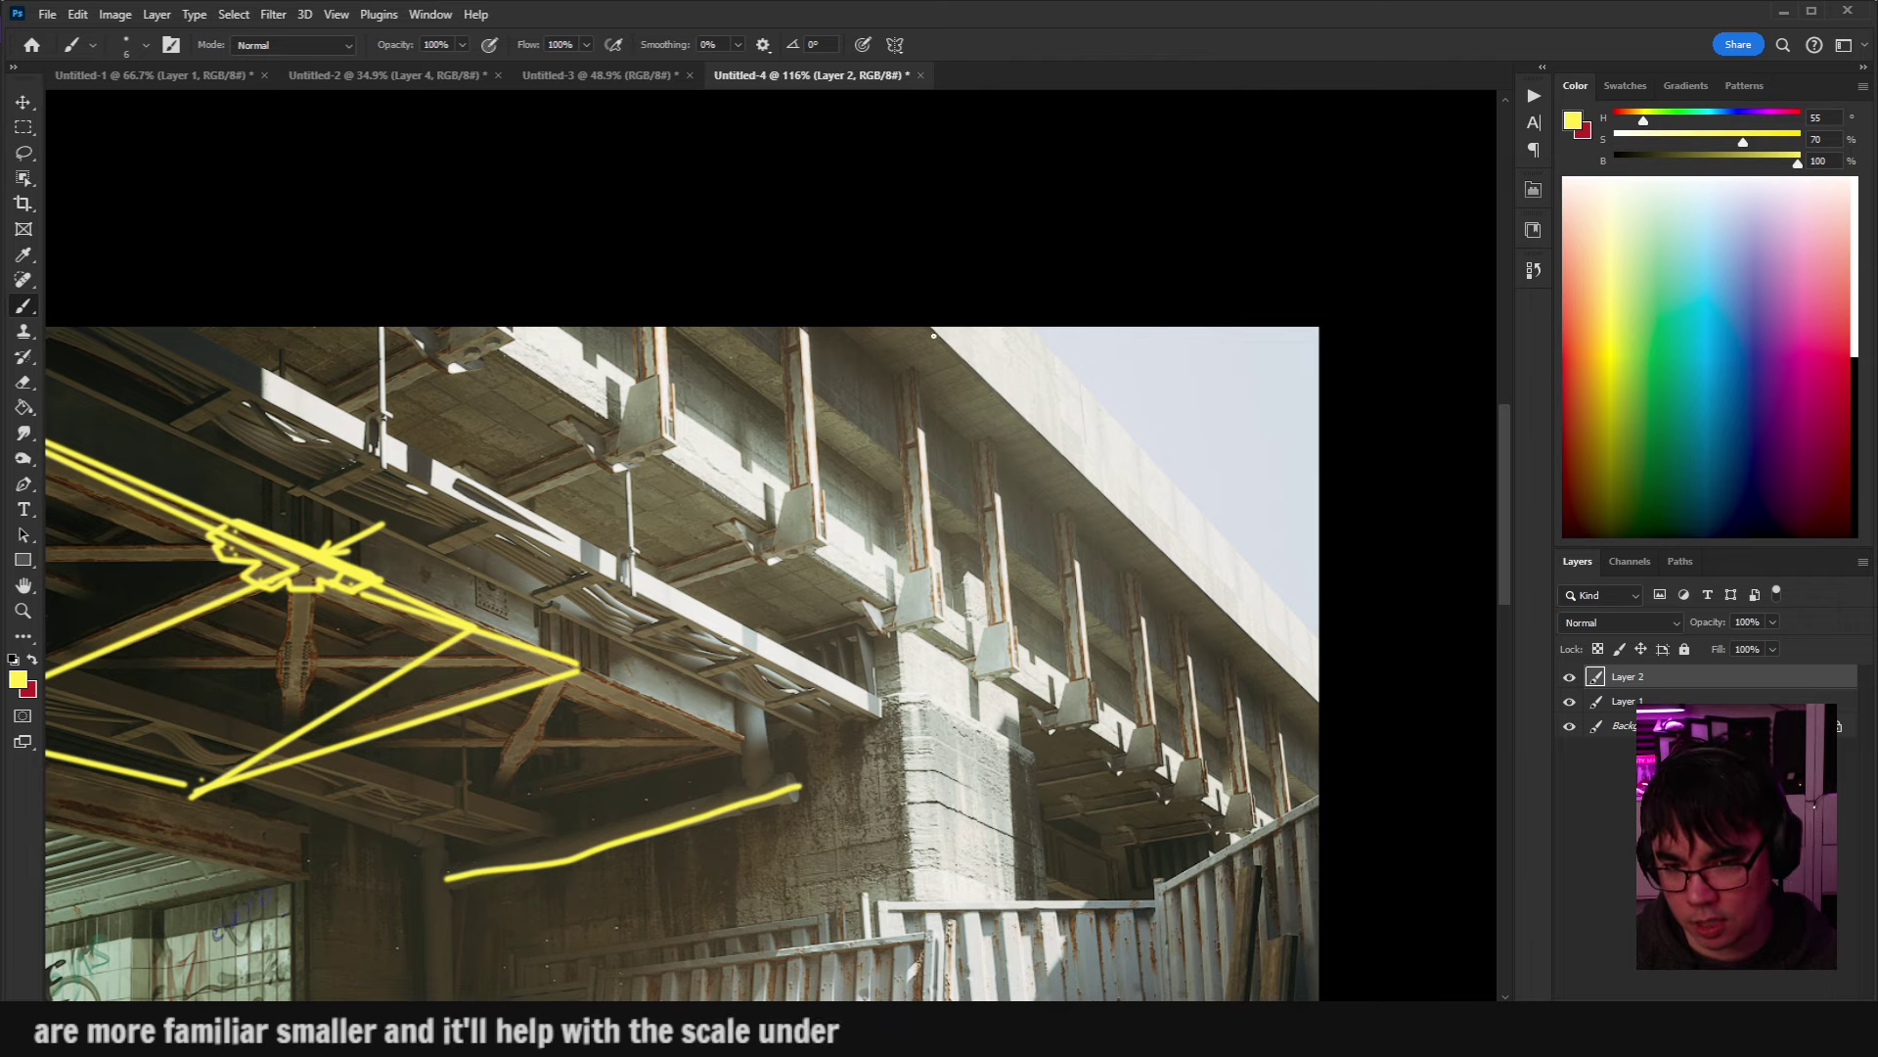
{"action": "left_click_drag", "start_coordinate": [934, 336], "coordinate": [1319, 715]}
{"action": "key", "text": "ctrl+z"}
{"action": "mouse_move", "coordinate": [1016, 782]}
{"action": "left_mouse_down"}
{"action": "mouse_move", "coordinate": [1128, 728]}
{"action": "mouse_move", "coordinate": [1082, 666]}
{"action": "left_mouse_up"}
{"action": "mouse_move", "coordinate": [1039, 465]}
{"action": "left_mouse_down"}
{"action": "mouse_move", "coordinate": [1292, 567]}
{"action": "mouse_move", "coordinate": [895, 440]}
{"action": "left_mouse_up"}
{"action": "mouse_move", "coordinate": [1029, 794]}
{"action": "left_mouse_down"}
{"action": "mouse_move", "coordinate": [1074, 666]}
{"action": "mouse_move", "coordinate": [1161, 590]}
{"action": "mouse_move", "coordinate": [1035, 641]}
{"action": "mouse_move", "coordinate": [1058, 648]}
{"action": "left_mouse_up"}
{"action": "key", "text": "ctrl+z"}
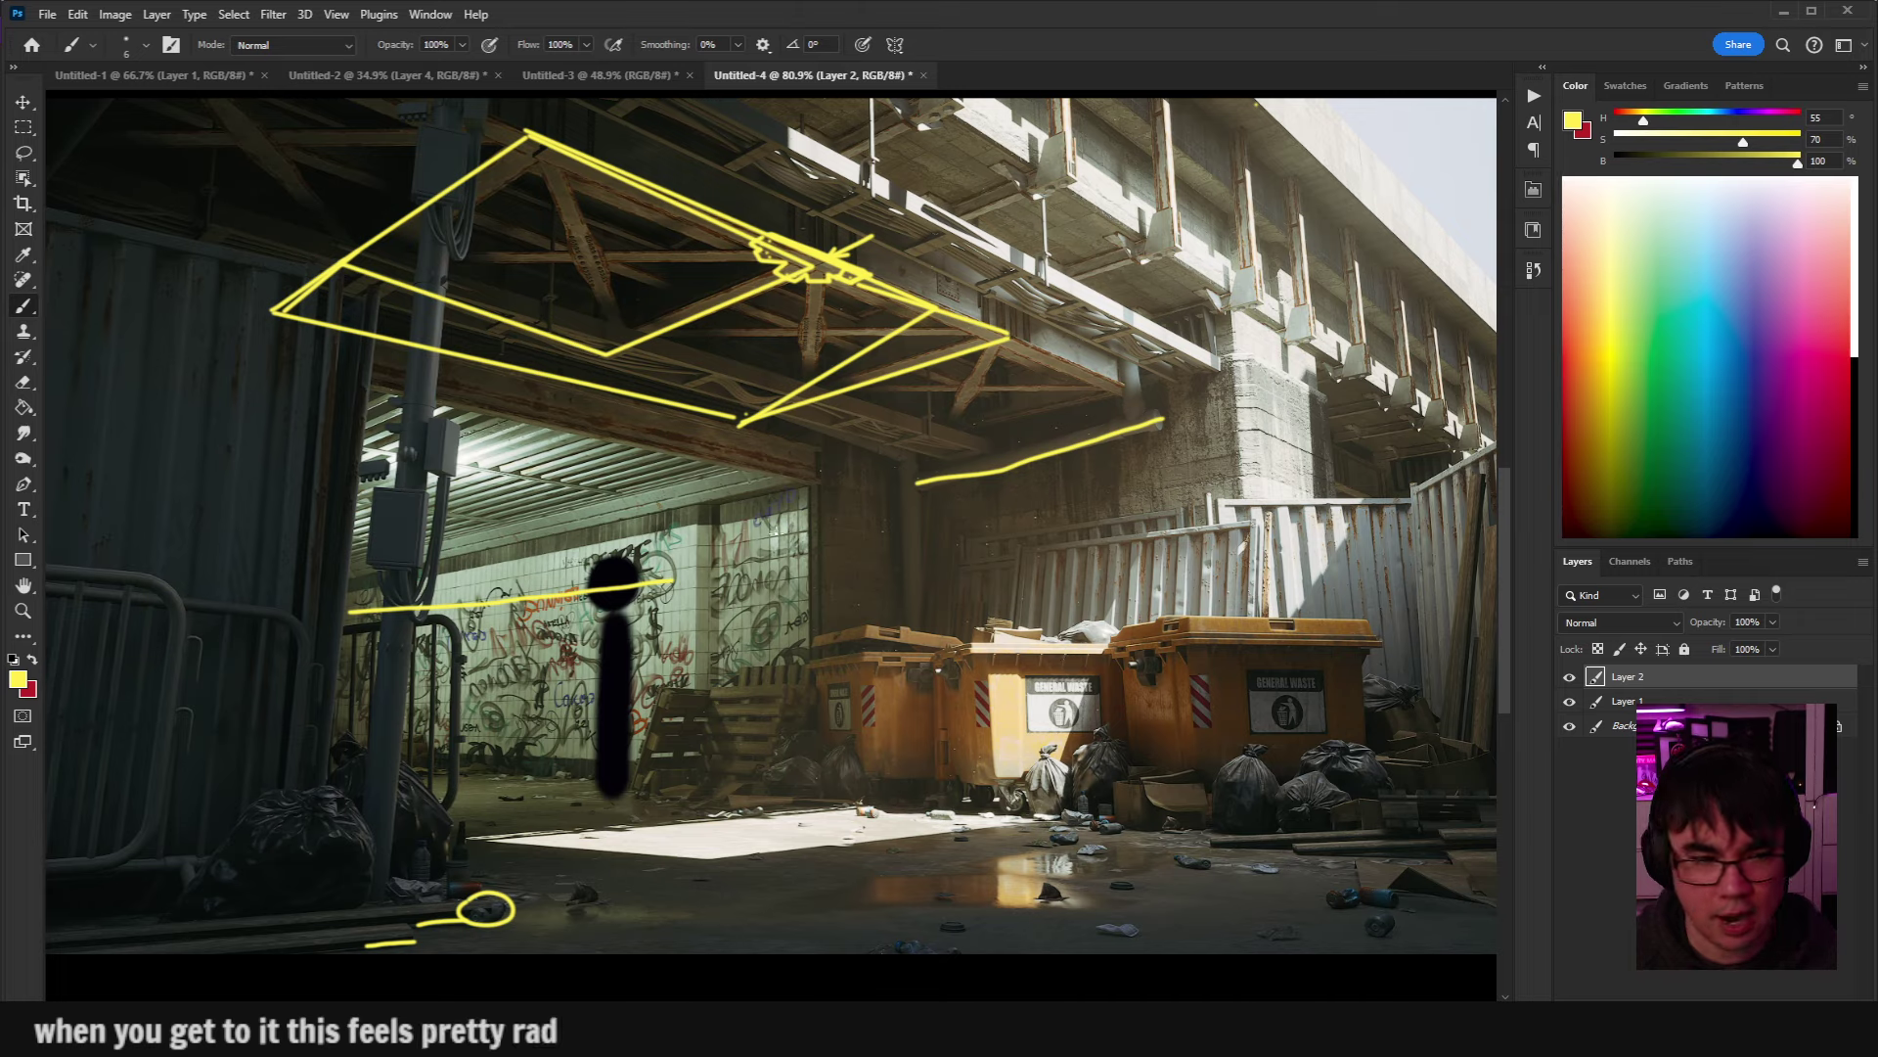
{"action": "key", "text": "alt+Tab"}
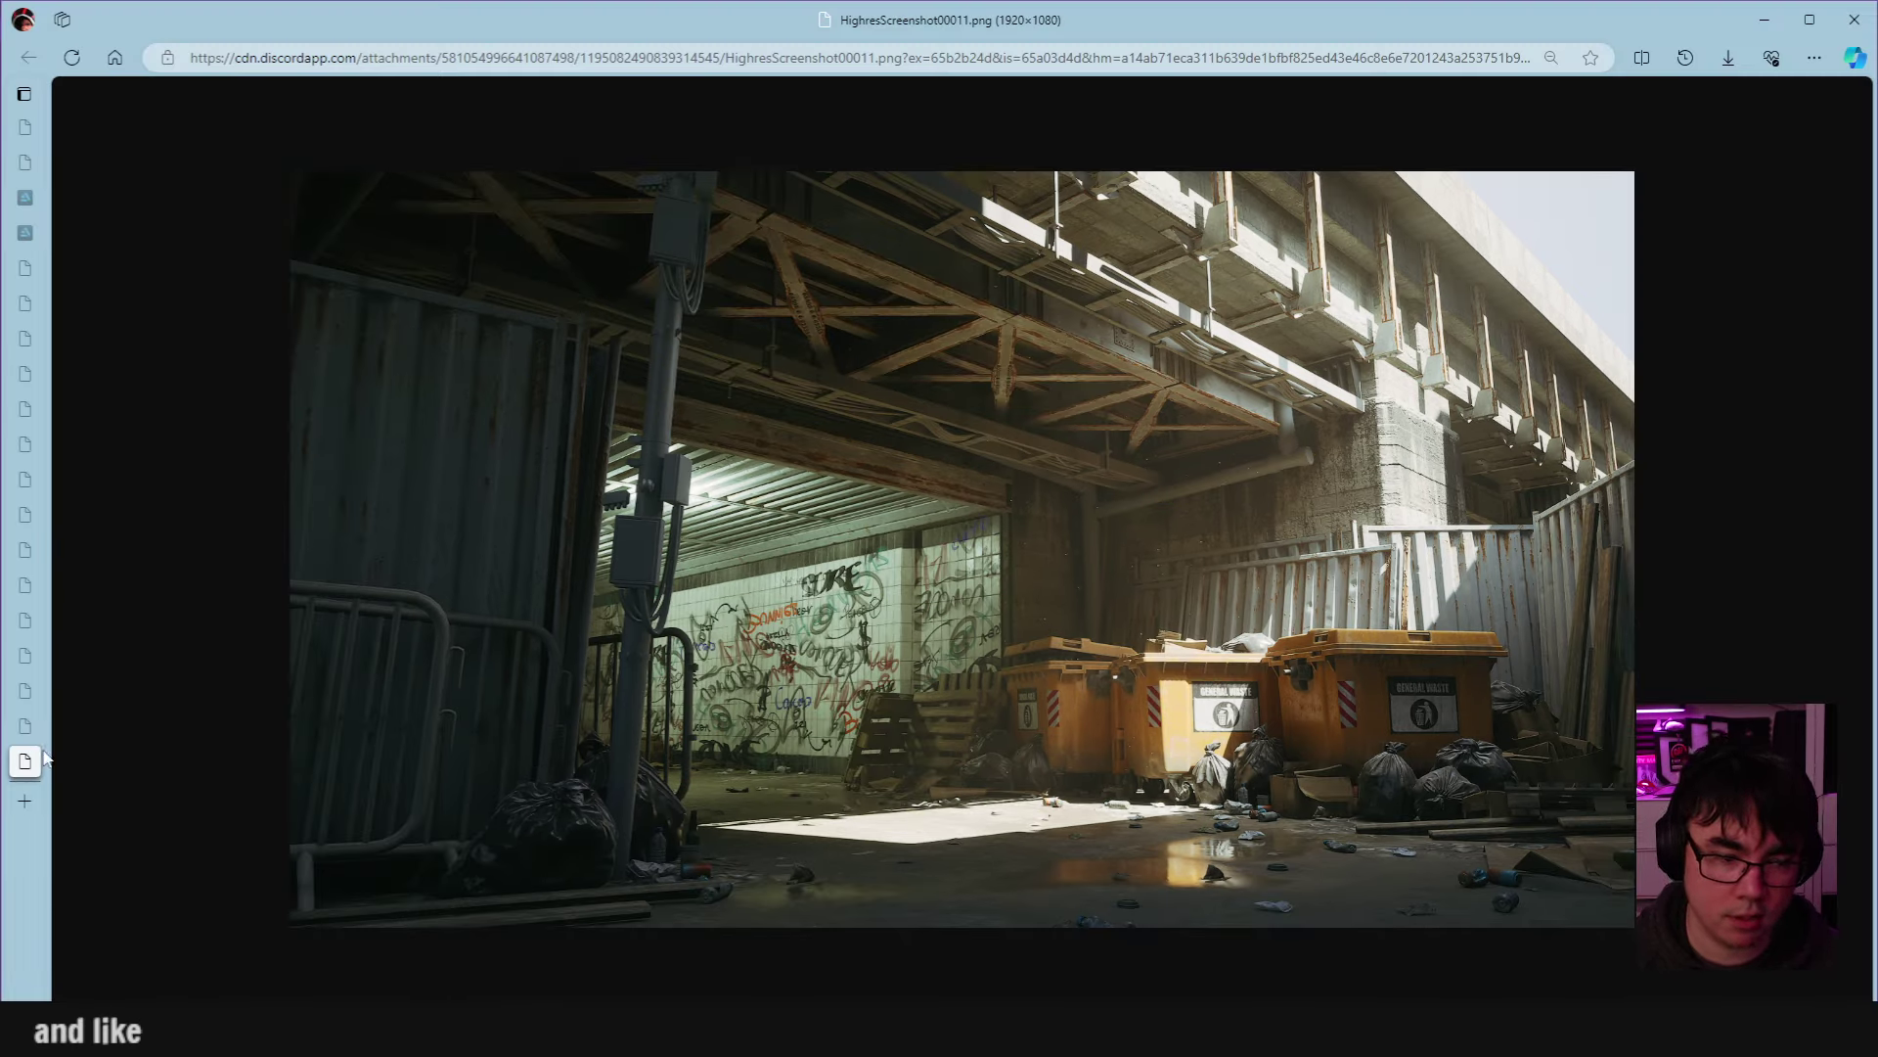
Compare the HighresScreenshot00010, 00011 and orange dumpster renders, enlarging 00011 to full size.
{"action": "left_click", "coordinate": [25, 726]}
{"action": "left_click", "coordinate": [24, 765]}
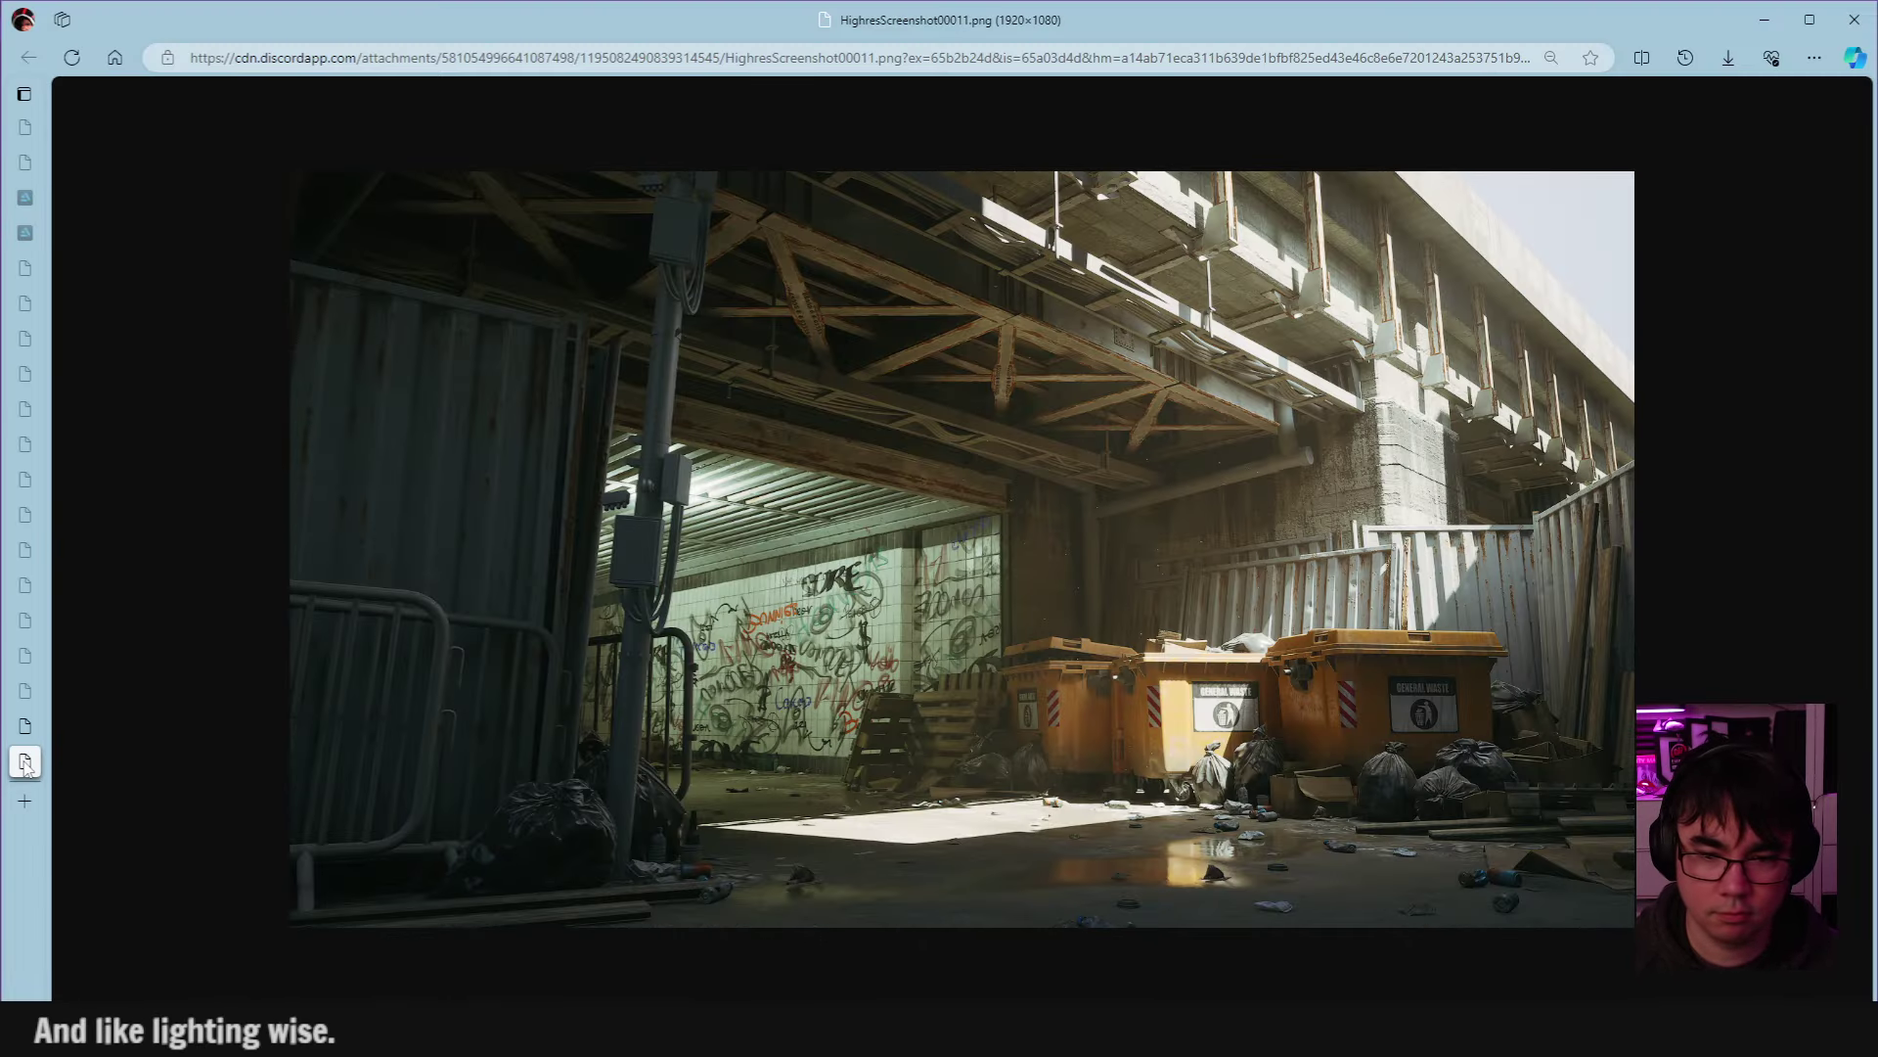
{"action": "left_click", "coordinate": [22, 733]}
{"action": "left_click", "coordinate": [24, 761]}
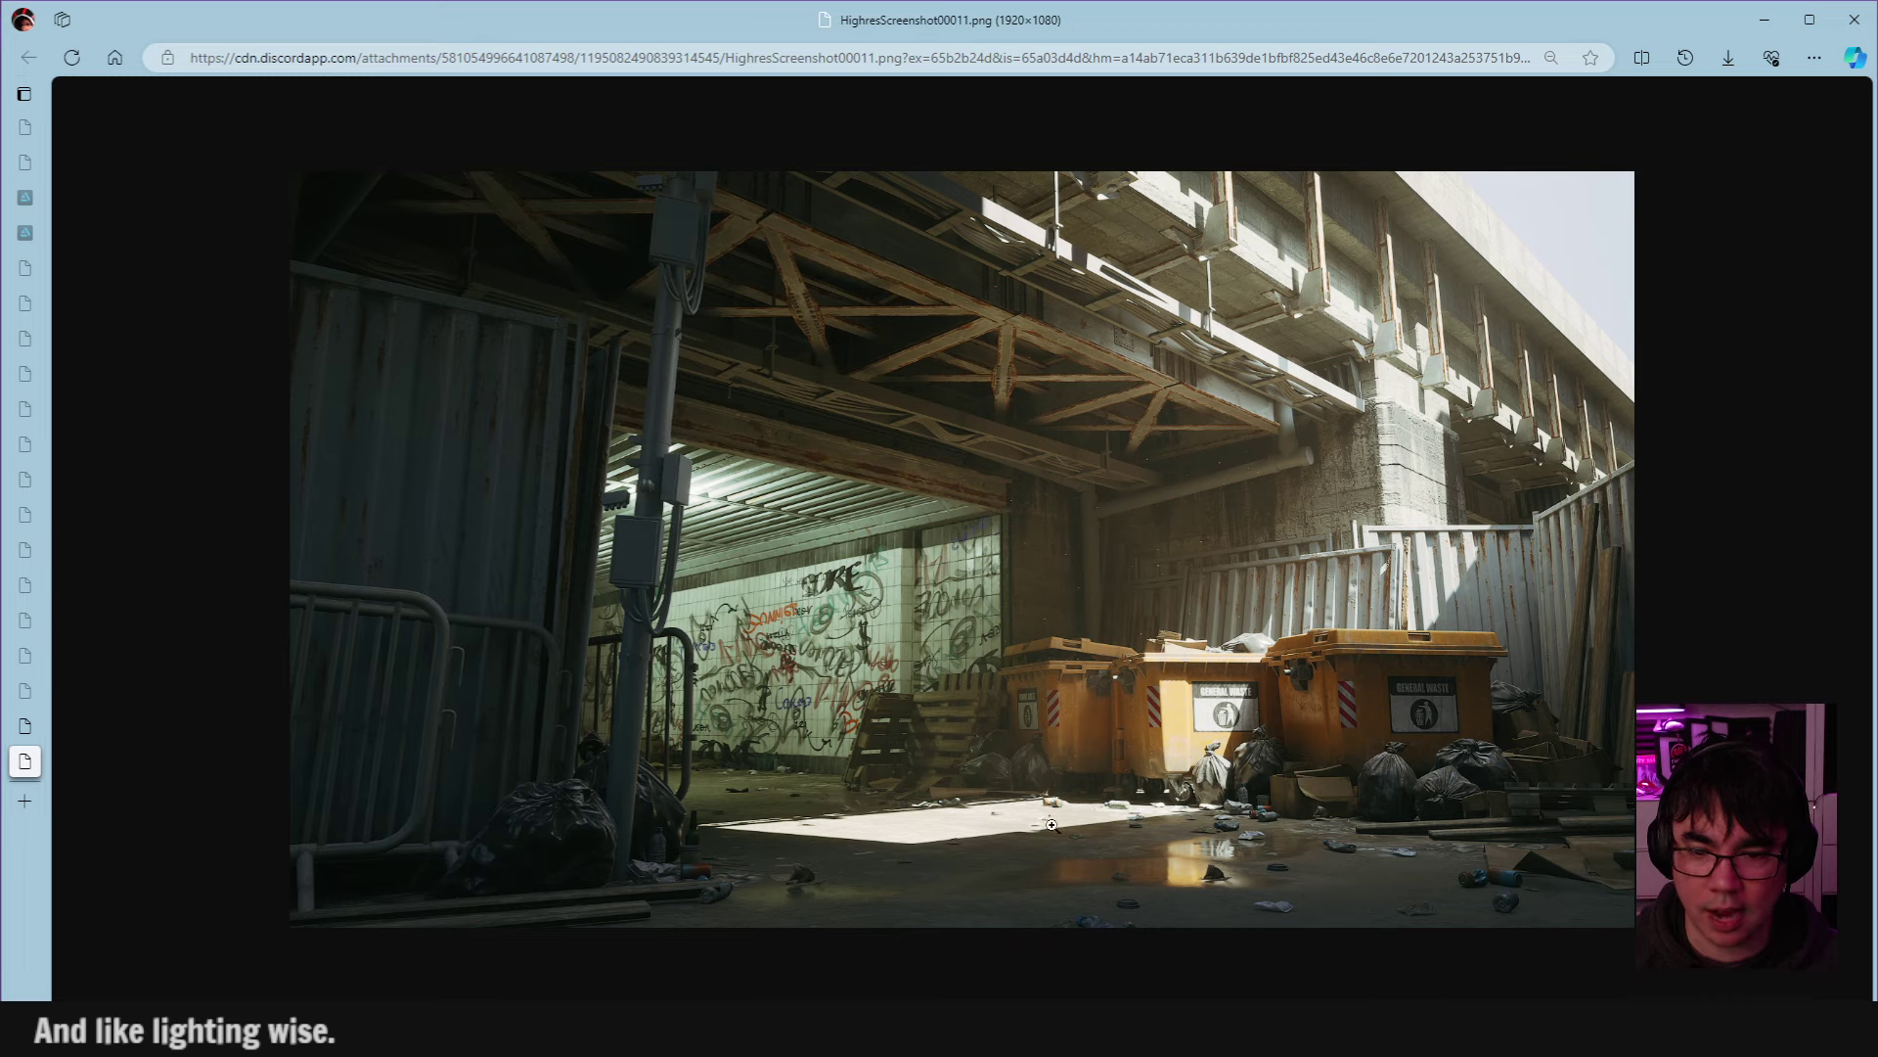
{"action": "left_click", "coordinate": [25, 726]}
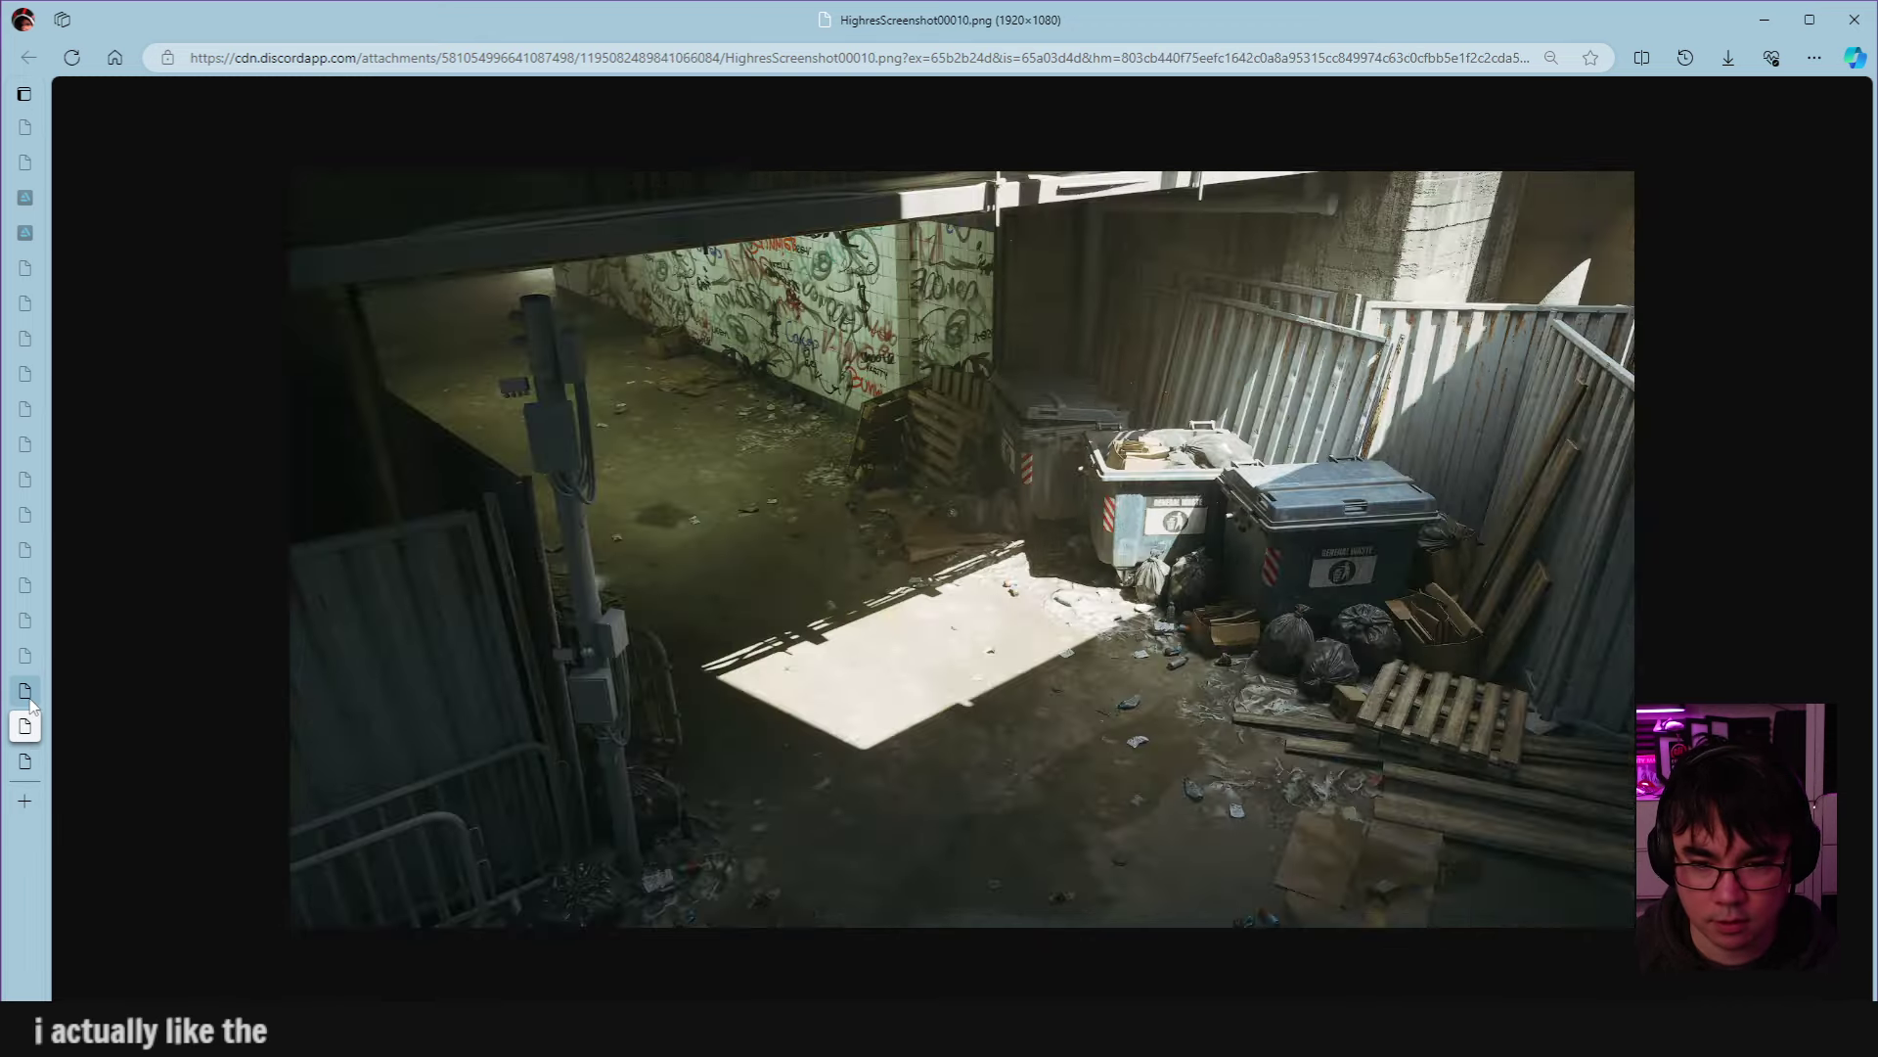
{"action": "left_click", "coordinate": [24, 691]}
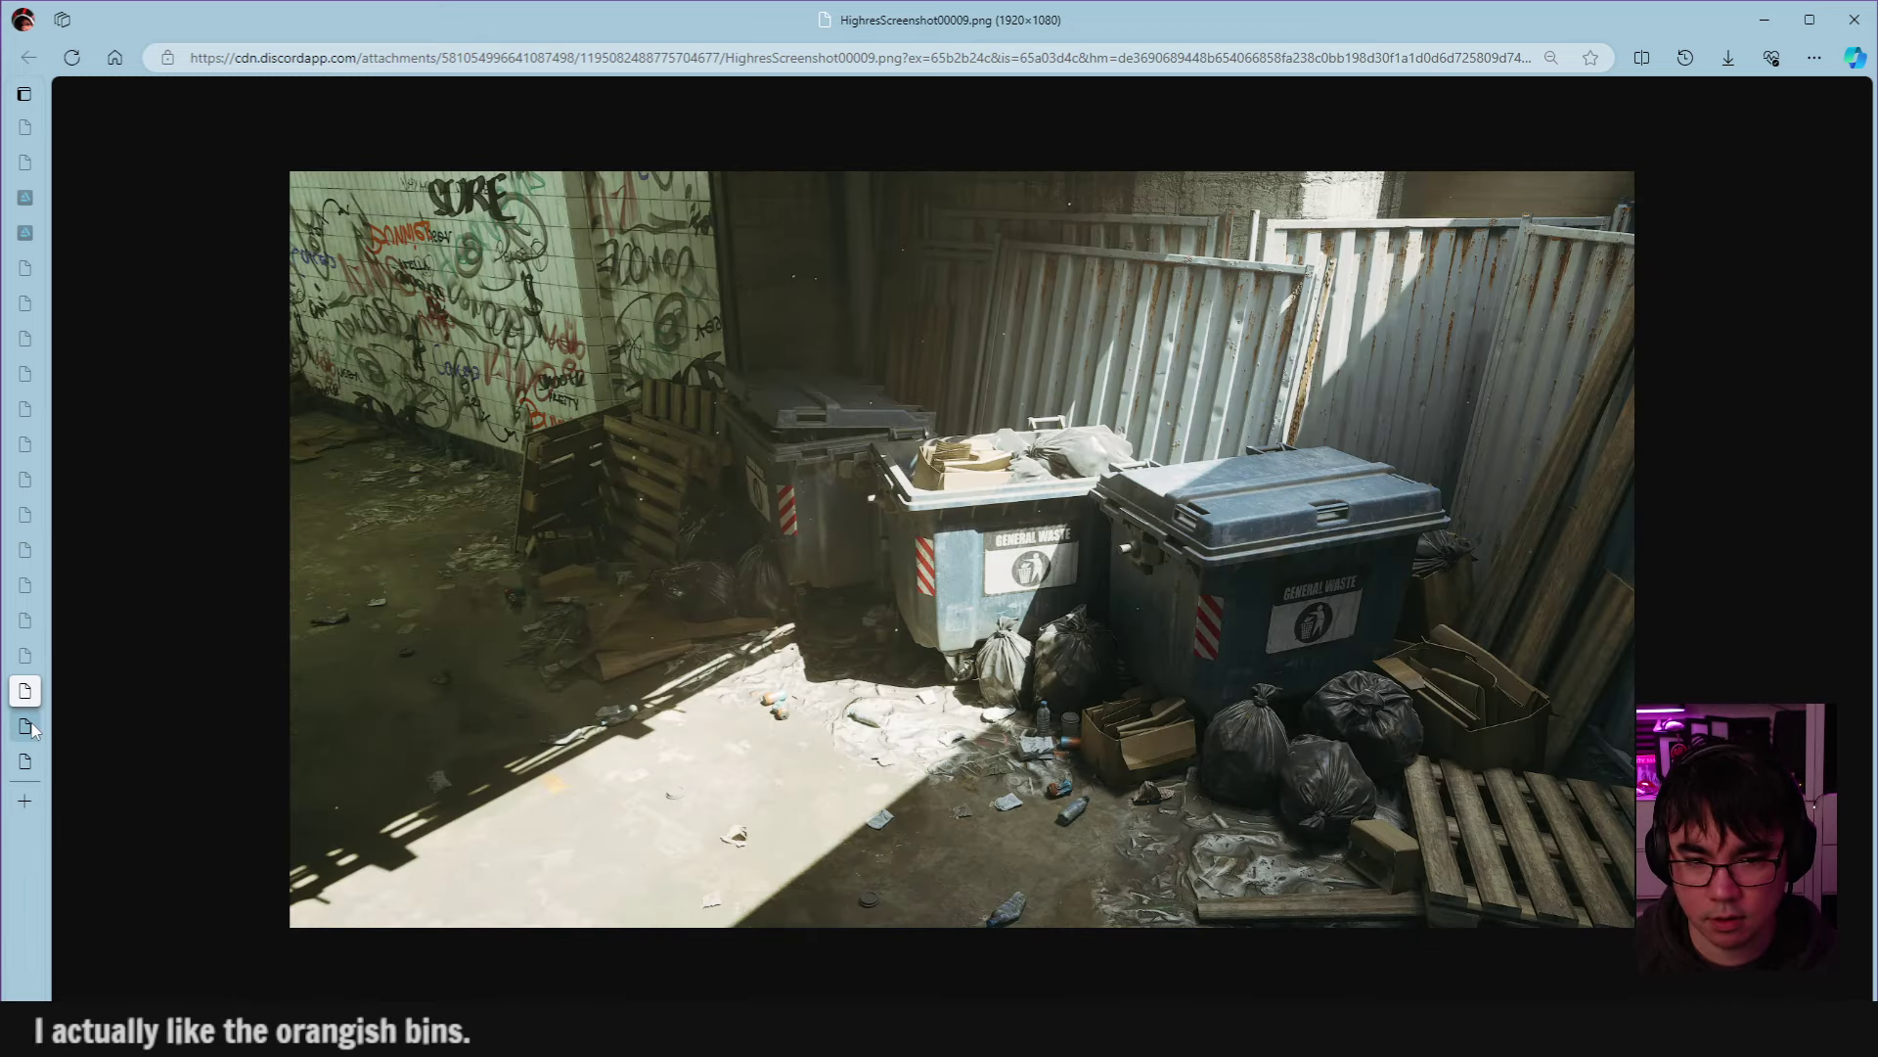
{"action": "left_click", "coordinate": [26, 726]}
{"action": "left_click", "coordinate": [26, 761]}
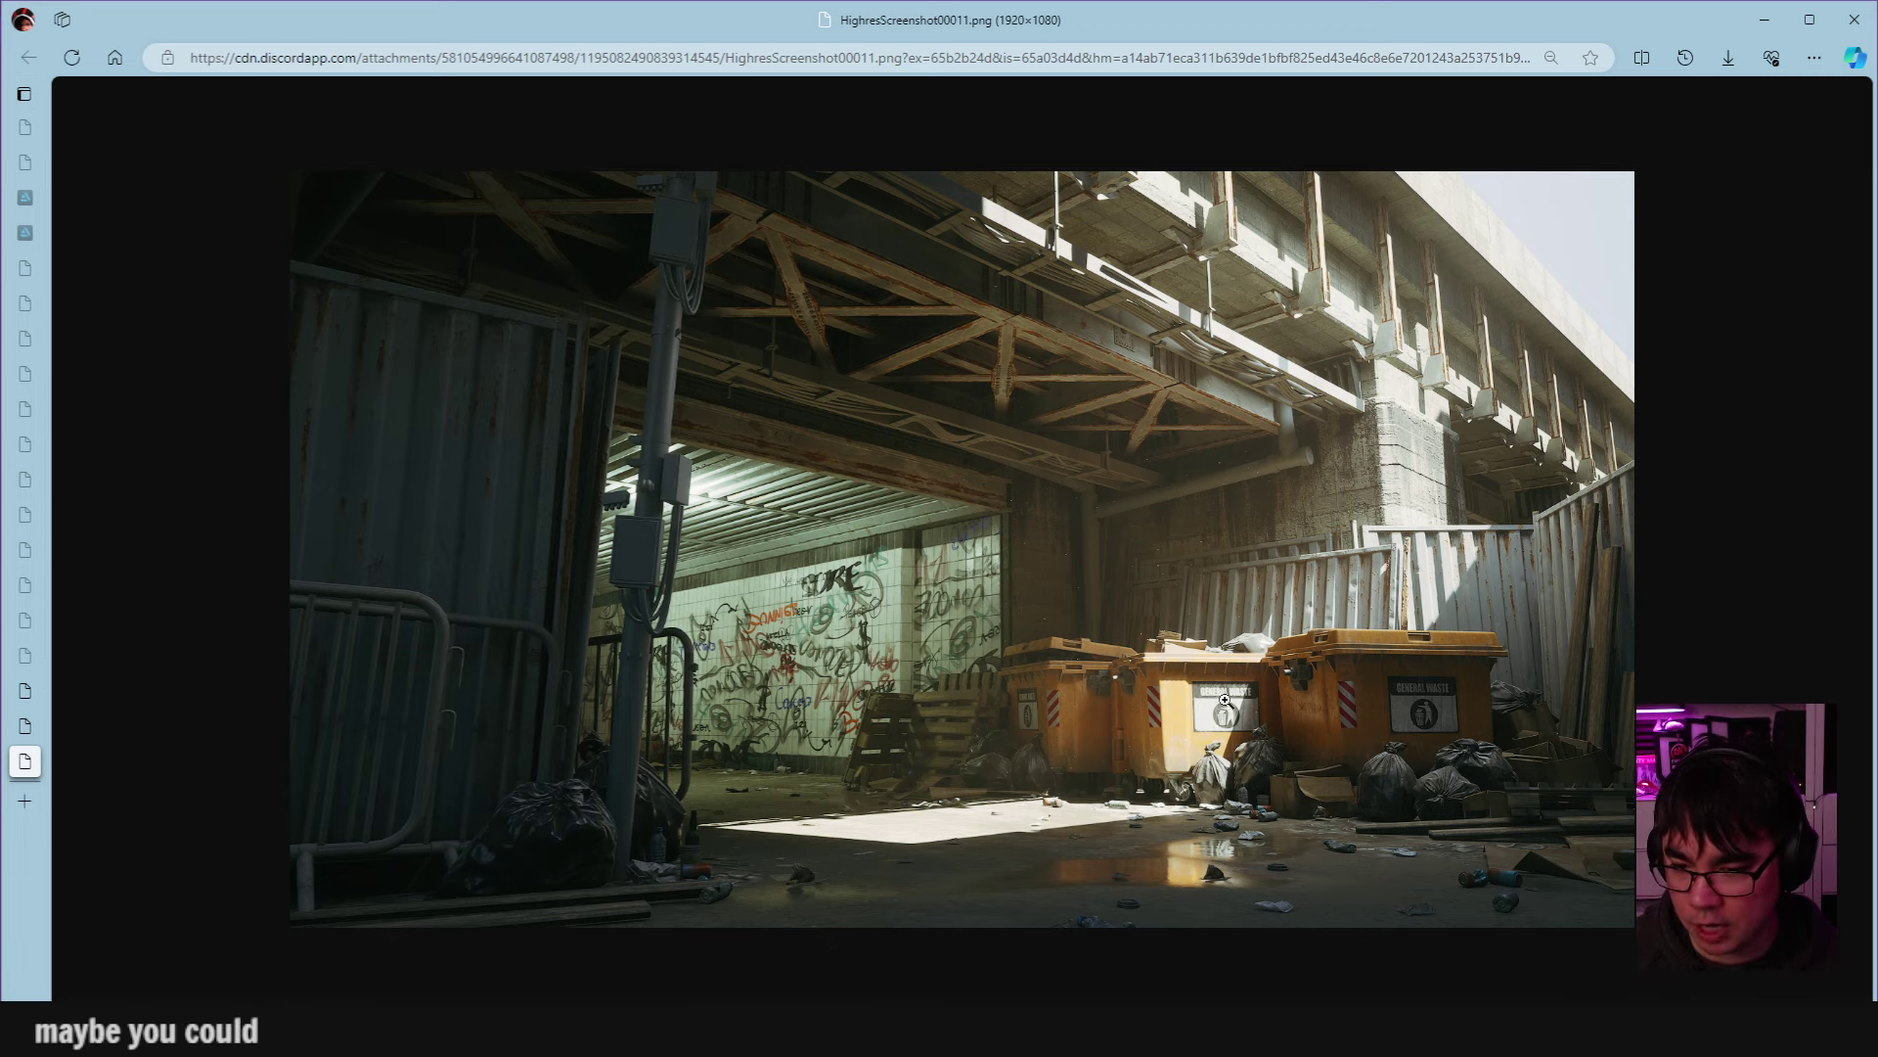
{"action": "key", "text": "ctrl+shift+Tab"}
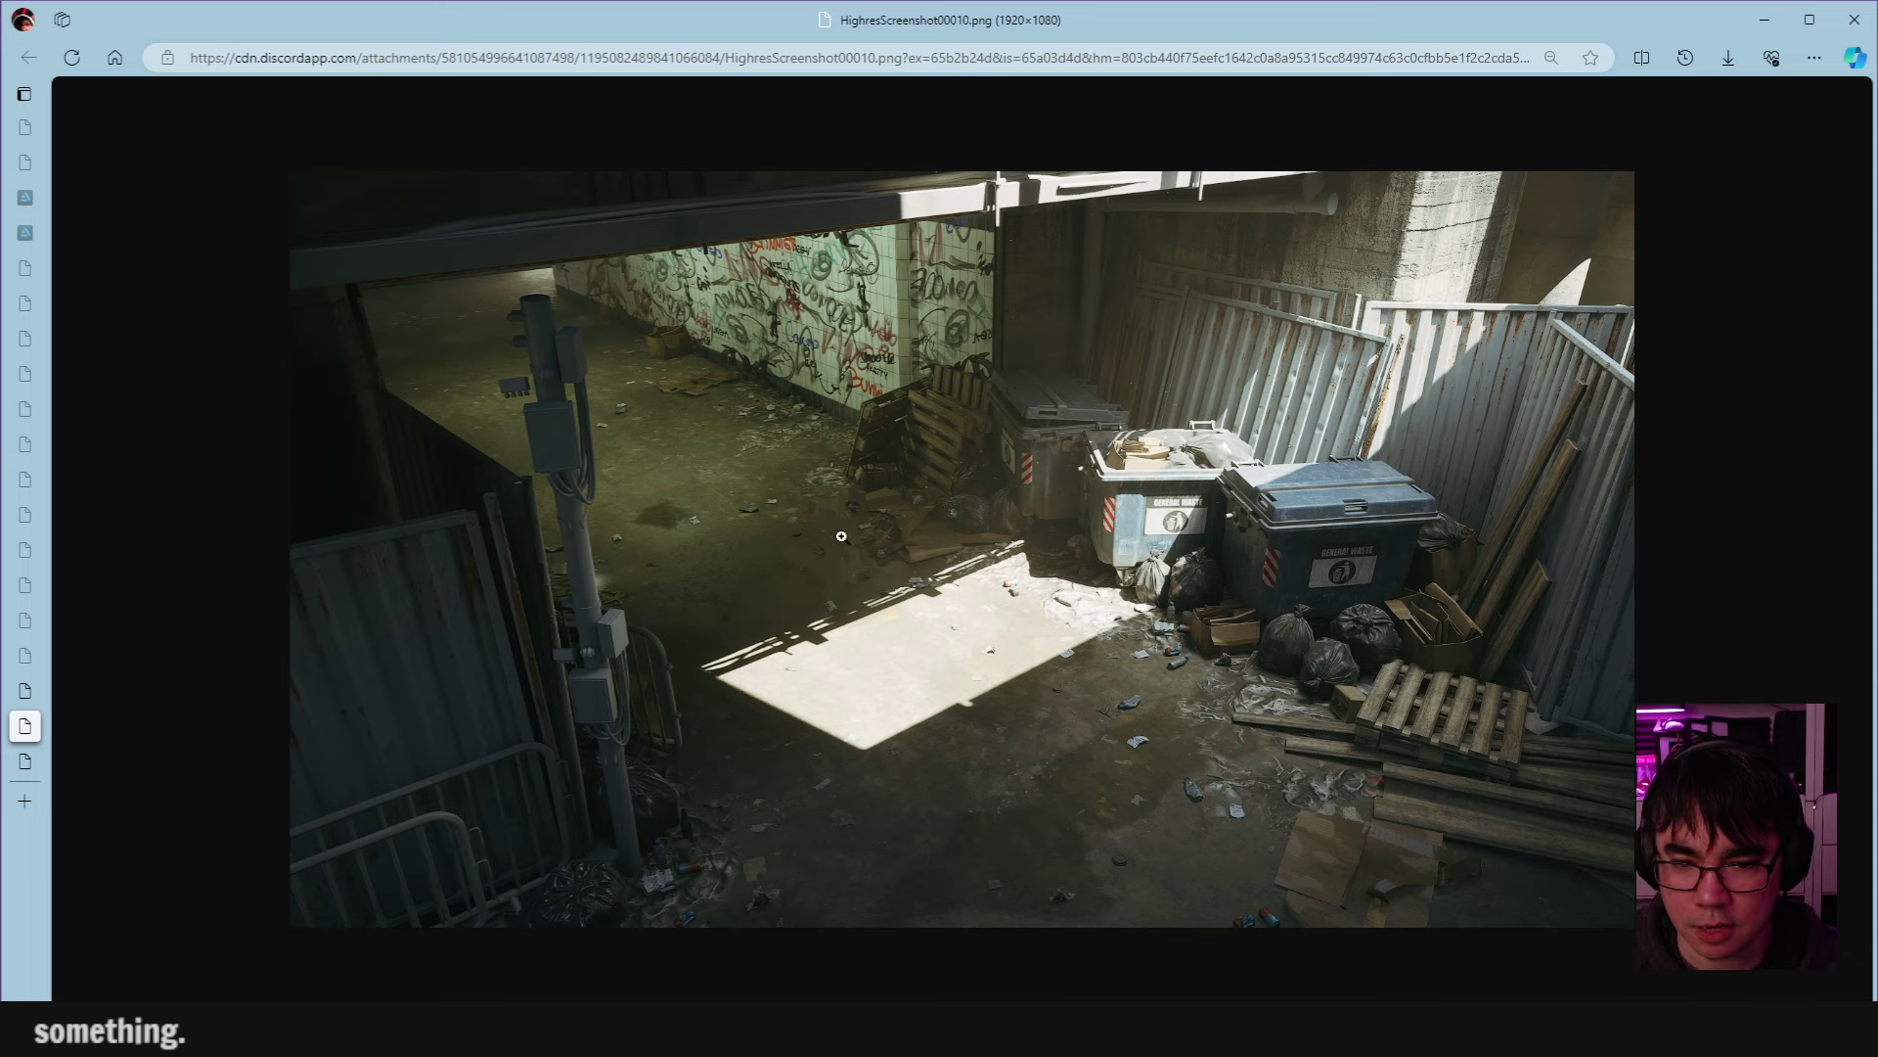
{"action": "left_click", "coordinate": [25, 761]}
{"action": "left_click", "coordinate": [25, 726]}
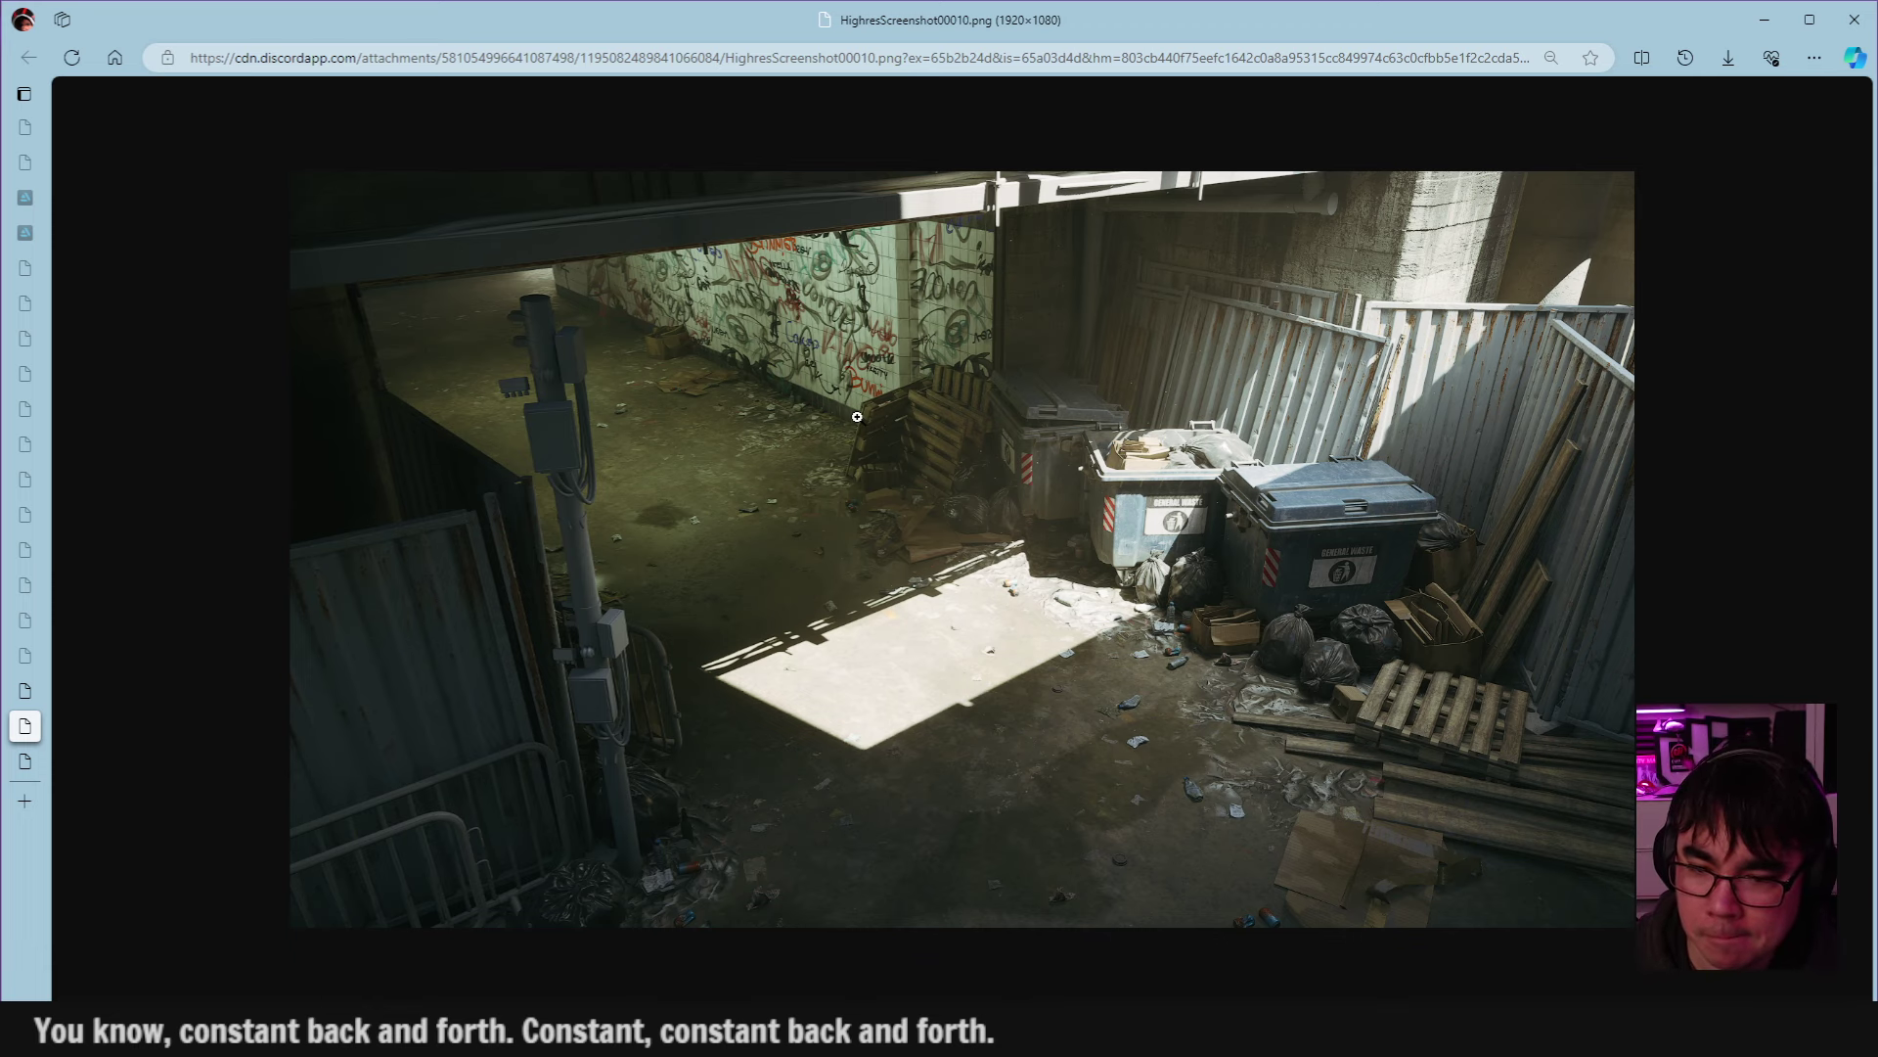
{"action": "left_click", "coordinate": [25, 761]}
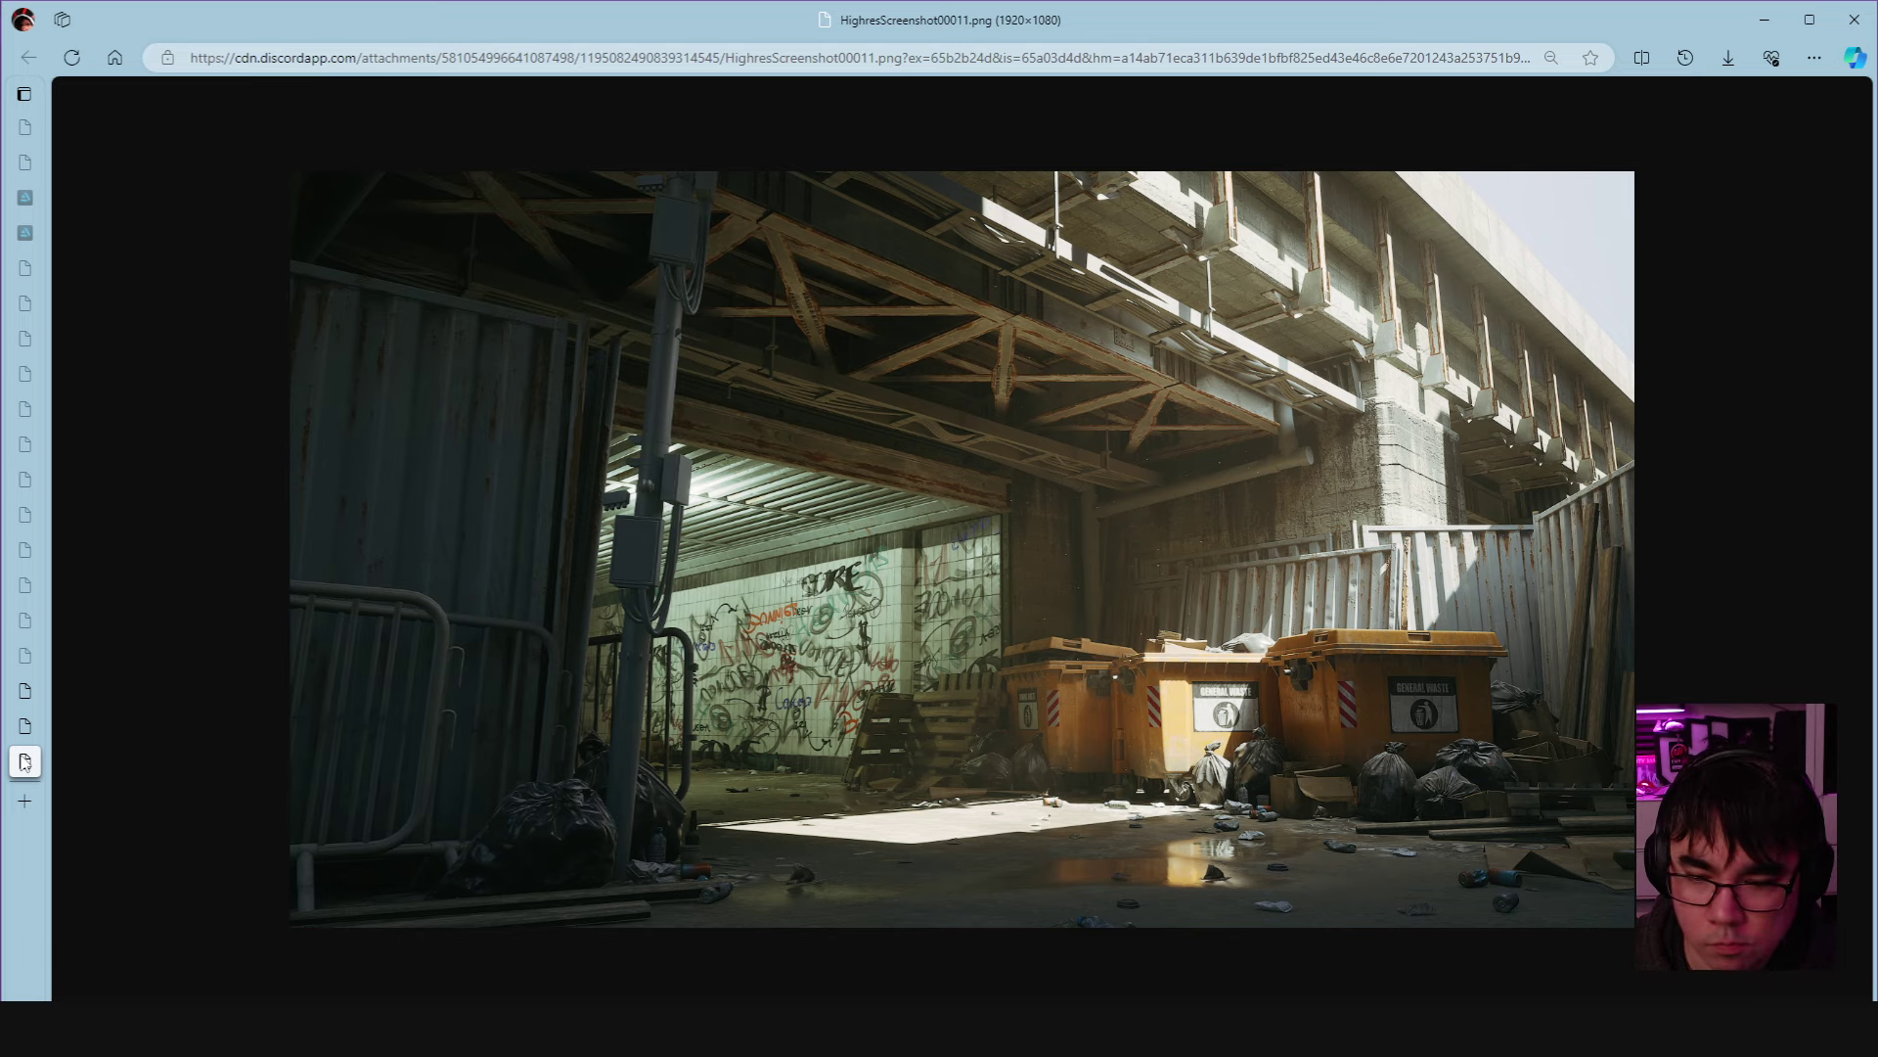
{"action": "left_click", "coordinate": [1324, 762]}
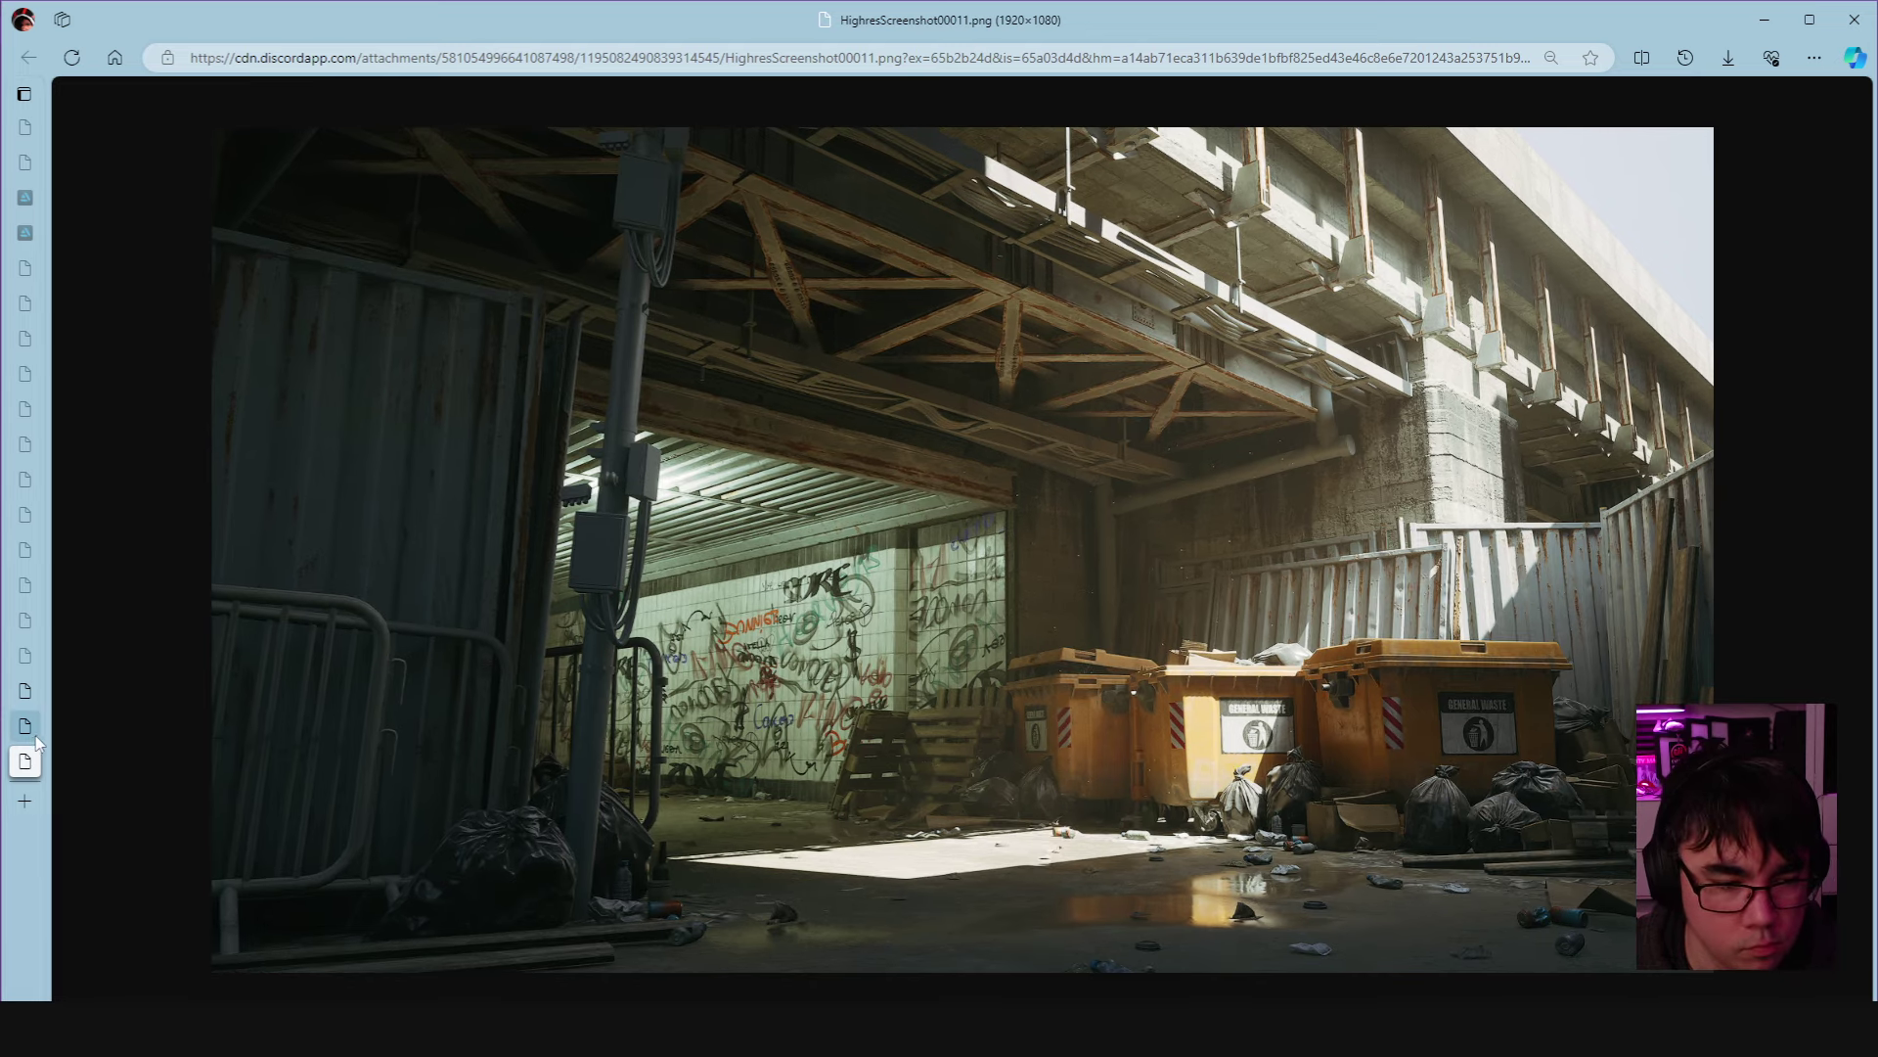
Check HighresScreenshot00008 and the grey model render, then view HighresScreenshot00009 at full size.
{"action": "left_click", "coordinate": [24, 691]}
{"action": "left_click", "coordinate": [27, 659]}
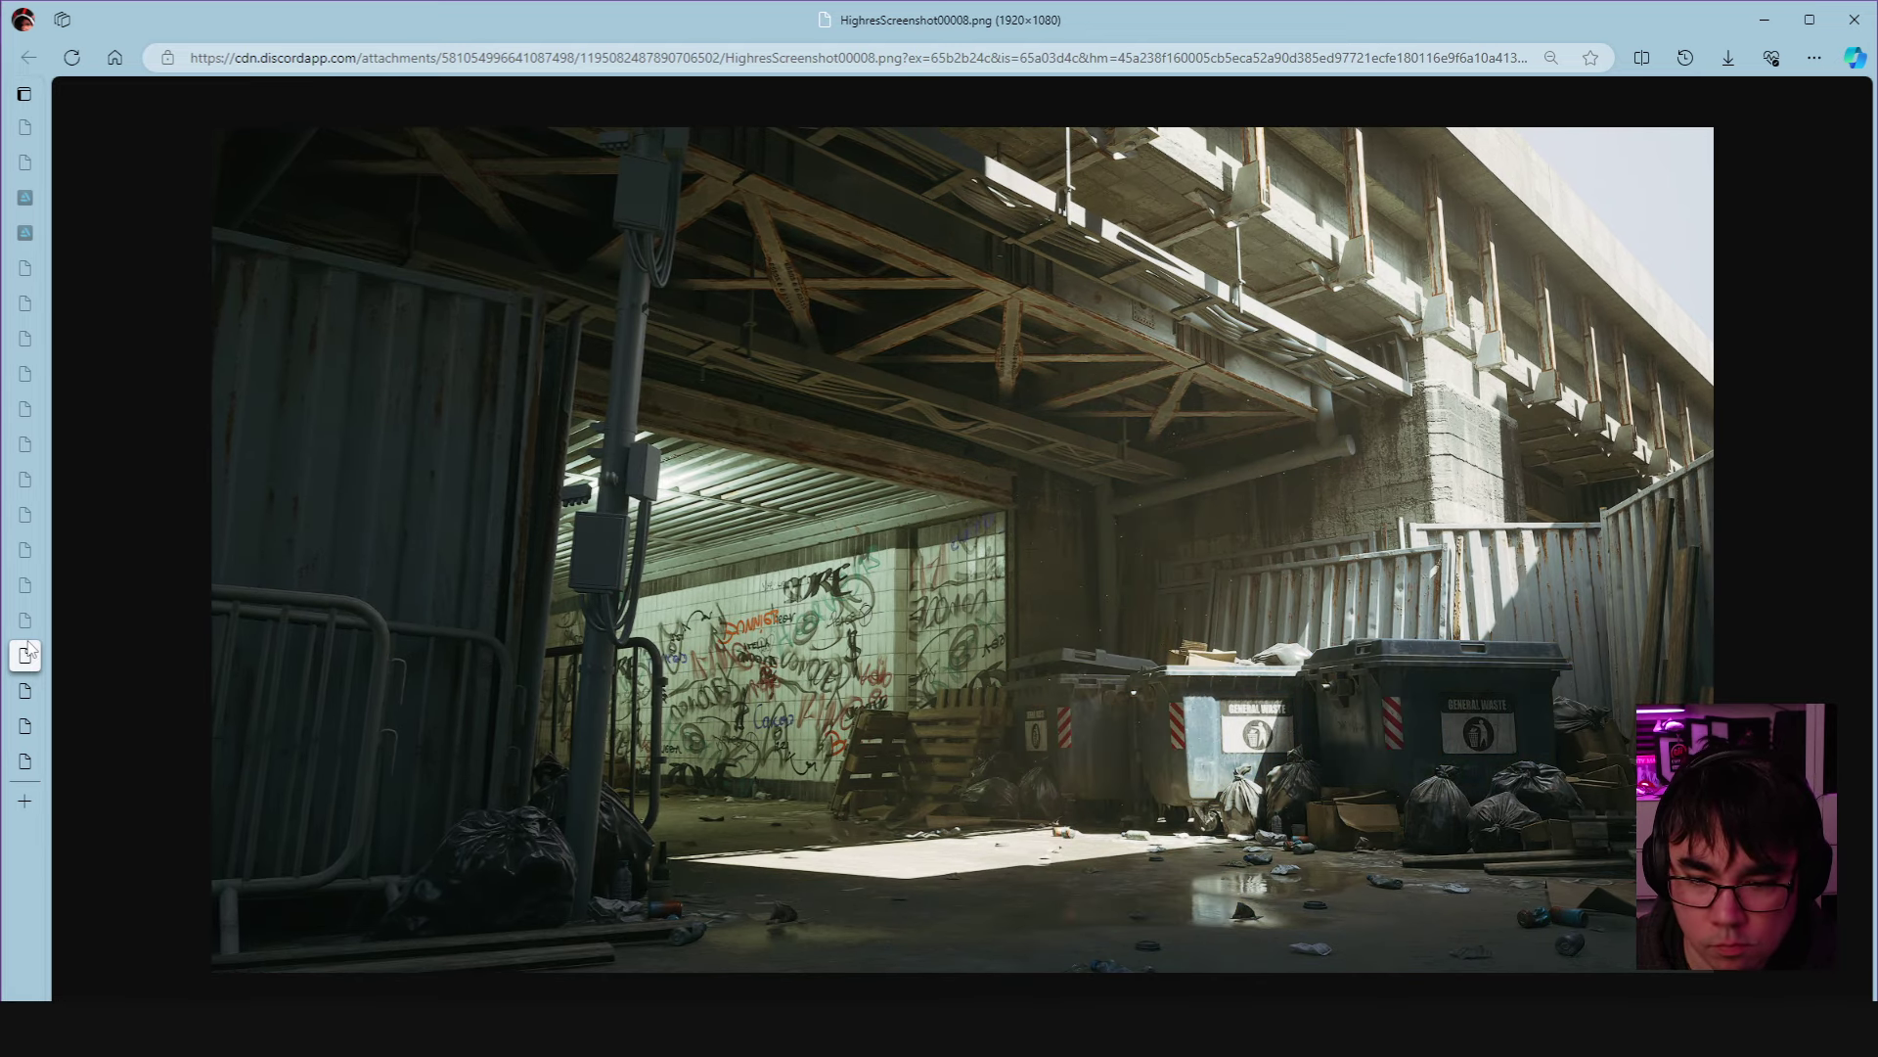
{"action": "left_click", "coordinate": [25, 623]}
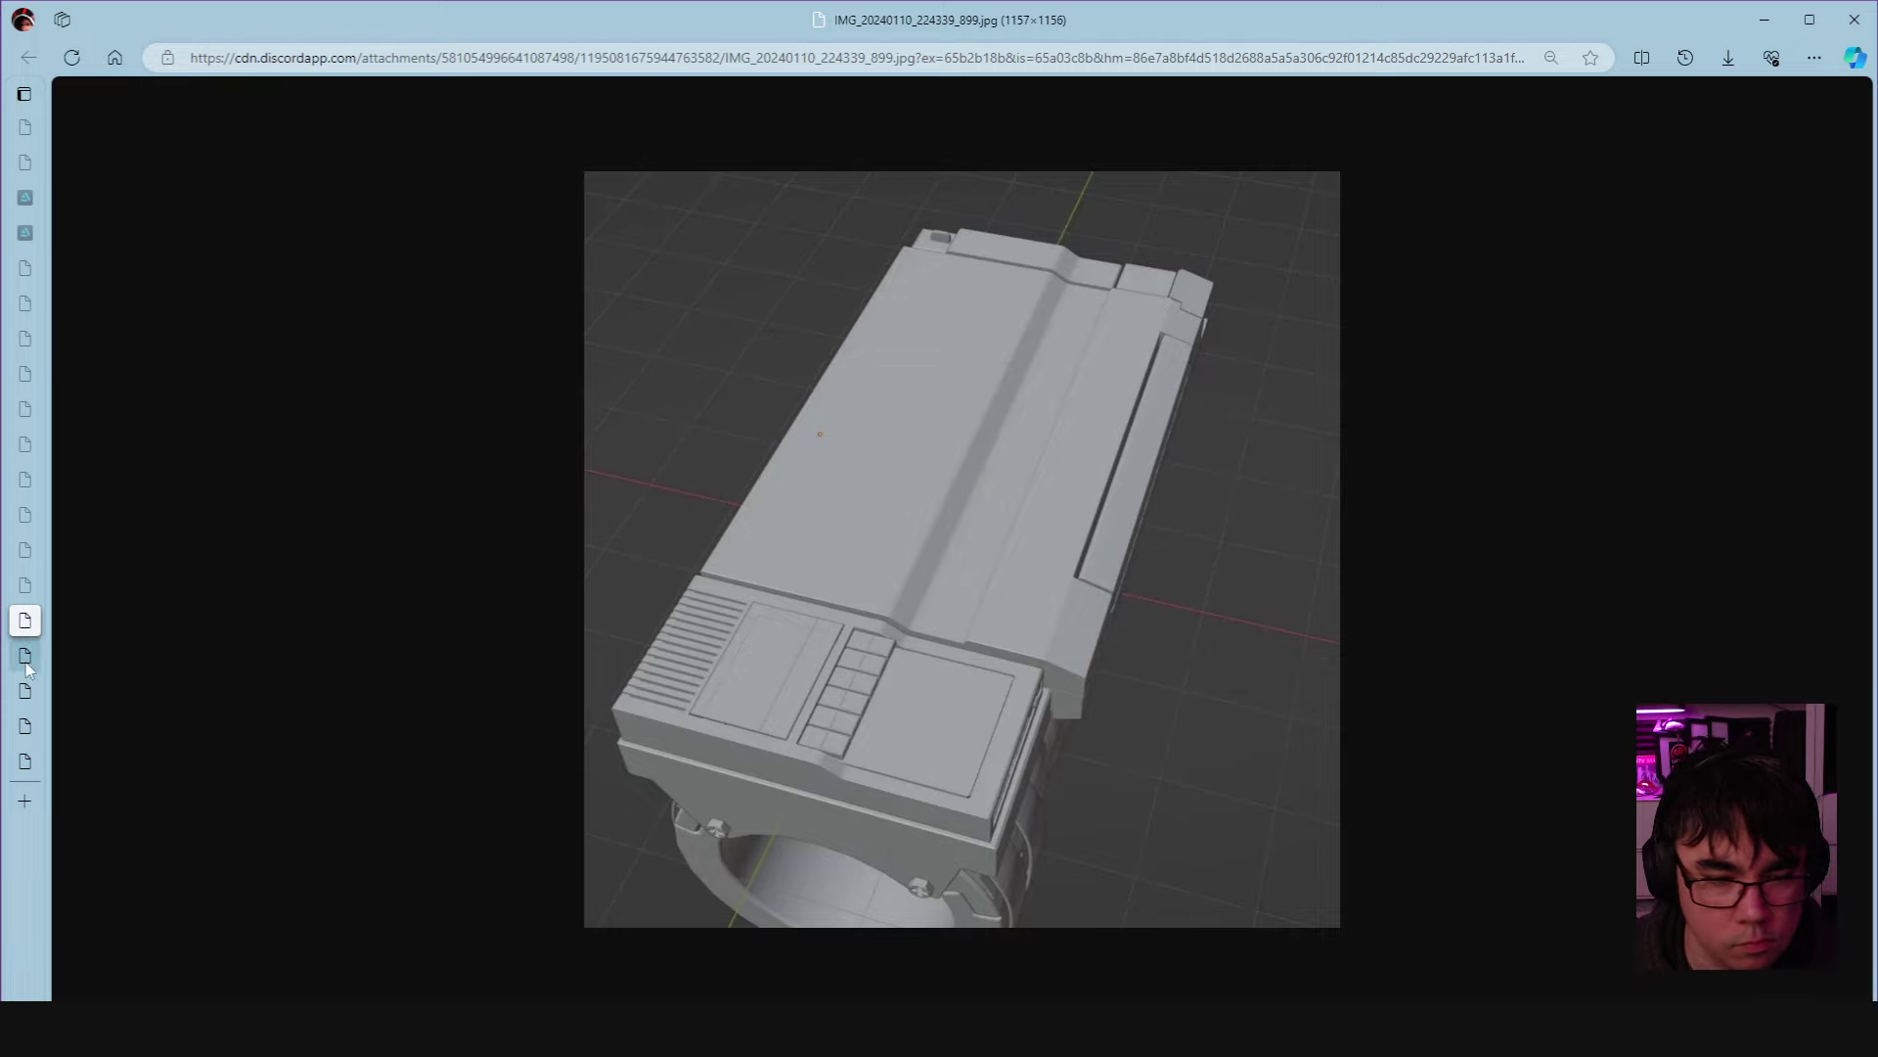
{"action": "left_click", "coordinate": [27, 658]}
{"action": "left_click", "coordinate": [27, 691]}
{"action": "left_click", "coordinate": [893, 674]}
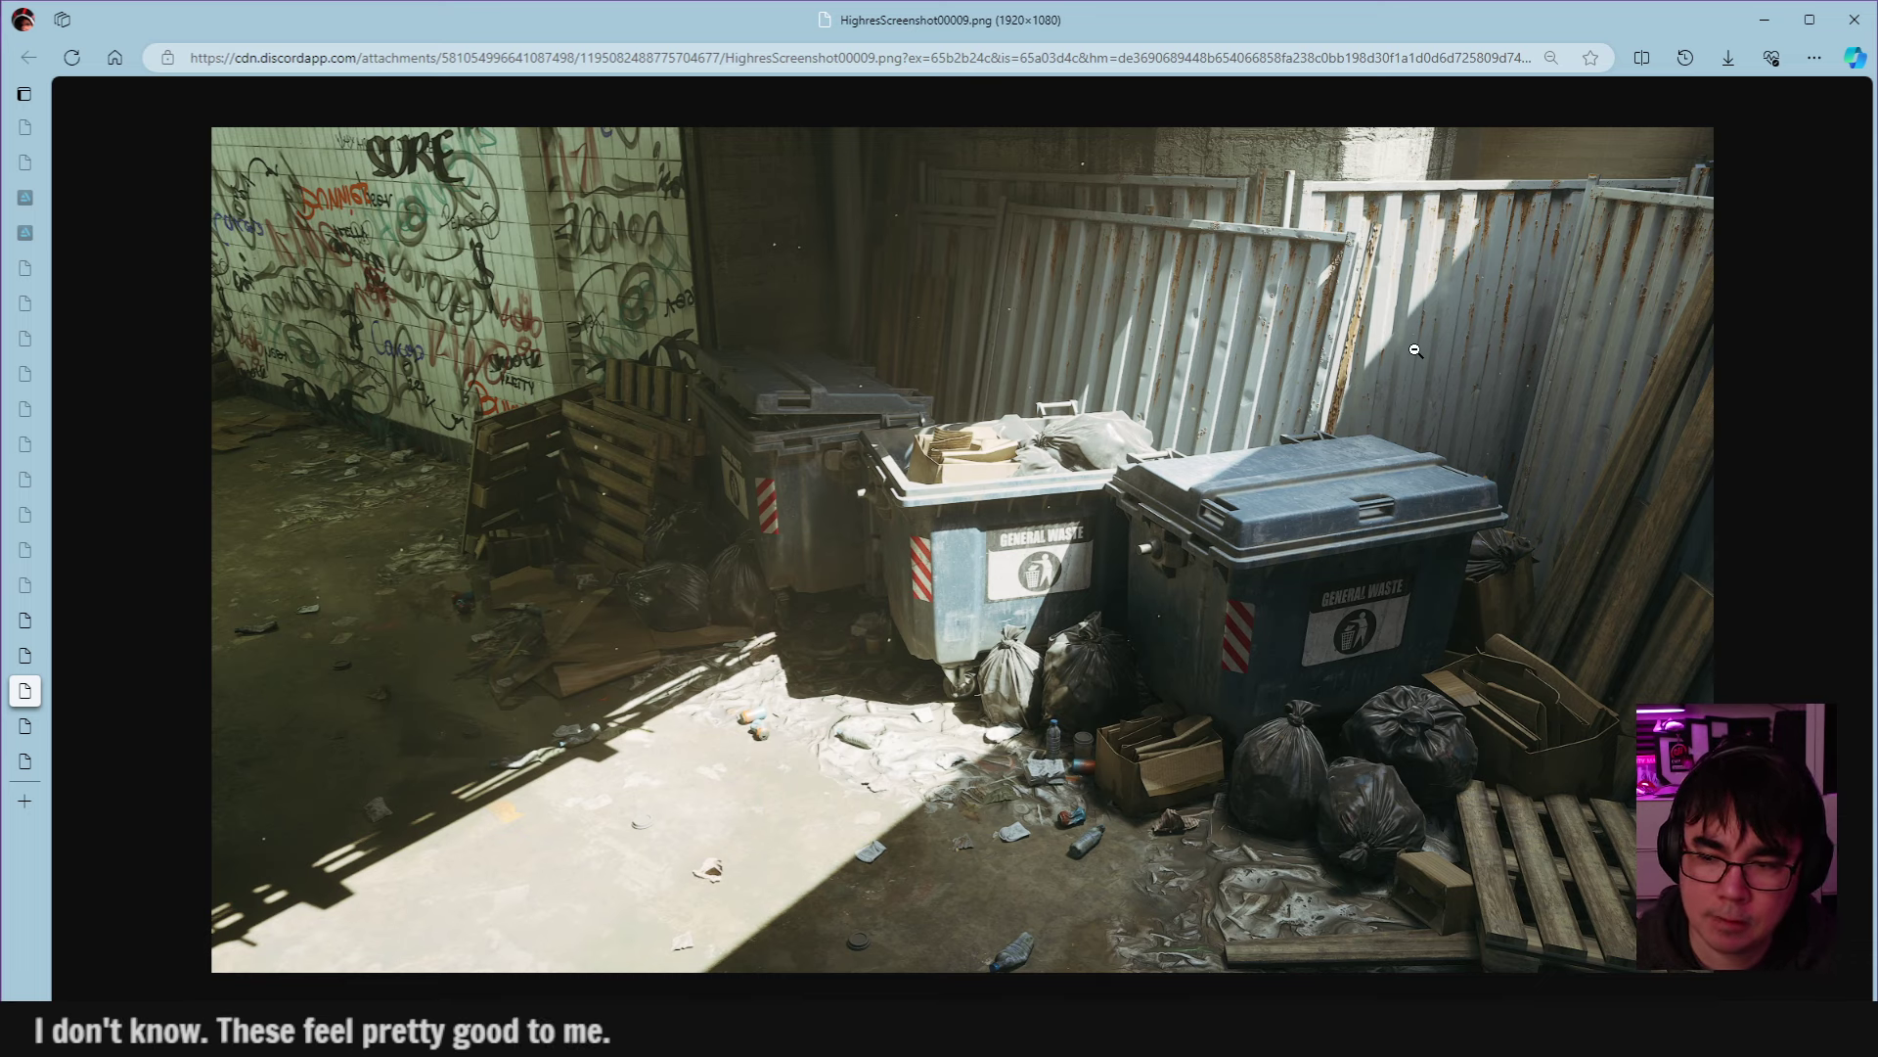
{"action": "left_click", "coordinate": [36, 732]}
Switch to the tab with the ArtStation portfolio showing 'Akm 14k tris' and 'CZ Bren 2'.
{"action": "left_click", "coordinate": [29, 762]}
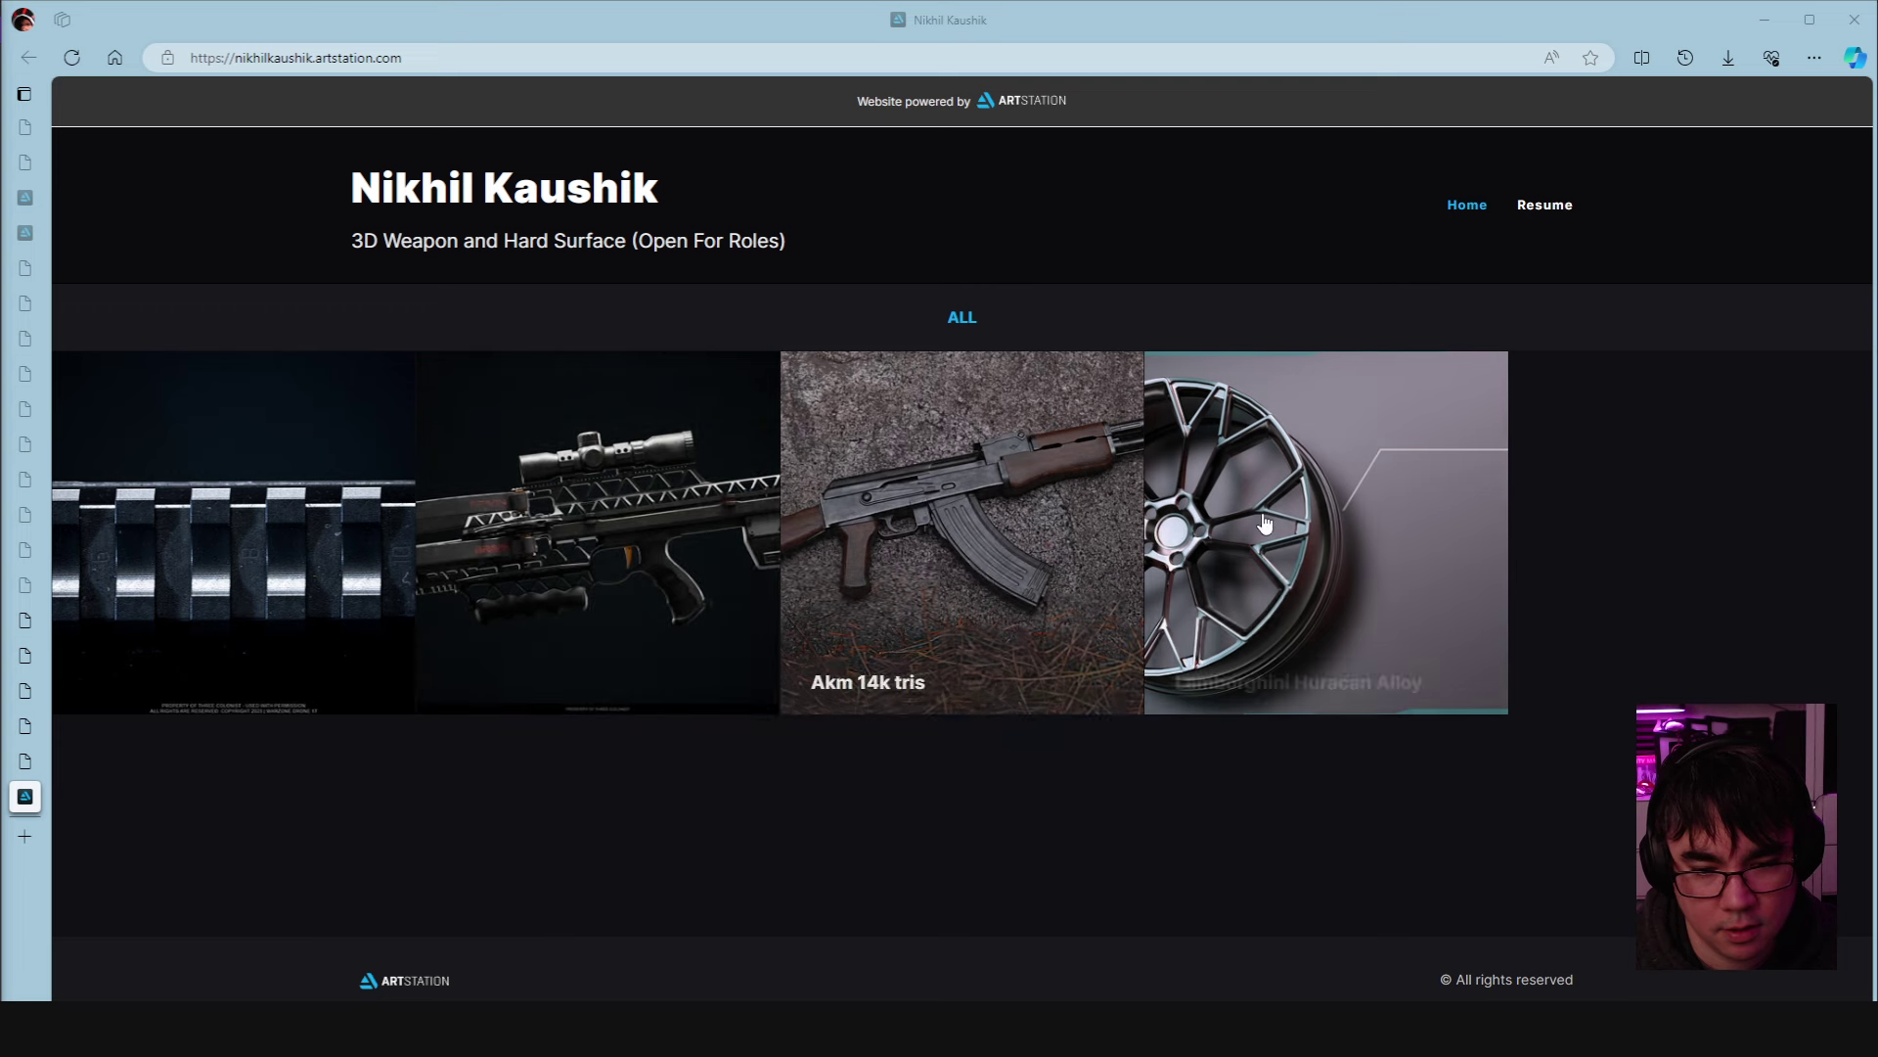
Open the 'CZ Bren 2' project and scroll through its first close-up renders.
{"action": "left_click", "coordinate": [307, 552]}
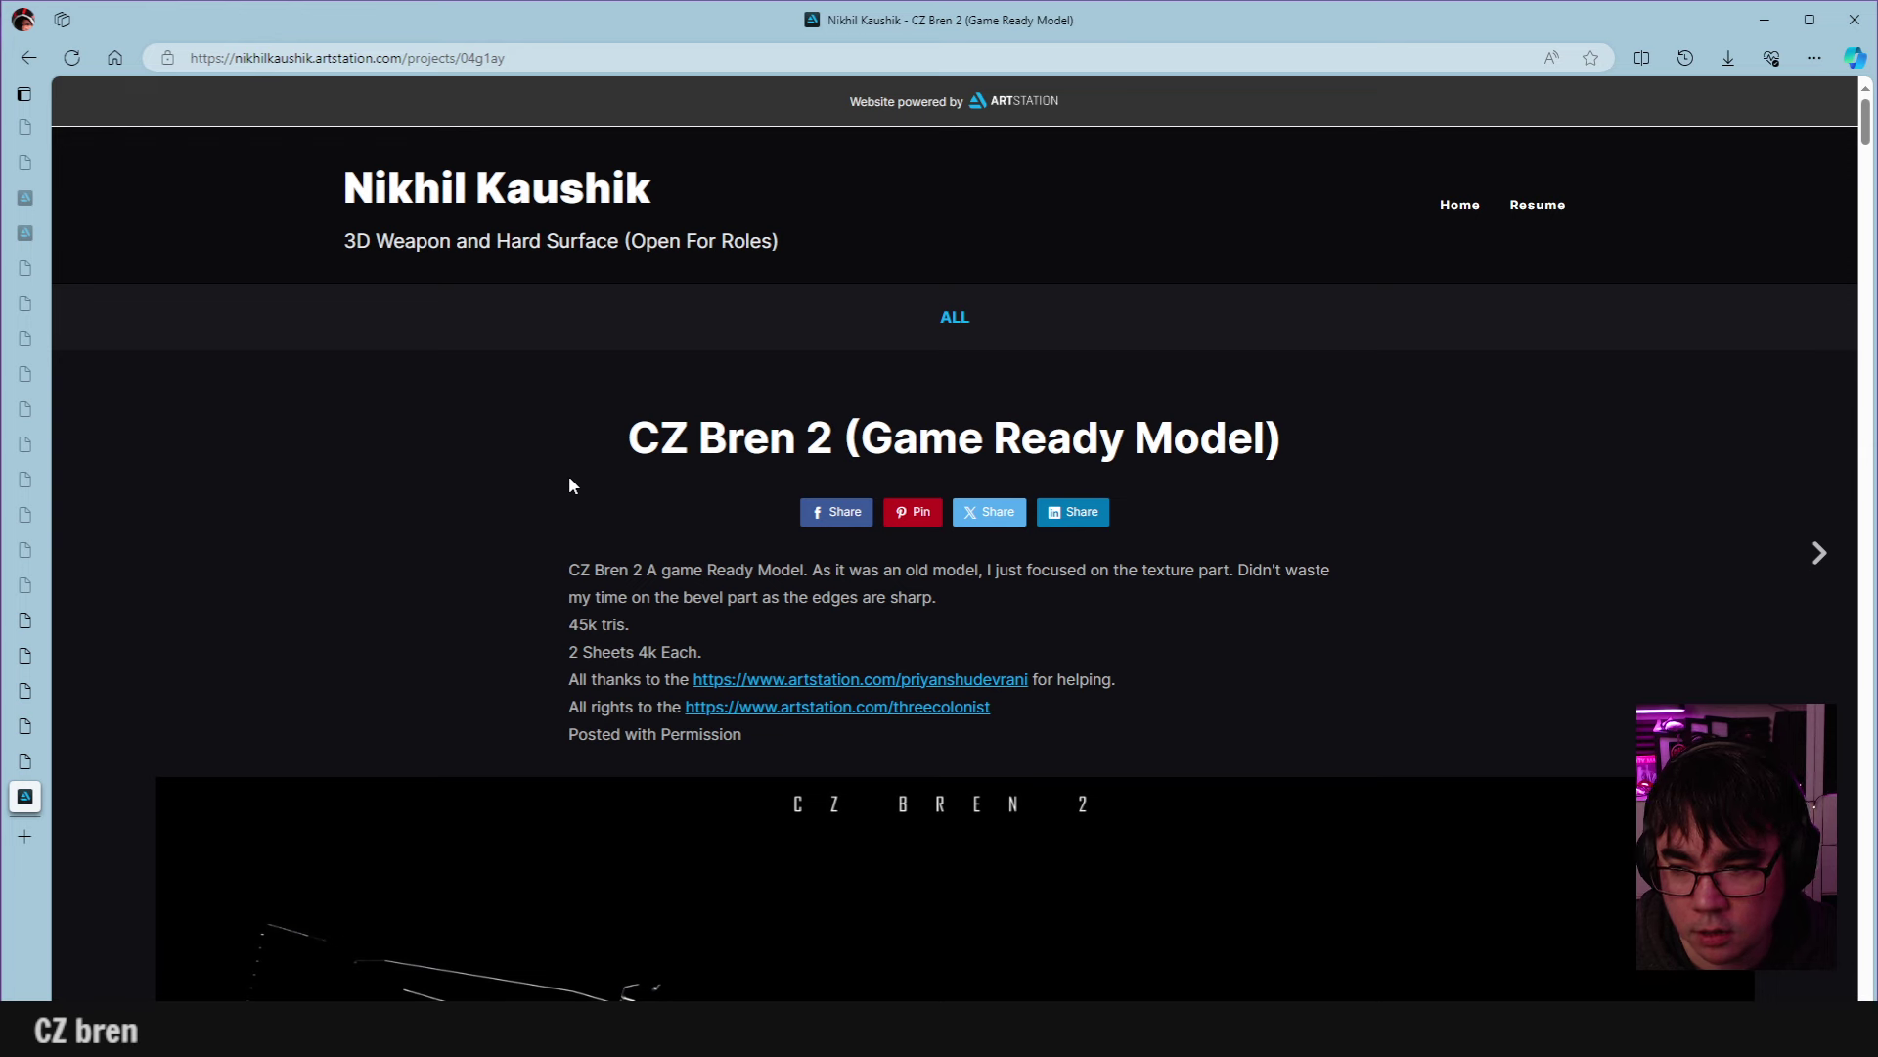
{"action": "scroll", "coordinate": [571, 479], "scroll_direction": "down", "scroll_amount": 1}
{"action": "scroll", "coordinate": [590, 474], "scroll_direction": "down", "scroll_amount": 3}
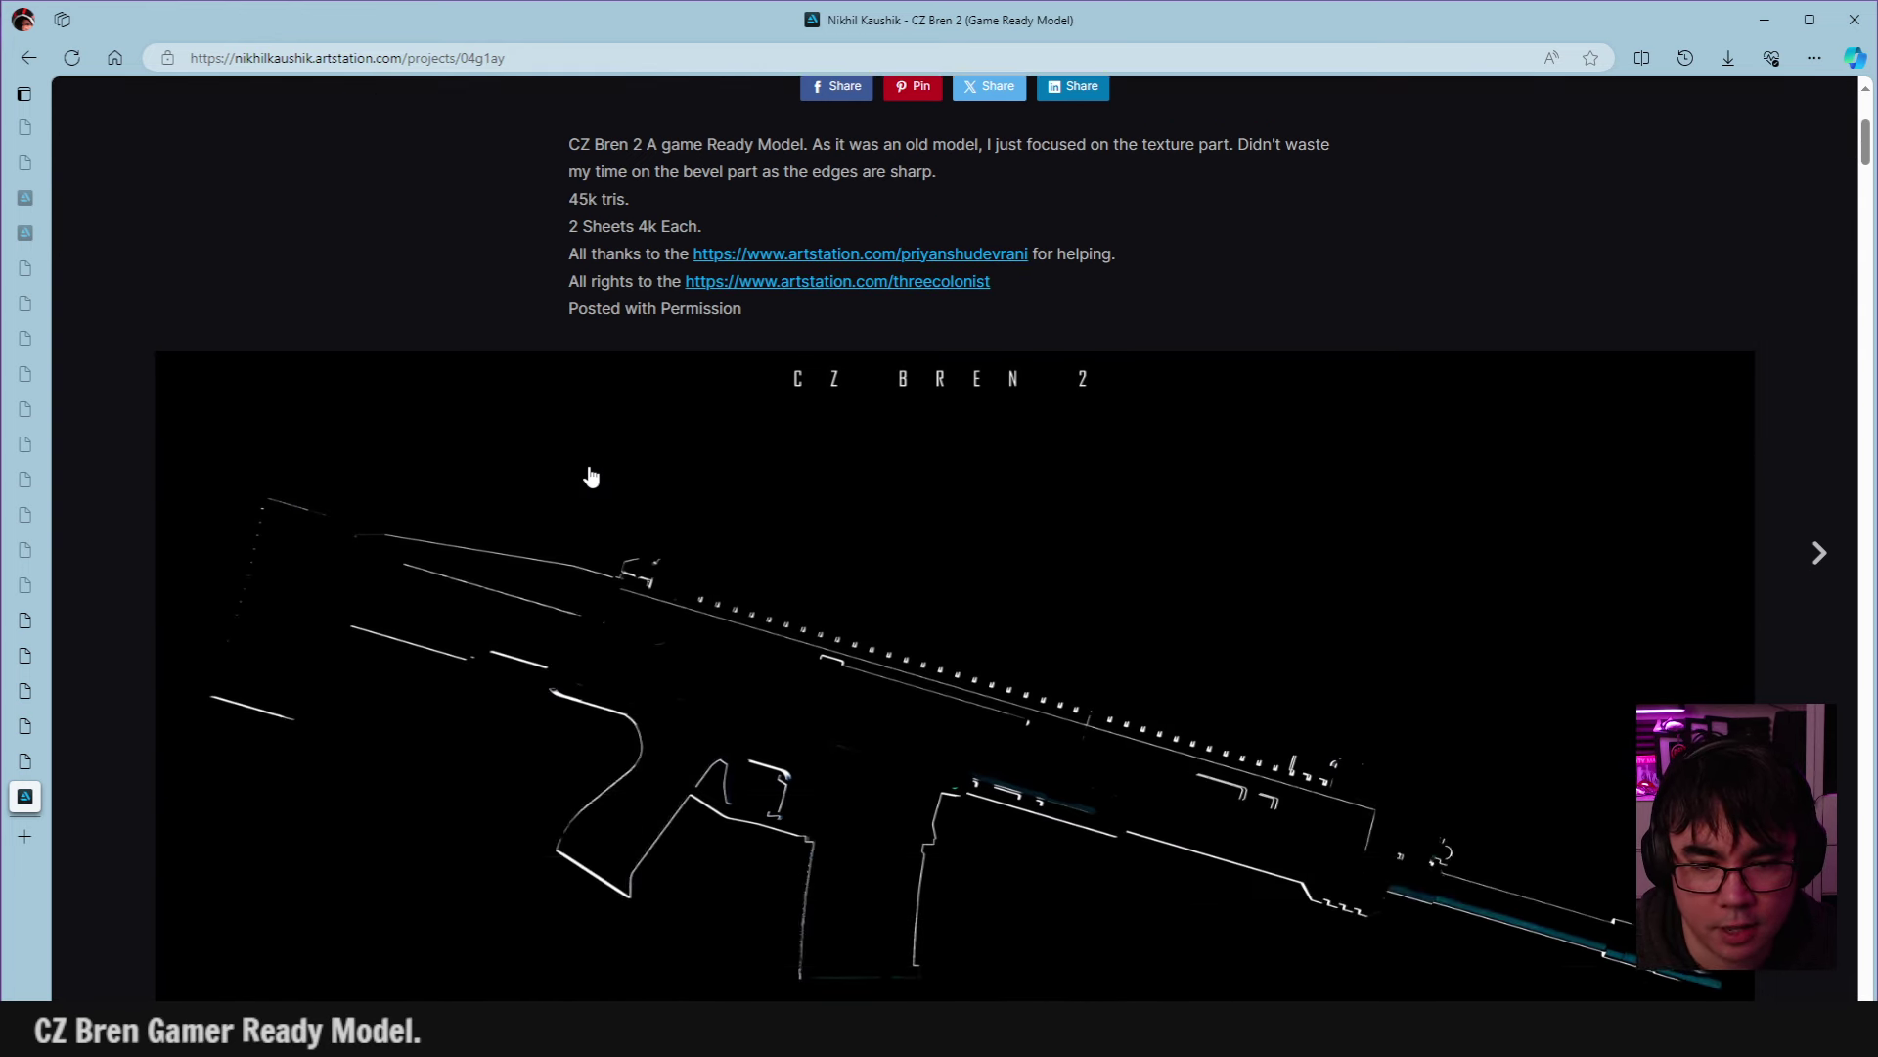
{"action": "scroll", "coordinate": [591, 476], "scroll_direction": "down", "scroll_amount": 3}
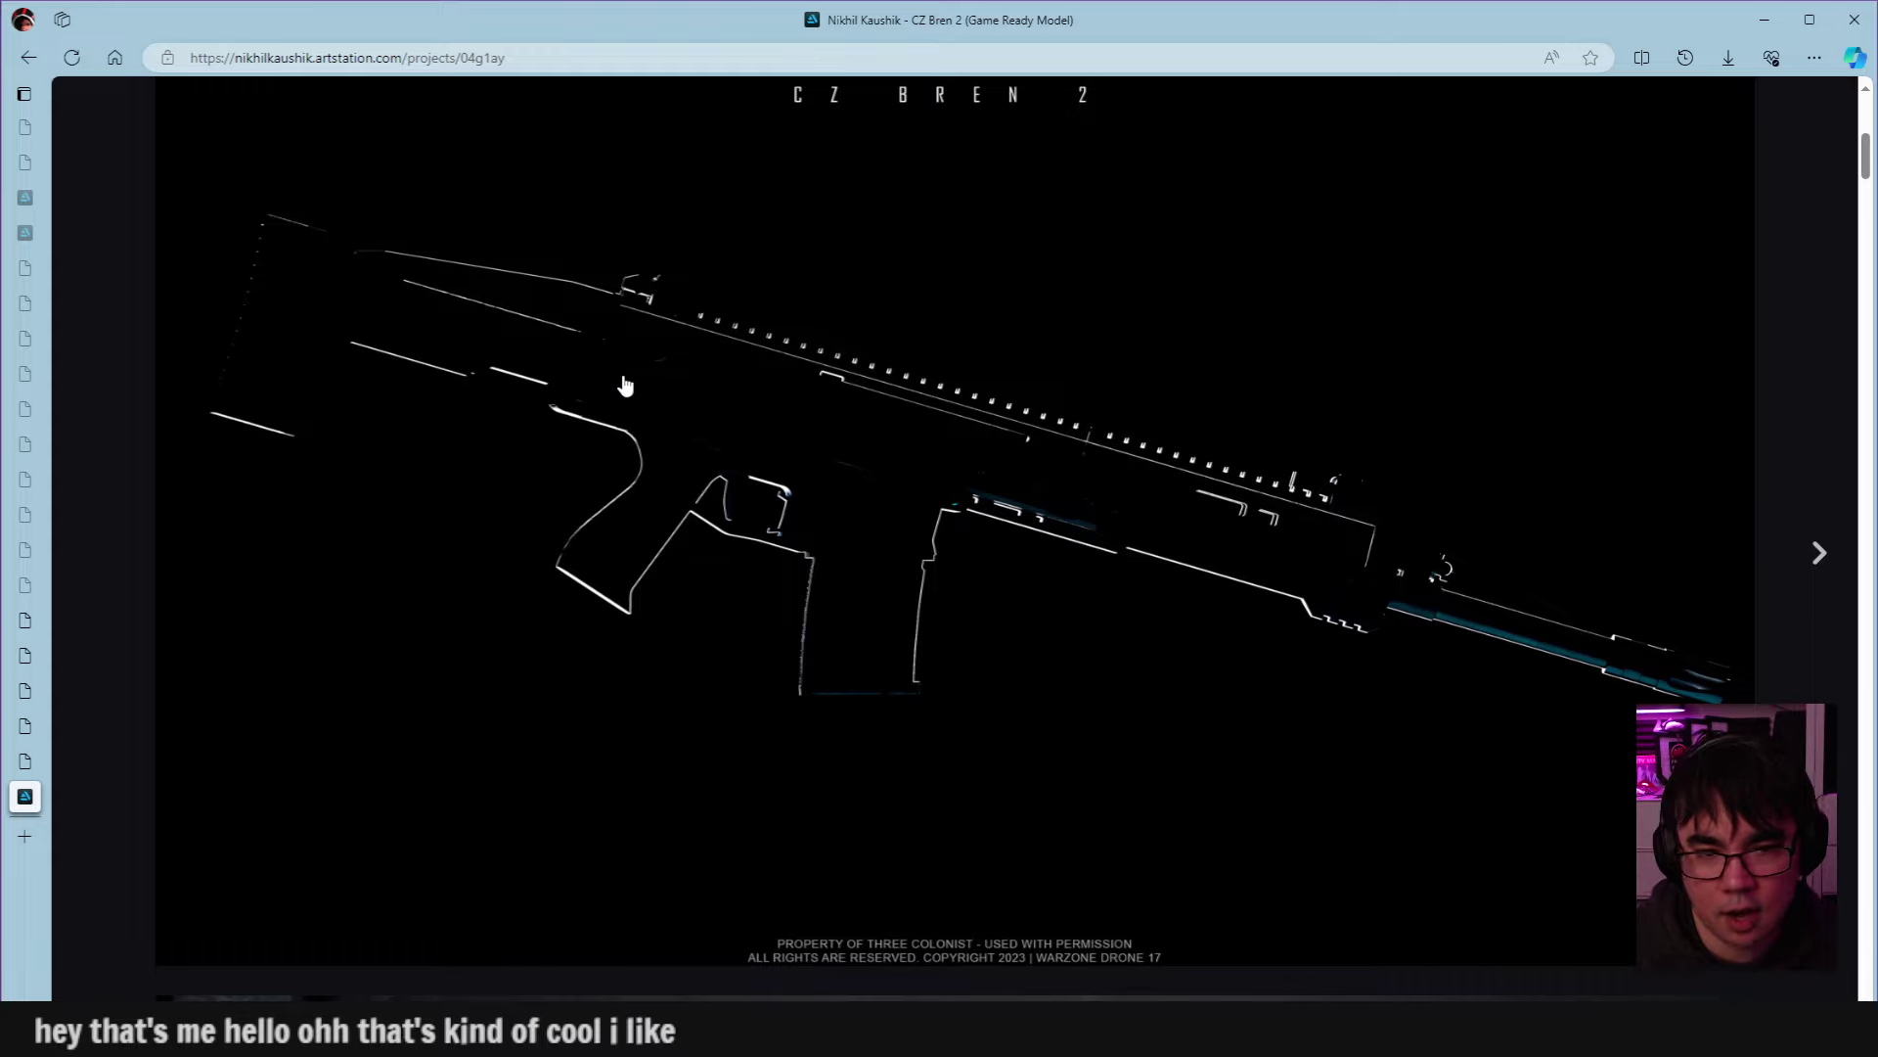
{"action": "scroll", "coordinate": [741, 578], "scroll_direction": "up", "scroll_amount": 7}
{"action": "scroll", "coordinate": [745, 583], "scroll_direction": "down", "scroll_amount": 8}
{"action": "scroll", "coordinate": [745, 583], "scroll_direction": "down", "scroll_amount": 6}
{"action": "scroll", "coordinate": [754, 566], "scroll_direction": "up", "scroll_amount": 6}
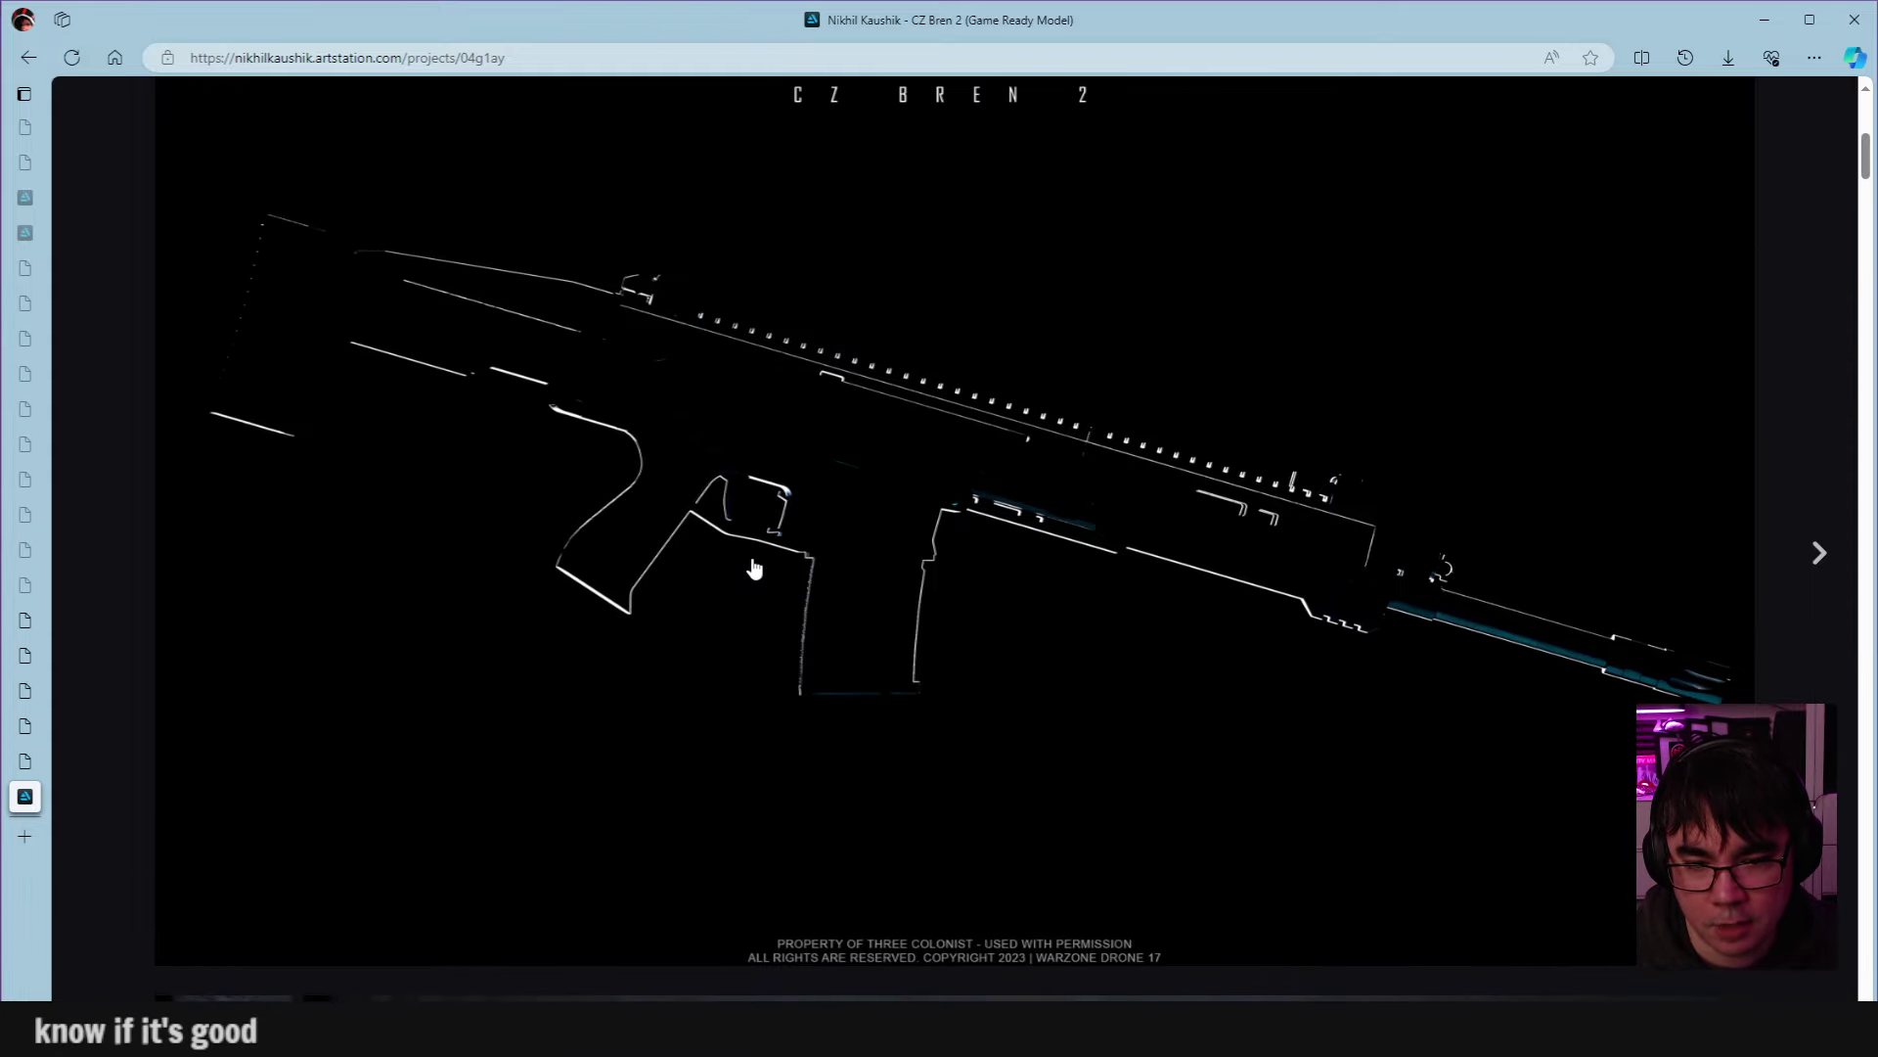
{"action": "scroll", "coordinate": [1427, 547], "scroll_direction": "down", "scroll_amount": 7}
{"action": "scroll", "coordinate": [1427, 547], "scroll_direction": "down", "scroll_amount": 3}
{"action": "scroll", "coordinate": [1047, 461], "scroll_direction": "up", "scroll_amount": 2}
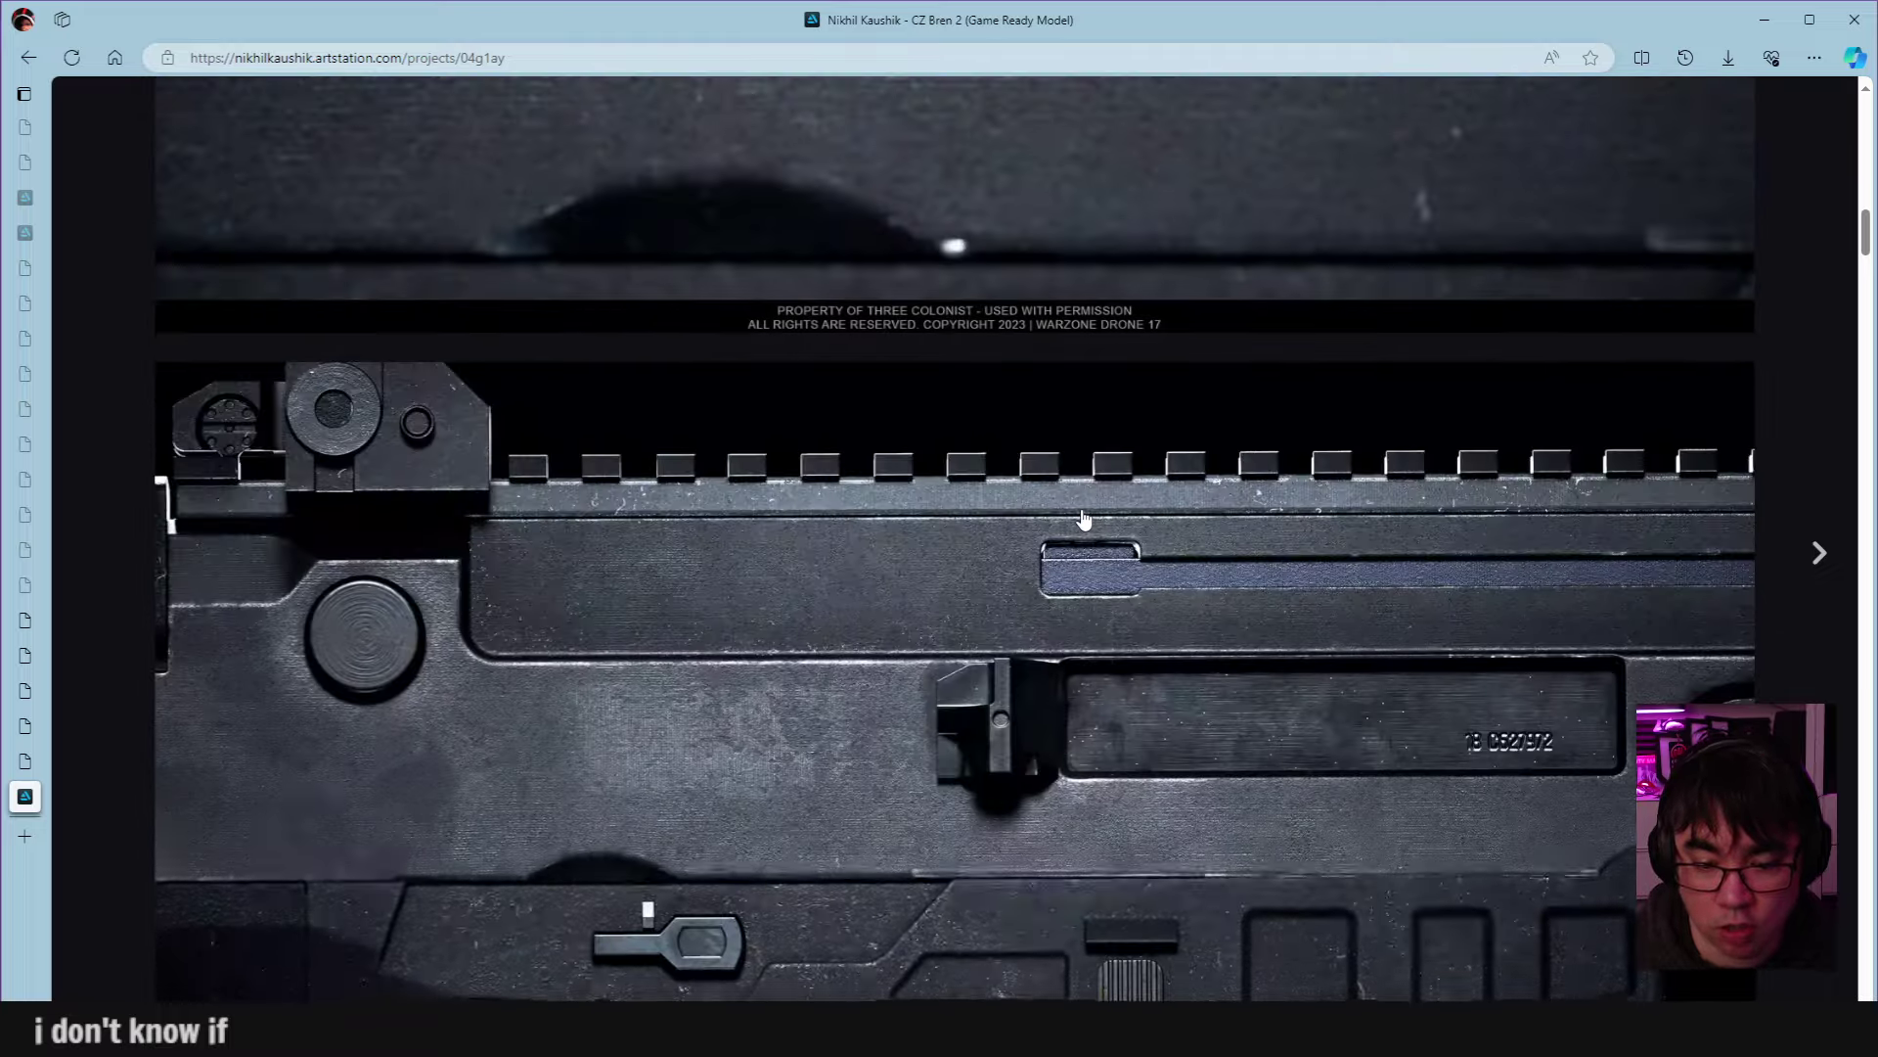
{"action": "scroll", "coordinate": [1082, 524], "scroll_direction": "down", "scroll_amount": 7}
{"action": "scroll", "coordinate": [1083, 518], "scroll_direction": "down", "scroll_amount": 9}
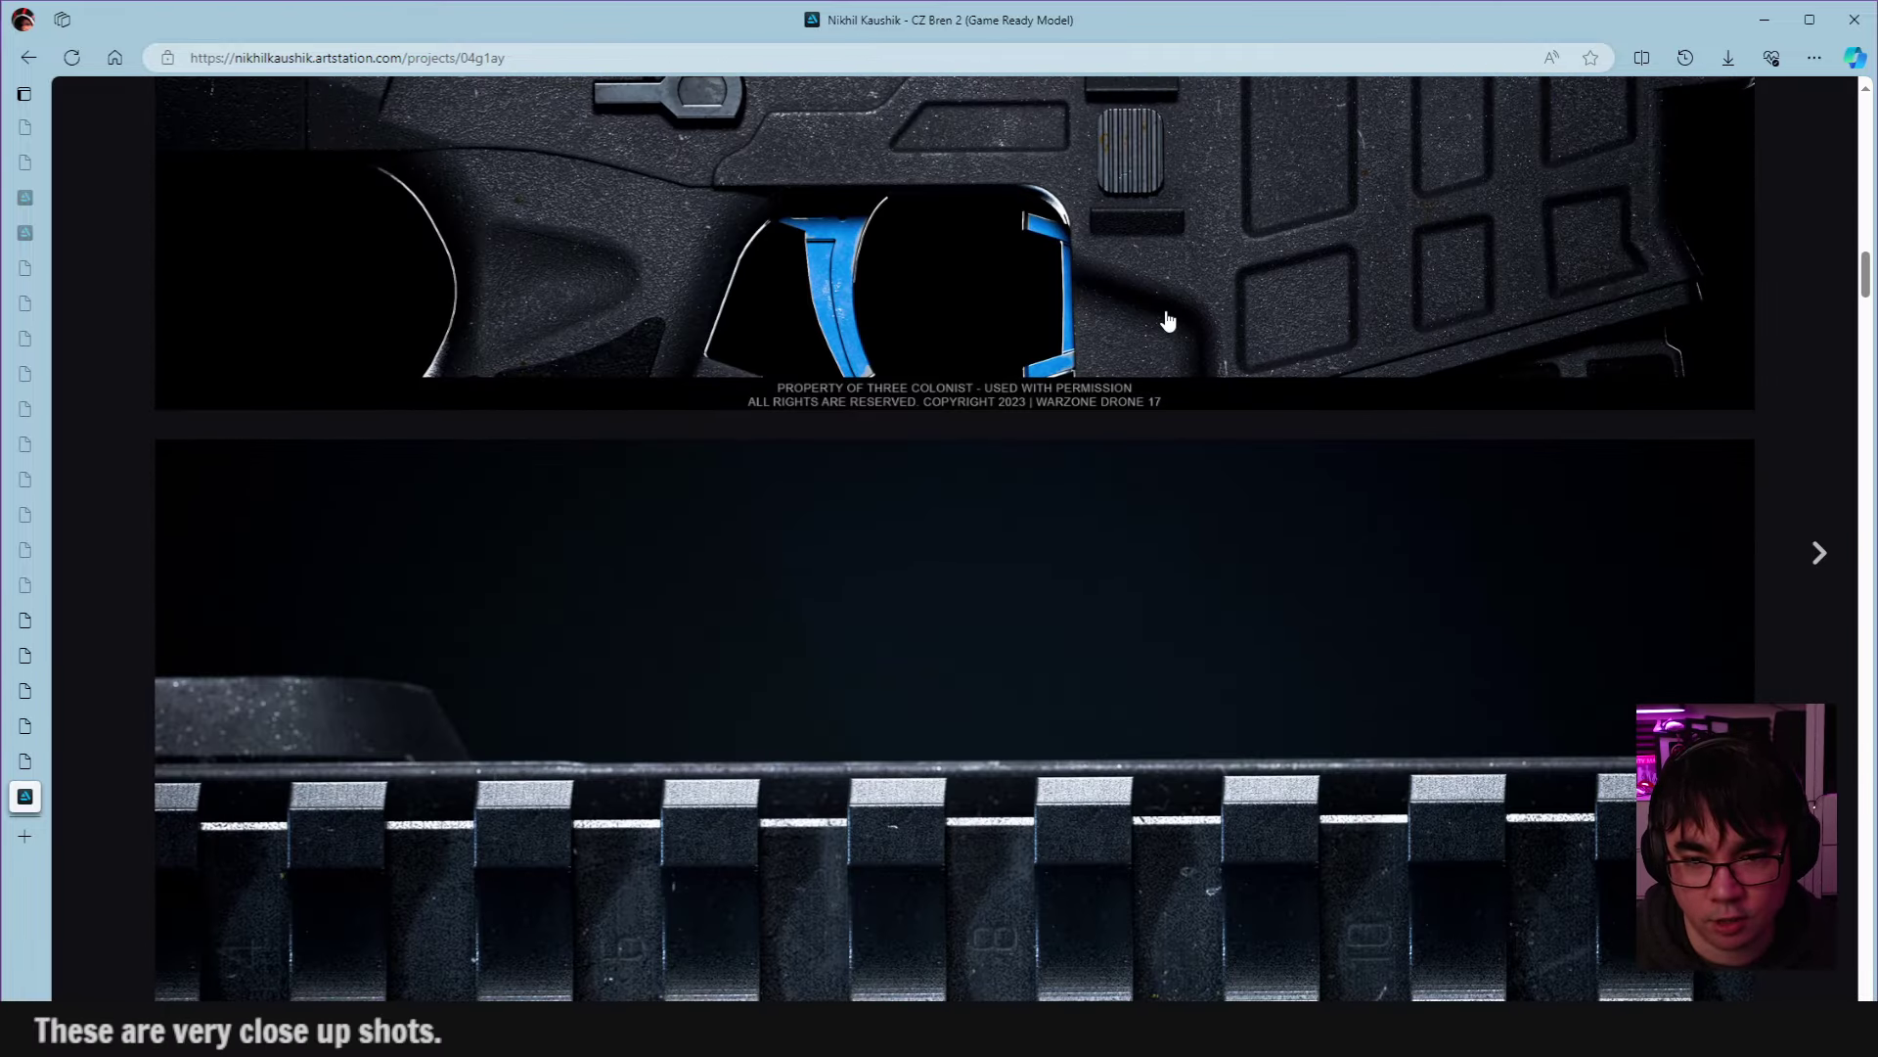
{"action": "scroll", "coordinate": [1194, 350], "scroll_direction": "down", "scroll_amount": 4}
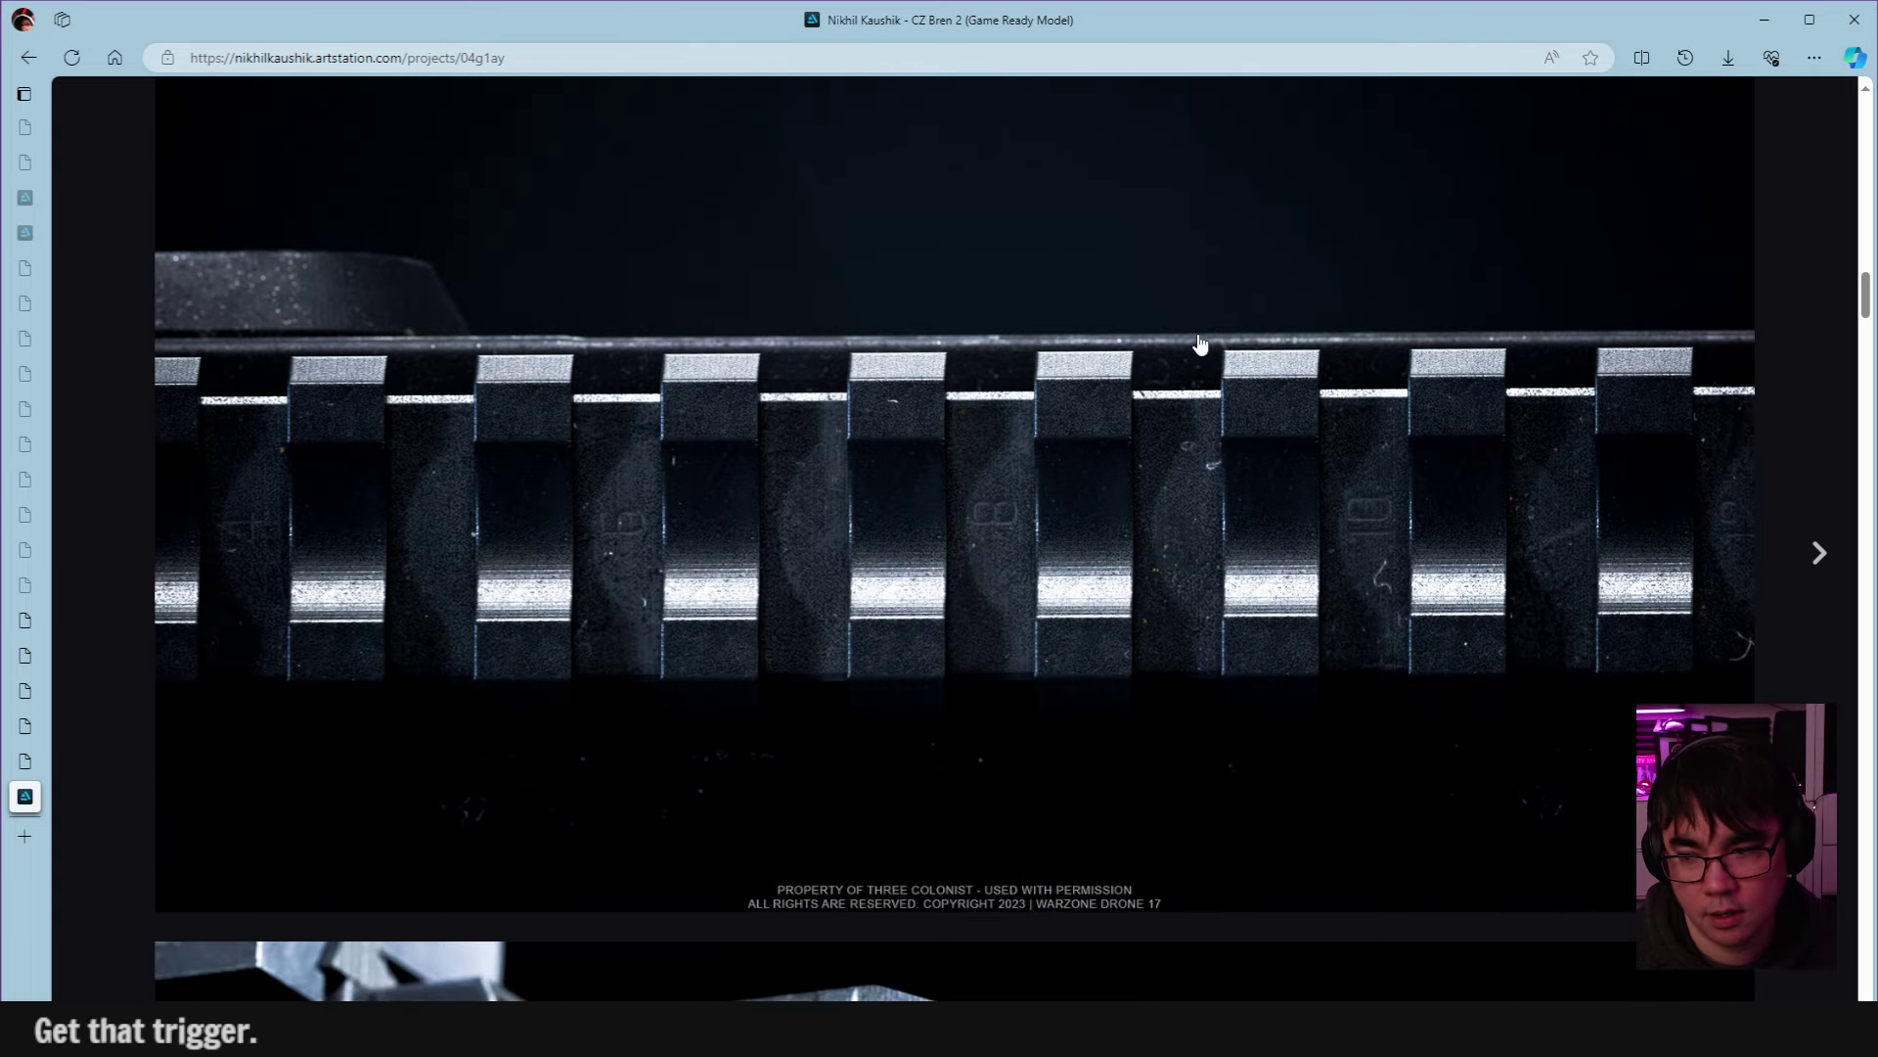
{"action": "scroll", "coordinate": [1200, 344], "scroll_direction": "down", "scroll_amount": 7}
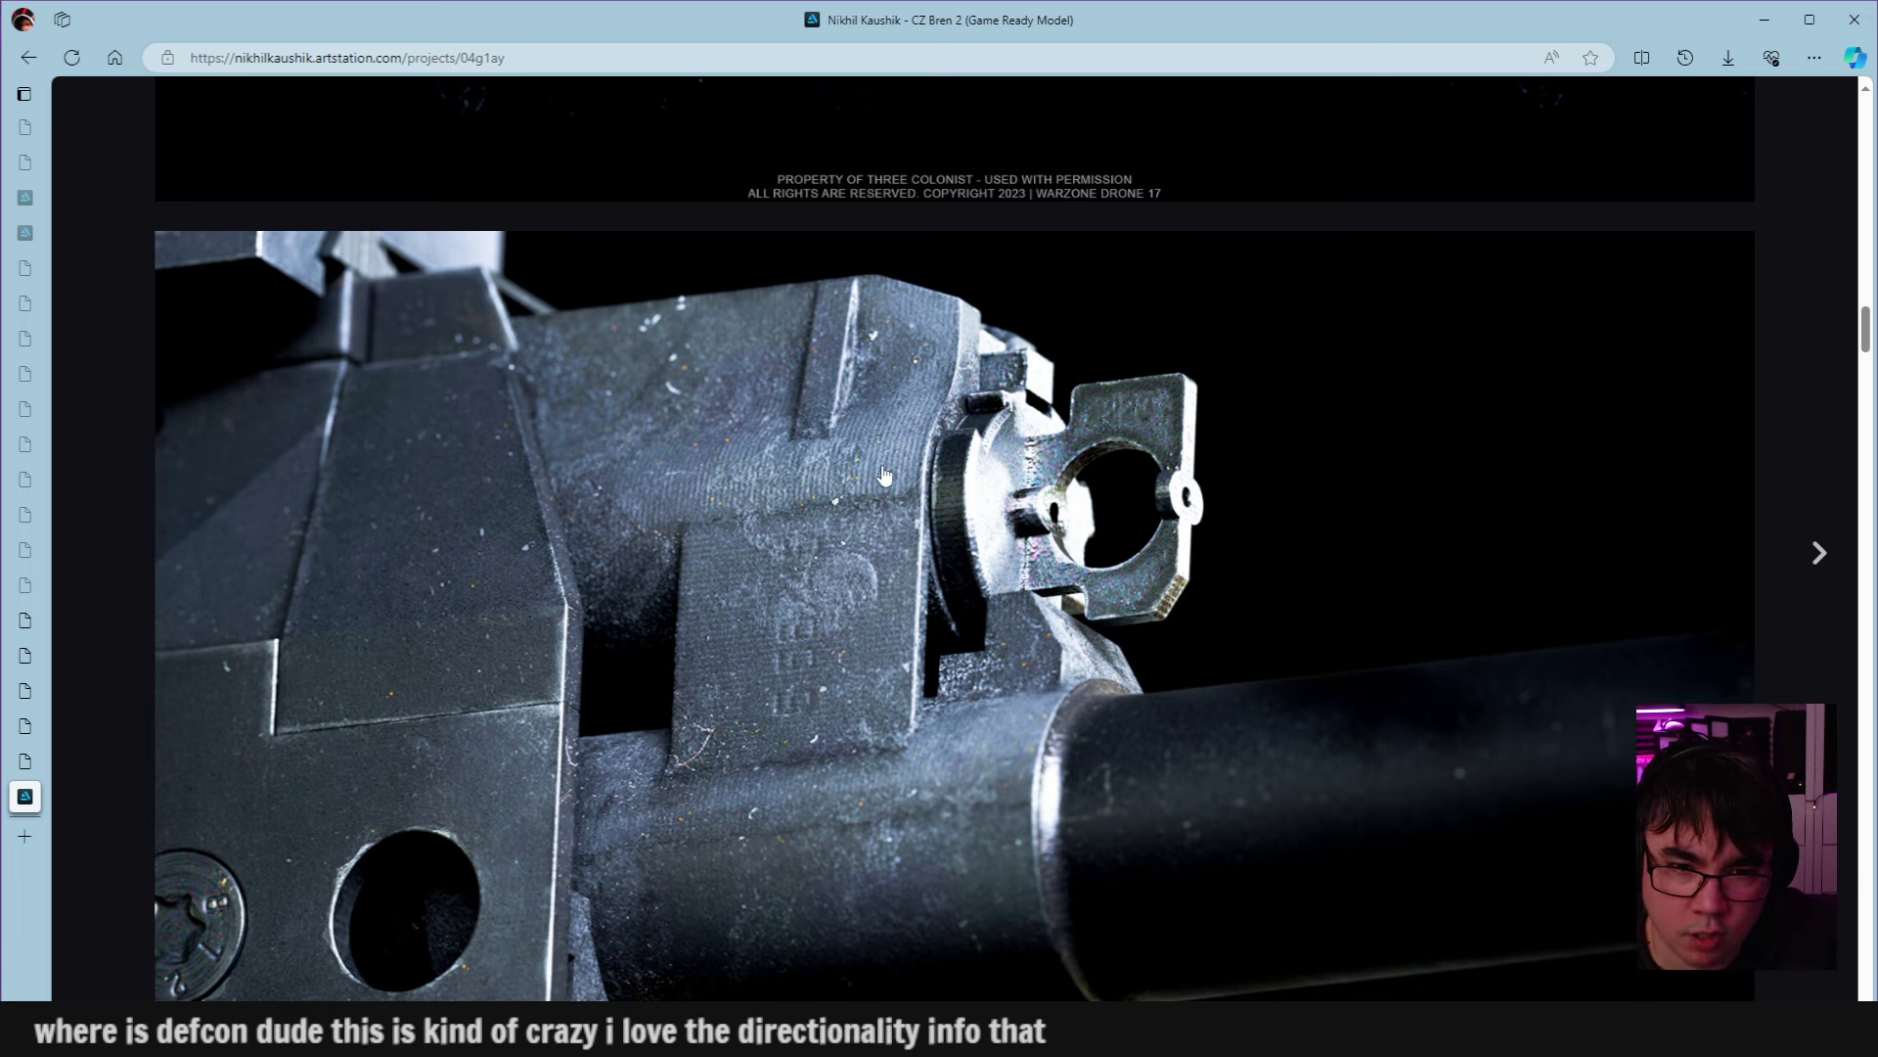
{"action": "scroll", "coordinate": [1060, 541], "scroll_direction": "down", "scroll_amount": 9}
Keep scrolling through the remaining close-ups down to the last image and page footer.
{"action": "scroll", "coordinate": [1060, 541], "scroll_direction": "up", "scroll_amount": 9}
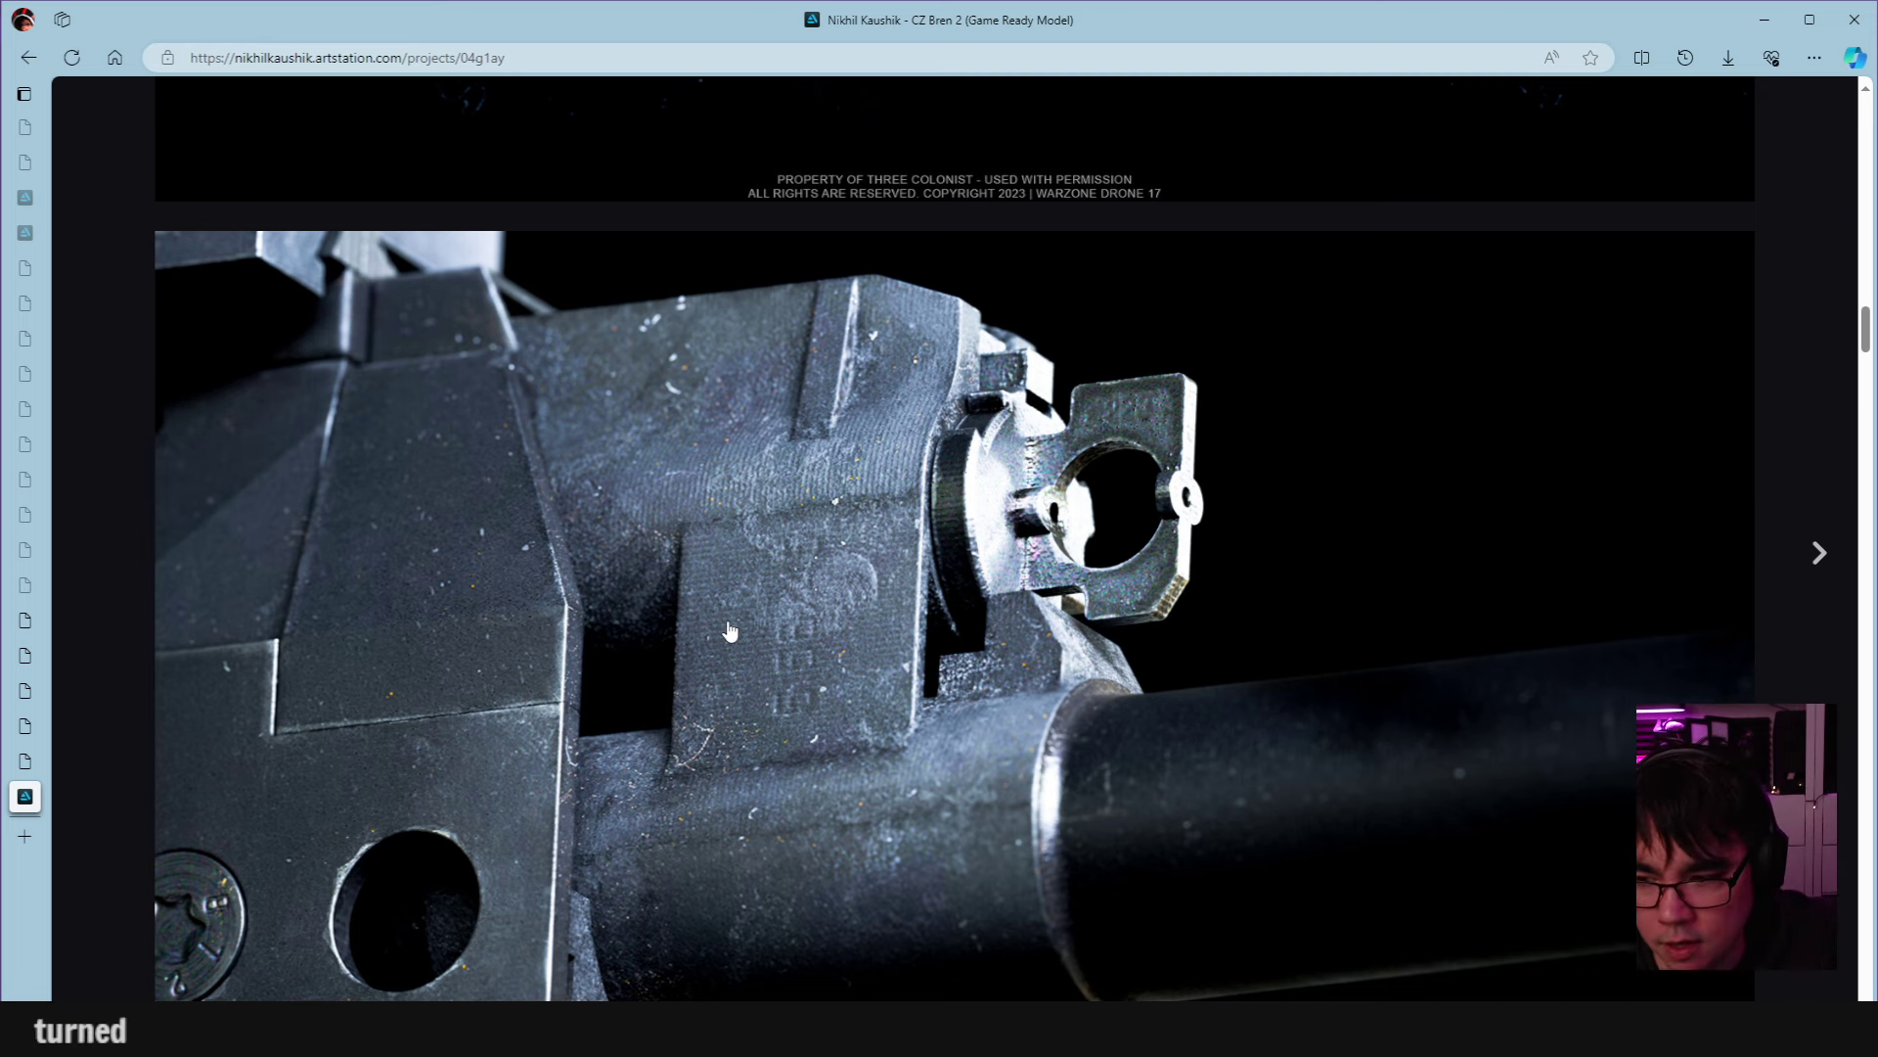
{"action": "scroll", "coordinate": [1138, 474], "scroll_direction": "down", "scroll_amount": 2}
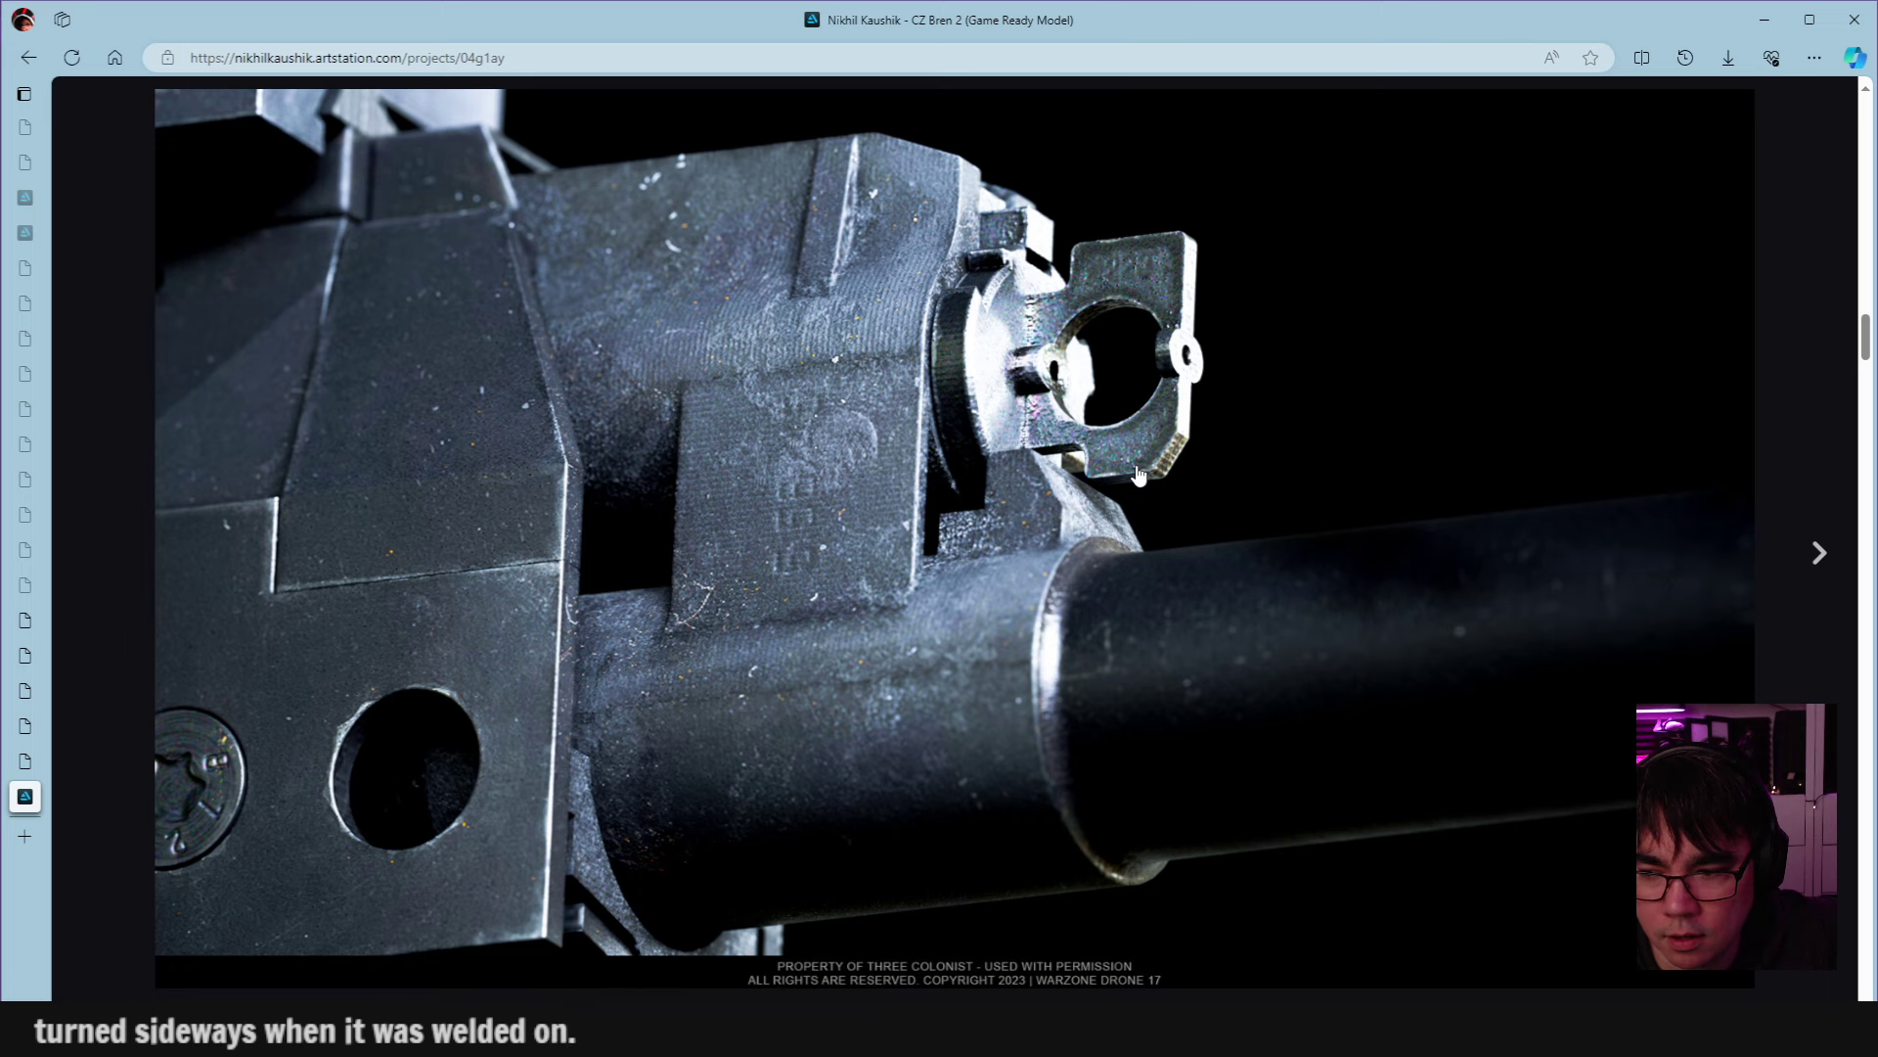
{"action": "scroll", "coordinate": [1138, 475], "scroll_direction": "down", "scroll_amount": 2}
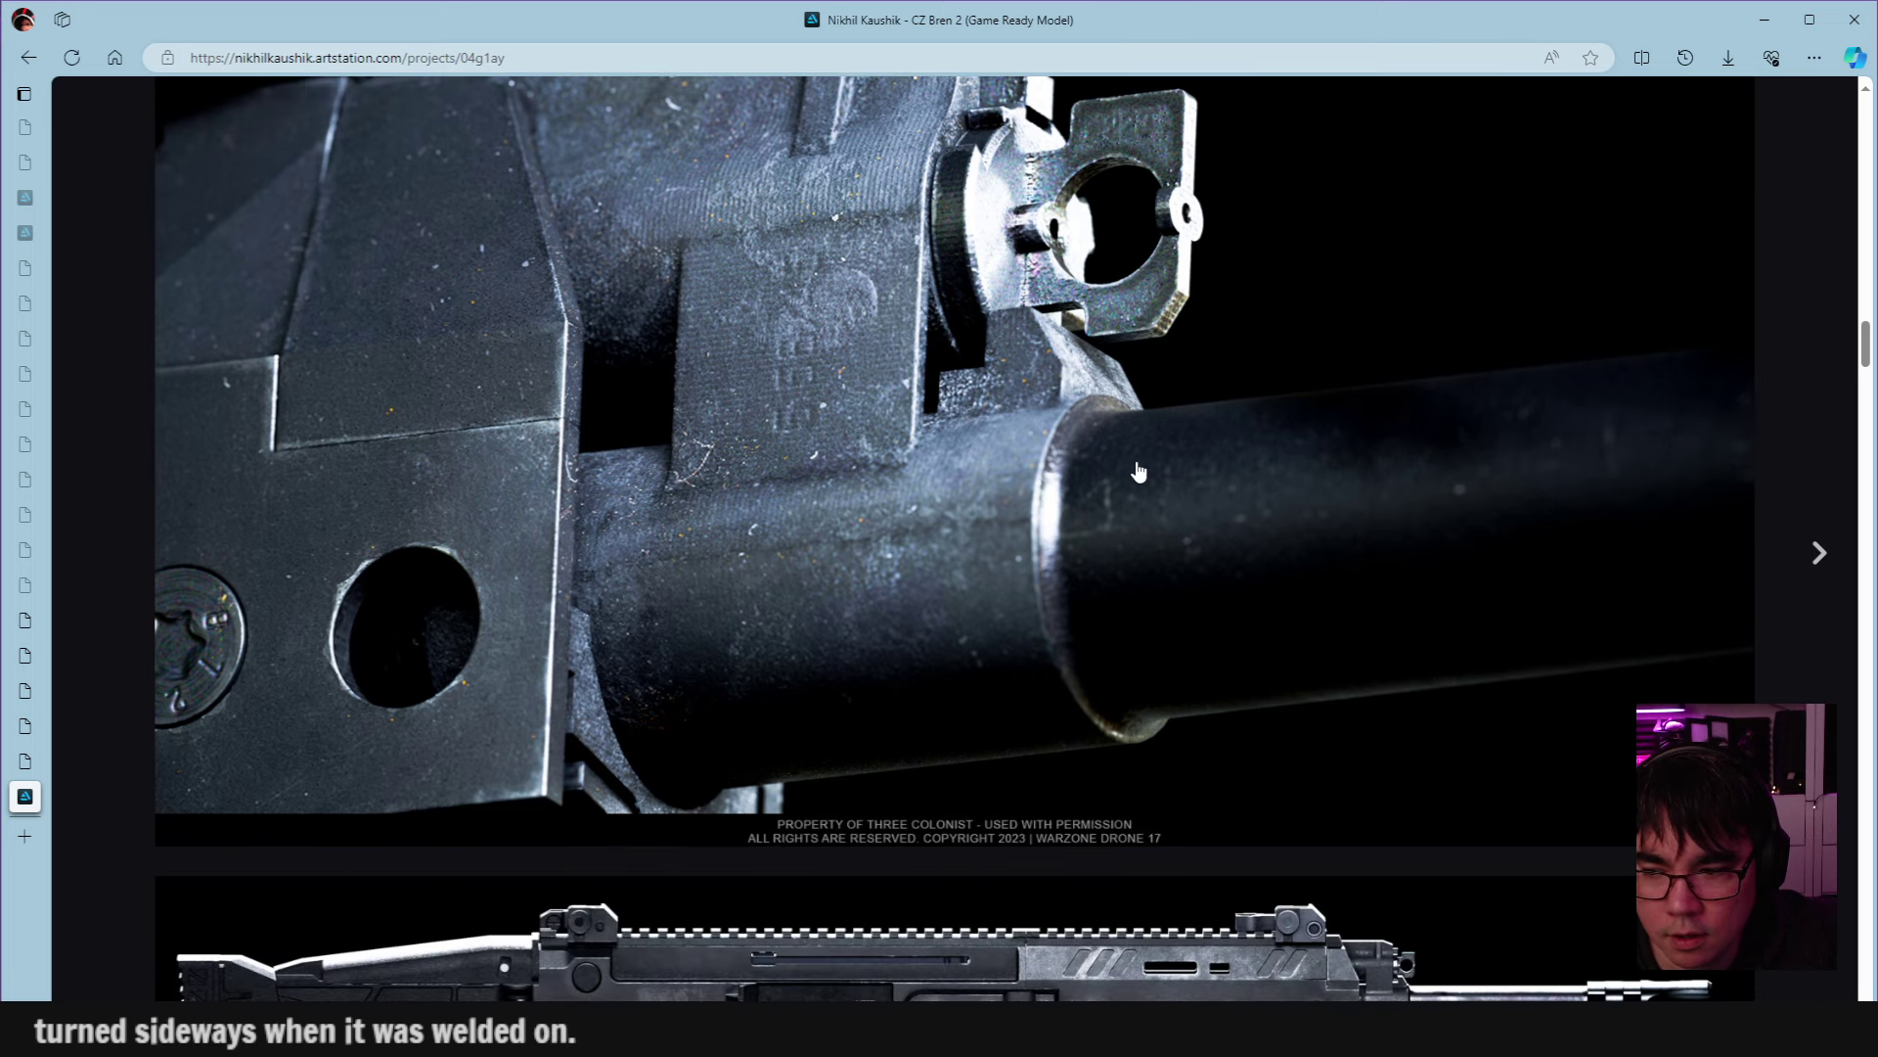
{"action": "scroll", "coordinate": [1138, 474], "scroll_direction": "down", "scroll_amount": 3}
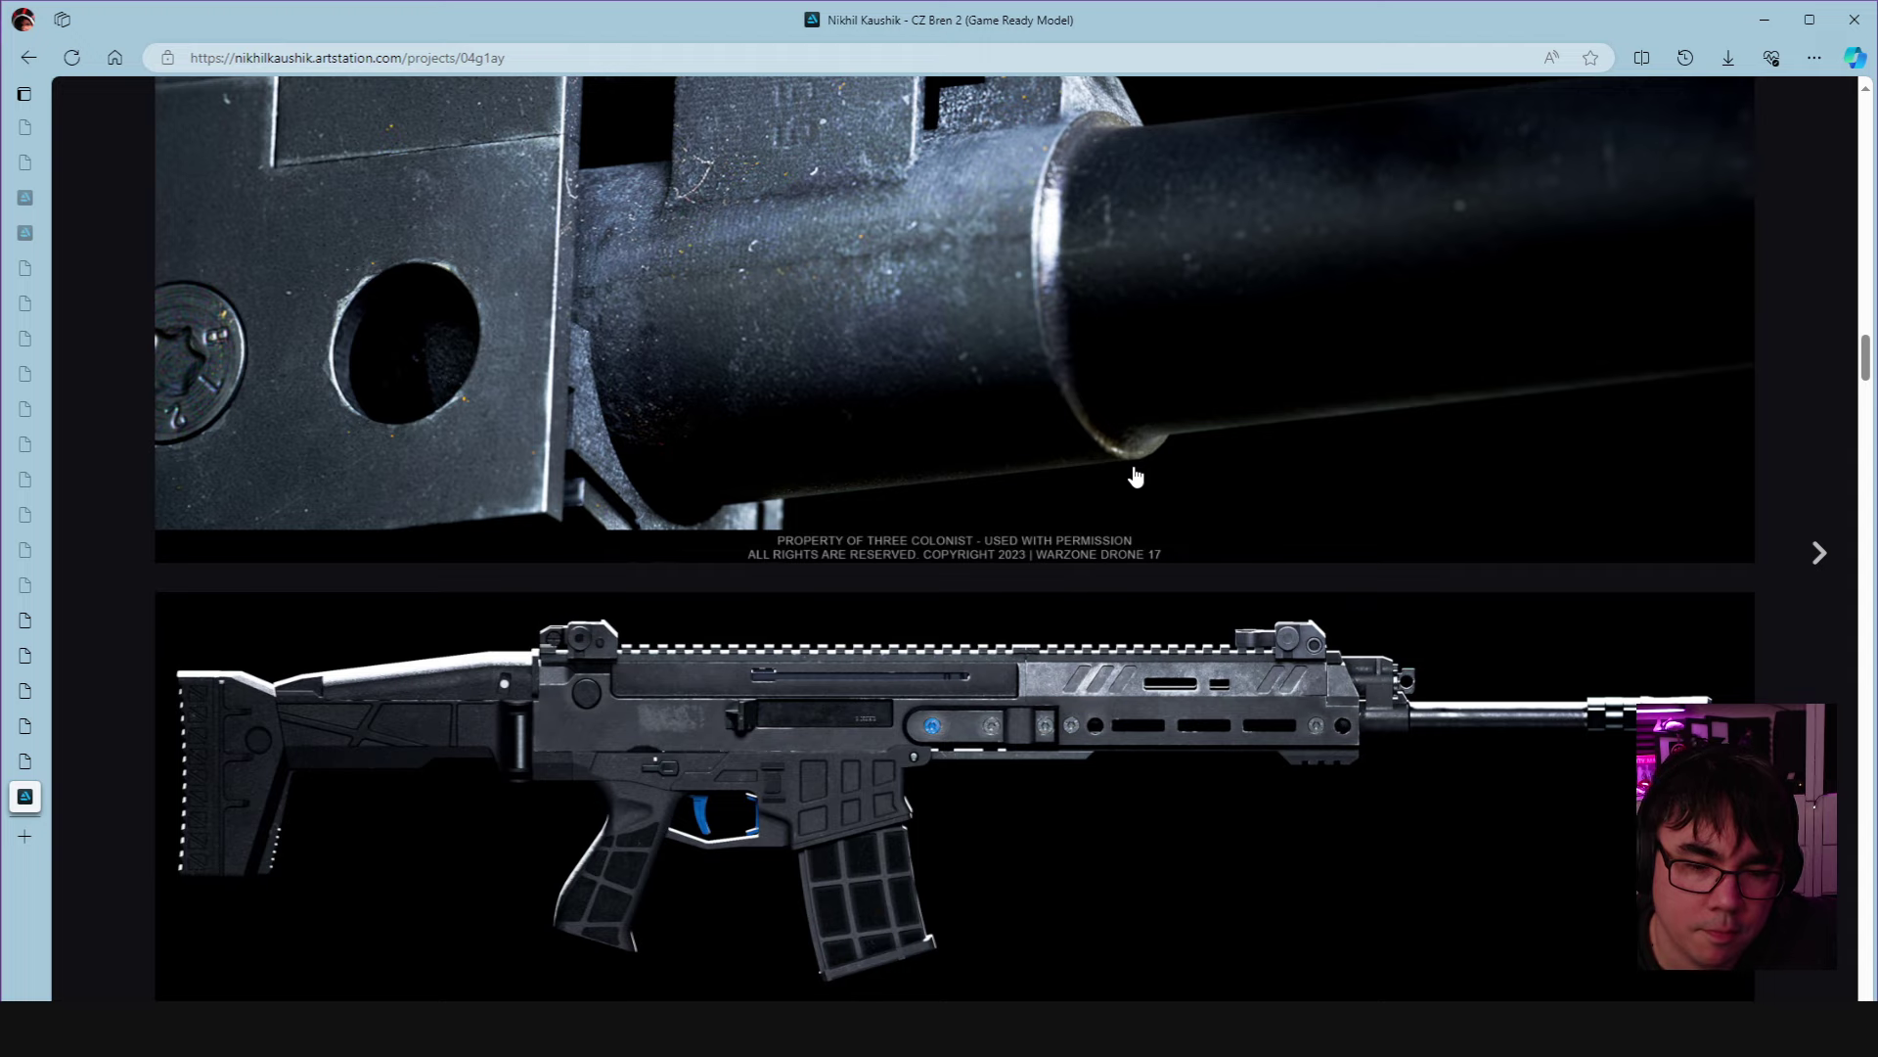
{"action": "scroll", "coordinate": [1135, 477], "scroll_direction": "down", "scroll_amount": 8}
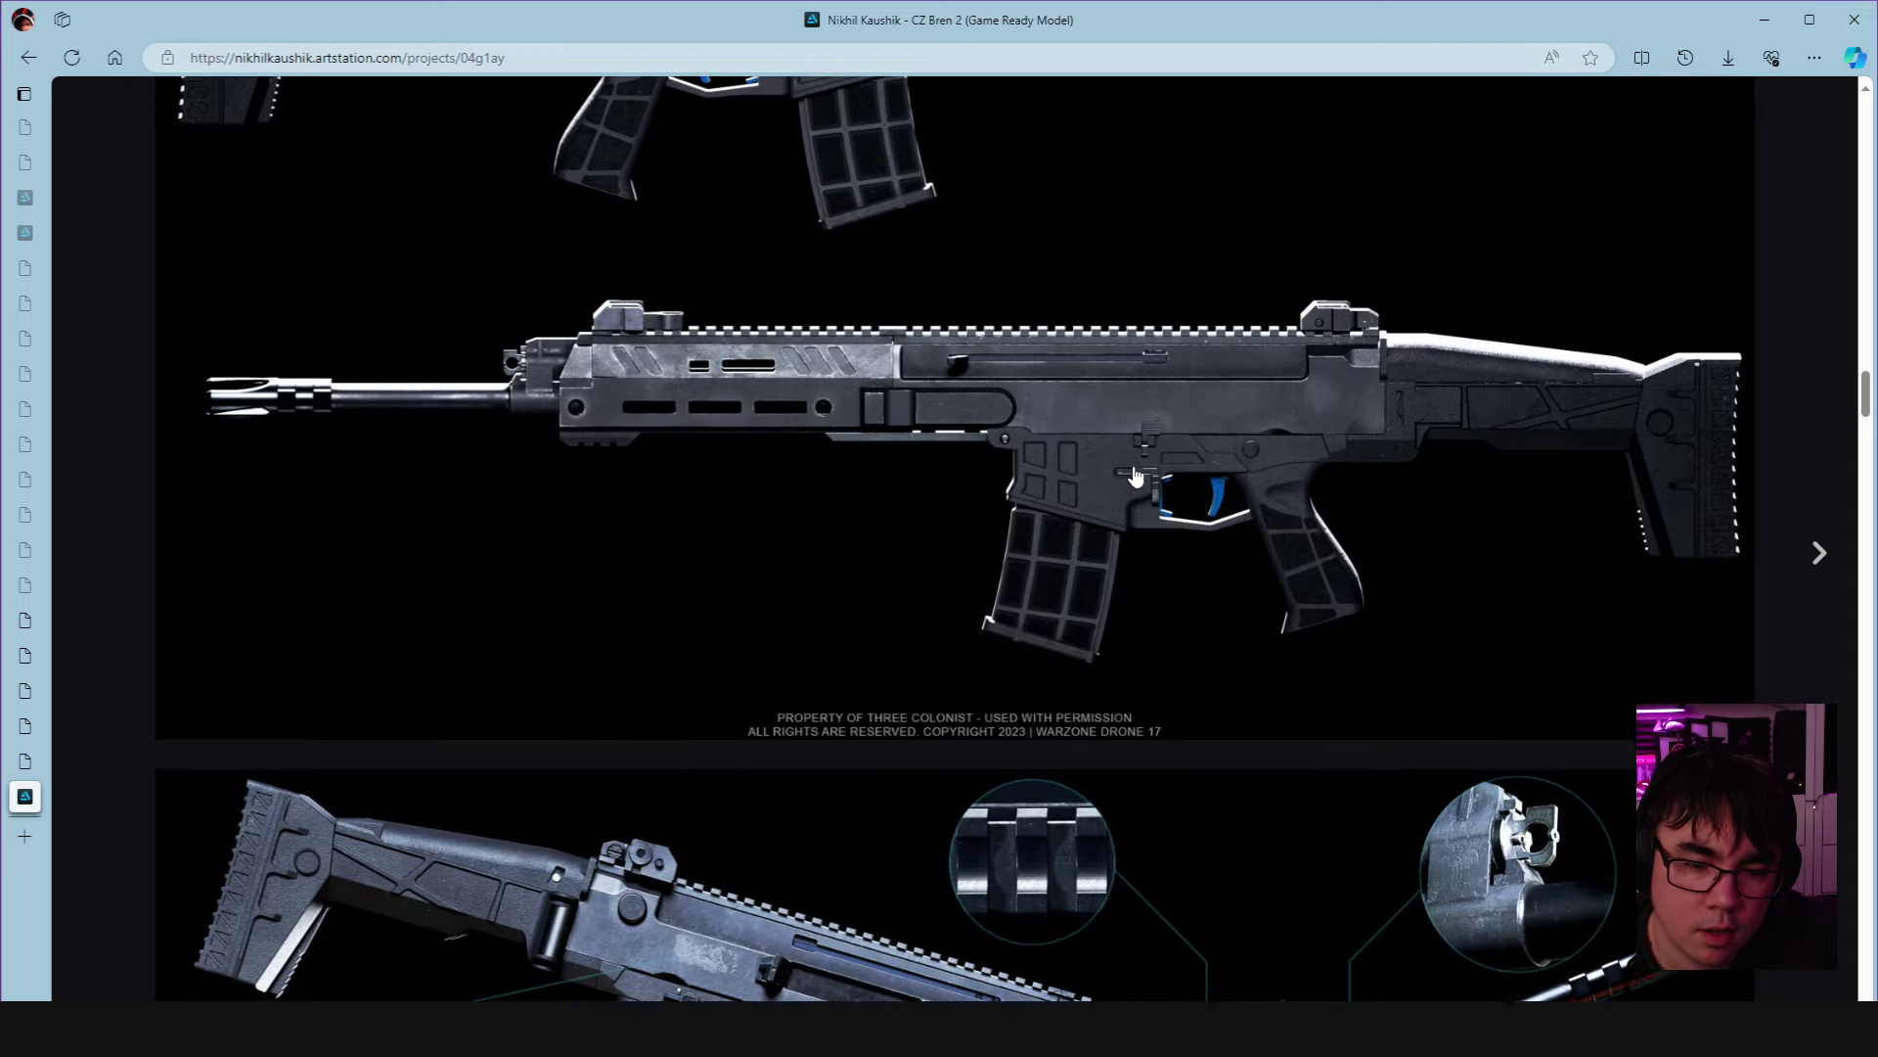
{"action": "scroll", "coordinate": [1135, 477], "scroll_direction": "down", "scroll_amount": 9}
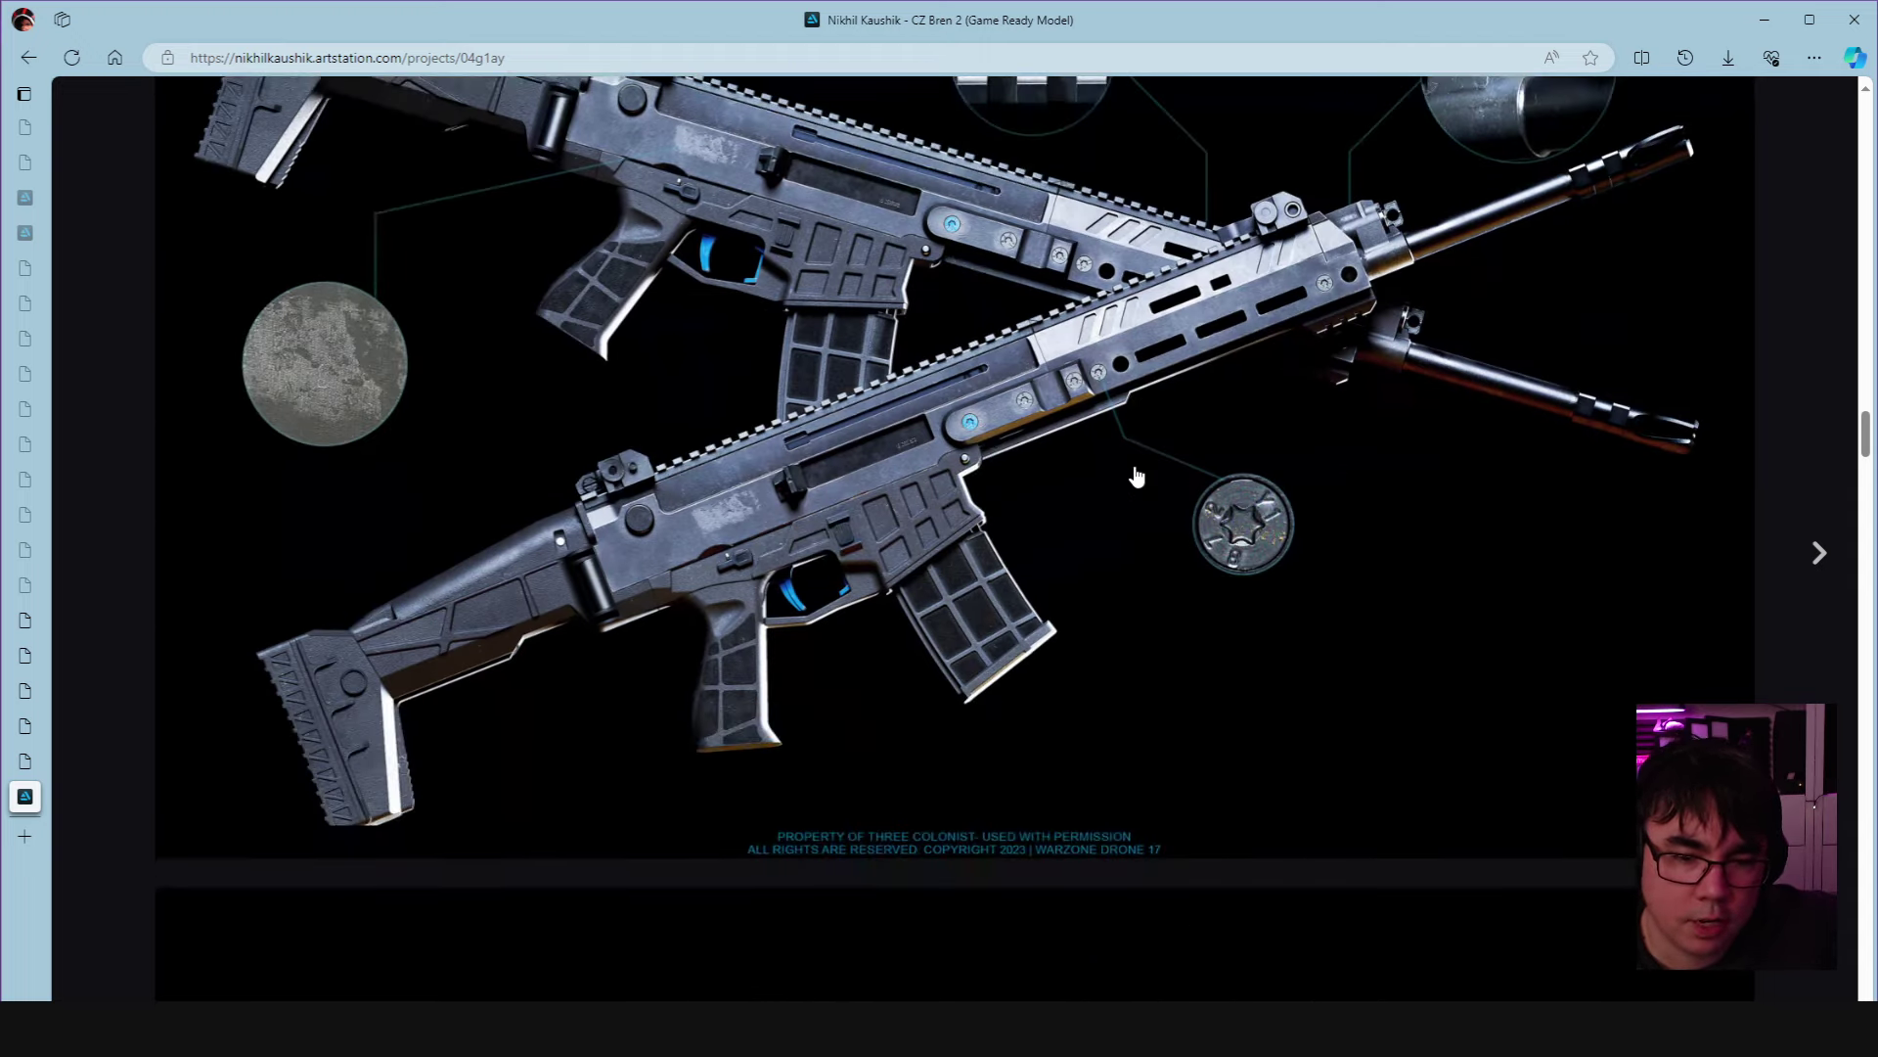
{"action": "scroll", "coordinate": [1136, 476], "scroll_direction": "down", "scroll_amount": 1}
{"action": "scroll", "coordinate": [1155, 480], "scroll_direction": "up", "scroll_amount": 3}
{"action": "scroll", "coordinate": [1154, 480], "scroll_direction": "down", "scroll_amount": 1}
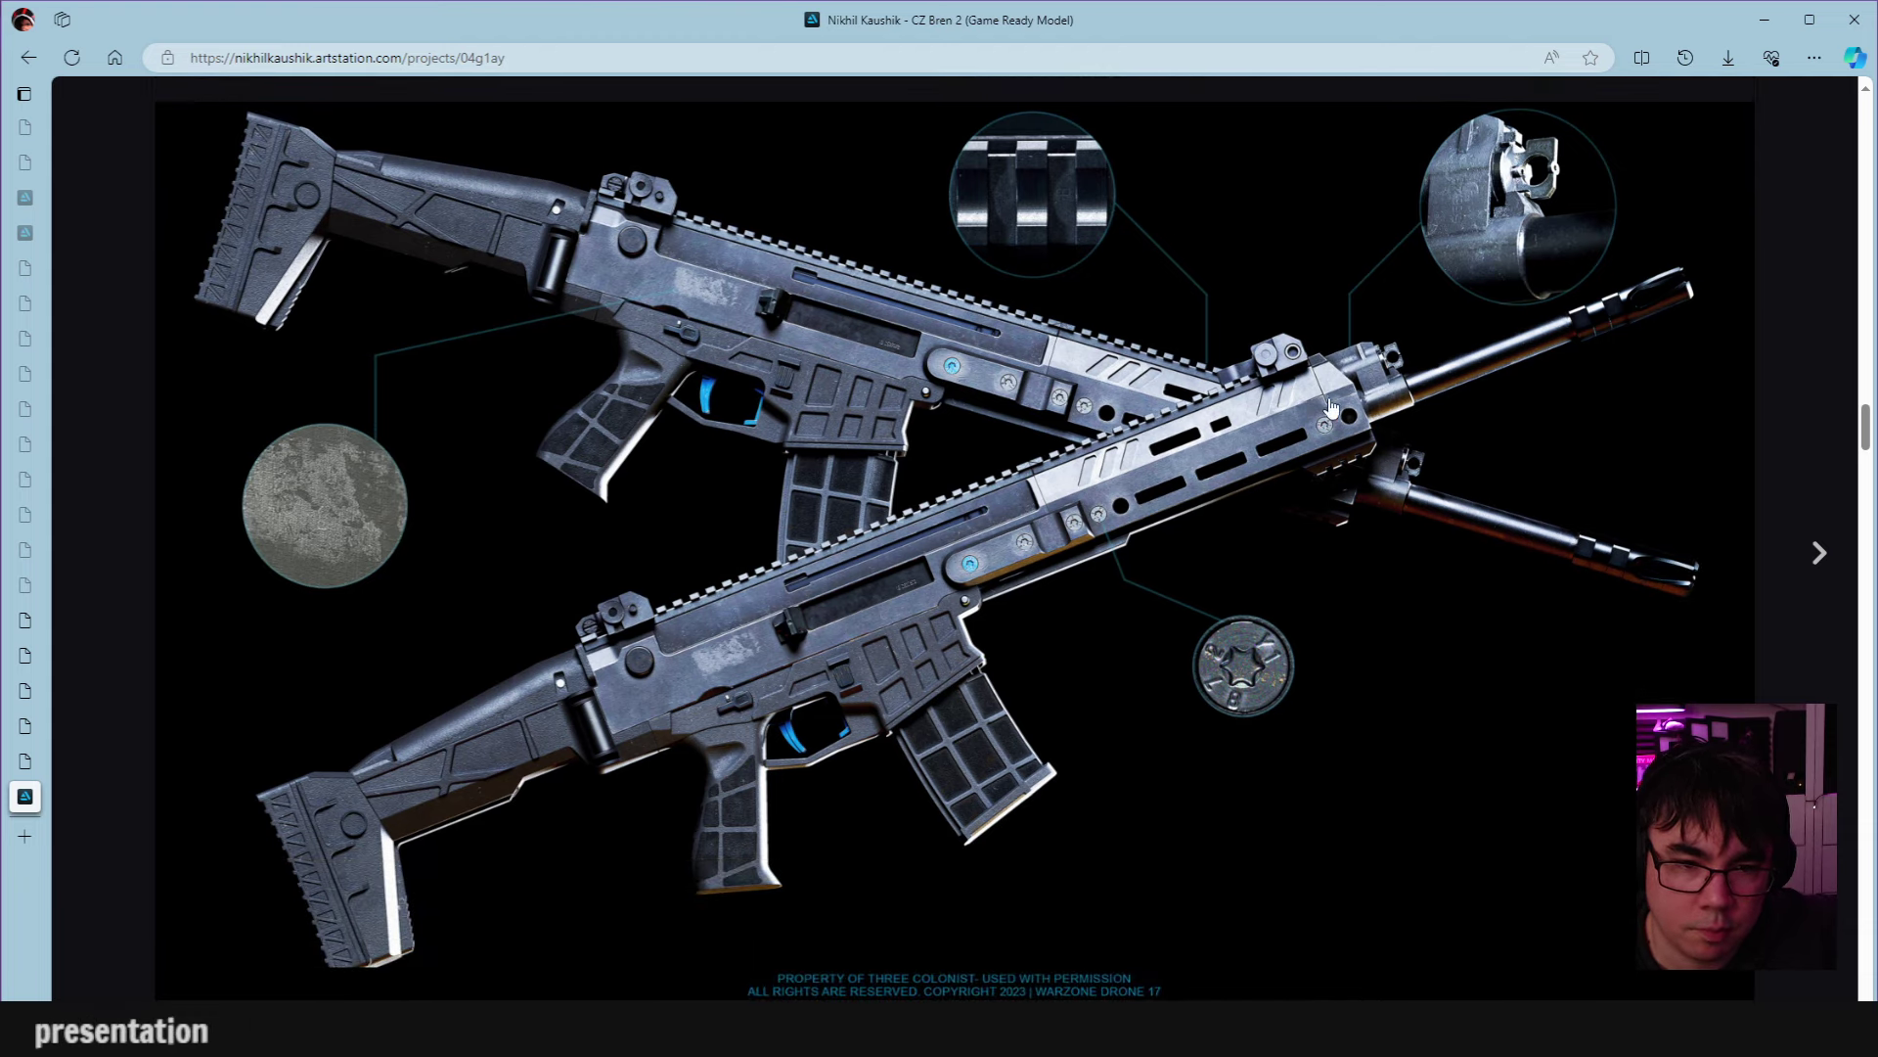
{"action": "scroll", "coordinate": [863, 337], "scroll_direction": "down", "scroll_amount": 6}
{"action": "scroll", "coordinate": [807, 471], "scroll_direction": "down", "scroll_amount": 5}
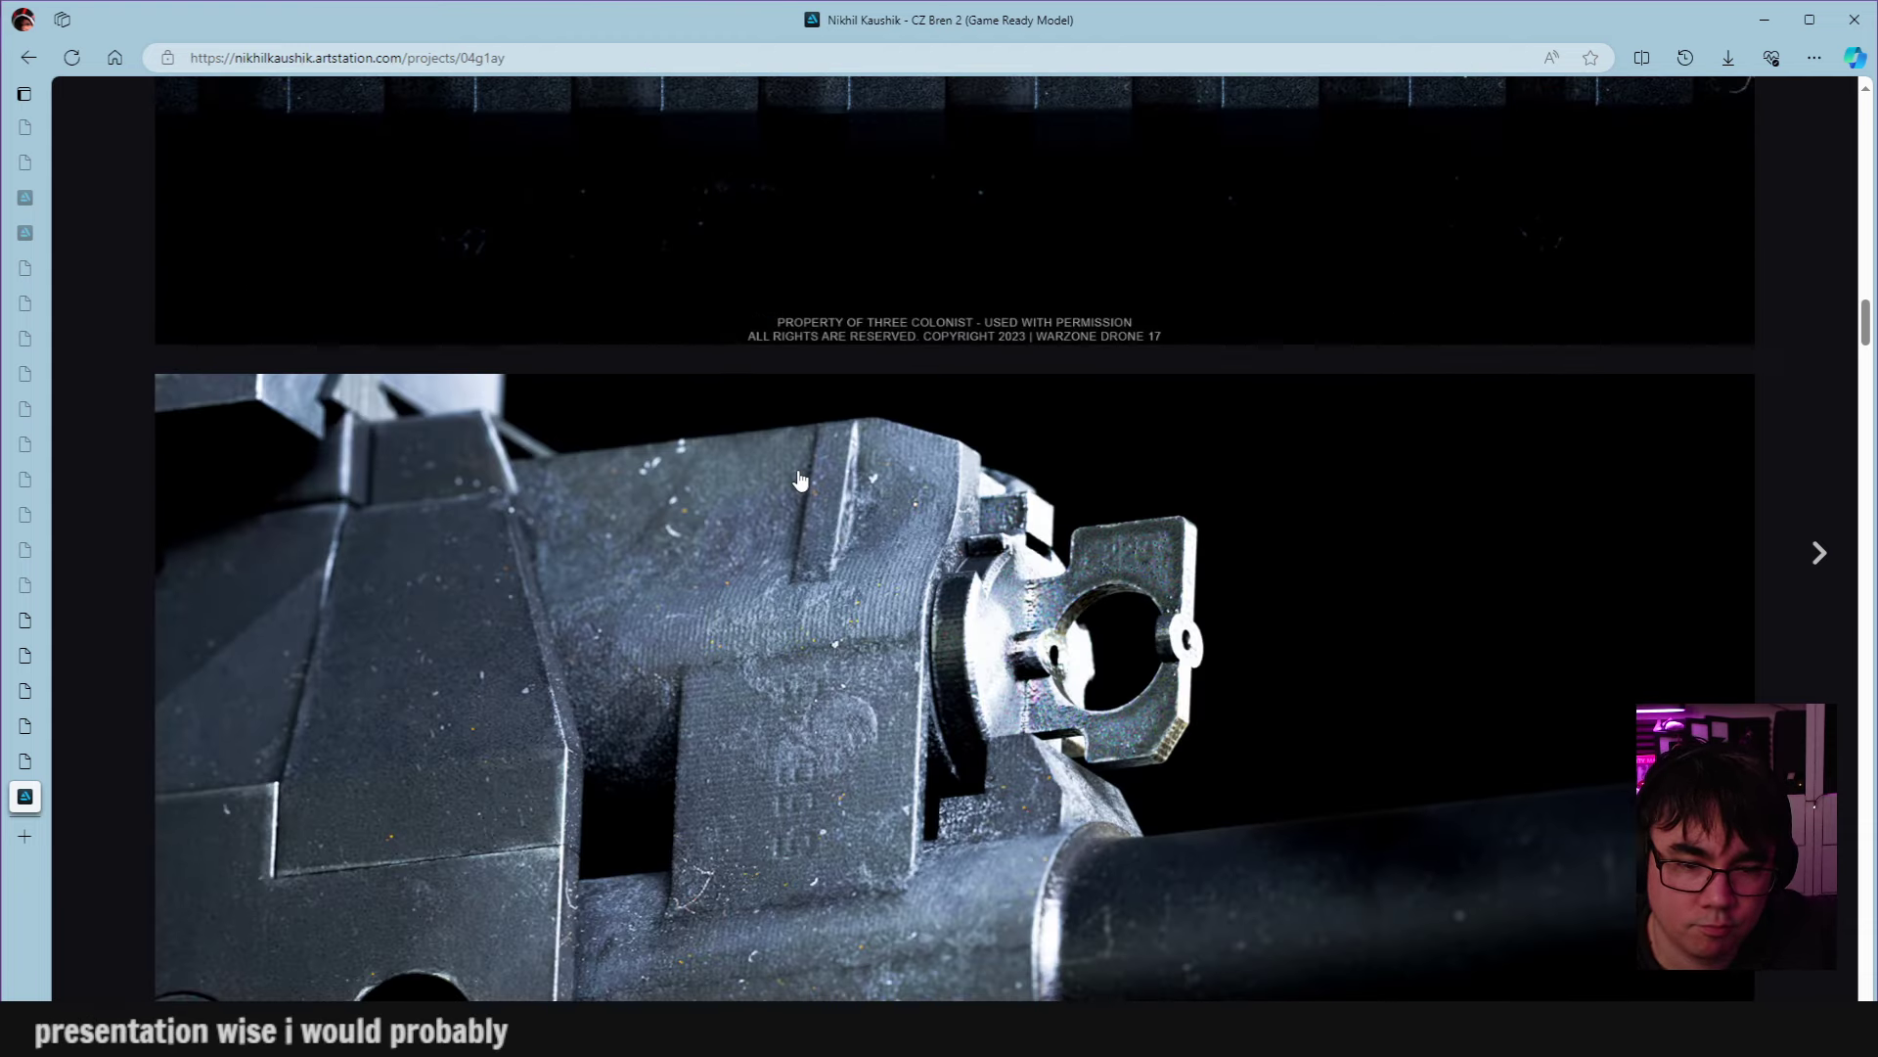
{"action": "scroll", "coordinate": [797, 479], "scroll_direction": "up", "scroll_amount": 6}
{"action": "scroll", "coordinate": [798, 478], "scroll_direction": "down", "scroll_amount": 1}
{"action": "scroll", "coordinate": [797, 479], "scroll_direction": "up", "scroll_amount": 5}
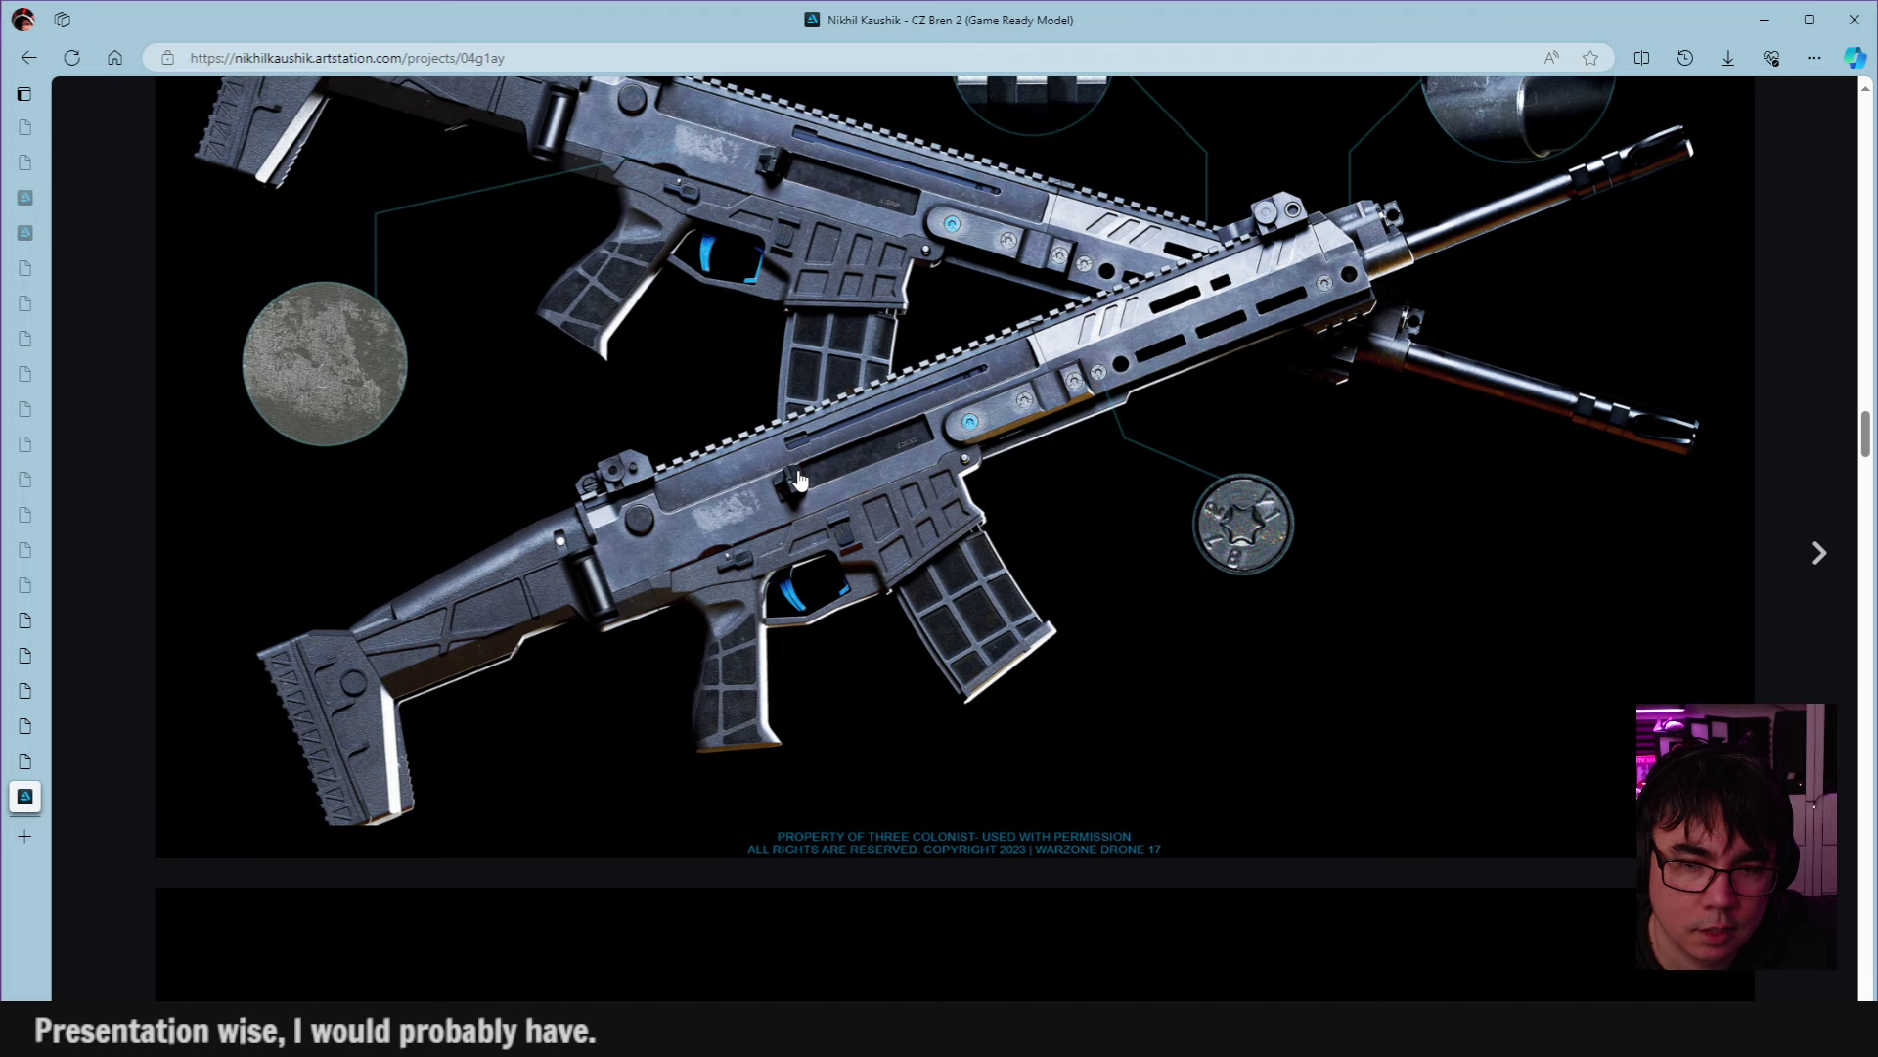
{"action": "scroll", "coordinate": [797, 479], "scroll_direction": "down", "scroll_amount": 15}
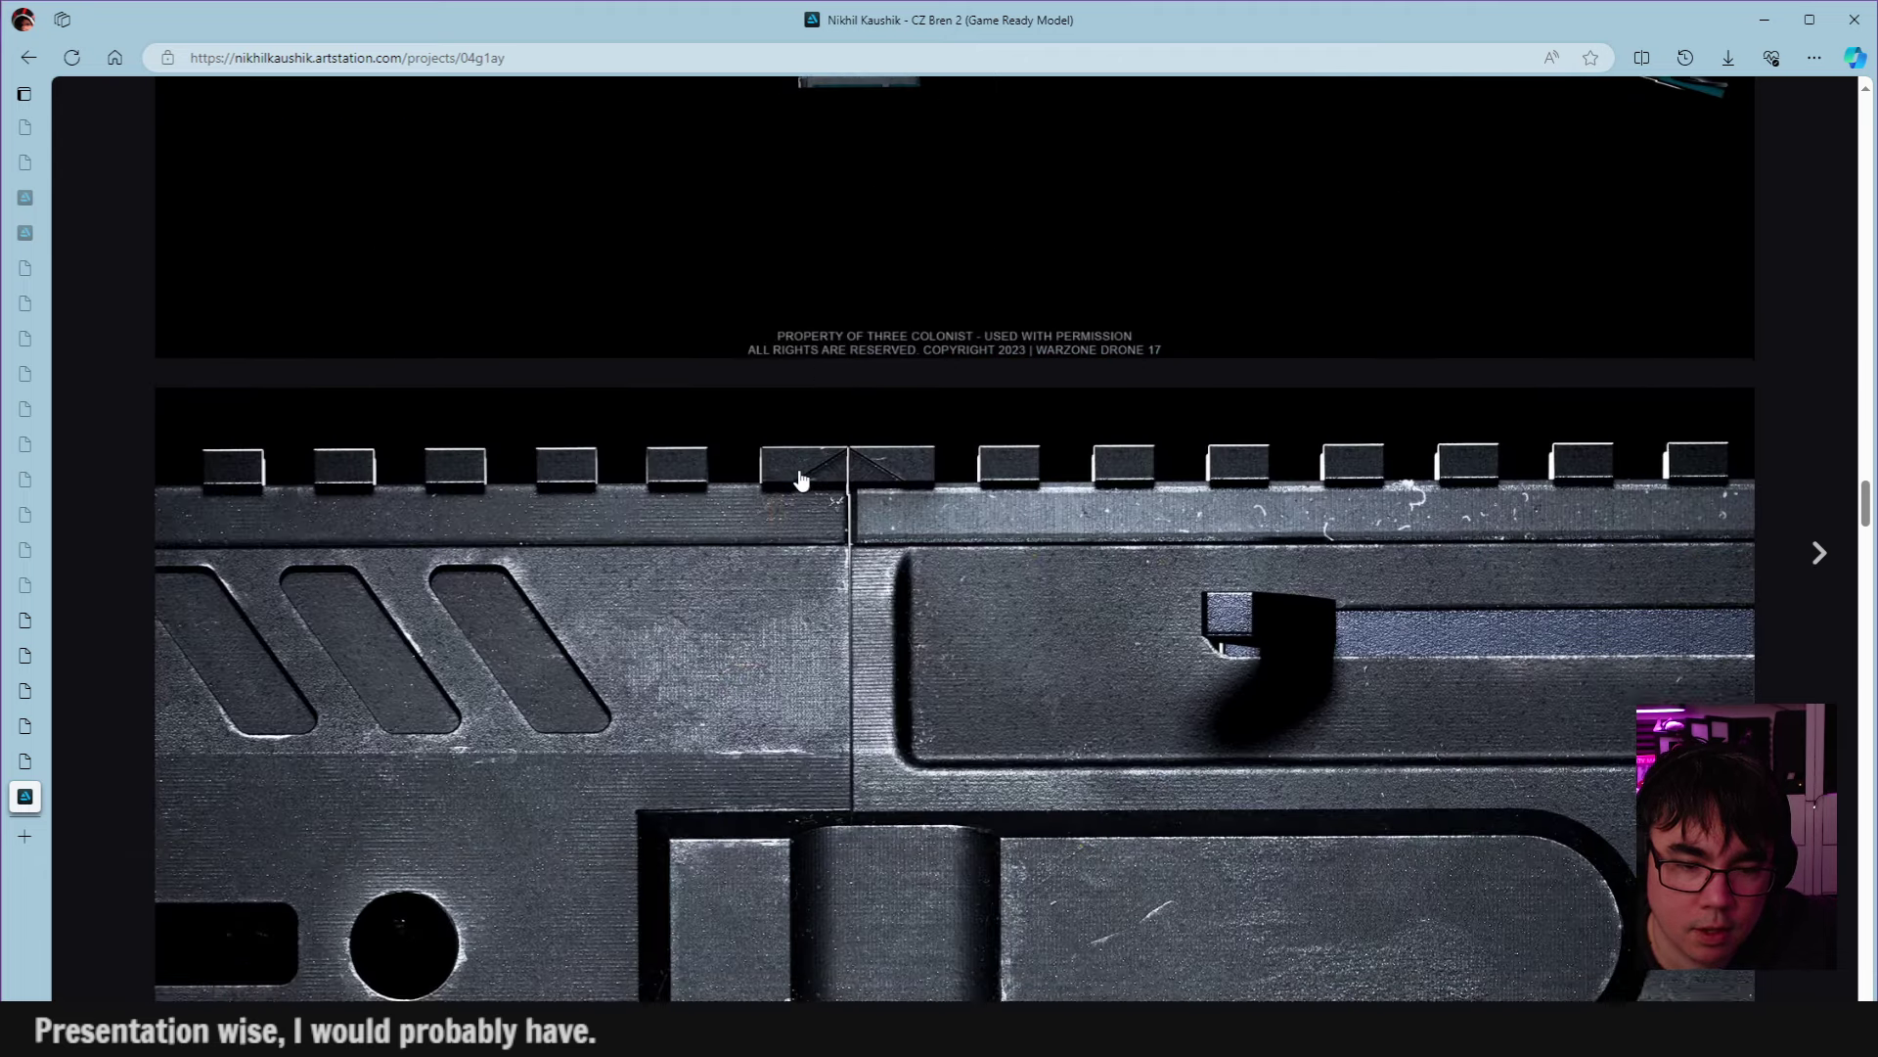
{"action": "scroll", "coordinate": [800, 478], "scroll_direction": "down", "scroll_amount": 2}
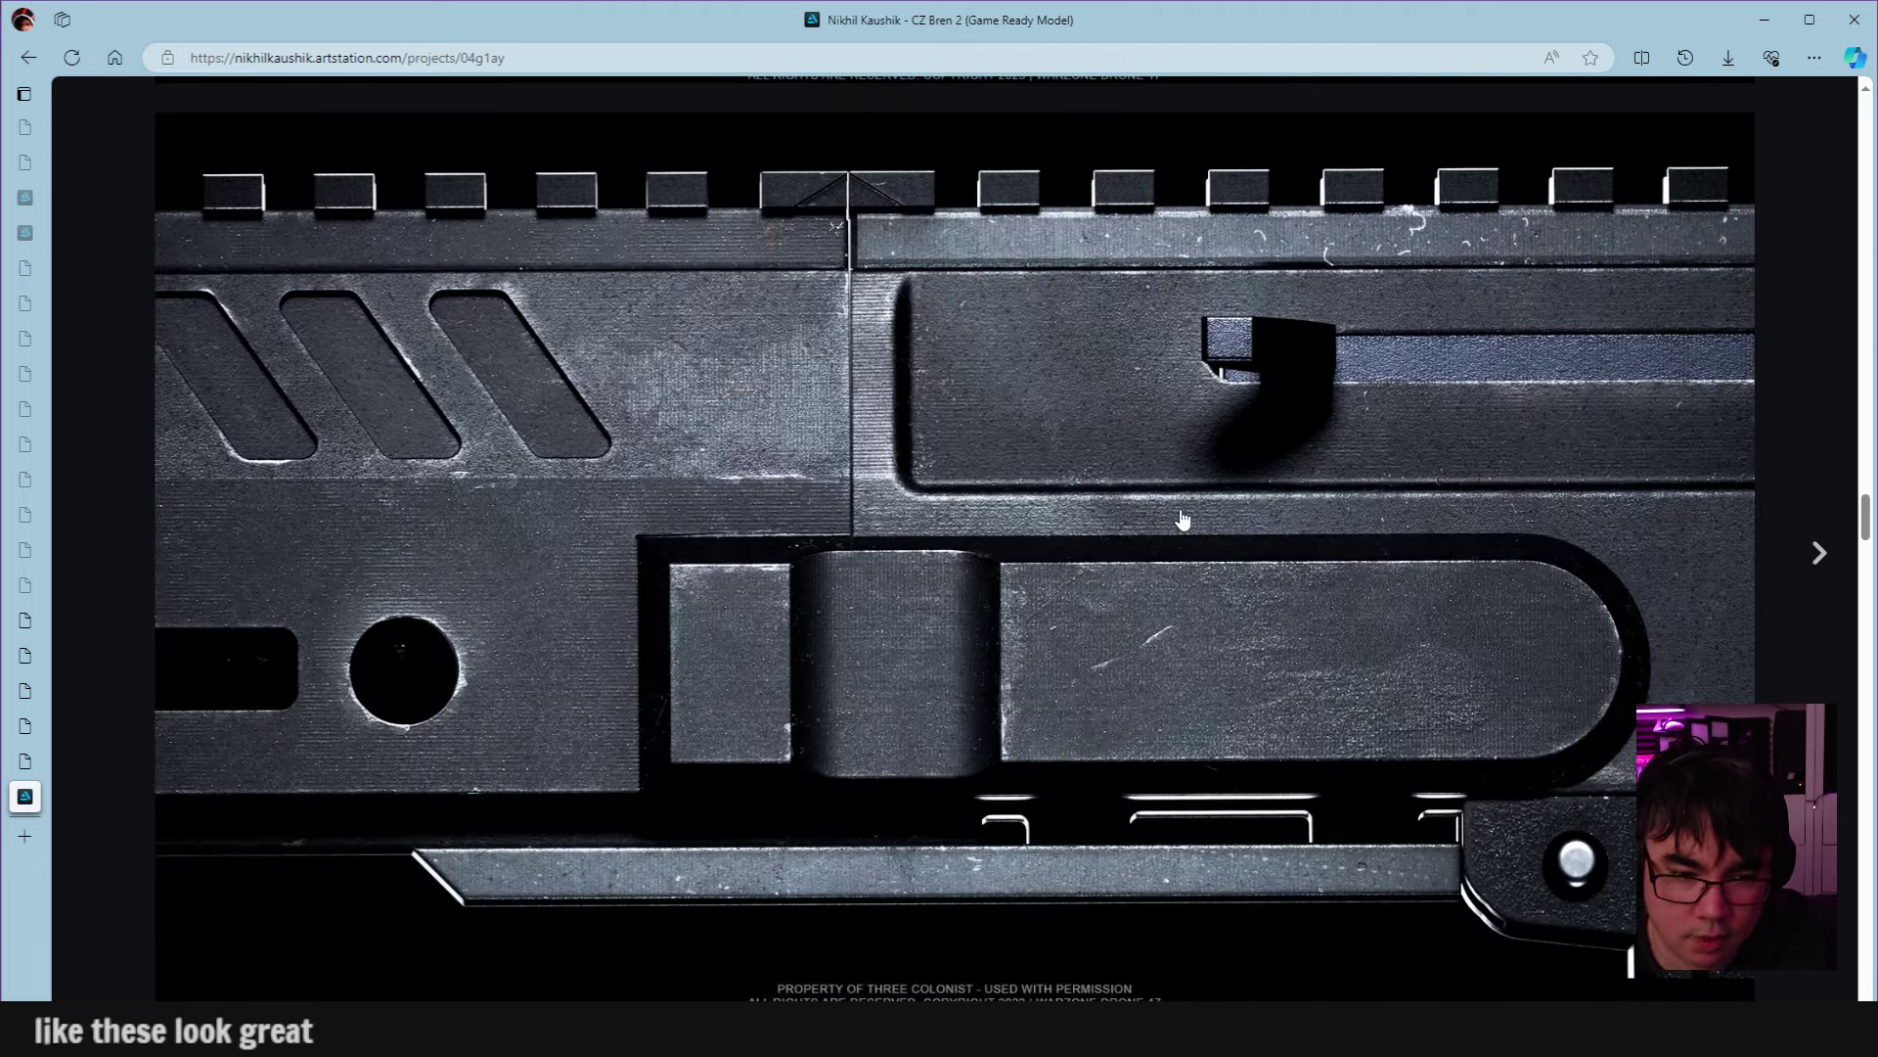
{"action": "scroll", "coordinate": [806, 579], "scroll_direction": "down", "scroll_amount": 10}
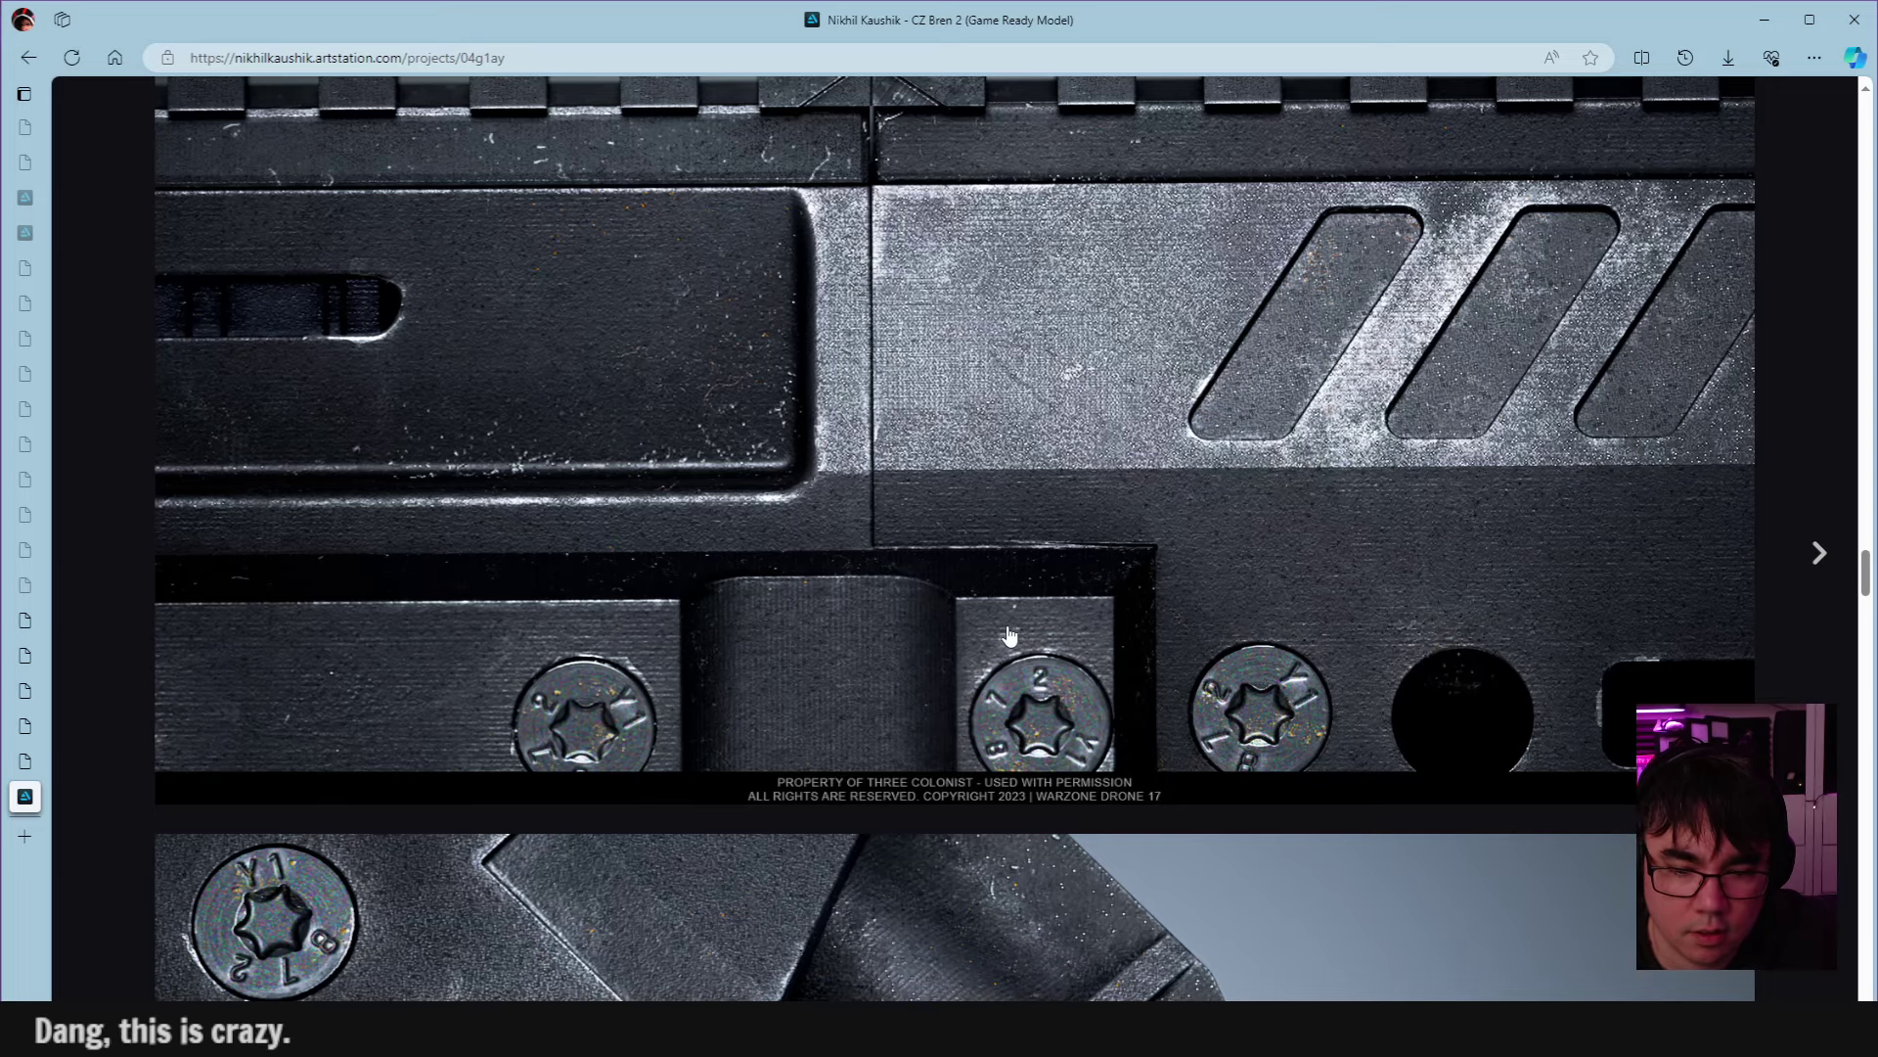
{"action": "scroll", "coordinate": [1009, 636], "scroll_direction": "down", "scroll_amount": 6}
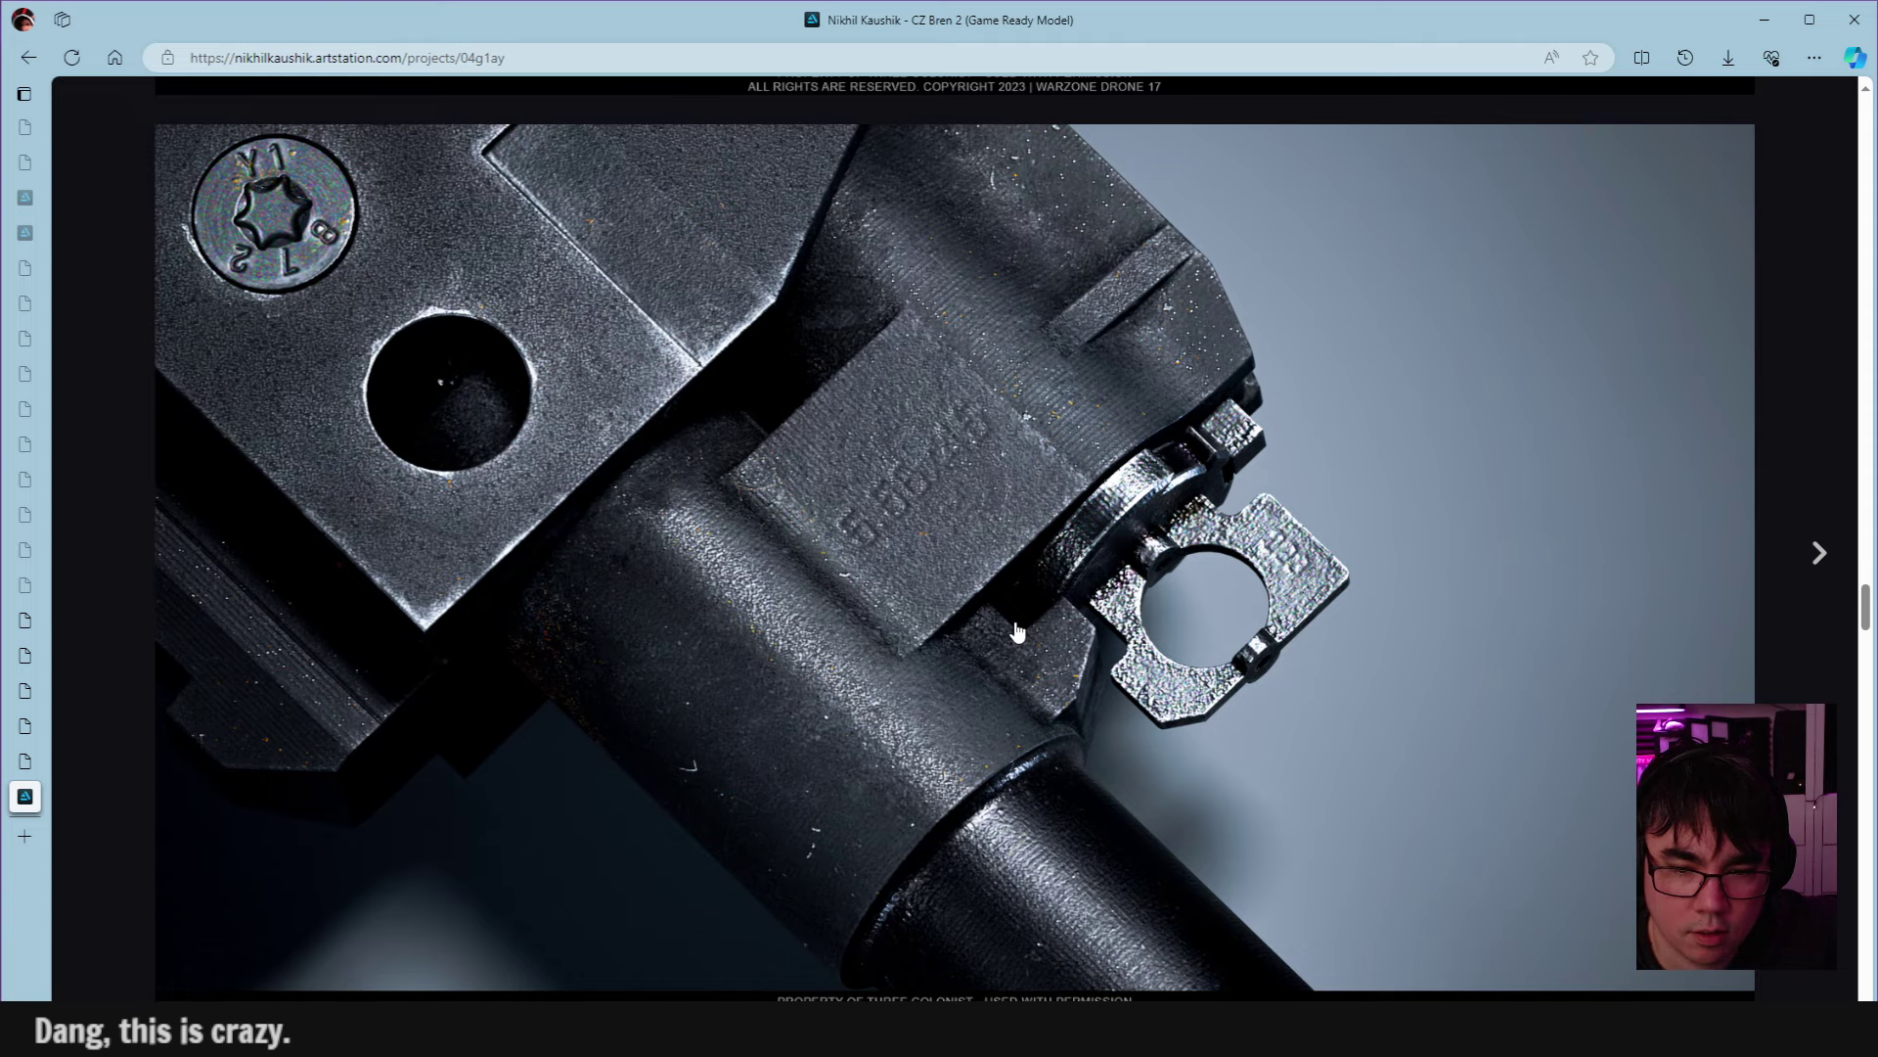
{"action": "scroll", "coordinate": [1018, 631], "scroll_direction": "down", "scroll_amount": 8}
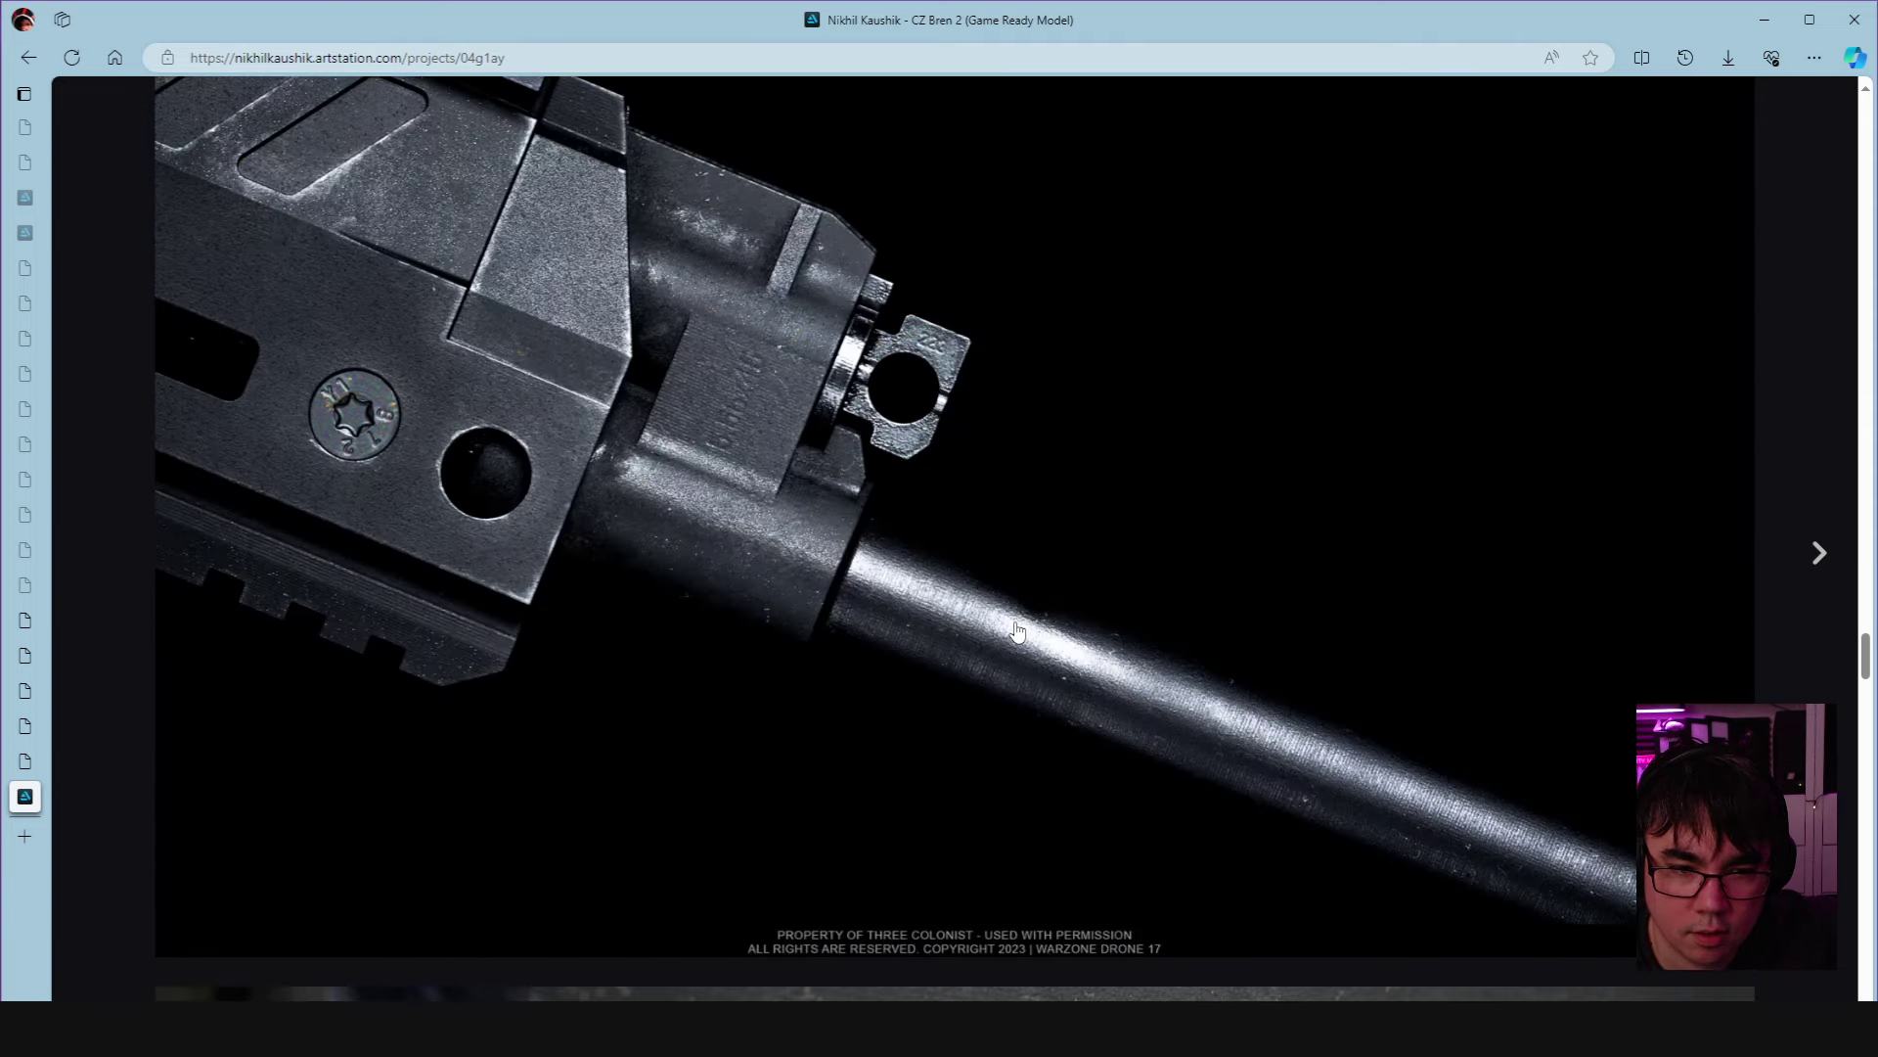
{"action": "scroll", "coordinate": [1018, 631], "scroll_direction": "down", "scroll_amount": 8}
{"action": "scroll", "coordinate": [1017, 631], "scroll_direction": "down", "scroll_amount": 8}
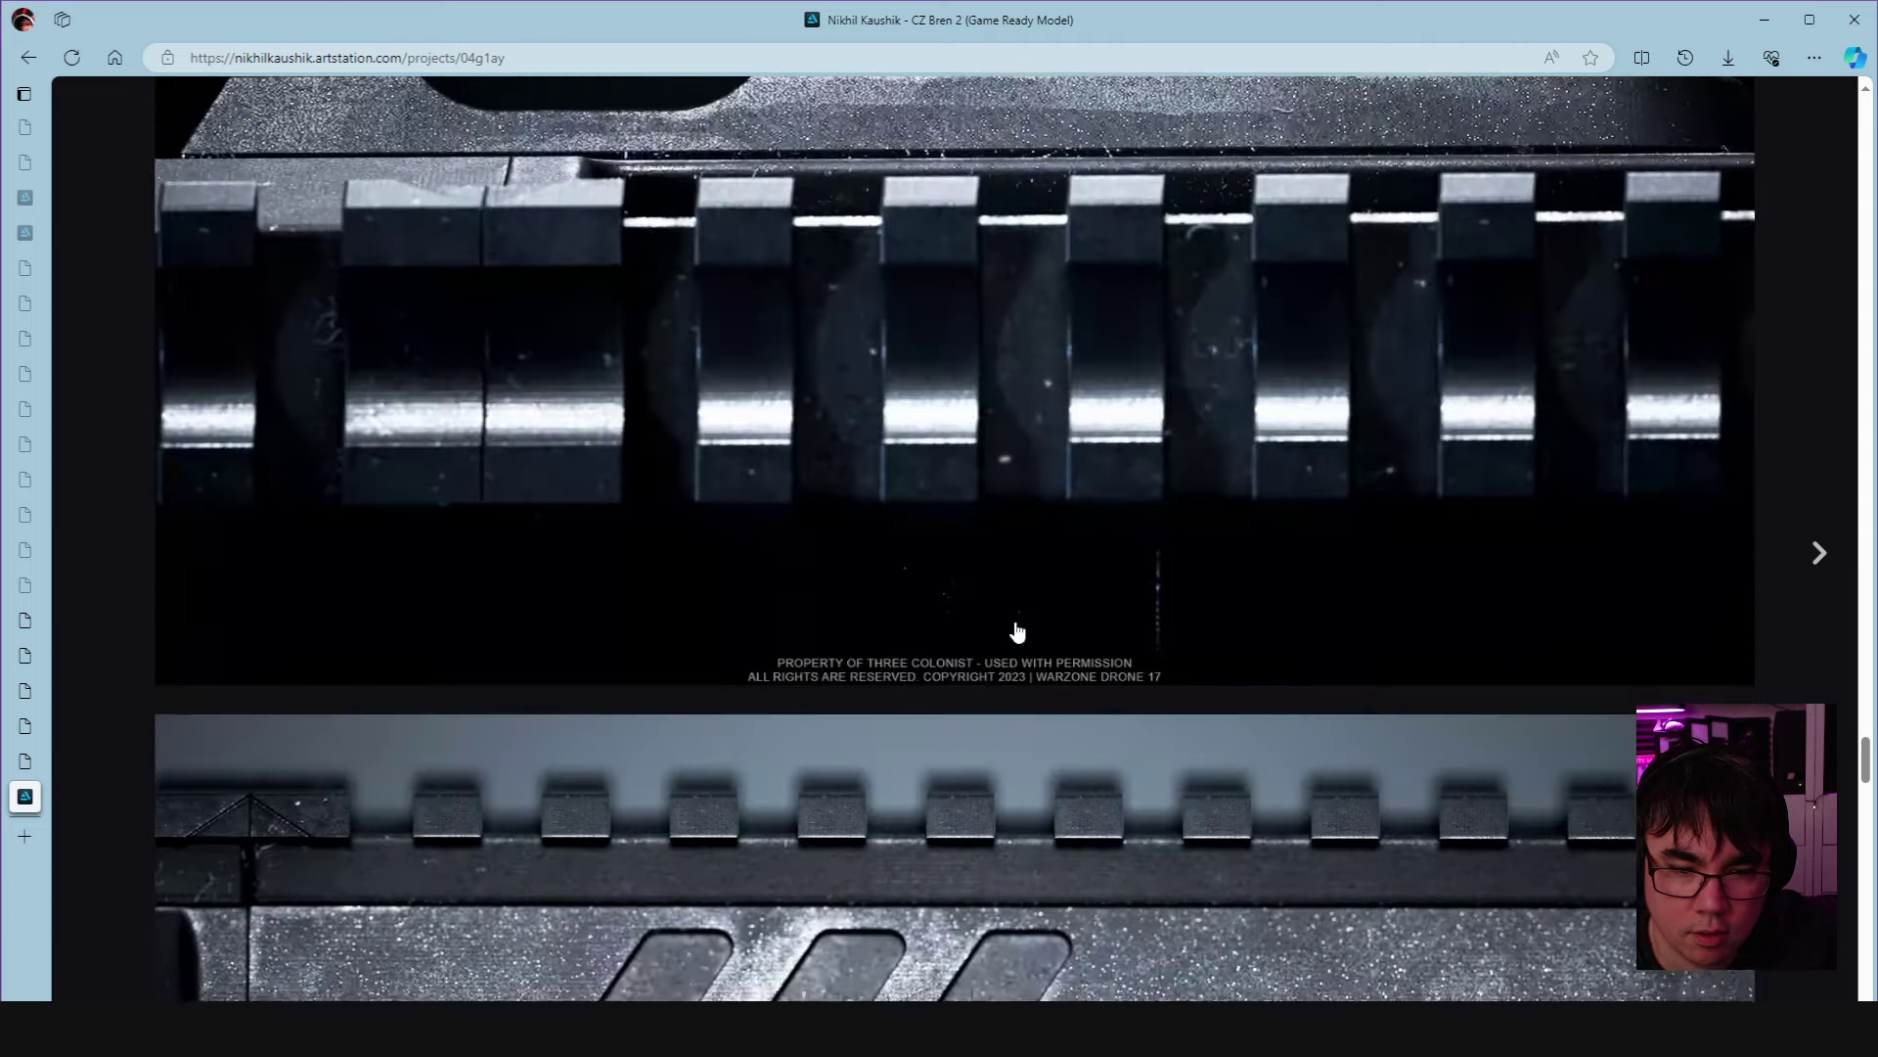
{"action": "scroll", "coordinate": [1018, 631], "scroll_direction": "down", "scroll_amount": 3}
{"action": "scroll", "coordinate": [1022, 626], "scroll_direction": "down", "scroll_amount": 15}
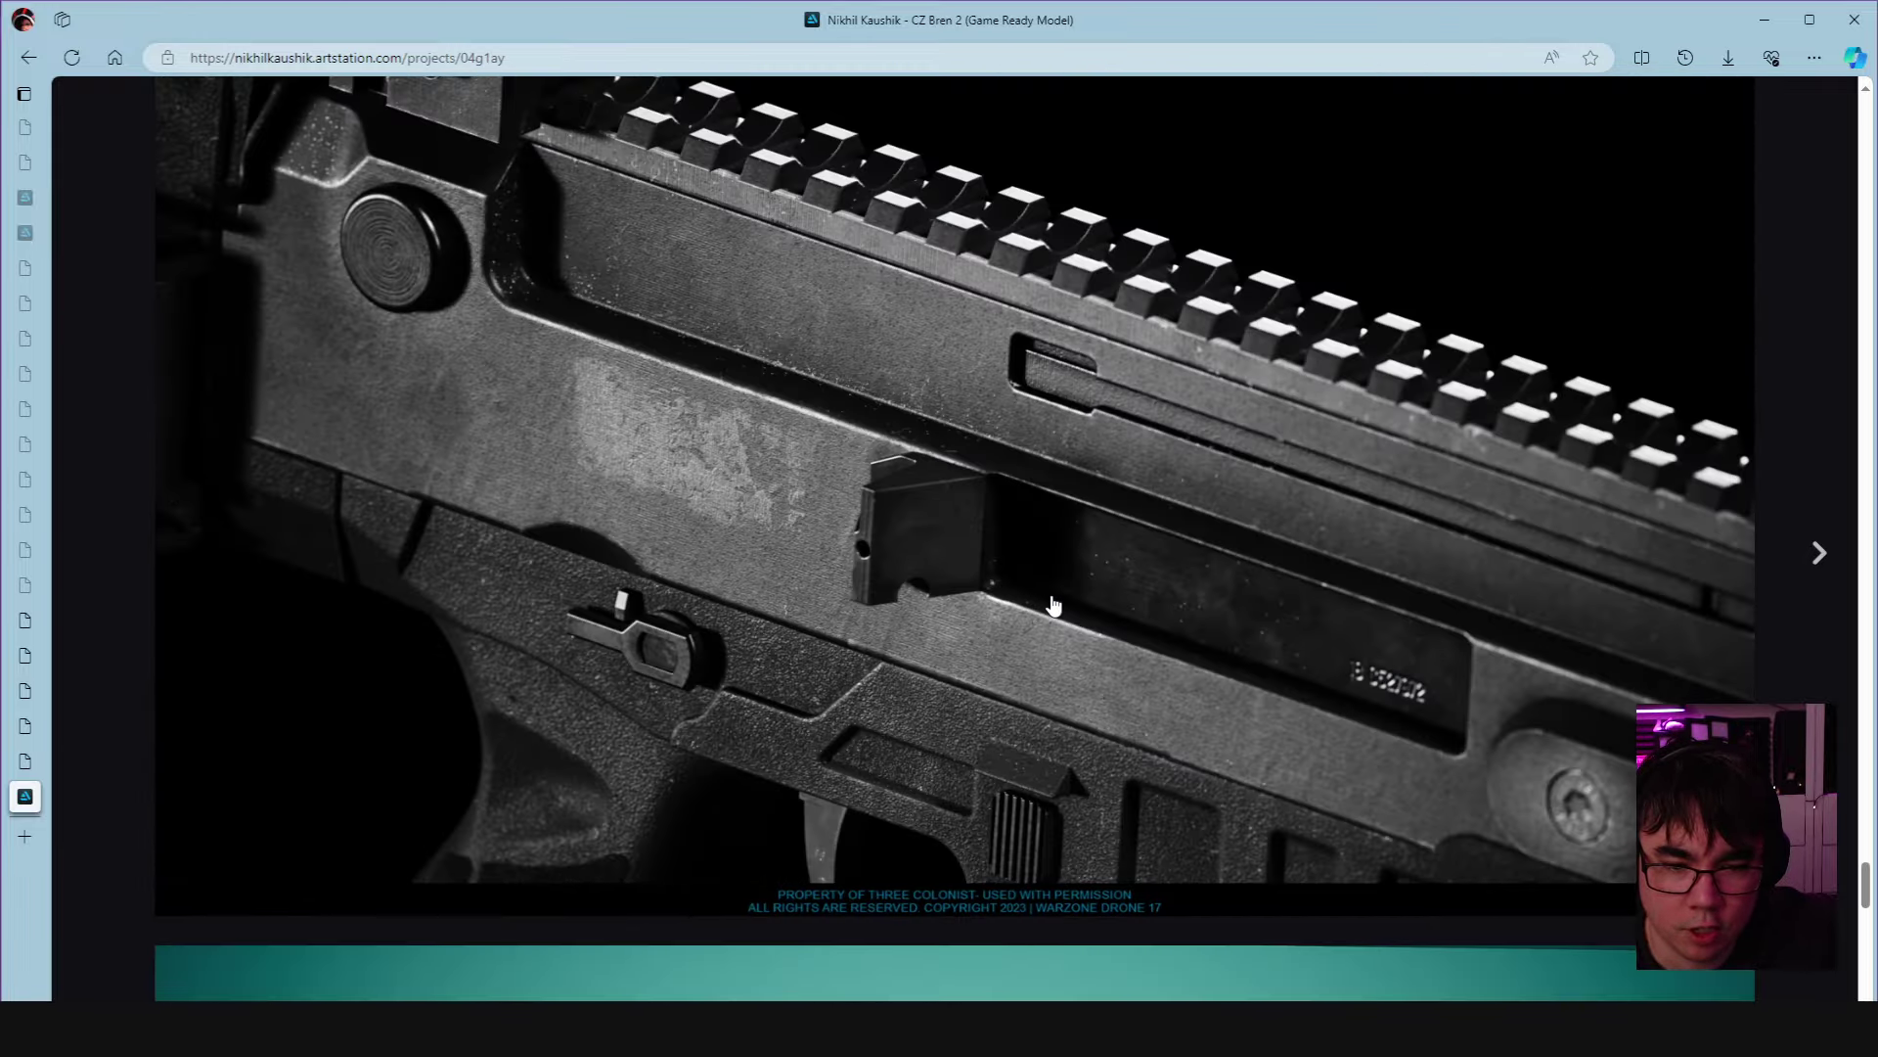
{"action": "scroll", "coordinate": [1043, 608], "scroll_direction": "down", "scroll_amount": 20}
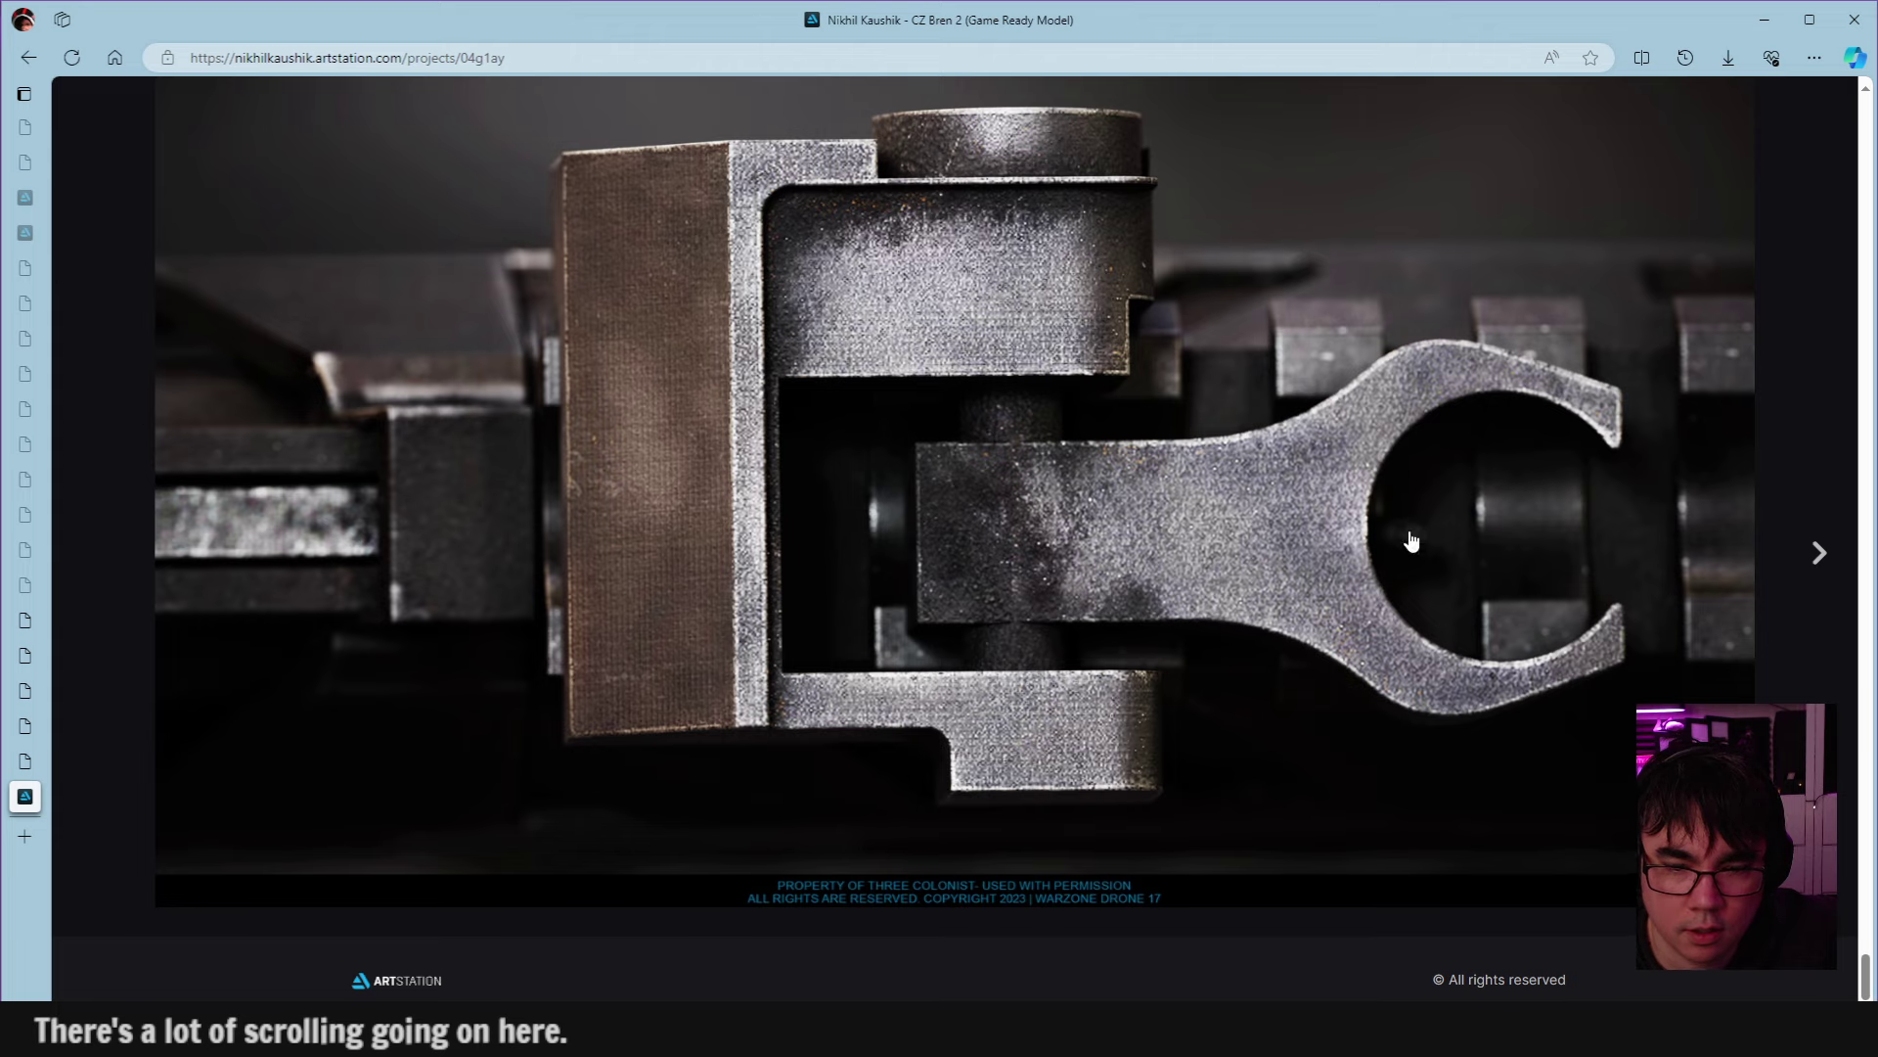
Drag the scrollbar back up to the dusty front sight block and barrel close-up.
{"action": "left_click_drag", "start_coordinate": [1862, 988], "coordinate": [1663, 344]}
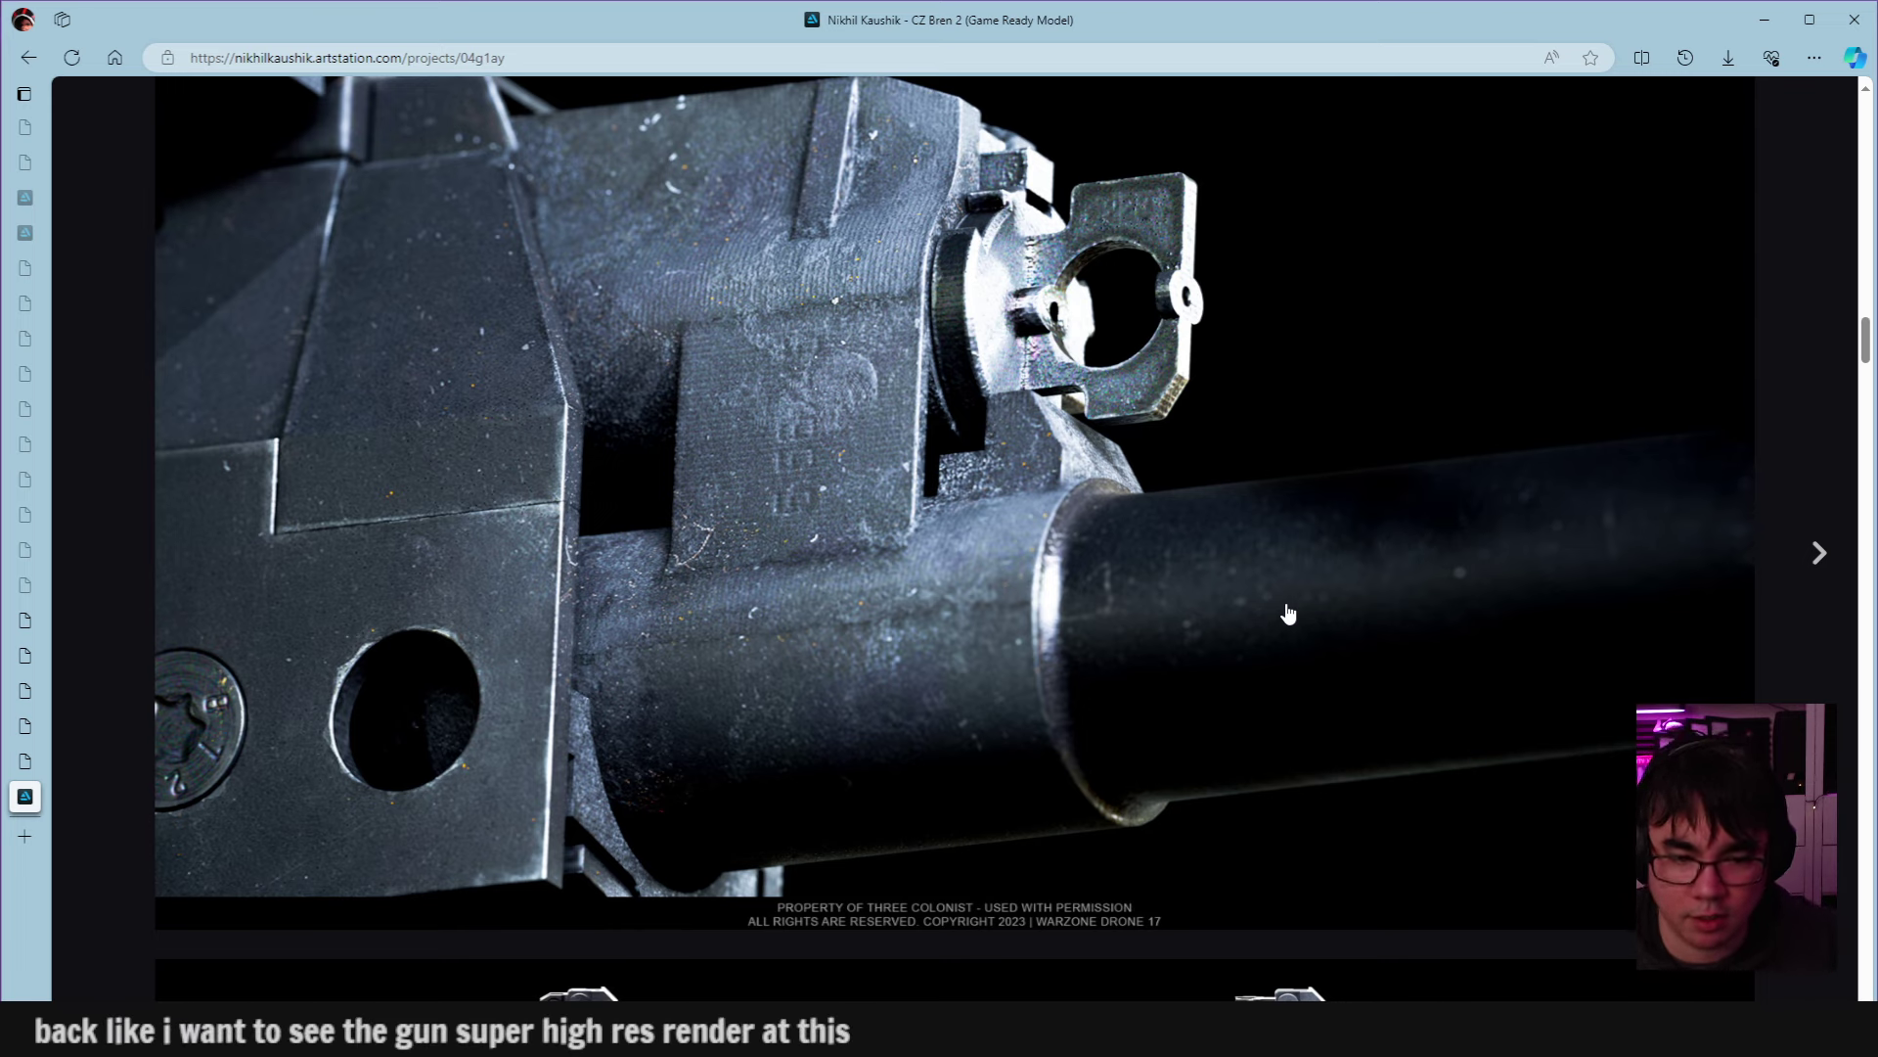
{"action": "scroll", "coordinate": [1454, 516], "scroll_direction": "down", "scroll_amount": 8}
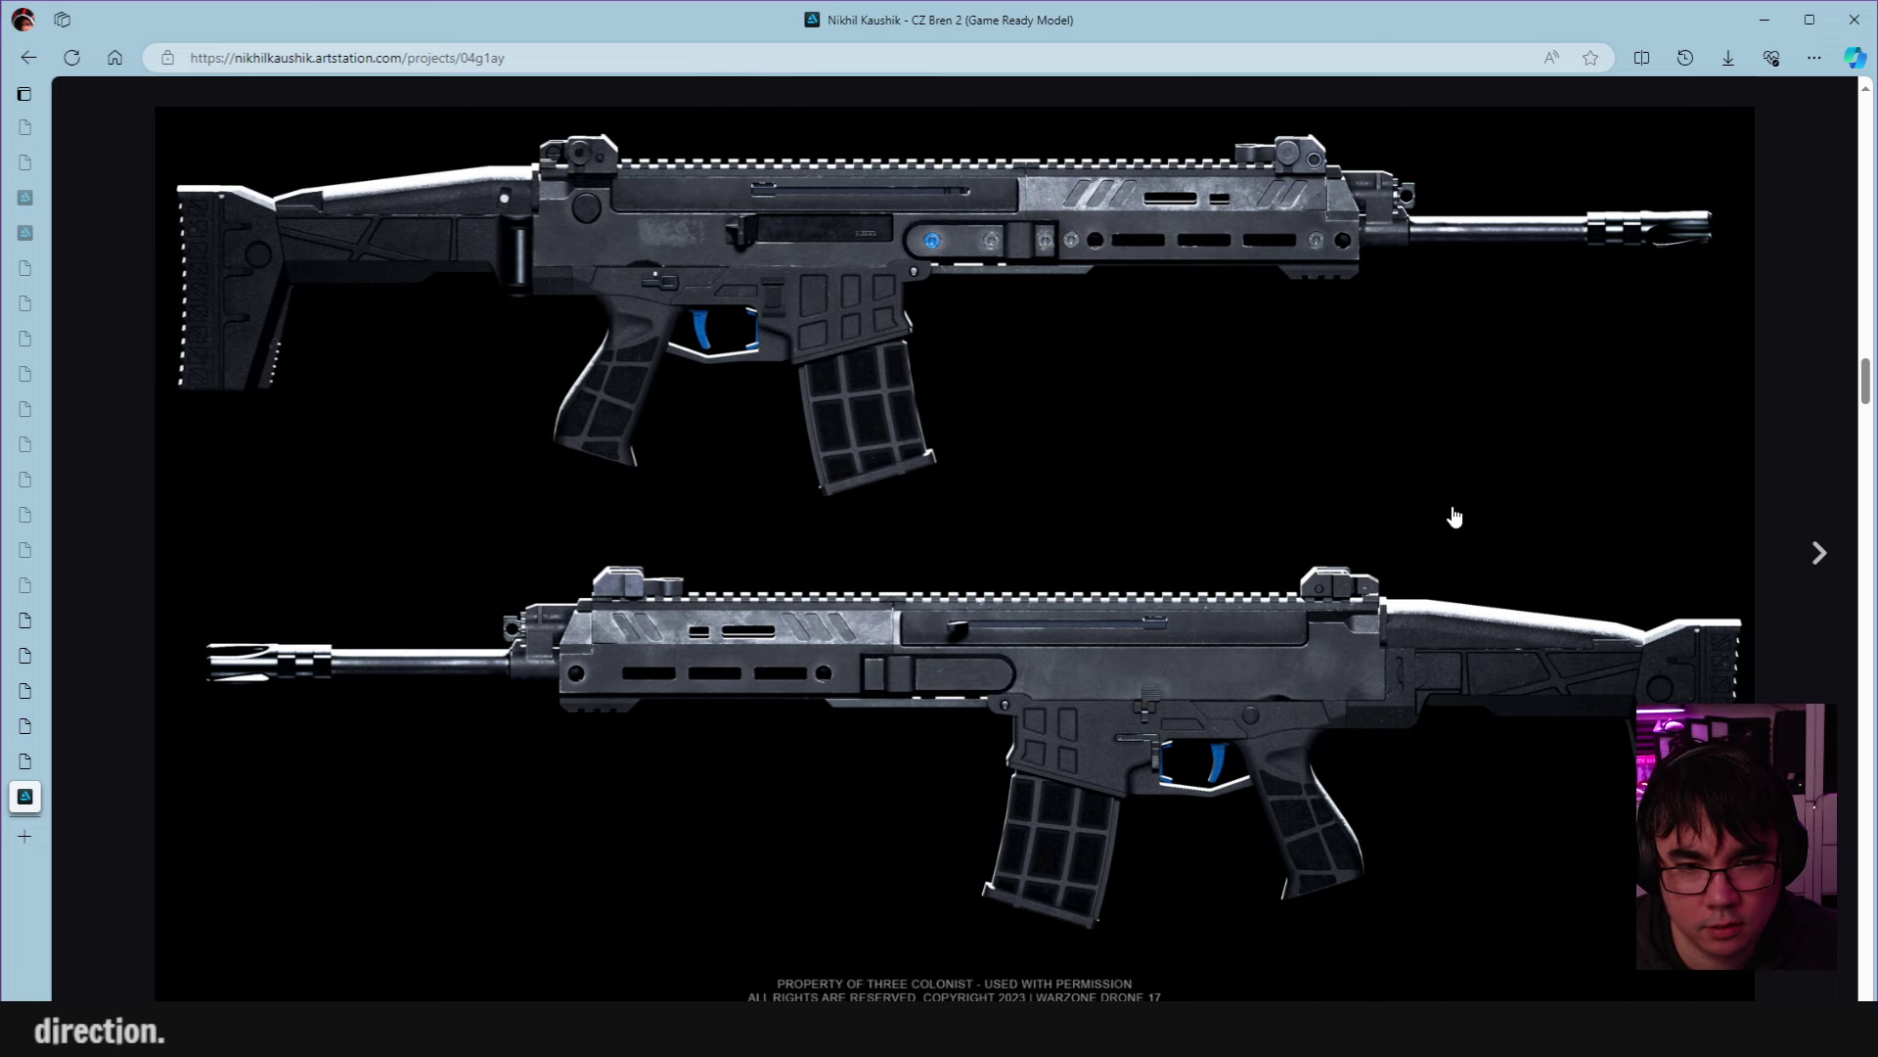
{"action": "scroll", "coordinate": [1454, 517], "scroll_direction": "down", "scroll_amount": 6}
{"action": "scroll", "coordinate": [1454, 516], "scroll_direction": "down", "scroll_amount": 6}
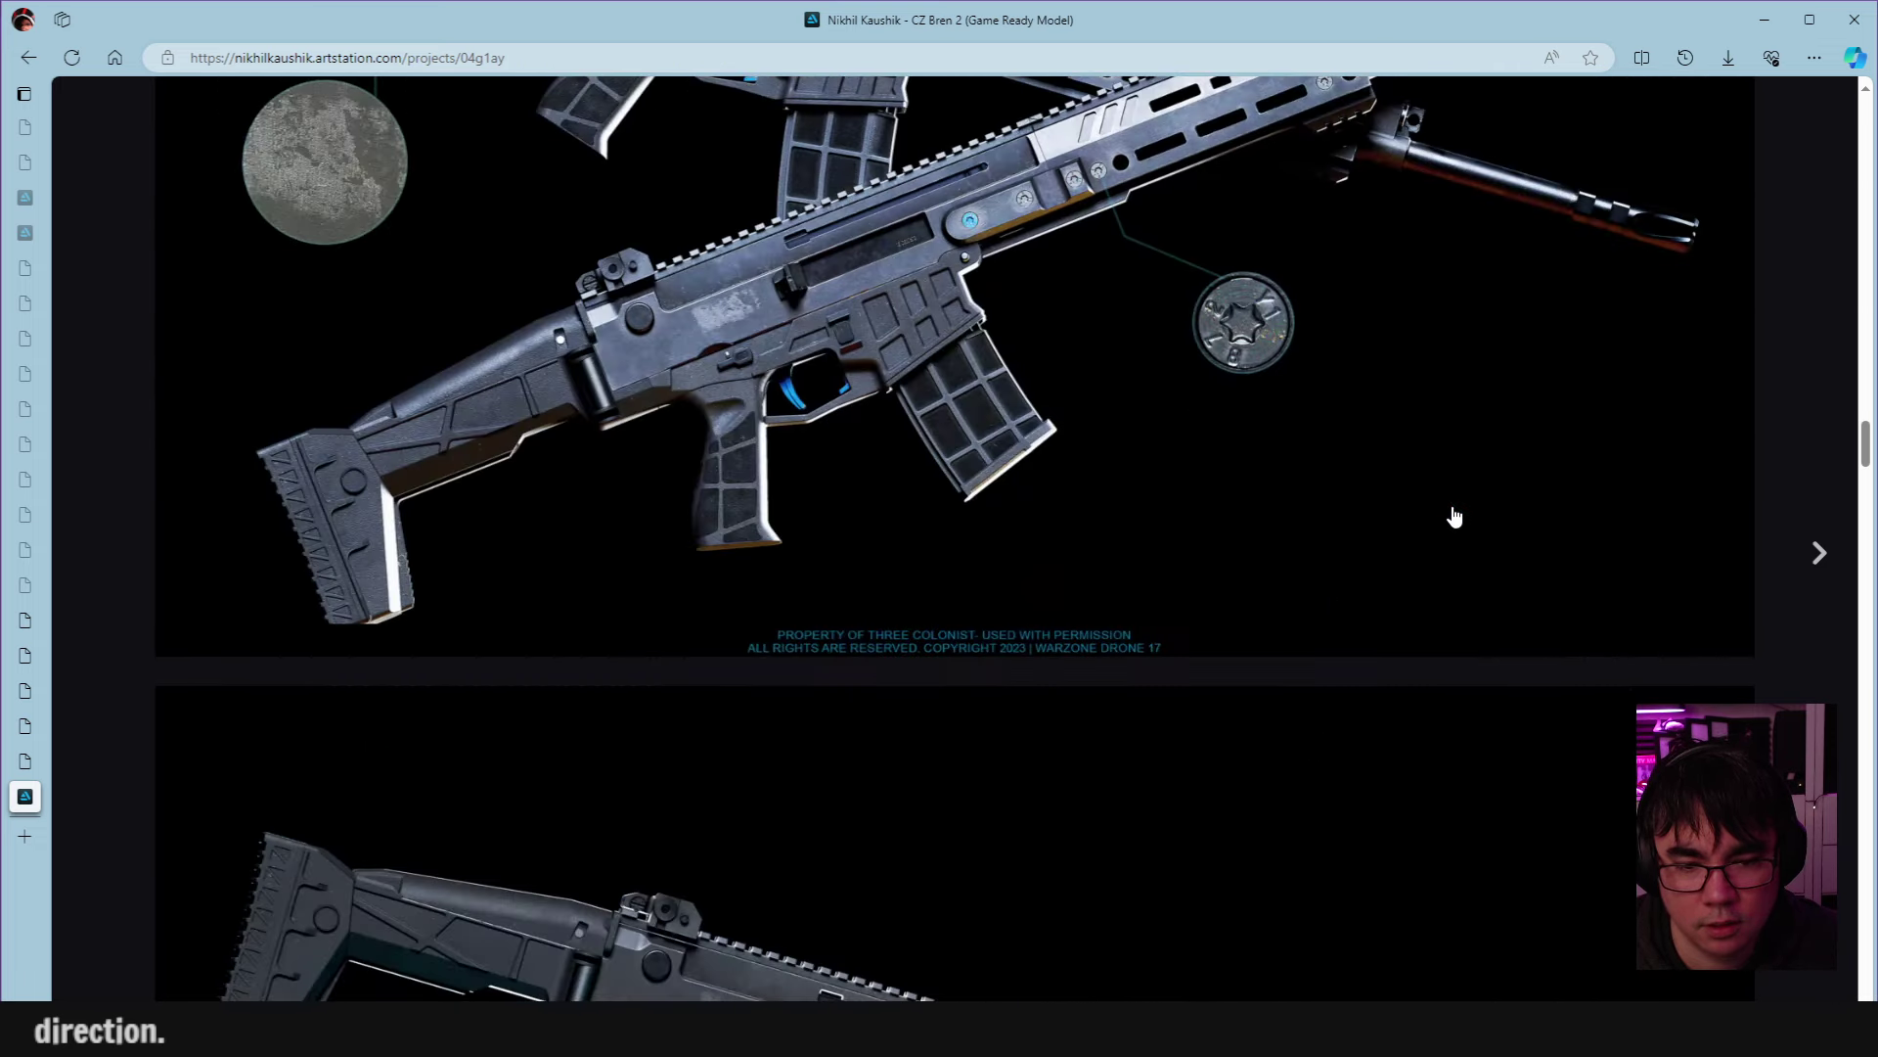
{"action": "scroll", "coordinate": [1041, 494], "scroll_direction": "down", "scroll_amount": 4}
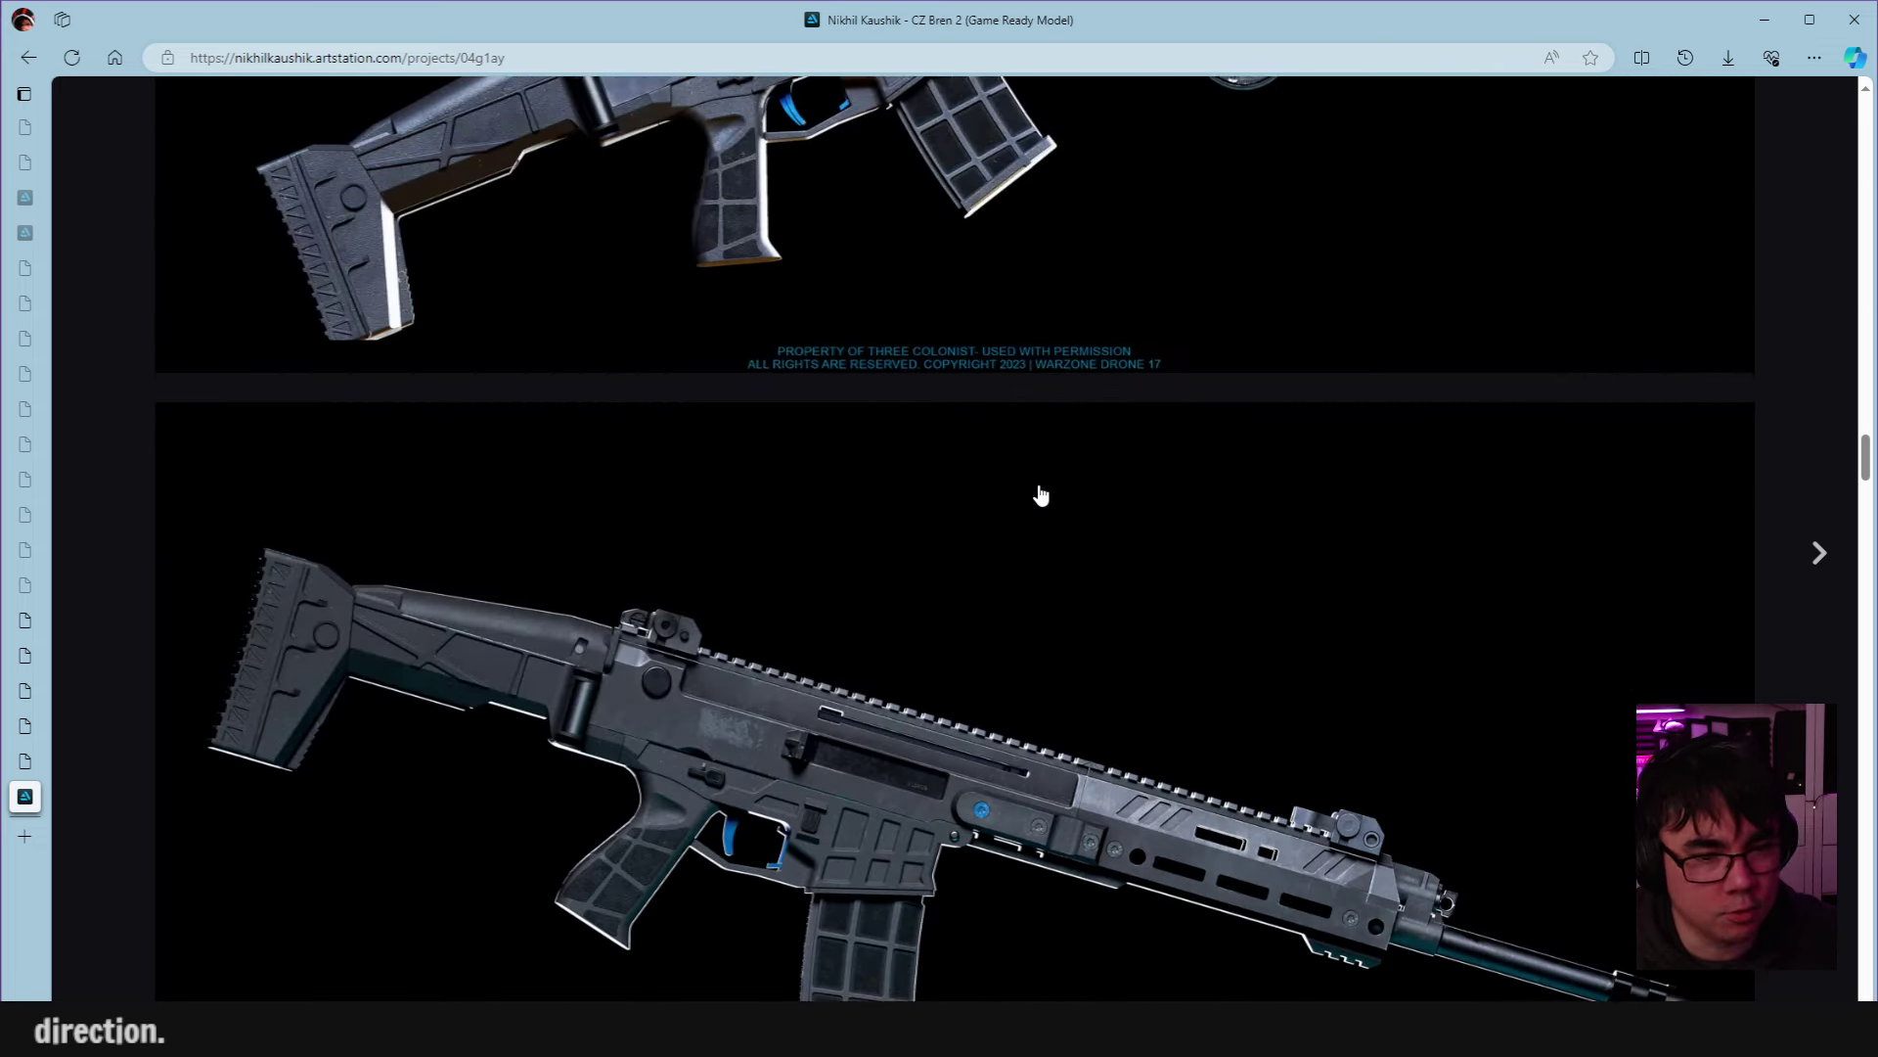
{"action": "scroll", "coordinate": [1041, 494], "scroll_direction": "down", "scroll_amount": 6}
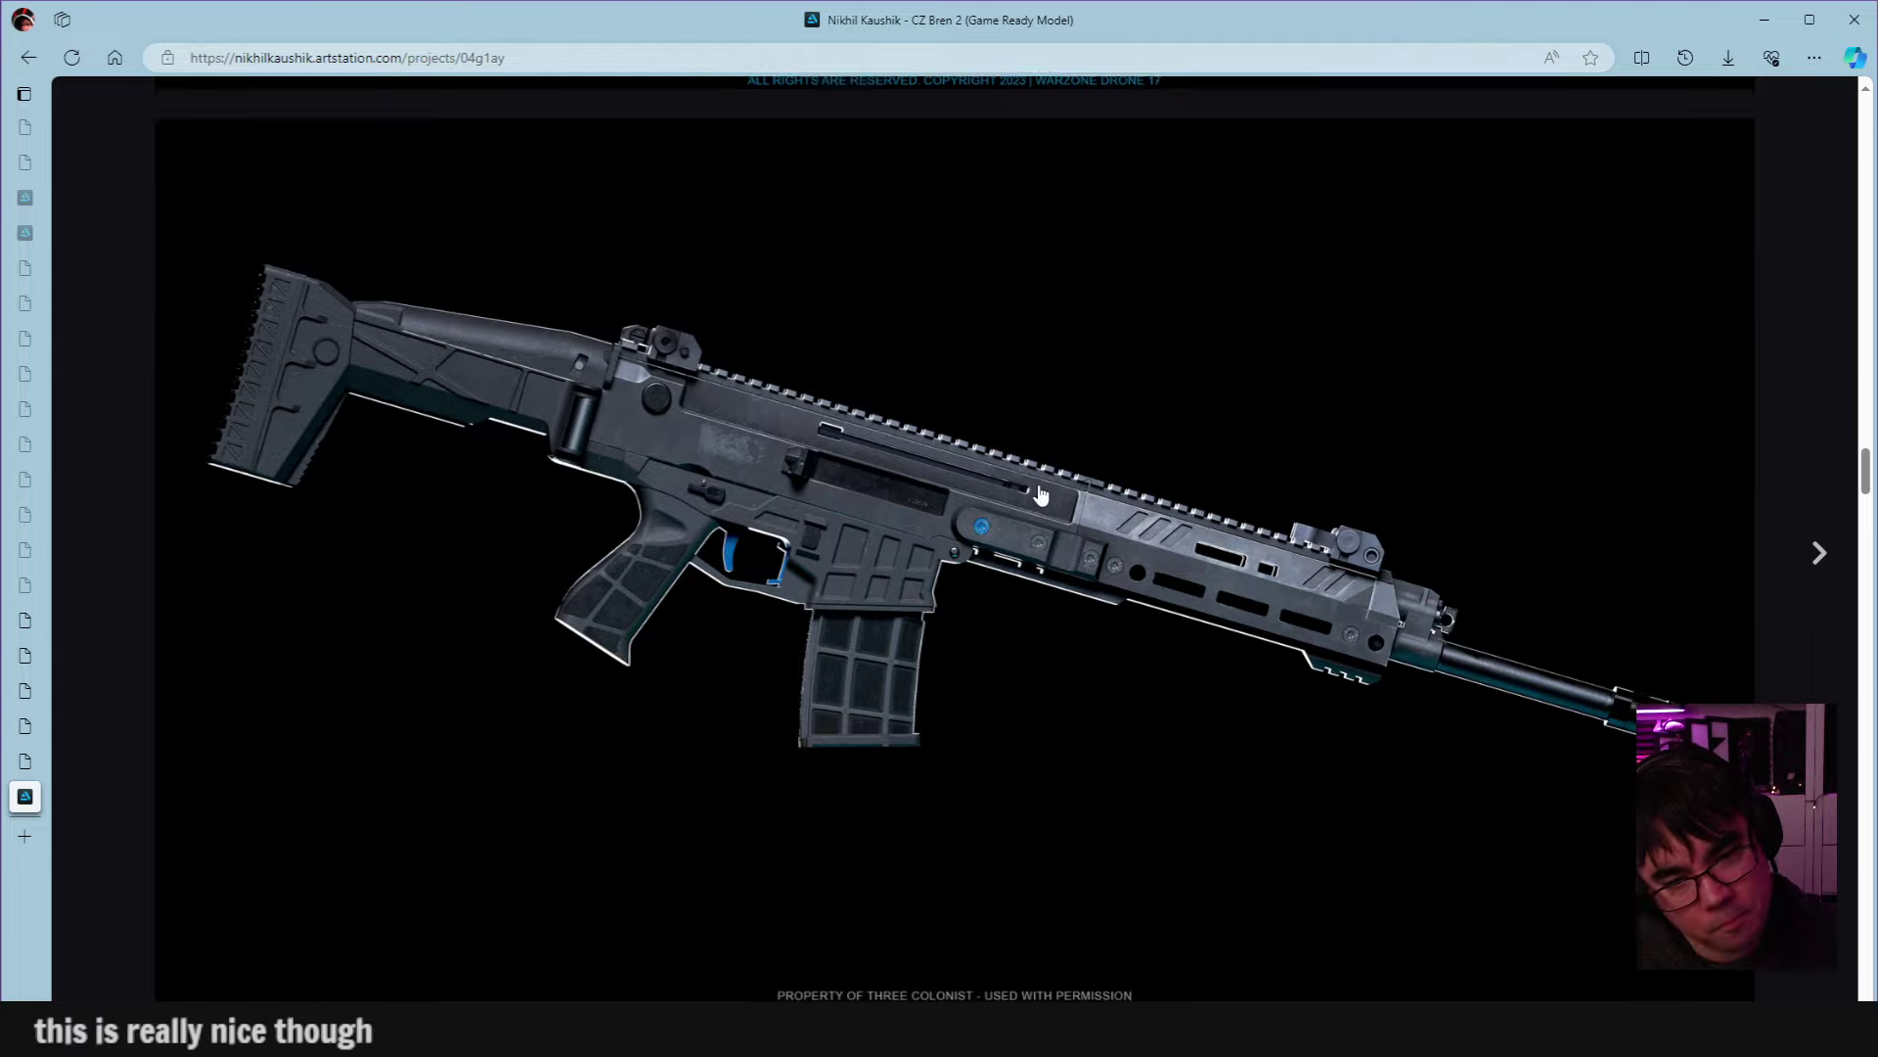
{"action": "scroll", "coordinate": [1042, 480], "scroll_direction": "down", "scroll_amount": 7}
{"action": "scroll", "coordinate": [1042, 478], "scroll_direction": "down", "scroll_amount": 6}
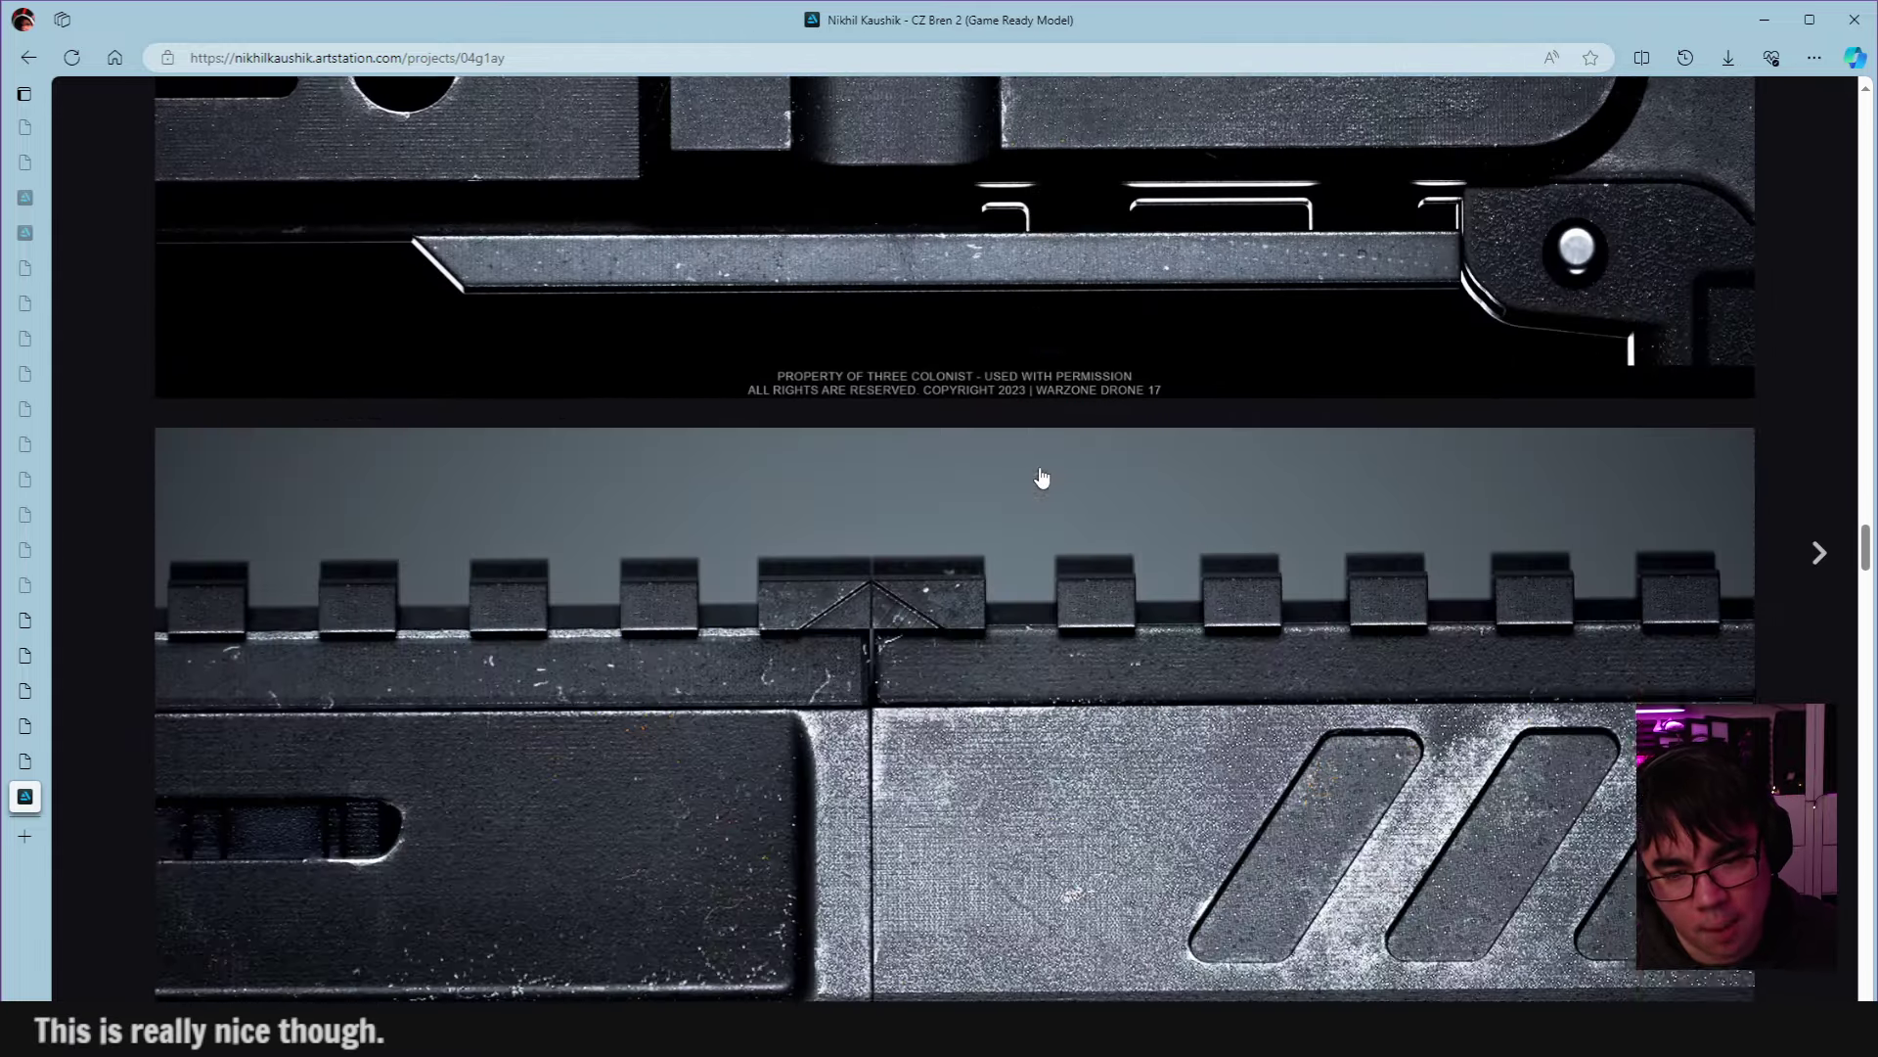
{"action": "scroll", "coordinate": [1041, 466], "scroll_direction": "down", "scroll_amount": 20}
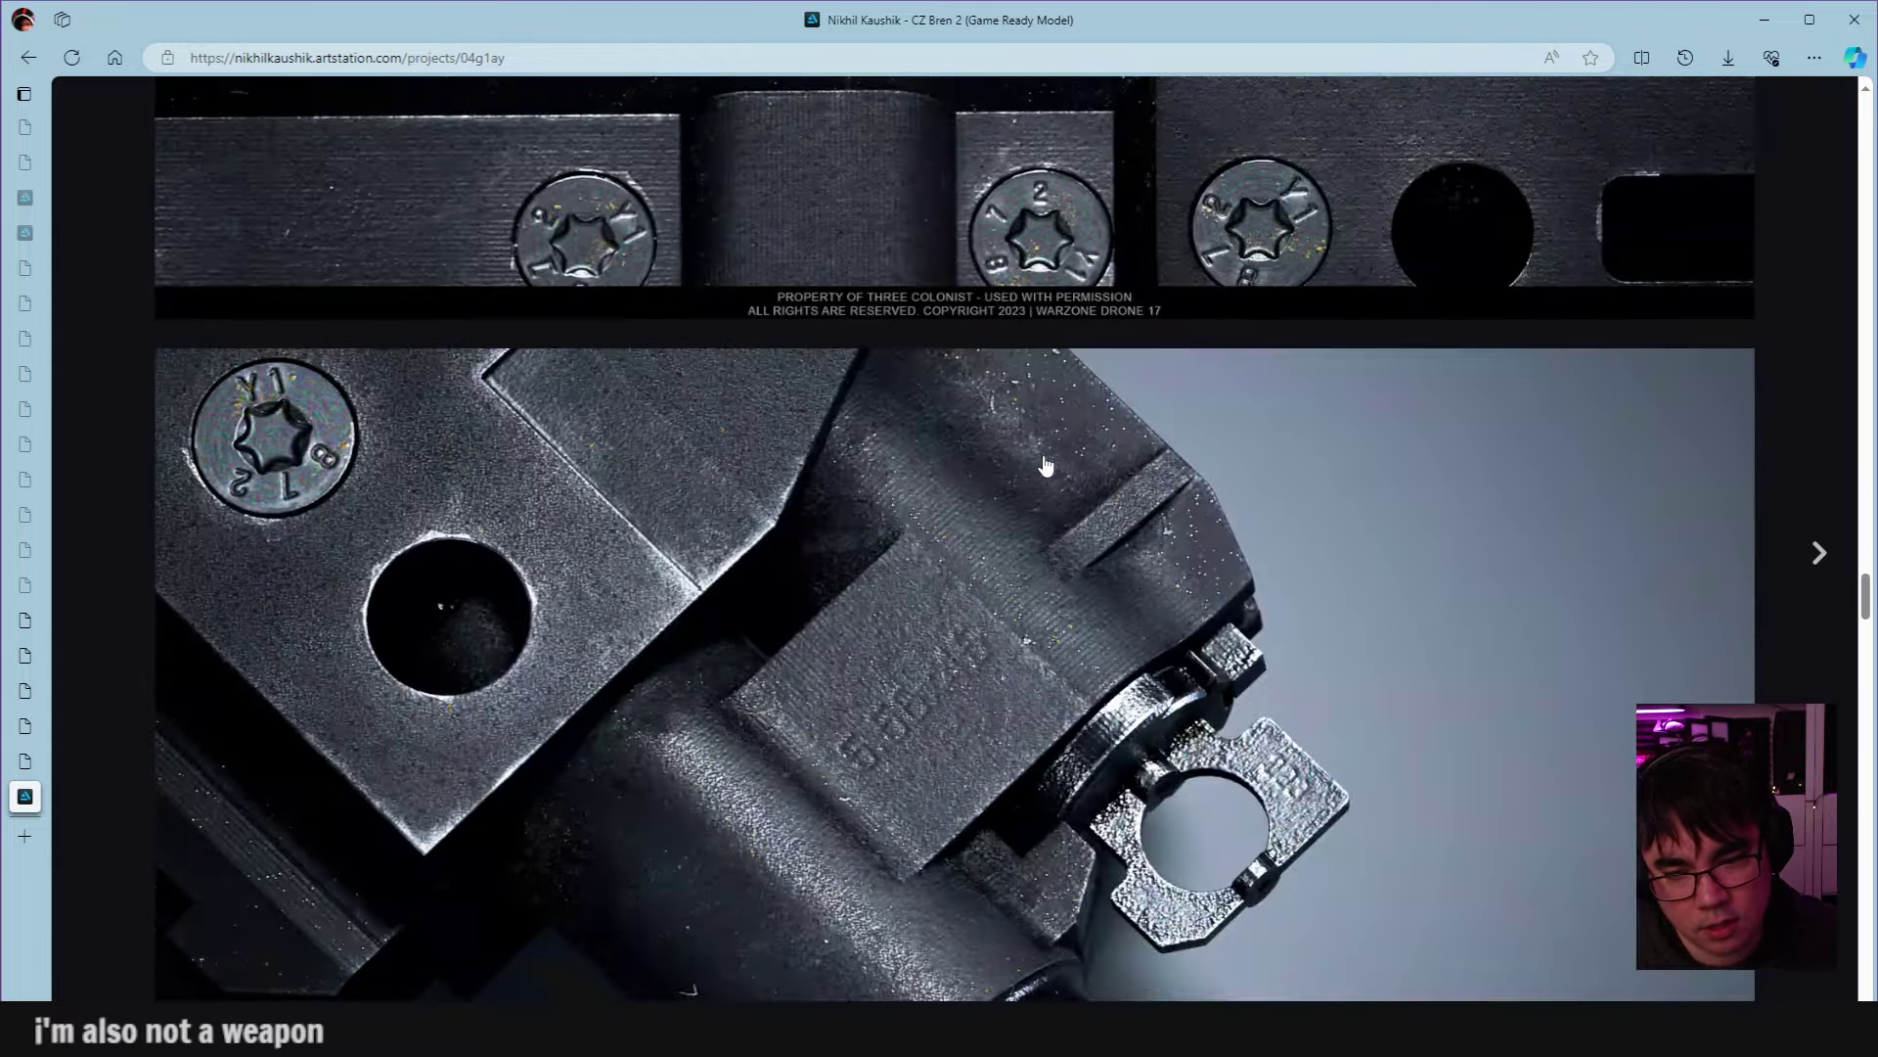
{"action": "scroll", "coordinate": [1046, 466], "scroll_direction": "down", "scroll_amount": 2}
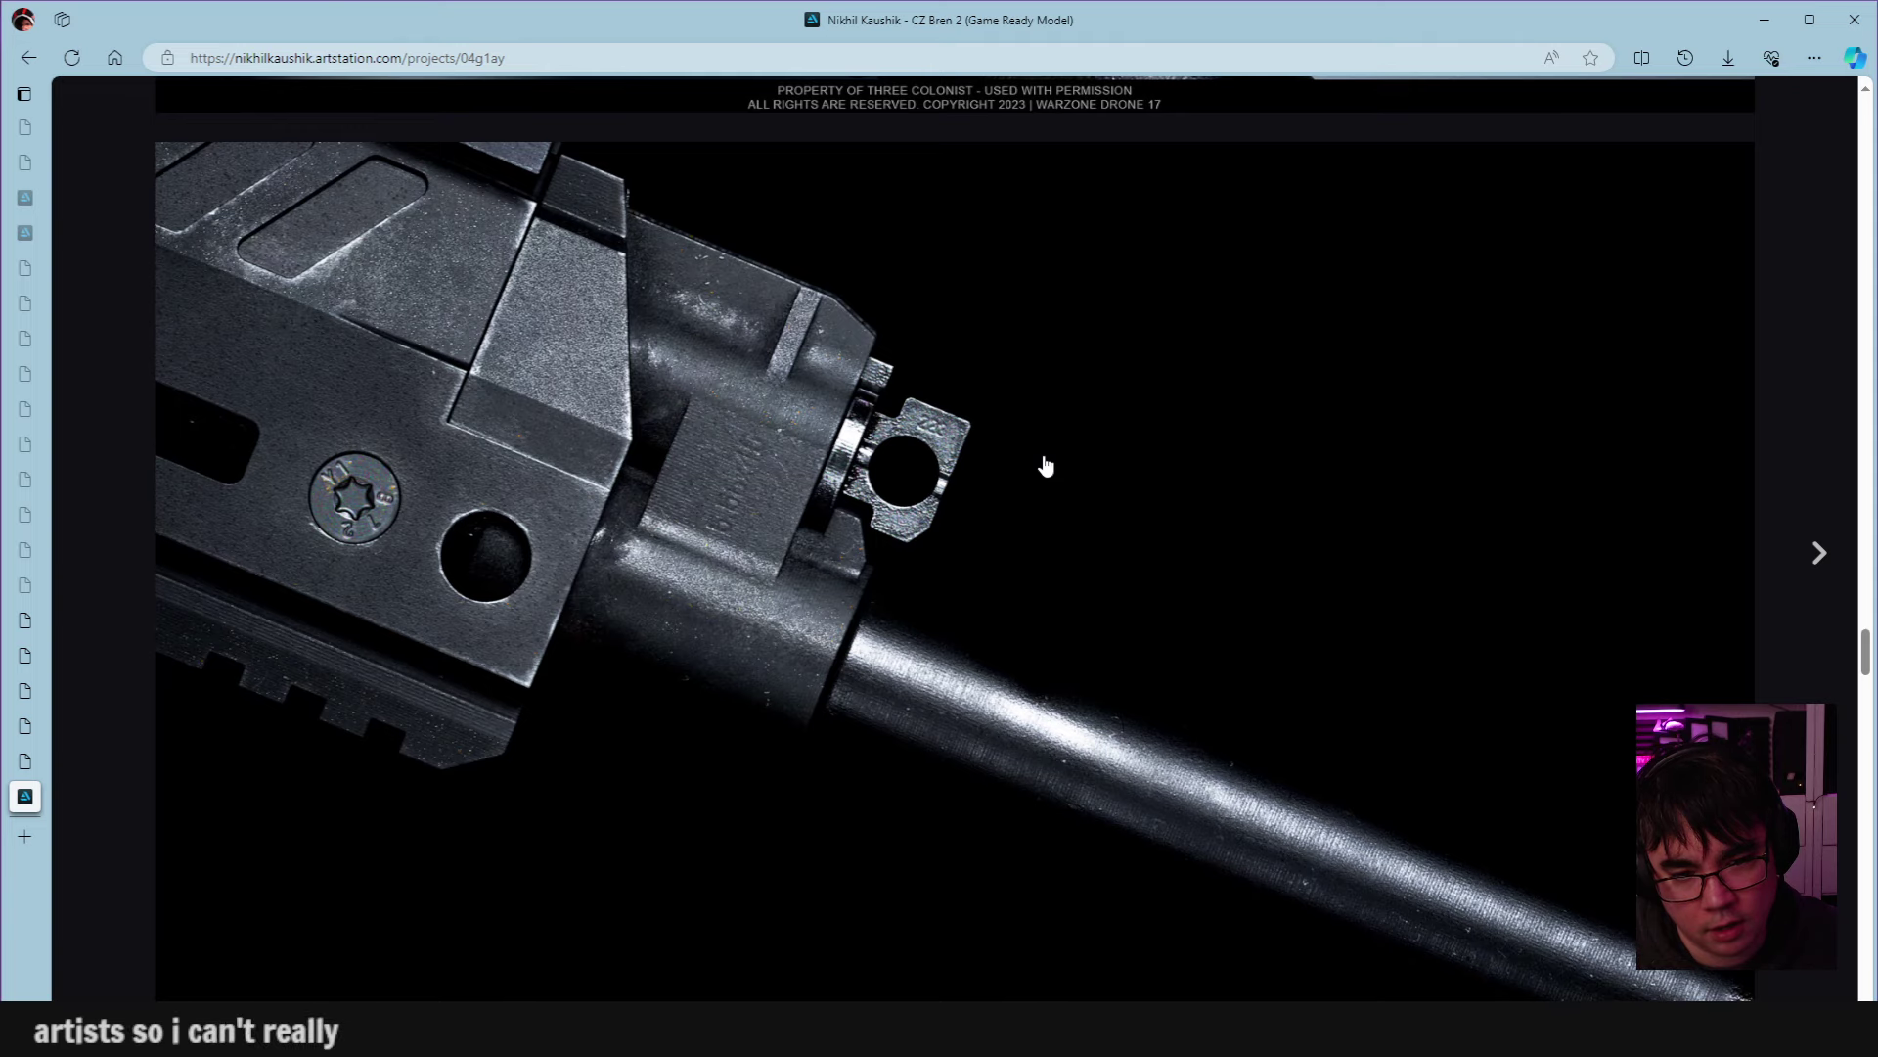
{"action": "scroll", "coordinate": [1052, 464], "scroll_direction": "down", "scroll_amount": 8}
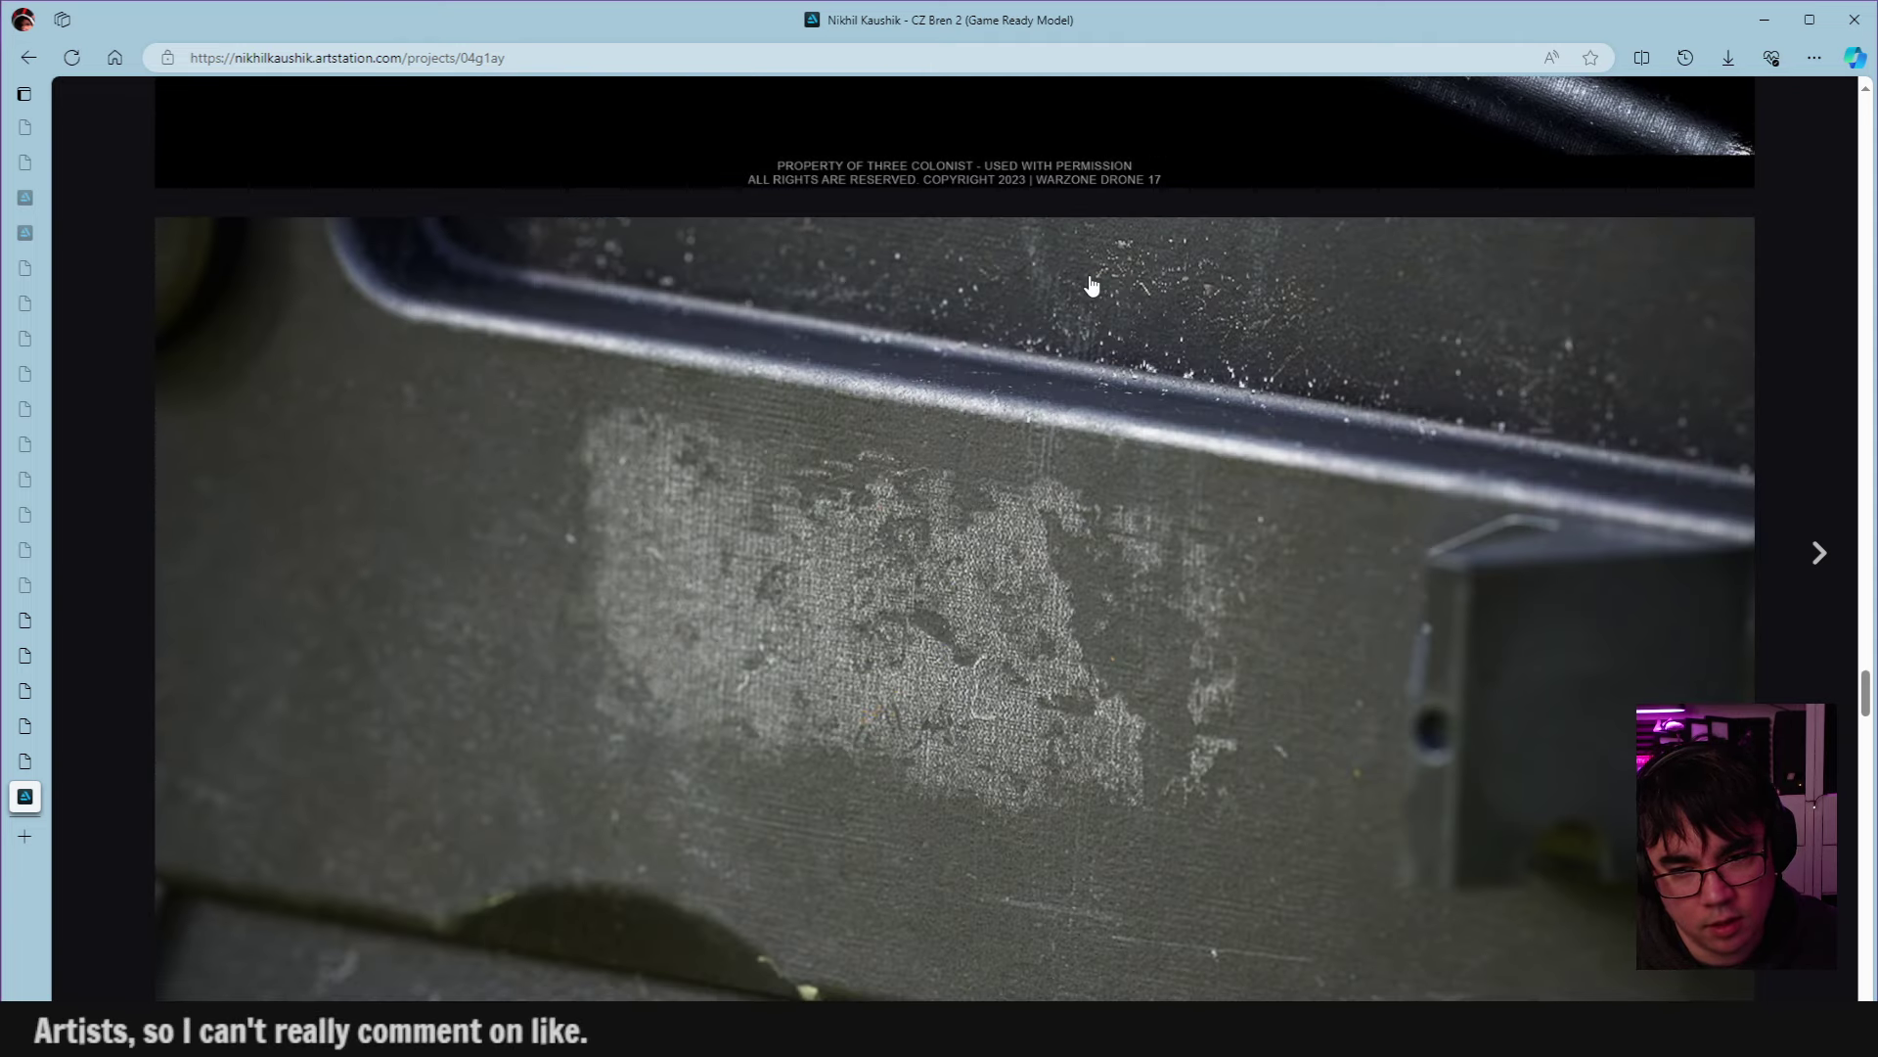
{"action": "scroll", "coordinate": [1430, 532], "scroll_direction": "up", "scroll_amount": 15}
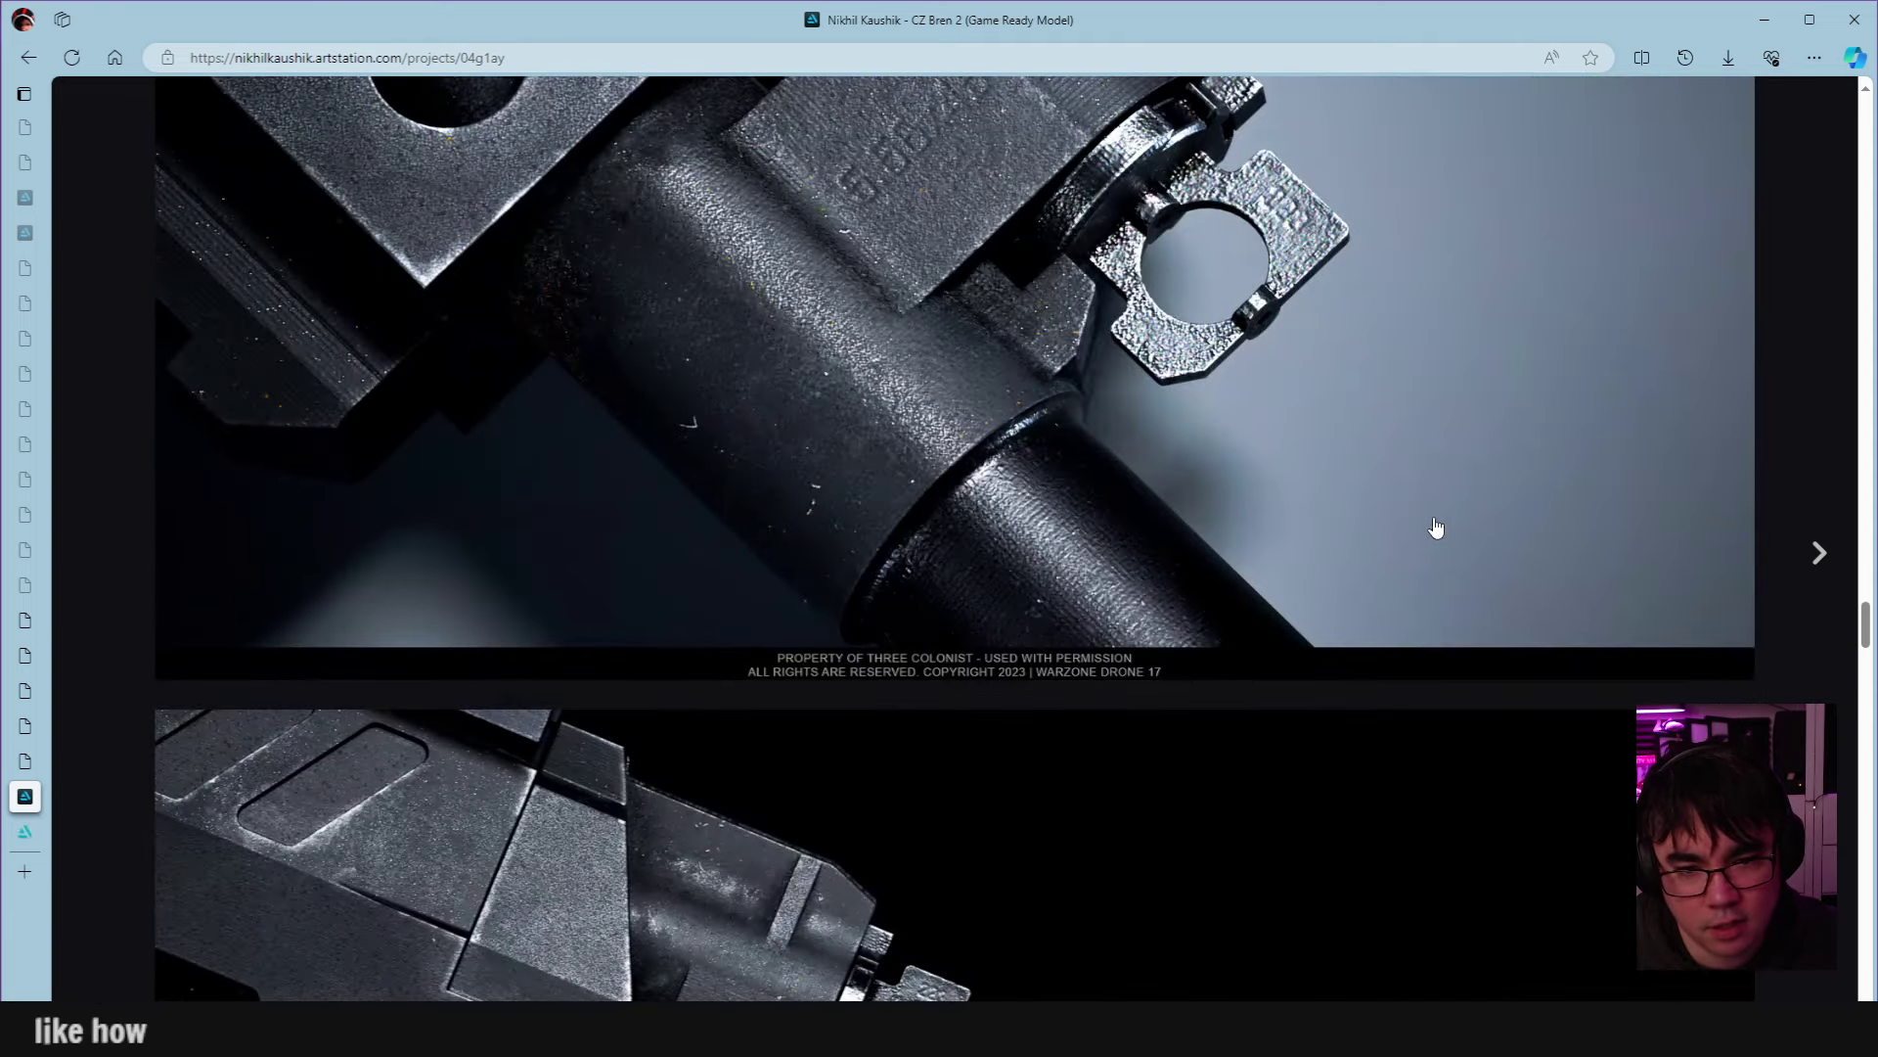
{"action": "scroll", "coordinate": [1431, 530], "scroll_direction": "down", "scroll_amount": 8}
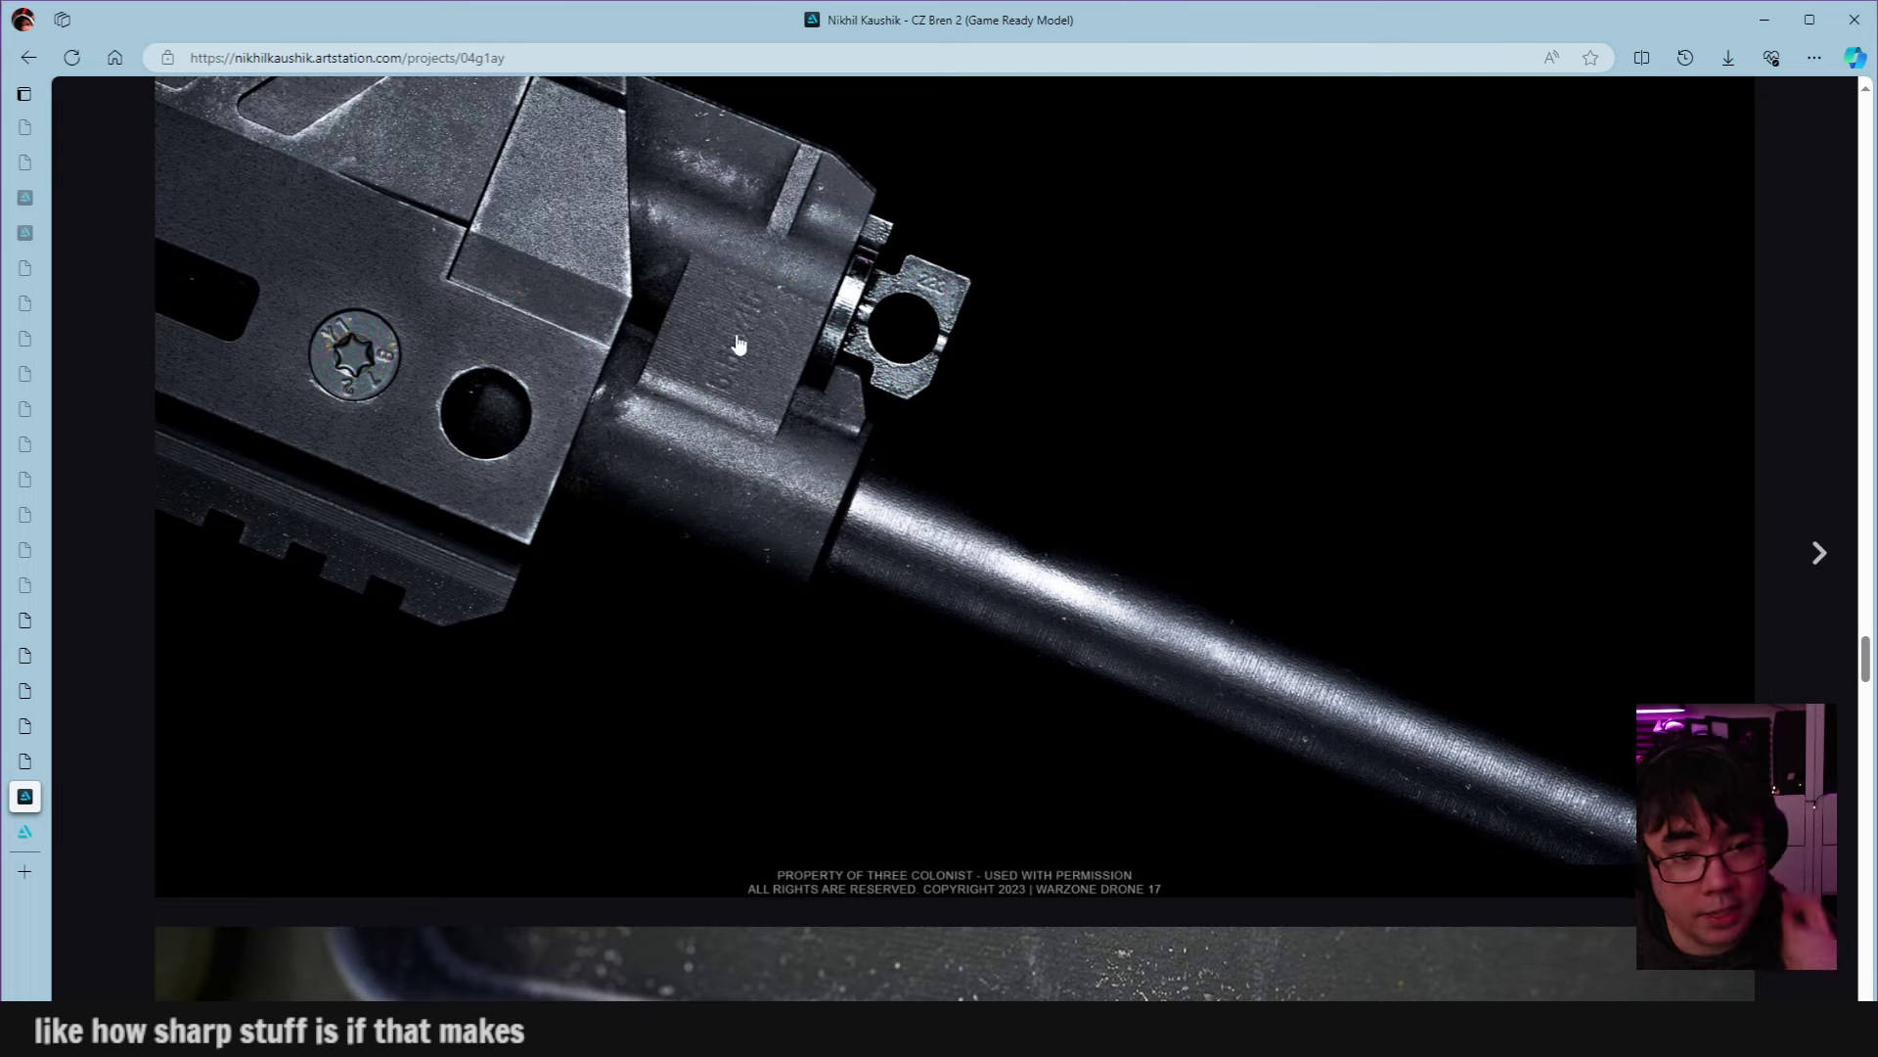
{"action": "scroll", "coordinate": [521, 645], "scroll_direction": "up", "scroll_amount": 4}
{"action": "scroll", "coordinate": [949, 557], "scroll_direction": "down", "scroll_amount": 20}
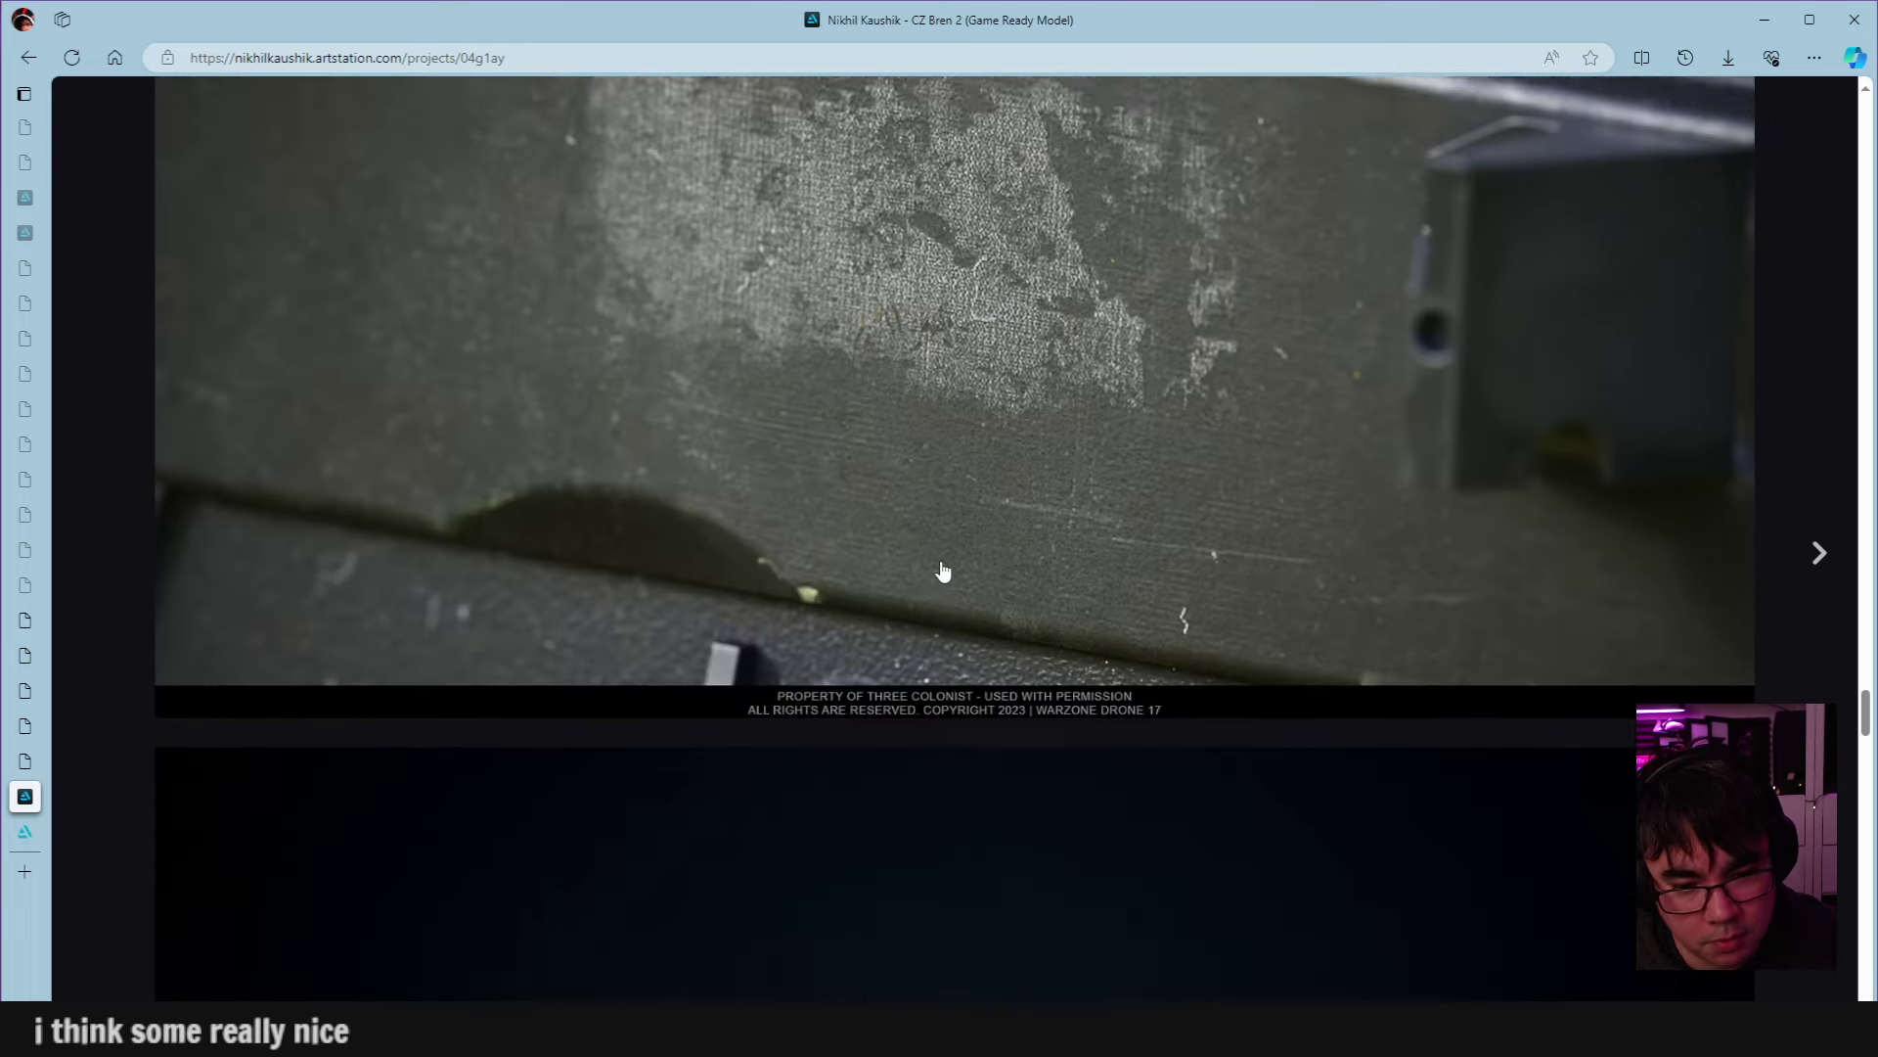
{"action": "scroll", "coordinate": [968, 523], "scroll_direction": "down", "scroll_amount": 9}
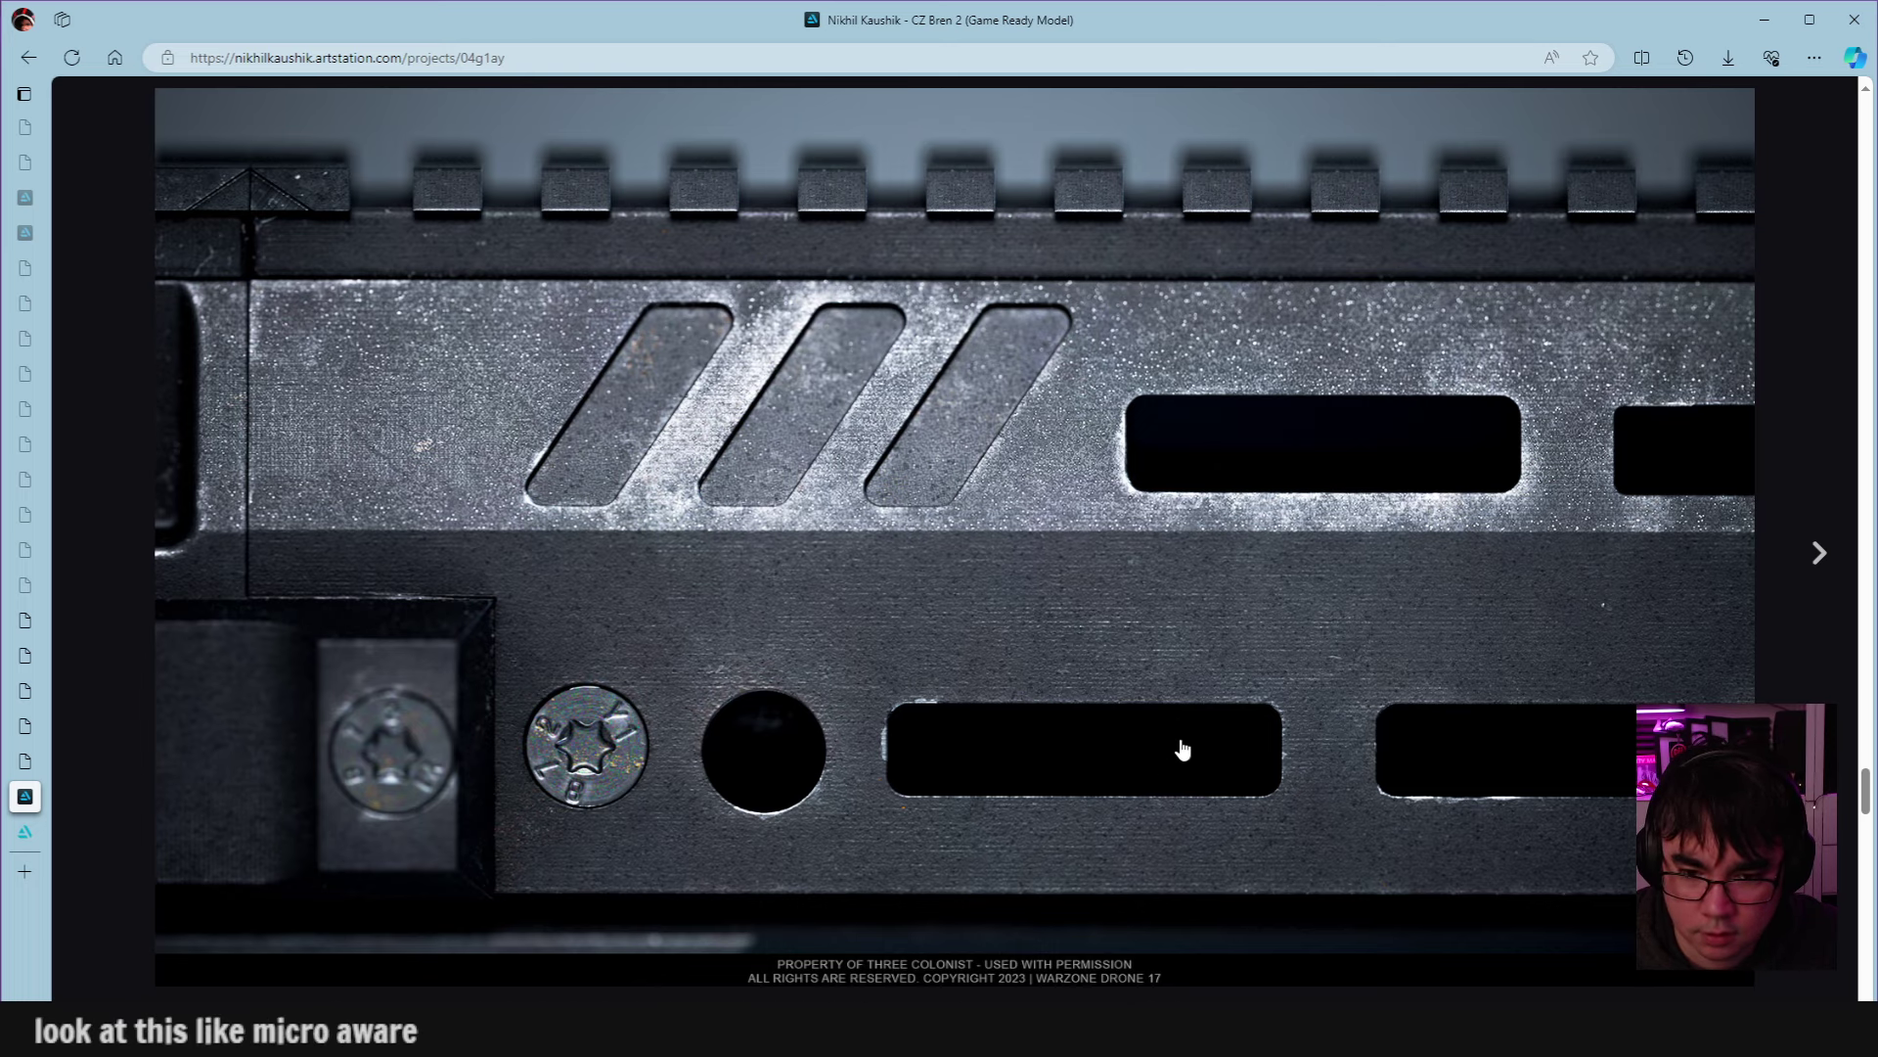
{"action": "scroll", "coordinate": [1390, 582], "scroll_direction": "down", "scroll_amount": 10}
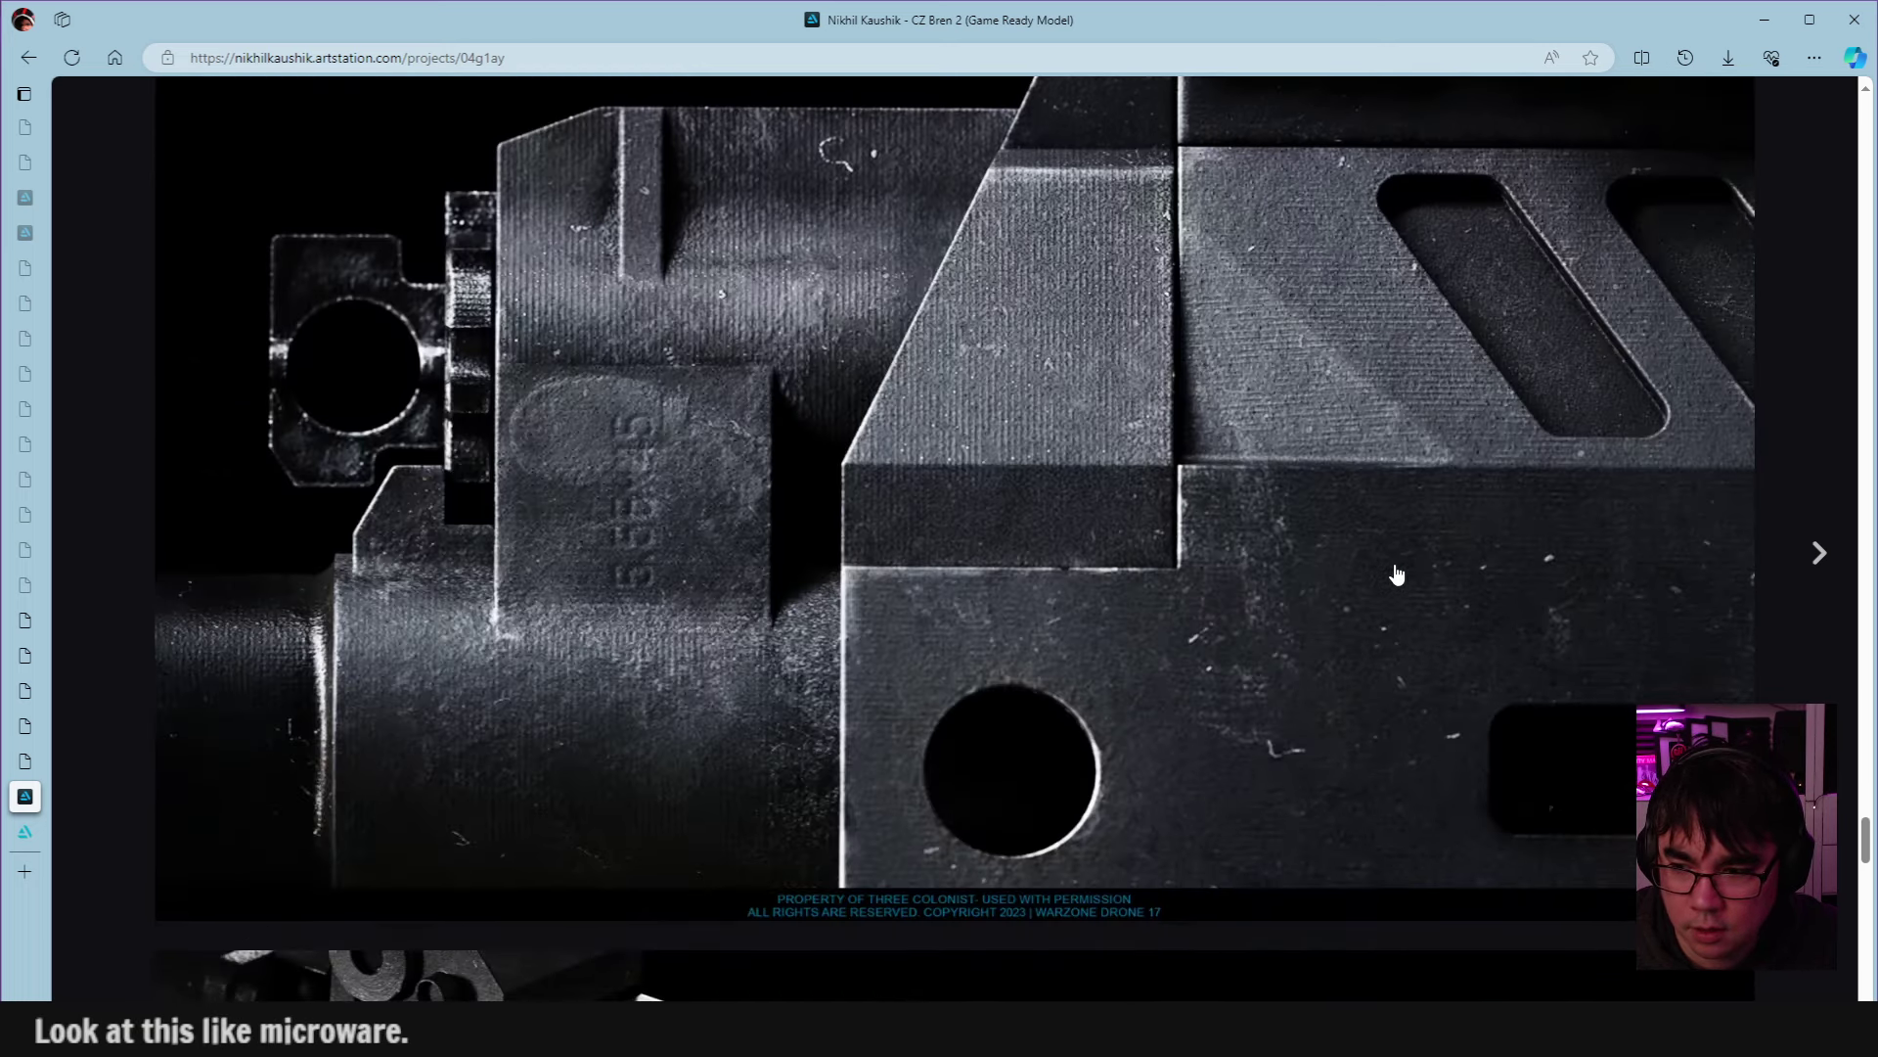
{"action": "scroll", "coordinate": [1399, 573], "scroll_direction": "down", "scroll_amount": 4}
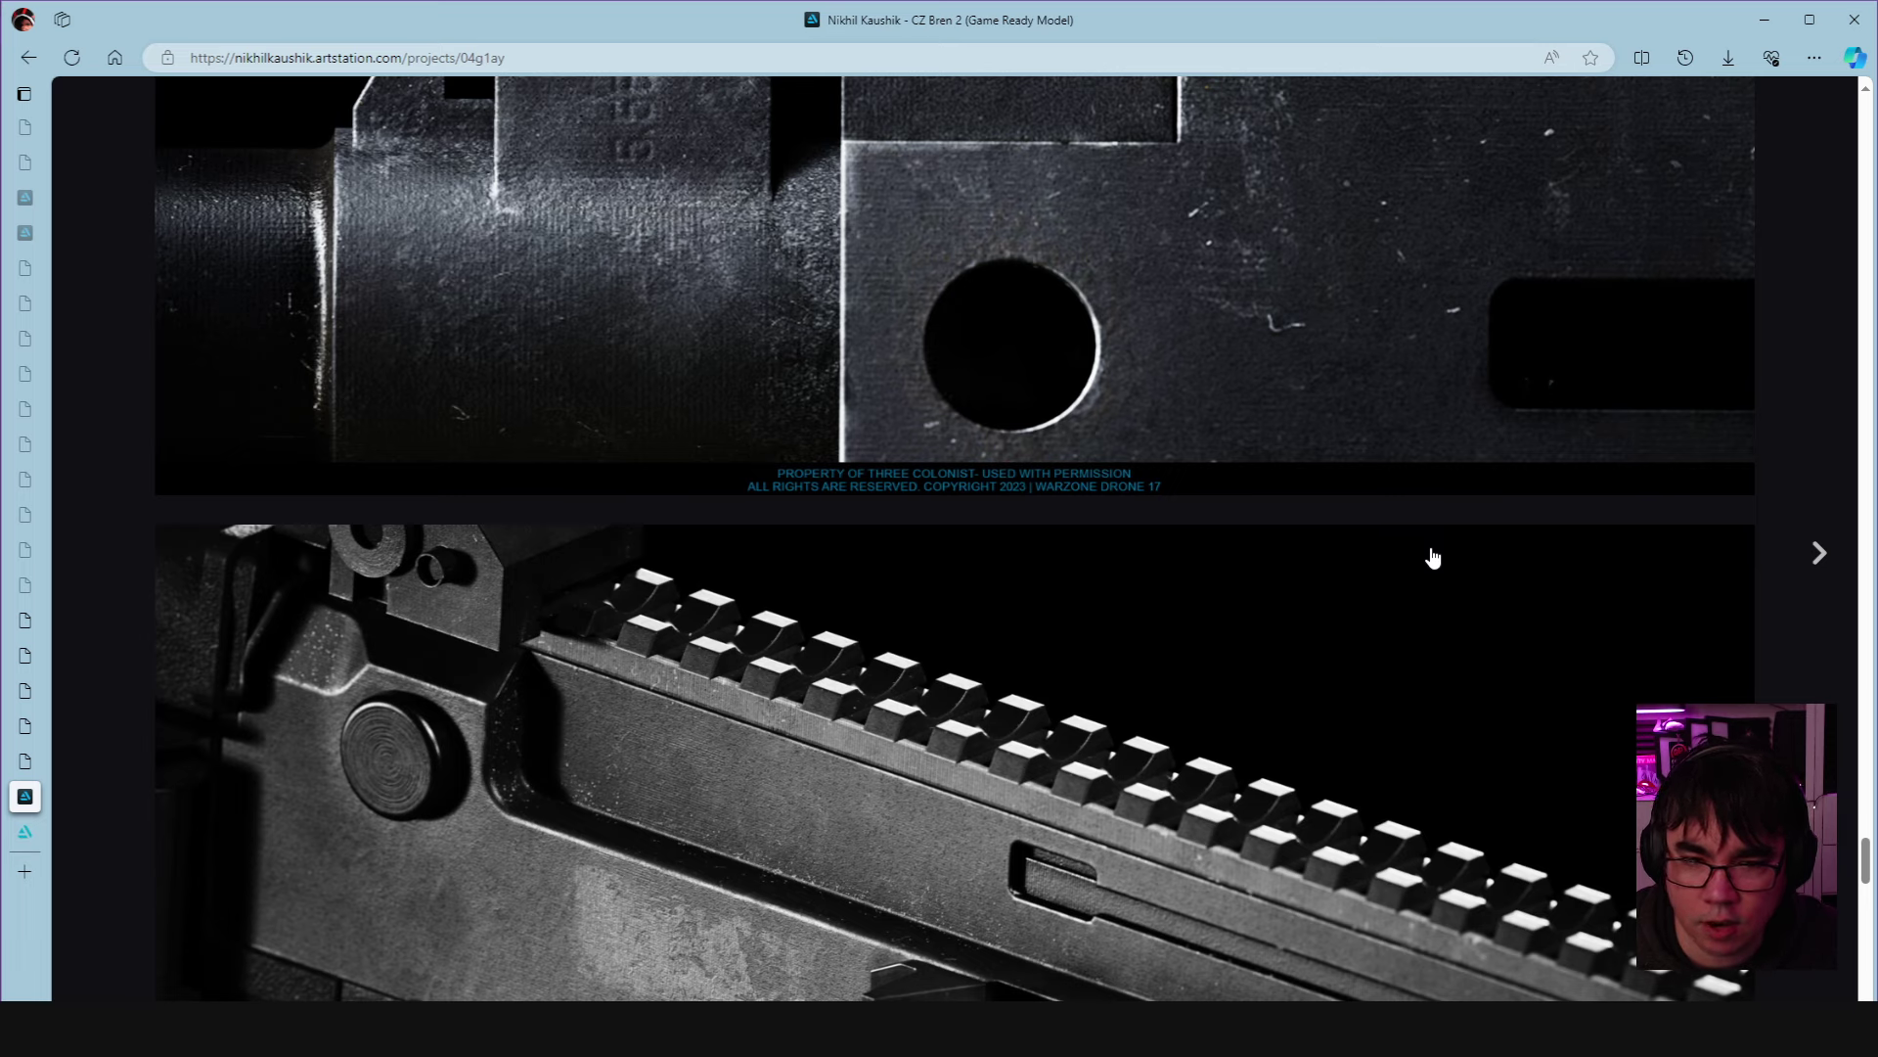
{"action": "scroll", "coordinate": [1432, 557], "scroll_direction": "up", "scroll_amount": 6}
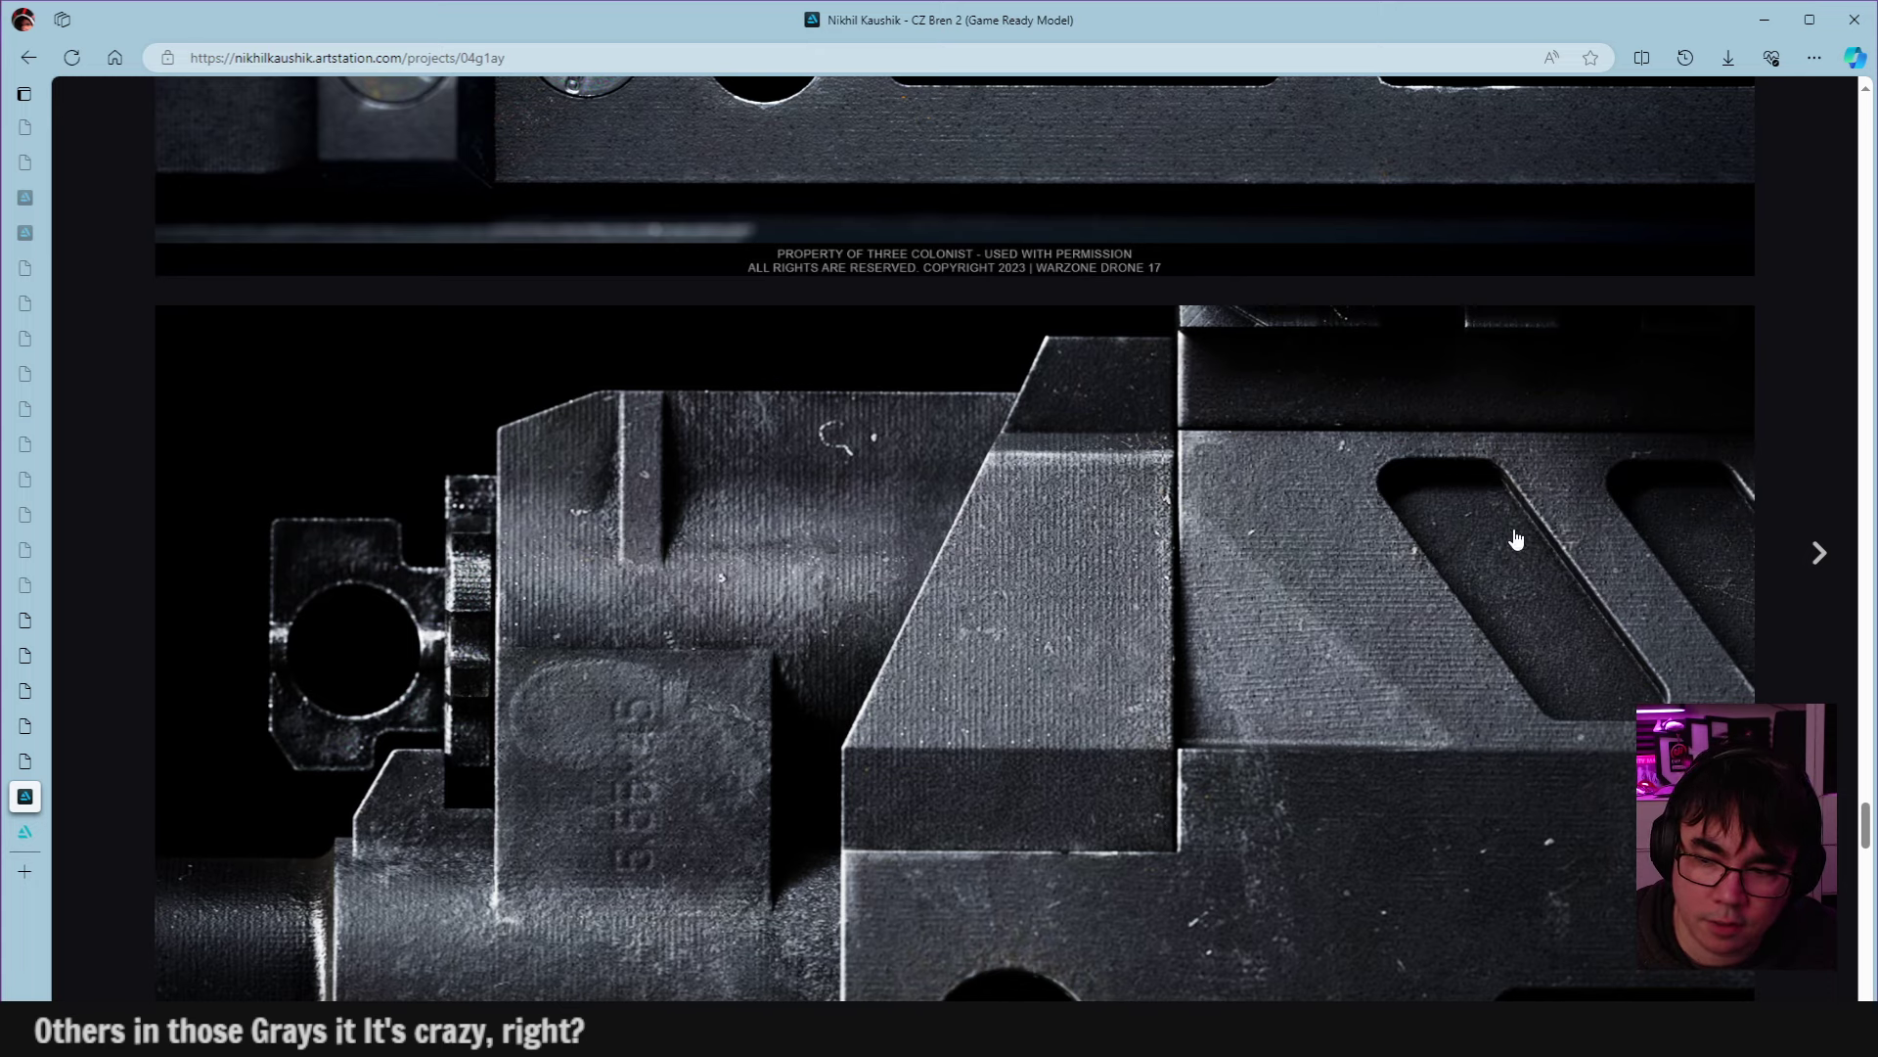
{"action": "scroll", "coordinate": [1515, 538], "scroll_direction": "down", "scroll_amount": 1}
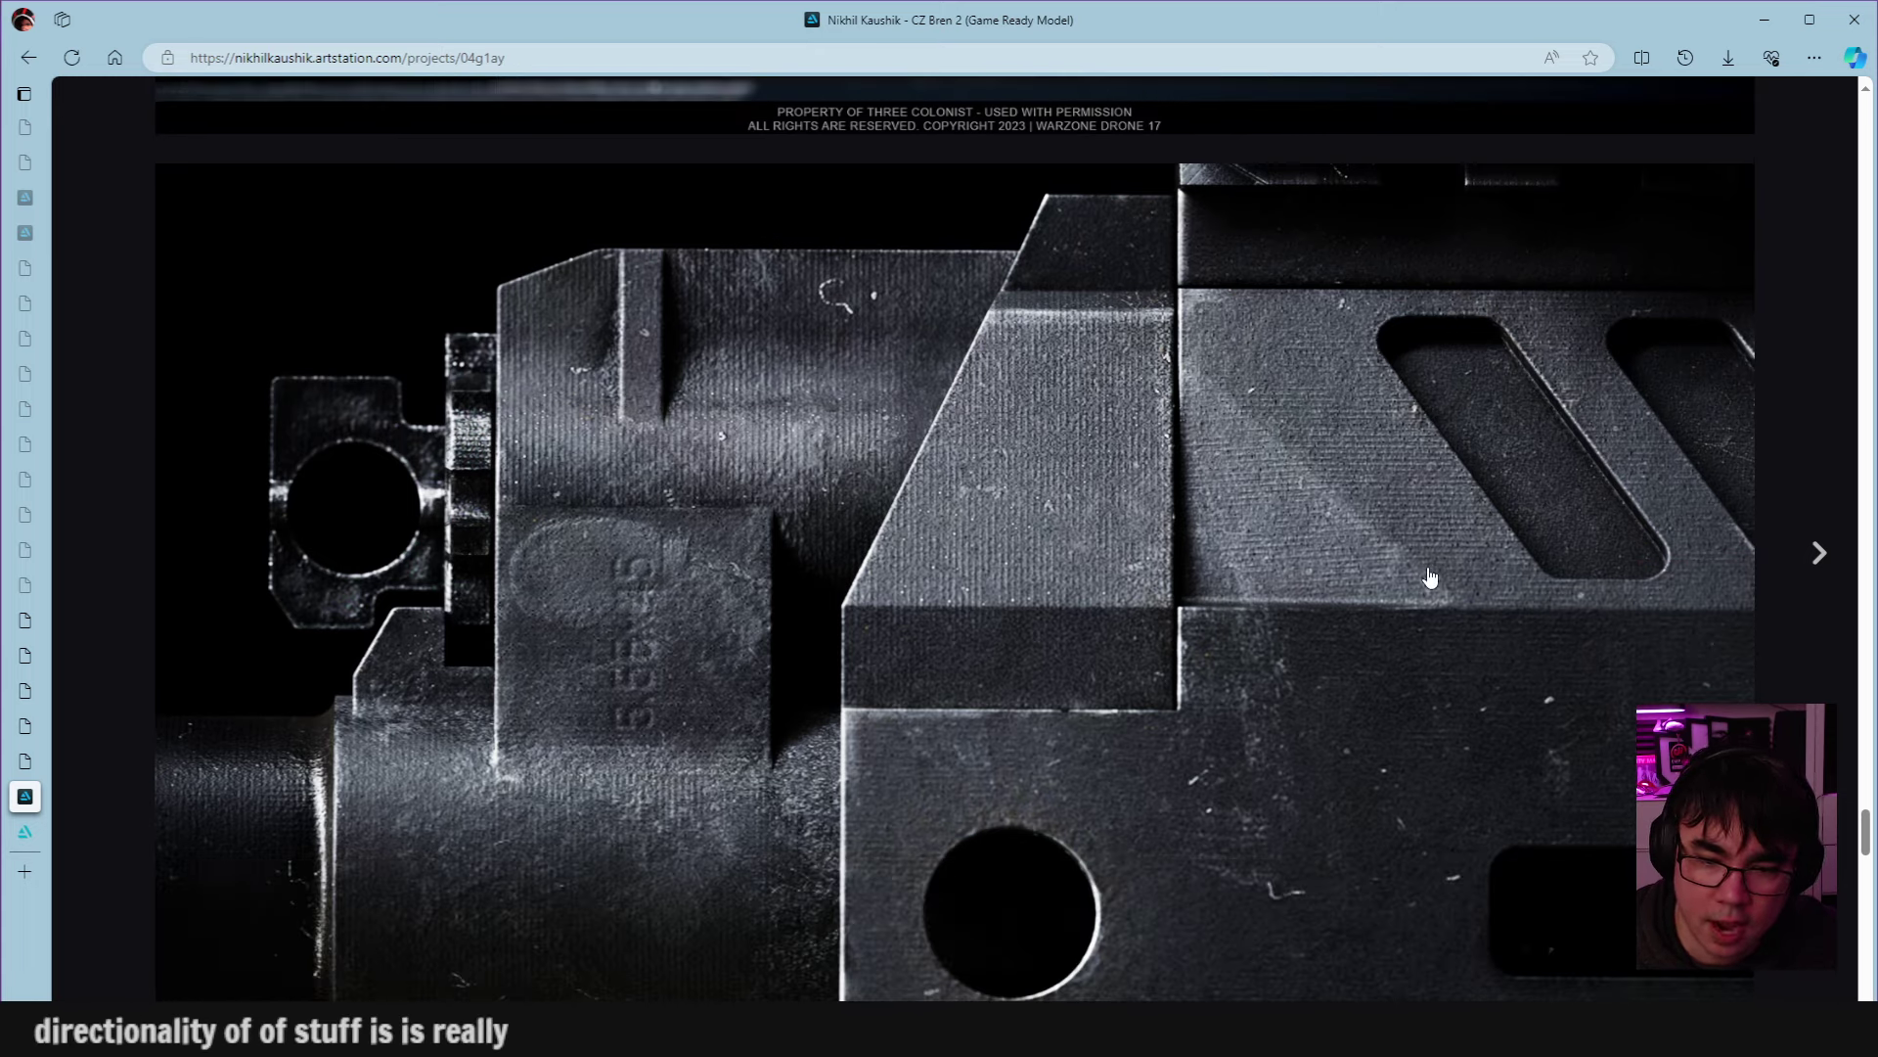
{"action": "scroll", "coordinate": [1431, 577], "scroll_direction": "down", "scroll_amount": 10}
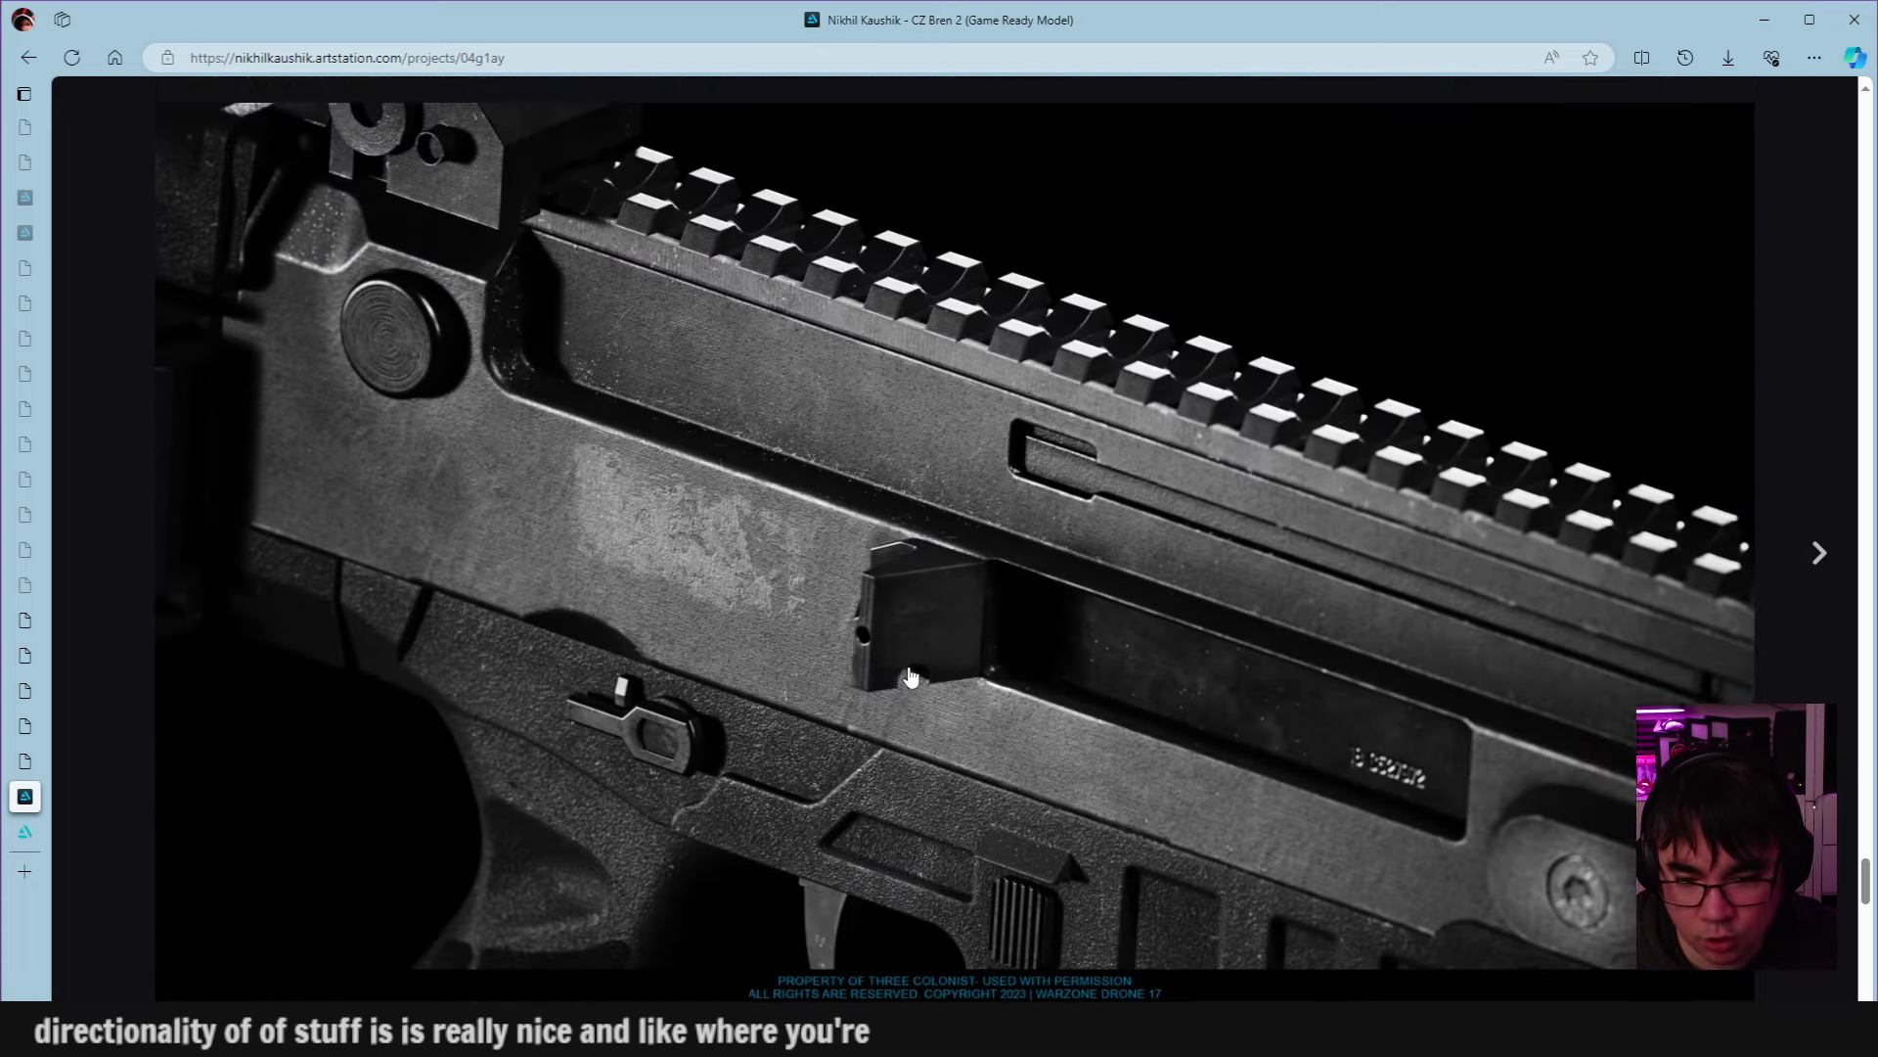
{"action": "scroll", "coordinate": [910, 675], "scroll_direction": "down", "scroll_amount": 1}
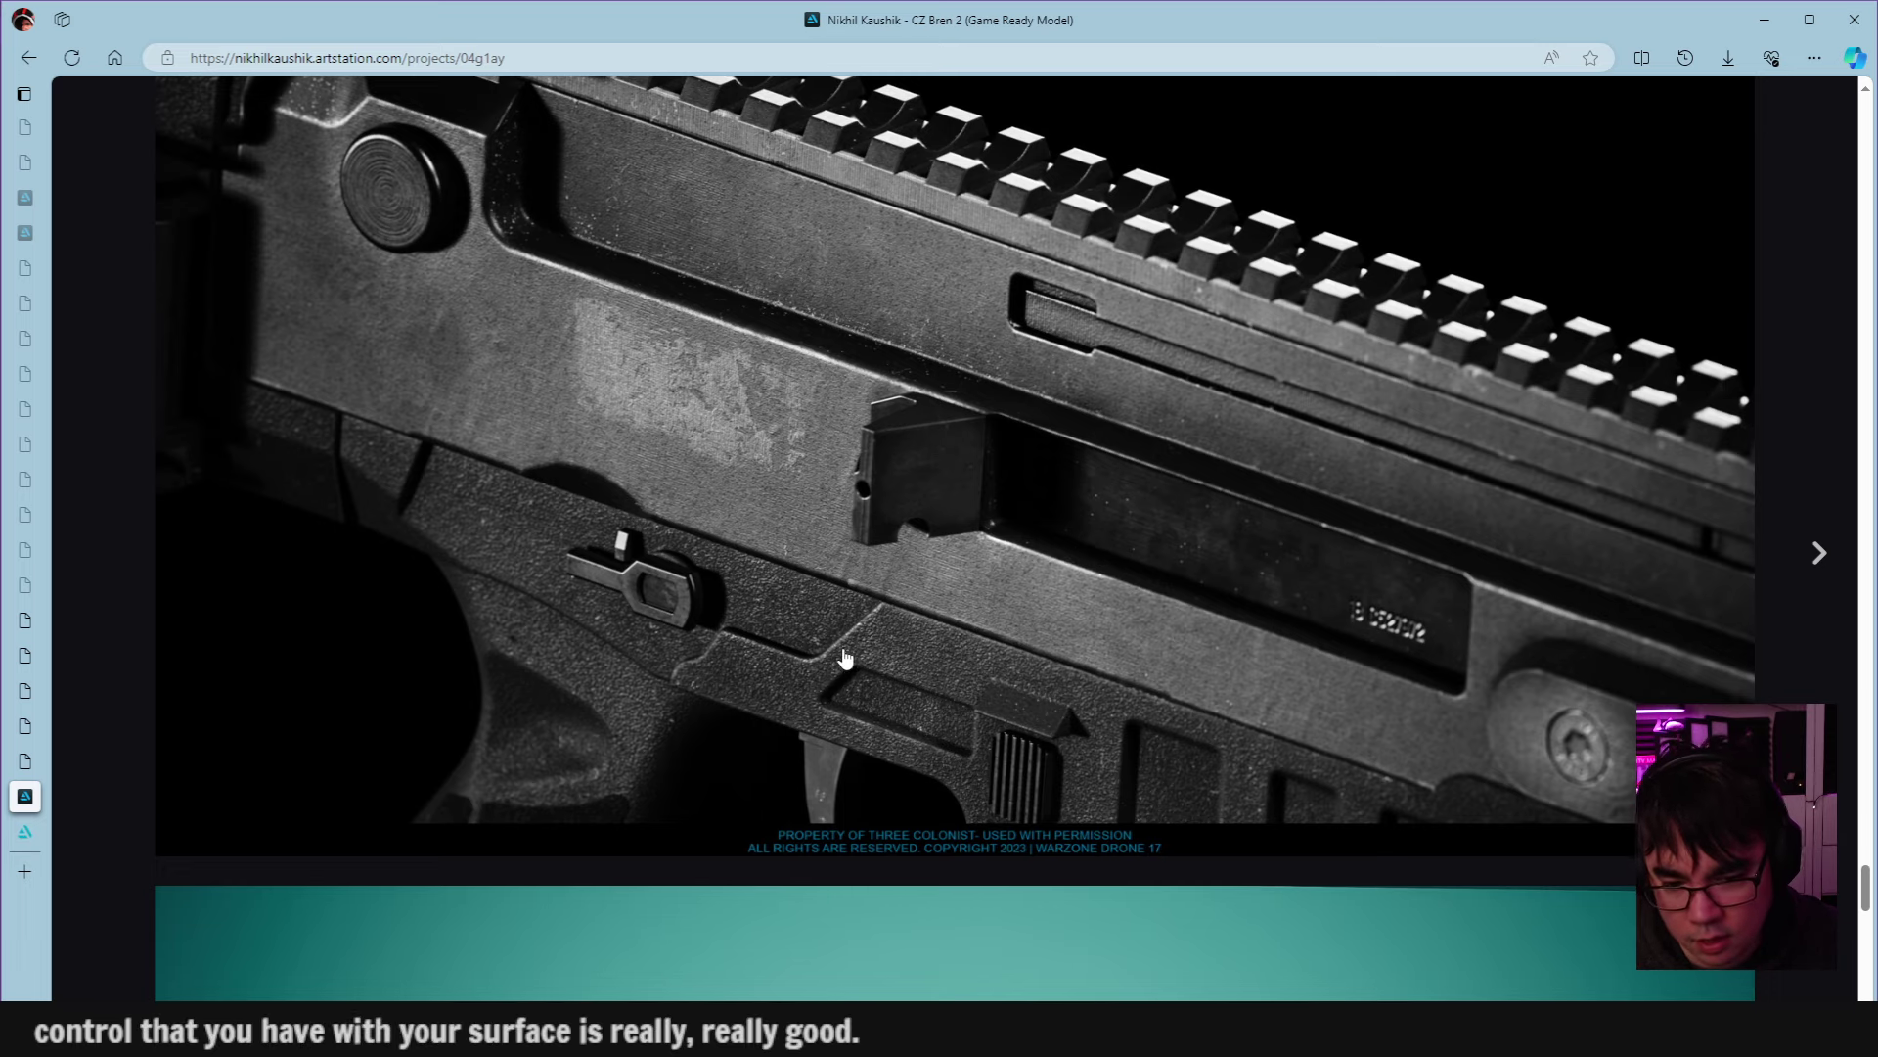
{"action": "scroll", "coordinate": [851, 675], "scroll_direction": "down", "scroll_amount": 4}
{"action": "scroll", "coordinate": [886, 616], "scroll_direction": "up", "scroll_amount": 3}
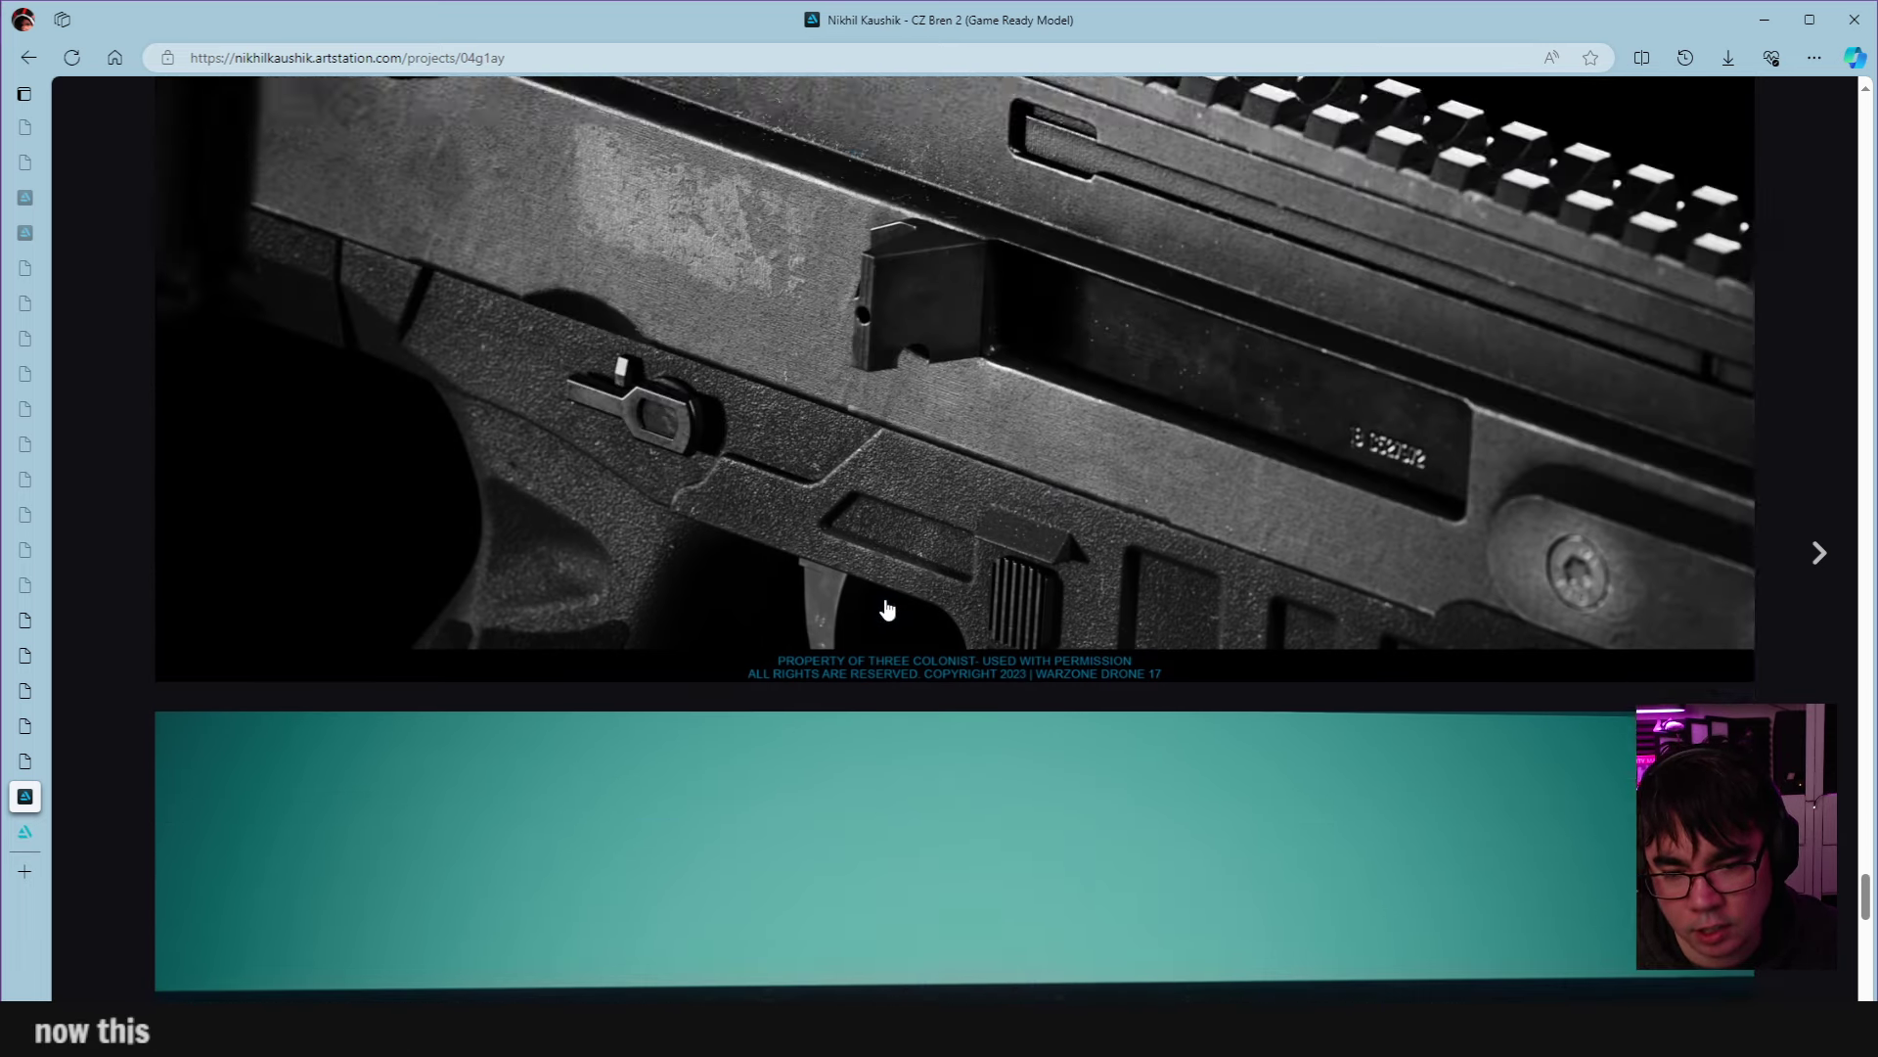
{"action": "scroll", "coordinate": [888, 608], "scroll_direction": "up", "scroll_amount": 1}
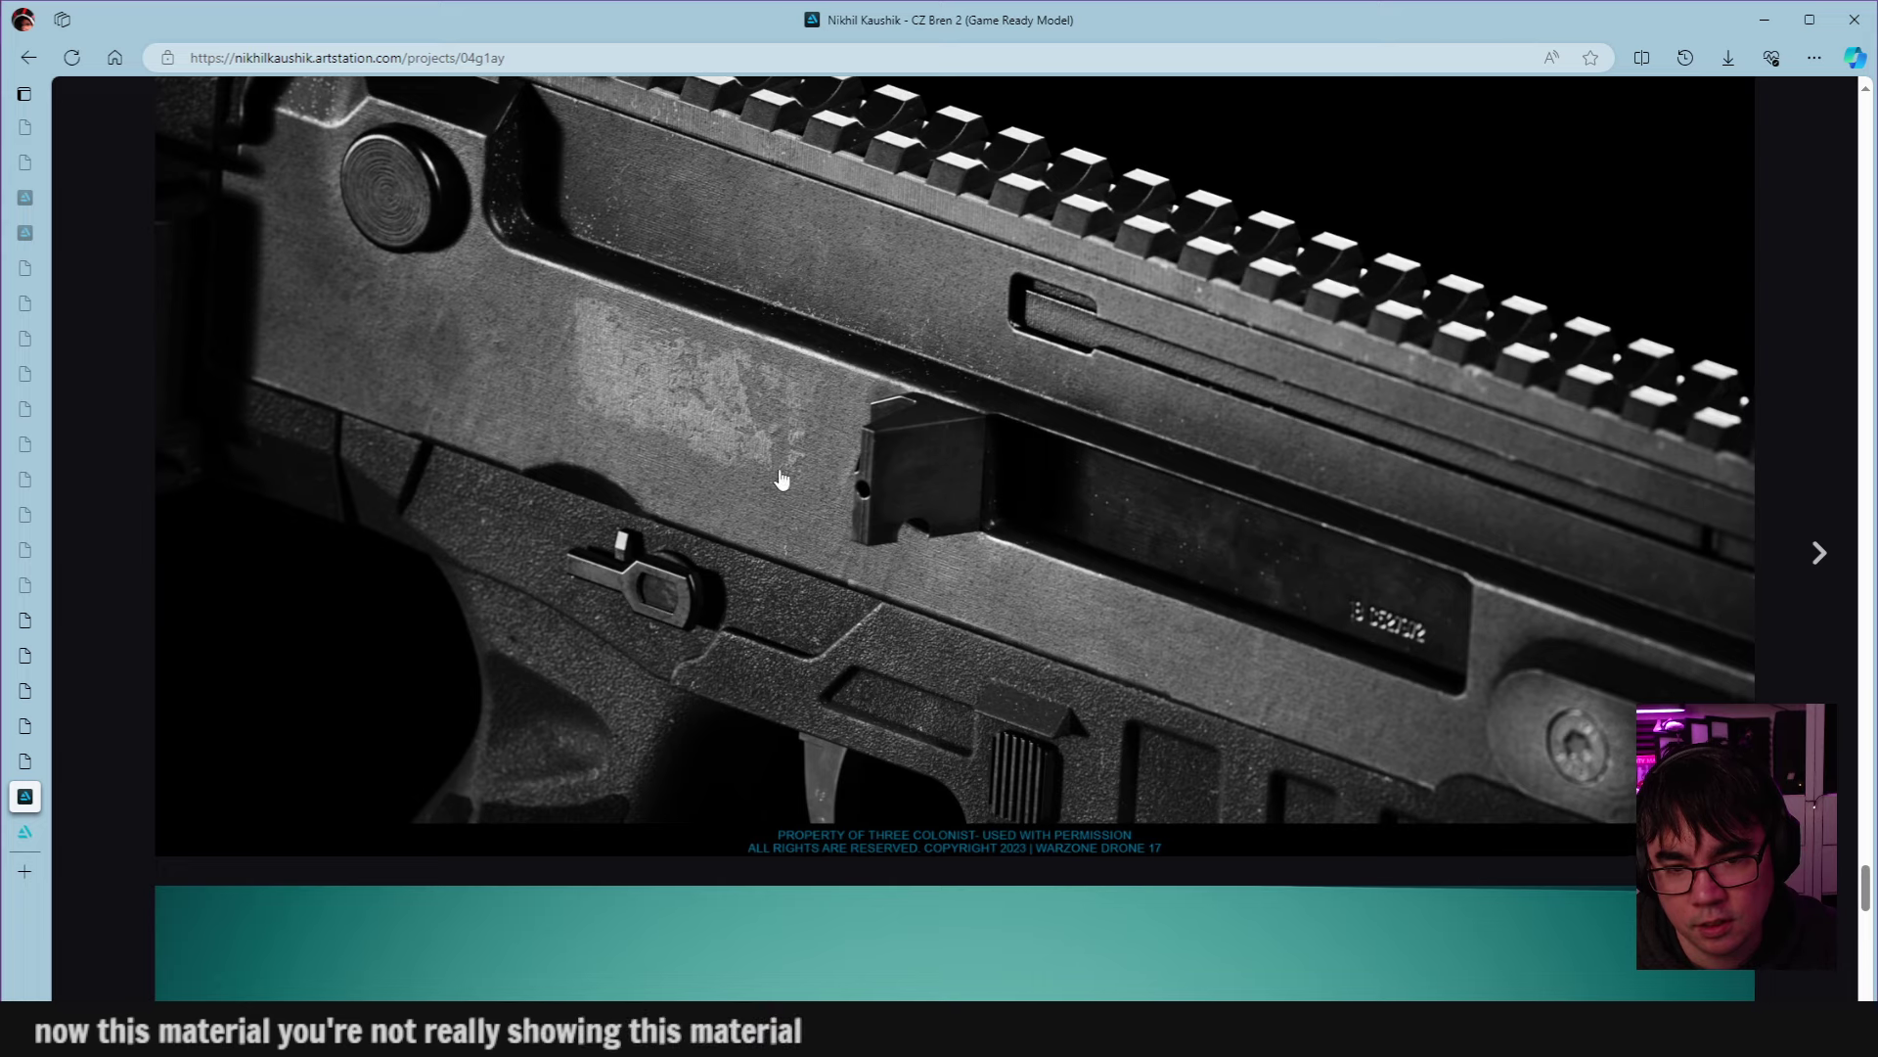
{"action": "scroll", "coordinate": [837, 250], "scroll_direction": "down", "scroll_amount": 15}
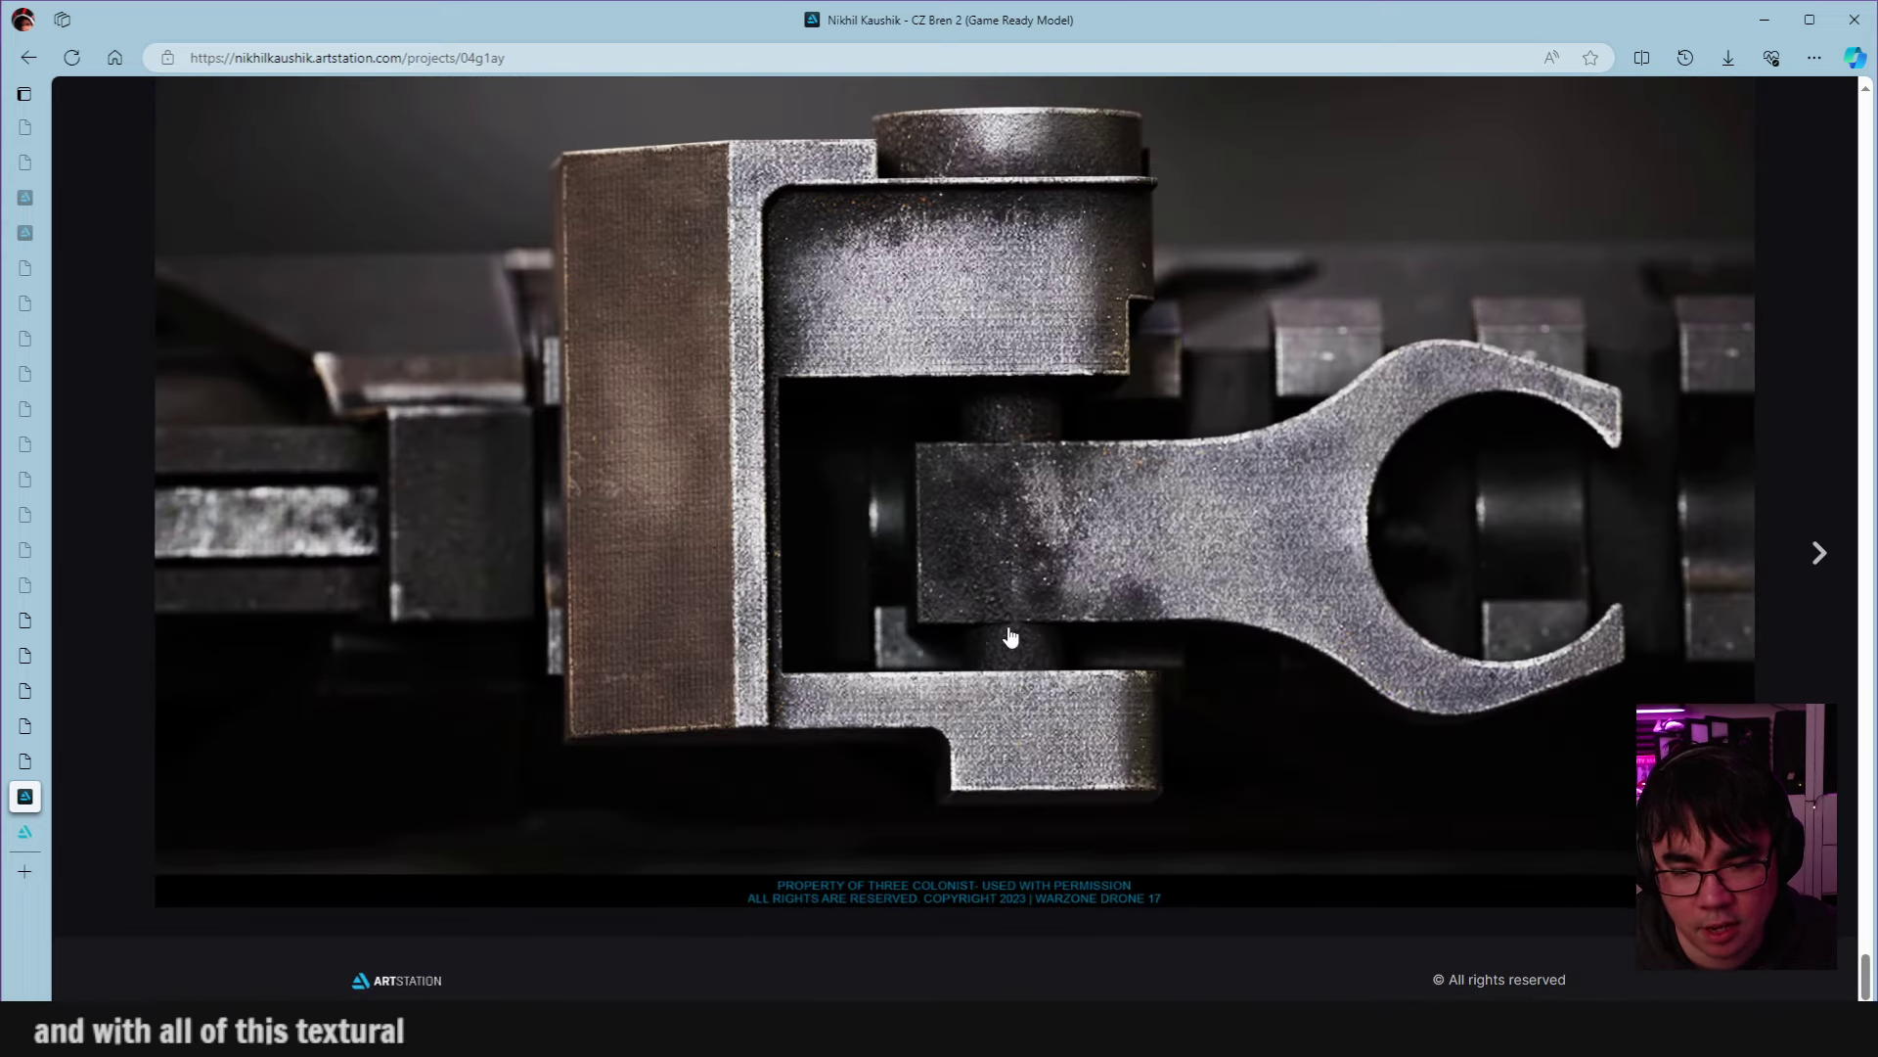
{"action": "scroll", "coordinate": [1013, 638], "scroll_direction": "up", "scroll_amount": 8}
{"action": "scroll", "coordinate": [1047, 649], "scroll_direction": "up", "scroll_amount": 5}
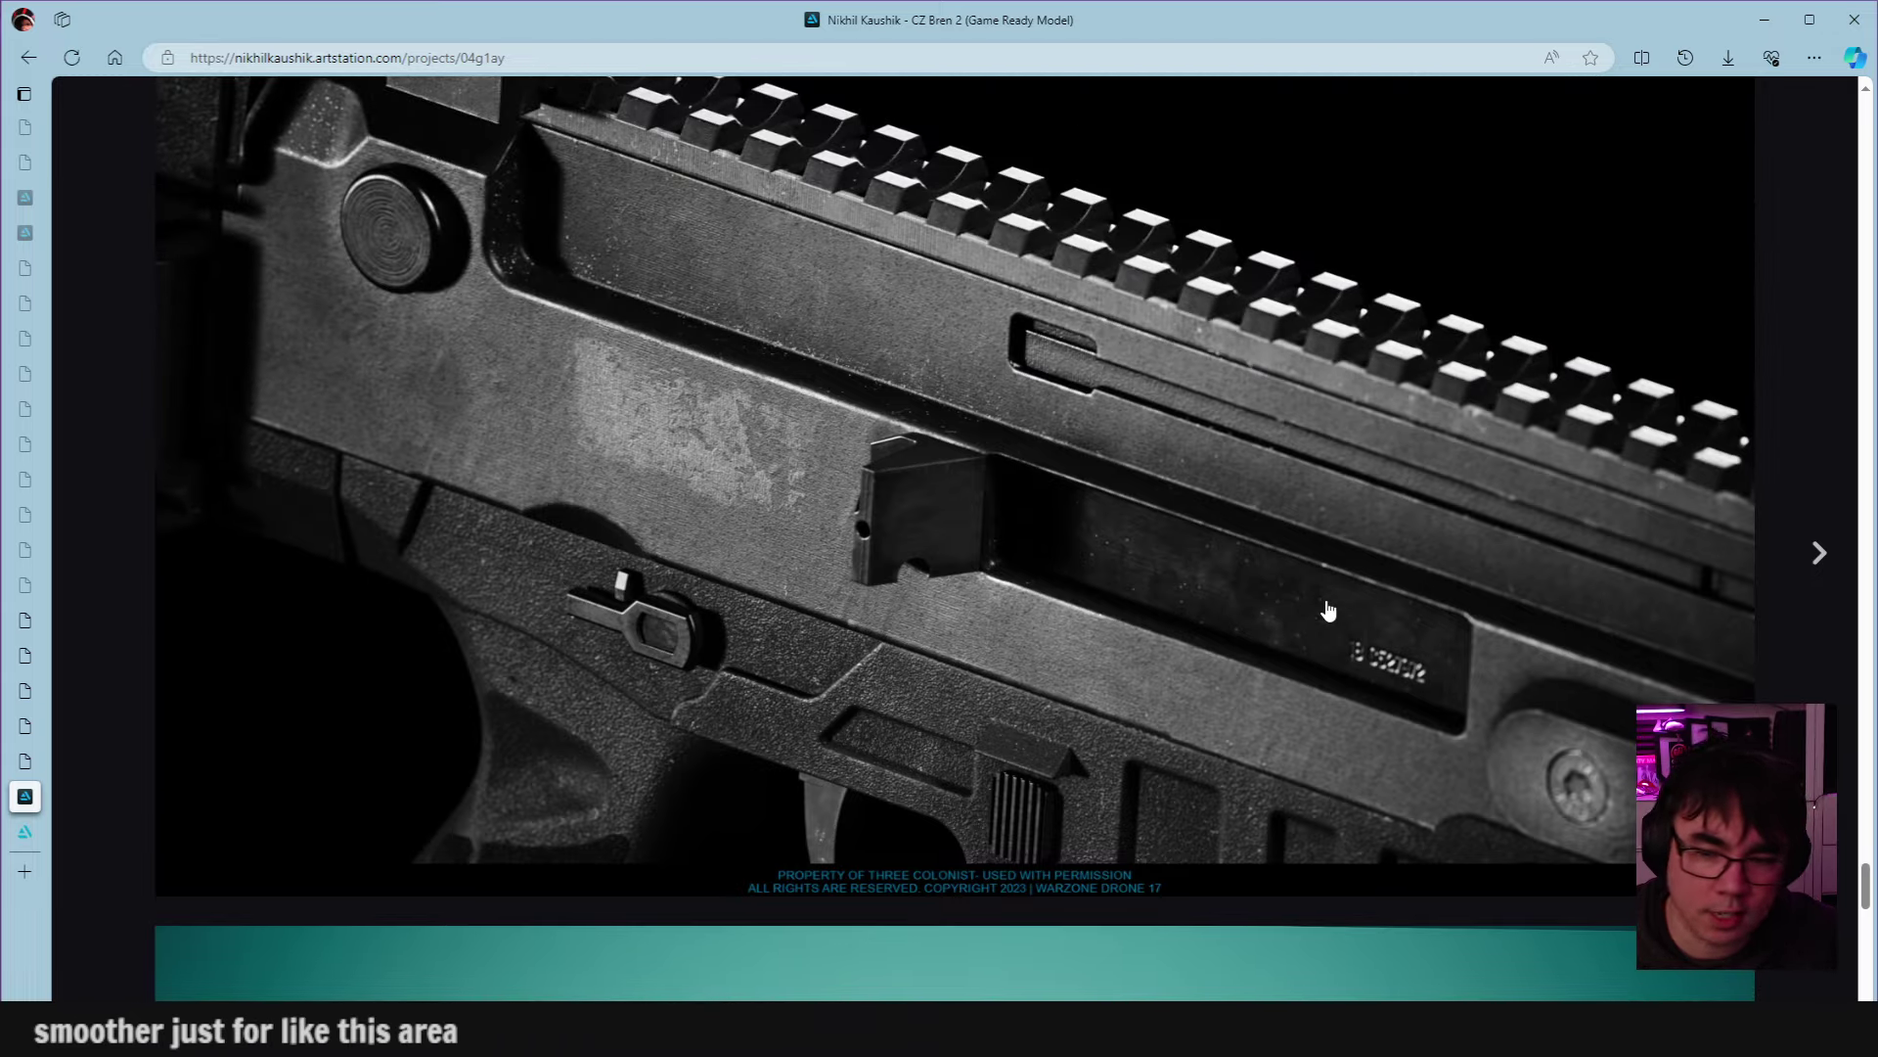
{"action": "scroll", "coordinate": [1272, 631], "scroll_direction": "up", "scroll_amount": 10}
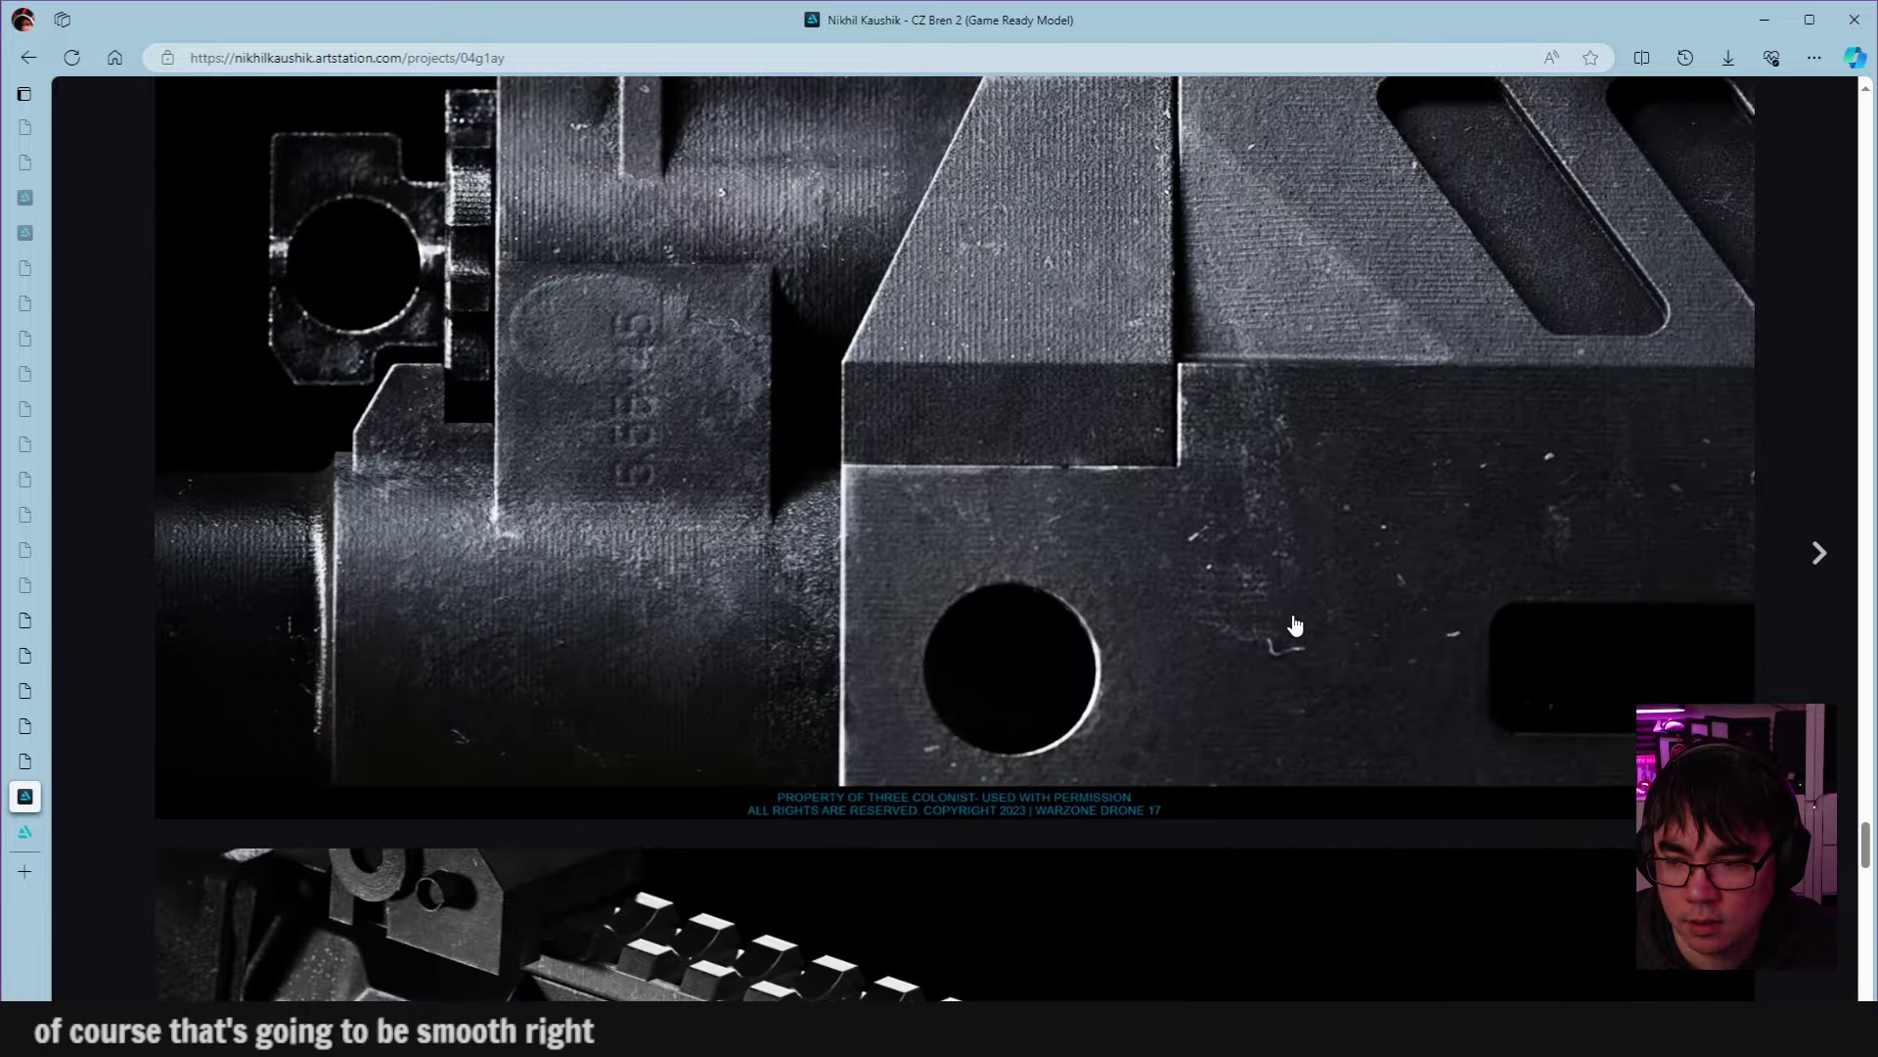
{"action": "scroll", "coordinate": [1307, 618], "scroll_direction": "up", "scroll_amount": 3}
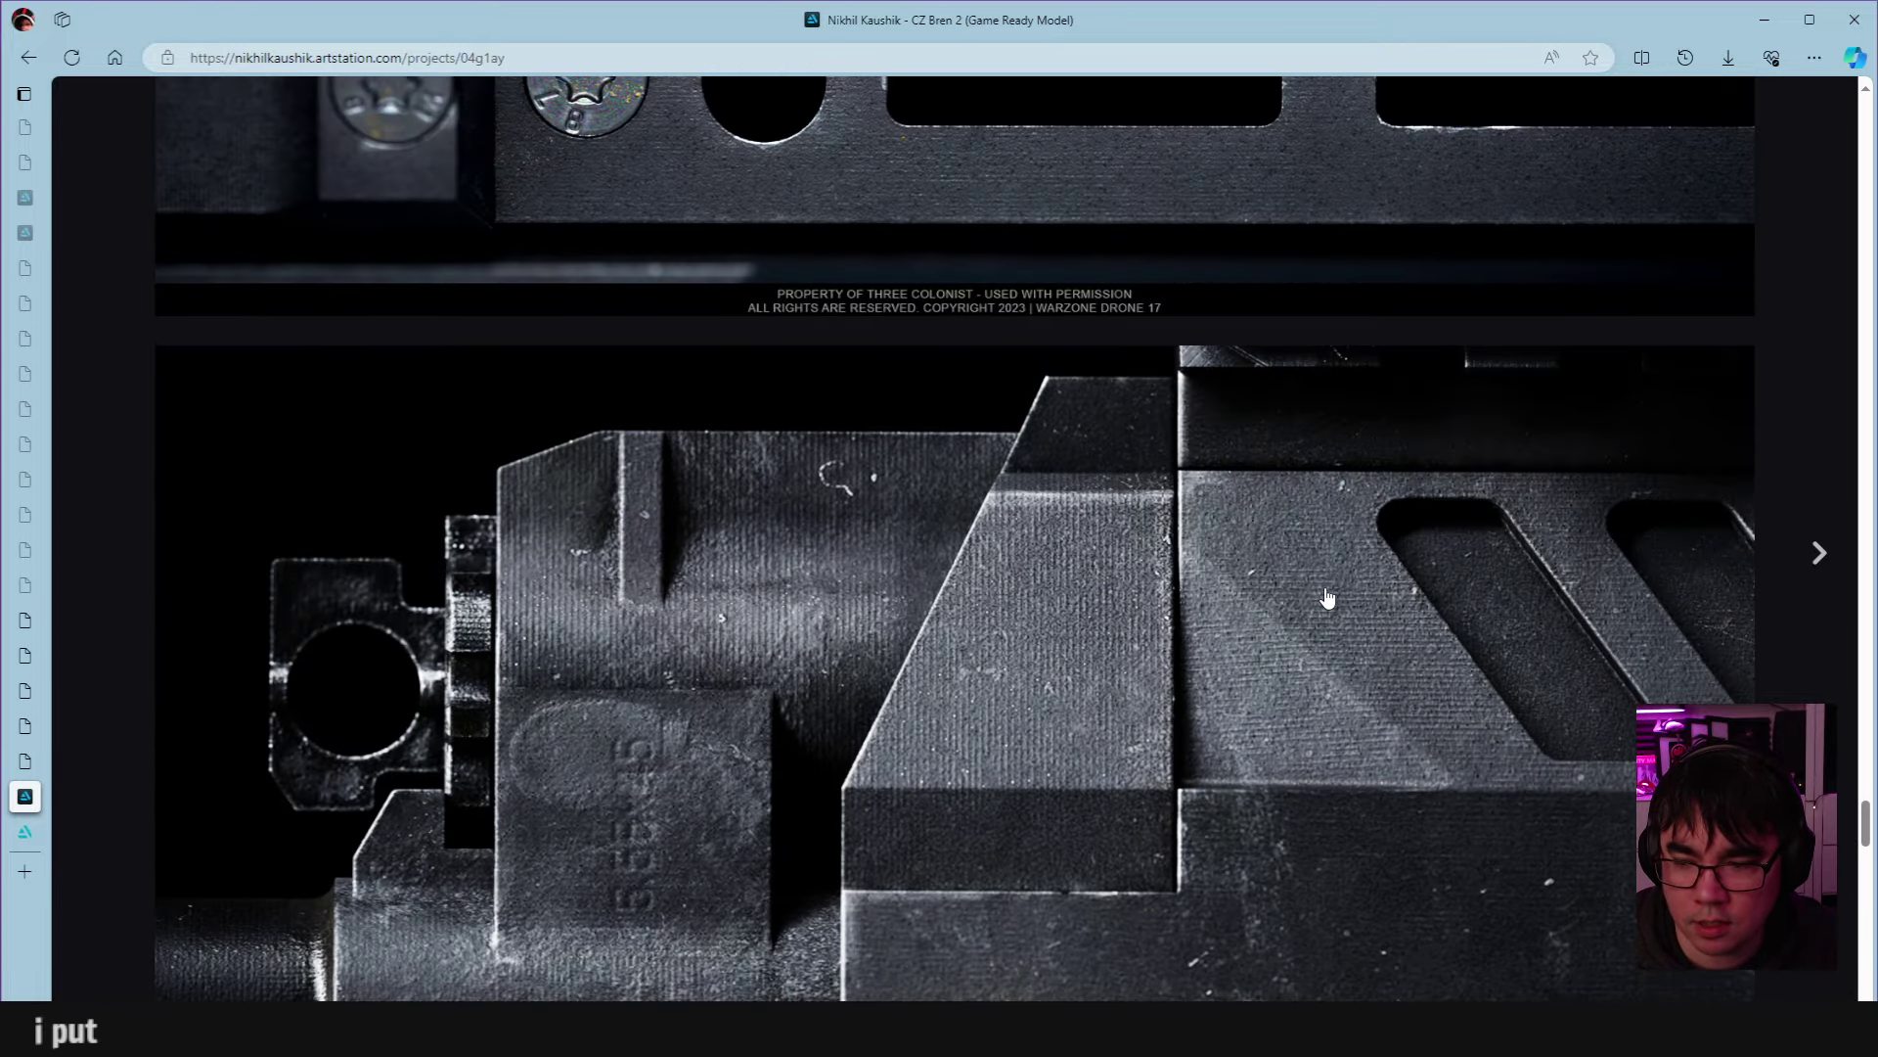
{"action": "scroll", "coordinate": [1336, 588], "scroll_direction": "up", "scroll_amount": 6}
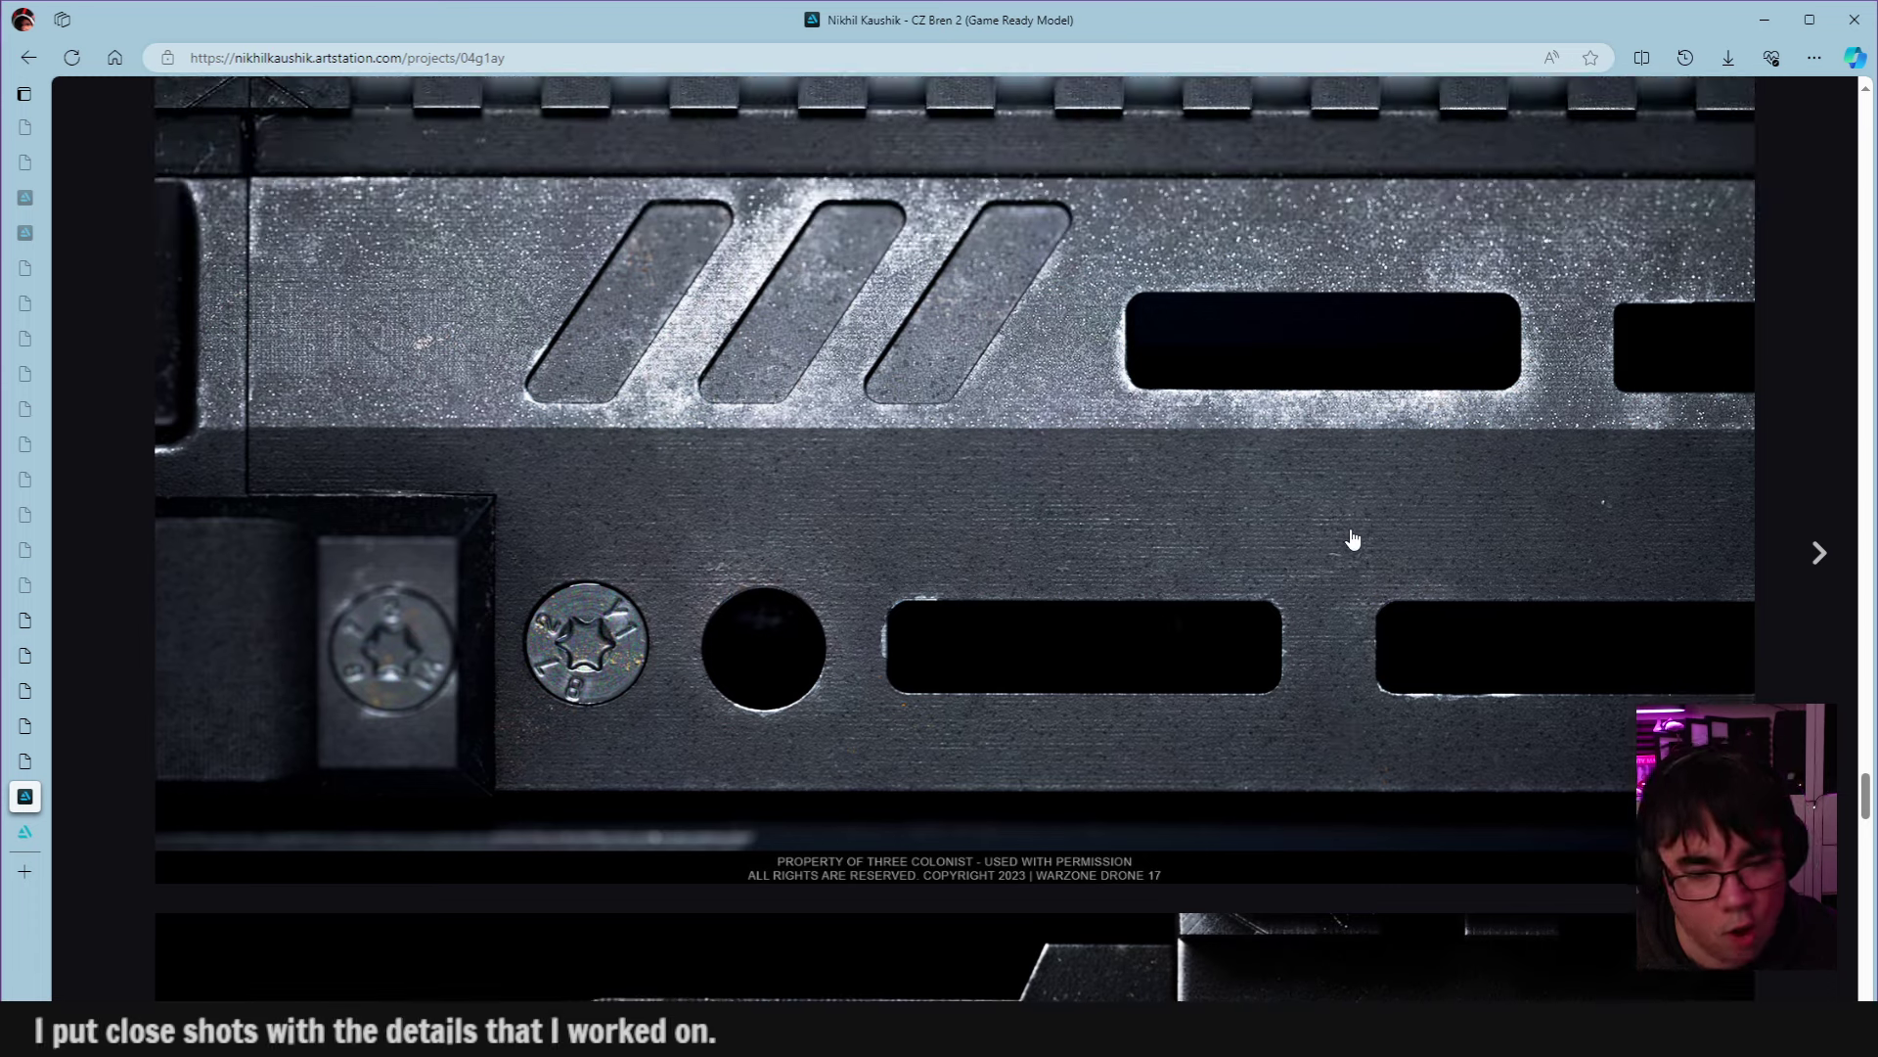
{"action": "scroll", "coordinate": [1354, 539], "scroll_direction": "up", "scroll_amount": 15}
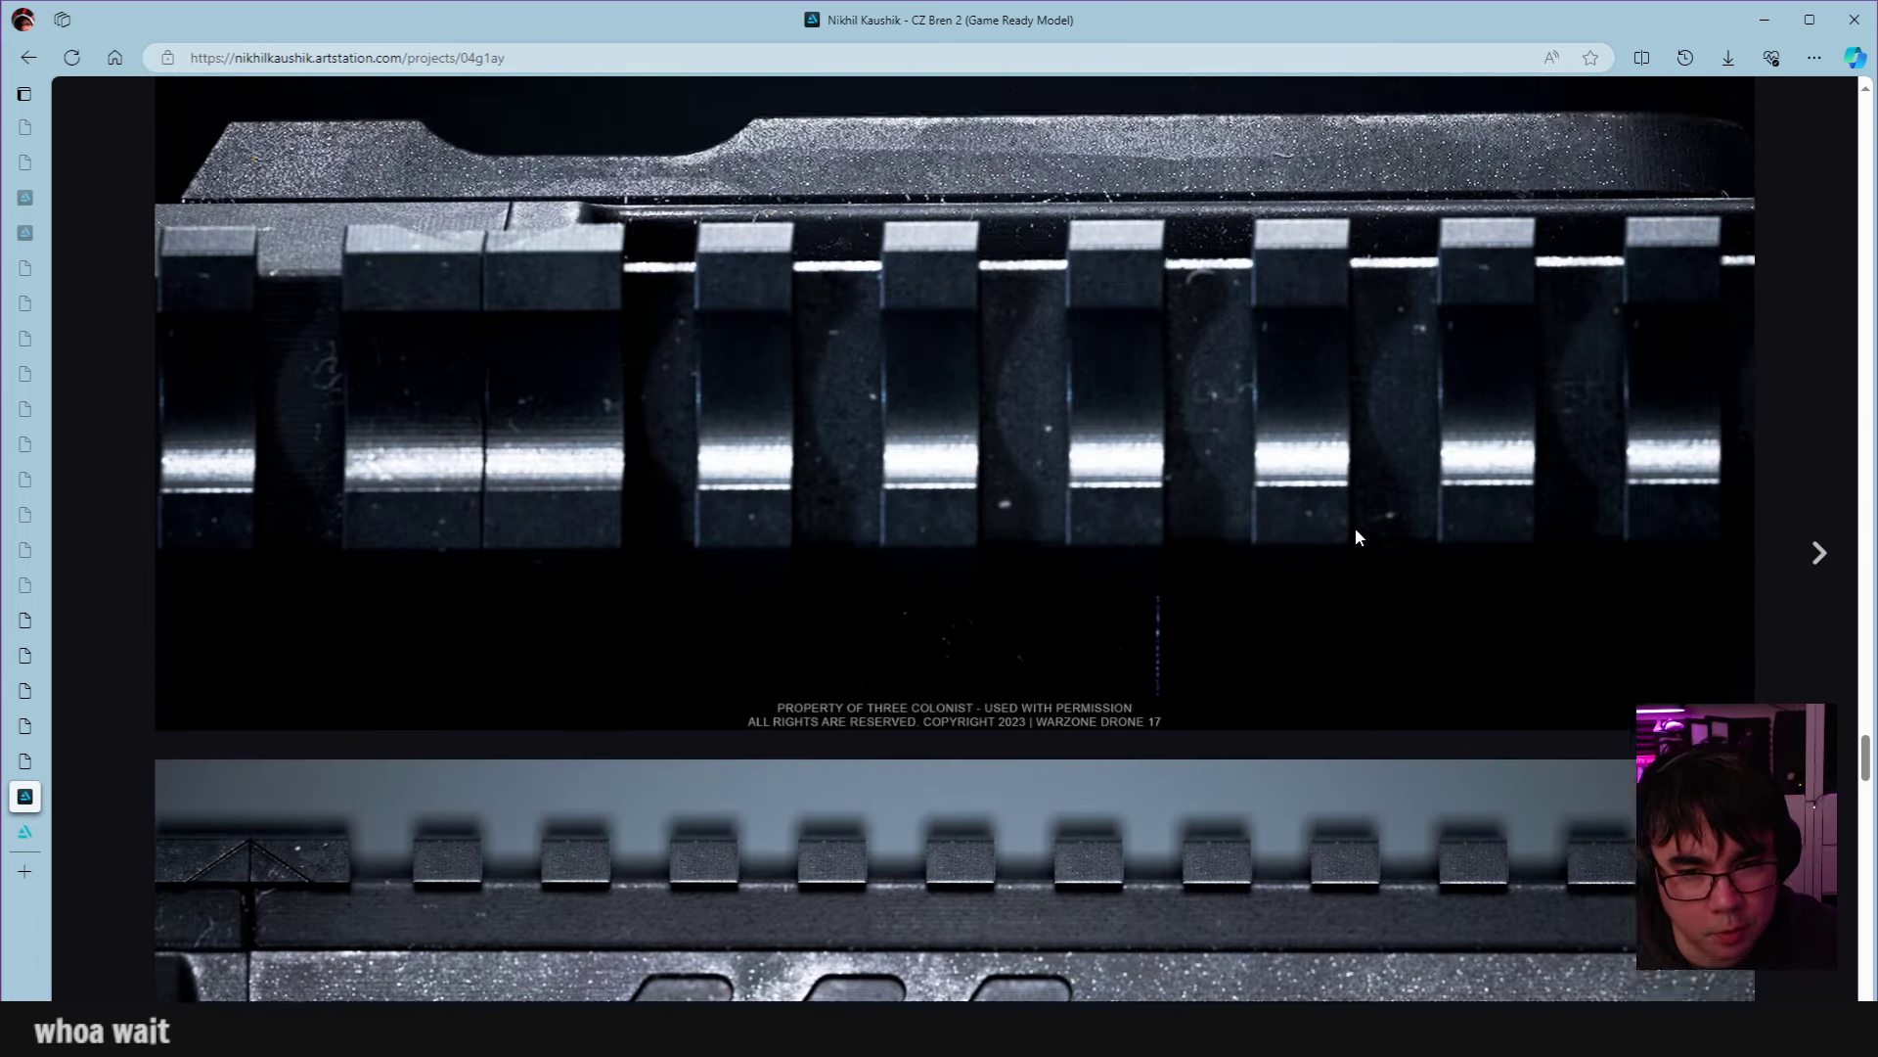
{"action": "scroll", "coordinate": [1363, 537], "scroll_direction": "up", "scroll_amount": 10}
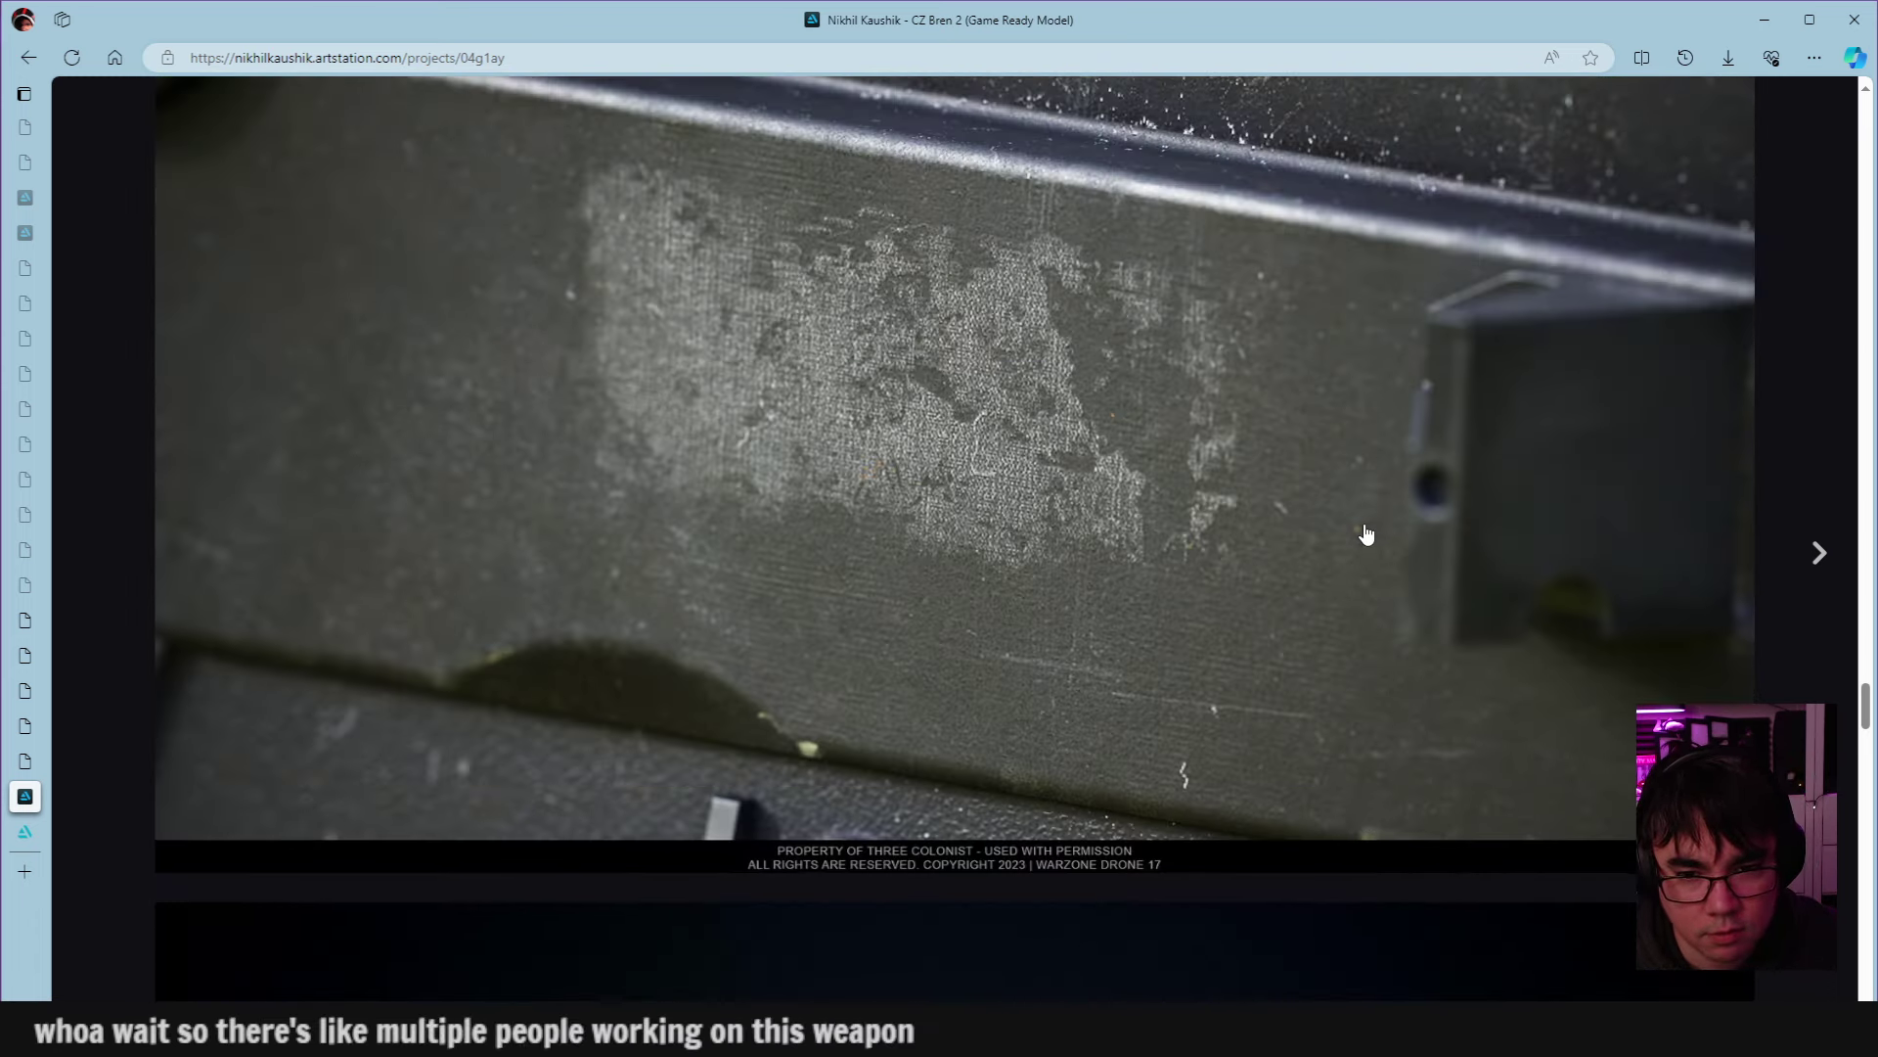
{"action": "scroll", "coordinate": [1373, 533], "scroll_direction": "up", "scroll_amount": 5}
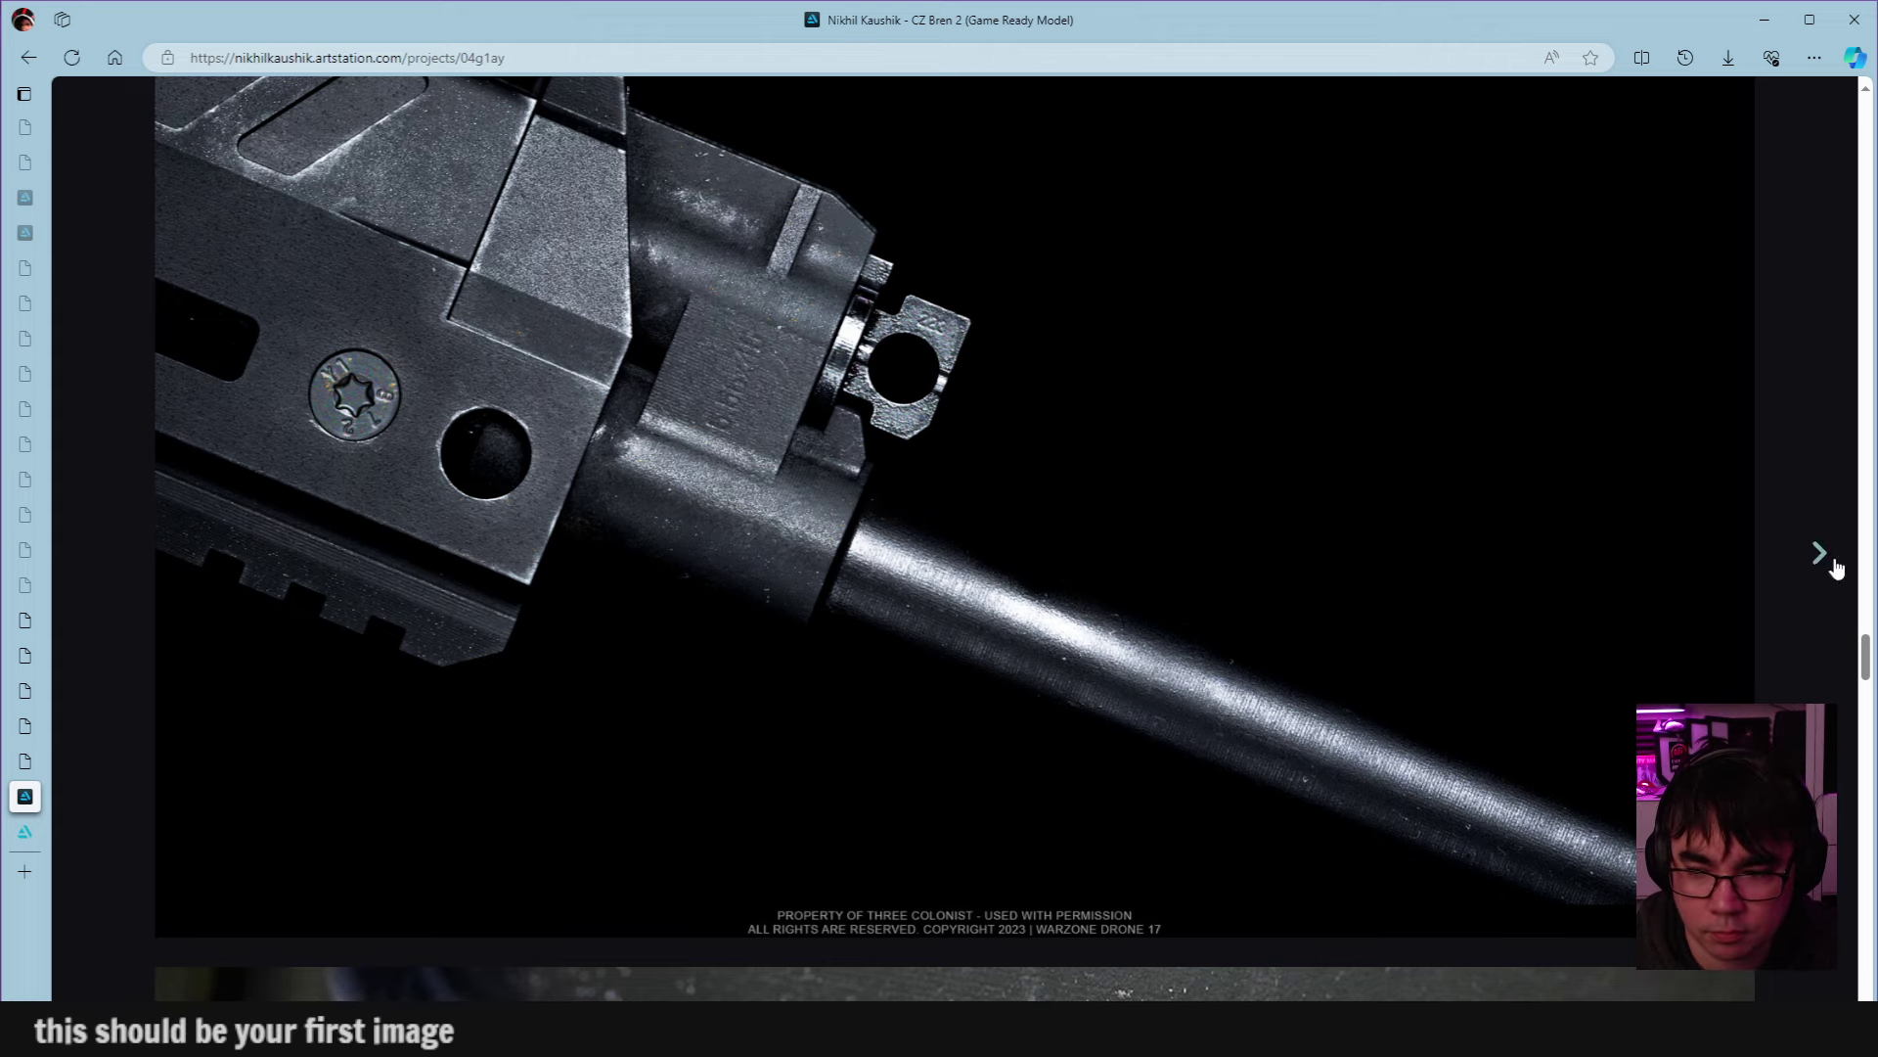
{"action": "left_click_drag", "start_coordinate": [1864, 675], "coordinate": [1854, 638]}
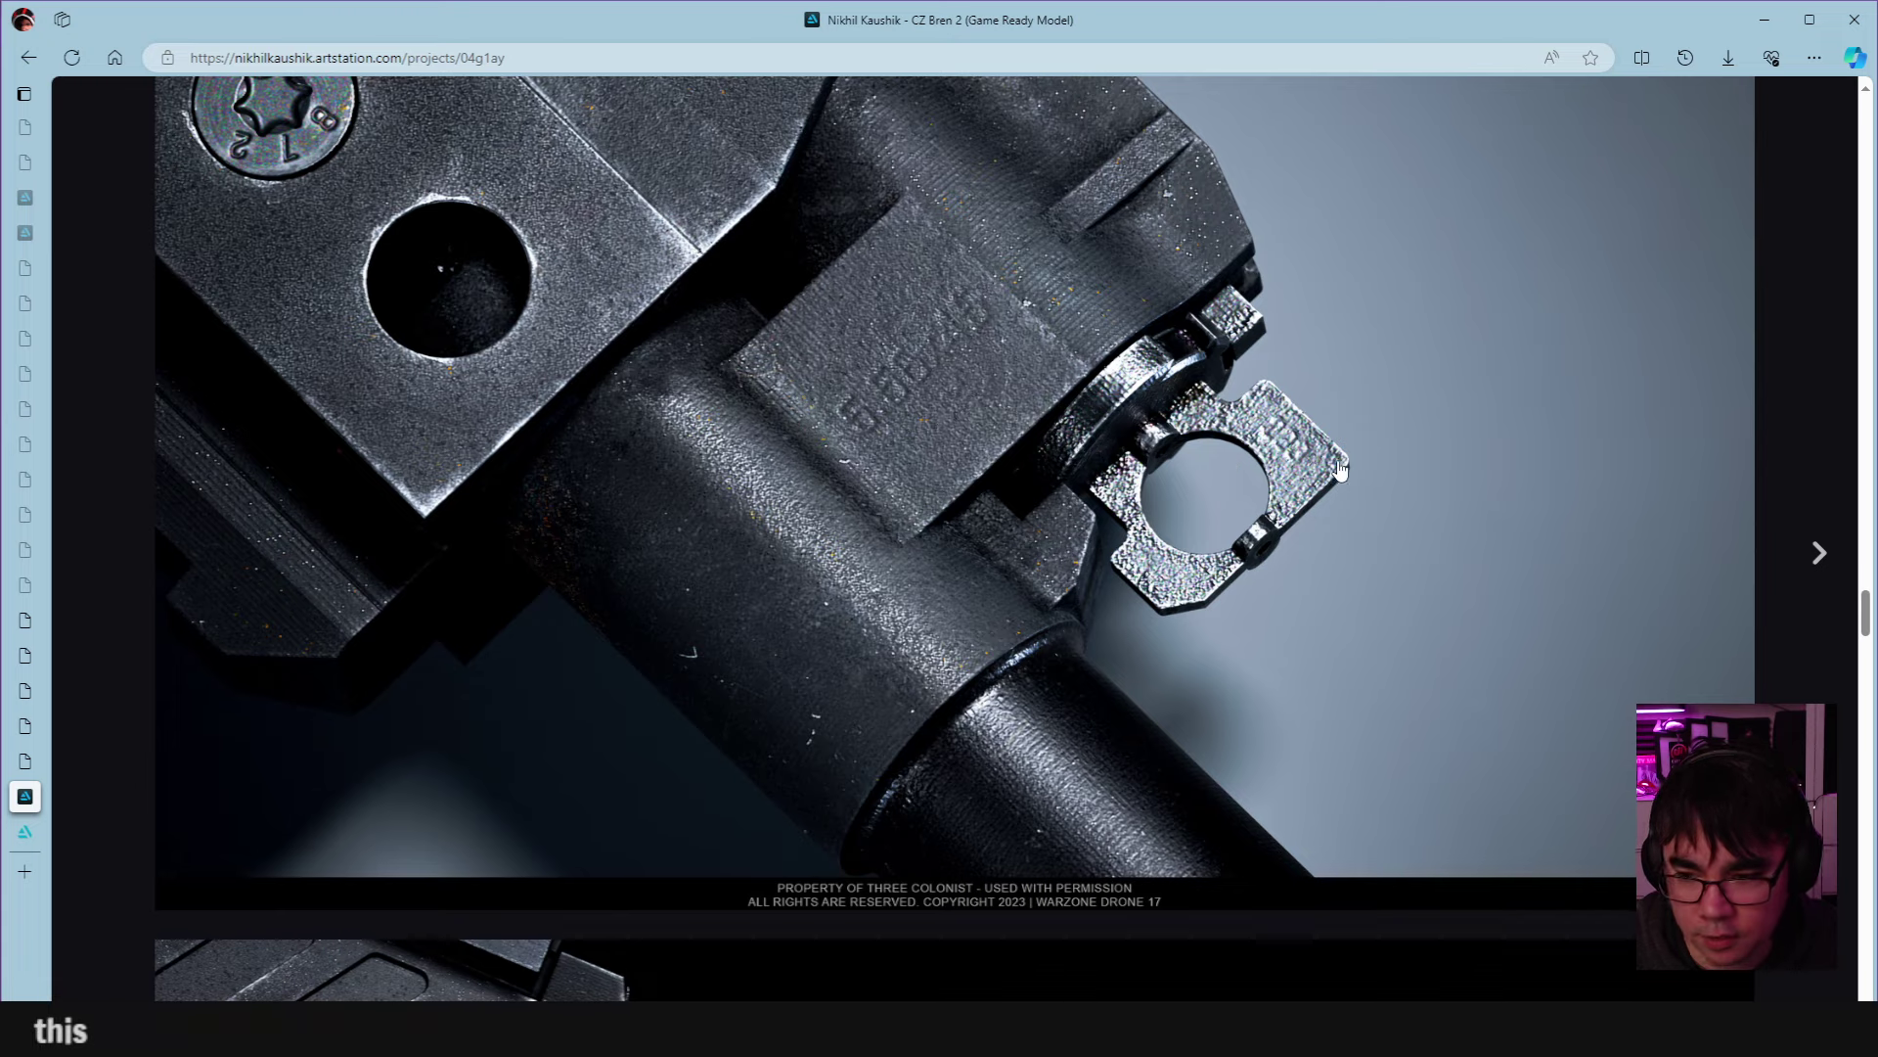
{"action": "left_click_drag", "start_coordinate": [1866, 624], "coordinate": [1865, 119]}
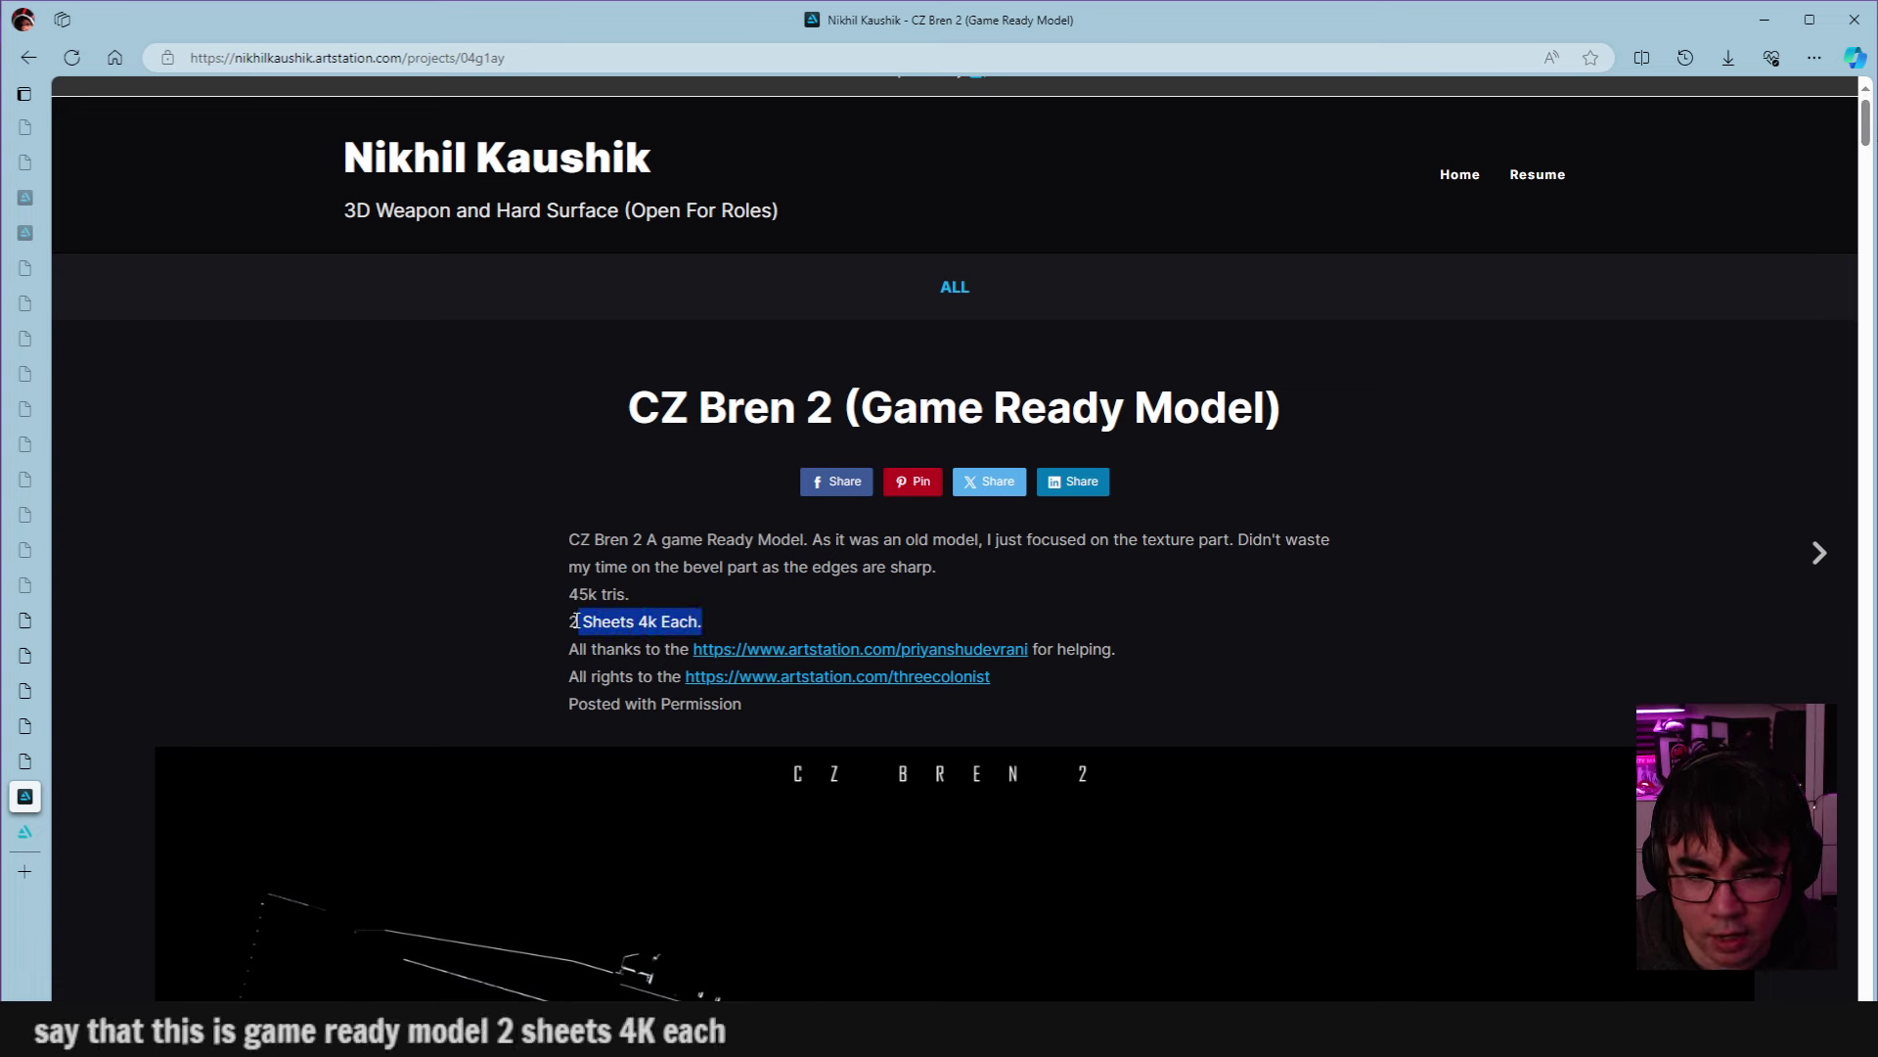
{"action": "left_click_drag", "start_coordinate": [576, 626], "coordinate": [579, 620]}
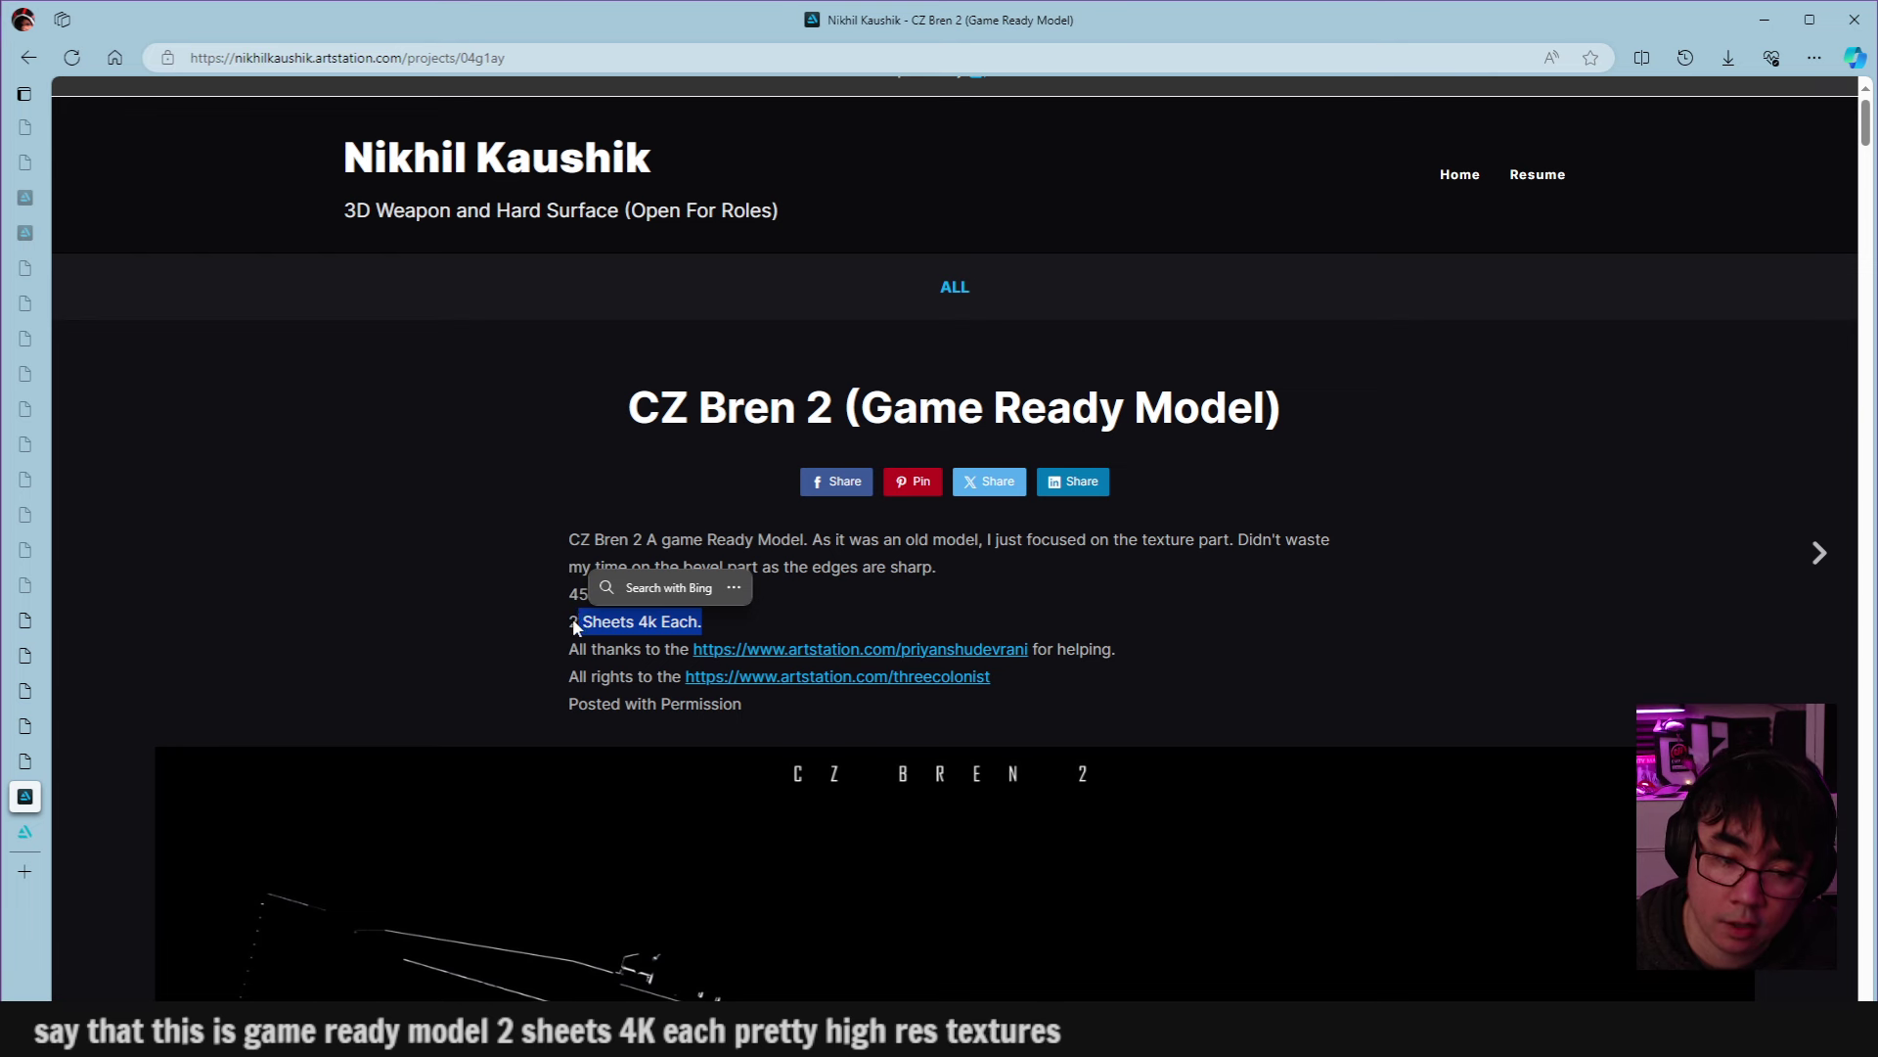
{"action": "left_click", "coordinate": [575, 618]}
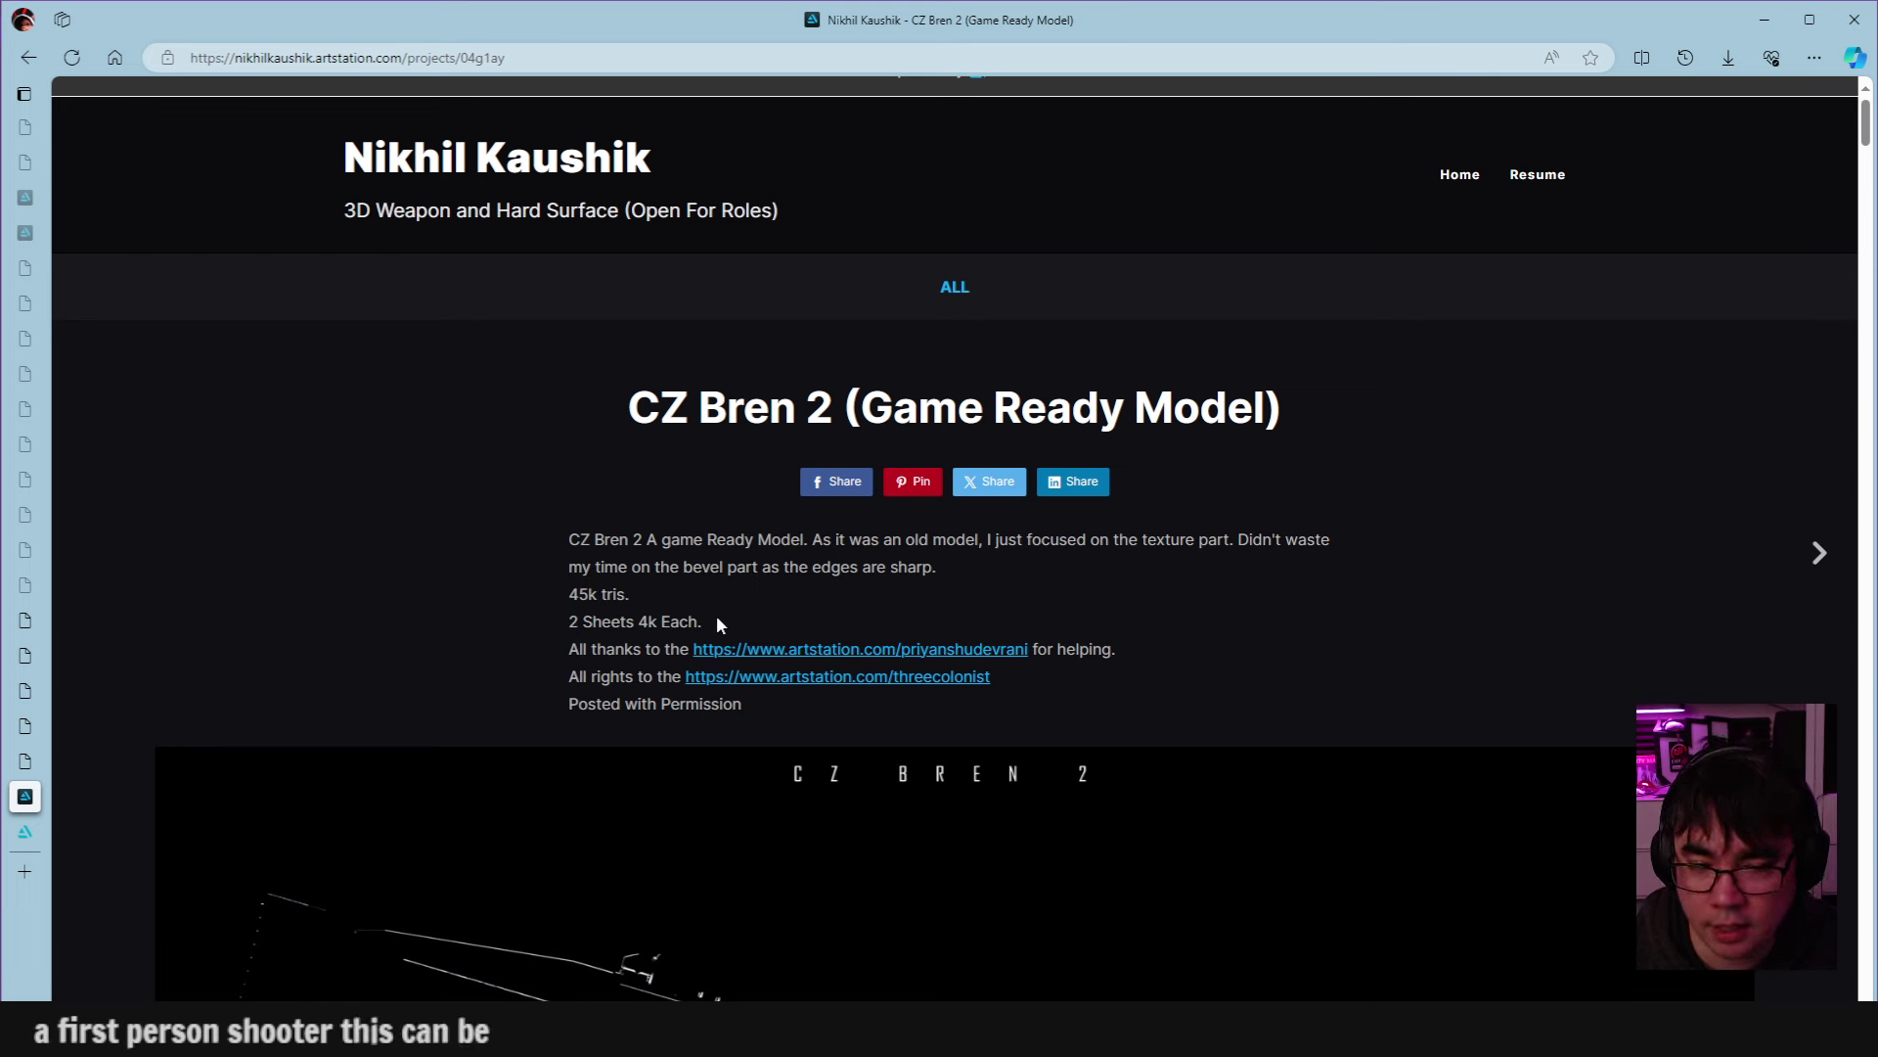
{"action": "left_click_drag", "start_coordinate": [820, 543], "coordinate": [985, 573]}
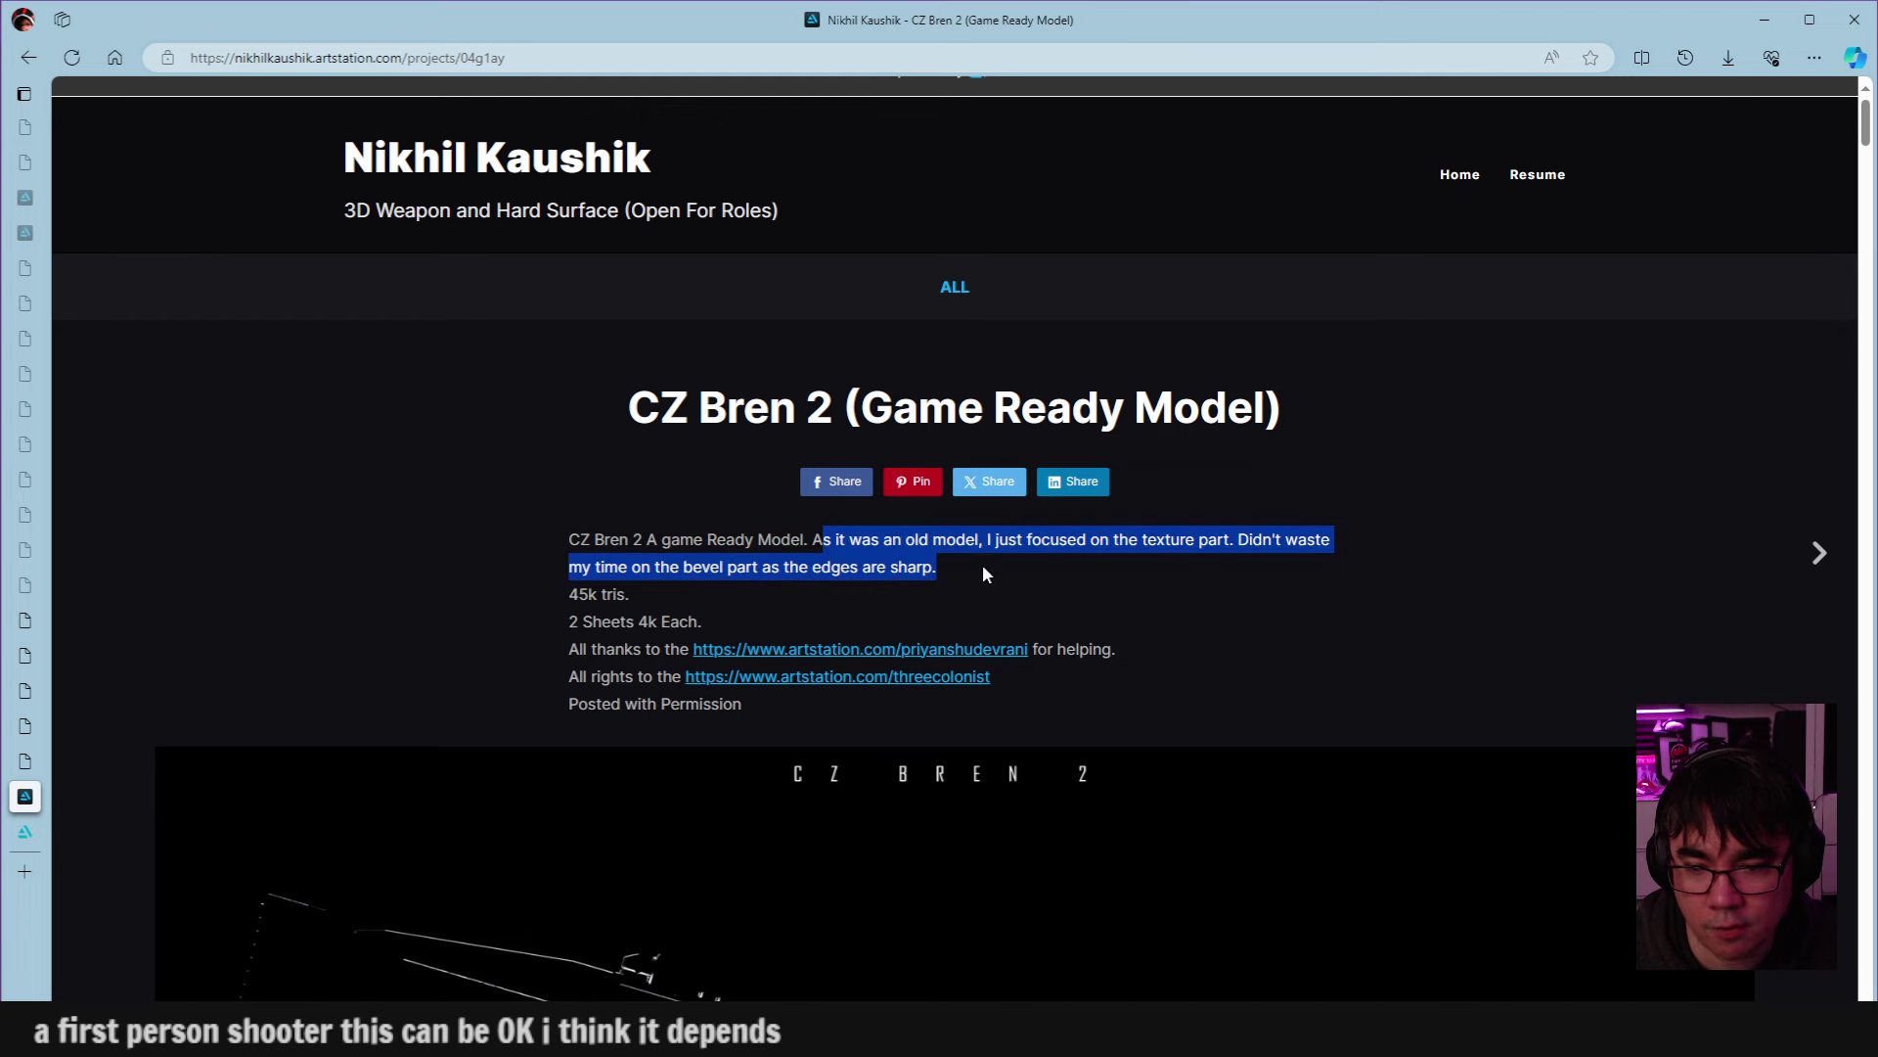
{"action": "left_click", "coordinate": [890, 599]}
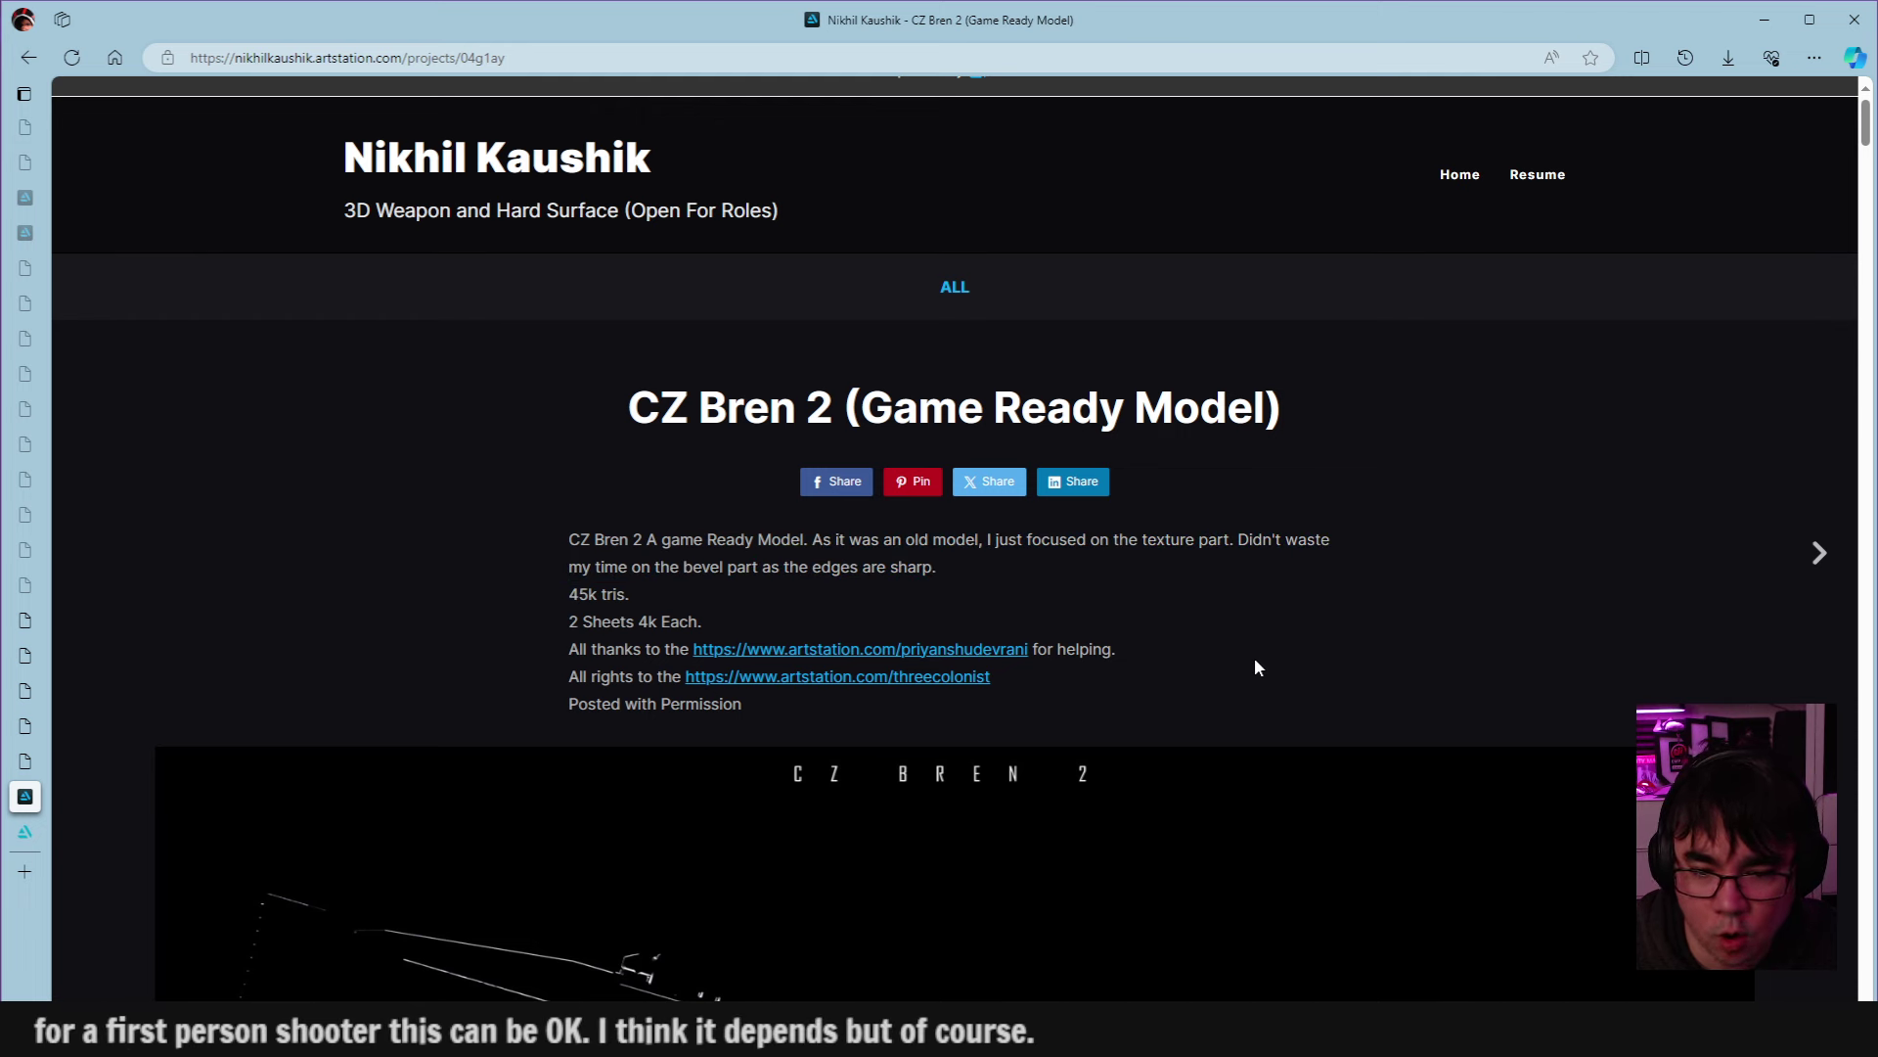
{"action": "scroll", "coordinate": [1006, 617], "scroll_direction": "down", "scroll_amount": 2}
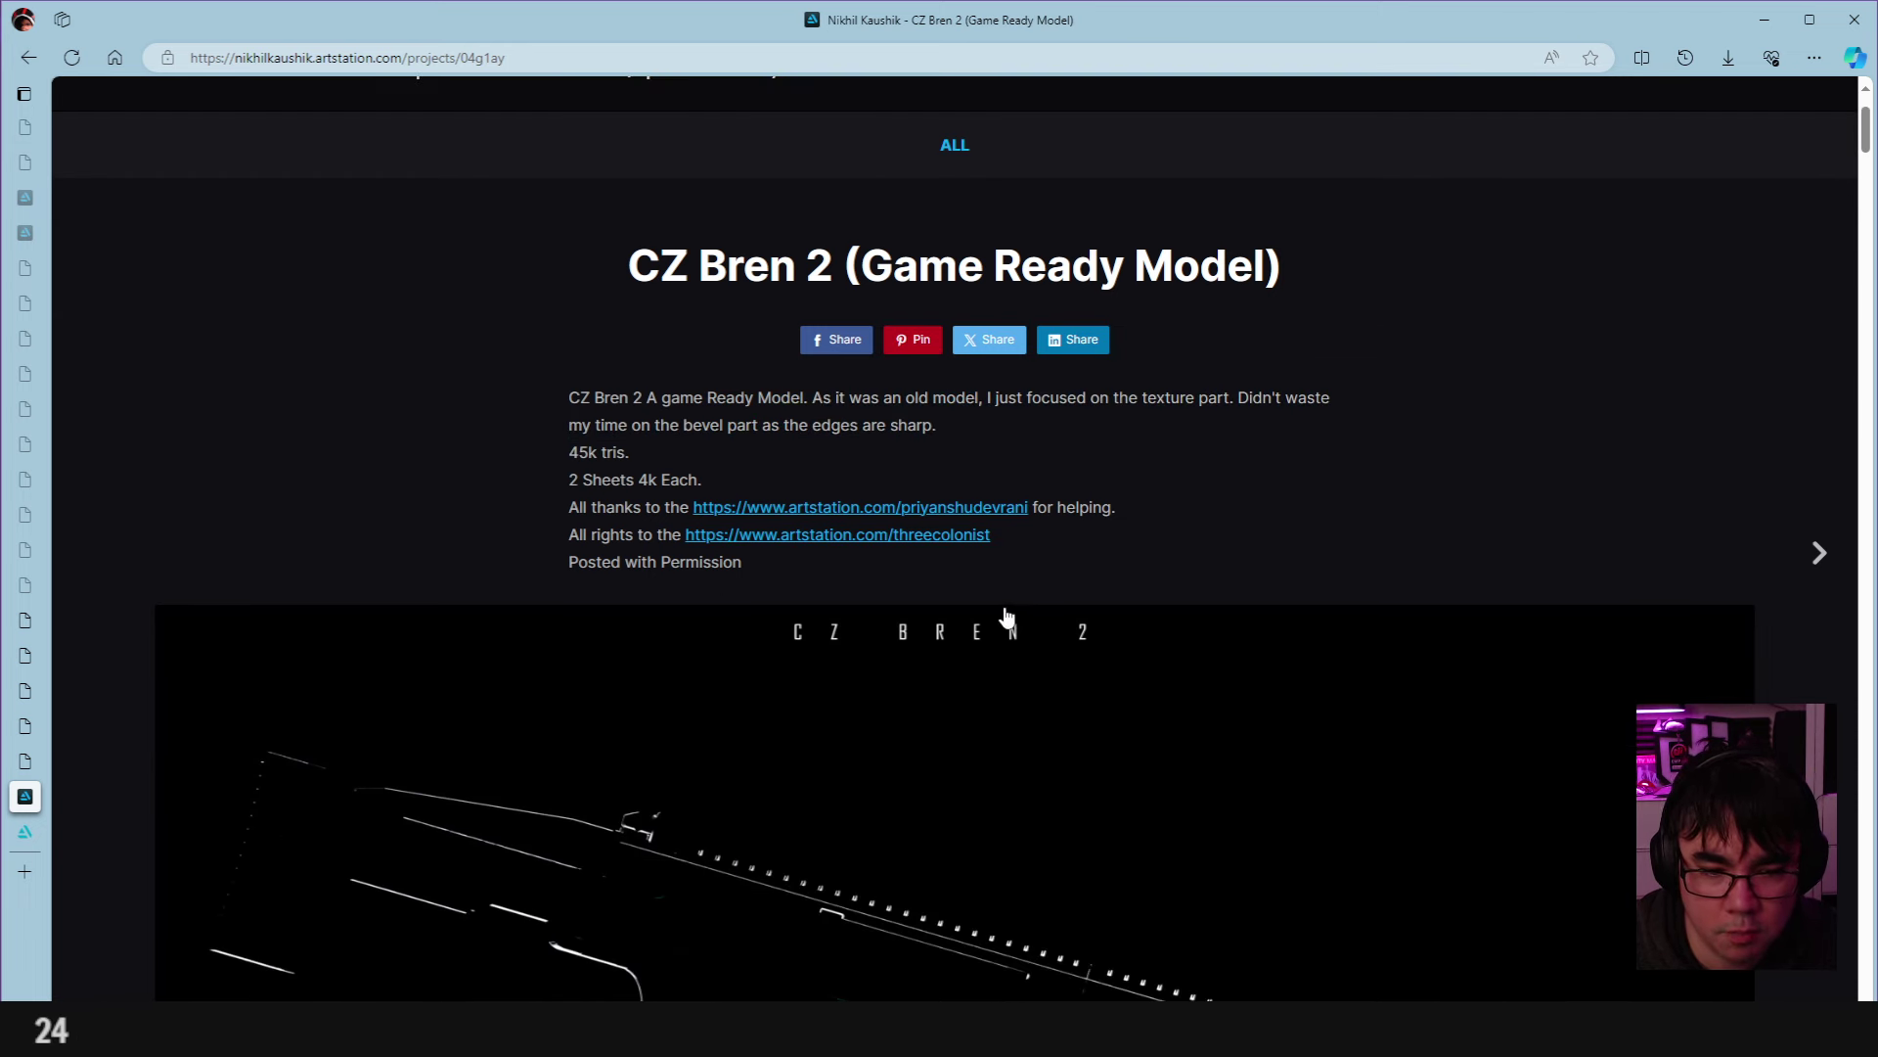
{"action": "scroll", "coordinate": [1065, 591], "scroll_direction": "down", "scroll_amount": 3}
{"action": "scroll", "coordinate": [1711, 537], "scroll_direction": "up", "scroll_amount": 3}
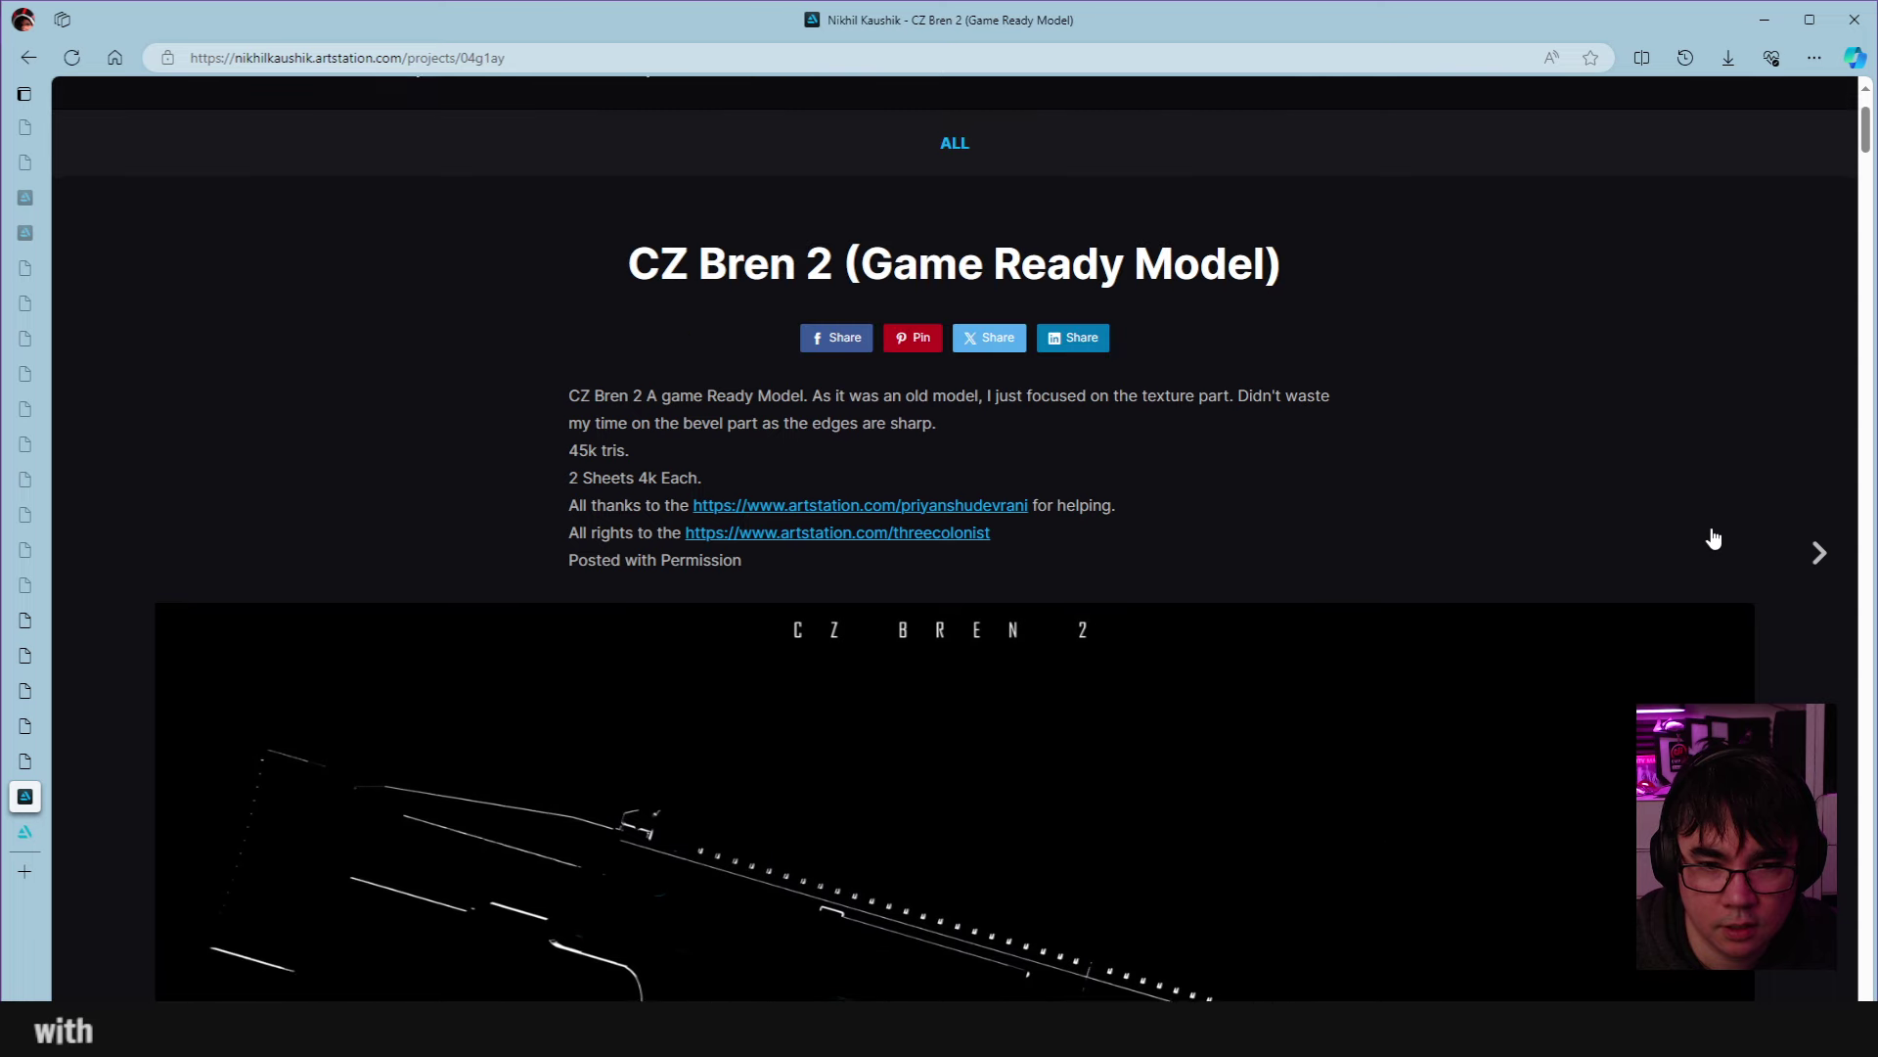
{"action": "scroll", "coordinate": [1543, 495], "scroll_direction": "down", "scroll_amount": 10}
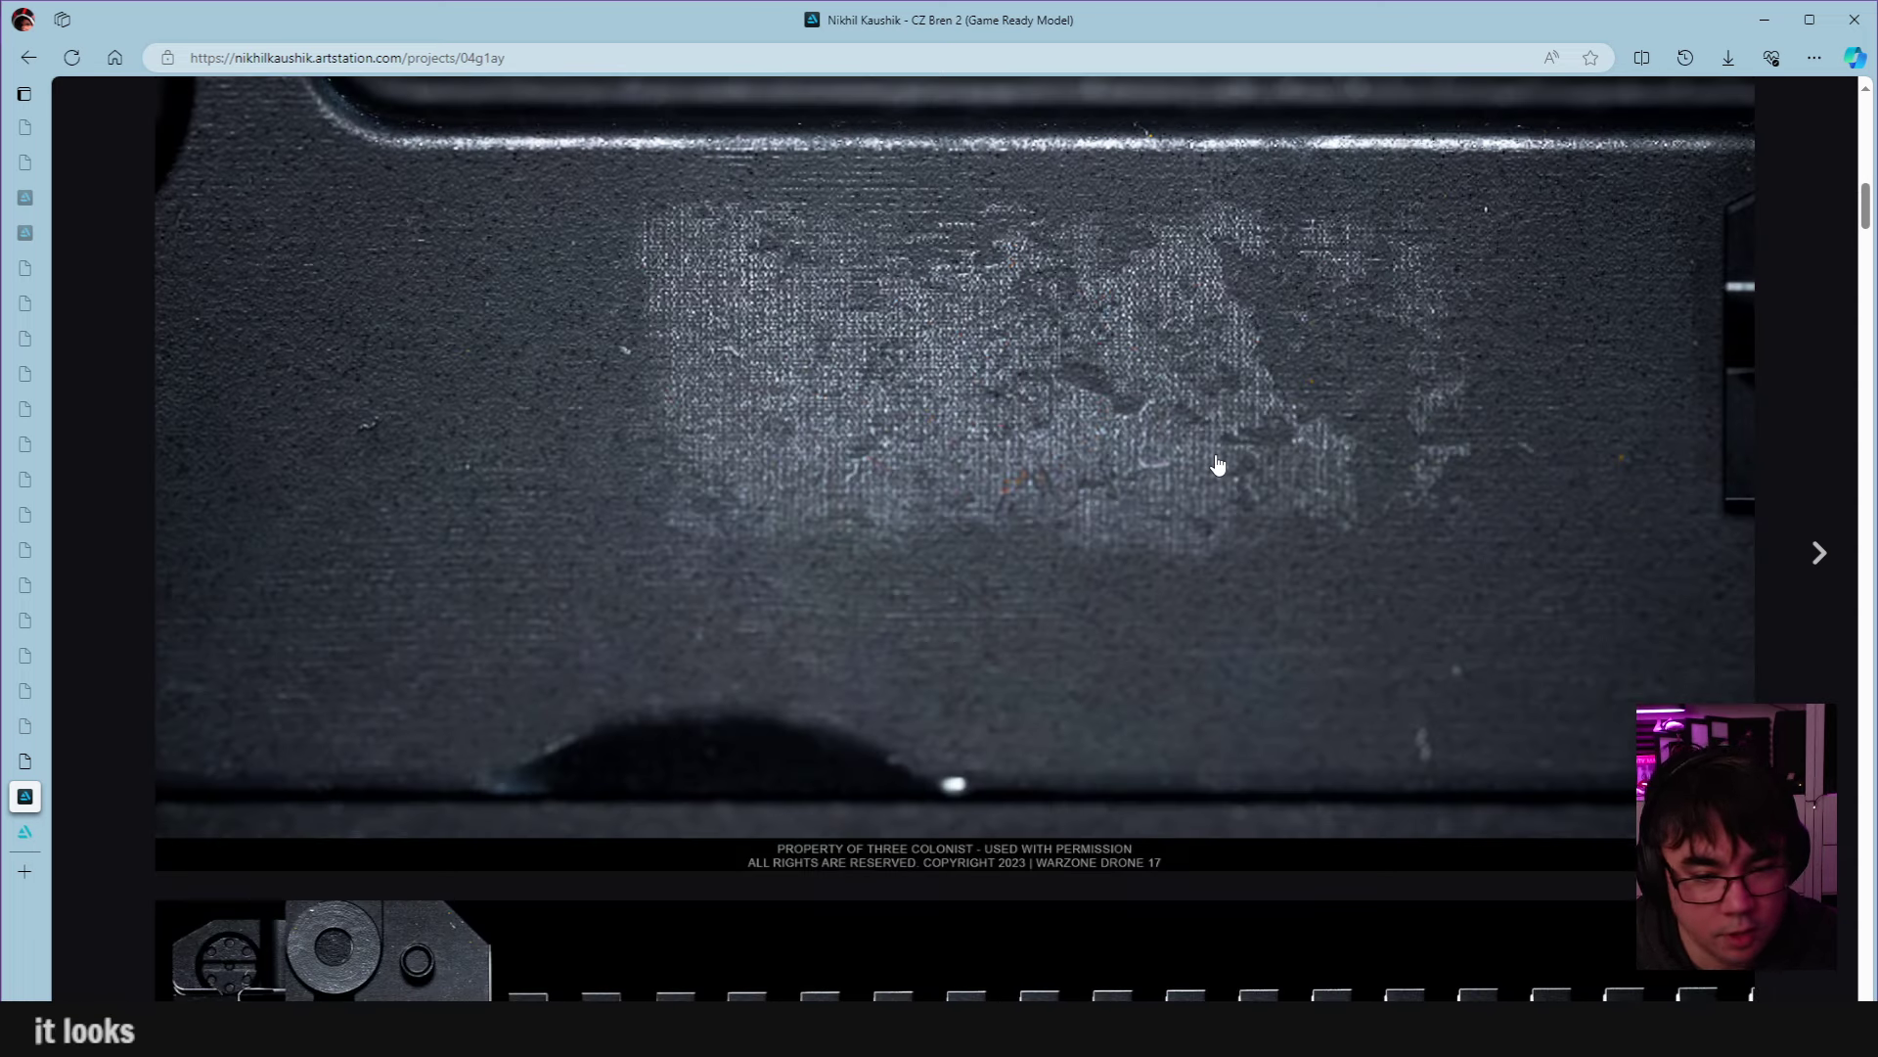
Scroll past the texture close-ups until the left and right full-length rifle renders appear.
{"action": "scroll", "coordinate": [533, 650], "scroll_direction": "down", "scroll_amount": 2}
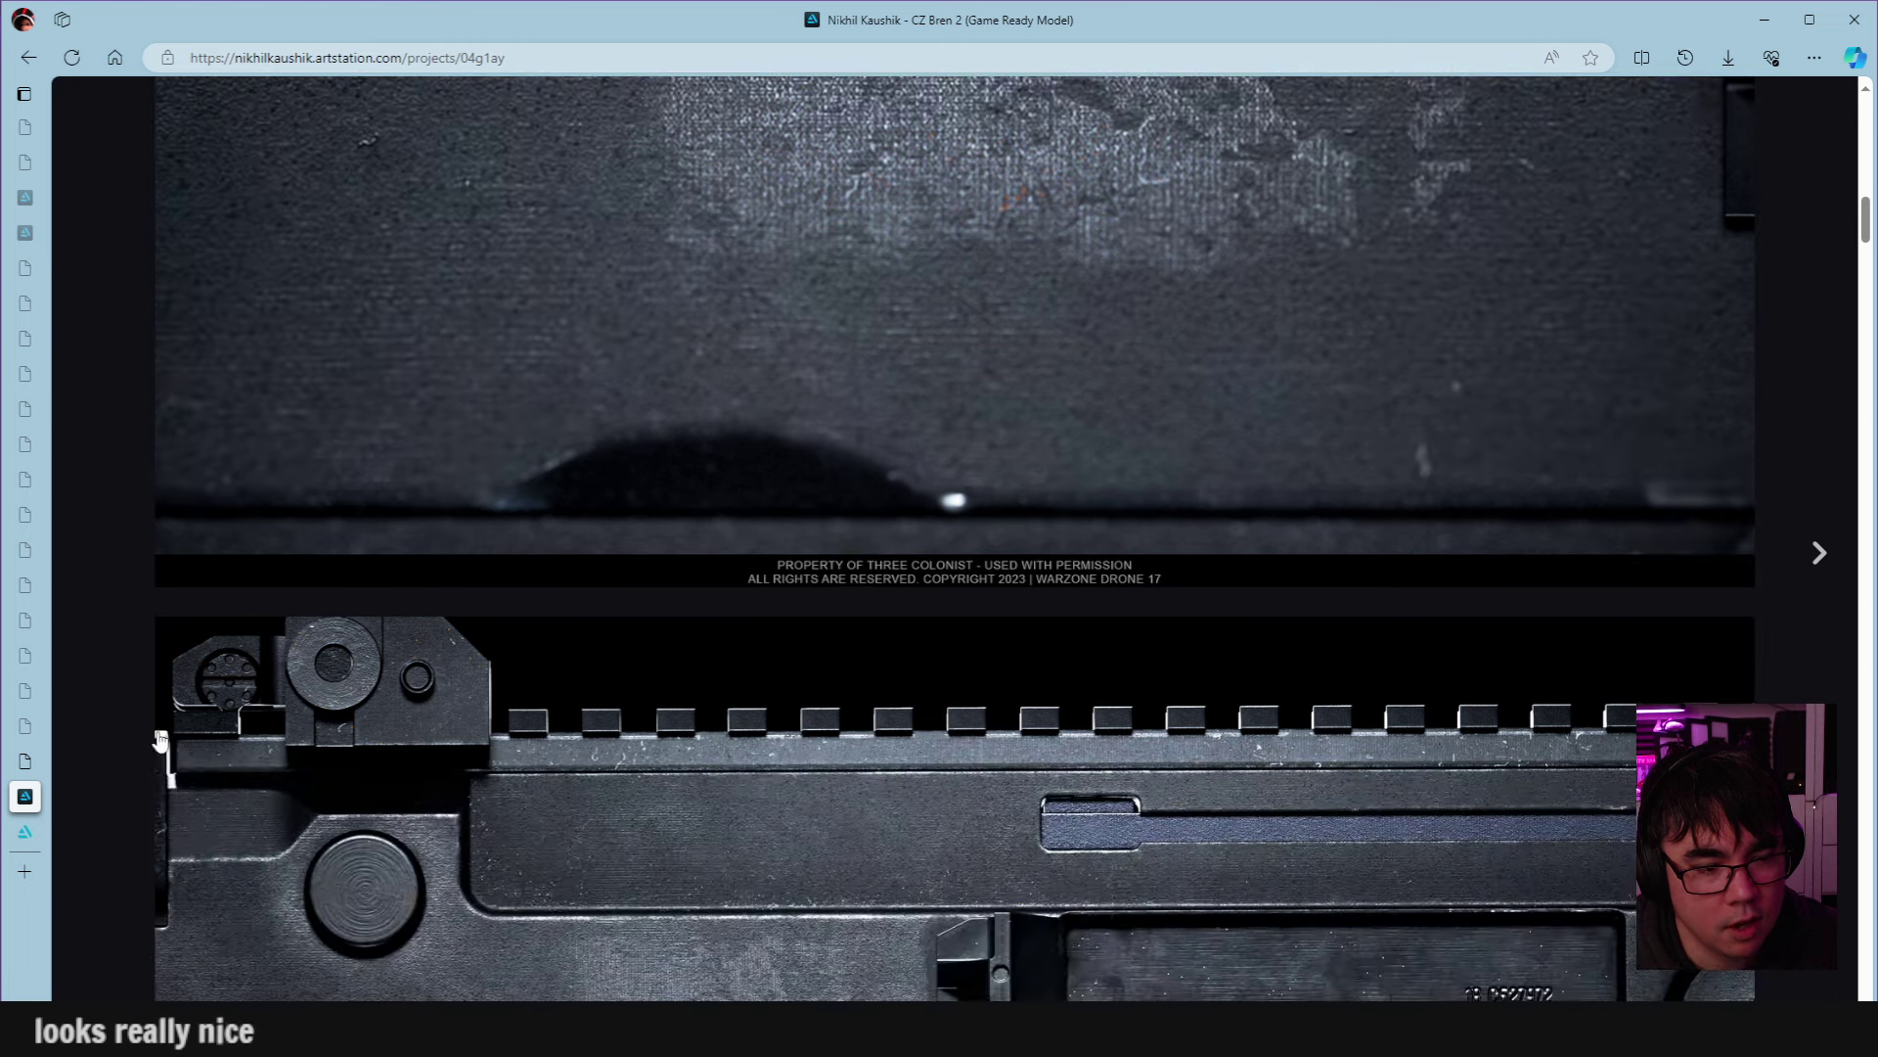
{"action": "mouse_move", "coordinate": [26, 832]}
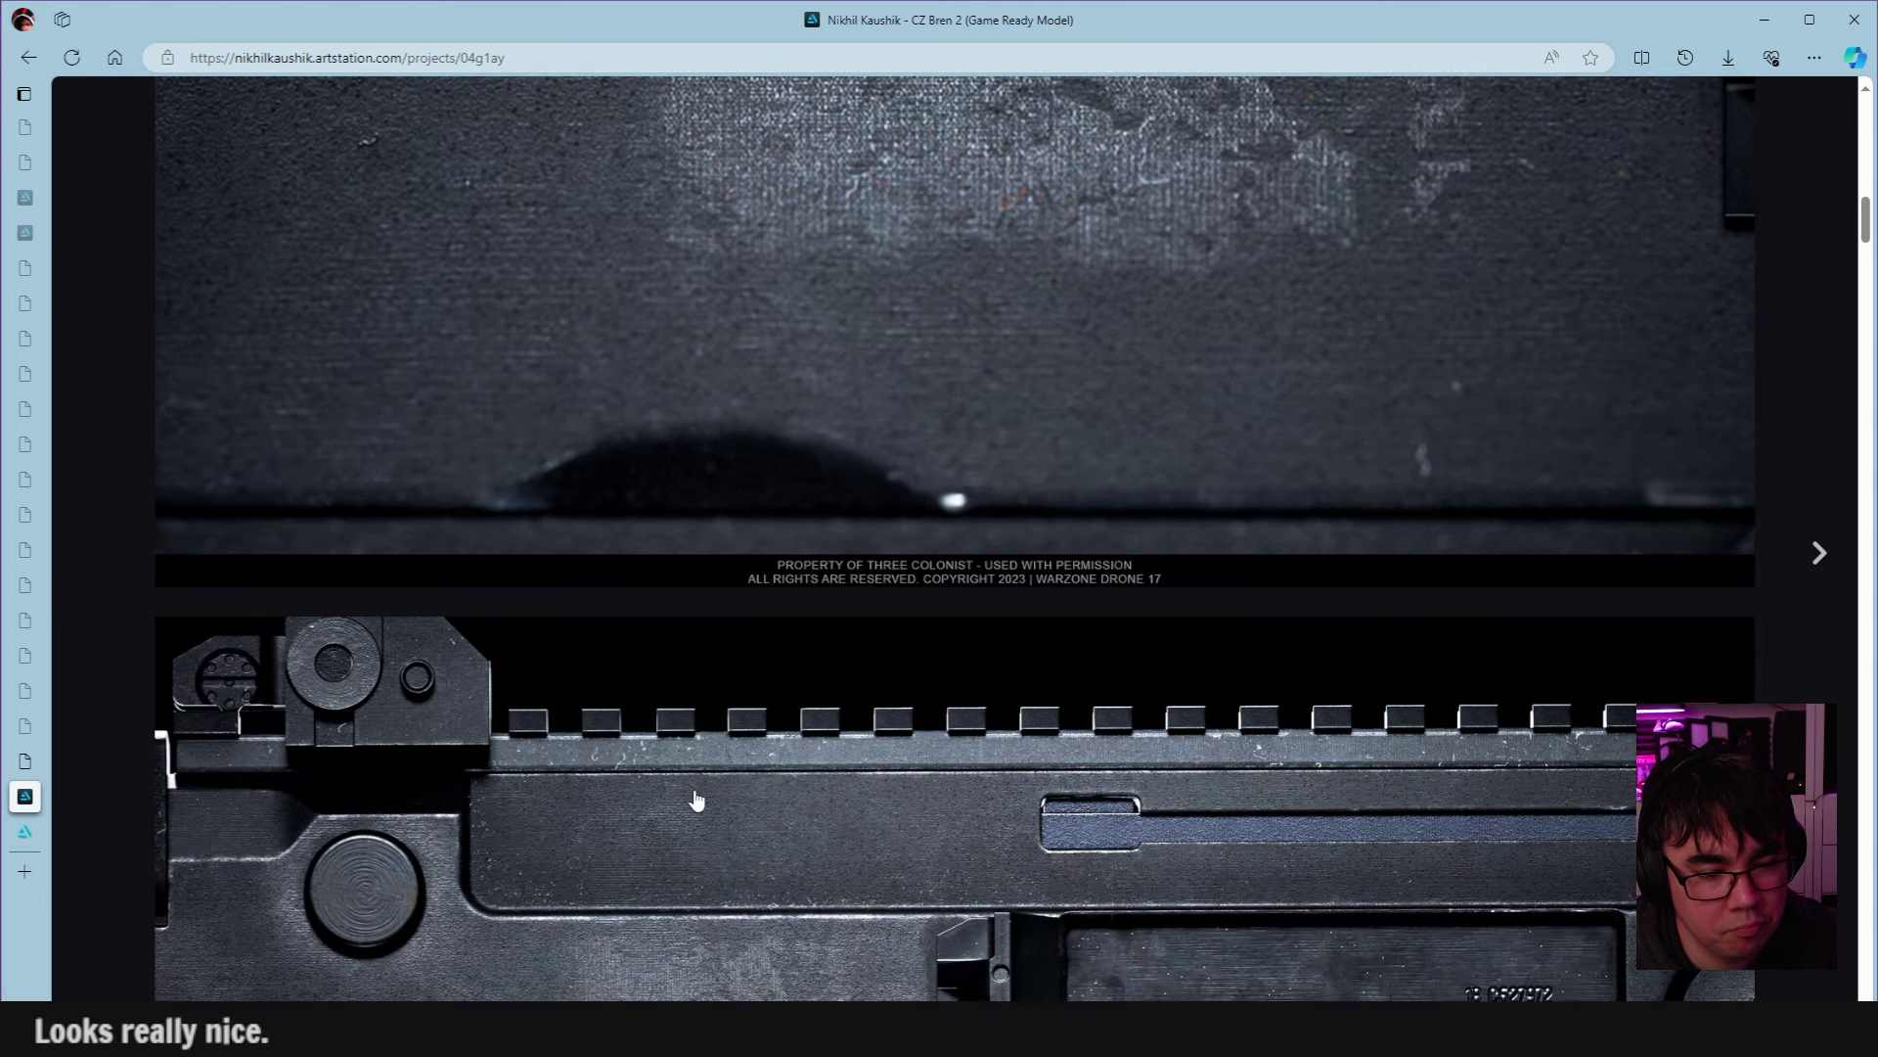
{"action": "scroll", "coordinate": [695, 796], "scroll_direction": "down", "scroll_amount": 3}
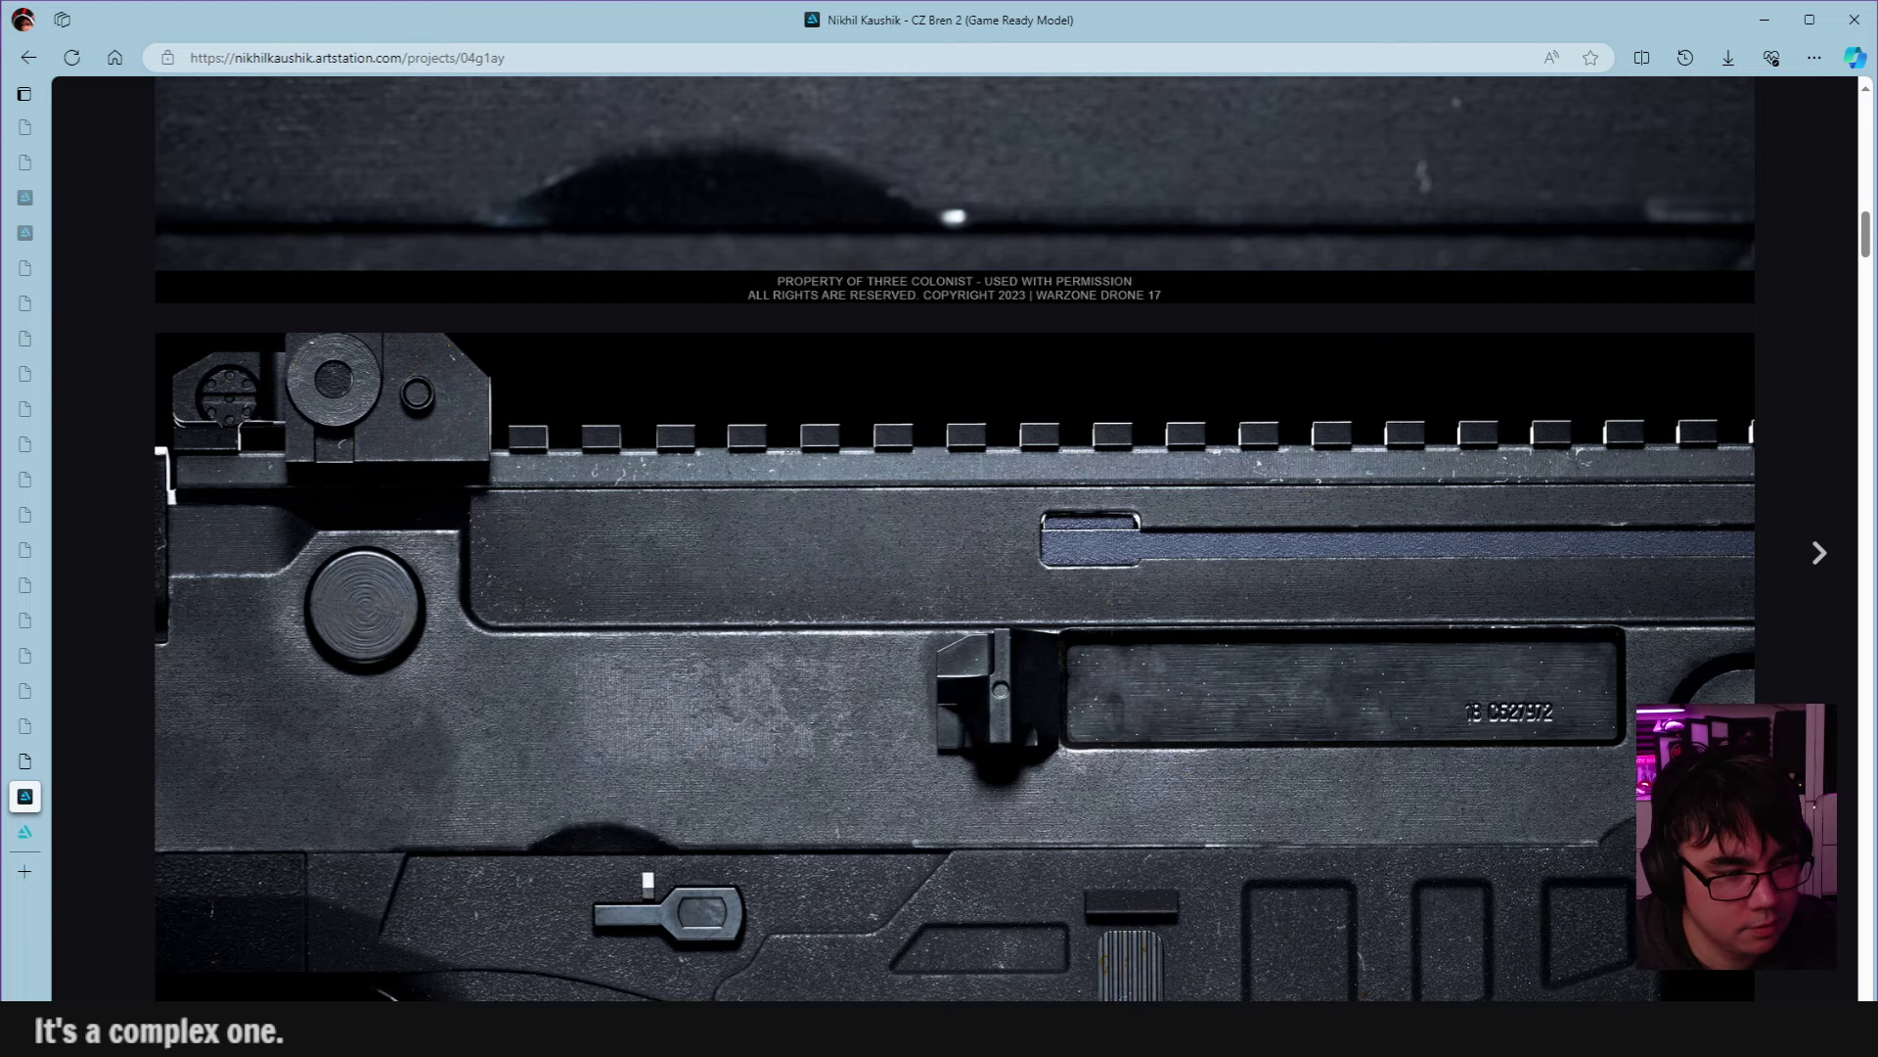
{"action": "scroll", "coordinate": [988, 509], "scroll_direction": "down", "scroll_amount": 6}
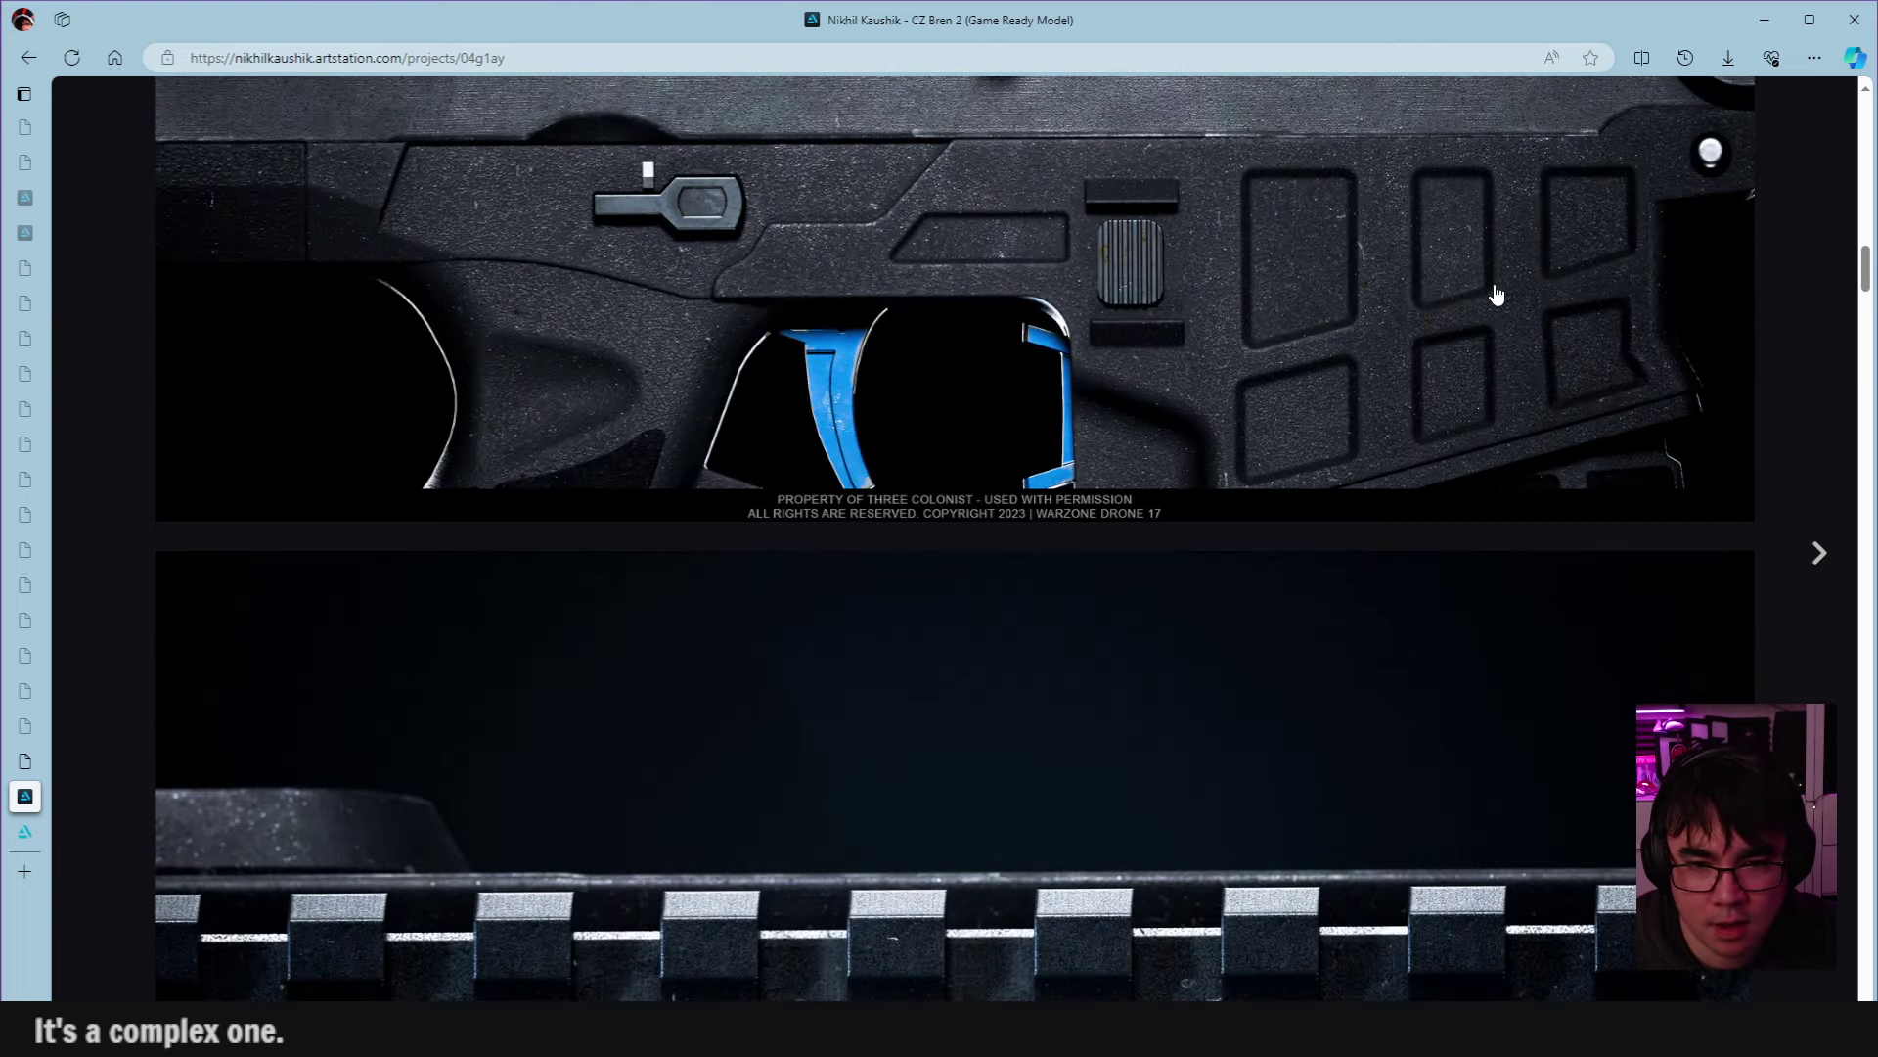
{"action": "scroll", "coordinate": [965, 474], "scroll_direction": "down", "scroll_amount": 15}
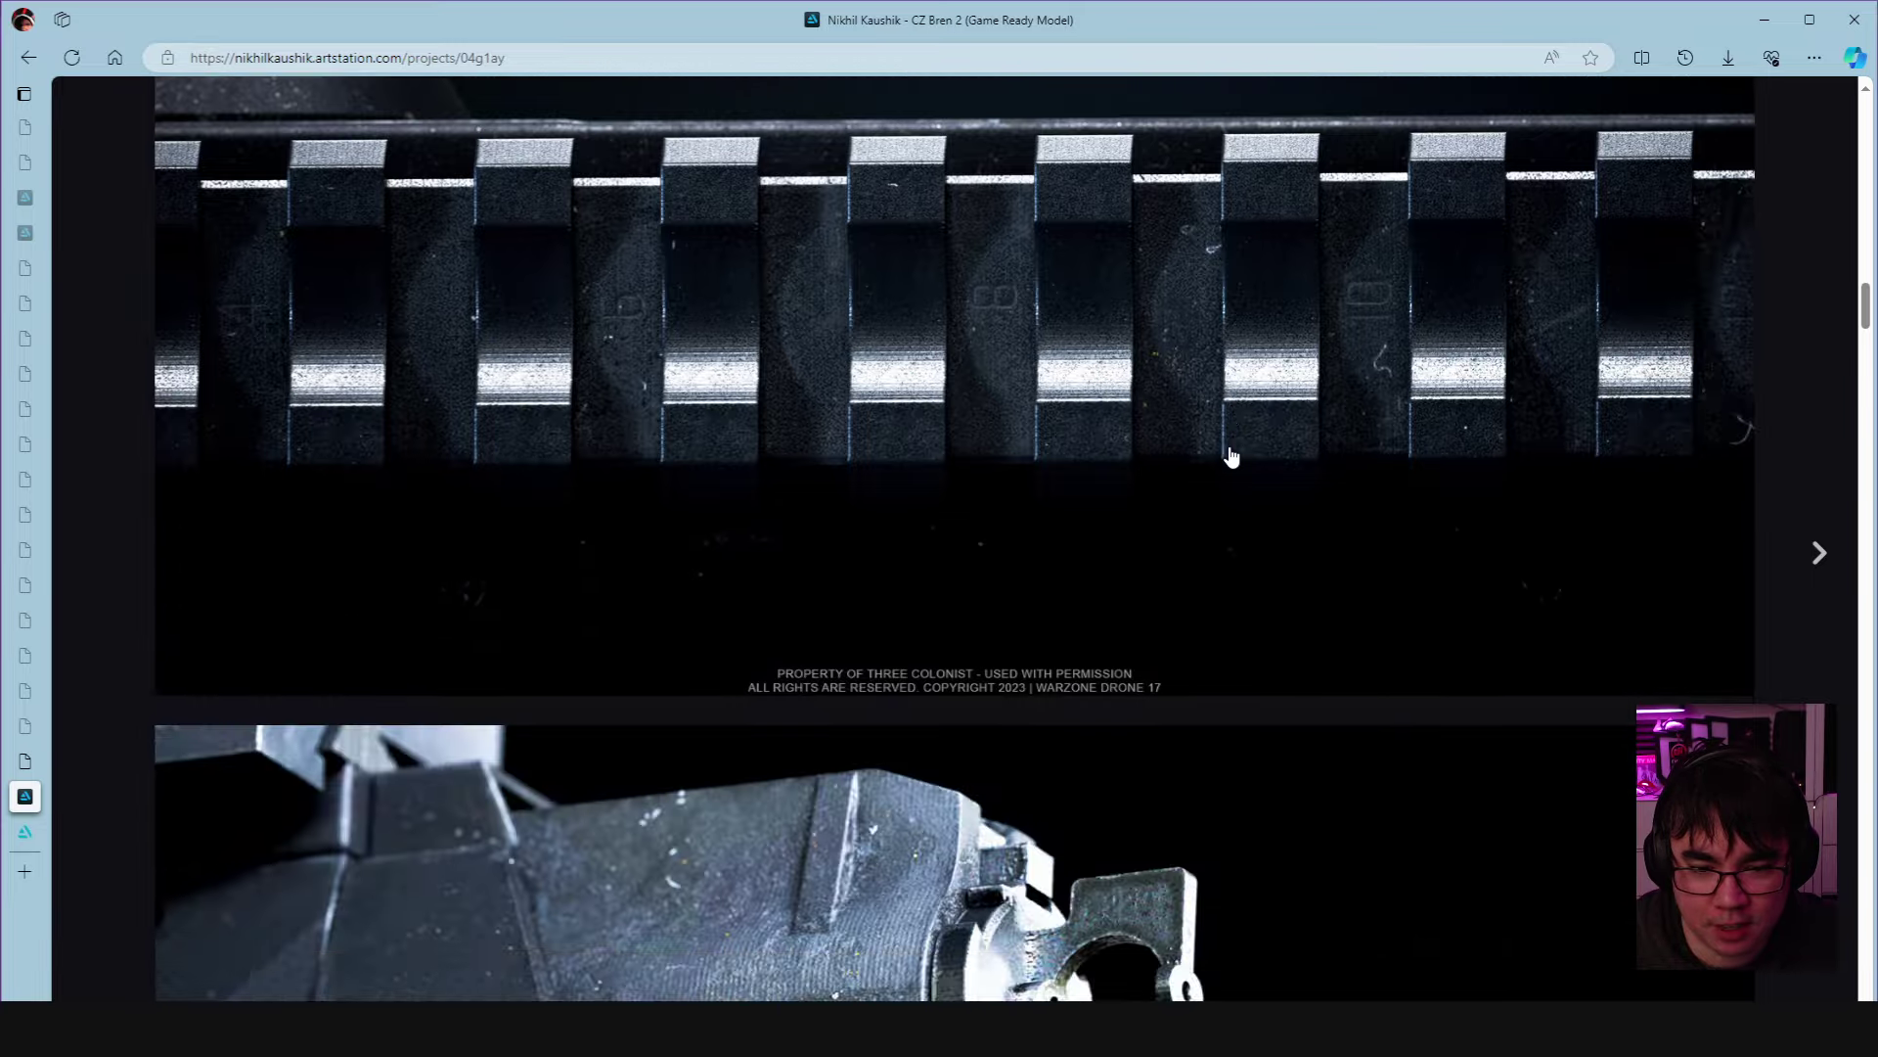
{"action": "scroll", "coordinate": [1232, 457], "scroll_direction": "down", "scroll_amount": 5}
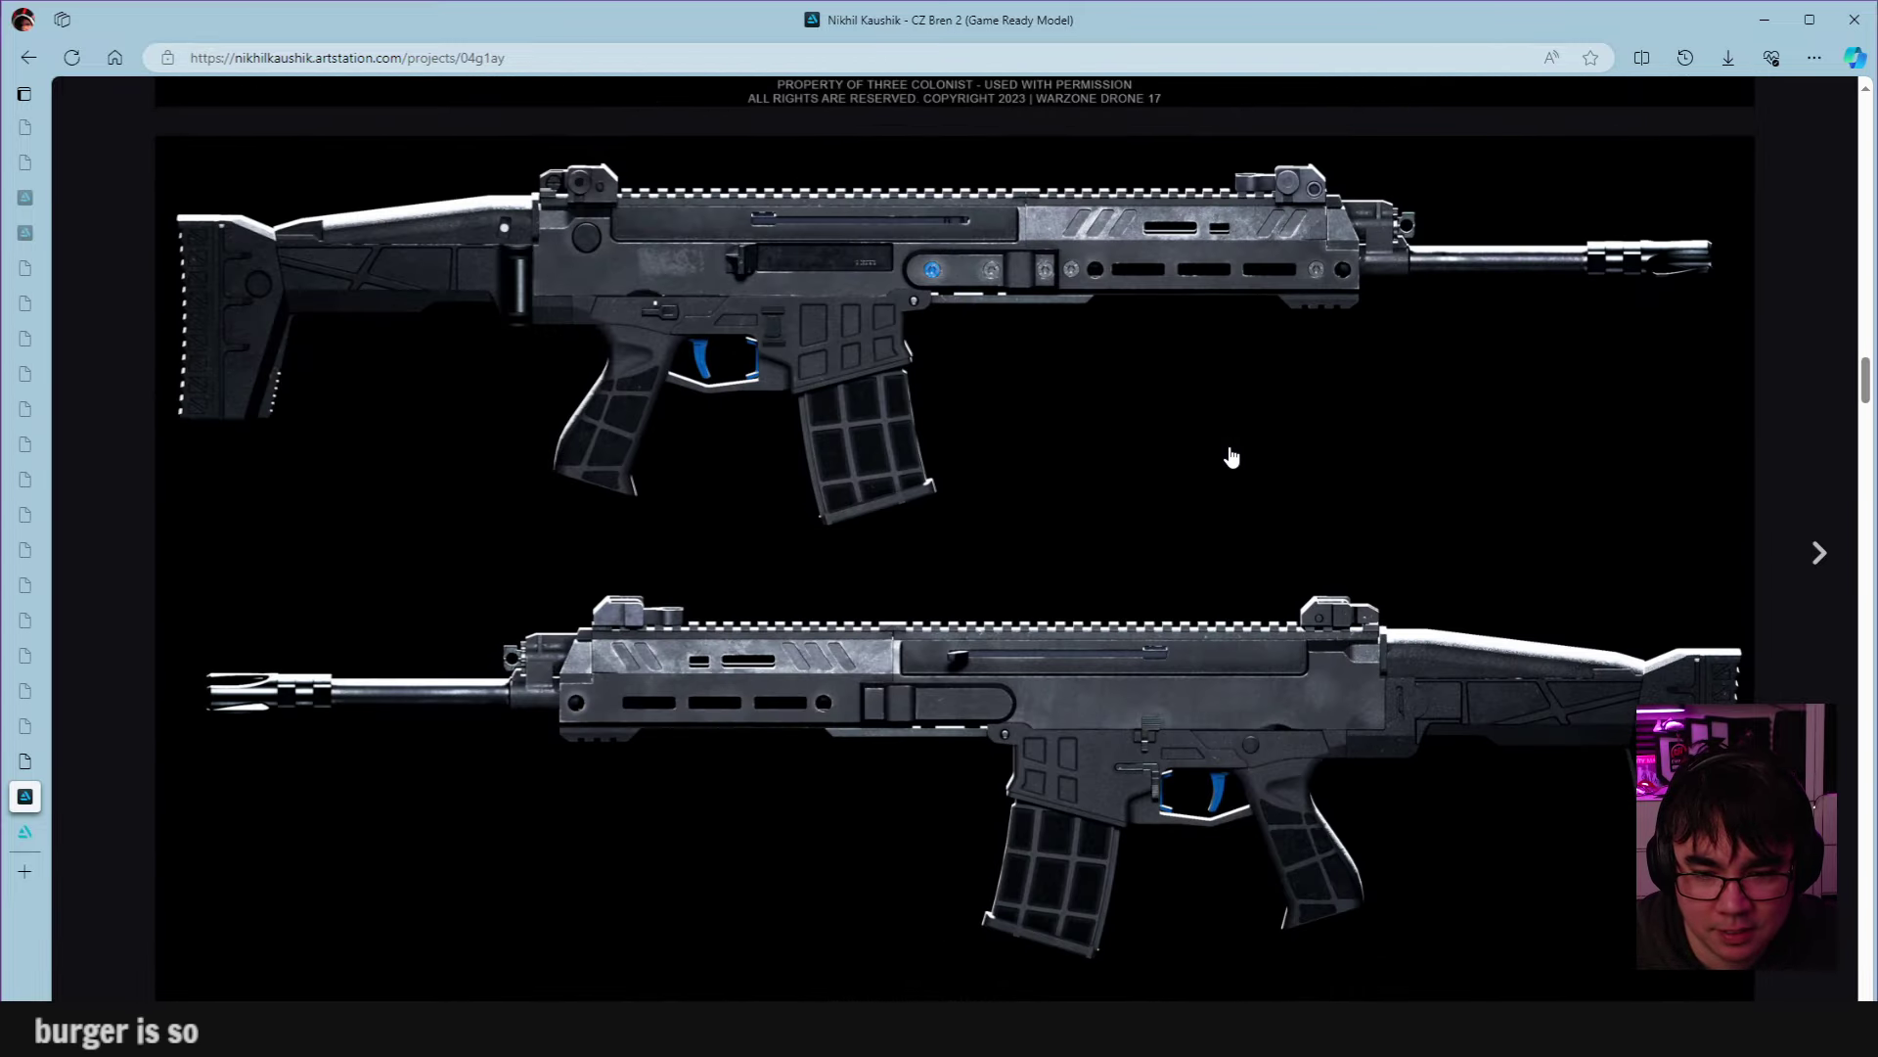
Scroll down the CZ Bren 2 page past the callout renders to the gas block and barrel close-up.
{"action": "scroll", "coordinate": [1213, 440], "scroll_direction": "down", "scroll_amount": 6}
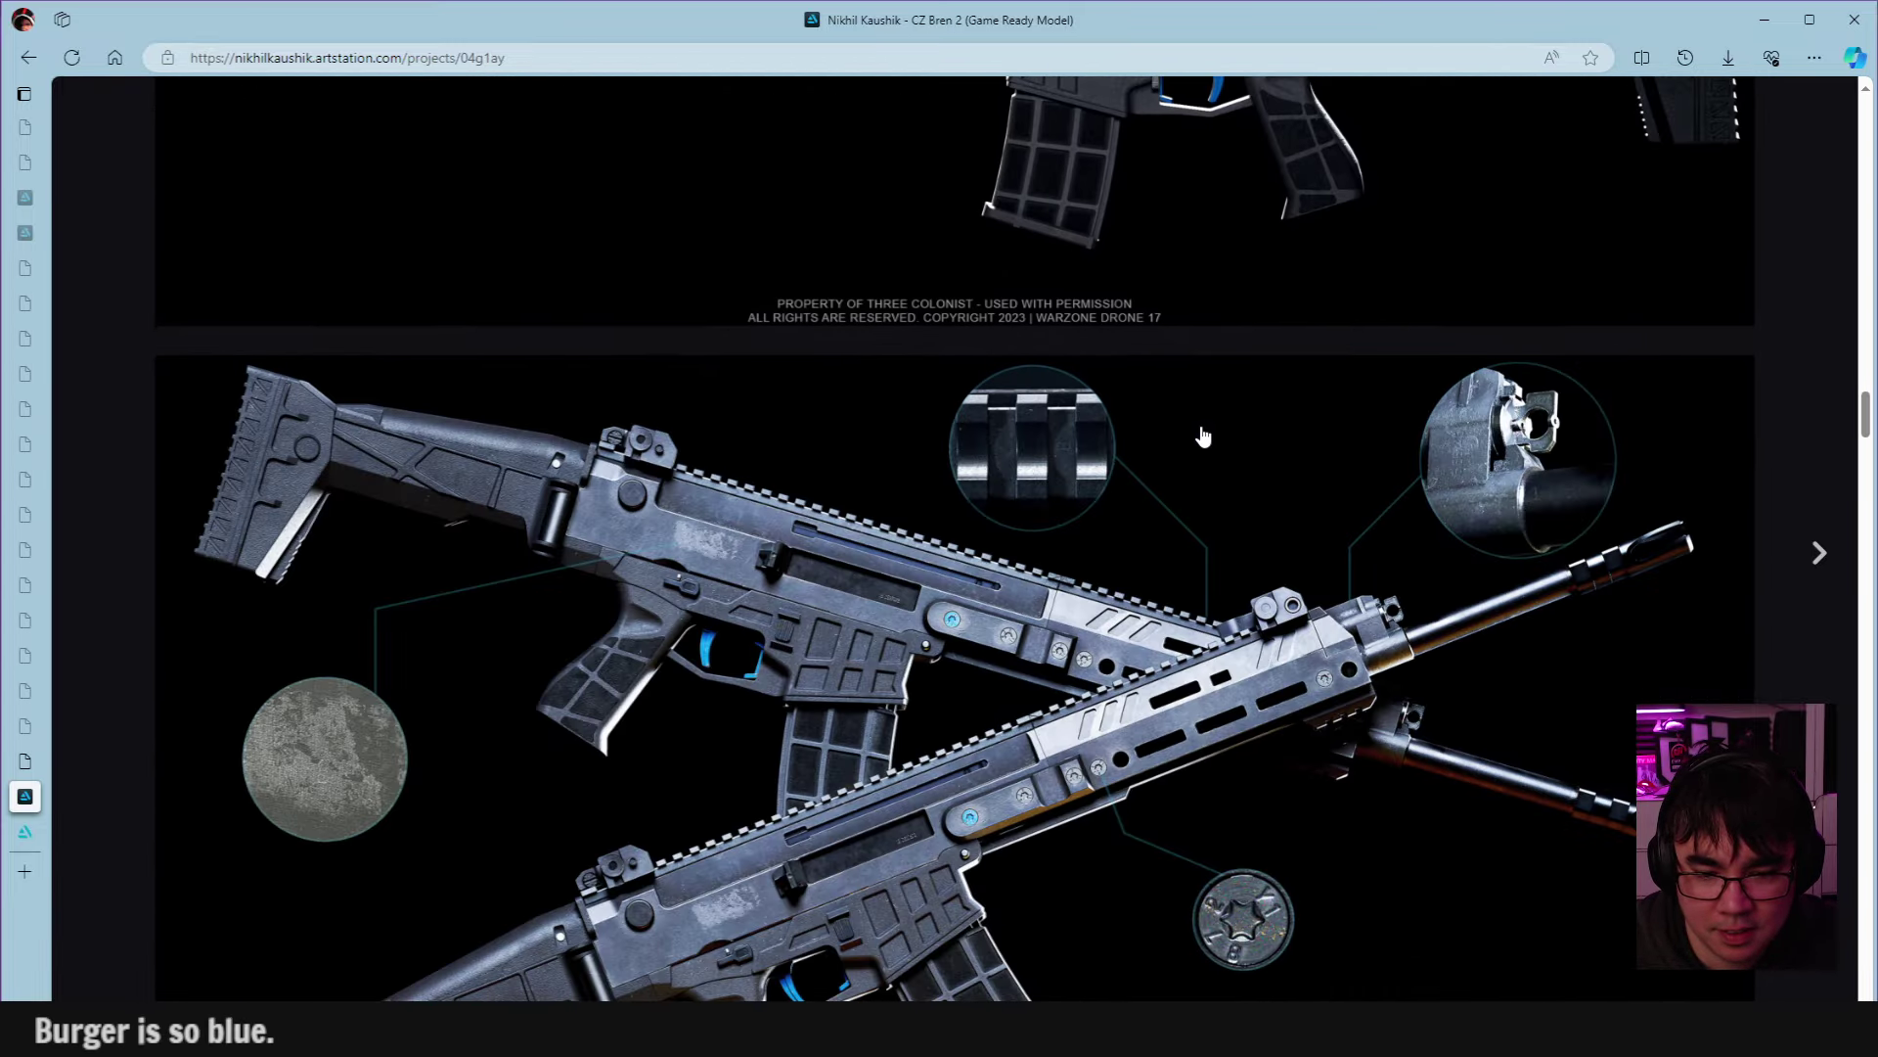
{"action": "scroll", "coordinate": [1203, 436], "scroll_direction": "down", "scroll_amount": 1}
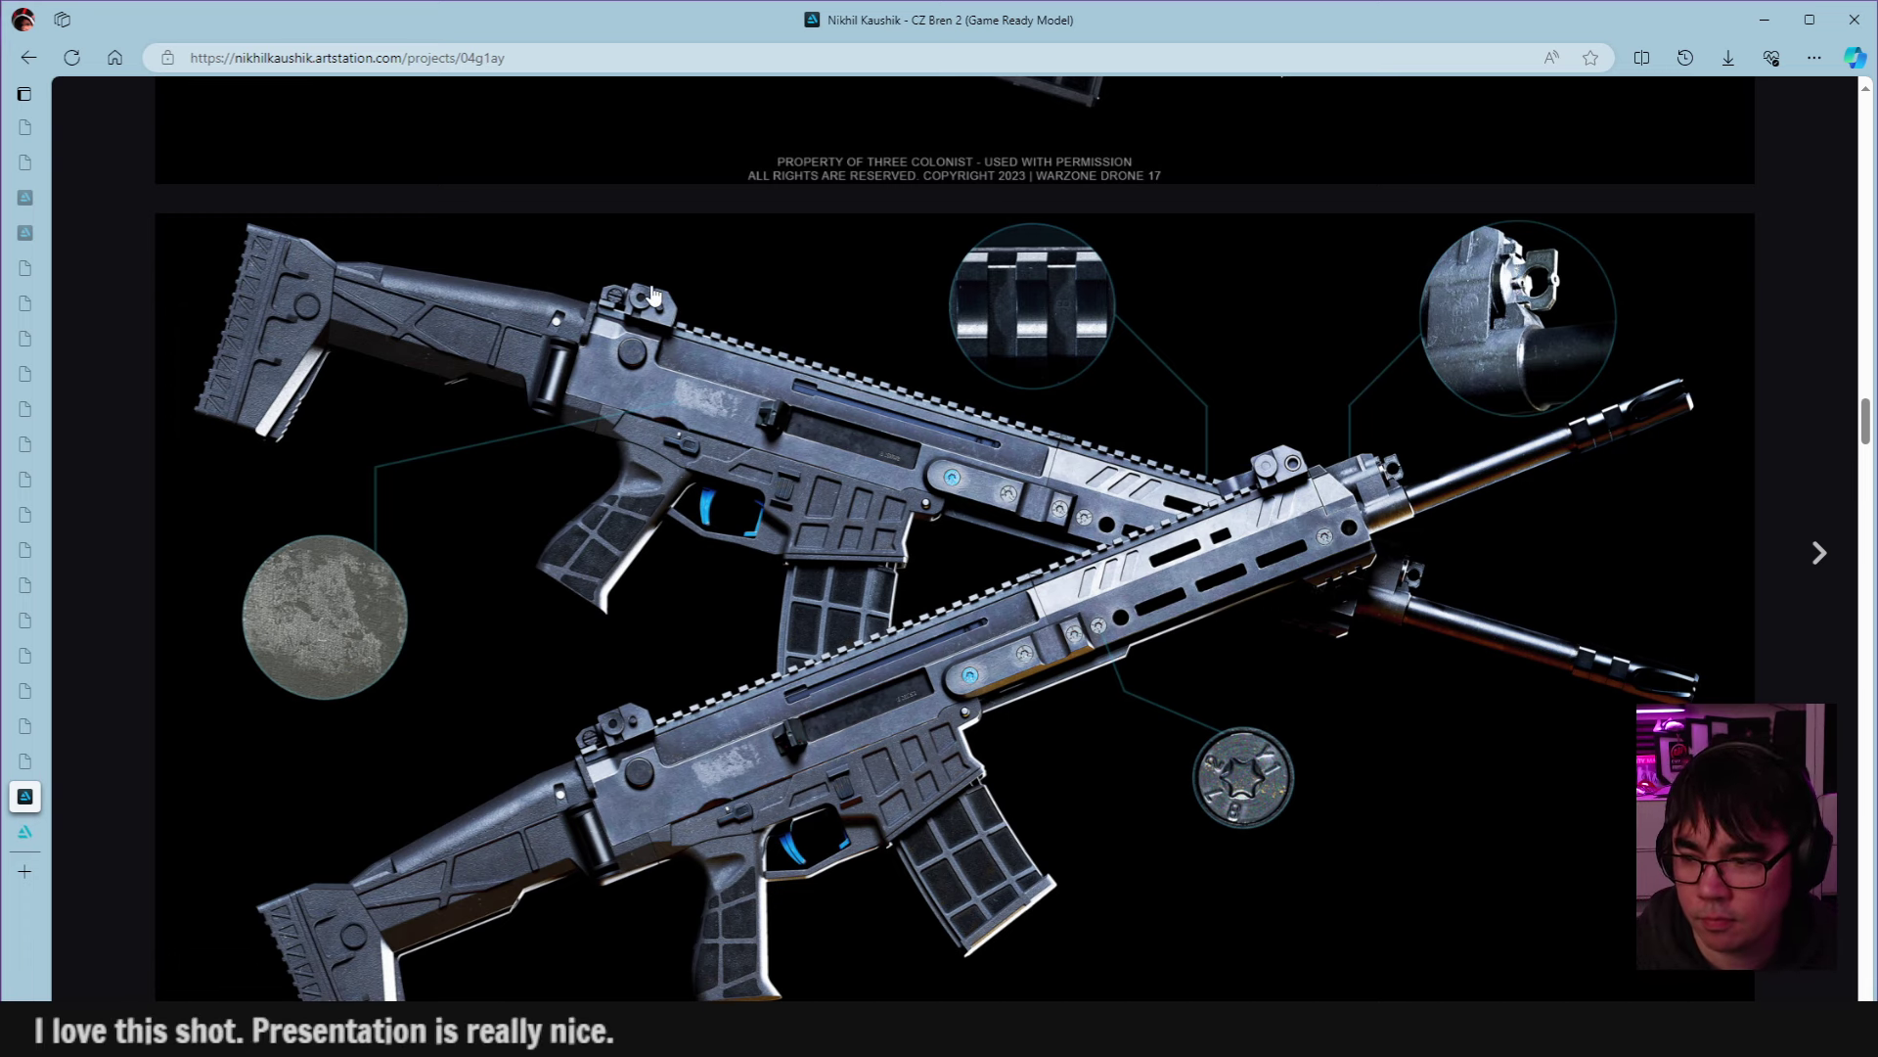
{"action": "scroll", "coordinate": [652, 293], "scroll_direction": "down", "scroll_amount": 5}
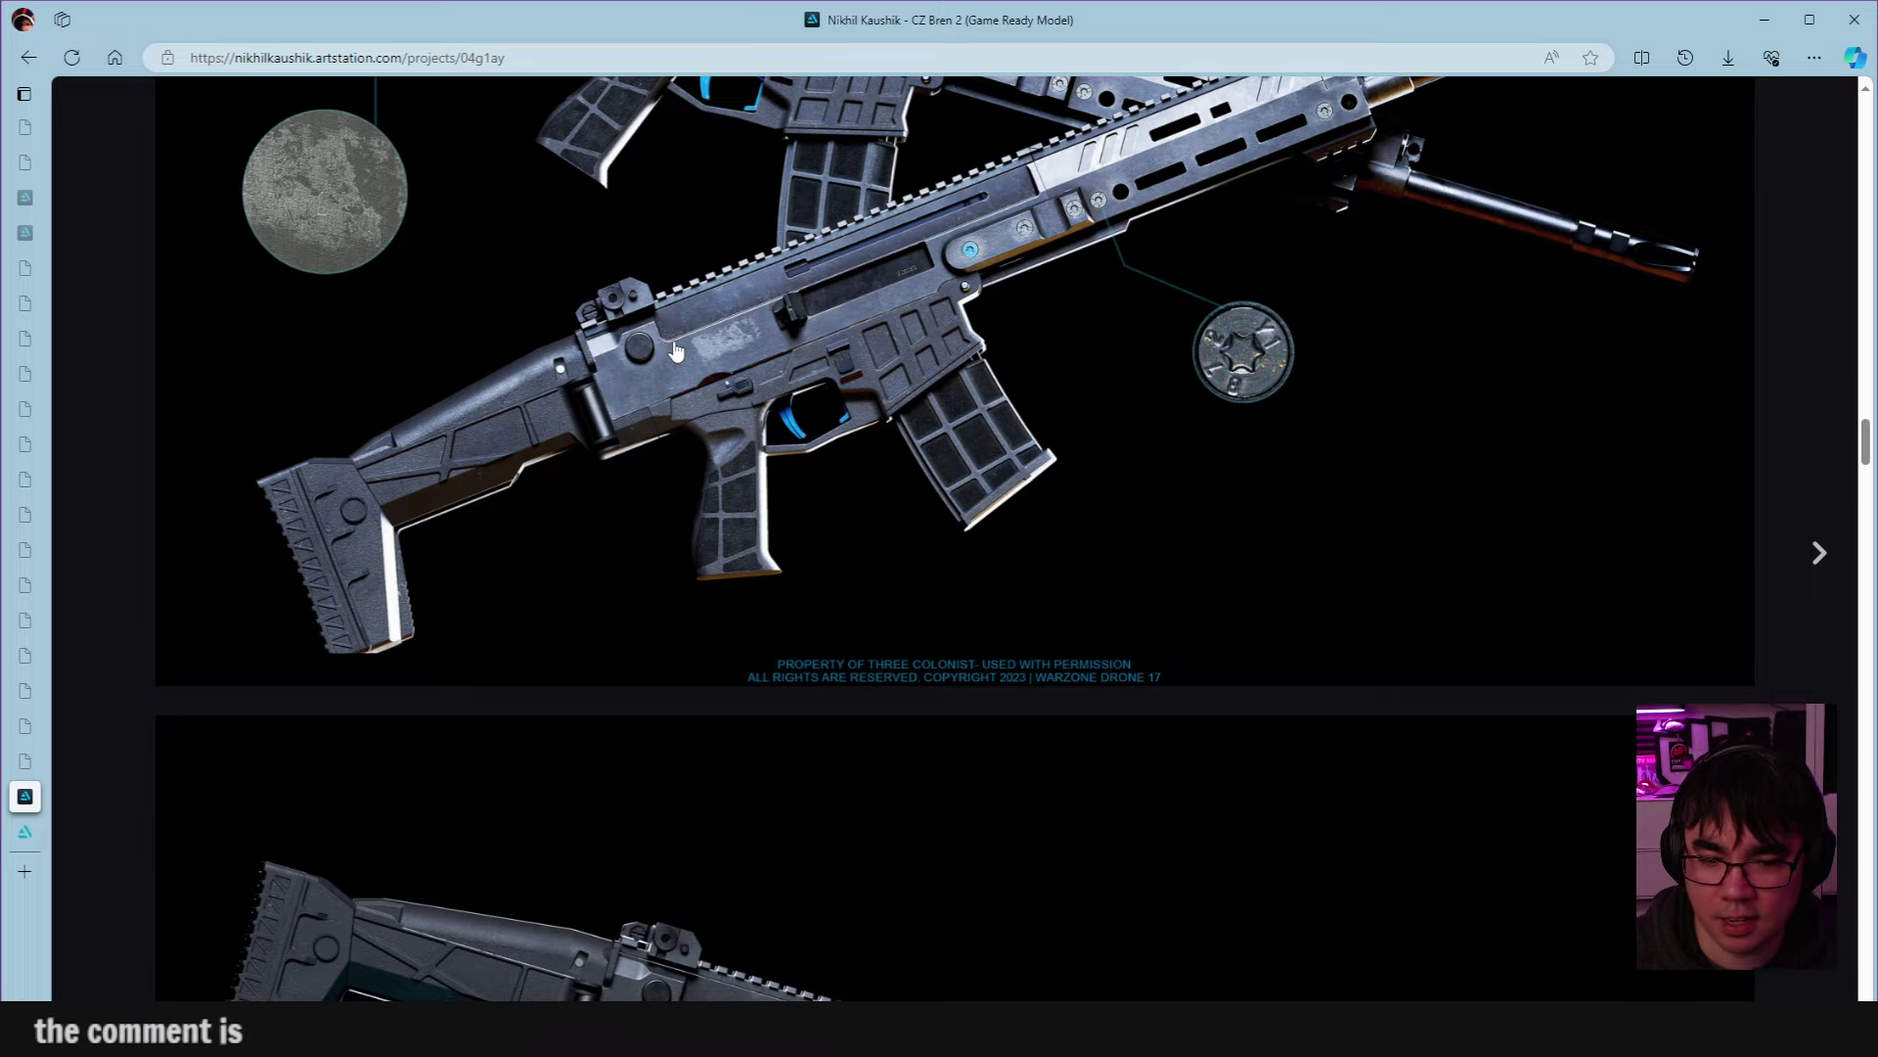
{"action": "scroll", "coordinate": [683, 347], "scroll_direction": "up", "scroll_amount": 3}
{"action": "scroll", "coordinate": [682, 348], "scroll_direction": "up", "scroll_amount": 2}
{"action": "scroll", "coordinate": [653, 384], "scroll_direction": "down", "scroll_amount": 2}
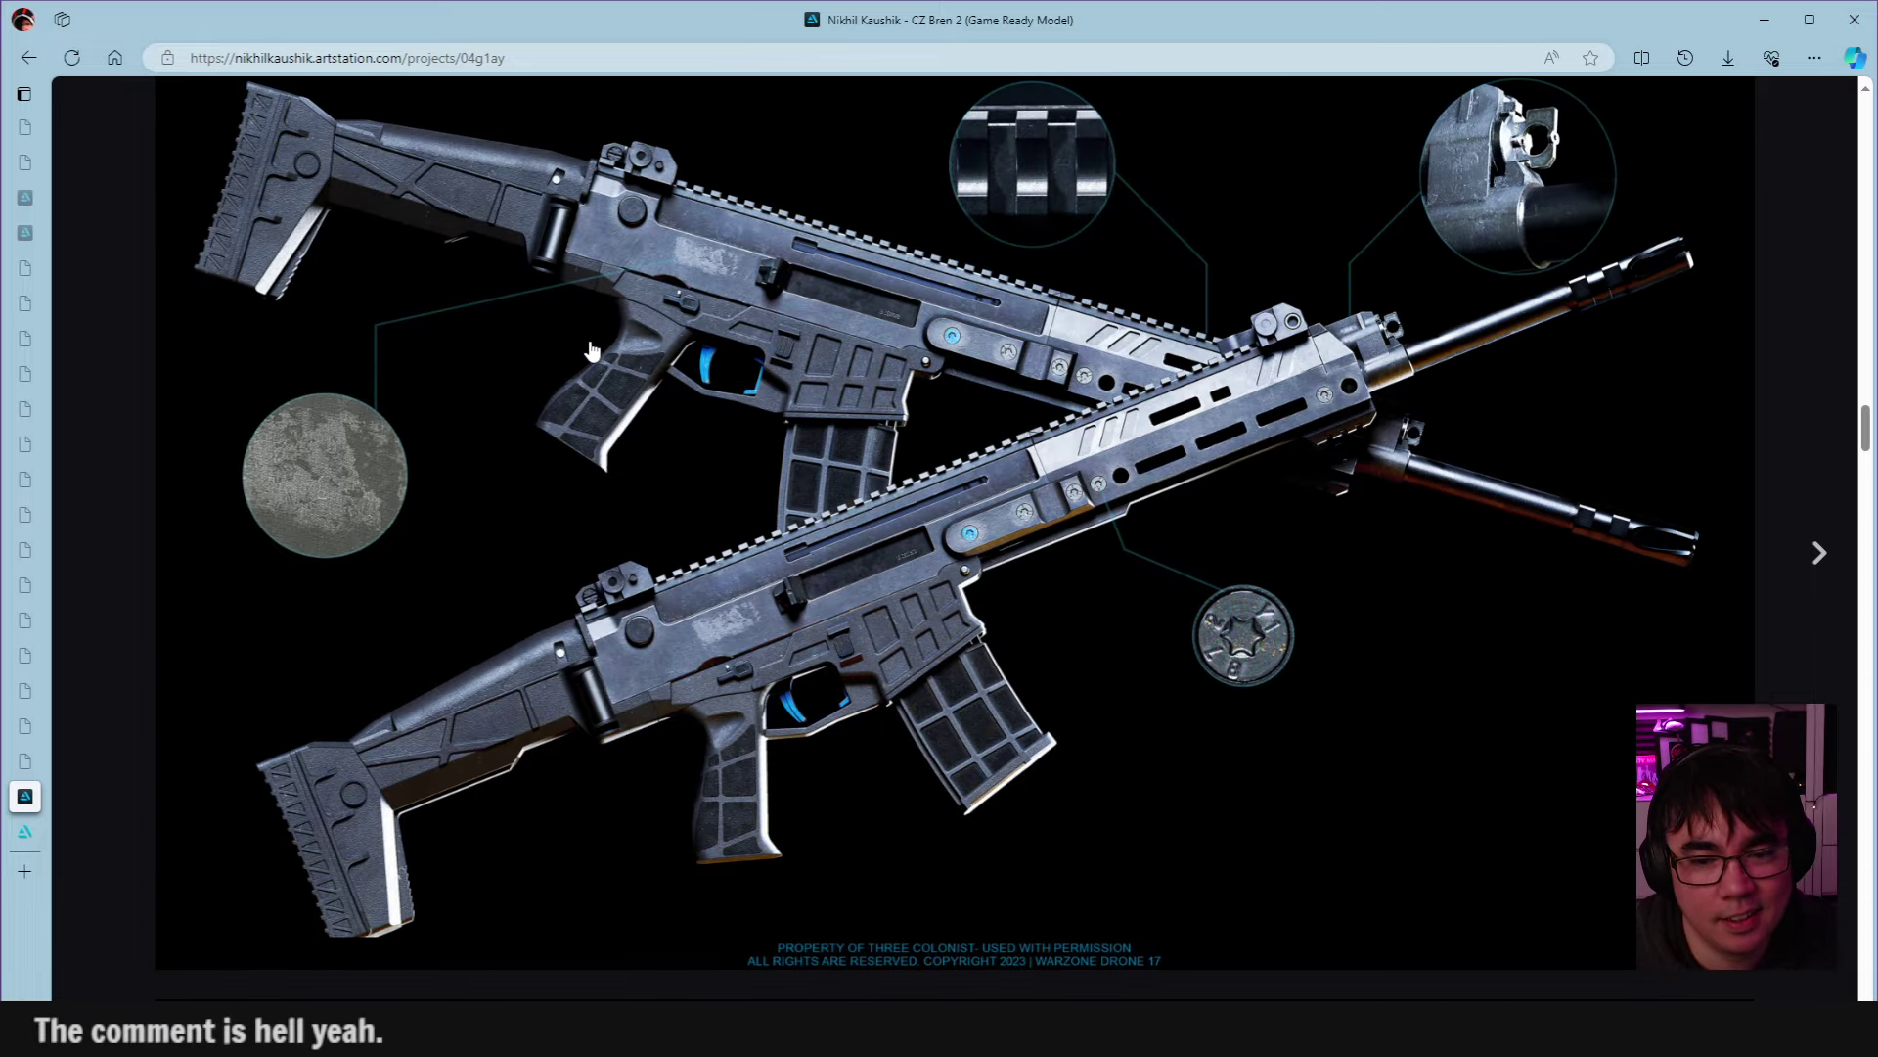
{"action": "scroll", "coordinate": [581, 351], "scroll_direction": "down", "scroll_amount": 3}
{"action": "scroll", "coordinate": [584, 352], "scroll_direction": "up", "scroll_amount": 2}
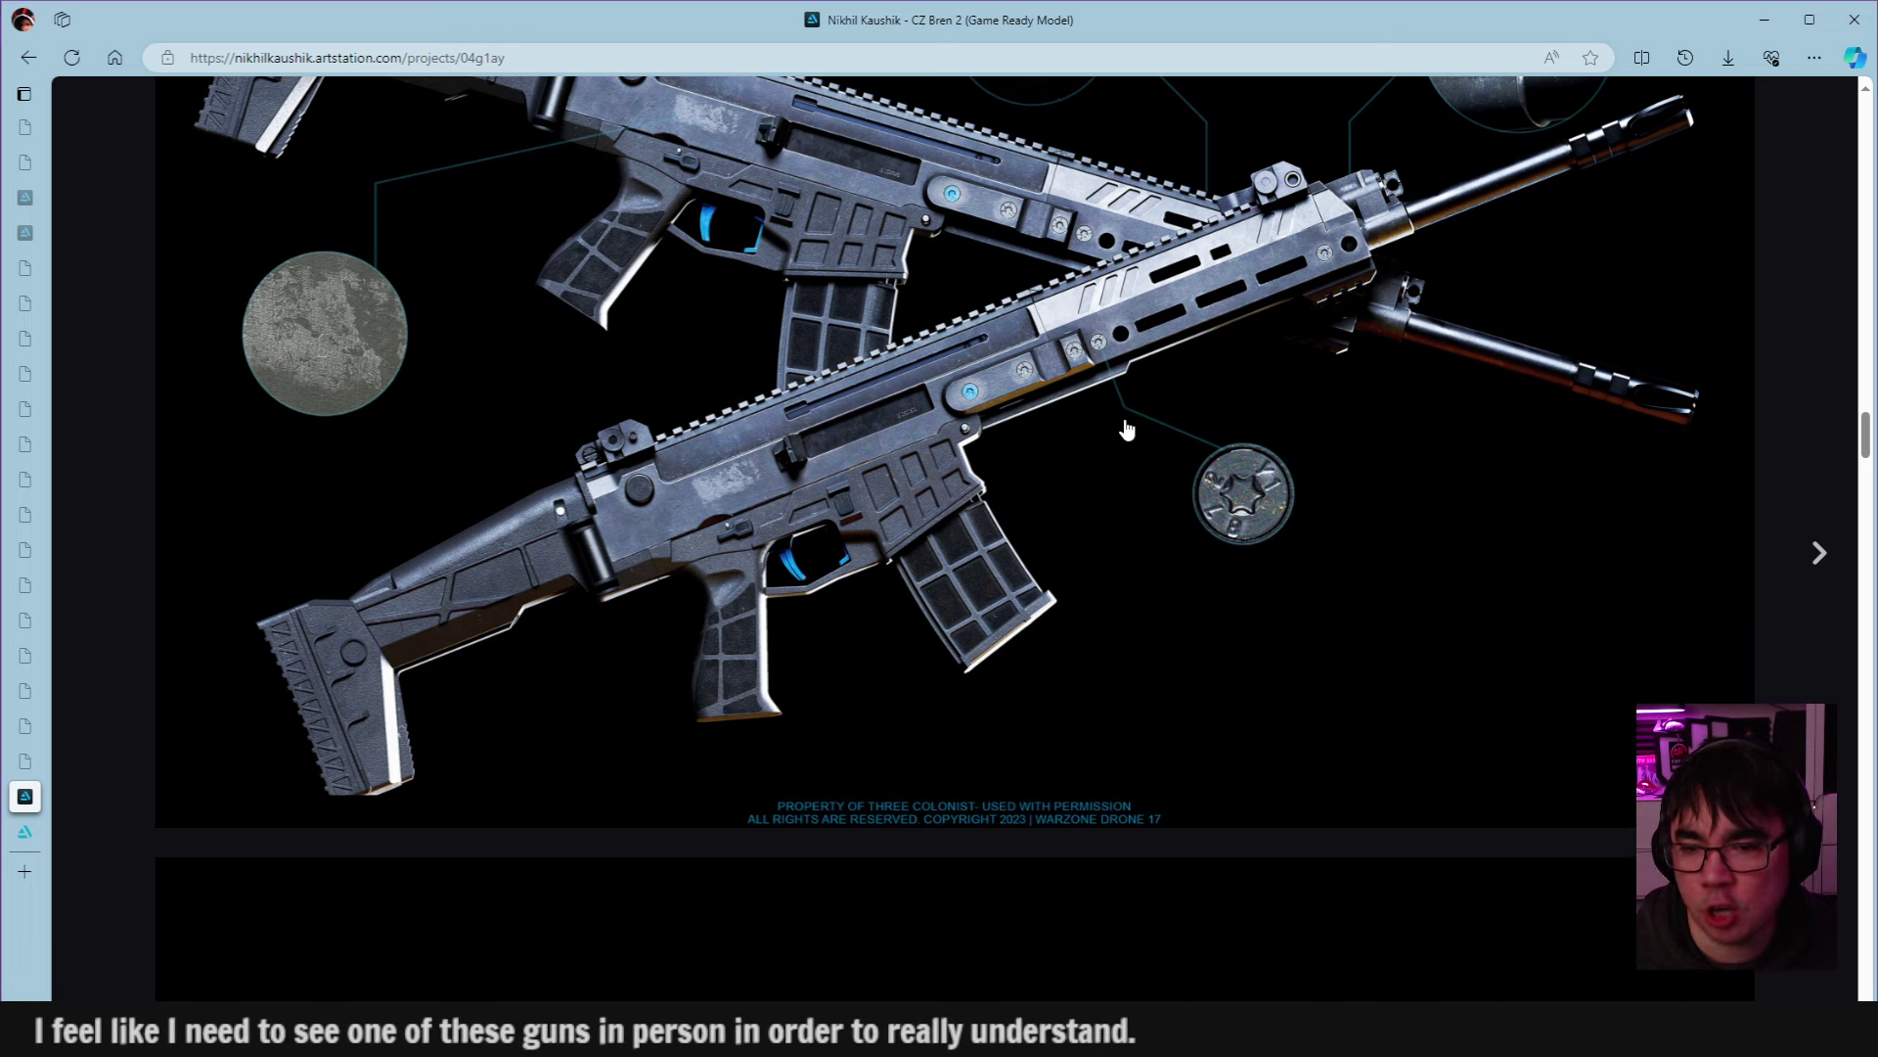
{"action": "scroll", "coordinate": [1174, 356], "scroll_direction": "down", "scroll_amount": 6}
{"action": "scroll", "coordinate": [1194, 392], "scroll_direction": "down", "scroll_amount": 7}
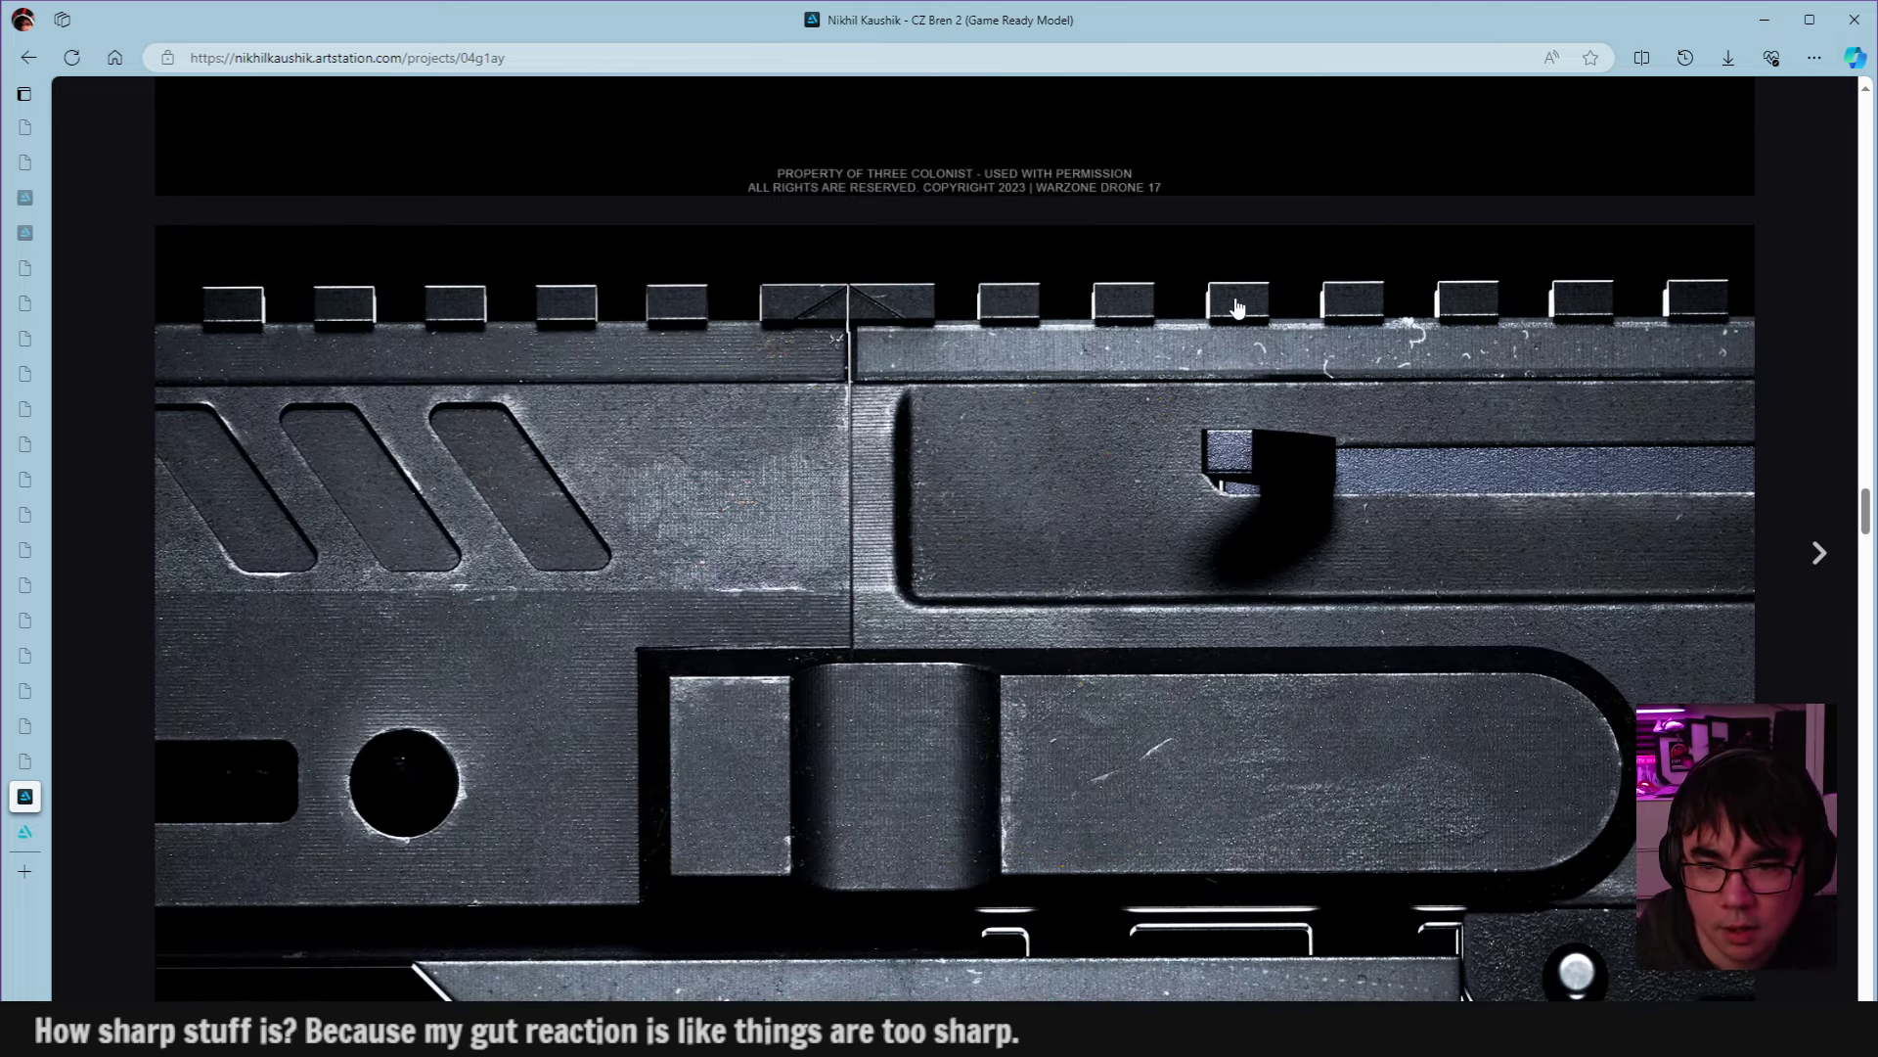
{"action": "scroll", "coordinate": [1240, 308], "scroll_direction": "down", "scroll_amount": 6}
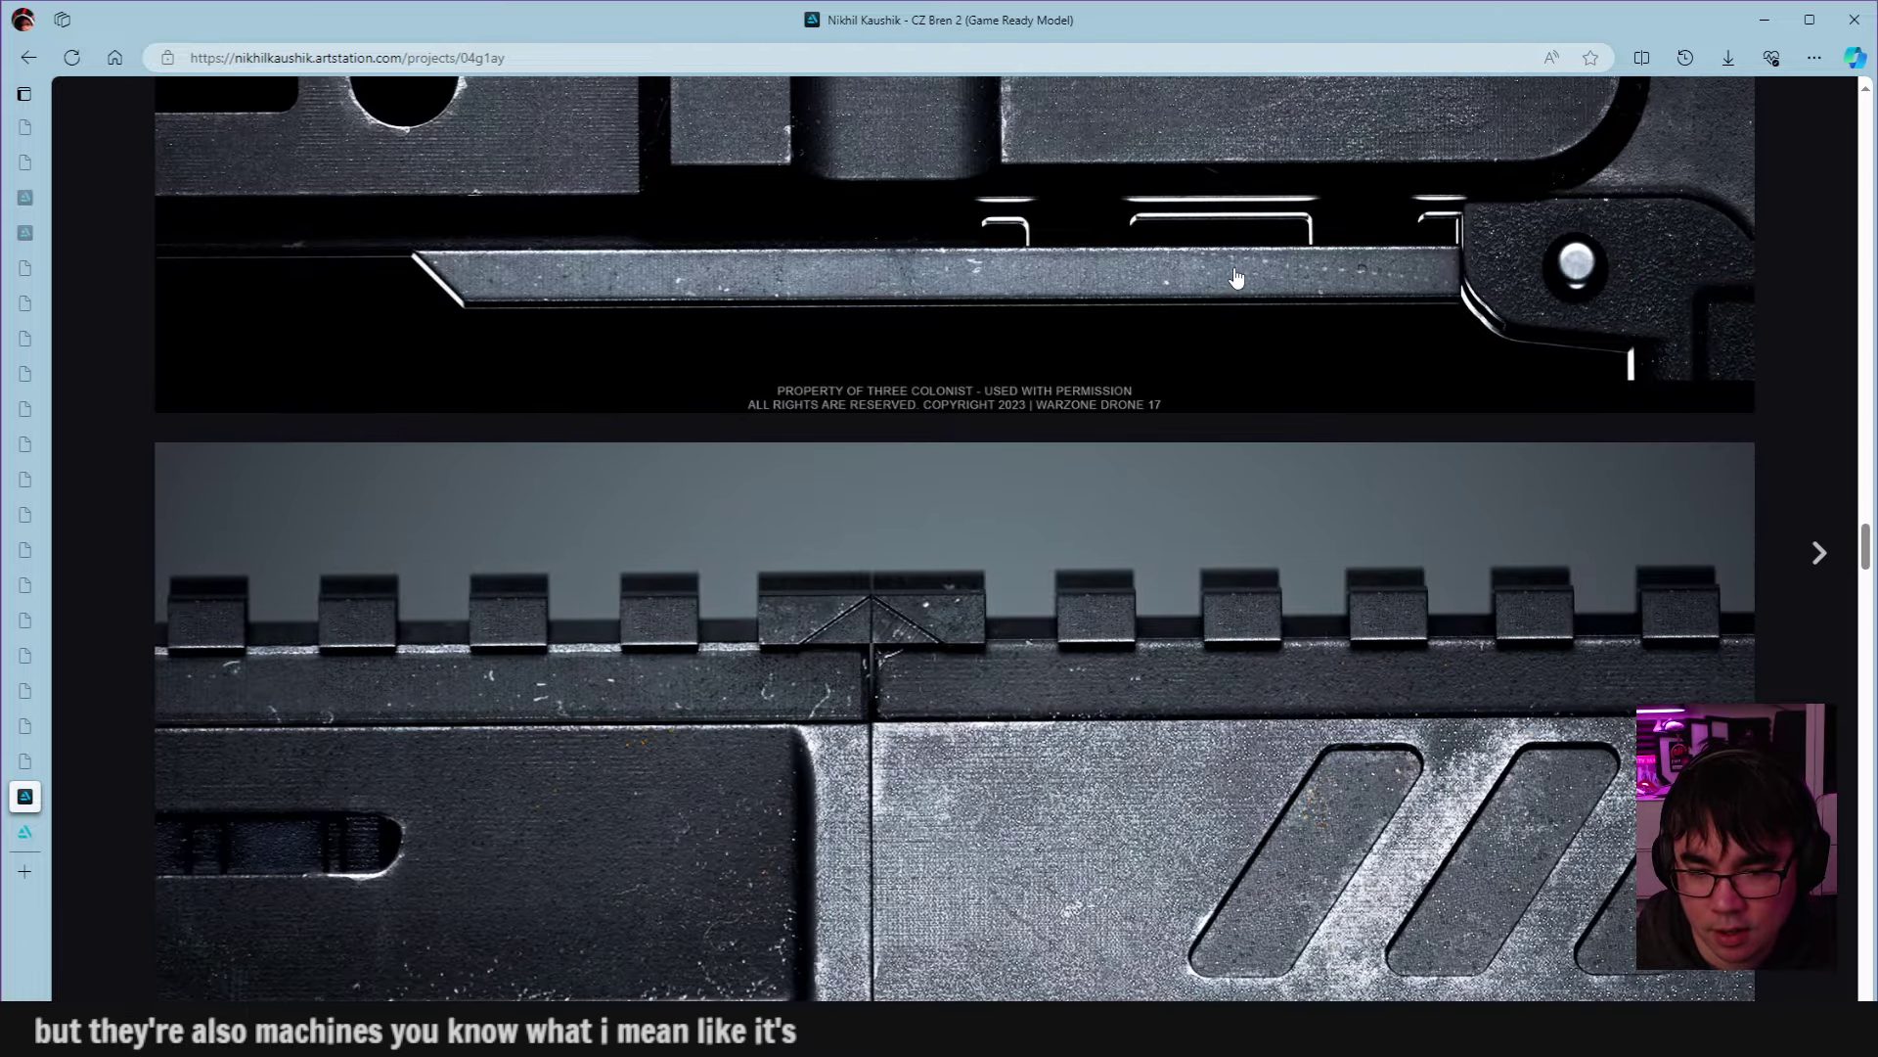
{"action": "scroll", "coordinate": [1203, 358], "scroll_direction": "down", "scroll_amount": 2}
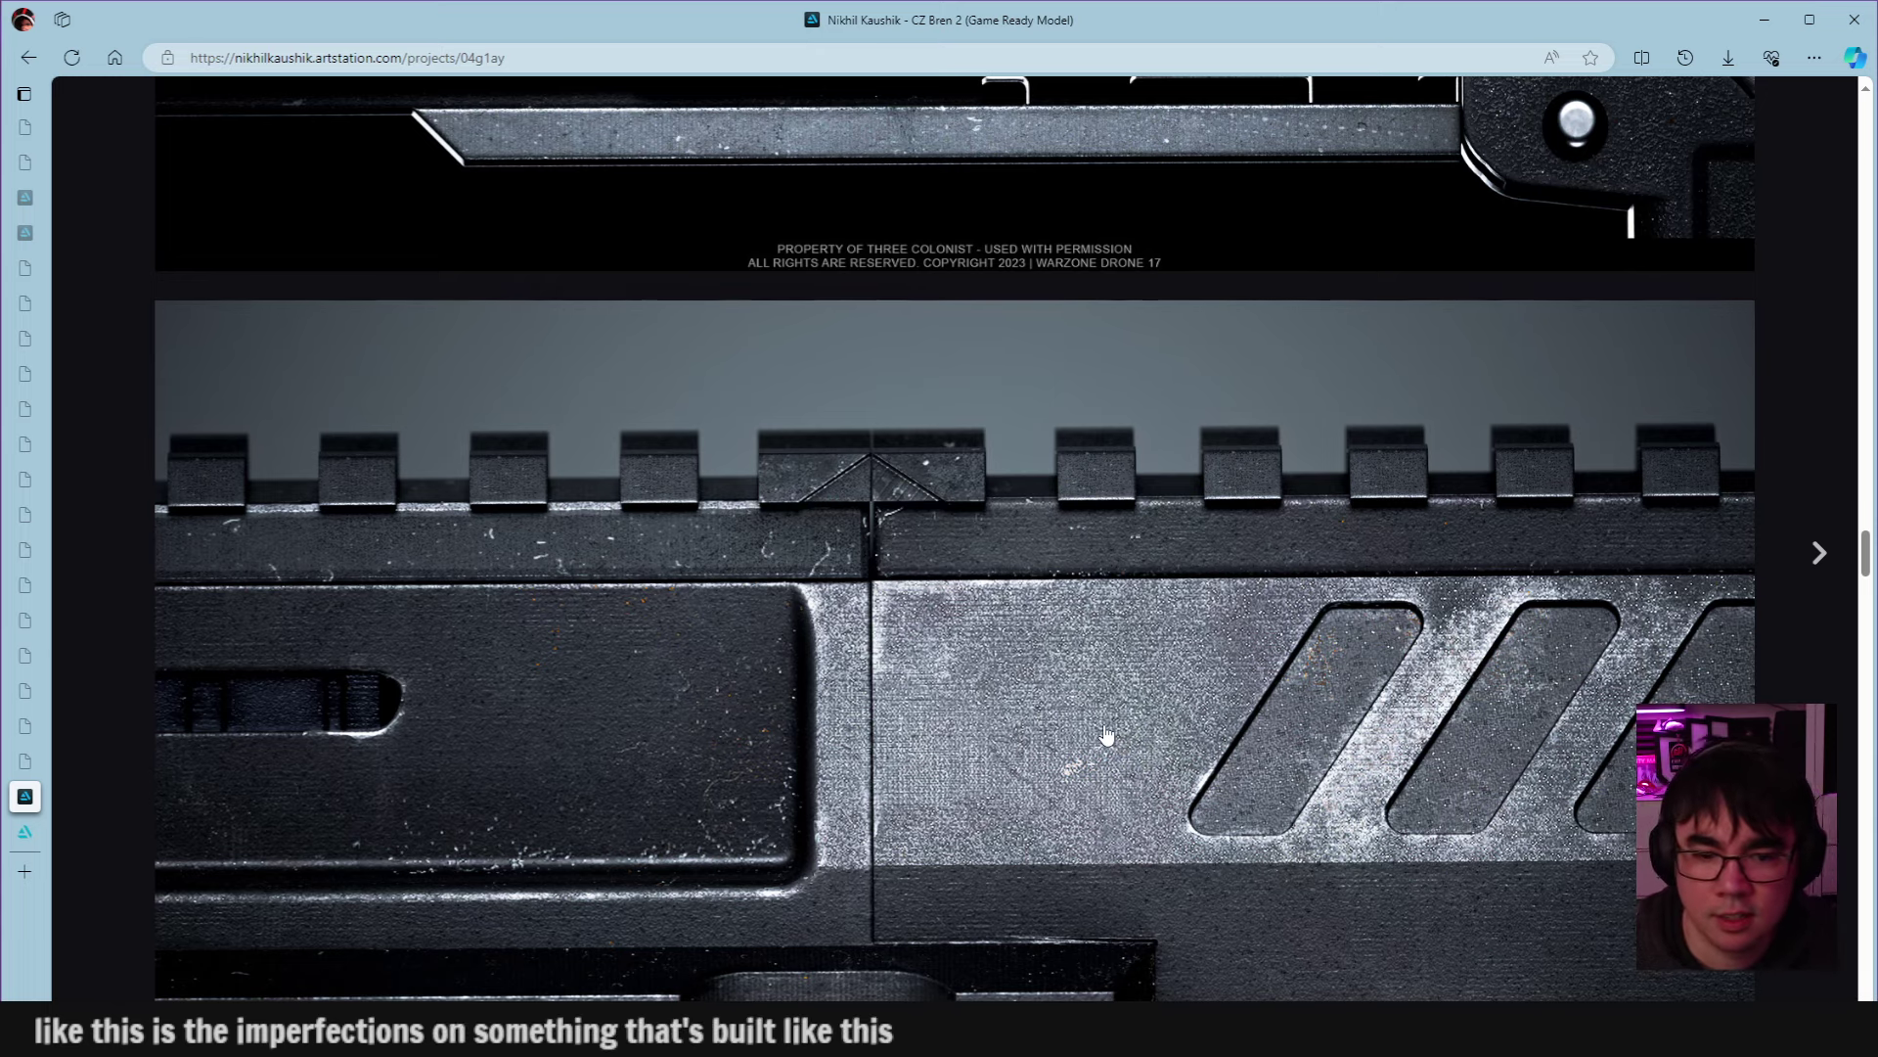
{"action": "scroll", "coordinate": [1105, 734], "scroll_direction": "down", "scroll_amount": 15}
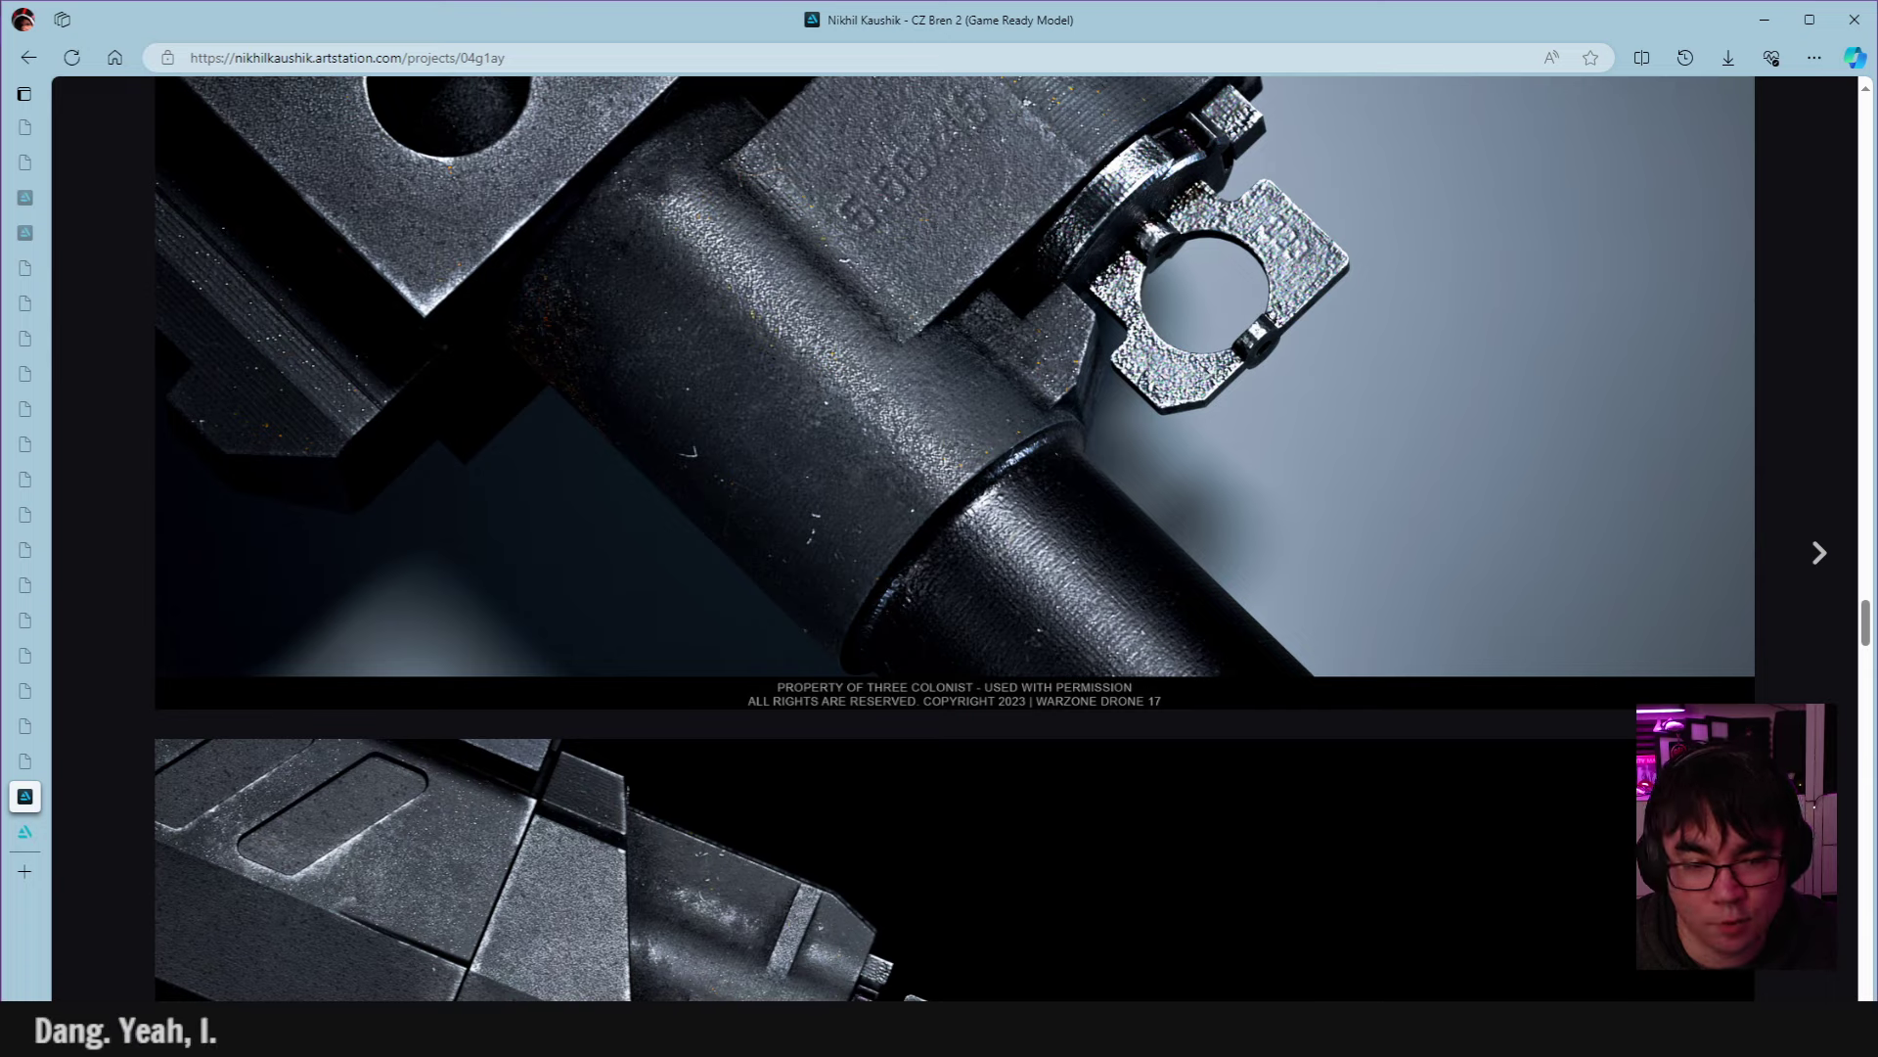
{"action": "scroll", "coordinate": [415, 558], "scroll_direction": "down", "scroll_amount": 8}
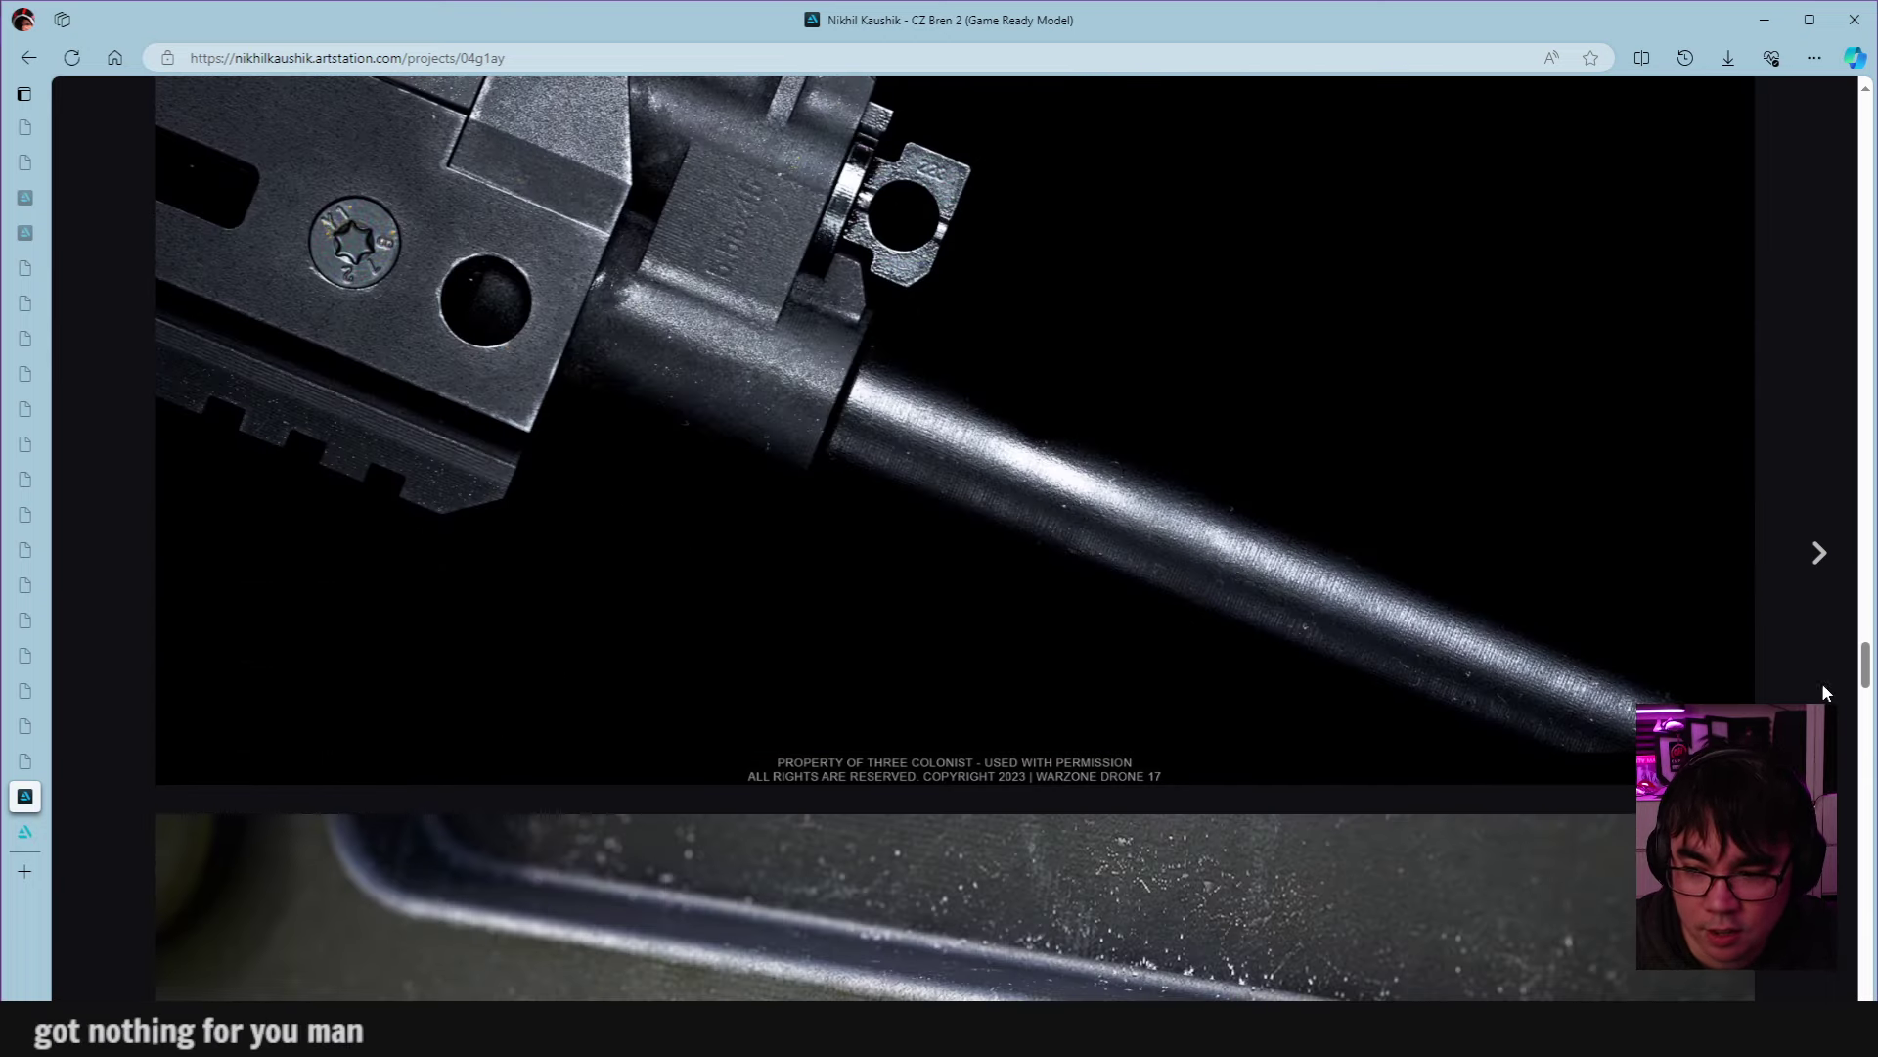
Return to the top of the CZ Bren 2 page and switch to the Boss Fight Challenge Egypt artwork.
{"action": "left_click_drag", "start_coordinate": [1856, 702], "coordinate": [1825, 657]}
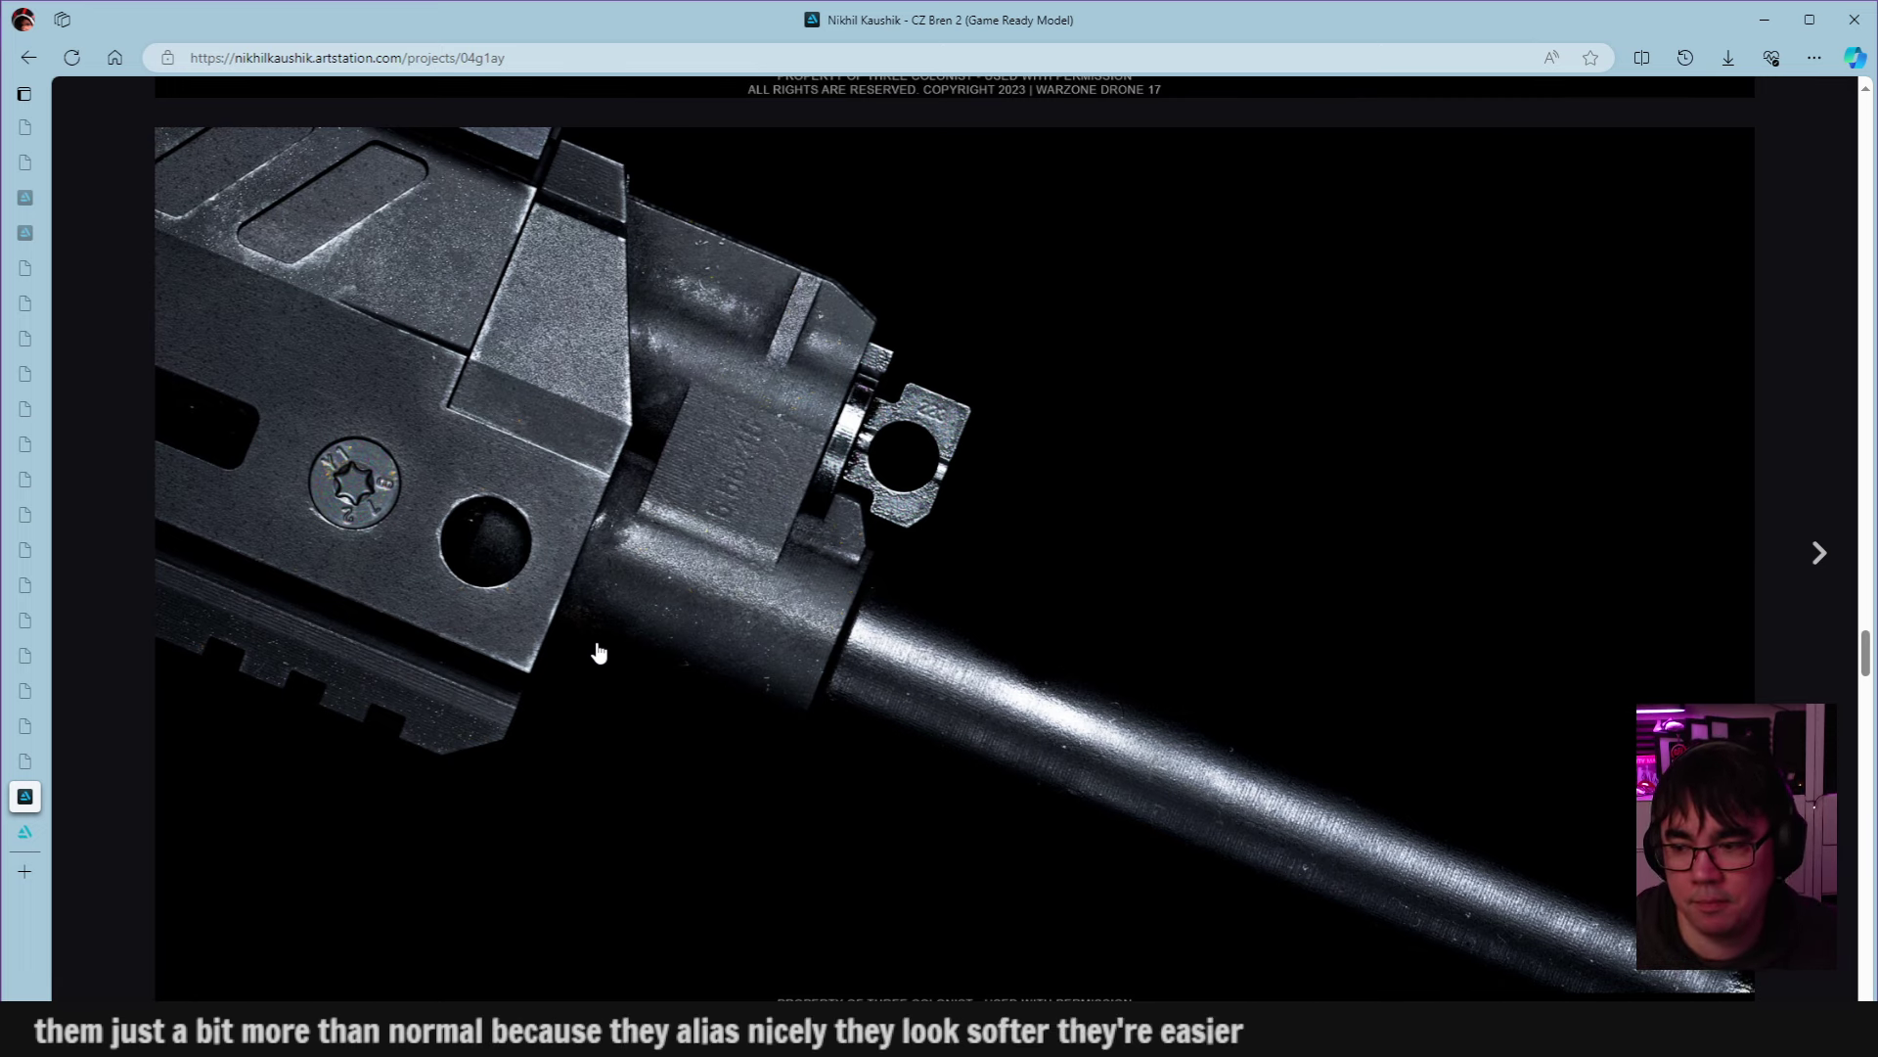
{"action": "scroll", "coordinate": [1116, 327], "scroll_direction": "down", "scroll_amount": 10}
{"action": "scroll", "coordinate": [1118, 332], "scroll_direction": "up", "scroll_amount": 3}
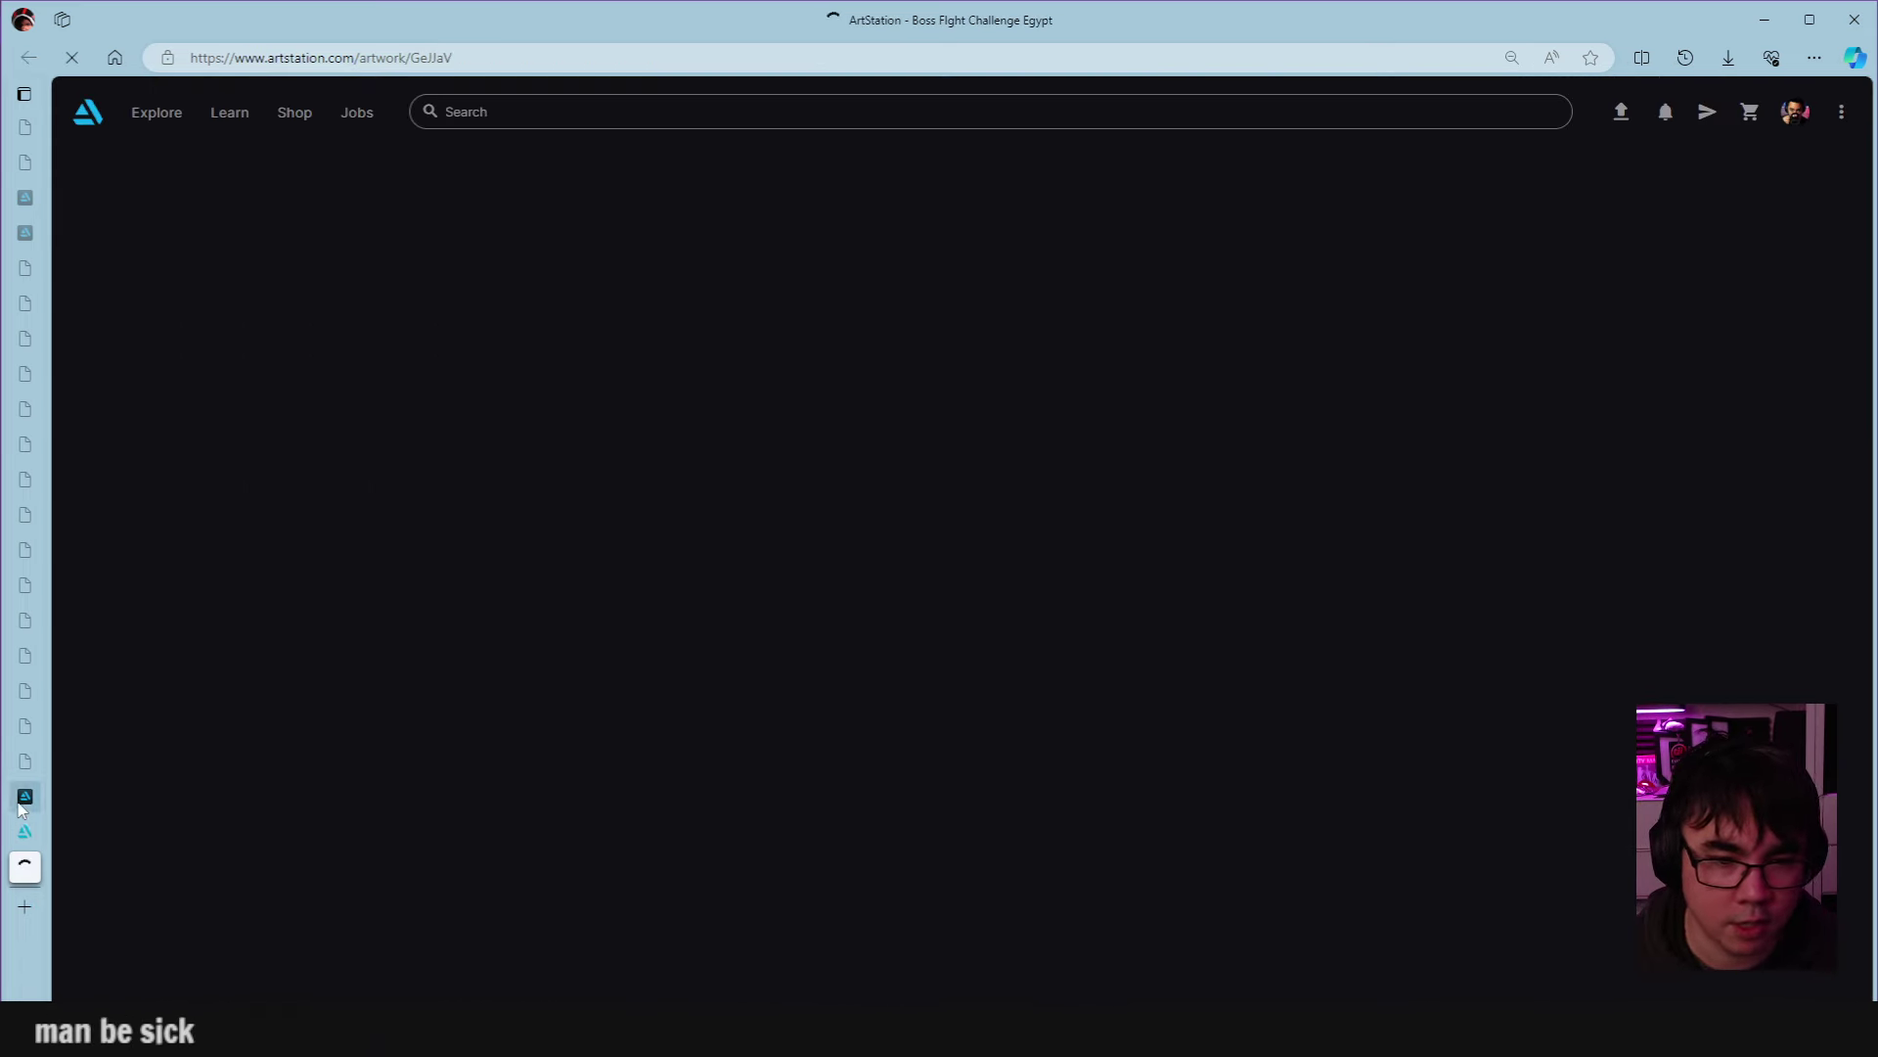
{"action": "mouse_move", "coordinate": [13, 786]}
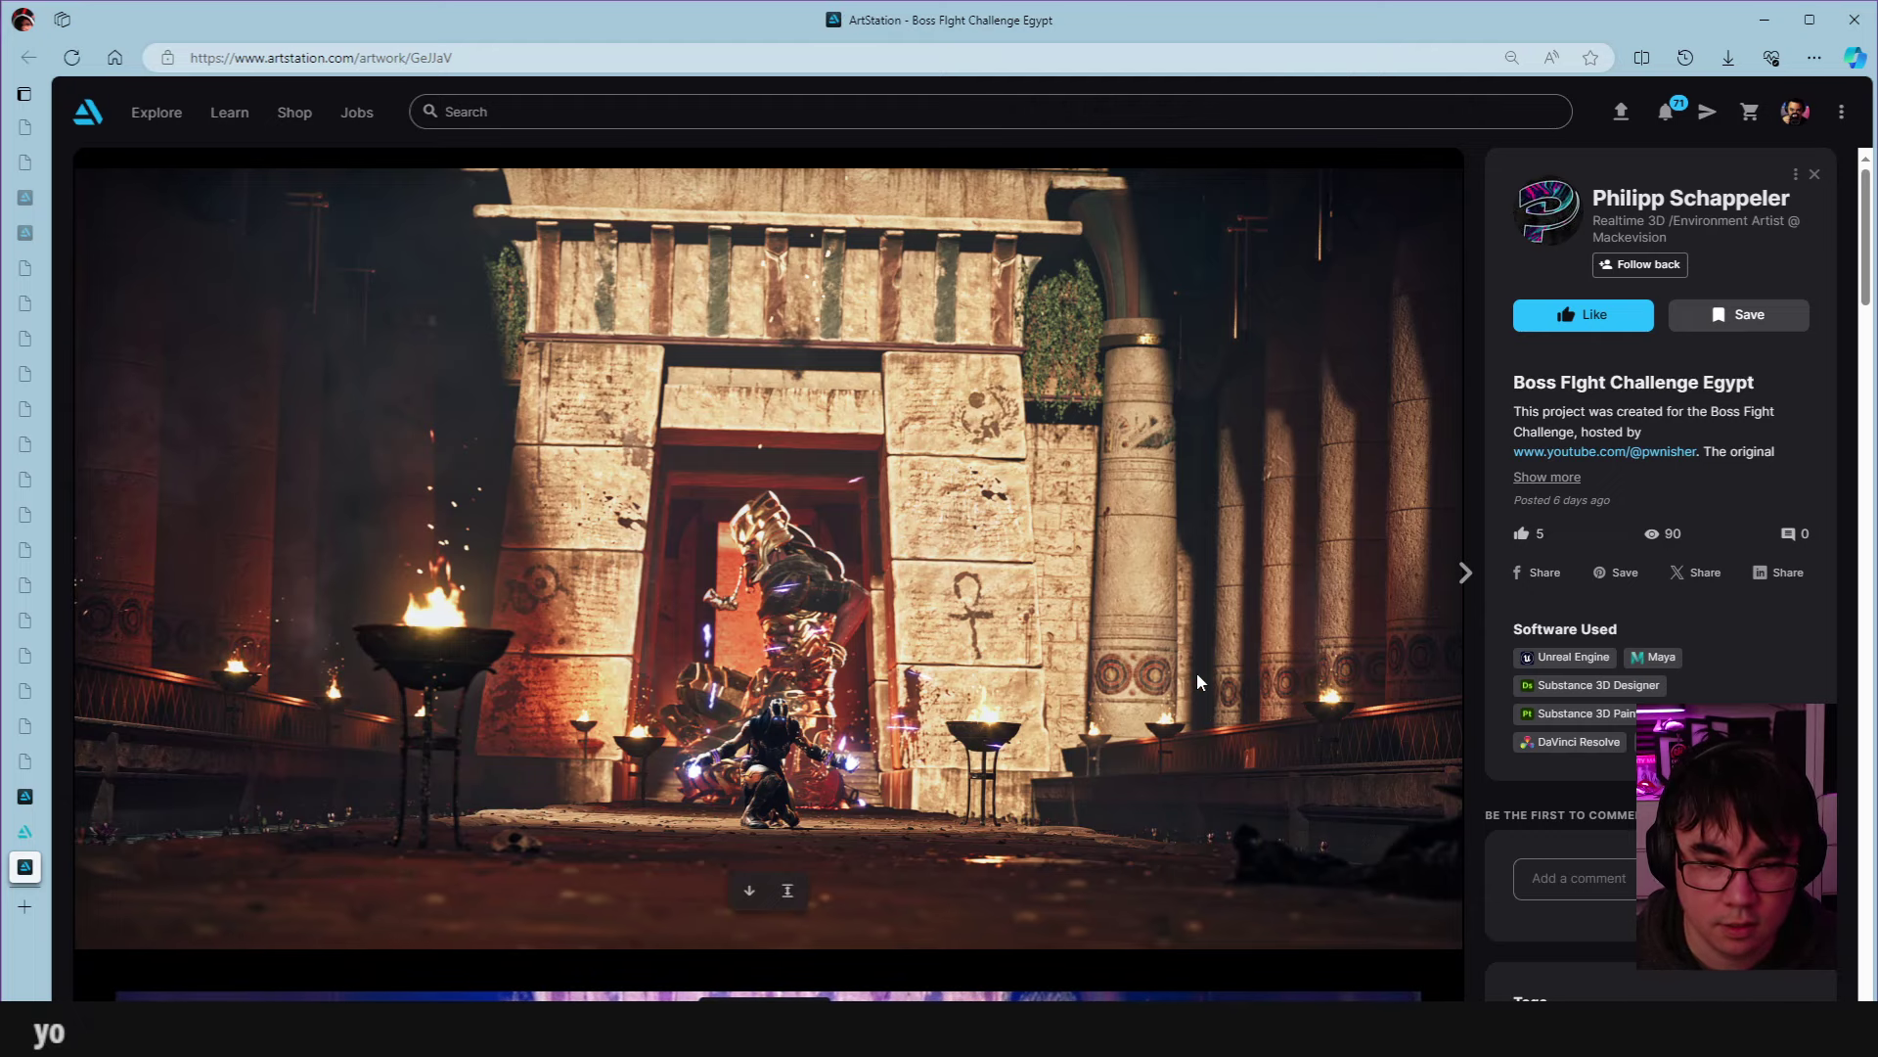
{"action": "scroll", "coordinate": [1197, 682], "scroll_direction": "down", "scroll_amount": 3}
{"action": "scroll", "coordinate": [1195, 673], "scroll_direction": "down", "scroll_amount": 4}
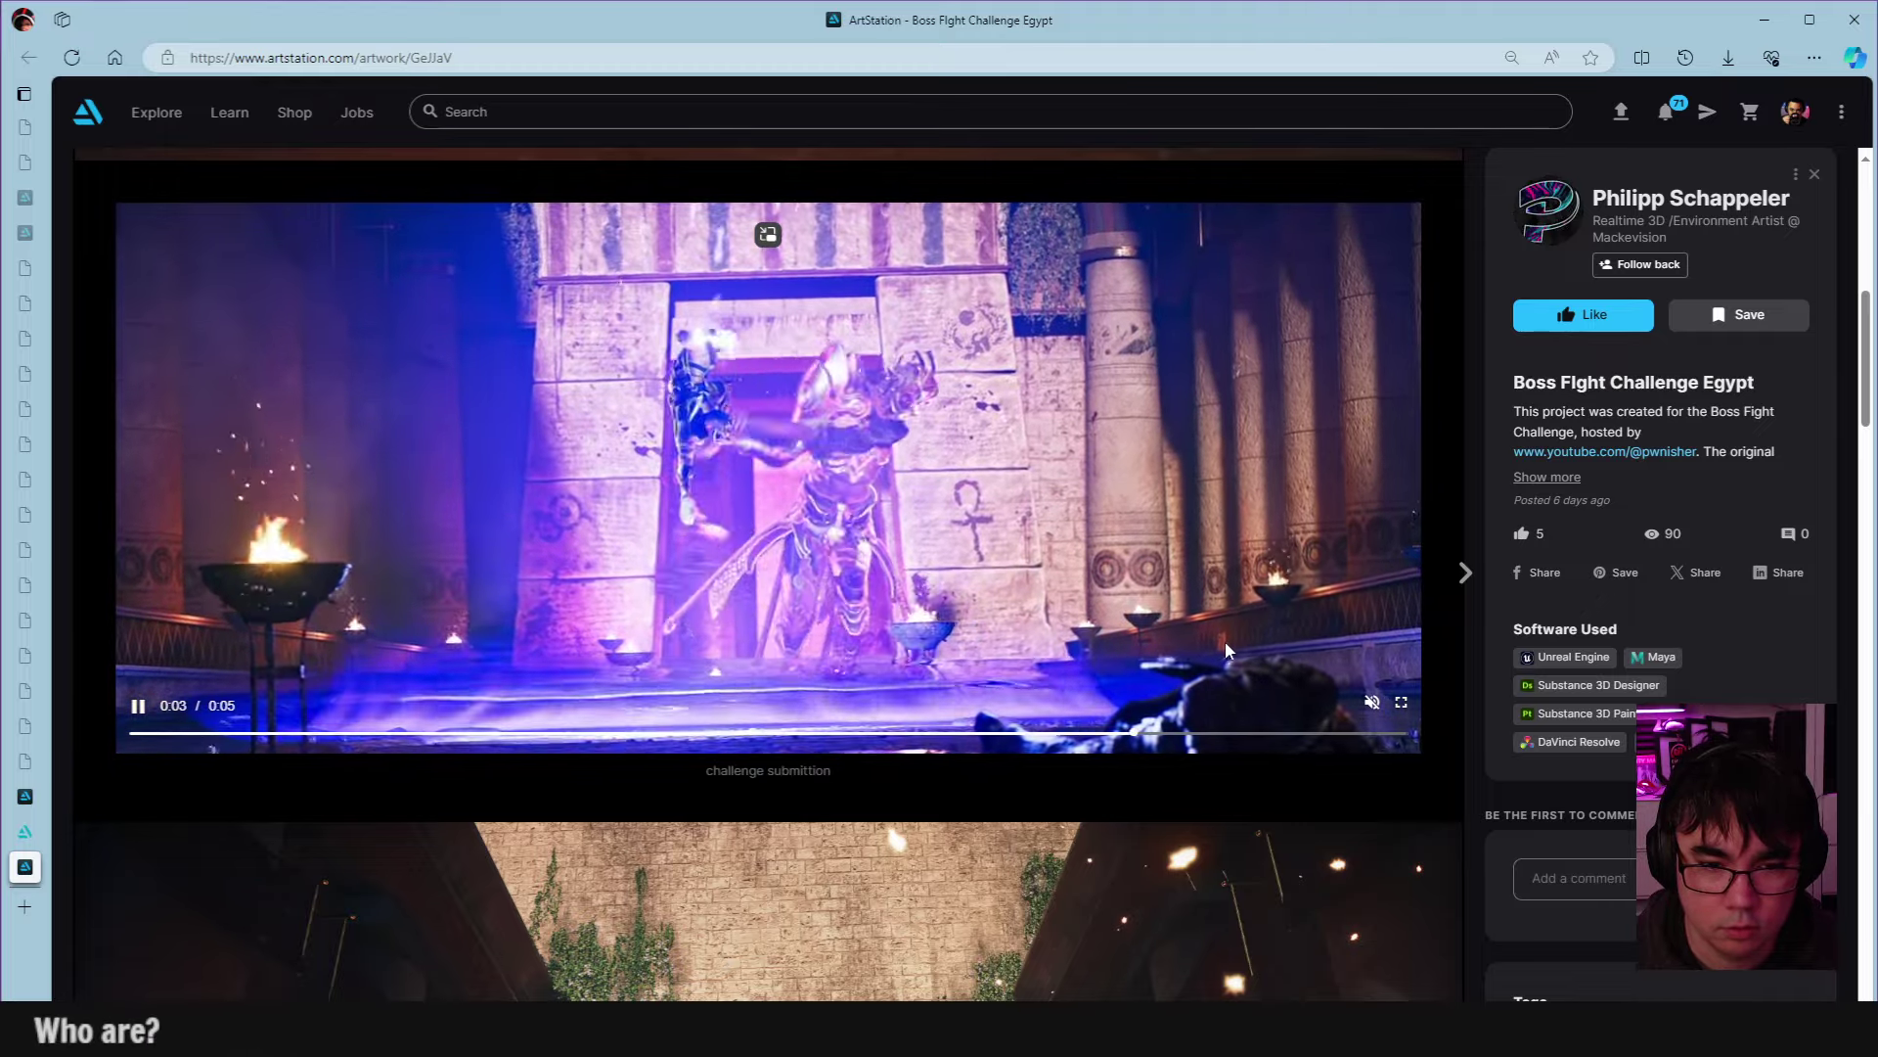
{"action": "scroll", "coordinate": [1227, 638], "scroll_direction": "up", "scroll_amount": 1}
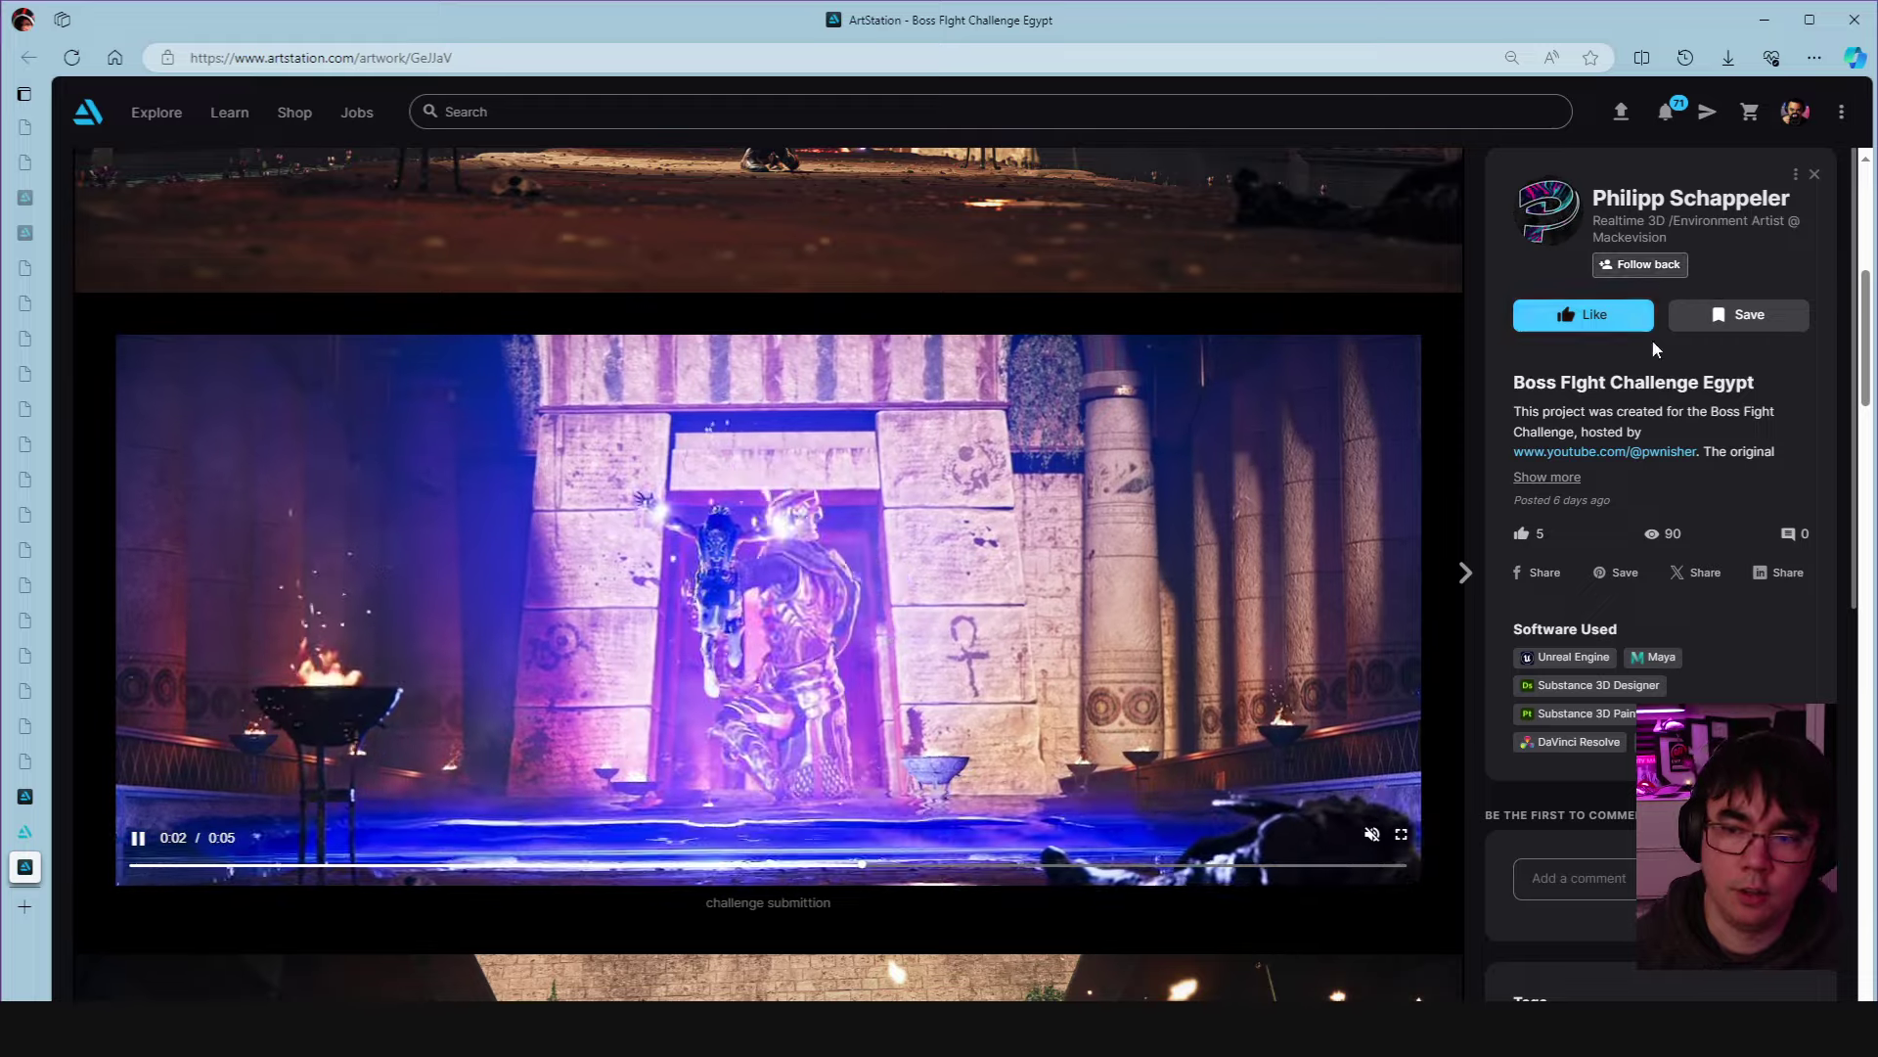
{"action": "left_click", "coordinate": [1640, 264]}
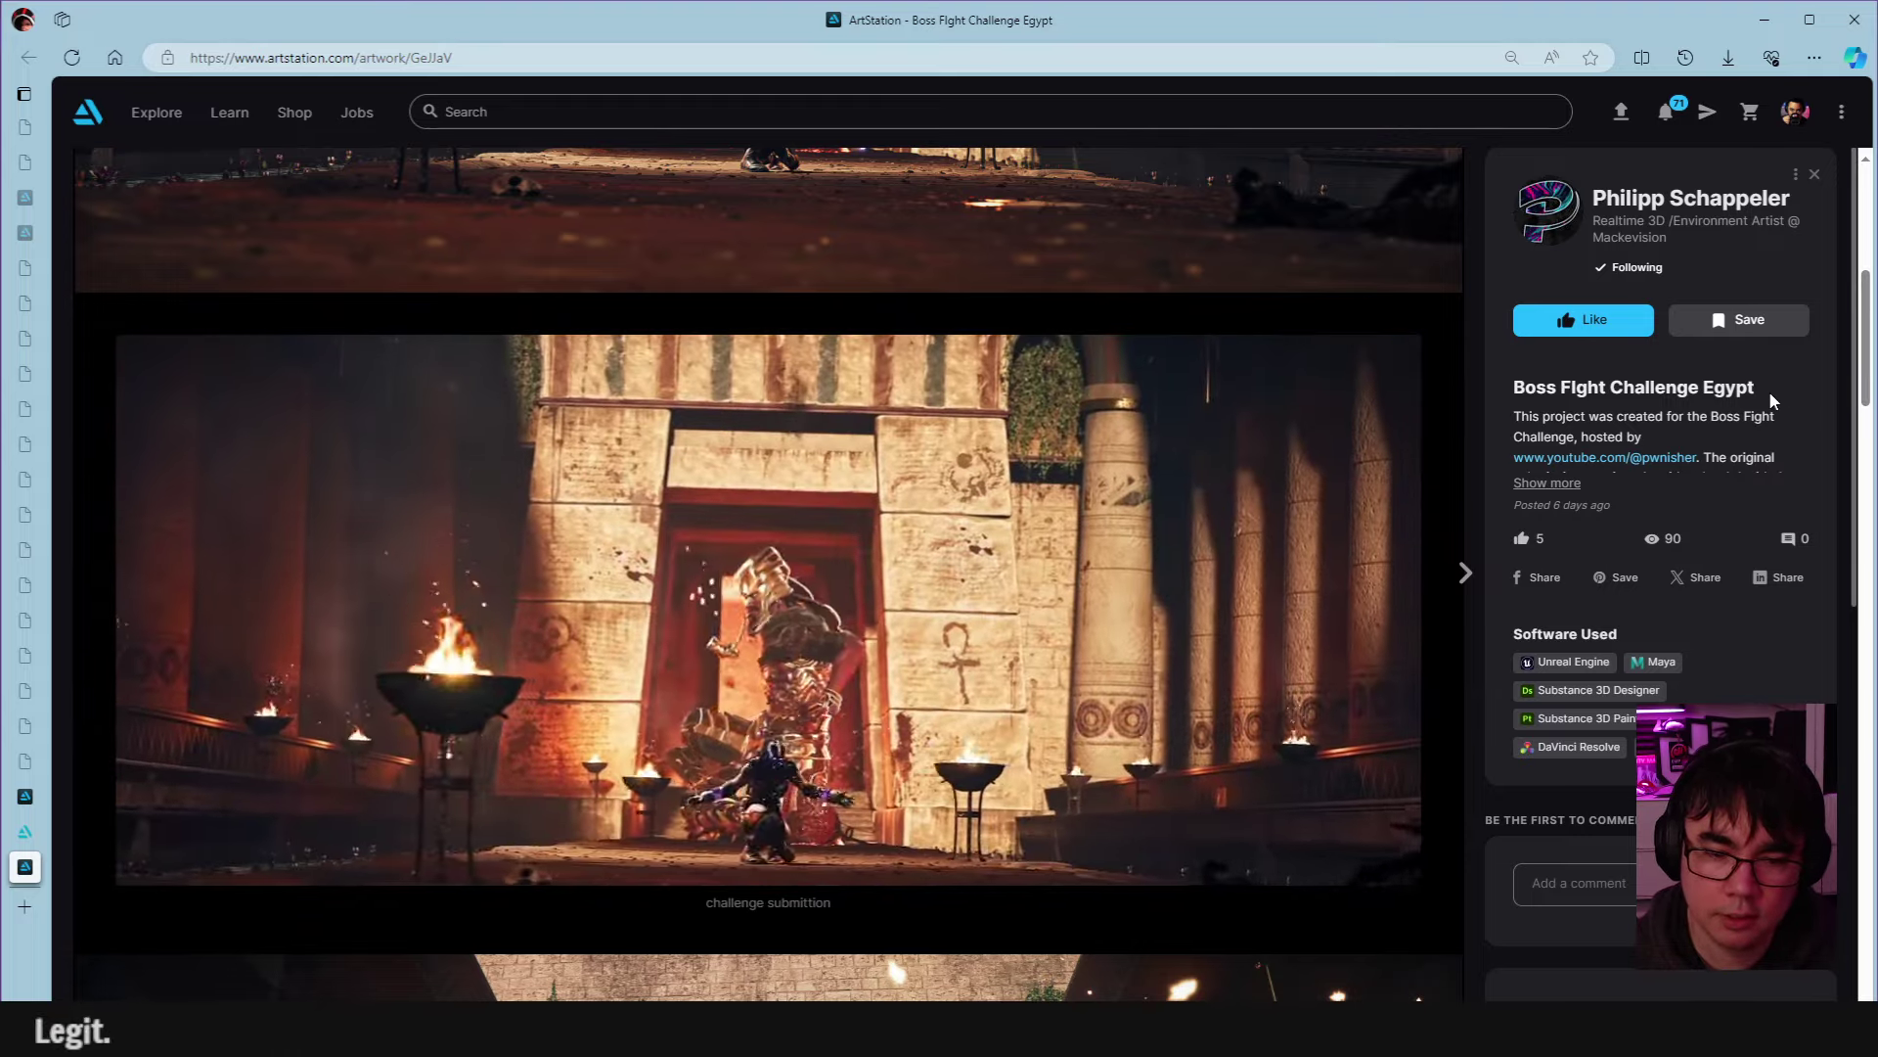
{"action": "scroll", "coordinate": [1148, 576], "scroll_direction": "down", "scroll_amount": 1}
{"action": "scroll", "coordinate": [1164, 567], "scroll_direction": "down", "scroll_amount": 12}
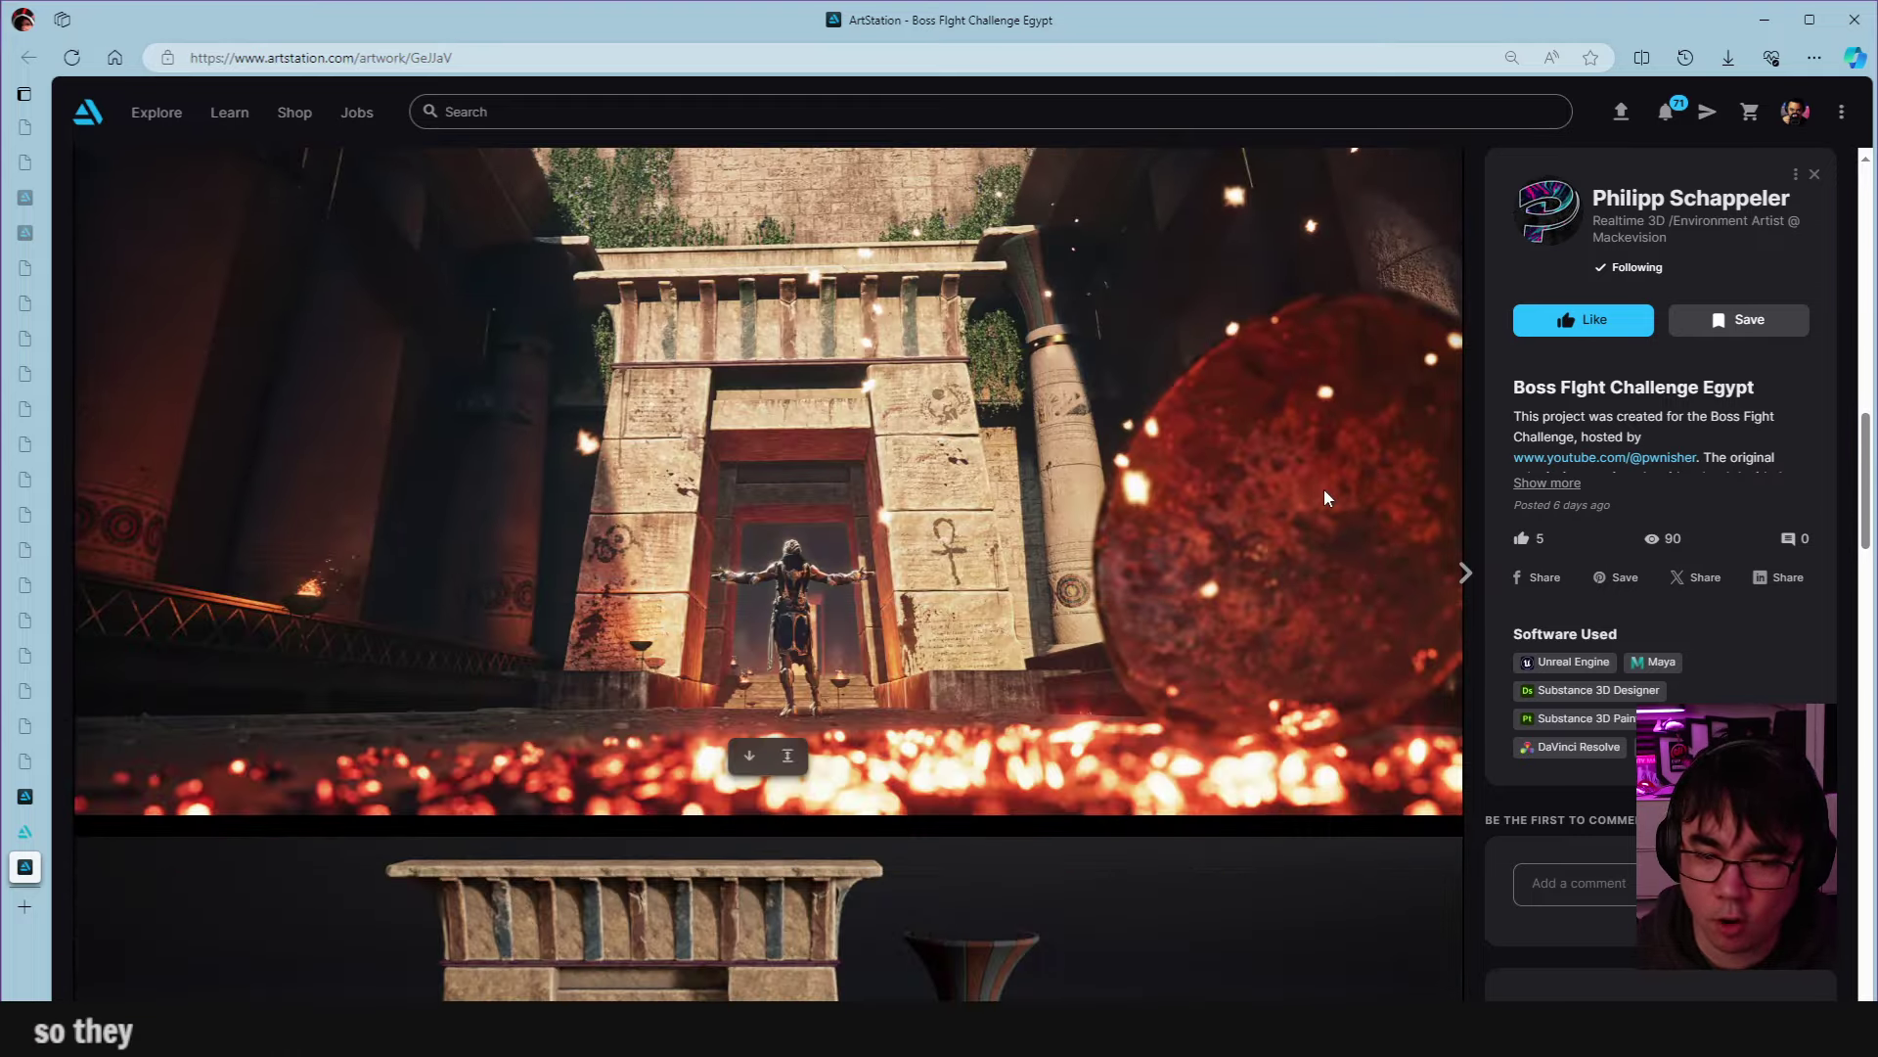
{"action": "scroll", "coordinate": [1379, 494], "scroll_direction": "down", "scroll_amount": 1}
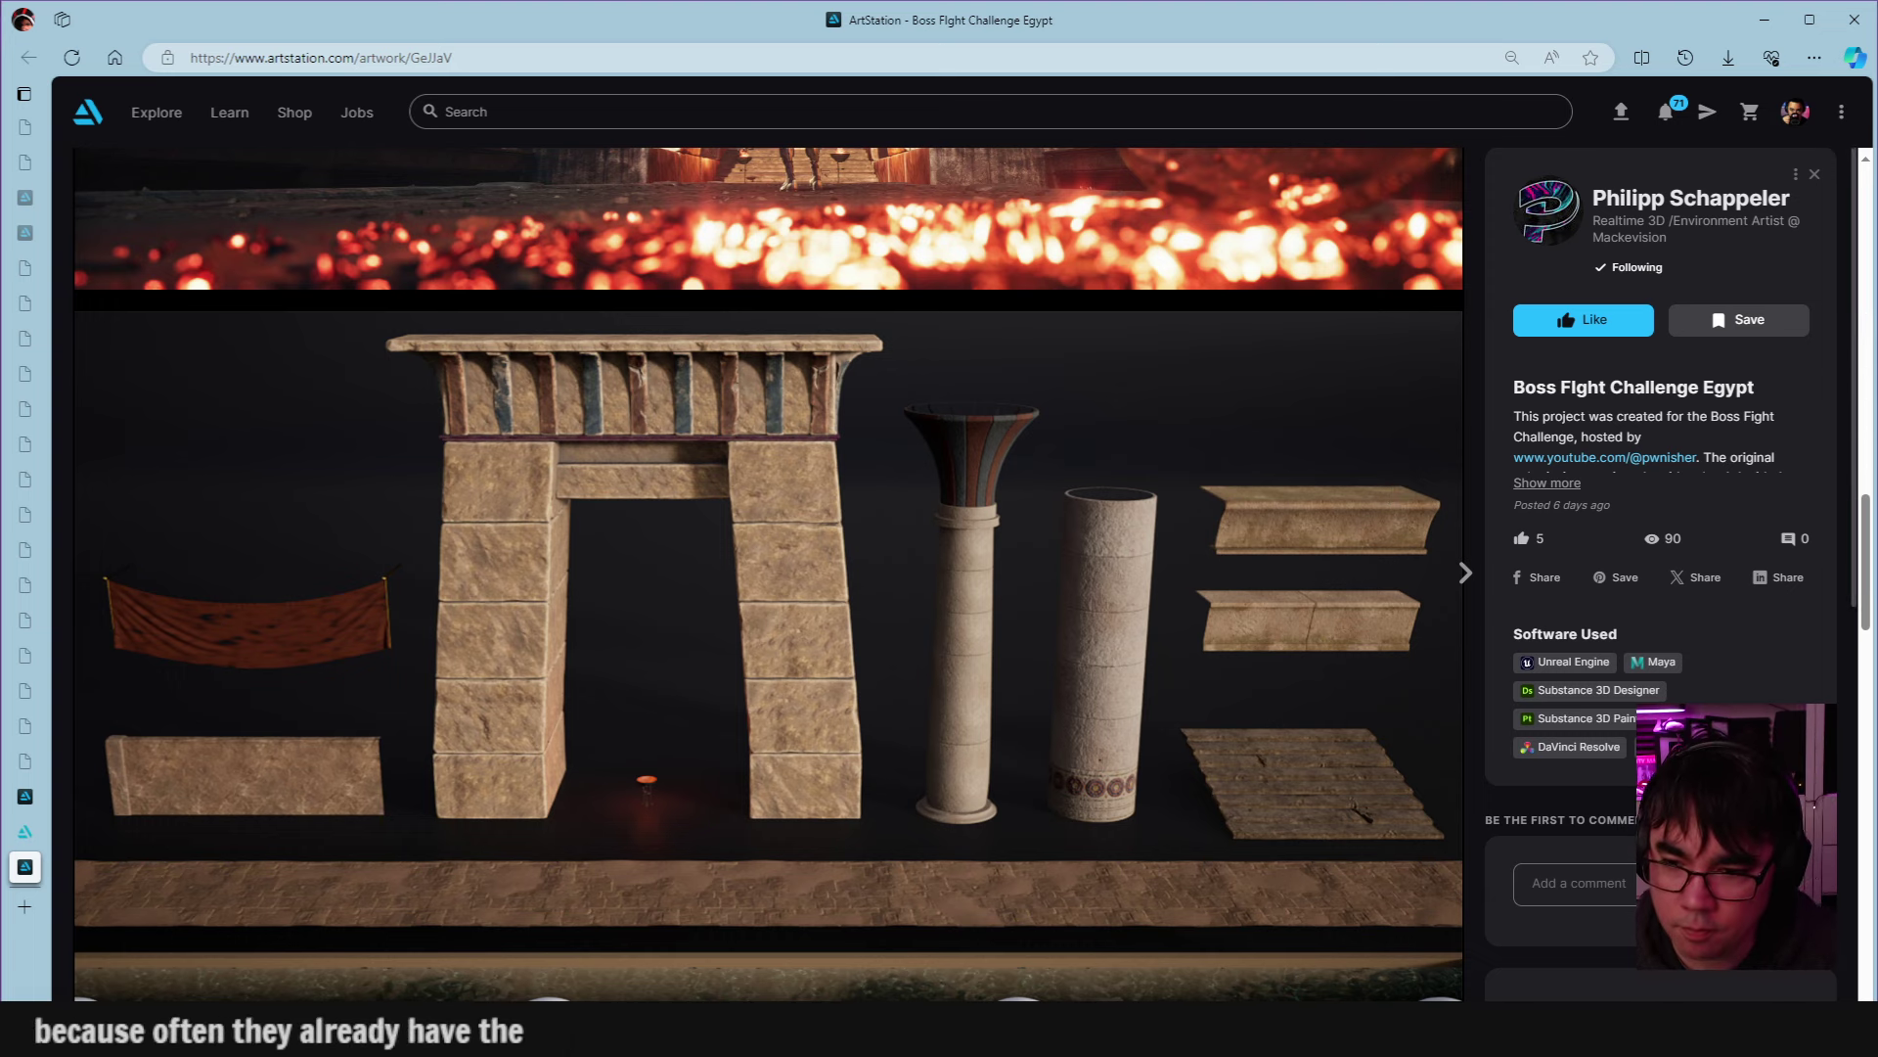
{"action": "left_click", "coordinate": [1547, 482]}
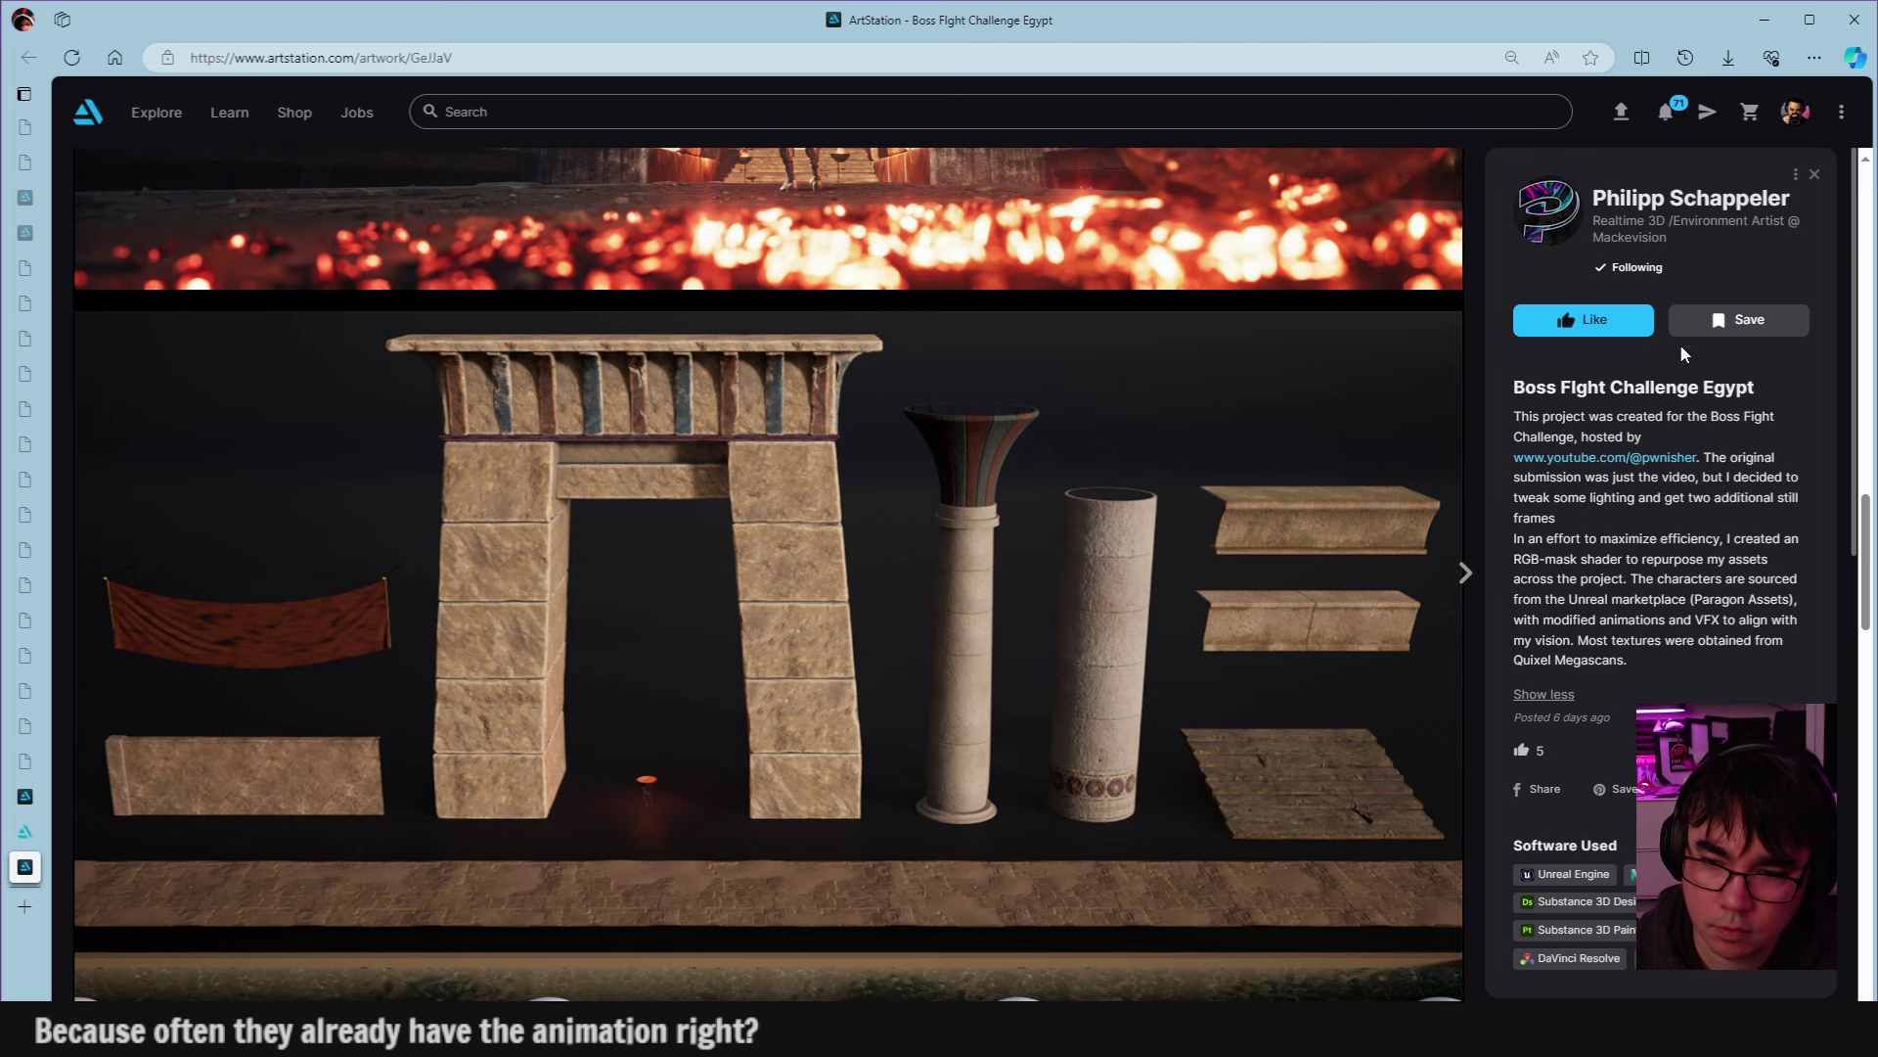
{"action": "scroll", "coordinate": [1529, 608], "scroll_direction": "up", "scroll_amount": 2}
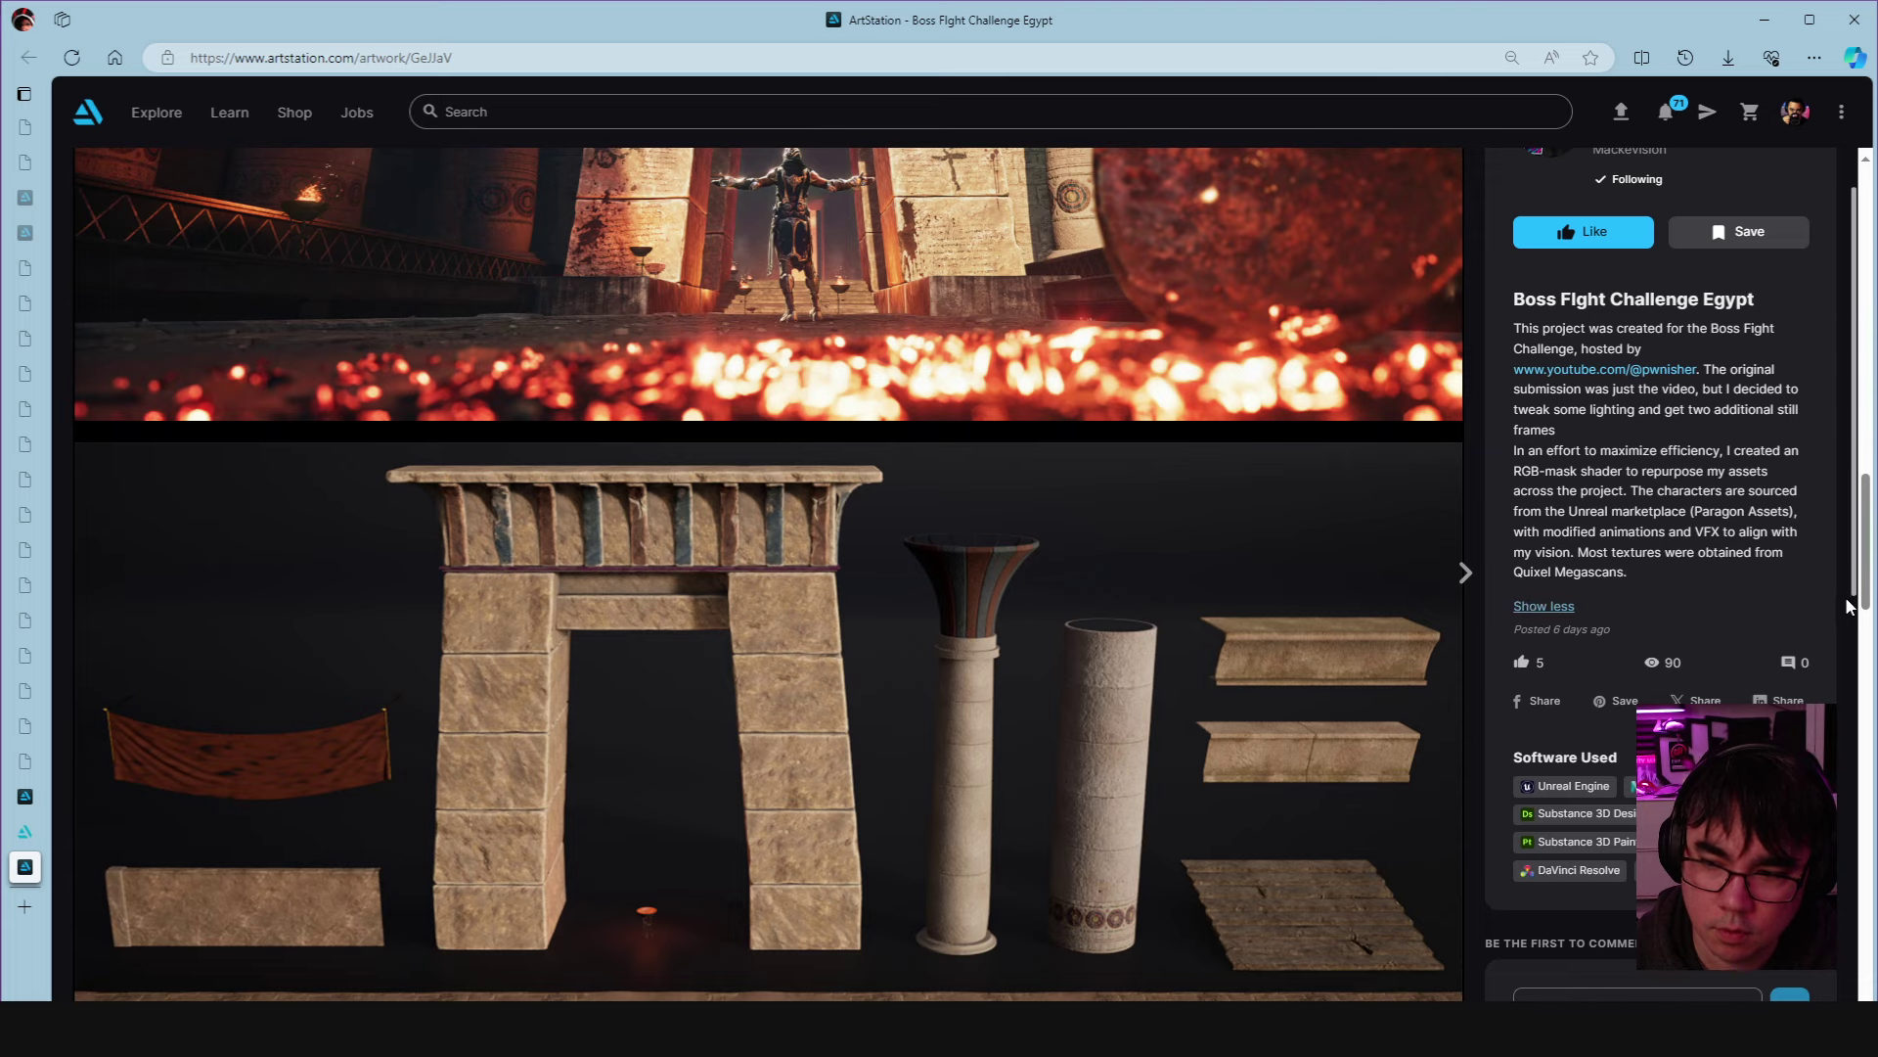
{"action": "scroll", "coordinate": [1320, 670], "scroll_direction": "down", "scroll_amount": 10}
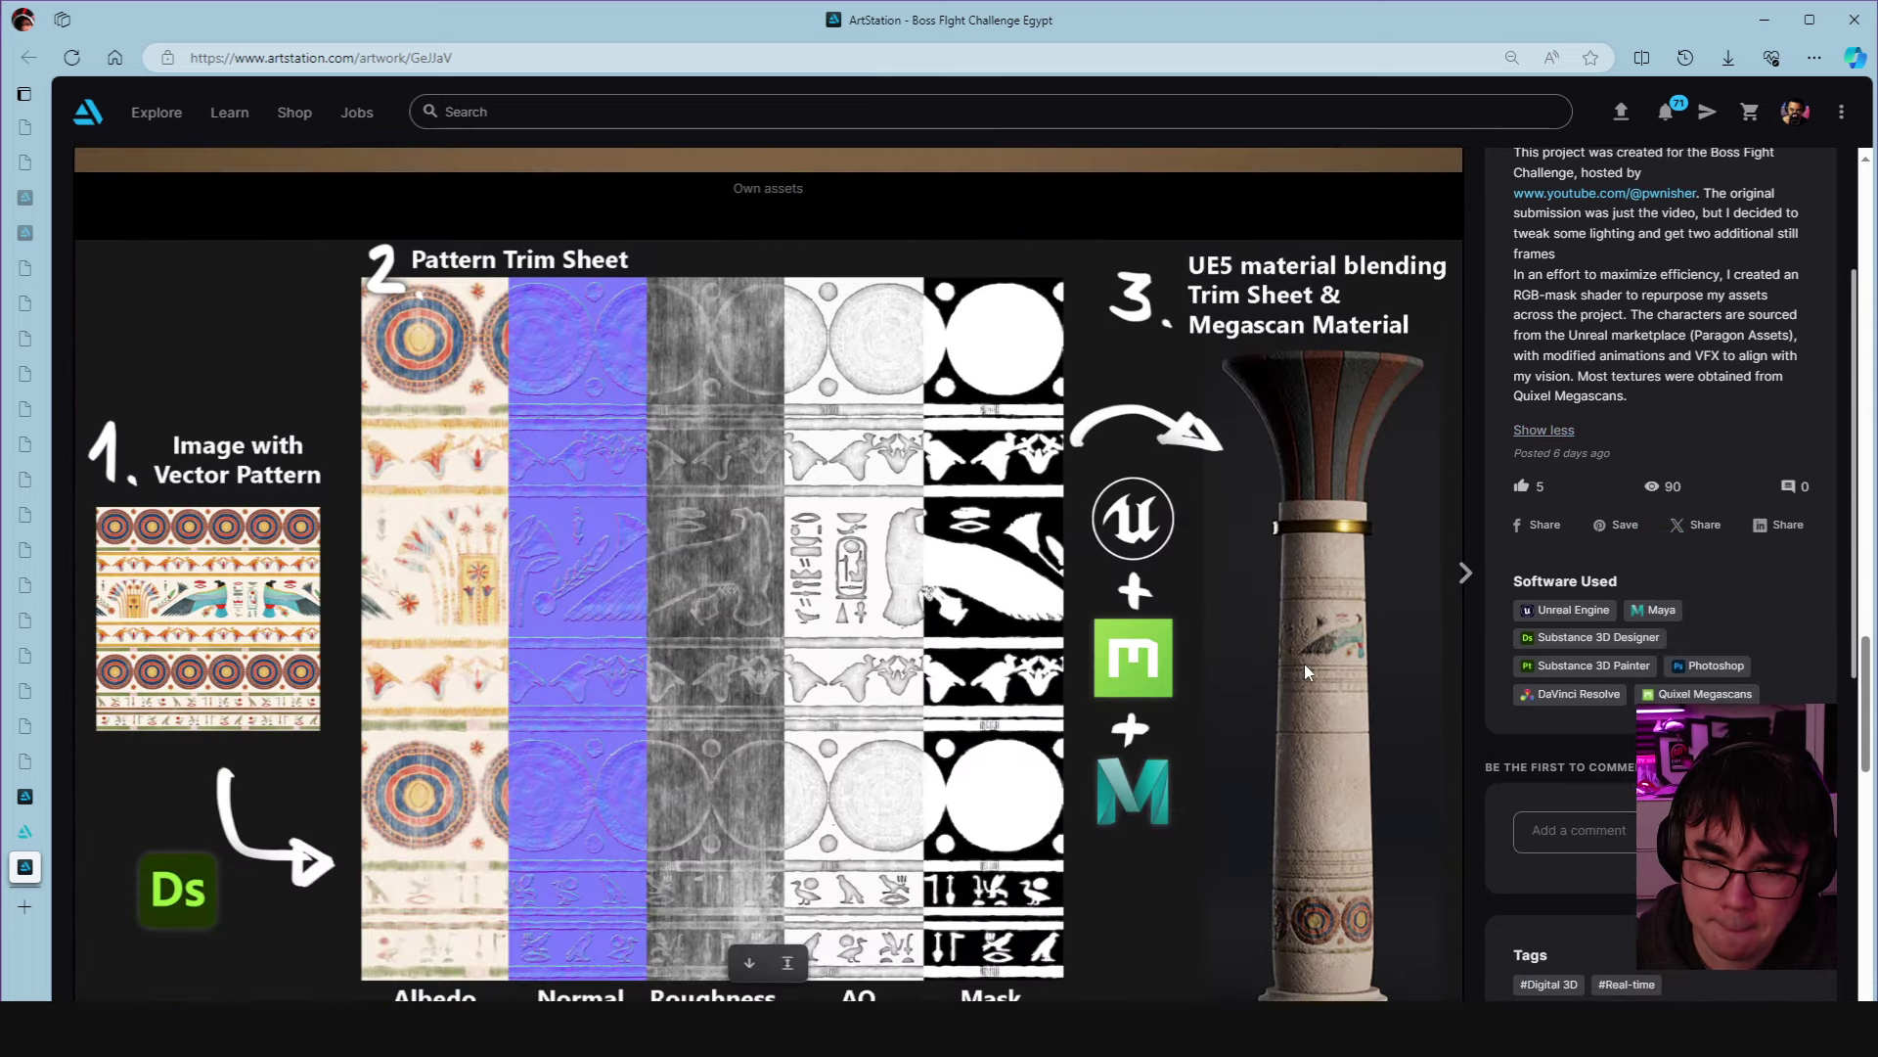
{"action": "scroll", "coordinate": [1307, 660], "scroll_direction": "down", "scroll_amount": 10}
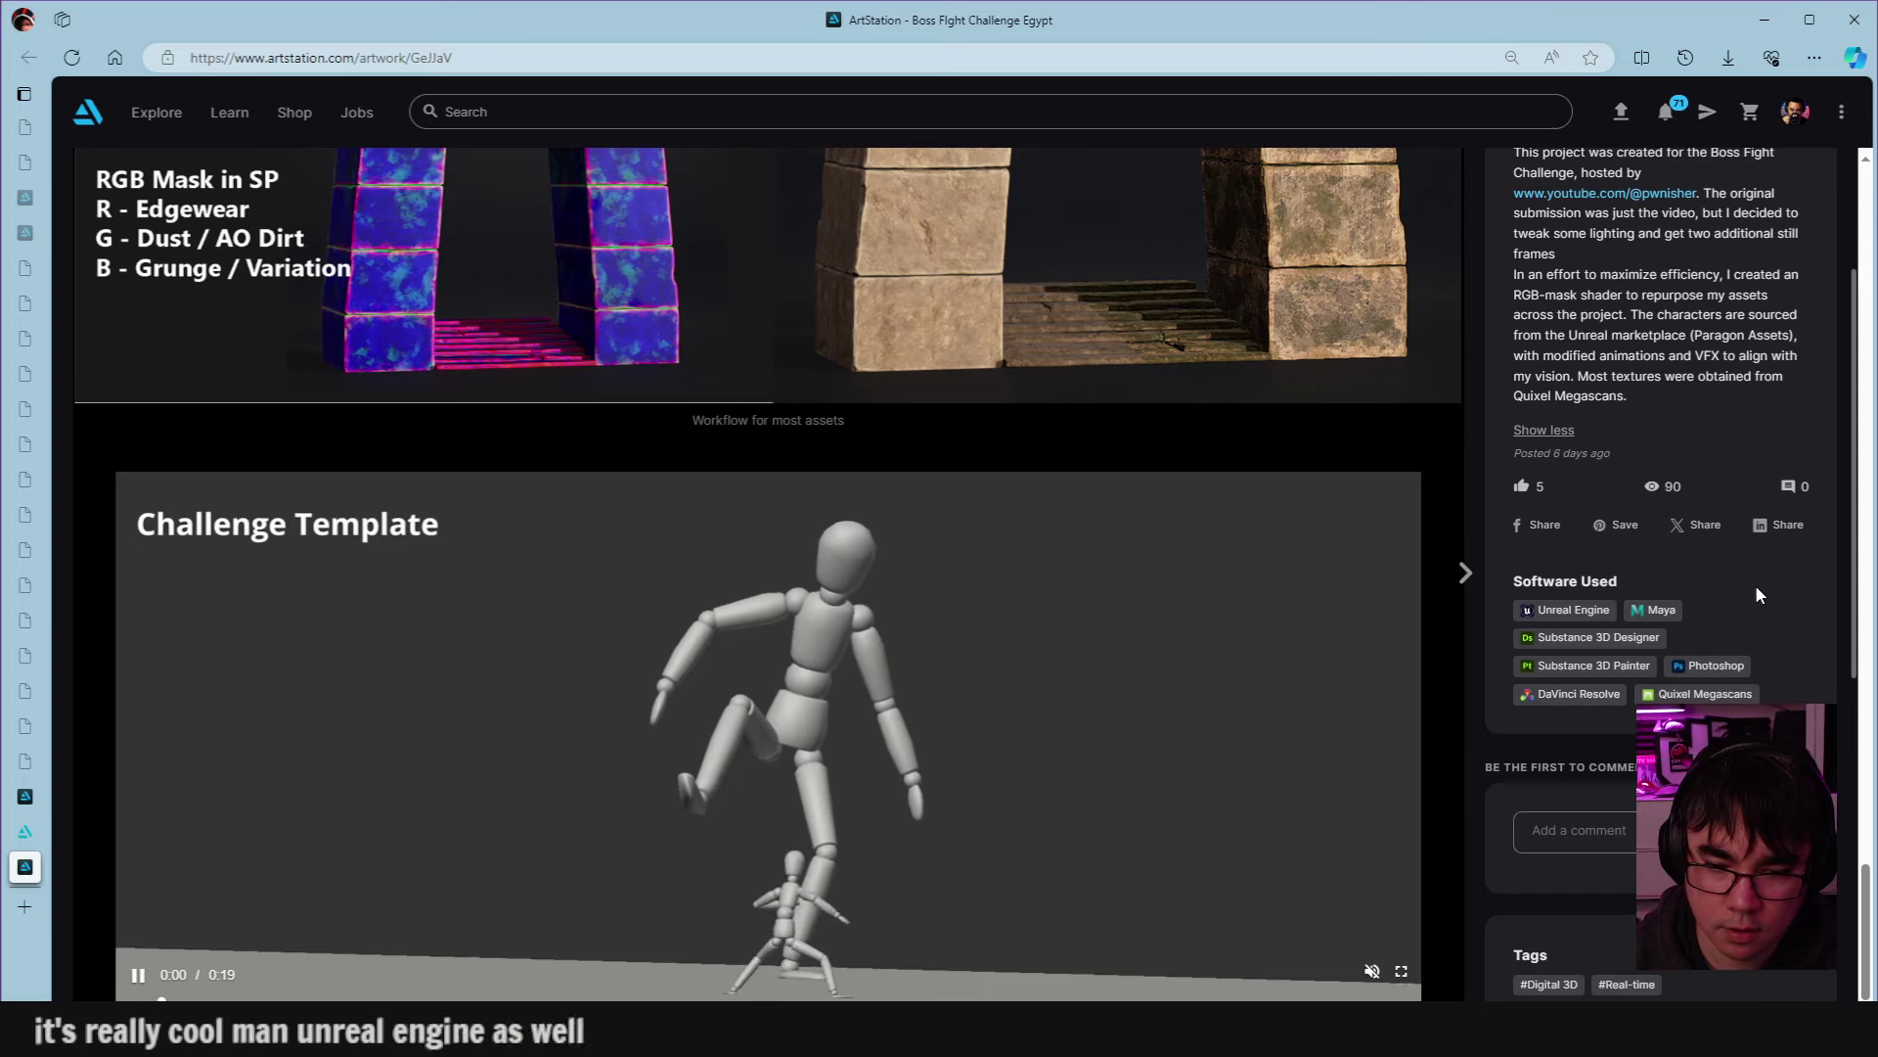
{"action": "scroll", "coordinate": [1229, 609], "scroll_direction": "up", "scroll_amount": 6}
{"action": "scroll", "coordinate": [1246, 599], "scroll_direction": "up", "scroll_amount": 7}
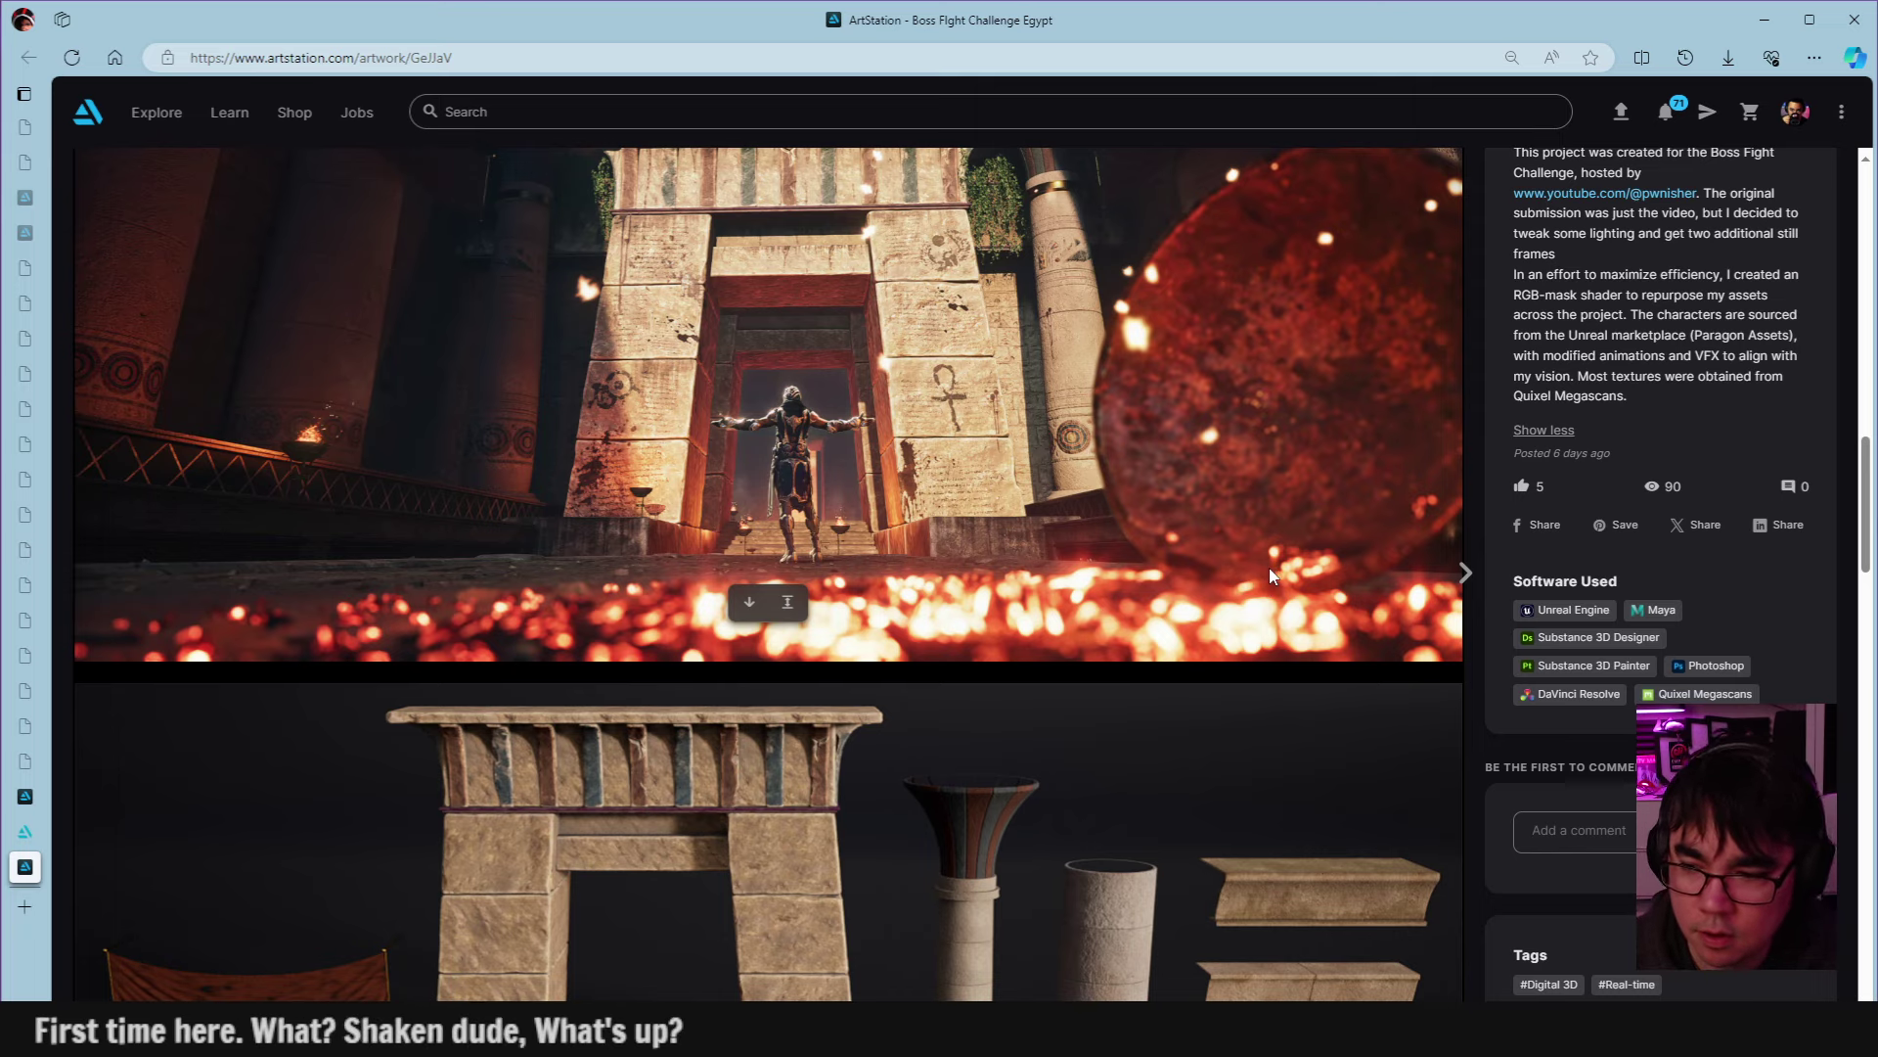
{"action": "scroll", "coordinate": [1206, 577], "scroll_direction": "down", "scroll_amount": 10}
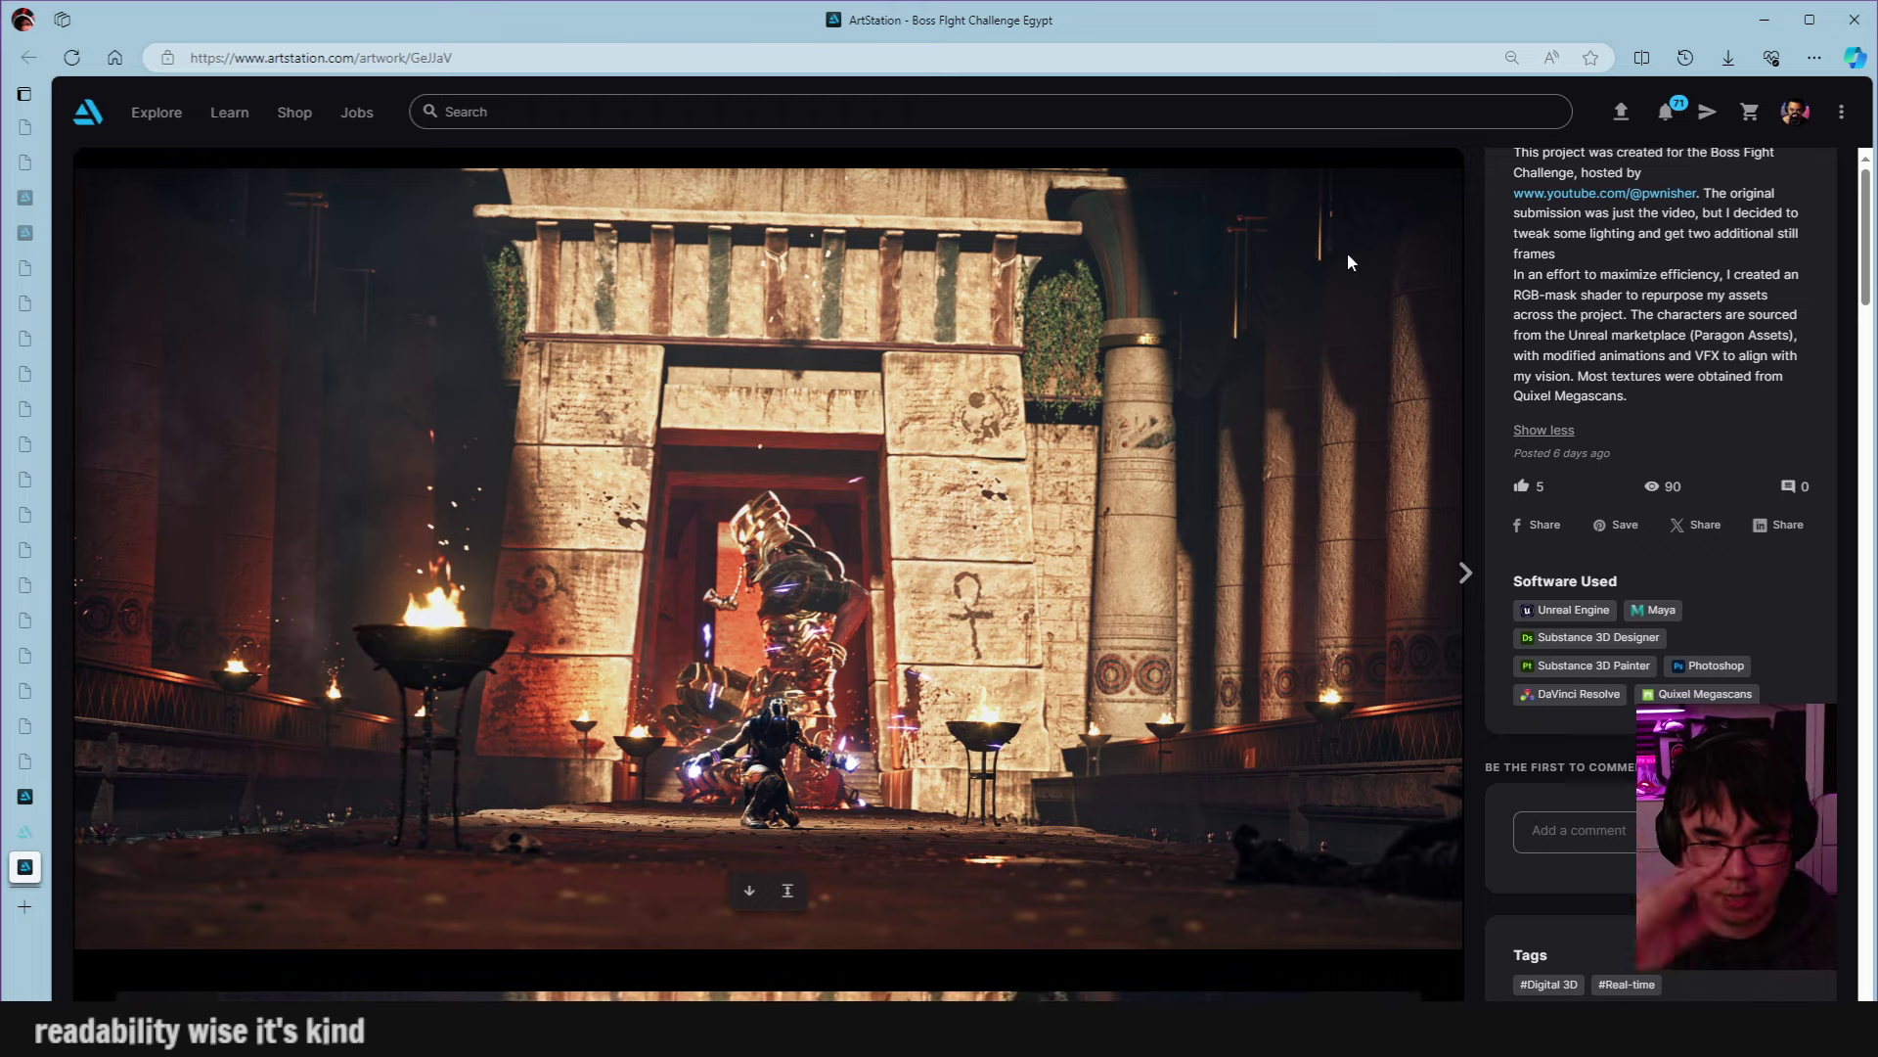
{"action": "scroll", "coordinate": [1347, 255], "scroll_direction": "down", "scroll_amount": 7}
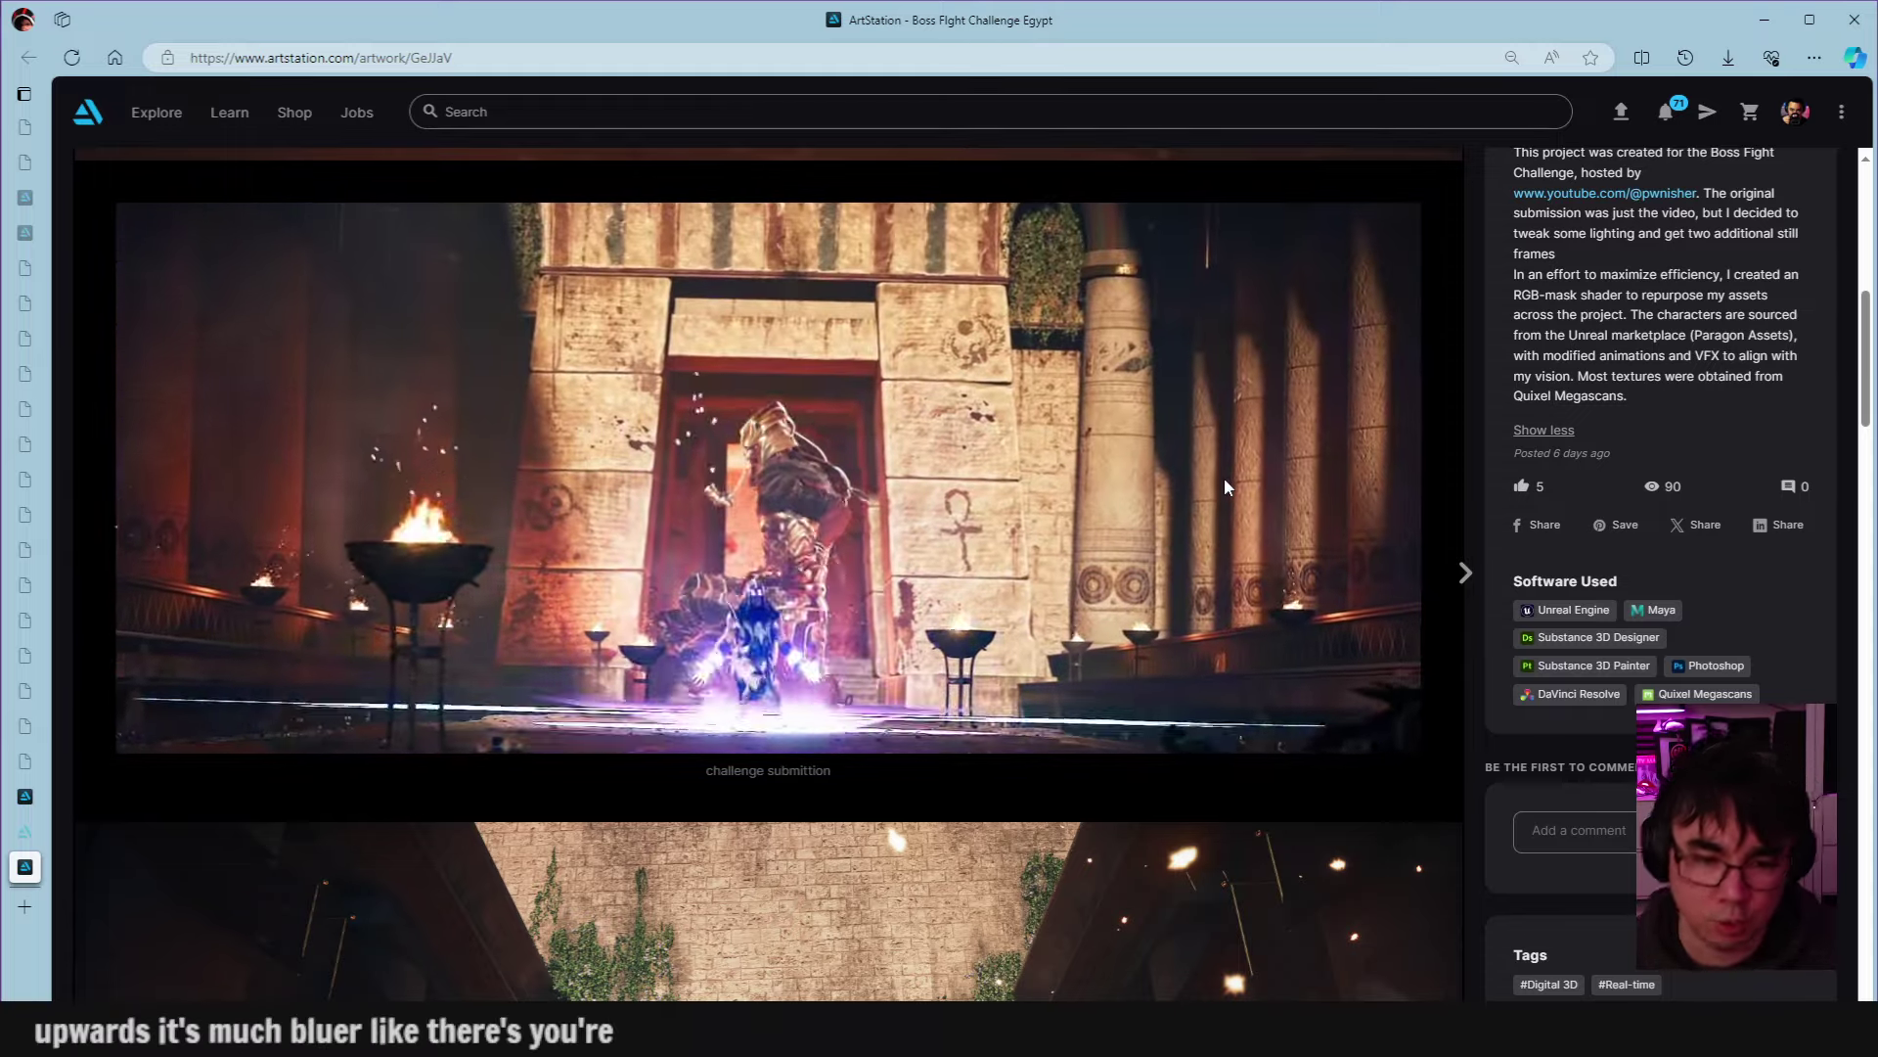
{"action": "scroll", "coordinate": [1043, 425], "scroll_direction": "down", "scroll_amount": 6}
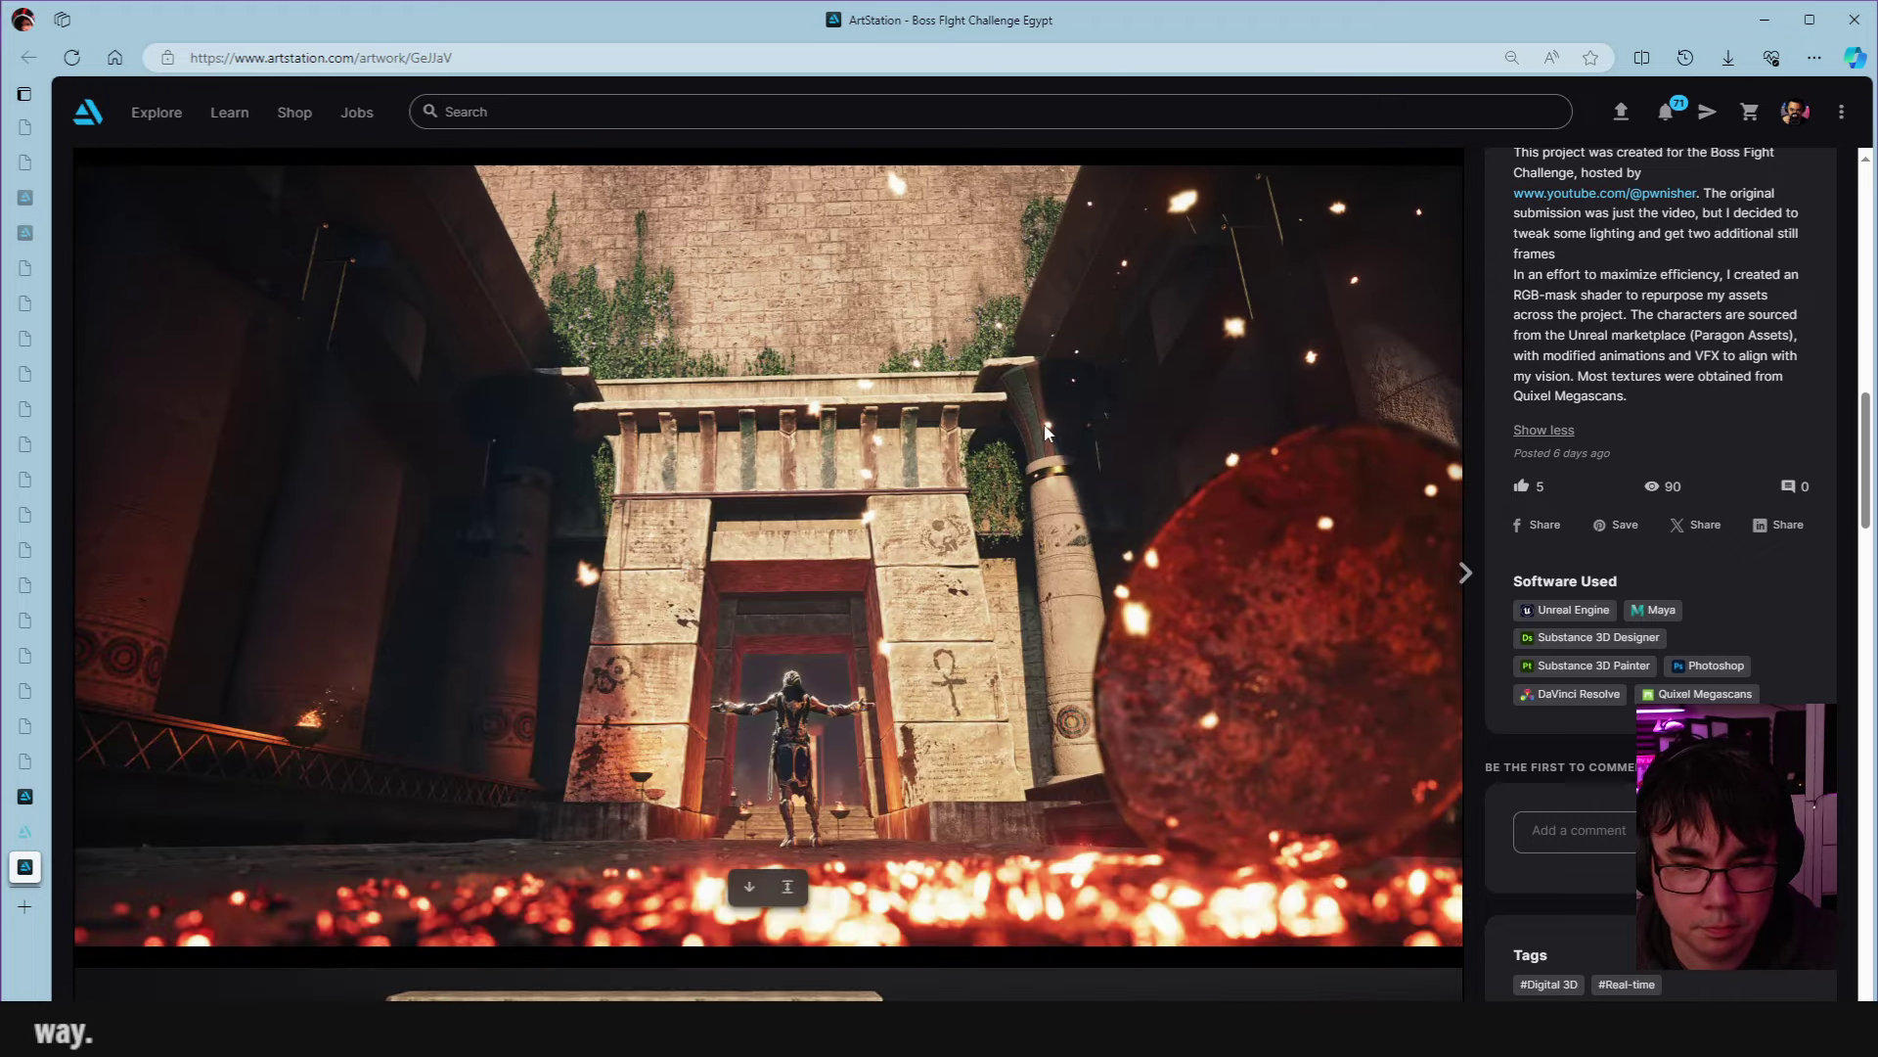
{"action": "scroll", "coordinate": [1110, 809], "scroll_direction": "down", "scroll_amount": 3}
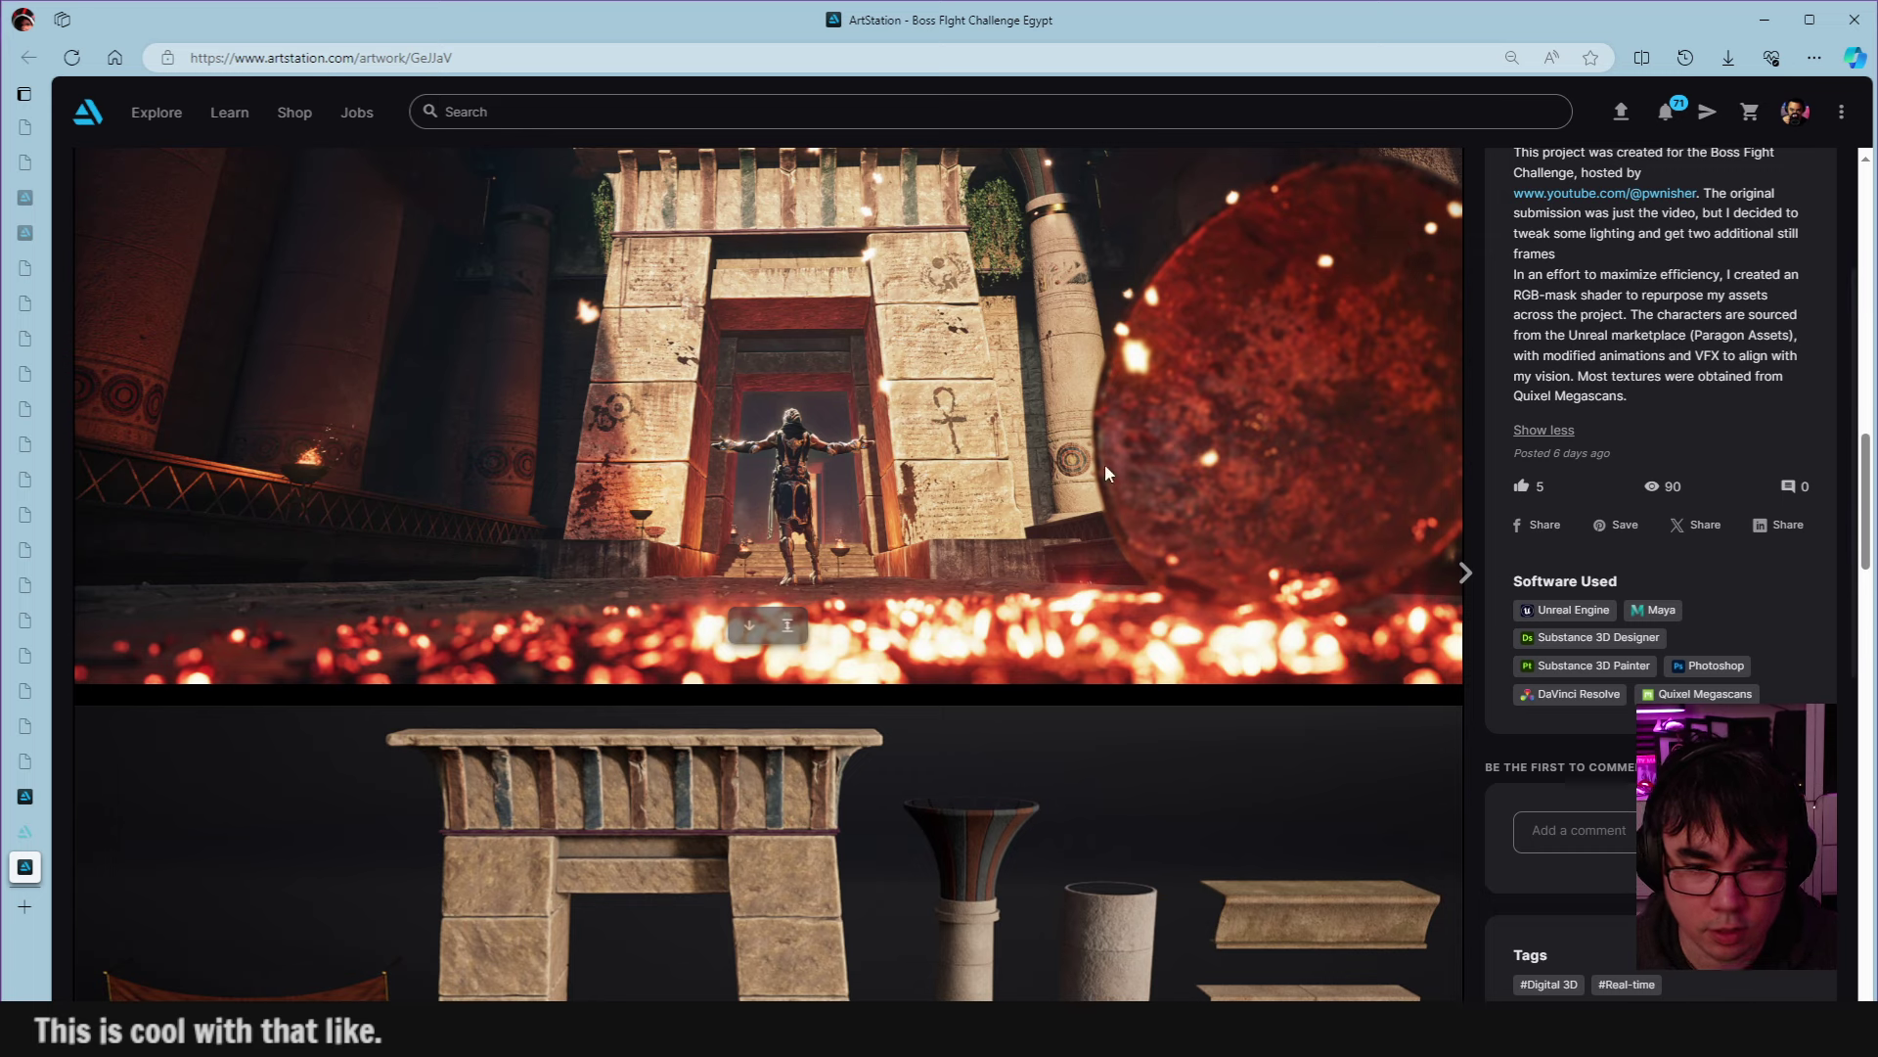
{"action": "scroll", "coordinate": [1403, 714], "scroll_direction": "down", "scroll_amount": 8}
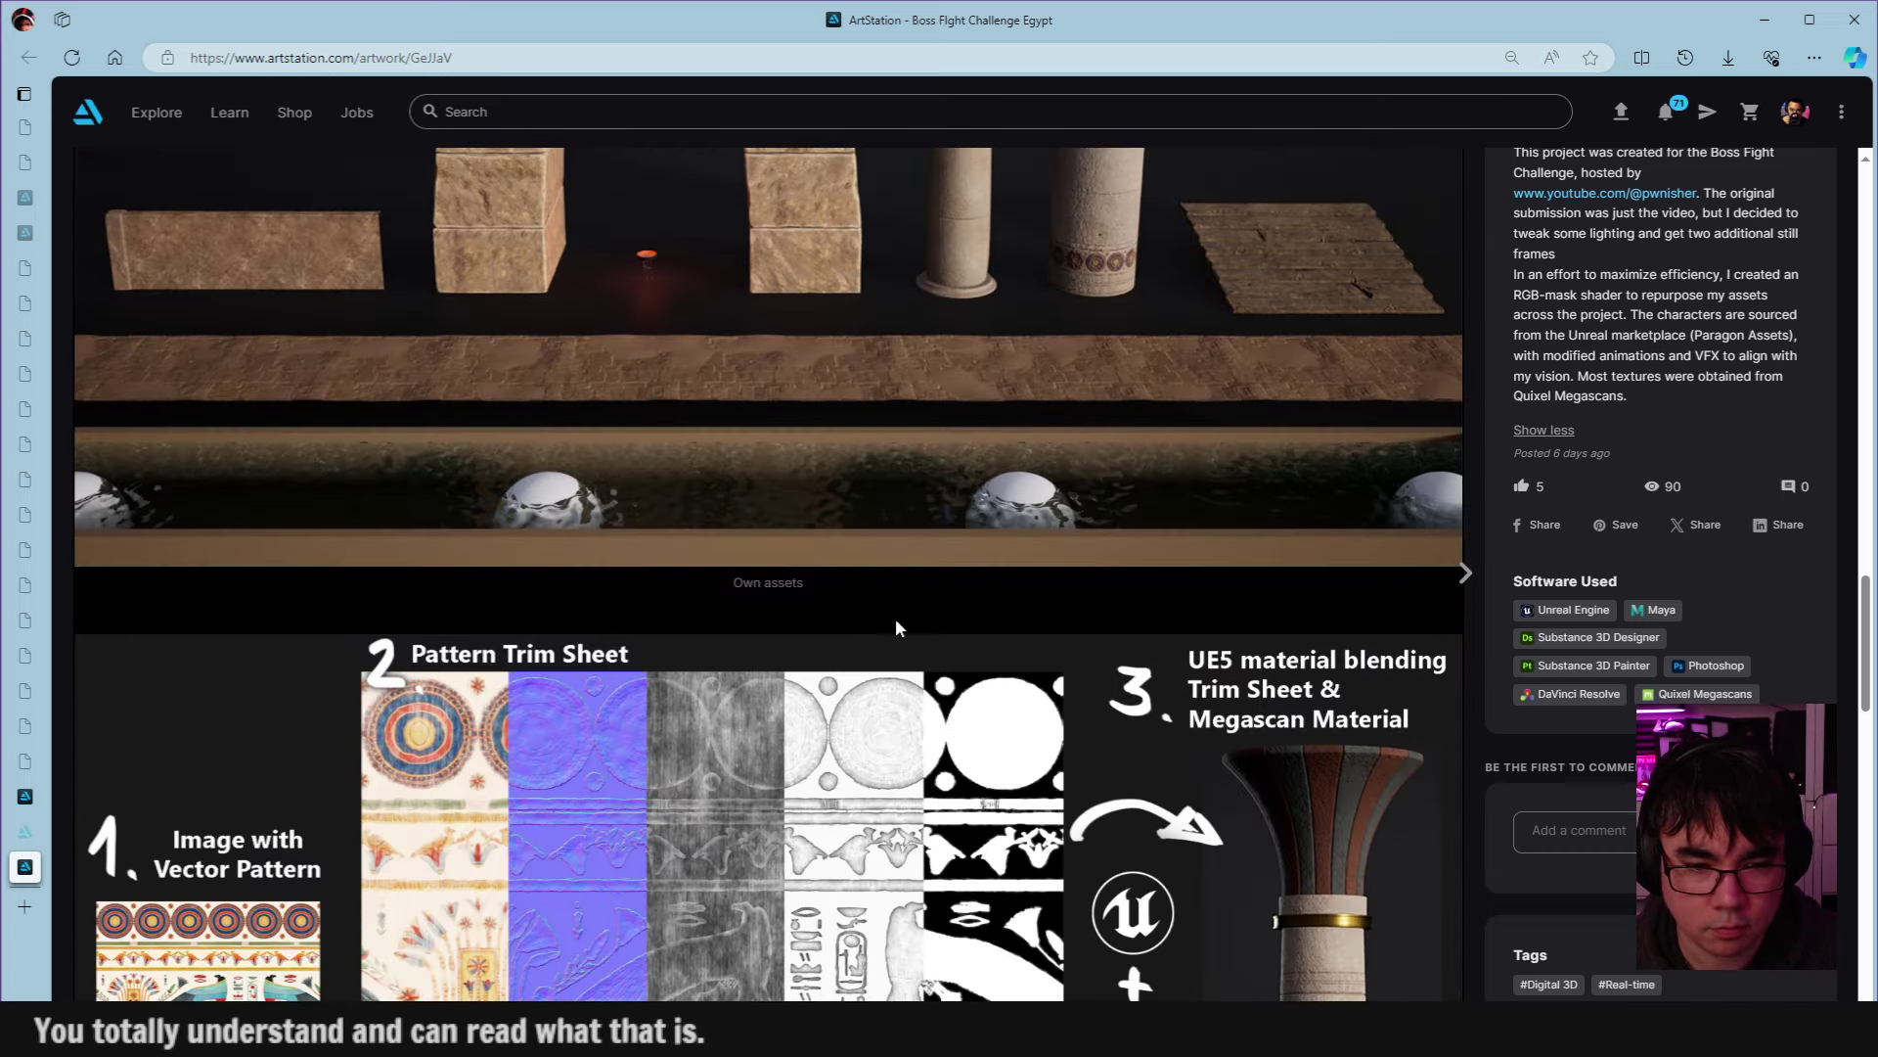
{"action": "scroll", "coordinate": [1130, 524], "scroll_direction": "down", "scroll_amount": 2}
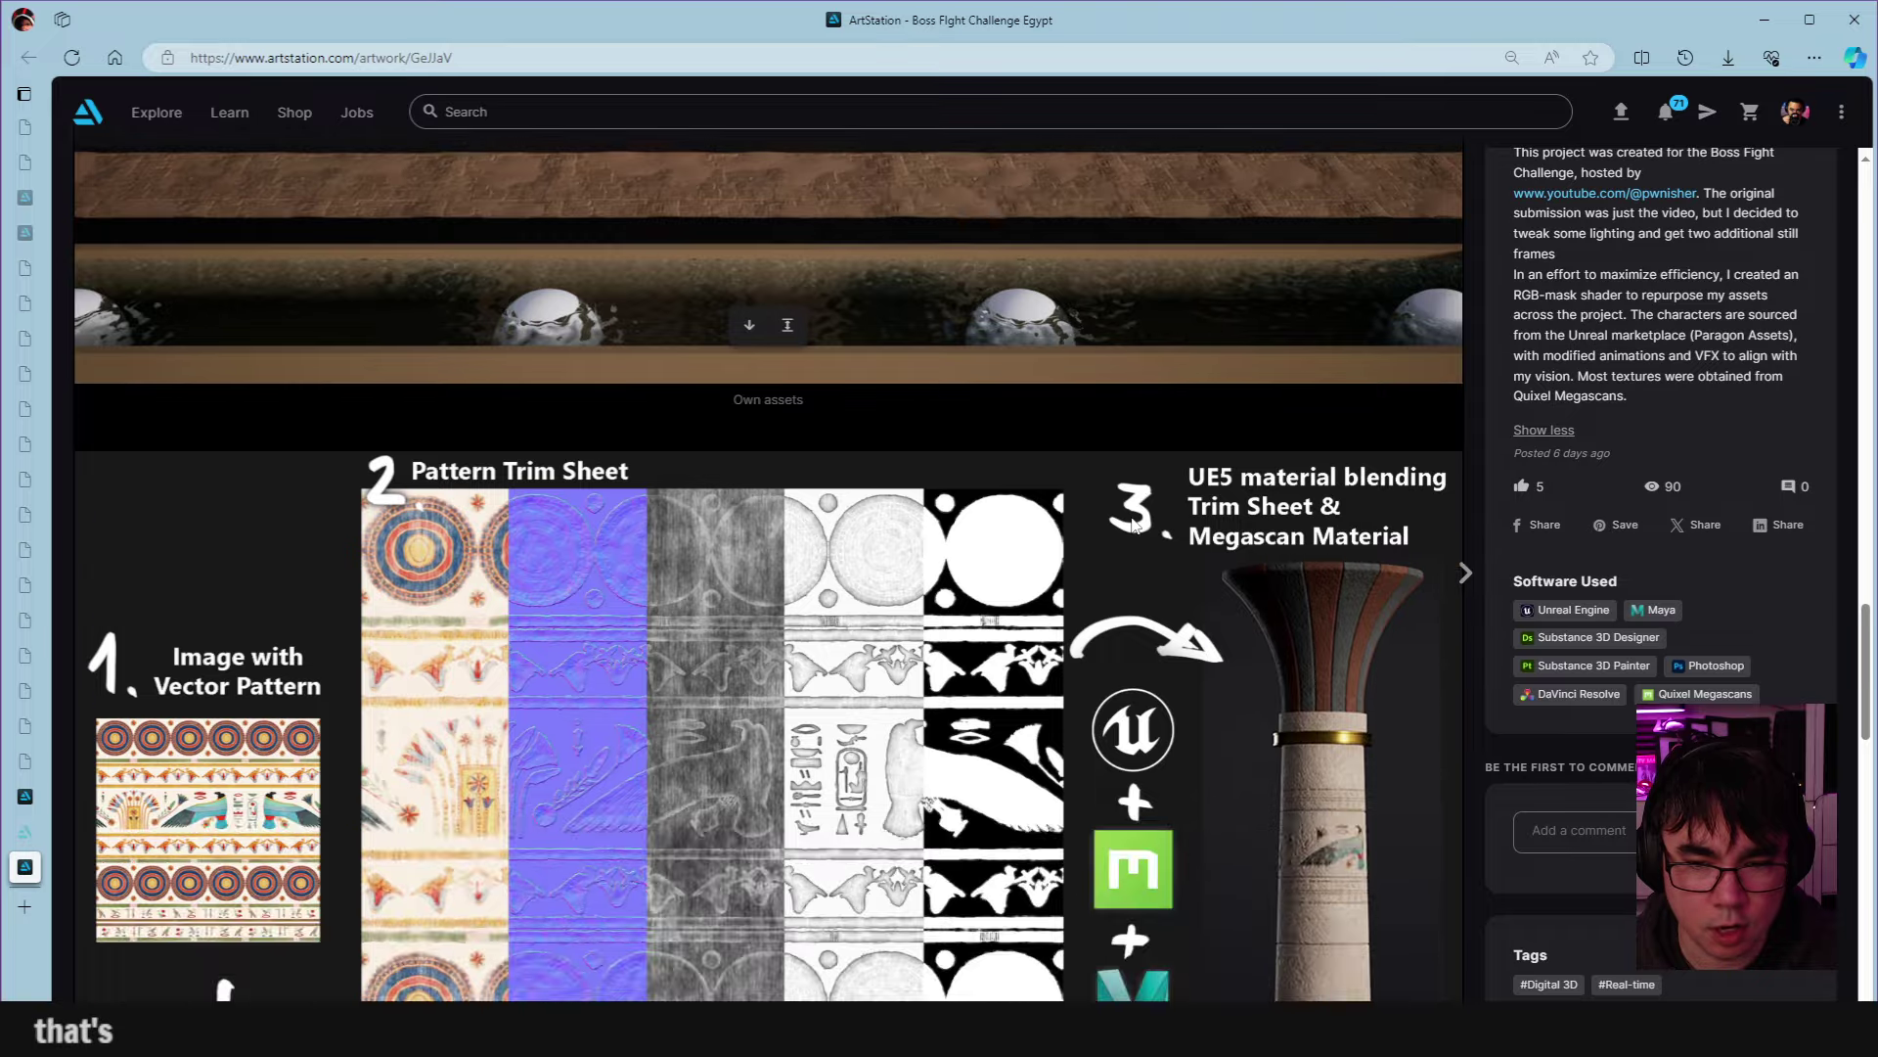
{"action": "scroll", "coordinate": [1130, 524], "scroll_direction": "up", "scroll_amount": 2}
{"action": "scroll", "coordinate": [1131, 524], "scroll_direction": "down", "scroll_amount": 3}
{"action": "scroll", "coordinate": [1132, 526], "scroll_direction": "down", "scroll_amount": 1}
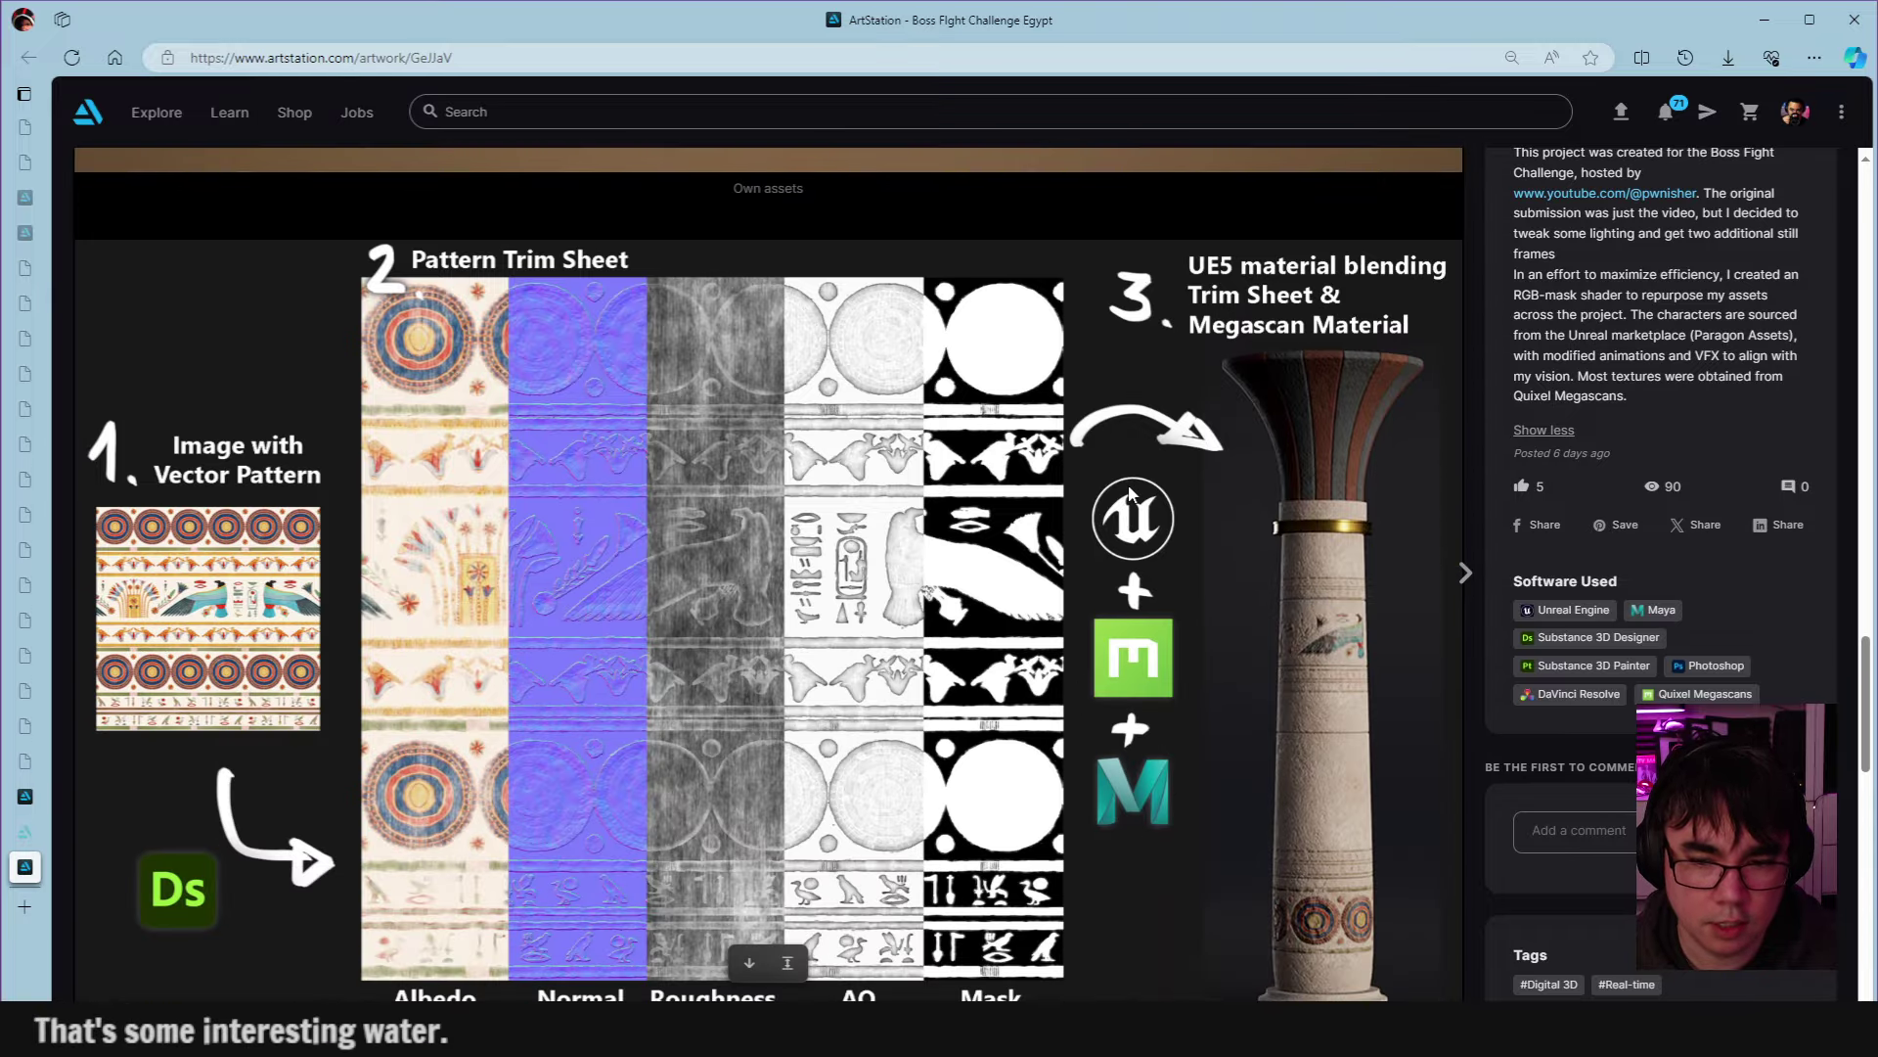
{"action": "scroll", "coordinate": [1335, 426], "scroll_direction": "down", "scroll_amount": 1}
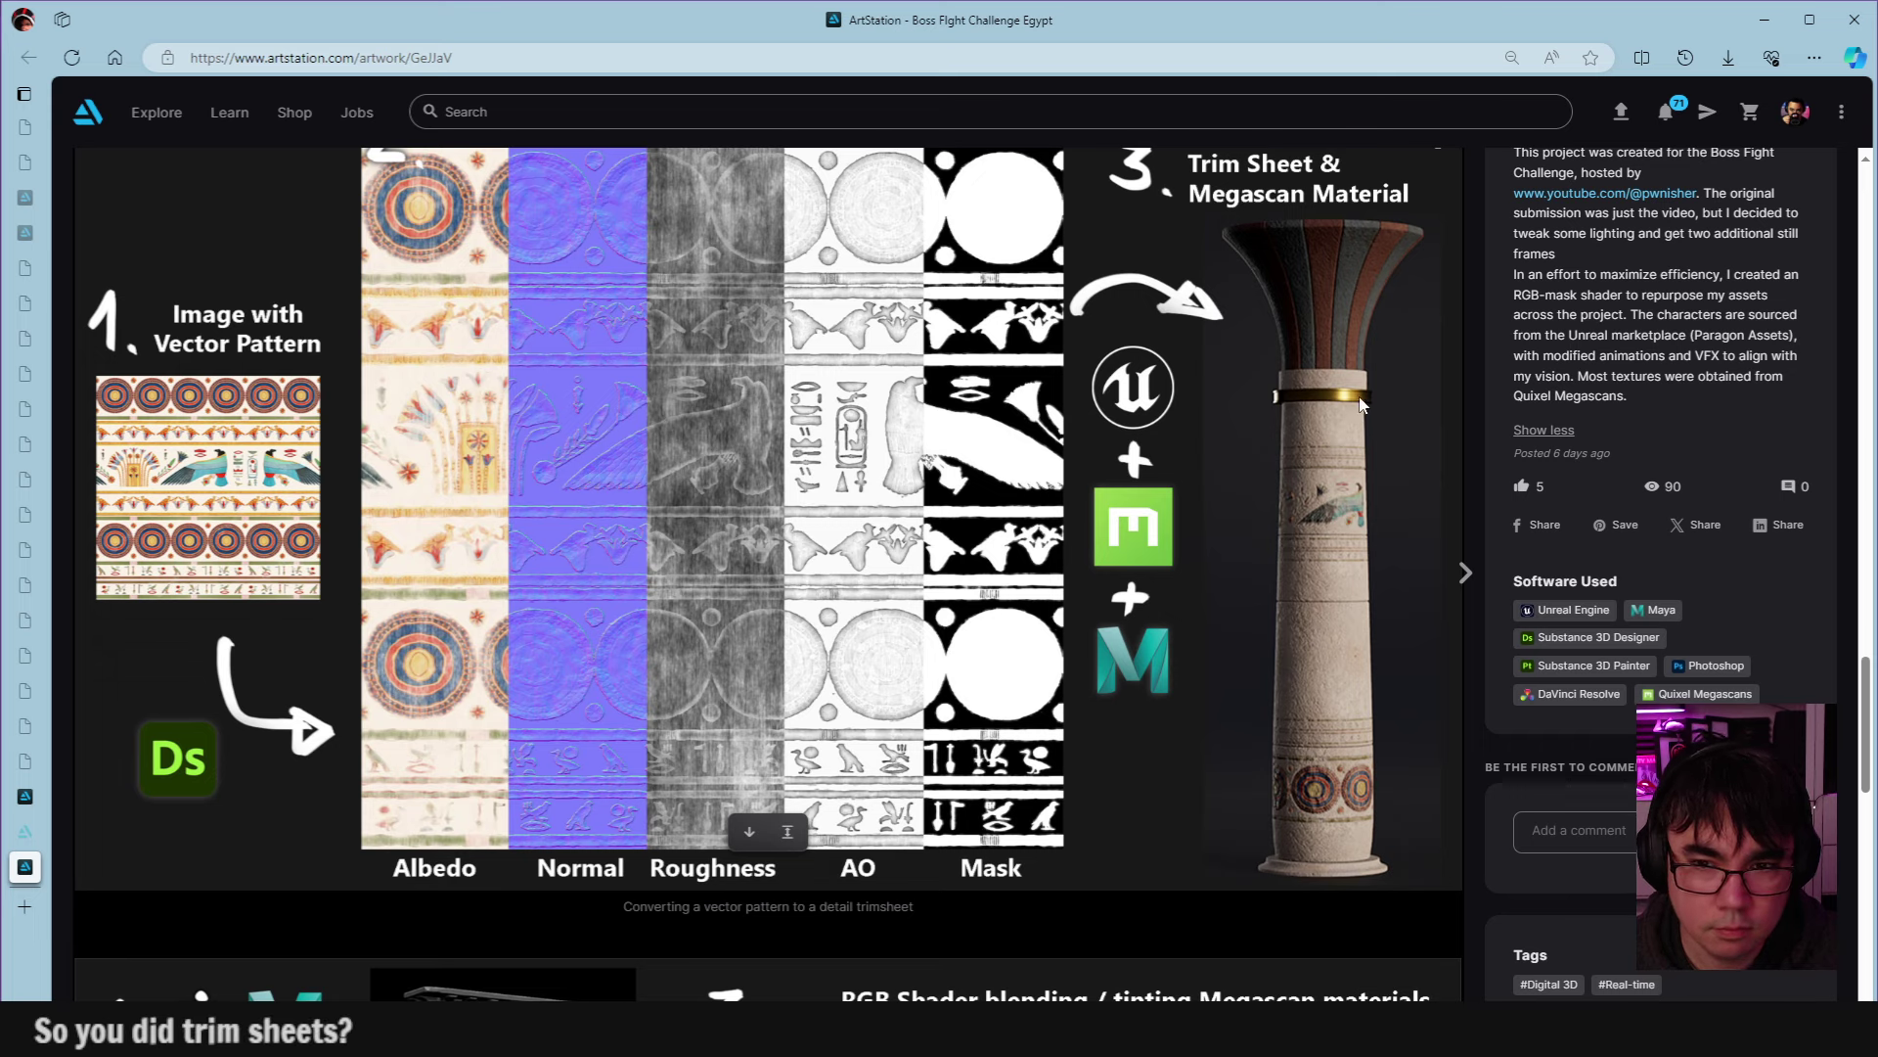
{"action": "scroll", "coordinate": [1399, 319], "scroll_direction": "down", "scroll_amount": 5}
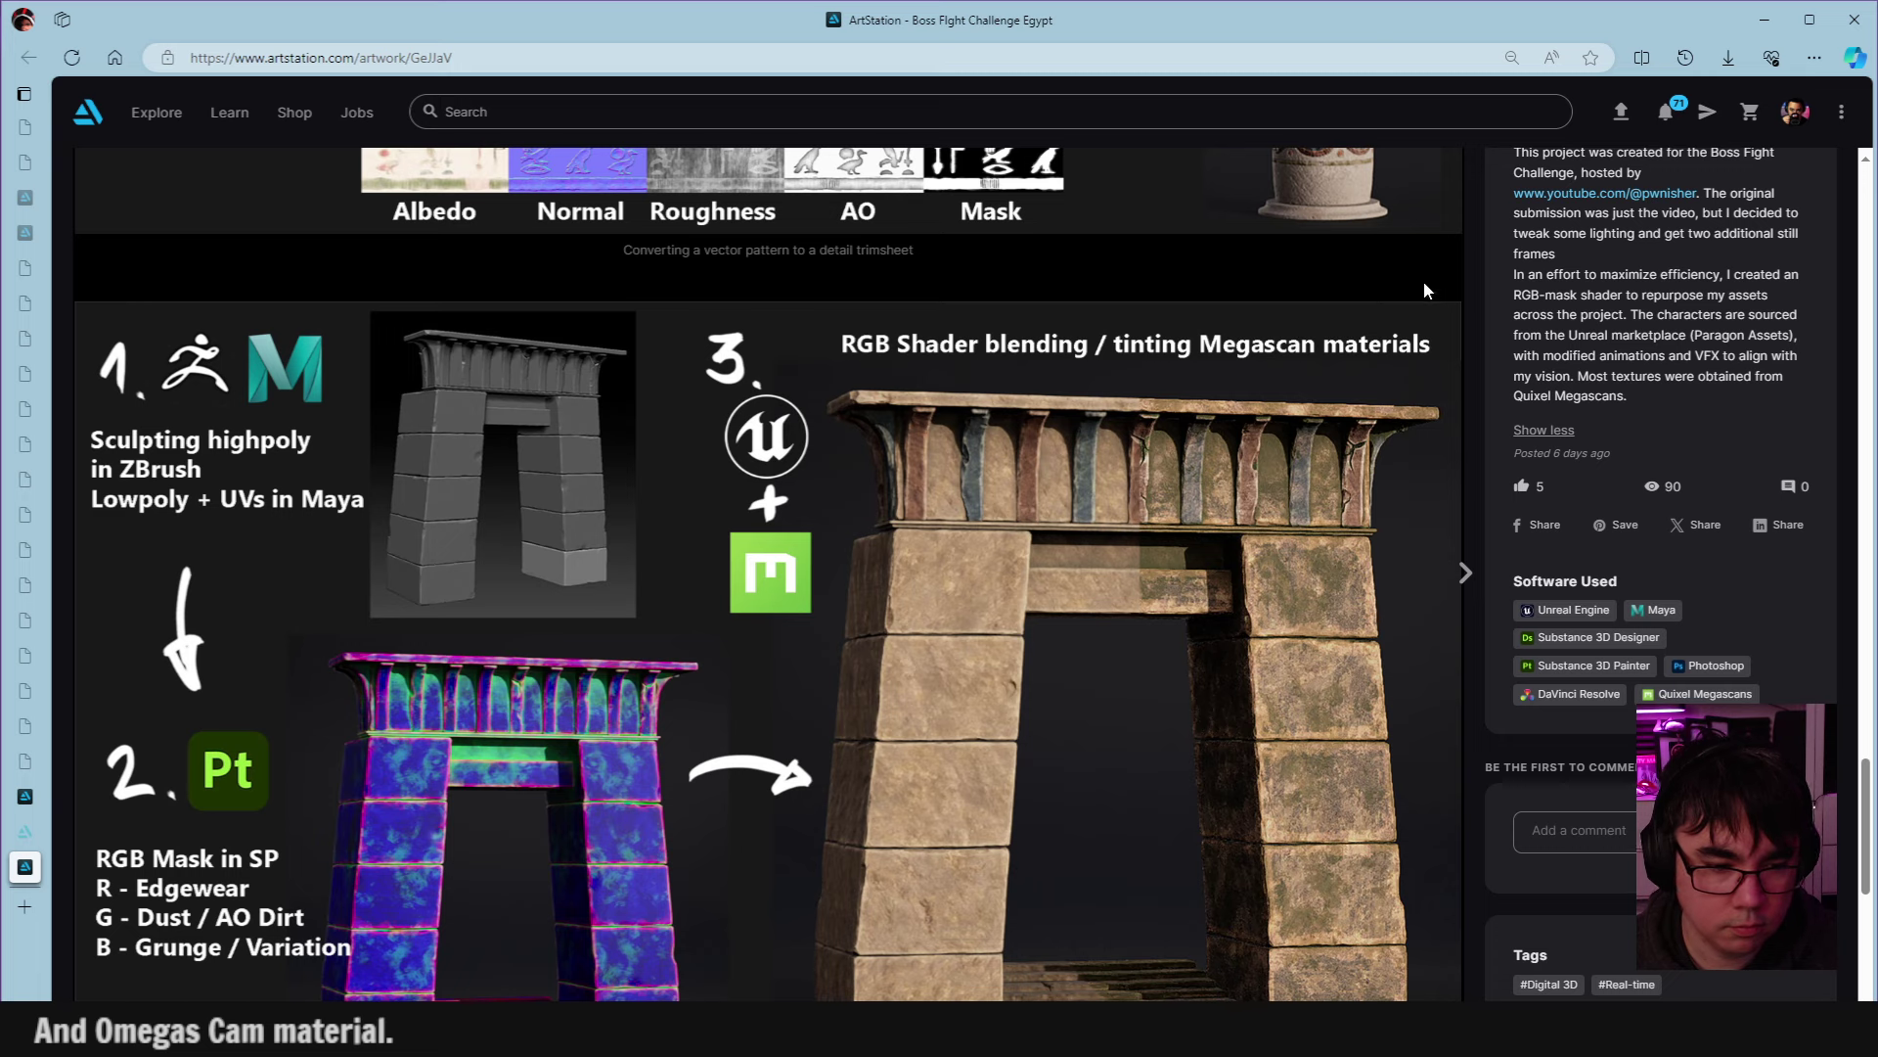
{"action": "scroll", "coordinate": [1424, 282], "scroll_direction": "down", "scroll_amount": 1}
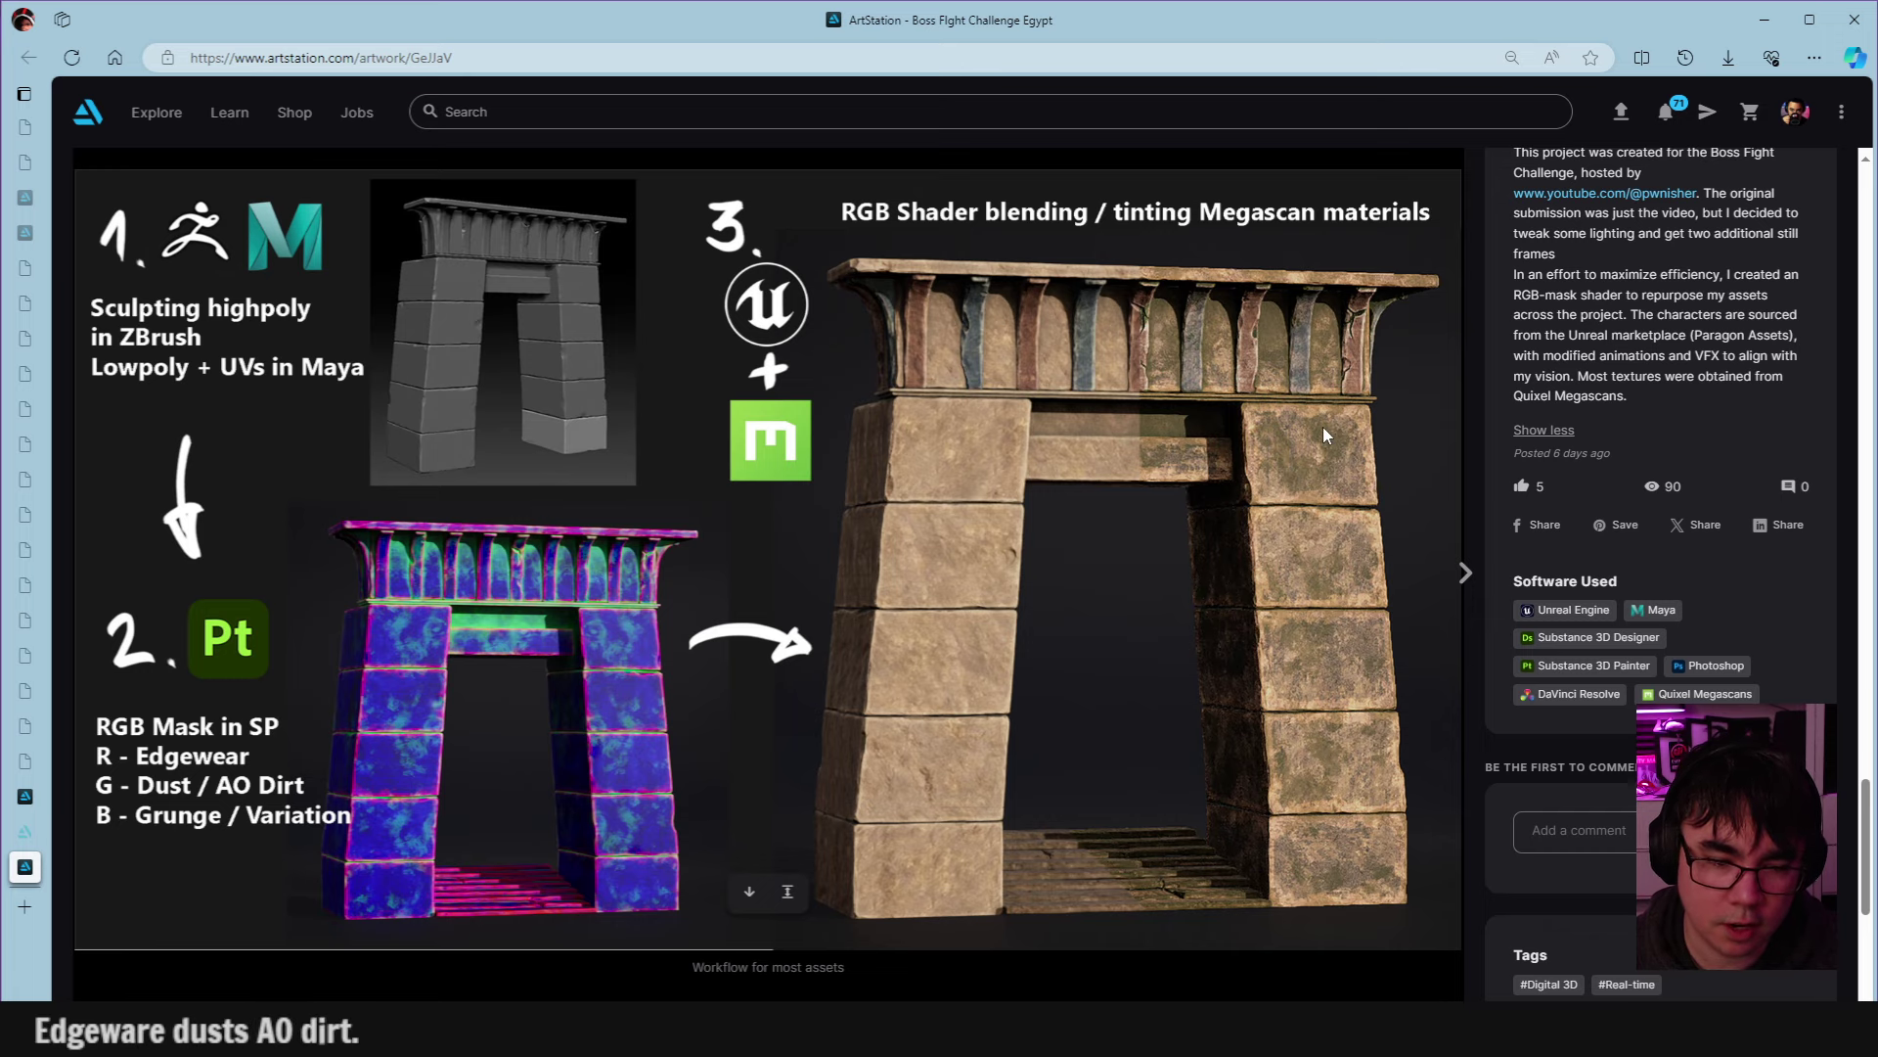
{"action": "scroll", "coordinate": [1324, 421], "scroll_direction": "down", "scroll_amount": 4}
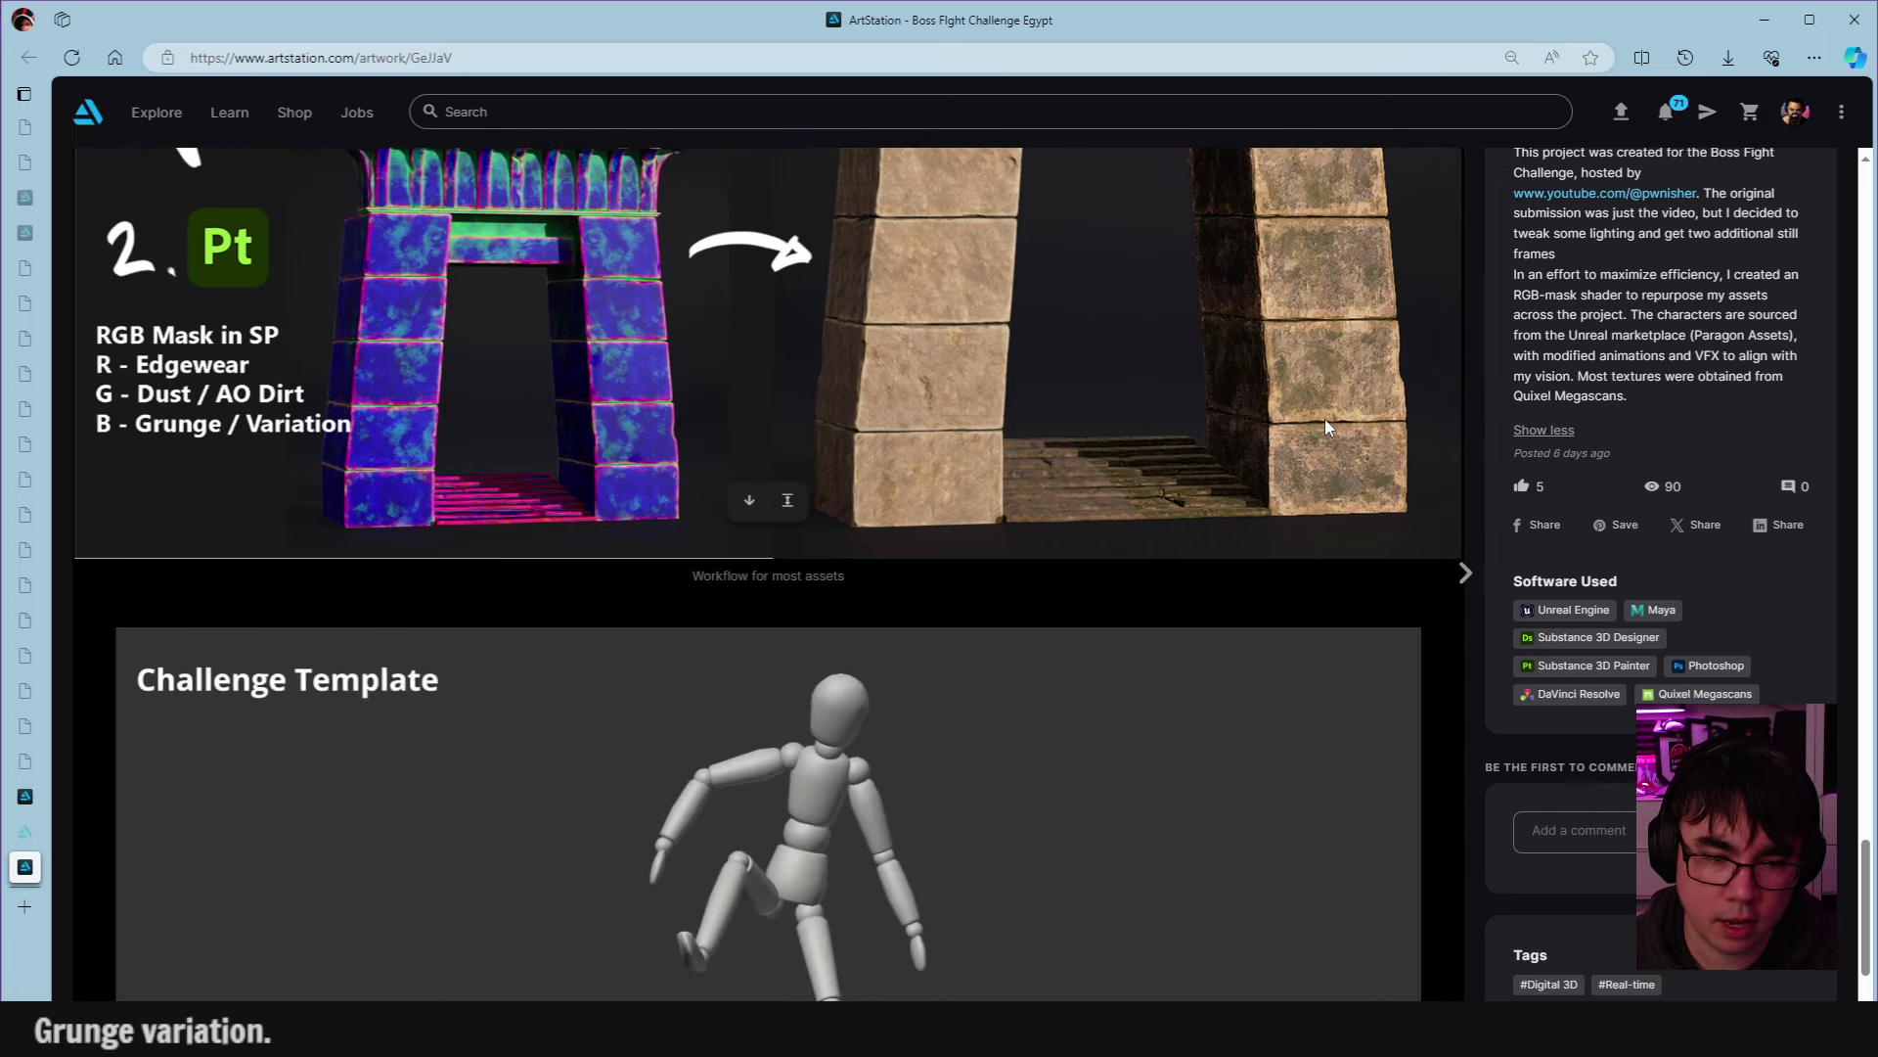
{"action": "scroll", "coordinate": [1324, 418], "scroll_direction": "up", "scroll_amount": 4}
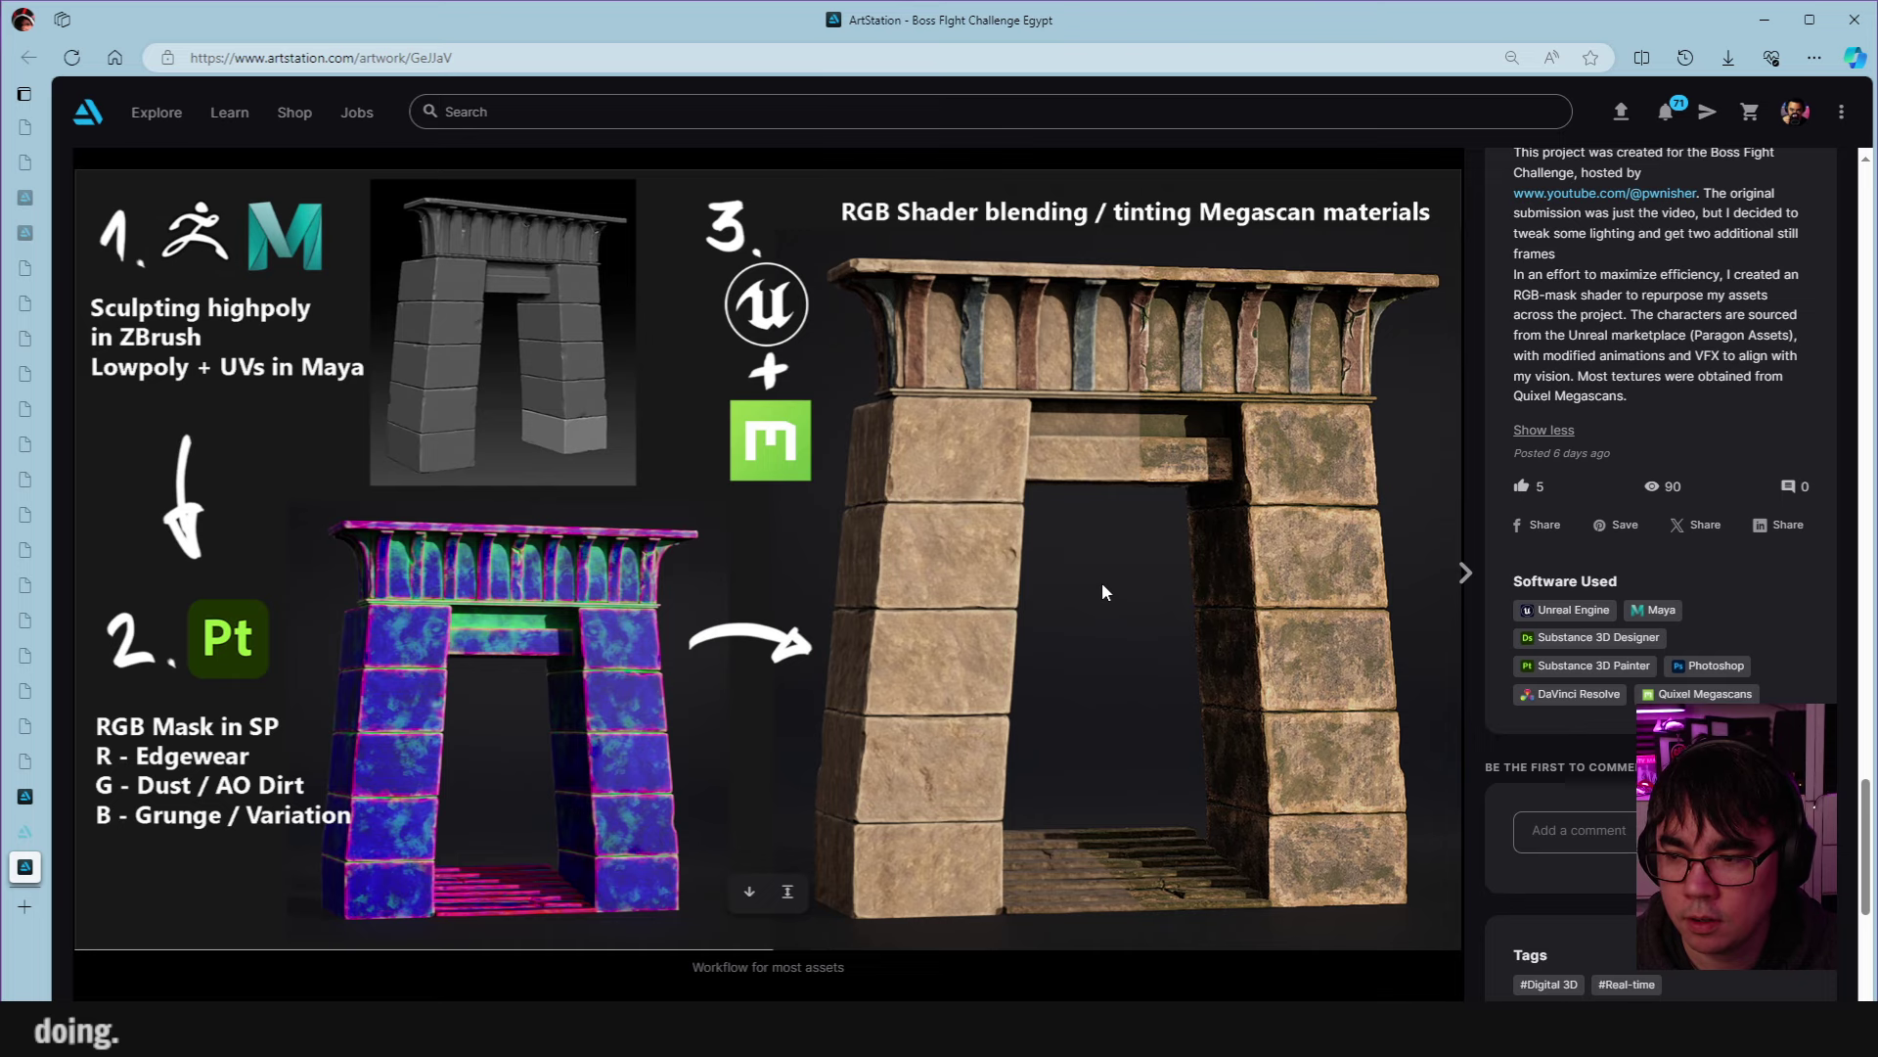
{"action": "scroll", "coordinate": [1109, 579], "scroll_direction": "up", "scroll_amount": 10}
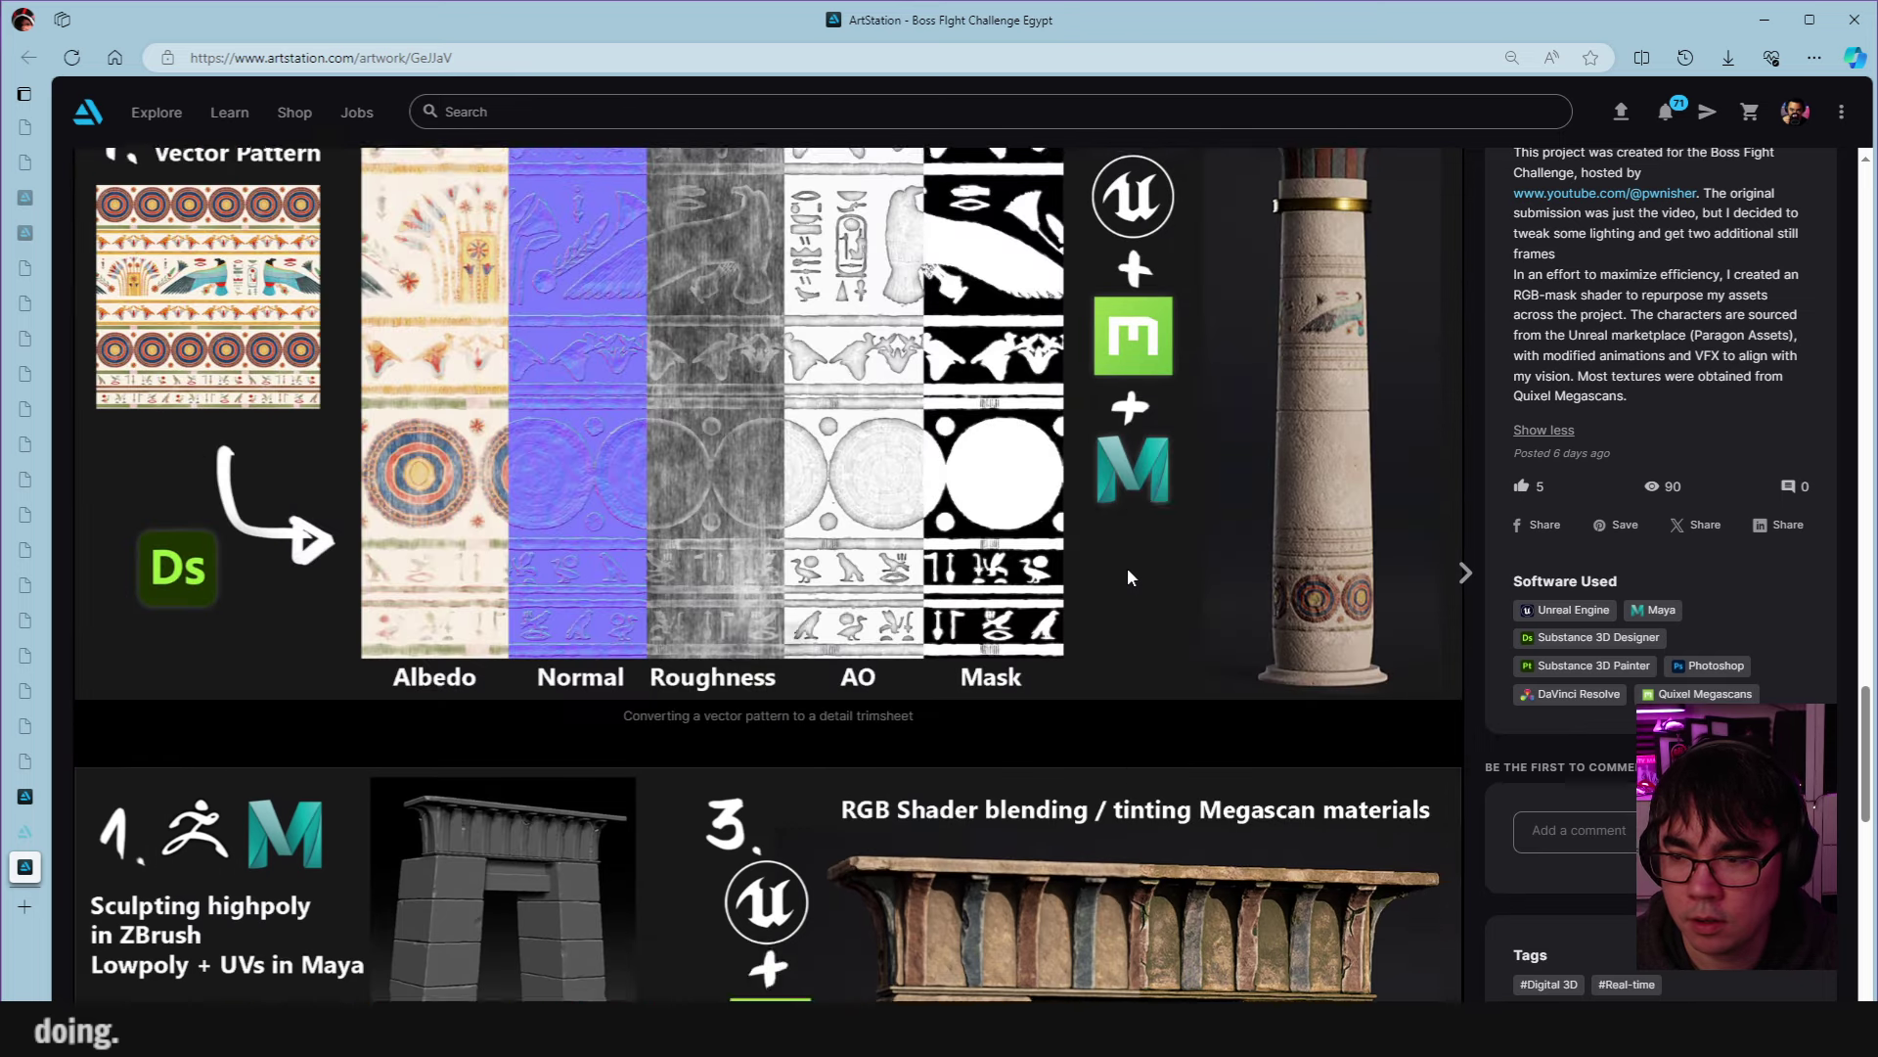
{"action": "scroll", "coordinate": [1135, 567], "scroll_direction": "up", "scroll_amount": 12}
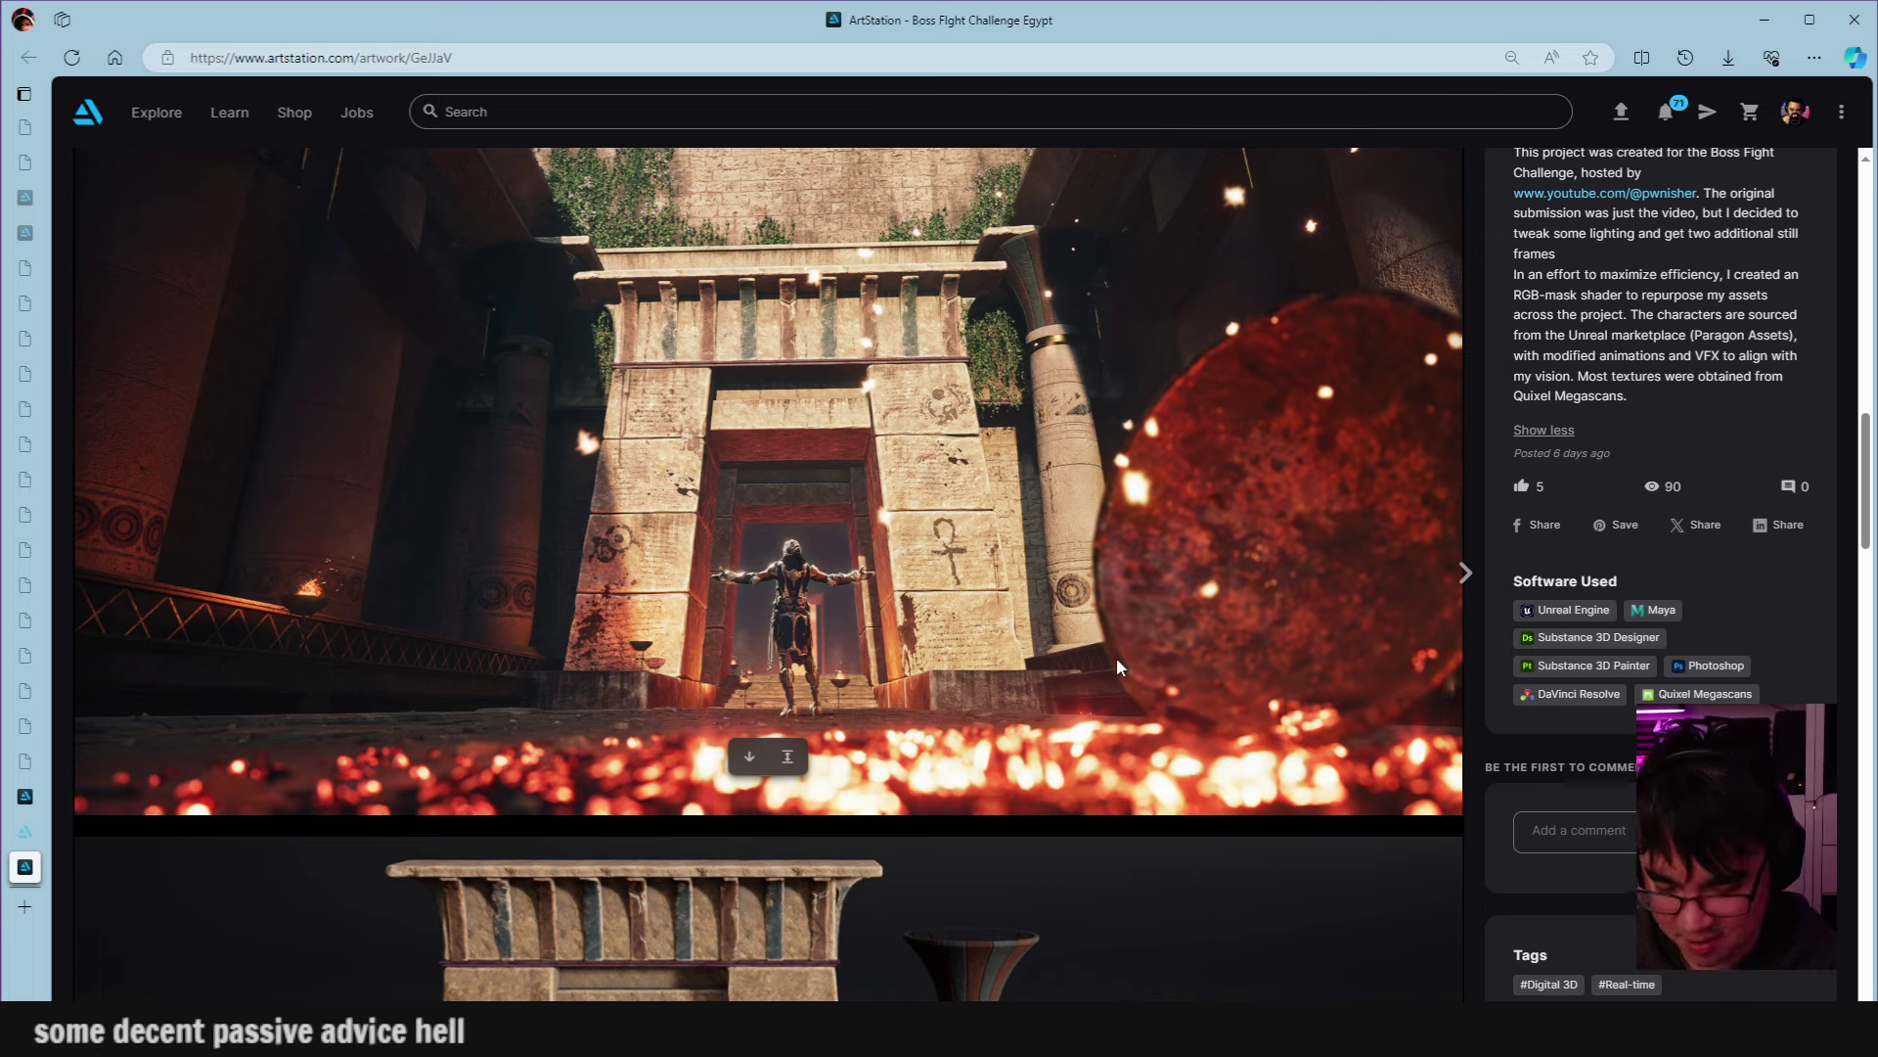
Copy the torch-lit Egyptian boss fight image and switch back to Photoshop.
{"action": "scroll", "coordinate": [1253, 587], "scroll_direction": "up", "scroll_amount": 15}
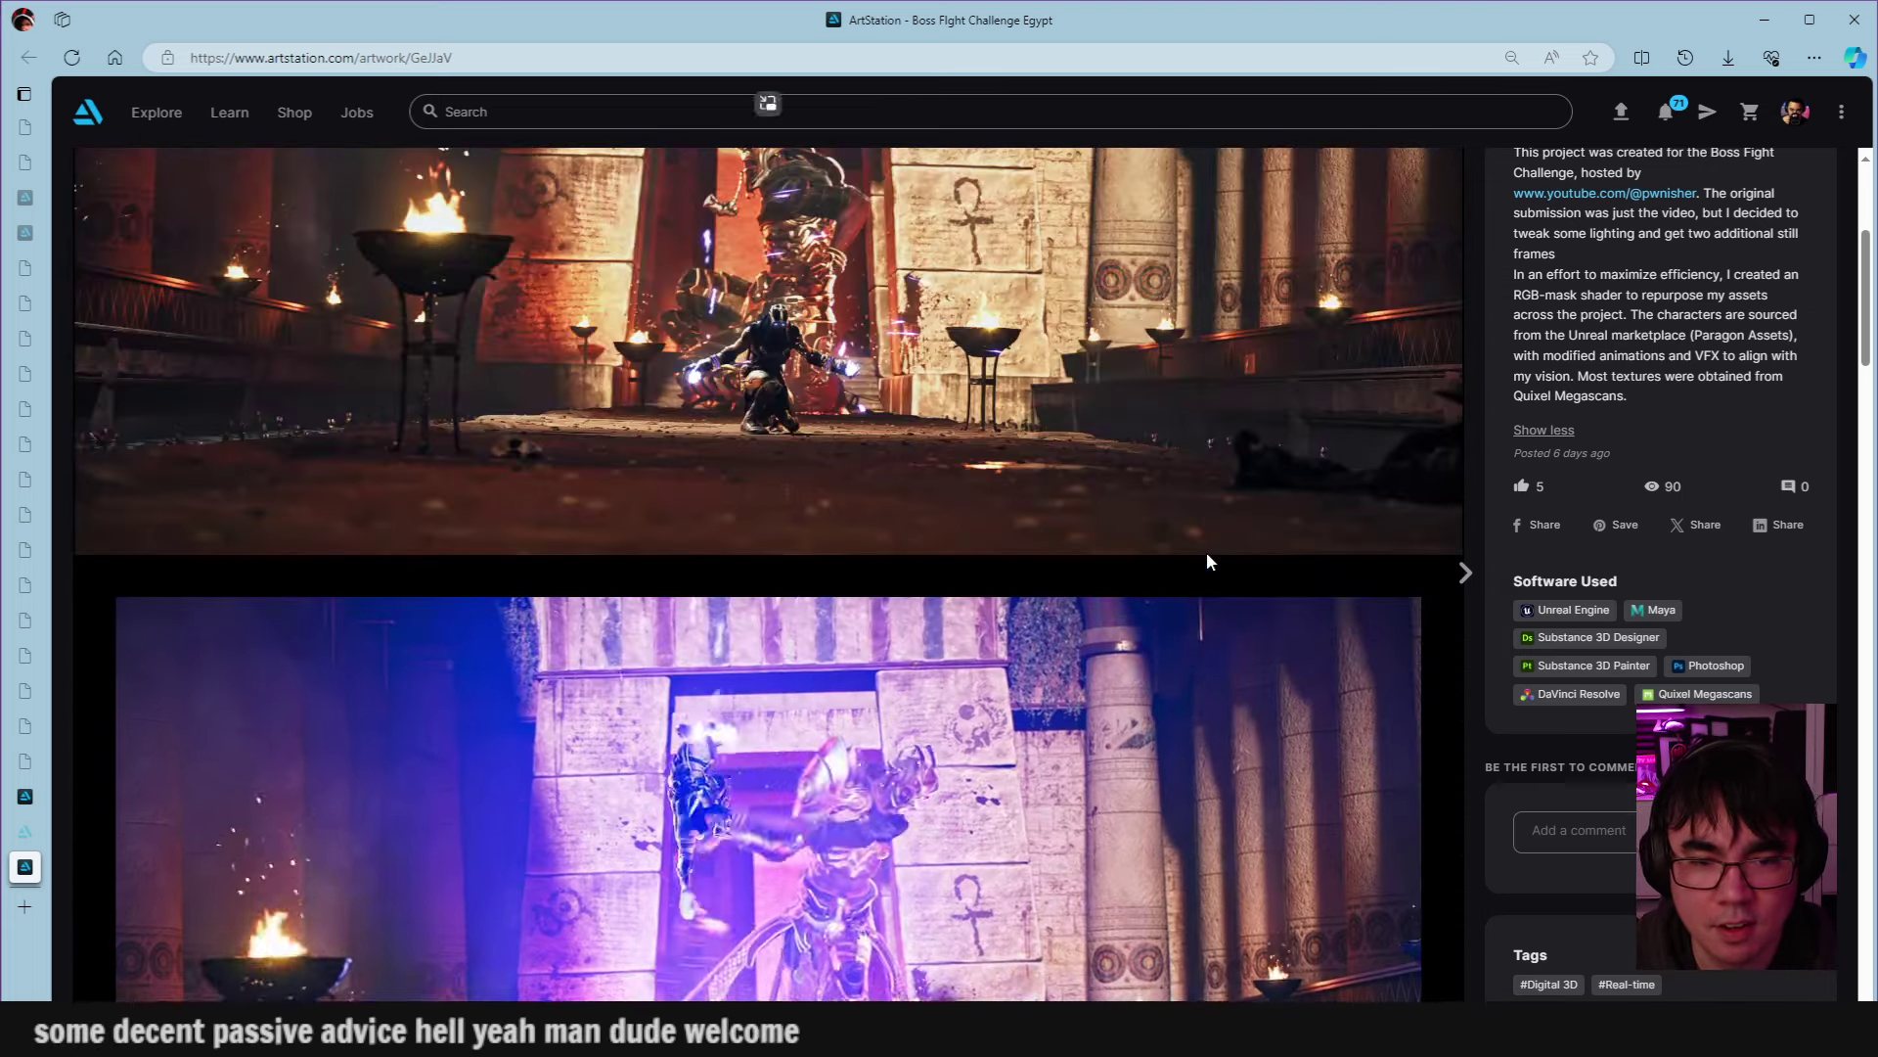
{"action": "scroll", "coordinate": [1207, 560], "scroll_direction": "up", "scroll_amount": 4}
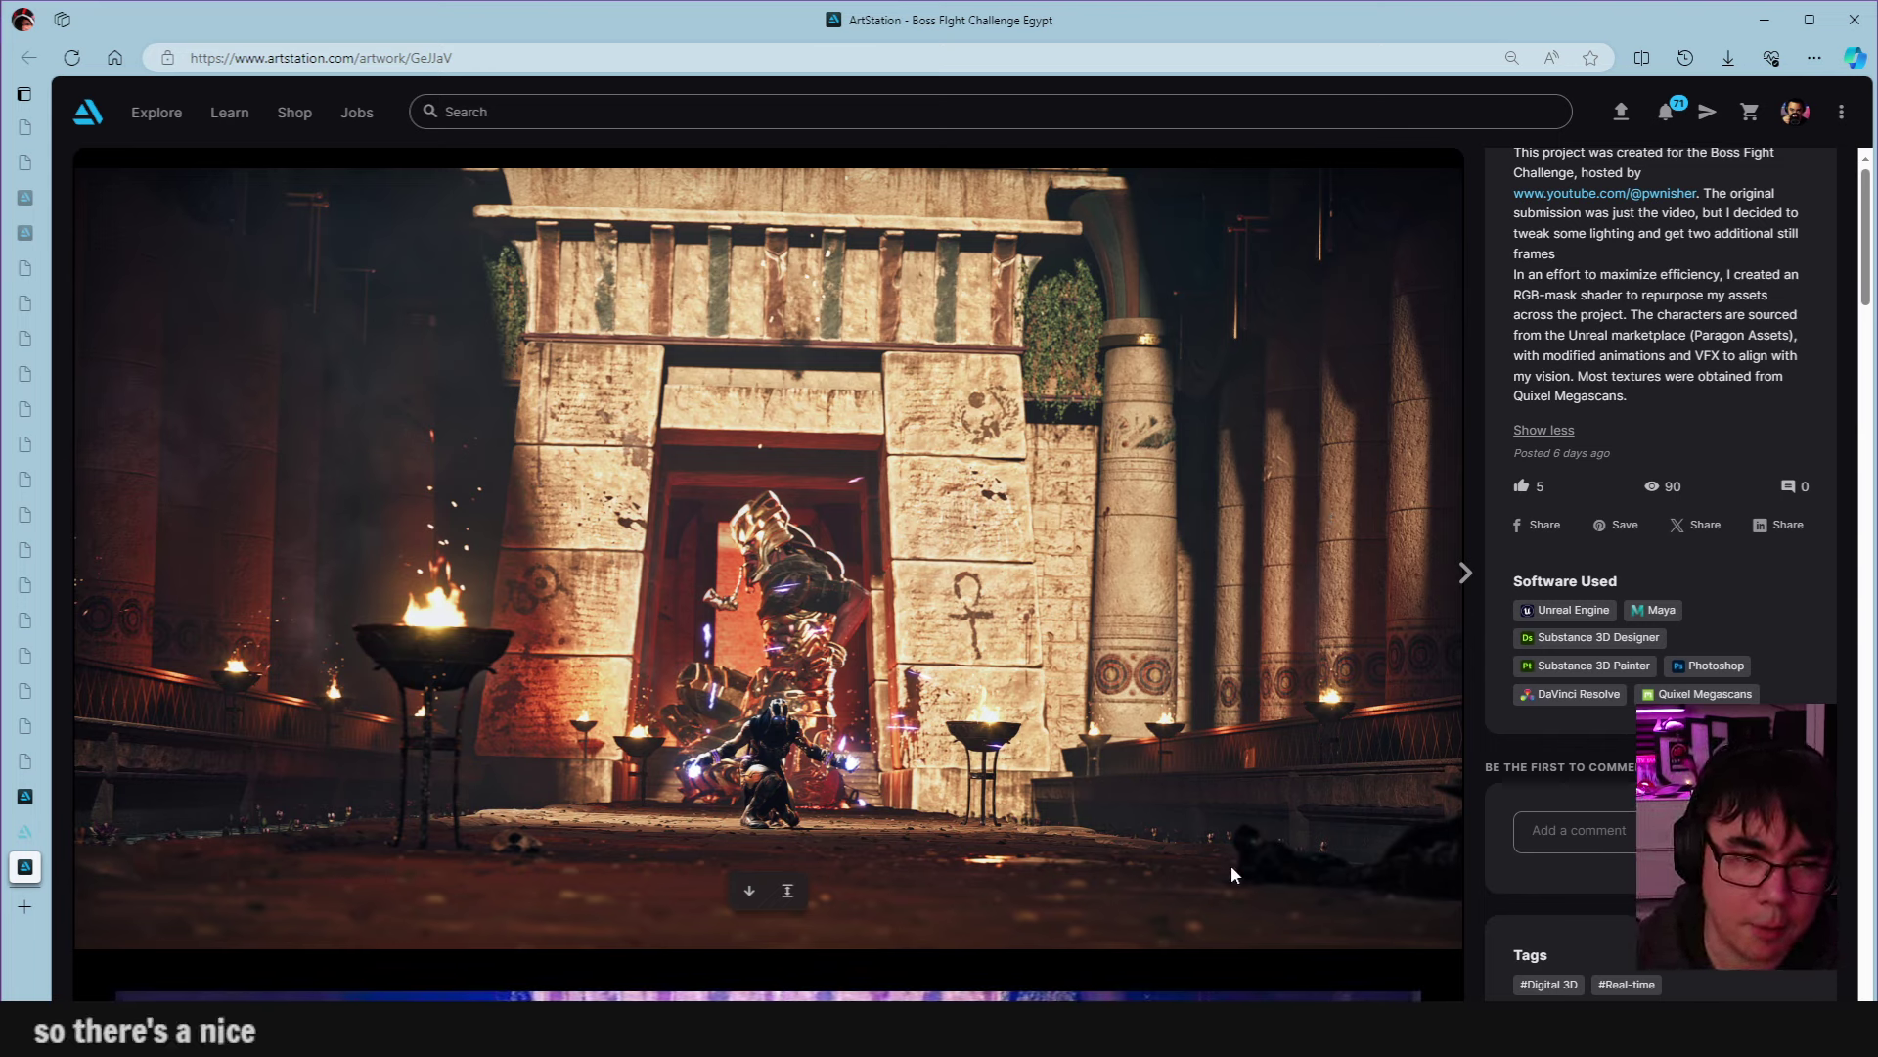
{"action": "right_click", "coordinate": [1043, 583]}
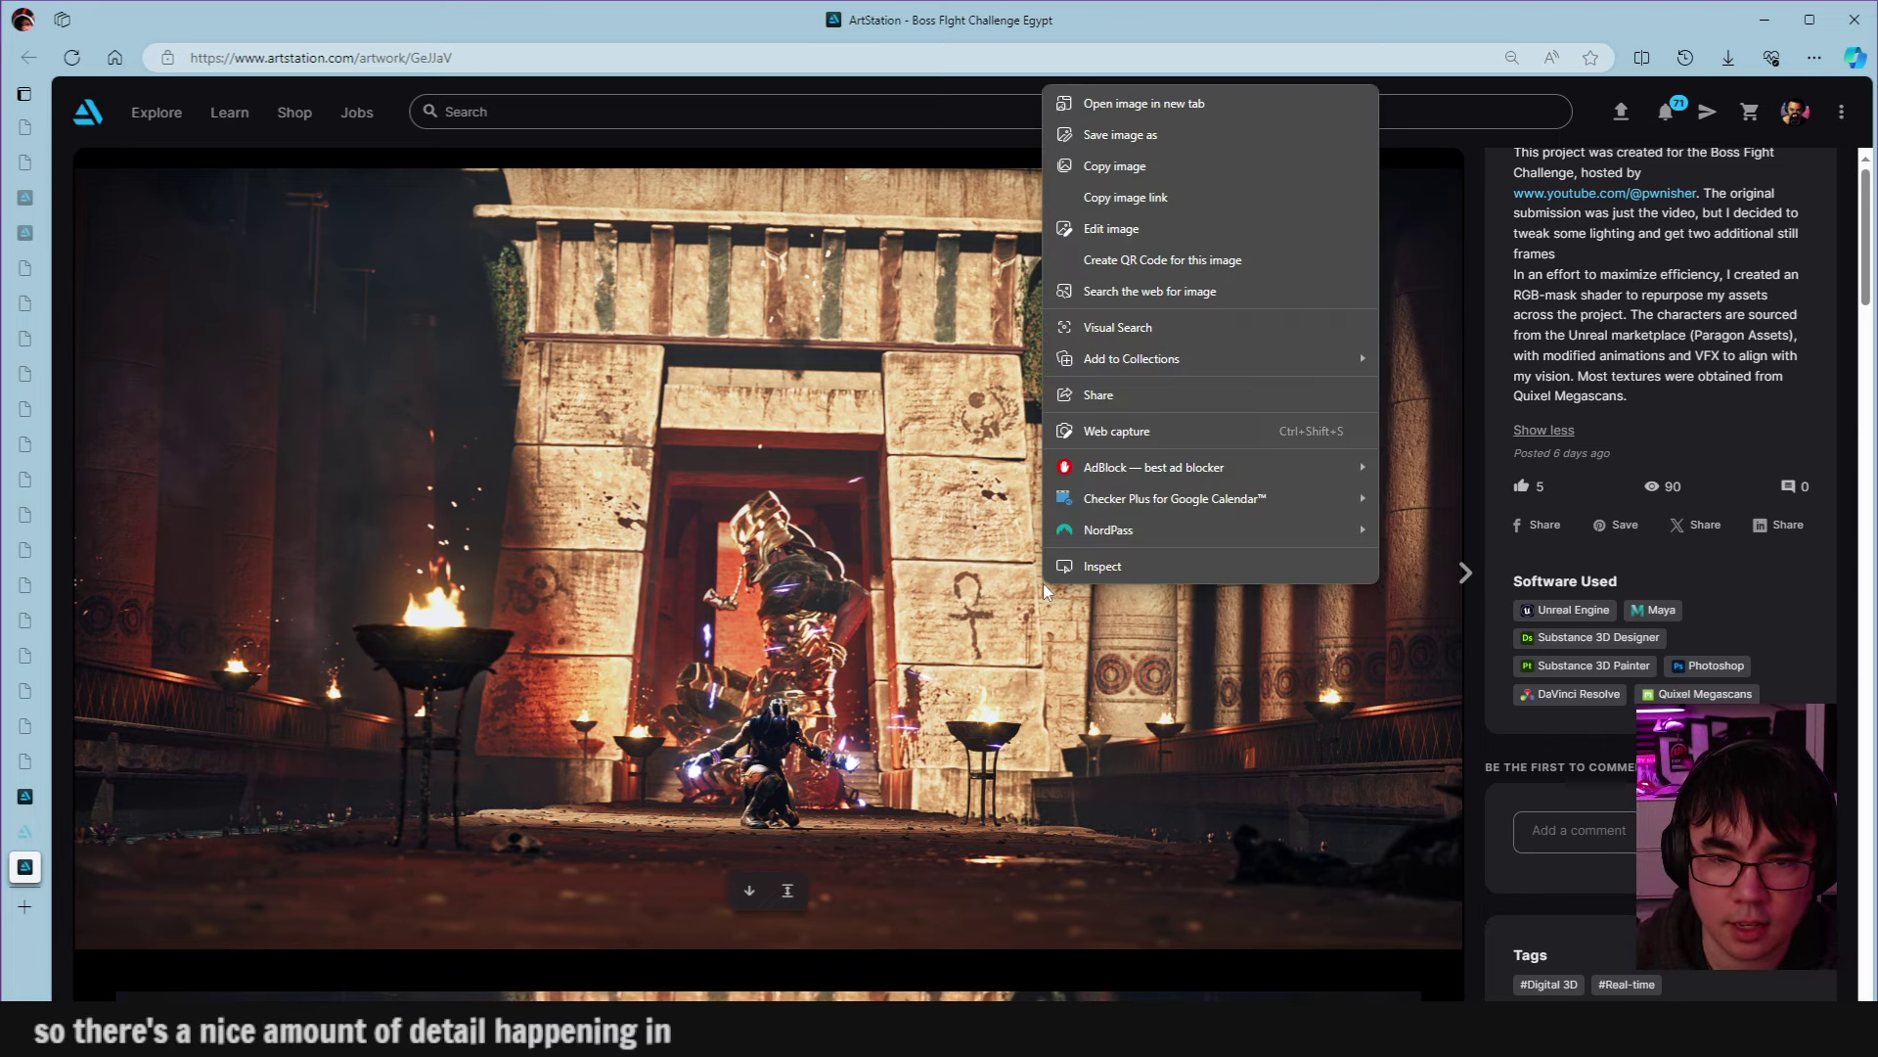
{"action": "left_click", "coordinate": [1140, 166]}
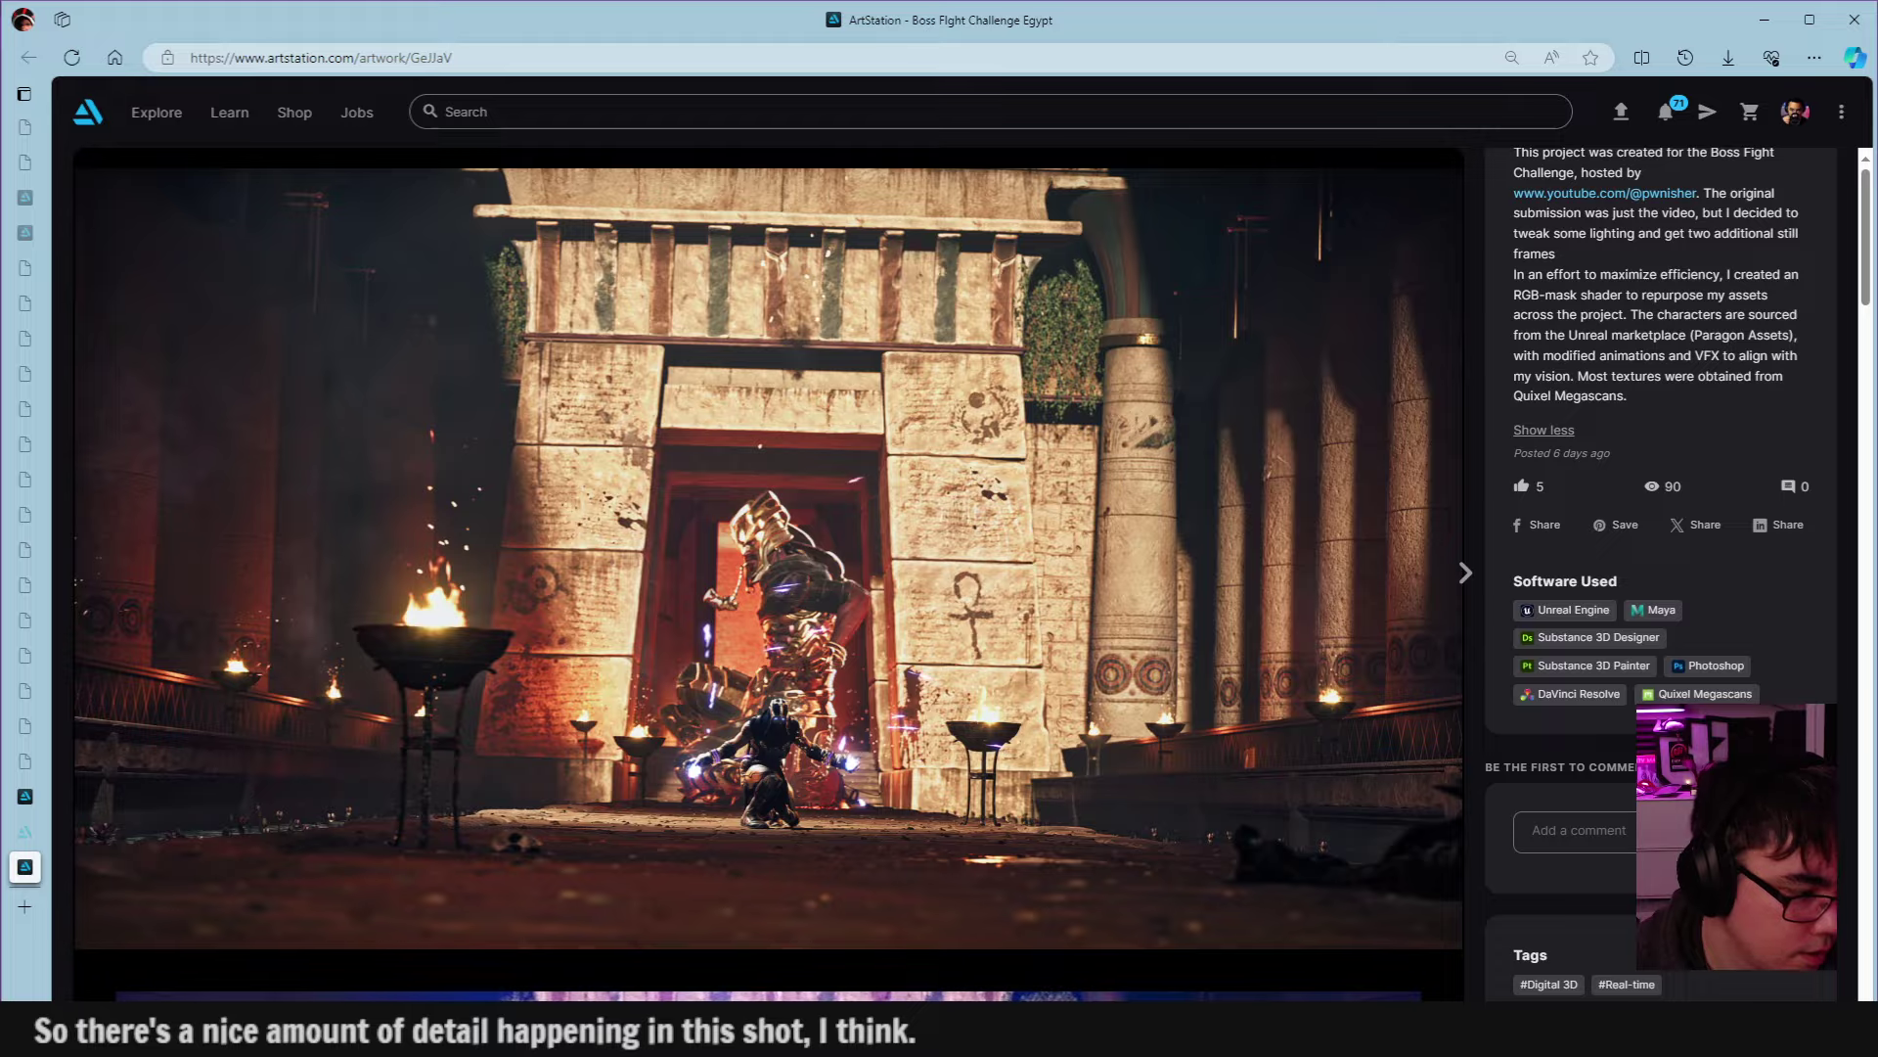
{"action": "key", "text": "alt+Tab"}
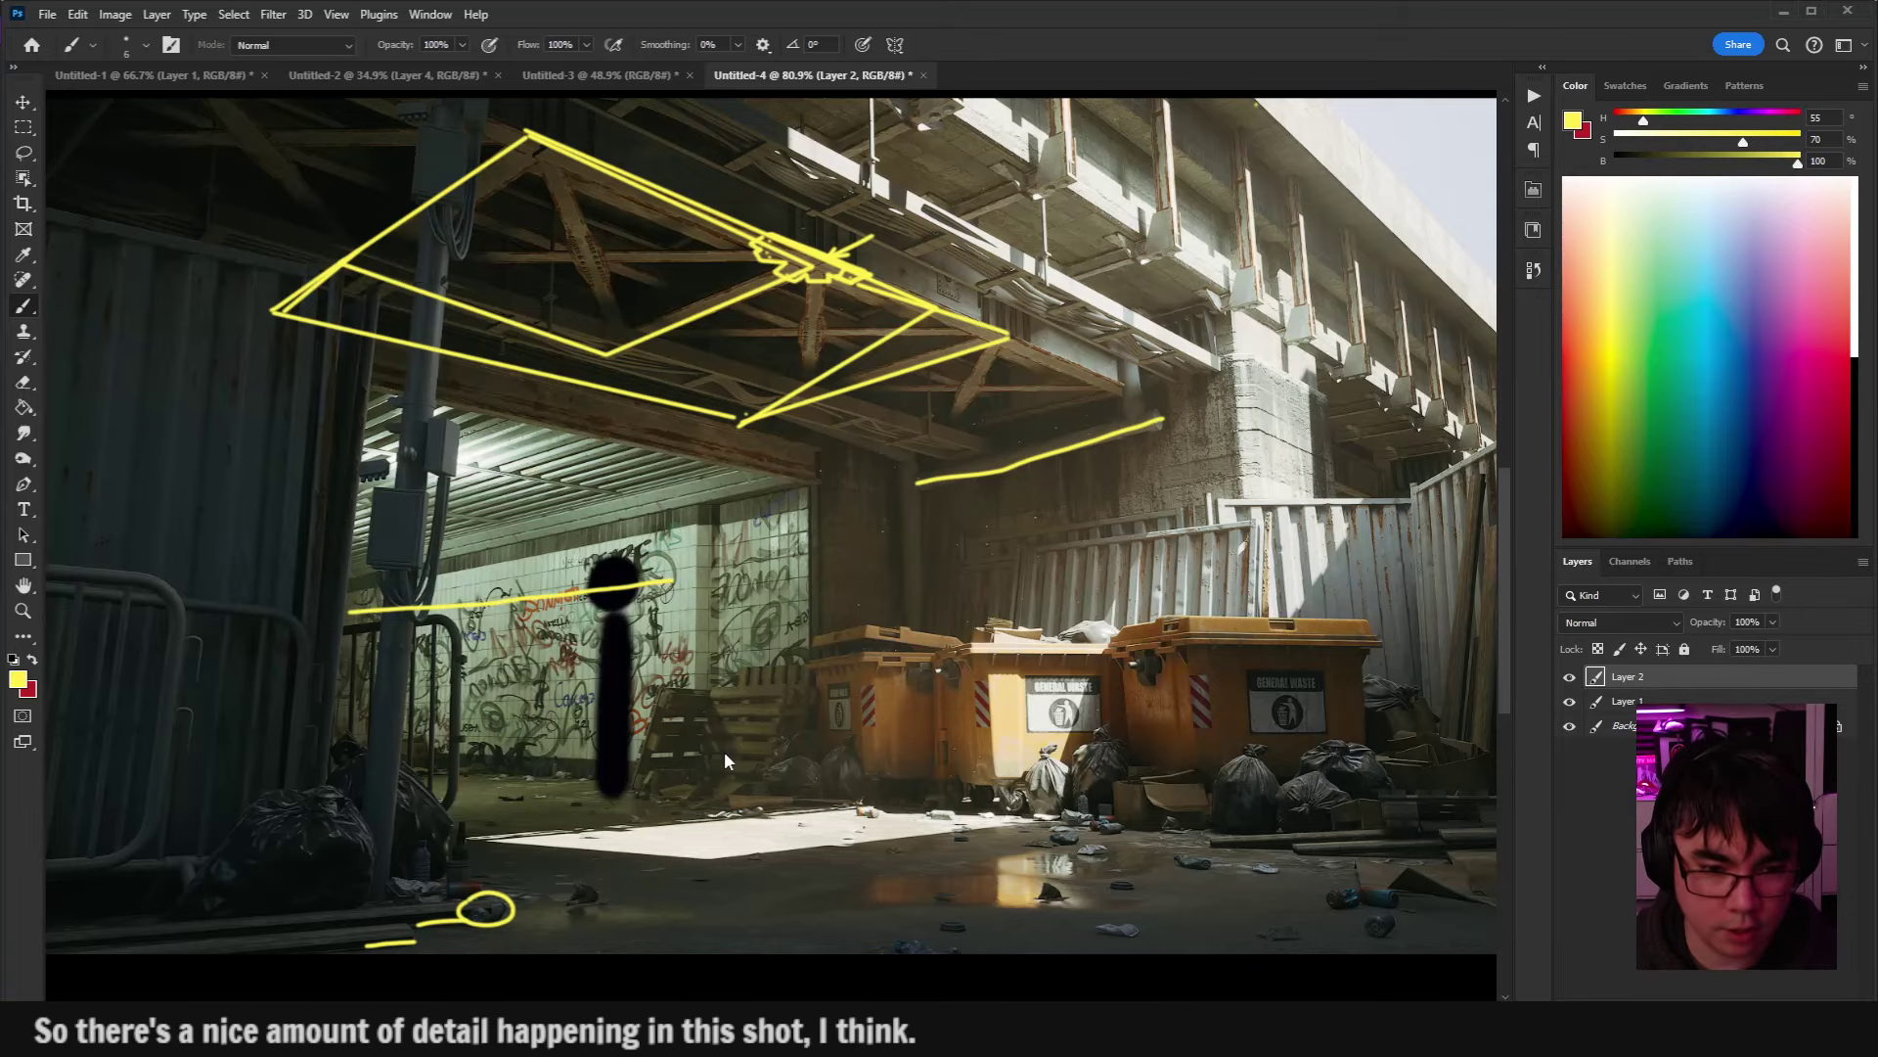
Paste the boss render into a new default document and duplicate its layer.
{"action": "key", "text": "ctrl+n"}
{"action": "key", "text": "Return"}
{"action": "key", "text": "ctrl+v"}
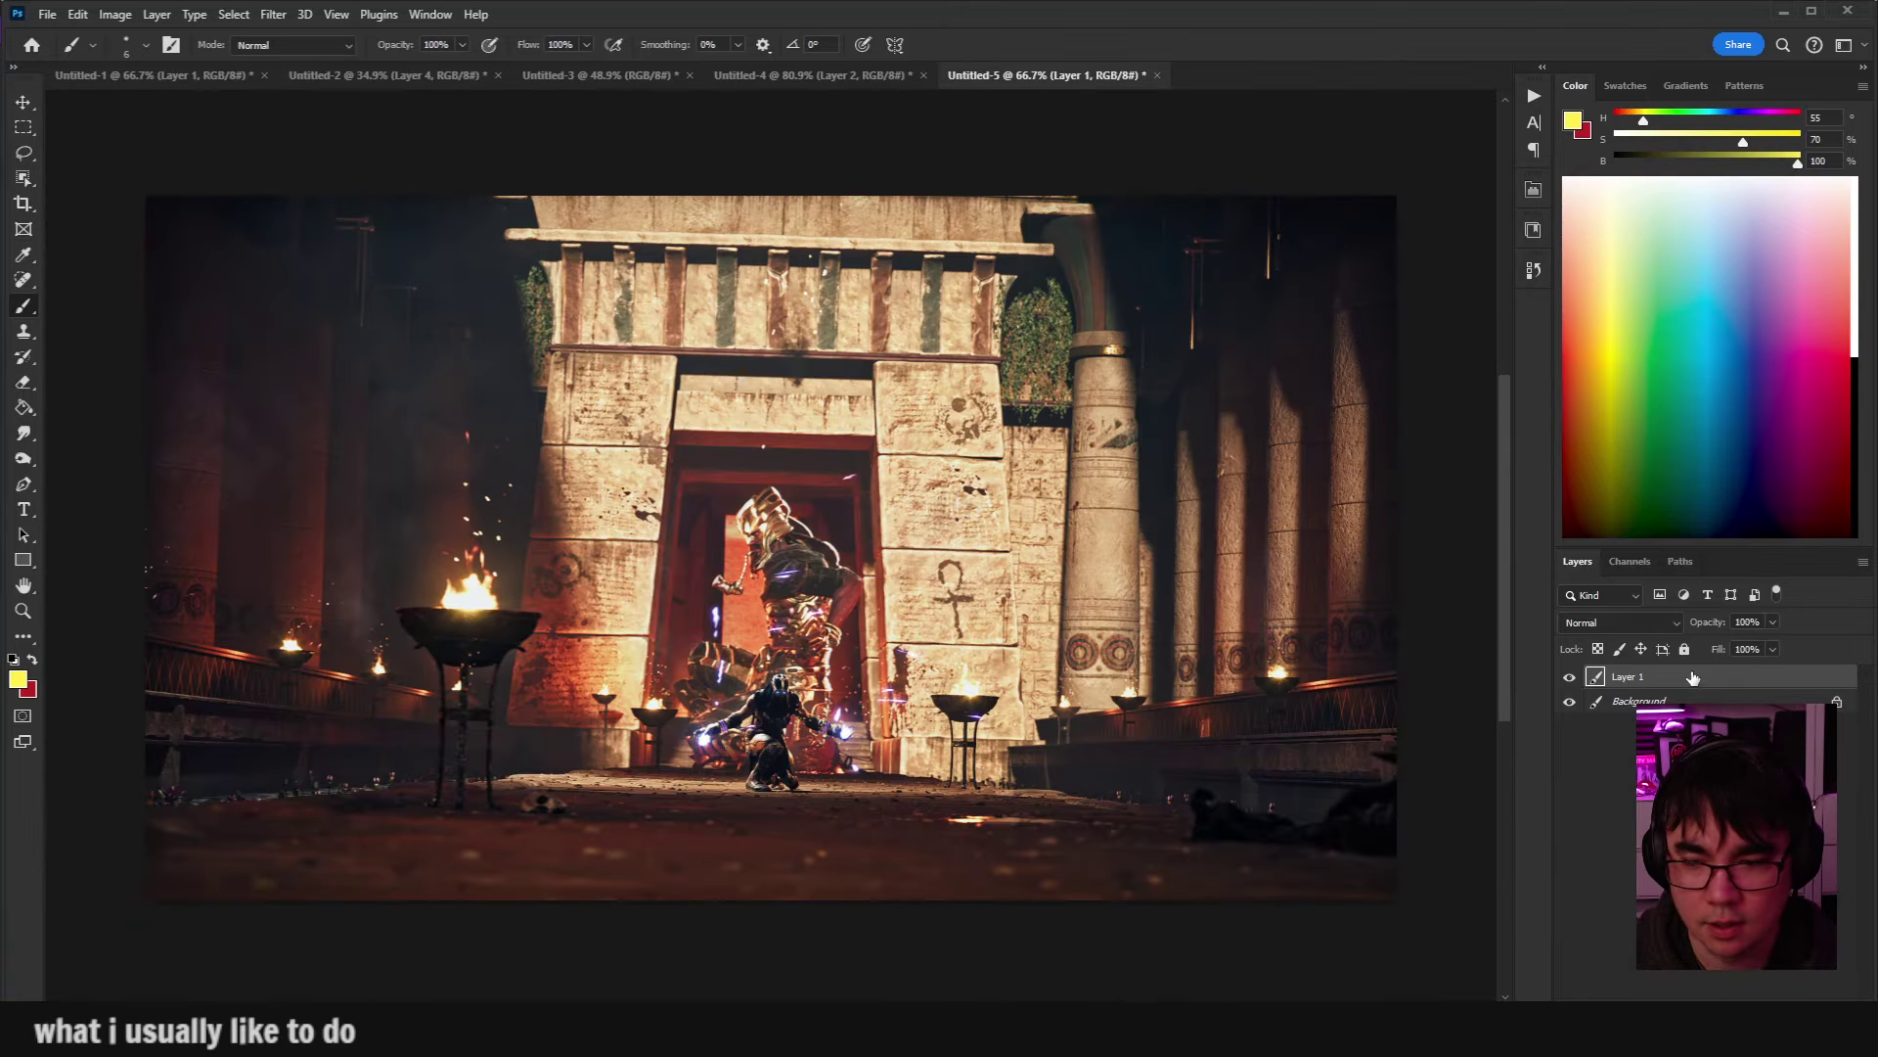
{"action": "key", "text": "ctrl+j"}
Apply a Camera Raw Filter to the copy with Temperature set to -26.
{"action": "left_click", "coordinate": [273, 14]}
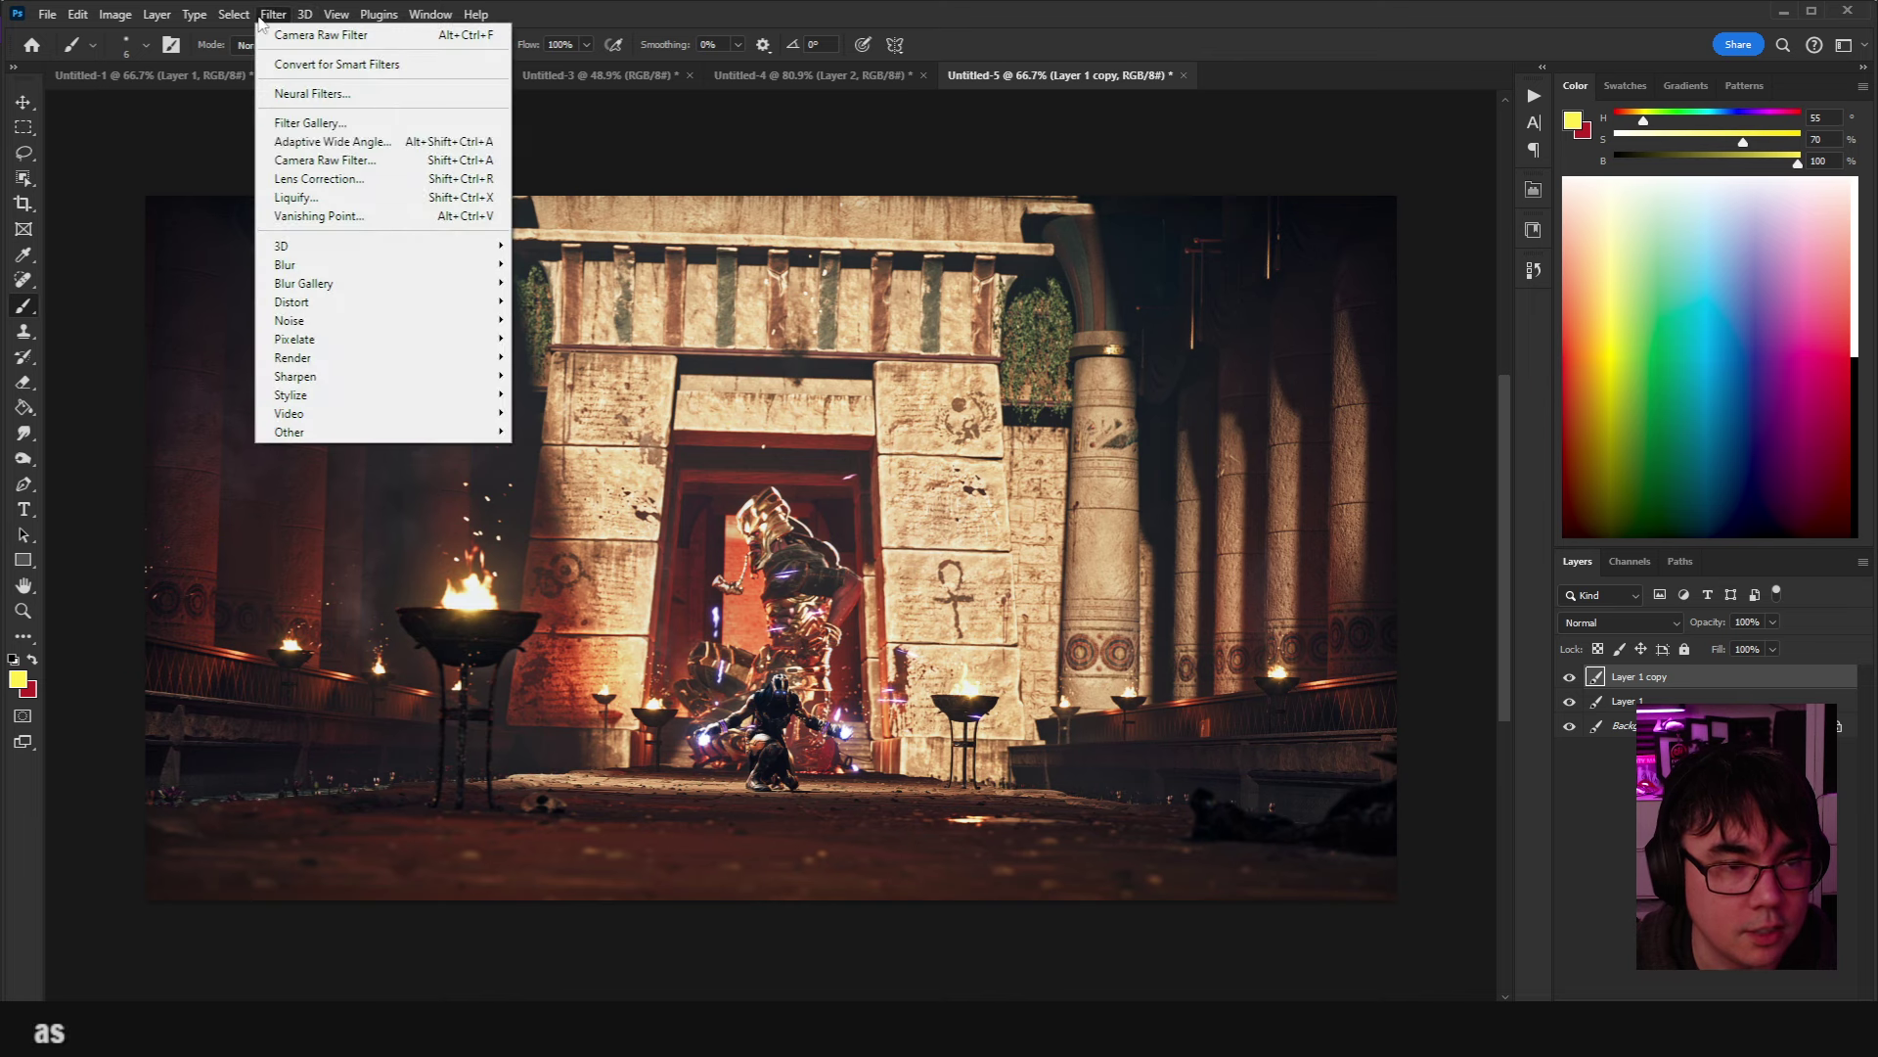
{"action": "left_click", "coordinate": [293, 160]}
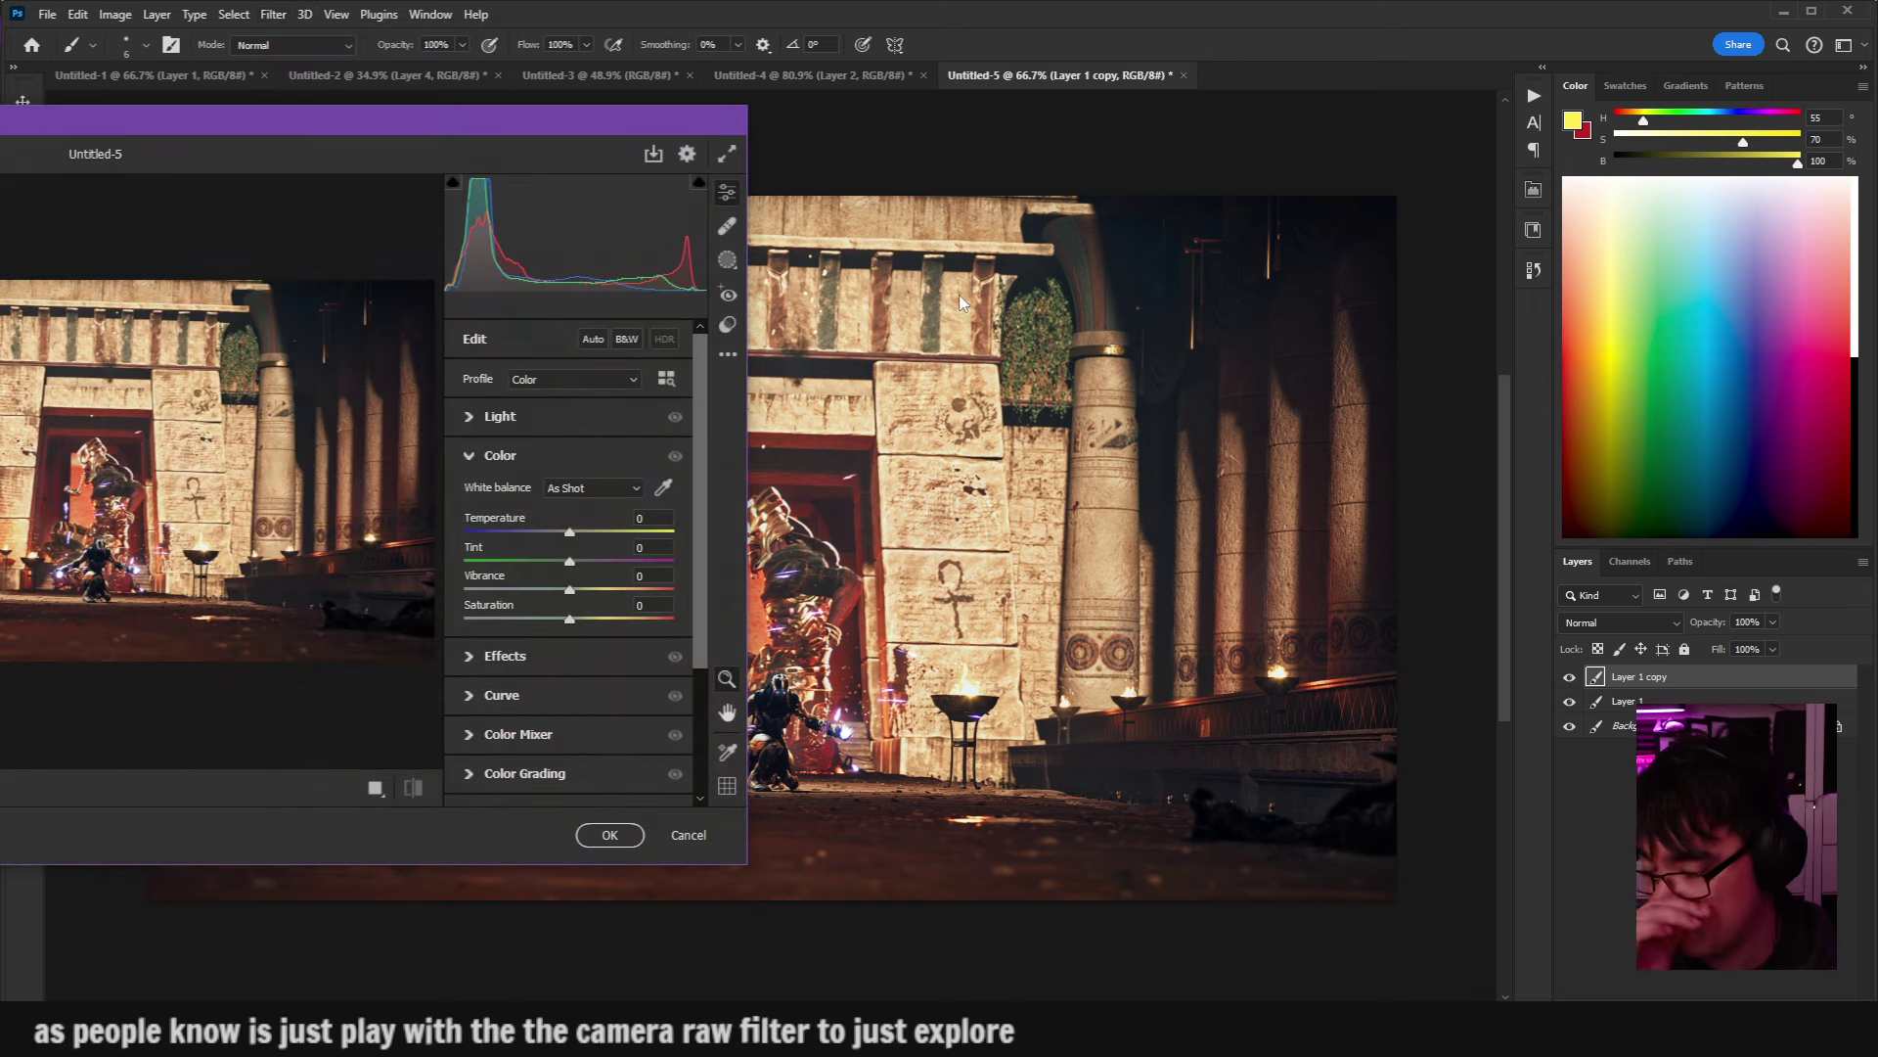
{"action": "left_click_drag", "start_coordinate": [509, 123], "coordinate": [1032, 144]}
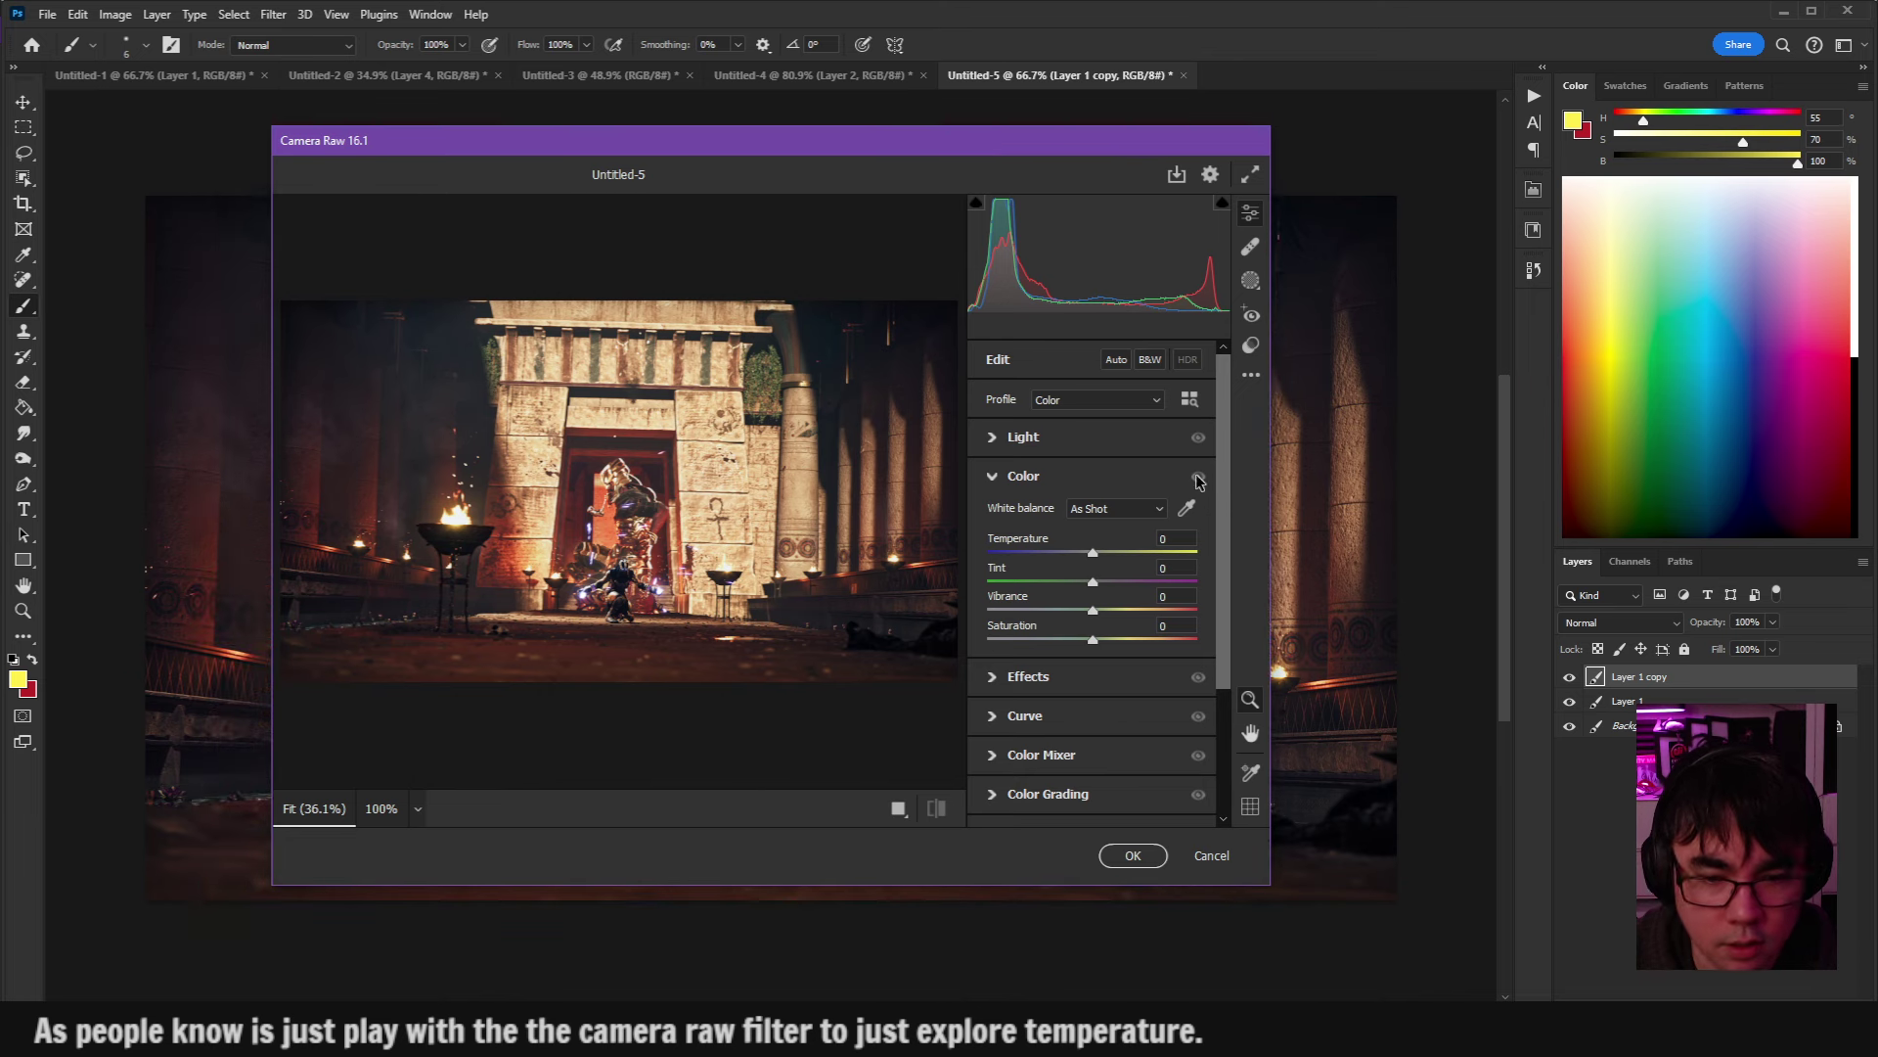
{"action": "left_click_drag", "start_coordinate": [1093, 553], "coordinate": [1067, 559]}
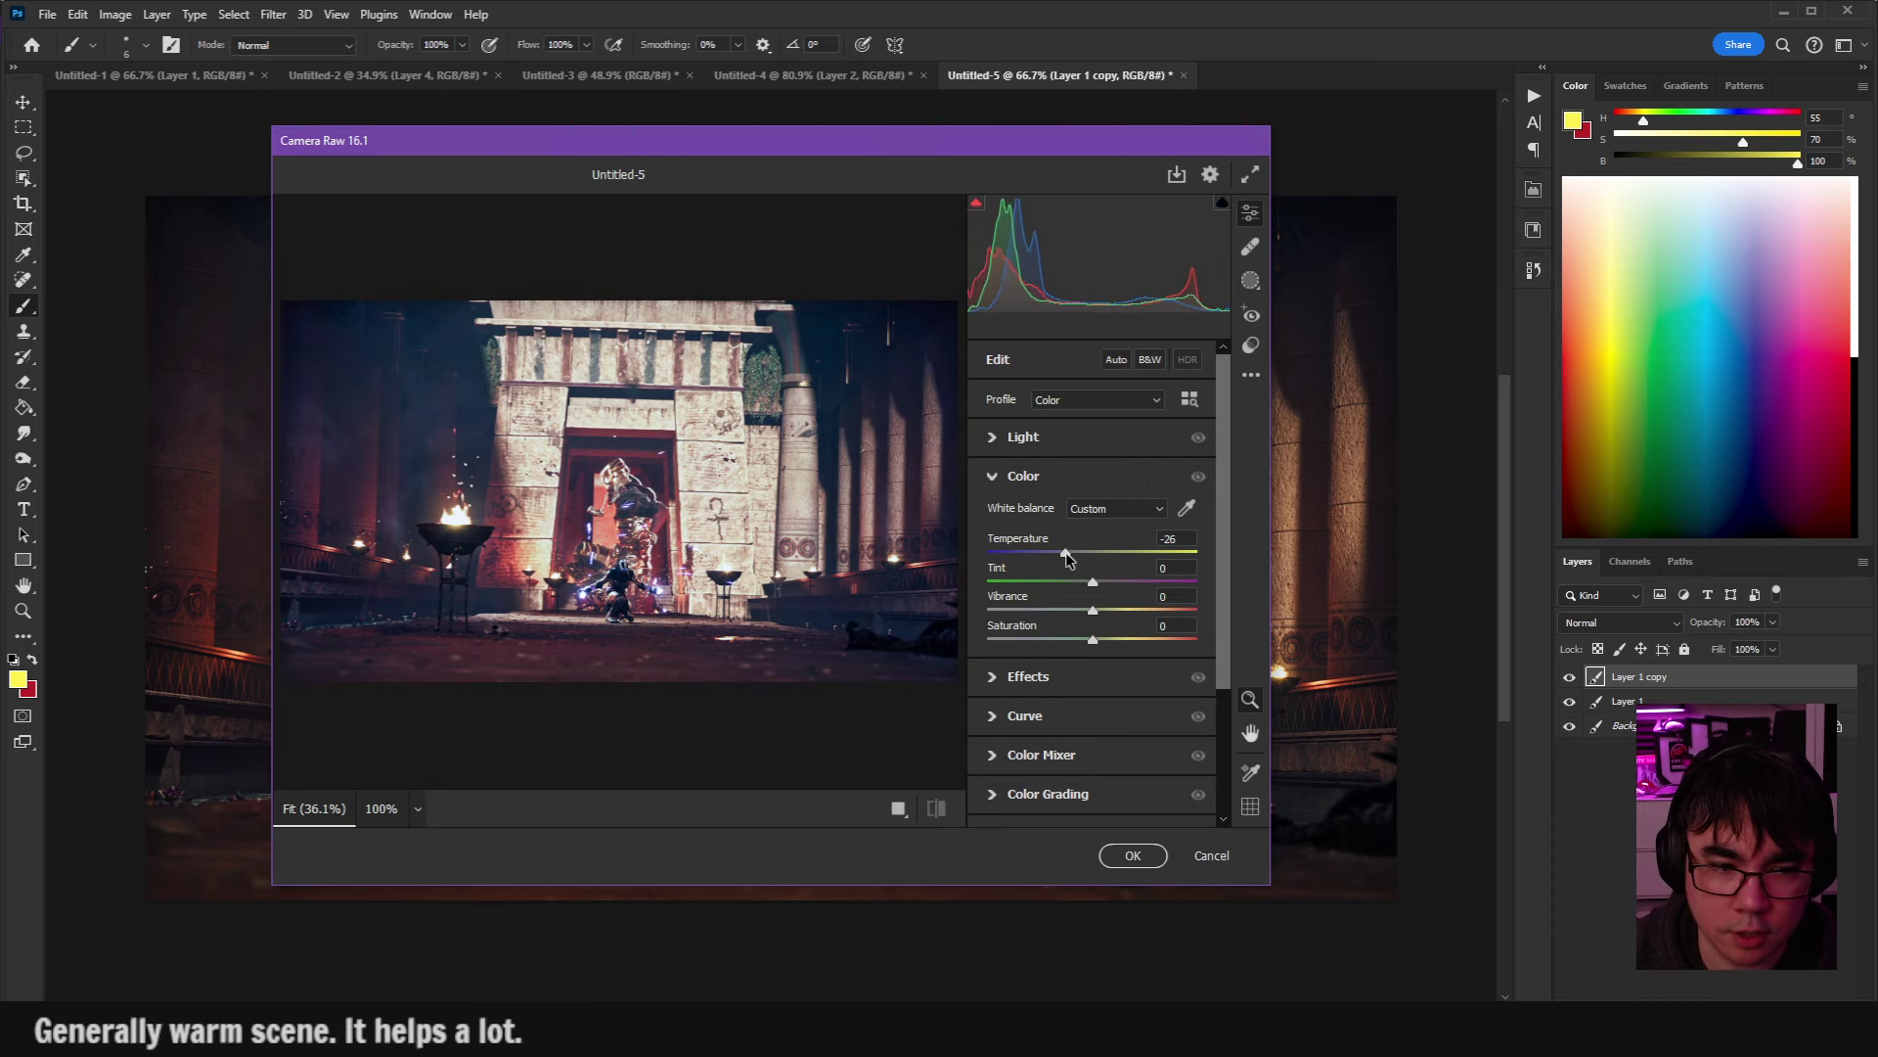
{"action": "left_click", "coordinate": [1133, 855]}
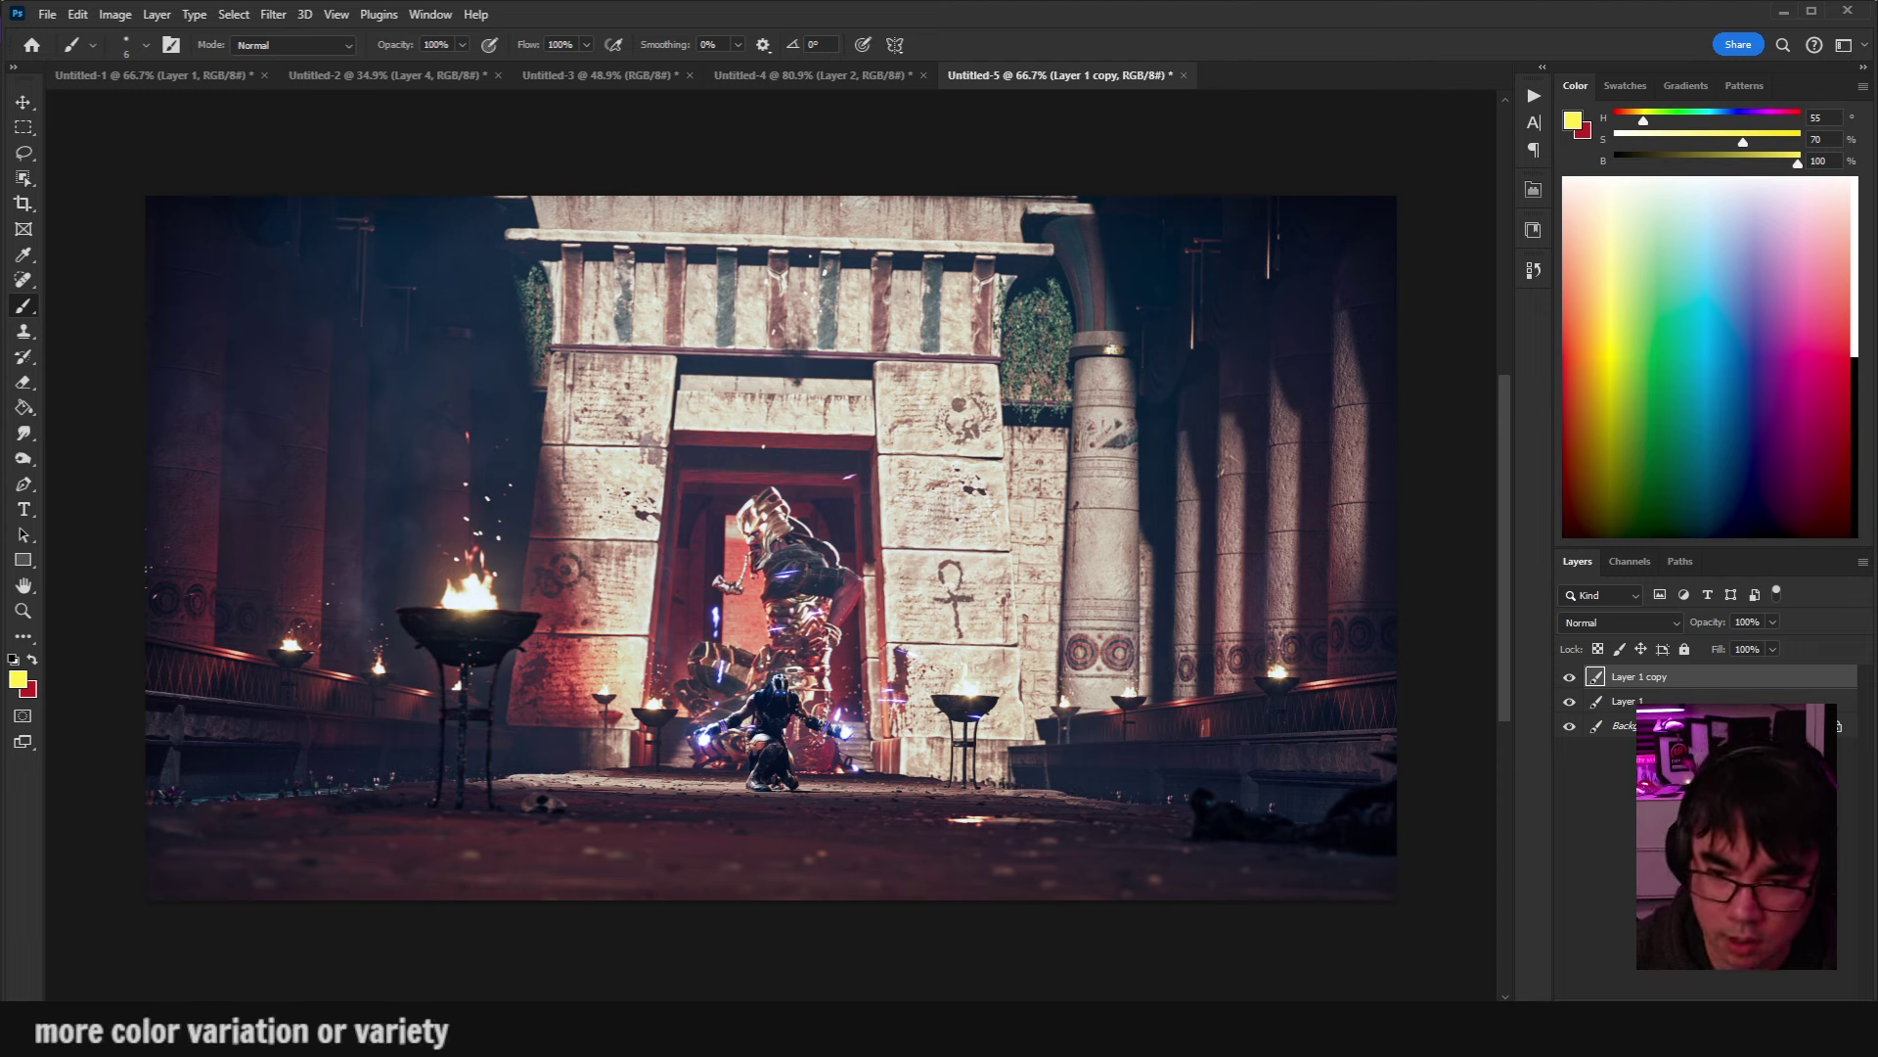
Compare the cooled copy against the original by toggling its visibility, then zoom out to the full render.
{"action": "left_click", "coordinate": [1569, 677]}
{"action": "left_click", "coordinate": [1569, 677]}
{"action": "left_click", "coordinate": [1569, 677]}
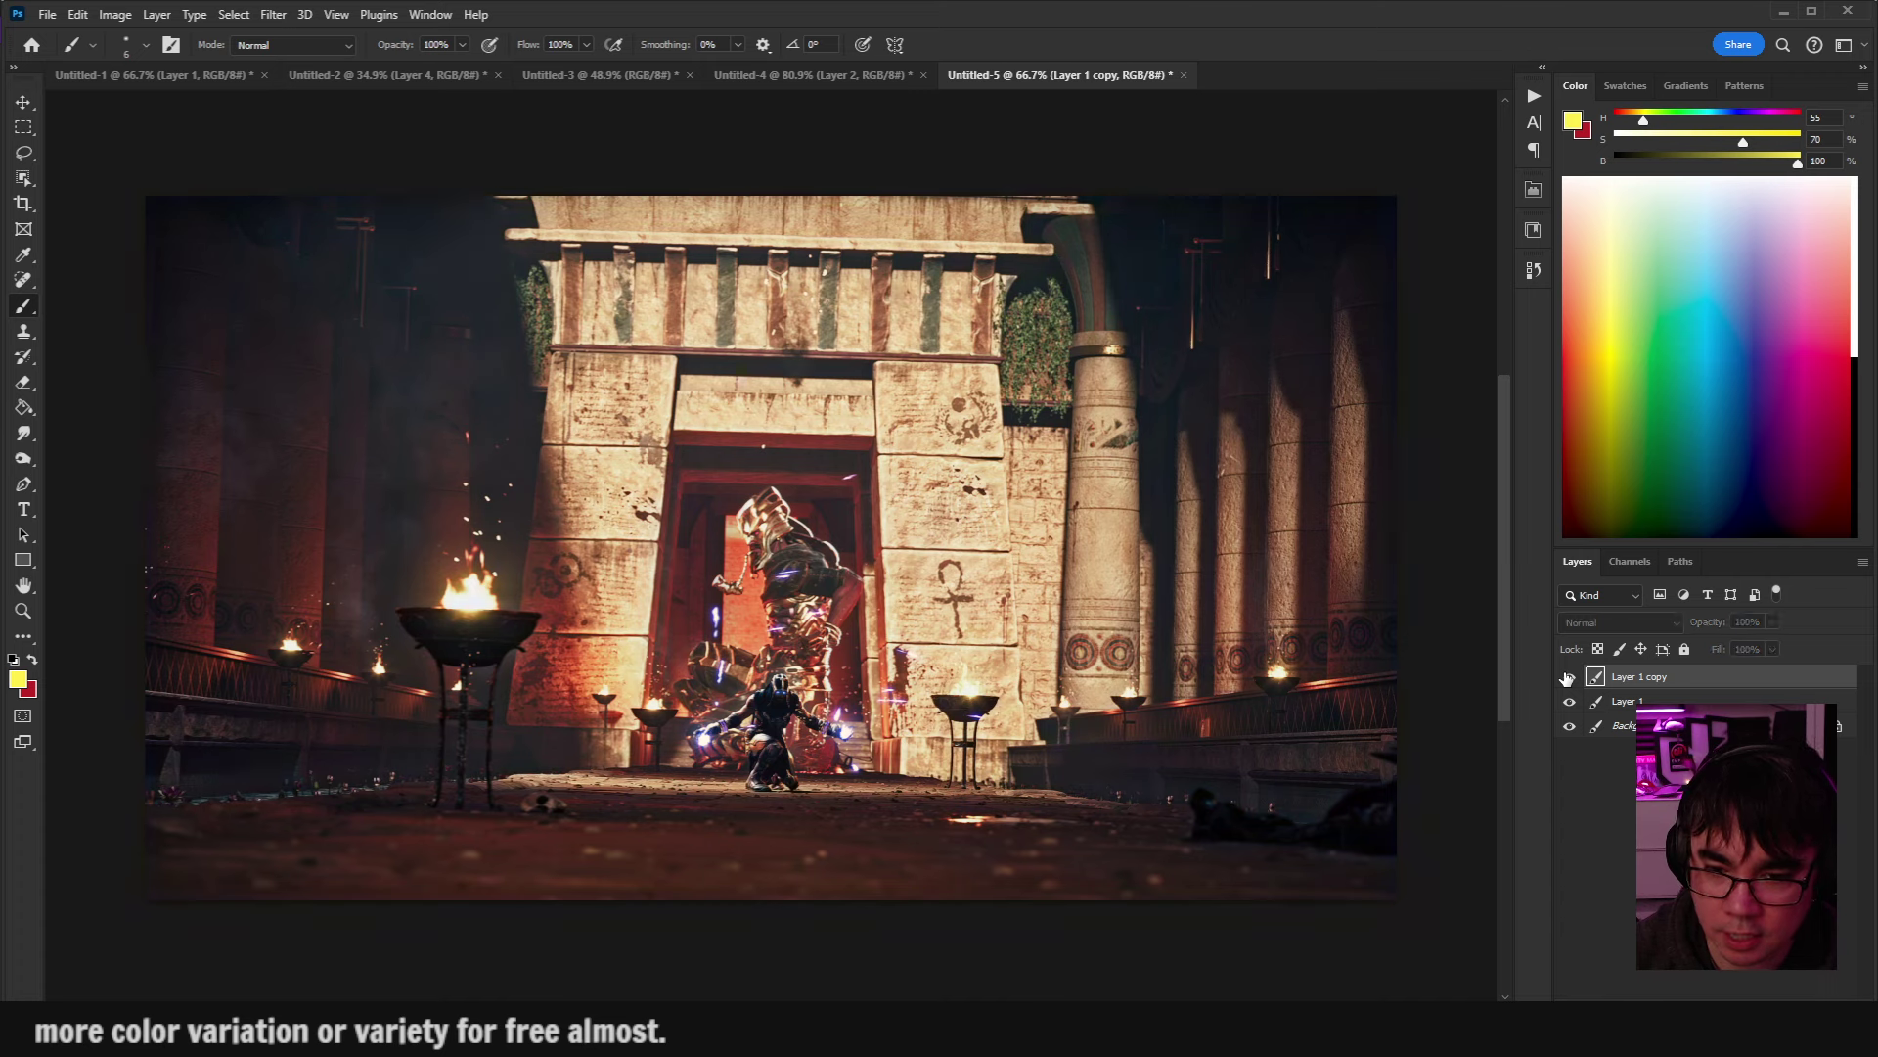
{"action": "left_click", "coordinate": [1569, 677]}
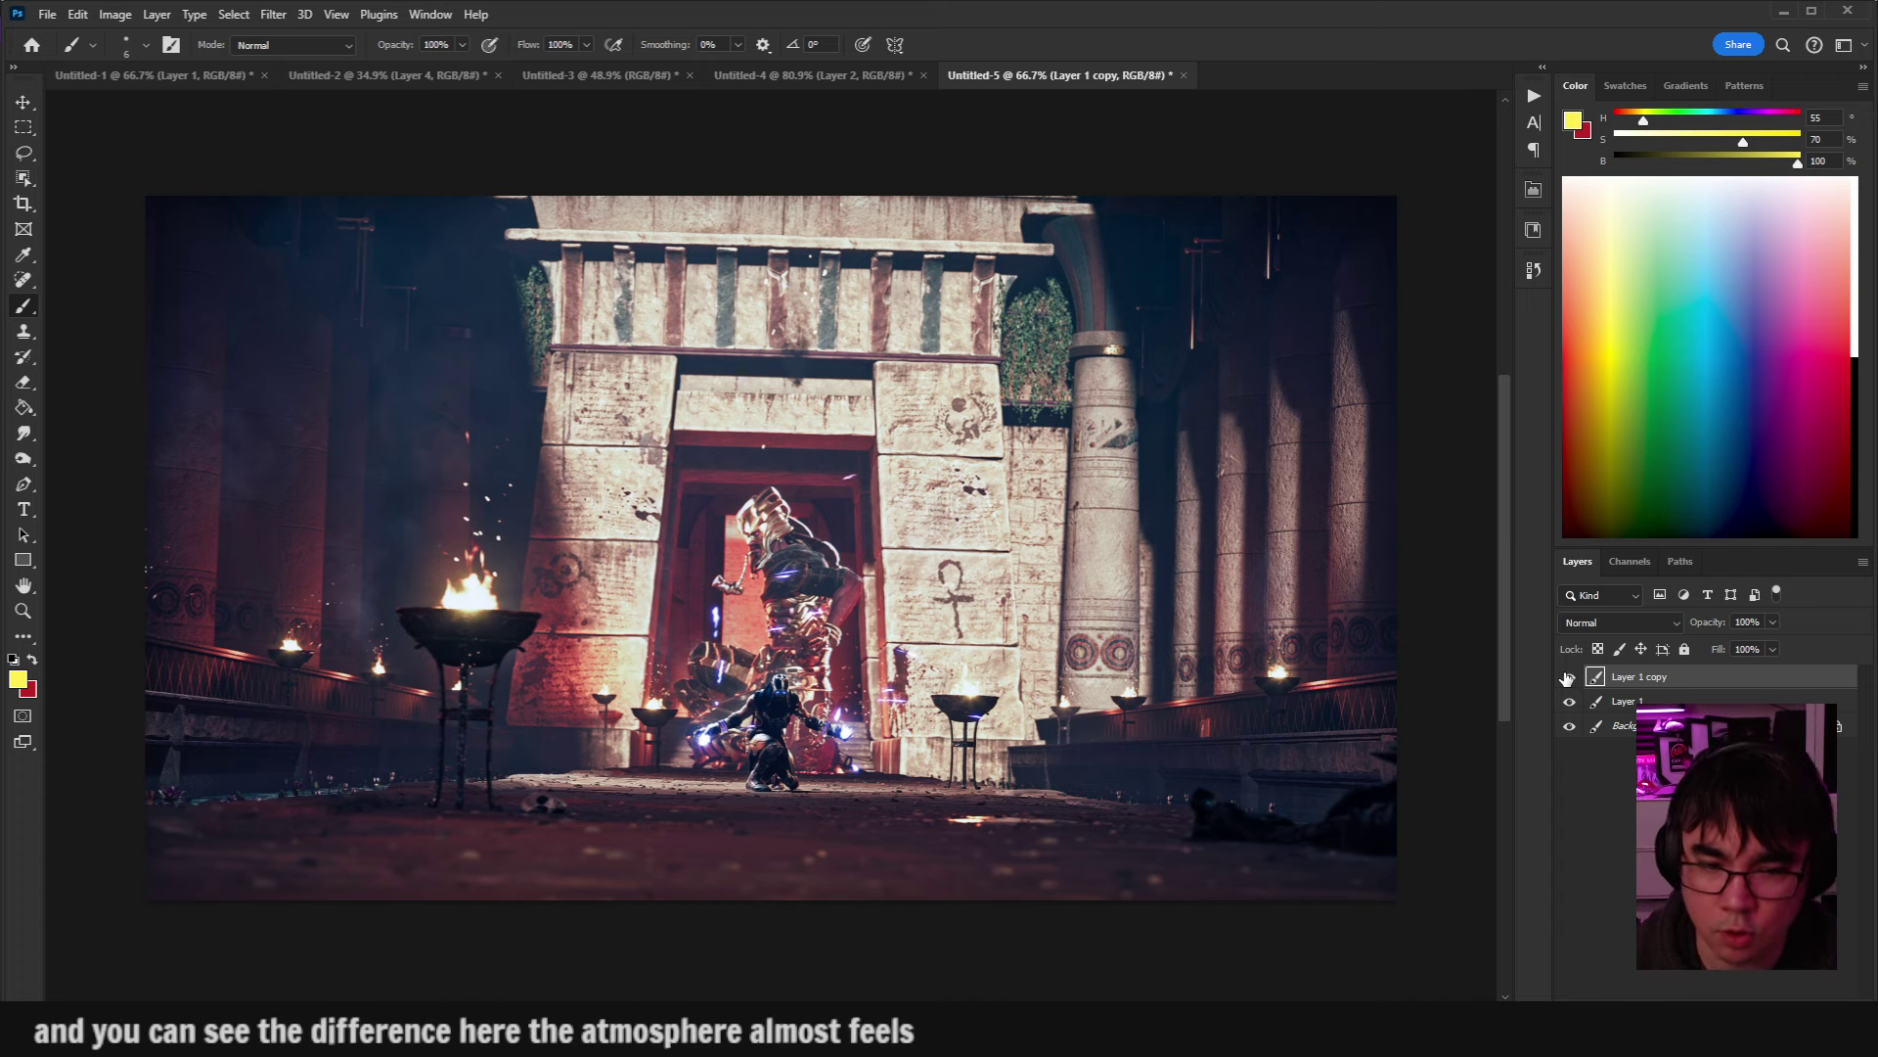
{"action": "mouse_move", "coordinate": [772, 455]}
{"action": "left_mouse_down"}
{"action": "mouse_move", "coordinate": [825, 457]}
{"action": "mouse_move", "coordinate": [802, 462]}
{"action": "left_mouse_up"}
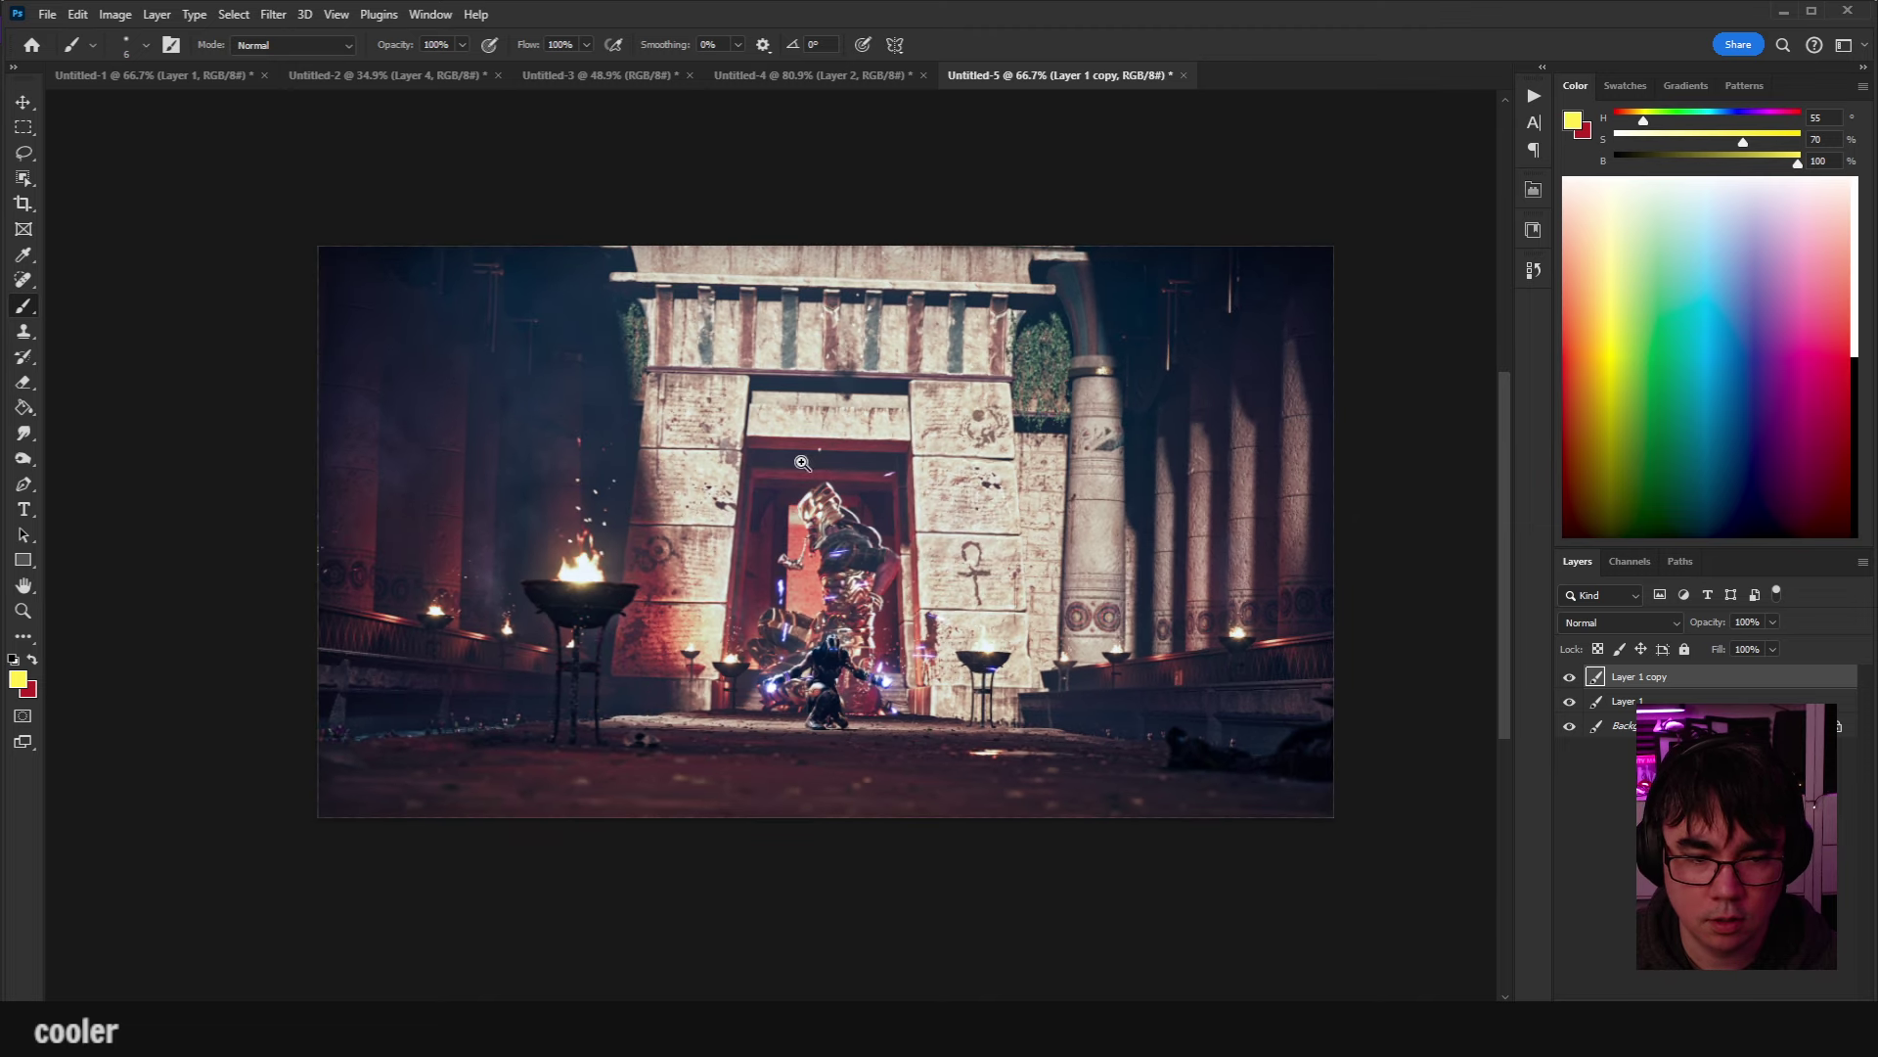
{"action": "scroll", "coordinate": [803, 462], "scroll_direction": "down", "scroll_amount": 2}
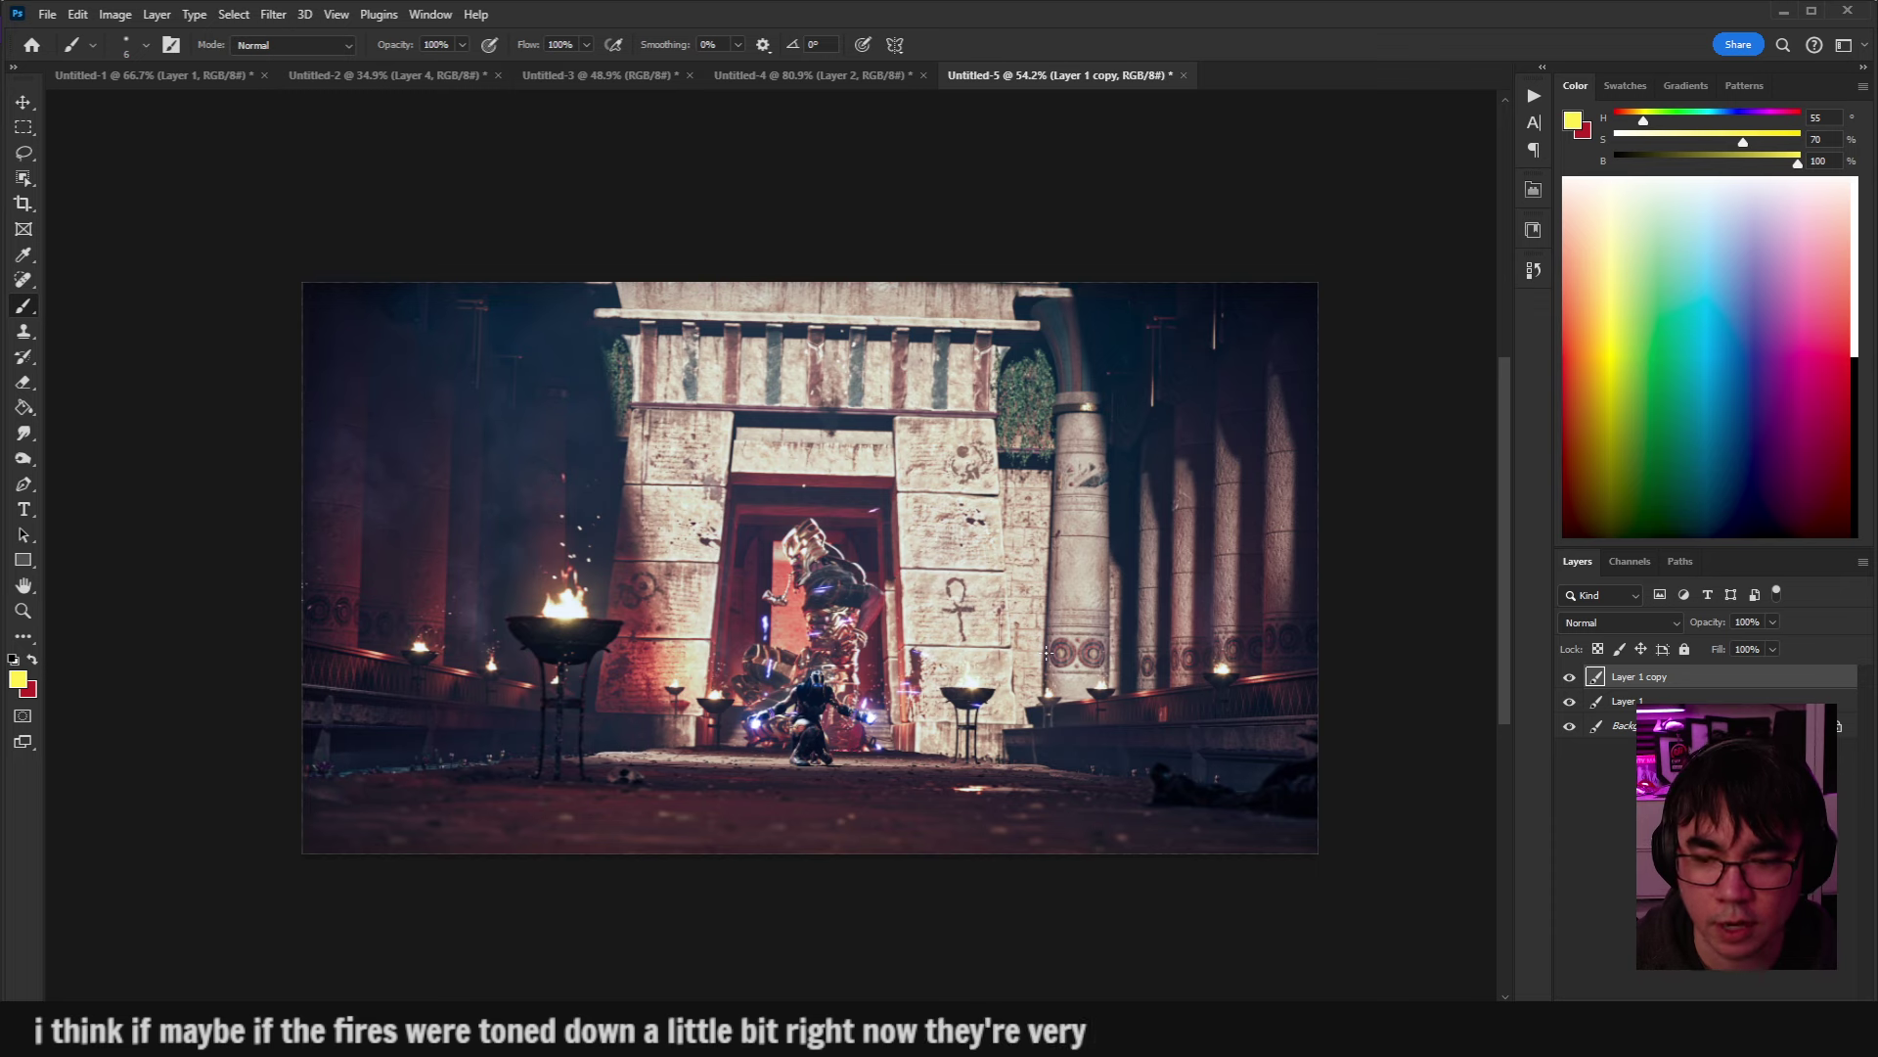
Run the Levels Check action to add a Gradient Map 1 brightness heat-map layer.
{"action": "left_click", "coordinate": [1534, 95]}
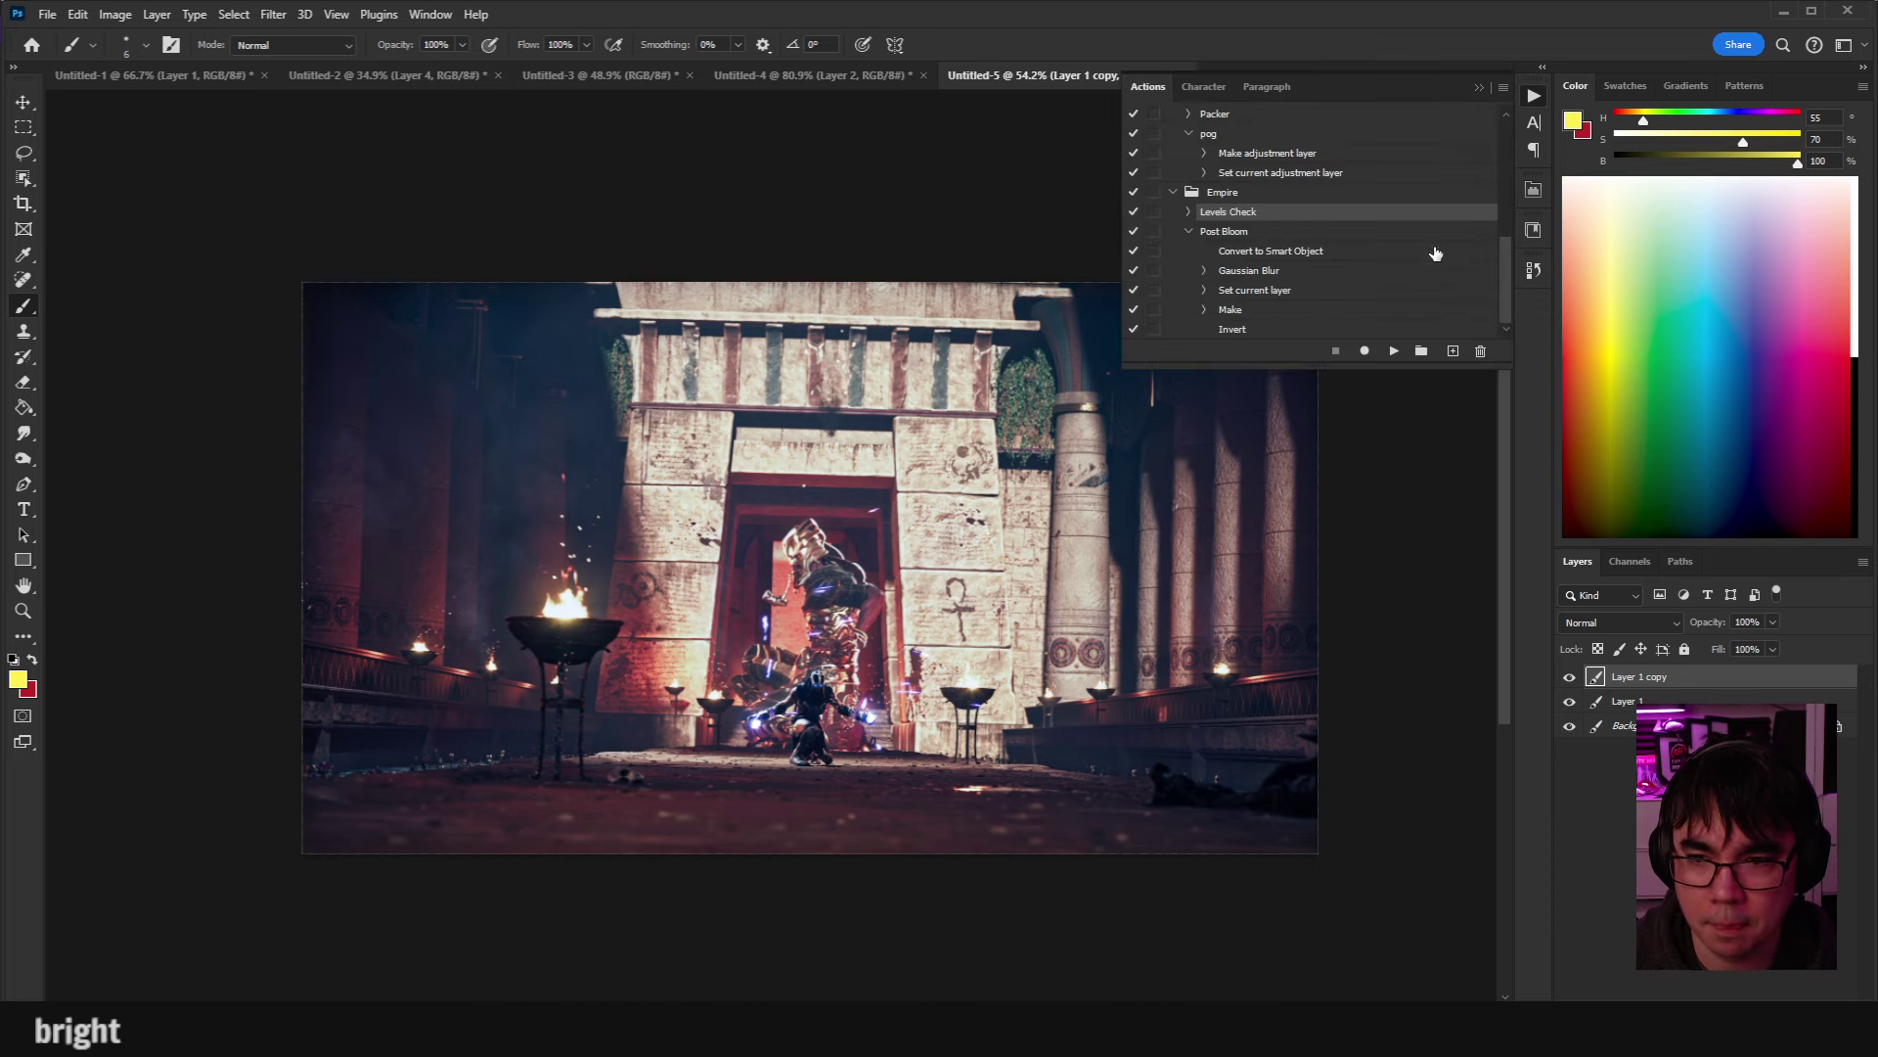
{"action": "left_click", "coordinate": [1393, 351]}
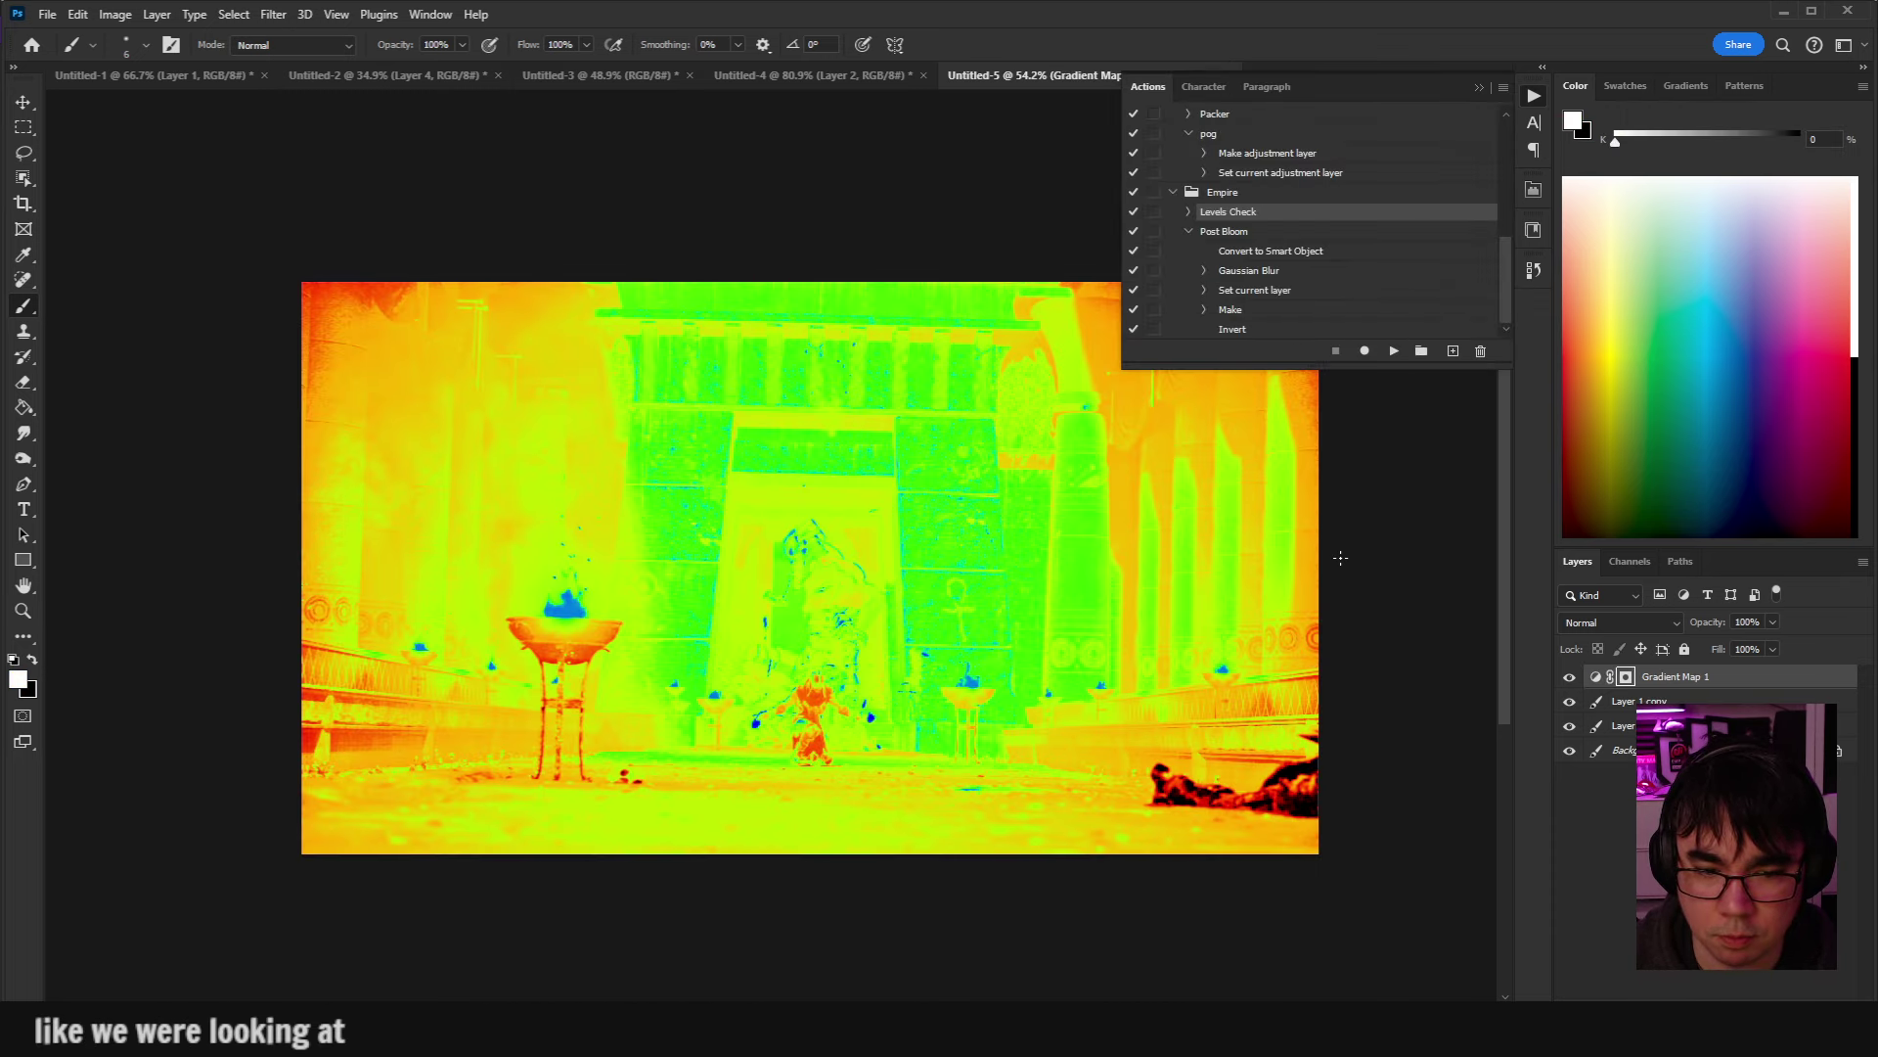
{"action": "left_click_drag", "start_coordinate": [1354, 640], "coordinate": [1444, 703]}
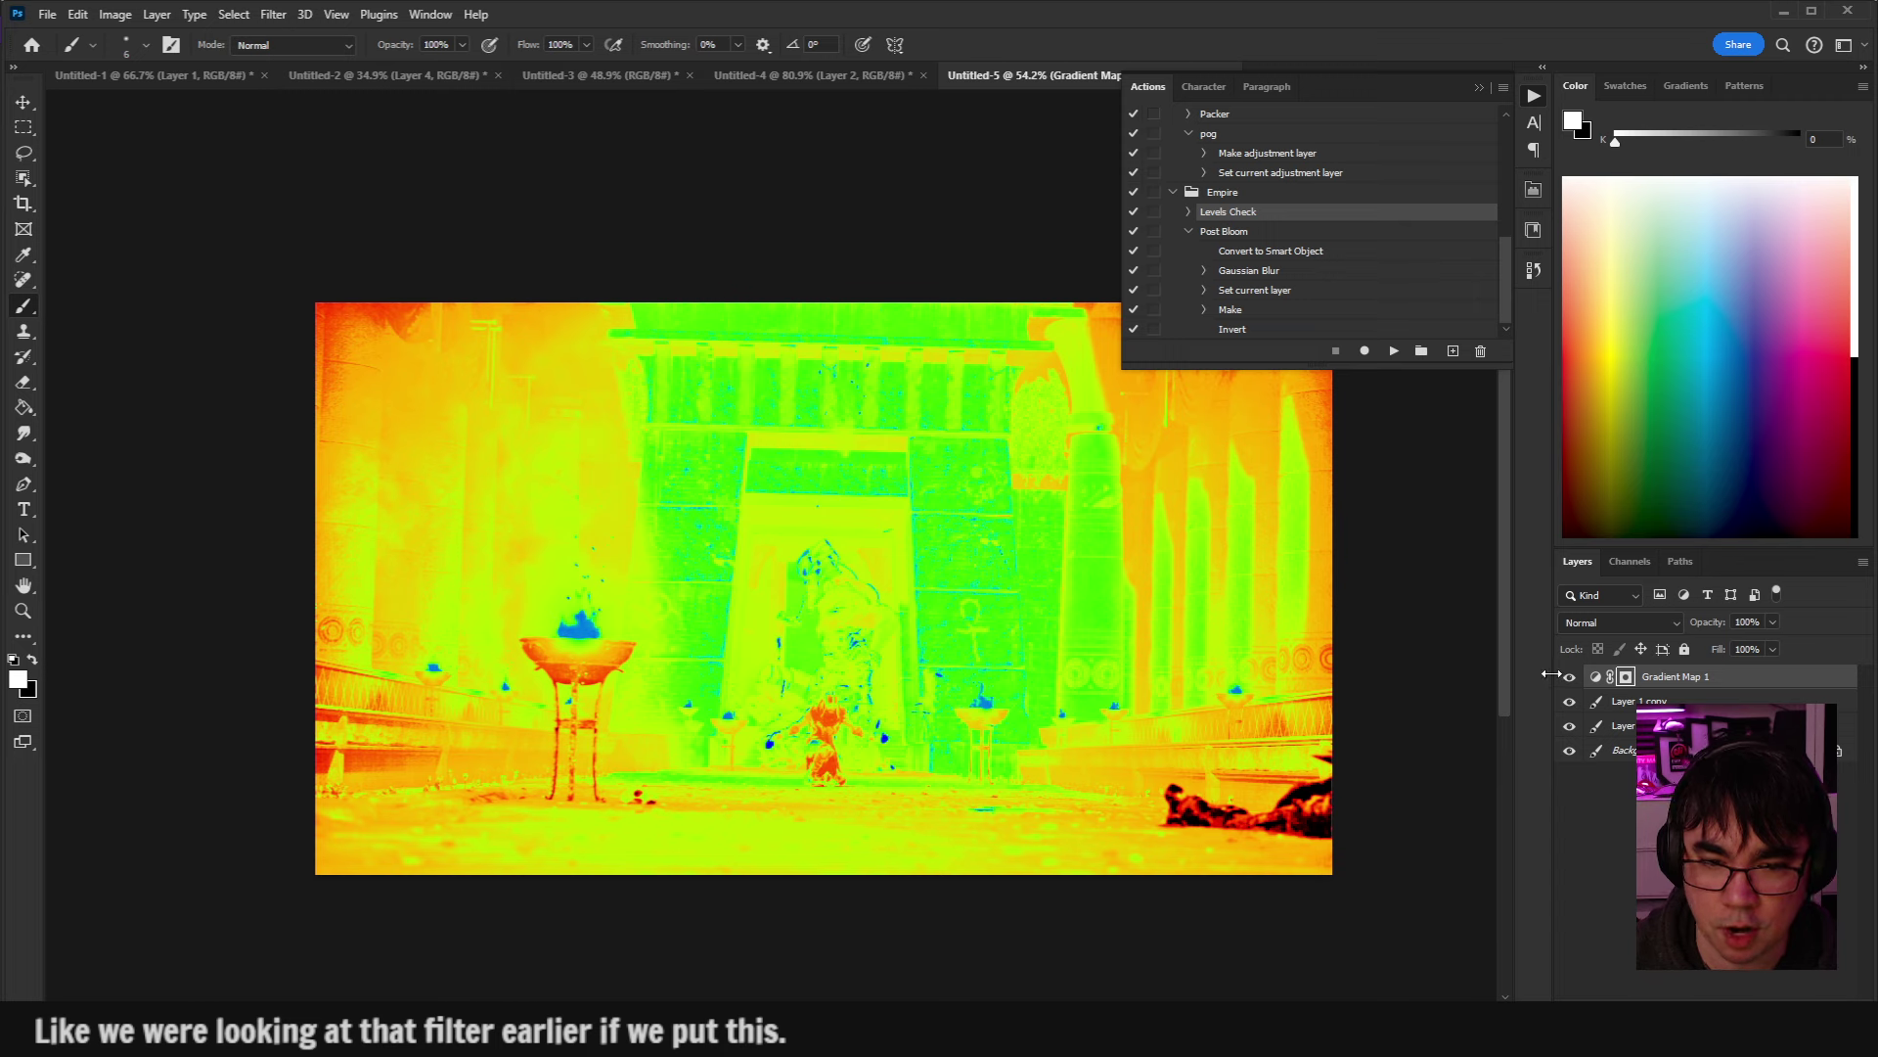
{"action": "left_click_drag", "start_coordinate": [951, 449], "coordinate": [906, 560]}
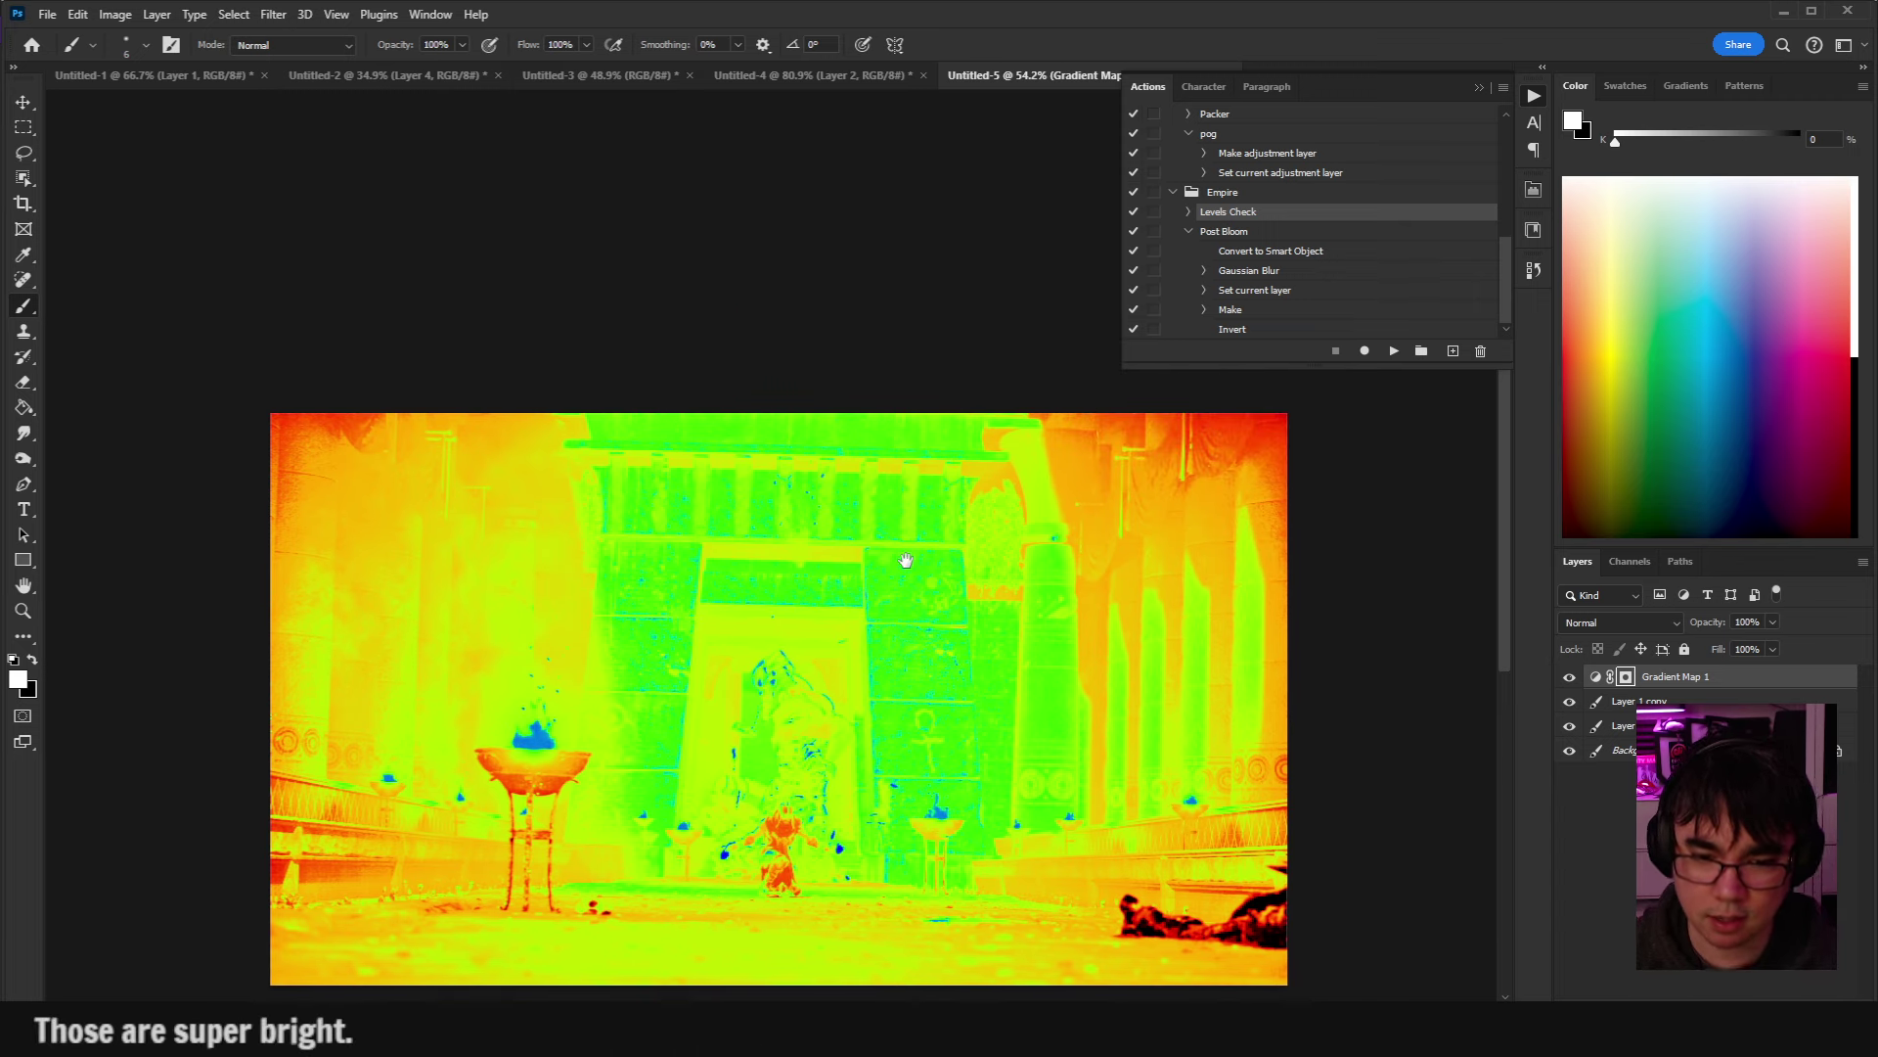
Toggle Gradient Map 1 on and off to judge fire brightness, inspecting the left brazier closely.
{"action": "left_click", "coordinate": [1571, 678]}
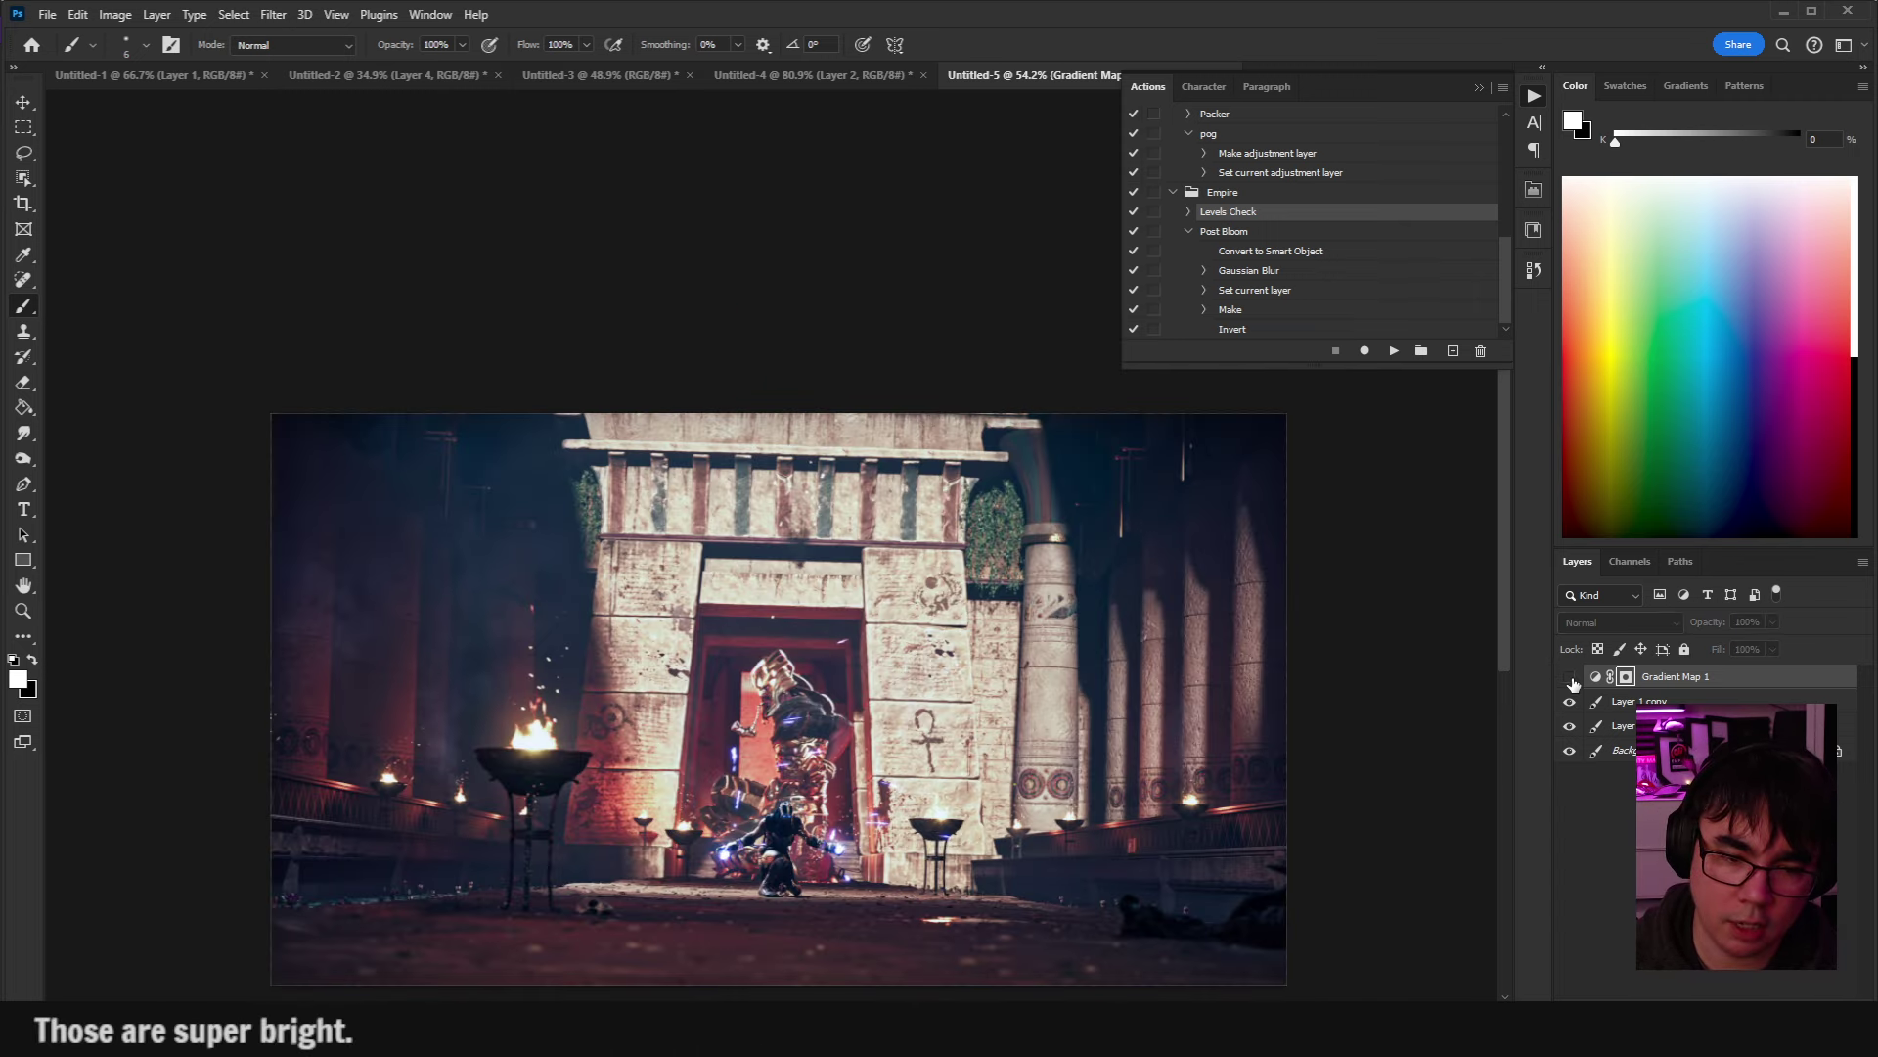
{"action": "left_click", "coordinate": [1572, 678]}
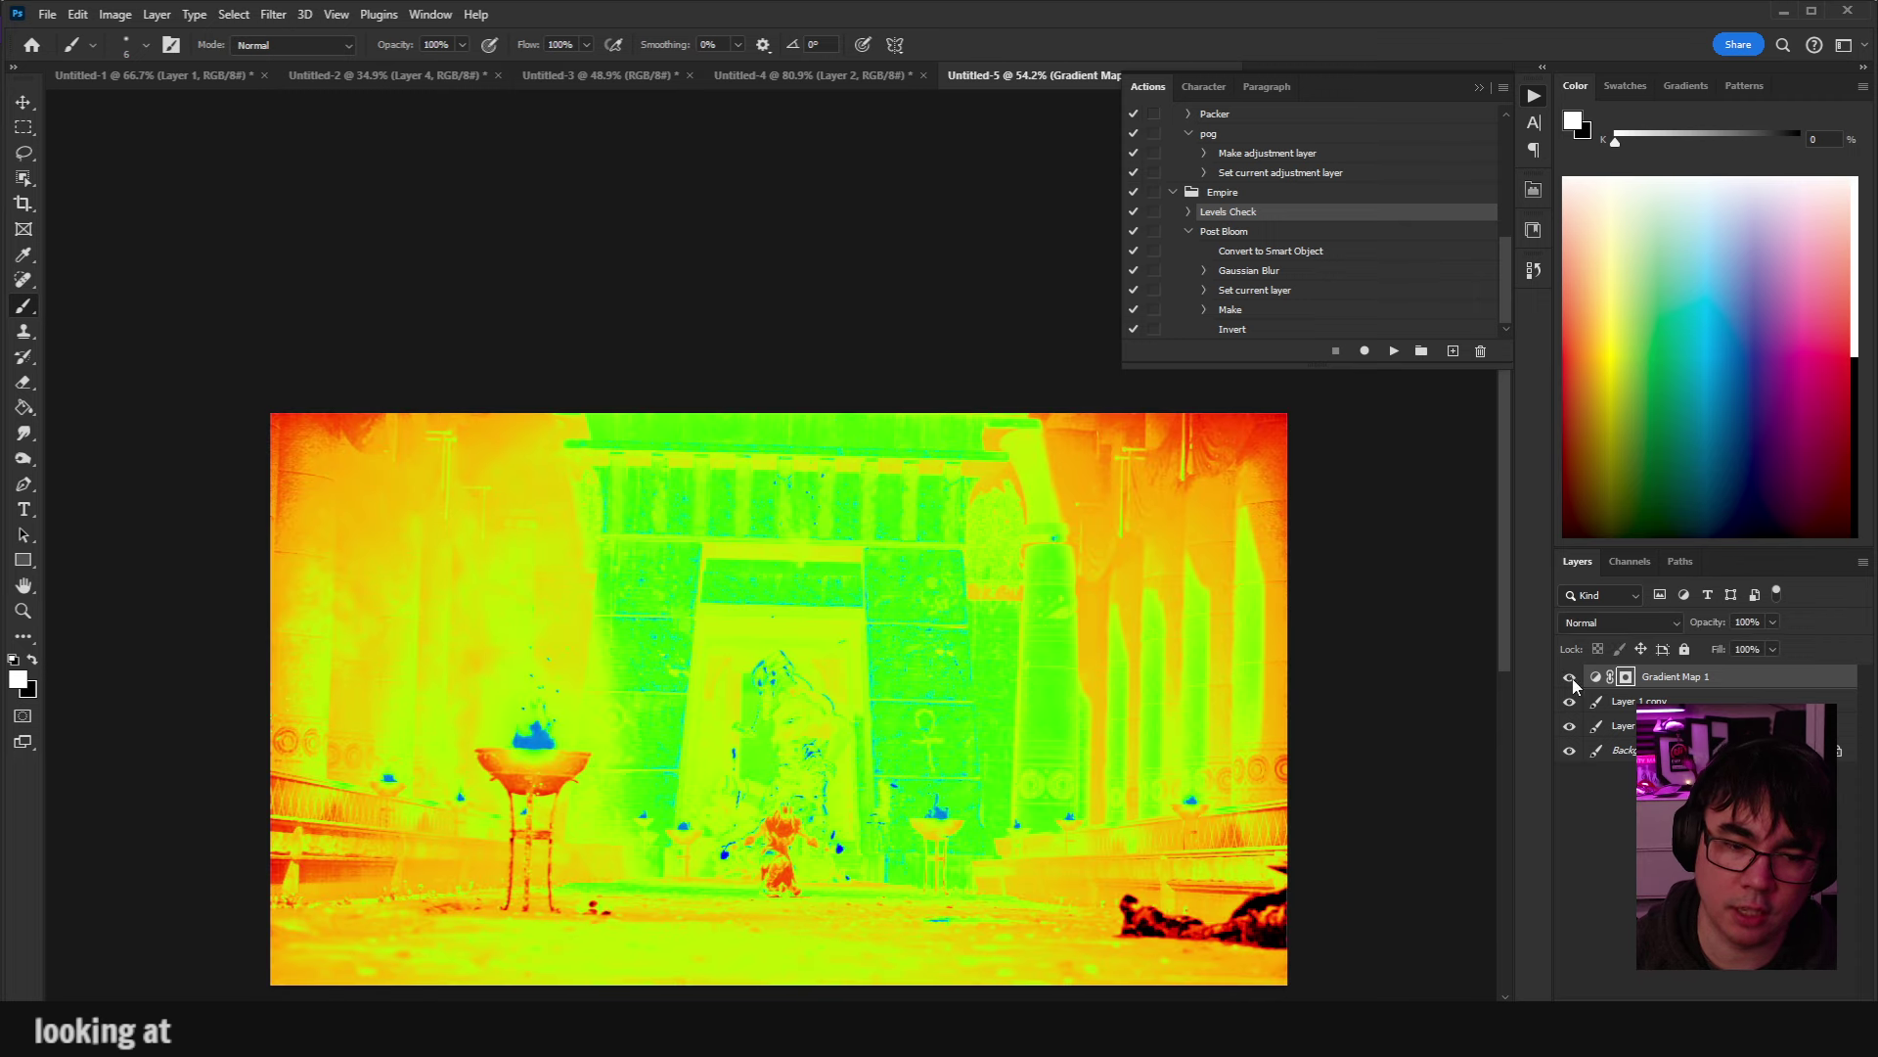
{"action": "left_click", "coordinate": [1571, 678]}
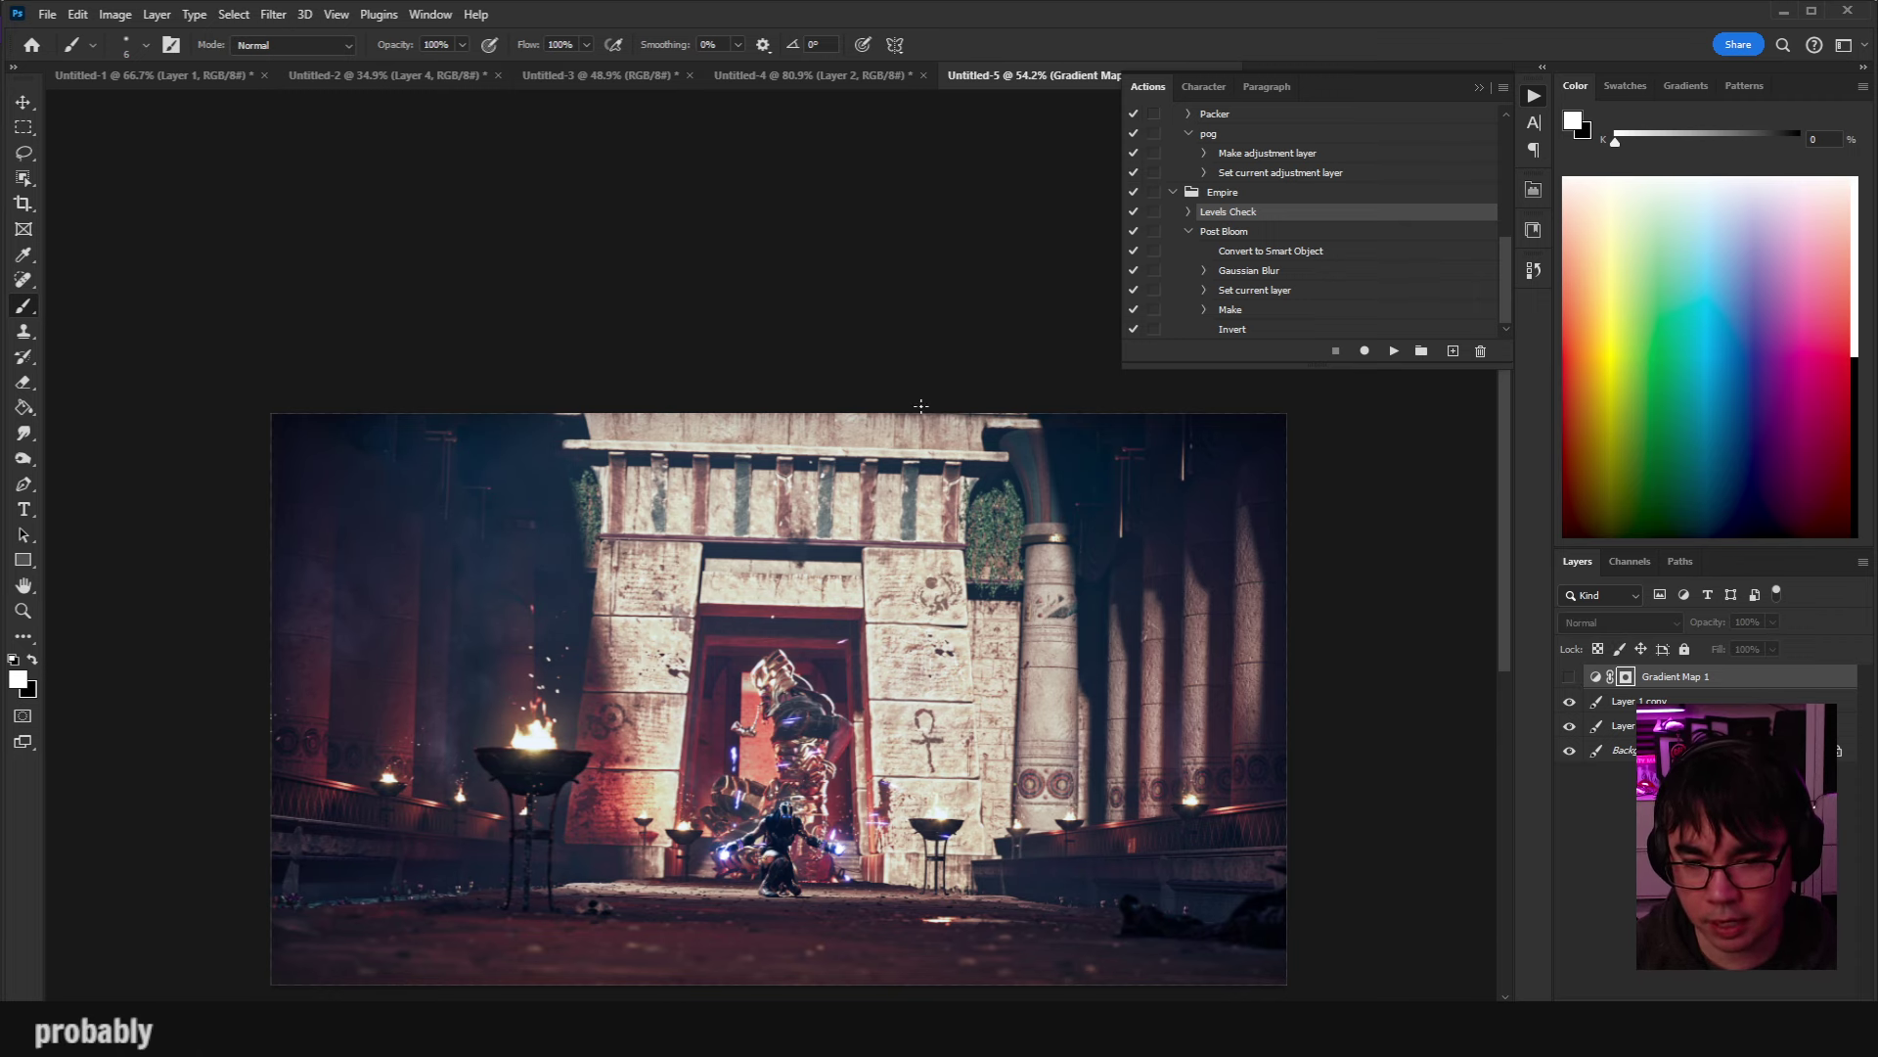
{"action": "left_click", "coordinate": [1570, 676]}
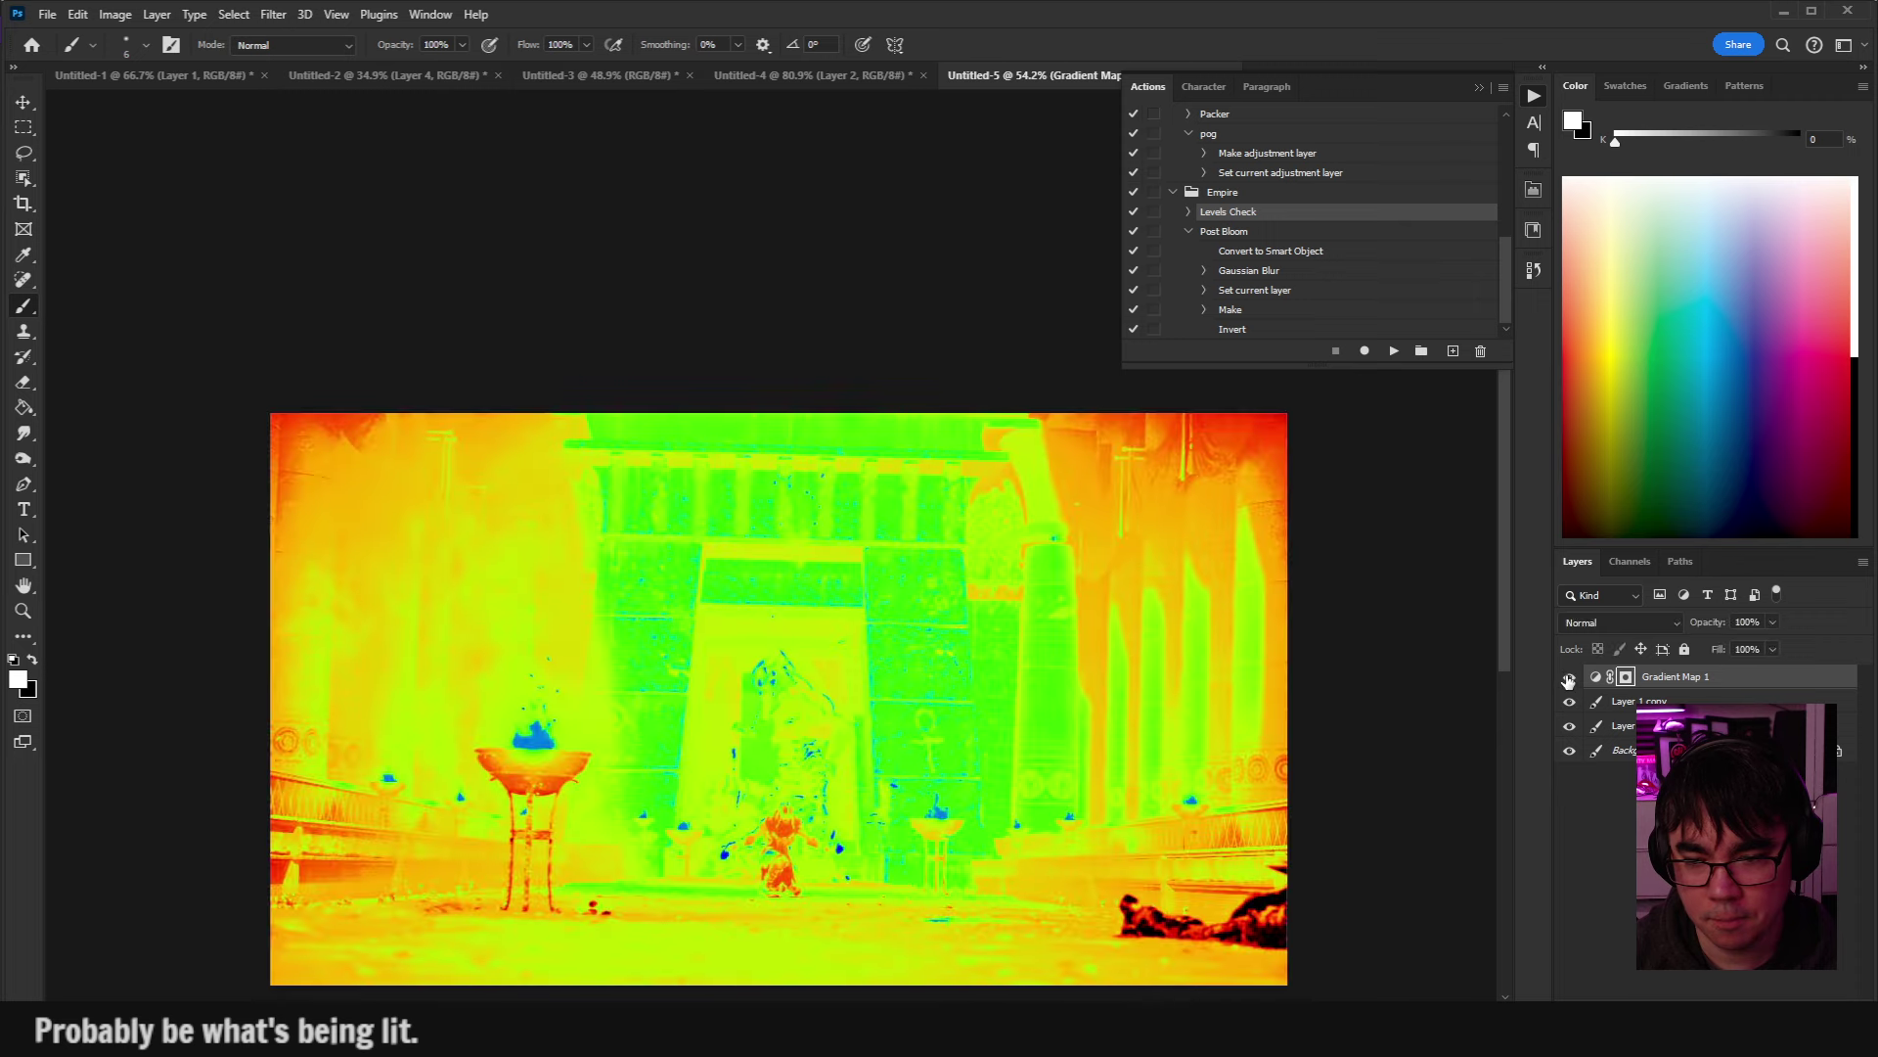
{"action": "left_click_drag", "start_coordinate": [914, 750], "coordinate": [1000, 695]}
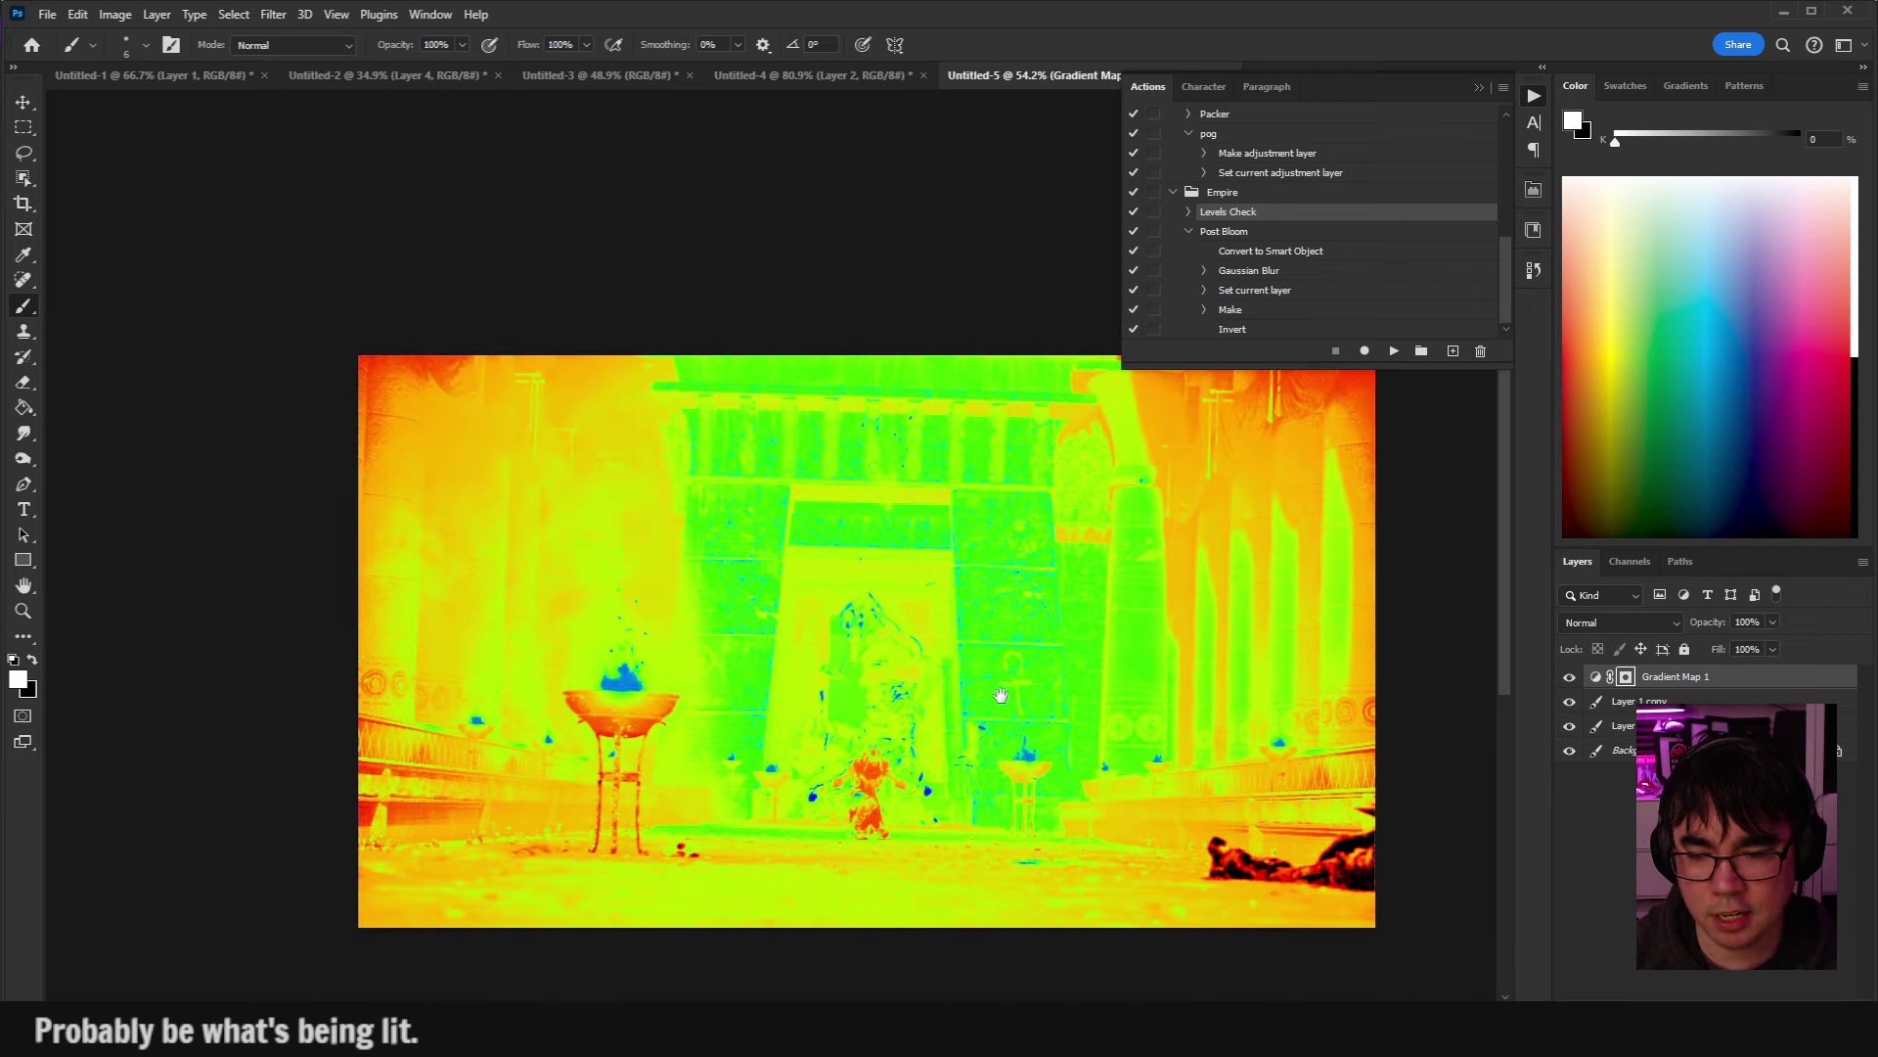
{"action": "left_click", "coordinate": [1569, 676]}
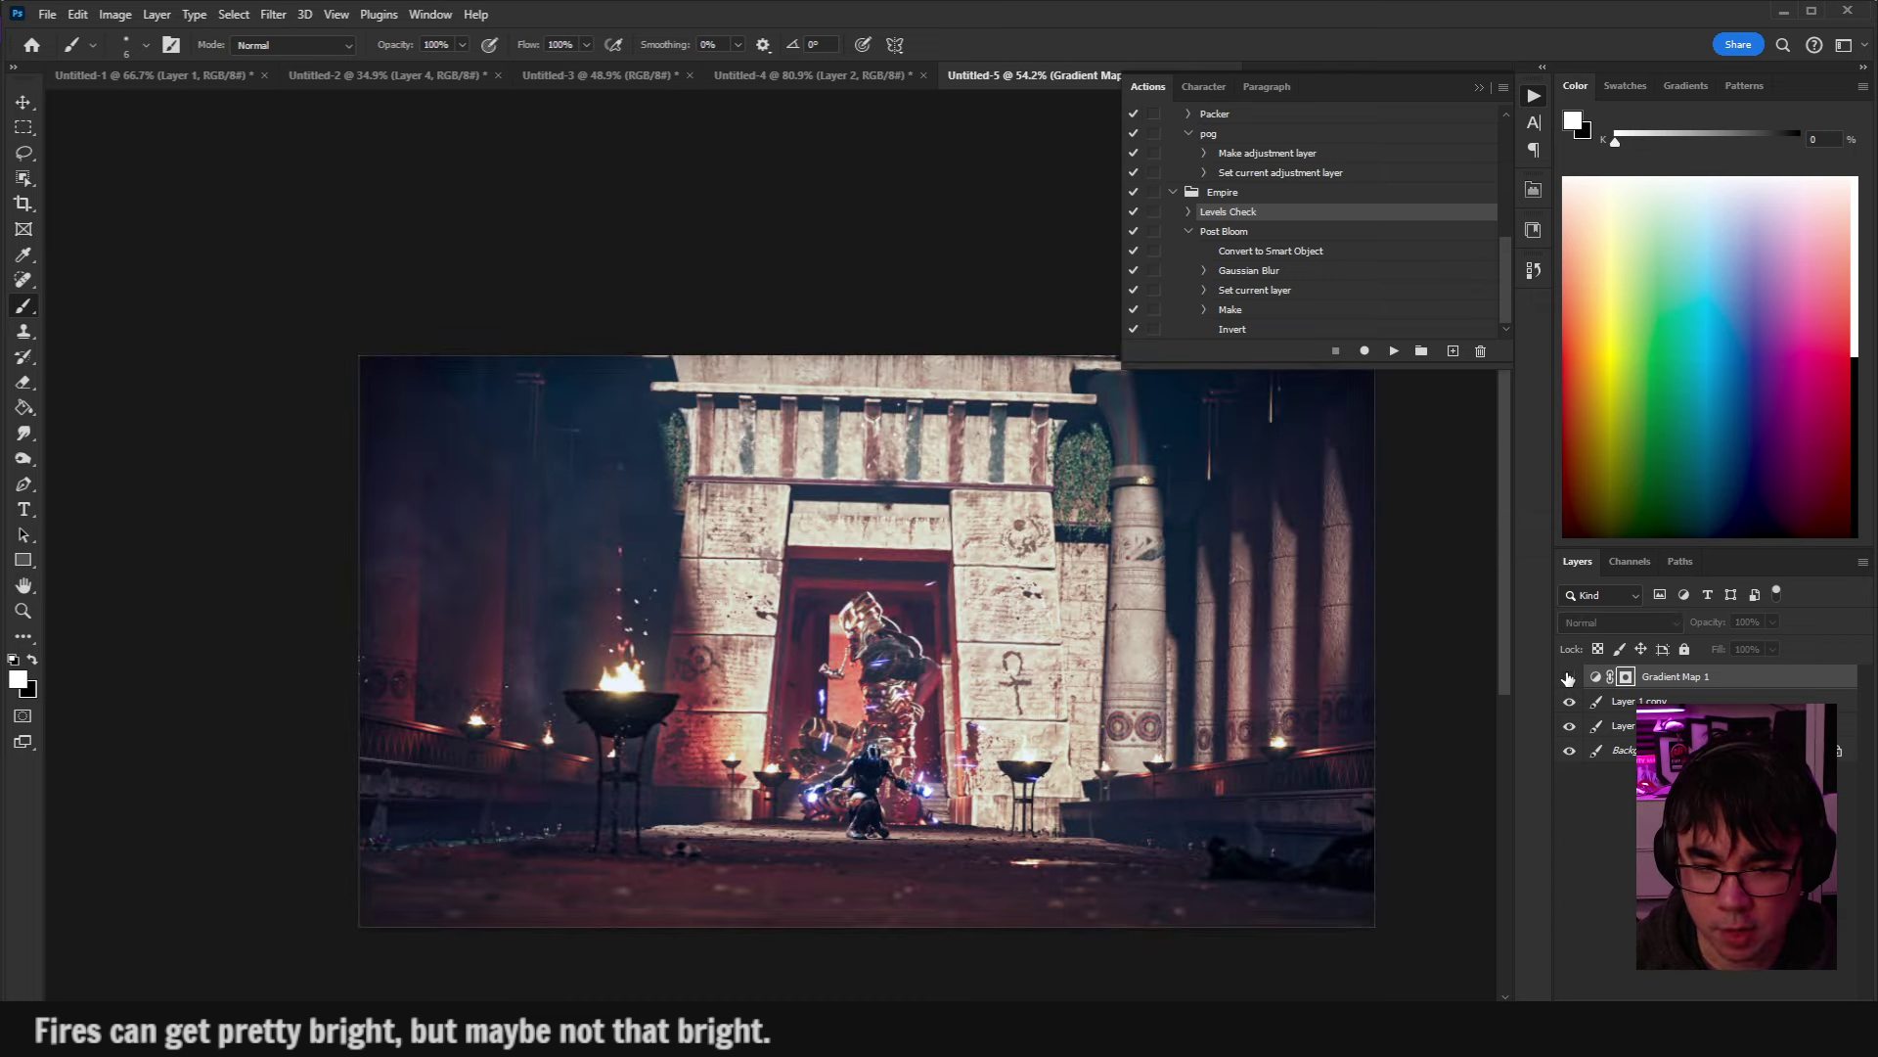
{"action": "left_click_drag", "start_coordinate": [571, 722], "coordinate": [658, 706]}
{"action": "left_click_drag", "start_coordinate": [658, 706], "coordinate": [903, 651]}
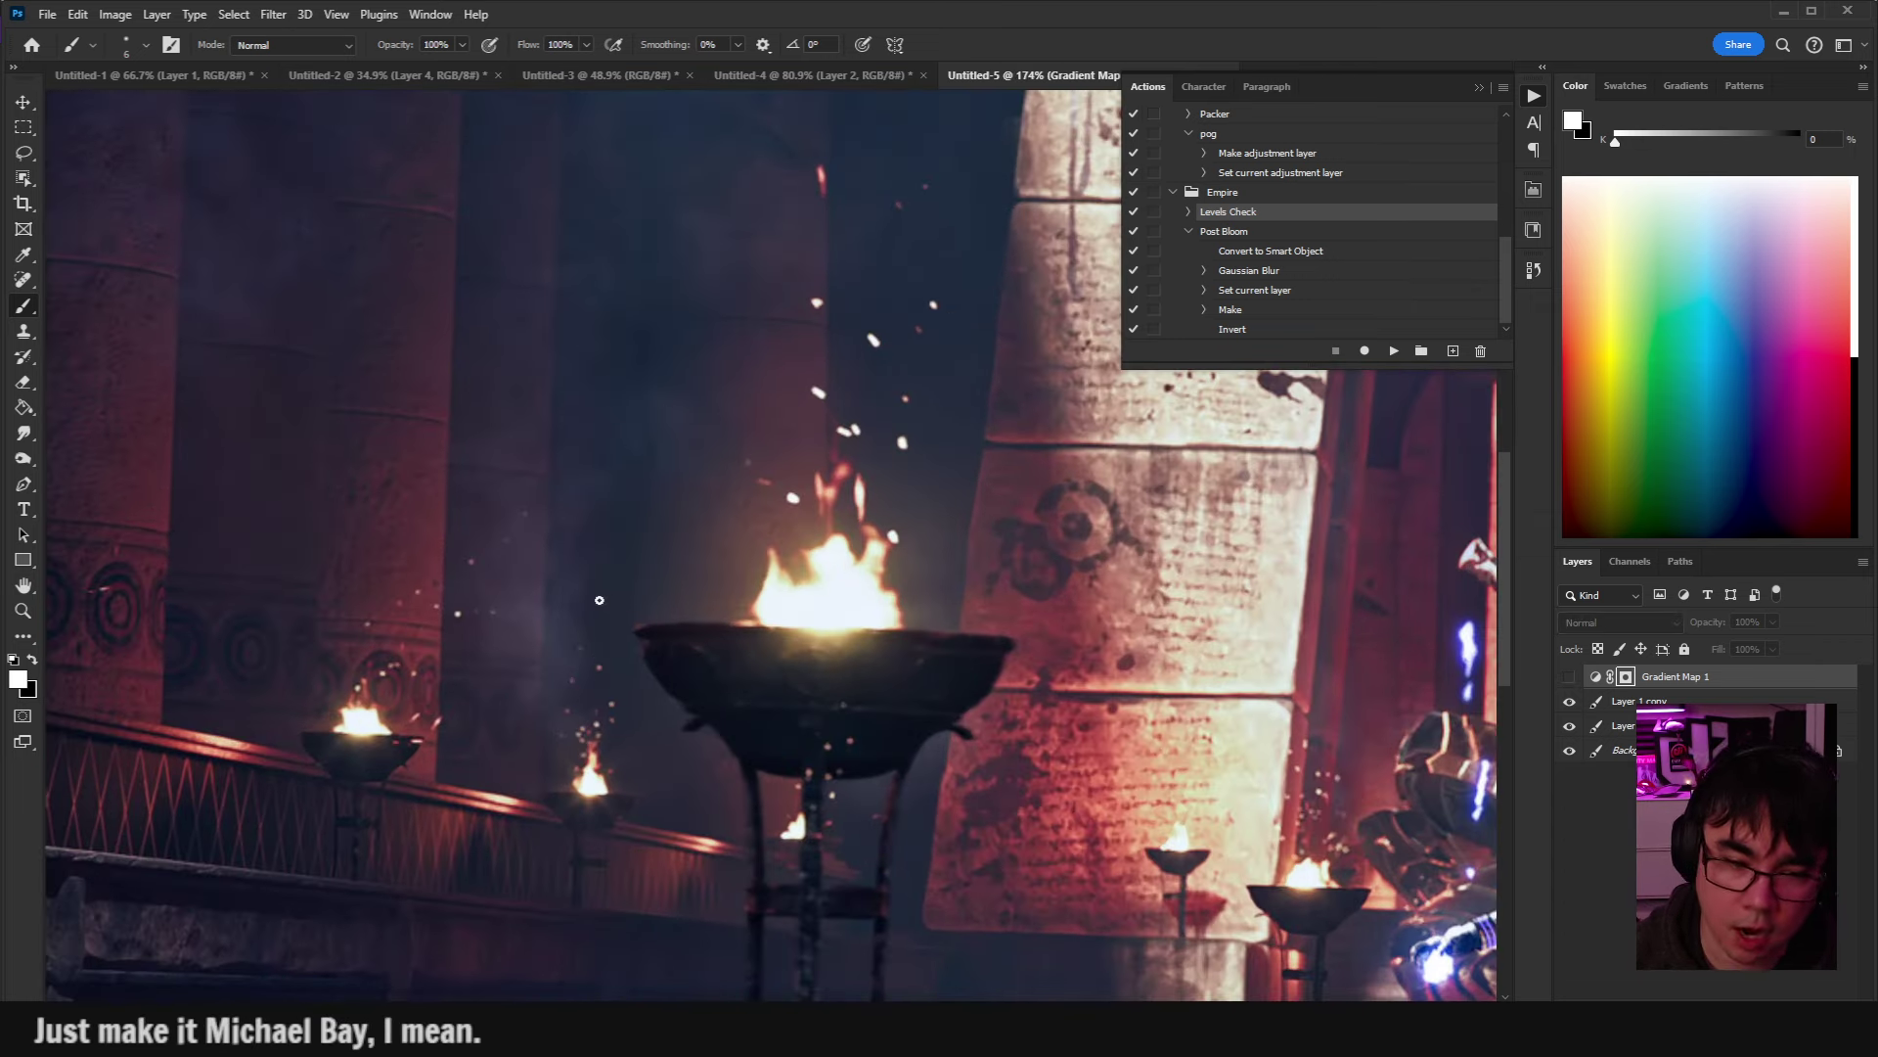
{"action": "left_click_drag", "start_coordinate": [1030, 733], "coordinate": [844, 727]}
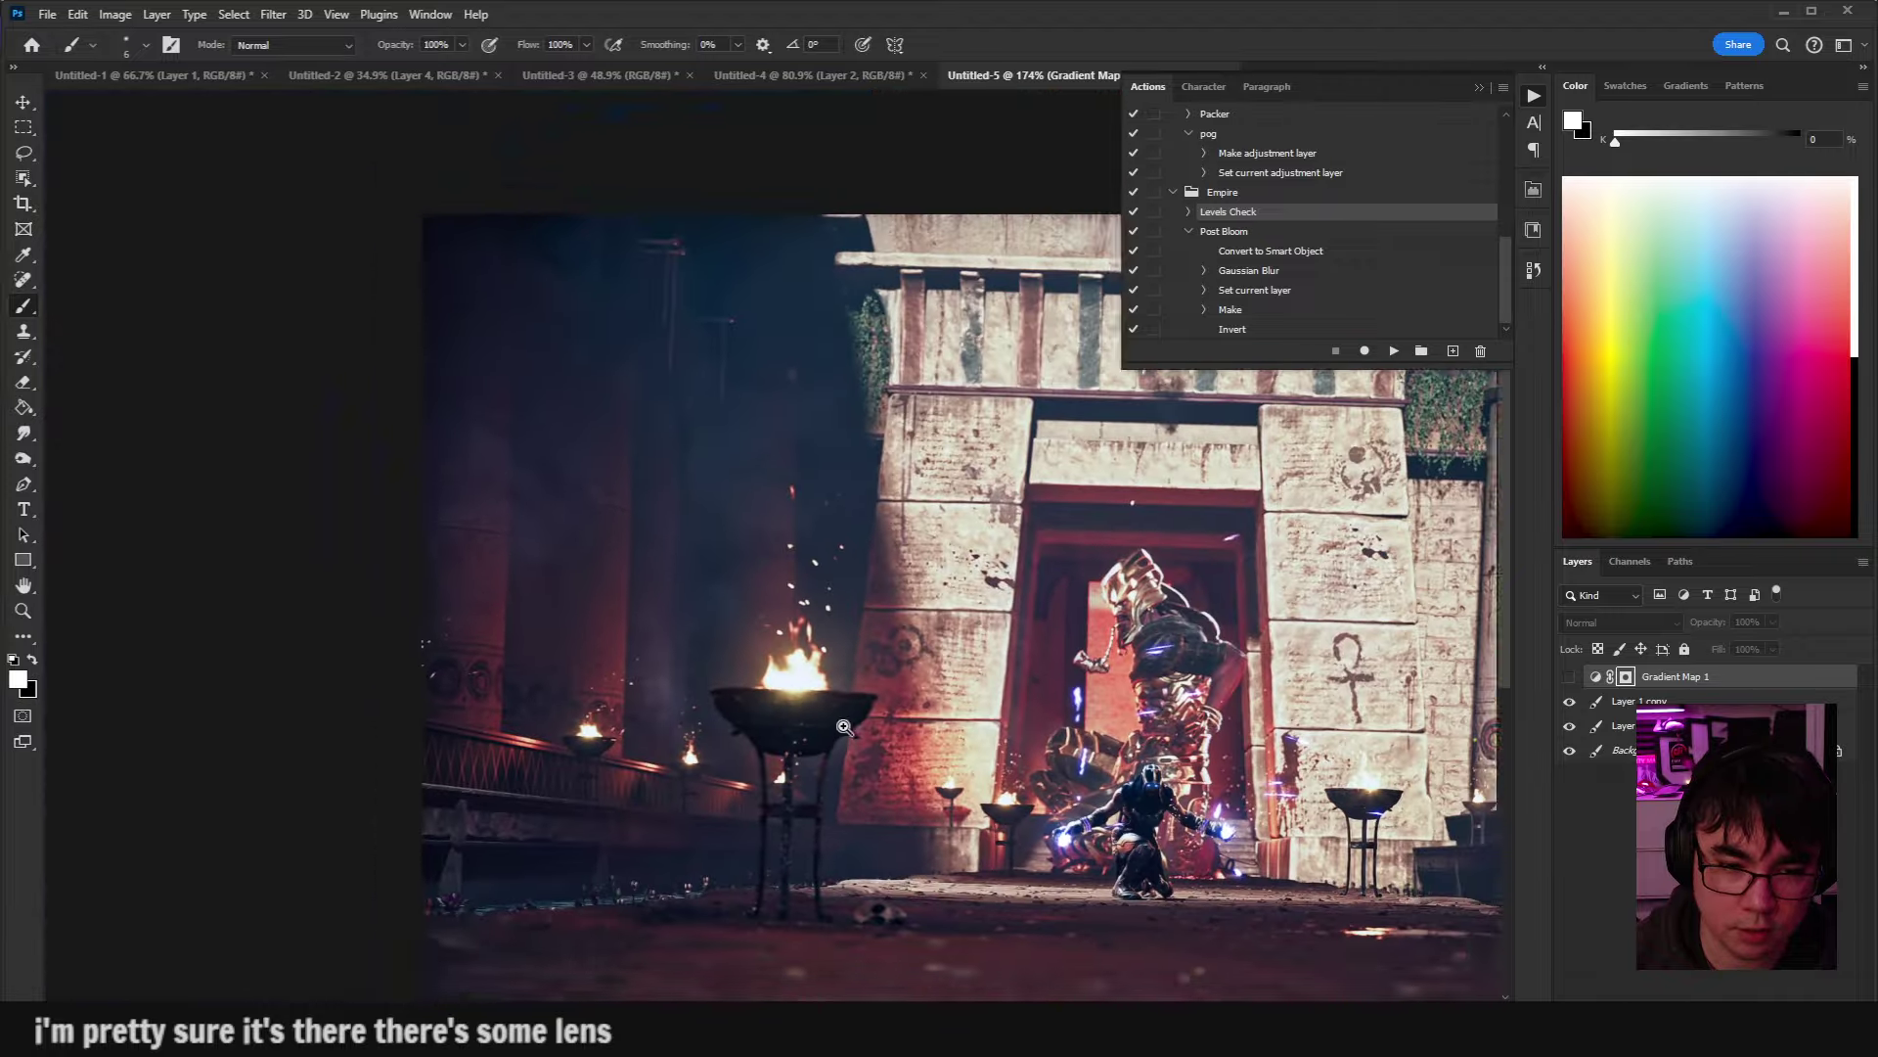
{"action": "scroll", "coordinate": [844, 727], "scroll_direction": "down", "scroll_amount": 5}
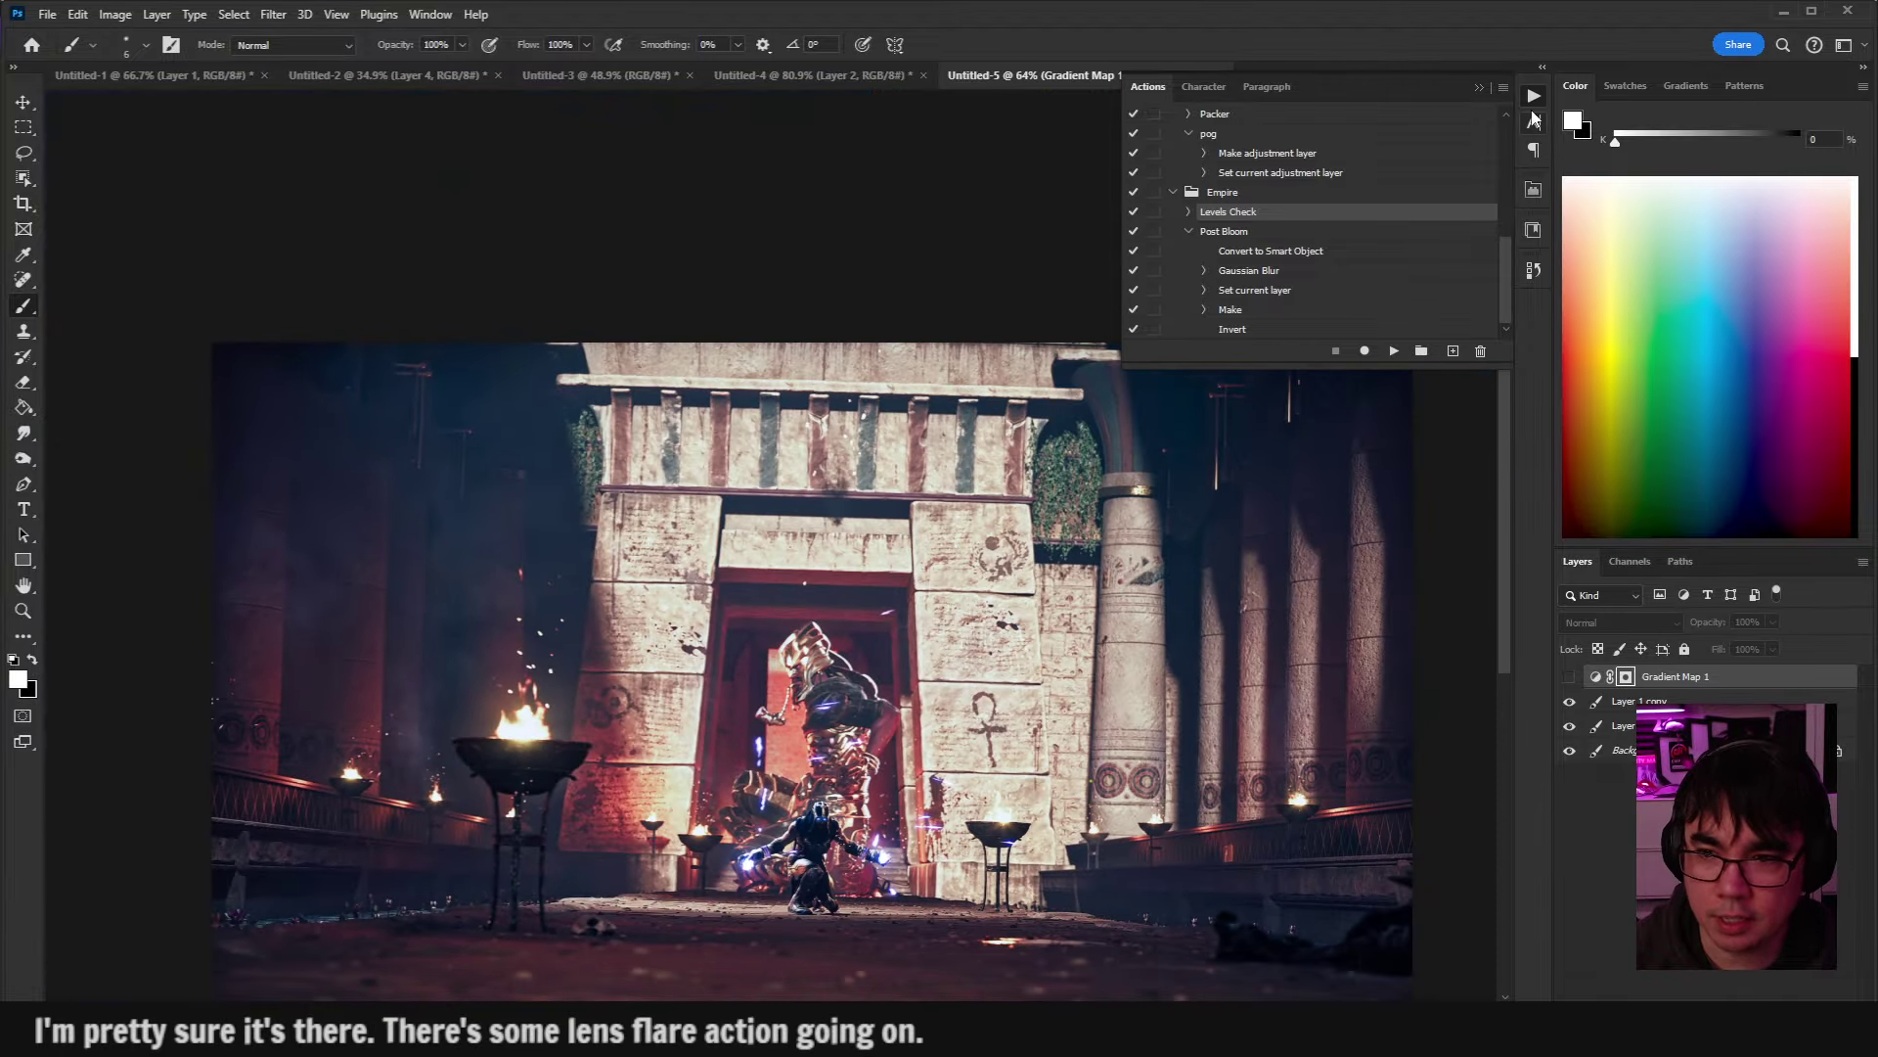
Collapse the Actions panel, leave Gradient Map 1 hidden, and compare Layer 1 copy on and off.
{"action": "left_click", "coordinate": [1533, 116]}
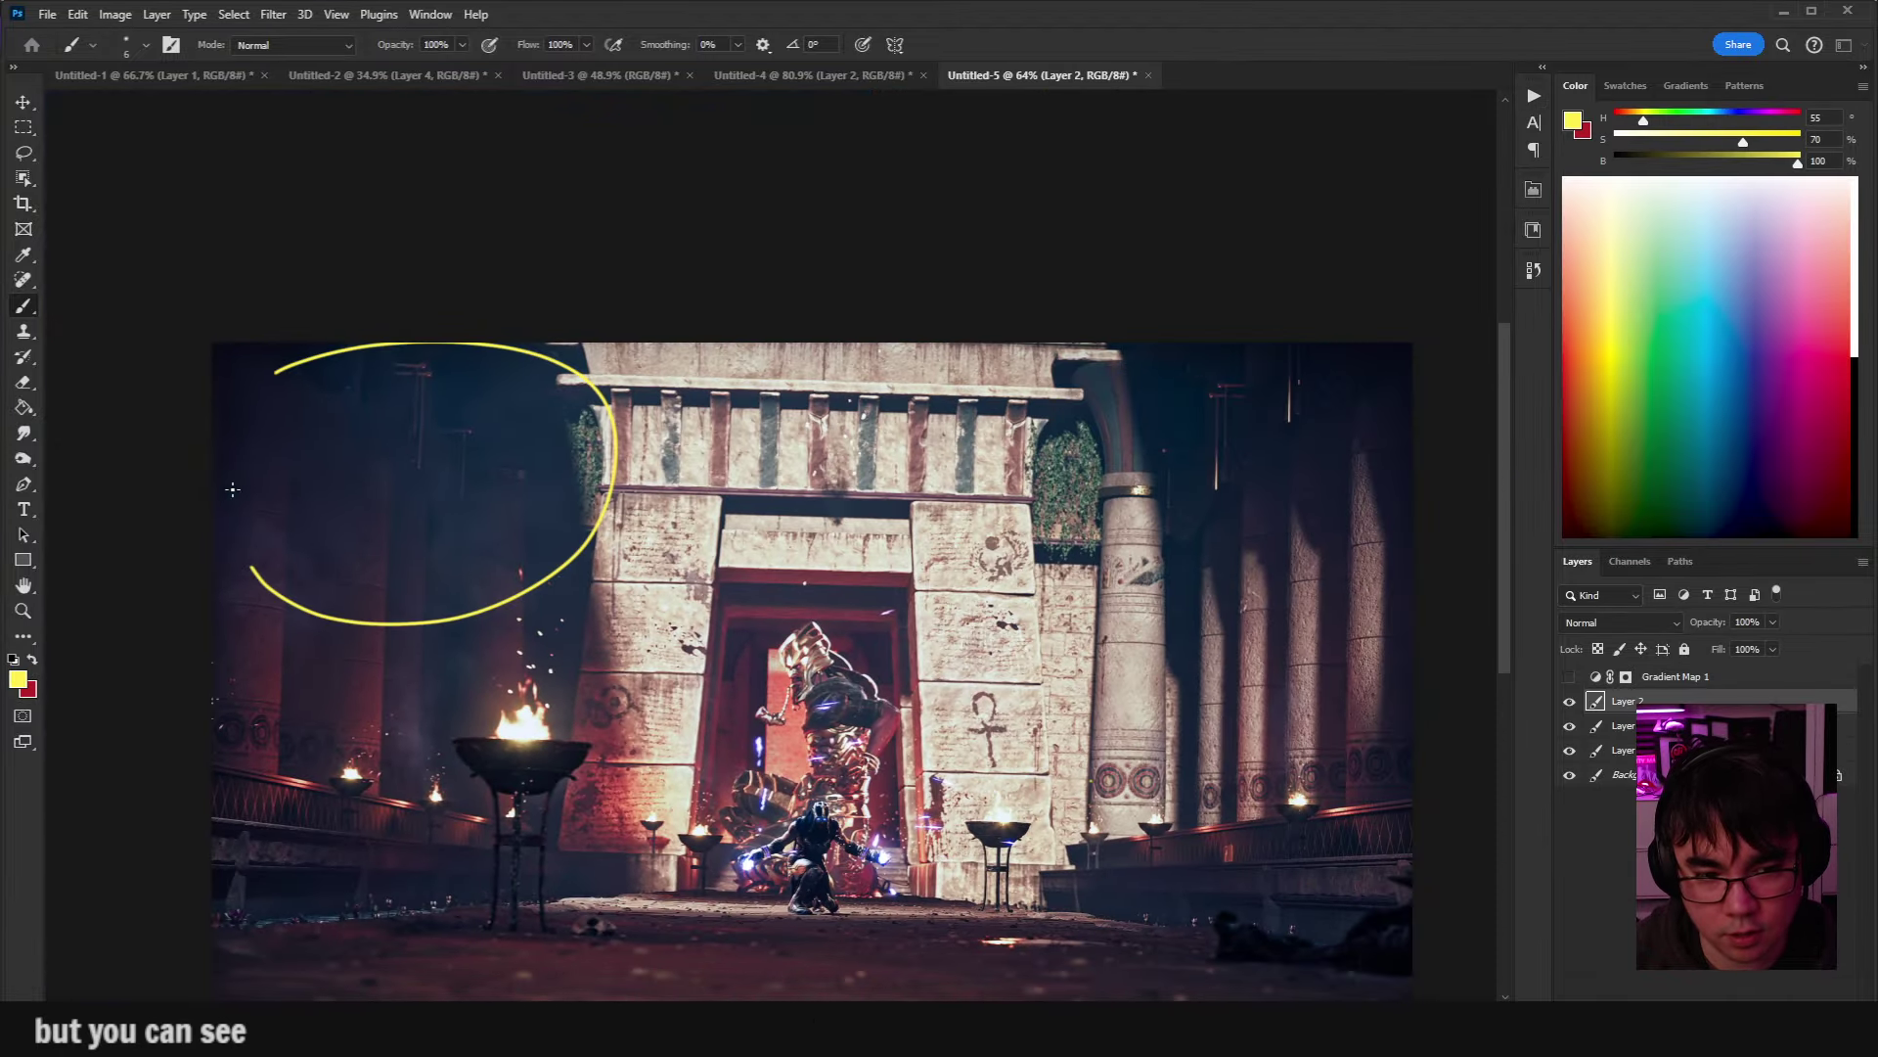
{"action": "left_click", "coordinate": [1569, 677]}
{"action": "left_click", "coordinate": [1570, 677]}
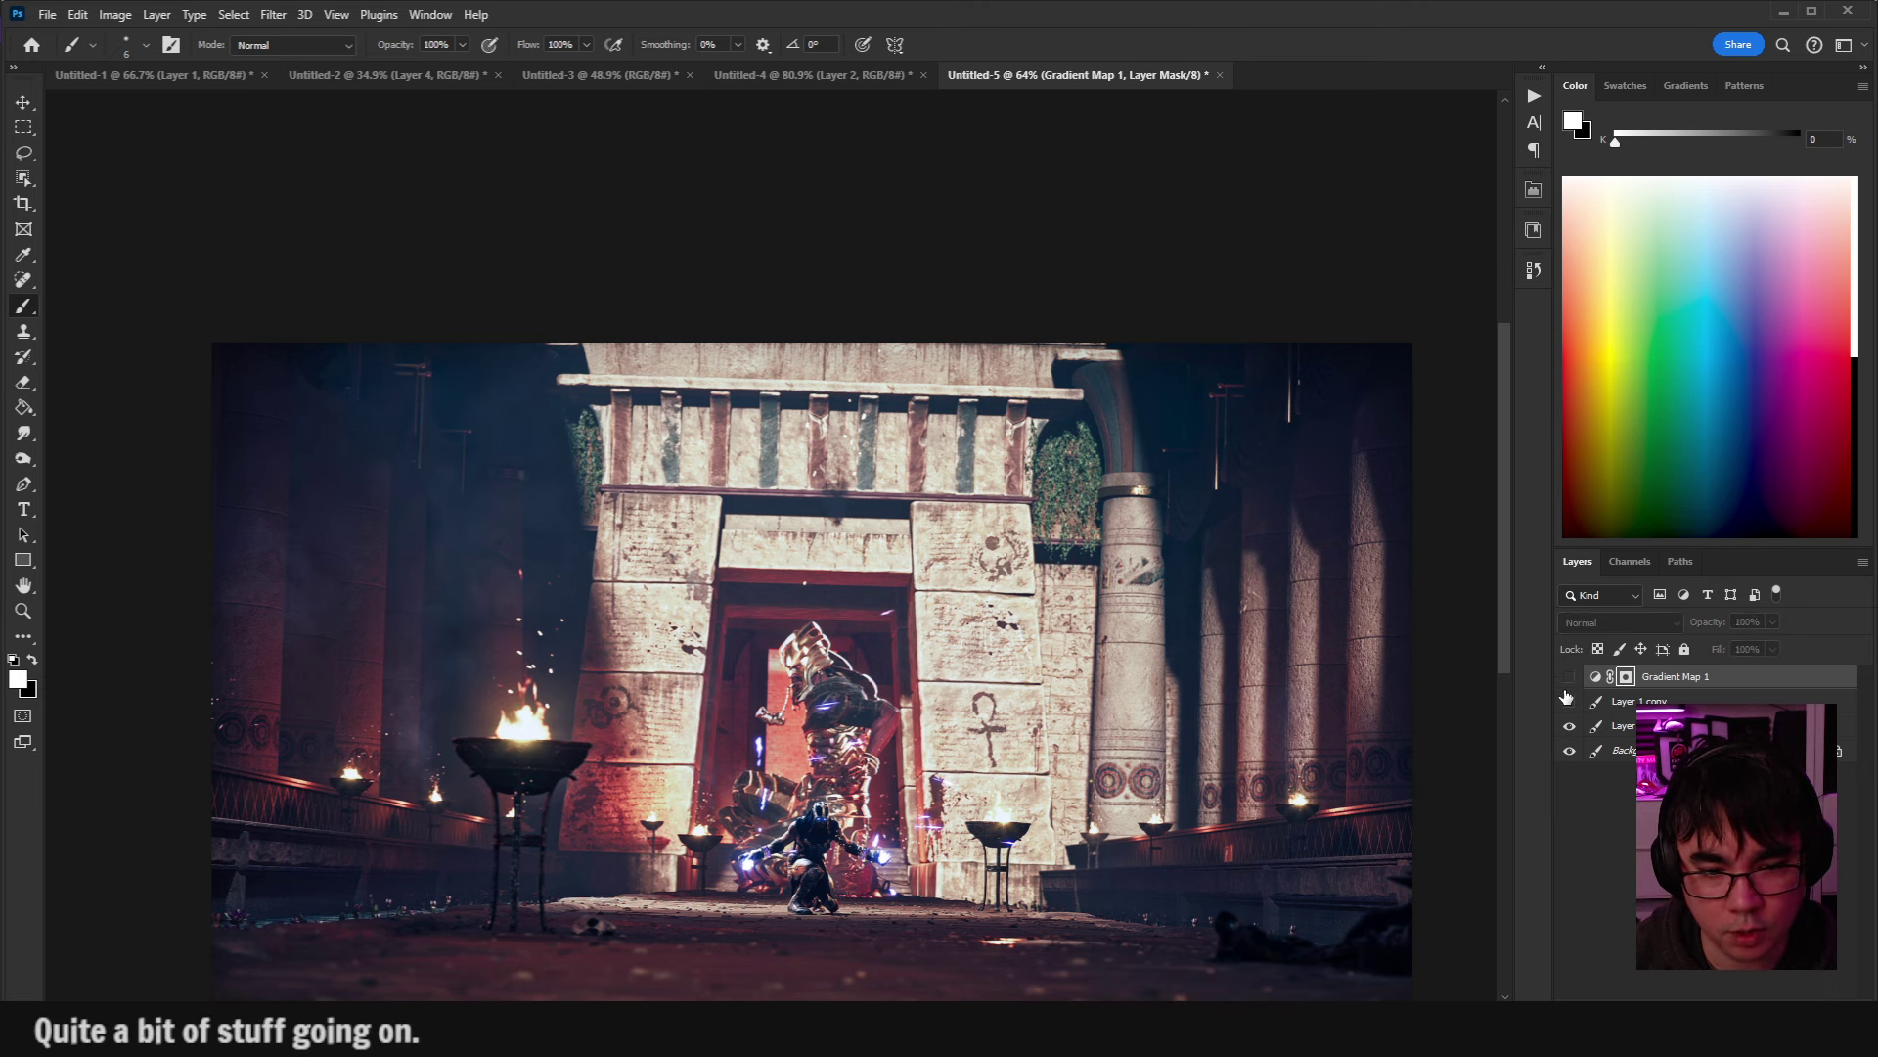
{"action": "left_click", "coordinate": [1567, 697]}
{"action": "left_click", "coordinate": [1568, 697]}
{"action": "left_click_drag", "start_coordinate": [1262, 783], "coordinate": [1287, 746]}
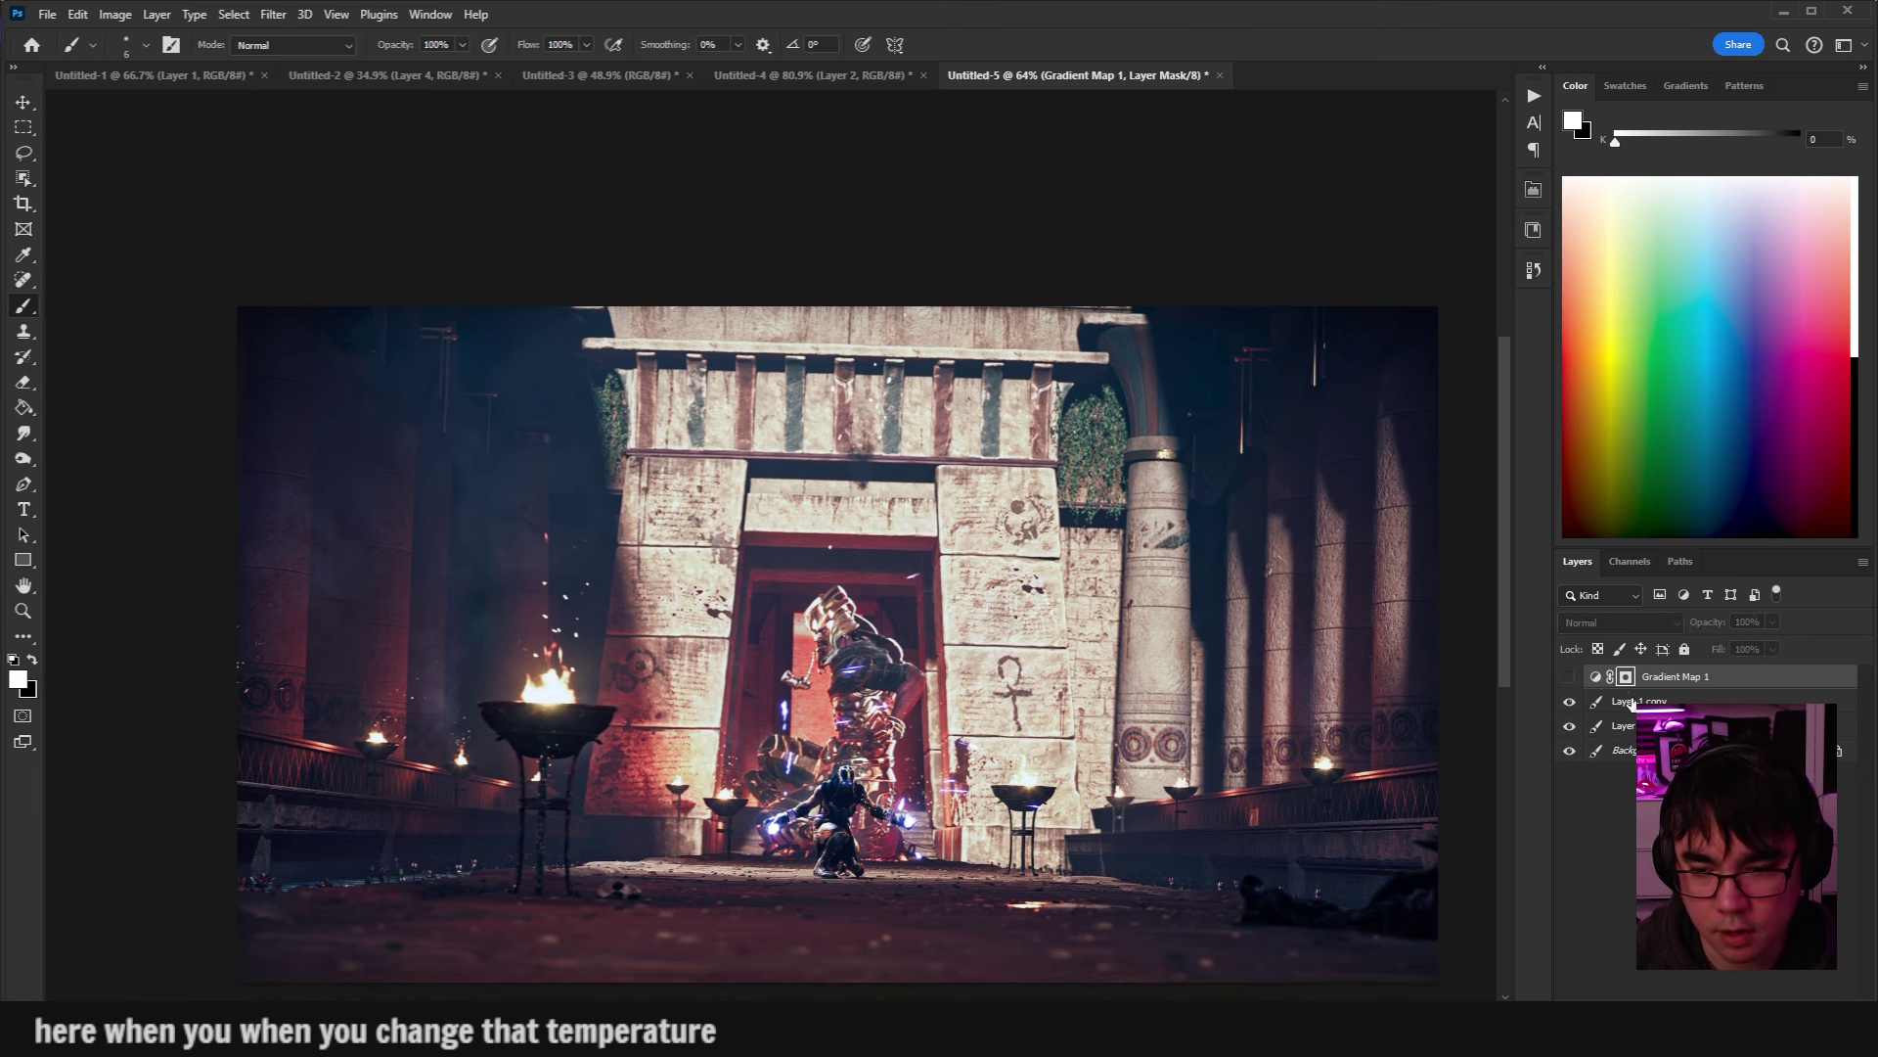
Add a layer mask to Layer 1 copy and switch to the Brush.
{"action": "left_click", "coordinate": [1590, 706]}
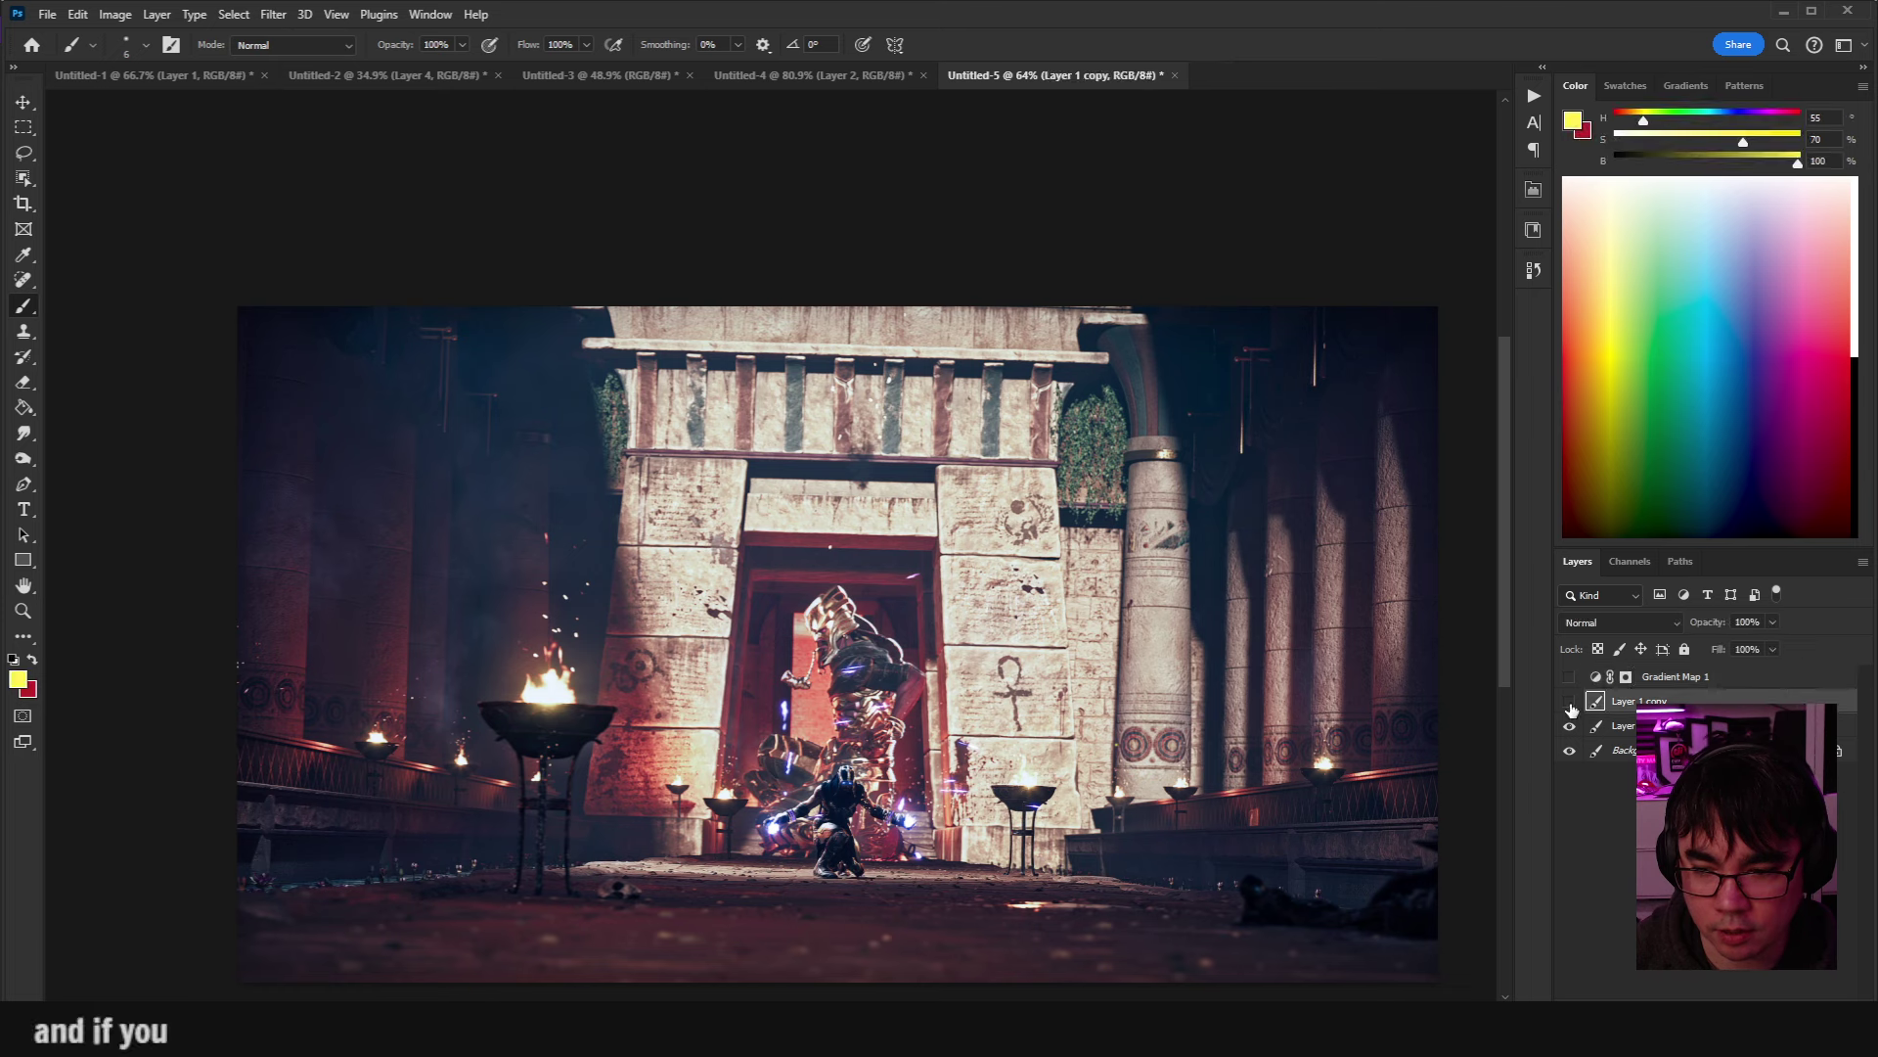
{"action": "left_click", "coordinate": [1688, 1013]}
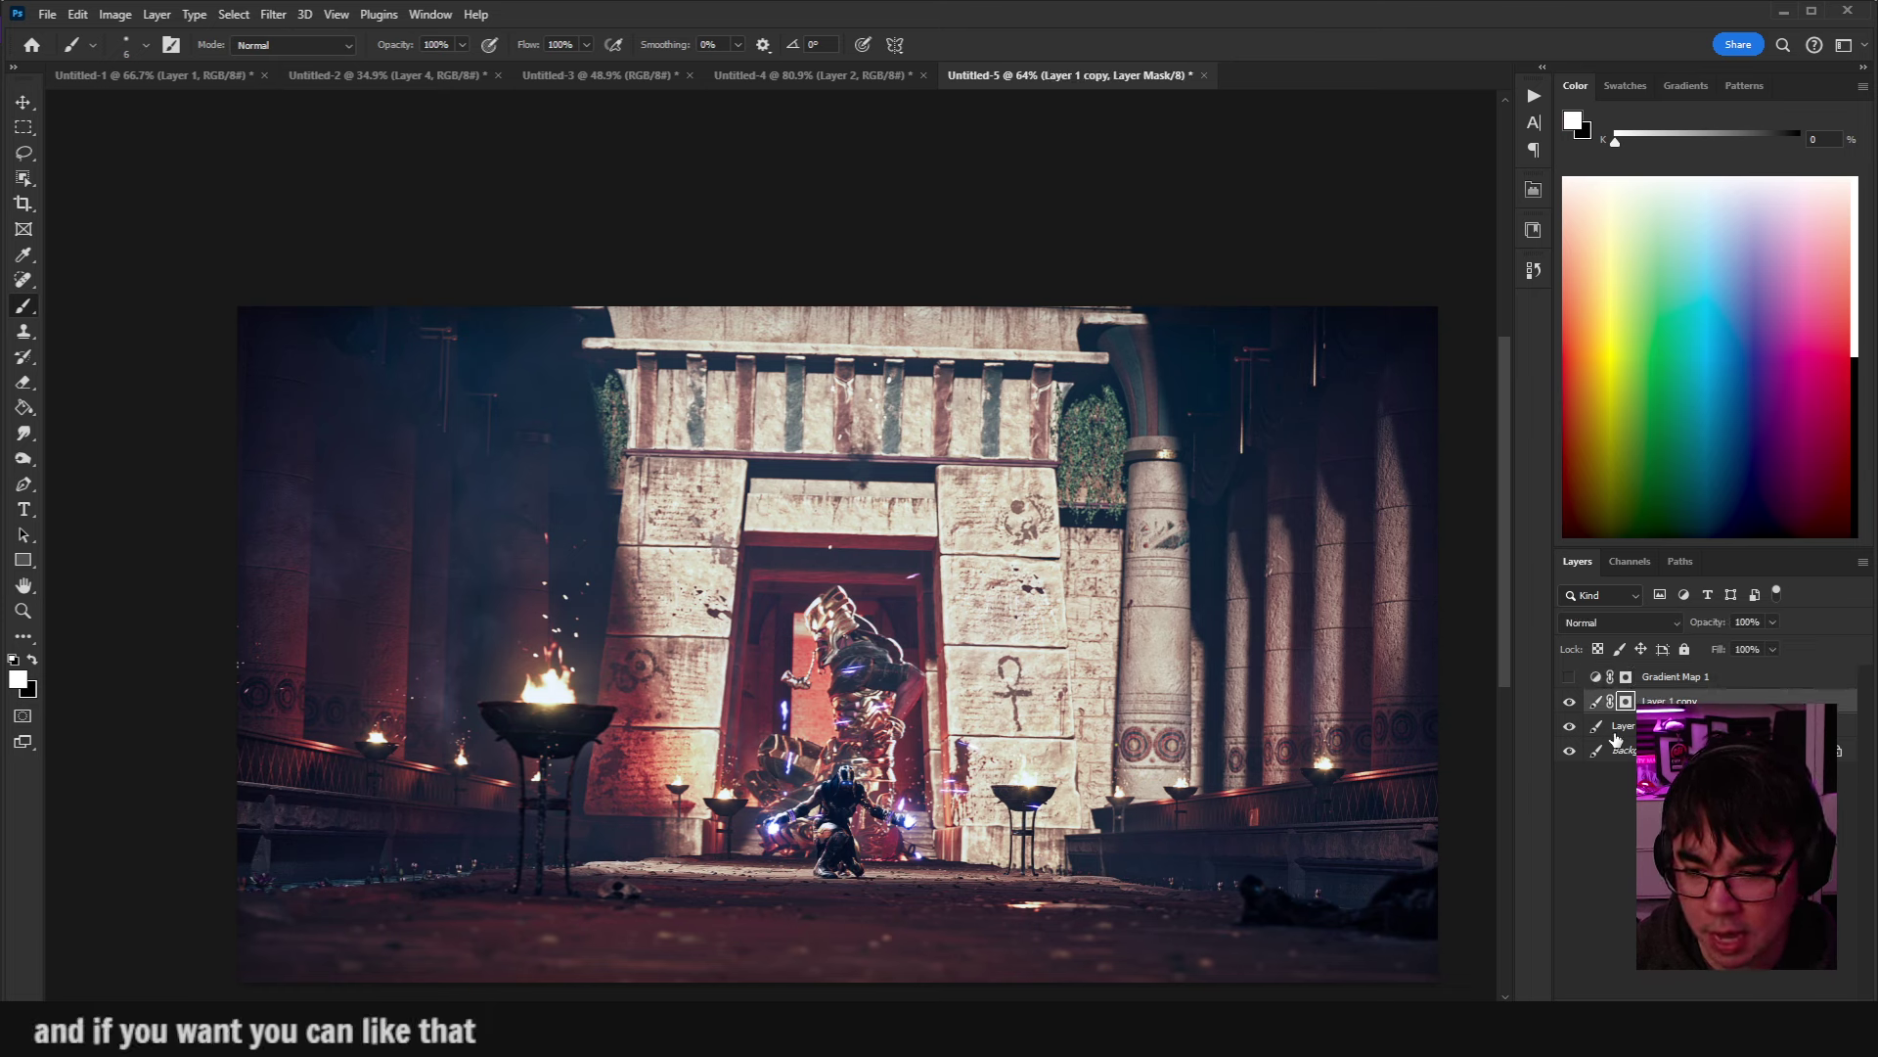
{"action": "key", "text": "i"}
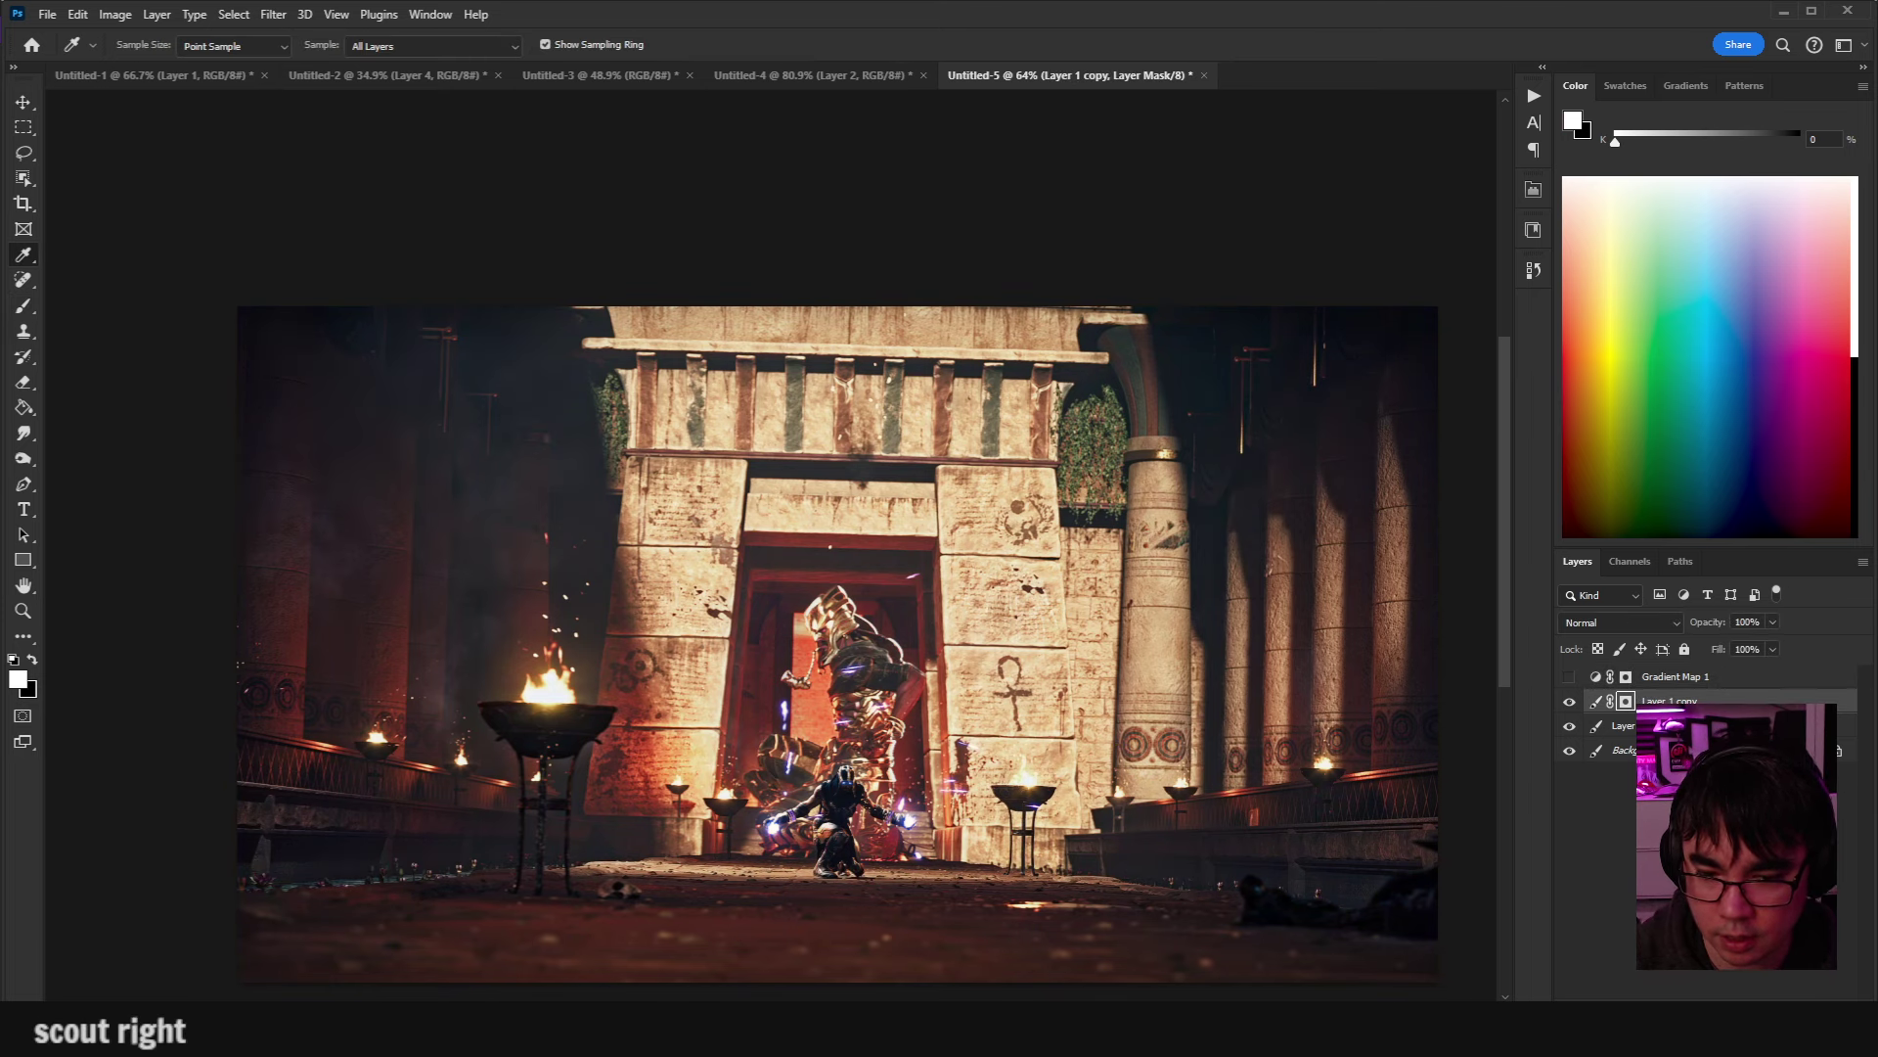
{"action": "key", "text": "b"}
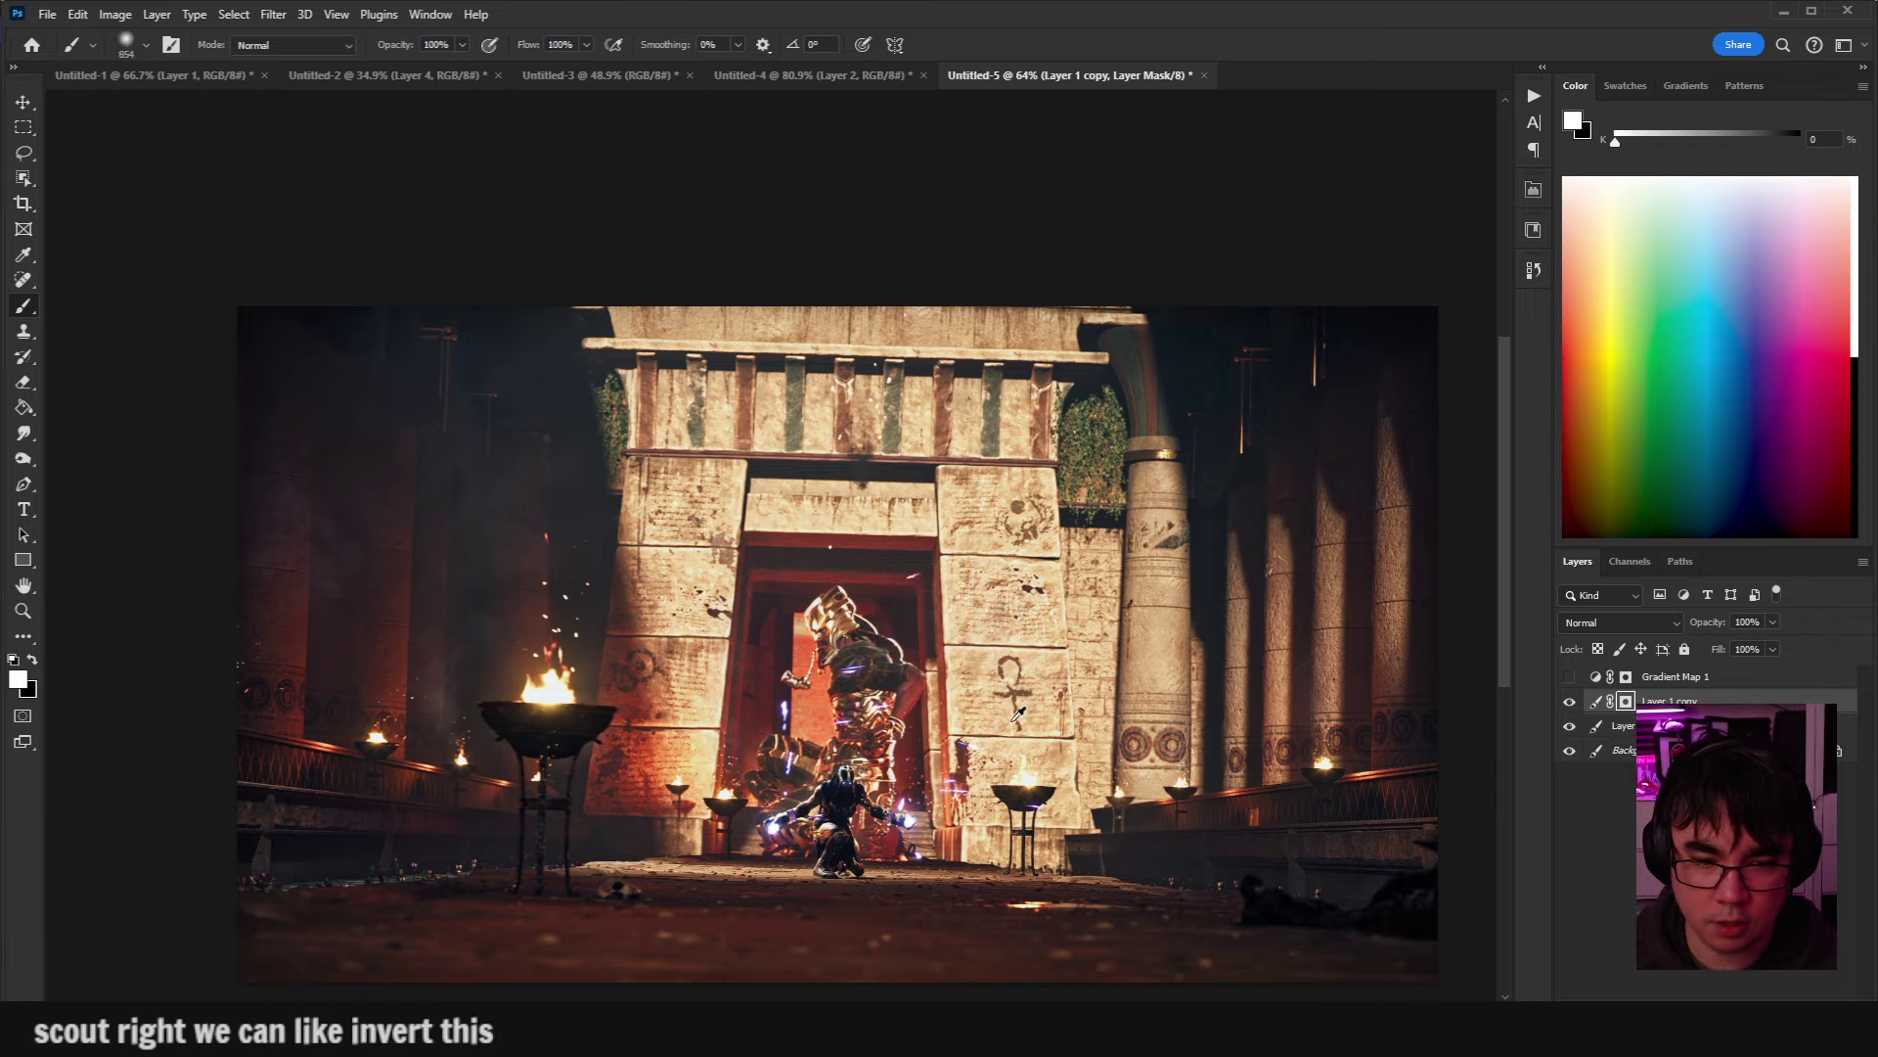
Paint the mask over the left side and right columns to restore cool tones.
{"action": "left_click_drag", "start_coordinate": [968, 672], "coordinate": [1072, 682]}
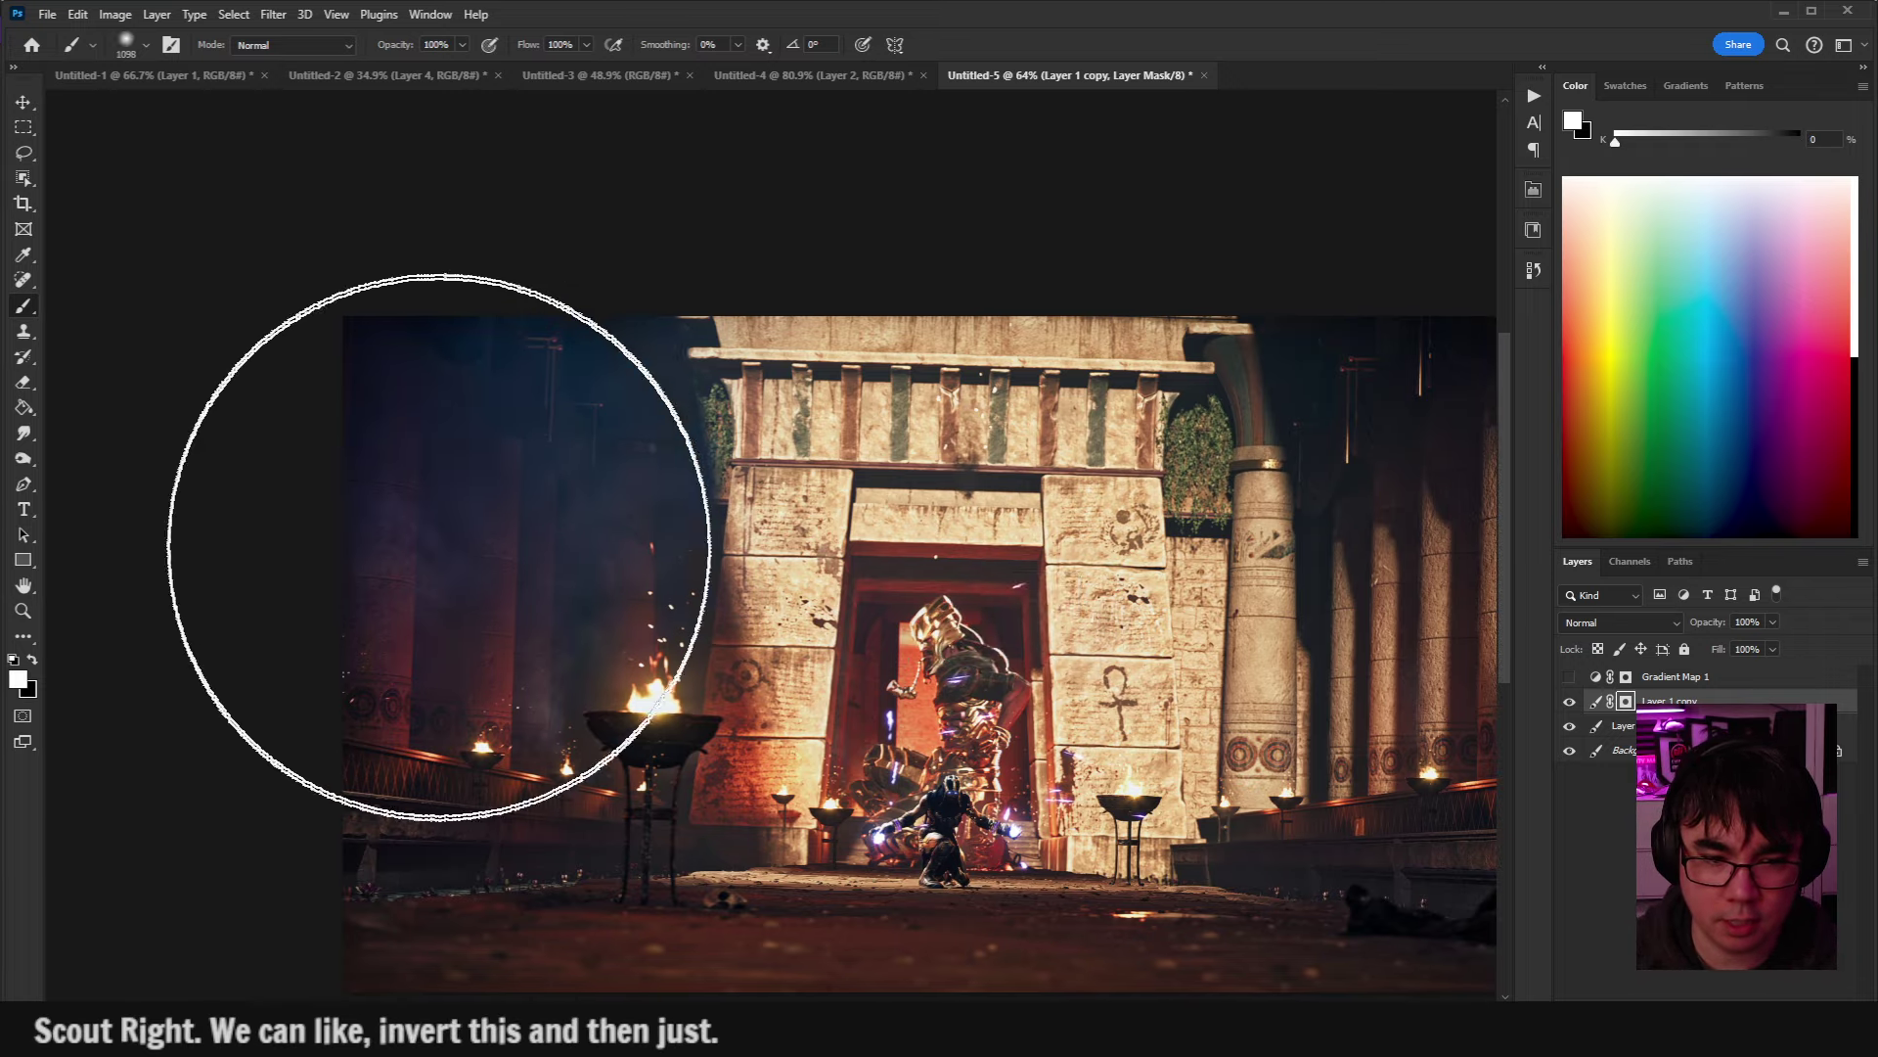
{"action": "left_click_drag", "start_coordinate": [997, 560], "coordinate": [806, 553]}
{"action": "left_click_drag", "start_coordinate": [1361, 826], "coordinate": [1389, 762]}
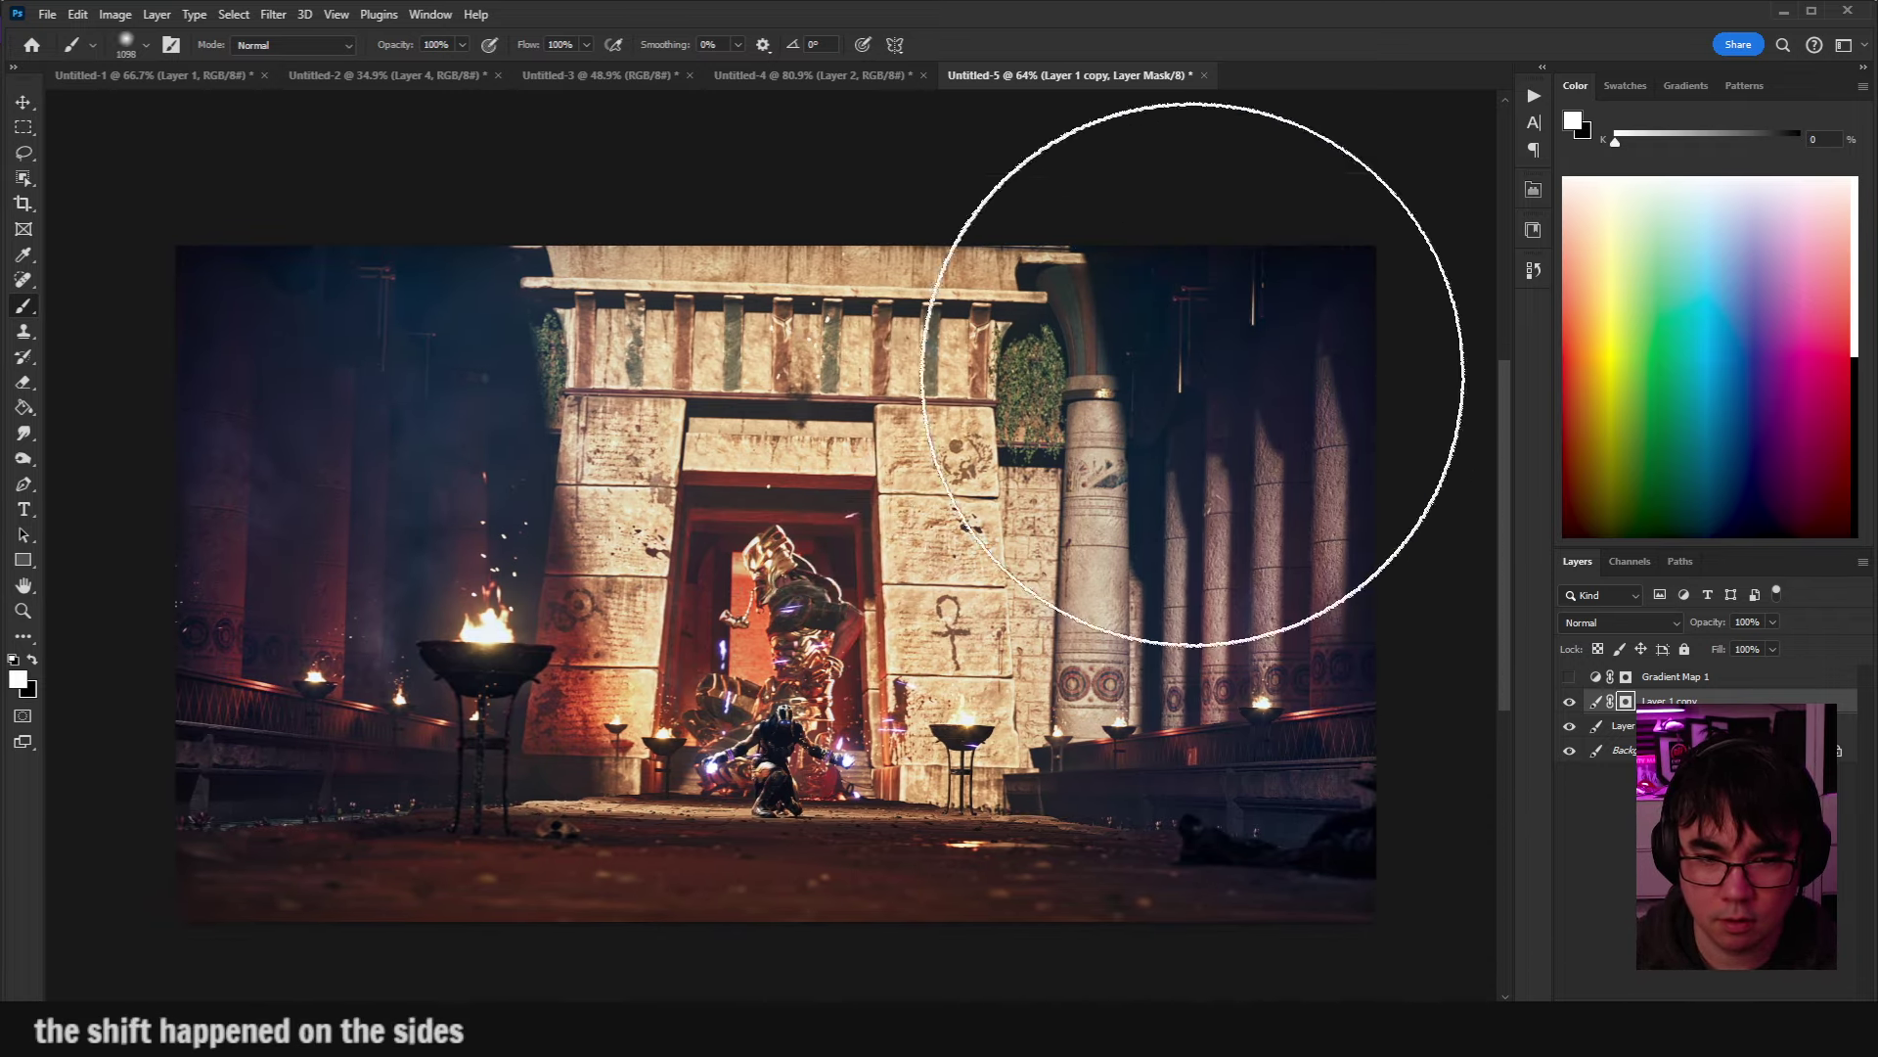
{"action": "left_click_drag", "start_coordinate": [1316, 841], "coordinate": [1354, 667]}
{"action": "left_click_drag", "start_coordinate": [672, 960], "coordinate": [952, 933]}
{"action": "left_click_drag", "start_coordinate": [774, 885], "coordinate": [595, 979]}
{"action": "left_click_drag", "start_coordinate": [896, 898], "coordinate": [866, 892]}
{"action": "left_click_drag", "start_coordinate": [919, 871], "coordinate": [826, 894]}
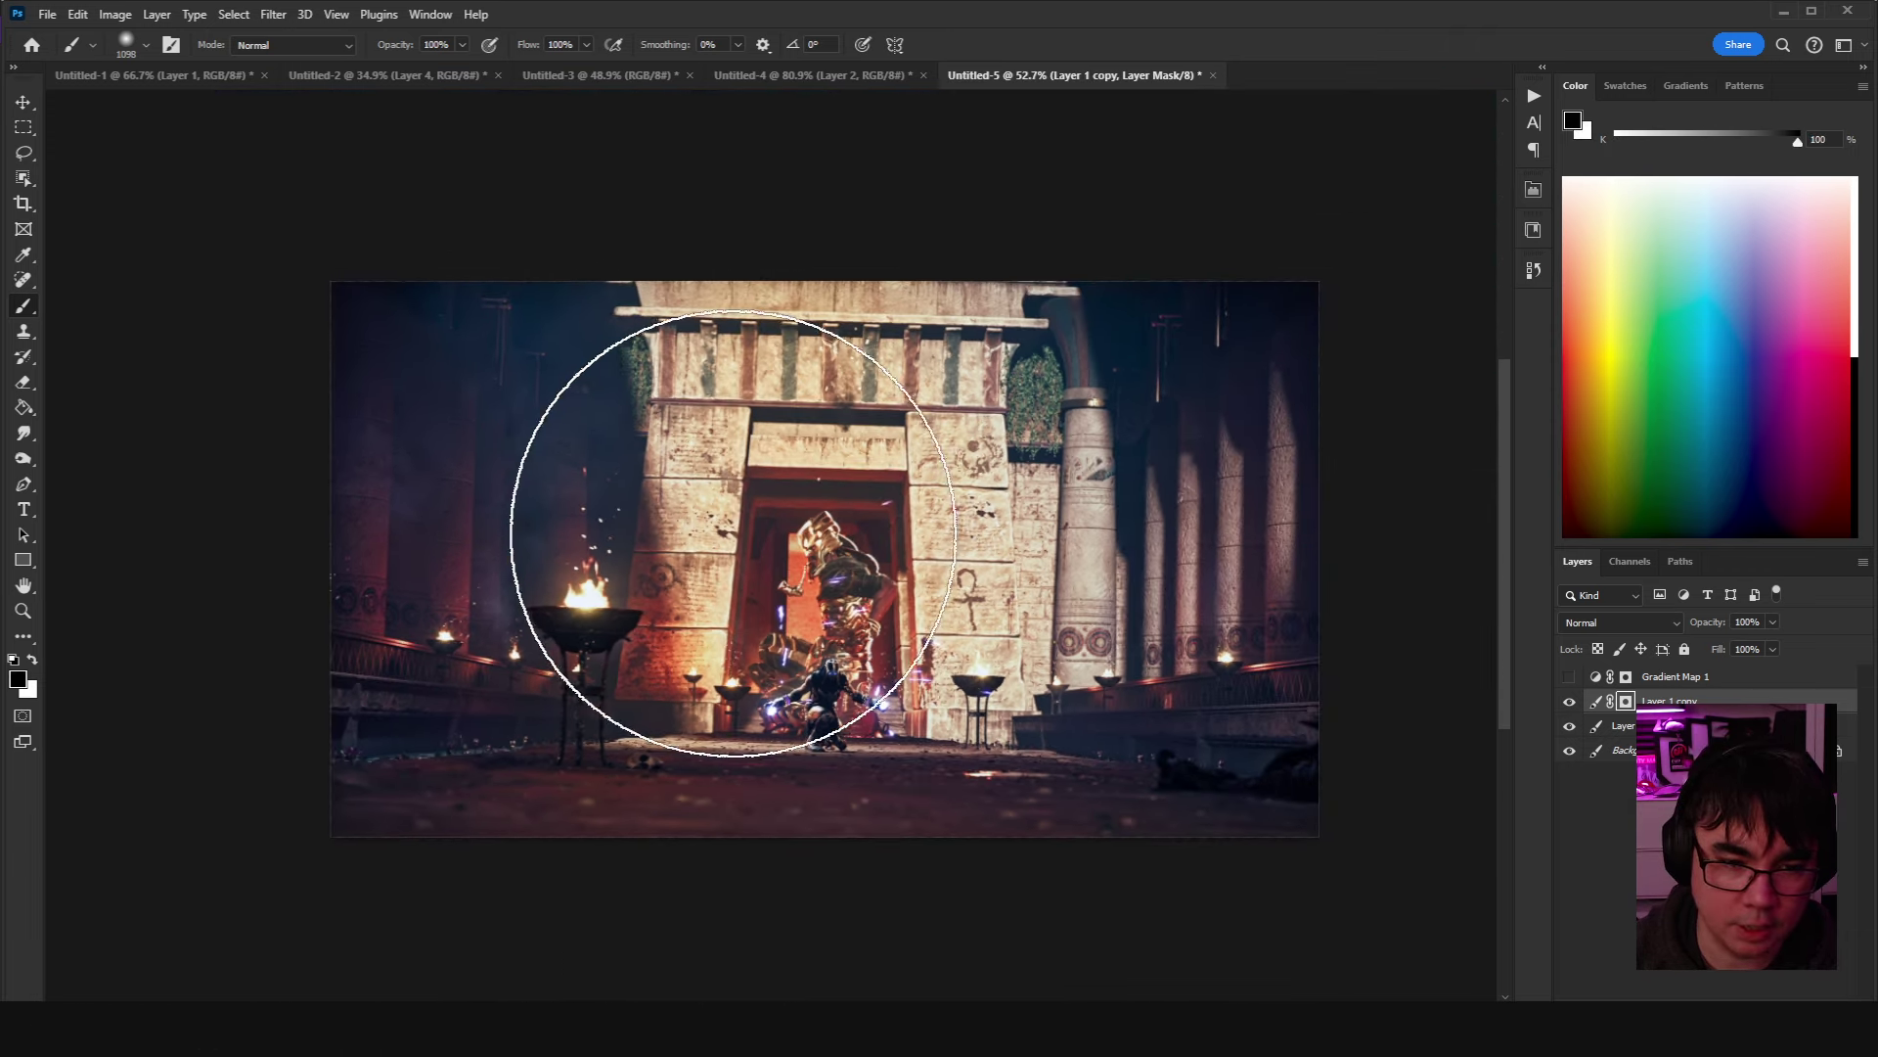
Switch to black, compare the masked copy on and off, shrink the brush, and zoom to the stained stones.
{"action": "key", "text": "x"}
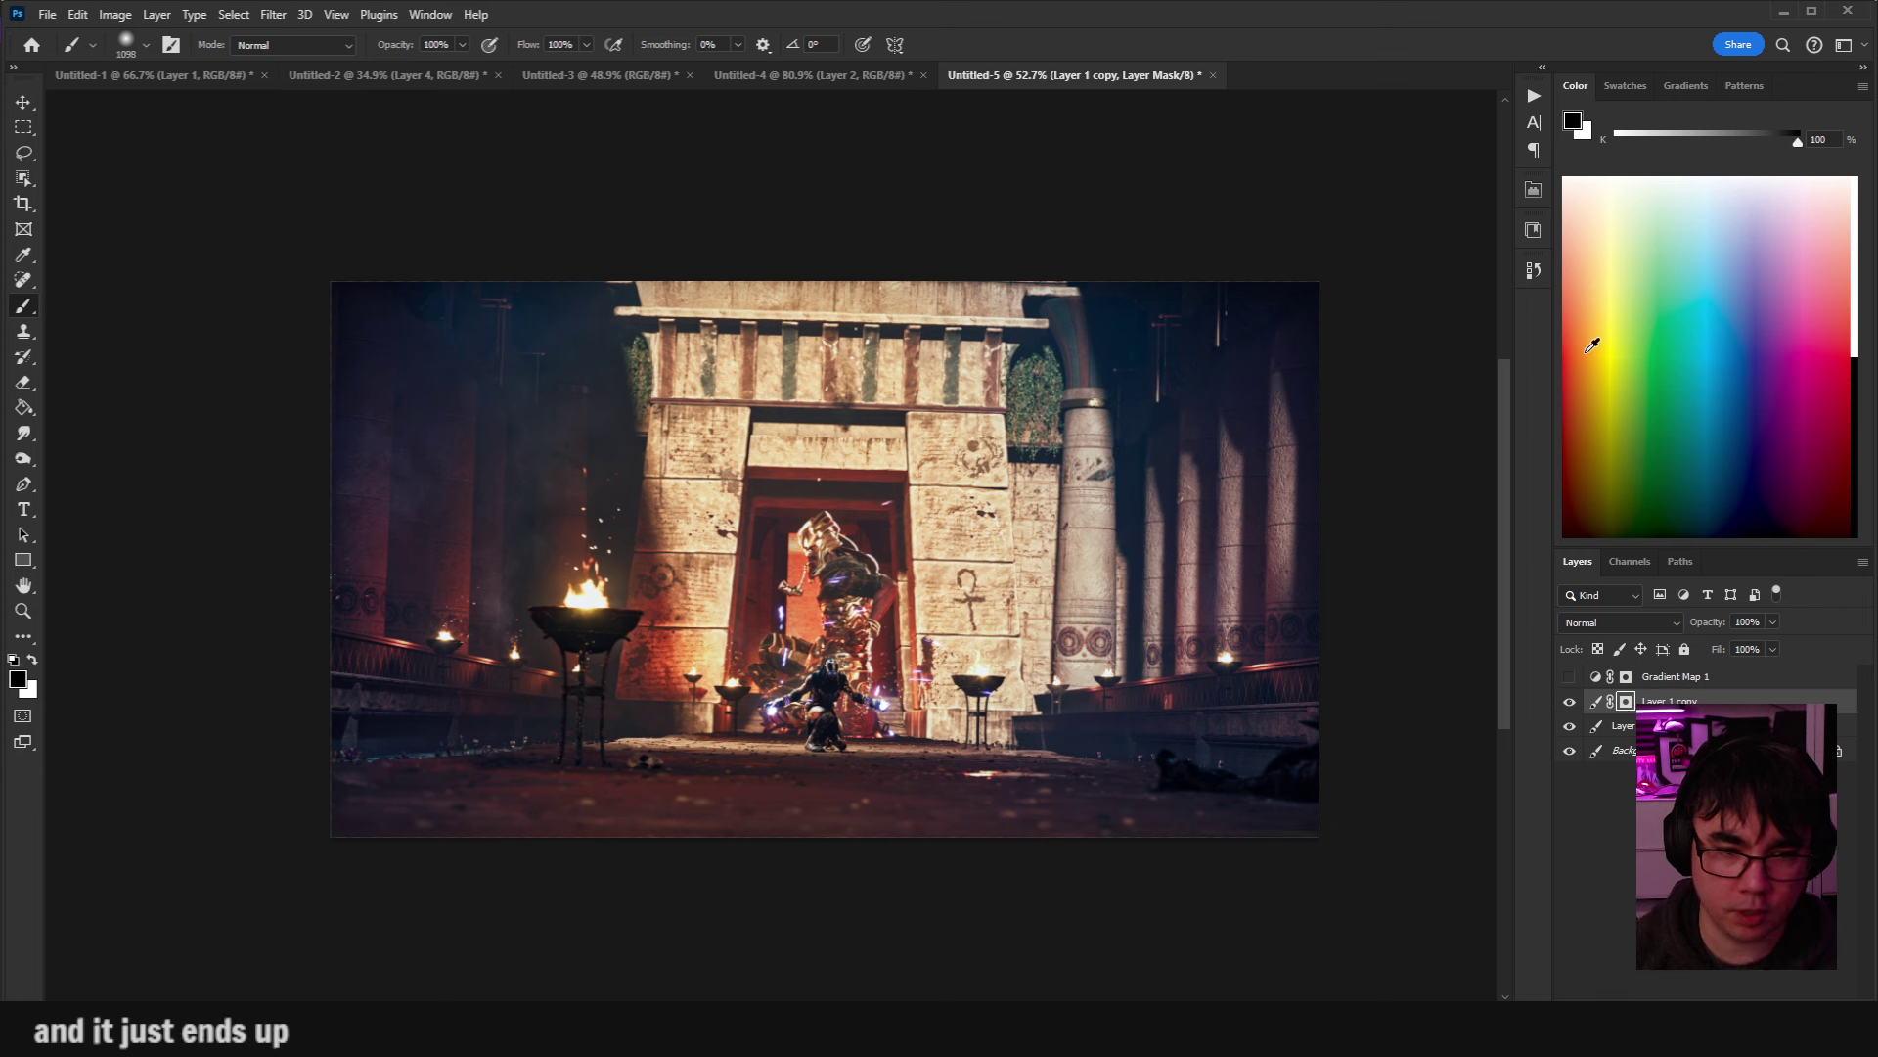
{"action": "left_click", "coordinate": [1570, 701]}
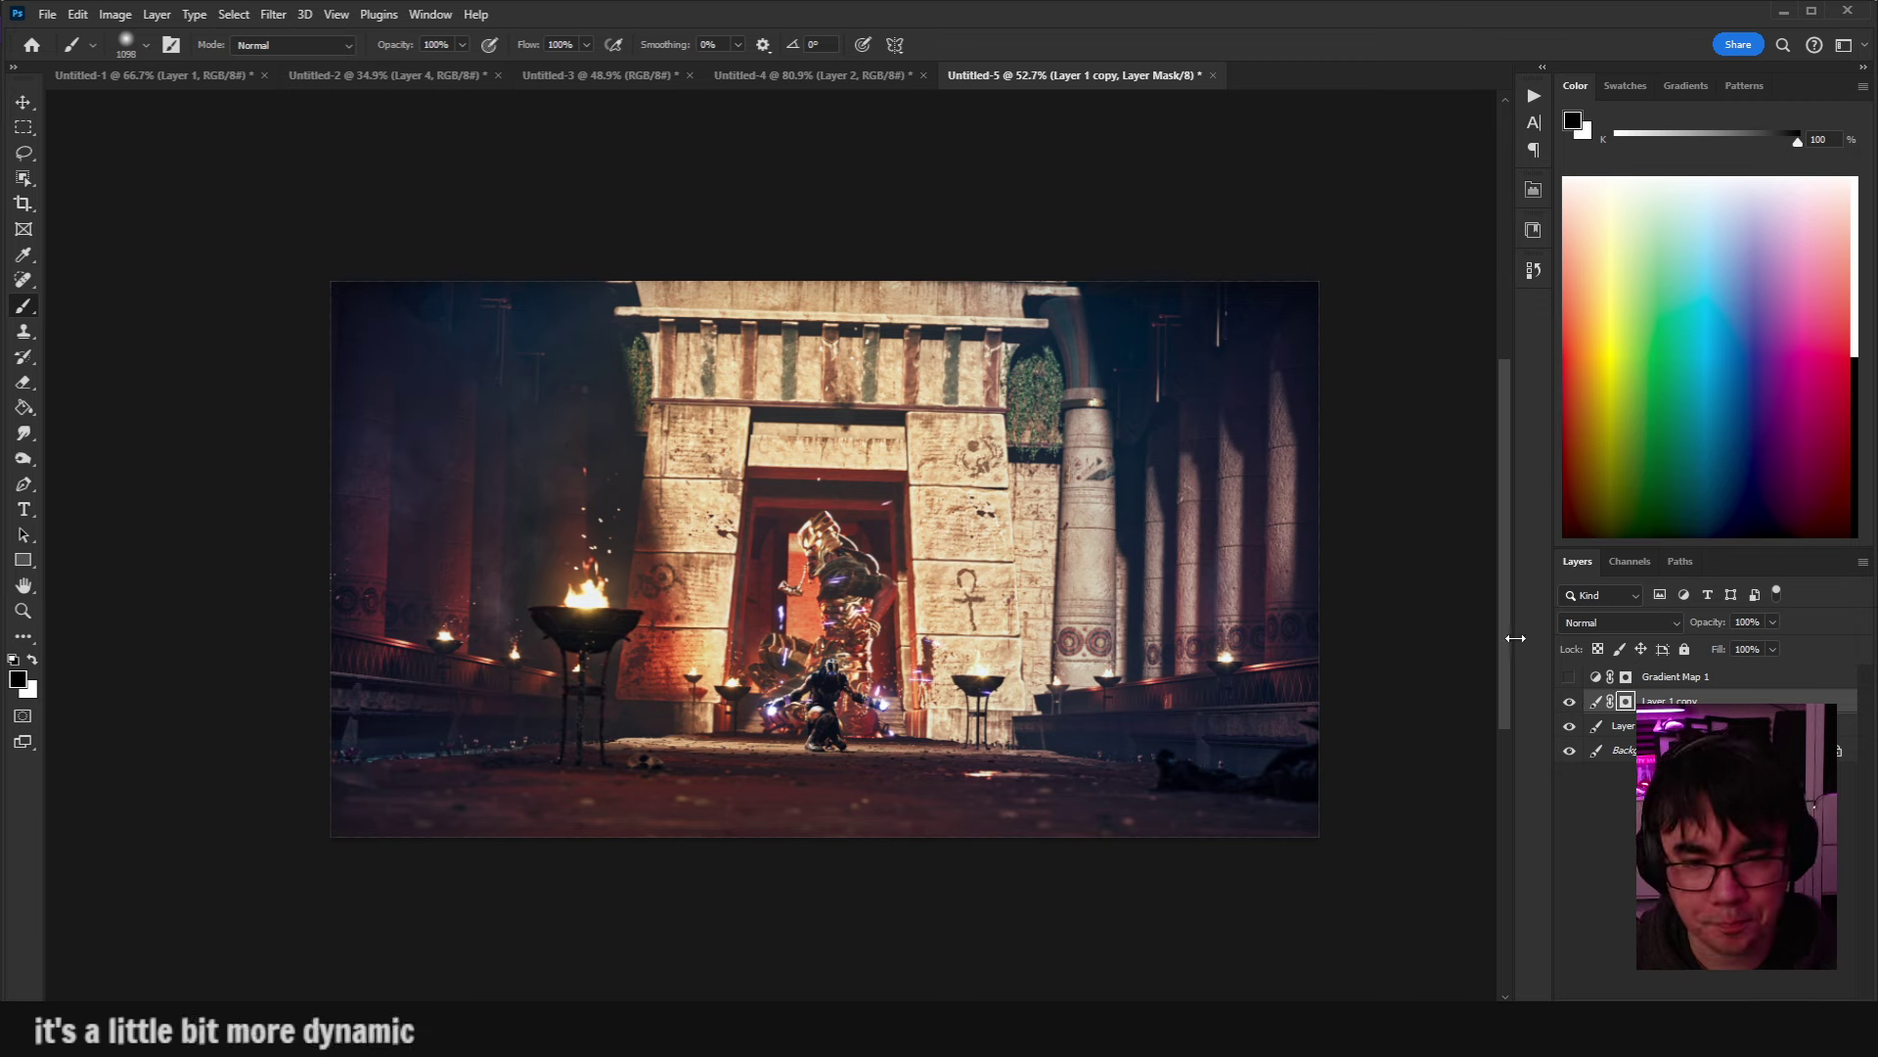
{"action": "left_click_drag", "start_coordinate": [1003, 524], "coordinate": [773, 523]}
{"action": "left_click_drag", "start_coordinate": [1006, 579], "coordinate": [1015, 614]}
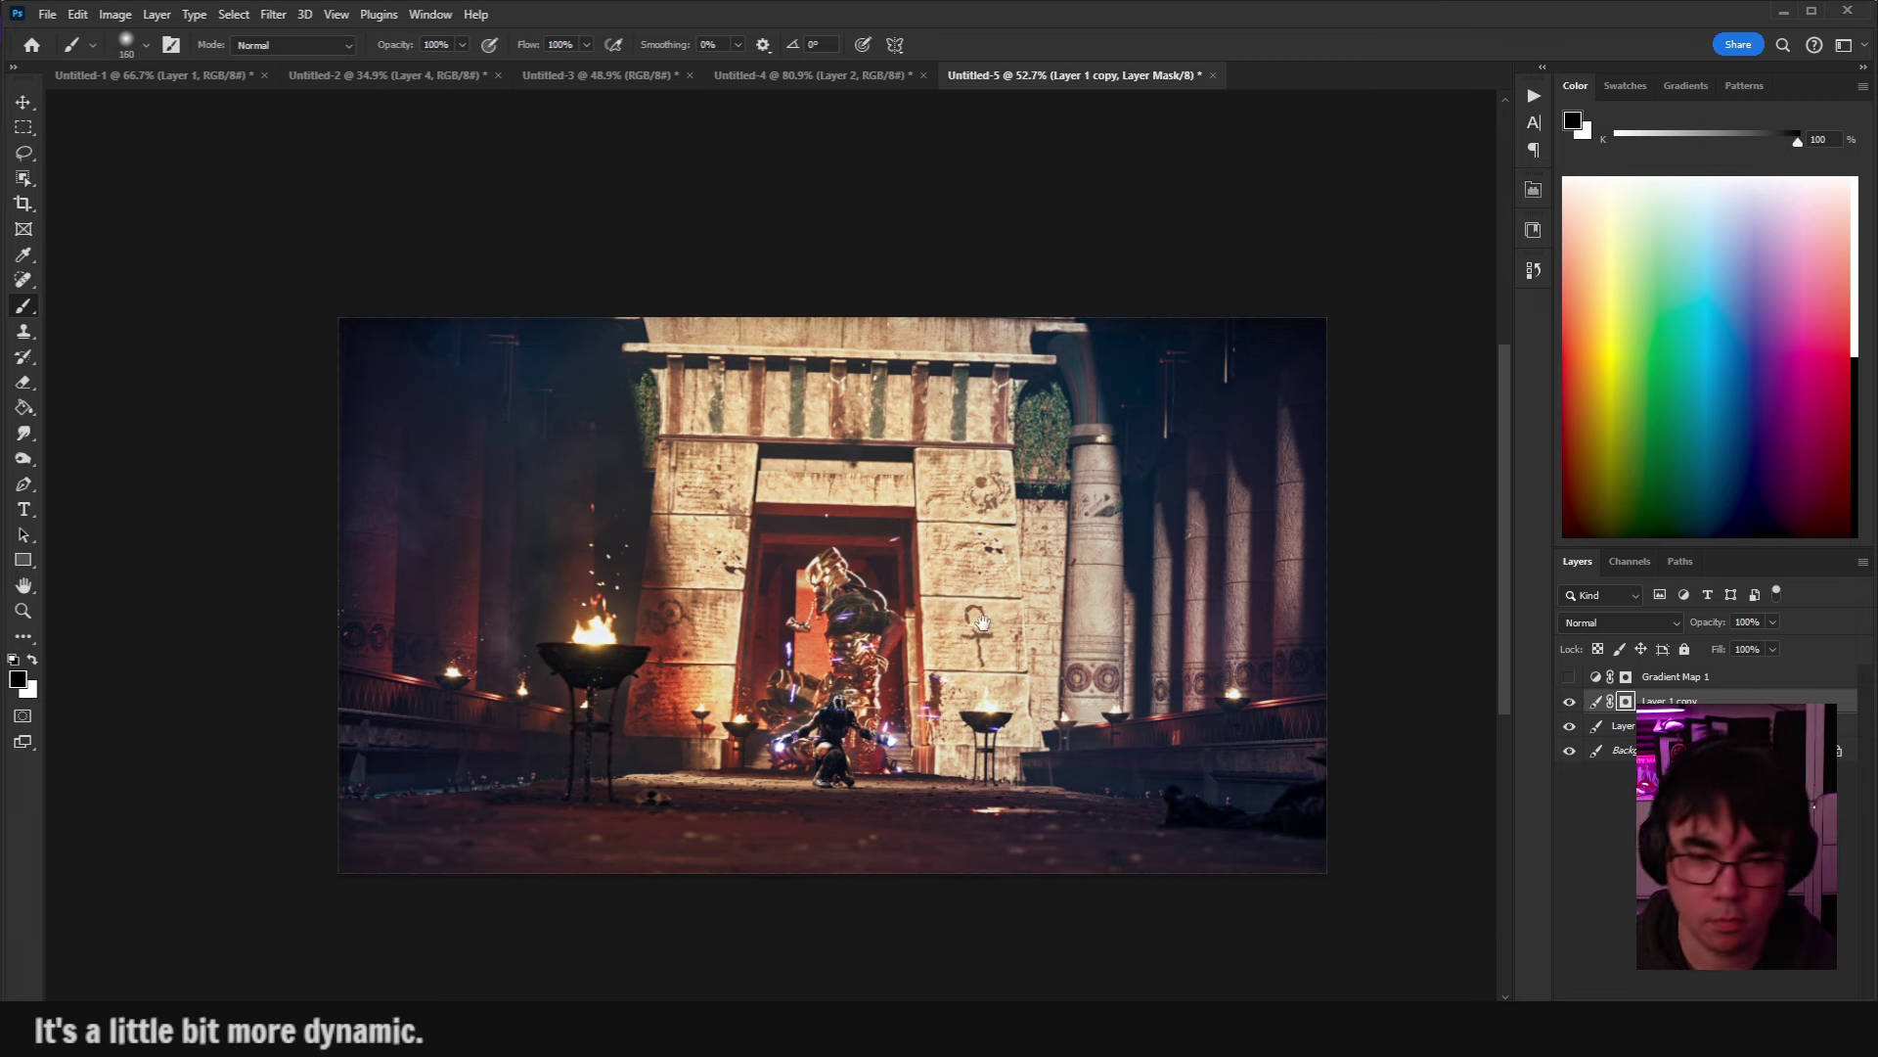
{"action": "scroll", "coordinate": [1024, 581], "scroll_direction": "up", "scroll_amount": 6}
{"action": "left_click_drag", "start_coordinate": [1073, 613], "coordinate": [750, 620]}
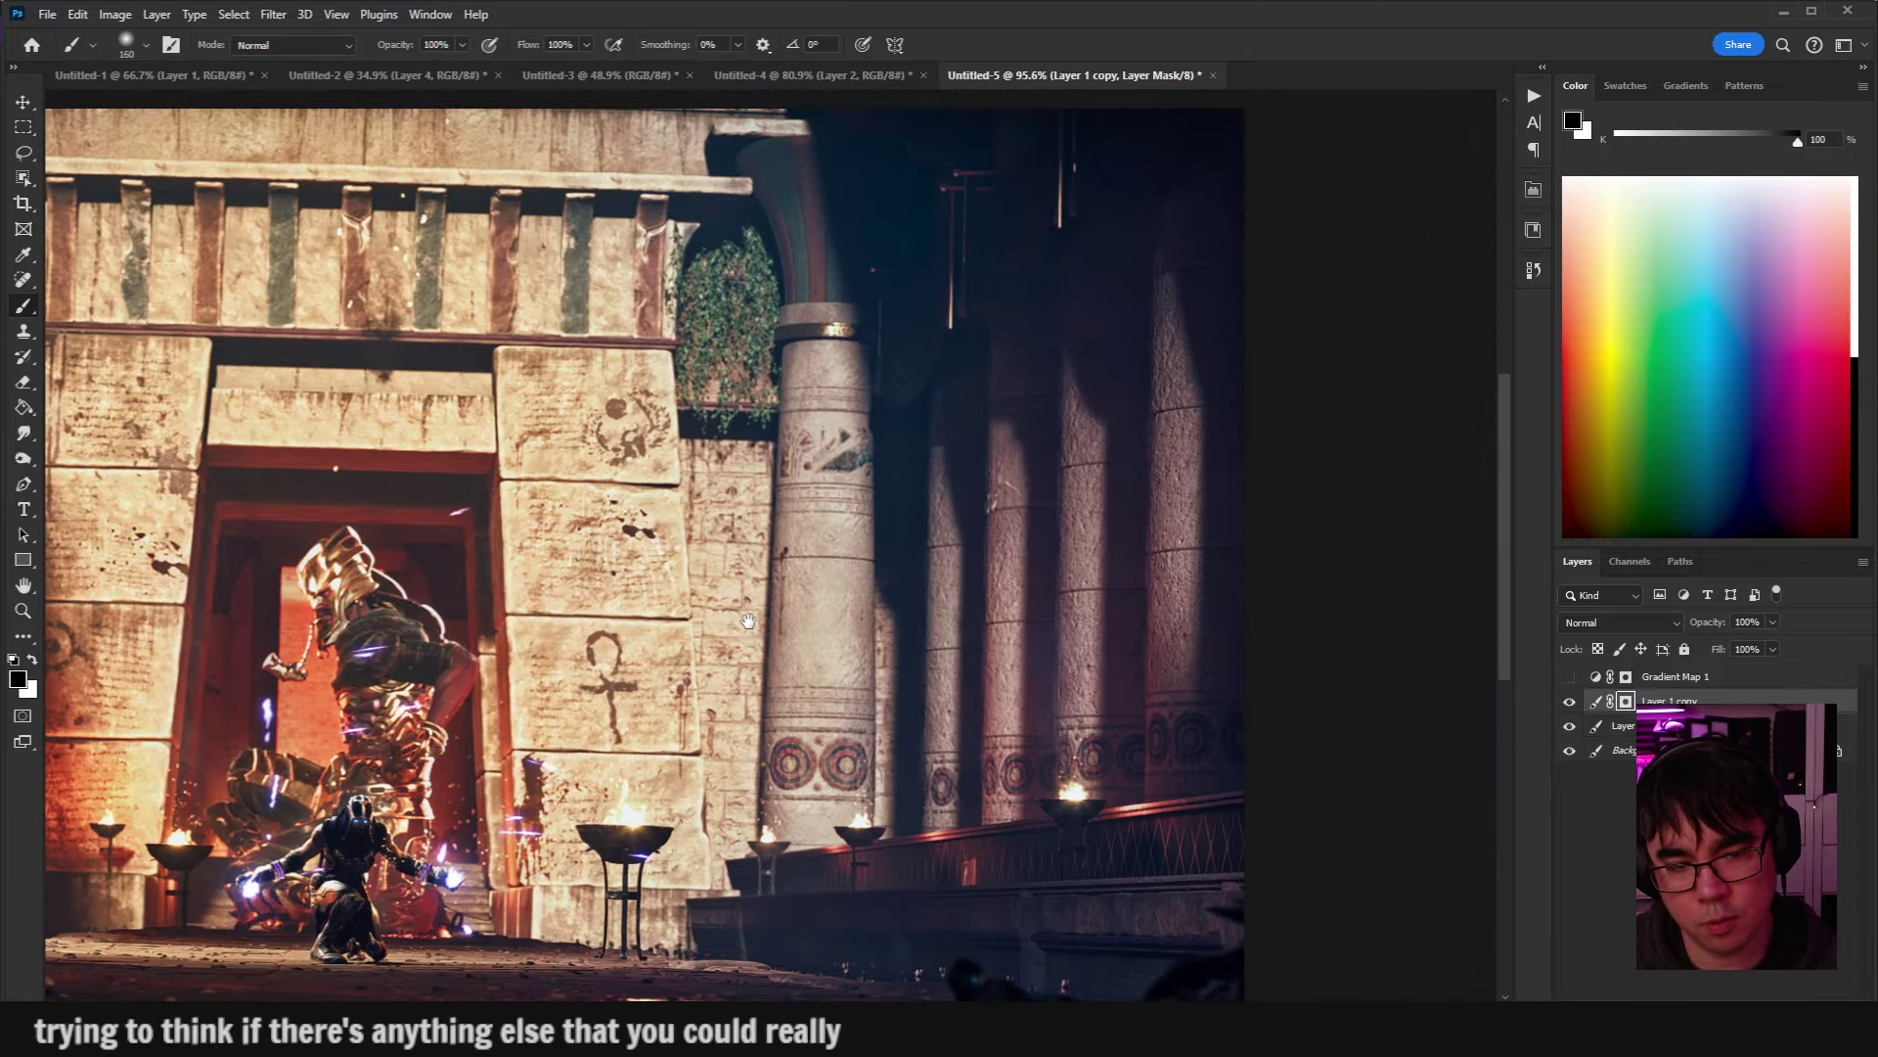
{"action": "left_click_drag", "start_coordinate": [667, 569], "coordinate": [815, 599]}
{"action": "left_click_drag", "start_coordinate": [738, 502], "coordinate": [672, 507]}
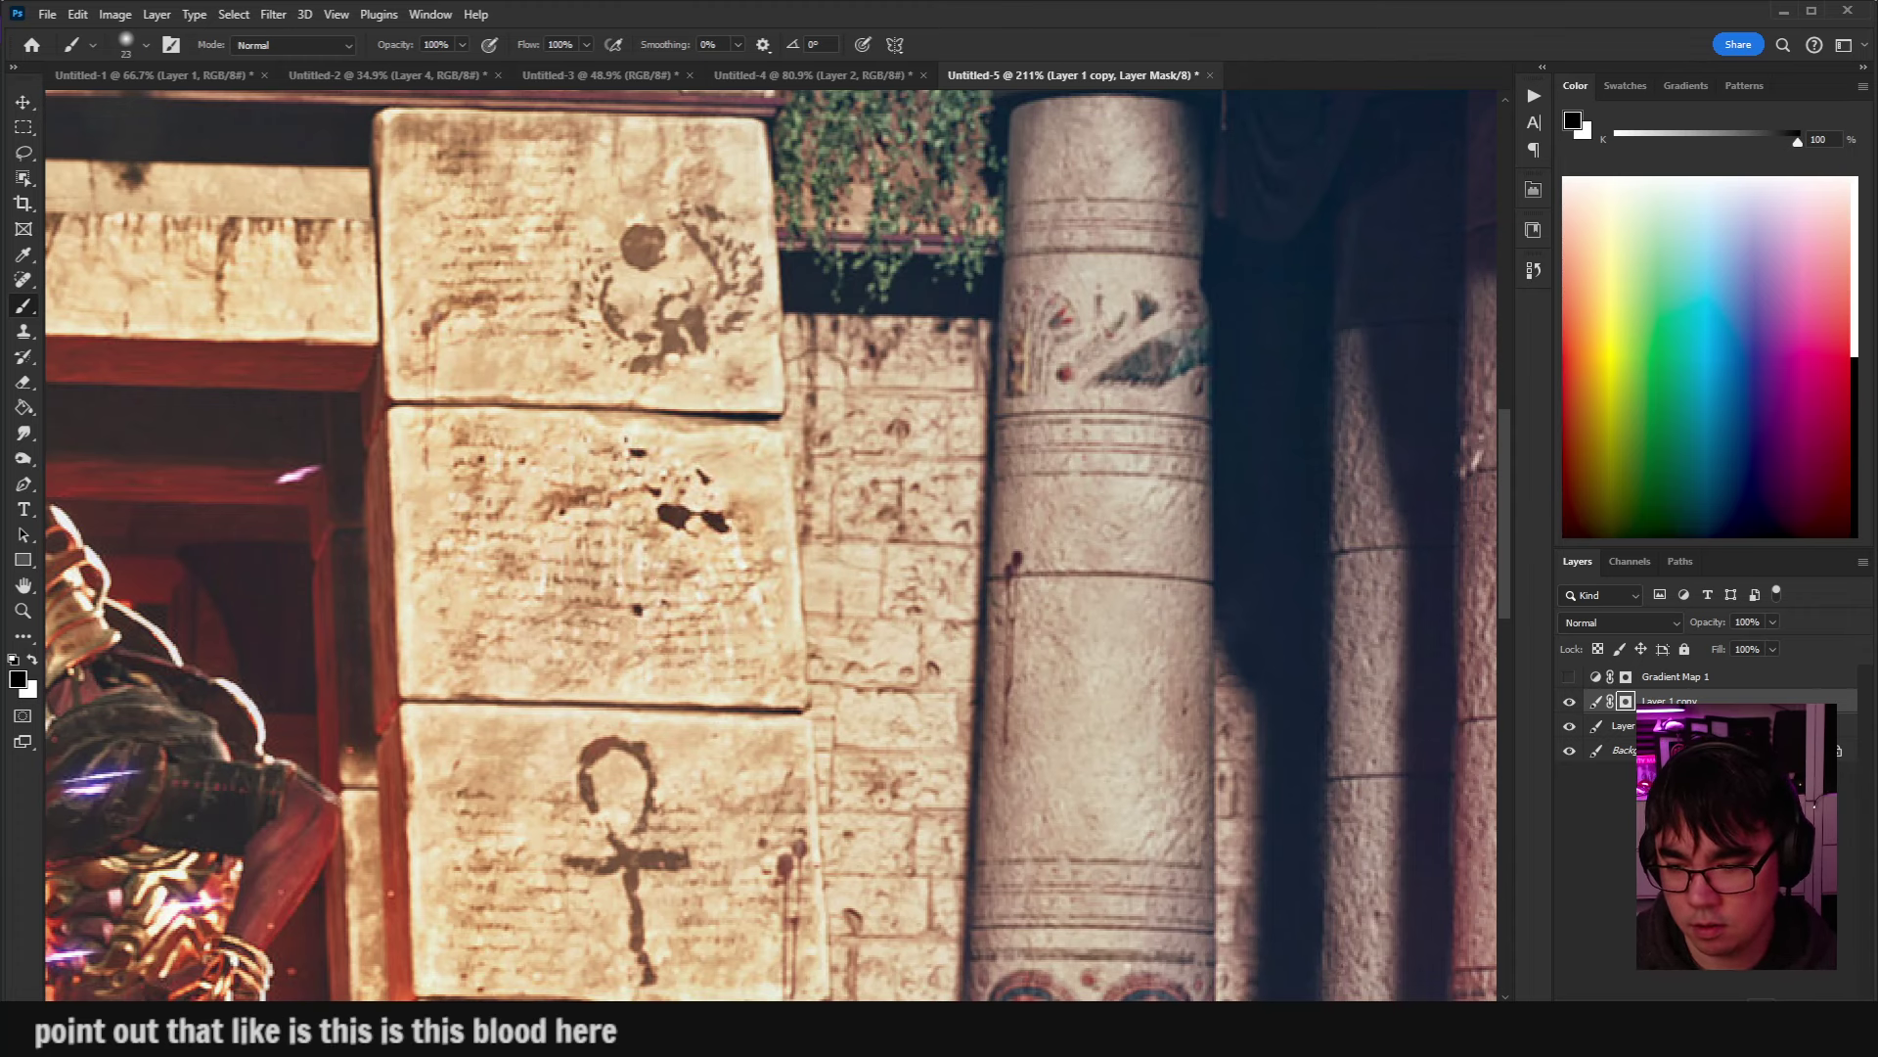
Add a new top Layer 2 and circle the dark wall blotches with thin yellow rings.
{"action": "left_click", "coordinate": [1683, 676]}
{"action": "left_click", "coordinate": [1815, 1006]}
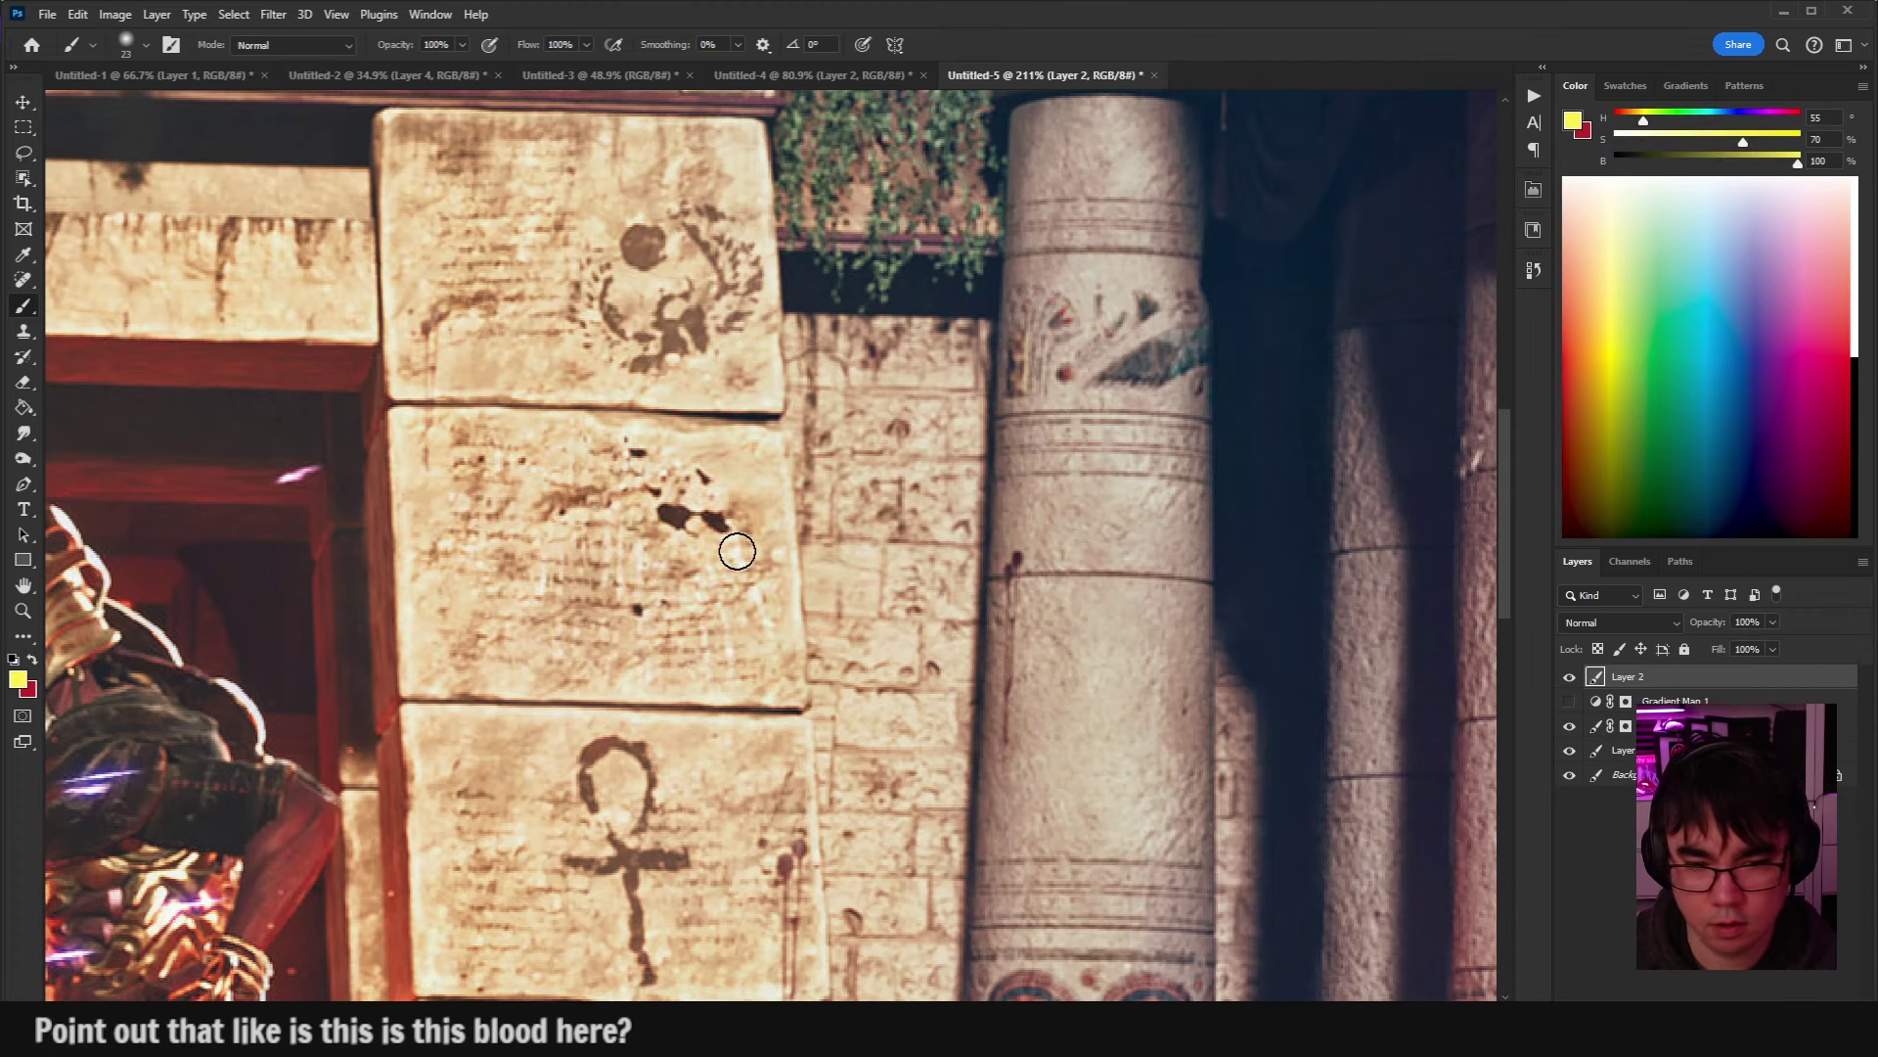
{"action": "mouse_move", "coordinate": [638, 427]}
{"action": "left_mouse_down"}
{"action": "mouse_move", "coordinate": [738, 587]}
{"action": "mouse_move", "coordinate": [687, 409]}
{"action": "left_mouse_up"}
{"action": "left_click_drag", "start_coordinate": [669, 503], "coordinate": [1016, 522]}
{"action": "left_click_drag", "start_coordinate": [1015, 522], "coordinate": [996, 526]}
{"action": "key", "text": "ctrl+z"}
{"action": "mouse_move", "coordinate": [973, 423]}
{"action": "left_mouse_down"}
{"action": "mouse_move", "coordinate": [951, 533]}
{"action": "mouse_move", "coordinate": [1011, 427]}
{"action": "left_mouse_up"}
{"action": "left_click_drag", "start_coordinate": [954, 504], "coordinate": [1363, 430]}
{"action": "left_click_drag", "start_coordinate": [306, 435], "coordinate": [284, 511]}
Undo the right-pillar circle and draw yellow floor marks beside the kneeling character and left brazier.
{"action": "scroll", "coordinate": [827, 550], "scroll_direction": "down", "scroll_amount": 10}
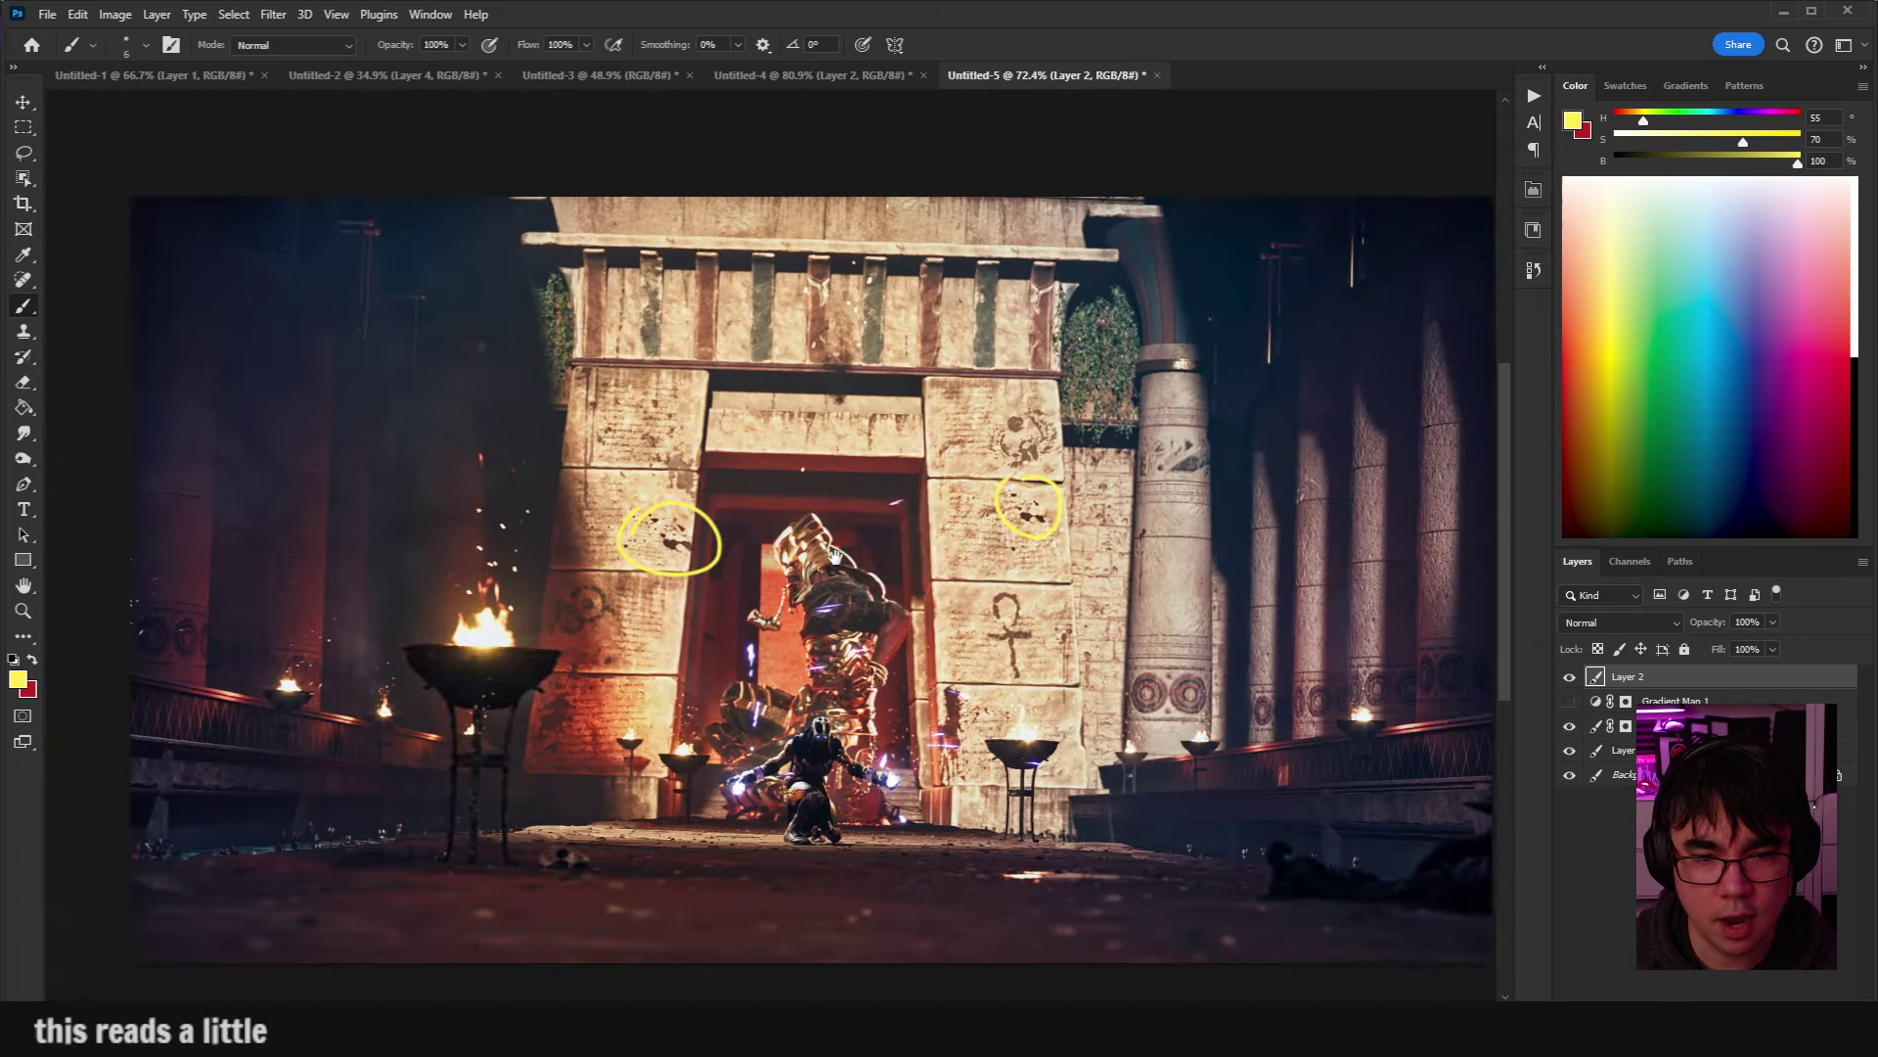
{"action": "left_click_drag", "start_coordinate": [834, 556], "coordinate": [825, 520]}
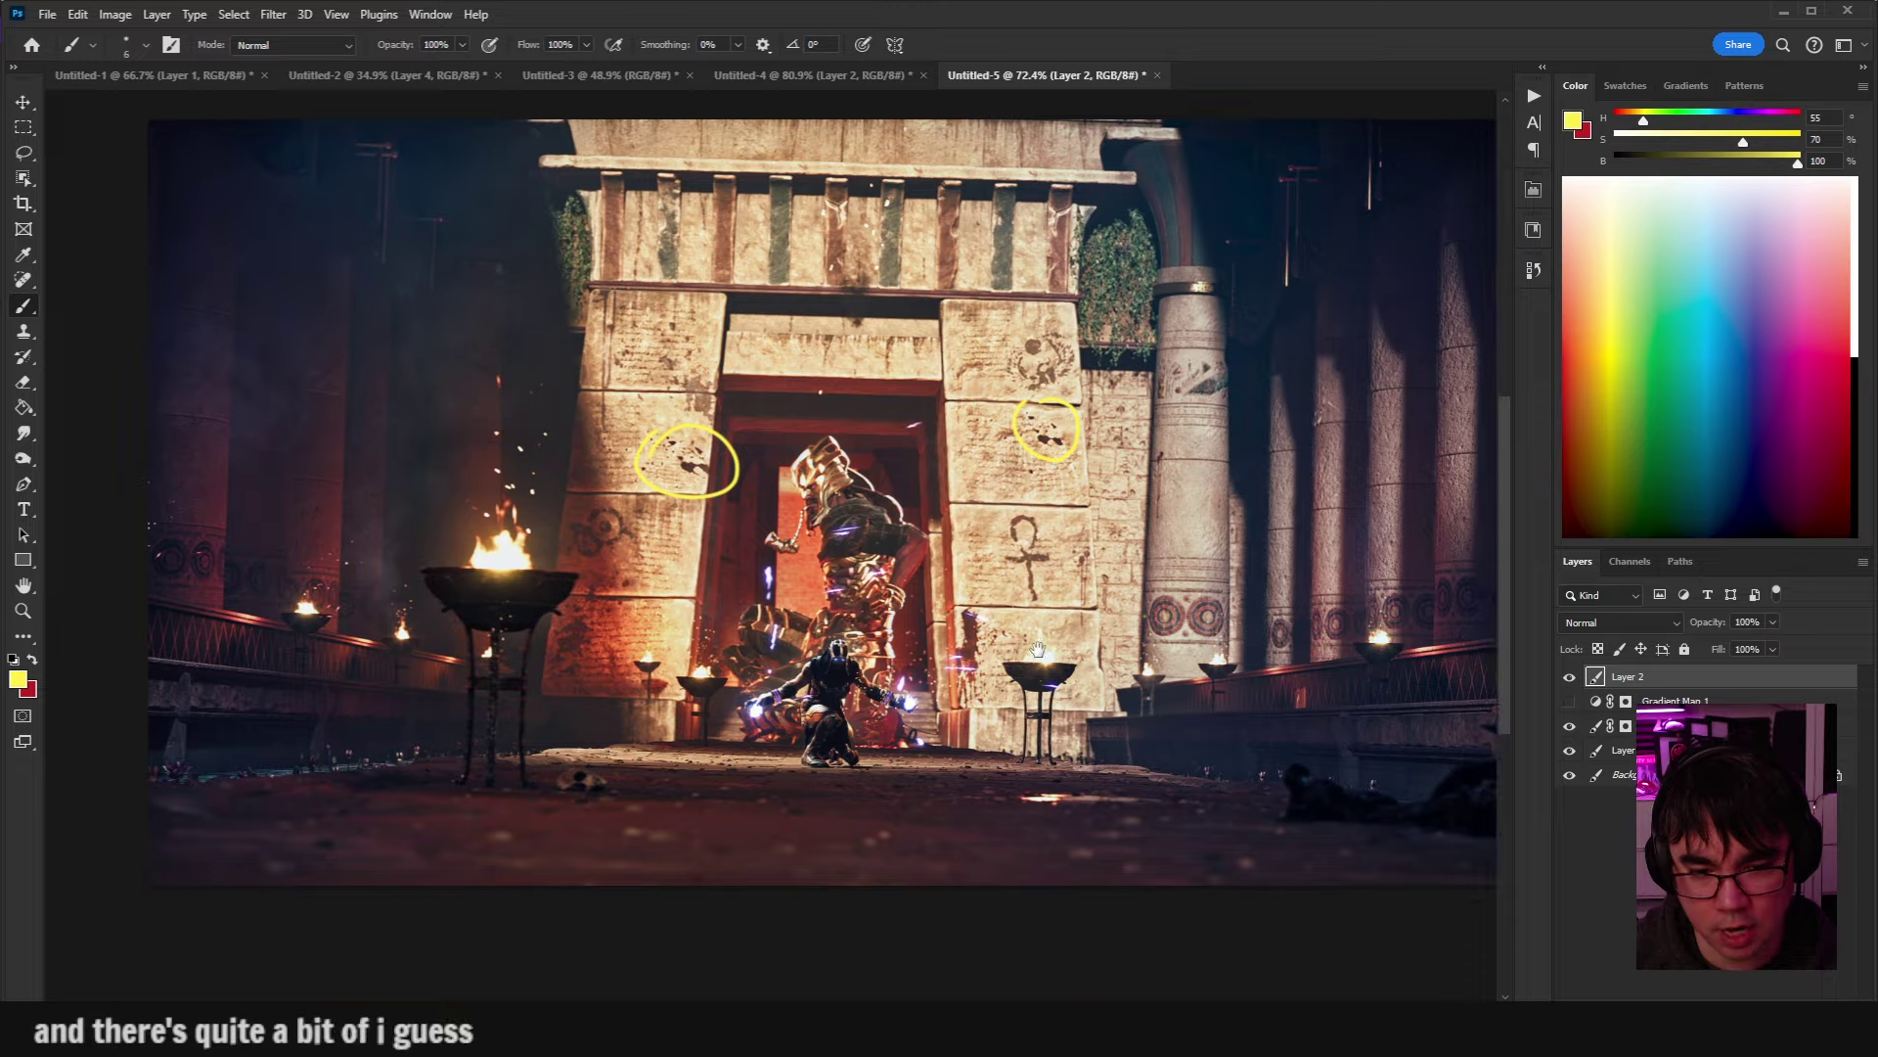
{"action": "scroll", "coordinate": [978, 648], "scroll_direction": "up", "scroll_amount": 8}
{"action": "left_click_drag", "start_coordinate": [1179, 529], "coordinate": [1232, 536]}
{"action": "key", "text": "ctrl+z"}
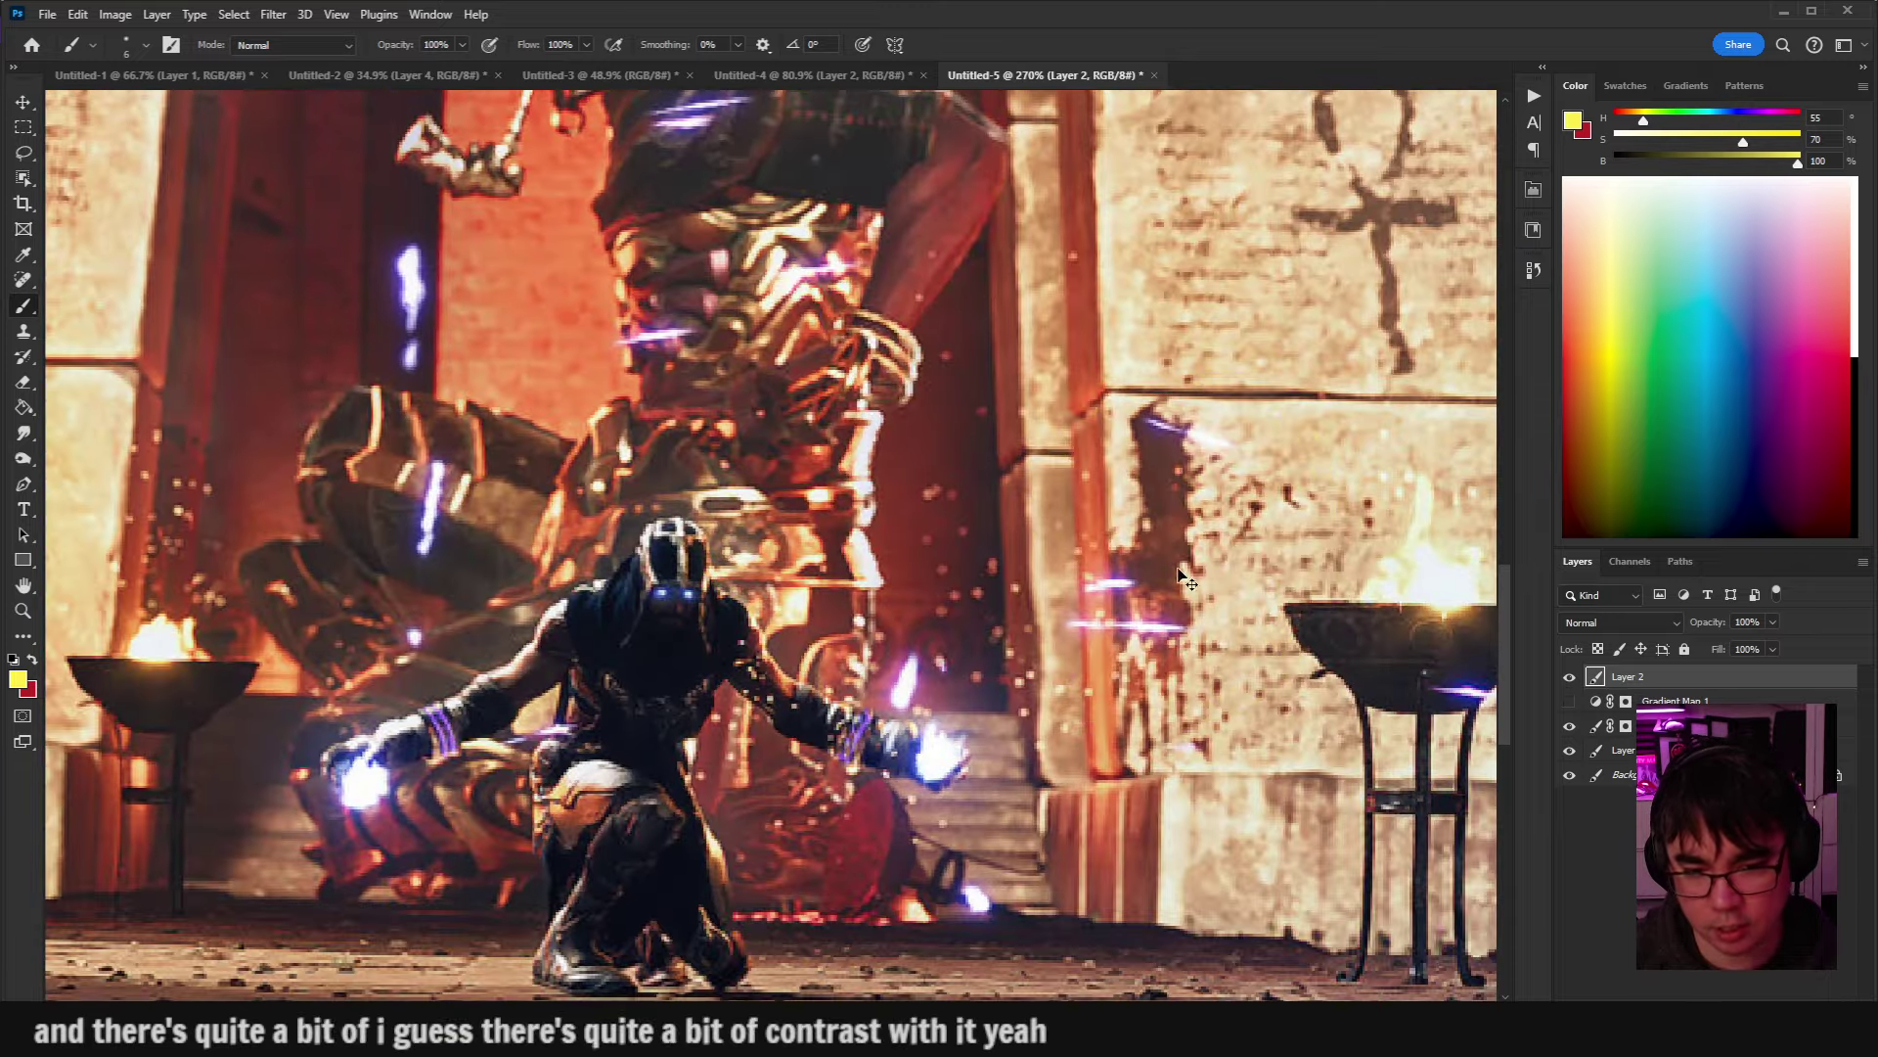
{"action": "scroll", "coordinate": [1052, 597], "scroll_direction": "down", "scroll_amount": 3}
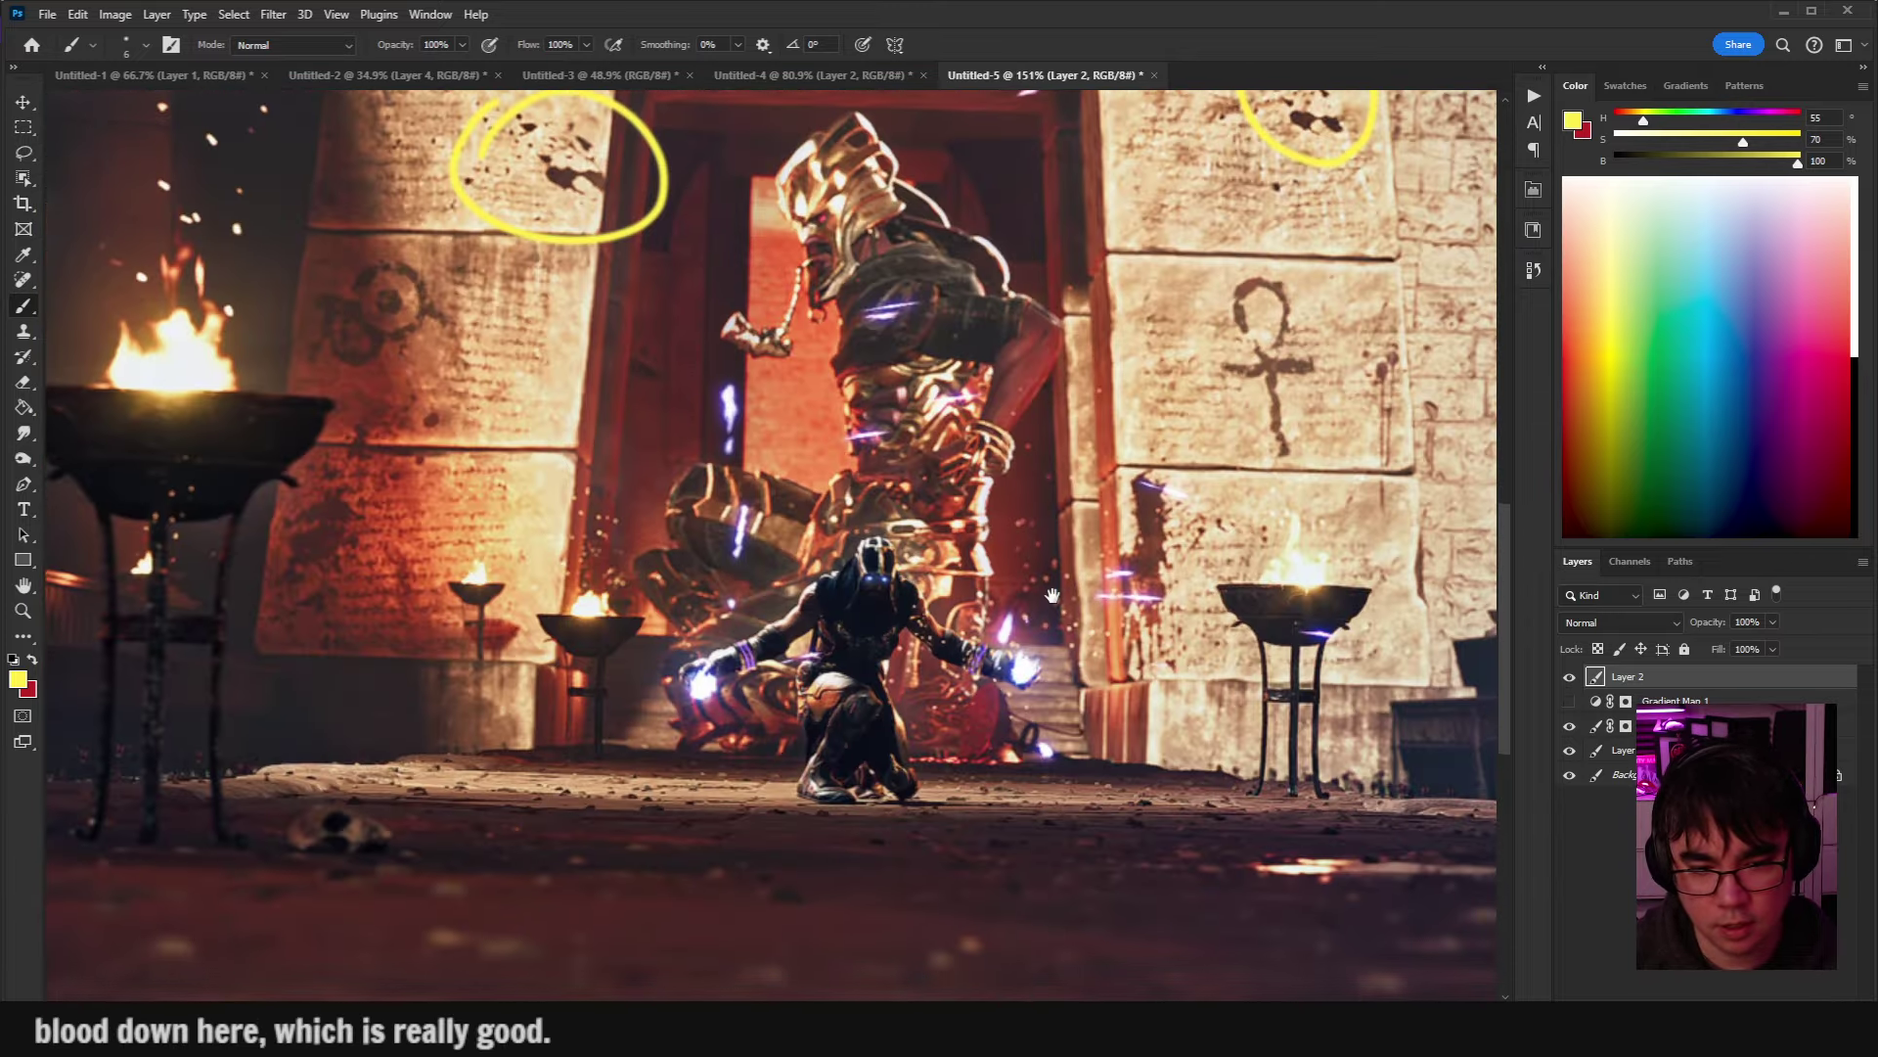
{"action": "scroll", "coordinate": [1052, 596], "scroll_direction": "up", "scroll_amount": 2}
{"action": "scroll", "coordinate": [1120, 672], "scroll_direction": "up", "scroll_amount": 2}
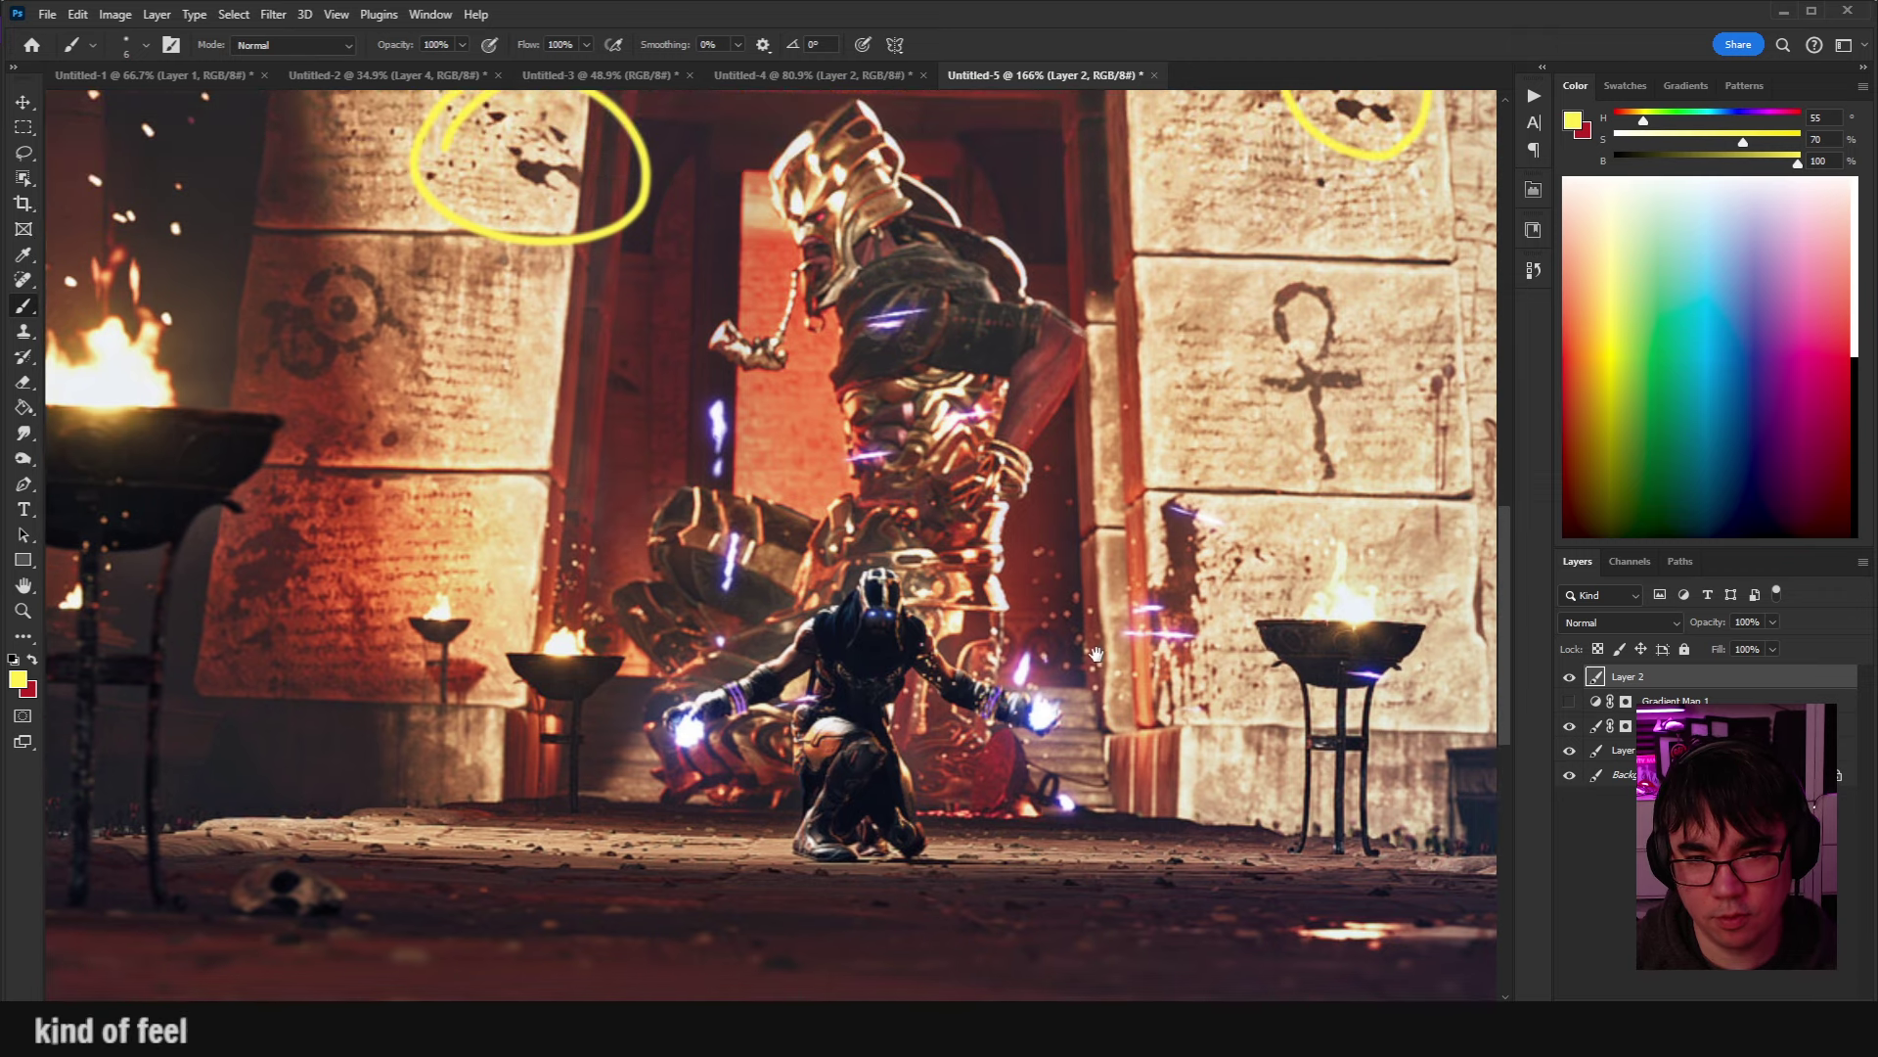
{"action": "scroll", "coordinate": [1072, 734], "scroll_direction": "down", "scroll_amount": 1}
{"action": "mouse_move", "coordinate": [1072, 734]}
{"action": "left_mouse_down"}
{"action": "mouse_move", "coordinate": [1162, 762]}
{"action": "mouse_move", "coordinate": [1088, 736]}
{"action": "left_mouse_up"}
{"action": "mouse_move", "coordinate": [585, 712]}
{"action": "left_mouse_down"}
{"action": "mouse_move", "coordinate": [601, 726]}
{"action": "mouse_move", "coordinate": [523, 713]}
{"action": "left_mouse_up"}
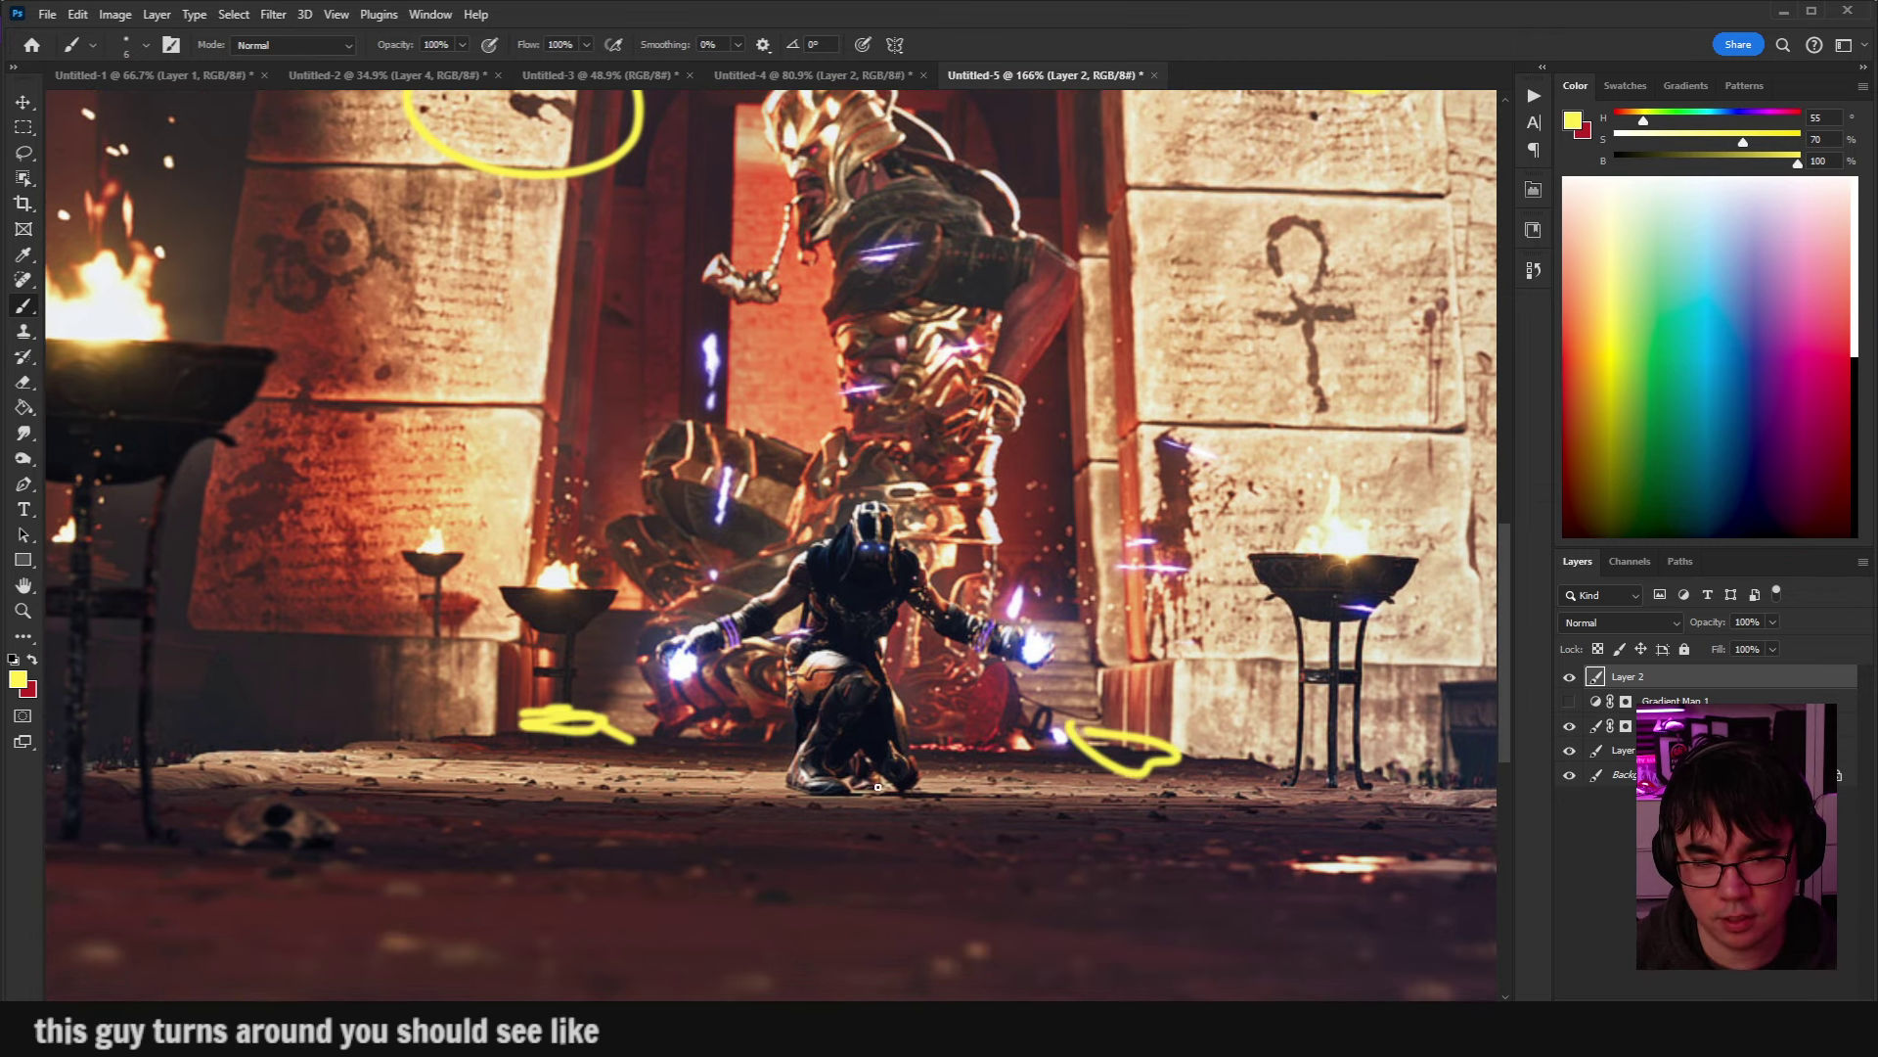
{"action": "left_click_drag", "start_coordinate": [1076, 751], "coordinate": [1039, 759]}
{"action": "left_click_drag", "start_coordinate": [673, 752], "coordinate": [645, 755]}
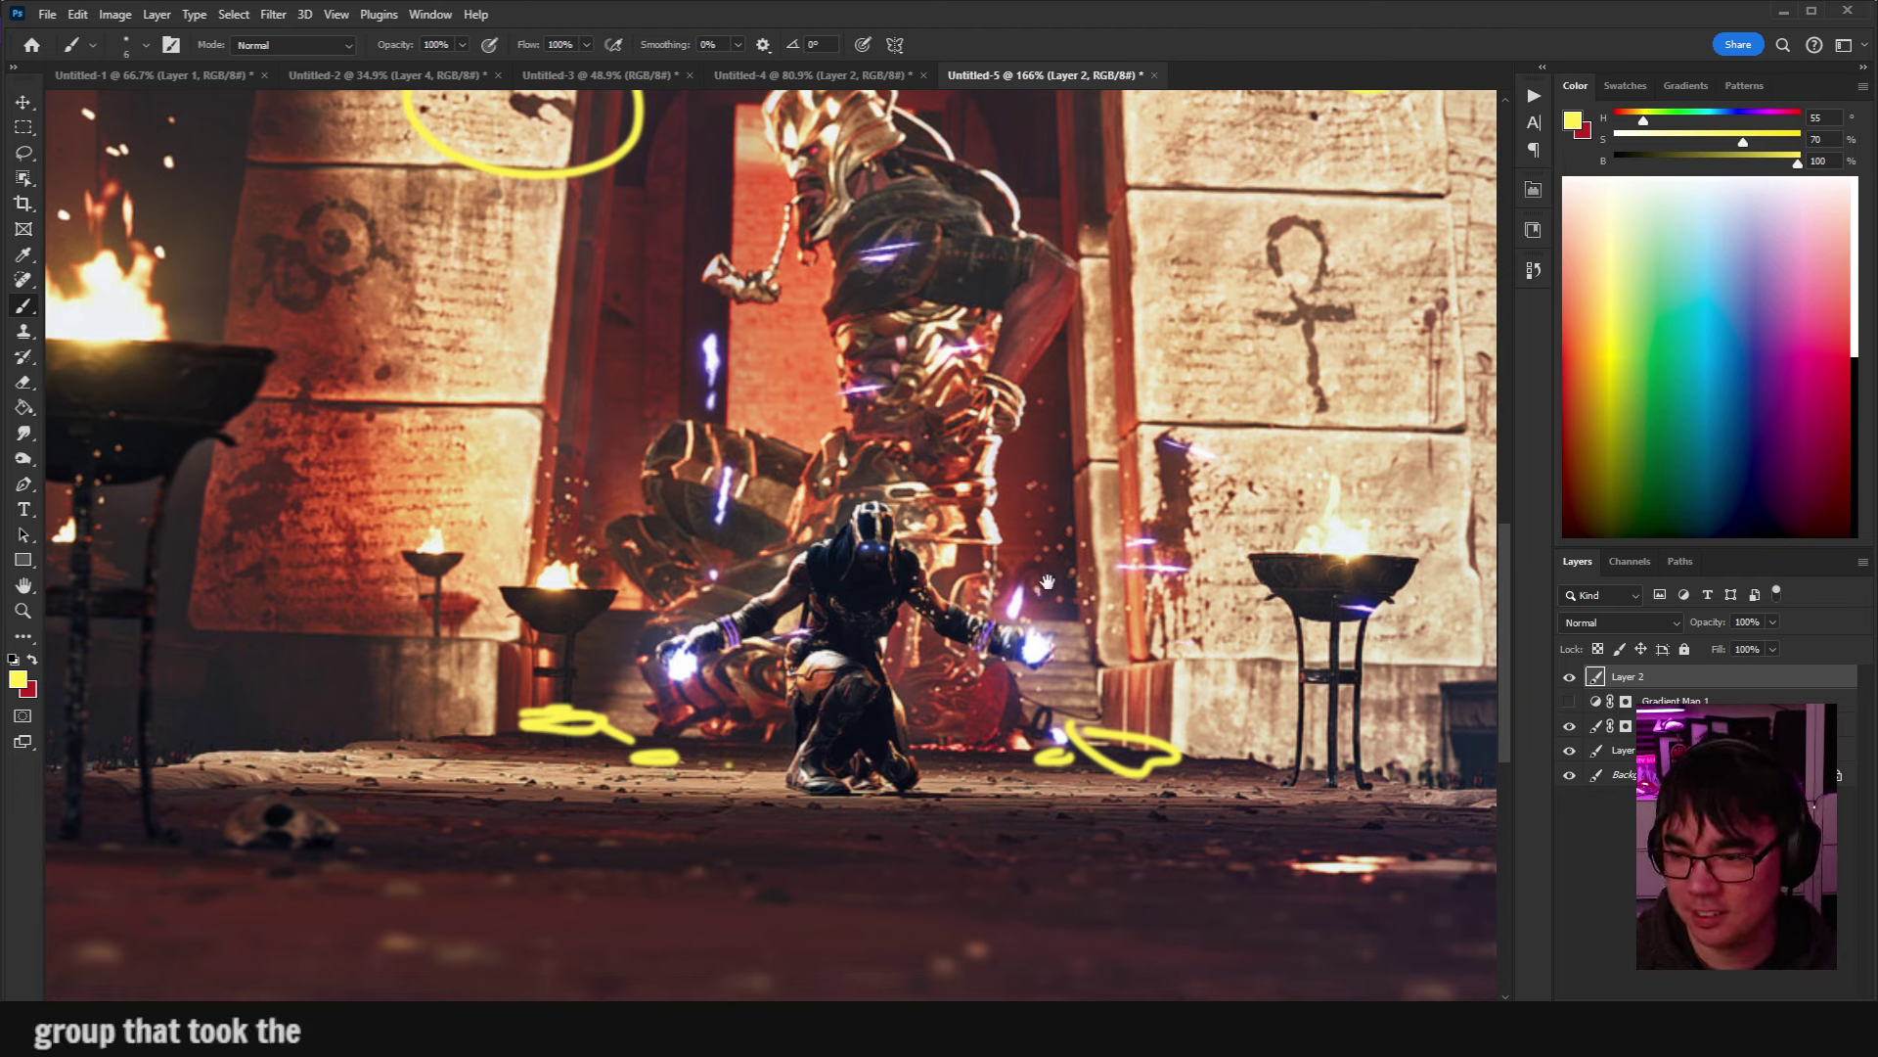
Erase the yellow circles on the left and right wall stones.
{"action": "left_click_drag", "start_coordinate": [995, 343], "coordinate": [714, 702]}
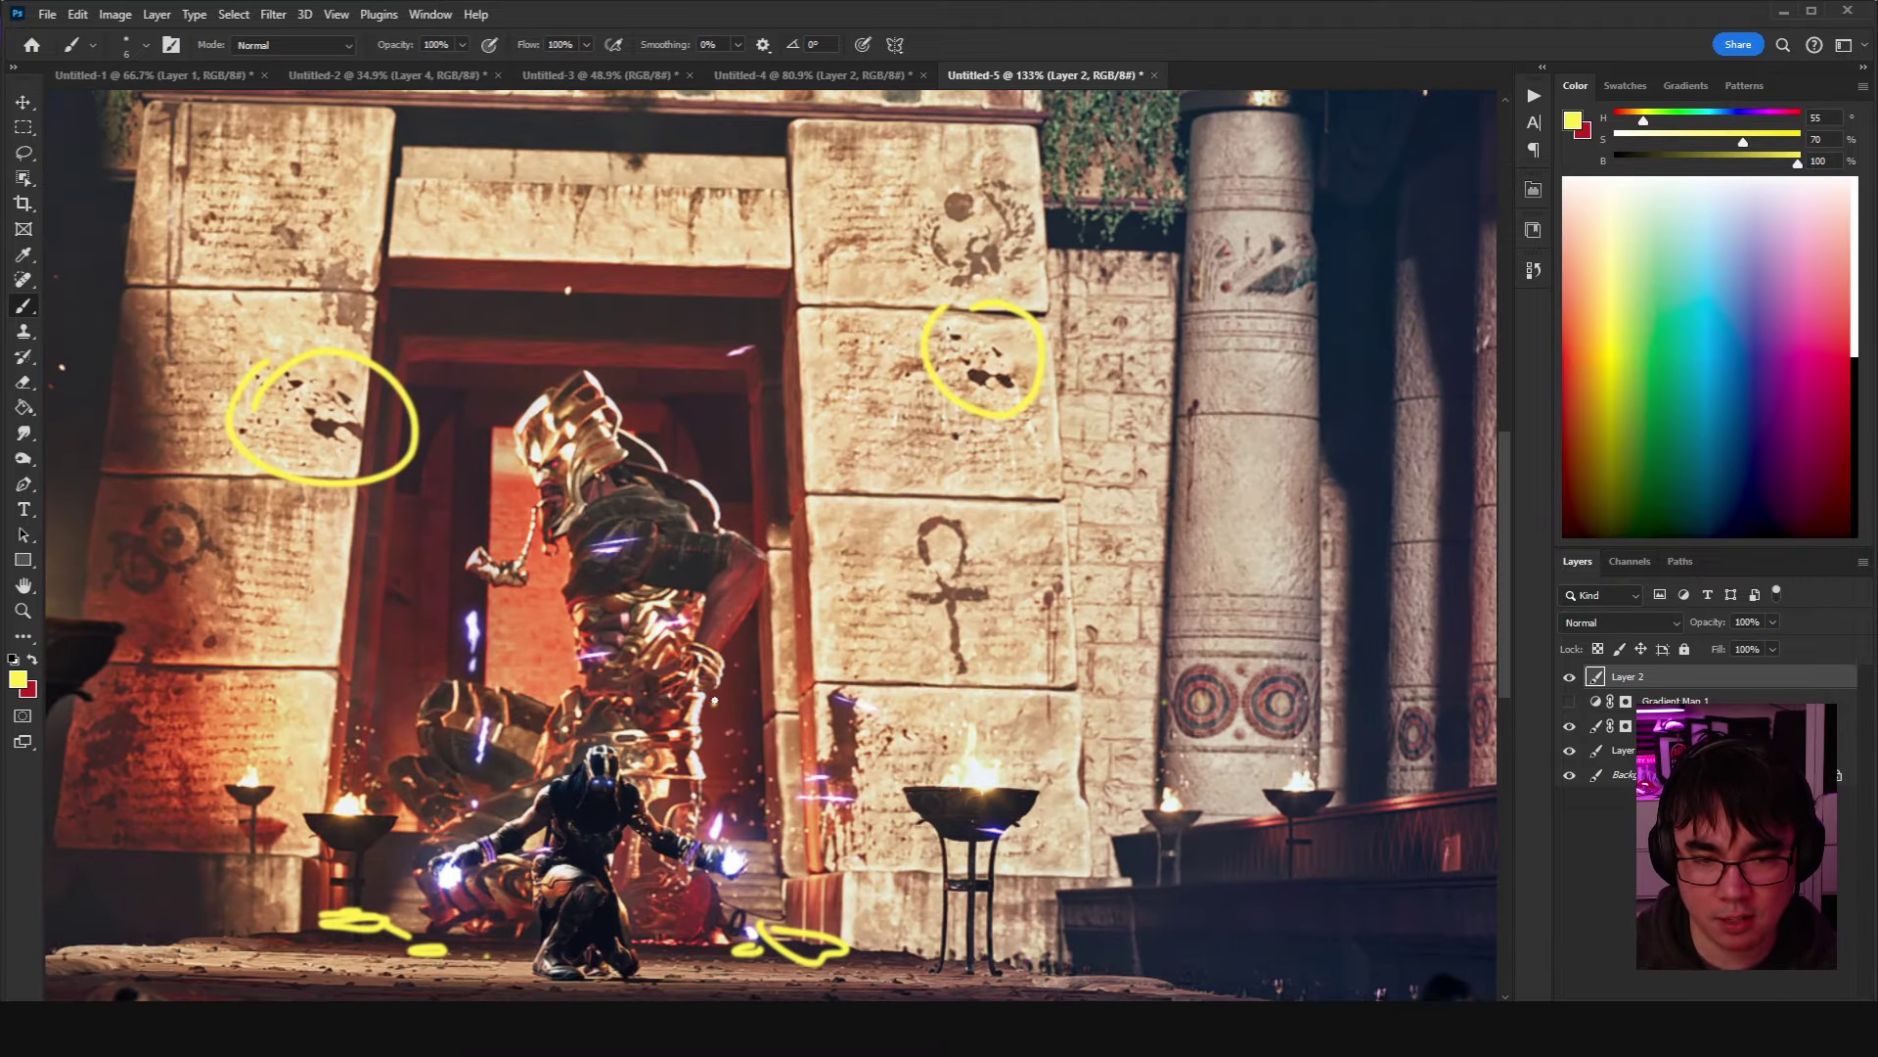
{"action": "left_click_drag", "start_coordinate": [737, 515], "coordinate": [806, 531]}
{"action": "key", "text": "e"}
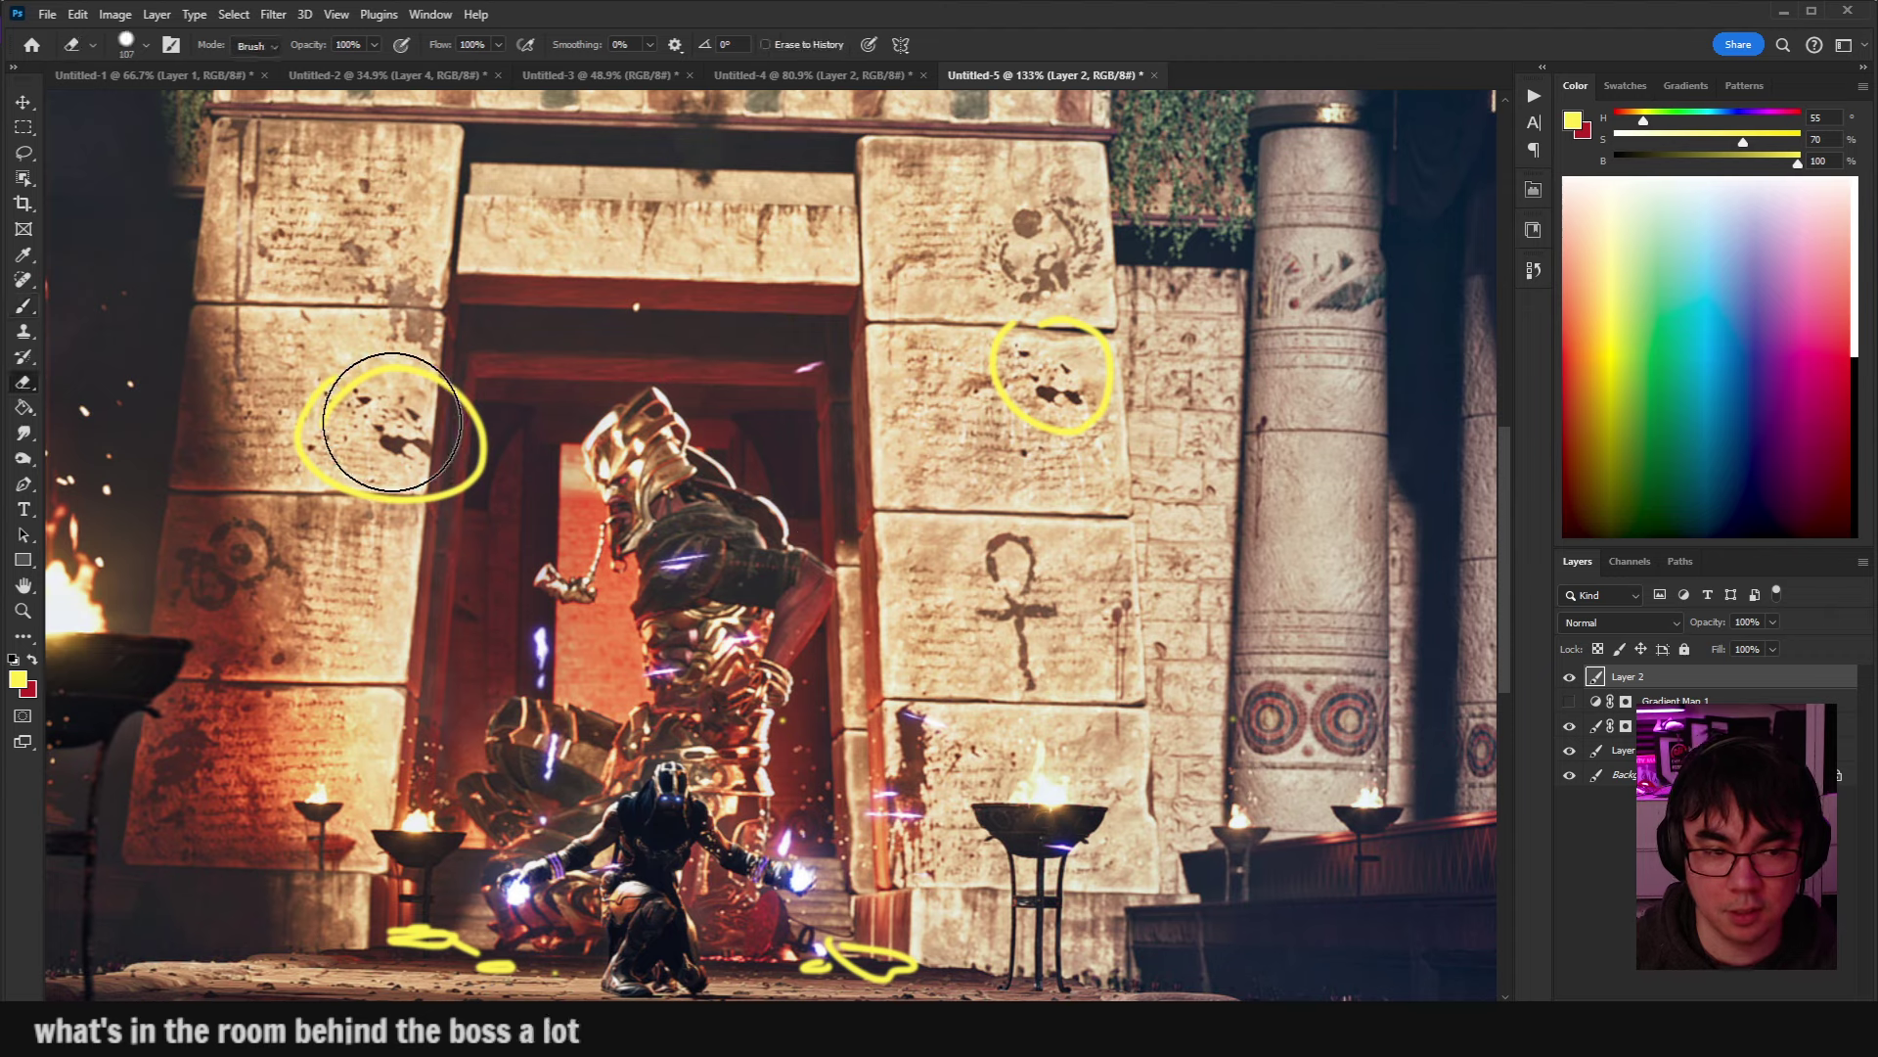
{"action": "left_click_drag", "start_coordinate": [421, 382], "coordinate": [314, 399]}
{"action": "left_click_drag", "start_coordinate": [1007, 362], "coordinate": [1081, 411]}
Pan and zoom across the gateway, columns, stone blocks and kneeling character to review the notes.
{"action": "scroll", "coordinate": [1104, 476], "scroll_direction": "down", "scroll_amount": 5}
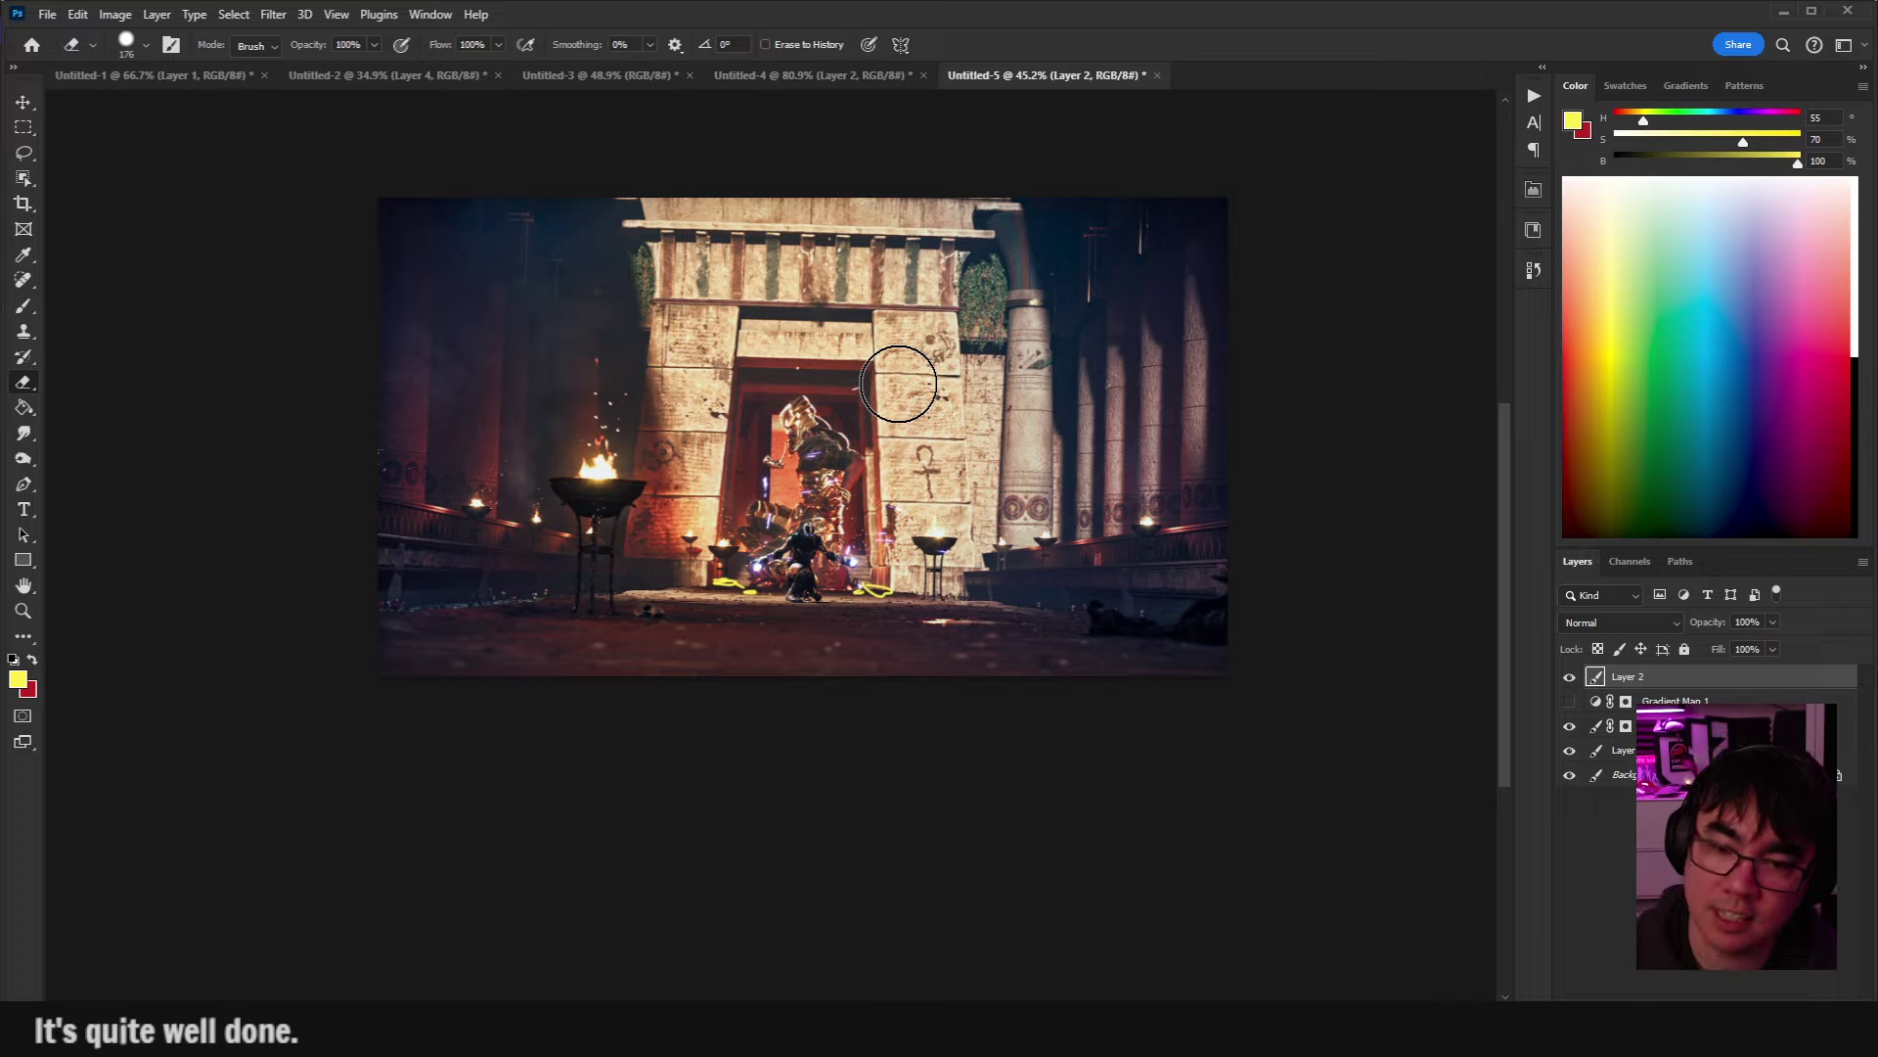
{"action": "left_click_drag", "start_coordinate": [769, 304], "coordinate": [760, 354]}
{"action": "left_click_drag", "start_coordinate": [760, 354], "coordinate": [564, 430]}
{"action": "scroll", "coordinate": [564, 429], "scroll_direction": "down", "scroll_amount": 5}
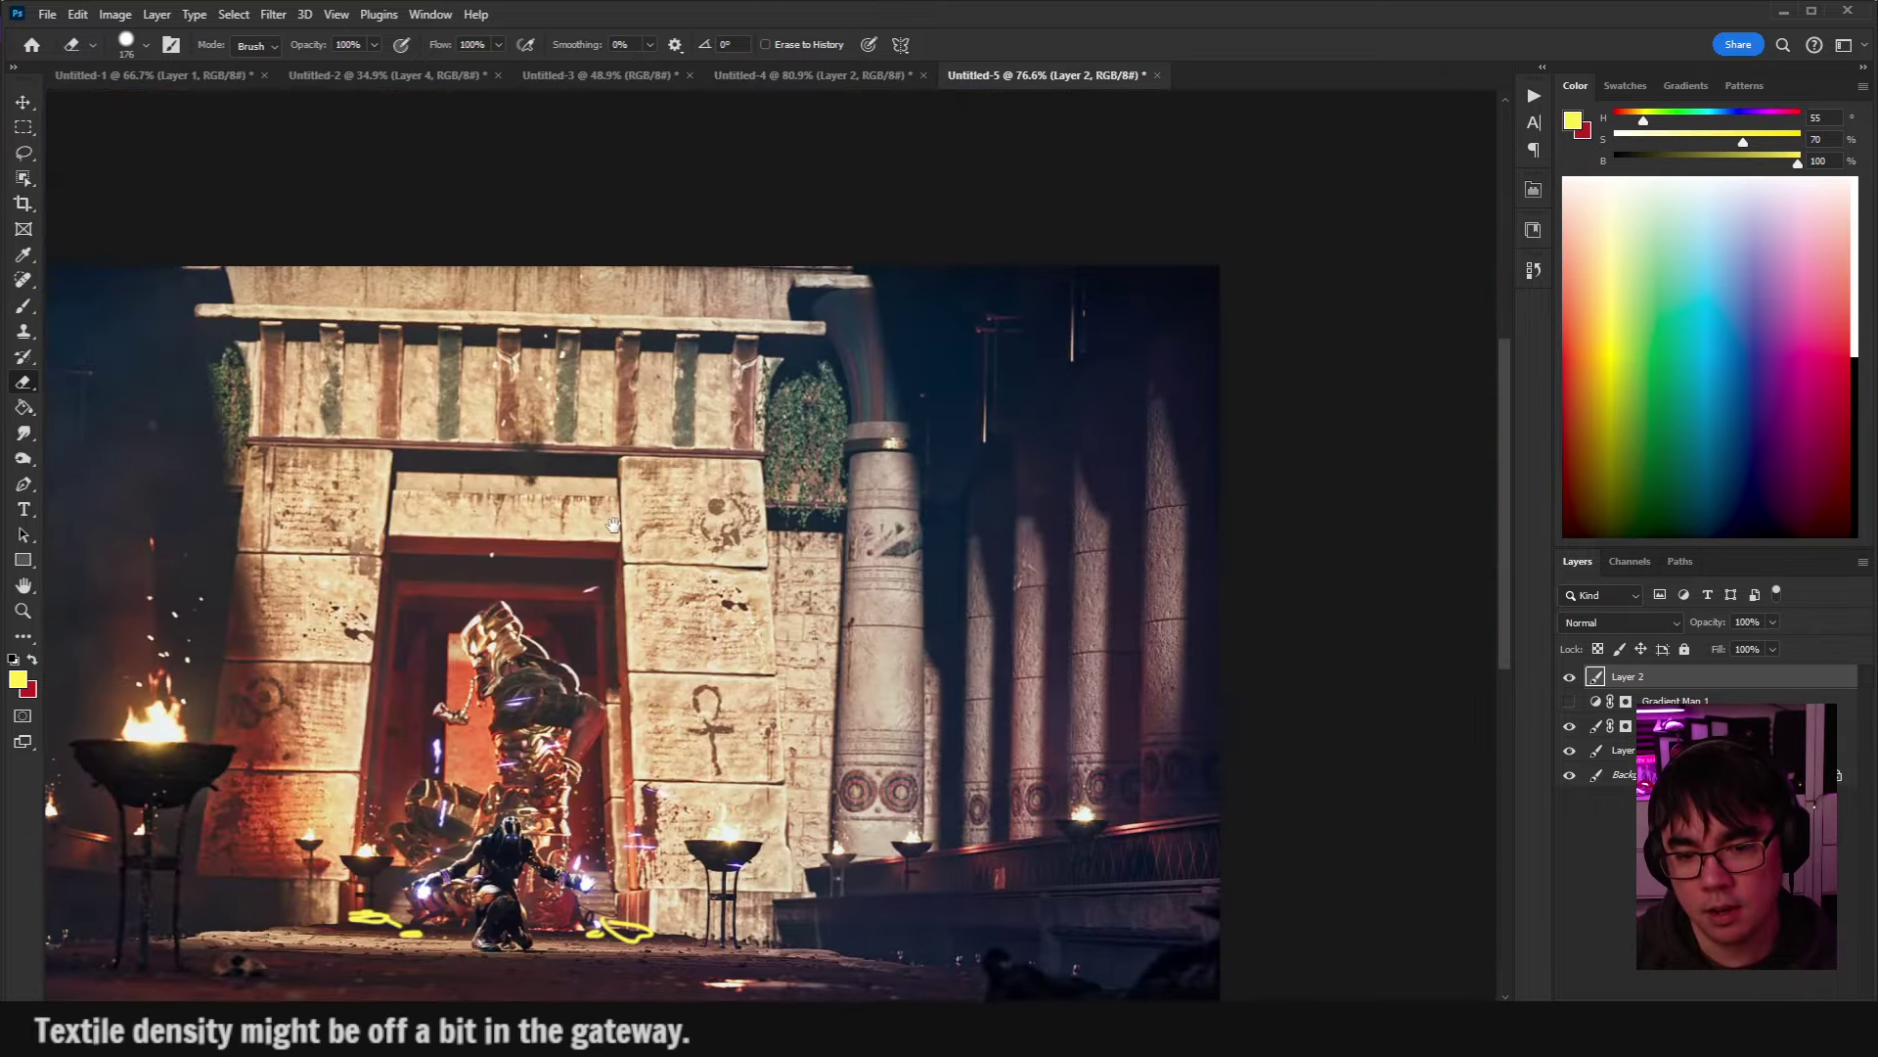
{"action": "scroll", "coordinate": [666, 520], "scroll_direction": "up", "scroll_amount": 2}
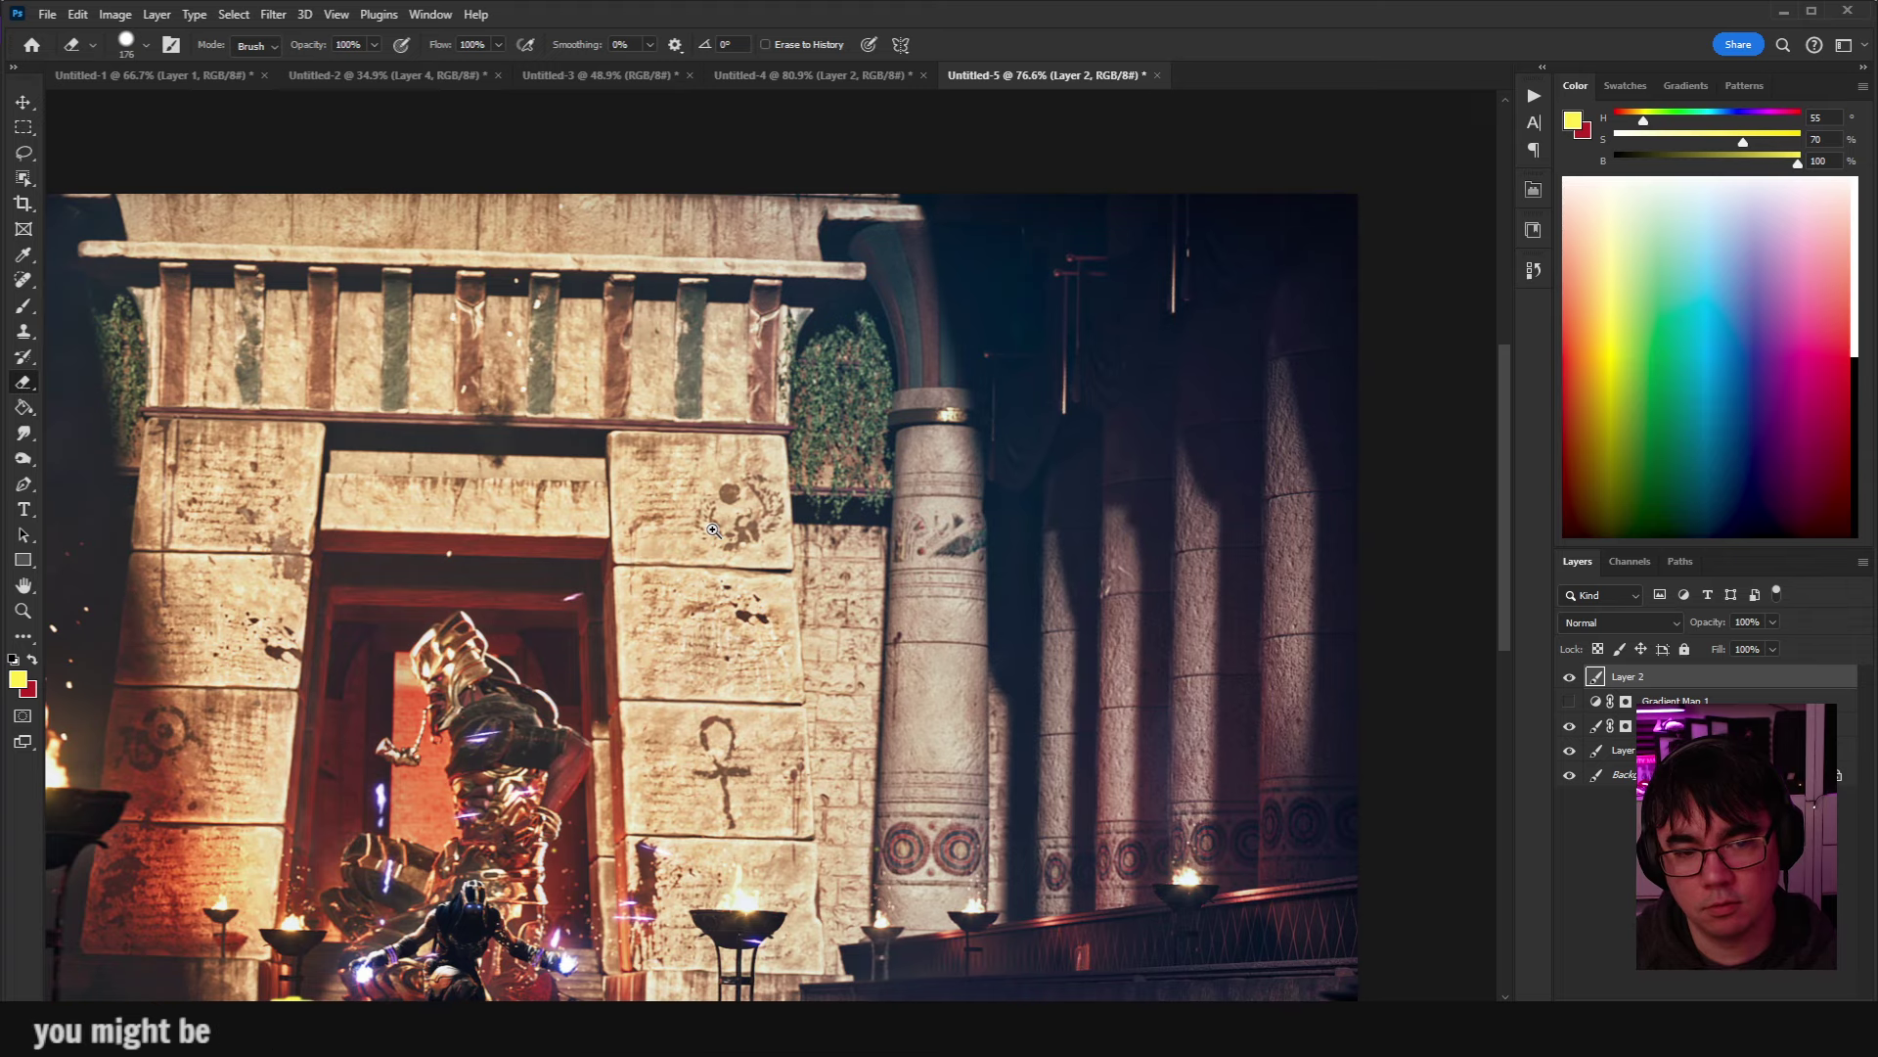
{"action": "scroll", "coordinate": [713, 529], "scroll_direction": "up", "scroll_amount": 3}
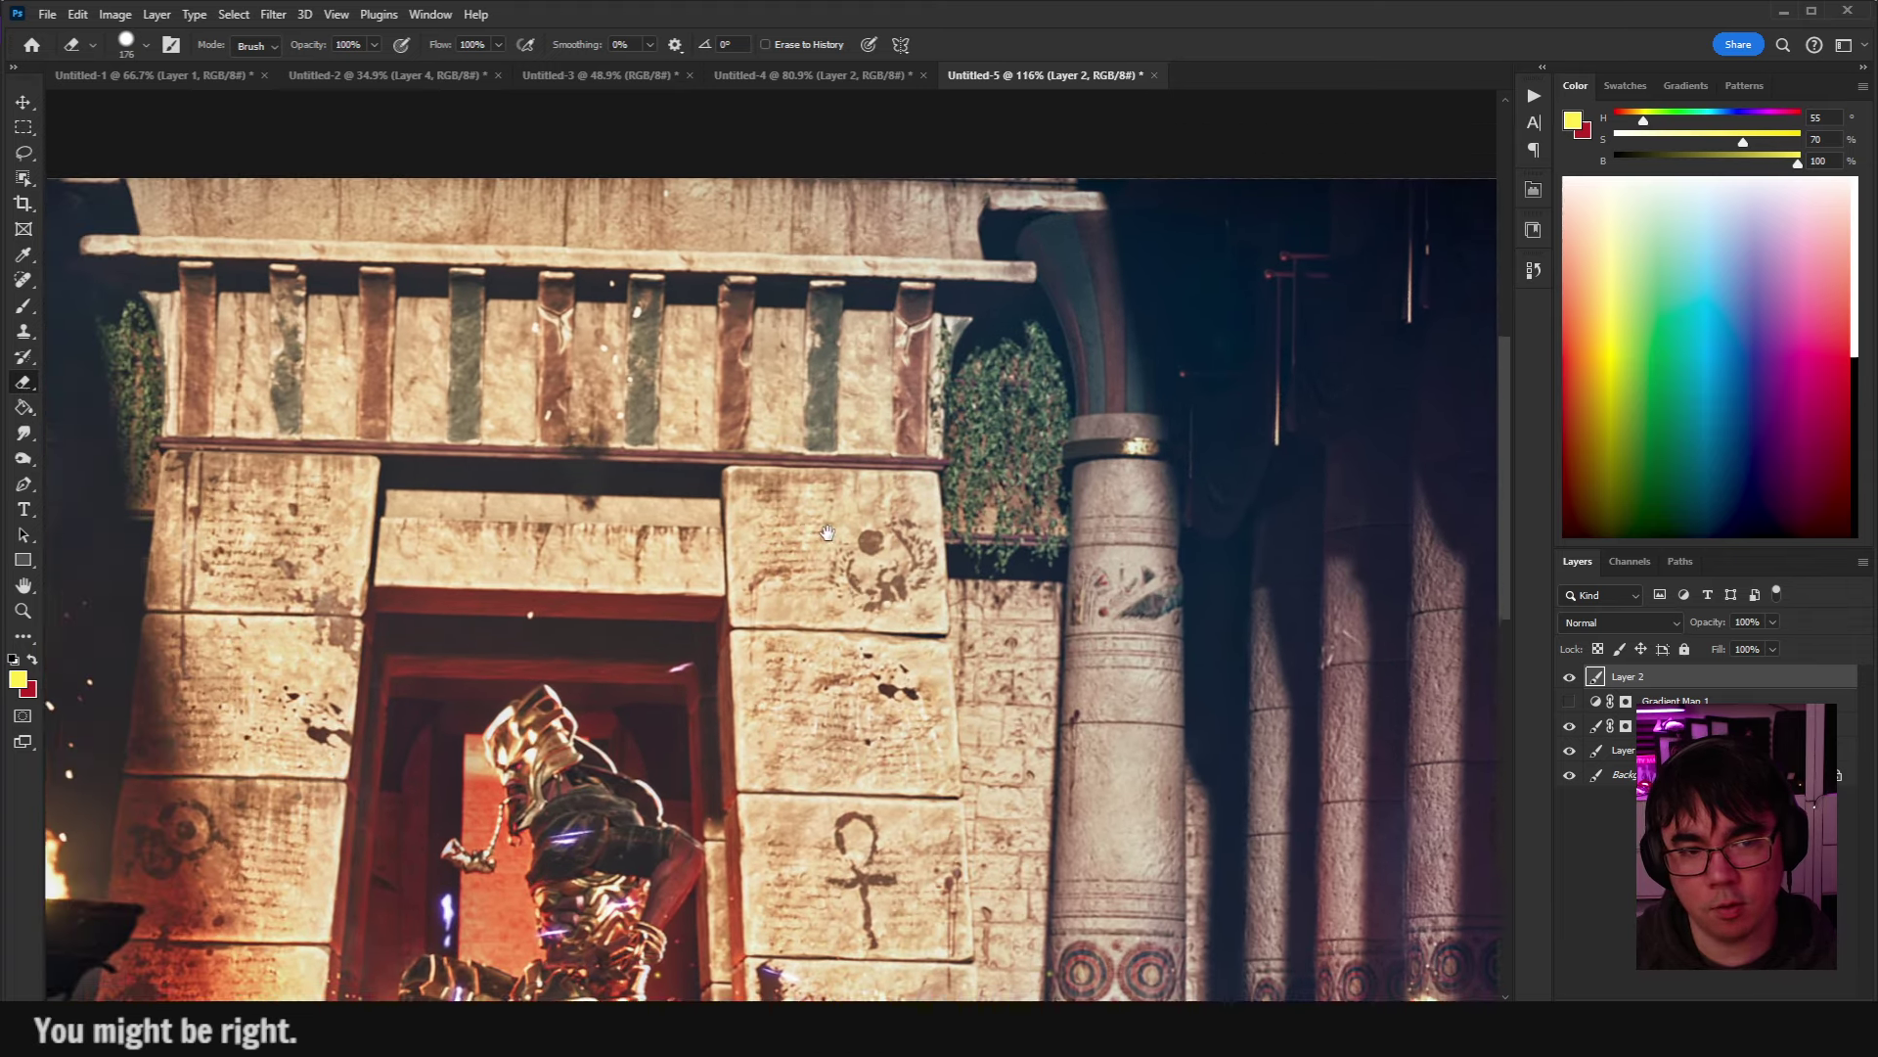
{"action": "left_click_drag", "start_coordinate": [828, 533], "coordinate": [602, 392]}
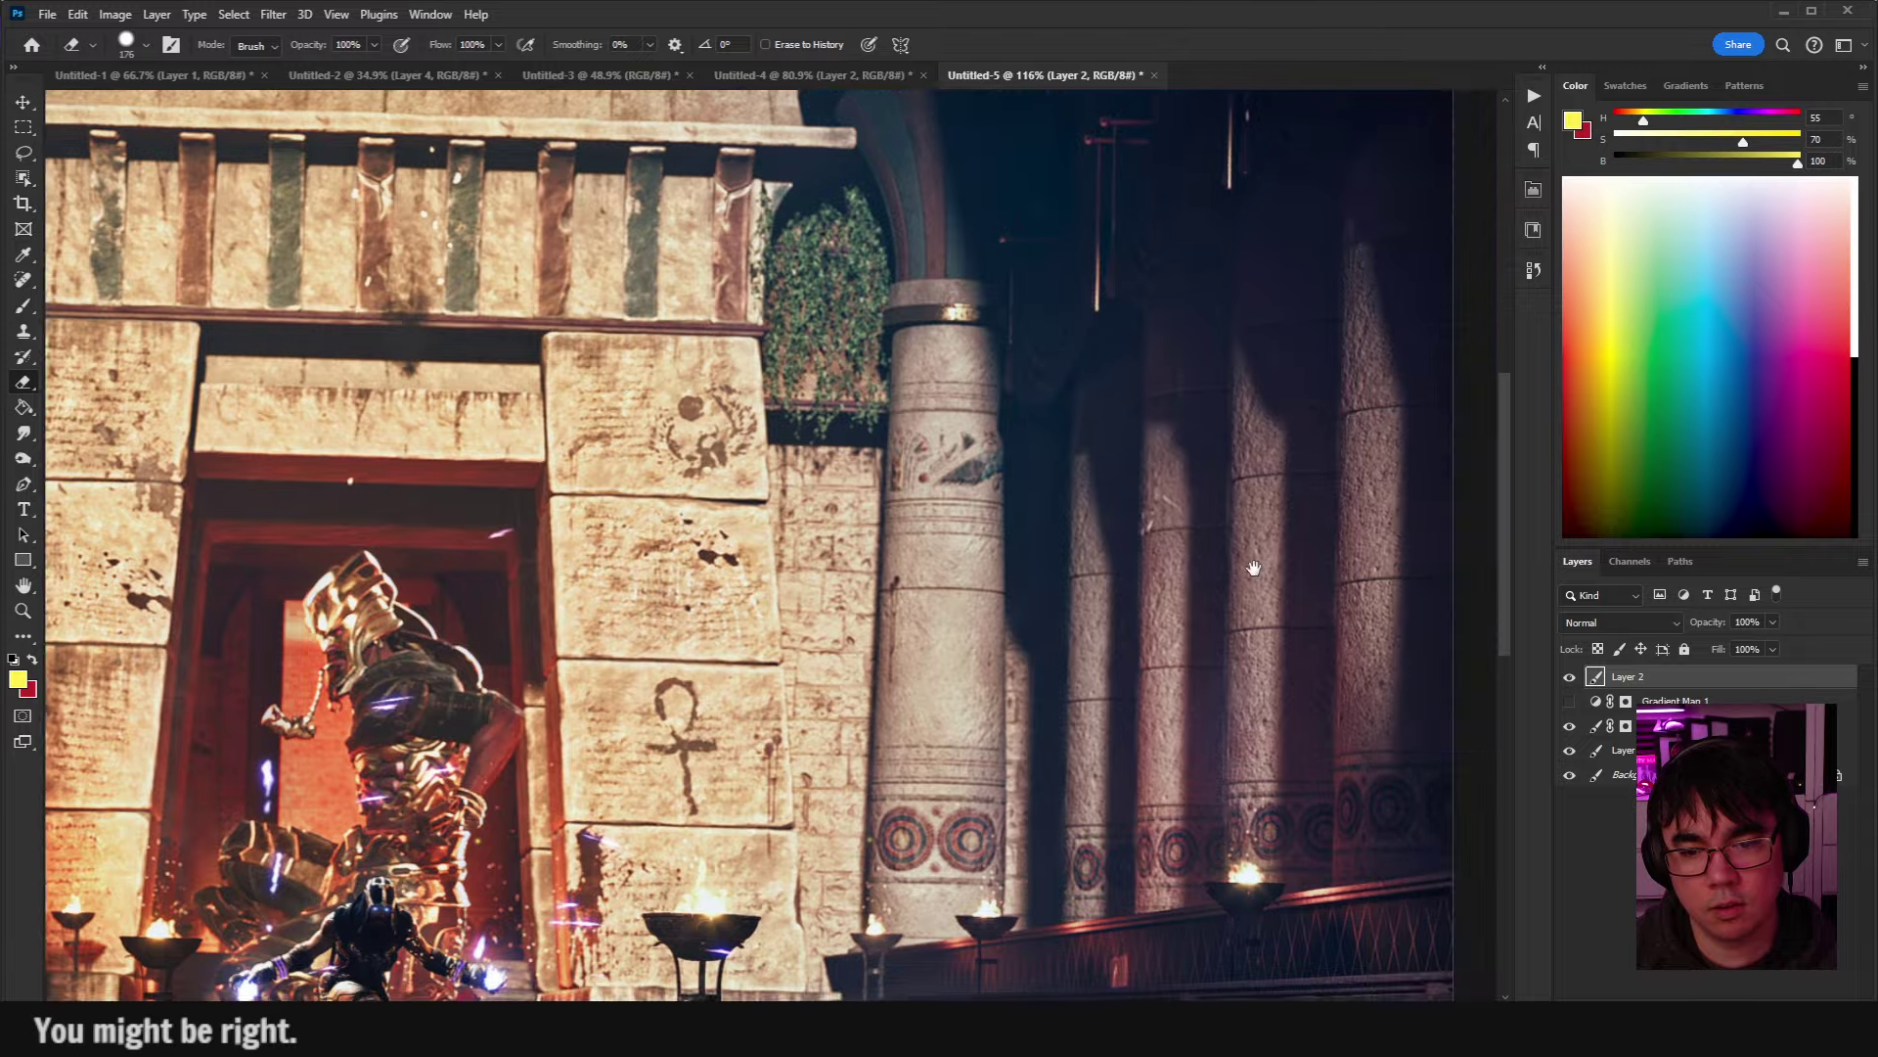
{"action": "mouse_move", "coordinate": [1253, 567]}
{"action": "left_mouse_down"}
{"action": "mouse_move", "coordinate": [992, 593]}
{"action": "mouse_move", "coordinate": [891, 548]}
{"action": "left_mouse_up"}
{"action": "scroll", "coordinate": [1007, 589], "scroll_direction": "up", "scroll_amount": 3}
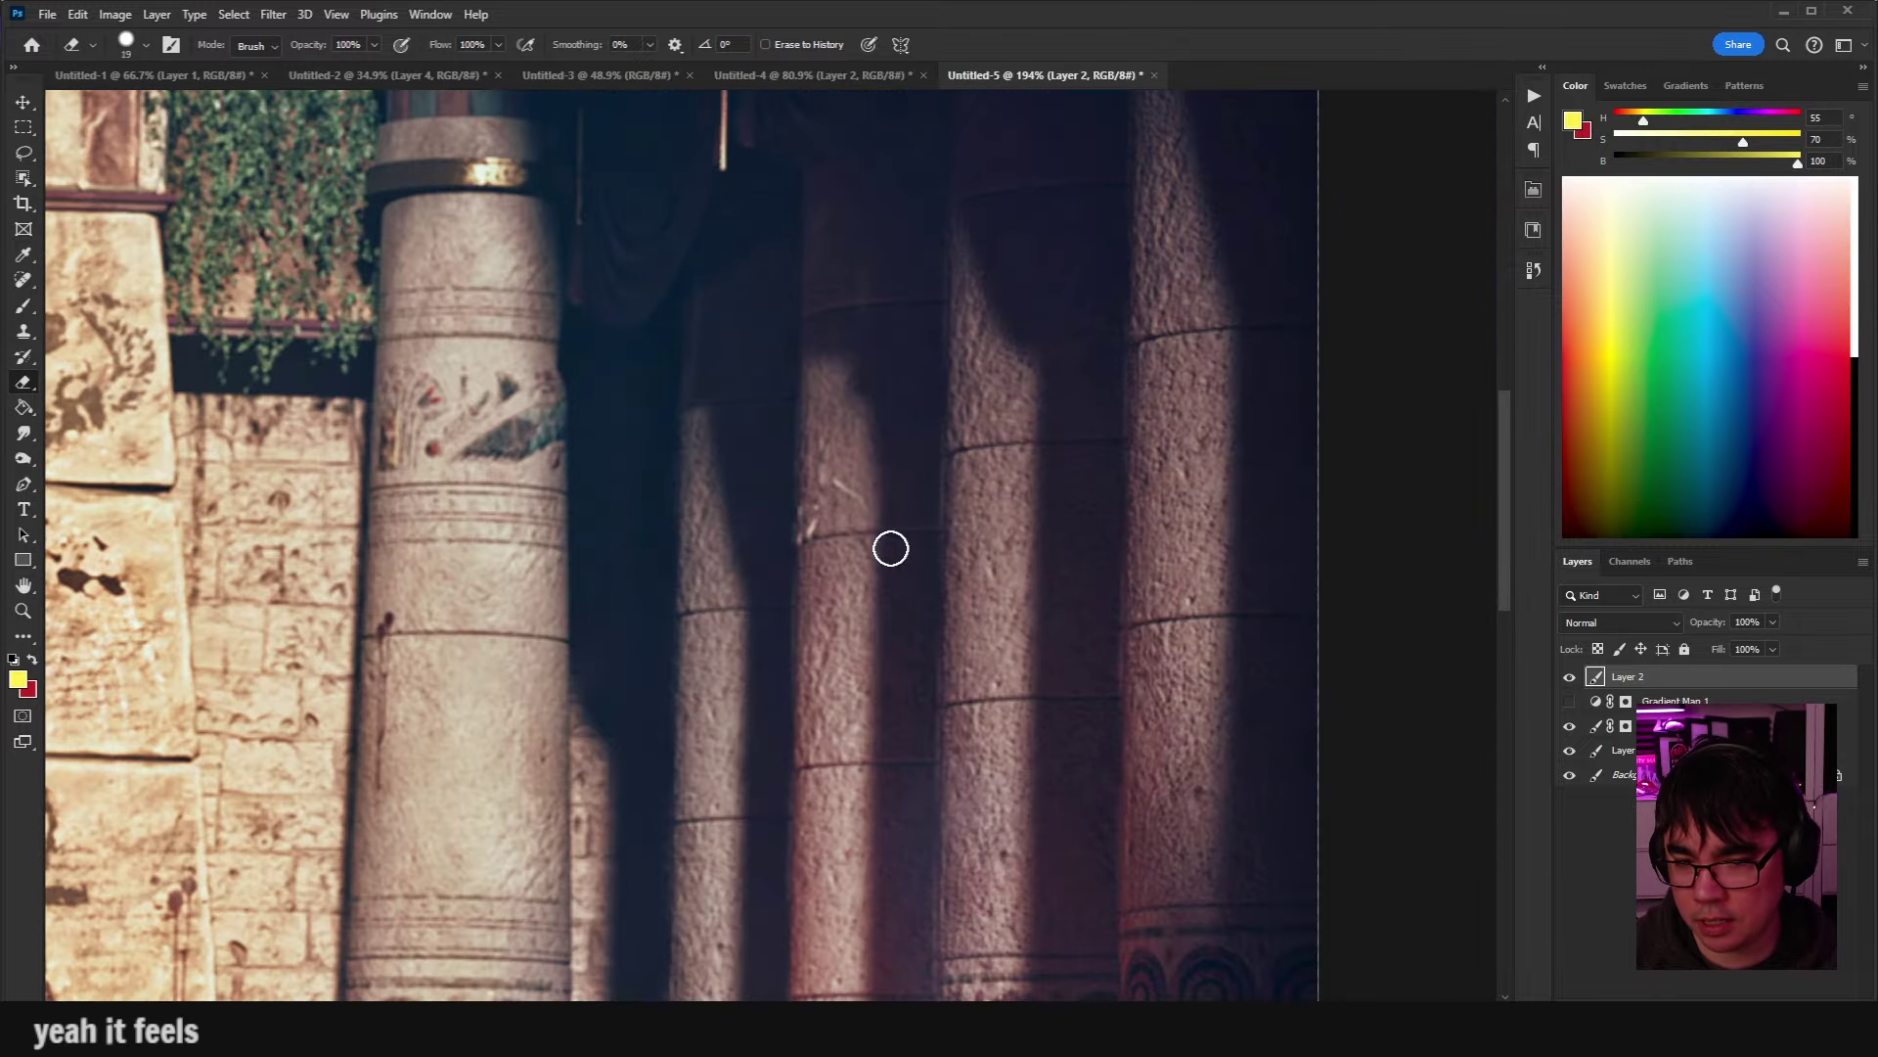
{"action": "left_click_drag", "start_coordinate": [795, 656], "coordinate": [1187, 561]}
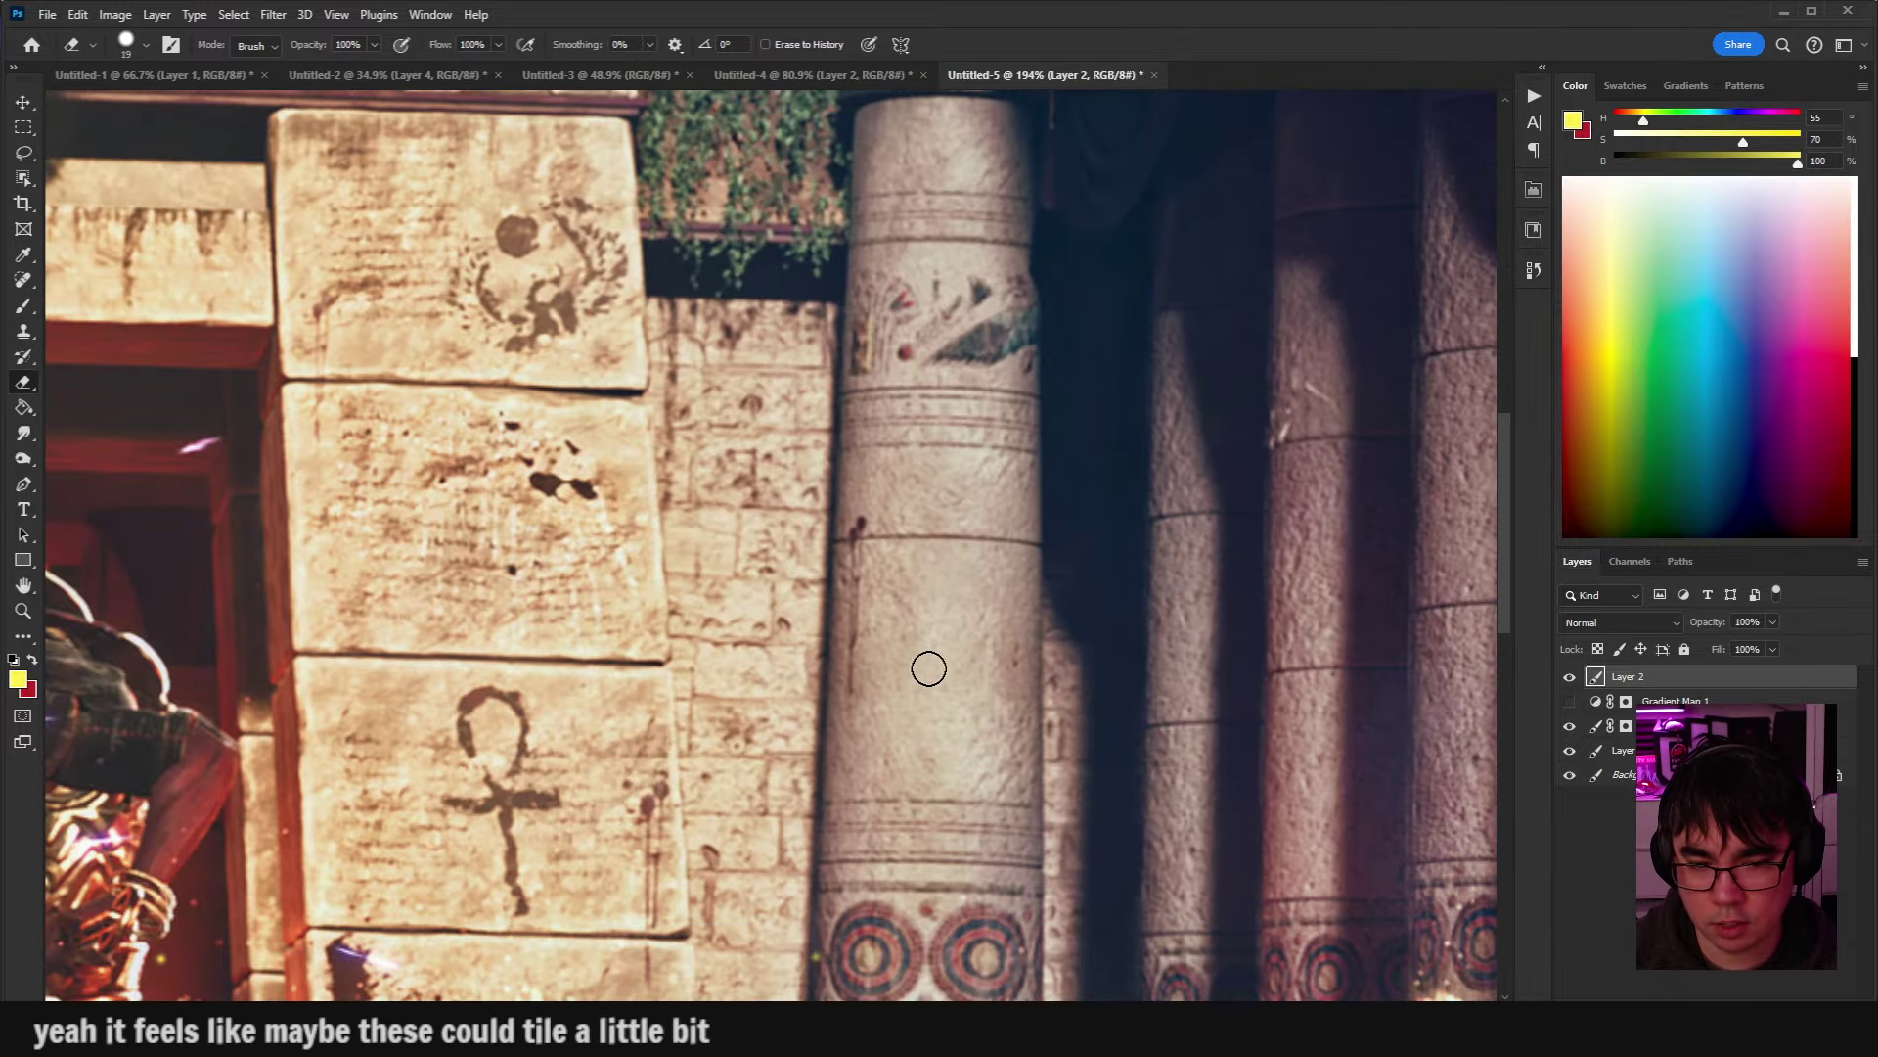
{"action": "mouse_move", "coordinate": [924, 660]}
{"action": "left_mouse_down"}
{"action": "mouse_move", "coordinate": [1107, 680]}
{"action": "mouse_move", "coordinate": [1157, 658]}
{"action": "mouse_move", "coordinate": [1199, 679]}
{"action": "mouse_move", "coordinate": [1200, 701]}
{"action": "left_mouse_up"}
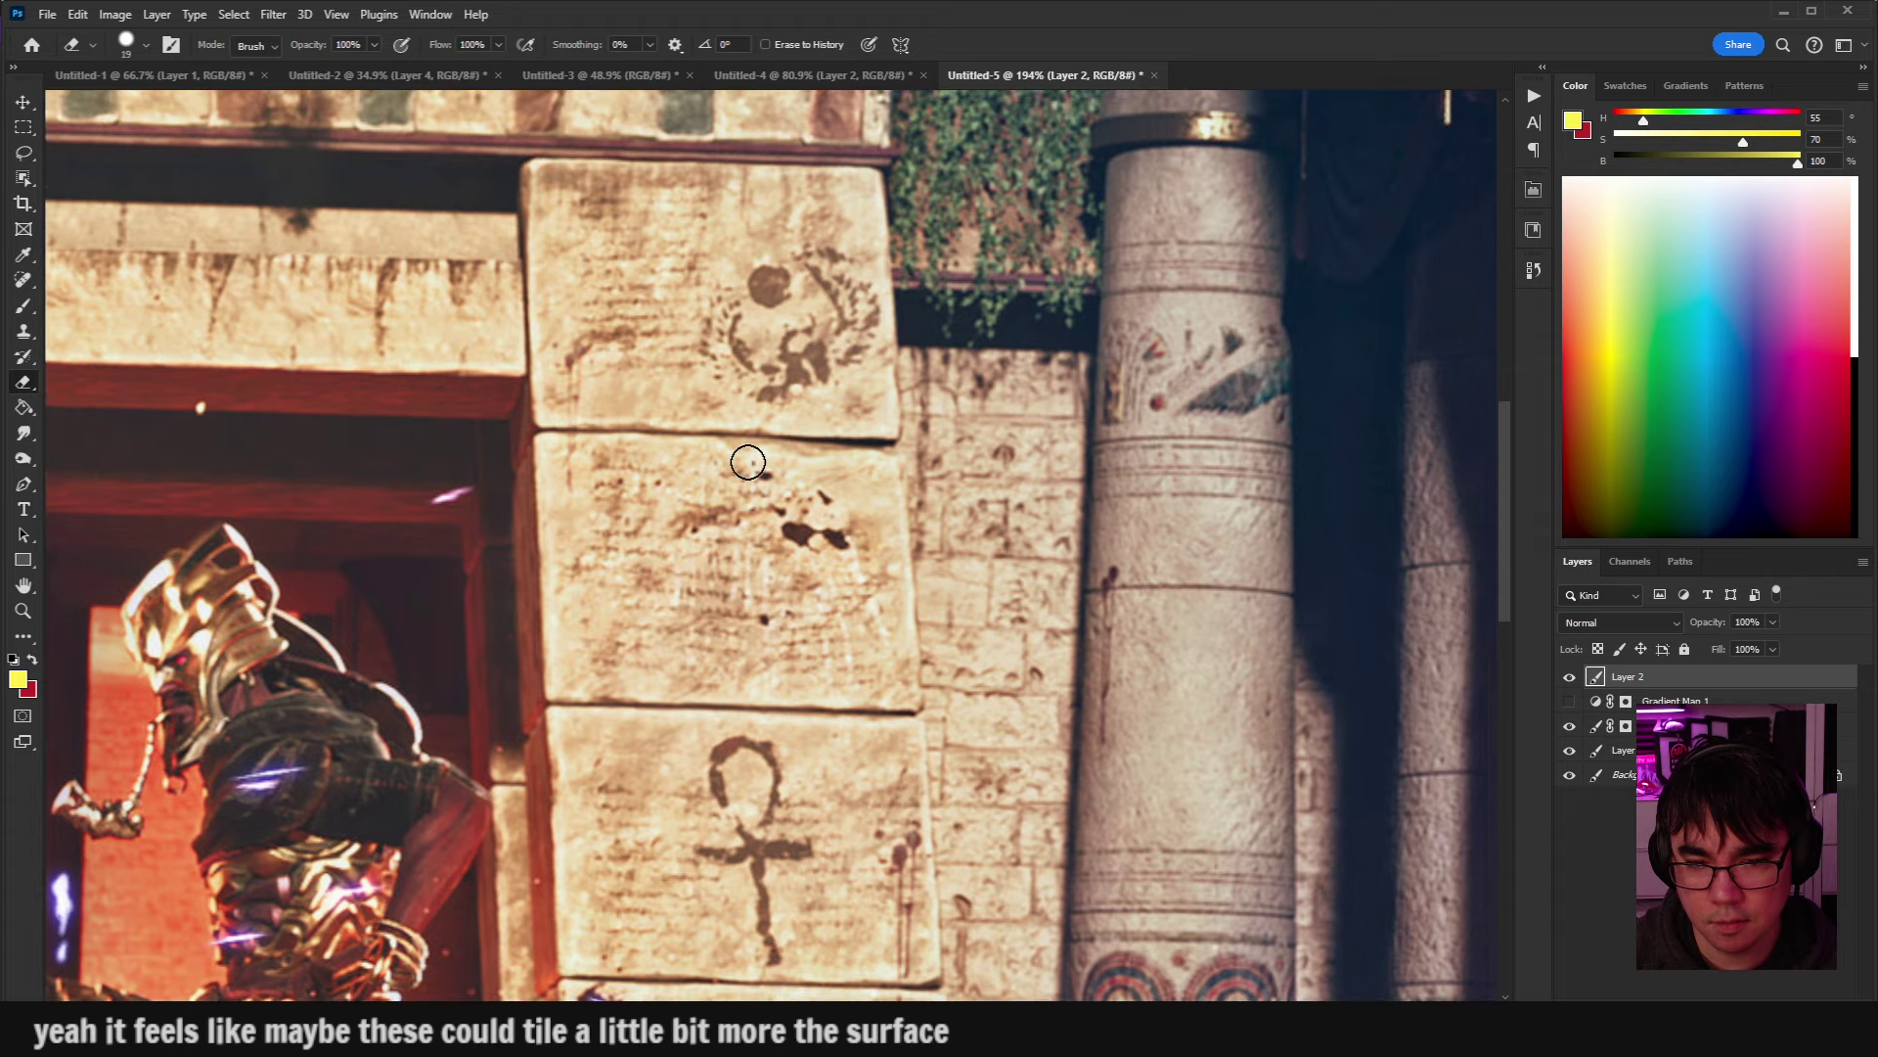
{"action": "left_click_drag", "start_coordinate": [872, 541], "coordinate": [1084, 531]}
{"action": "left_click_drag", "start_coordinate": [976, 494], "coordinate": [905, 496]}
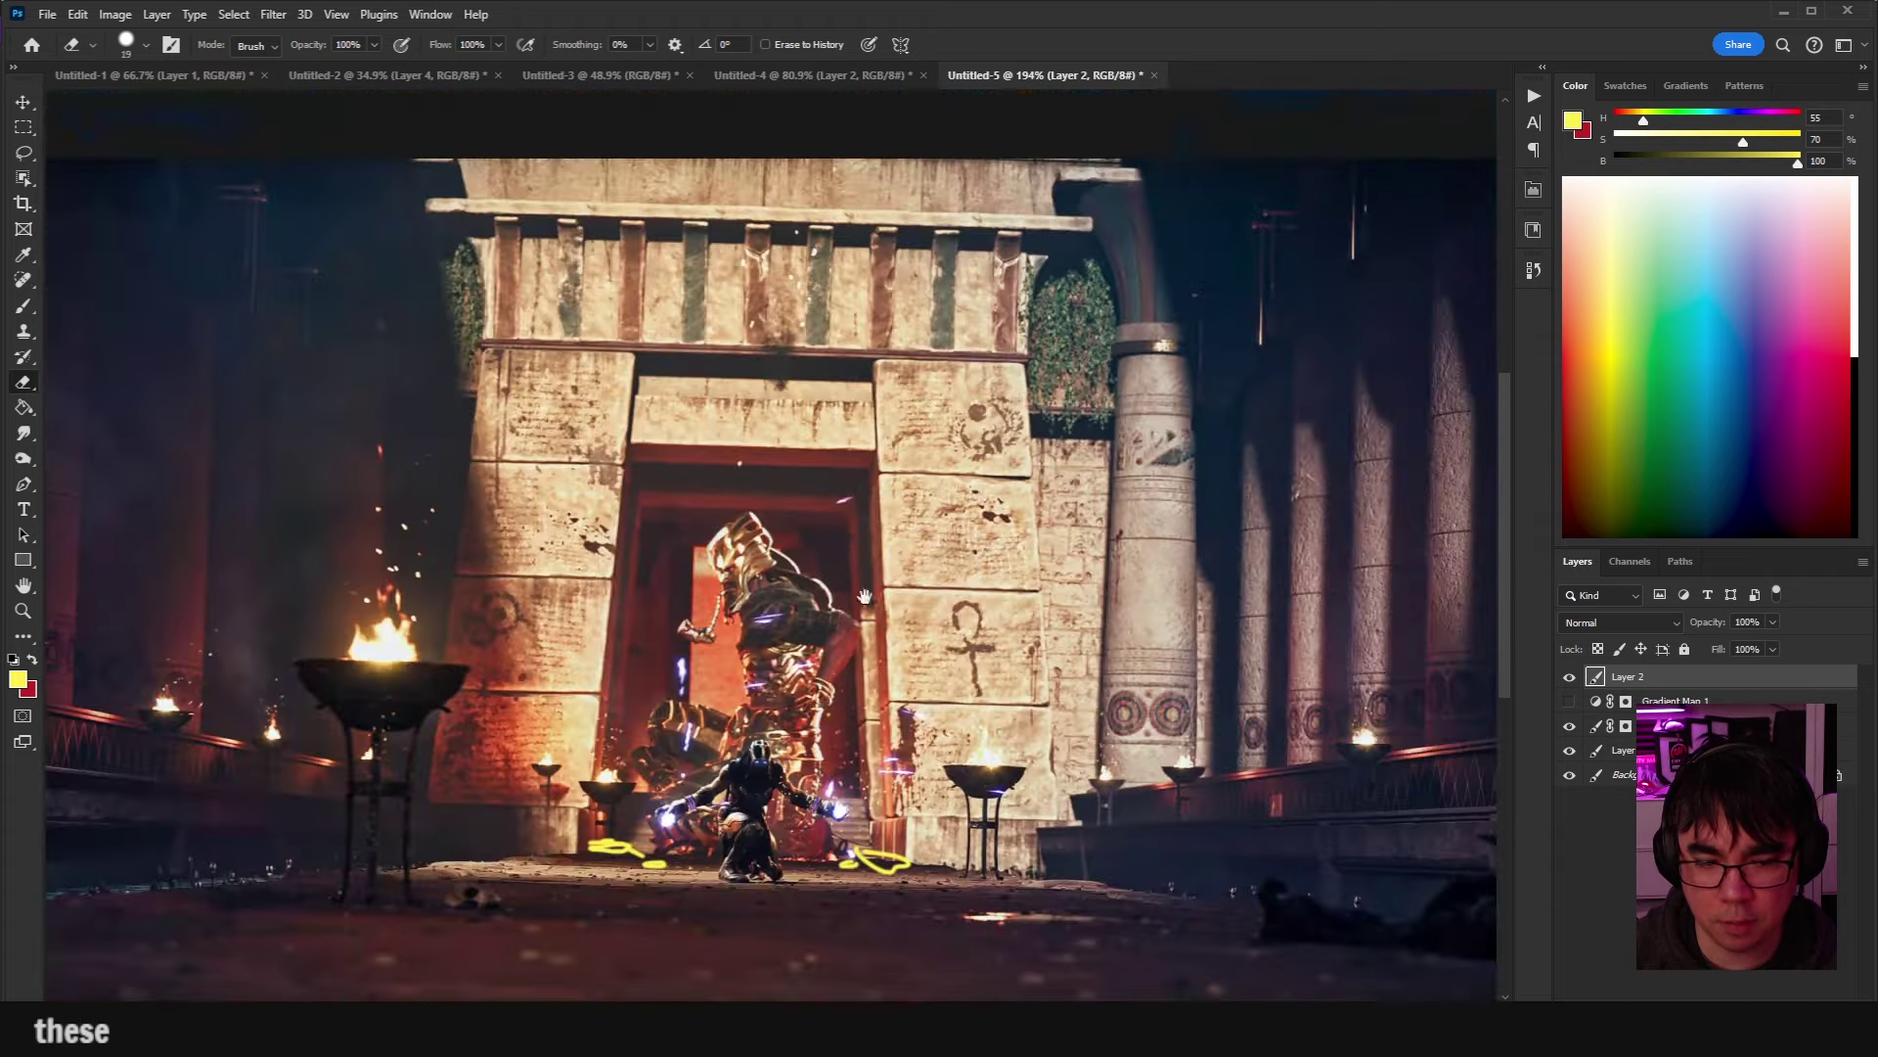
{"action": "left_click_drag", "start_coordinate": [719, 758], "coordinate": [780, 592]}
{"action": "left_click_drag", "start_coordinate": [752, 591], "coordinate": [813, 598]}
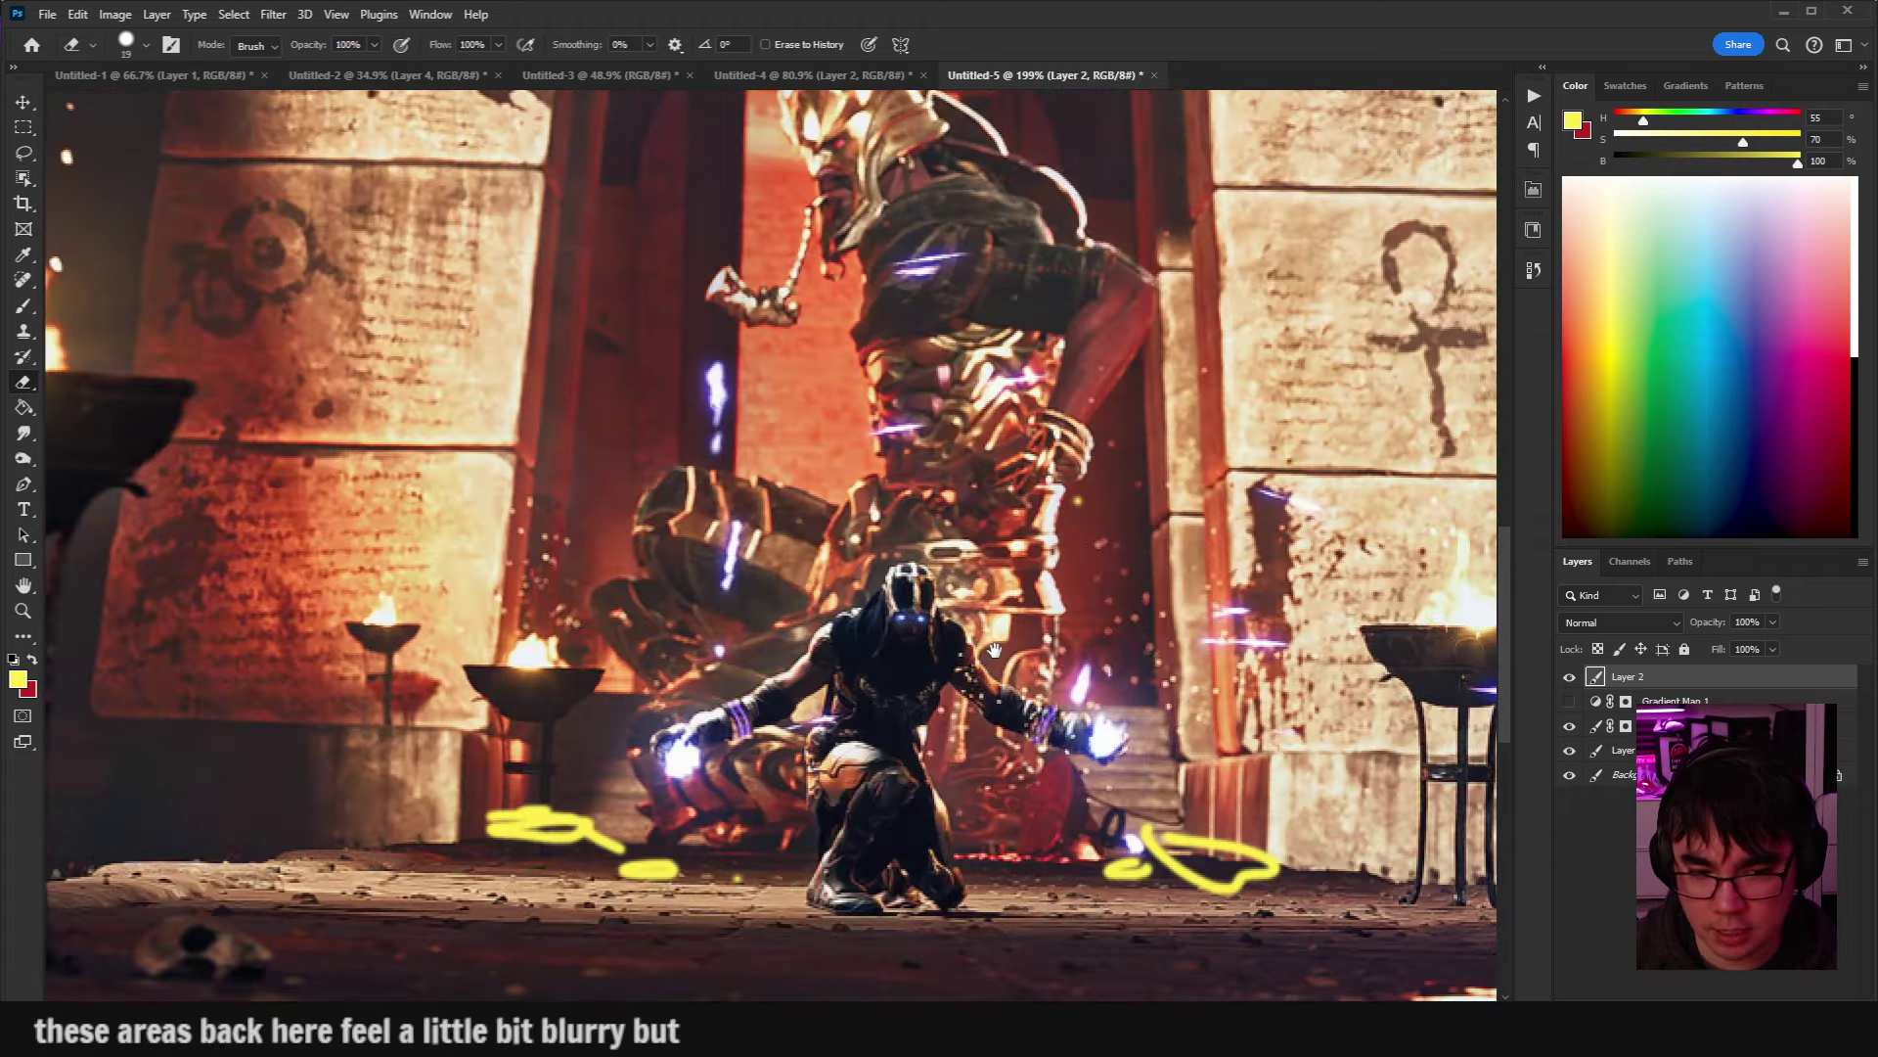
{"action": "scroll", "coordinate": [918, 644], "scroll_direction": "down", "scroll_amount": 2}
{"action": "scroll", "coordinate": [1012, 665], "scroll_direction": "down", "scroll_amount": 5}
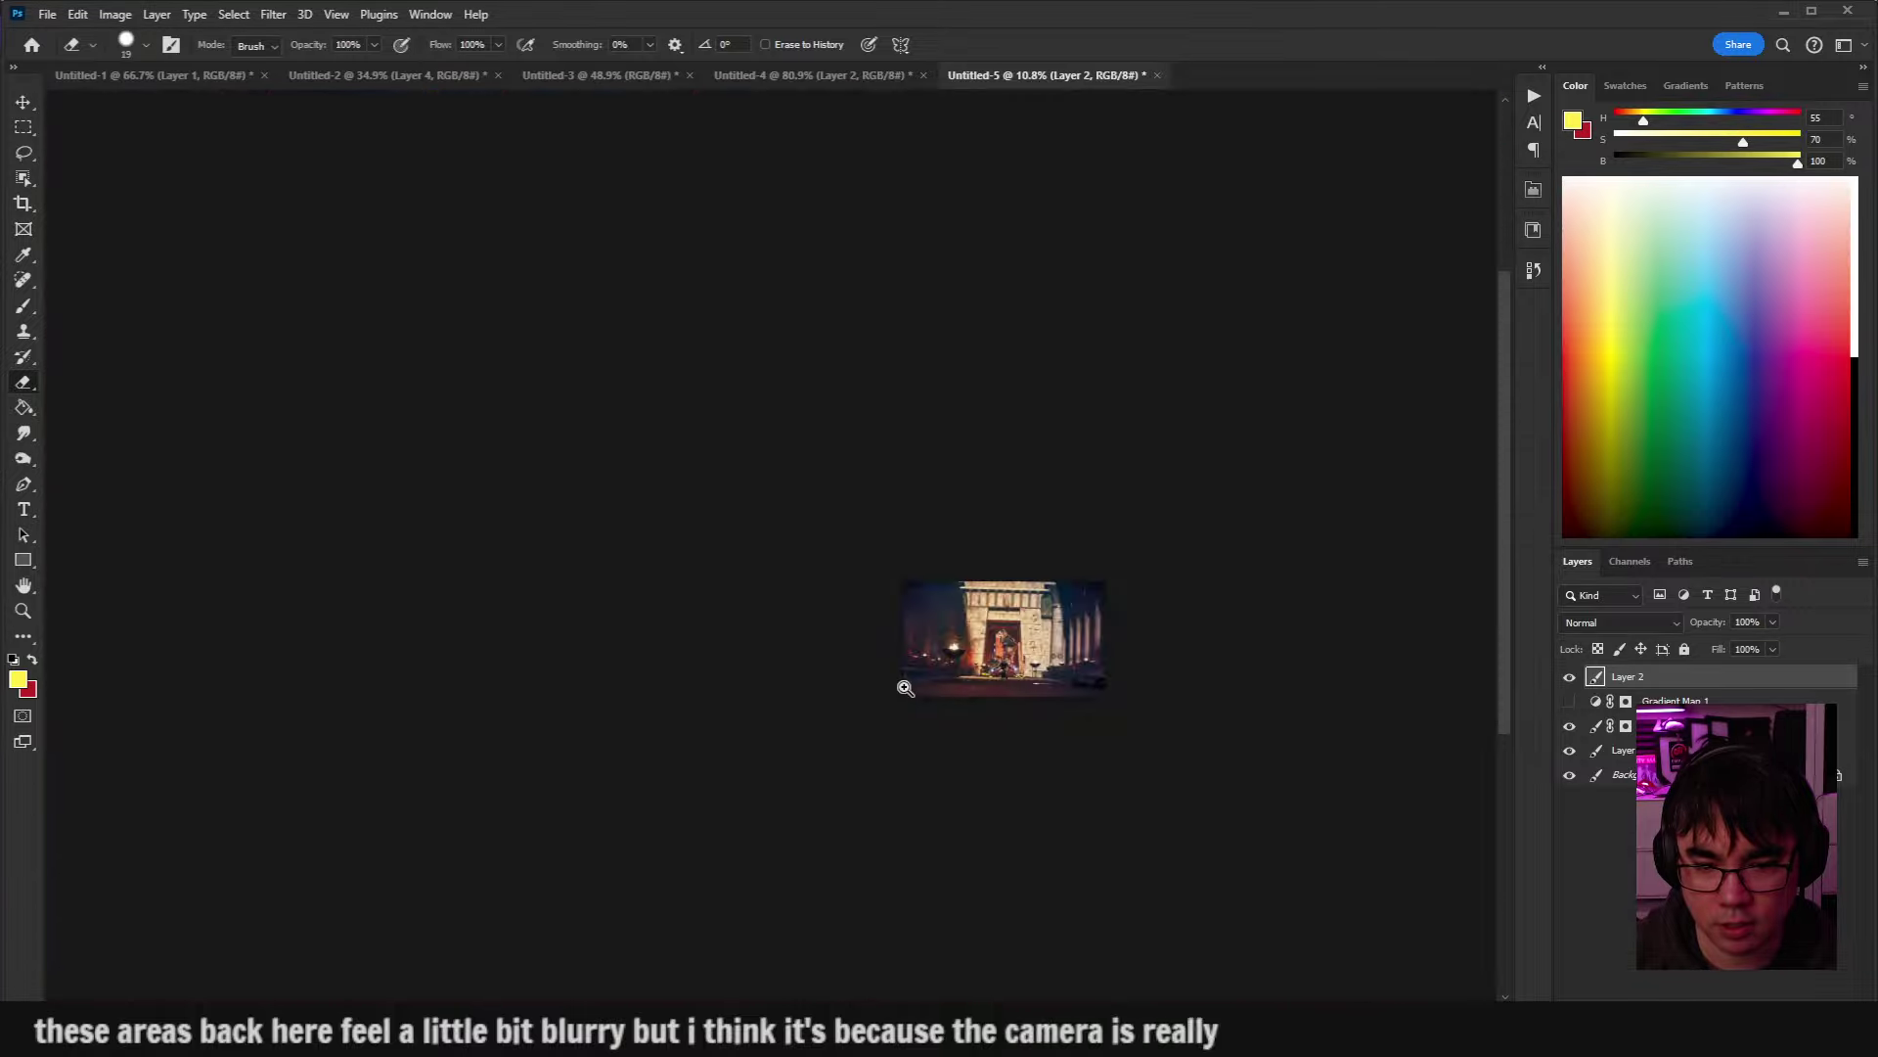
{"action": "scroll", "coordinate": [901, 683], "scroll_direction": "up", "scroll_amount": 4}
{"action": "scroll", "coordinate": [887, 622], "scroll_direction": "down", "scroll_amount": 3}
{"action": "scroll", "coordinate": [887, 622], "scroll_direction": "down", "scroll_amount": 1}
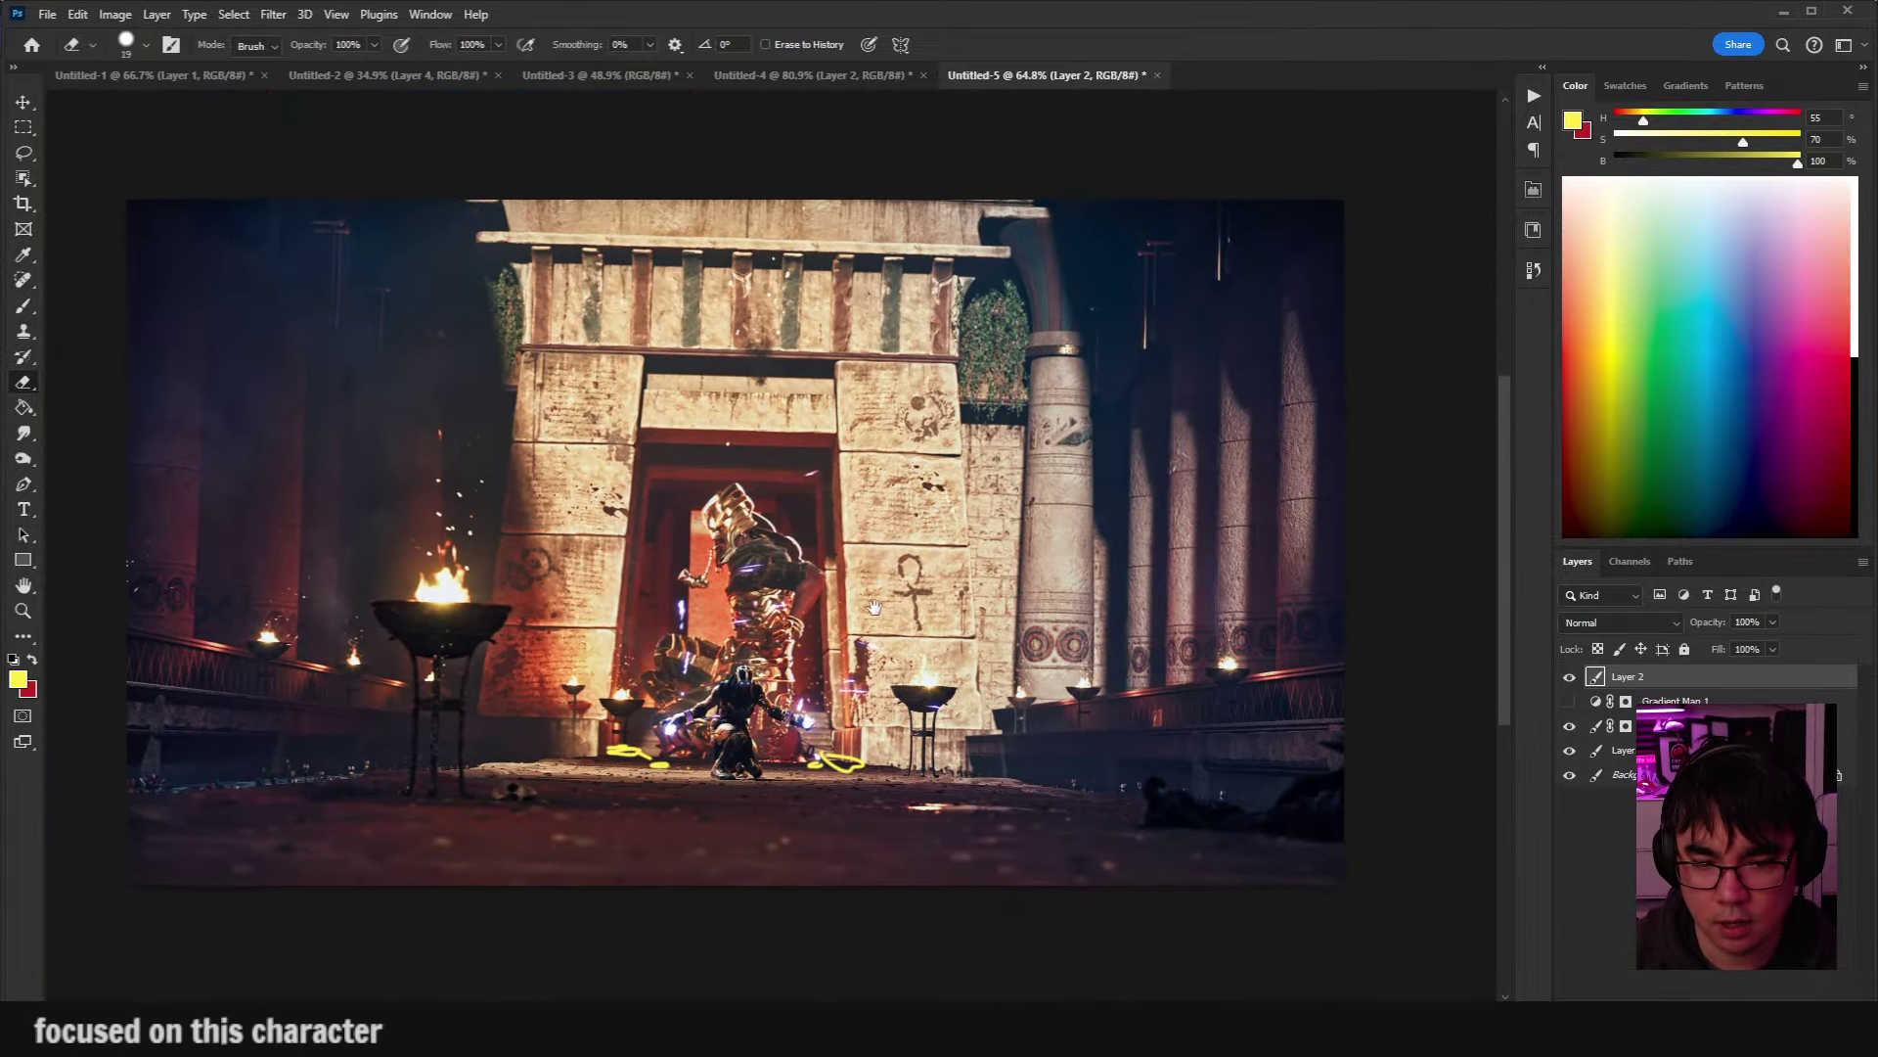
Select the image with the Rectangular Marquee, then copy merged and paste it onto a new layer.
{"action": "left_click", "coordinate": [23, 127]}
{"action": "left_click_drag", "start_coordinate": [63, 127], "coordinate": [1597, 883]}
{"action": "key", "text": "ctrl+shift+c"}
{"action": "key", "text": "ctrl+v"}
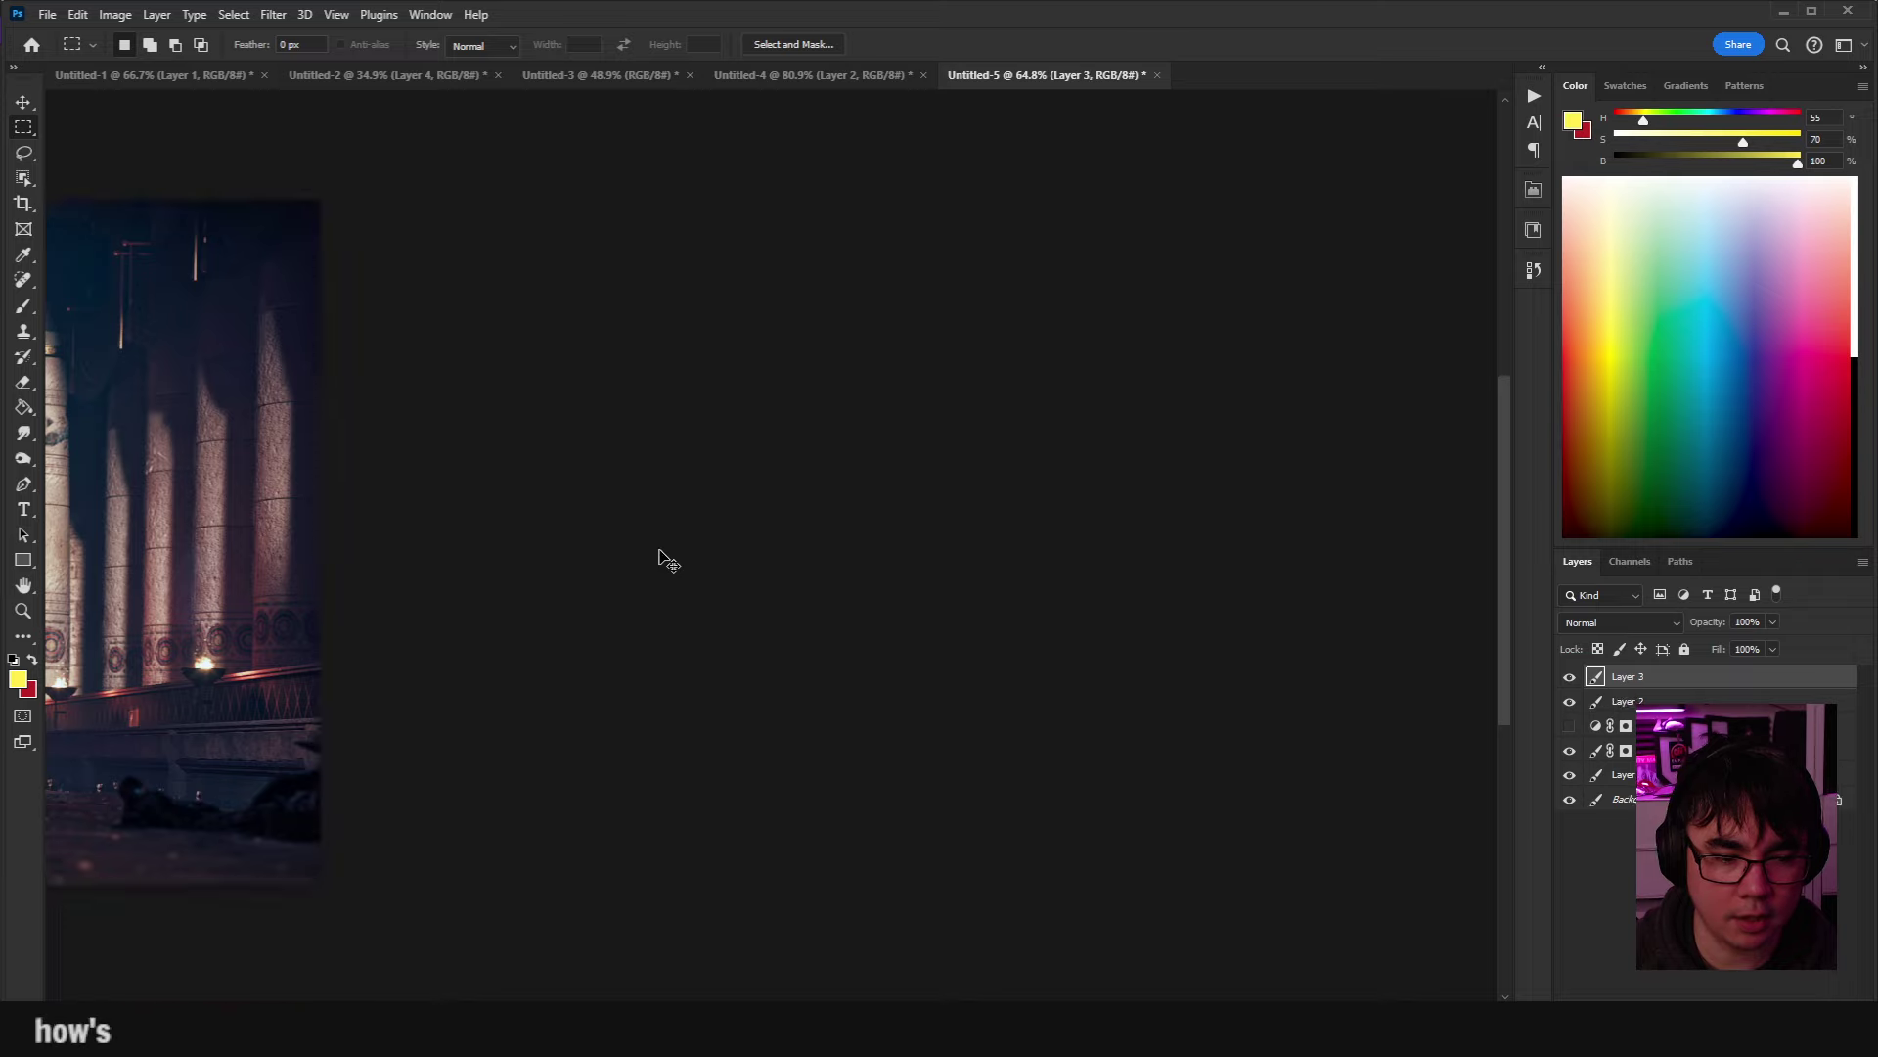
{"action": "left_click_drag", "start_coordinate": [476, 486], "coordinate": [1355, 616]}
Open Neural Filters from the Filter menu.
{"action": "left_click", "coordinate": [334, 14]}
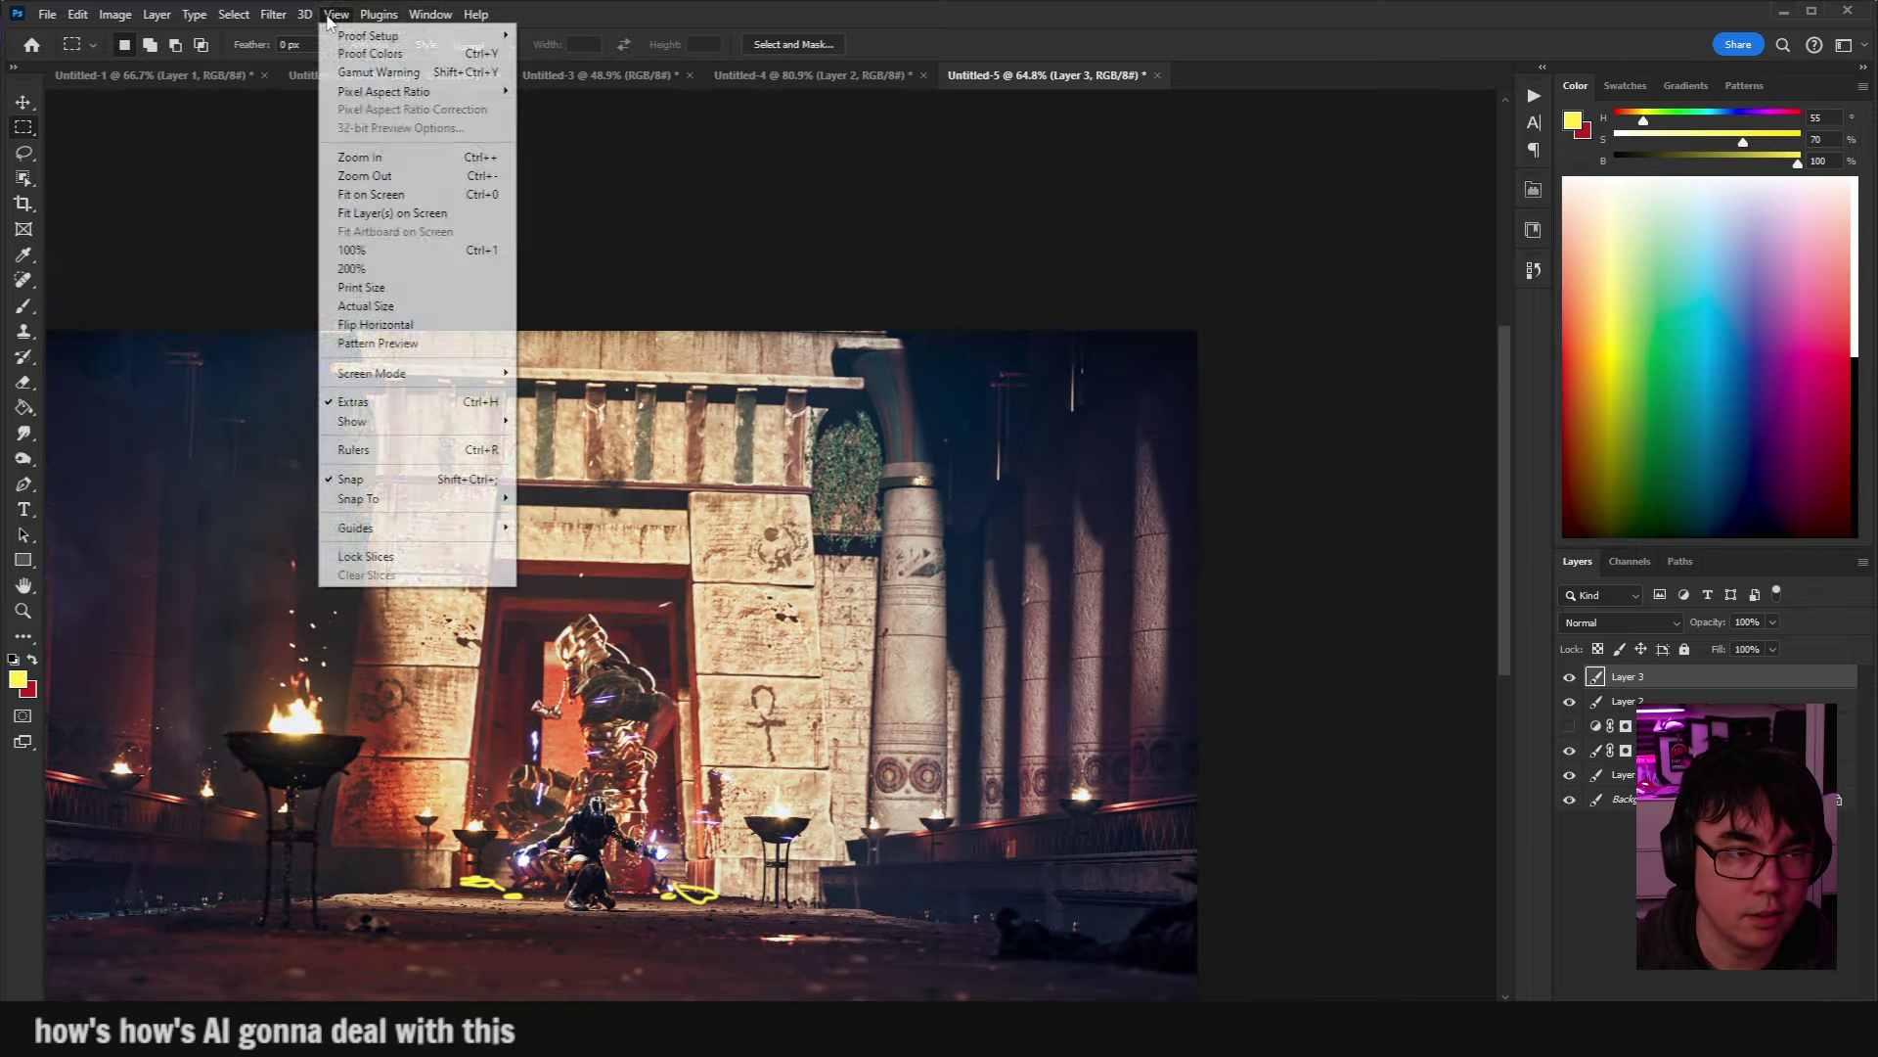
{"action": "mouse_move", "coordinate": [305, 13]}
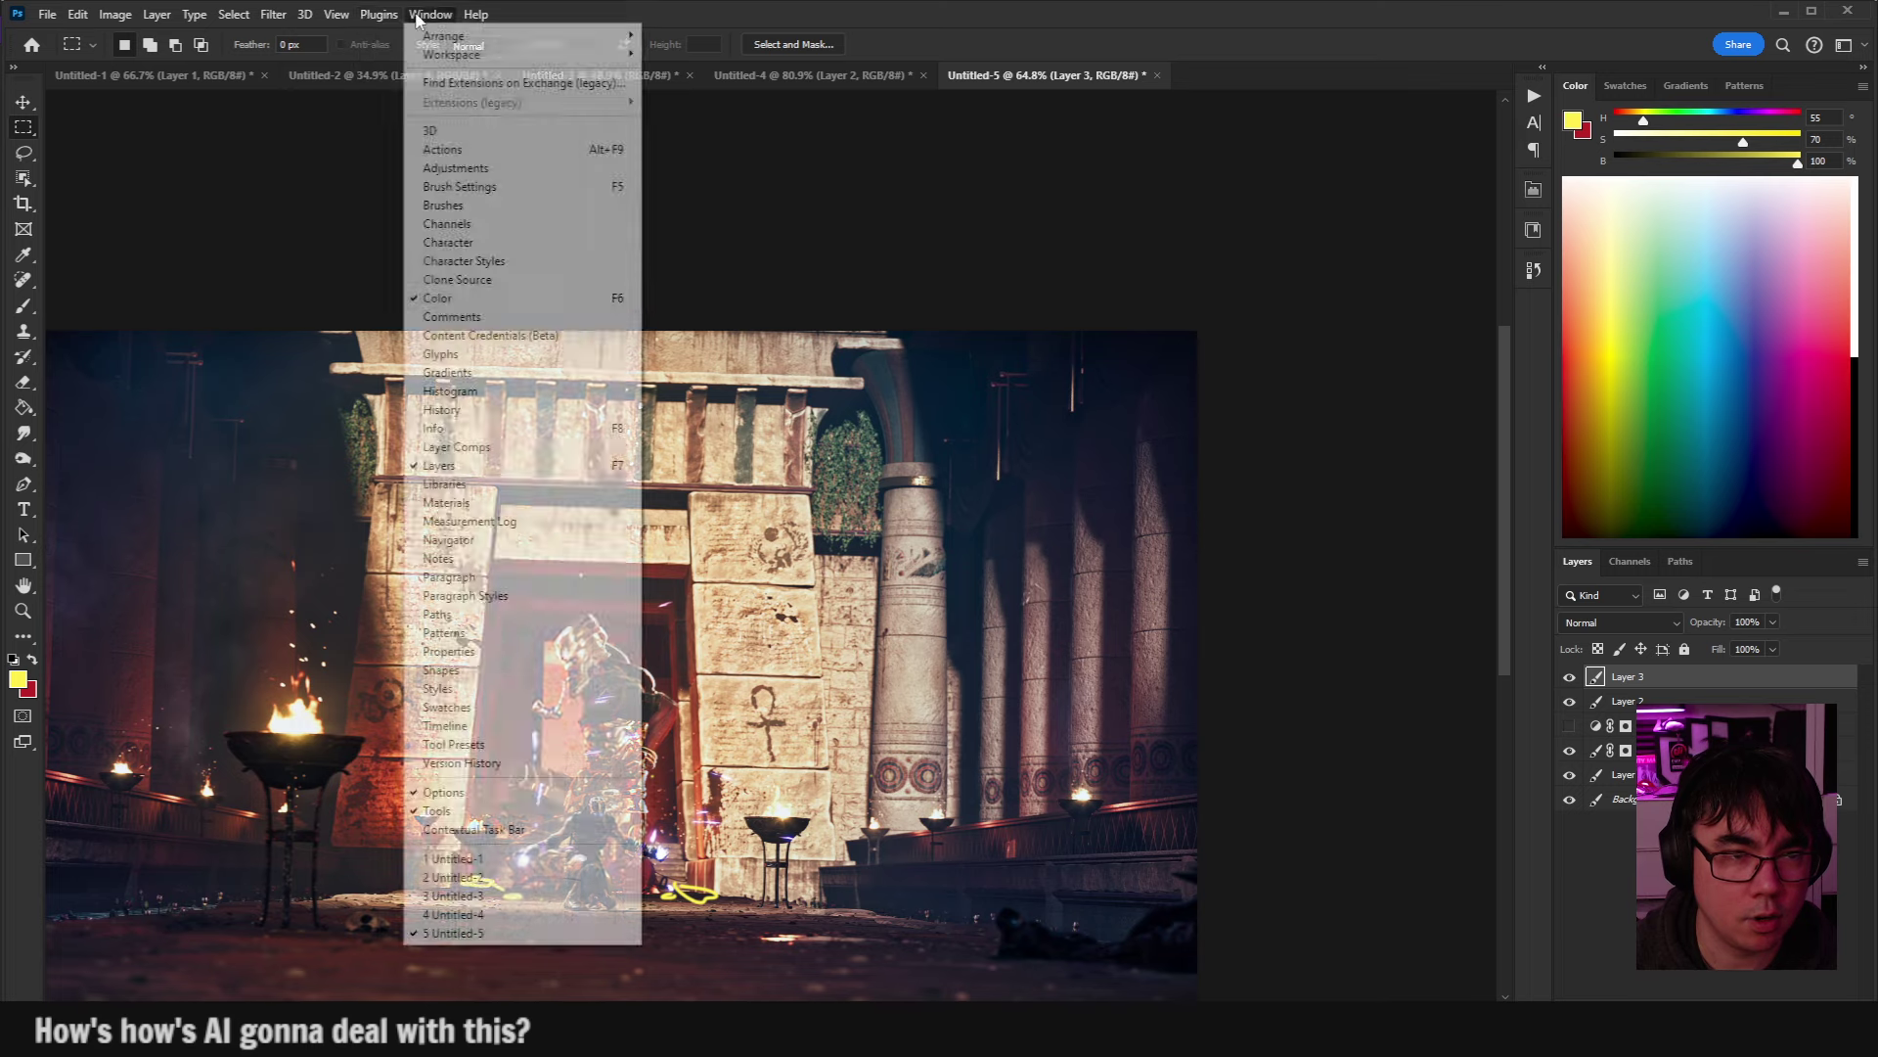
{"action": "left_click", "coordinate": [305, 94]}
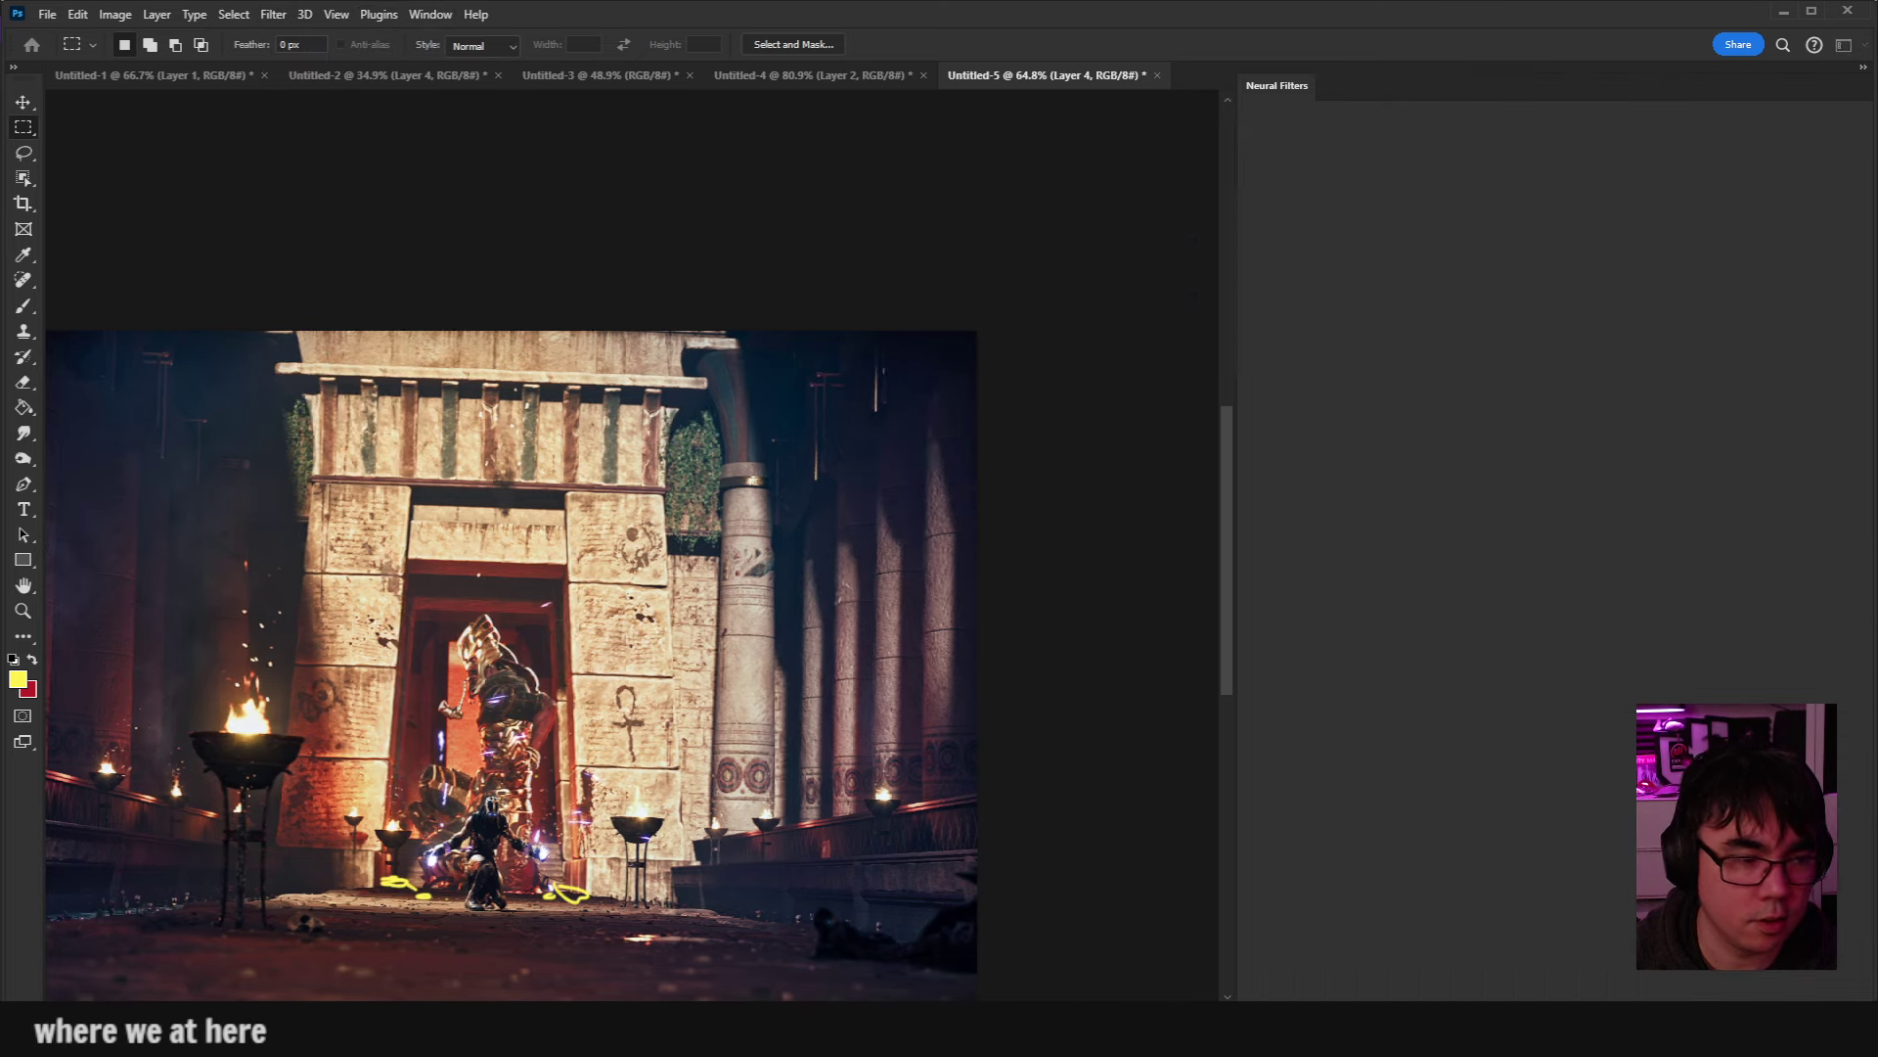
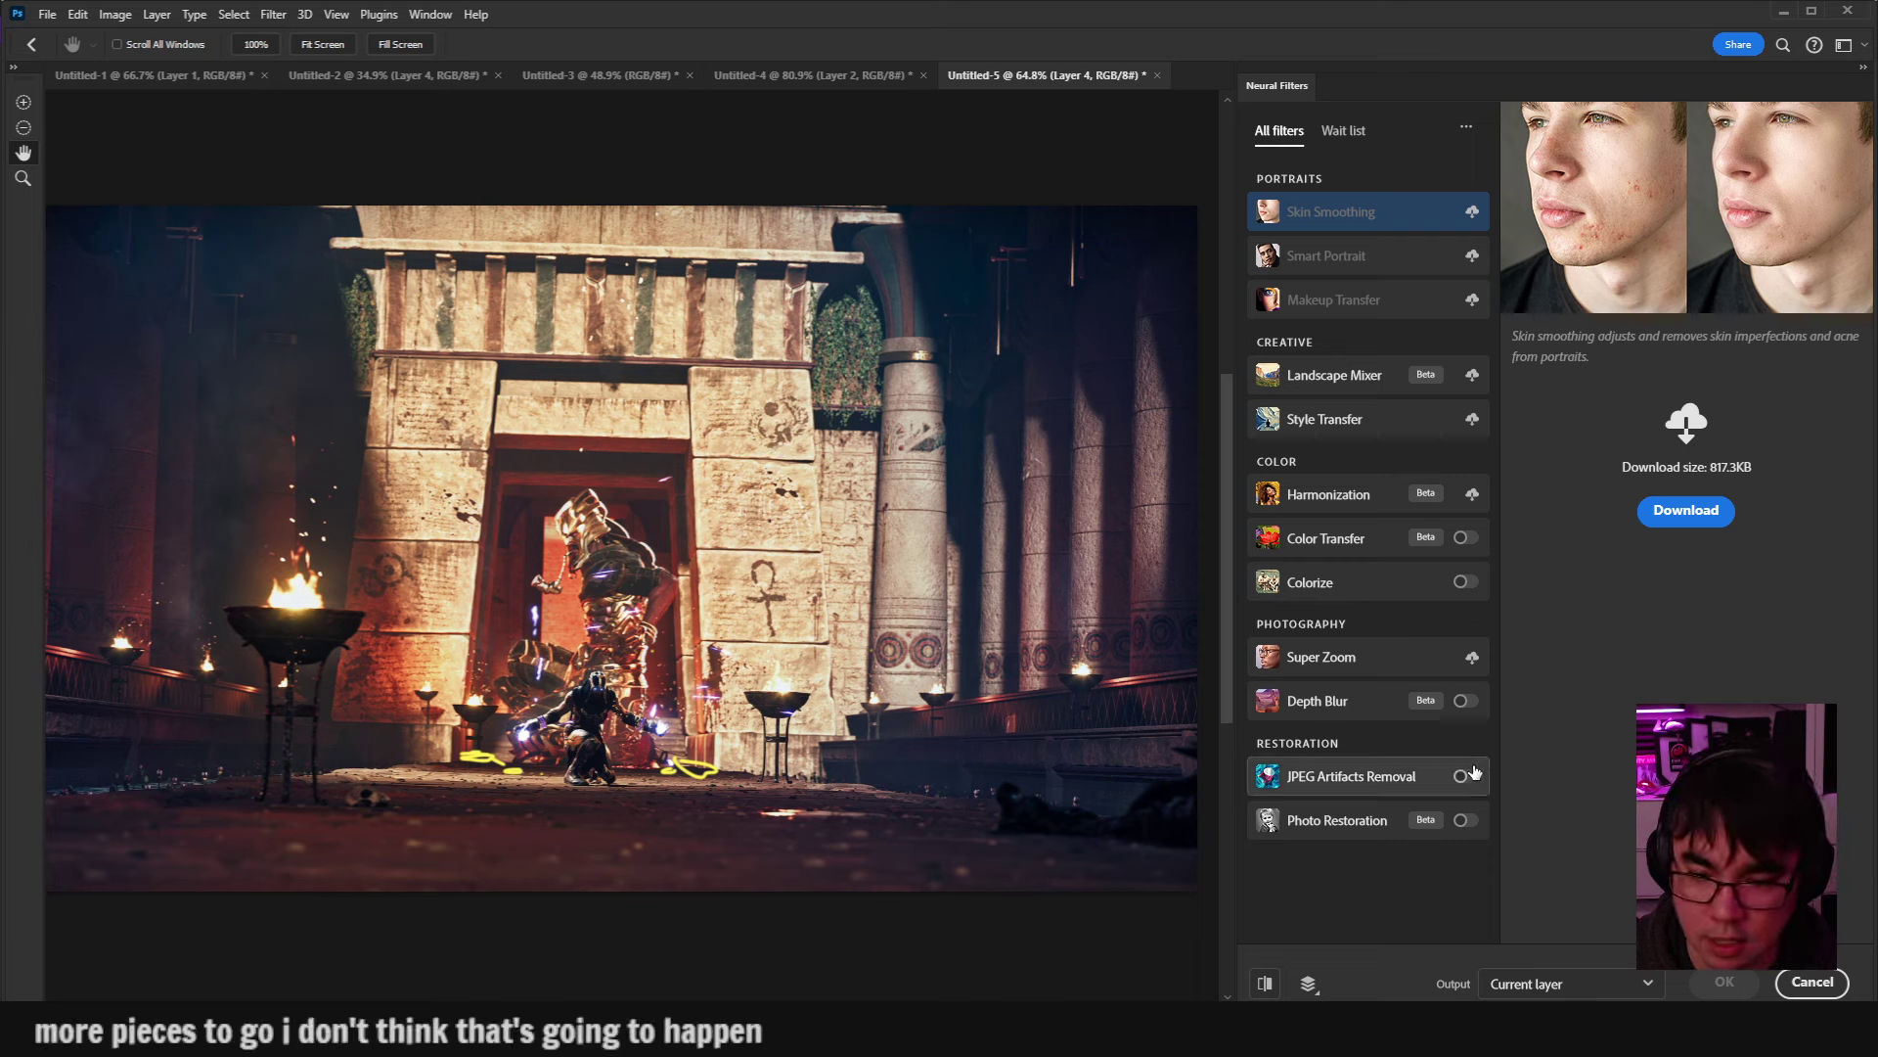
Enable Depth Blur with its focal point on the temple figures, then cancel without applying.
{"action": "left_click", "coordinate": [1462, 701]}
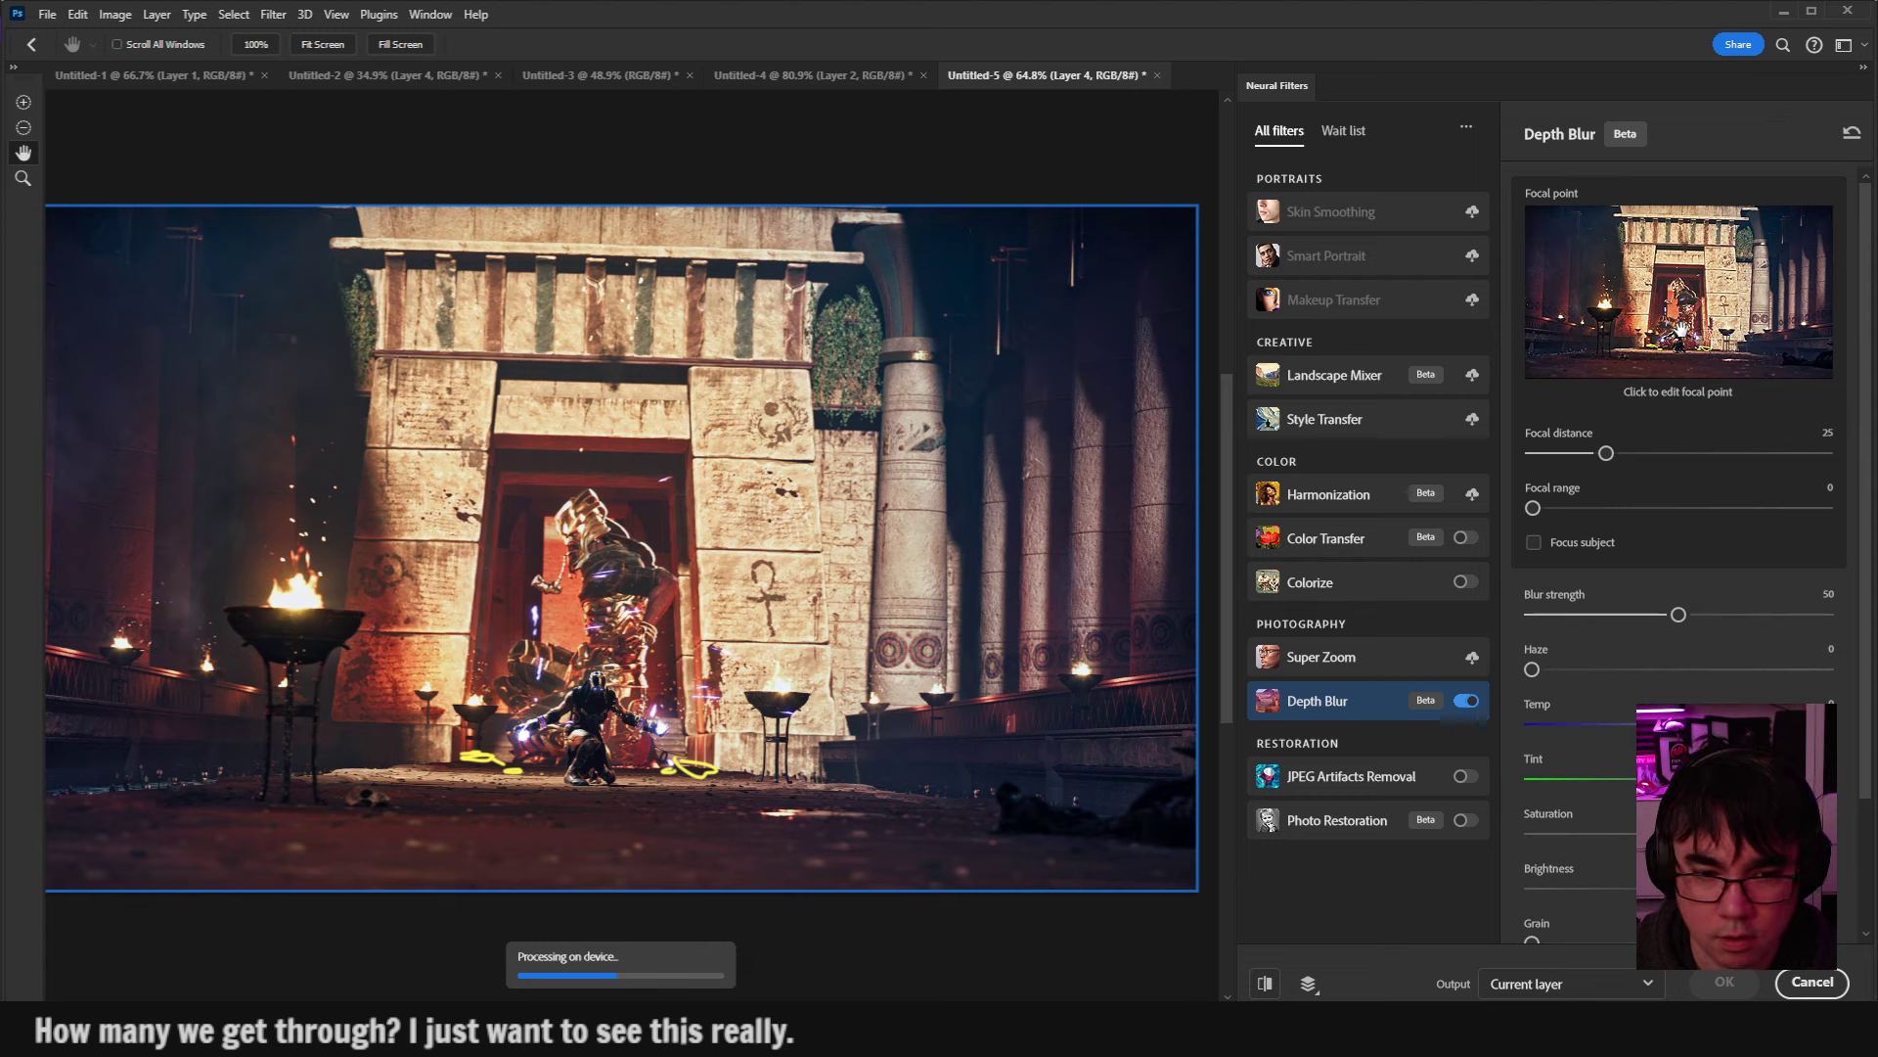
{"action": "left_click", "coordinate": [1682, 332]}
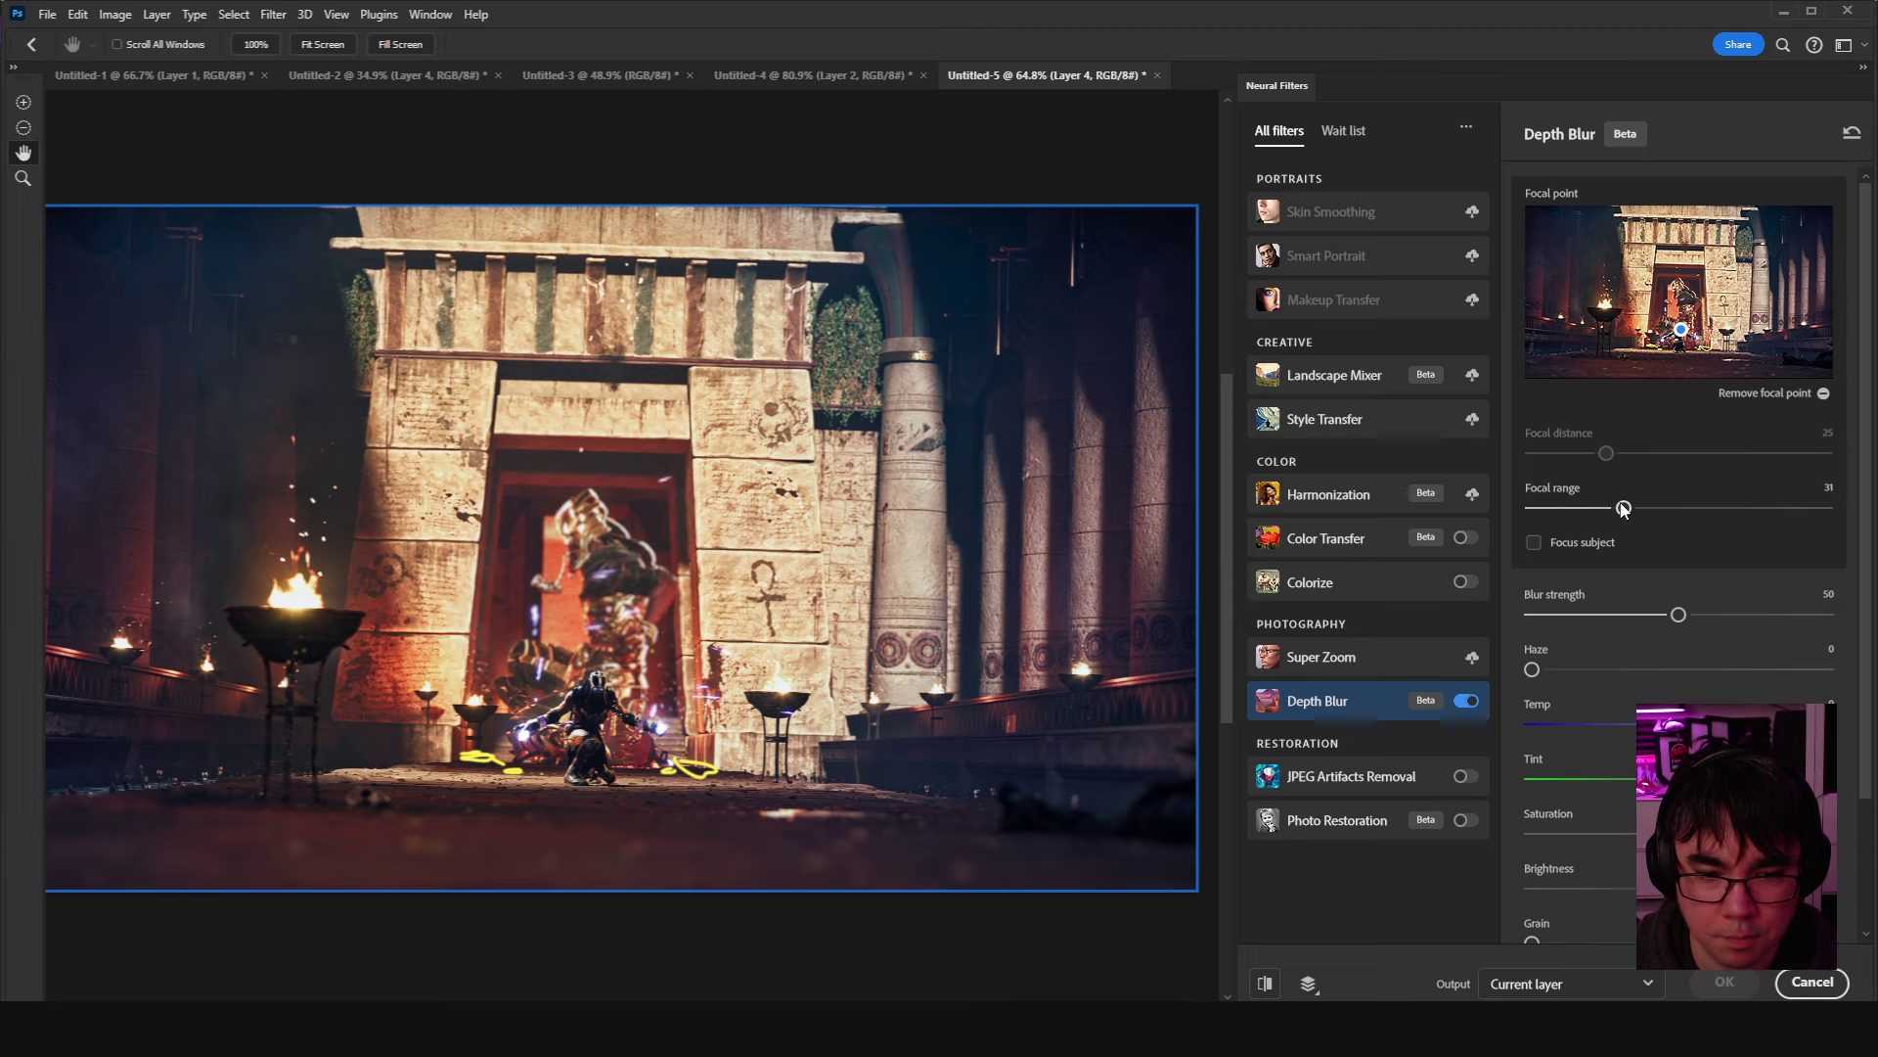
{"action": "left_click", "coordinate": [1810, 982]}
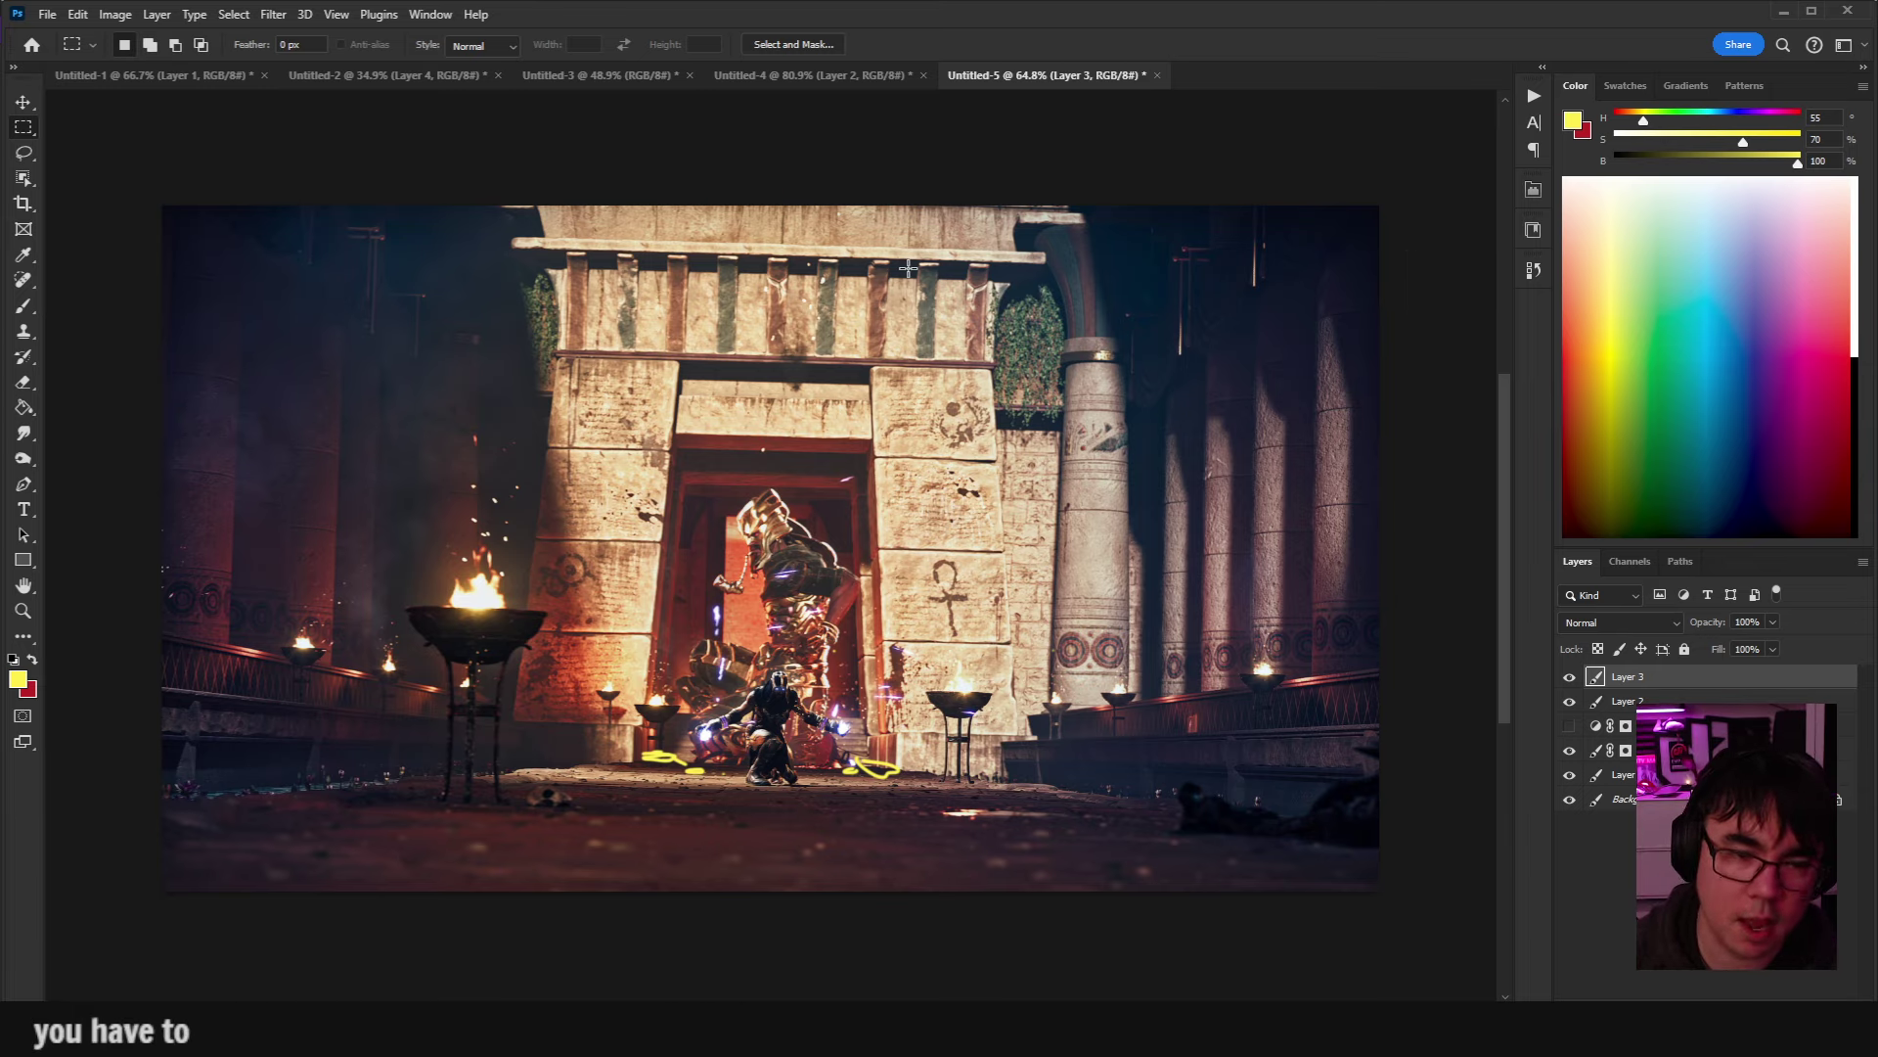
In ArtStation, view the Egyptian temple artwork full-size, close it, and scroll toward The Cataclysm artwork.
{"action": "key", "text": "alt+Tab"}
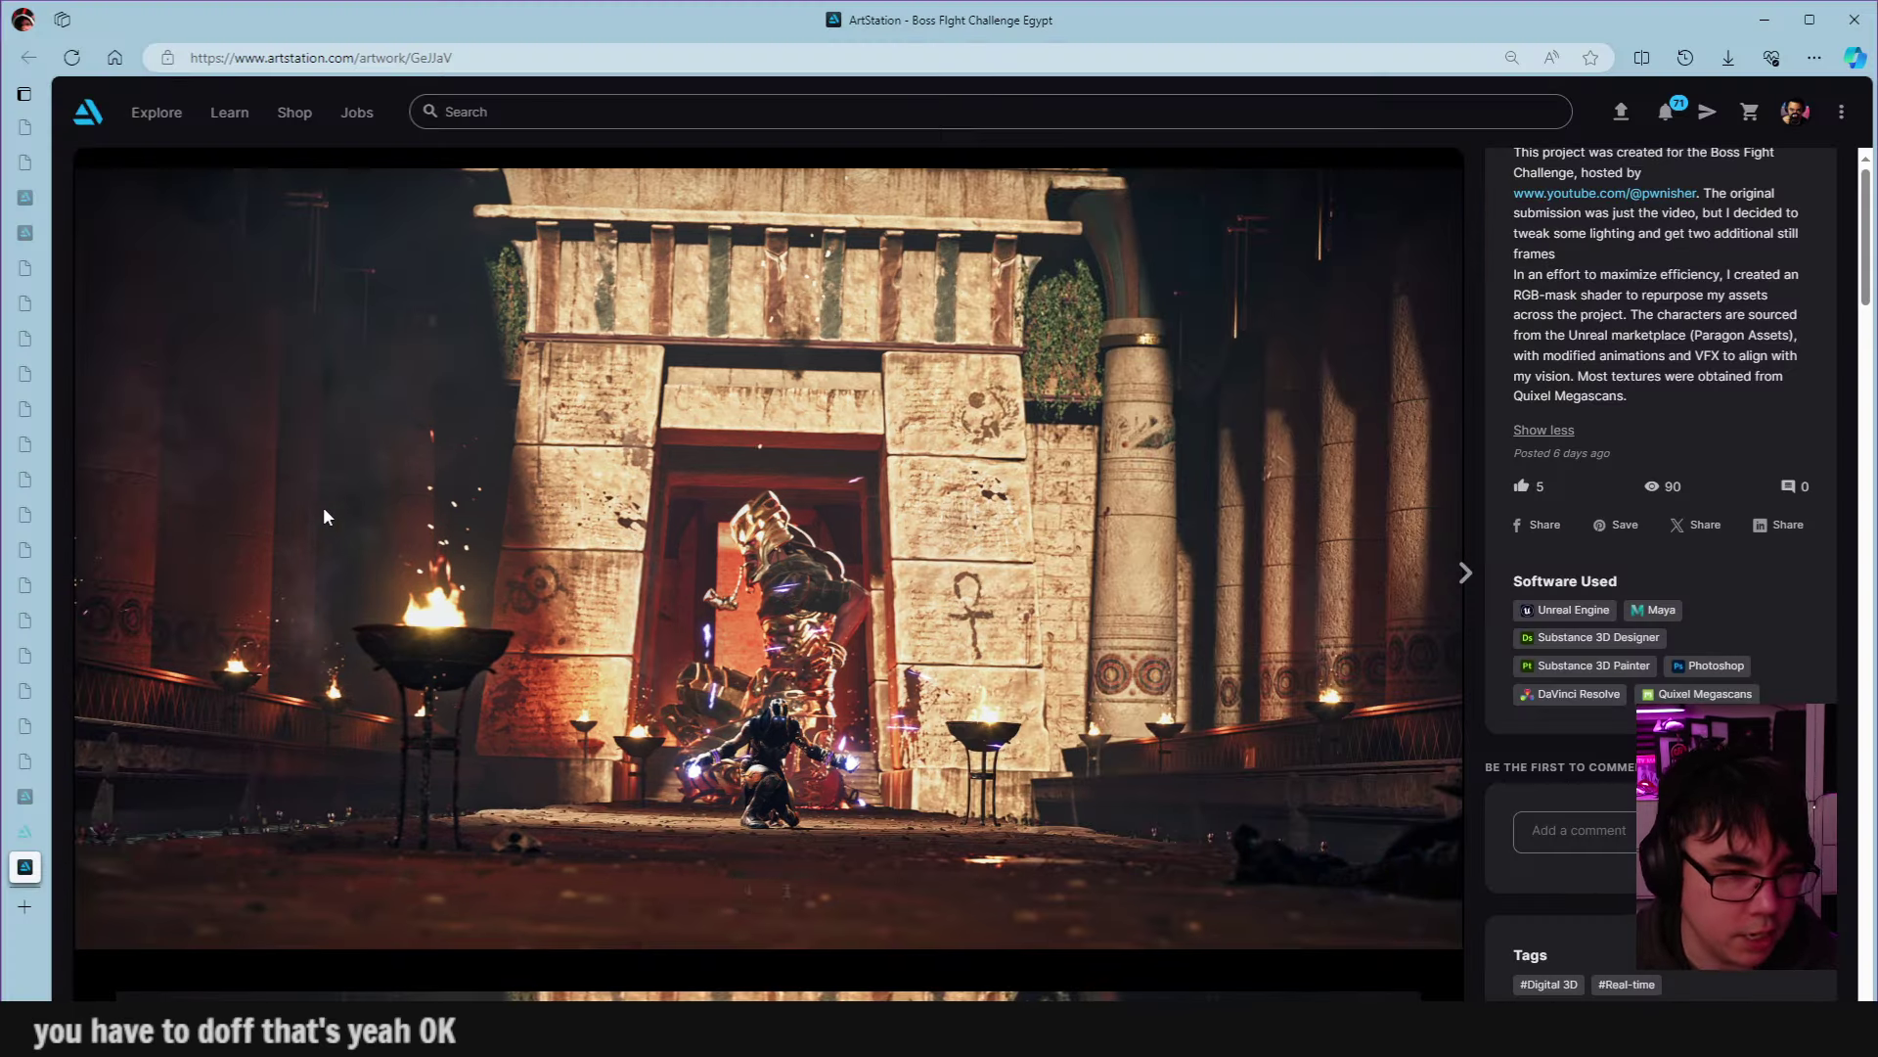
{"action": "scroll", "coordinate": [851, 649], "scroll_direction": "down", "scroll_amount": 5}
{"action": "scroll", "coordinate": [851, 649], "scroll_direction": "down", "scroll_amount": 6}
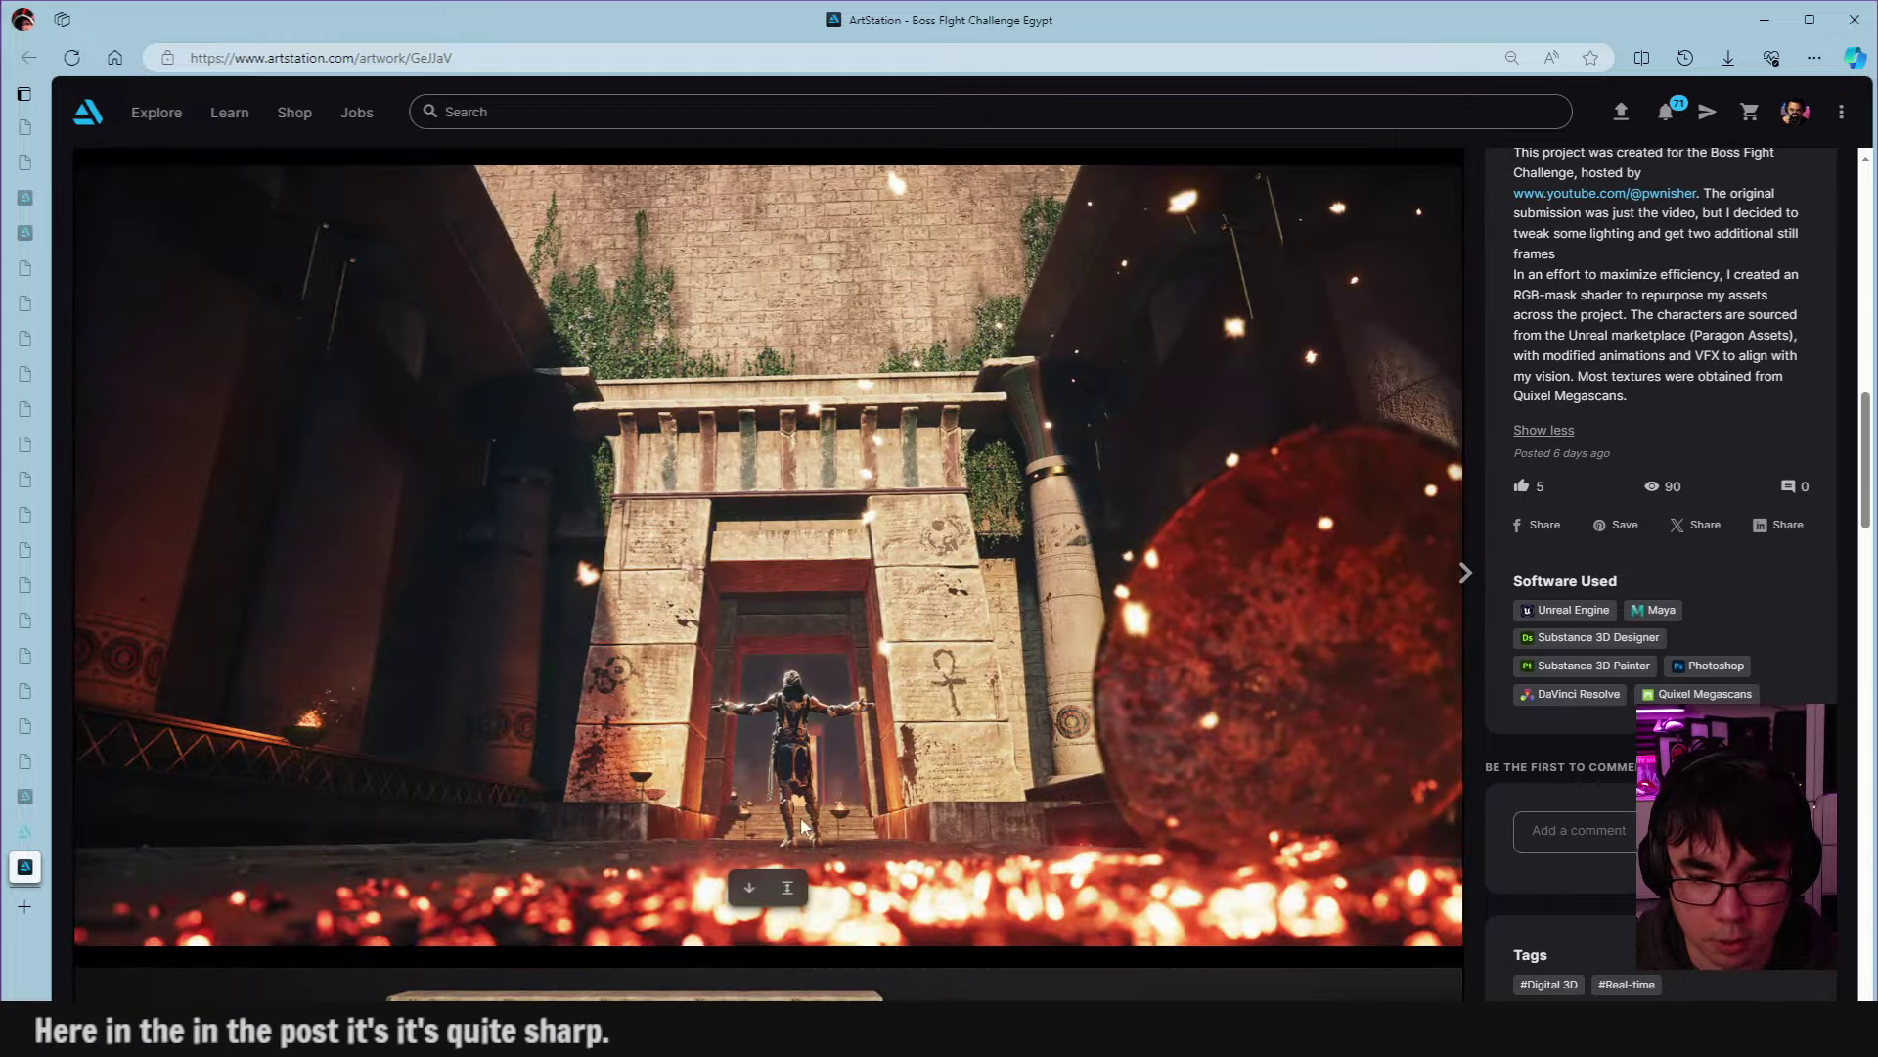
{"action": "left_click", "coordinate": [788, 887]}
{"action": "scroll", "coordinate": [1240, 731], "scroll_direction": "down", "scroll_amount": 2}
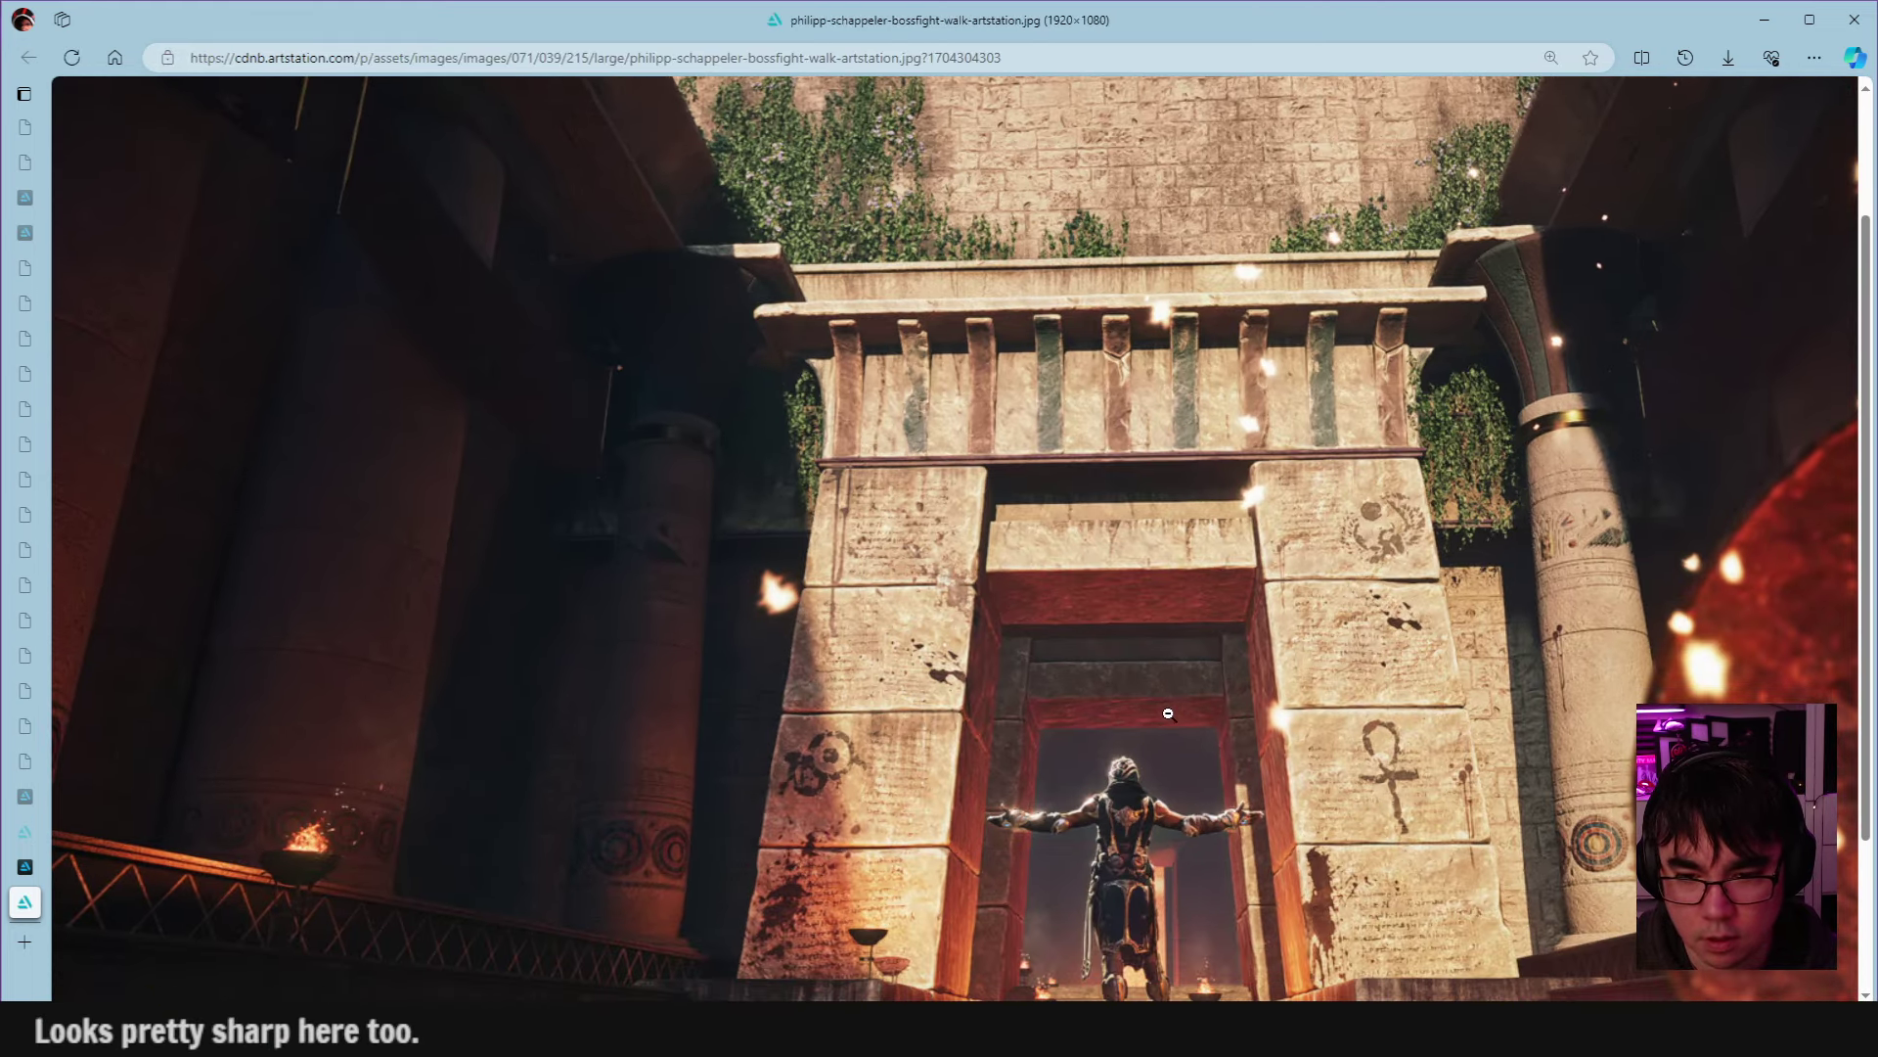
{"action": "left_click", "coordinate": [1168, 713]}
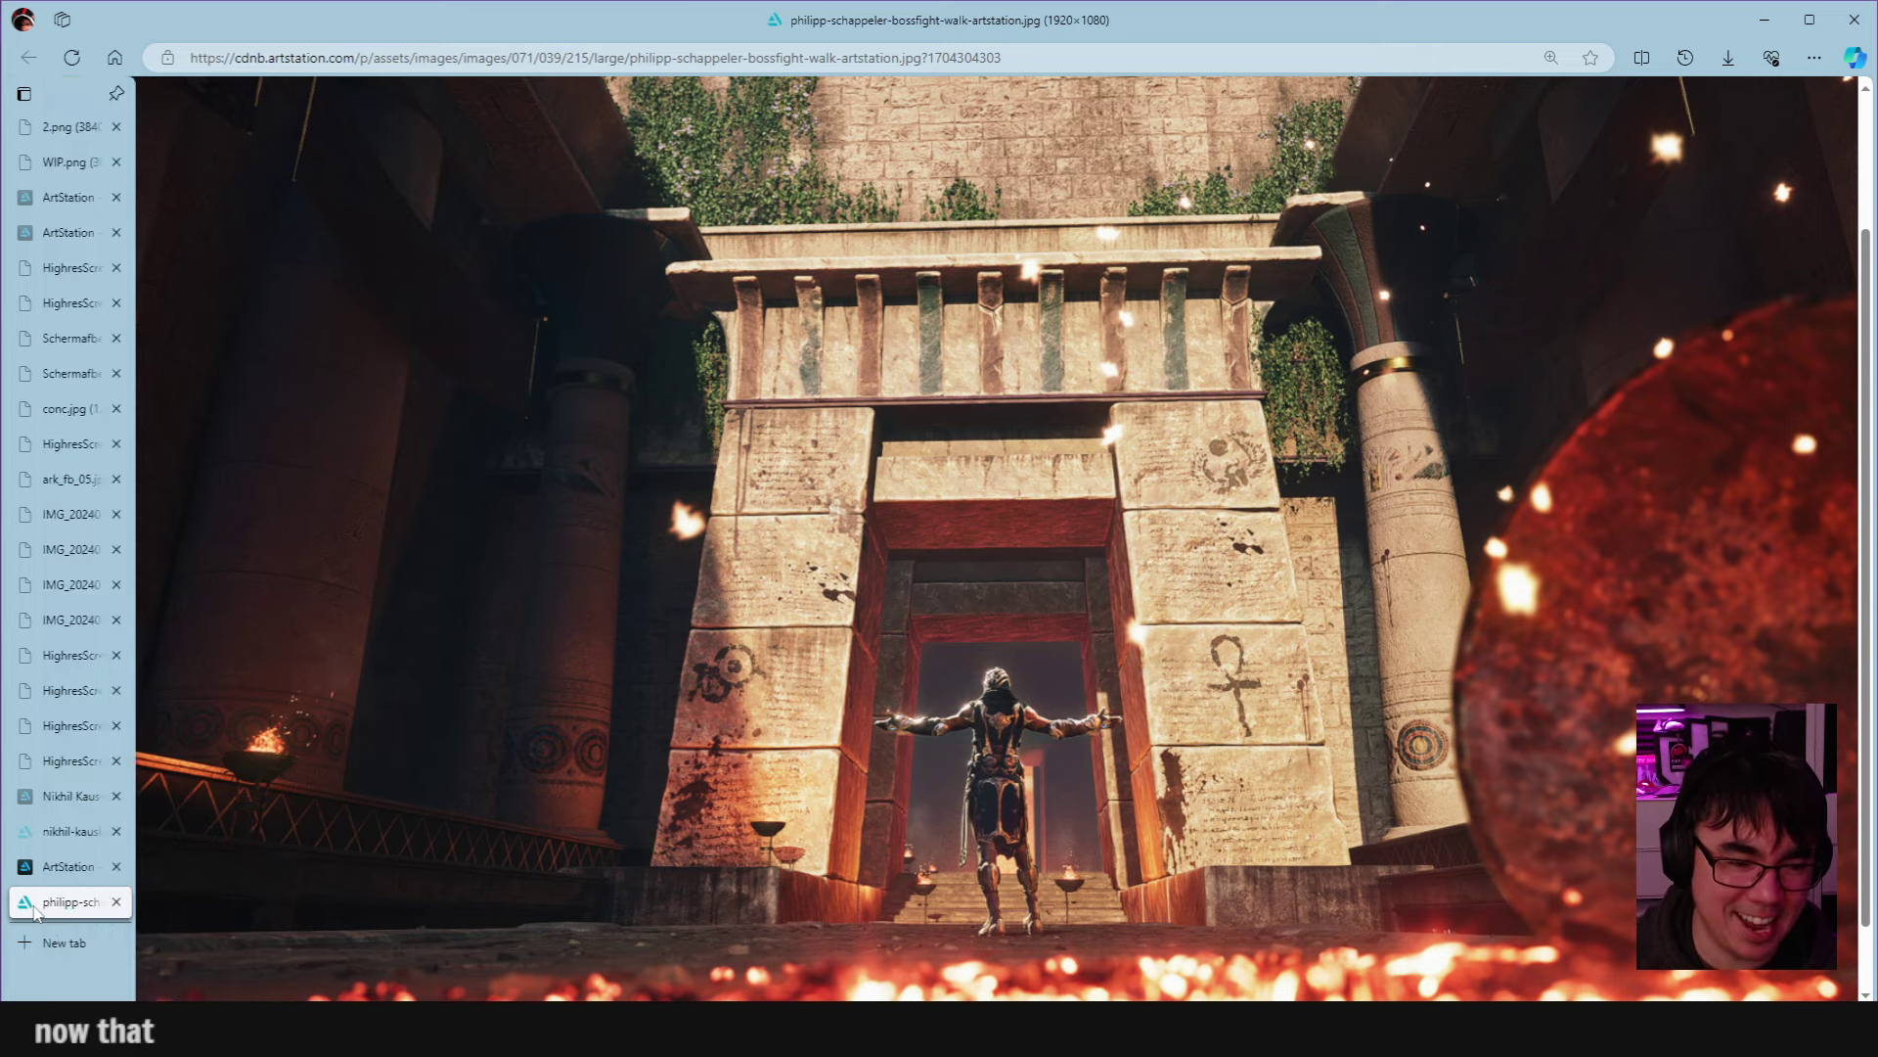
{"action": "left_click", "coordinate": [122, 901]}
{"action": "scroll", "coordinate": [864, 804], "scroll_direction": "down", "scroll_amount": 6}
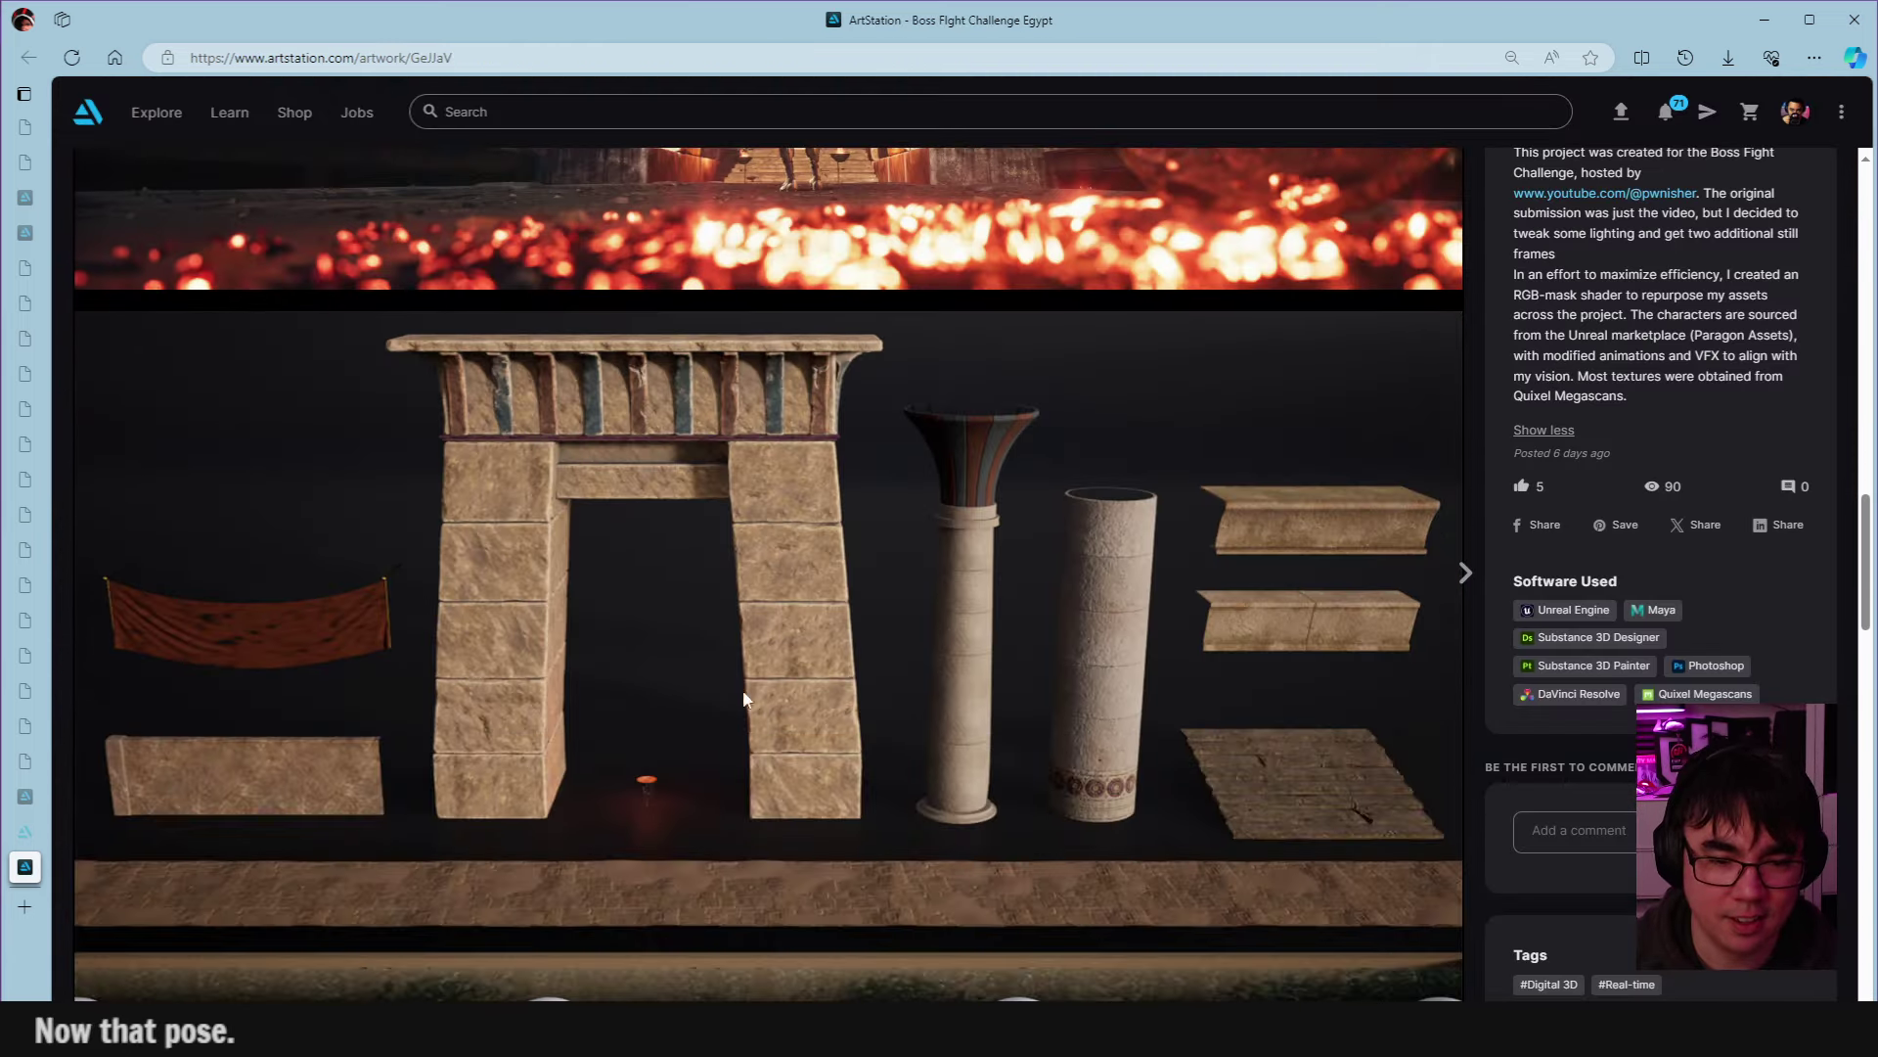
{"action": "scroll", "coordinate": [714, 689], "scroll_direction": "down", "scroll_amount": 6}
{"action": "scroll", "coordinate": [701, 683], "scroll_direction": "up", "scroll_amount": 9}
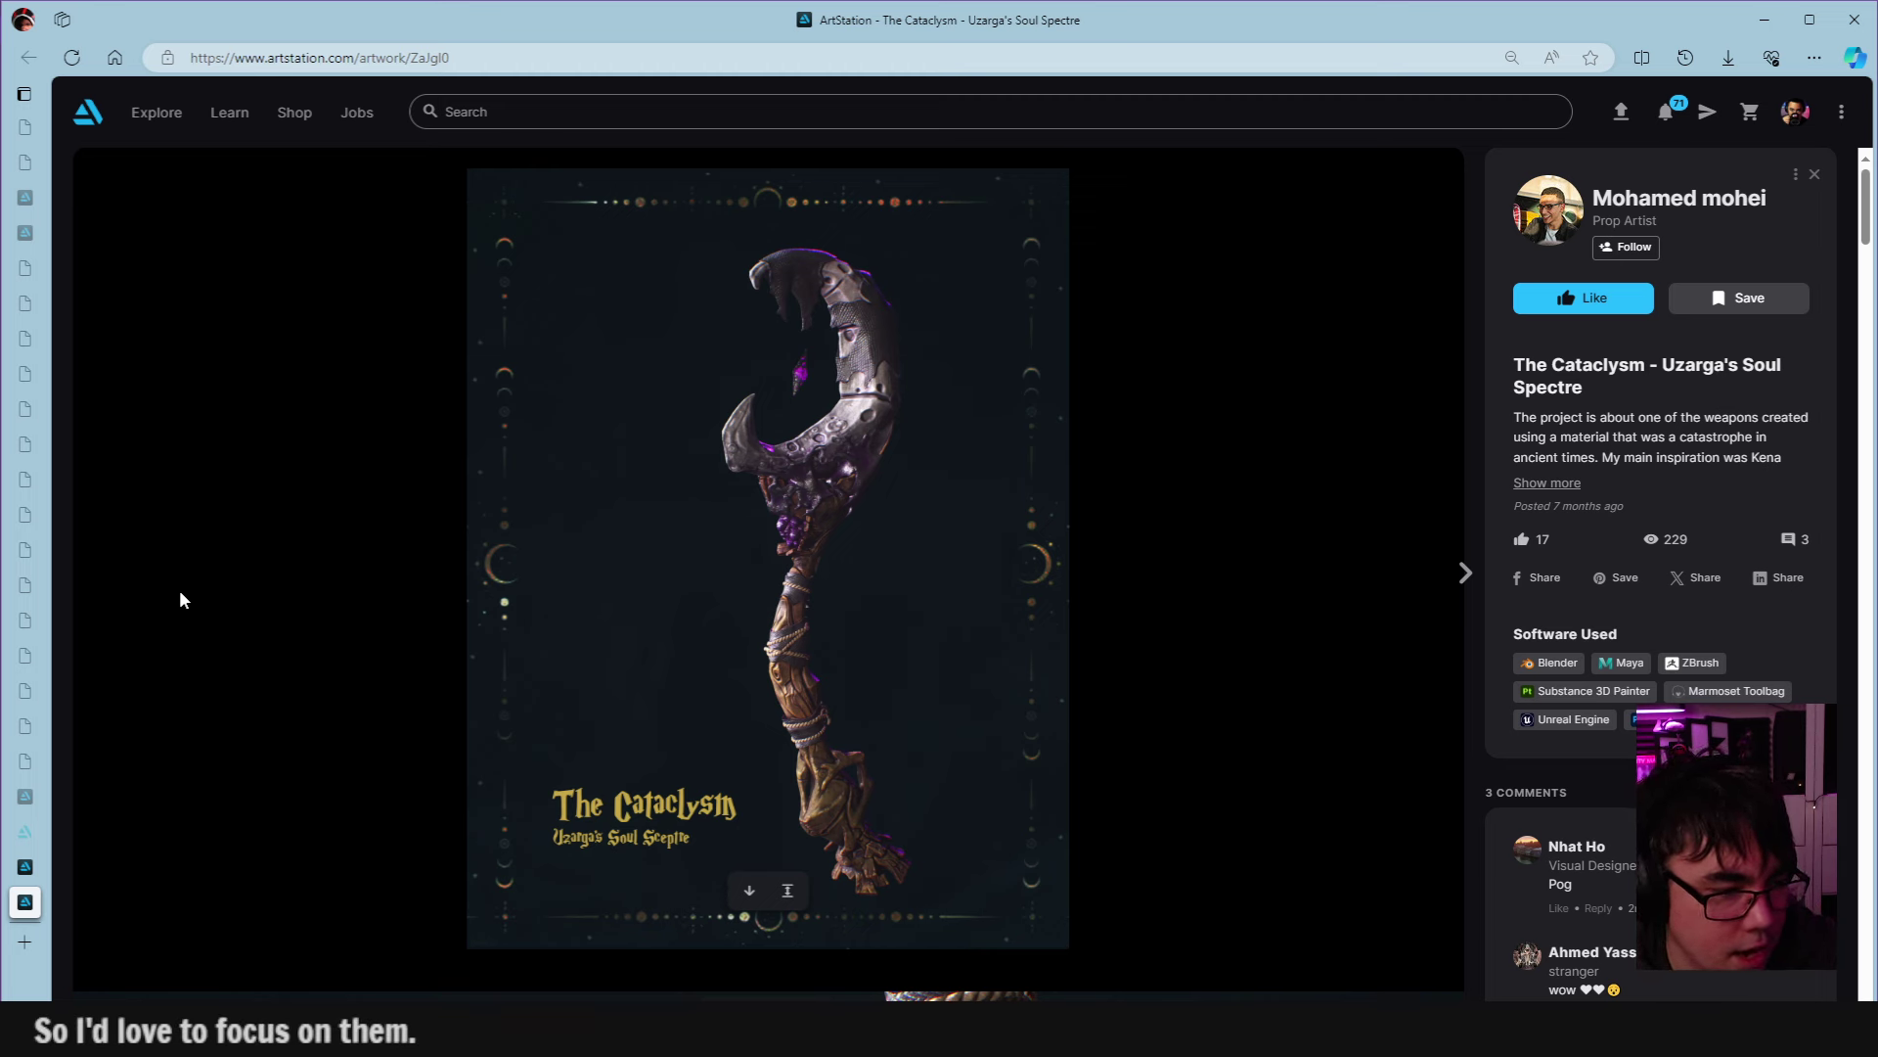
Browse The Cataclysm sceptre close-ups, then copy the poster image from its right-click menu.
{"action": "left_click", "coordinate": [754, 565]}
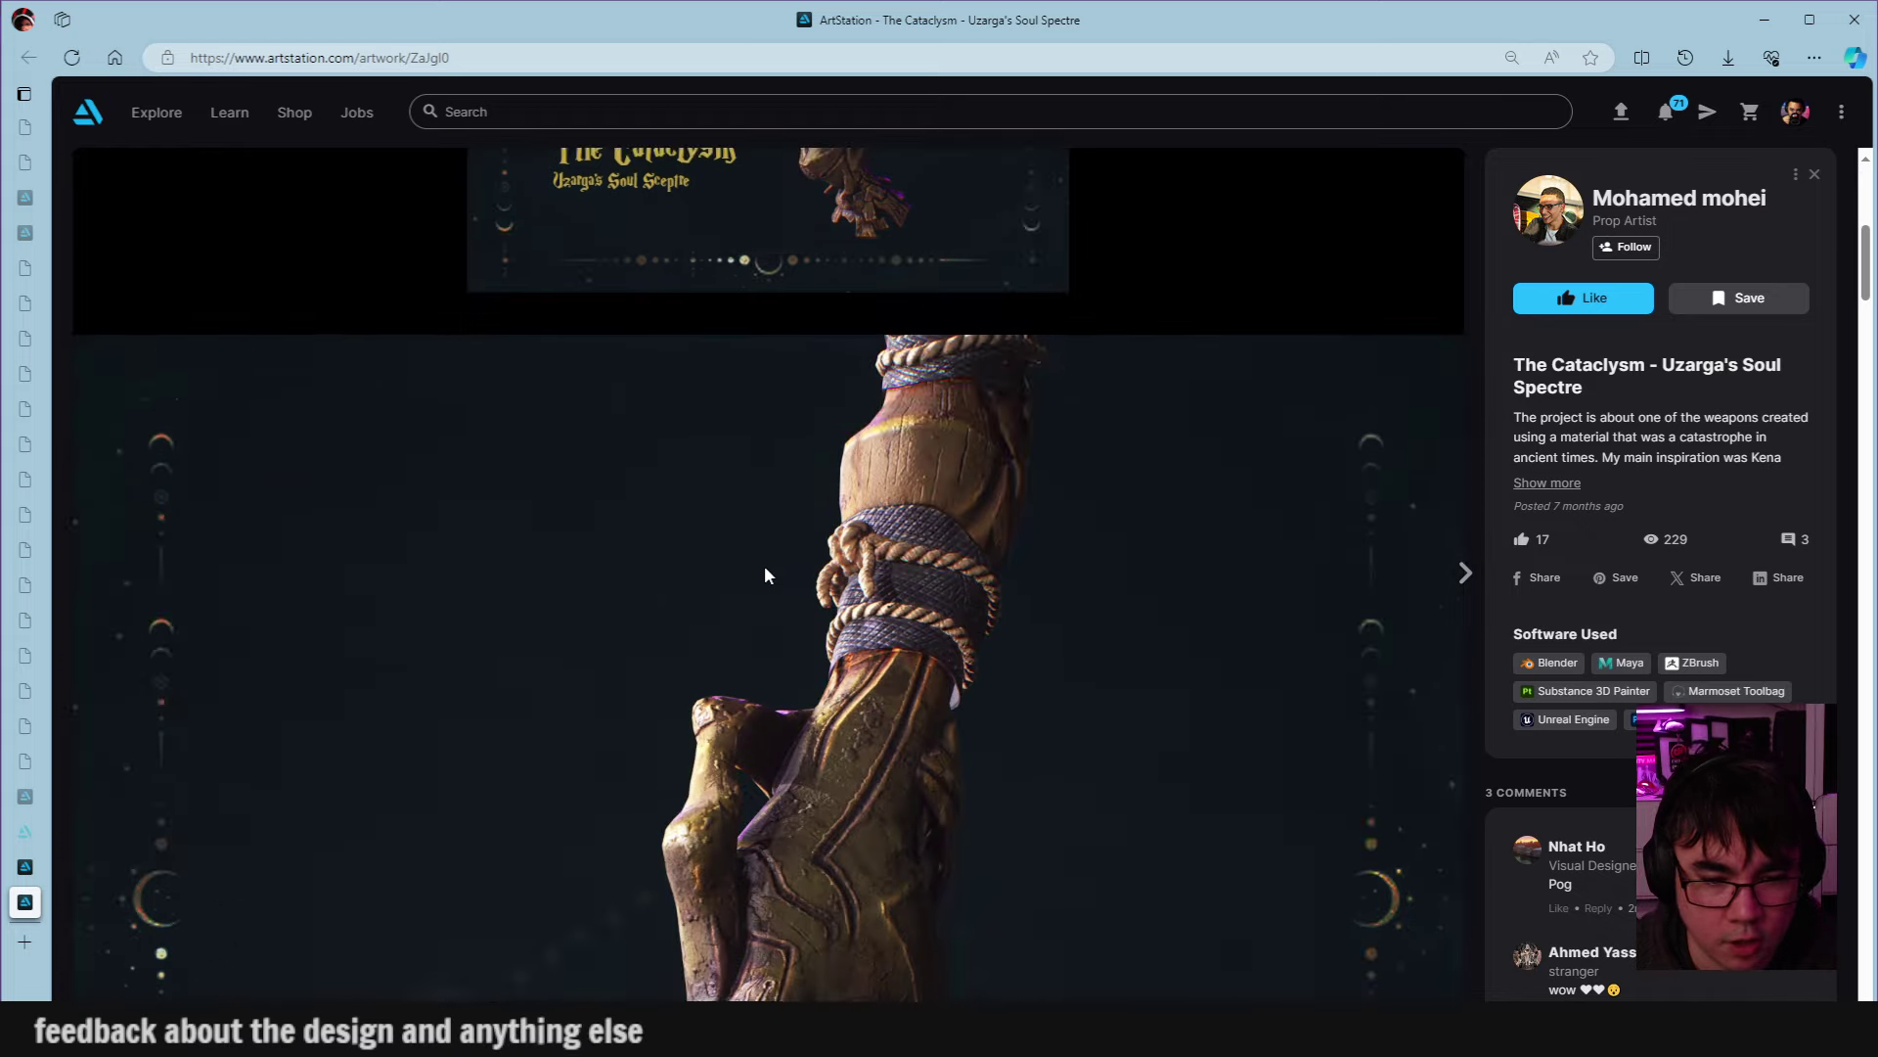
{"action": "scroll", "coordinate": [765, 574], "scroll_direction": "down", "scroll_amount": 8}
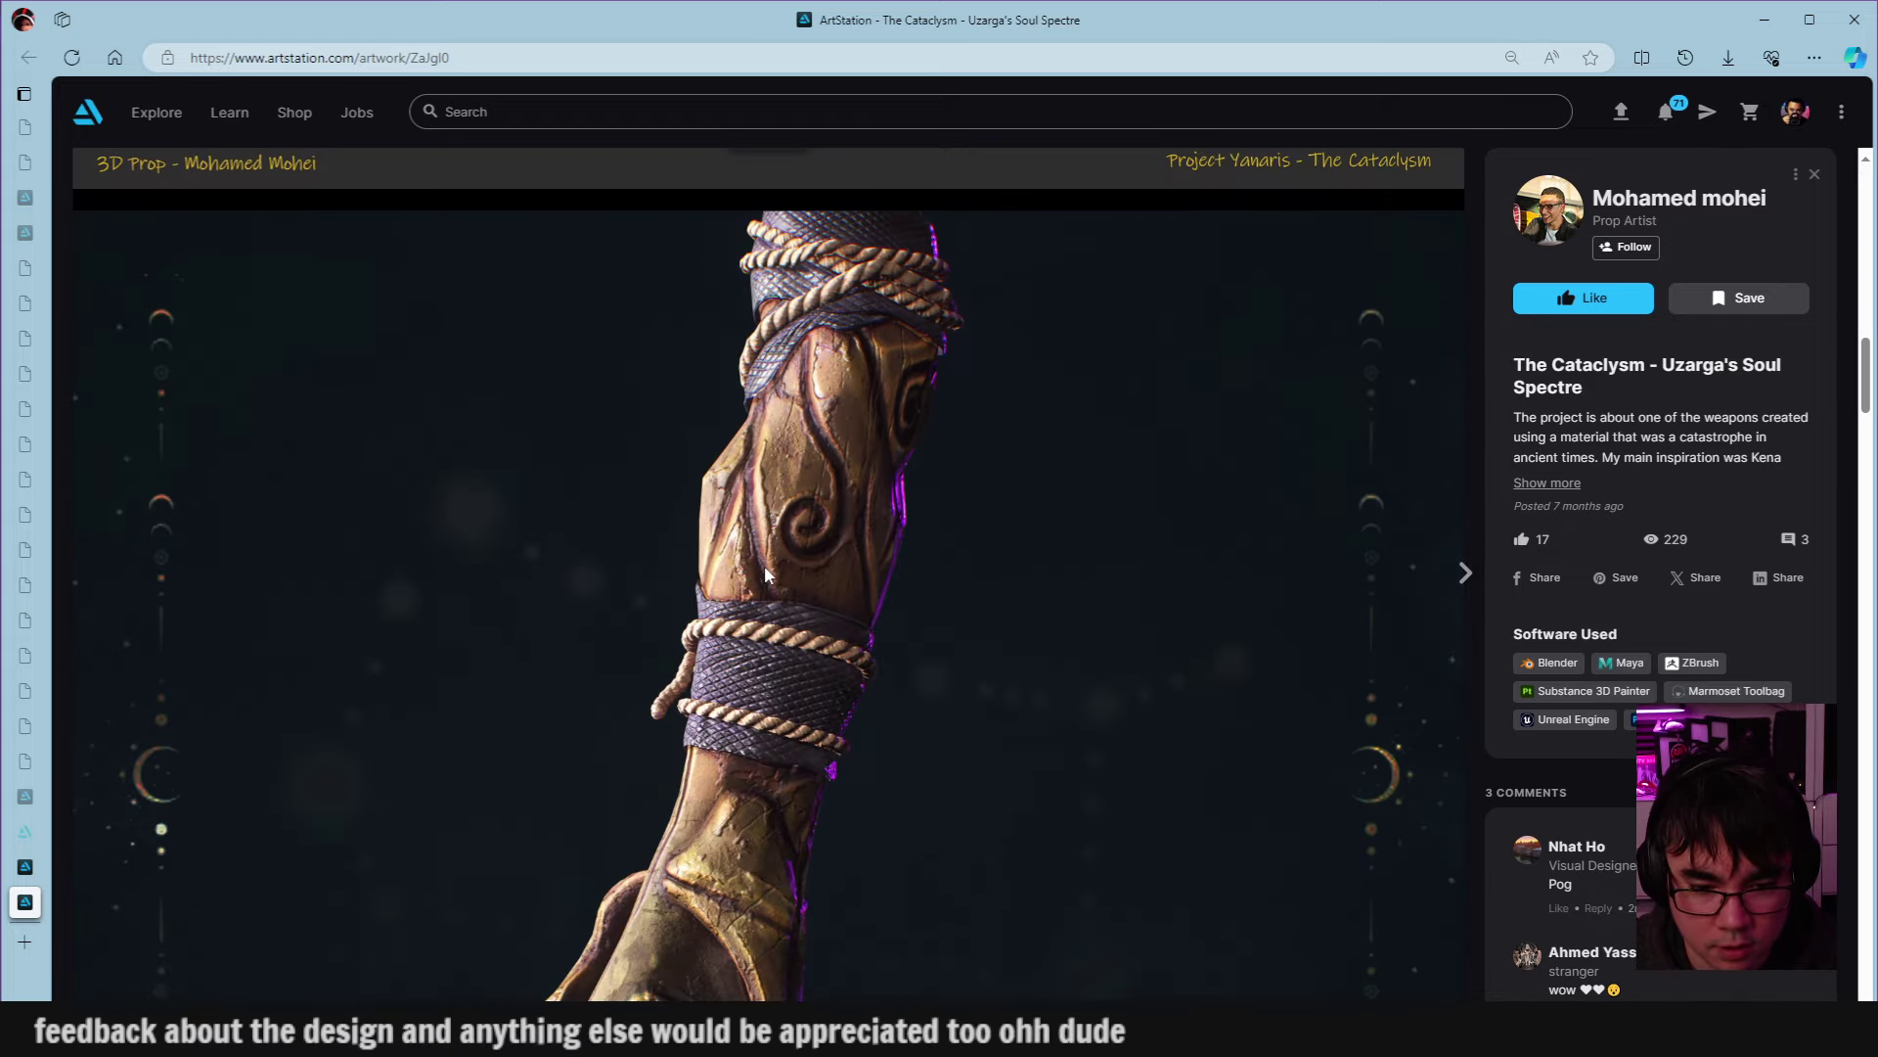
{"action": "scroll", "coordinate": [765, 574], "scroll_direction": "down", "scroll_amount": 4}
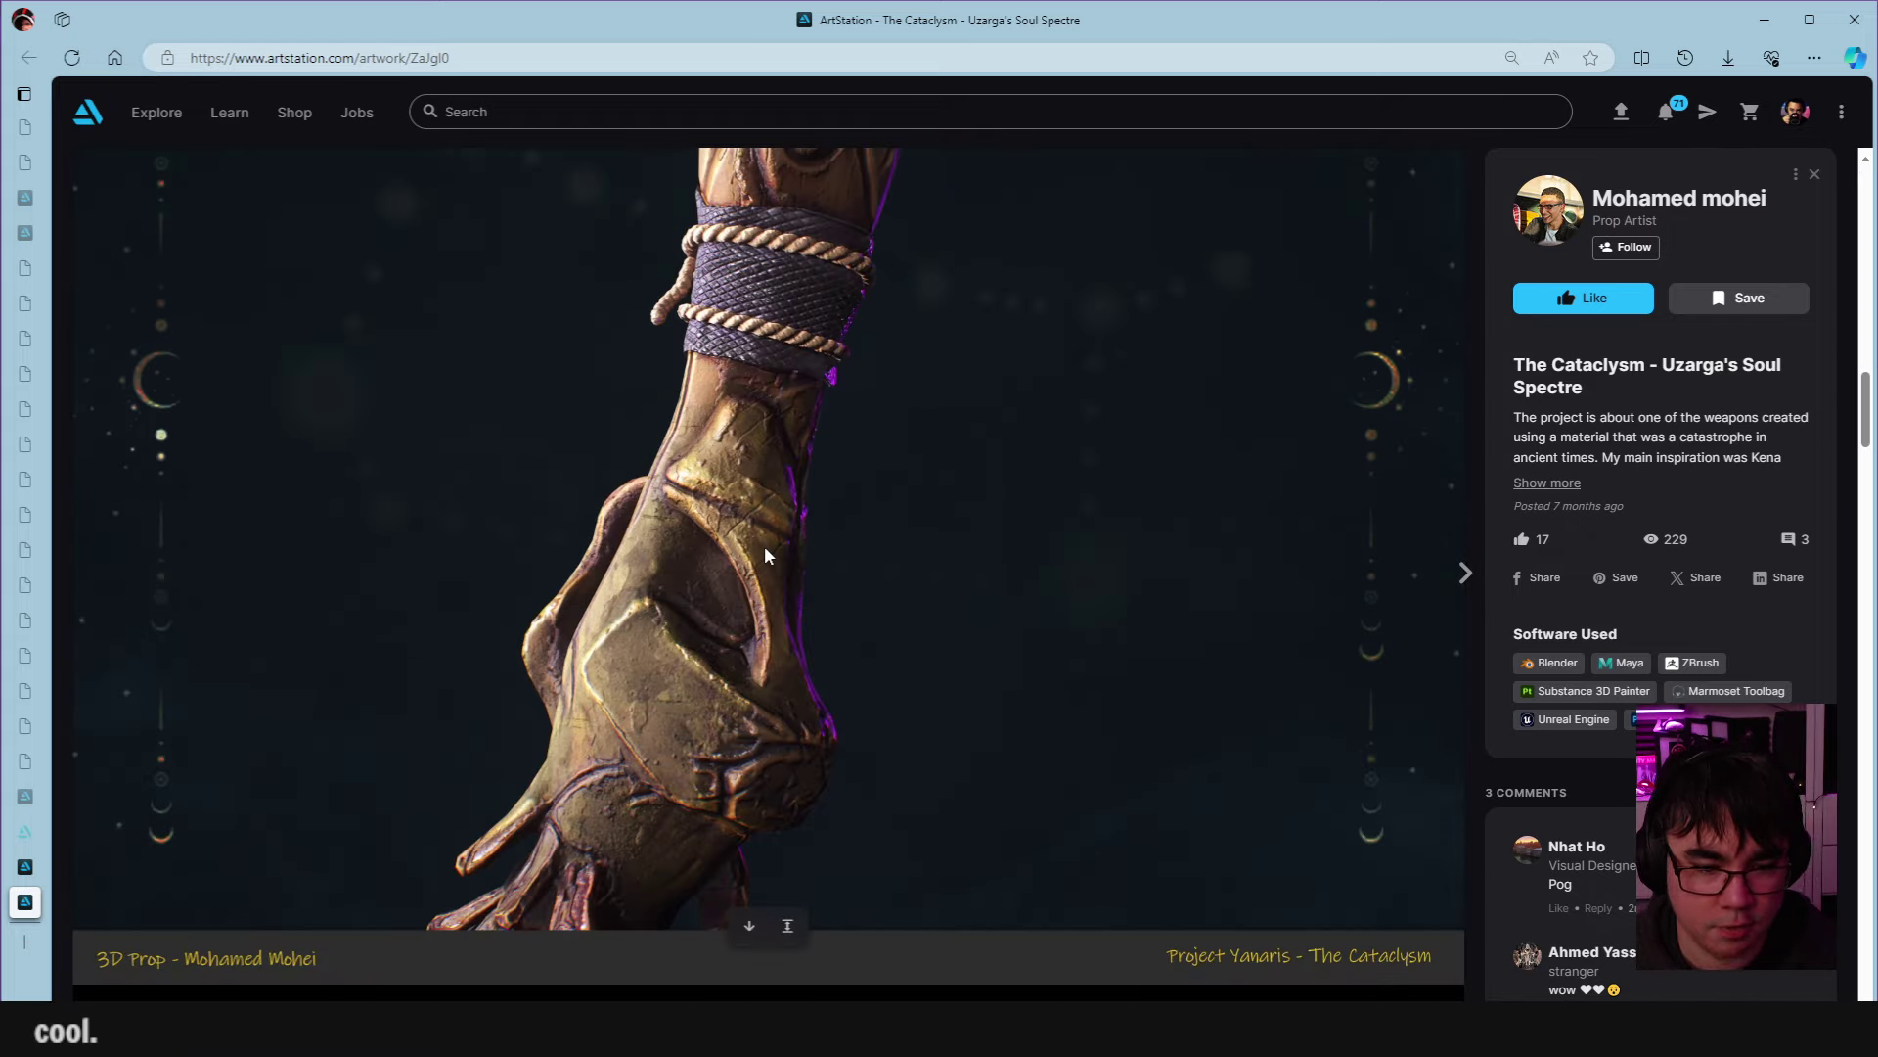
{"action": "scroll", "coordinate": [765, 550], "scroll_direction": "down", "scroll_amount": 8}
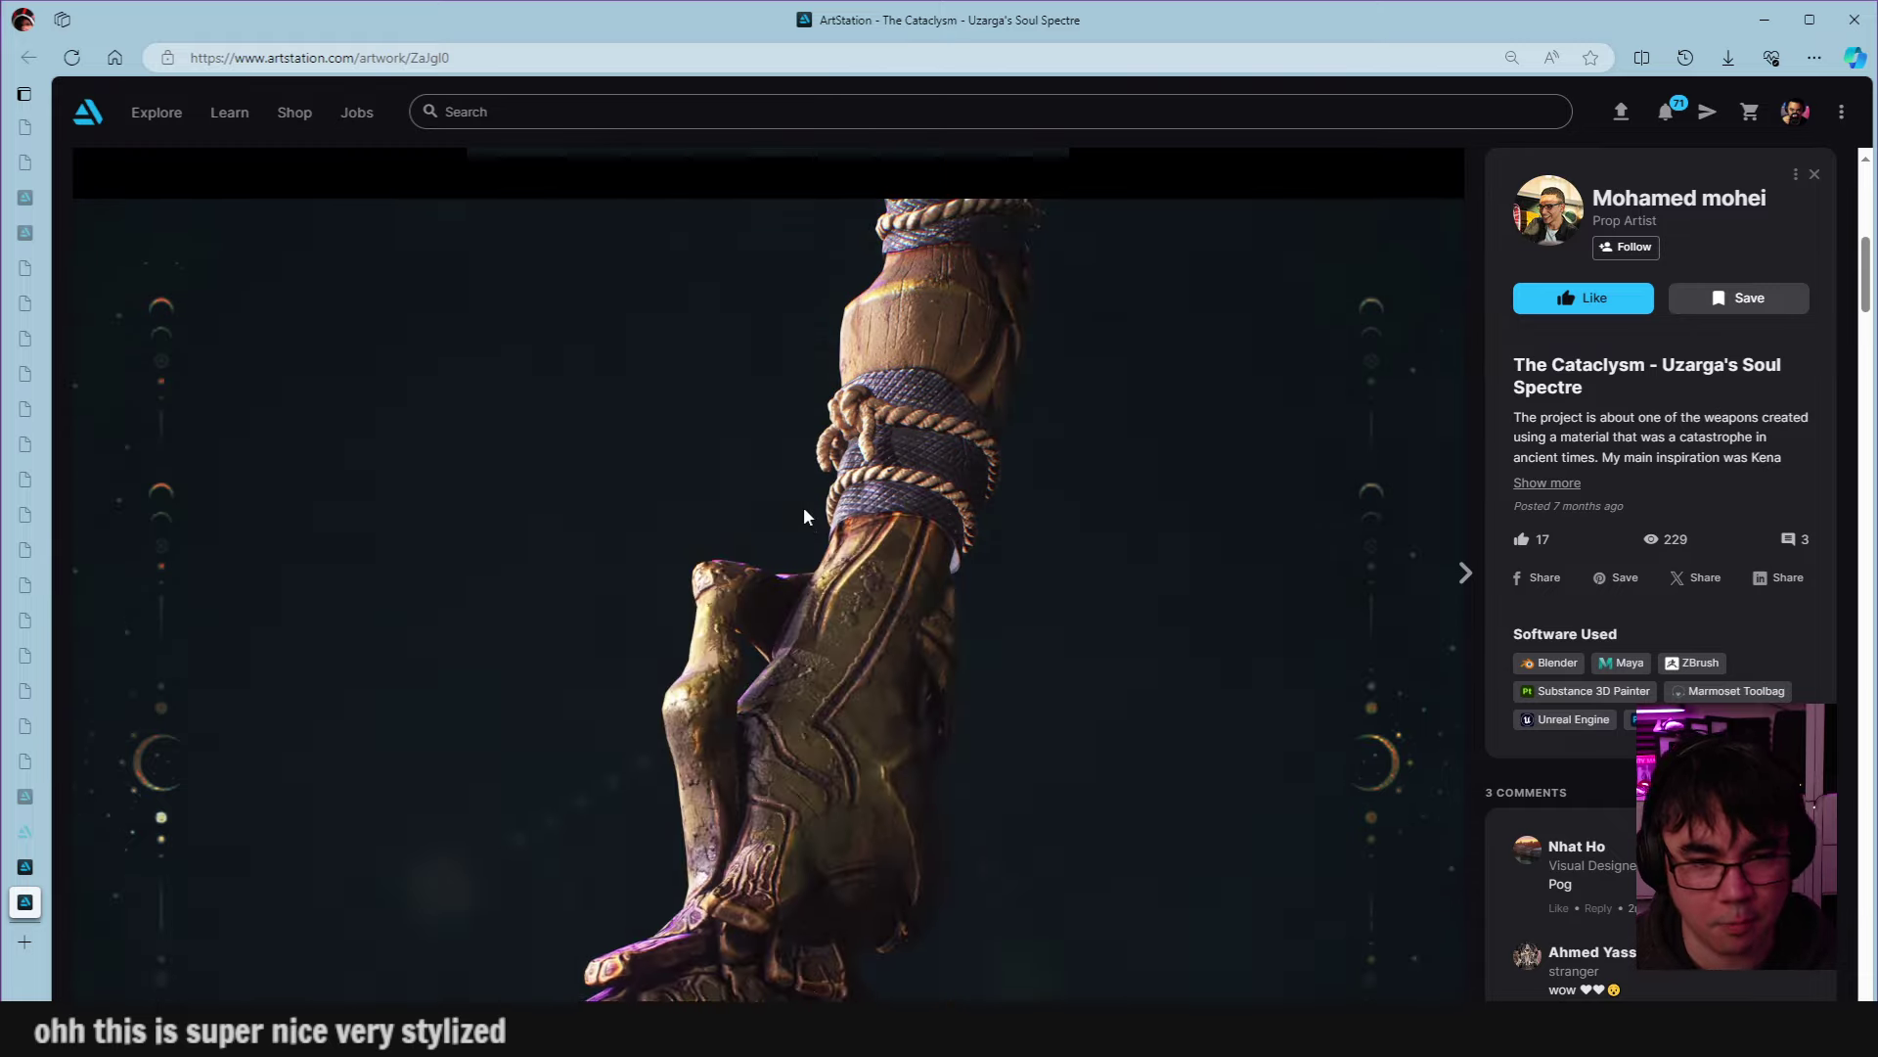
{"action": "scroll", "coordinate": [804, 517], "scroll_direction": "up", "scroll_amount": 8}
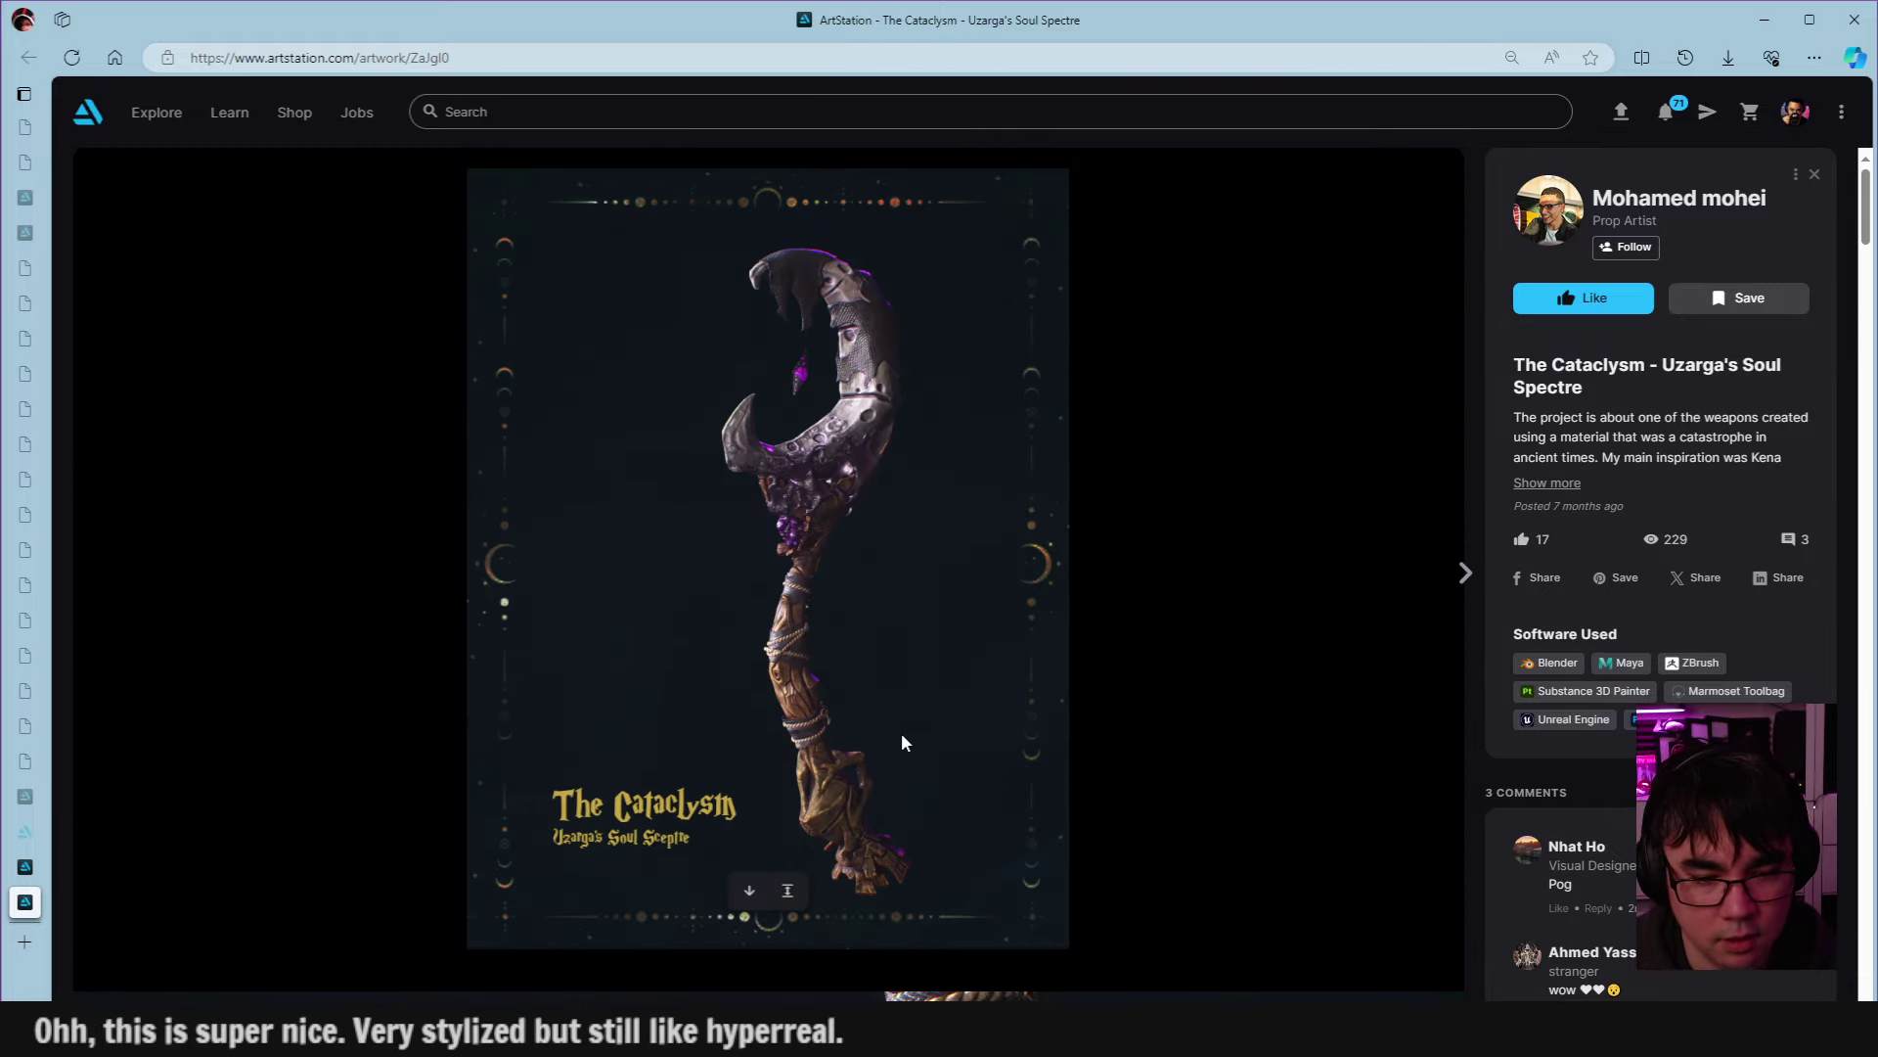
{"action": "right_click", "coordinate": [822, 530]}
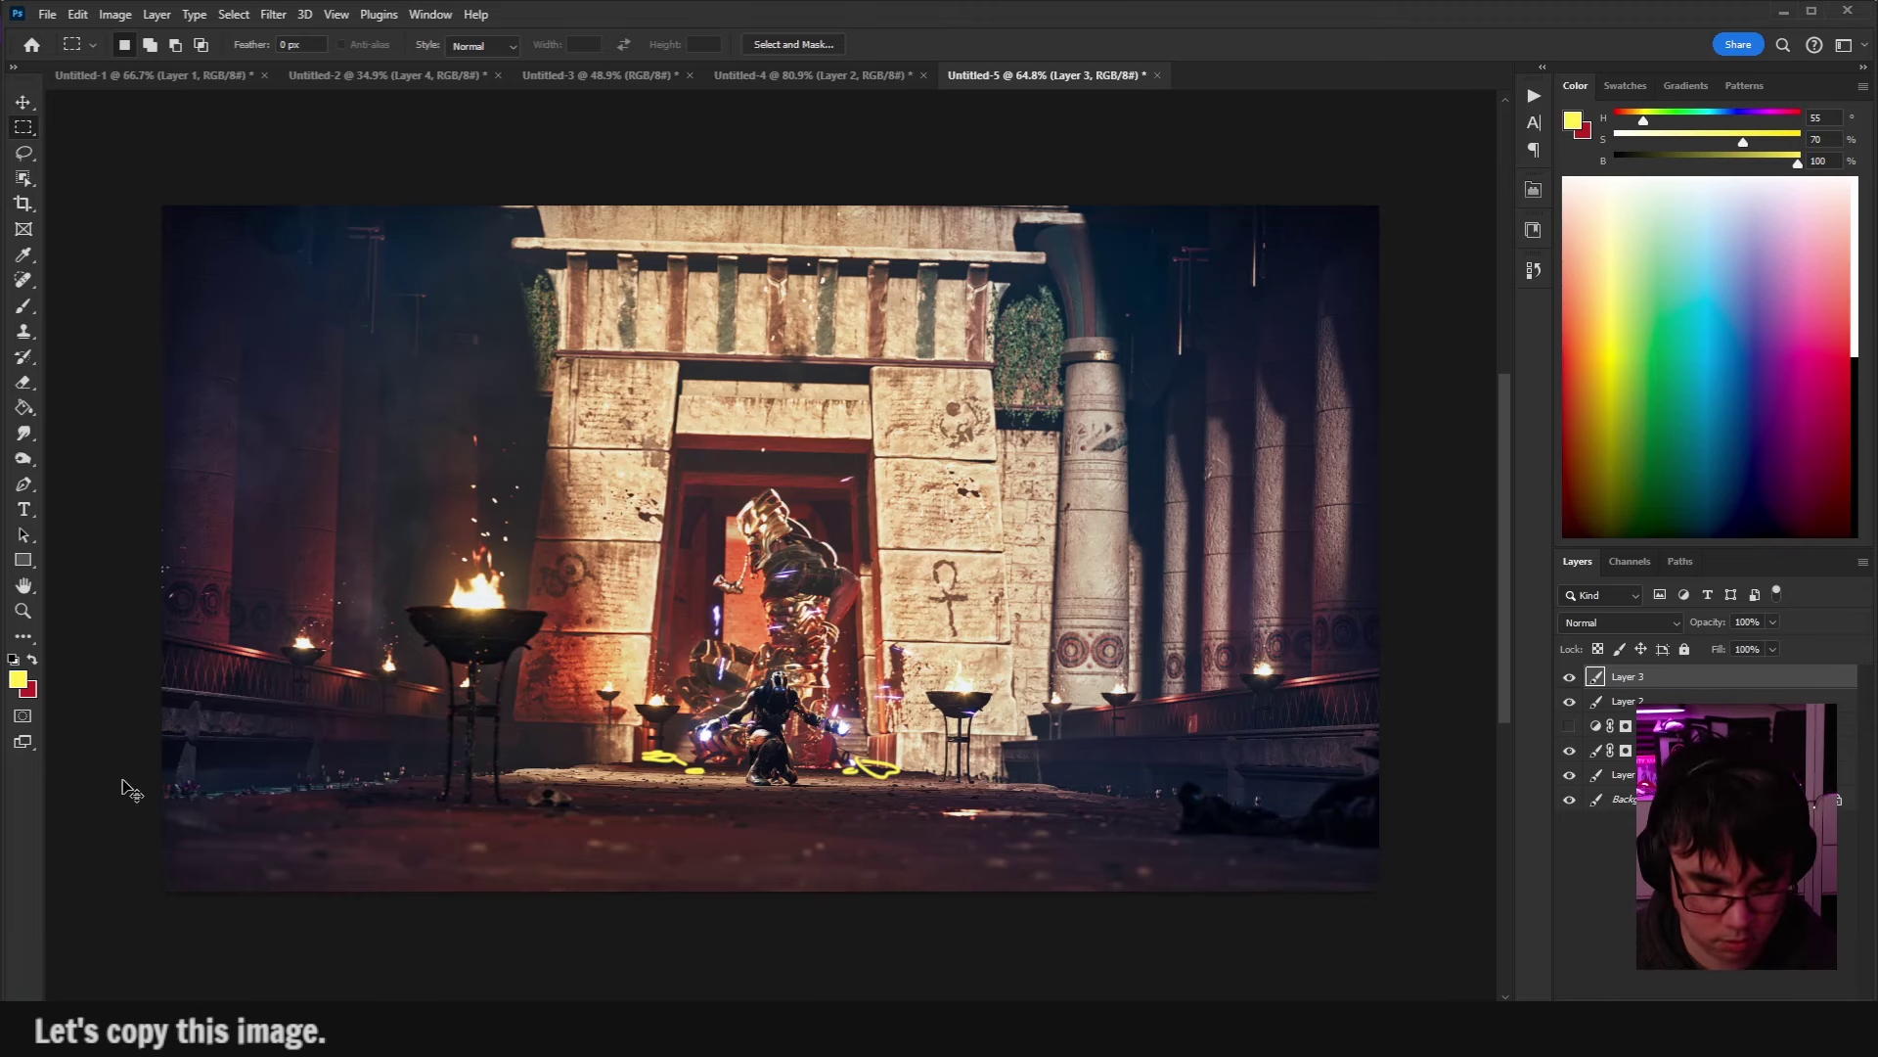
Create a new document from the clipboard, paste the sceptre poster, and zoom in on the sceptre head.
{"action": "key", "text": "ctrl+n"}
{"action": "key", "text": "Return"}
{"action": "key", "text": "ctrl+v"}
{"action": "left_click", "coordinate": [785, 509], "text": "ctrl"}
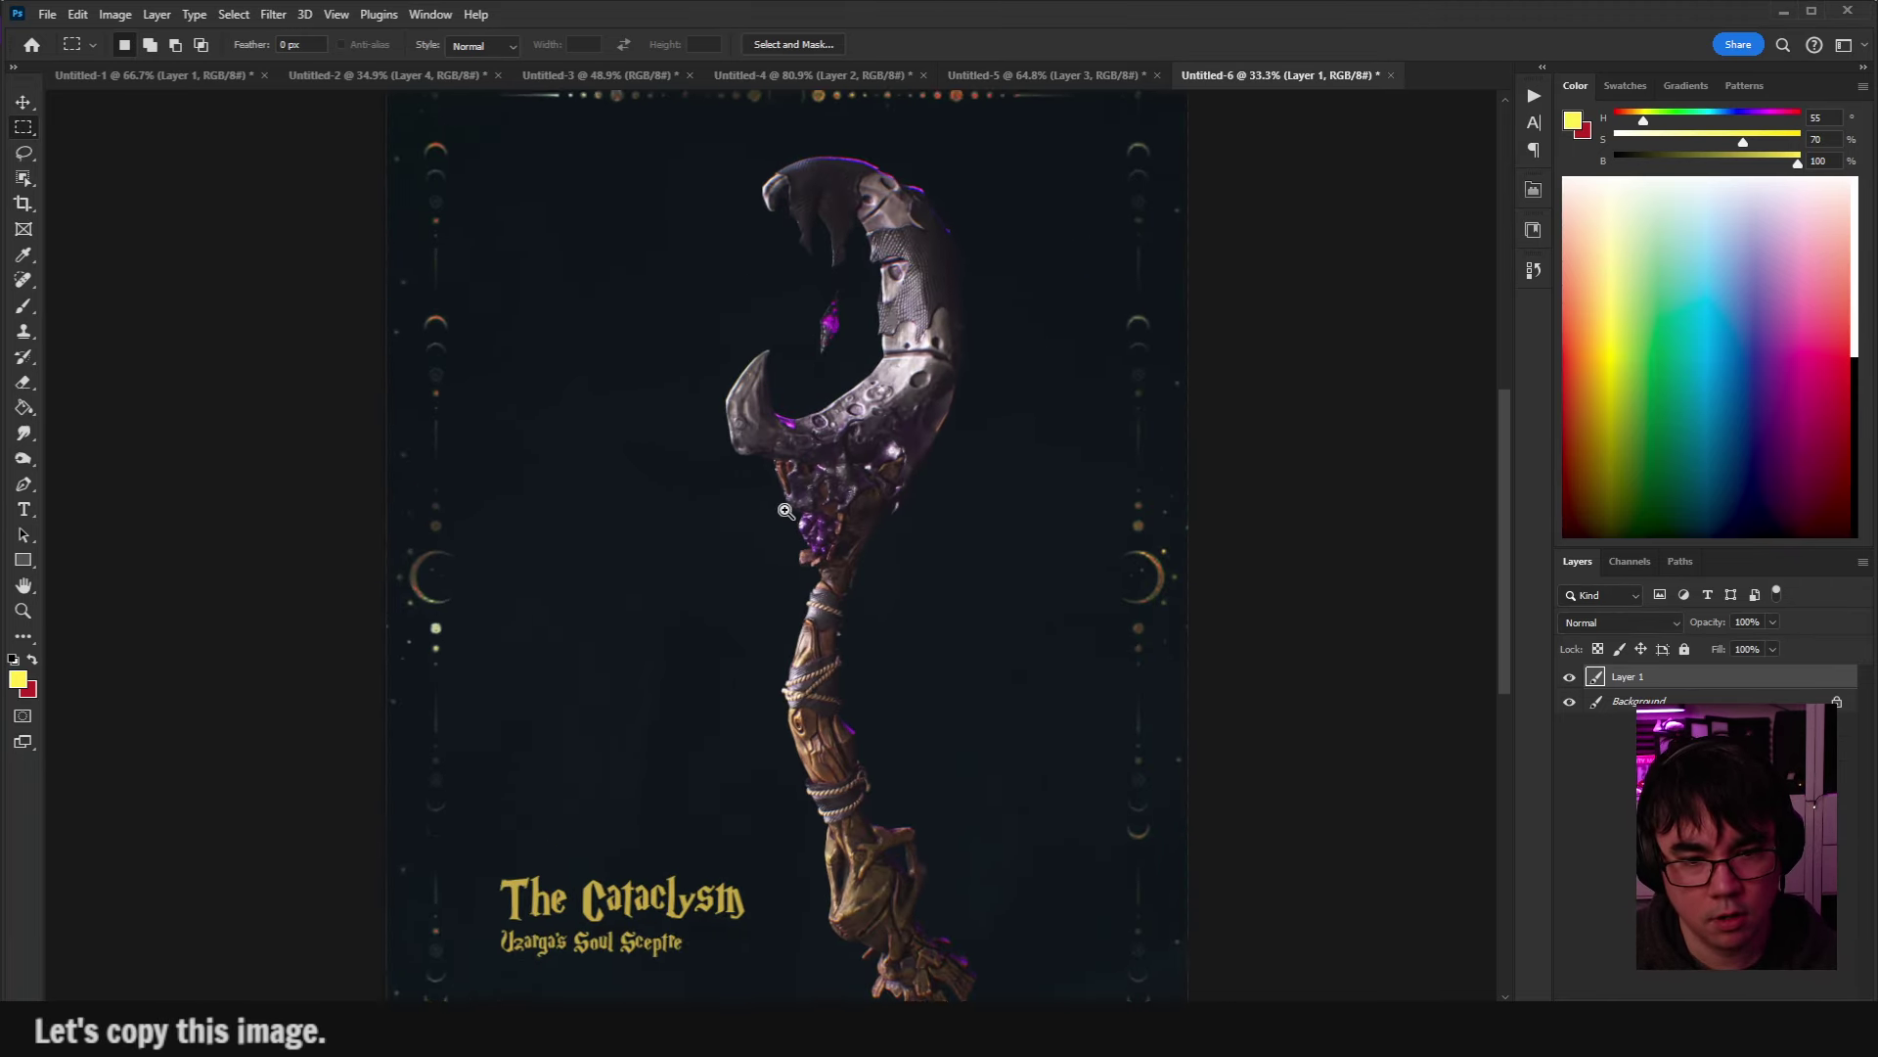
{"action": "mouse_move", "coordinate": [814, 521]}
{"action": "left_mouse_down"}
{"action": "mouse_move", "coordinate": [805, 599]}
{"action": "mouse_move", "coordinate": [814, 548]}
{"action": "left_mouse_up"}
{"action": "left_click_drag", "start_coordinate": [808, 482], "coordinate": [706, 601]}
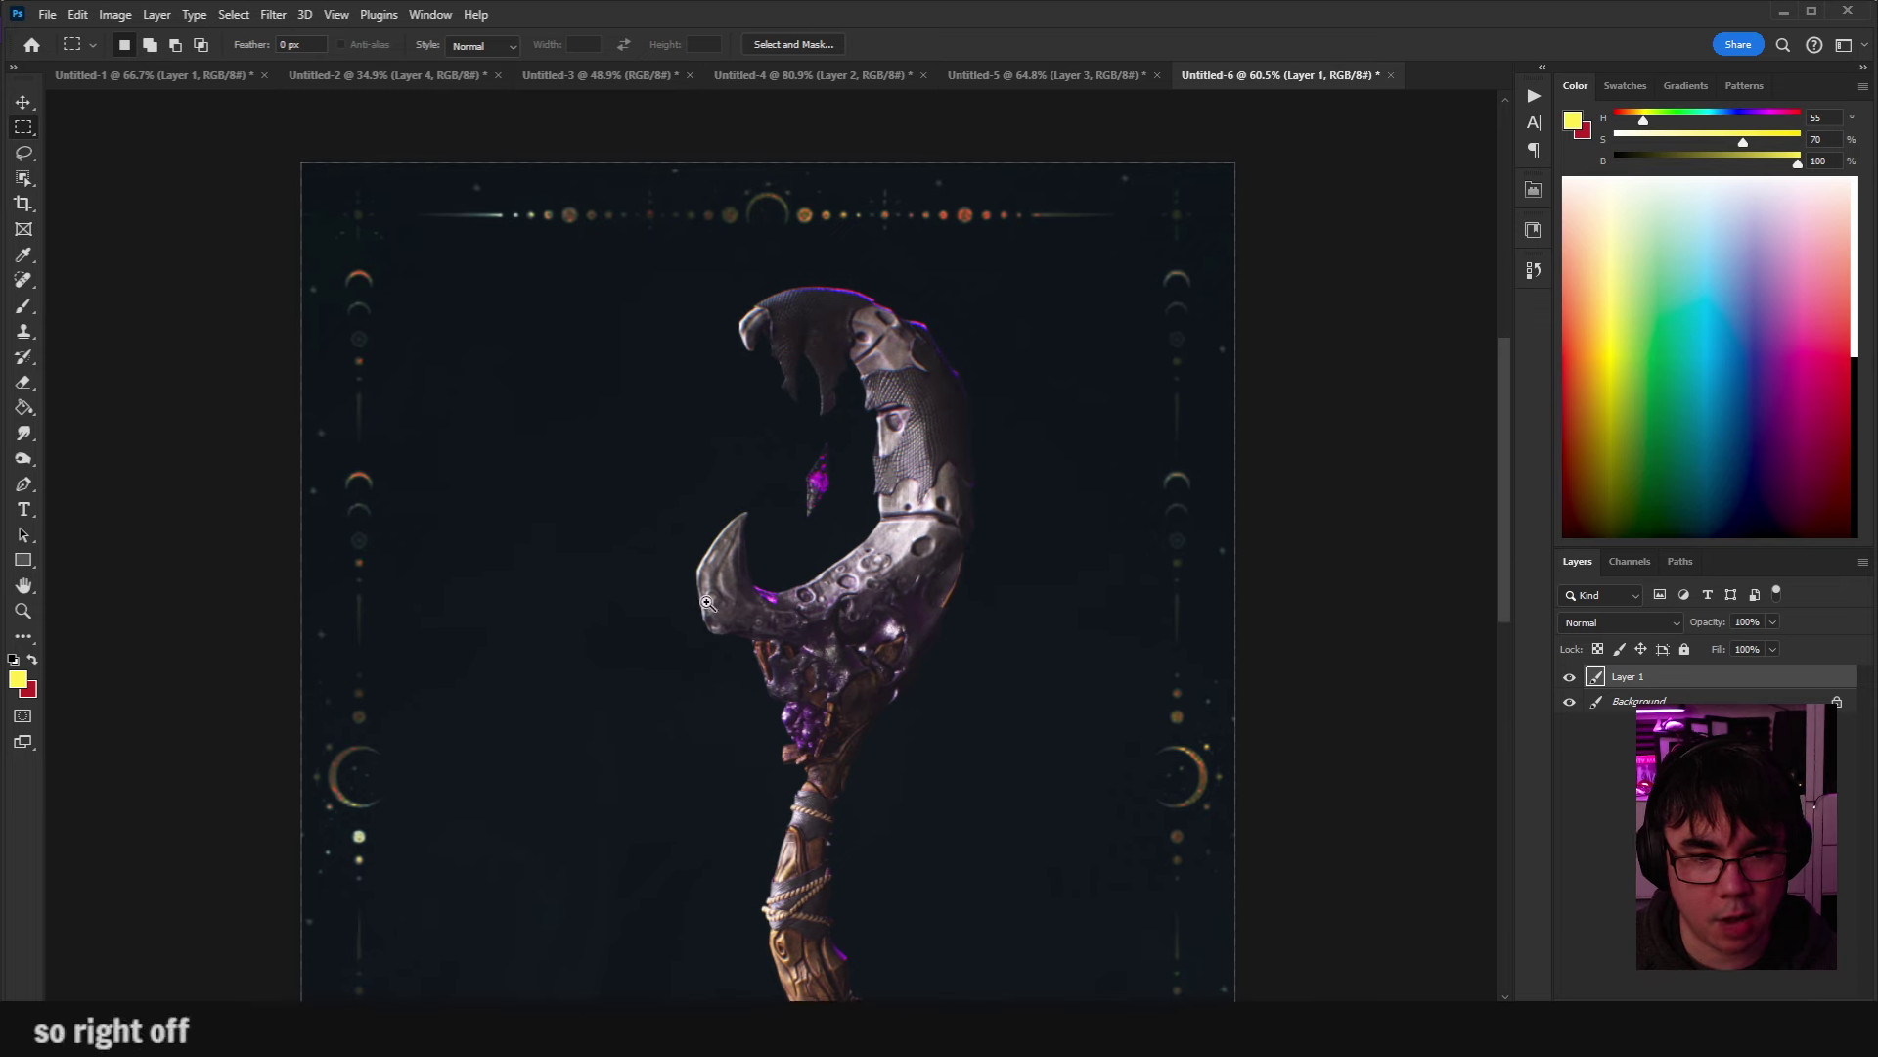
{"action": "scroll", "coordinate": [706, 602], "scroll_direction": "down", "scroll_amount": 3}
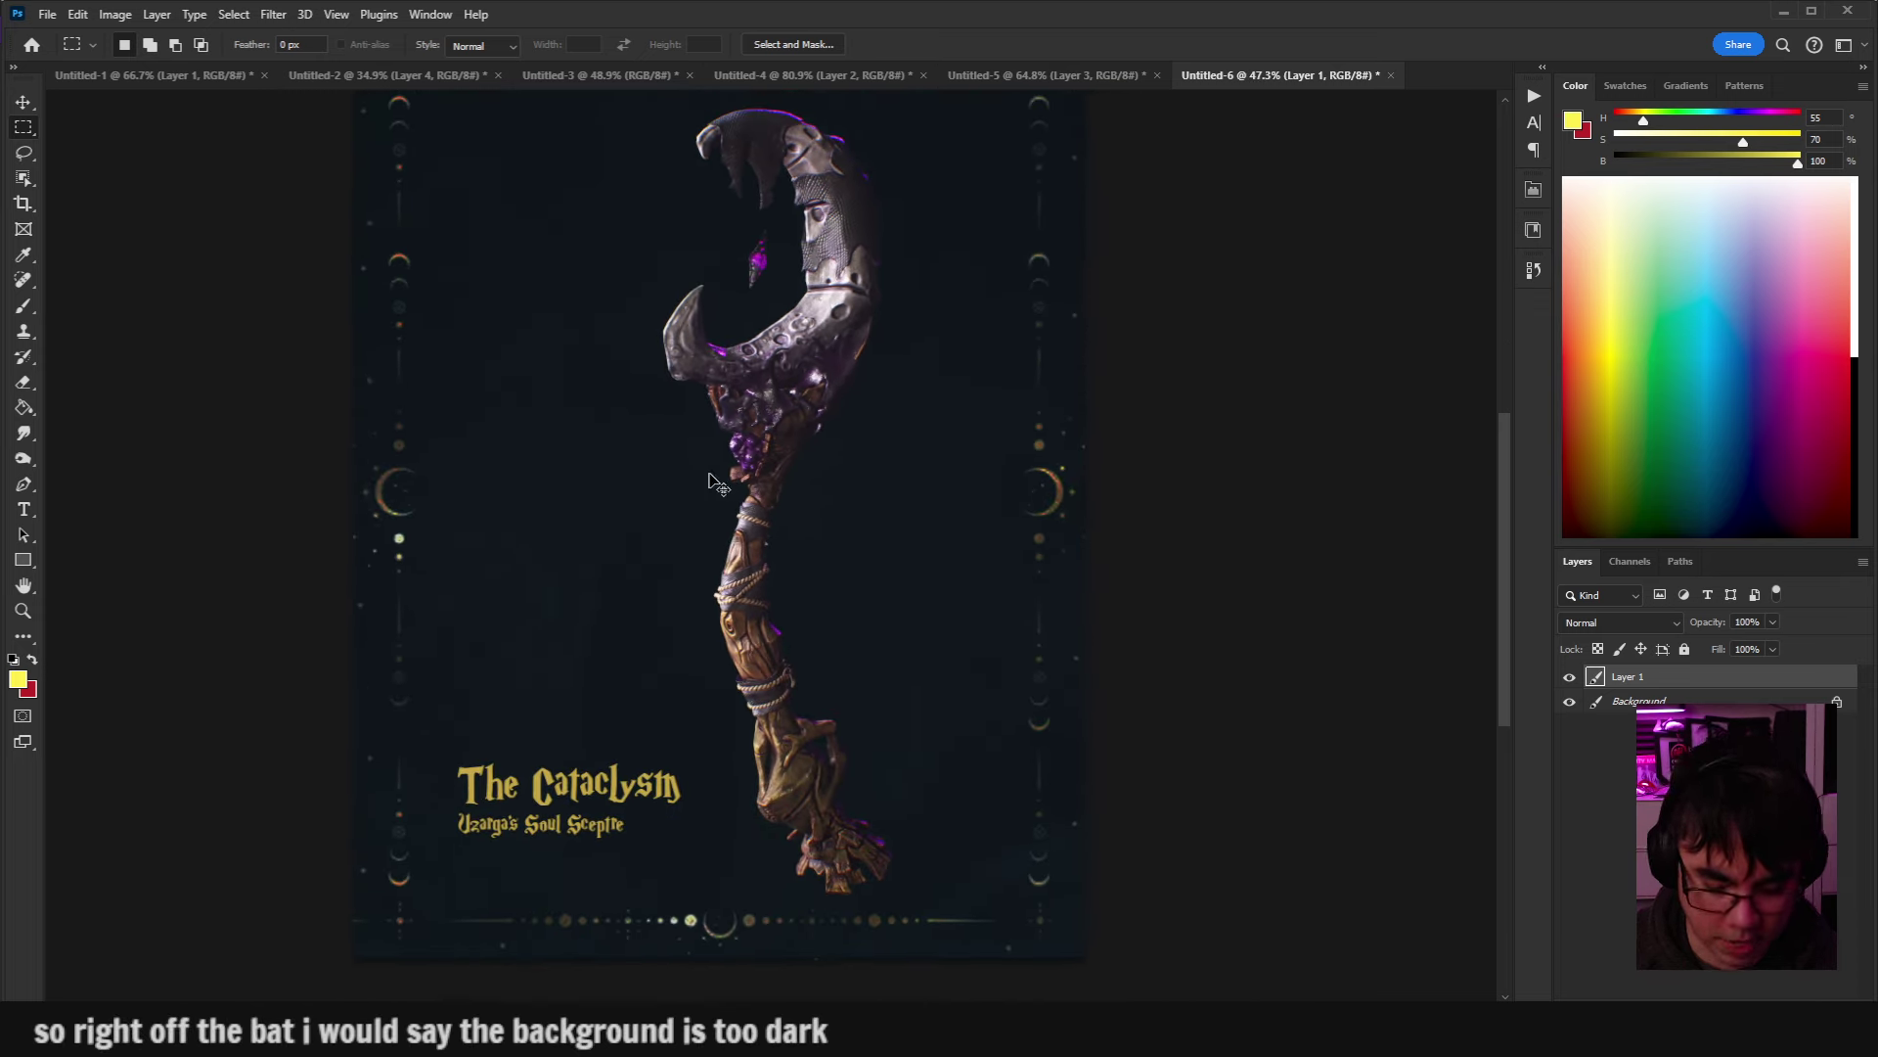
Try lowering the Levels white input on the poster, cancel it, and show the Actions panel.
{"action": "key", "text": "ctrl+l"}
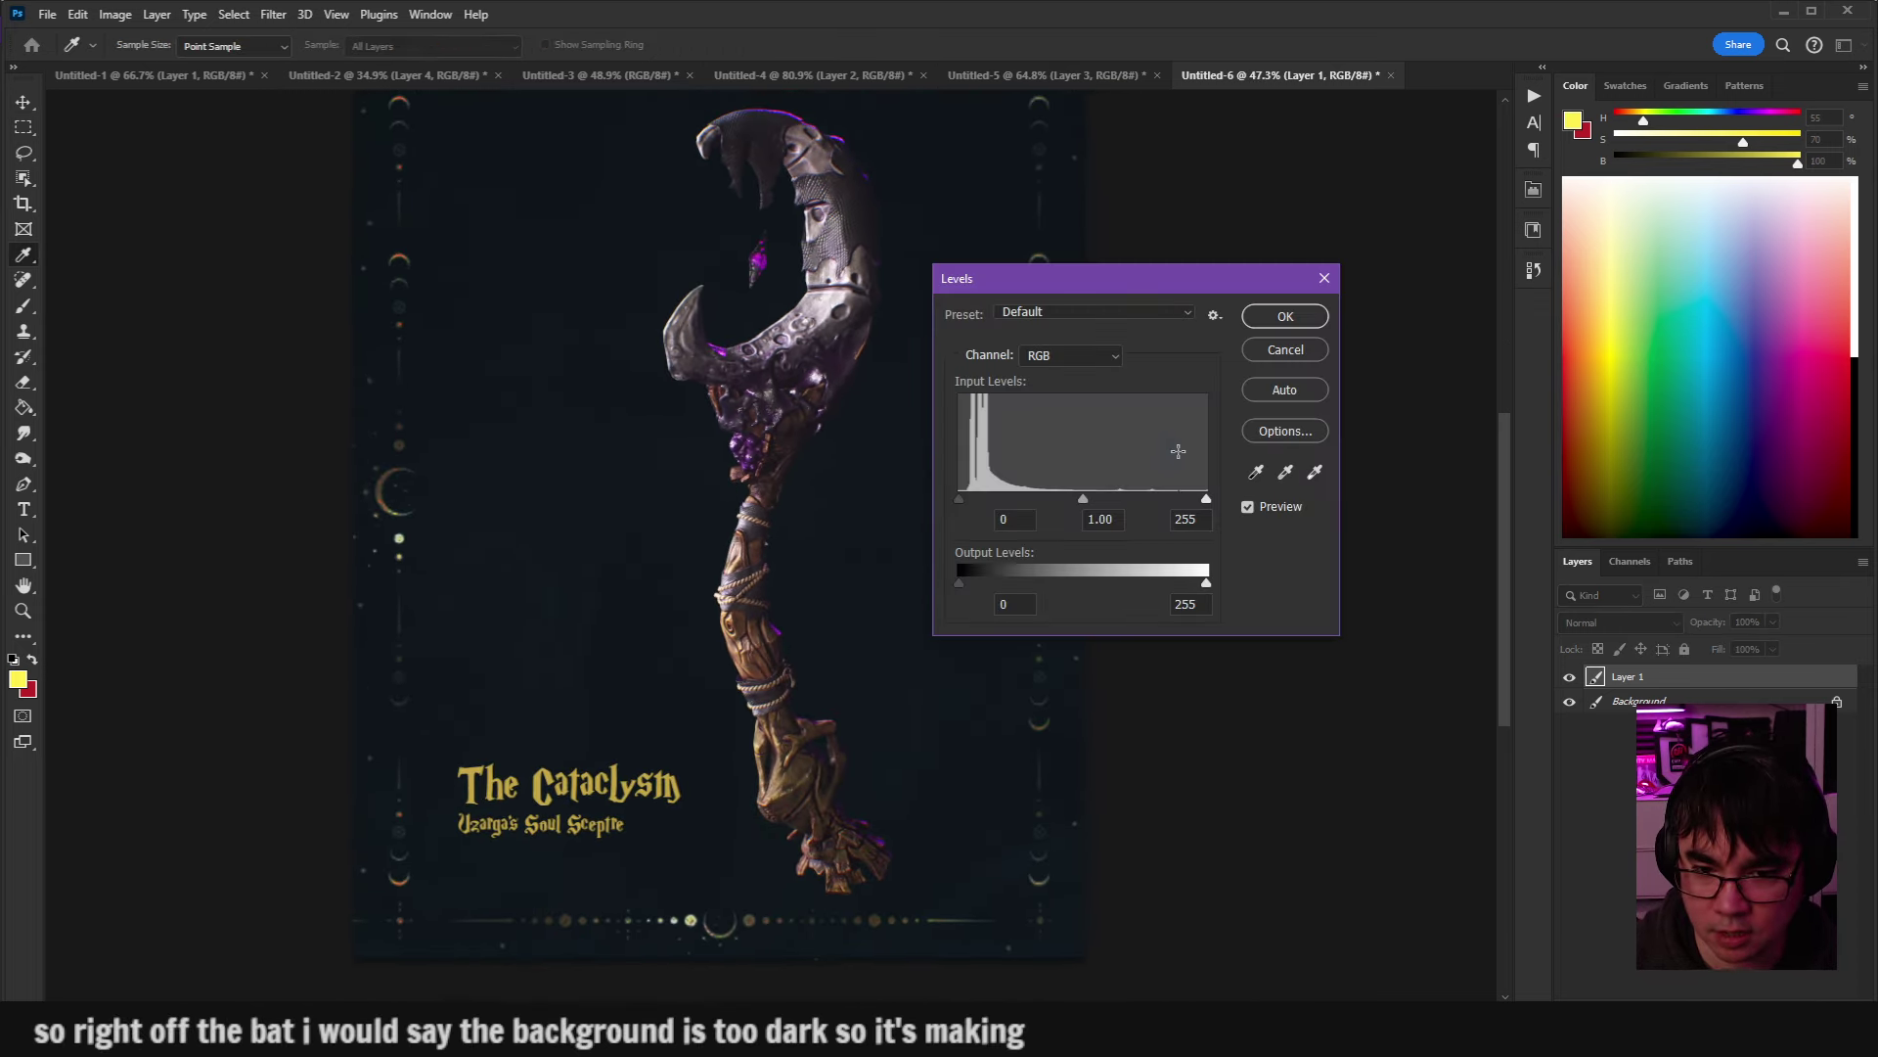
{"action": "mouse_move", "coordinate": [1206, 499]}
{"action": "left_mouse_down"}
{"action": "mouse_move", "coordinate": [1087, 498]}
{"action": "mouse_move", "coordinate": [1178, 516]}
{"action": "left_mouse_up"}
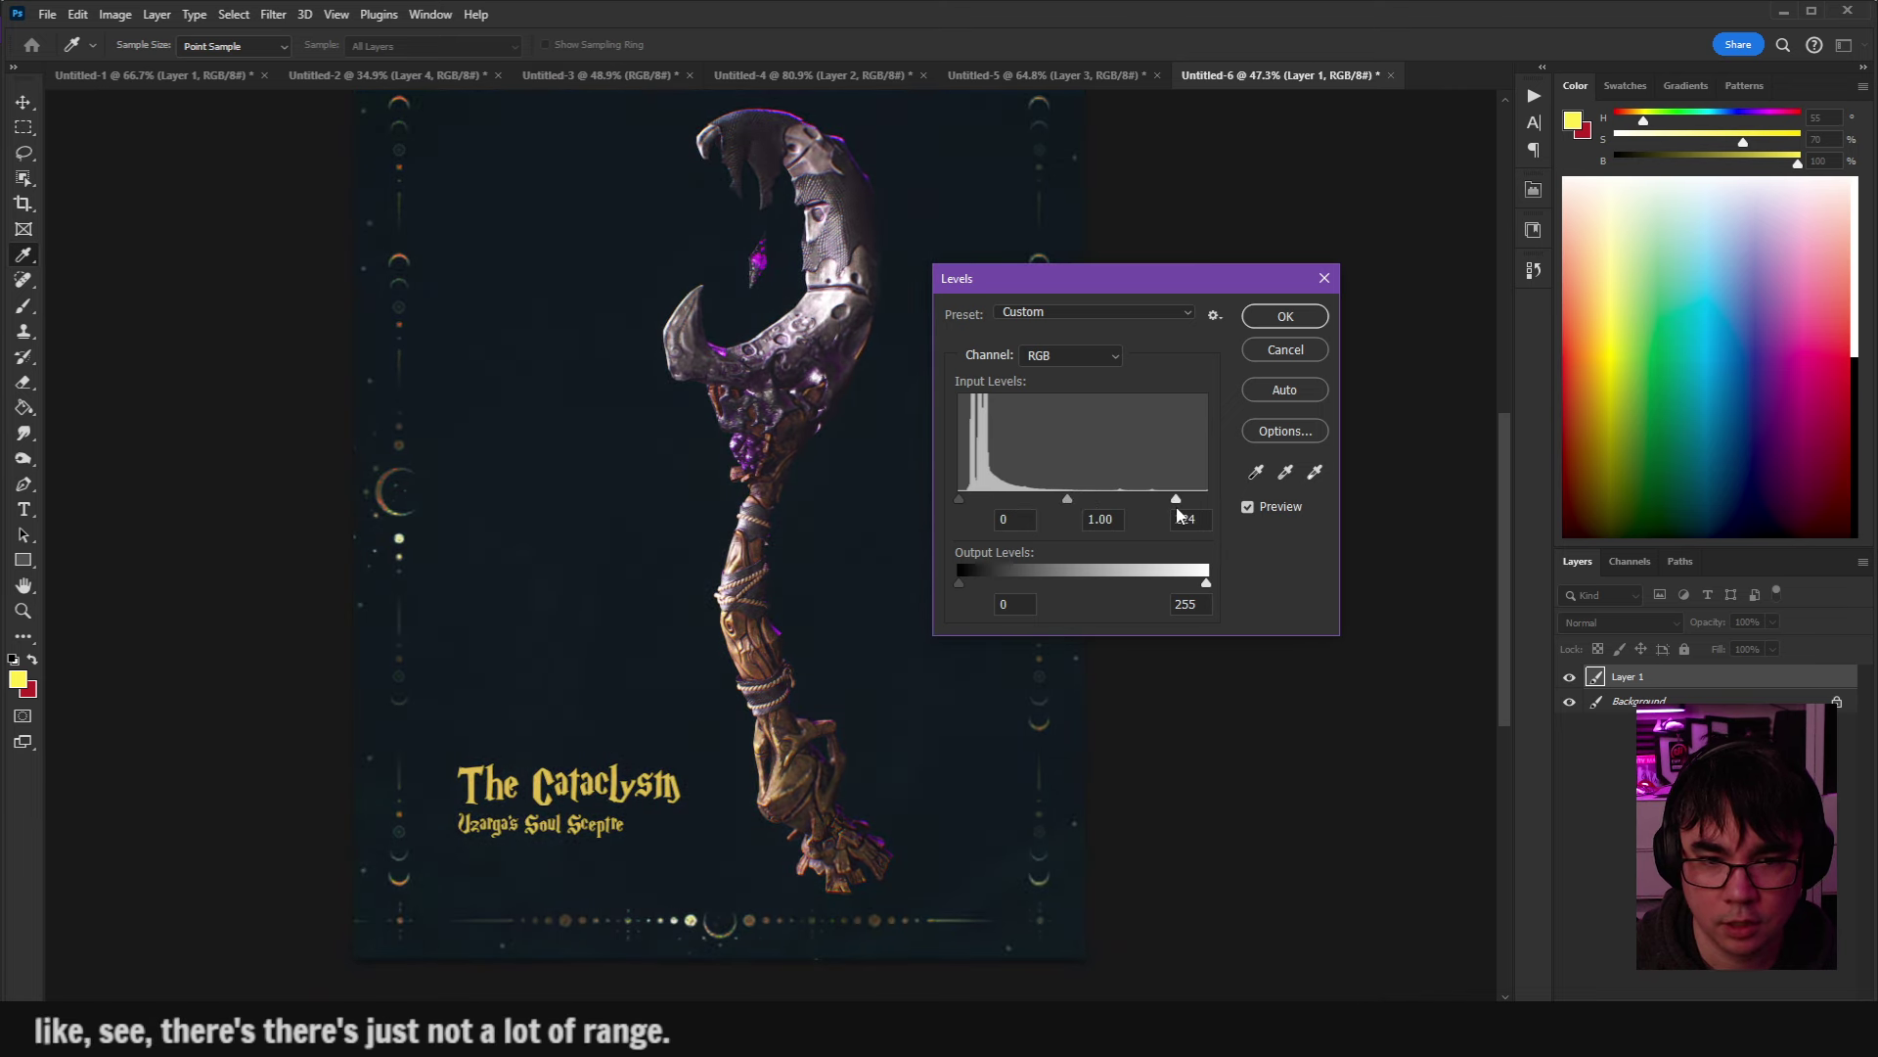
{"action": "left_click", "coordinate": [1301, 343]}
{"action": "left_click", "coordinate": [1534, 95]}
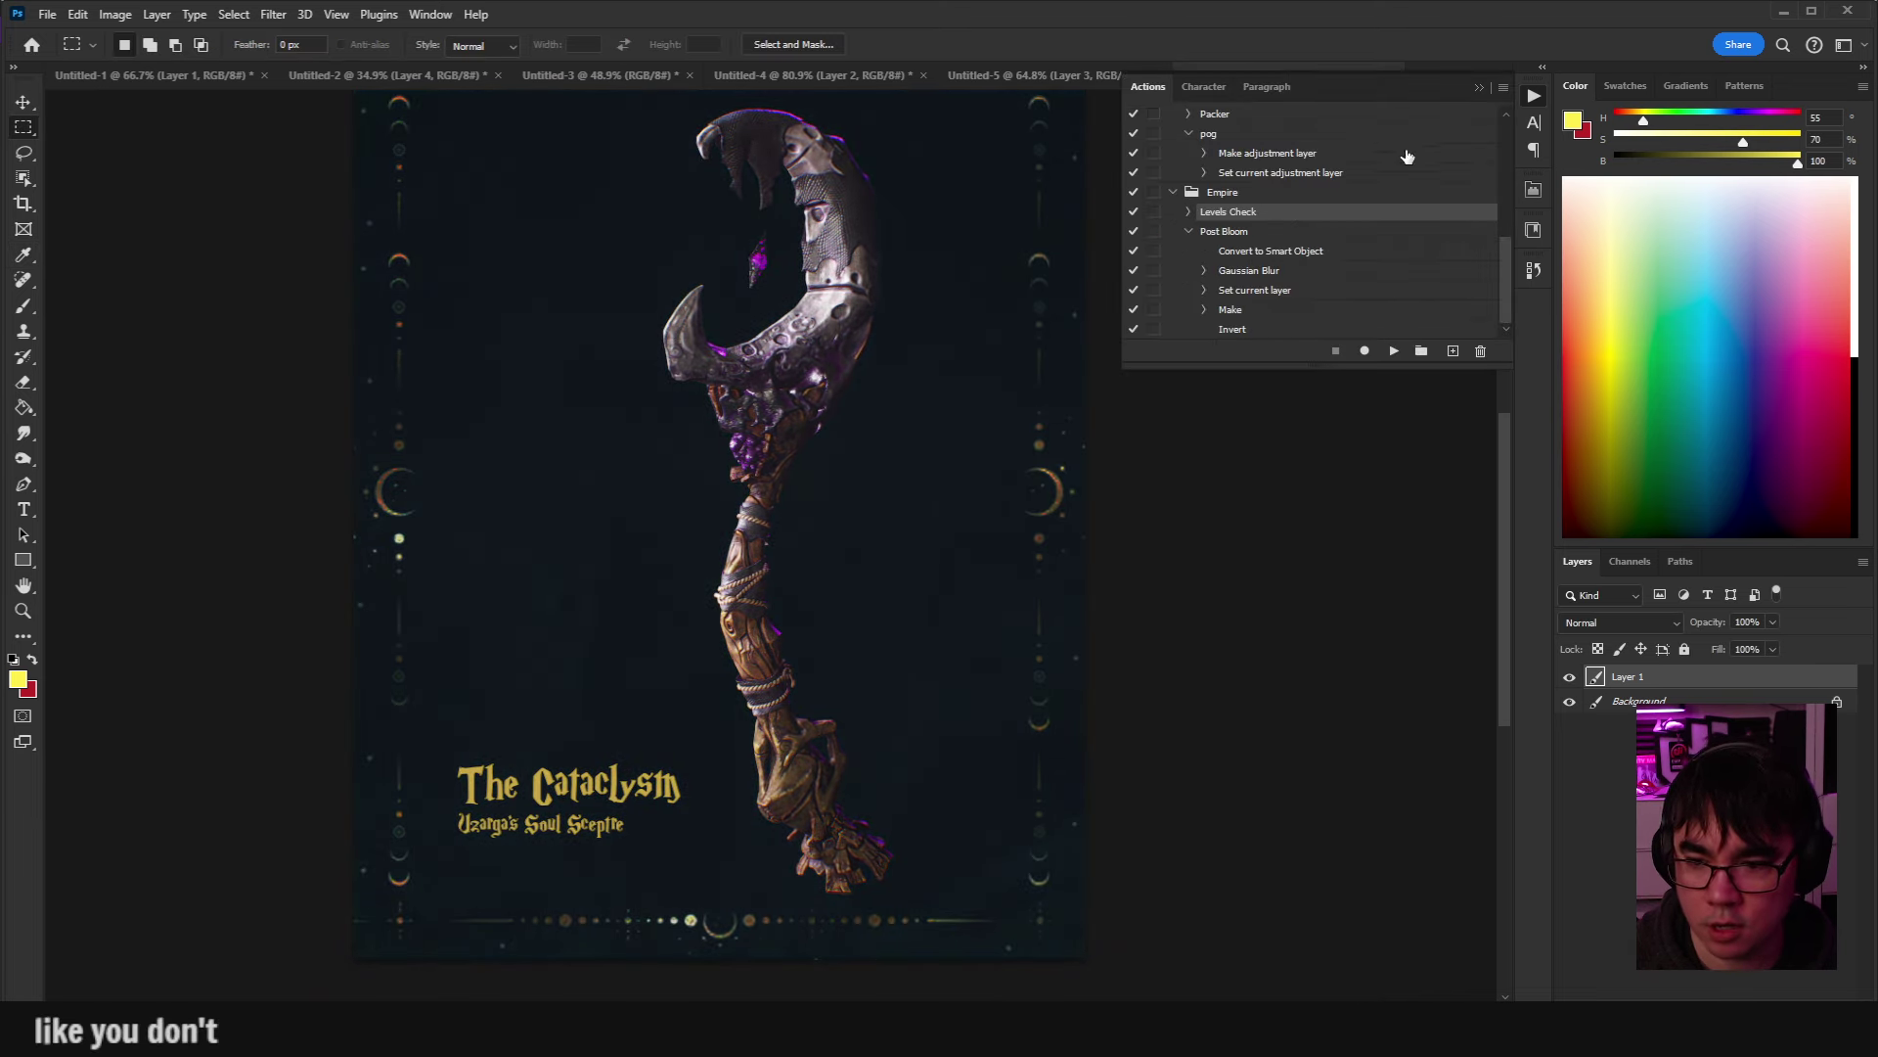
Play the Levels Check action to add Gradient Map 1, then preview Layer 1's Levels midtones and cancel.
{"action": "left_click", "coordinate": [1394, 350]}
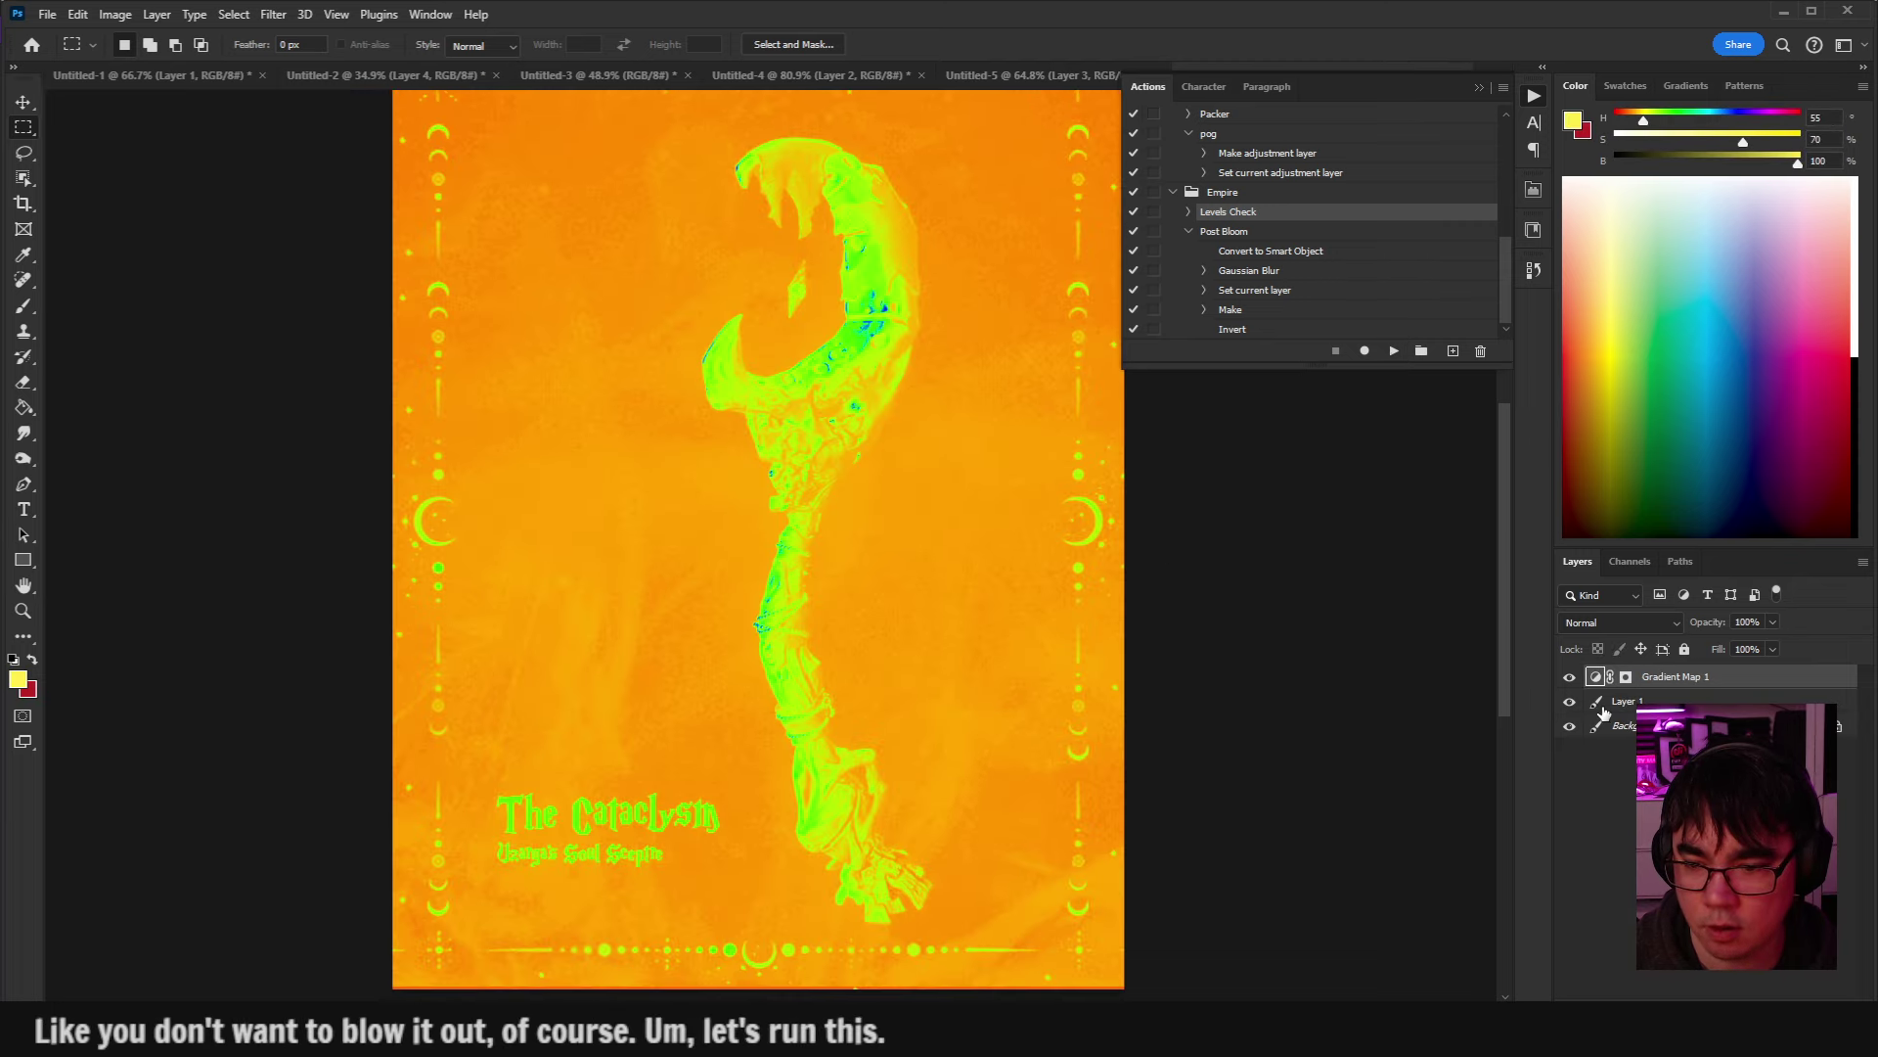
{"action": "left_click", "coordinate": [1610, 707]}
{"action": "key", "text": "ctrl+l"}
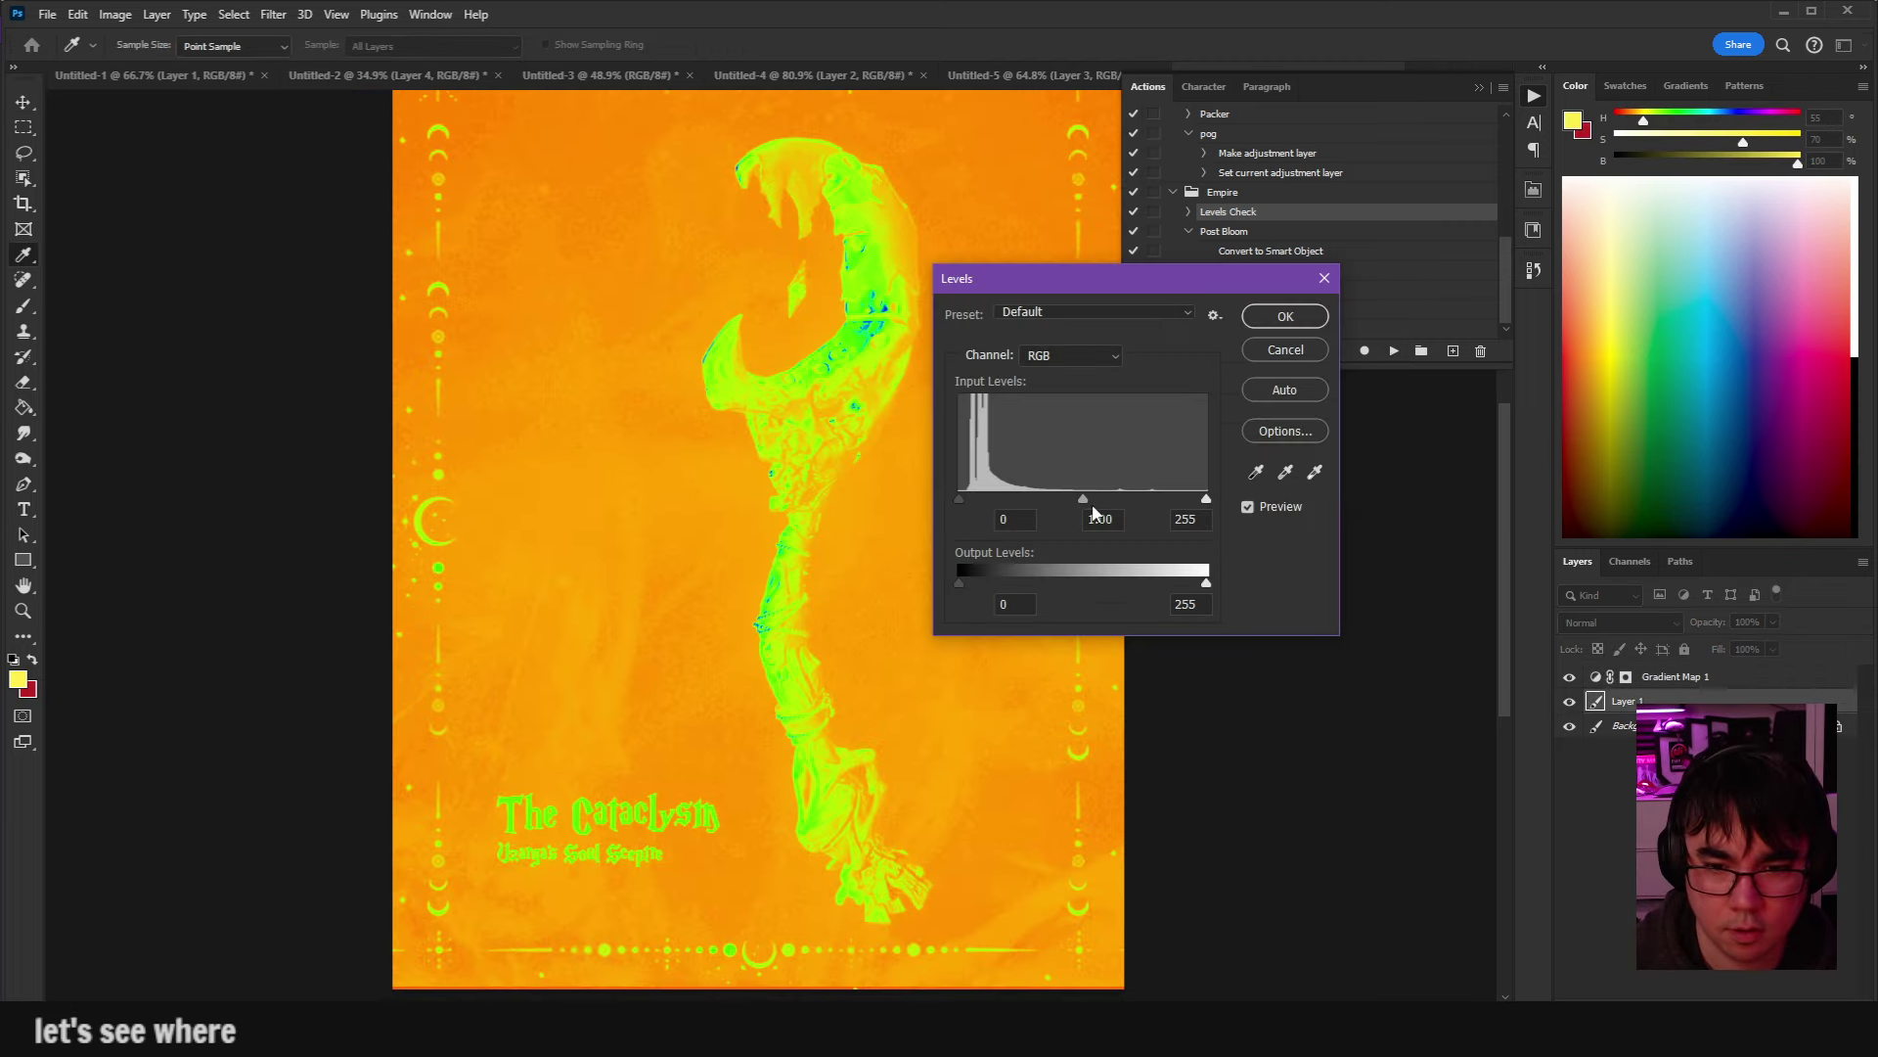
{"action": "mouse_move", "coordinate": [1083, 501]}
{"action": "left_mouse_down"}
{"action": "mouse_move", "coordinate": [1186, 503]}
{"action": "mouse_move", "coordinate": [1084, 499]}
{"action": "left_mouse_up"}
{"action": "key", "text": "ctrl+z"}
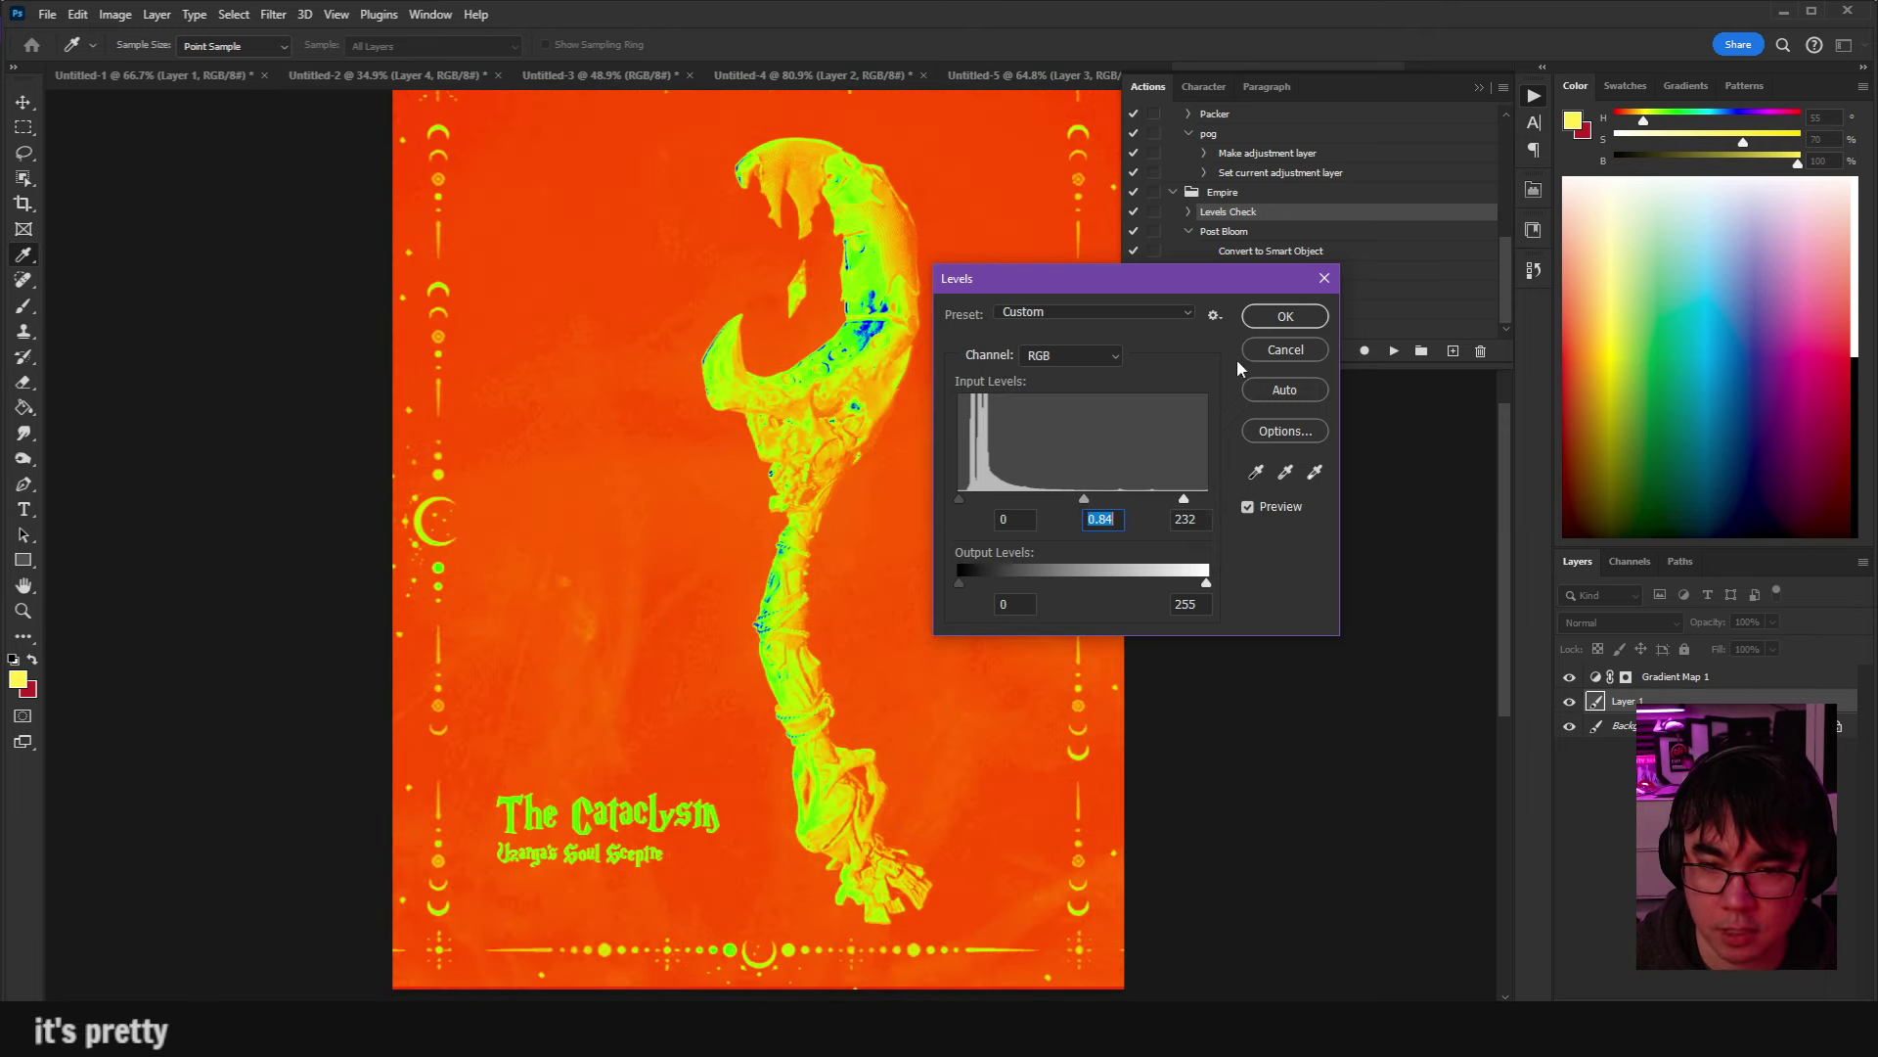
{"action": "left_click", "coordinate": [1264, 350]}
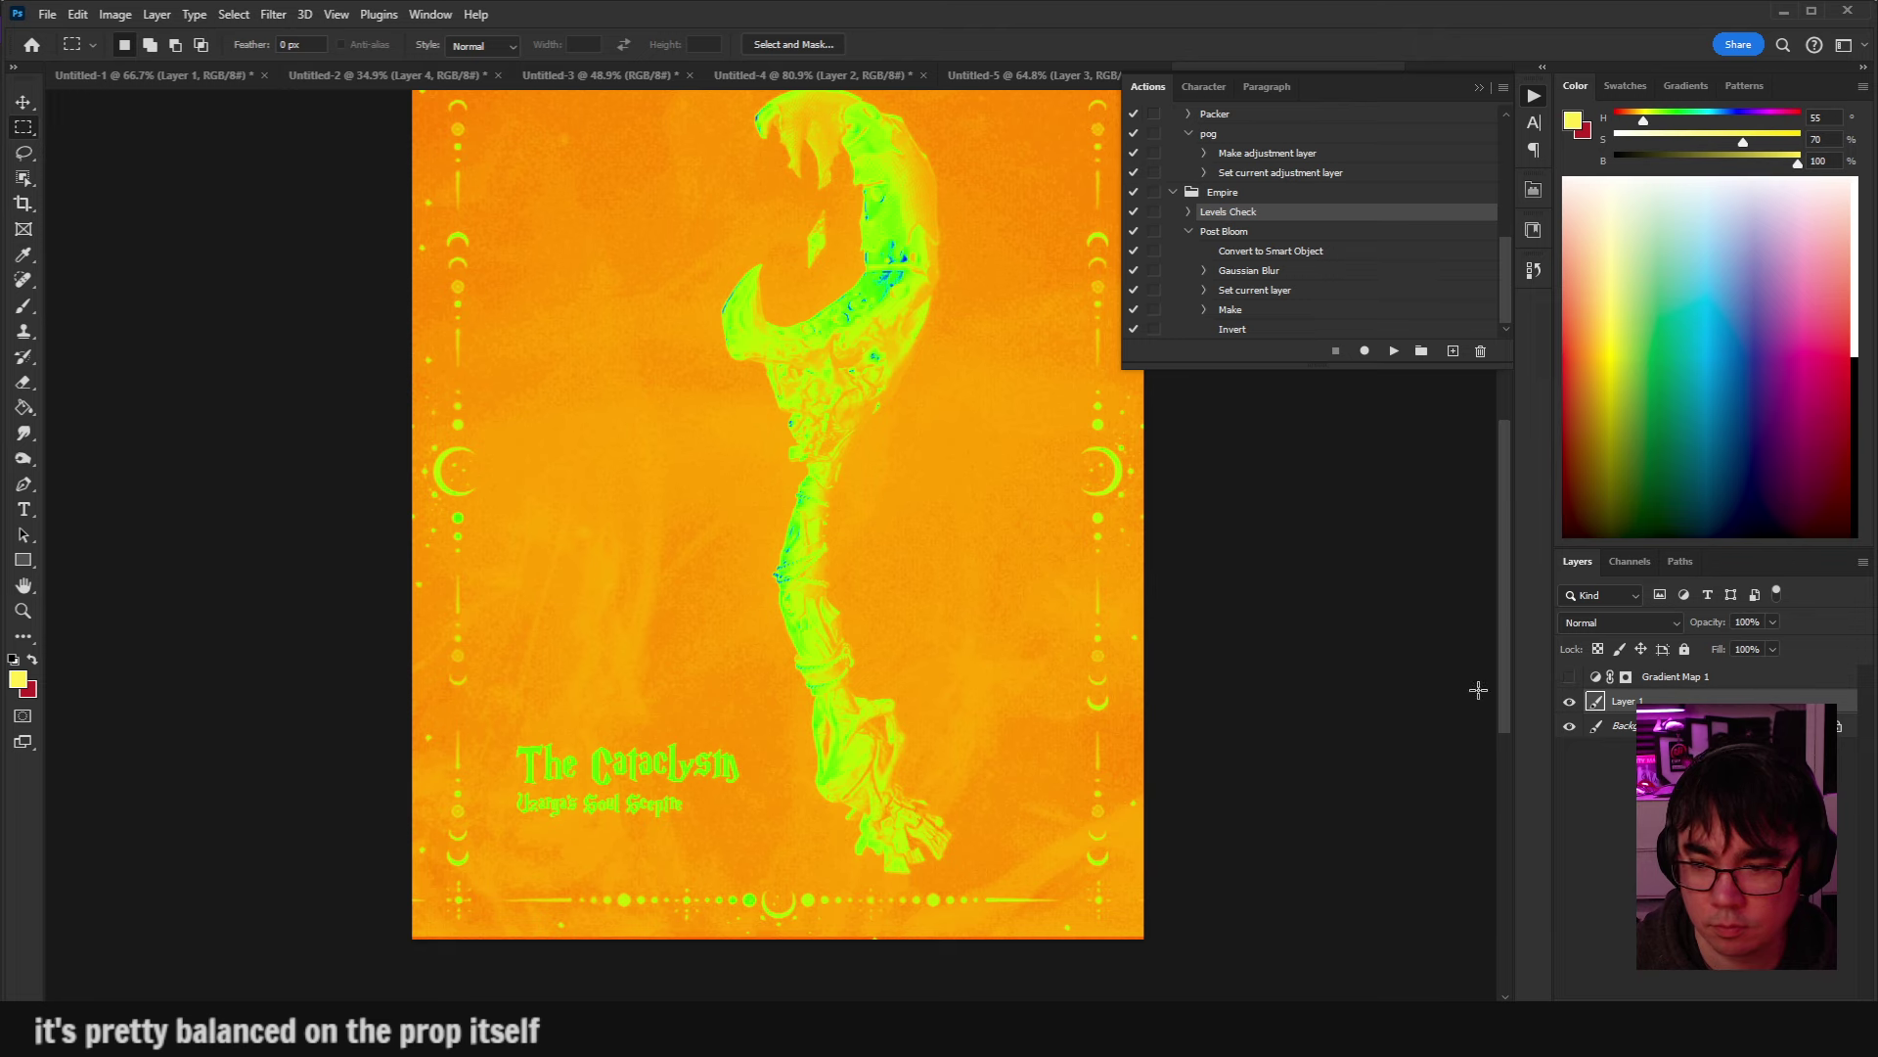
Lasso loosely around the sceptre, tighten it with Object Selection, and copy it to Layer 2.
{"action": "mouse_move", "coordinate": [164, 122]}
{"action": "left_mouse_down"}
{"action": "mouse_move", "coordinate": [138, 154]}
{"action": "mouse_move", "coordinate": [156, 178]}
{"action": "left_mouse_up"}
{"action": "left_click", "coordinate": [23, 155]}
{"action": "mouse_move", "coordinate": [677, 266]}
{"action": "left_mouse_down"}
{"action": "mouse_move", "coordinate": [584, 291]}
{"action": "mouse_move", "coordinate": [665, 783]}
{"action": "left_mouse_up"}
{"action": "left_click_drag", "start_coordinate": [764, 952], "coordinate": [907, 916]}
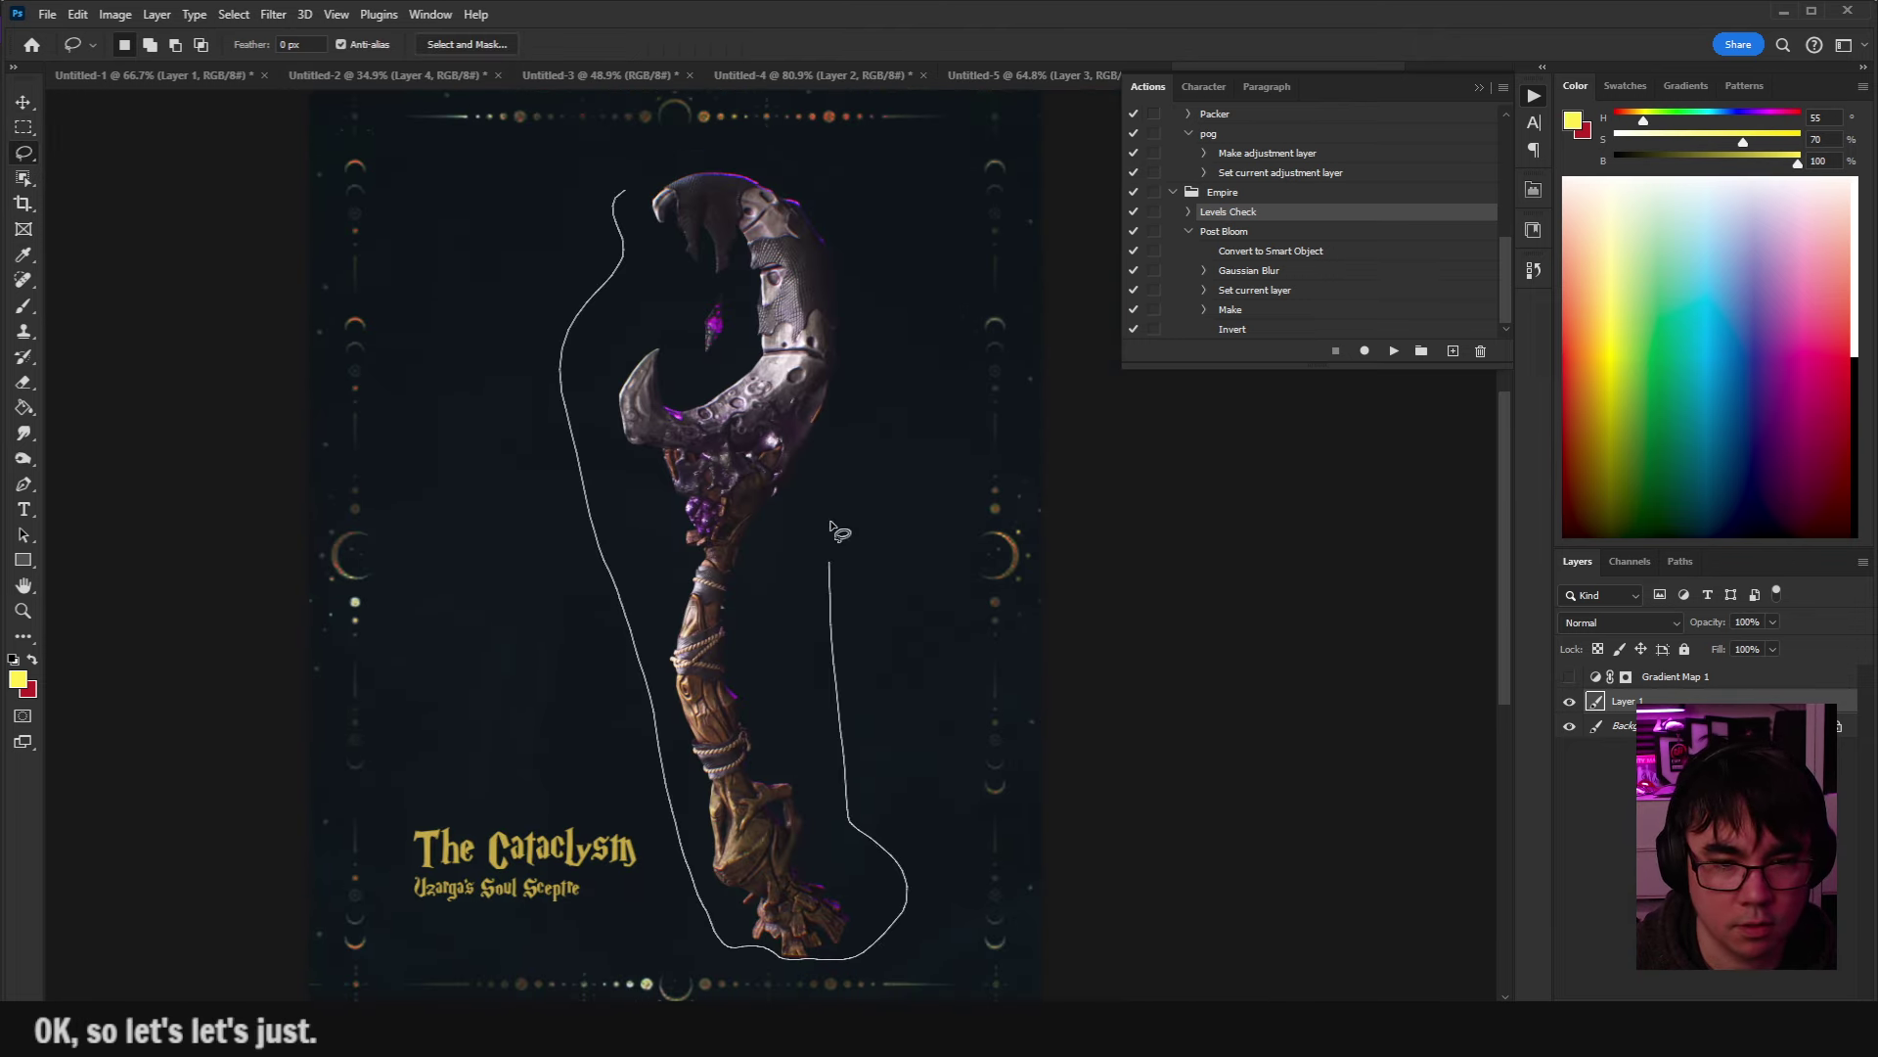
{"action": "left_click_drag", "start_coordinate": [761, 149], "coordinate": [621, 193]}
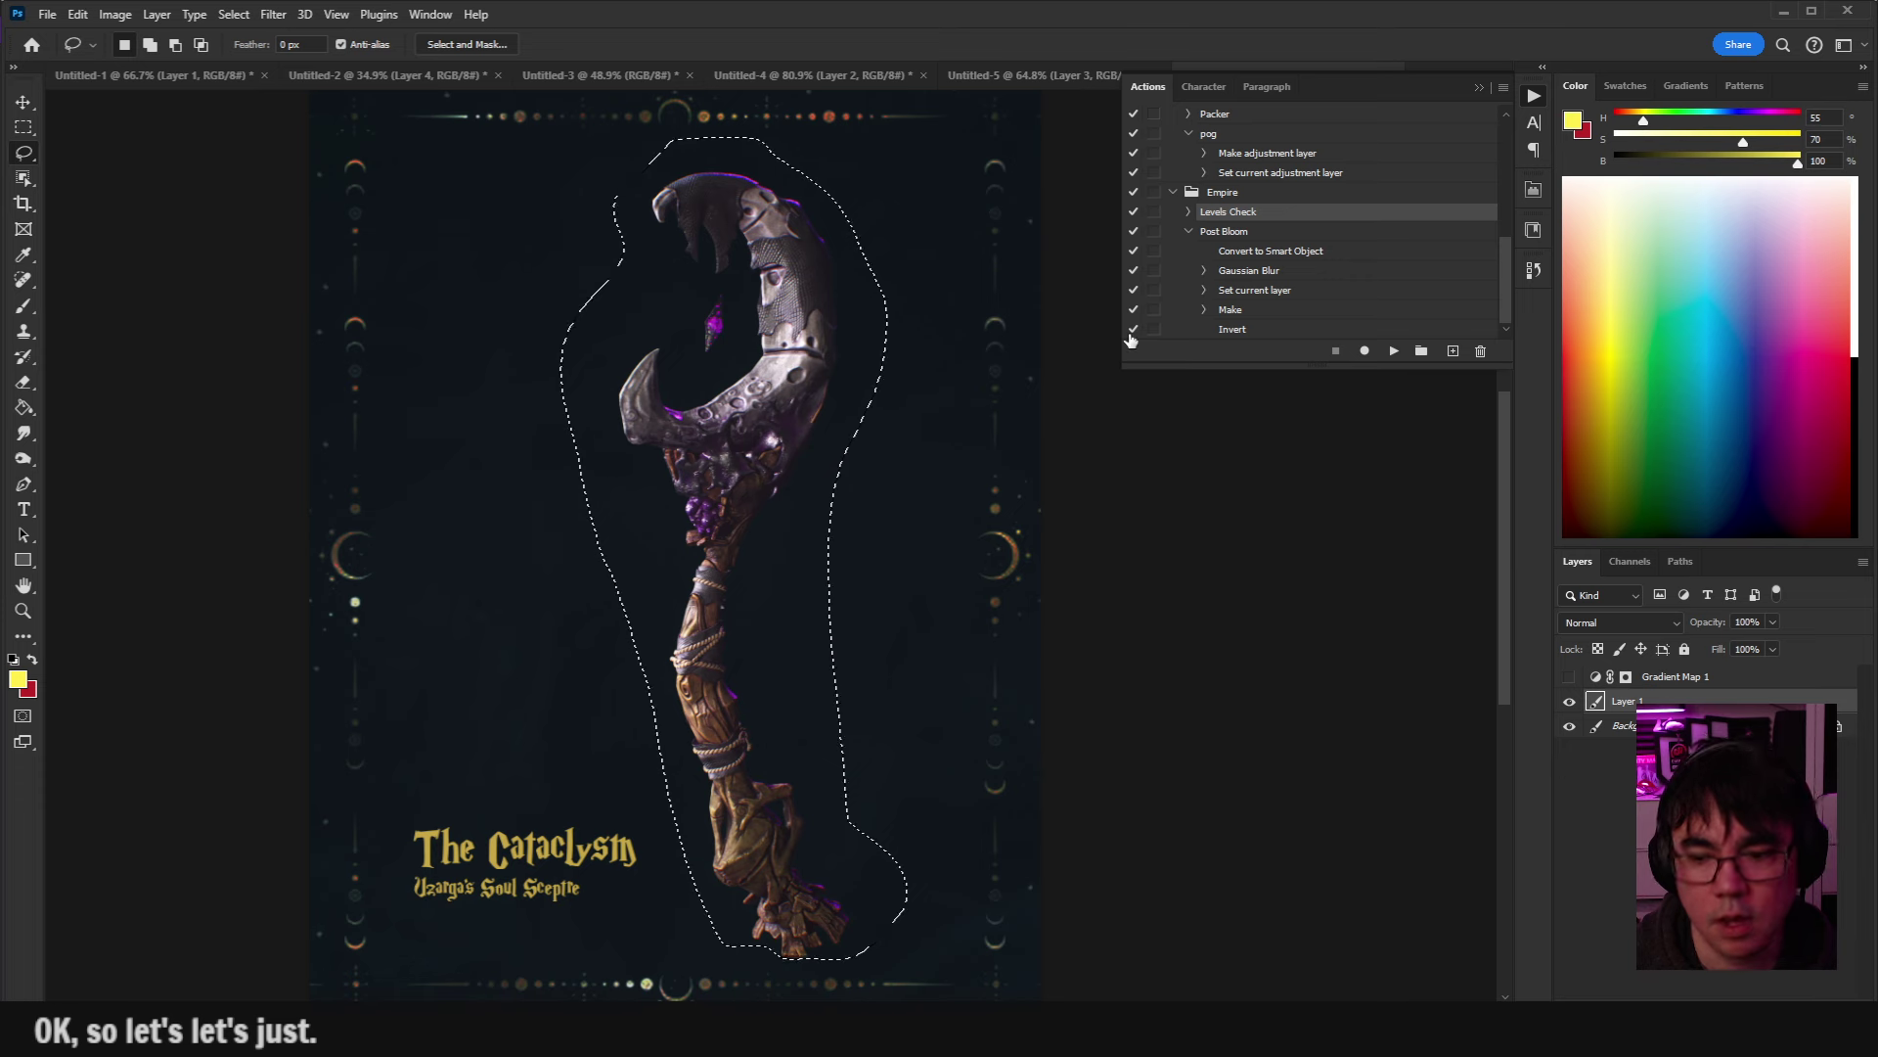
{"action": "left_click", "coordinate": [24, 179]}
{"action": "left_click_drag", "start_coordinate": [636, 209], "coordinate": [640, 219]}
{"action": "left_click", "coordinate": [606, 209]}
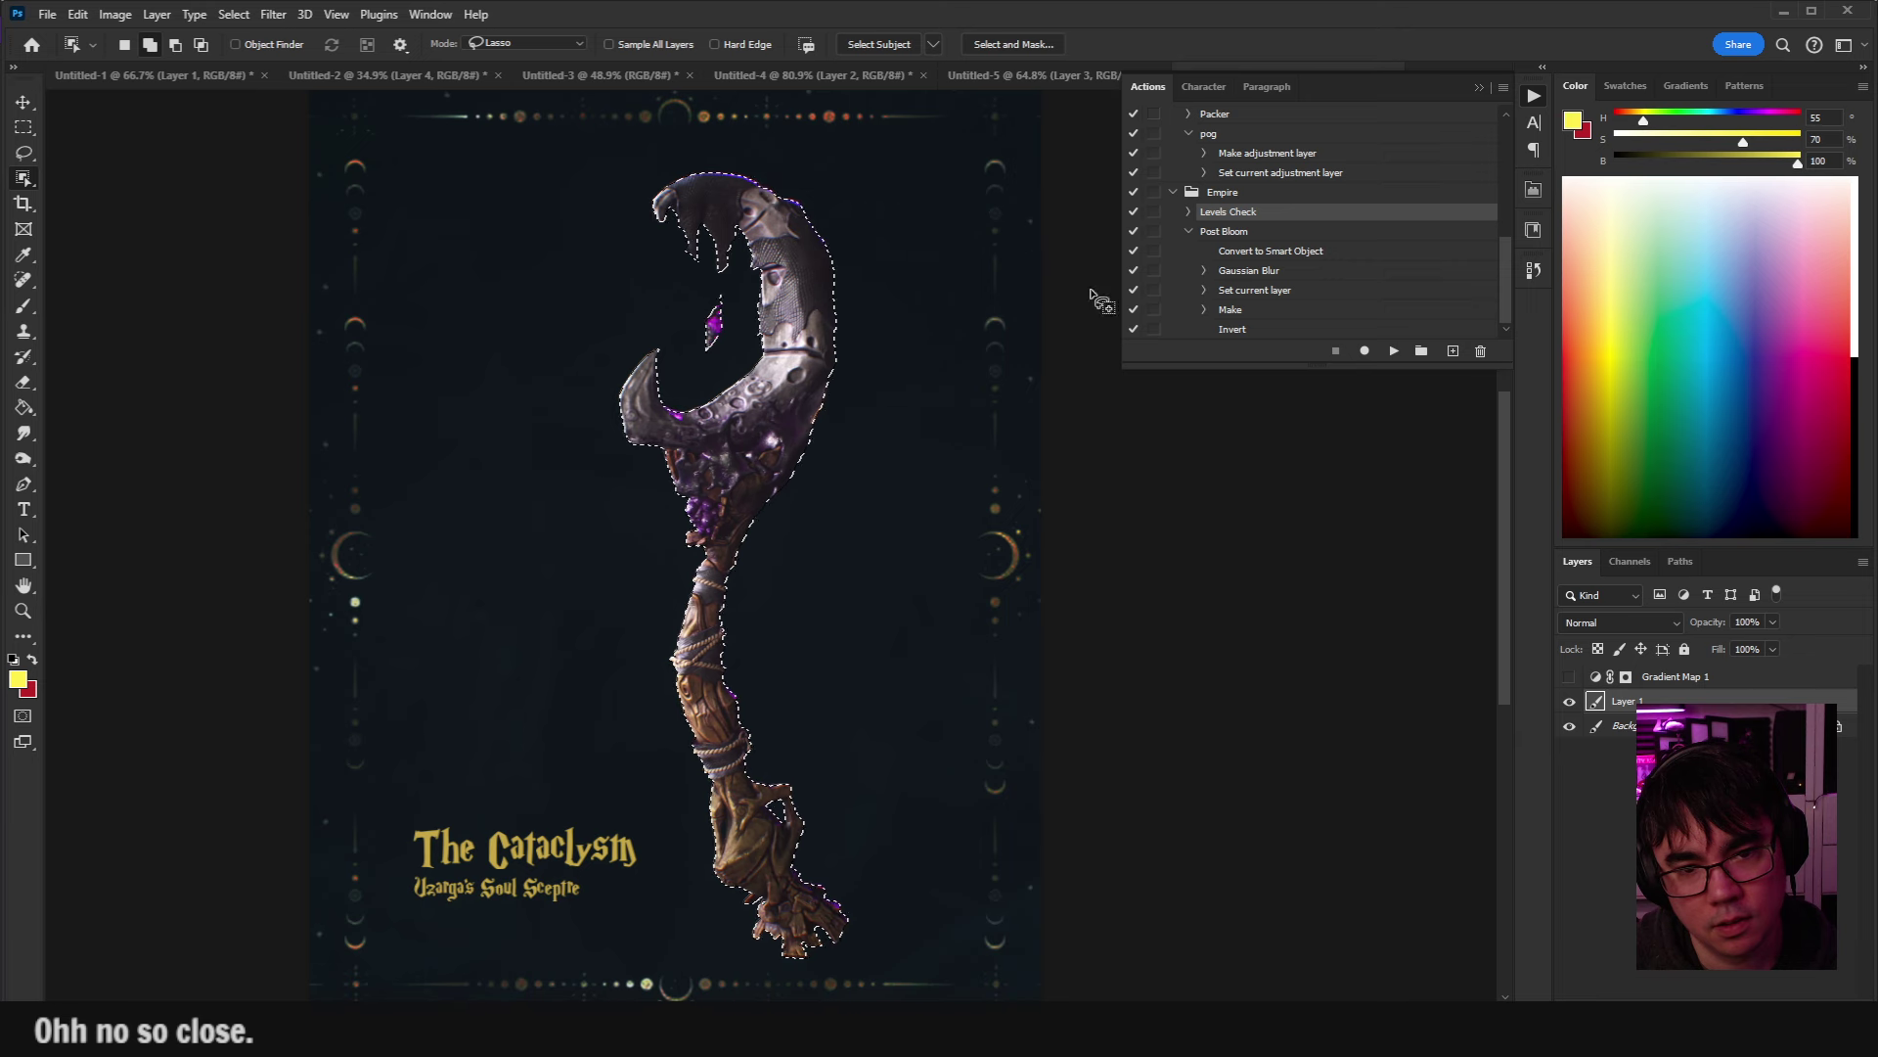
{"action": "key", "text": "ctrl+j"}
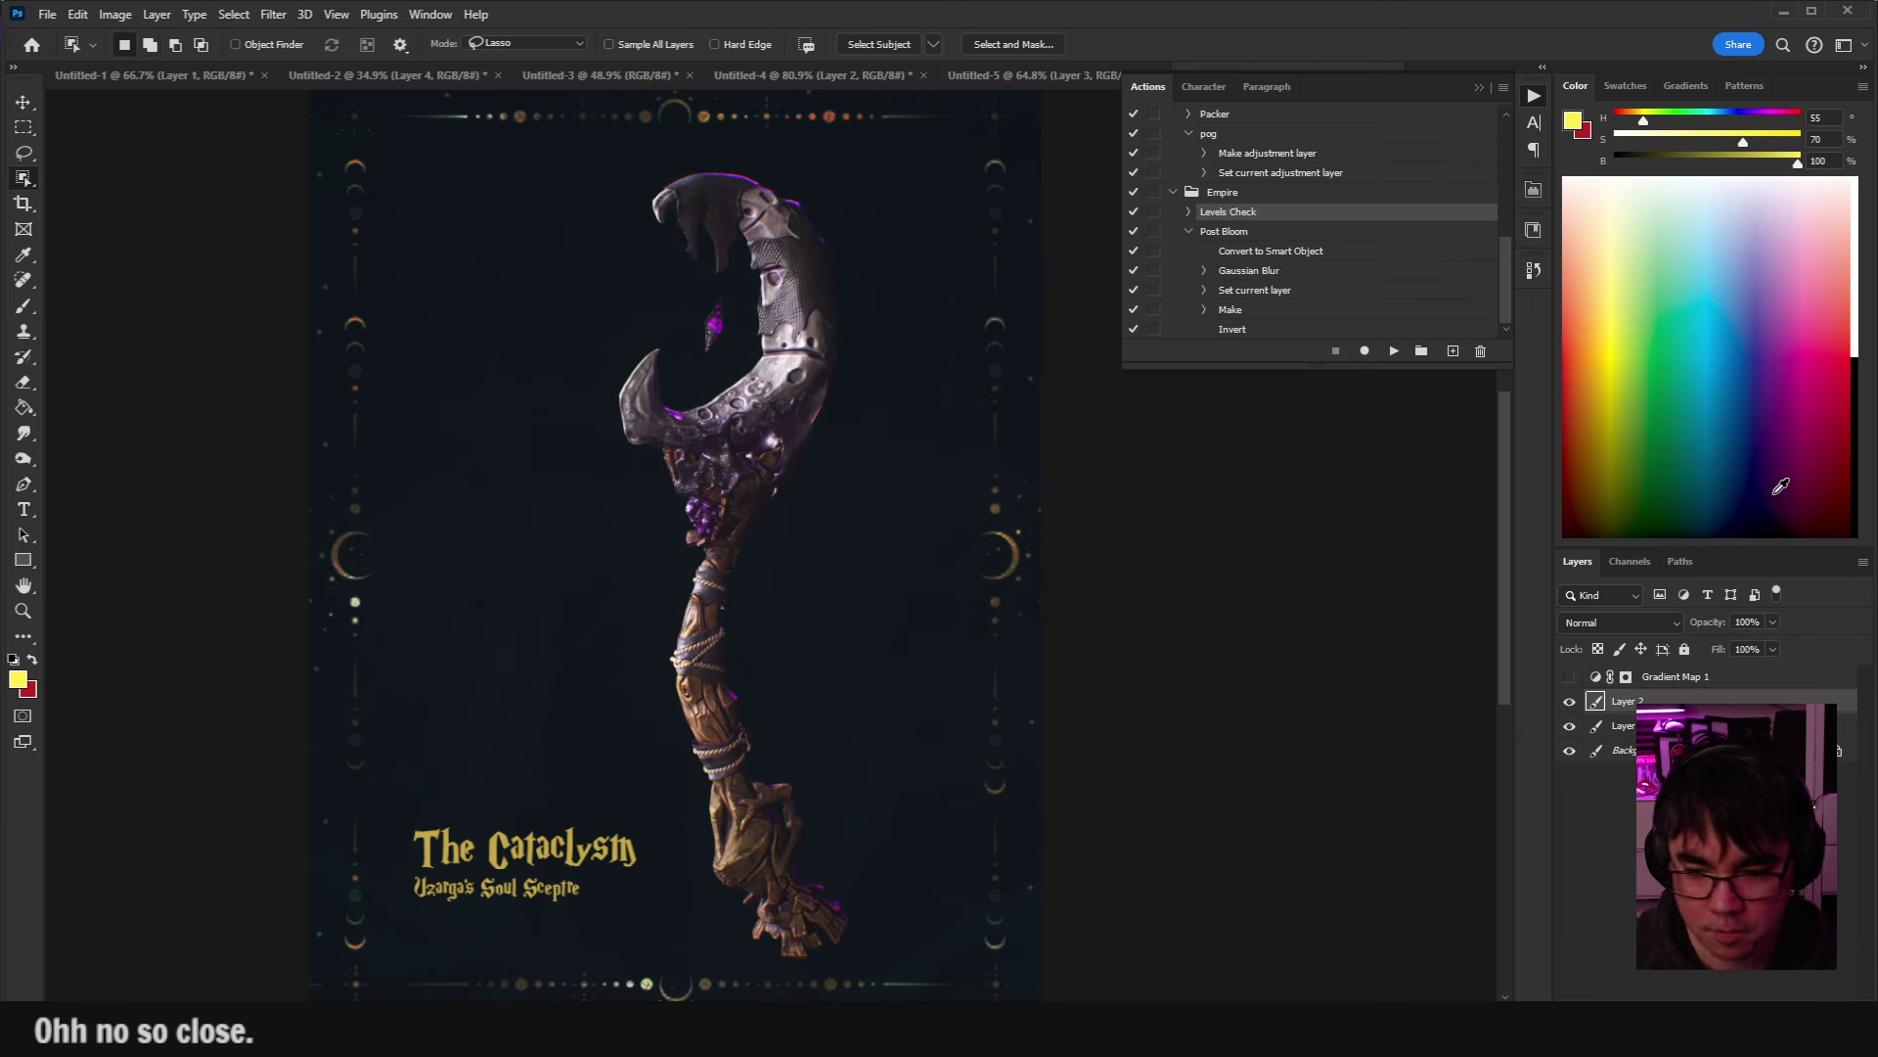
Apply Levels to Layer 1 with white input 188 and midtones 0.93.
{"action": "left_click", "coordinate": [1597, 726]}
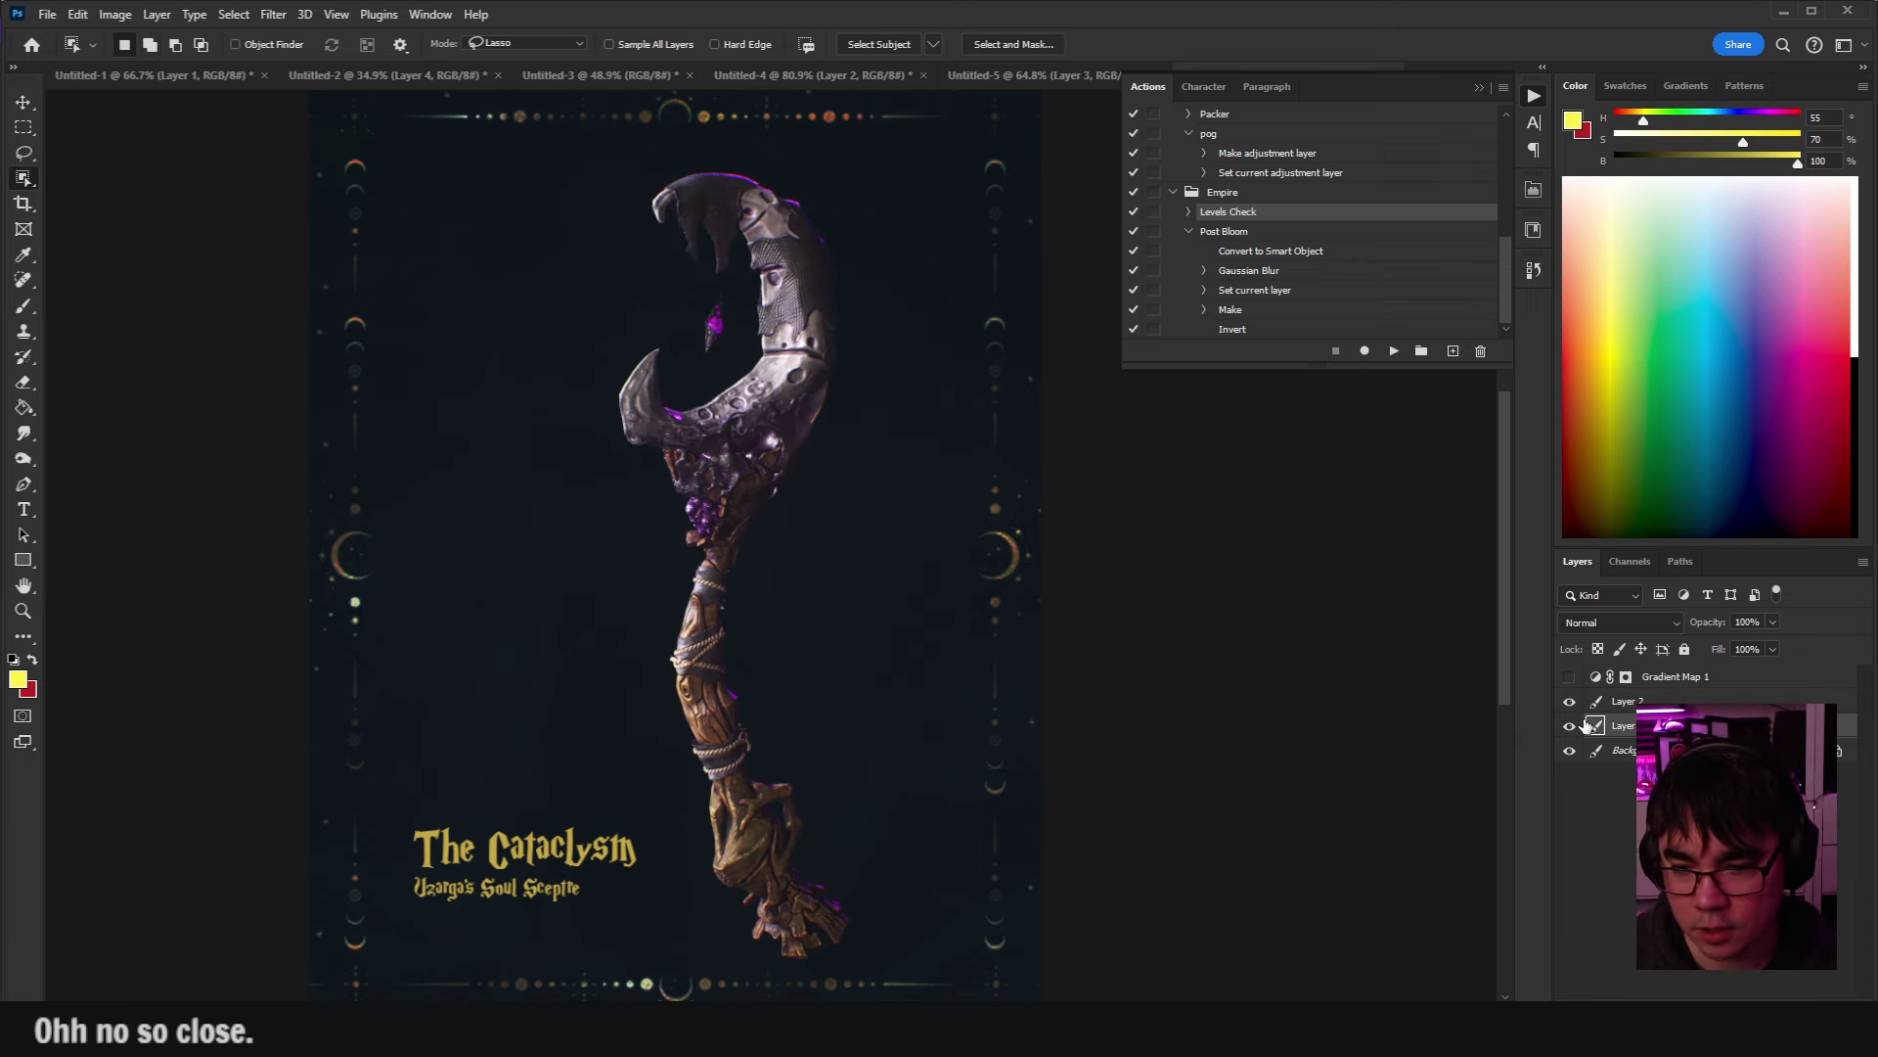
{"action": "left_click", "coordinate": [1569, 726]}
{"action": "left_click", "coordinate": [1569, 726]}
{"action": "key", "text": "ctrl+l"}
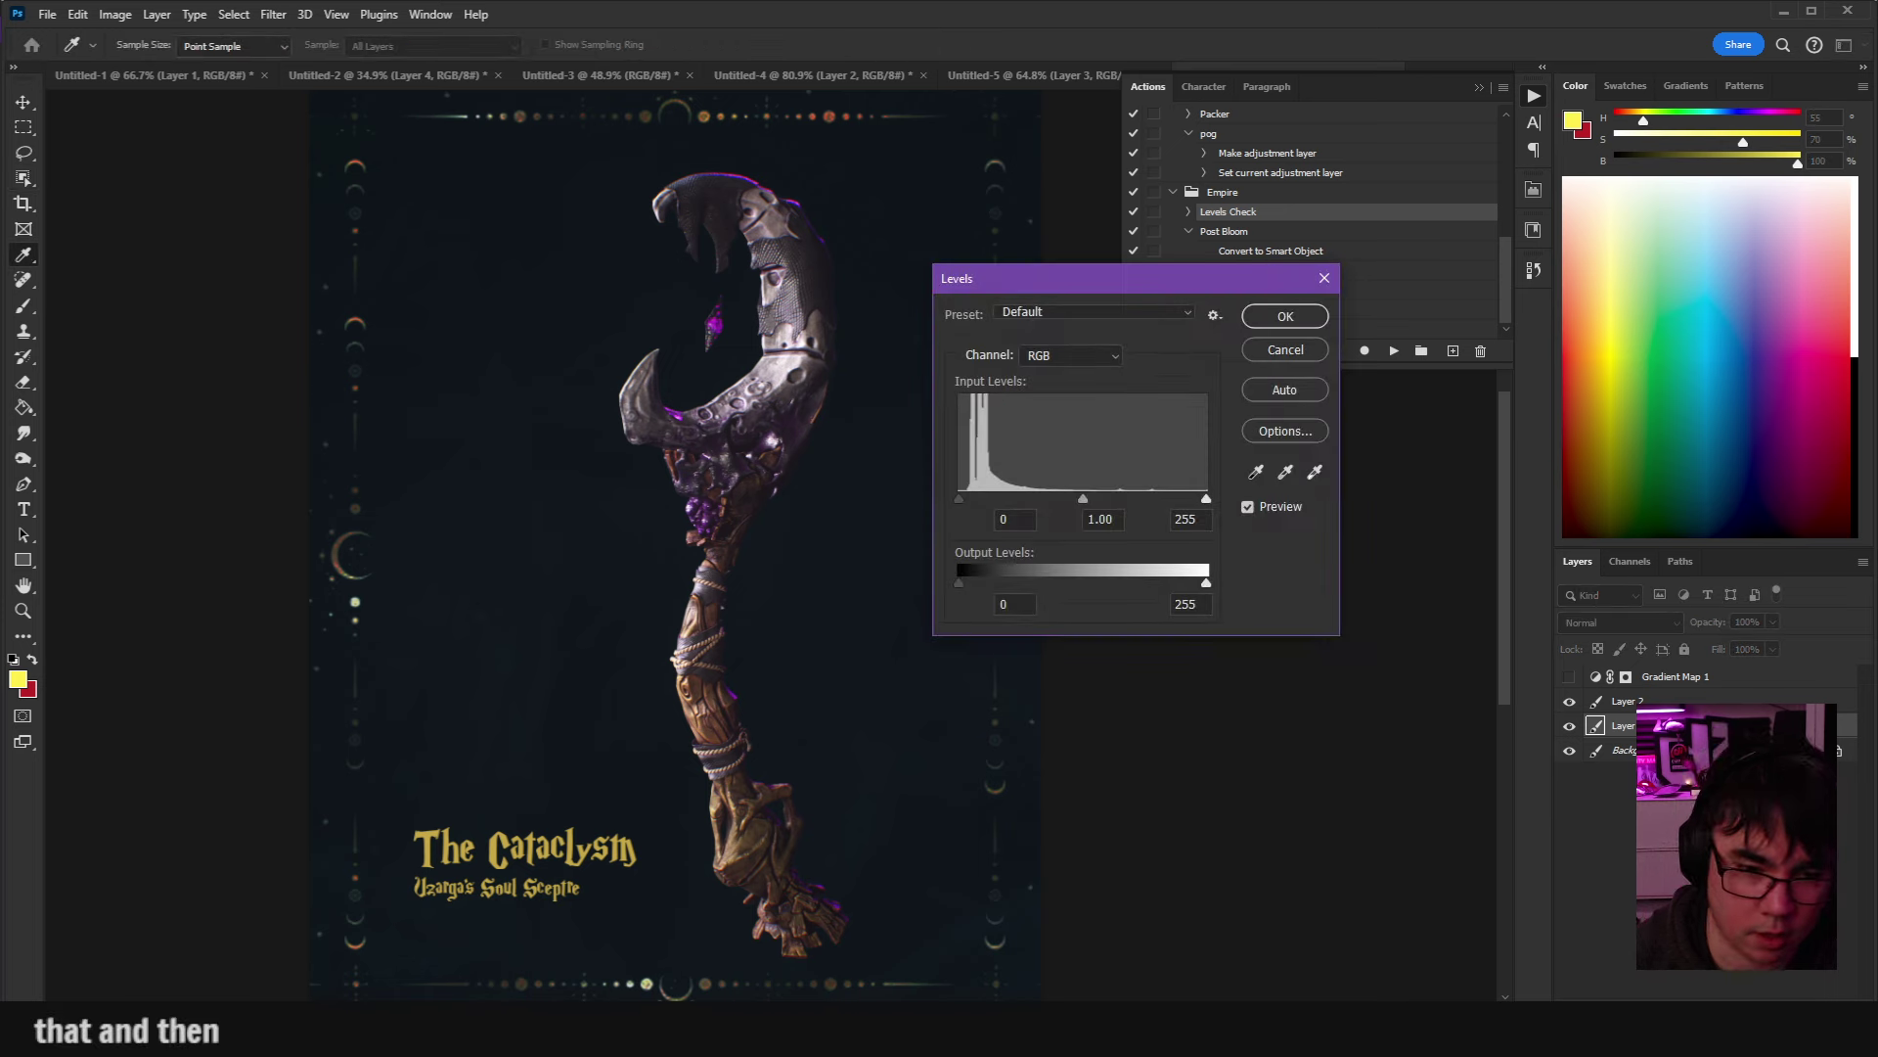
{"action": "left_click_drag", "start_coordinate": [1210, 492], "coordinate": [1069, 501]}
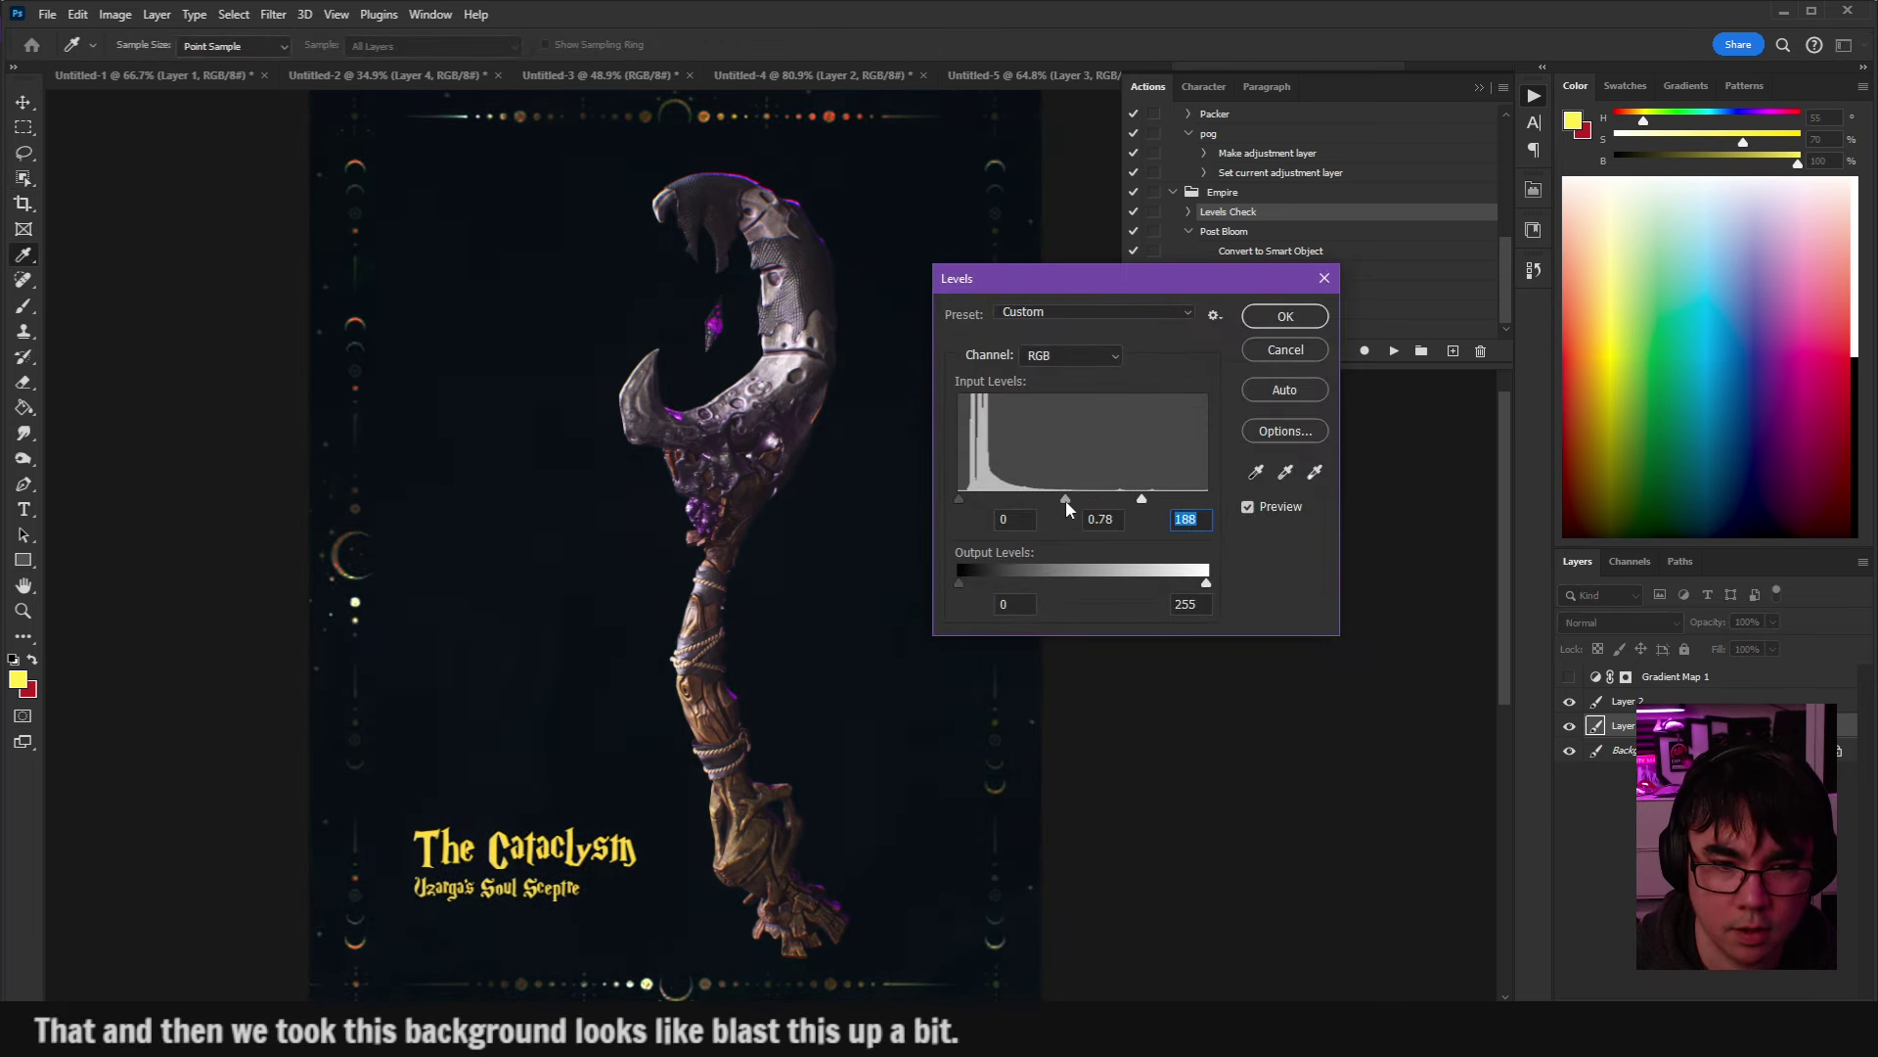
{"action": "left_click", "coordinate": [1060, 501]}
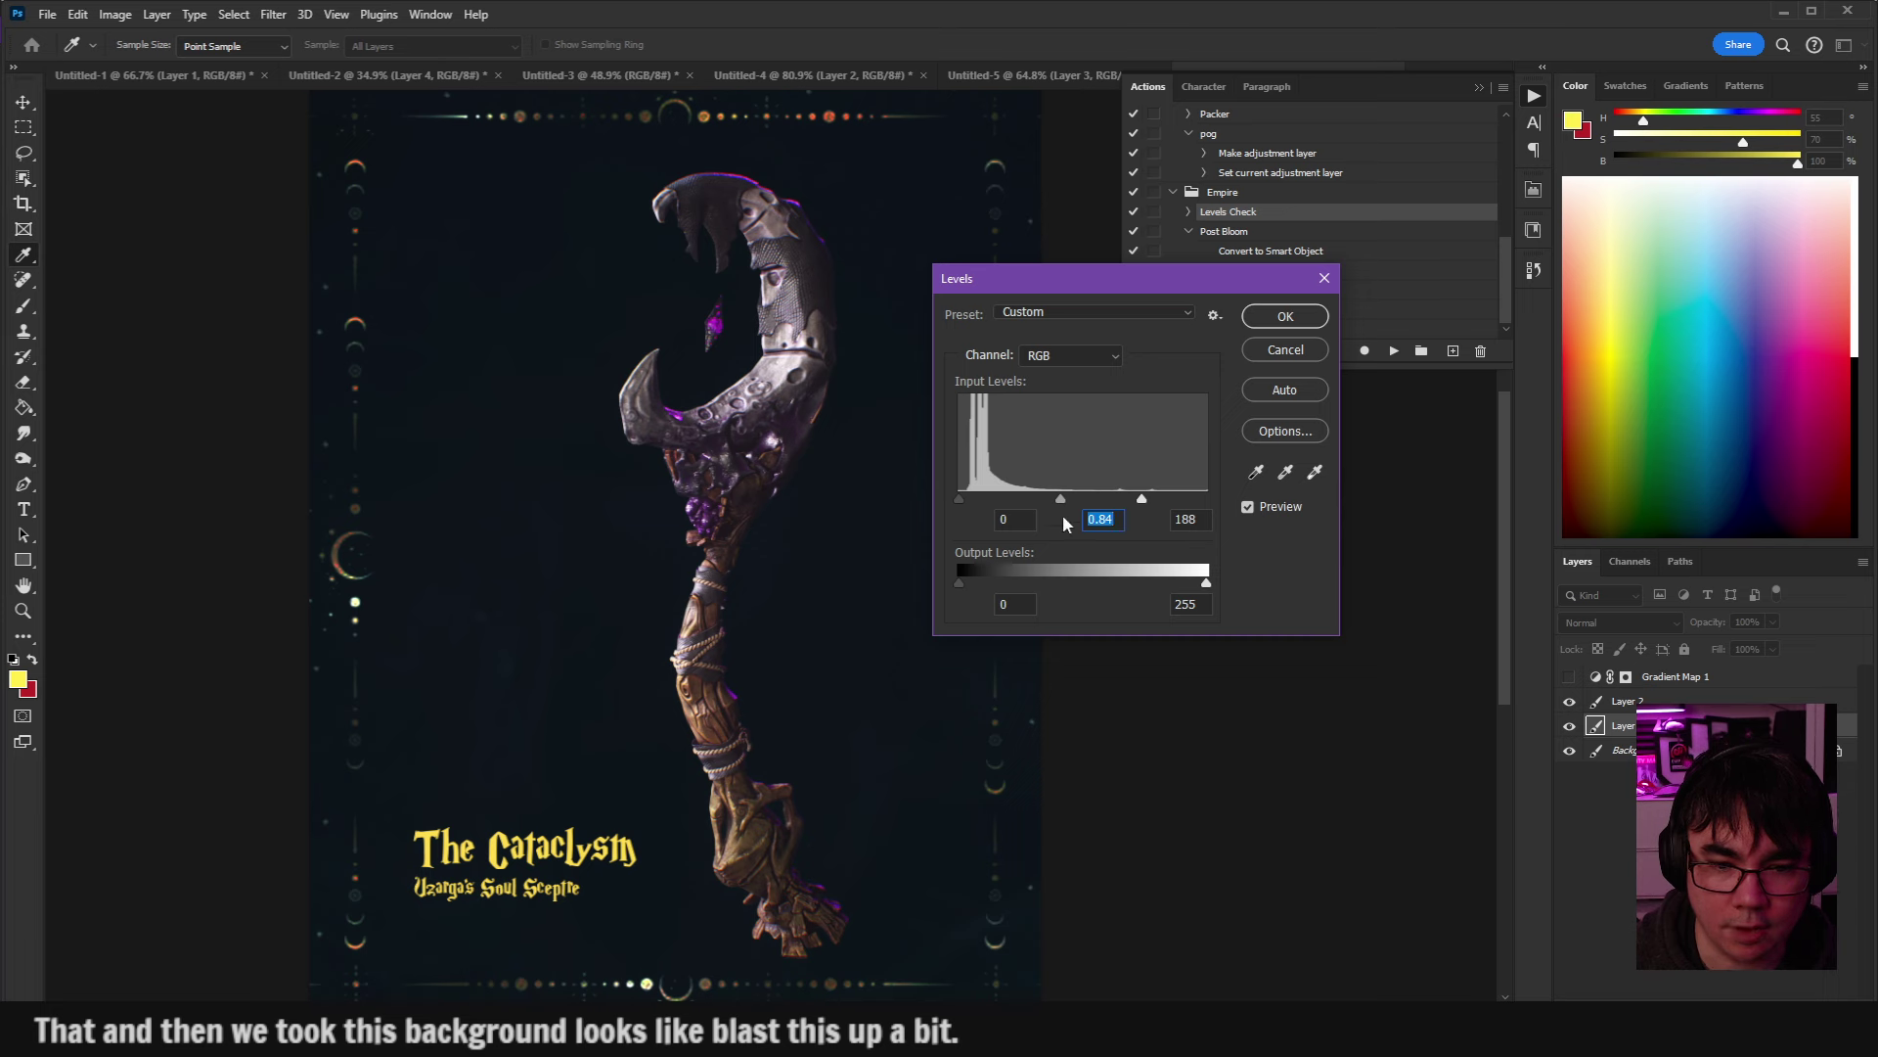
{"action": "left_click_drag", "start_coordinate": [1061, 499], "coordinate": [1055, 501]}
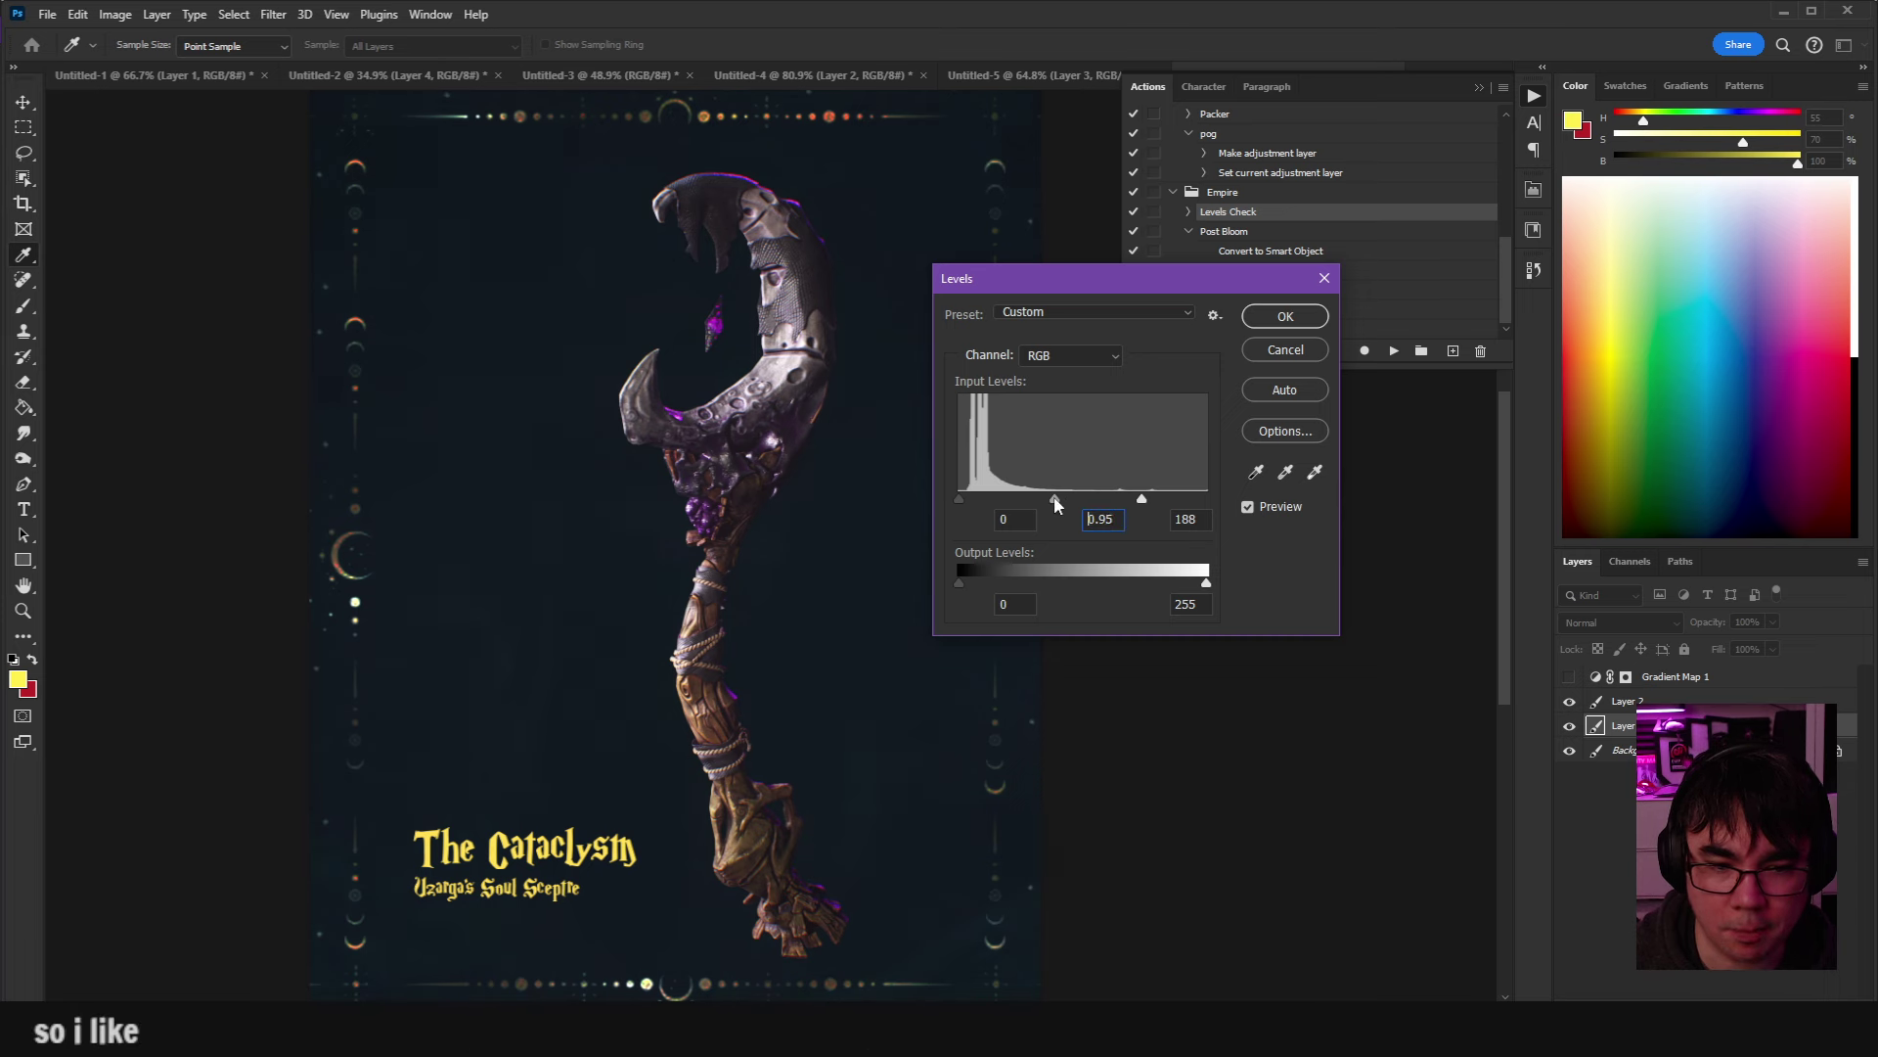
{"action": "left_click", "coordinate": [1286, 316]}
Toggle Layer 2's visibility to compare the brightened poster, leaving Layer 2 visible and selected.
{"action": "left_click", "coordinate": [1569, 701]}
{"action": "left_click", "coordinate": [1570, 701]}
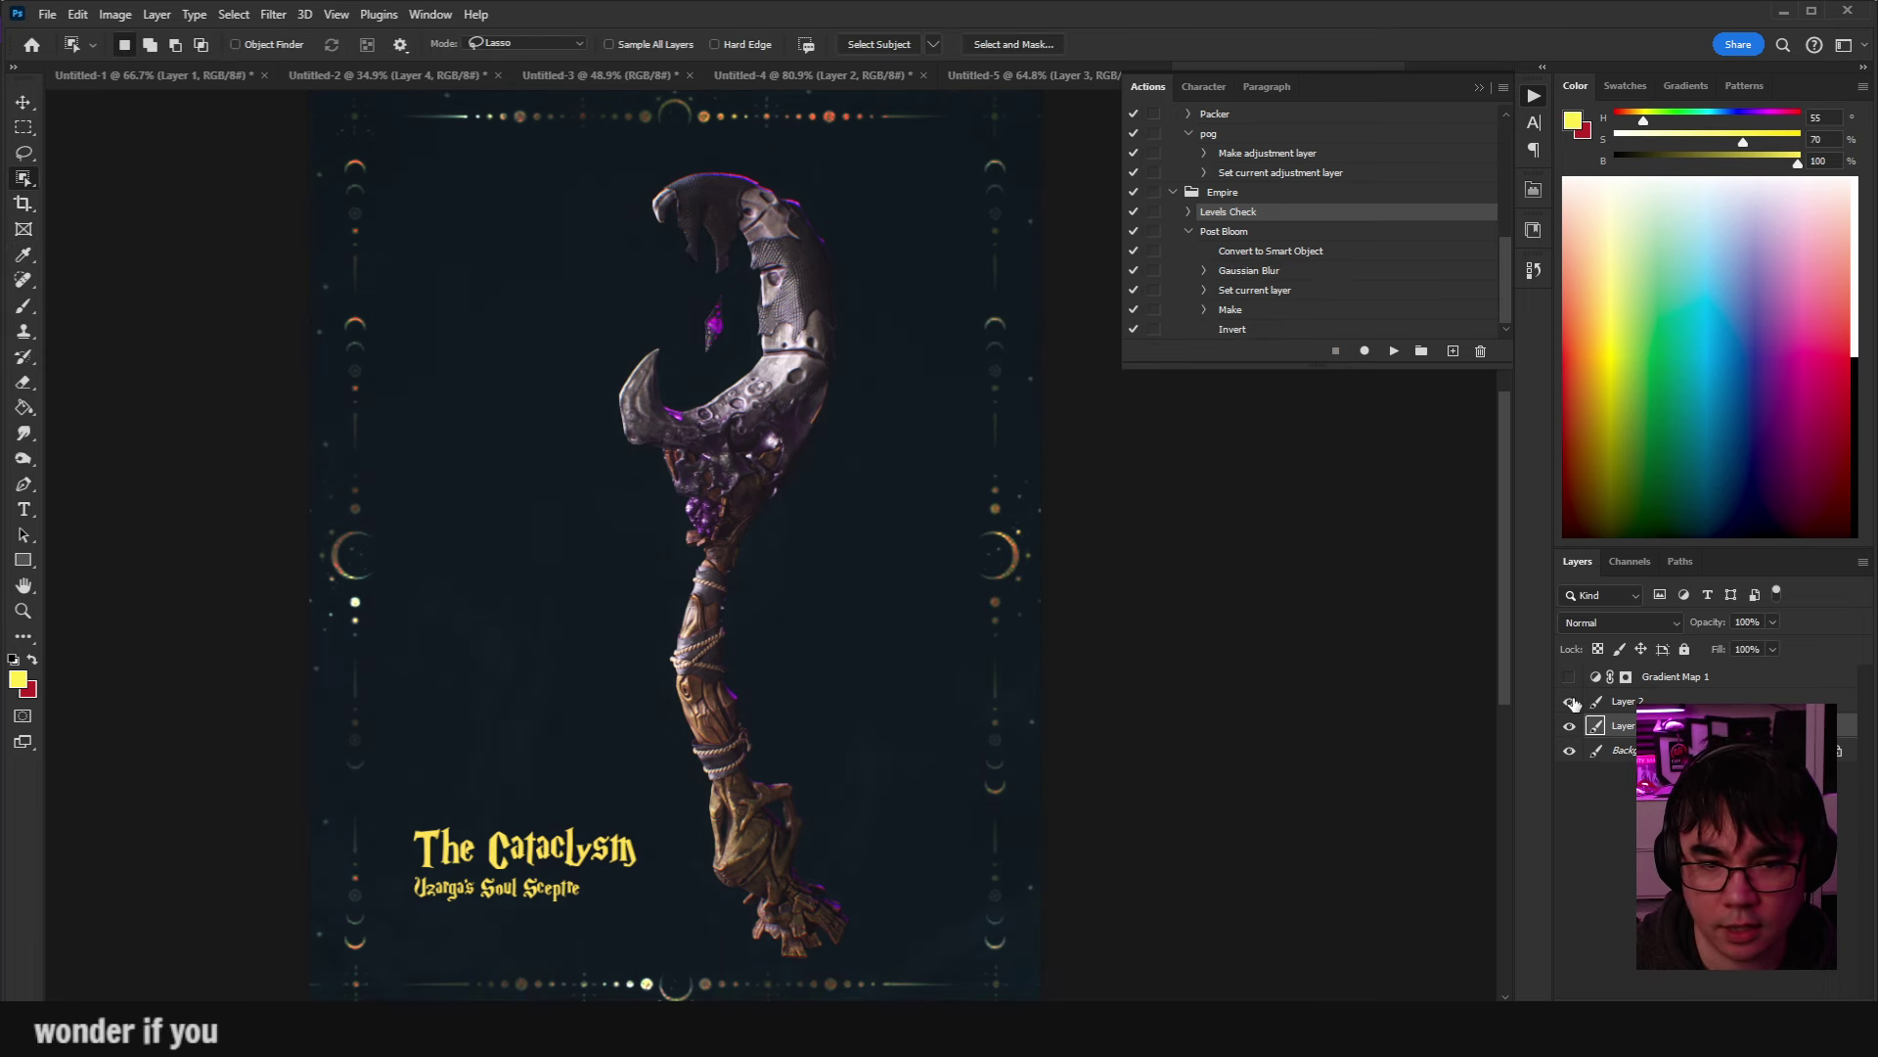
{"action": "left_click", "coordinate": [1572, 703]}
{"action": "left_click", "coordinate": [1571, 703]}
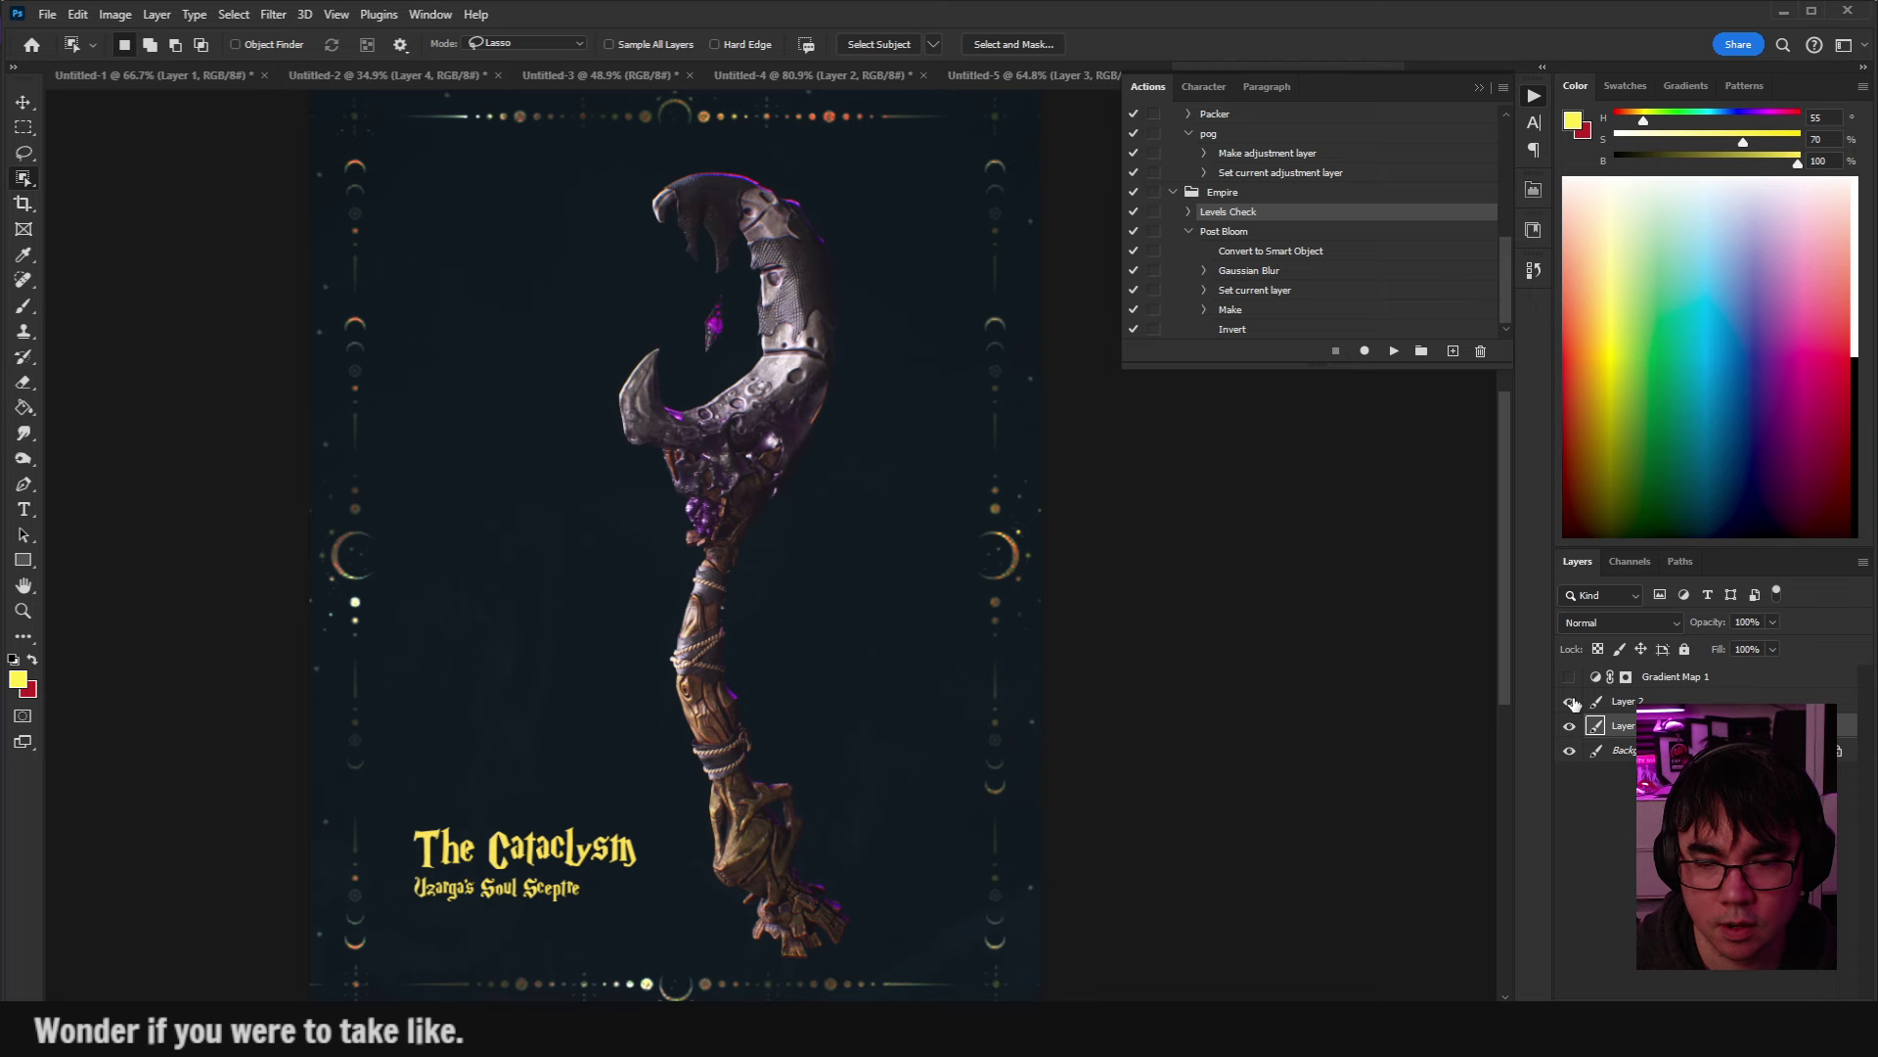
{"action": "left_click", "coordinate": [1571, 702]}
{"action": "left_click", "coordinate": [1571, 702]}
{"action": "left_click", "coordinate": [1628, 704]}
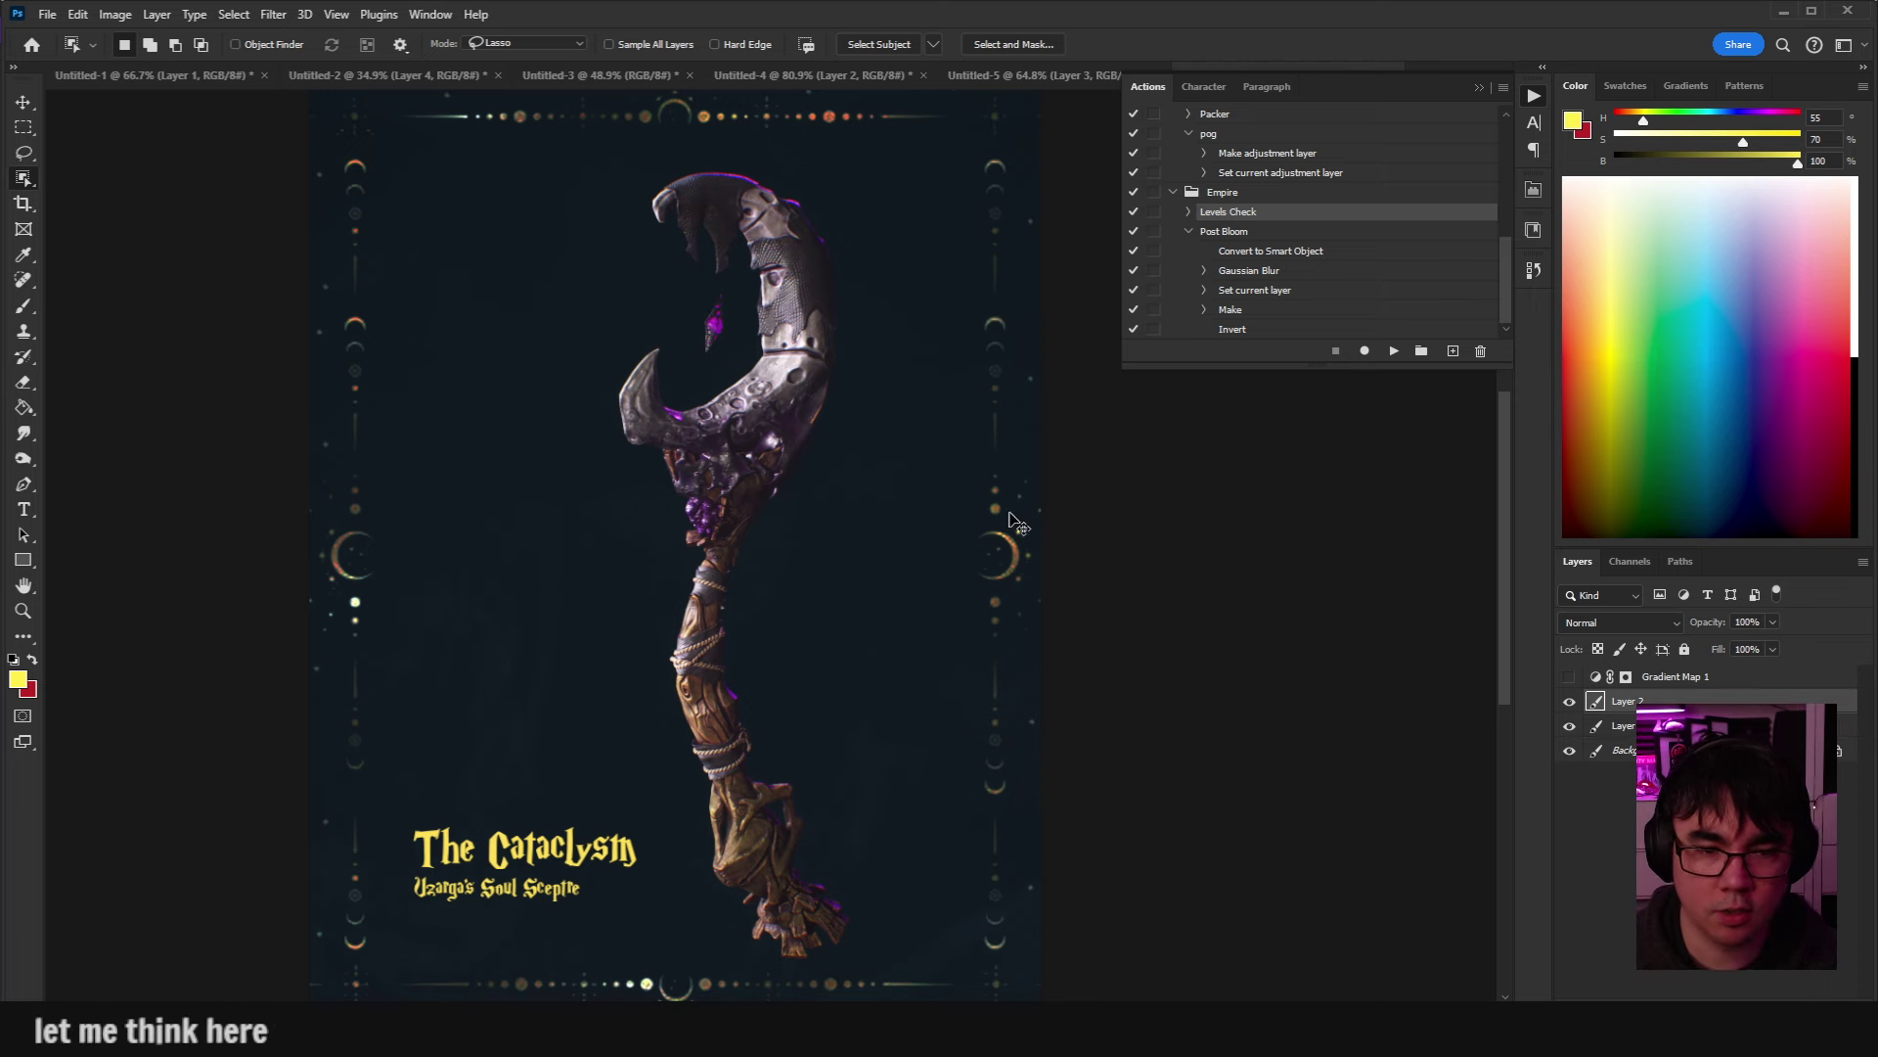
Duplicate the sceptre, rotate it 28.6°, scale it to about 357%, and place it beneath Layer 2.
{"action": "left_click_drag", "start_coordinate": [792, 396], "coordinate": [755, 468]}
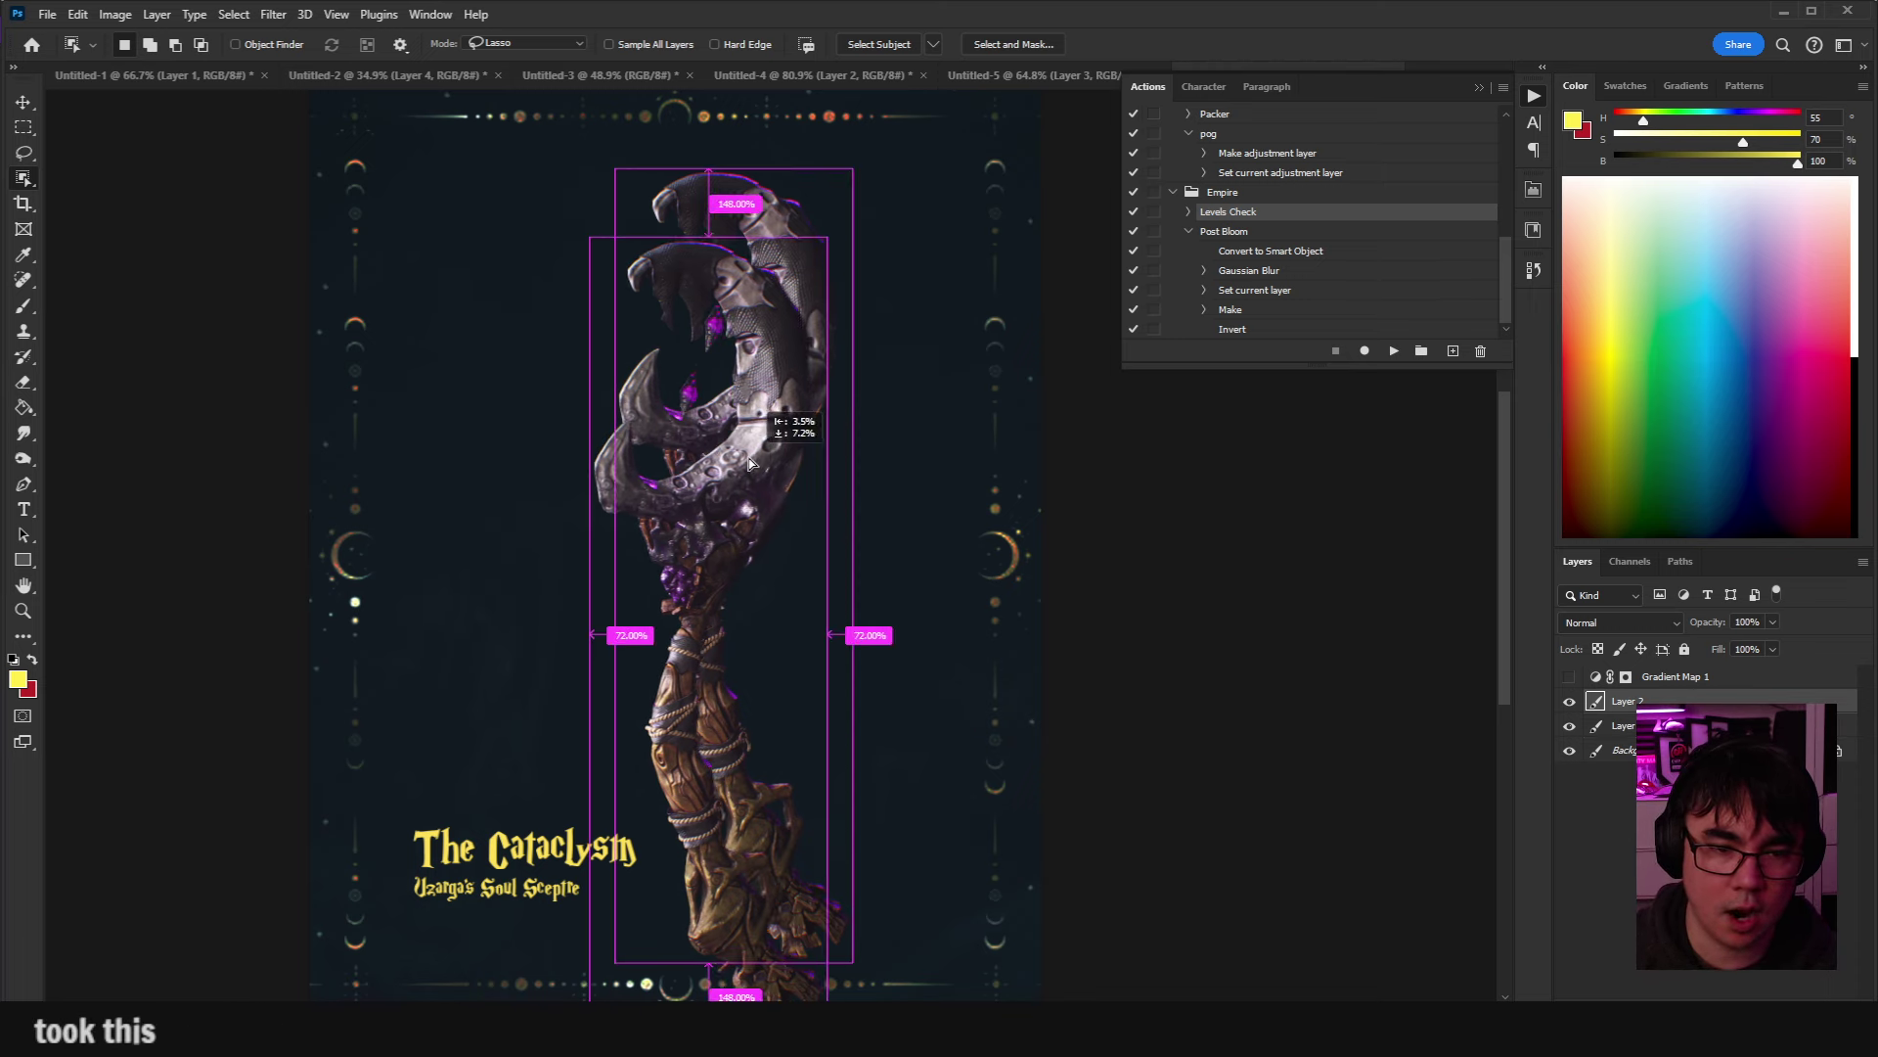
{"action": "key", "text": "ctrl+t"}
{"action": "left_click_drag", "start_coordinate": [851, 426], "coordinate": [973, 538]}
{"action": "left_click_drag", "start_coordinate": [846, 518], "coordinate": [737, 542]}
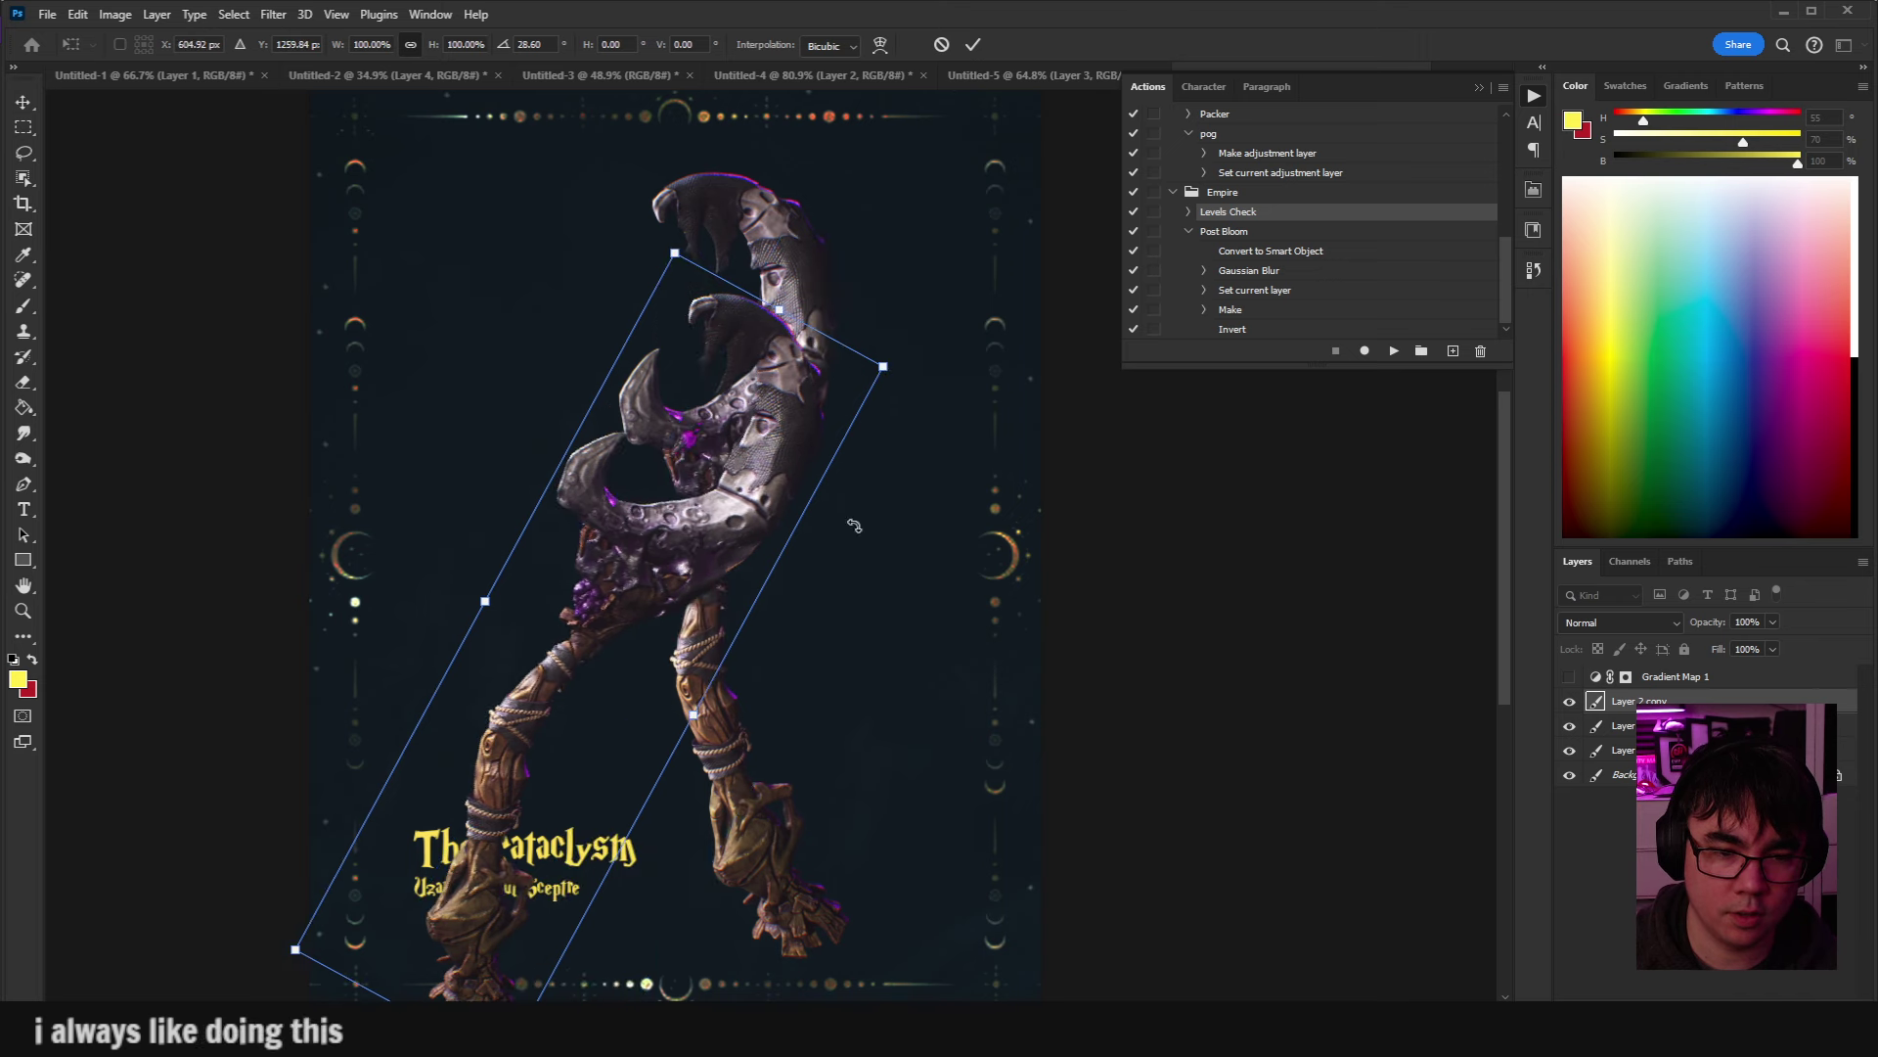
{"action": "left_click_drag", "start_coordinate": [1102, 579], "coordinate": [887, 595]}
{"action": "left_click_drag", "start_coordinate": [821, 499], "coordinate": [595, 578]}
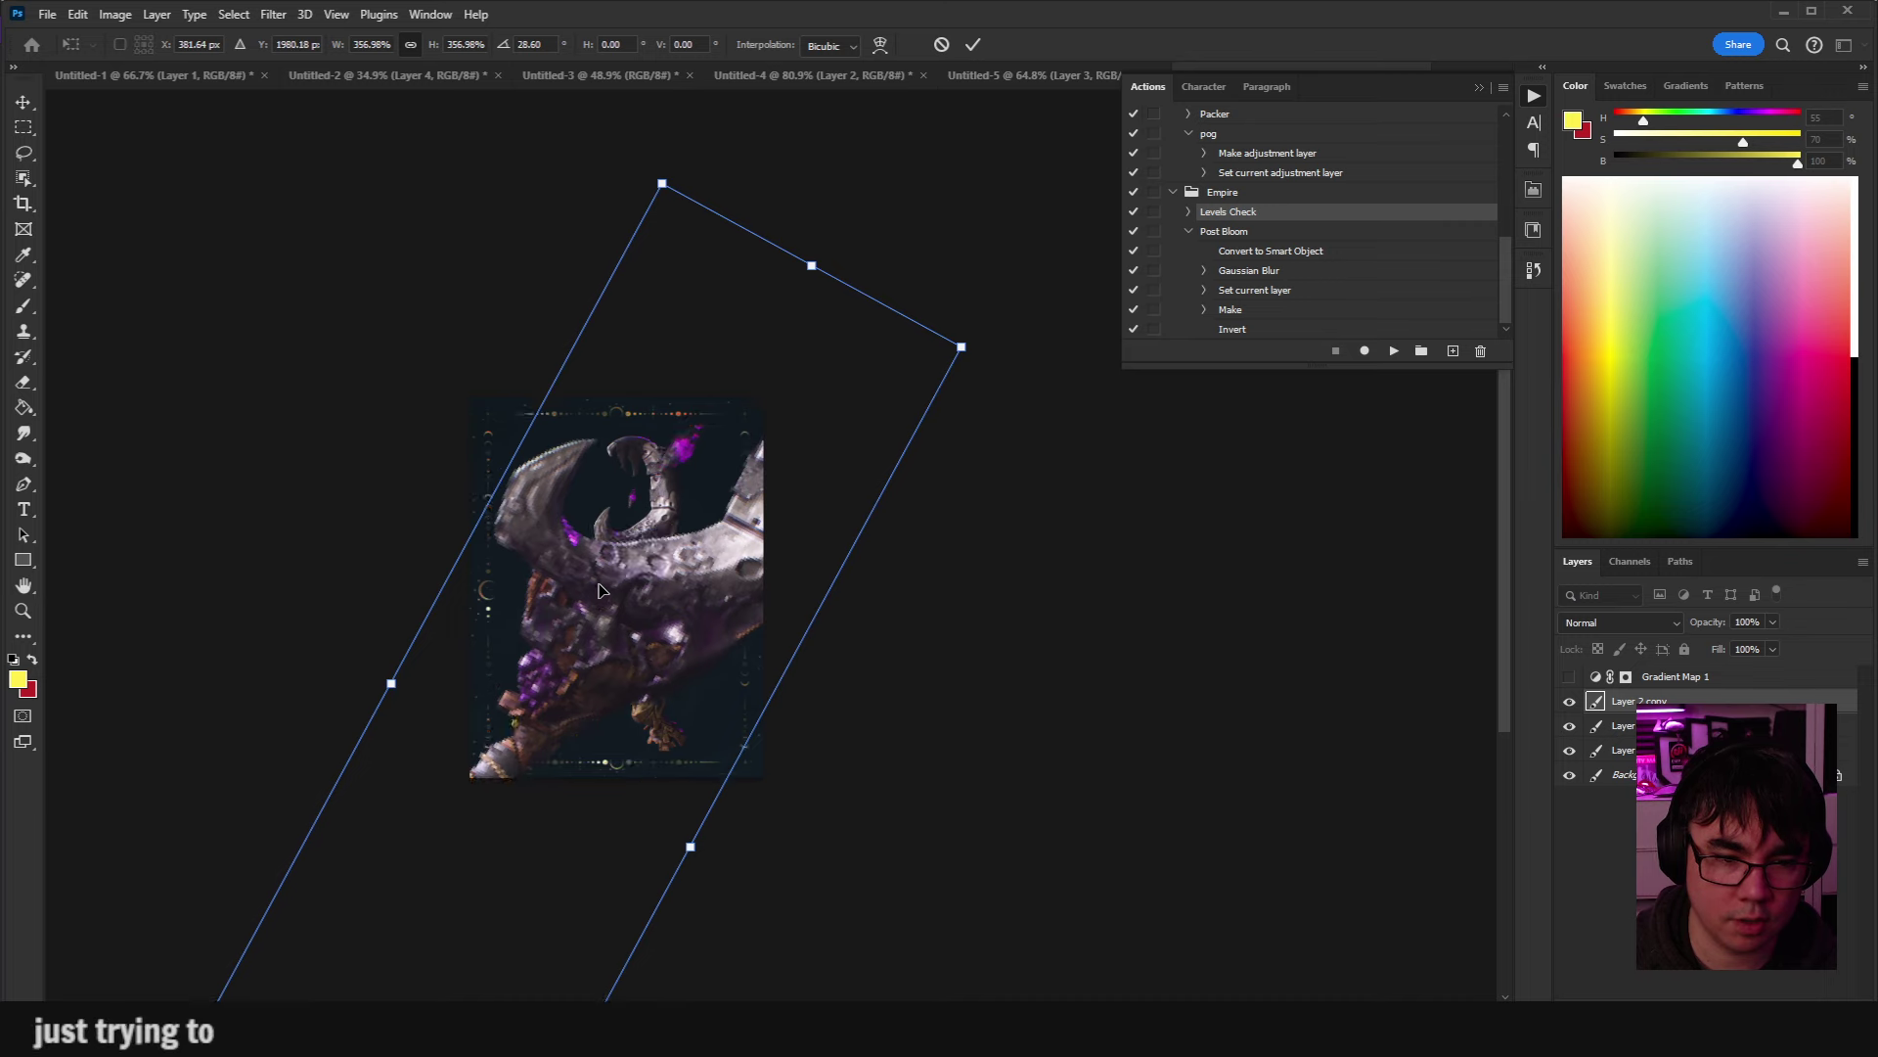
{"action": "key", "text": "Return"}
{"action": "key", "text": "w"}
{"action": "left_click_drag", "start_coordinate": [1663, 701], "coordinate": [1661, 739]}
{"action": "left_click_drag", "start_coordinate": [716, 518], "coordinate": [916, 514]}
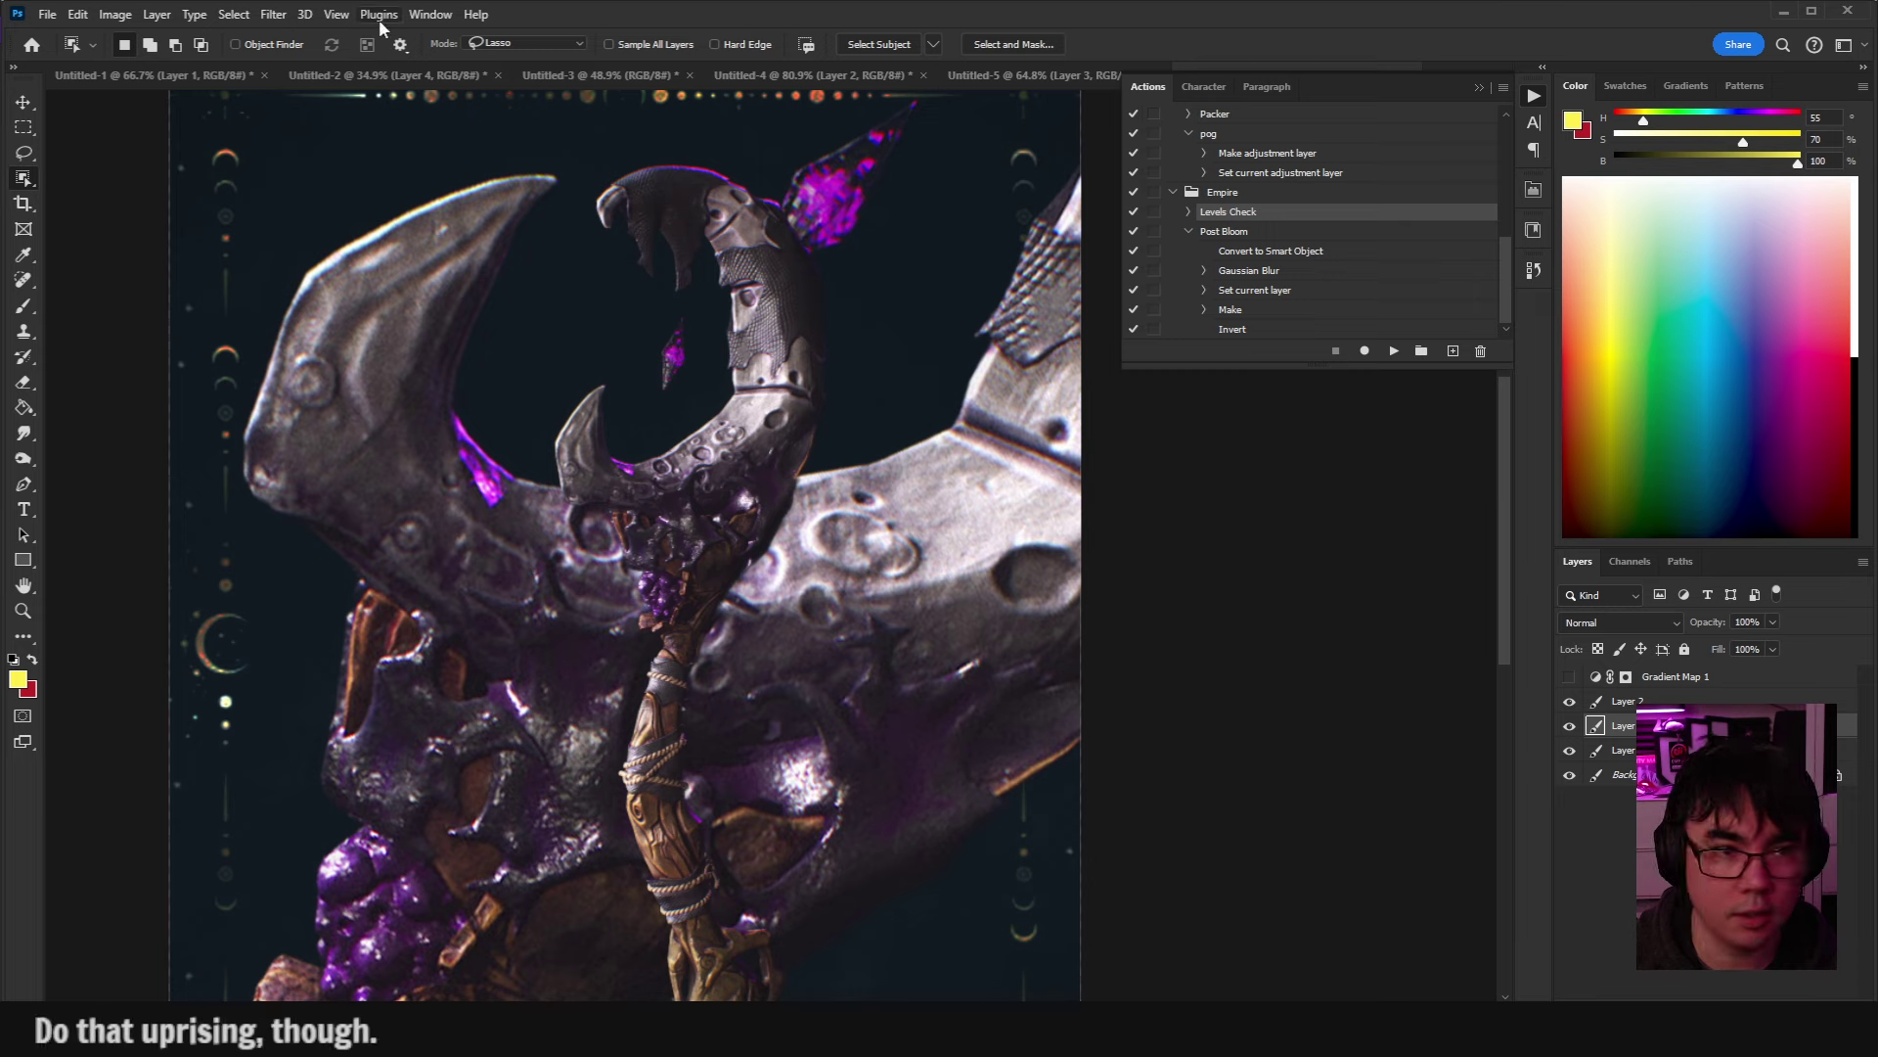
Apply a Gaussian Blur of about 38.7 px radius to the enlarged sceptre copy, then zoom out.
{"action": "left_click", "coordinate": [276, 15]}
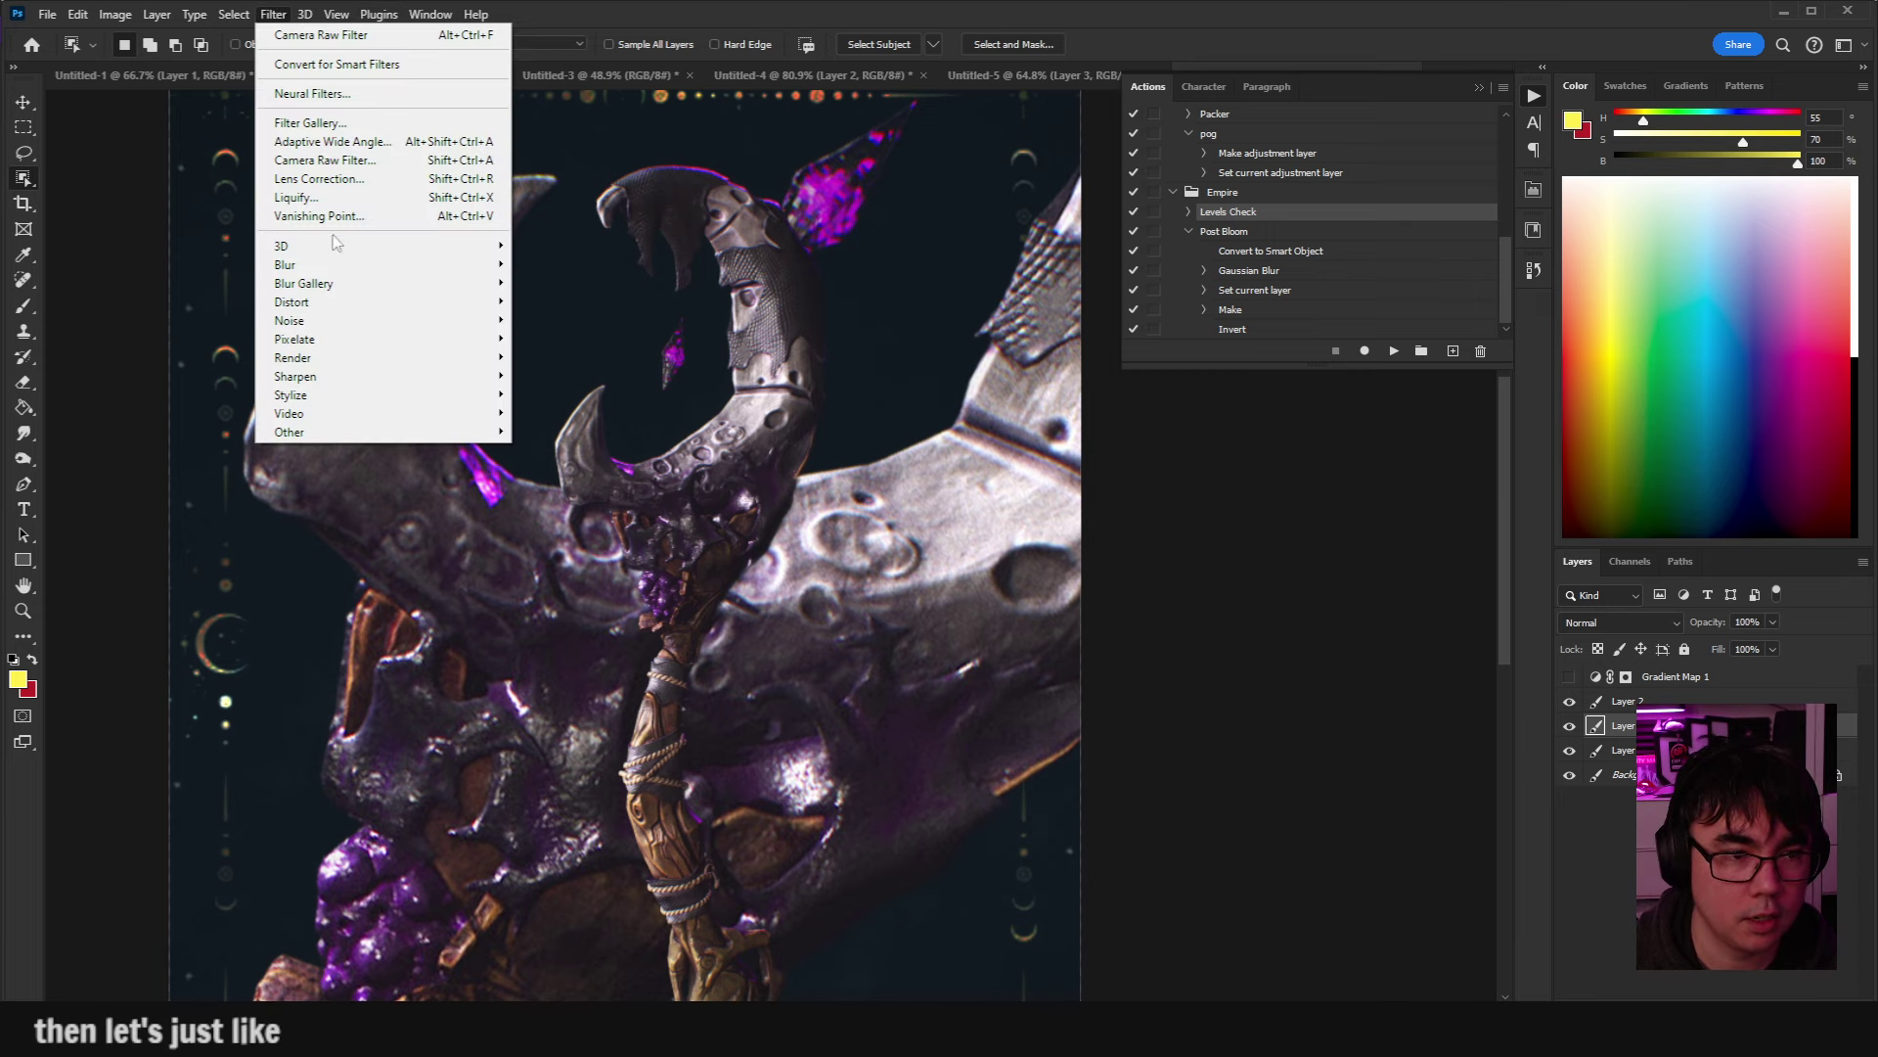
{"action": "mouse_move", "coordinate": [293, 264]}
{"action": "left_click", "coordinate": [548, 337]}
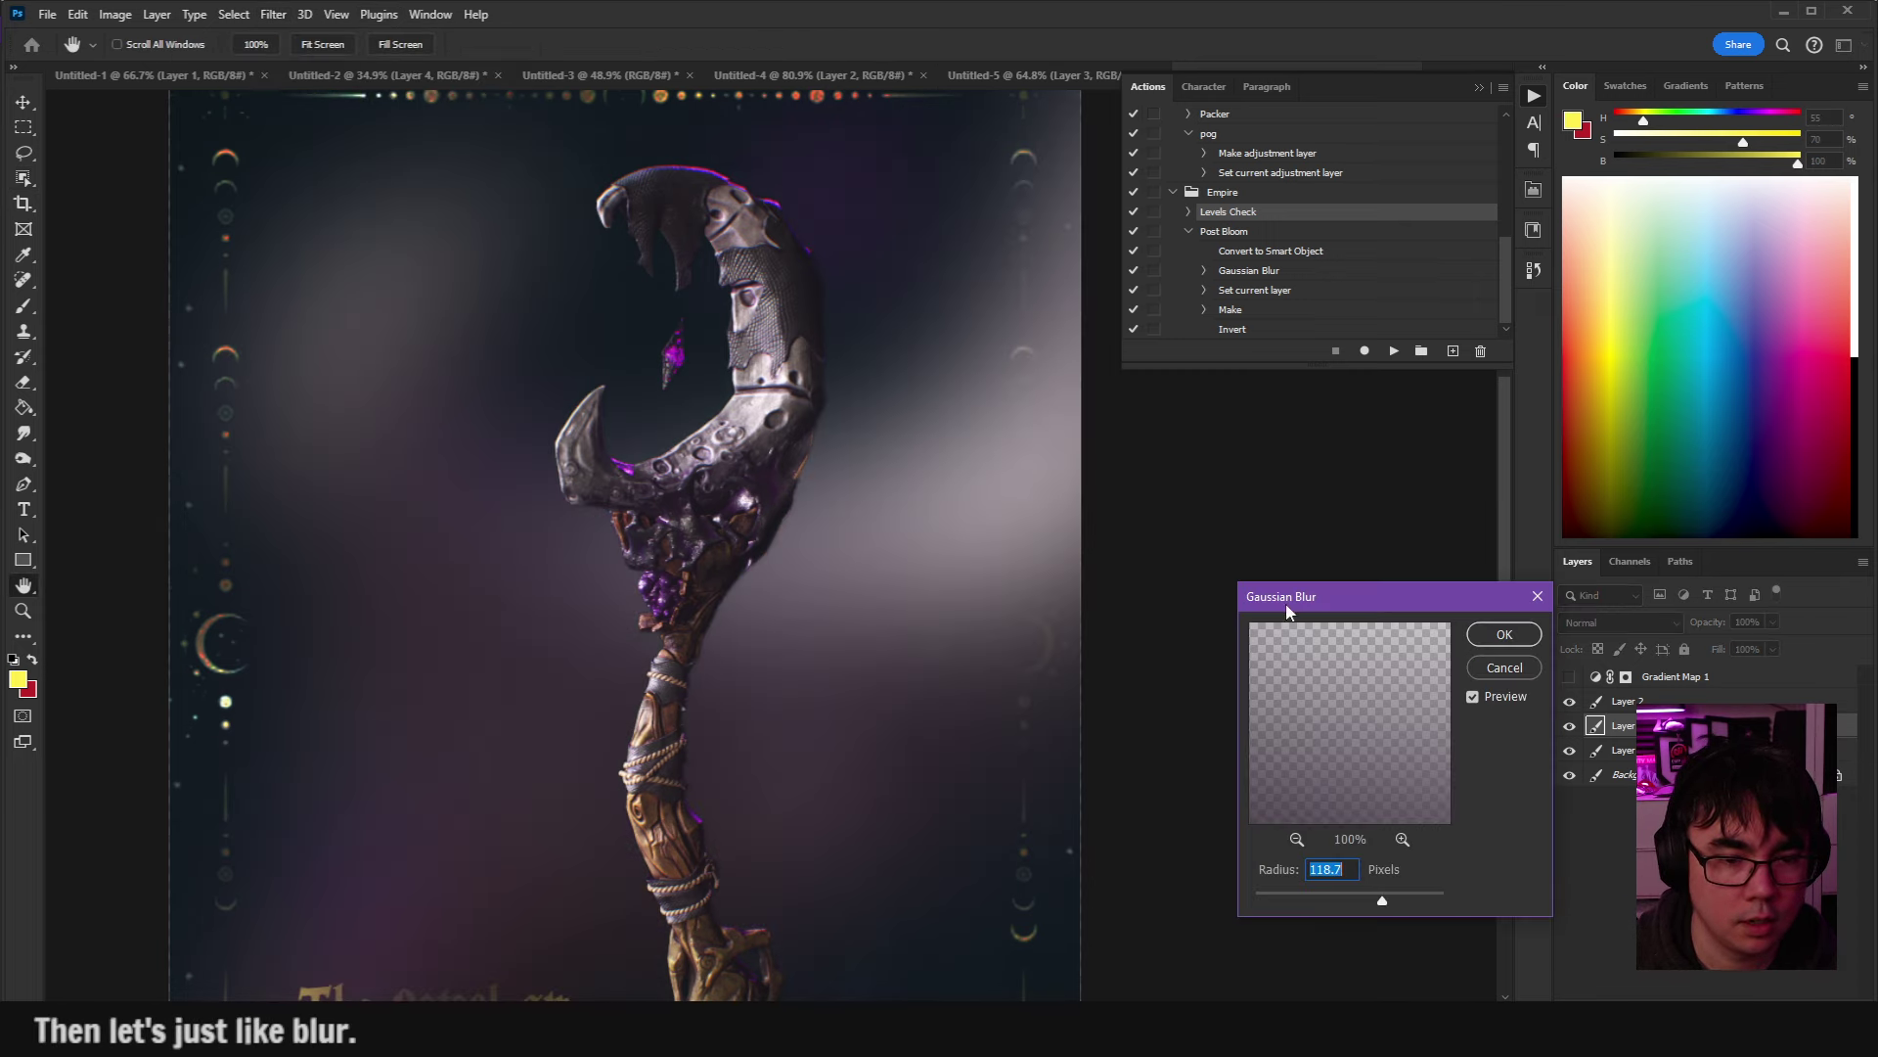
{"action": "left_click_drag", "start_coordinate": [1364, 900], "coordinate": [1316, 900]}
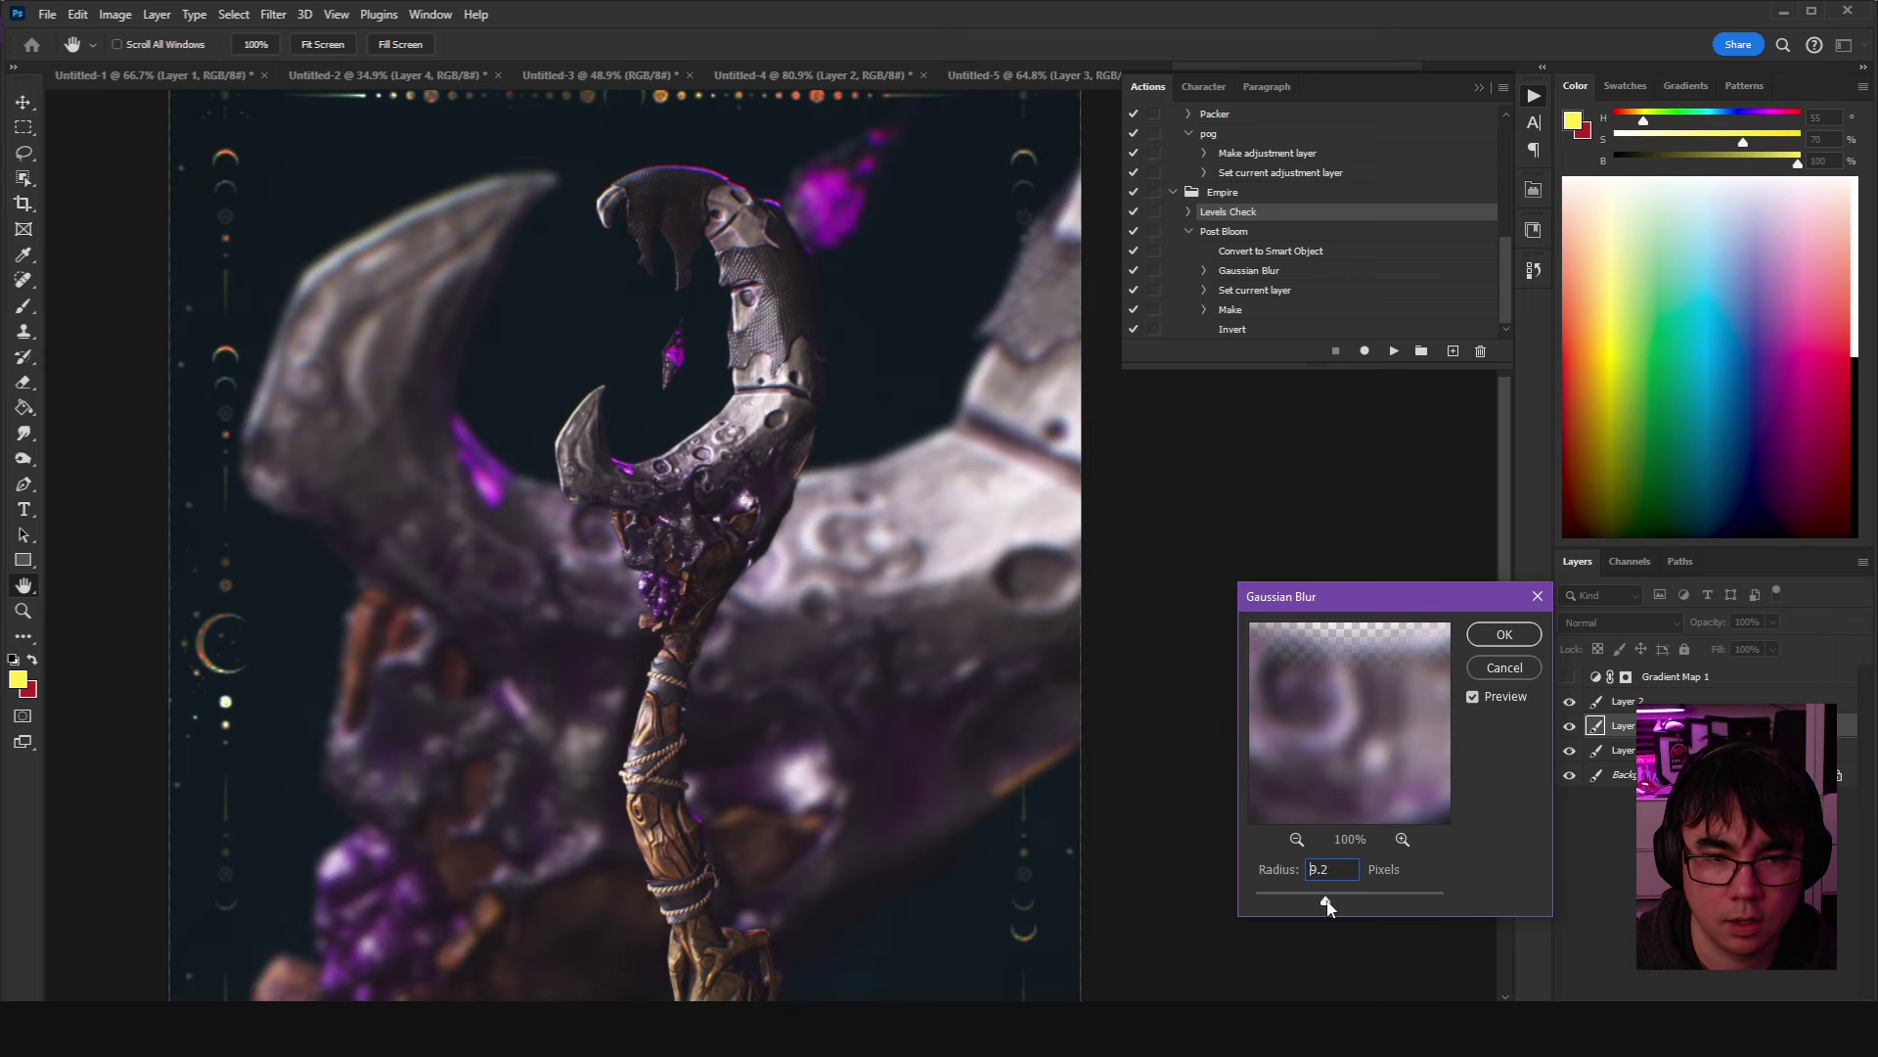
{"action": "key", "text": "Return"}
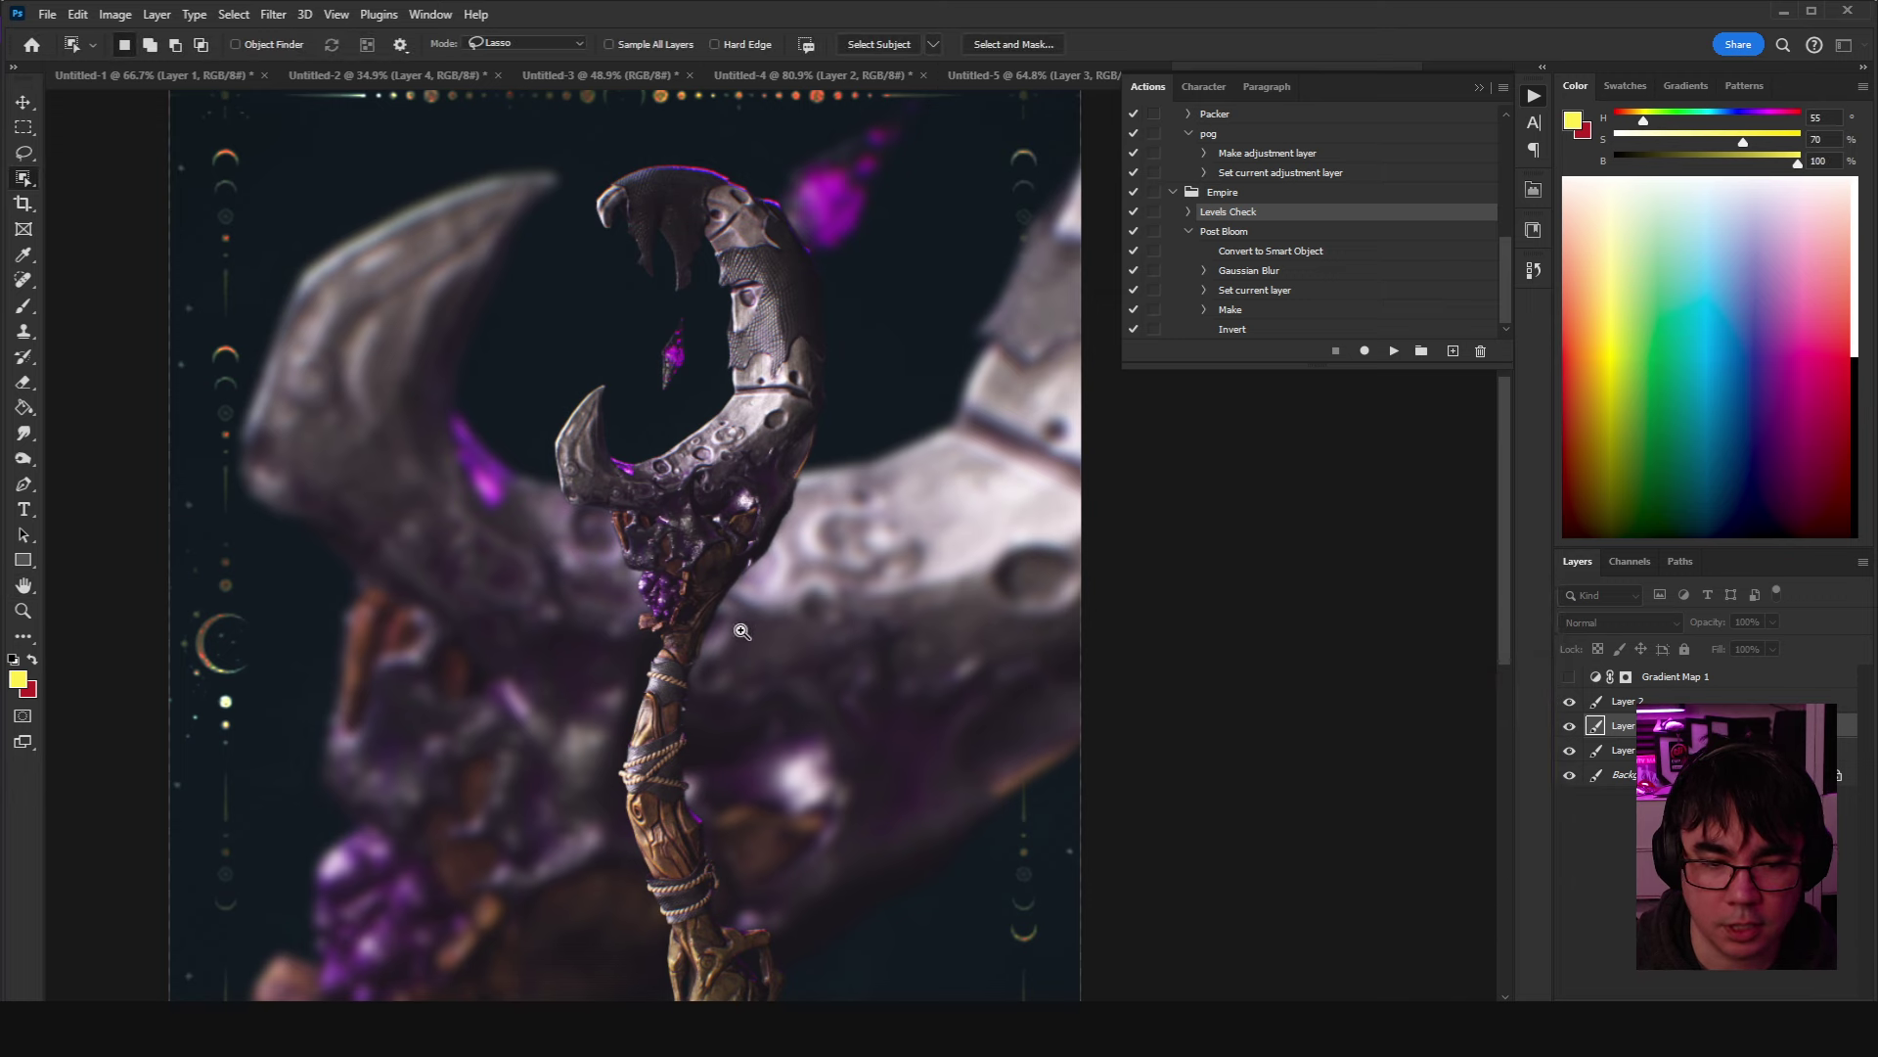
{"action": "key", "text": "ctrl+minus"}
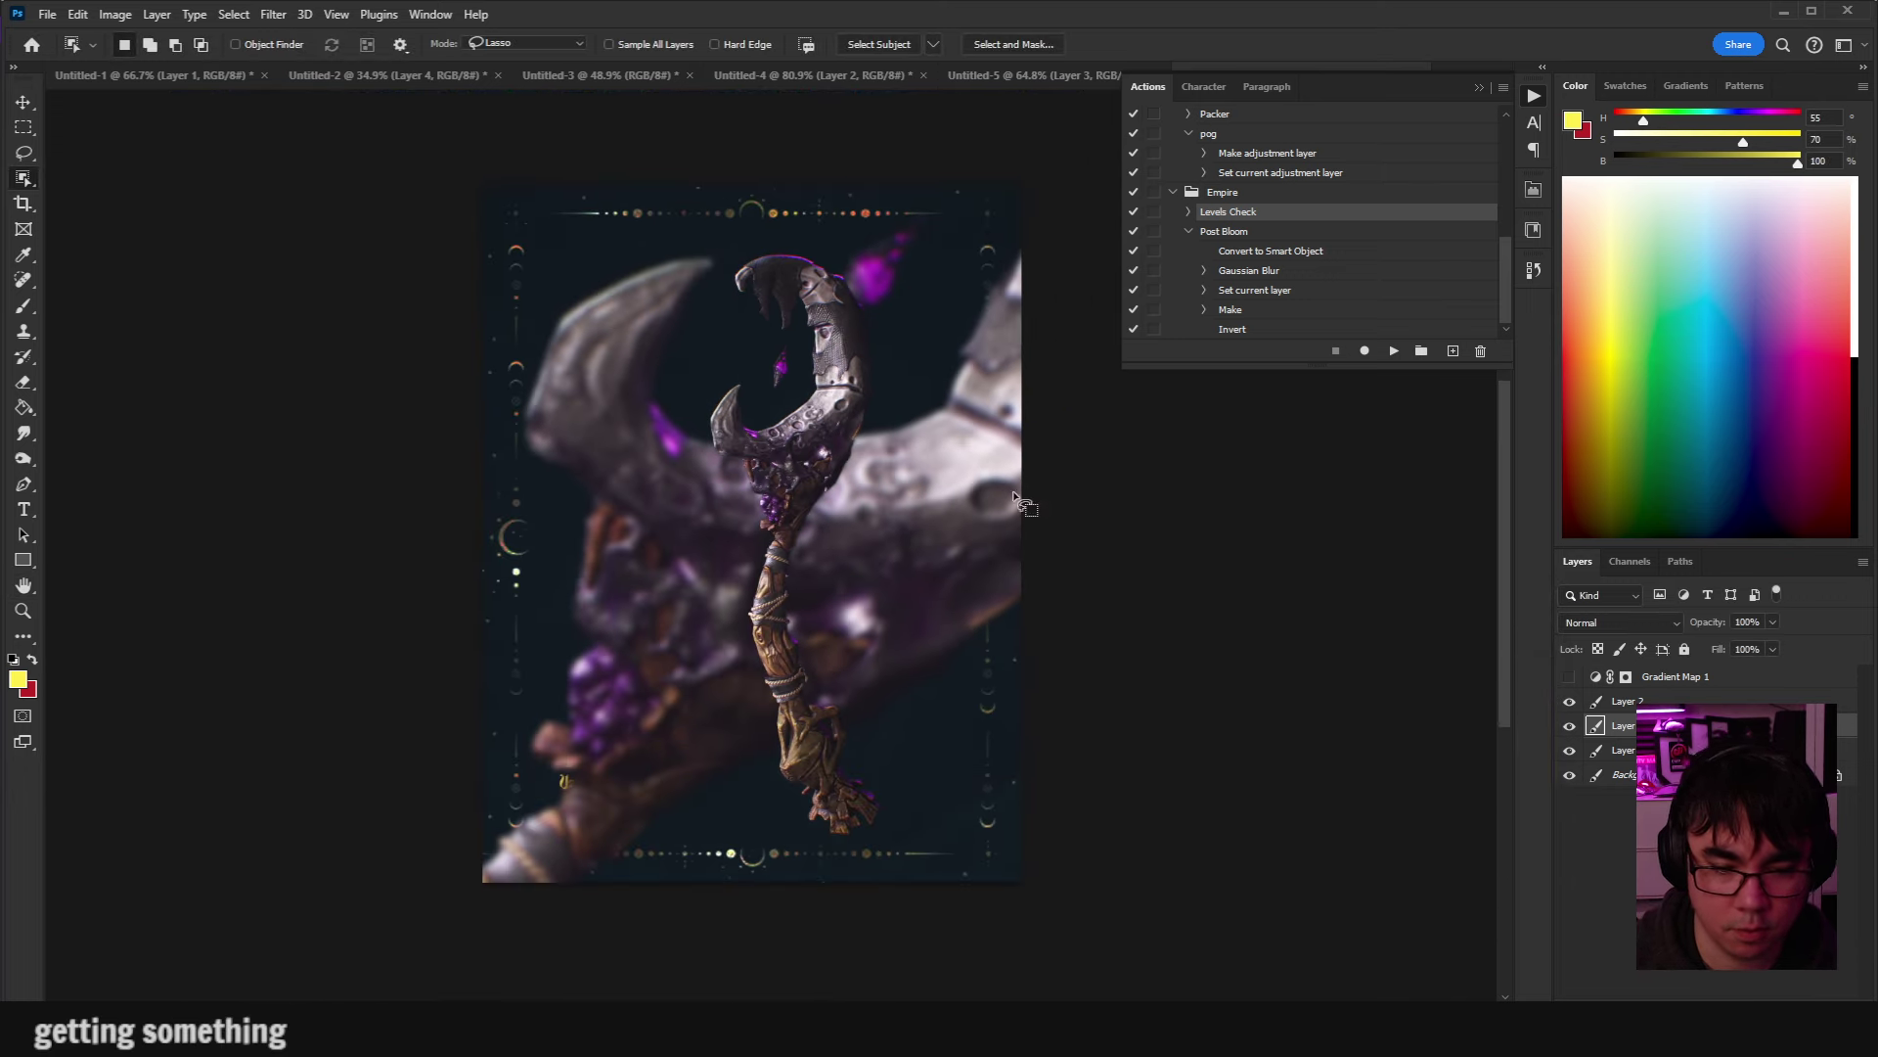
{"action": "left_click_drag", "start_coordinate": [683, 713], "coordinate": [722, 668]}
Set the blurred sceptre copy's blend mode to Color Dodge.
{"action": "left_click", "coordinate": [1679, 634]}
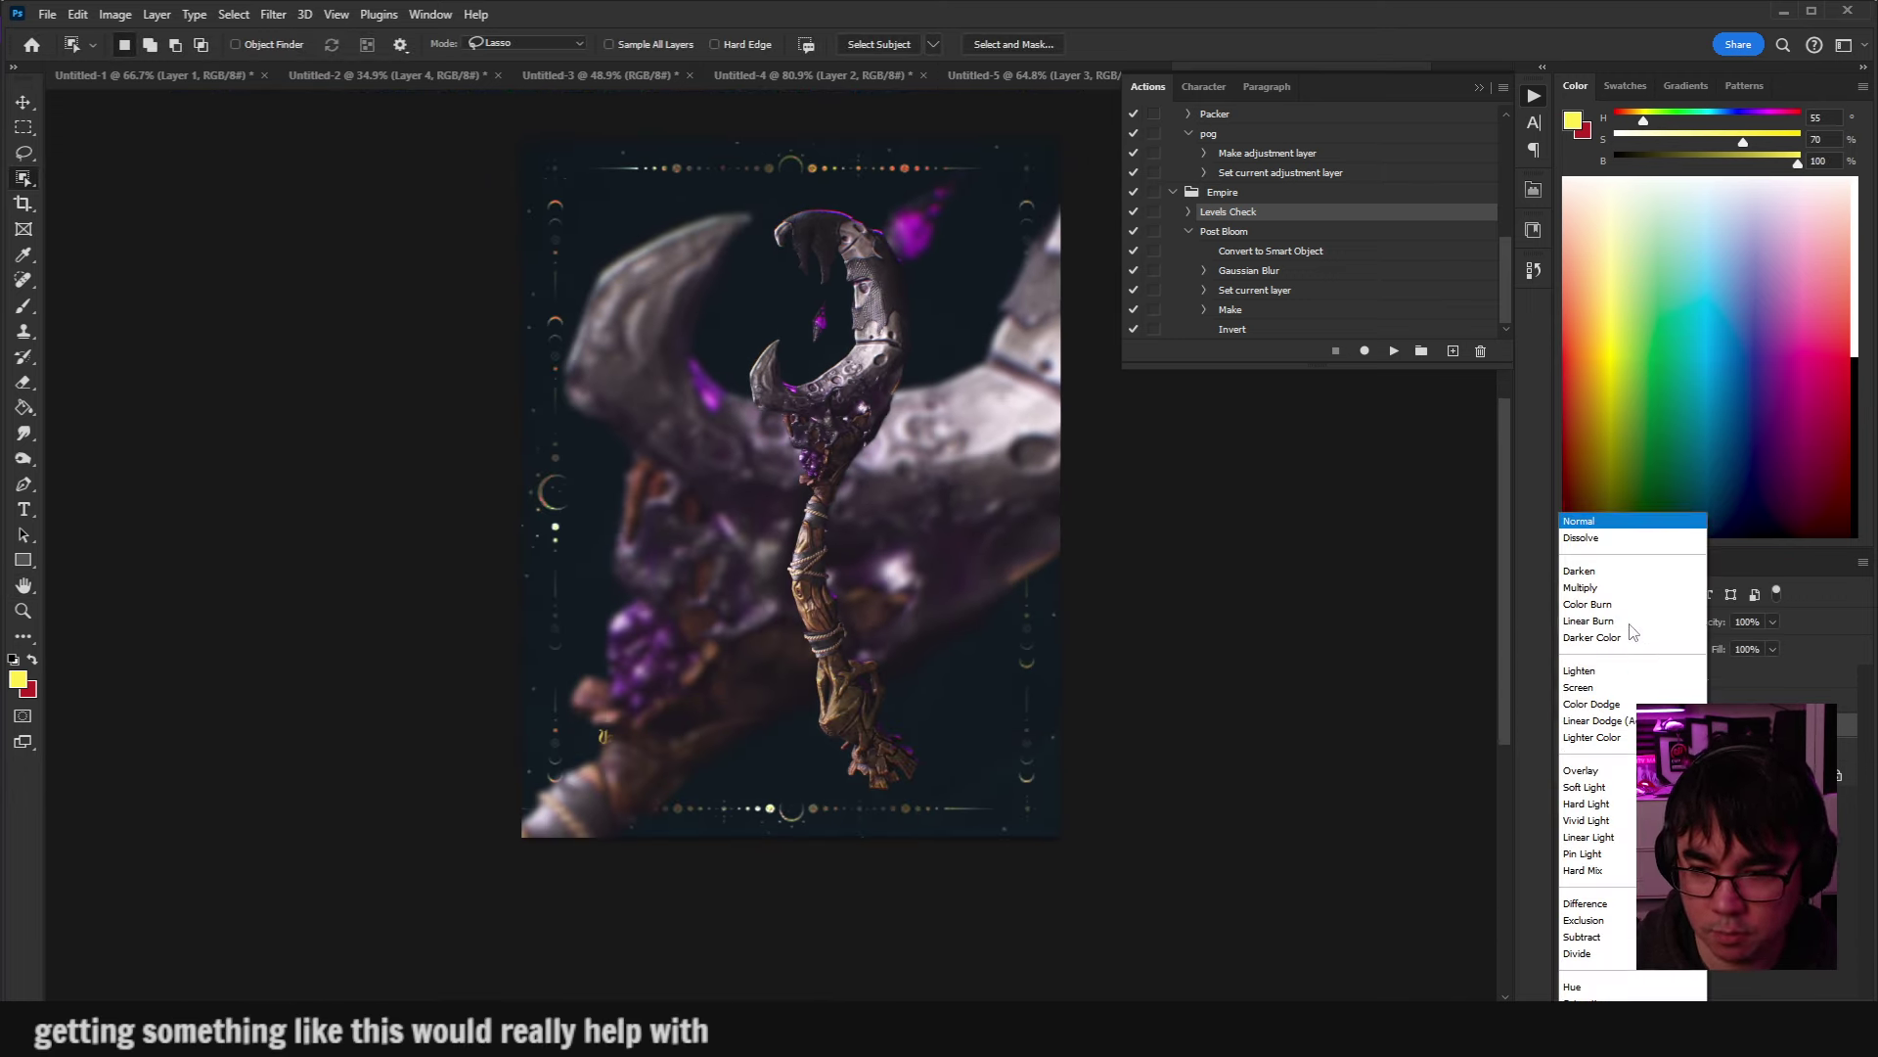
{"action": "left_click", "coordinate": [1653, 490]}
{"action": "key", "text": "Down"}
{"action": "key", "text": "Down"}
{"action": "key", "text": "Down"}
{"action": "key", "text": "Down"}
{"action": "key", "text": "Down"}
{"action": "key", "text": "Down"}
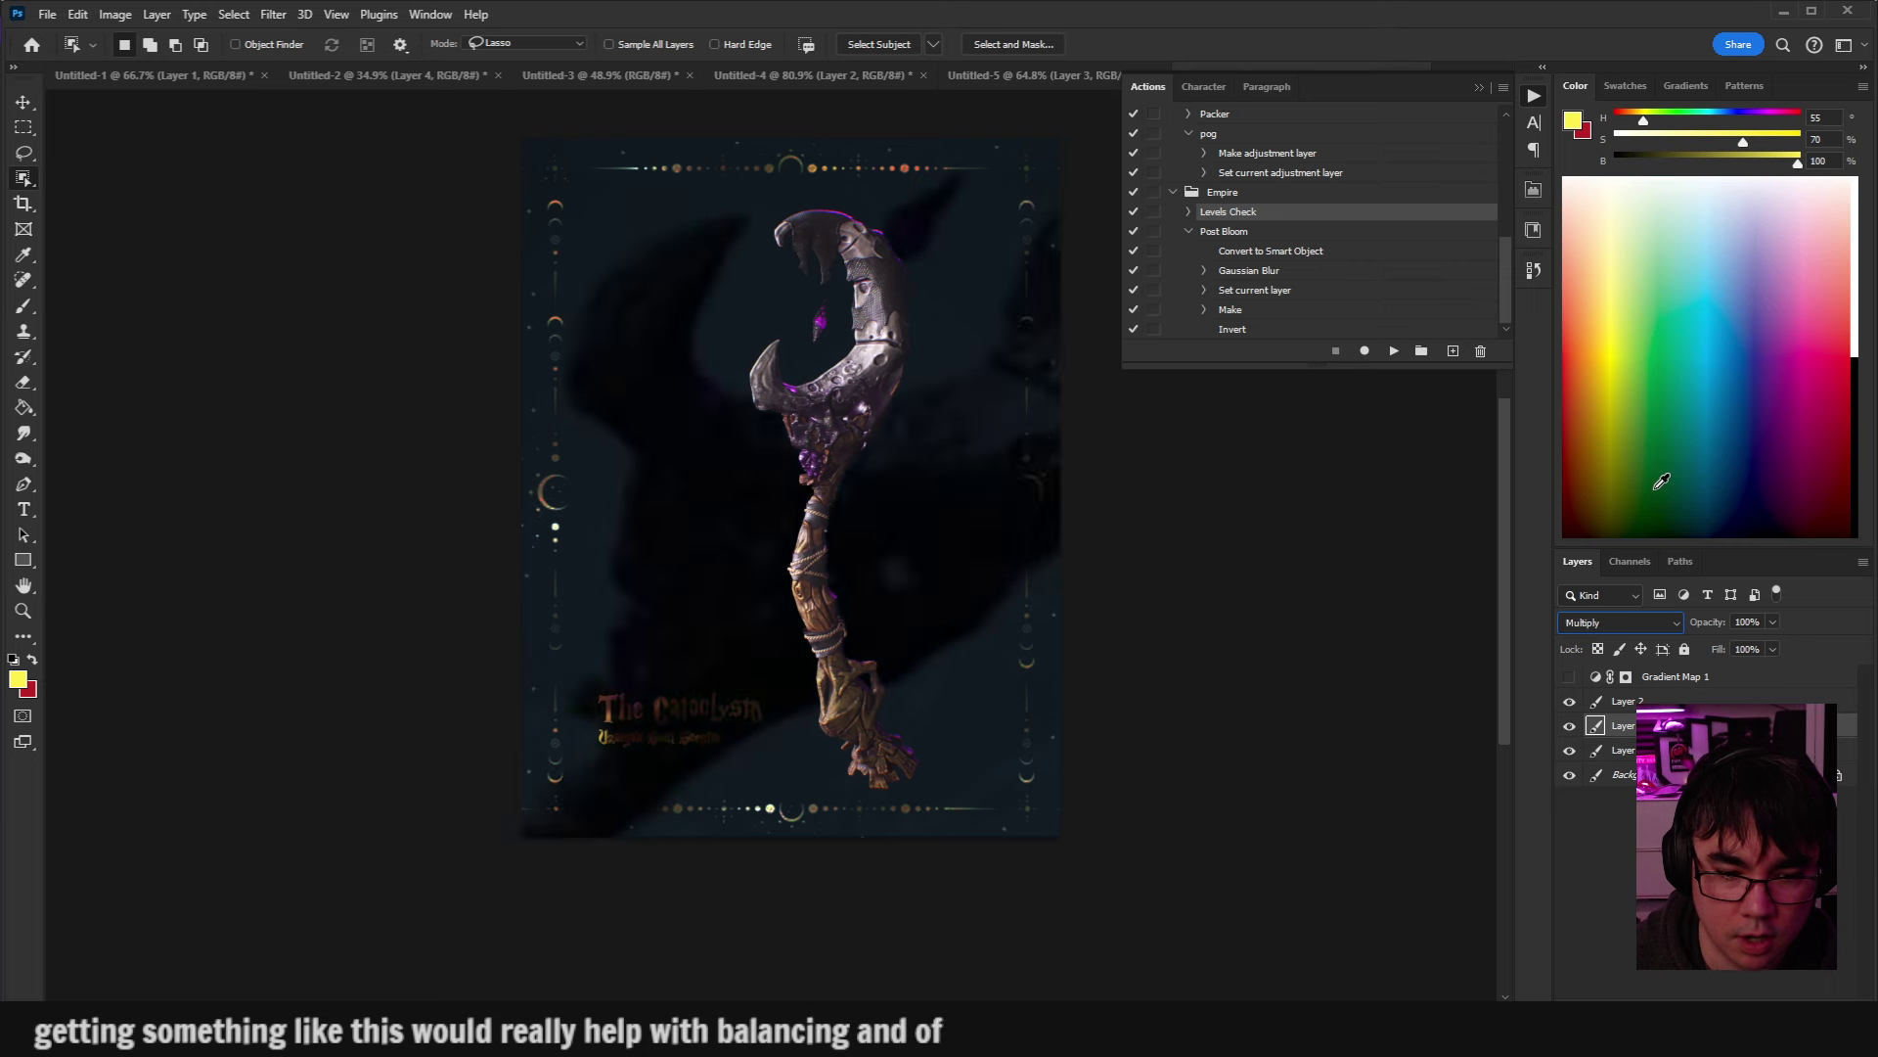
{"action": "key", "text": "Down"}
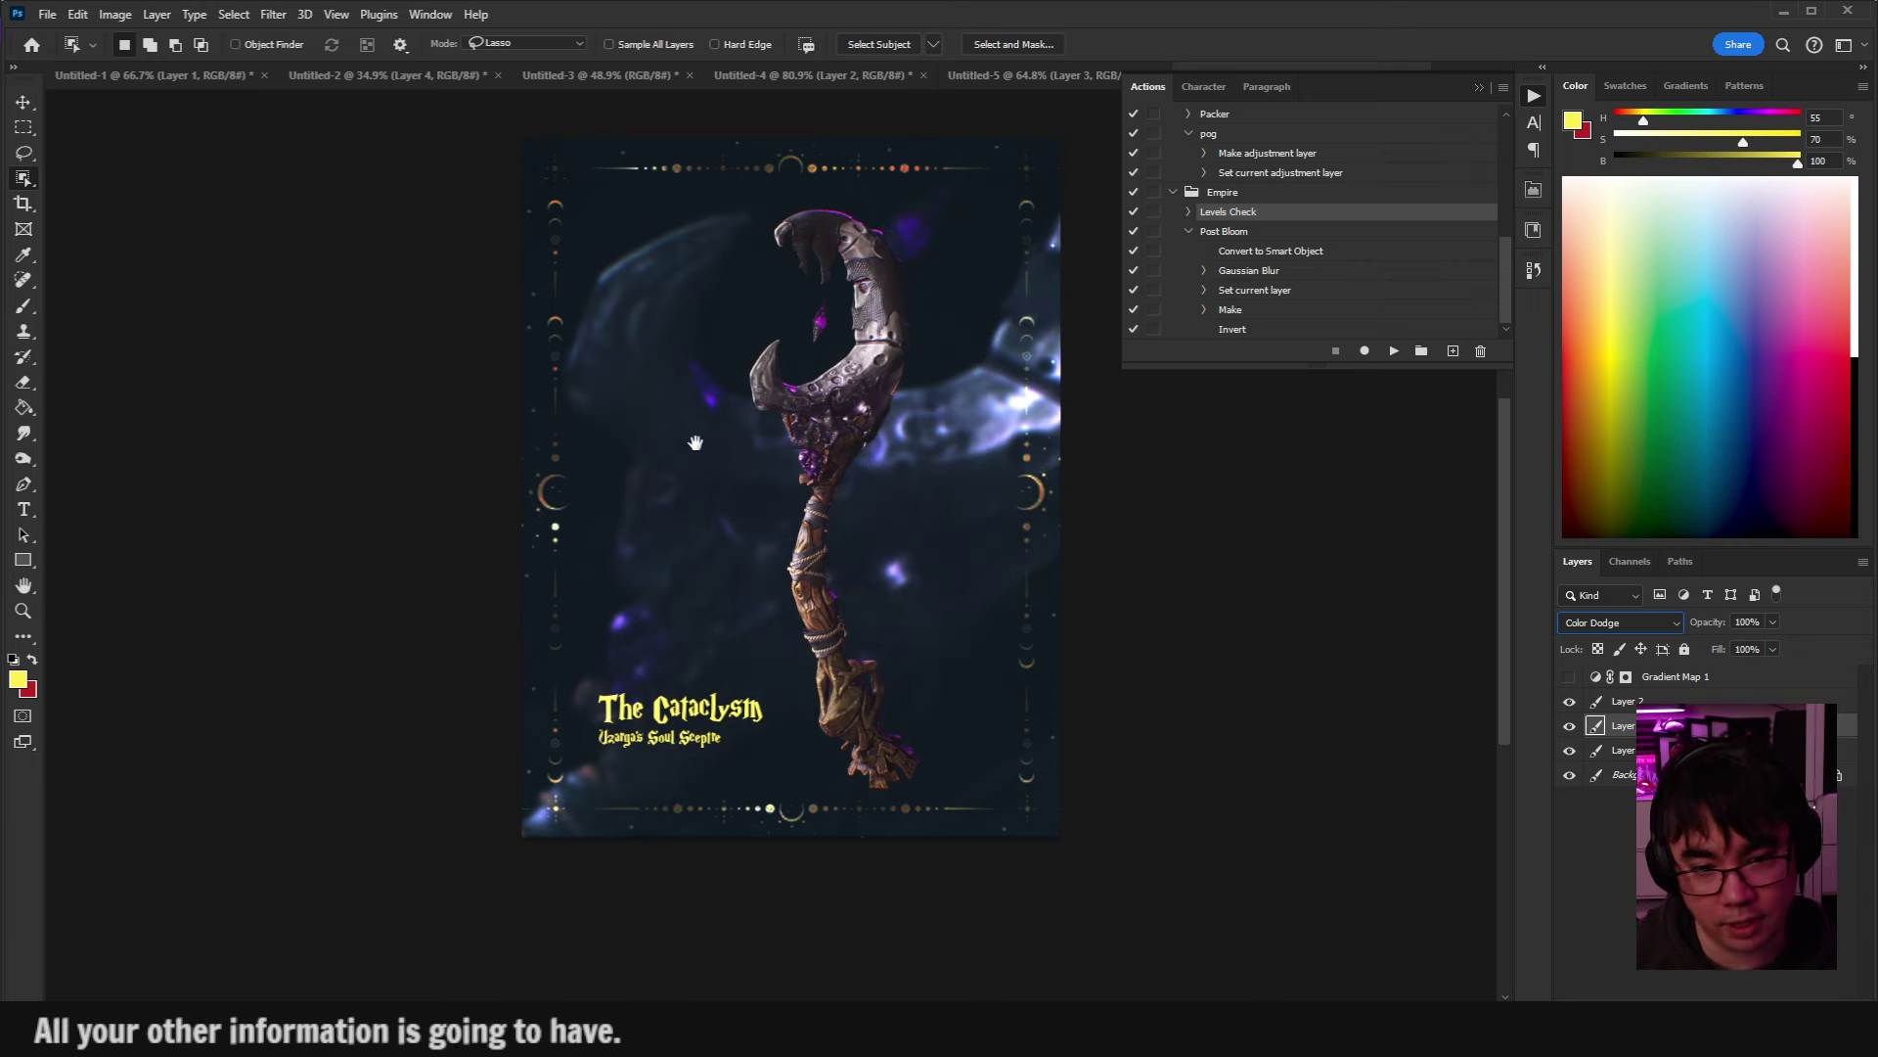
{"action": "left_click_drag", "start_coordinate": [914, 563], "coordinate": [994, 588]}
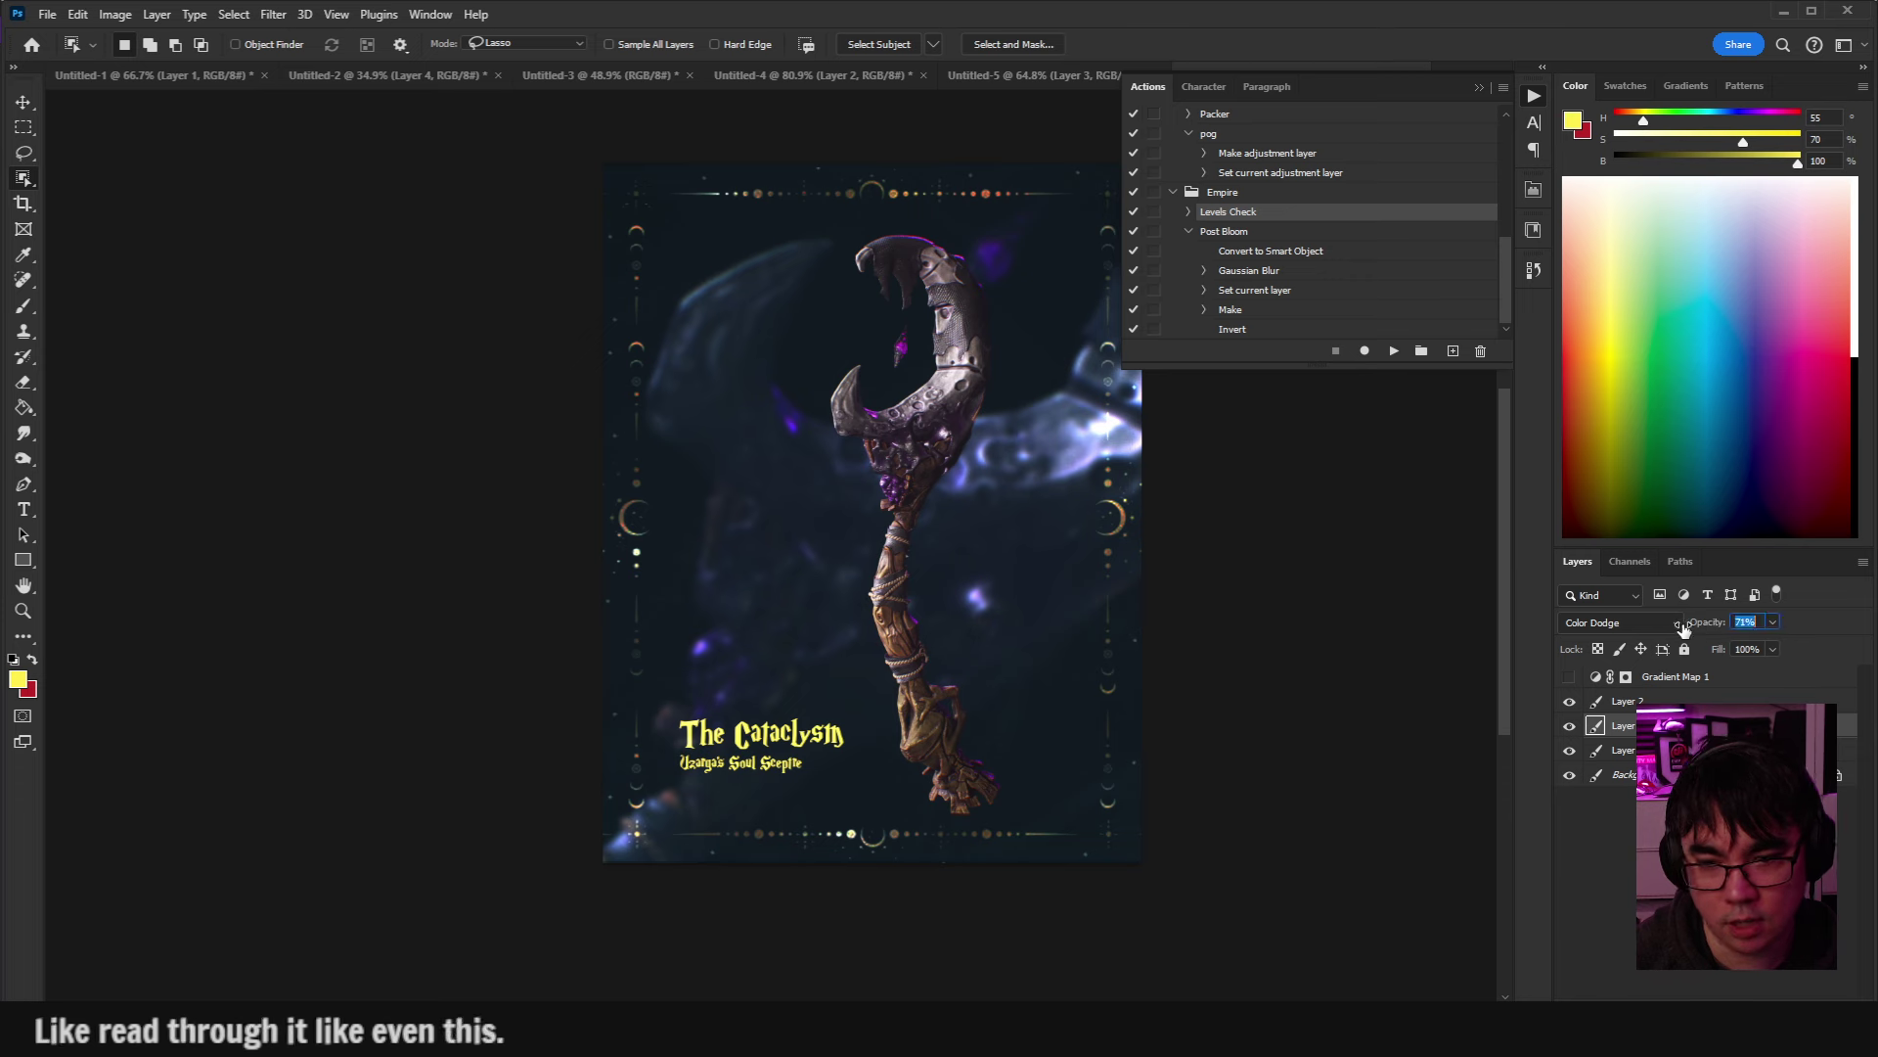
Lower the copy's Levels output white to 195 to dim the glow.
{"action": "key", "text": "ctrl+l"}
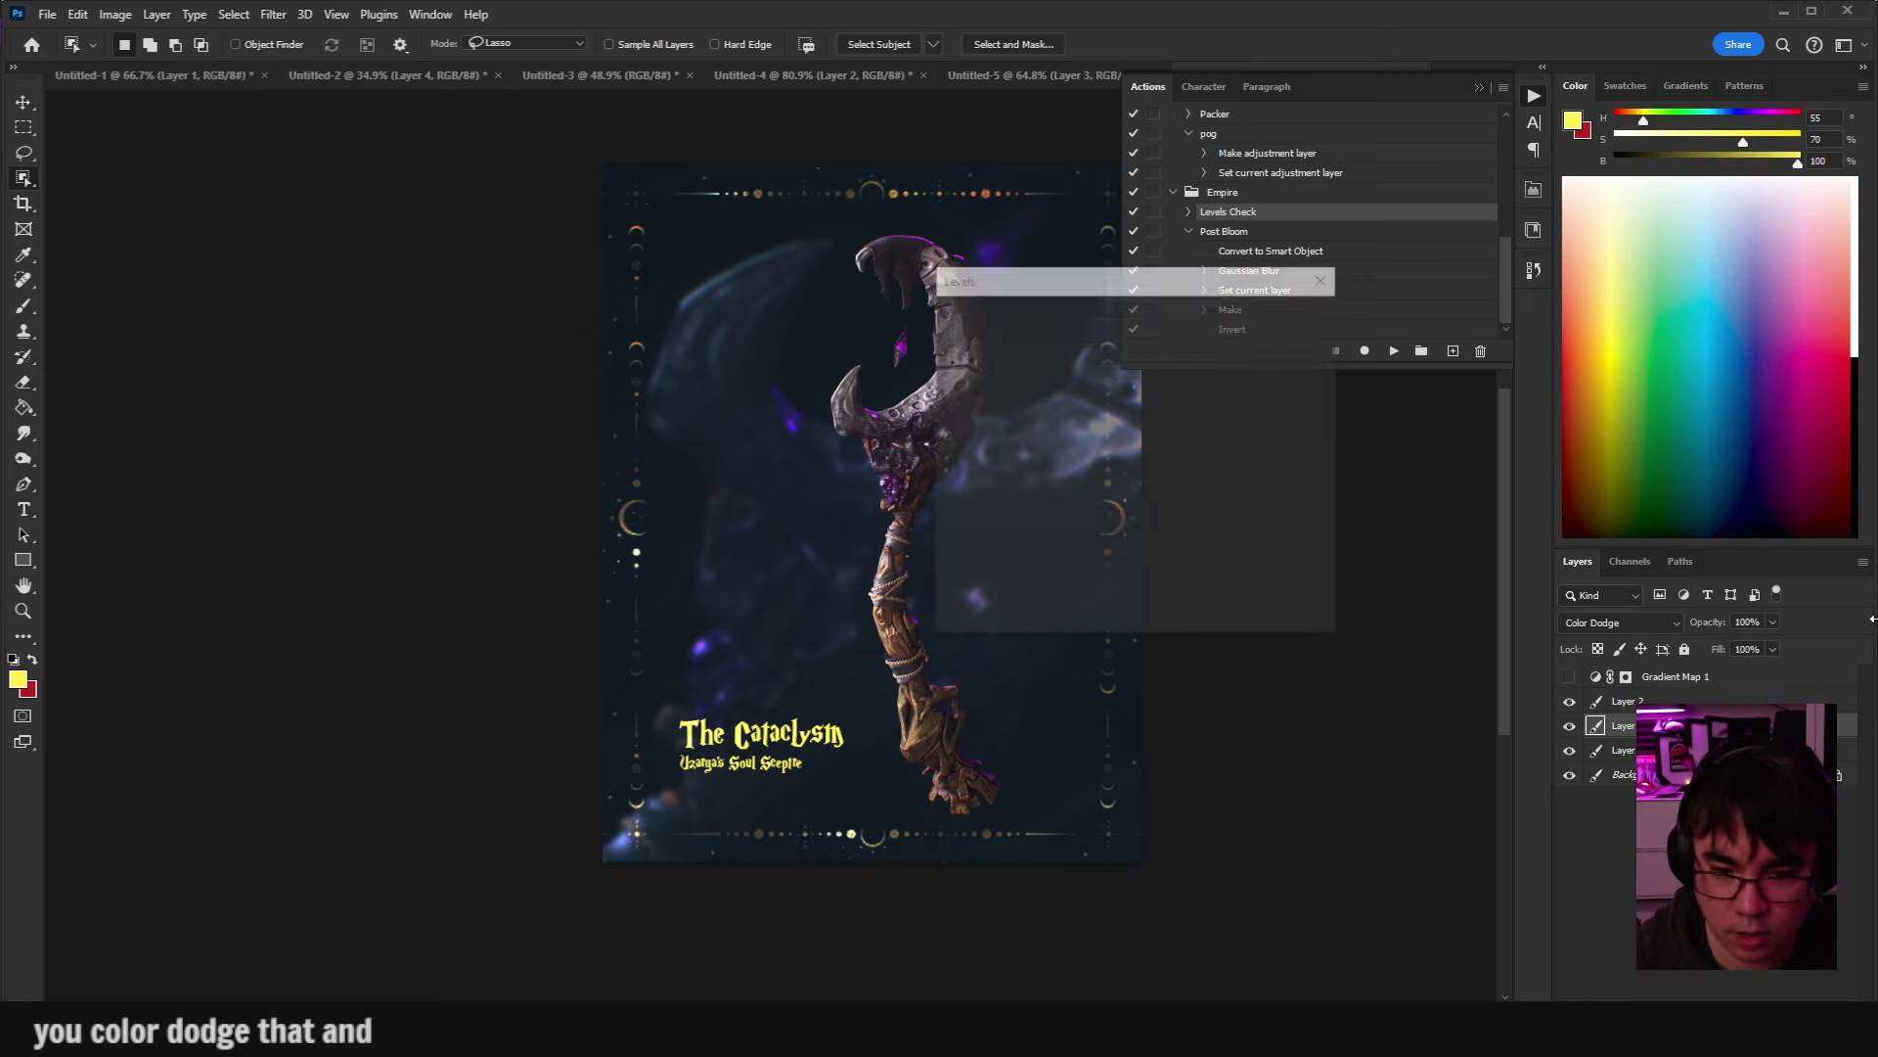
{"action": "left_click_drag", "start_coordinate": [1162, 296], "coordinate": [1619, 309]}
{"action": "left_click_drag", "start_coordinate": [1653, 594], "coordinate": [1599, 598]}
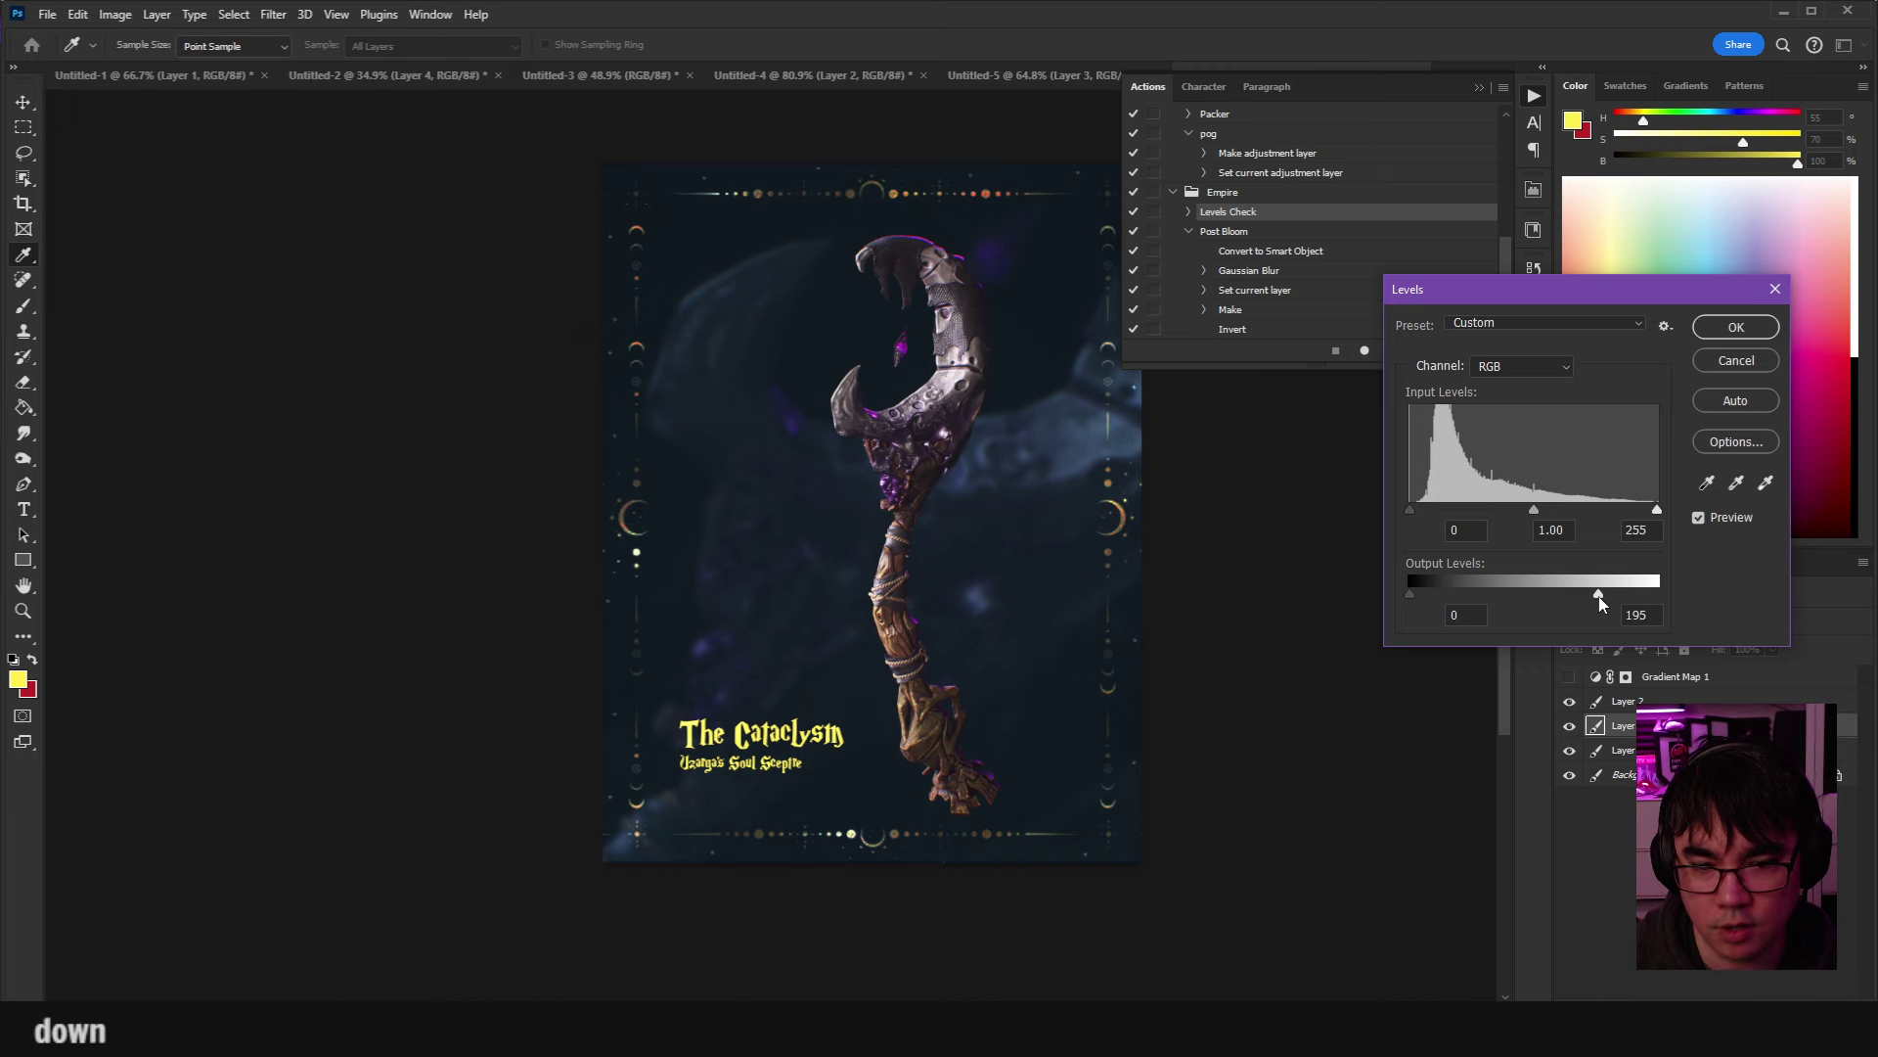
{"action": "left_click", "coordinate": [1736, 327]}
{"action": "key", "text": "w"}
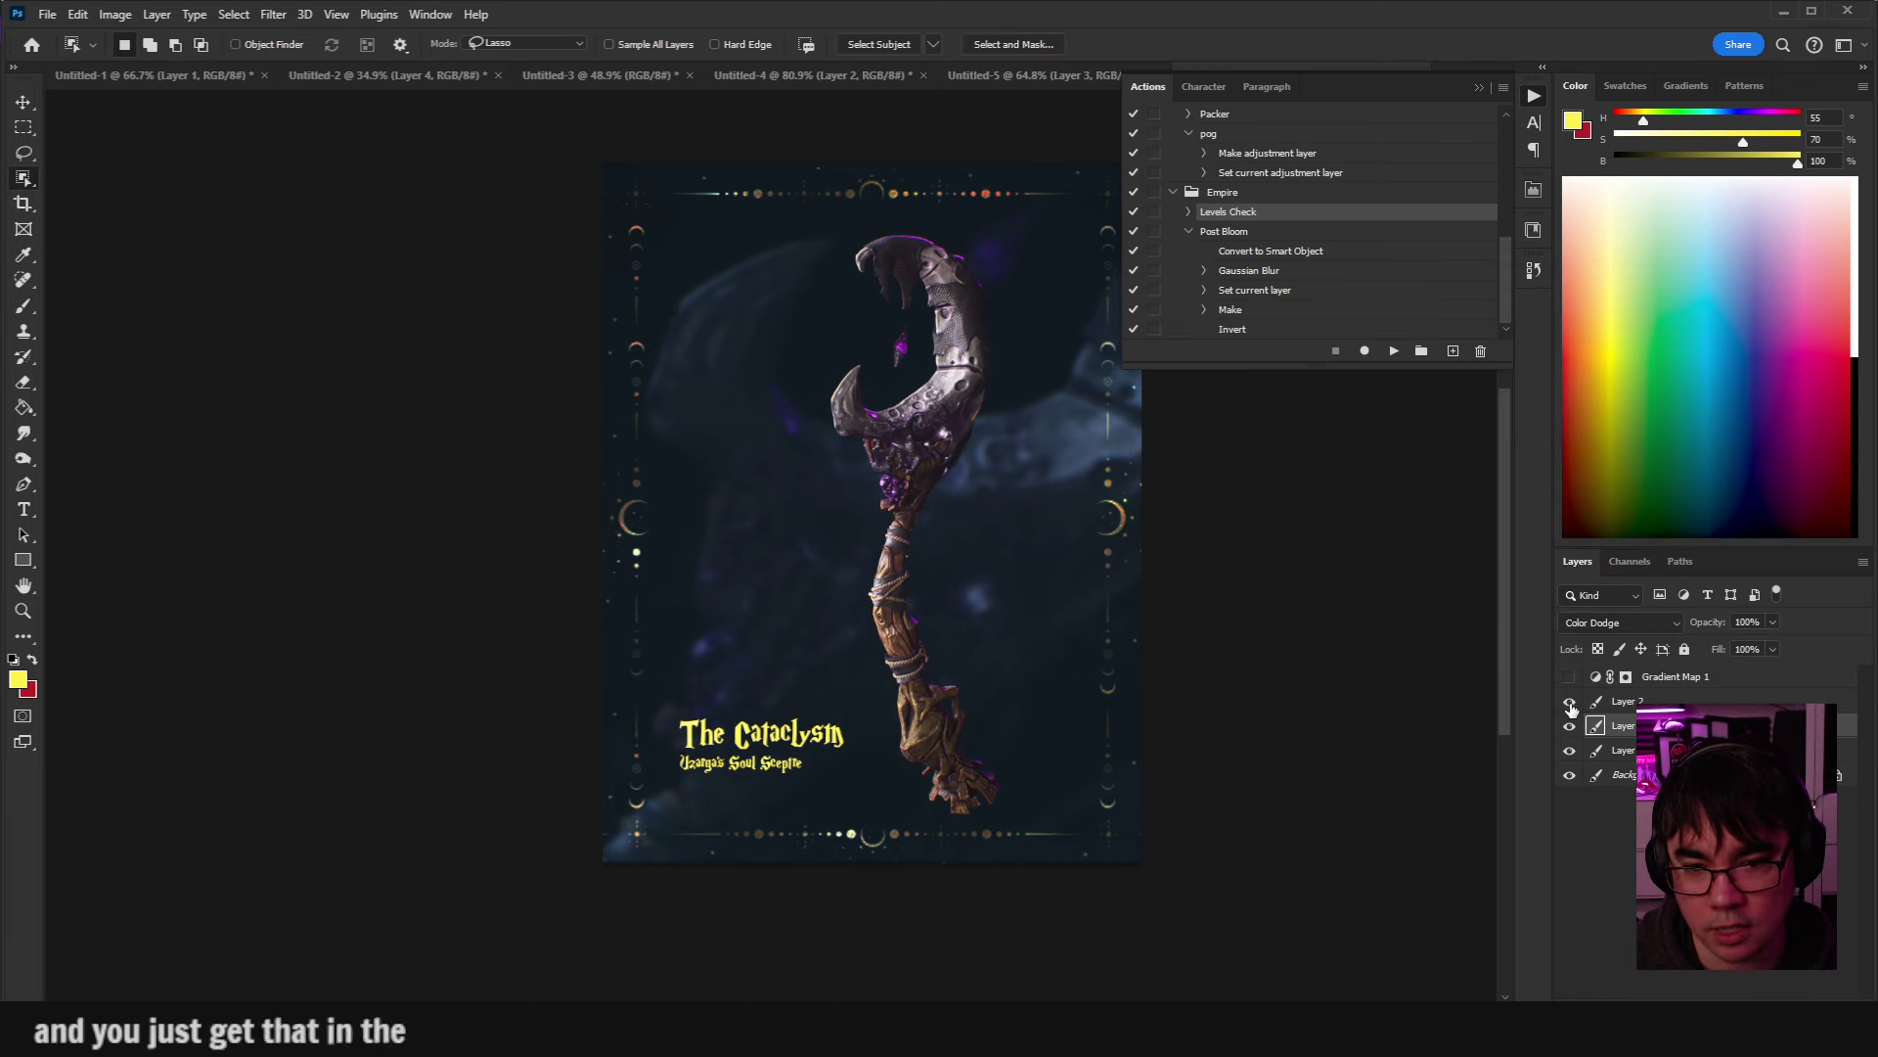
Select the main sceptre layer, Layer 2, and bring up its Layer Style settings.
{"action": "left_click", "coordinate": [1624, 701]}
{"action": "key", "text": "ctrl+t"}
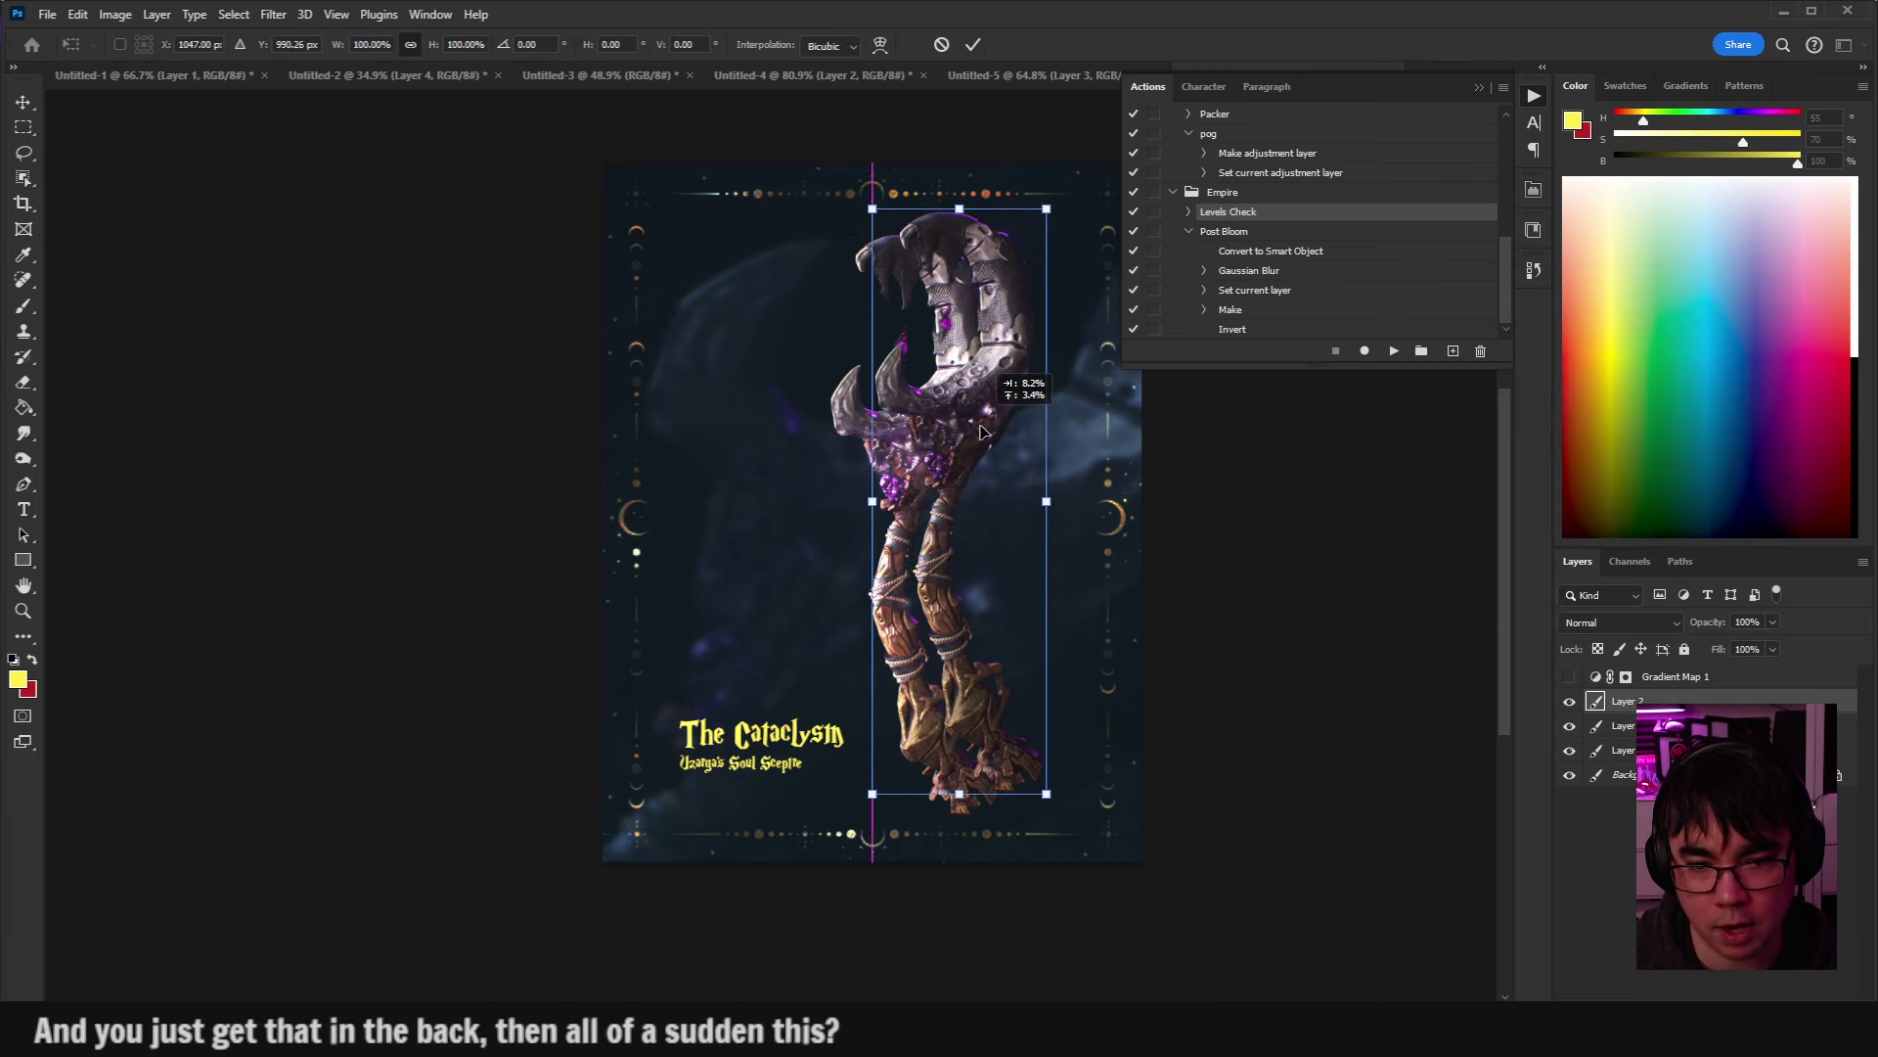
{"action": "key", "text": "Escape"}
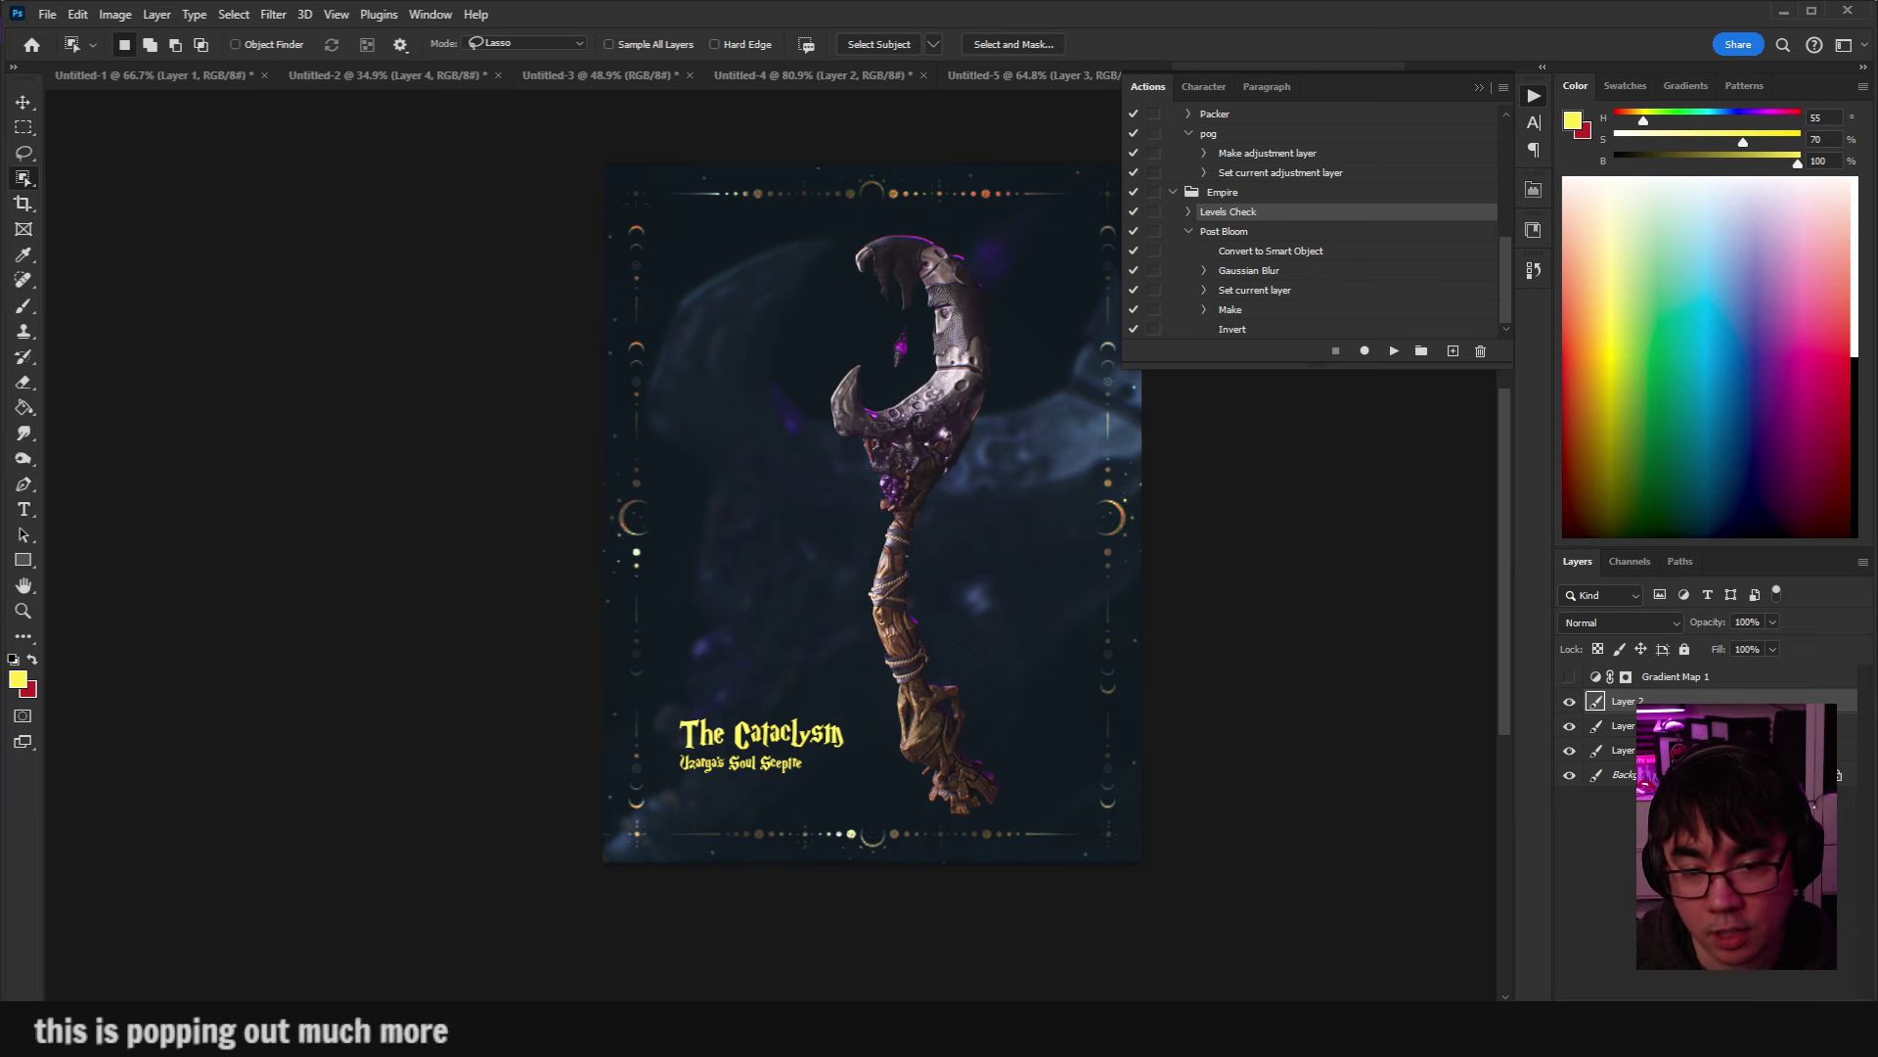
{"action": "key", "text": "F2"}
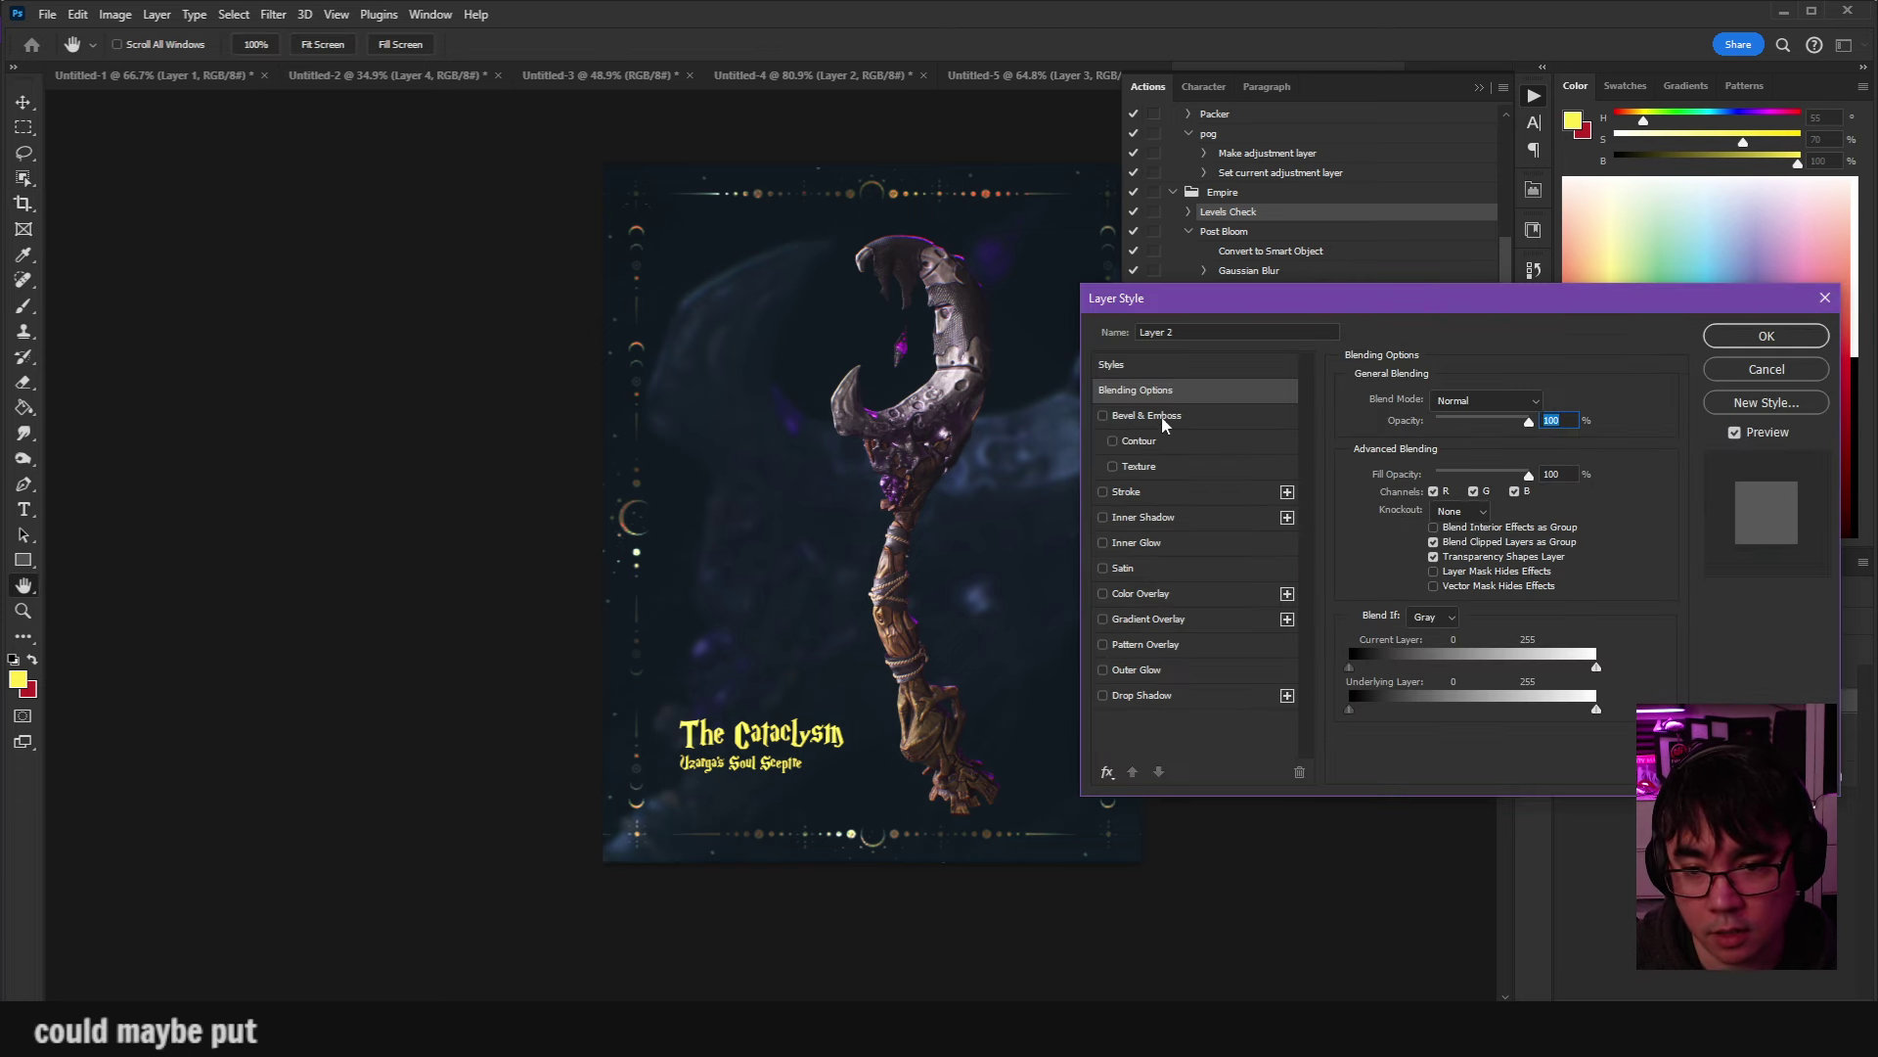
Add a drop shadow to the scepter at angle 92, distance 100 px, size 250 px.
{"action": "left_click_drag", "start_coordinate": [889, 471], "coordinate": [898, 479]}
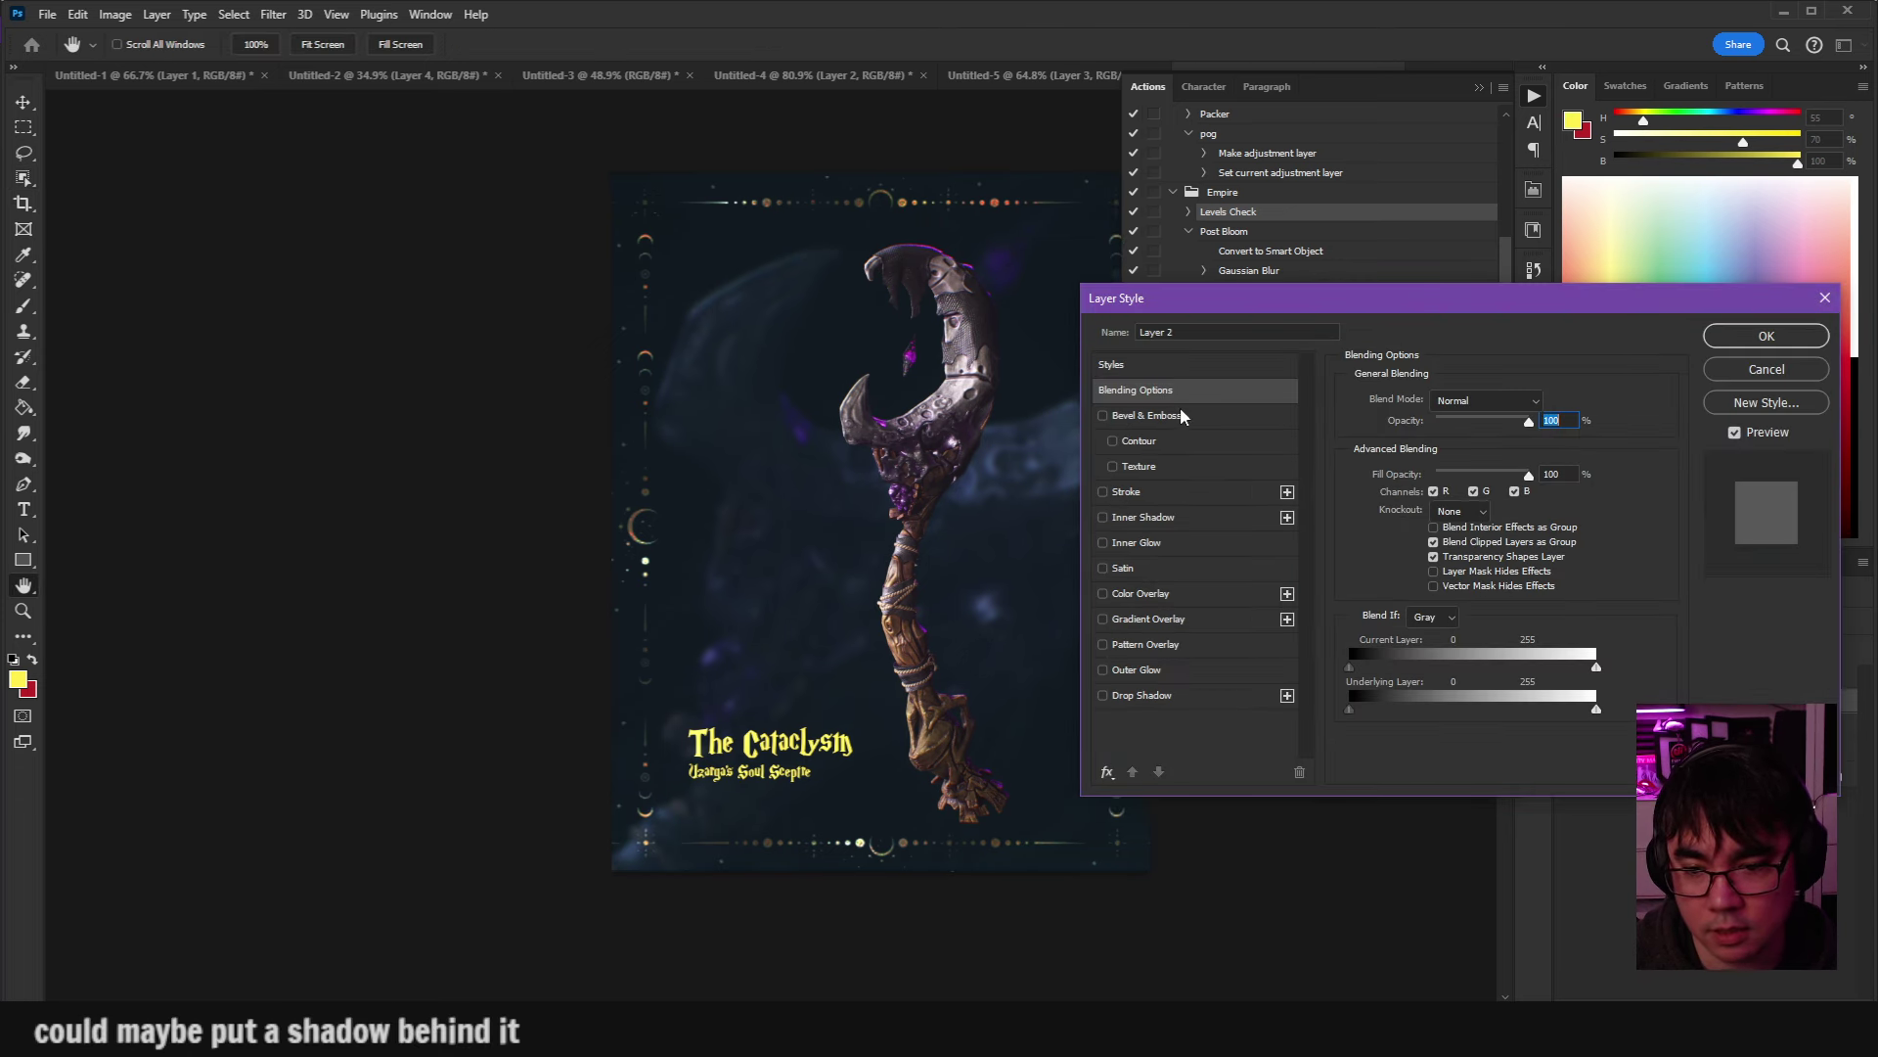
{"action": "left_click", "coordinate": [1213, 694]}
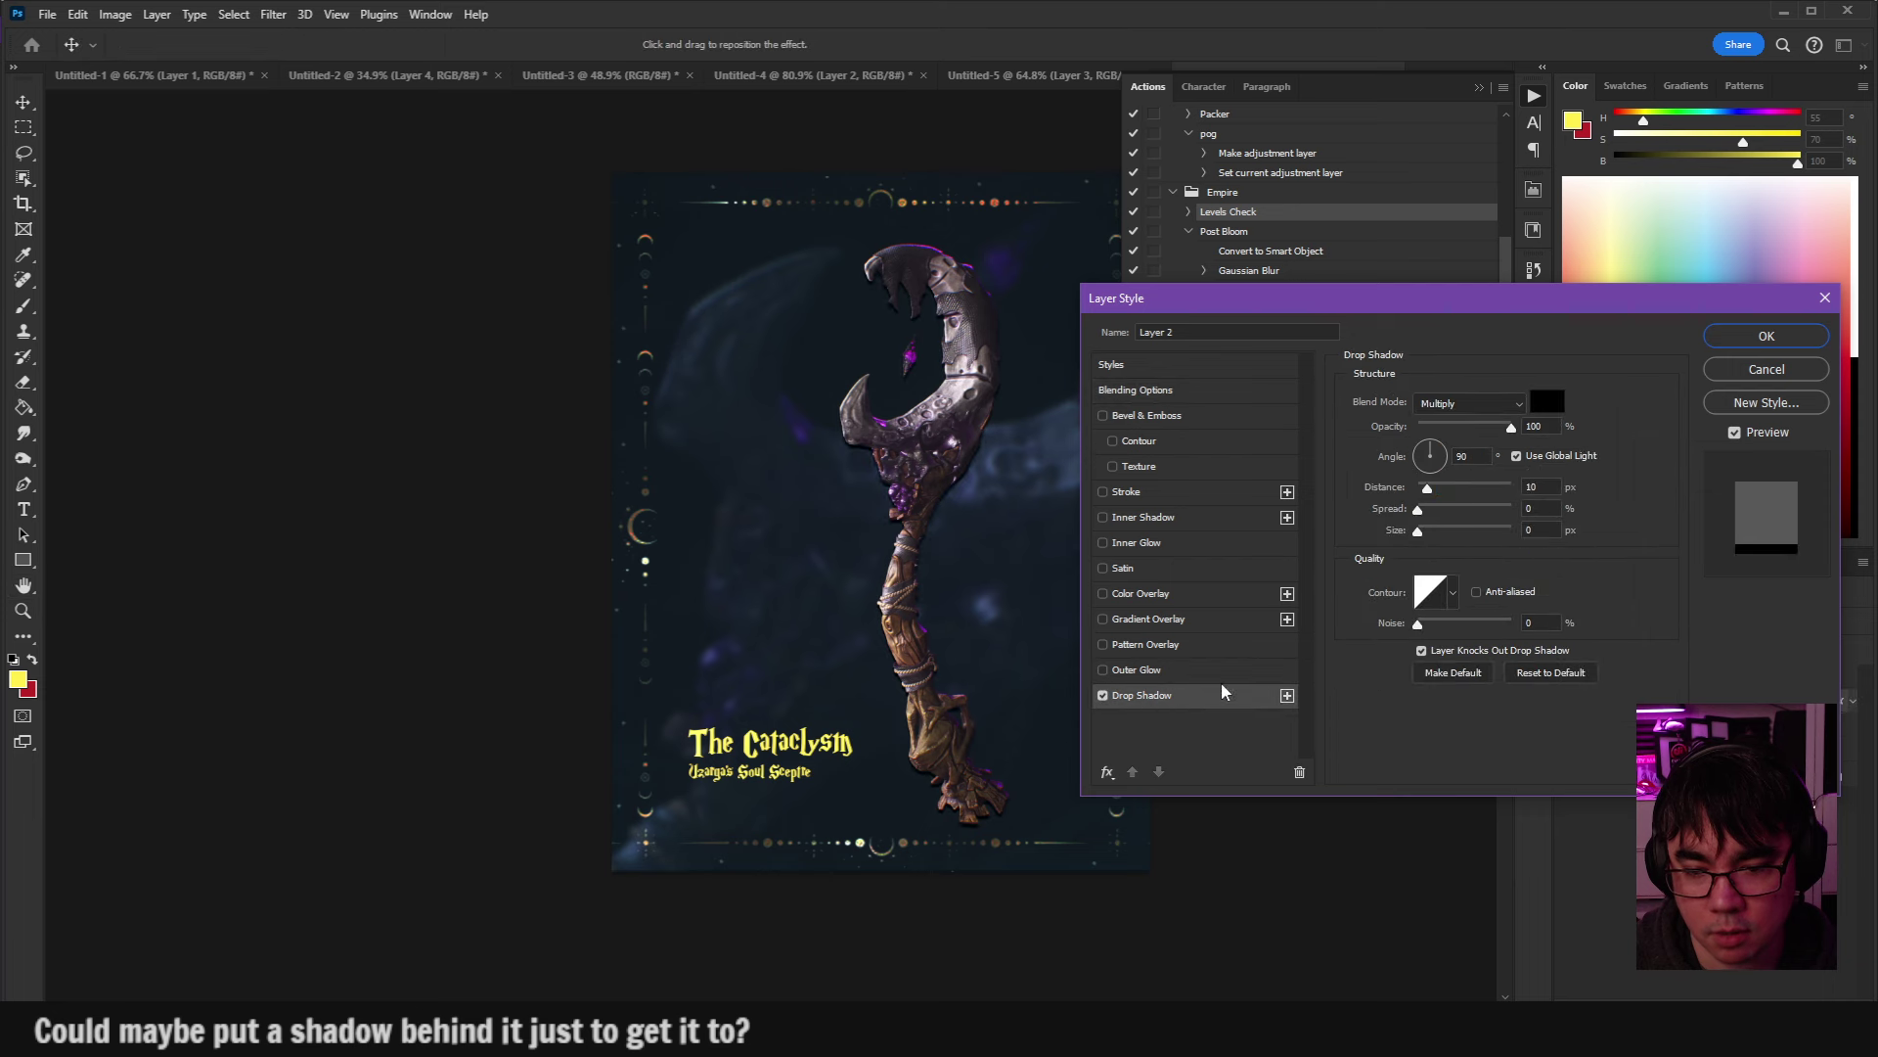
{"action": "left_click_drag", "start_coordinate": [927, 503], "coordinate": [934, 507]}
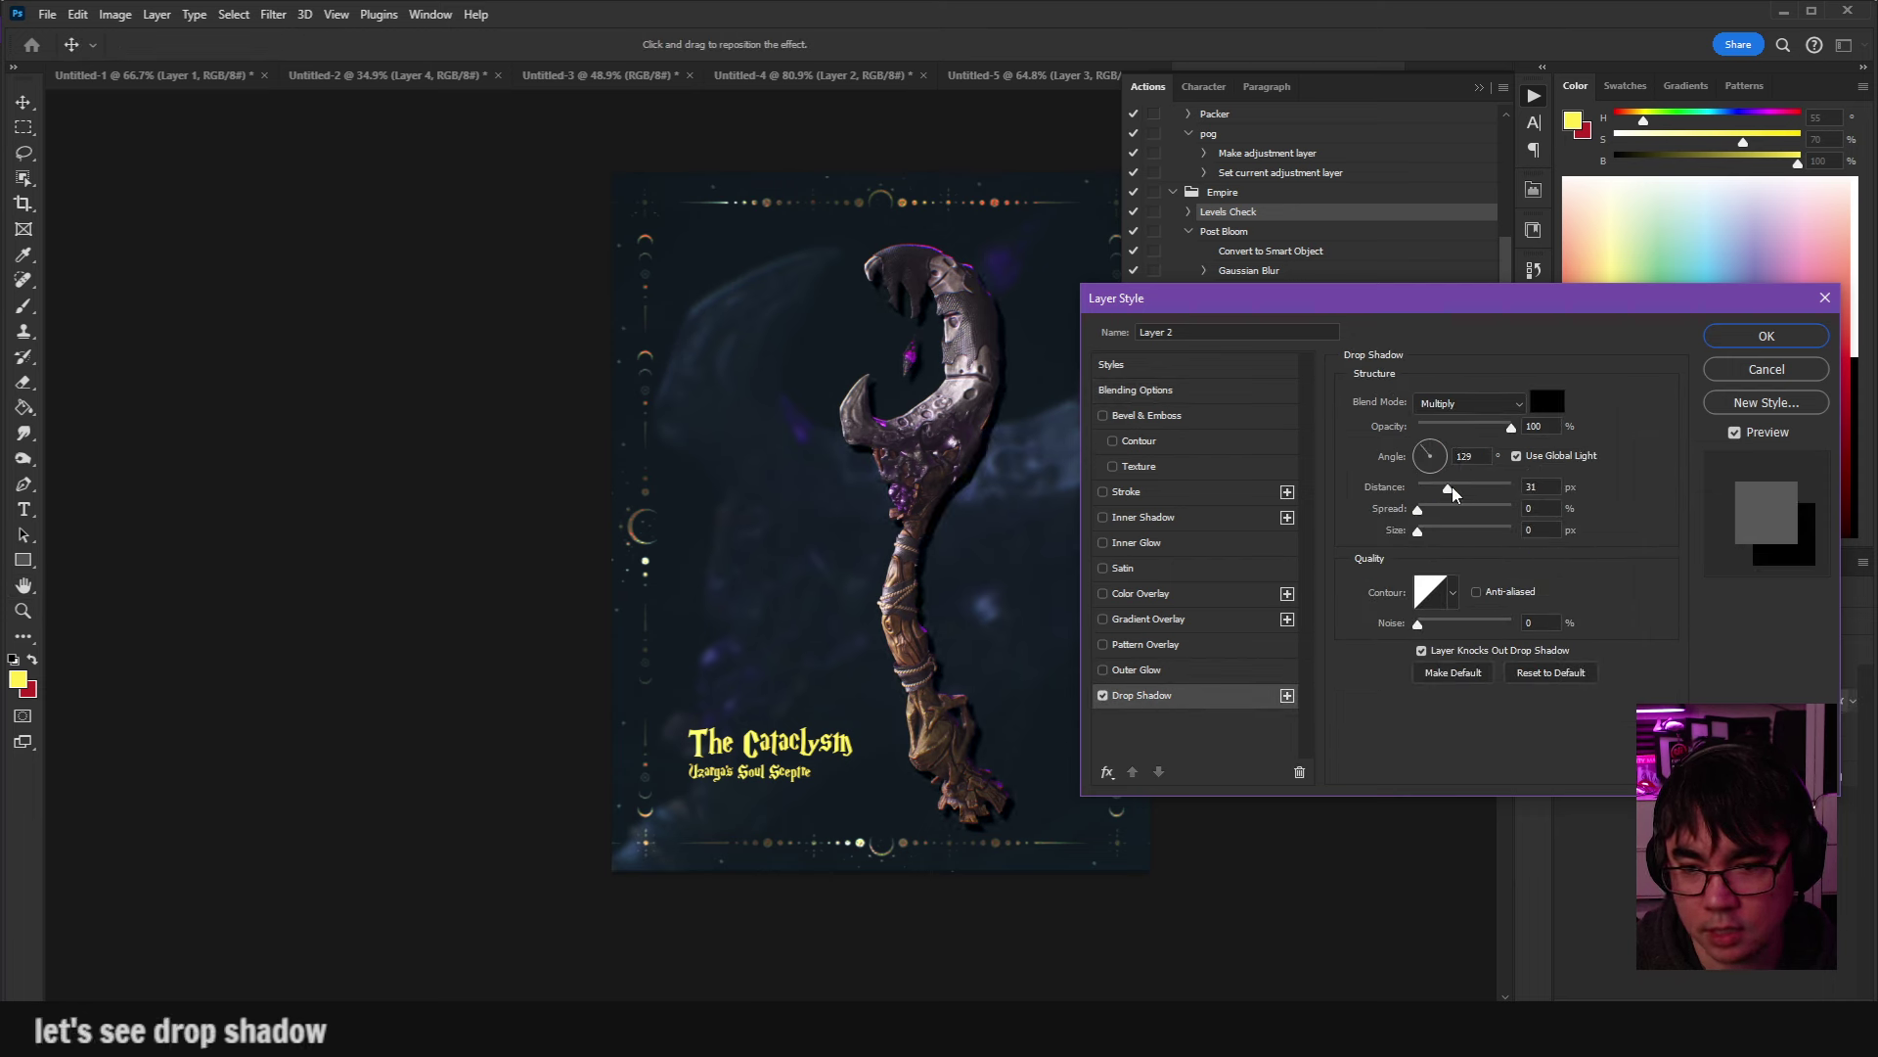
{"action": "left_click_drag", "start_coordinate": [1462, 502], "coordinate": [1517, 556]}
{"action": "left_click_drag", "start_coordinate": [923, 533], "coordinate": [910, 577]}
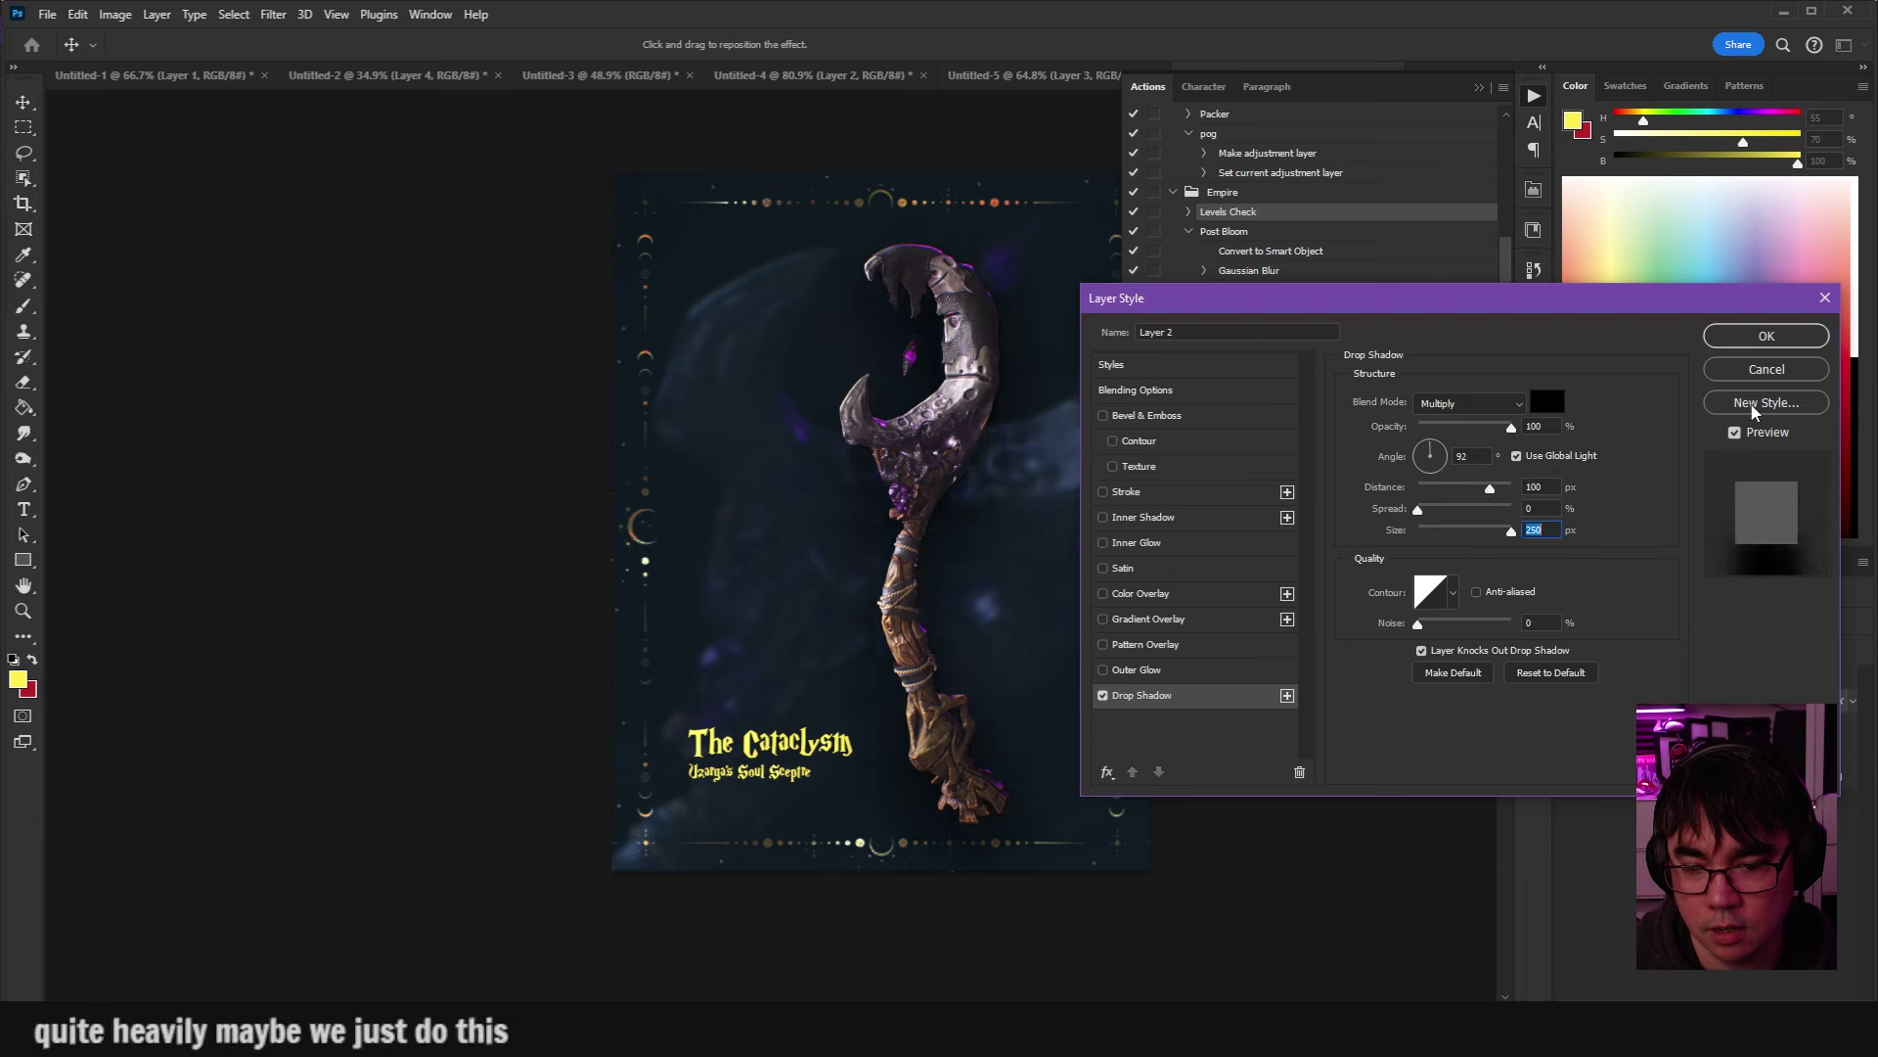
{"action": "left_click", "coordinate": [1767, 337]}
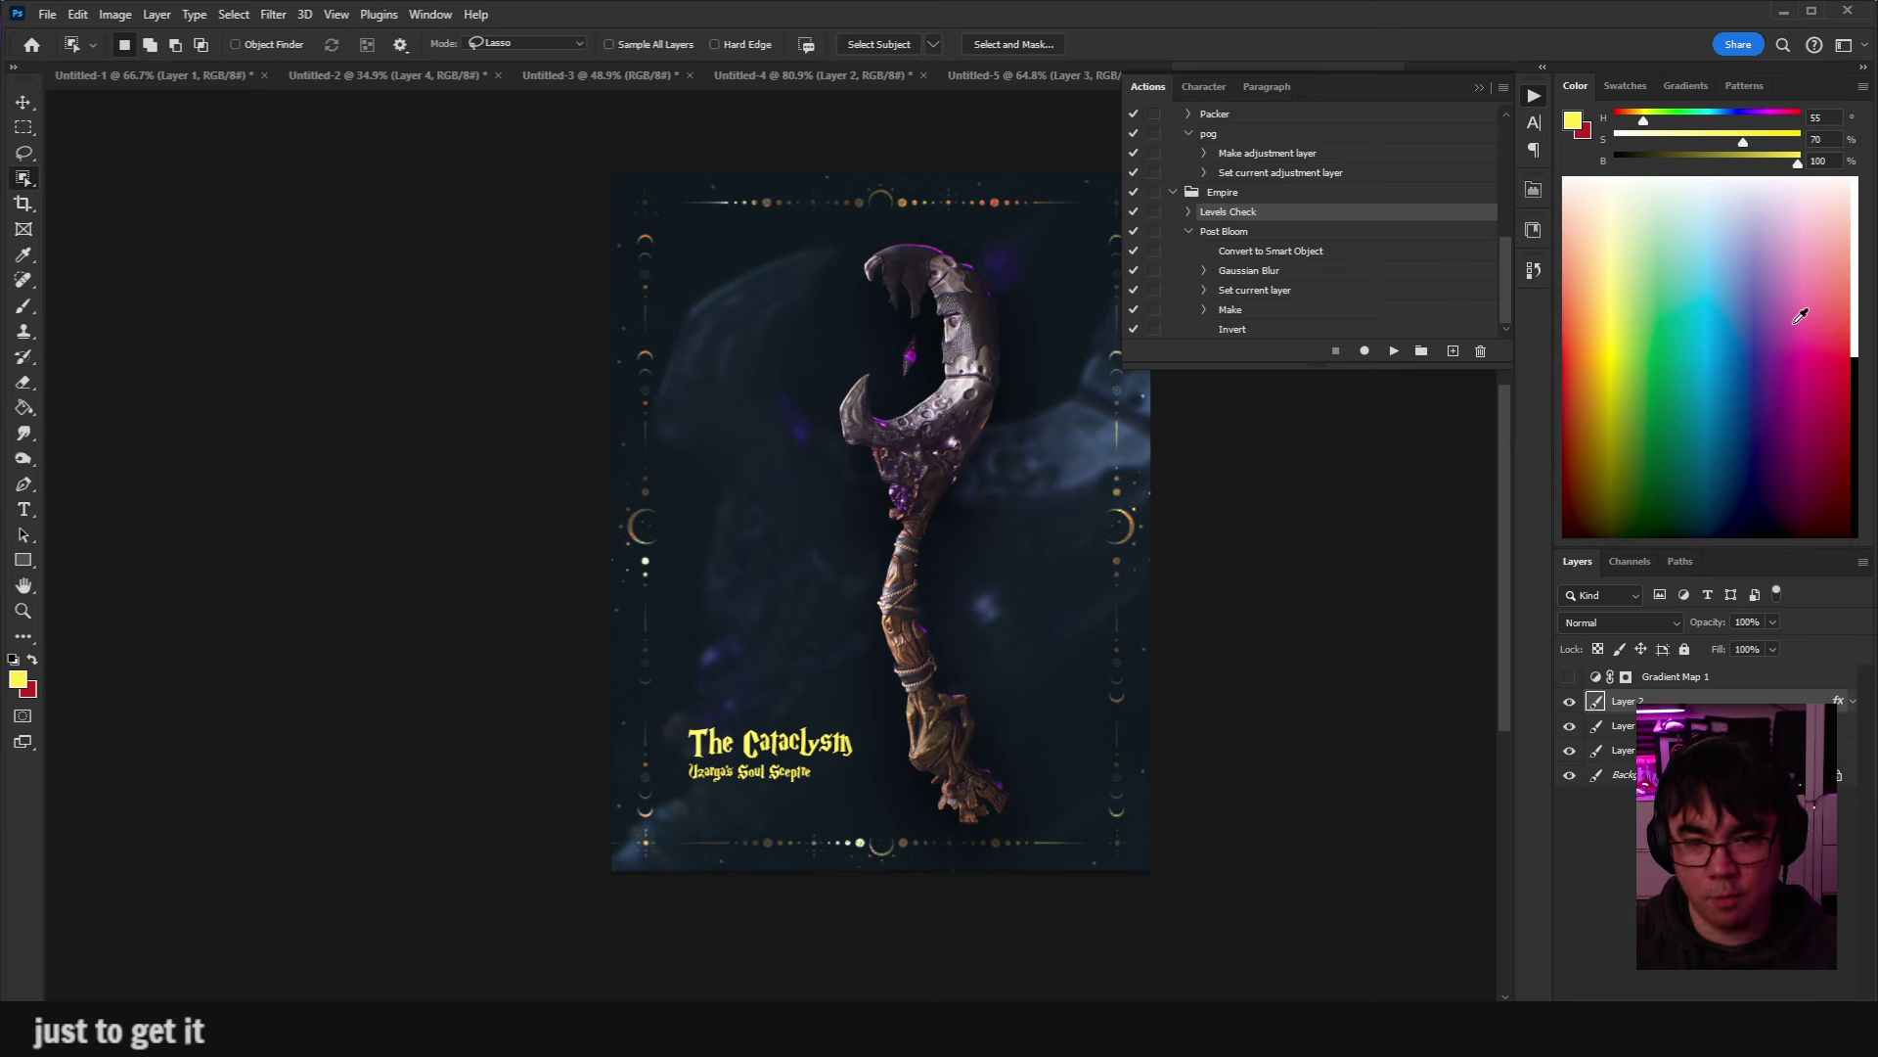
Load the scepter's outline as a selection and copy it onto new Layer 3.
{"action": "mouse_move", "coordinate": [1037, 592]}
{"action": "left_mouse_down"}
{"action": "mouse_move", "coordinate": [939, 658]}
{"action": "mouse_move", "coordinate": [1047, 601]}
{"action": "left_mouse_up"}
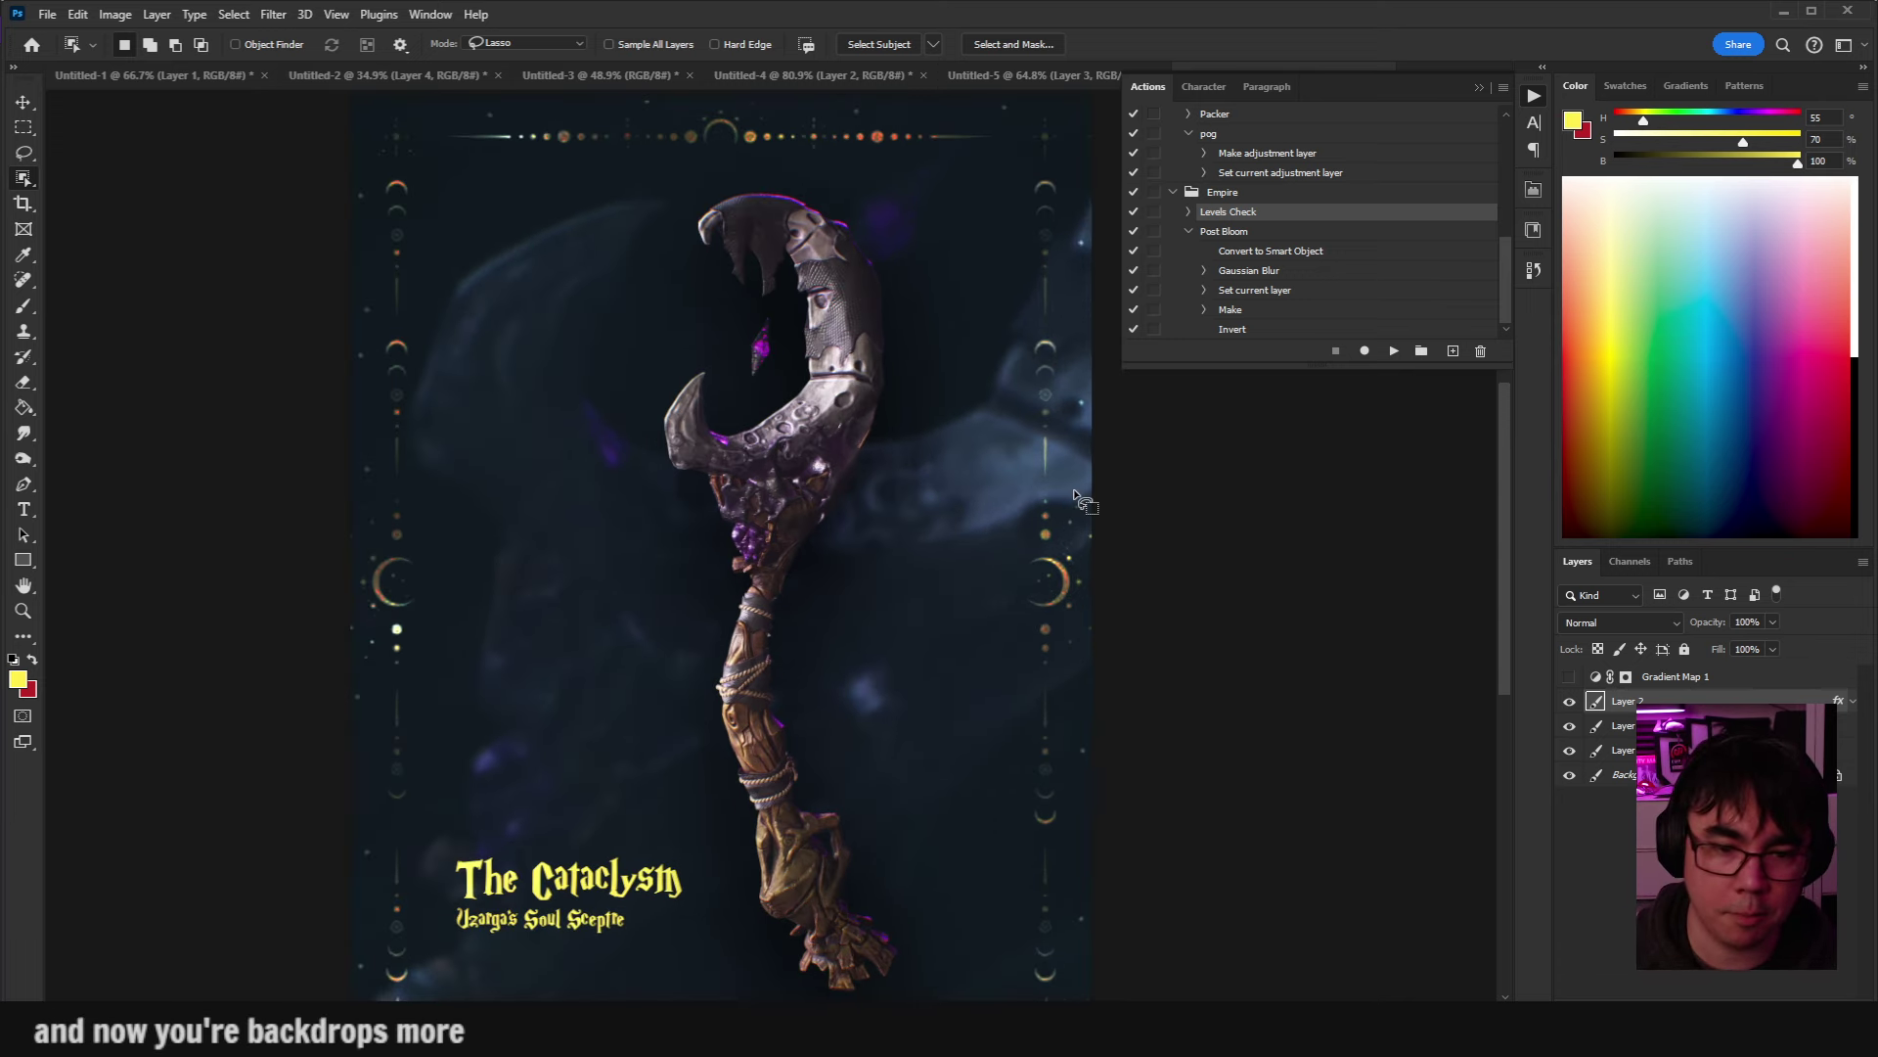
{"action": "left_click_drag", "start_coordinate": [734, 341], "coordinate": [730, 309]}
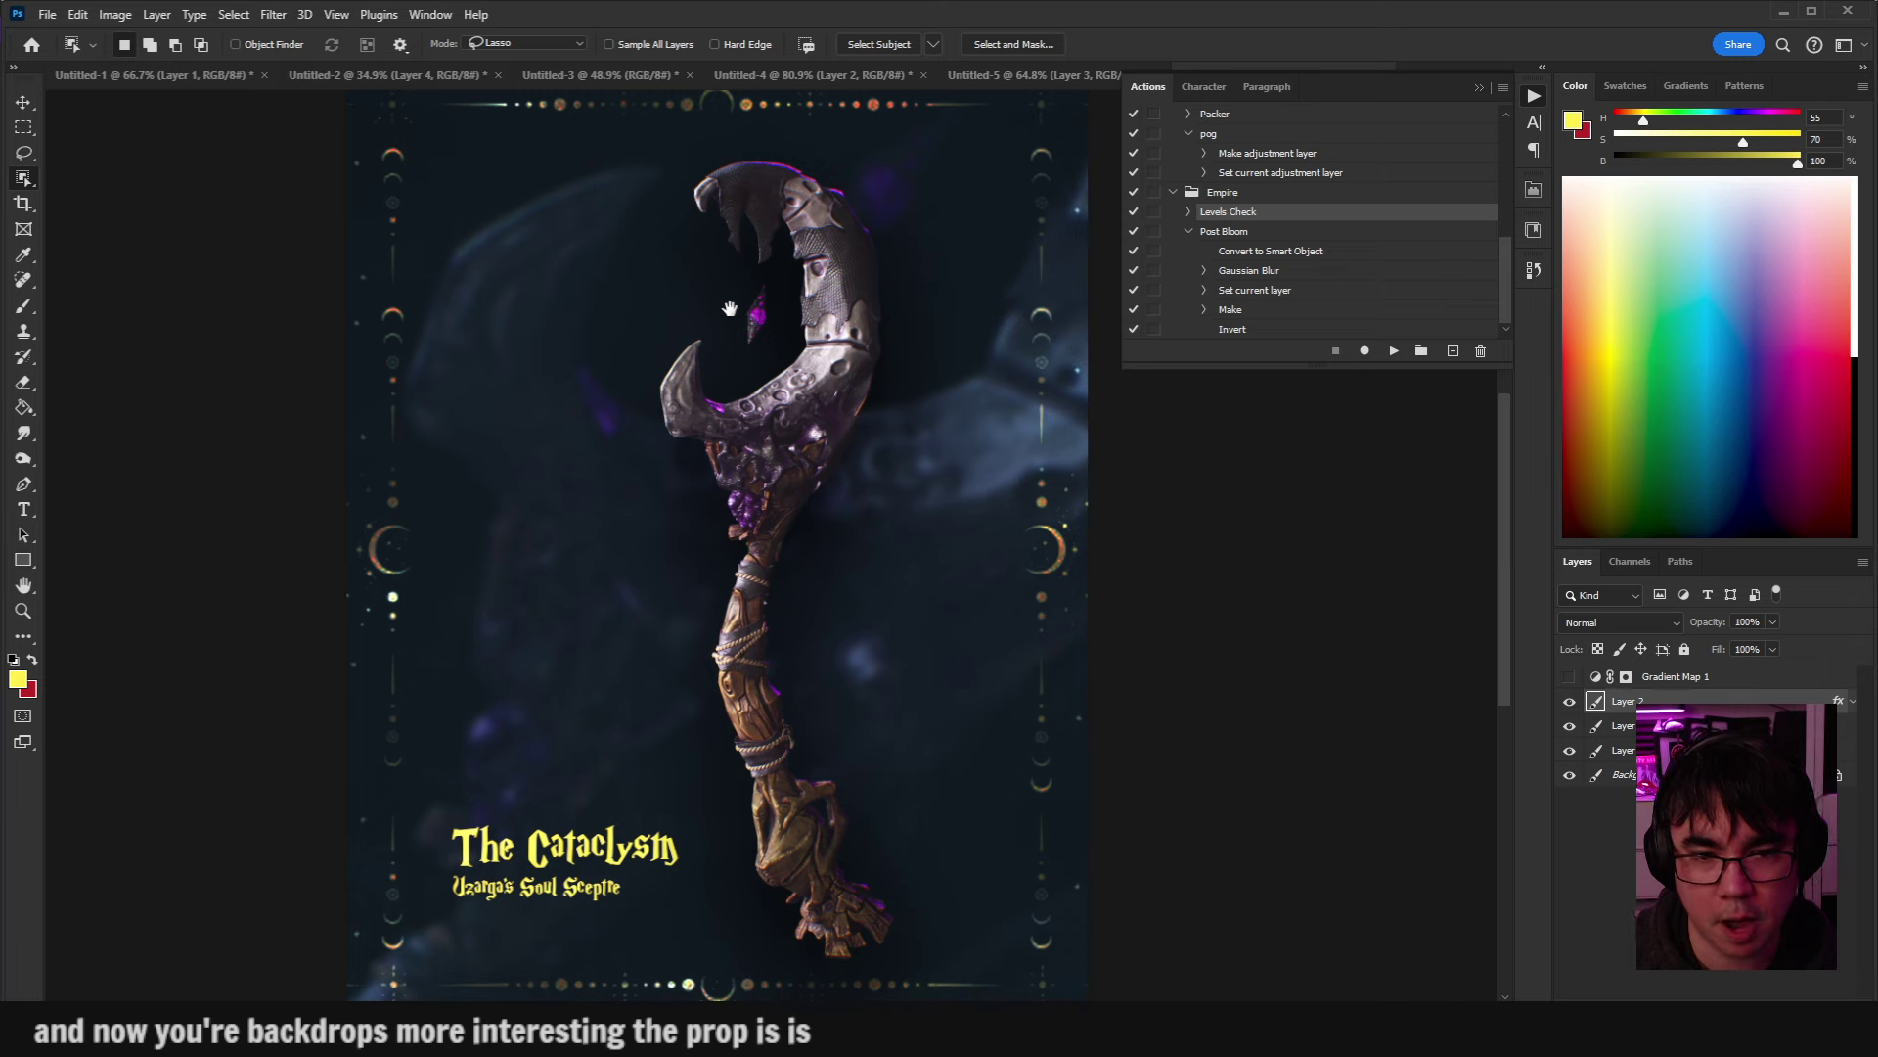
{"action": "left_click", "coordinate": [1597, 701], "text": "ctrl"}
{"action": "left_click", "coordinate": [1106, 598], "text": "alt"}
{"action": "key", "text": "ctrl+j"}
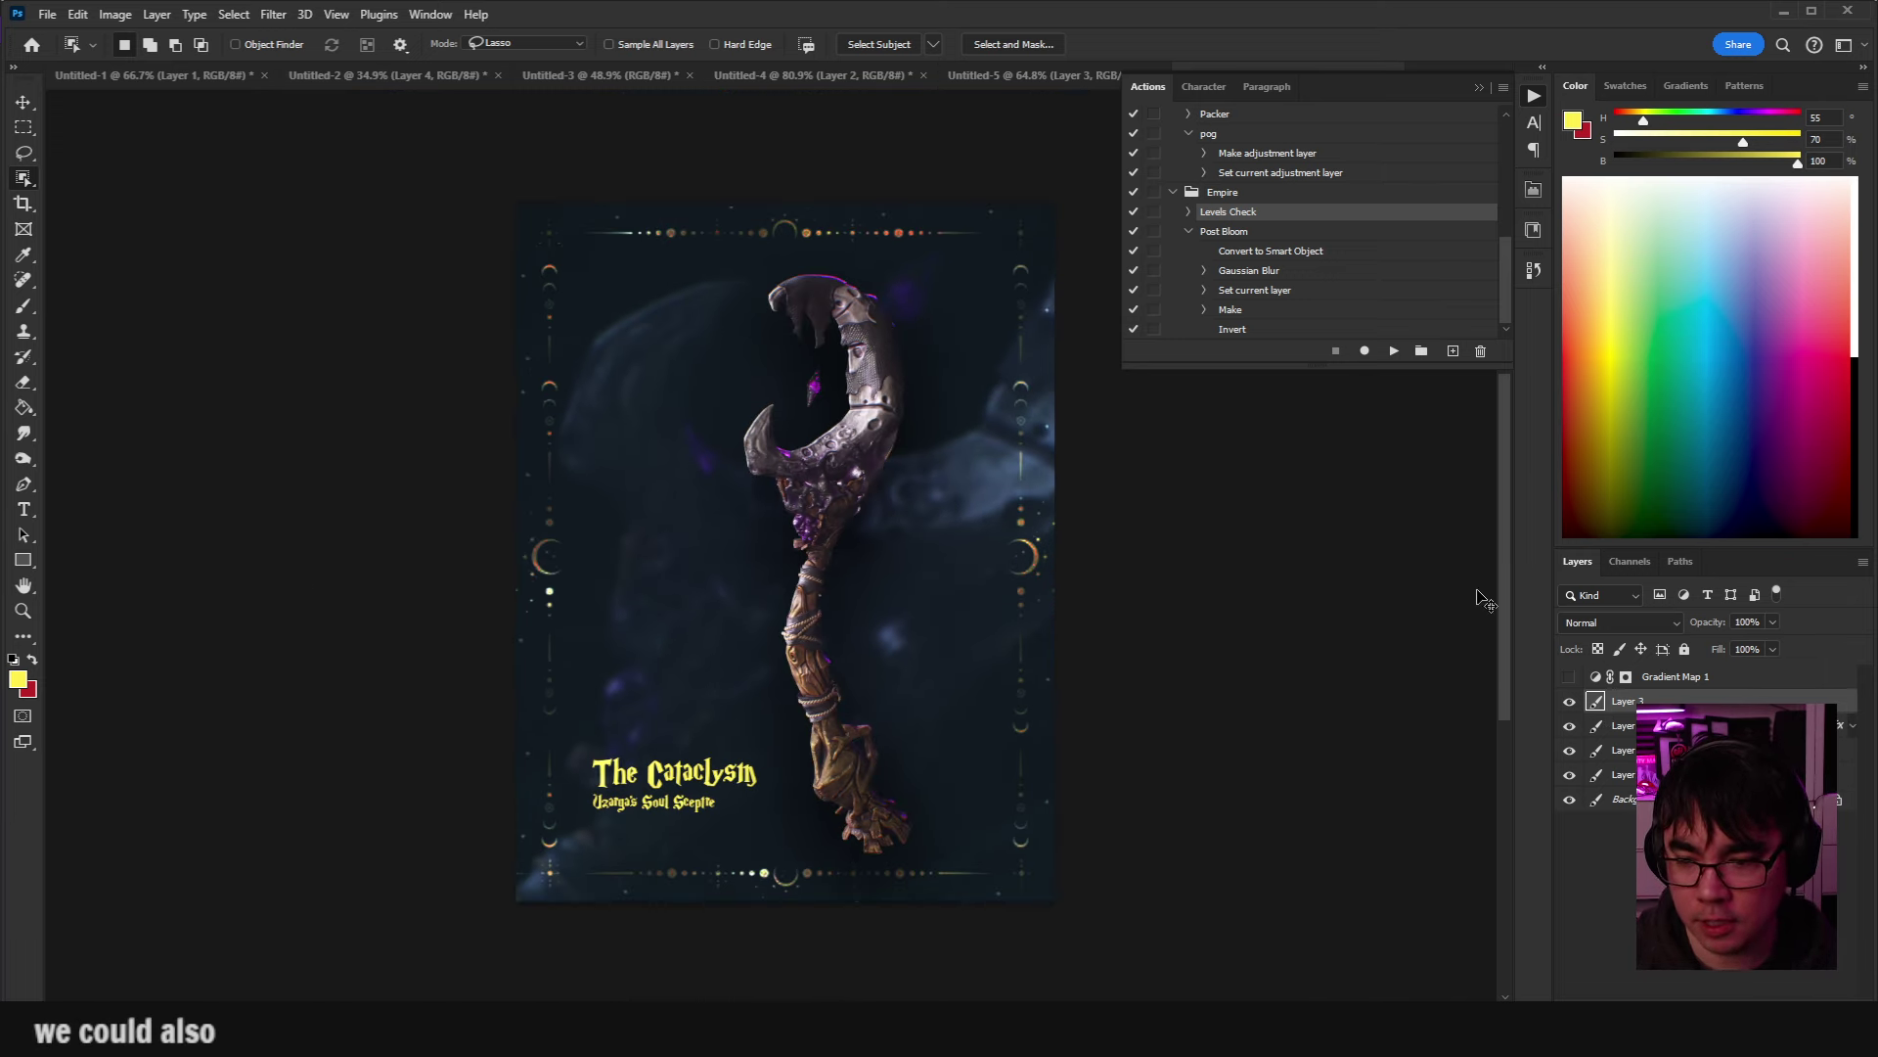
Open the Gaussian Blur filter, then cancel it without applying.
{"action": "left_click", "coordinate": [273, 13]}
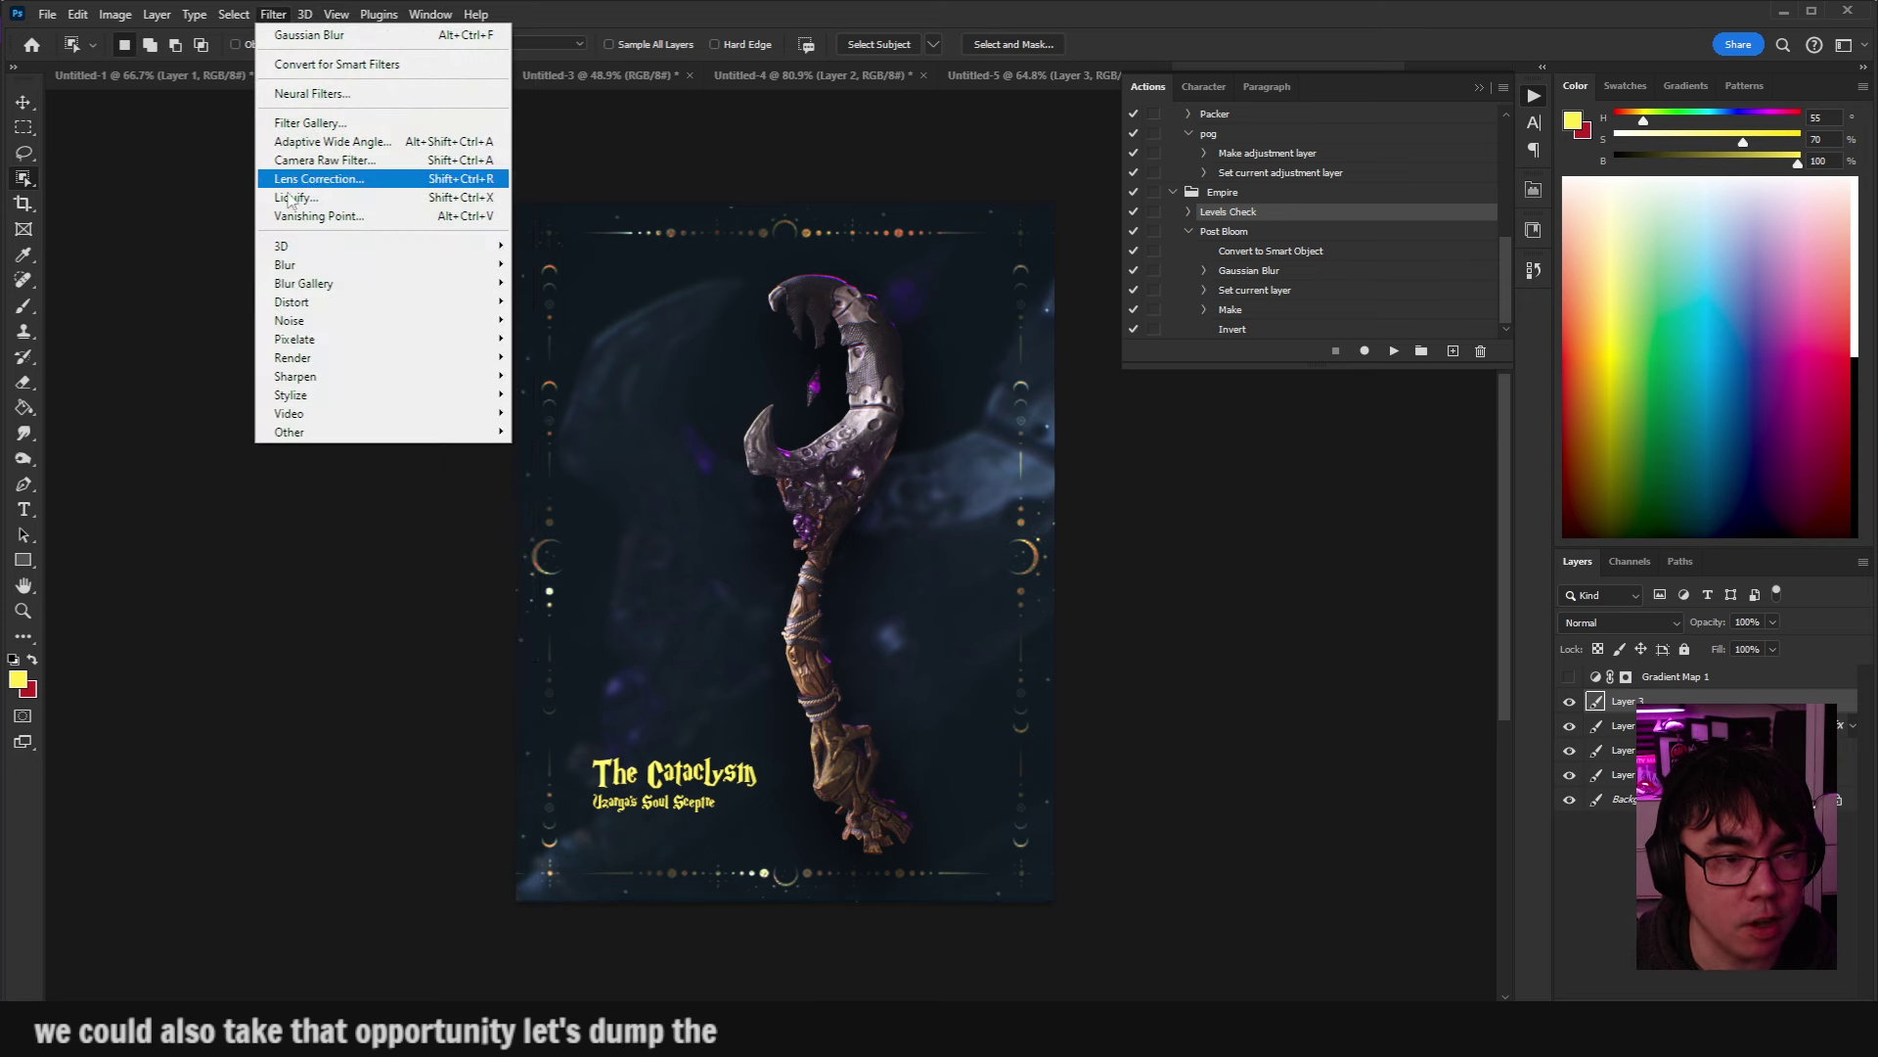
{"action": "mouse_move", "coordinate": [323, 264]}
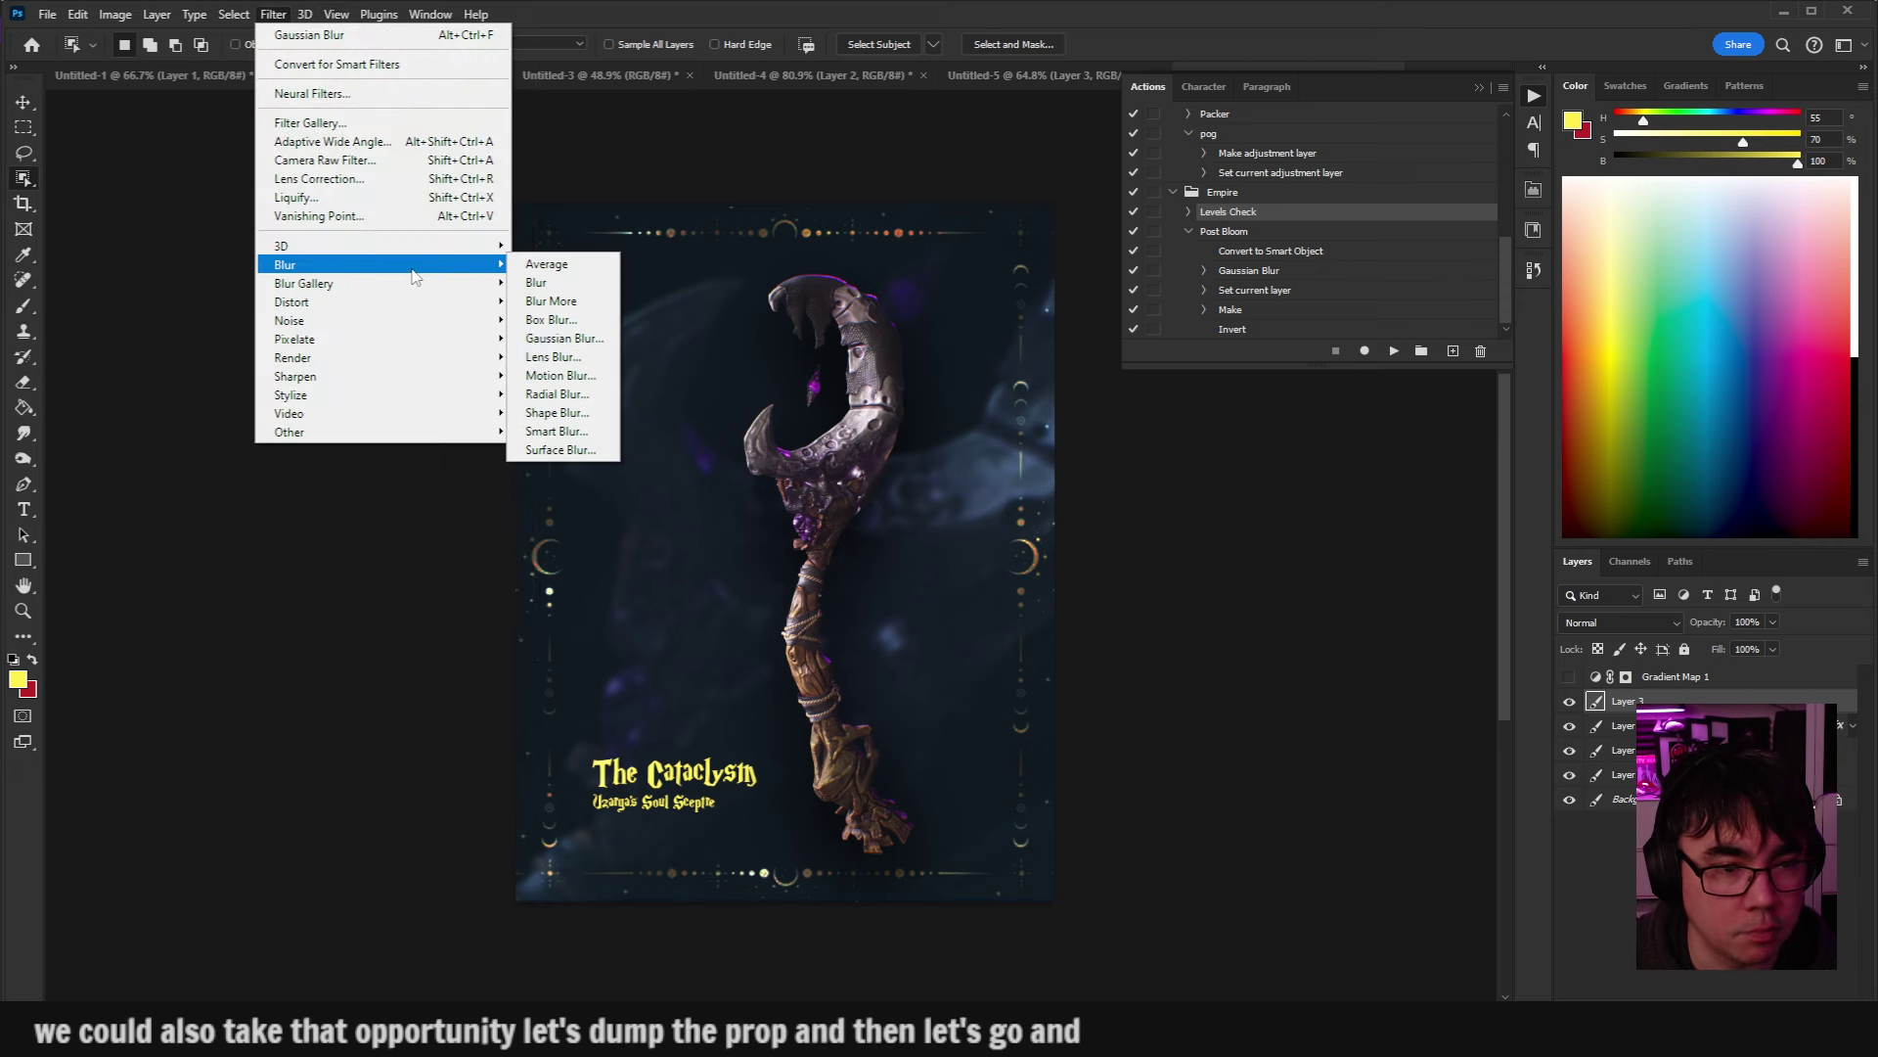
{"action": "left_click", "coordinate": [562, 337]}
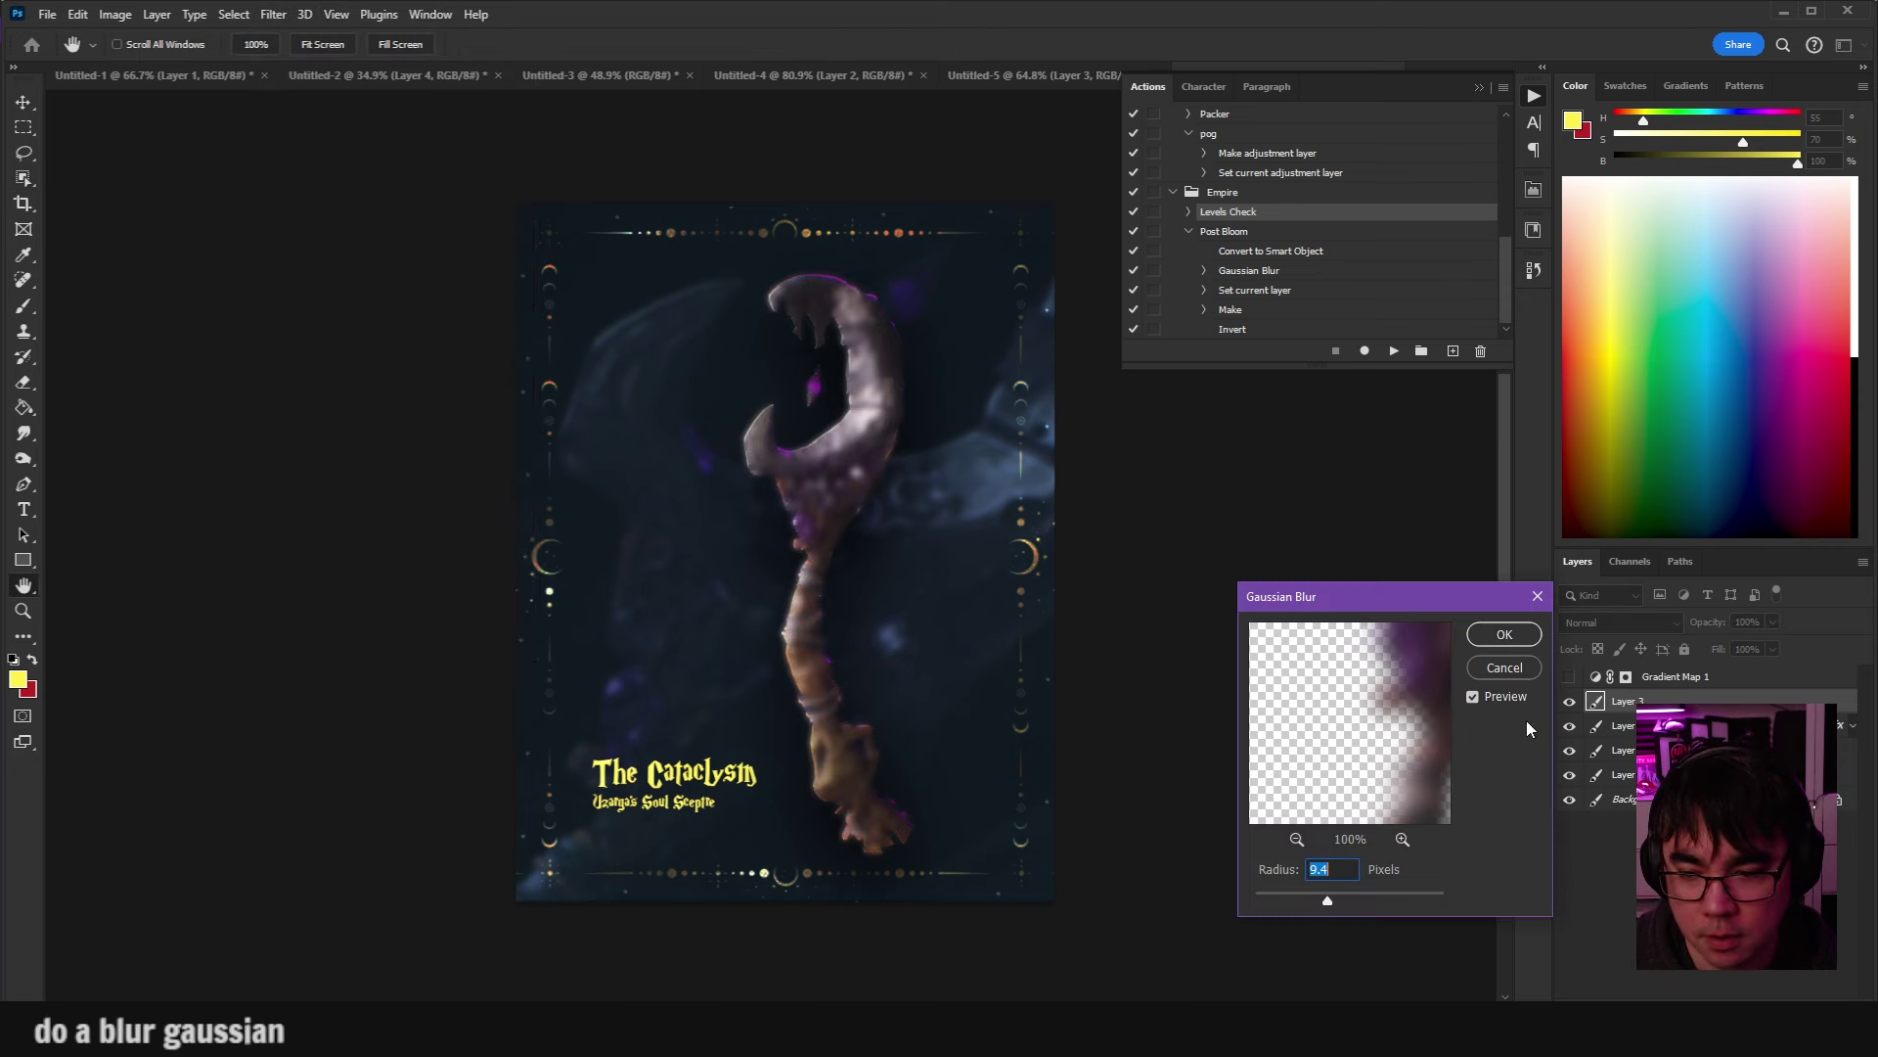
{"action": "key", "text": "Escape"}
{"action": "left_click", "coordinate": [1863, 562]}
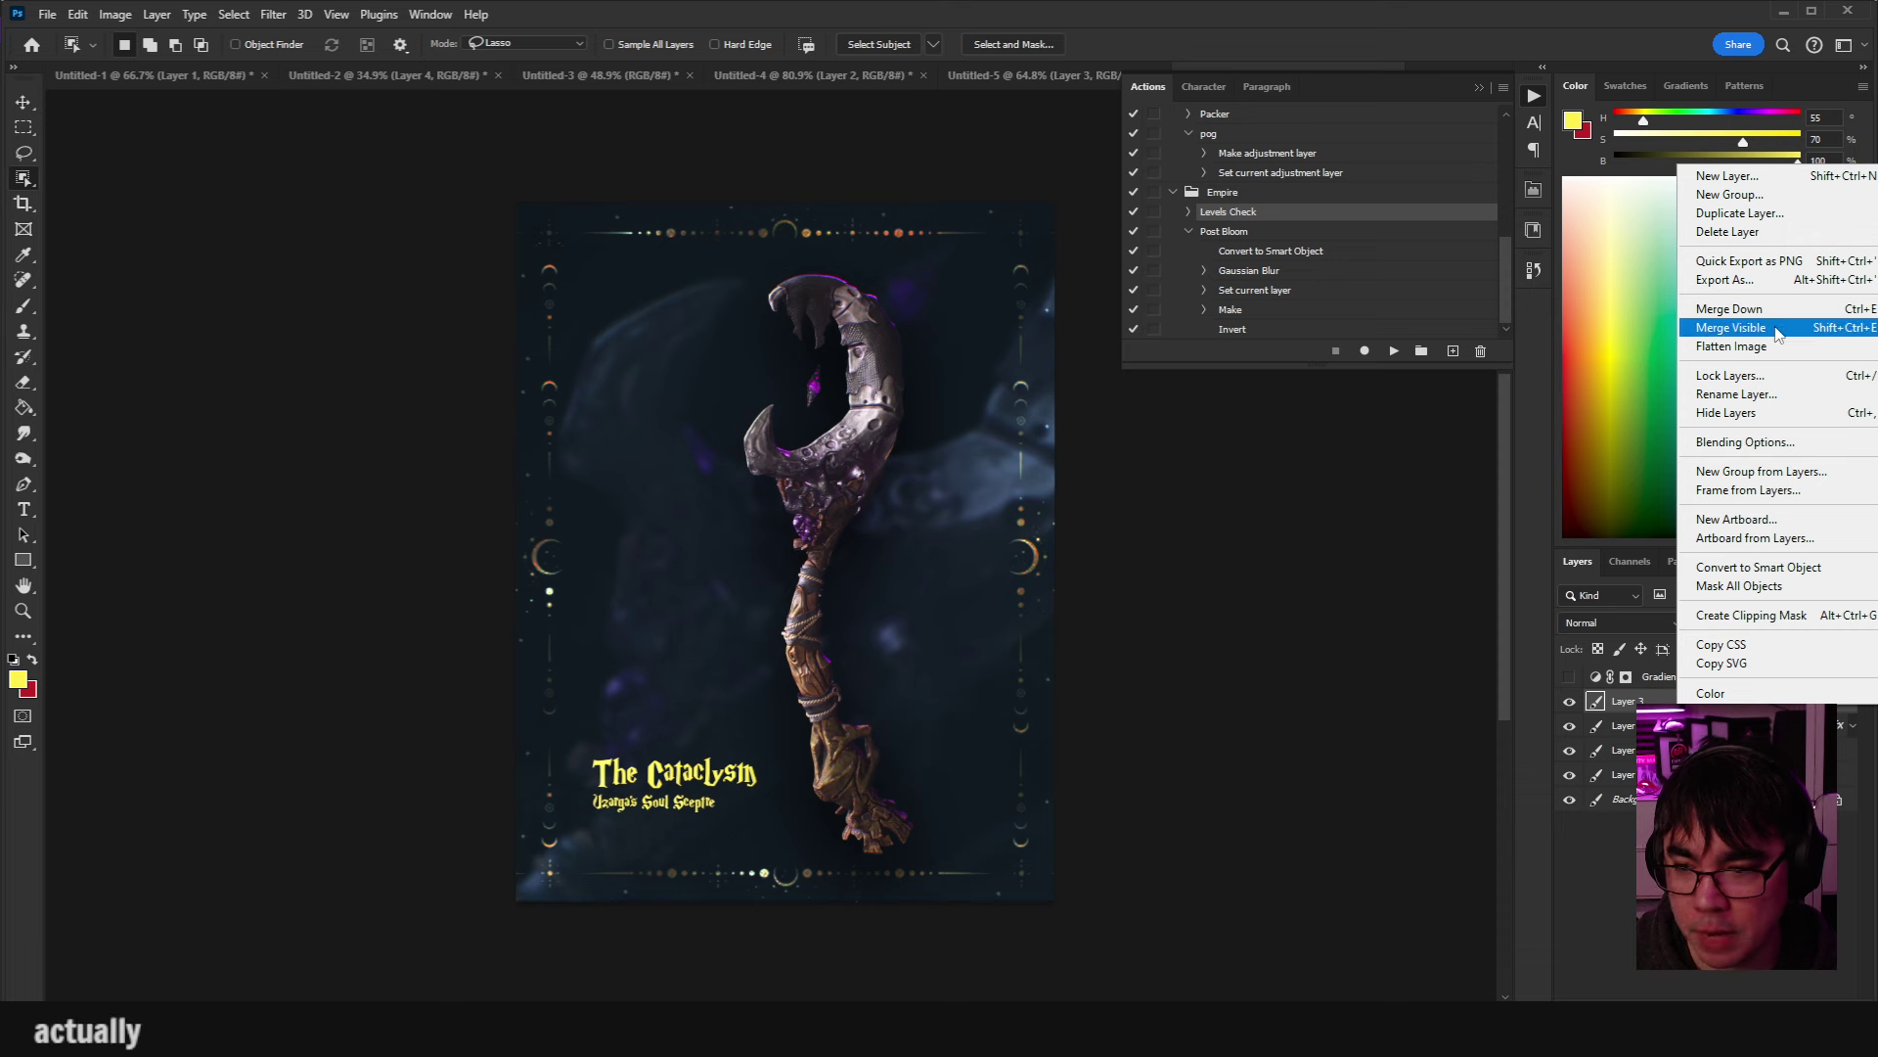
Place Layer 3 inside a new group, Group 1.
{"action": "left_click", "coordinate": [1728, 708]}
{"action": "right_click", "coordinate": [1725, 697]}
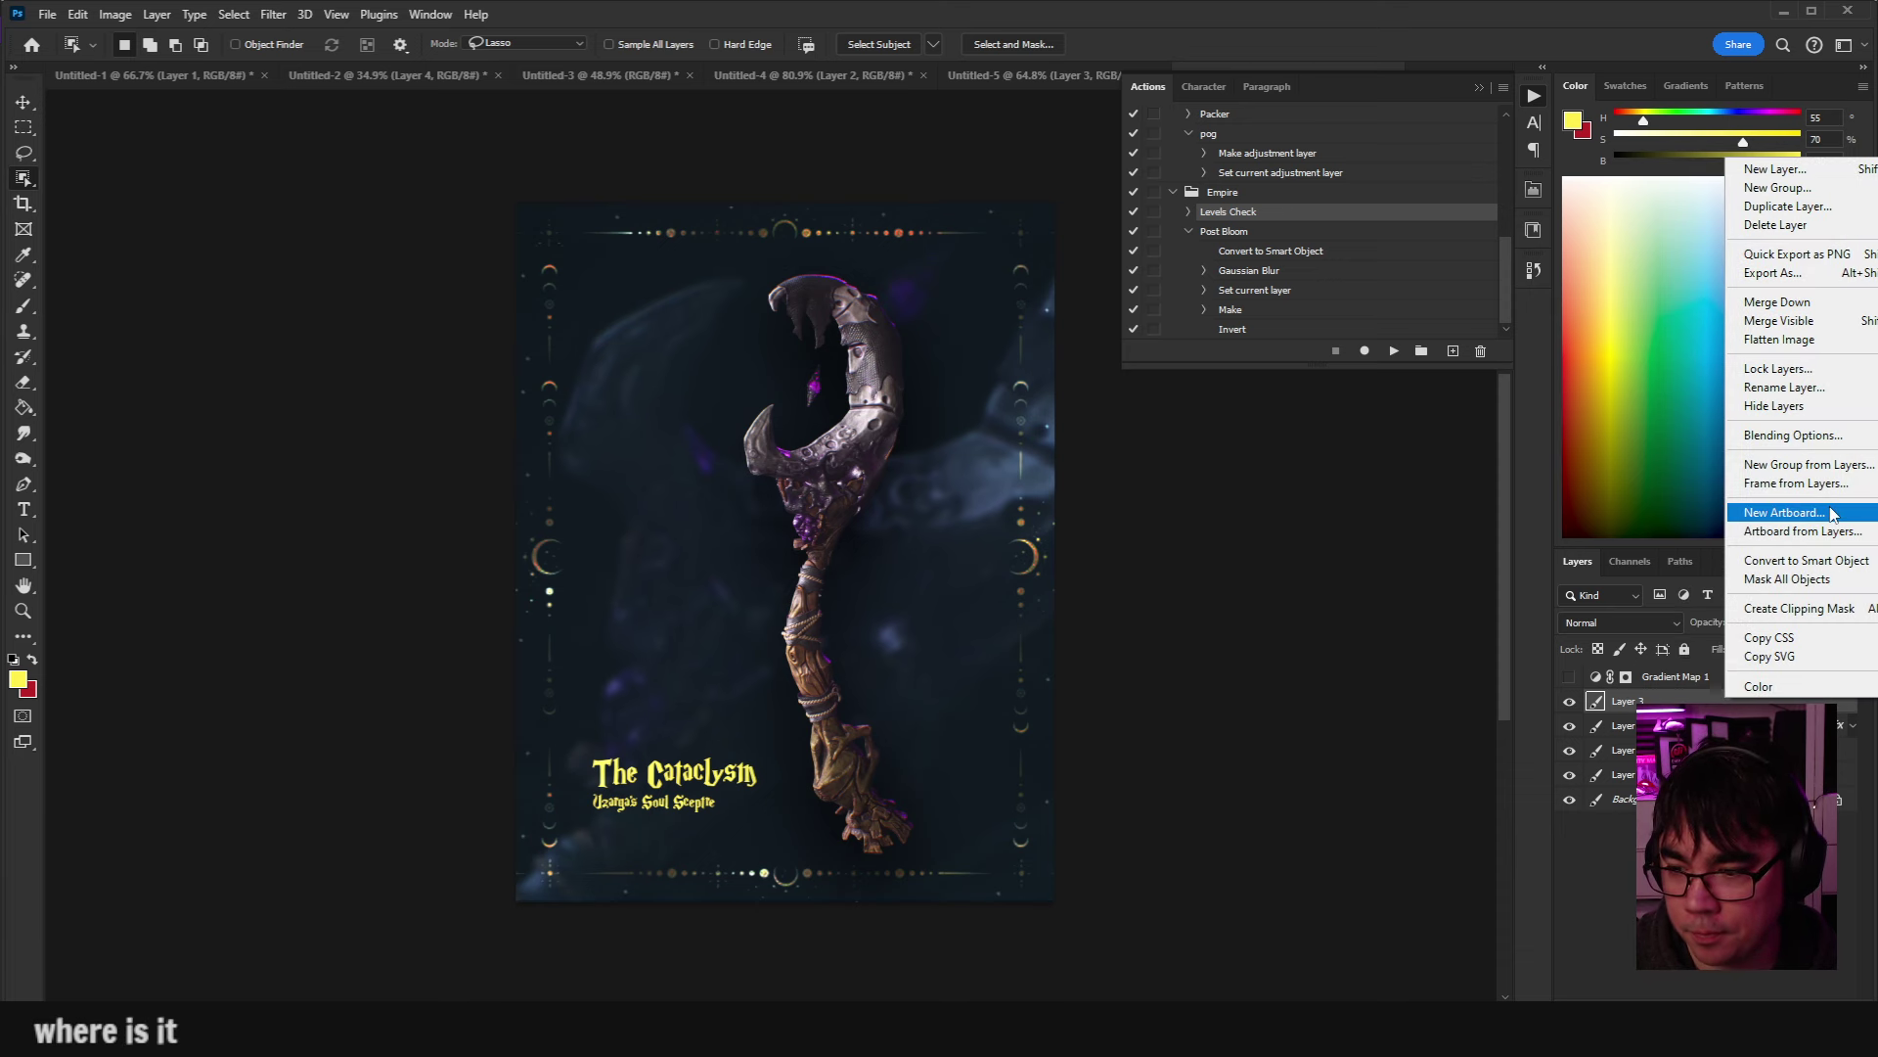
{"action": "left_click", "coordinate": [1668, 689]}
{"action": "left_click", "coordinate": [1665, 725]}
{"action": "left_click", "coordinate": [1661, 702]}
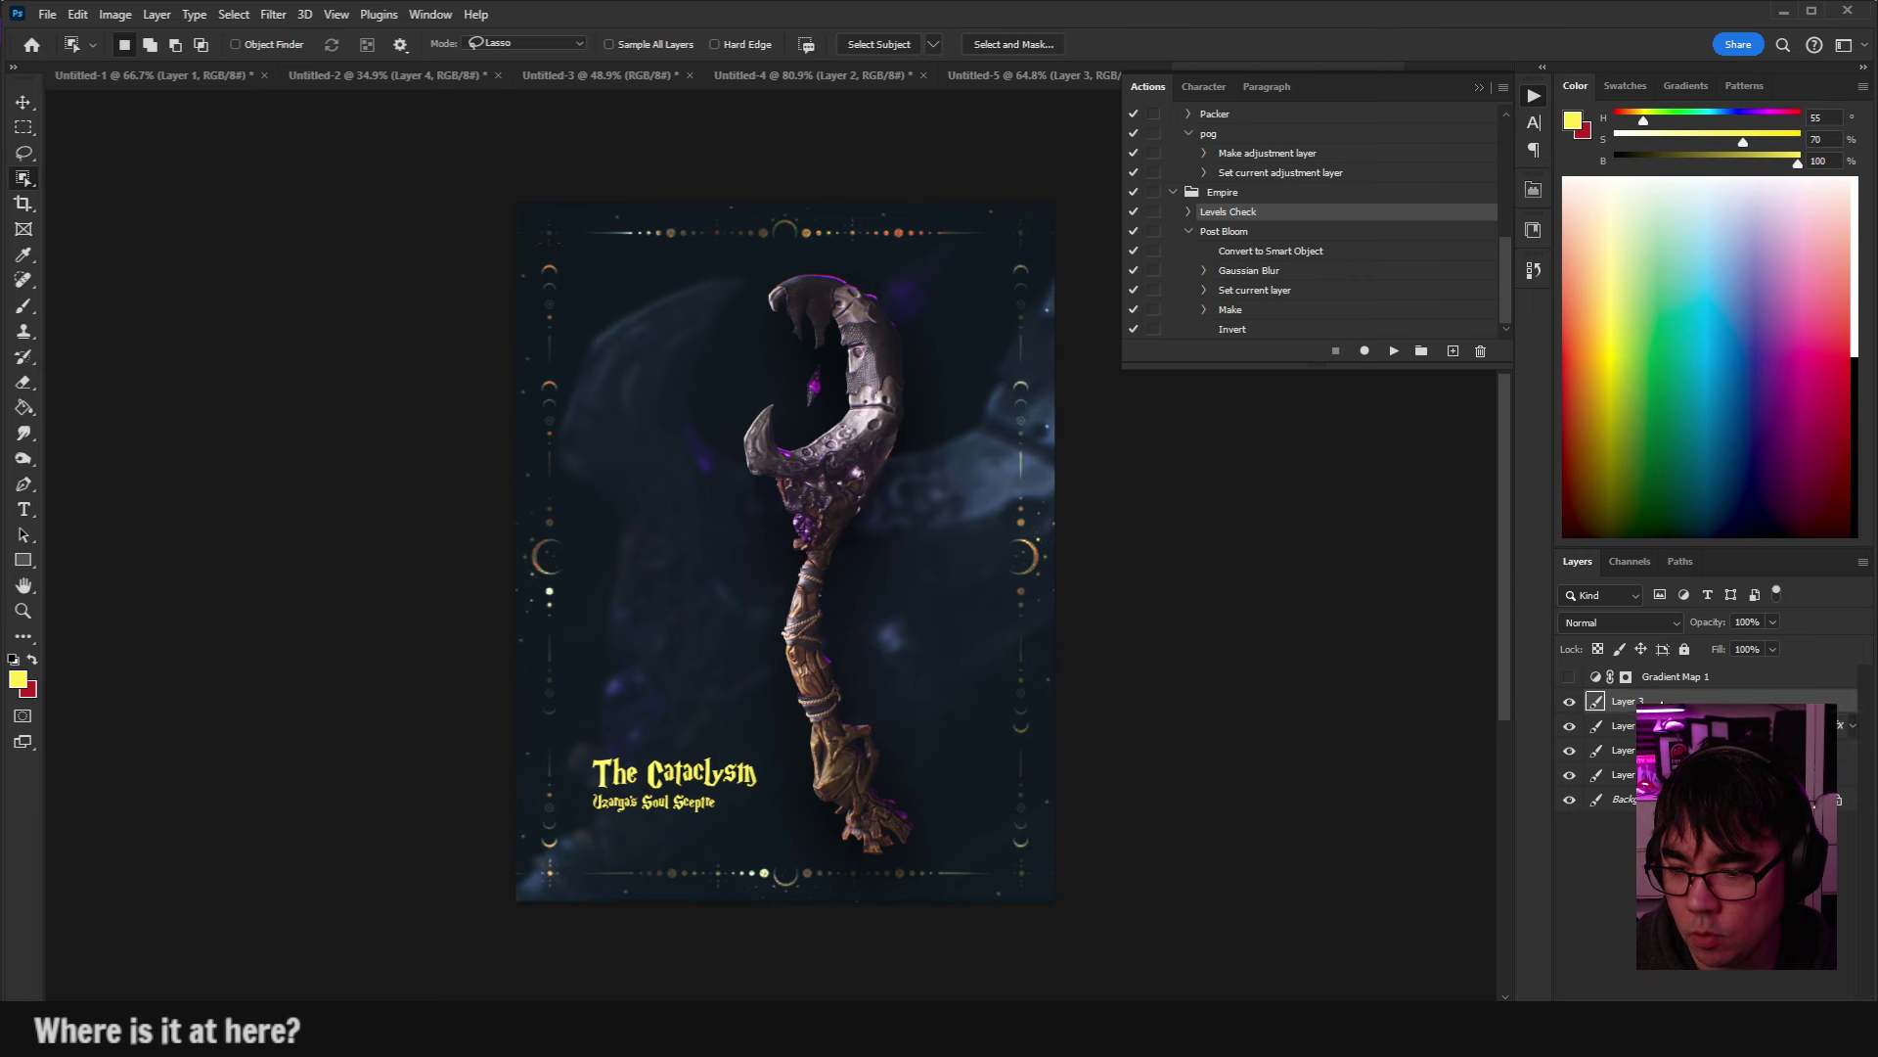
{"action": "right_click", "coordinate": [1700, 701]}
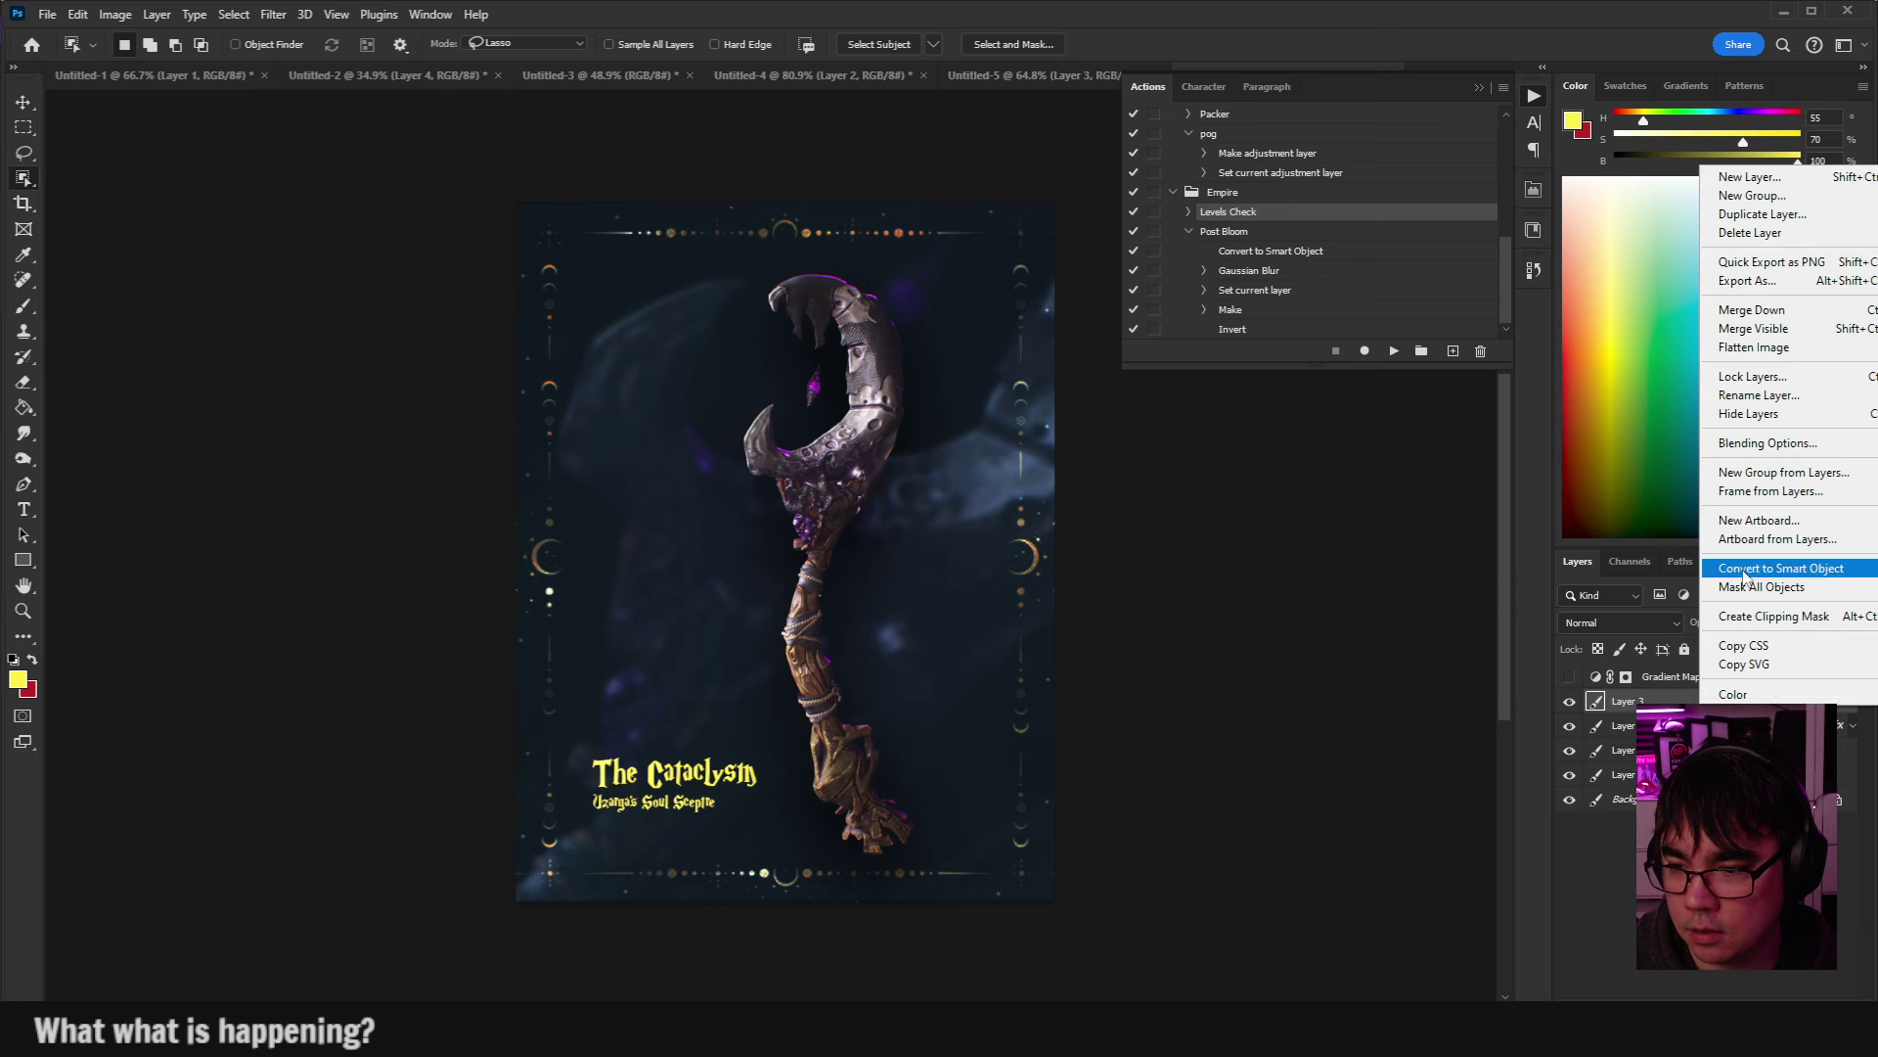
{"action": "left_click", "coordinate": [1655, 700]}
{"action": "right_click", "coordinate": [1654, 700]}
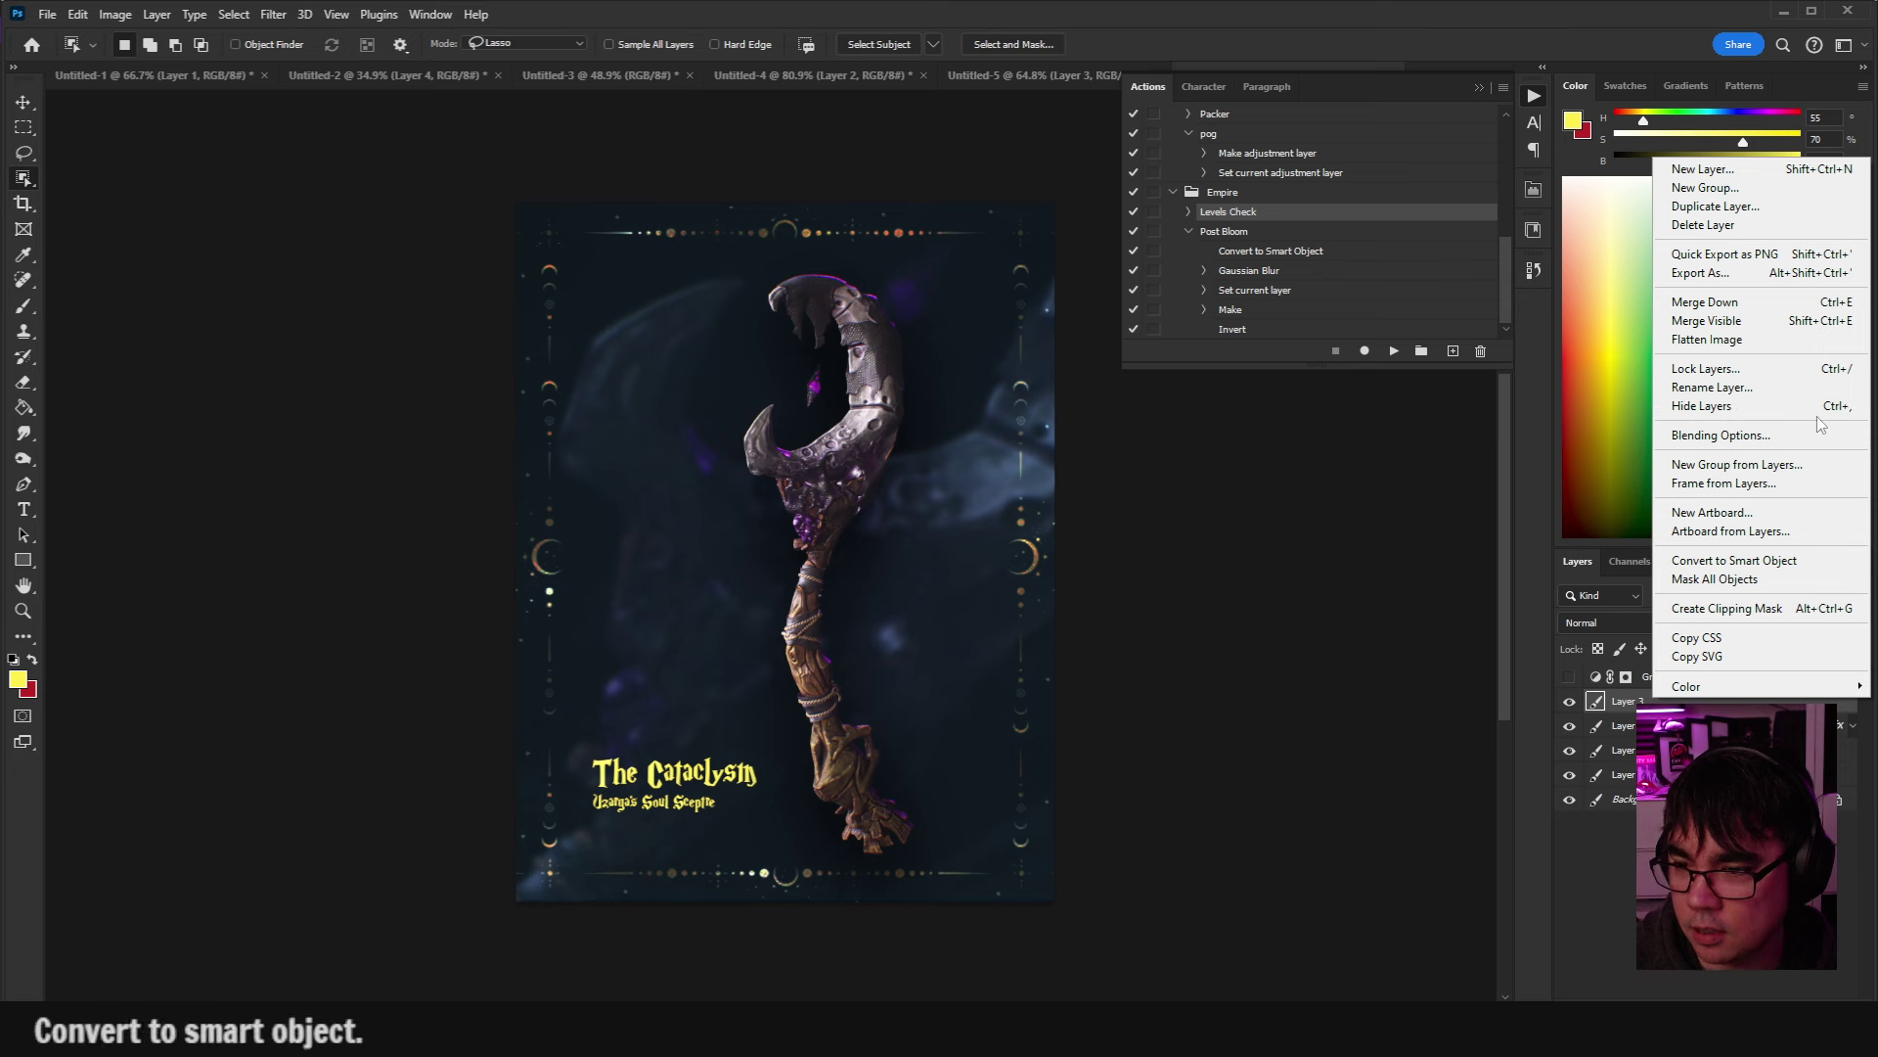
{"action": "left_click", "coordinate": [1736, 561]}
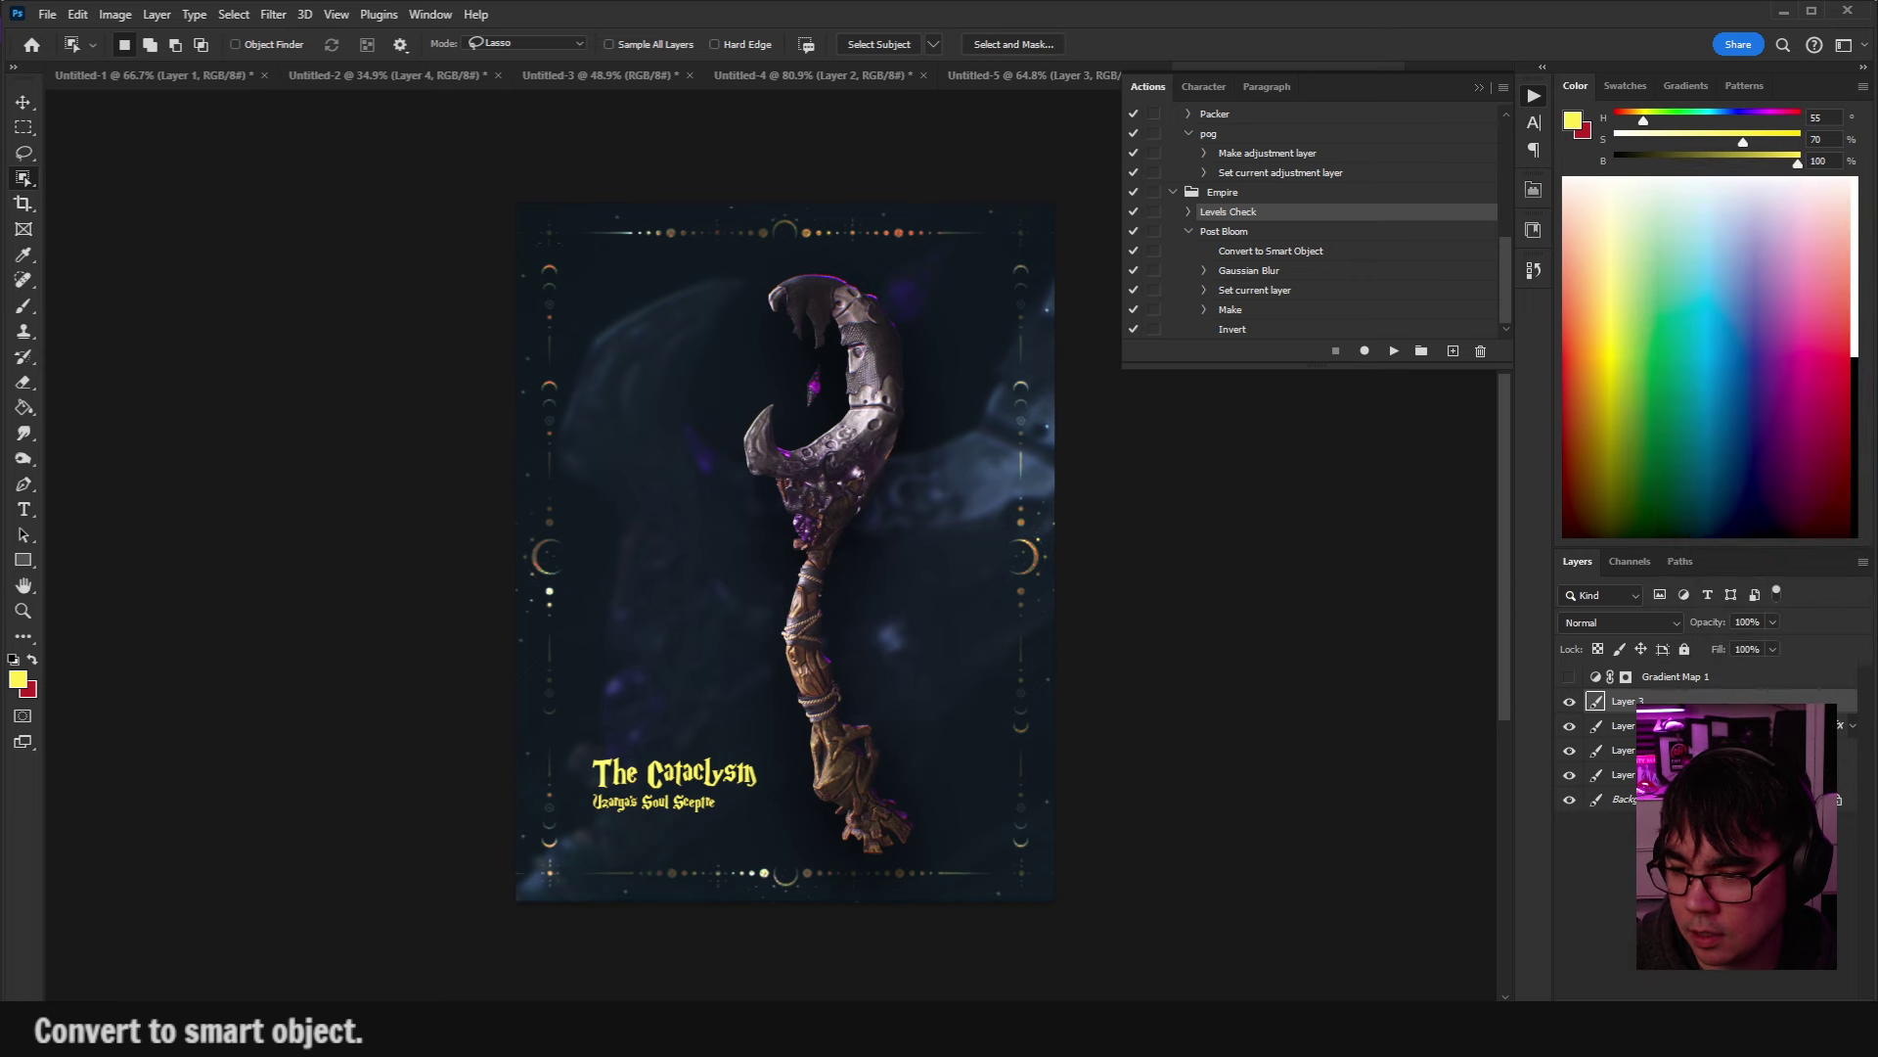
Undo a trial smart-object blur on Group 1, then convert Layer 3 into a smart object.
{"action": "right_click", "coordinate": [1676, 700]}
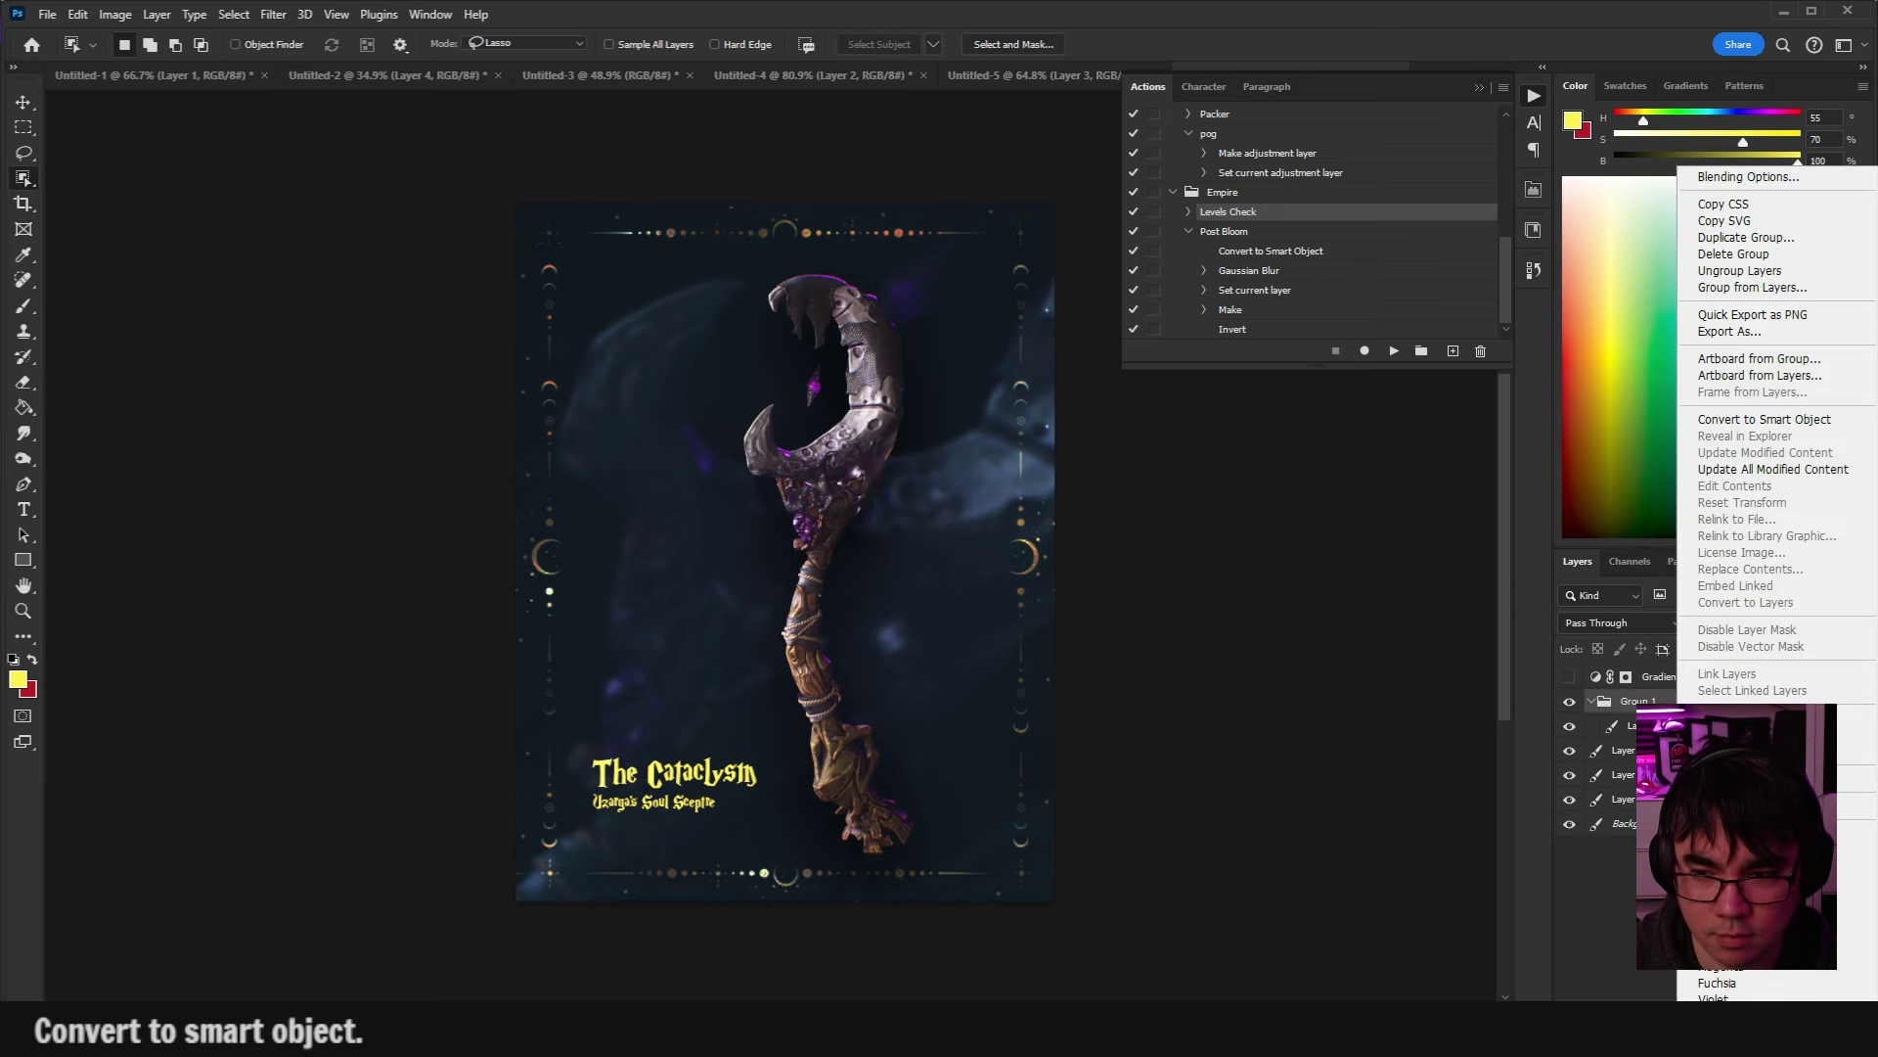
{"action": "left_click", "coordinate": [1766, 420]}
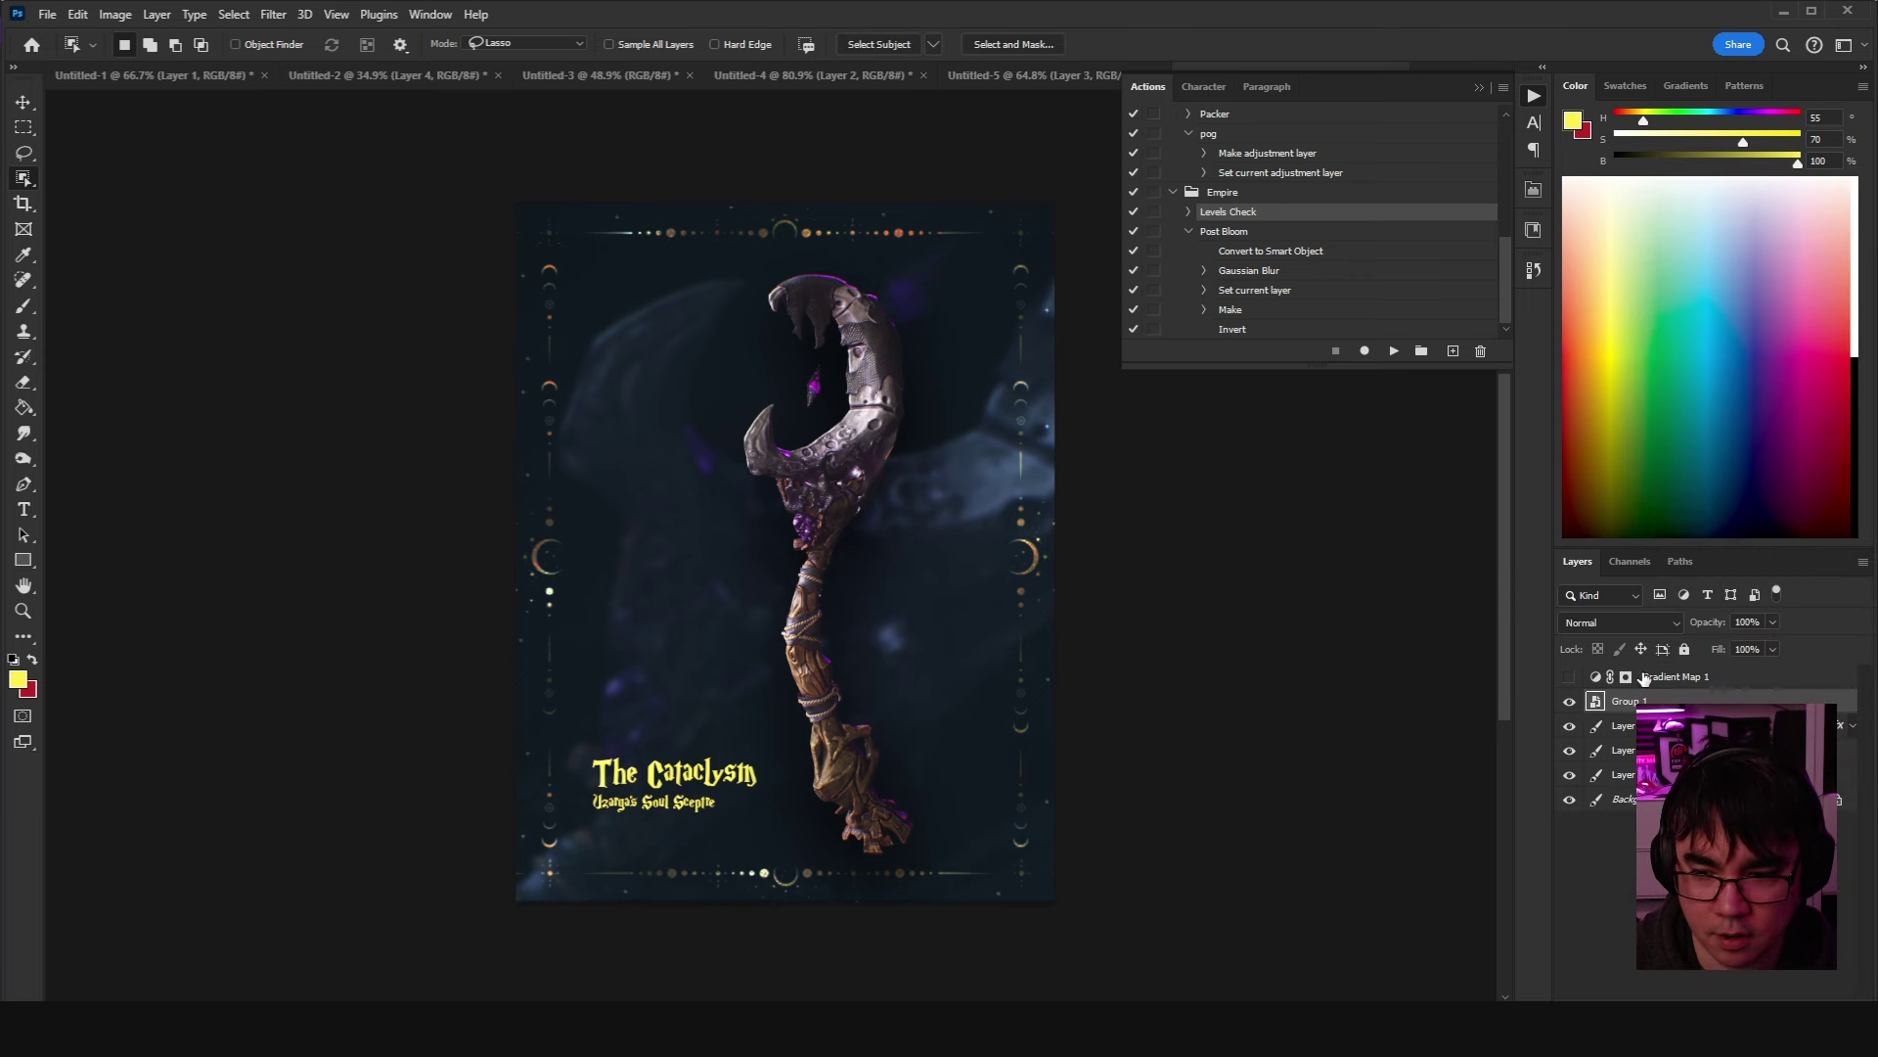
{"action": "left_click", "coordinate": [273, 14]}
{"action": "left_click", "coordinate": [294, 30]}
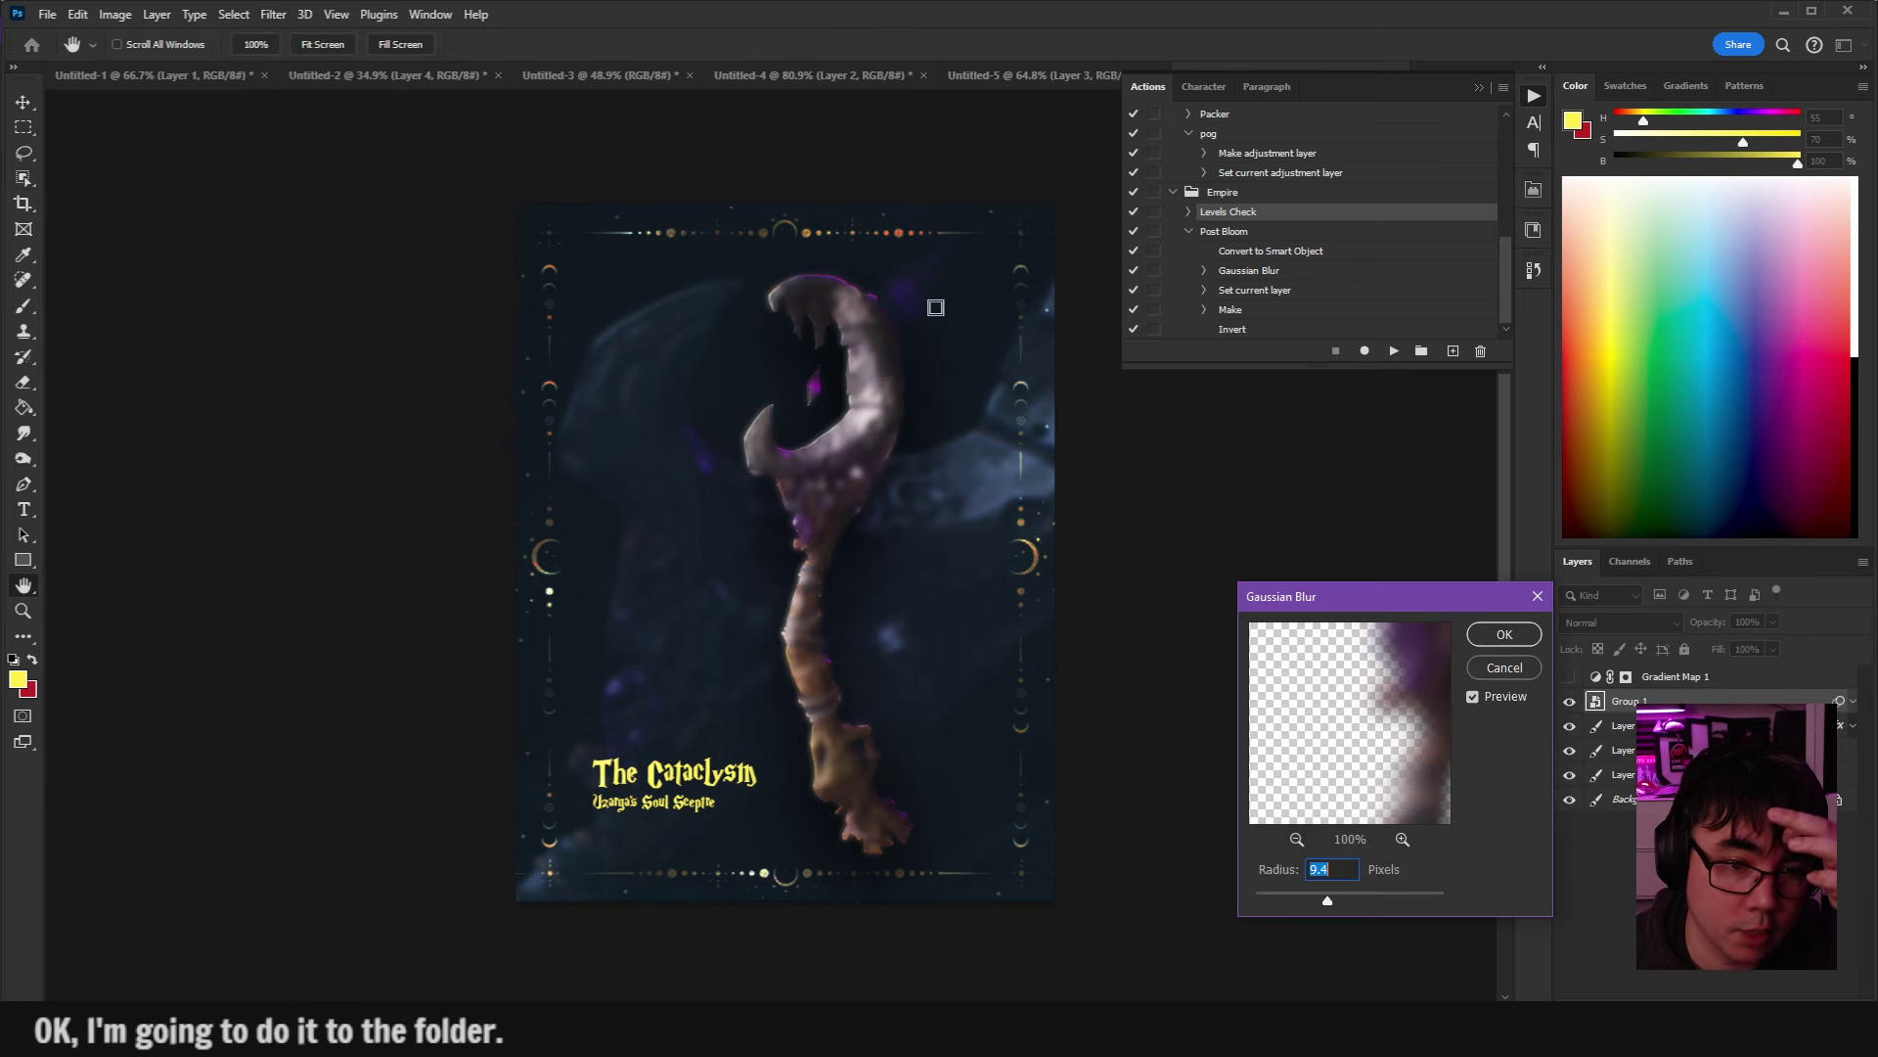
{"action": "left_click", "coordinate": [1504, 634]}
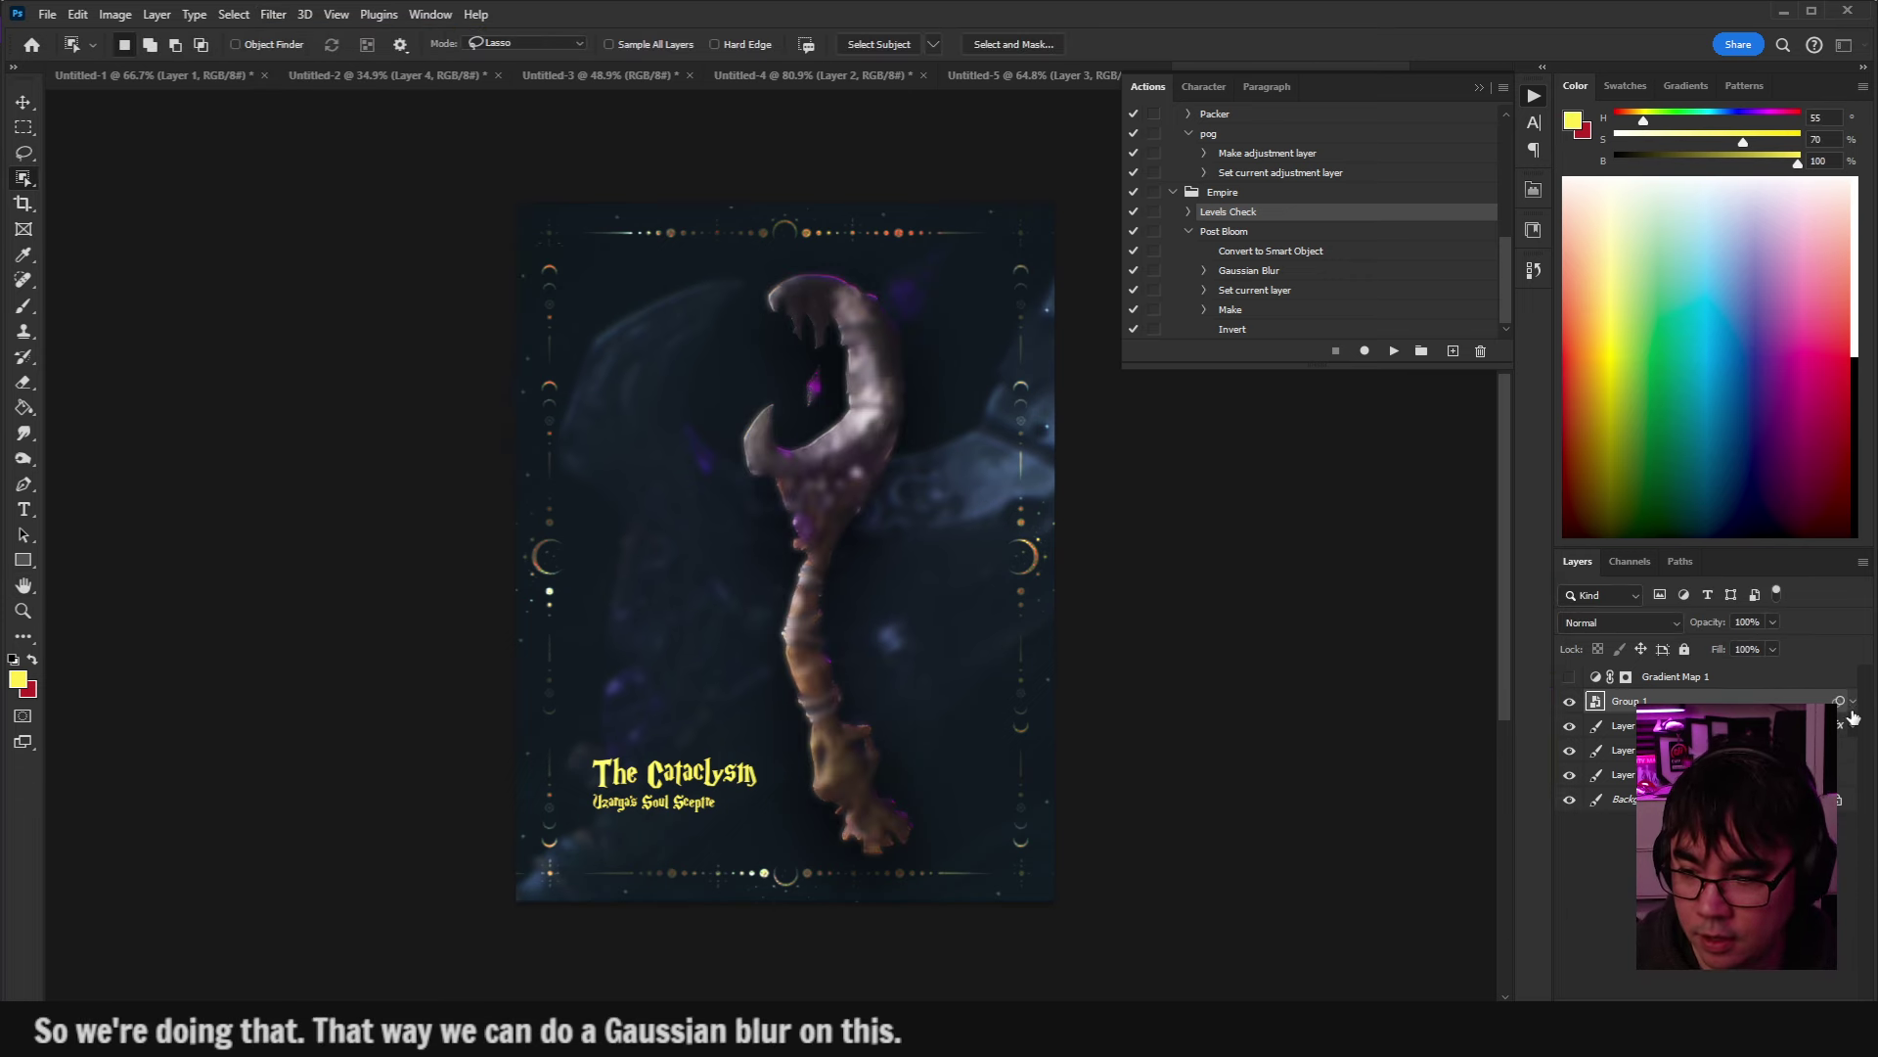
{"action": "left_click", "coordinate": [1852, 701]}
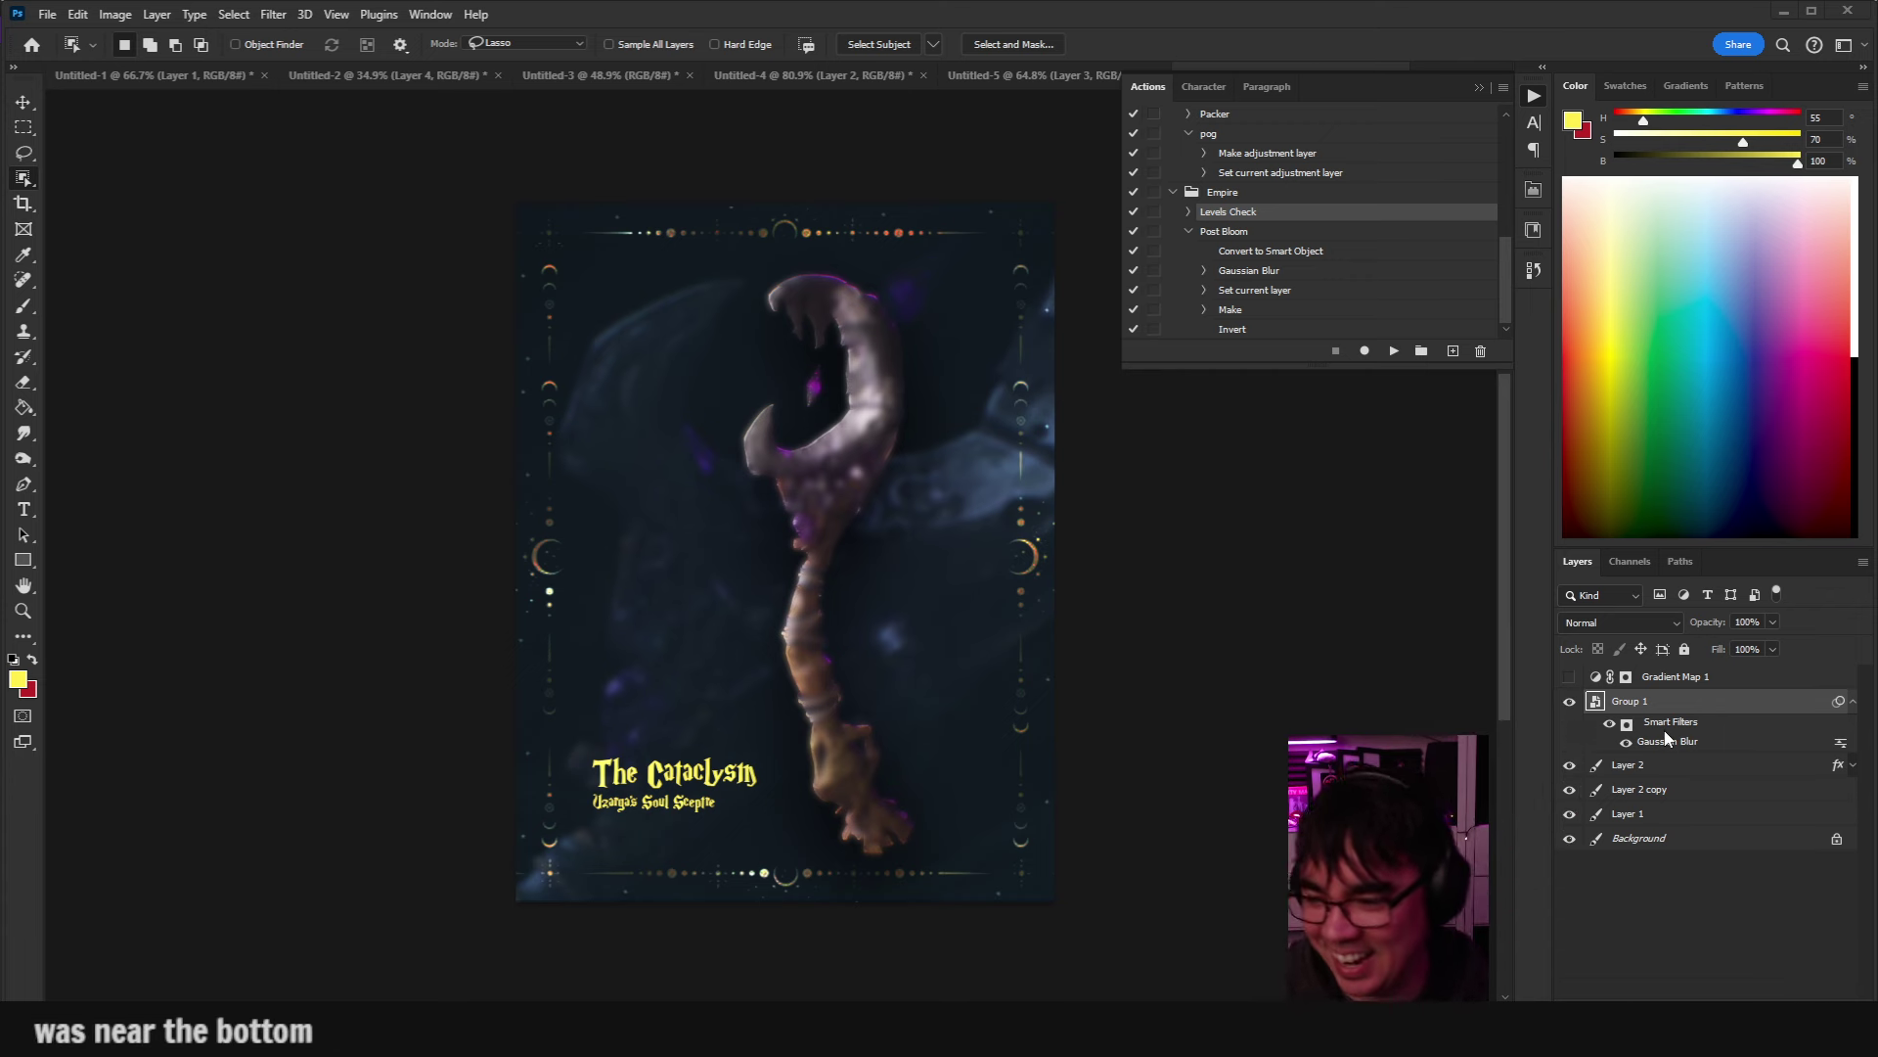
{"action": "key", "text": "ctrl+z"}
{"action": "key", "text": "ctrl+z"}
{"action": "key", "text": "ctrl+z"}
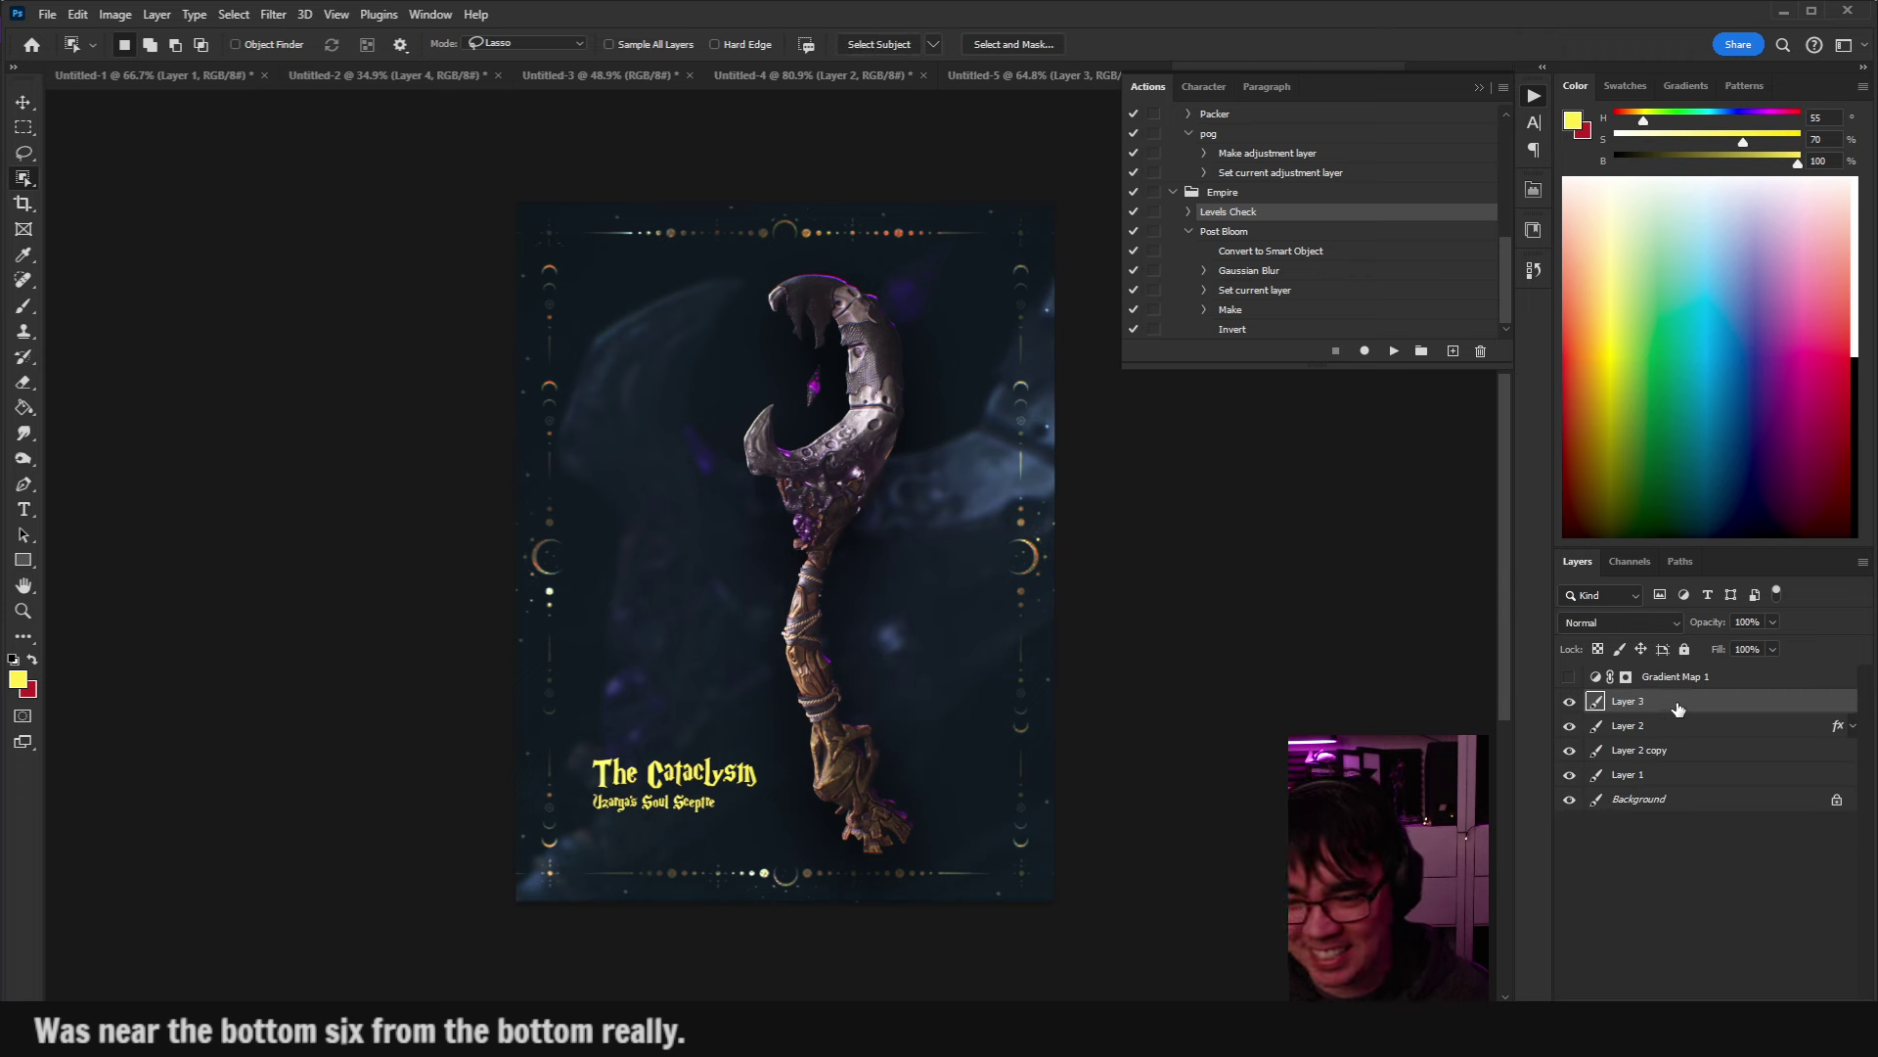
{"action": "right_click", "coordinate": [1661, 711]}
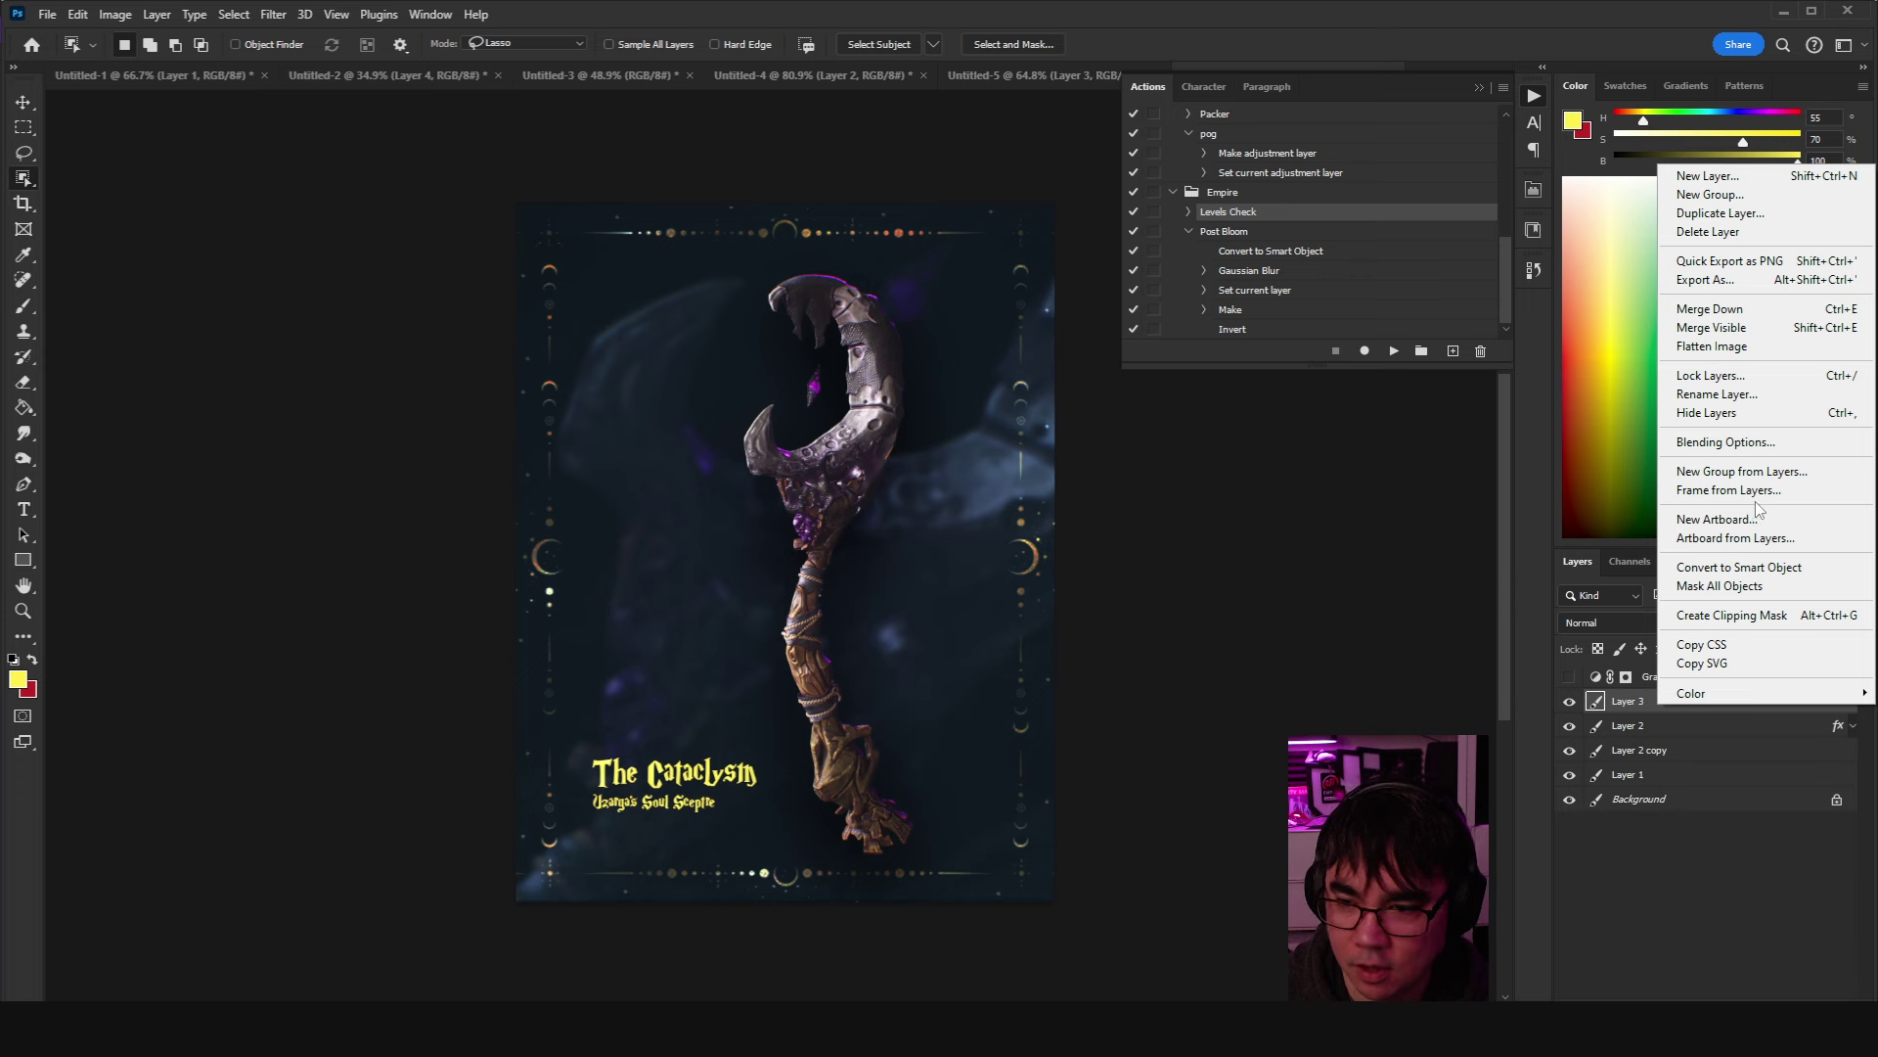
{"action": "left_click", "coordinate": [1780, 570]}
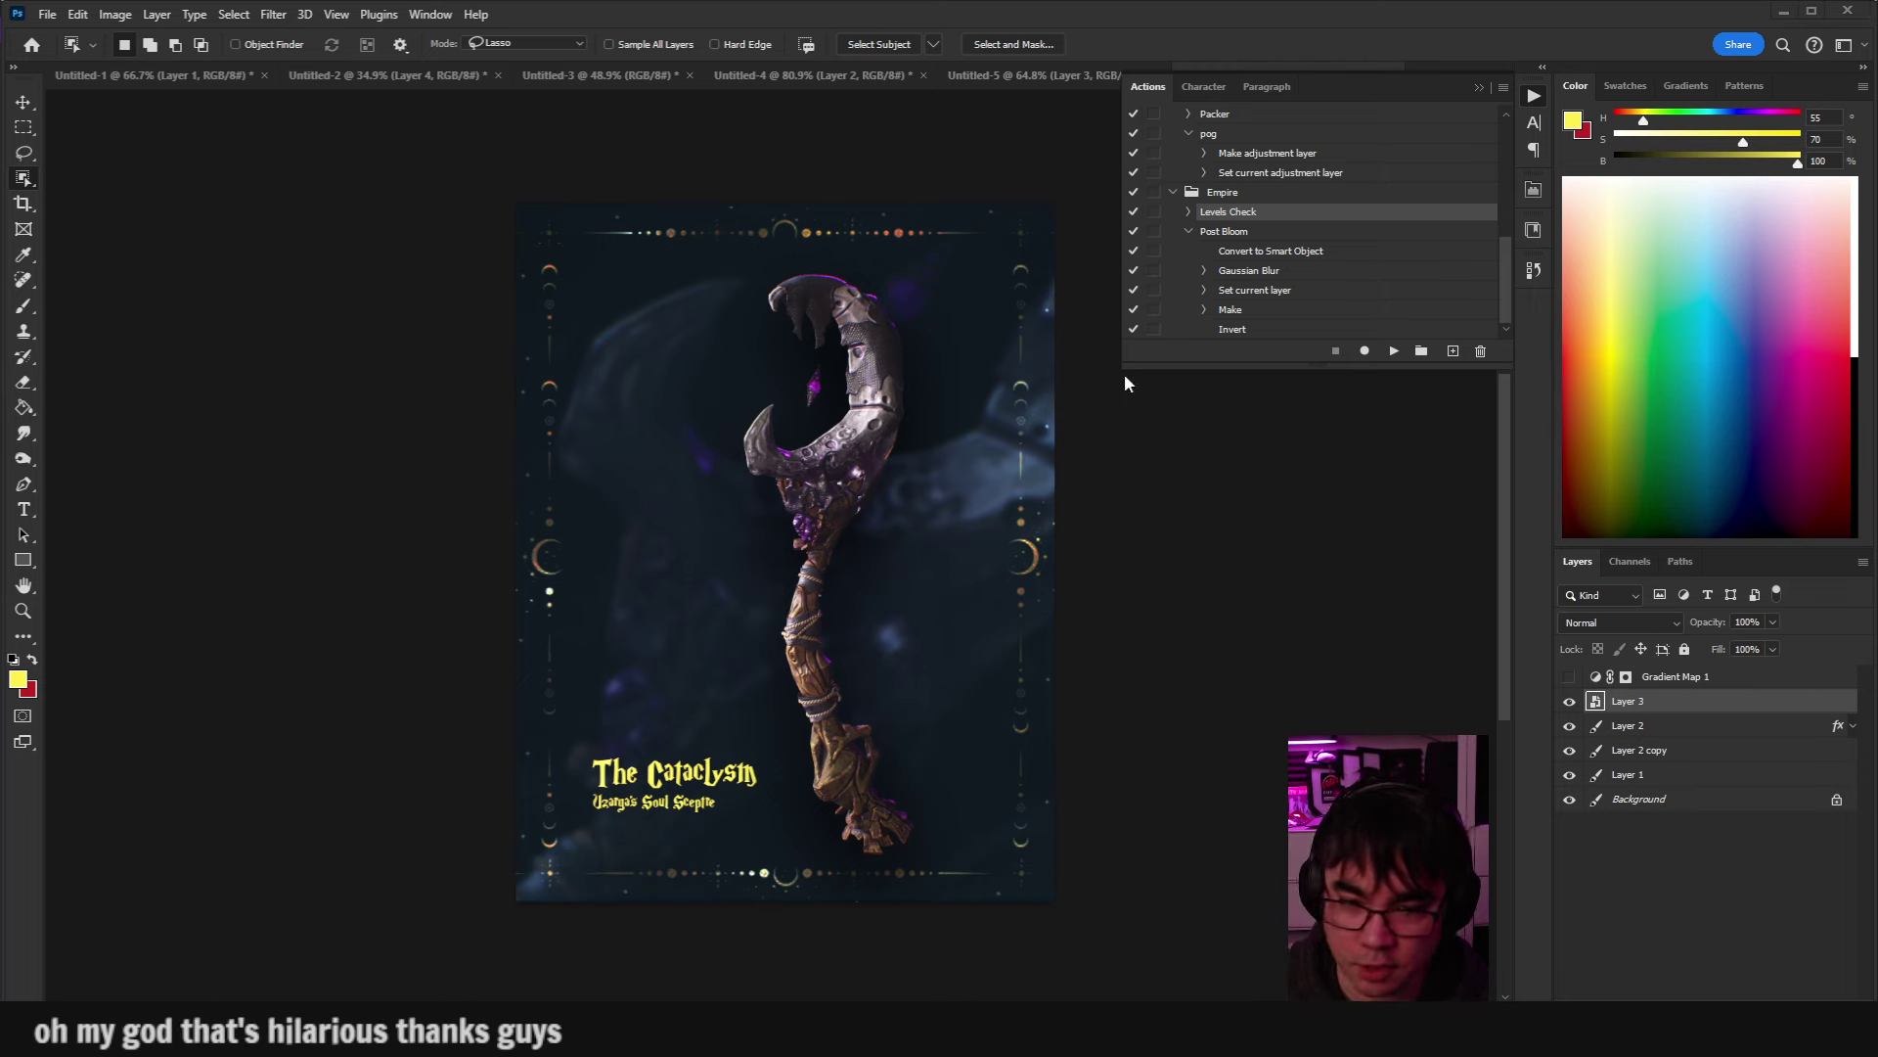
Apply Gaussian Blur to Layer 3 and set its blend mode to Screen.
{"action": "left_click", "coordinate": [273, 13]}
{"action": "left_click", "coordinate": [272, 14]}
{"action": "left_click", "coordinate": [273, 13]}
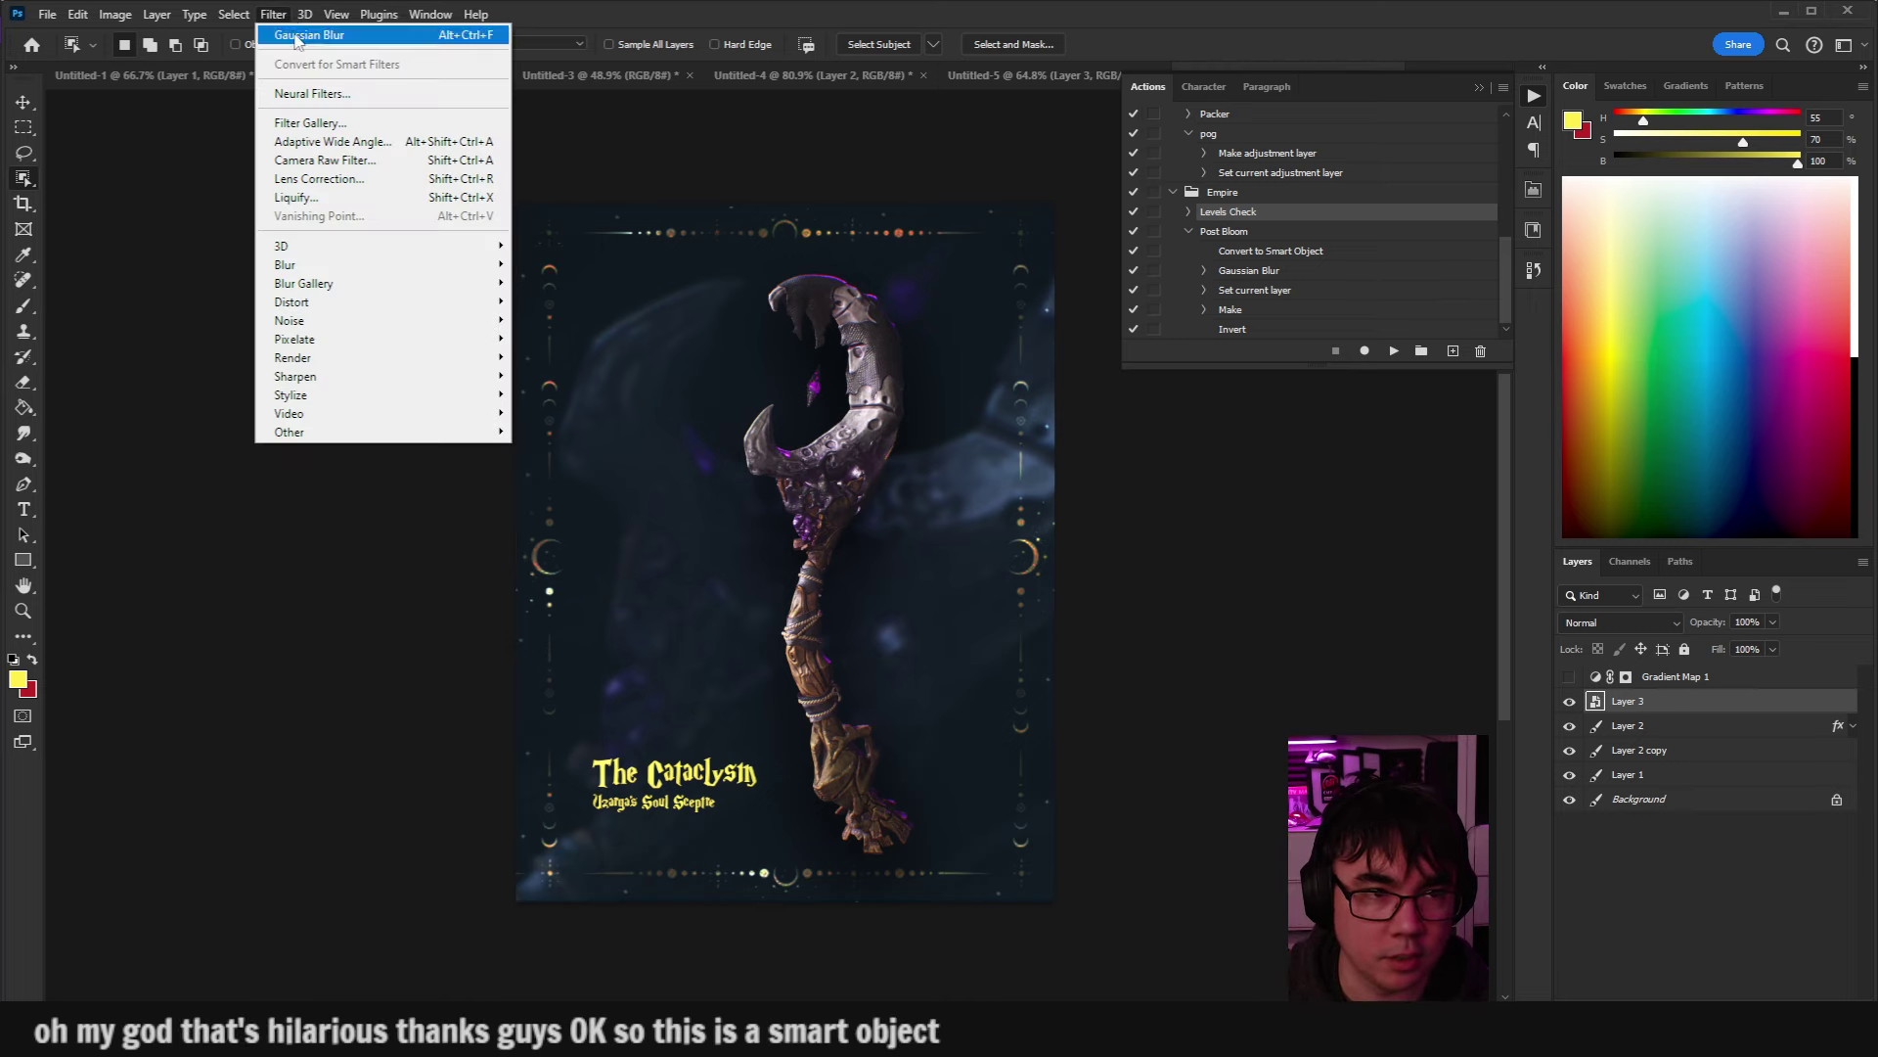
{"action": "left_click", "coordinate": [304, 29]}
{"action": "left_click", "coordinate": [1505, 635]}
{"action": "left_click", "coordinate": [1621, 623]}
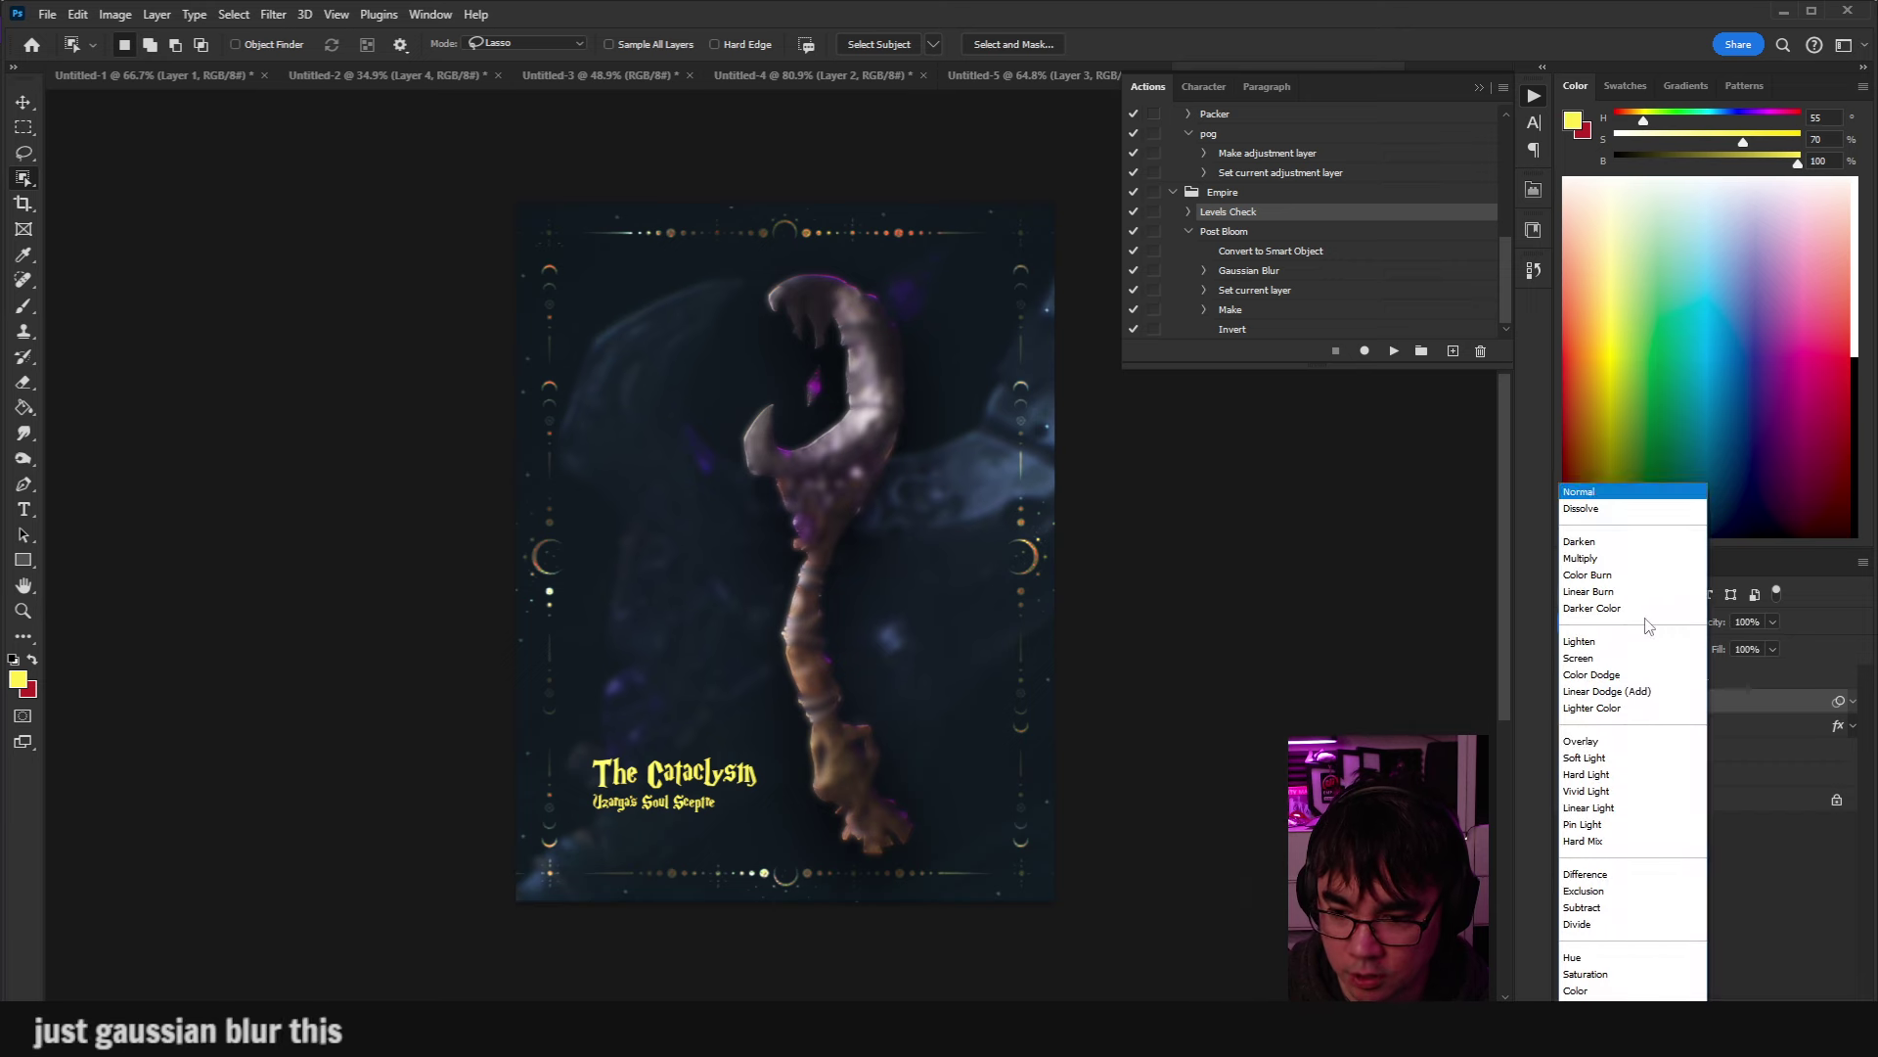
{"action": "left_click", "coordinate": [1651, 663]}
Reopen and reapply Layer 3's Gaussian Blur smart filter settings.
{"action": "scroll", "coordinate": [1107, 425], "scroll_direction": "up", "scroll_amount": 2}
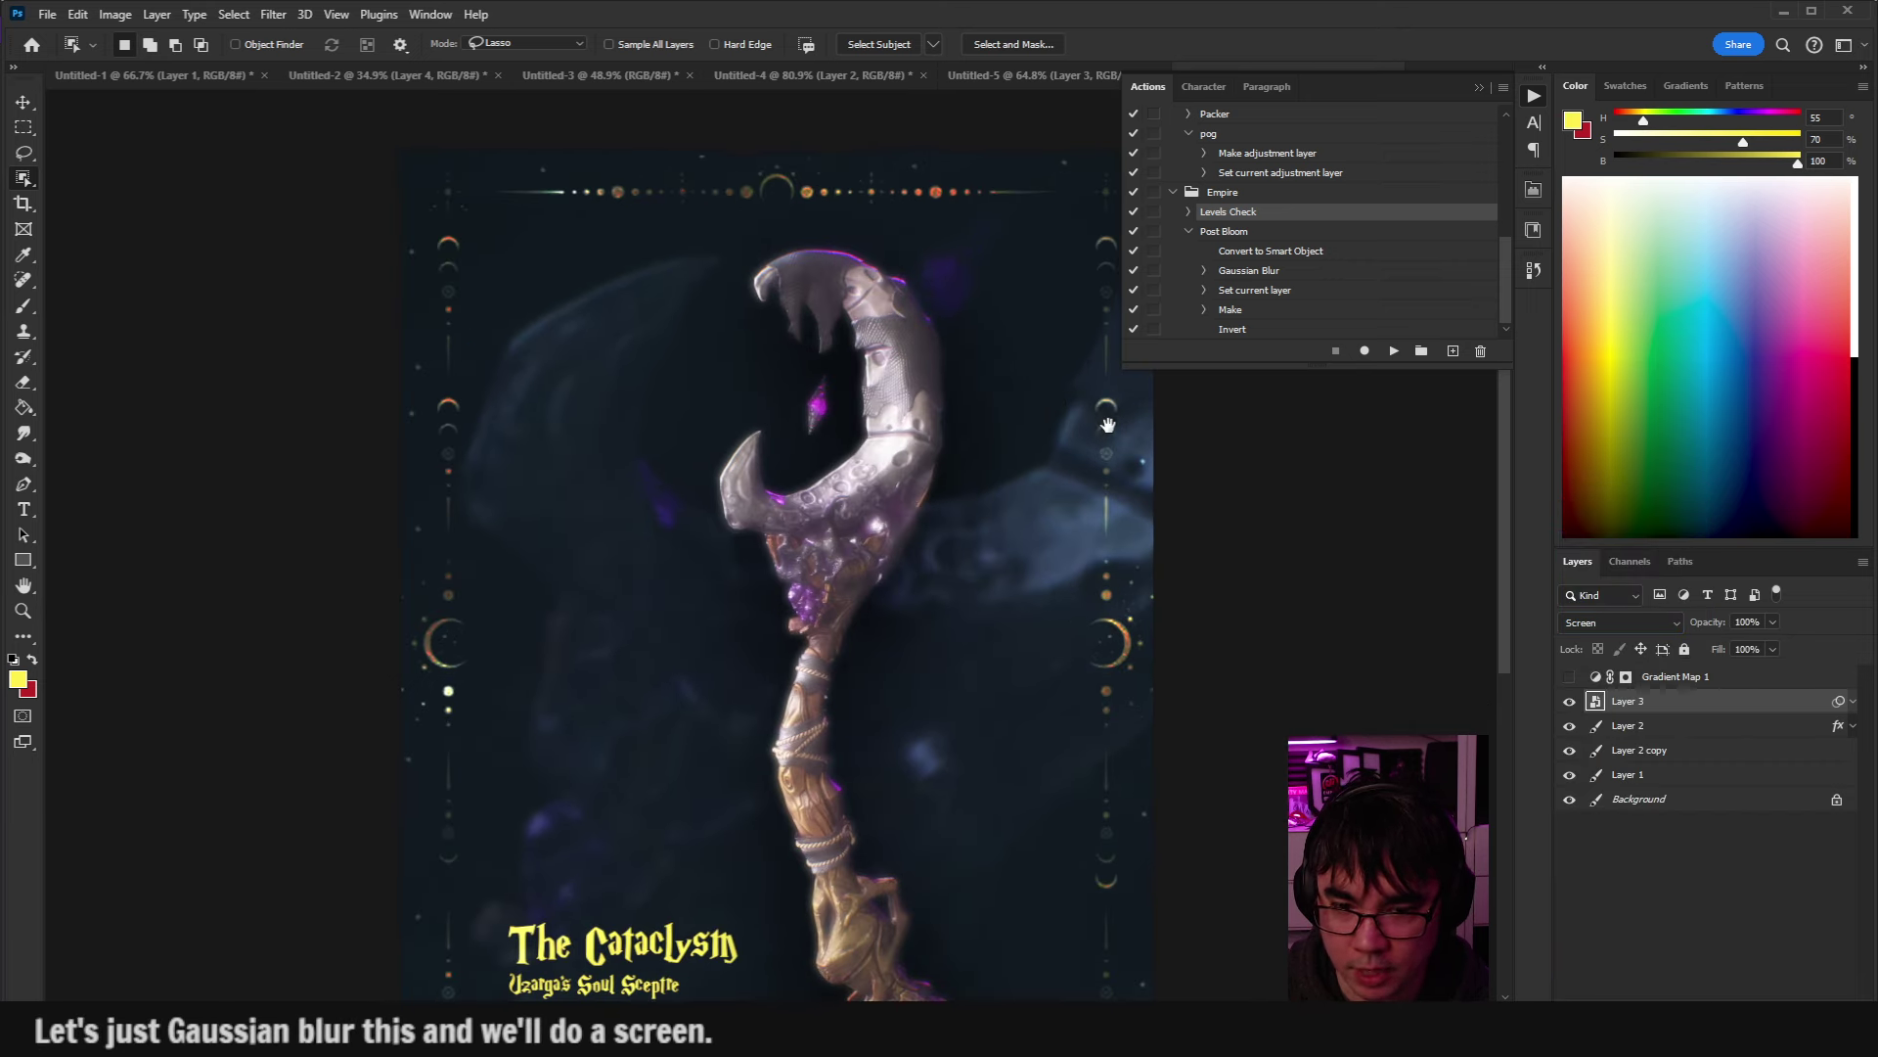
{"action": "left_click", "coordinate": [1625, 679]}
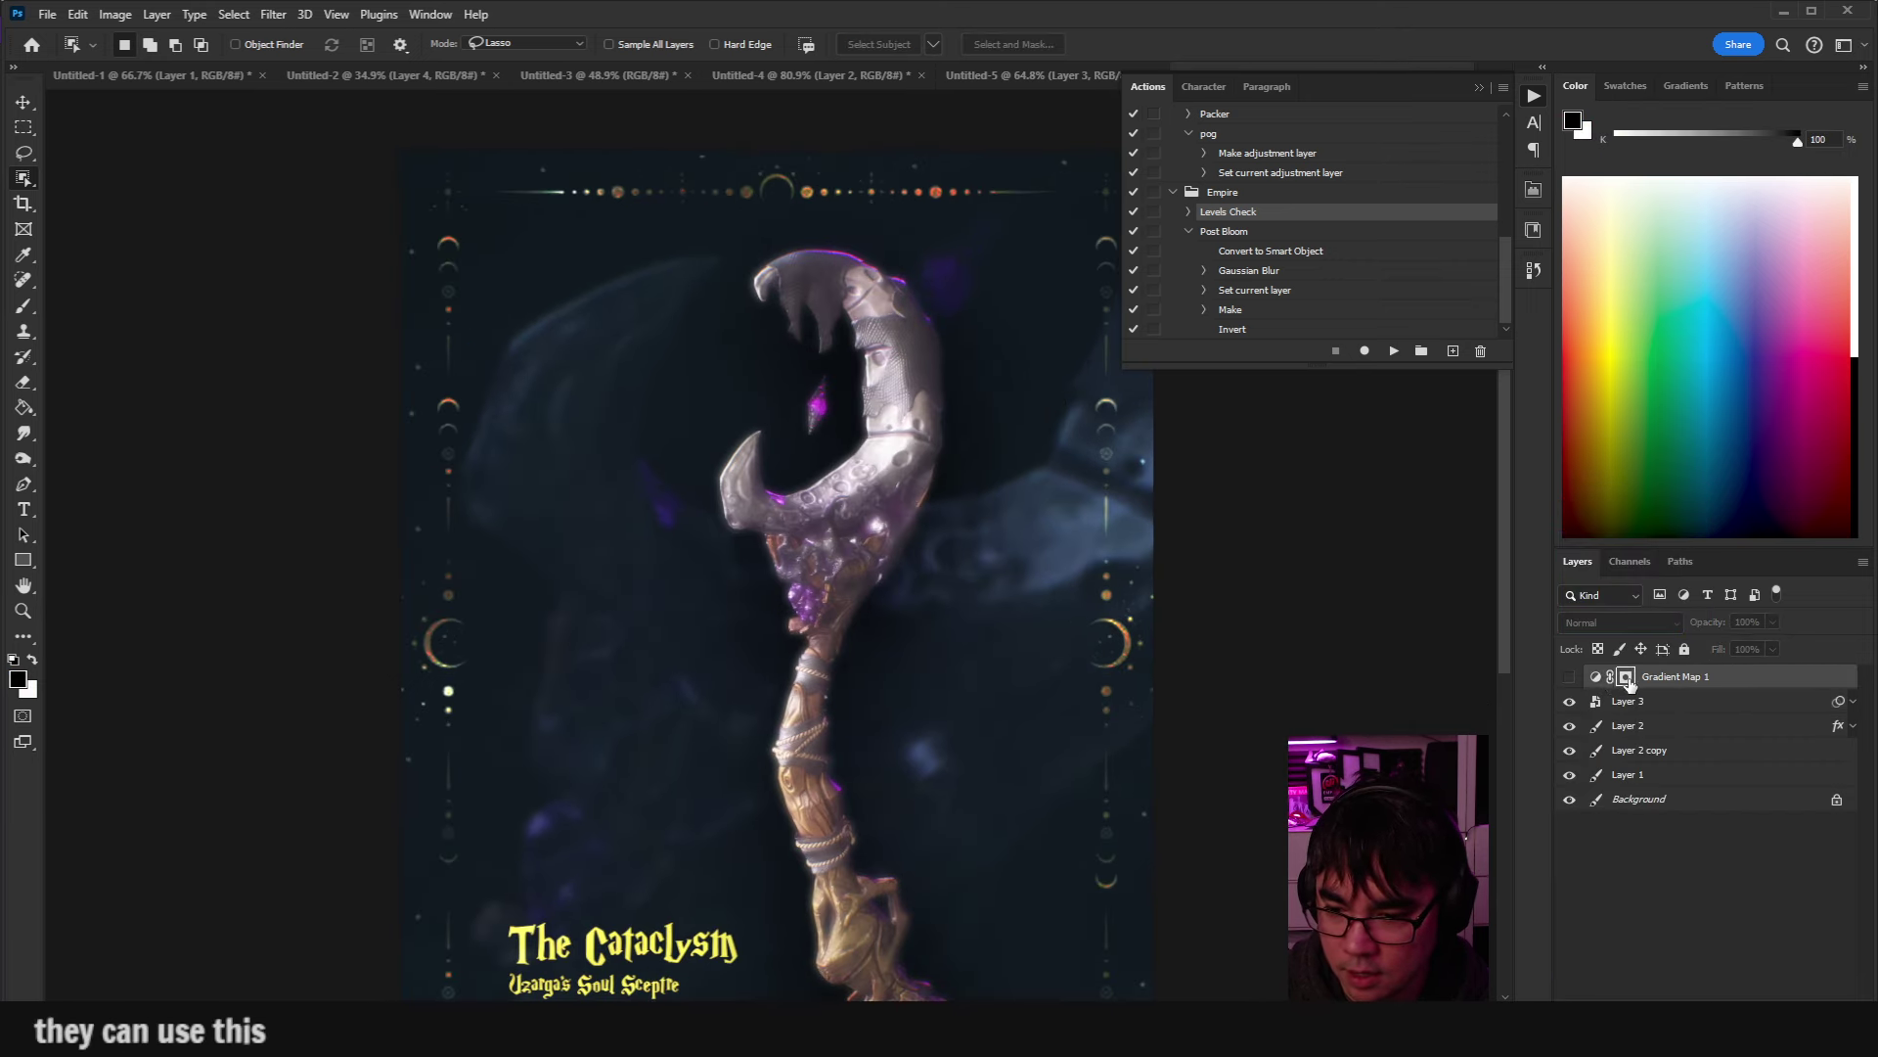
{"action": "left_click", "coordinate": [1695, 707]}
{"action": "left_click", "coordinate": [1854, 701]}
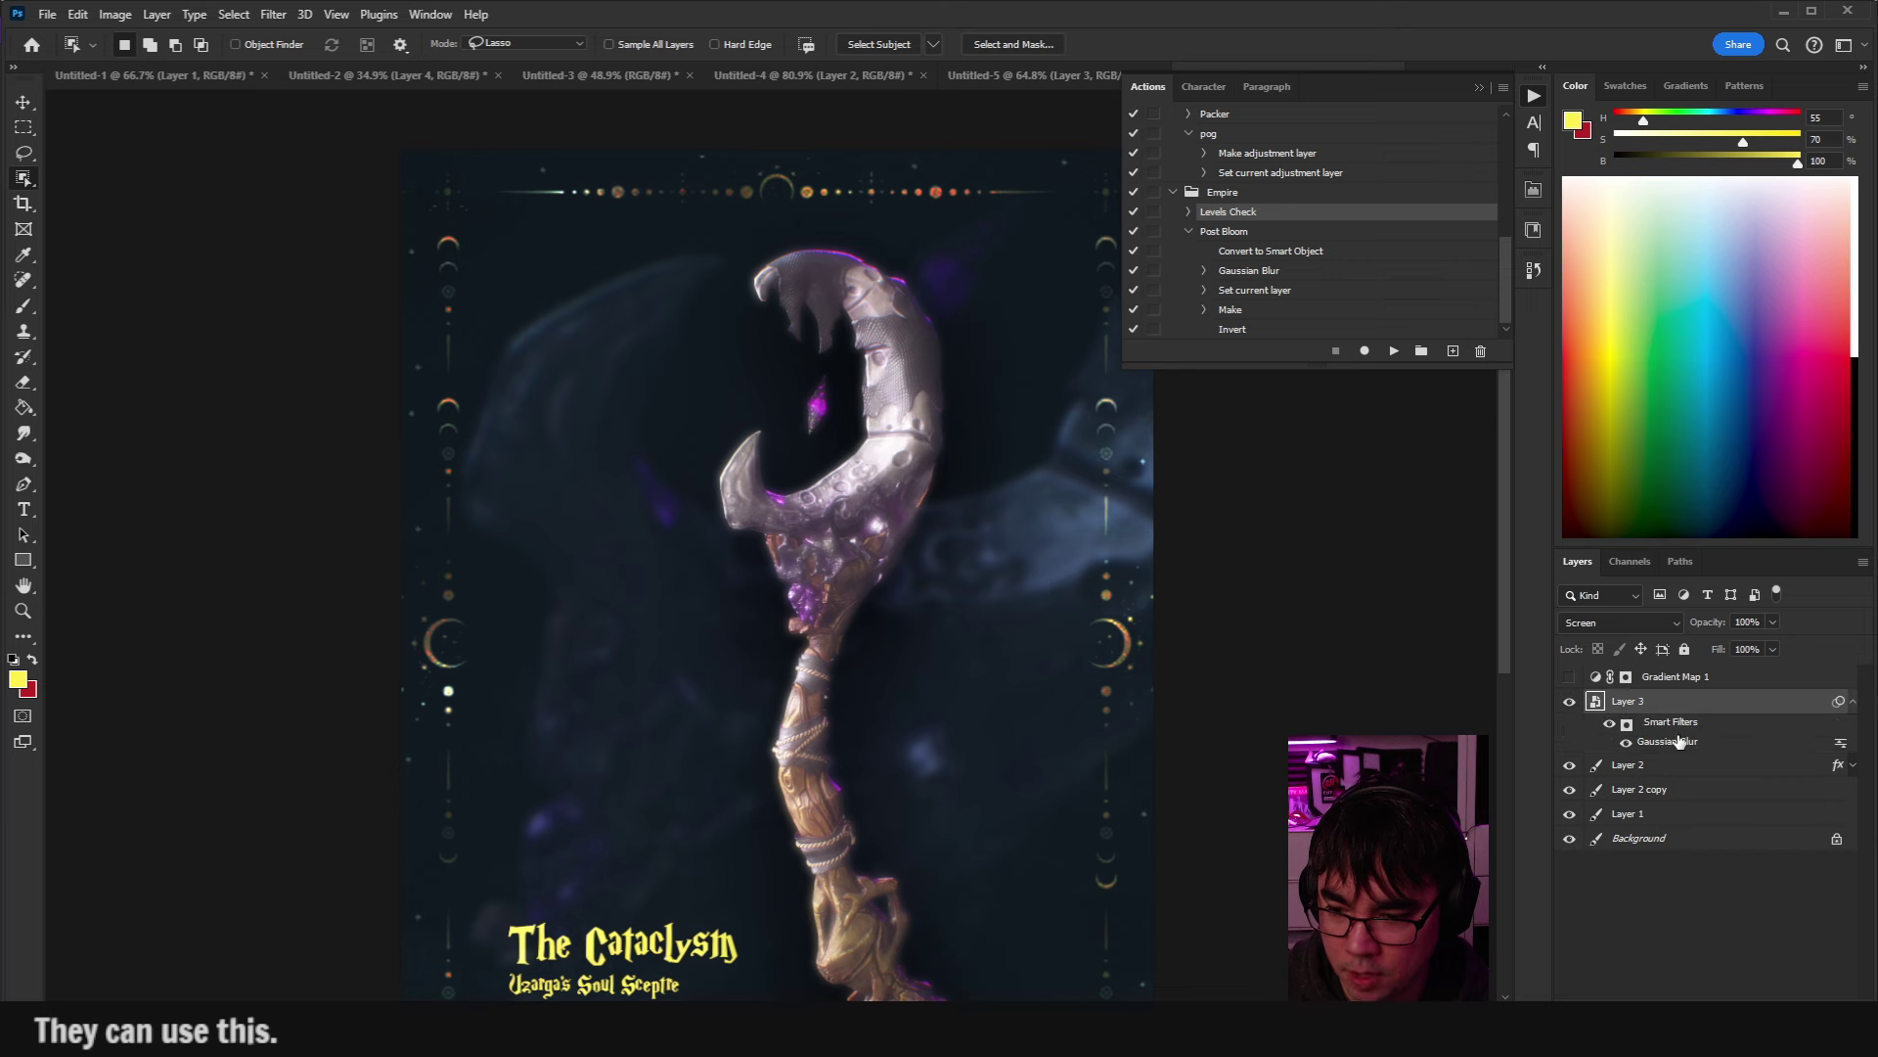
{"action": "double_click", "coordinate": [1678, 741]}
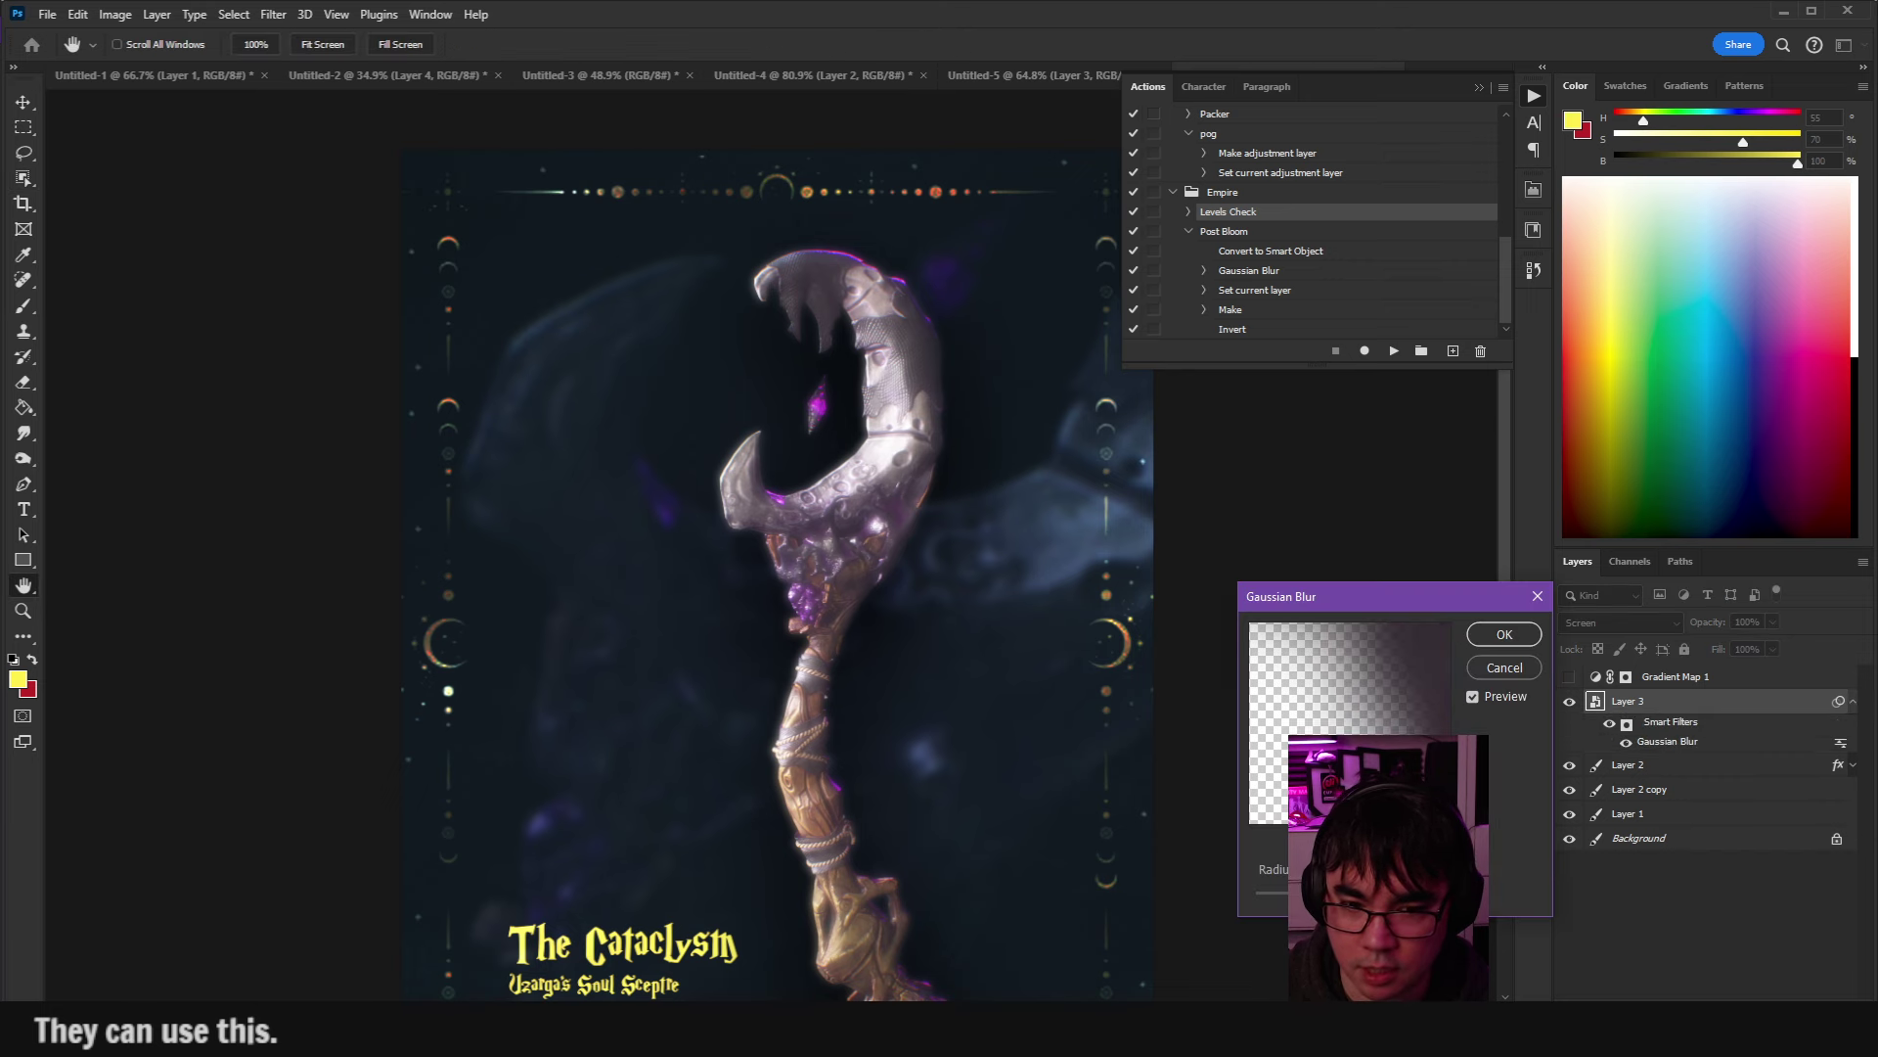
{"action": "left_click", "coordinate": [1502, 636]}
Add an inverted black mask to Layer 3 and set a 631 px brush.
{"action": "key", "text": "w"}
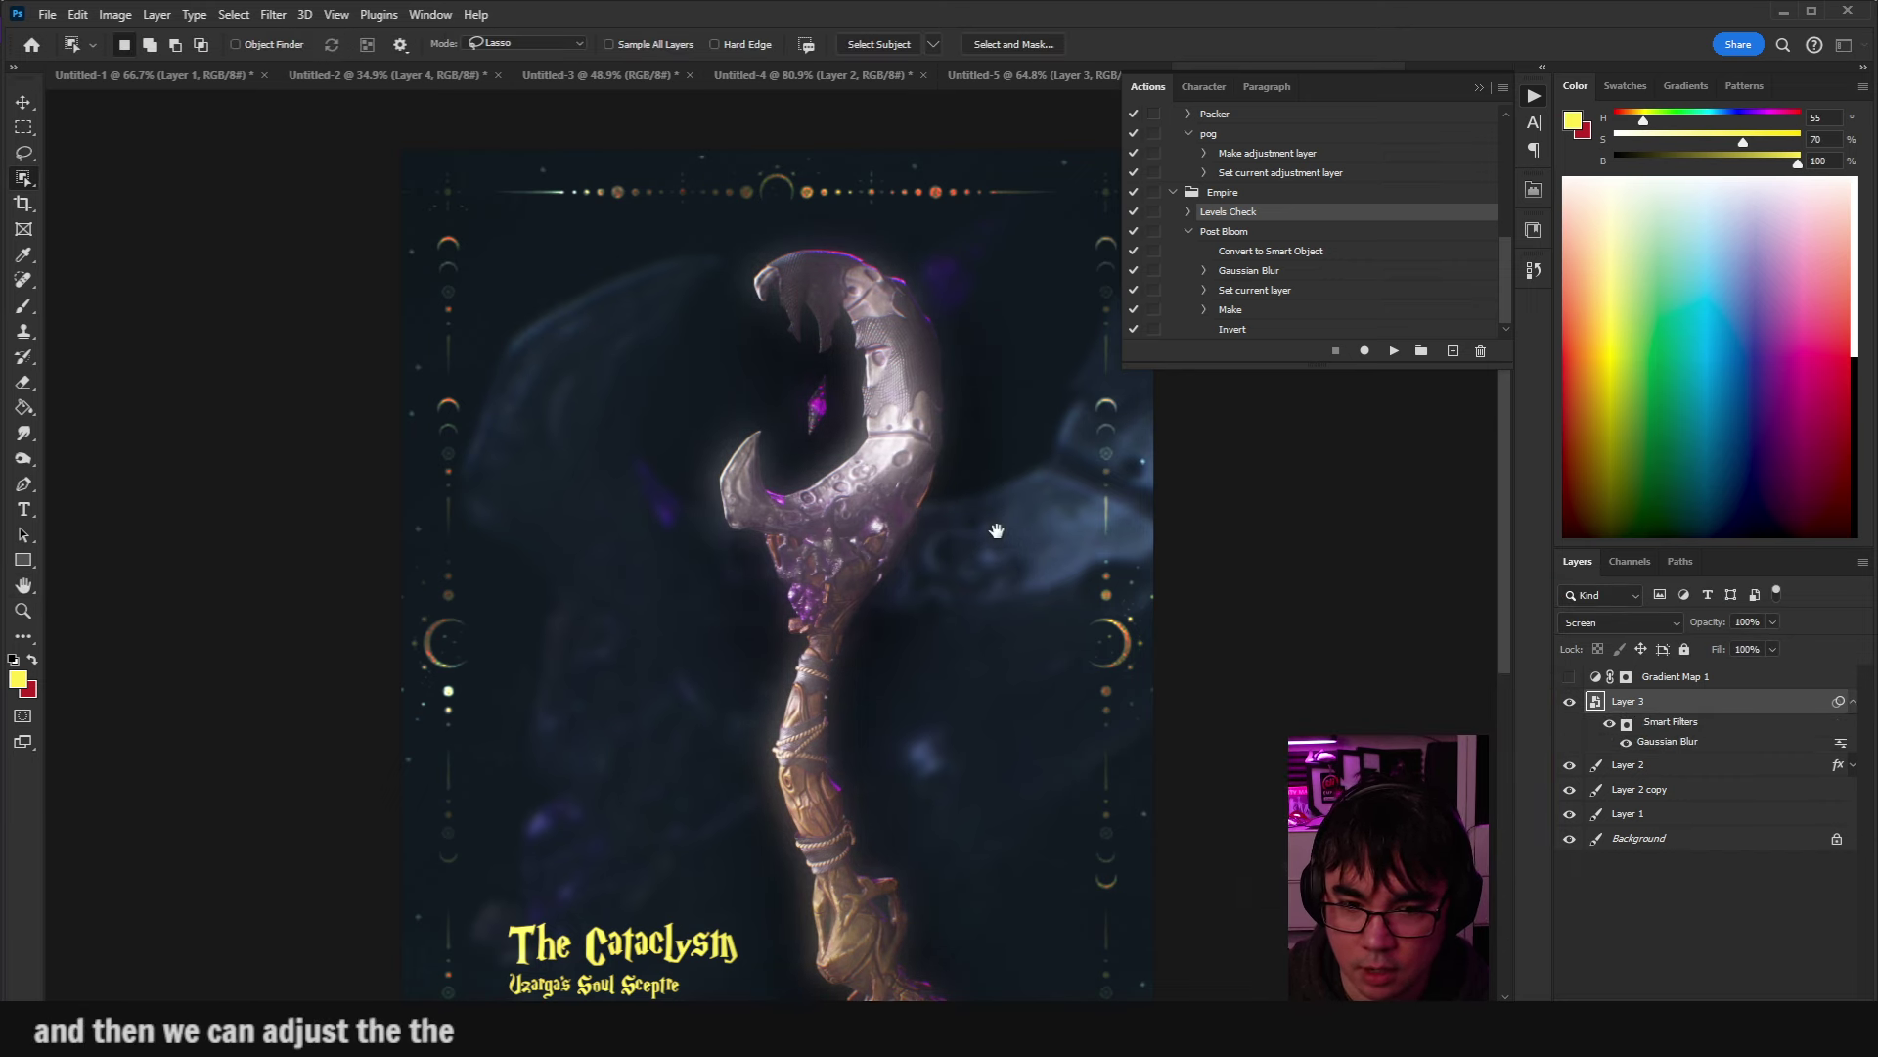
{"action": "left_click", "coordinate": [1737, 999]}
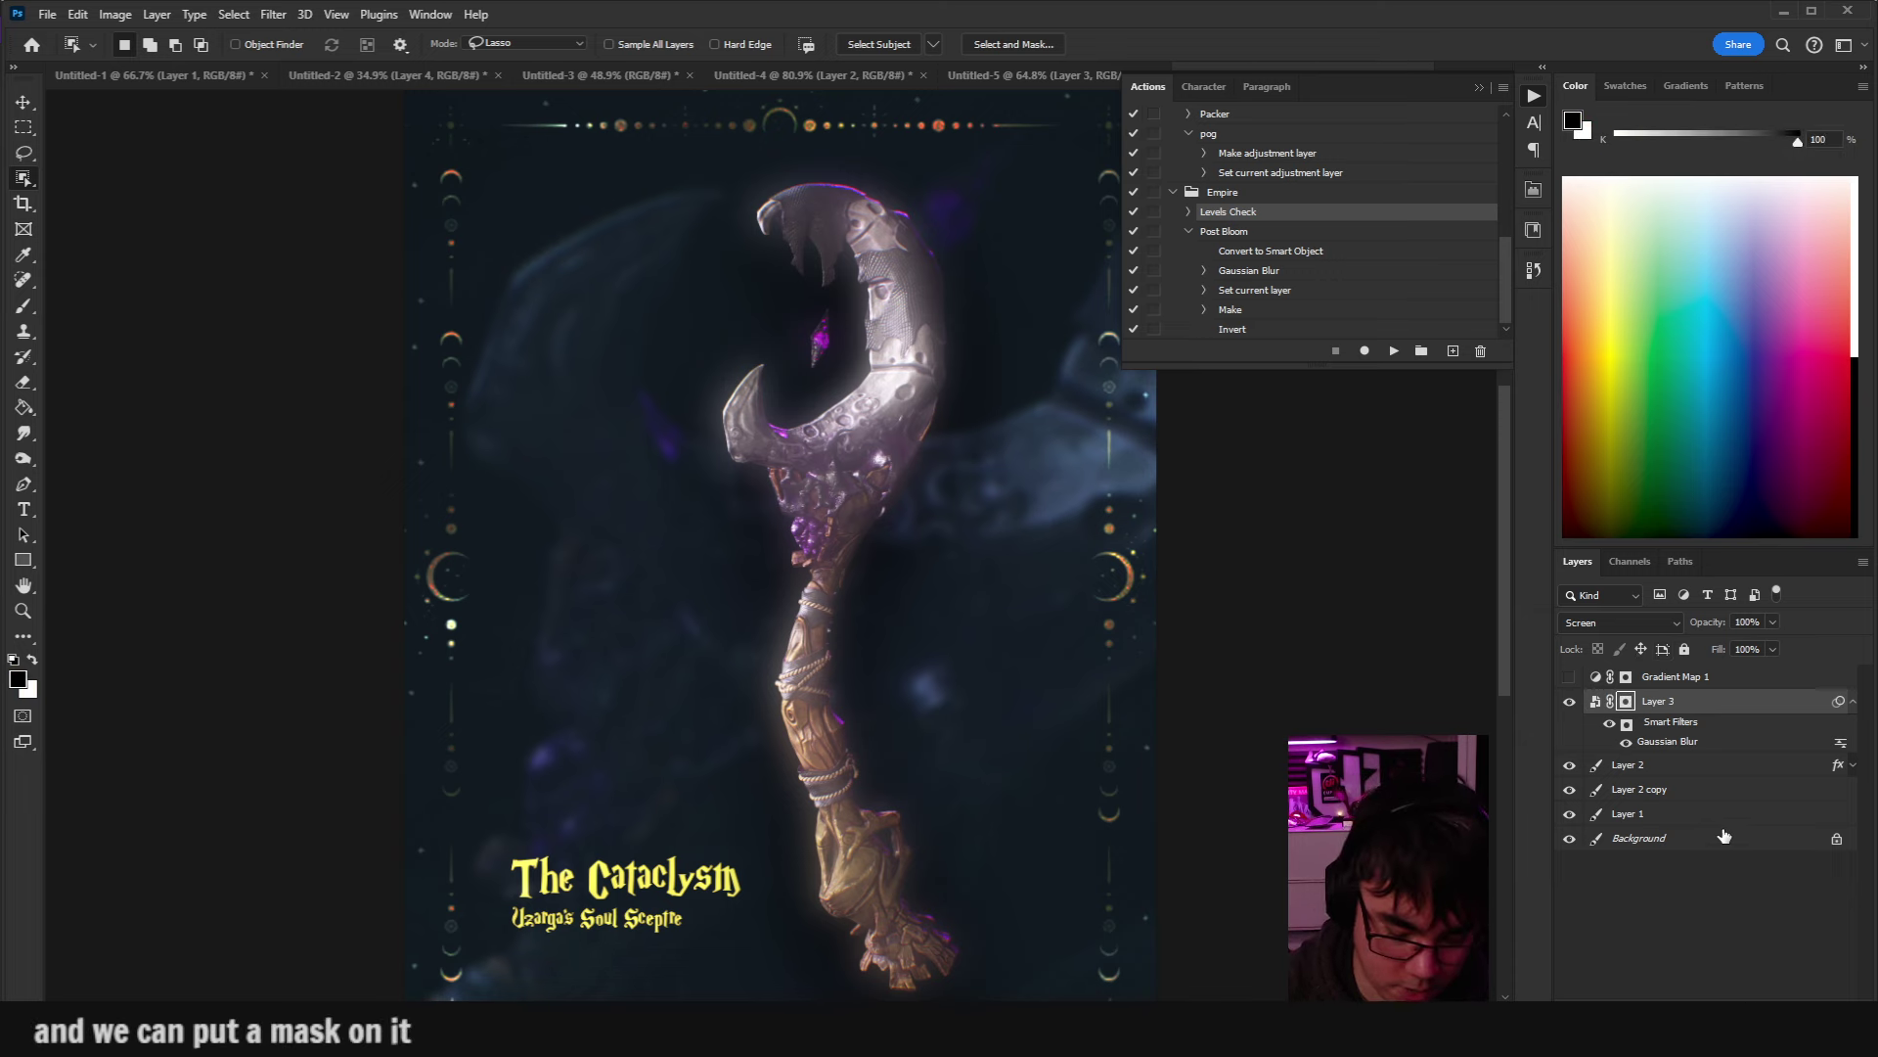
{"action": "key", "text": "ctrl+i"}
{"action": "key", "text": "b"}
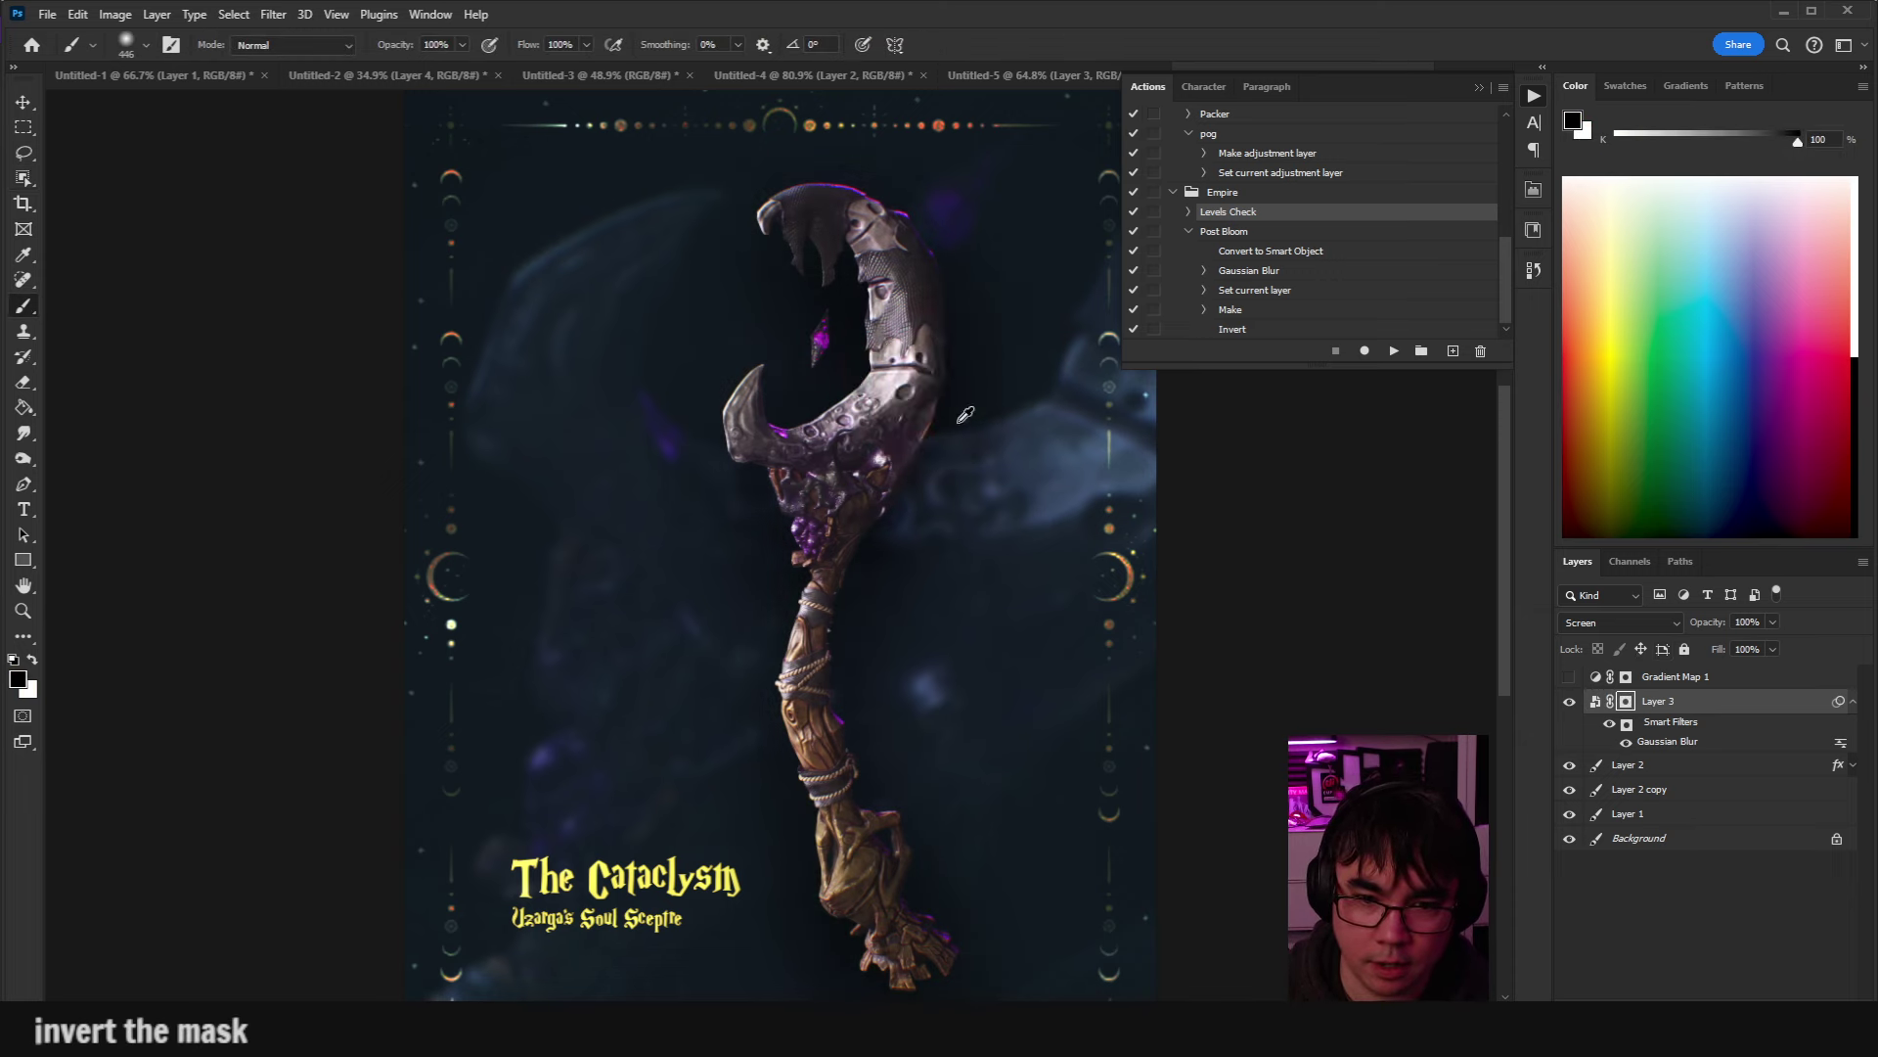
{"action": "right_click", "coordinate": [952, 419], "text": "alt"}
{"action": "right_click", "coordinate": [1006, 321], "text": "alt"}
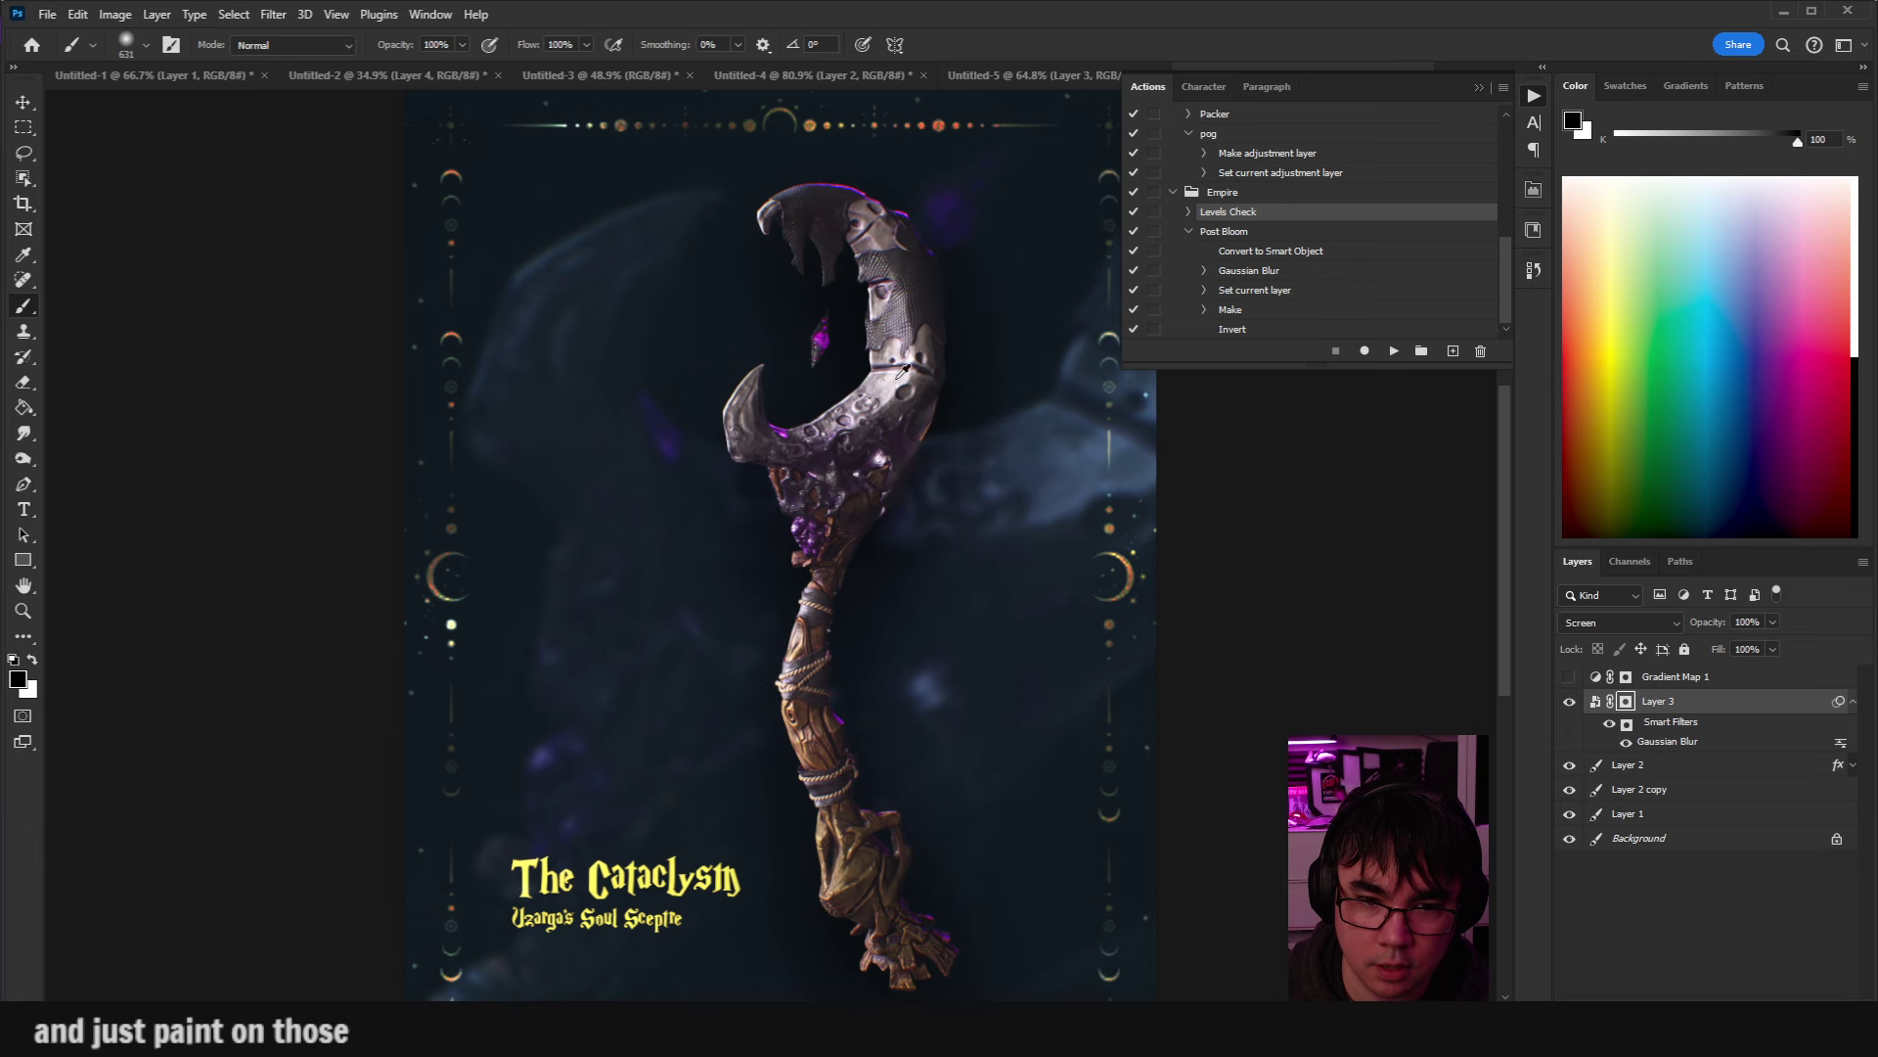
Paint white in the mask to reveal glow on the beak tip, mid curve, left horn and purple gems.
{"action": "key", "text": "x"}
{"action": "left_click", "coordinate": [908, 378]}
{"action": "right_click", "coordinate": [829, 327], "text": "alt"}
{"action": "right_click", "coordinate": [816, 226], "text": "alt"}
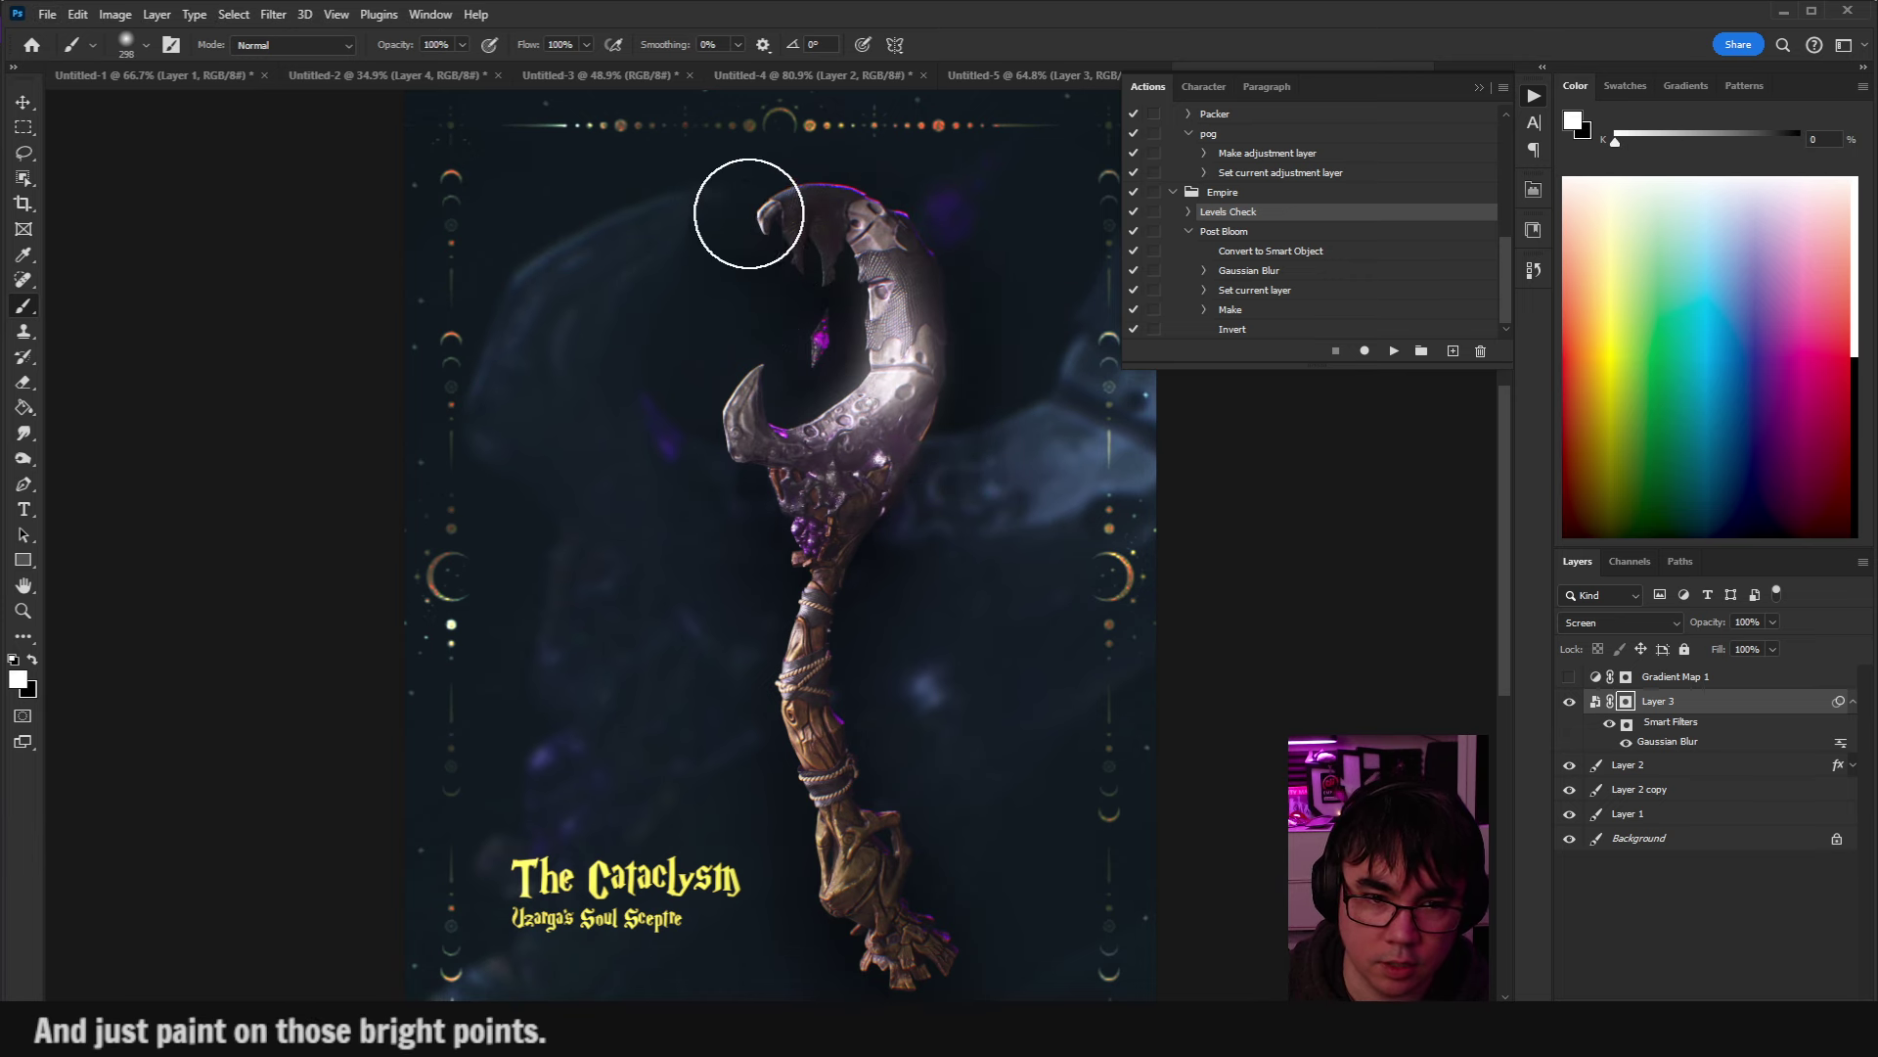
{"action": "left_click", "coordinate": [762, 216]}
{"action": "left_click", "coordinate": [921, 373]}
{"action": "left_click", "coordinate": [759, 395]}
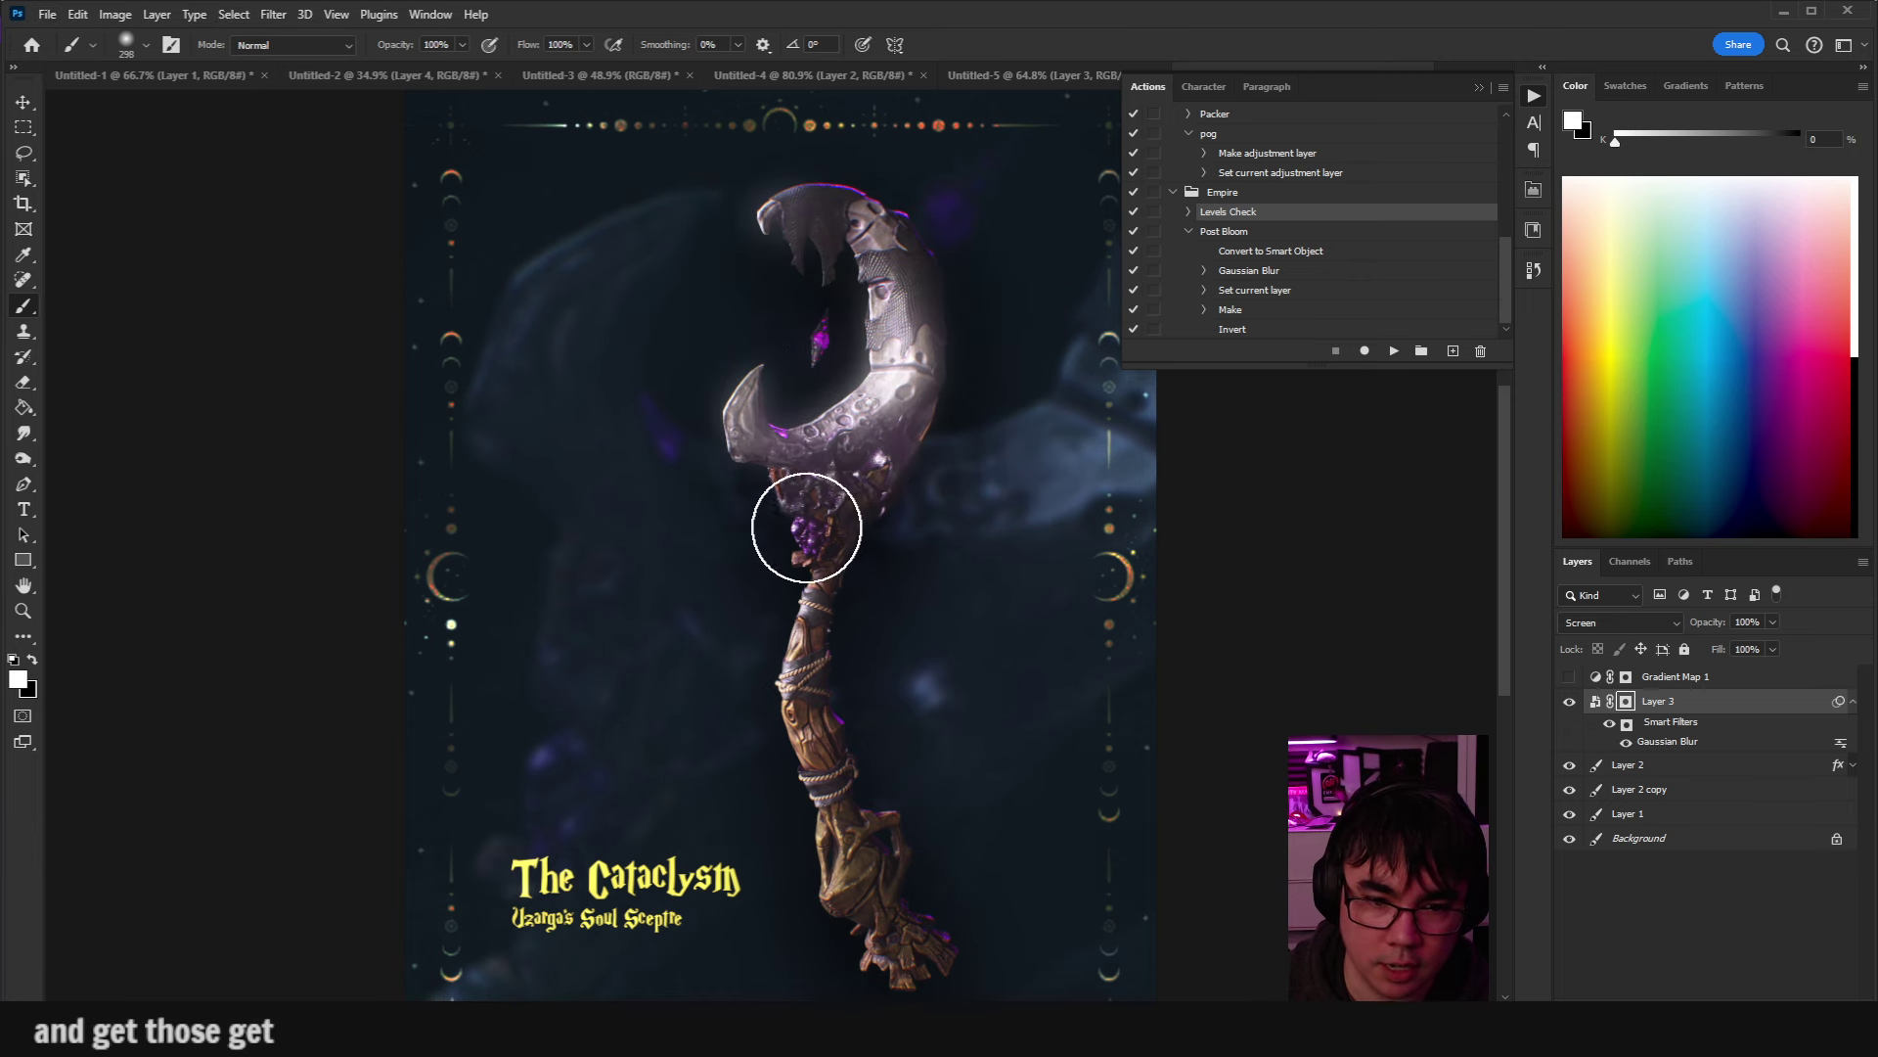
{"action": "left_click", "coordinate": [807, 528]}
{"action": "right_click", "coordinate": [910, 743], "text": "alt"}
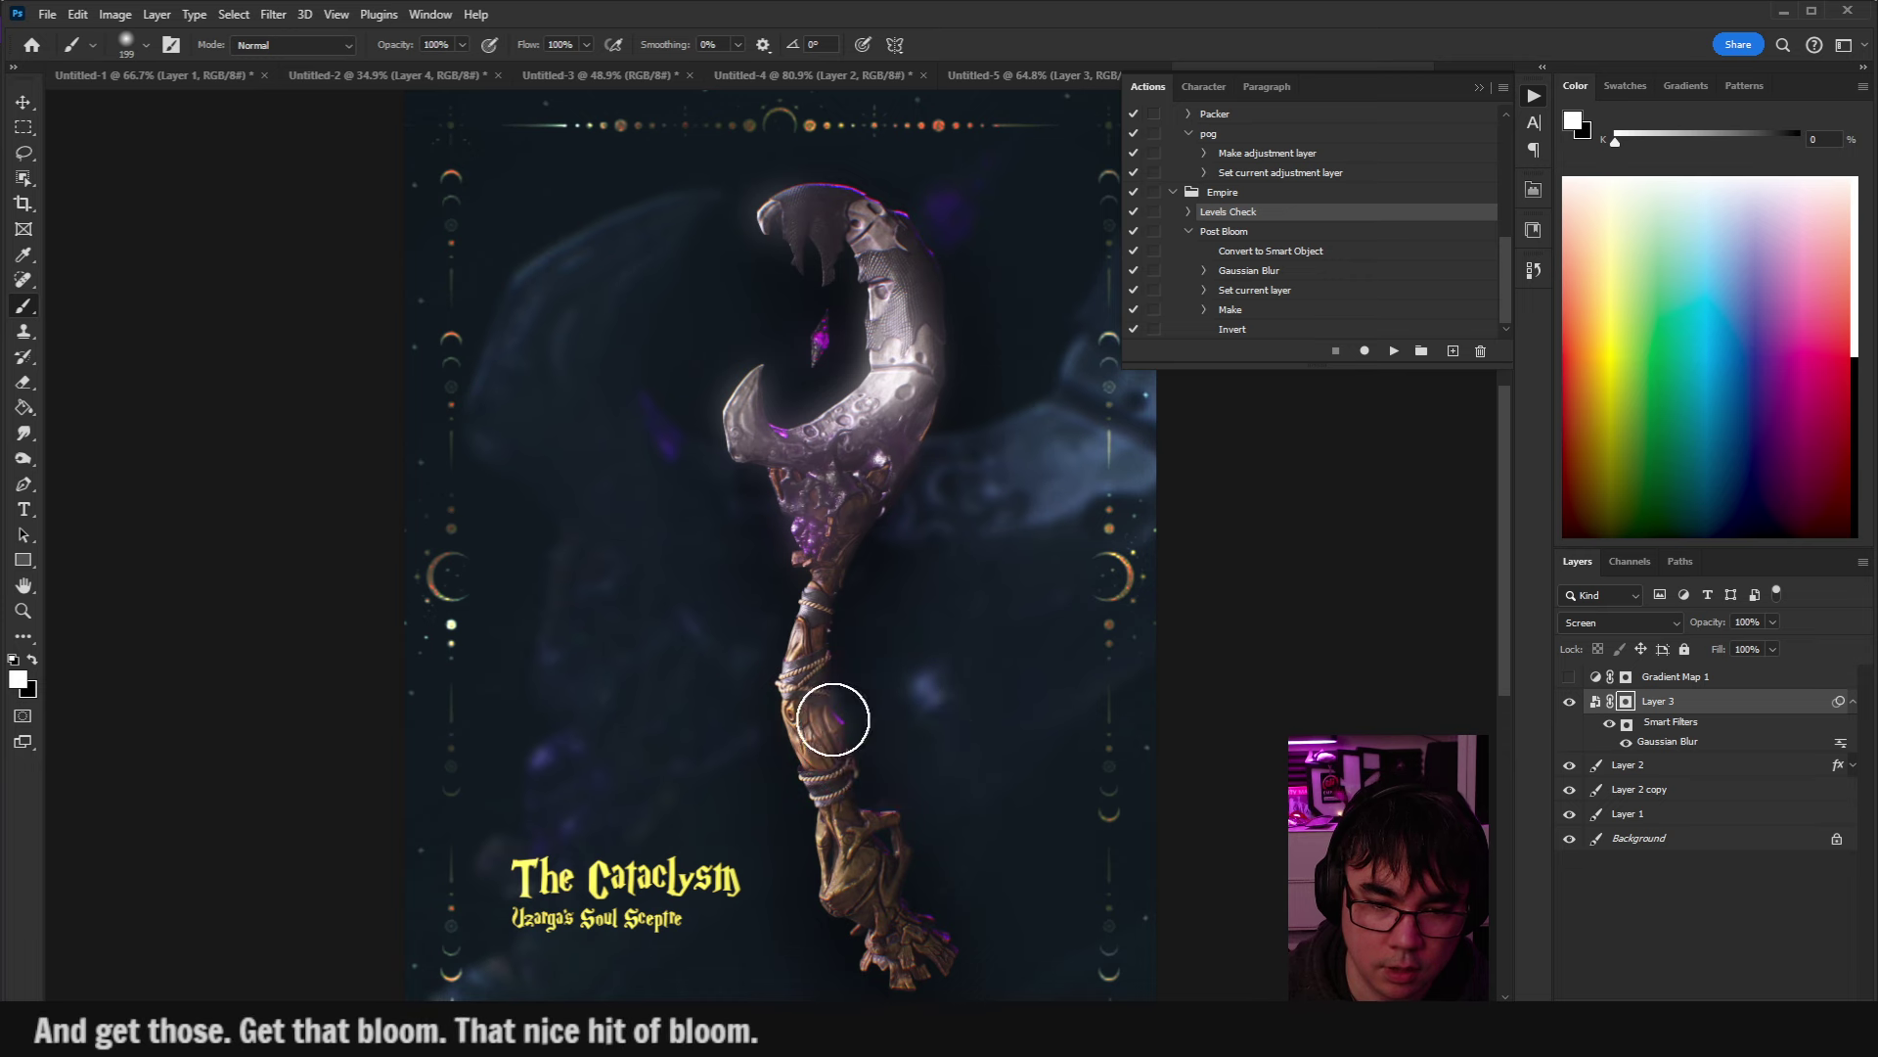
{"action": "right_click", "coordinate": [881, 352], "text": "alt"}
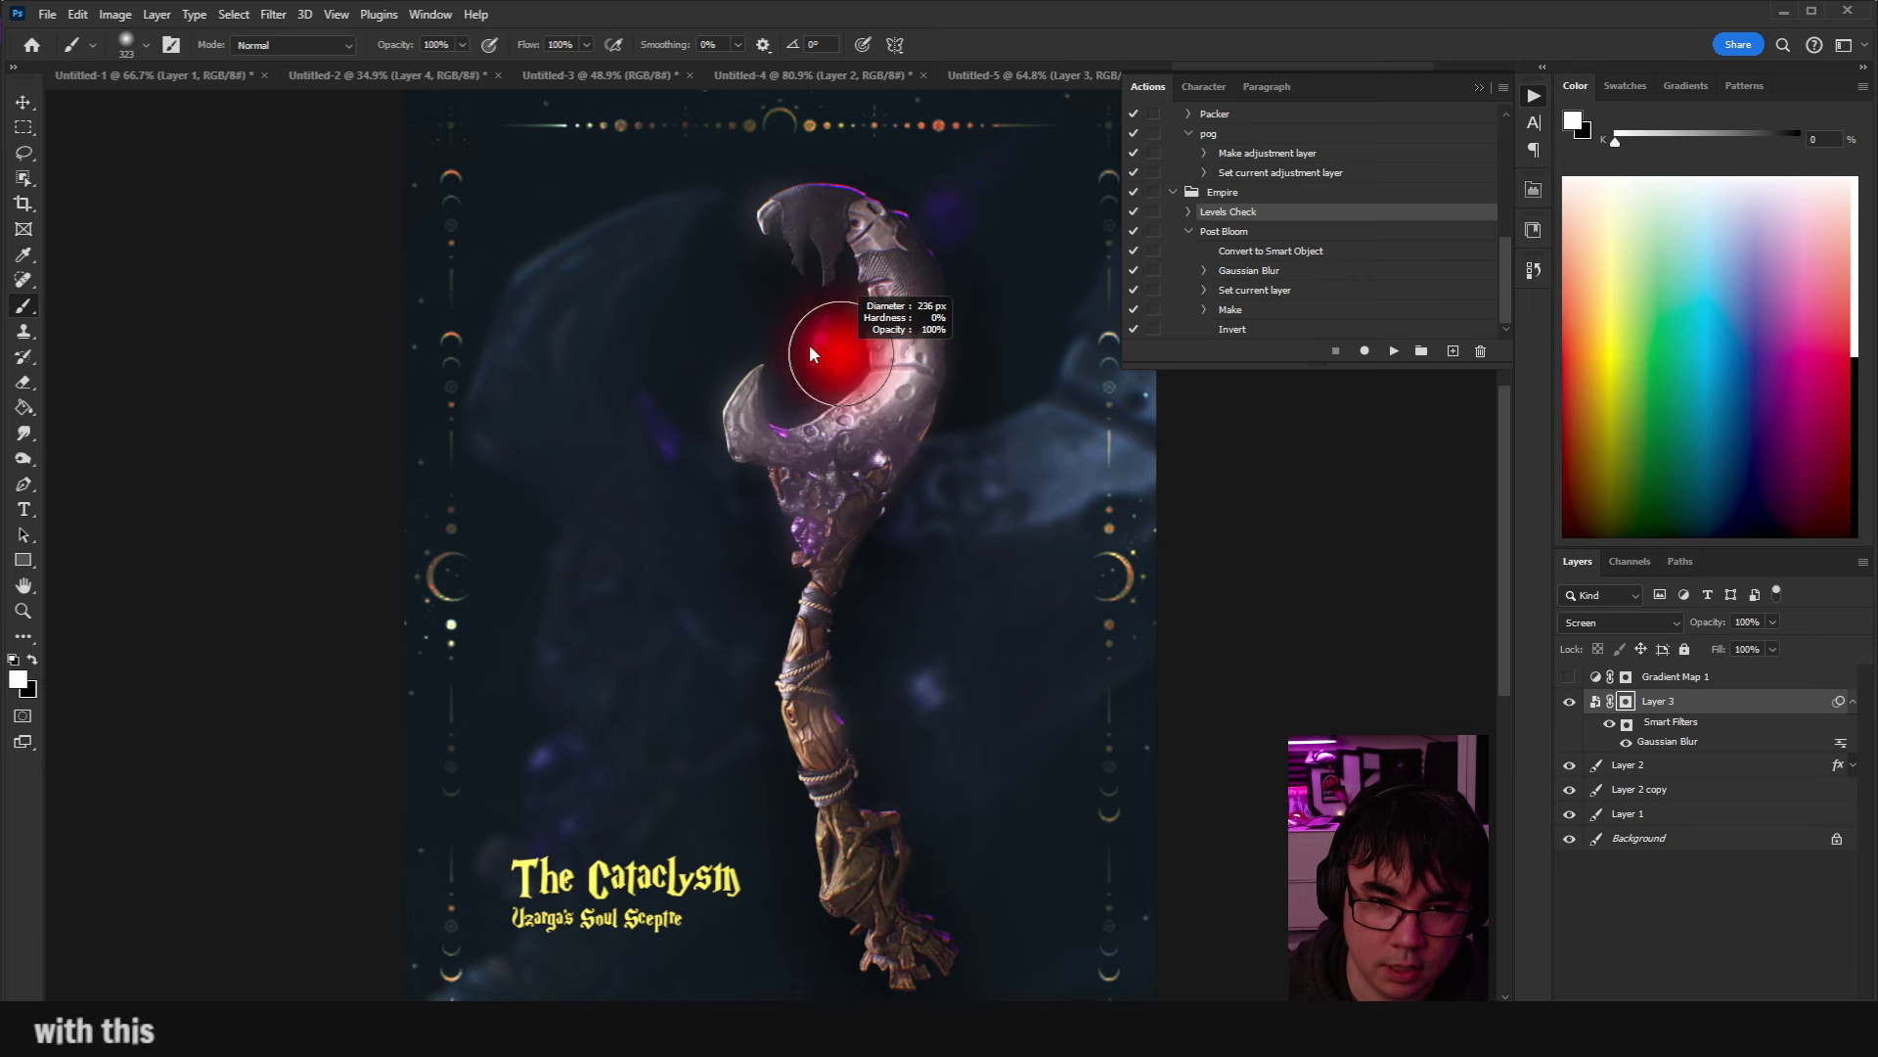
Lower Layer 3's opacity to 35%.
{"action": "left_click", "coordinate": [1595, 702]}
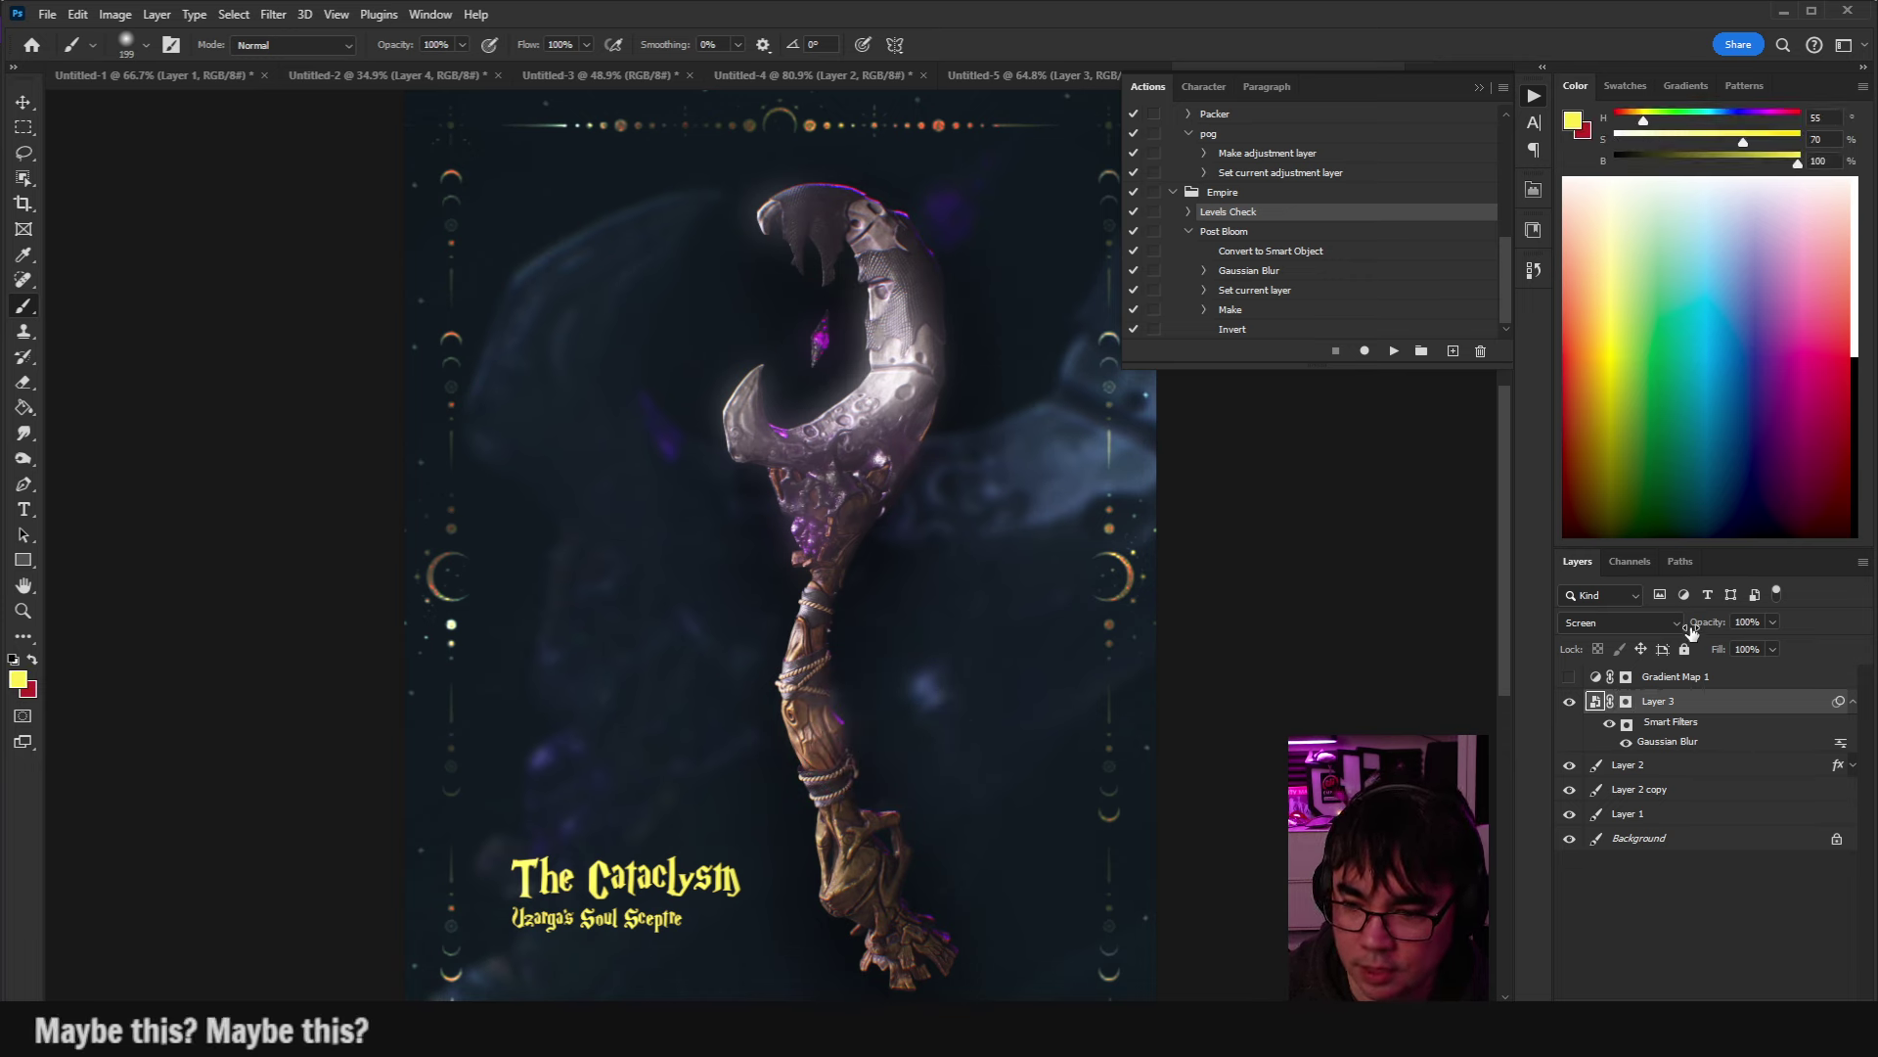
{"action": "left_click_drag", "start_coordinate": [1697, 624], "coordinate": [1635, 623]}
{"action": "left_click_drag", "start_coordinate": [1003, 530], "coordinate": [955, 458]}
{"action": "scroll", "coordinate": [997, 516], "scroll_direction": "down", "scroll_amount": 2}
{"action": "scroll", "coordinate": [761, 675], "scroll_direction": "up", "scroll_amount": 5}
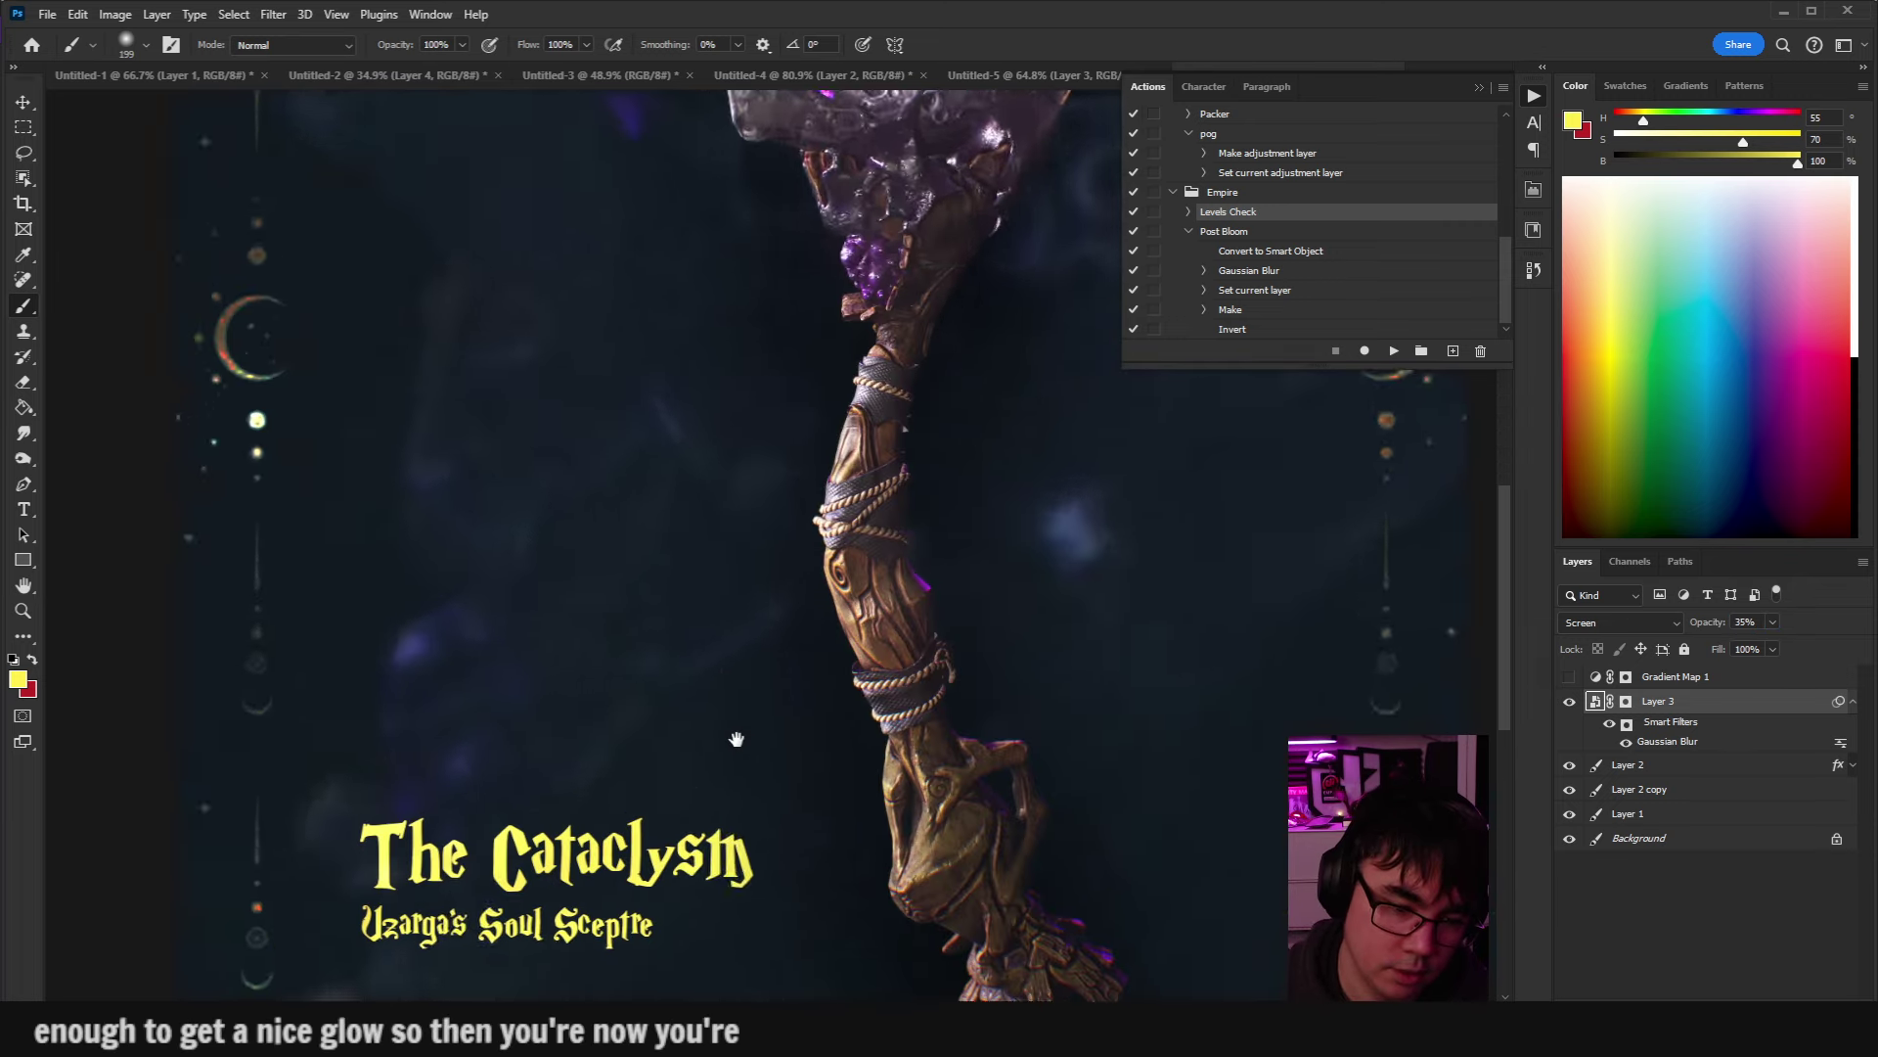
{"action": "left_click_drag", "start_coordinate": [558, 733], "coordinate": [687, 503]}
{"action": "left_click_drag", "start_coordinate": [587, 589], "coordinate": [590, 529]}
{"action": "scroll", "coordinate": [587, 530], "scroll_direction": "up", "scroll_amount": 3}
Switch to Object Selection and select Layer 1, which holds the title text.
{"action": "scroll", "coordinate": [549, 533], "scroll_direction": "right", "scroll_amount": 1}
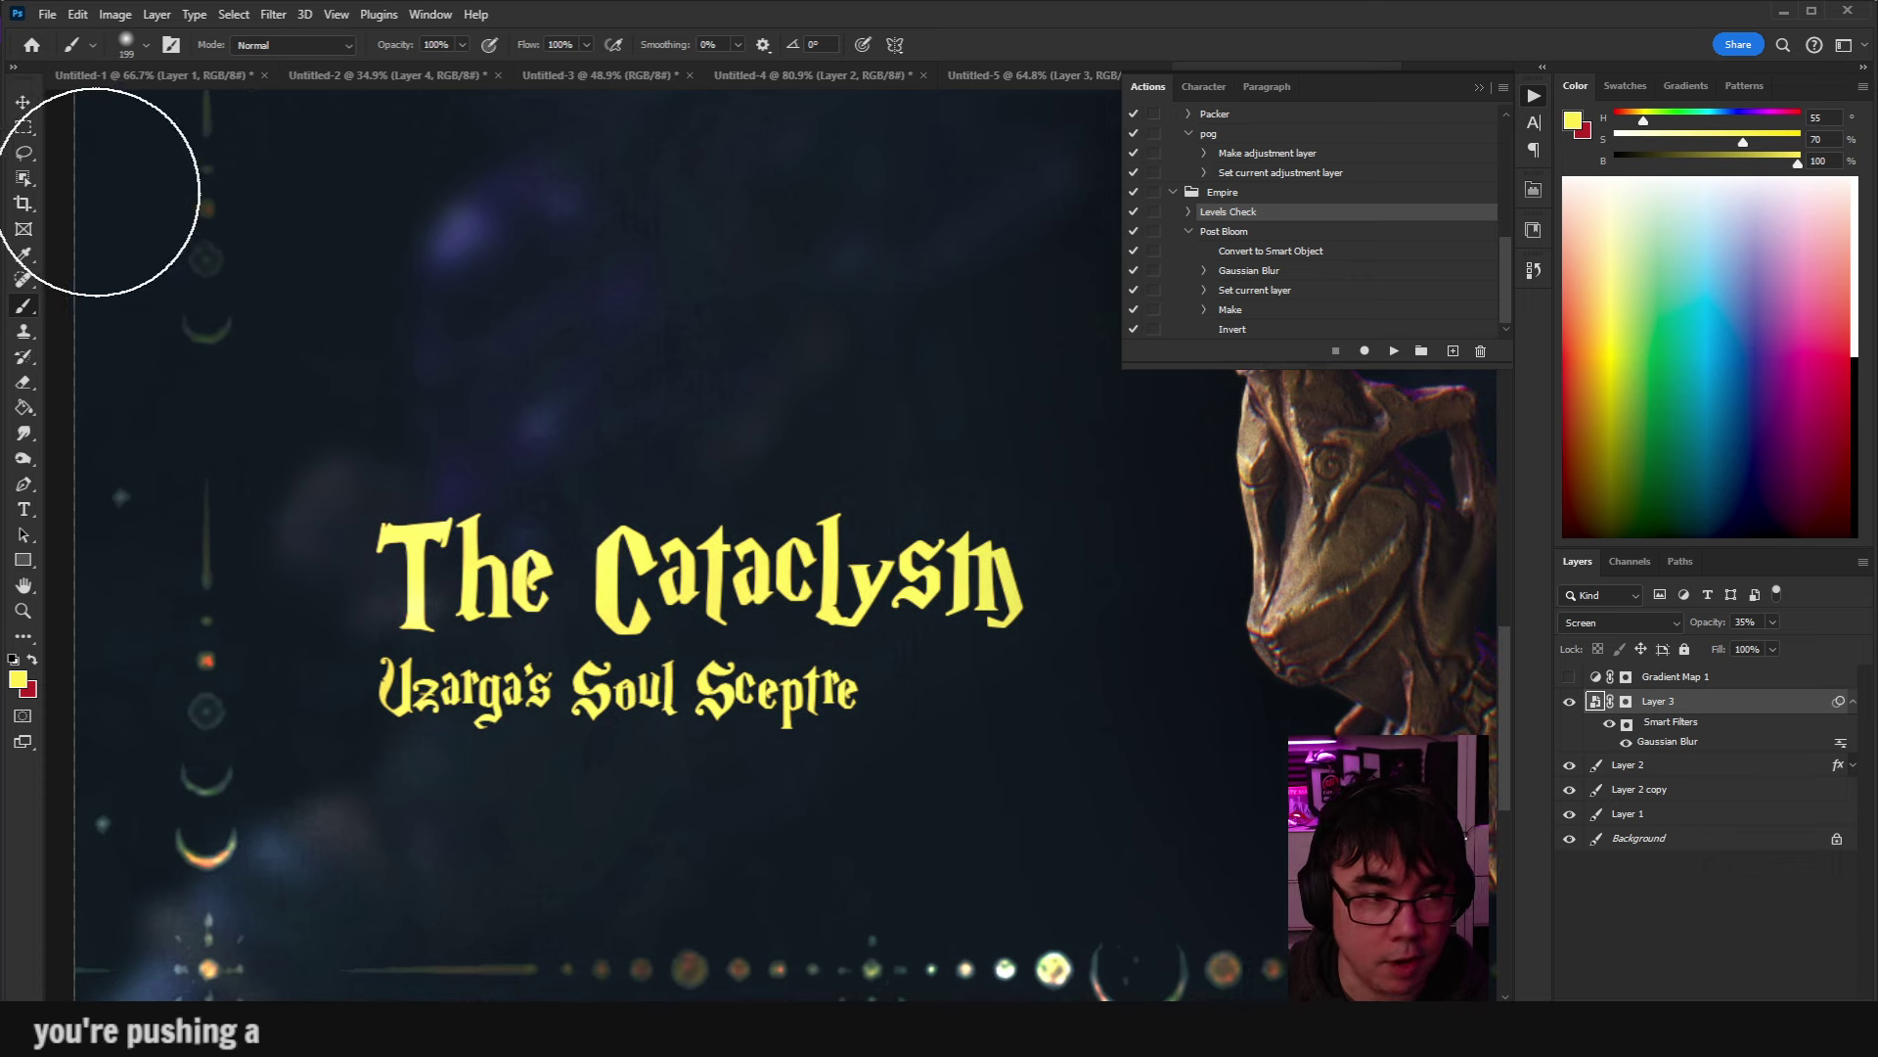
{"action": "left_click", "coordinate": [24, 127]}
{"action": "left_click", "coordinate": [26, 154]}
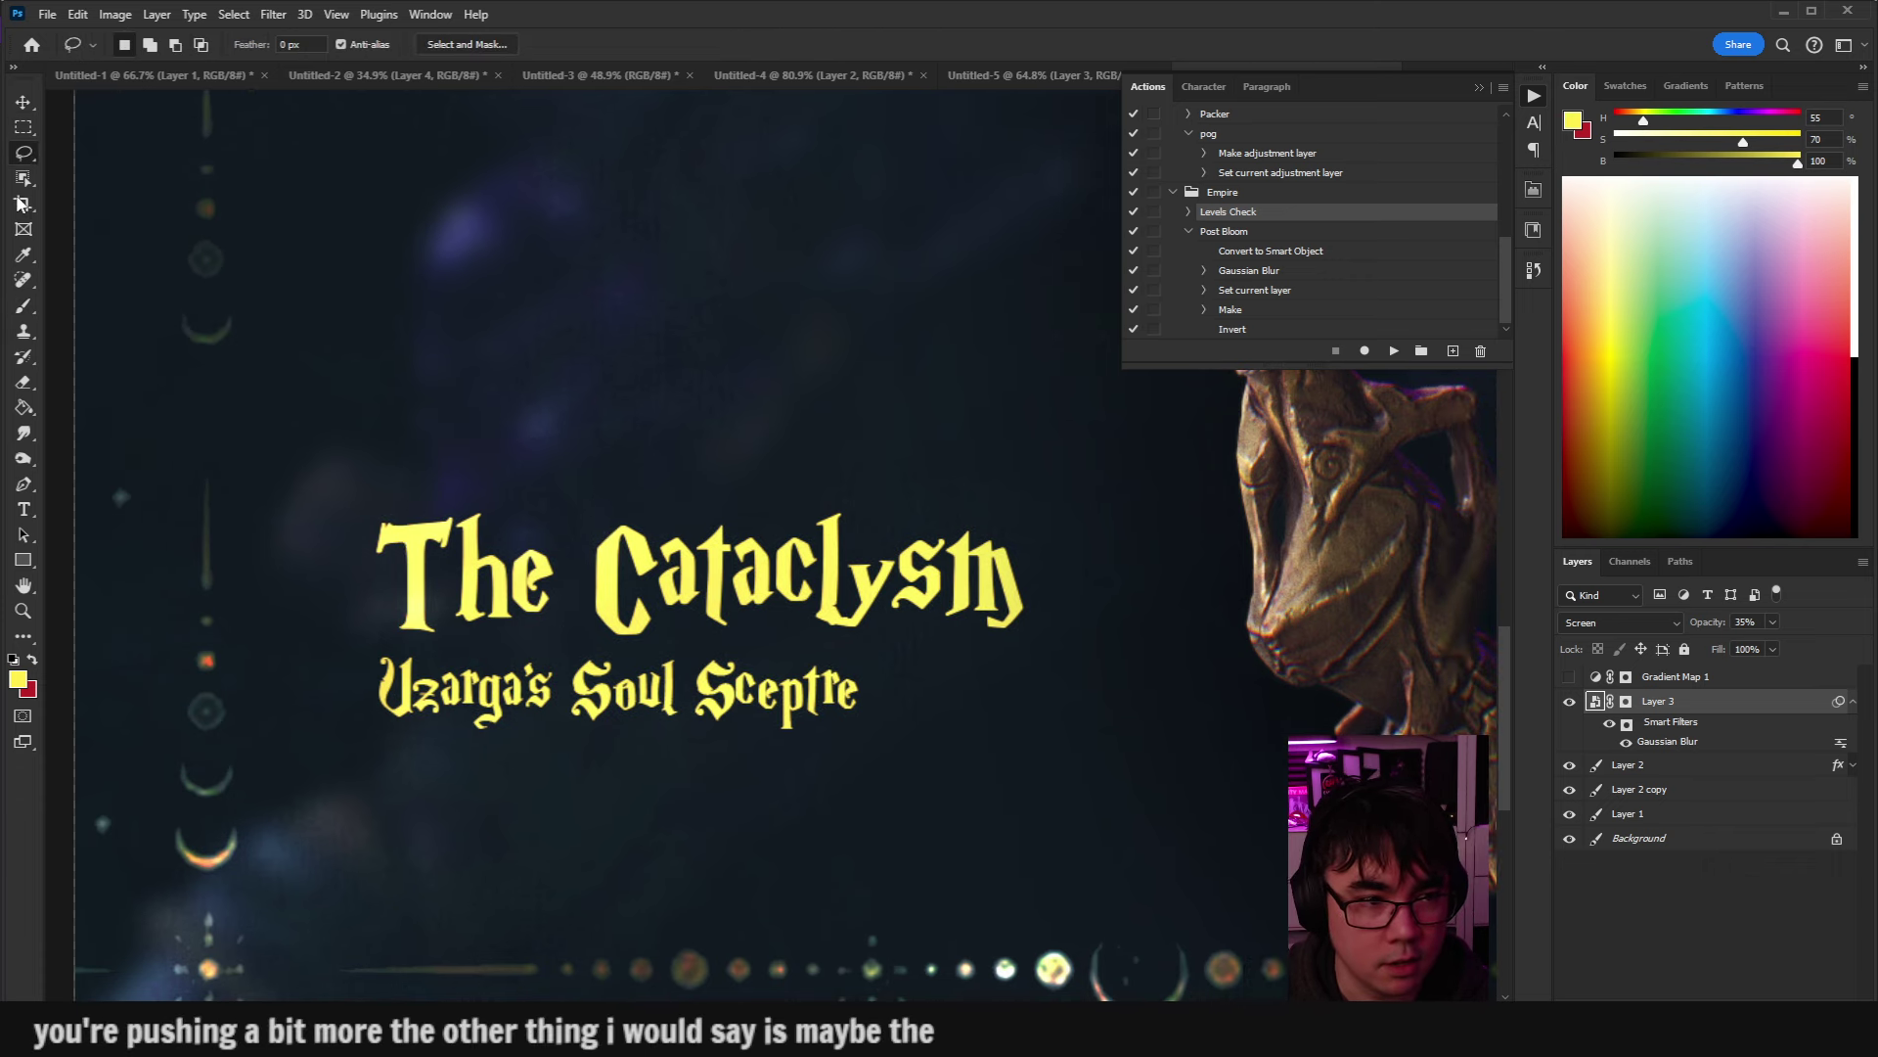
{"action": "left_click", "coordinate": [21, 183]}
{"action": "left_click", "coordinate": [1660, 768]}
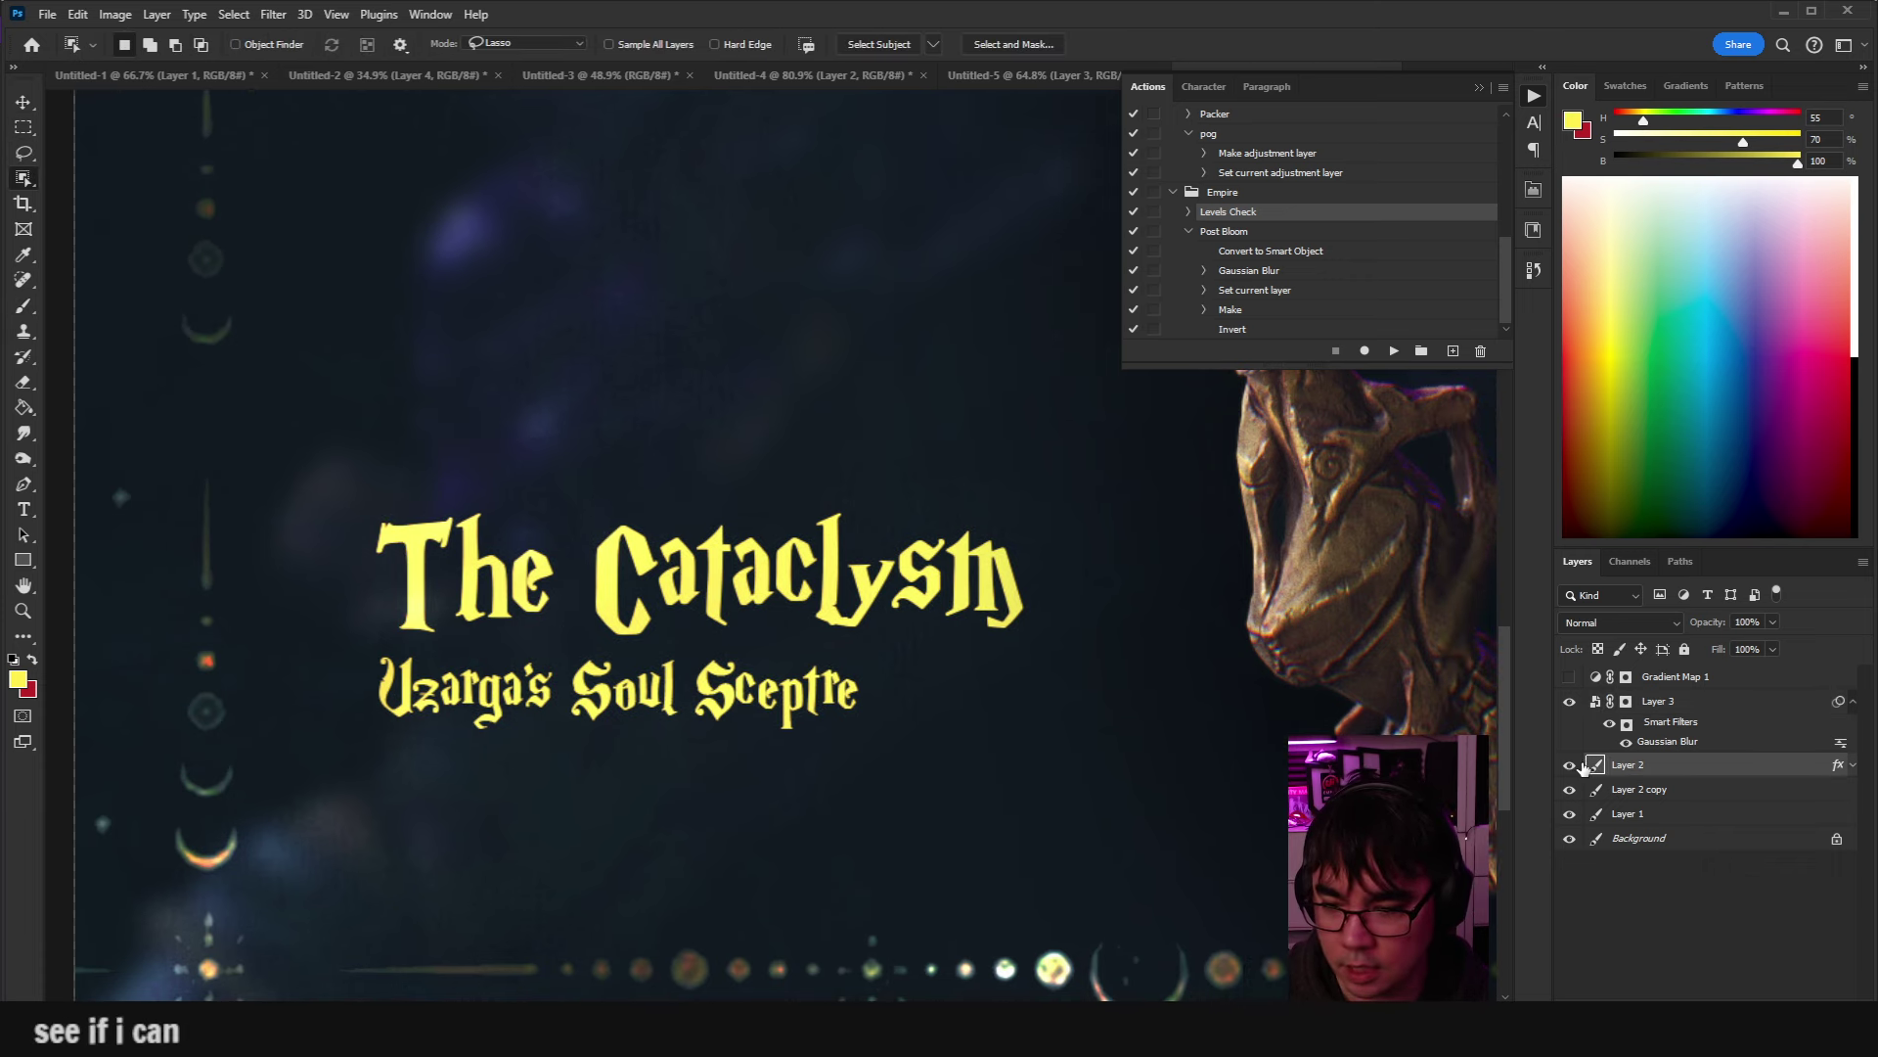
{"action": "left_click", "coordinate": [1572, 766]}
{"action": "left_click", "coordinate": [1571, 765]}
{"action": "left_click", "coordinate": [1570, 793]}
{"action": "left_click", "coordinate": [1570, 793]}
{"action": "left_click", "coordinate": [1570, 813]}
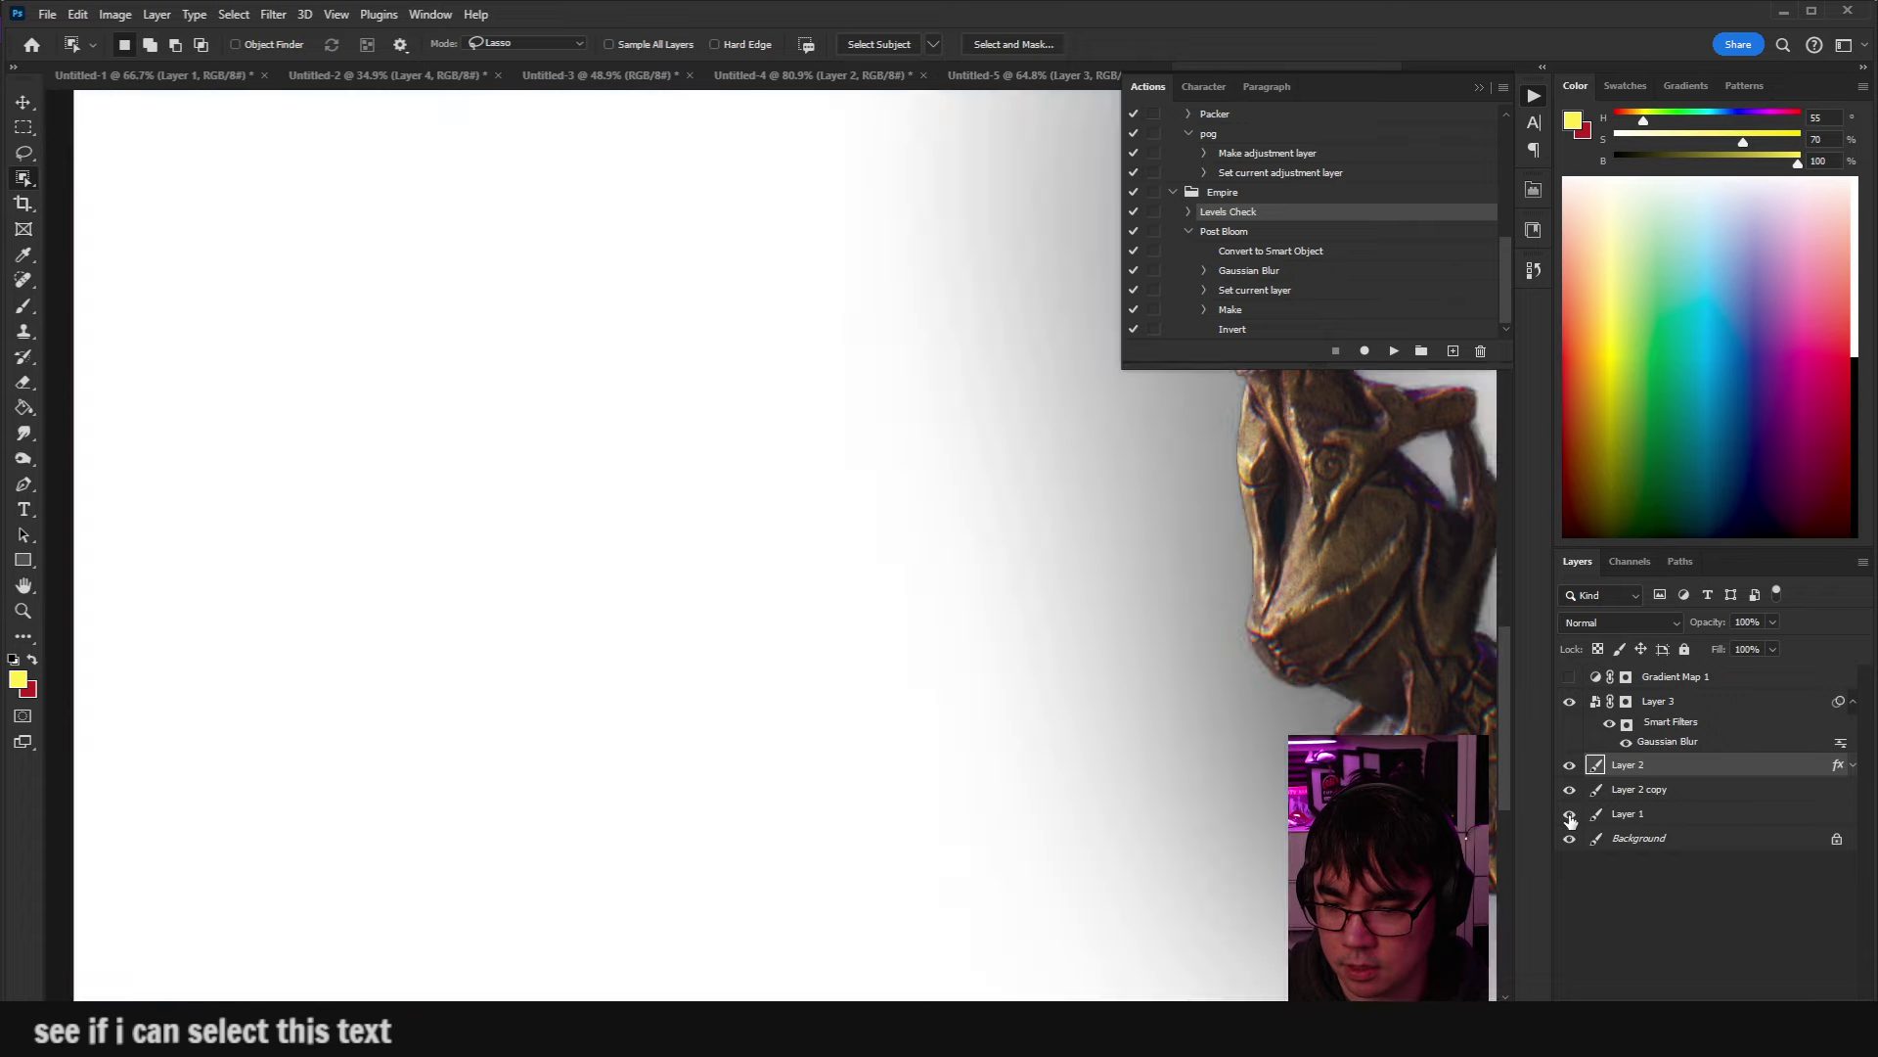
{"action": "left_click", "coordinate": [1571, 813]}
{"action": "left_click", "coordinate": [1648, 814]}
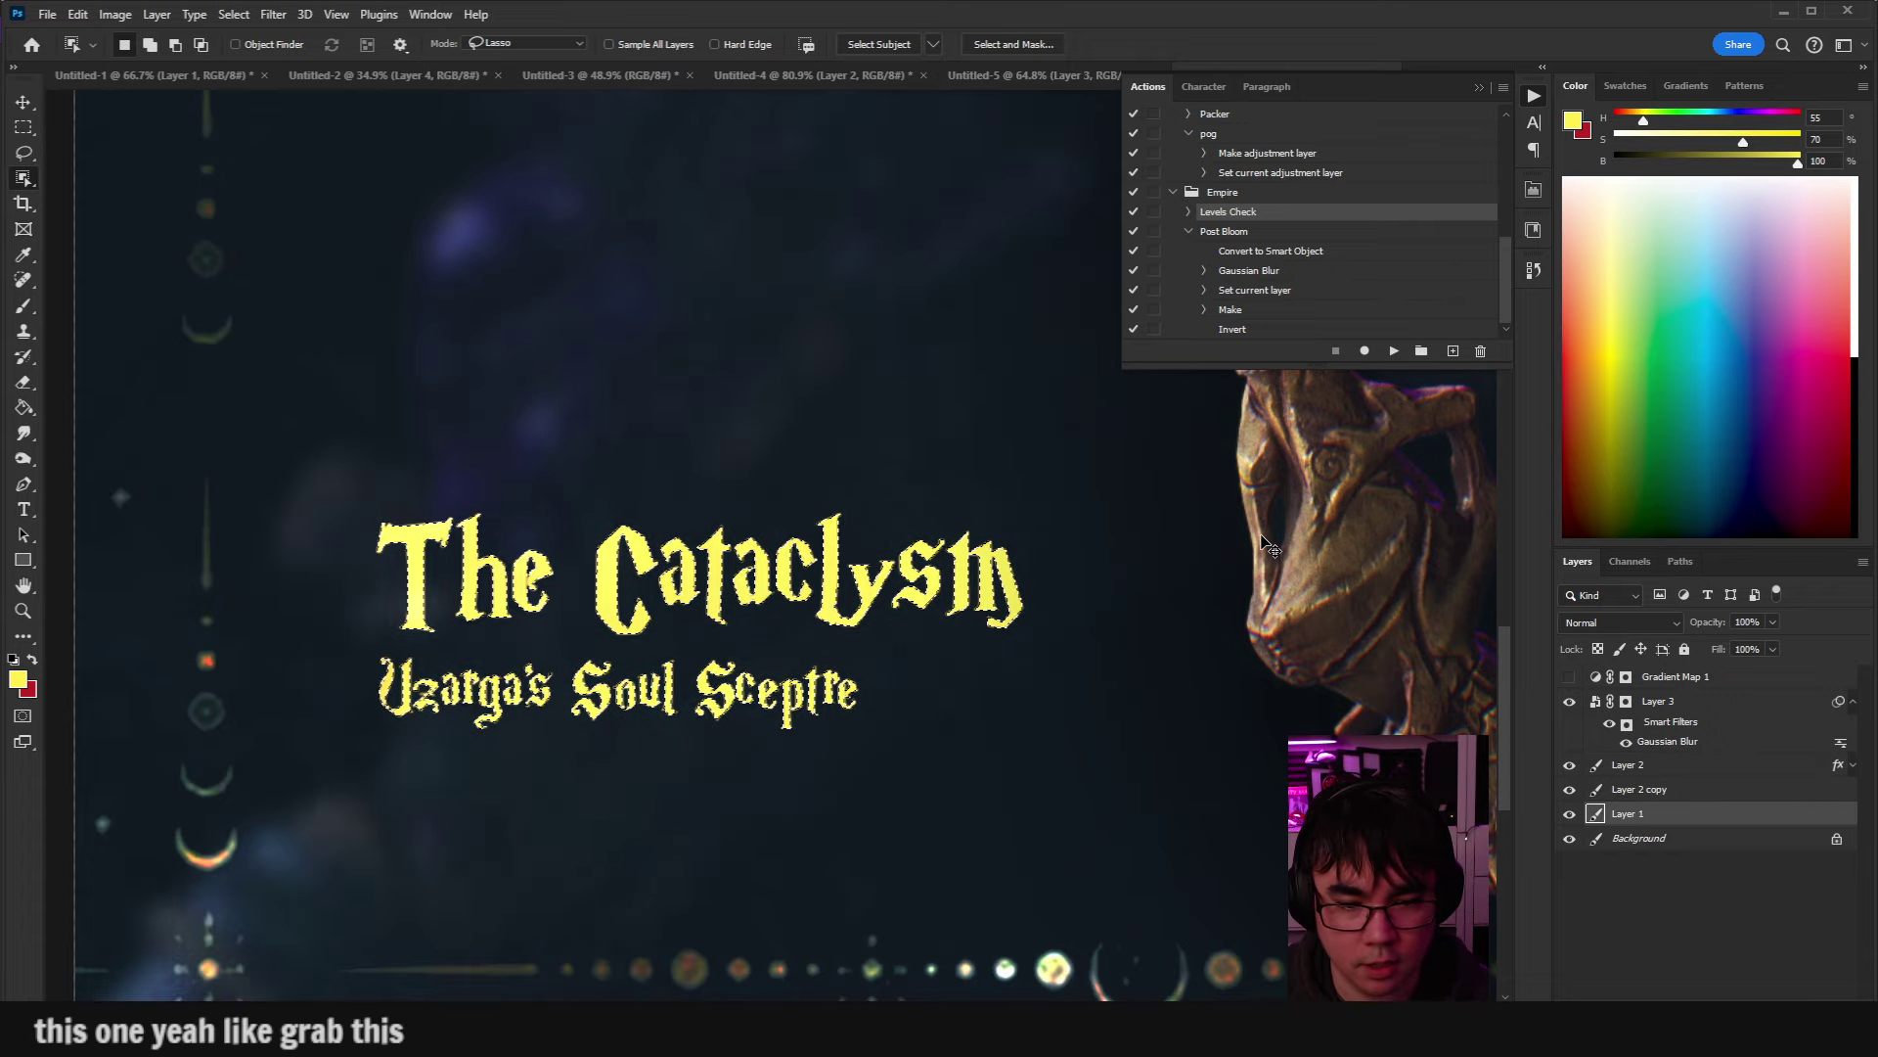
Copy the title onto new Layer 4 and lock its transparency.
{"action": "key", "text": "ctrl+j"}
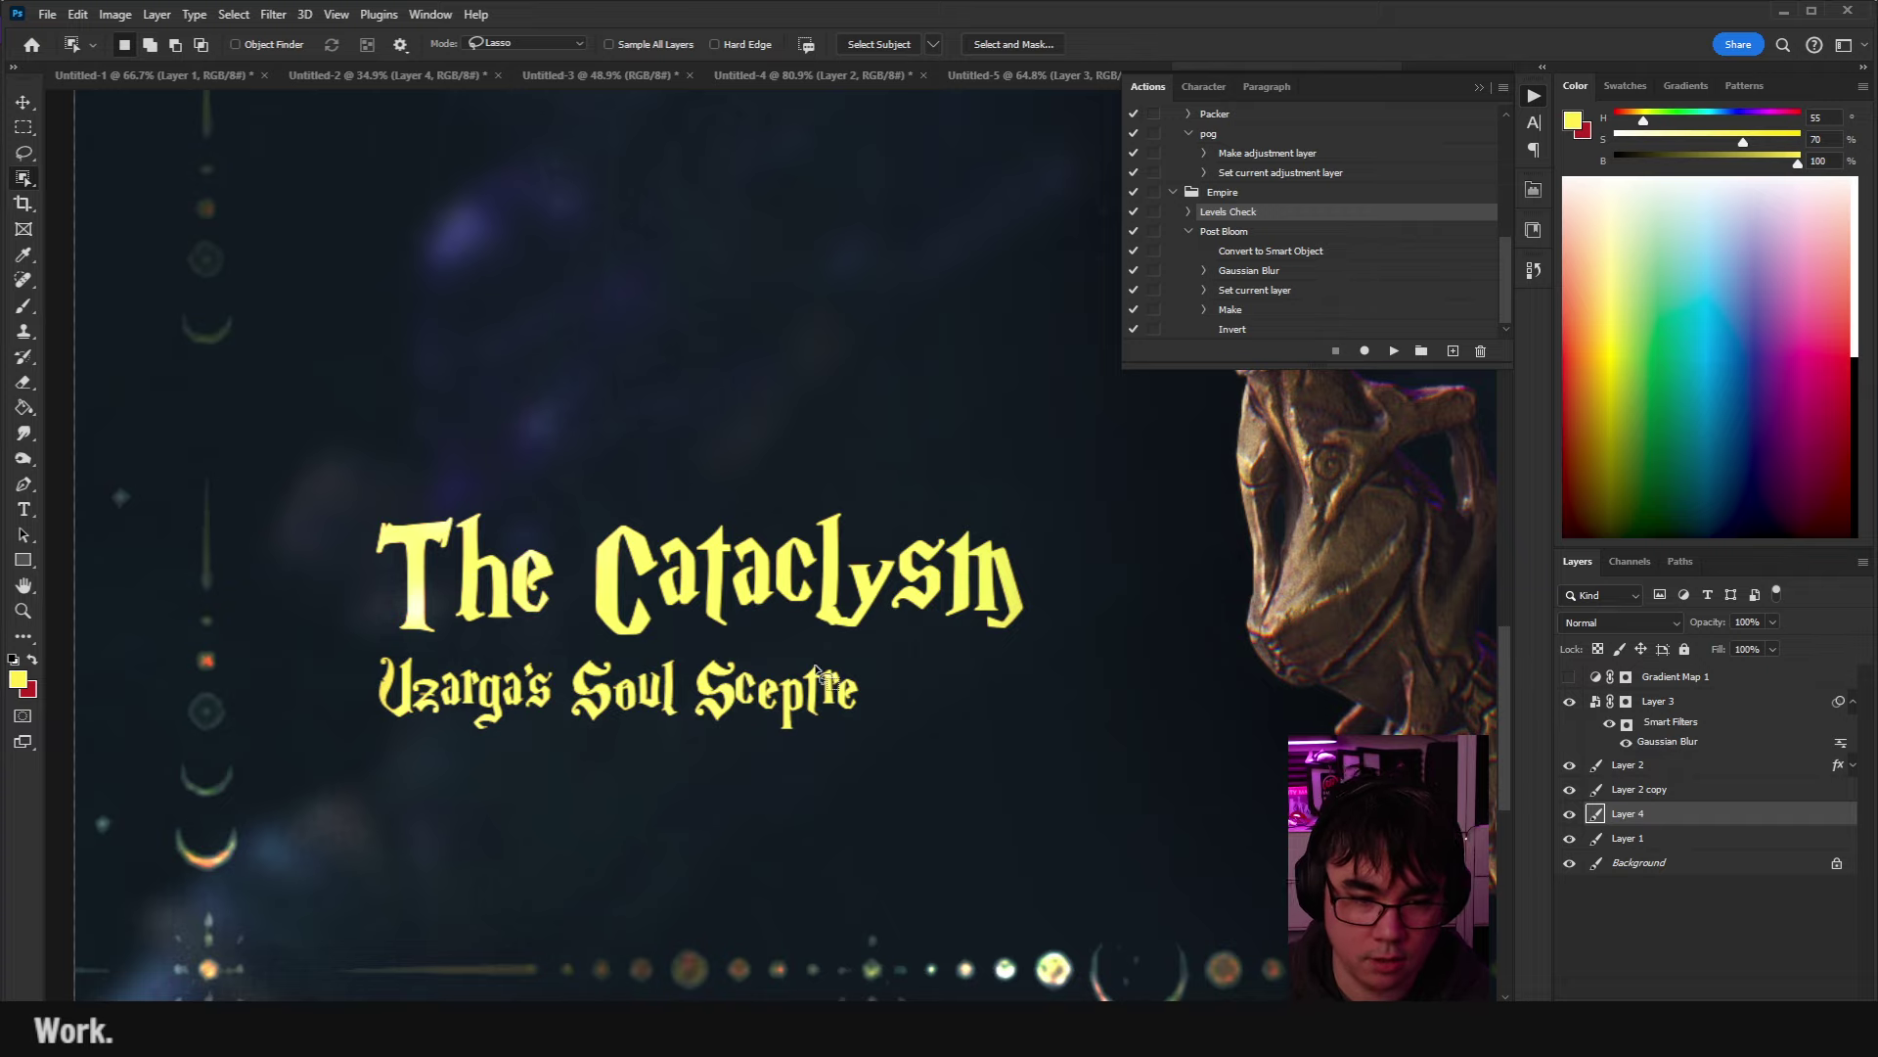
{"action": "key", "text": "b"}
{"action": "left_click_drag", "start_coordinate": [578, 483], "coordinate": [352, 760]}
{"action": "key", "text": "ctrl+z"}
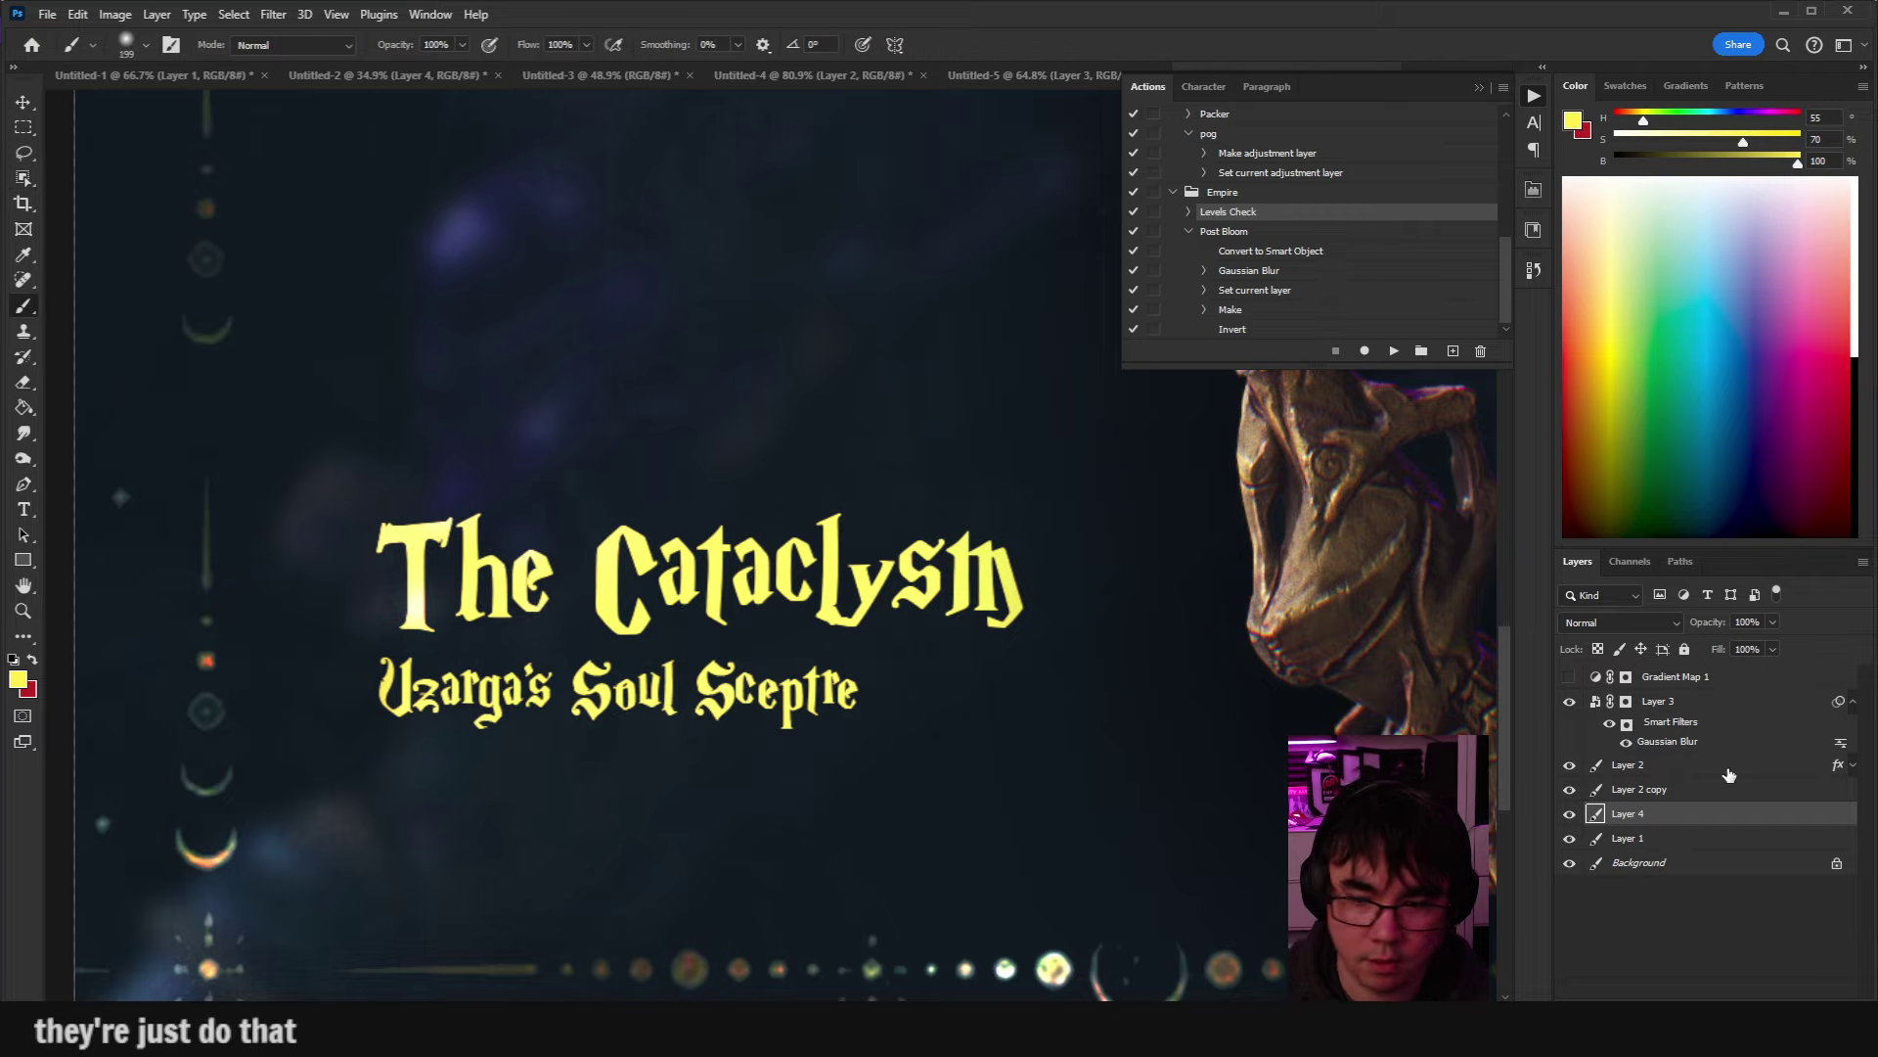
{"action": "left_click", "coordinate": [1599, 650]}
Try red and then white strokes over the title with a 364 px brush, undoing both.
{"action": "left_click_drag", "start_coordinate": [561, 536], "coordinate": [724, 536]}
{"action": "left_click_drag", "start_coordinate": [541, 469], "coordinate": [768, 484]}
{"action": "key", "text": "x"}
{"action": "left_click_drag", "start_coordinate": [831, 243], "coordinate": [227, 635]}
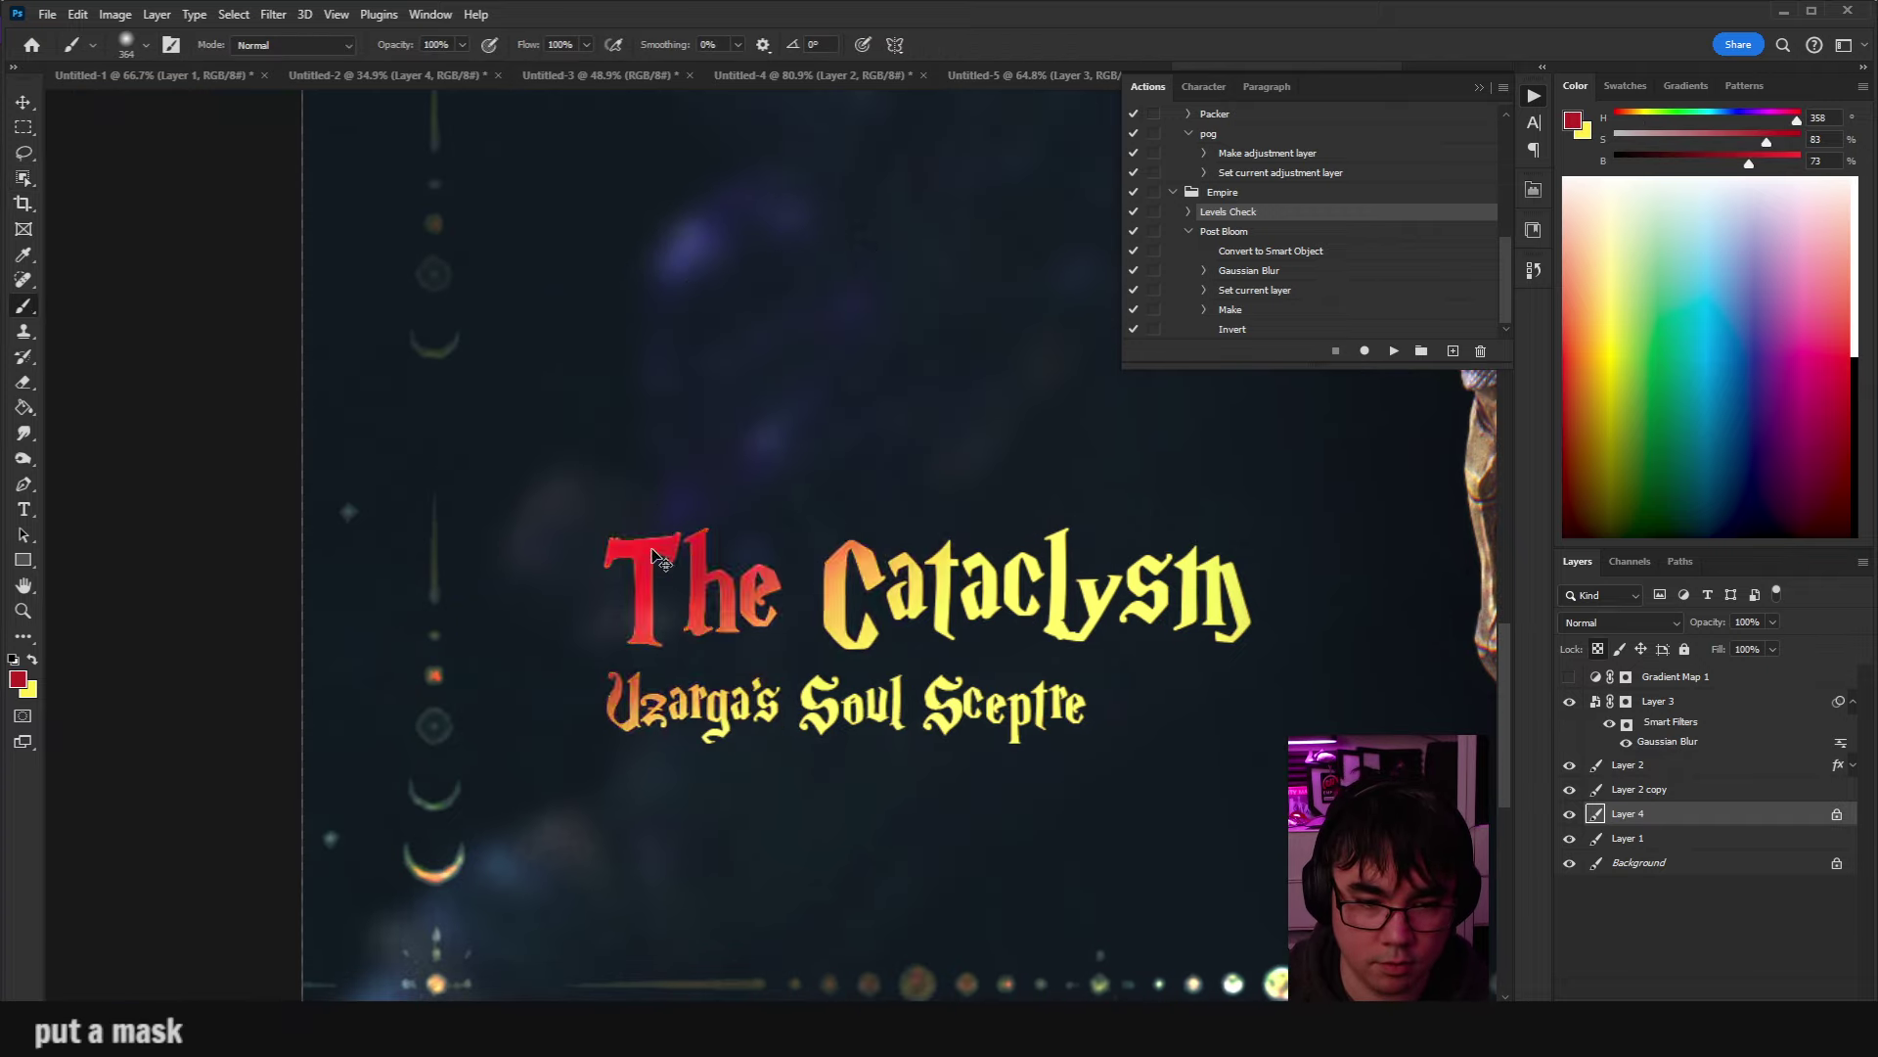
{"action": "key", "text": "ctrl+z"}
{"action": "key", "text": "d"}
{"action": "key", "text": "x"}
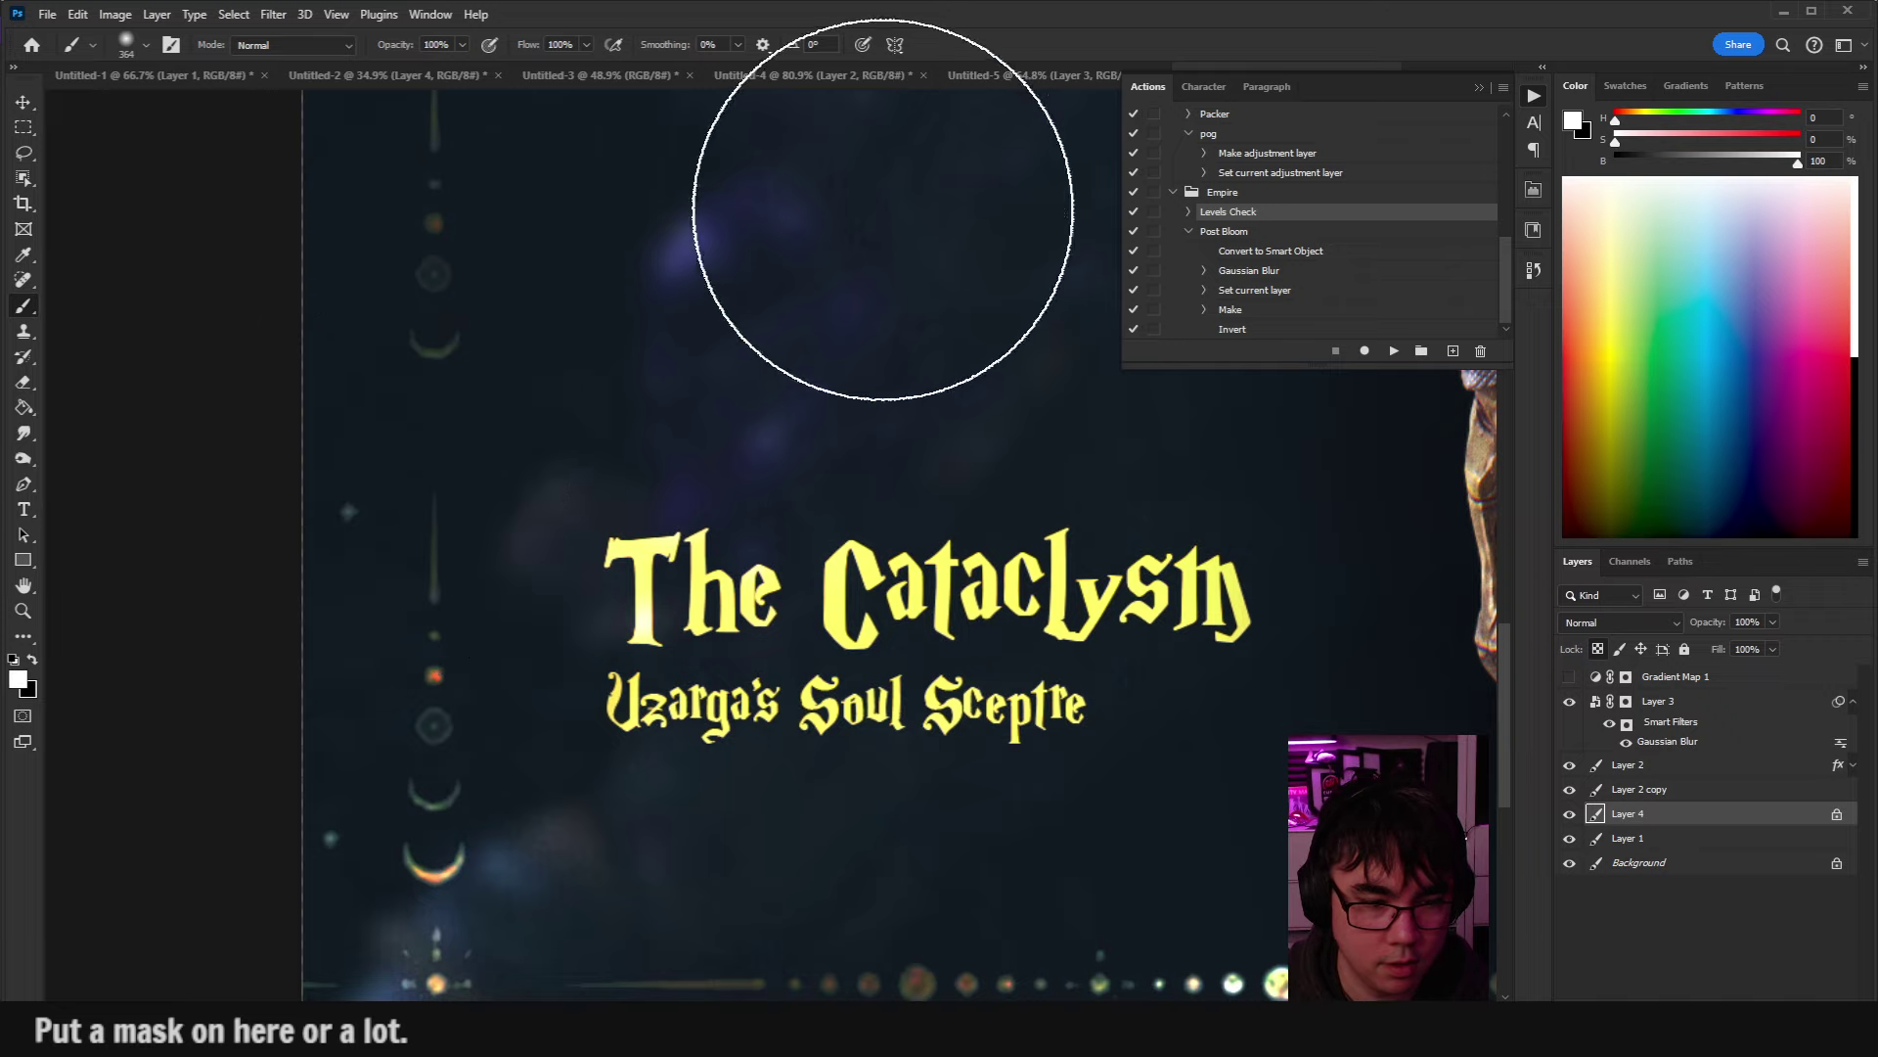
{"action": "left_click_drag", "start_coordinate": [883, 209], "coordinate": [107, 512]}
{"action": "key", "text": "ctrl+z"}
With an 847 px brush, sweep white over the title's left side.
{"action": "left_click_drag", "start_coordinate": [708, 510], "coordinate": [640, 528]}
{"action": "left_click_drag", "start_coordinate": [701, 455], "coordinate": [910, 446]}
{"action": "left_click_drag", "start_coordinate": [957, 264], "coordinate": [316, 356]}
{"action": "key", "text": "ctrl+z"}
{"action": "left_click_drag", "start_coordinate": [842, 228], "coordinate": [336, 433]}
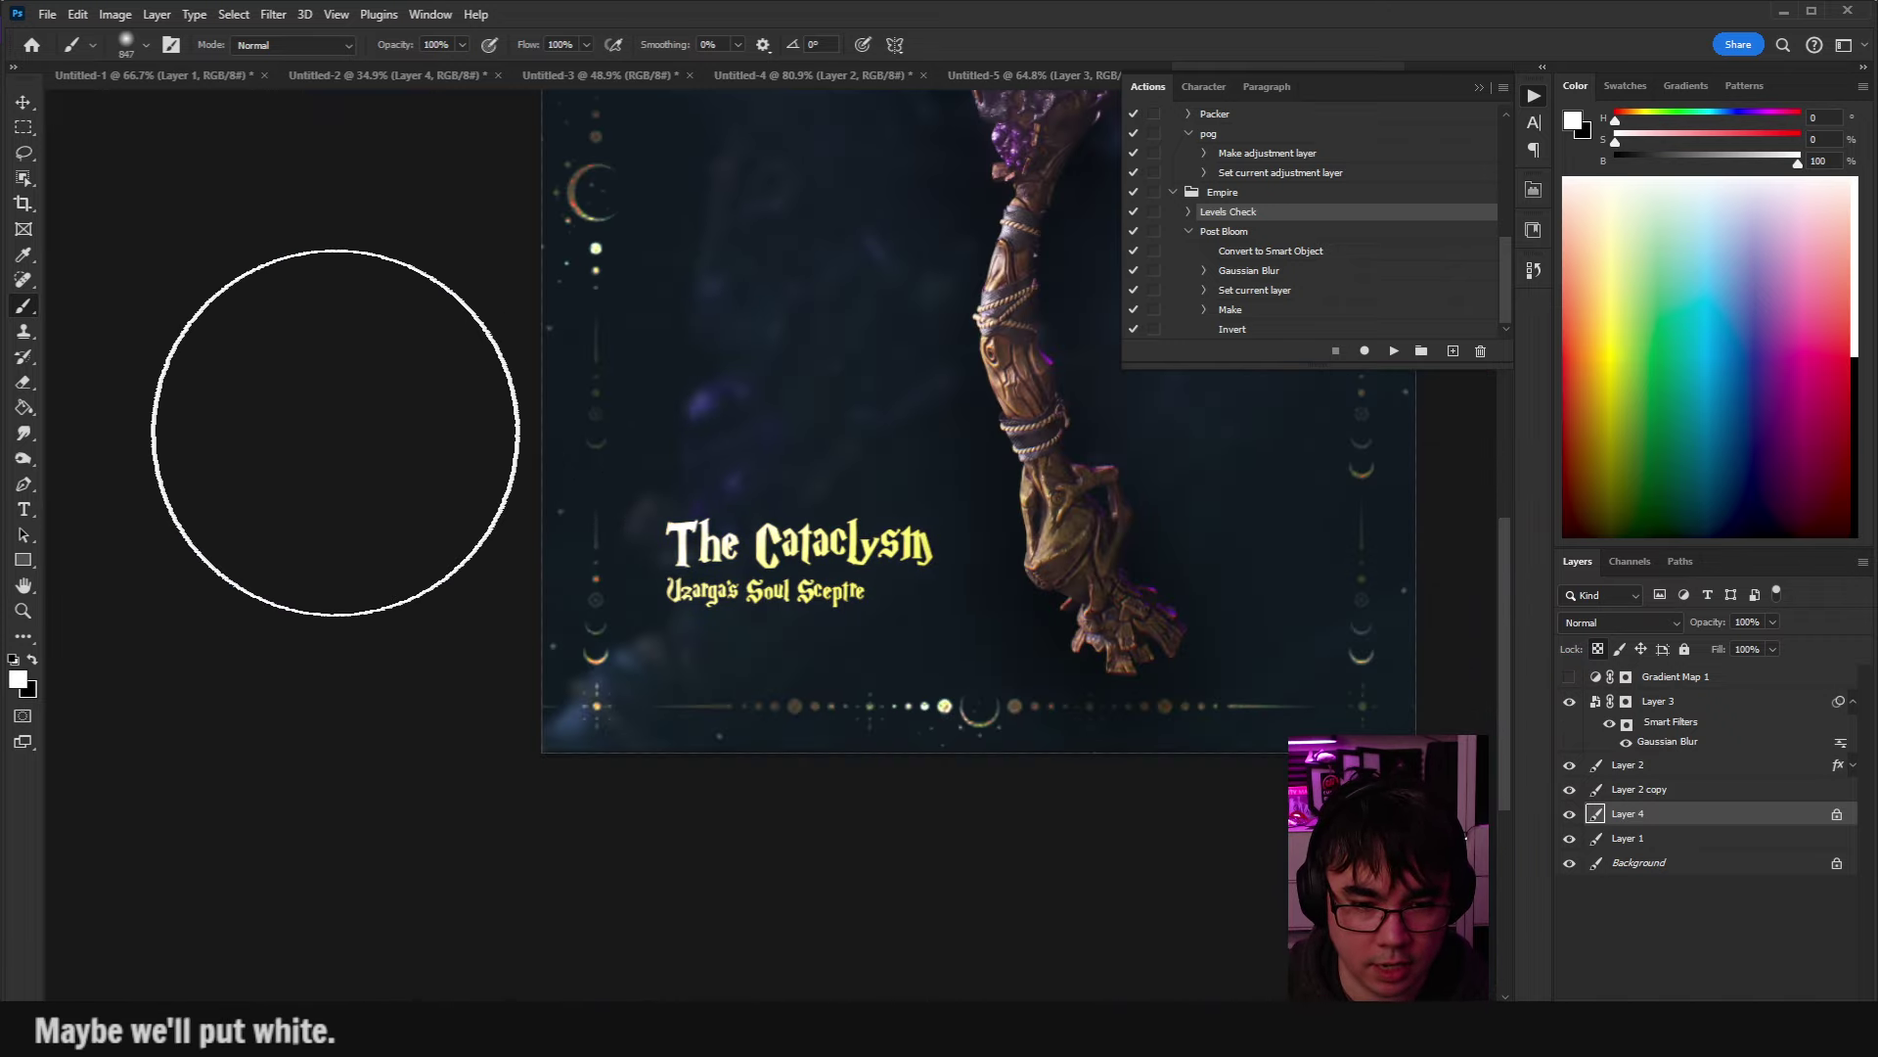
{"action": "left_click_drag", "start_coordinate": [1097, 448], "coordinate": [1044, 466]}
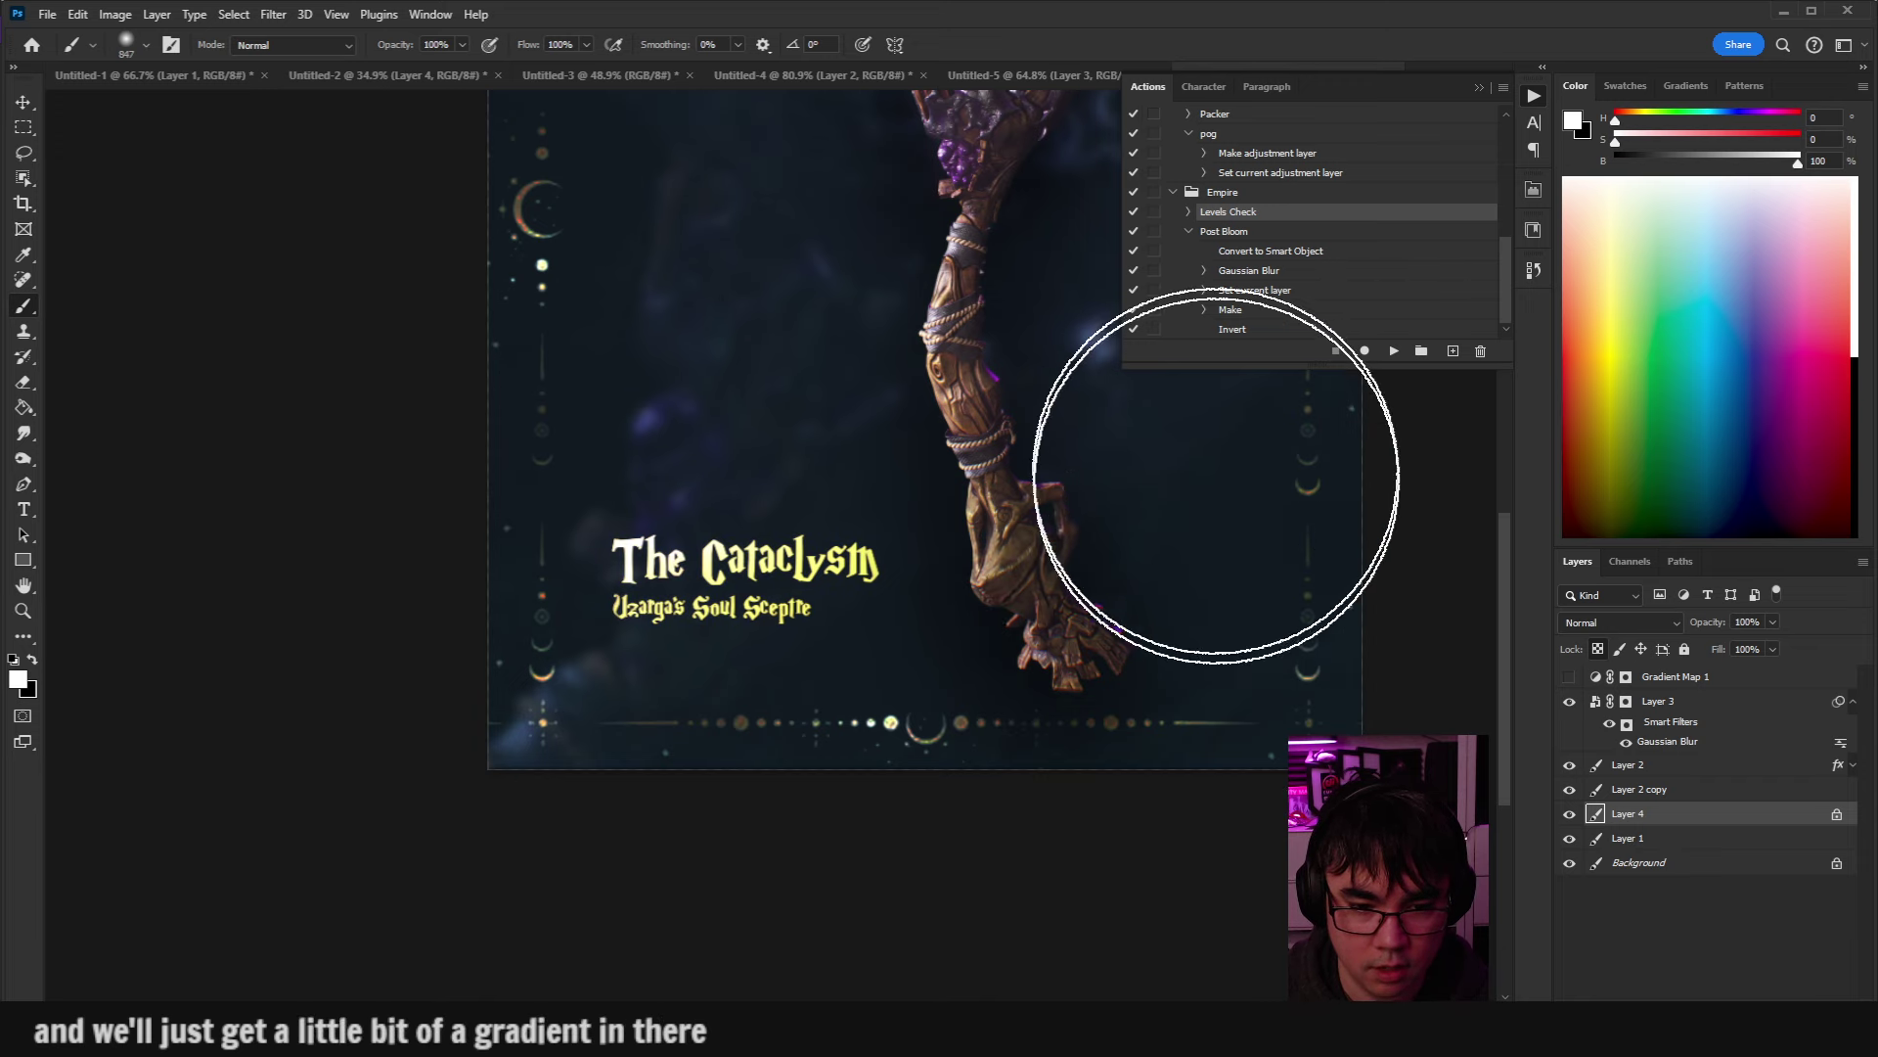
{"action": "key", "text": "m"}
{"action": "left_click_drag", "start_coordinate": [1158, 585], "coordinate": [997, 704]}
Compare the poster with and without Layer 3's glow, then select Layer 3.
{"action": "left_click_drag", "start_coordinate": [1023, 625], "coordinate": [943, 602]}
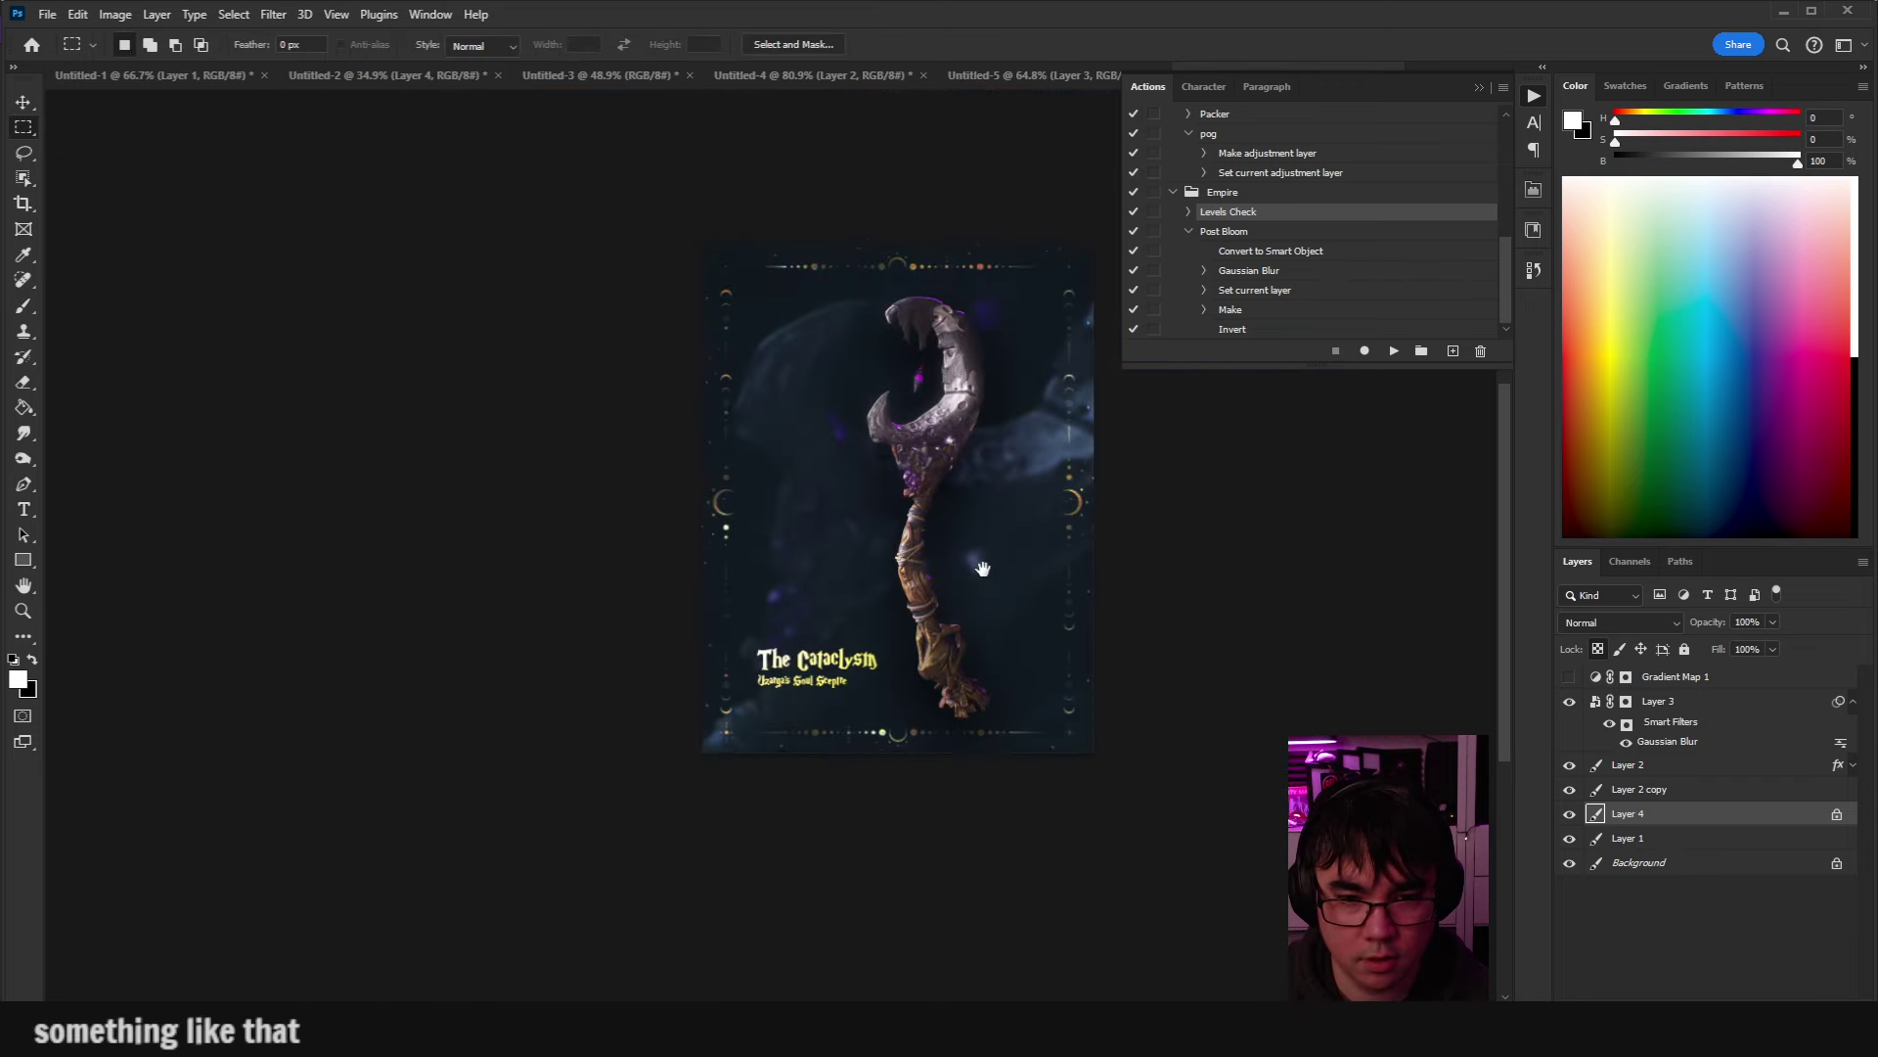
{"action": "scroll", "coordinate": [982, 568], "scroll_direction": "up", "scroll_amount": 2}
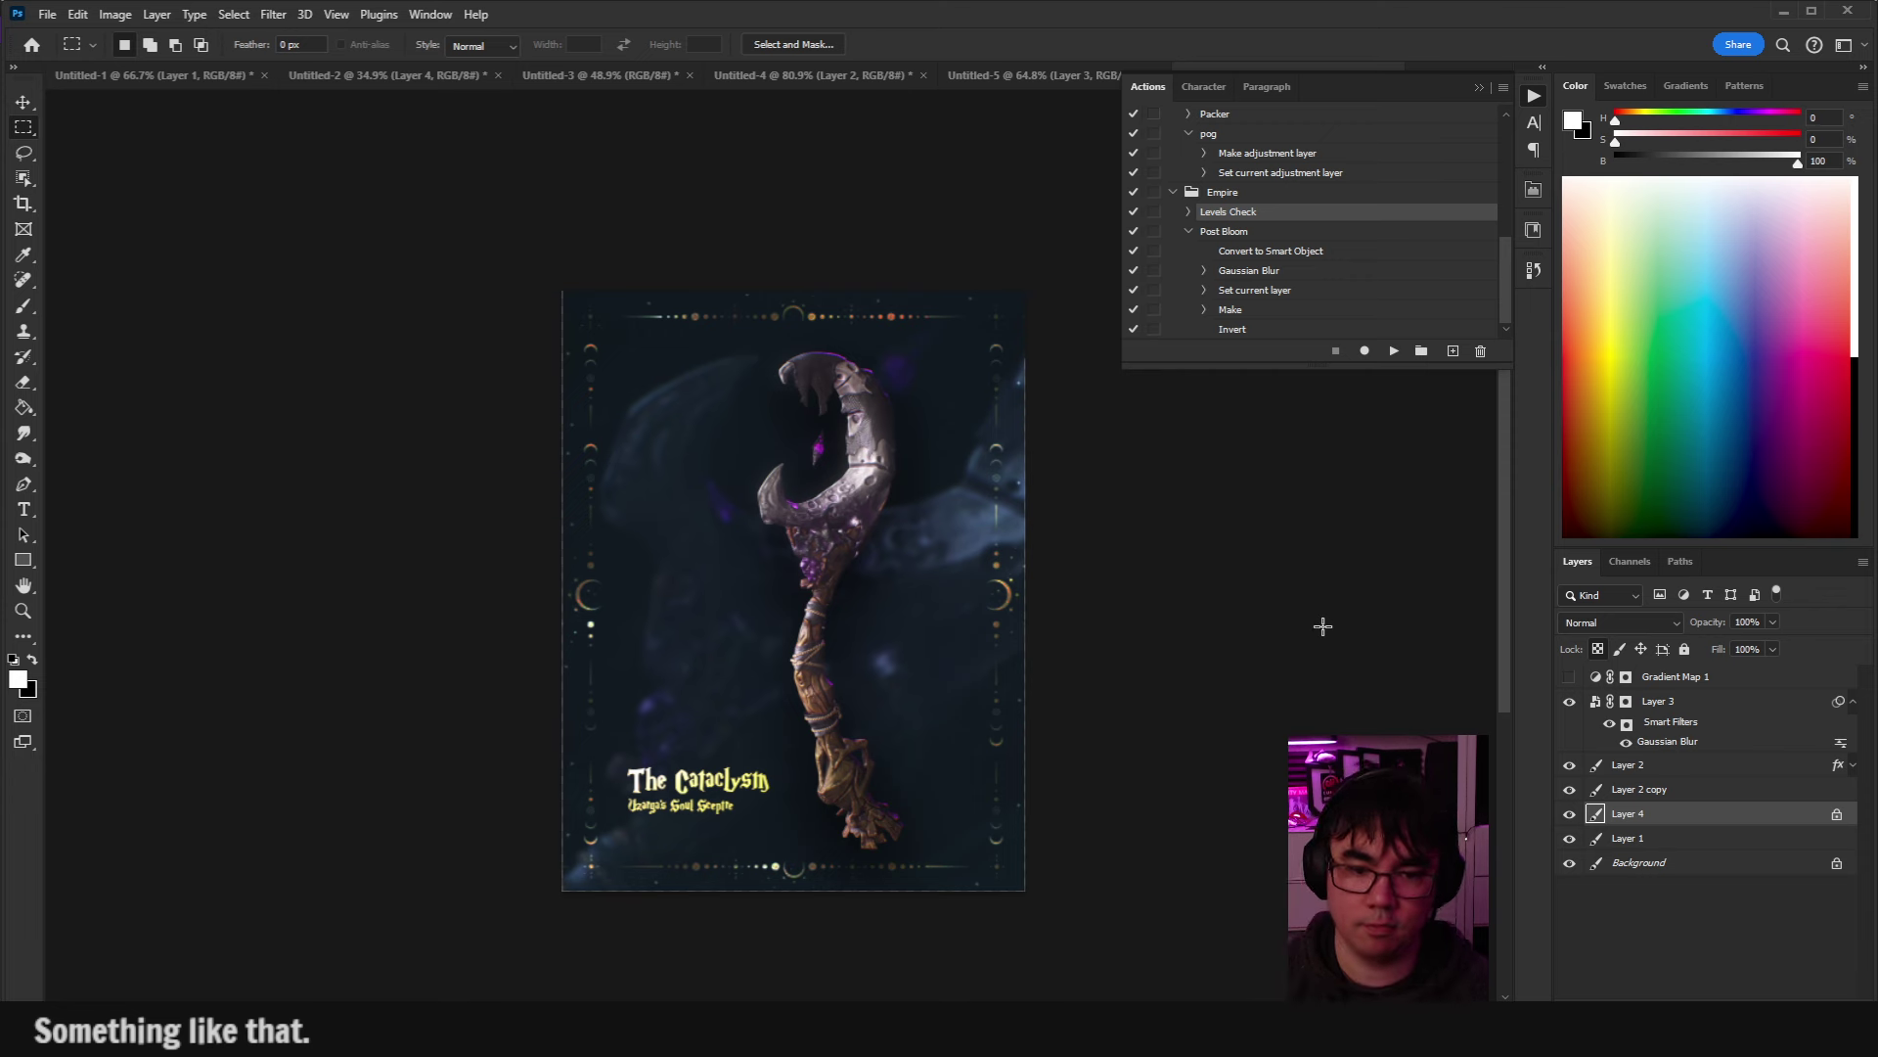
{"action": "left_click", "coordinate": [1572, 702]}
{"action": "left_click", "coordinate": [1571, 703]}
{"action": "left_click", "coordinate": [1571, 703]}
{"action": "left_click", "coordinate": [1571, 703]}
{"action": "left_click", "coordinate": [1597, 702]}
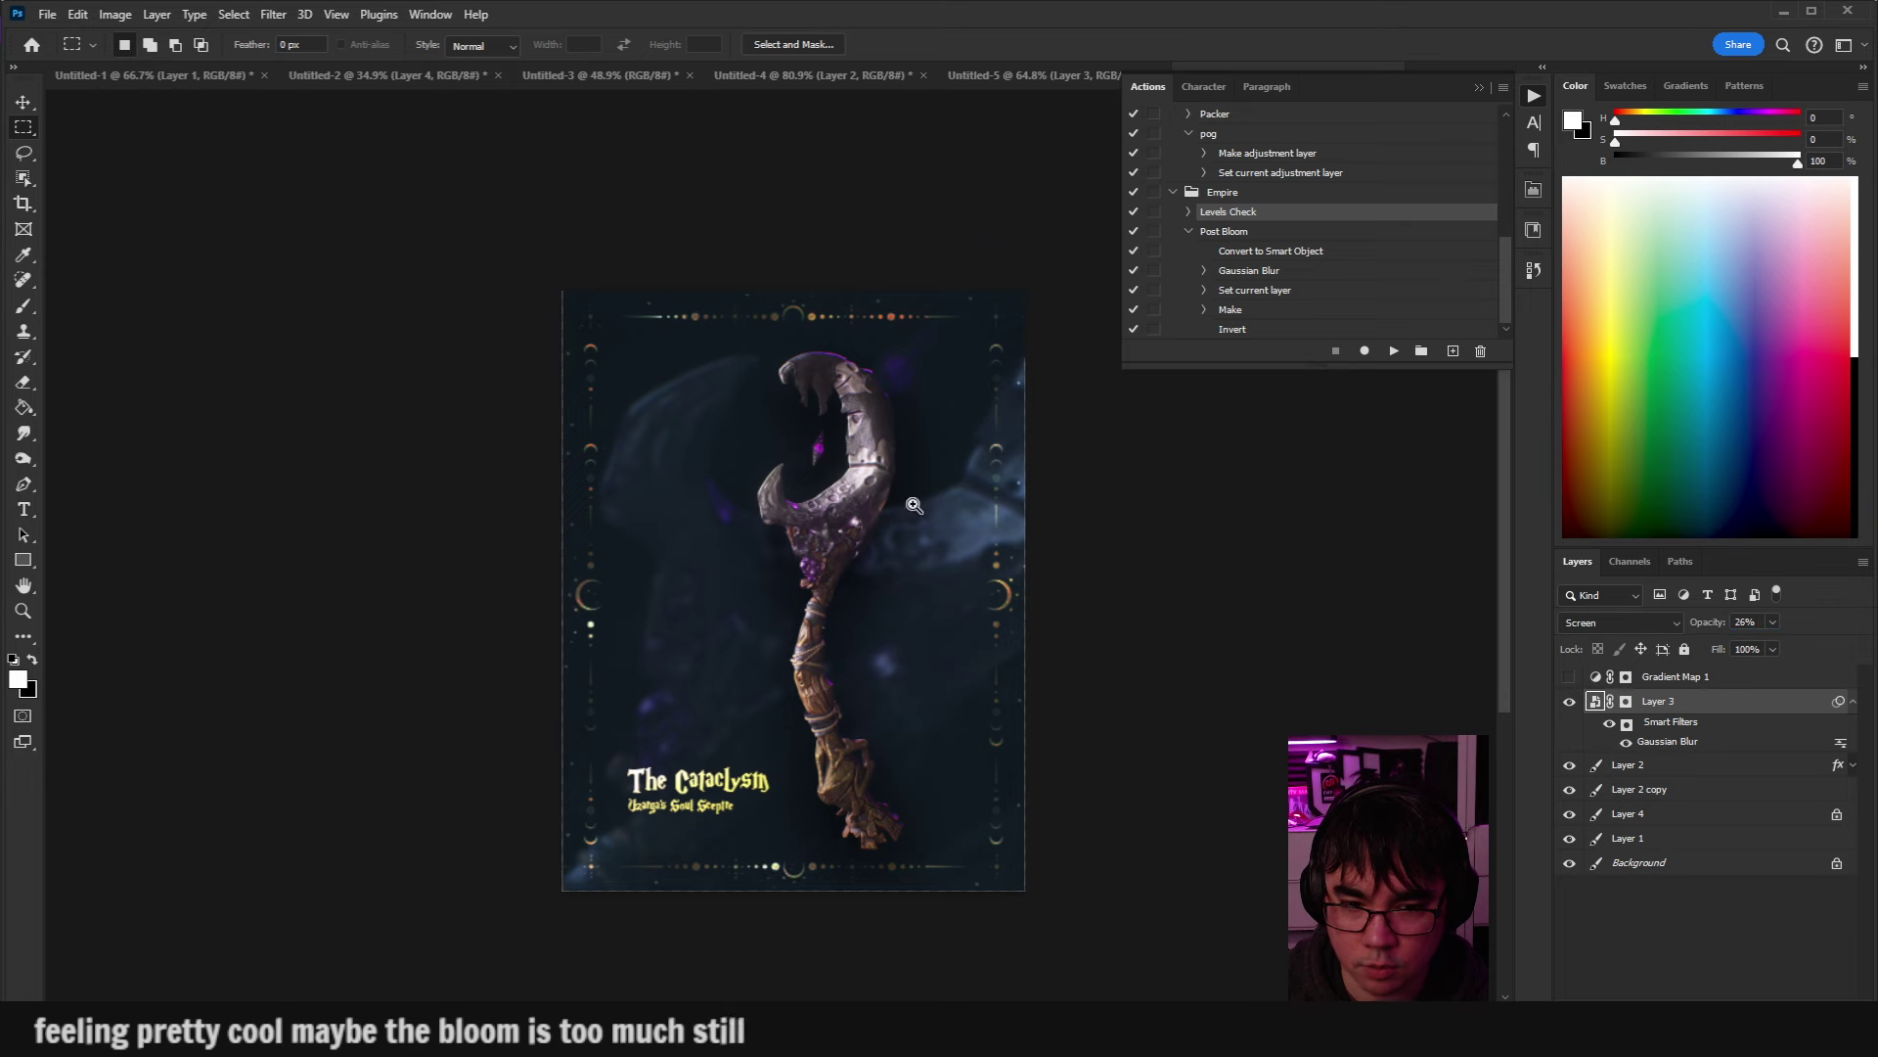
Close the floating Actions panel.
{"action": "scroll", "coordinate": [914, 505], "scroll_direction": "up", "scroll_amount": 2}
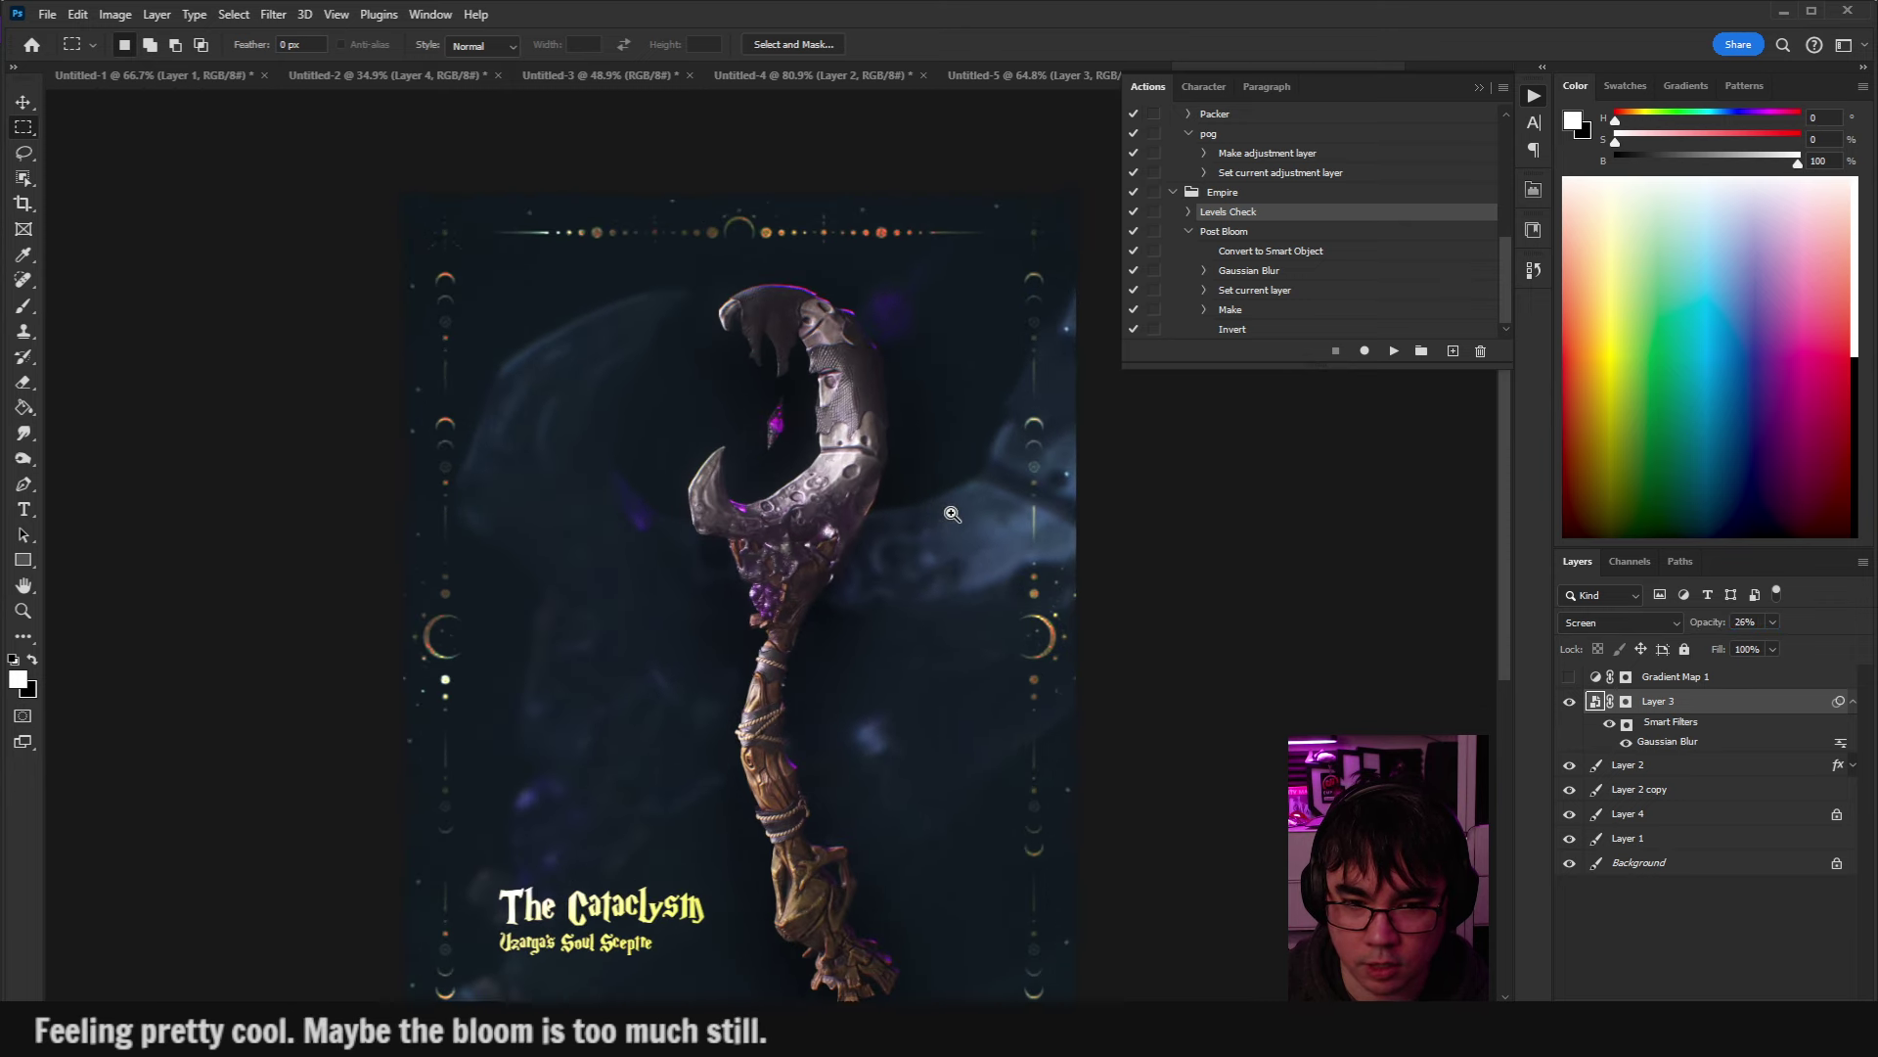
{"action": "left_click", "coordinate": [1534, 95]}
{"action": "scroll", "coordinate": [929, 460], "scroll_direction": "down", "scroll_amount": 2}
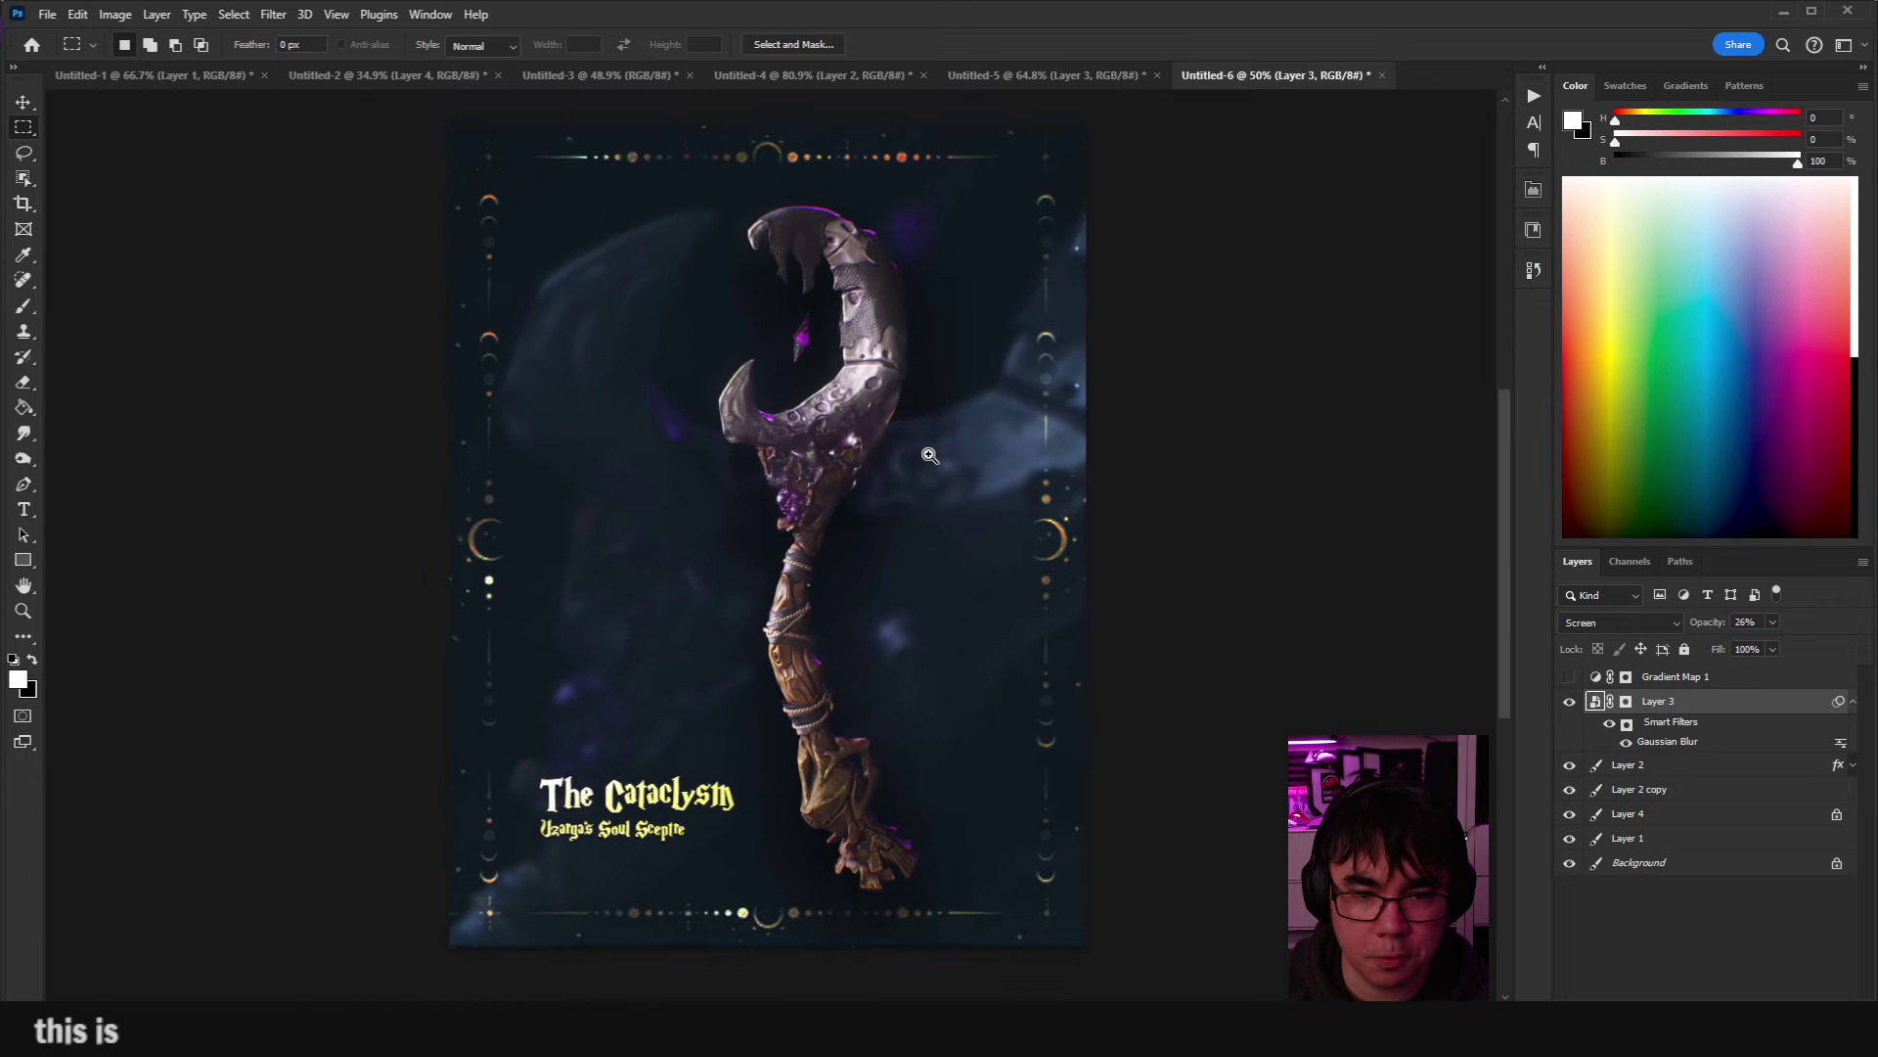